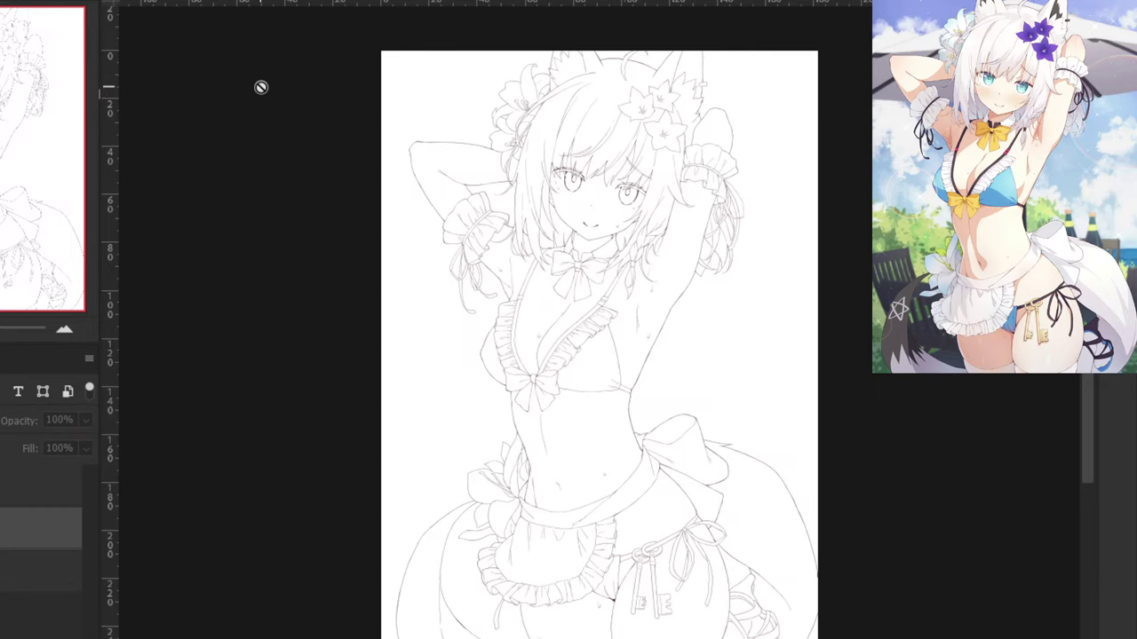
Examine the character line art, comparing it with its horizontally mirrored view and inspecting the face up close.
key(ctrl+plus)
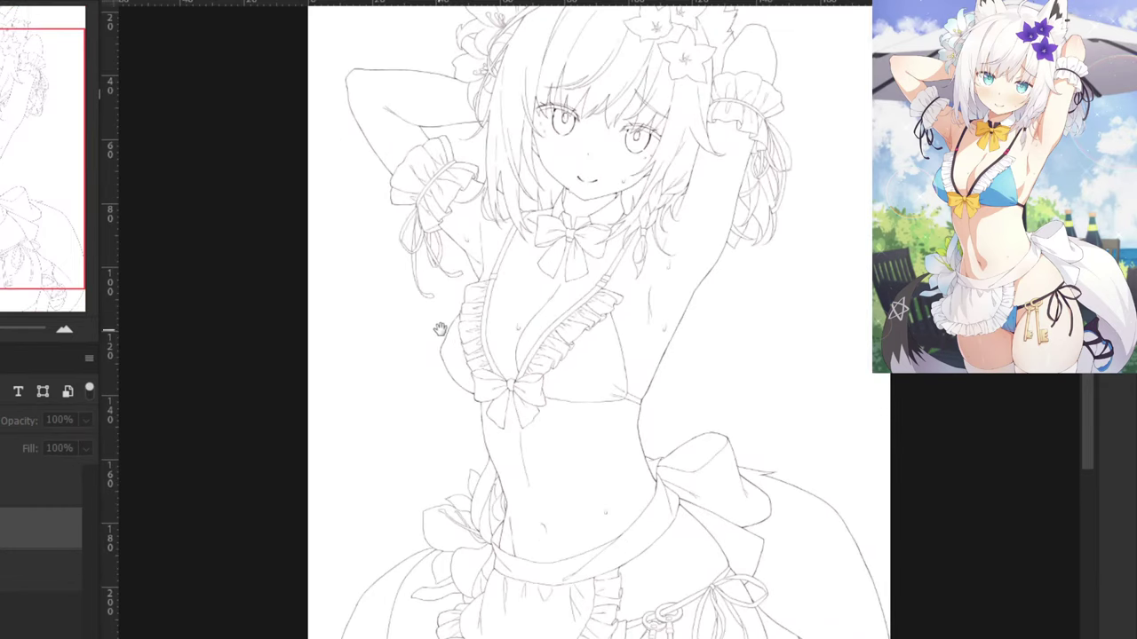
drag(439, 329, 398, 439)
key(ctrl+shift+h)
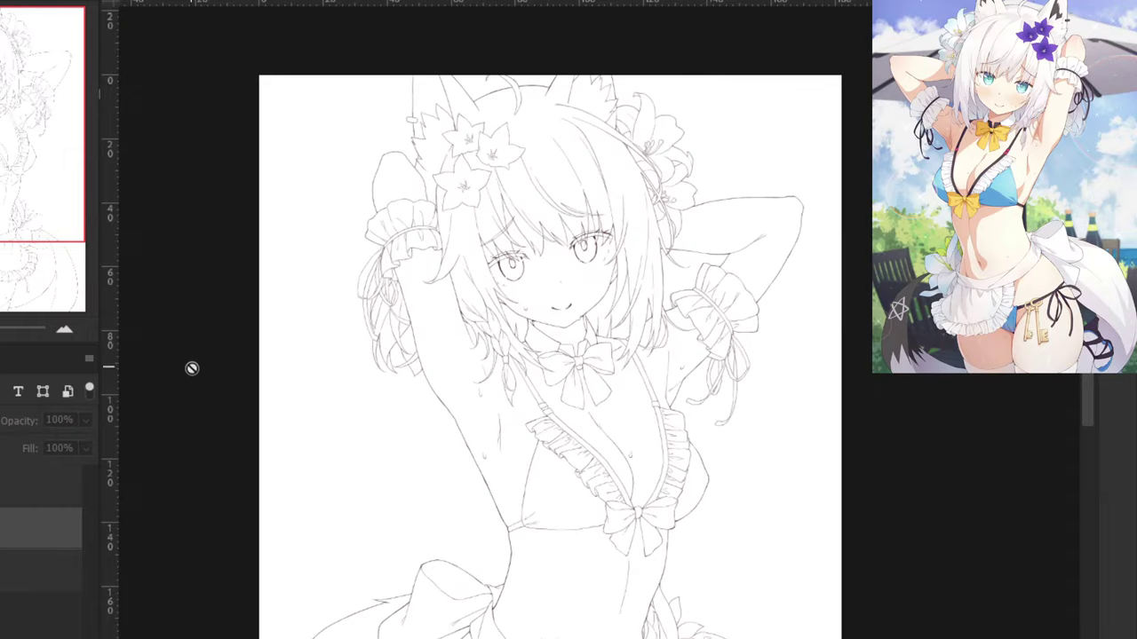
key(h)
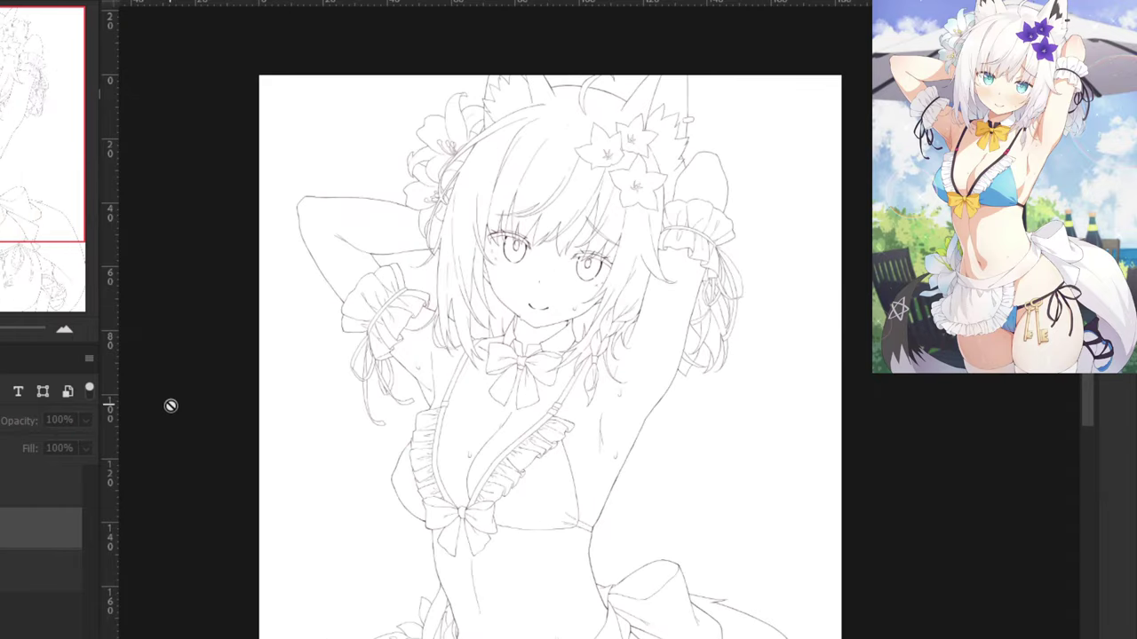
scroll(170, 406, up, 3)
key(ctrl+plus)
drag(308, 199, 356, 408)
drag(363, 241, 391, 324)
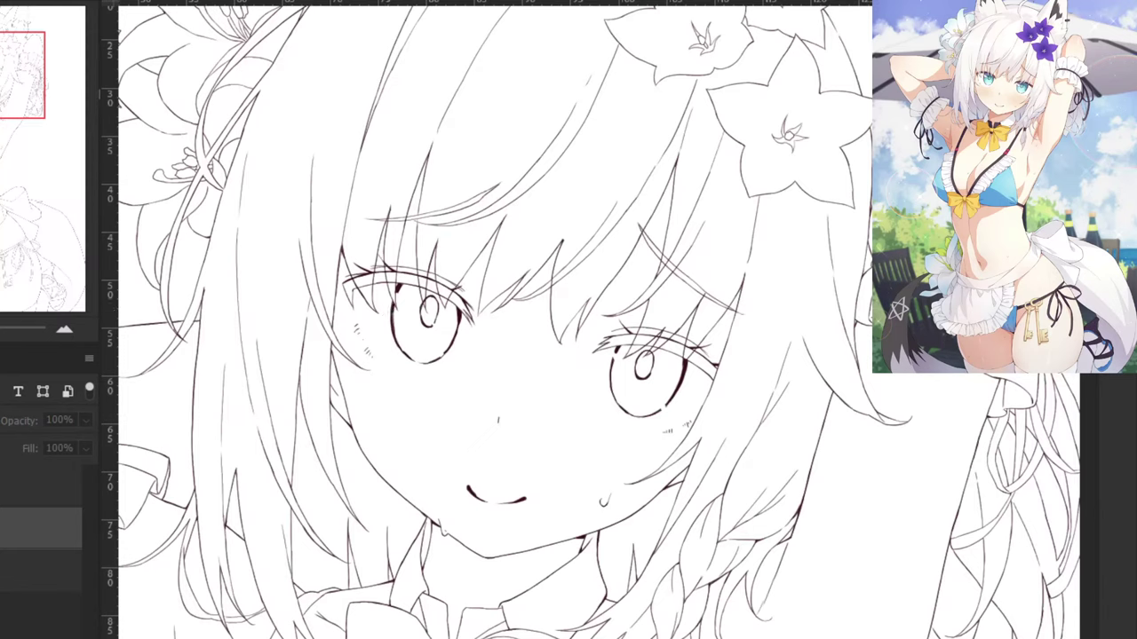
Display the coloured reference under the line art and sample the pale skin tone on the torso below the blue bikini top.
key(ctrl+g)
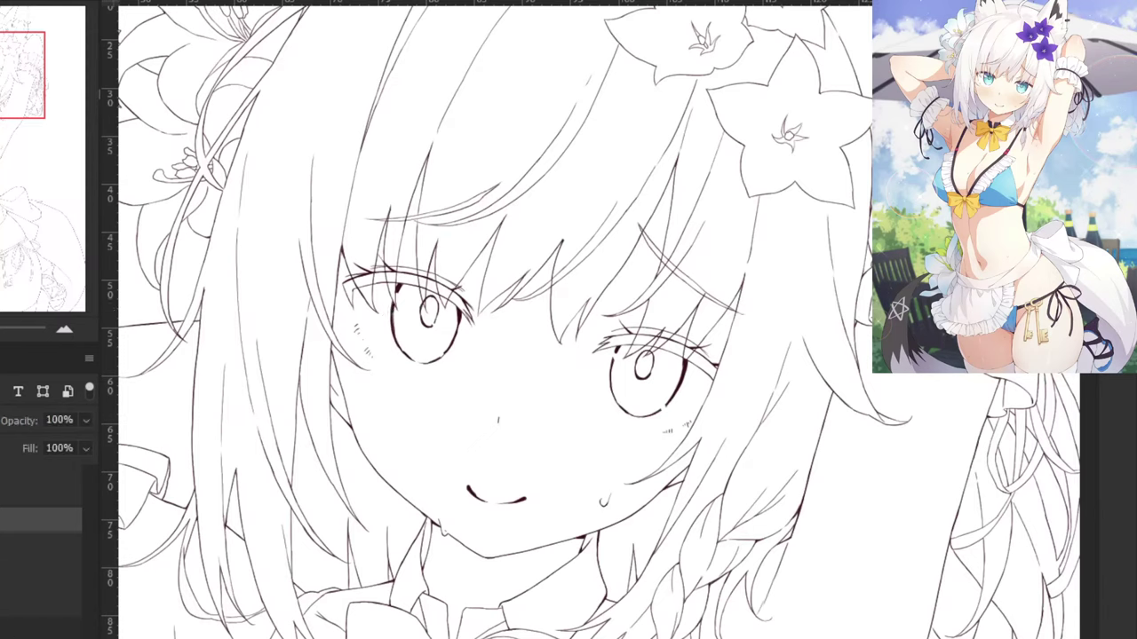
key(ctrl+shift+alt+n)
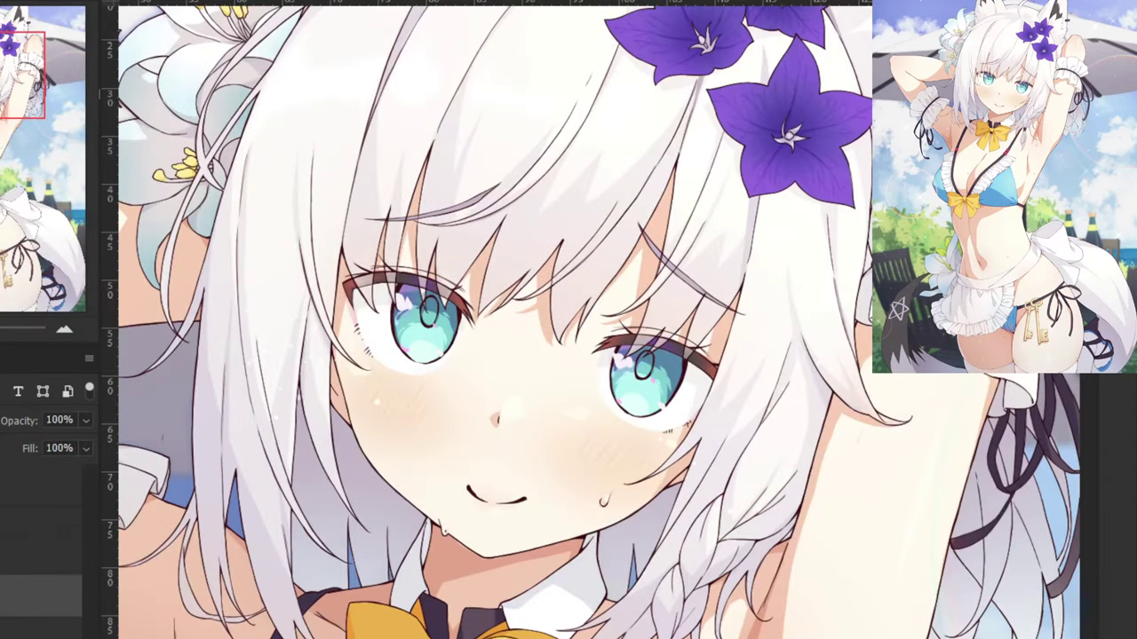
key(ctrl+minus)
key(ctrl+minus)
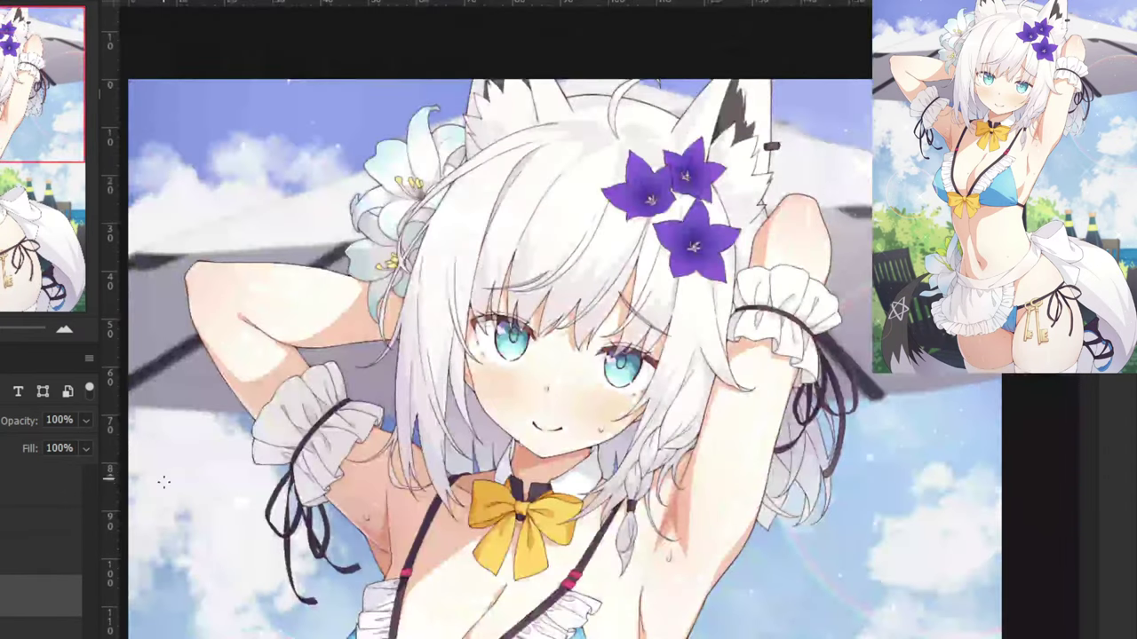
drag(232, 581, 202, 400)
drag(224, 487, 218, 365)
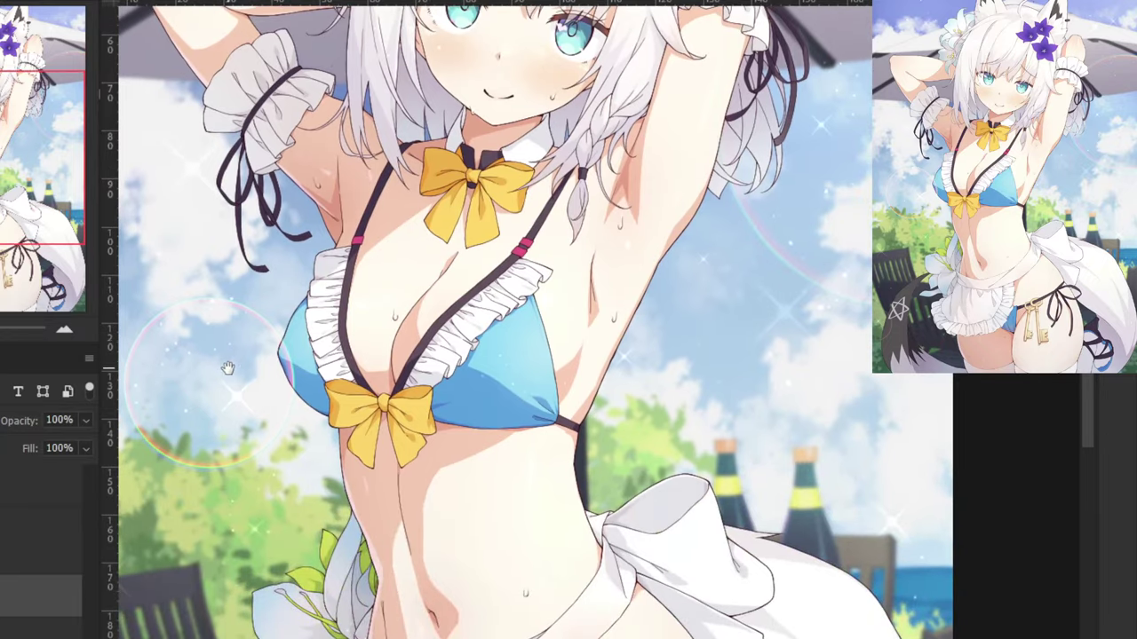
key(ctrl+plus)
scroll(541, 343, up, 2)
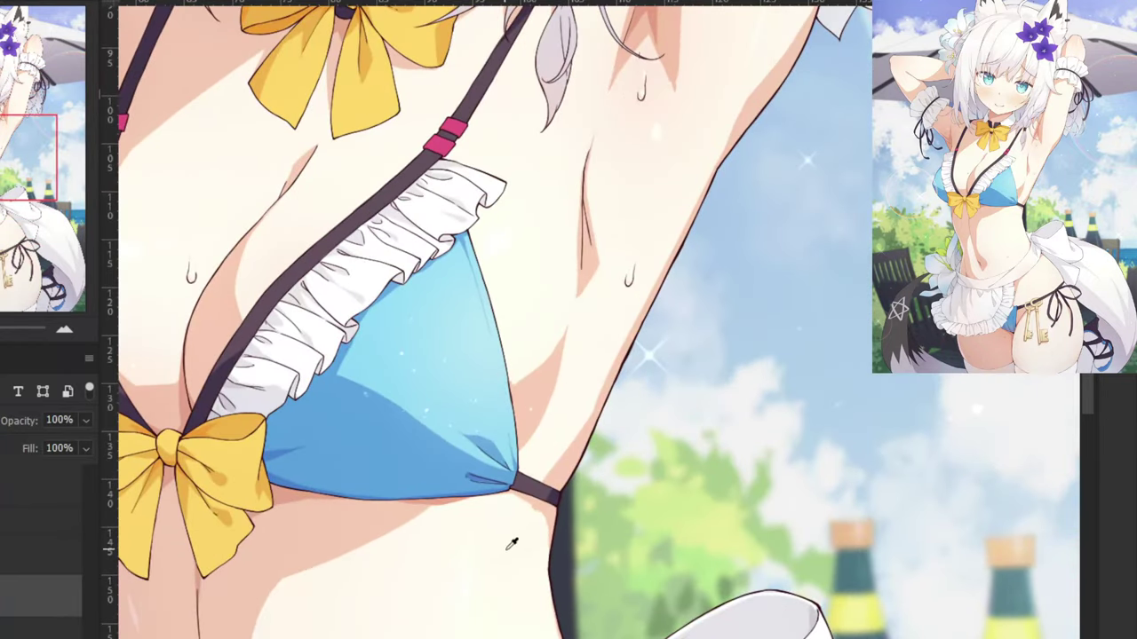
drag(507, 540, 367, 572)
scroll(367, 572, down, 5)
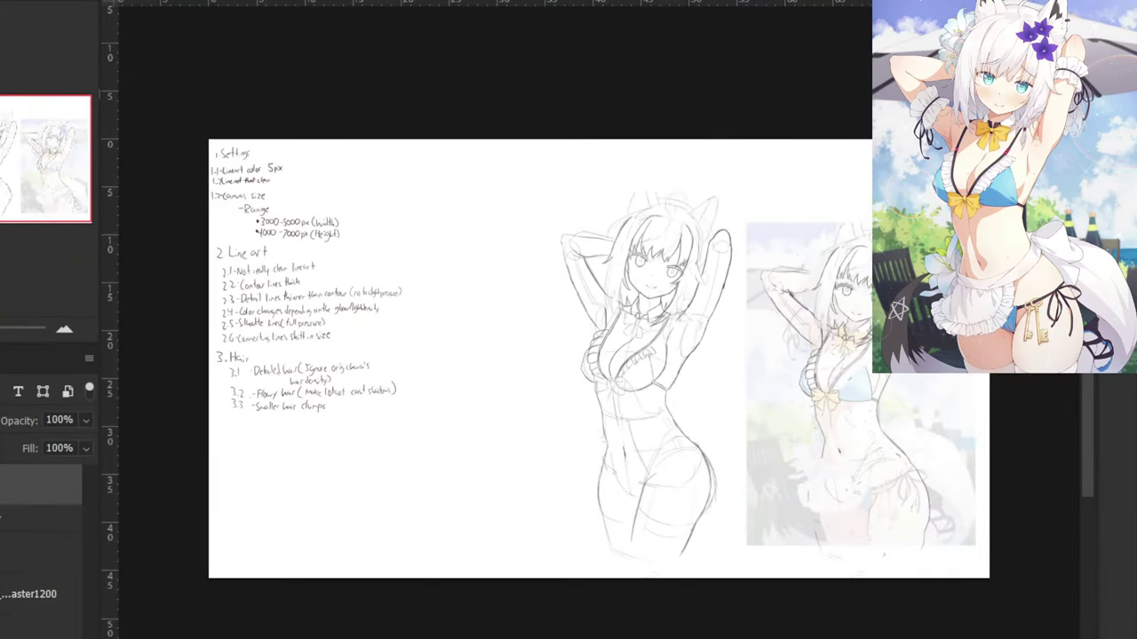
Review the line art and hair notes in the training document and open the trainig.psd last used 15 hours ago.
key(ctrl+plus)
key(ctrl+plus)
drag(266, 282, 664, 185)
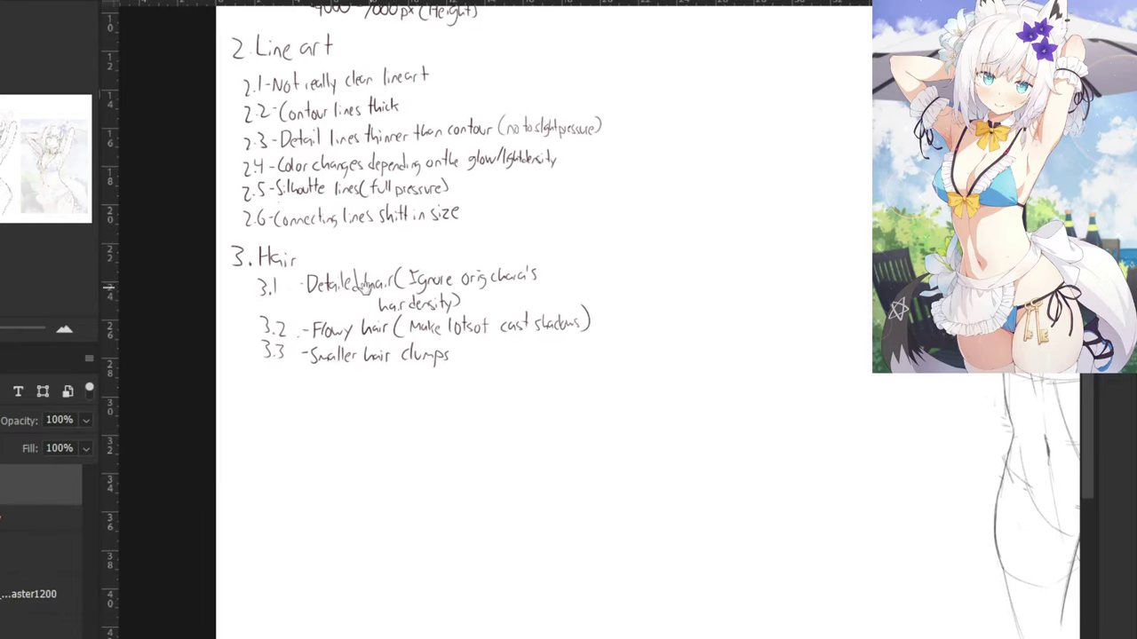
drag(363, 282, 298, 579)
drag(266, 307, 357, 99)
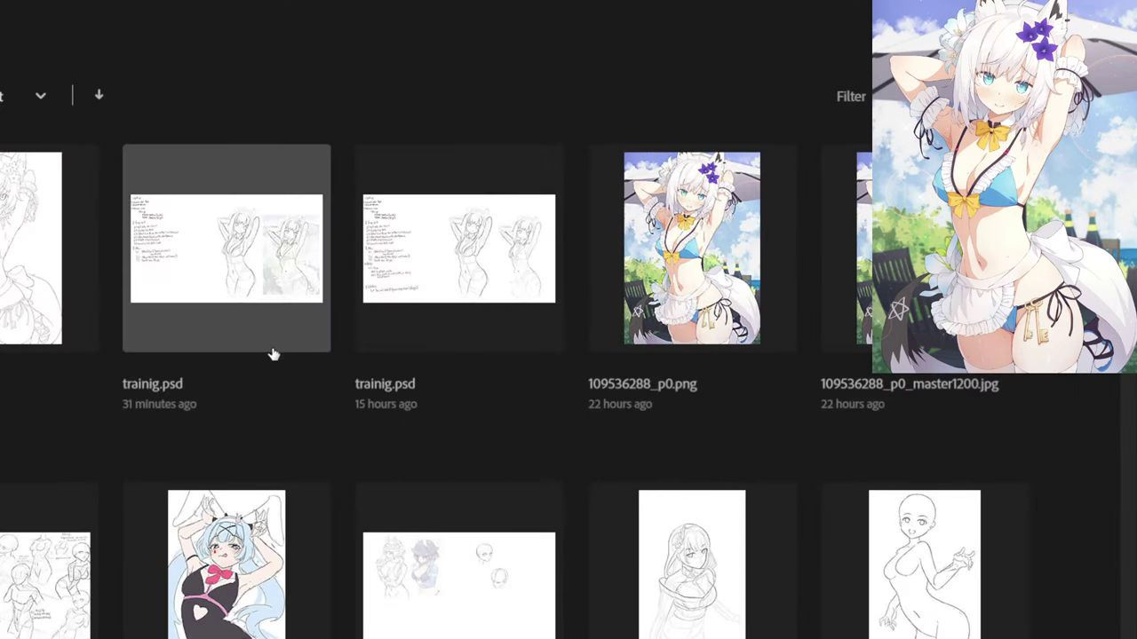
click(406, 280)
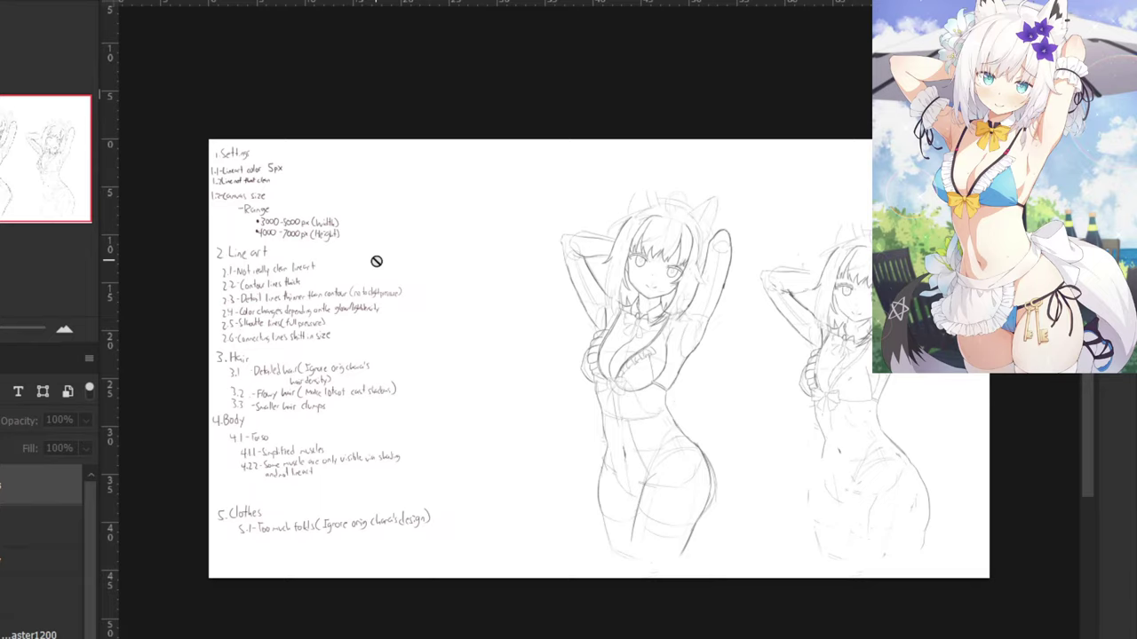
Select the notes layer and paint a round pale skin colour swatch in the blank area beside the settings notes.
click(11, 525)
key(ctrl+plus)
key(ctrl+plus)
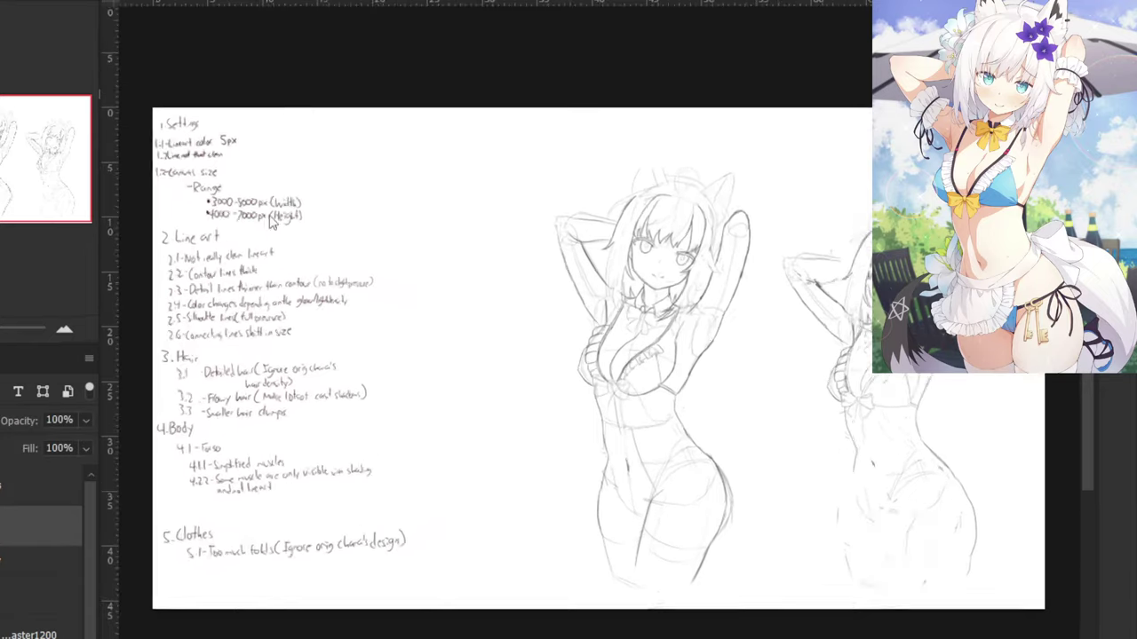
drag(373, 75, 471, 439)
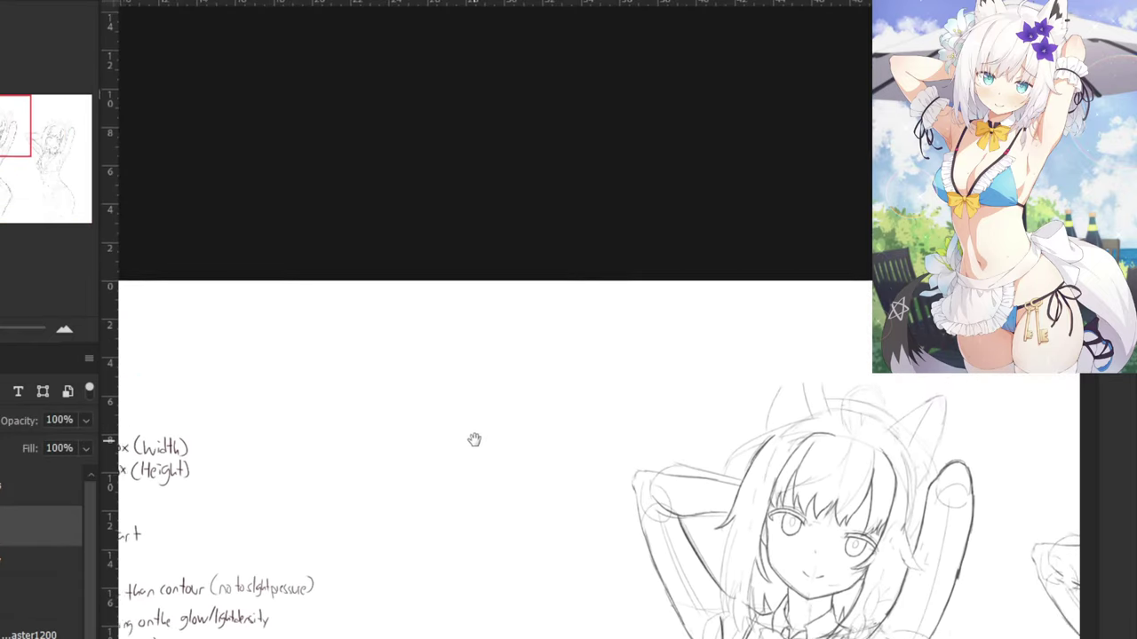
key(ctrl+plus)
drag(266, 257, 596, 272)
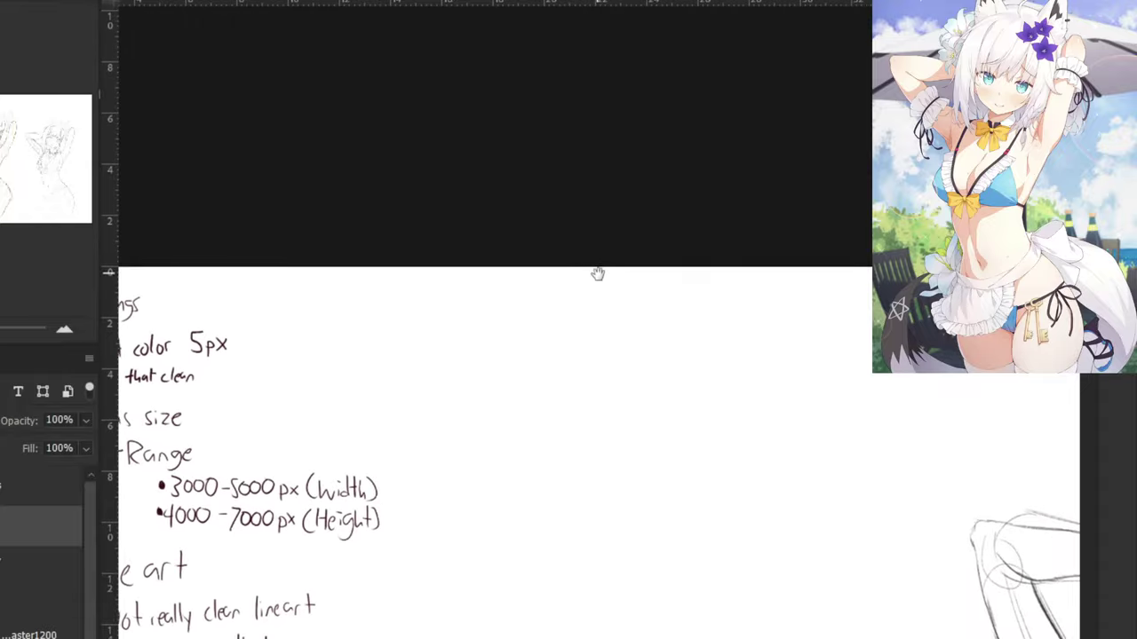
key(ctrl+plus)
key(ctrl+plus)
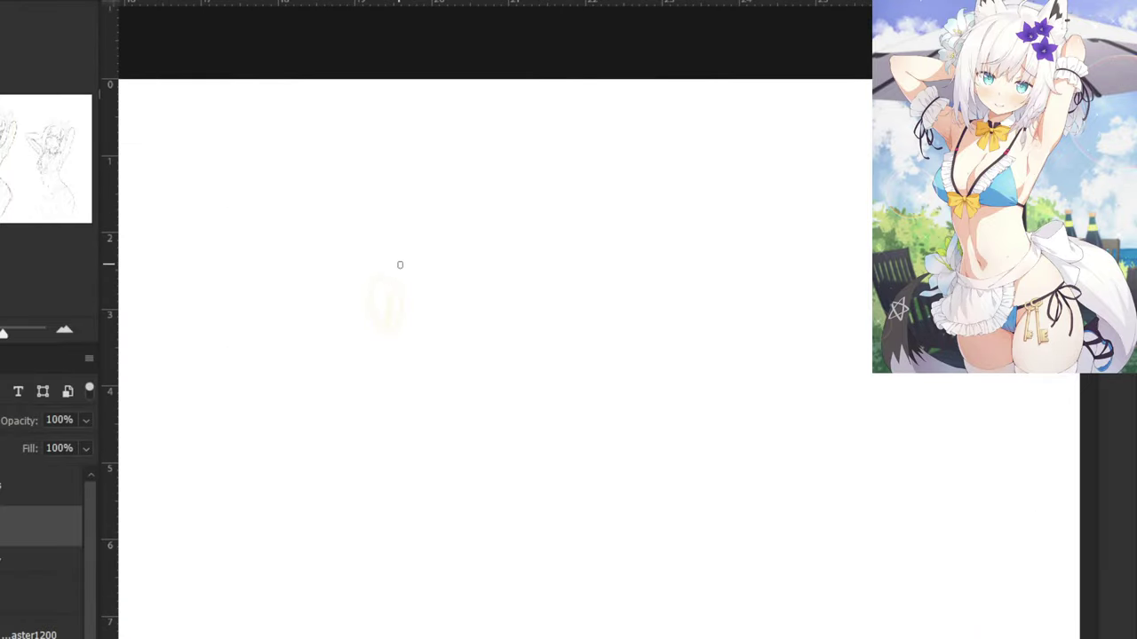
mouse_move(380, 259)
mouse_down()
mouse_move(417, 267)
mouse_move(366, 314)
mouse_move(393, 298)
mouse_up()
key(ctrl+minus)
key(ctrl+minus)
key(ctrl+plus)
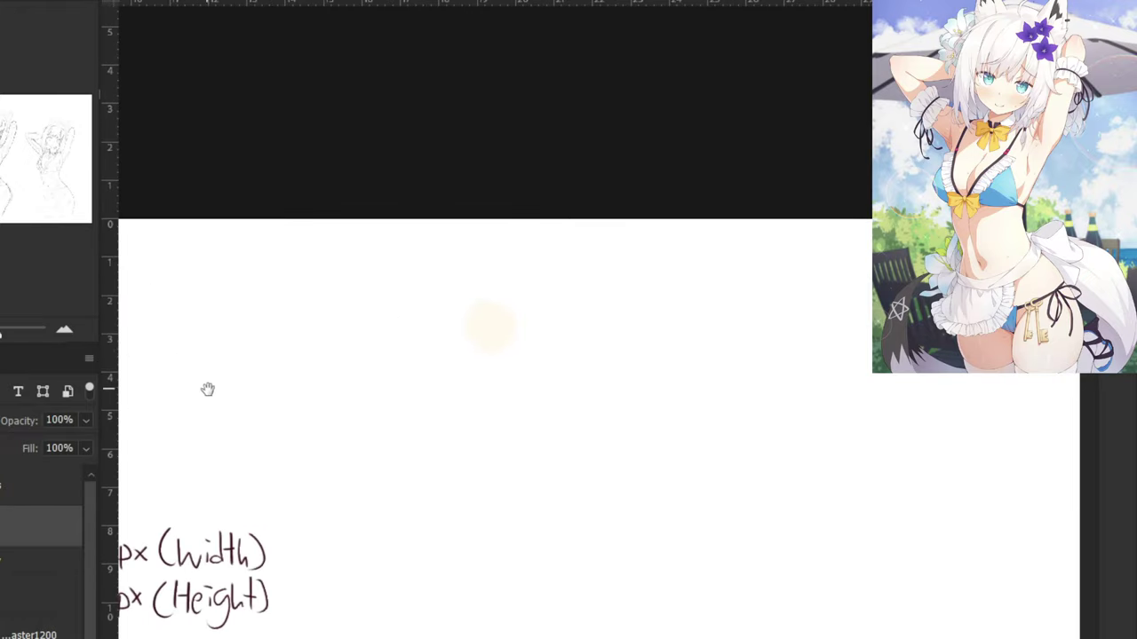
Sample the dark ink of the existing notes and handwrite the heading "6.Skin" above the pale swatch.
drag(259, 348, 563, 181)
alt+click(199, 216)
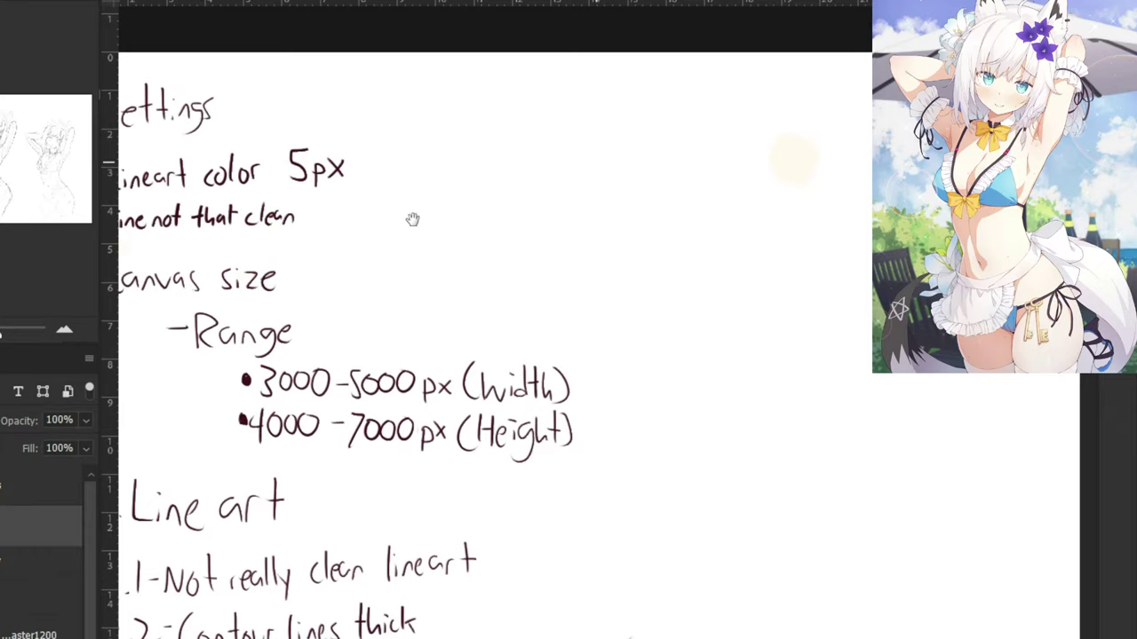
mouse_move(471, 209)
mouse_down()
mouse_move(453, 211)
mouse_move(482, 186)
mouse_move(329, 310)
mouse_up()
key(ctrl+minus)
key(ctrl+minus)
key(ctrl+minus)
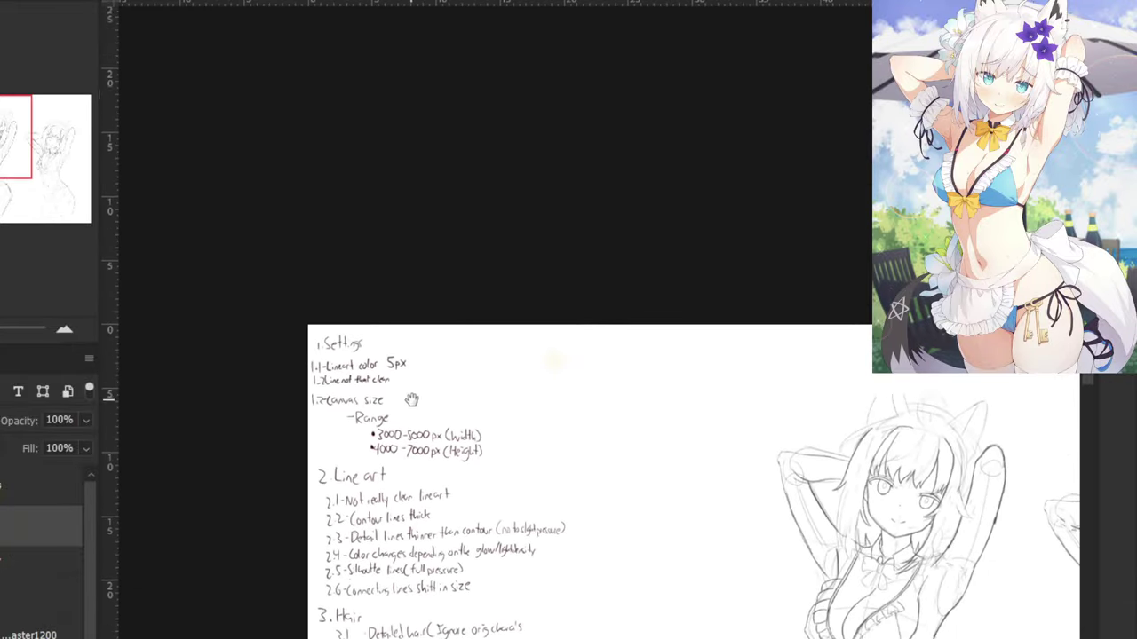
mouse_move(413, 400)
mouse_down()
mouse_move(395, 195)
mouse_move(375, 383)
mouse_up()
key(ctrl+plus)
key(ctrl+plus)
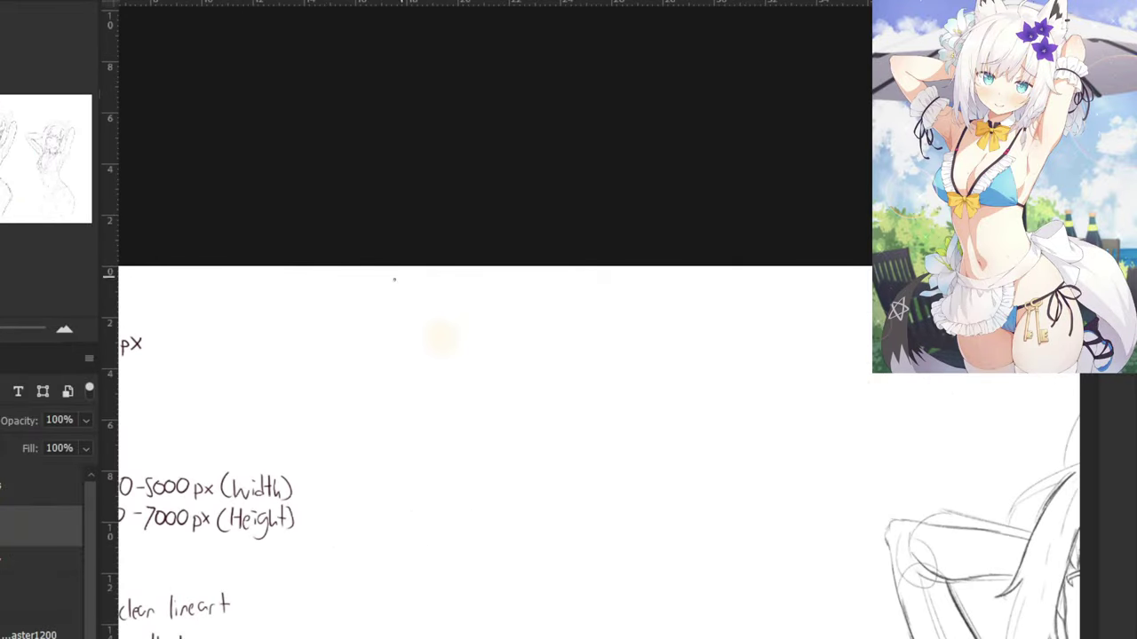
drag(403, 282, 407, 304)
scroll(409, 300, up, 2)
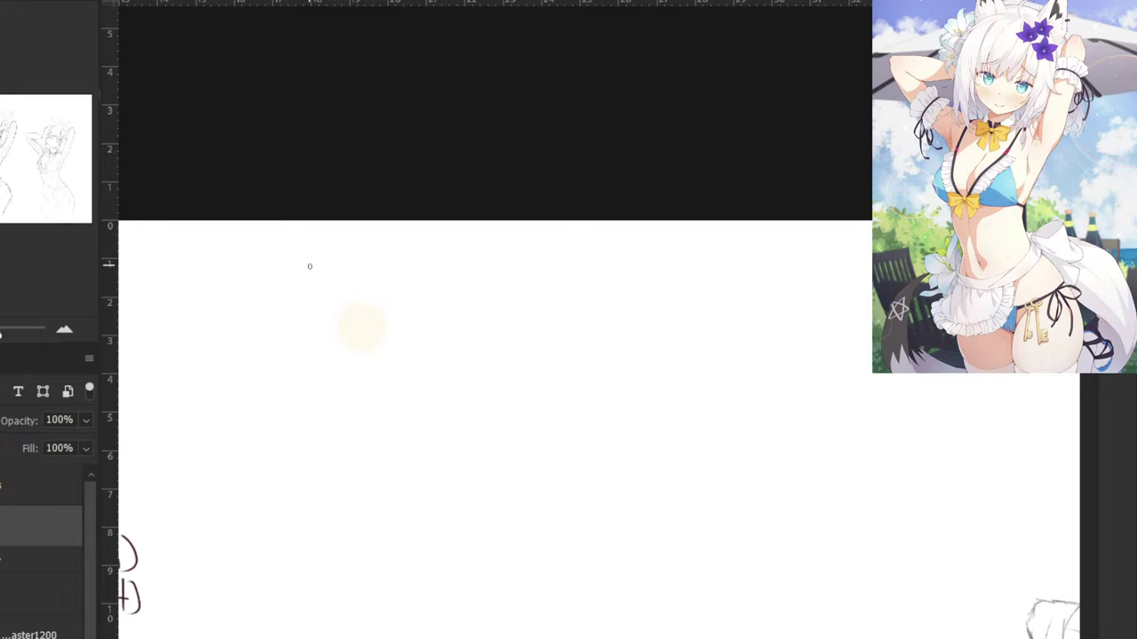
mouse_move(357, 254)
mouse_down()
mouse_move(353, 283)
mouse_move(395, 281)
mouse_up()
key(ctrl+z)
click(341, 279)
drag(390, 258, 414, 281)
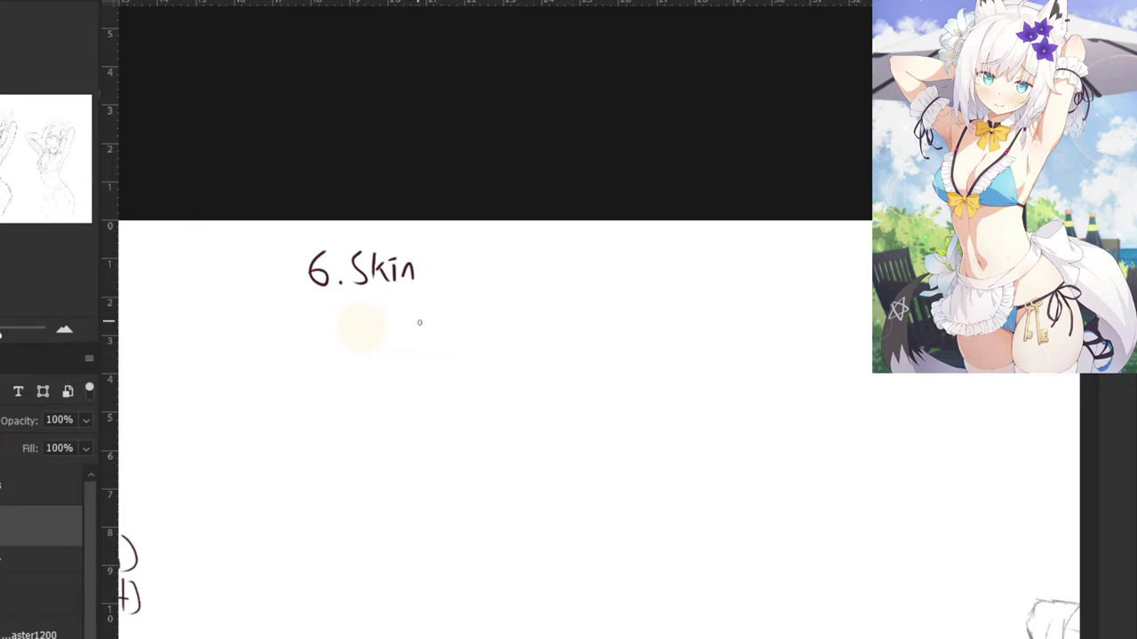
Handwrite "-Skin base color" beside the pale swatch.
drag(407, 323, 448, 334)
mouse_move(457, 314)
mouse_down()
mouse_move(465, 334)
mouse_move(468, 310)
mouse_up()
mouse_move(470, 334)
mouse_down()
mouse_move(497, 313)
mouse_move(508, 334)
mouse_move(531, 334)
mouse_up()
mouse_move(538, 326)
mouse_down()
mouse_move(561, 335)
mouse_move(571, 322)
mouse_move(588, 334)
mouse_up()
drag(599, 319, 619, 313)
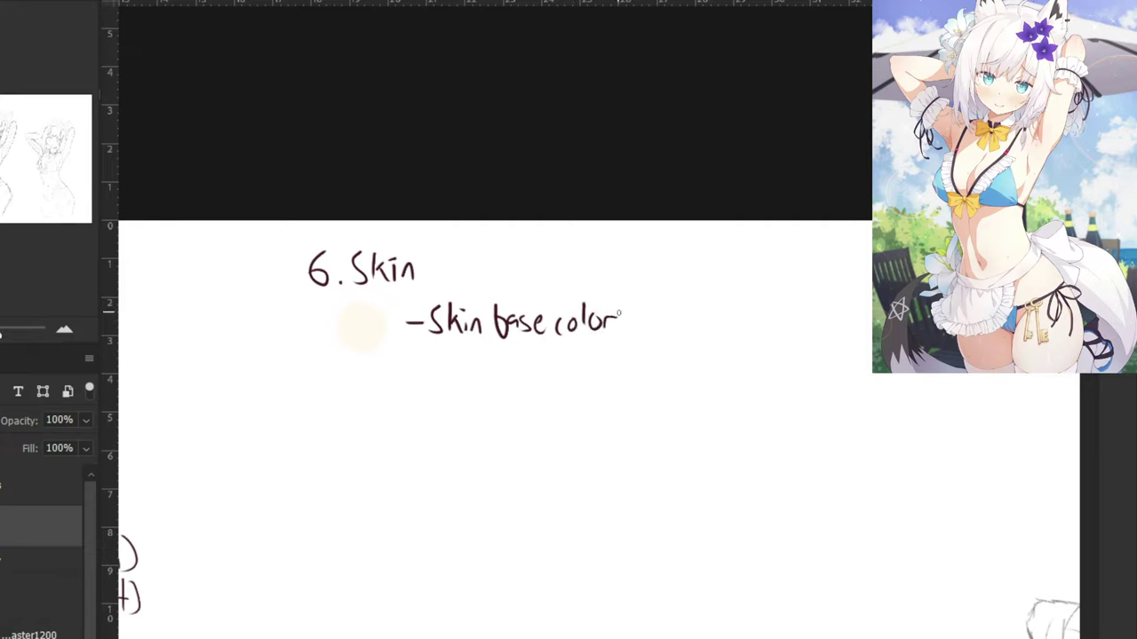
Sample the pale swatch and look up its hex code in the Color Picker.
alt+click(366, 317)
alt+click(367, 322)
key(n)
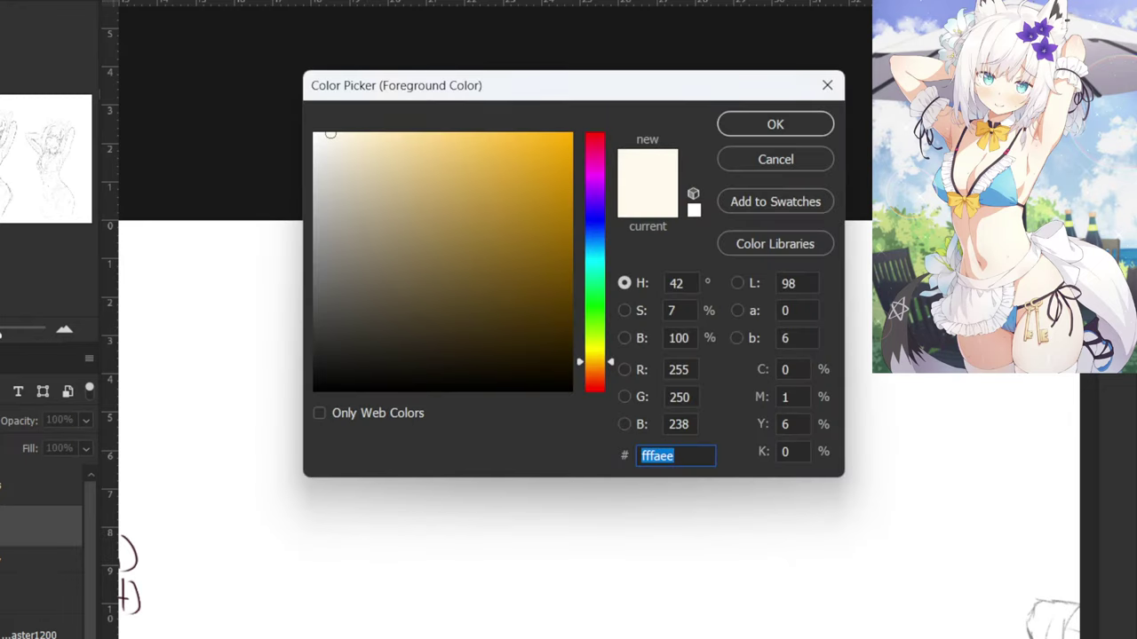
click(778, 161)
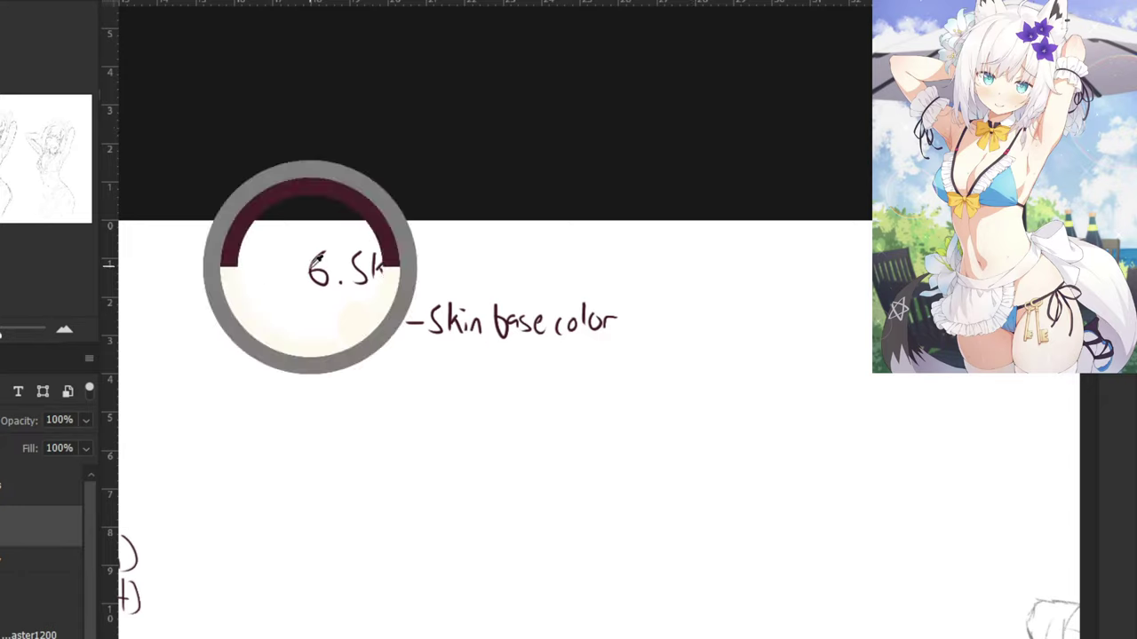
Sample the dark ink from the heading and handwrite the swatch's hex code after an opening parenthesis following "Skin base color".
drag(312, 263, 312, 263)
mouse_move(637, 300)
mouse_down()
mouse_move(630, 329)
mouse_move(648, 323)
mouse_up()
mouse_move(641, 311)
mouse_down()
mouse_move(658, 309)
mouse_move(657, 323)
mouse_move(669, 309)
mouse_up()
mouse_move(682, 296)
mouse_down()
mouse_move(674, 323)
mouse_move(687, 309)
mouse_move(696, 327)
mouse_move(715, 325)
mouse_up()
key(ctrl+z)
drag(719, 316, 735, 311)
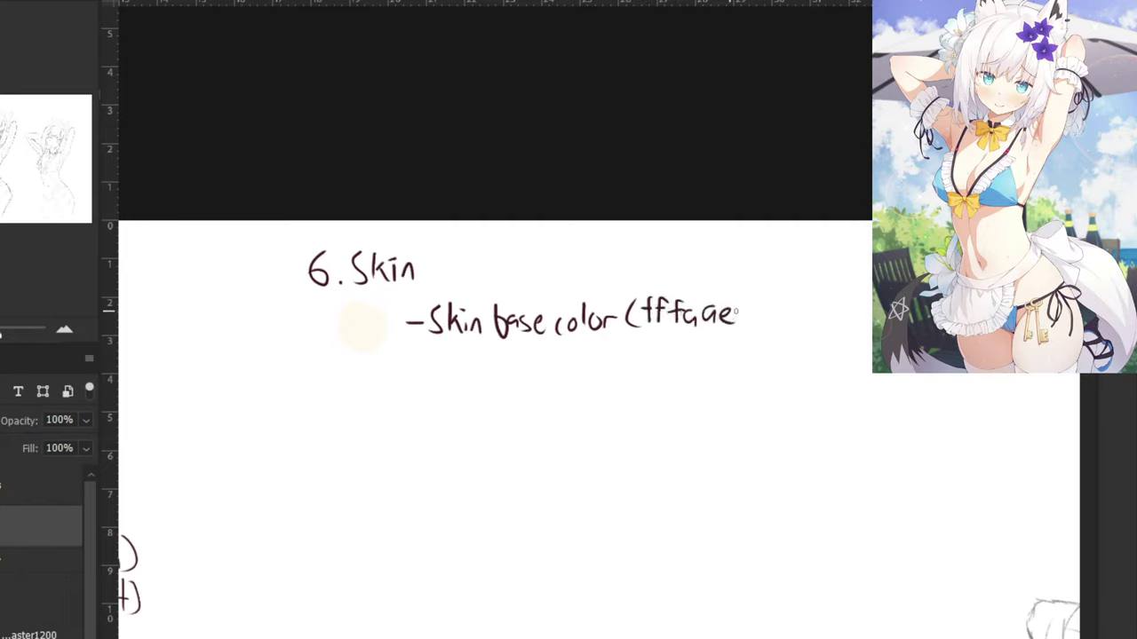
Recheck the pale swatch's hex code in the Color Picker against the handwritten one.
alt+click(363, 324)
key(n)
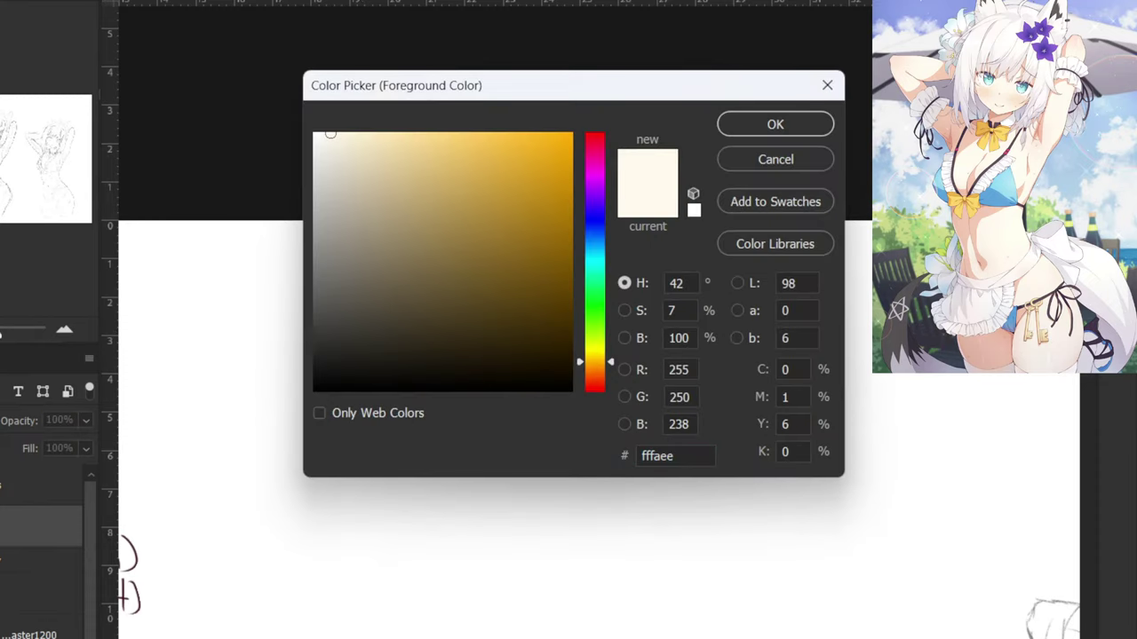
click(749, 176)
click(756, 165)
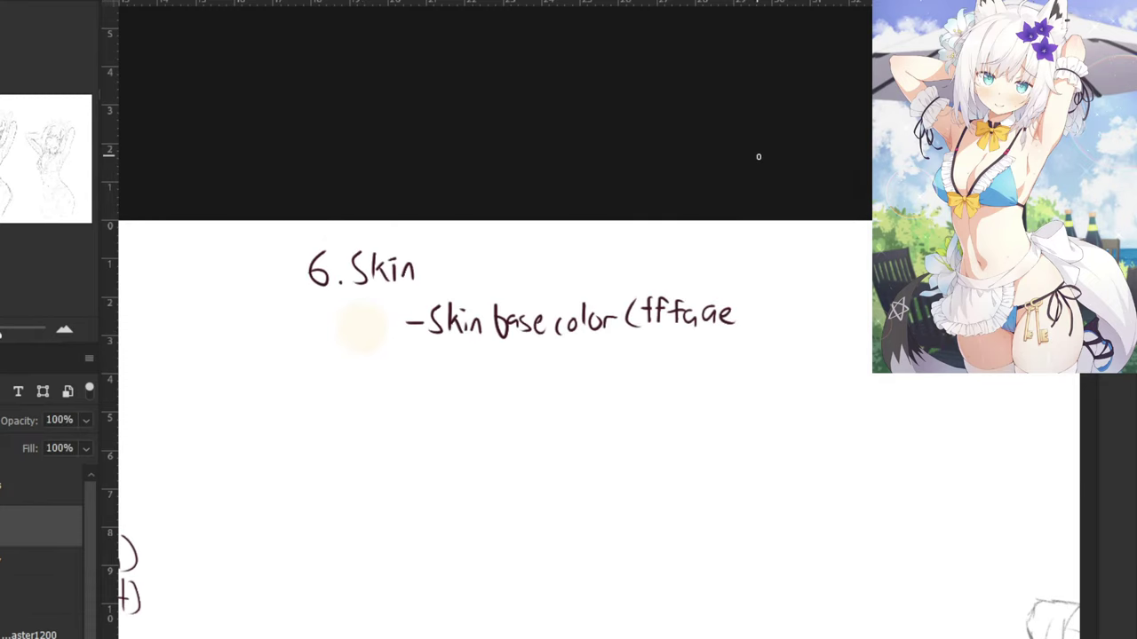
Resample the dark ink and correct the handwritten code to read "(fffaee)".
alt+click(432, 316)
mouse_move(702, 309)
mouse_down()
mouse_move(735, 319)
mouse_move(717, 306)
mouse_move(717, 320)
mouse_move(739, 330)
mouse_up()
key(b)
Switch to the illustration document, show the coloured reference, sample the skin shadow tone below the yellow chest bow, and return to the notes.
scroll(737, 330, down, 1)
drag(598, 360, 400, 337)
drag(337, 226, 319, 136)
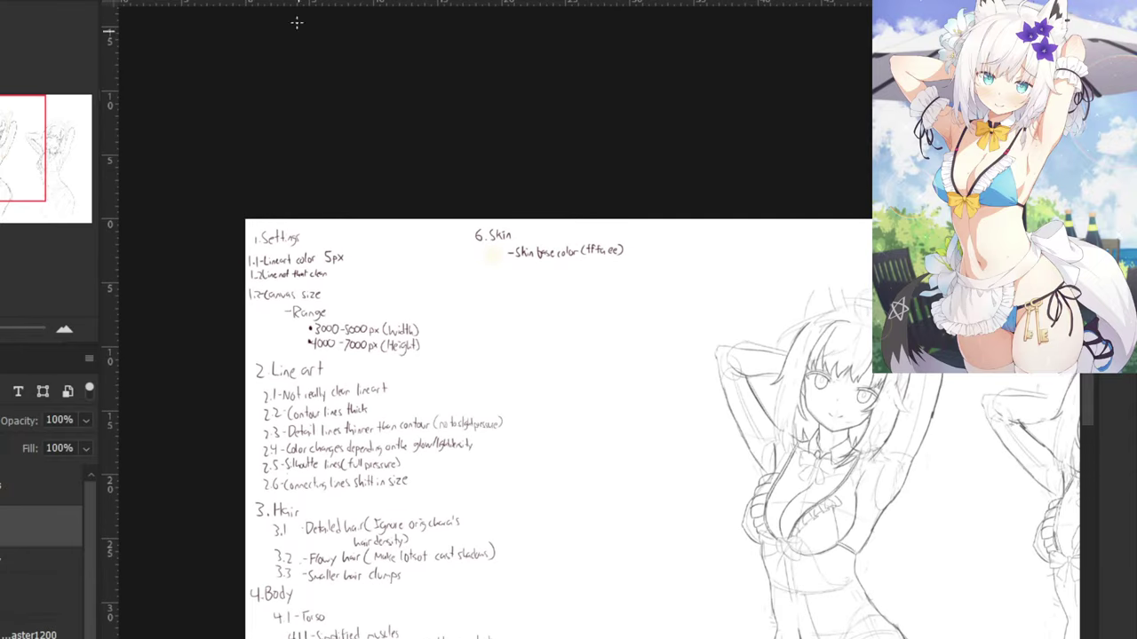
click(267, 2)
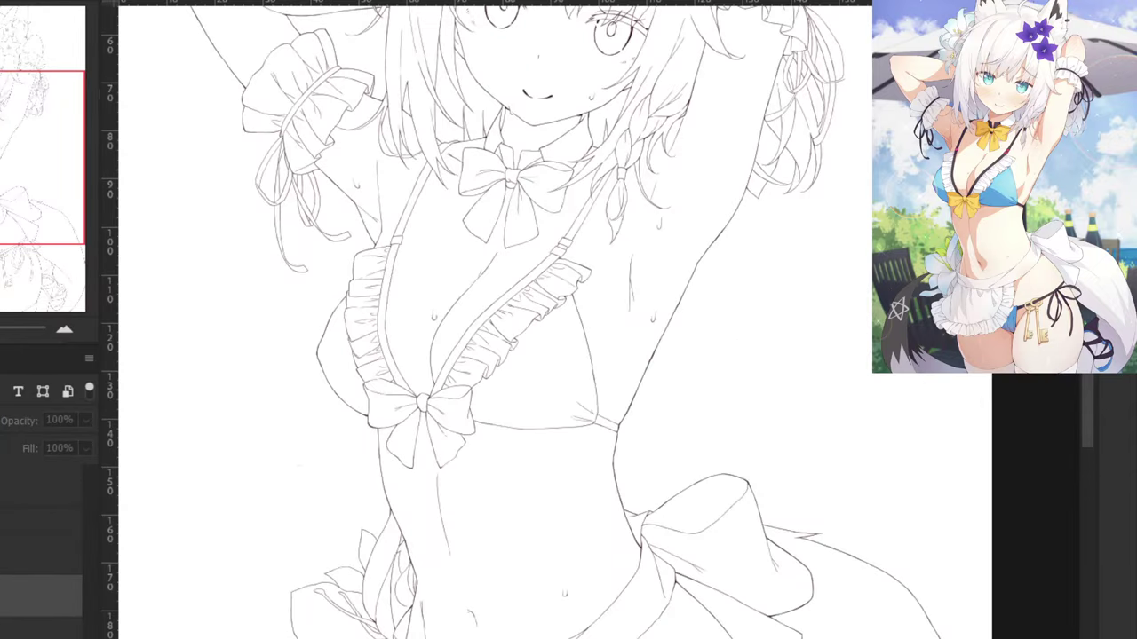
click(2, 596)
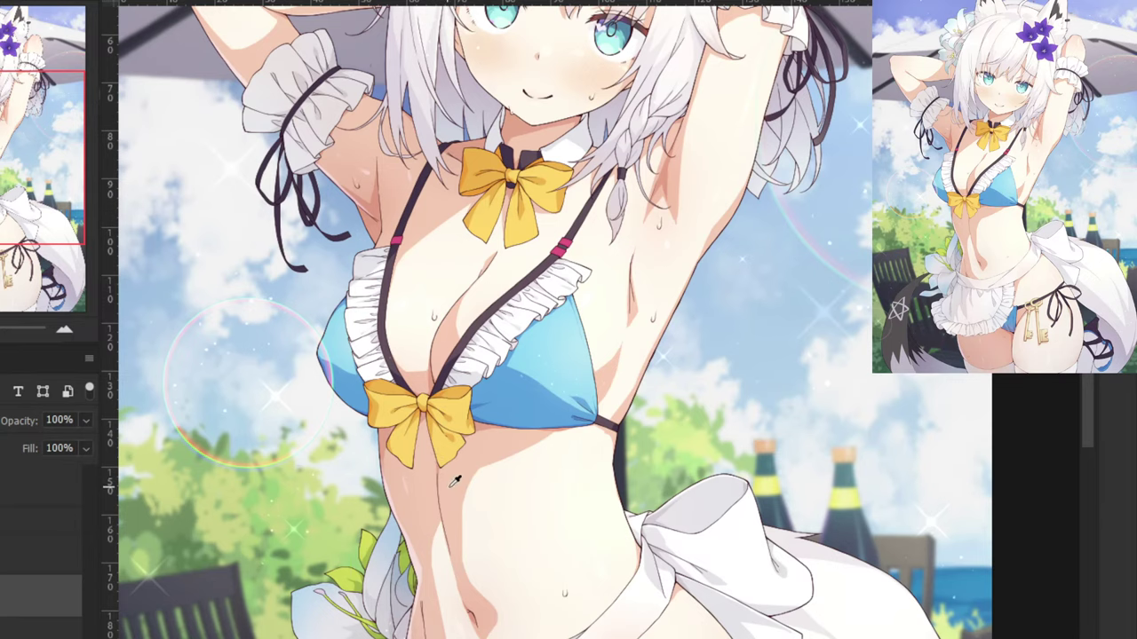
alt+click(453, 479)
key(ctrl+Tab)
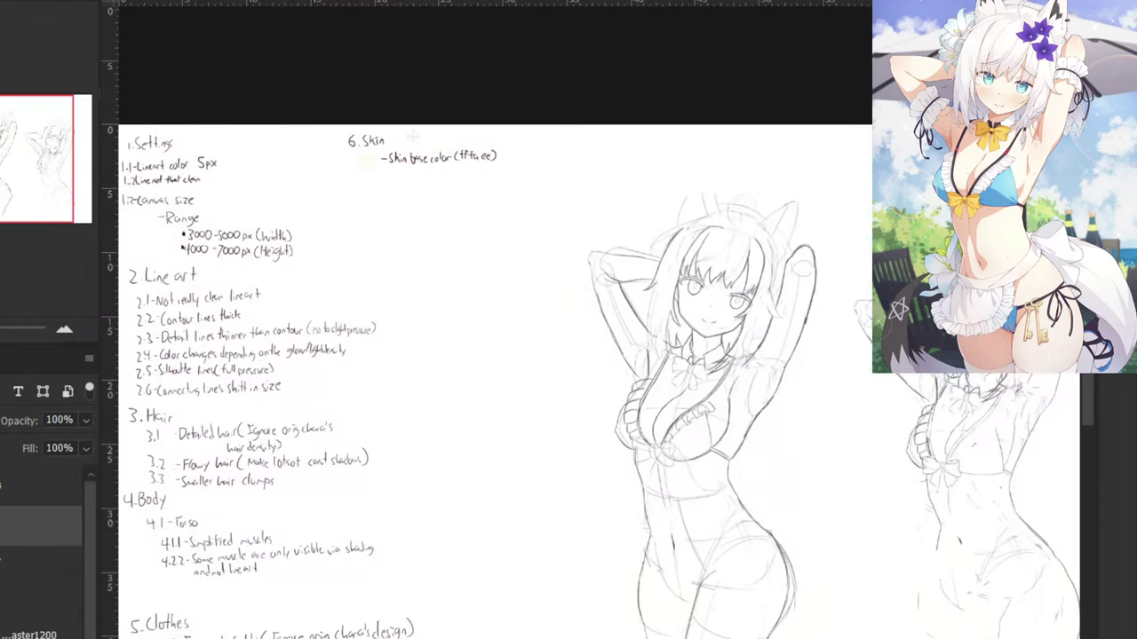
Paint a round peach skin shadow swatch below the pale one and check it against the coloured reference.
scroll(521, 363, up, 5)
mouse_move(426, 336)
mouse_down()
mouse_move(436, 384)
mouse_move(428, 357)
mouse_move(442, 363)
mouse_move(418, 383)
mouse_move(442, 375)
mouse_move(440, 355)
mouse_move(463, 353)
mouse_move(451, 344)
mouse_move(427, 354)
mouse_move(454, 348)
mouse_up()
key(ctrl+z)
key(ctrl+z)
click(352, 1)
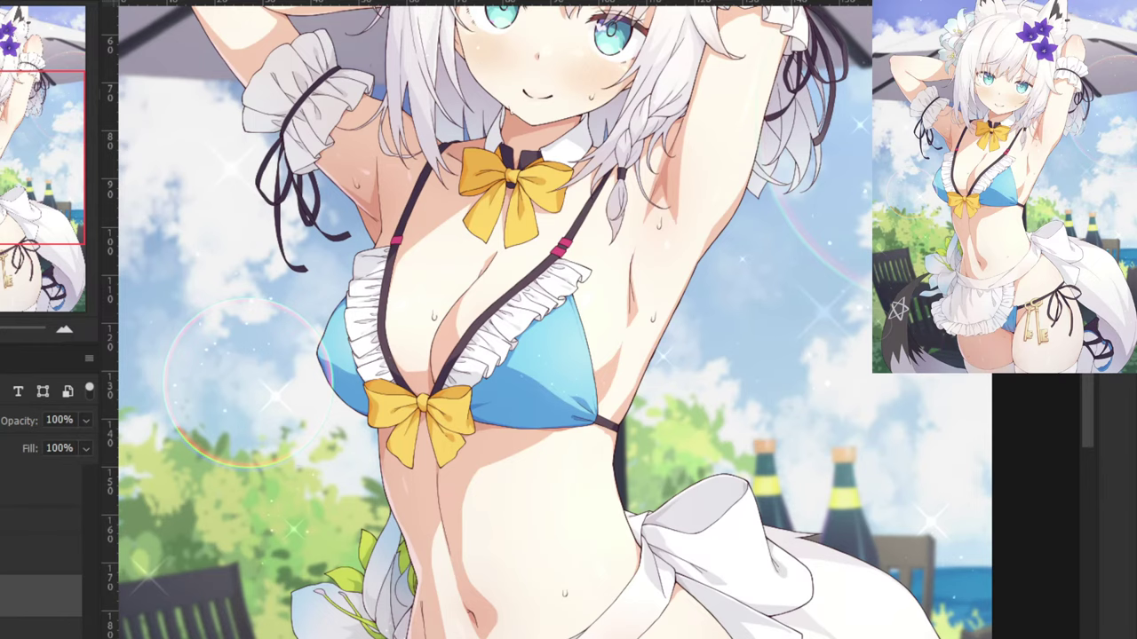
key(ctrl+Tab)
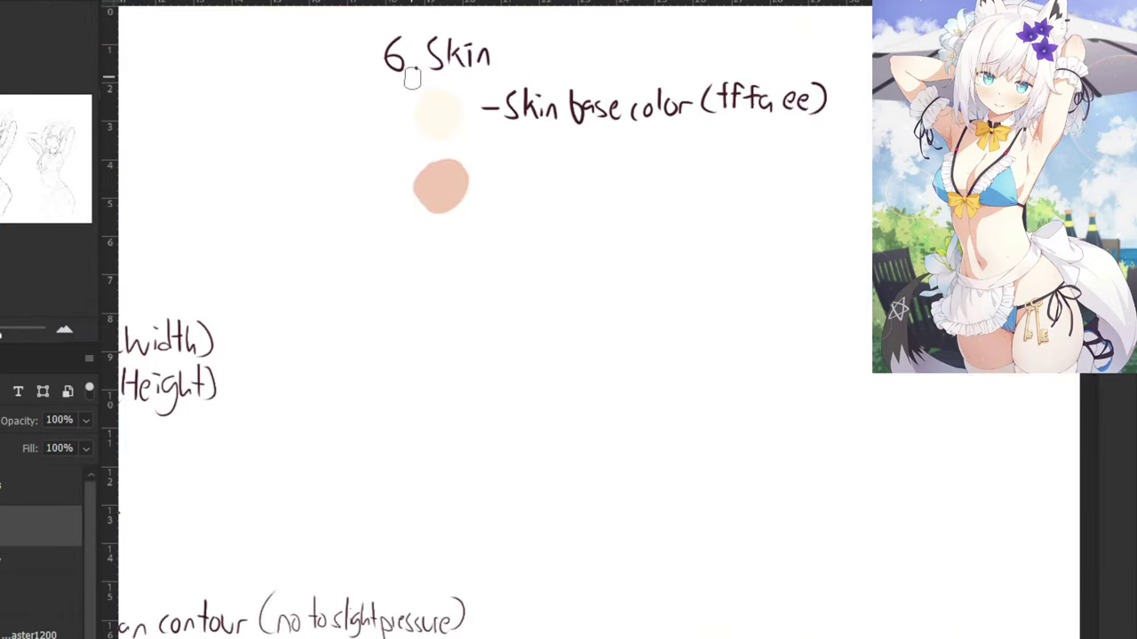
Using the dark ink colour, handwrite "-Skin shadow color (normal)" beside the peach swatch.
drag(391, 77, 376, 77)
right_click(384, 73)
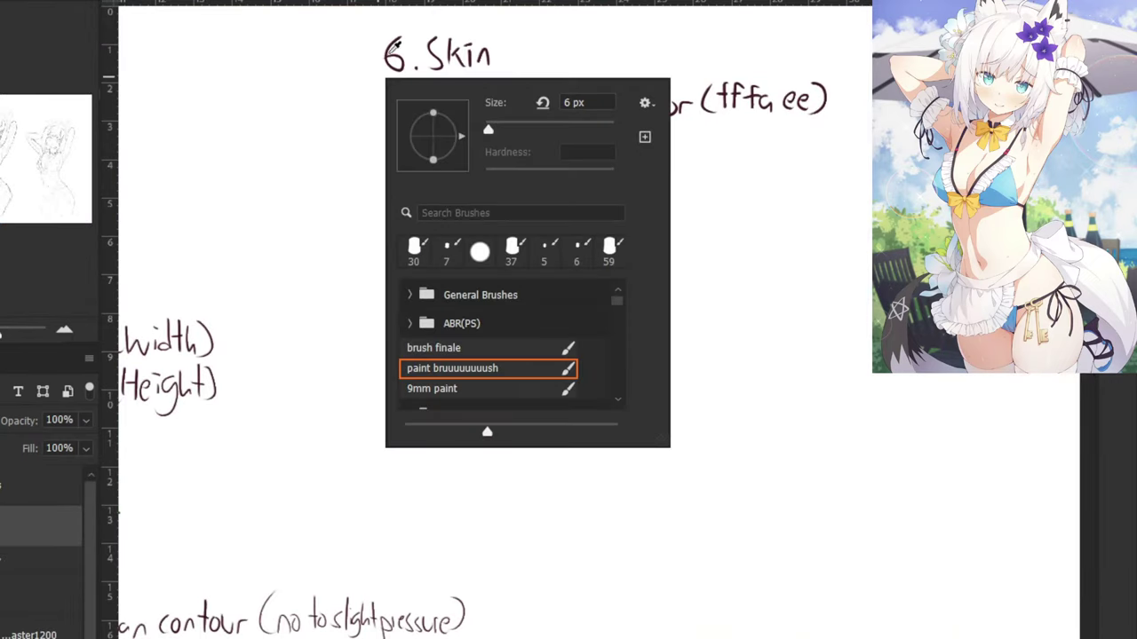
alt+click(385, 59)
drag(460, 124, 385, 199)
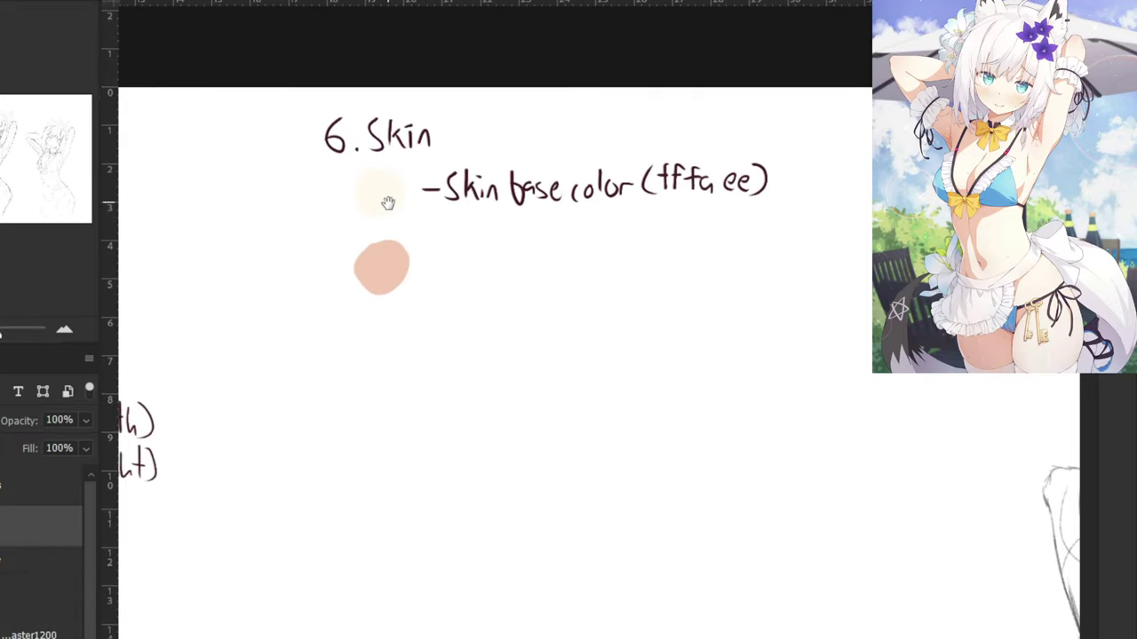
mouse_move(418, 263)
mouse_down()
mouse_move(434, 261)
mouse_move(437, 275)
mouse_up()
mouse_move(461, 249)
mouse_down()
mouse_move(468, 272)
mouse_move(486, 258)
mouse_move(497, 276)
mouse_move(523, 266)
mouse_up()
drag(545, 265, 546, 269)
mouse_move(555, 259)
mouse_down()
mouse_move(615, 260)
mouse_move(655, 241)
mouse_move(681, 272)
mouse_up()
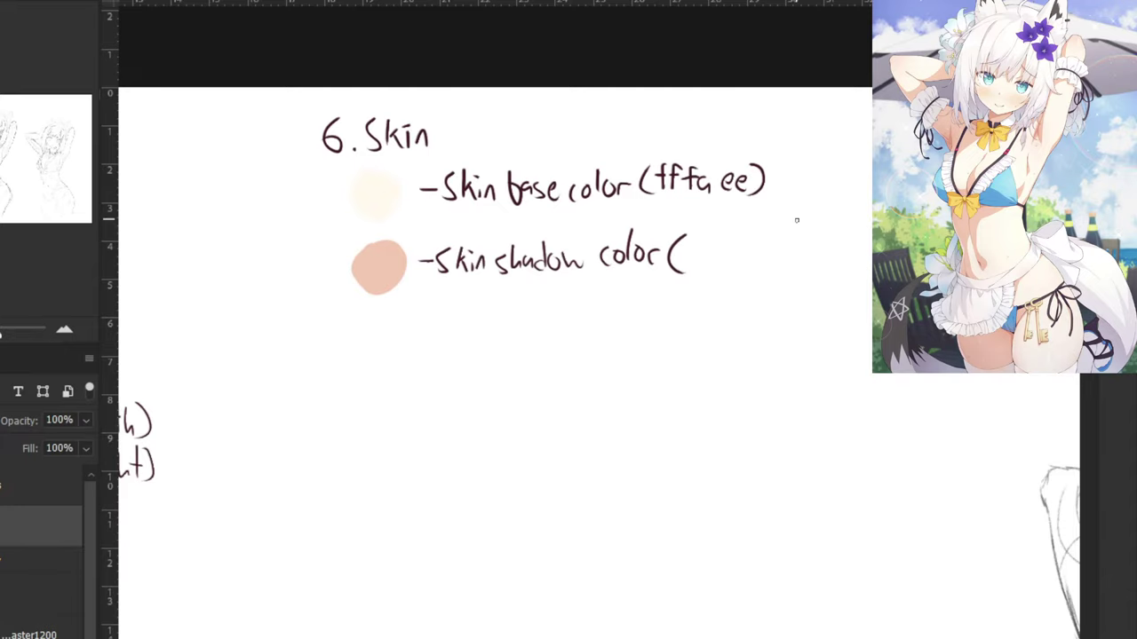
drag(686, 261, 765, 265)
Sample the peach tone and paint a third round swatch below the second one on a new layer.
alt+click(378, 264)
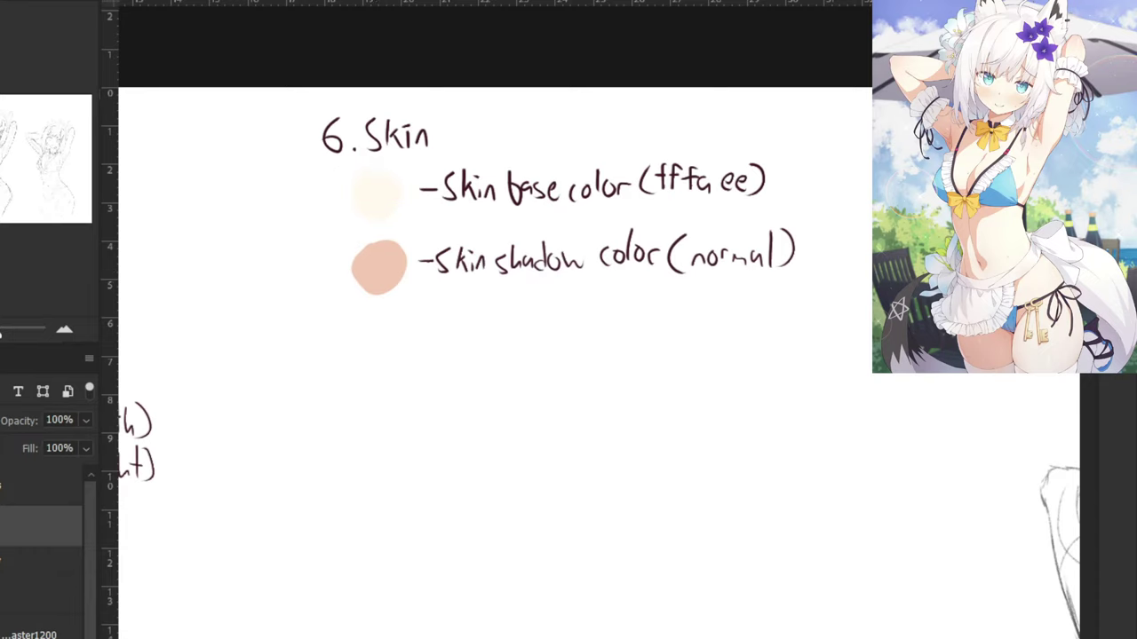
key(ctrl+alt+shift+n)
mouse_move(366, 332)
mouse_down()
mouse_move(394, 337)
mouse_move(368, 334)
mouse_move(382, 339)
mouse_up()
key(ctrl+z)
drag(373, 404, 351, 406)
Sample the pale base tone, check the third swatch's layer by hiding and showing it, and select the layer below it.
alt+click(377, 197)
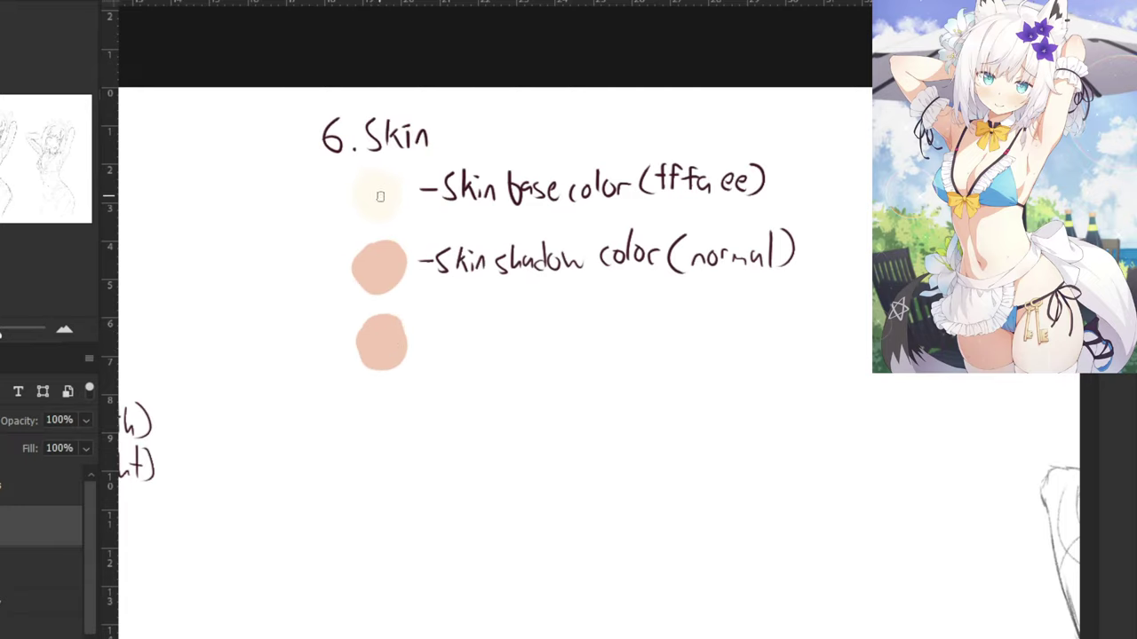
click(41, 569)
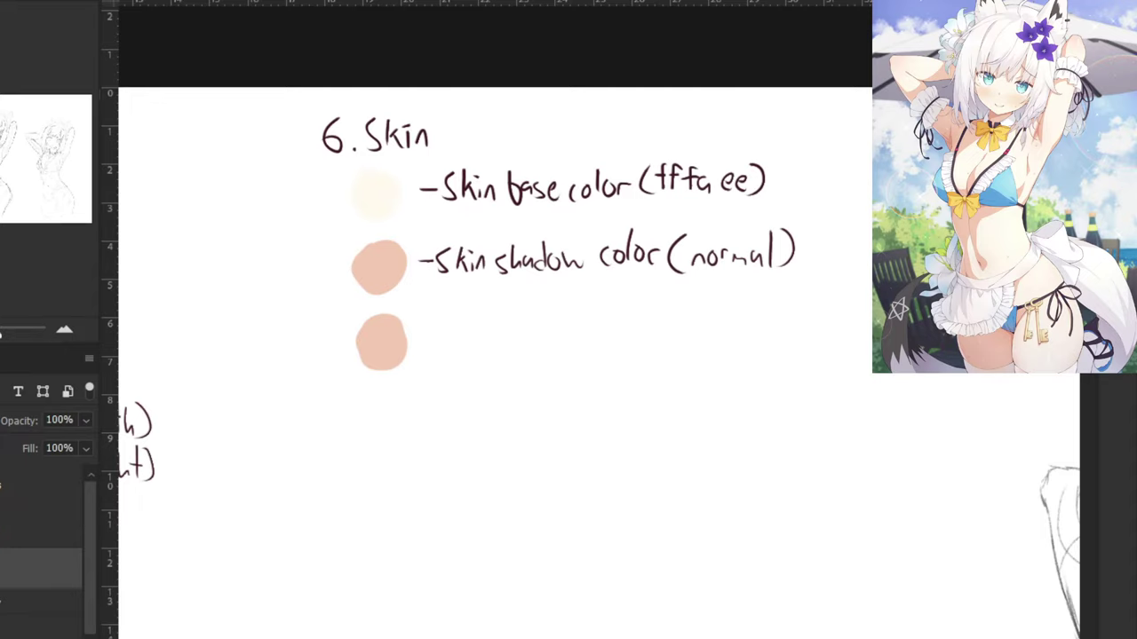
click(41, 527)
click(2, 527)
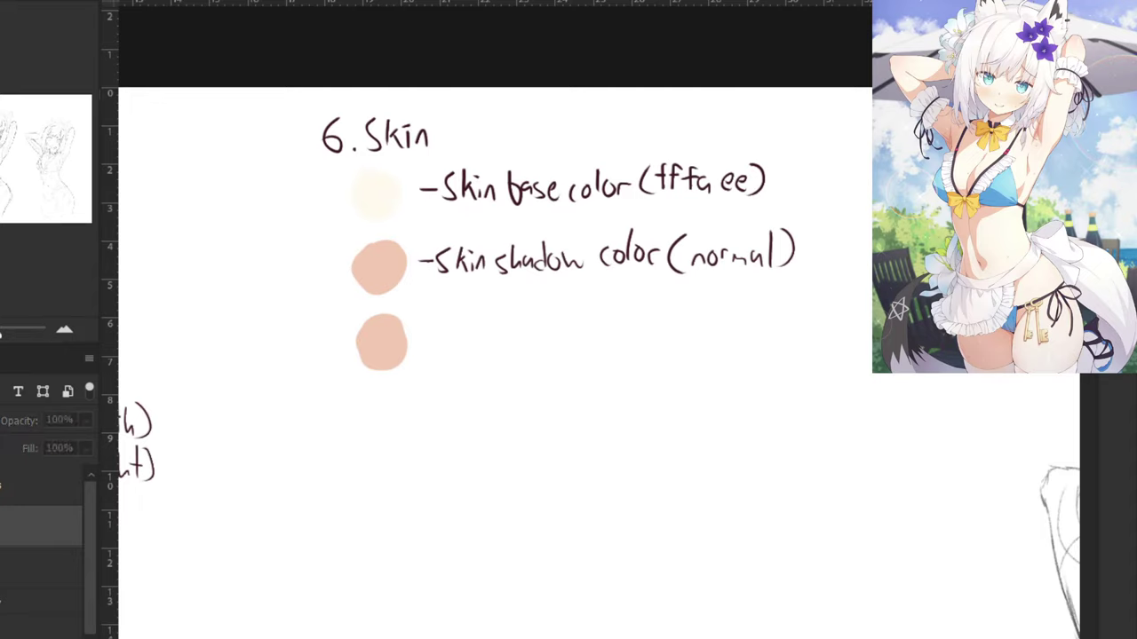
click(2, 527)
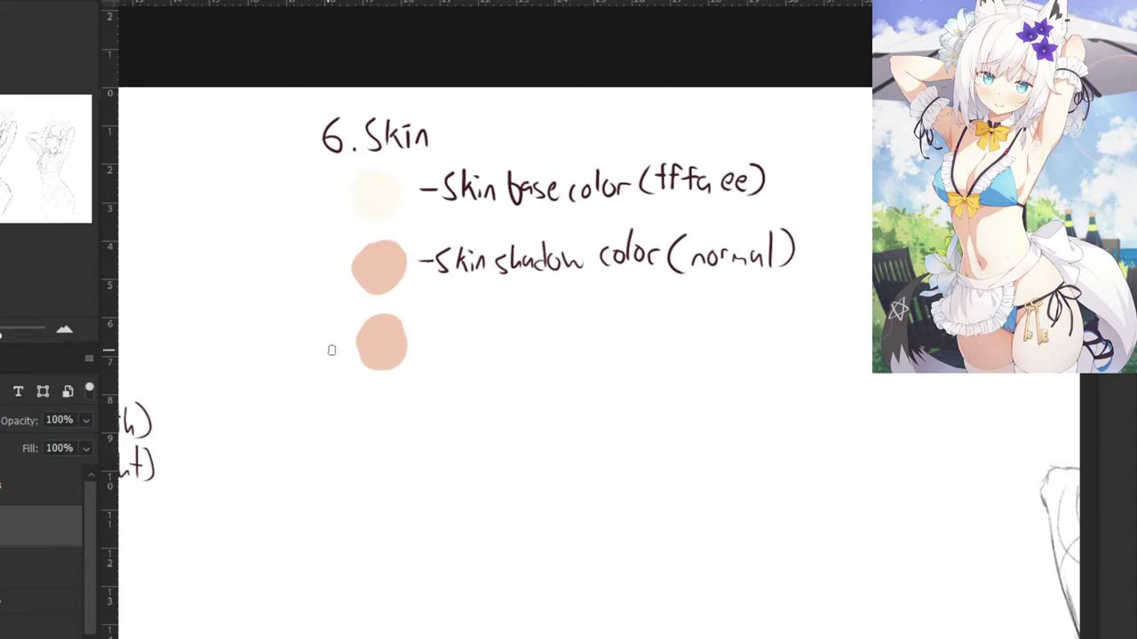
right_click(377, 338)
drag(378, 339, 382, 332)
key(ctrl+z)
click(26, 554)
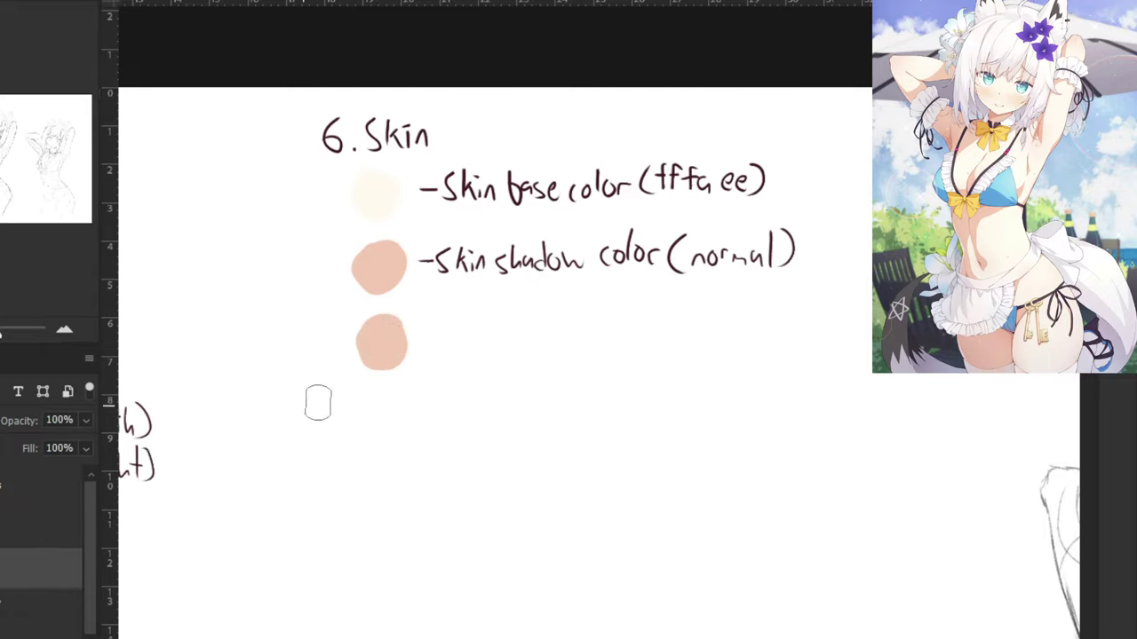
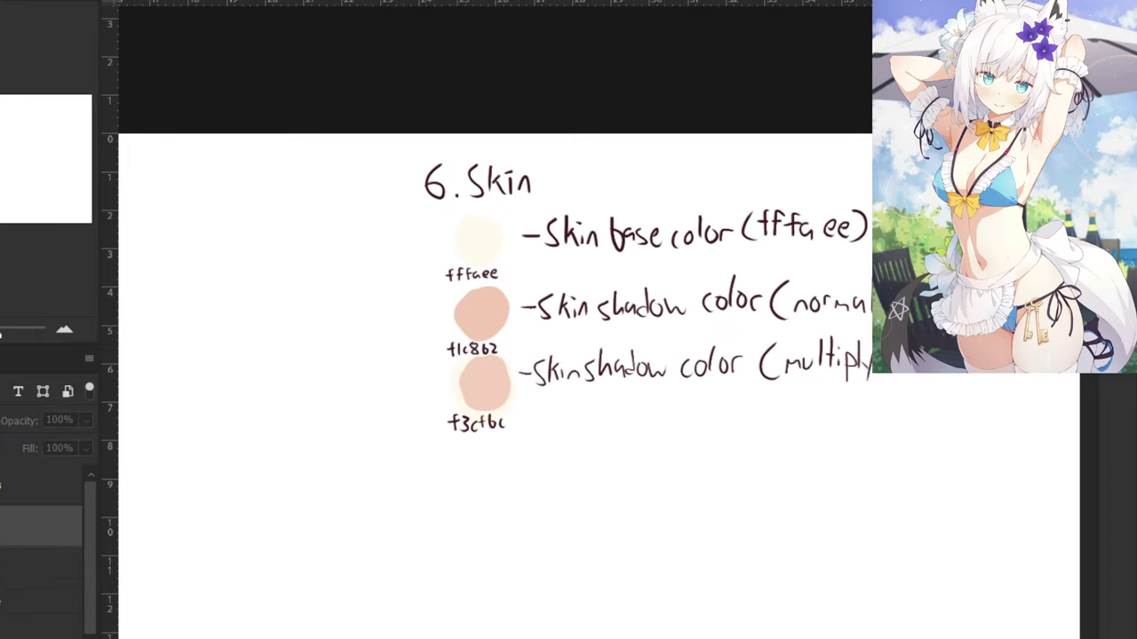
Compare the multiply swatch's layer hidden and shown, and merge it down into the layer below.
click(2, 527)
click(2, 526)
click(1, 527)
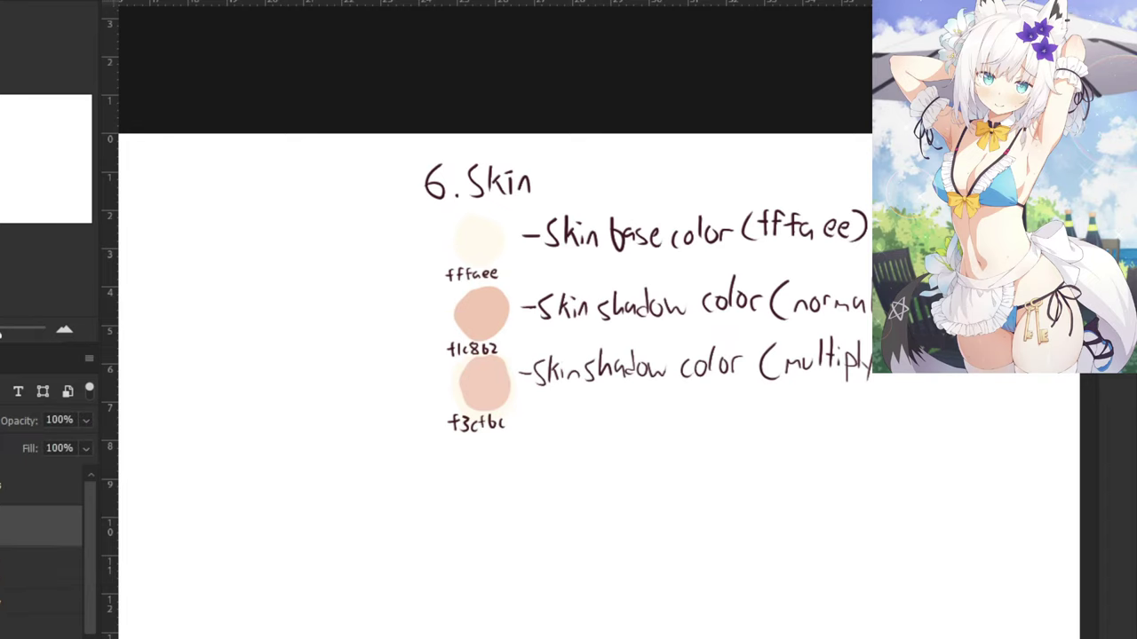
right_click(1, 515)
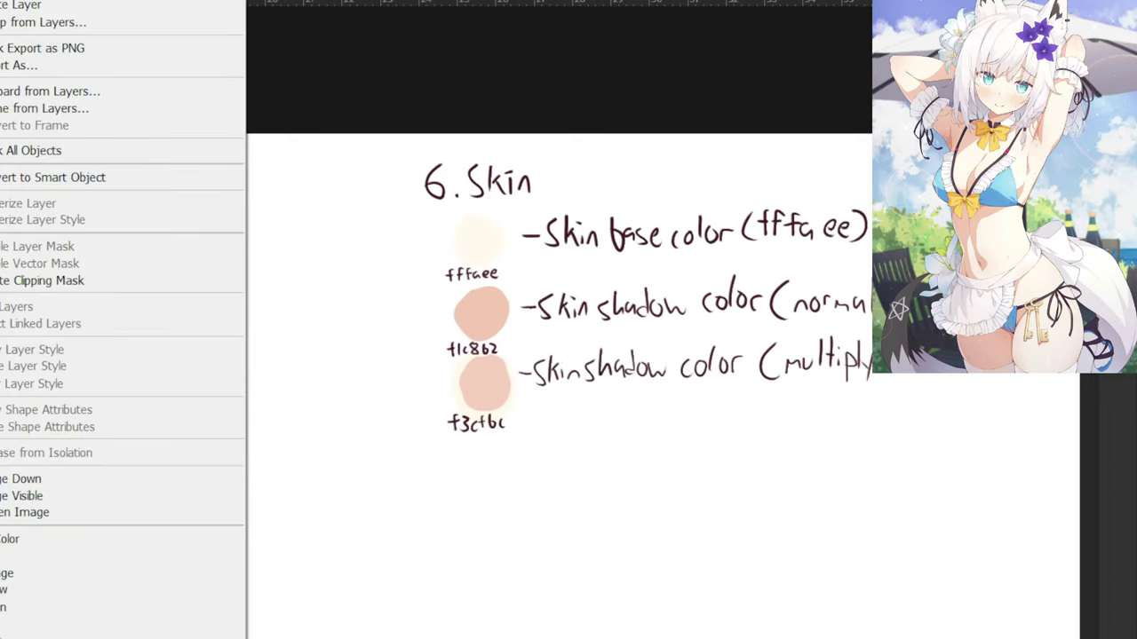
click(18, 478)
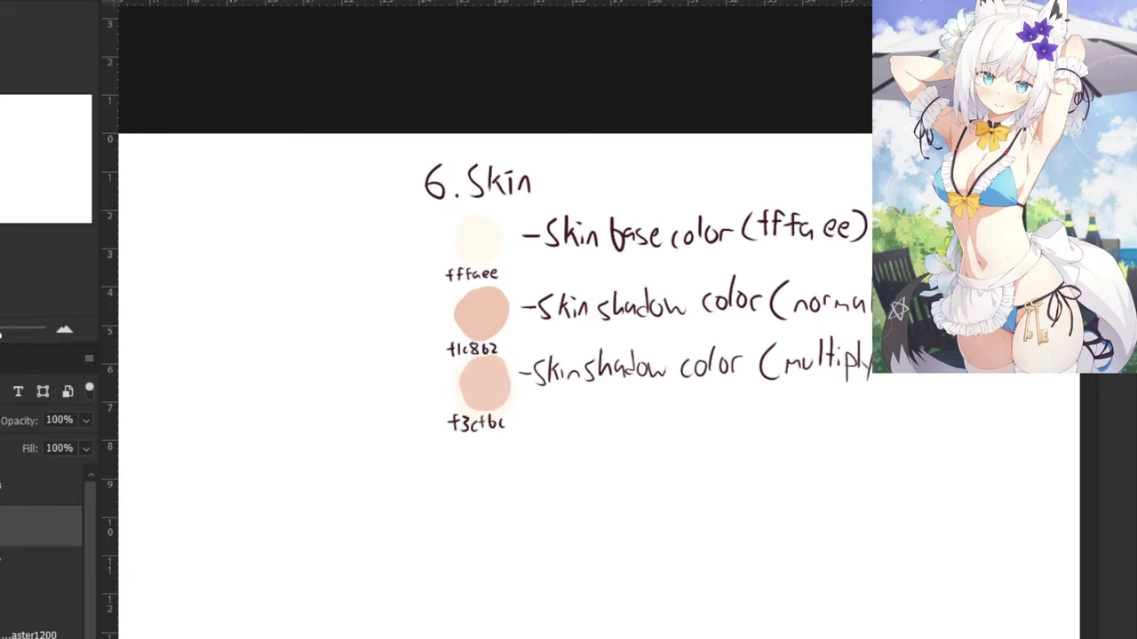
Sample the multiply shadow swatch and the pale base swatch, and switch to the illustration document's line art.
click(484, 380)
click(478, 242)
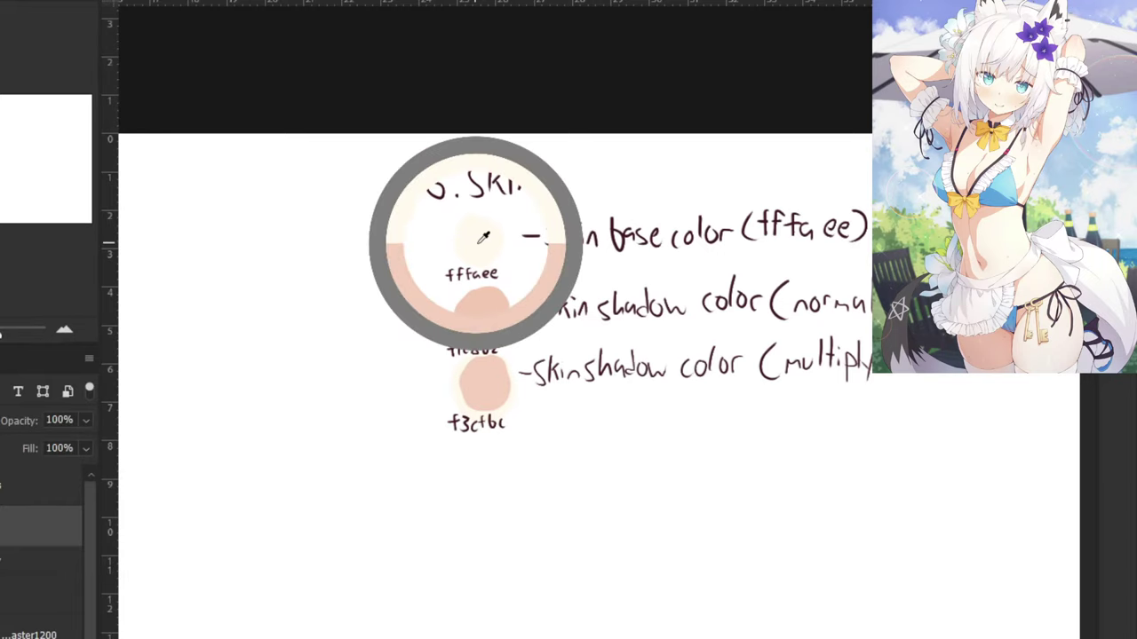
click(158, 1)
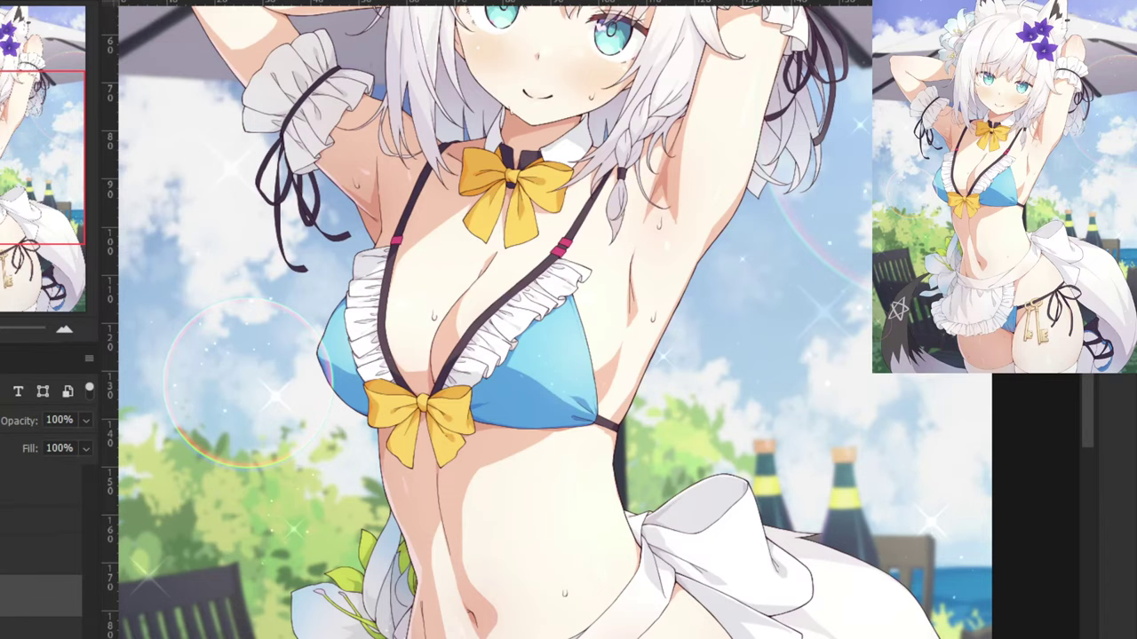
key(ctrl+Tab)
key(ctrl+minus)
key(ctrl+minus)
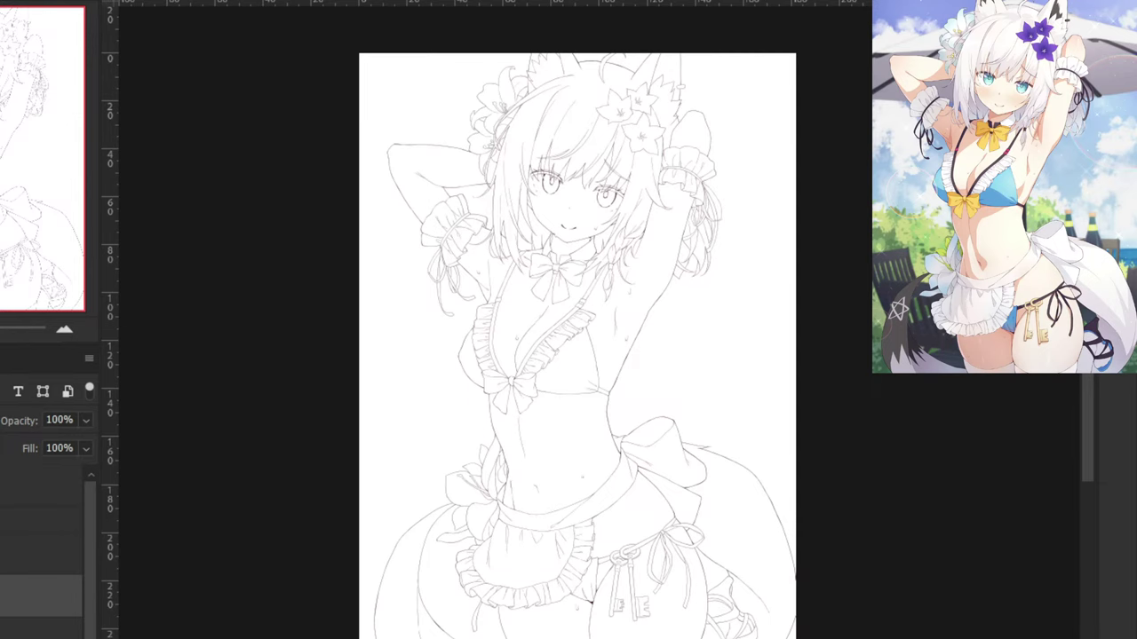
Fill the canvas behind the line art with medium grey after undoing a darker grey fill.
click(371, 265)
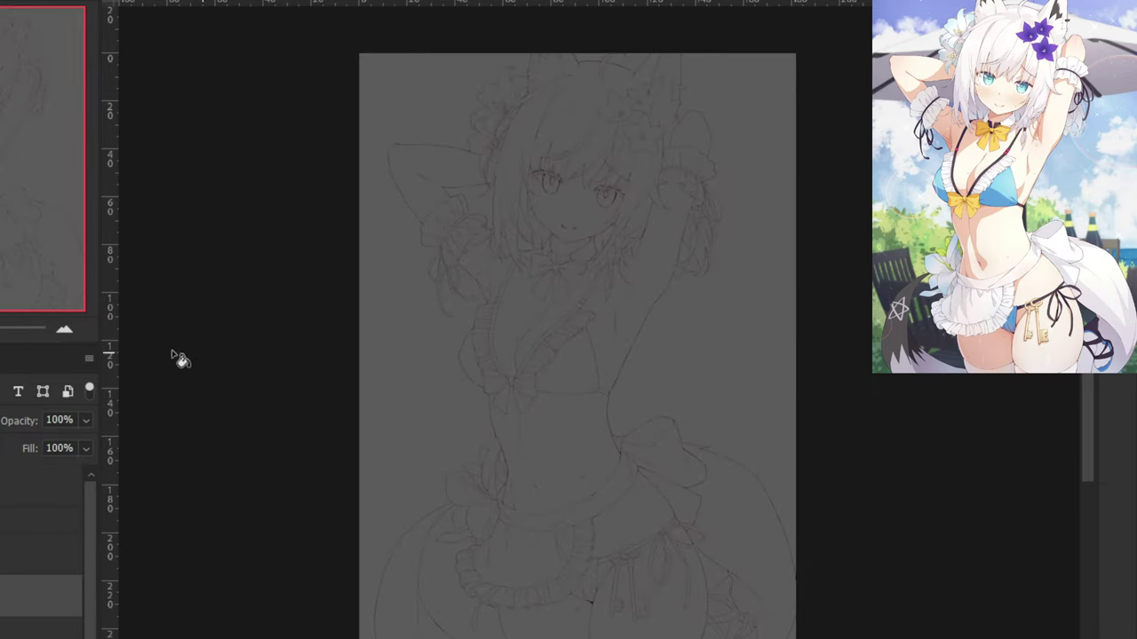
key(ctrl+z)
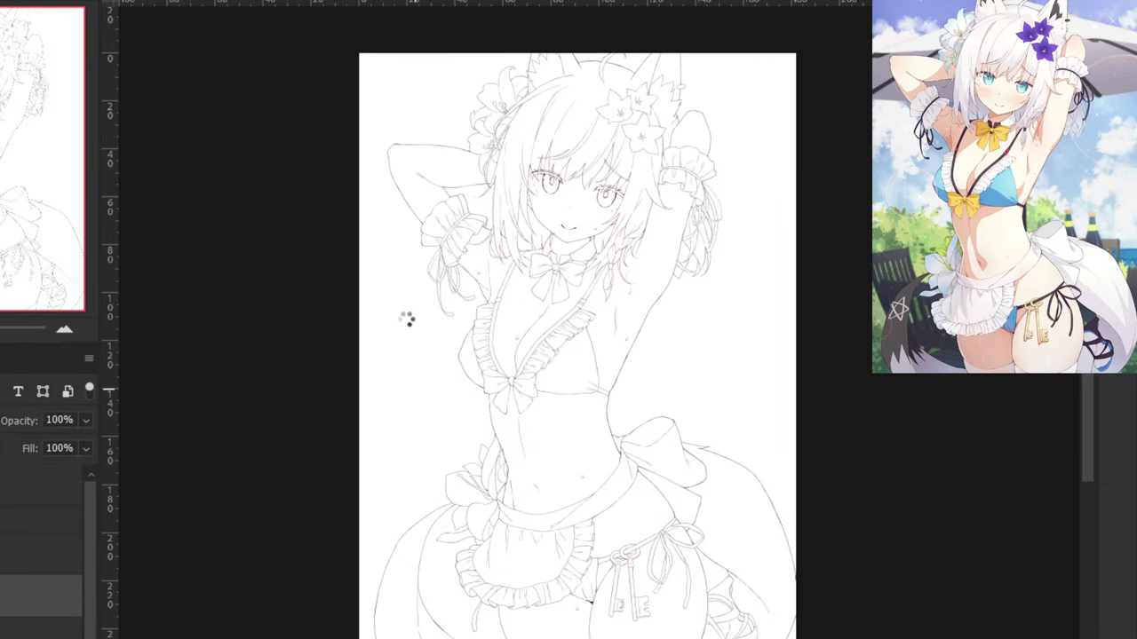
click(380, 254)
key(ctrl+plus)
drag(410, 239, 403, 368)
scroll(261, 180, up, 3)
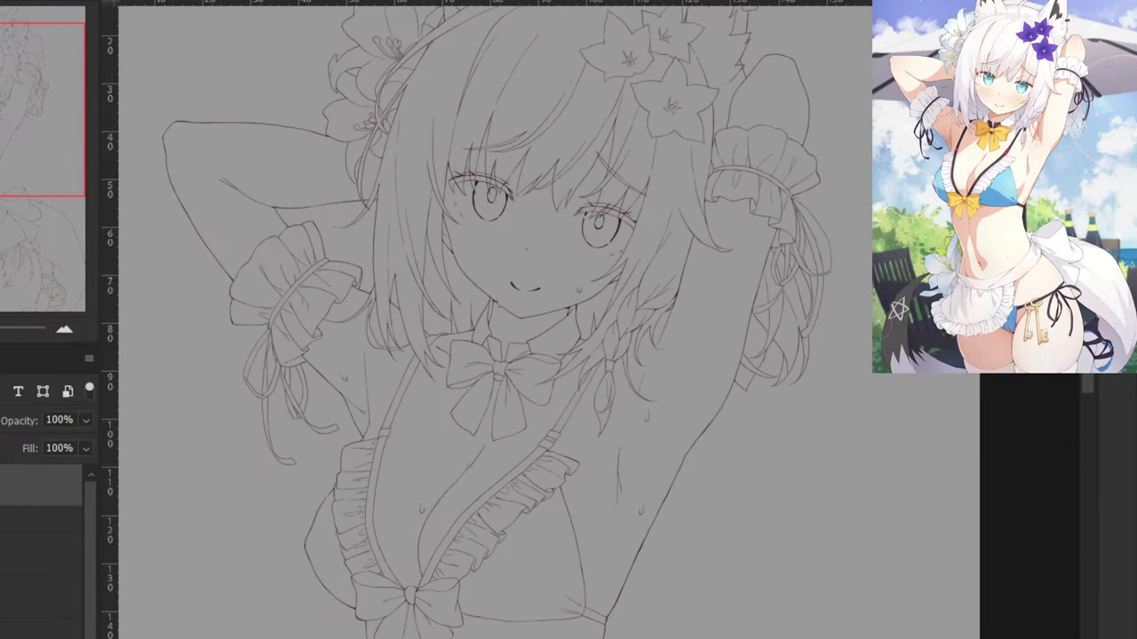
Select the face area with the Magic Wand and undo an unwanted extension of the selection into the hair.
click(494, 252)
drag(505, 112, 411, 254)
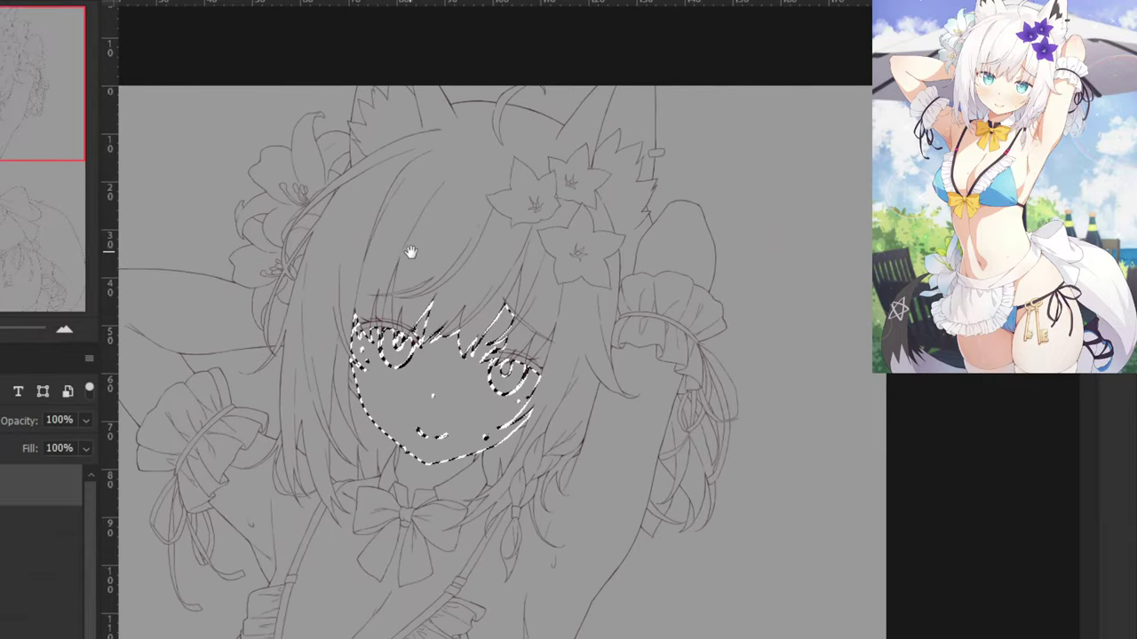
key(ctrl+plus)
key(ctrl+plus)
key(ctrl+plus)
scroll(345, 265, up, 6)
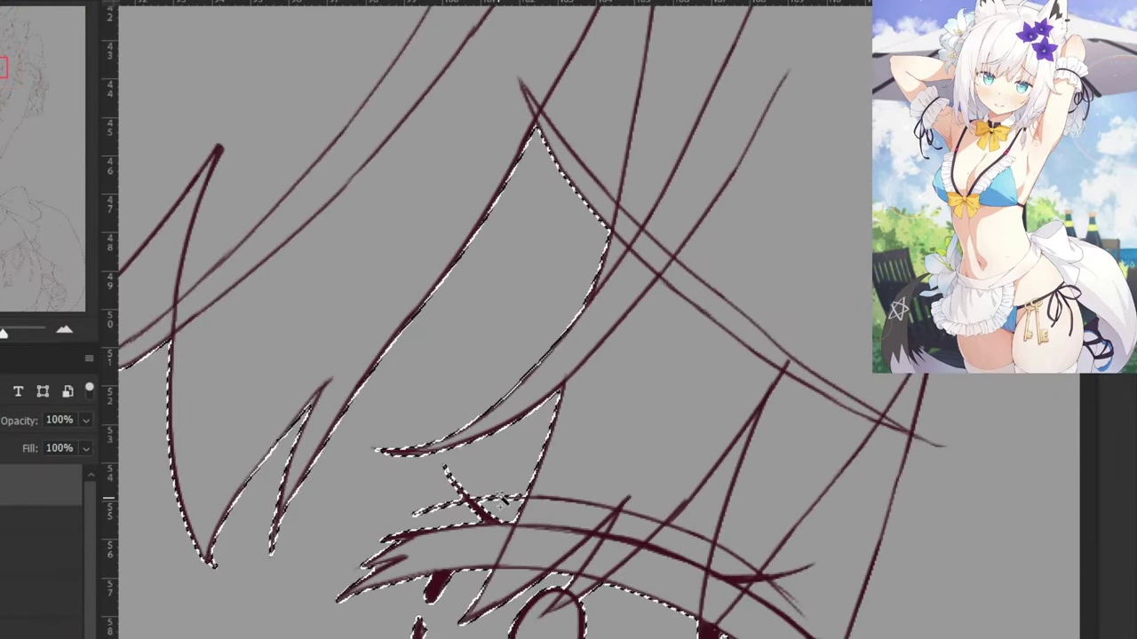
scroll(590, 546, up, 3)
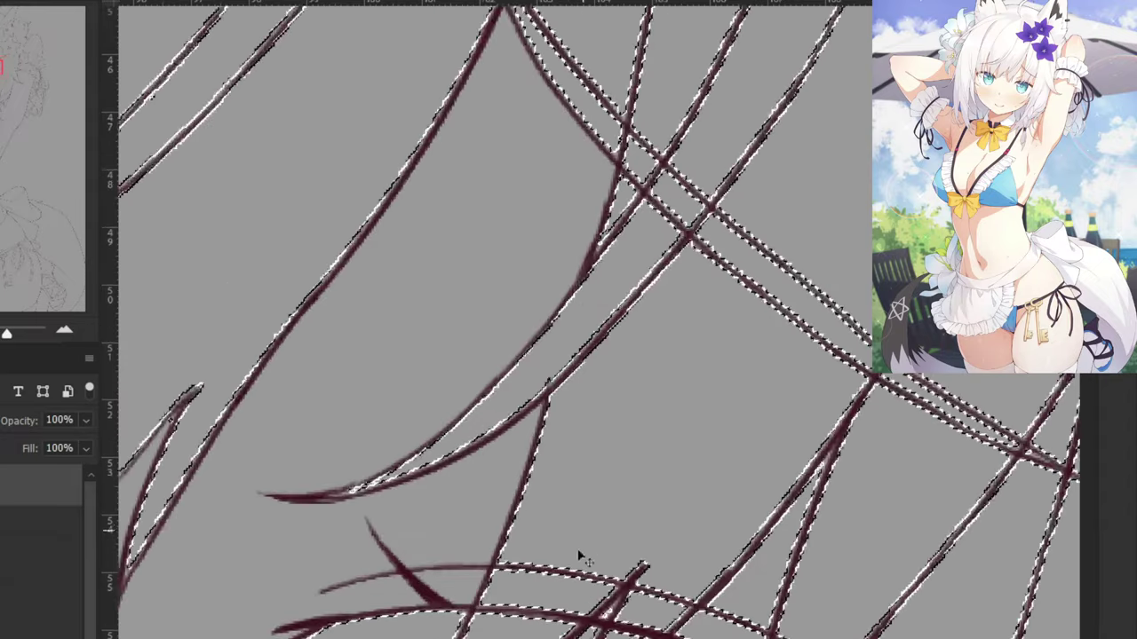
click(613, 596)
key(ctrl+z)
Add the small skin gaps around the eyelashes and between the fringe strands to the face selection.
click(712, 624)
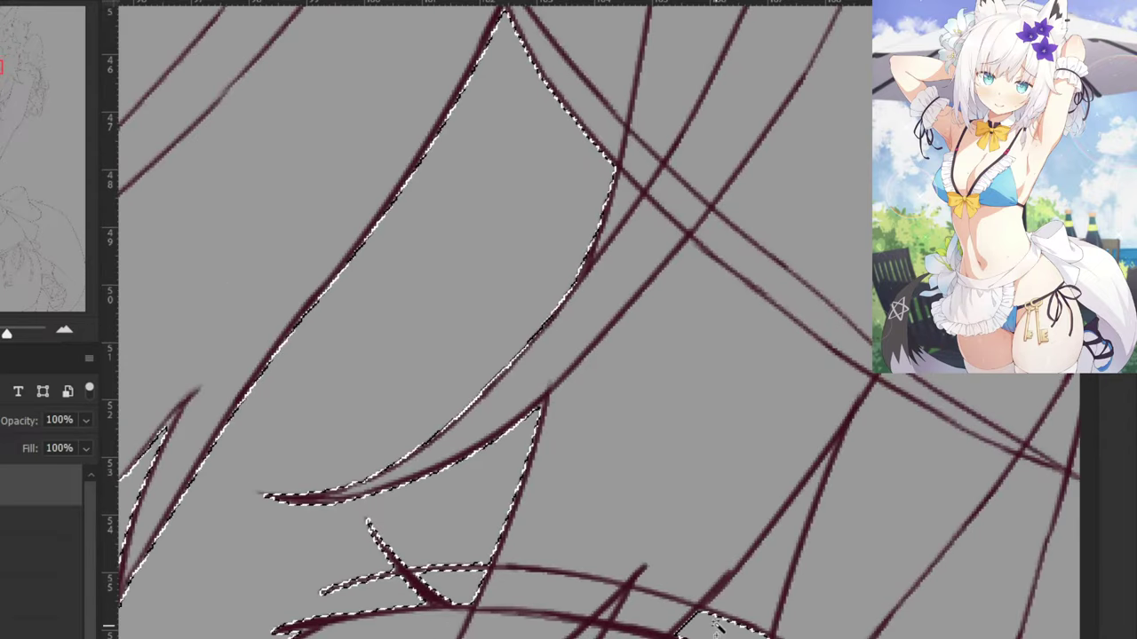
click(747, 586)
key(ctrl+minus)
click(825, 529)
click(784, 587)
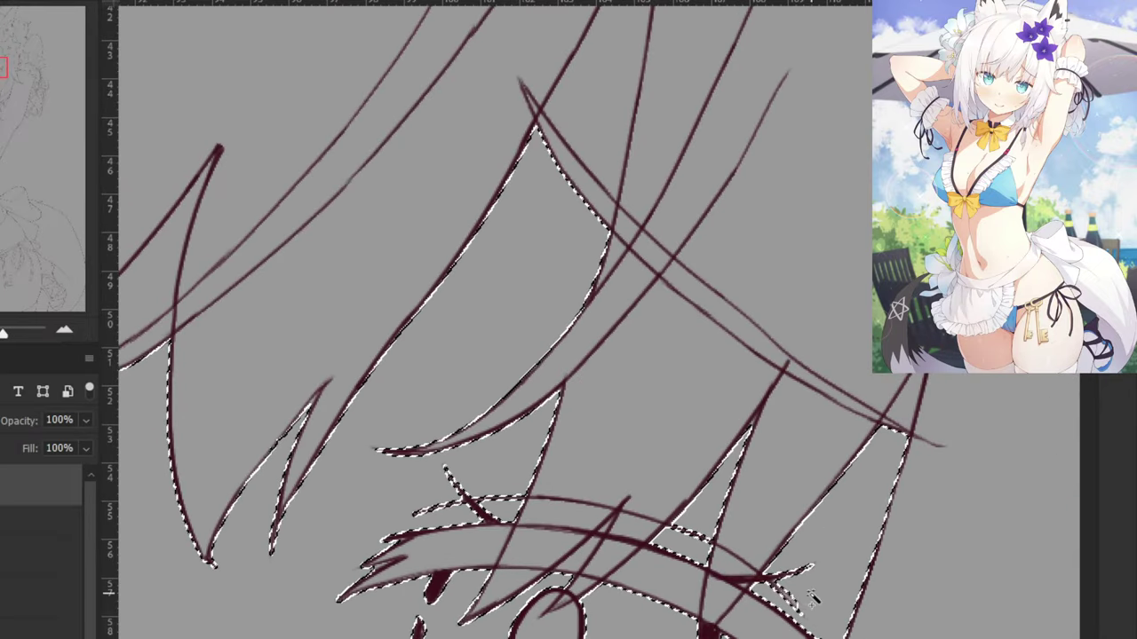
shift+click(907, 404)
scroll(577, 153, down, 2)
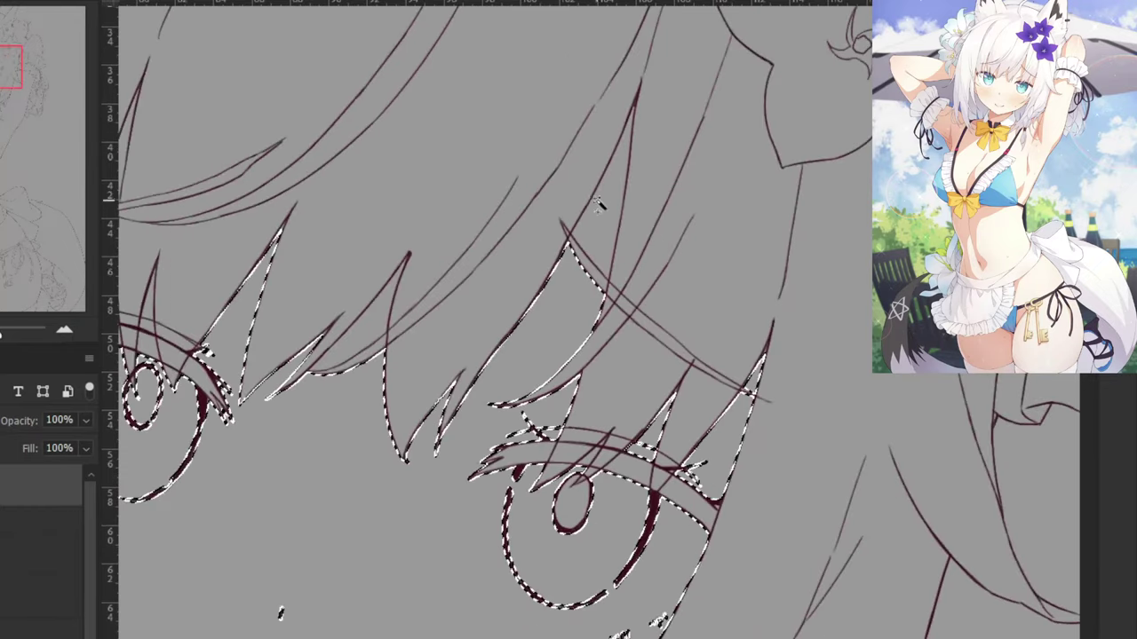
scroll(548, 157, up, 2)
shift+click(556, 317)
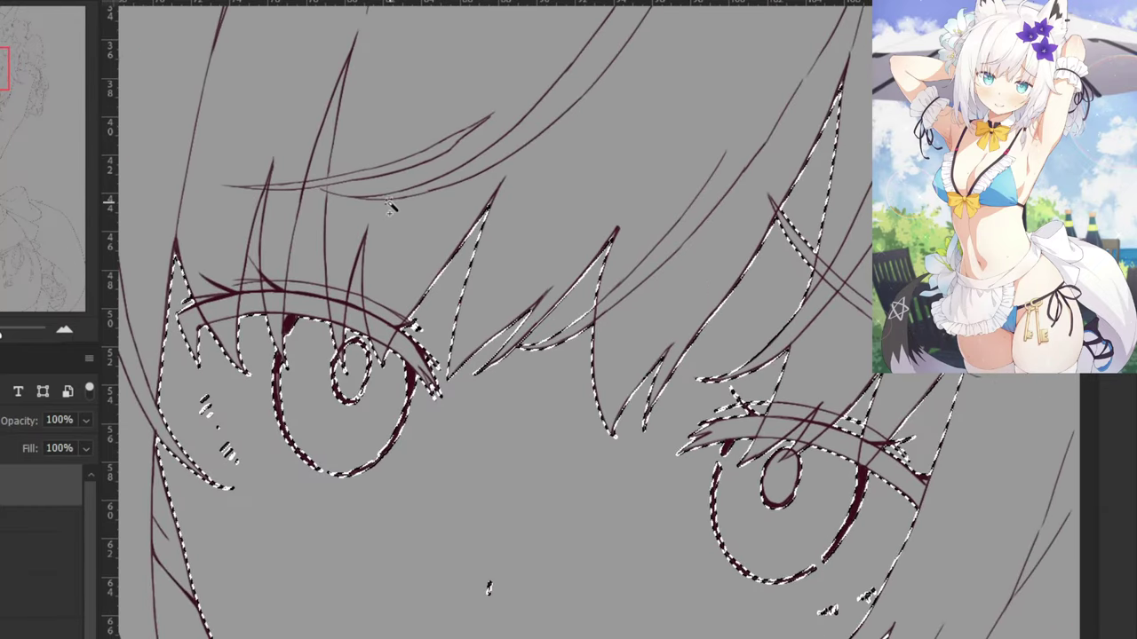
Add the neck below the chin and the chest area beneath the neck bow to the skin selection.
drag(230, 386, 241, 267)
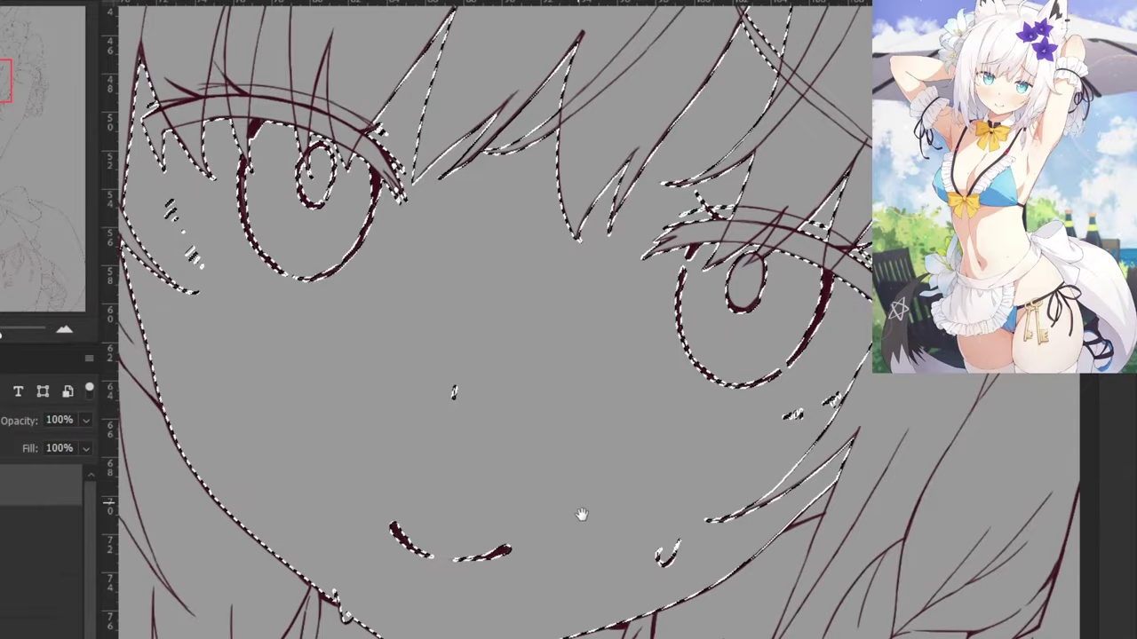
drag(582, 515, 601, 227)
shift+click(431, 415)
key(ctrl+minus)
key(ctrl+minus)
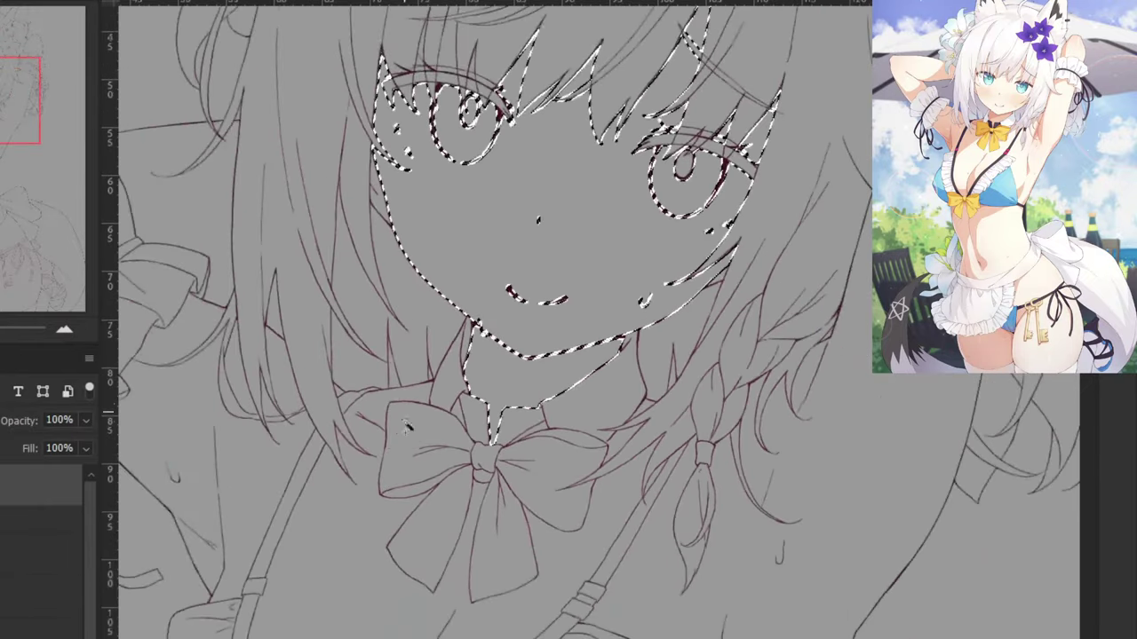
shift+click(352, 550)
Add the shoulder below the frilled cuff and the raised arm on the drawing's left side to the selection.
drag(339, 535, 500, 291)
shift+click(325, 183)
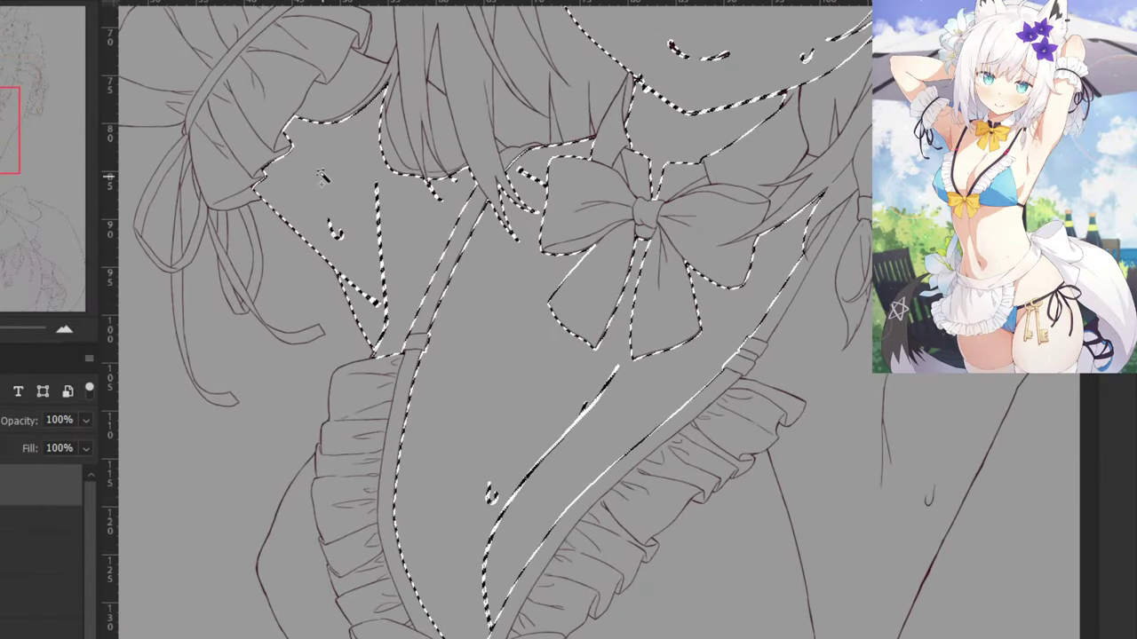
mouse_move(322, 176)
mouse_down()
mouse_move(432, 254)
mouse_move(548, 414)
mouse_up()
shift+click(298, 141)
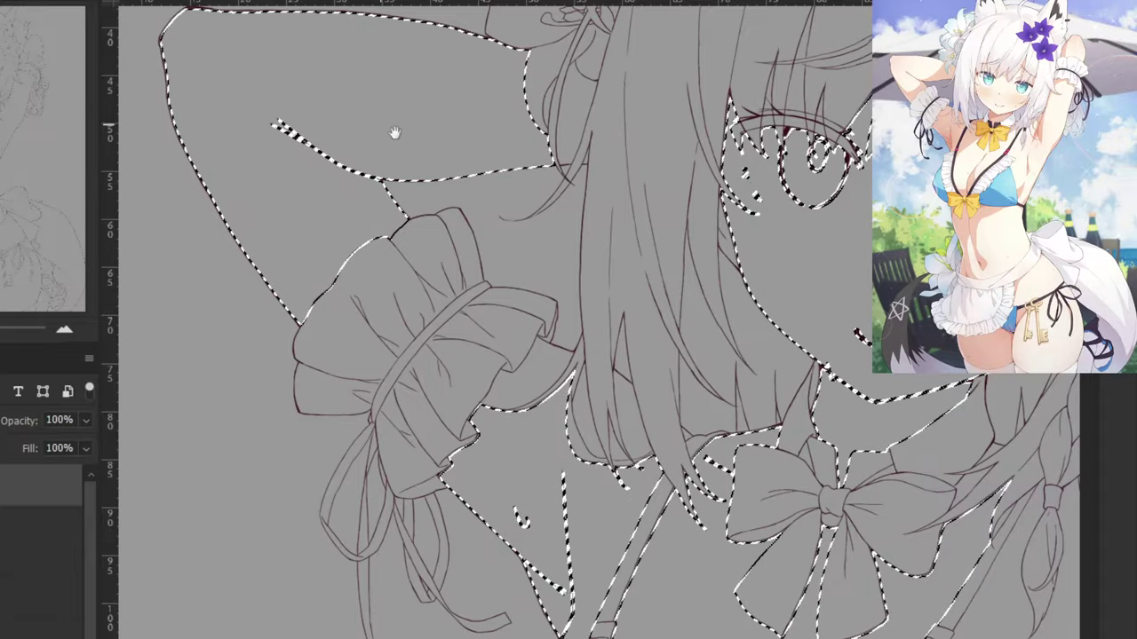
Add the narrow arm gaps between the hair strands below the lily ornament, undoing a wrong pick.
mouse_move(569, 338)
mouse_down()
mouse_move(347, 305)
mouse_move(552, 542)
mouse_up()
shift+click(529, 259)
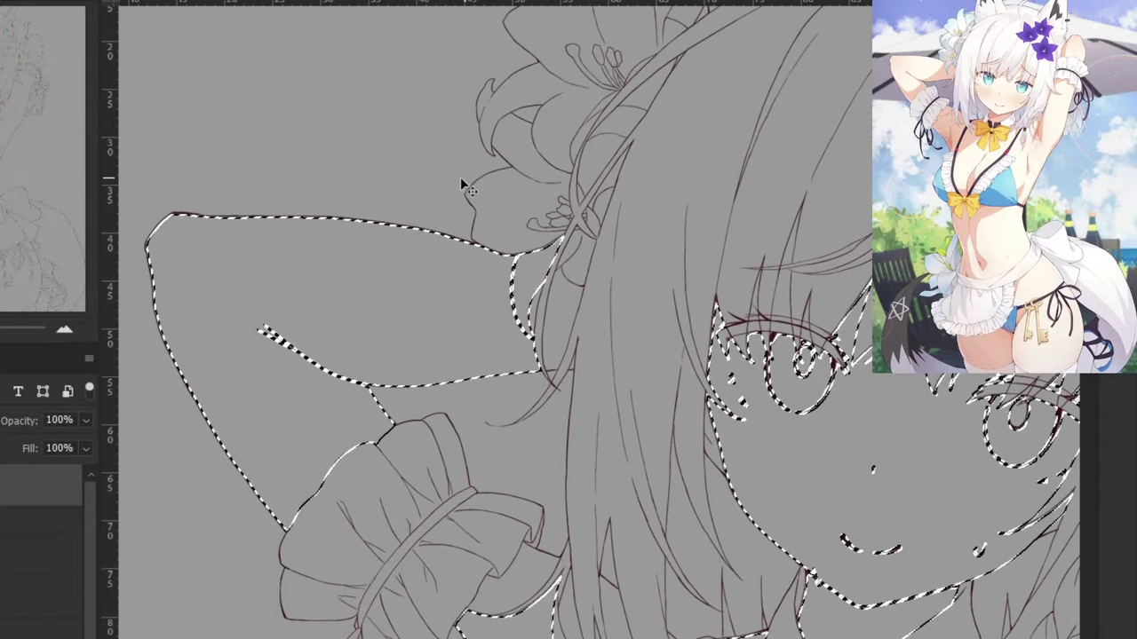
key(ctrl+plus)
key(ctrl+z)
key(ctrl+plus)
shift+click(533, 284)
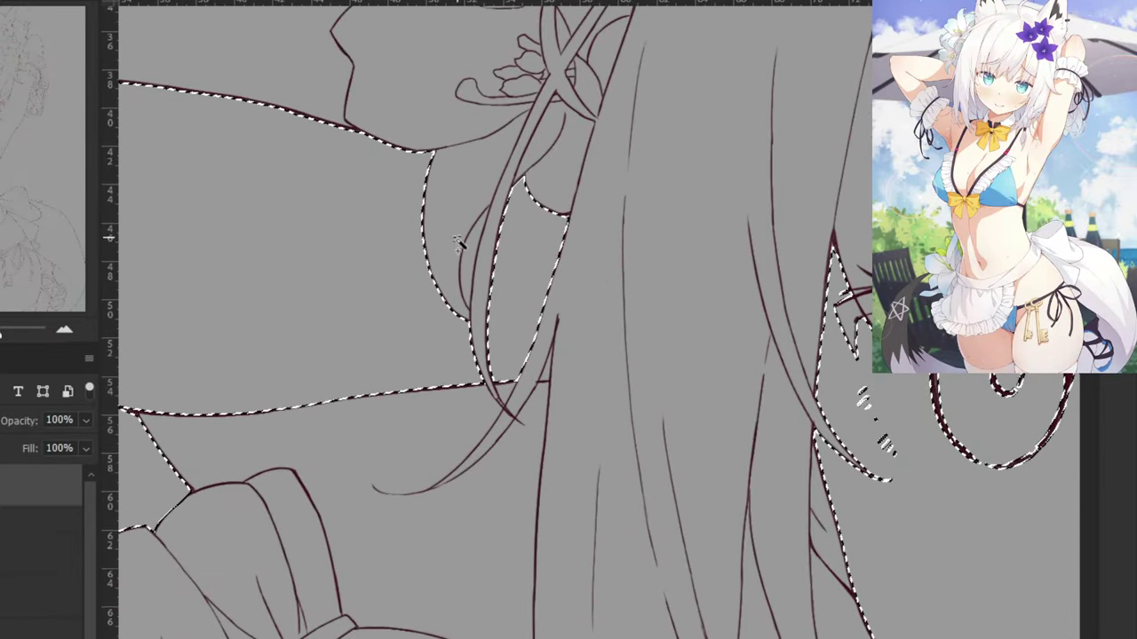
shift+click(466, 238)
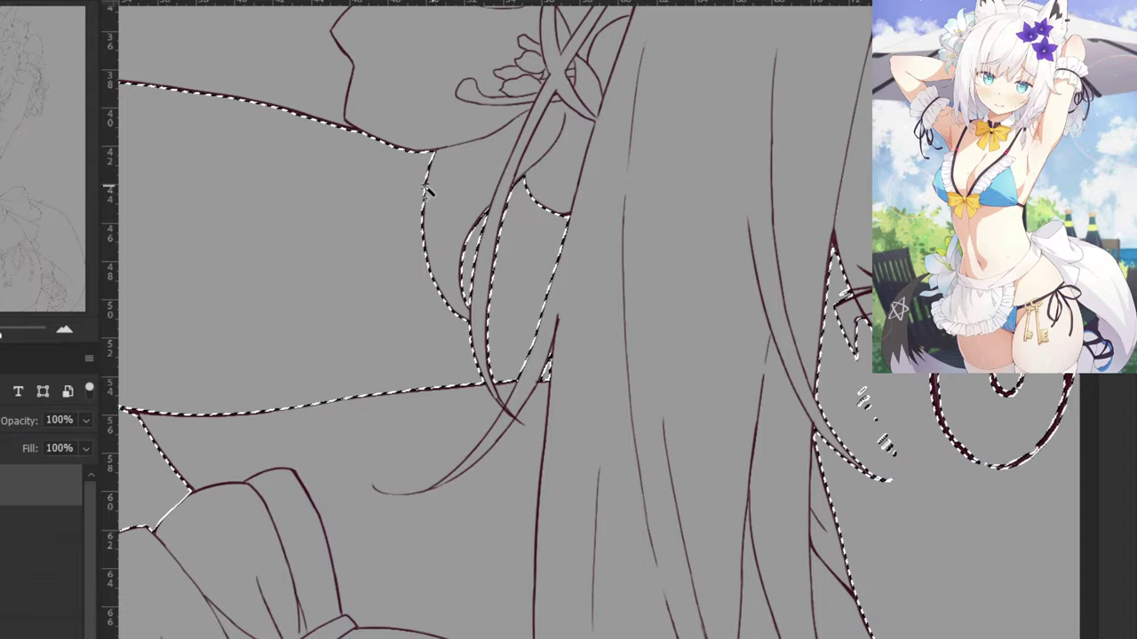
Add the raised arm on the drawing's right side to the skin selection.
key(ctrl+minus)
key(ctrl+minus)
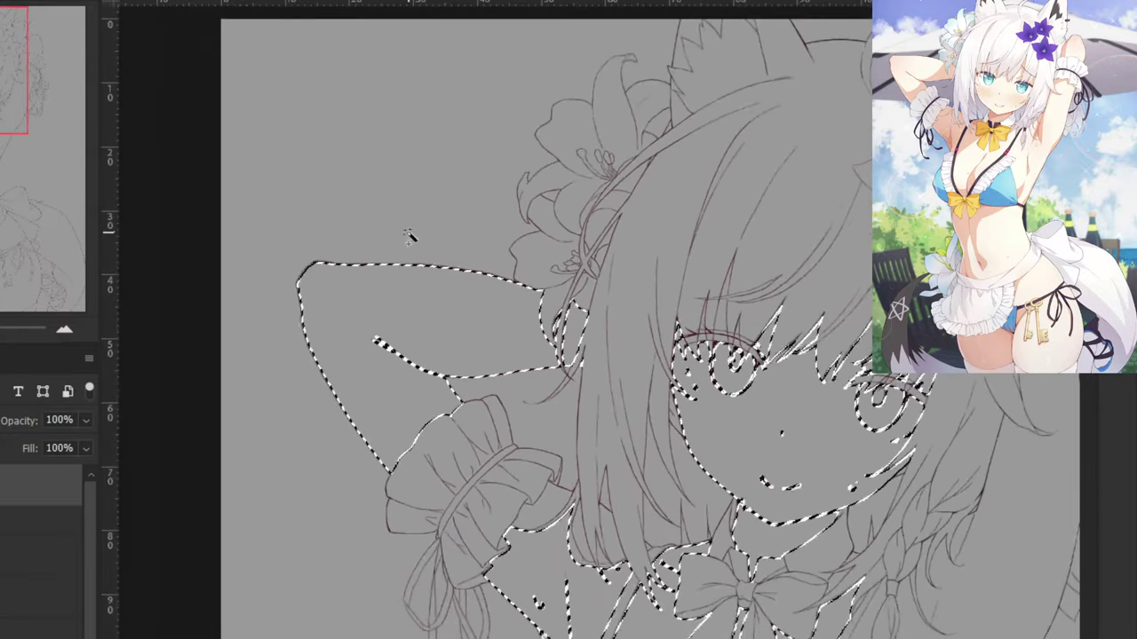
mouse_move(624, 367)
mouse_down()
mouse_move(294, 353)
mouse_move(300, 359)
mouse_up()
shift+click(713, 504)
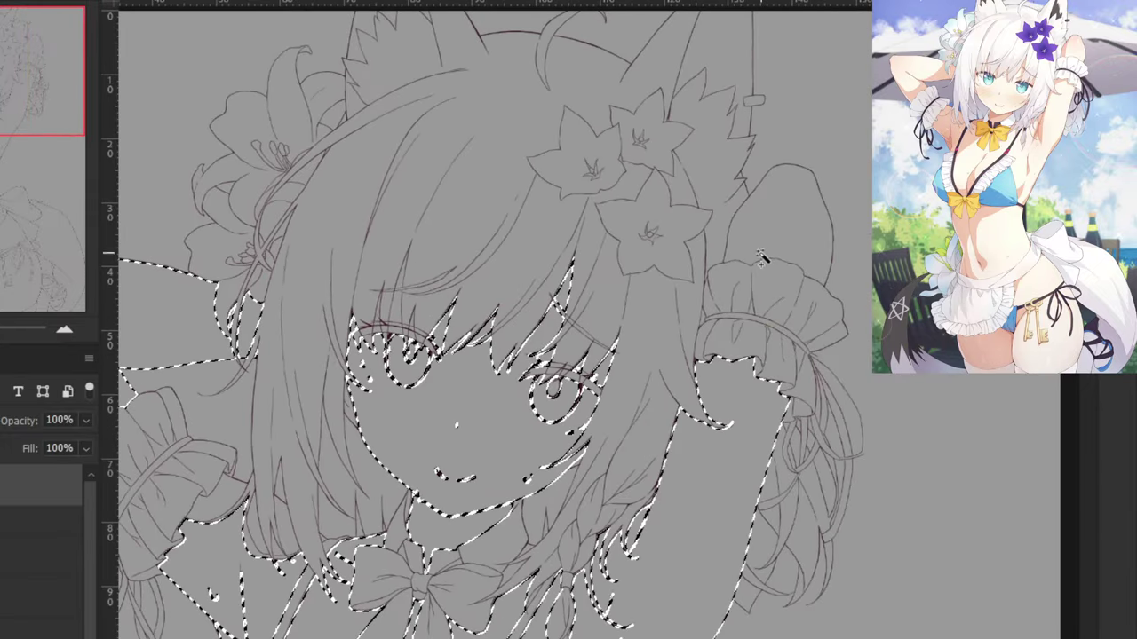
Add the raised elbow above the frilled cuff, the midriff, the hip and the thigh behind the keys to the skin selection.
shift+click(772, 234)
drag(569, 433, 665, 133)
drag(581, 476, 622, 273)
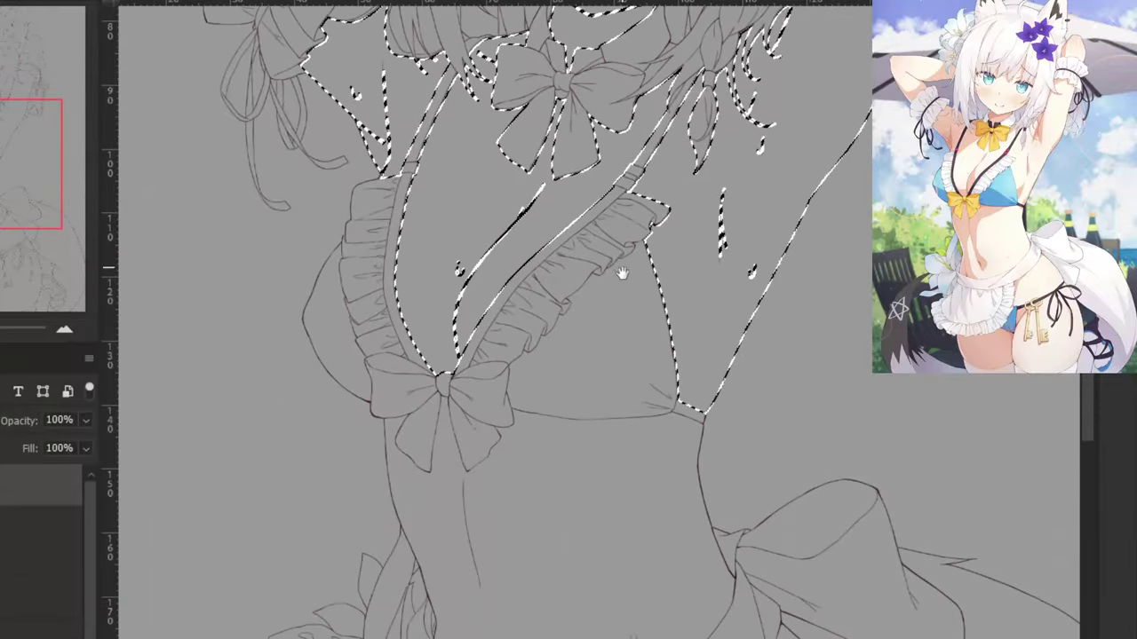
drag(558, 536, 568, 213)
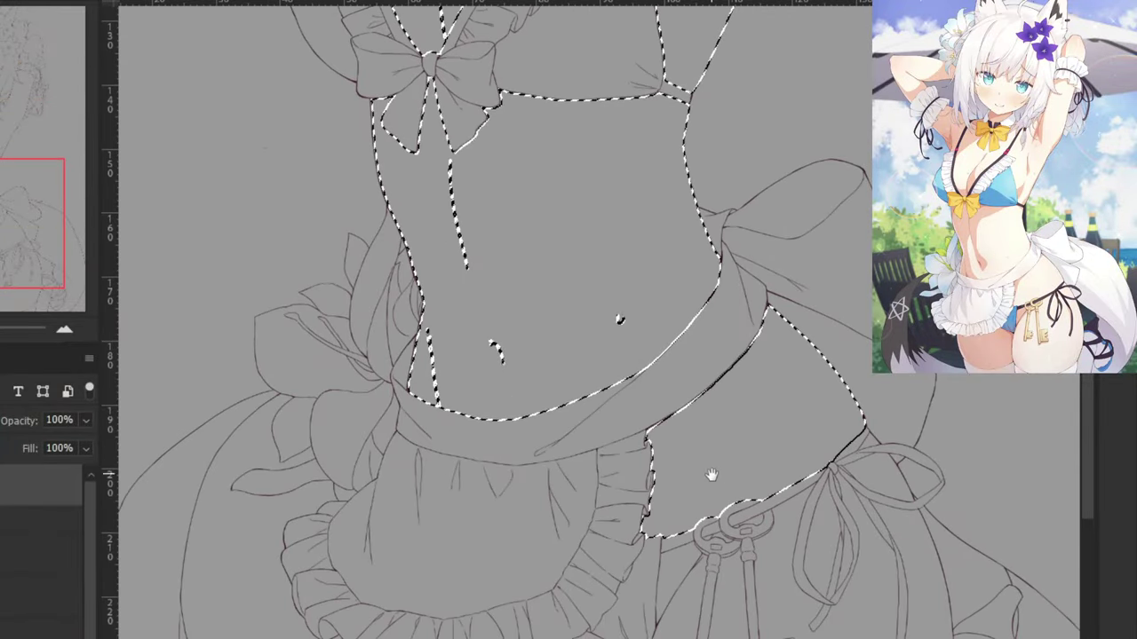
drag(720, 447, 568, 256)
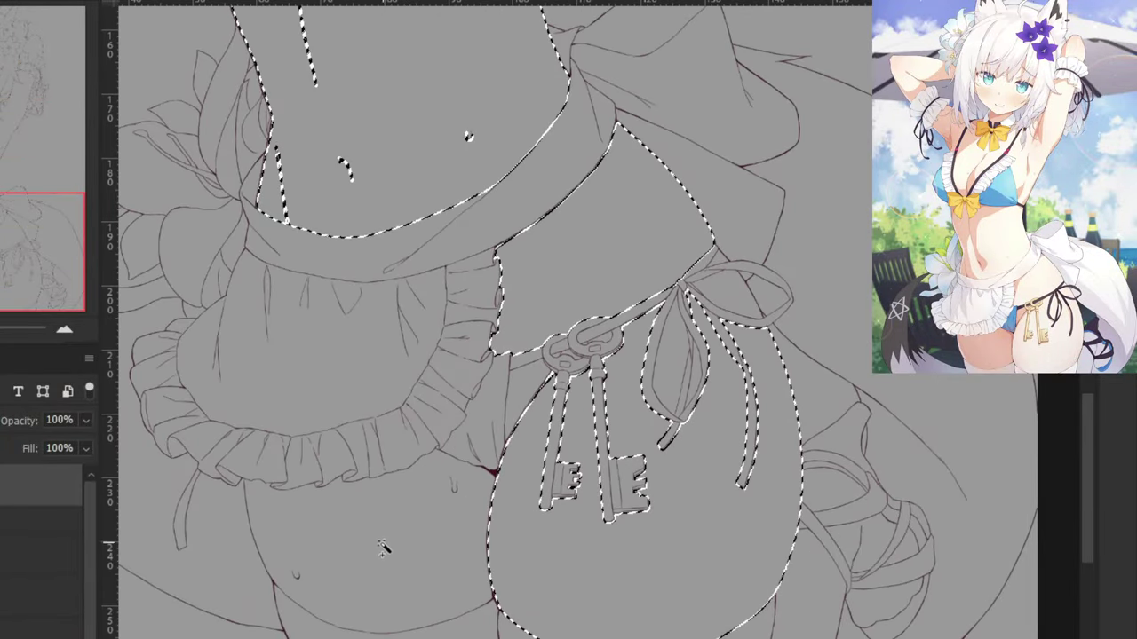
Add the small skin gaps between the loops and ribbons of the hip bow to the selection.
key(ctrl+plus)
click(787, 258)
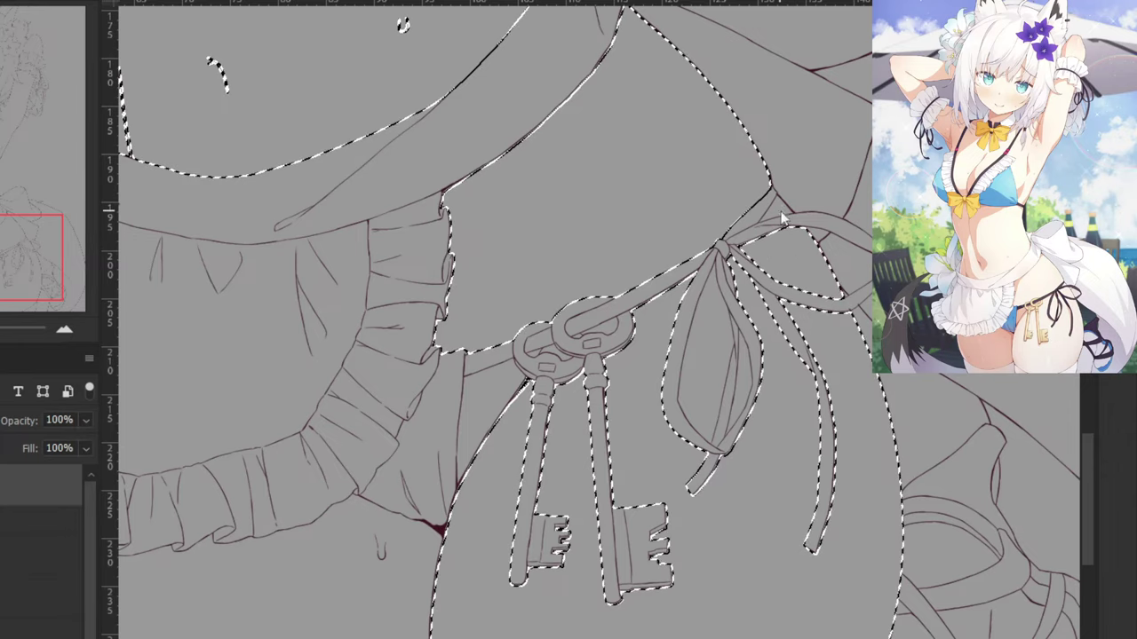
click(781, 212)
click(708, 370)
click(744, 389)
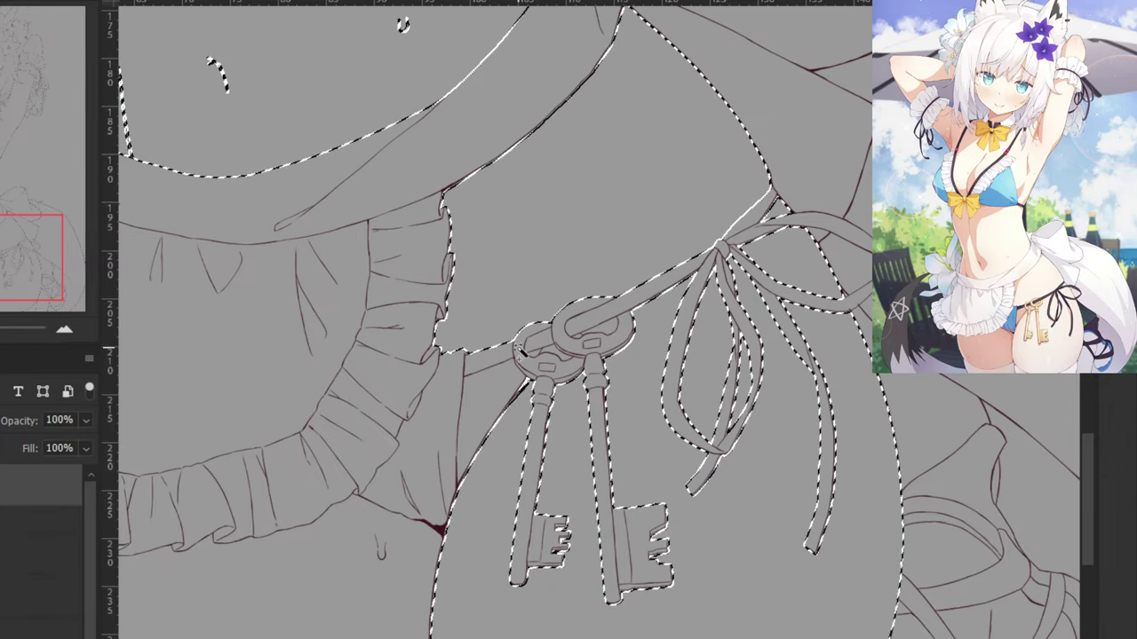
Add the skin sliver between the bikini bottom and thigh and the small openings inside the two key rings.
drag(380, 515, 586, 331)
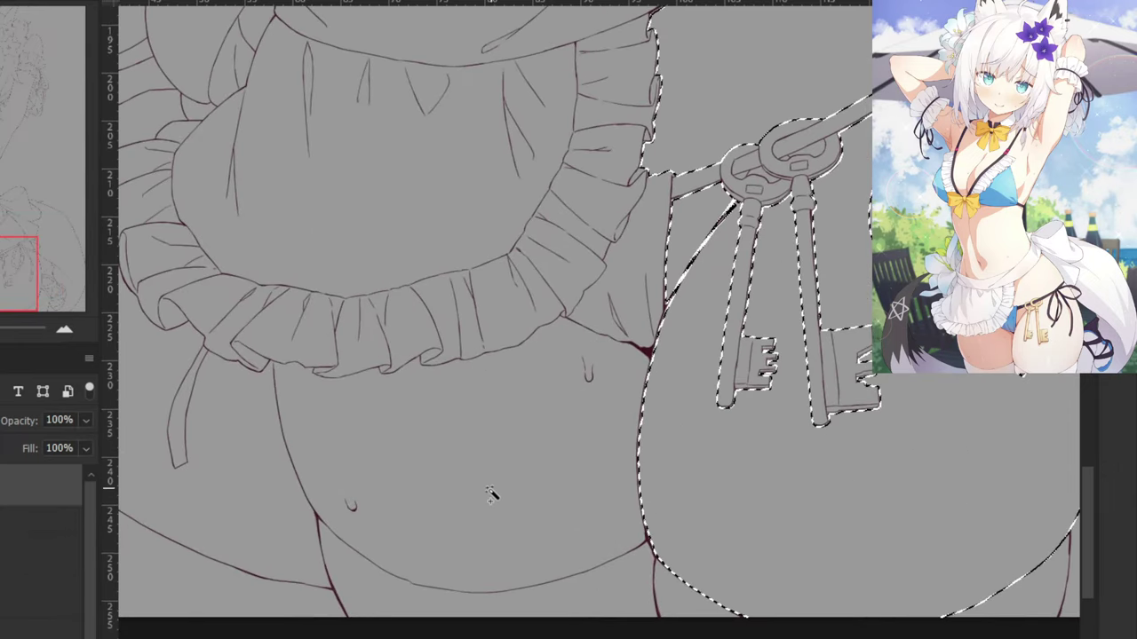
drag(689, 214, 508, 462)
key(ctrl+plus)
key(ctrl+plus)
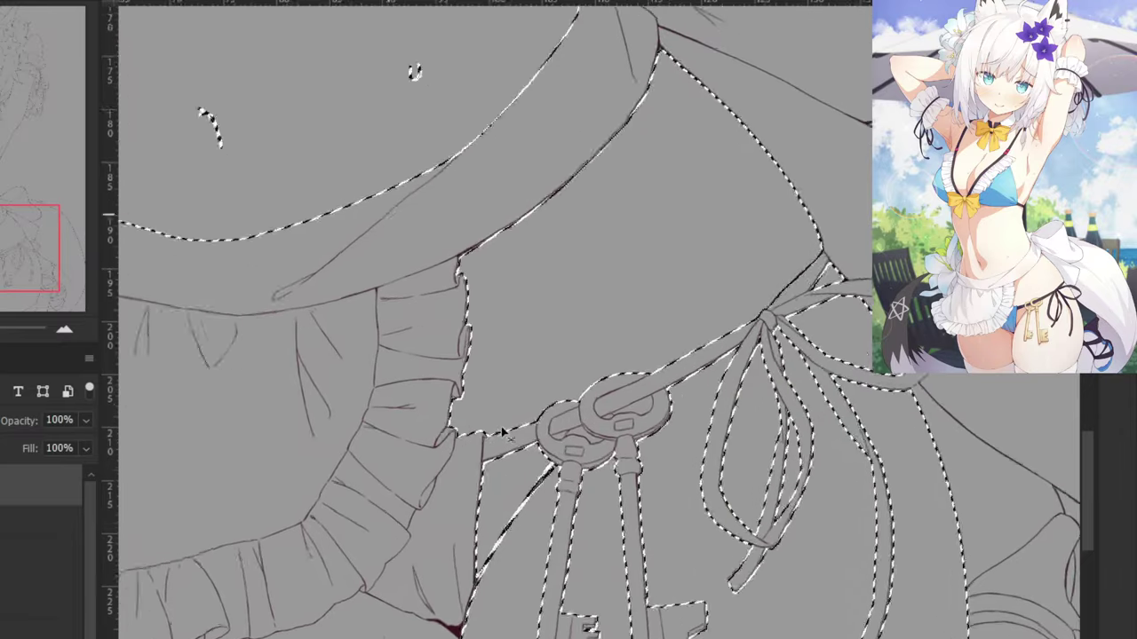
click(683, 447)
scroll(634, 381, up, 2)
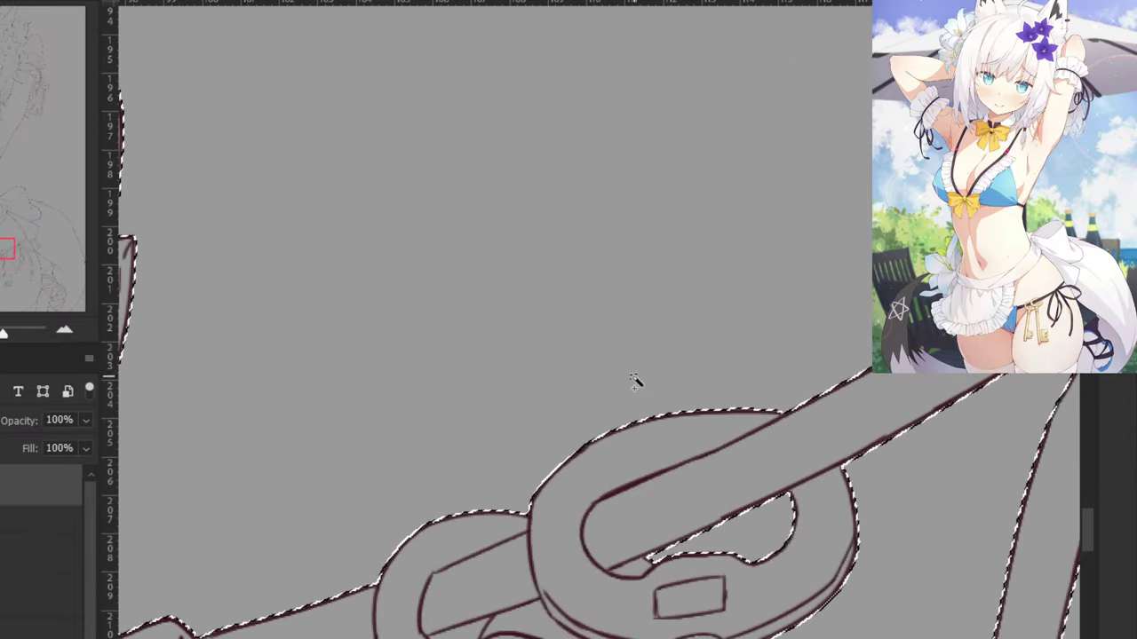
key(ctrl+z)
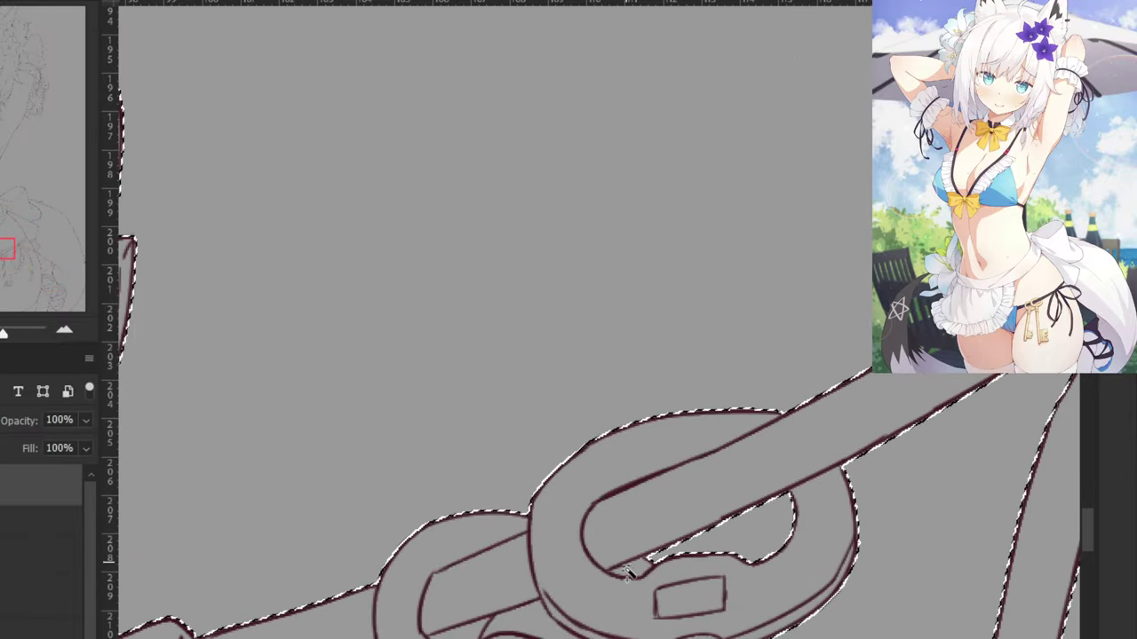
click(632, 568)
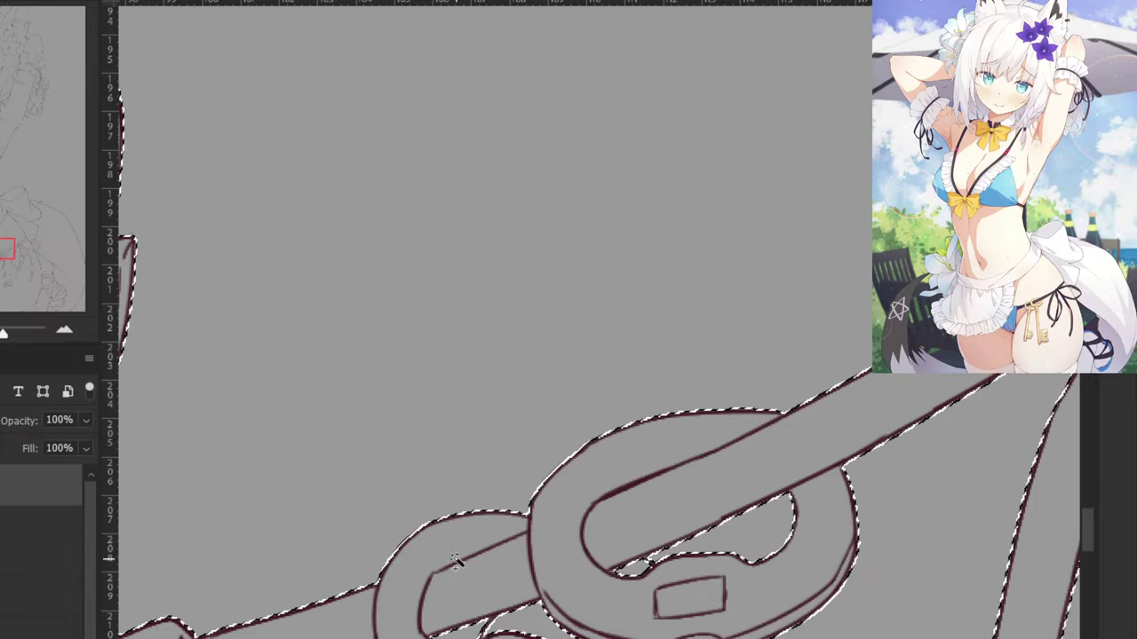
Add the thigh below the frilled apron to the selection and lasso its sweat drops to include them.
scroll(453, 559, down, 4)
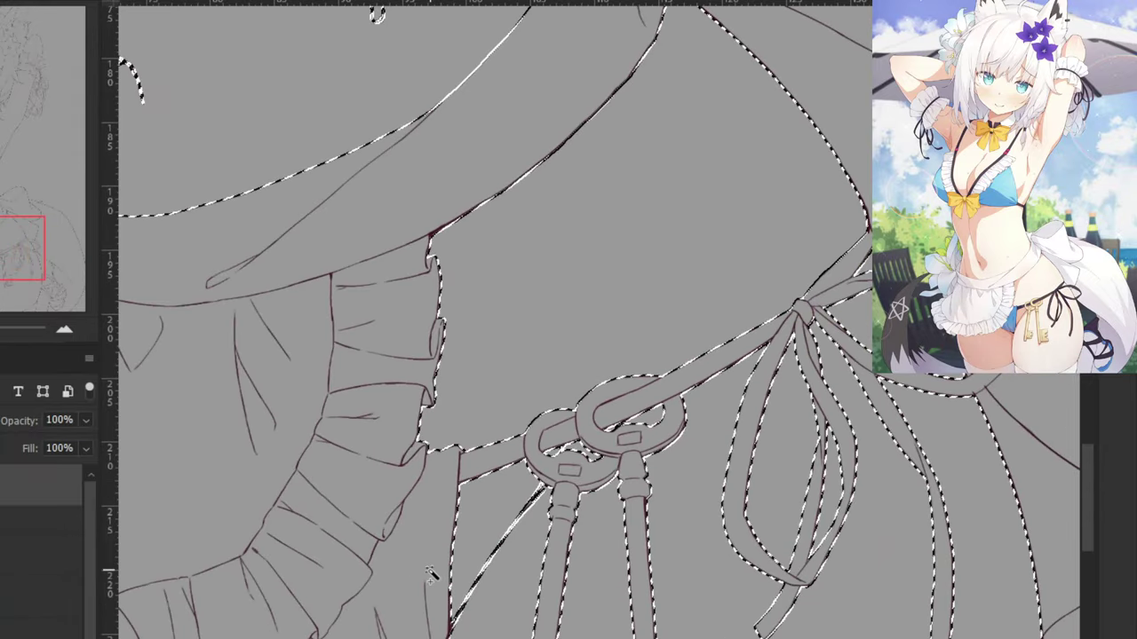
scroll(429, 572, down, 4)
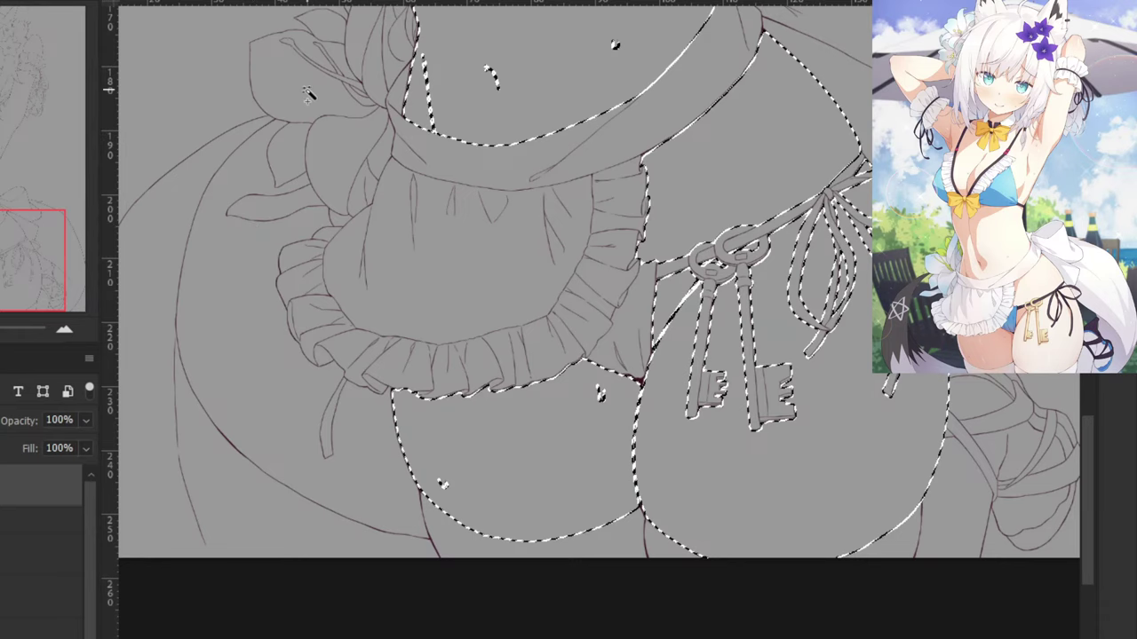
key(ctrl+plus)
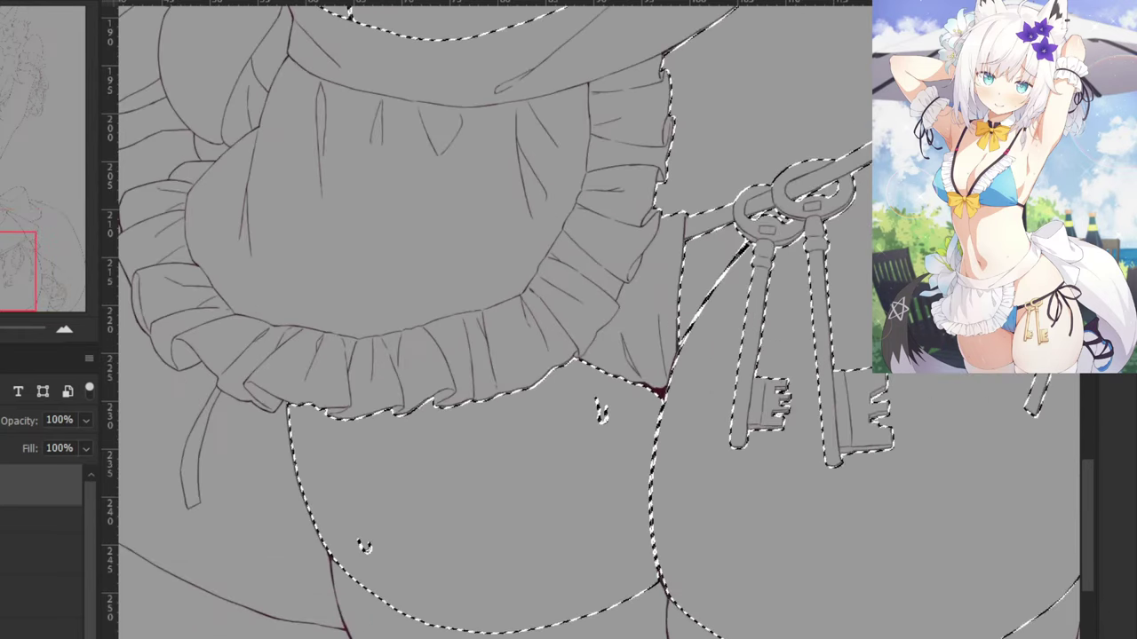
drag(616, 442, 433, 458)
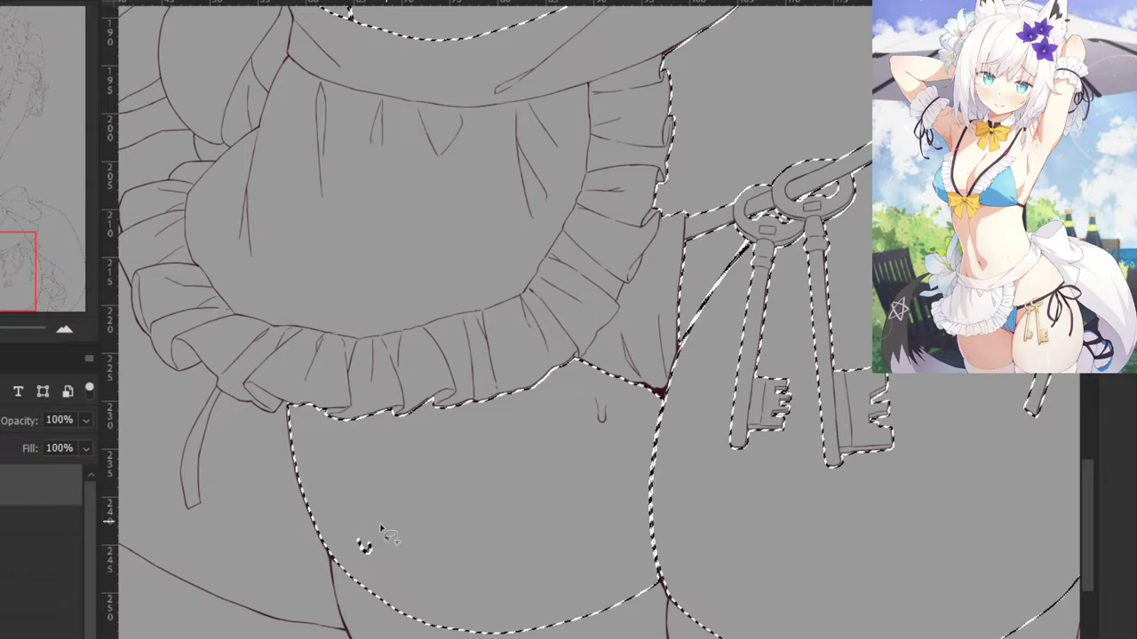
drag(348, 539, 350, 523)
Lasso the sweat drops and the thin crease line on the torso's side into the skin selection.
drag(665, 436, 263, 545)
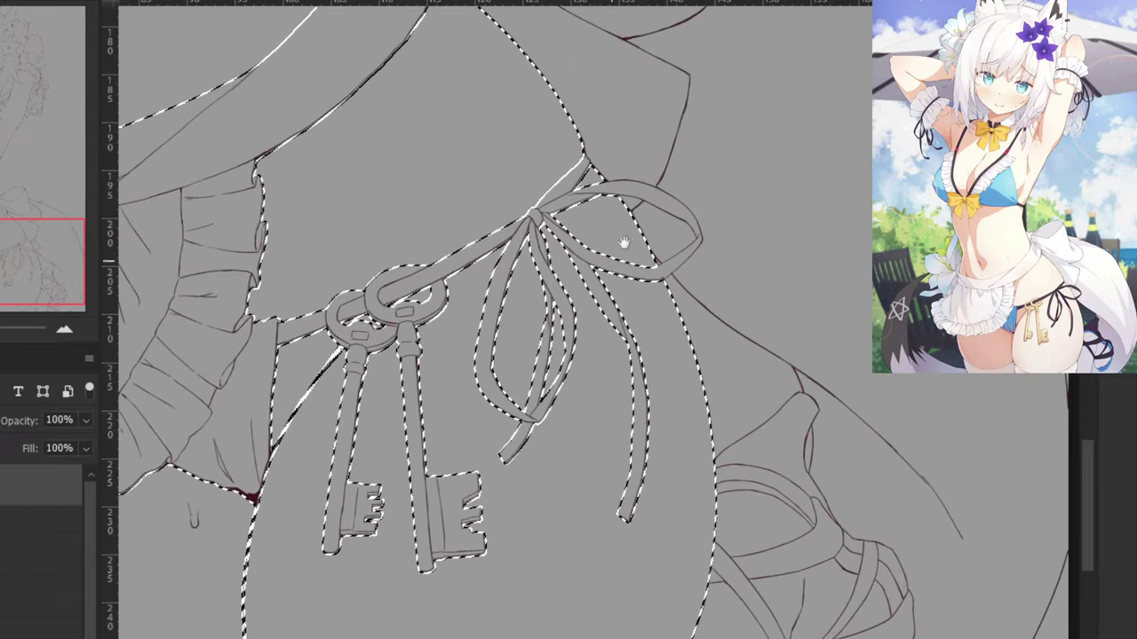
mouse_move(282, 76)
mouse_down()
mouse_move(426, 312)
mouse_move(518, 229)
mouse_up()
mouse_move(605, 560)
mouse_down()
mouse_move(480, 345)
mouse_move(401, 290)
mouse_move(537, 613)
mouse_up()
drag(523, 168, 465, 555)
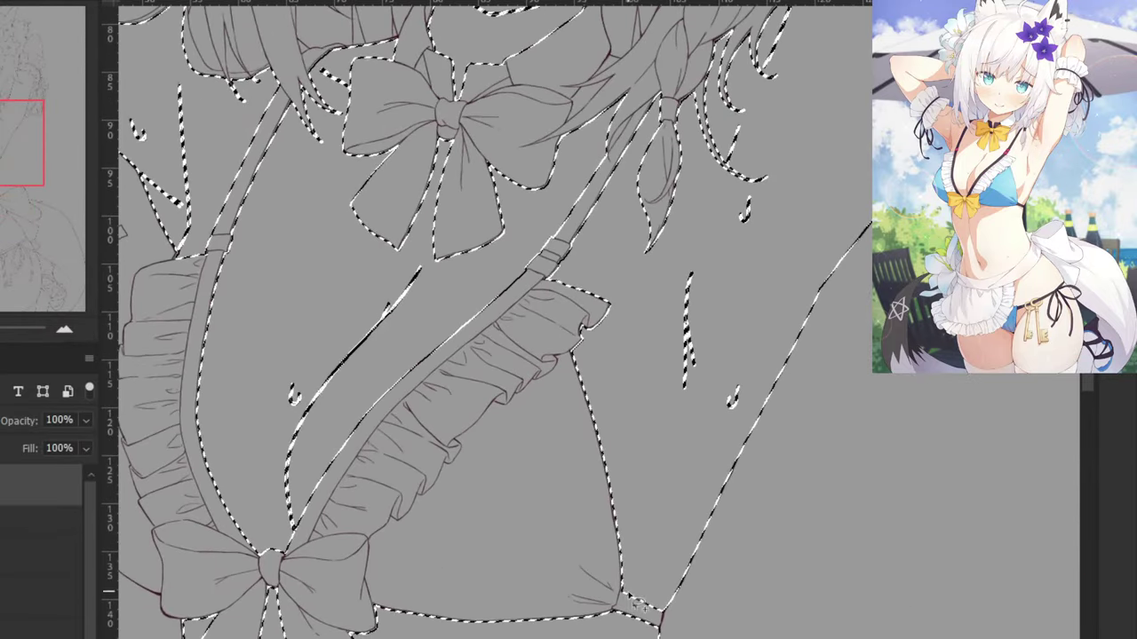
mouse_move(670, 419)
mouse_down()
mouse_move(541, 633)
mouse_move(558, 465)
mouse_move(631, 413)
mouse_move(615, 634)
mouse_move(533, 615)
mouse_up()
key(ctrl+plus)
key(ctrl+plus)
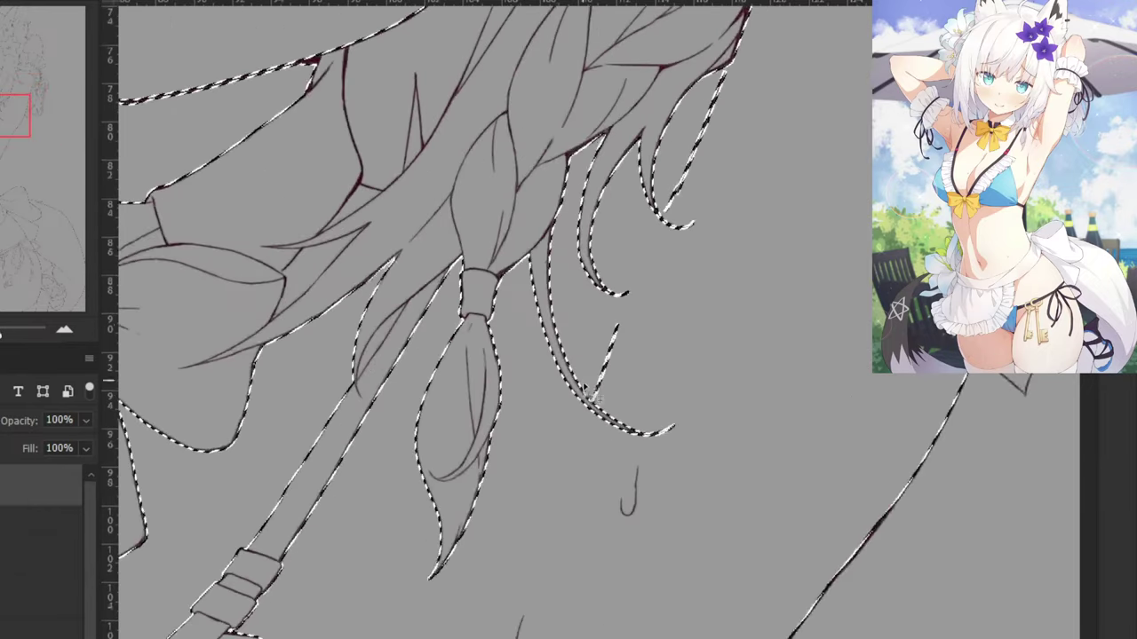
Lasso the thin body lines beside the loose hair tips near the braid into the skin selection.
mouse_move(588, 395)
mouse_down()
mouse_move(608, 405)
mouse_move(596, 326)
mouse_up()
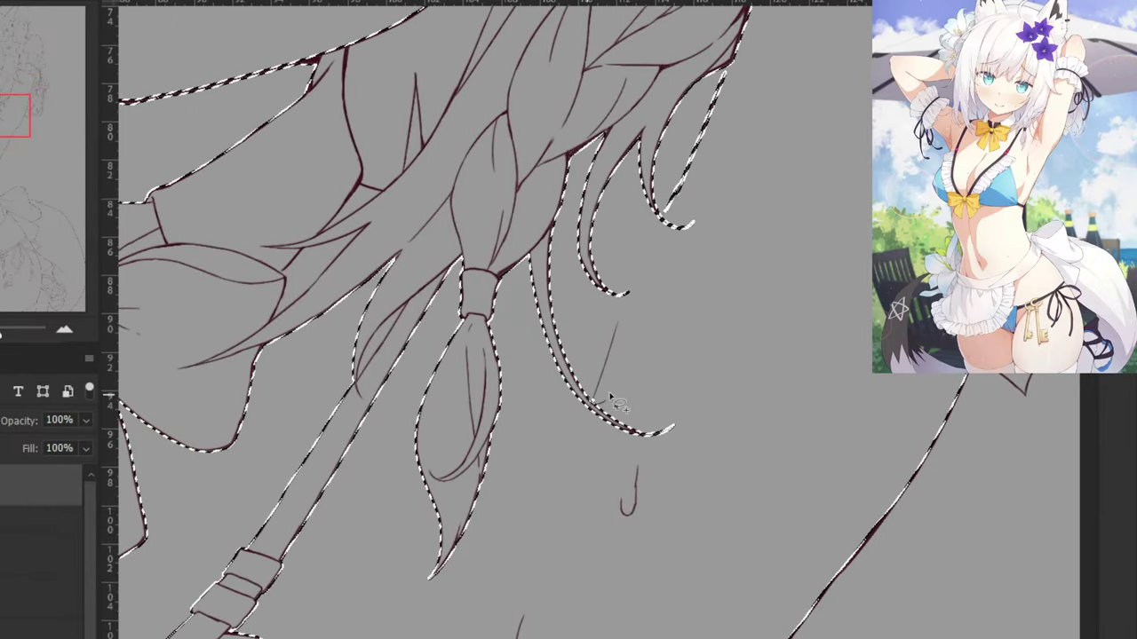
drag(662, 285, 421, 600)
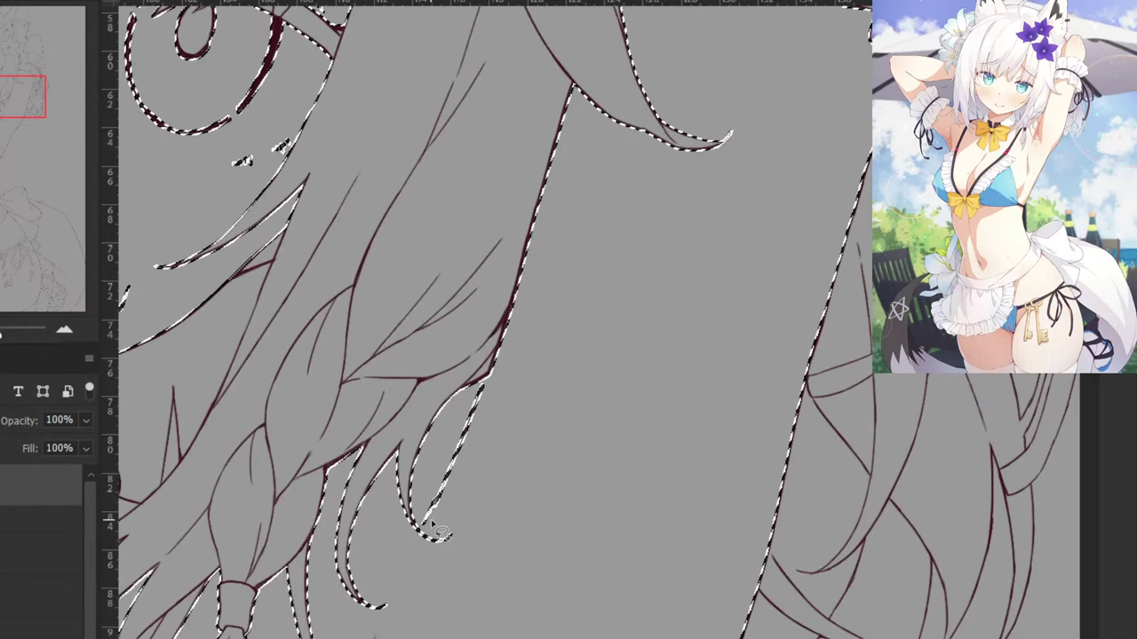
mouse_move(434, 531)
mouse_down()
mouse_move(455, 418)
mouse_move(470, 421)
mouse_up()
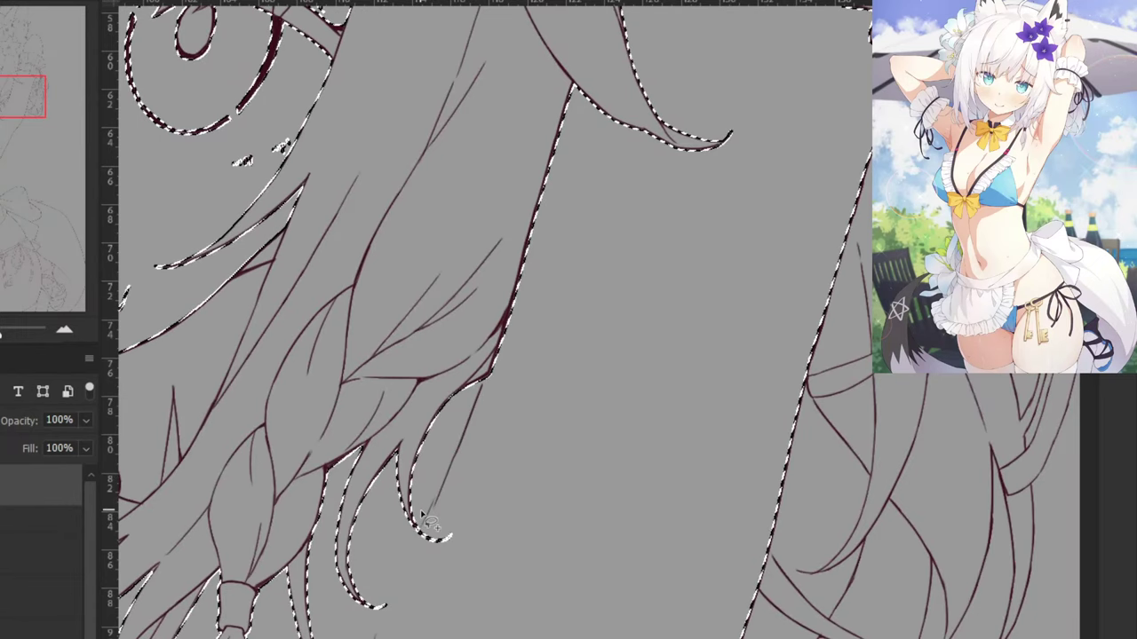
drag(586, 236, 405, 637)
drag(544, 298, 437, 637)
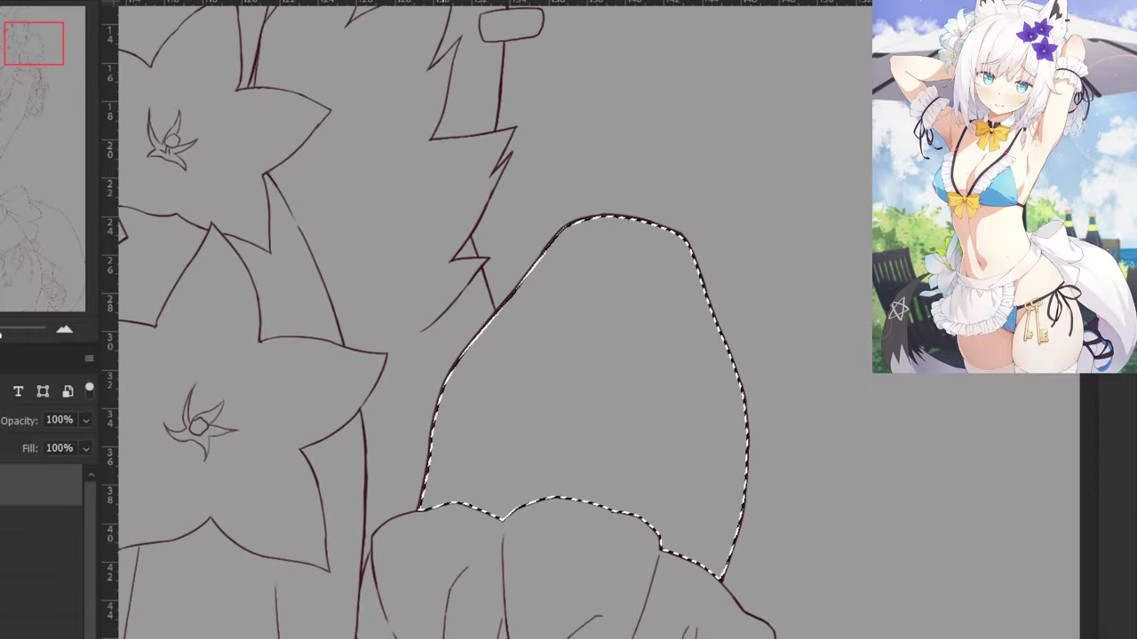
Lasso the nose, the mouth, the sweat drop and the thin line on the cheek into the skin selection.
drag(405, 376, 852, 124)
drag(182, 519, 566, 160)
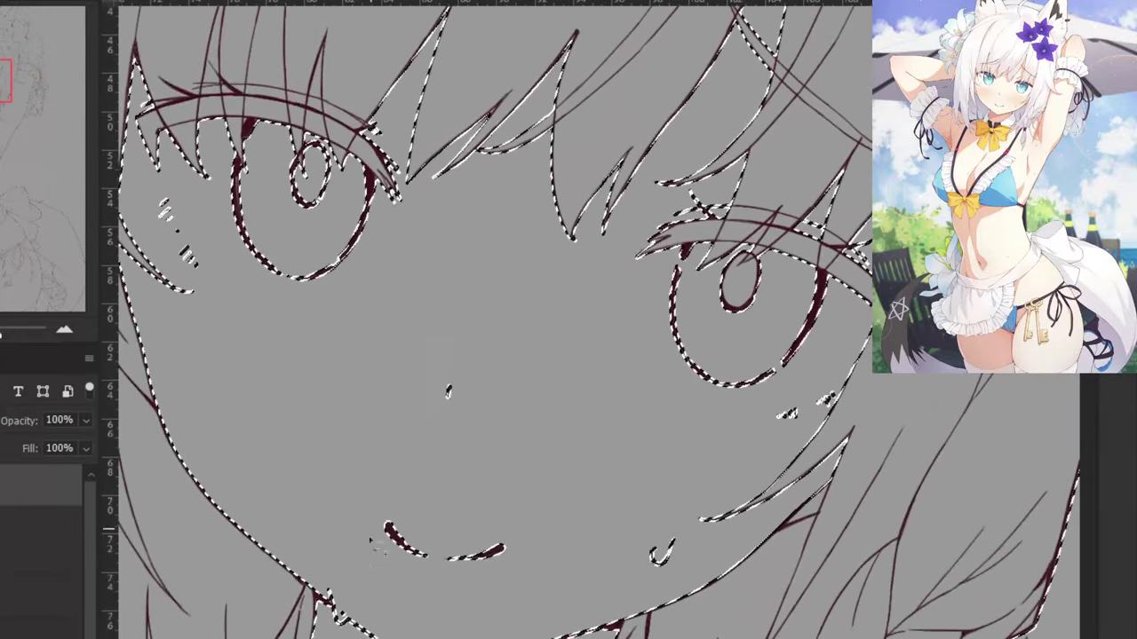
mouse_move(368, 538)
mouse_down()
mouse_move(621, 604)
mouse_move(710, 556)
mouse_move(320, 435)
mouse_move(361, 568)
mouse_up()
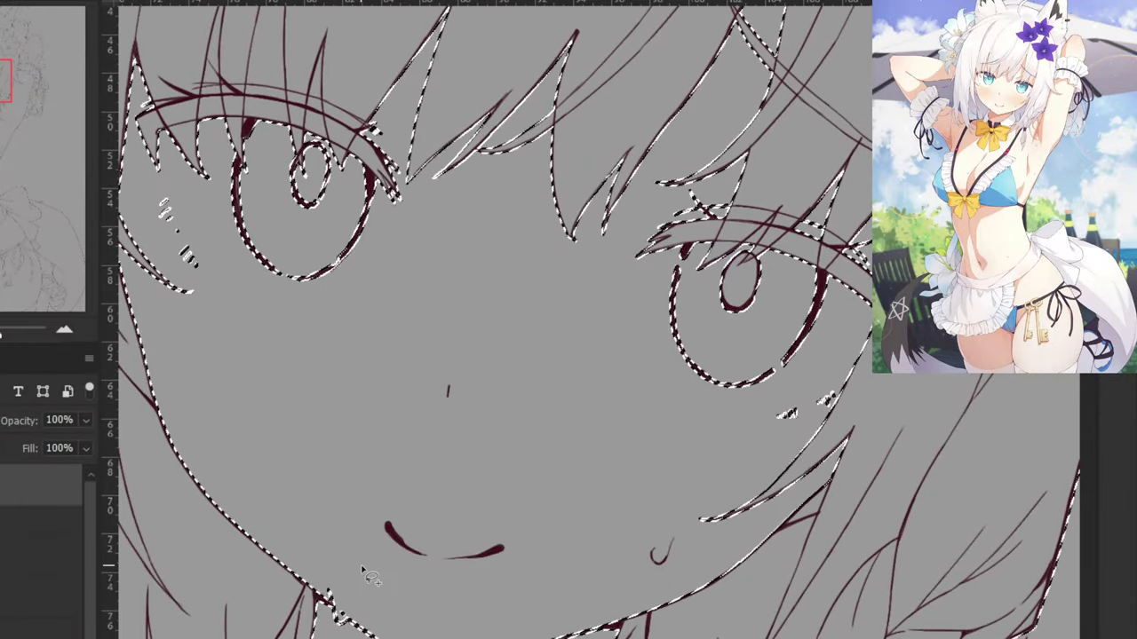
drag(764, 444, 839, 424)
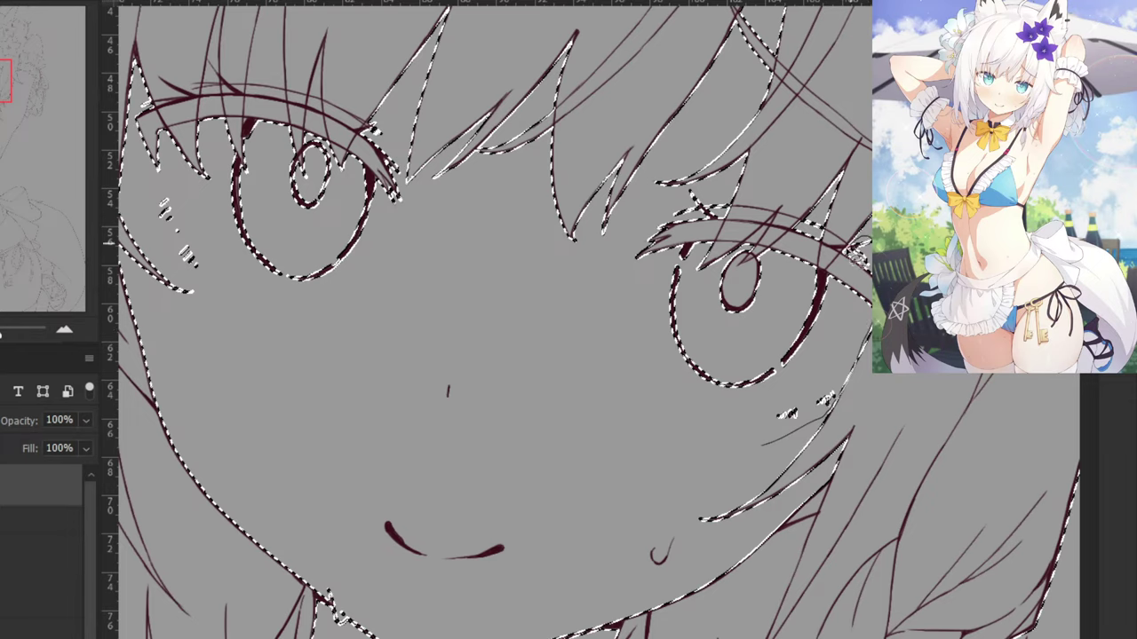
Lasso the blush marks and the lower iris line of the eye on the drawing's right side into the selection.
drag(815, 279, 825, 216)
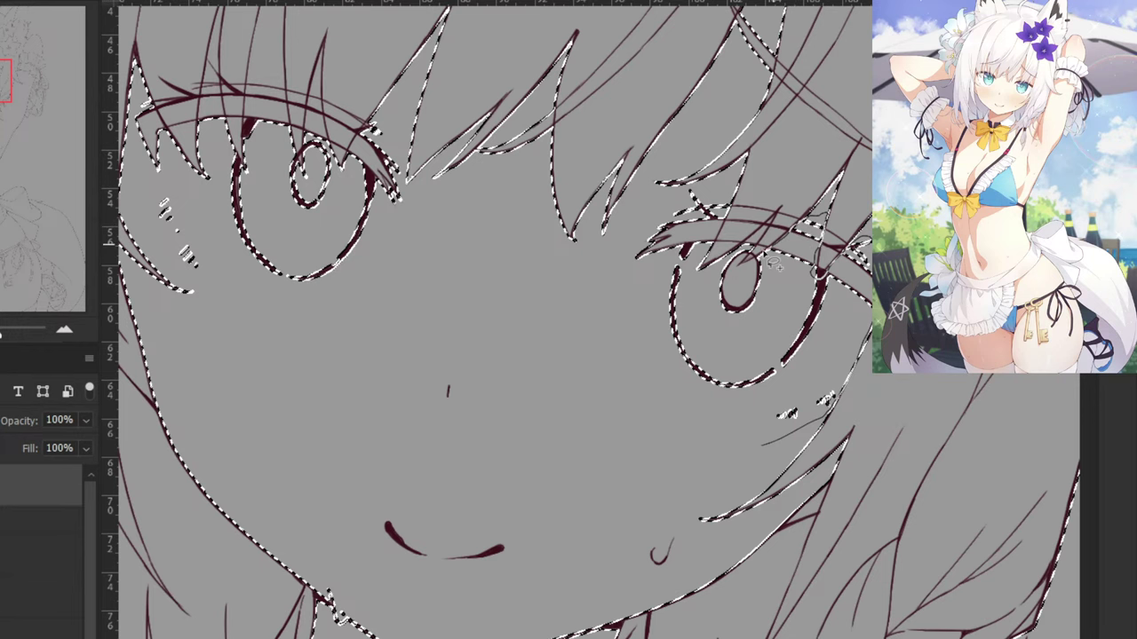
scroll(707, 316, up, 3)
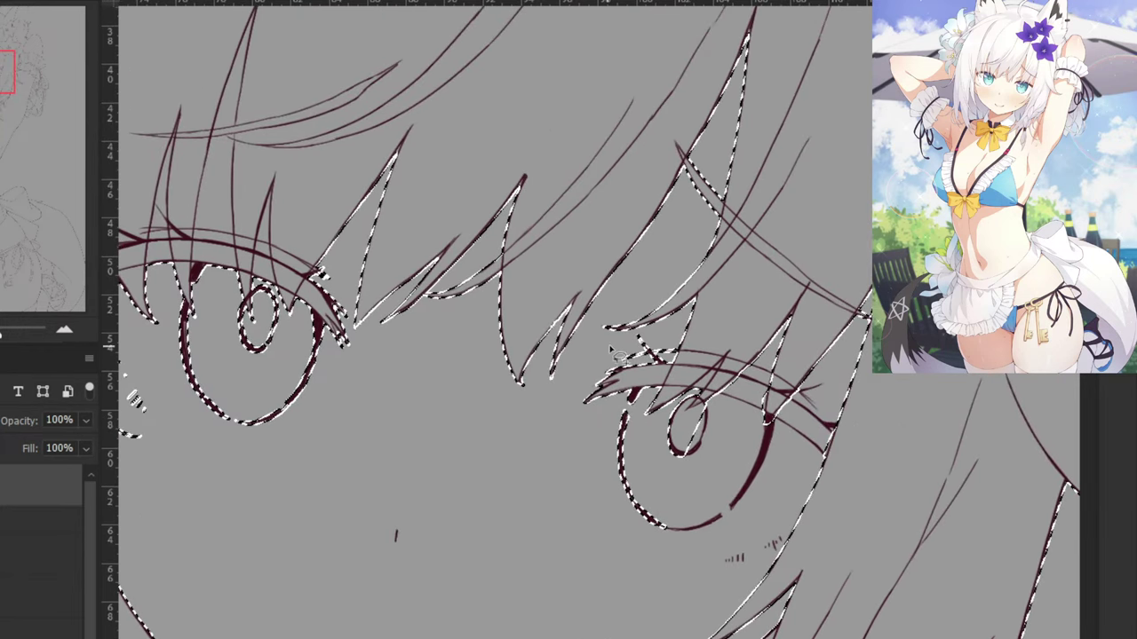
mouse_move(697, 337)
mouse_down()
mouse_move(653, 431)
mouse_move(714, 404)
mouse_move(698, 438)
mouse_move(721, 416)
mouse_move(720, 399)
mouse_move(709, 422)
mouse_move(725, 418)
mouse_move(682, 403)
mouse_move(655, 454)
mouse_move(712, 446)
mouse_move(646, 429)
mouse_up()
key(ctrl+plus)
key(ctrl+plus)
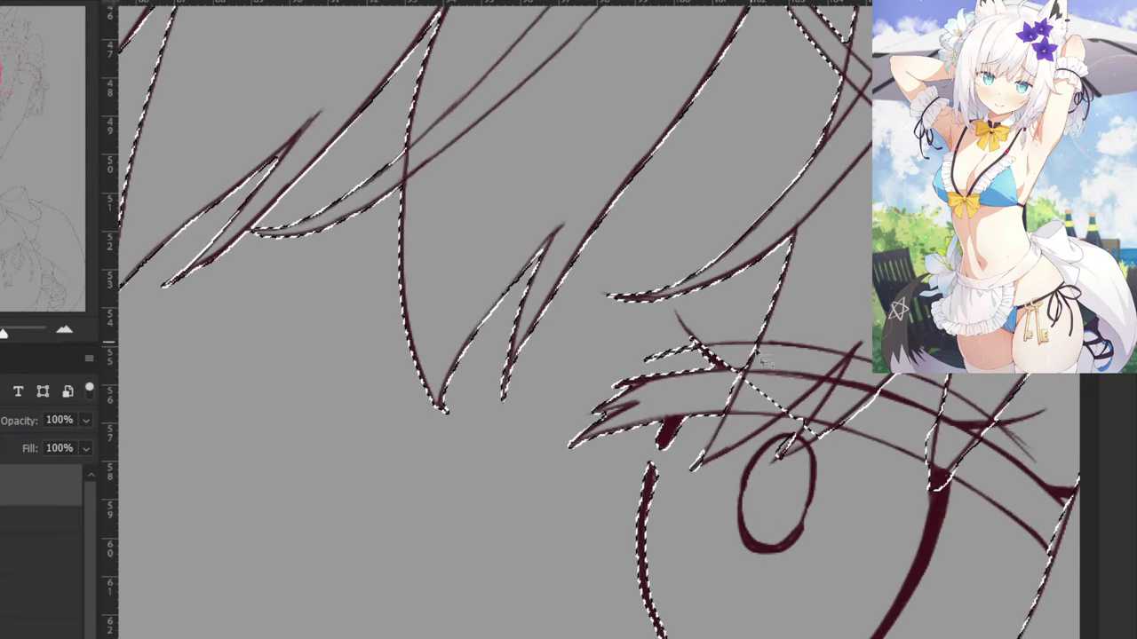
Lasso the lash lines, inner eye corner and remaining iris outline of the same eye, following the overlapping hair strands.
mouse_move(752, 384)
mouse_down()
mouse_move(697, 465)
mouse_move(794, 410)
mouse_move(763, 355)
mouse_up()
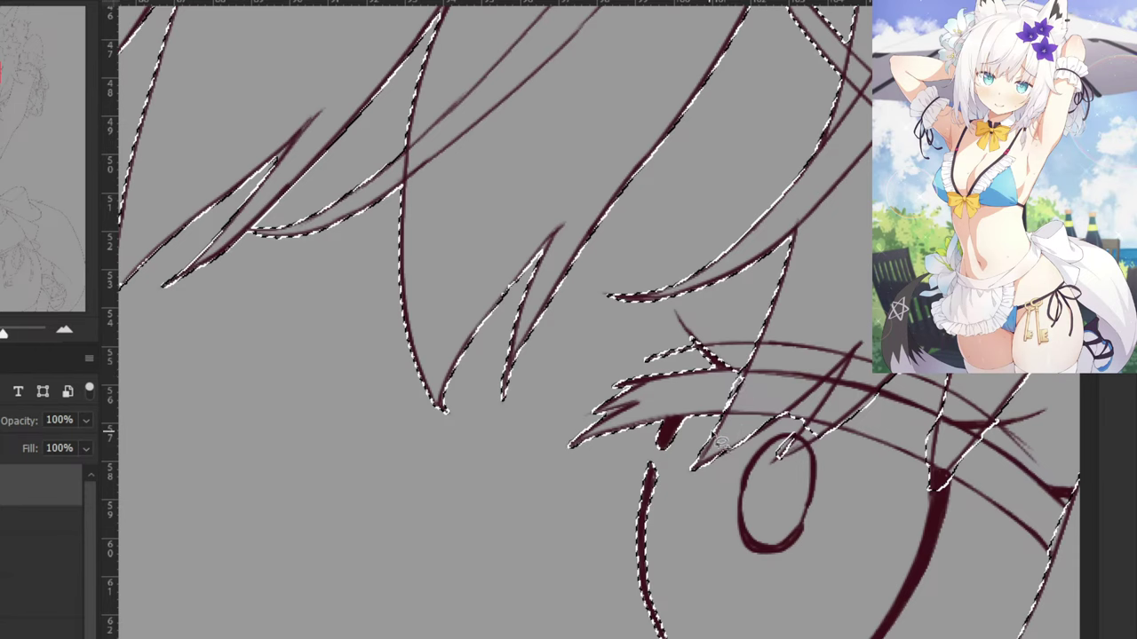
mouse_move(721, 448)
mouse_down()
mouse_move(739, 324)
mouse_move(611, 493)
mouse_move(666, 450)
mouse_up()
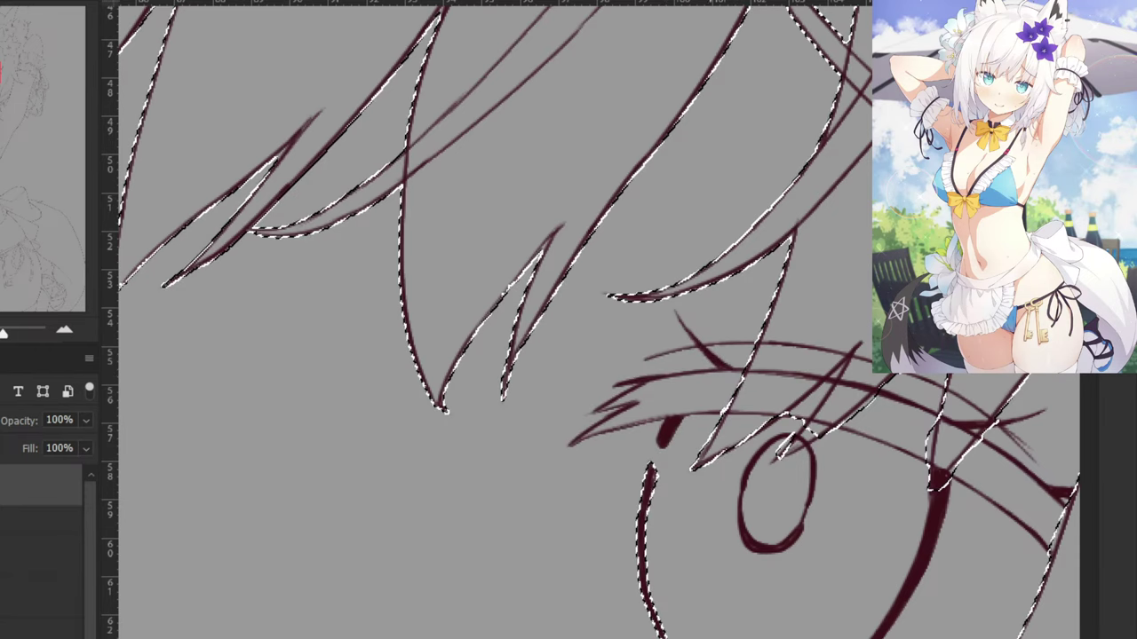
mouse_move(731, 638)
mouse_down()
mouse_move(671, 485)
mouse_move(590, 638)
mouse_move(728, 637)
mouse_up()
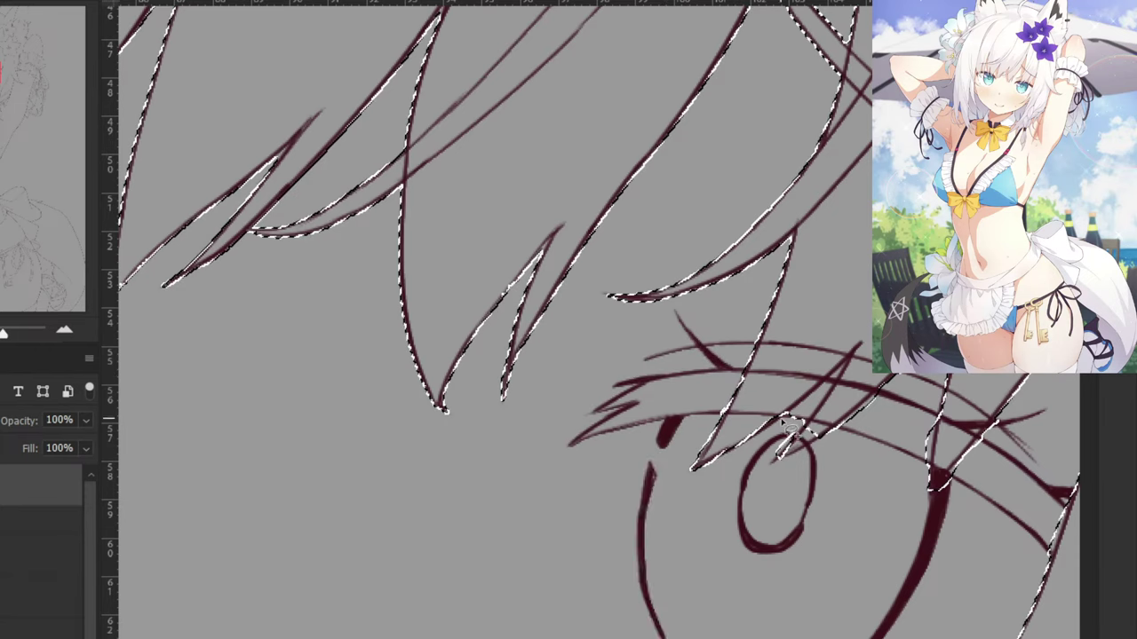
mouse_move(788, 426)
mouse_down()
mouse_move(857, 364)
mouse_move(821, 418)
mouse_move(770, 457)
mouse_up()
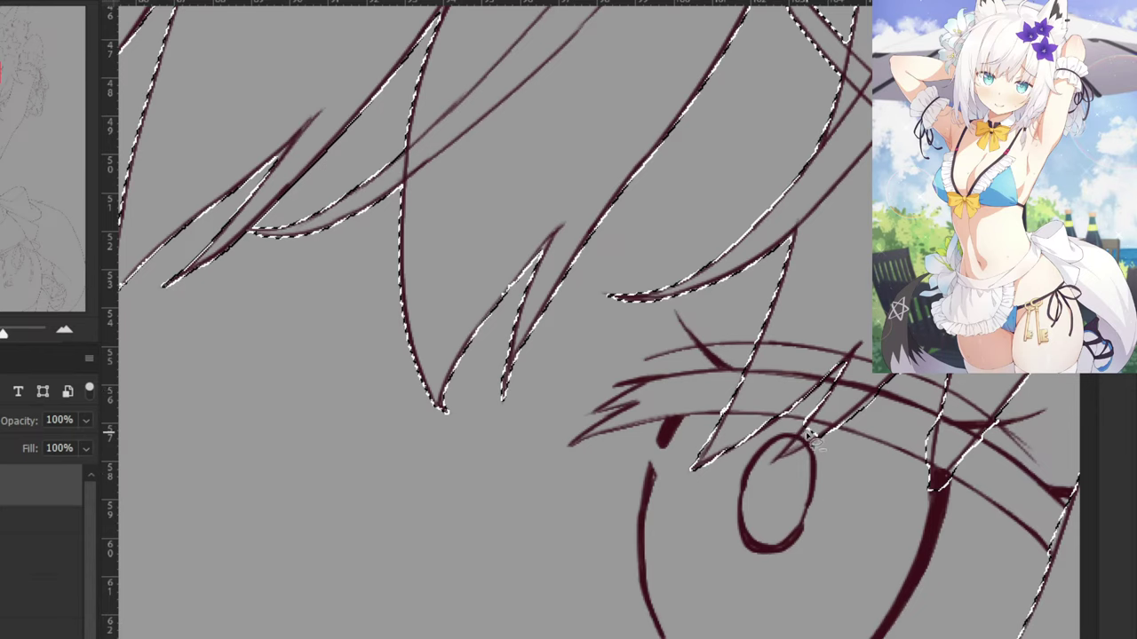
drag(786, 457, 832, 418)
Add the skin gaps between the fringe strands above the eye on the drawing's left side to the selection.
key(ctrl+minus)
key(ctrl+minus)
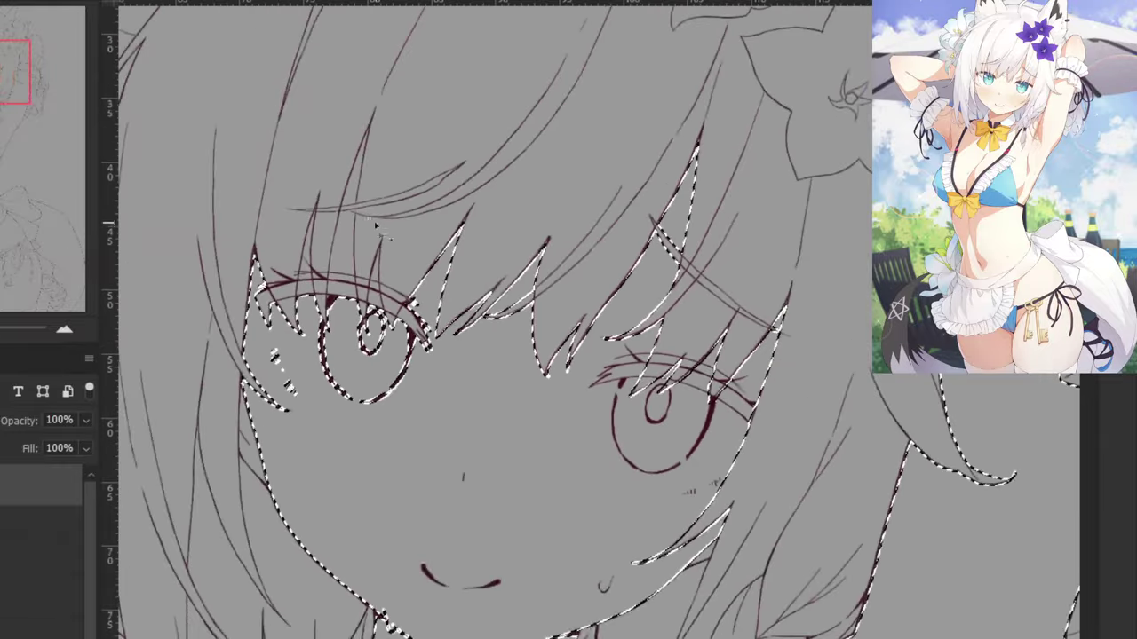
drag(375, 226, 654, 274)
key(ctrl+plus)
key(ctrl+plus)
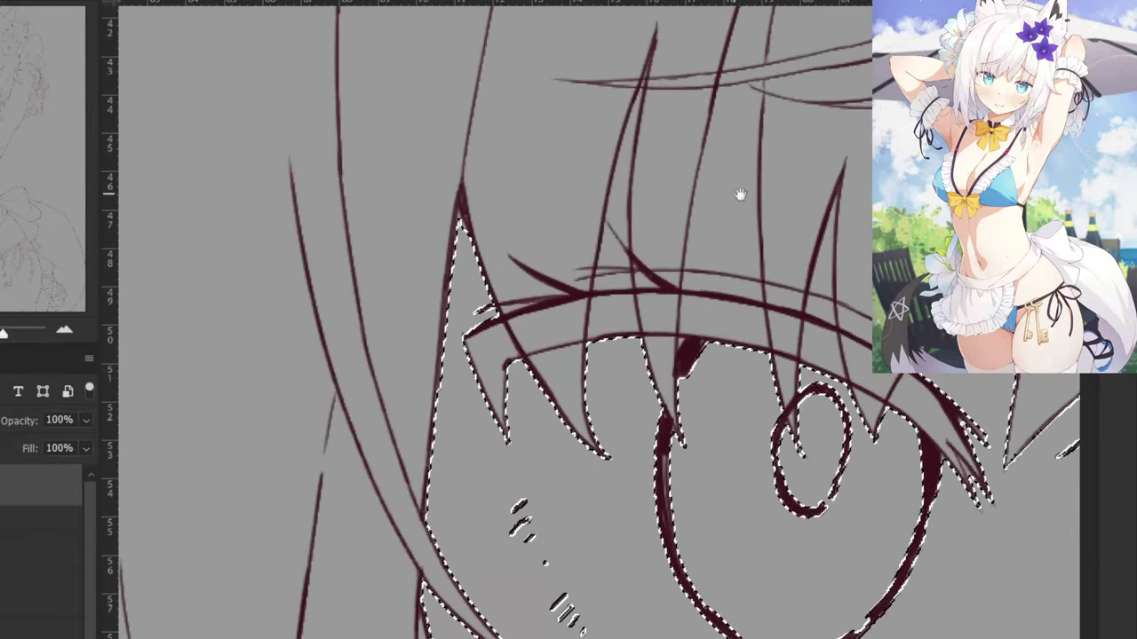
drag(740, 194, 471, 300)
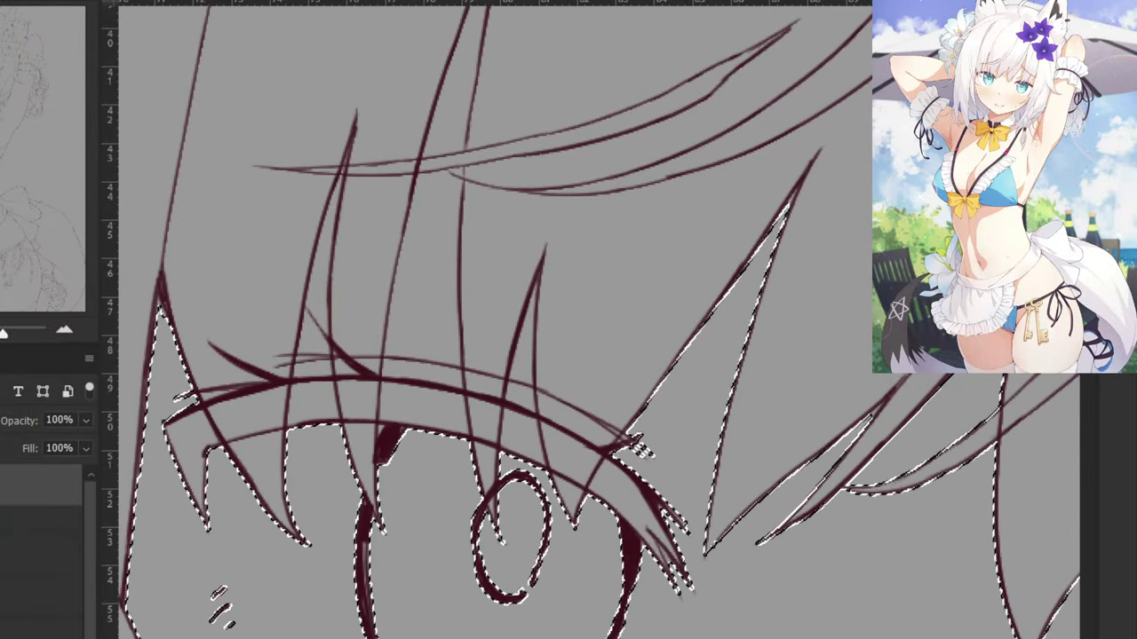
click(516, 394)
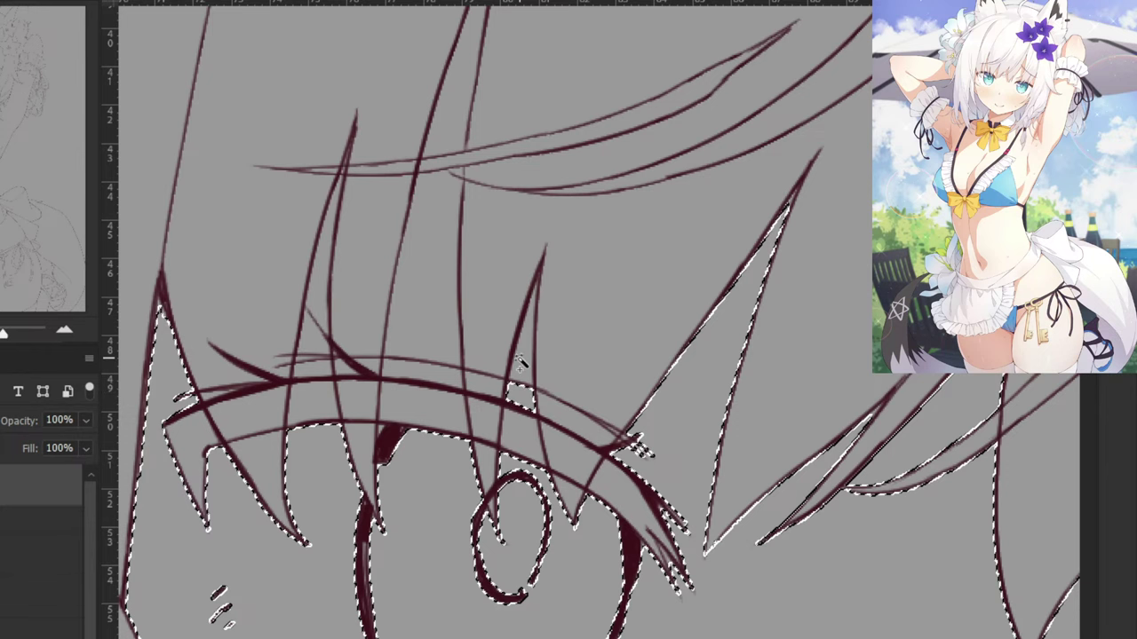
click(521, 358)
click(409, 371)
click(419, 305)
click(307, 367)
click(306, 337)
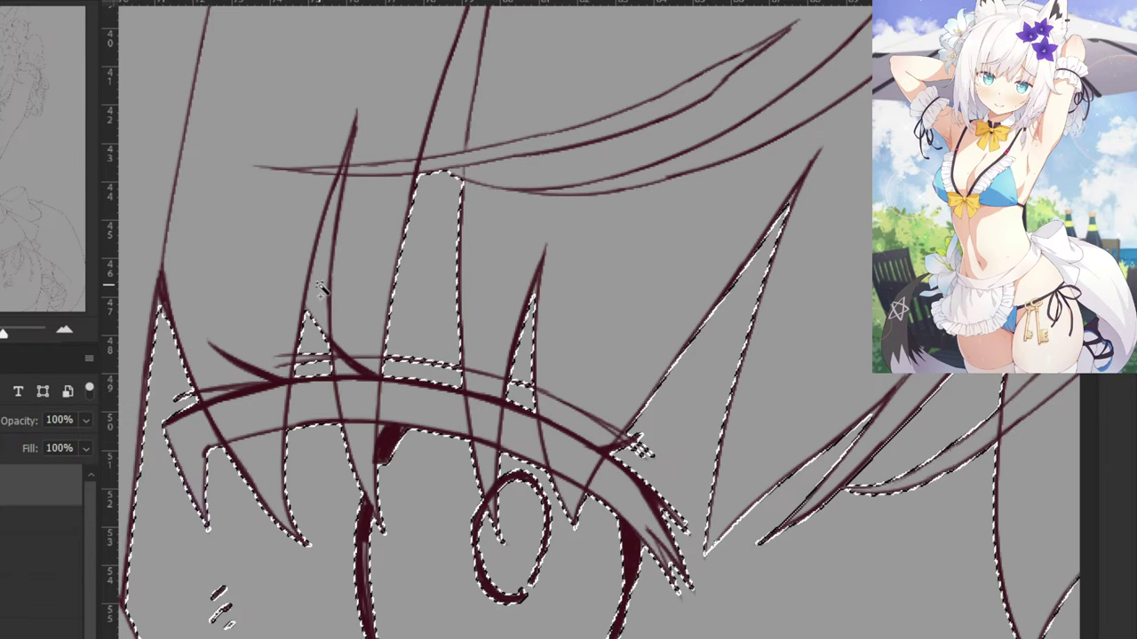
click(319, 284)
click(299, 359)
click(306, 304)
key(ctrl+z)
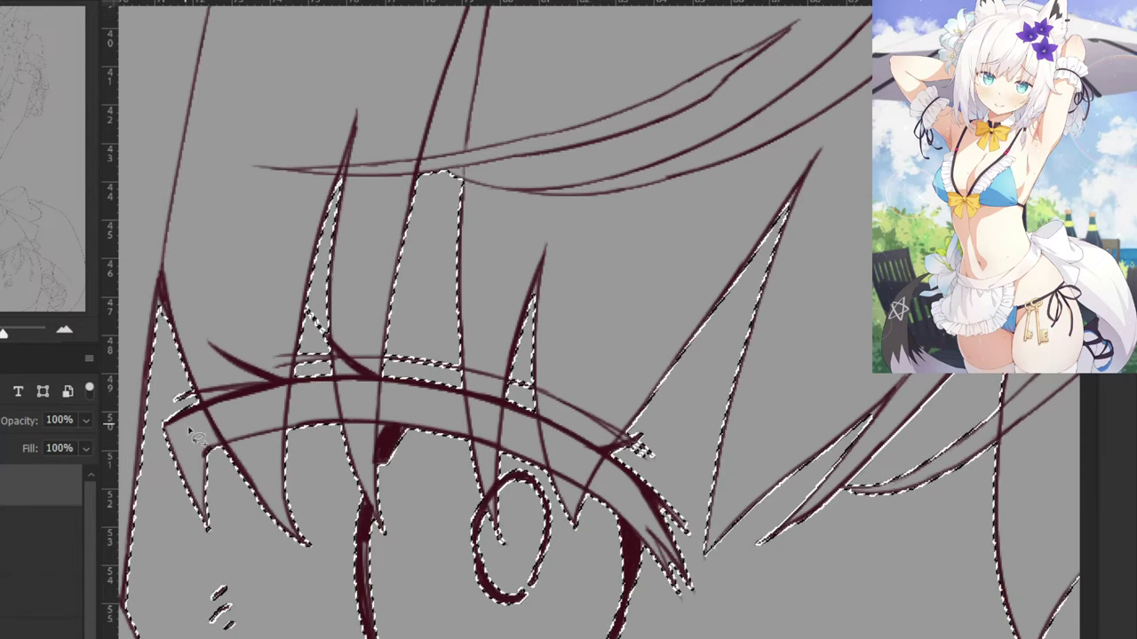
Lasso the outer lash lines, nearby blush marks and lash lines crossing the narrow fringe gap of the same eye into the selection.
mouse_move(186, 382)
mouse_down()
mouse_move(227, 449)
mouse_move(229, 569)
mouse_move(151, 455)
mouse_move(199, 399)
mouse_up()
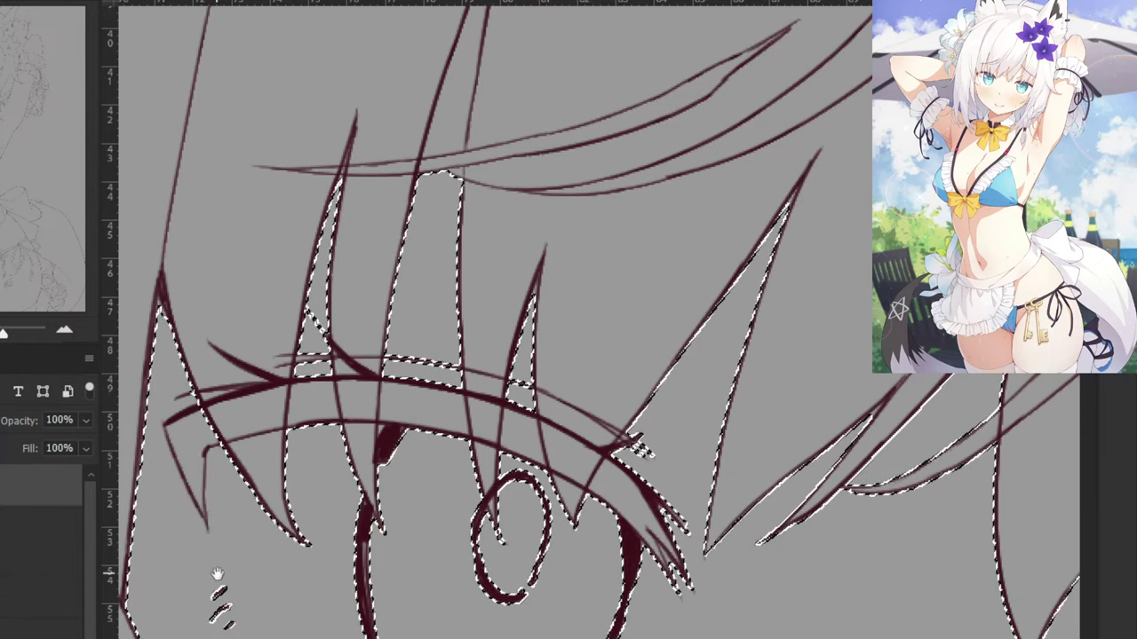
drag(218, 574, 230, 393)
mouse_move(304, 565)
mouse_down()
mouse_move(218, 487)
mouse_move(300, 566)
mouse_up()
drag(361, 185, 431, 320)
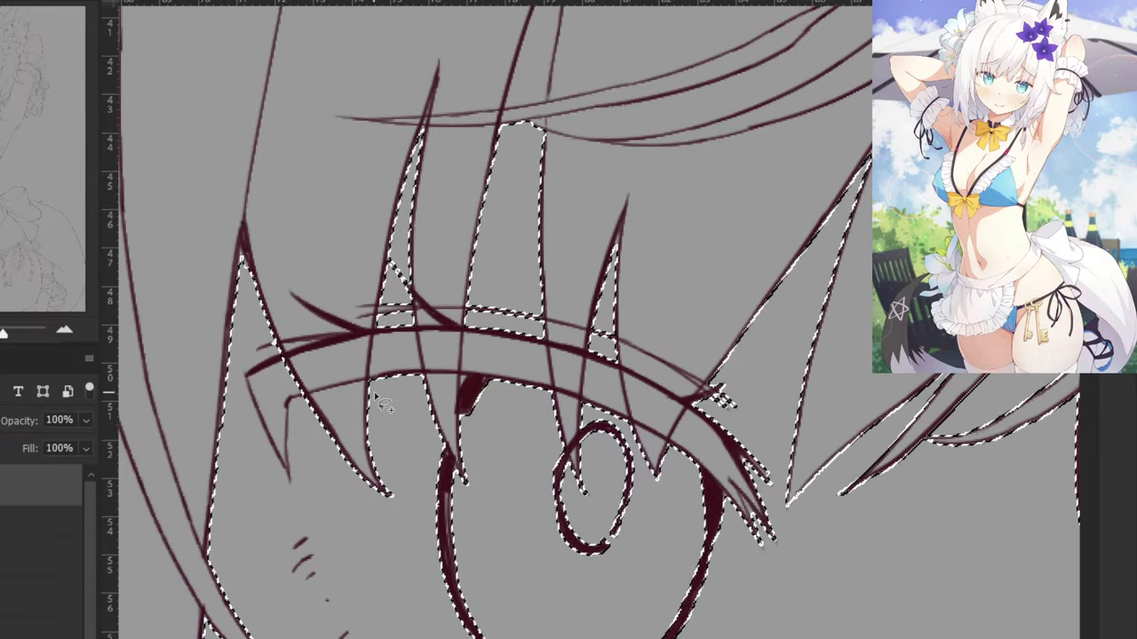
mouse_move(371, 380)
mouse_down()
mouse_move(393, 235)
mouse_move(430, 151)
mouse_move(416, 253)
mouse_move(440, 444)
mouse_up()
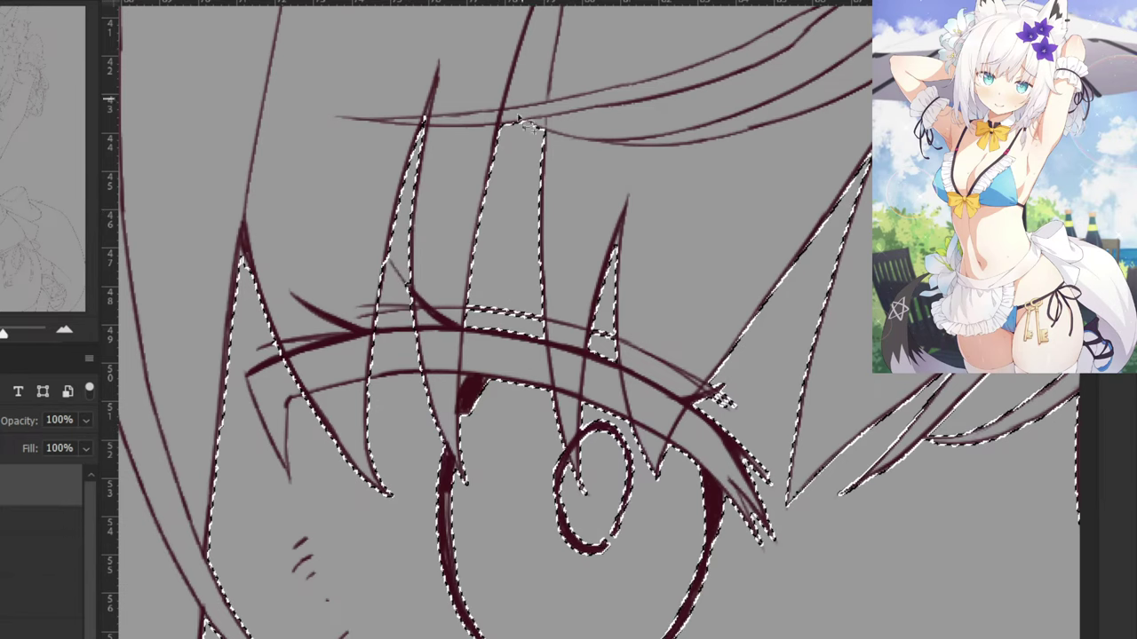
Add the upper fringe gap above the hair wisp and lasso the lash lines crossing the wide gap below it.
drag(498, 53, 418, 347)
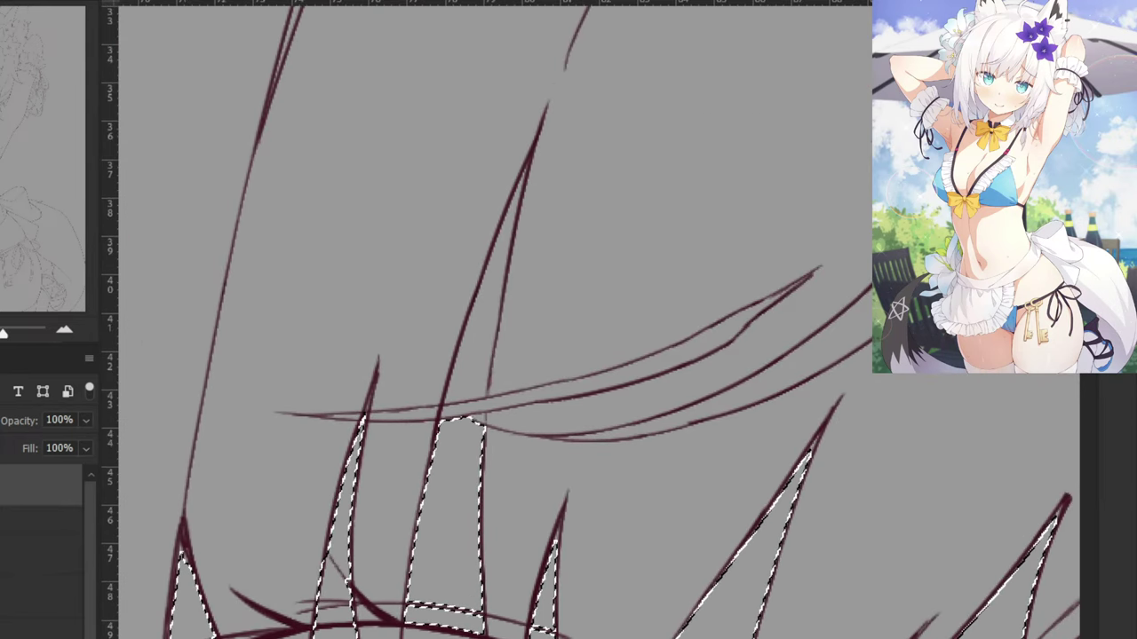
click(480, 341)
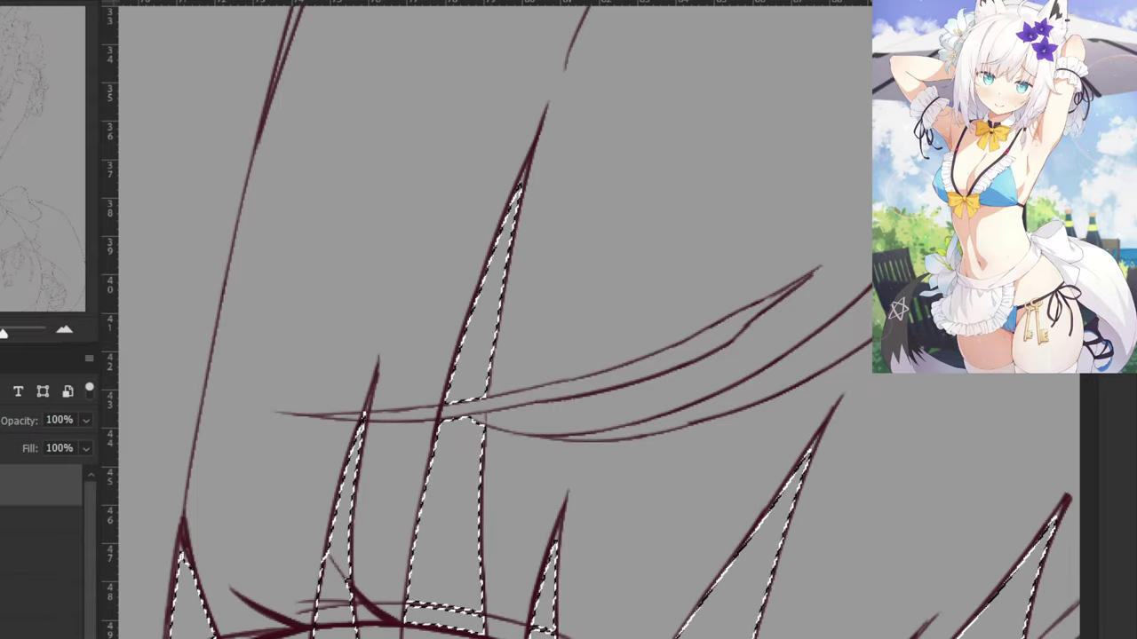
drag(394, 489, 314, 243)
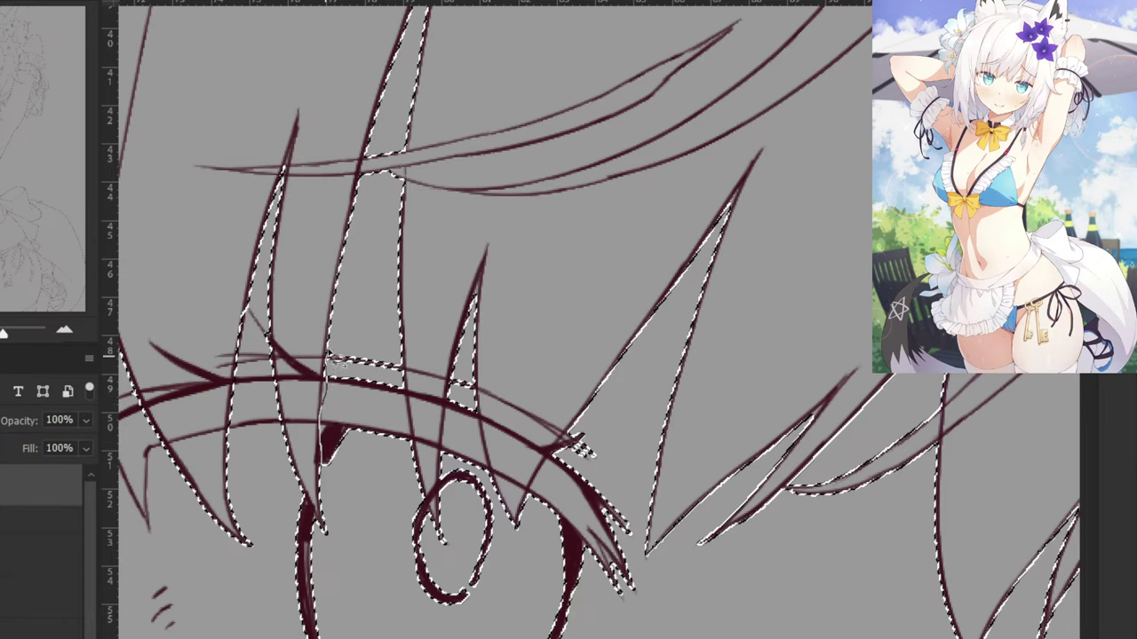
mouse_move(329, 355)
mouse_down()
mouse_move(391, 348)
mouse_move(413, 393)
mouse_up()
drag(419, 454, 355, 469)
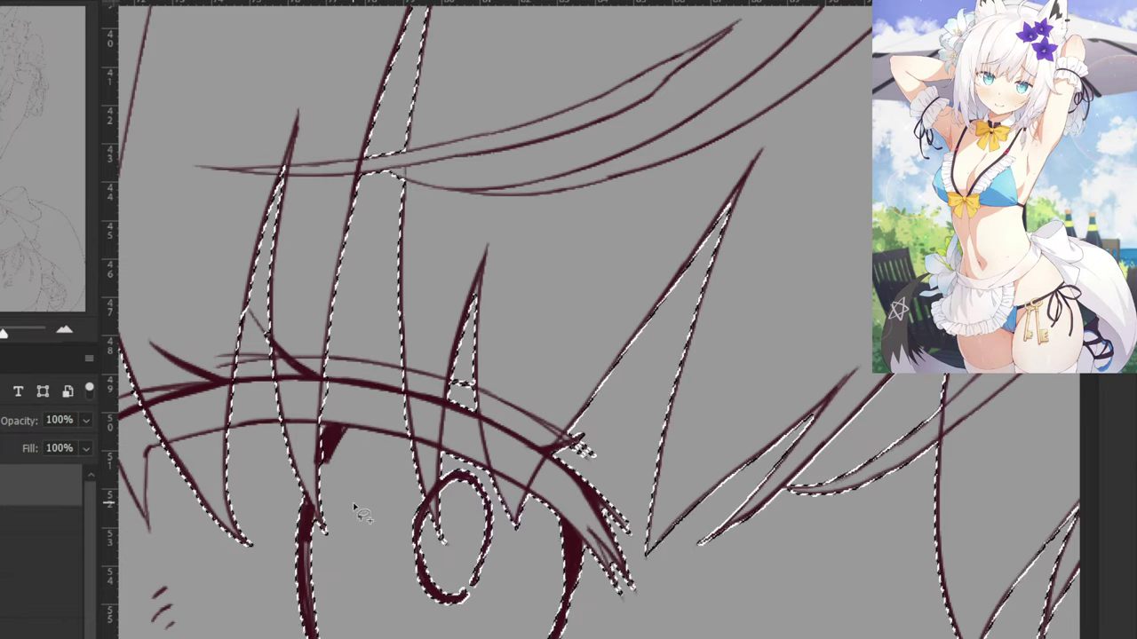
Lasso the pupil, the remaining inner lash lines and the iris outline of the same eye into the selection.
mouse_move(407, 513)
mouse_down()
mouse_move(444, 552)
mouse_move(450, 474)
mouse_move(475, 475)
mouse_move(494, 515)
mouse_move(458, 618)
mouse_move(381, 539)
mouse_move(407, 518)
mouse_move(415, 486)
mouse_up()
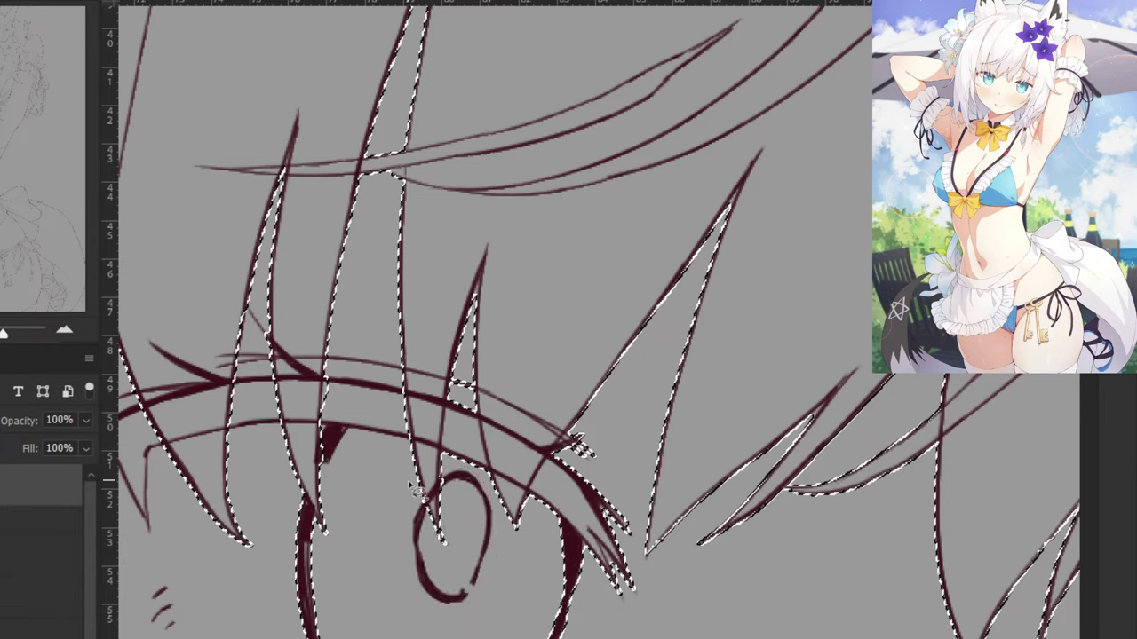
mouse_move(446, 402)
mouse_down()
mouse_move(474, 290)
mouse_move(478, 418)
mouse_move(442, 417)
mouse_move(442, 466)
mouse_move(494, 481)
mouse_move(487, 409)
mouse_move(449, 404)
mouse_up()
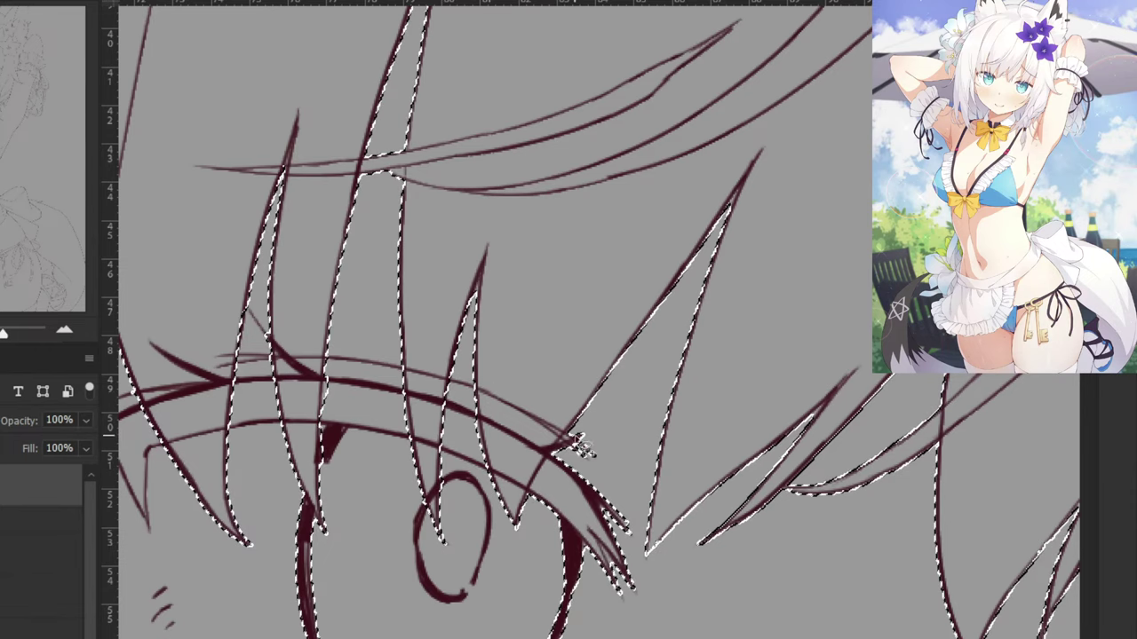
mouse_move(556, 470)
mouse_down()
mouse_move(531, 522)
mouse_move(577, 632)
mouse_move(641, 559)
mouse_move(597, 423)
mouse_up()
key(ctrl+minus)
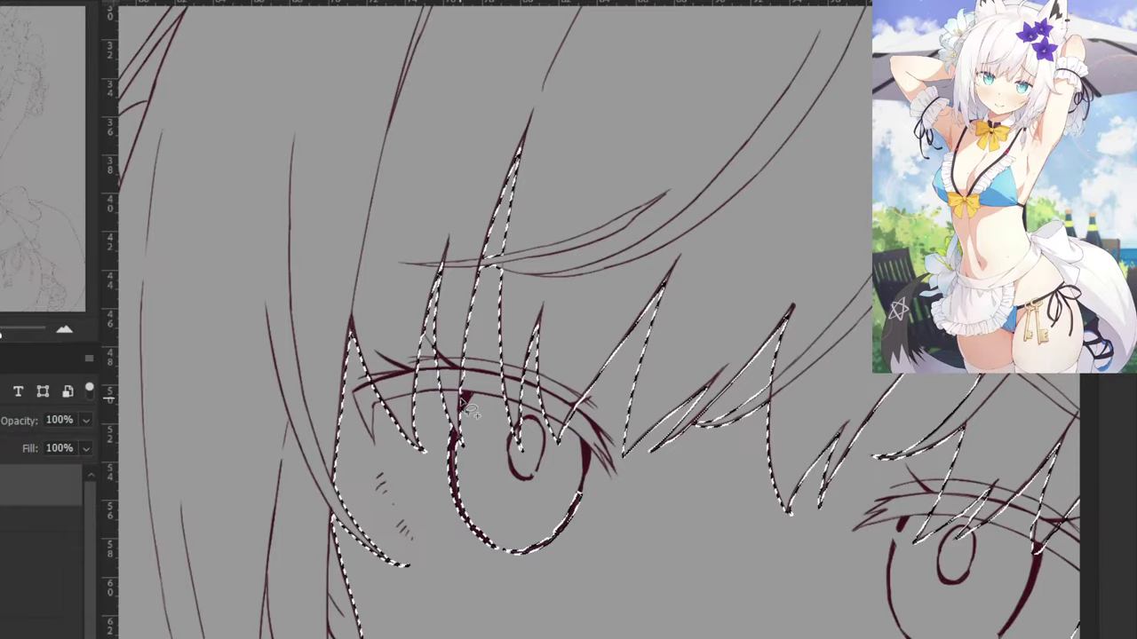
mouse_move(462, 448)
mouse_down()
mouse_move(513, 596)
mouse_move(507, 470)
mouse_move(451, 462)
mouse_up()
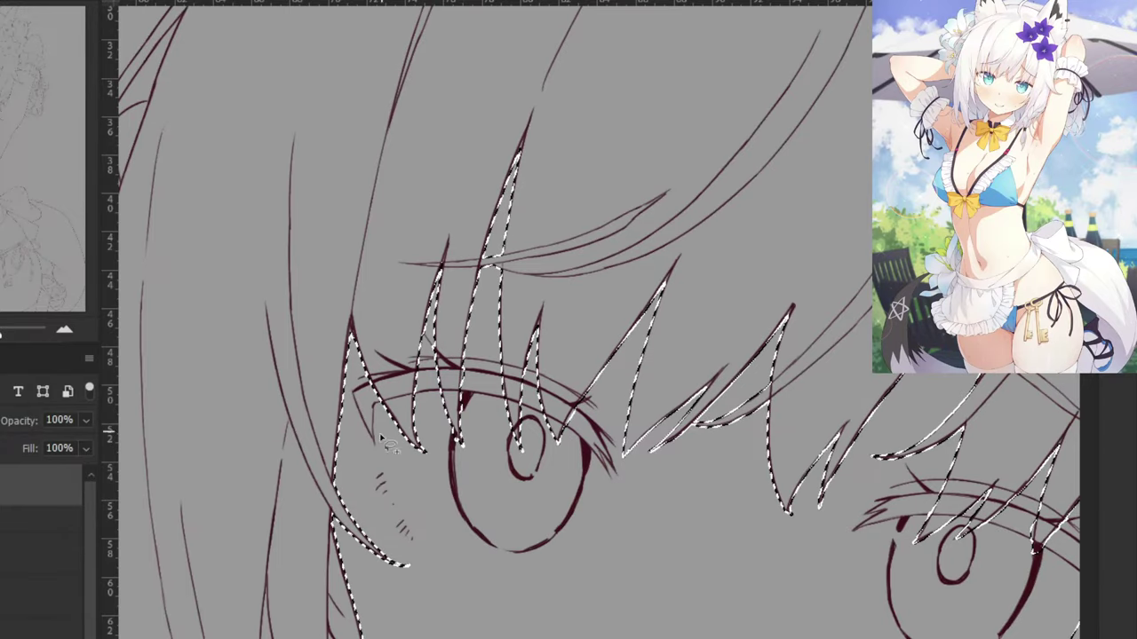
Add the small skin gaps between the hair and both sides of the face to the selection, including the jaw-side dividing line.
scroll(454, 440, down, 3)
scroll(482, 414, up, 3)
mouse_move(405, 408)
mouse_down()
mouse_move(487, 254)
mouse_move(450, 314)
mouse_move(445, 365)
mouse_up()
scroll(484, 249, up, 3)
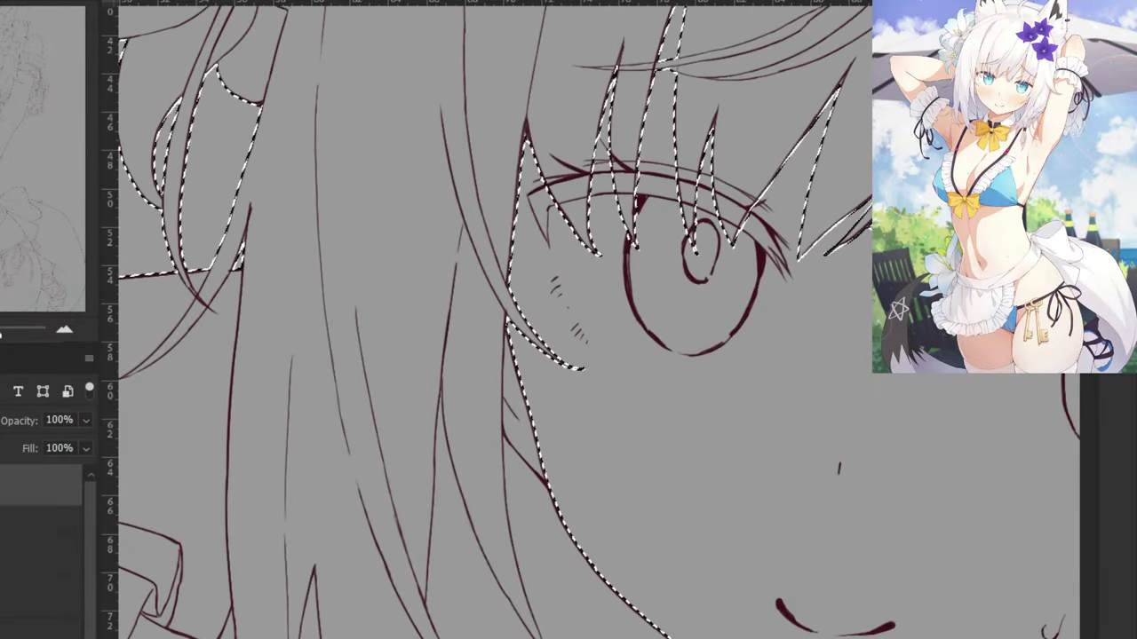
click(520, 420)
drag(622, 338, 141, 221)
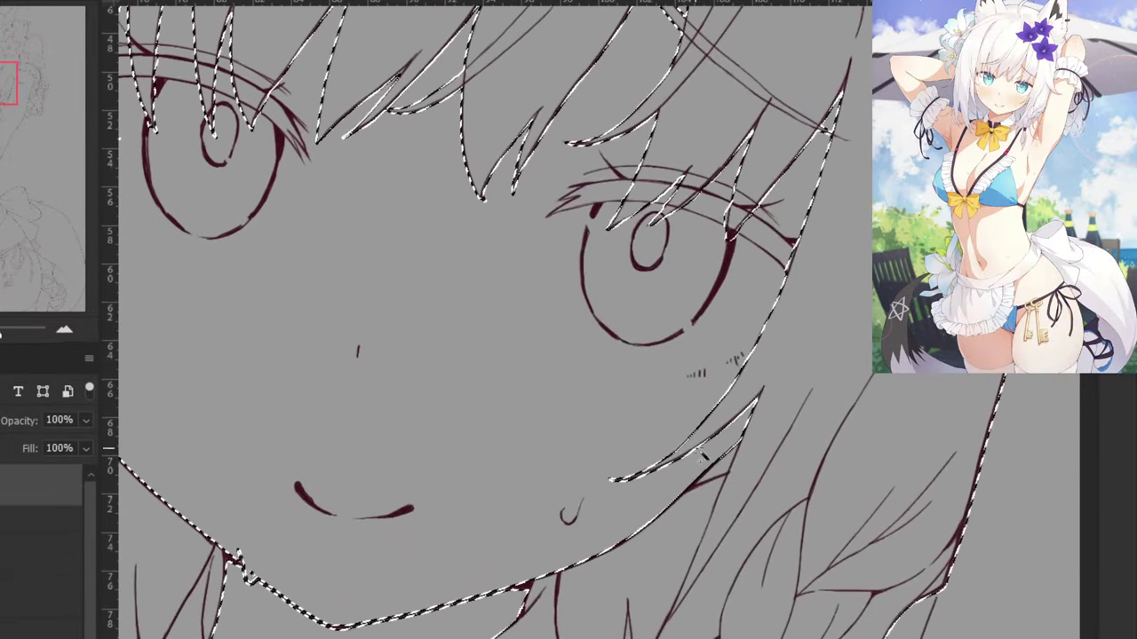
click(717, 466)
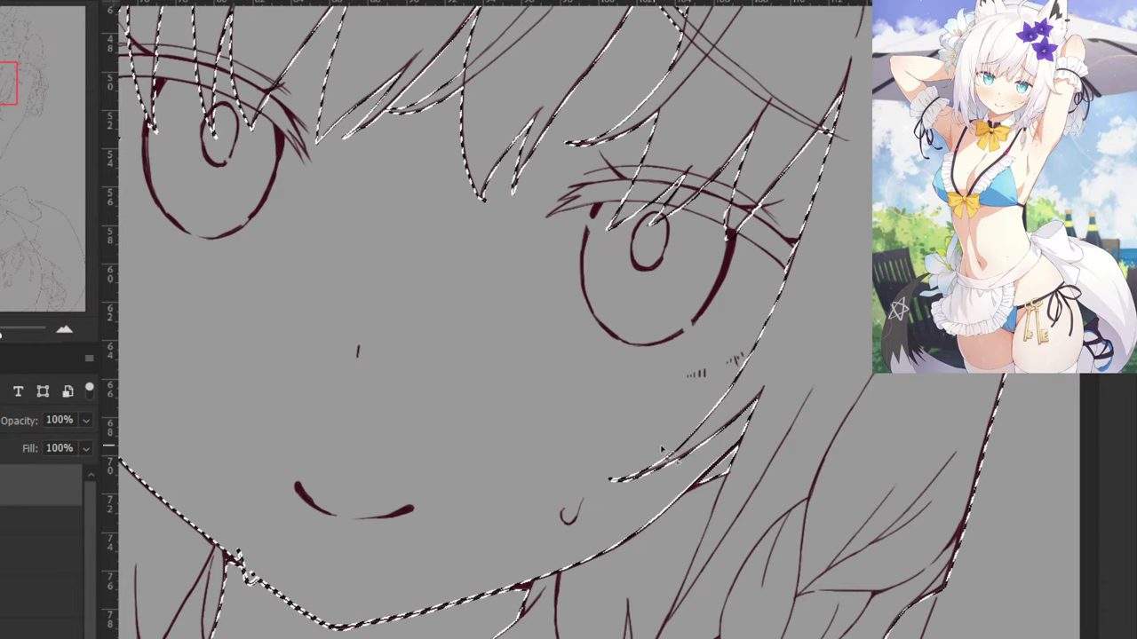
mouse_move(686, 482)
mouse_down()
mouse_move(731, 467)
mouse_move(719, 449)
mouse_move(659, 495)
mouse_move(696, 478)
mouse_up()
Lasso the chin line above the neck and the cheek outline beside the hair gap into the selection.
drag(507, 451, 664, 345)
mouse_move(662, 510)
mouse_down()
mouse_move(701, 448)
mouse_move(497, 468)
mouse_move(387, 433)
mouse_move(424, 550)
mouse_move(649, 513)
mouse_up()
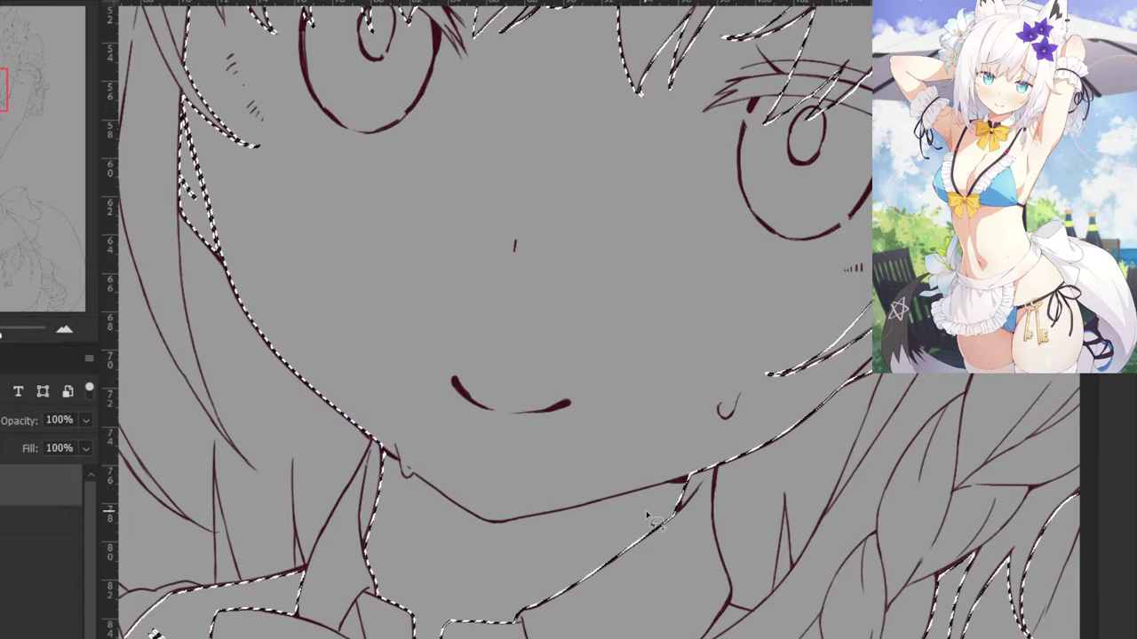
mouse_move(250, 212)
mouse_down()
mouse_move(479, 261)
mouse_move(578, 417)
mouse_up()
mouse_move(549, 460)
mouse_down()
mouse_move(554, 419)
mouse_move(518, 327)
mouse_move(514, 404)
mouse_move(544, 449)
mouse_up()
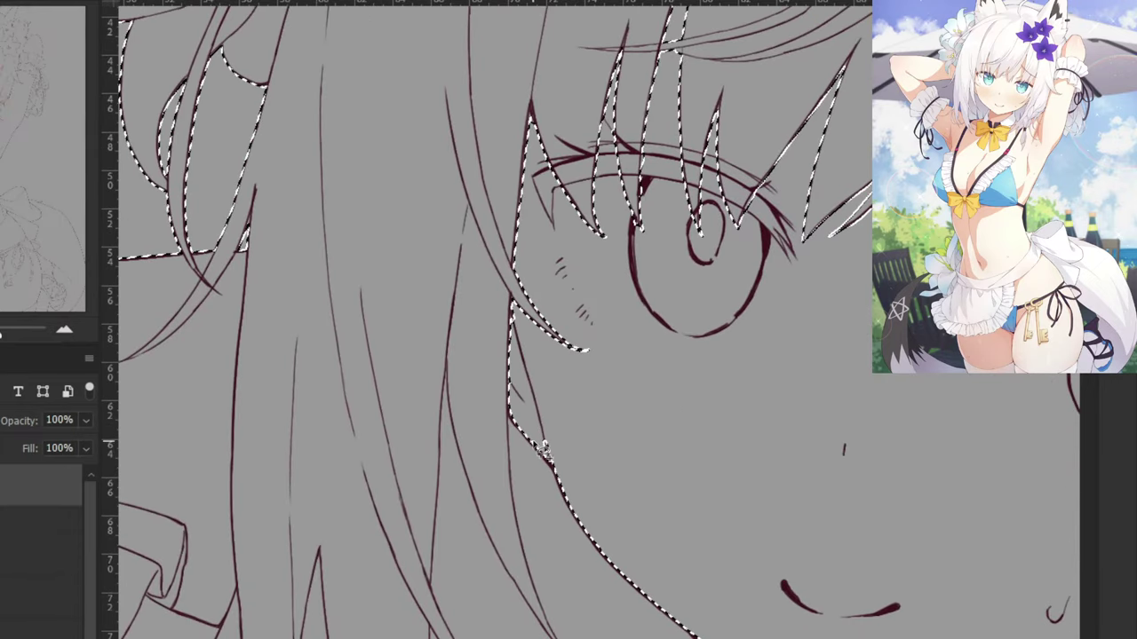
scroll(573, 469, down, 3)
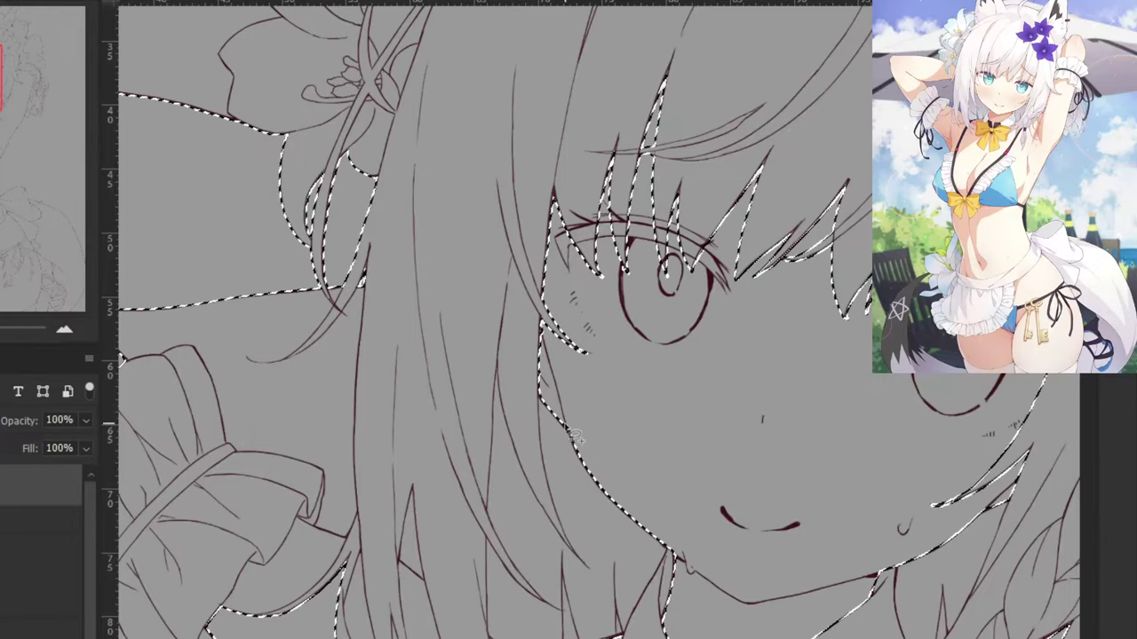
Lasso the armpit crease lines and their sweat drop, plus the crease line beside the waist, into the selection.
scroll(472, 452, down, 5)
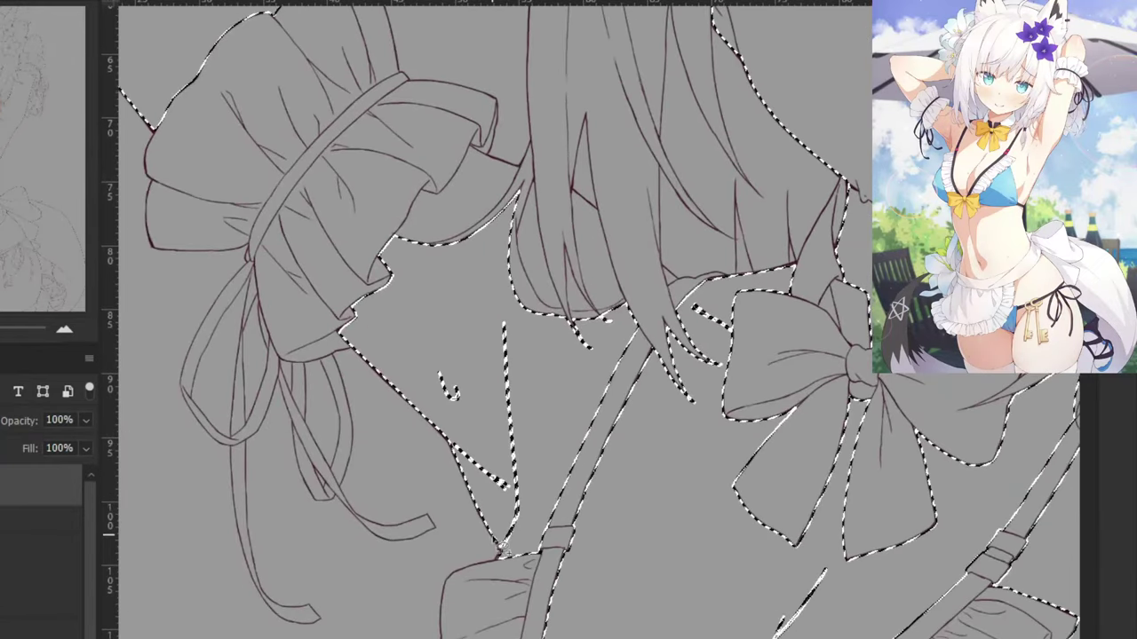
mouse_move(537, 406)
mouse_down()
mouse_move(439, 318)
mouse_move(427, 372)
mouse_move(449, 431)
mouse_up()
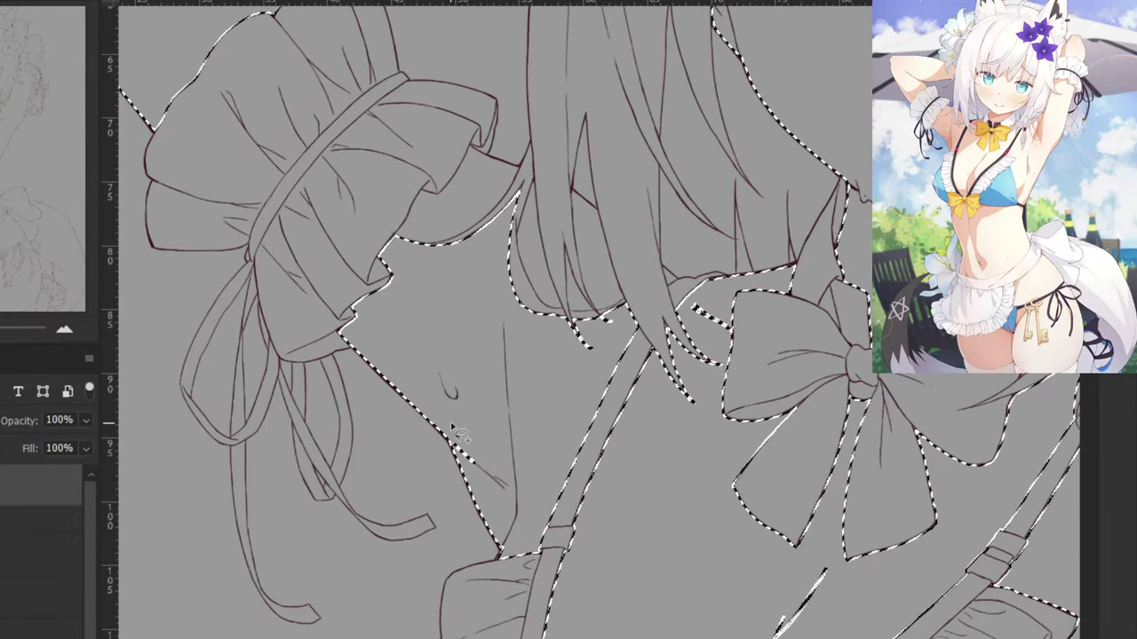
key(ctrl+plus)
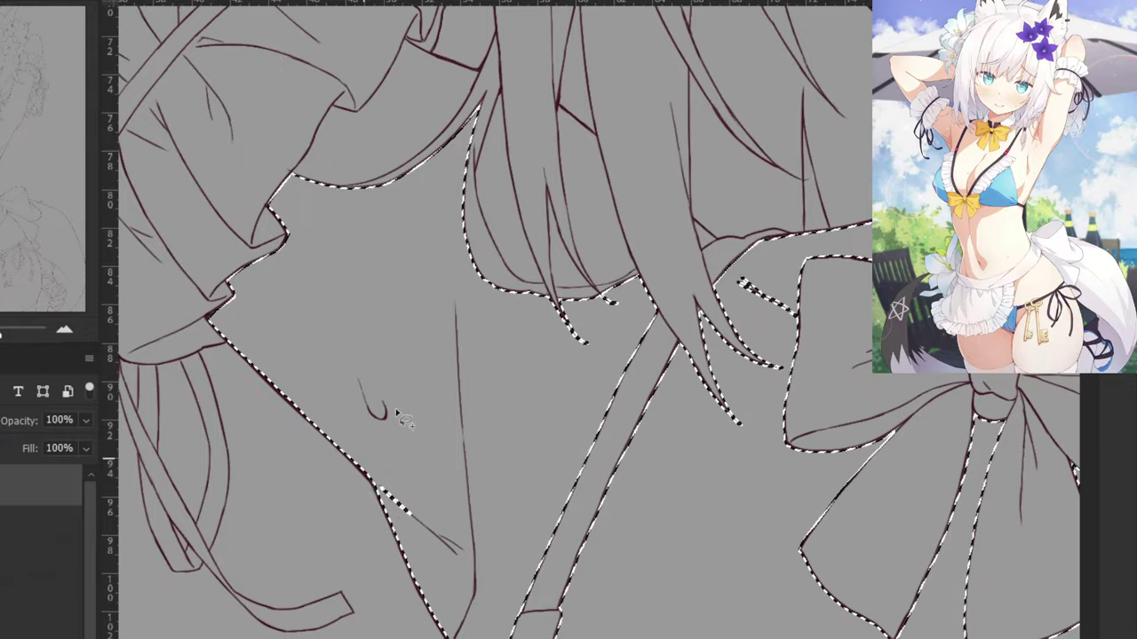
scroll(536, 401, down, 4)
drag(426, 573, 306, 265)
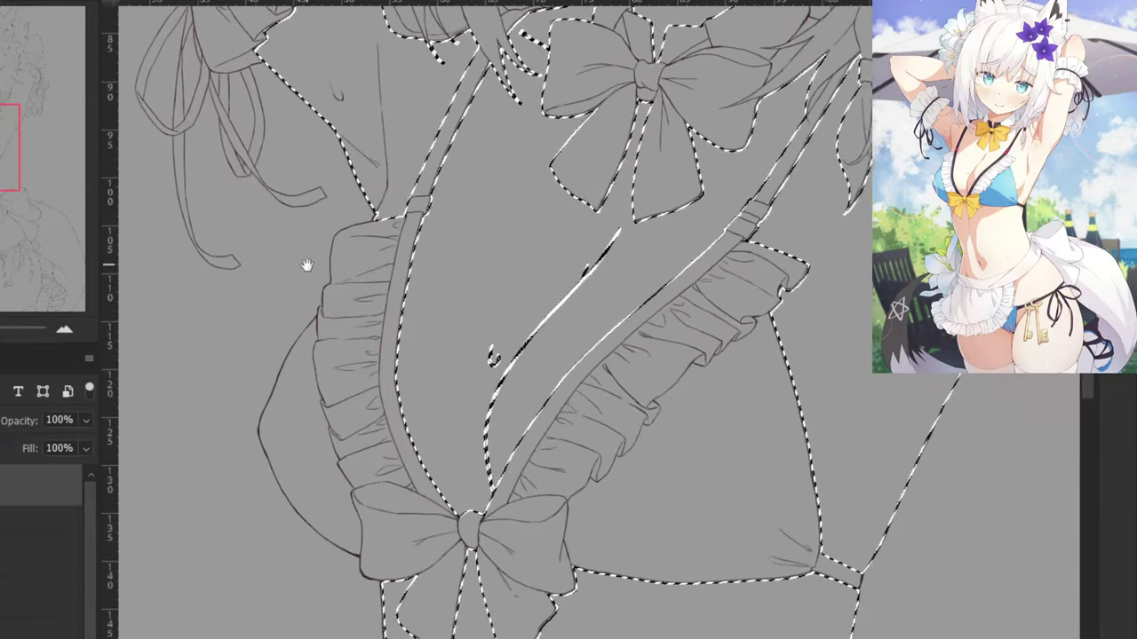
scroll(306, 265, down, 10)
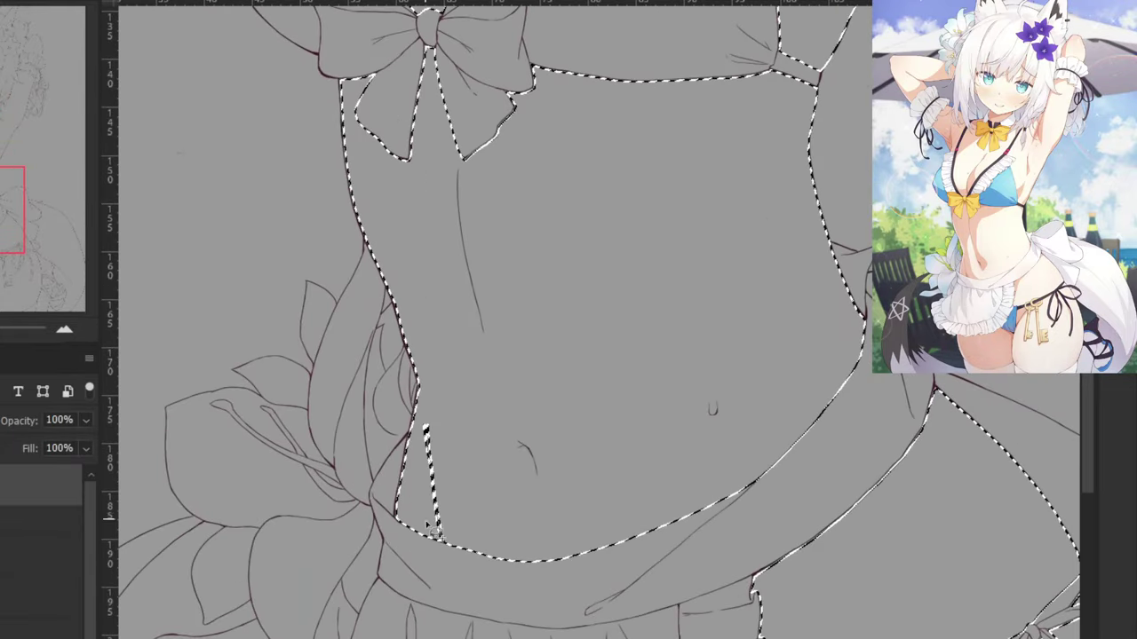
mouse_move(454, 539)
mouse_down()
mouse_move(444, 413)
mouse_move(421, 414)
mouse_move(407, 509)
mouse_up()
Lasso the line separating the two thighs into the selection, from the lower edge up to the hanging keys.
key(ctrl+minus)
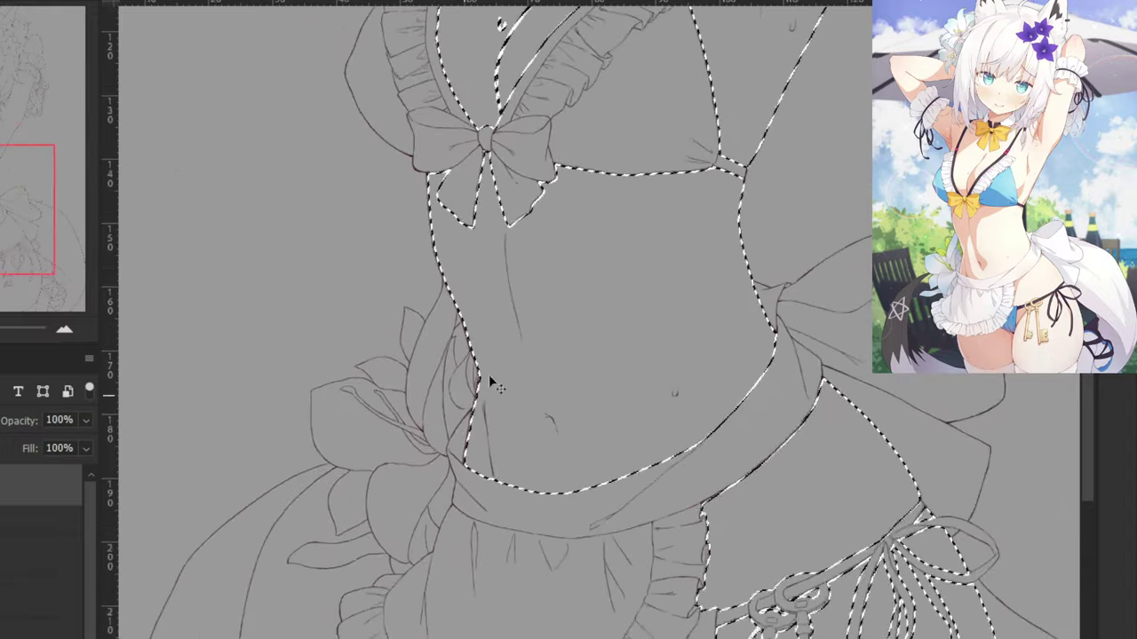
key(ctrl+minus)
key(ctrl+minus)
drag(576, 474, 477, 285)
key(ctrl+plus)
key(ctrl+plus)
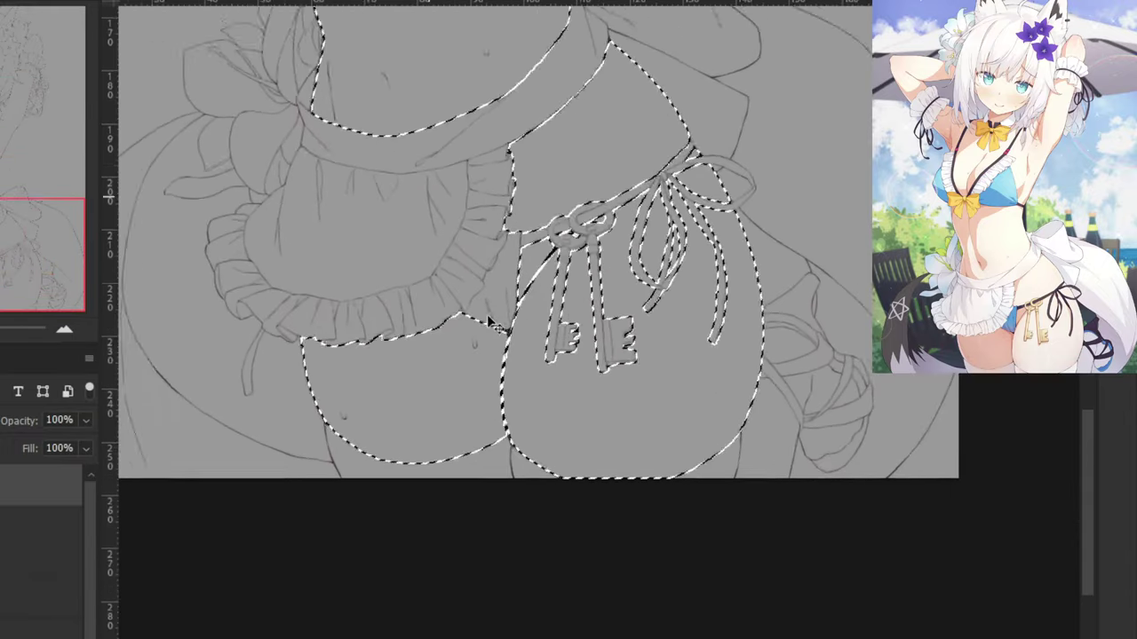
key(ctrl+plus)
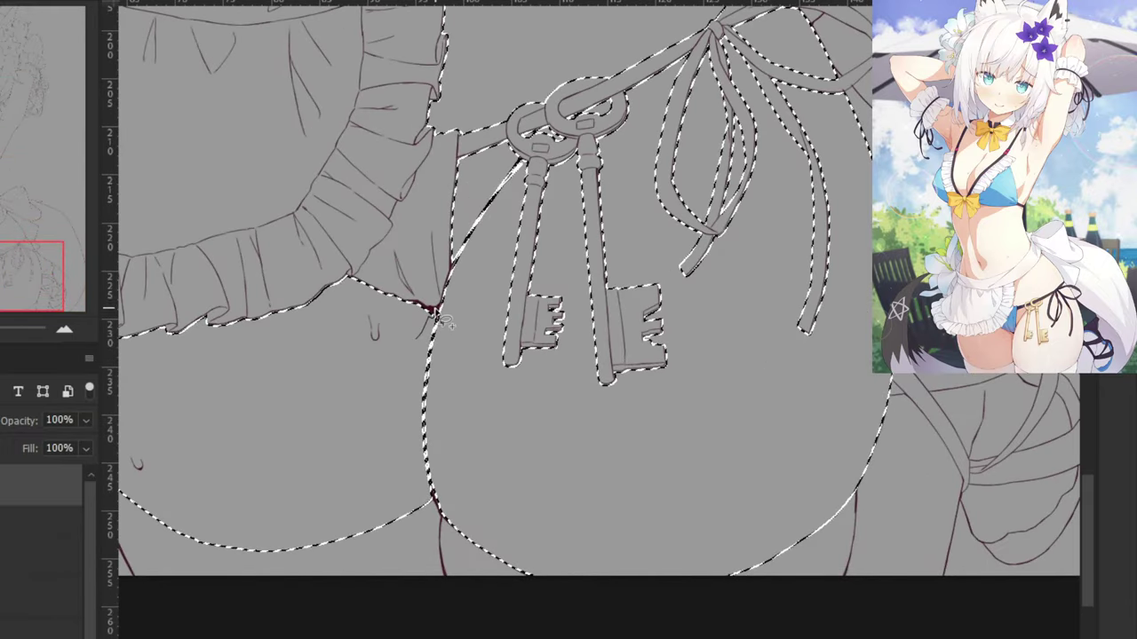
mouse_move(443, 322)
mouse_down()
mouse_move(469, 359)
mouse_move(437, 513)
mouse_move(410, 380)
mouse_up()
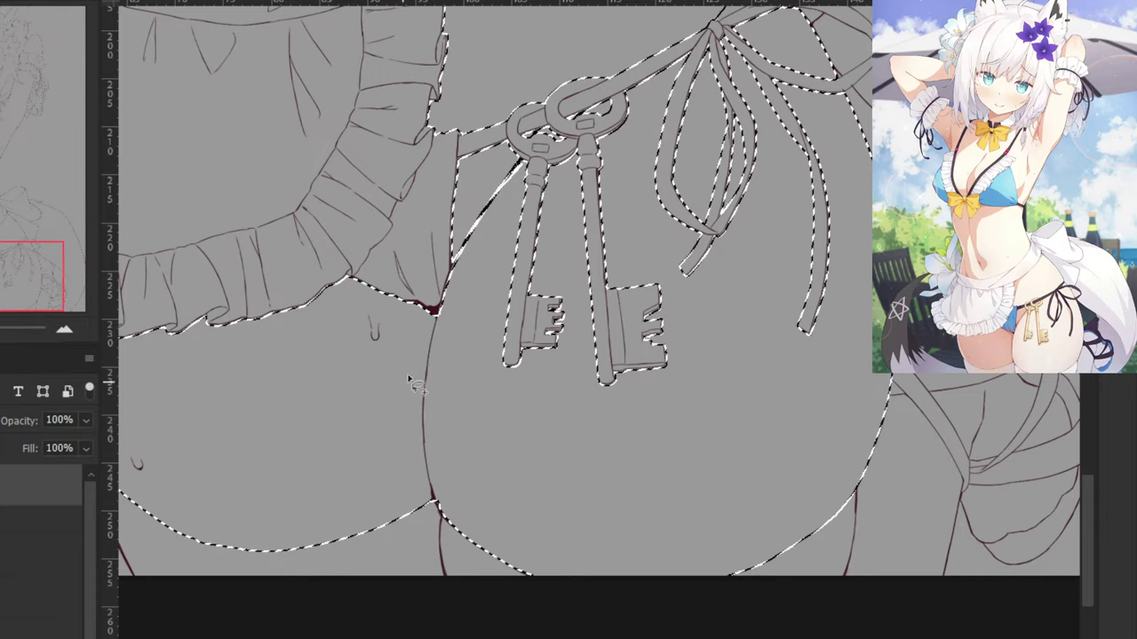
drag(586, 193, 488, 466)
drag(380, 331, 539, 335)
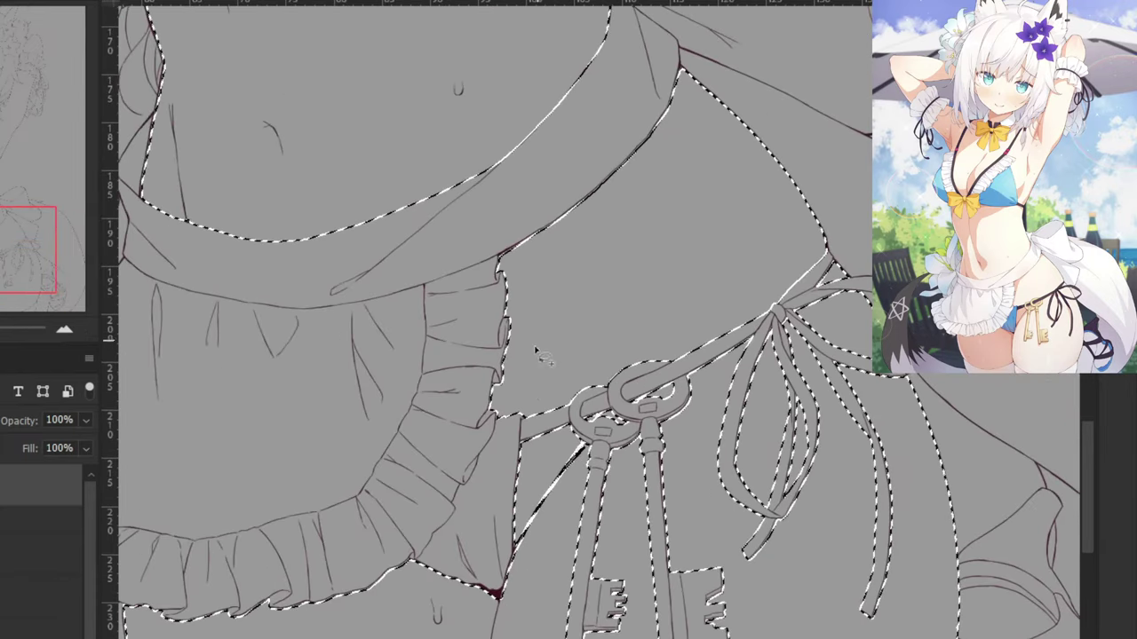
mouse_move(520, 585)
mouse_down()
mouse_move(554, 460)
mouse_move(588, 450)
mouse_move(524, 555)
mouse_up()
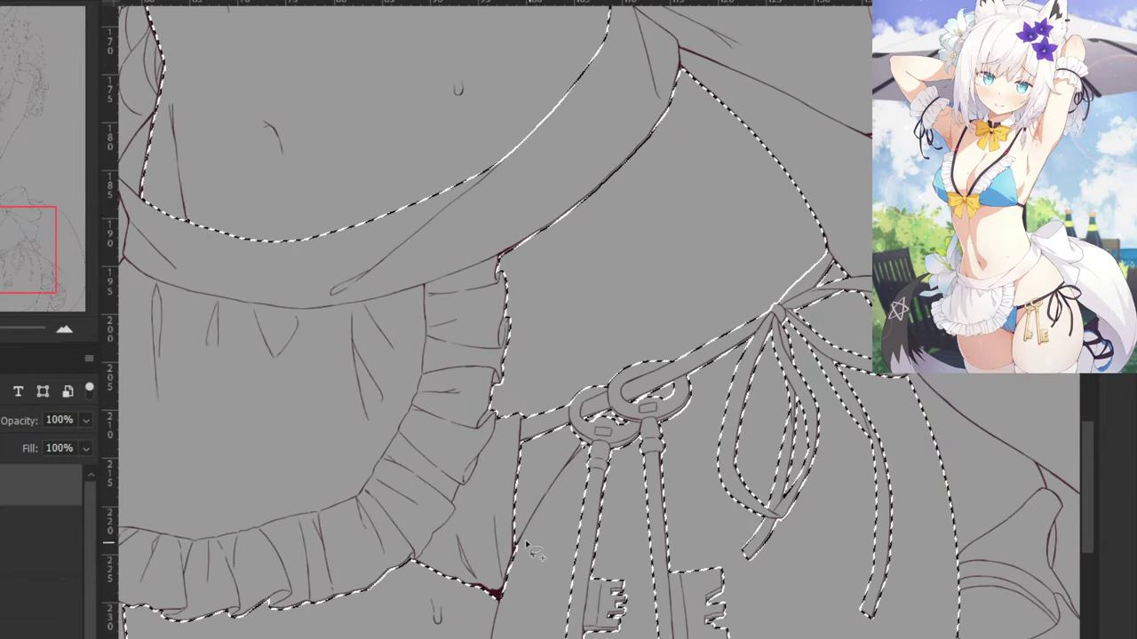
drag(675, 282, 546, 396)
key(ctrl+minus)
key(ctrl+minus)
drag(610, 485, 460, 291)
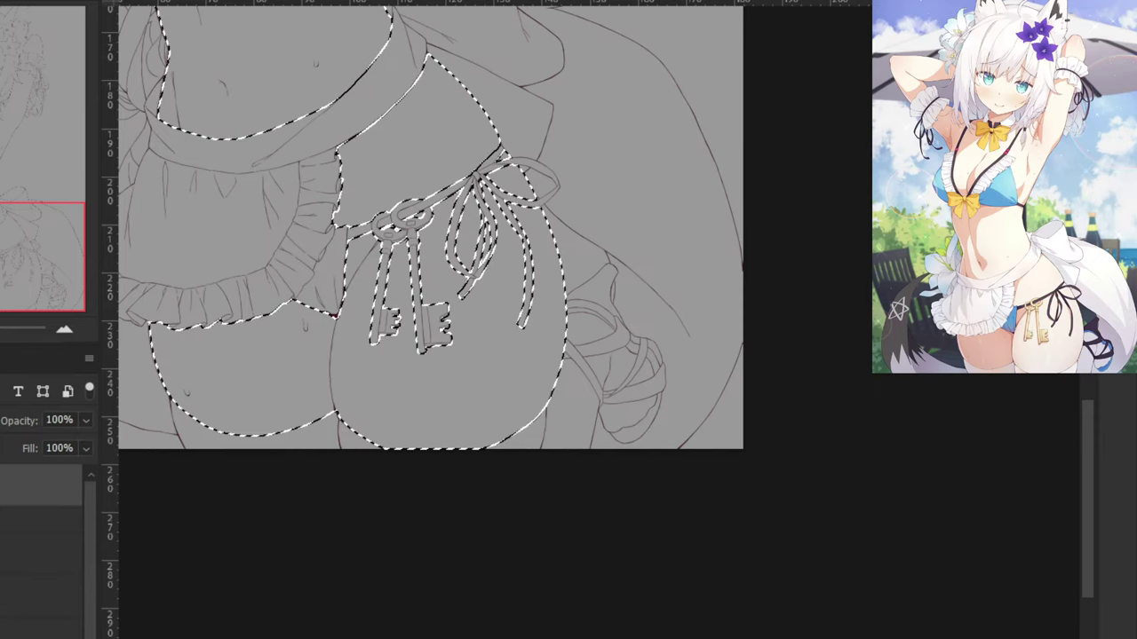
Create and name a layer group for the skin colour beneath the line art, keeping the skin selection active.
key(ctrl+d)
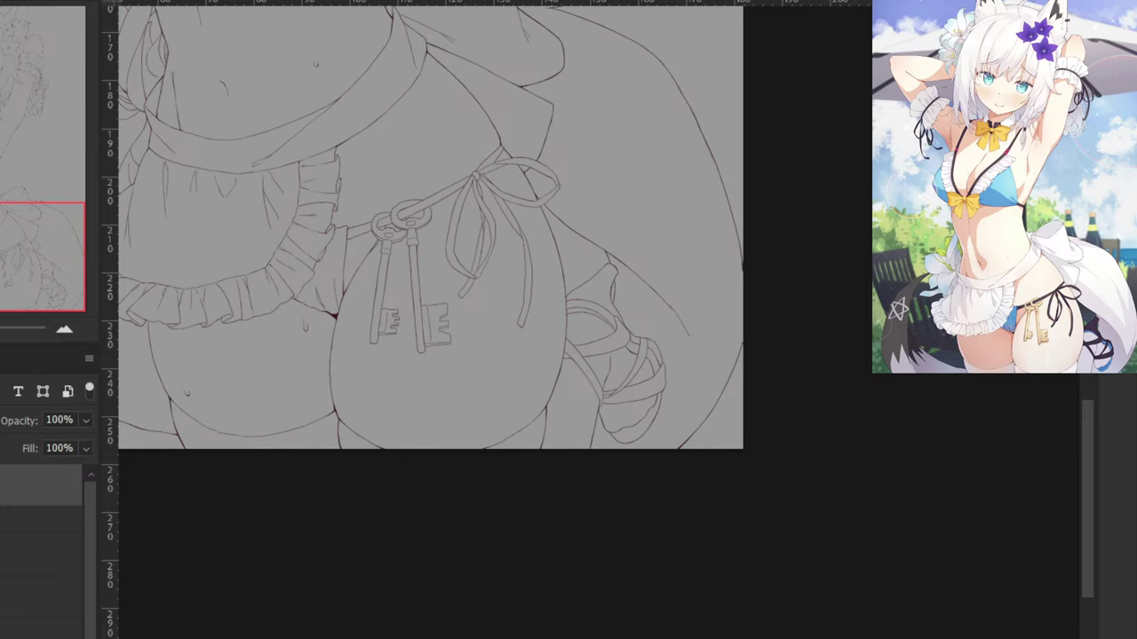
drag(336, 224, 494, 309)
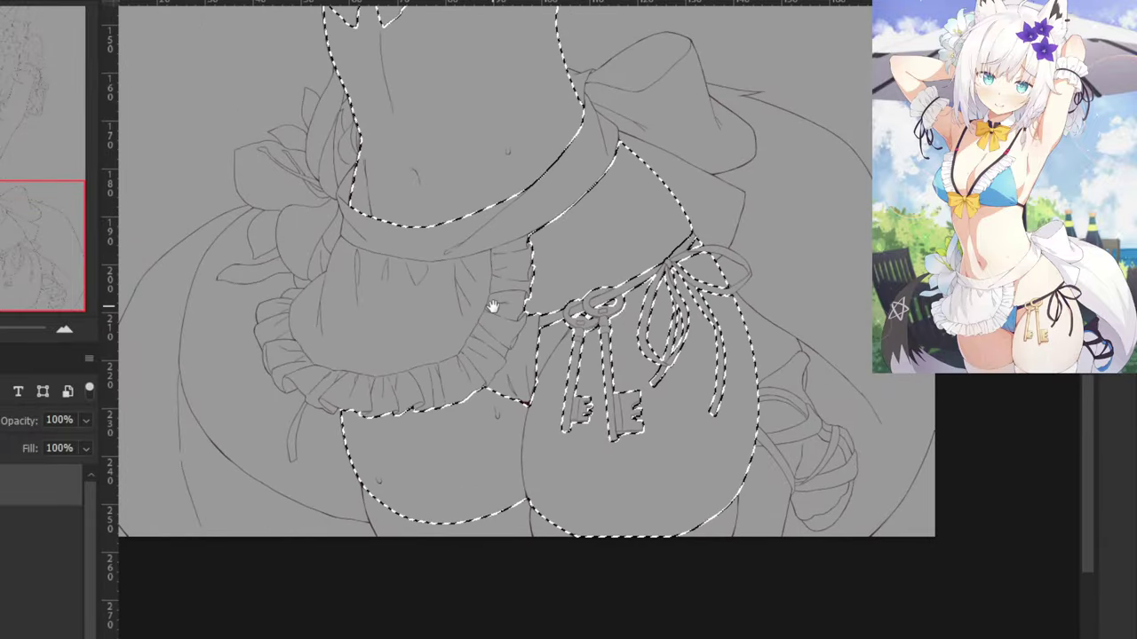
click(27, 554)
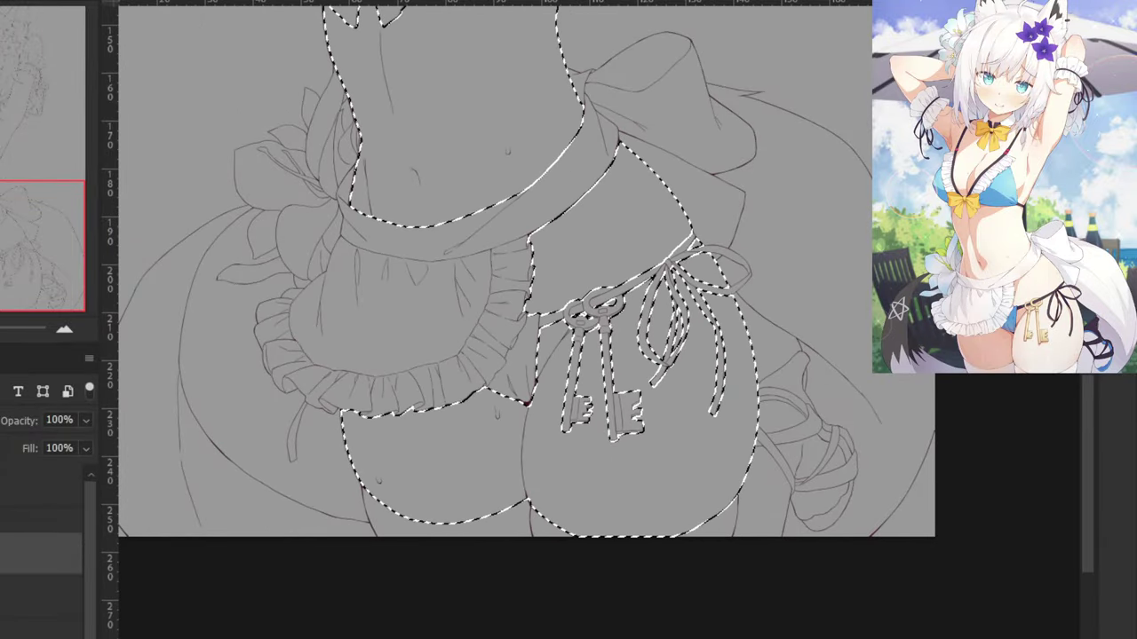
key(ctrl+g)
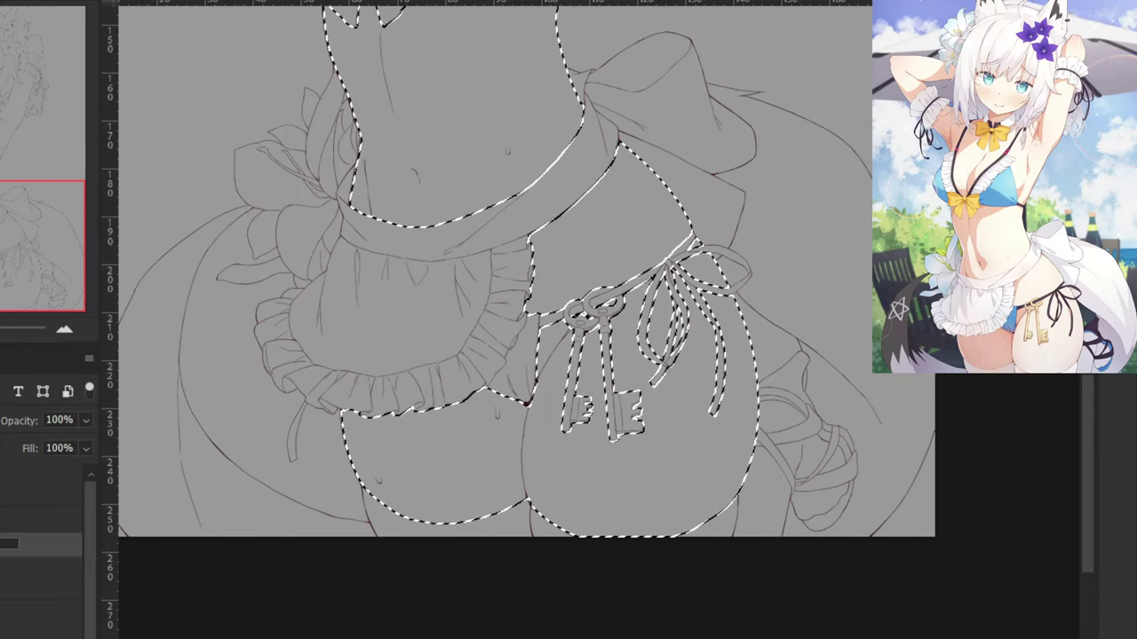
key(alt+[)
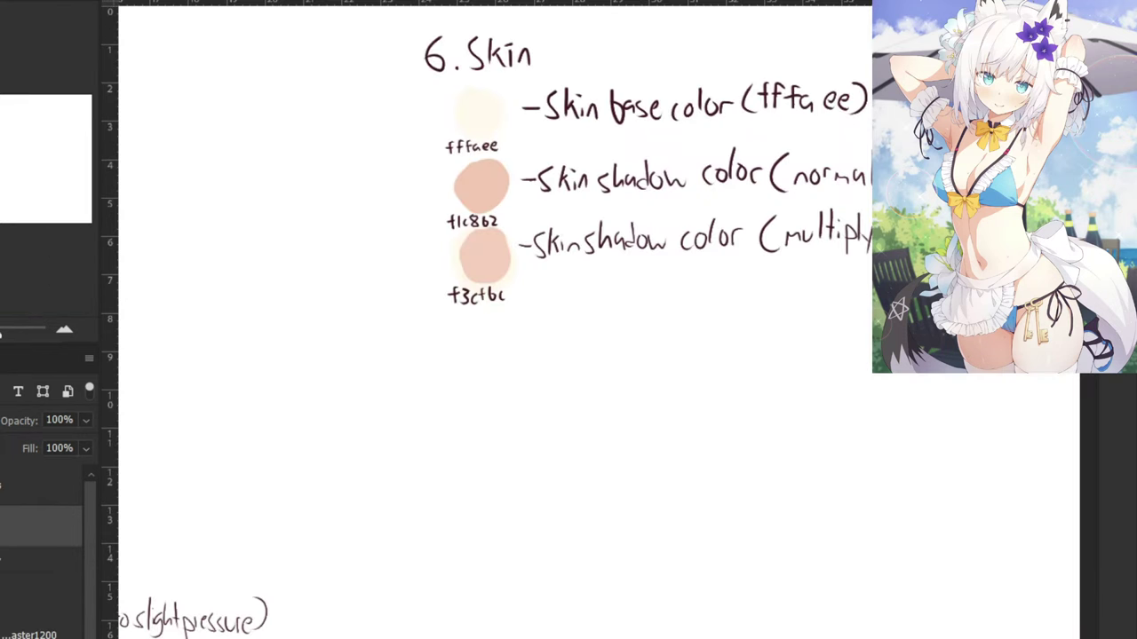
Sample the skin base colour fffaee from the colour notes document, fill the skin selection with it, and deselect.
alt+click(473, 106)
click(377, 2)
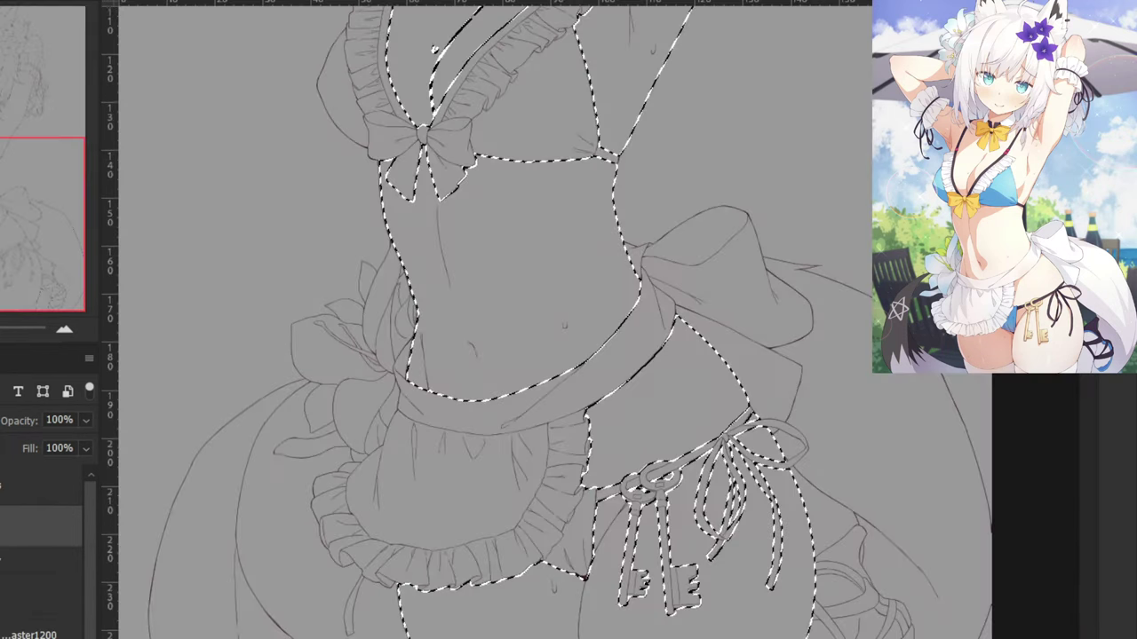
click(490, 275)
key(ctrl+minus)
key(ctrl+minus)
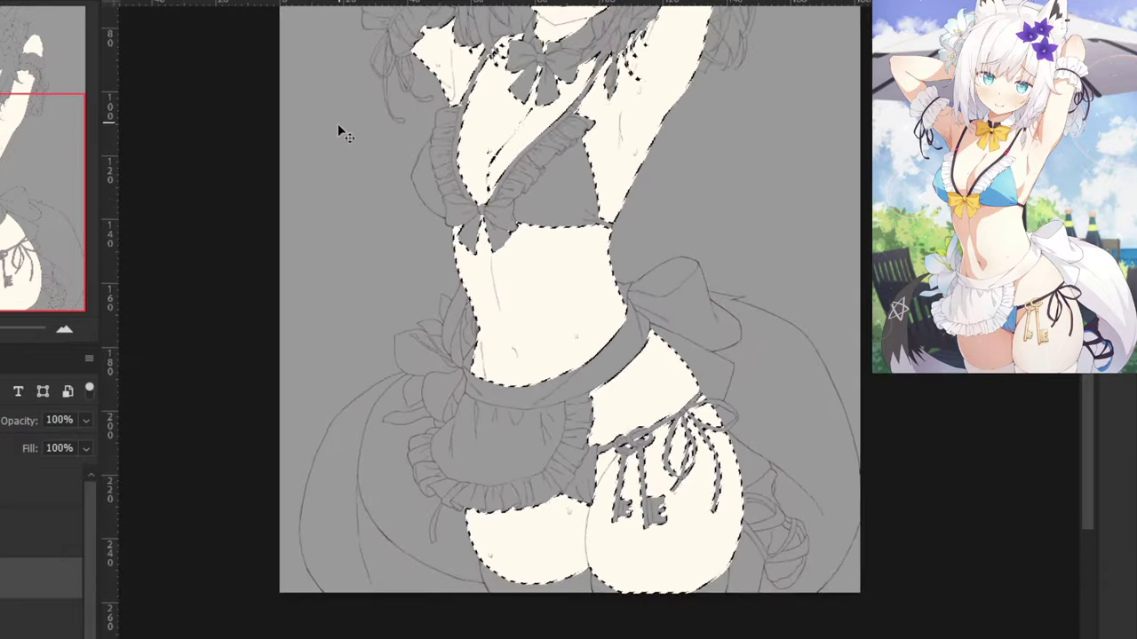
drag(444, 107, 400, 376)
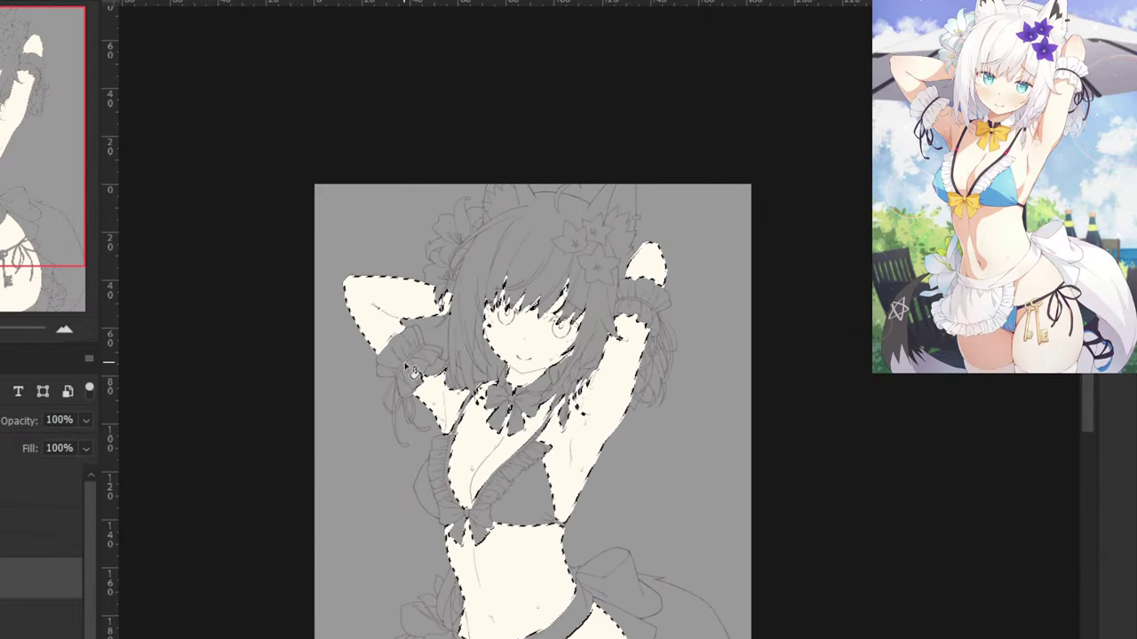
key(ctrl+d)
mouse_move(449, 321)
mouse_down()
mouse_move(450, 138)
mouse_move(457, 252)
mouse_up()
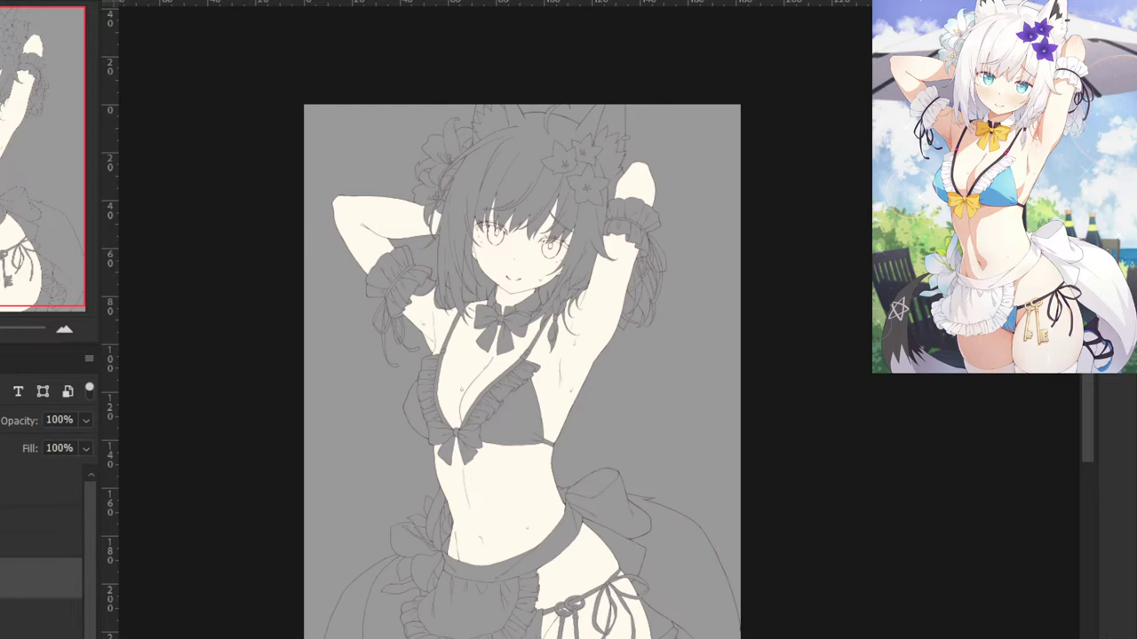
Create another layer group above the skin group, below the line art, and add an empty layer inside it.
drag(41, 579, 41, 602)
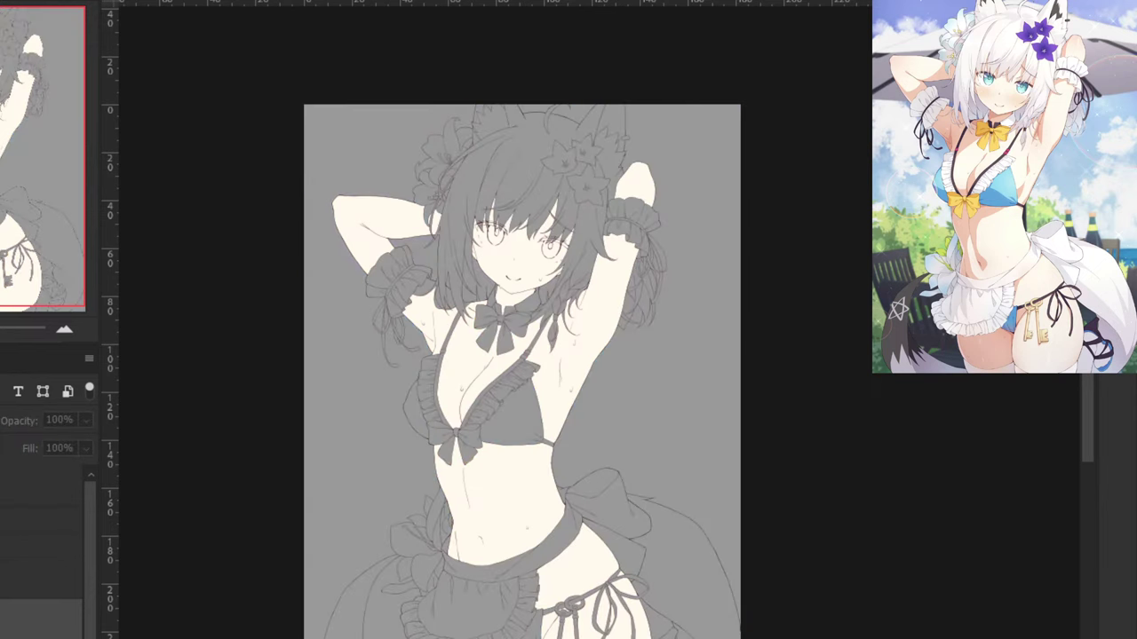
click(65, 613)
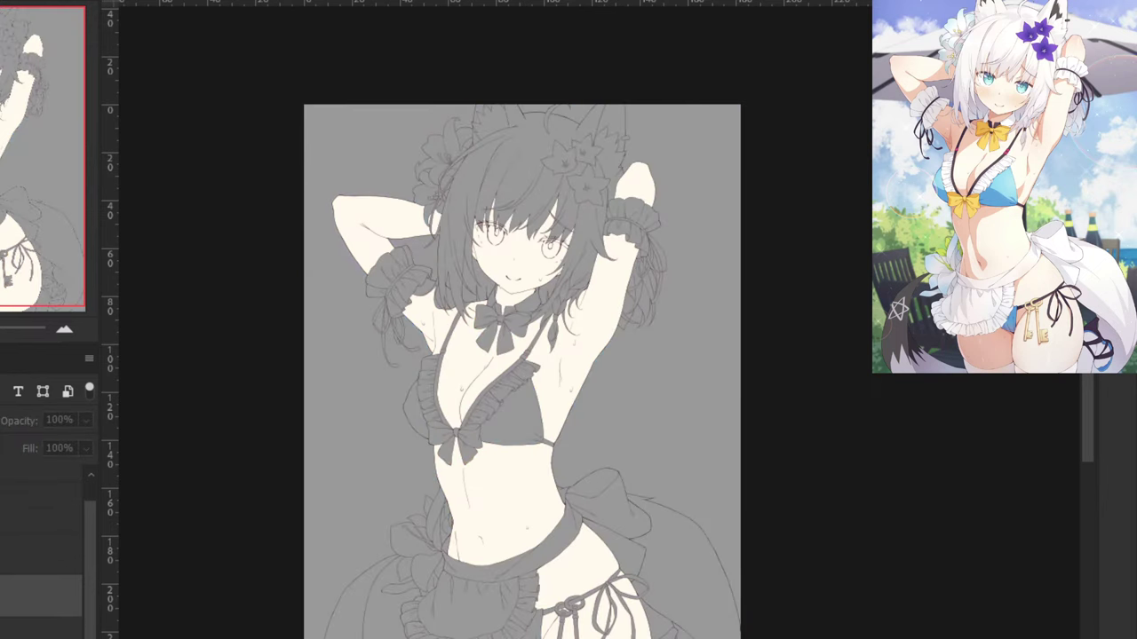
click(41, 628)
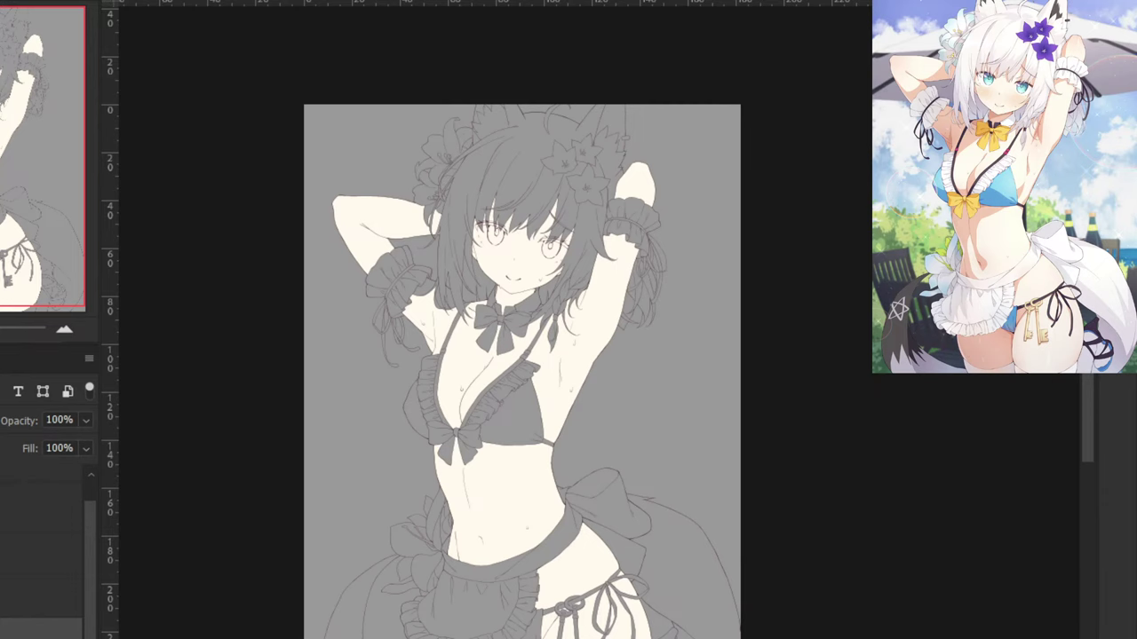
key(ctrl+plus)
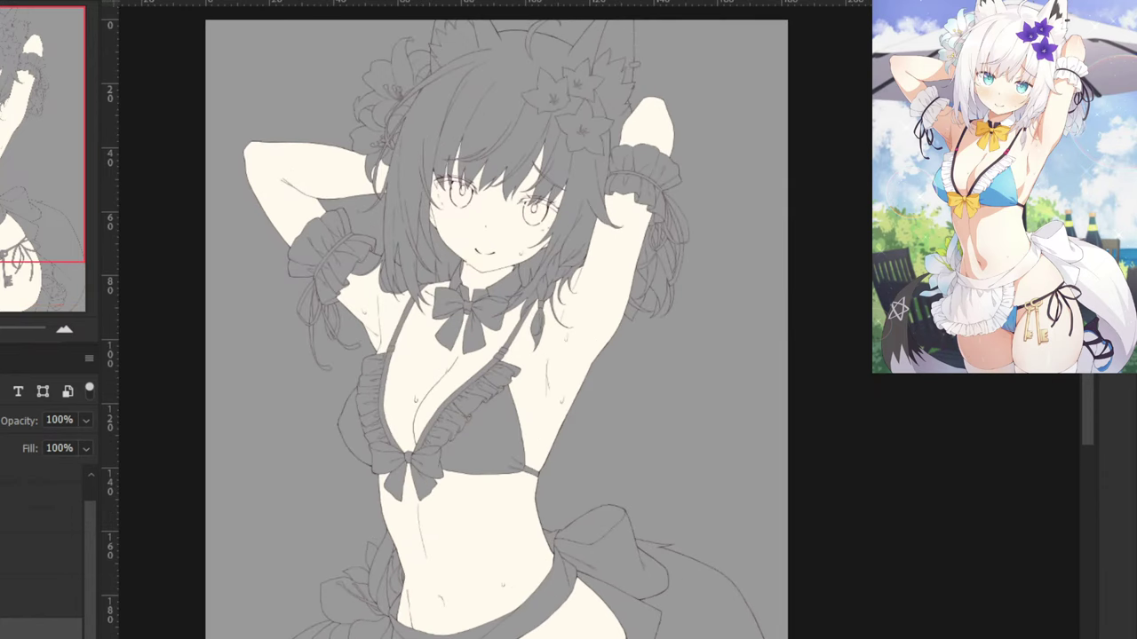
drag(94, 584, 86, 530)
click(36, 484)
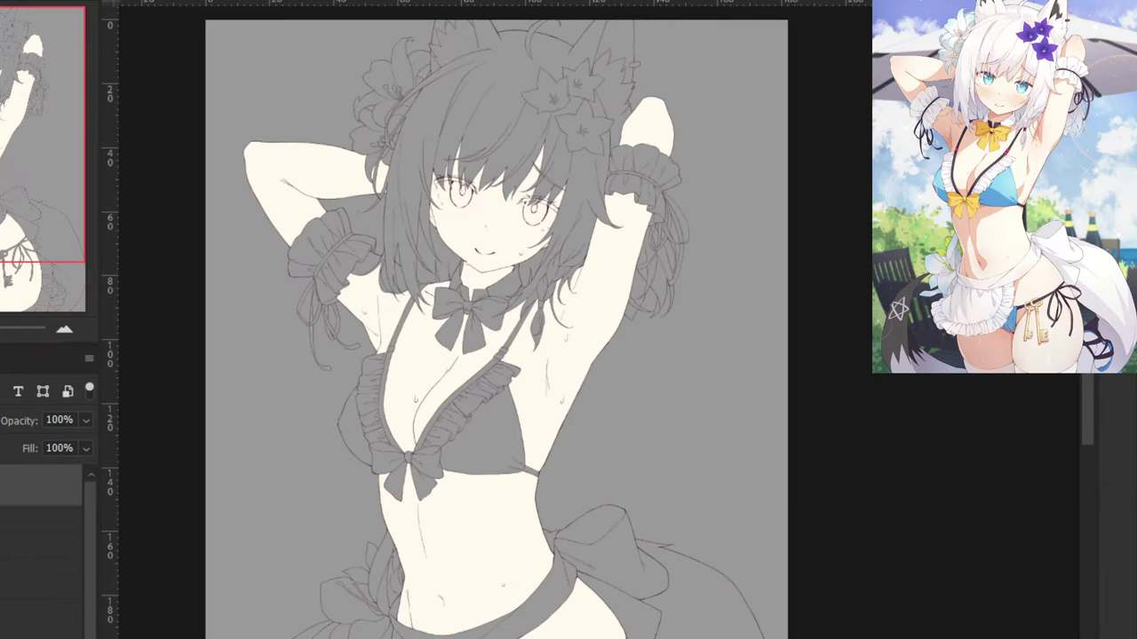
click(40, 545)
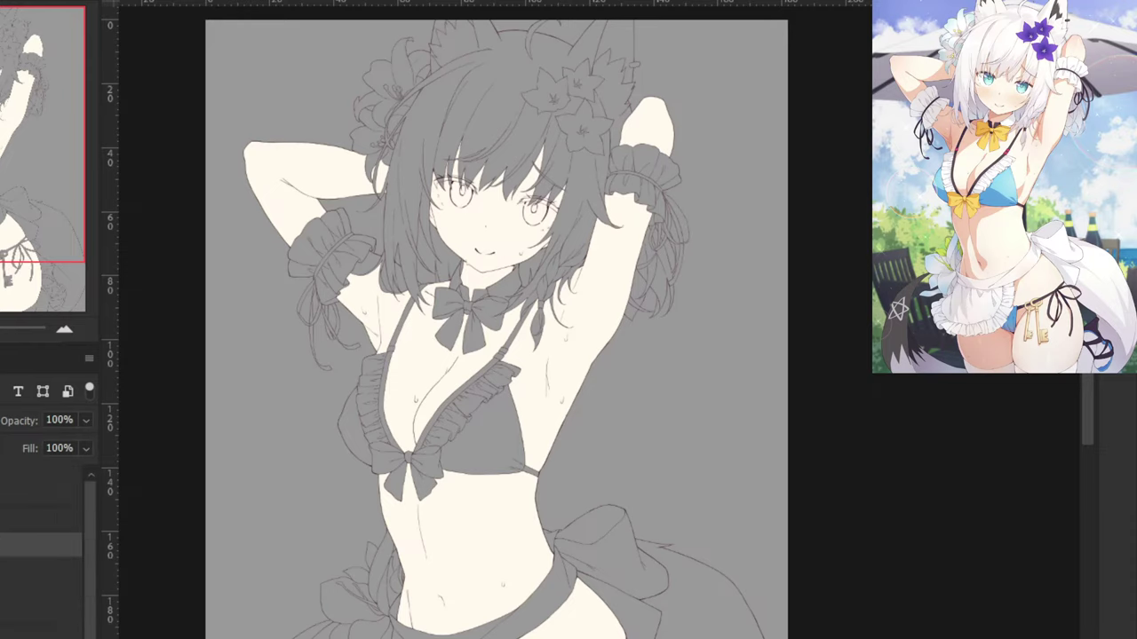
key(ctrl+shift+alt+n)
Using the line art layer, select the small unfilled skin gaps between the neck bow's edge and the hair strands beside it.
drag(316, 244, 320, 374)
drag(335, 113, 344, 236)
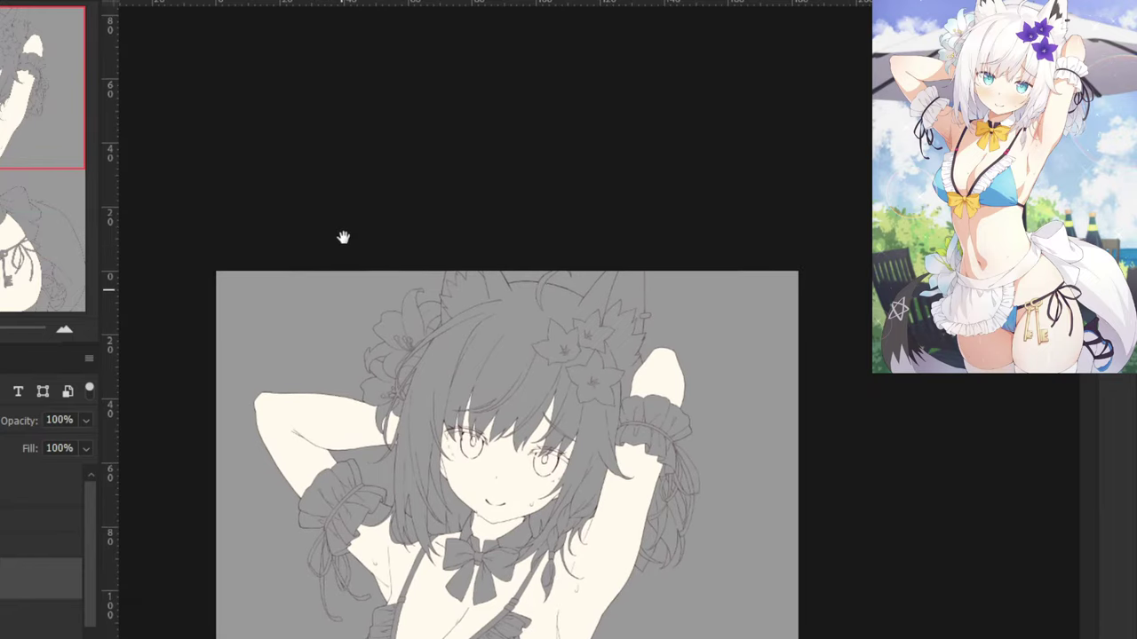
key(ctrl+plus)
key(ctrl+plus)
drag(240, 380, 279, 148)
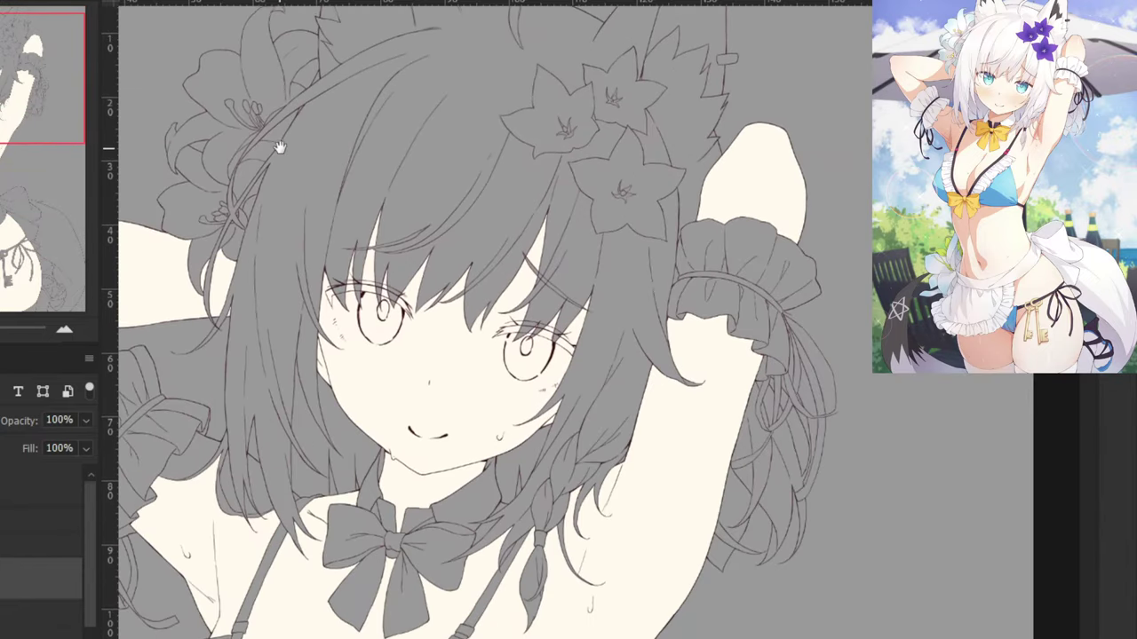
drag(305, 350, 334, 208)
click(59, 633)
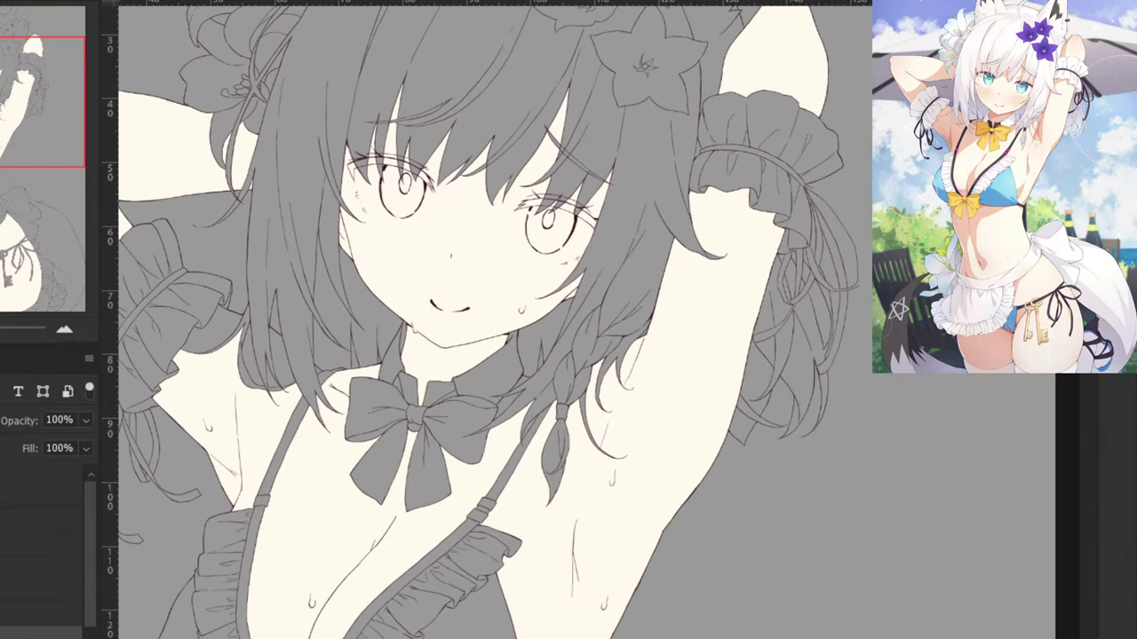
key(ctrl+plus)
click(44, 486)
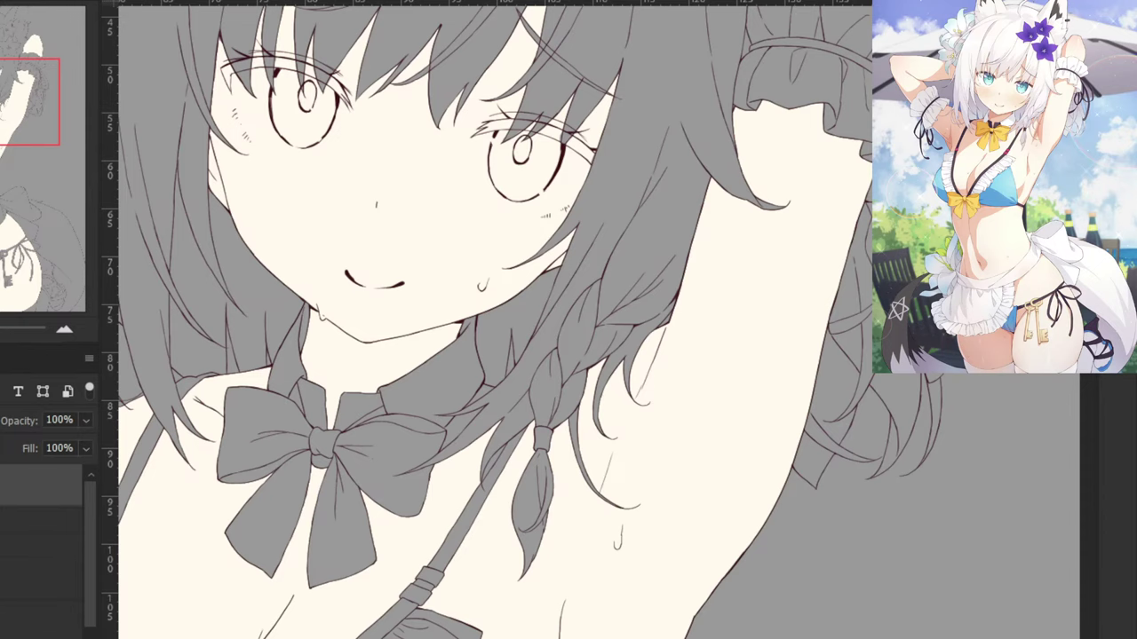
key(ctrl+plus)
click(405, 452)
shift+click(440, 408)
Fill the gaps beside the neck bow with the base skin tone on the skin layer, deselect, and return to the line art layer.
drag(282, 227, 481, 219)
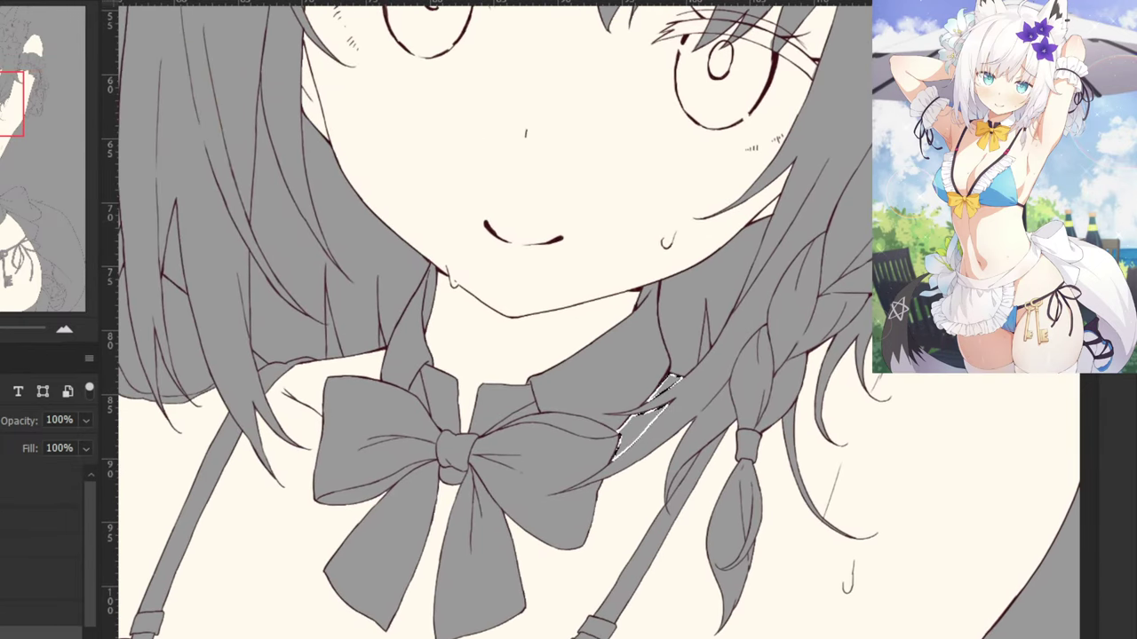
click(634, 443)
click(659, 391)
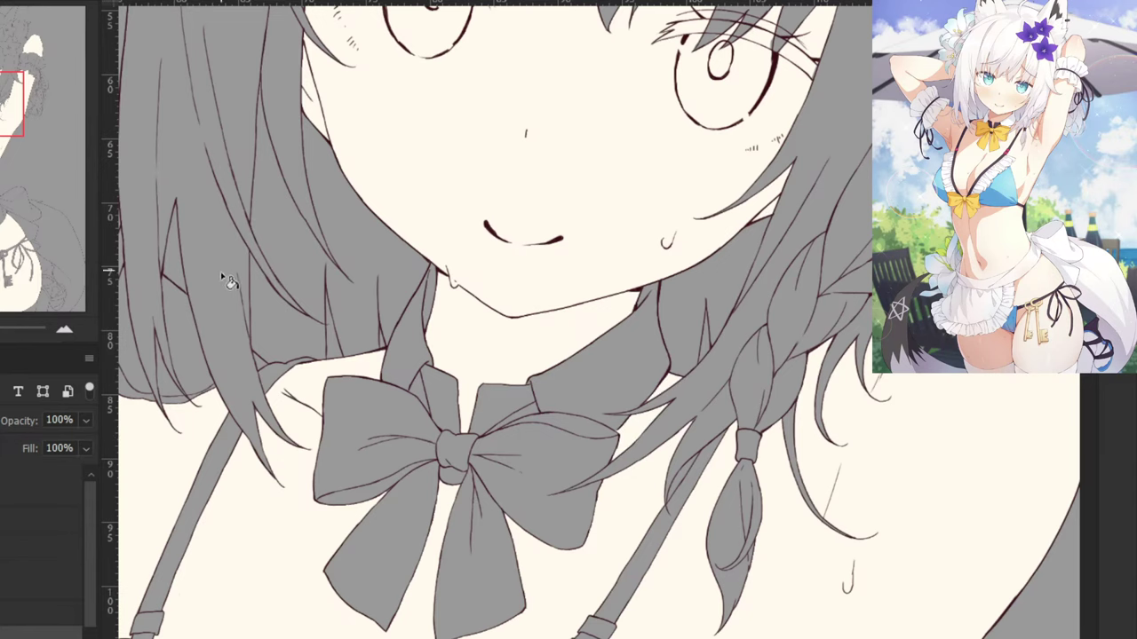
drag(269, 325, 284, 226)
click(41, 579)
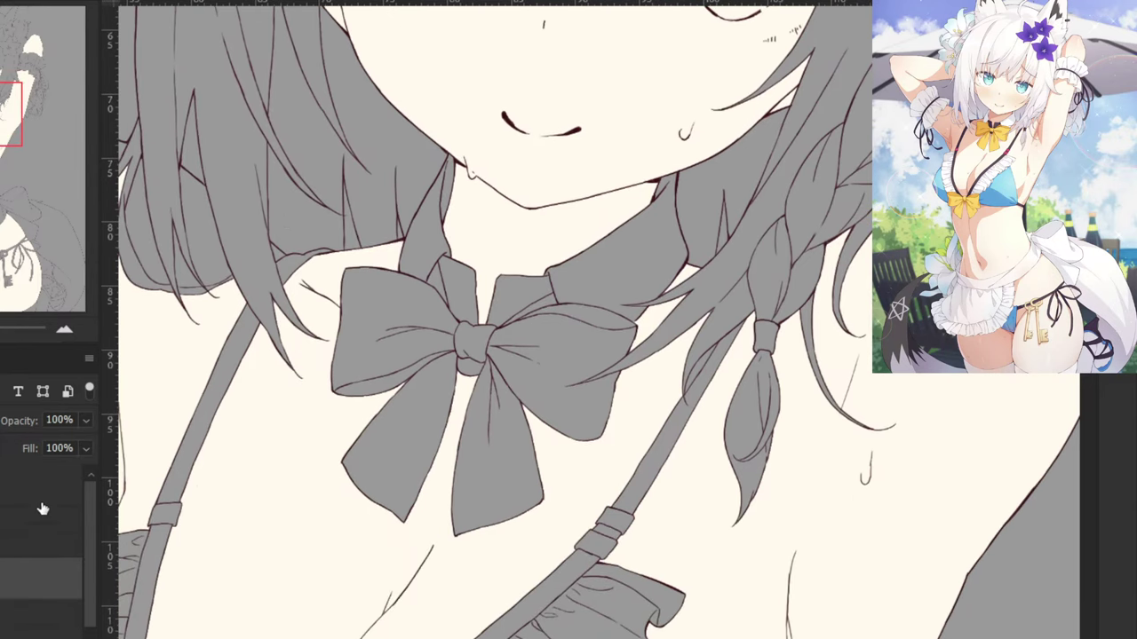
click(41, 499)
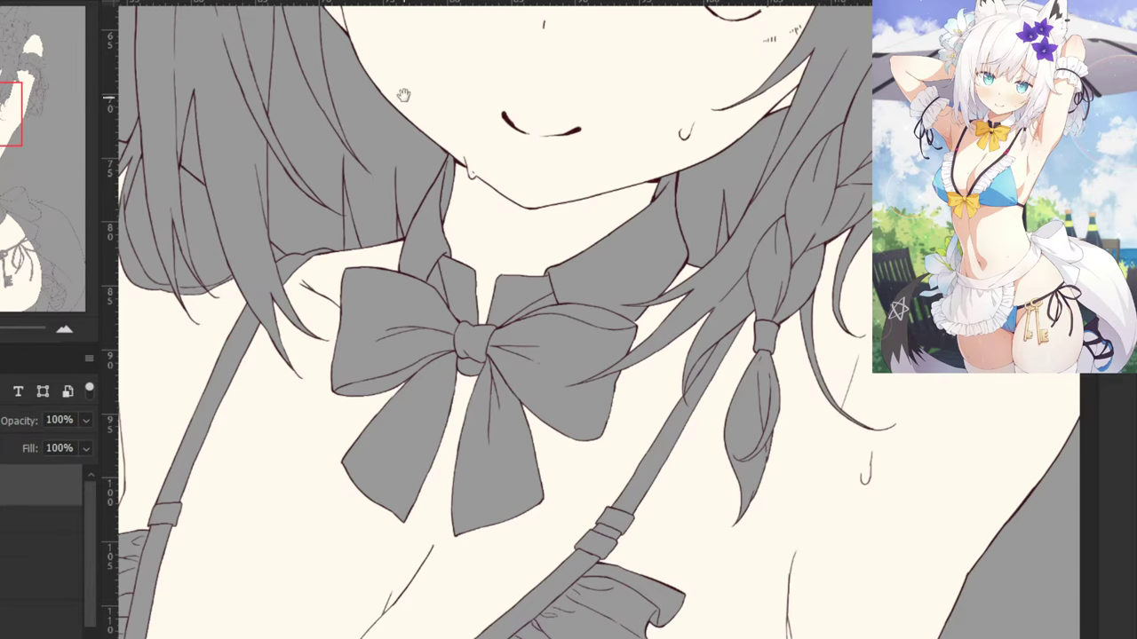
drag(403, 95, 540, 415)
click(487, 411)
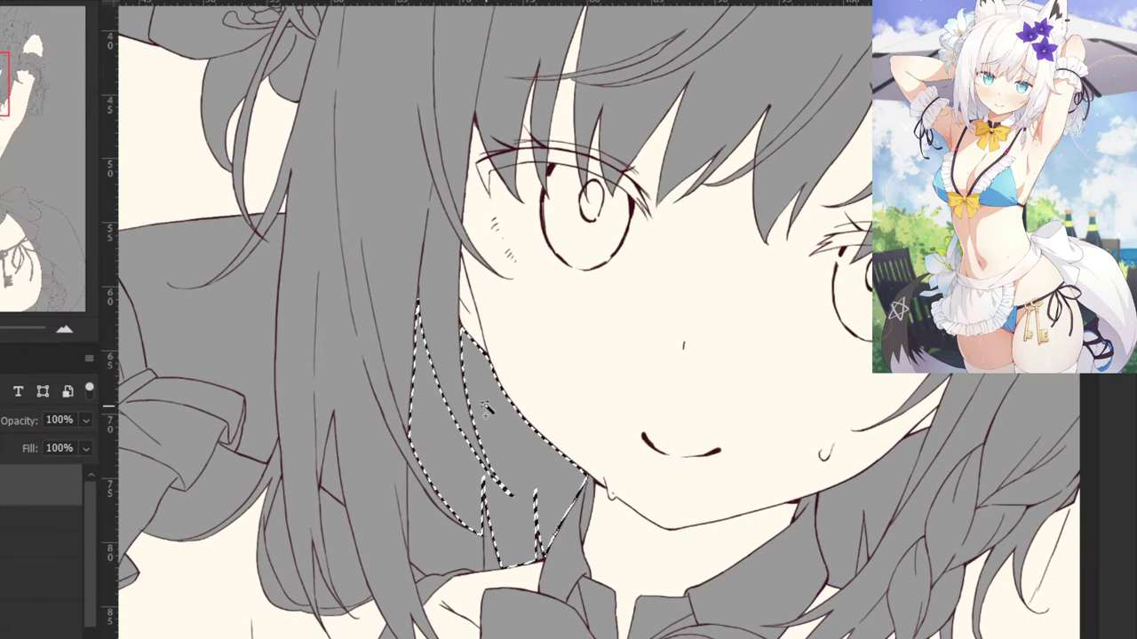
shift+click(435, 543)
shift+click(378, 397)
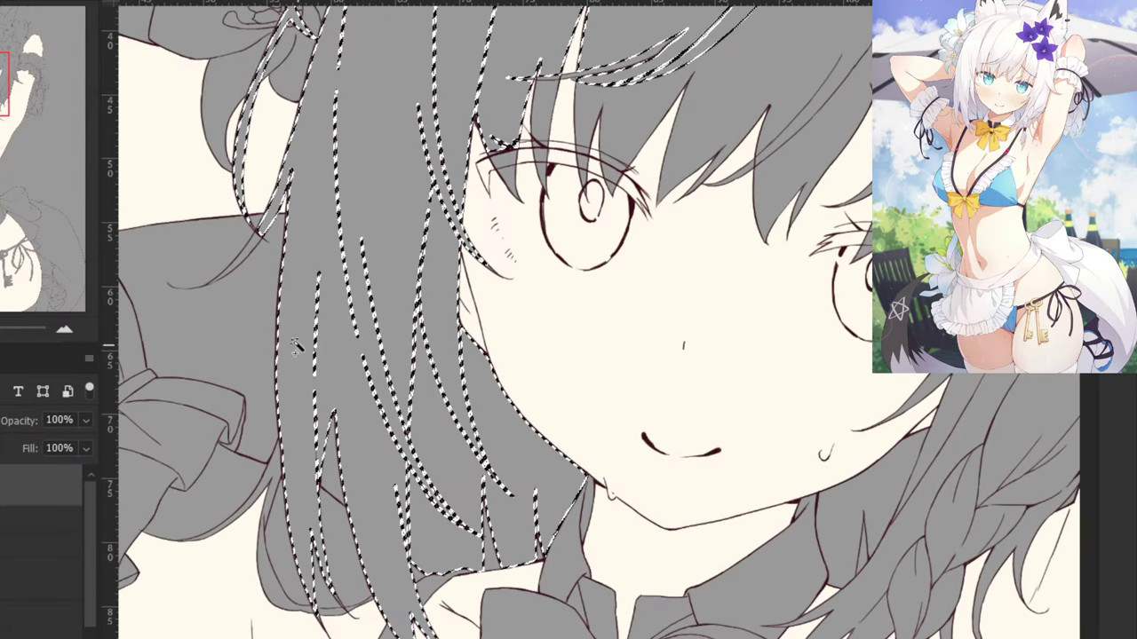
key(ctrl+z)
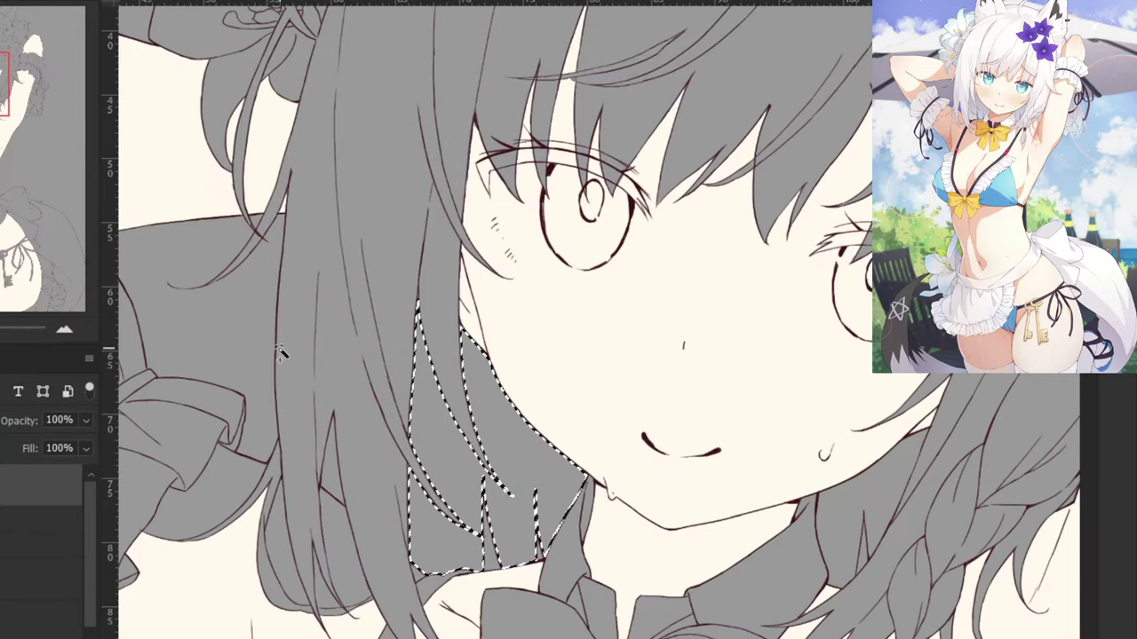
drag(241, 330, 497, 246)
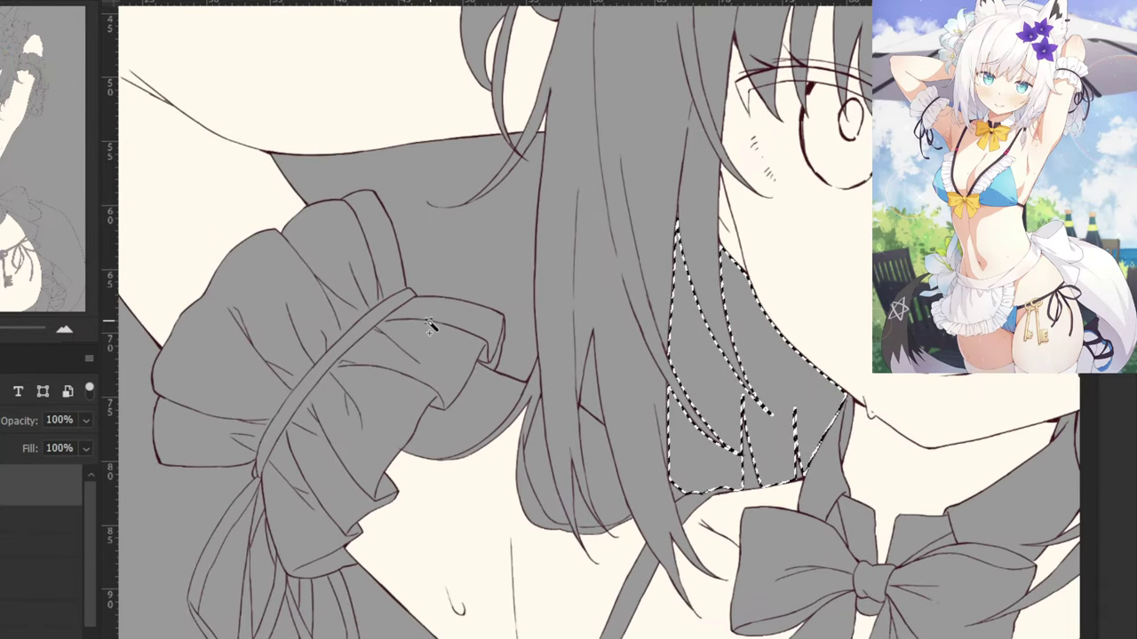
key(ctrl+z)
key(ctrl+minus)
key(ctrl+d)
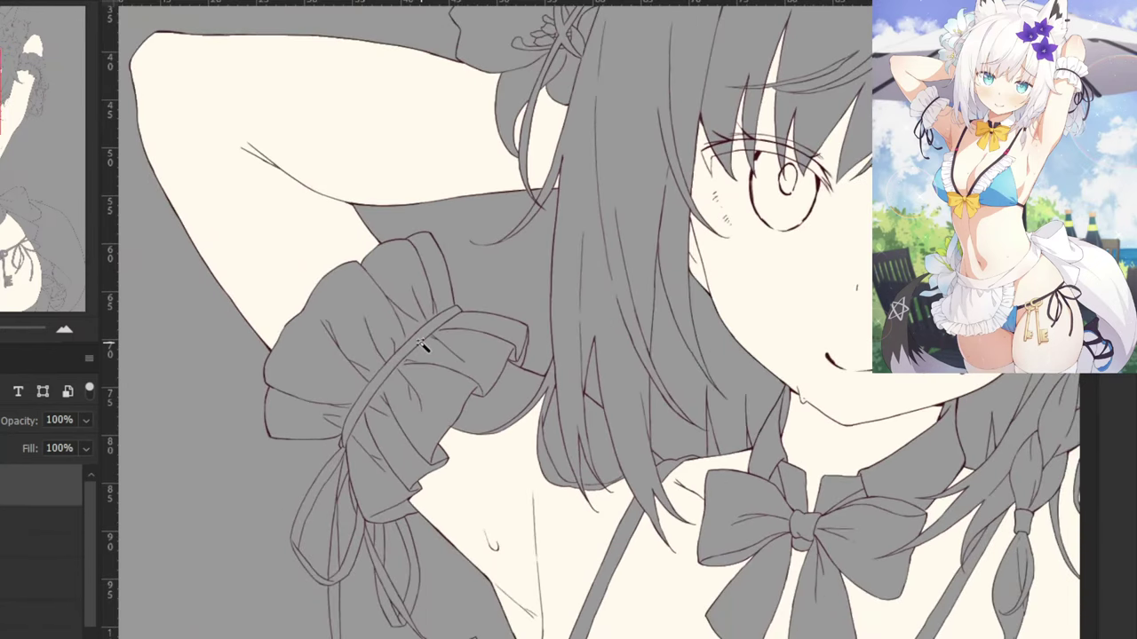
Select the missed skin areas between the arm ruffle and the lower hair strands, fill them with the base skin tone, and deselect.
click(508, 380)
shift+click(560, 424)
shift+click(586, 462)
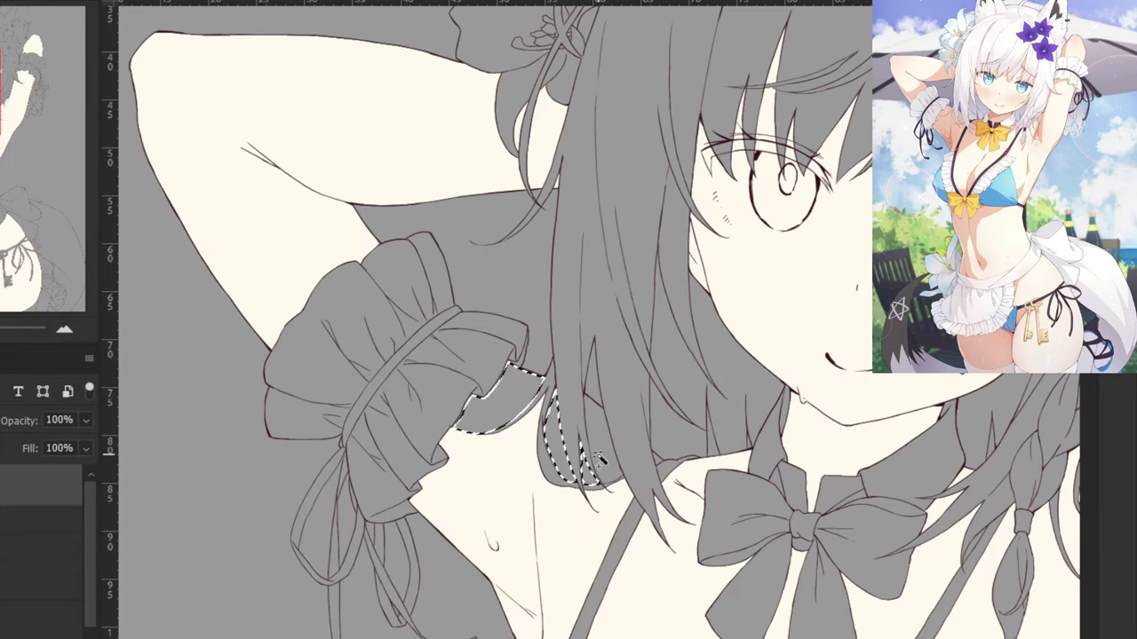
shift+click(602, 460)
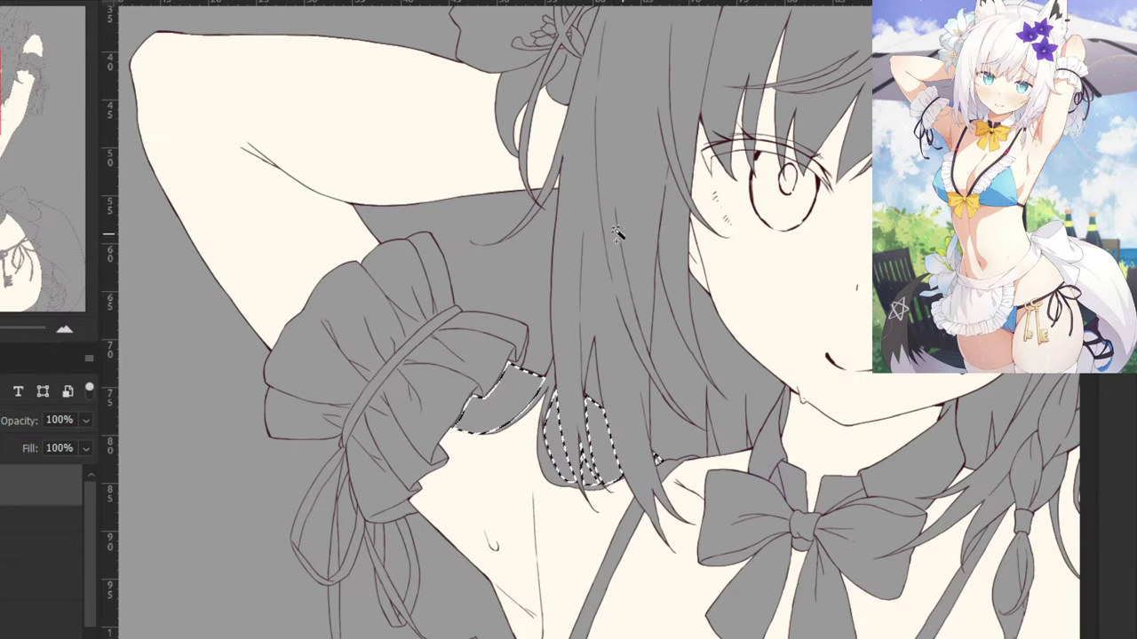
drag(652, 267, 442, 245)
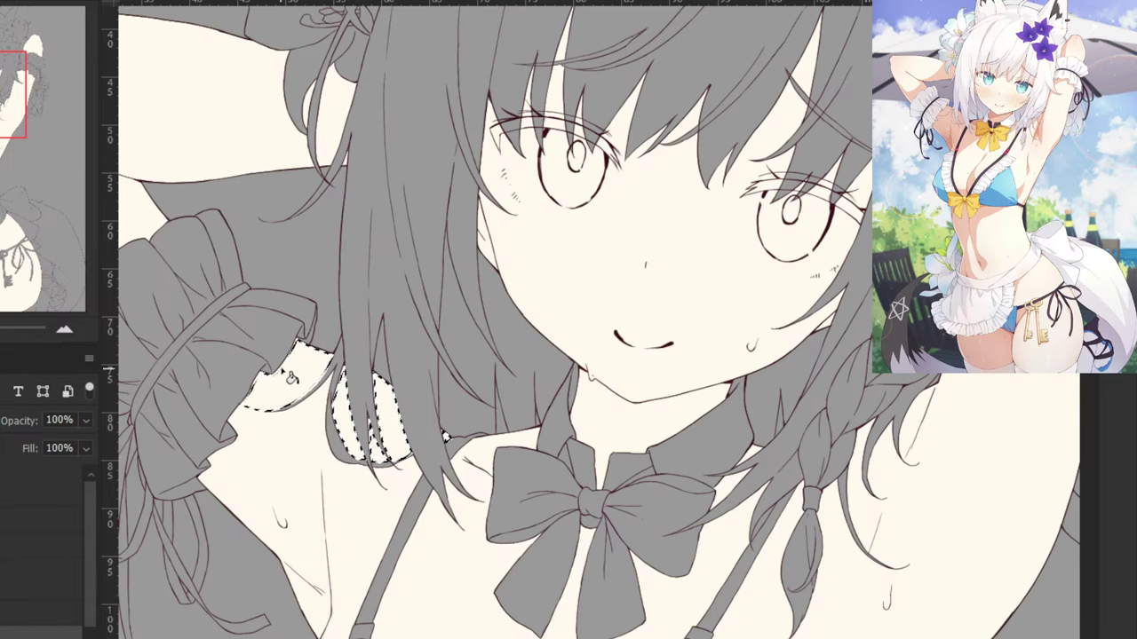
key(alt+Delete)
key(ctrl+d)
drag(252, 197, 264, 257)
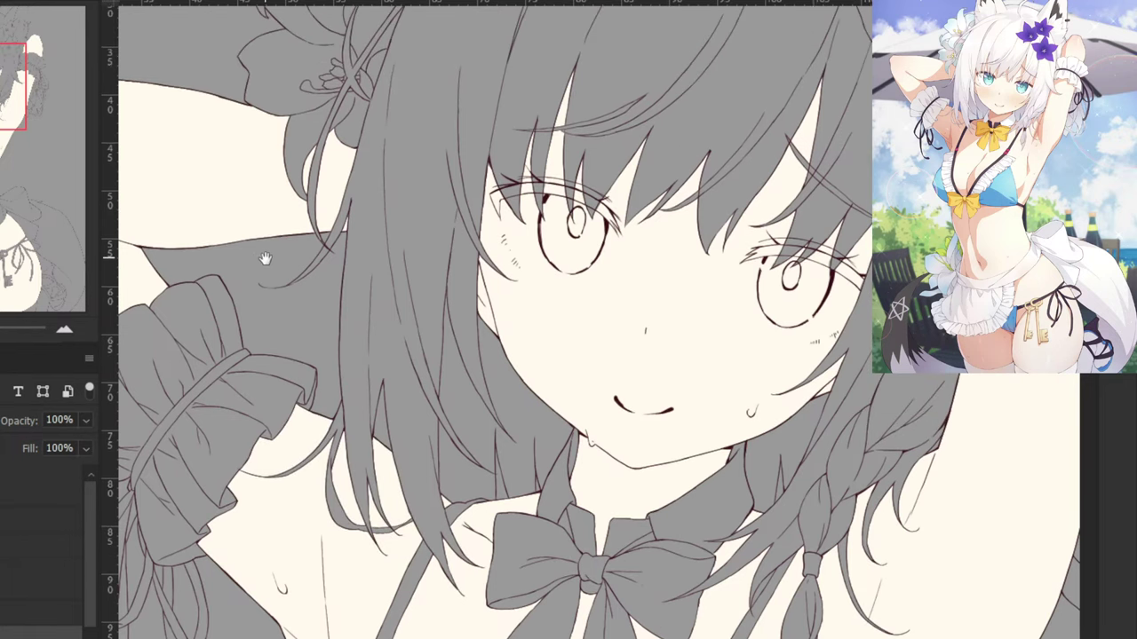
Using the line art layer, select the long hair sections falling beside the left side of the face.
key(ctrl+minus)
scroll(258, 311, down, 3)
scroll(595, 369, up, 3)
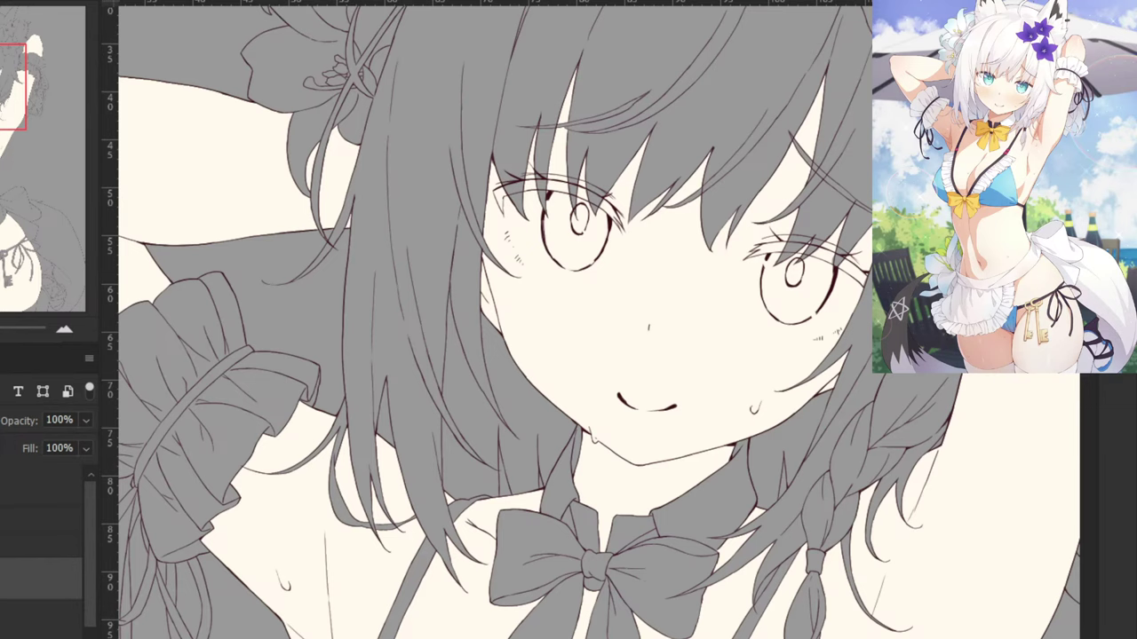
click(7, 487)
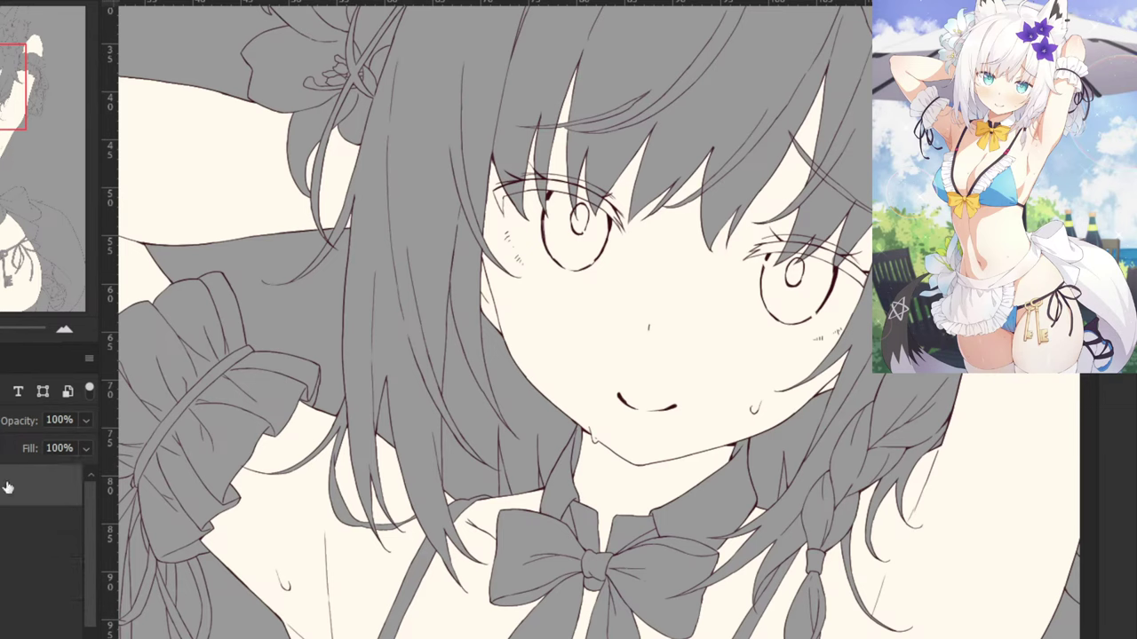
click(383, 344)
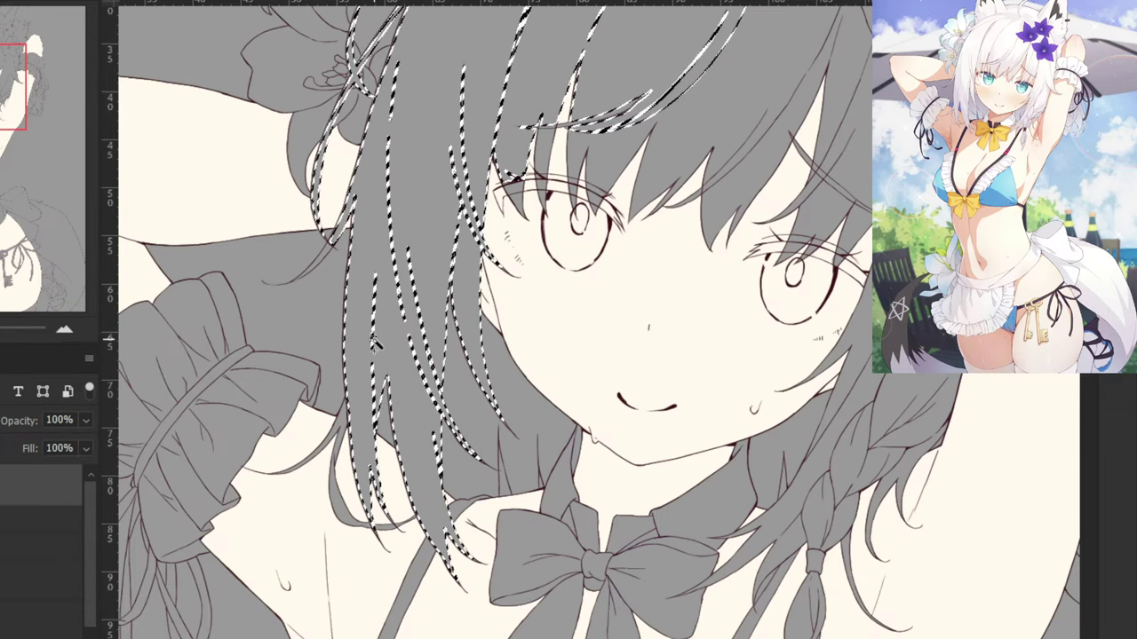
shift+click(340, 492)
click(389, 534)
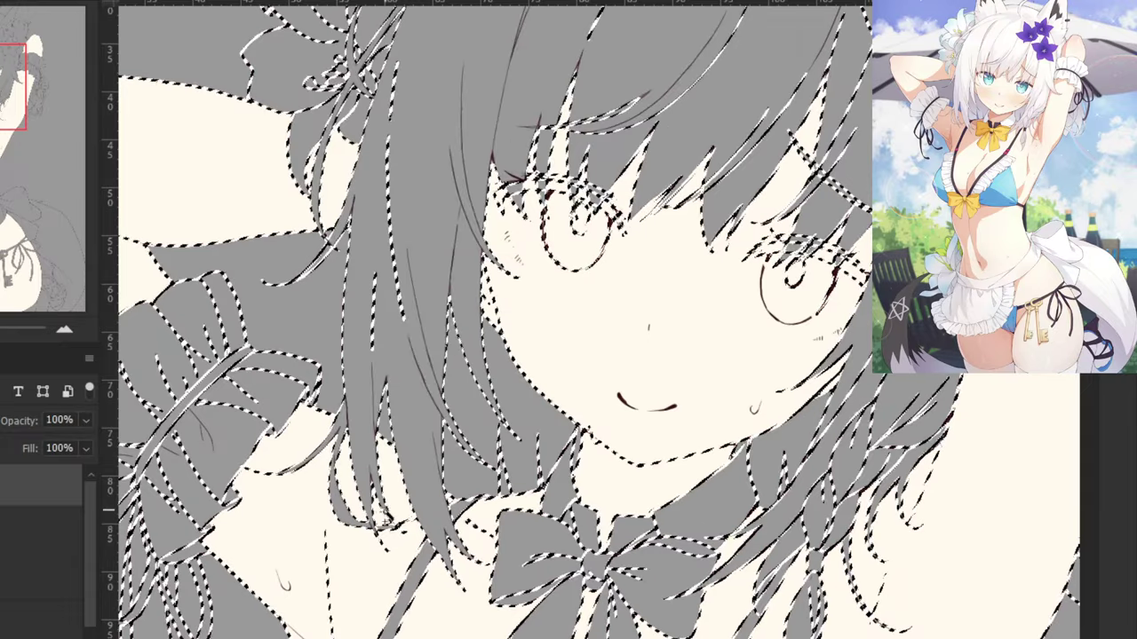
Add the thin curved hair strand crossing the shoulder near the bikini strap to the selection, undoing any mis-selection.
key(ctrl+plus)
drag(295, 509, 459, 379)
scroll(438, 416, up, 4)
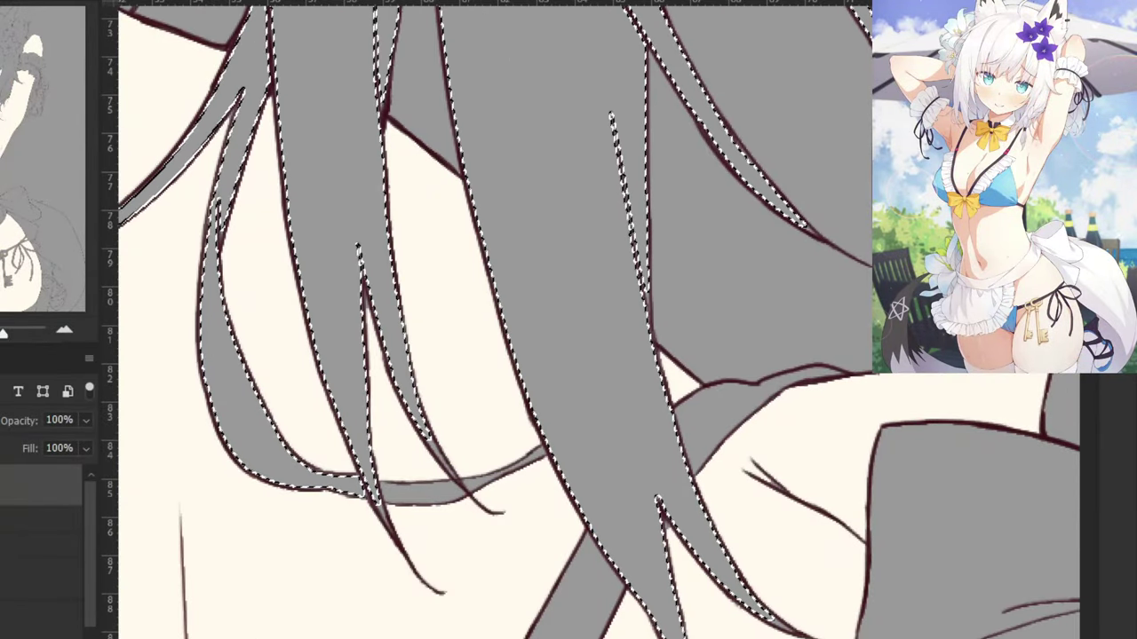
shift+click(478, 486)
shift+click(478, 486)
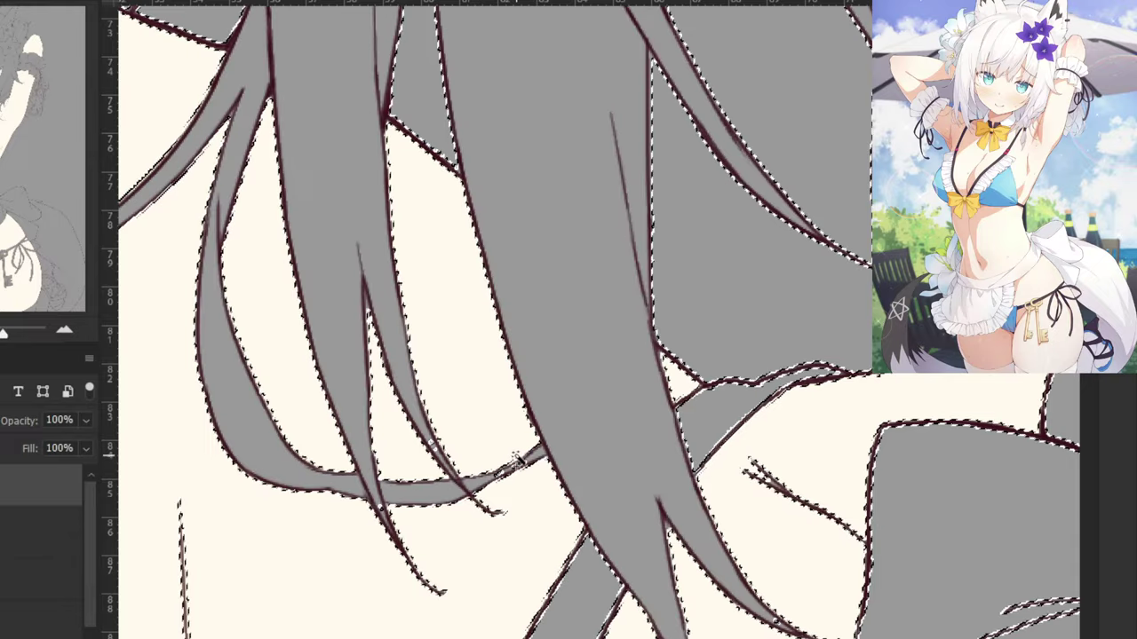
scroll(520, 453, up, 3)
click(416, 586)
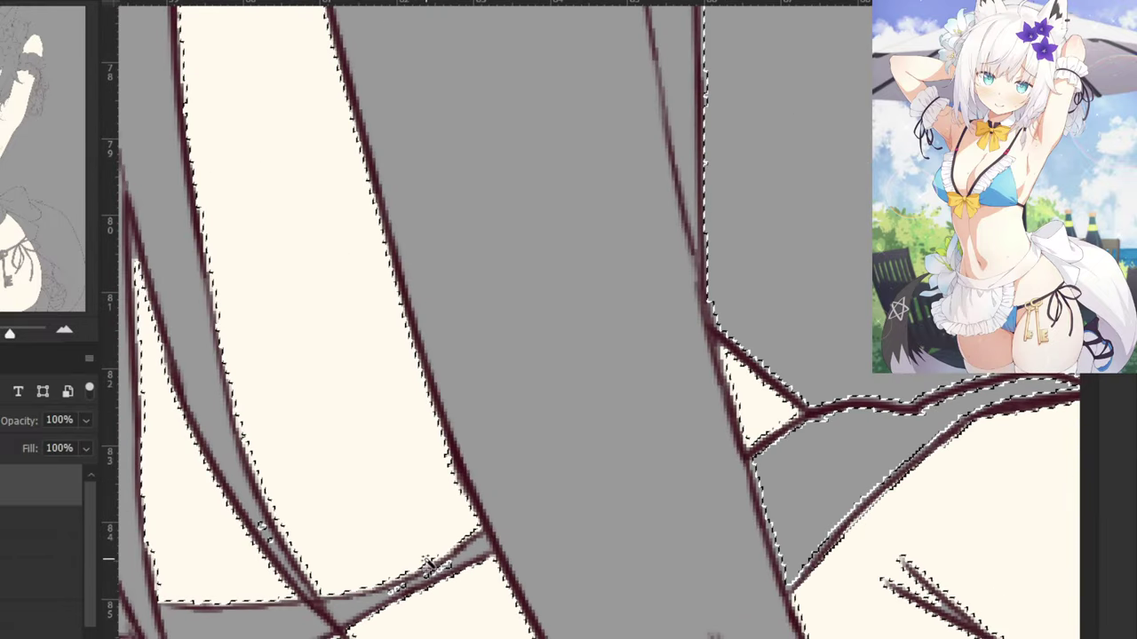
key(ctrl+z)
Add the back hair between the jawline, the collar and the front strands to the selection.
key(ctrl+minus)
key(ctrl+minus)
key(ctrl+minus)
key(ctrl+minus)
key(ctrl+minus)
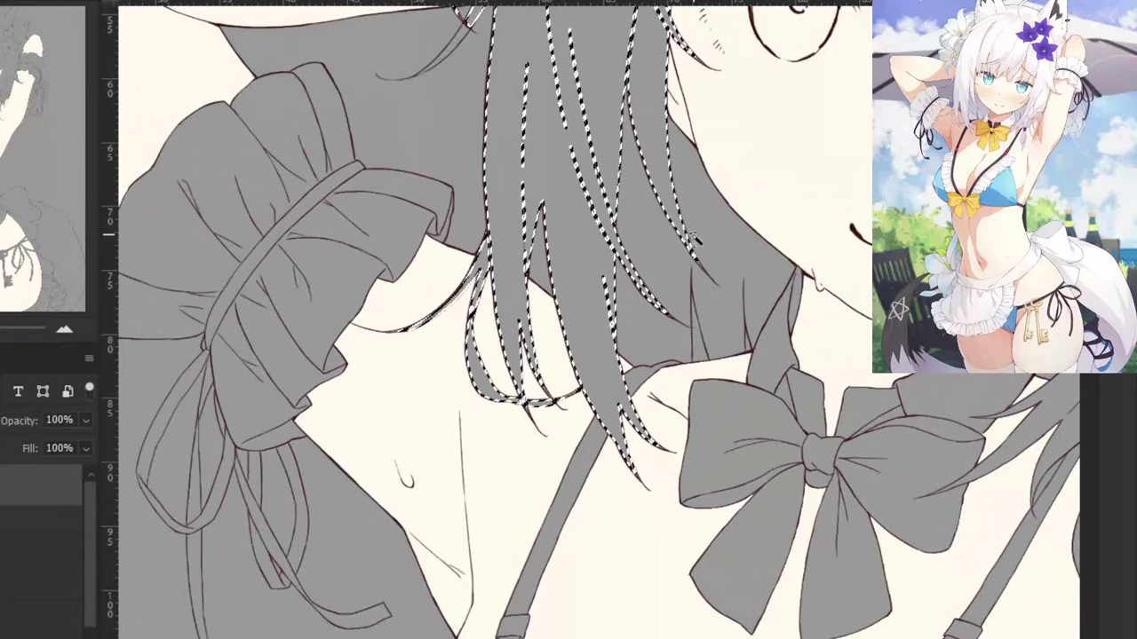
shift+click(716, 249)
shift+click(641, 327)
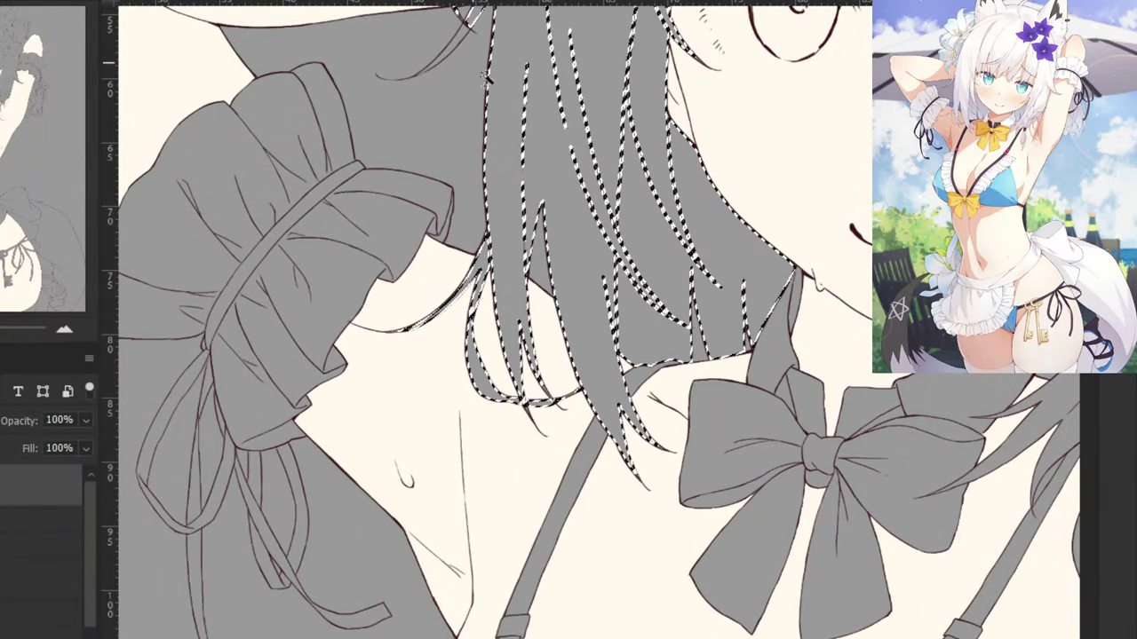
Add the fringe, the hair around the purple flowers and the locks above the right eye to the selection.
drag(487, 78, 452, 346)
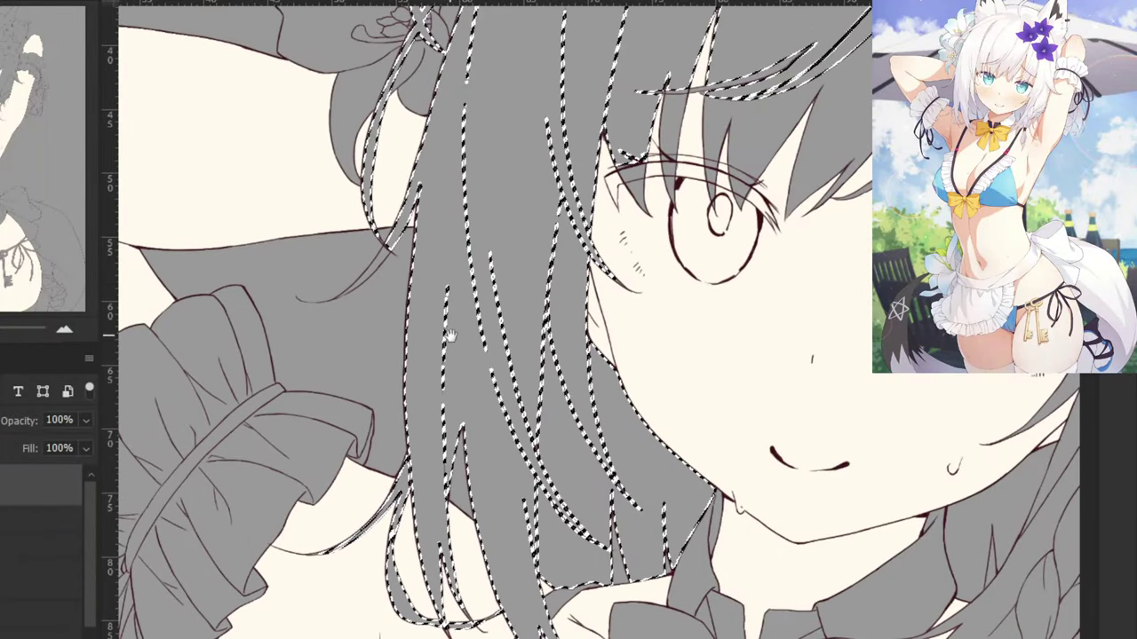
key(ctrl+minus)
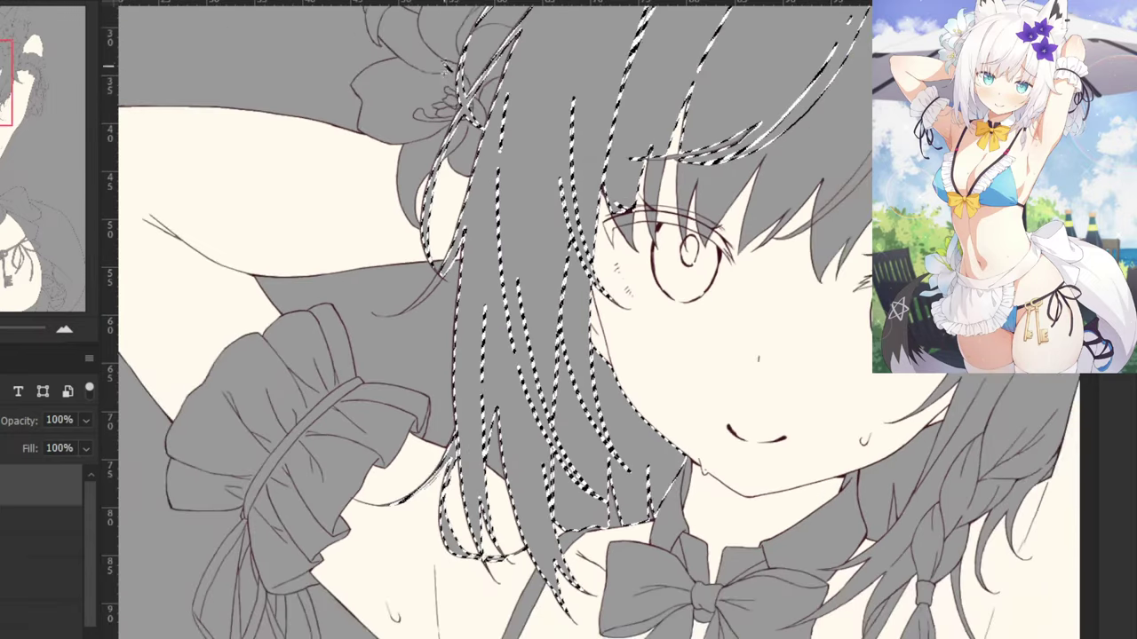
drag(508, 69, 434, 293)
click(638, 410)
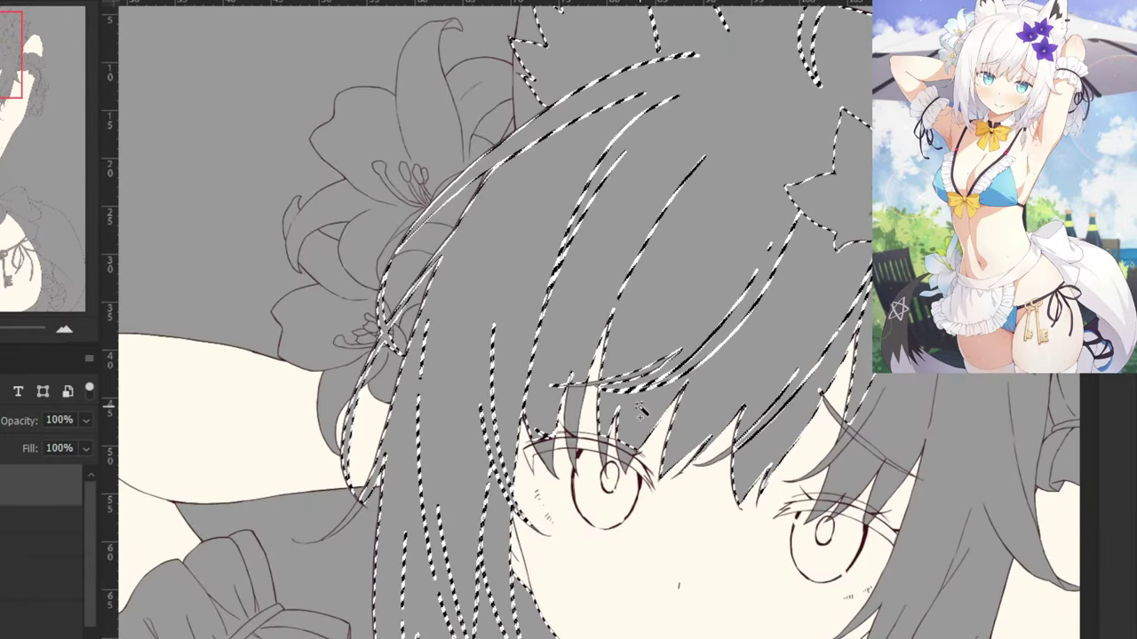
drag(752, 254, 577, 241)
click(731, 379)
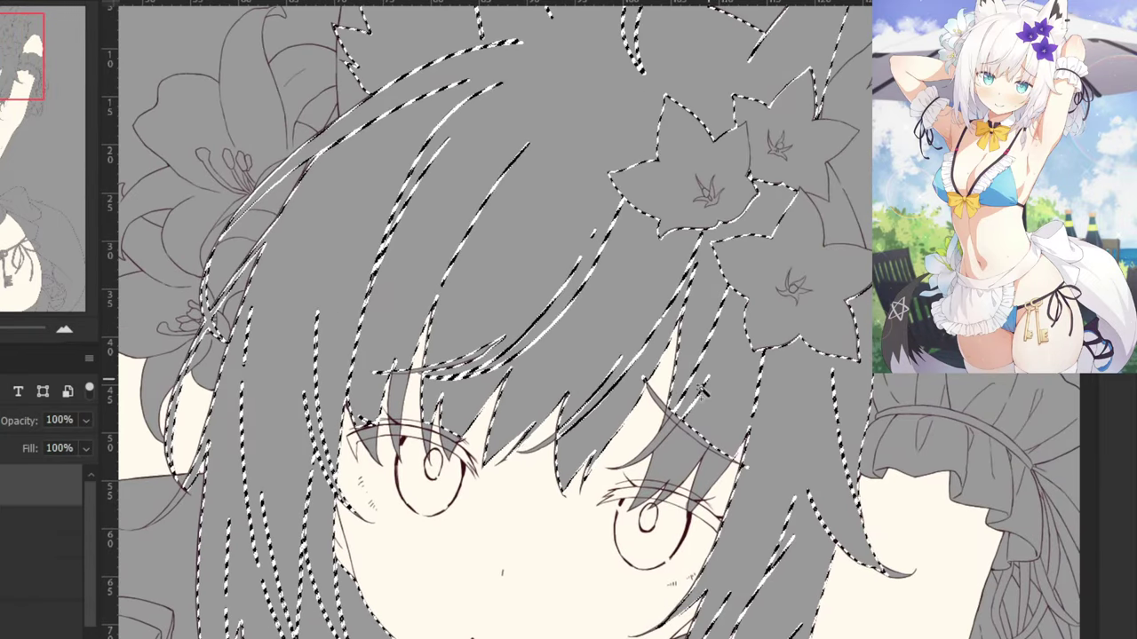
click(674, 459)
click(714, 473)
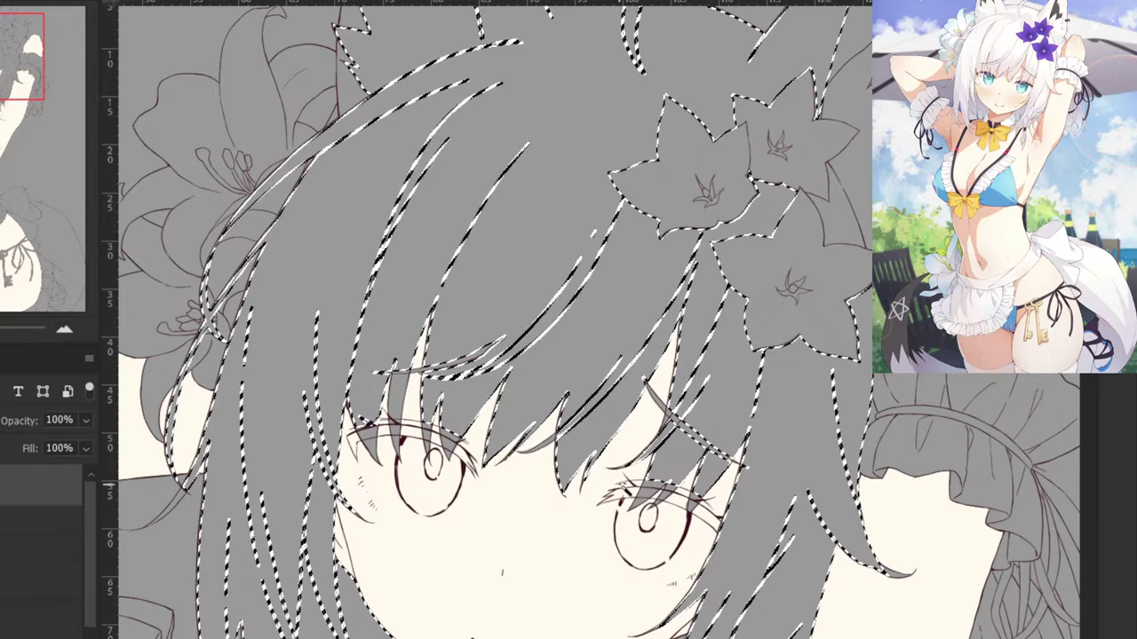
Add the small fringe tips overlapping the right eye's eyelid and lash lines to the hair selection.
key(ctrl+plus)
key(ctrl+plus)
drag(739, 546, 599, 332)
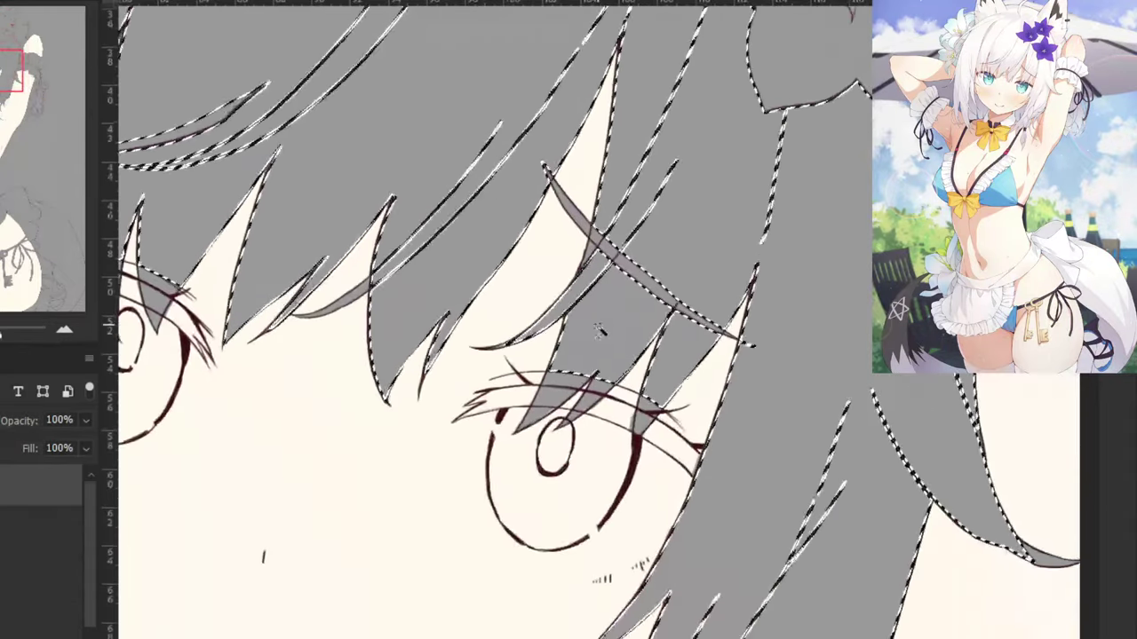
scroll(600, 330, up, 2)
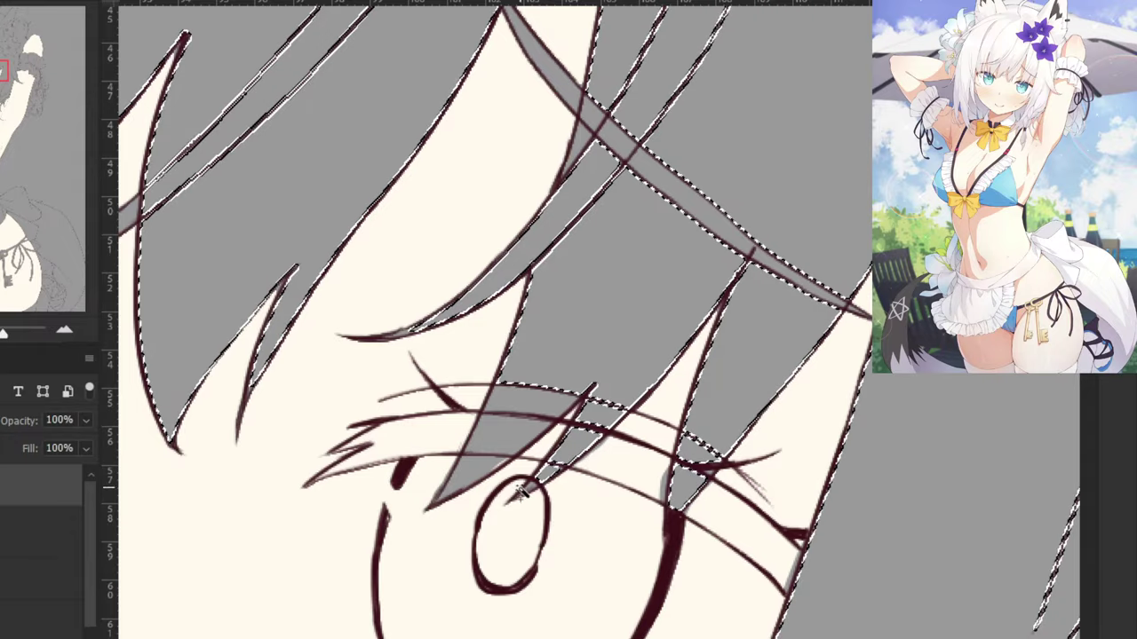
click(510, 466)
key(ctrl+z)
click(477, 475)
click(491, 442)
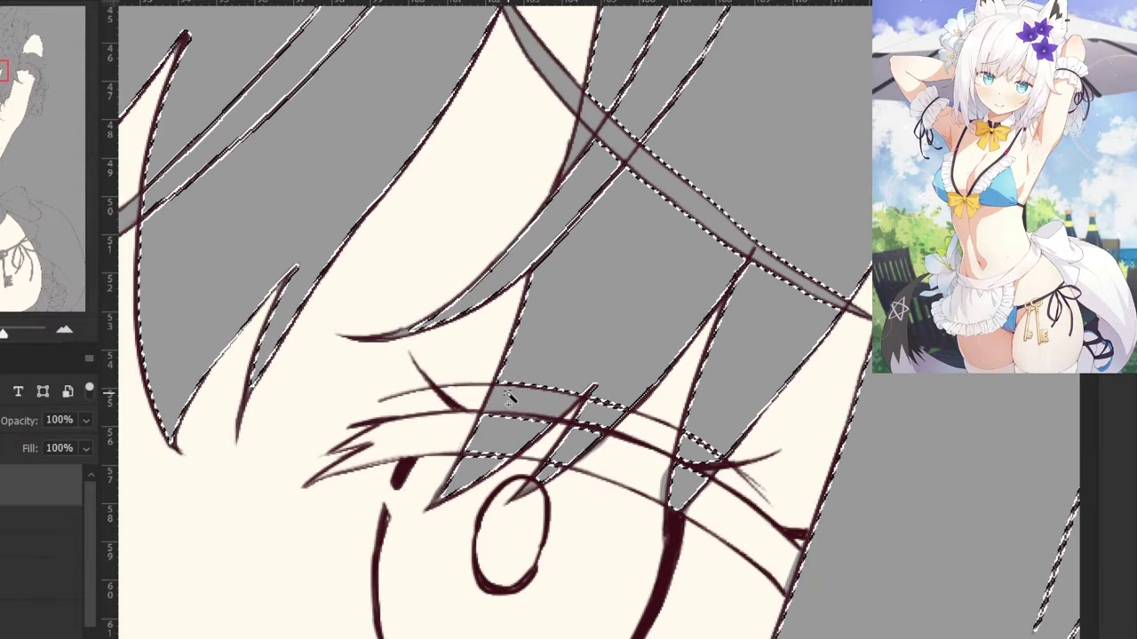
click(509, 400)
scroll(611, 289, down, 3)
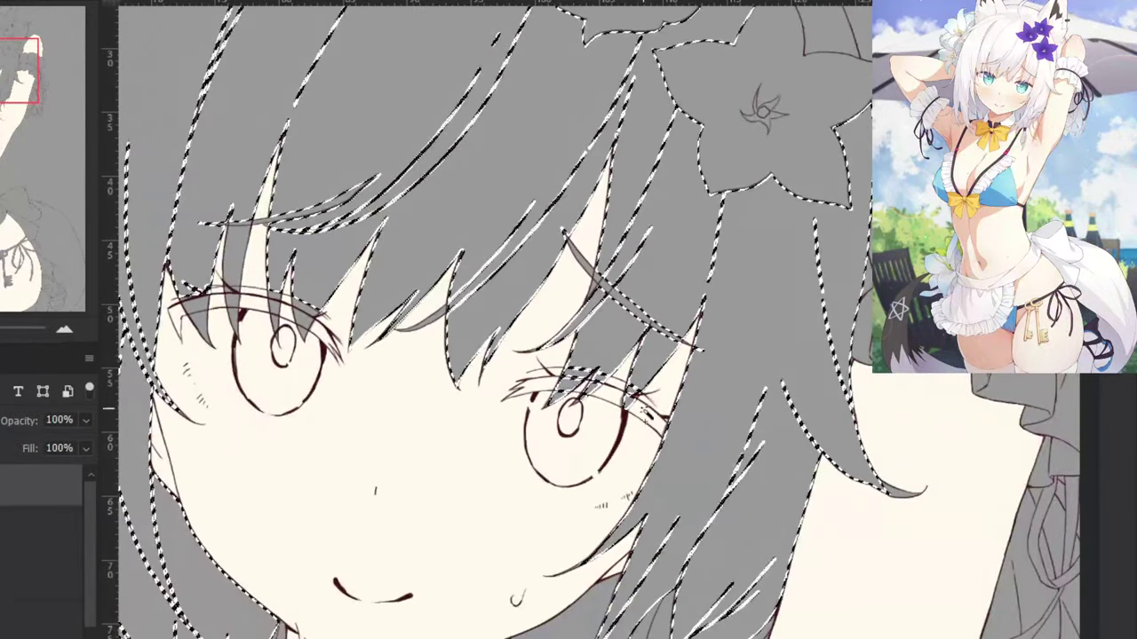
Add both fox ears, including their jagged fur areas and the gaps beside the flowers, to the selection.
scroll(653, 168, up, 5)
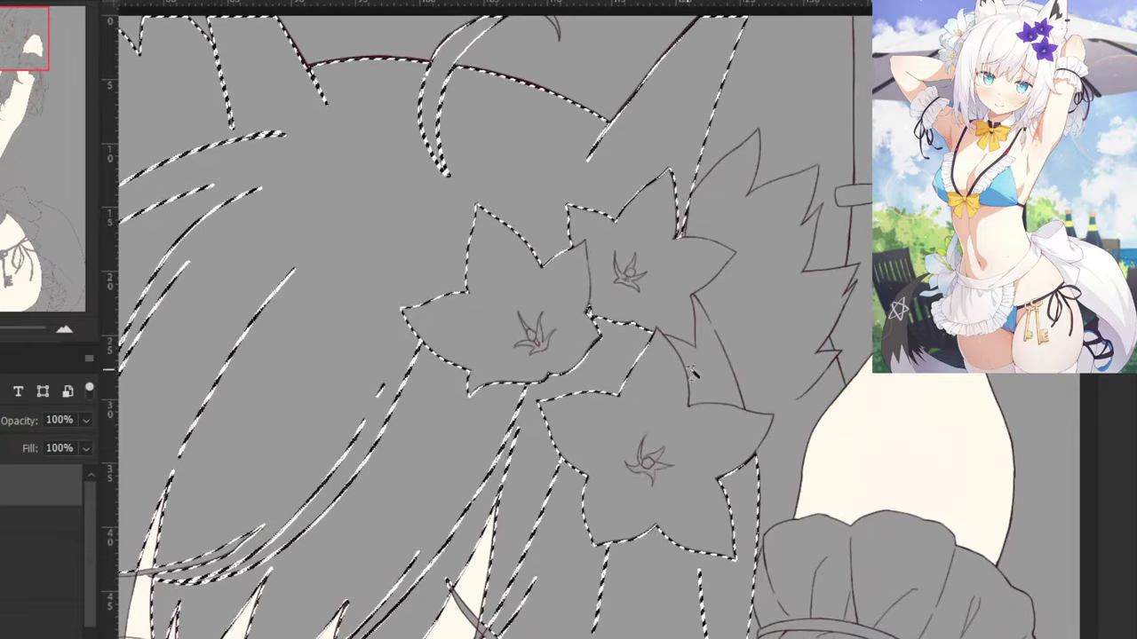
scroll(624, 204, up, 5)
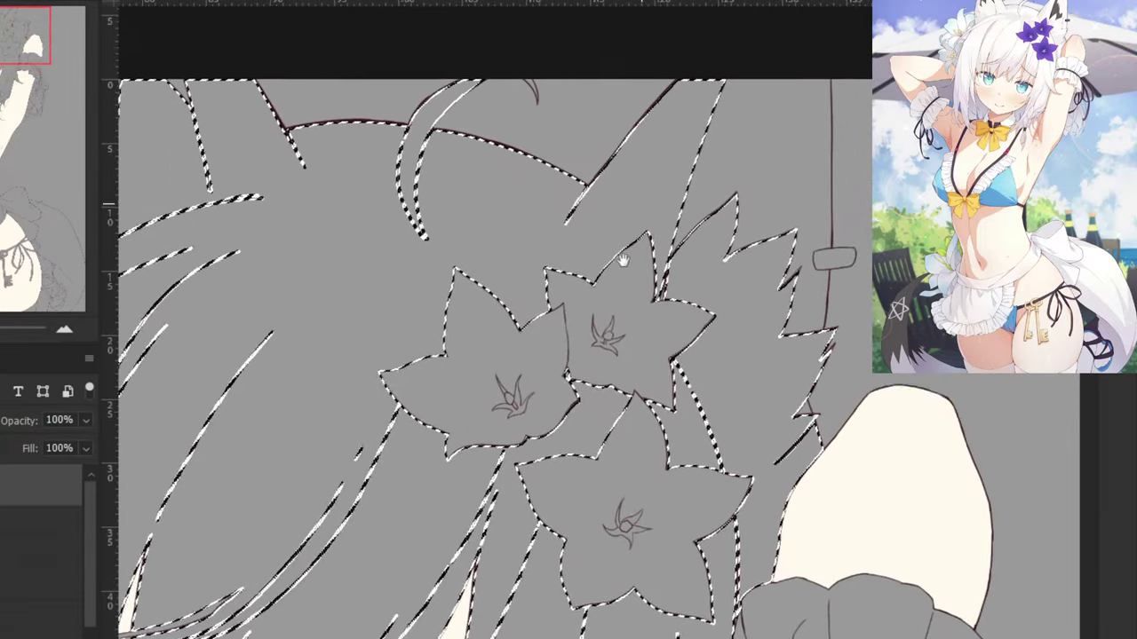
scroll(482, 292, left, 5)
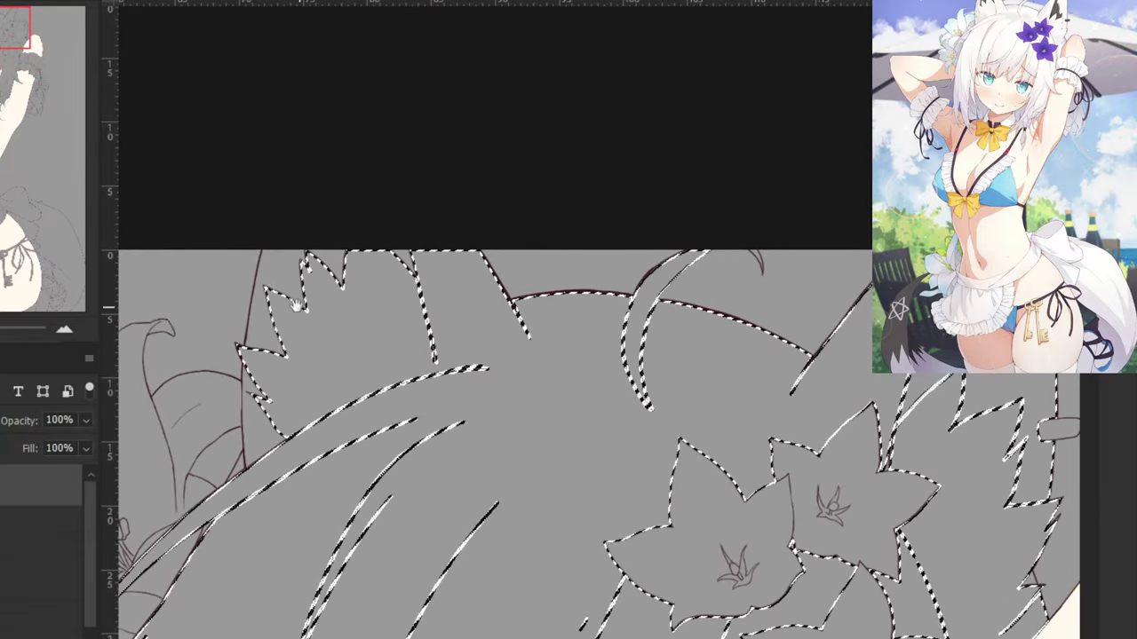
click(330, 257)
click(261, 428)
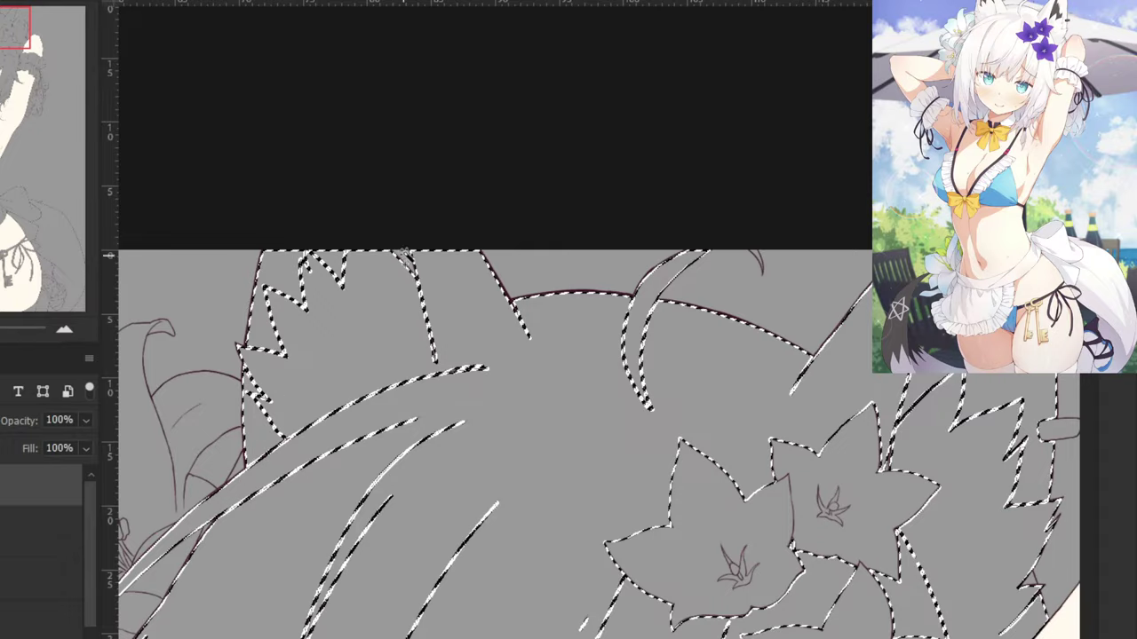
click(407, 256)
drag(272, 329, 547, 115)
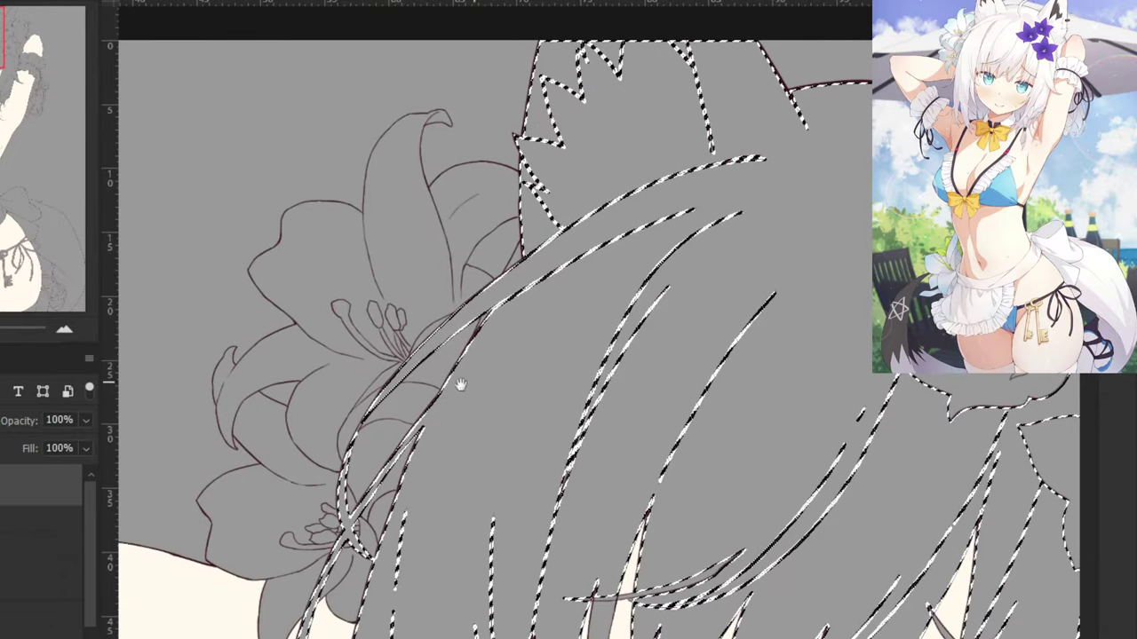
drag(530, 385, 350, 264)
Add the hair pieces behind the raised arm, below the ruffled cuff and between its hanging ribbons, to the selection.
scroll(350, 264, down, 10)
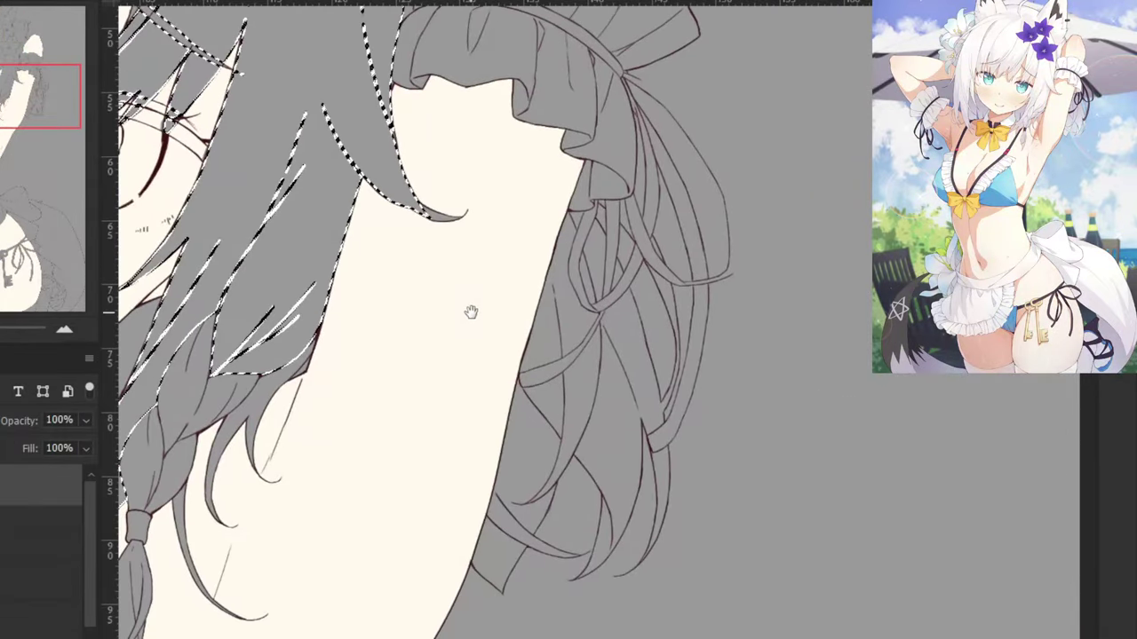
shift+click(525, 455)
shift+click(539, 380)
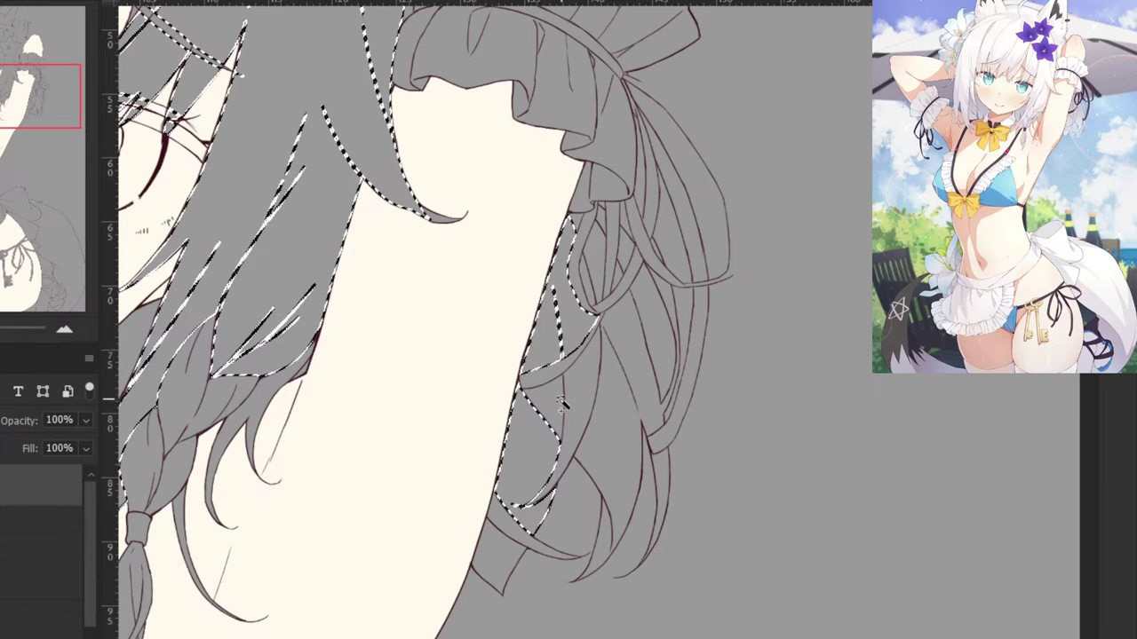
shift+click(563, 405)
shift+click(574, 410)
shift+click(635, 361)
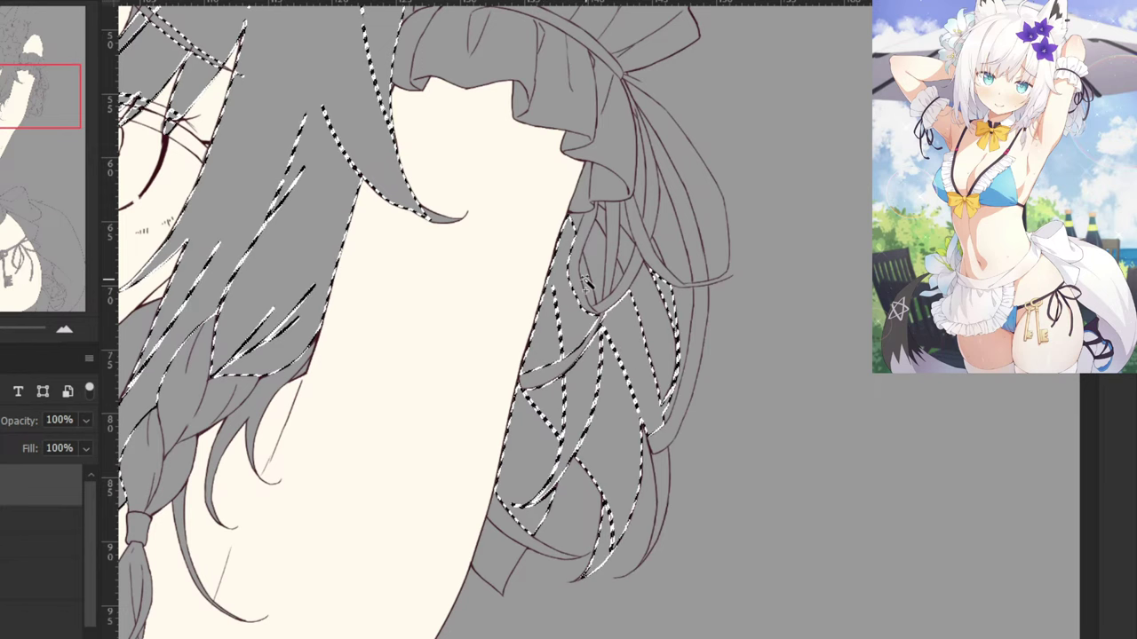
shift+click(599, 263)
shift+click(618, 274)
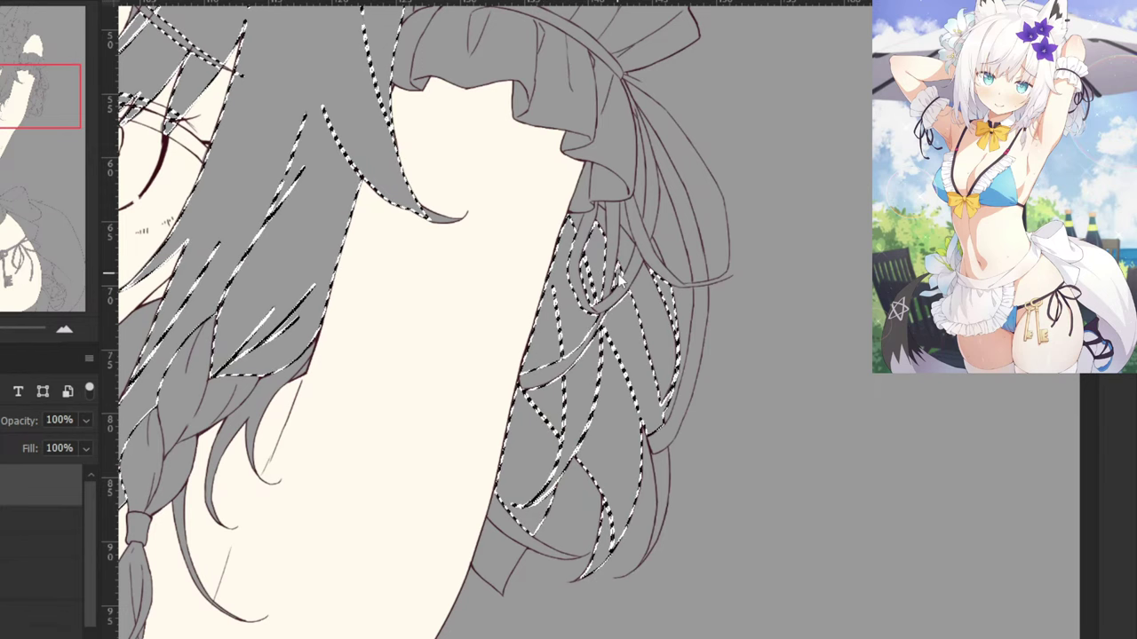
shift+click(498, 560)
shift+click(661, 498)
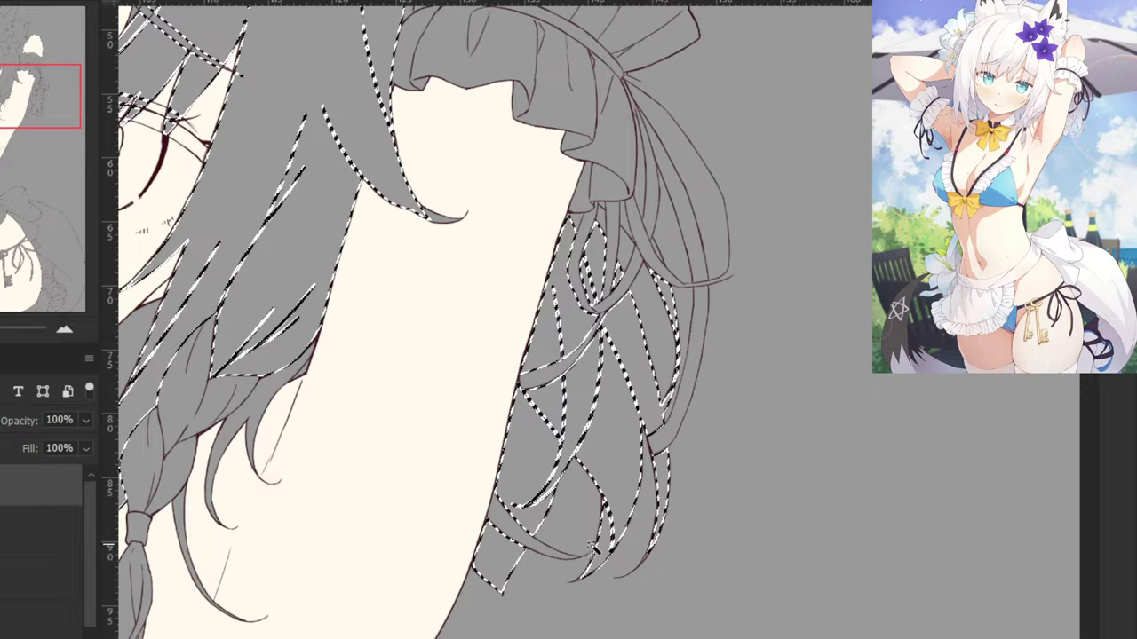
Add the braid, its tail, the loose strands around it and the hair beside the collar to the selection.
key(ctrl+minus)
key(ctrl+minus)
drag(375, 284, 549, 230)
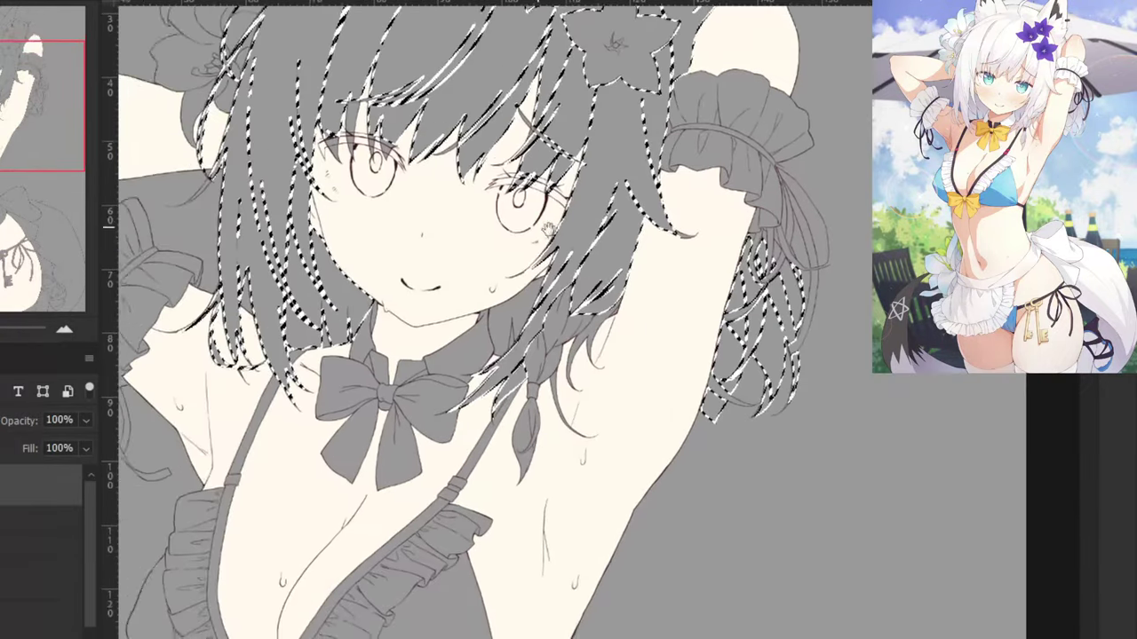
scroll(548, 227, up, 3)
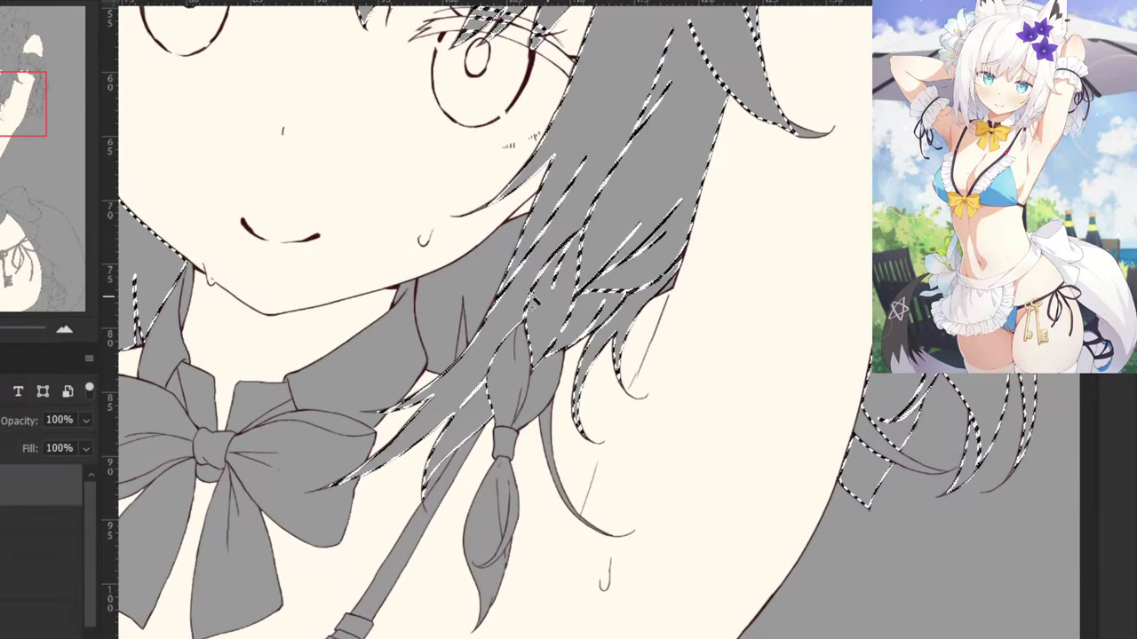
shift+click(476, 284)
shift+click(479, 519)
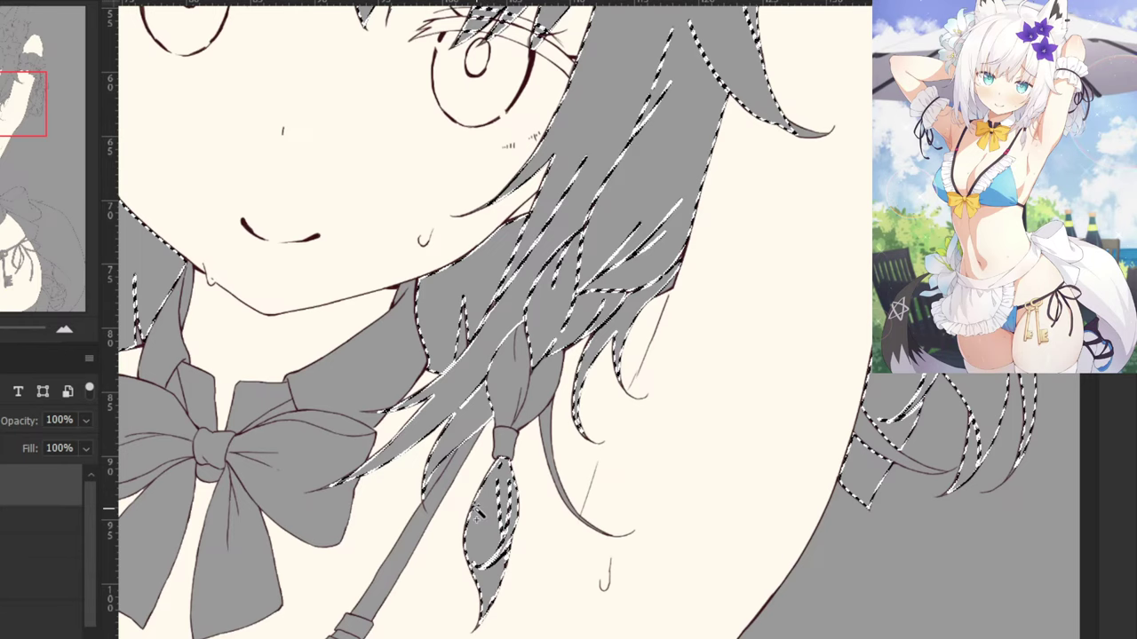
click(523, 385)
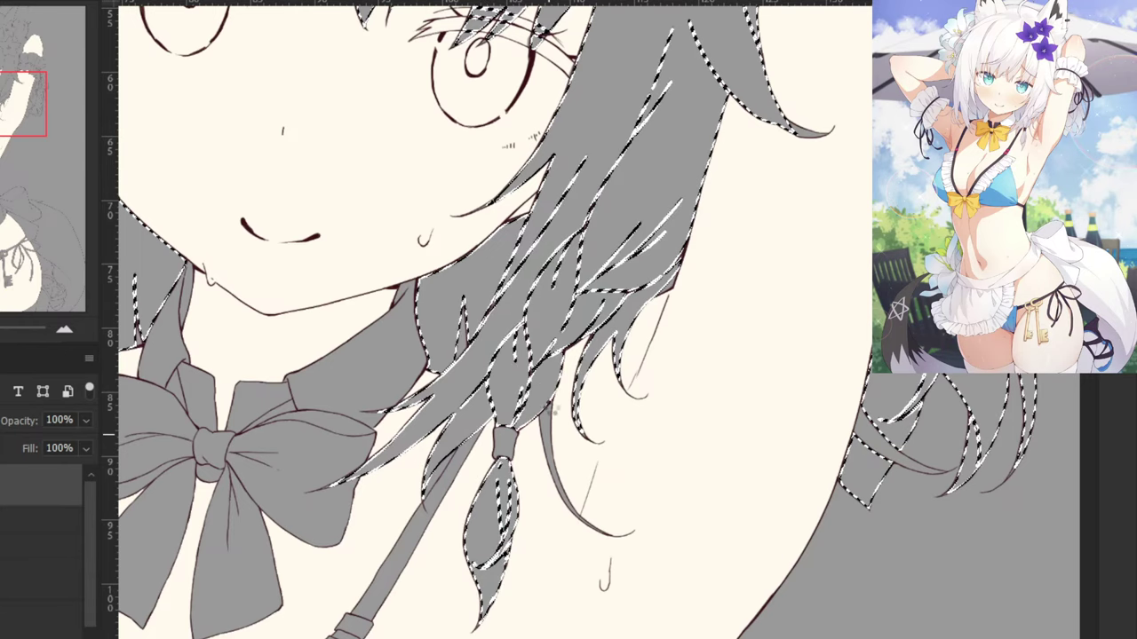
scroll(523, 384, up, 2)
key(ctrl+z)
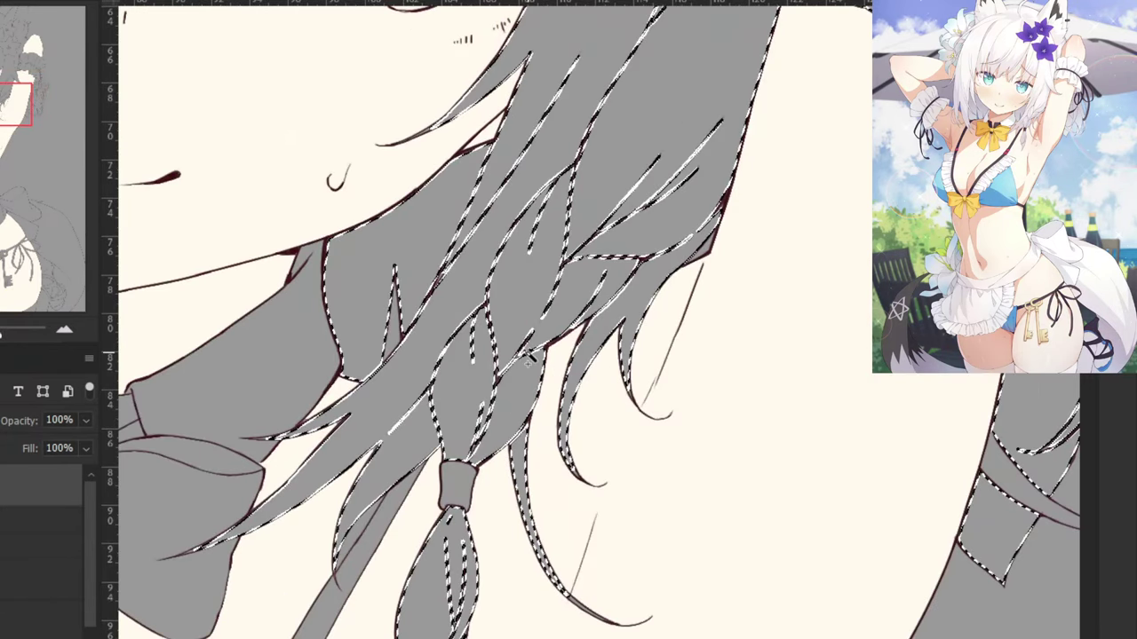
scroll(546, 245, down, 6)
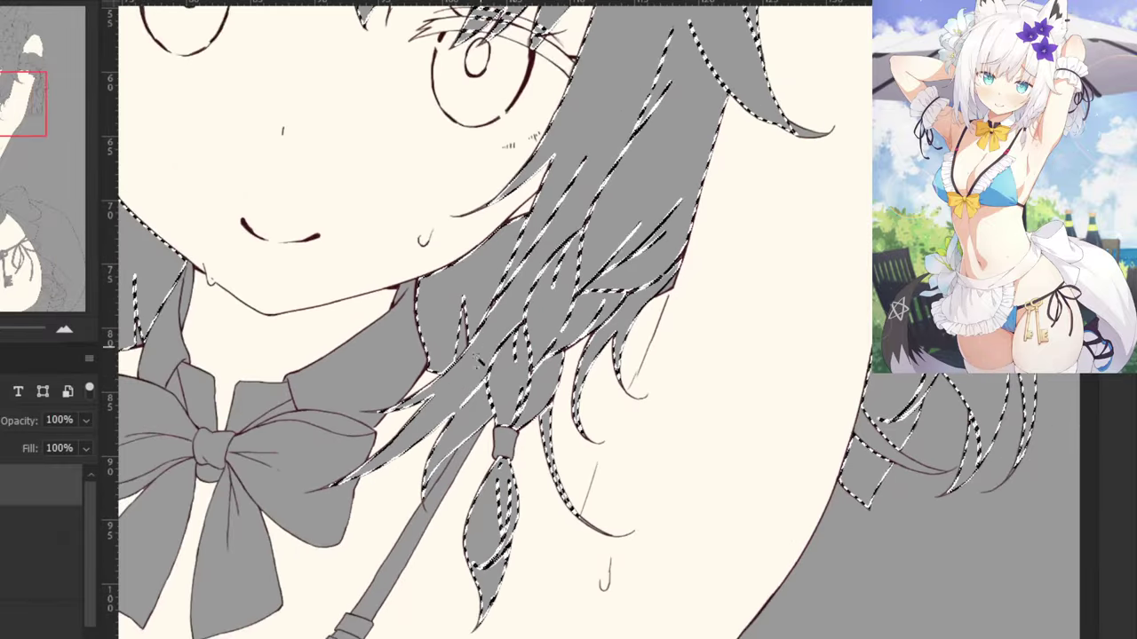
scroll(603, 358, down, 3)
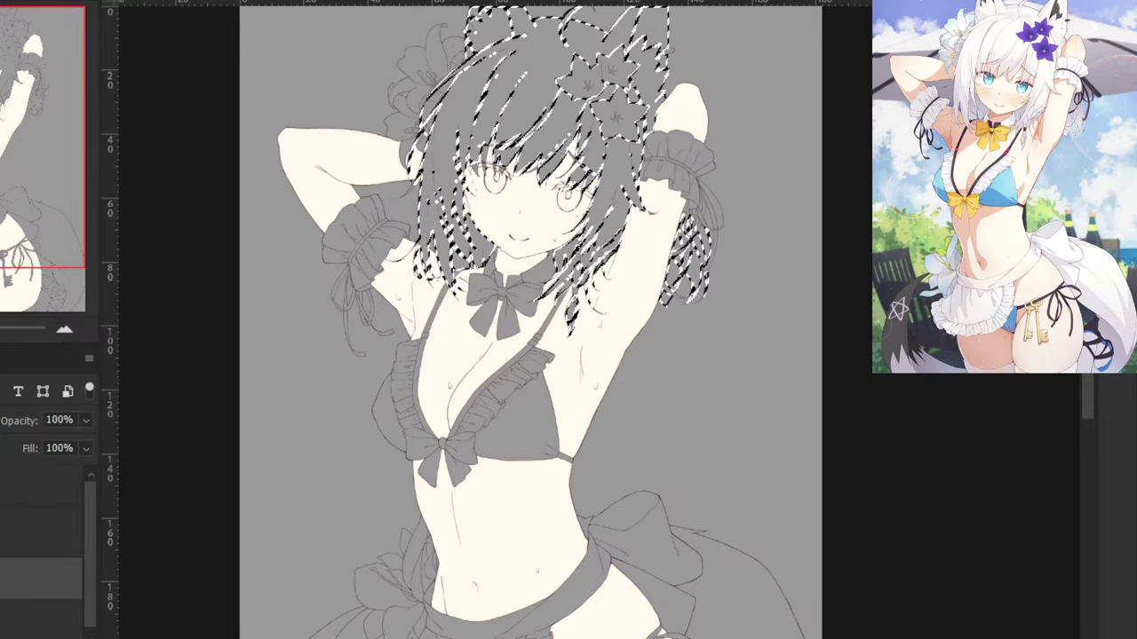
In the notes document, hide the sketch and raise the faded reference illustration layer to 100% opacity.
click(17, 635)
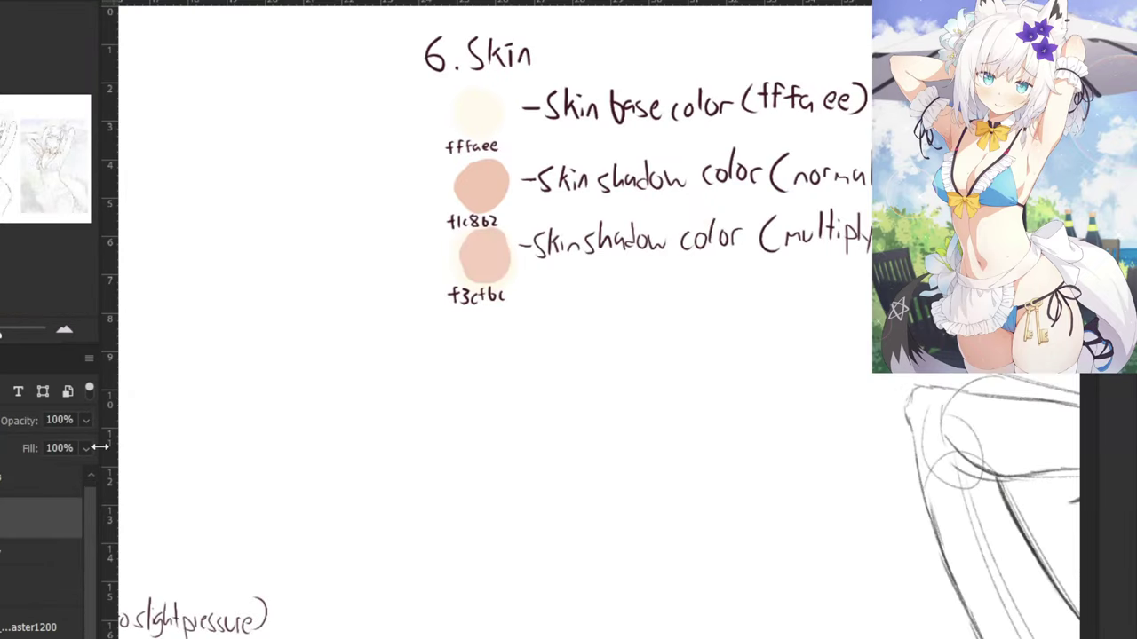
key(ctrl+minus)
key(ctrl+minus)
key(ctrl+minus)
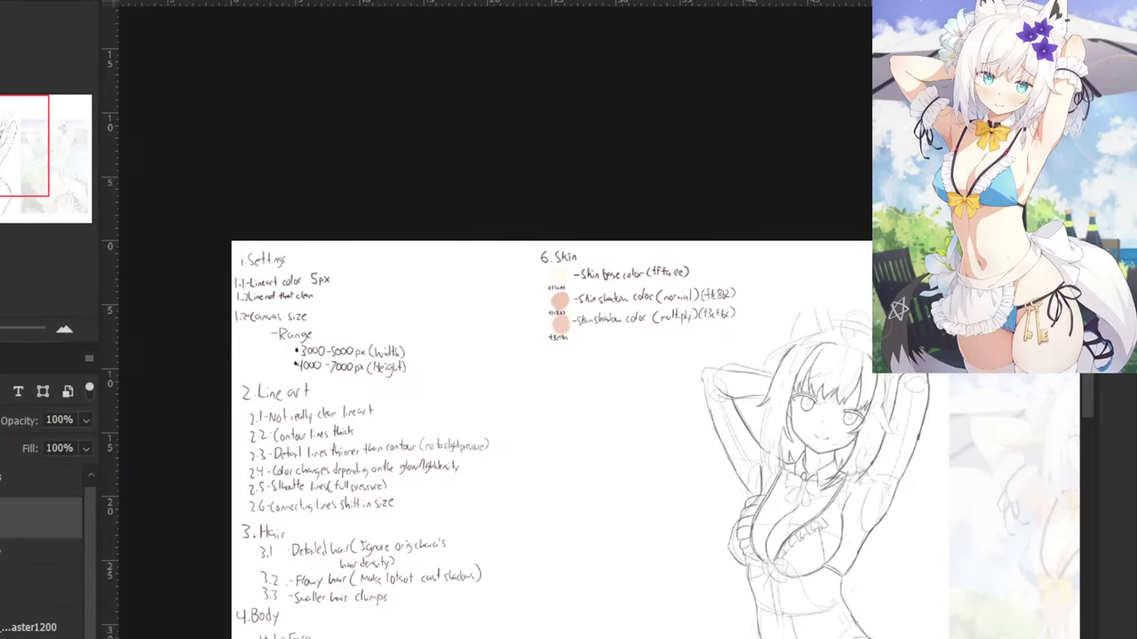
key(ctrl+z)
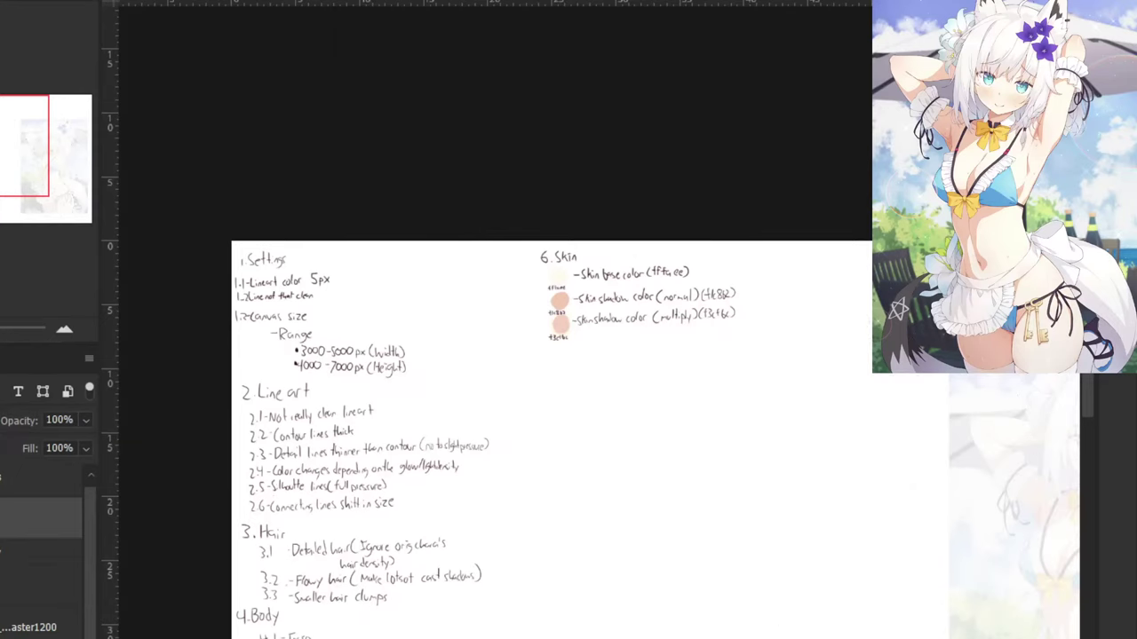
click(28, 627)
drag(8, 444, 112, 444)
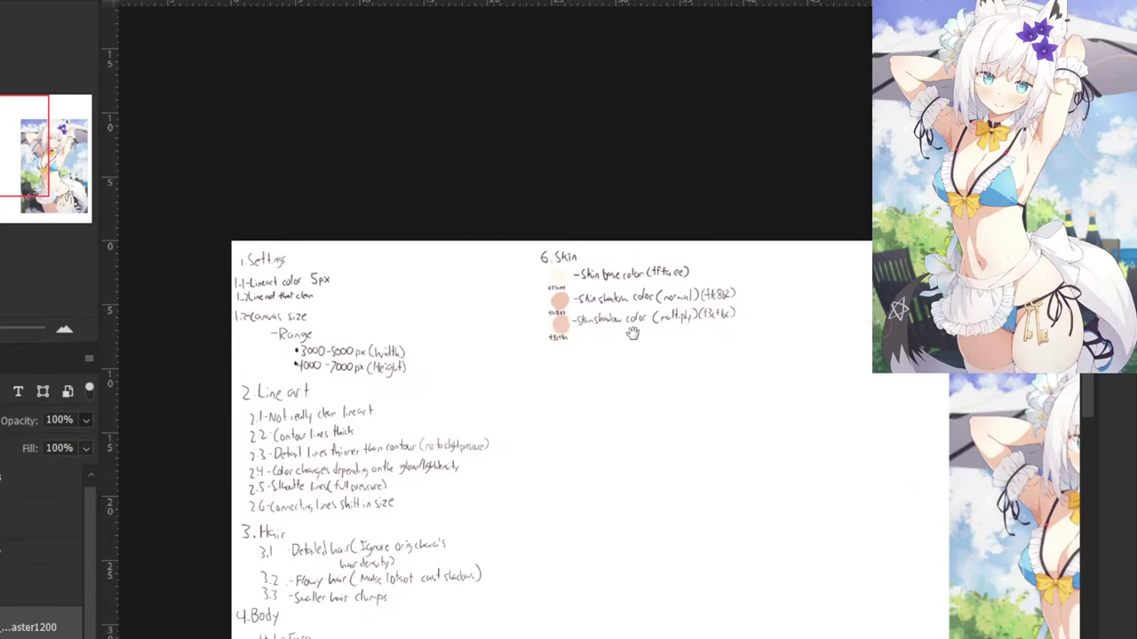
Sample the near-white hair colour from the character's hair in the reference illustration.
drag(631, 332, 157, 269)
key(ctrl+plus)
scroll(704, 235, up, 2)
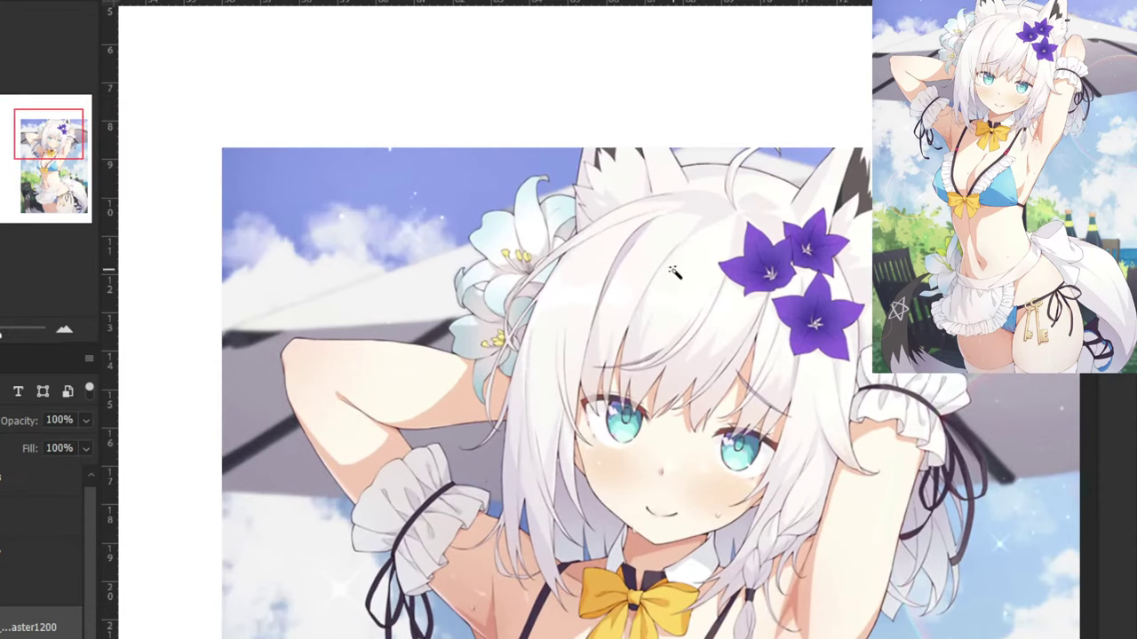
click(678, 276)
key(ctrl+d)
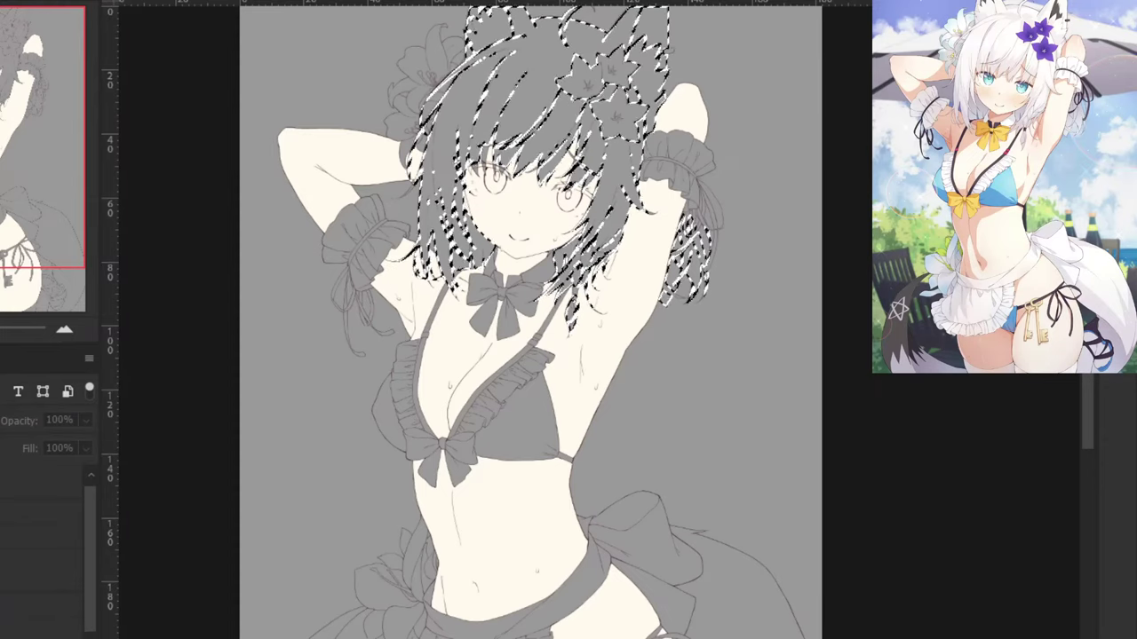
Fill the hair and fox ear selection in the line art document with the near-white hair colour on the hair base layer and deselect.
click(46, 570)
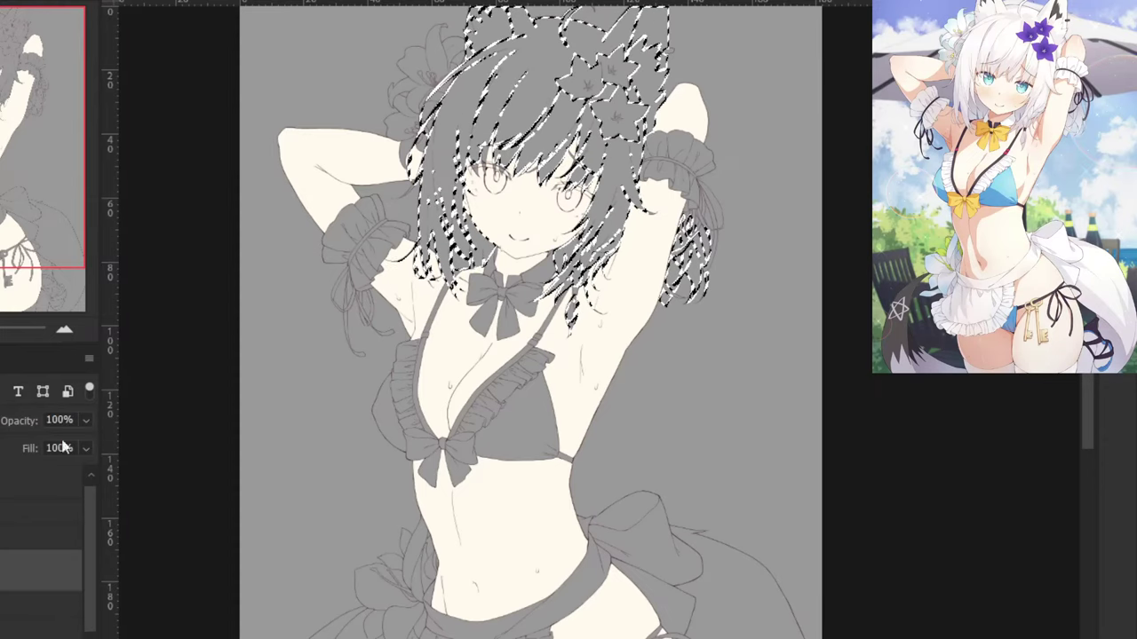
click(568, 123)
drag(508, 131, 483, 230)
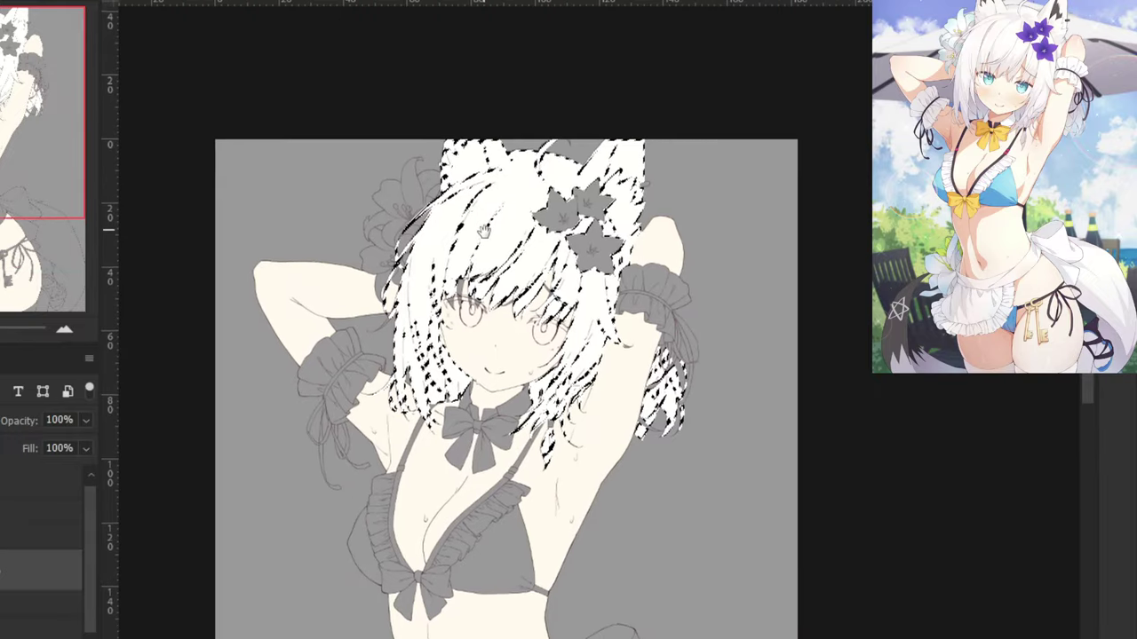
key(ctrl+d)
Select the unfilled grey hair patches overlapping the eye nearer the lilies, using the line art layer as the selection source.
scroll(482, 245, up, 5)
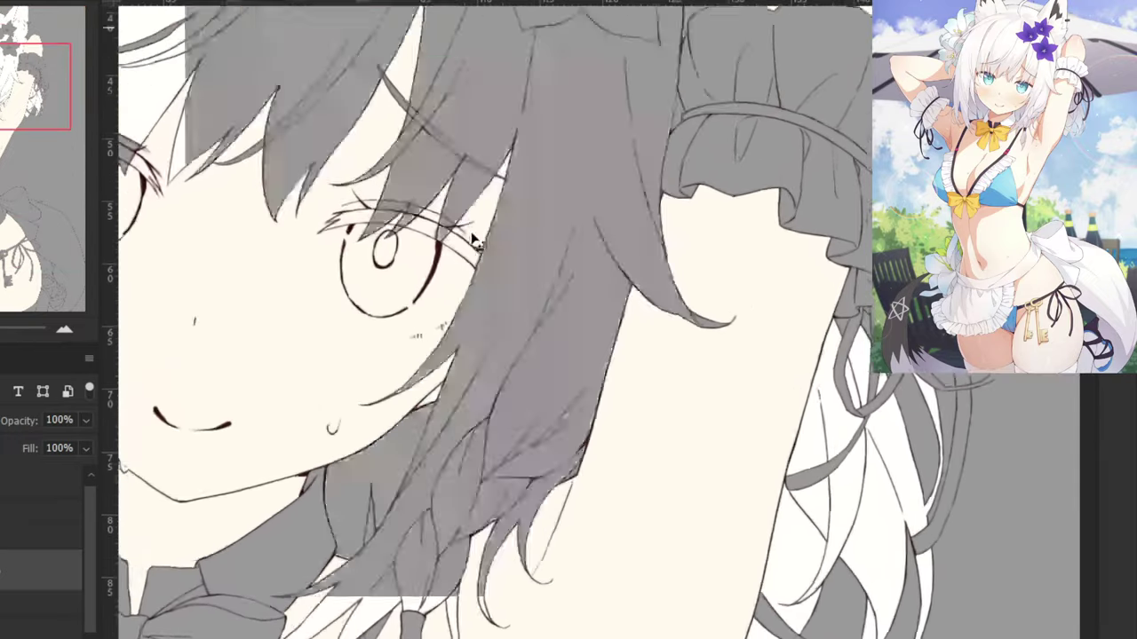
scroll(474, 242, up, 6)
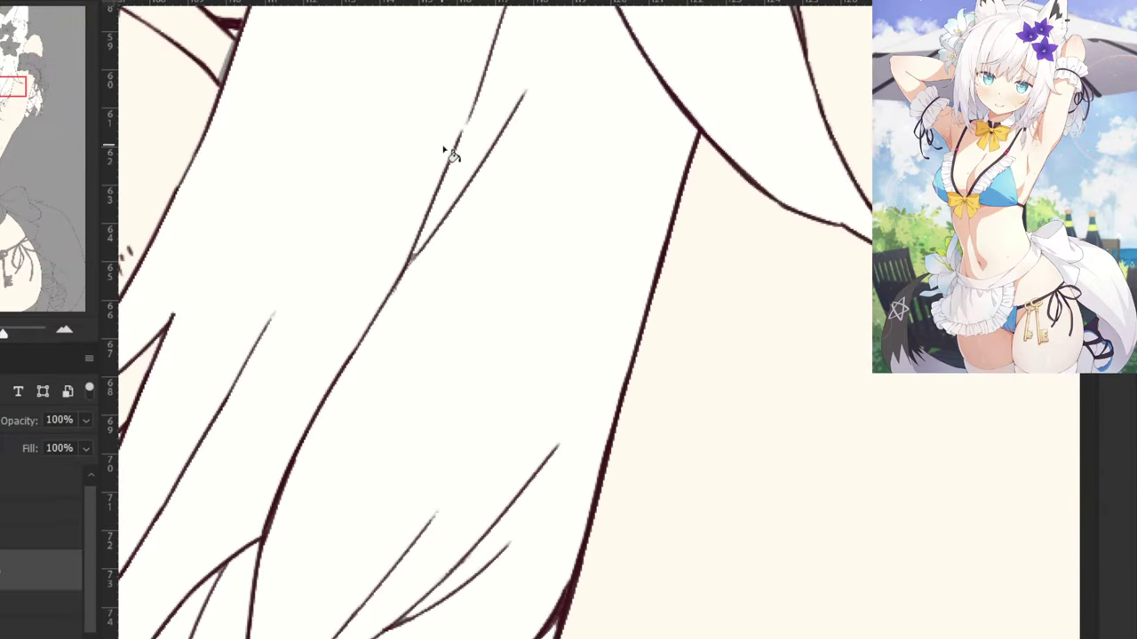
scroll(449, 169, down, 10)
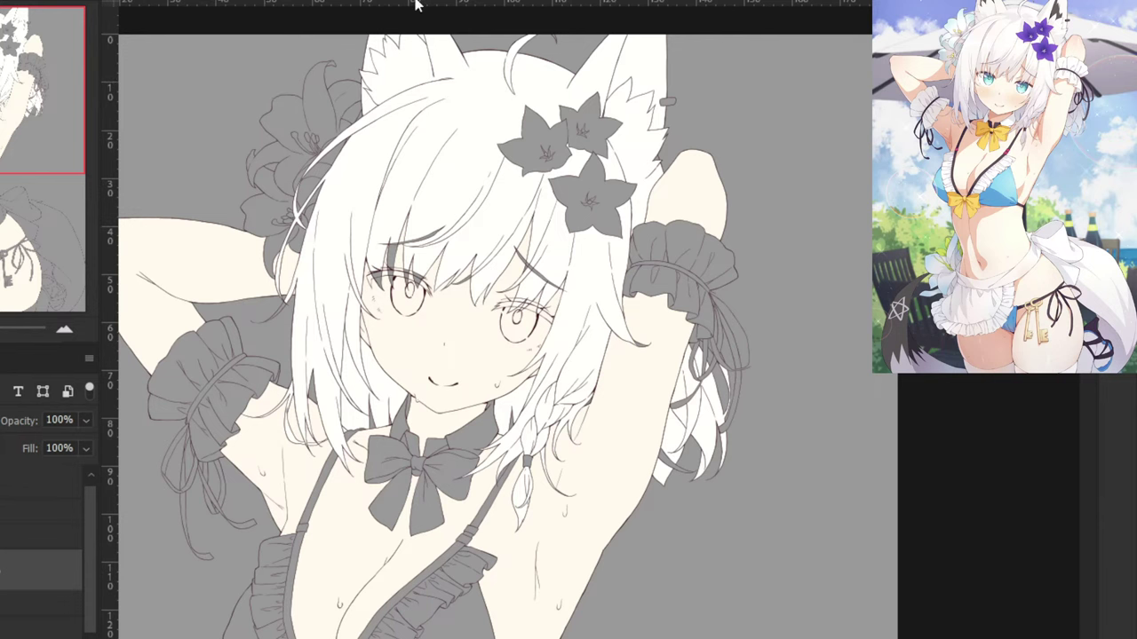
drag(383, 197, 536, 360)
key(ctrl+plus)
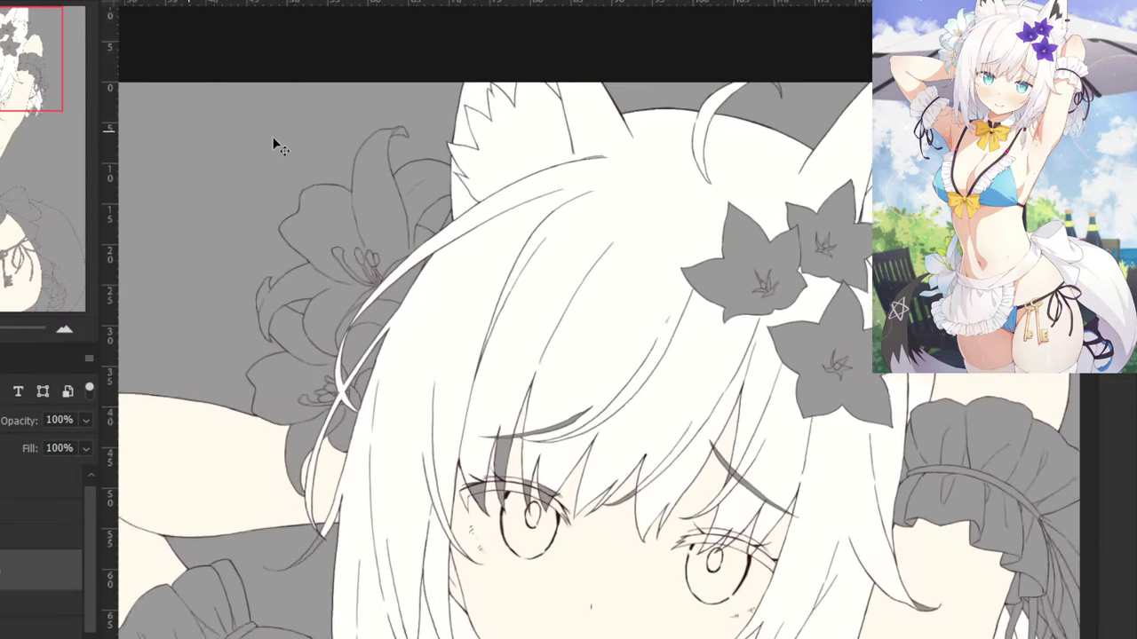
scroll(608, 334, up, 2)
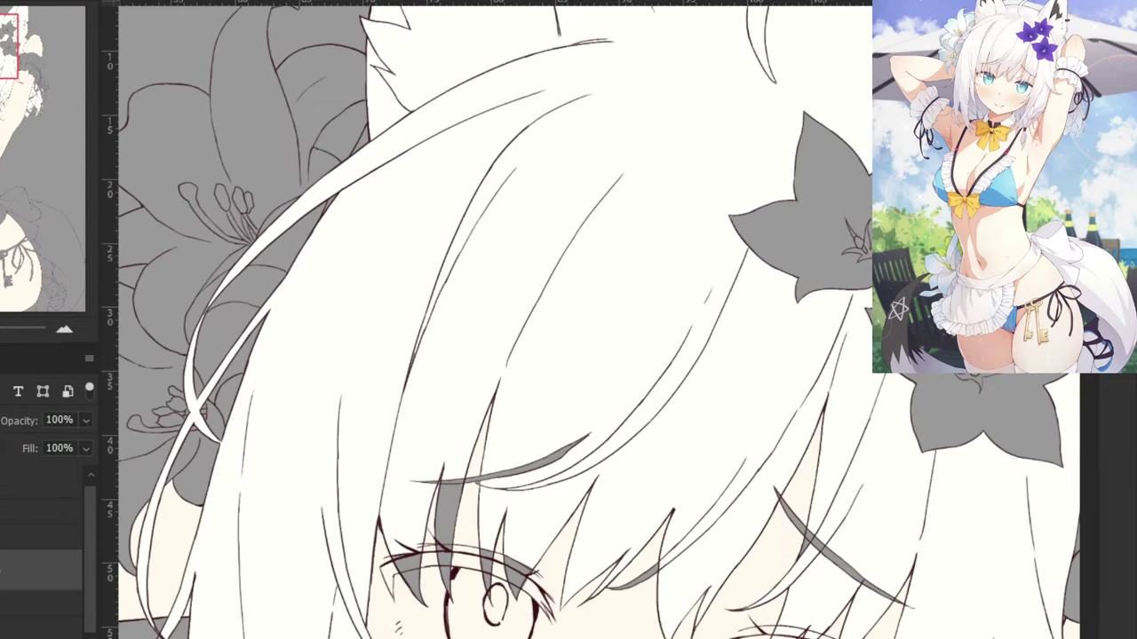
click(36, 485)
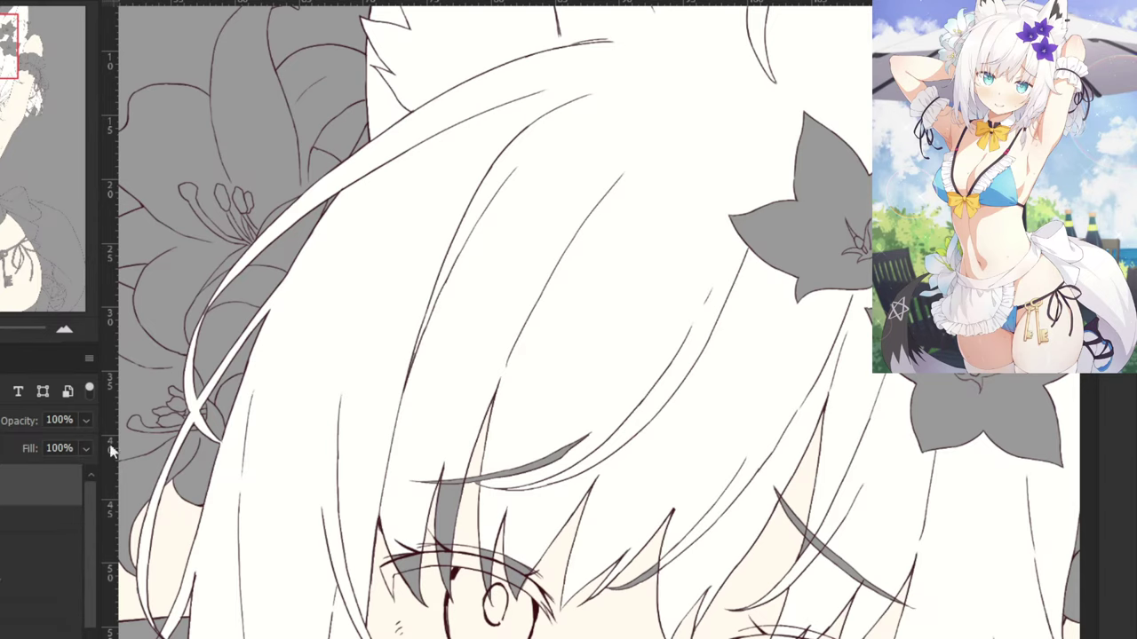
mouse_move(399, 576)
mouse_down()
mouse_move(448, 515)
mouse_move(444, 569)
mouse_up()
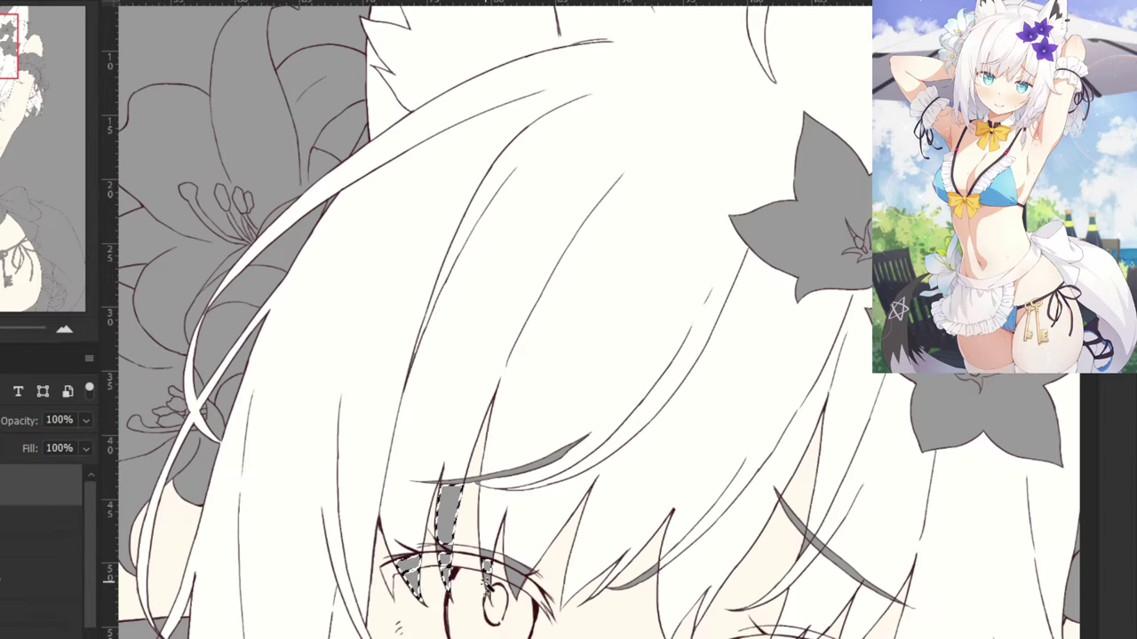
Add the remaining fringe tip over that eye, the lock tip beside the raised arm and the missed strand behind the arm.
key(ctrl+plus)
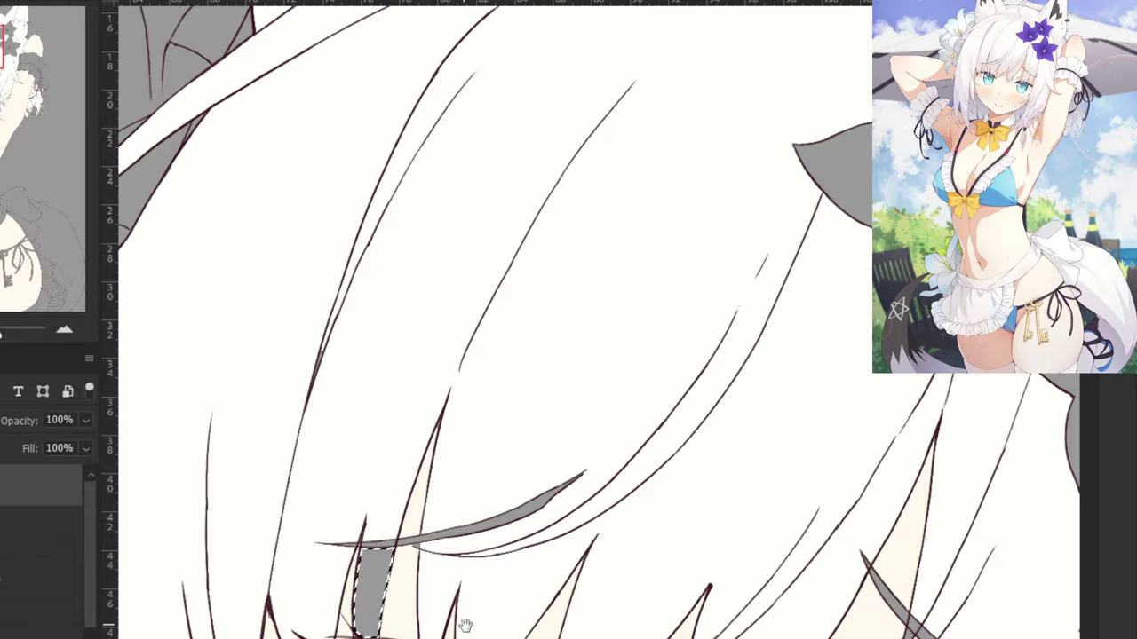
drag(465, 626, 401, 419)
drag(533, 483, 261, 290)
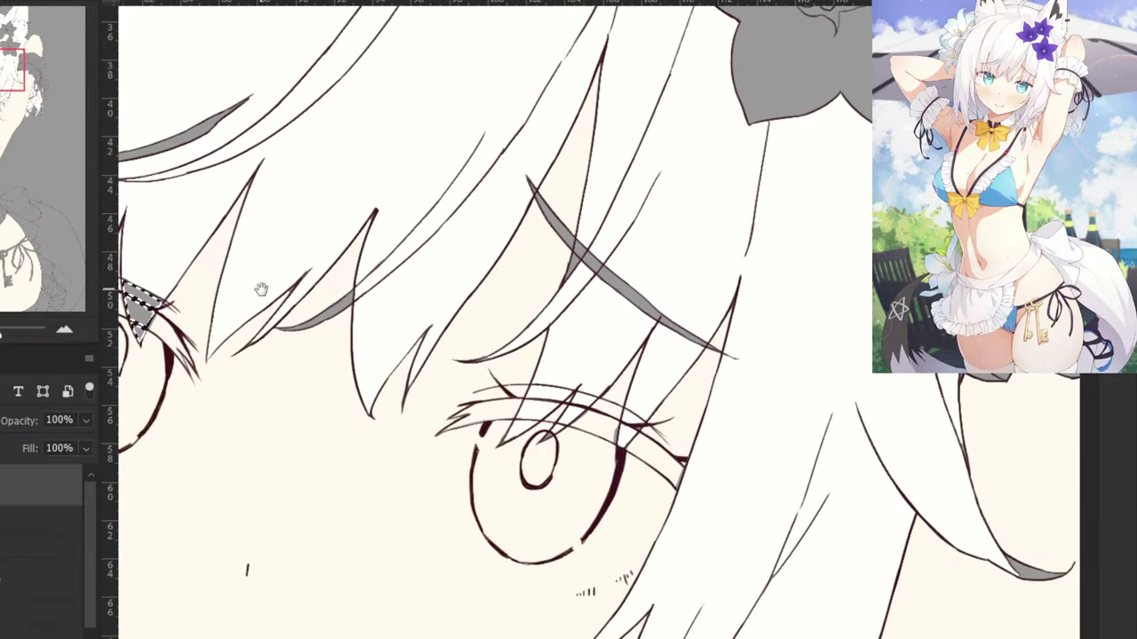
key(ctrl+plus)
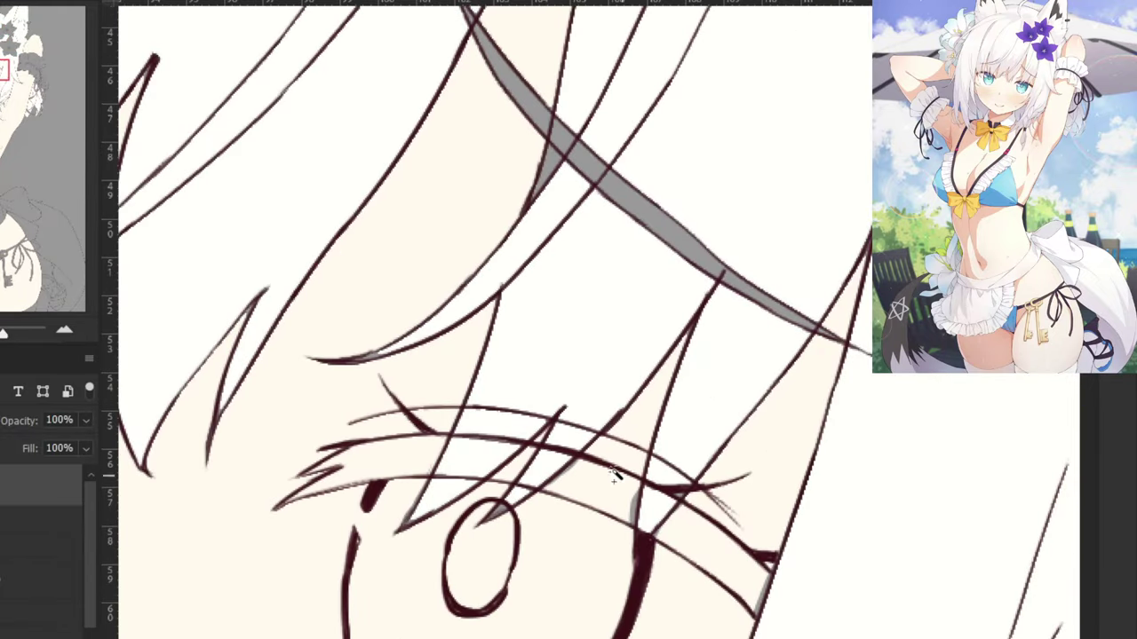
key(ctrl+minus)
key(ctrl+minus)
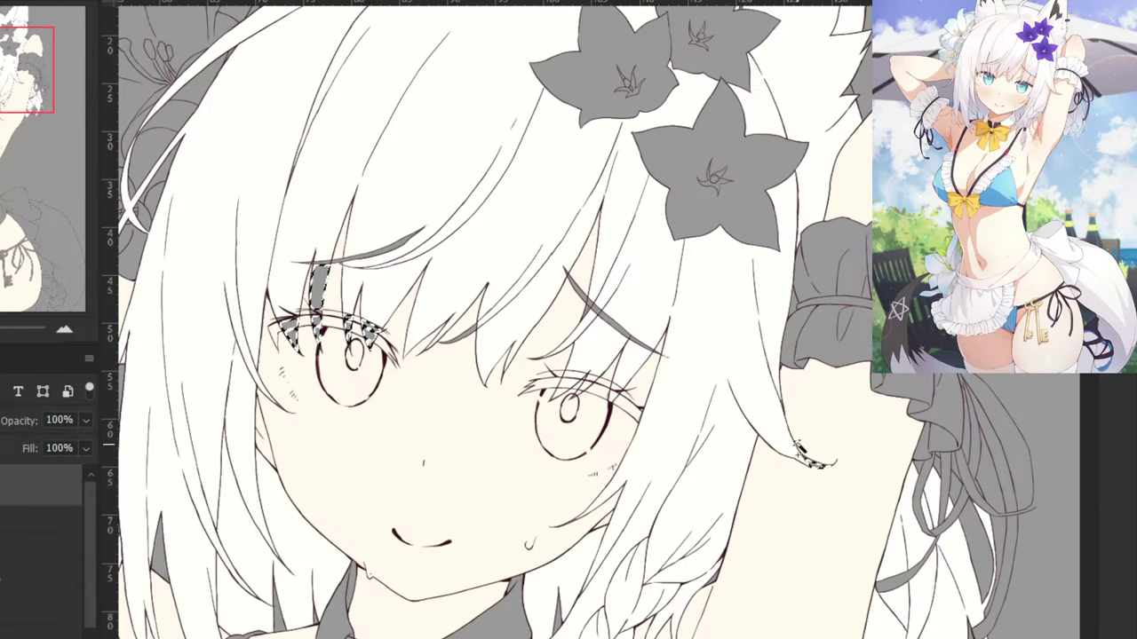
key(ctrl+minus)
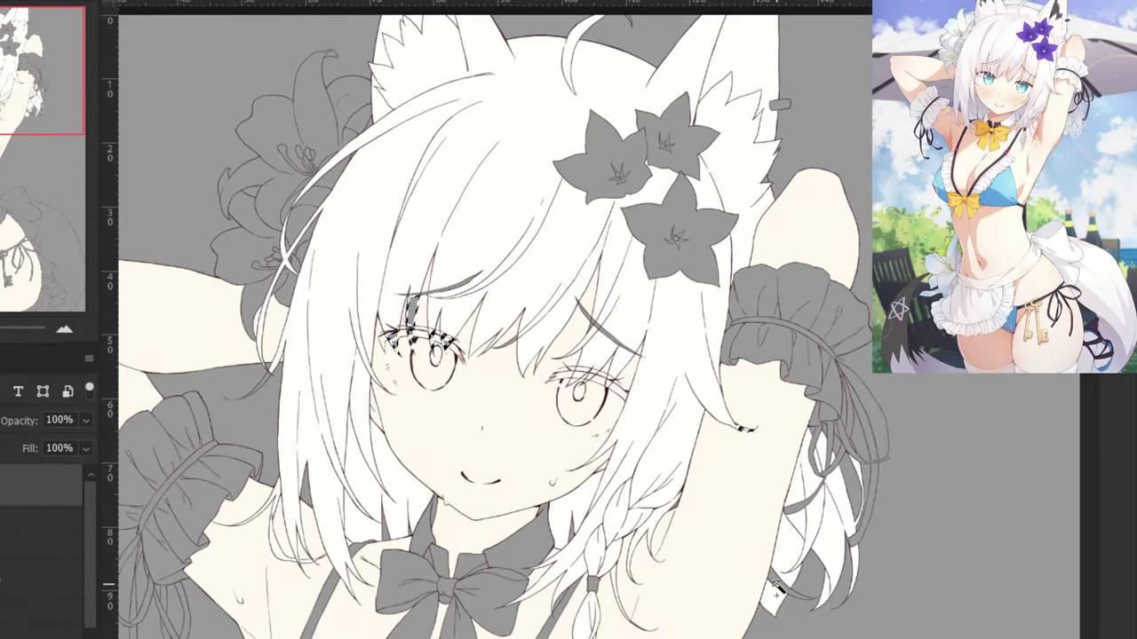
click(778, 582)
key(ctrl+d)
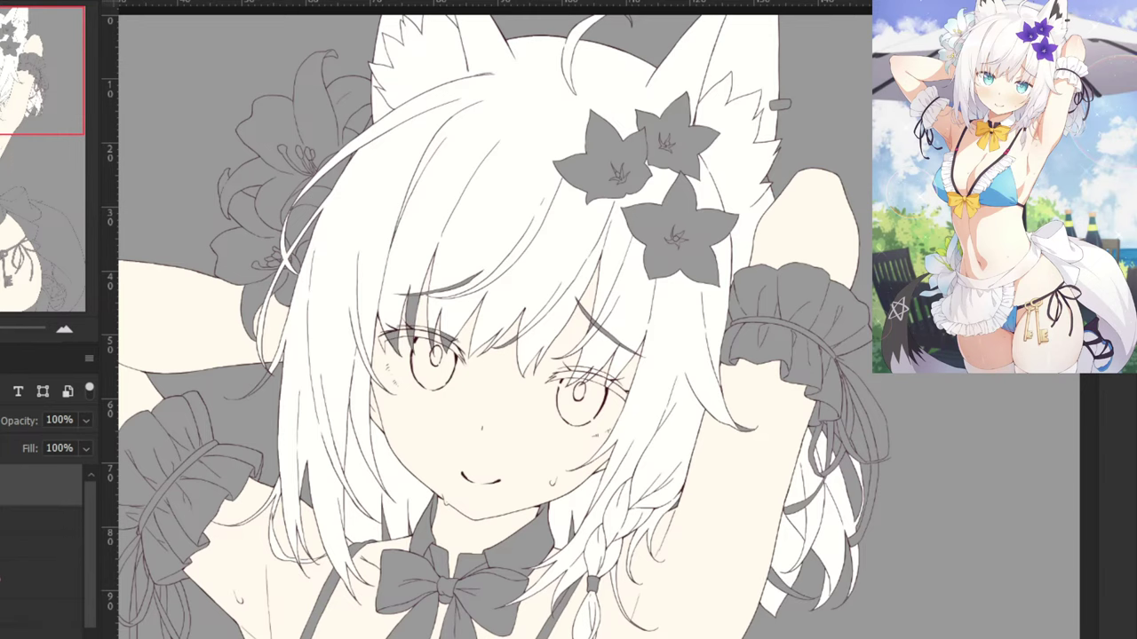
key(ctrl+z)
click(407, 272)
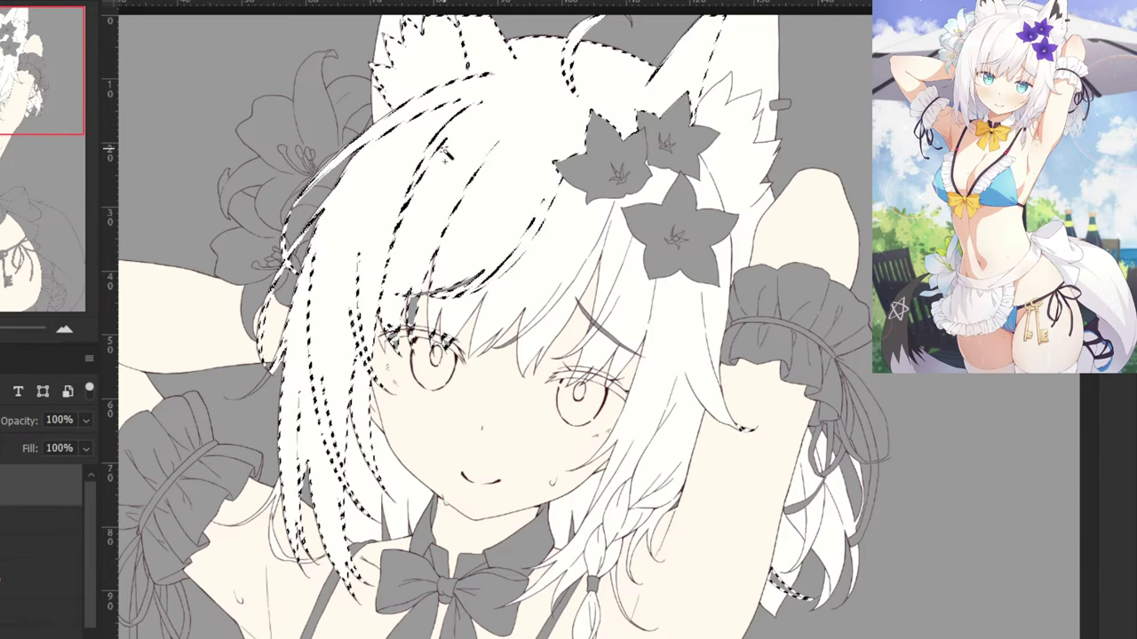
key(ctrl+z)
Fill the selected missed hair patches with the hair colour on the hair base layer and deselect.
drag(292, 192, 369, 276)
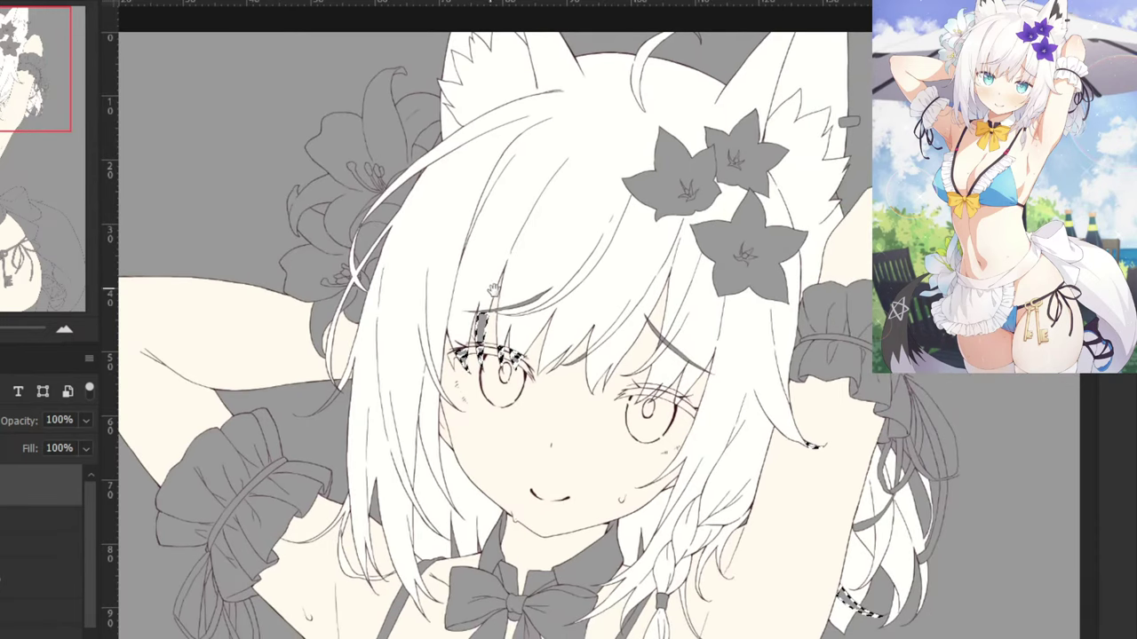
drag(461, 332, 351, 308)
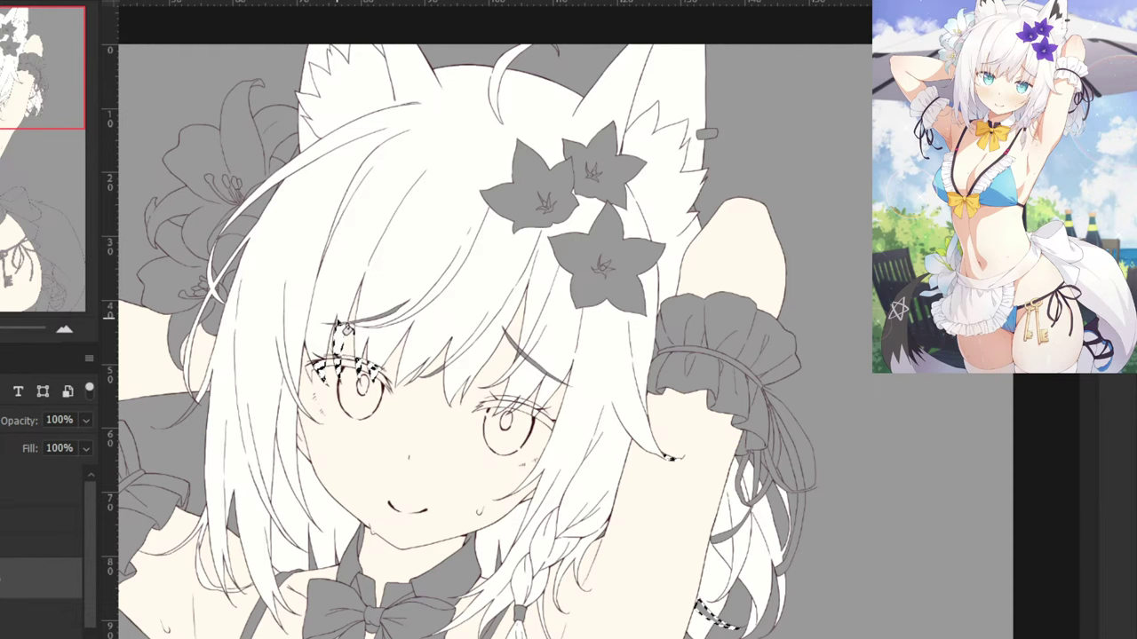
click(674, 459)
key(ctrl+plus)
key(ctrl+minus)
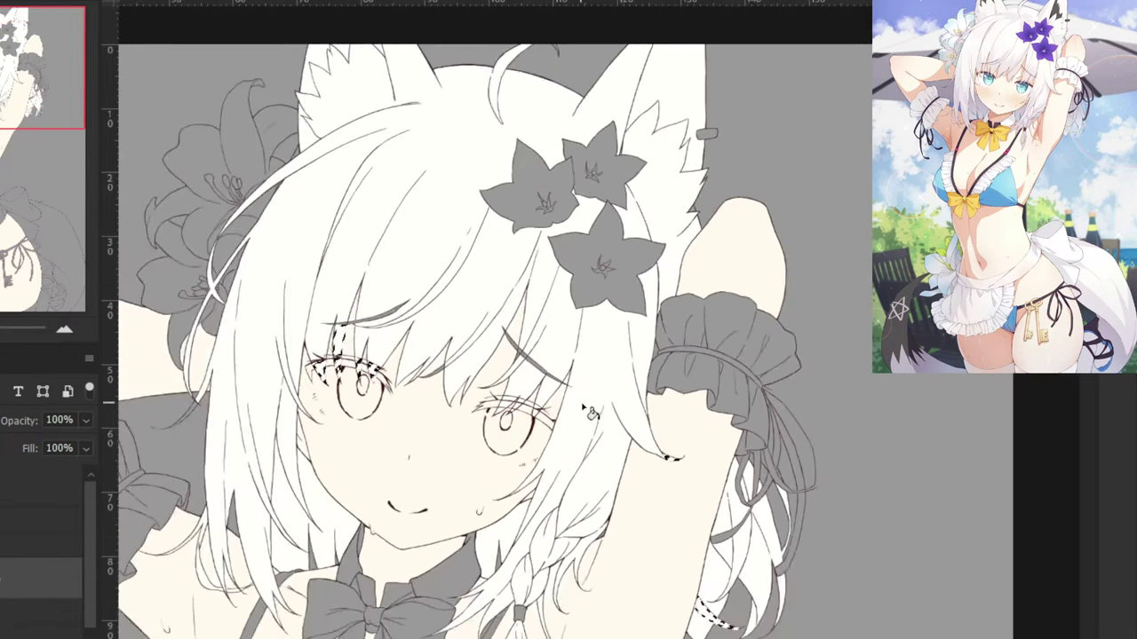
key(ctrl+d)
Check the filled hair base for gaps in a horizontally mirrored view and restore the normal orientation.
drag(336, 219, 405, 223)
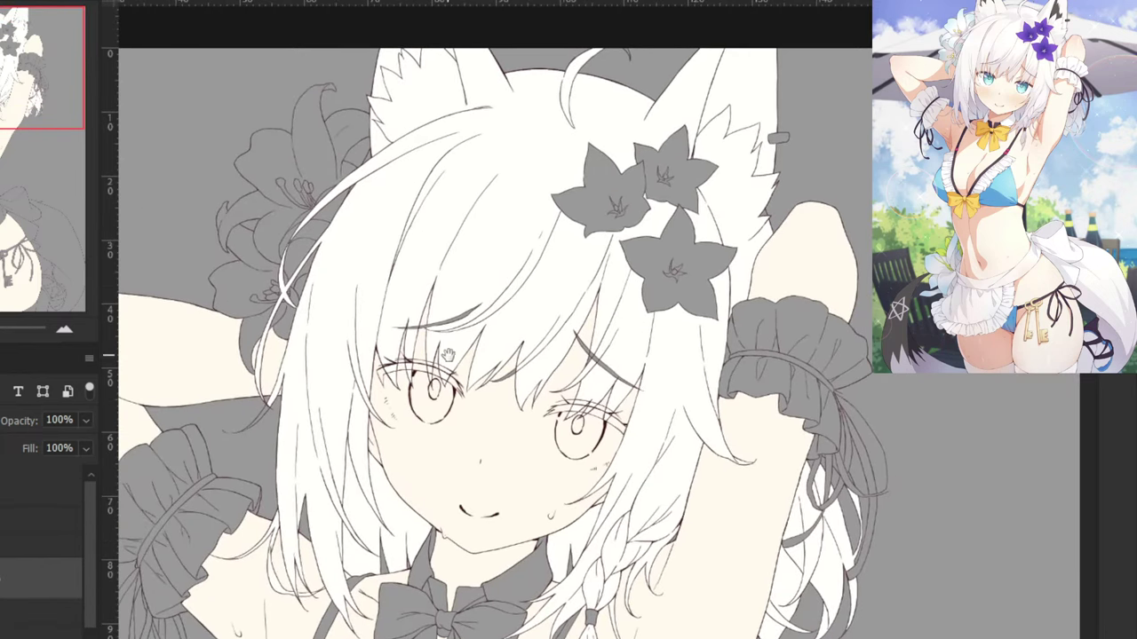
drag(457, 372, 501, 332)
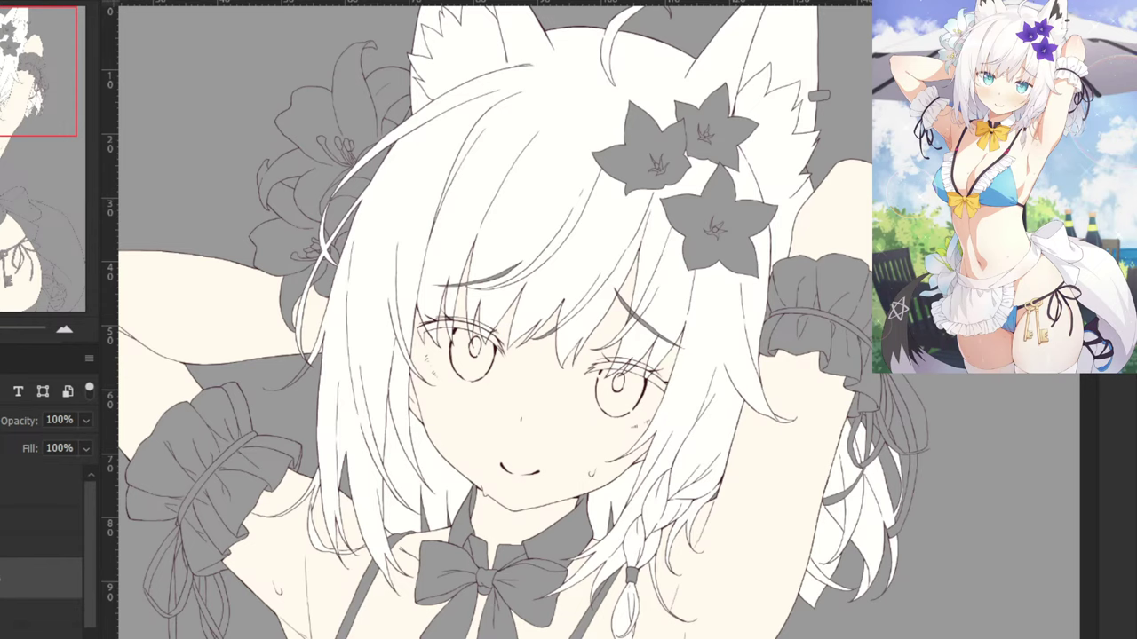
drag(206, 607, 237, 568)
key(ctrl+shift+h)
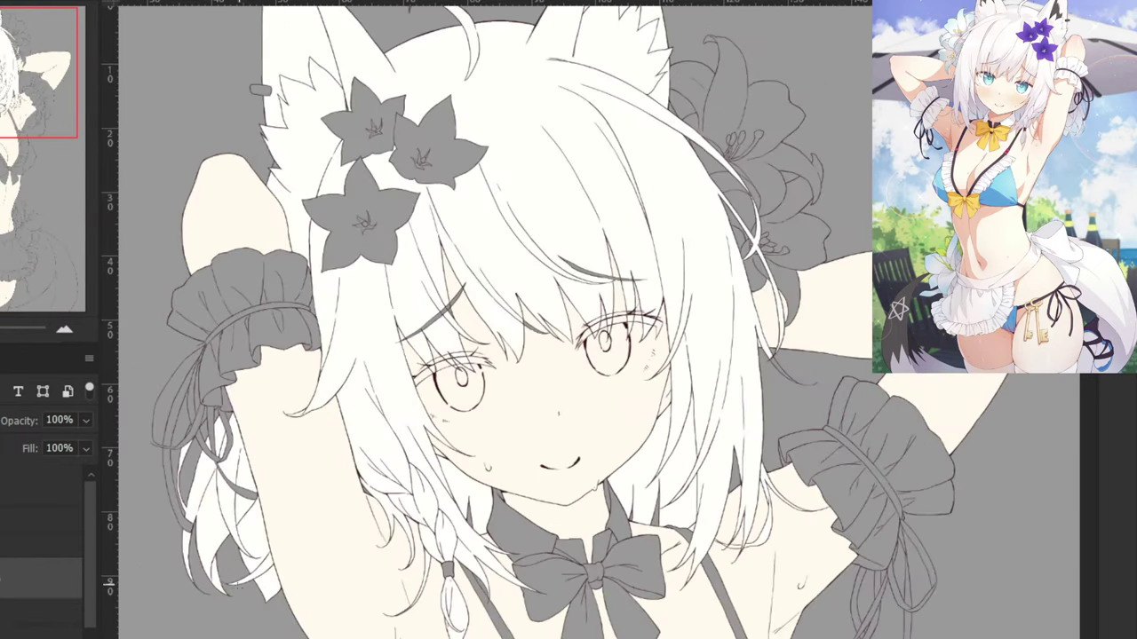
key(h)
drag(221, 583, 232, 568)
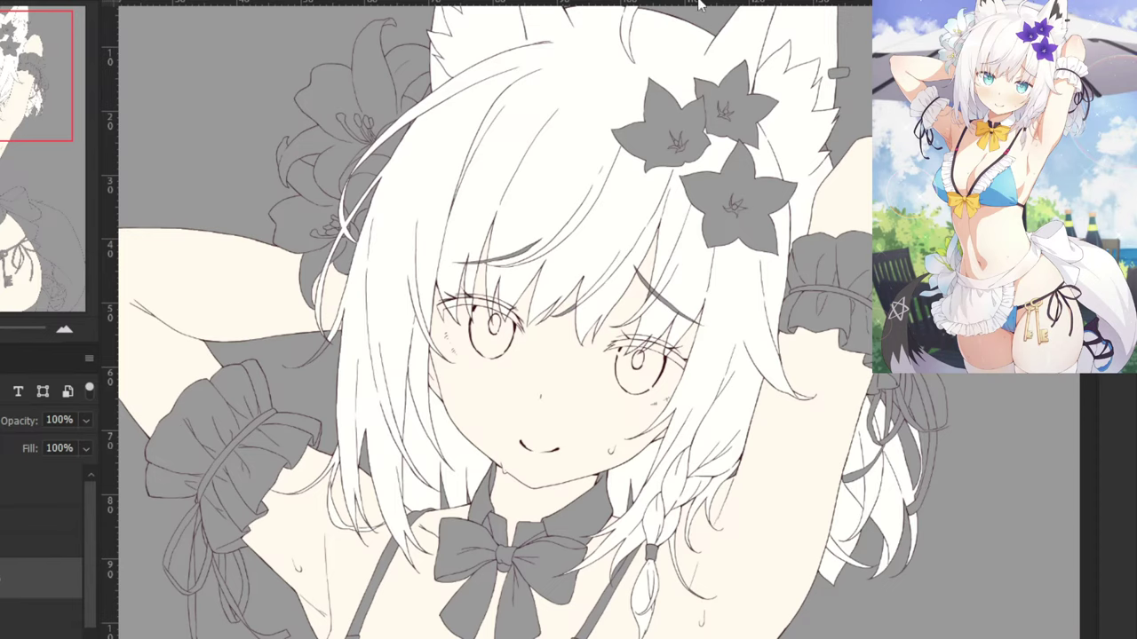
Add a new layer for the next base colour area and return to the line art layer for selecting.
click(41, 544)
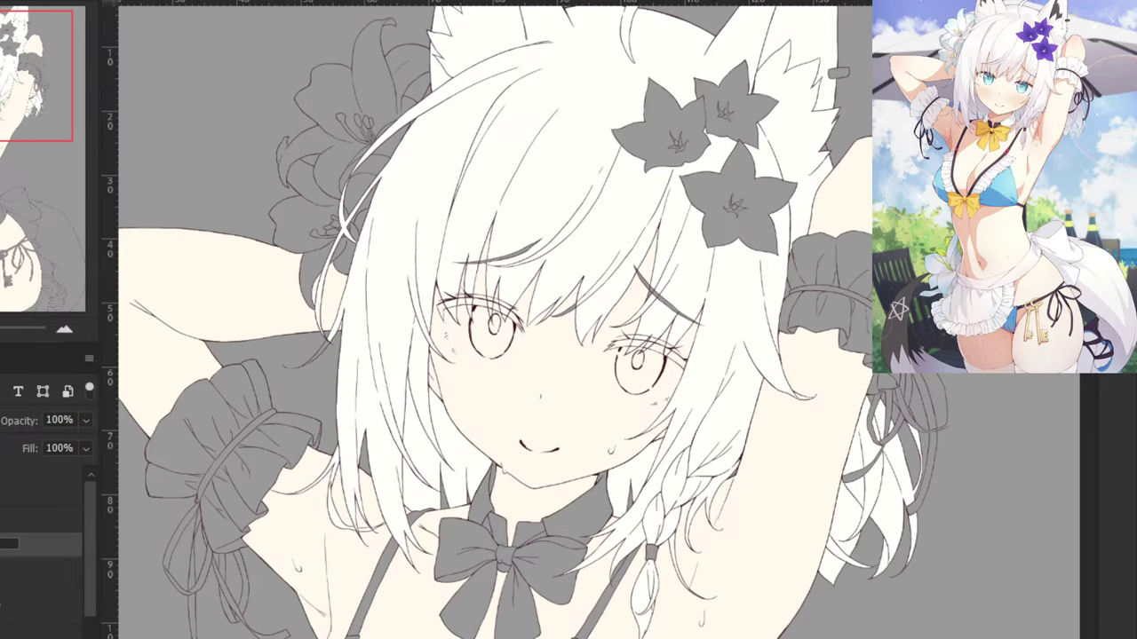
key(ctrl+shift+alt+n)
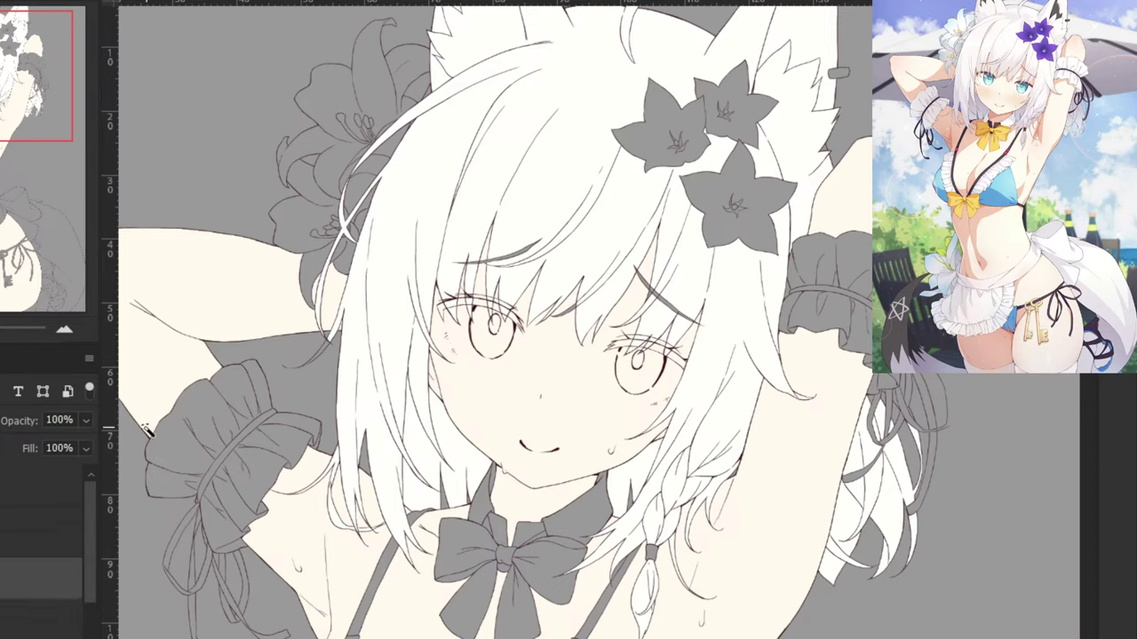
click(9, 477)
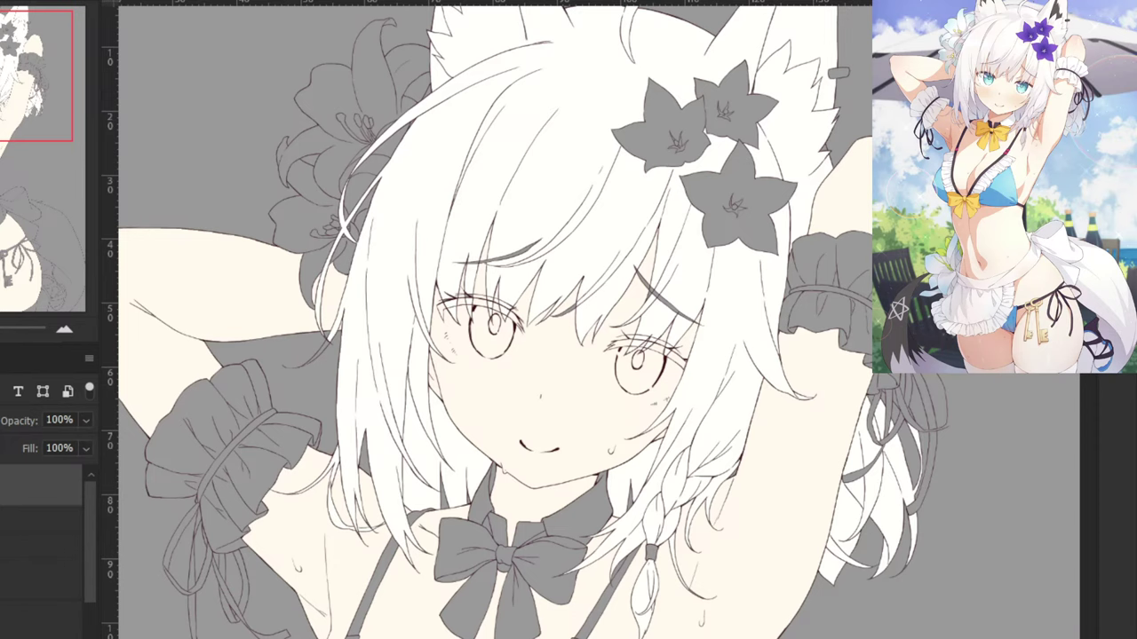
Select the upper and lower ruffles of the bent arm's cuff, on both sides of its band.
key(ctrl+comma)
key(ctrl+minus)
key(ctrl+minus)
key(ctrl+minus)
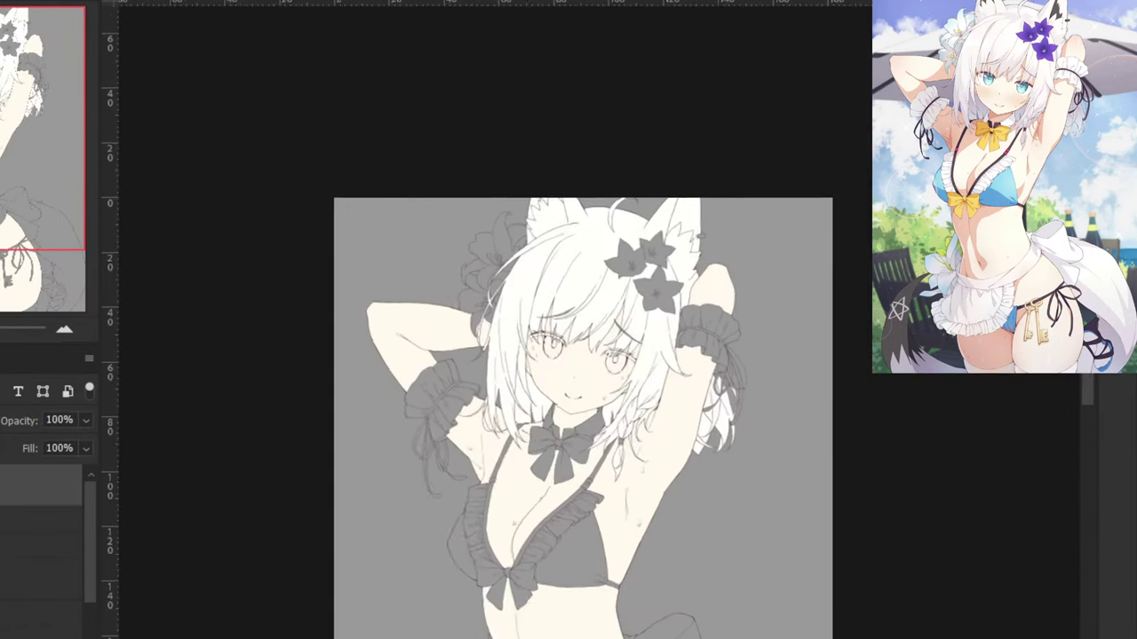
scroll(595, 356, up, 4)
click(206, 415)
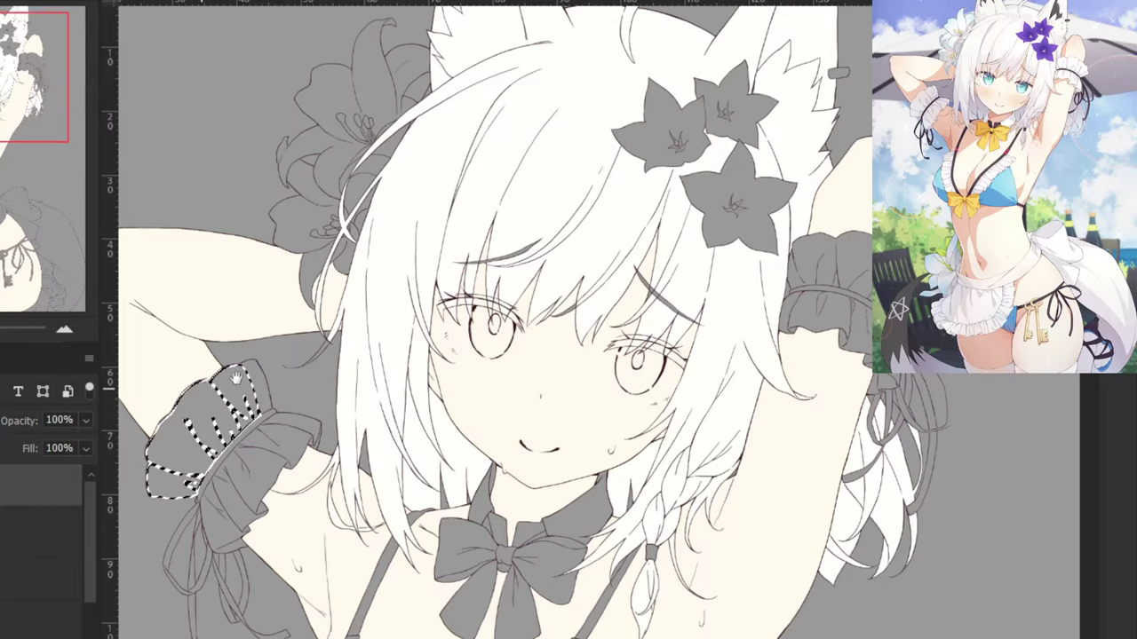
drag(235, 377, 346, 378)
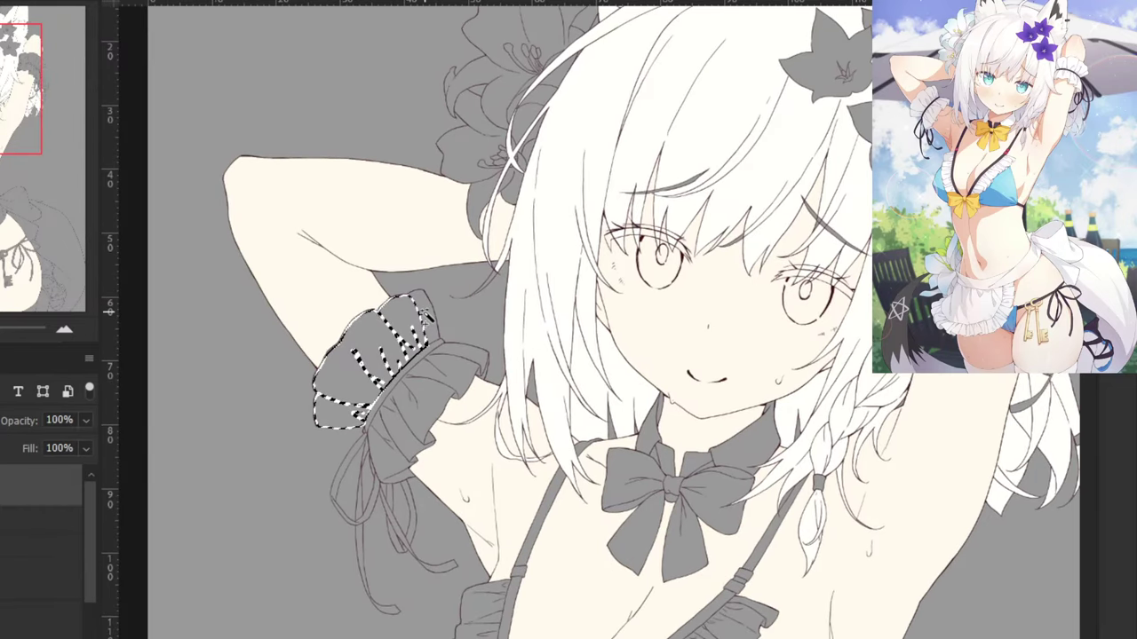
key(ctrl+plus)
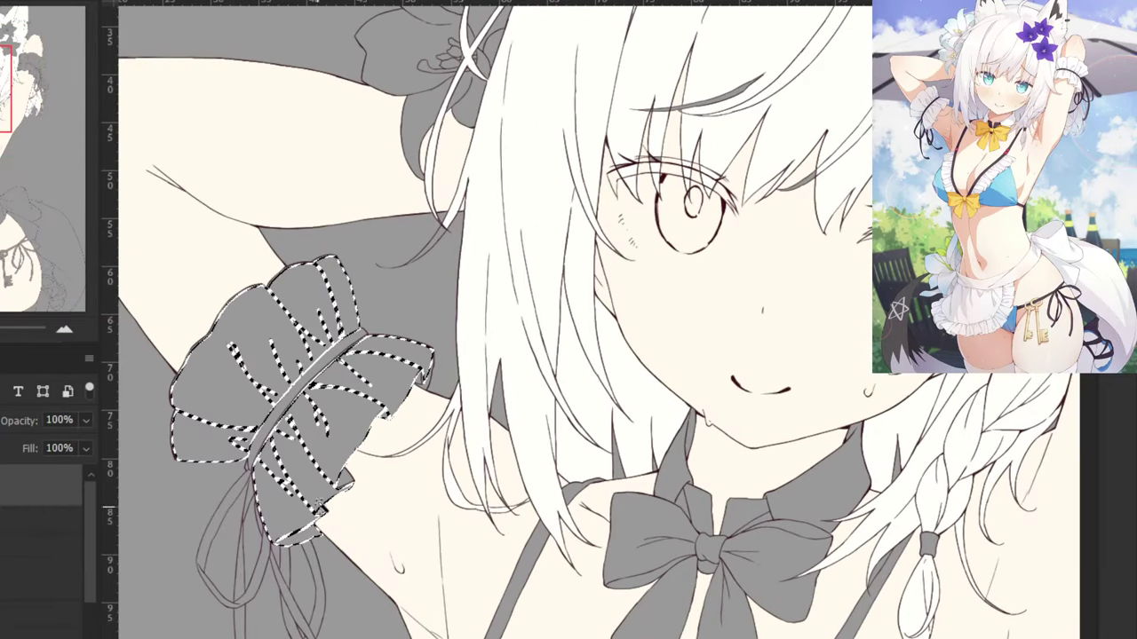
Add the small folded-edge areas along the cuff's lower ruffle to the selection.
key(ctrl+plus)
drag(240, 342, 465, 306)
key(ctrl+plus)
key(ctrl+plus)
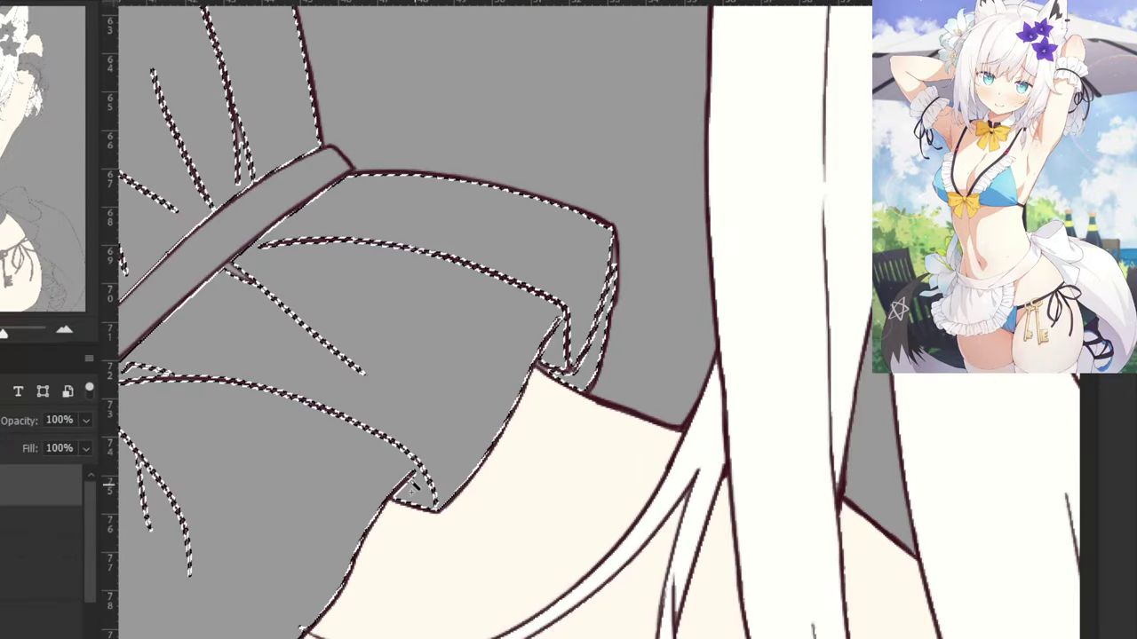
key(ctrl+plus)
click(477, 431)
click(396, 569)
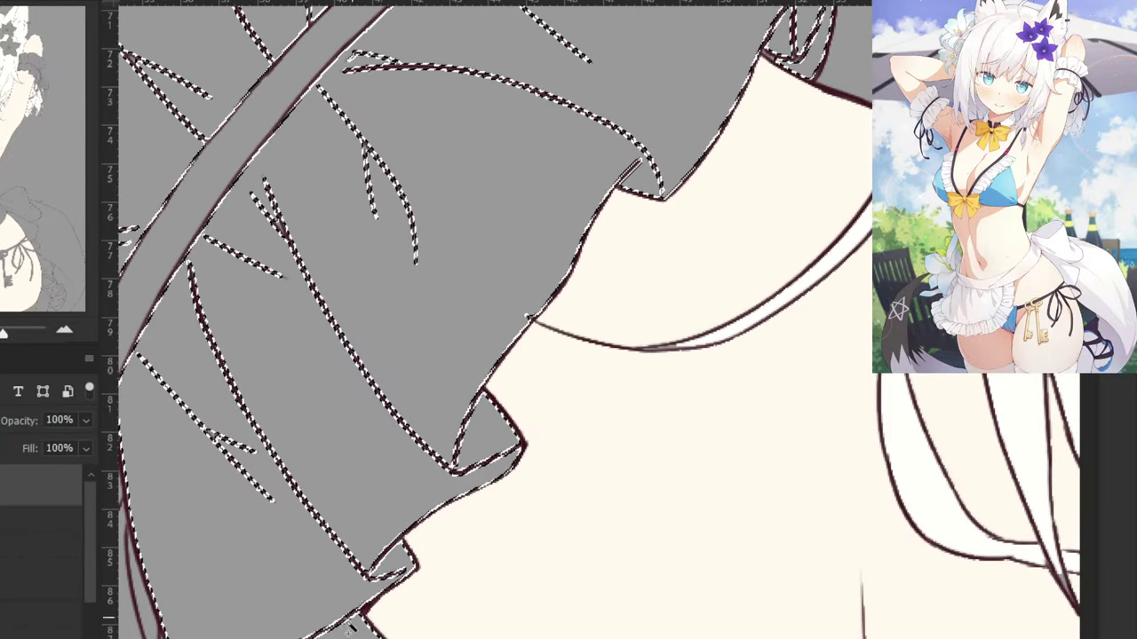
click(351, 627)
key(ctrl+minus)
key(ctrl+minus)
drag(218, 140, 275, 319)
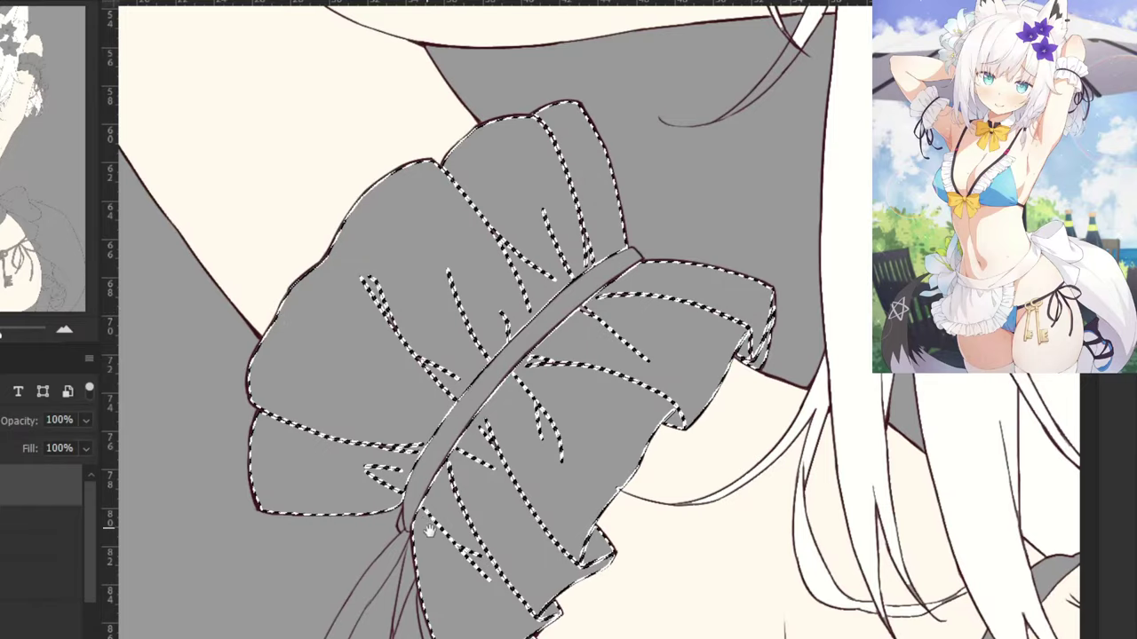
Add the upper and lower ruffles of the raised arm's cuff, including the folded end by its ribbons, to the selection.
drag(430, 531, 286, 312)
key(ctrl+minus)
key(ctrl+minus)
drag(711, 239, 240, 391)
drag(781, 266, 398, 395)
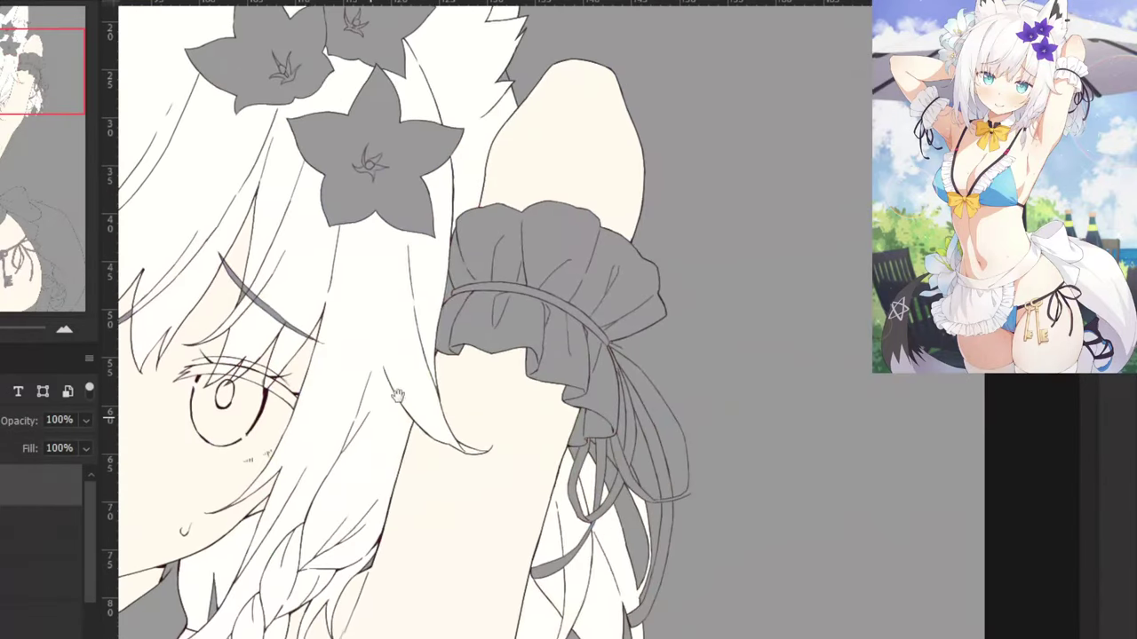
click(508, 337)
click(445, 337)
key(ctrl+plus)
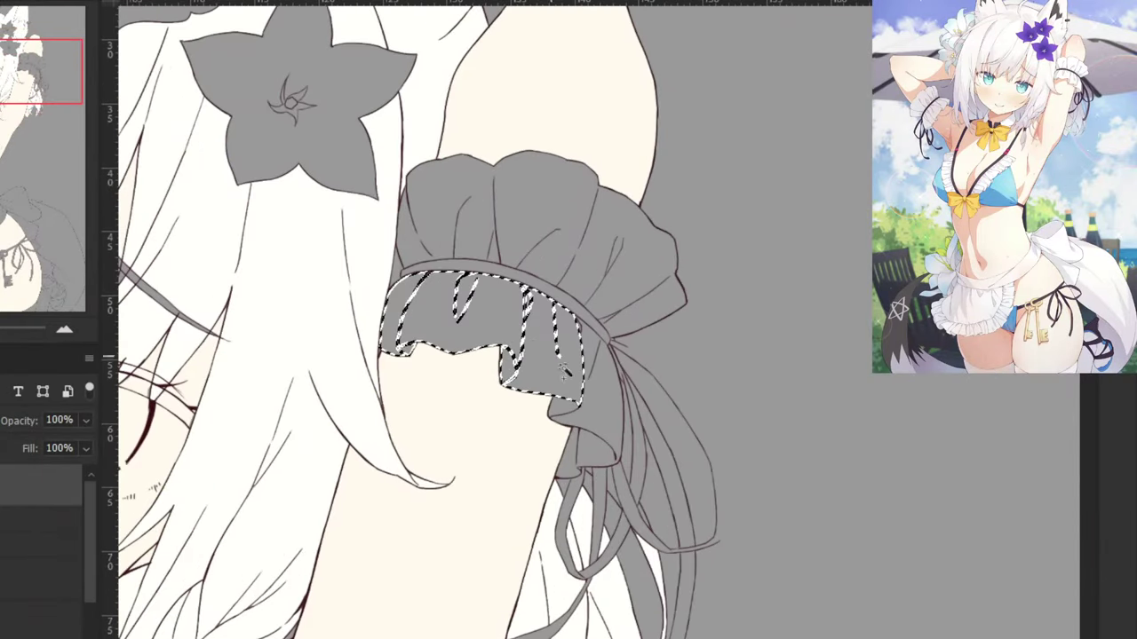
shift+click(593, 447)
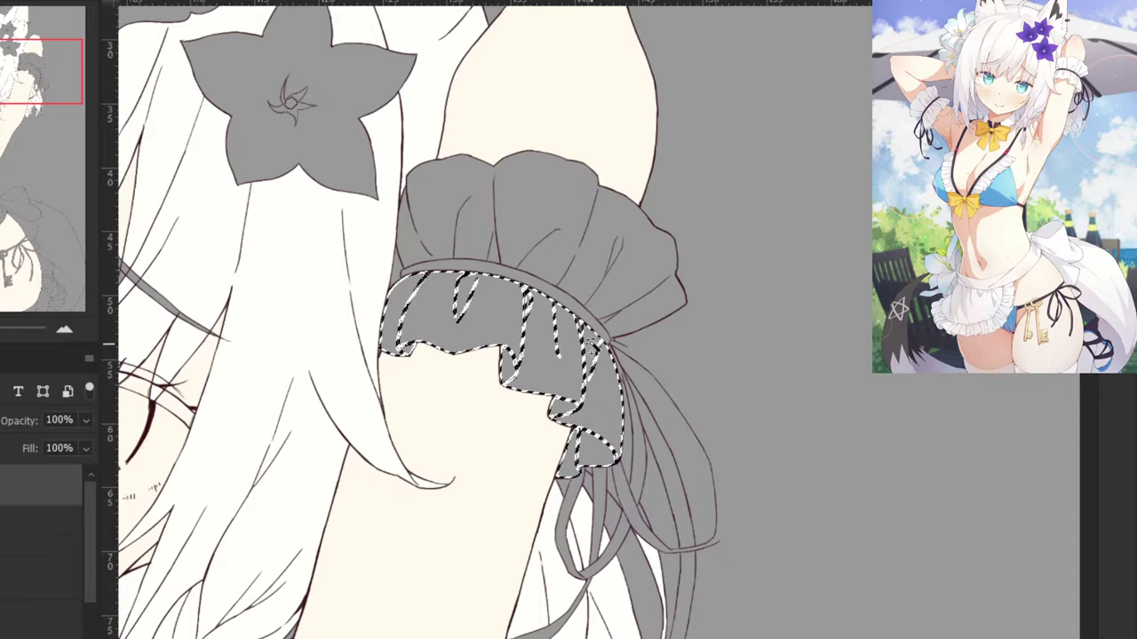
shift+click(592, 210)
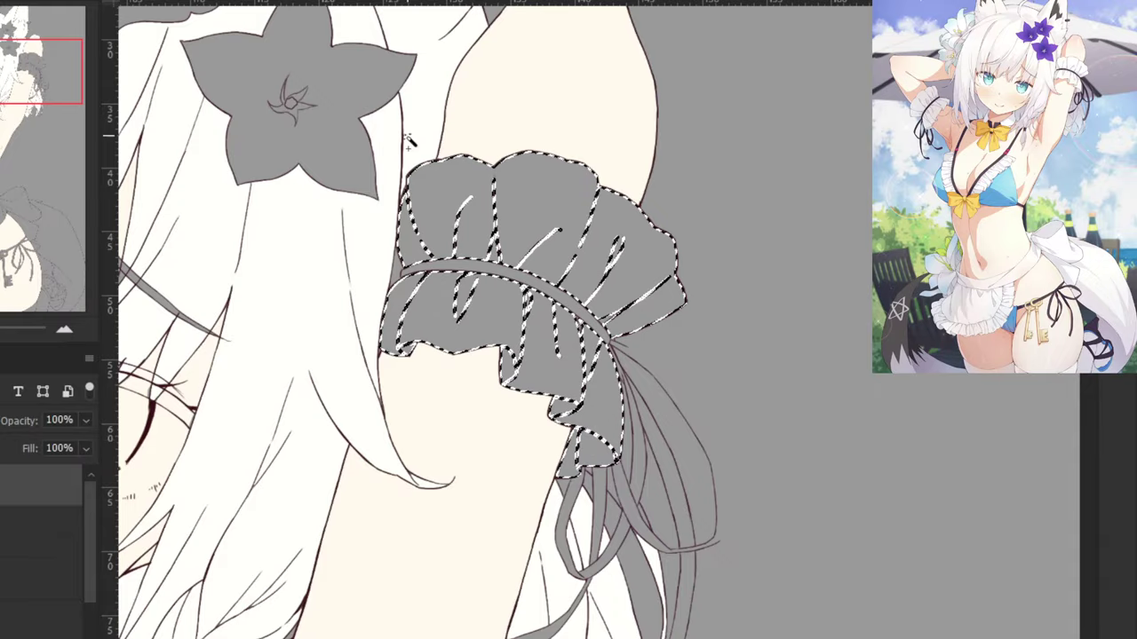
Add the whole frill of the fully visible bikini cup, from the bow up to the strap, to the selection.
key(ctrl+minus)
key(ctrl+minus)
key(ctrl+minus)
mouse_move(201, 575)
mouse_down()
mouse_move(339, 279)
mouse_move(338, 256)
mouse_move(503, 240)
mouse_up()
key(ctrl+plus)
key(ctrl+plus)
shift+click(545, 412)
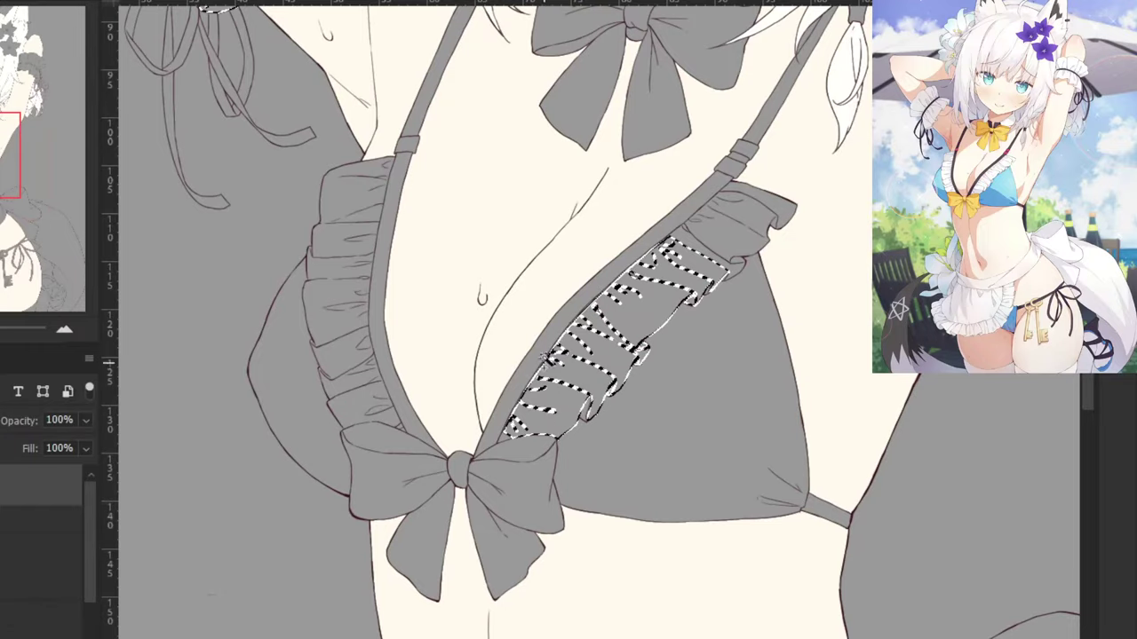
key(ctrl+plus)
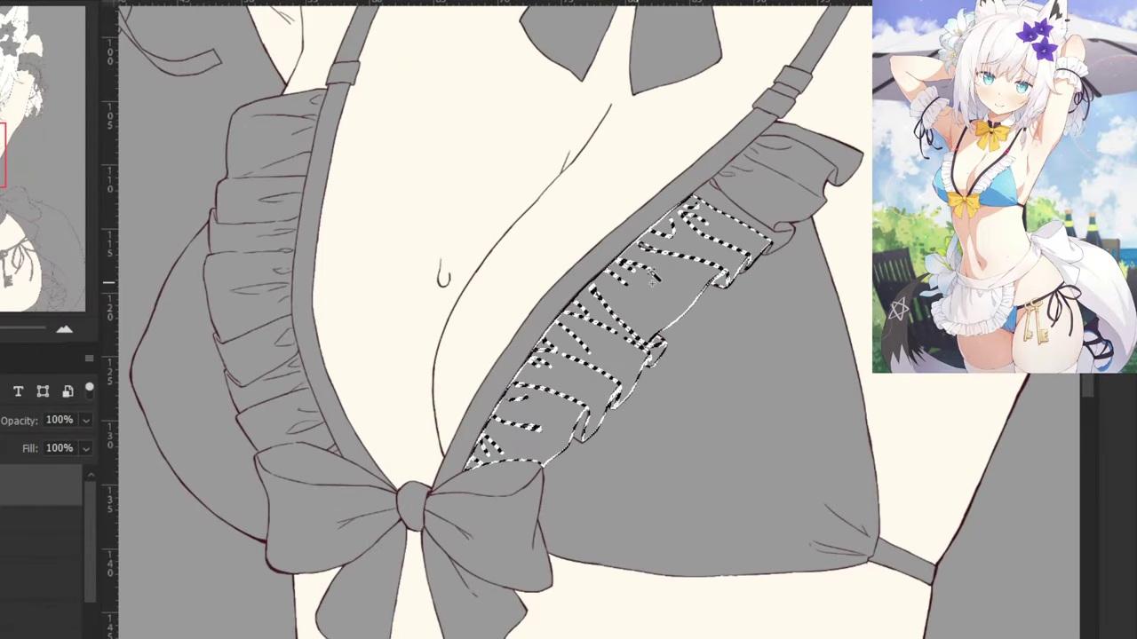
shift+click(746, 201)
shift+click(779, 235)
shift+click(825, 153)
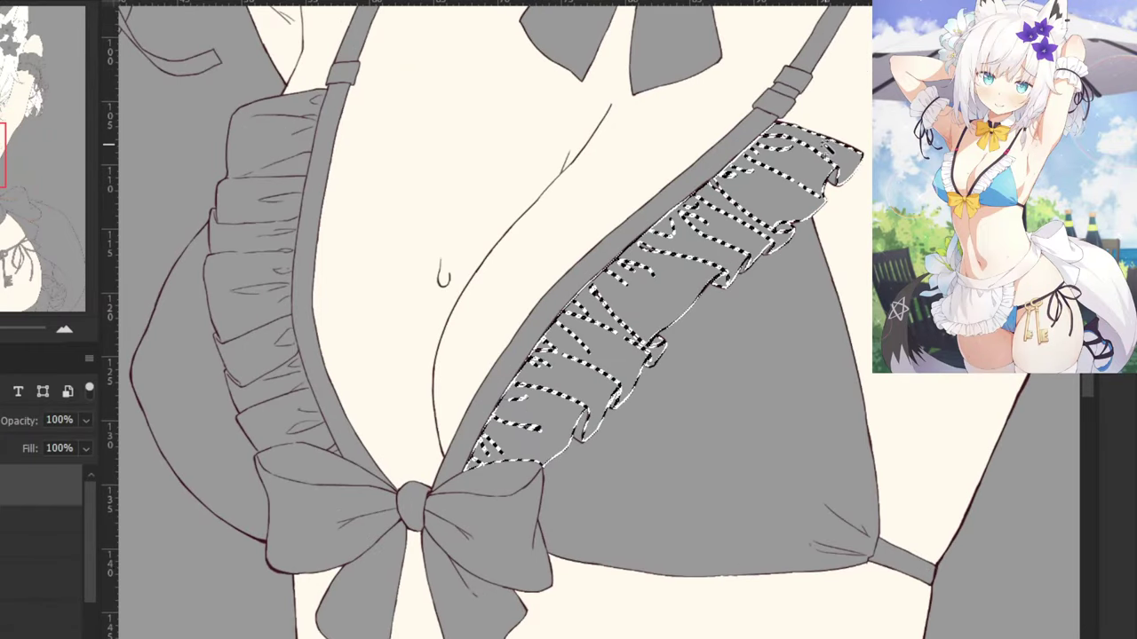
drag(825, 174, 707, 285)
key(ctrl+plus)
key(ctrl+plus)
key(ctrl+plus)
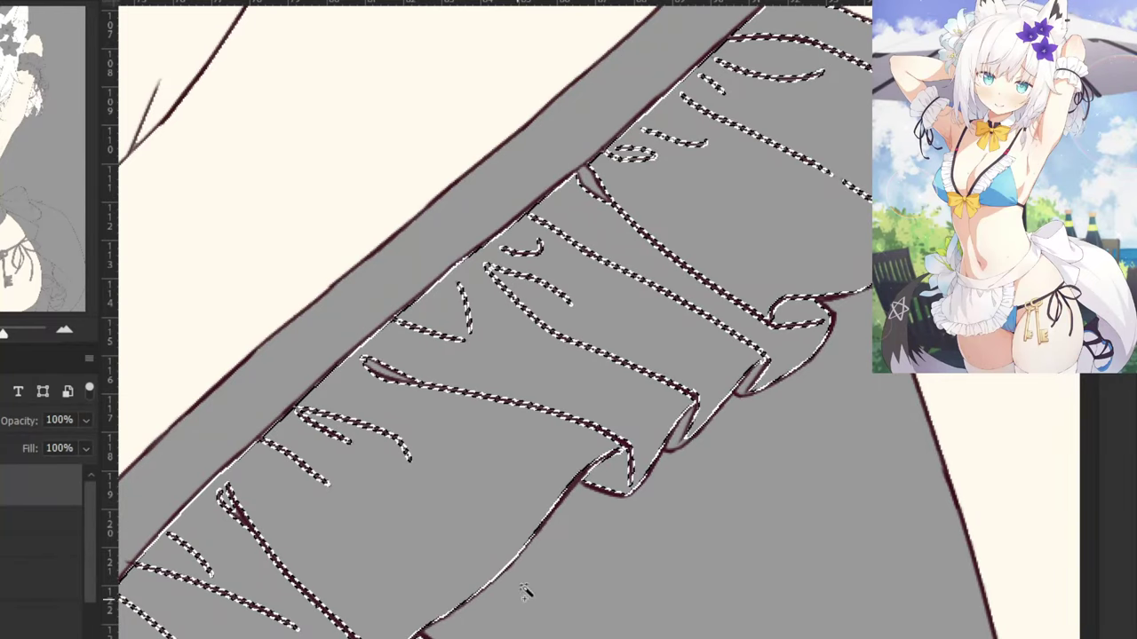
shift+click(680, 435)
shift+click(744, 343)
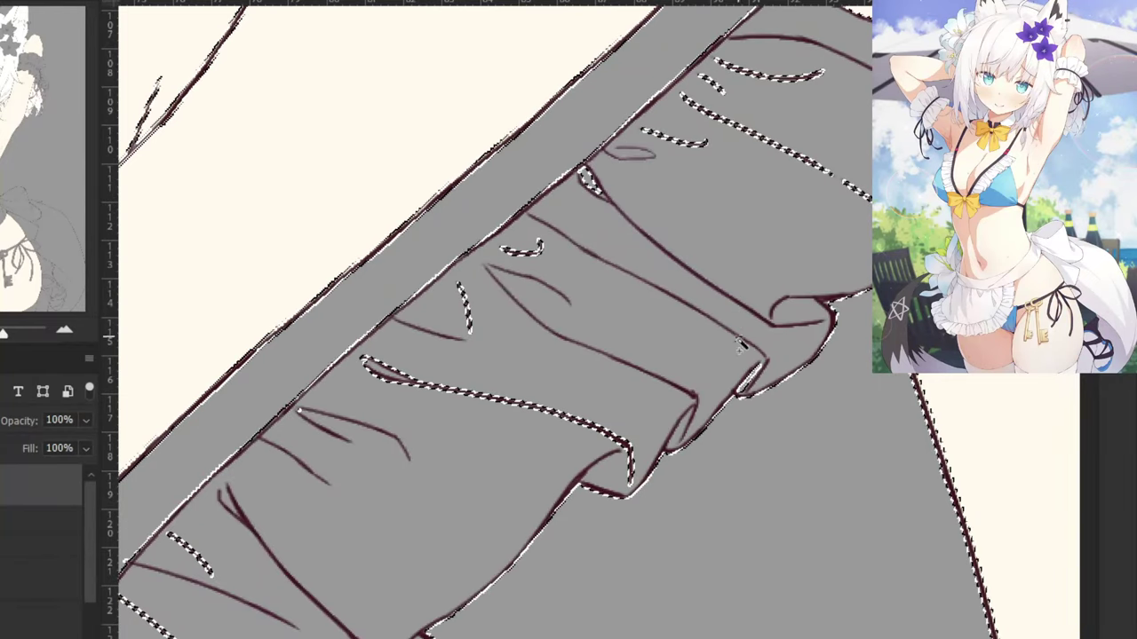
key(ctrl+z)
key(ctrl+plus)
shift+click(824, 394)
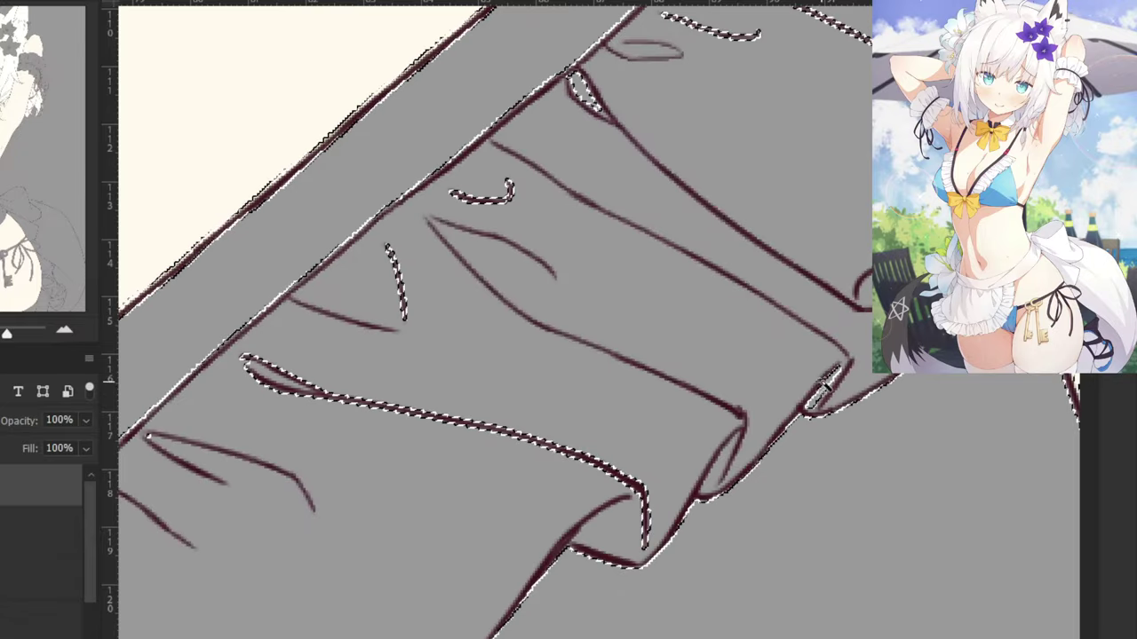
key(ctrl+z)
Add the tiny fold slivers along the same bikini frill's outer edge and strap side to the selection.
key(ctrl+plus)
drag(920, 355, 676, 340)
scroll(691, 442, up, 3)
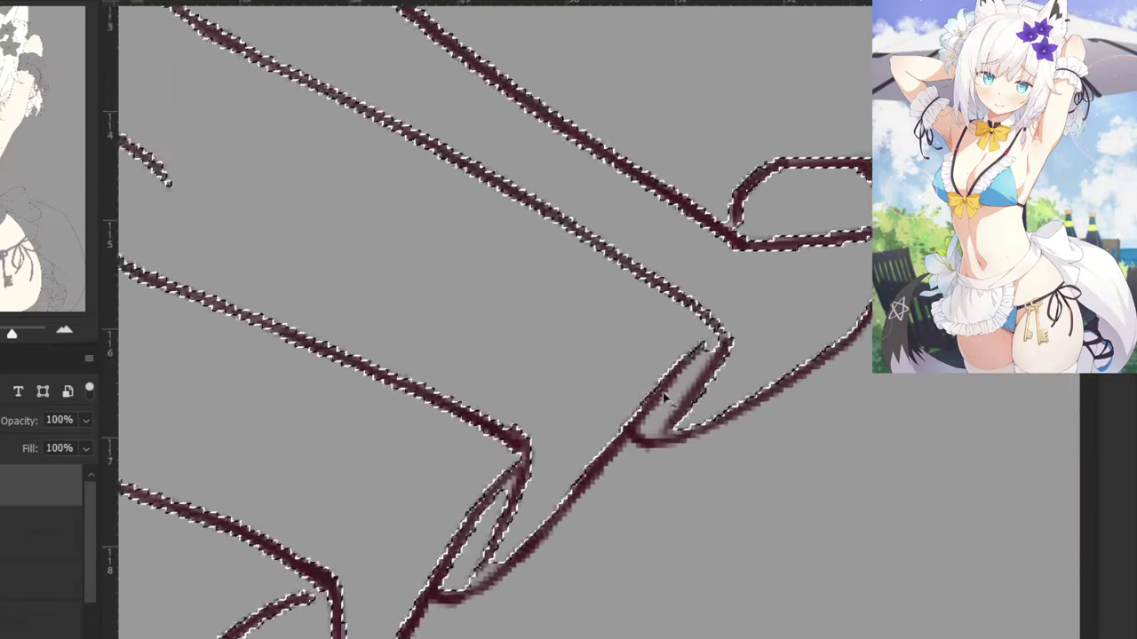
scroll(561, 362, down, 5)
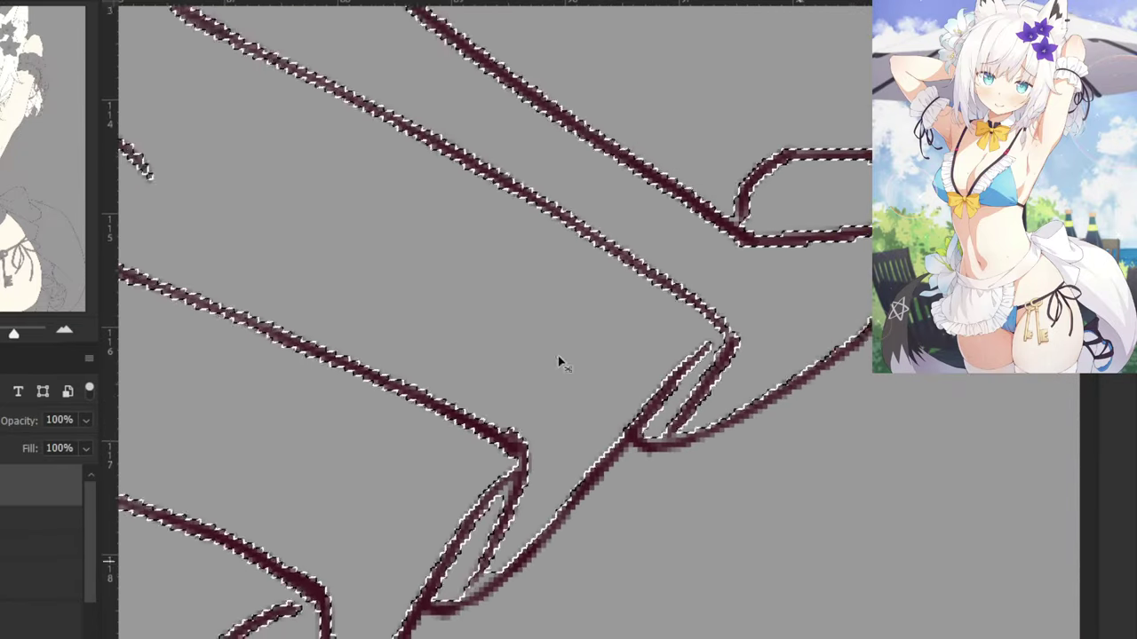
shift+click(401, 73)
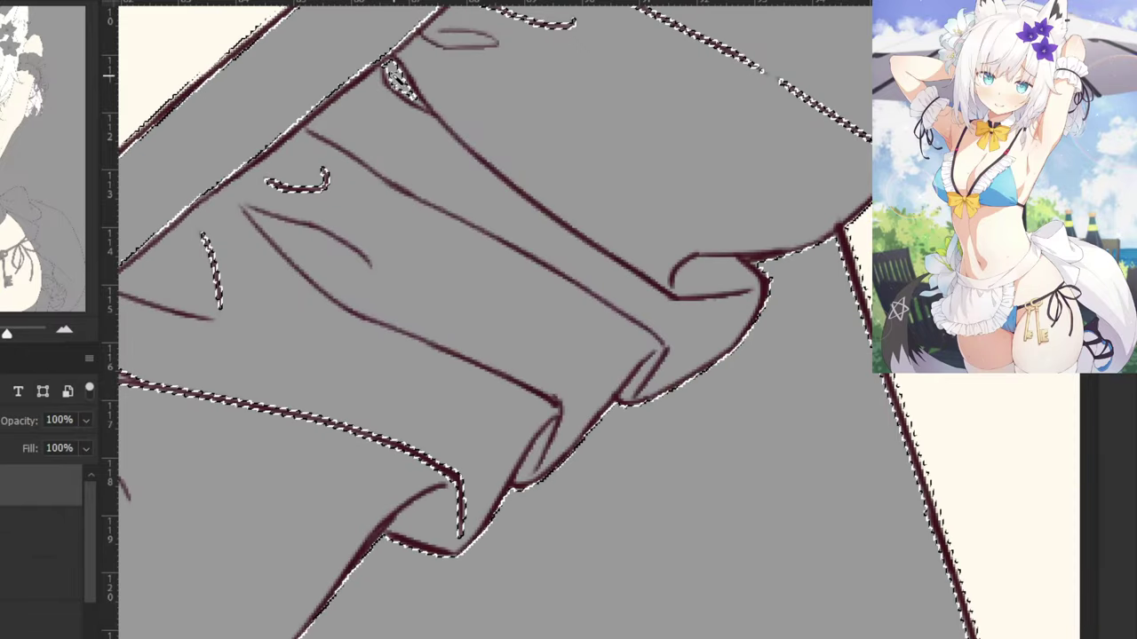
key(ctrl+z)
shift+click(397, 78)
key(ctrl+minus)
key(ctrl+minus)
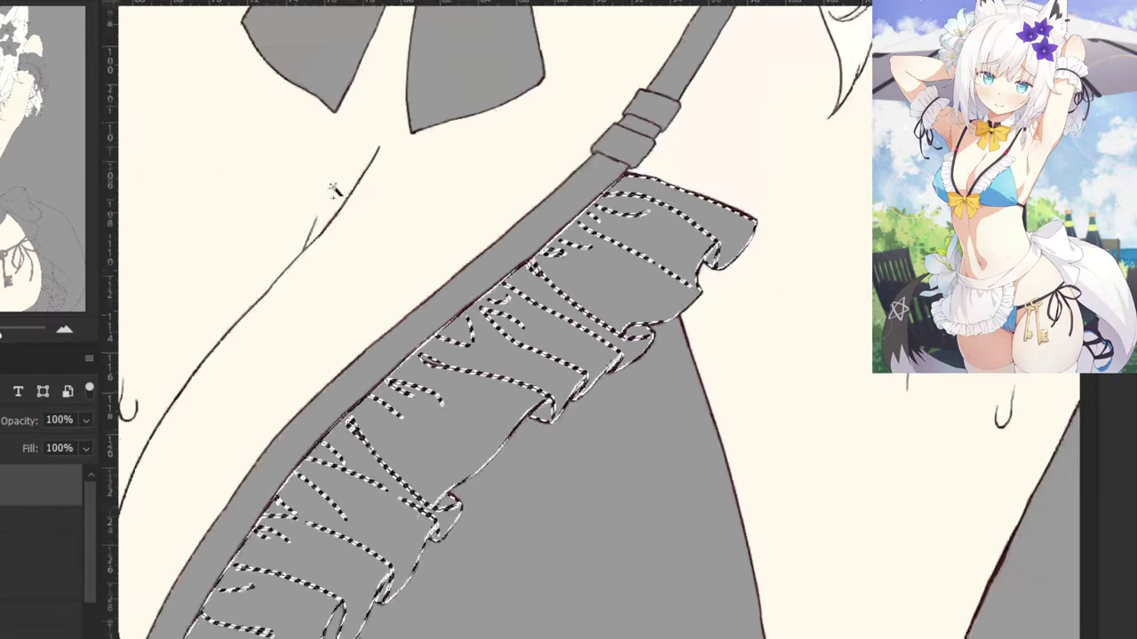
Add the lowest folds of the other bikini cup's frill, just above the chest bow, to the selection.
drag(297, 303, 522, 159)
drag(380, 274, 669, 305)
shift+click(380, 512)
key(ctrl+z)
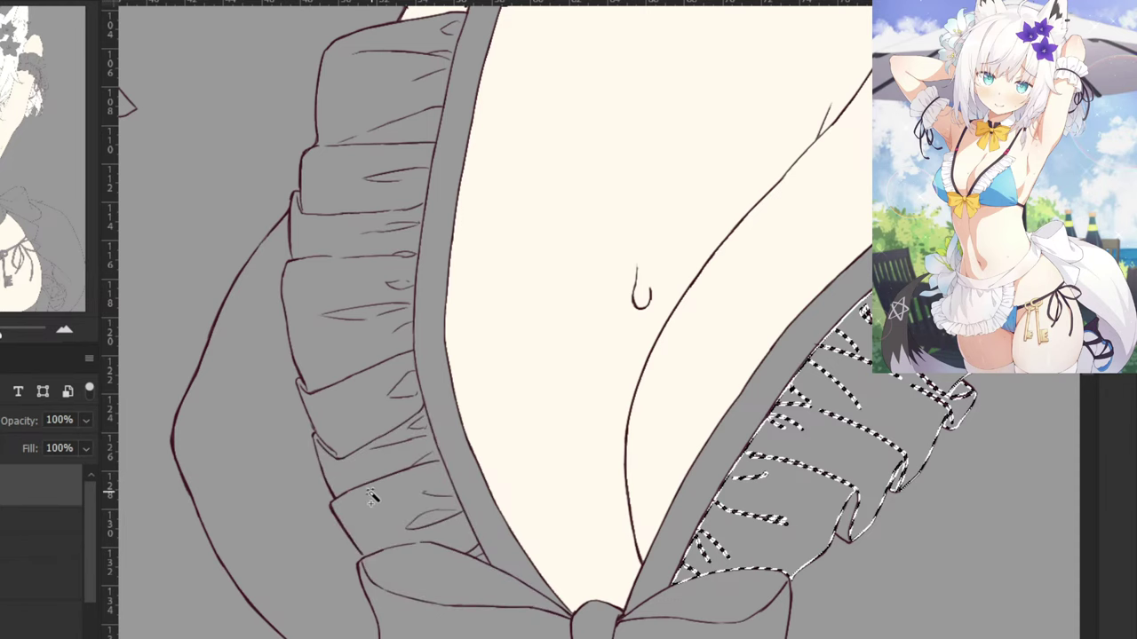
drag(354, 494, 502, 388)
key(ctrl+plus)
key(ctrl+plus)
click(481, 486)
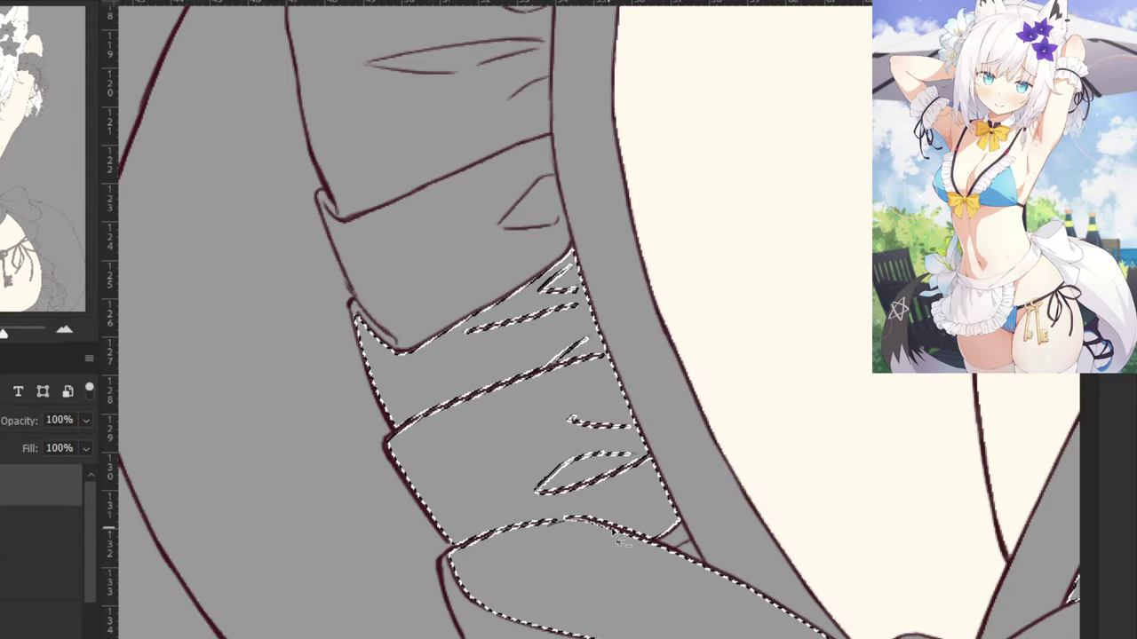
Remove the selected chest bow area from the selection and add the remaining upper folds of the frill beside it.
drag(656, 551, 867, 628)
mouse_move(414, 590)
mouse_down()
mouse_move(459, 554)
mouse_move(596, 533)
mouse_move(578, 543)
mouse_up()
mouse_move(489, 539)
mouse_down()
mouse_move(442, 553)
mouse_move(454, 574)
mouse_up()
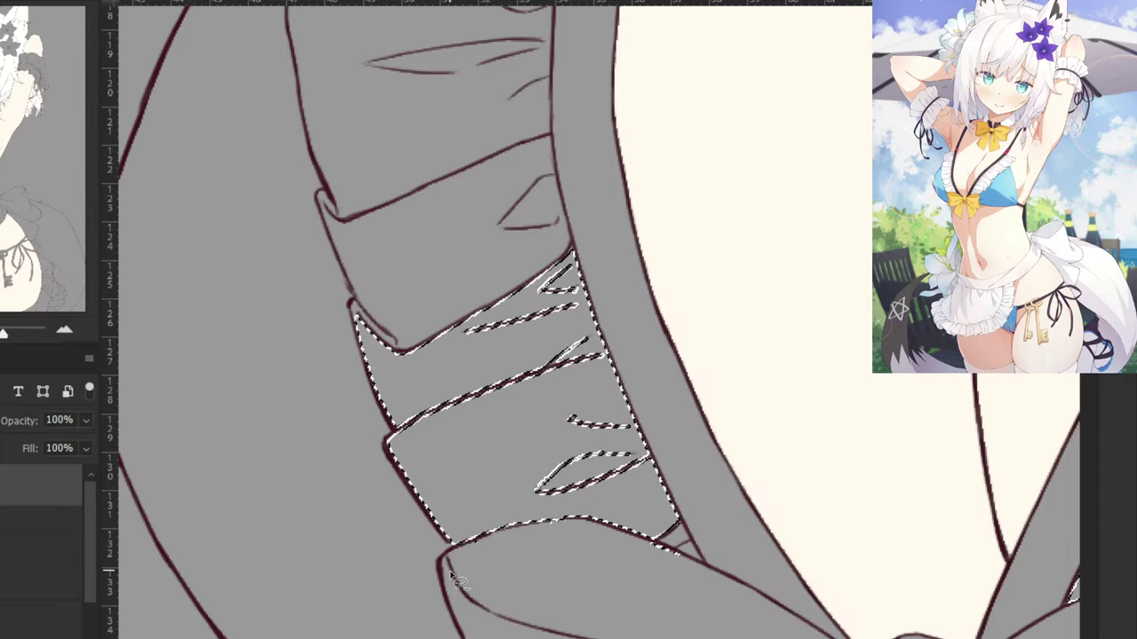
key(ctrl+minus)
key(ctrl+minus)
key(ctrl+minus)
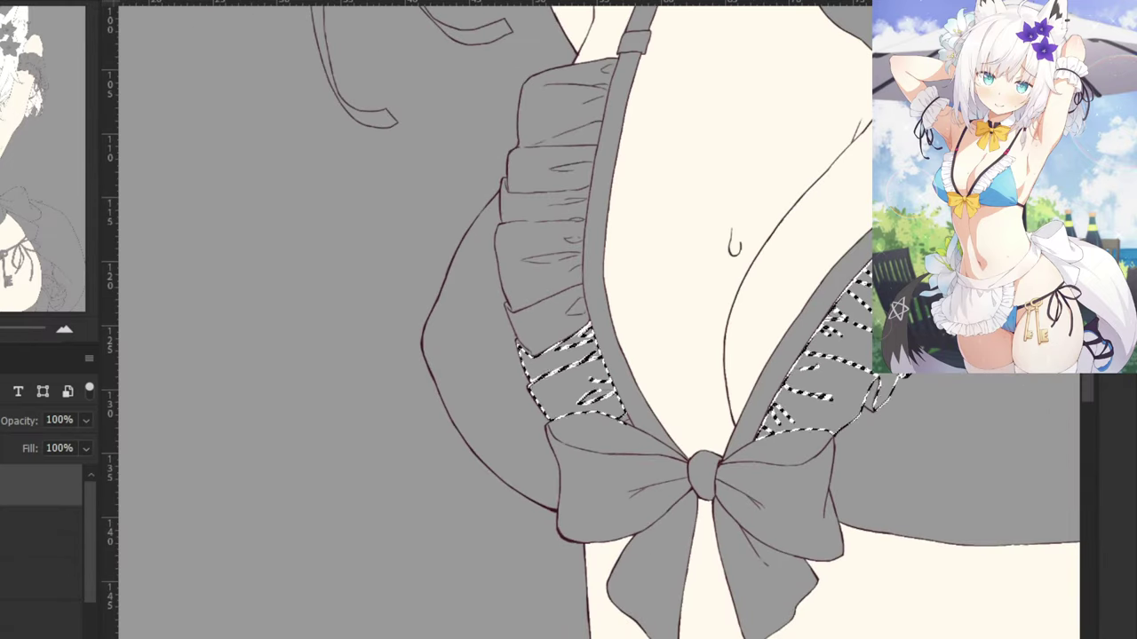
shift+click(532, 313)
drag(526, 286, 525, 248)
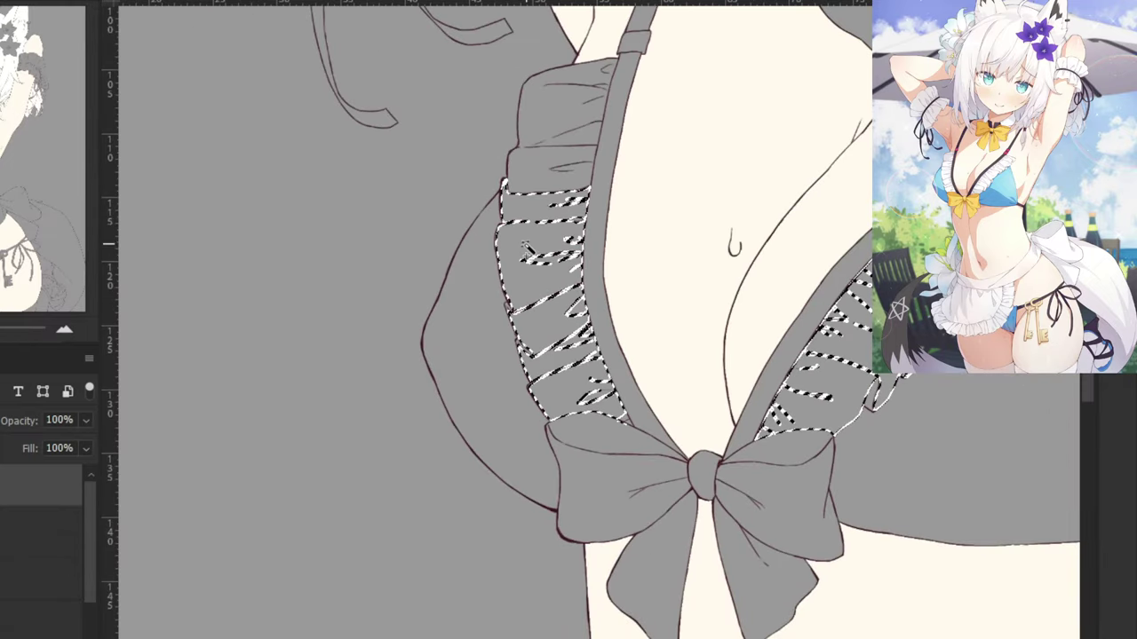
drag(531, 174, 539, 97)
Add the apron's waistband, its main panel and the connected frill to the selection.
key(ctrl+minus)
key(ctrl+minus)
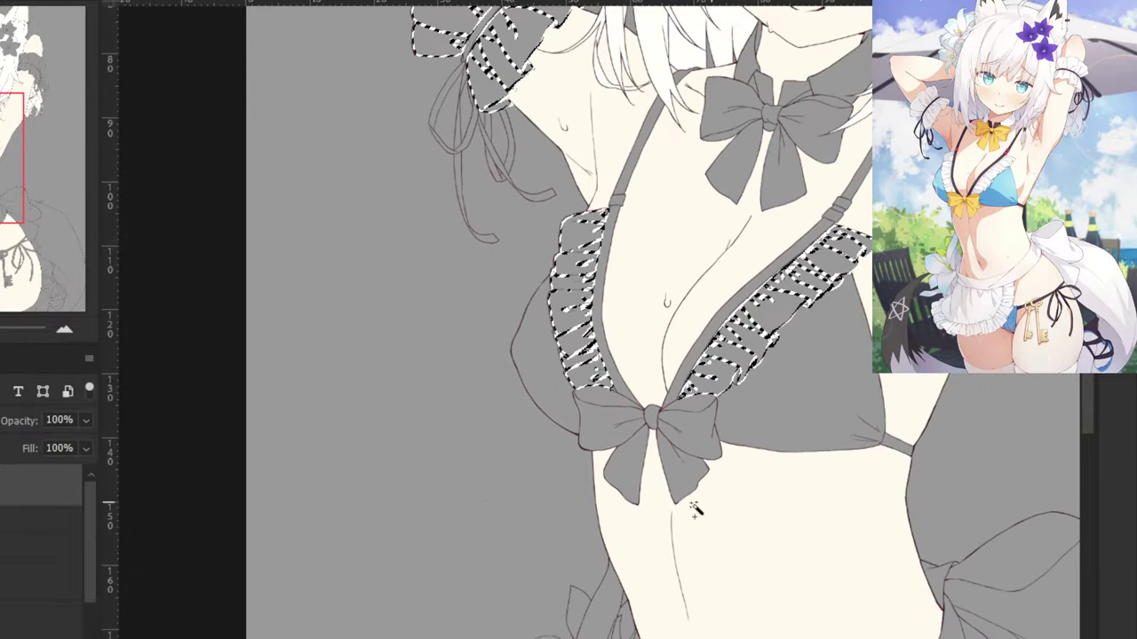
drag(682, 463, 477, 119)
click(554, 446)
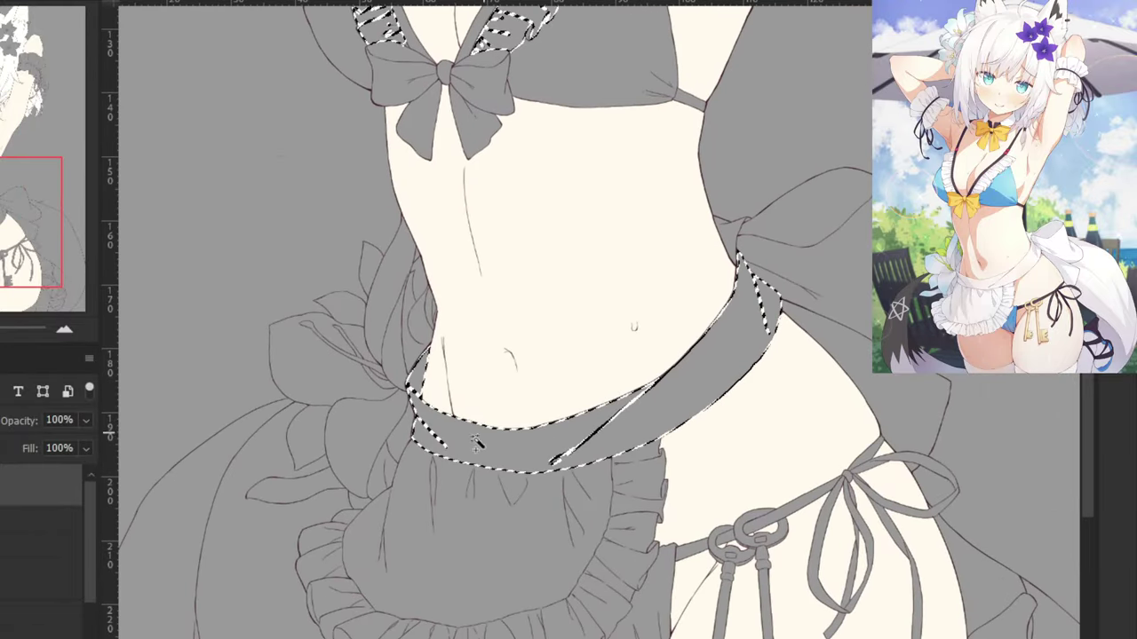
click(473, 550)
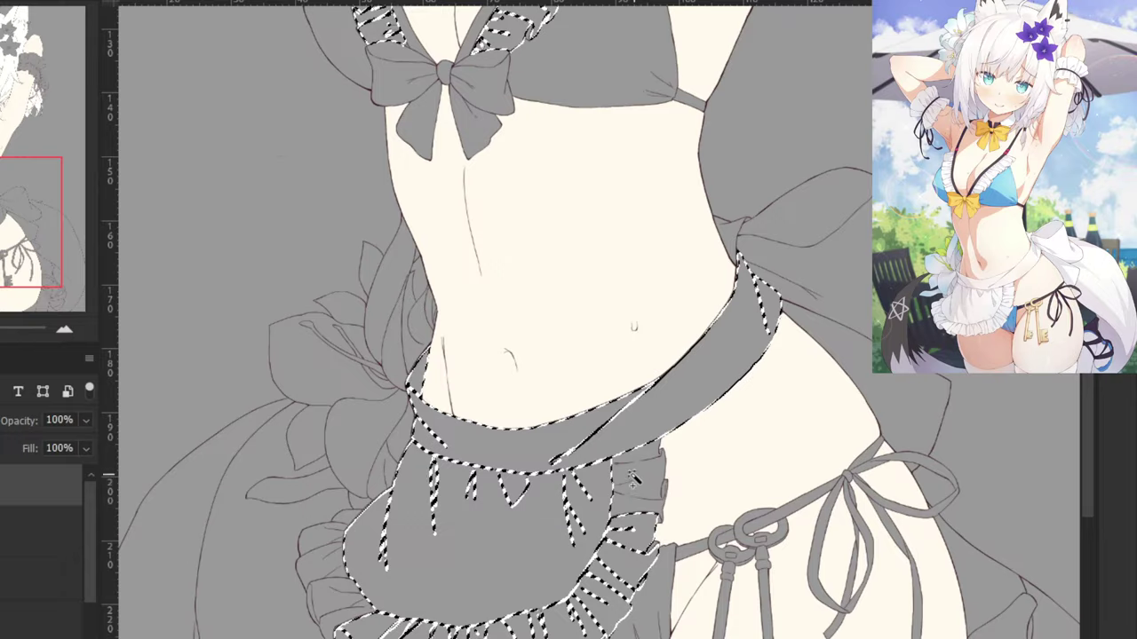
Add the small folded edges of the apron frill on the key side and along the lower hem.
key(ctrl+plus)
drag(669, 584, 578, 407)
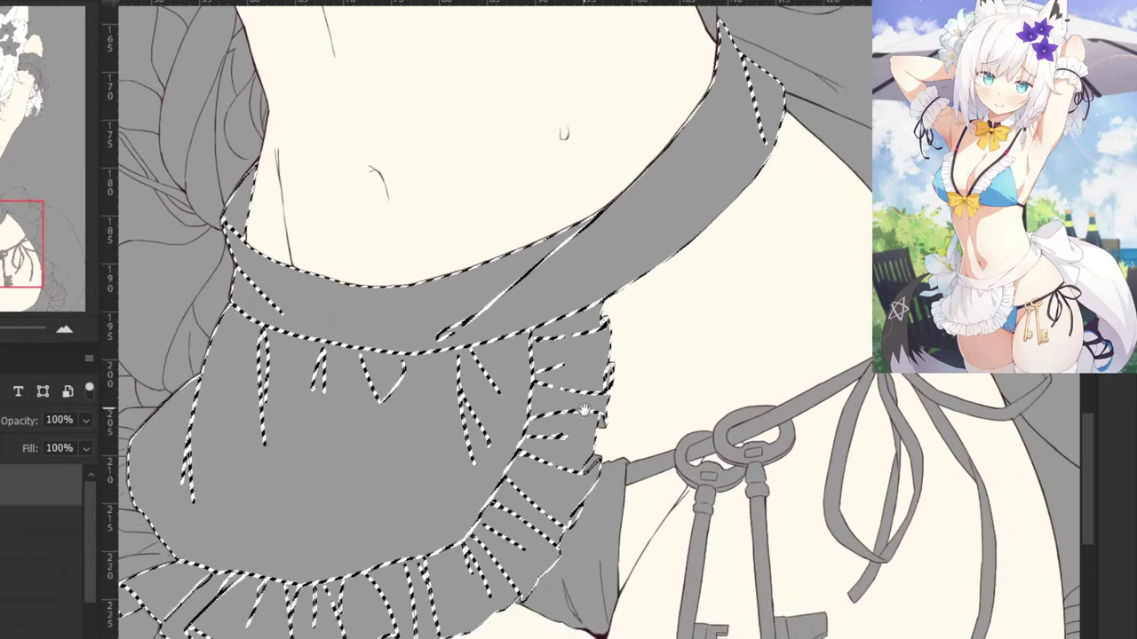
key(ctrl+plus)
key(ctrl+plus)
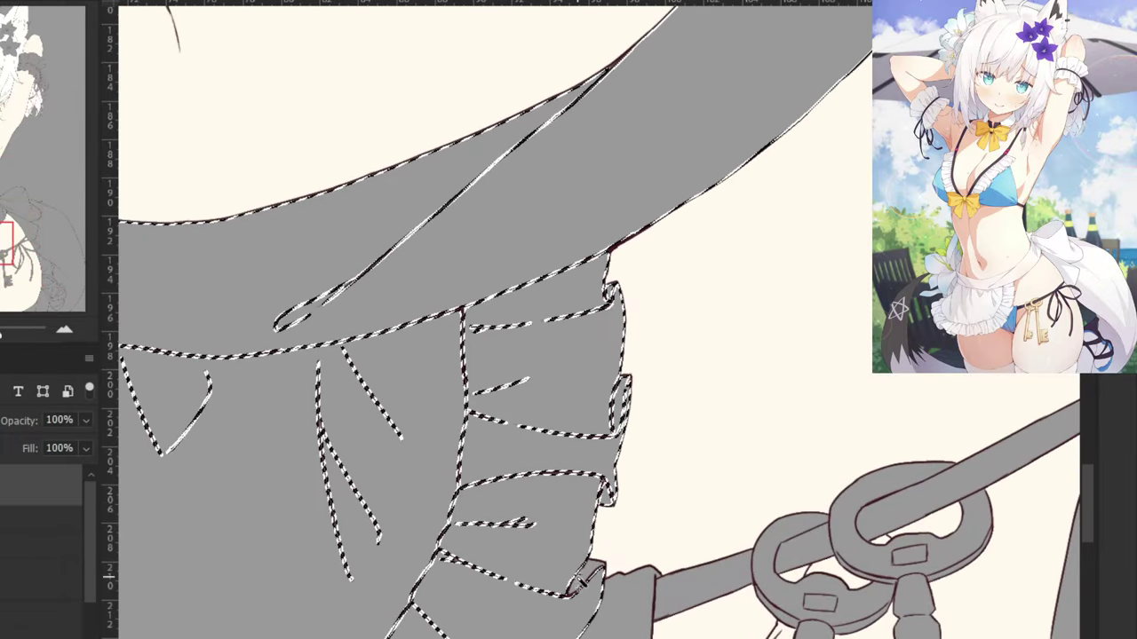
click(581, 583)
mouse_move(551, 552)
mouse_down()
mouse_move(604, 424)
mouse_move(607, 347)
mouse_up()
drag(518, 522, 745, 364)
drag(515, 438, 708, 396)
drag(467, 501, 659, 482)
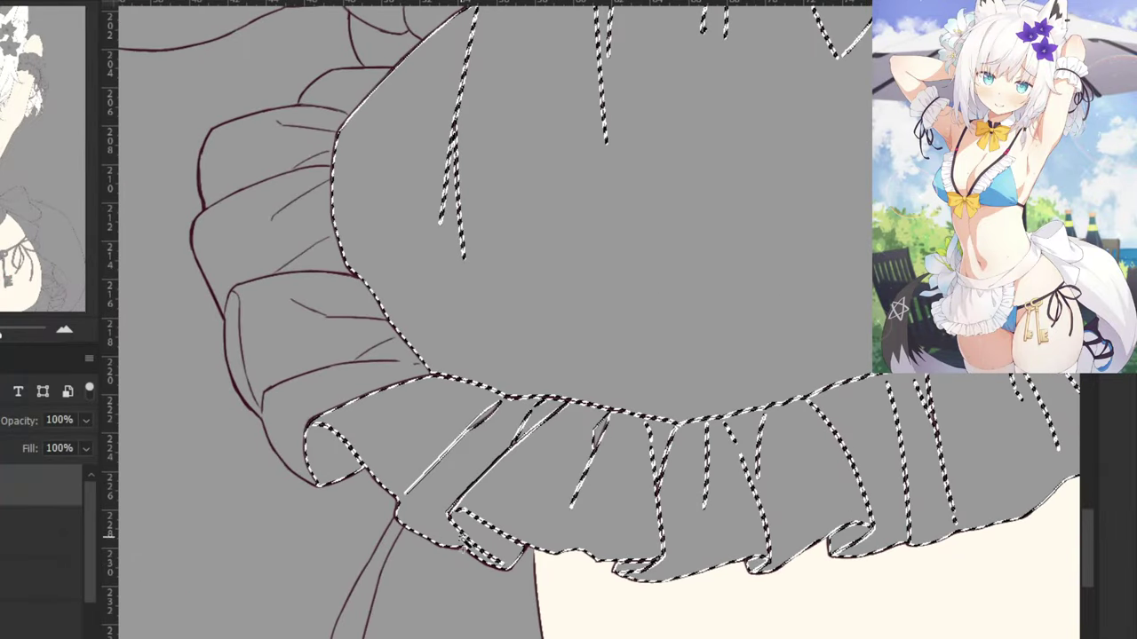
Add the remaining apron frill folds on the flower side, up to the waist flowers, to the selection.
drag(370, 372, 585, 426)
click(506, 471)
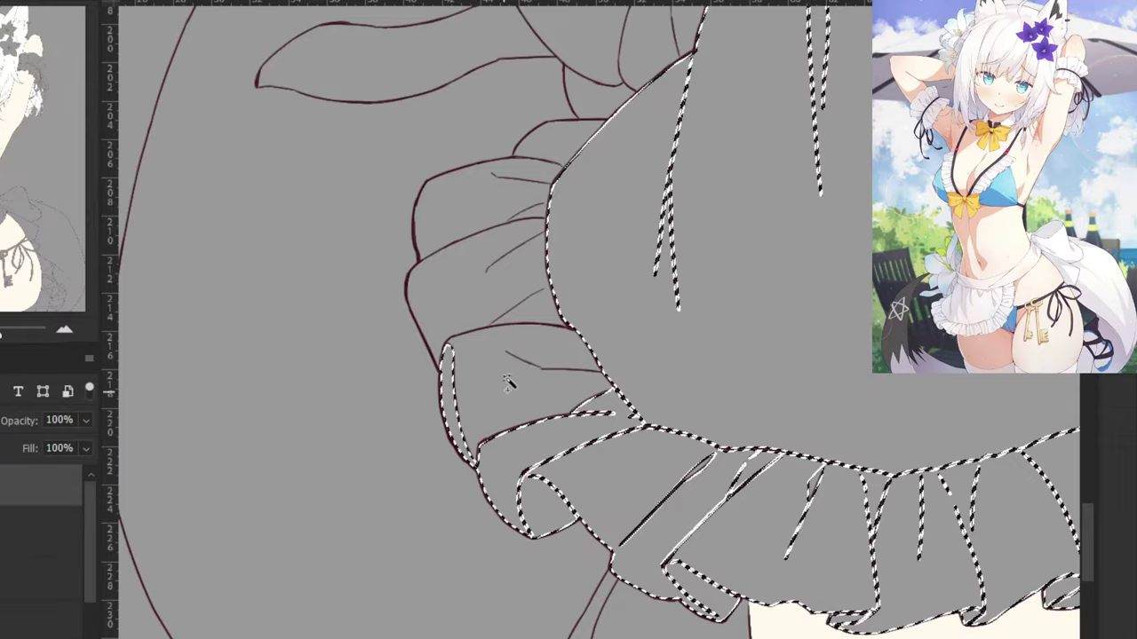
drag(476, 324, 549, 445)
click(551, 479)
click(520, 427)
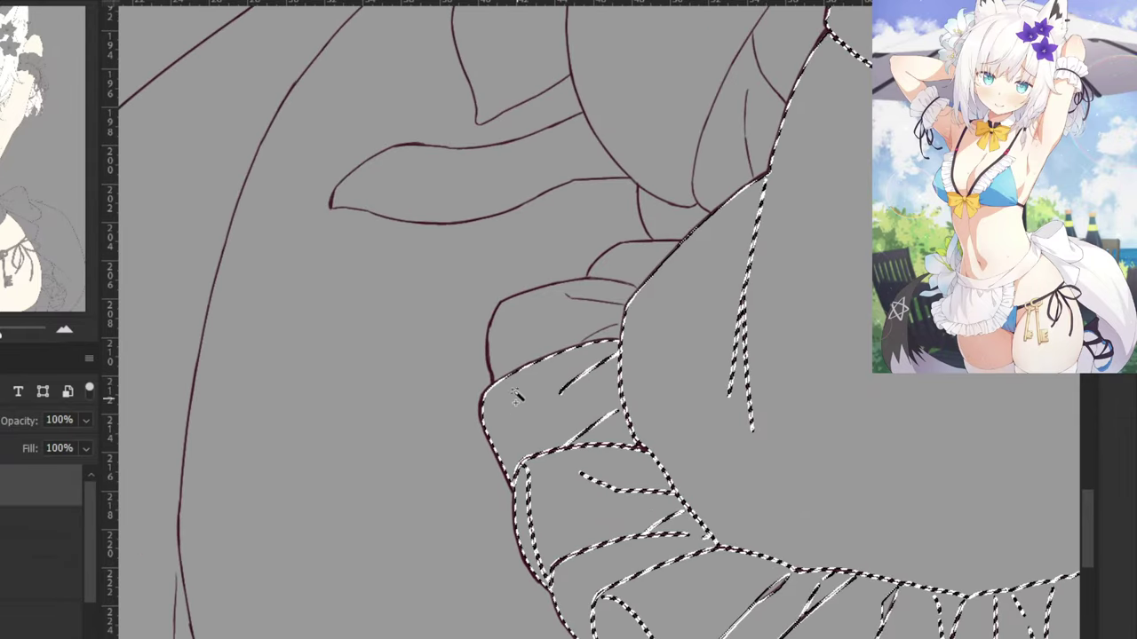
click(530, 341)
click(627, 271)
key(ctrl+minus)
key(ctrl+minus)
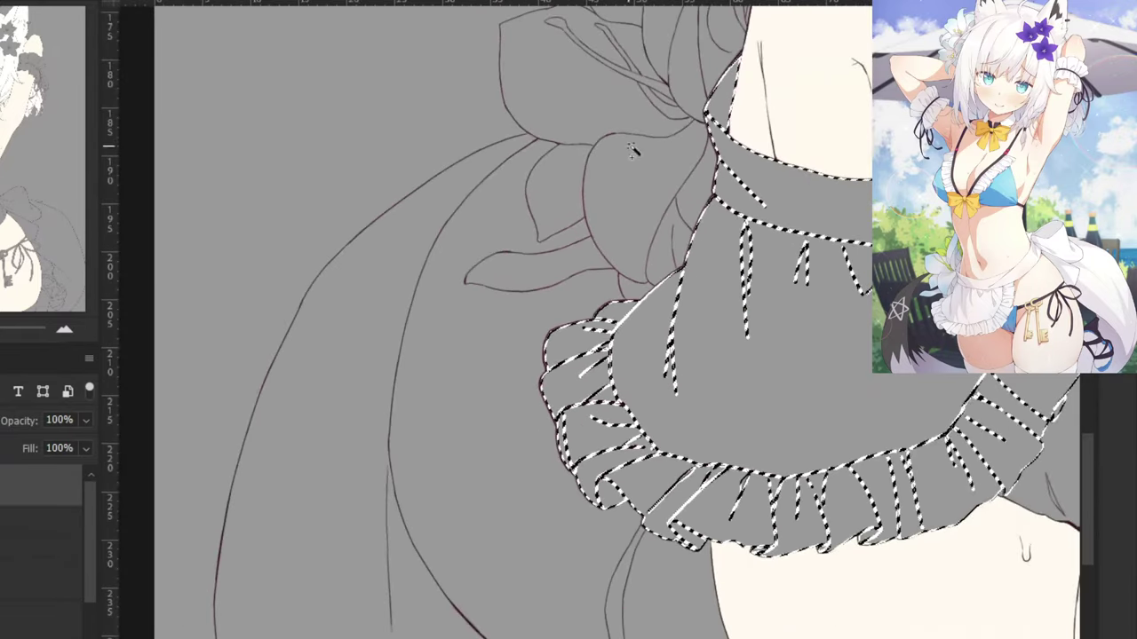
Add the large tail area behind the hip on the key side to the selection.
drag(626, 291, 498, 46)
drag(662, 449, 488, 595)
drag(694, 319, 480, 406)
drag(746, 245, 476, 420)
scroll(610, 355, down, 1)
click(672, 302)
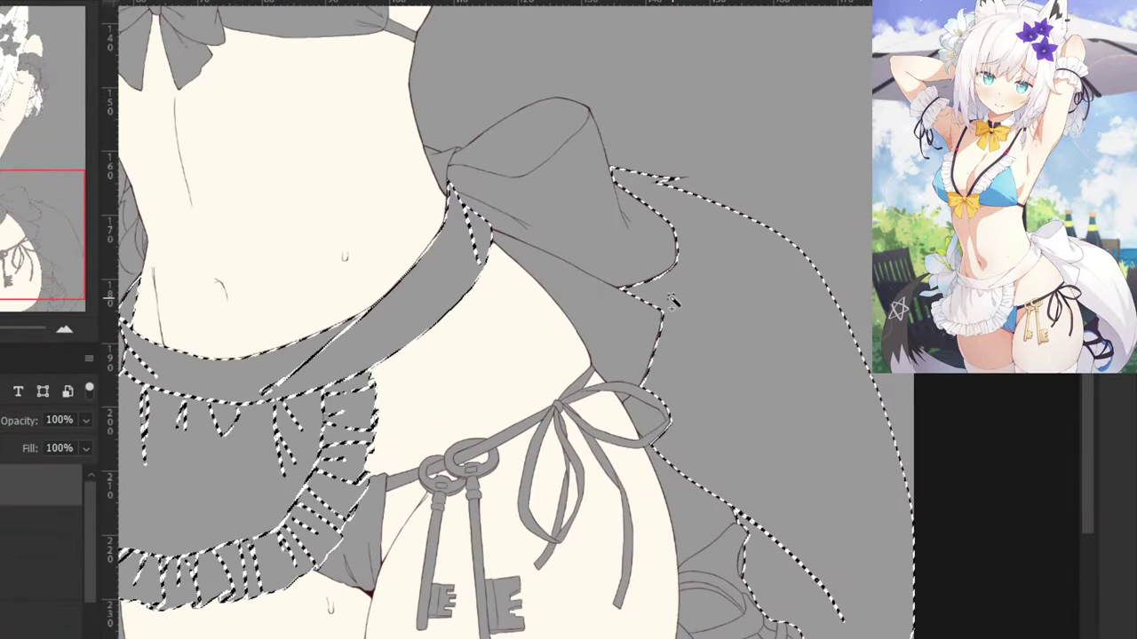
Add the stocking sections below the key-side thigh and the raised foot's areas between the sandal straps to the selection.
drag(597, 472, 512, 143)
click(530, 432)
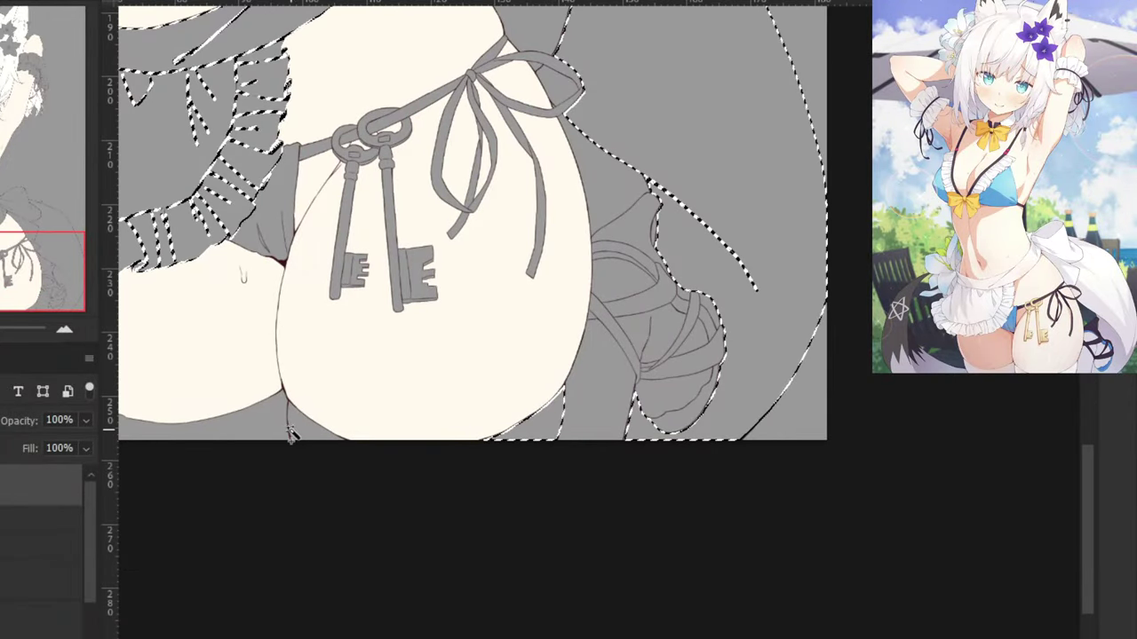
click(285, 435)
scroll(427, 314, up, 2)
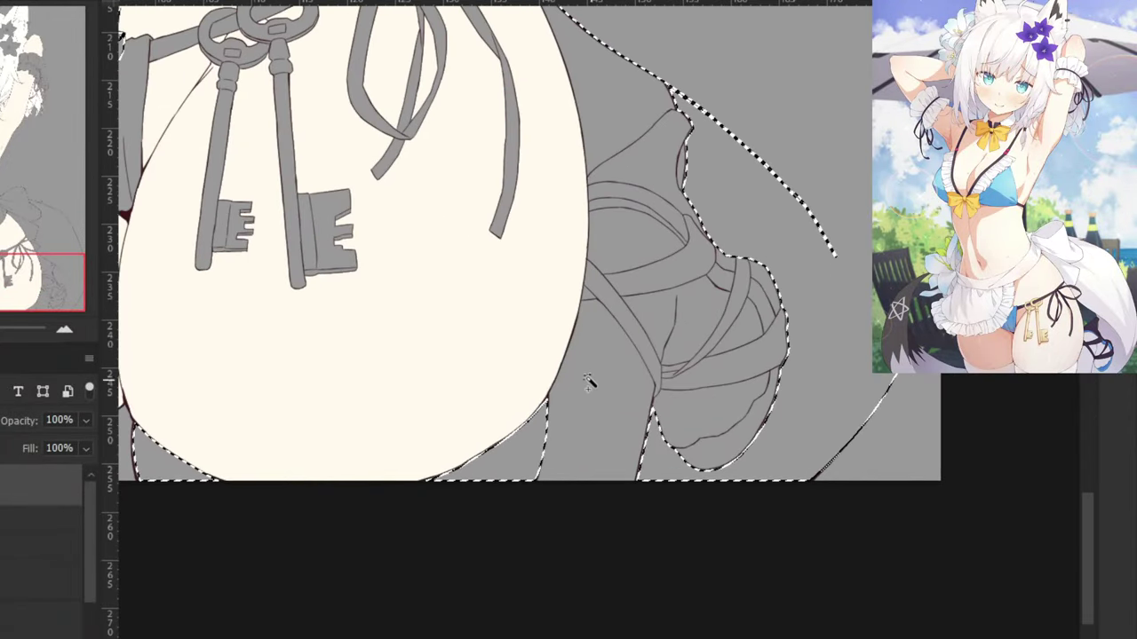
click(623, 246)
click(668, 320)
click(738, 333)
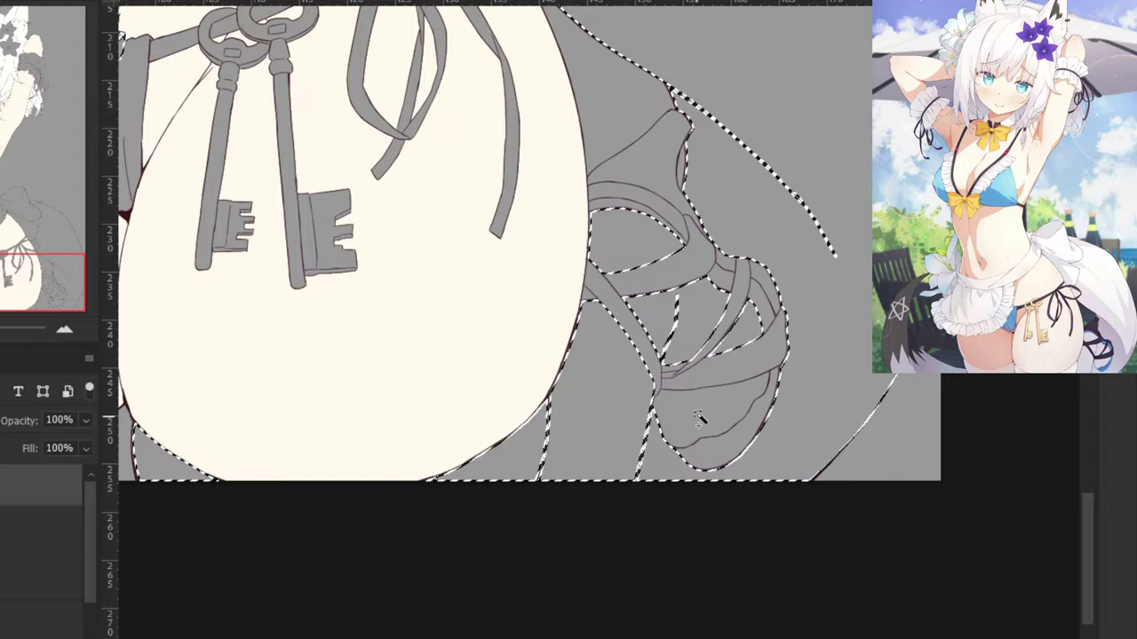
click(696, 413)
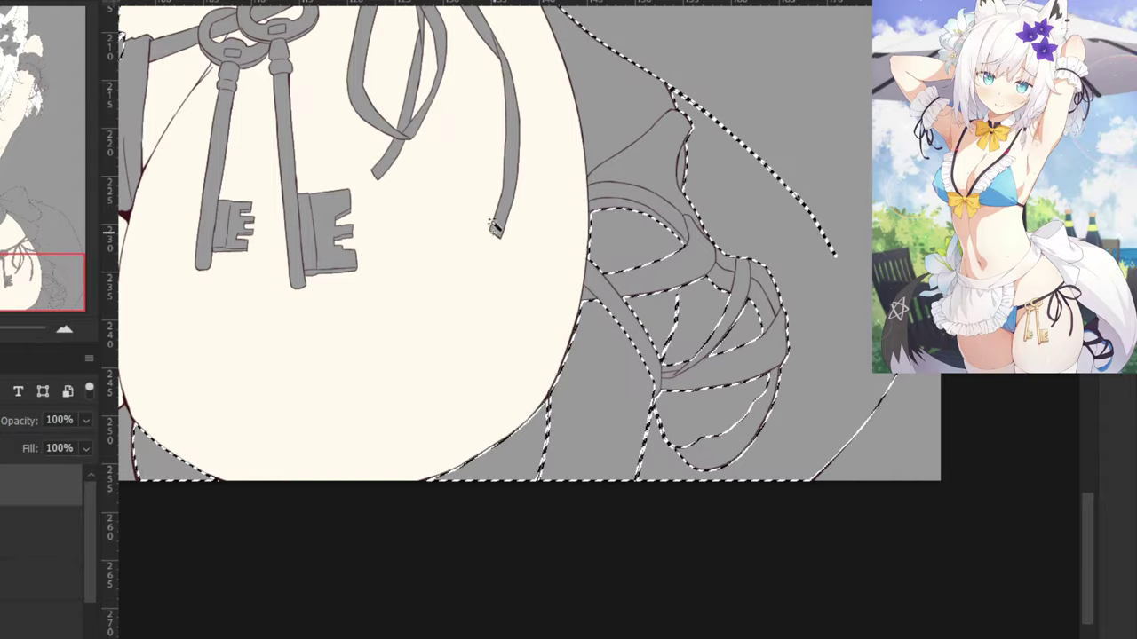
Add the other leg's stocking and the curled tail section on the flower side to the selection.
key(ctrl+minus)
drag(398, 132, 694, 149)
click(548, 440)
drag(441, 152, 559, 364)
drag(327, 304, 548, 98)
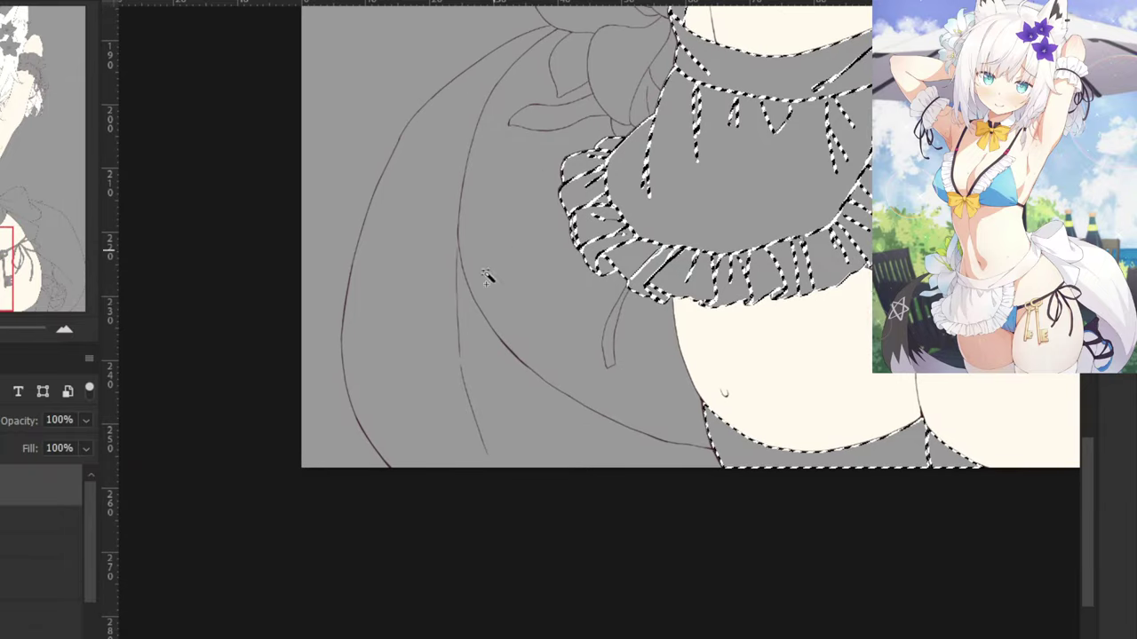
click(499, 354)
Add the loops, knot folds and hanging ribbon of the apron's back bow to the selection.
drag(462, 149, 277, 469)
drag(487, 178, 329, 305)
click(746, 344)
click(736, 290)
click(653, 302)
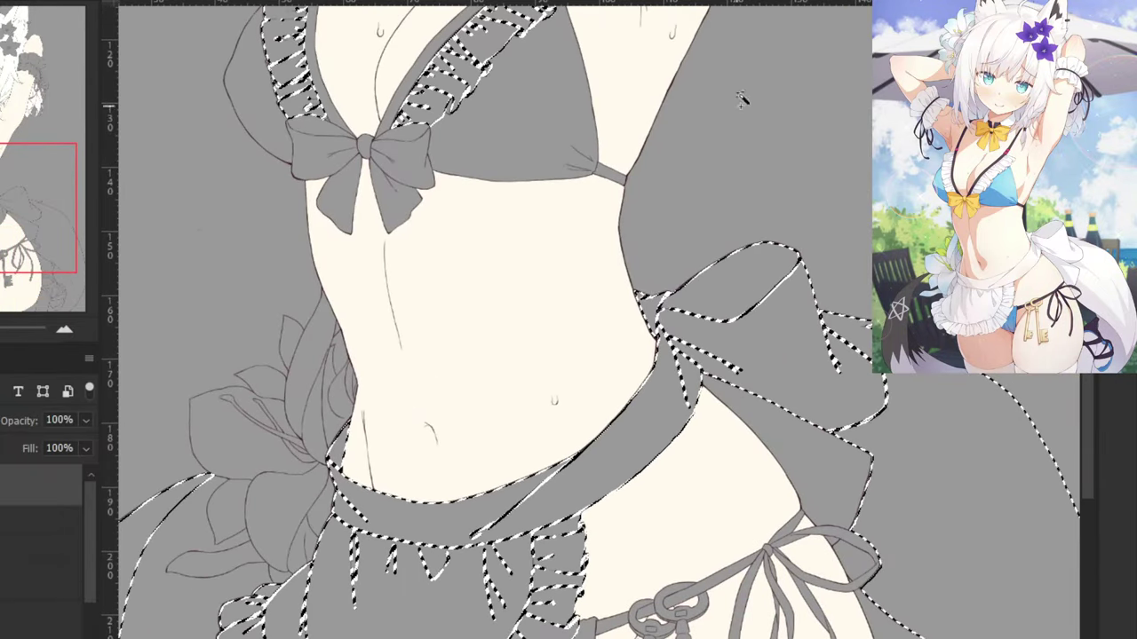
scroll(733, 117, up, 3)
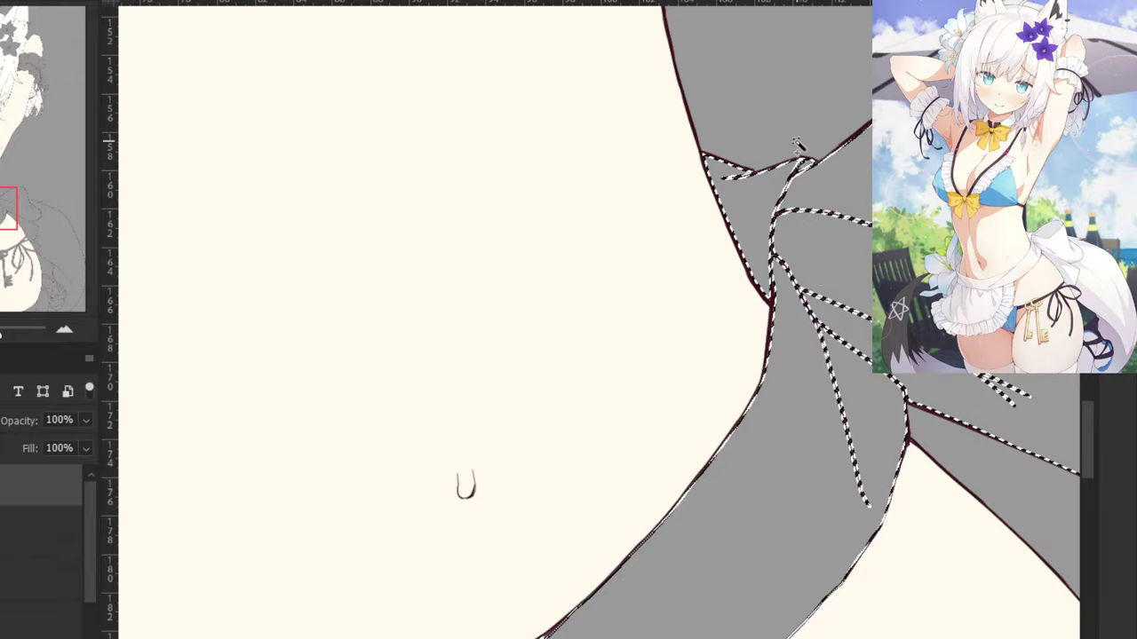
scroll(810, 444, down, 5)
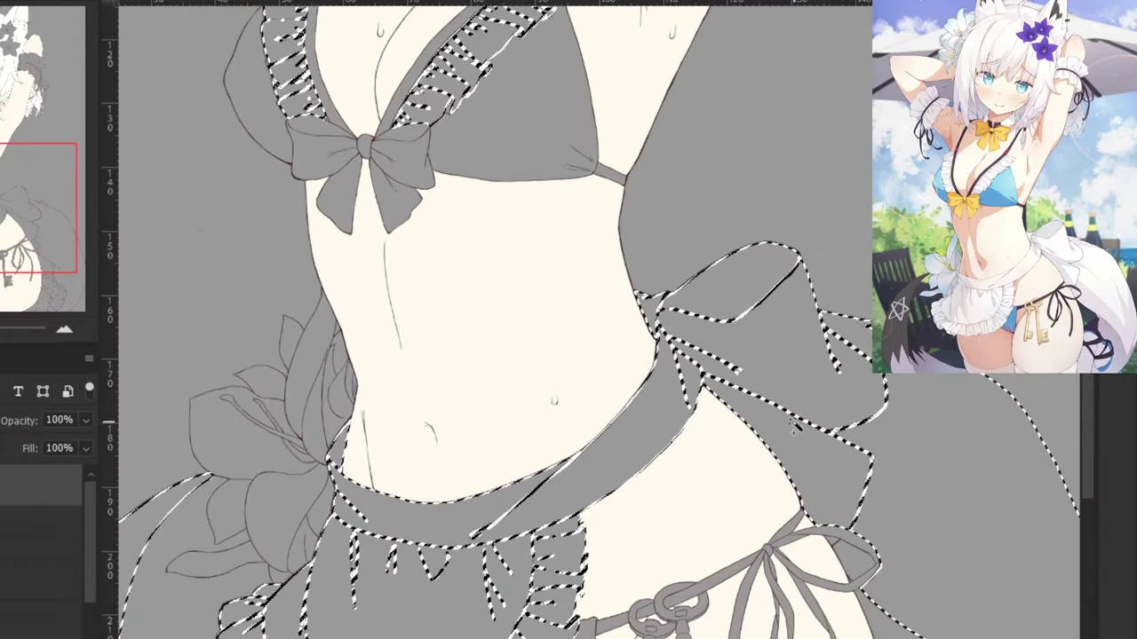
scroll(796, 427, down, 4)
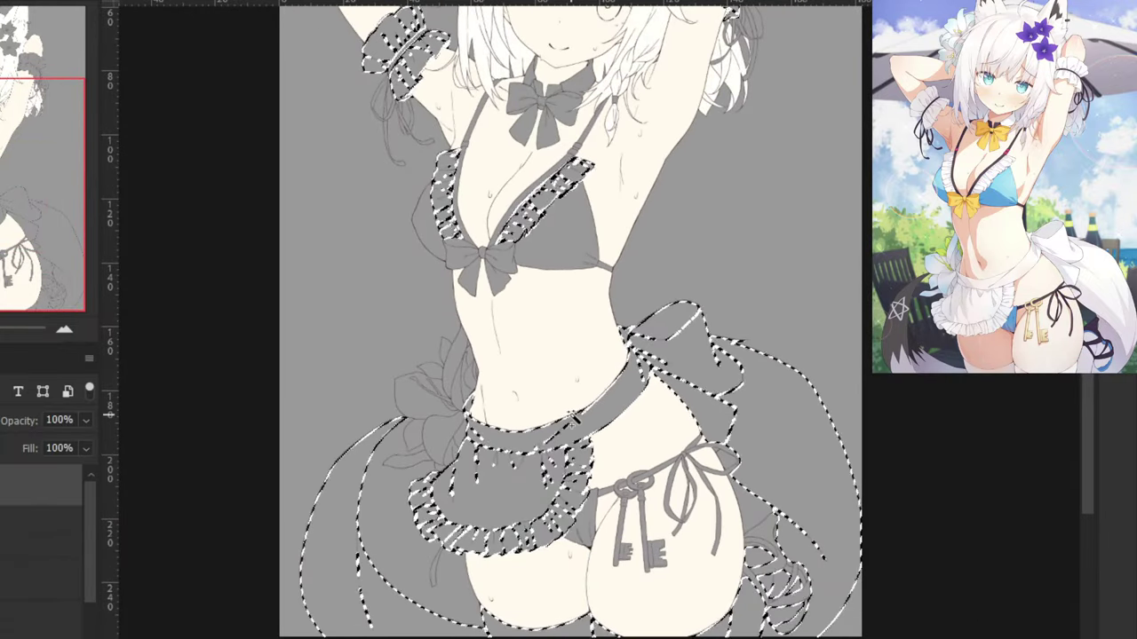
Fill the selected cuffs, frills, apron, stockings and tail with white on the base colour layer, and deselect.
click(36, 579)
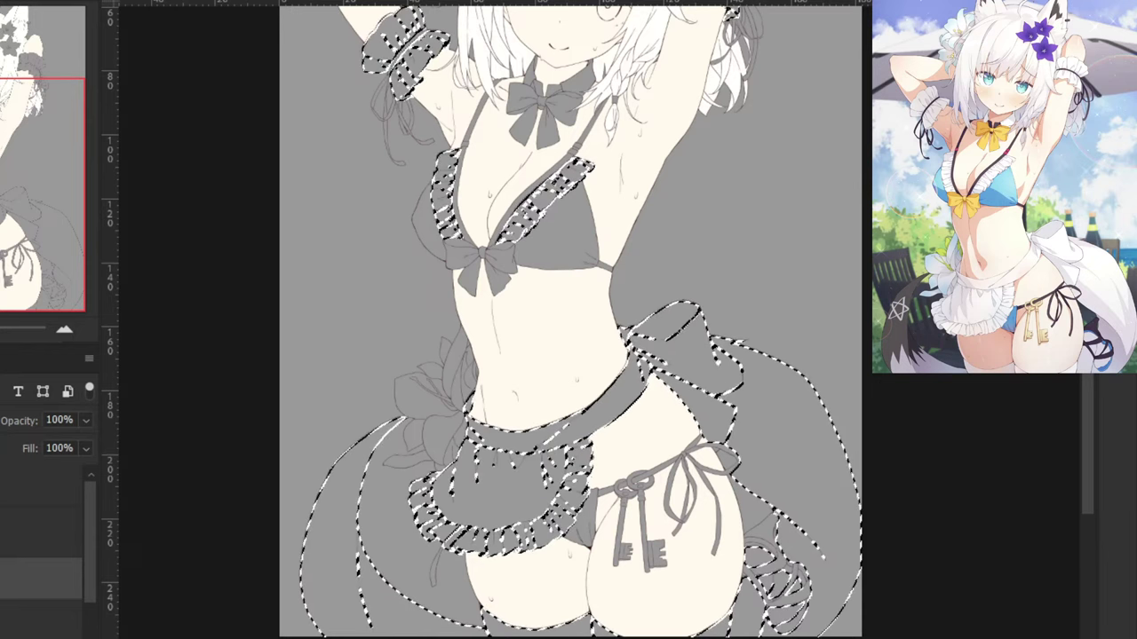
key(alt+Delete)
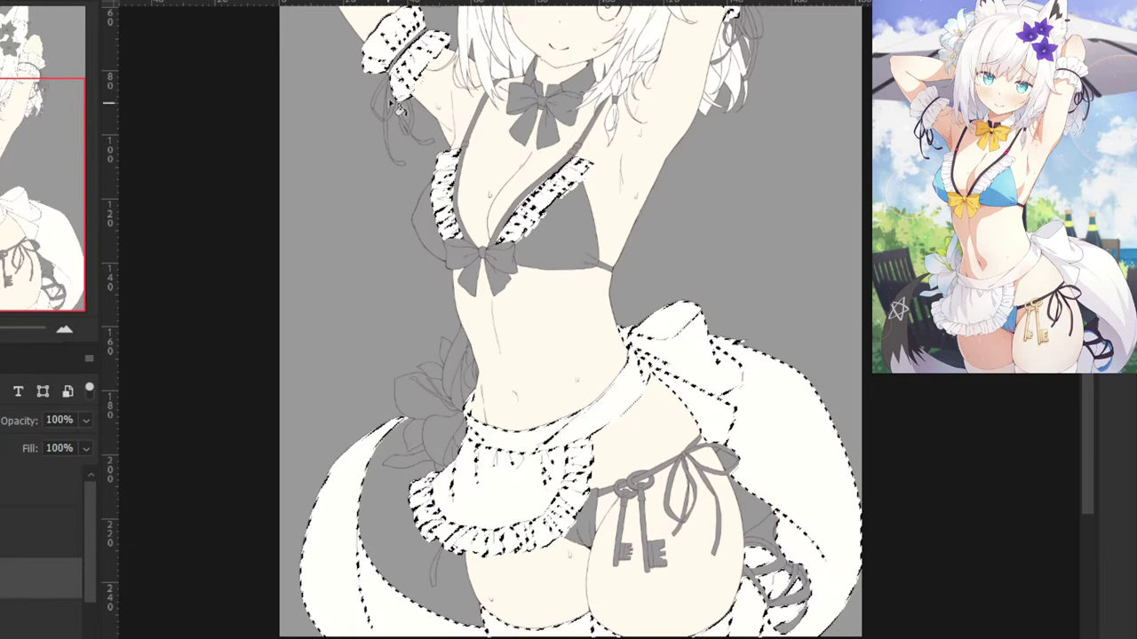
drag(637, 125, 559, 285)
key(ctrl+d)
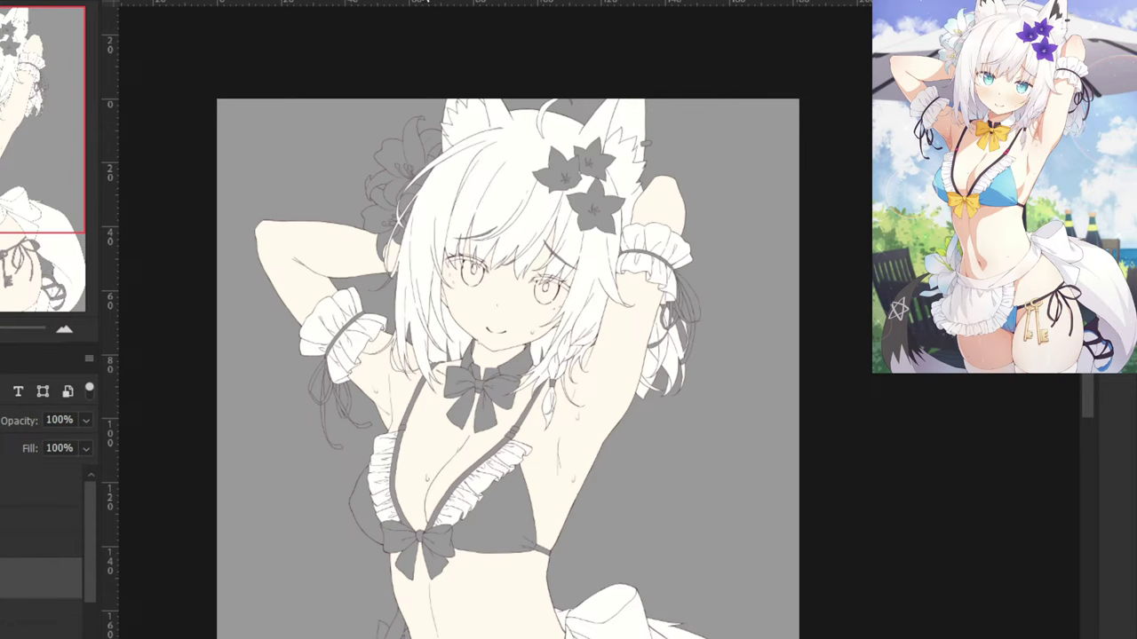
Sample the light blue of the bikini cup from the reference illustration as the fill colour.
click(427, 0)
drag(580, 419, 388, 95)
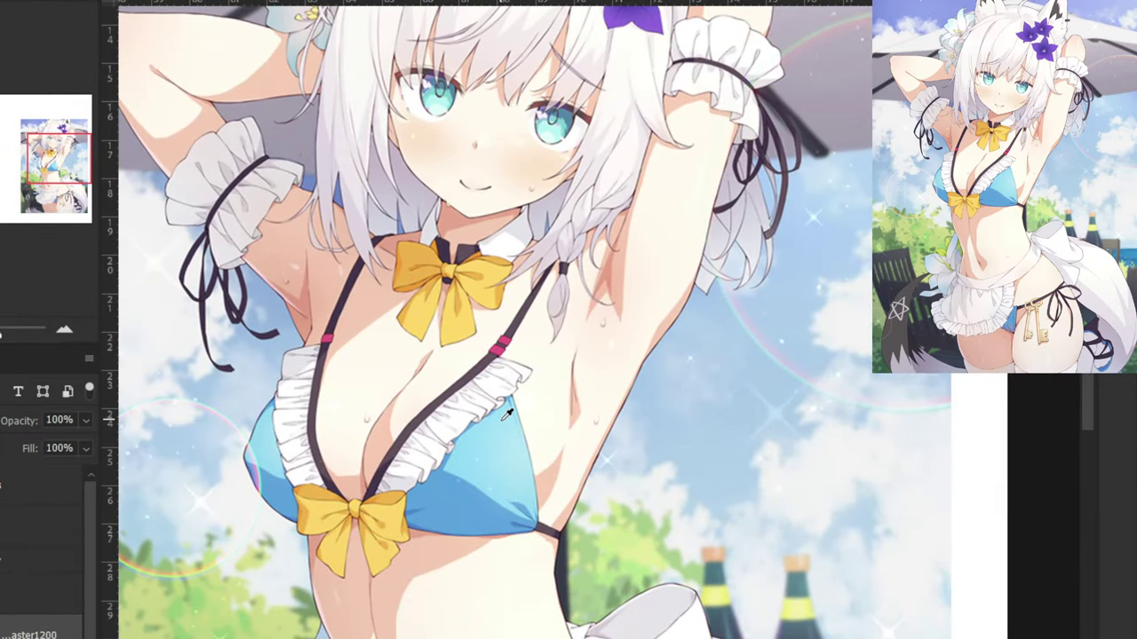
key(ctrl+minus)
drag(480, 462, 508, 505)
scroll(492, 381, up, 5)
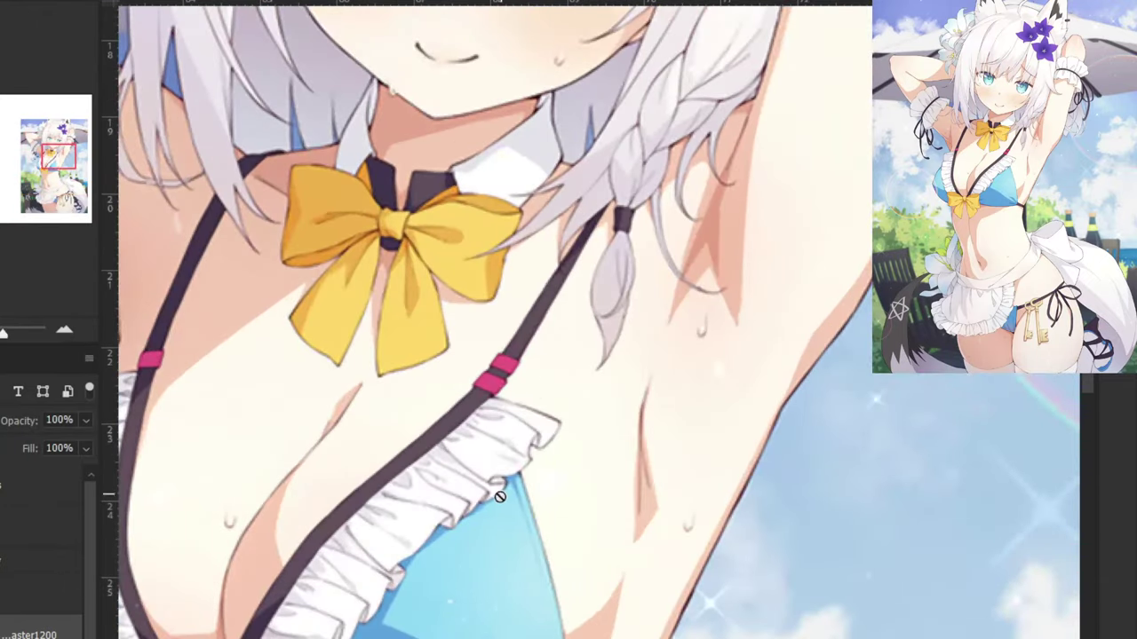
click(501, 508)
scroll(501, 508, down, 5)
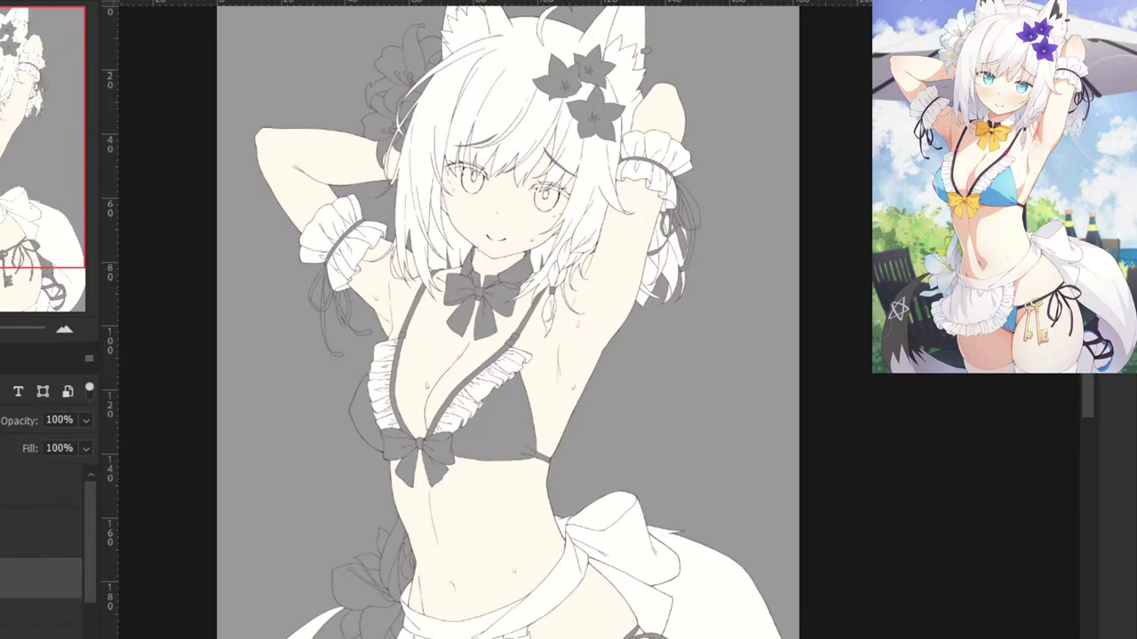
Select both bikini cups and the visible part of the bikini bottom using the line art layer.
click(2, 578)
click(2, 578)
click(35, 486)
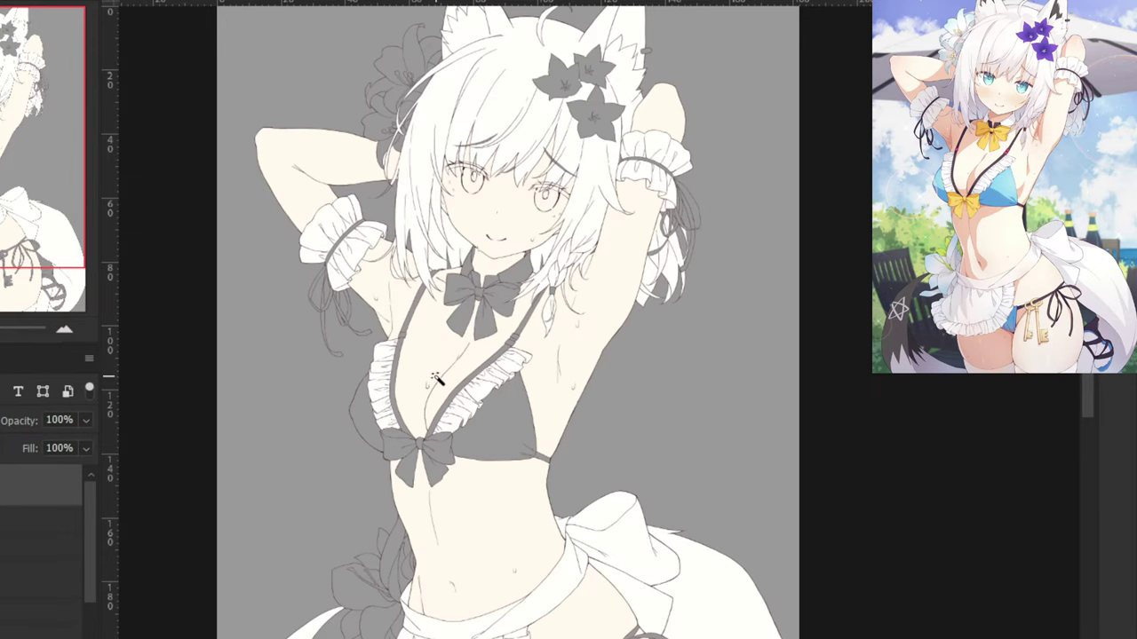
key(ctrl+plus)
click(428, 470)
click(242, 464)
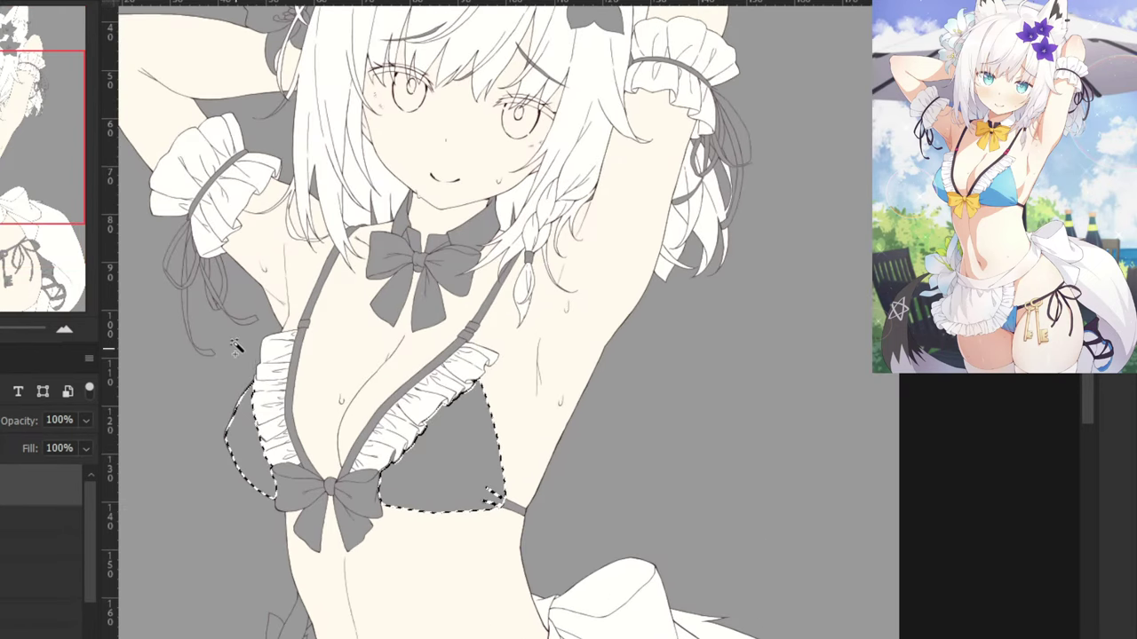
scroll(253, 387, down, 6)
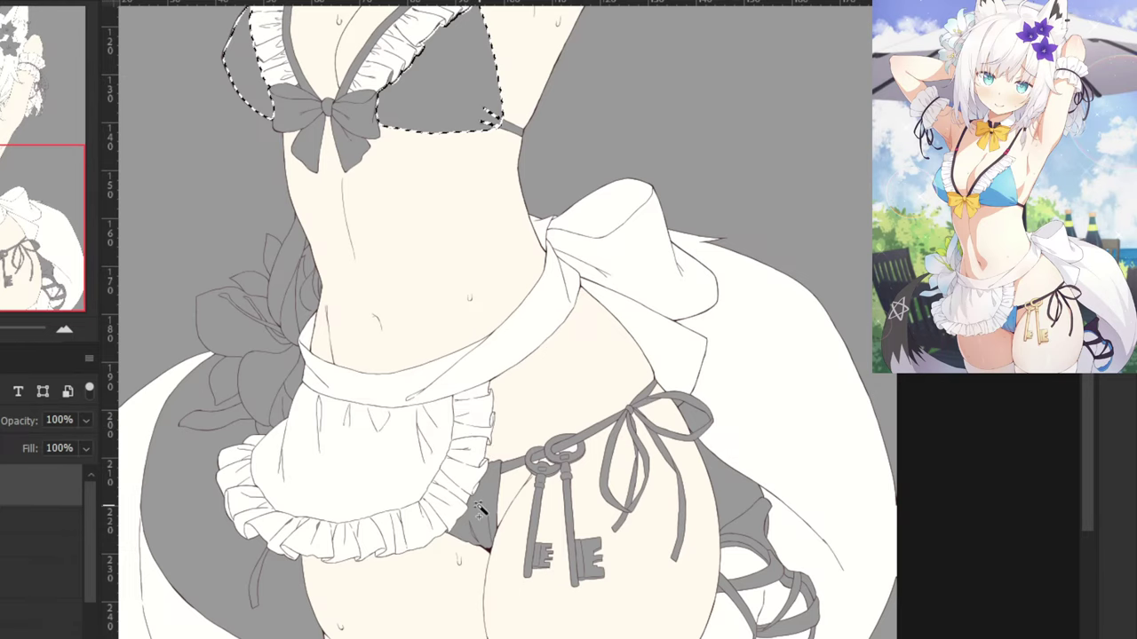
click(480, 511)
Add the sandal's thin inner edge beneath the upper strap and the small strips around the crossing strap to the selection.
drag(728, 414, 574, 284)
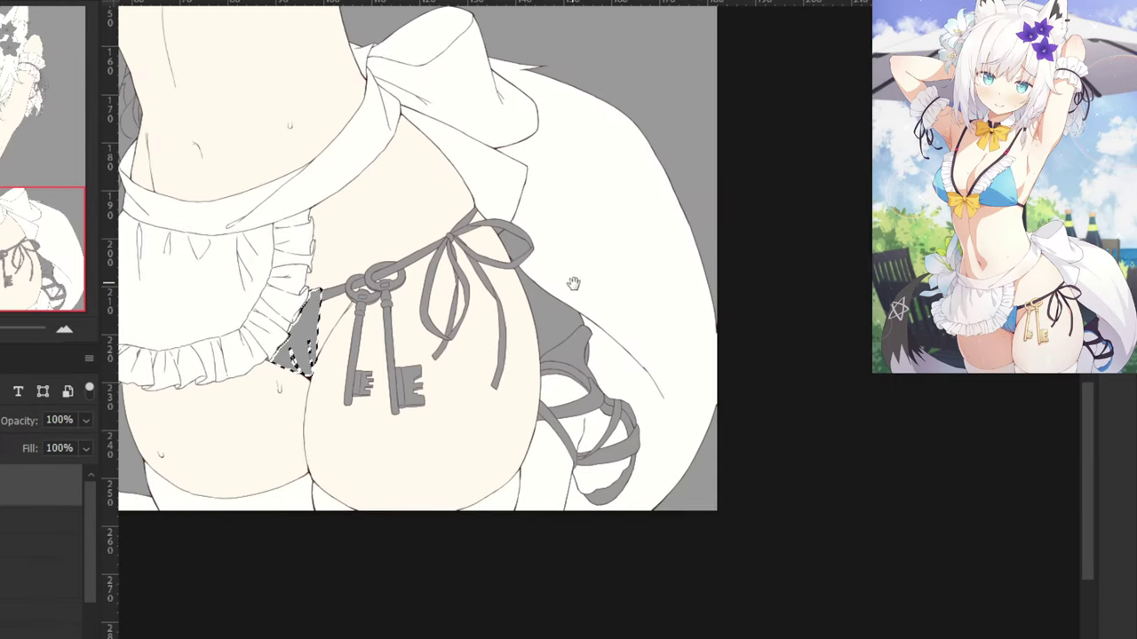
key(ctrl+plus)
click(551, 374)
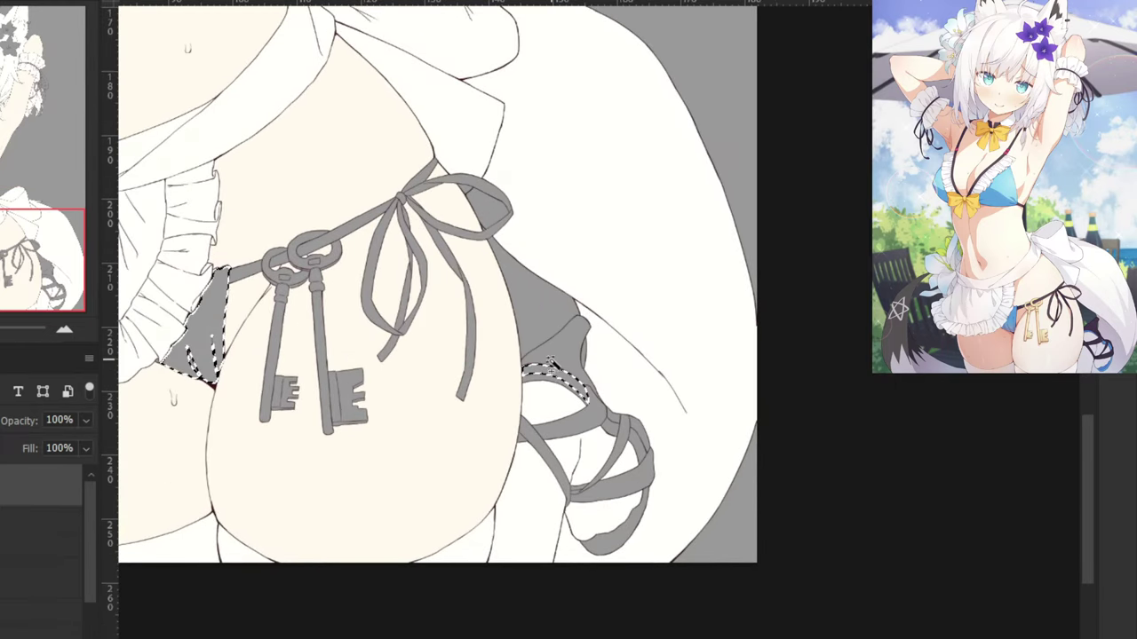
scroll(552, 364, up, 2)
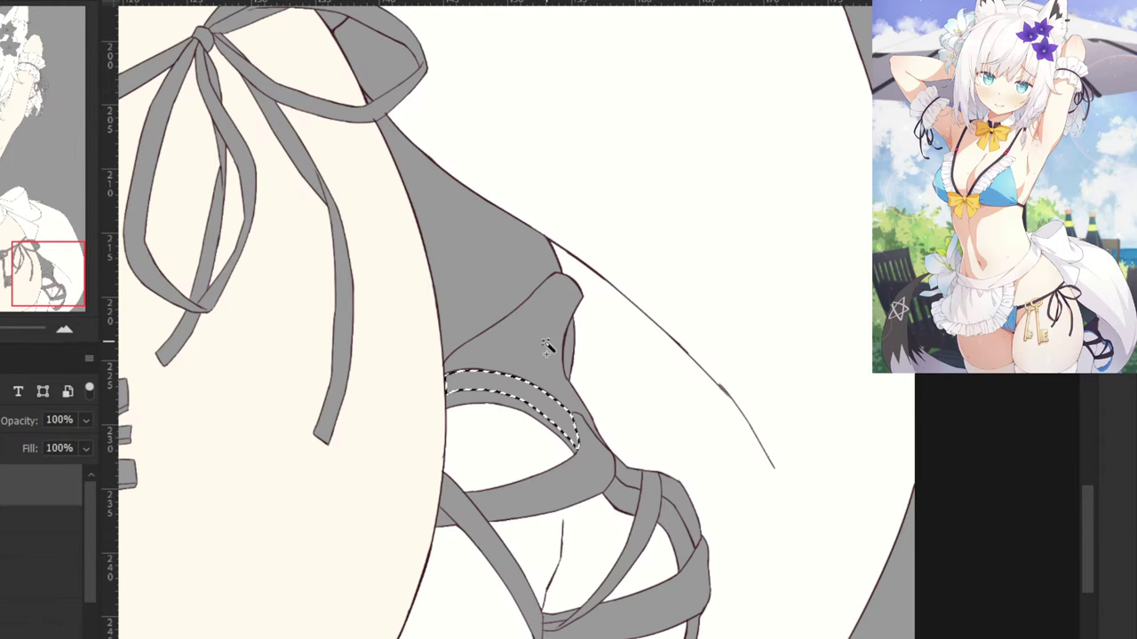
scroll(547, 348, up, 1)
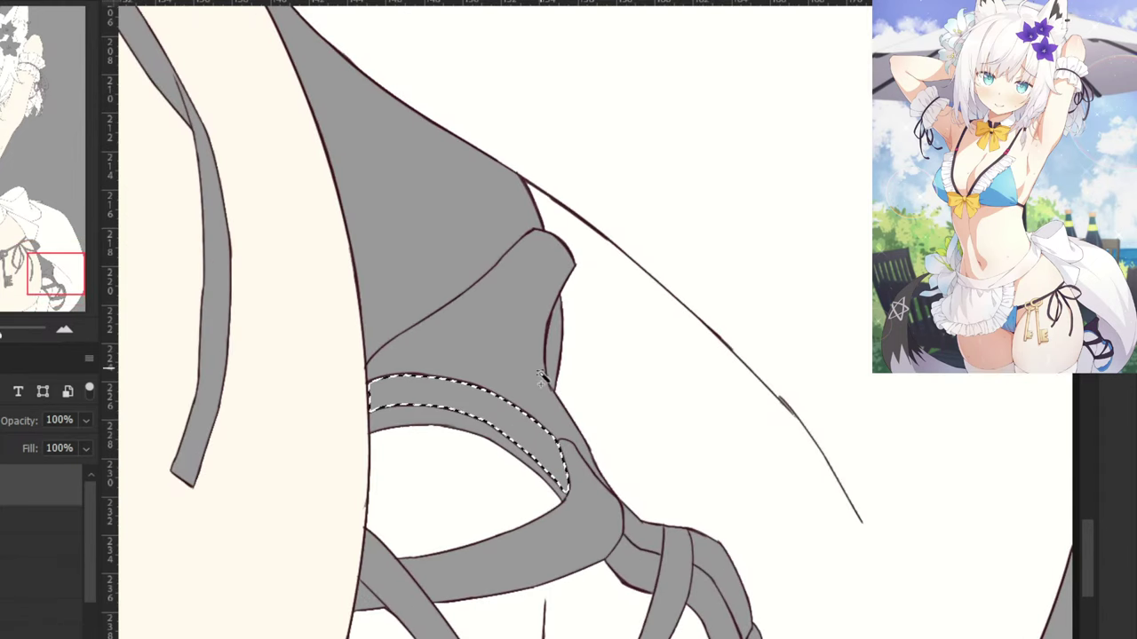
click(497, 441)
shift+click(620, 565)
shift+click(695, 598)
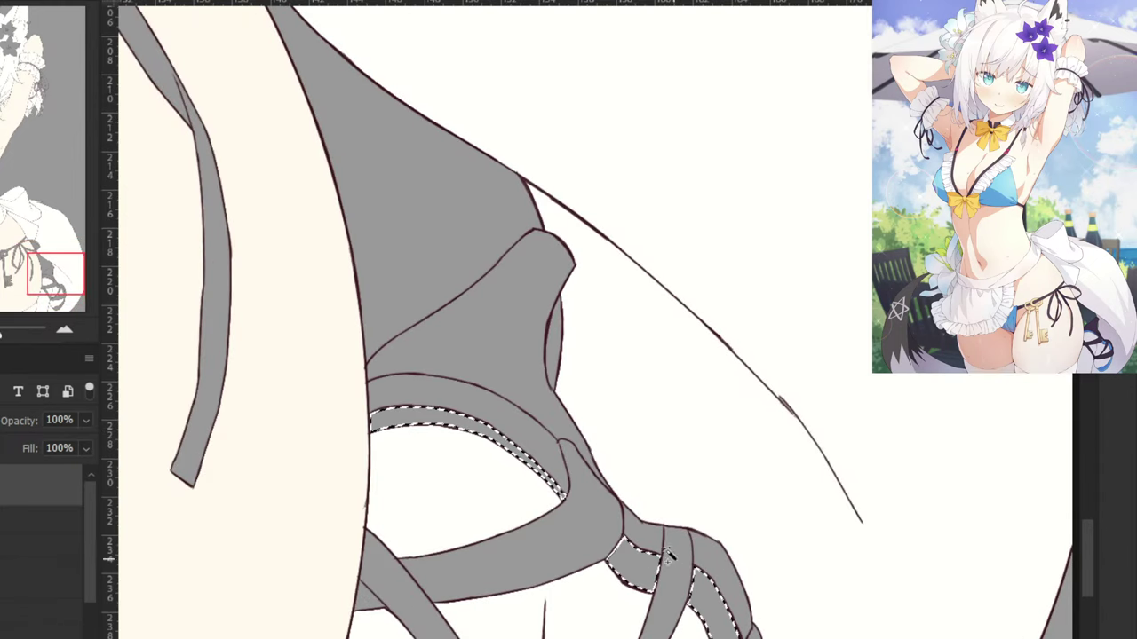
Add the curved edge at the sandal's lower end to the selection.
scroll(668, 555, down, 1)
shift+click(692, 627)
scroll(622, 510, down, 3)
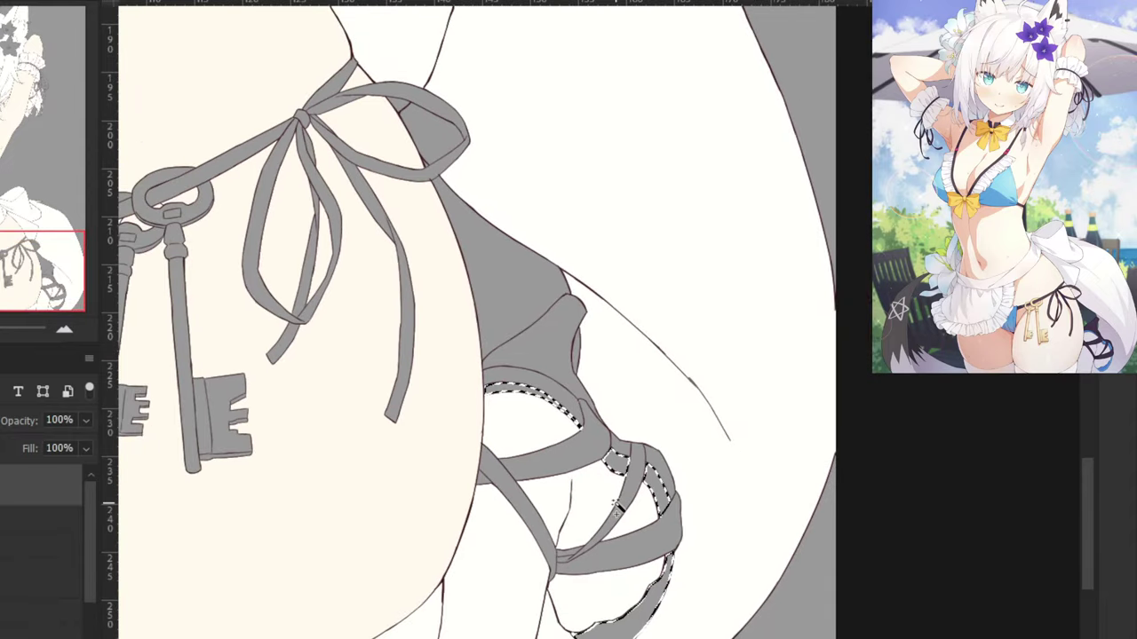
shift+click(630, 613)
scroll(629, 604, down, 6)
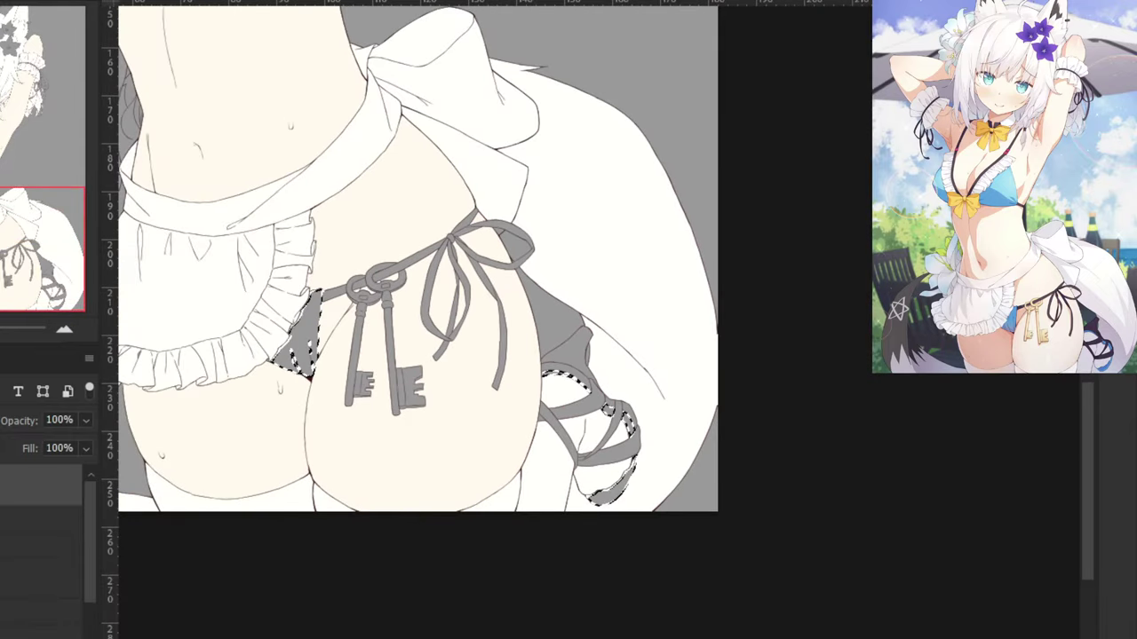
Fill the selected bikini parts and sandal edges with light blue on the base colour layer, and deselect.
click(40, 578)
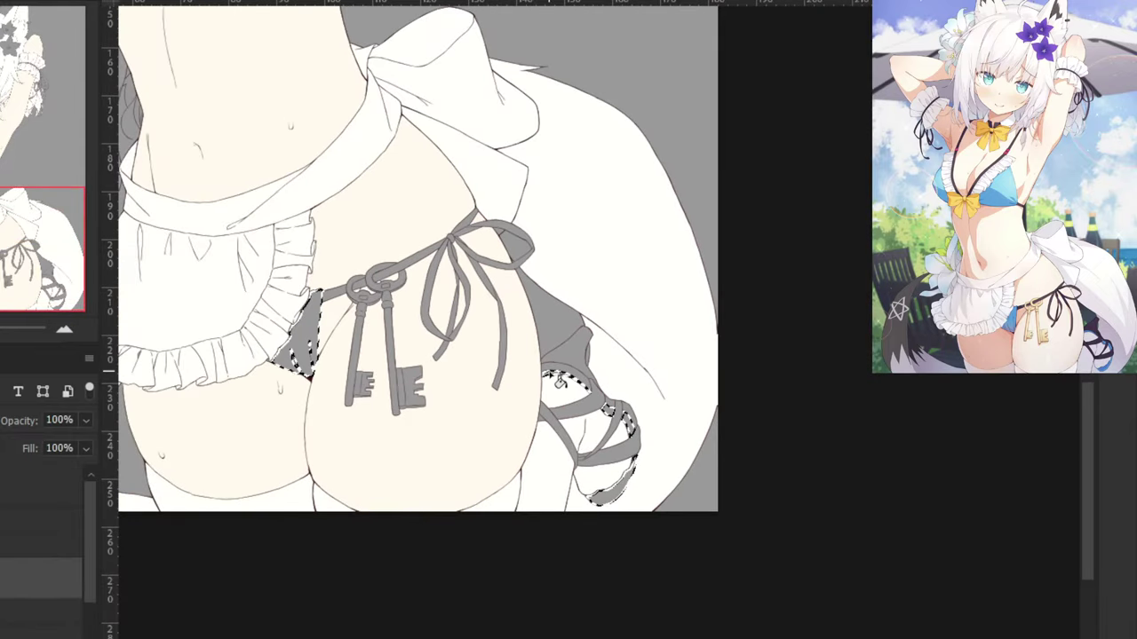
click(300, 335)
drag(240, 161, 329, 465)
click(370, 215)
drag(199, 273, 353, 232)
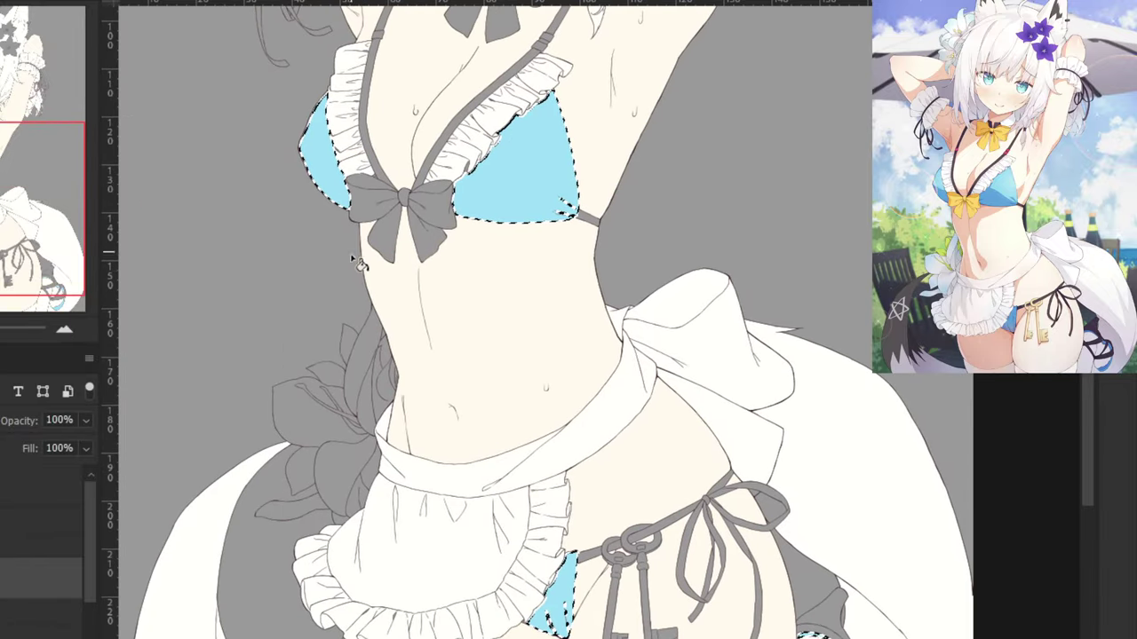
key(ctrl+d)
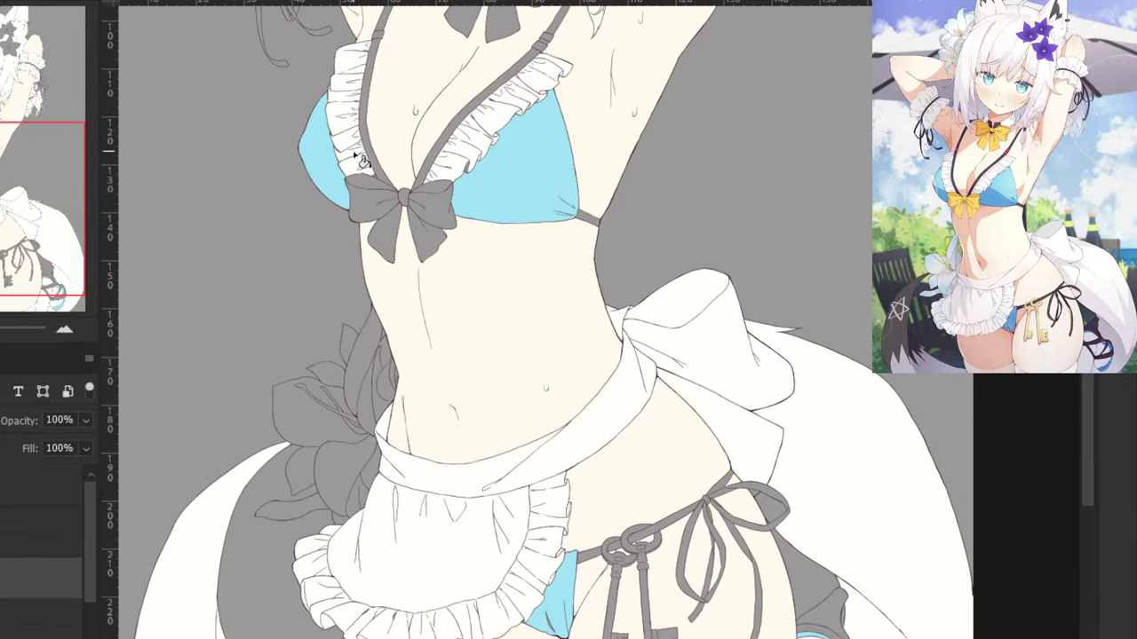
key(ctrl+minus)
key(ctrl+minus)
drag(168, 478, 156, 520)
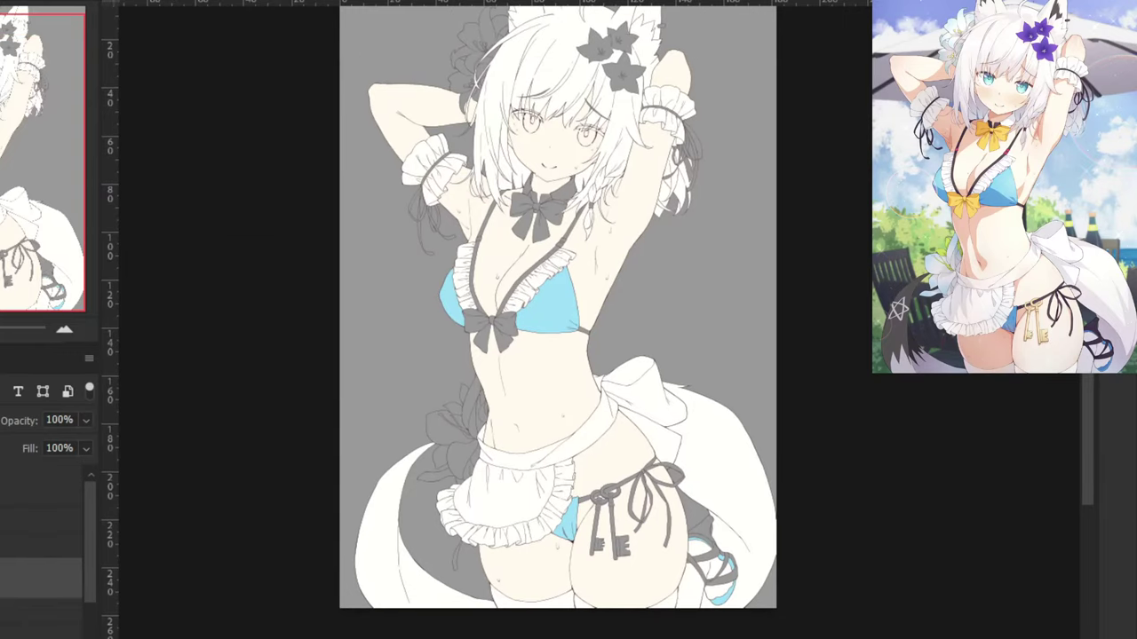
key(ctrl+comma)
key(ctrl+comma)
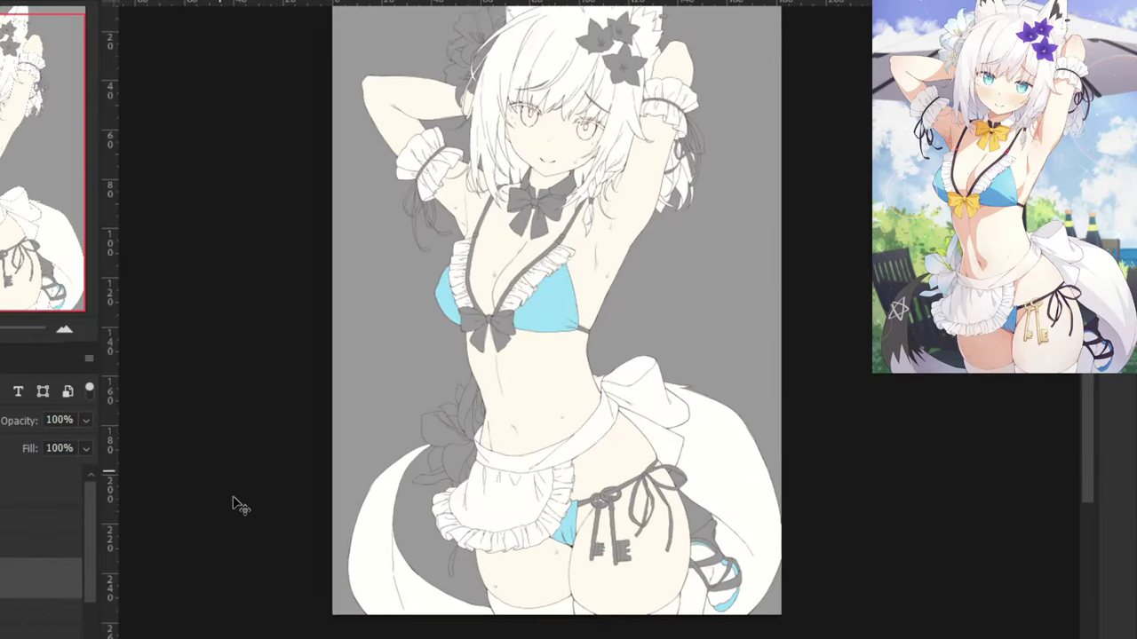
Select both outer flaps of the neck collar using the line art layer.
key(ctrl+plus)
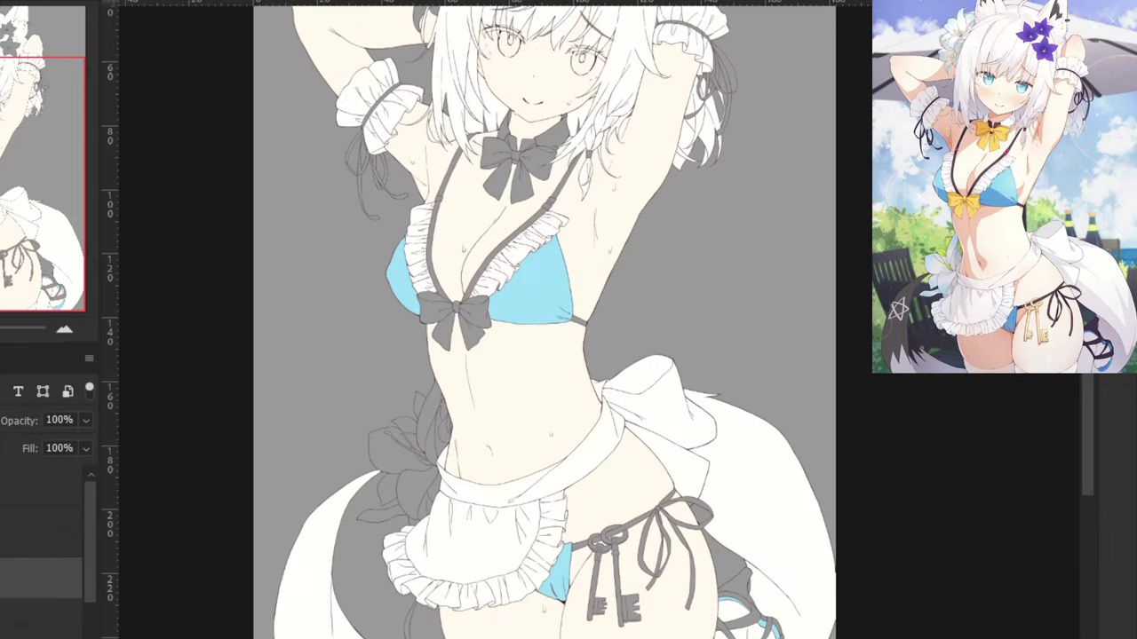
drag(454, 105, 489, 348)
key(ctrl+plus)
key(ctrl+plus)
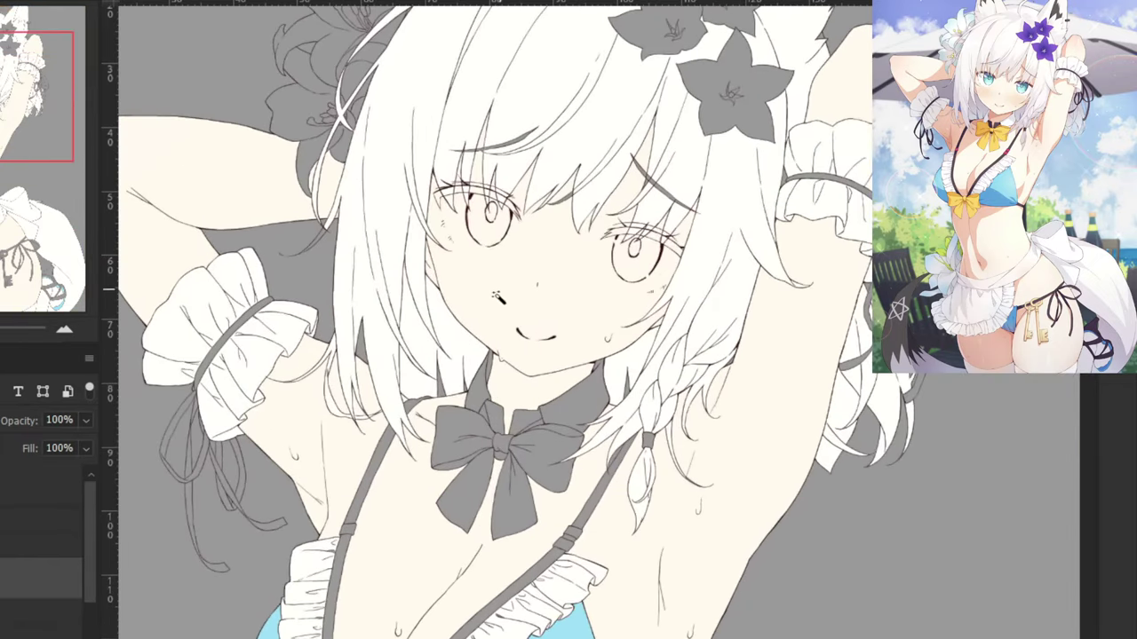
key(ctrl+plus)
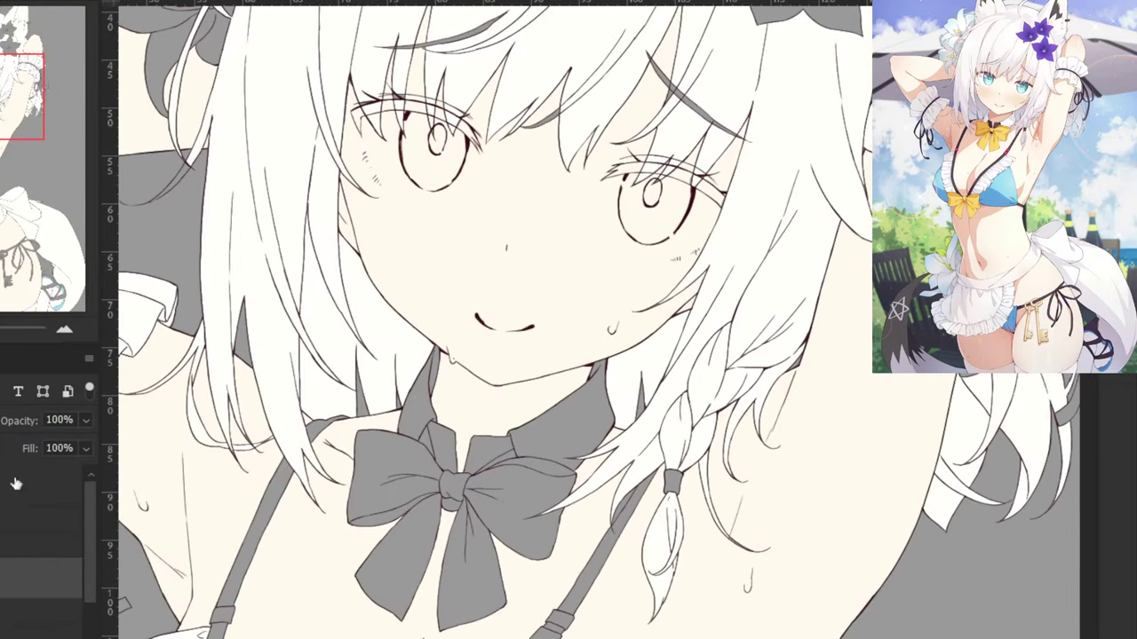
click(15, 483)
click(414, 400)
shift+click(563, 410)
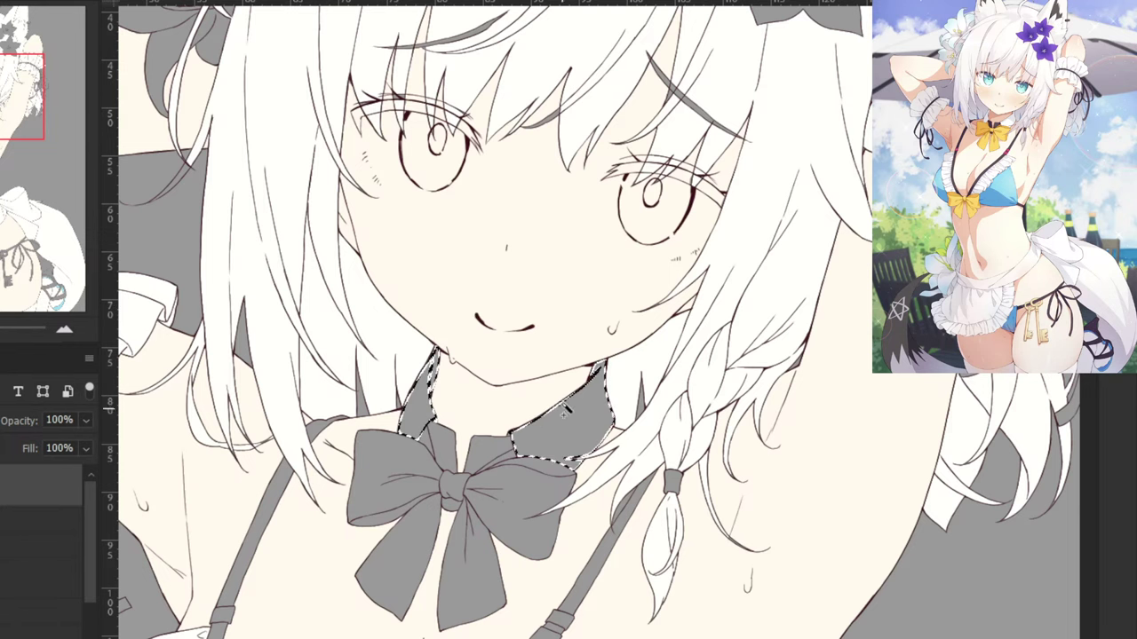
Fill the two selected collar flaps with white on the white clothing's base colour layer, and deselect.
key(ctrl+minus)
key(ctrl+minus)
key(ctrl+minus)
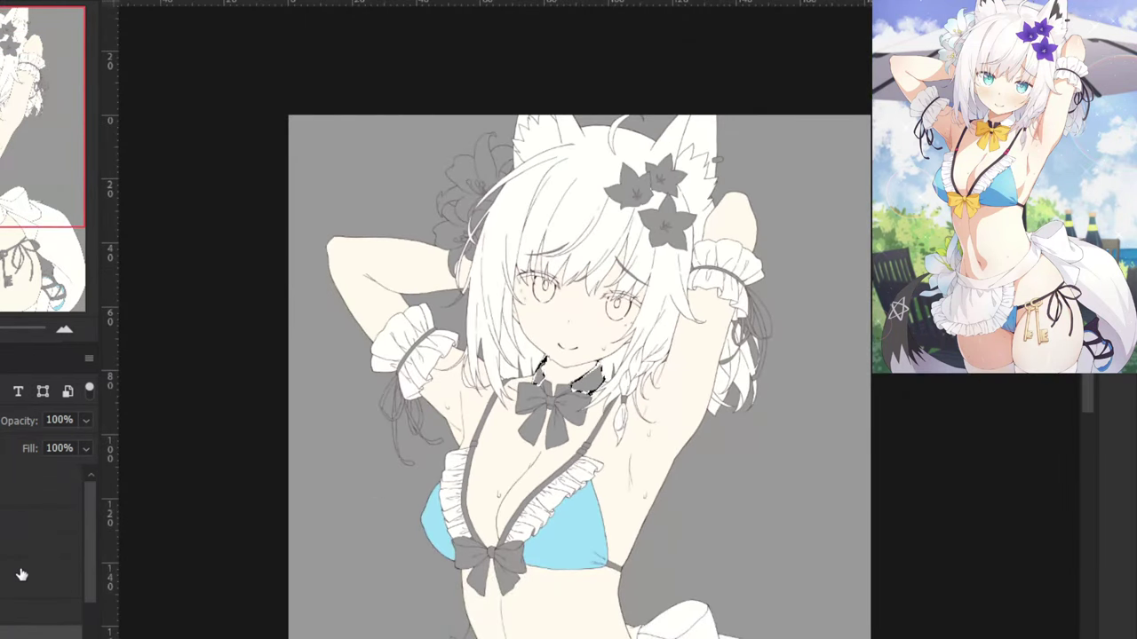
drag(328, 433, 277, 306)
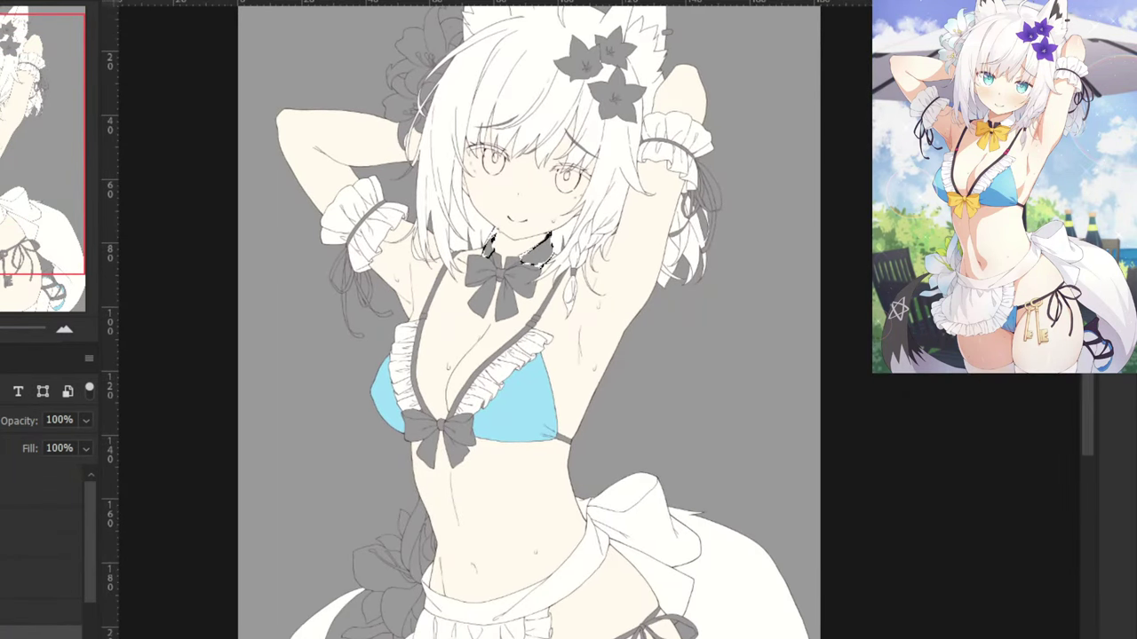
click(40, 579)
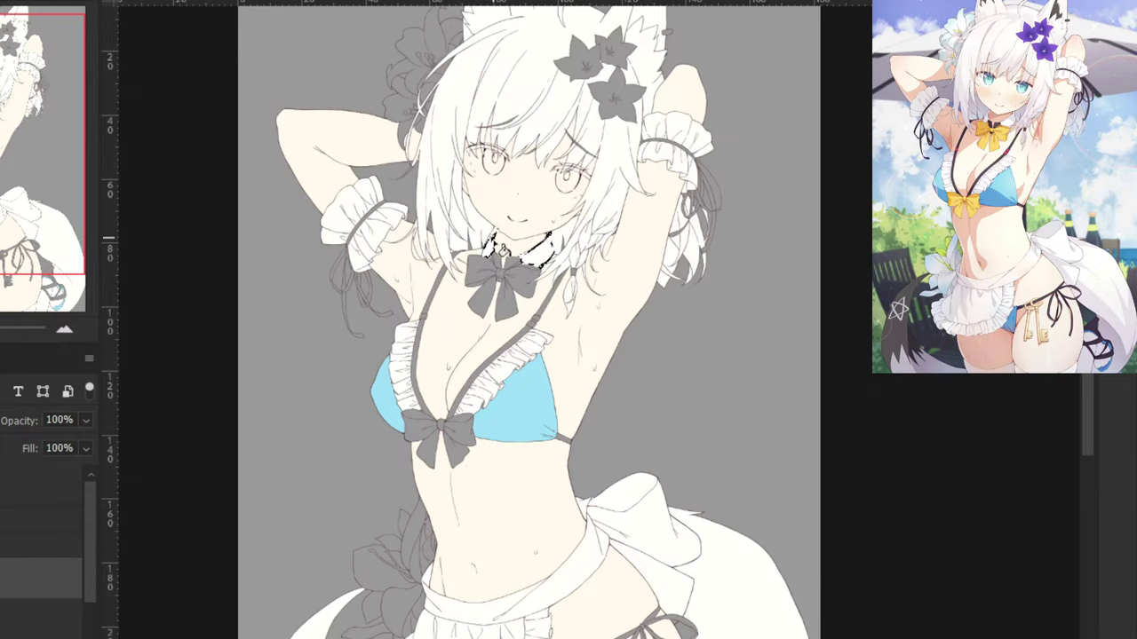
scroll(450, 293, up, 5)
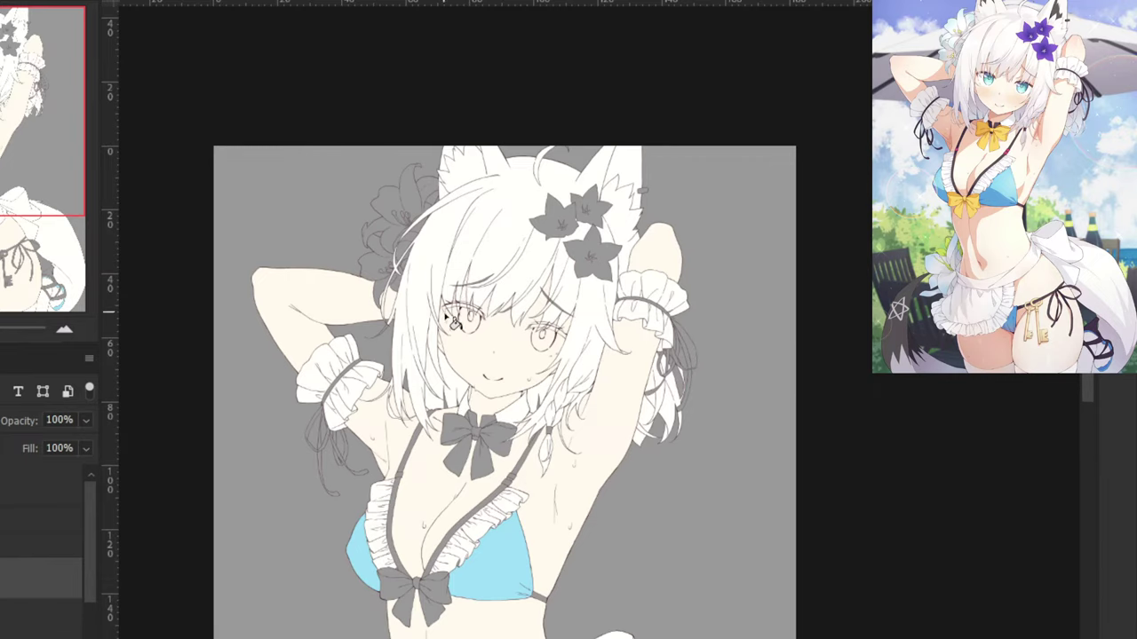
scroll(451, 322, up, 3)
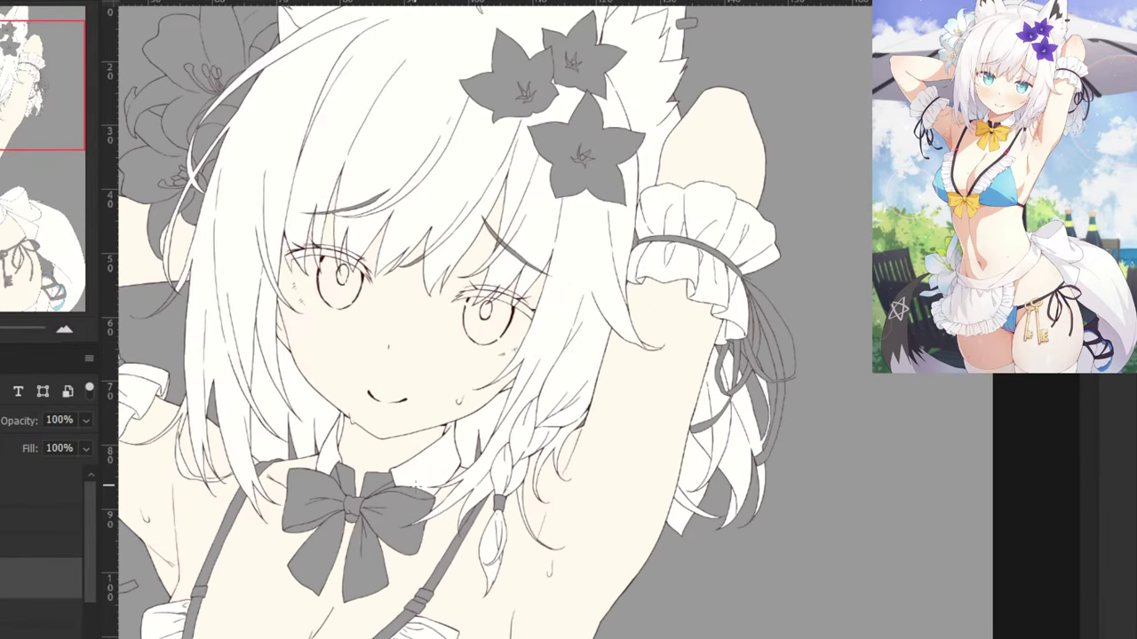
Examine the black bikini straps' colour up close in the reference illustration document.
key(ctrl+Tab)
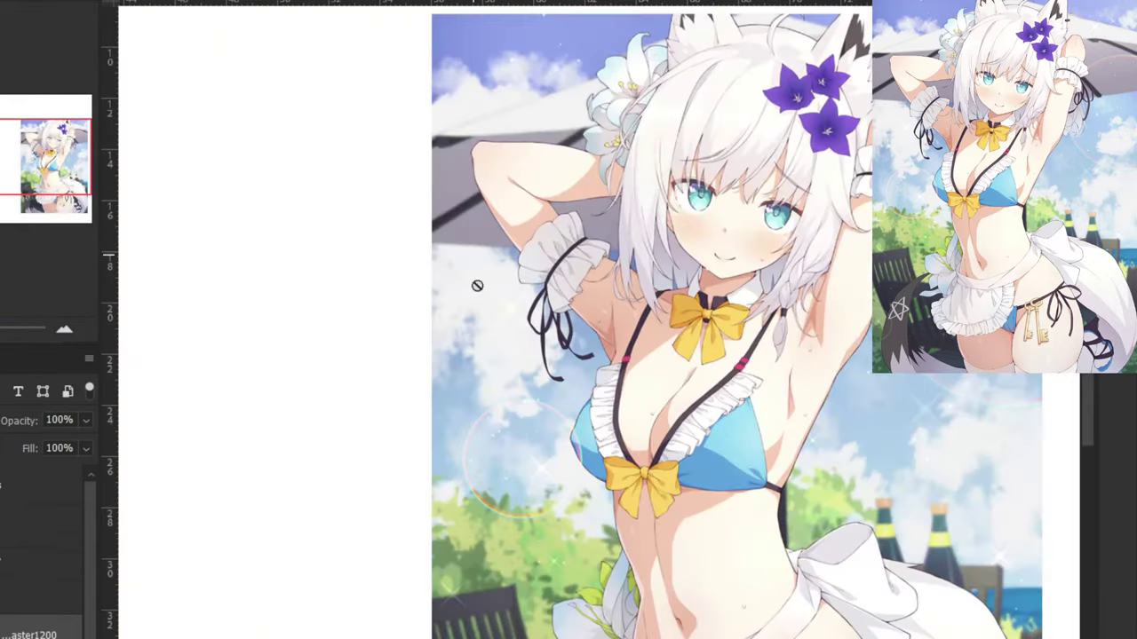
key(ctrl+plus)
key(ctrl+plus)
scroll(786, 237, up, 1)
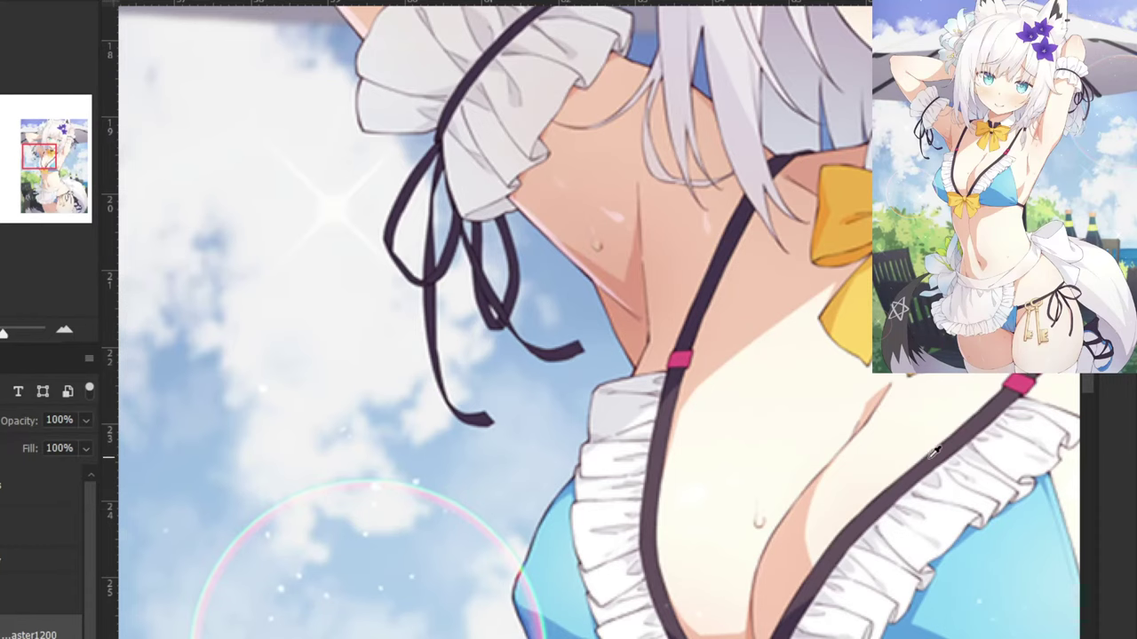
key(ctrl+Tab)
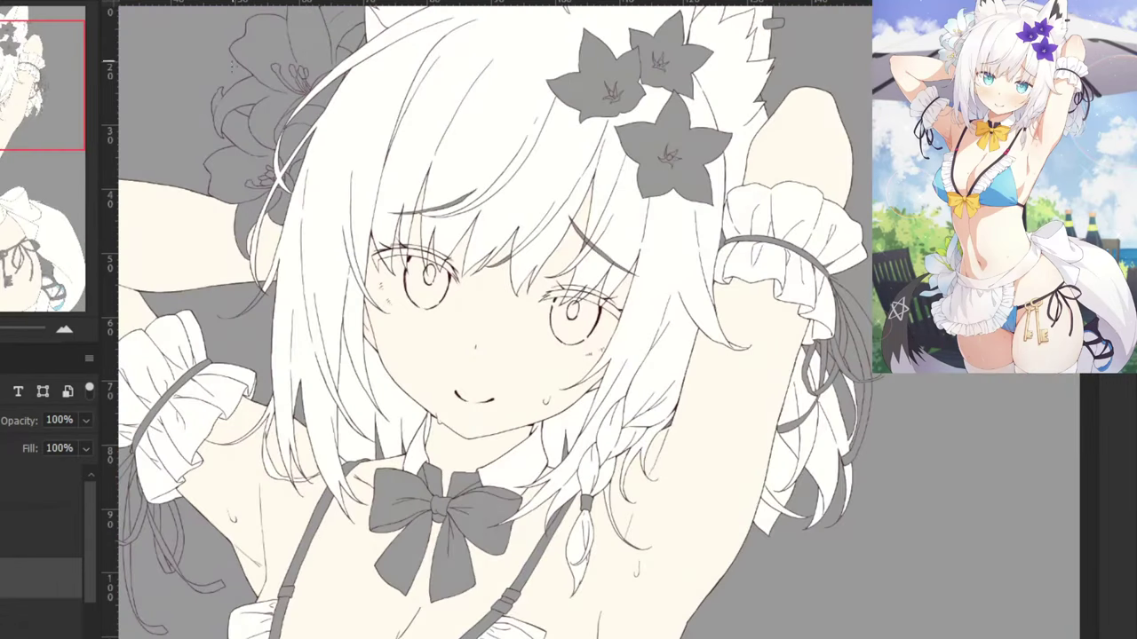
key(ctrl+minus)
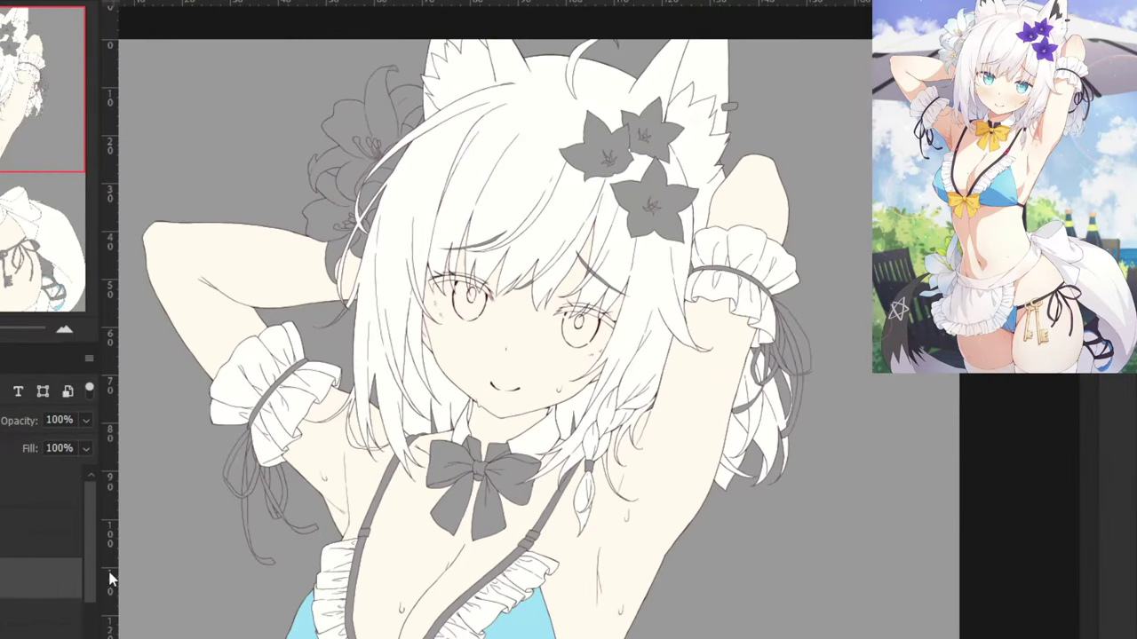
Go to the Clothes section of the handwritten notes beside the reference illustration and activate the notes layer.
key(ctrl+Tab)
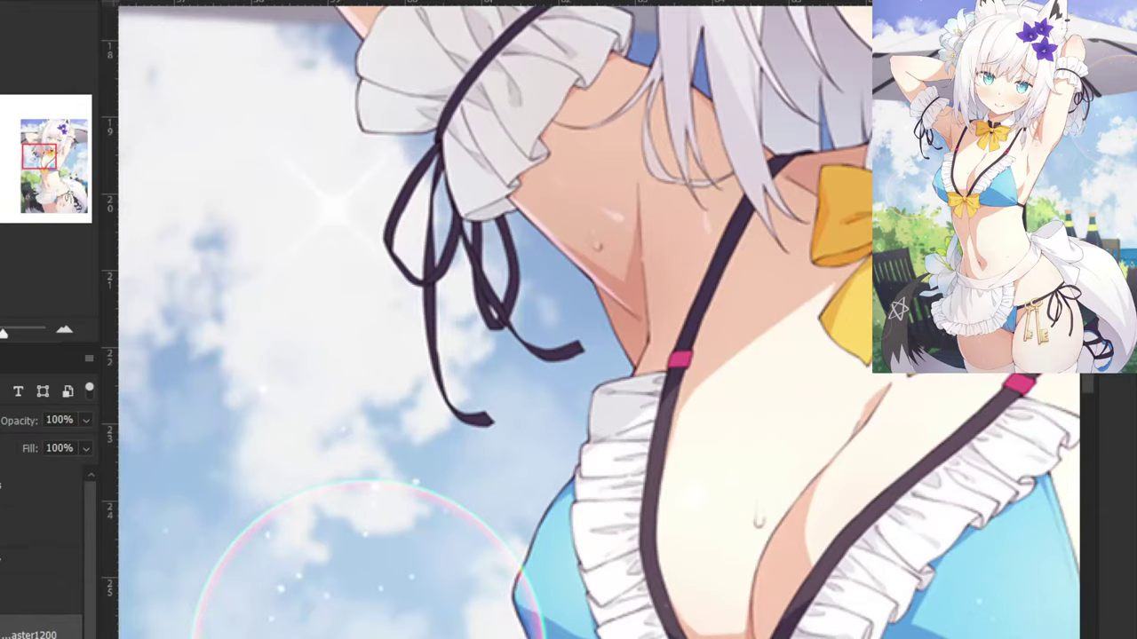
key(ctrl+minus)
key(ctrl+minus)
key(ctrl+minus)
key(ctrl+minus)
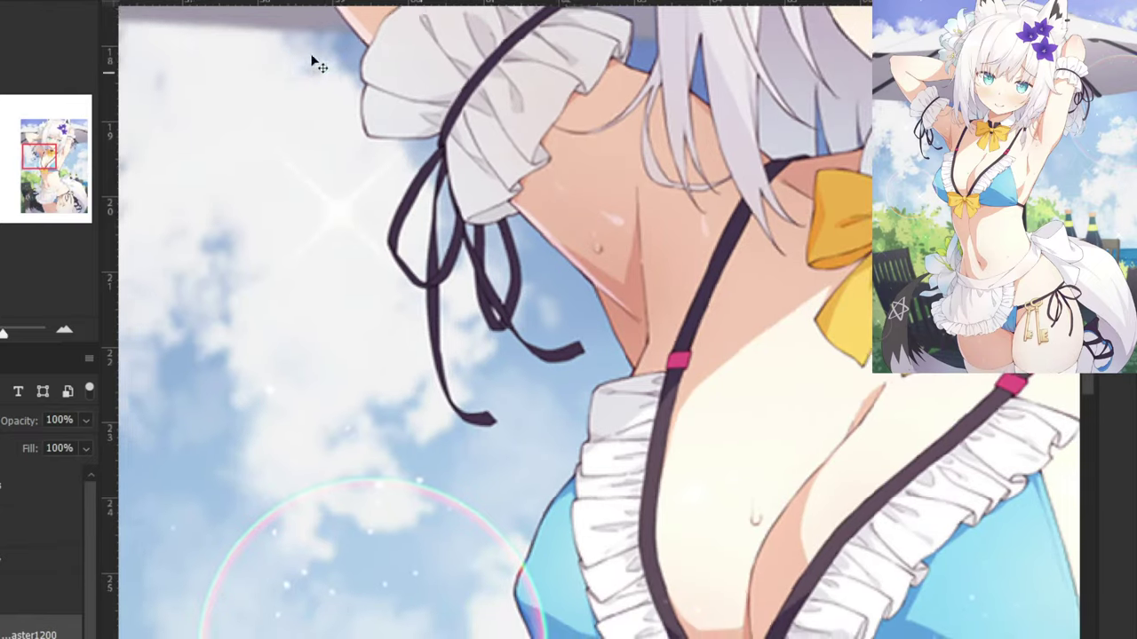
drag(321, 157, 887, 415)
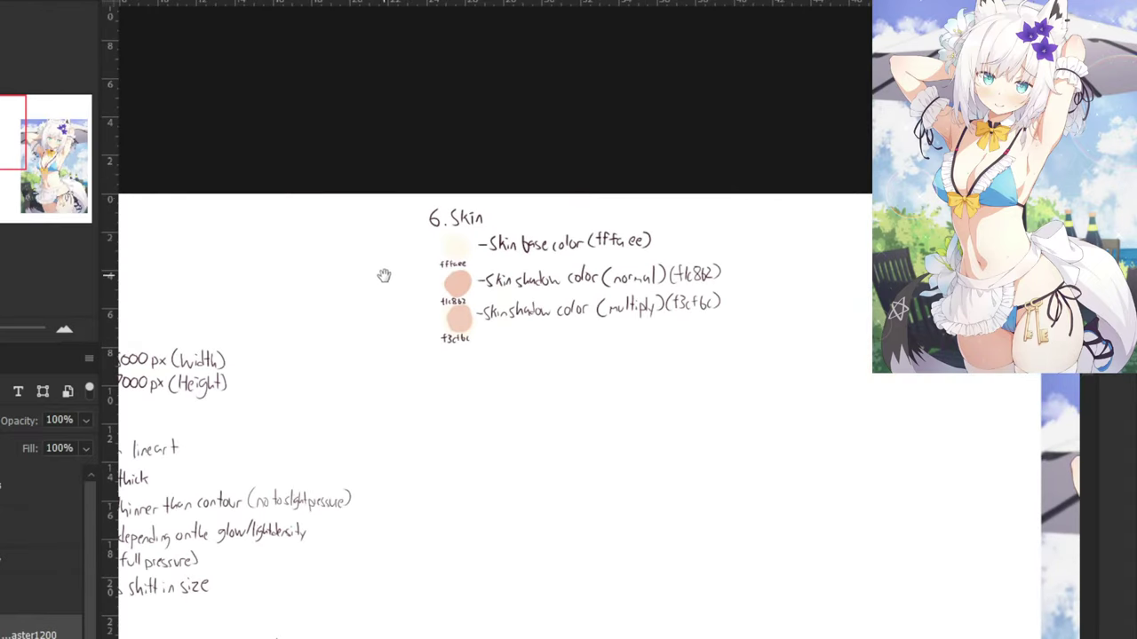
drag(386, 276, 421, 195)
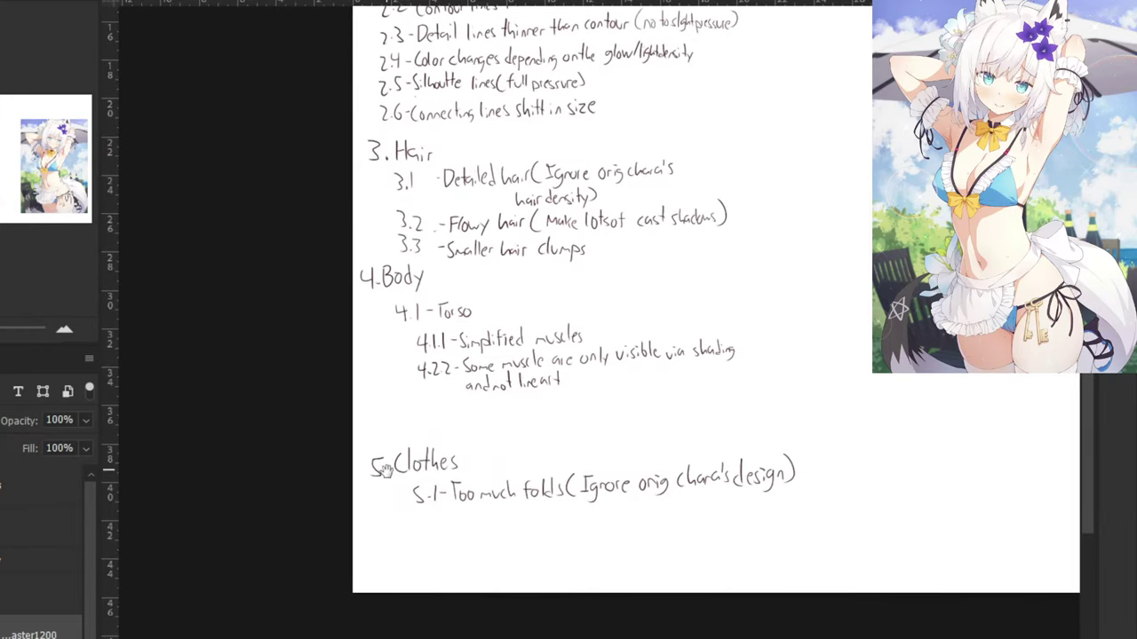
click(39, 593)
click(37, 536)
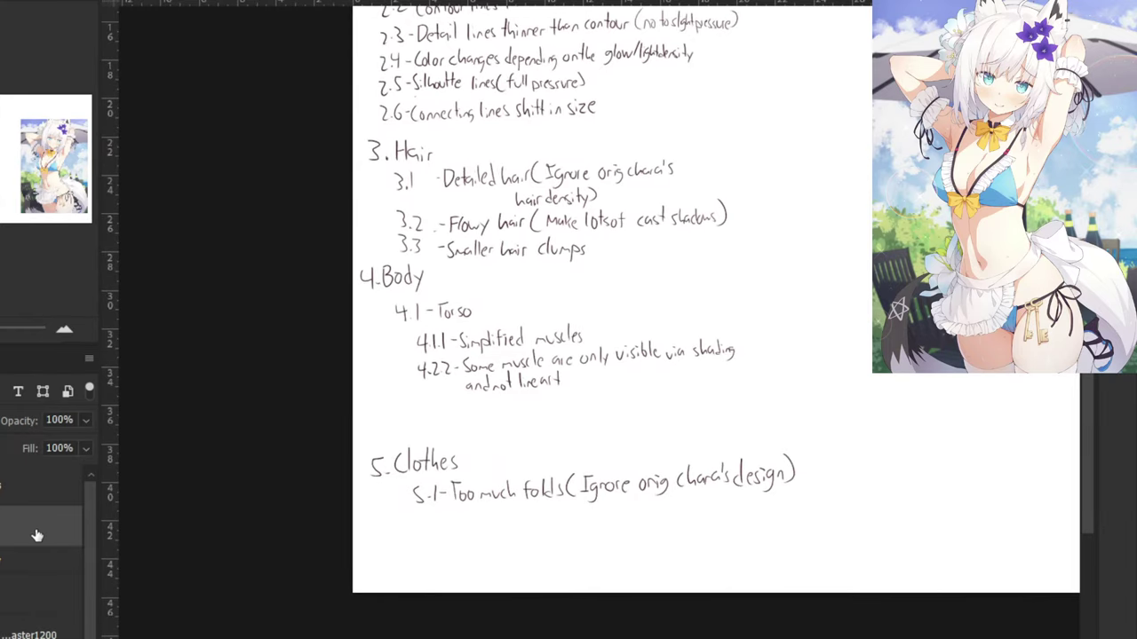
Paint a small filled dark purple circle as a colour swatch beneath the 5.1 line of the Clothes notes.
key(ctrl+plus)
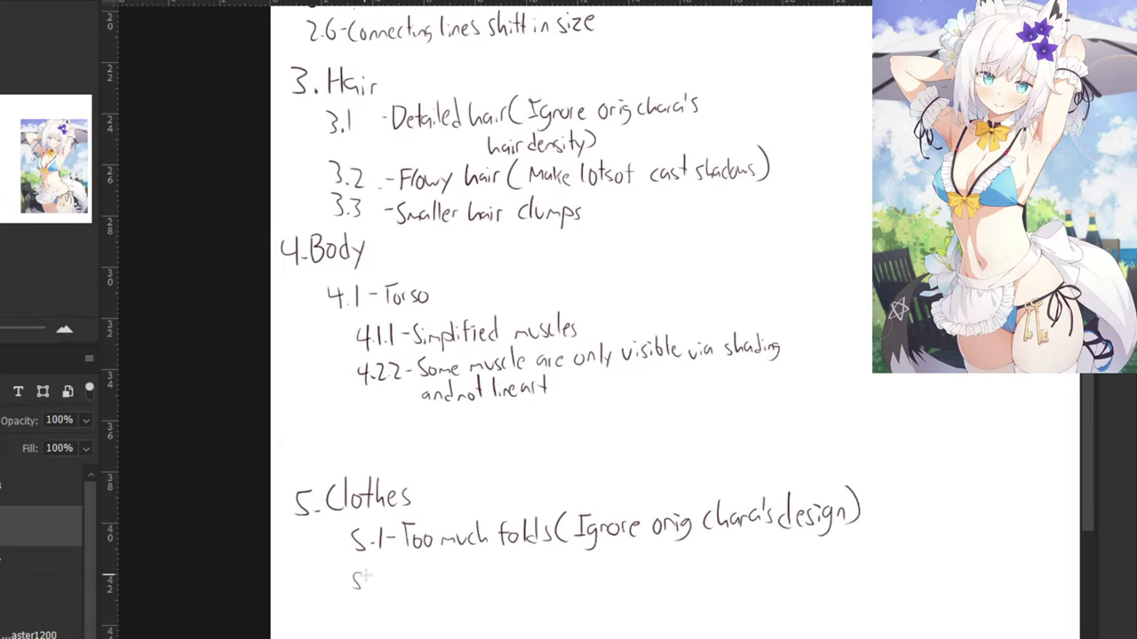
key(ctrl+plus)
drag(214, 637, 240, 550)
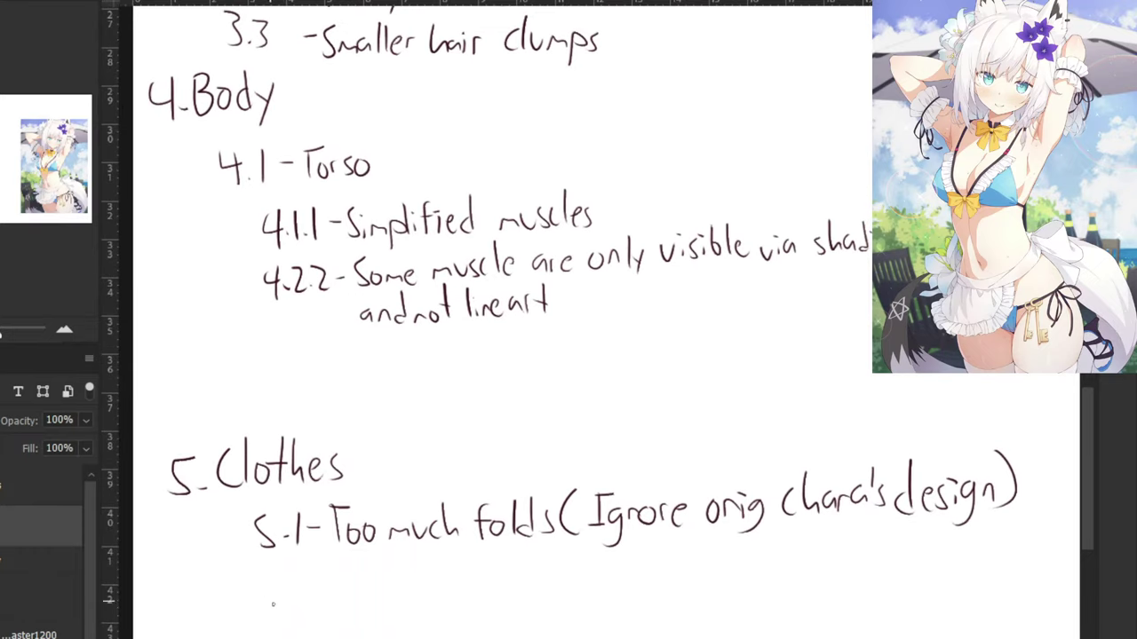
drag(282, 583, 287, 592)
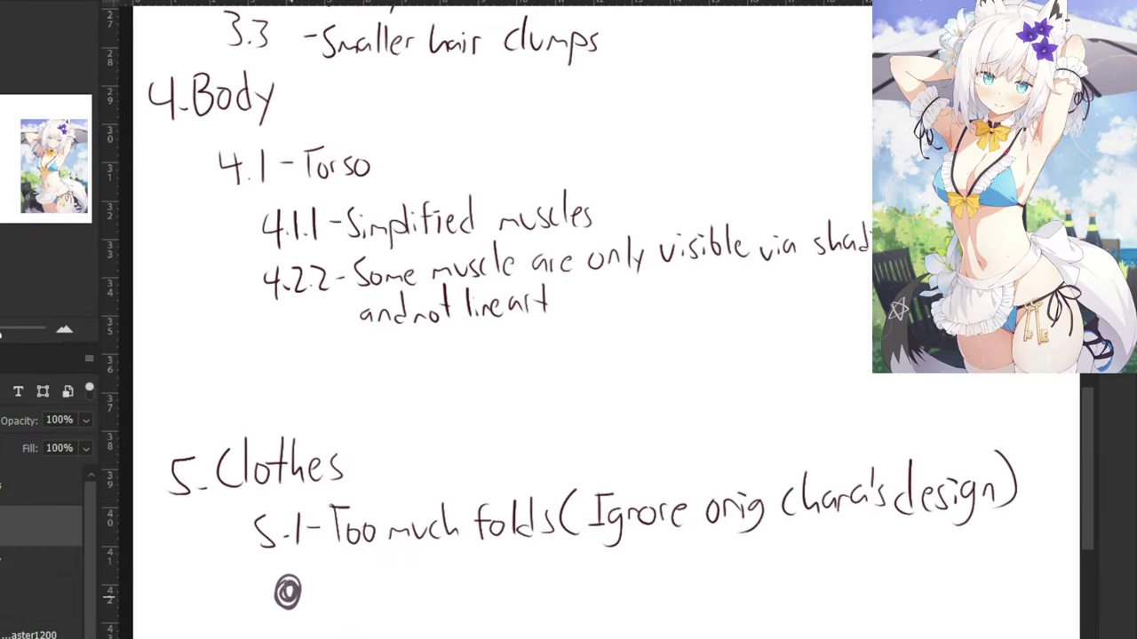
drag(251, 530, 351, 428)
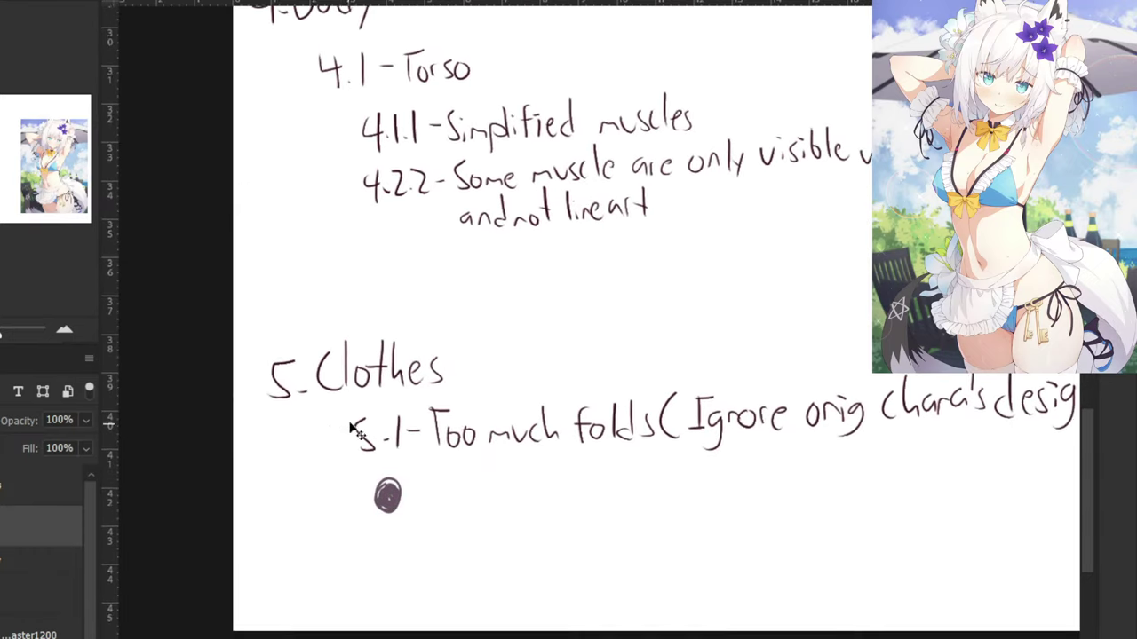
key(ctrl+plus)
mouse_move(163, 615)
mouse_down()
mouse_move(273, 594)
mouse_move(263, 603)
mouse_move(255, 586)
mouse_up()
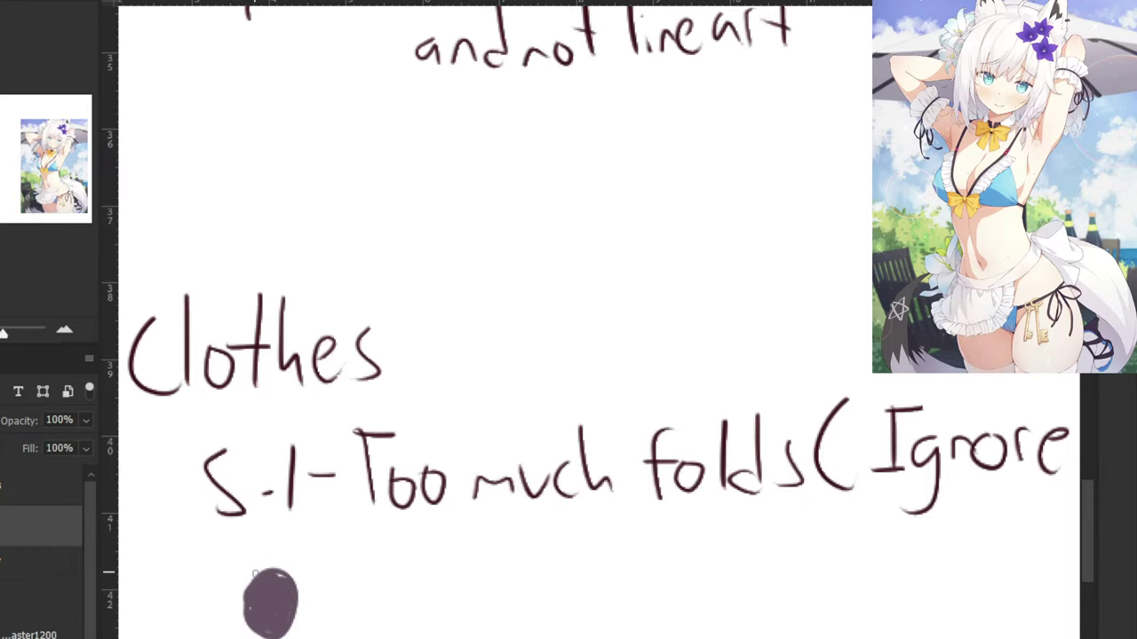
key(ctrl+minus)
key(ctrl+minus)
key(ctrl+Tab)
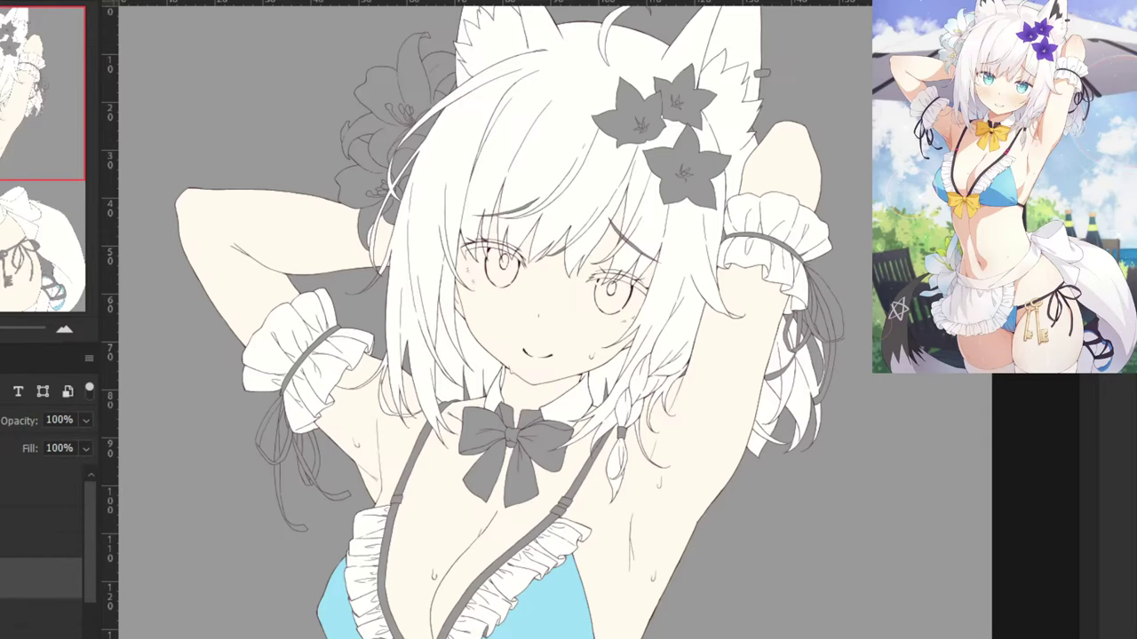
key(ctrl+Tab)
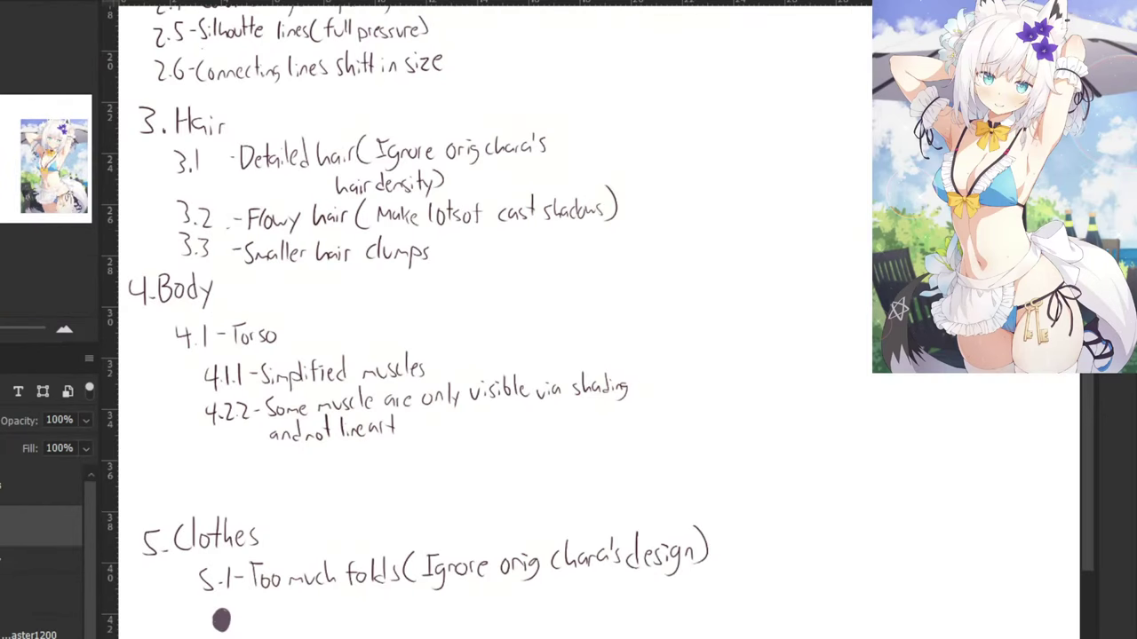
scroll(231, 563, down, 5)
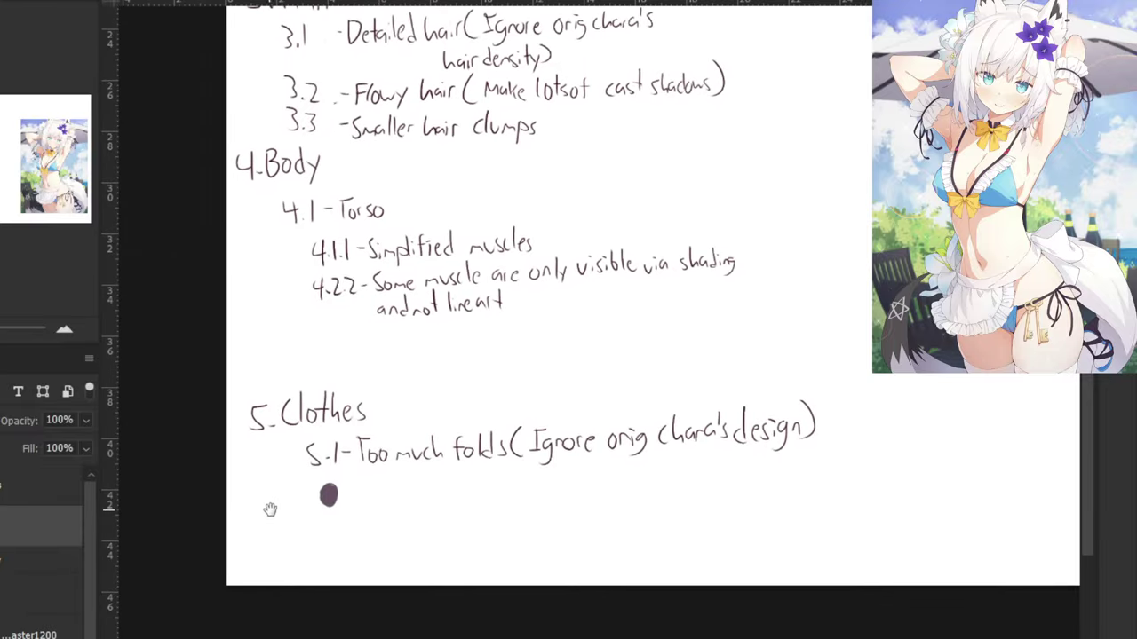
key(ctrl+plus)
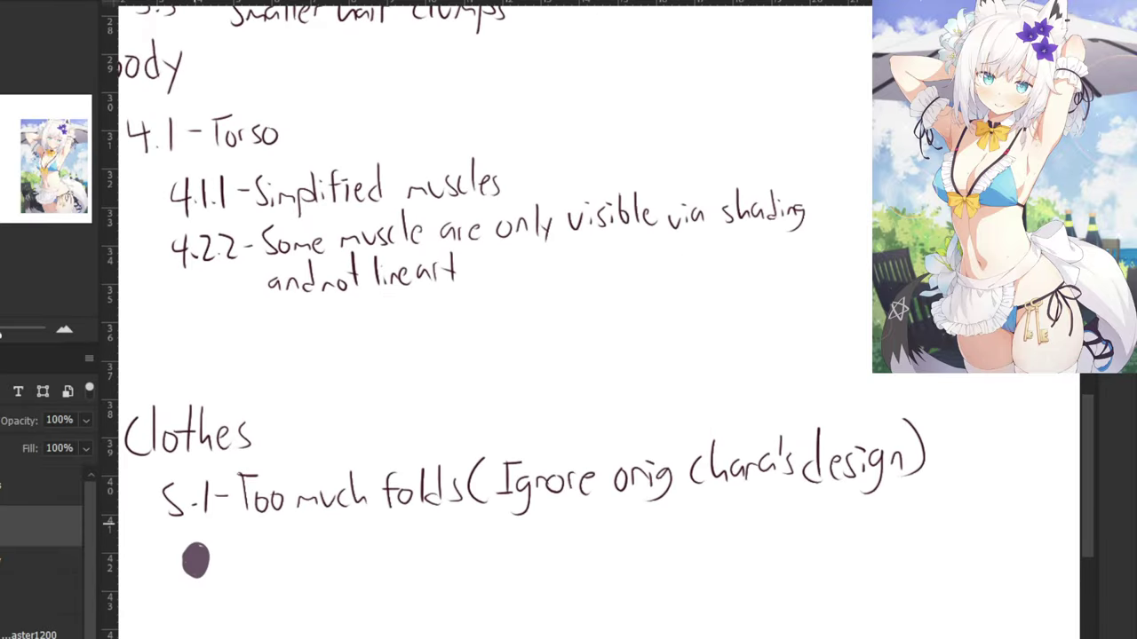
Show the coloured illustration over the line art in the drawing document and examine the collar and straps.
key(ctrl+Tab)
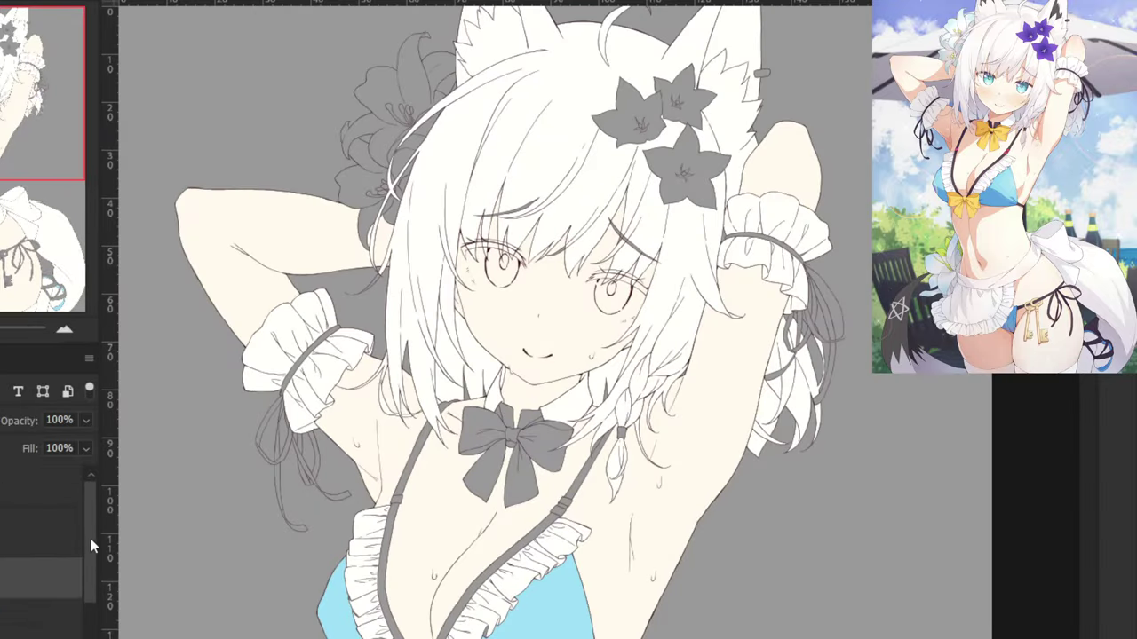
drag(92, 545, 82, 524)
click(2, 544)
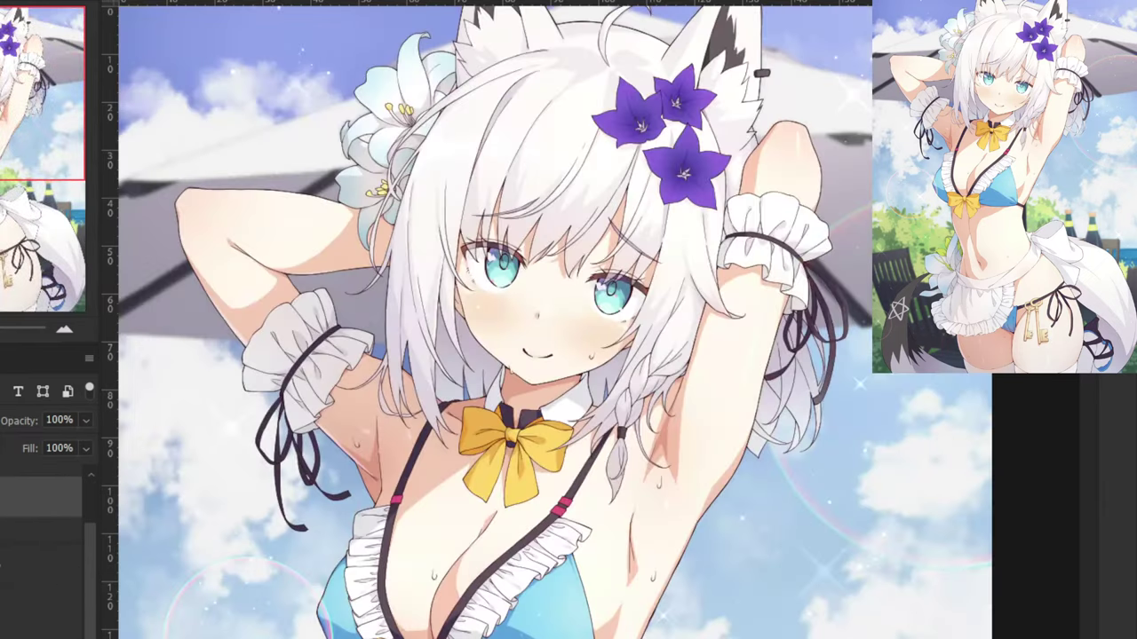
scroll(369, 492, up, 3)
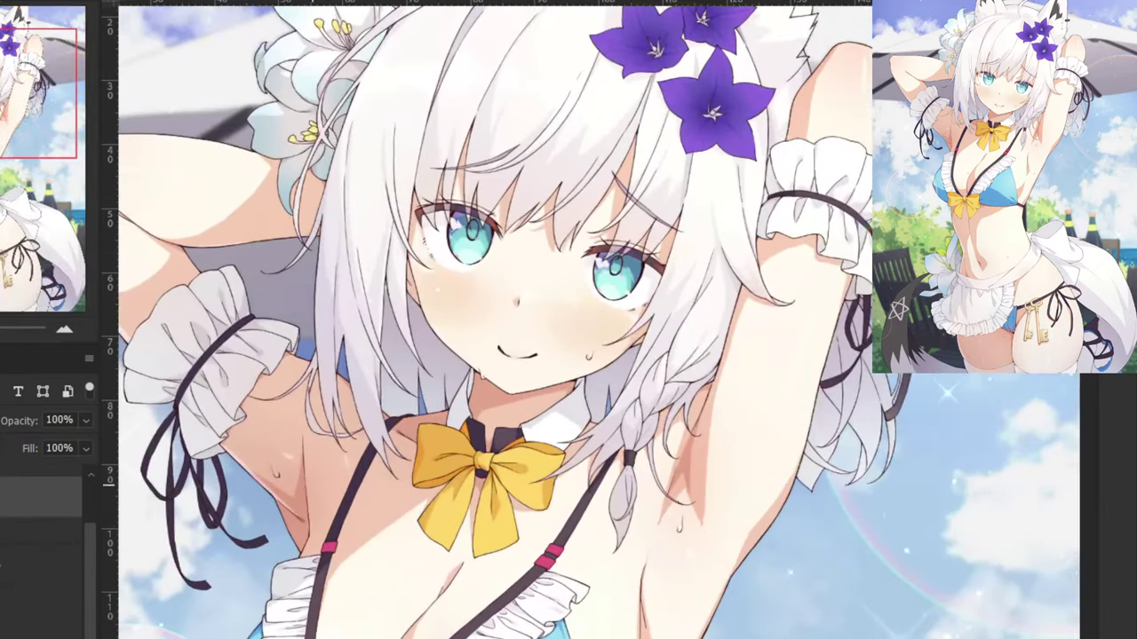
drag(370, 491, 296, 177)
key(ctrl+plus)
click(433, 513)
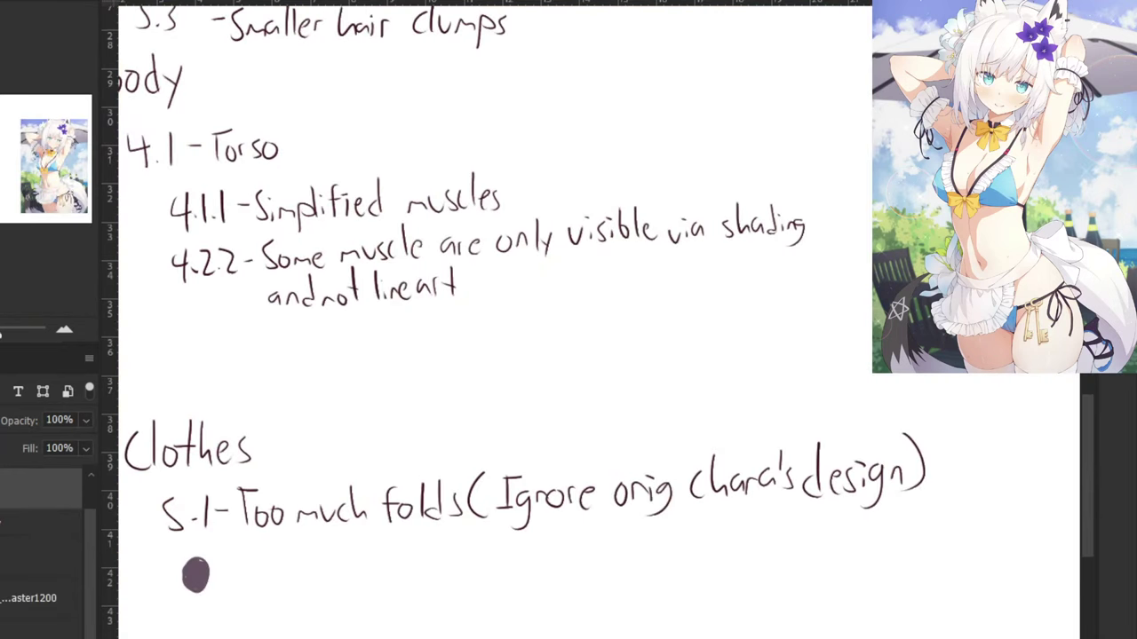
Look up the foreground colour's hex code in the notes document and handwrite 64515f beneath the purple swatch.
key(n)
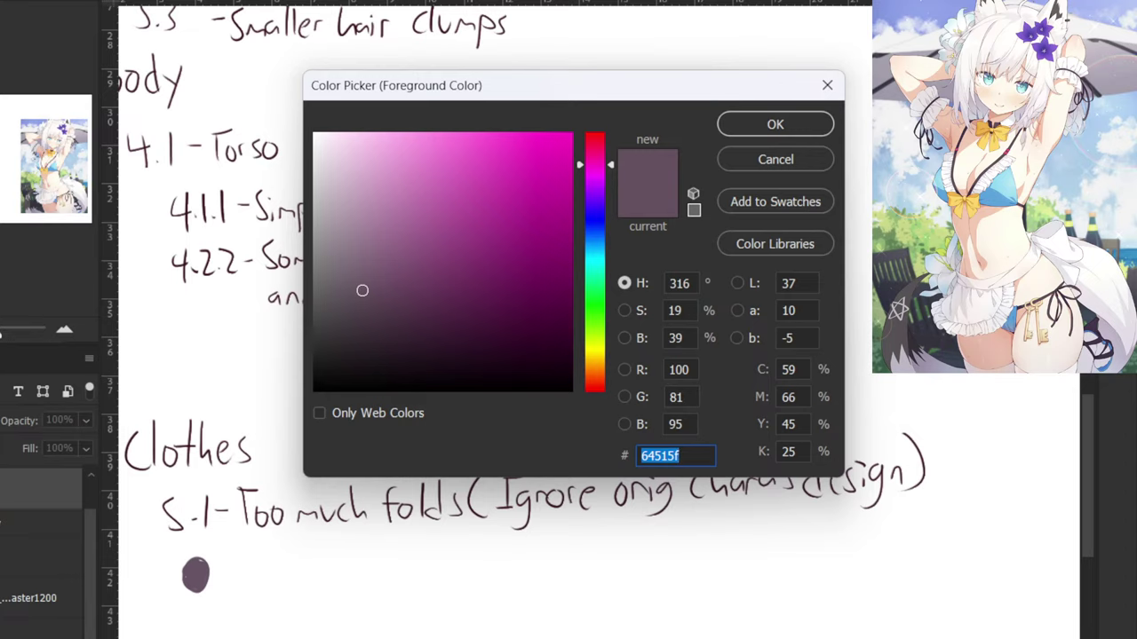
click(755, 165)
drag(356, 380, 631, 196)
key(ctrl+plus)
key(ctrl+plus)
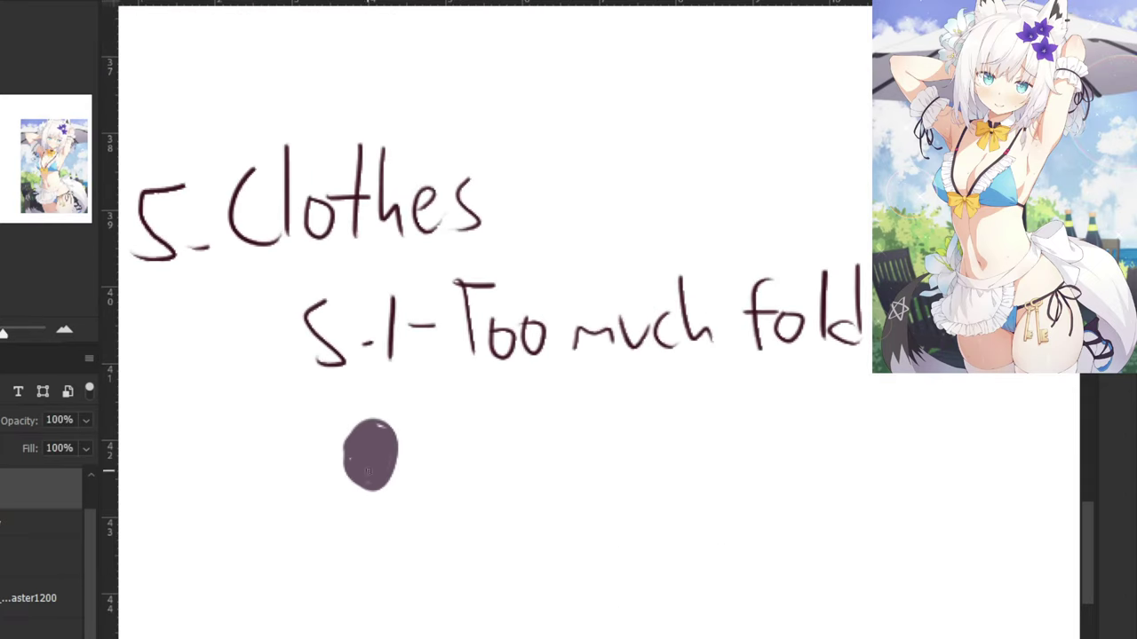
mouse_move(327, 503)
mouse_down()
mouse_move(316, 533)
mouse_move(289, 535)
mouse_move(311, 535)
mouse_up()
key(ctrl+z)
mouse_move(306, 519)
mouse_down()
mouse_move(306, 547)
mouse_move(351, 543)
mouse_up()
key(ctrl+z)
key(ctrl+z)
mouse_move(353, 517)
mouse_down()
mouse_move(366, 515)
mouse_move(369, 550)
mouse_up()
drag(364, 529, 387, 526)
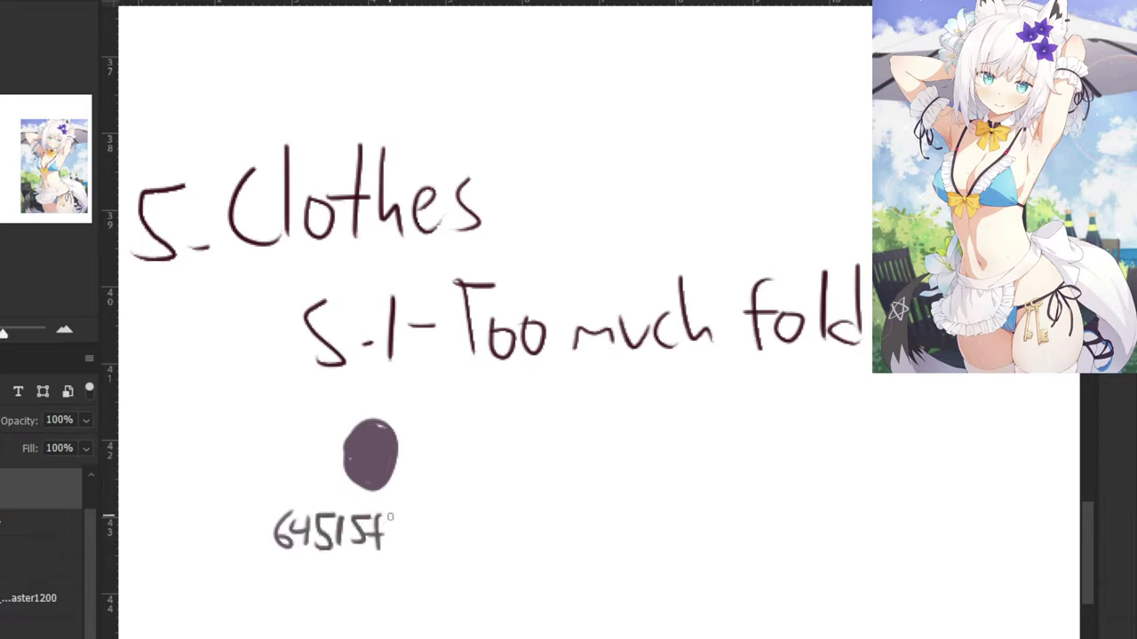
Sample the notes' dark text colour and handwrite "-Color for black(light)" beside the purple swatch.
alt+click(286, 187)
key(ctrl+minus)
key(ctrl+minus)
mouse_move(508, 410)
mouse_down()
mouse_move(536, 422)
mouse_move(565, 409)
mouse_up()
mouse_move(577, 421)
mouse_down()
mouse_move(586, 409)
mouse_move(601, 422)
mouse_up()
drag(592, 411, 609, 409)
mouse_move(618, 407)
mouse_down()
mouse_move(616, 420)
mouse_move(619, 407)
mouse_up()
drag(625, 406, 636, 408)
mouse_move(632, 368)
mouse_down()
mouse_move(457, 367)
mouse_move(434, 381)
mouse_move(457, 423)
mouse_up()
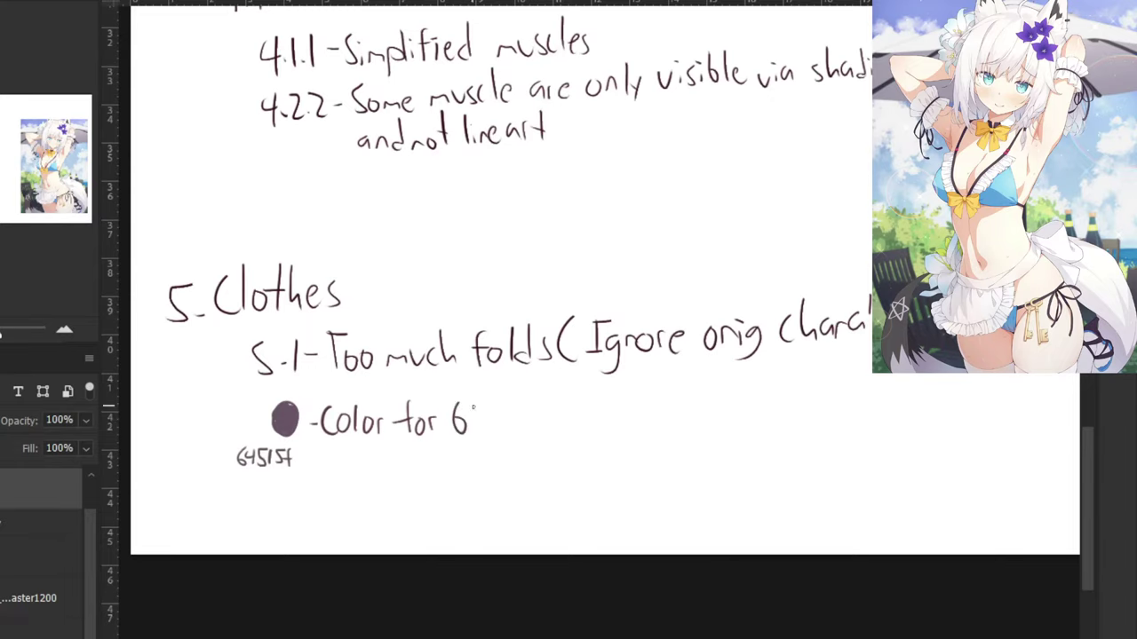
drag(512, 398, 510, 429)
mouse_move(522, 412)
mouse_down()
mouse_move(526, 430)
mouse_move(543, 430)
mouse_up()
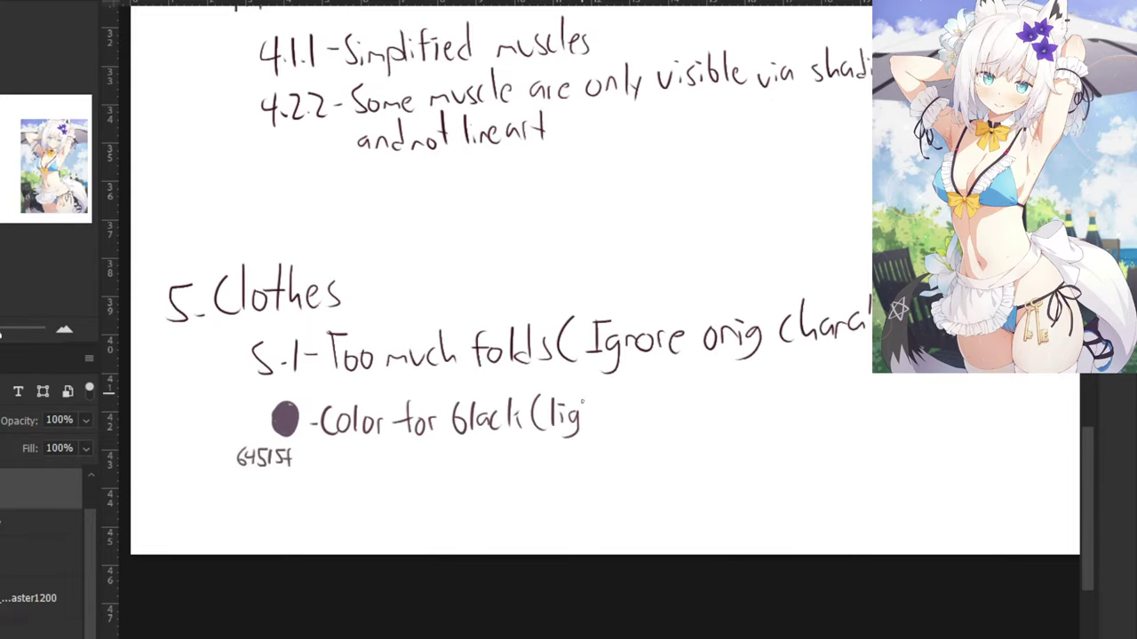
drag(586, 396, 598, 423)
drag(602, 396, 603, 423)
scroll(615, 424, down, 4)
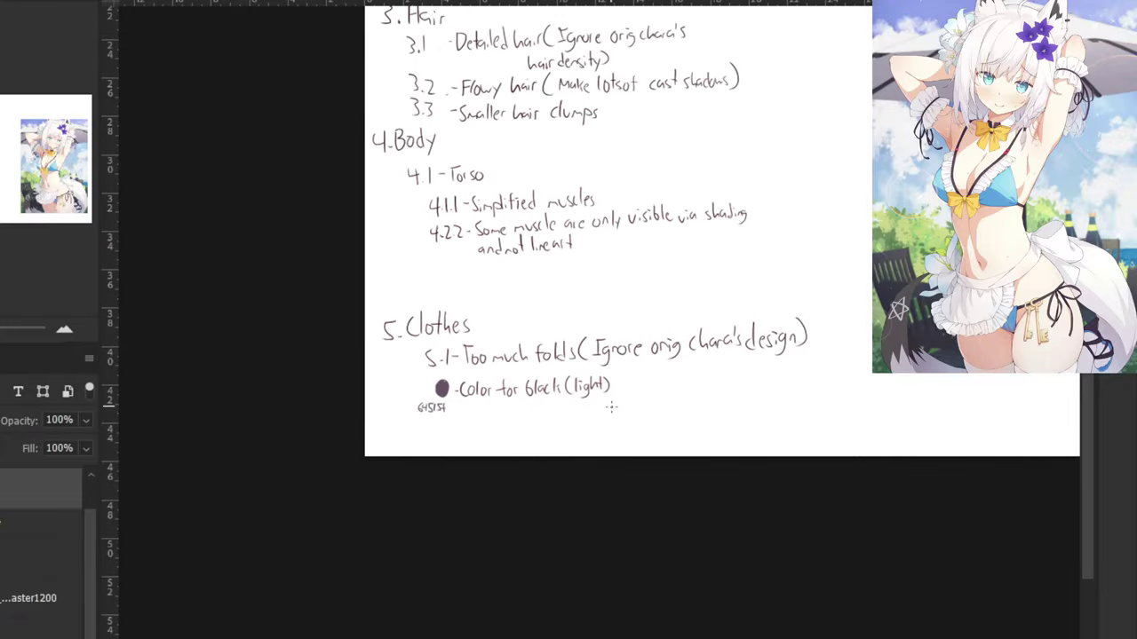
Sample the dark shadow colour from the coloured illustration and paint a second filled circle swatch beneath the light black swatch's hex code.
scroll(601, 356, up, 1)
click(323, 1)
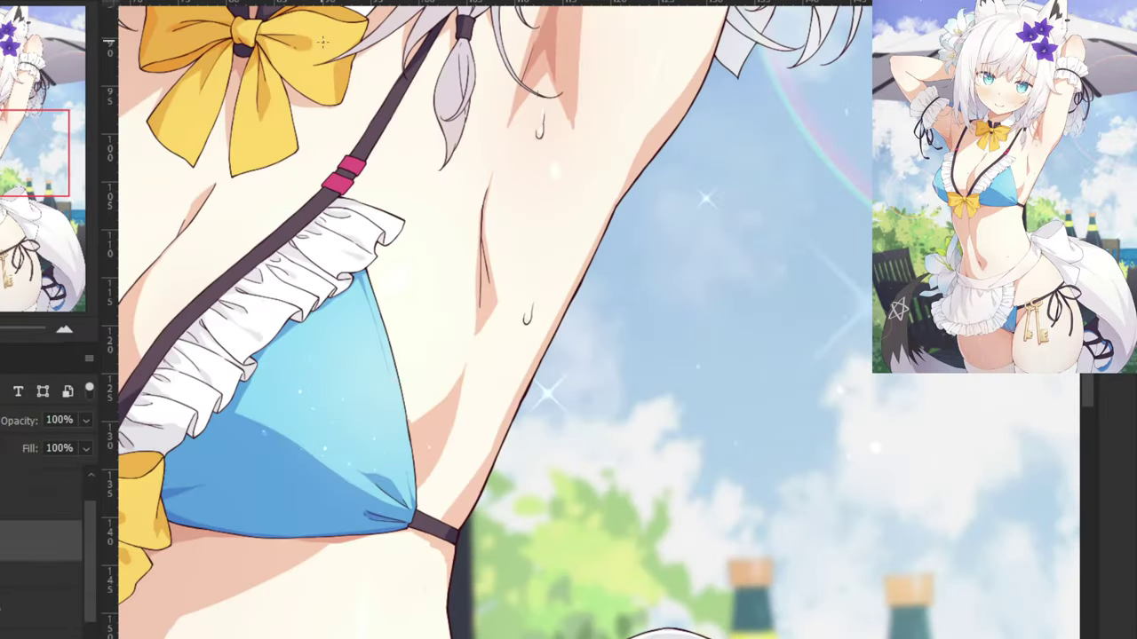
alt+click(449, 482)
key(ctrl+Tab)
drag(279, 299, 489, 81)
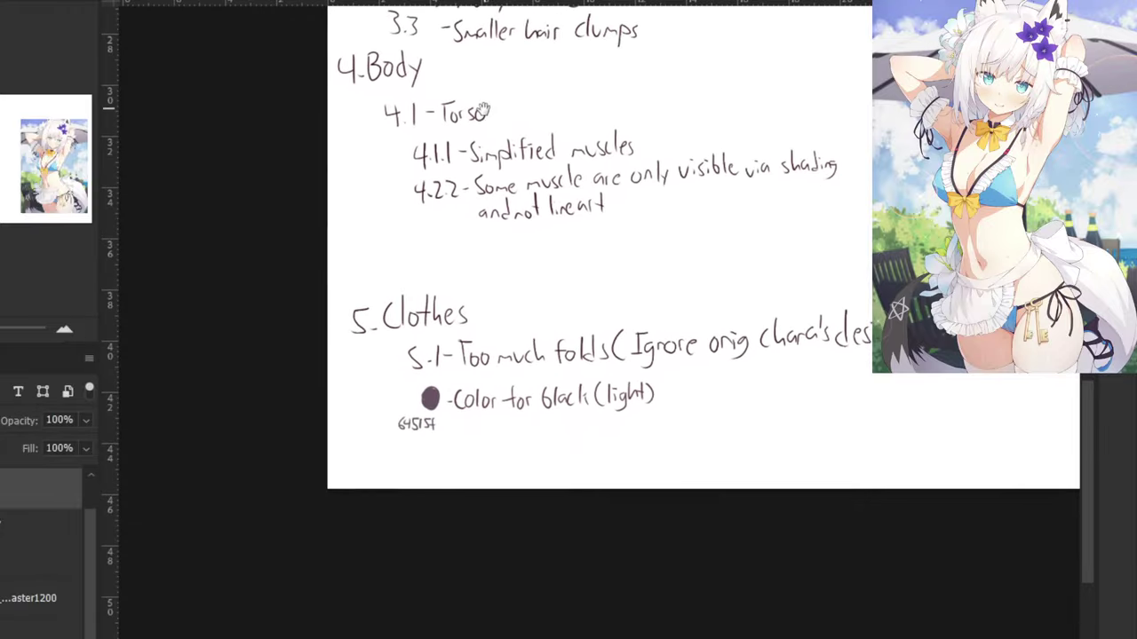
scroll(487, 114, up, 4)
key(ctrl+plus)
mouse_move(209, 524)
mouse_down()
mouse_move(373, 408)
mouse_move(535, 377)
mouse_up()
mouse_move(419, 459)
mouse_down()
mouse_move(459, 446)
mouse_move(419, 454)
mouse_move(391, 504)
mouse_move(398, 494)
mouse_move(422, 499)
mouse_move(414, 476)
mouse_move(401, 487)
mouse_move(436, 459)
mouse_move(411, 472)
mouse_move(415, 490)
mouse_move(426, 461)
mouse_move(446, 481)
mouse_move(429, 457)
mouse_move(417, 491)
mouse_up()
key(ctrl+z)
key(ctrl+z)
key(ctrl+z)
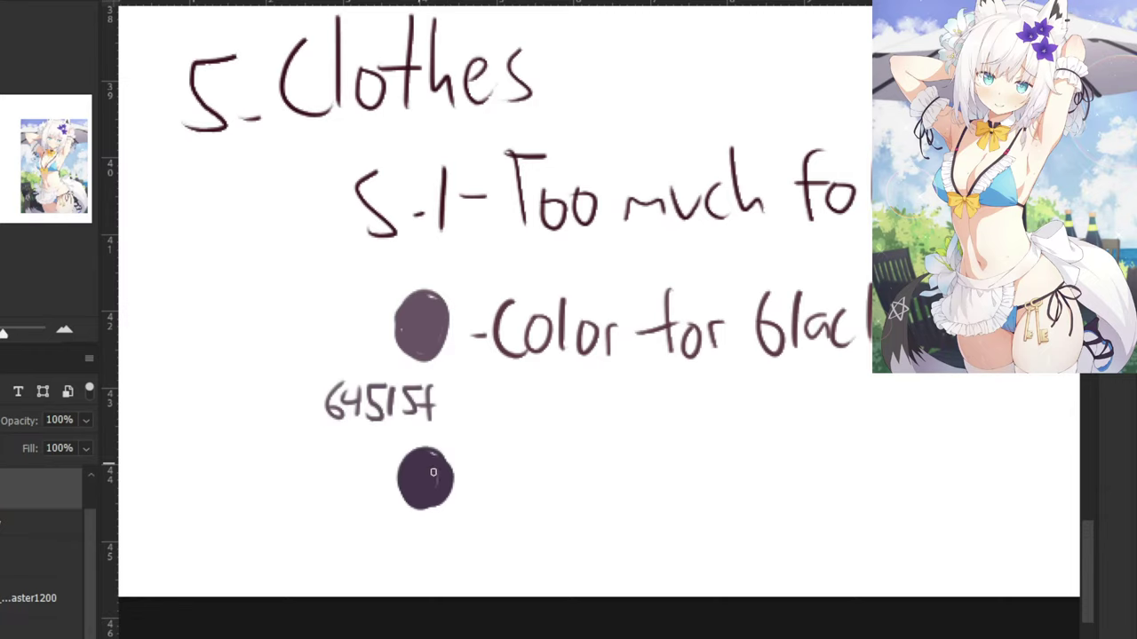
Compare the colours of the light and dark black swatches by sampling each alternately.
alt+click(420, 324)
alt+click(421, 324)
alt+click(427, 327)
alt+click(433, 470)
alt+click(432, 469)
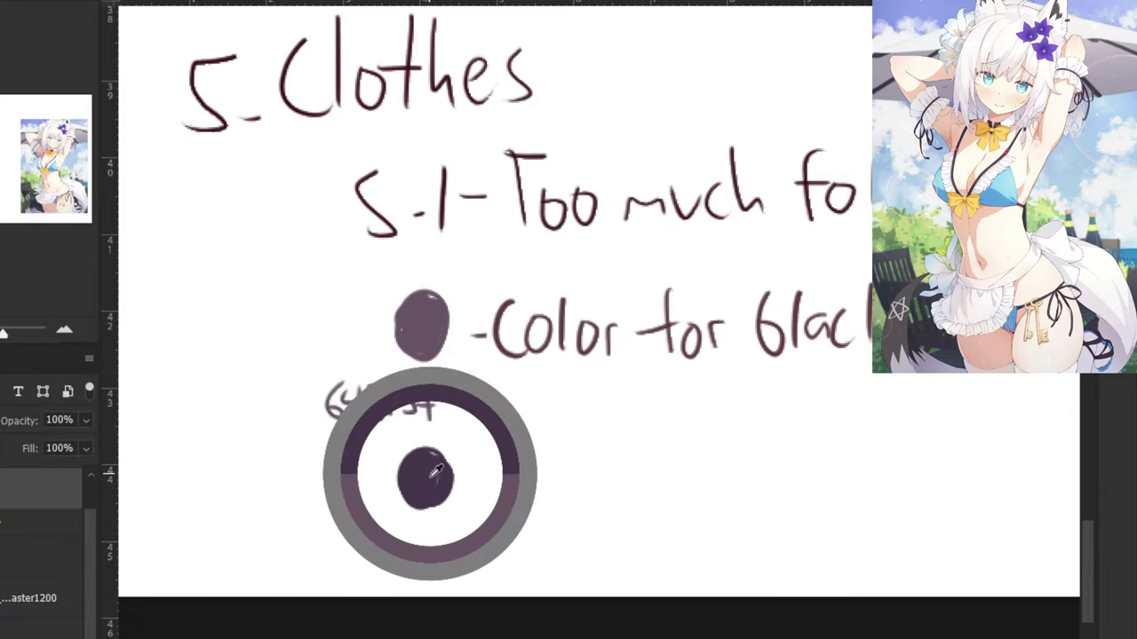
alt+click(430, 326)
alt+click(434, 324)
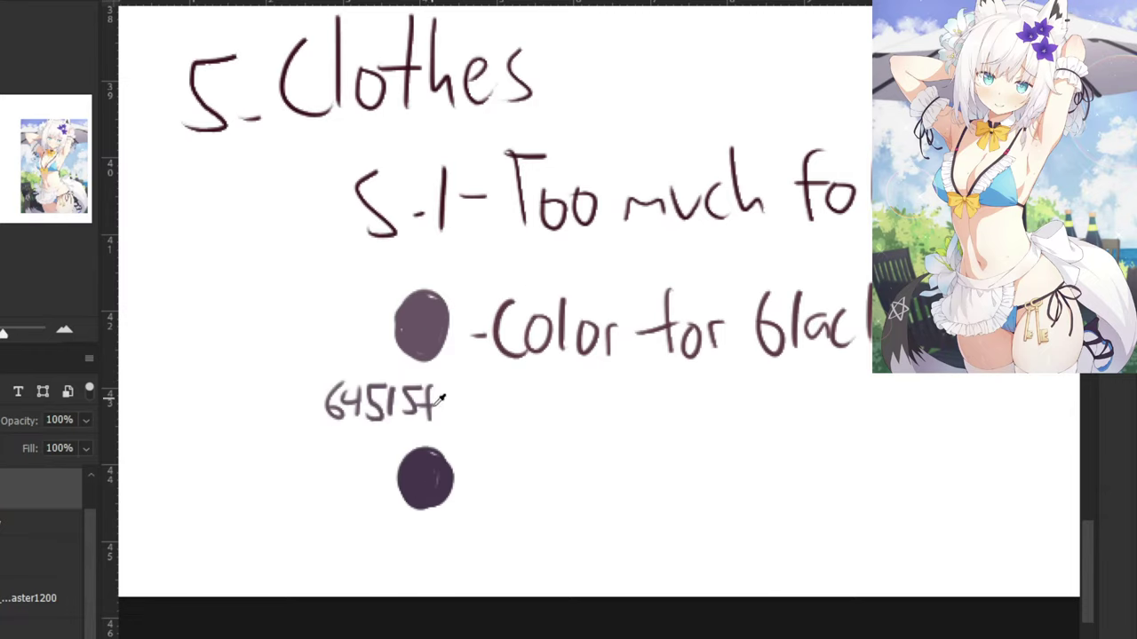
alt+click(431, 476)
alt+click(435, 323)
alt+click(427, 471)
alt+click(423, 325)
Sample the notes' text colour and handwrite "-Color for black(shadow)" beside the dark swatch.
alt+click(504, 317)
drag(471, 476, 486, 477)
mouse_move(507, 451)
mouse_down()
mouse_move(494, 463)
mouse_move(509, 488)
mouse_up()
drag(523, 470, 536, 484)
mouse_move(555, 467)
mouse_down()
mouse_move(551, 489)
mouse_move(556, 468)
mouse_up()
mouse_move(569, 464)
mouse_down()
mouse_move(579, 463)
mouse_move(392, 441)
mouse_move(417, 475)
mouse_up()
drag(407, 447, 440, 452)
mouse_move(453, 472)
mouse_down()
mouse_move(463, 444)
mouse_move(503, 474)
mouse_move(513, 455)
mouse_up()
mouse_move(531, 425)
mouse_down()
mouse_move(529, 463)
mouse_move(572, 469)
mouse_up()
drag(590, 419, 587, 464)
mouse_move(593, 449)
mouse_down()
mouse_move(603, 440)
mouse_move(611, 467)
mouse_move(640, 466)
mouse_up()
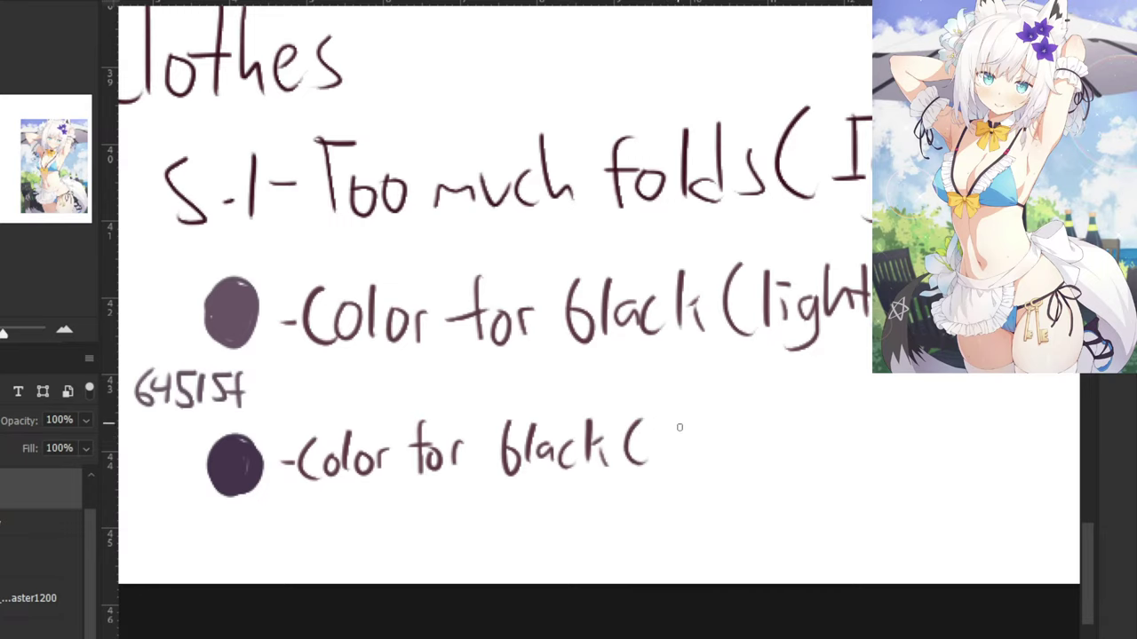
mouse_move(679, 421)
mouse_down()
mouse_move(664, 460)
mouse_move(684, 457)
mouse_up()
drag(688, 444, 726, 462)
mouse_move(741, 444)
mouse_down()
mouse_move(747, 412)
mouse_move(762, 440)
mouse_move(808, 437)
mouse_move(803, 468)
mouse_up()
scroll(799, 455, down, 5)
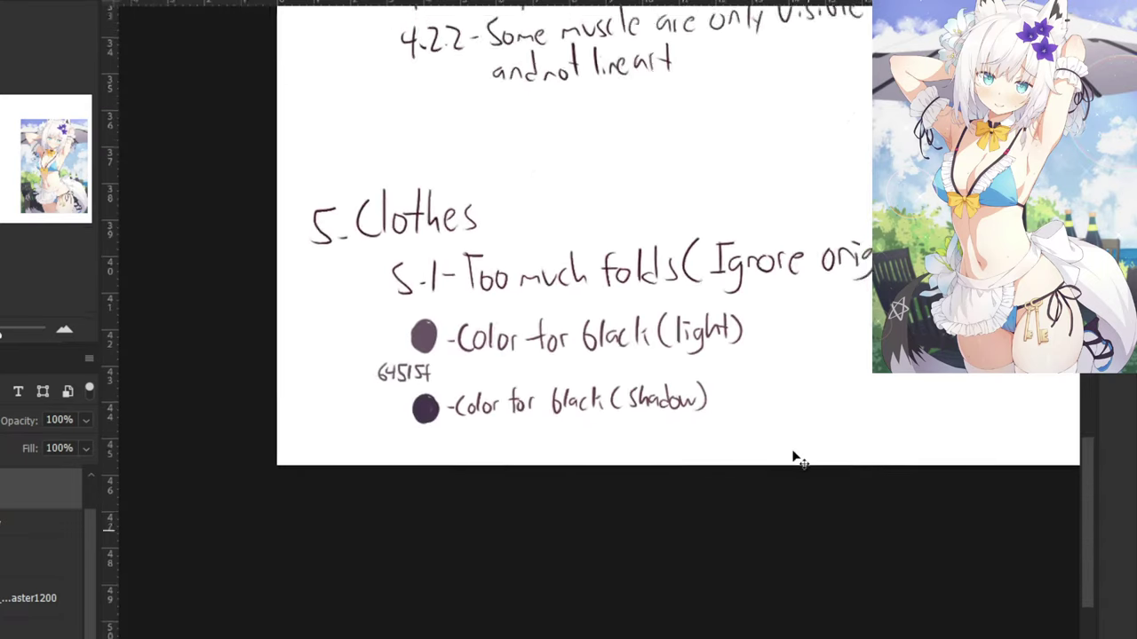
Draw a bracket joining the light and shadow colour labels, and handwrite "Adjustments from light to dark" beside it.
drag(659, 266, 568, 272)
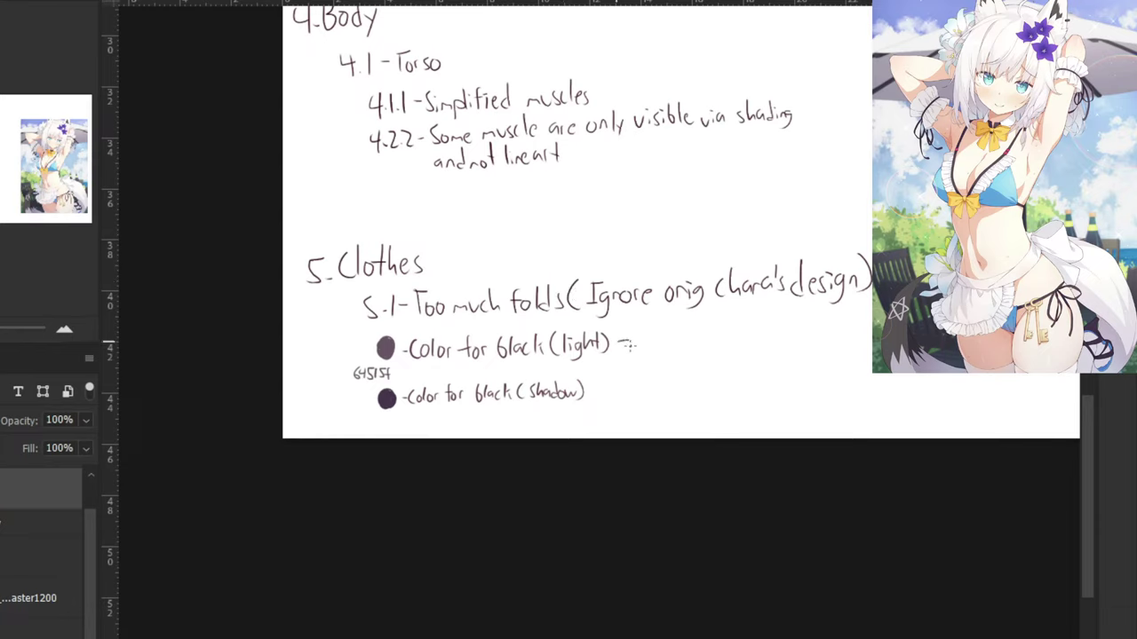
drag(620, 340, 606, 388)
drag(677, 346, 708, 354)
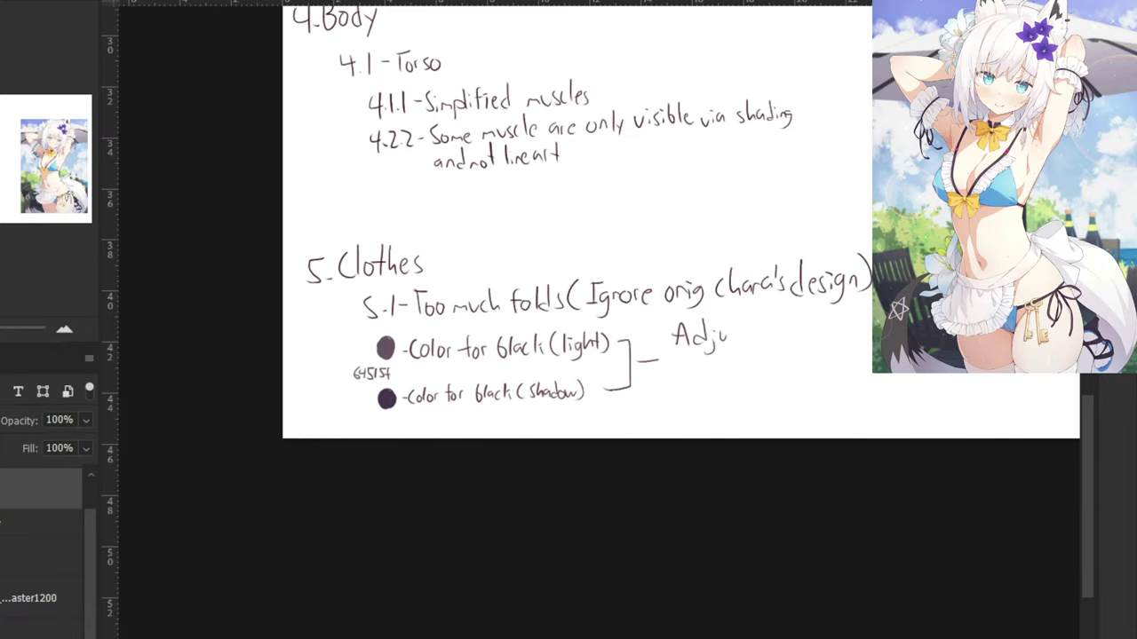
drag(672, 429, 572, 489)
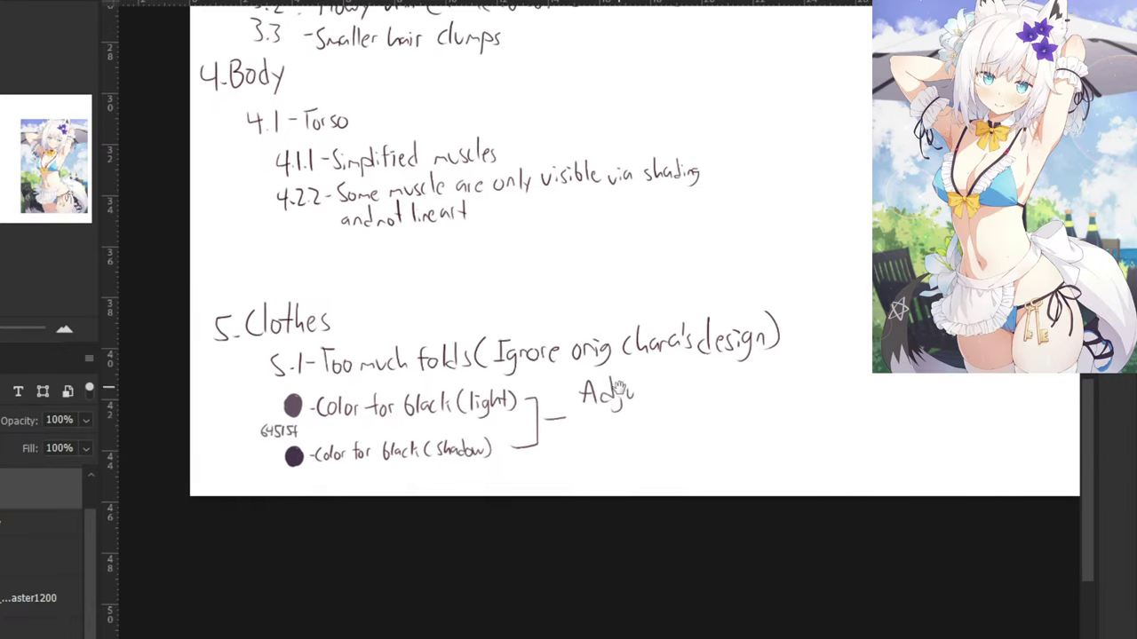
key(ctrl+plus)
drag(682, 377, 682, 413)
key(ctrl+z)
key(ctrl+z)
key(ctrl+z)
key(ctrl+z)
key(ctrl+z)
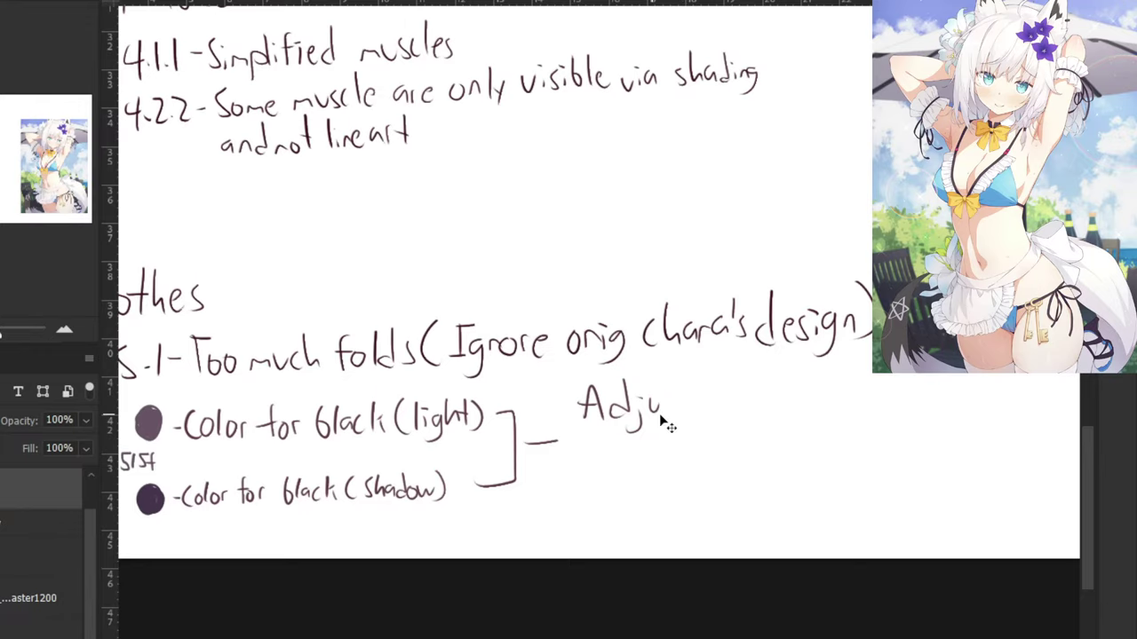
mouse_move(620, 385)
mouse_down()
mouse_move(609, 416)
mouse_move(624, 426)
mouse_up()
drag(639, 402, 672, 410)
drag(663, 396, 730, 412)
mouse_move(774, 398)
mouse_down()
mouse_move(719, 412)
mouse_move(538, 412)
mouse_up()
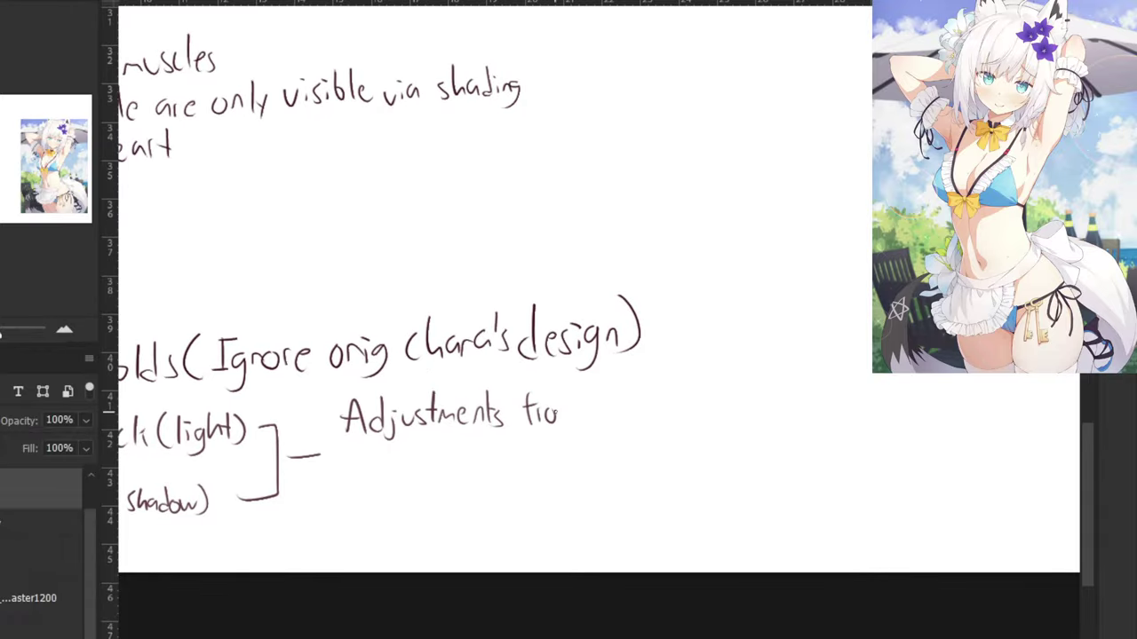
drag(575, 410, 581, 419)
mouse_move(597, 391)
mouse_down()
mouse_move(597, 420)
mouse_move(631, 406)
mouse_up()
key(ctrl+z)
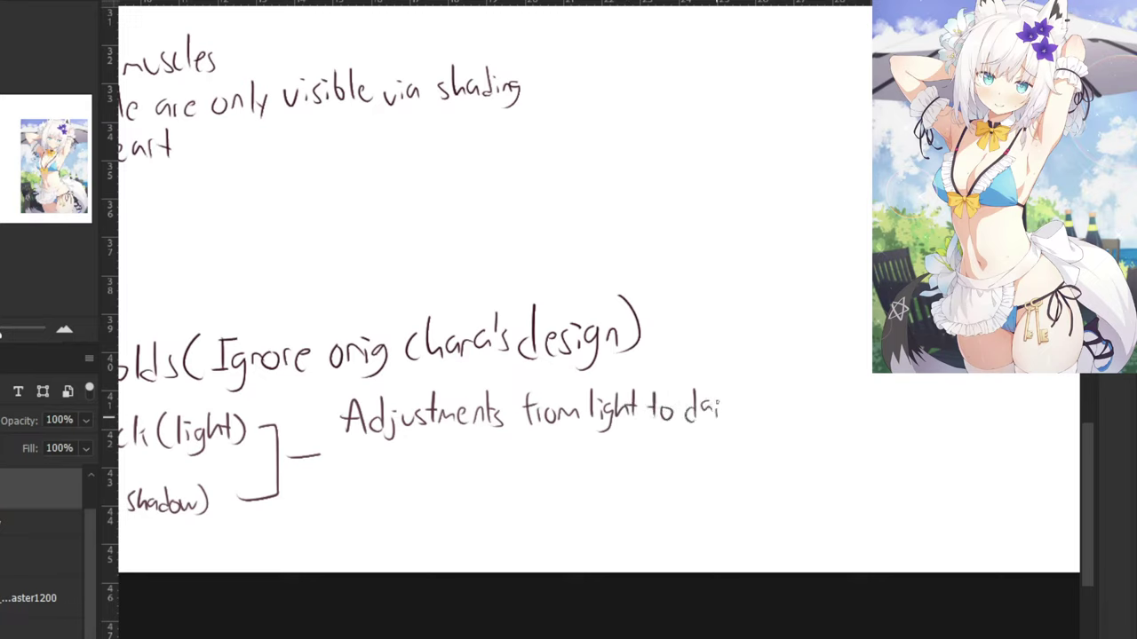
drag(714, 411, 720, 399)
drag(726, 389, 739, 413)
drag(236, 294, 563, 304)
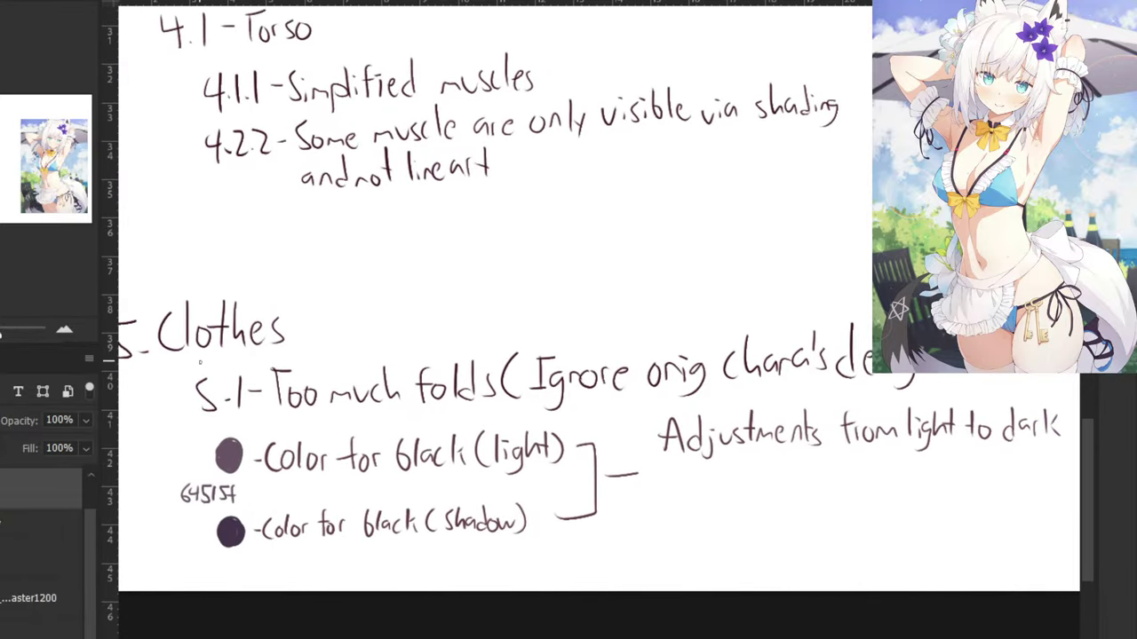
key(ctrl+u)
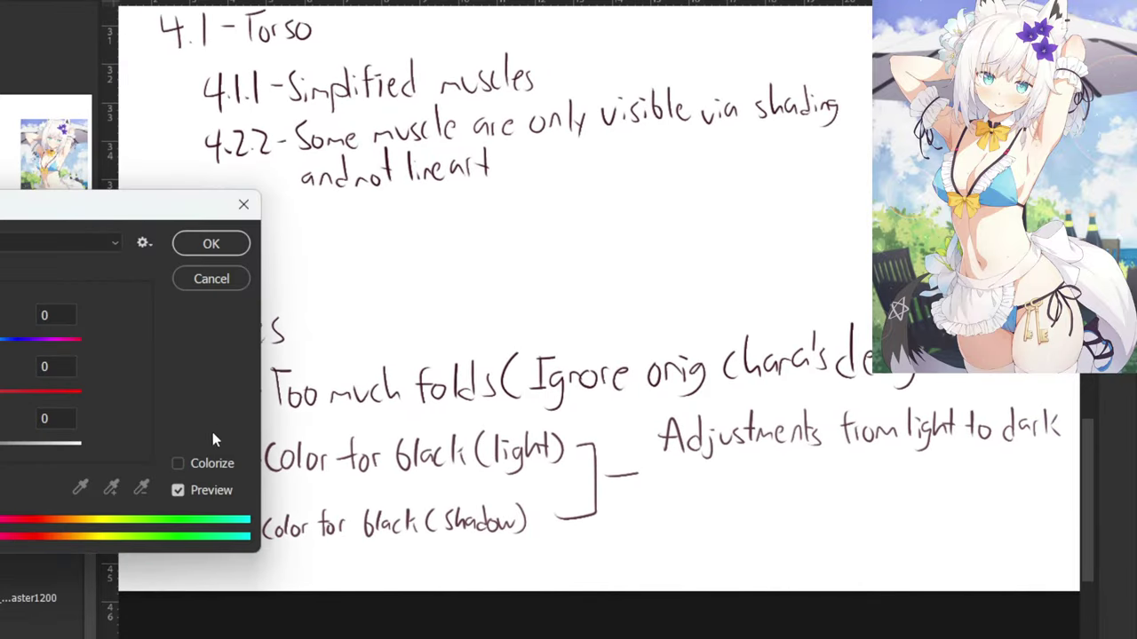
drag(9, 205, 80, 54)
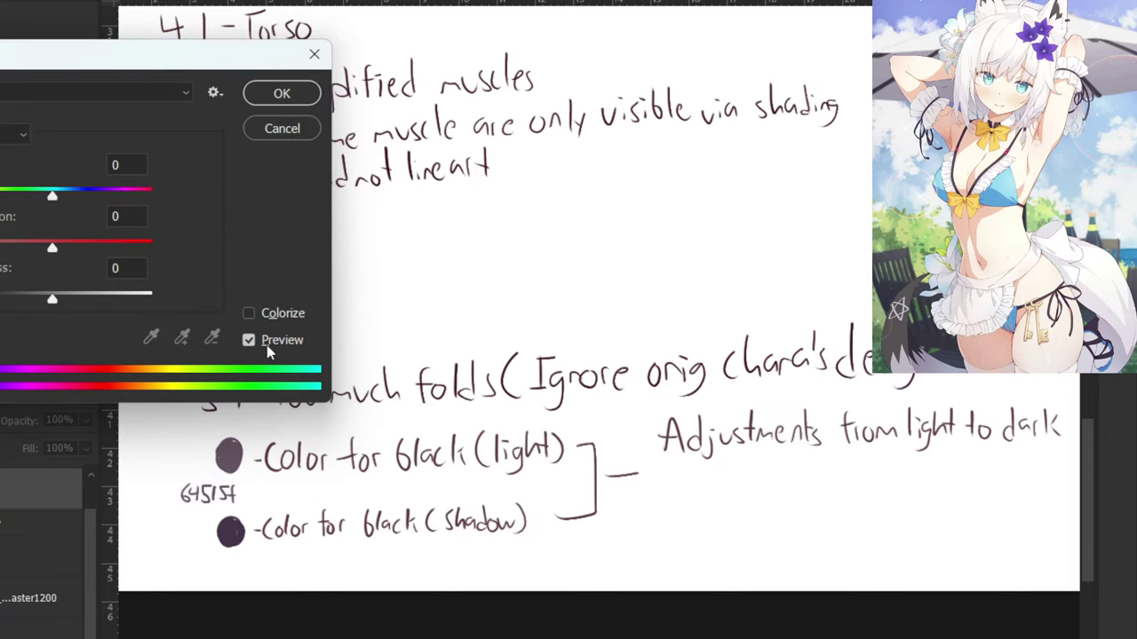
click(277, 127)
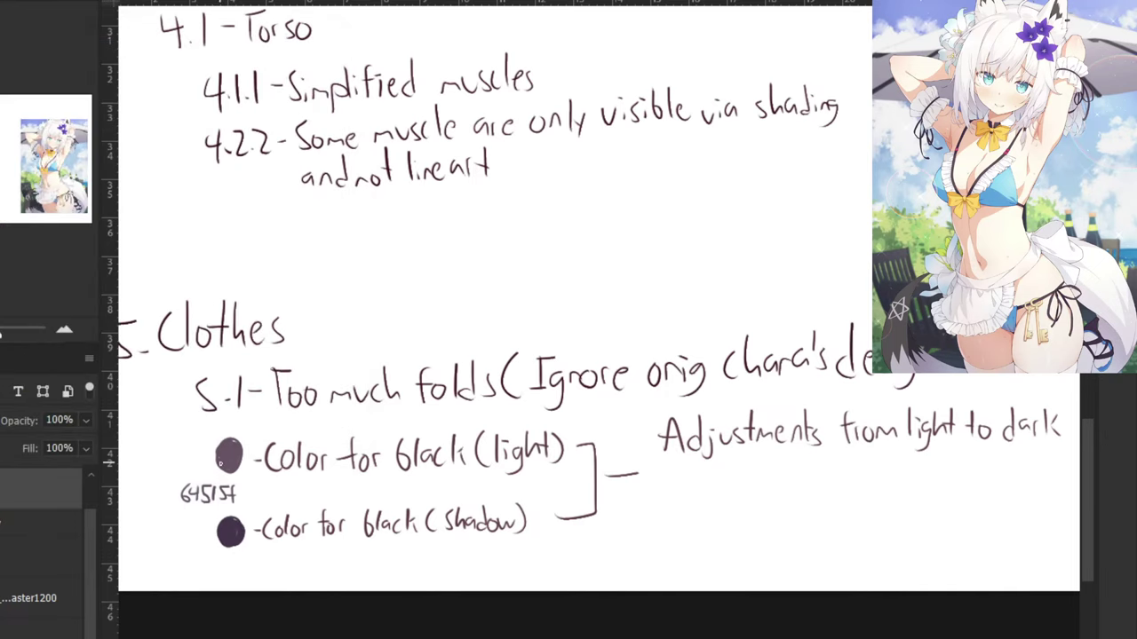
Sample the light black swatch to look up its hue, saturation and brightness values.
drag(229, 453, 236, 447)
click(236, 448)
key(ctrl+plus)
key(ctrl+plus)
drag(664, 542, 391, 429)
key(ctrl+minus)
key(ctrl+minus)
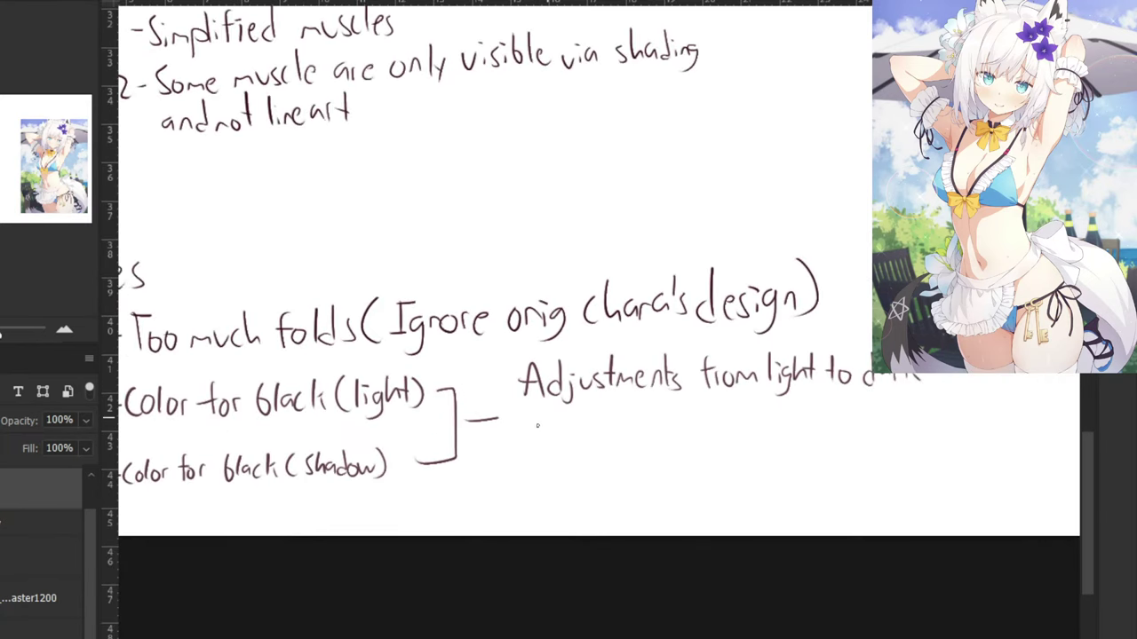
mouse_move(547, 419)
mouse_down()
mouse_move(542, 449)
mouse_move(568, 434)
mouse_move(574, 448)
mouse_move(592, 432)
mouse_up()
key(ctrl+z)
key(ctrl+z)
key(ctrl+z)
key(ctrl+z)
key(ctrl+z)
key(ctrl+z)
key(ctrl+z)
key(ctrl+z)
key(ctrl+z)
Handwrite "H=(x)", "S=18" and "B=40" on three lines beneath the adjustments heading.
drag(540, 425, 540, 450)
drag(550, 425, 553, 449)
drag(540, 438, 553, 436)
drag(558, 436, 597, 444)
mouse_move(598, 429)
mouse_down()
mouse_move(587, 444)
mouse_move(606, 447)
mouse_up()
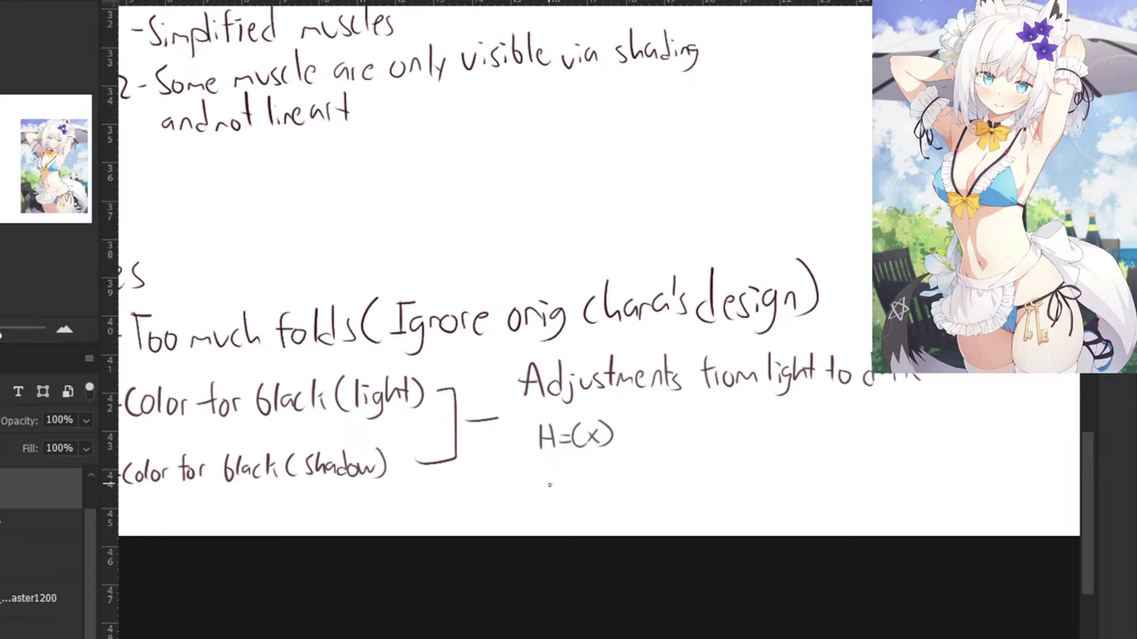
drag(549, 463, 542, 483)
mouse_move(559, 464)
mouse_down()
mouse_move(593, 482)
mouse_move(545, 520)
mouse_move(578, 503)
mouse_up()
drag(566, 514, 600, 507)
mouse_move(595, 495)
mouse_down()
mouse_move(593, 519)
mouse_move(606, 495)
mouse_up()
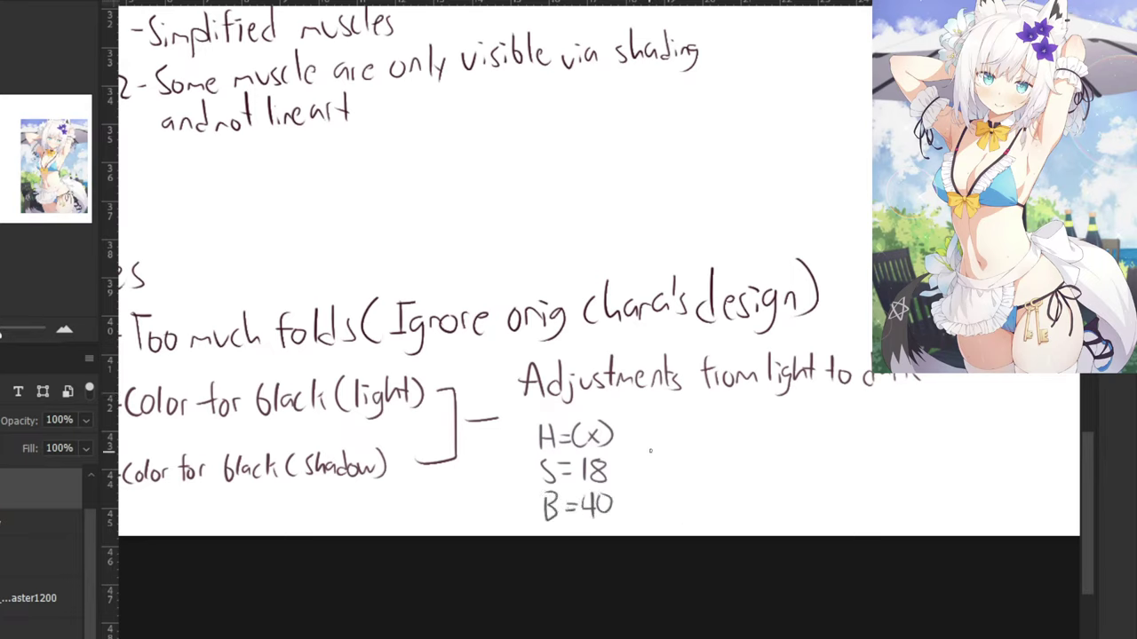
Handwrite "to" beside the light colour's values and sample the dark black swatch.
drag(651, 444, 649, 479)
drag(641, 466, 665, 460)
drag(546, 263, 398, 257)
drag(239, 376, 467, 328)
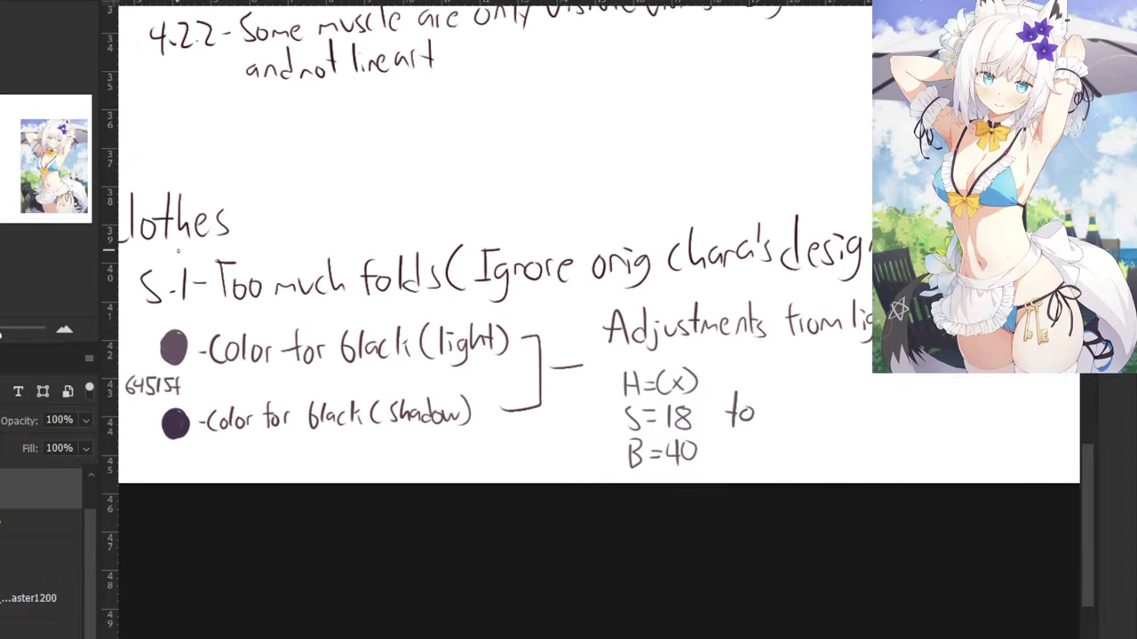
drag(178, 425, 178, 425)
drag(381, 498, 318, 491)
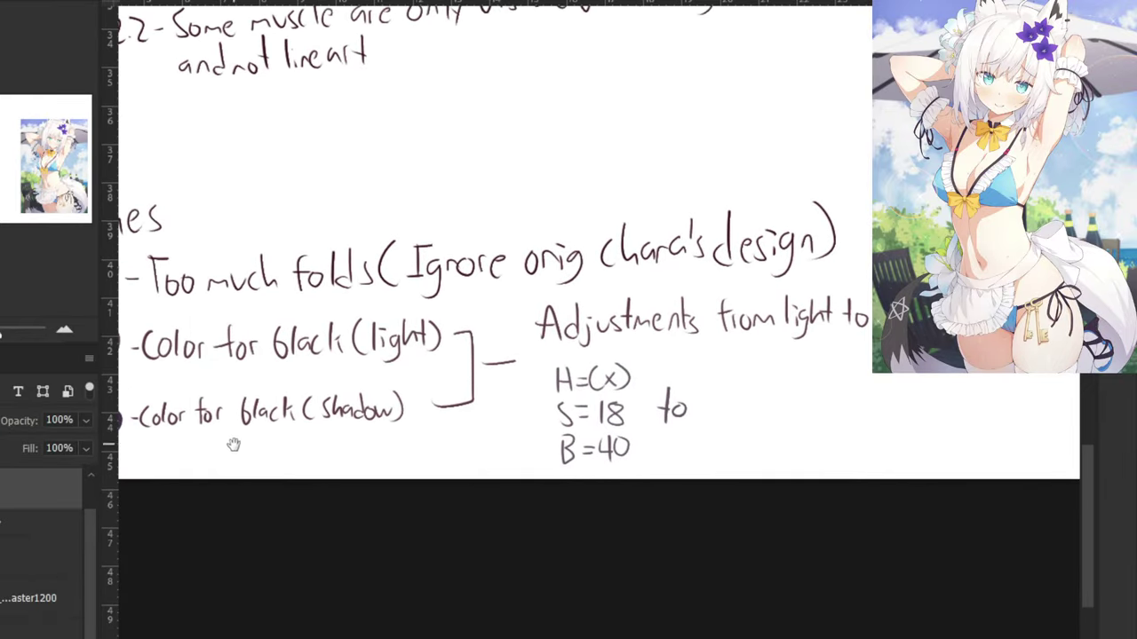
Handwrite the shadow hue formula "H=(x)-32" after "to", checking the light swatch's colour.
mouse_move(702, 360)
mouse_down()
mouse_move(702, 393)
mouse_move(718, 381)
mouse_move(718, 393)
mouse_up()
drag(703, 375, 742, 368)
drag(722, 377, 742, 377)
drag(214, 288, 320, 301)
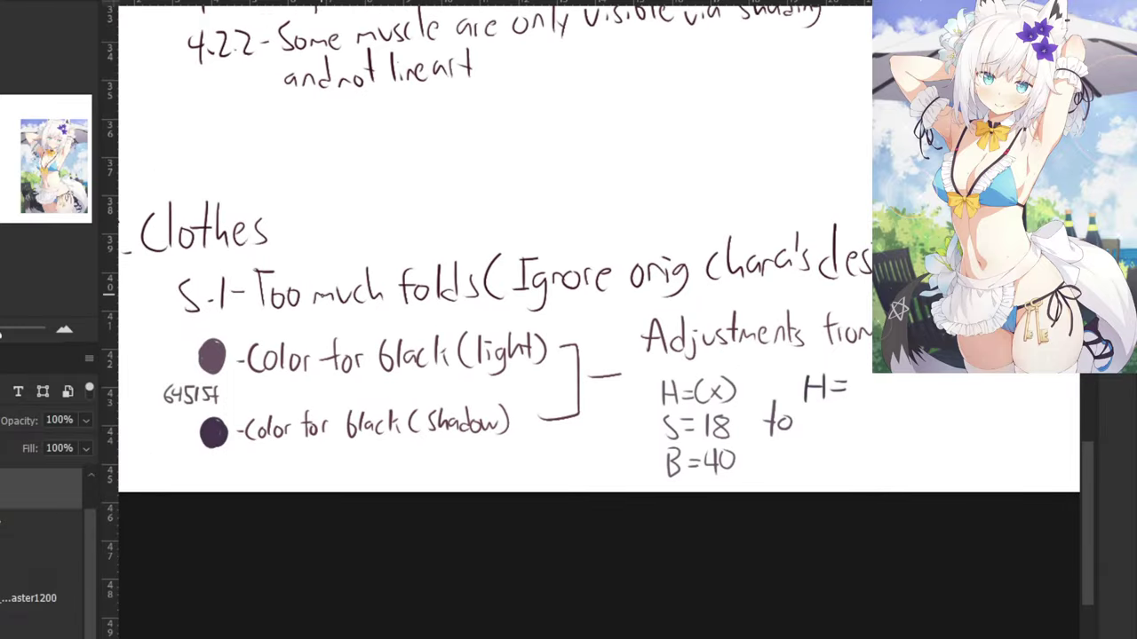
alt+click(203, 355)
mouse_move(849, 362)
mouse_down()
mouse_move(703, 386)
mouse_move(711, 428)
mouse_move(740, 425)
mouse_up()
key(ctrl+z)
key(ctrl+z)
mouse_move(747, 397)
mouse_down()
mouse_move(749, 425)
mouse_move(771, 410)
mouse_move(780, 424)
mouse_move(814, 424)
mouse_up()
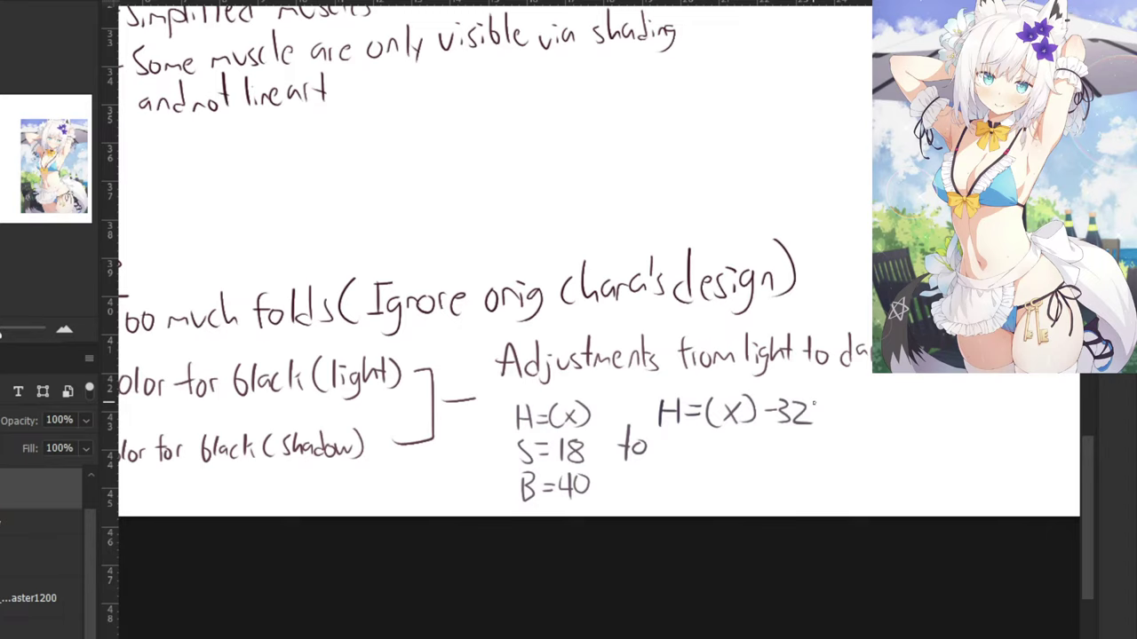
Handwrite "S=" beneath the shadow hue formula and sample the dark black swatch for its saturation.
mouse_move(673, 435)
mouse_down()
mouse_move(662, 458)
mouse_move(697, 439)
mouse_up()
key(ctrl+z)
drag(682, 446, 696, 447)
drag(364, 291, 623, 269)
alt+click(331, 434)
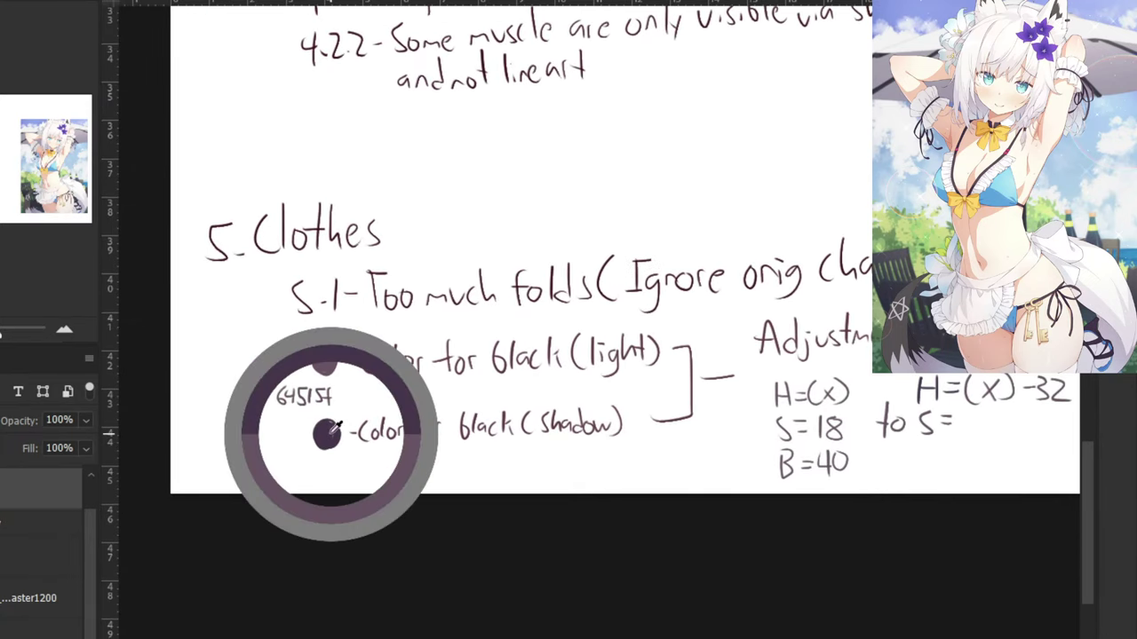
drag(751, 527, 510, 542)
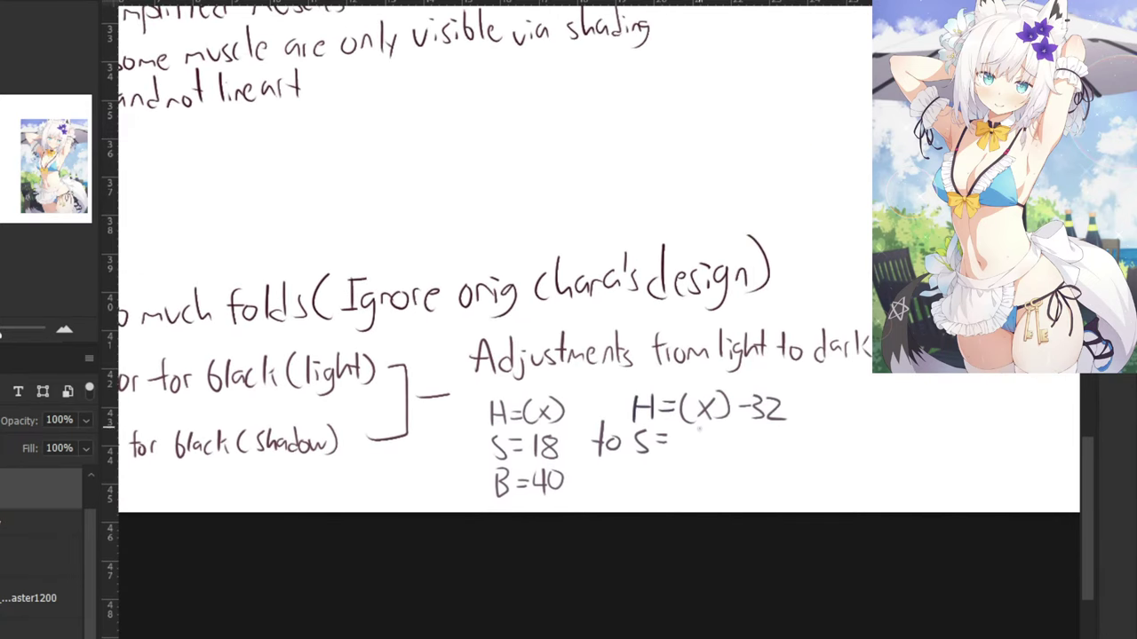
Complete the shadow saturation line with "29(x+11)".
mouse_move(678, 439)
mouse_down()
mouse_move(688, 458)
mouse_move(757, 449)
mouse_move(746, 449)
mouse_up()
key(ctrl+z)
key(ctrl+z)
key(ctrl+z)
mouse_move(764, 439)
mouse_down()
mouse_move(776, 439)
mouse_move(747, 448)
mouse_move(771, 453)
mouse_move(780, 441)
mouse_up()
key(ctrl+z)
key(ctrl+z)
key(ctrl+z)
key(ctrl+z)
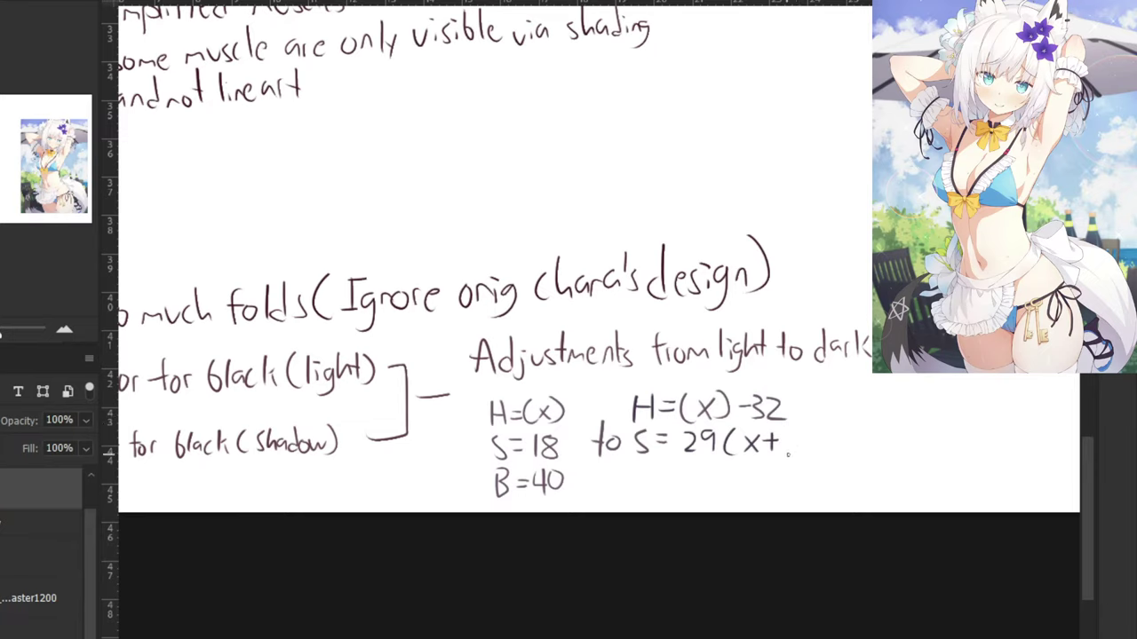
drag(789, 428, 792, 446)
drag(797, 429, 808, 453)
Handwrite the shadow brightness line "B=30(x-10)" beneath the saturation line.
mouse_move(634, 471)
mouse_down()
mouse_move(634, 503)
mouse_move(669, 481)
mouse_up()
key(ctrl+z)
key(ctrl+minus)
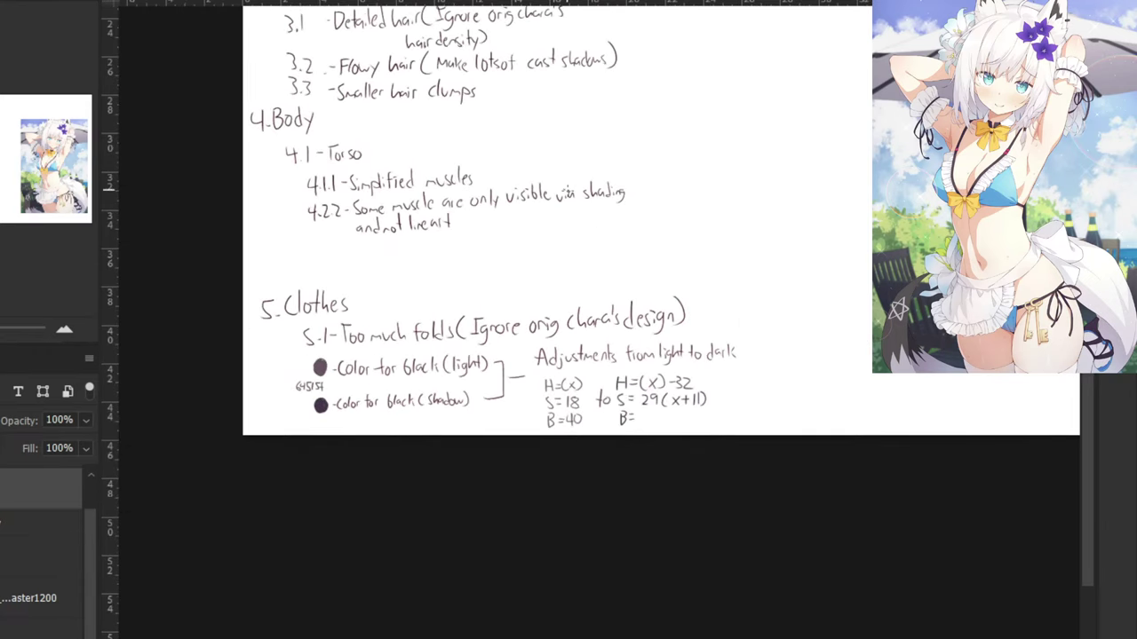
key(ctrl+minus)
key(ctrl+minus)
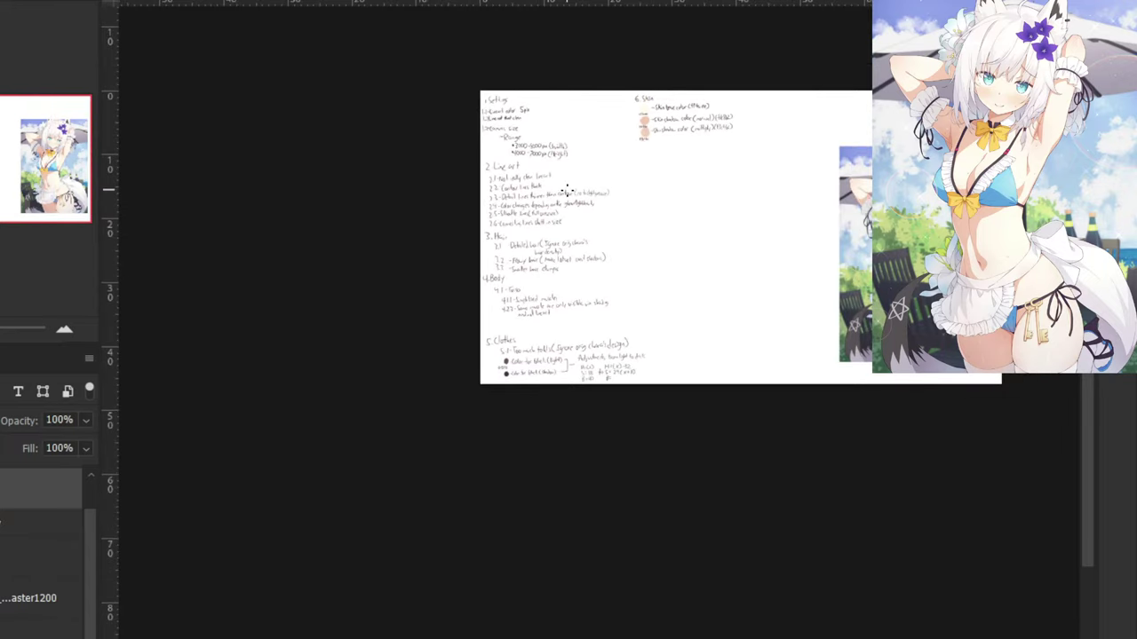
key(ctrl+plus)
key(ctrl+plus)
key(ctrl+plus)
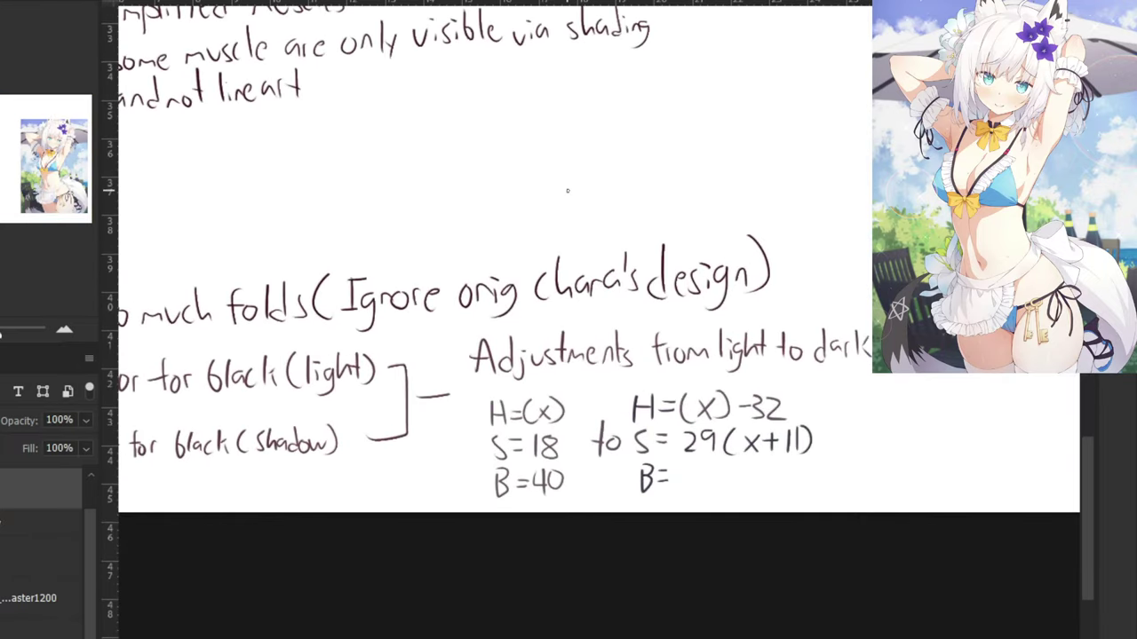
mouse_move(685, 468)
mouse_down()
mouse_move(689, 490)
mouse_move(699, 486)
mouse_move(691, 493)
mouse_up()
mouse_move(712, 469)
mouse_down()
mouse_move(731, 494)
mouse_move(753, 493)
mouse_up()
drag(752, 473, 741, 494)
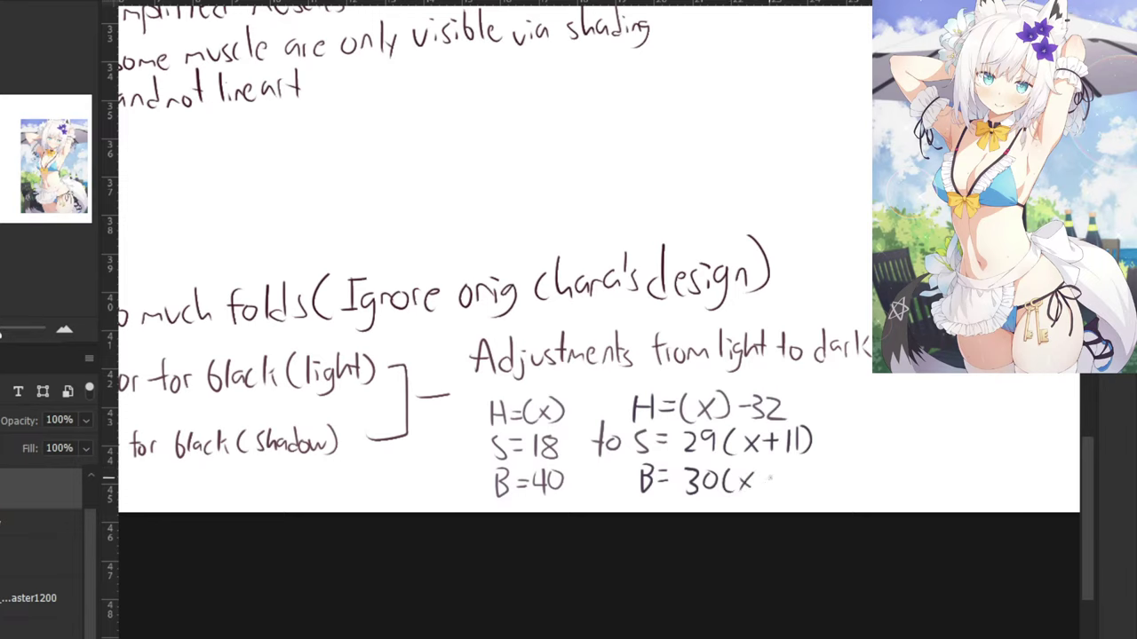
drag(761, 482, 776, 481)
mouse_move(782, 468)
mouse_down()
mouse_move(781, 487)
mouse_move(791, 471)
mouse_move(802, 493)
mouse_up()
key(ctrl+minus)
key(ctrl+minus)
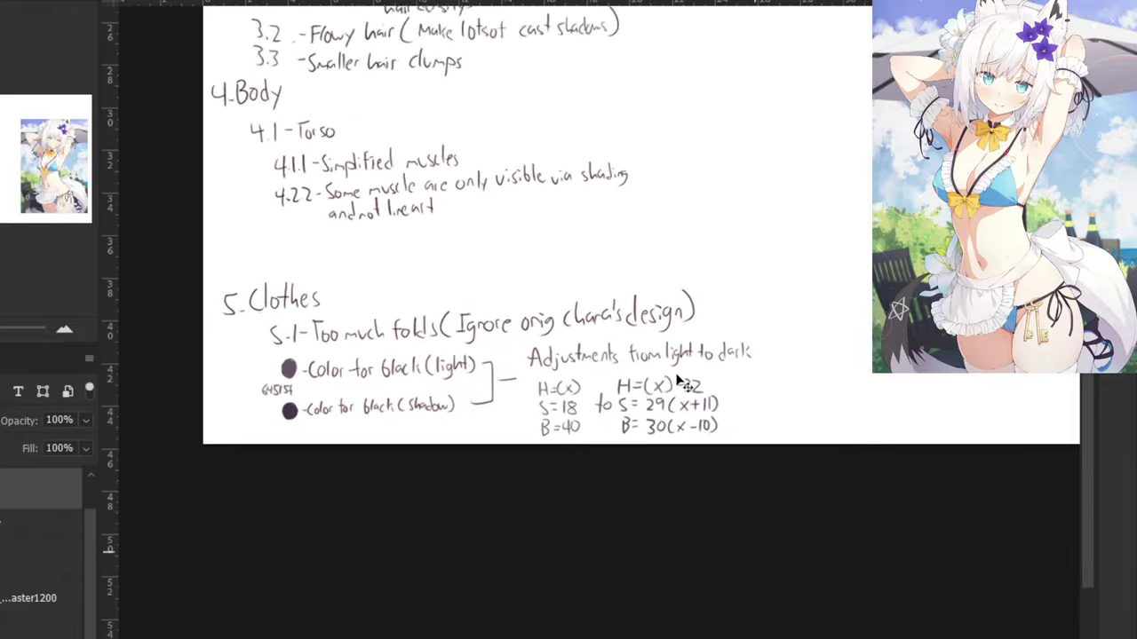
key(ctrl+plus)
drag(656, 237, 557, 242)
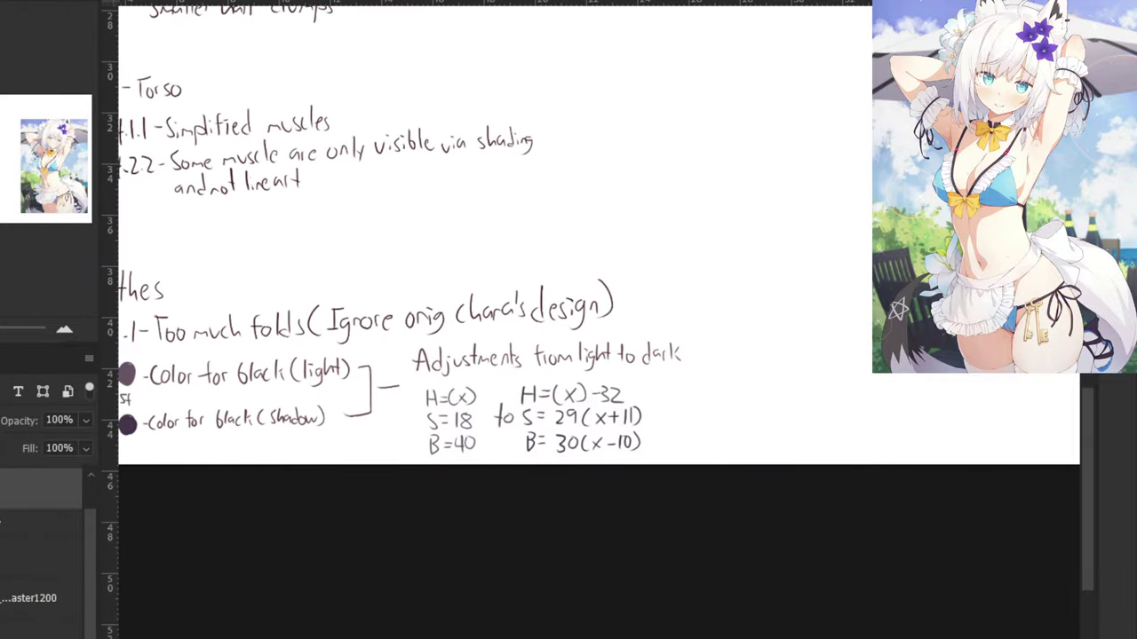
Sample the white apron's colour from the illustration in the notes document and return to the Clothes notes.
key(ctrl+Tab)
key(ctrl+Tab)
key(ctrl+minus)
drag(710, 221, 539, 298)
alt+click(632, 428)
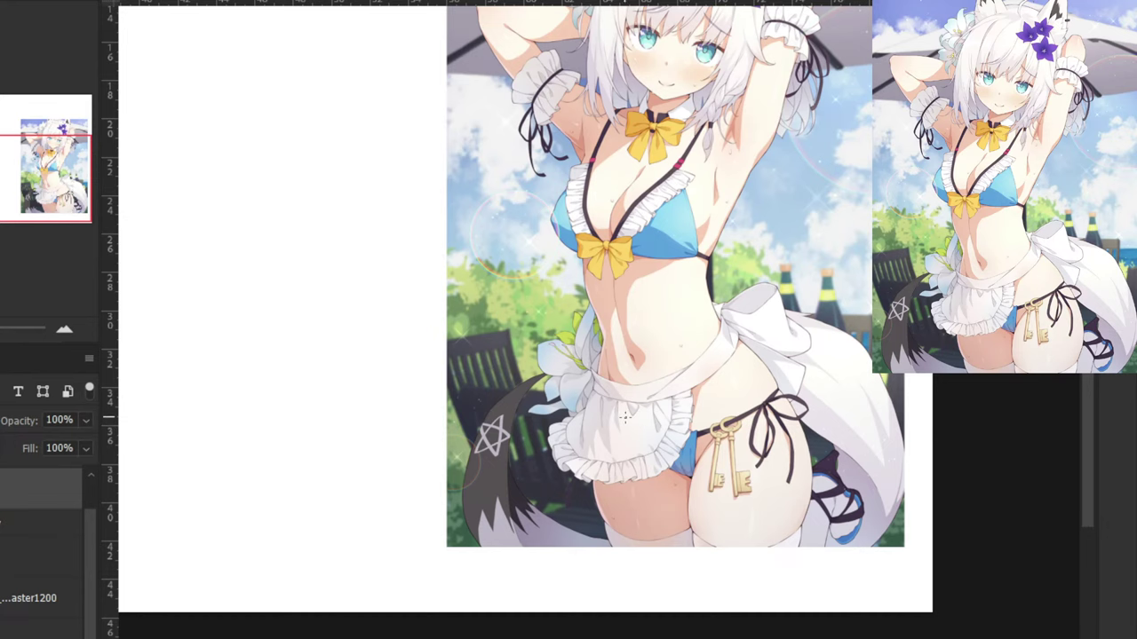
alt+click(635, 426)
drag(640, 422, 852, 355)
drag(222, 417, 605, 311)
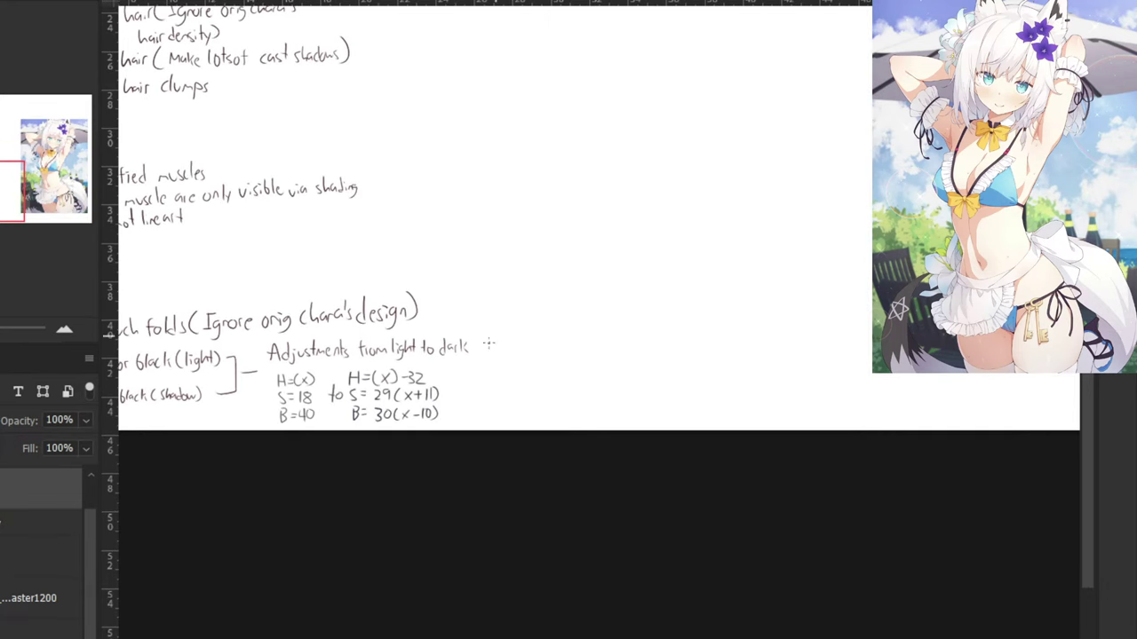
Sample the white apron's lit colour from the illustration and paint a small swatch beside the black light-to-dark adjustments.
scroll(573, 317, up, 5)
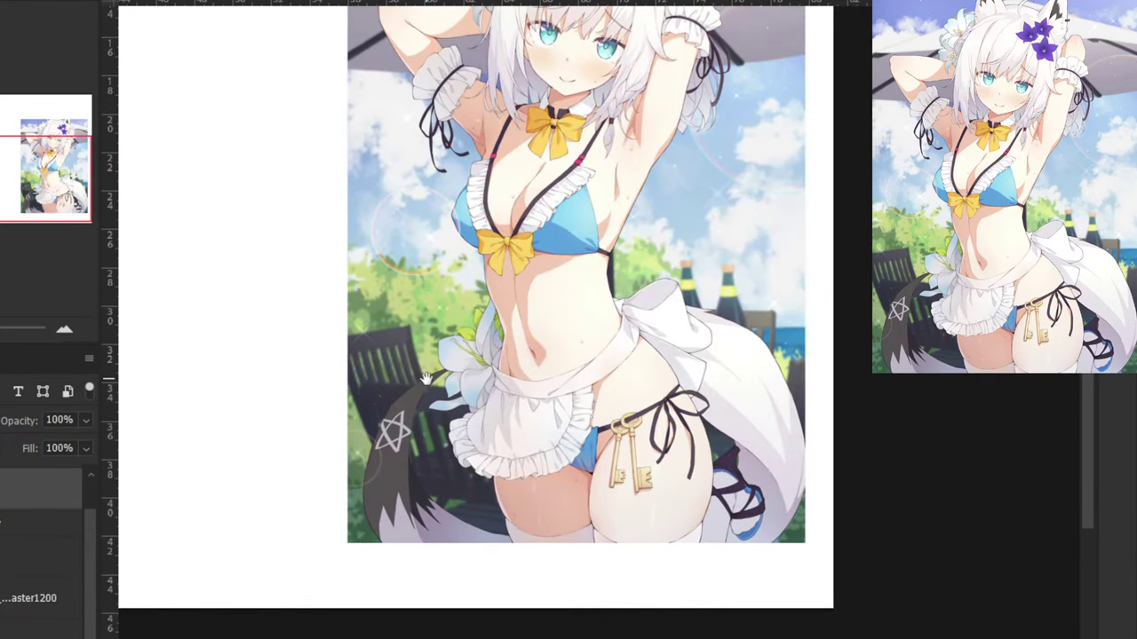
drag(231, 206, 391, 170)
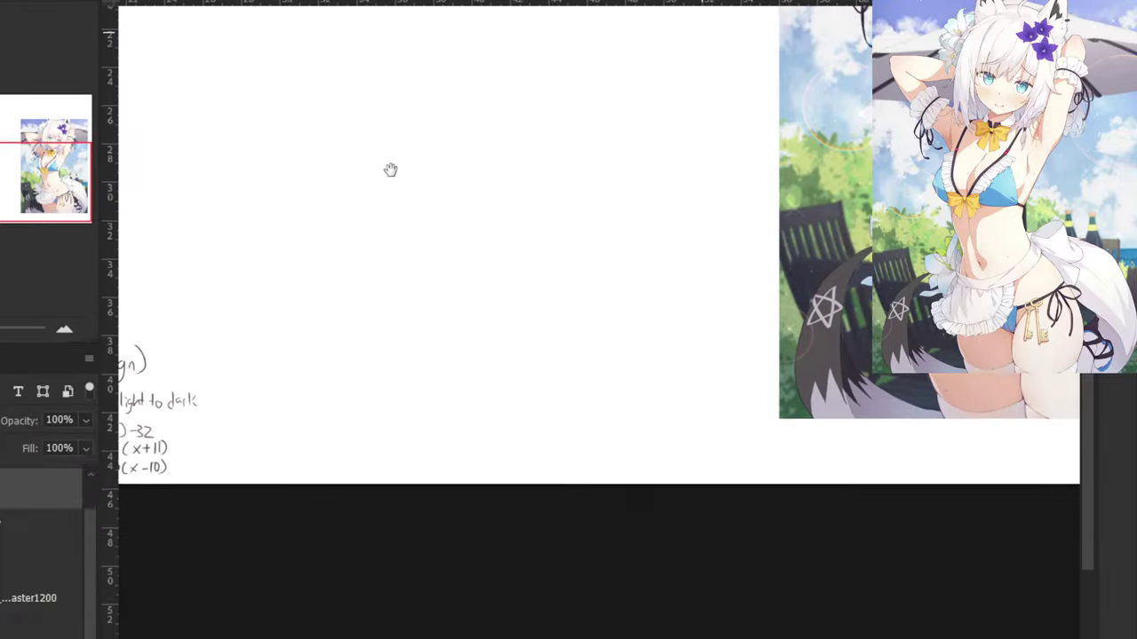
drag(350, 233, 434, 187)
key(ctrl+plus)
key(ctrl+plus)
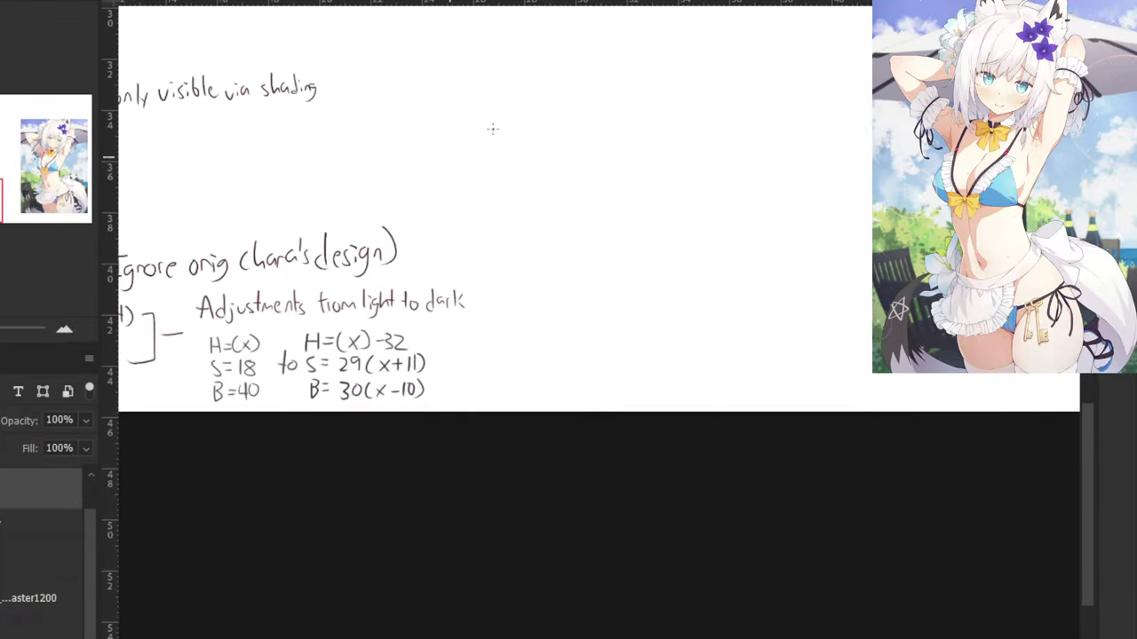
drag(399, 291, 460, 328)
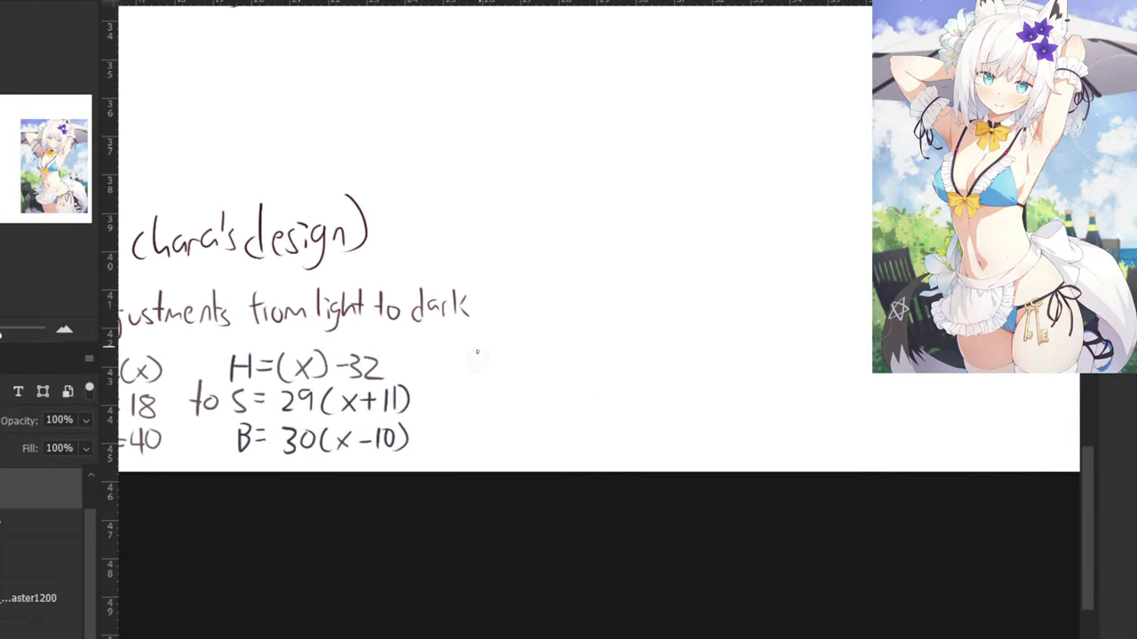
drag(414, 281, 519, 319)
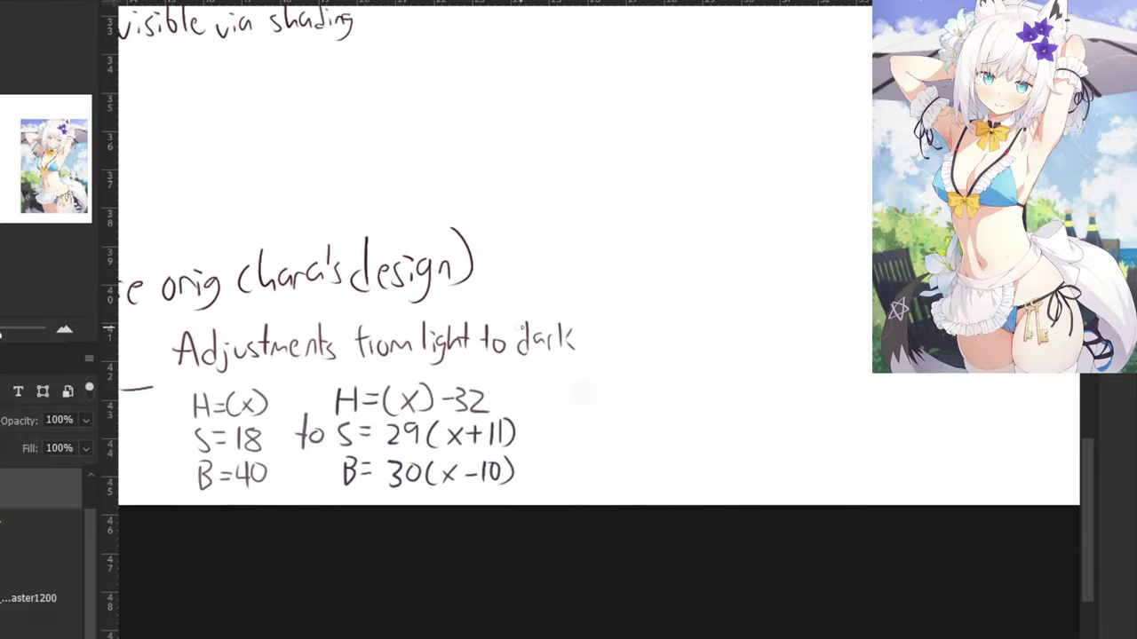
key(ctrl+plus)
key(ctrl+plus)
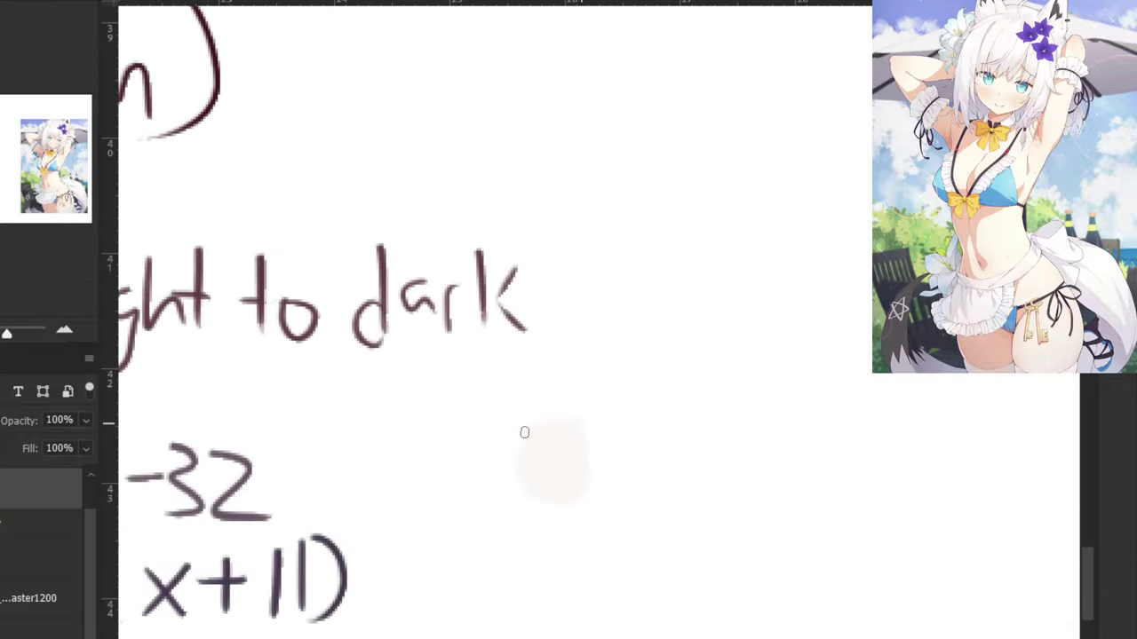
Outline the off-white apron swatch with a square in the dark colour sampled from the handwritten notes.
alt+click(246, 460)
click(252, 464)
mouse_move(568, 427)
mouse_down()
mouse_move(530, 426)
mouse_move(514, 455)
mouse_move(540, 495)
mouse_move(588, 489)
mouse_move(577, 426)
mouse_up()
scroll(575, 428, down, 3)
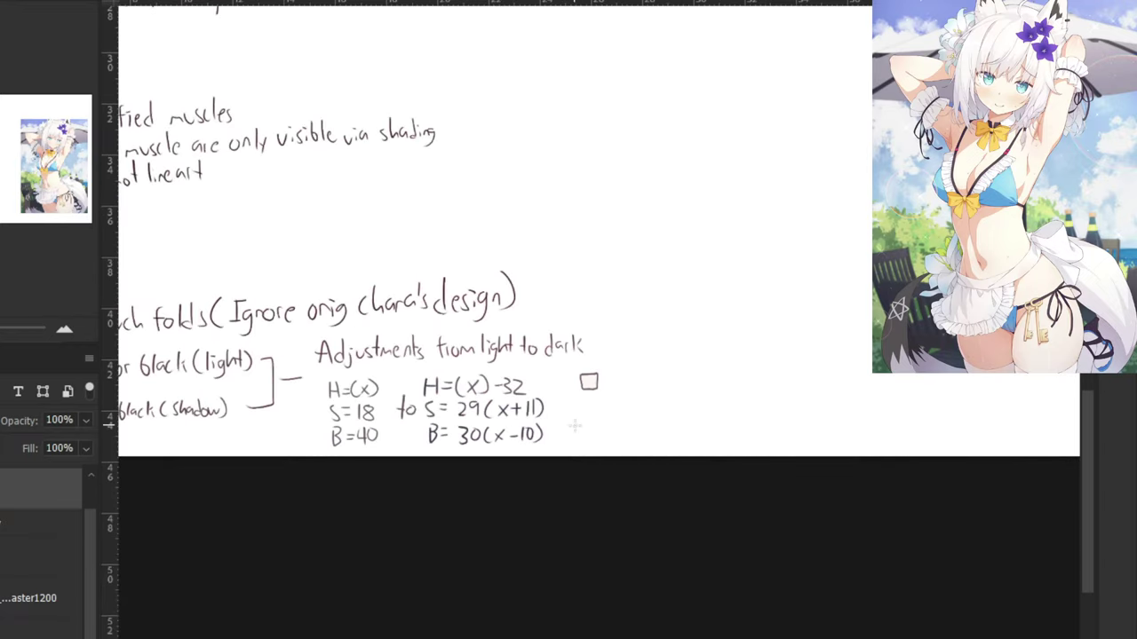
Check the off-white swatch's hex code in the Color Picker and handwrite "fbf7f4" beneath the swatch.
scroll(575, 426, up, 2)
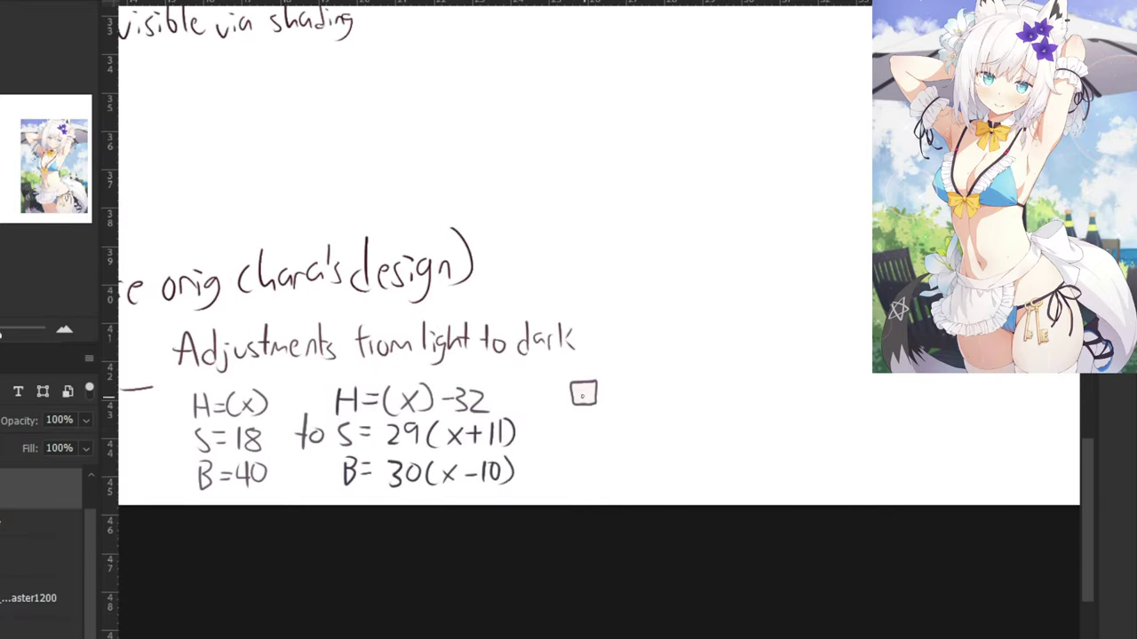
alt+click(581, 389)
key(n)
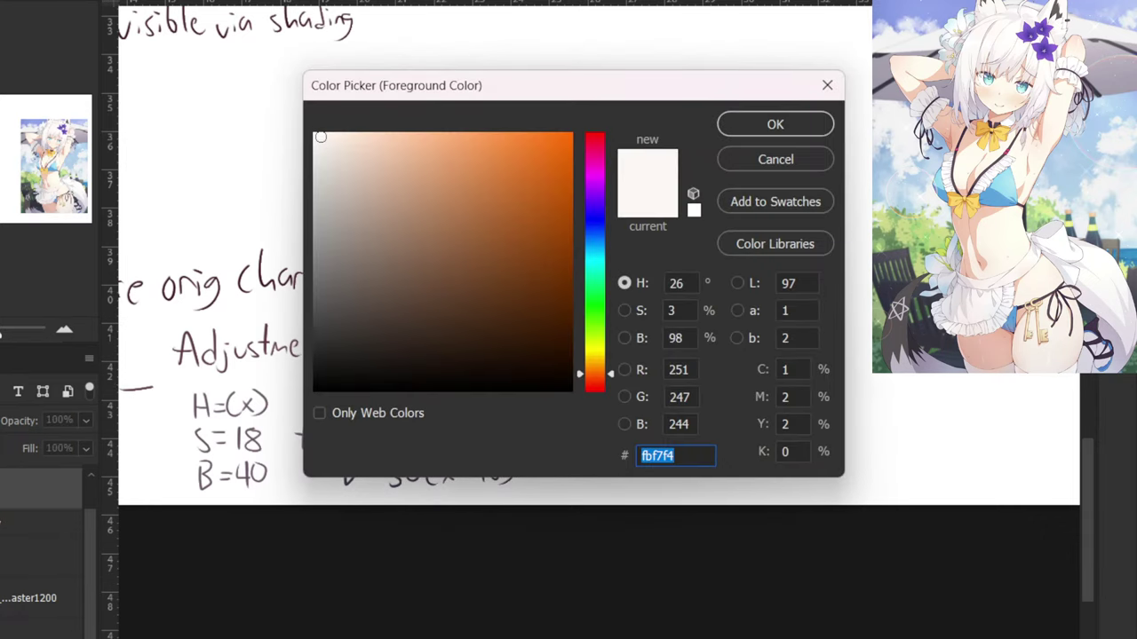
click(760, 125)
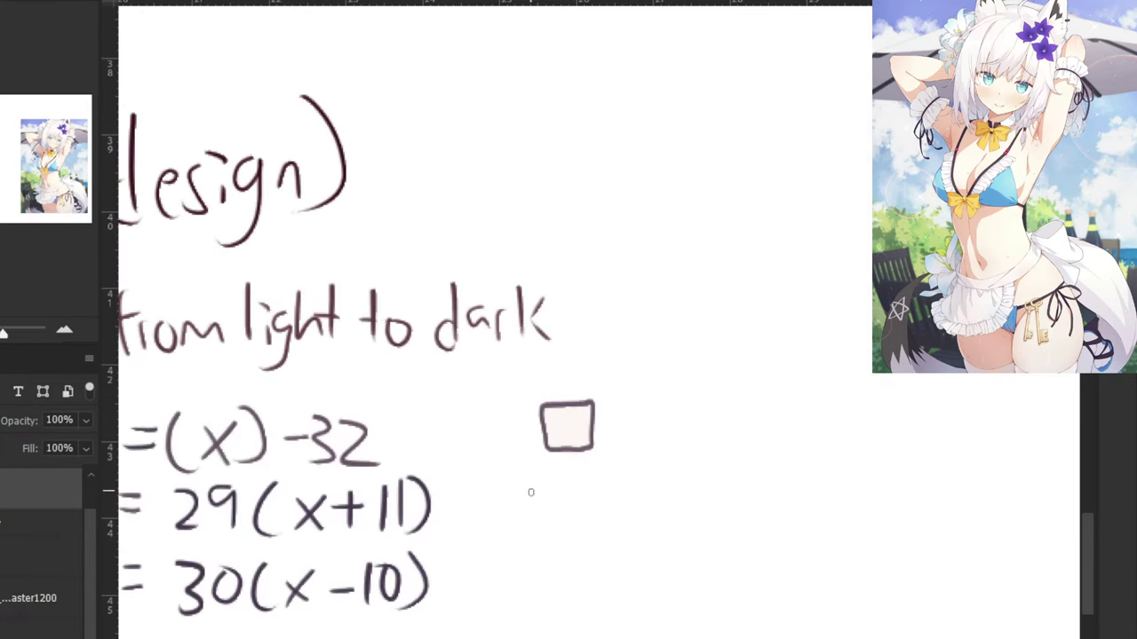
alt+click(542, 406)
mouse_move(533, 462)
mouse_down()
mouse_move(565, 464)
mouse_move(551, 480)
mouse_move(574, 468)
mouse_move(592, 487)
mouse_up()
mouse_move(588, 474)
mouse_down()
mouse_move(619, 487)
mouse_move(625, 475)
mouse_up()
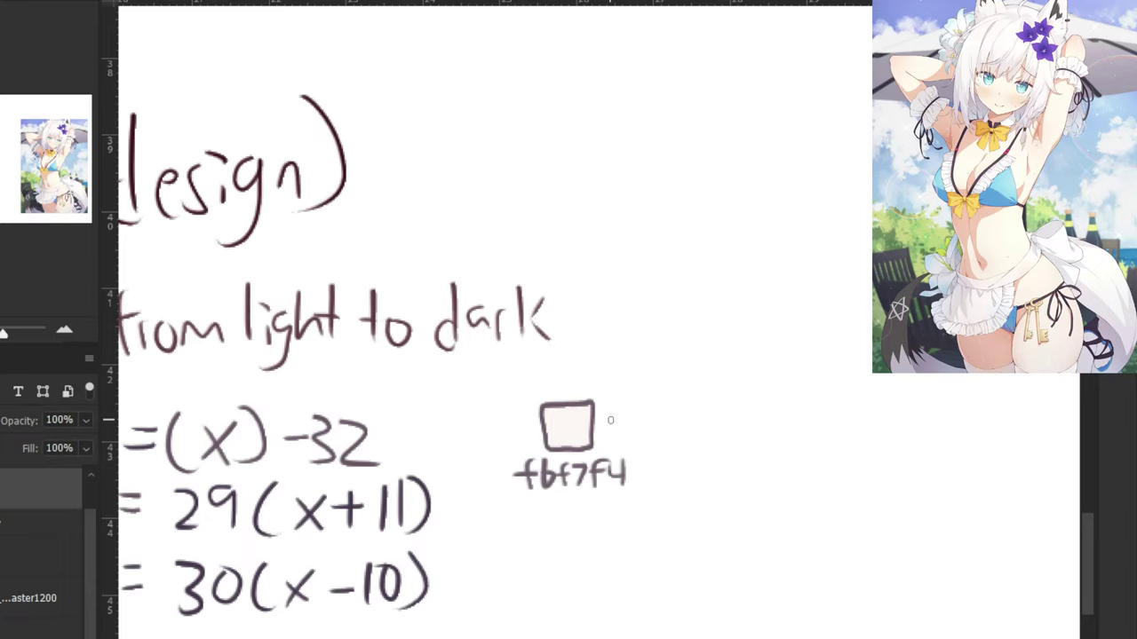
Handwrite the label "light" above the off-white swatch, redoing the misdrawn strokes.
key(ctrl+minus)
scroll(618, 326, down, 2)
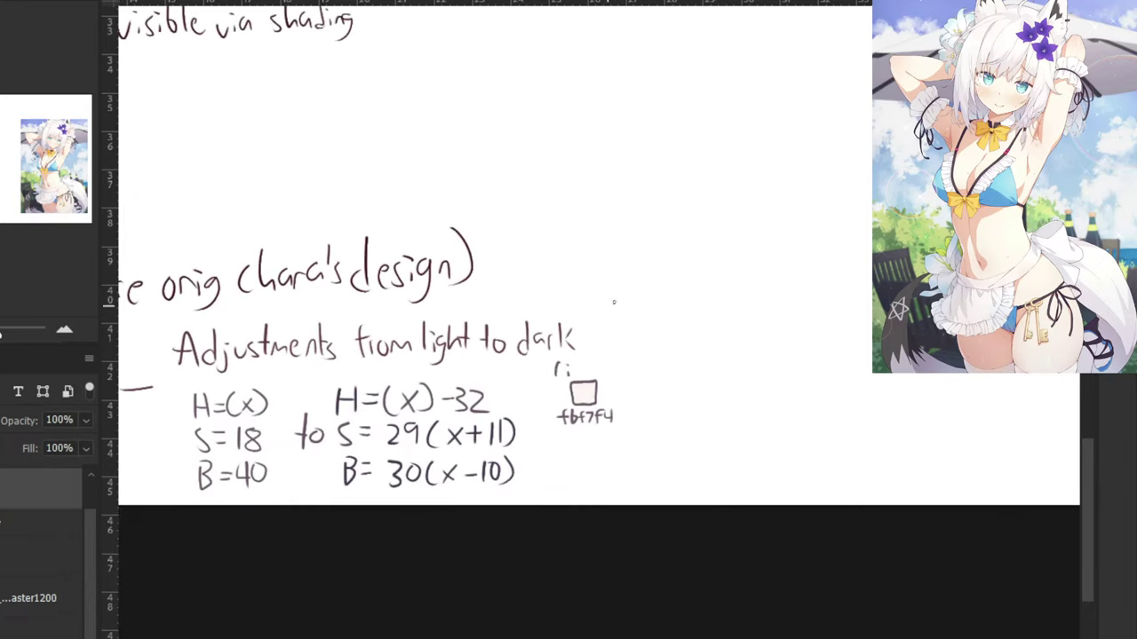
key(ctrl+plus)
key(ctrl+z)
key(ctrl+z)
mouse_move(520, 366)
mouse_down()
mouse_move(519, 391)
mouse_move(537, 403)
mouse_up()
key(ctrl+z)
key(ctrl+z)
click(530, 364)
drag(556, 360, 581, 387)
drag(572, 366, 586, 366)
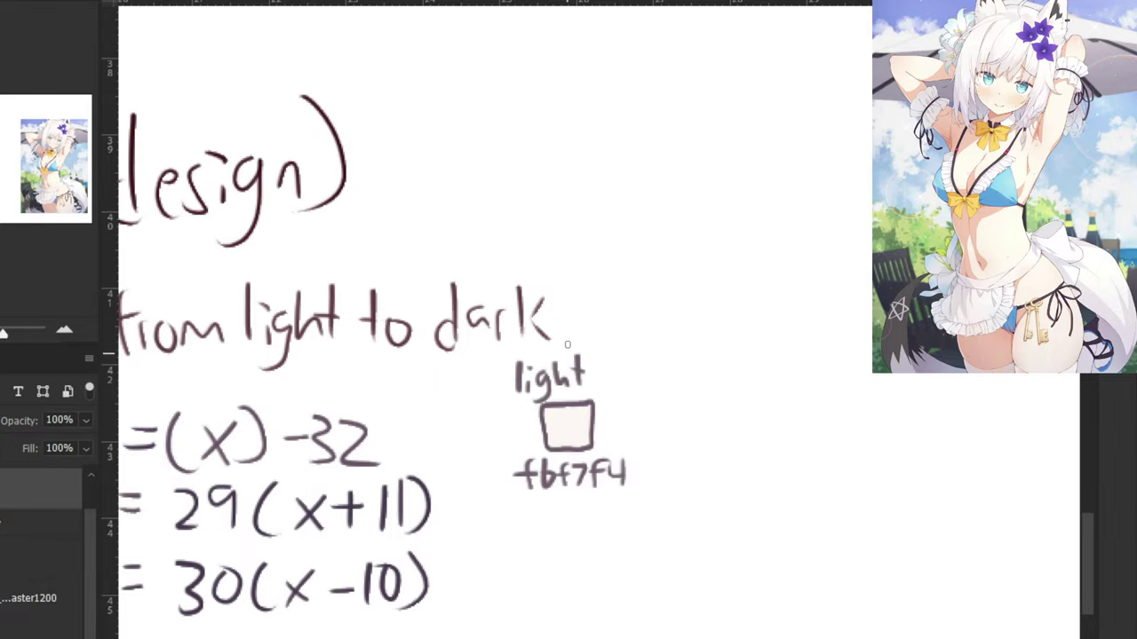
Sample the white apron's shadow colour from the illustration and paint a second swatch beside the "light" one.
key(ctrl+minus)
key(ctrl+minus)
key(ctrl+minus)
key(ctrl+minus)
drag(773, 224, 591, 275)
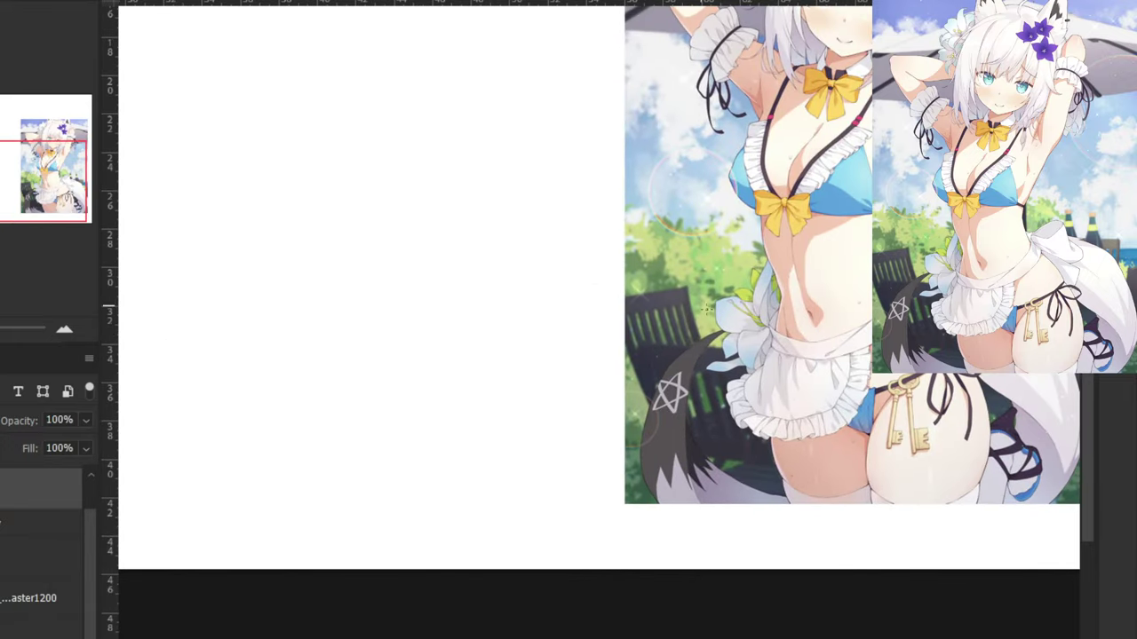
scroll(820, 368, up, 2)
drag(970, 411, 919, 404)
scroll(791, 253, down, 3)
scroll(791, 253, up, 5)
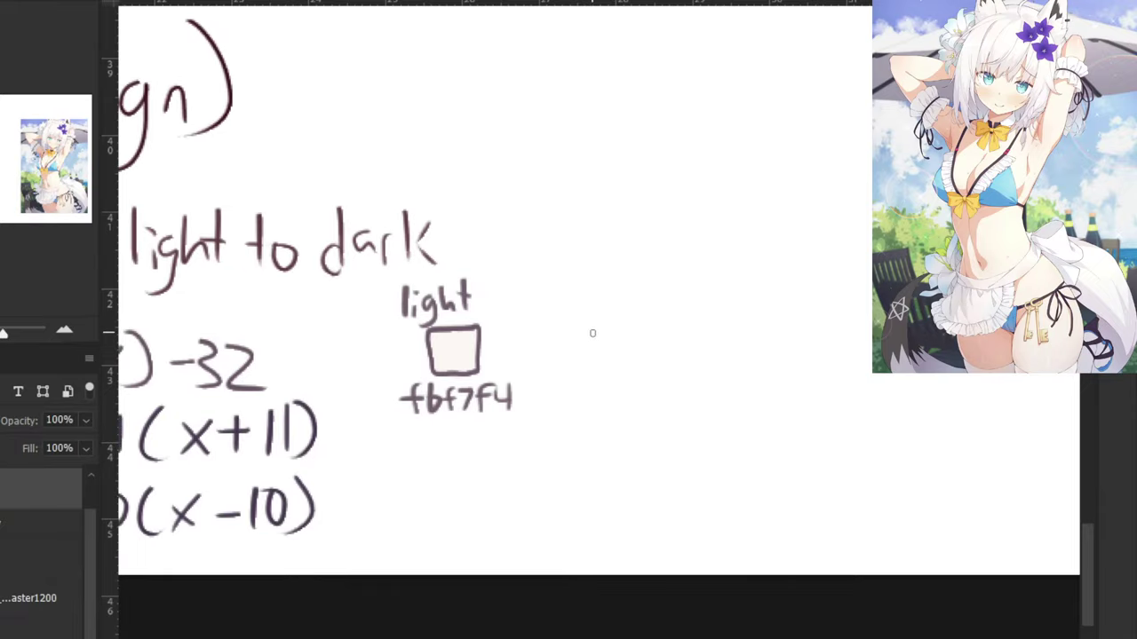
mouse_move(599, 329)
mouse_down()
mouse_move(561, 349)
mouse_move(608, 365)
mouse_move(597, 327)
mouse_move(564, 341)
mouse_move(584, 330)
mouse_move(563, 351)
mouse_move(571, 364)
mouse_move(604, 362)
mouse_move(592, 338)
mouse_move(578, 347)
mouse_move(592, 353)
mouse_move(599, 338)
mouse_move(572, 333)
mouse_up()
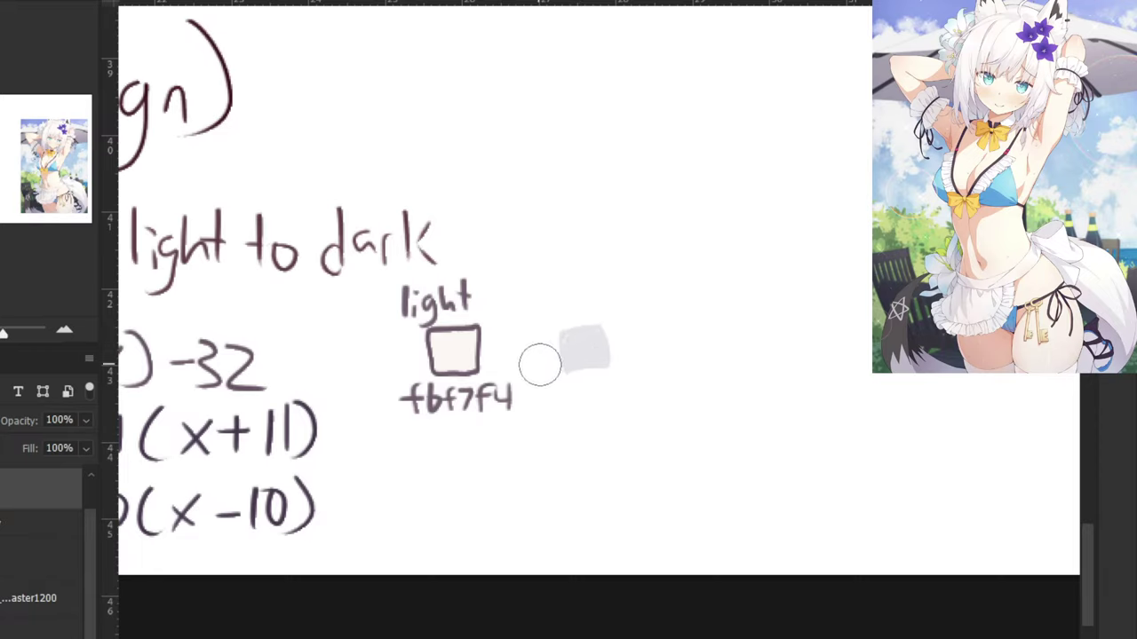
Outline the grey swatch with the dark colour sampled from the first swatch's border and label it "shadow" above.
key(b)
alt+click(465, 327)
mouse_move(603, 325)
mouse_down()
mouse_move(554, 331)
mouse_move(555, 371)
mouse_up()
key(ctrl+z)
mouse_move(602, 323)
mouse_down()
mouse_move(566, 330)
mouse_move(561, 367)
mouse_move(612, 365)
mouse_move(596, 325)
mouse_up()
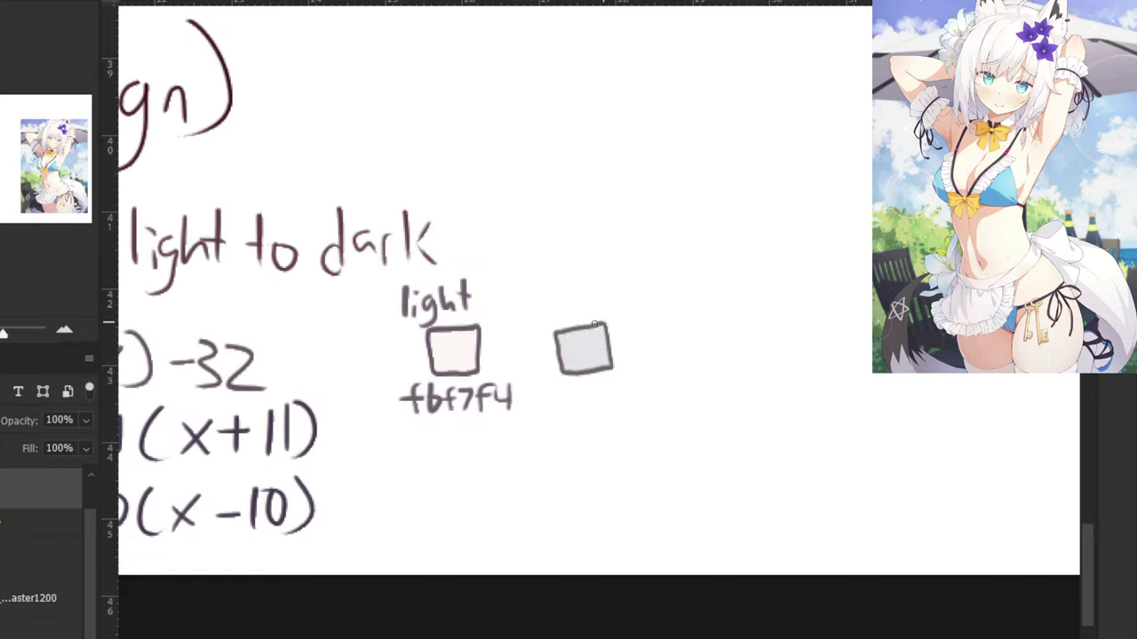
mouse_move(538, 294)
mouse_down()
mouse_move(526, 314)
mouse_move(565, 309)
mouse_move(590, 277)
mouse_move(605, 304)
mouse_move(630, 304)
mouse_up()
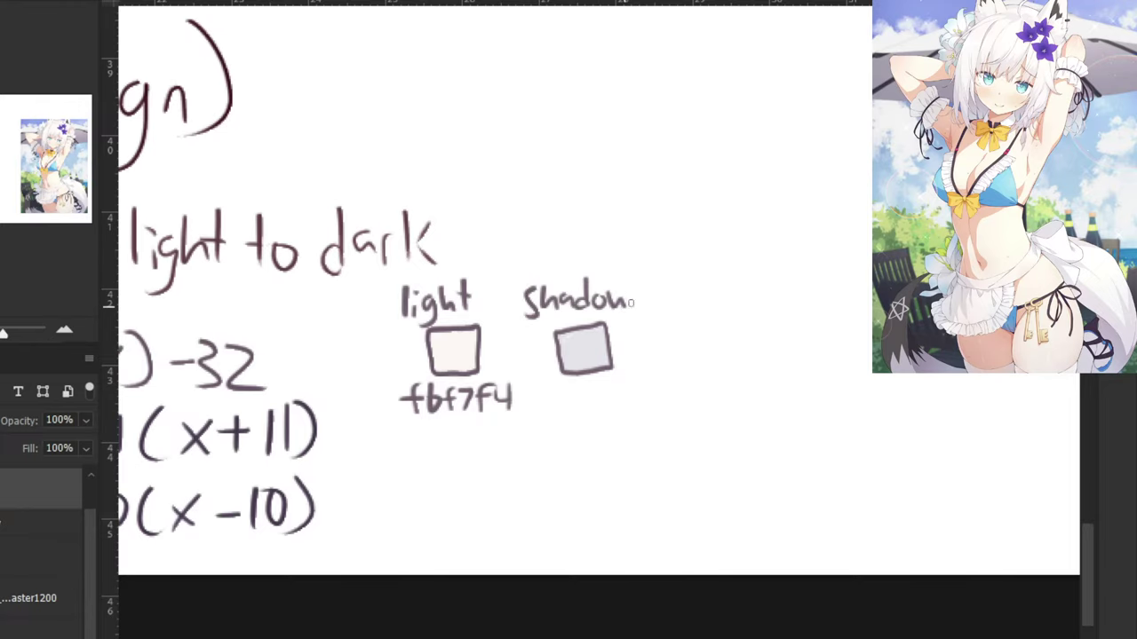
Look up the shadow swatch's hex code and handwrite "e5e4e9" beneath it in the dark label colour.
alt+click(585, 346)
key(n)
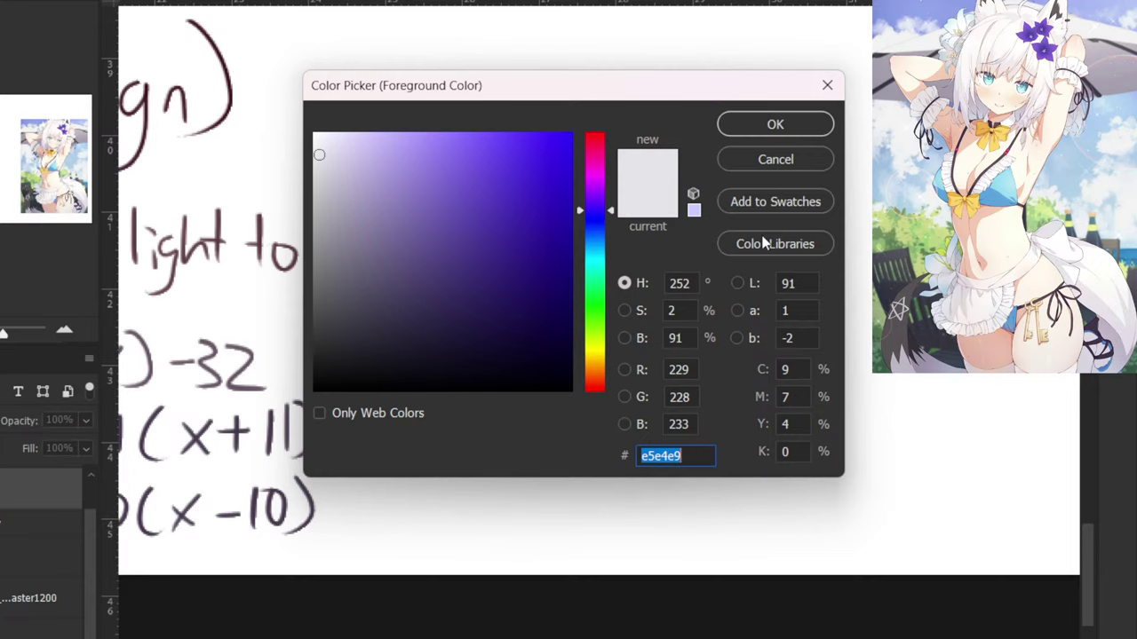
click(749, 157)
key(ctrl+plus)
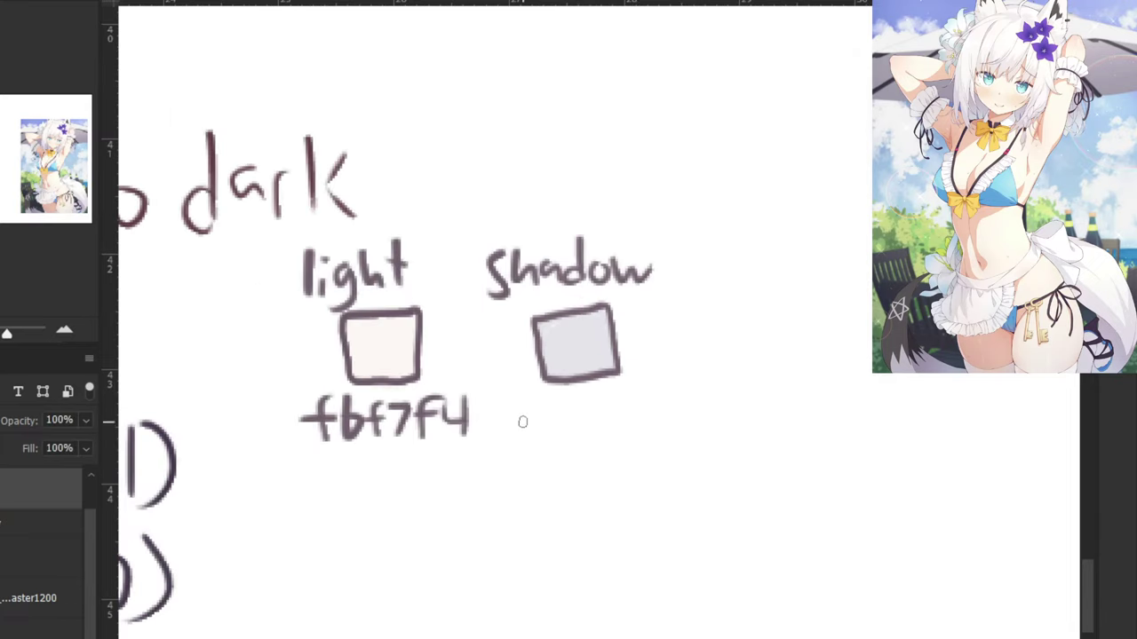
key(ctrl+z)
alt+click(354, 413)
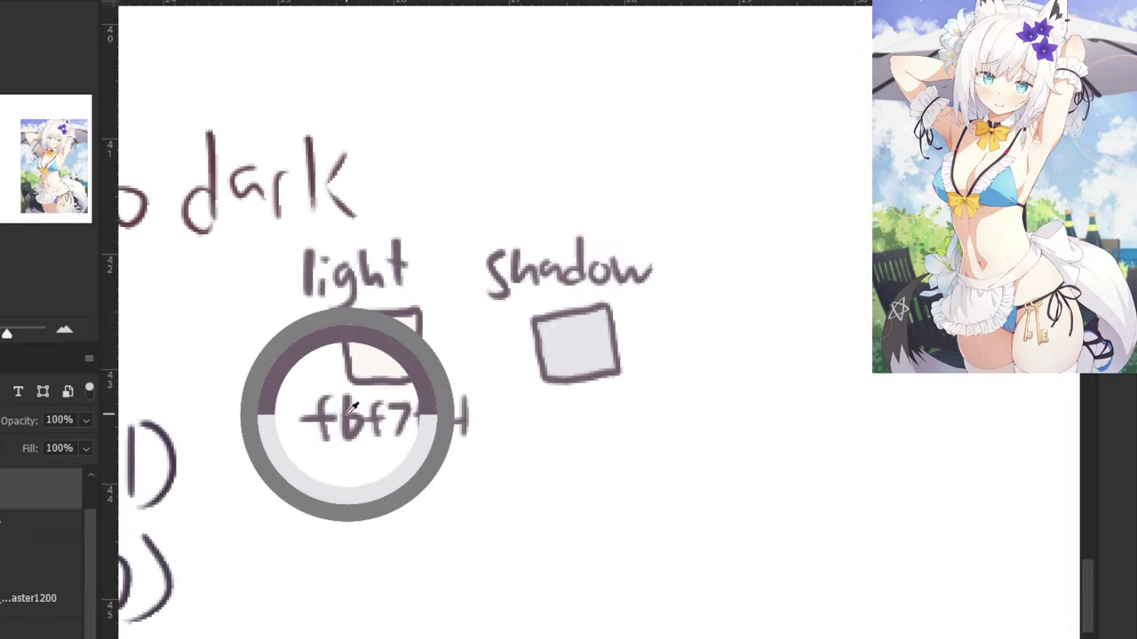
mouse_move(533, 421)
mouse_down()
mouse_move(559, 432)
mouse_move(581, 407)
mouse_move(606, 431)
mouse_up()
drag(612, 396, 628, 412)
mouse_move(622, 405)
mouse_down()
mouse_move(623, 426)
mouse_move(654, 439)
mouse_up()
mouse_move(666, 400)
mouse_down()
mouse_move(646, 411)
mouse_move(655, 437)
mouse_up()
Handwrite the label "-blue" beside the shadow swatch.
key(ctrl+minus)
mouse_move(624, 343)
mouse_down()
mouse_move(660, 342)
mouse_move(663, 359)
mouse_up()
drag(672, 330, 675, 360)
mouse_move(679, 347)
mouse_down()
mouse_move(684, 361)
mouse_move(691, 347)
mouse_up()
drag(695, 354, 706, 360)
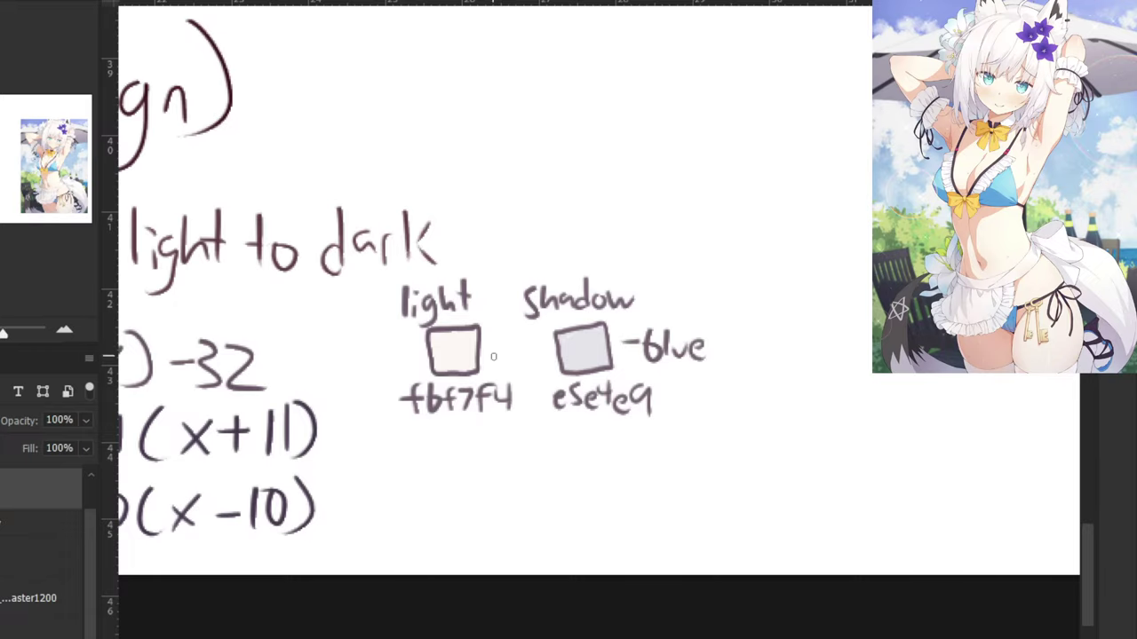
Handwrite the label "-orange" between the light swatch and the shadow swatch.
mouse_move(499, 357)
mouse_down()
mouse_move(512, 341)
mouse_move(522, 350)
mouse_up()
drag(530, 351, 547, 364)
drag(553, 356, 549, 376)
key(ctrl+minus)
key(ctrl+minus)
key(ctrl+minus)
key(ctrl+minus)
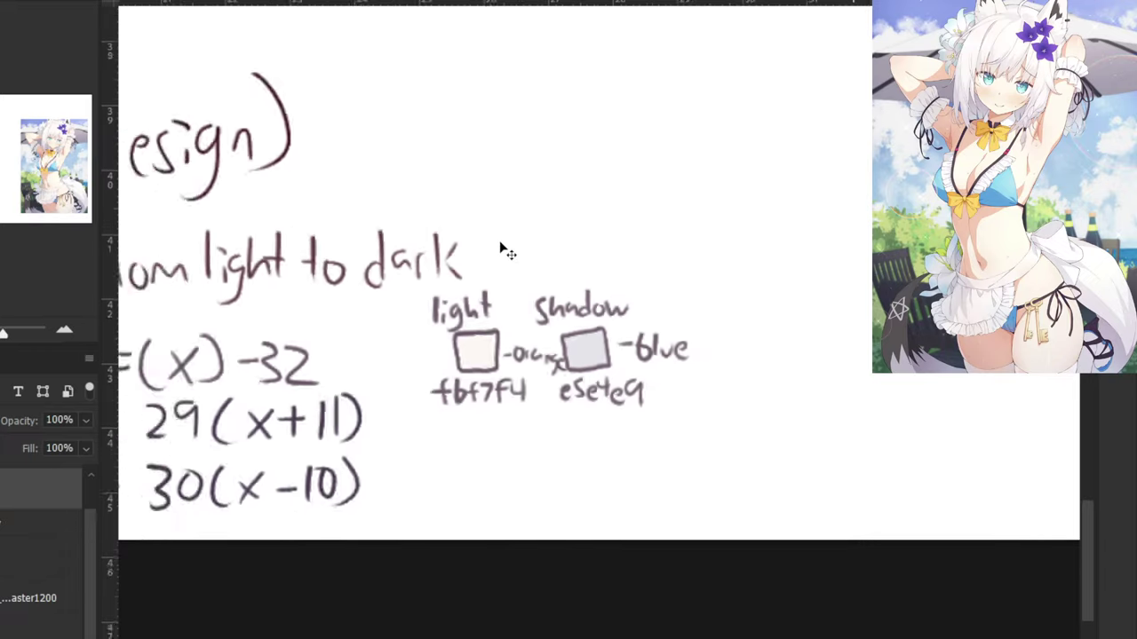
scroll(500, 242, up, 6)
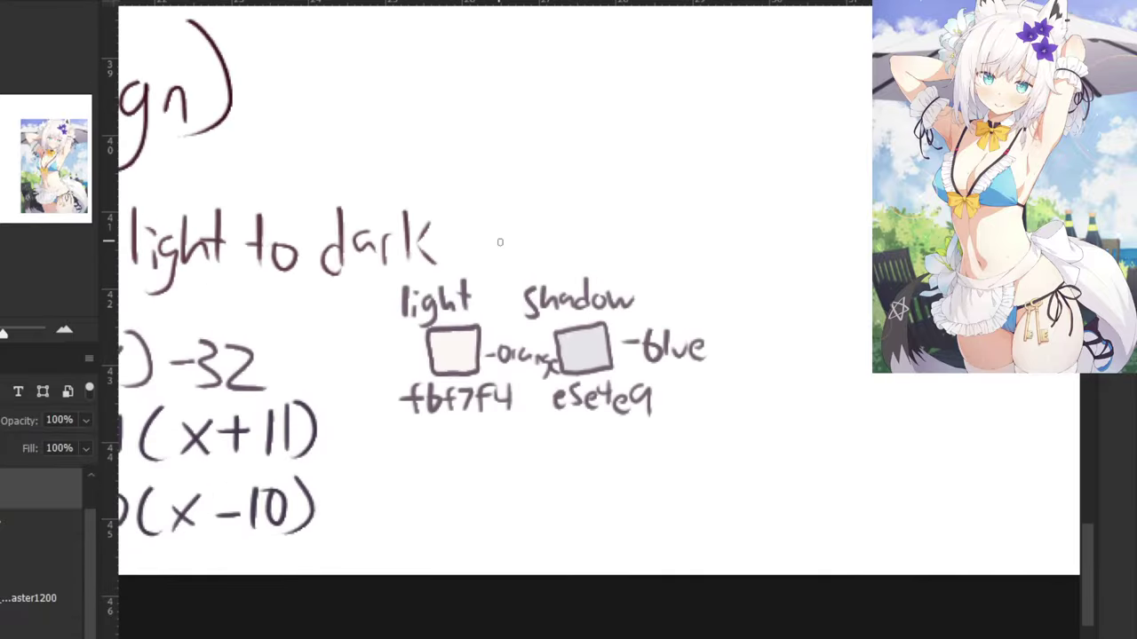
click(463, 339)
click(456, 344)
drag(254, 284, 378, 222)
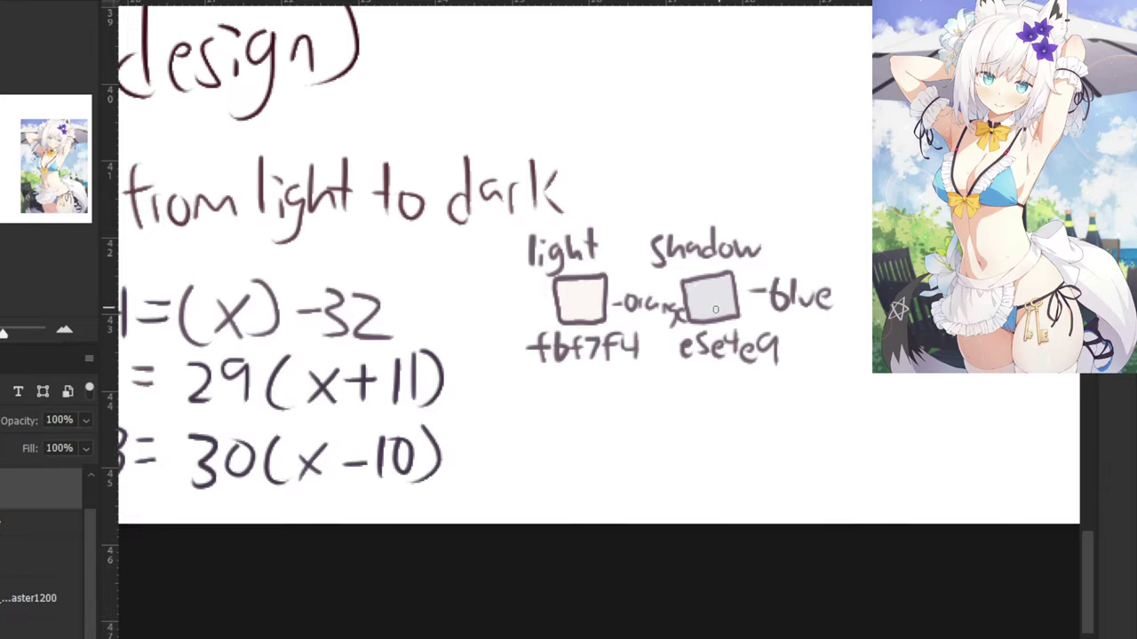
click(713, 293)
click(580, 300)
click(711, 305)
click(568, 293)
click(715, 301)
click(711, 294)
scroll(616, 282, down, 4)
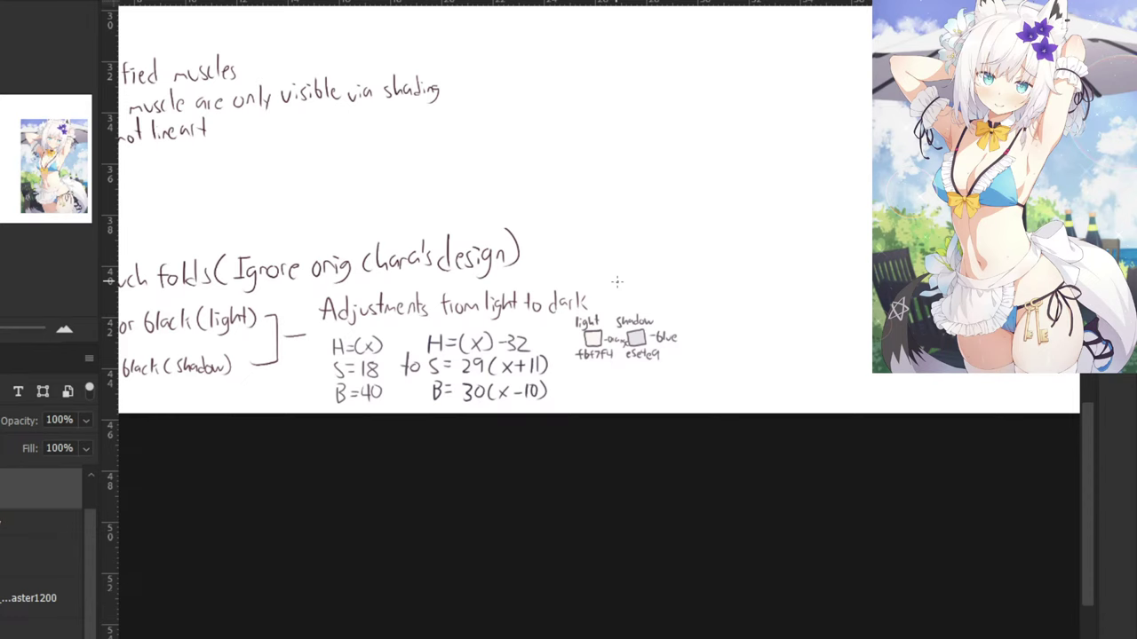
scroll(616, 282, up, 3)
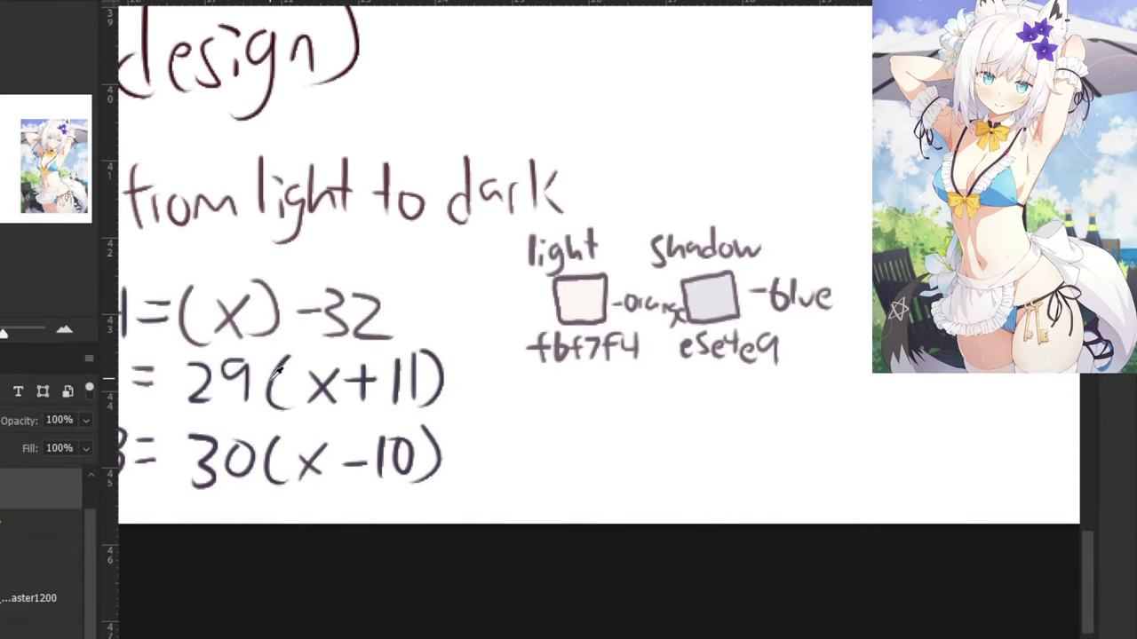
Sample the dark colour of the existing formulas and handwrite "H=", "S=" and "B=" in a column below the light swatch's hex code.
alt+click(214, 386)
drag(516, 399, 518, 421)
drag(530, 396, 532, 421)
drag(520, 408, 537, 420)
key(ctrl+z)
key(ctrl+z)
key(ctrl+z)
mouse_move(523, 405)
mouse_down()
mouse_move(558, 409)
mouse_move(523, 462)
mouse_move(563, 439)
mouse_up()
scroll(550, 411, down, 3)
scroll(533, 417, up, 3)
mouse_move(545, 454)
mouse_down()
mouse_move(563, 452)
mouse_move(528, 513)
mouse_move(559, 486)
mouse_up()
drag(544, 500, 559, 499)
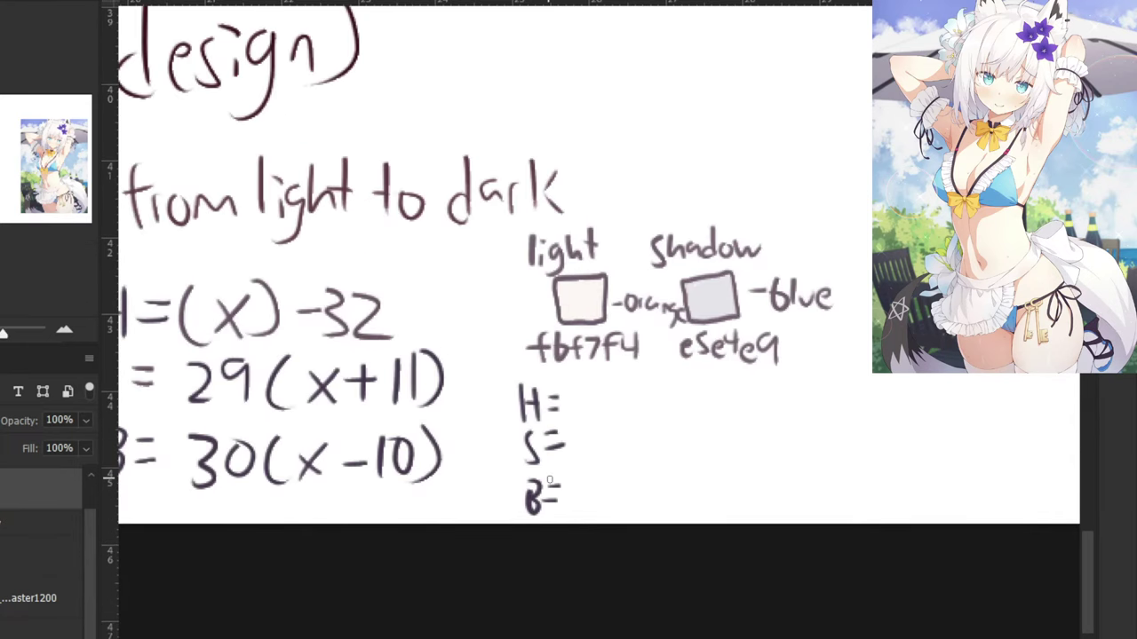
Sample the light swatch's colour and fill in its column in dark ink with H=26, S=3 and B=9.
drag(417, 186, 445, 199)
alt+click(608, 313)
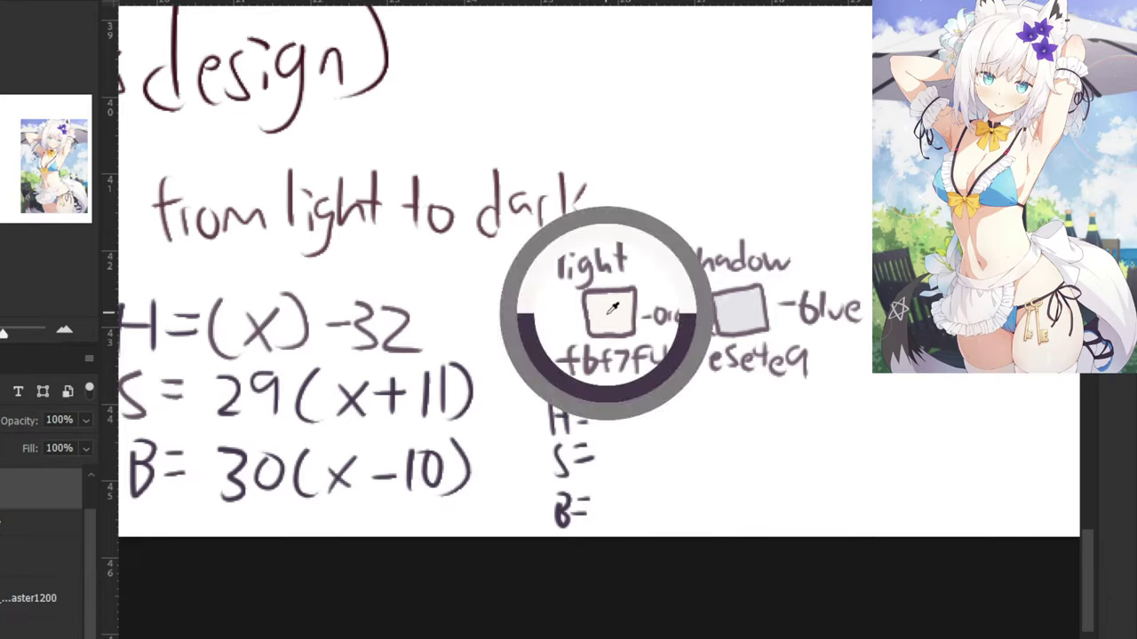
alt+click(235, 449)
drag(603, 410, 620, 429)
drag(634, 404, 627, 424)
key(ctrl+z)
key(ctrl+z)
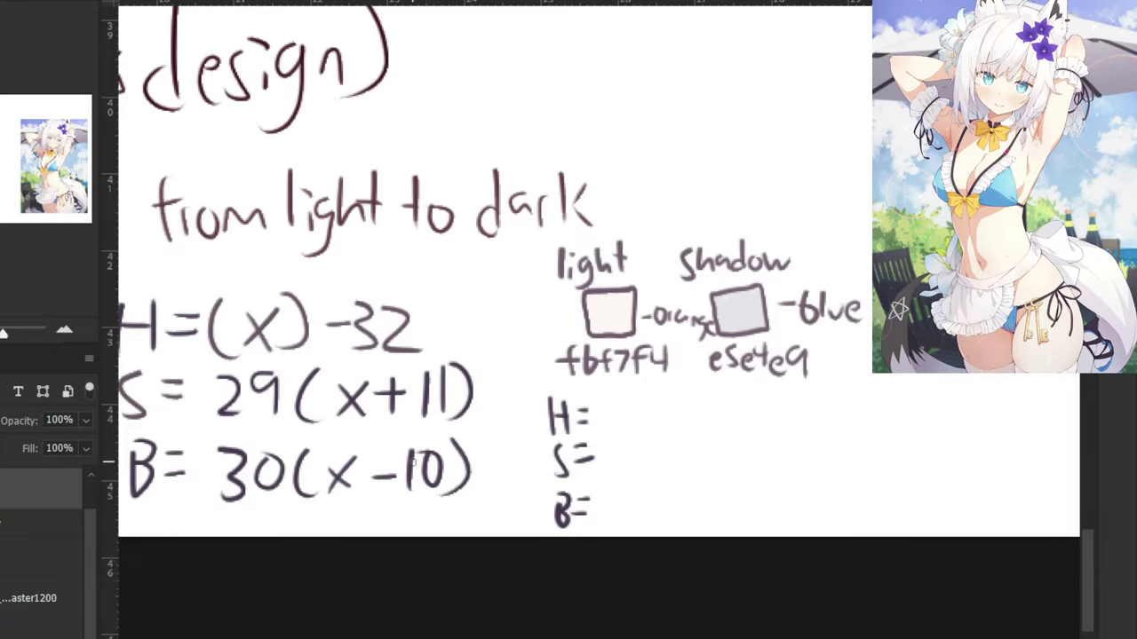
alt+click(415, 456)
mouse_move(604, 400)
mouse_down()
mouse_move(623, 425)
mouse_move(634, 411)
mouse_move(614, 519)
mouse_up()
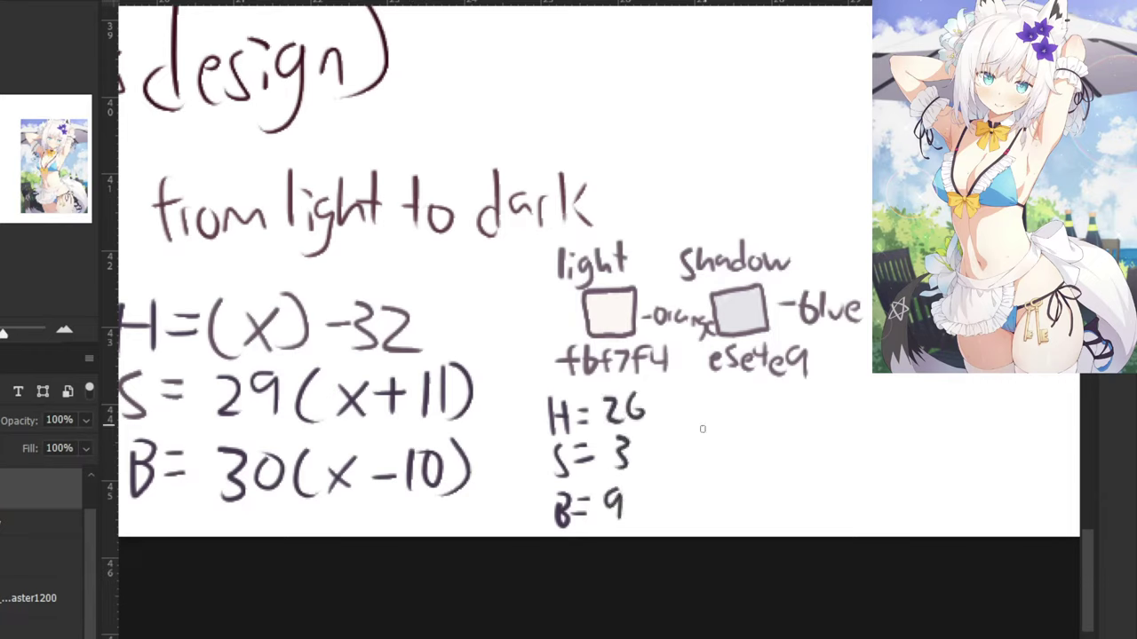
Handwrite "to" followed by a second column of "H=", "S=" and "B=" below the shadow swatch's hex code.
mouse_move(691, 428)
mouse_down()
mouse_move(687, 472)
mouse_move(702, 451)
mouse_up()
drag(708, 447, 706, 450)
mouse_move(748, 394)
mouse_down()
mouse_move(748, 424)
mouse_move(788, 400)
mouse_up()
mouse_move(769, 412)
mouse_down()
mouse_move(790, 411)
mouse_move(746, 468)
mouse_move(782, 449)
mouse_up()
drag(770, 460, 783, 460)
mouse_move(737, 488)
mouse_down()
mouse_move(757, 516)
mouse_move(763, 483)
mouse_move(755, 513)
mouse_up()
key(ctrl+z)
drag(781, 500, 769, 501)
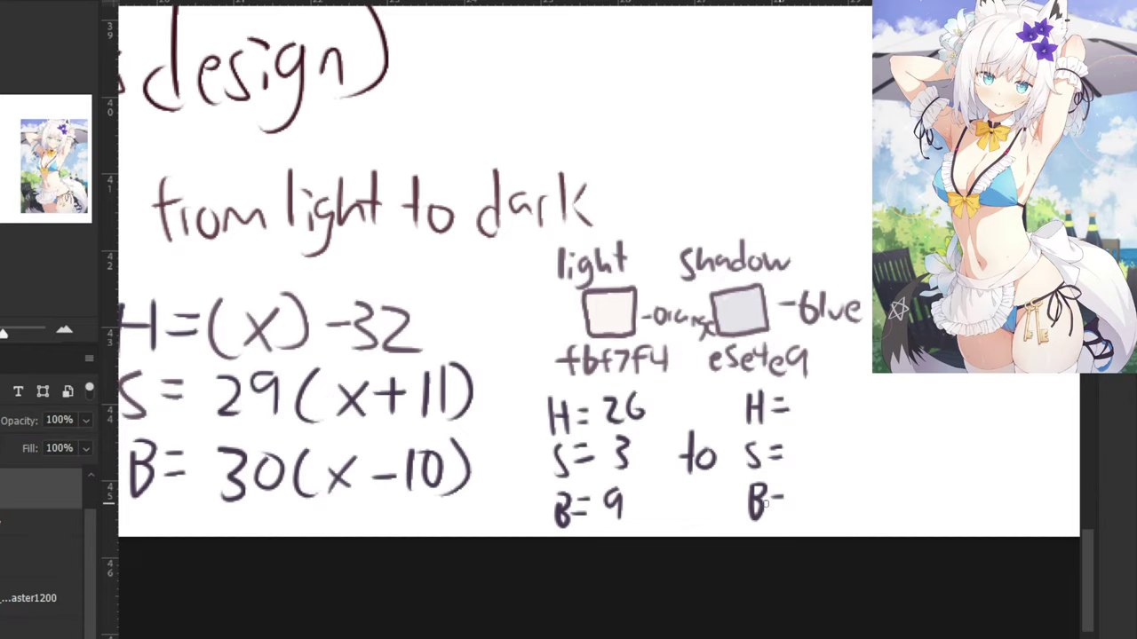
Sample the shadow swatch and fill in its column with H=252, S=2 and B=91.
alt+click(744, 313)
drag(768, 293, 593, 302)
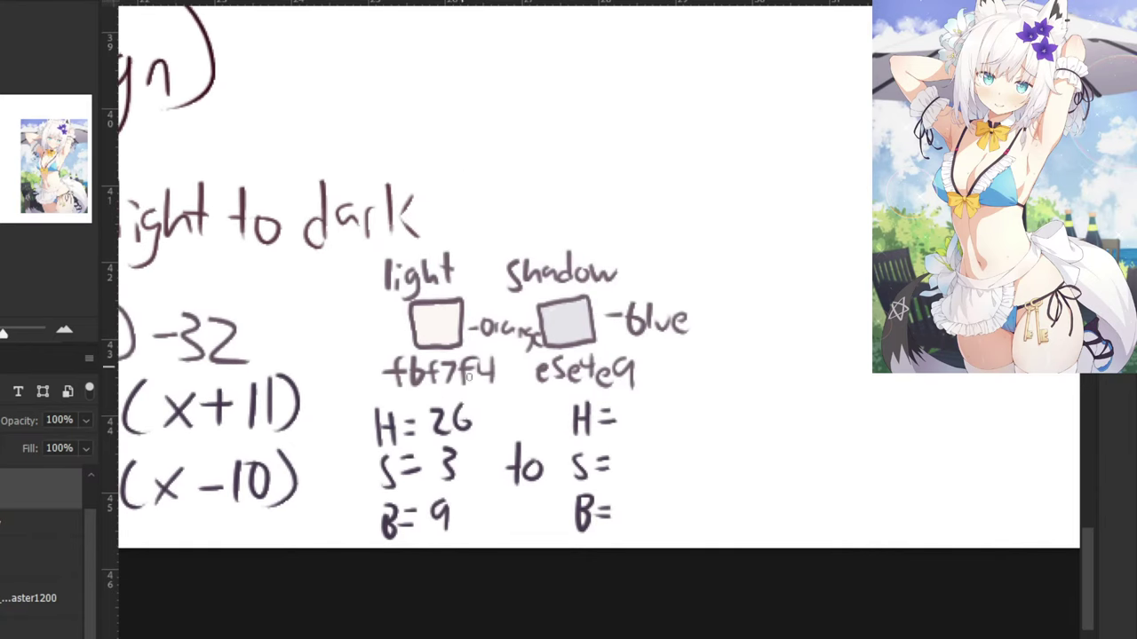
mouse_move(623, 410)
mouse_down()
mouse_move(644, 415)
mouse_move(648, 434)
mouse_up()
mouse_move(654, 404)
mouse_down()
mouse_move(660, 432)
mouse_move(667, 405)
mouse_move(687, 429)
mouse_up()
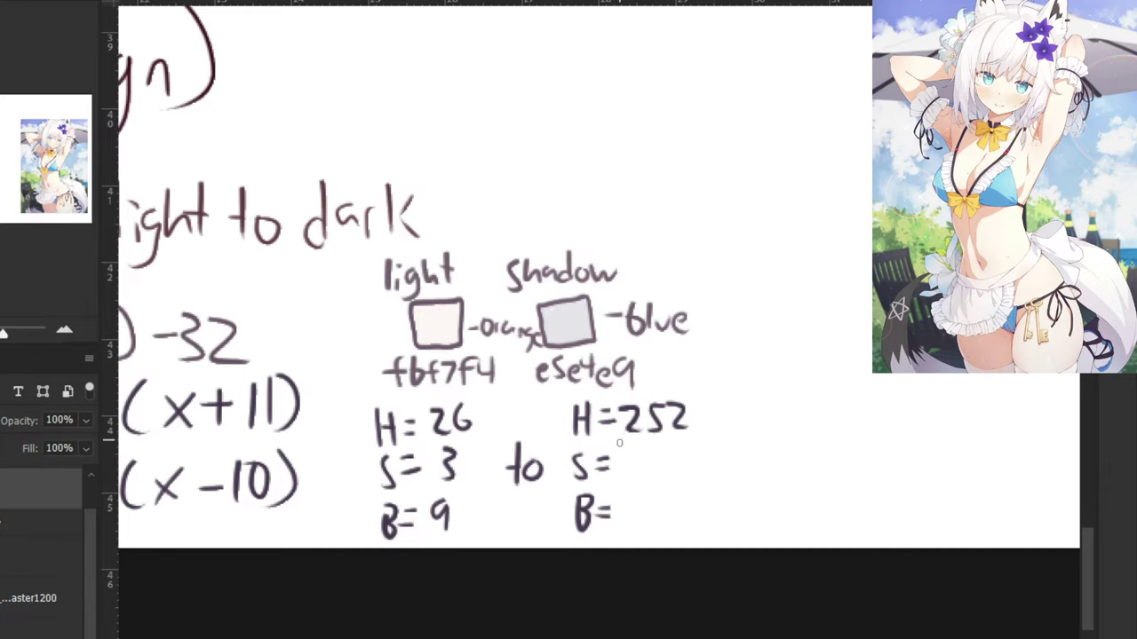
mouse_move(622, 455)
mouse_down()
mouse_move(646, 472)
mouse_move(643, 524)
mouse_move(654, 526)
mouse_up()
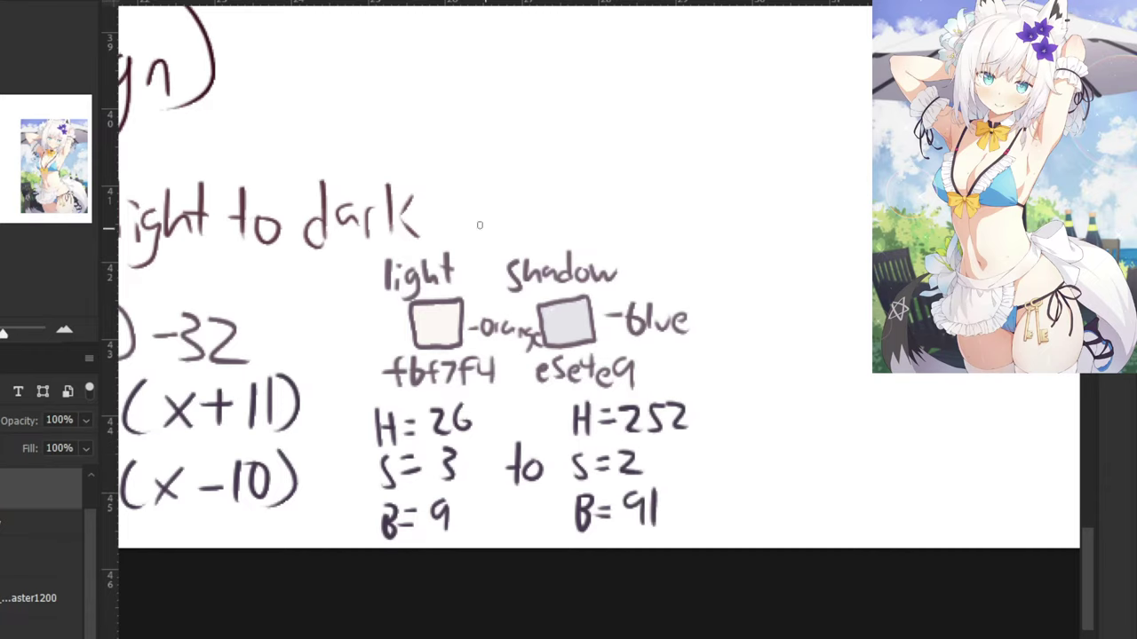
Draw a closing square bracket with a short dash after the light and shadow swatch notes.
scroll(451, 254, down, 3)
scroll(517, 145, up, 3)
scroll(644, 194, down, 6)
drag(212, 155, 347, 284)
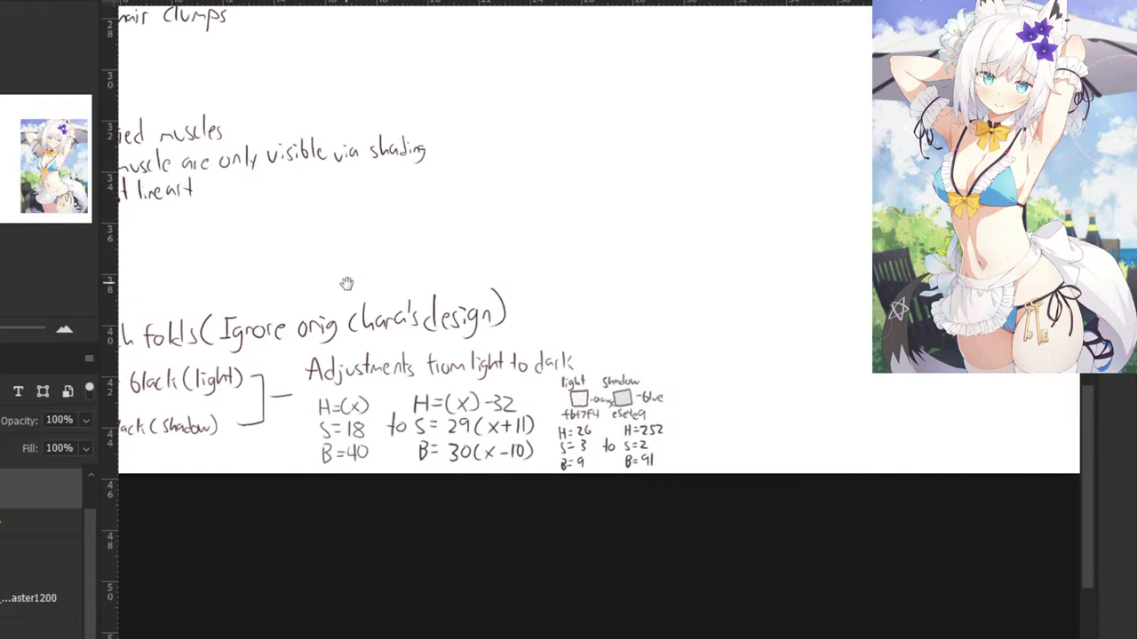
drag(479, 306, 400, 286)
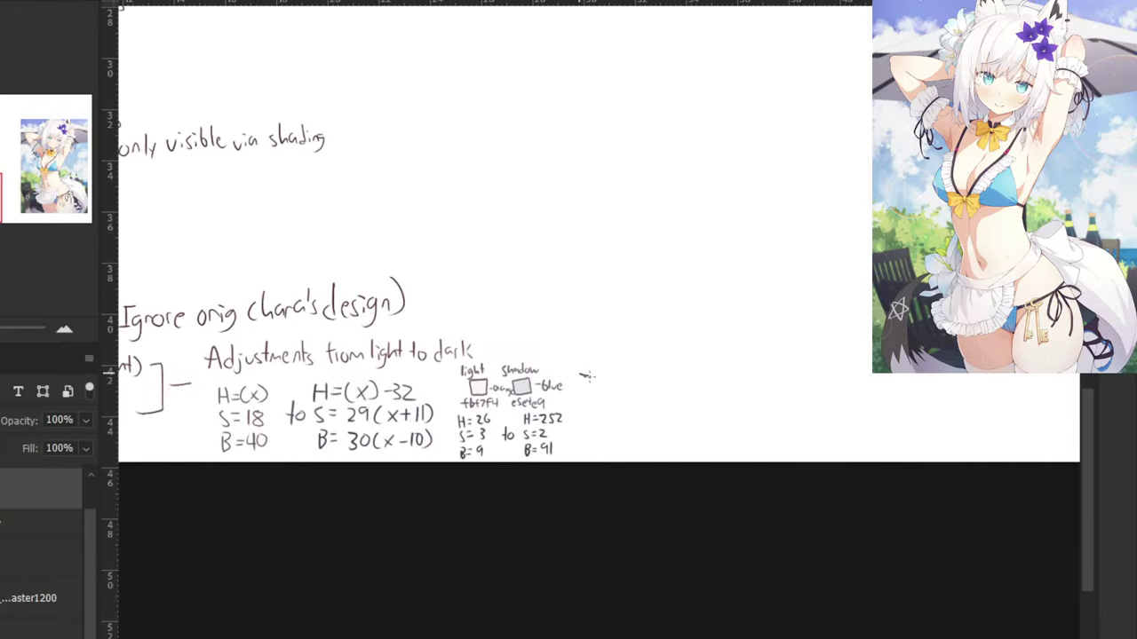
drag(580, 375, 572, 452)
drag(619, 397, 613, 430)
key(ctrl+plus)
key(ctrl+z)
key(ctrl+z)
drag(621, 413, 652, 433)
drag(654, 416, 681, 430)
drag(684, 400, 684, 428)
drag(681, 412, 688, 414)
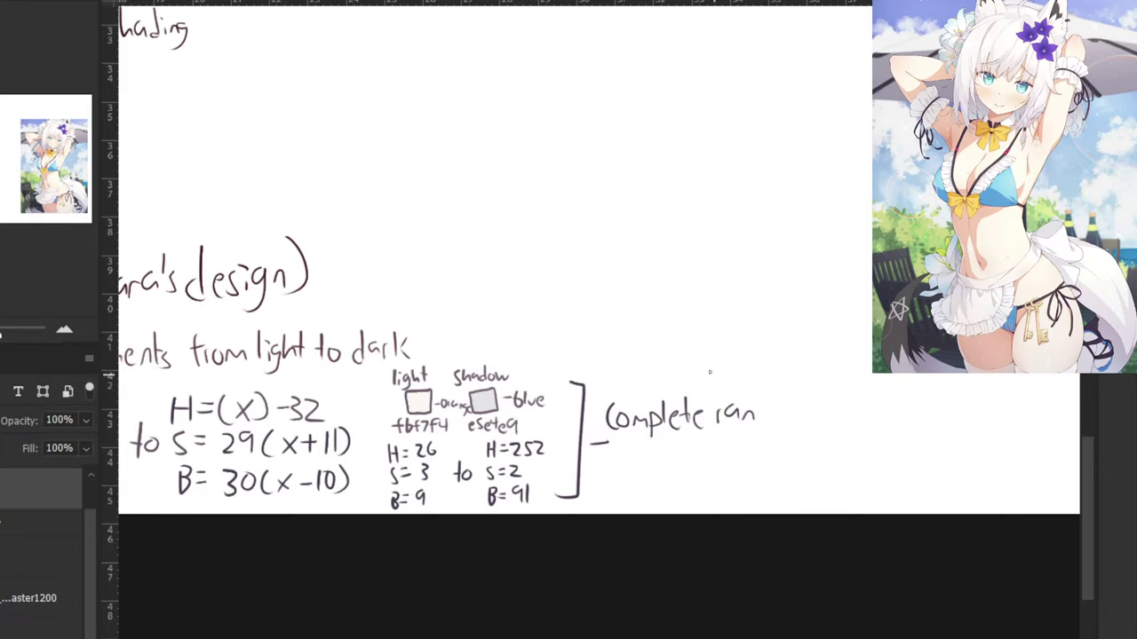
key(ctrl+z)
key(ctrl+z)
key(ctrl+z)
key(ctrl+z)
key(ctrl+z)
key(ctrl+z)
key(ctrl+z)
key(ctrl+z)
key(ctrl+z)
key(ctrl+z)
key(ctrl+z)
key(ctrl+z)
key(ctrl+z)
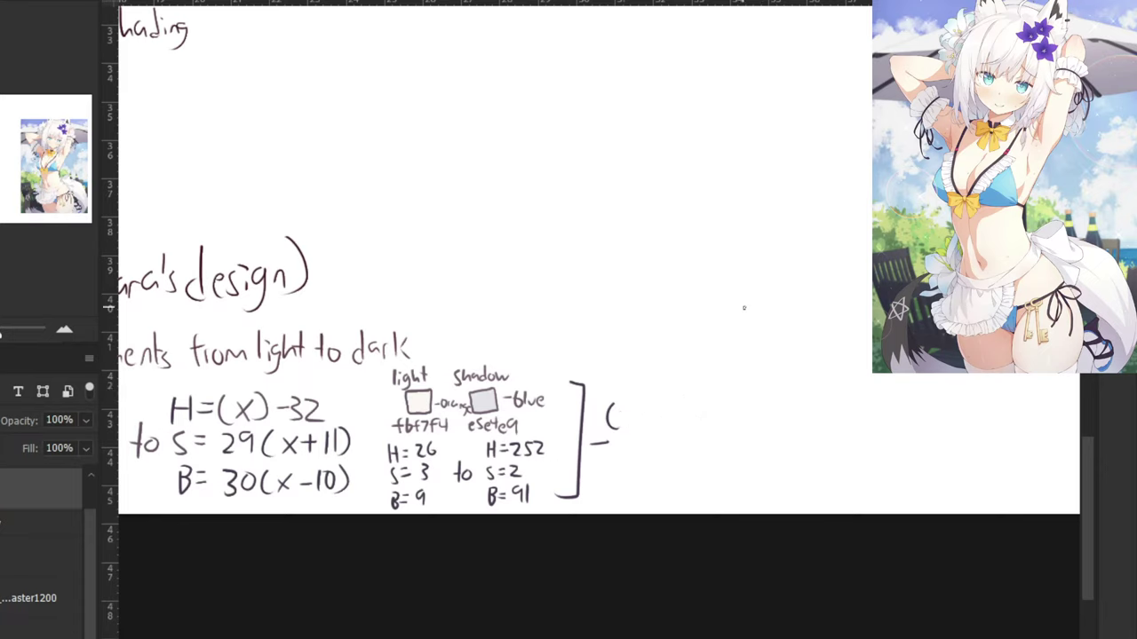
Handwrite the heading "light to shadow range" beside the upper end of the bracket.
mouse_move(606, 367)
mouse_down()
mouse_move(606, 396)
mouse_move(649, 391)
mouse_up()
drag(654, 366, 655, 387)
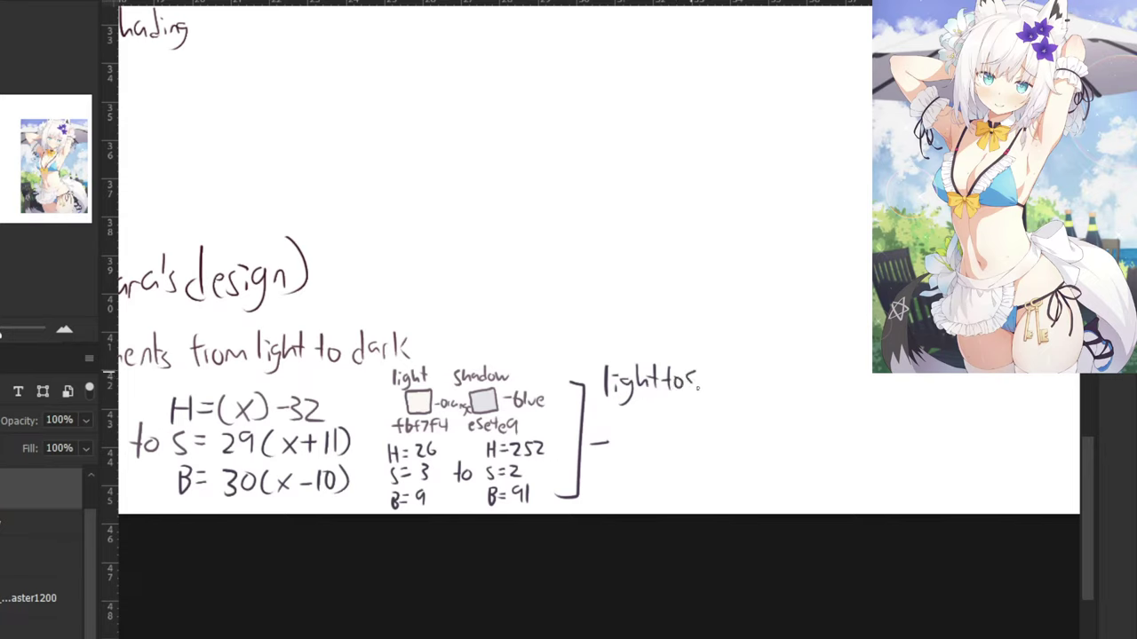
mouse_move(733, 362)
mouse_down()
mouse_move(740, 388)
mouse_move(796, 381)
mouse_up()
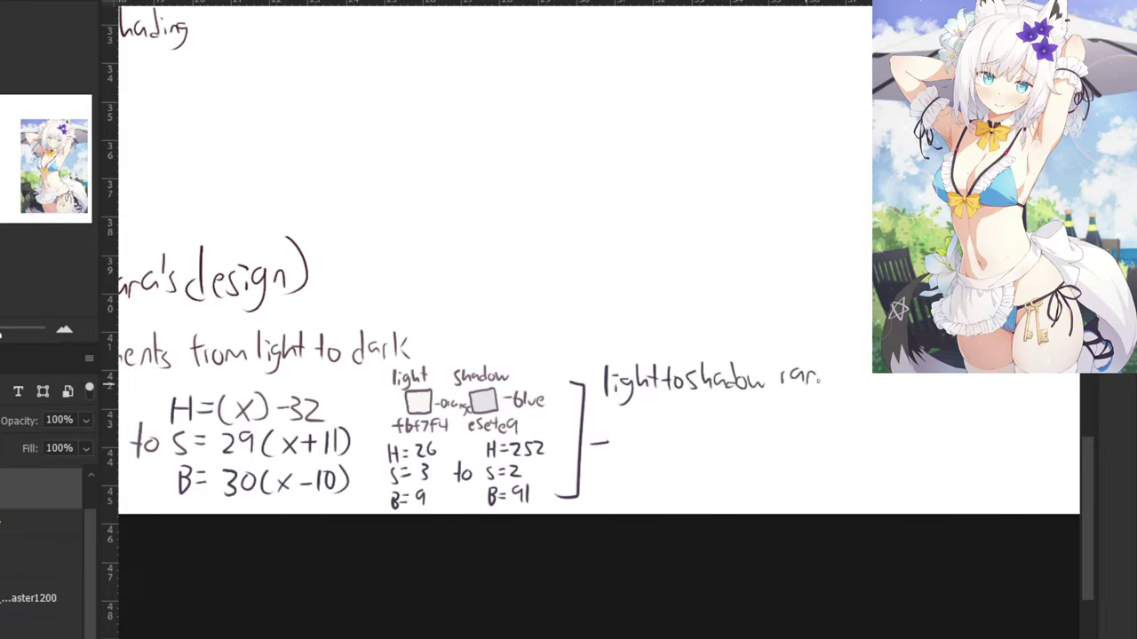
key(ctrl+z)
key(ctrl+z)
drag(678, 431, 626, 380)
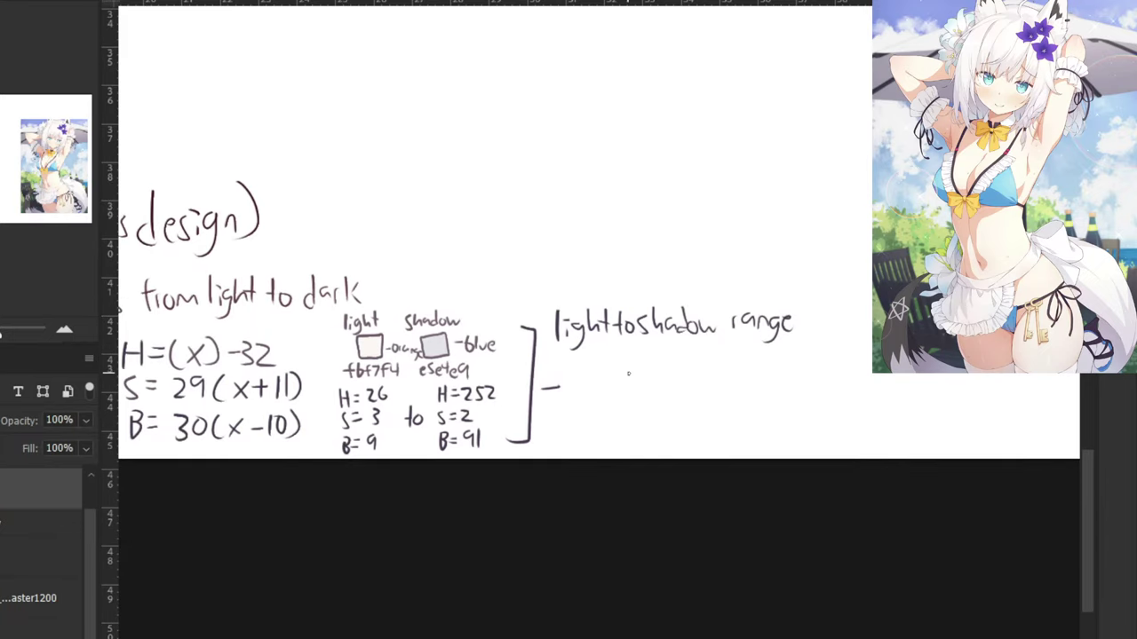
drag(597, 326, 553, 342)
Handwrite "white(switch from" after the dash beneath the "light to shadow range" heading.
key(ctrl+plus)
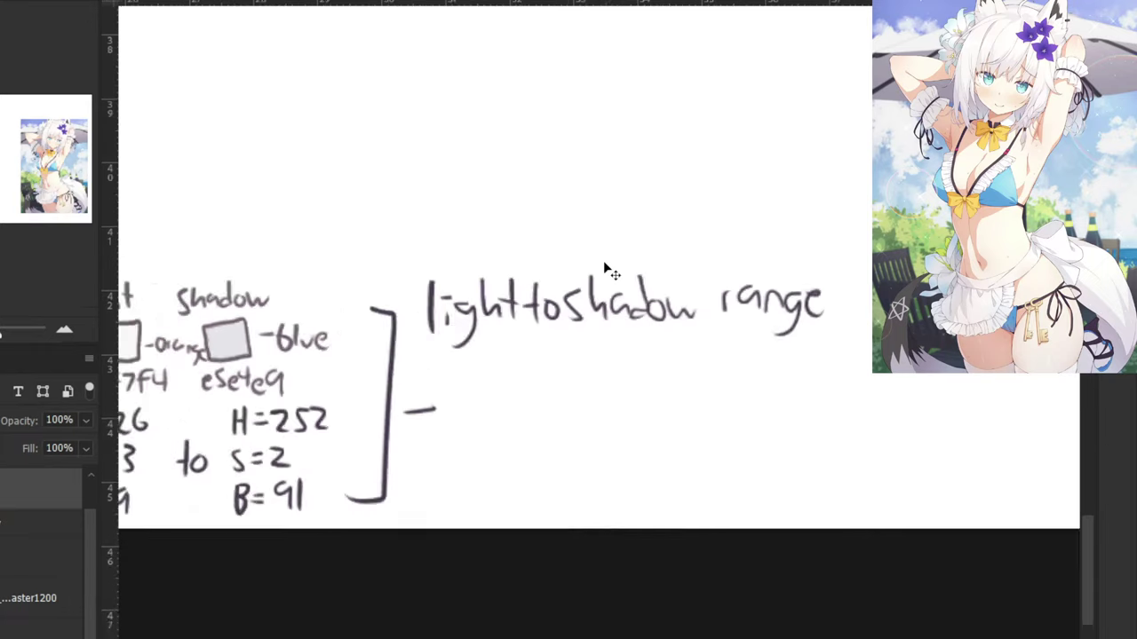
mouse_move(426, 388)
mouse_down()
mouse_move(436, 428)
mouse_move(458, 397)
mouse_move(460, 426)
mouse_move(458, 397)
mouse_move(494, 426)
mouse_up()
key(ctrl+z)
key(ctrl+z)
click(491, 399)
drag(508, 382, 508, 420)
drag(497, 407, 515, 404)
drag(516, 416, 534, 426)
key(ctrl+minus)
drag(568, 365, 577, 391)
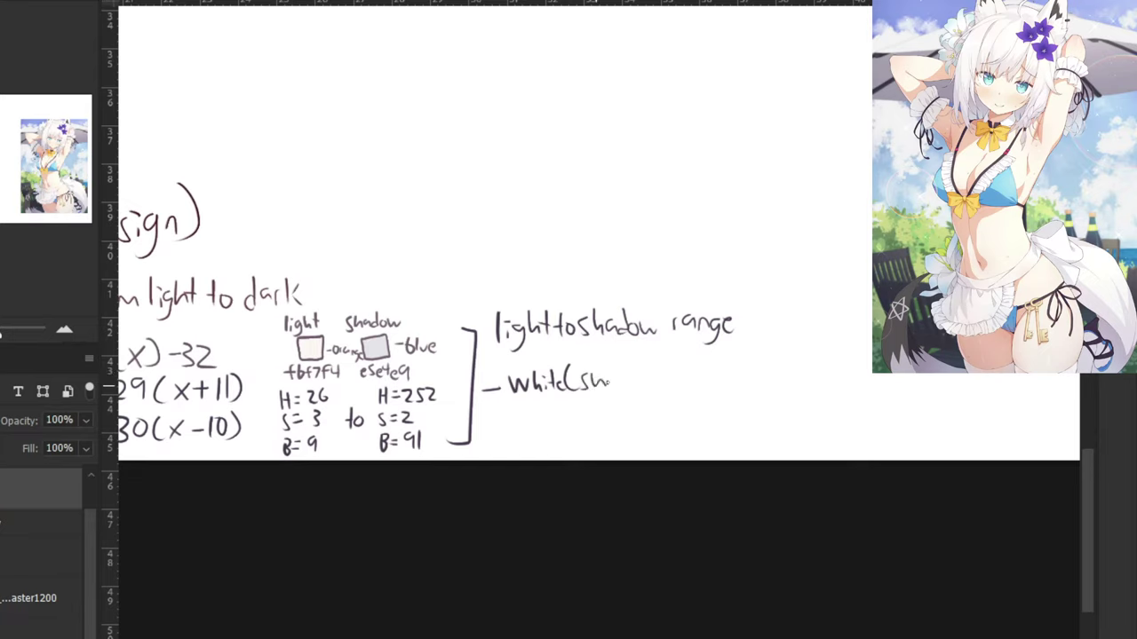
drag(637, 374, 634, 384)
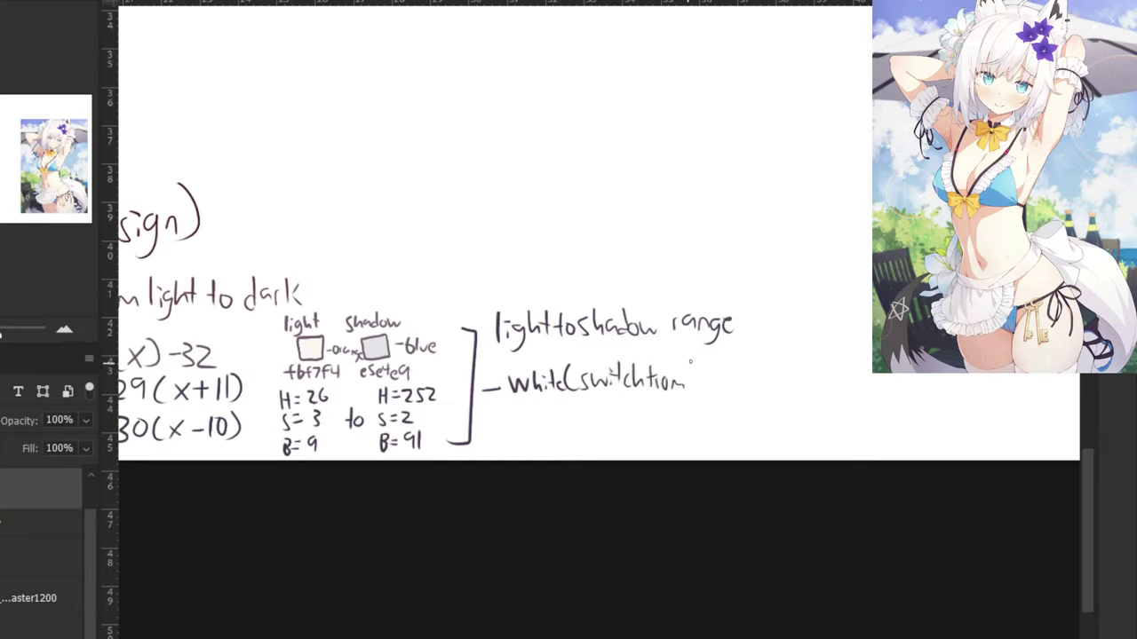
Touch up the lettering of "switch" and continue the line with the word "orange".
key(ctrl+plus)
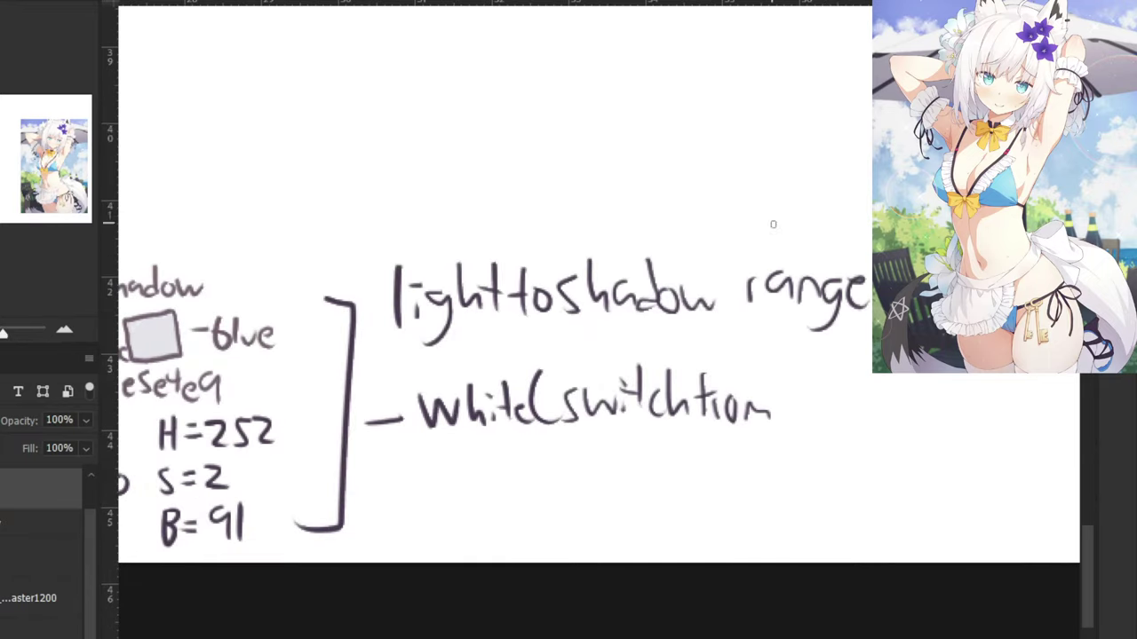
key(b)
mouse_move(613, 384)
mouse_down()
mouse_move(614, 414)
mouse_move(597, 416)
mouse_up()
key(e)
key(b)
mouse_move(620, 376)
mouse_down()
mouse_move(621, 406)
mouse_move(626, 384)
mouse_move(632, 418)
mouse_move(643, 402)
mouse_up()
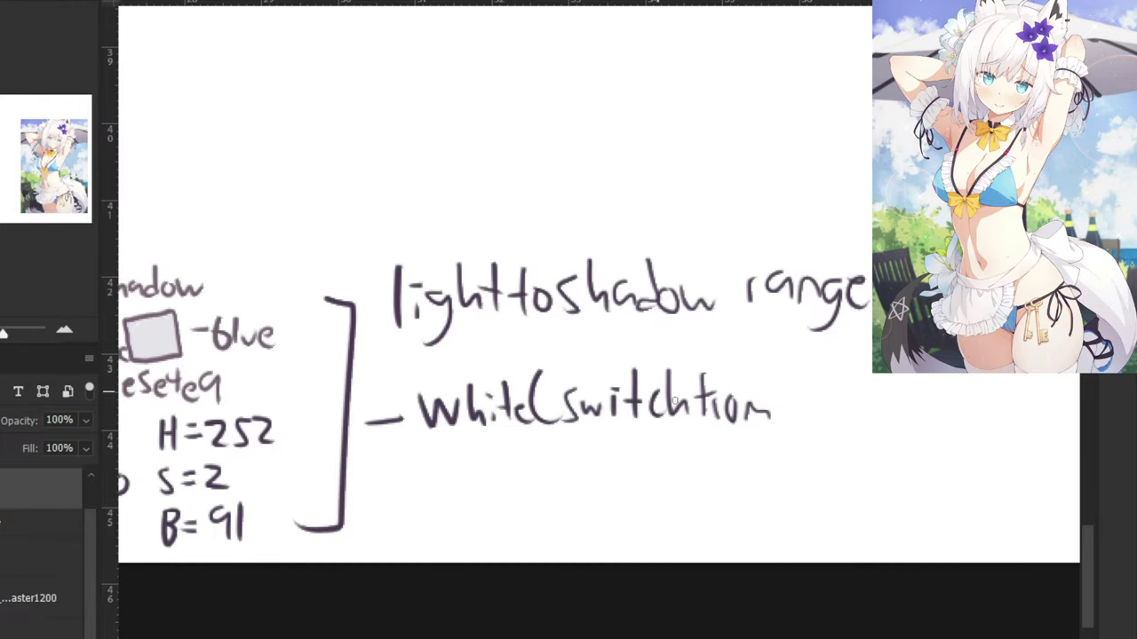
mouse_move(786, 404)
mouse_down()
mouse_move(833, 390)
mouse_move(836, 404)
mouse_move(877, 399)
mouse_move(846, 430)
mouse_move(903, 410)
mouse_up()
key(ctrl+minus)
key(ctrl+minus)
drag(880, 336, 675, 383)
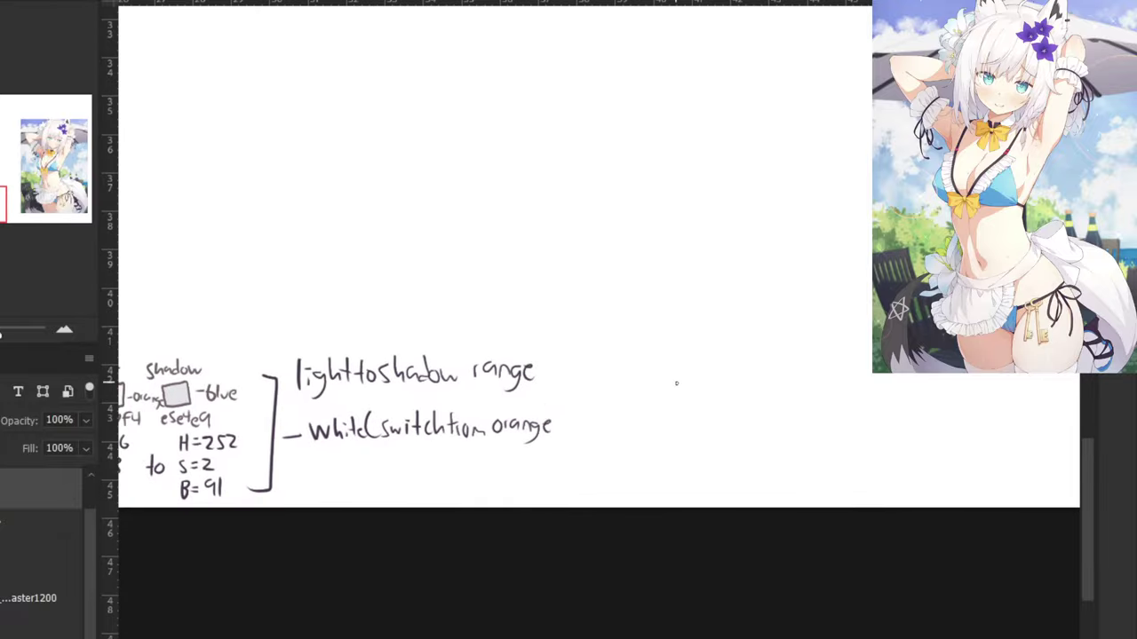
Finish the line by handwriting "to blue)" after "orange", redoing the badly drawn strokes.
key(ctrl+plus)
key(ctrl+plus)
mouse_move(543, 455)
mouse_down()
mouse_move(552, 495)
mouse_move(555, 474)
mouse_up()
mouse_move(559, 478)
mouse_down()
mouse_move(537, 503)
mouse_move(544, 480)
mouse_up()
key(ctrl+z)
key(ctrl+z)
key(ctrl+z)
mouse_move(547, 479)
mouse_down()
mouse_move(552, 496)
mouse_move(558, 486)
mouse_up()
drag(579, 458, 595, 503)
mouse_move(604, 460)
mouse_down()
mouse_move(607, 497)
mouse_move(646, 484)
mouse_move(654, 502)
mouse_up()
key(ctrl+z)
drag(661, 454, 666, 502)
key(ctrl+minus)
key(ctrl+minus)
key(ctrl+minus)
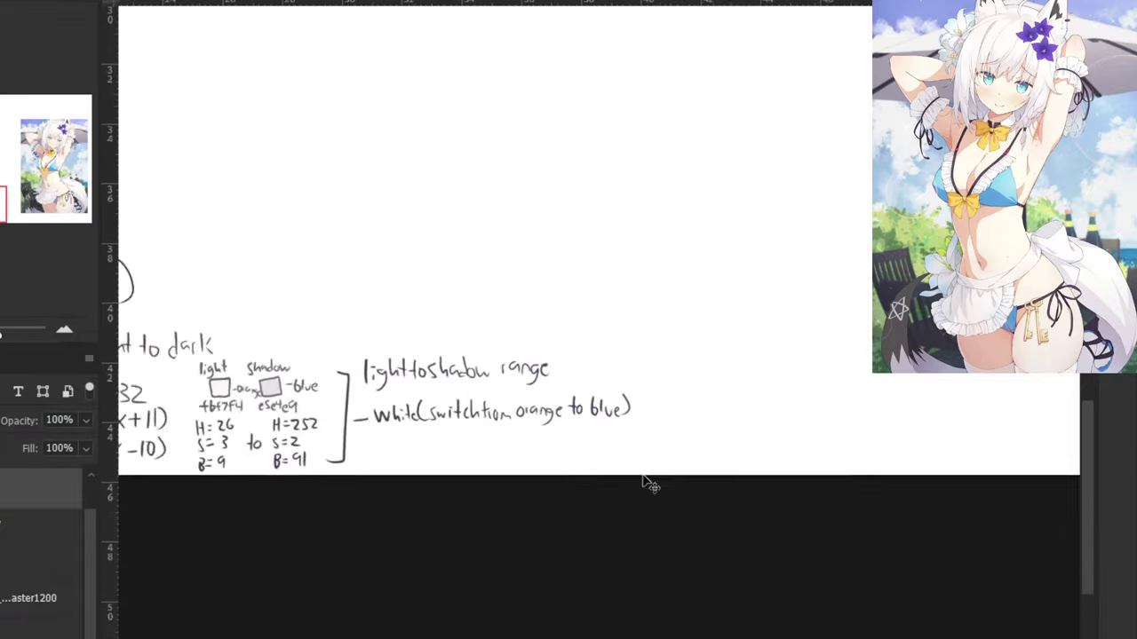
drag(365, 290, 461, 249)
drag(317, 255, 345, 271)
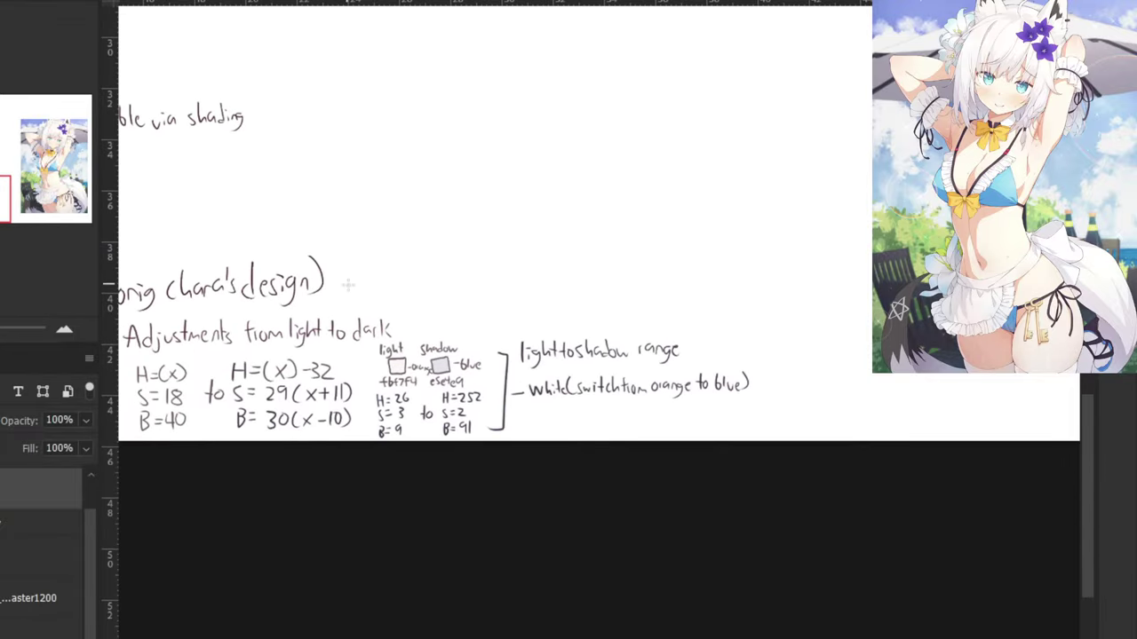
key(ctrl+plus)
scroll(480, 426, down, 4)
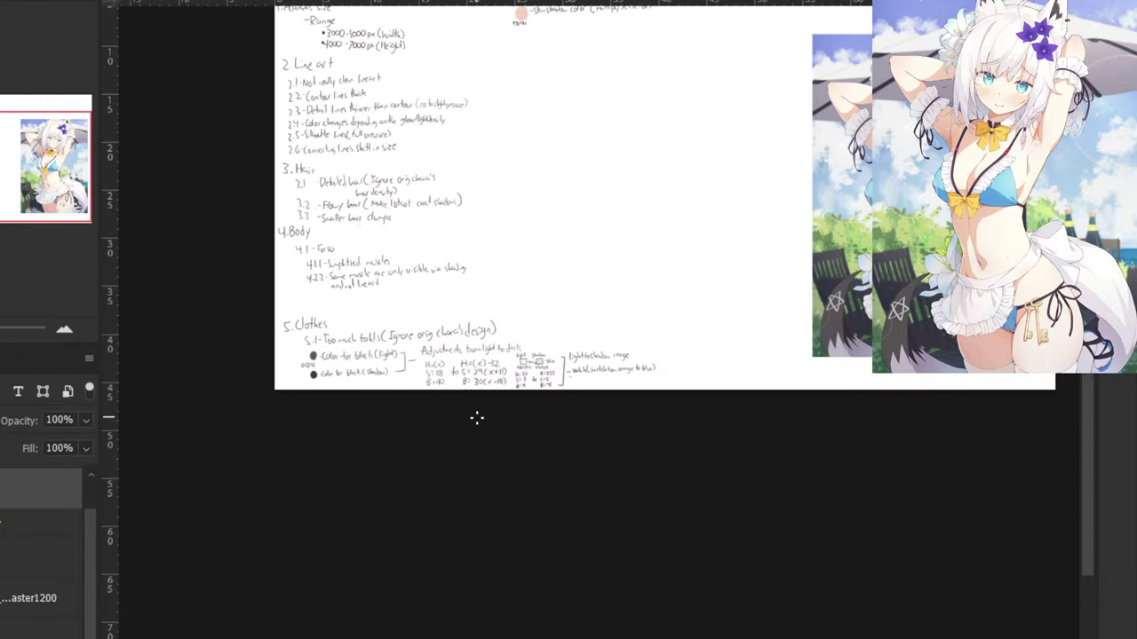
drag(453, 190, 444, 275)
scroll(414, 296, up, 2)
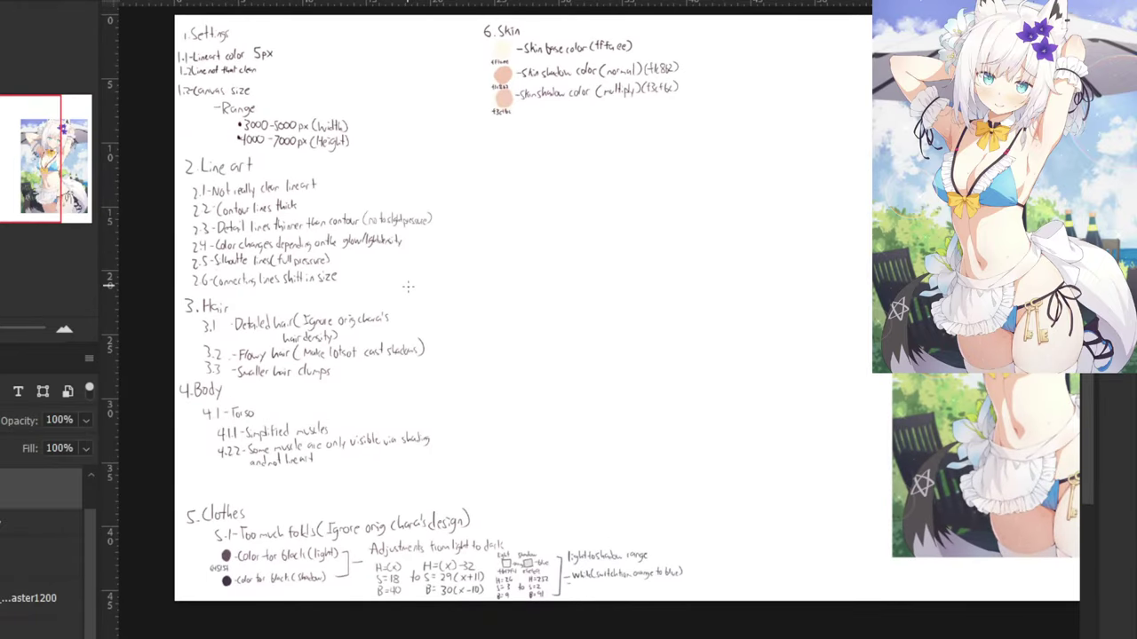
key(ctrl+plus)
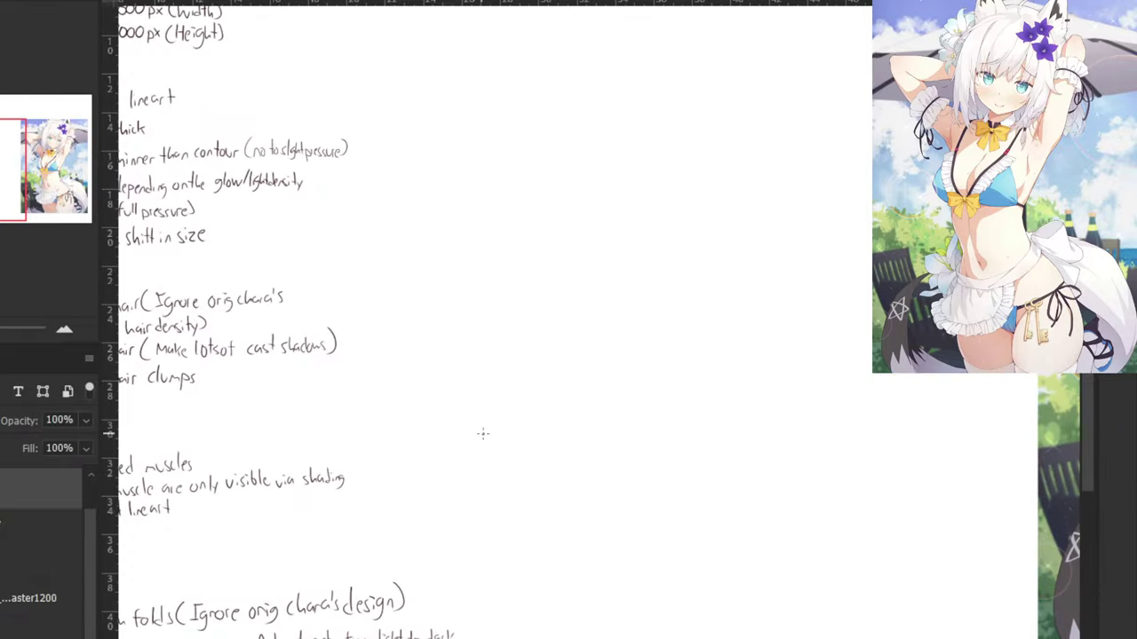
Review the handwritten light-to-dark adjustment values and the HSB notes beneath the light and shadow swatches.
drag(397, 511, 365, 252)
scroll(600, 356, up, 2)
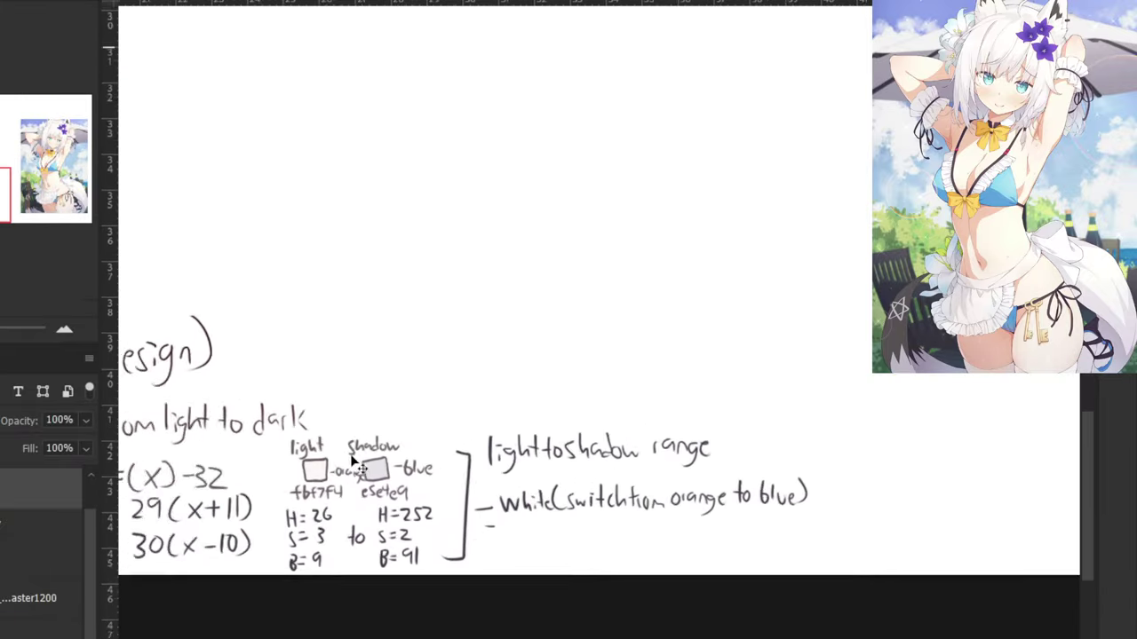
drag(383, 453, 654, 356)
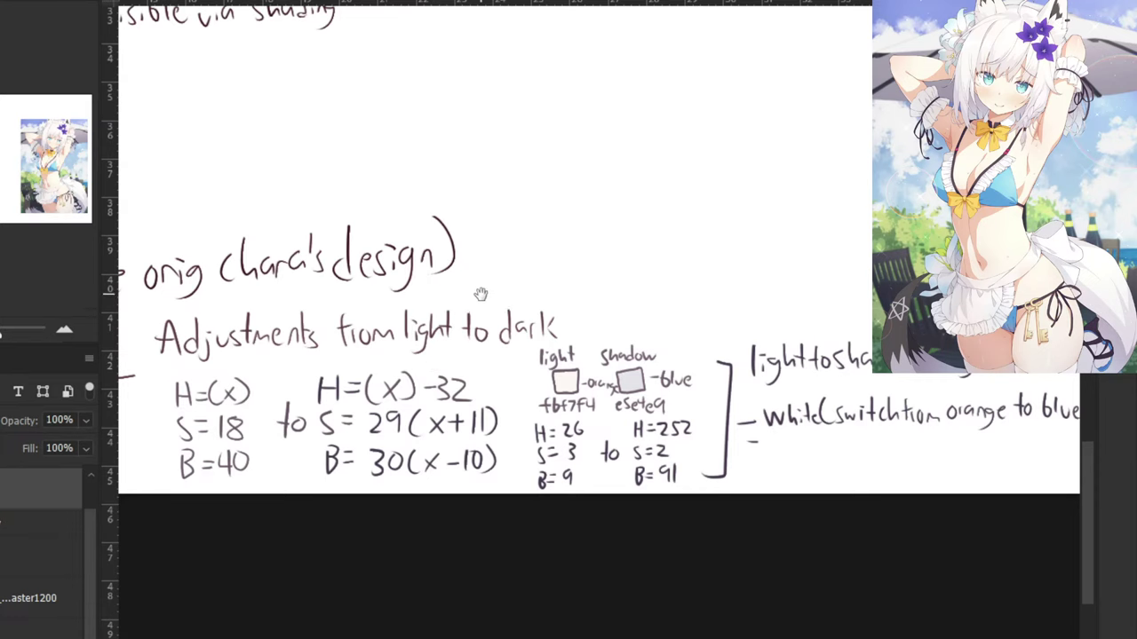
scroll(481, 294, right, 3)
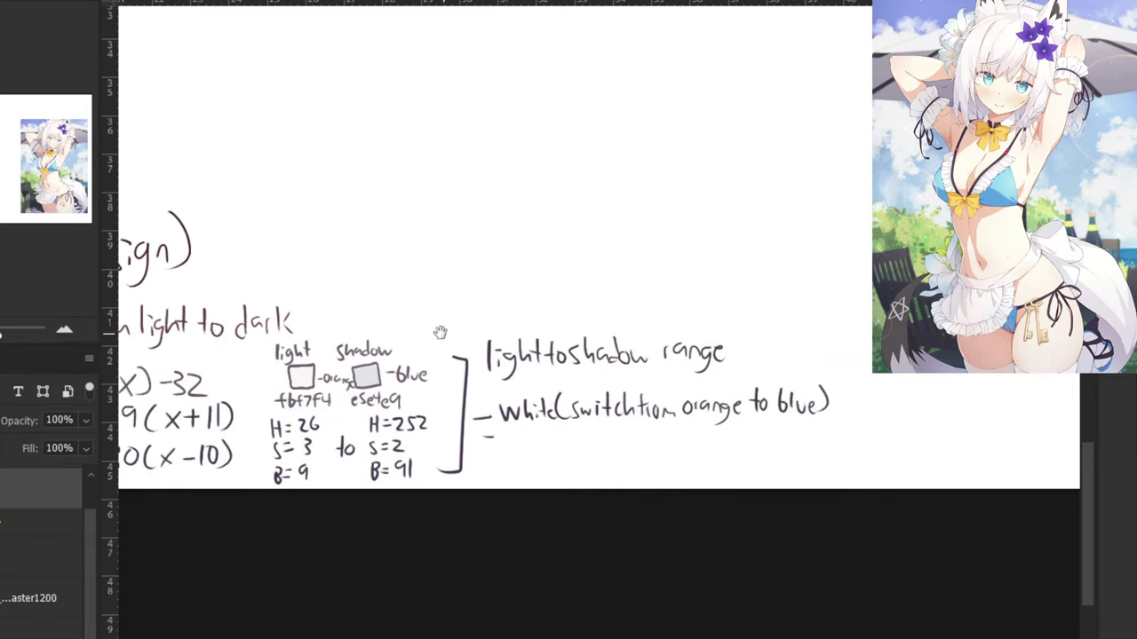
scroll(355, 287, left, 3)
drag(386, 256, 404, 264)
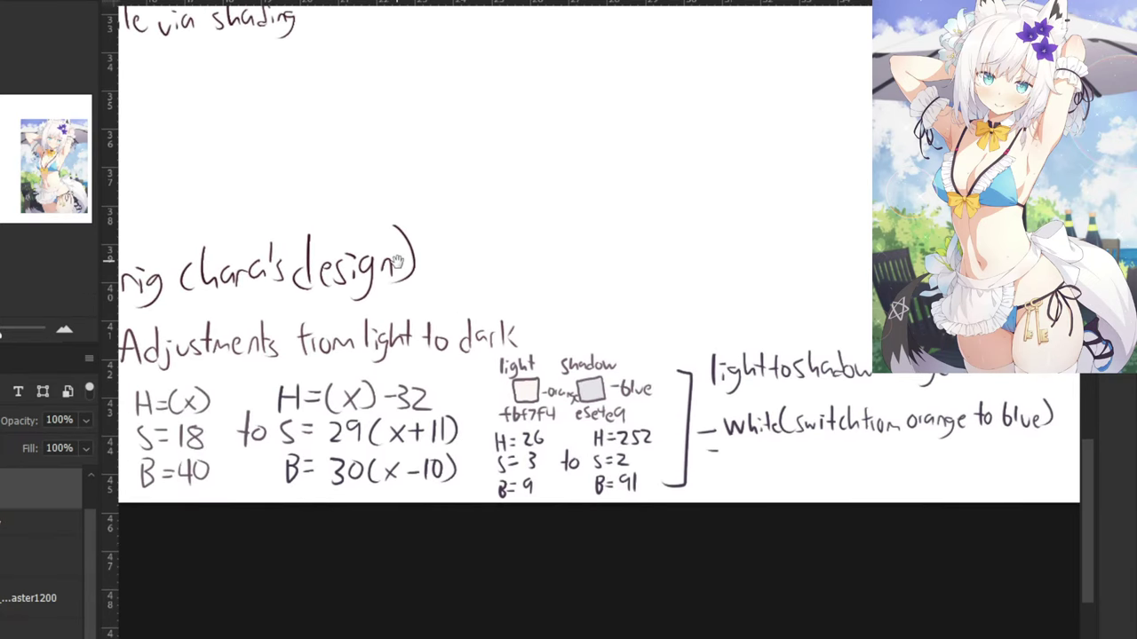
drag(515, 350, 308, 299)
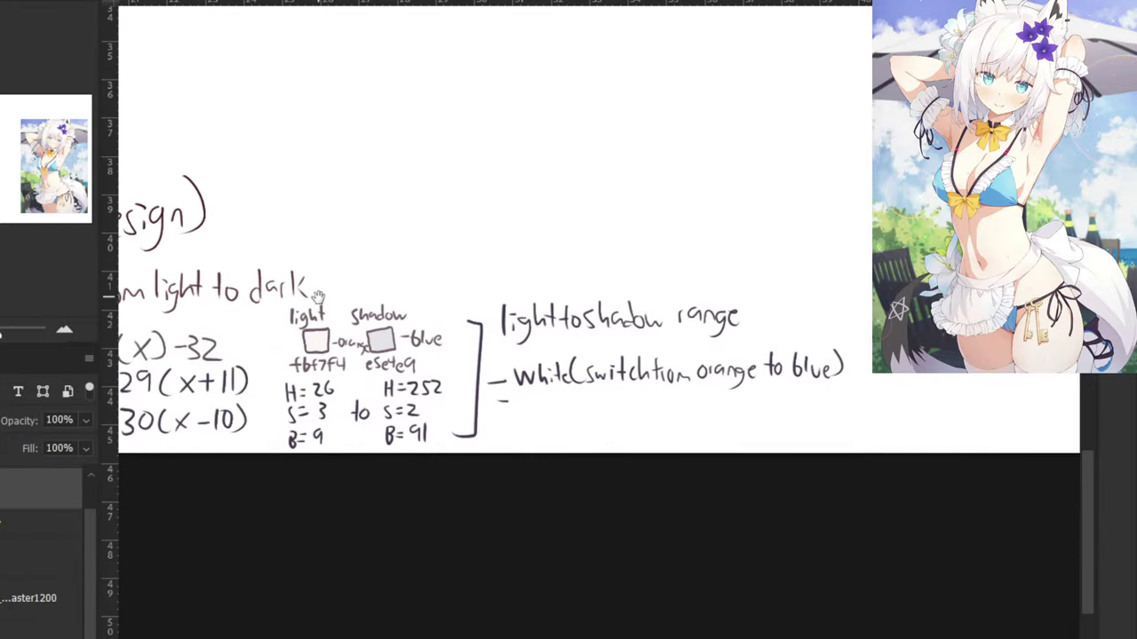
key(ctrl+plus)
mouse_move(475, 464)
mouse_down()
mouse_move(485, 475)
mouse_move(473, 460)
mouse_move(463, 477)
mouse_move(509, 501)
mouse_up()
key(ctrl+z)
drag(533, 468, 539, 511)
key(ctrl+minus)
key(ctrl+minus)
key(ctrl+plus)
scroll(536, 428, up, 2)
key(ctrl+z)
key(ctrl+z)
key(ctrl+z)
drag(425, 481, 423, 511)
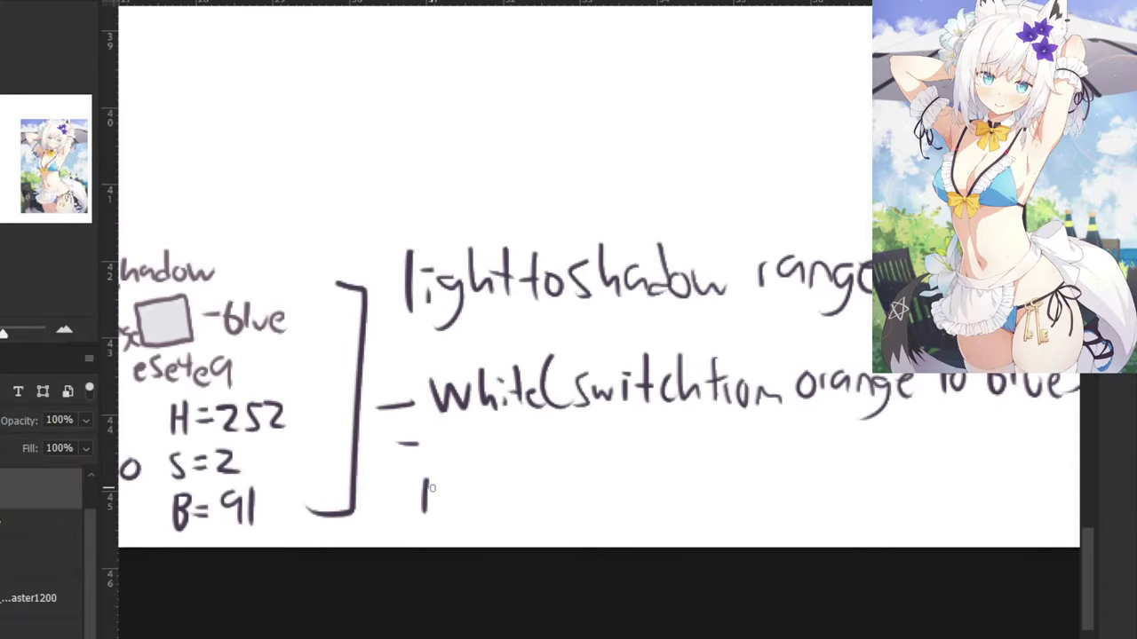
key(ctrl+z)
Handwrite "H(" beneath the "white(switch from orange to blue)" line, redoing the parenthesis until it is well formed.
drag(437, 471, 435, 515)
mouse_move(454, 472)
mouse_down()
mouse_move(452, 515)
mouse_move(455, 494)
mouse_up()
scroll(455, 498, down, 3)
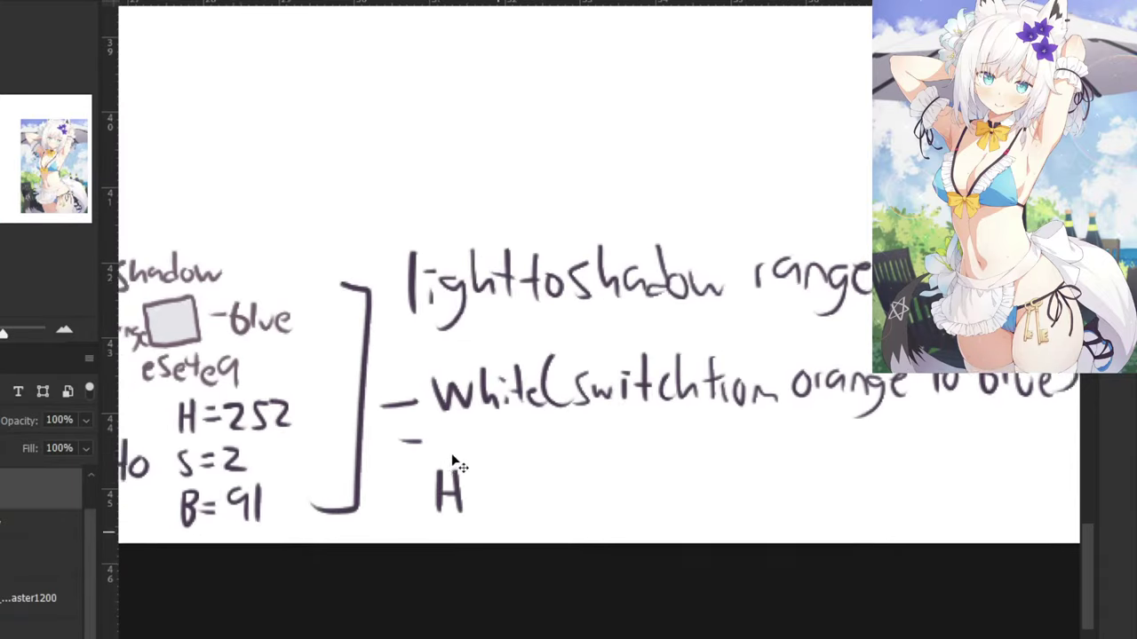
scroll(611, 391, up, 2)
scroll(462, 449, down, 3)
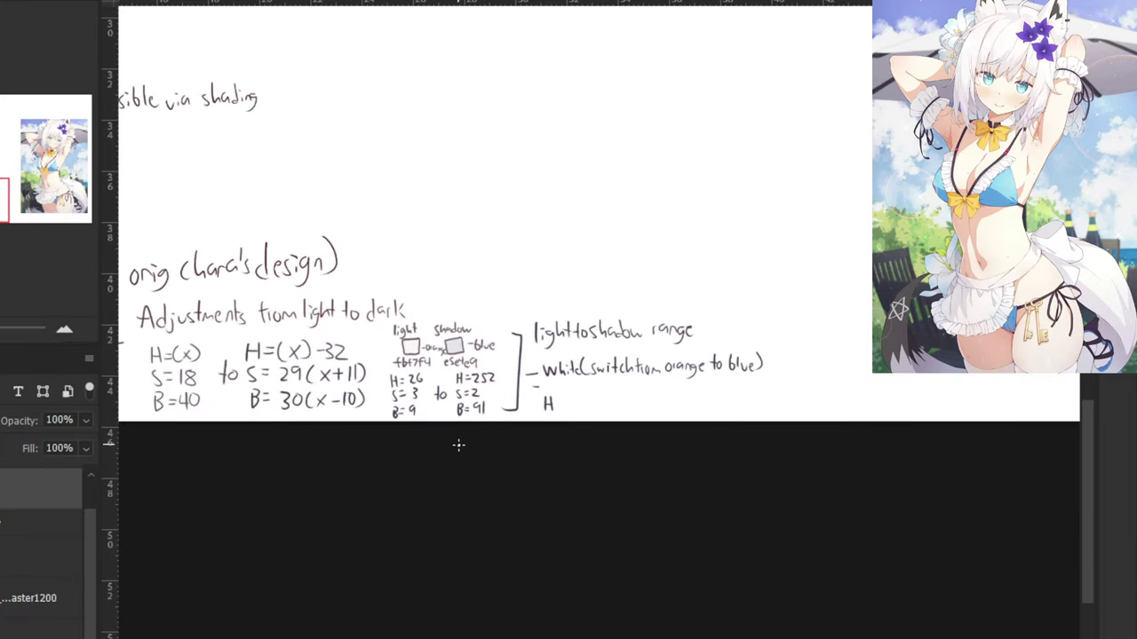
scroll(459, 445, up, 3)
drag(490, 470, 503, 516)
key(ctrl+z)
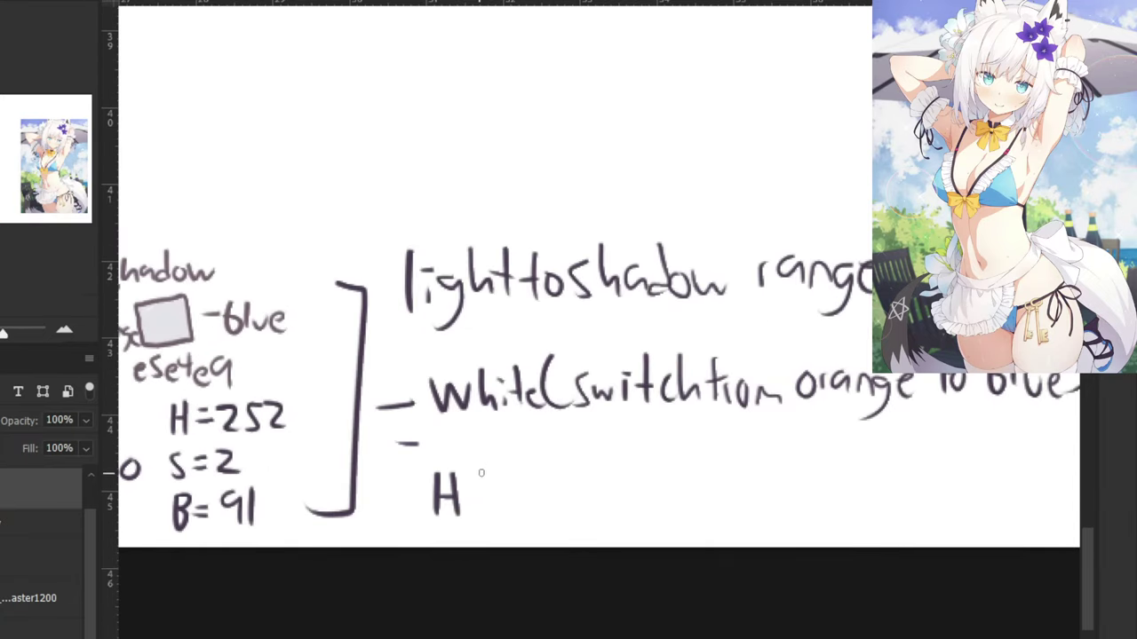
drag(490, 472, 502, 523)
key(ctrl+z)
drag(488, 472, 496, 524)
Handwrite "from" after "H(", undoing the badly drawn strokes and the extra "to 0".
drag(514, 474, 528, 506)
key(ctrl+z)
key(ctrl+z)
key(ctrl+z)
key(ctrl+z)
key(ctrl+z)
mouse_move(513, 477)
mouse_down()
mouse_move(586, 506)
mouse_move(594, 487)
mouse_up()
drag(602, 489, 628, 484)
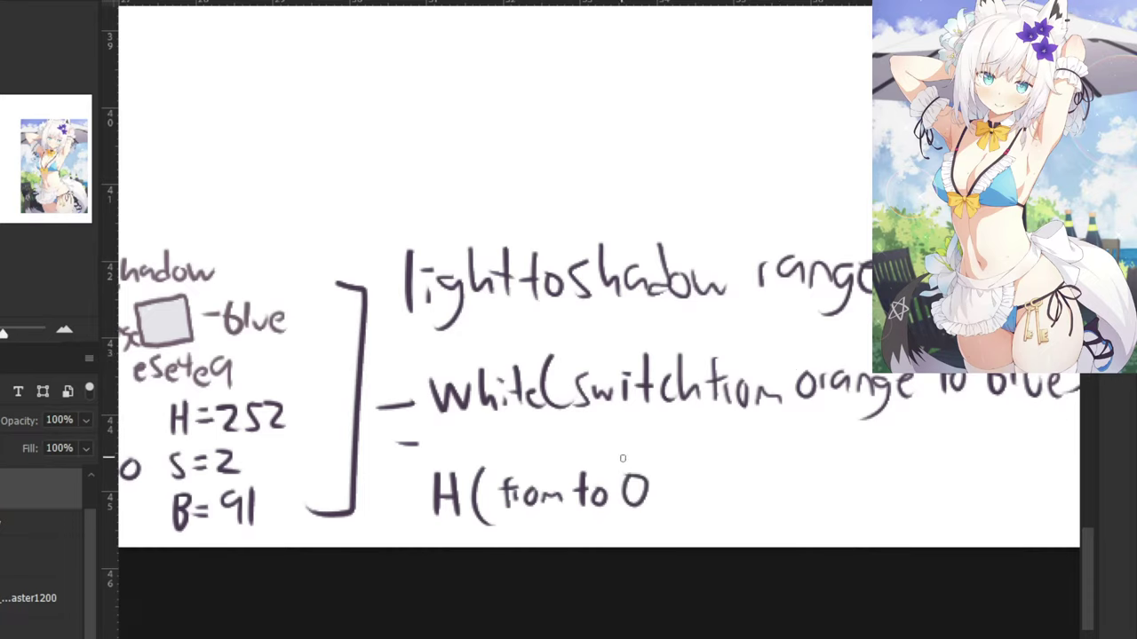
drag(661, 444, 465, 404)
key(ctrl+z)
key(ctrl+z)
key(ctrl+z)
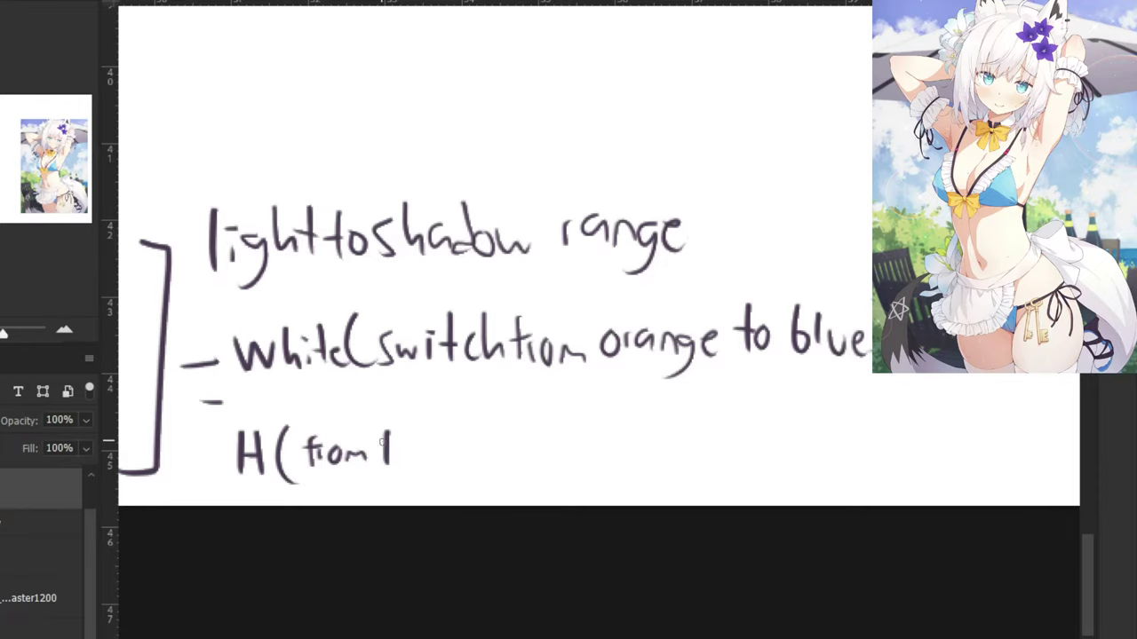
key(ctrl+z)
drag(391, 431, 387, 431)
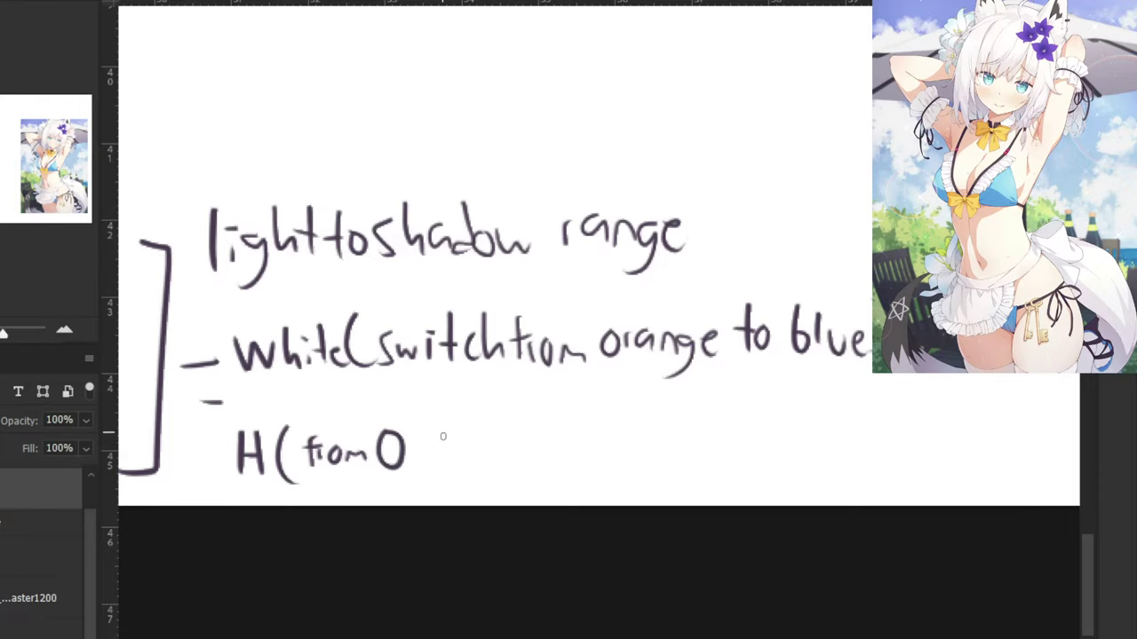
drag(410, 476, 415, 460)
key(ctrl+minus)
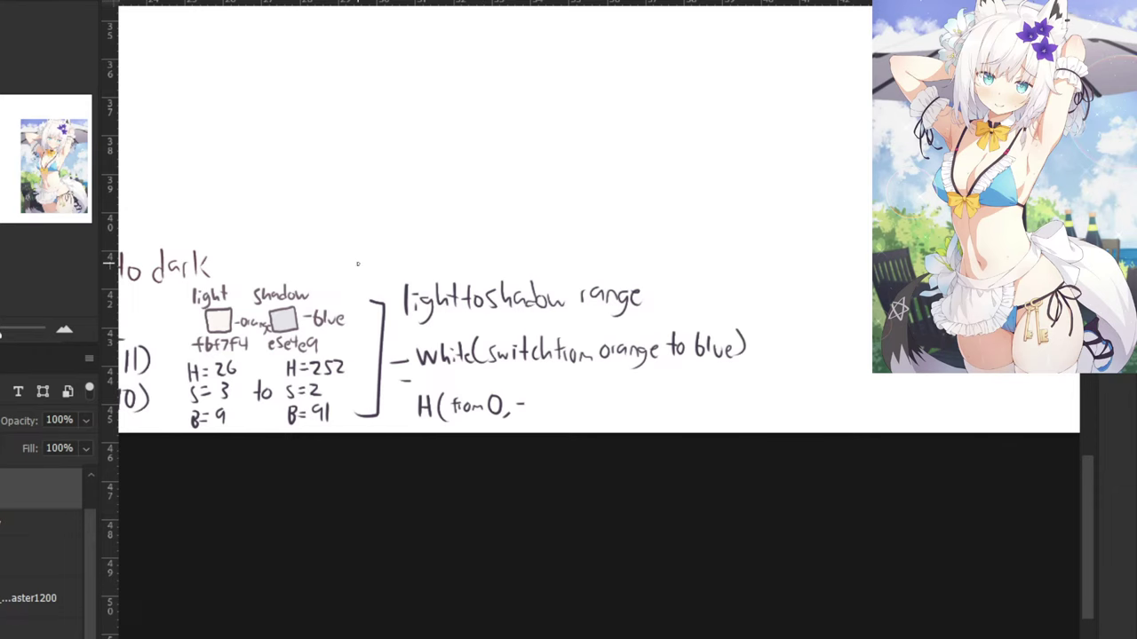
mouse_move(380, 252)
mouse_down()
mouse_move(563, 300)
mouse_move(391, 298)
mouse_move(395, 284)
mouse_up()
key(ctrl+plus)
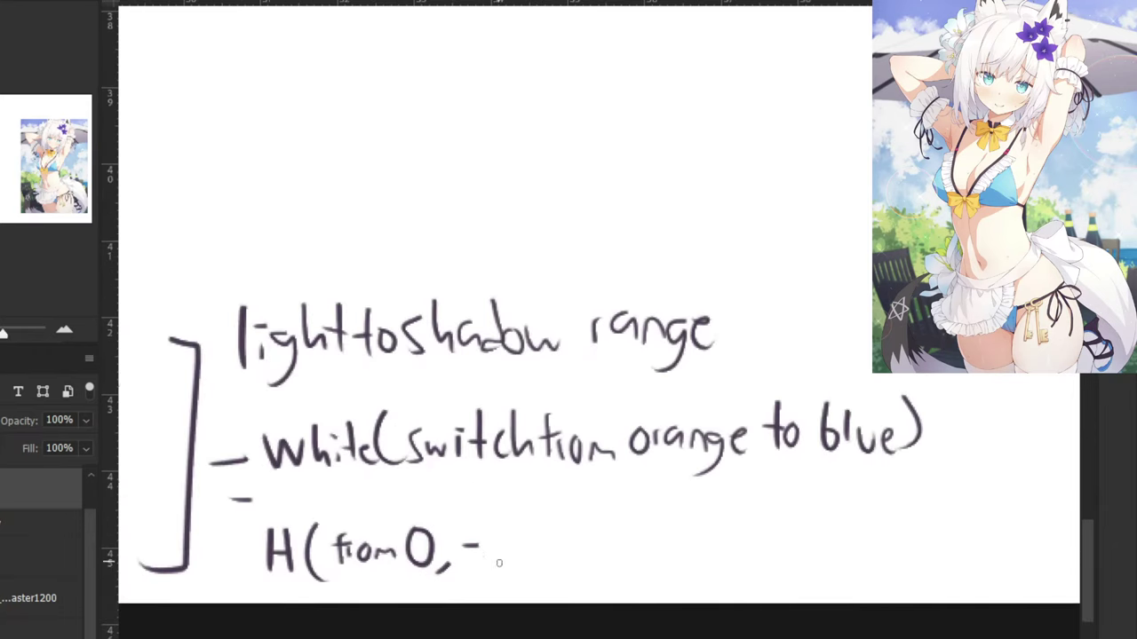
mouse_move(500, 528)
mouse_down()
mouse_move(499, 565)
mouse_move(500, 547)
mouse_up()
key(ctrl+z)
key(ctrl+z)
key(ctrl+z)
key(ctrl+z)
Complete the hue note by handwriting "x, -40 or +40)" after "H(from".
drag(405, 540, 423, 570)
mouse_move(422, 542)
mouse_down()
mouse_move(404, 572)
mouse_move(427, 575)
mouse_move(457, 544)
mouse_up()
mouse_move(473, 529)
mouse_down()
mouse_move(472, 561)
mouse_move(490, 533)
mouse_move(522, 550)
mouse_up()
mouse_move(534, 560)
mouse_down()
mouse_move(549, 542)
mouse_move(572, 563)
mouse_move(579, 544)
mouse_move(607, 560)
mouse_up()
mouse_move(607, 540)
mouse_down()
mouse_move(588, 543)
mouse_move(592, 529)
mouse_up()
drag(623, 528, 647, 568)
Start the saturation note by handwriting "S(from x," after the hue note, redoing the misdrawn character after "from".
key(ctrl+minus)
key(ctrl+minus)
key(ctrl+plus)
key(ctrl+plus)
key(ctrl+minus)
key(ctrl+minus)
key(ctrl+minus)
key(ctrl+minus)
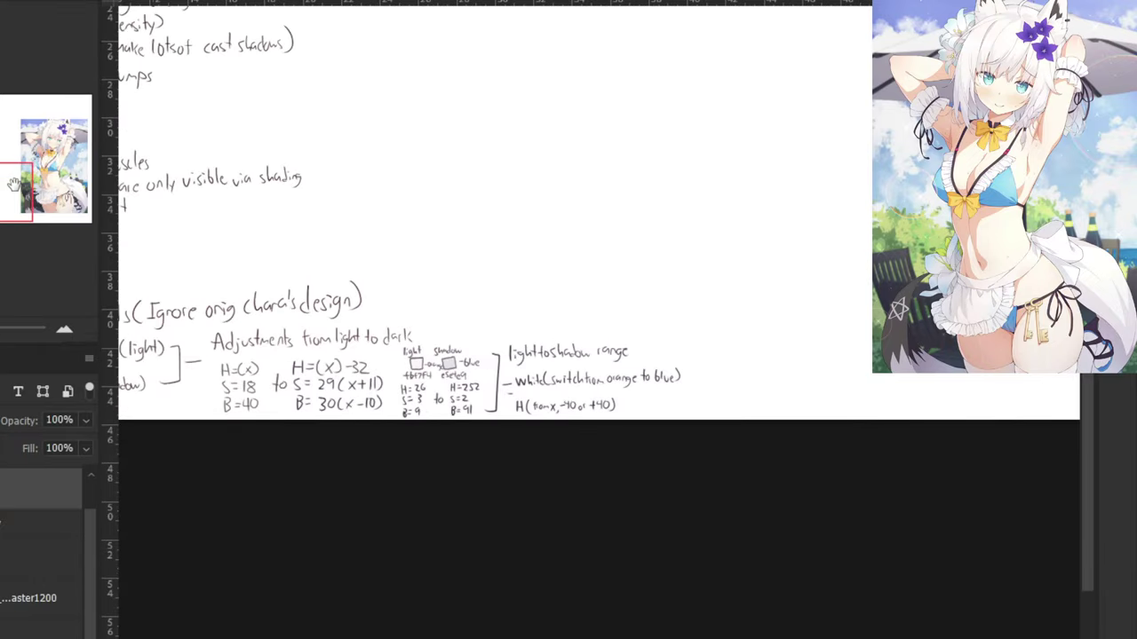
key(ctrl+plus)
key(ctrl+plus)
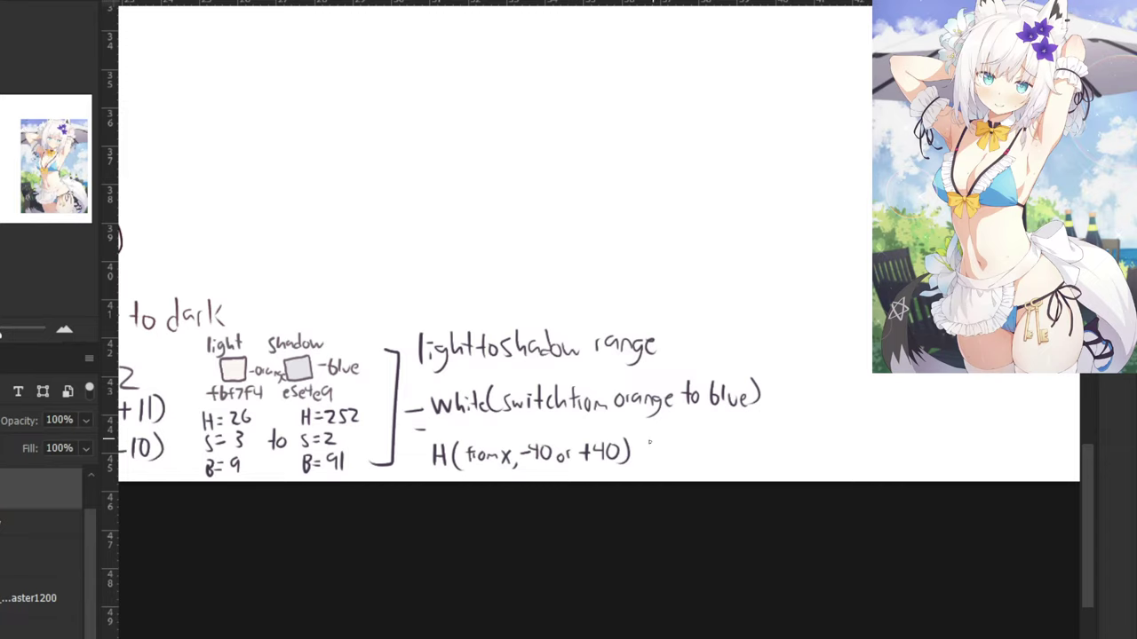
key(ctrl+z)
drag(656, 445, 655, 464)
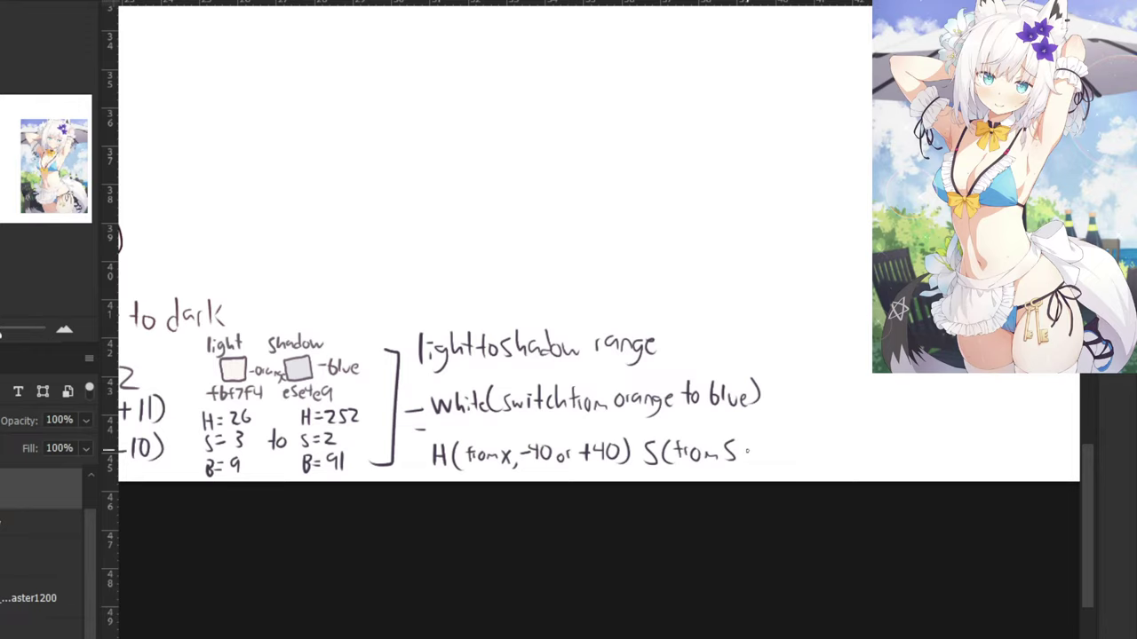
drag(739, 450, 746, 457)
key(ctrl+z)
key(ctrl+z)
Finish the saturation note by handwriting "(-10 or +10)" after "S(from x,".
mouse_move(735, 398)
mouse_down()
mouse_move(603, 402)
mouse_move(938, 376)
mouse_up()
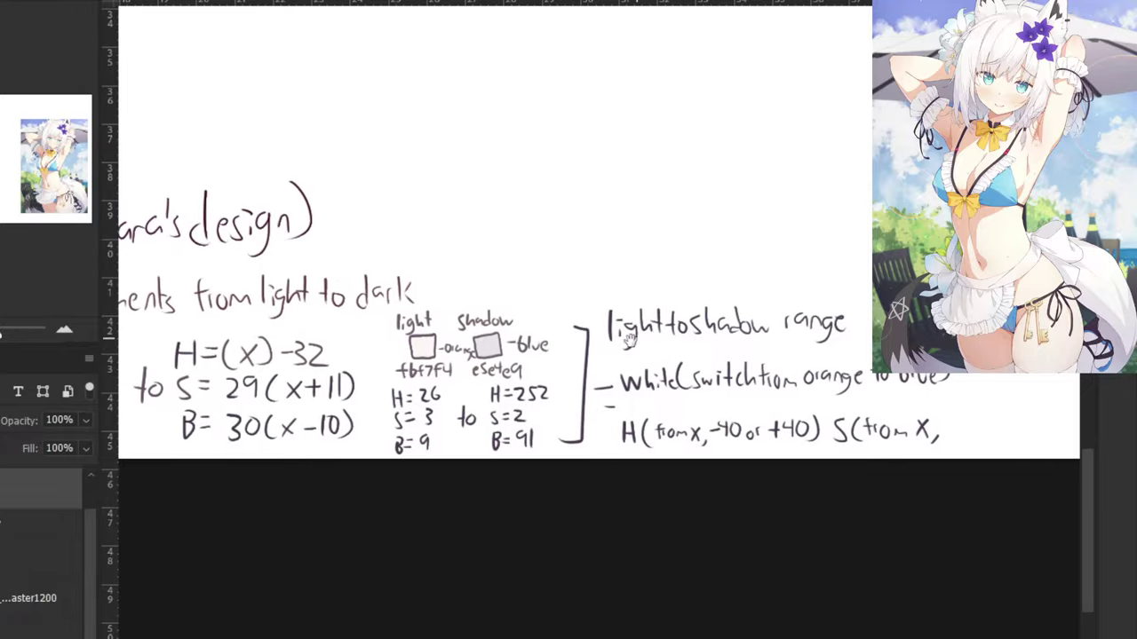
drag(827, 363, 493, 386)
drag(654, 376, 600, 378)
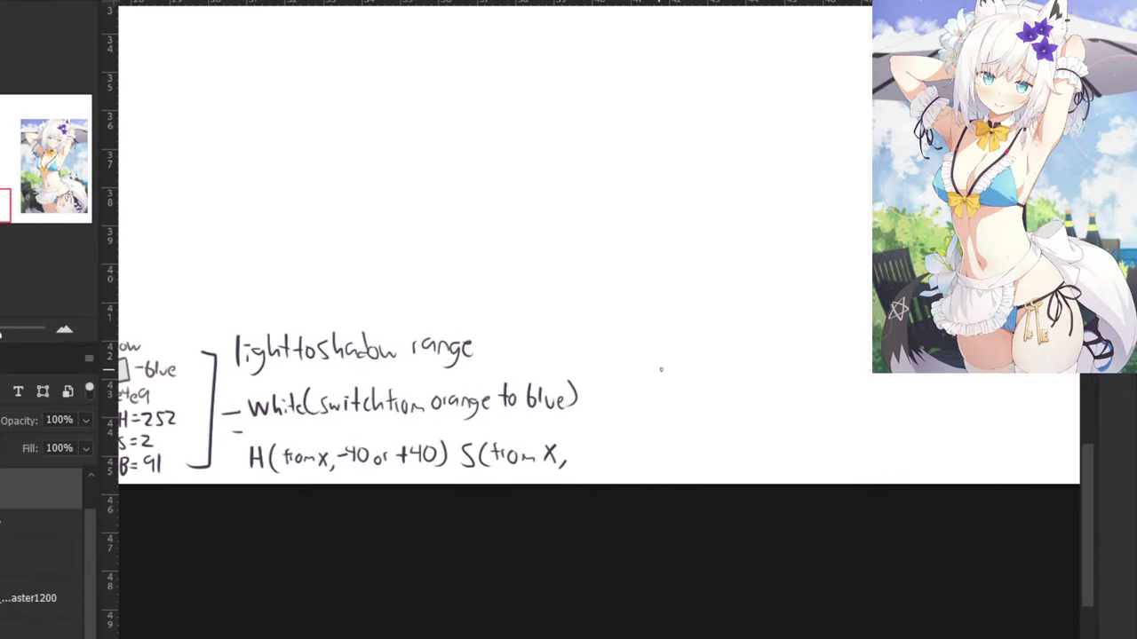
key(ctrl+plus)
key(ctrl+plus)
mouse_move(551, 520)
mouse_down()
mouse_move(541, 545)
mouse_move(559, 571)
mouse_up()
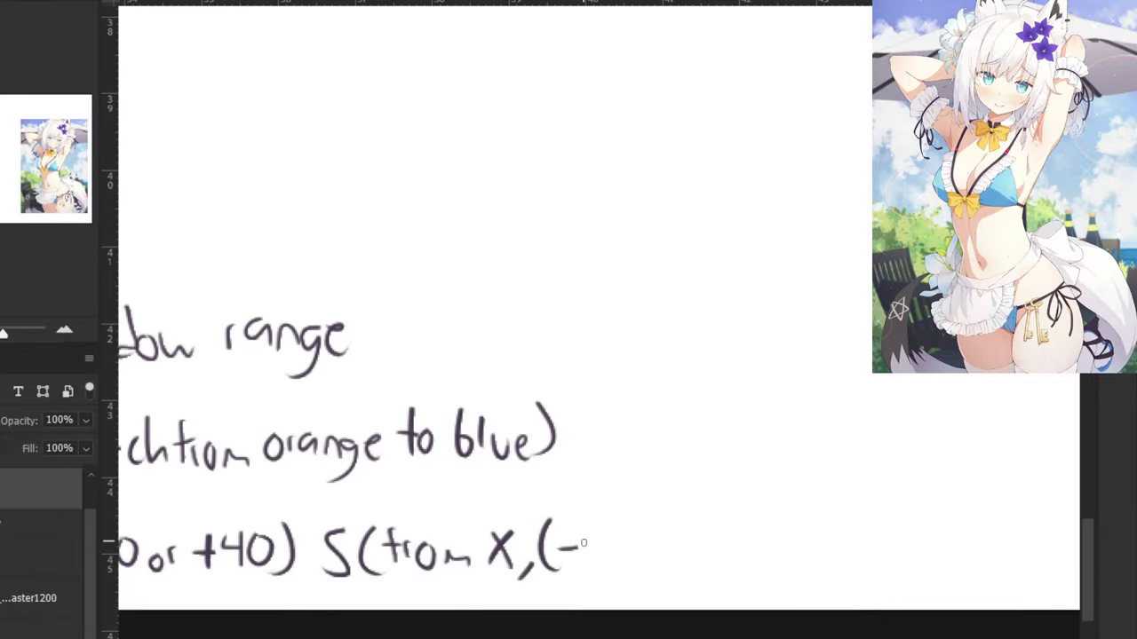
mouse_move(588, 530)
mouse_down()
mouse_move(670, 529)
mouse_move(636, 546)
mouse_move(644, 532)
mouse_move(636, 565)
mouse_move(667, 550)
mouse_move(670, 530)
mouse_move(692, 560)
mouse_up()
key(ctrl+minus)
key(ctrl+plus)
drag(708, 533, 726, 566)
Replace the word "or" with "to" in both the saturation range and the hue range.
key(ctrl+minus)
key(ctrl+minus)
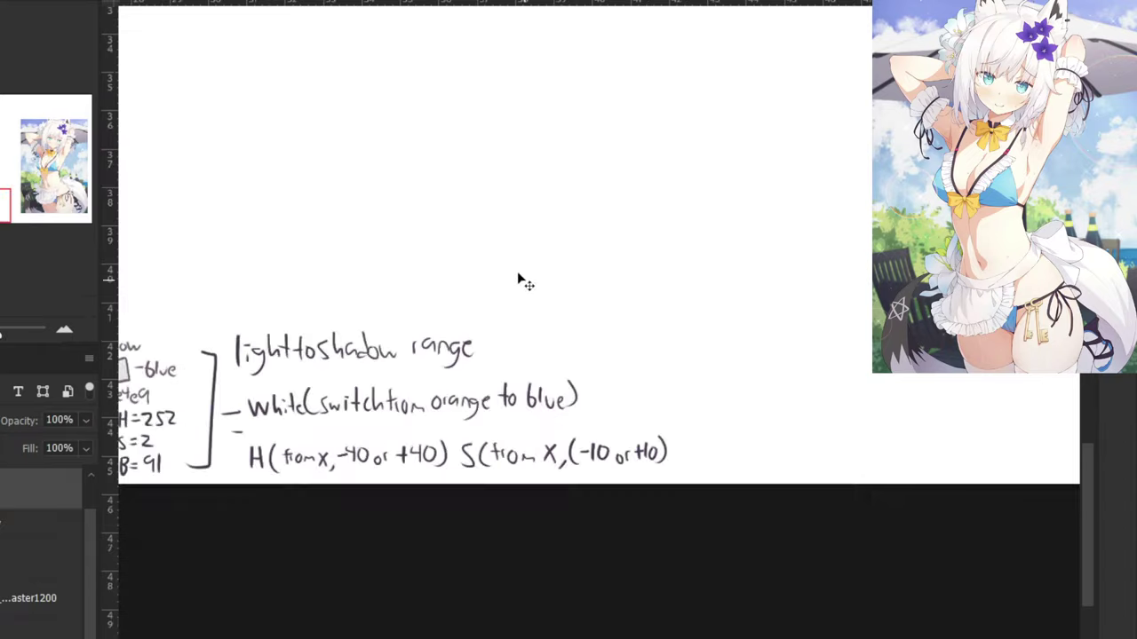
key(ctrl+plus)
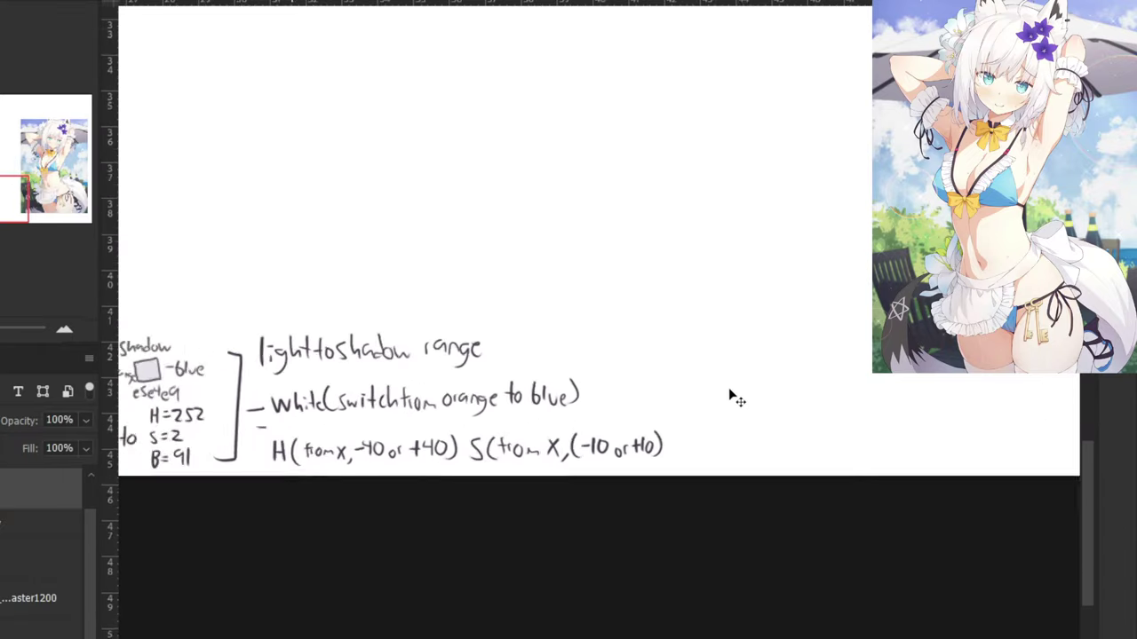
key(ctrl+plus)
drag(647, 558, 654, 554)
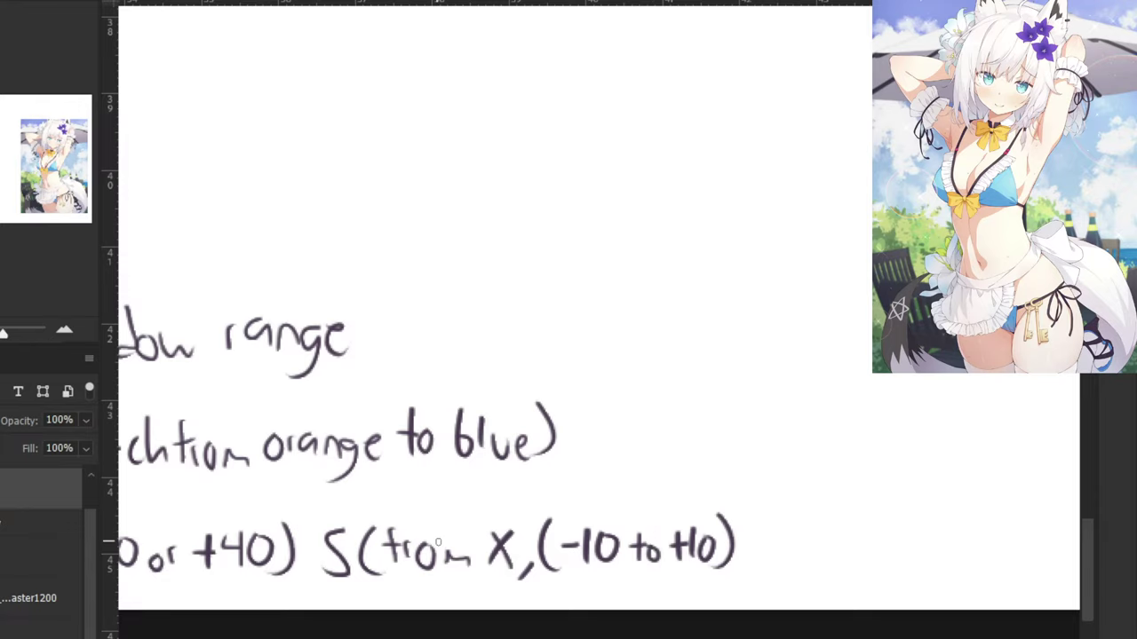
key(e)
mouse_move(201, 547)
mouse_down()
mouse_move(152, 548)
mouse_move(154, 566)
mouse_move(165, 543)
mouse_up()
key(b)
drag(170, 547, 169, 549)
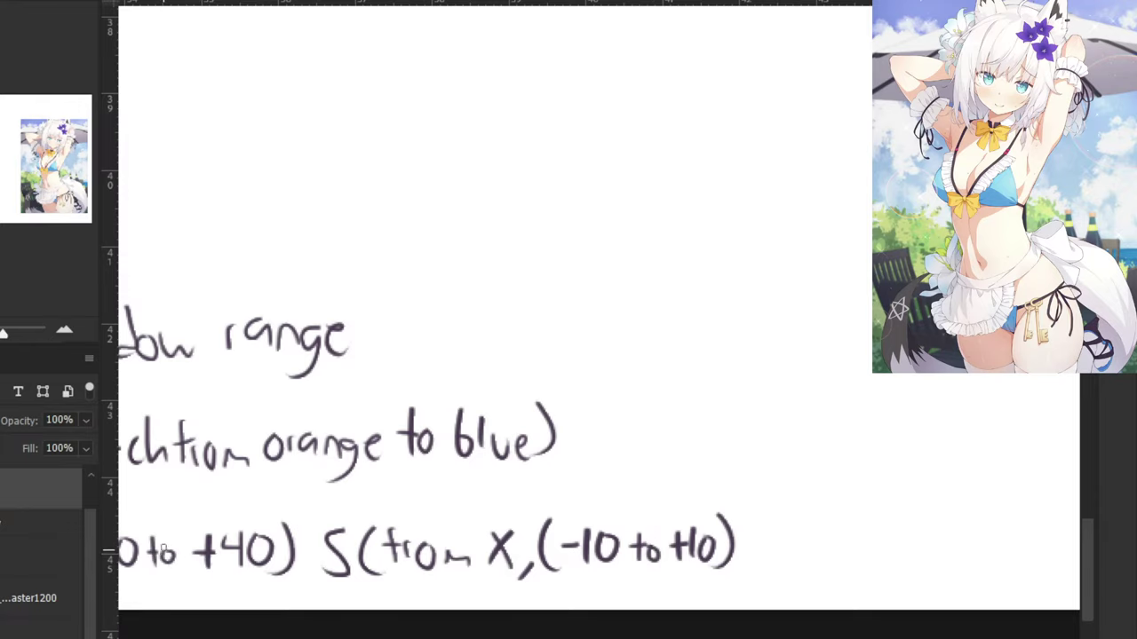
Start the brightness note by handwriting "B(from x," after the saturation note.
key(ctrl+minus)
key(ctrl+minus)
key(ctrl+plus)
key(ctrl+plus)
key(ctrl+plus)
drag(650, 421, 335, 336)
drag(440, 446, 438, 478)
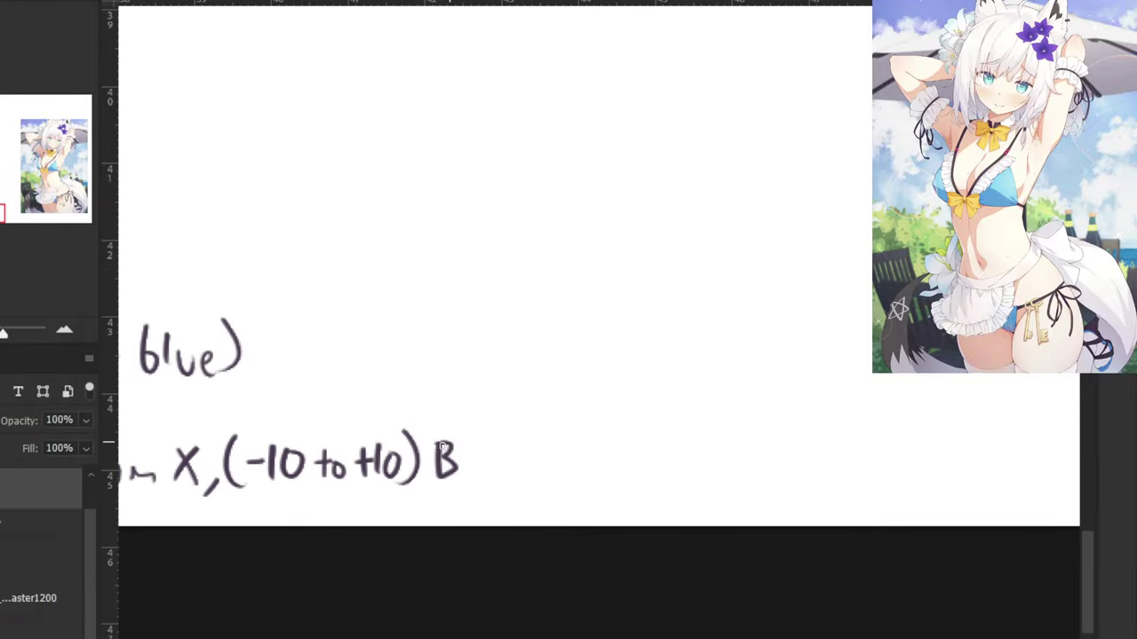
drag(483, 435, 484, 486)
drag(487, 444, 487, 484)
drag(480, 457, 576, 477)
mouse_move(545, 453)
mouse_down()
mouse_move(575, 464)
mouse_move(582, 491)
mouse_up()
Sample the light swatch's colour, pick up the lettering colour again and correct the light brightness note to "B= 98".
key(ctrl+minus)
key(ctrl+minus)
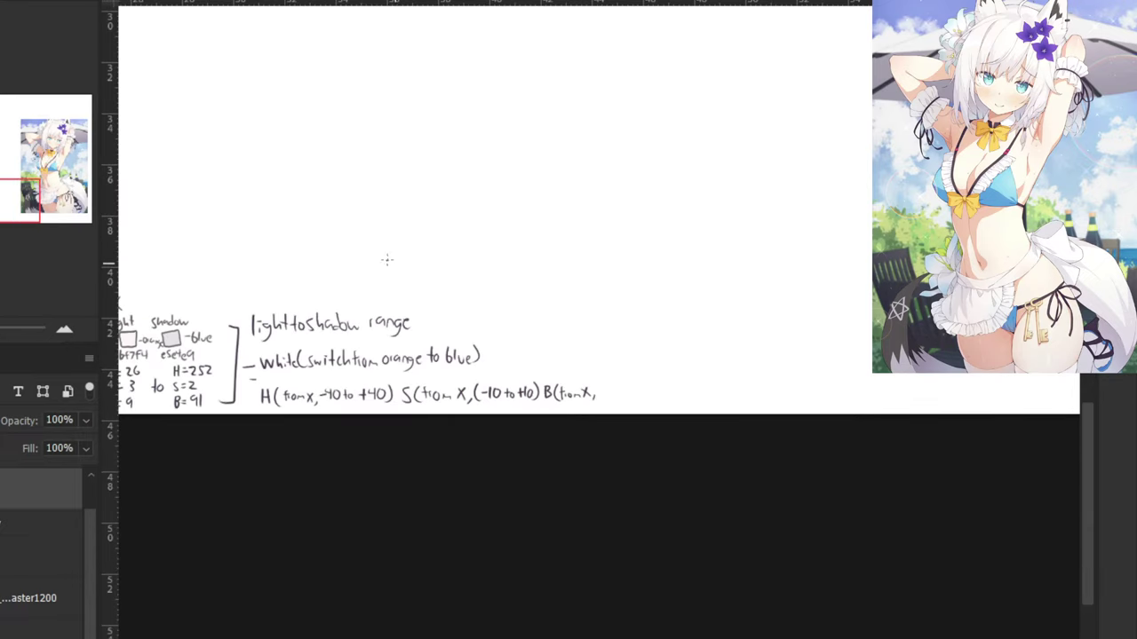
drag(360, 246, 539, 254)
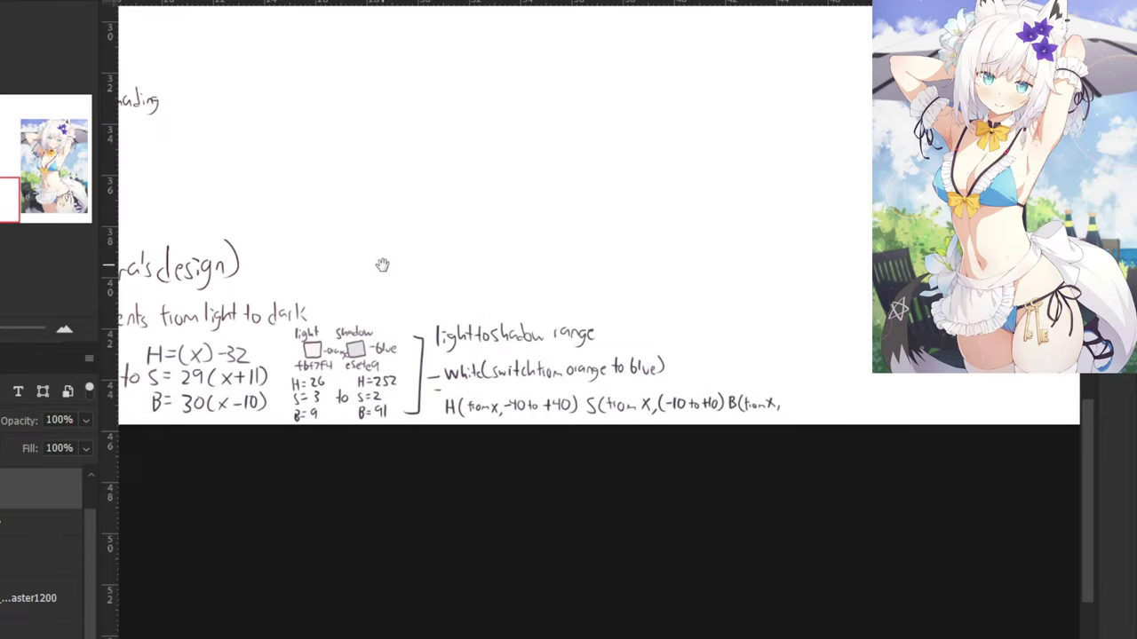
drag(381, 263, 500, 292)
drag(371, 272, 383, 330)
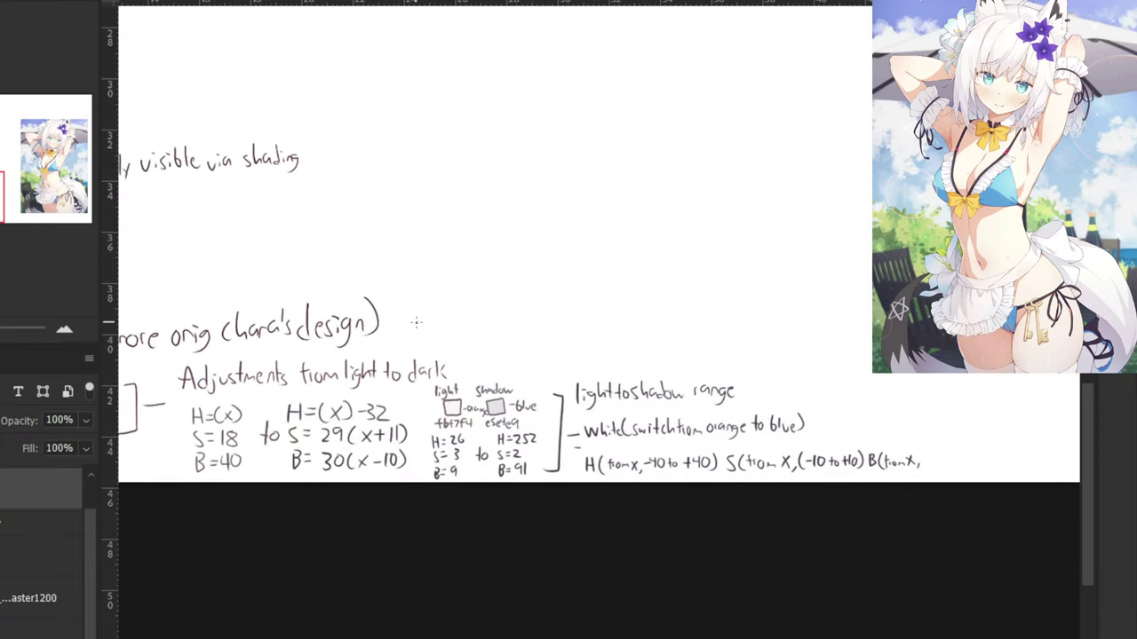
key(ctrl+plus)
alt+click(385, 426)
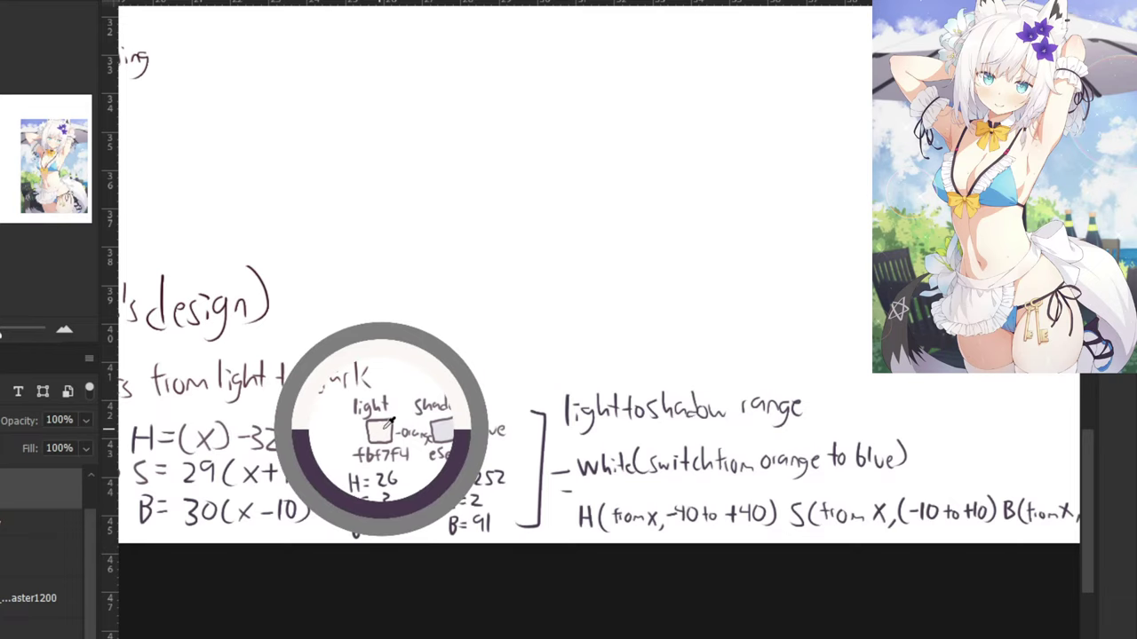
key(ctrl+plus)
key(ctrl+plus)
drag(297, 553, 443, 416)
alt+click(259, 561)
drag(345, 549, 332, 569)
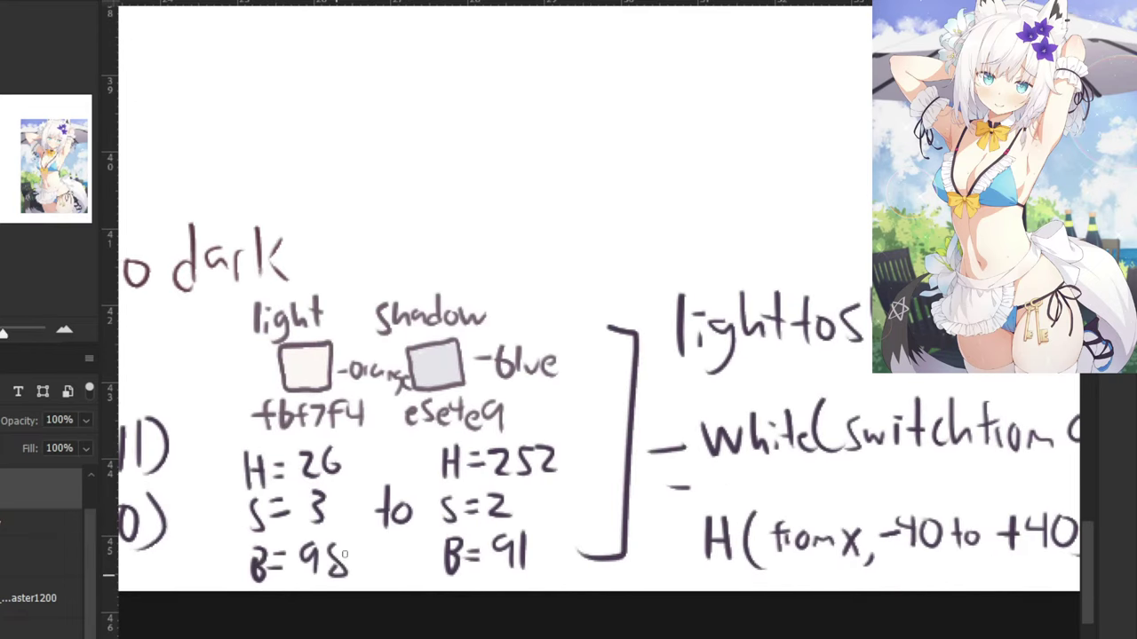
Finish the brightness note by handwriting "-7 to -12)" after "B(from x,", redoing the misdrawn stroke.
key(ctrl+minus)
key(ctrl+minus)
drag(428, 410, 298, 418)
key(ctrl+plus)
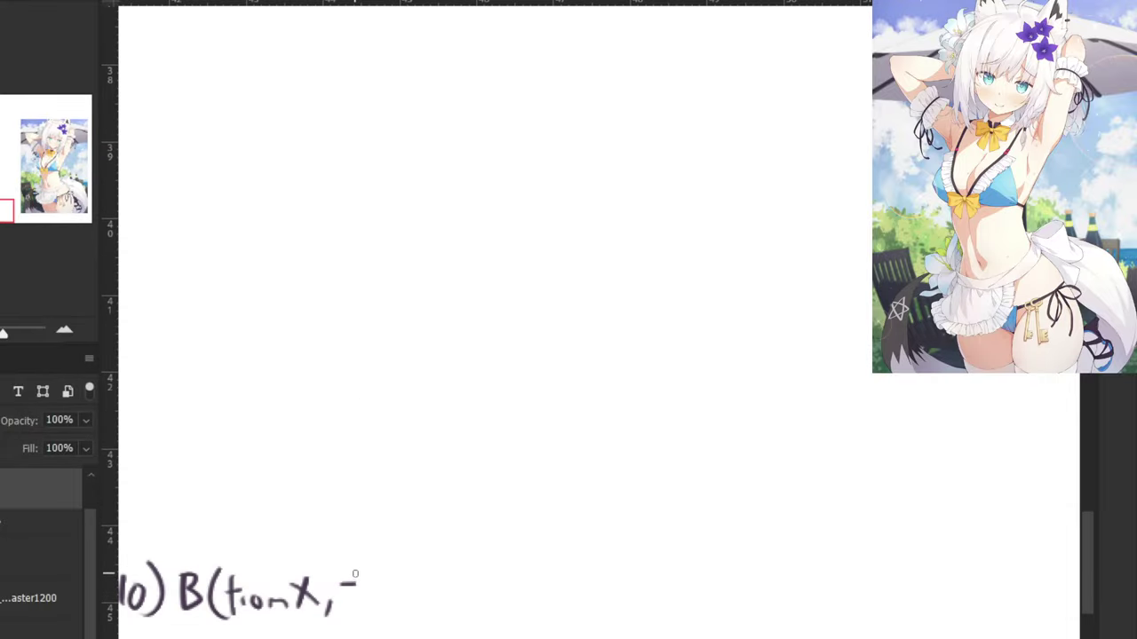
drag(362, 573, 369, 605)
mouse_move(389, 587)
mouse_down()
mouse_move(404, 586)
mouse_move(400, 608)
mouse_move(407, 582)
mouse_up()
key(ctrl+z)
mouse_move(421, 587)
mouse_down()
mouse_move(449, 587)
mouse_move(460, 610)
mouse_move(492, 606)
mouse_up()
drag(508, 559, 506, 609)
key(ctrl+minus)
key(ctrl+minus)
key(ctrl+minus)
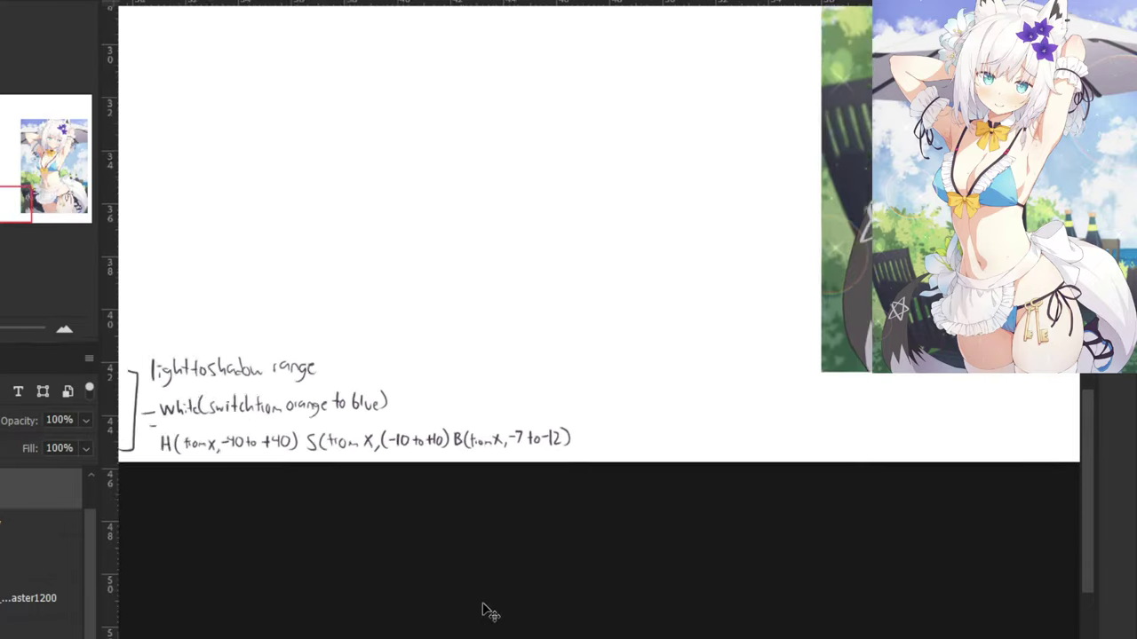
drag(296, 216, 436, 343)
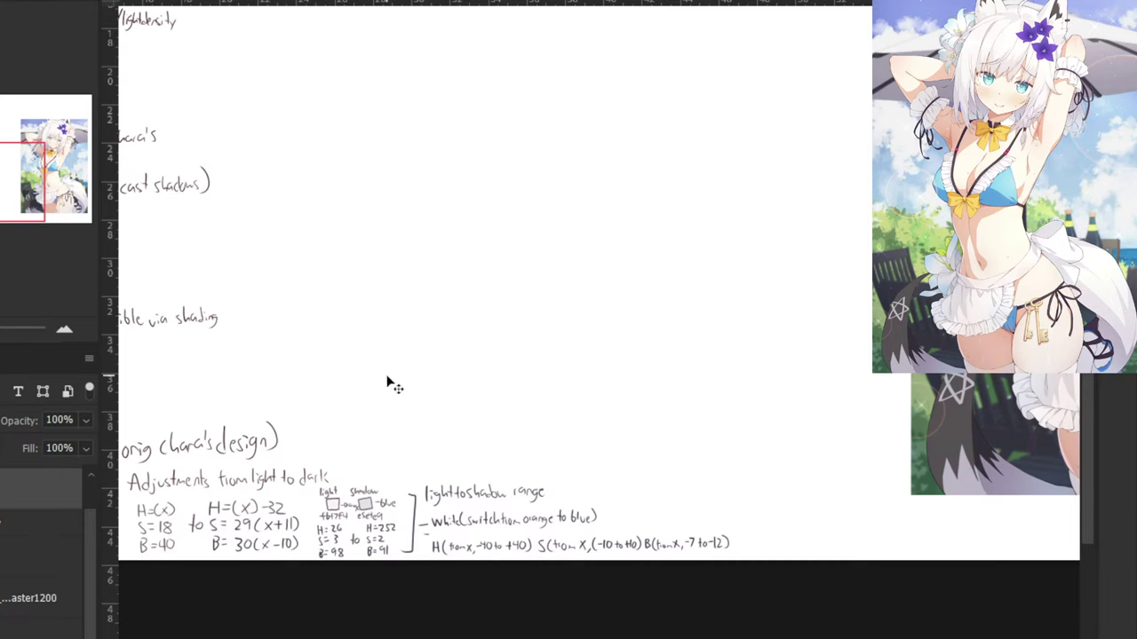
key(ctrl+minus)
drag(183, 601, 229, 638)
mouse_move(790, 543)
mouse_down()
mouse_move(789, 450)
mouse_move(247, 462)
mouse_move(243, 444)
mouse_move(789, 453)
mouse_move(789, 571)
mouse_up()
key(ctrl+z)
key(ctrl+z)
key(ctrl+minus)
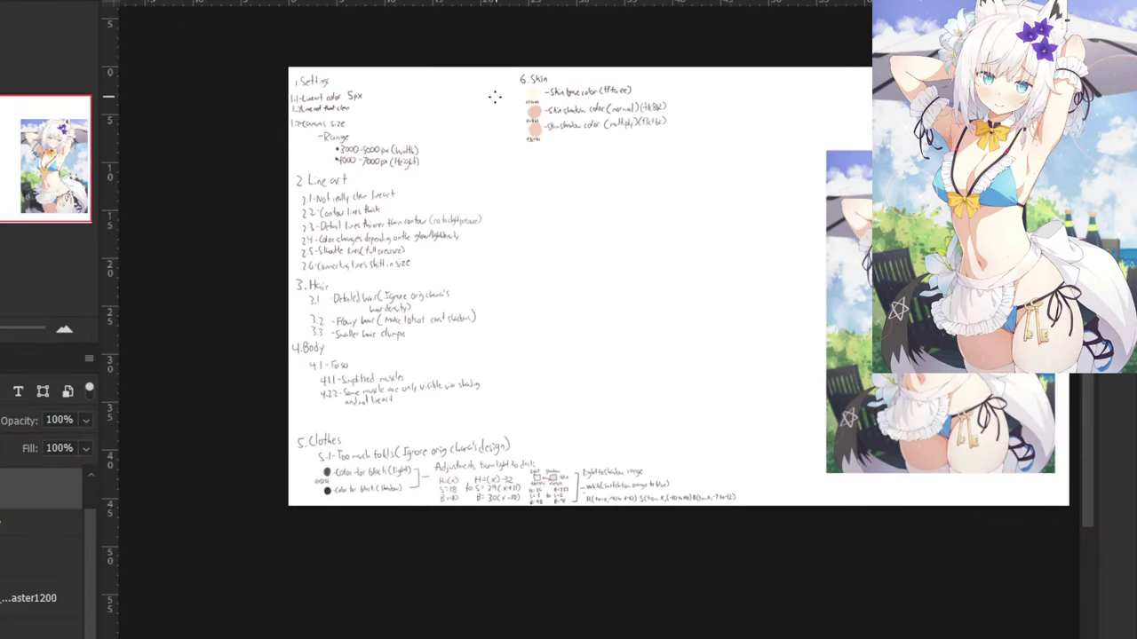
Draw a freehand vertical dividing line between the first column of notes and the "6. Skin" section, undoing the misdrawn attempts.
mouse_move(506, 154)
mouse_down()
mouse_move(521, 409)
mouse_move(746, 435)
mouse_move(752, 530)
mouse_up()
key(ctrl+z)
mouse_move(488, 69)
mouse_down()
mouse_move(505, 424)
mouse_move(507, 220)
mouse_move(510, 432)
mouse_move(733, 435)
mouse_up()
key(ctrl+z)
key(ctrl+z)
drag(511, 67, 529, 457)
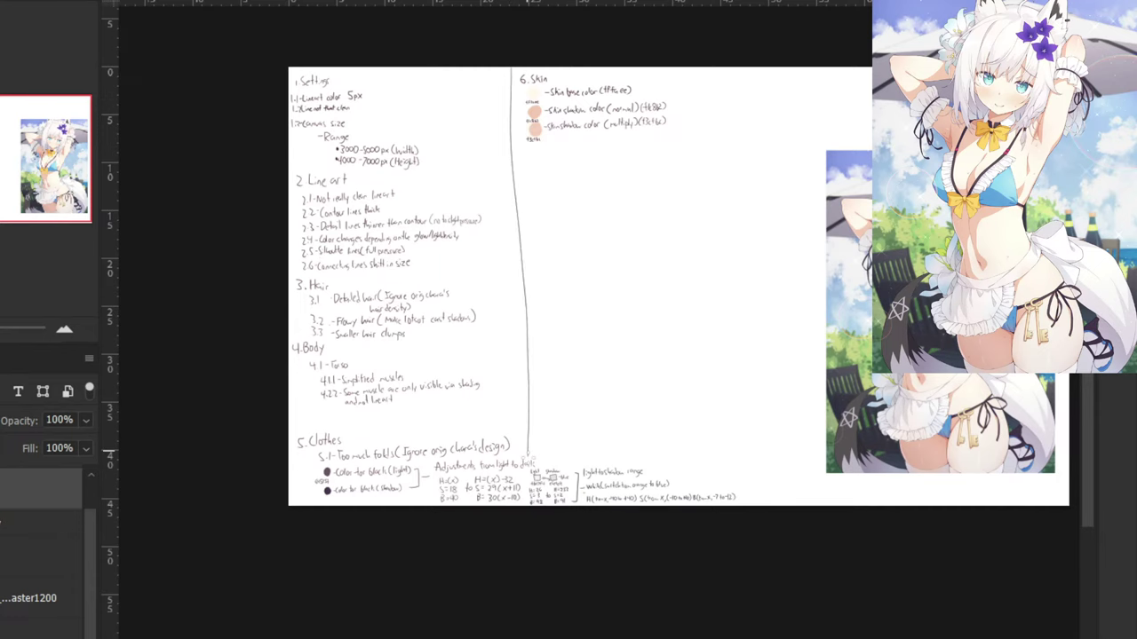
Draw a freehand line around the upper and outer edges of the clothing colour notes, continuing the vertical divider.
drag(601, 444, 730, 453)
key(ctrl+minus)
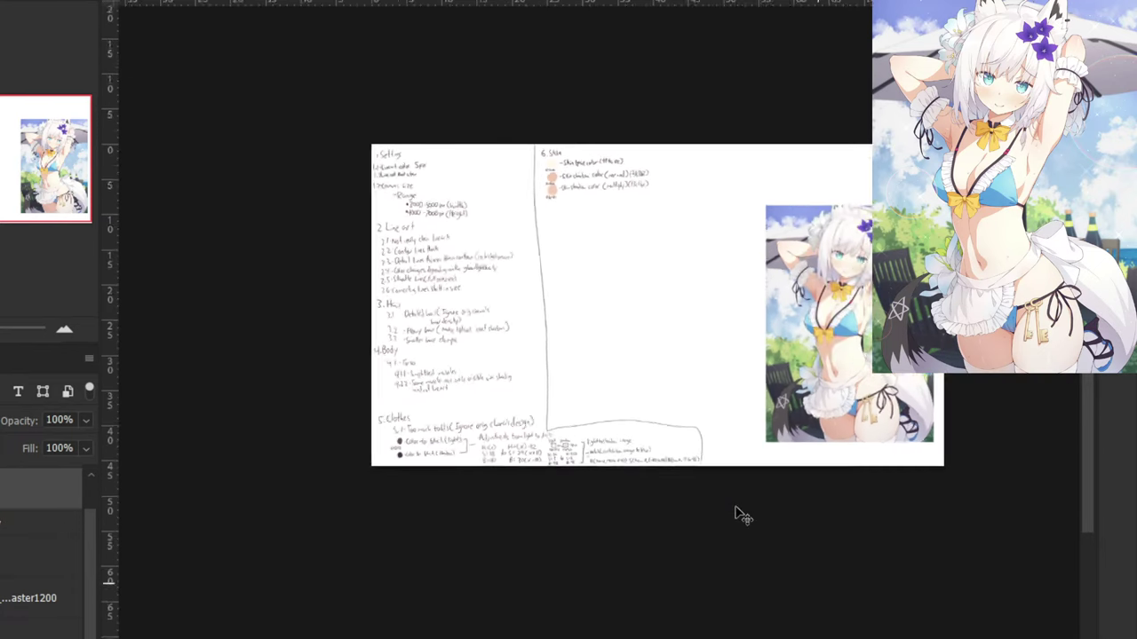
drag(503, 258, 452, 286)
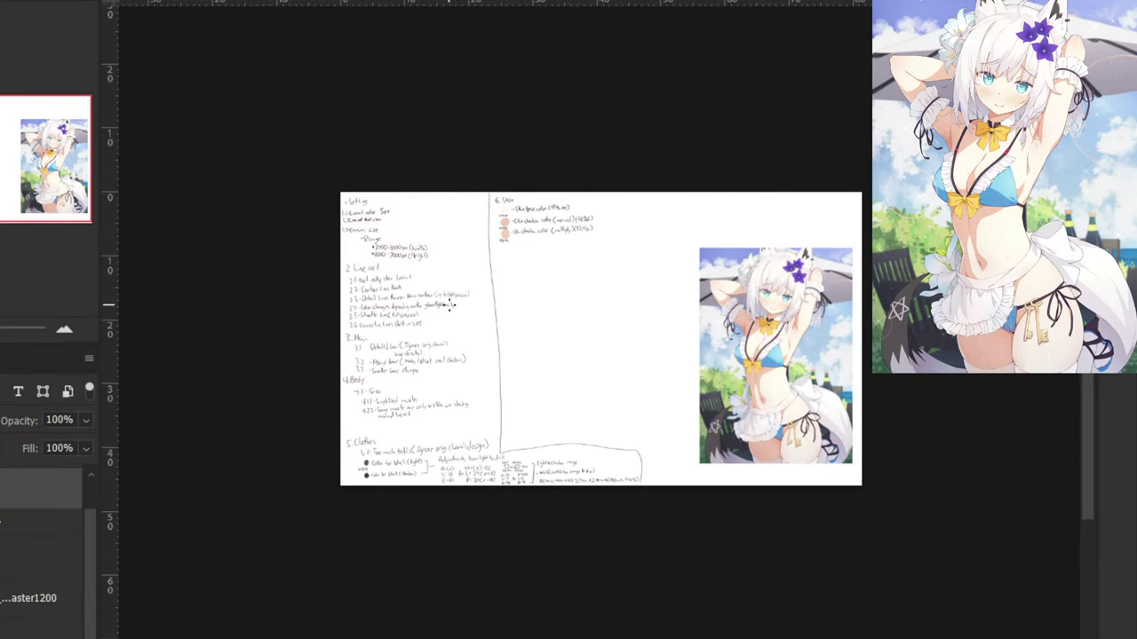
key(ctrl+plus)
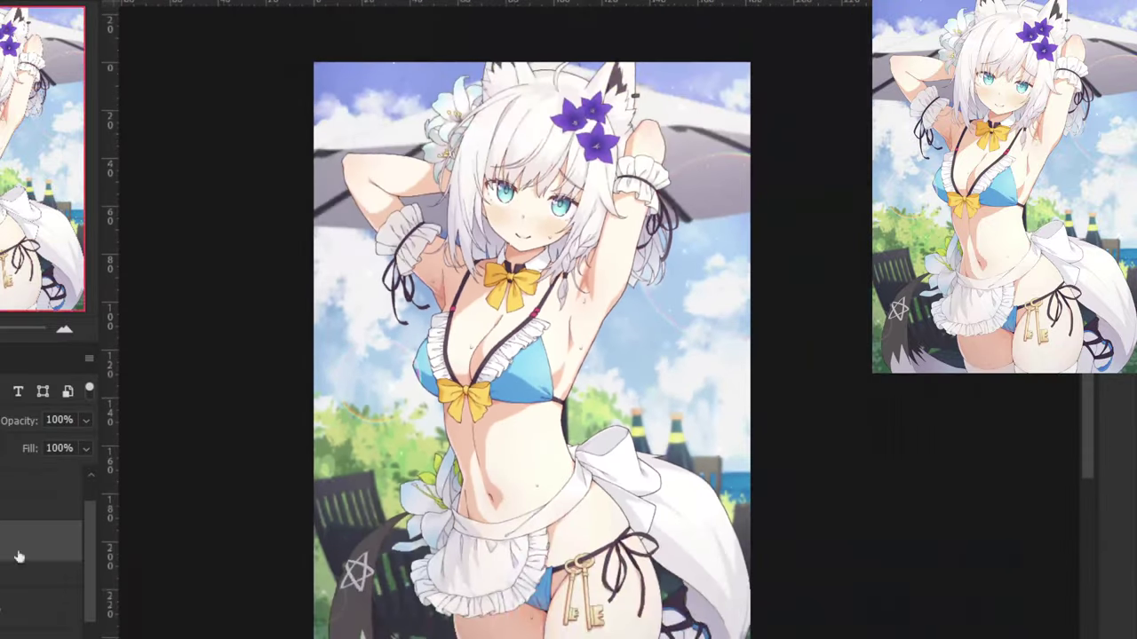
Sample the "color for black (light)" swatch in the Clothes notes and return to the flat-coloured character illustration.
drag(93, 574, 89, 604)
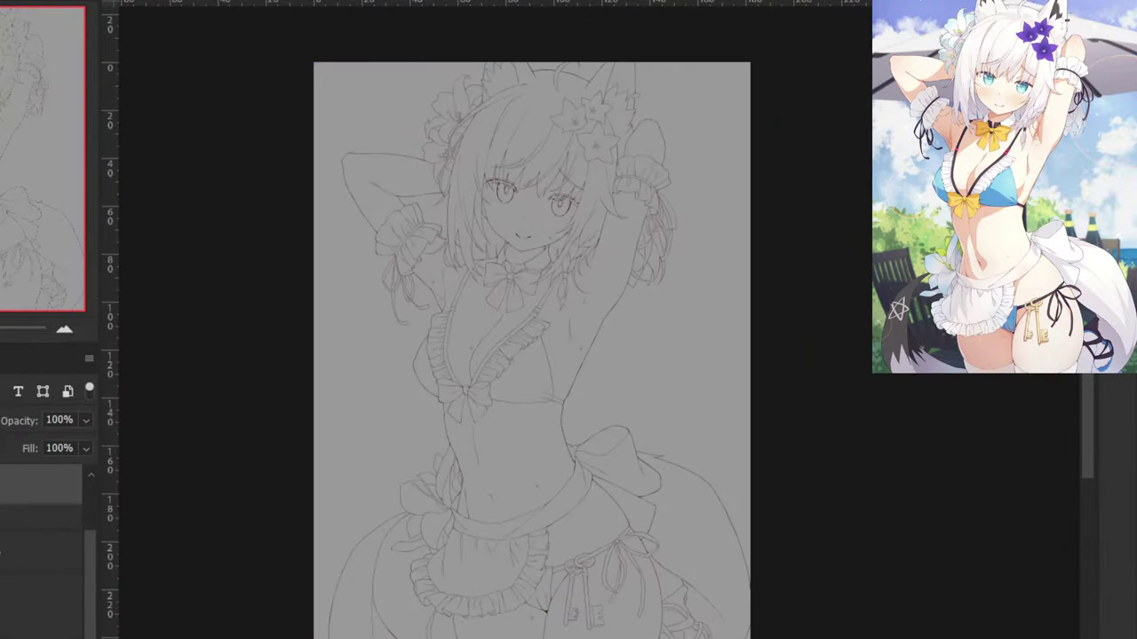
scroll(53, 532, up, 2)
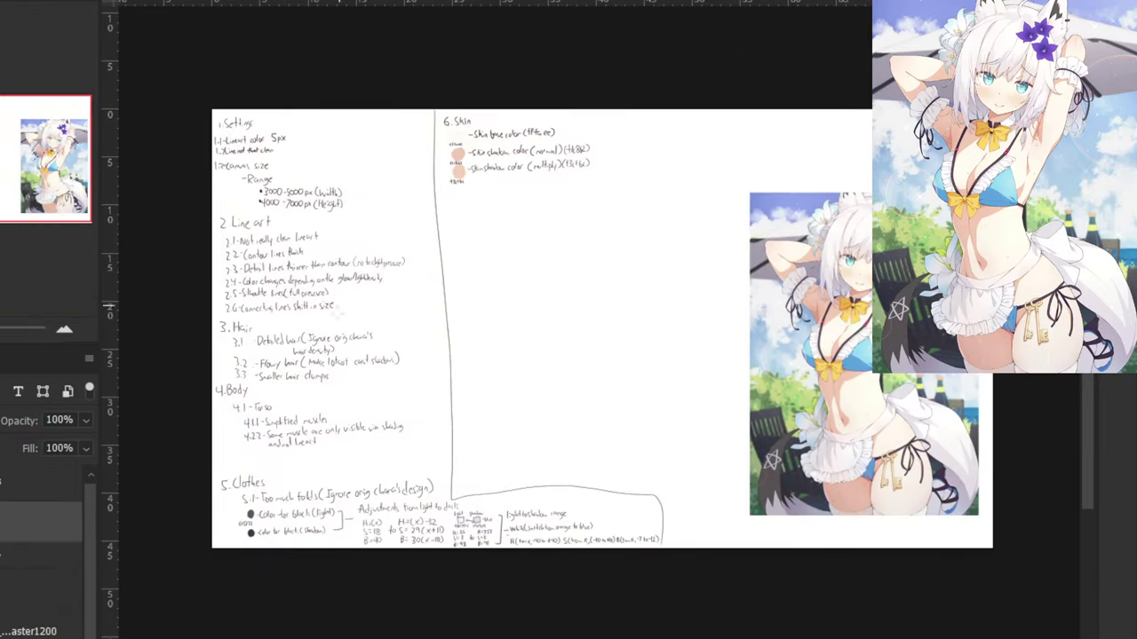
drag(344, 359, 407, 194)
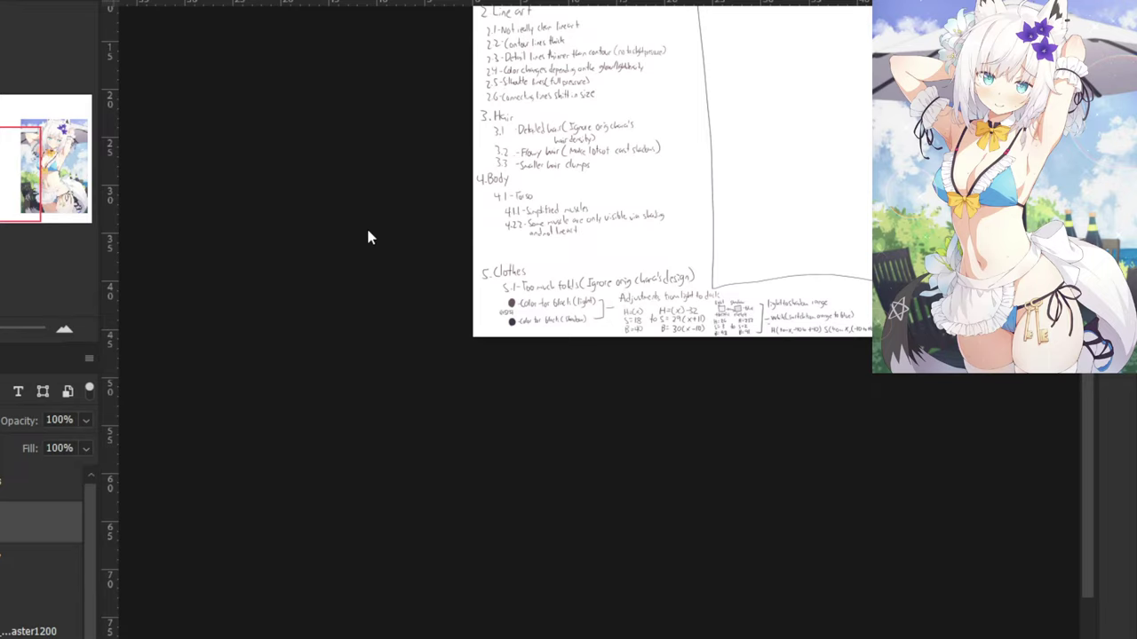
key(ctrl+plus)
key(ctrl+plus)
alt+click(423, 266)
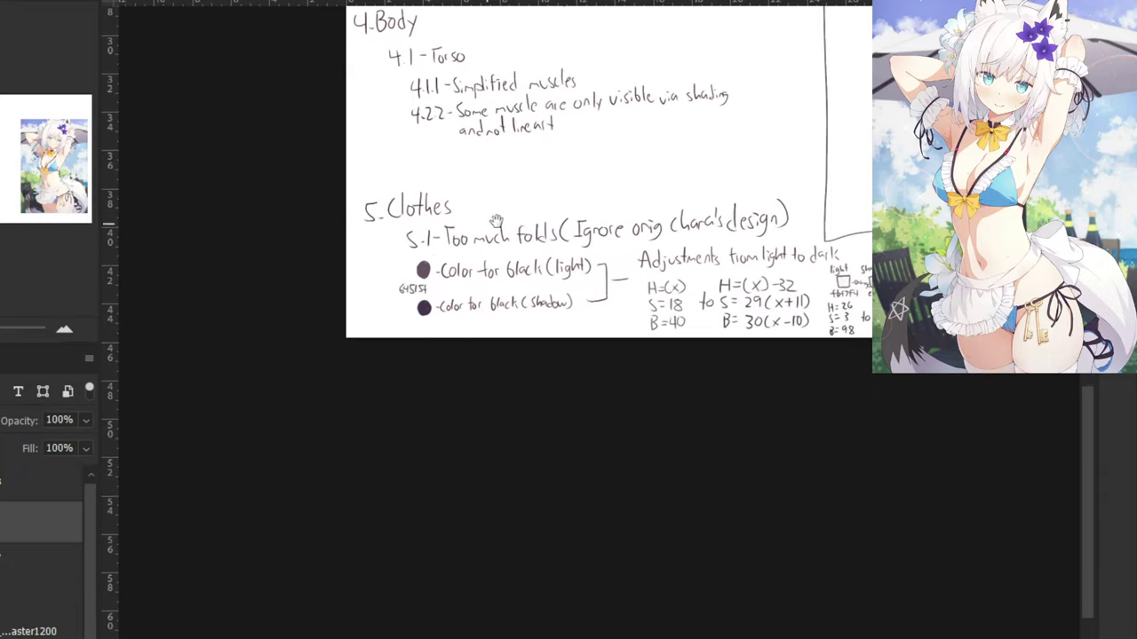
alt+click(425, 269)
drag(598, 210, 319, 337)
drag(835, 143, 463, 294)
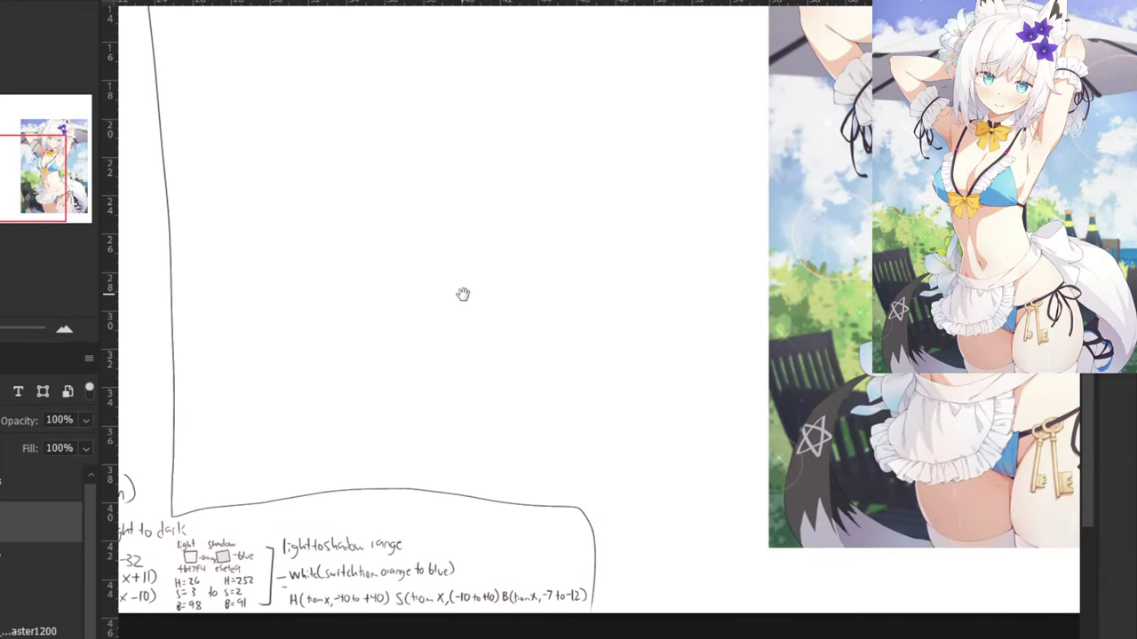
click(284, 1)
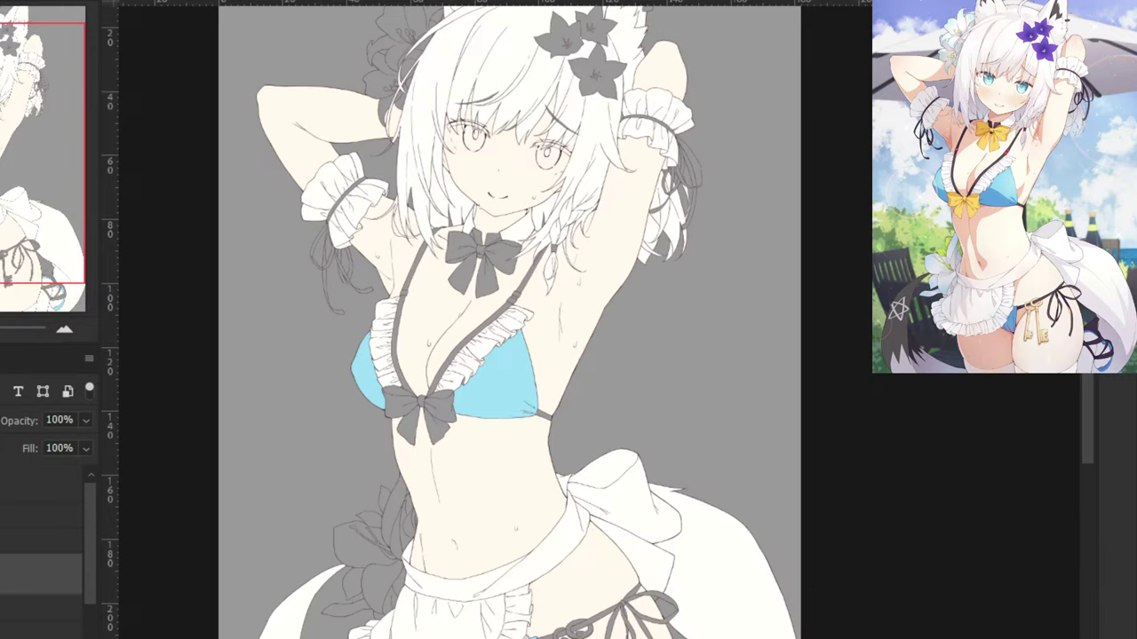
Try selecting the white ruffle areas around the raised arm's armband, and clear the selection.
key(ctrl+plus)
key(ctrl+plus)
drag(662, 117, 558, 411)
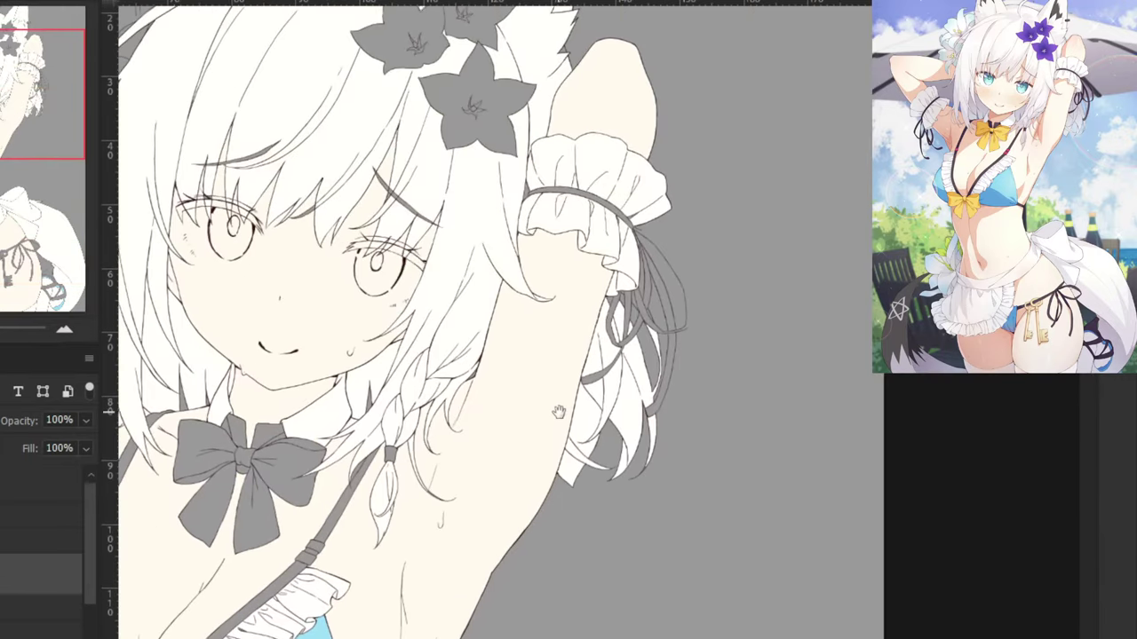
click(592, 200)
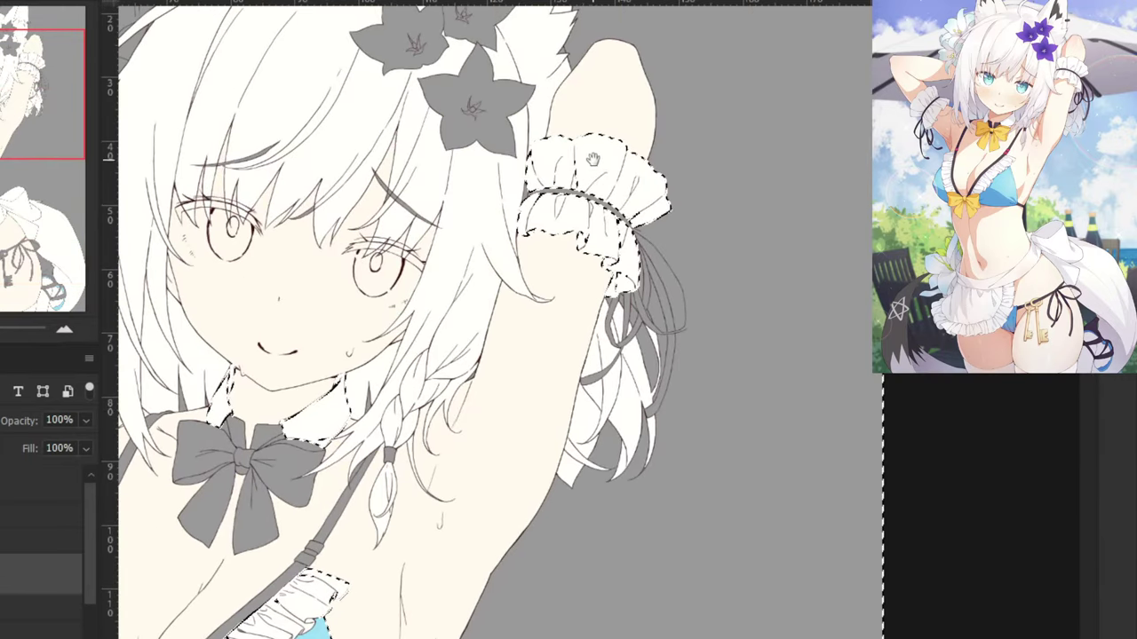
key(ctrl+plus)
key(ctrl+plus)
key(ctrl+d)
Try to select the armband's strap and the ribbon loops trailing from it with the Magic Wand.
click(4, 494)
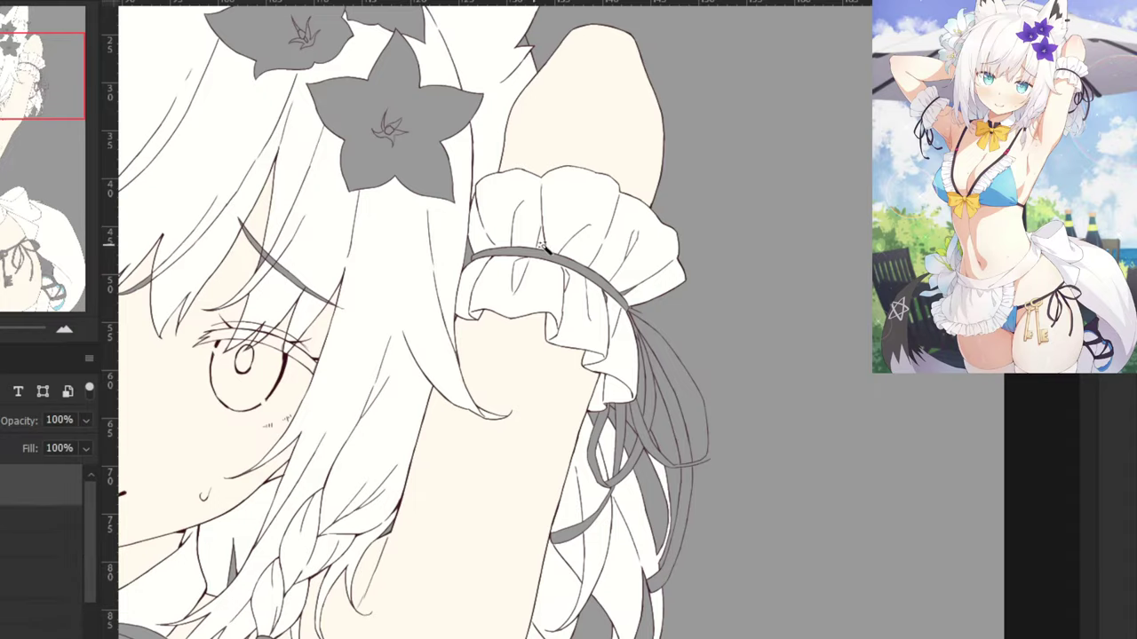
click(521, 254)
click(662, 346)
key(ctrl+plus)
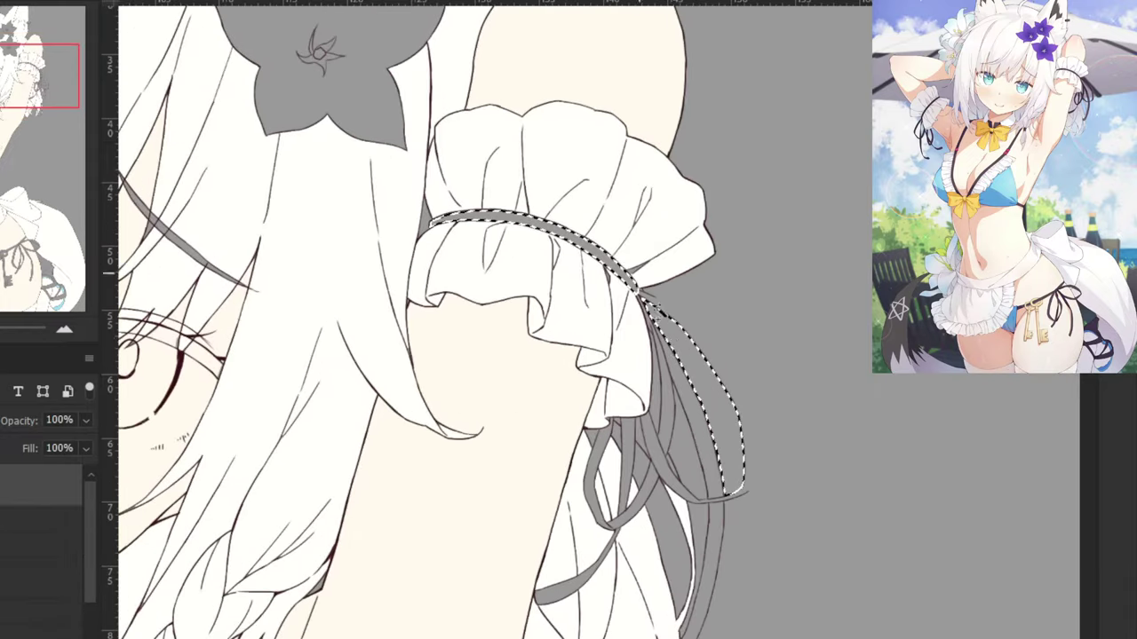
click(687, 406)
key(ctrl+plus)
key(ctrl+plus)
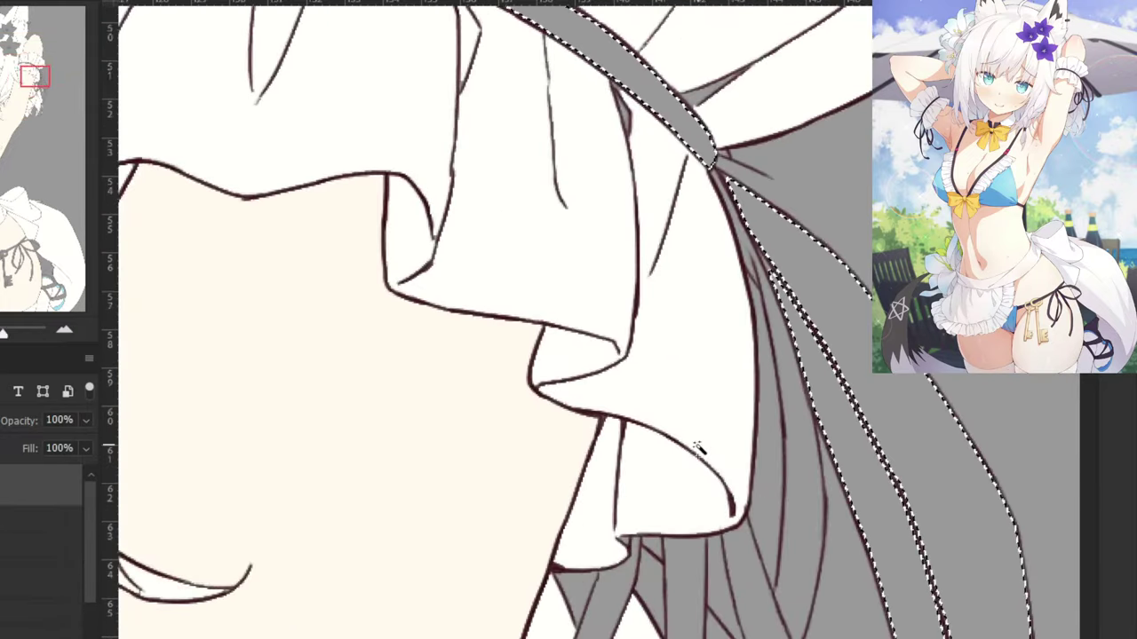
key(ctrl+minus)
drag(762, 479, 651, 421)
scroll(652, 426, up, 3)
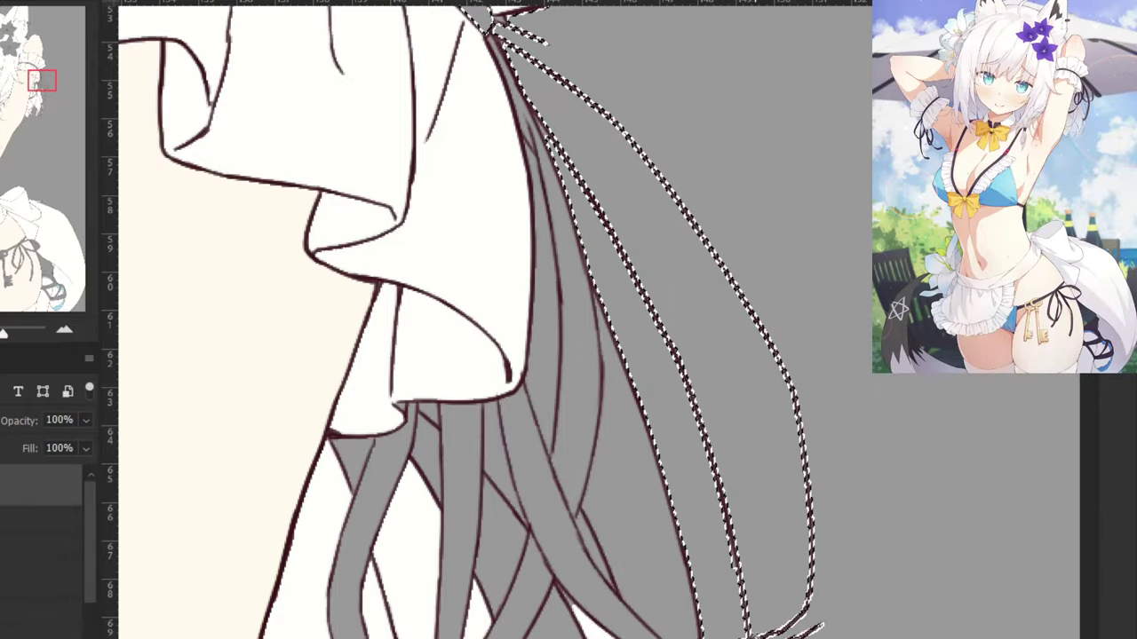
key(ctrl+minus)
key(ctrl+minus)
key(ctrl+minus)
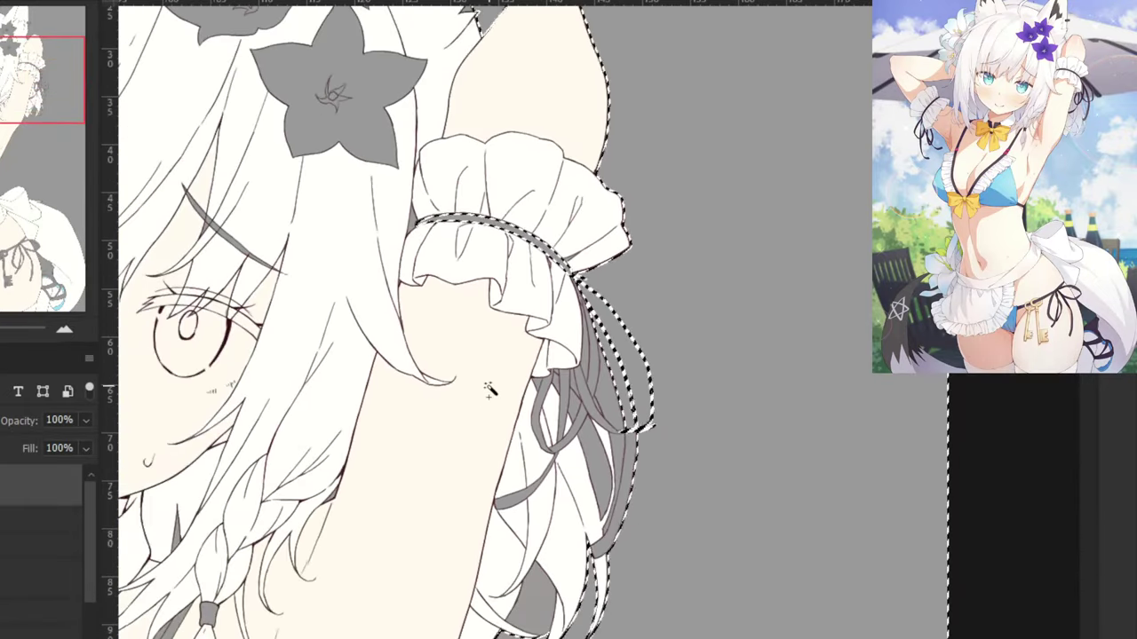
Undo the added ribbon selections and deselect the armband strap.
key(ctrl+plus)
key(ctrl+plus)
key(ctrl+plus)
key(ctrl+z)
key(ctrl+z)
key(ctrl+z)
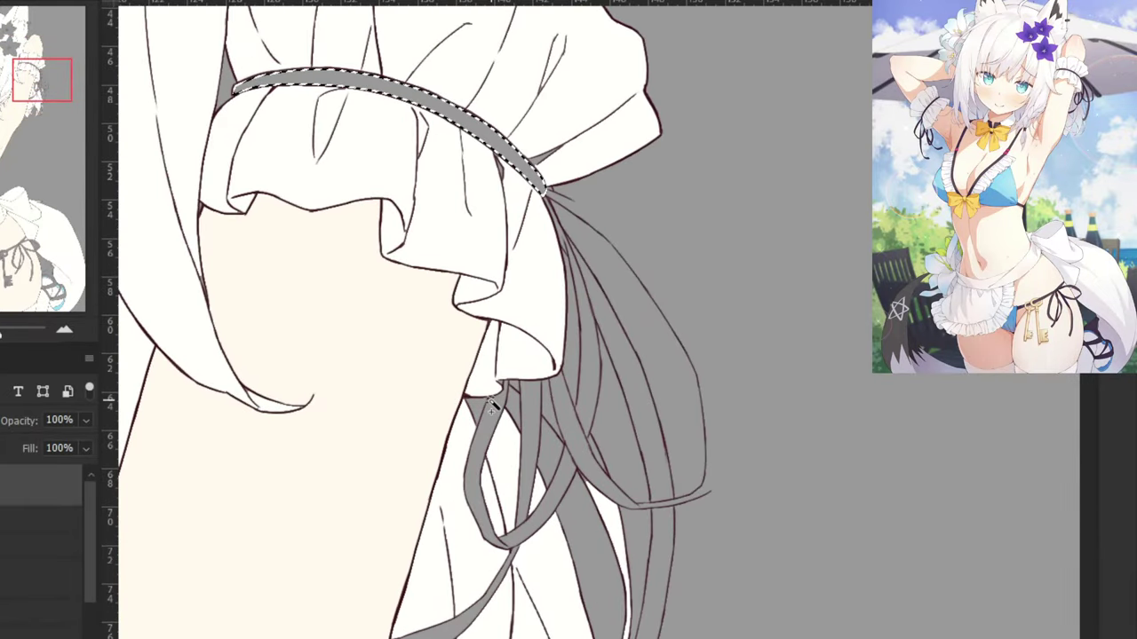
key(ctrl+d)
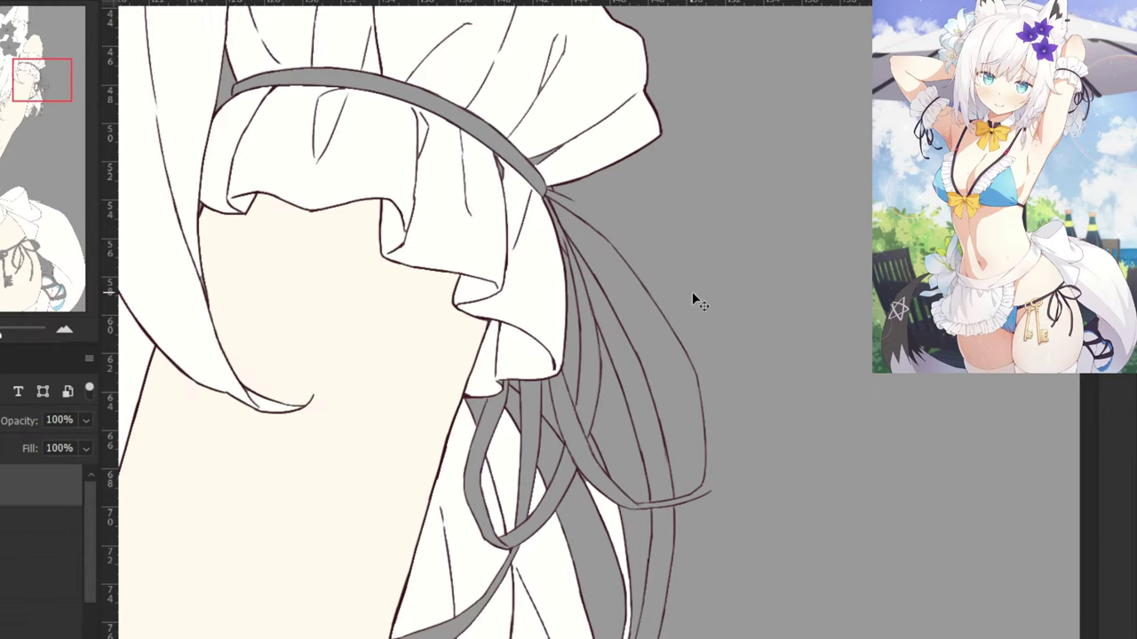
Show the full-colour illustration layer behind the flats and reduce its opacity to 25% as a tracing reference.
scroll(697, 302, down, 1)
scroll(692, 300, down, 4)
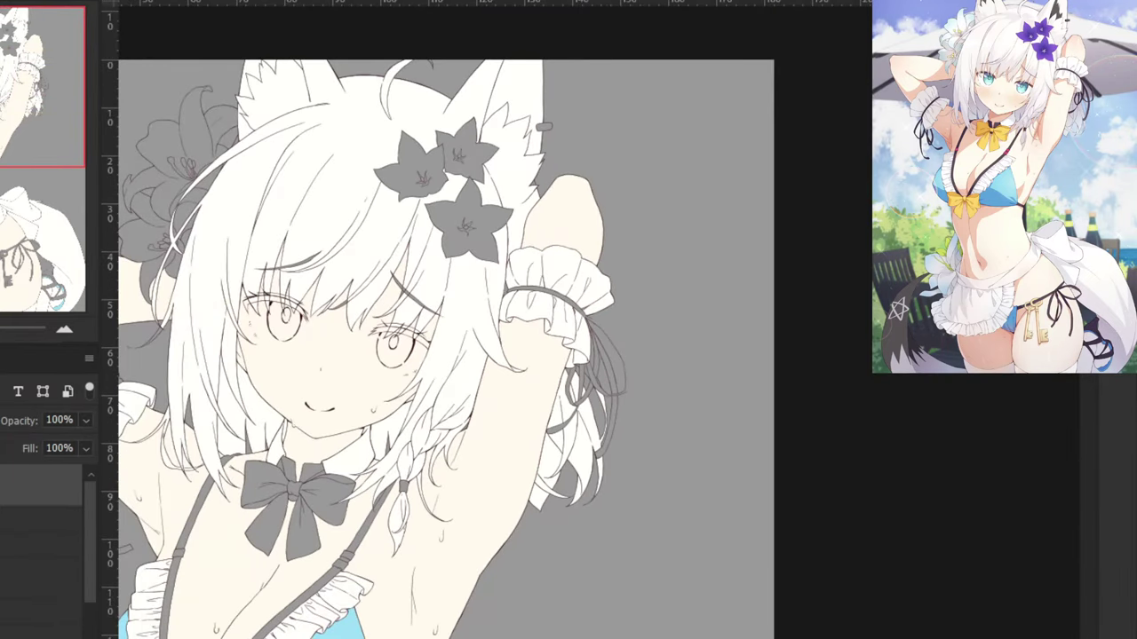
scroll(72, 562, down, 2)
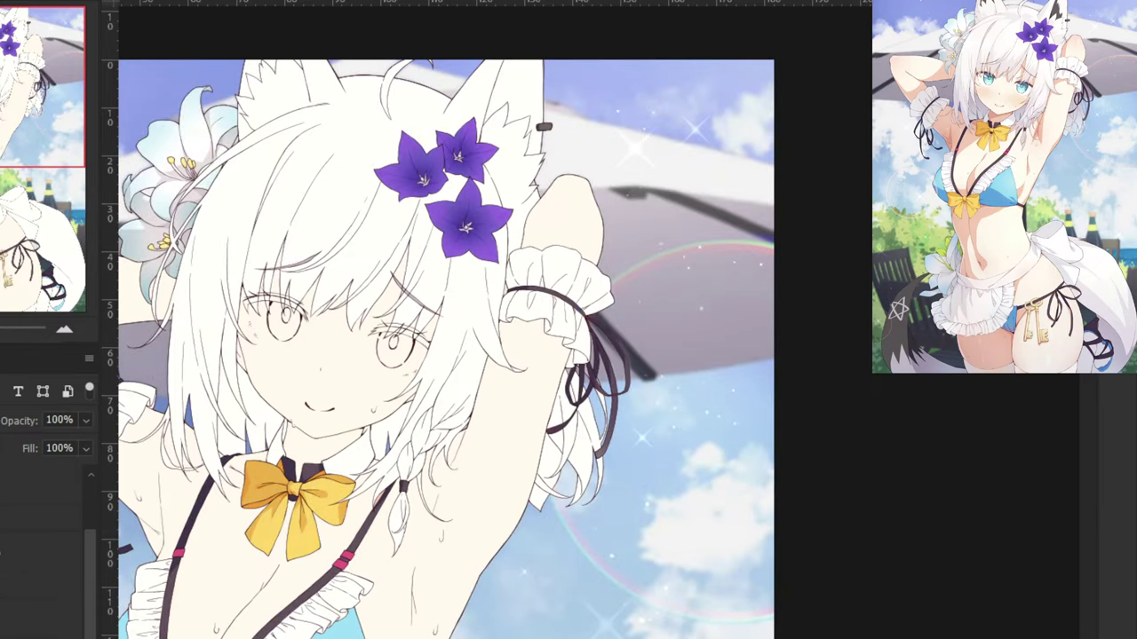
click(86, 421)
click(15, 444)
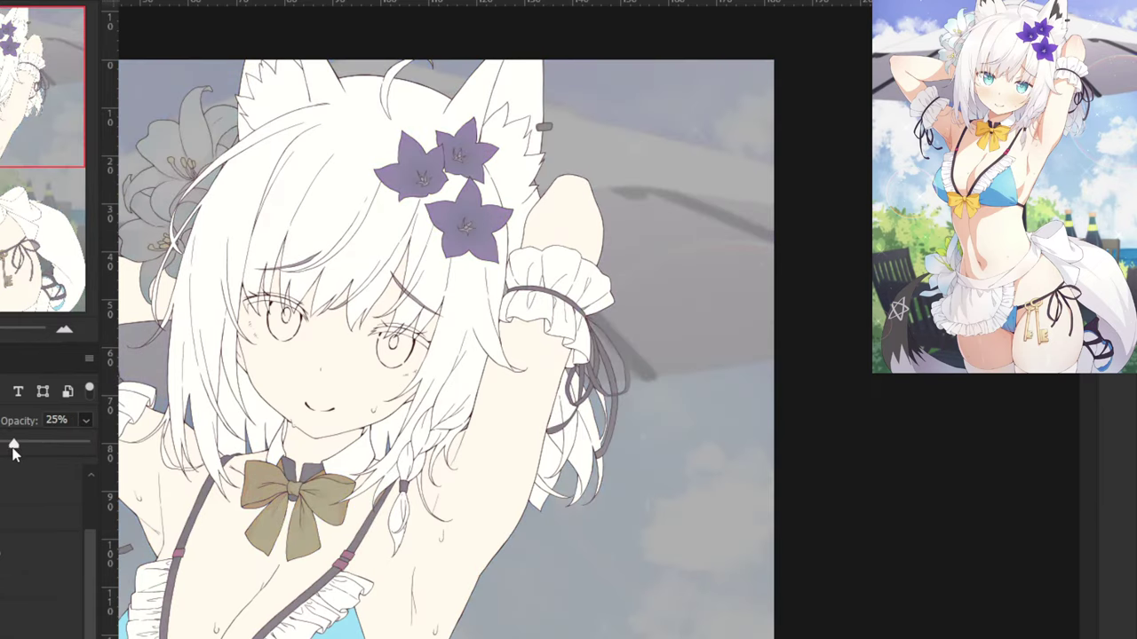
Select the line-art layer and try tracing the faded outer edge of the armband's outermost ribbon loop.
key(ctrl+plus)
key(ctrl+plus)
key(ctrl+plus)
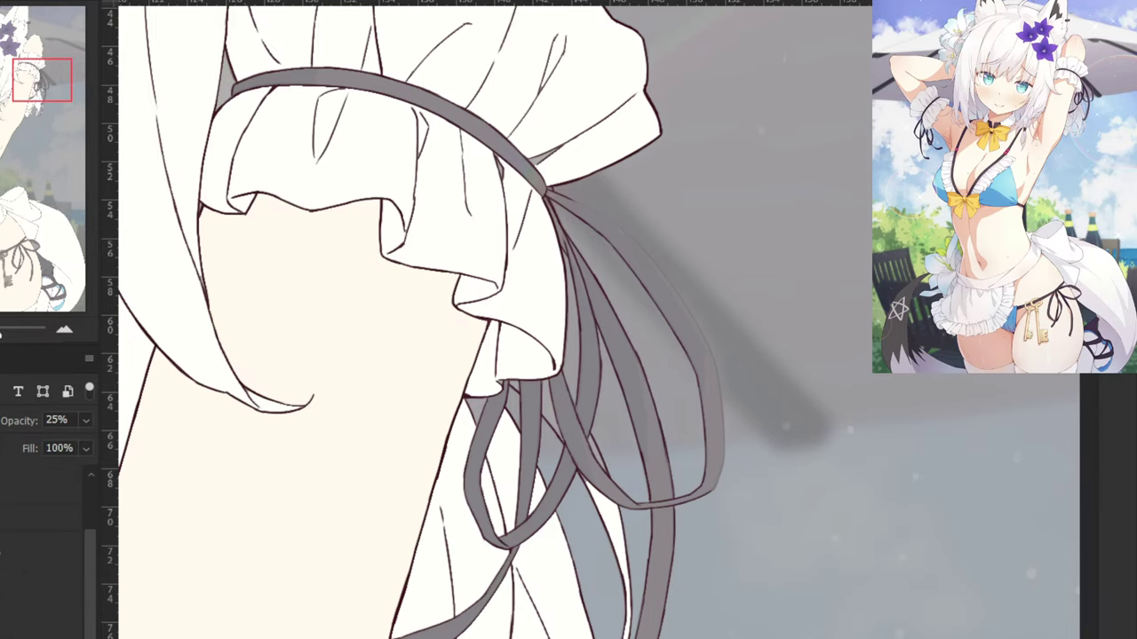
key(ctrl+plus)
key(ctrl+plus)
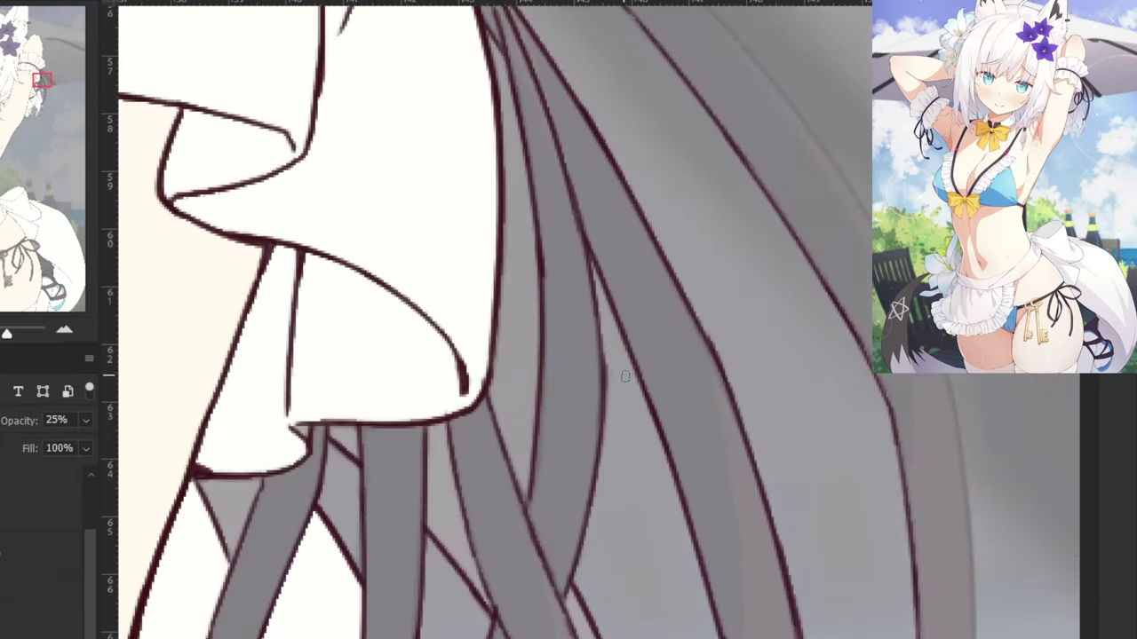
drag(625, 338, 483, 432)
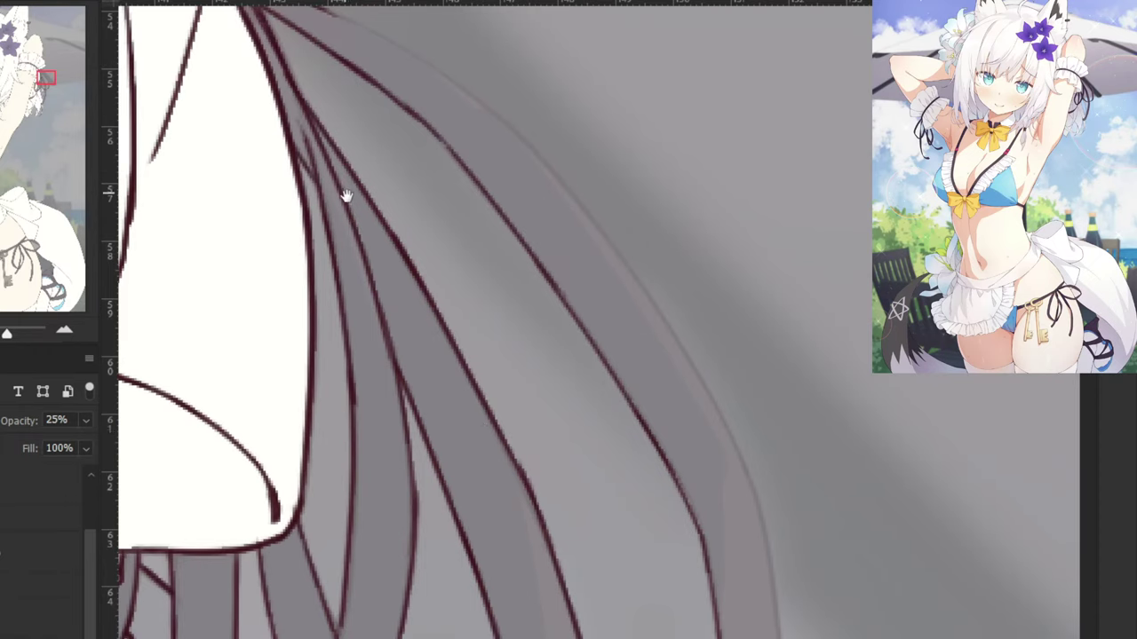
drag(347, 196, 406, 250)
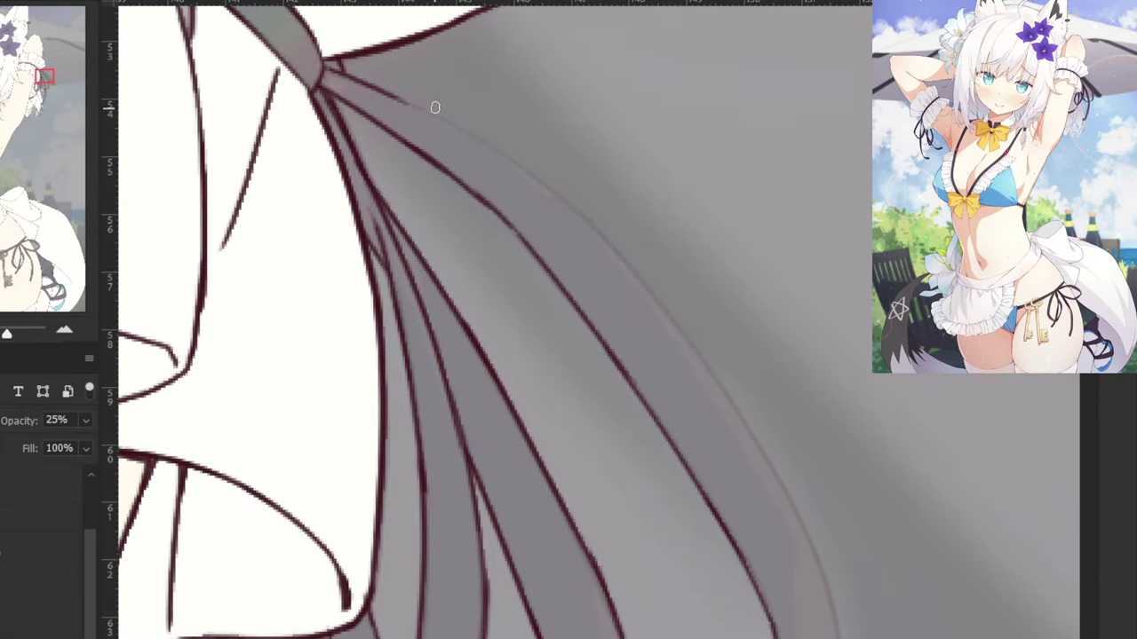
scroll(80, 584, up, 3)
click(8, 487)
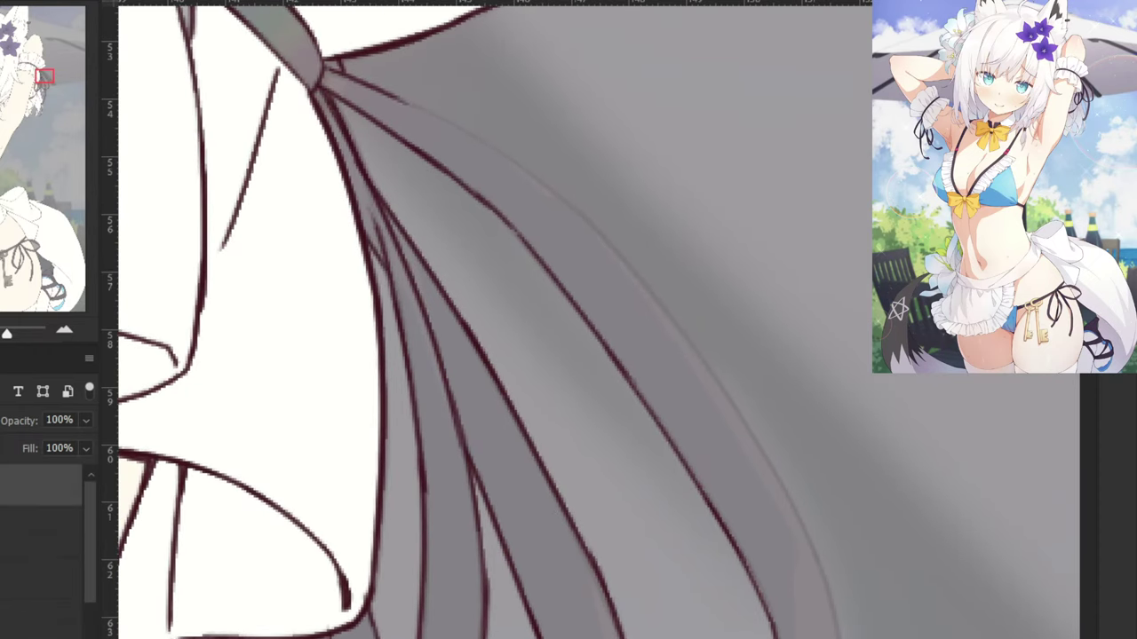
mouse_move(360, 83)
mouse_down()
mouse_move(658, 275)
mouse_move(560, 217)
mouse_up()
key(ctrl+z)
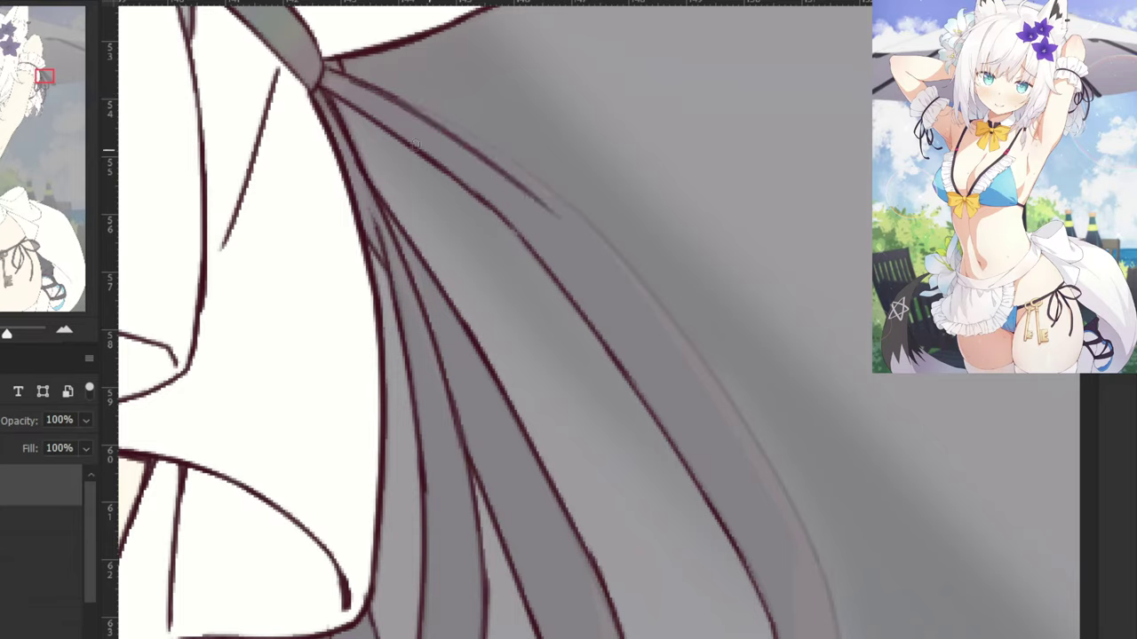
key(ctrl+z)
Sample the dark line colour and ink the start of the outermost ribbon's edge from the armband knot, redoing the faint stroke.
alt+click(332, 86)
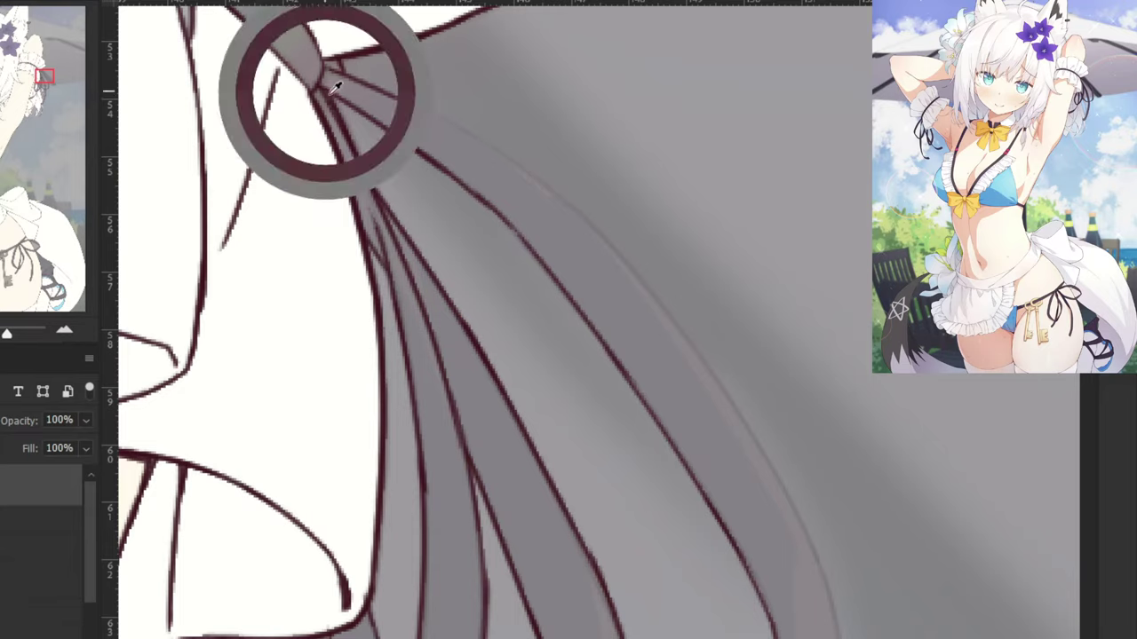
mouse_move(353, 78)
mouse_down()
mouse_move(613, 228)
mouse_move(554, 205)
mouse_up()
key(ctrl+z)
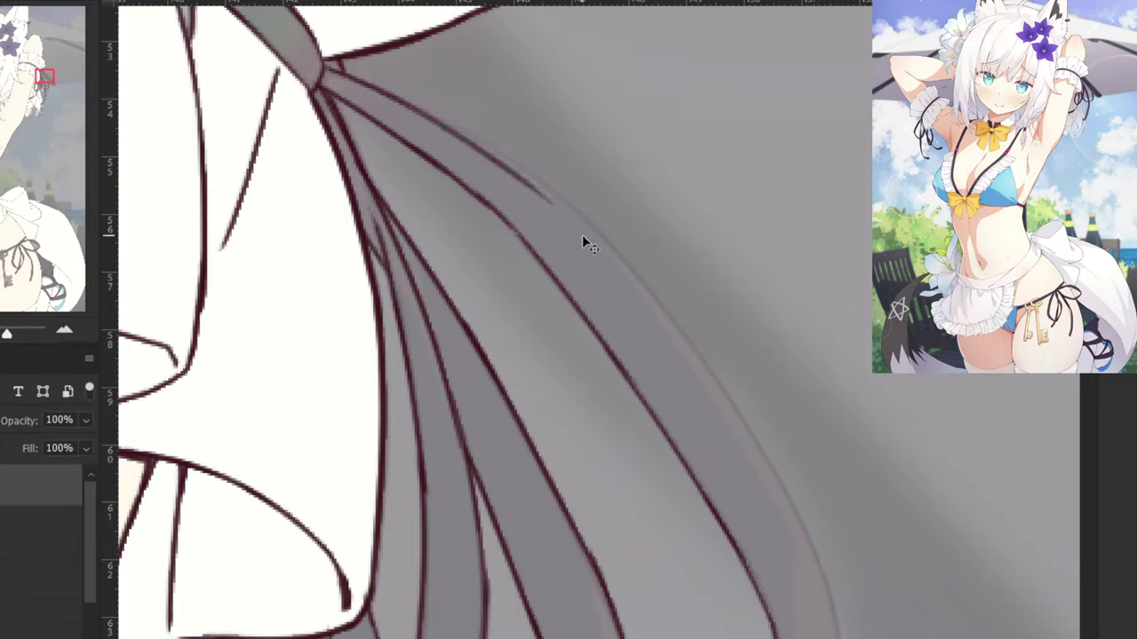
key(ctrl+z)
alt+click(328, 122)
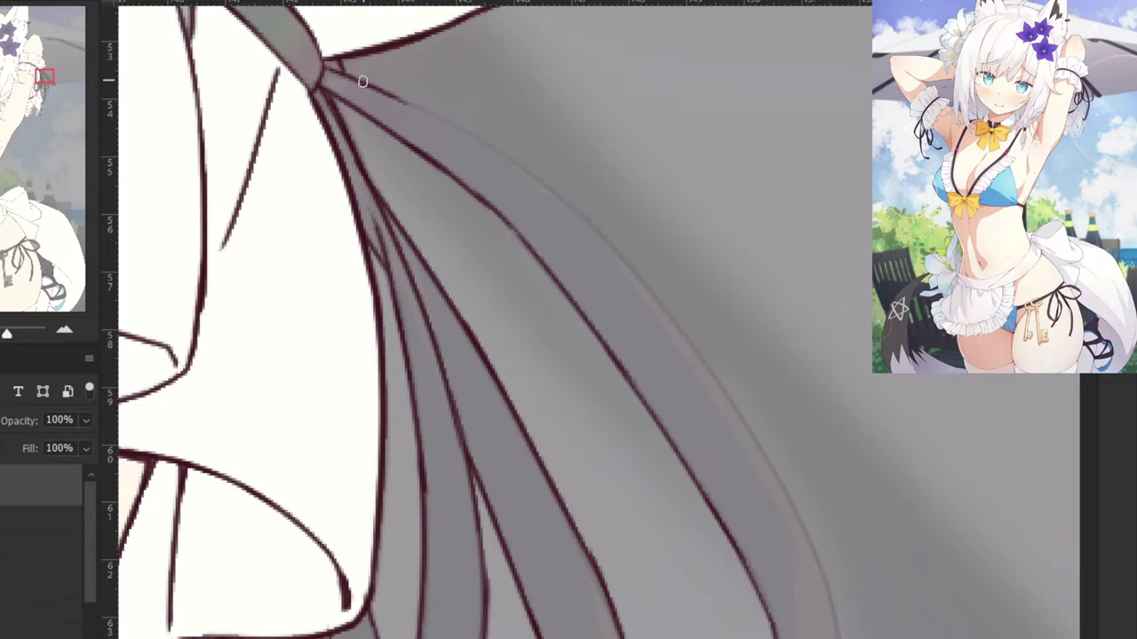
mouse_move(362, 82)
mouse_down()
mouse_move(612, 256)
mouse_move(513, 152)
mouse_up()
key(e)
key(b)
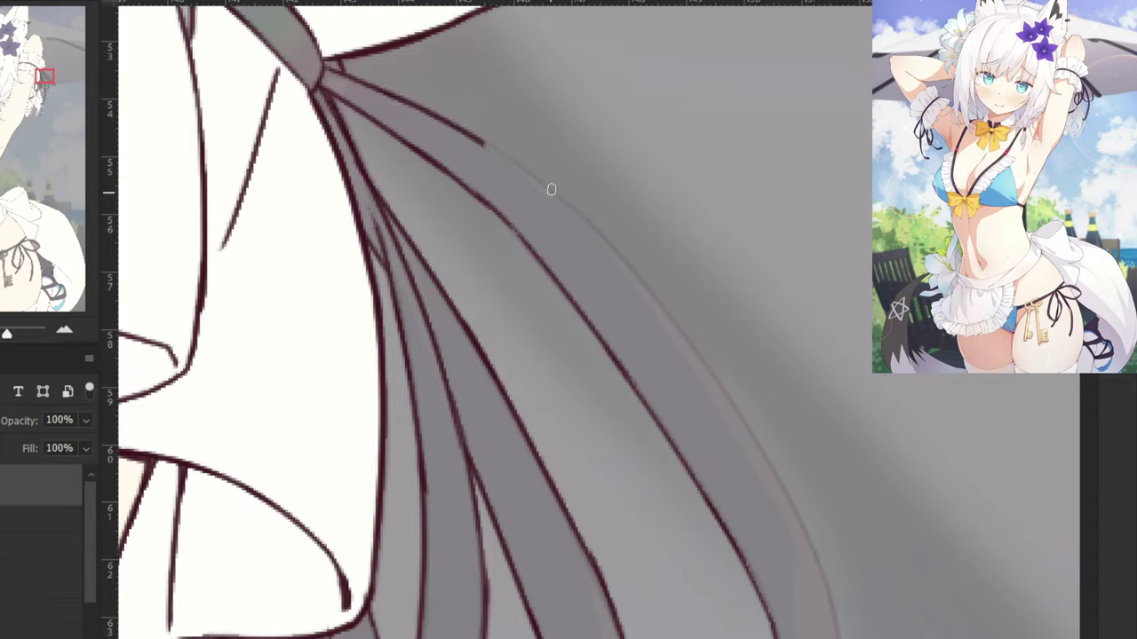
Extend the inked outer ribbon edge to where it bends downward, undoing the misdrawn strokes.
drag(422, 105, 633, 267)
key(ctrl+z)
drag(439, 114, 572, 206)
key(ctrl+z)
drag(473, 136, 575, 210)
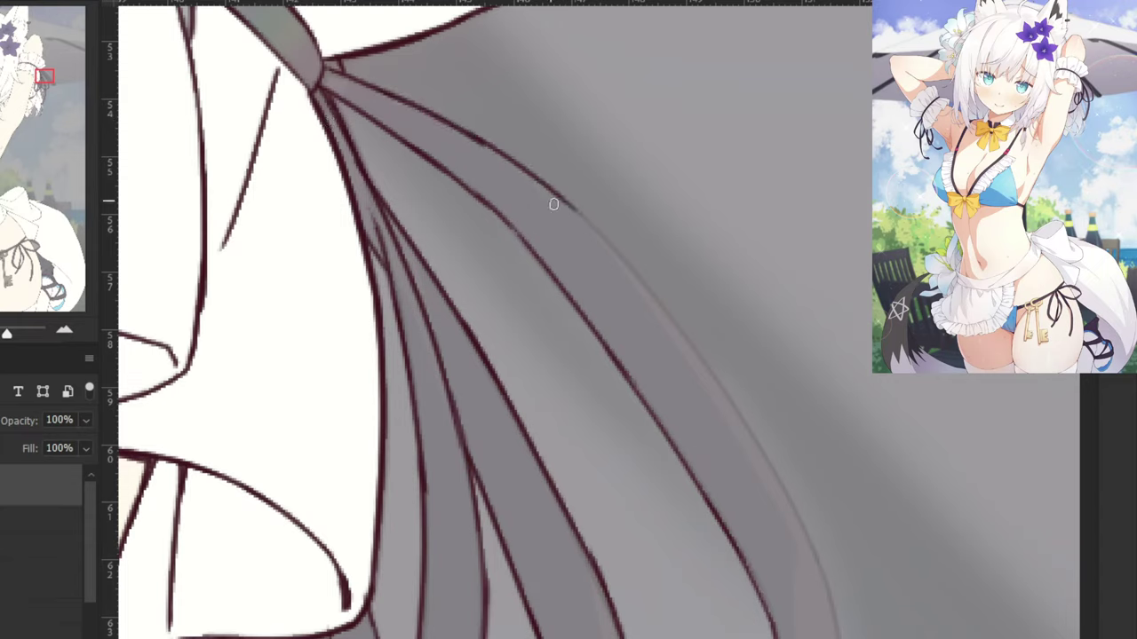
key(ctrl+z)
drag(488, 144, 575, 209)
drag(520, 158, 744, 453)
key(ctrl+z)
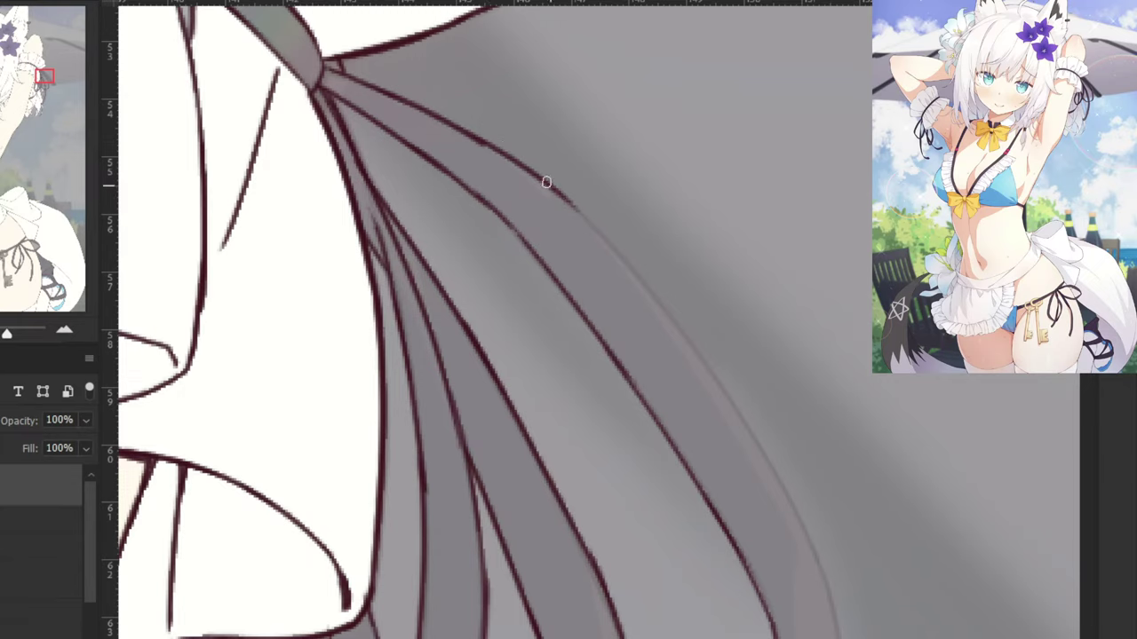
Ink the long downward stretch of the ribbon's outer edge past the bend, redrawing it until it follows the reference.
mouse_move(547, 183)
mouse_down()
mouse_move(778, 517)
mouse_move(656, 298)
mouse_move(804, 519)
mouse_up()
key(ctrl+z)
key(ctrl+z)
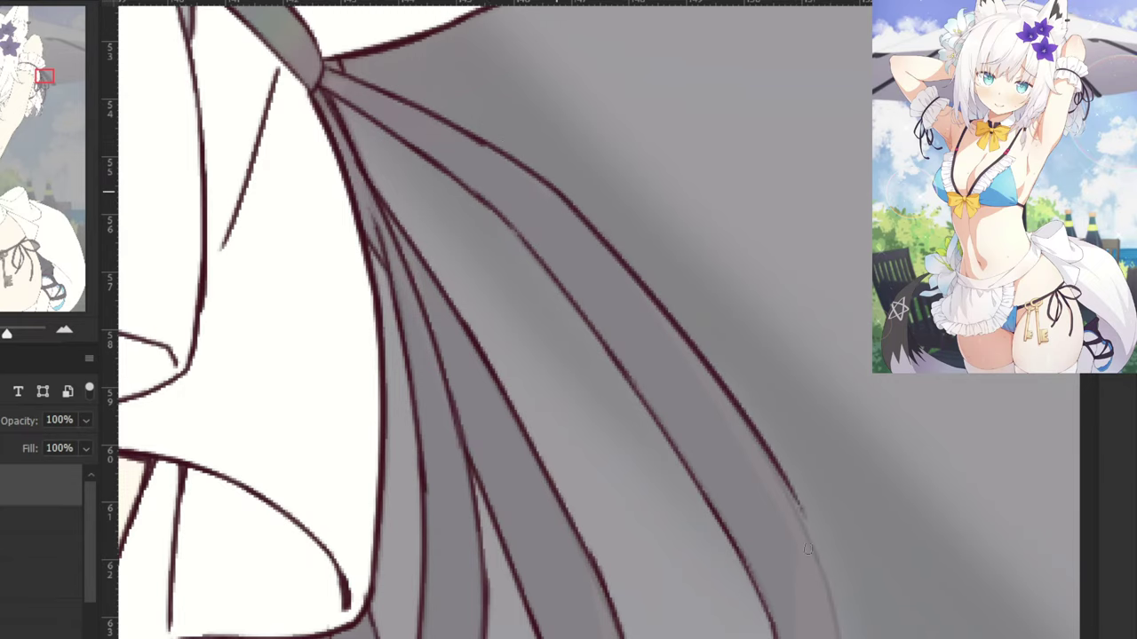
key(ctrl+z)
drag(556, 188, 790, 520)
key(ctrl+z)
mouse_move(546, 181)
mouse_down()
mouse_move(747, 418)
mouse_move(771, 475)
mouse_up()
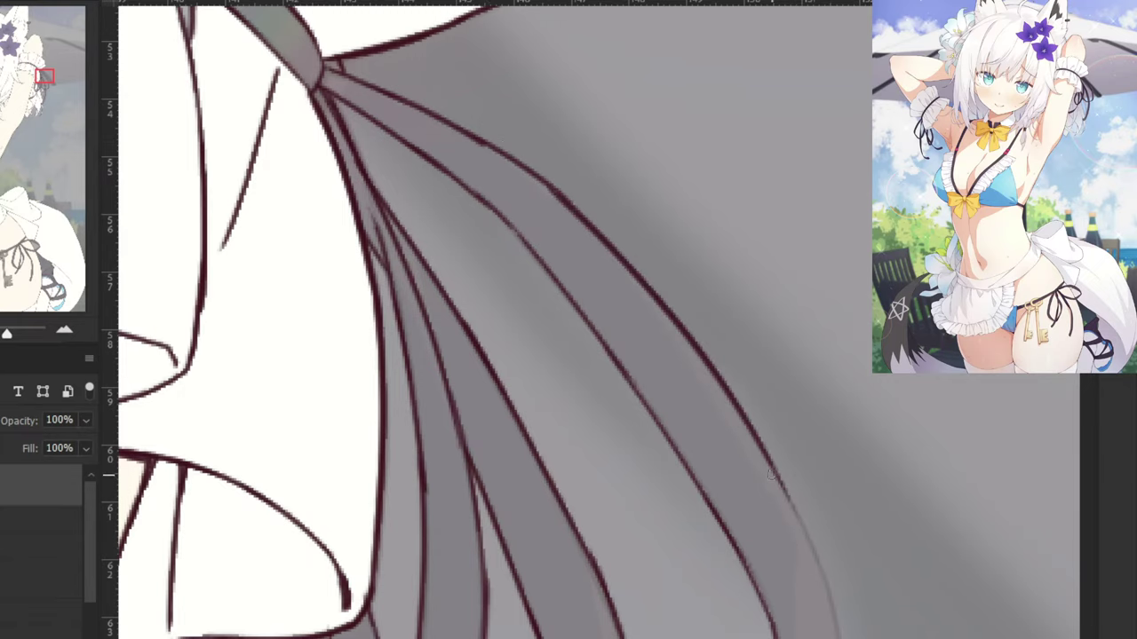
Continue inking the outermost ribbon's outer edge along the faded reference to just above its lower bend, redoing the stroke.
drag(760, 596, 702, 399)
drag(683, 205, 777, 391)
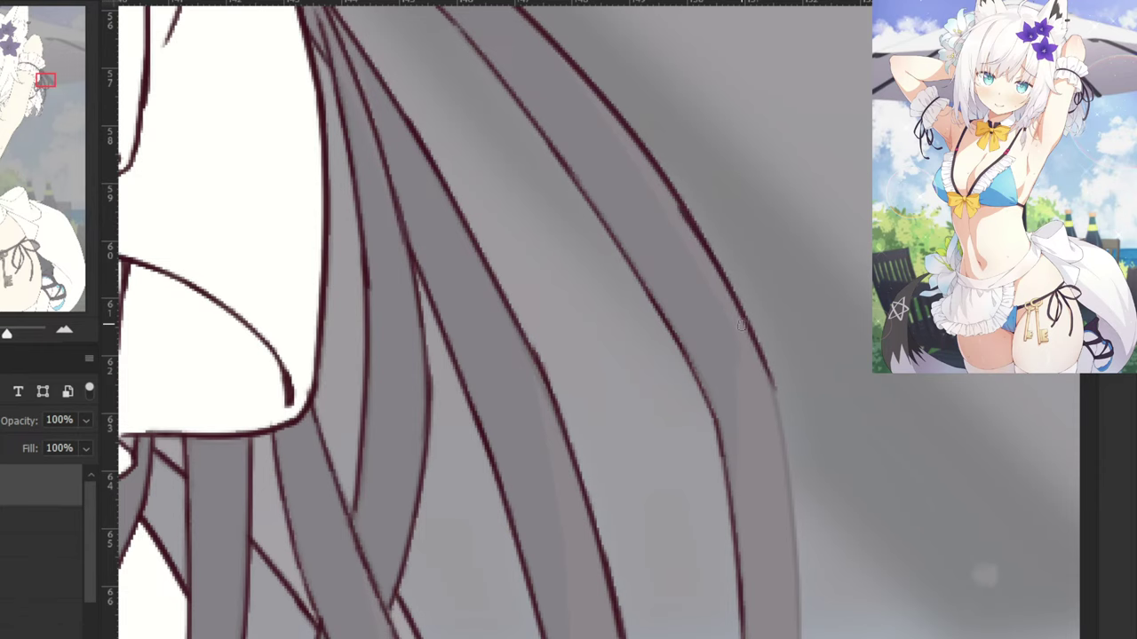
key(ctrl+z)
drag(693, 224, 775, 376)
drag(683, 369, 656, 211)
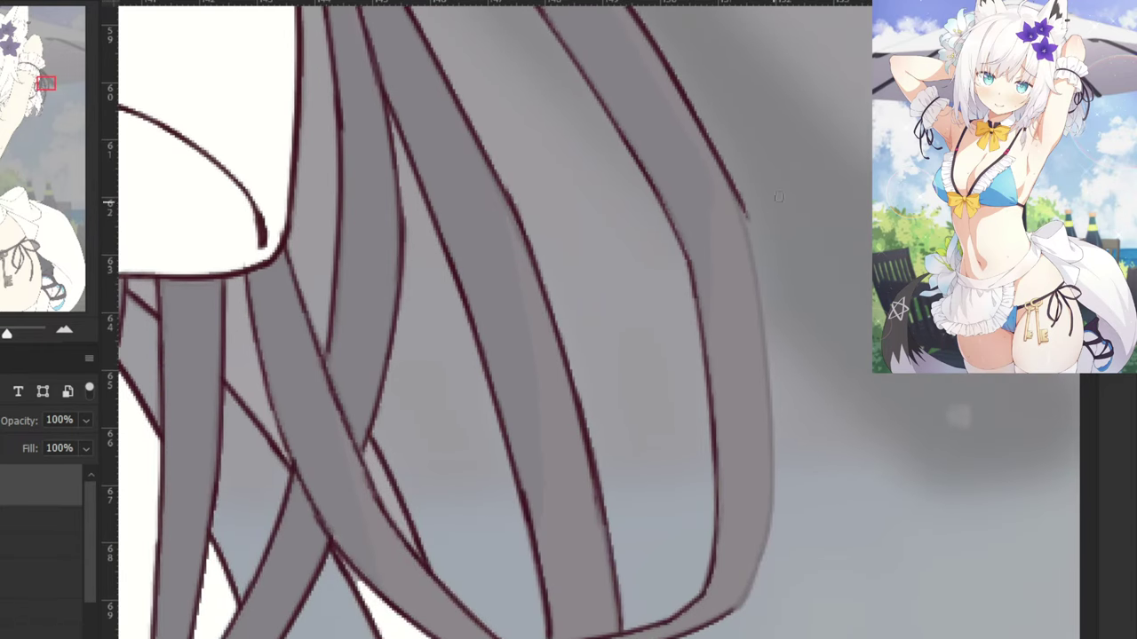
Ink the ribbon's outer edge around the bend and down its near-vertical stretch, undoing and redrawing strokes that miss the reference.
drag(715, 156, 763, 291)
key(ctrl+z)
drag(729, 176, 747, 266)
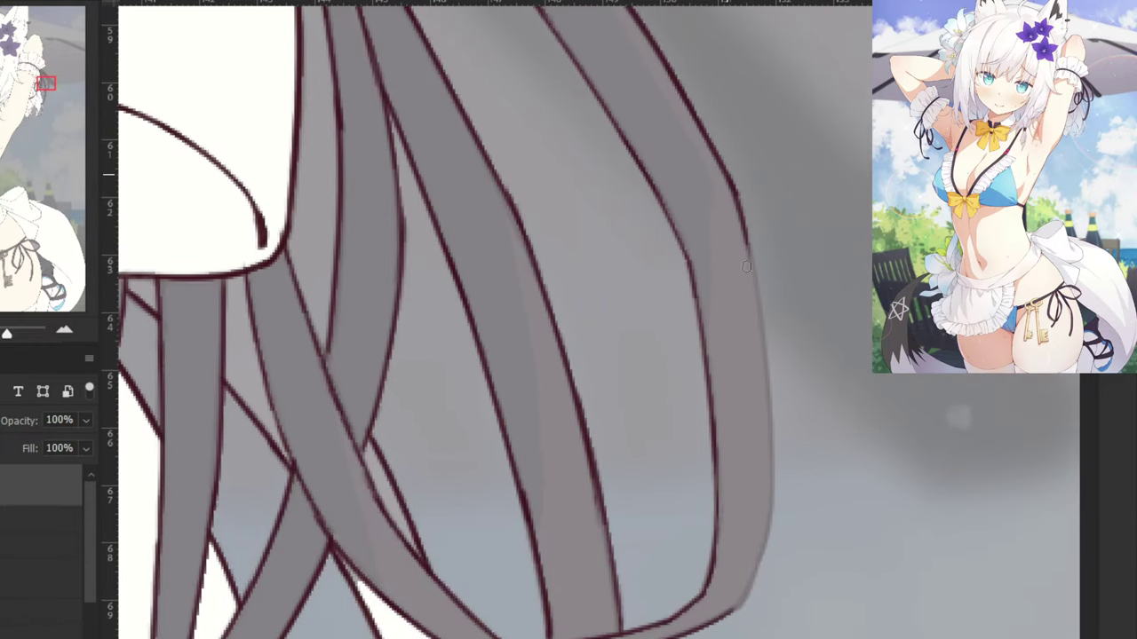
drag(731, 169, 769, 452)
key(ctrl+z)
key(ctrl+z)
mouse_move(729, 173)
mouse_down()
mouse_move(780, 439)
mouse_move(761, 474)
mouse_move(771, 446)
mouse_up()
key(ctrl+z)
key(ctrl+z)
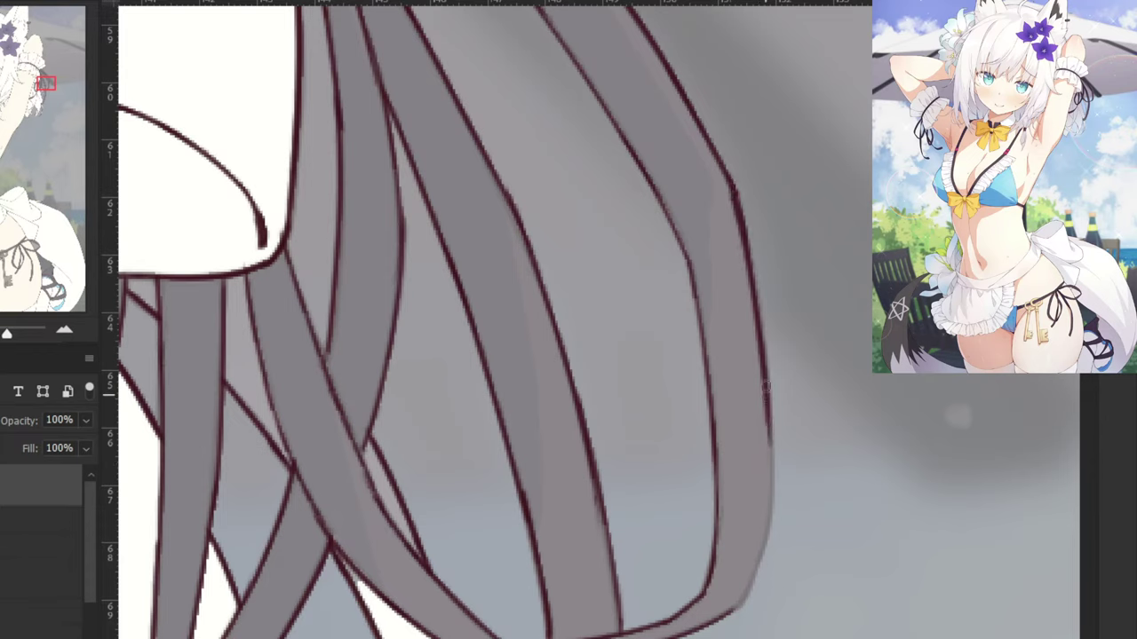
key(ctrl+z)
drag(734, 195, 769, 420)
Extend the ribbon's outer edge to its lower end and close the outline around the bottom curve, redoing the curve stroke.
drag(760, 292, 761, 570)
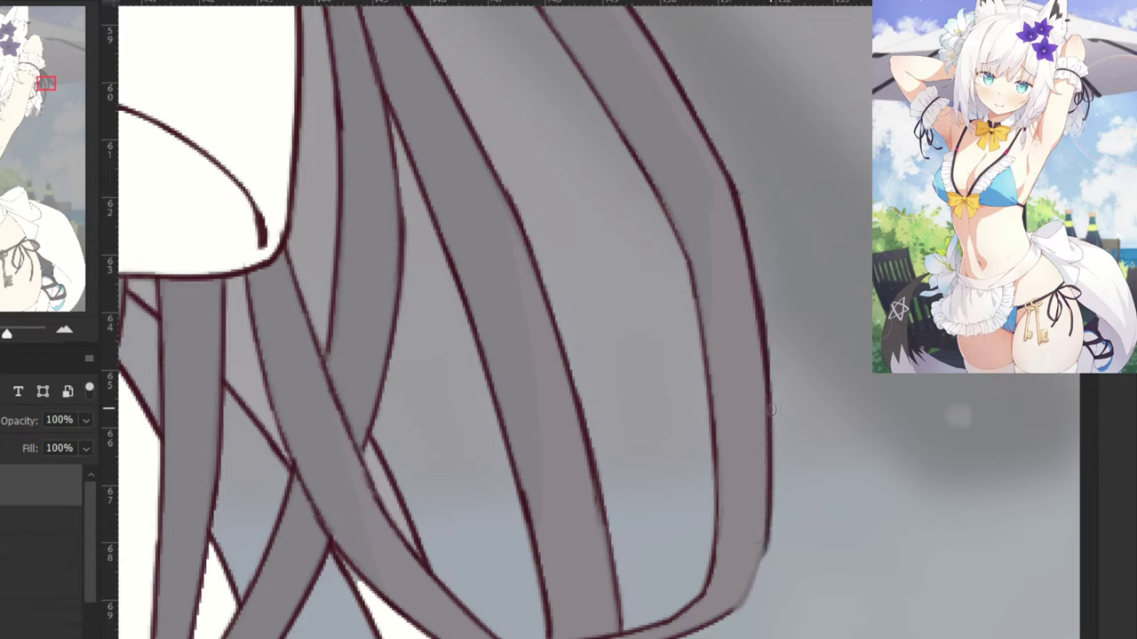
drag(769, 529, 736, 608)
key(ctrl+z)
drag(769, 531, 732, 611)
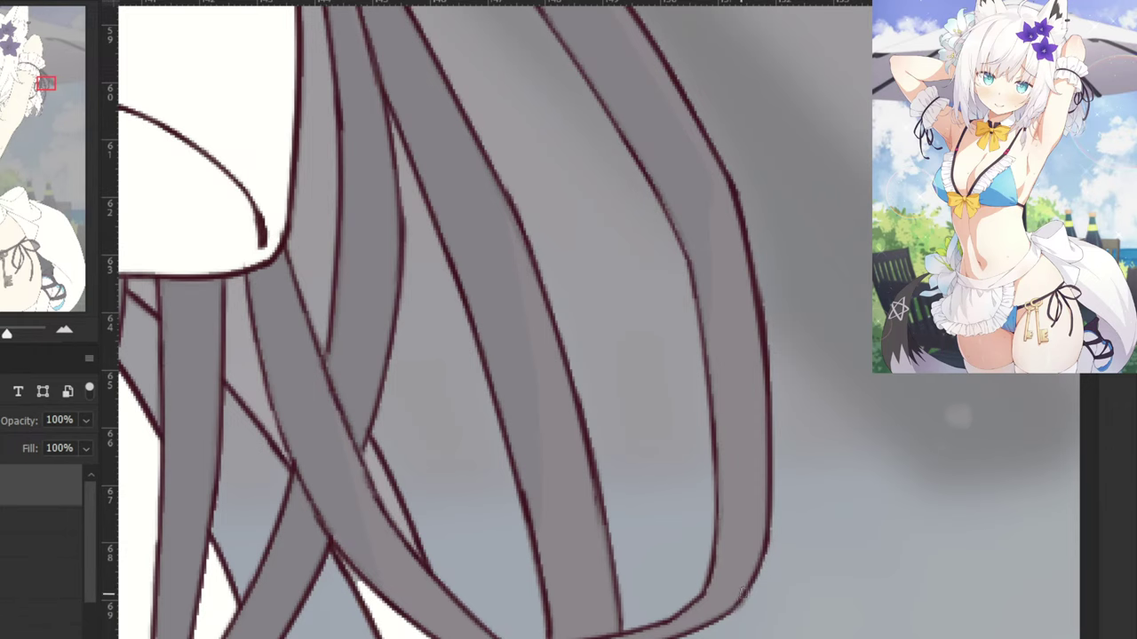
key(ctrl+minus)
key(ctrl+minus)
key(ctrl+minus)
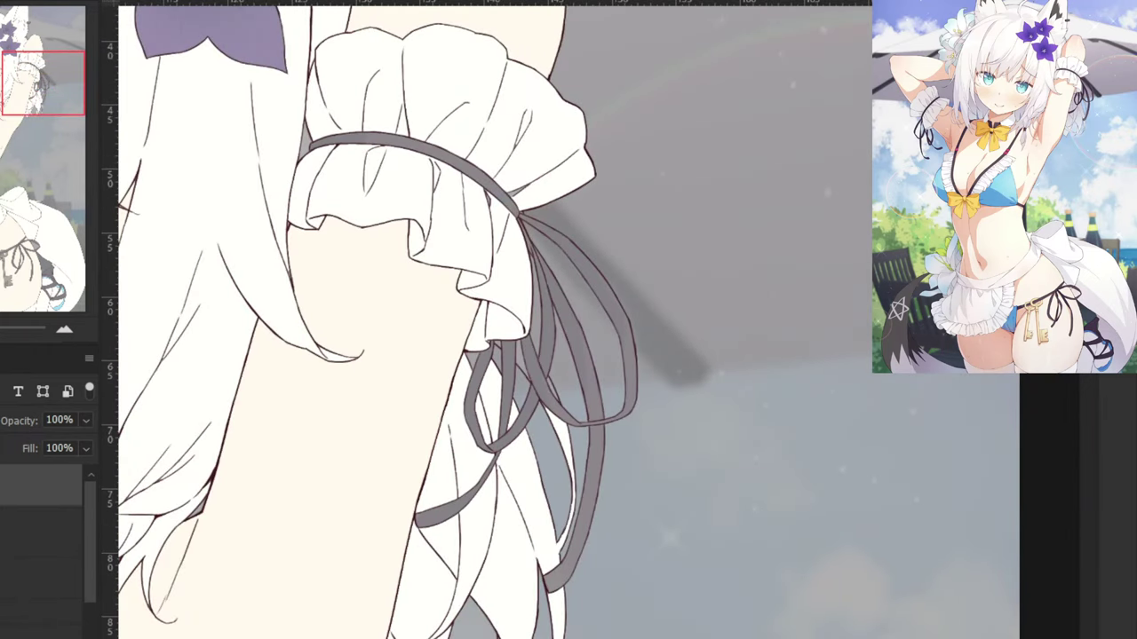
click(490, 188)
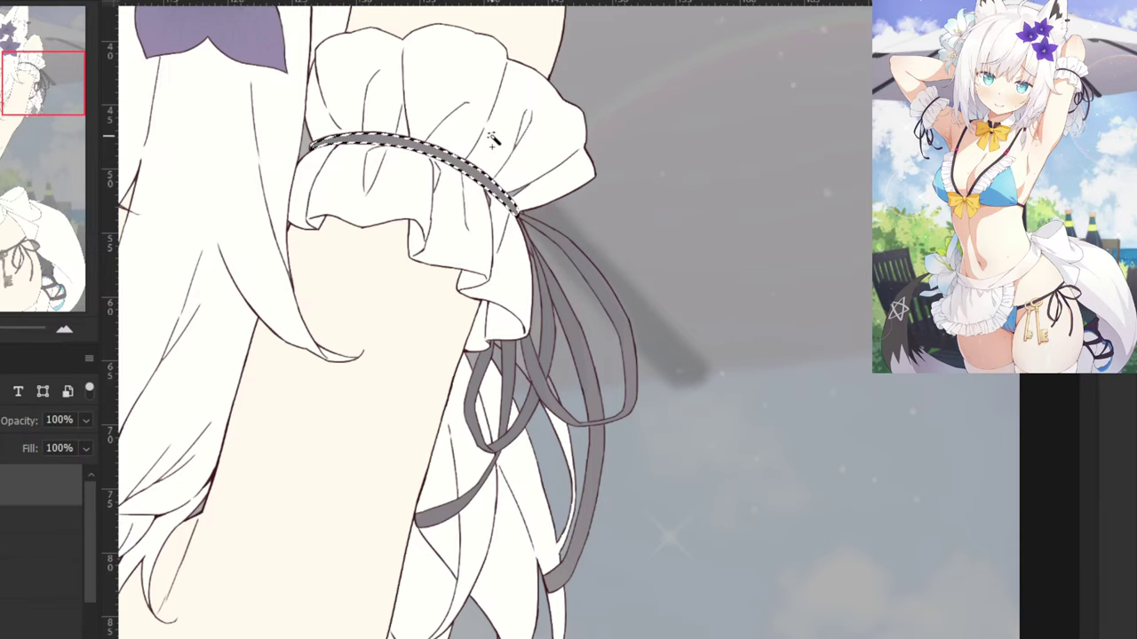
drag(353, 46, 400, 309)
key(ctrl+d)
Paint the grey gap in the armband's upper frill beside the band with the frill's white on its base colour layer.
key(ctrl+plus)
key(ctrl+plus)
key(ctrl+plus)
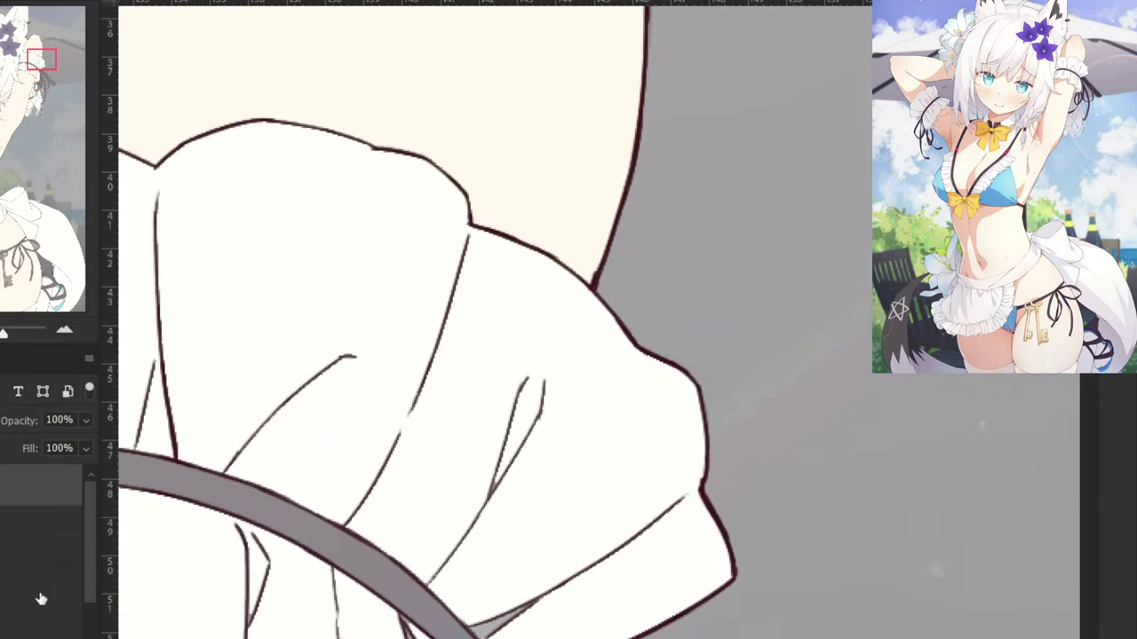
click(31, 570)
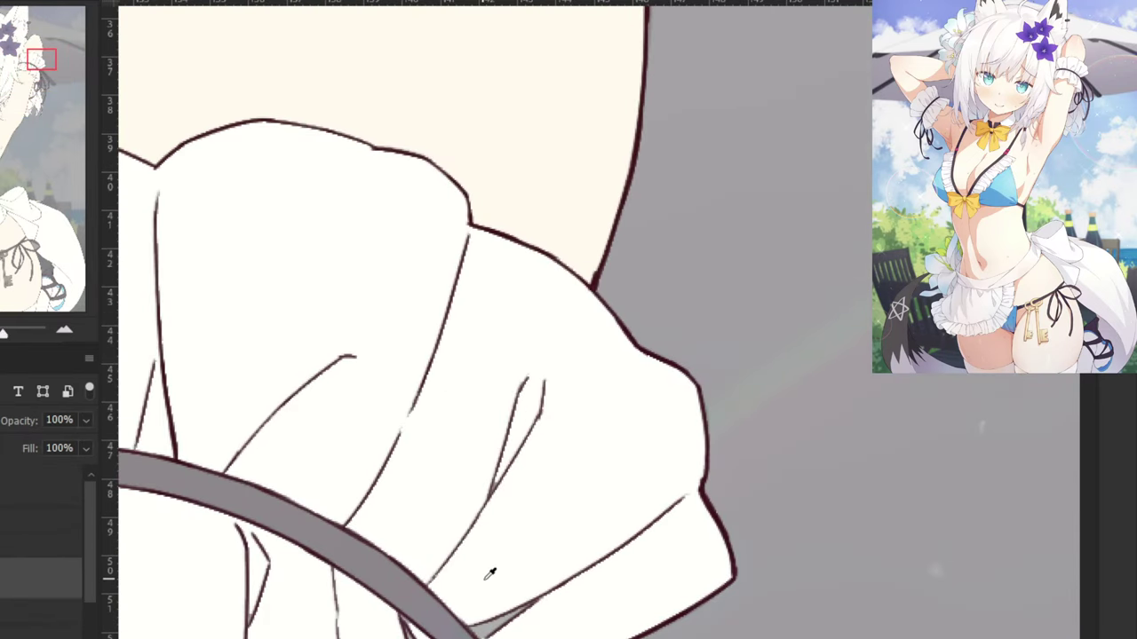
scroll(489, 575, up, 3)
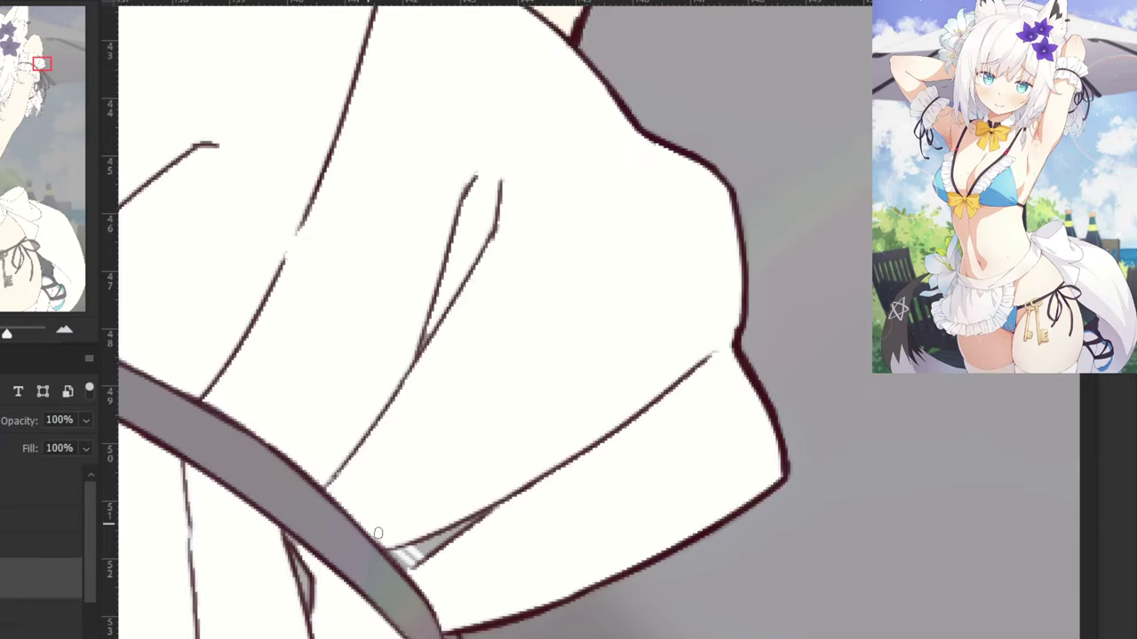
mouse_move(377, 533)
mouse_down()
mouse_move(424, 578)
mouse_move(389, 533)
mouse_move(443, 565)
mouse_move(400, 515)
mouse_move(461, 544)
mouse_move(419, 495)
mouse_up()
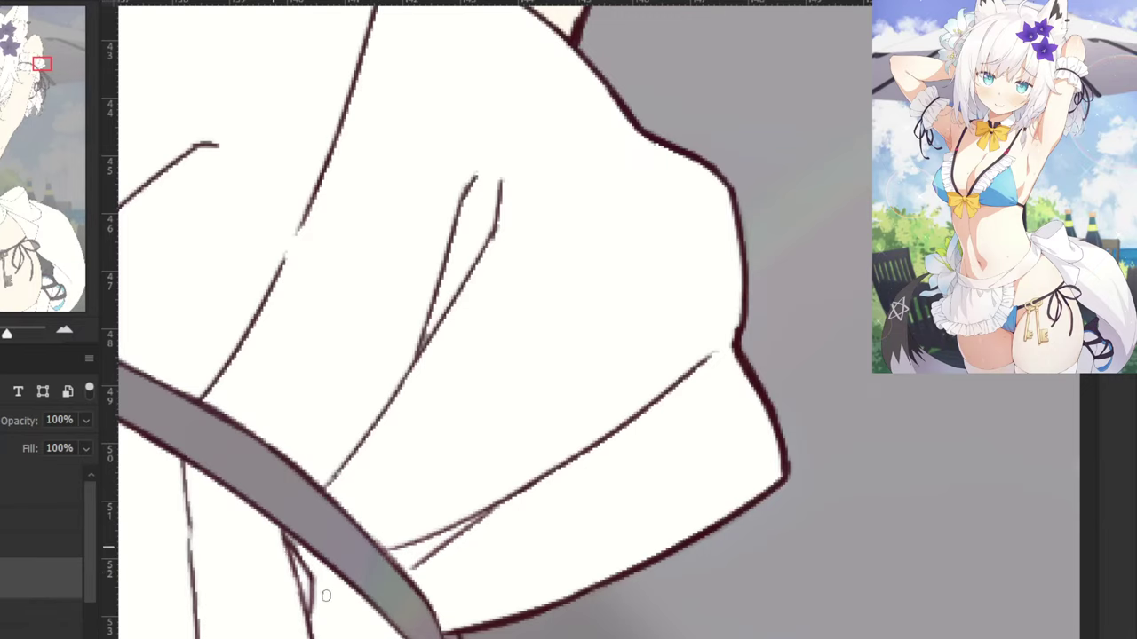
Paint white over the grey gap between the hair and the armband's inner end on a lower colour layer.
scroll(297, 566, down, 1)
scroll(309, 371, down, 1)
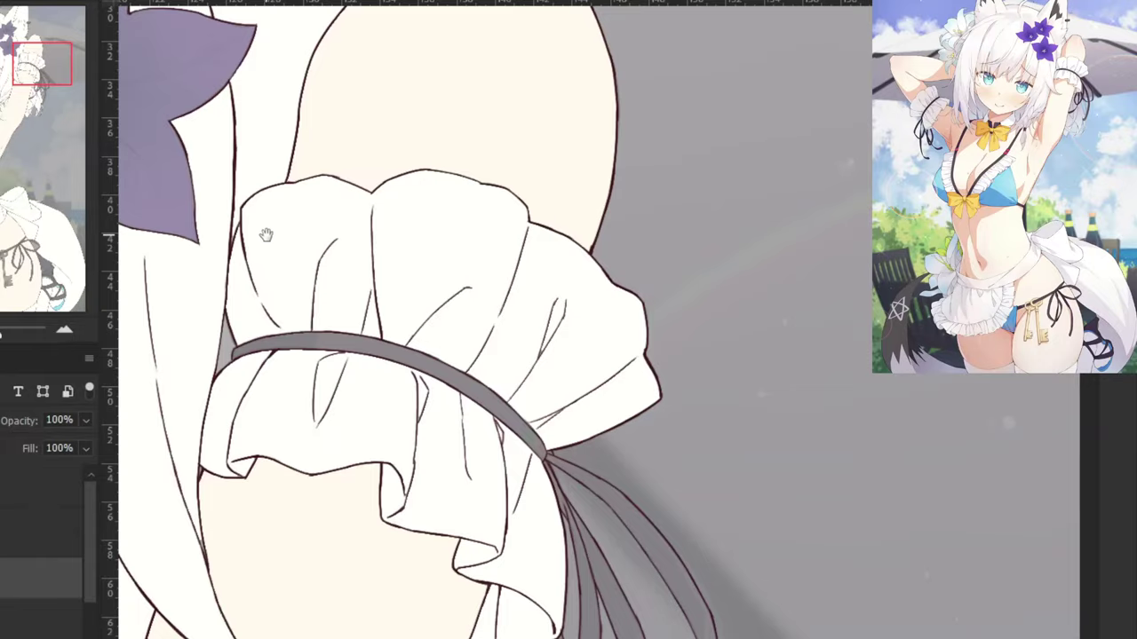
drag(247, 238, 565, 246)
key(ctrl+minus)
drag(220, 265, 739, 337)
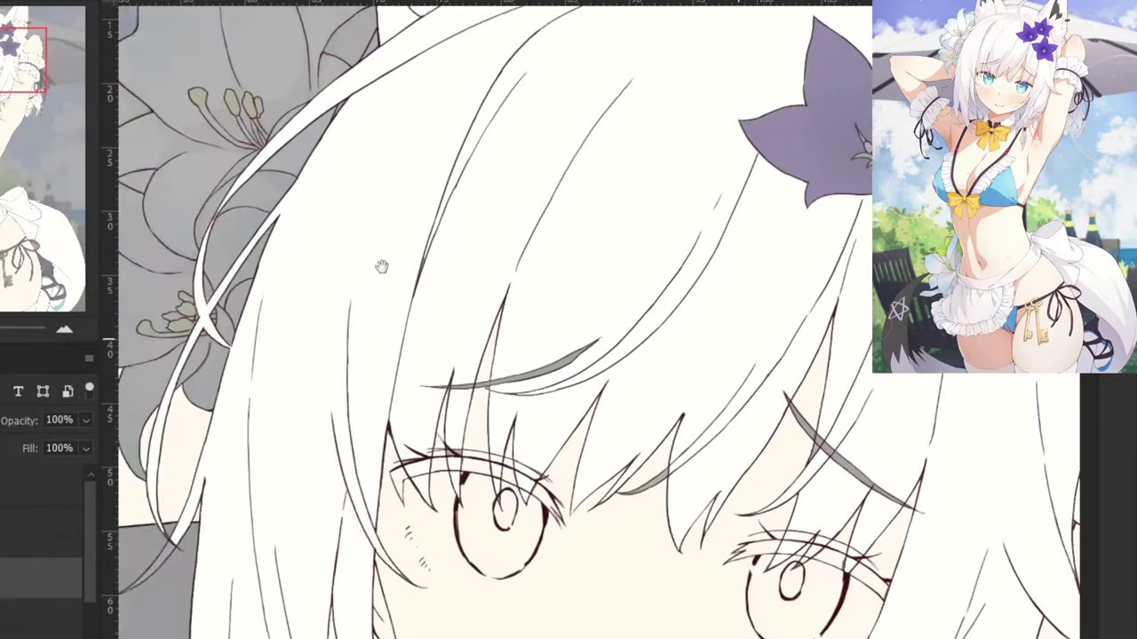
drag(381, 267, 331, 373)
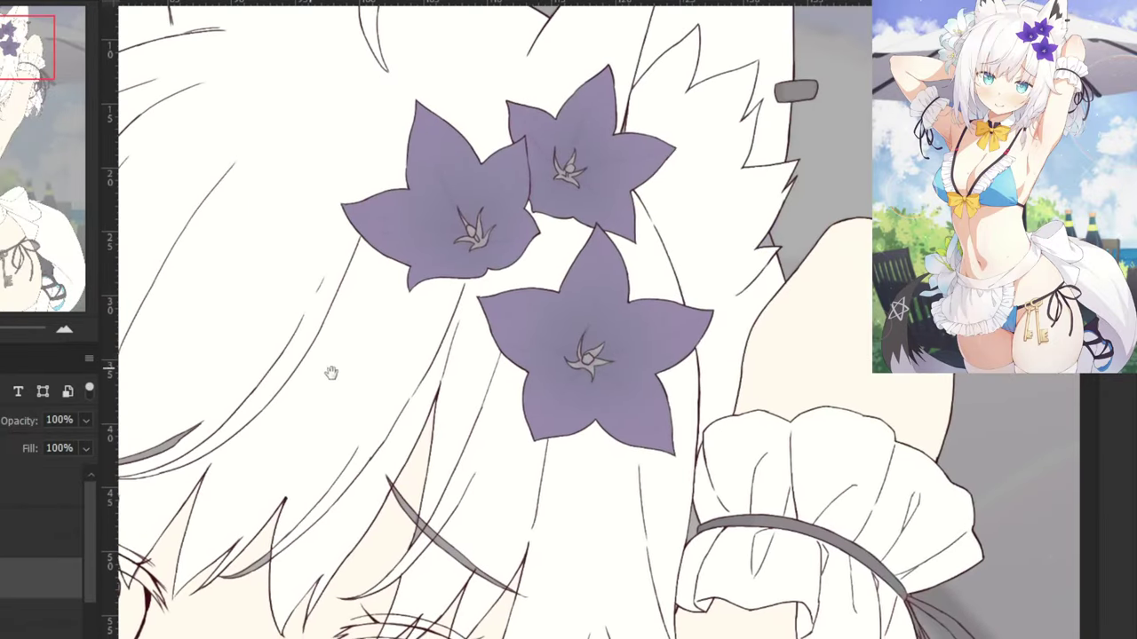
drag(465, 393, 314, 305)
key(ctrl+plus)
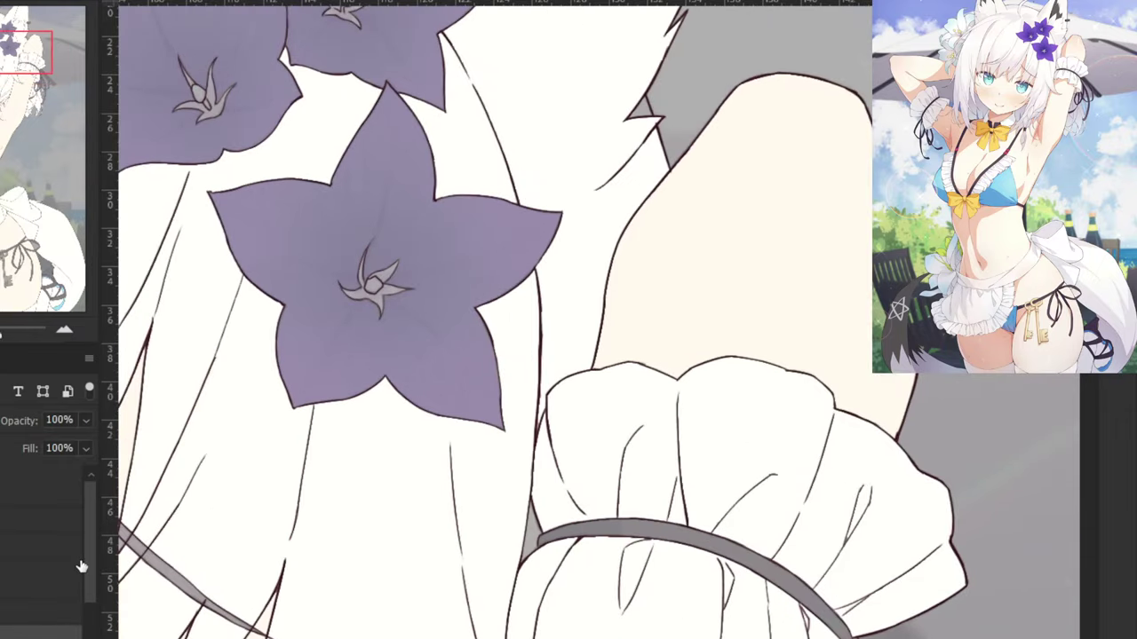
scroll(484, 538, up, 4)
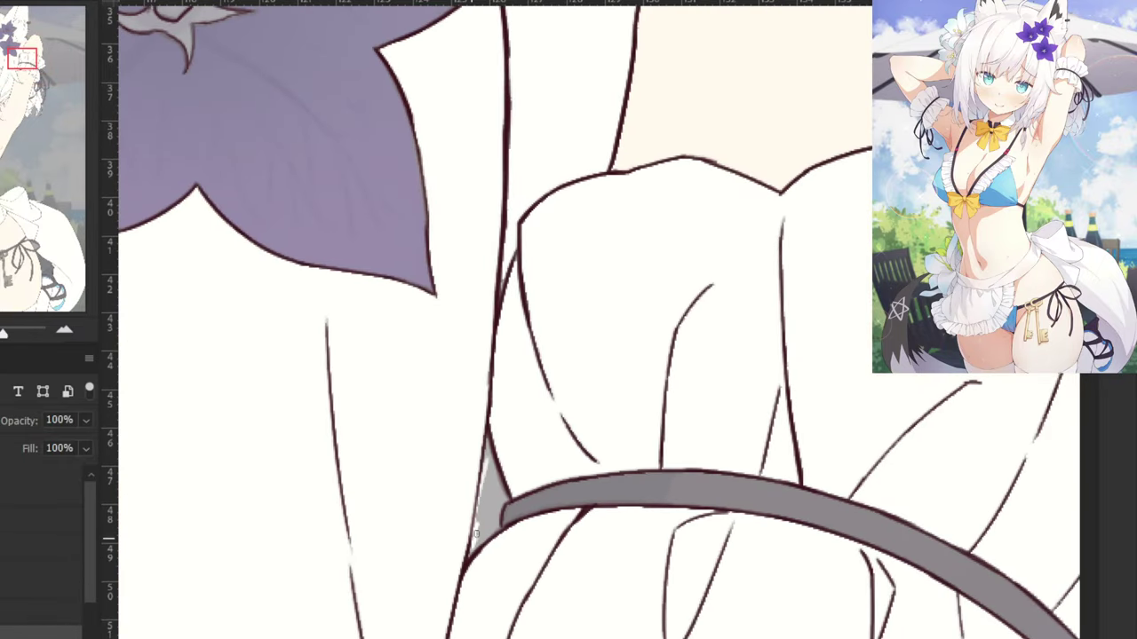
mouse_move(472, 487)
mouse_down()
mouse_move(486, 515)
mouse_move(495, 449)
mouse_up()
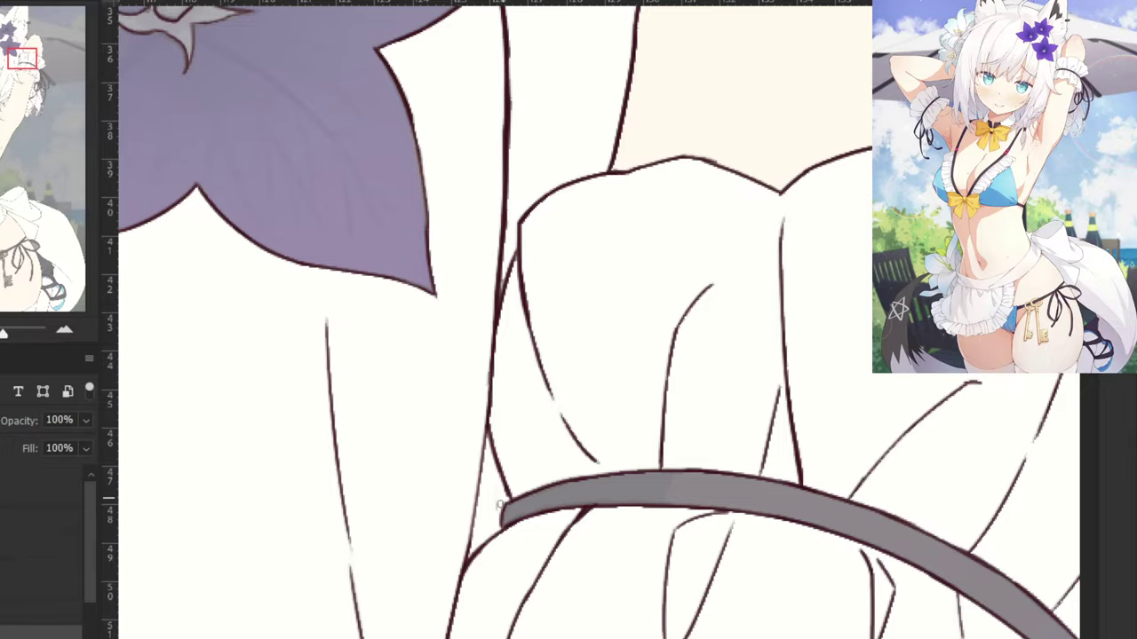
Return to the line-art layer and select the enclosed area of the armband's band with the Magic Wand.
scroll(488, 476, down, 6)
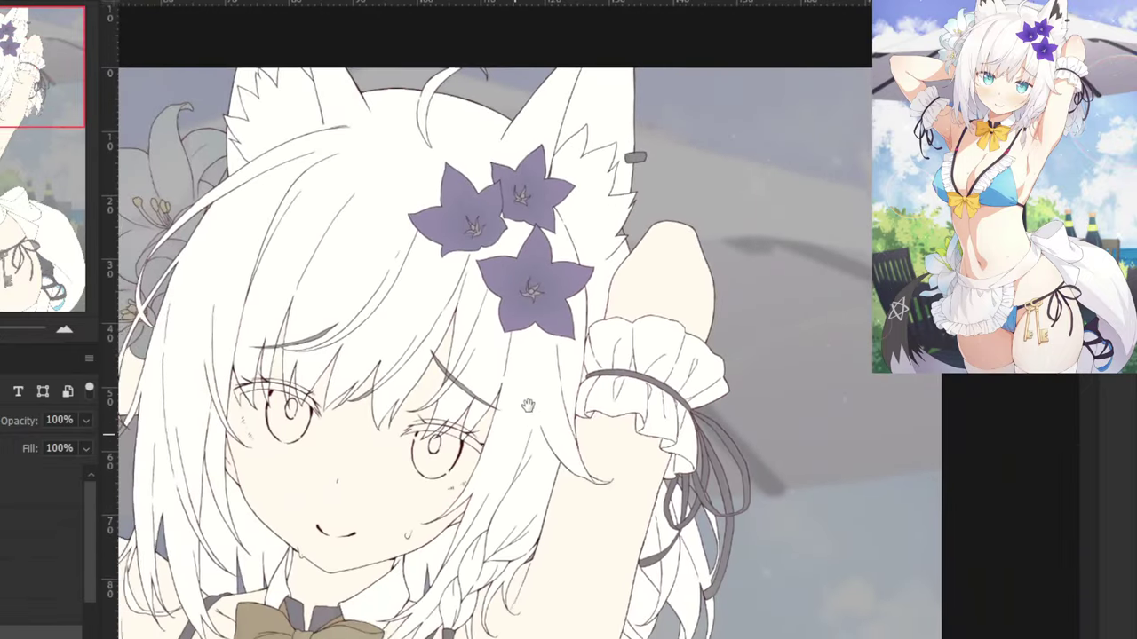
drag(528, 406, 581, 307)
scroll(581, 314, up, 4)
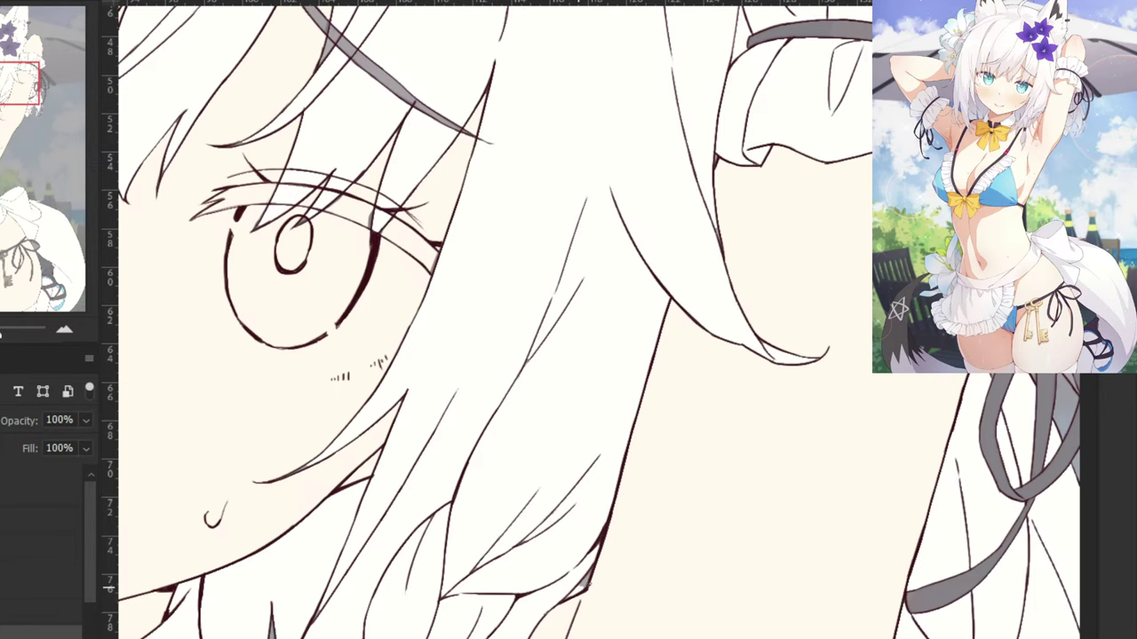
scroll(586, 482, down, 2)
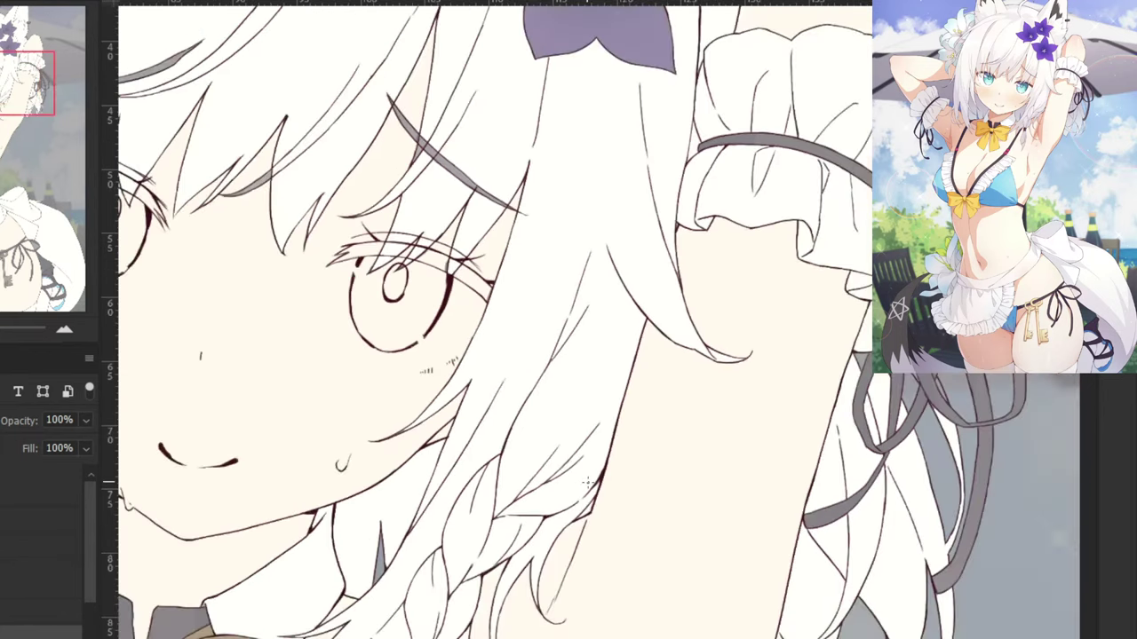
key(ctrl+minus)
drag(403, 397, 191, 406)
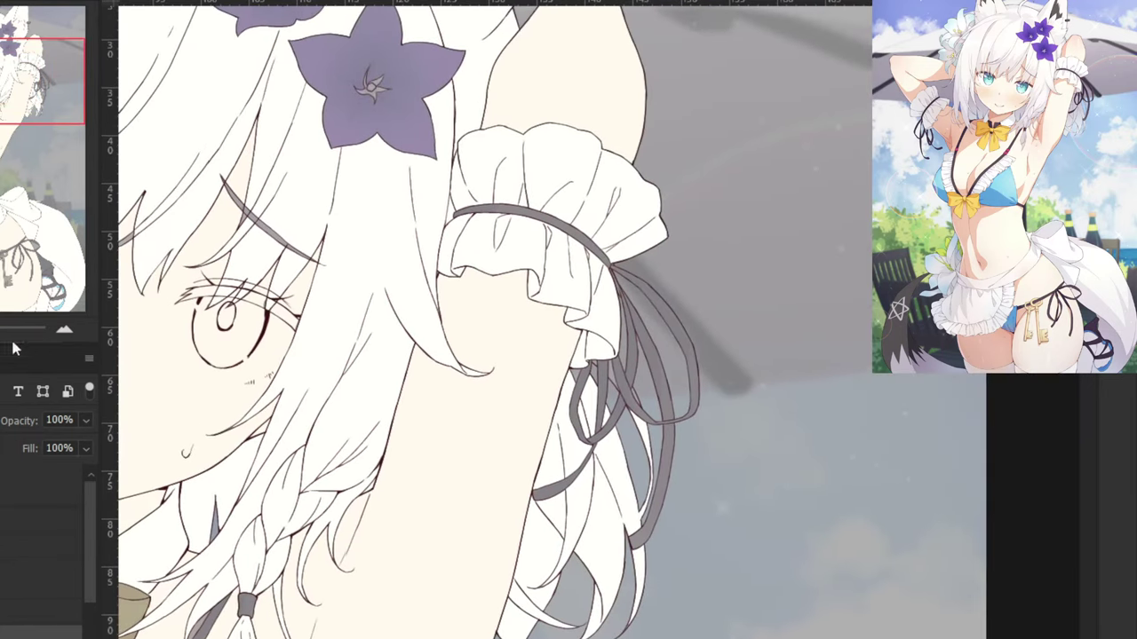
key(ctrl+plus)
click(41, 485)
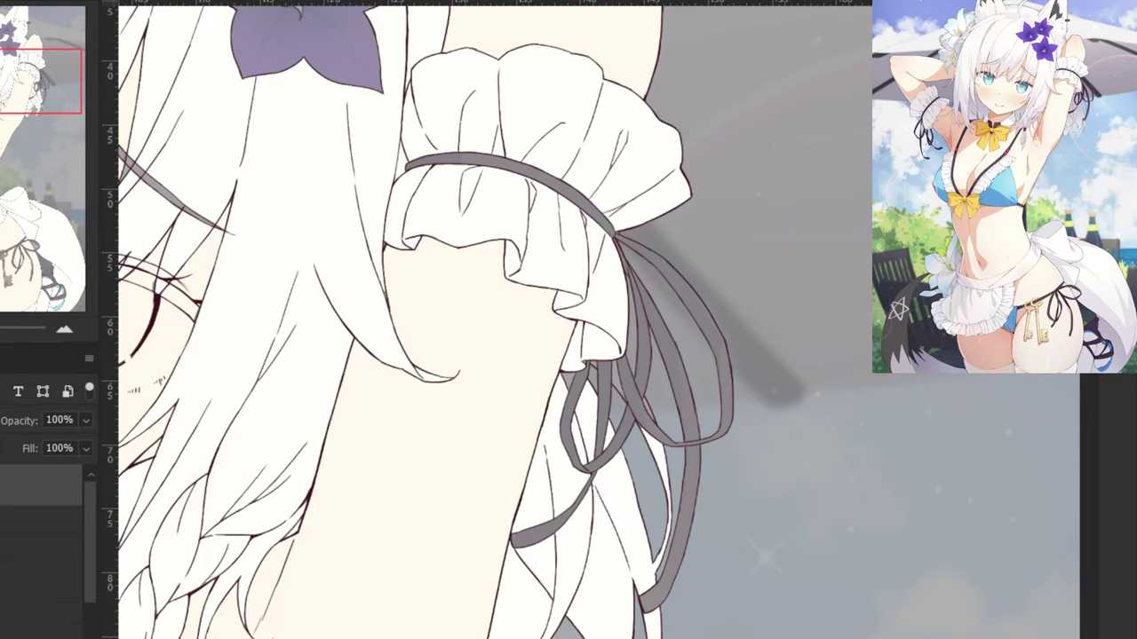
click(569, 197)
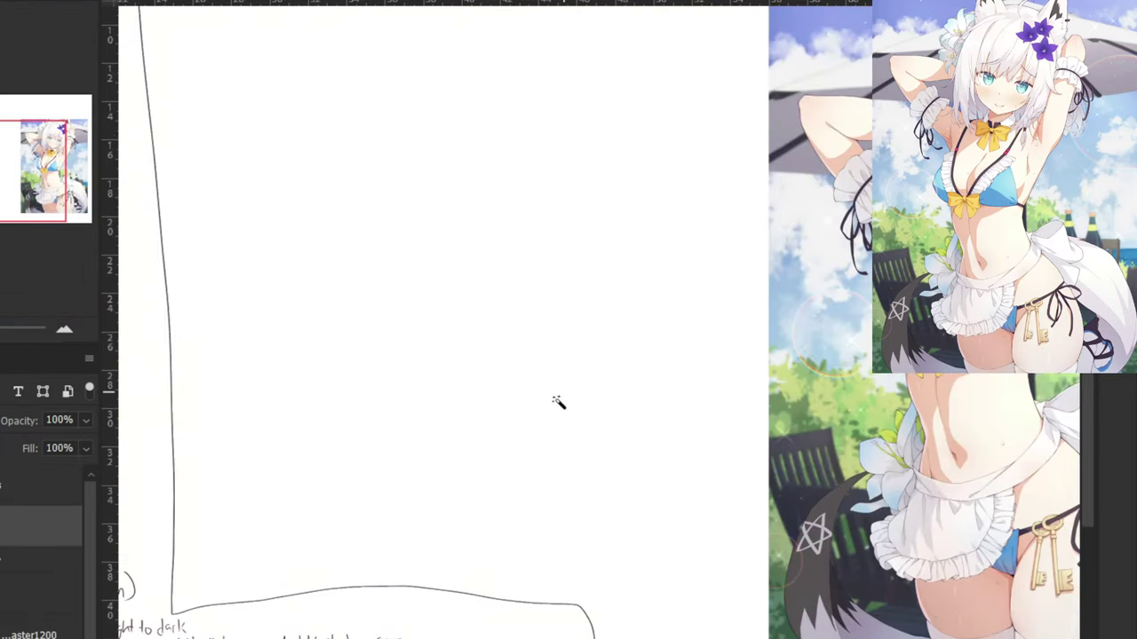
Pick the "Color for black (light)" swatch from the clothes section of the study notes and return to the character illustration.
drag(379, 457, 610, 304)
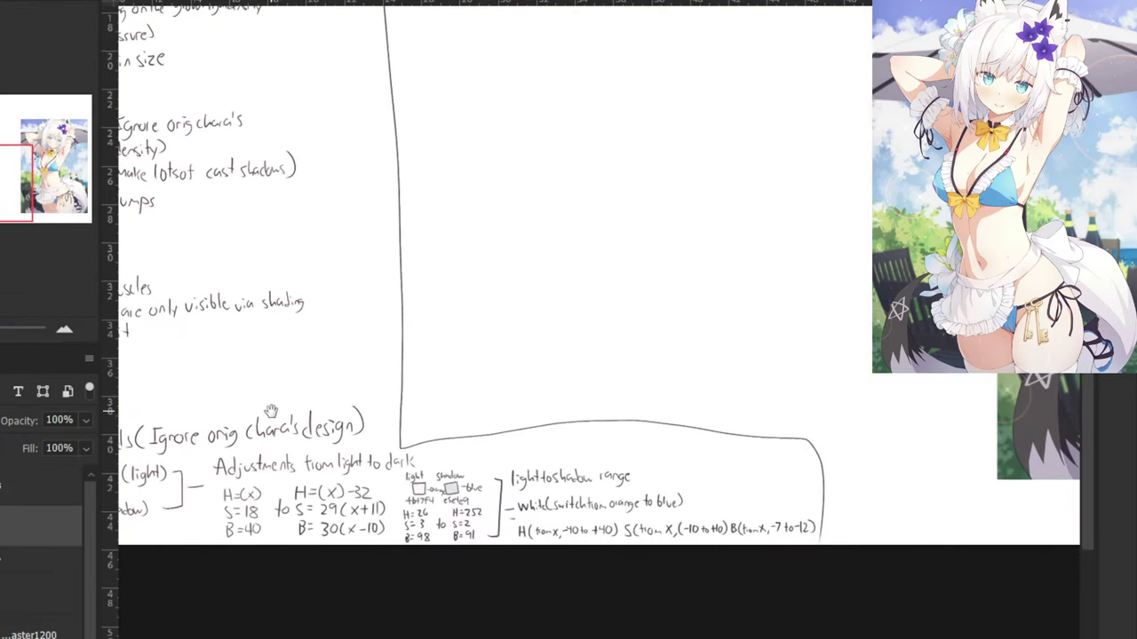
drag(243, 434, 444, 435)
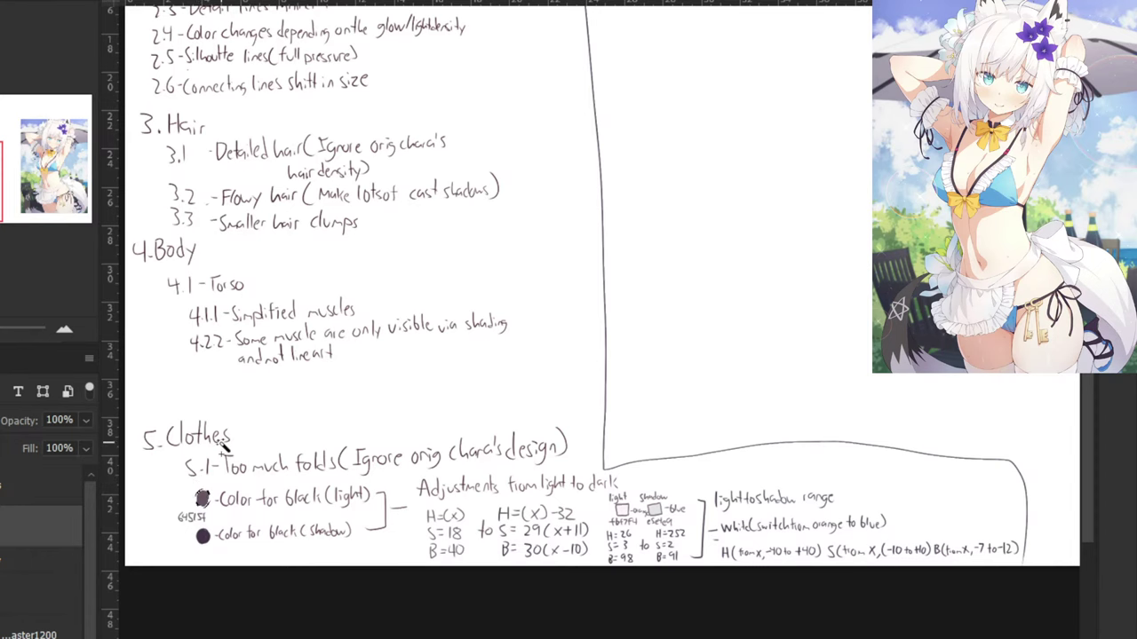
click(203, 497)
key(ctrl+Tab)
drag(611, 269, 487, 266)
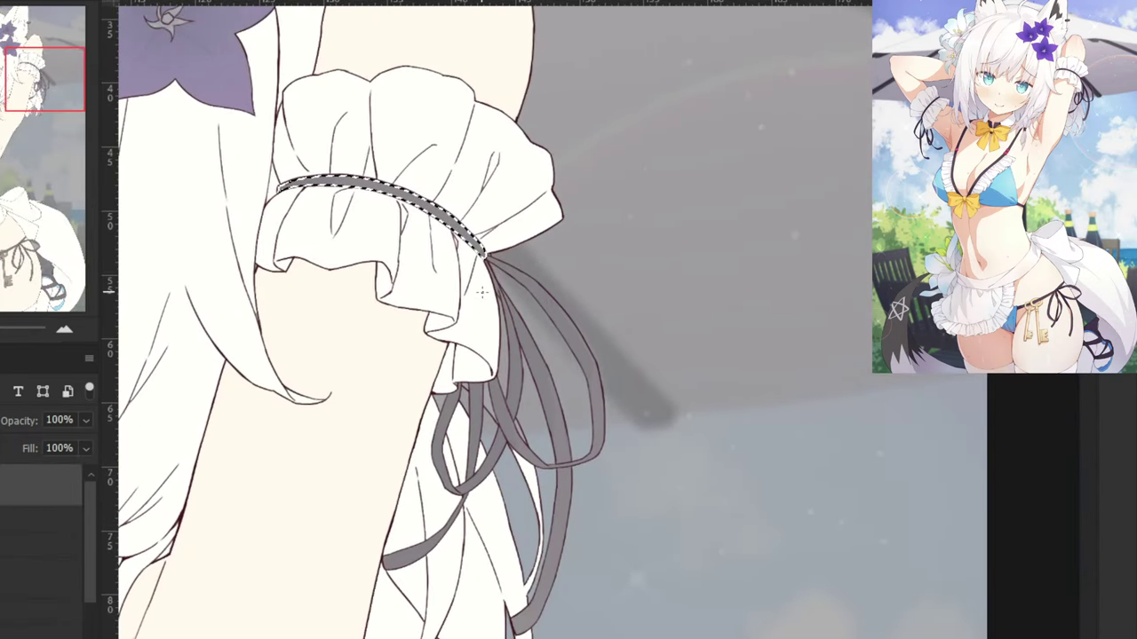
Add the outermost ribbon loop and the inner ribbon segments below the knot to the selection, undoing the addition that grabs the outlines.
key(ctrl+plus)
click(521, 258)
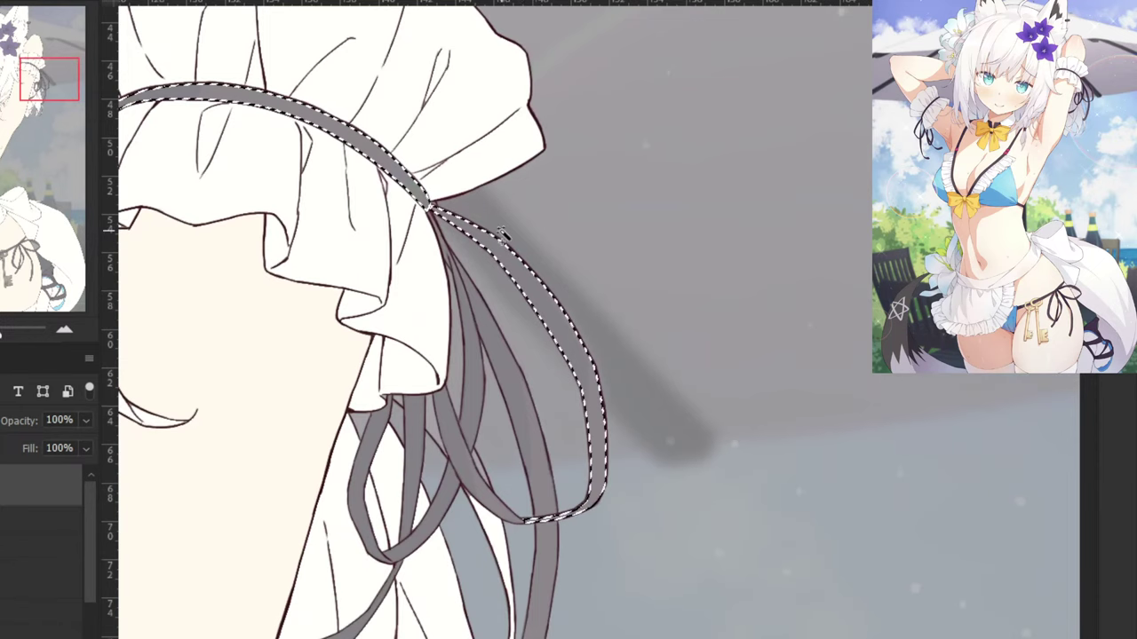
key(ctrl+plus)
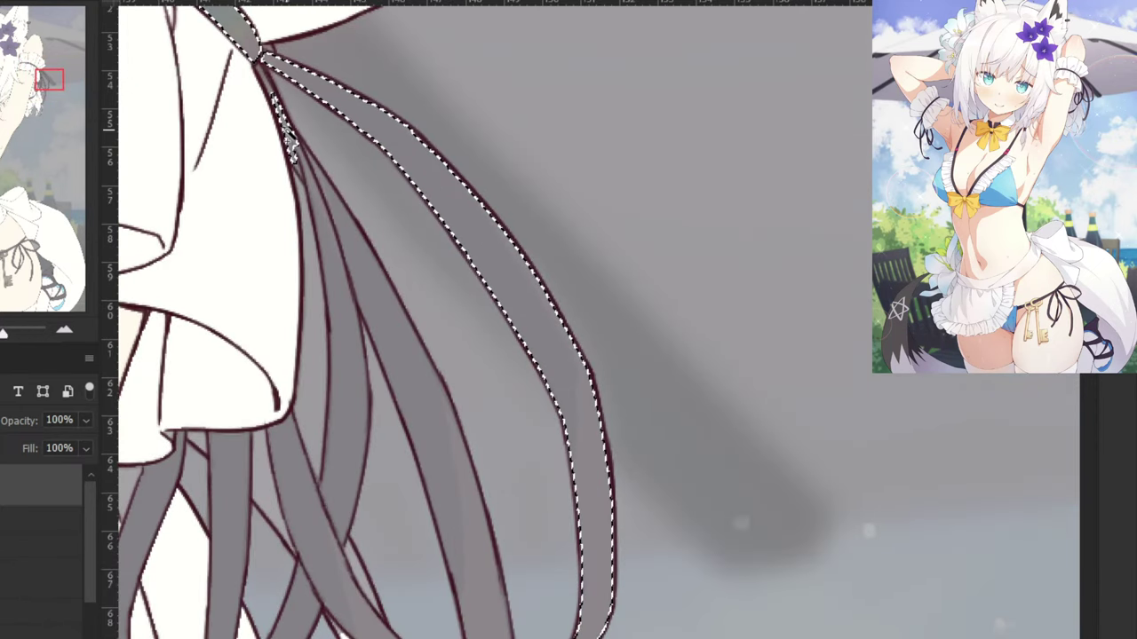
click(314, 197)
click(268, 83)
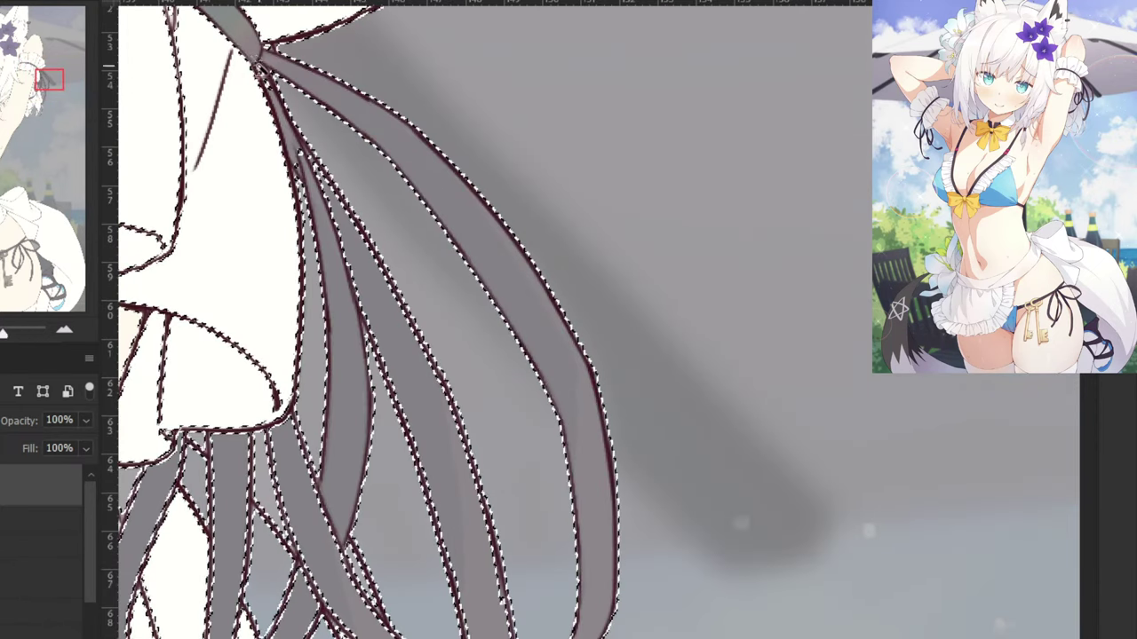
key(ctrl+z)
click(364, 292)
click(312, 527)
click(231, 551)
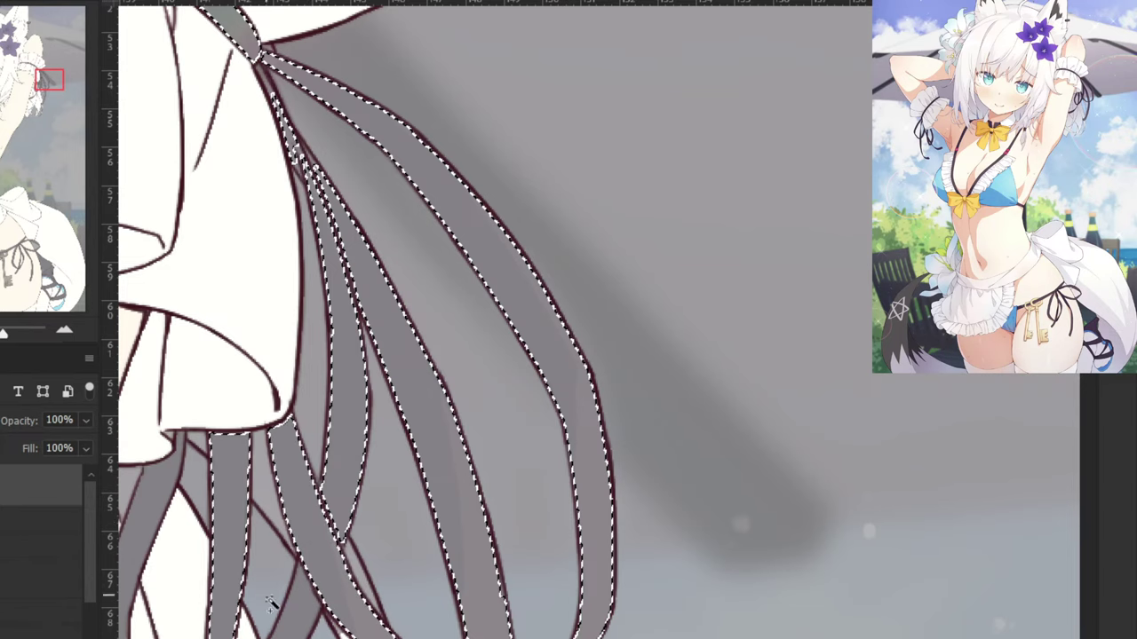
click(296, 608)
Add the remaining small ribbon loop, the short tail across the arm's frill and the long hanging tail to the selection.
key(ctrl+minus)
drag(270, 437, 402, 347)
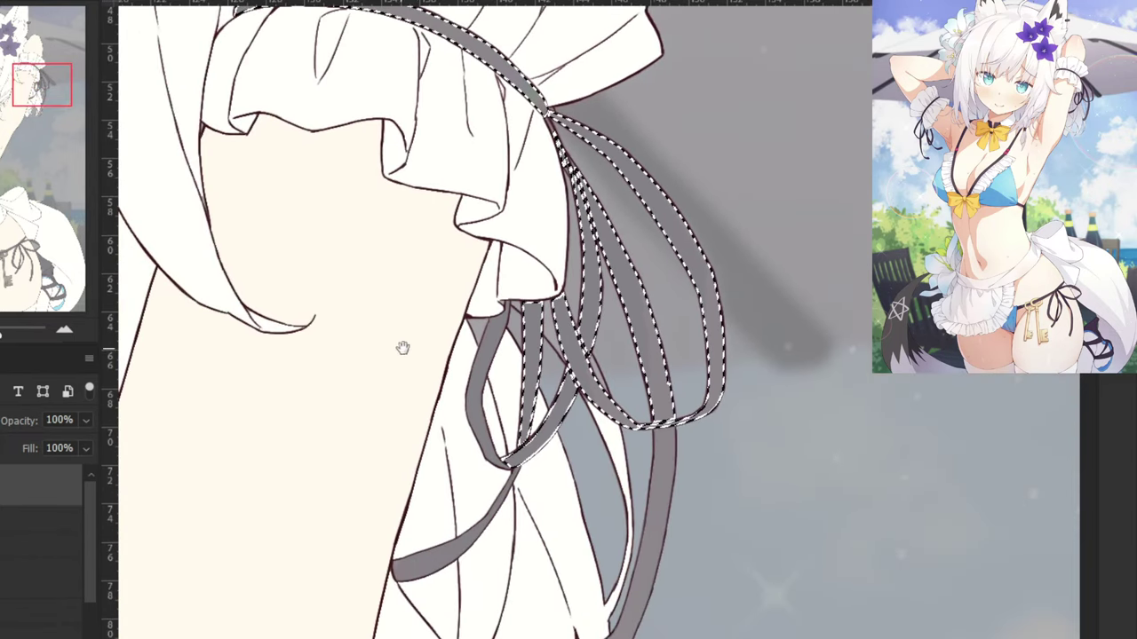
click(474, 415)
click(461, 537)
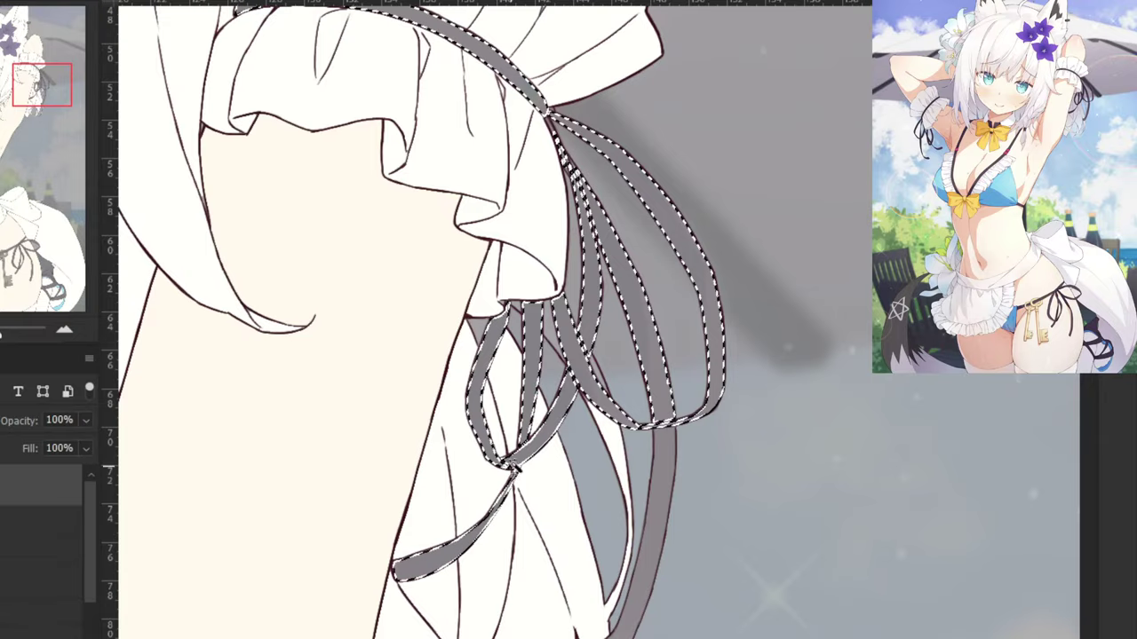
shift+click(634, 607)
key(ctrl+minus)
key(ctrl+minus)
key(ctrl+minus)
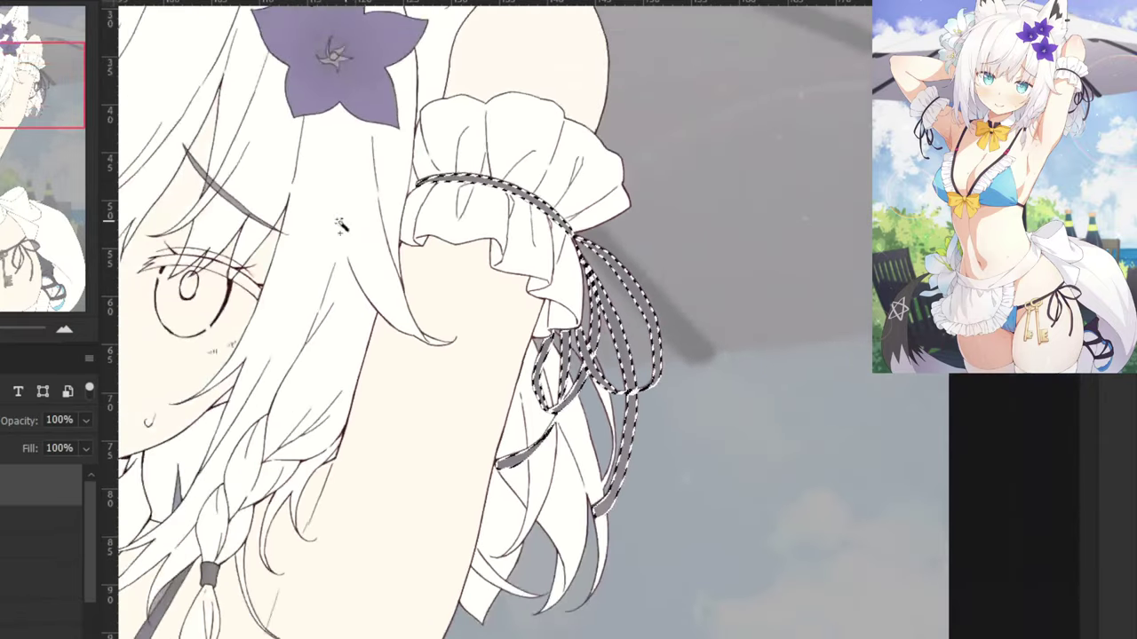
drag(273, 242, 396, 294)
drag(541, 548, 411, 231)
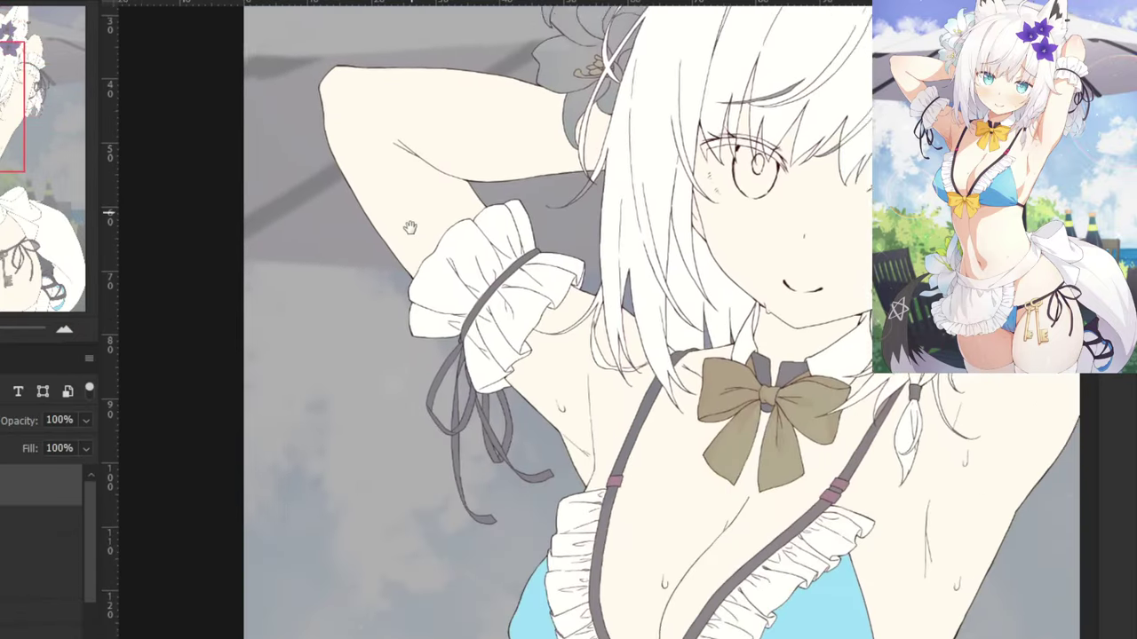
Add the other armband's band and its outermost and inner ribbon loop pieces to the selection, discarding the addition that grabs the frill.
key(ctrl+plus)
key(ctrl+plus)
click(373, 435)
key(ctrl+plus)
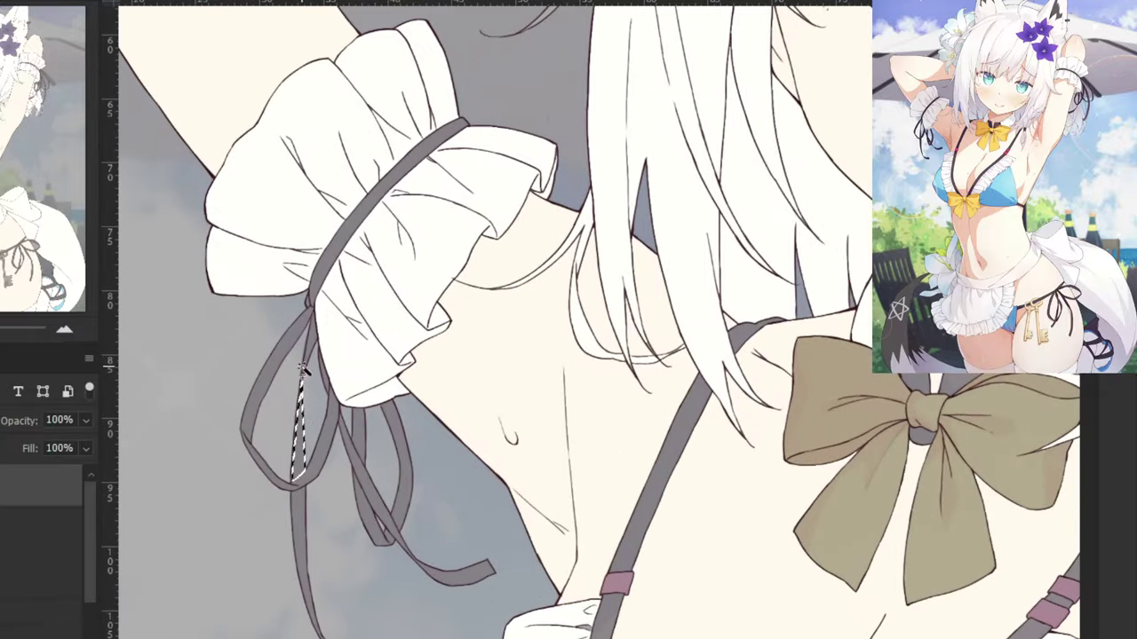
shift+click(312, 346)
shift+click(300, 328)
shift+click(330, 275)
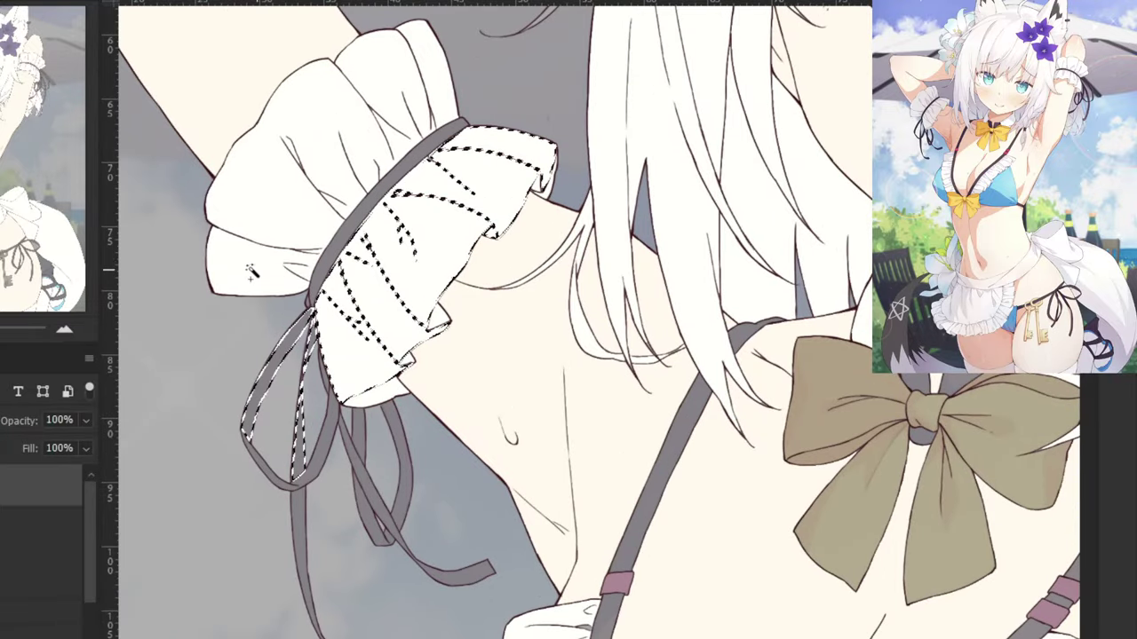
scroll(524, 349, up, 3)
scroll(524, 349, up, 3)
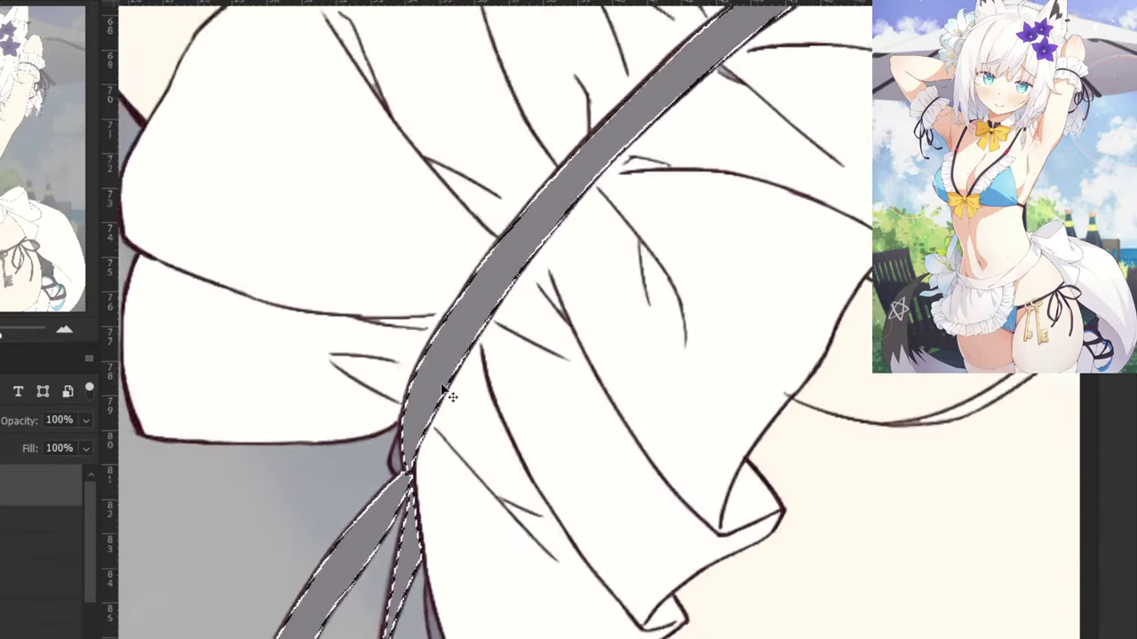
Add the ribbon segments hanging below this armband's frill, including the crossing strands, to the selection.
scroll(359, 588, down, 3)
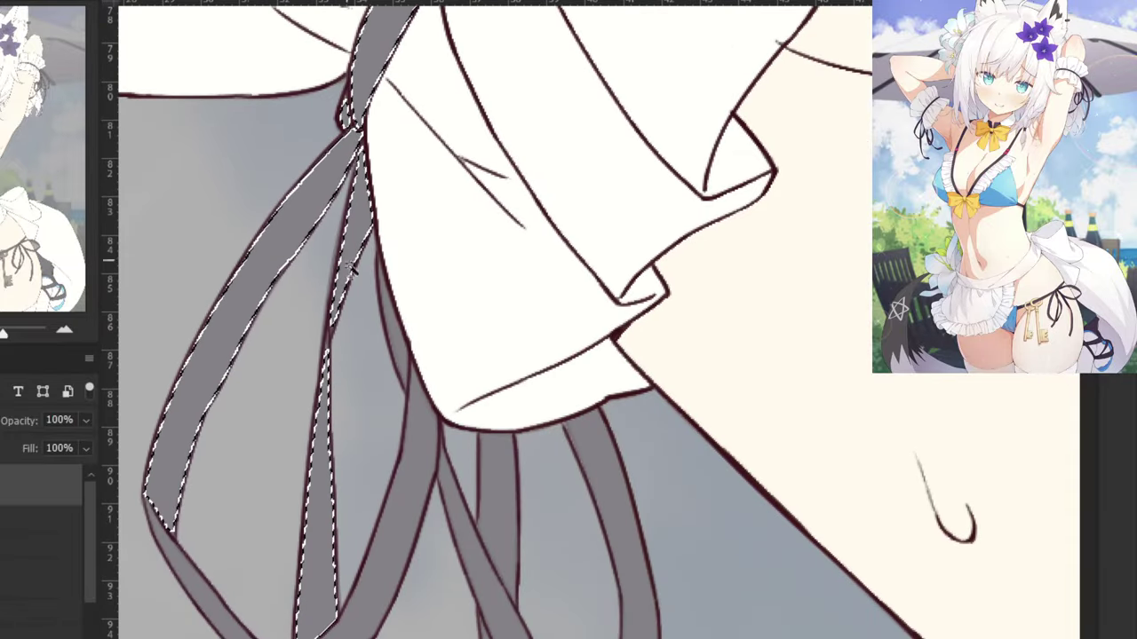
shift+click(418, 430)
shift+click(484, 500)
shift+click(595, 467)
scroll(511, 596, down, 3)
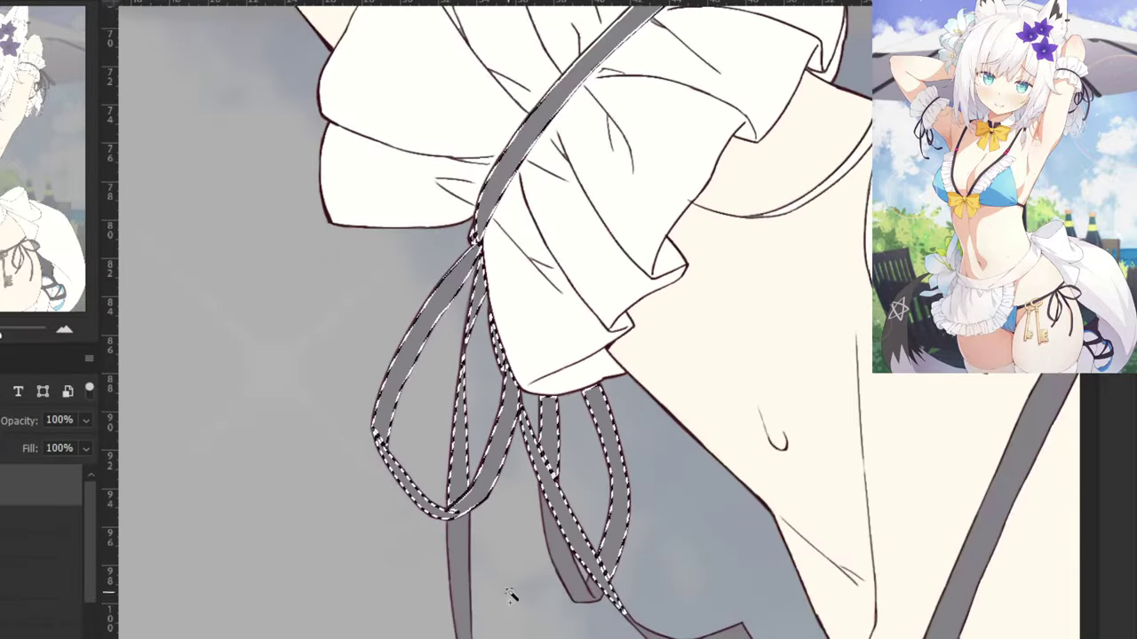
Add the bottom of the small ribbon loop and both tail ends of this armband to the selection, undoing the misplaced addition.
shift+click(573, 577)
key(ctrl+z)
shift+click(586, 575)
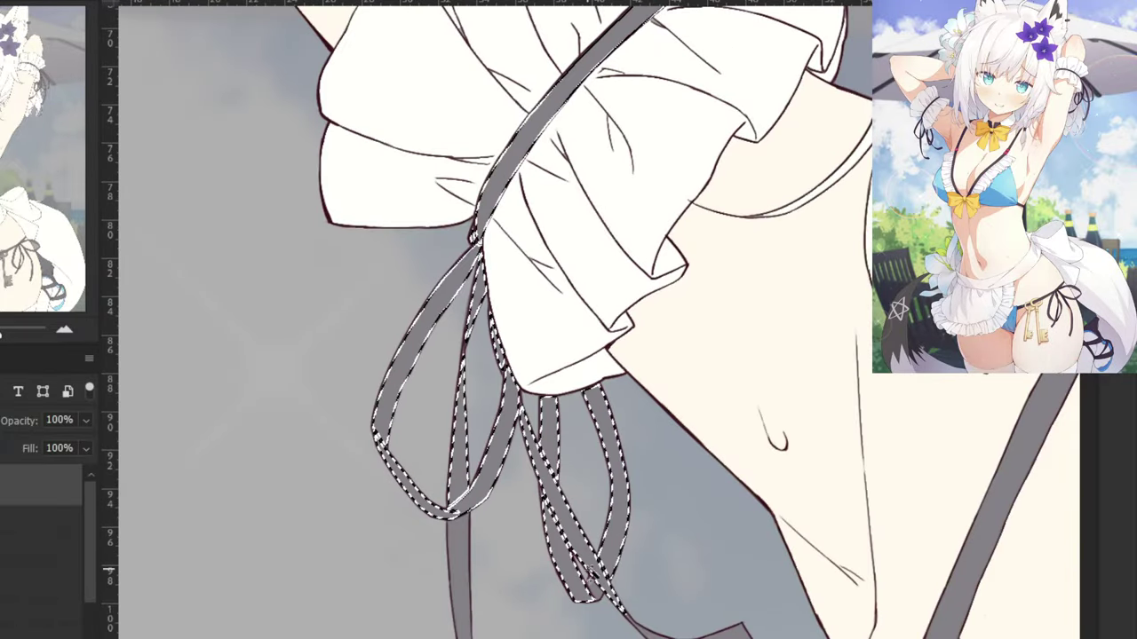
shift+click(593, 590)
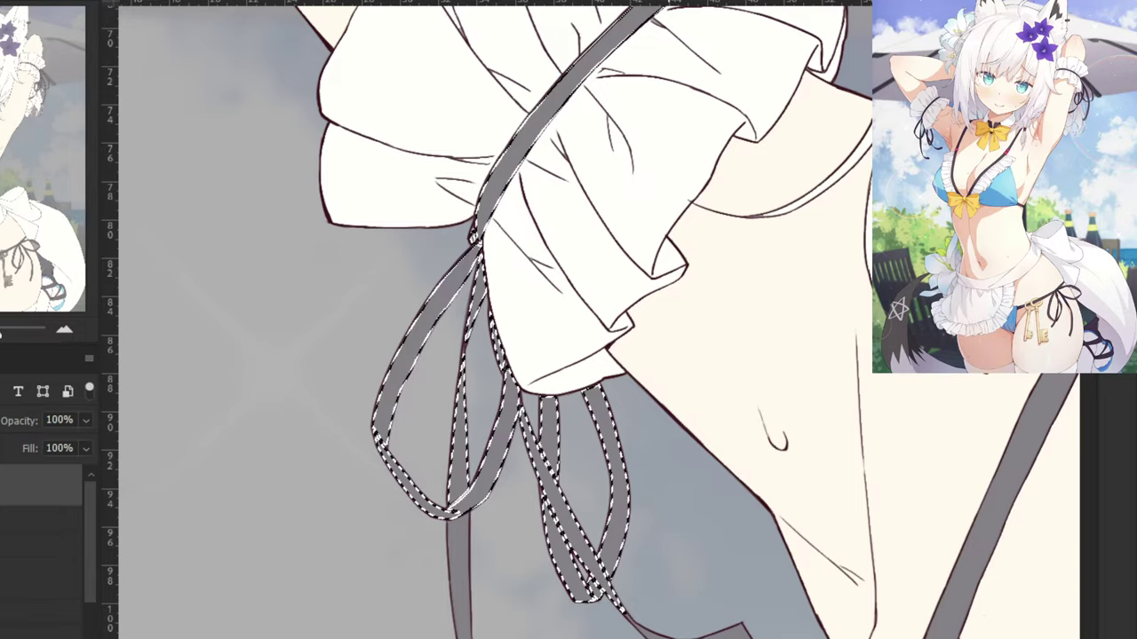
scroll(444, 553, down, 3)
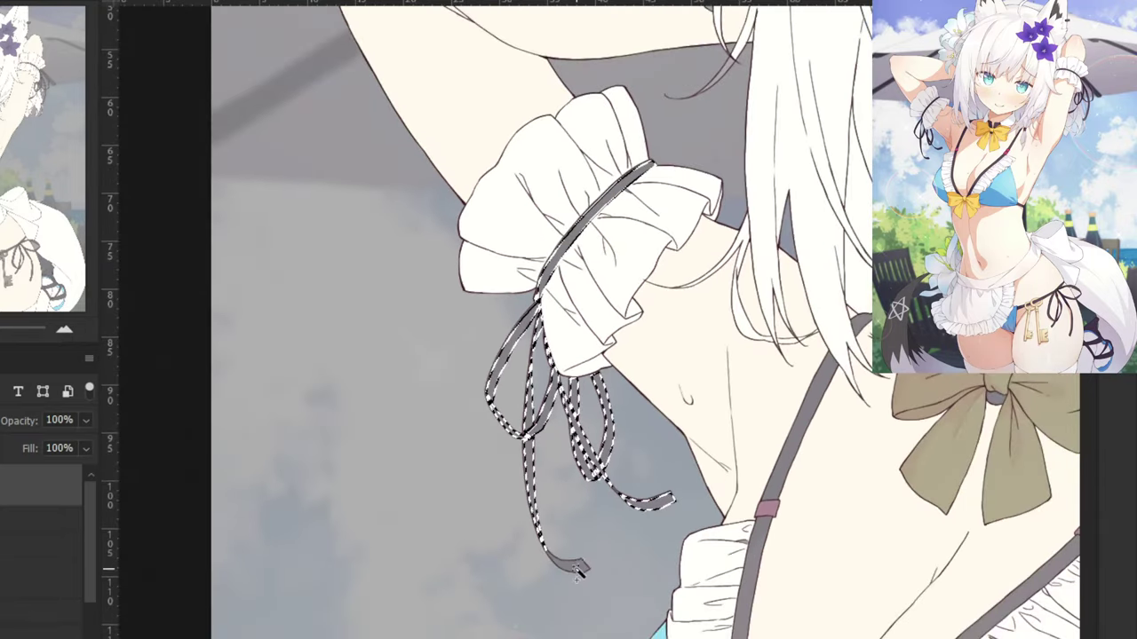
scroll(579, 571, down, 3)
scroll(533, 489, up, 2)
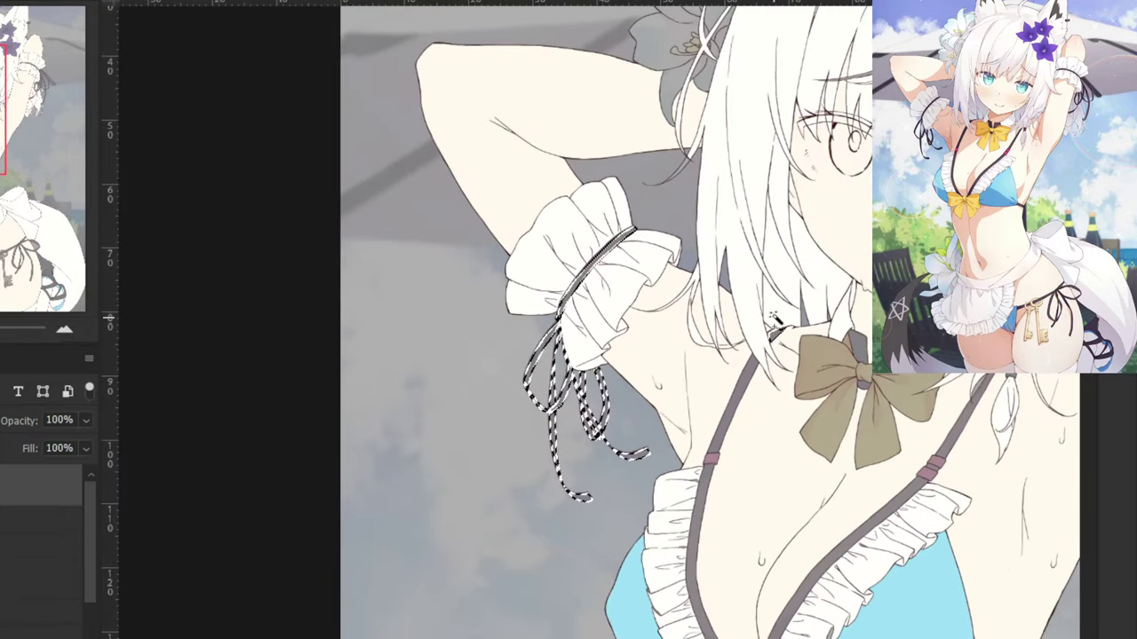
Add both neck straps of the bikini top, above and below their clasps, to the selection.
shift+click(734, 414)
shift+click(697, 524)
shift+click(861, 540)
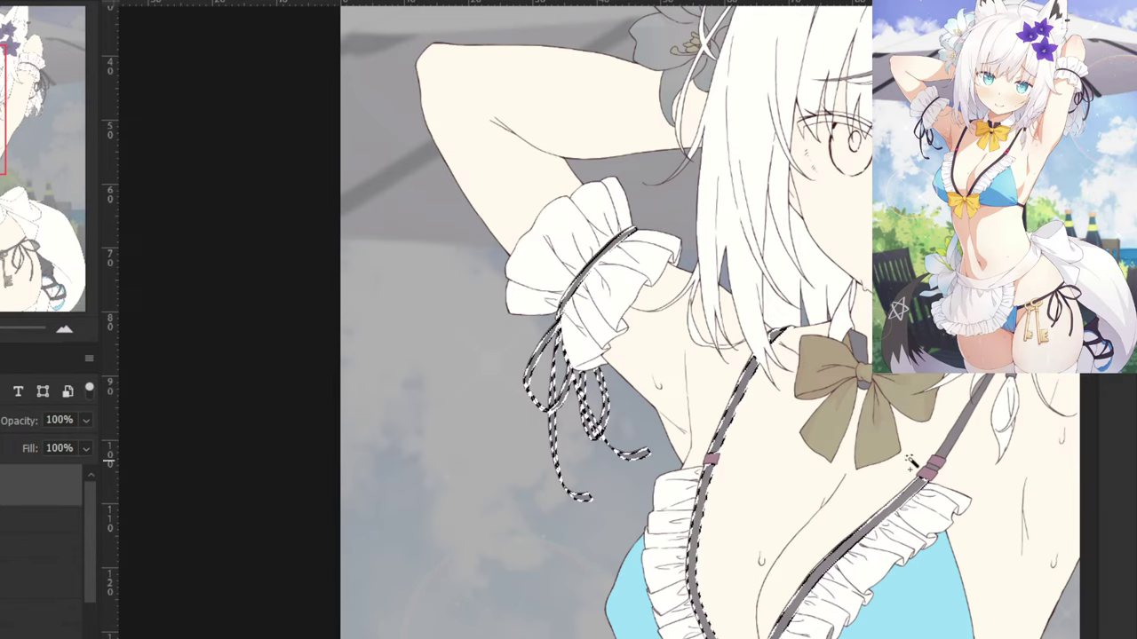
shift+click(955, 444)
Set the lower layer's opacity to 100% and hide the faded coloured reference behind the character.
drag(90, 562, 89, 601)
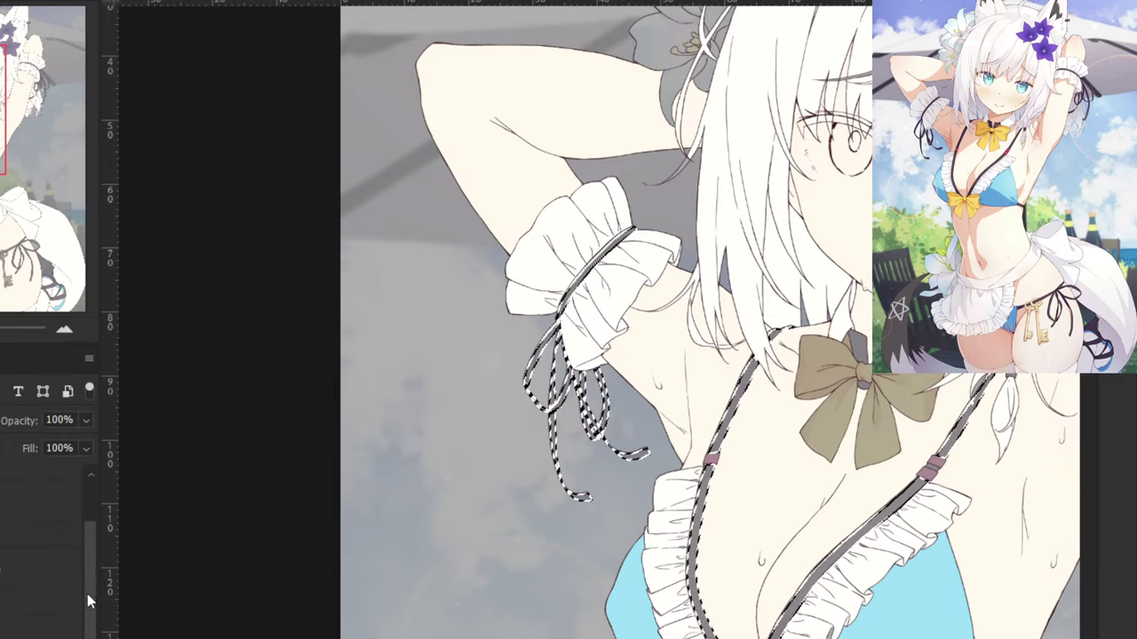
click(53, 638)
click(86, 421)
drag(14, 444, 87, 447)
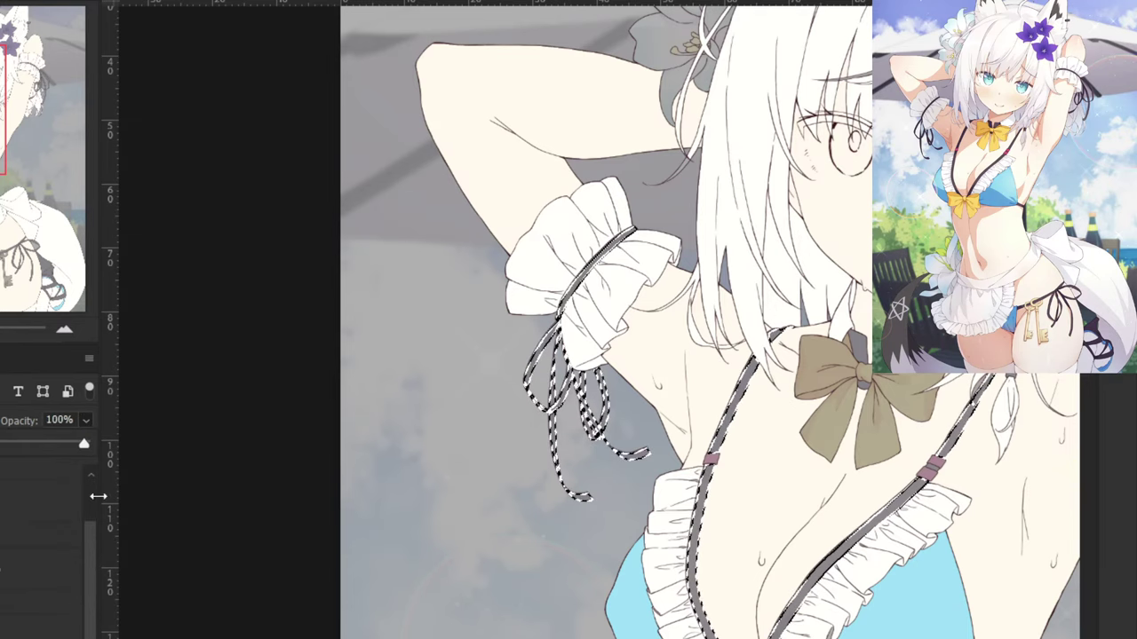
click(2, 621)
click(2, 622)
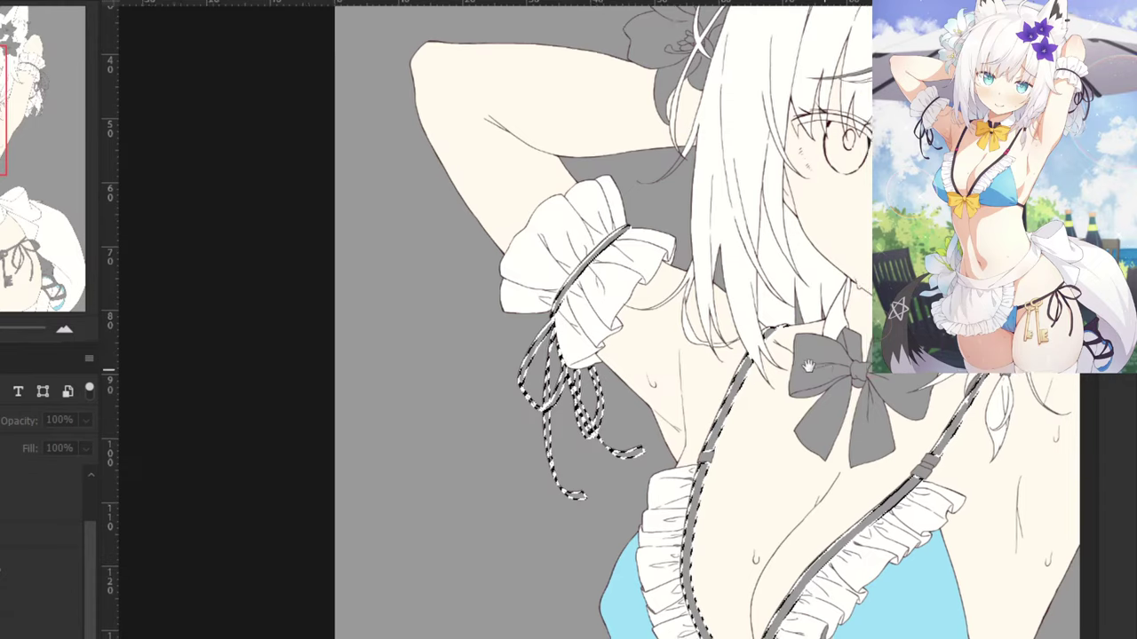
Return to the line-art layer and add the small strap piece between the two neck-strap clasps to the selection.
drag(810, 355, 399, 346)
drag(78, 582, 64, 529)
drag(90, 571, 90, 531)
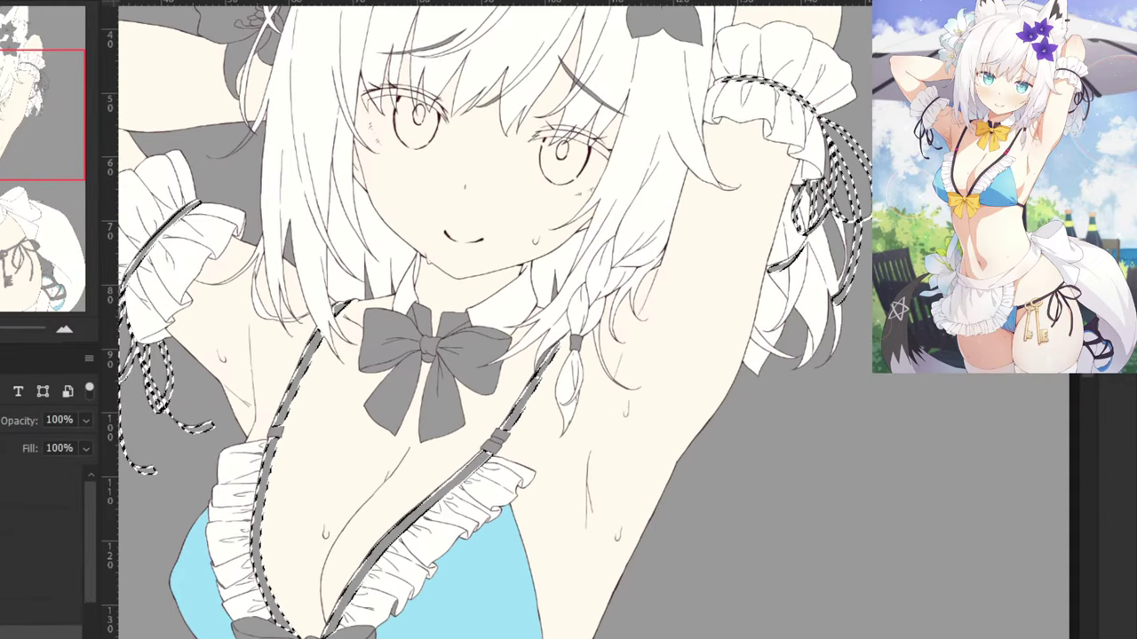
click(2, 485)
key(ctrl+plus)
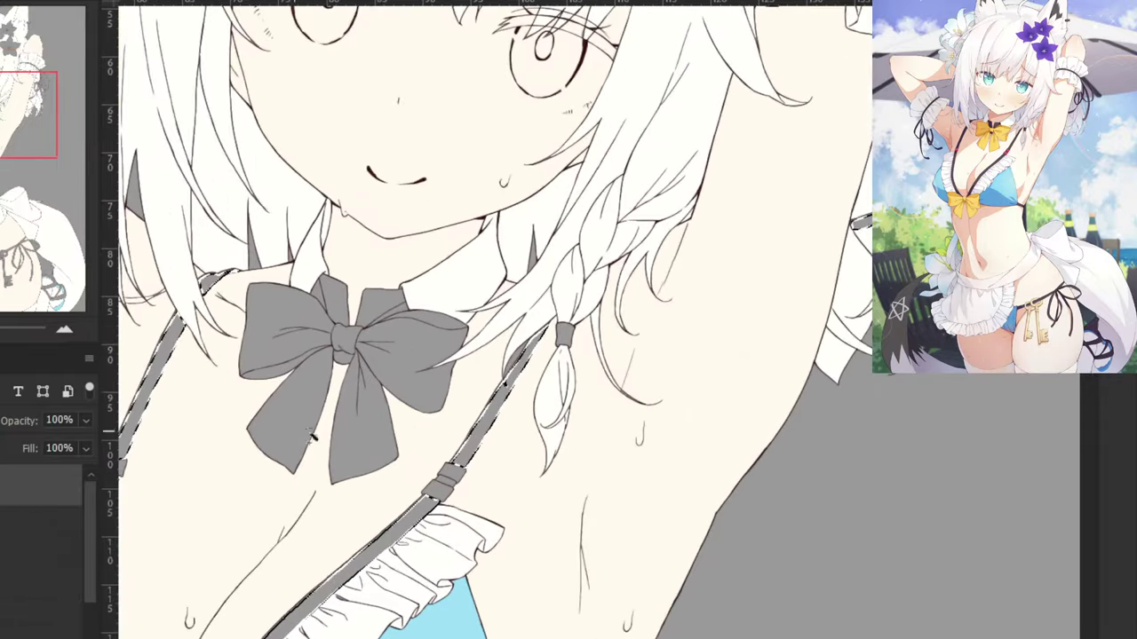
drag(359, 415, 524, 297)
key(ctrl+plus)
click(663, 389)
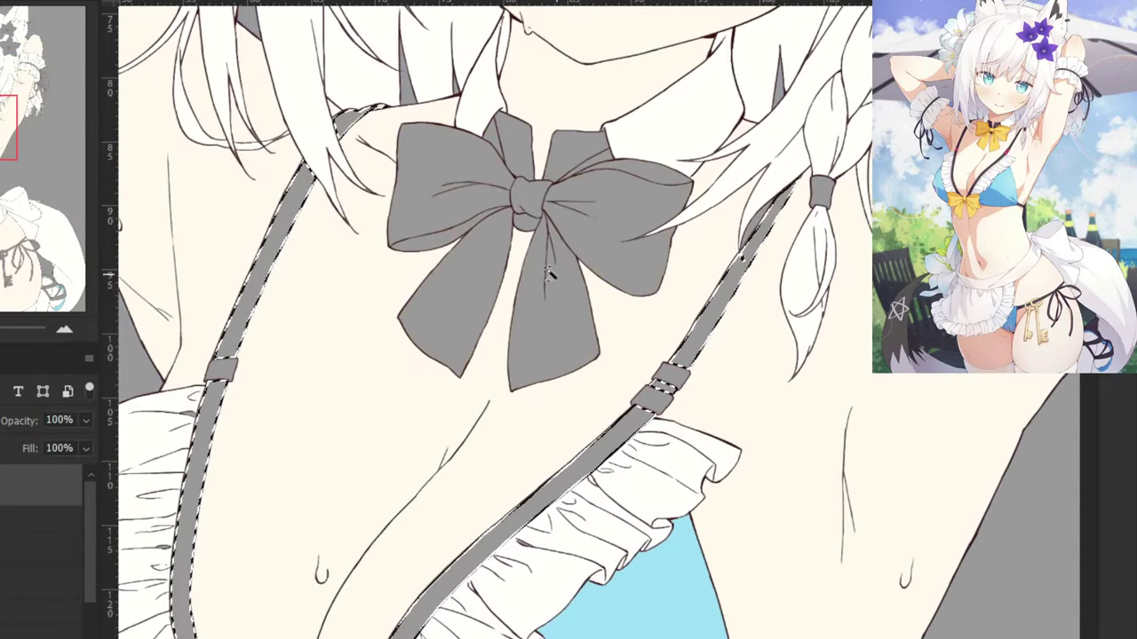
Add the bikini top's short side strap below the underarm to the selection.
key(ctrl+minus)
drag(392, 539, 519, 210)
drag(360, 630, 221, 266)
drag(690, 418, 546, 355)
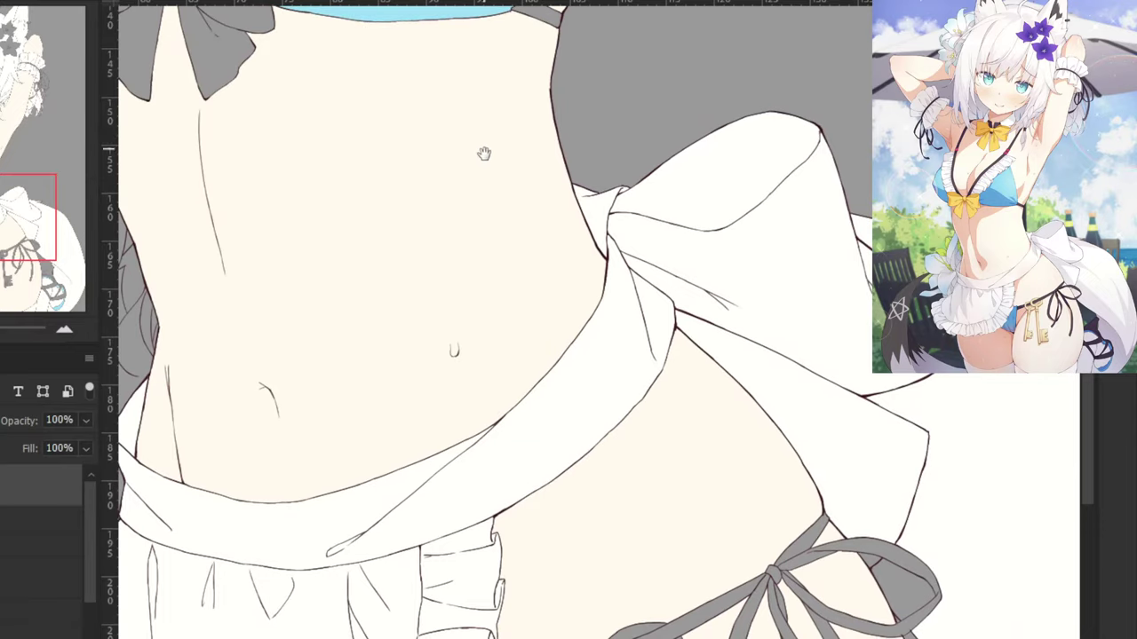
drag(485, 154, 479, 303)
click(530, 154)
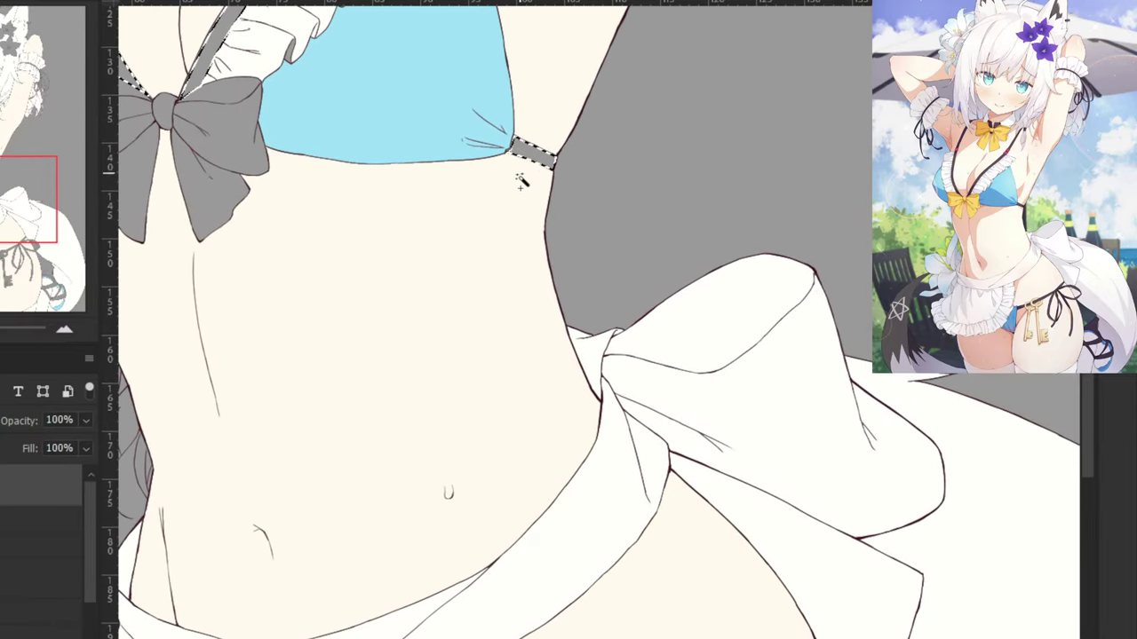
Add the bikini bottom's hip string to the selection, from the blue fabric through the key rings to the waist end.
drag(575, 393, 584, 193)
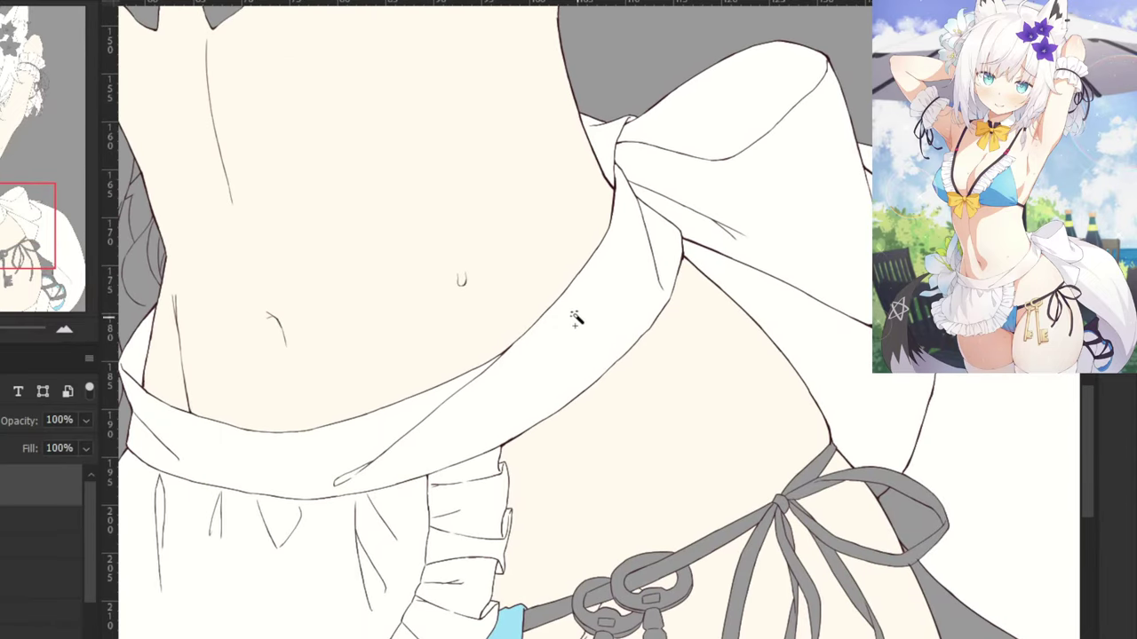
drag(465, 241, 495, 113)
click(574, 491)
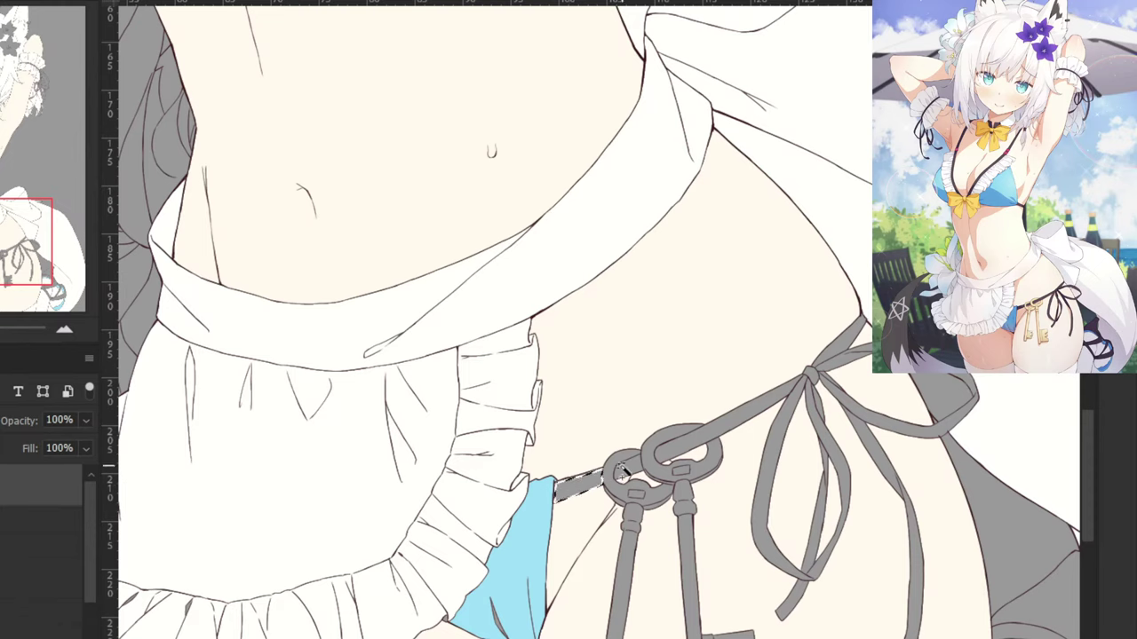
shift+click(670, 449)
shift+click(835, 350)
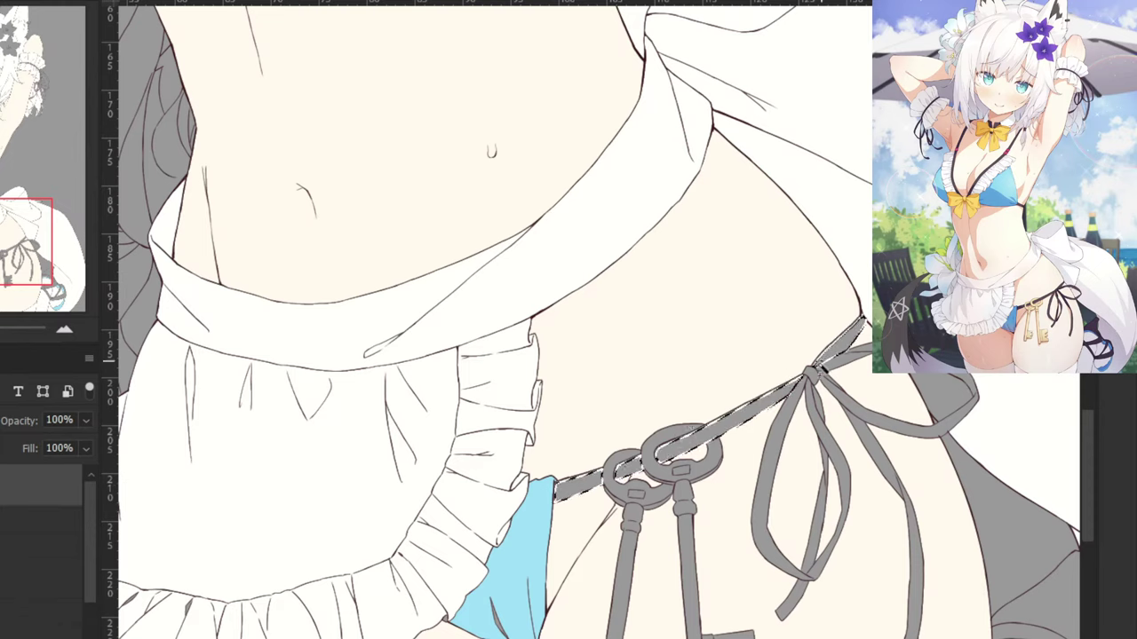
Add the hip bow's hanging loop, short tail and long tail to the selection, undoing the last misplaced addition.
shift+click(807, 414)
shift+click(816, 508)
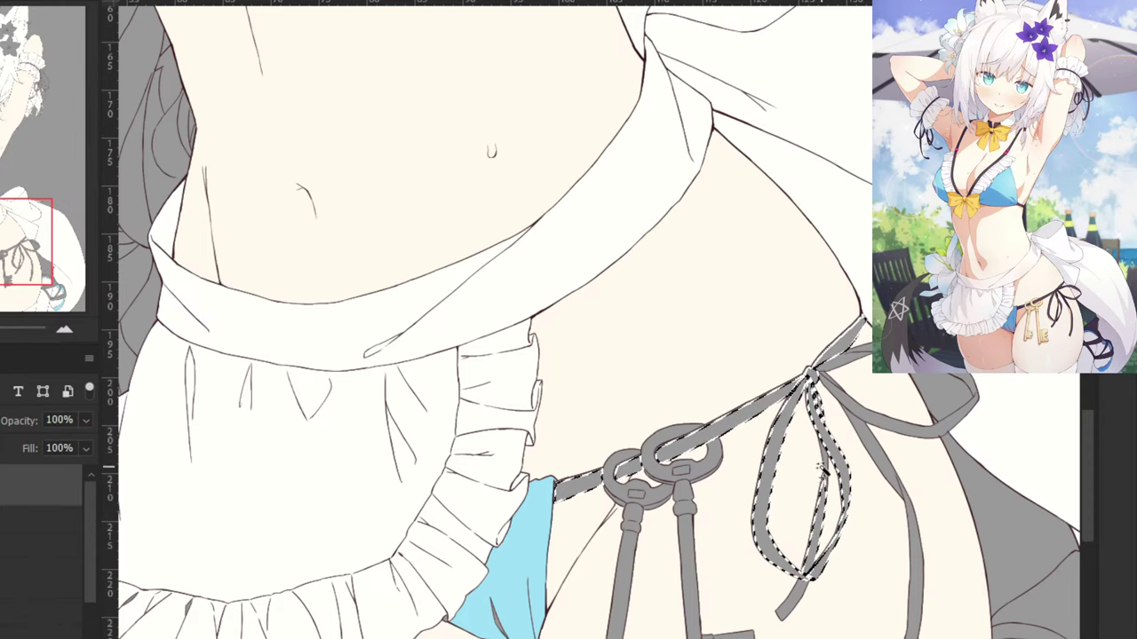
shift+click(793, 603)
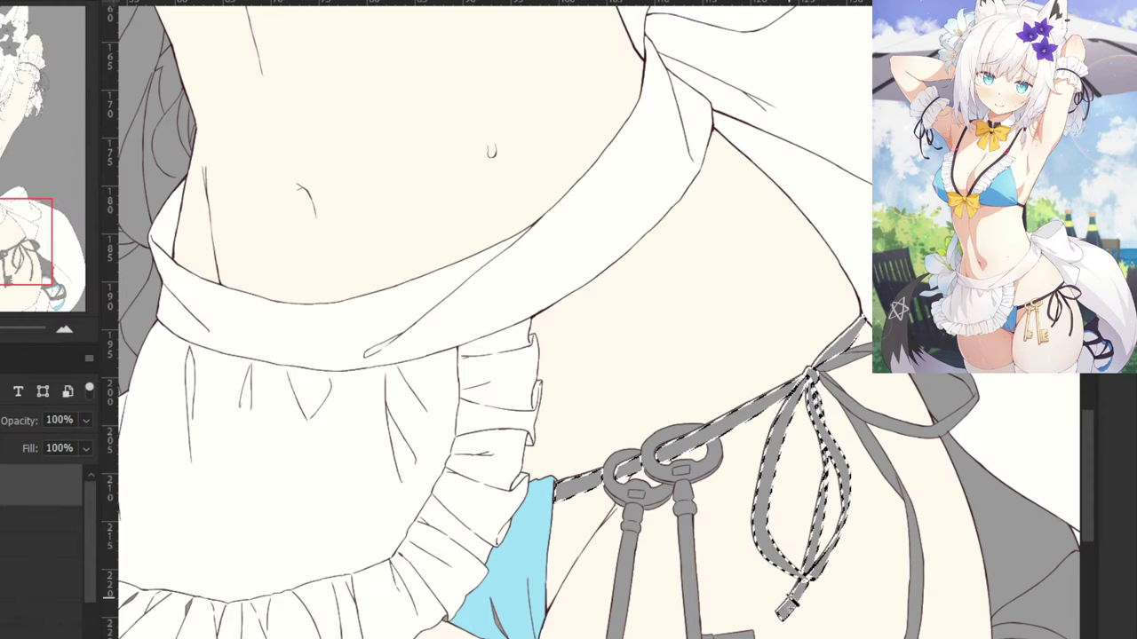
shift+click(907, 551)
shift+click(869, 328)
key(ctrl+z)
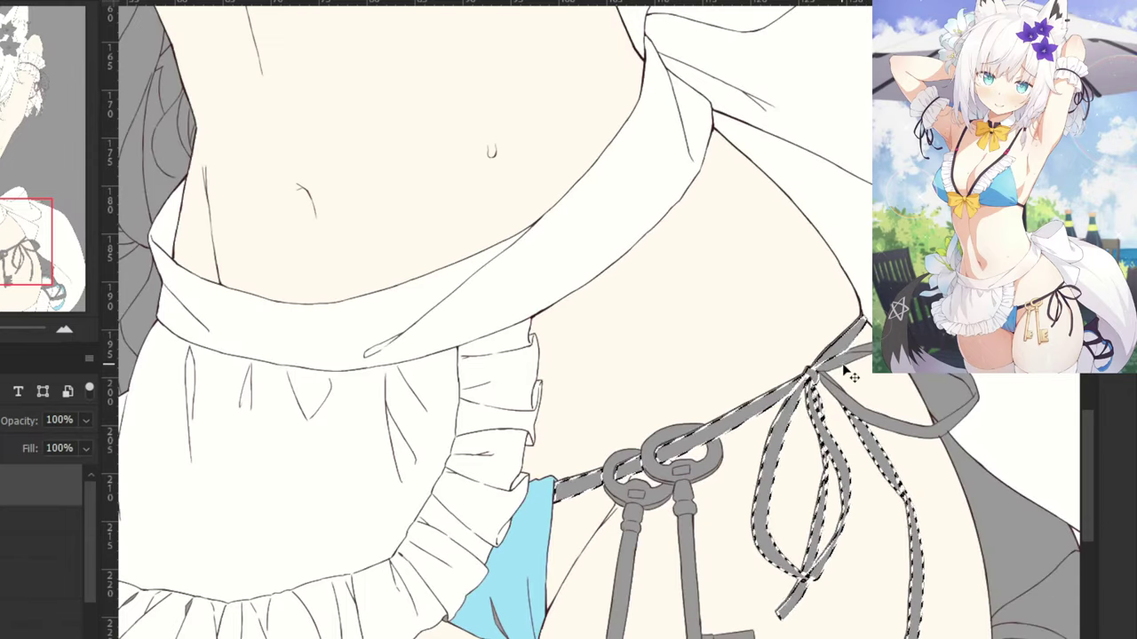
Add the hip bow's sideways loop and the thin sliver beside its knot to the selection, undoing the wrong addition.
shift+click(843, 358)
key(ctrl+plus)
drag(888, 403, 584, 441)
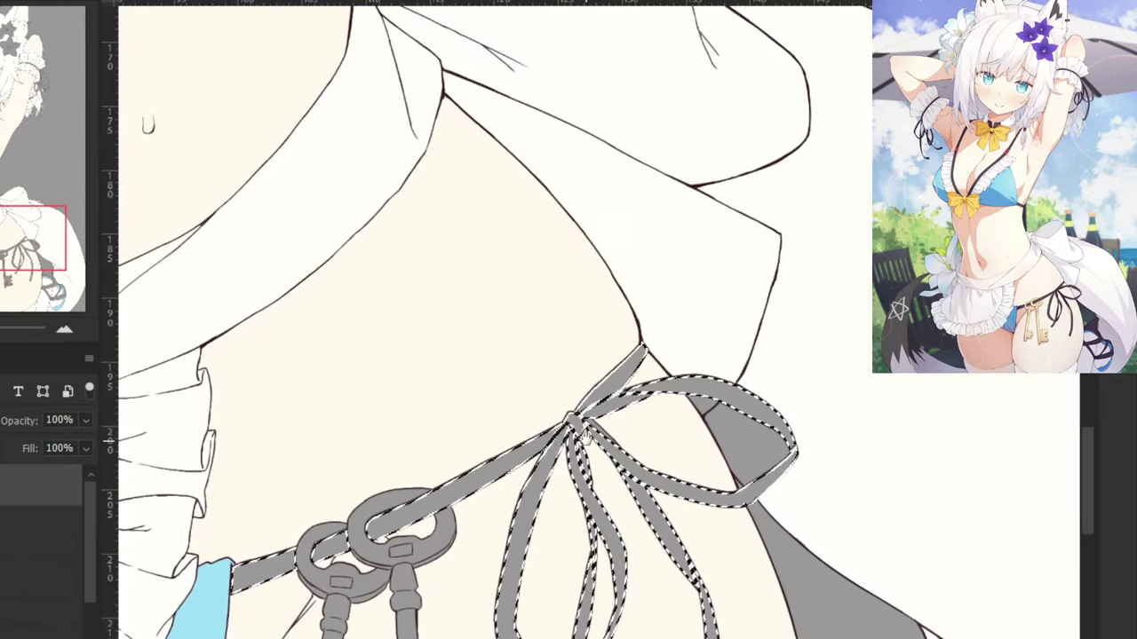
key(ctrl+plus)
shift+click(597, 457)
key(ctrl+z)
key(ctrl+plus)
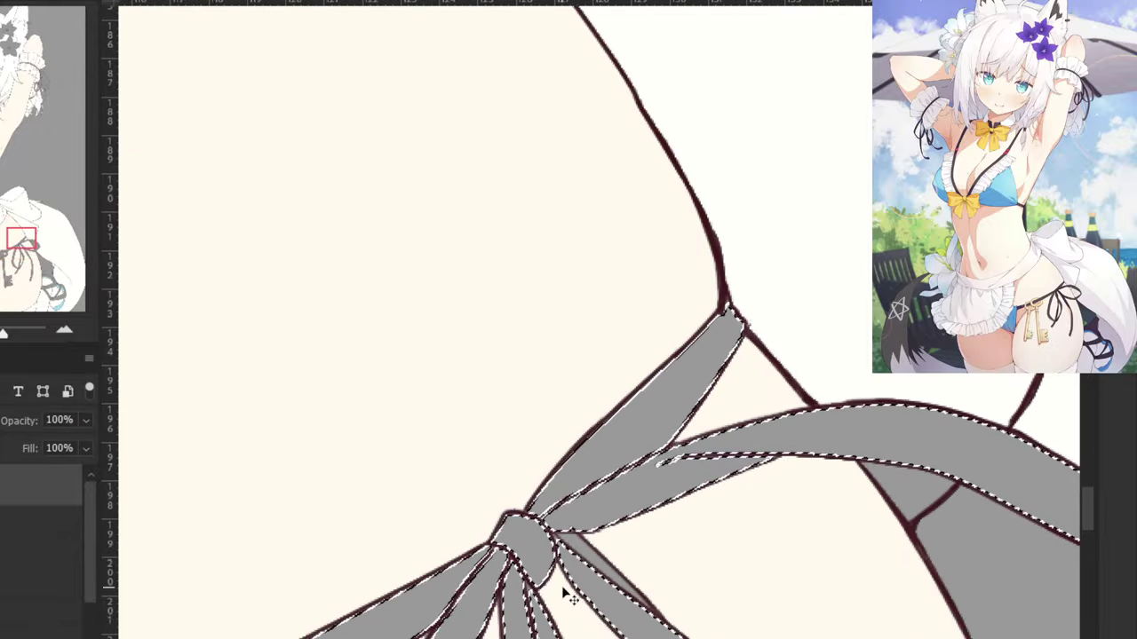
shift+click(577, 542)
Add the shoe's upper strap and the diagonal strap crossing it to the selection.
key(ctrl+minus)
key(ctrl+minus)
key(ctrl+minus)
key(ctrl+minus)
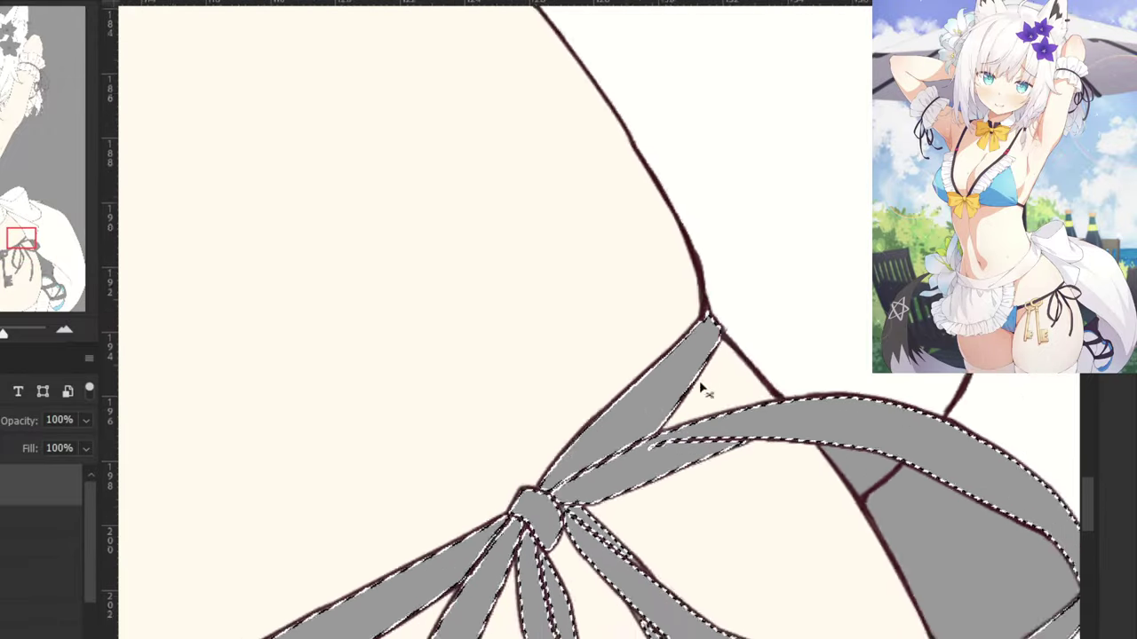
drag(739, 521, 583, 334)
scroll(581, 333, down, 2)
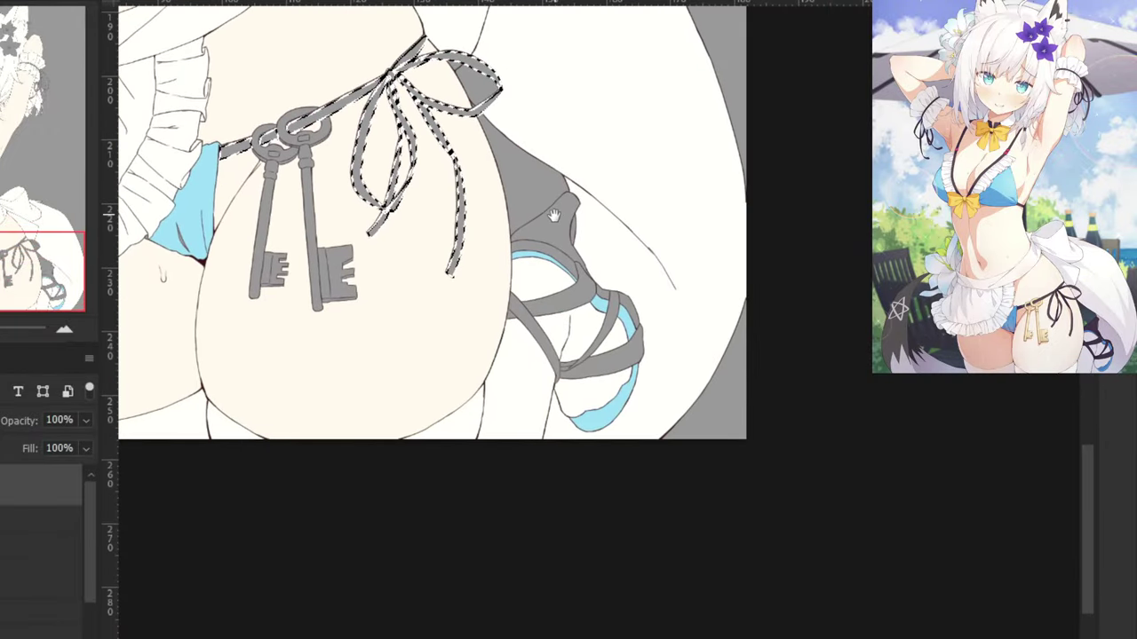
scroll(483, 203, up, 2)
drag(306, 125, 333, 198)
key(ctrl+plus)
key(ctrl+plus)
shift+click(424, 322)
shift+click(375, 410)
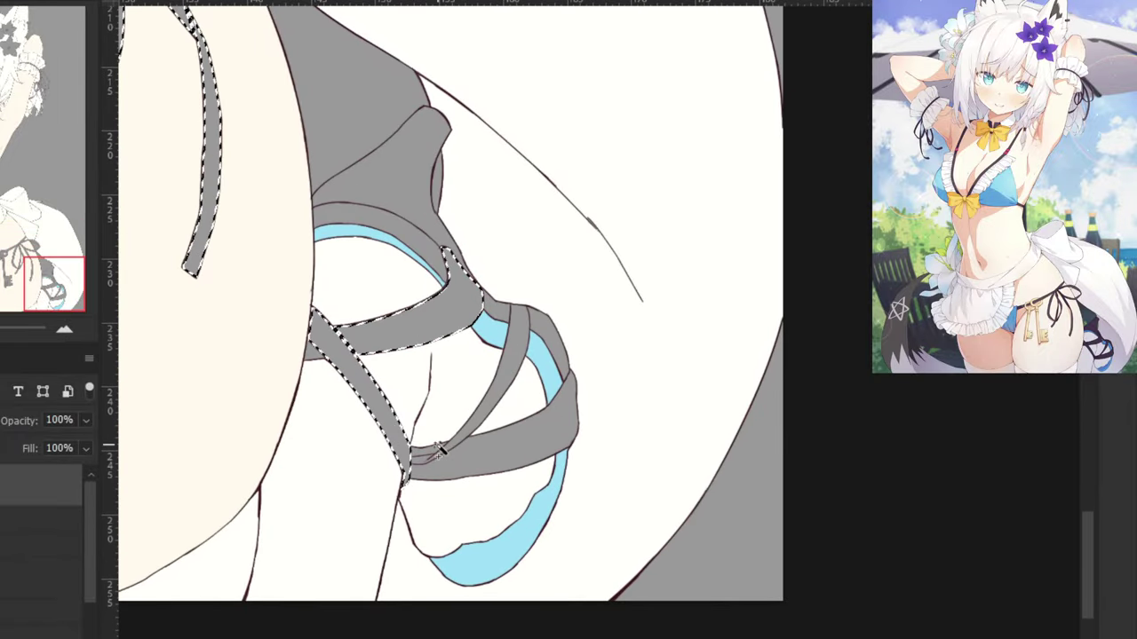
Add the shoe's wide lower strap, thin crossing strap, edge piece and back parts above the blue lining to the selection.
shift+click(466, 464)
shift+click(427, 455)
shift+click(523, 326)
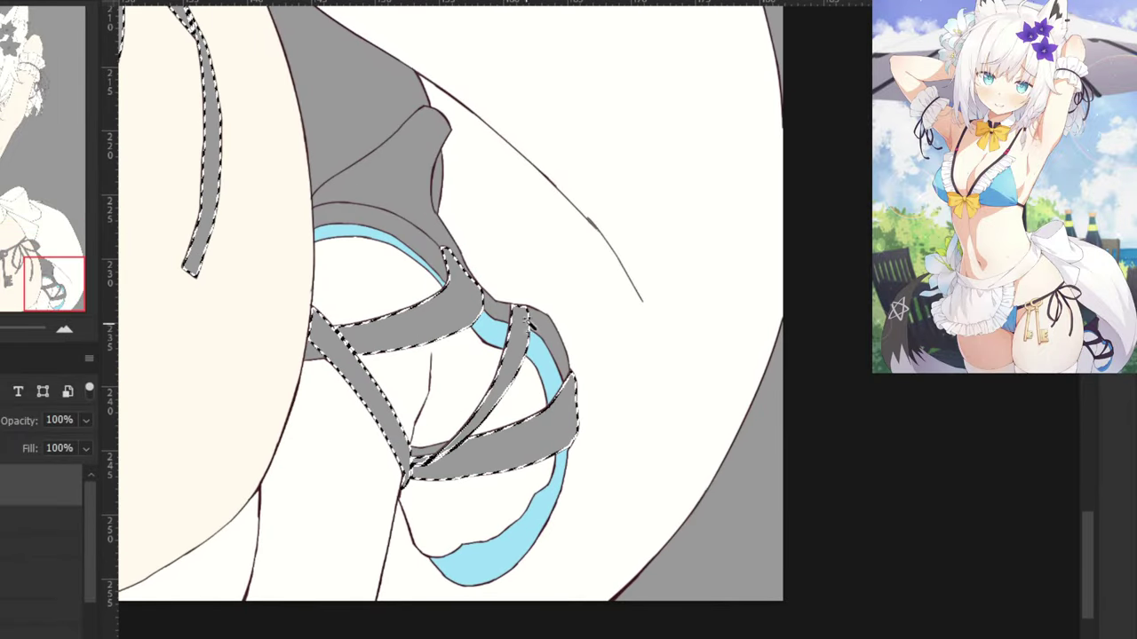
shift+click(544, 328)
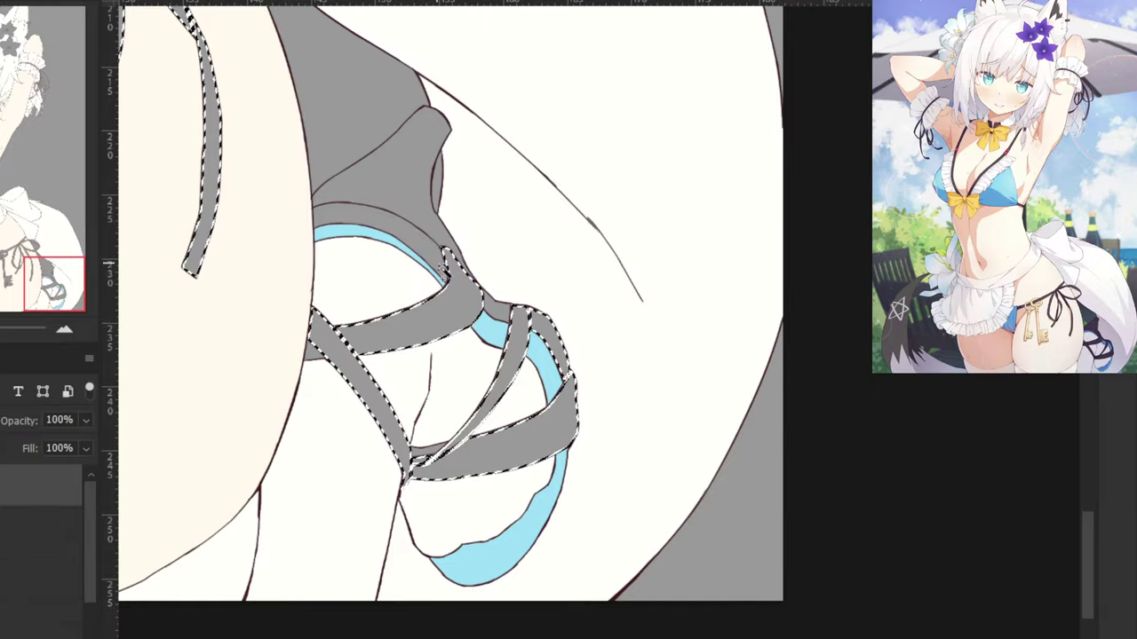
shift+click(398, 192)
shift+click(406, 237)
key(ctrl+minus)
key(ctrl+minus)
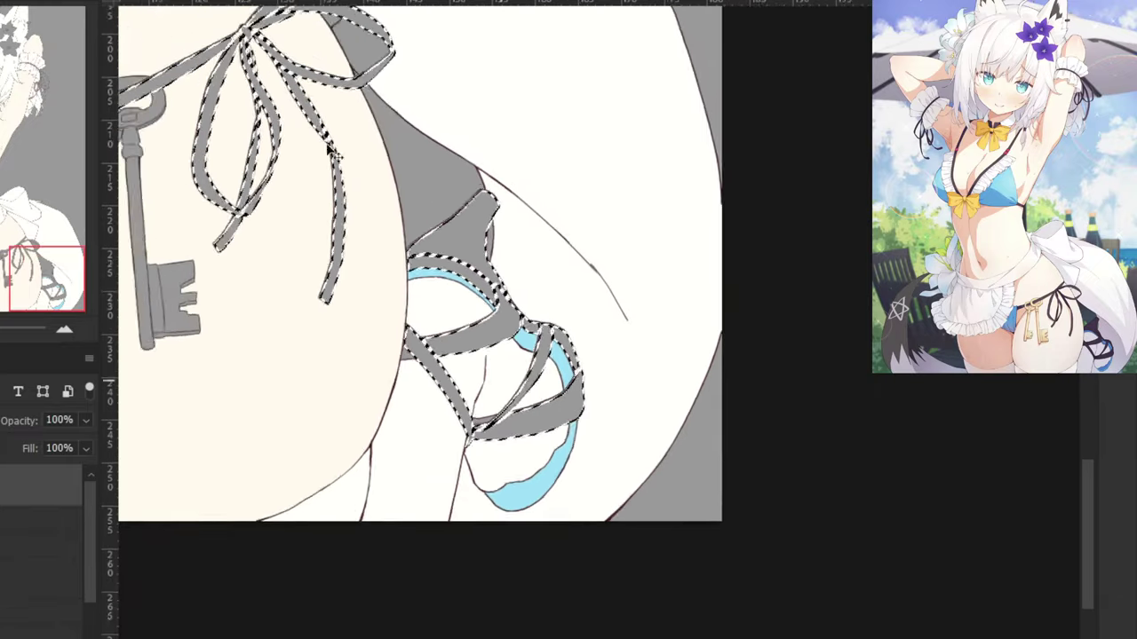
Fill the selected ribbons, straps and strings with the notes' black on the black colour layer and clear the selection.
key(ctrl+minus)
key(ctrl+minus)
key(ctrl+minus)
drag(278, 129, 601, 295)
drag(537, 192, 428, 411)
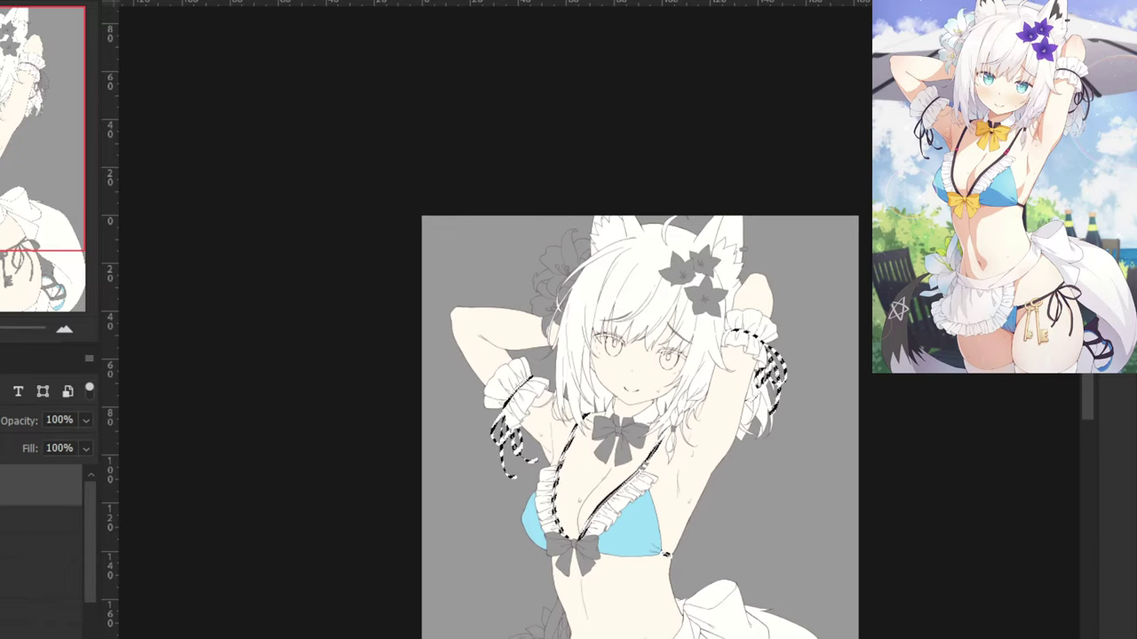
click(53, 577)
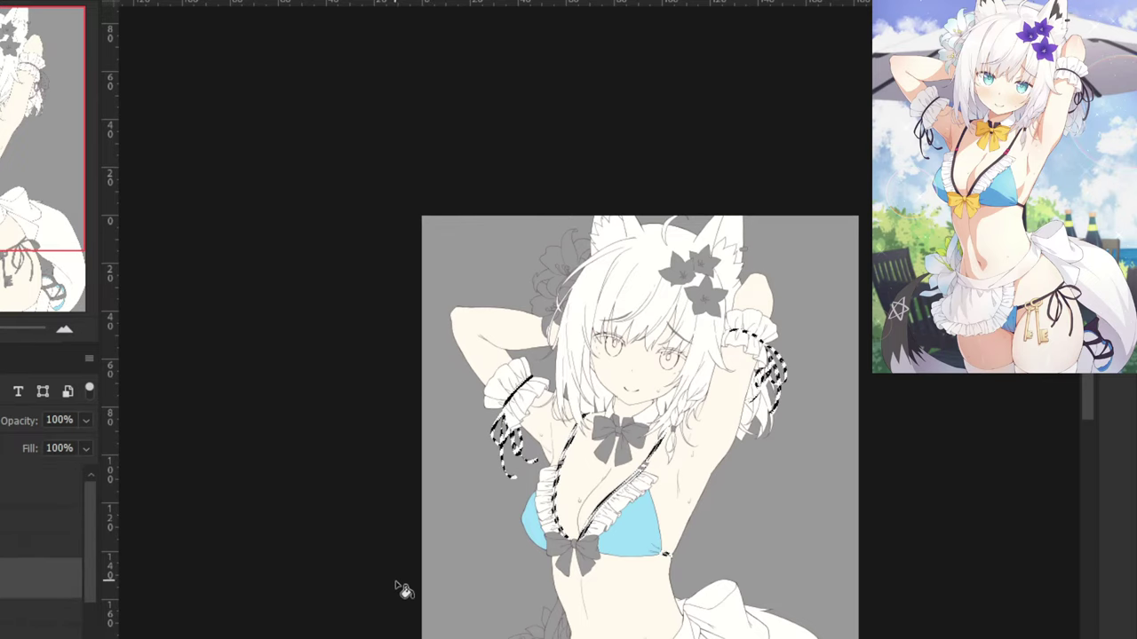
drag(489, 519, 452, 387)
key(ctrl+plus)
key(ctrl+plus)
key(ctrl+plus)
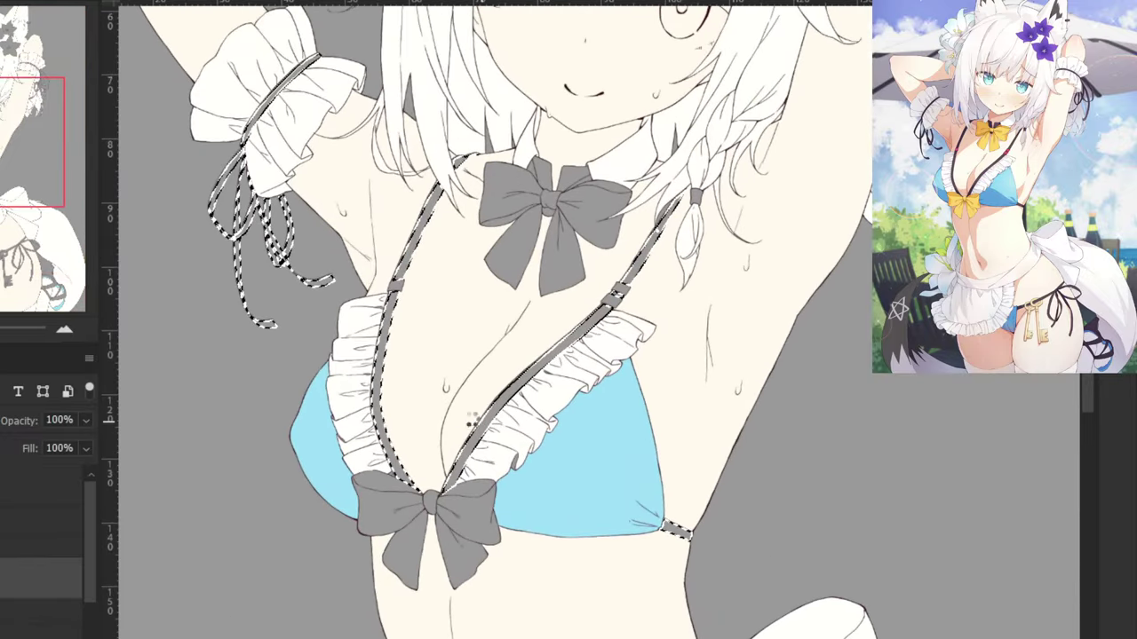
click(480, 420)
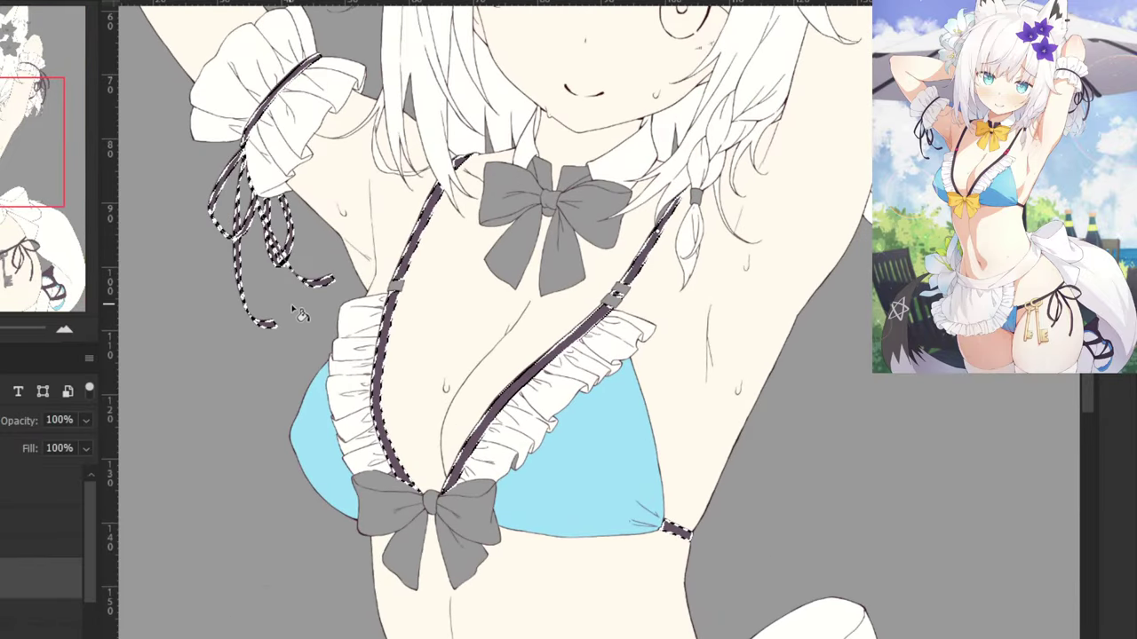
scroll(346, 439, down, 3)
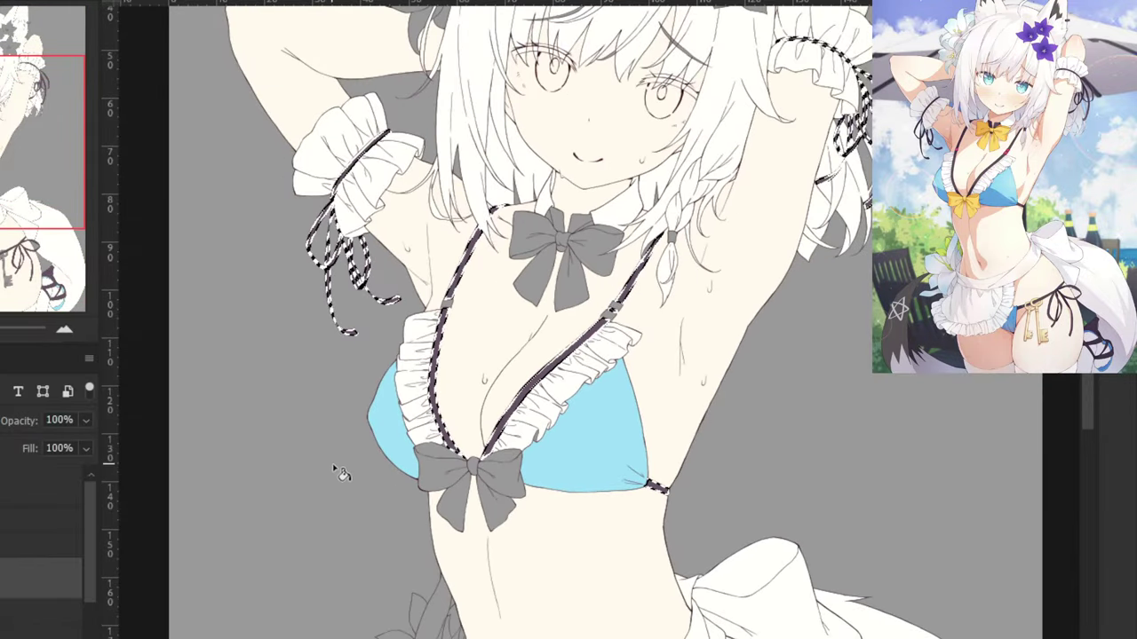
drag(515, 482, 385, 479)
key(ctrl+d)
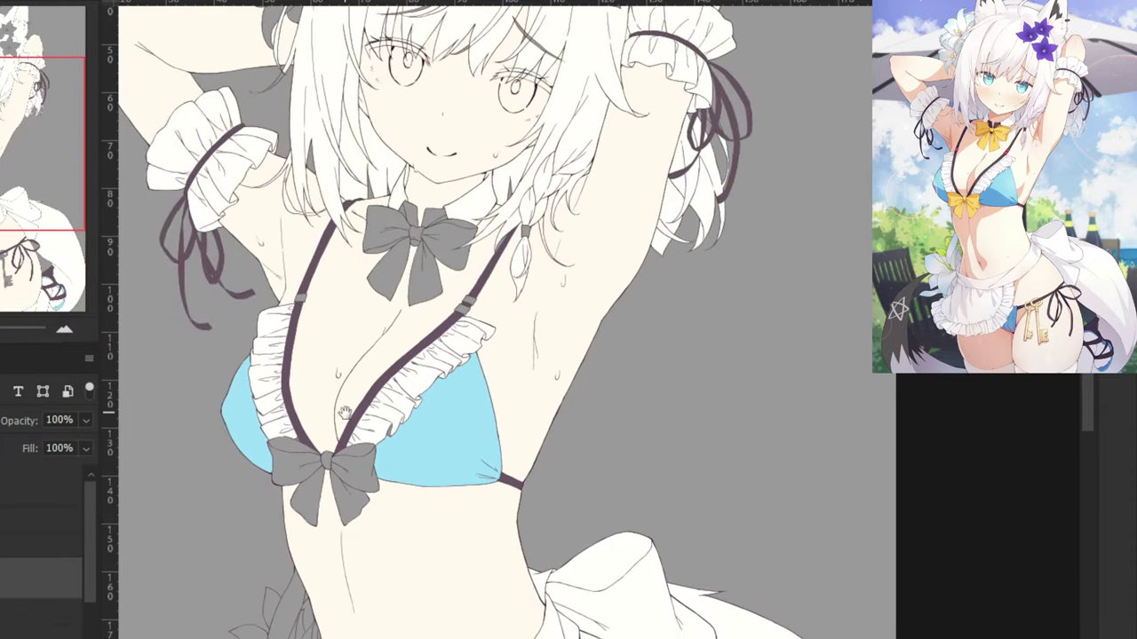
Examine the recoloured bikini straps, side string and arm ribbons for unfilled areas.
drag(347, 415, 421, 334)
key(ctrl+plus)
scroll(423, 379, up, 3)
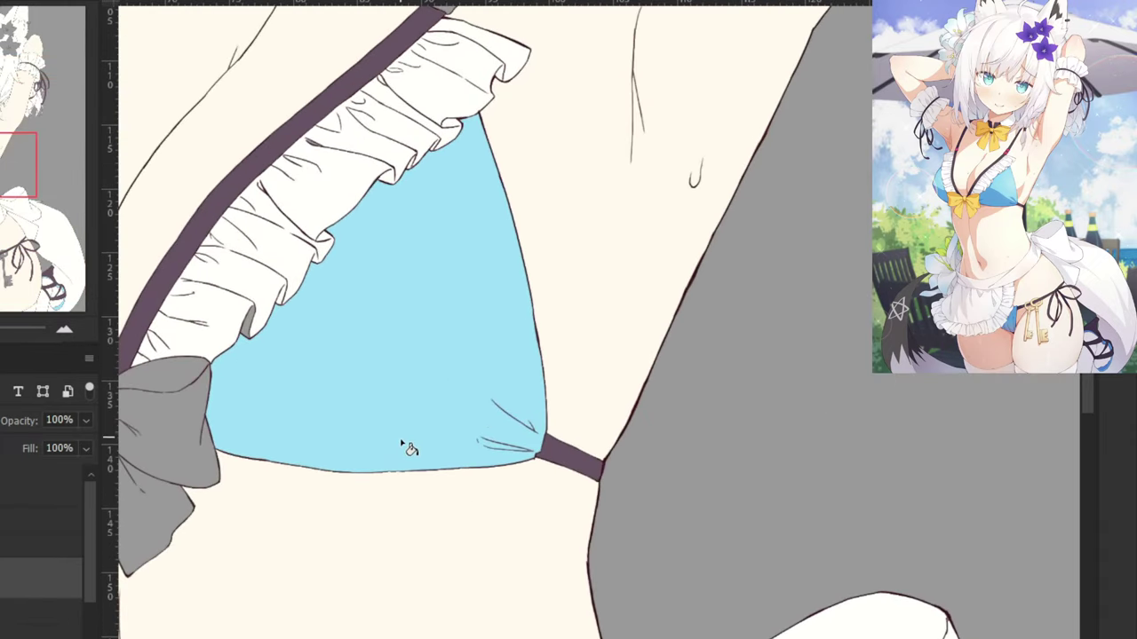
scroll(406, 447, down, 3)
scroll(385, 431, up, 1)
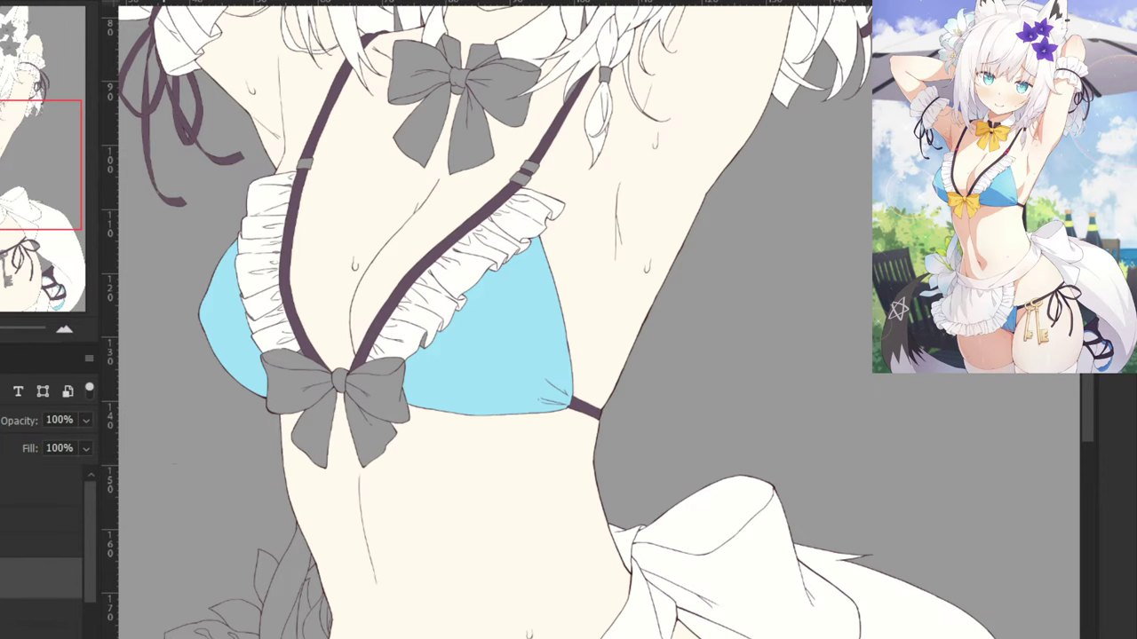
drag(201, 451, 207, 619)
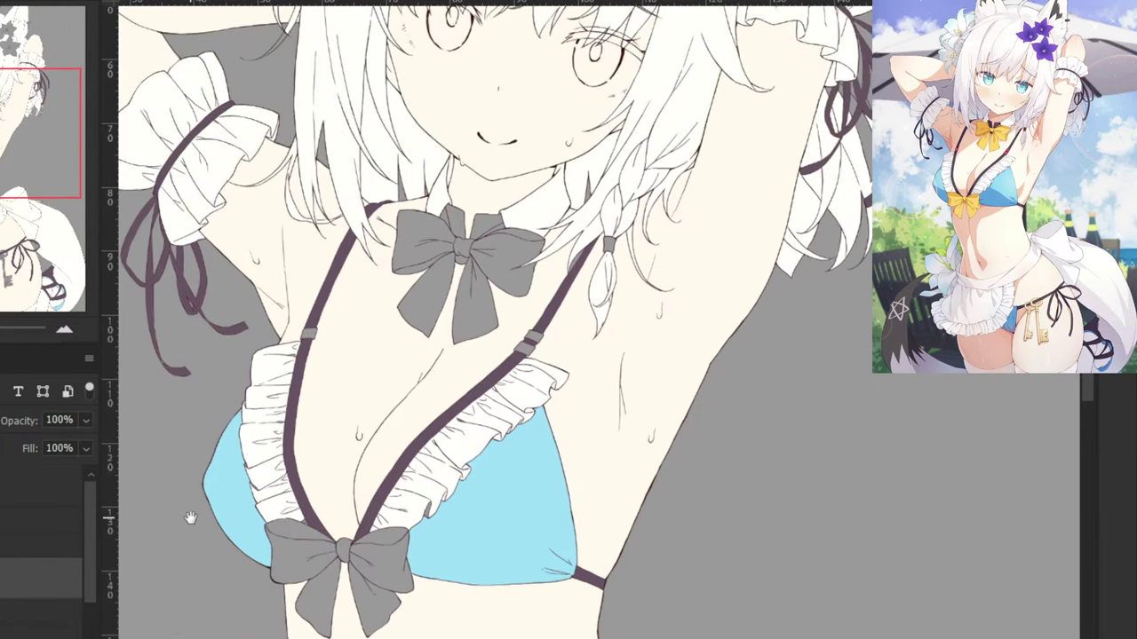
drag(197, 530, 223, 609)
drag(237, 548, 212, 594)
Select the grey hair tie at the end of the braid, fill it with the same black and deselect it.
scroll(211, 593, up, 5)
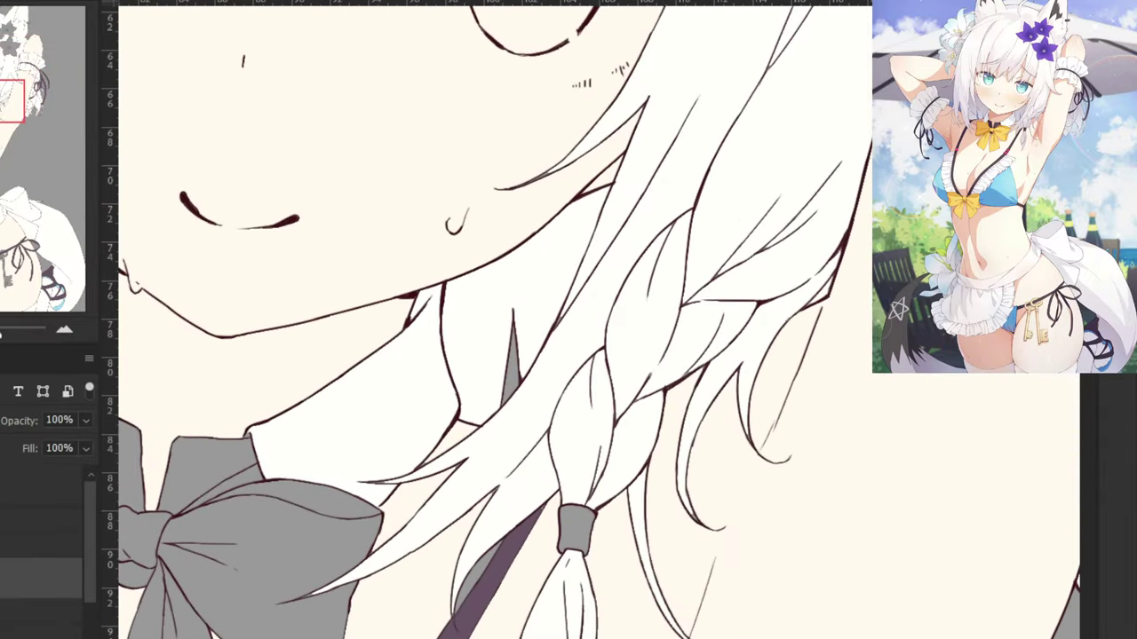
click(527, 406)
key(ctrl+d)
click(37, 484)
click(577, 535)
key(alt+bracketleft)
click(587, 527)
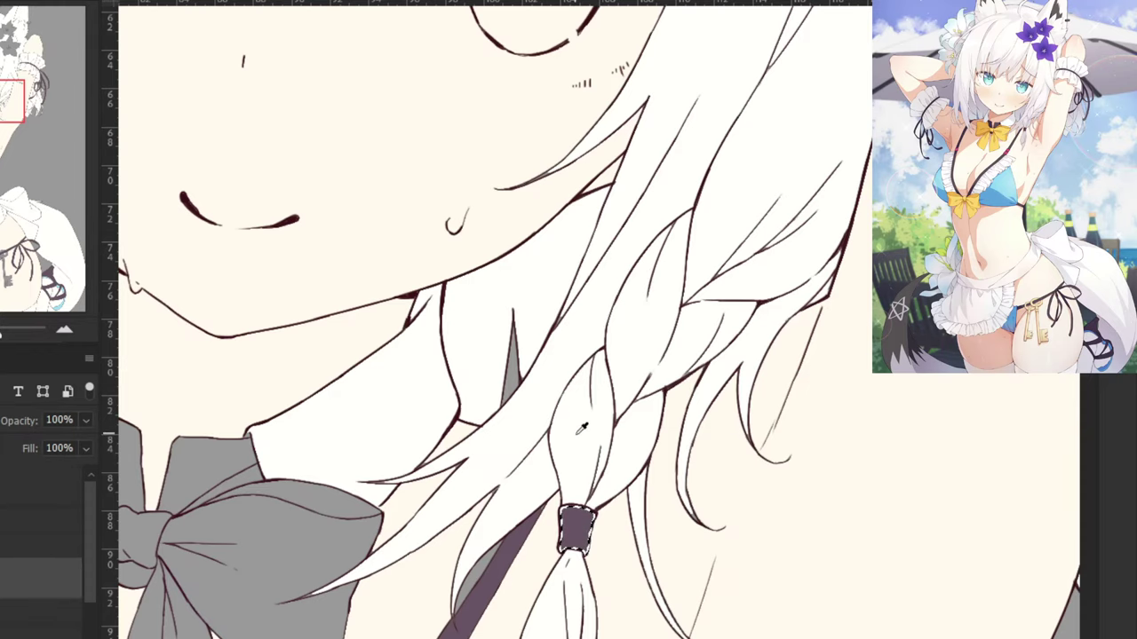
key(ctrl+d)
key(alt+bracketright)
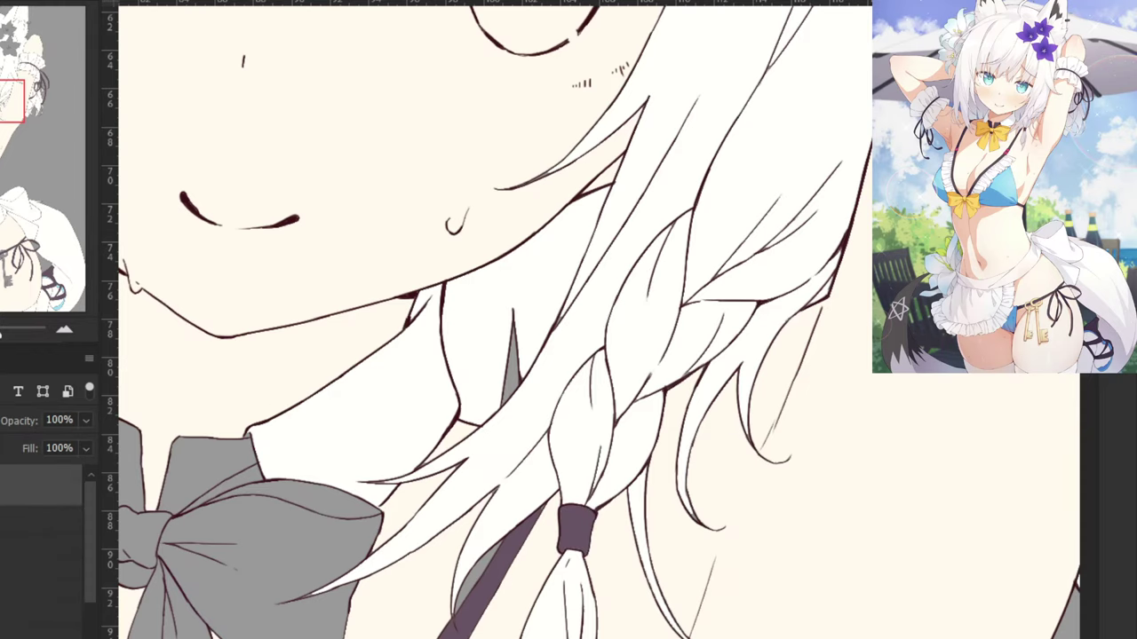
Select the grey gaps between the arm ribbon's loops below the frilly cuff and fill them with the hair's white.
drag(911, 55, 183, 248)
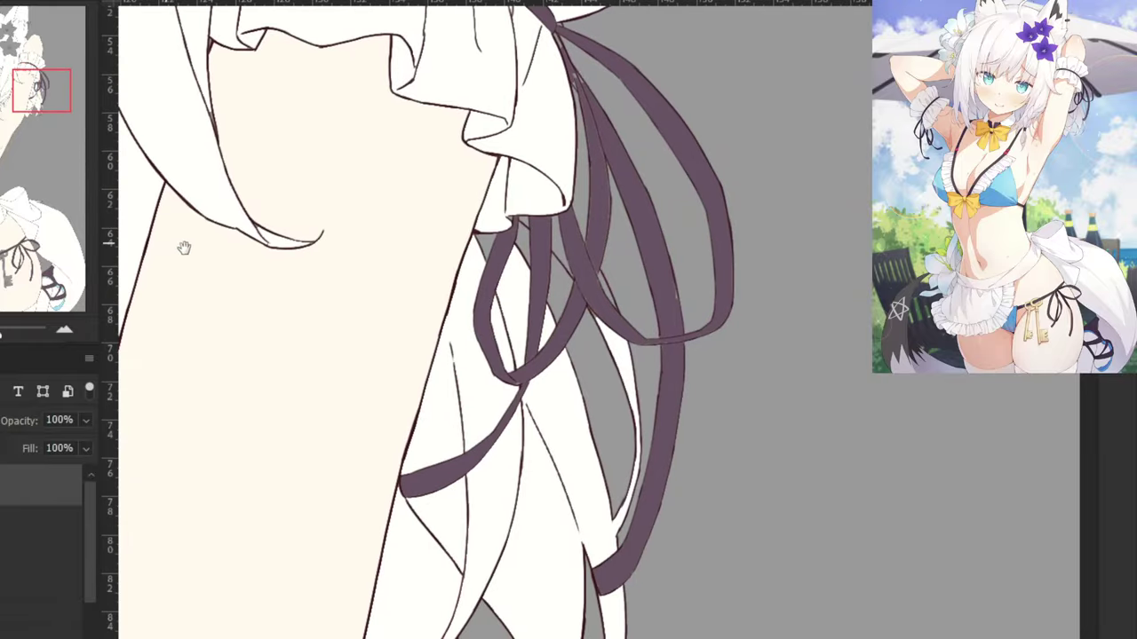
shift+click(557, 245)
shift+click(607, 281)
key(ctrl+plus)
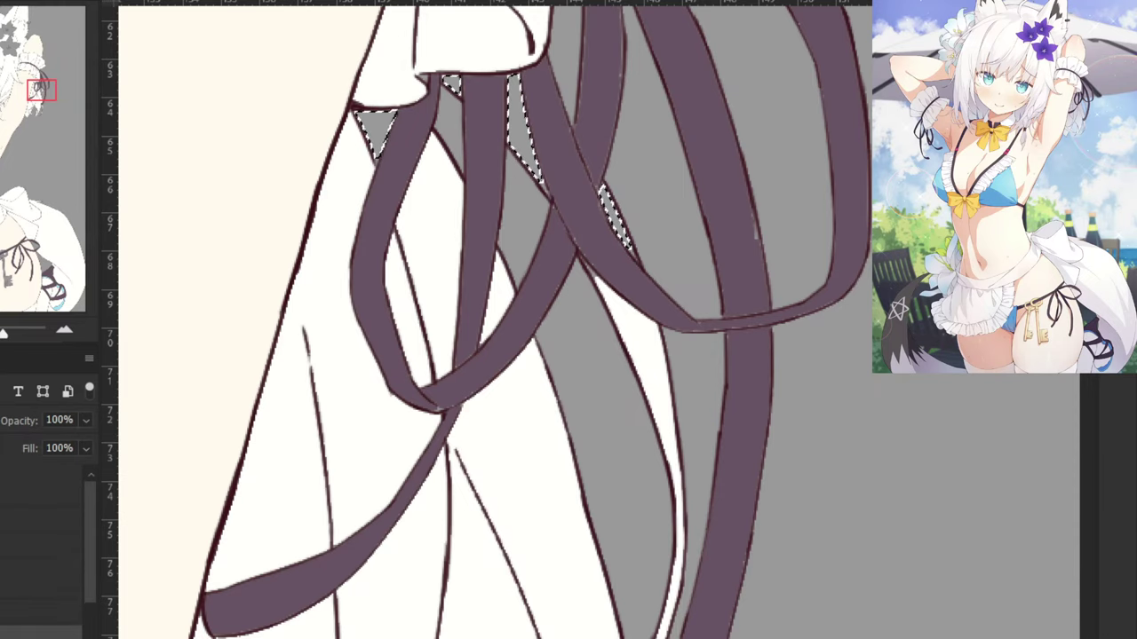
click(378, 132)
key(ctrl+minus)
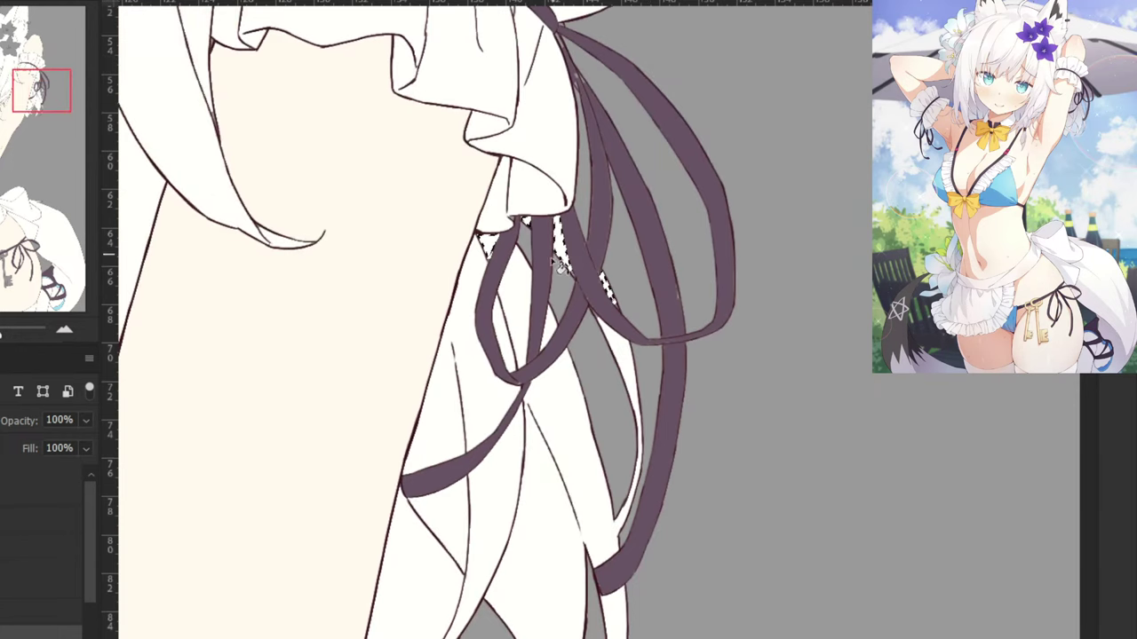
scroll(654, 229, up, 4)
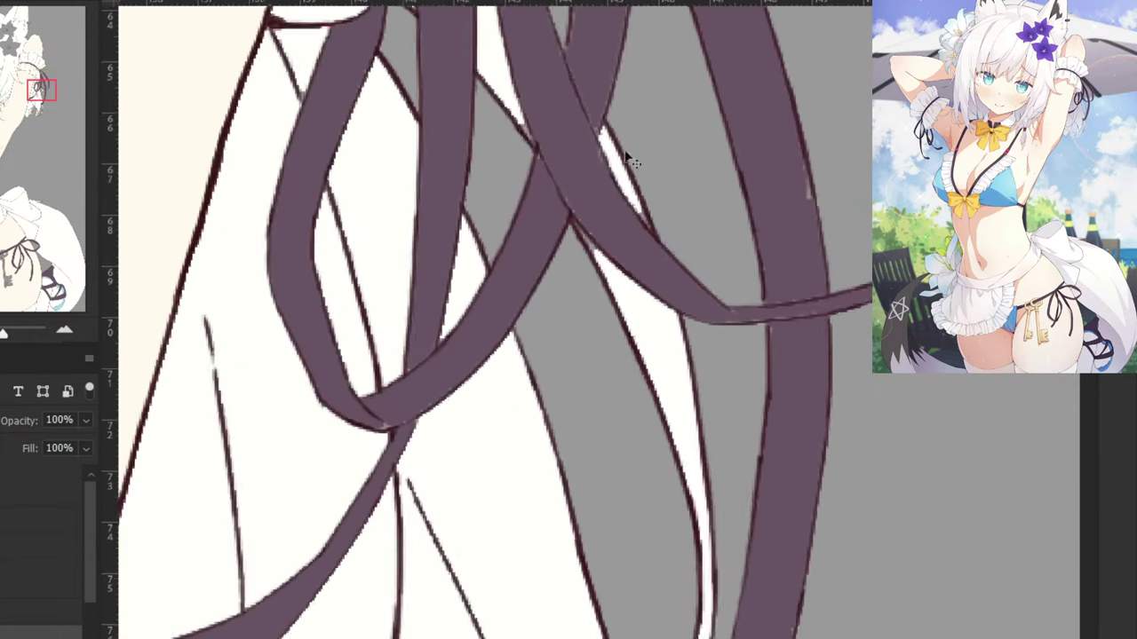
drag(573, 208, 609, 261)
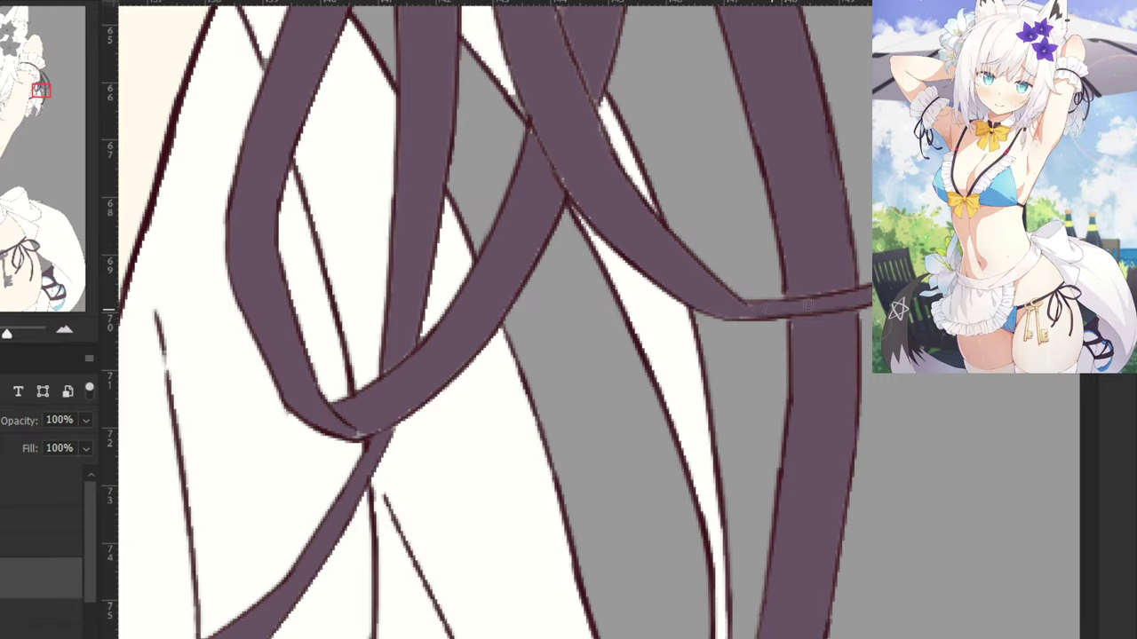
drag(786, 318, 729, 314)
key(ctrl+z)
key(ctrl+z)
key(ctrl+minus)
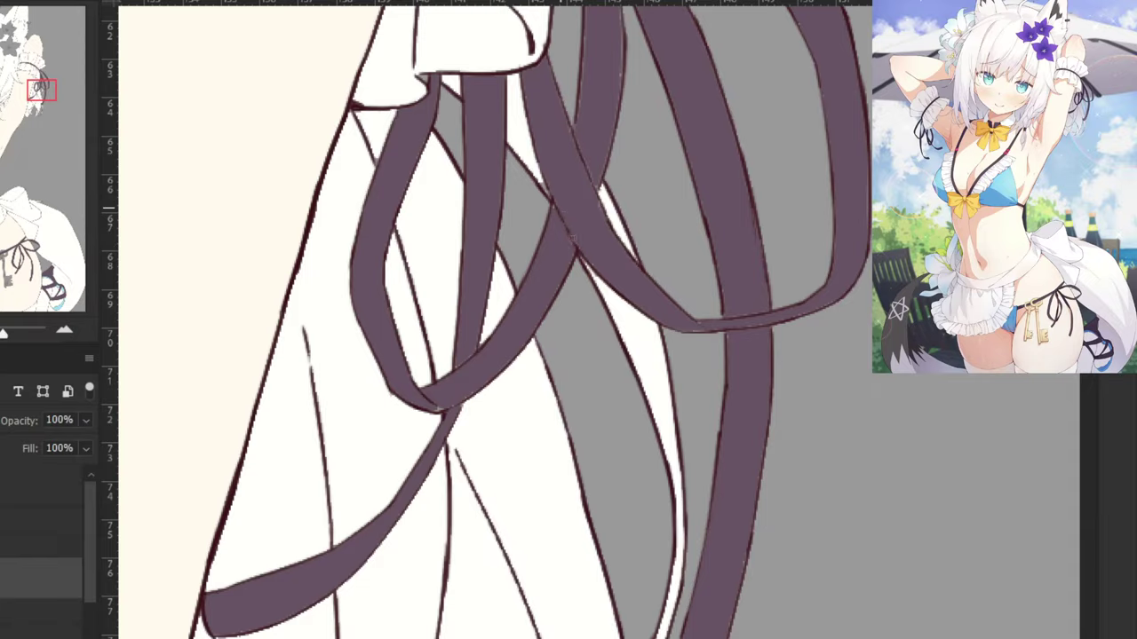
Select the two grey choker pieces between the collar and the neck bow from the line art layer.
key(ctrl+minus)
key(ctrl+minus)
key(ctrl+minus)
key(ctrl+minus)
key(ctrl+minus)
key(ctrl+minus)
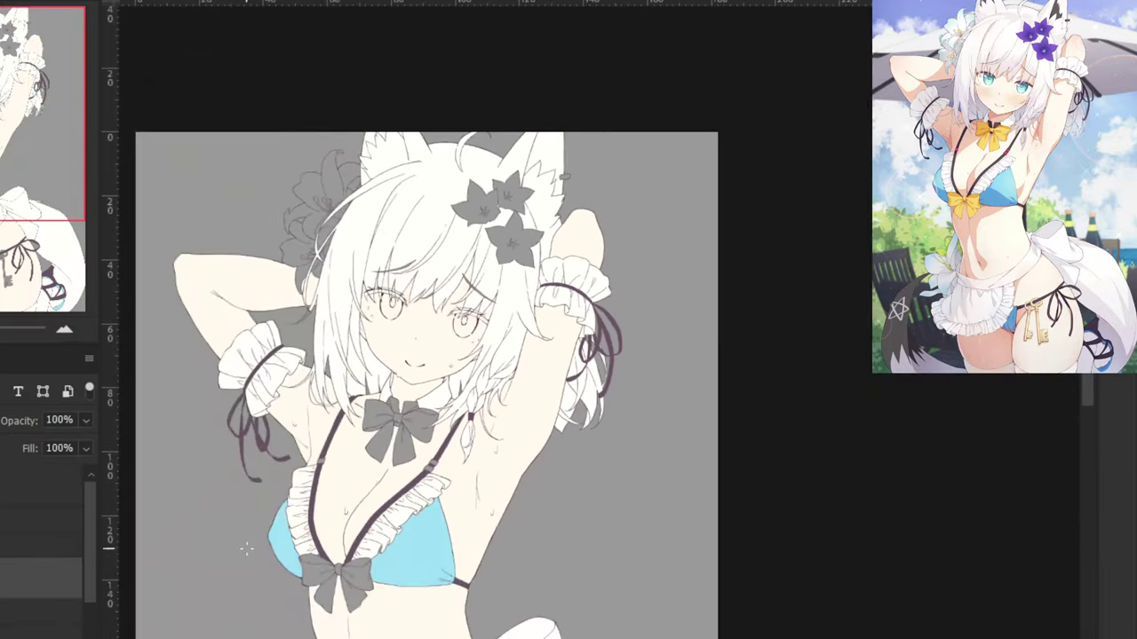
drag(198, 567, 287, 487)
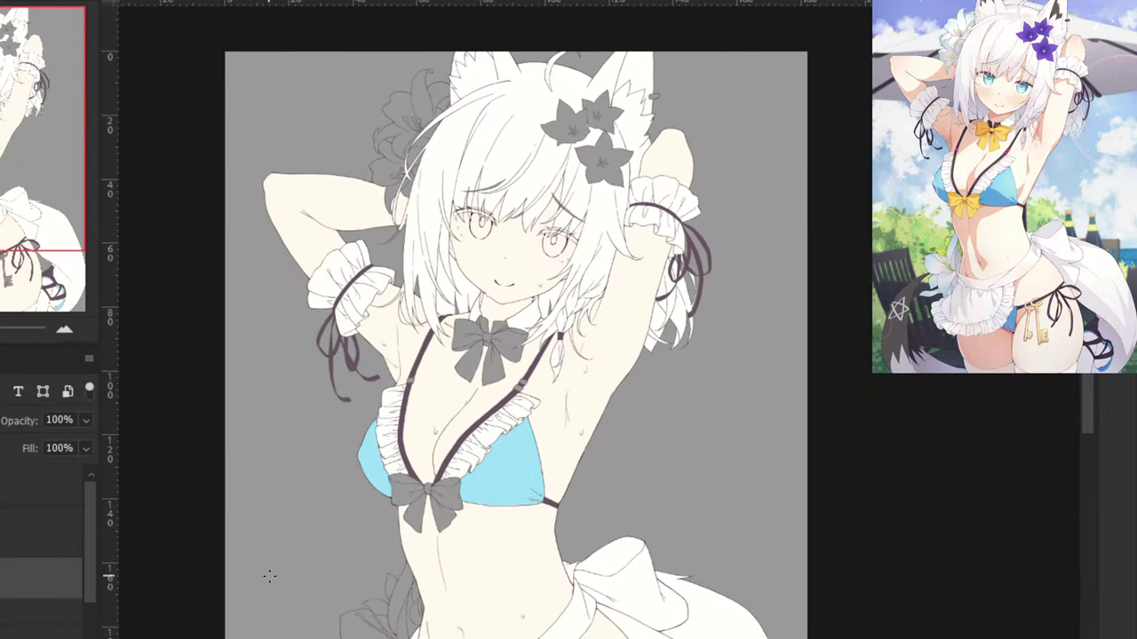
scroll(607, 369, up, 4)
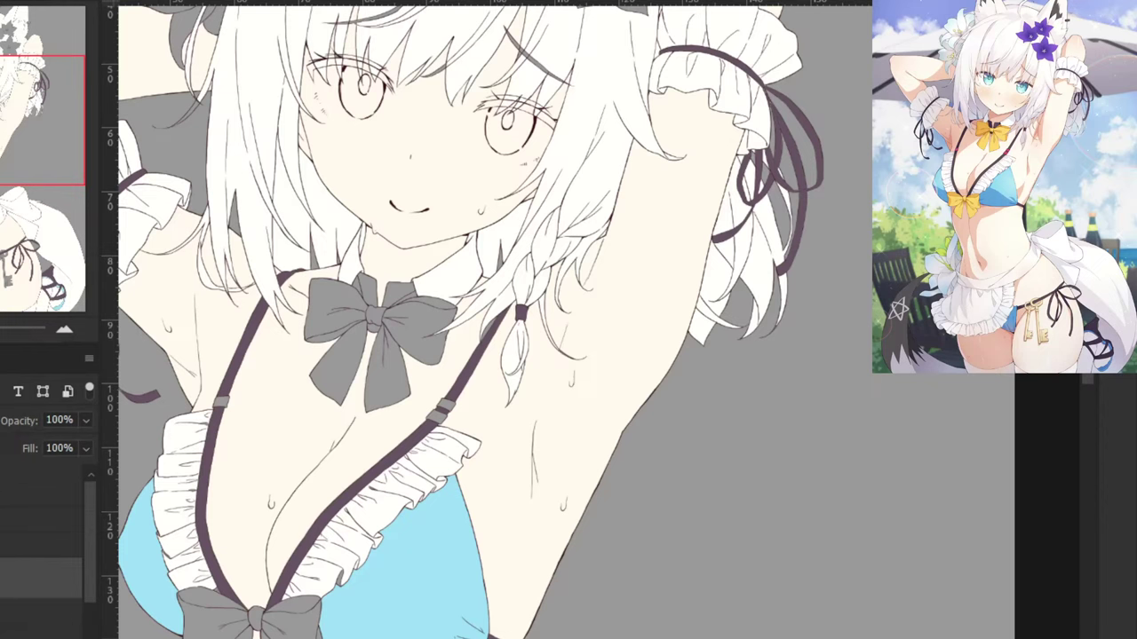
click(41, 485)
drag(262, 139, 439, 315)
key(ctrl+plus)
key(ctrl+plus)
shift+click(573, 594)
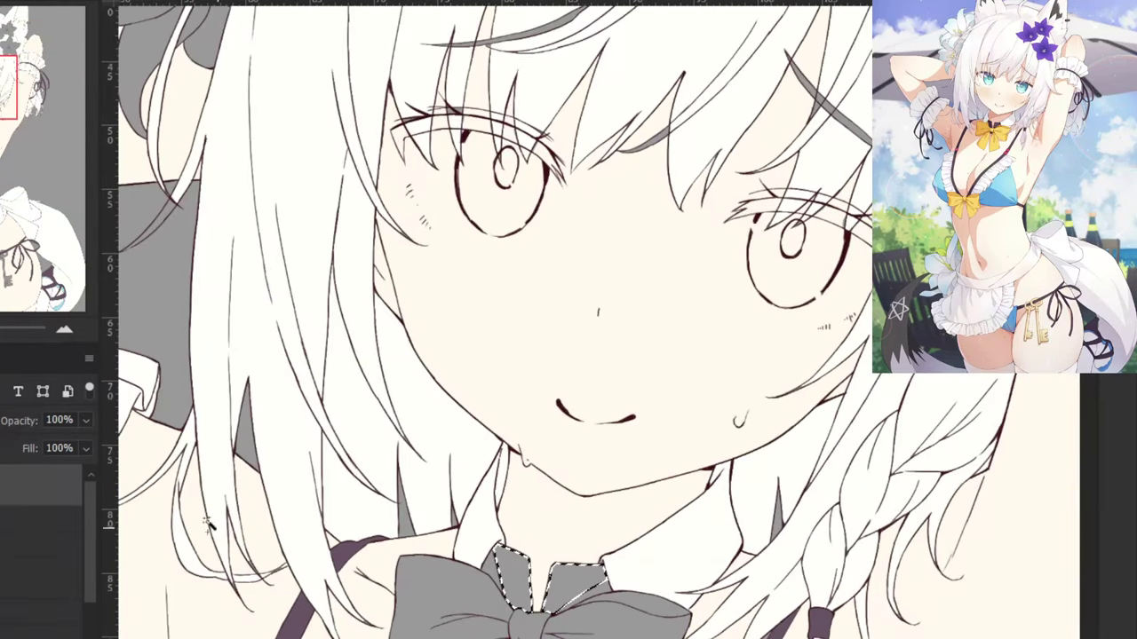
Fill the selected choker pieces with black on the black colour layer and clear the selection.
click(41, 578)
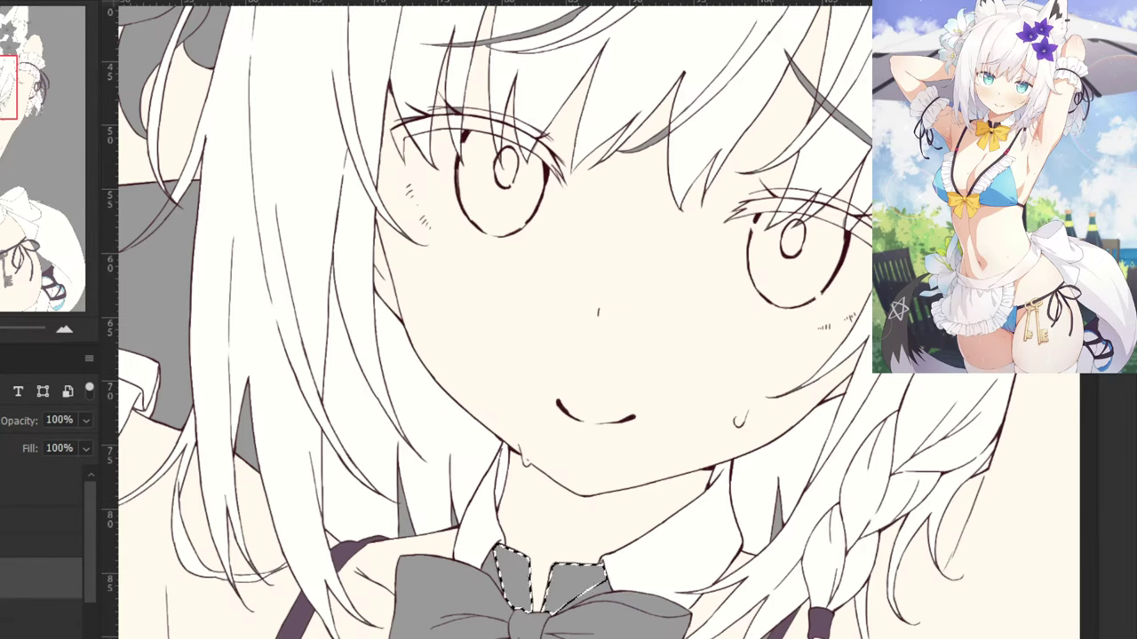
click(336, 376)
key(Return)
key(alt+BackSpace)
key(ctrl+d)
key(ctrl+minus)
key(ctrl+minus)
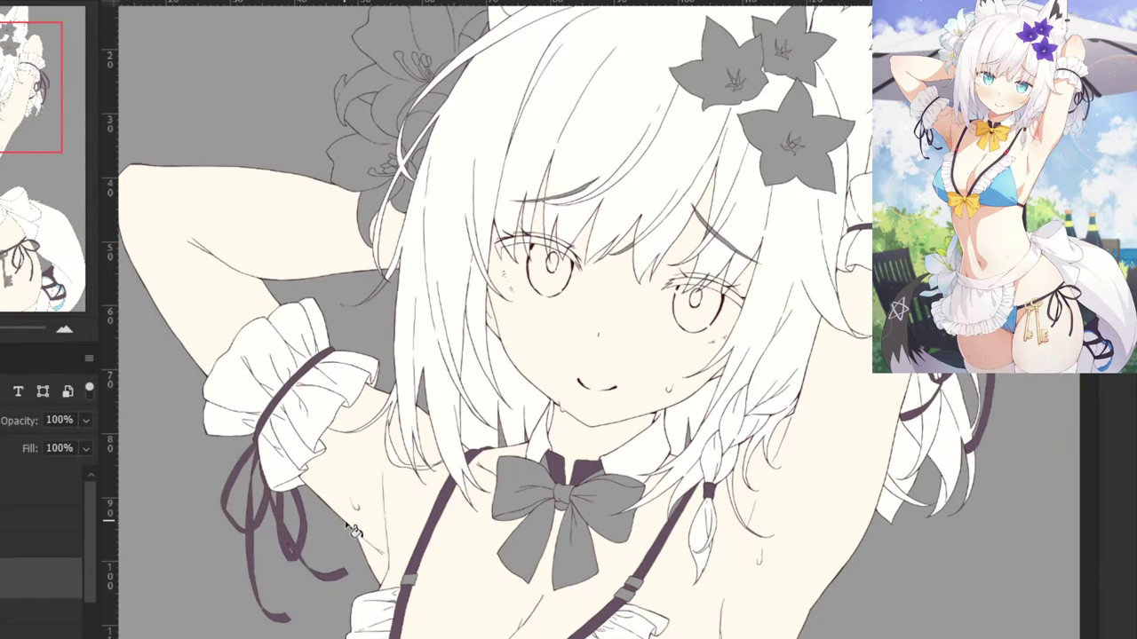
Select the small rounded piece beside the ear near the canvas top, fill it with black and deselect it.
drag(757, 57, 487, 420)
key(ctrl+plus)
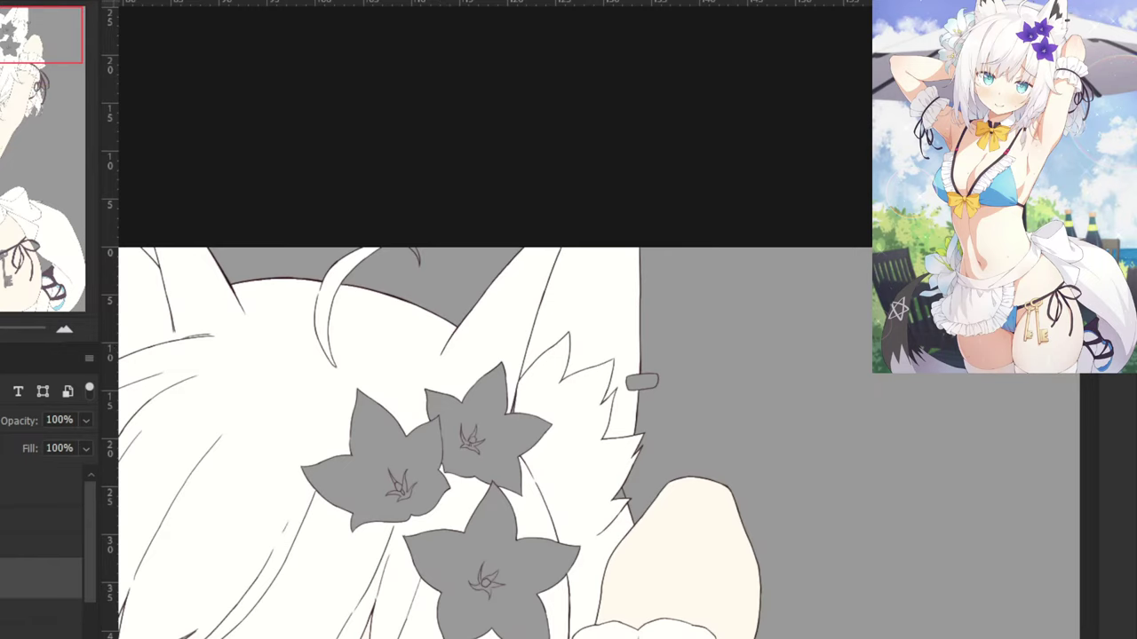
click(36, 486)
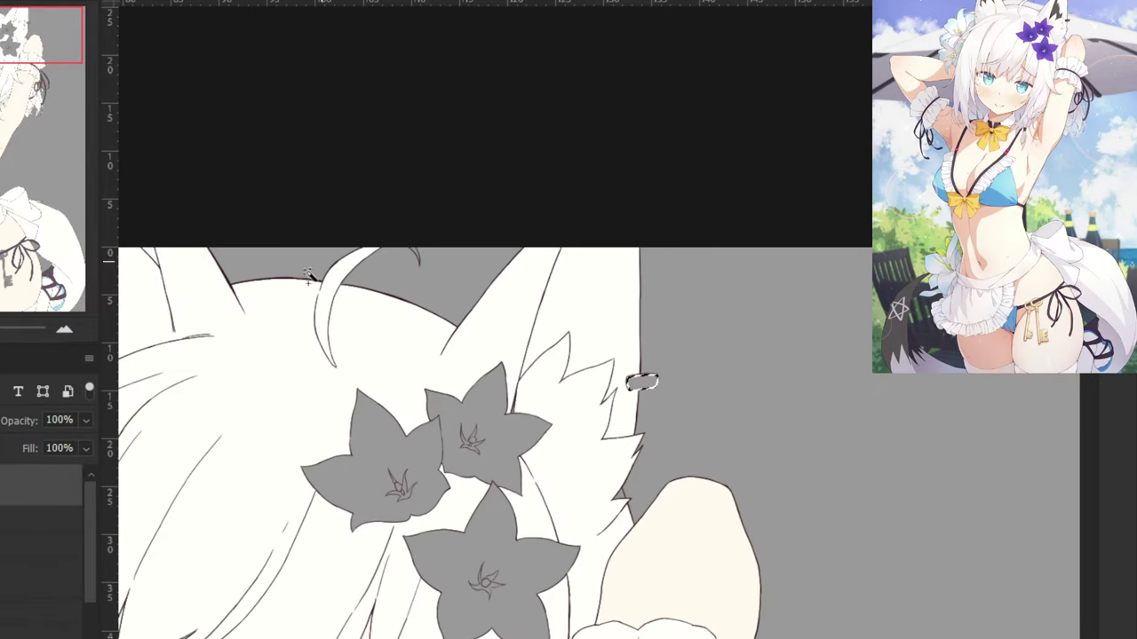
key(alt+bracketleft)
key(alt+bracketleft)
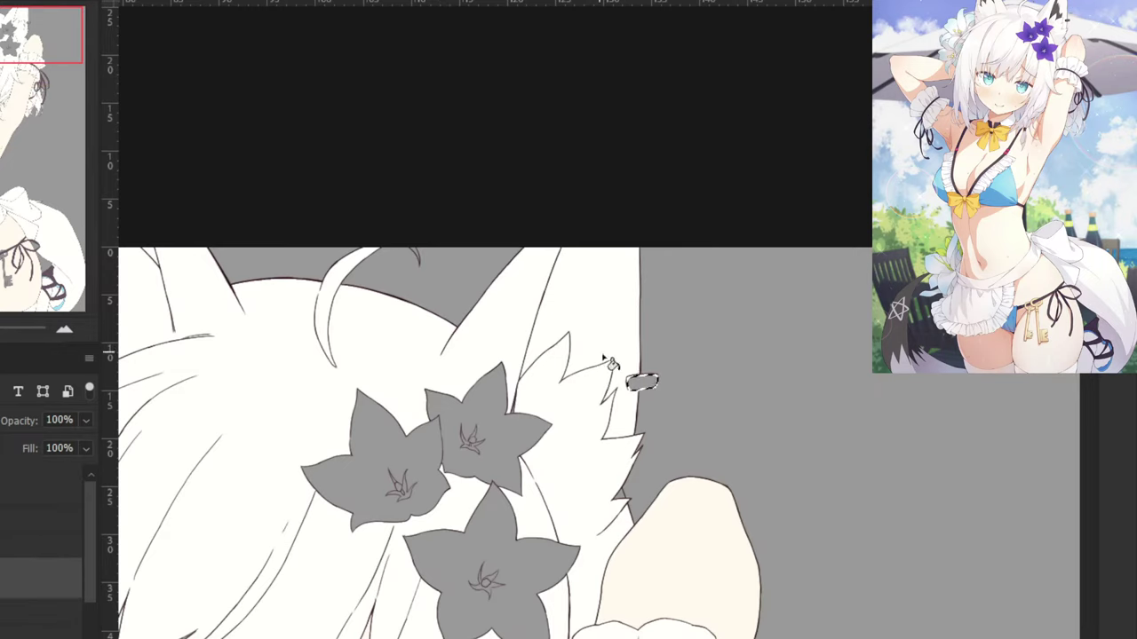
click(644, 381)
key(ctrl+d)
Toggle the visibility of the colour layers to compare the filled areas with the bare line art.
key(ctrl+minus)
key(ctrl+minus)
drag(433, 447, 518, 202)
key(ctrl+minus)
click(2, 579)
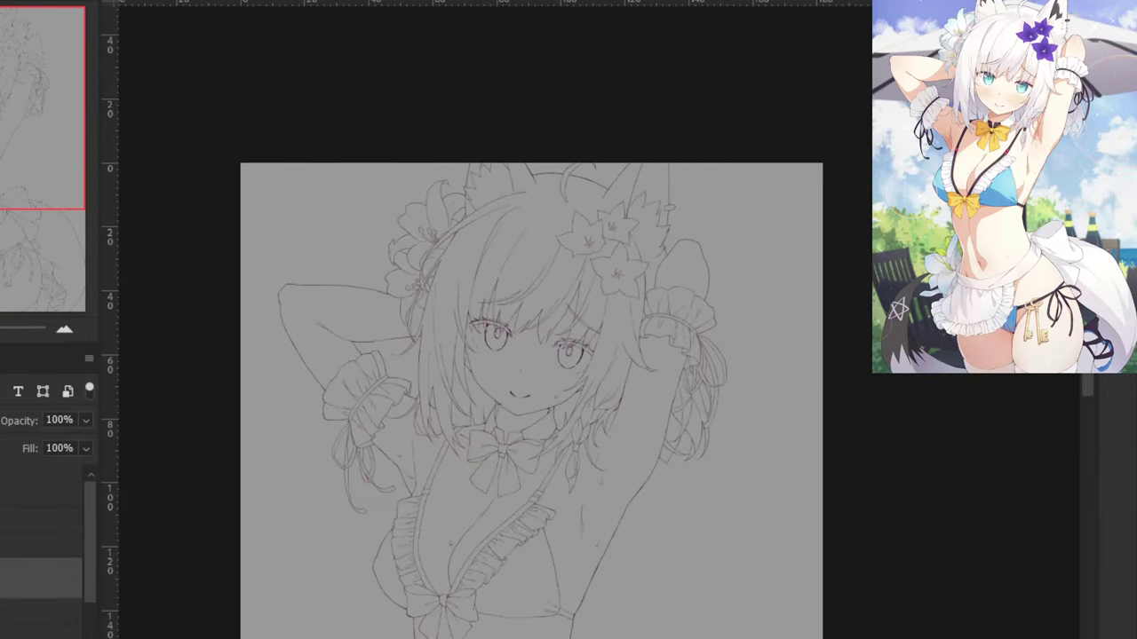
key(ctrl+comma)
key(ctrl+comma)
key(ctrl+comma)
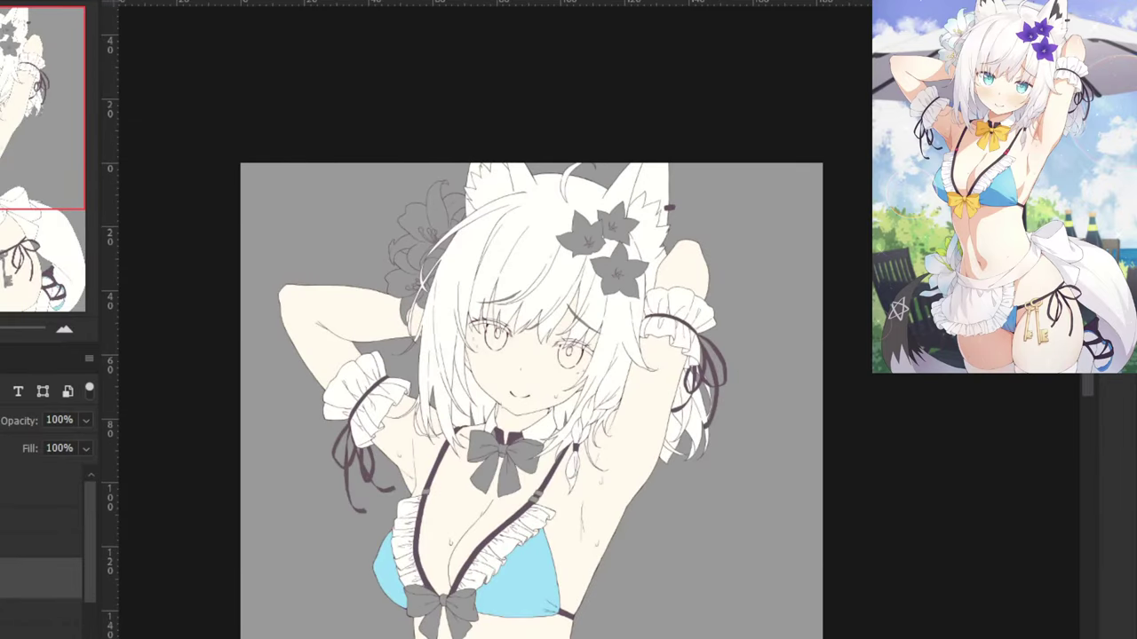
Select the thin ribbon tail hanging below the apron's ruffle, fill it with black and deselect it.
scroll(214, 589, down, 5)
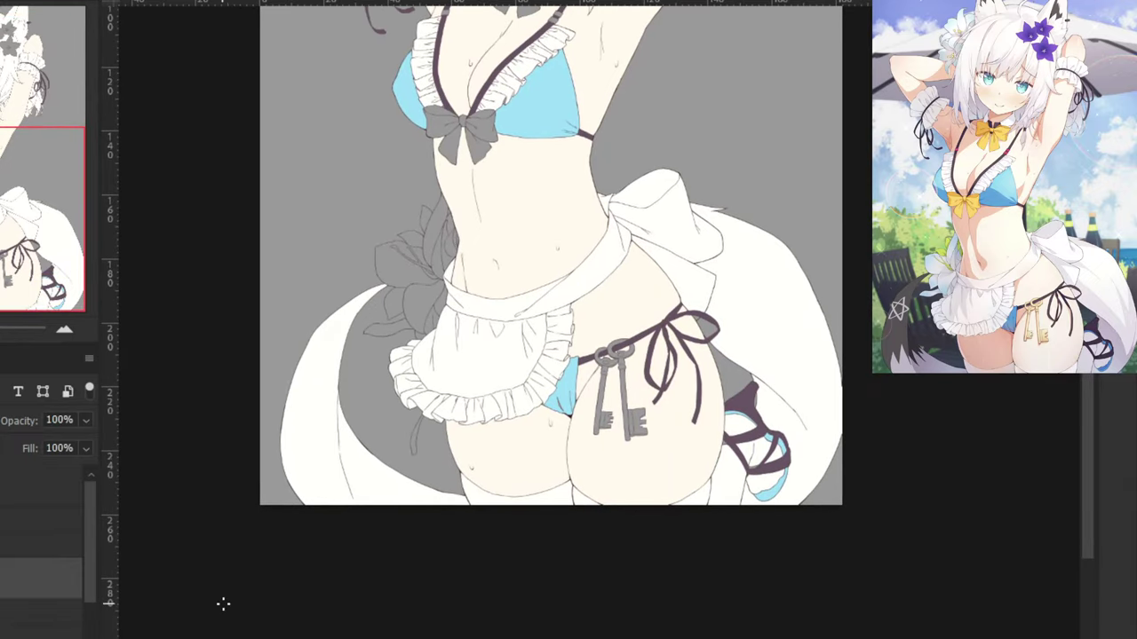
key(ctrl+plus)
key(ctrl+plus)
key(ctrl+plus)
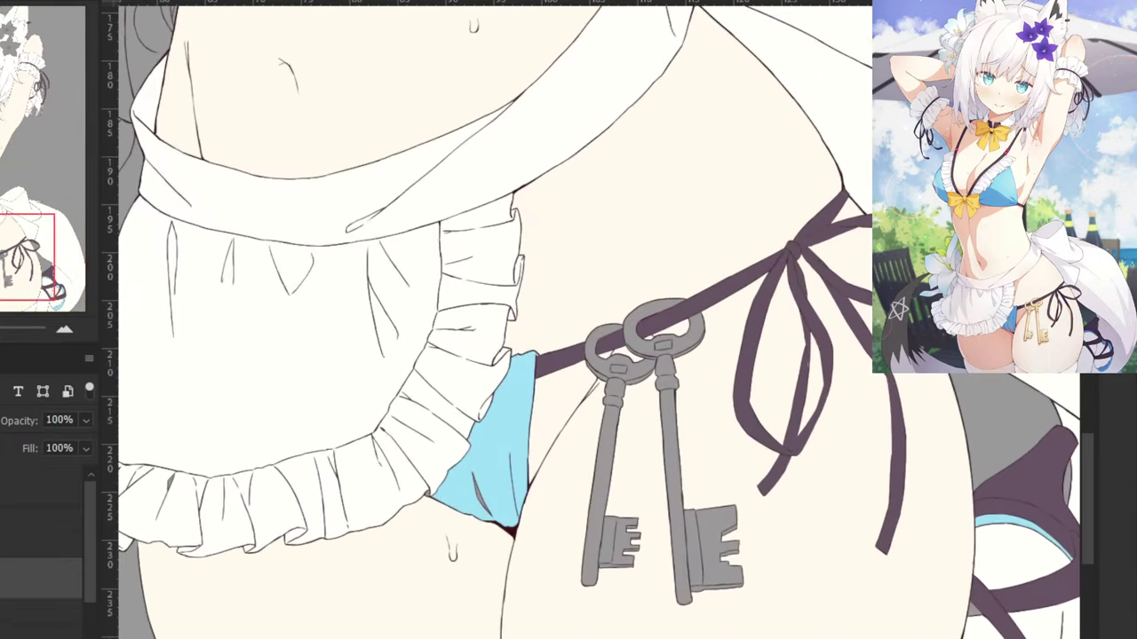
click(35, 484)
drag(281, 394, 514, 272)
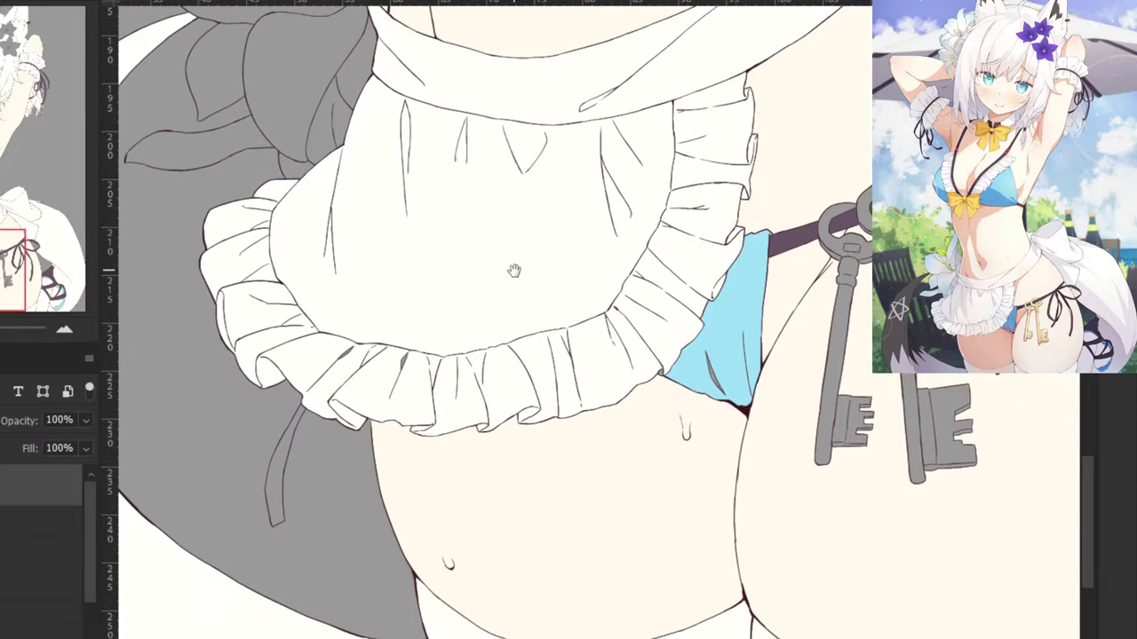
click(277, 458)
click(35, 578)
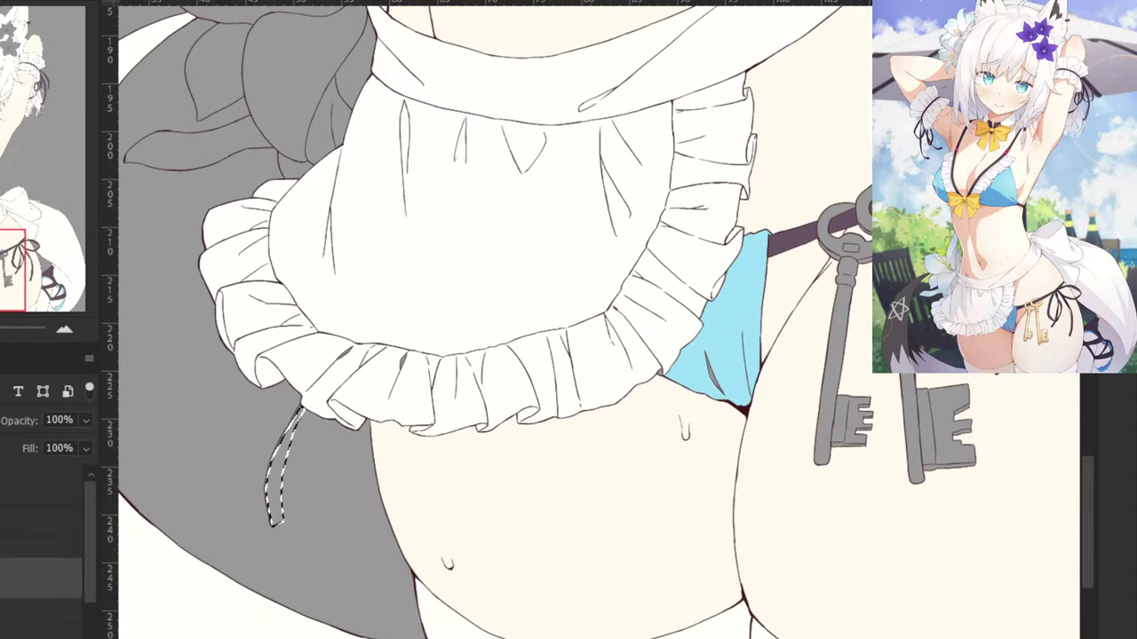
click(275, 458)
key(ctrl+d)
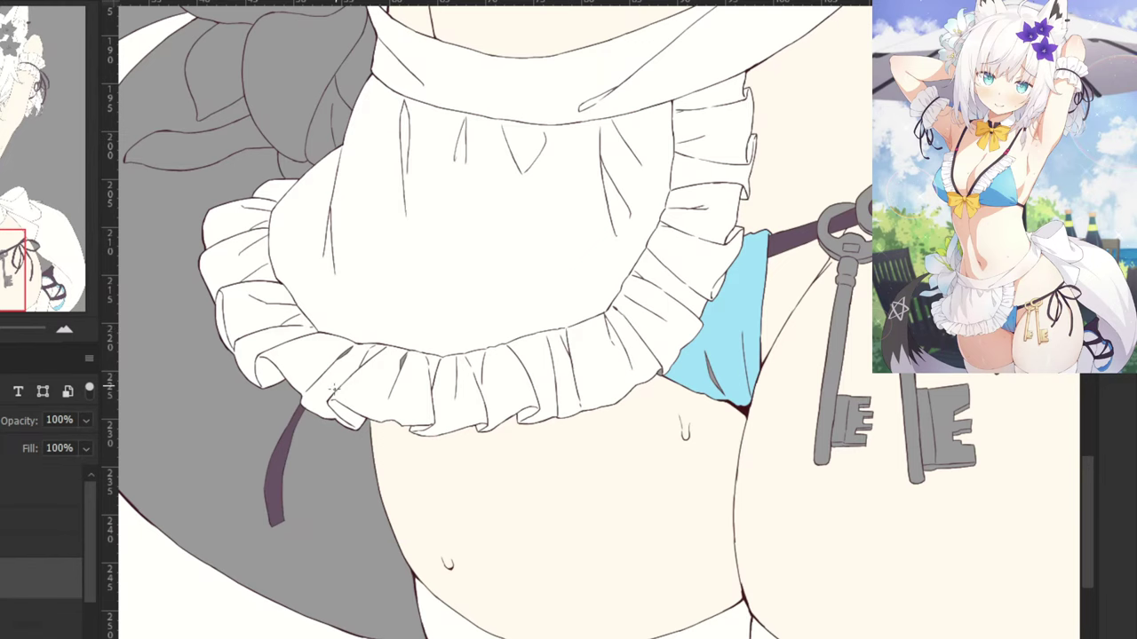
Sample the apron's white and paint over the small grey gaps in its ruffle folds, setting the brush to 60 px.
alt+click(385, 379)
key(ctrl+plus)
drag(328, 251, 617, 246)
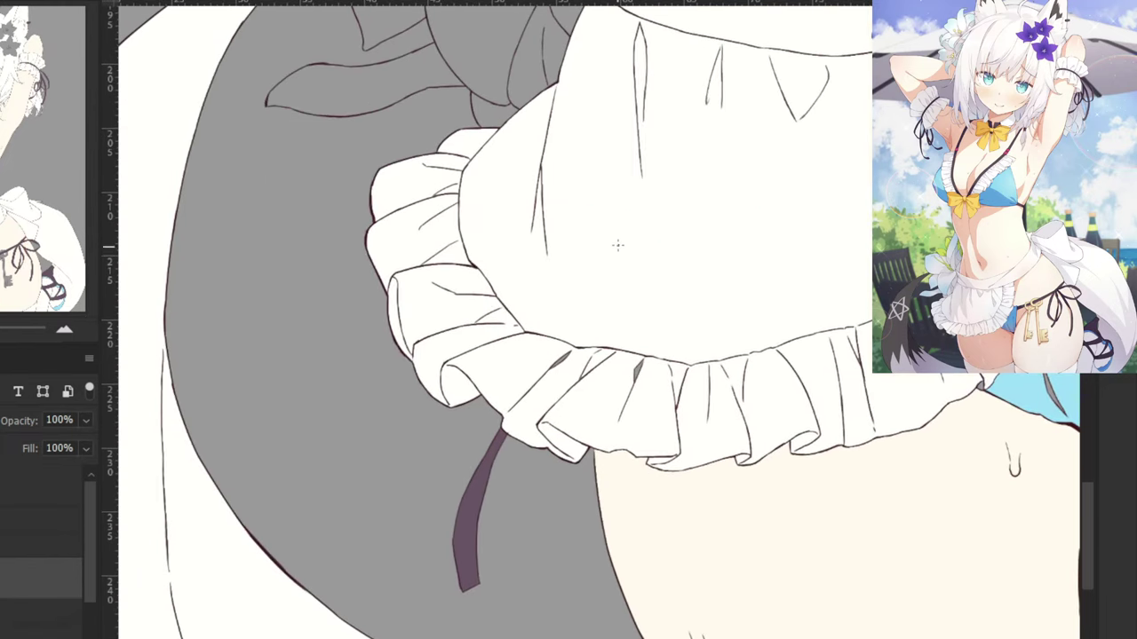
key(ctrl+plus)
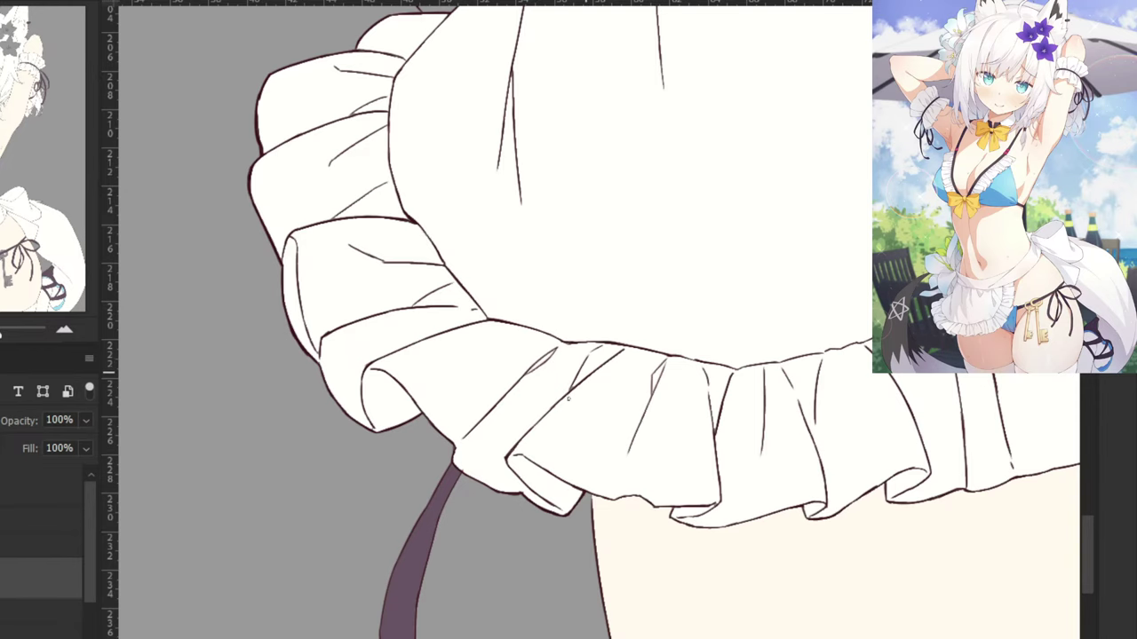
drag(380, 120, 424, 368)
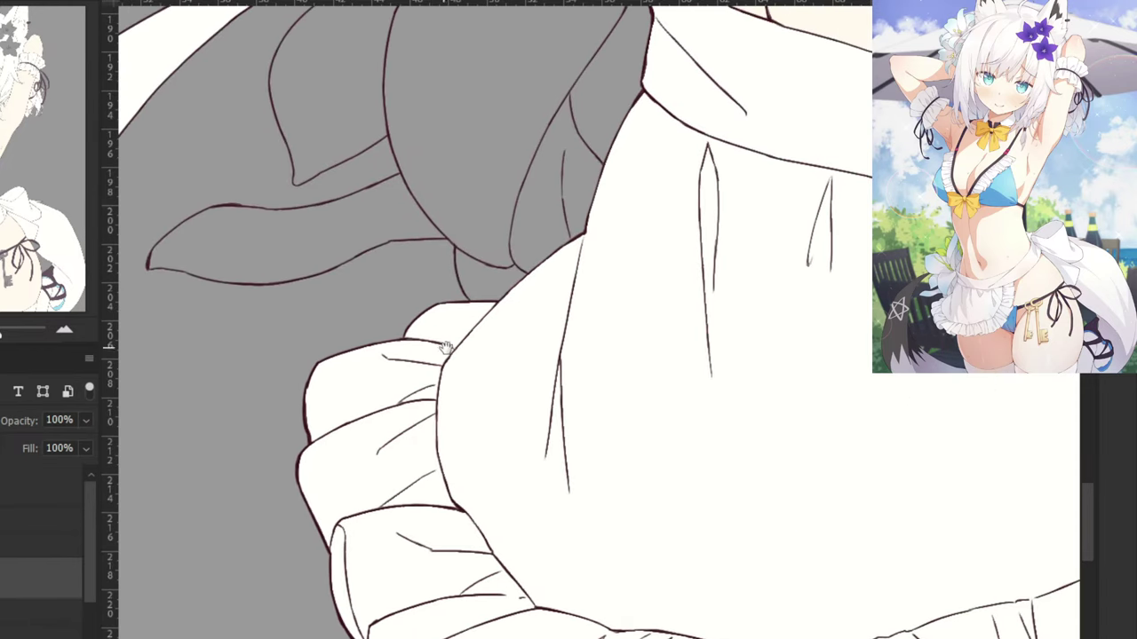
drag(915, 290, 465, 331)
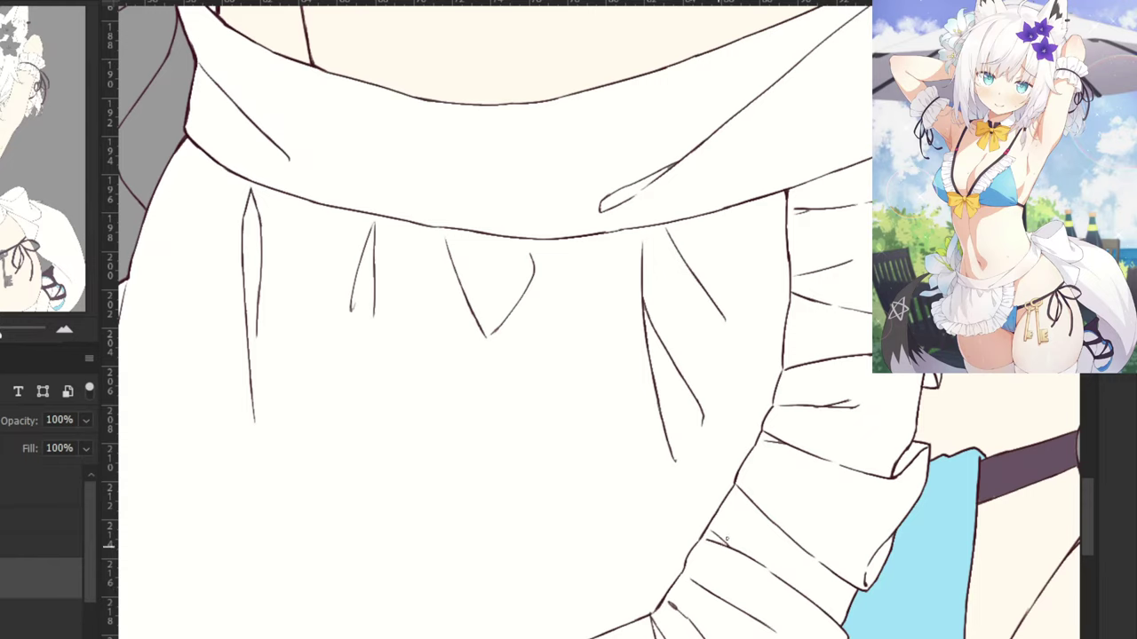
drag(706, 463, 746, 467)
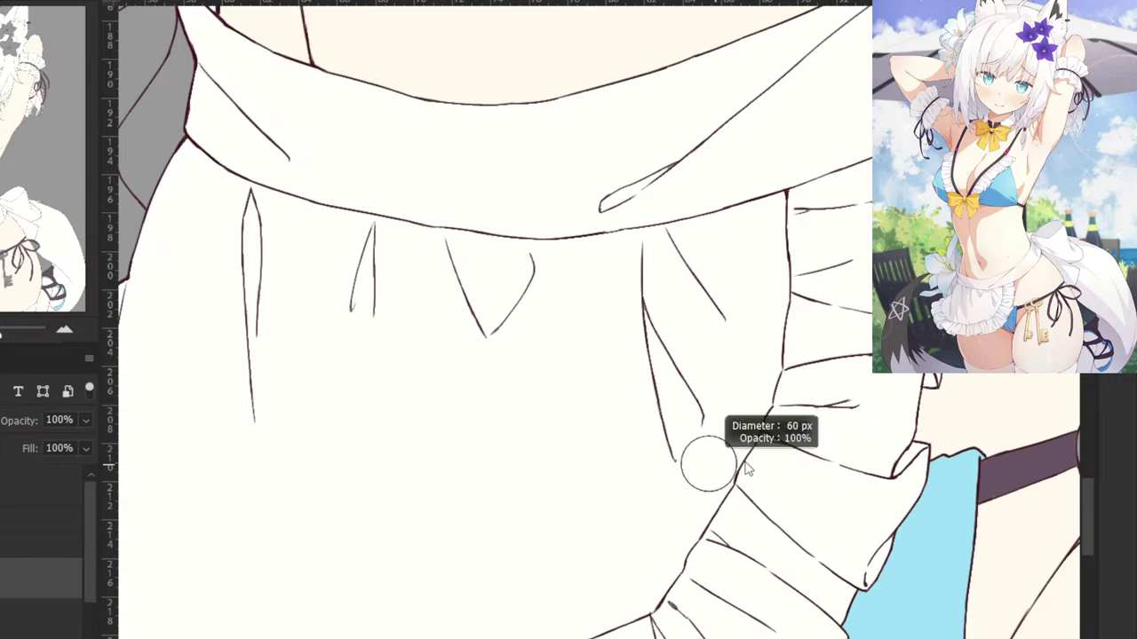
right_click(748, 467)
click(713, 513)
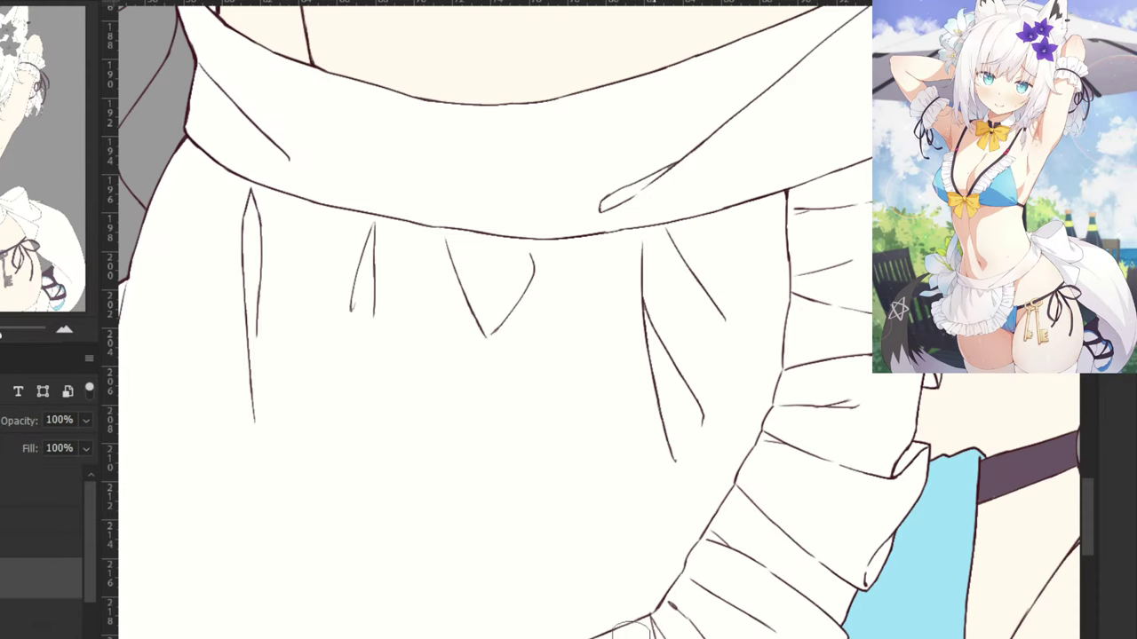
drag(561, 604, 538, 458)
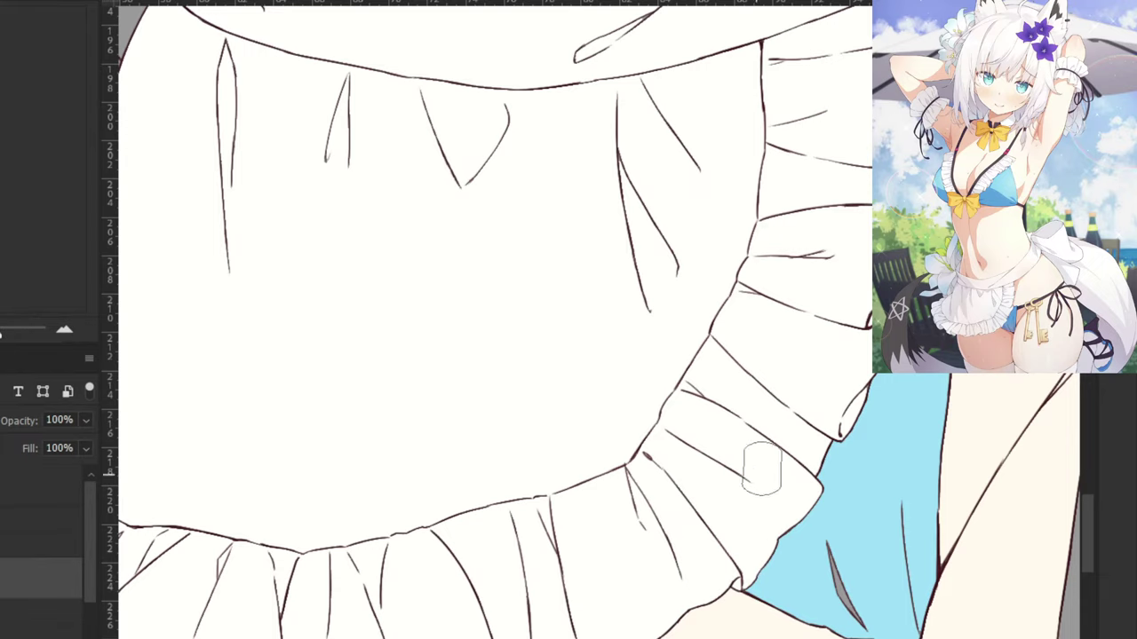
Sample the bikini bottom's light blue and paint over the thin grey gap inside its fold.
scroll(674, 488, down, 1)
drag(674, 488, 462, 329)
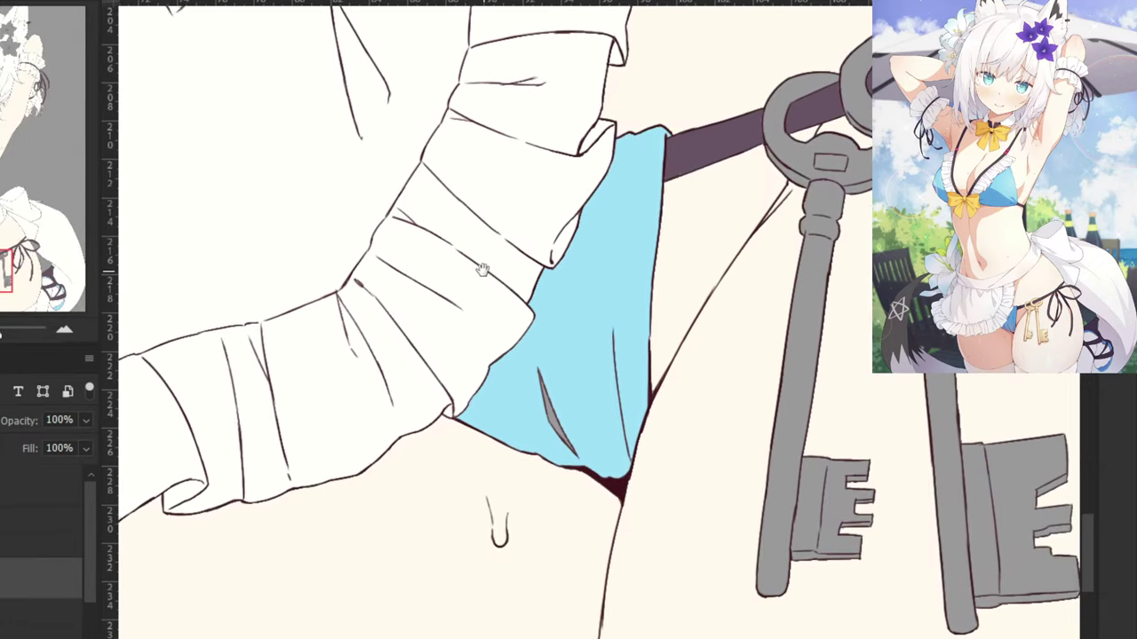
scroll(564, 384, up, 2)
alt+click(544, 411)
mouse_move(487, 472)
mouse_down()
mouse_move(527, 518)
mouse_move(481, 414)
mouse_move(534, 384)
mouse_up()
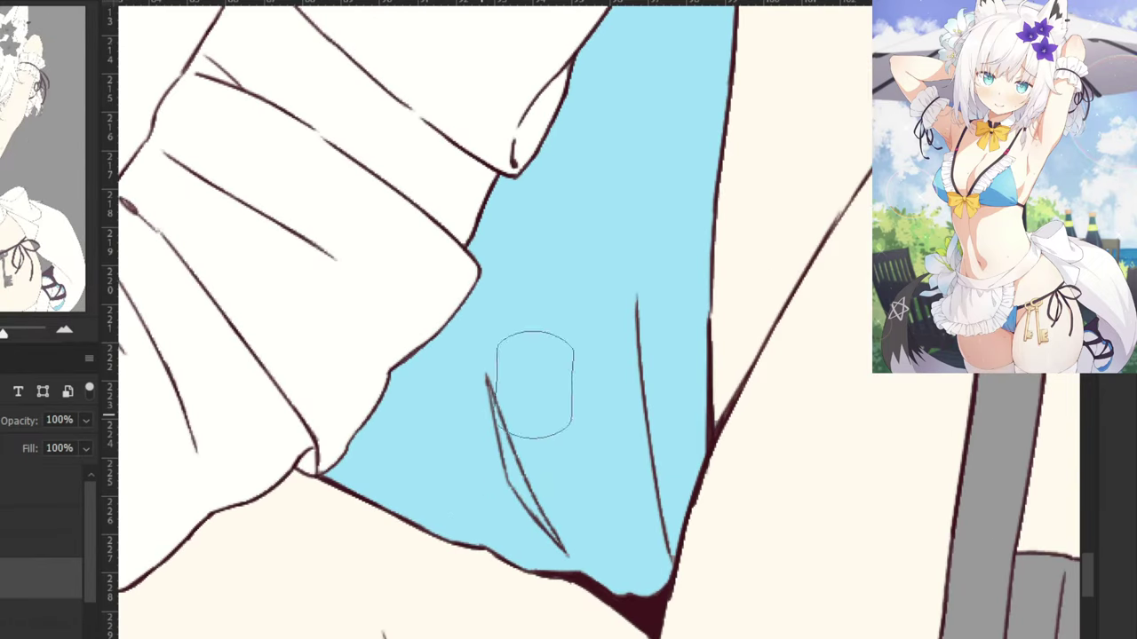
drag(644, 540, 646, 567)
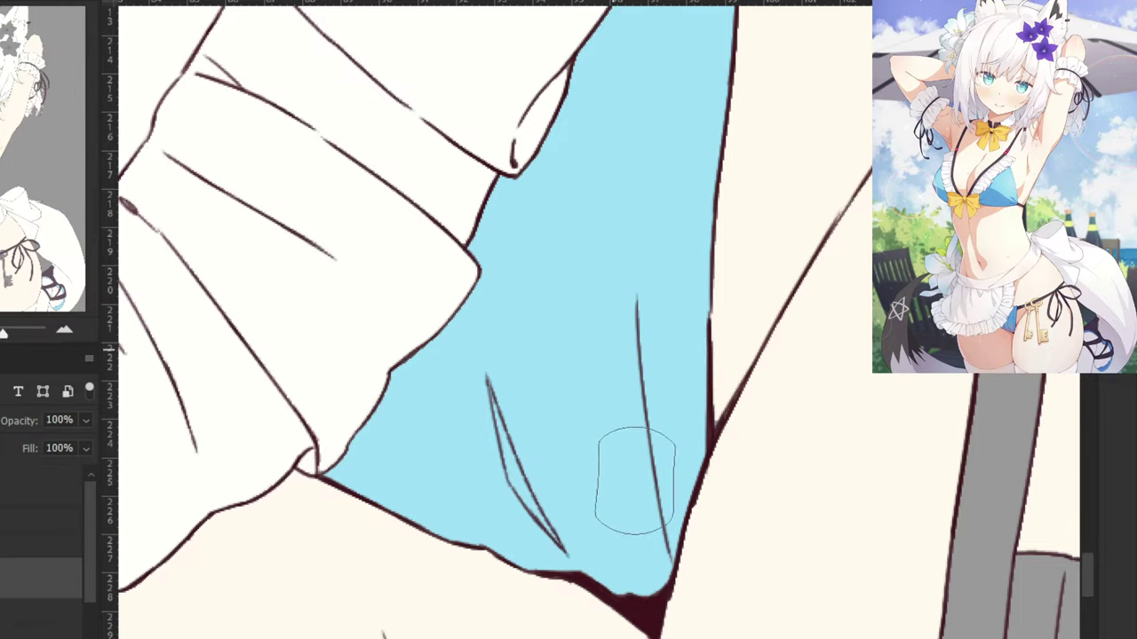
Examine the apron, its waistband and the whole figure for colour areas that are still unfilled.
key(ctrl+minus)
key(ctrl+minus)
key(ctrl+minus)
key(ctrl+minus)
alt+click(447, 368)
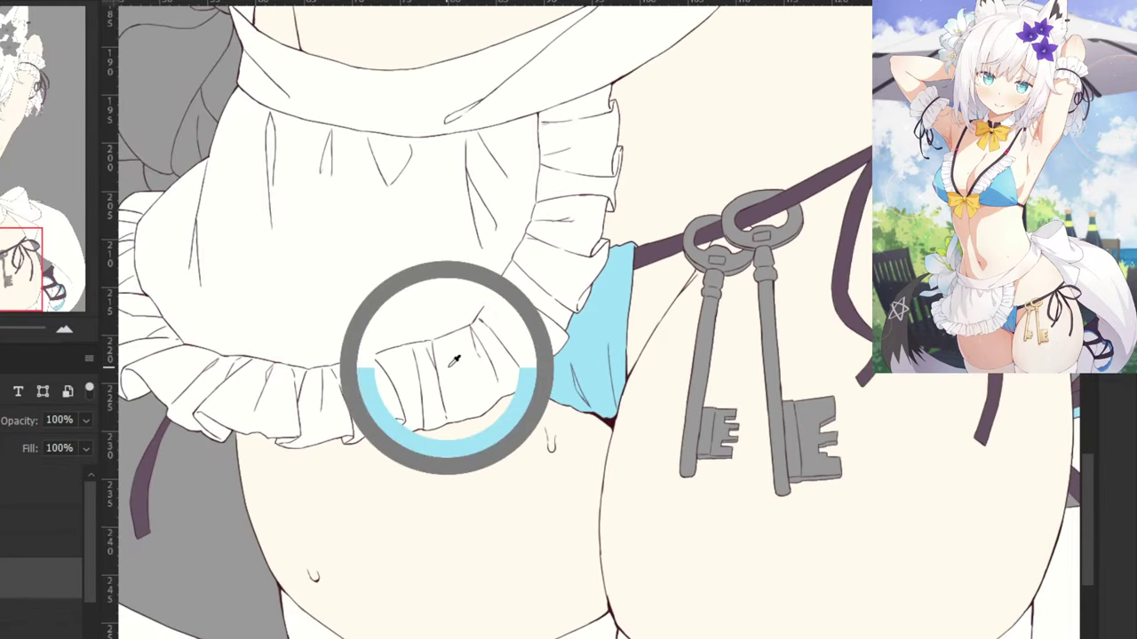
drag(393, 239, 485, 470)
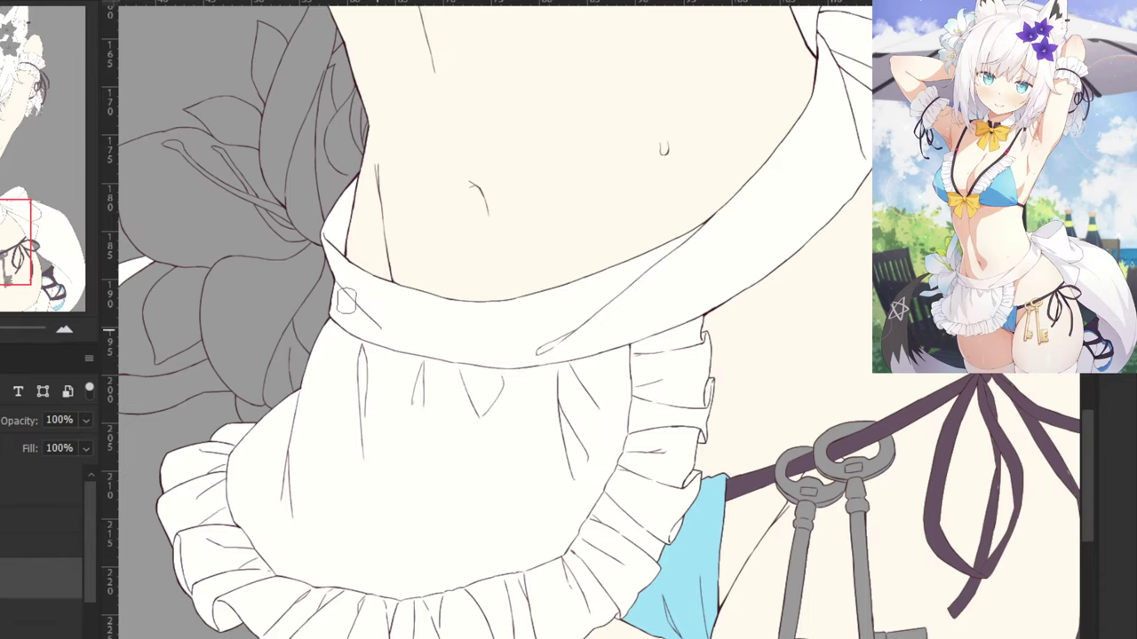
scroll(543, 366, down, 6)
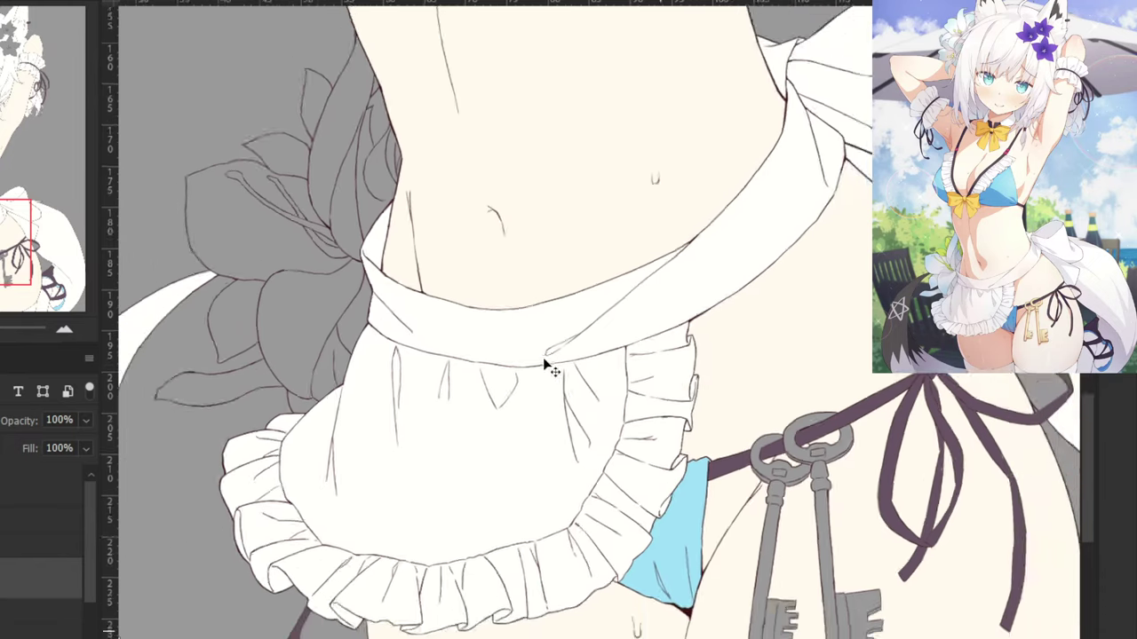
key(ctrl+minus)
key(ctrl+minus)
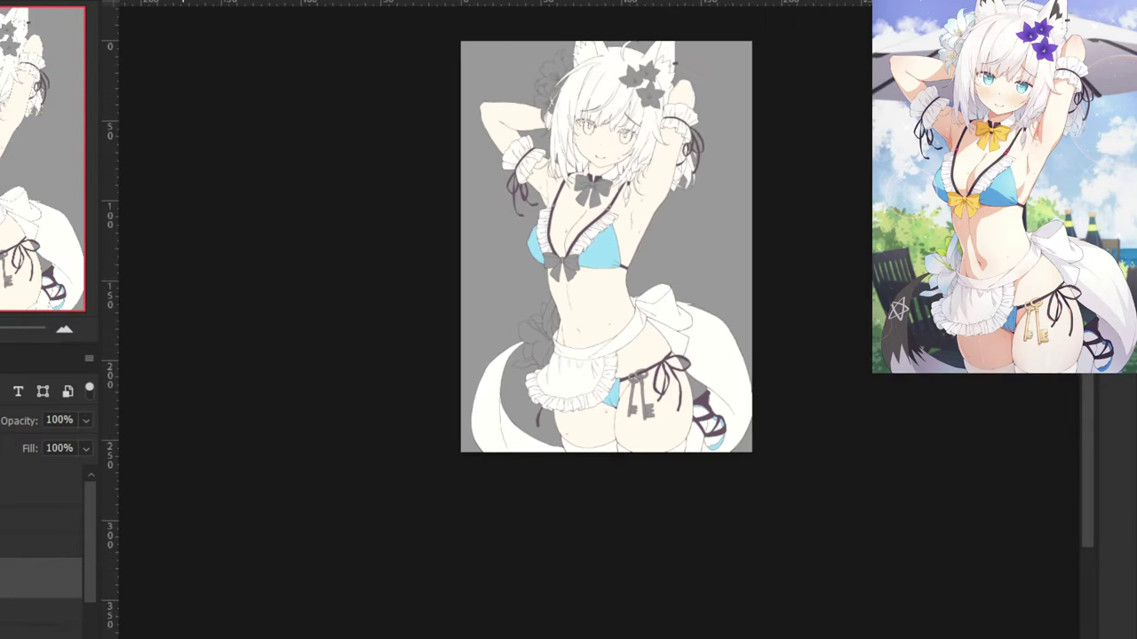
drag(254, 465, 218, 593)
key(ctrl+plus)
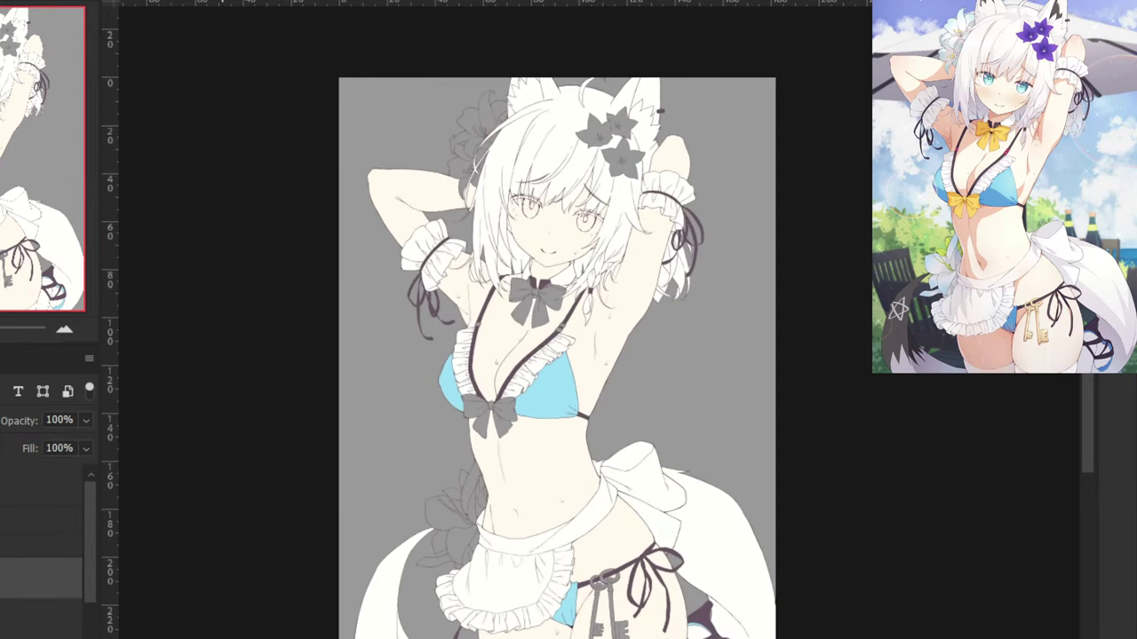
drag(219, 591, 178, 634)
drag(239, 602, 239, 491)
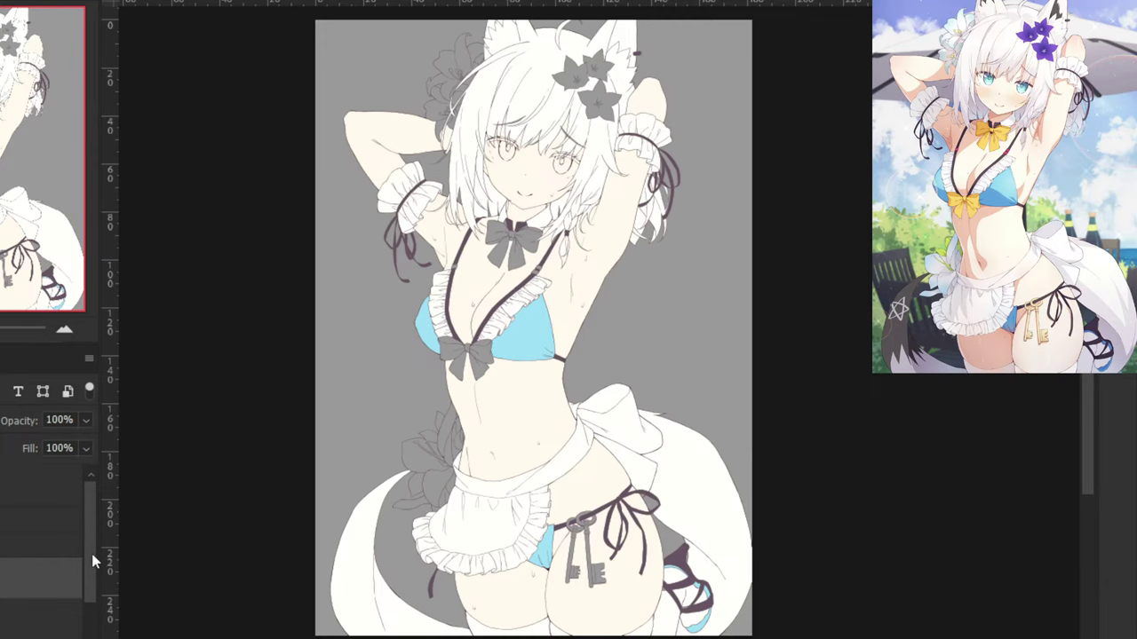
Show the fully coloured artwork behind the flats to compare the bows and accessories, and hide it again.
drag(92, 556, 90, 625)
key(ctrl+plus)
key(ctrl+plus)
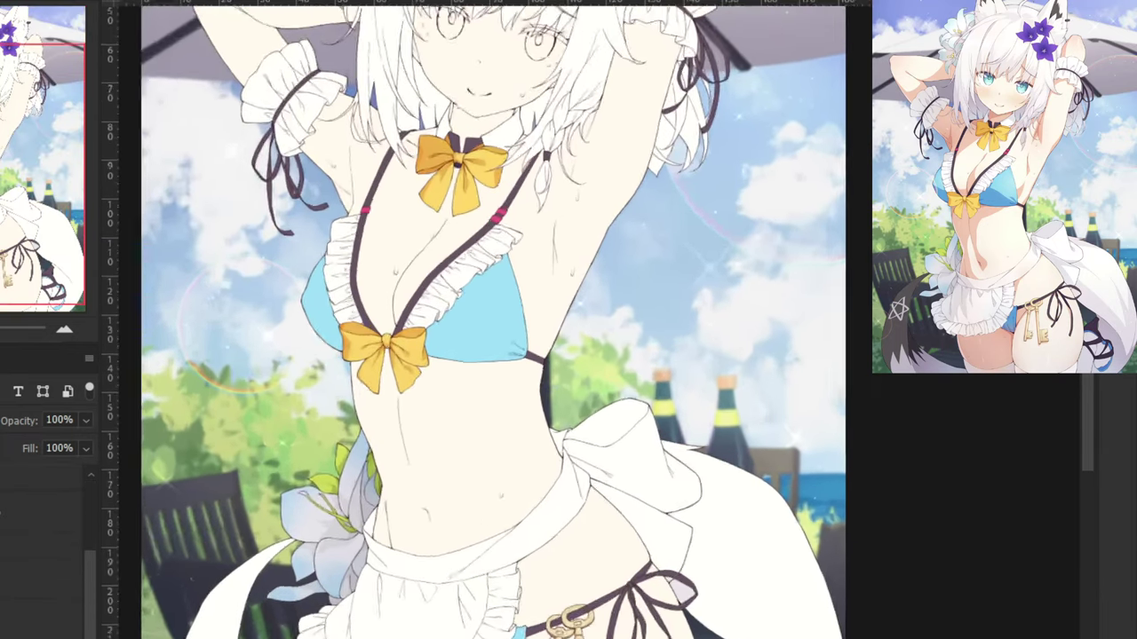
alt+click(370, 343)
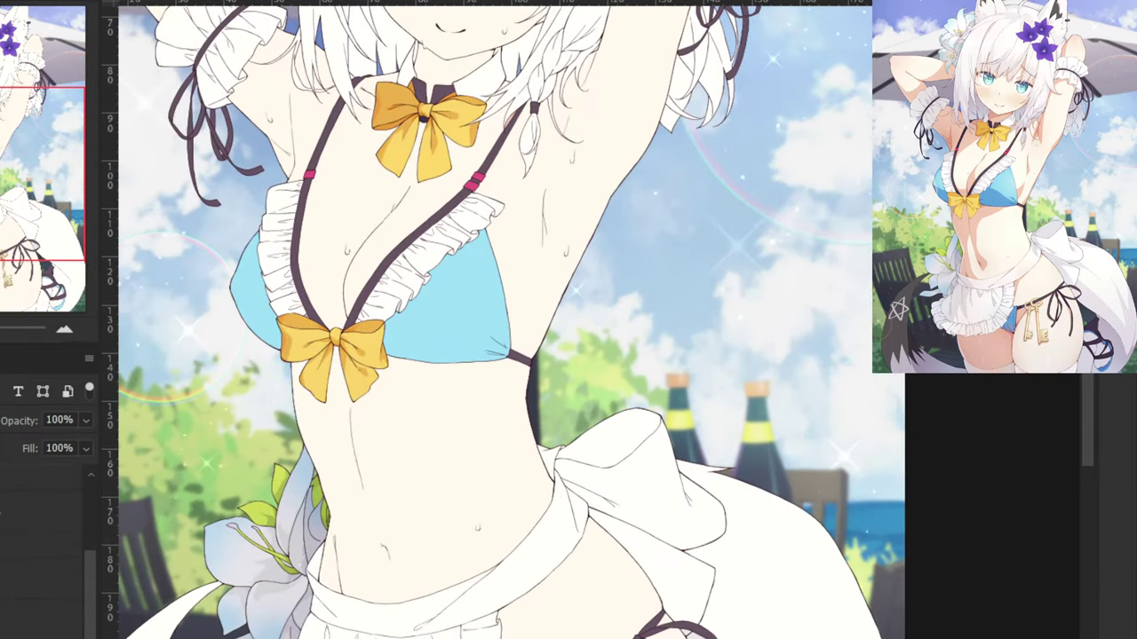
key(ctrl+comma)
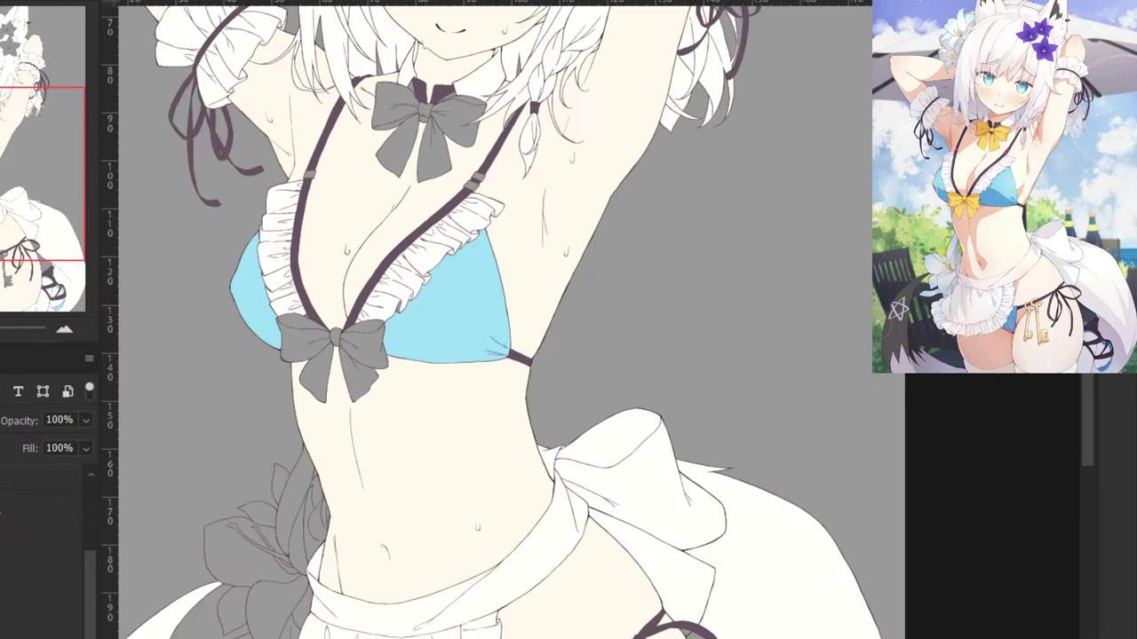
Switch to the target colour layer and select the loops and tails of the bikini top's centre bow.
drag(88, 602, 87, 529)
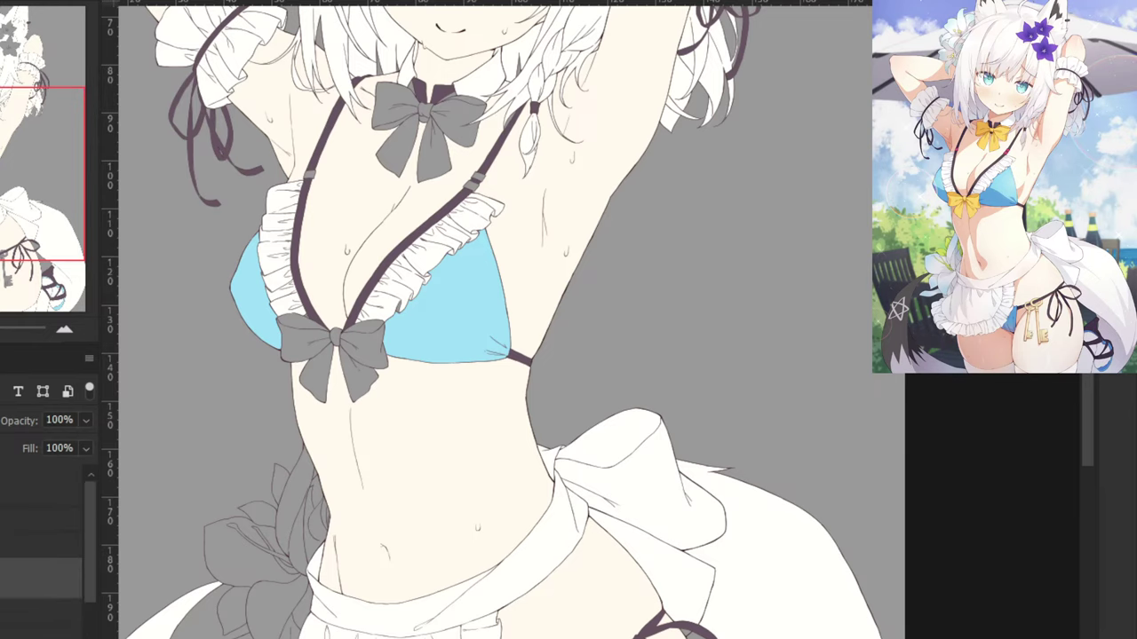
click(18, 485)
click(298, 333)
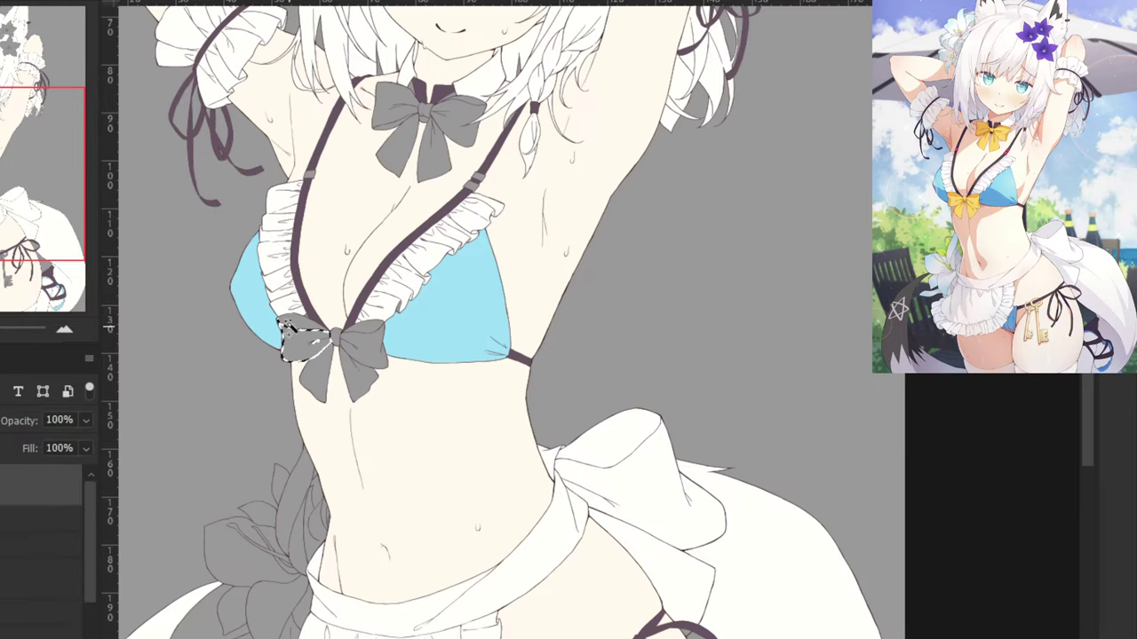
key(ctrl+plus)
drag(233, 232, 584, 368)
key(ctrl+plus)
click(573, 577)
click(642, 575)
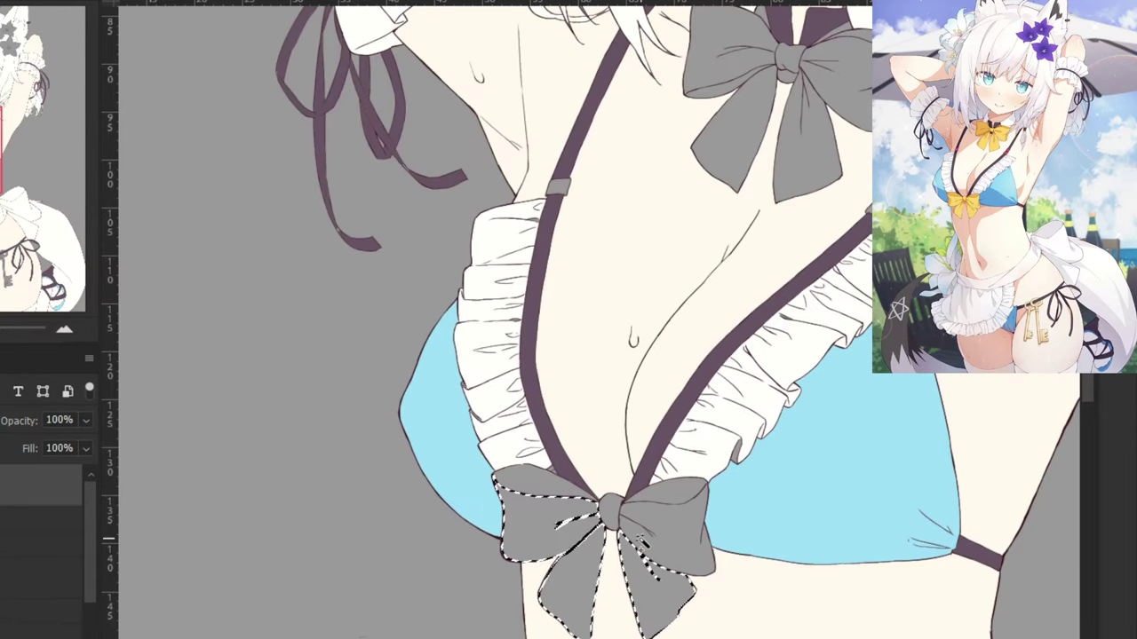
key(ctrl+plus)
click(696, 581)
click(673, 538)
drag(672, 533, 561, 487)
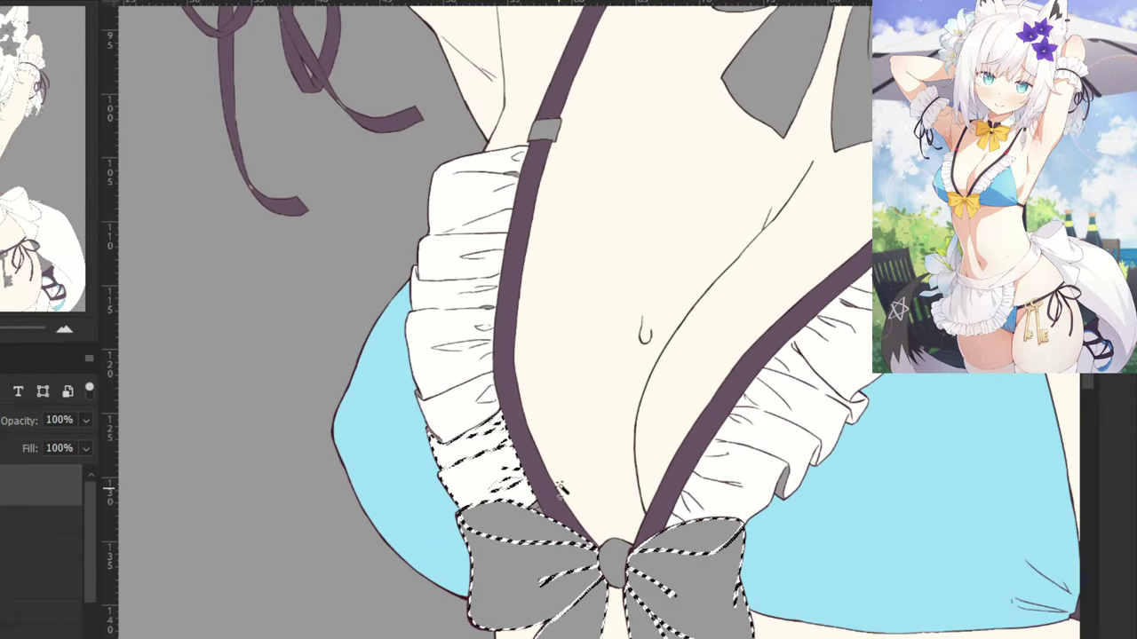
Add the loops, tails and knot of the neck bow to the selection.
drag(685, 188, 493, 573)
click(582, 478)
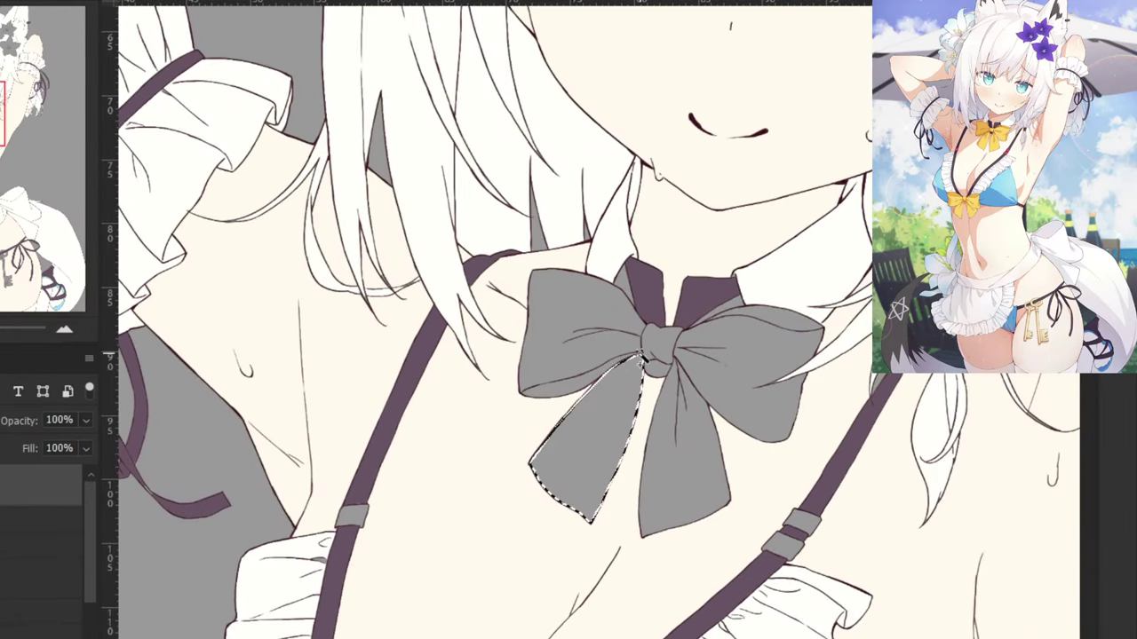
drag(543, 383, 552, 360)
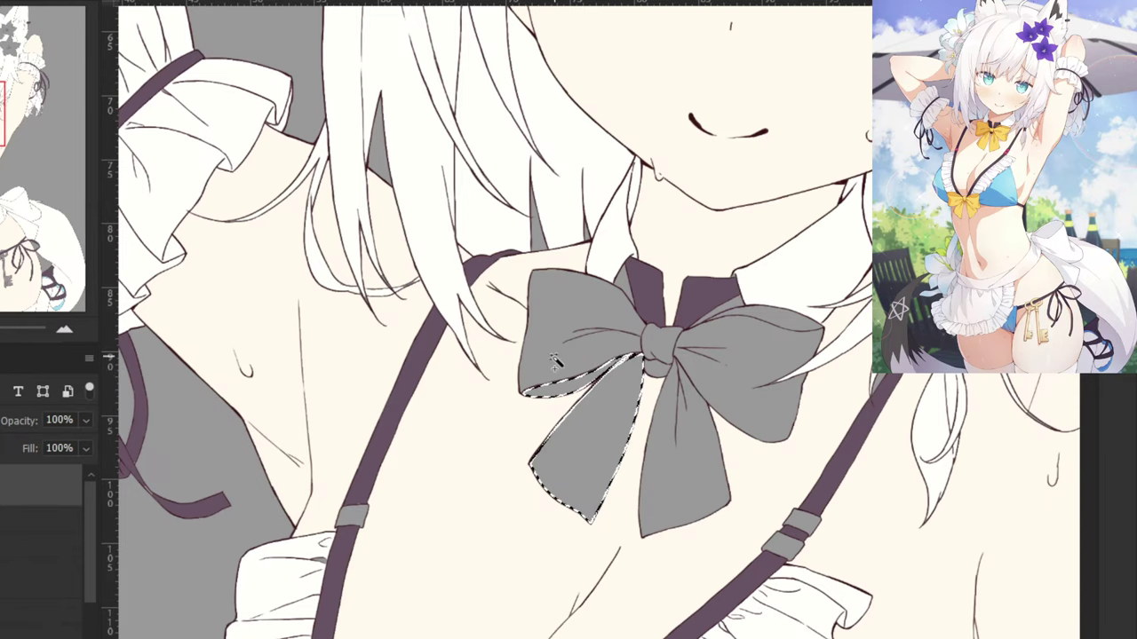
click(554, 359)
click(682, 437)
click(716, 395)
click(759, 325)
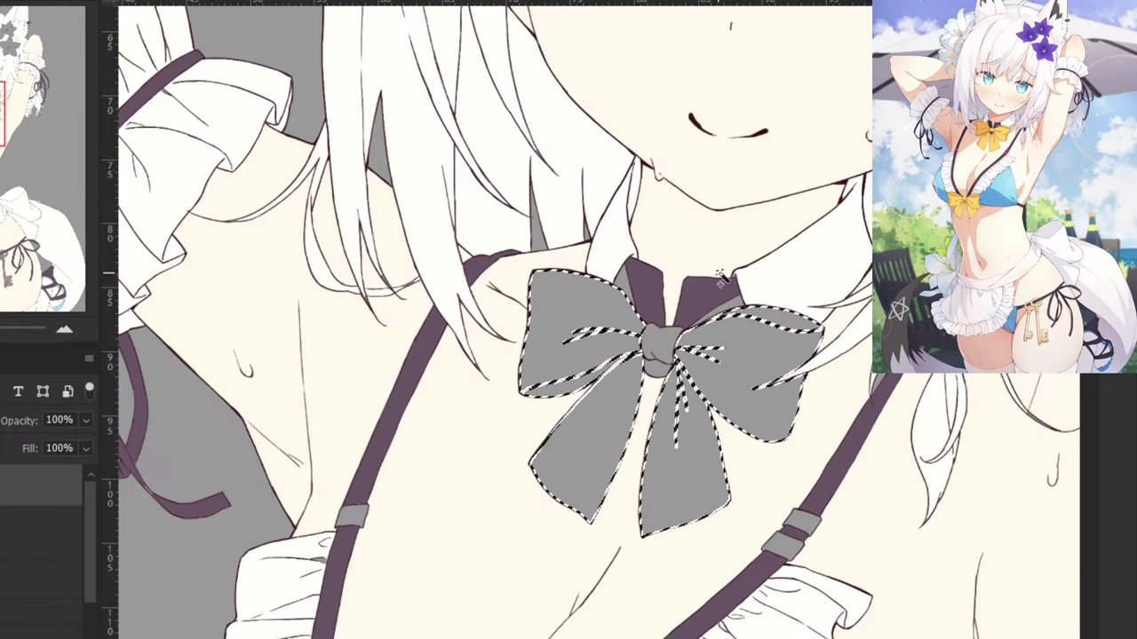
scroll(656, 380, up, 2)
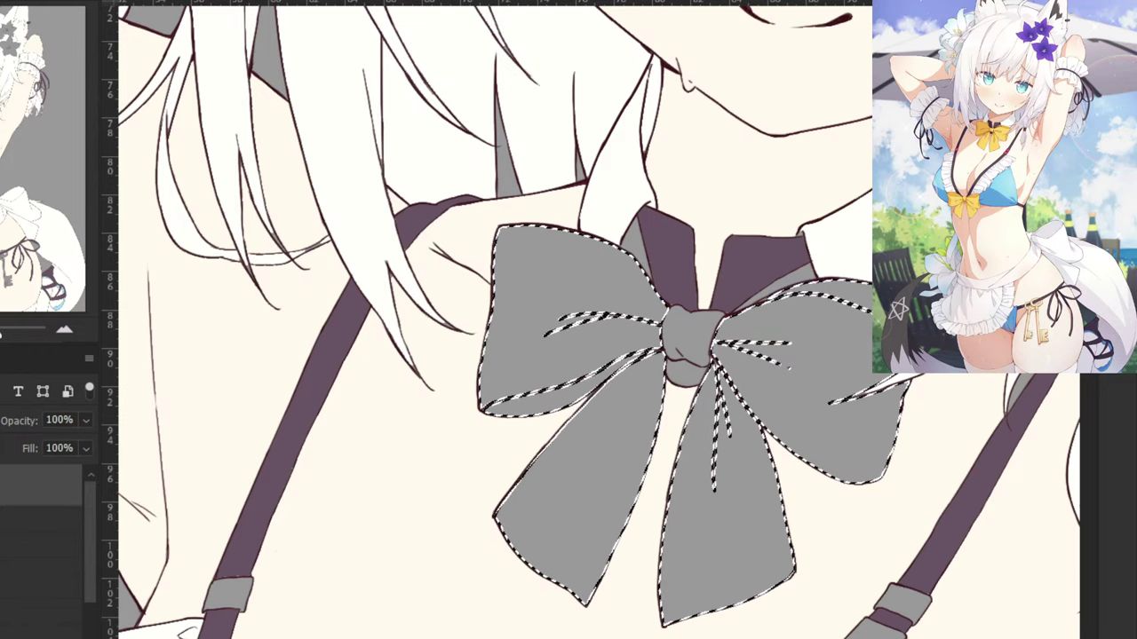
click(683, 339)
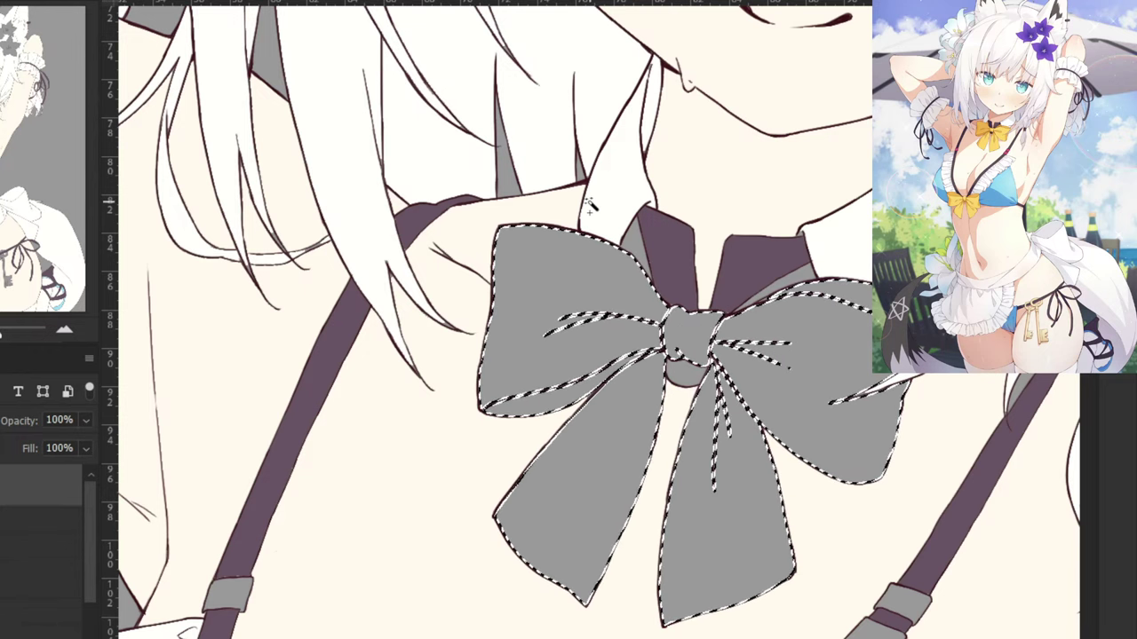
Include the neck bow's inner fold lines in the selection and add the small grey pieces beside the choker.
mouse_move(526, 405)
mouse_down()
mouse_move(650, 389)
mouse_move(675, 359)
mouse_move(672, 329)
mouse_move(589, 265)
mouse_move(520, 310)
mouse_move(489, 369)
mouse_move(490, 407)
mouse_move(515, 394)
mouse_up()
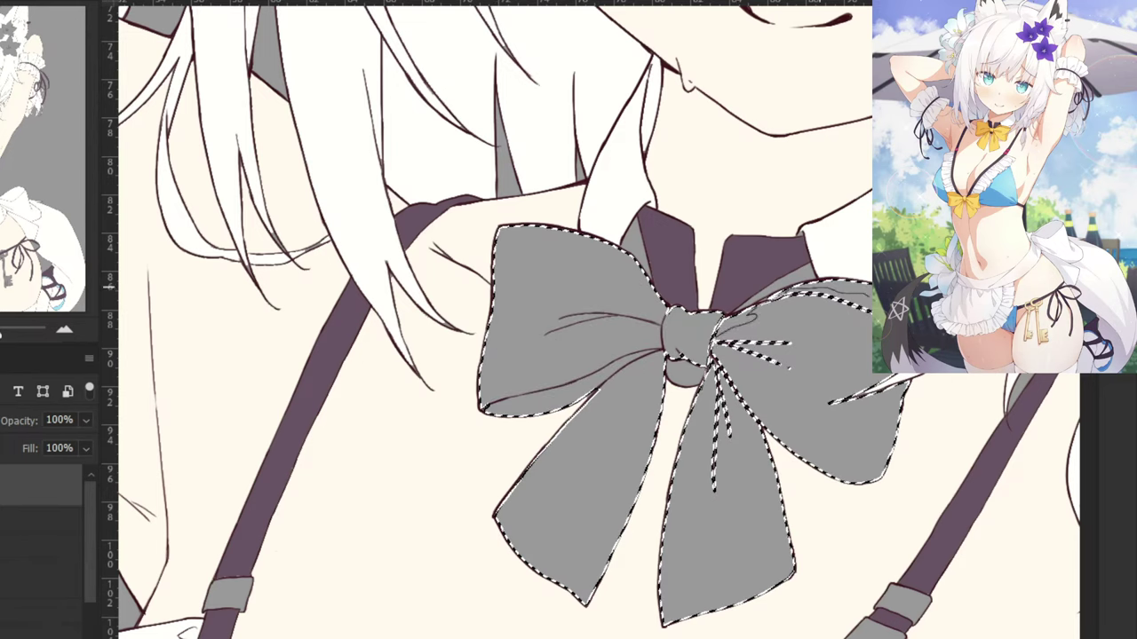
mouse_move(852, 311)
mouse_down()
mouse_move(750, 492)
mouse_move(697, 510)
mouse_move(702, 272)
mouse_up()
key(ctrl+minus)
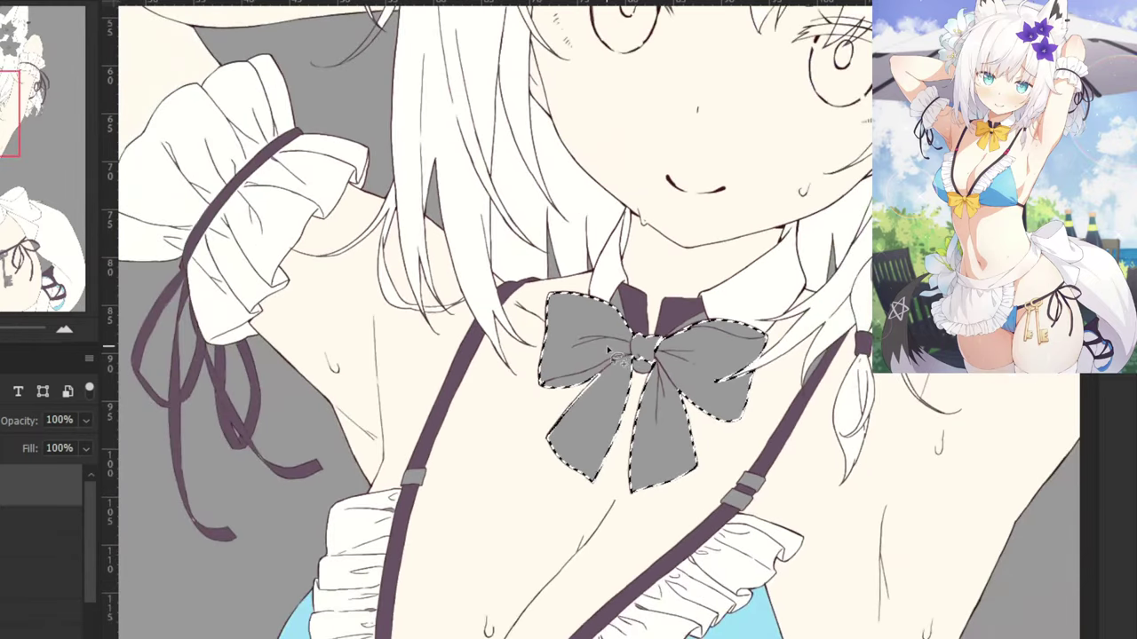
key(ctrl+plus)
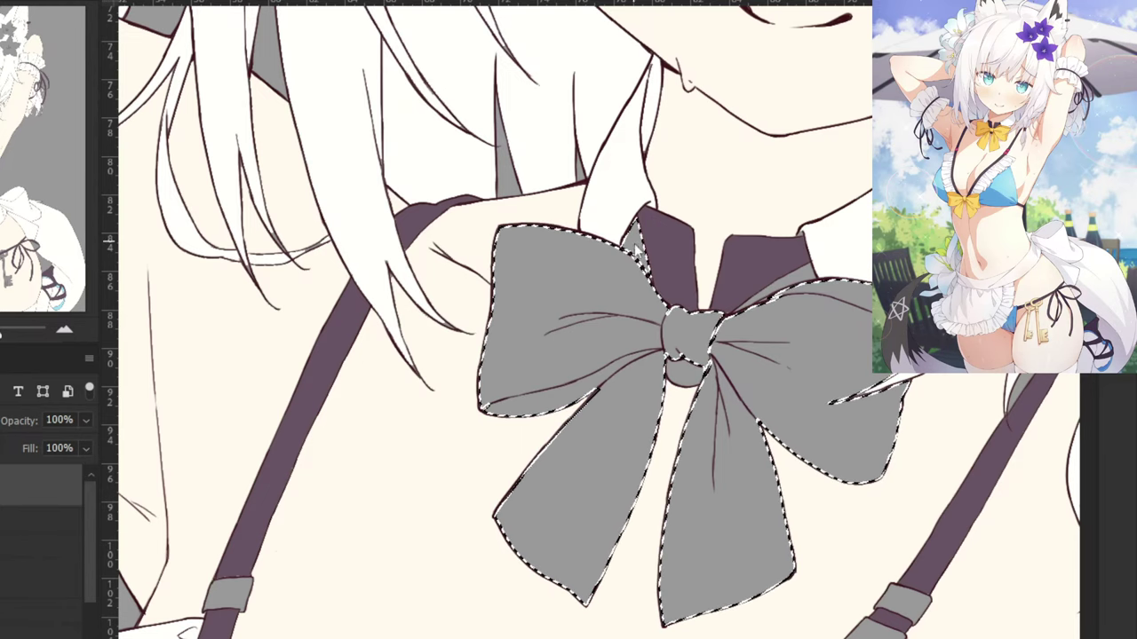
click(797, 277)
key(ctrl+minus)
key(ctrl+minus)
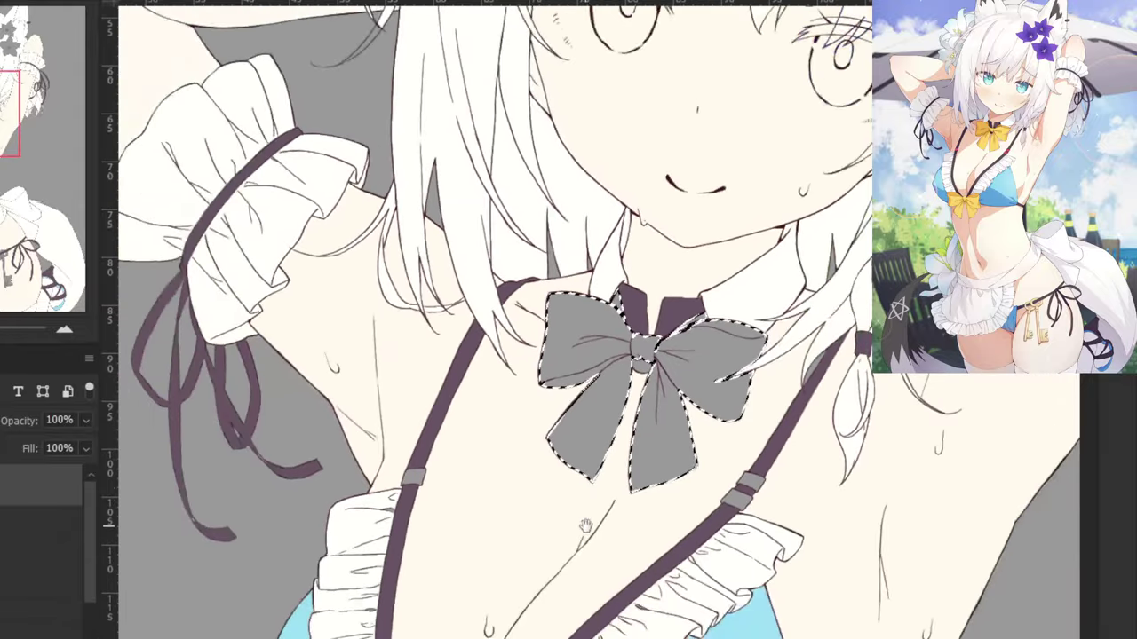
Lasso the inner fold lines of the bikini top's centre bow to add them to the selection.
drag(593, 555, 703, 53)
key(ctrl+plus)
key(ctrl+plus)
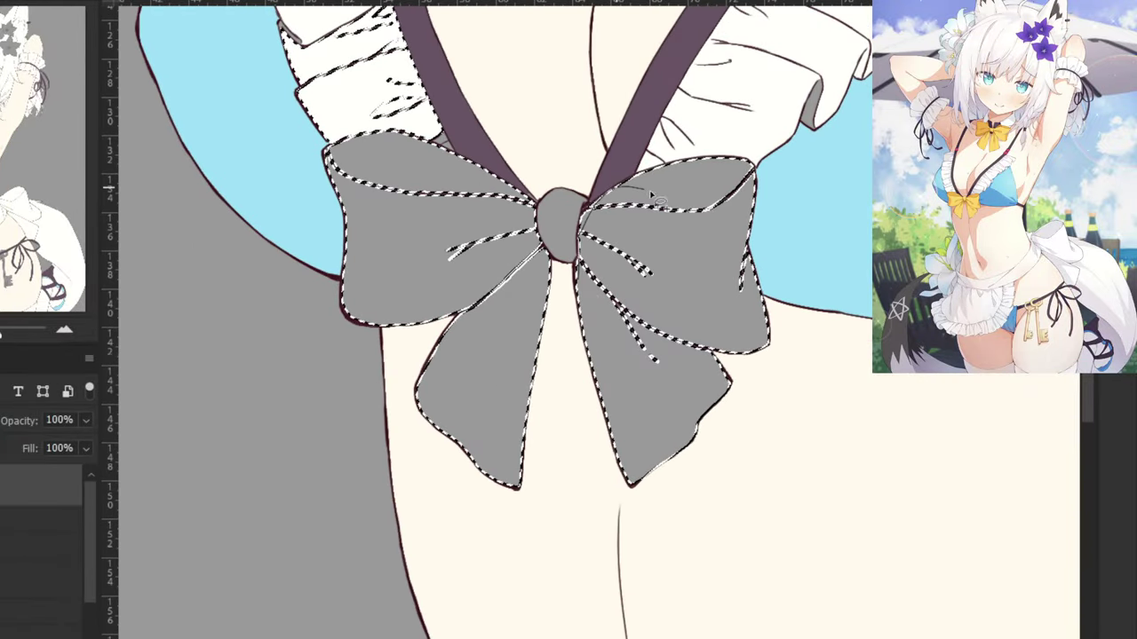
drag(621, 192, 747, 176)
mouse_move(759, 265)
mouse_down()
mouse_move(701, 324)
mouse_move(692, 361)
mouse_move(659, 386)
mouse_move(604, 338)
mouse_move(533, 211)
mouse_move(505, 190)
mouse_move(352, 164)
mouse_move(338, 178)
mouse_move(388, 279)
mouse_up()
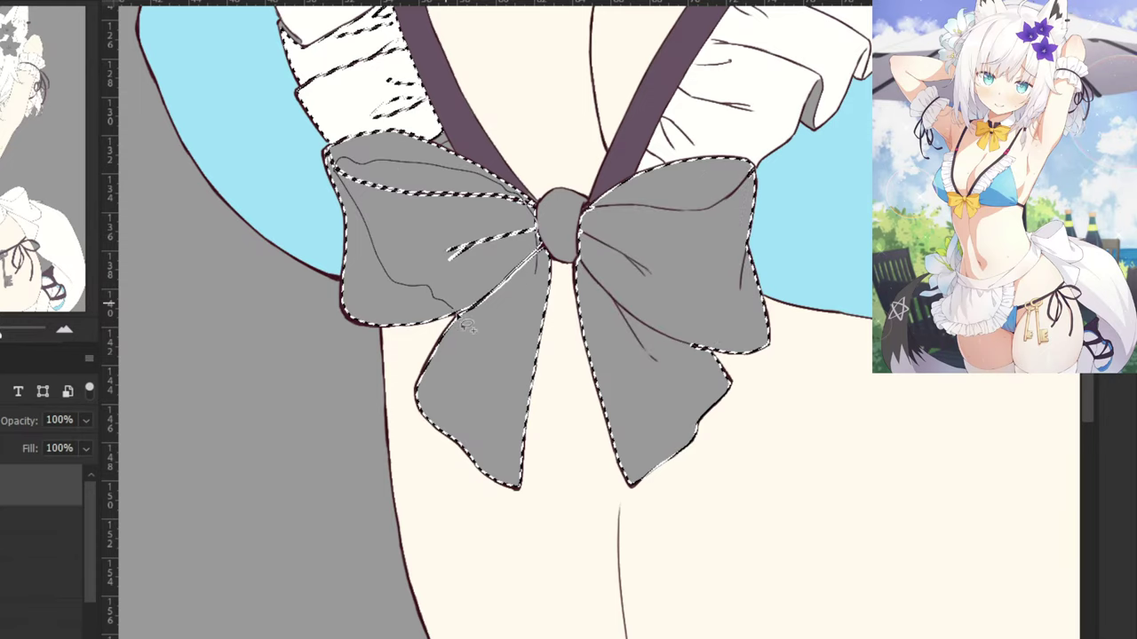
drag(458, 315, 550, 233)
key(ctrl+minus)
key(ctrl+minus)
key(ctrl+minus)
key(ctrl+minus)
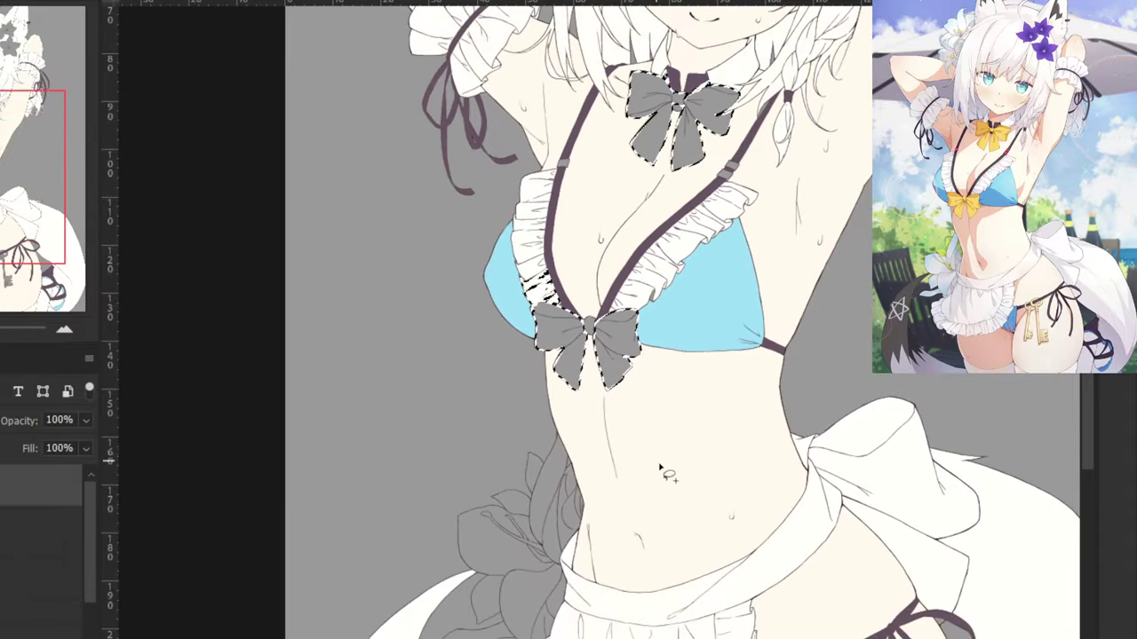
Try filling the selected neck bow and bikini bow with yellow on the colour layer.
drag(654, 460, 492, 412)
click(19, 576)
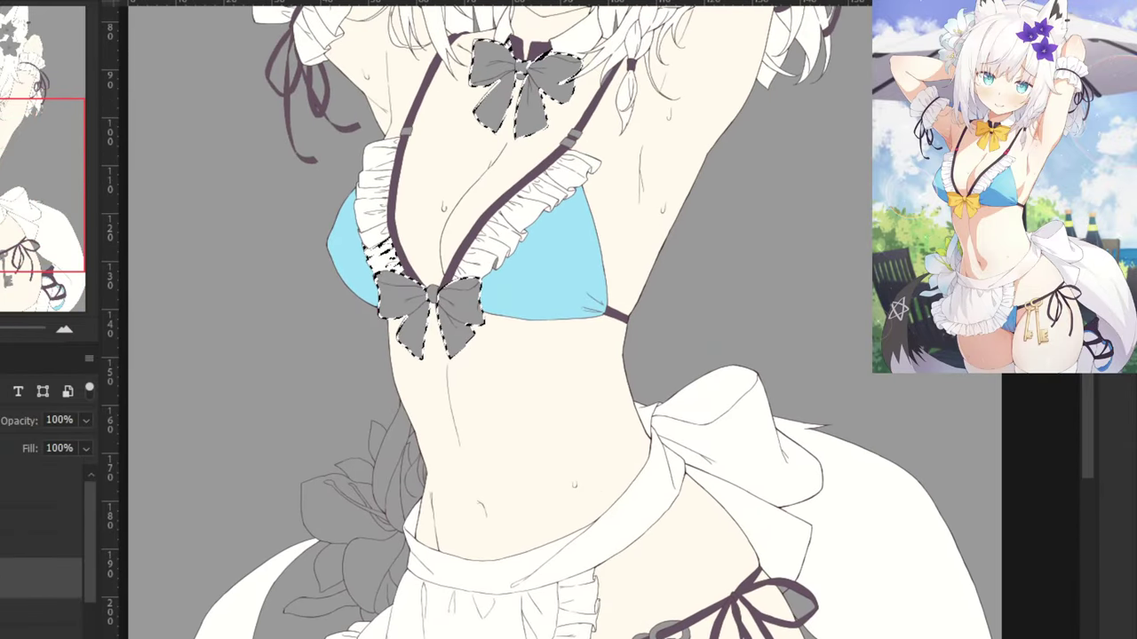
click(458, 306)
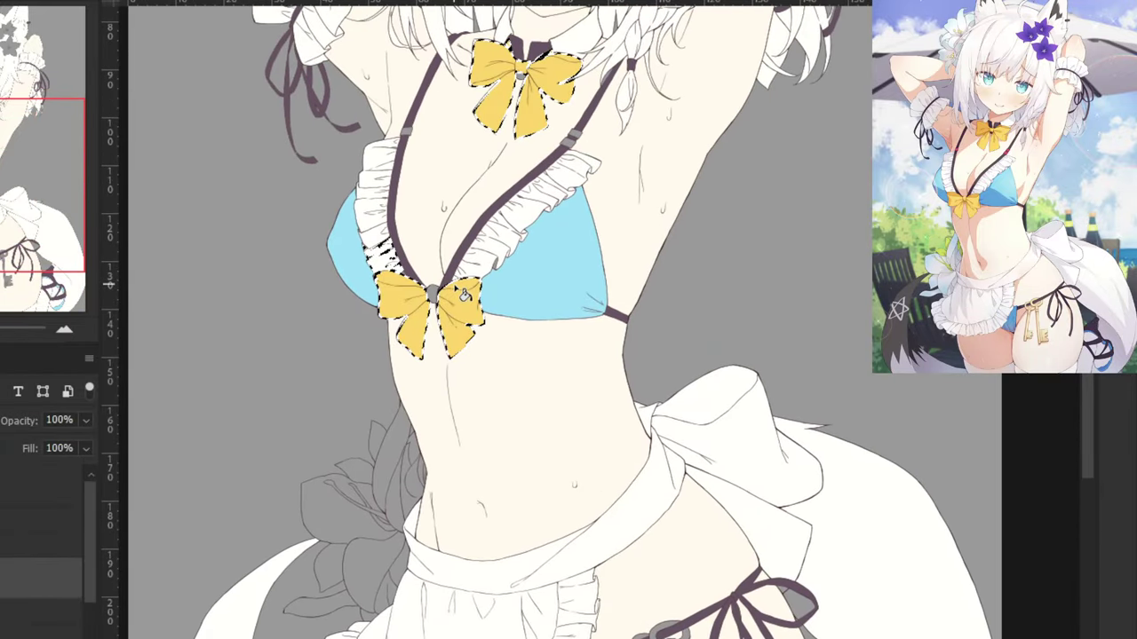
key(ctrl+z)
Try adding the knot of the bikini top's centre bow to the selection.
key(ctrl+plus)
key(ctrl+plus)
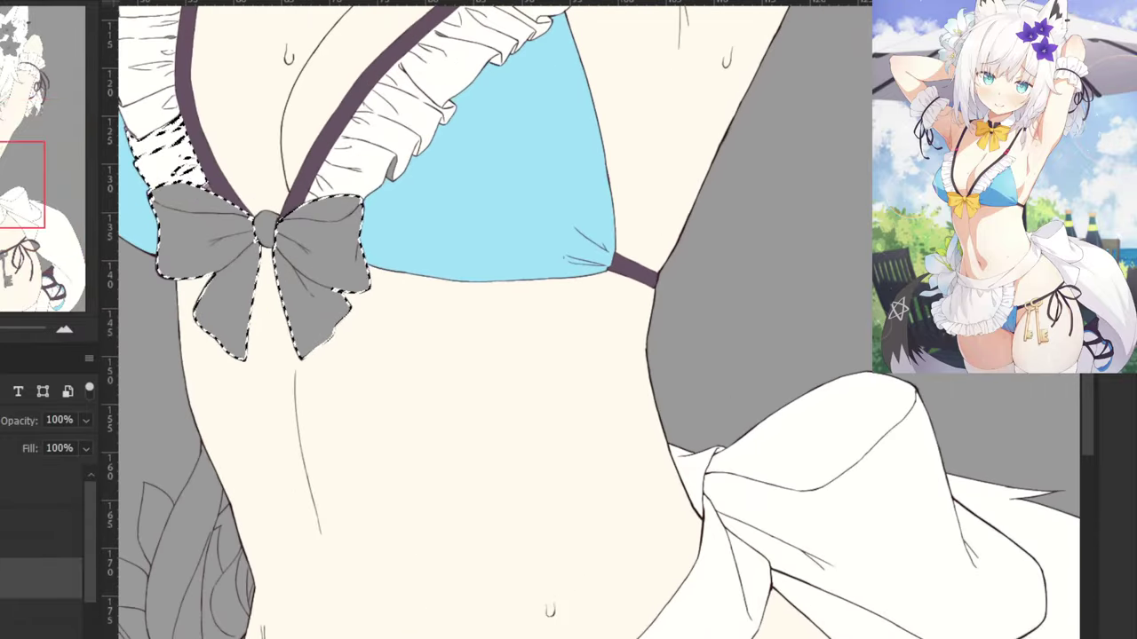
shift+click(267, 233)
drag(222, 161, 504, 373)
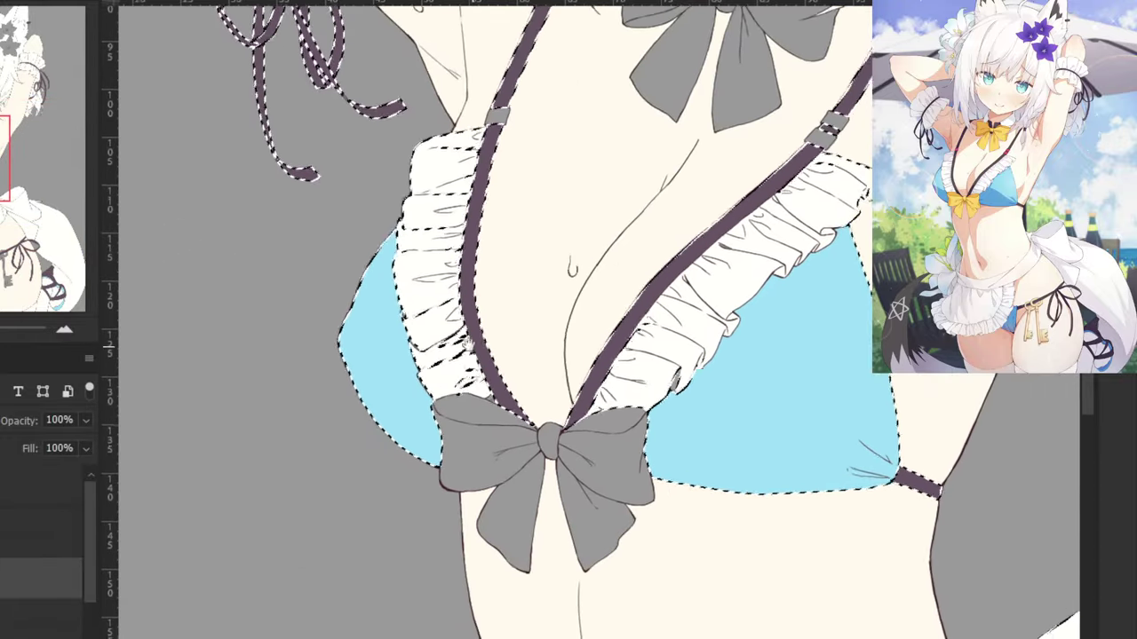
key(ctrl+plus)
key(ctrl+z)
key(ctrl+z)
Lasso the bikini bow's knot into the selection, fill both bows with yellow on the colour layer, and deselect.
scroll(530, 471, up, 2)
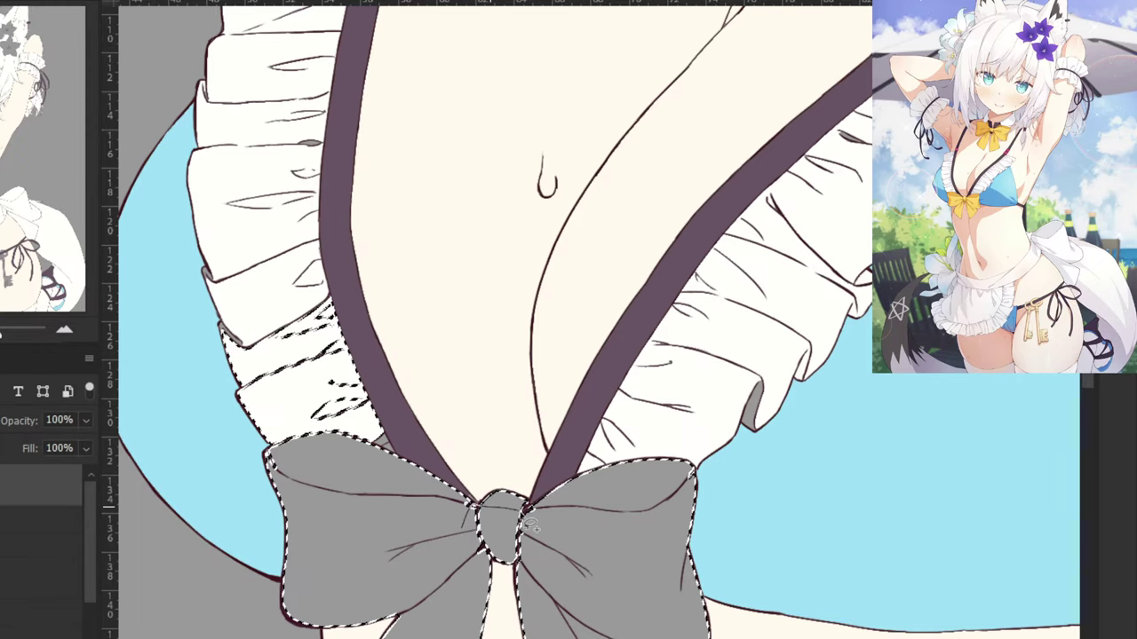
drag(517, 572, 454, 535)
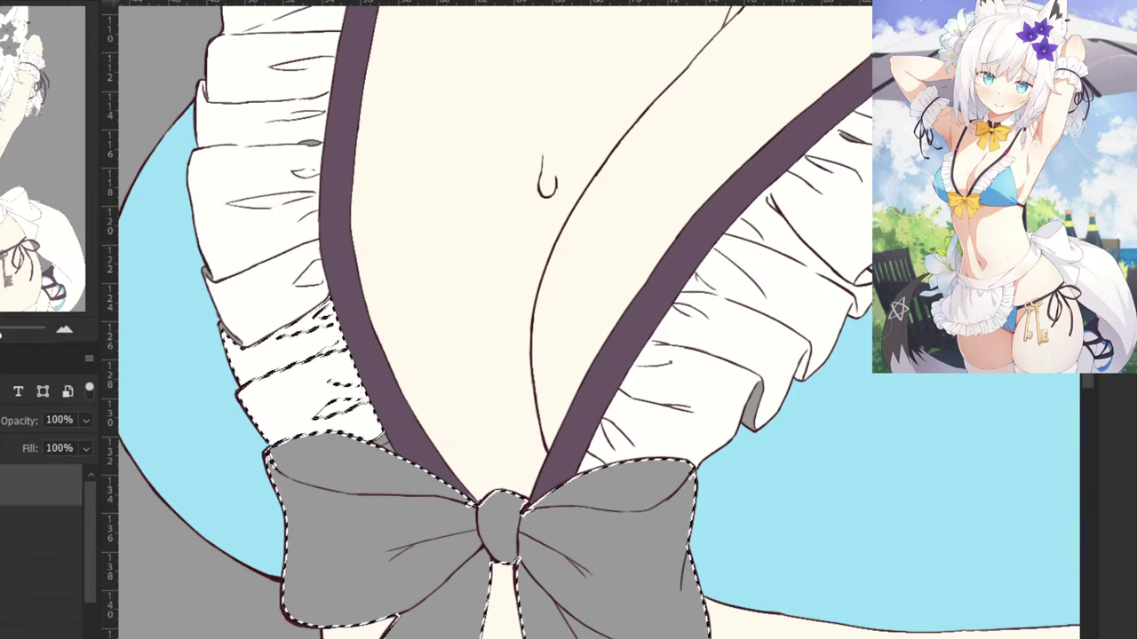
click(64, 574)
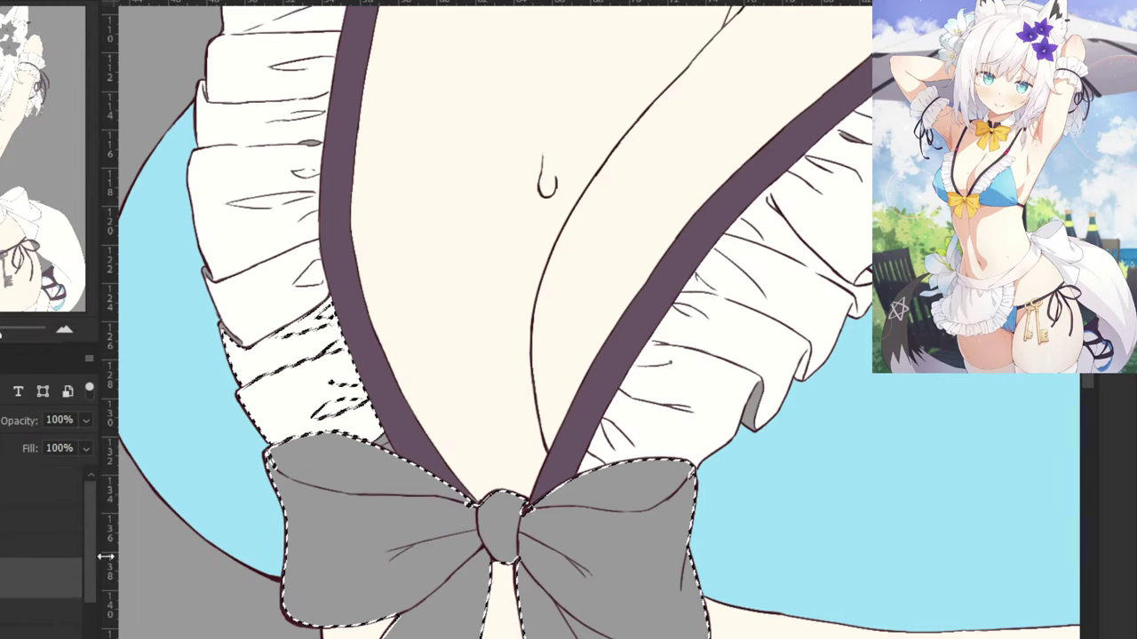
click(305, 473)
key(ctrl+minus)
key(ctrl+minus)
key(ctrl+d)
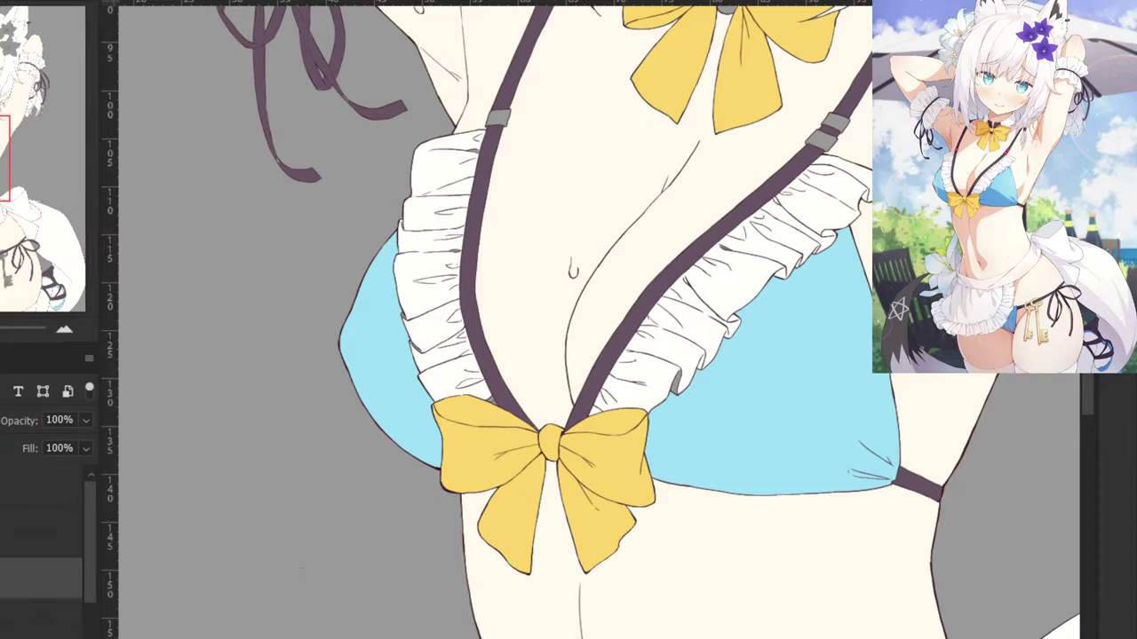
Fill the leftover grey fold in the bikini top's ruffle beside the centre bow.
scroll(290, 458, down, 3)
key(ctrl+comma)
key(ctrl+comma)
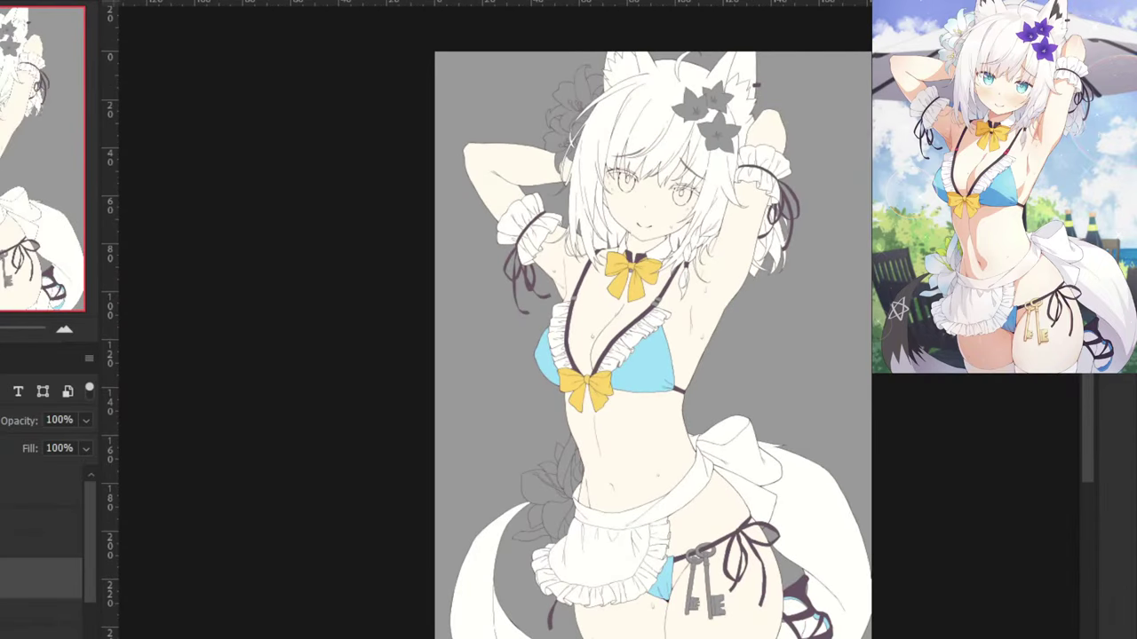
key(ctrl+comma)
key(ctrl+comma)
key(ctrl+plus)
key(ctrl+plus)
scroll(602, 371, up, 3)
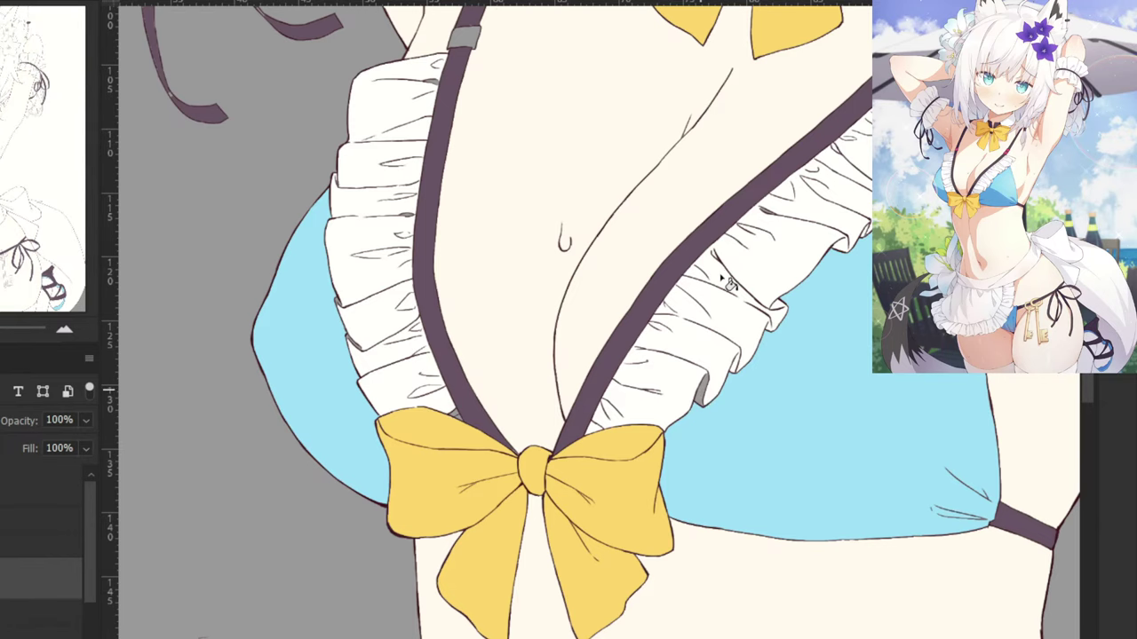
scroll(708, 400, up, 3)
key(ctrl+plus)
key(ctrl+plus)
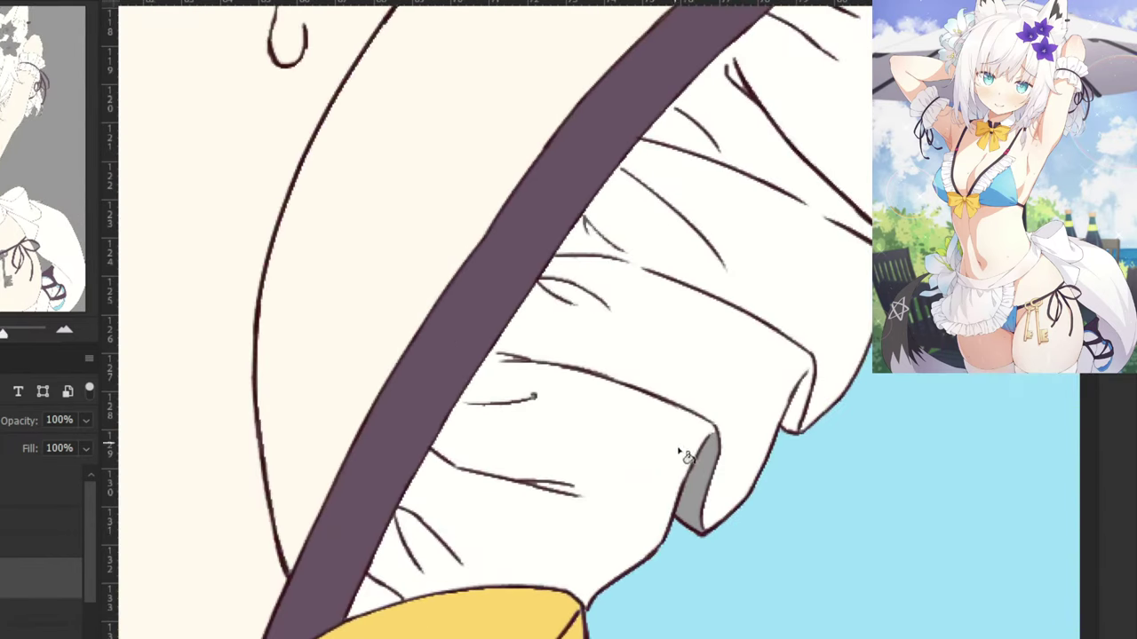
mouse_move(707, 483)
mouse_down()
mouse_move(647, 473)
mouse_move(702, 525)
mouse_move(698, 486)
mouse_move(716, 428)
mouse_up()
key(e)
Fill the small grey piece below the neck bow's knot with the choker's dark purple.
key(ctrl+minus)
key(ctrl+minus)
mouse_move(655, 121)
mouse_down()
mouse_move(665, 132)
mouse_move(619, 586)
mouse_up()
mouse_move(661, 26)
mouse_down()
mouse_move(621, 378)
mouse_move(621, 89)
mouse_up()
scroll(660, 366, up, 5)
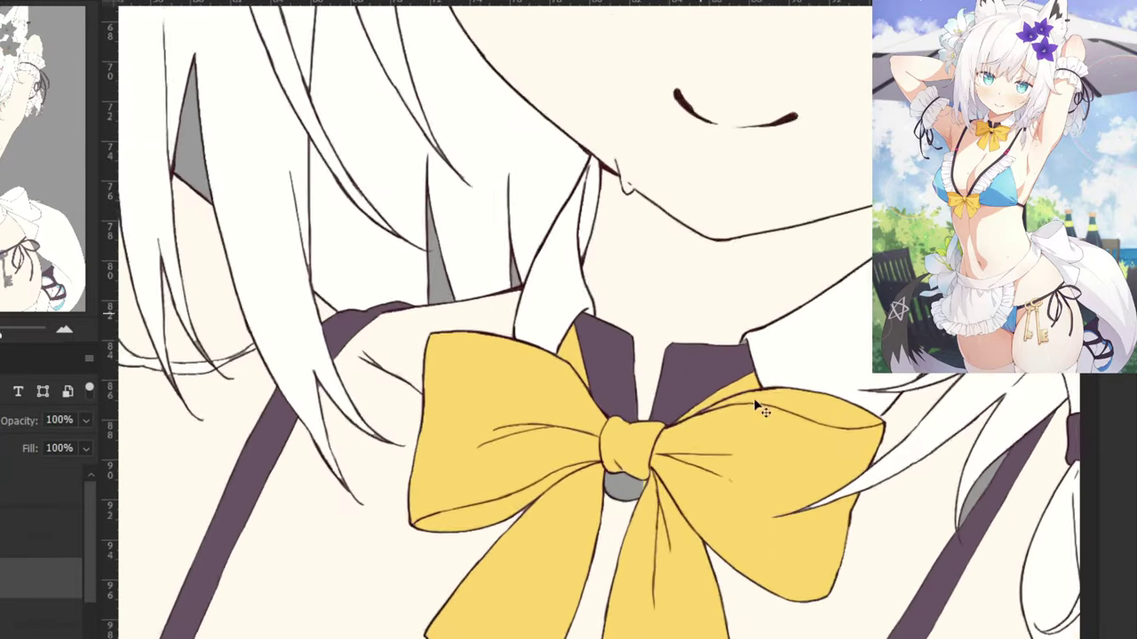
mouse_move(681, 602)
mouse_down()
mouse_move(615, 586)
mouse_move(638, 558)
mouse_move(623, 589)
mouse_move(614, 581)
mouse_move(619, 602)
mouse_move(627, 615)
mouse_move(672, 619)
mouse_move(634, 604)
mouse_up()
key(ctrl+minus)
key(ctrl+plus)
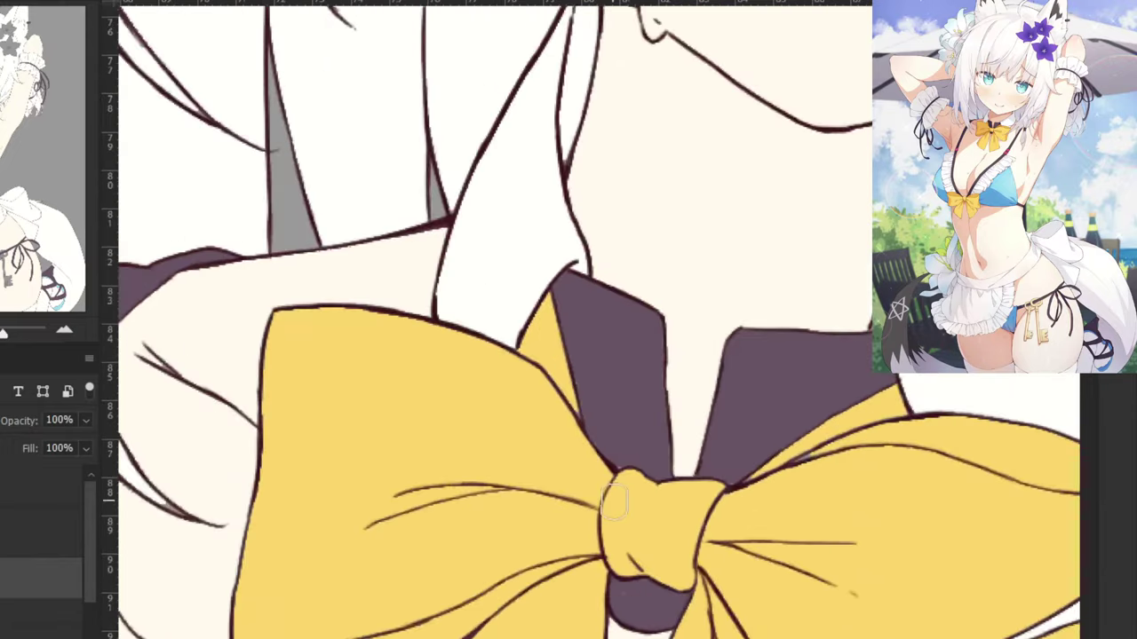
Show the coloured original artwork and sample the pinkish red of the bikini strap sliders.
scroll(495, 432, down, 5)
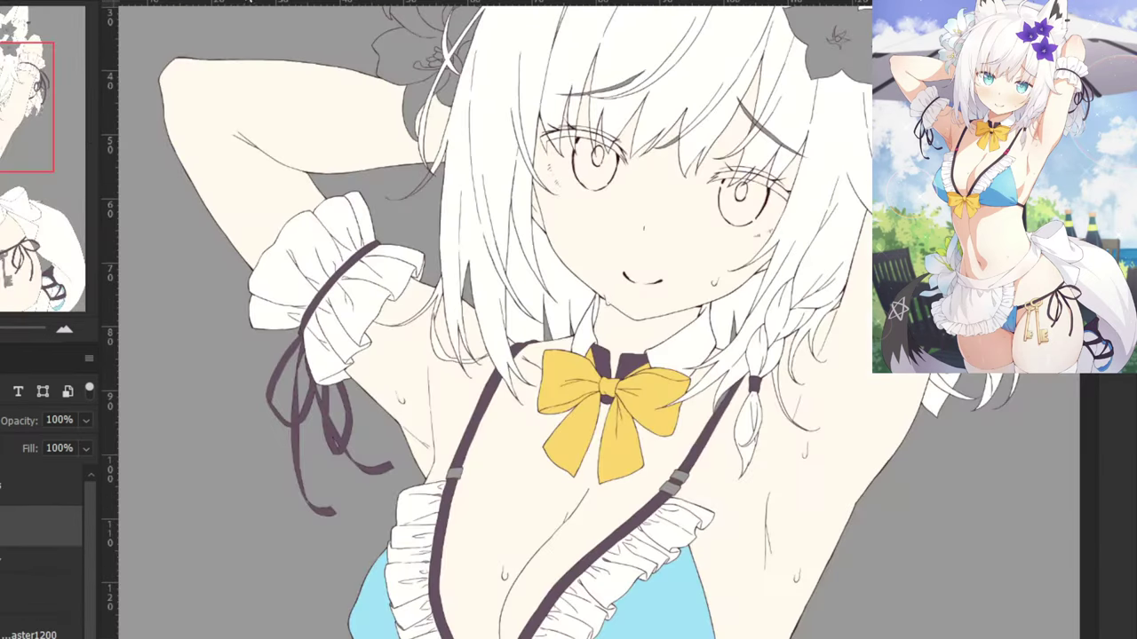
scroll(568, 355, down, 3)
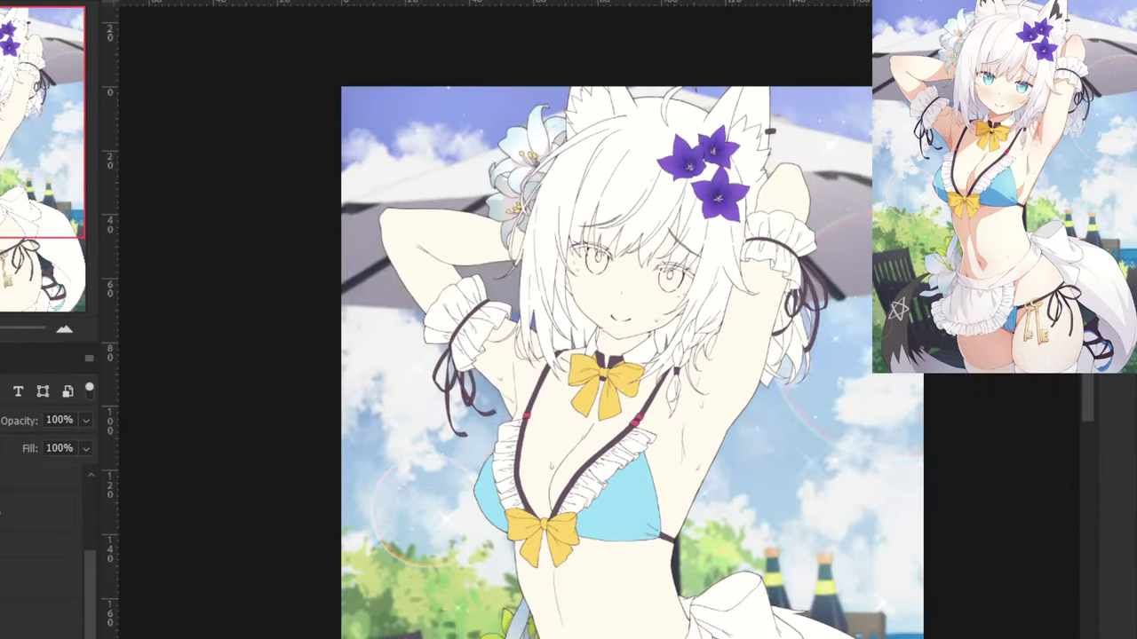
scroll(609, 382, up, 4)
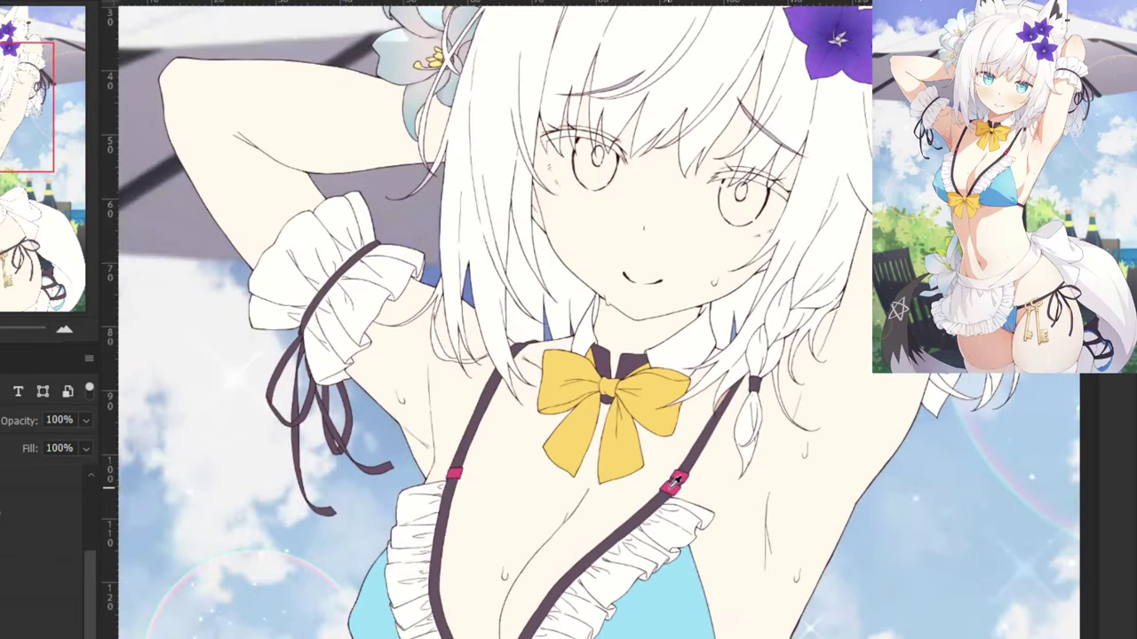
alt+click(676, 479)
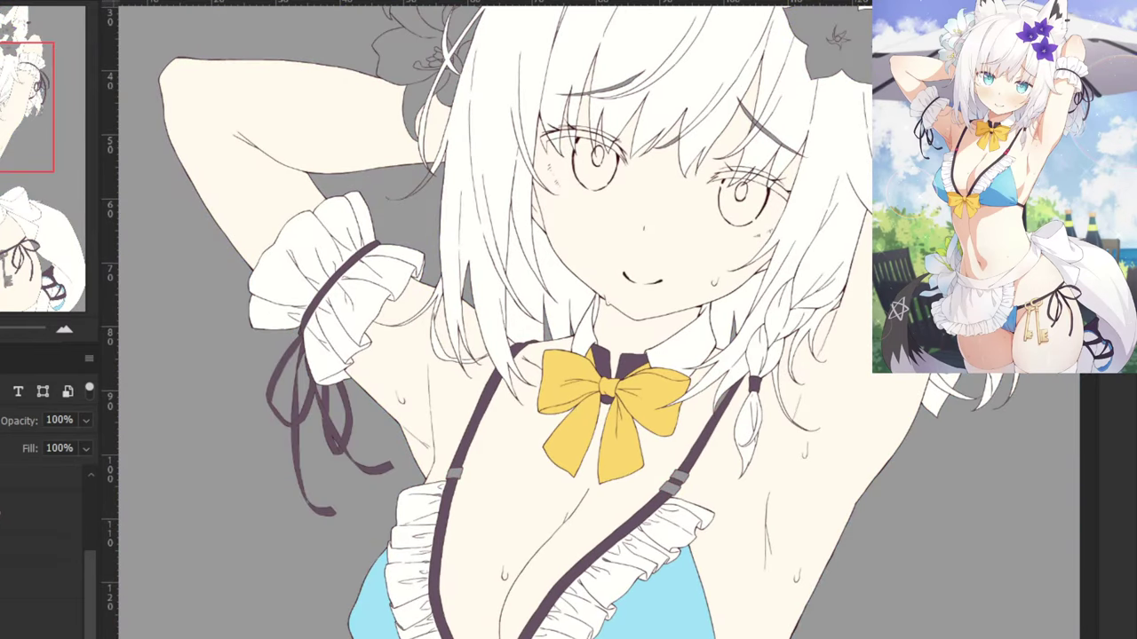
Clear the current selection and select the grey slider pieces on both bikini straps from the line art layer.
click(454, 473)
key(ctrl+plus)
key(ctrl+d)
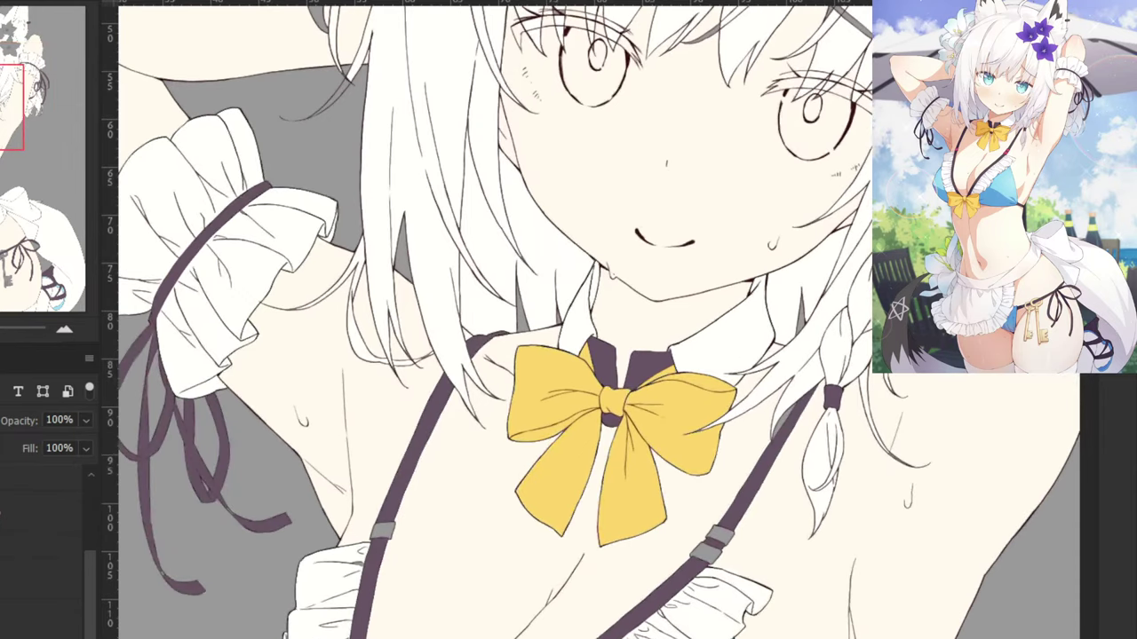
drag(97, 573, 95, 503)
click(41, 484)
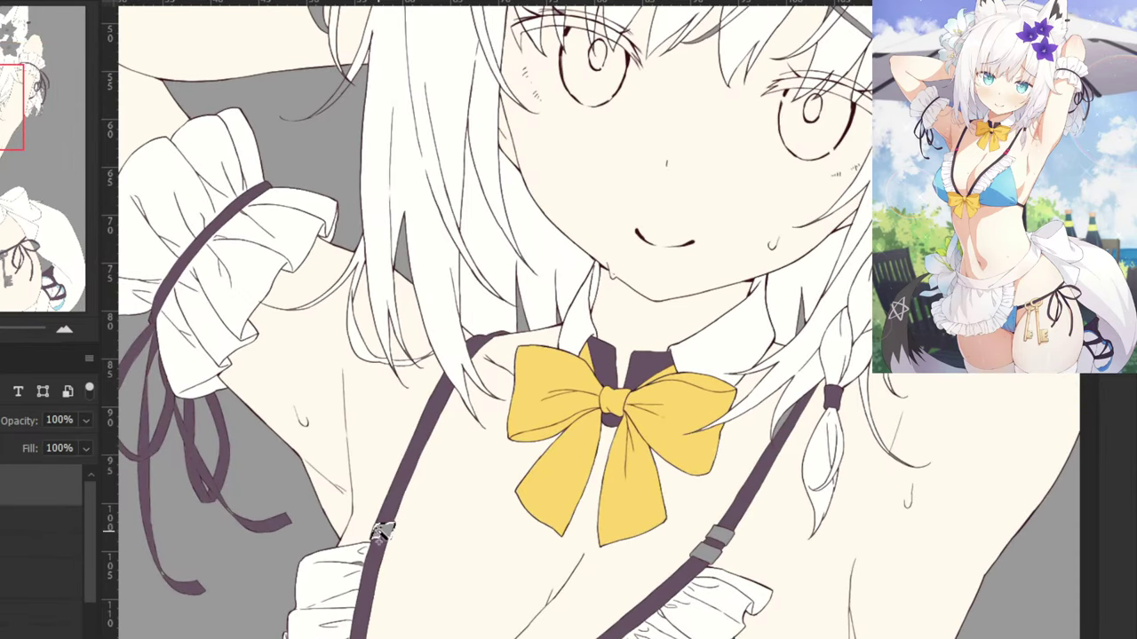
click(700, 553)
Fill the selected strap sliders with the sampled pinkish red on the colour layer.
click(382, 530)
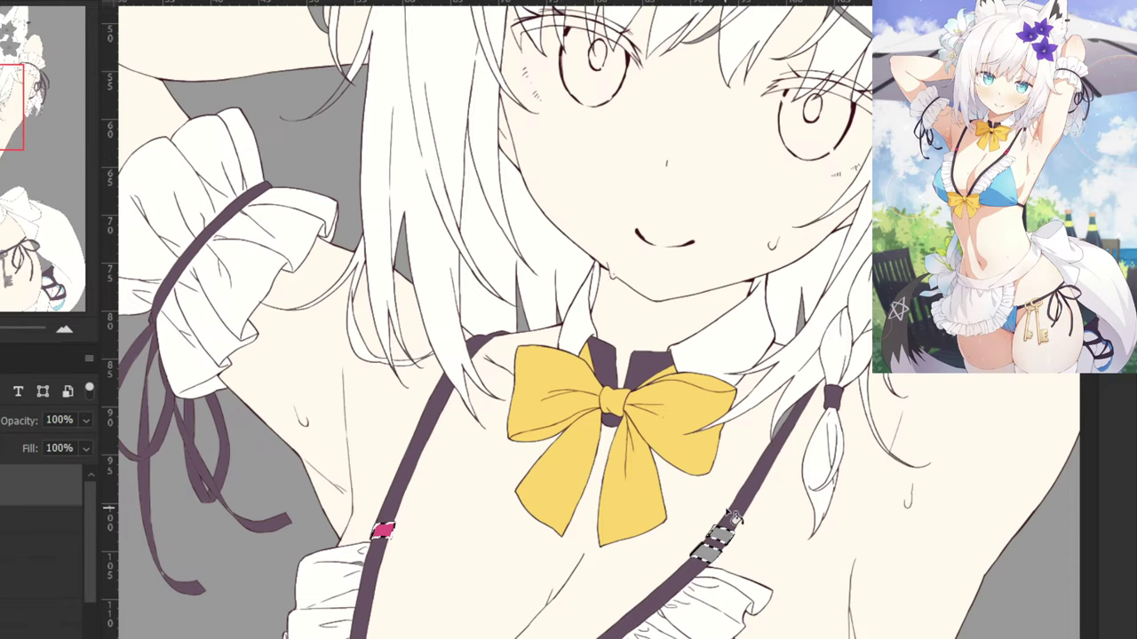
key(ctrl+z)
click(41, 579)
click(382, 530)
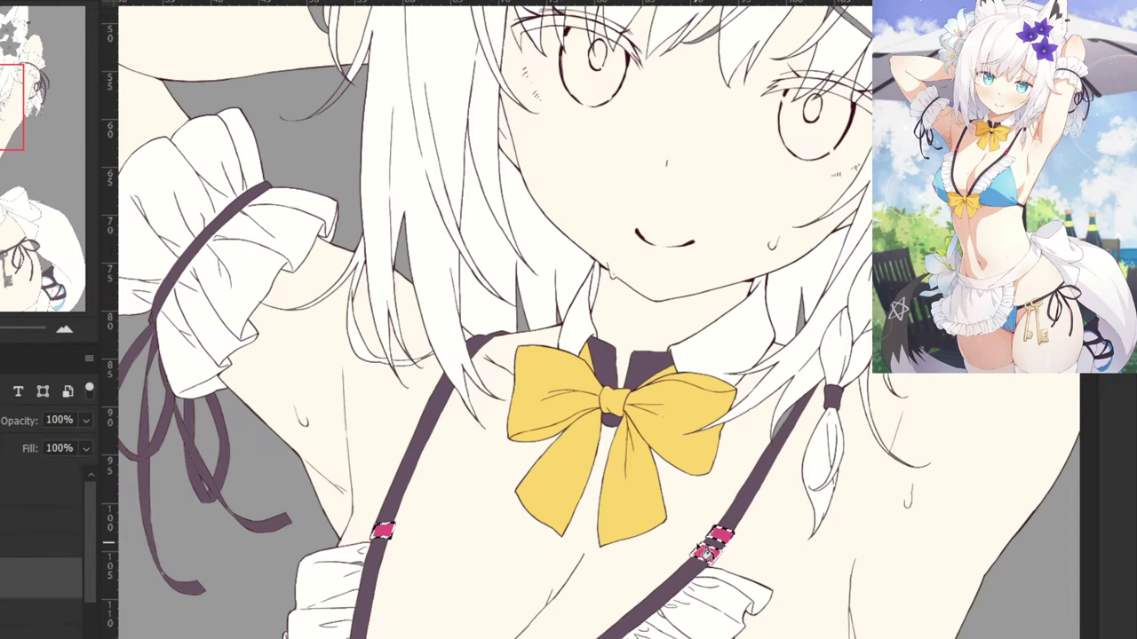
key(ctrl+minus)
key(ctrl+minus)
scroll(539, 469, down, 5)
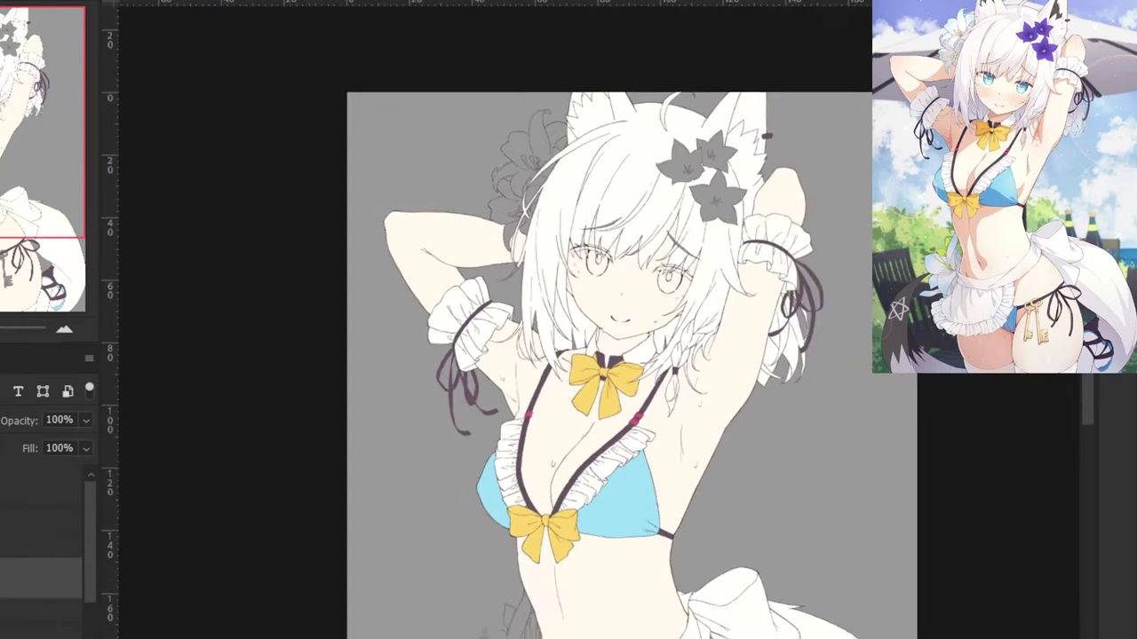
scroll(599, 356, up, 3)
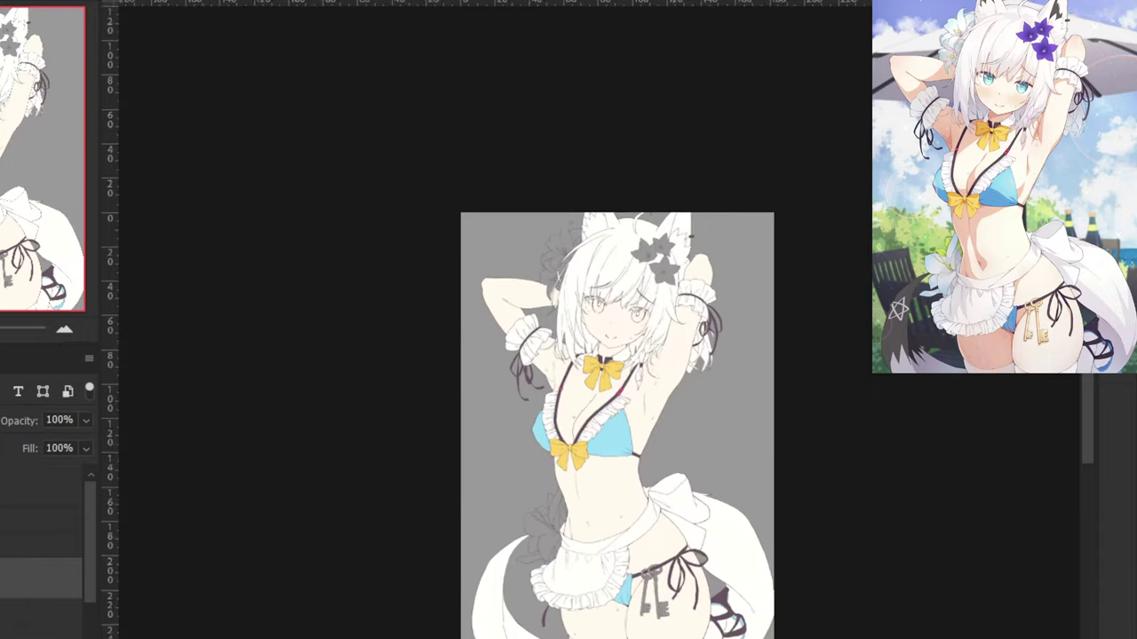
Switch to the line art layer and select the shafts, collars and bits of the two hanging keys.
click(39, 484)
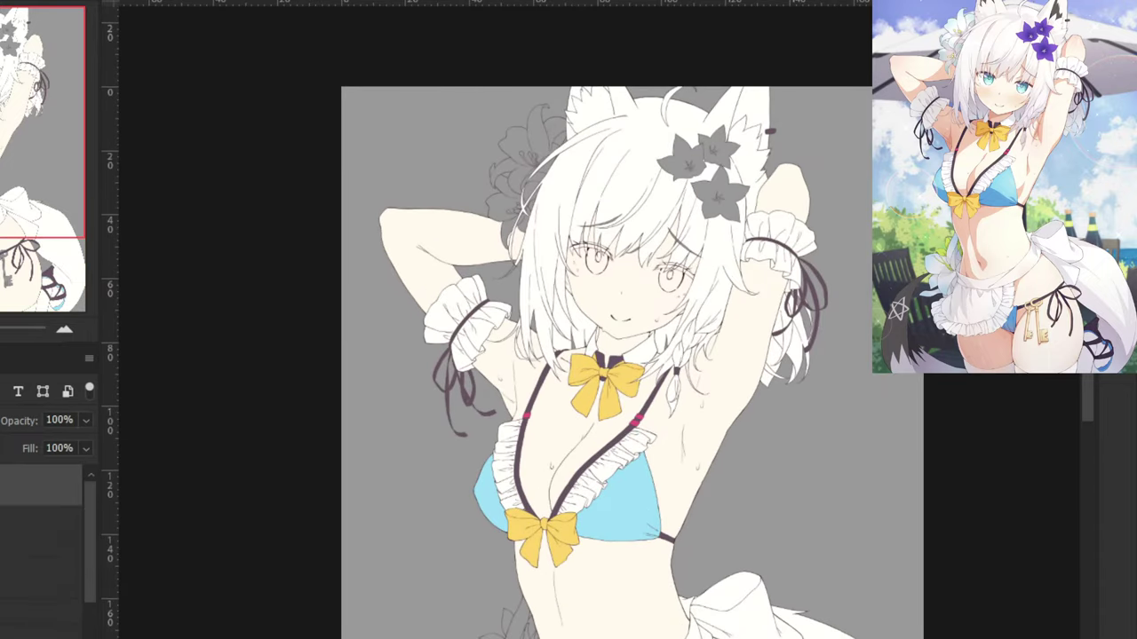
drag(350, 405, 254, 111)
key(ctrl+plus)
key(ctrl+plus)
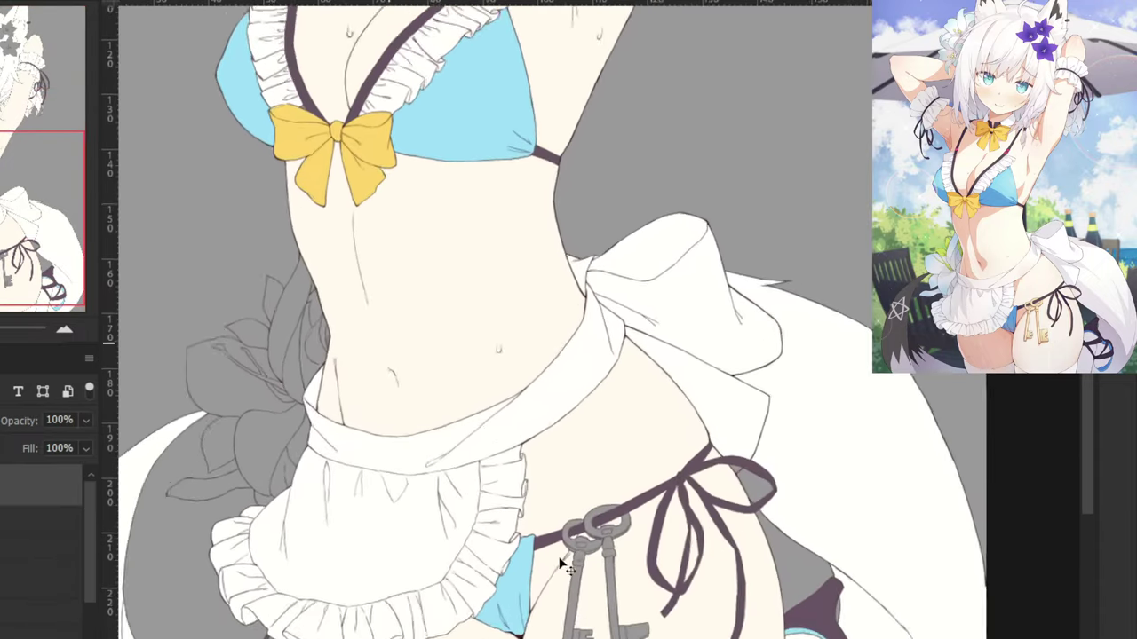
drag(556, 540, 528, 319)
click(544, 381)
scroll(595, 355, up, 2)
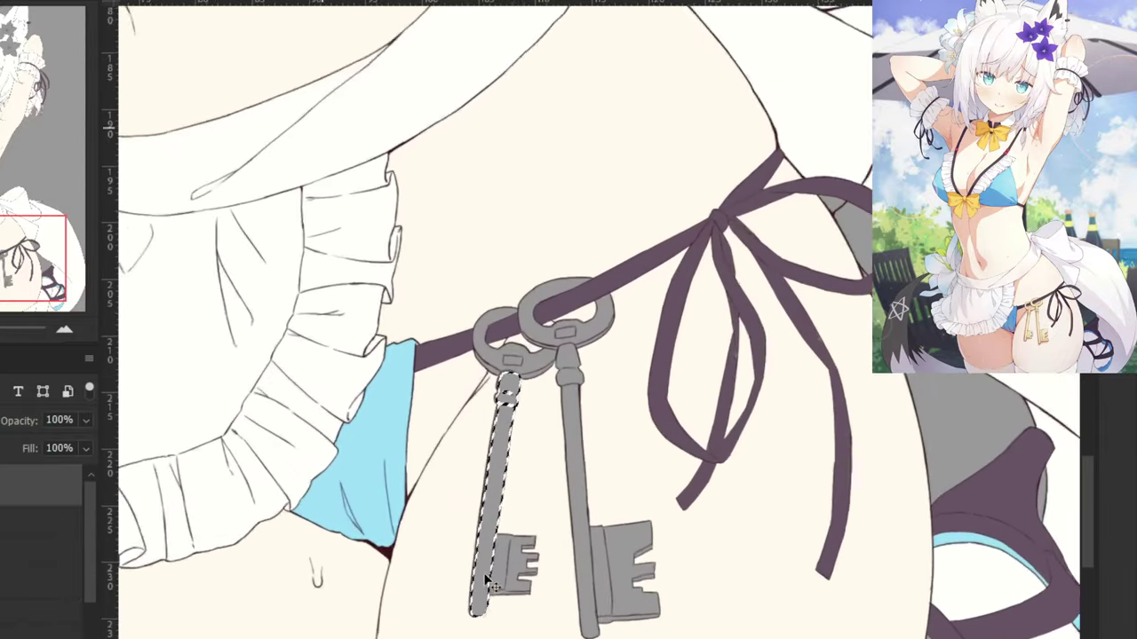
shift+click(577, 613)
shift+click(623, 576)
shift+click(567, 357)
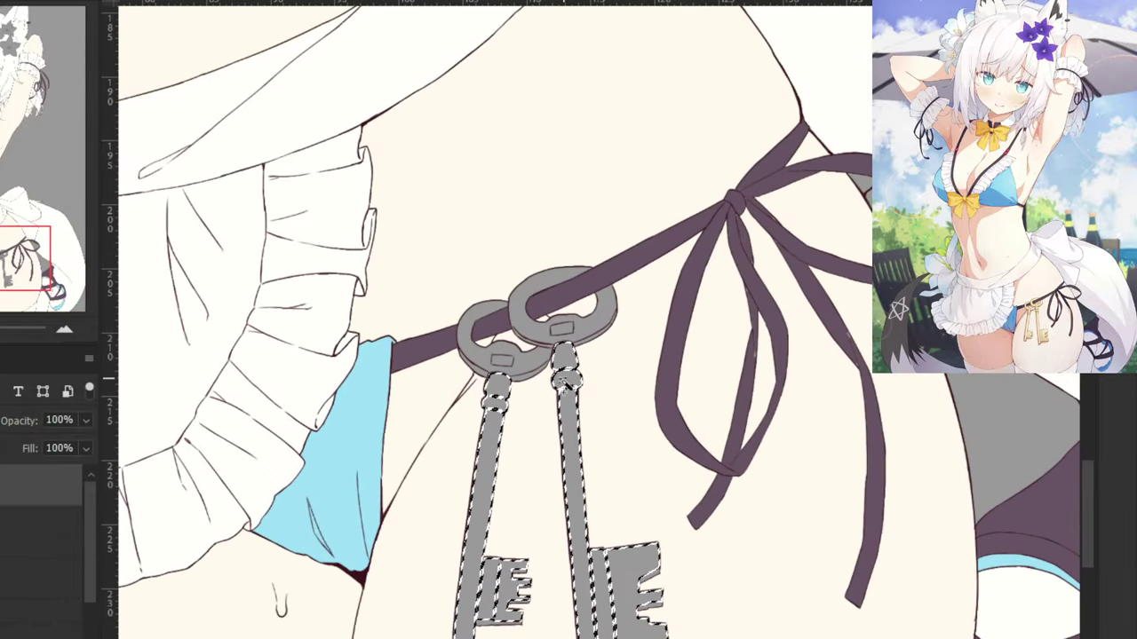
shift+click(566, 380)
Add the rings, small rectangular plates and lower rims of both keys to the selection.
shift+click(532, 328)
shift+click(560, 329)
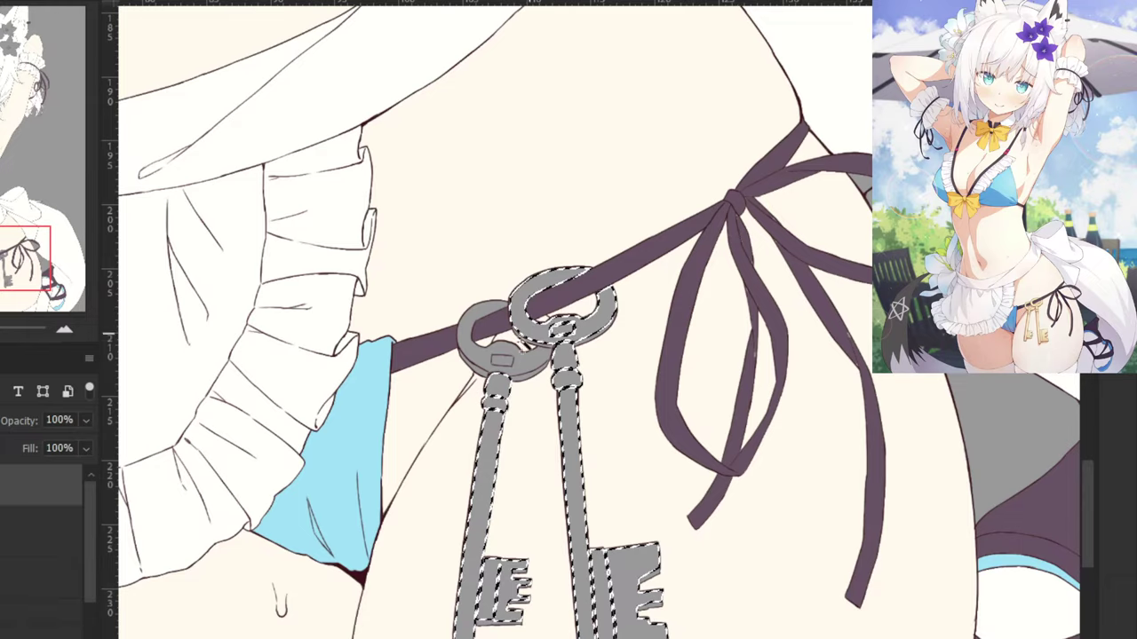
shift+click(480, 362)
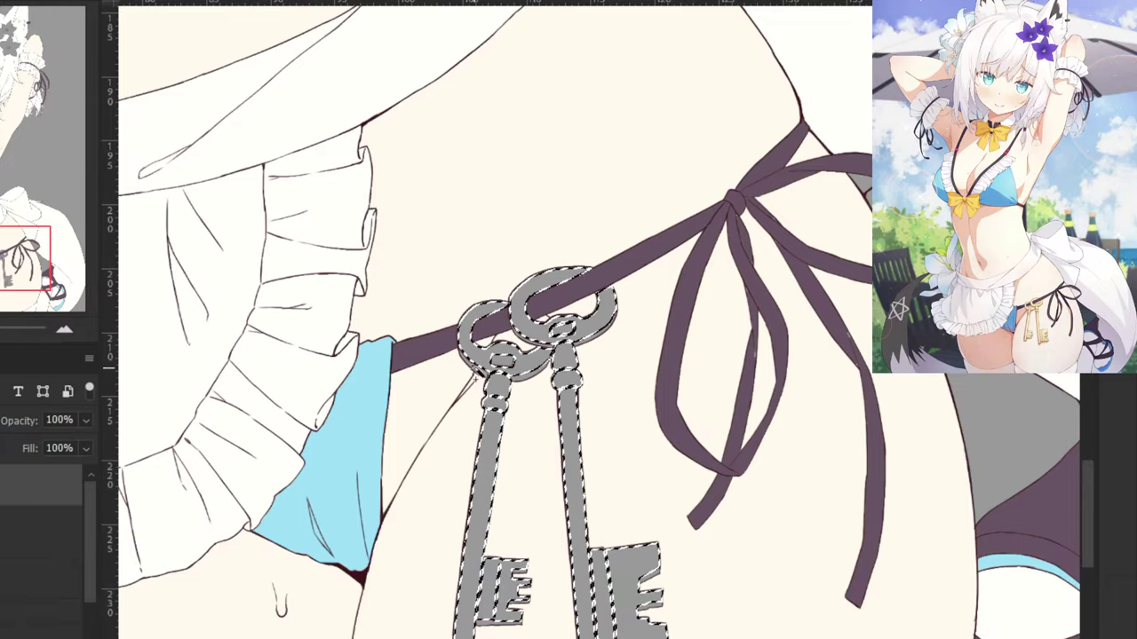
shift+click(476, 366)
key(ctrl+plus)
key(ctrl+plus)
key(ctrl+z)
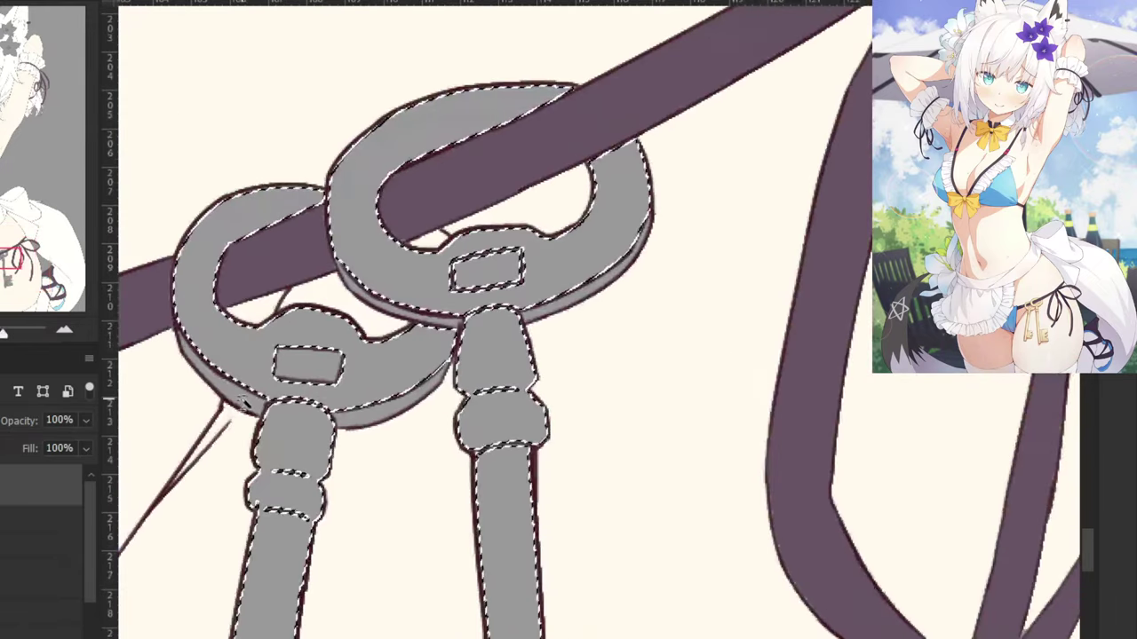
shift+click(250, 396)
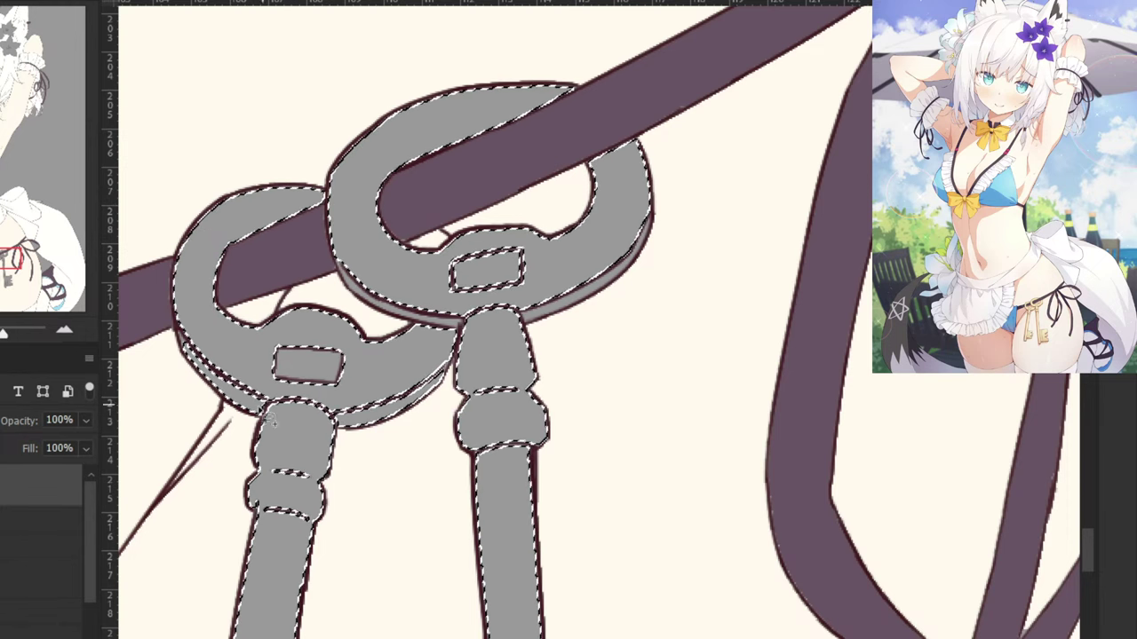
Add the inner outlines, small plates and lower rims of both key rings to the selection with the Lasso tool.
mouse_move(190, 324)
mouse_down()
mouse_move(211, 386)
mouse_move(299, 435)
mouse_move(358, 436)
mouse_up()
mouse_move(424, 417)
mouse_down()
mouse_move(451, 375)
mouse_move(327, 335)
mouse_up()
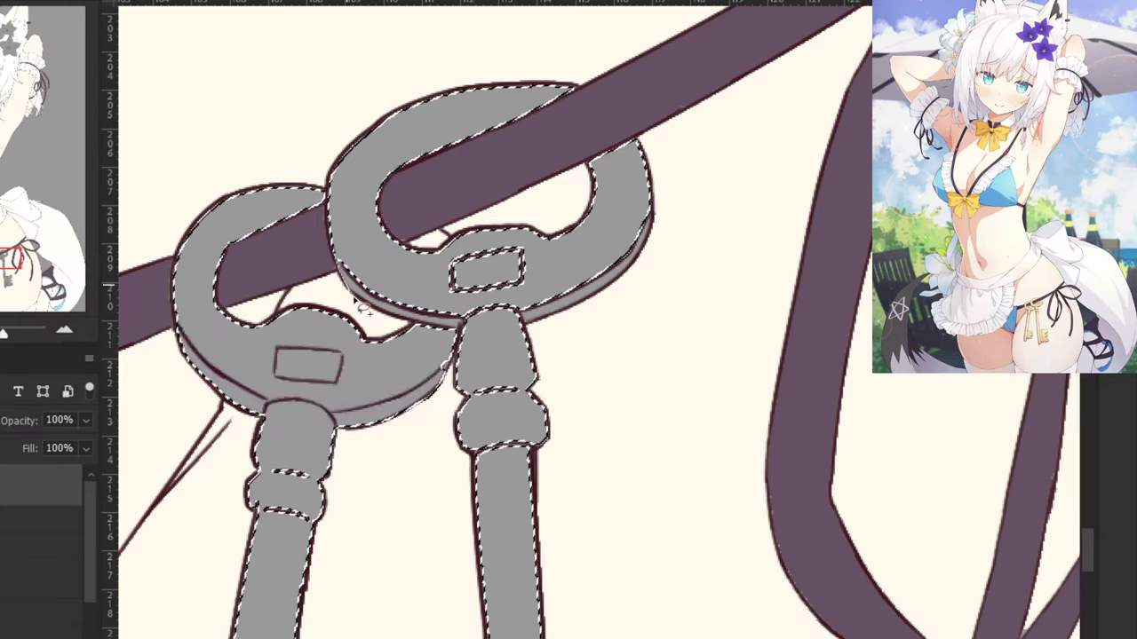
drag(464, 358, 534, 335)
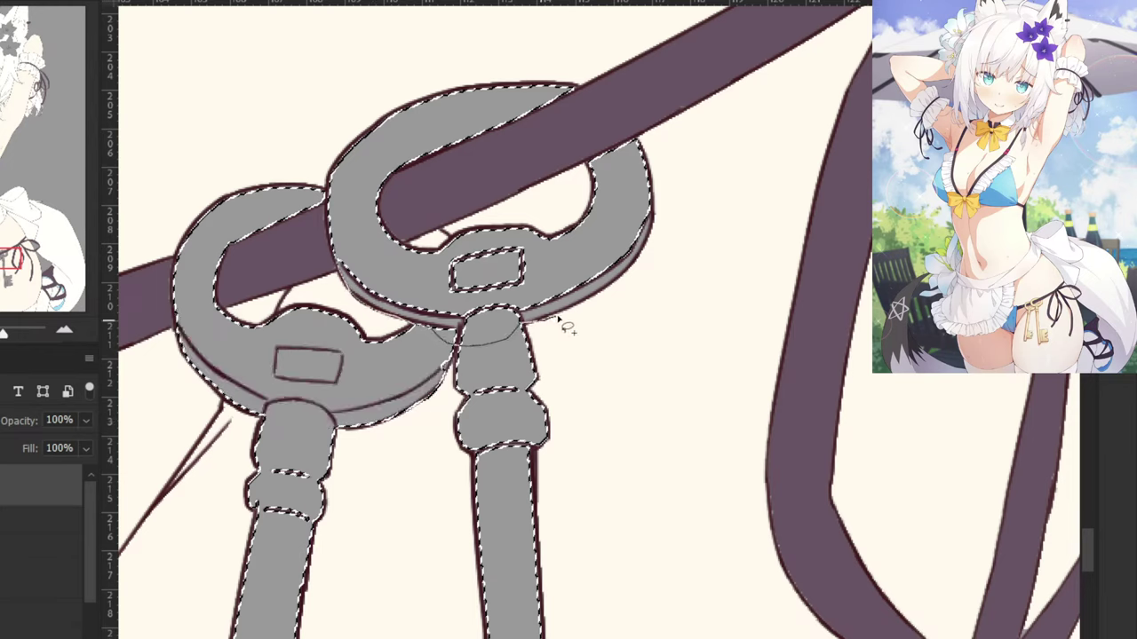
mouse_move(519, 245)
mouse_down()
mouse_move(409, 280)
mouse_move(337, 224)
mouse_up()
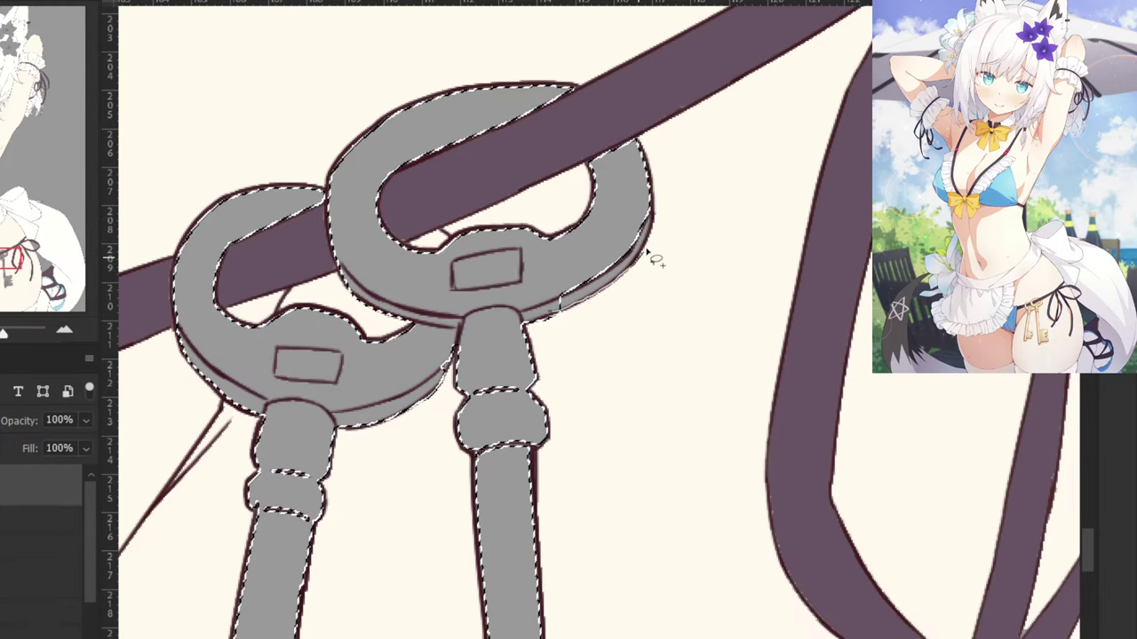
mouse_move(649, 255)
mouse_down()
mouse_move(613, 277)
mouse_move(582, 325)
mouse_up()
Add the seams between the collars and shafts of both keys to the selection.
mouse_move(517, 424)
mouse_down()
mouse_move(476, 448)
mouse_move(518, 430)
mouse_up()
drag(376, 389, 488, 199)
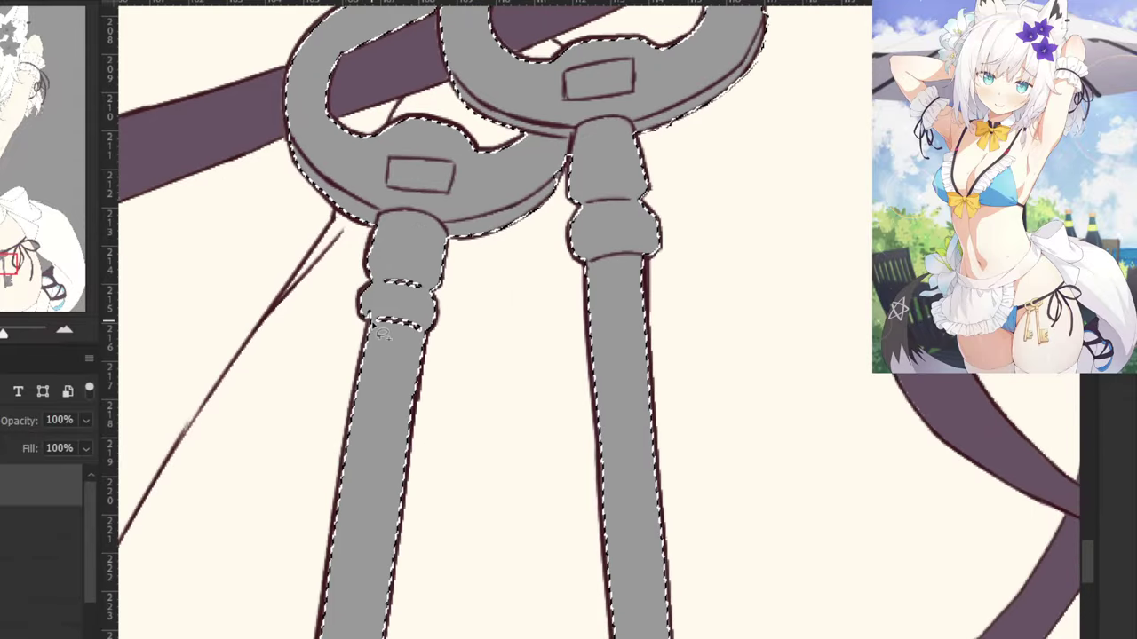
drag(429, 310, 396, 355)
Lasso the lower edge, tooth undersides and inner lines of the smaller key's bit into the selection.
key(ctrl+minus)
mouse_move(370, 506)
mouse_down()
mouse_move(400, 297)
mouse_move(365, 217)
mouse_up()
key(ctrl+plus)
key(ctrl+plus)
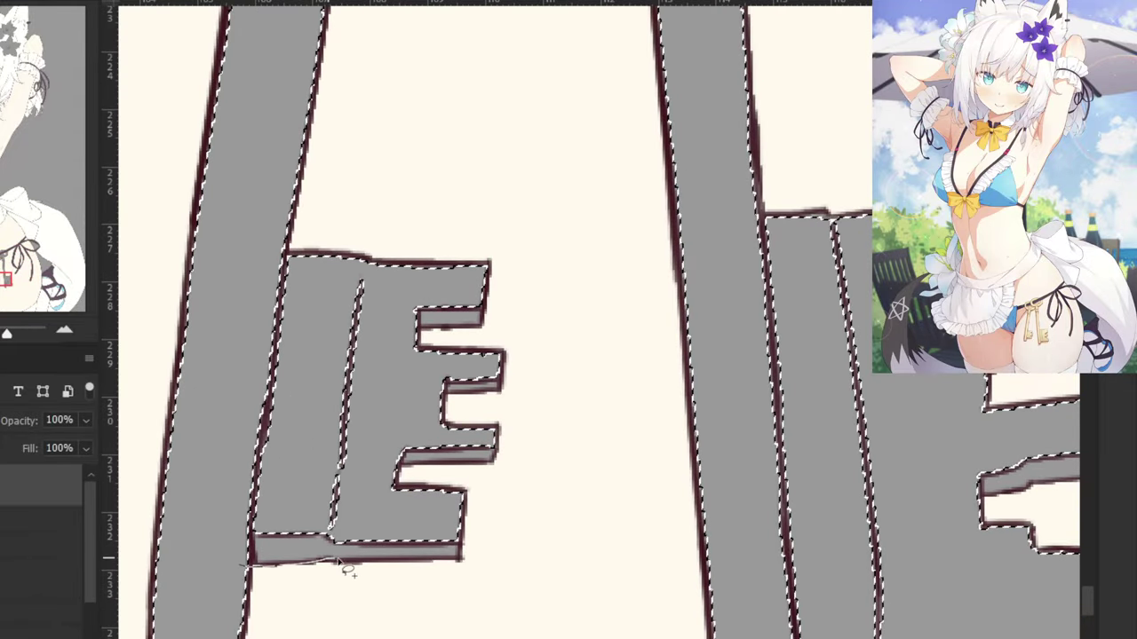
drag(339, 562, 437, 562)
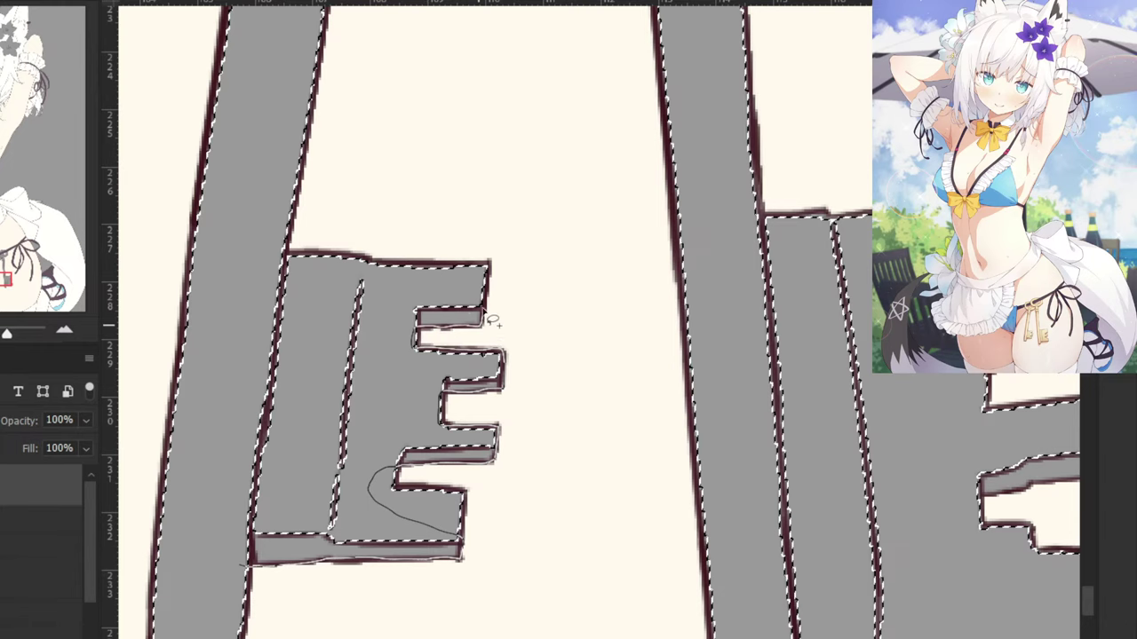
drag(487, 319, 380, 278)
mouse_move(301, 263)
mouse_down()
mouse_move(217, 409)
mouse_move(235, 566)
mouse_up()
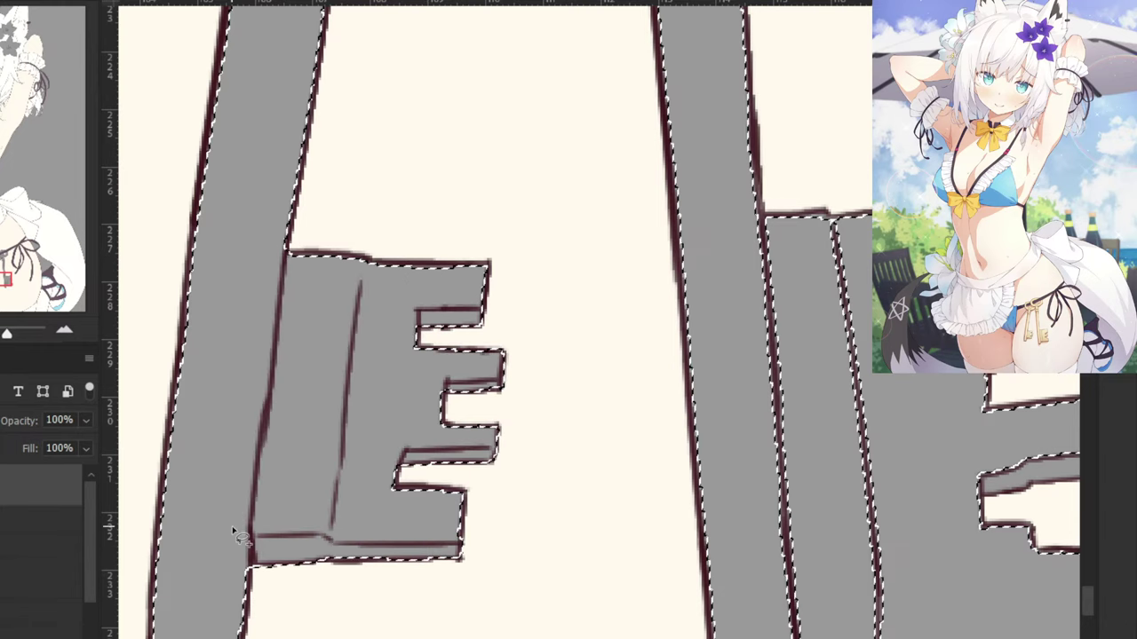
Lasso the lower edge, tooth undersides and inner seams of the larger key's bit into the selection.
drag(473, 339, 147, 248)
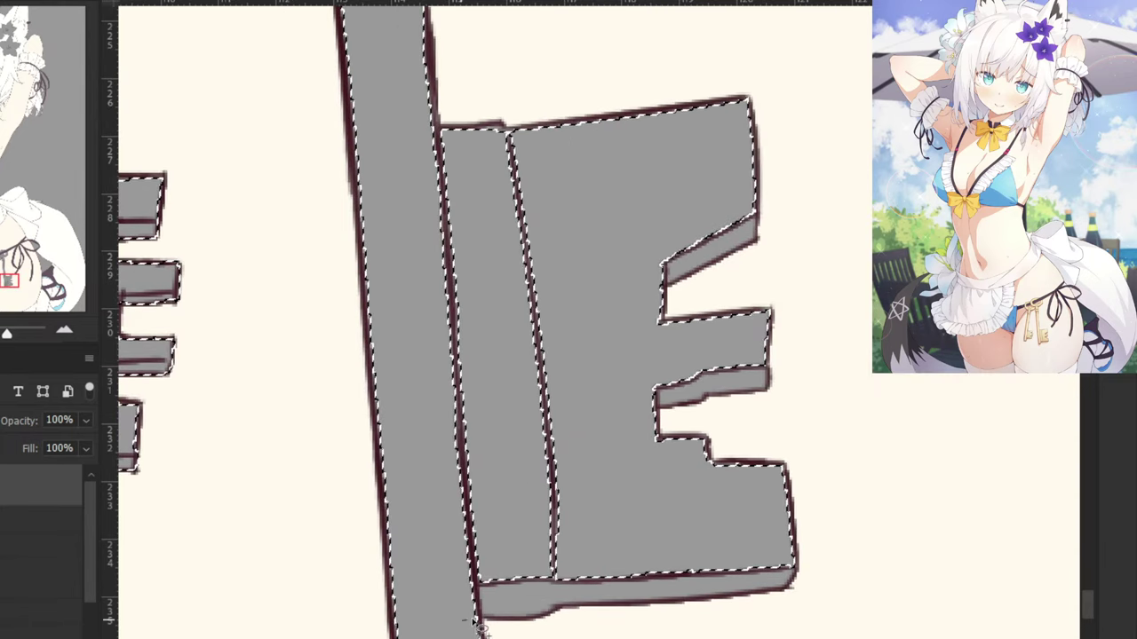
drag(474, 622, 551, 617)
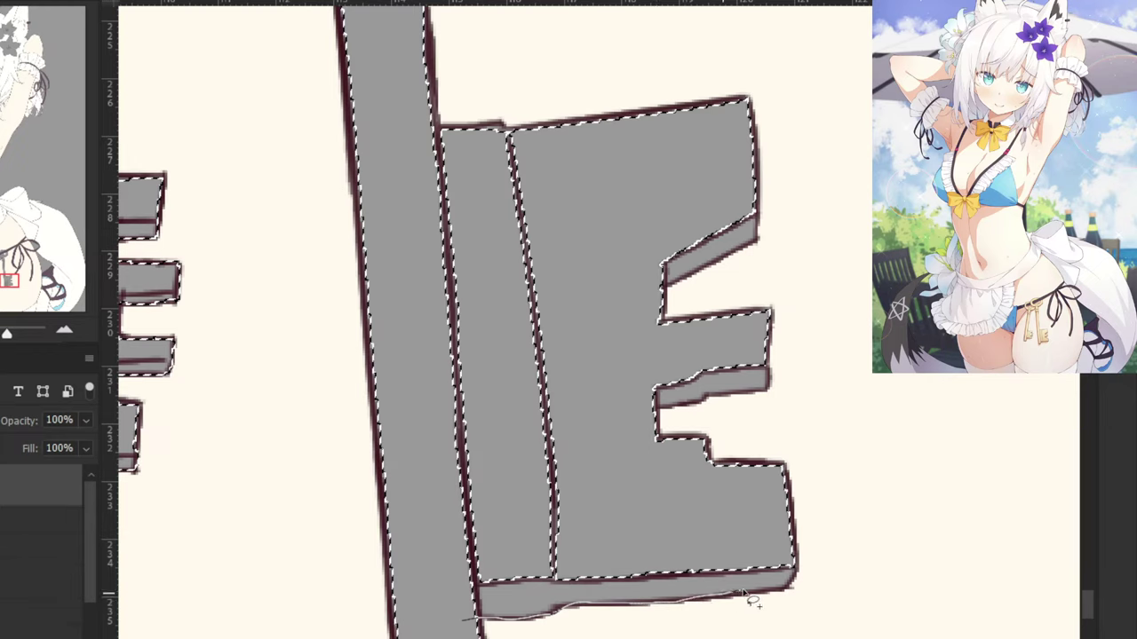
mouse_move(790, 600)
mouse_down()
mouse_move(717, 500)
mouse_move(681, 478)
mouse_move(642, 434)
mouse_up()
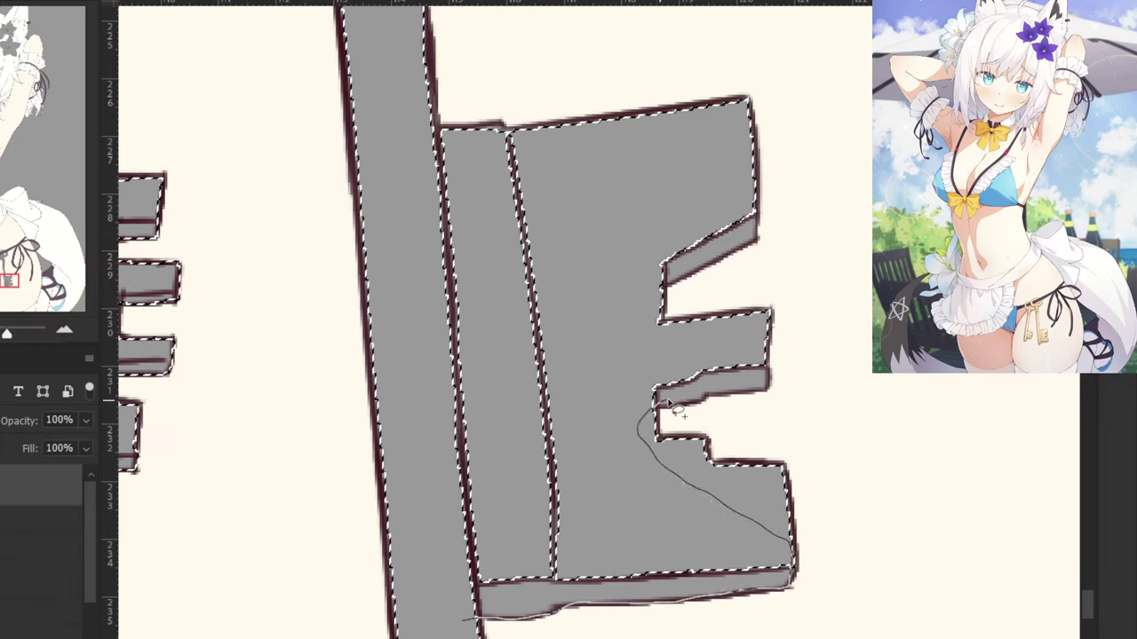
drag(761, 330, 759, 336)
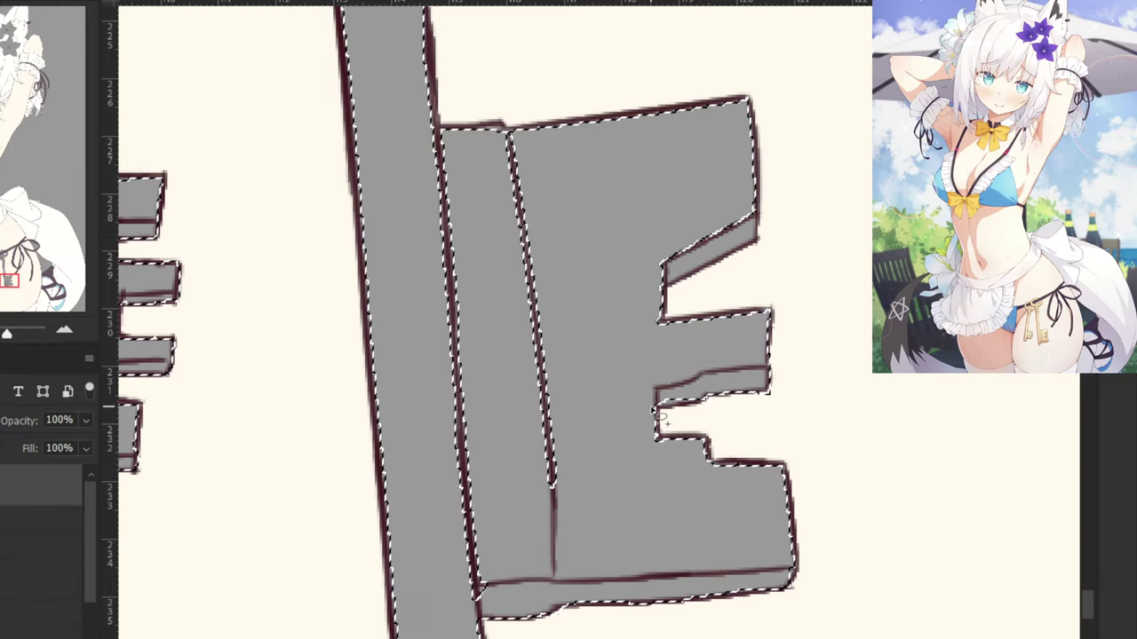
drag(706, 402, 625, 380)
mouse_move(682, 325)
mouse_down()
mouse_move(664, 347)
mouse_move(684, 320)
mouse_up()
mouse_move(667, 306)
mouse_down()
mouse_move(723, 261)
mouse_move(769, 246)
mouse_move(632, 157)
mouse_move(515, 135)
mouse_move(417, 147)
mouse_move(440, 551)
mouse_move(506, 575)
mouse_up()
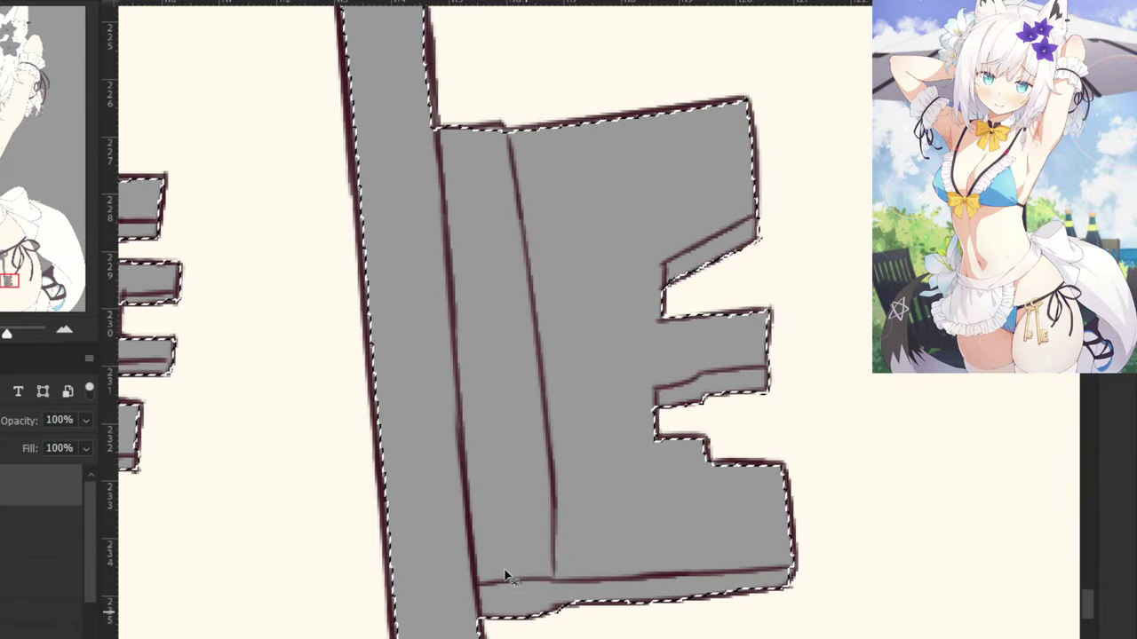
Show the reference artwork beneath the line art in place of the grey backdrop around the hanging keys.
key(ctrl+minus)
key(ctrl+minus)
key(ctrl+minus)
drag(442, 164, 488, 471)
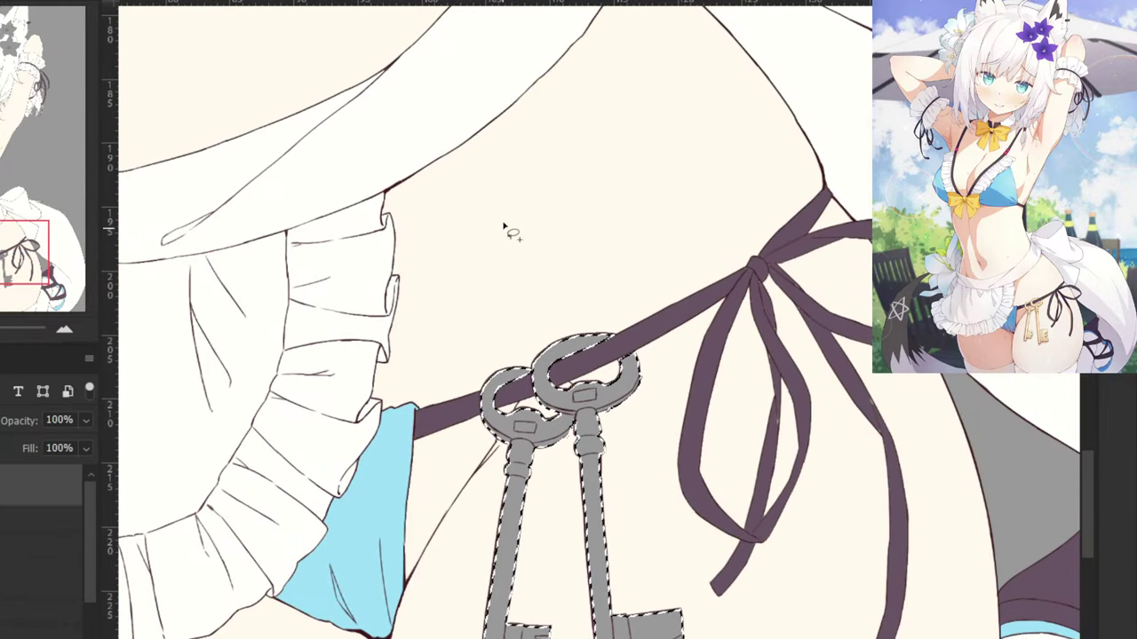
click(35, 578)
click(35, 485)
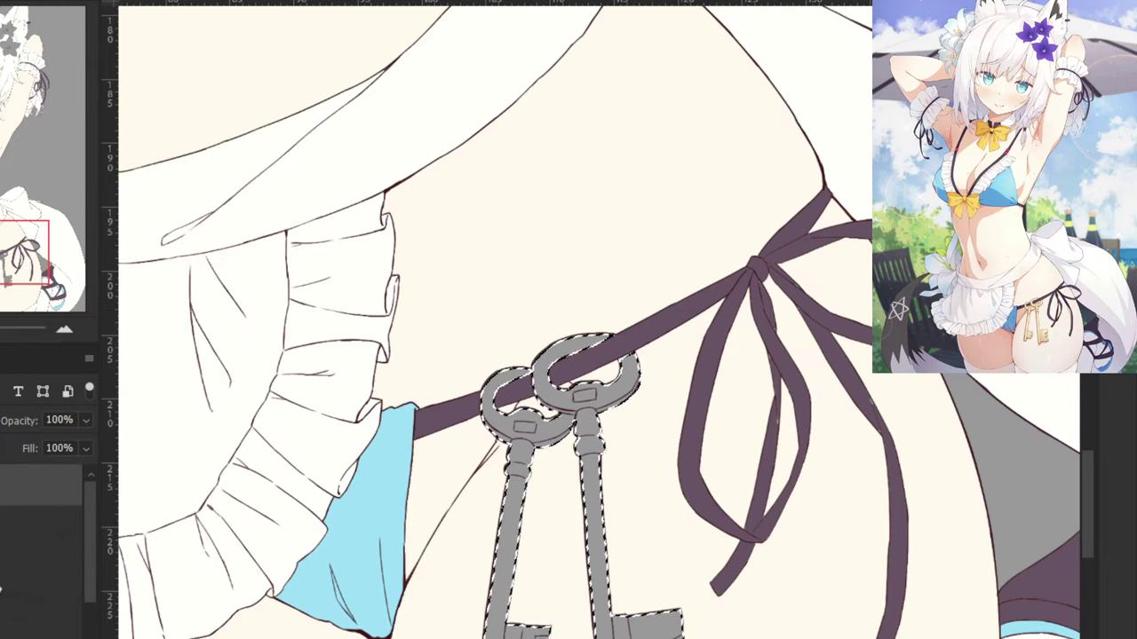
click(36, 578)
drag(93, 543, 93, 613)
click(2, 578)
key(ctrl+z)
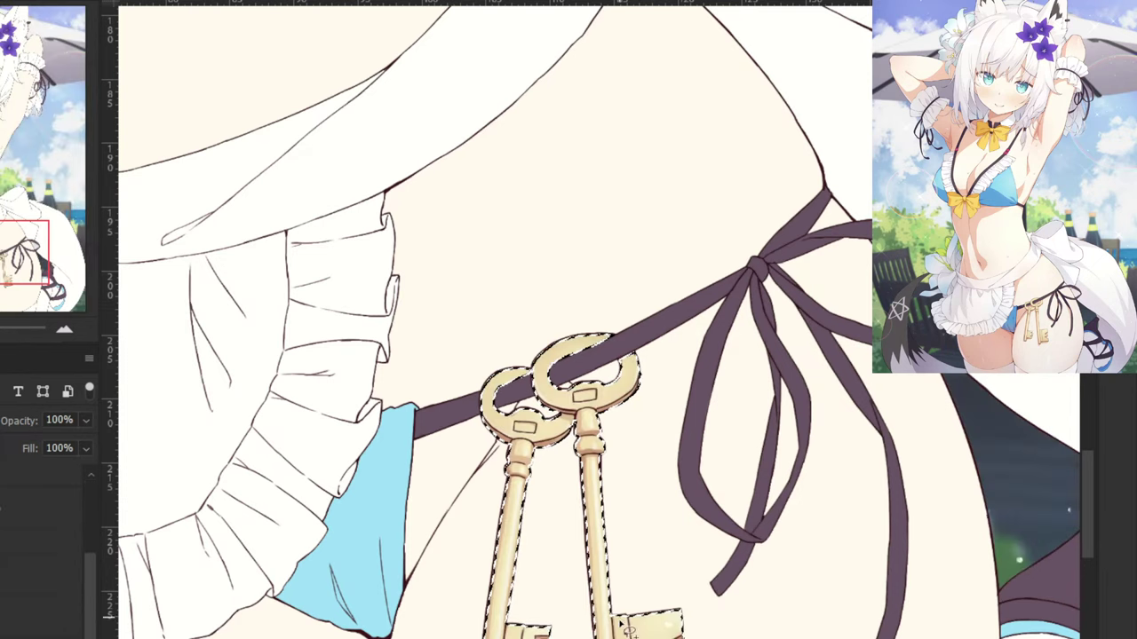
Sample the pale gold colour from the larger key's ring in the reference artwork.
key(ctrl+plus)
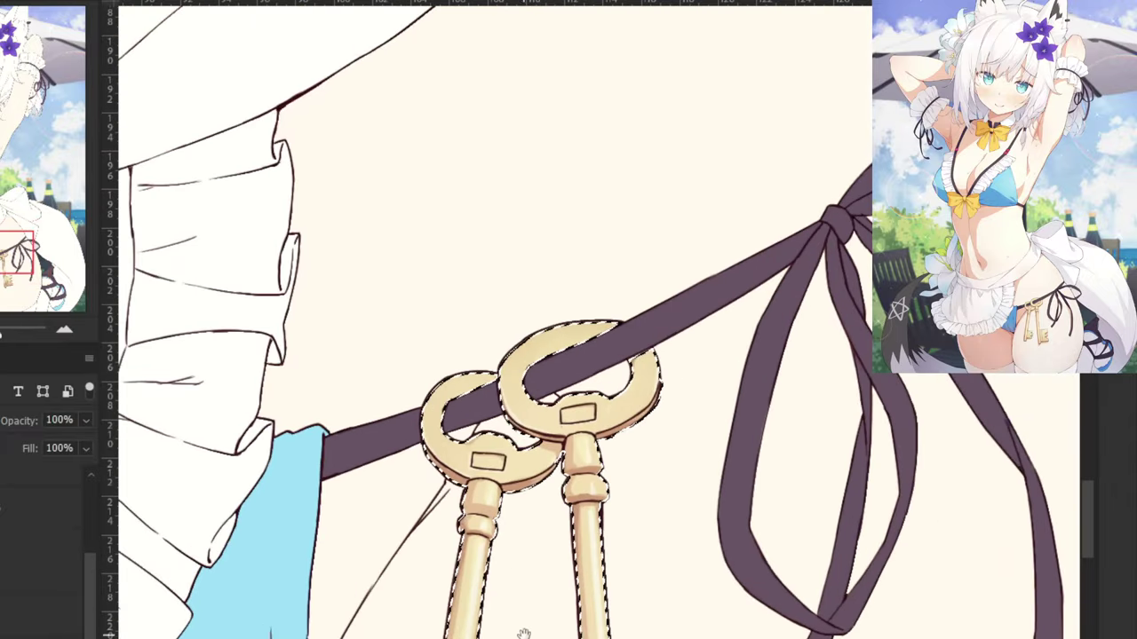
drag(523, 634, 391, 280)
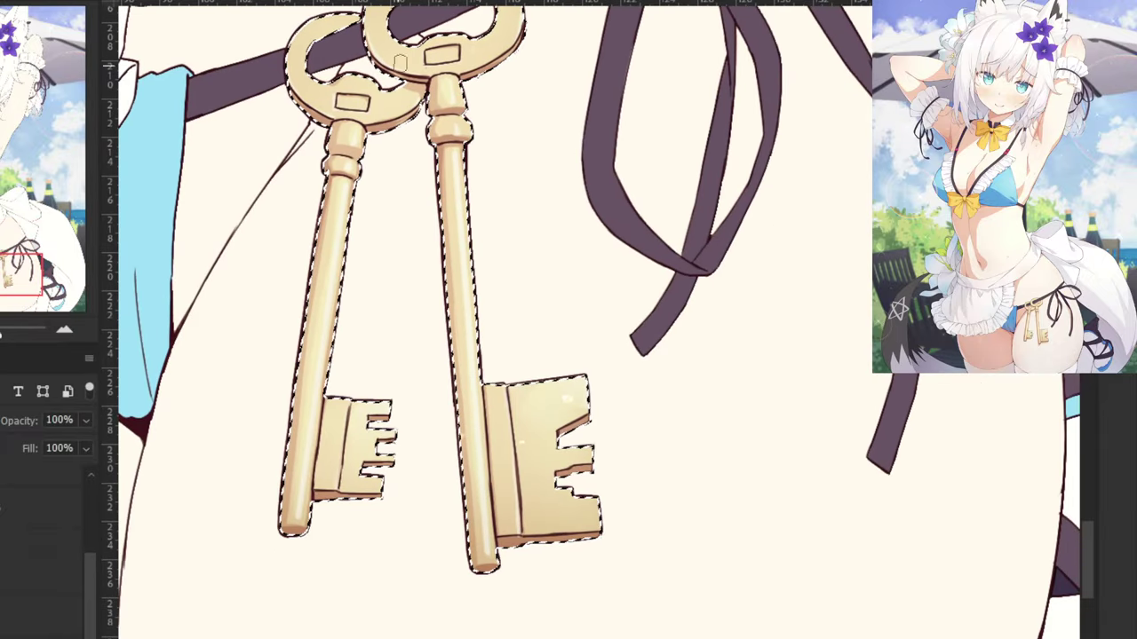
alt+click(406, 61)
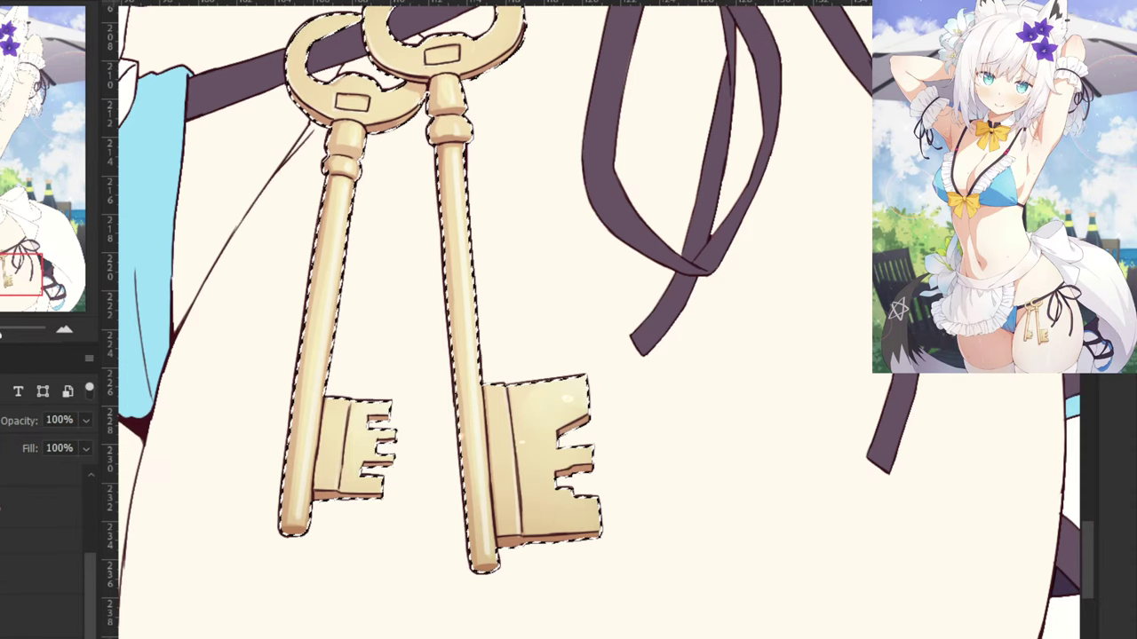
Hide the reference artwork, fill the selected keys with the sampled pale gold on the colour layer, and clear the selection.
click(2, 583)
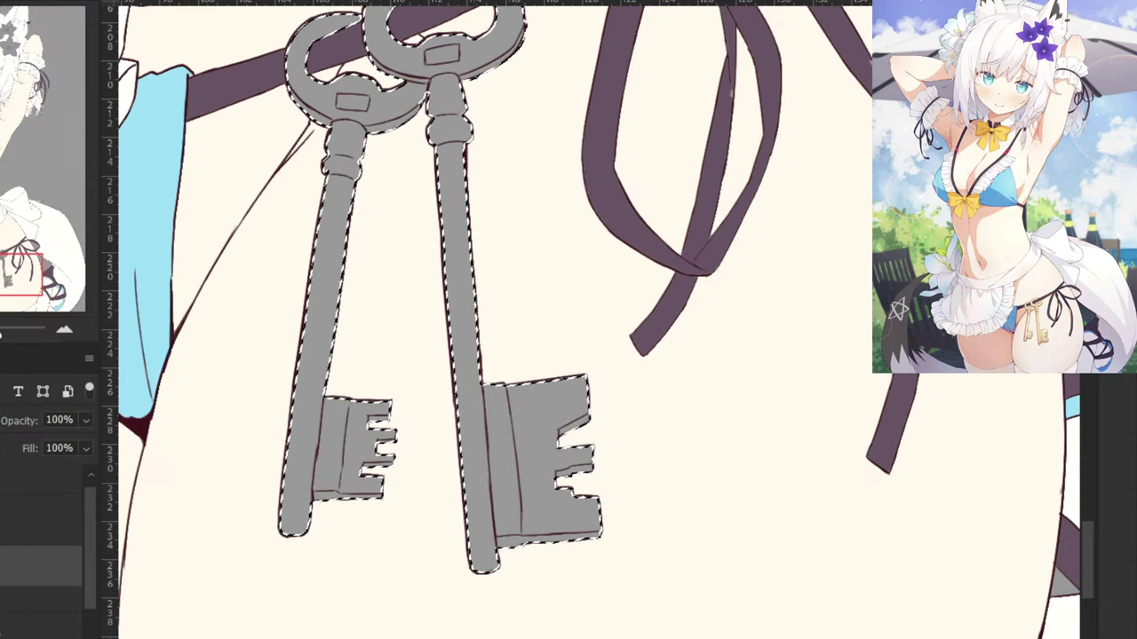
click(315, 402)
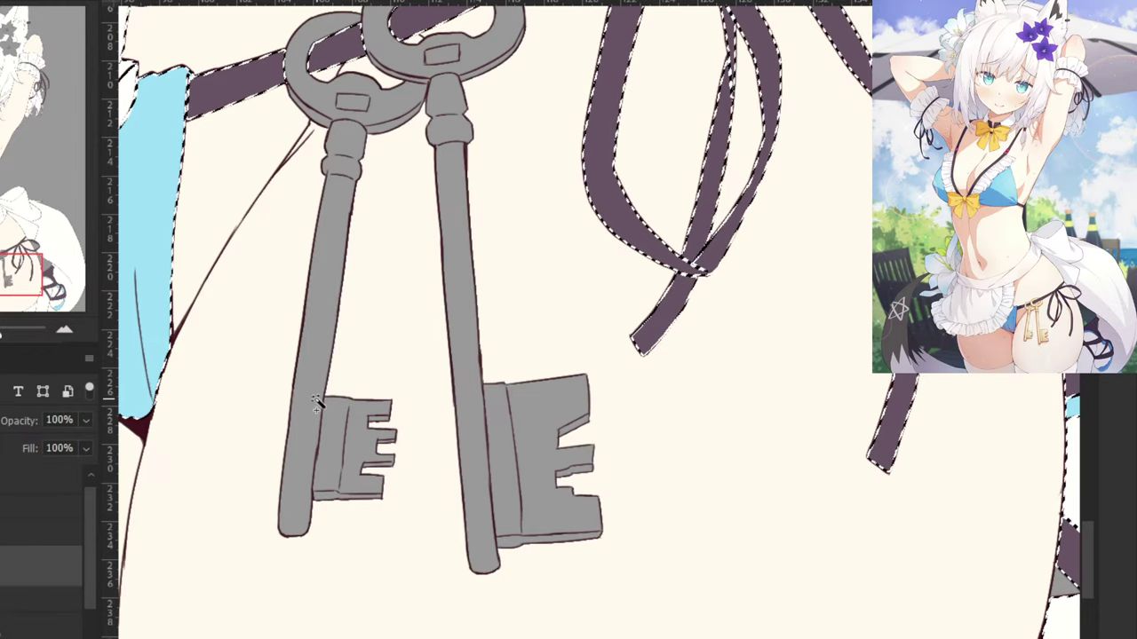
key(ctrl+z)
key(g)
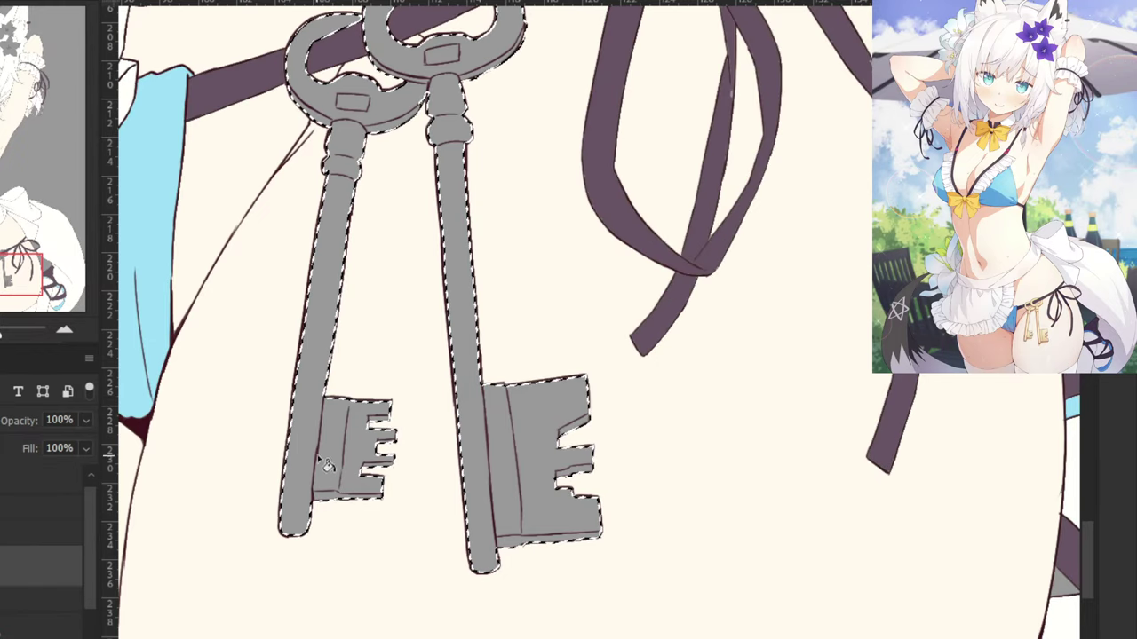
click(342, 451)
key(ctrl+minus)
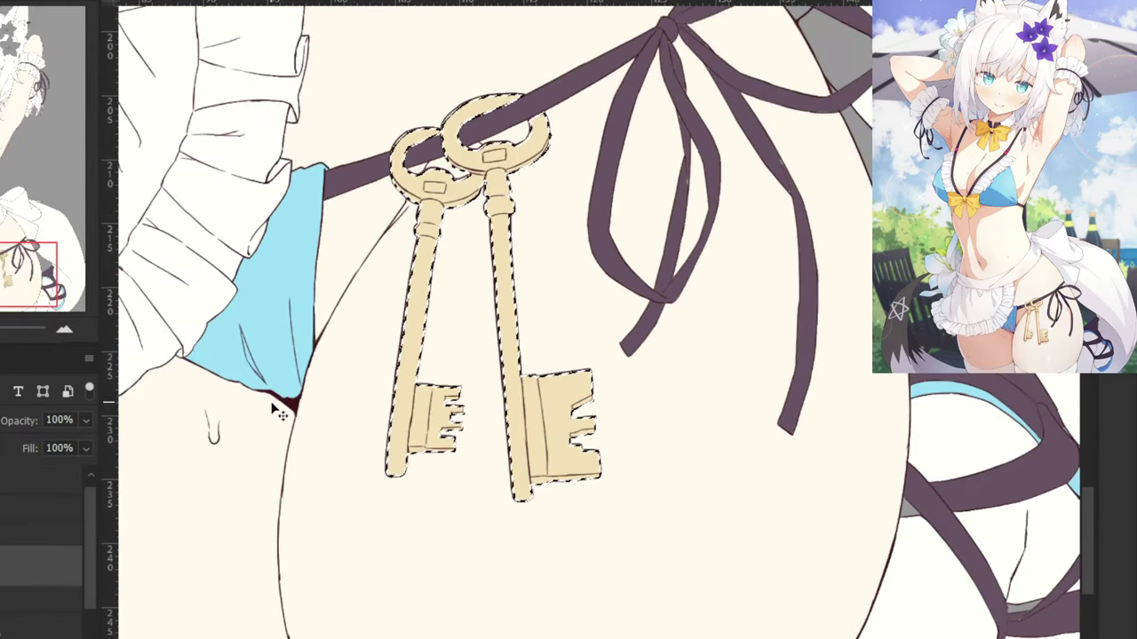
key(ctrl+d)
Paint over the unfilled gap where the long hanging ribbon of the hip bow folds with the dark purple.
drag(258, 165, 354, 396)
drag(506, 367, 203, 334)
key(ctrl+plus)
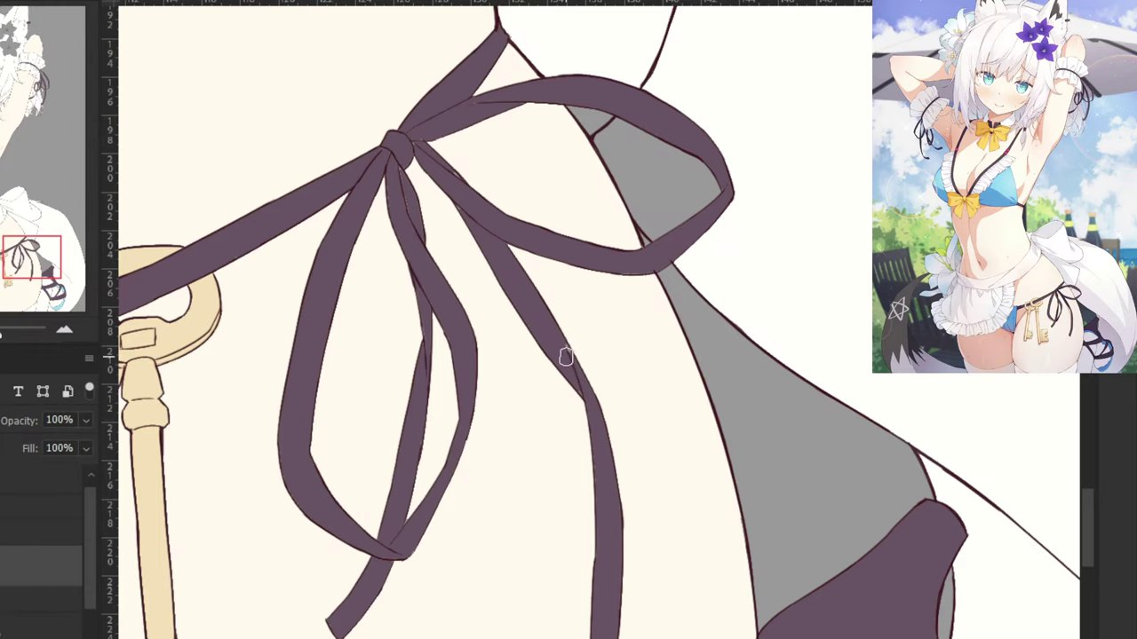
key(ctrl+plus)
key(ctrl+plus)
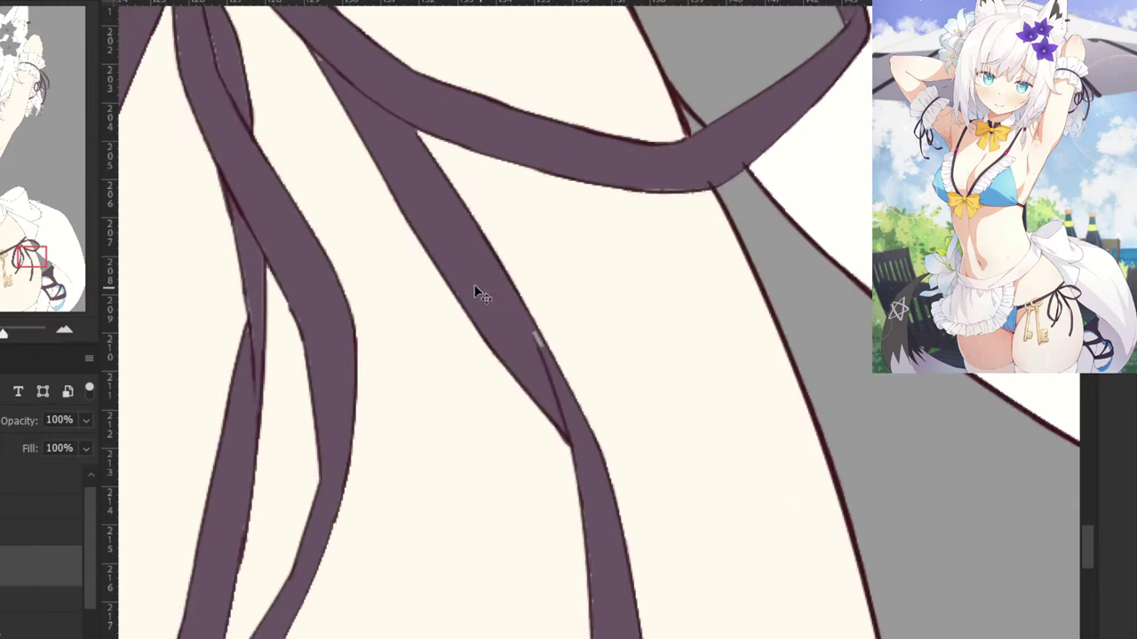
drag(502, 353, 489, 311)
key(ctrl+minus)
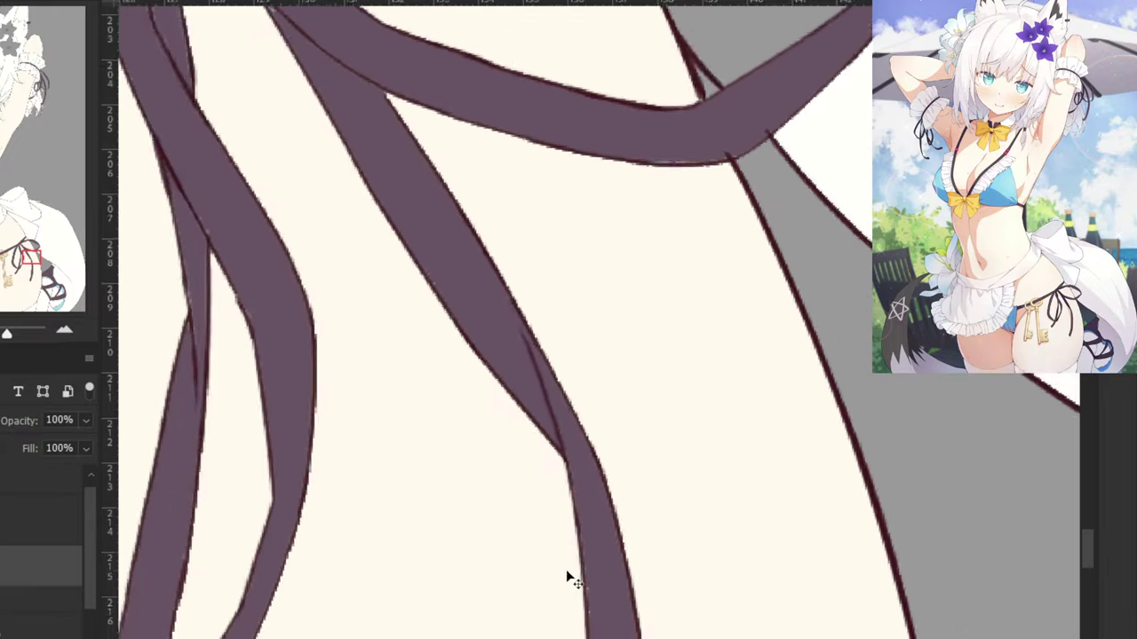
Paint the unfilled slivers where the crossing sandal straps meet with the dark purple.
scroll(576, 550, down, 1)
scroll(515, 612, down, 3)
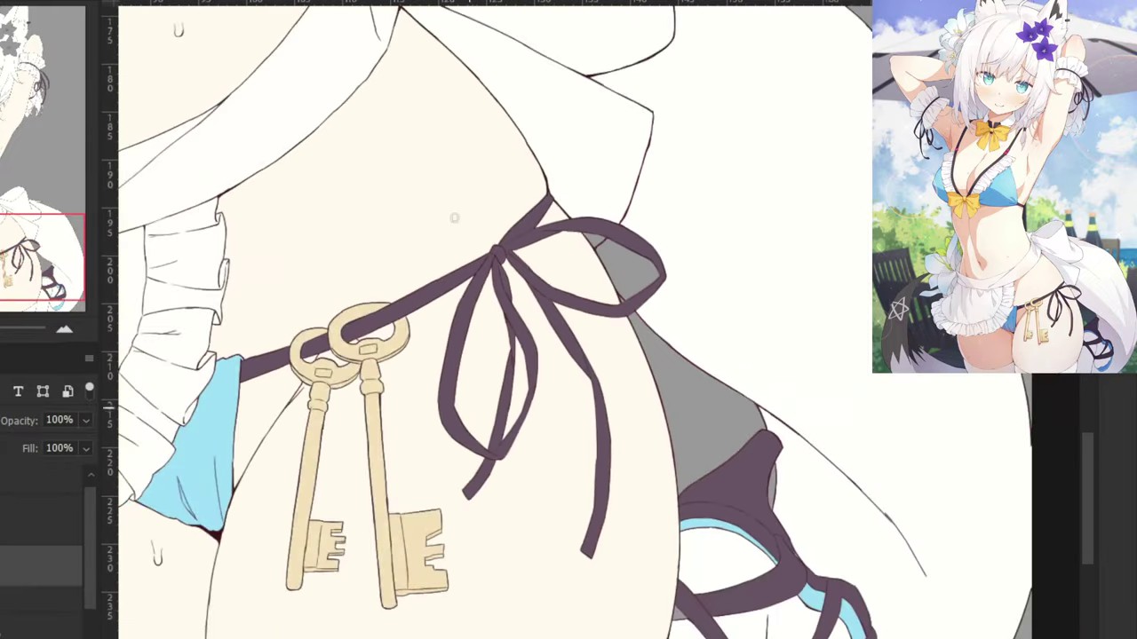
scroll(454, 217, down, 2)
drag(436, 436, 335, 351)
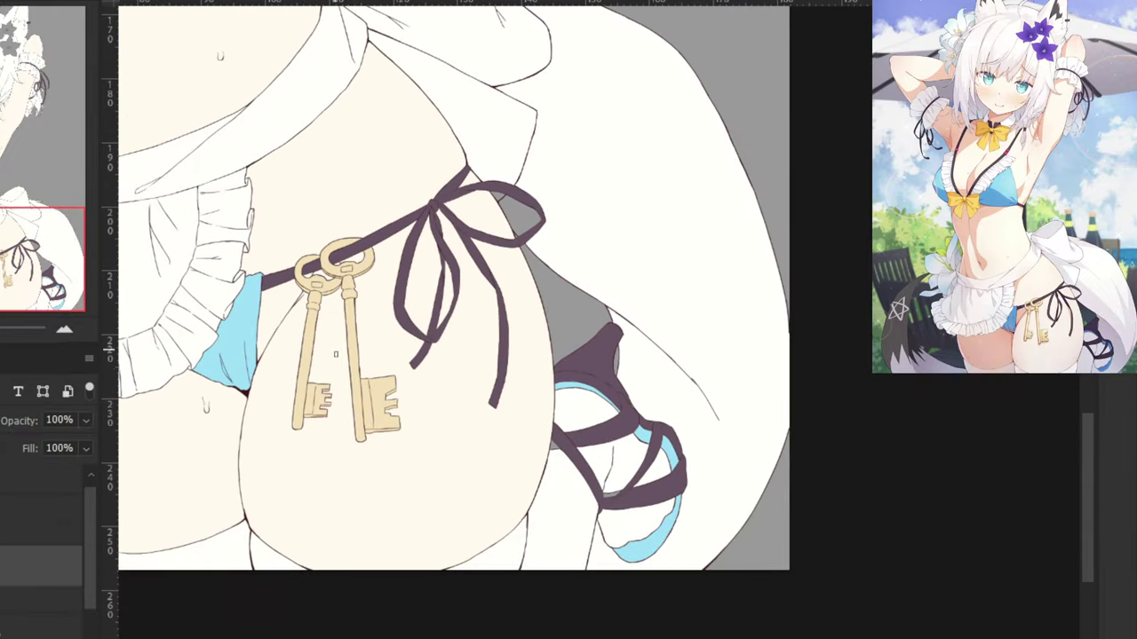
drag(445, 450, 365, 353)
scroll(613, 364, up, 5)
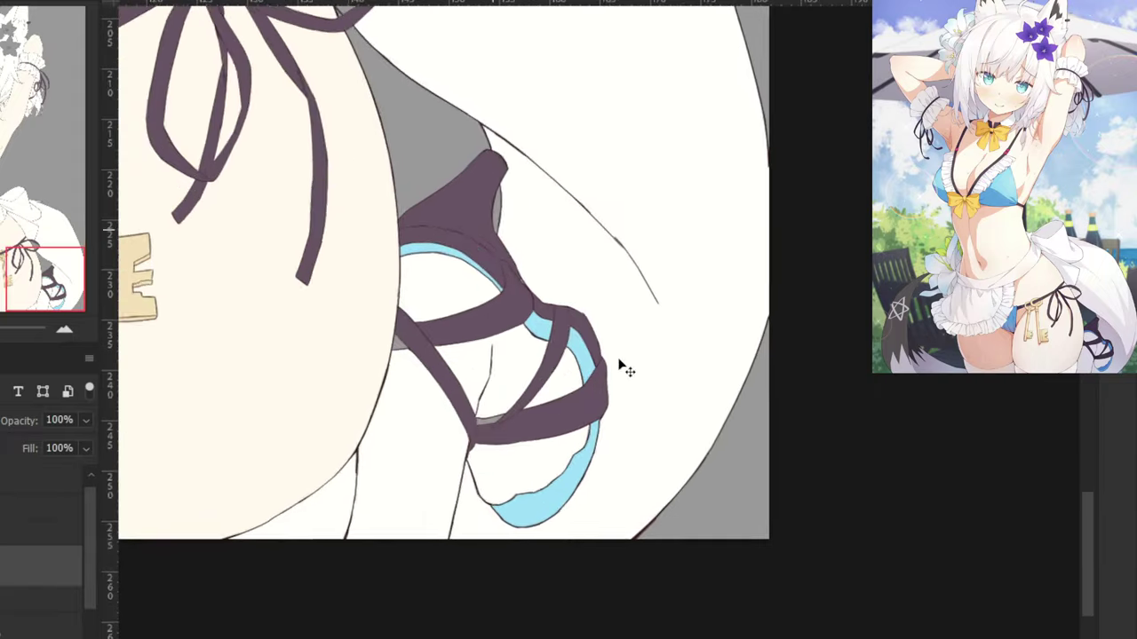
drag(404, 482, 358, 480)
scroll(400, 479, up, 2)
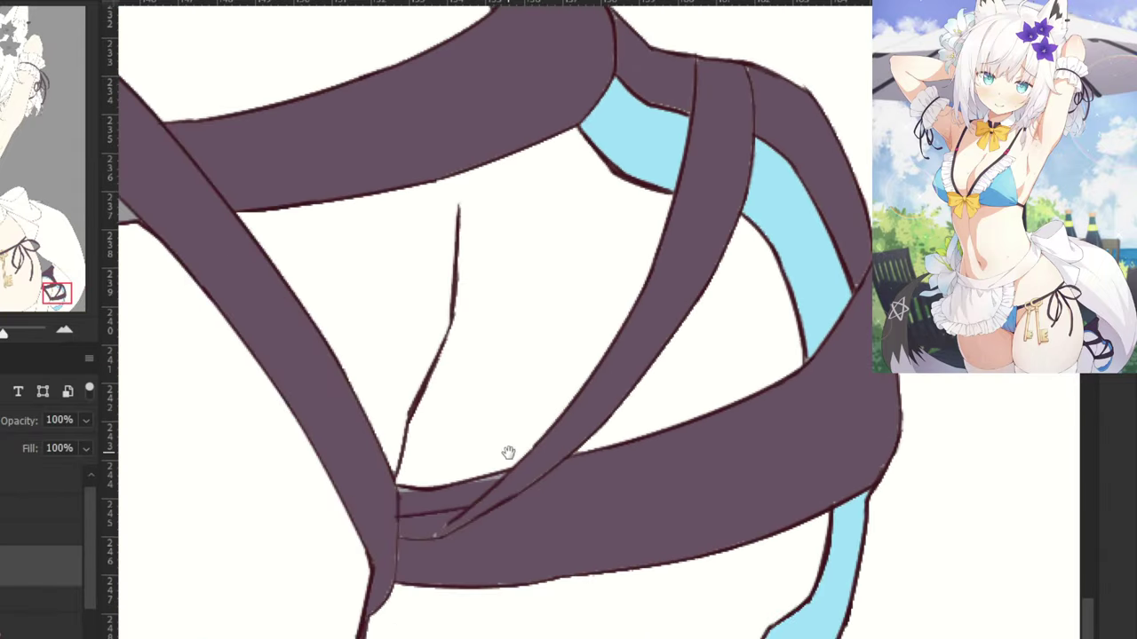
scroll(432, 538, up, 2)
mouse_move(432, 540)
mouse_down()
mouse_move(388, 542)
mouse_move(438, 527)
mouse_move(383, 499)
mouse_move(485, 486)
mouse_up()
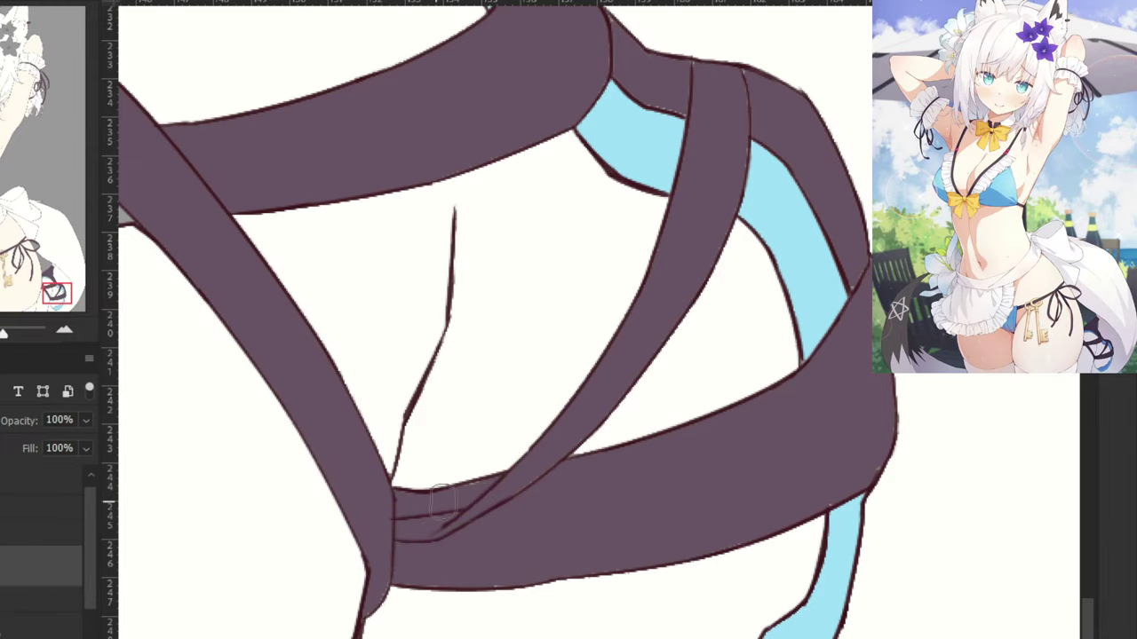
drag(181, 128, 517, 317)
mouse_move(480, 394)
mouse_down()
mouse_move(413, 412)
mouse_move(436, 359)
mouse_move(425, 412)
mouse_move(476, 402)
mouse_move(436, 393)
mouse_up()
Check the flat colours from the sandal and hanging keys up to the apron and bikini top.
key(ctrl+minus)
key(ctrl+minus)
key(ctrl+minus)
key(ctrl+minus)
key(ctrl+minus)
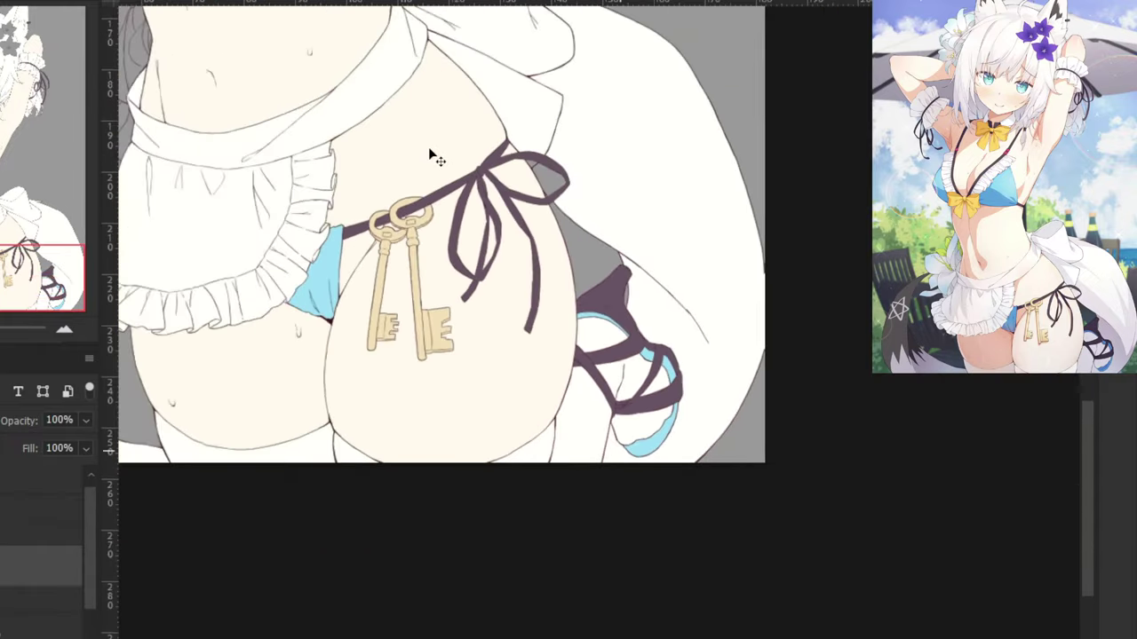
drag(277, 213, 469, 318)
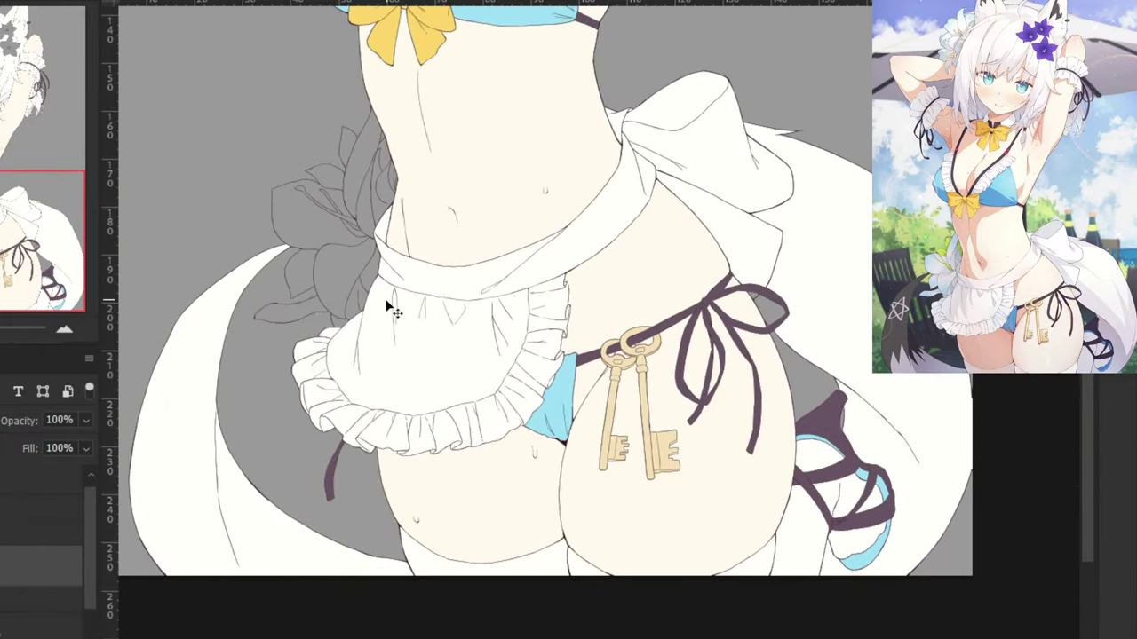
drag(286, 210, 371, 345)
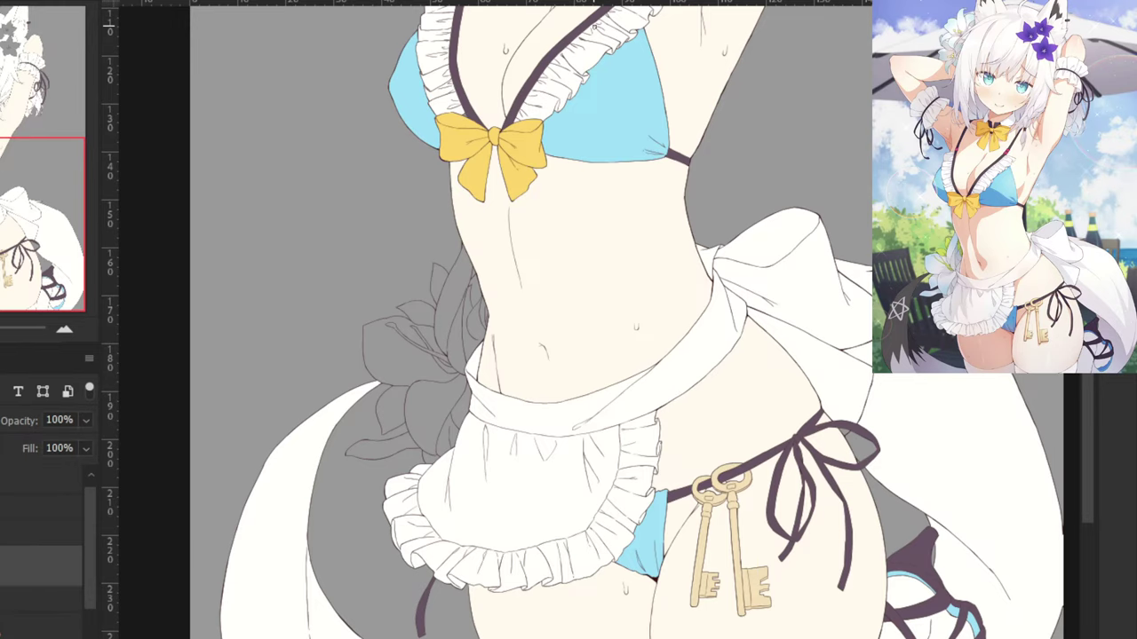
Delete the selected layer and create a new empty layer, with the raised arm and hair flowers in view.
key(ctrl+plus)
key(ctrl+plus)
drag(165, 532, 182, 635)
drag(173, 337, 220, 631)
drag(182, 236, 282, 627)
key(Delete)
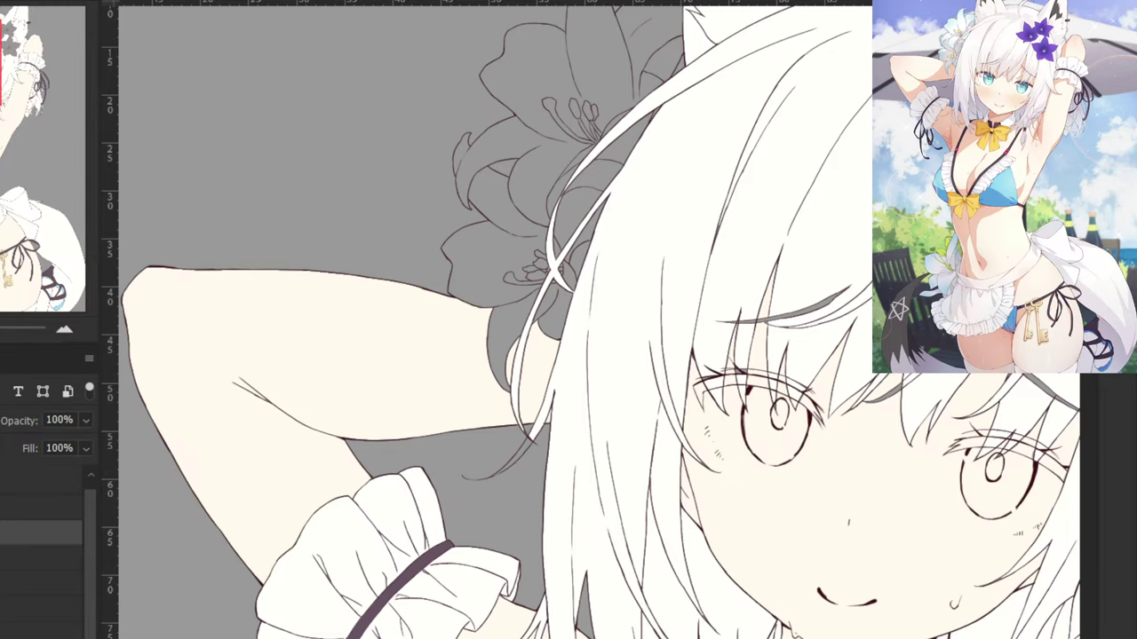
key(ctrl+shift+alt+n)
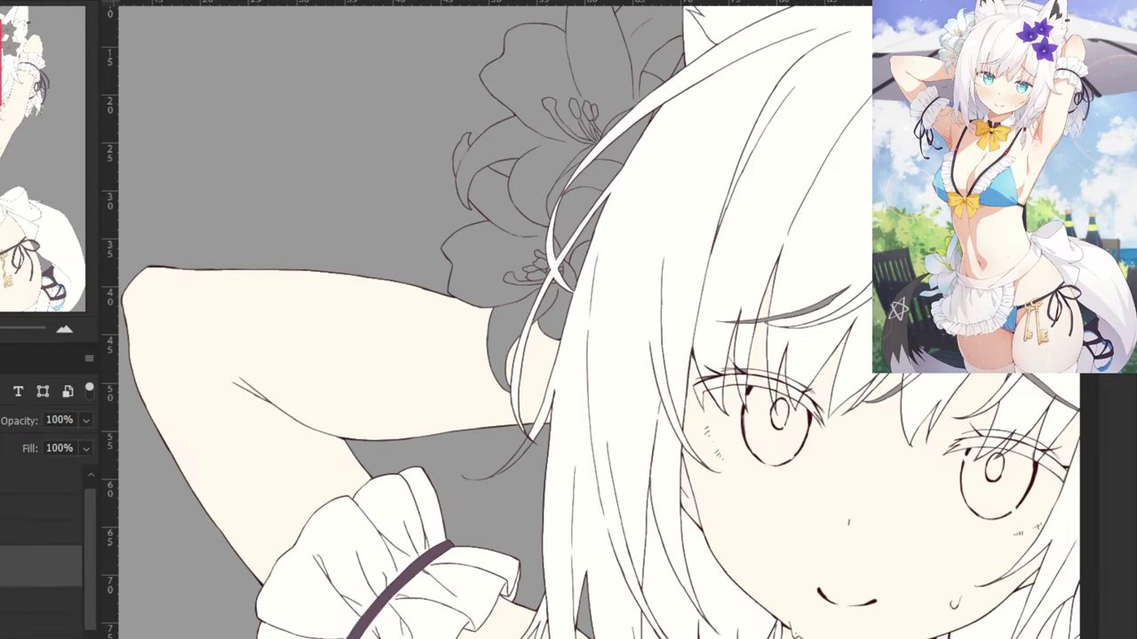
Select the lower lily's bottom petal and the petal pieces showing between the hair strands.
key(ctrl+plus)
click(471, 310)
shift+click(532, 310)
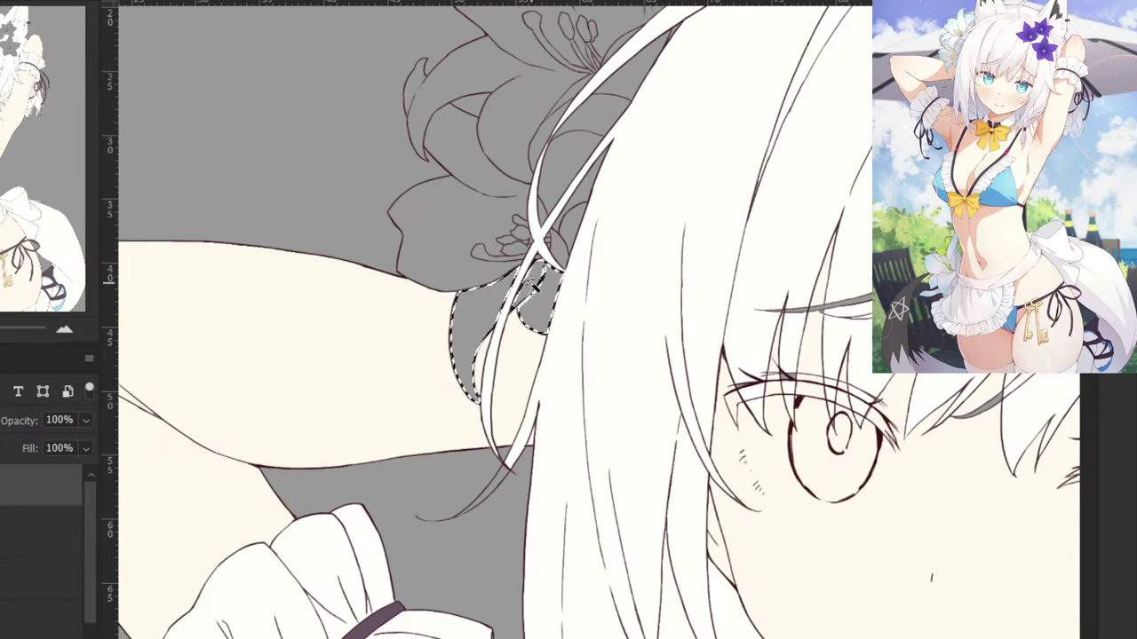
drag(517, 205, 528, 356)
key(ctrl+plus)
shift+click(552, 504)
shift+click(578, 453)
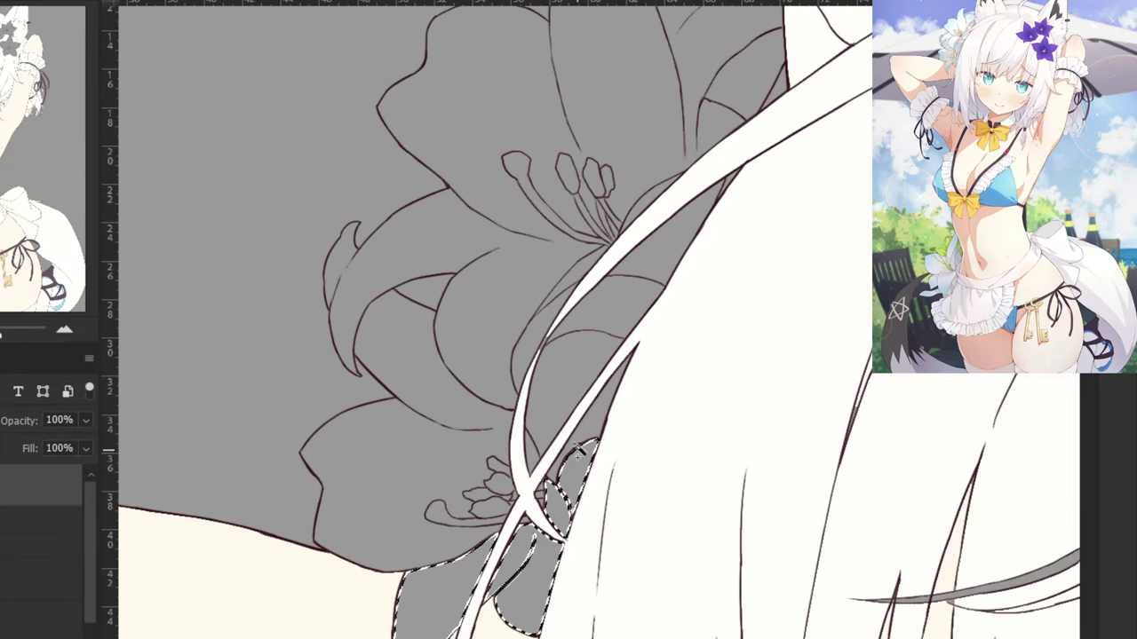
shift+click(592, 418)
scroll(561, 397, up, 2)
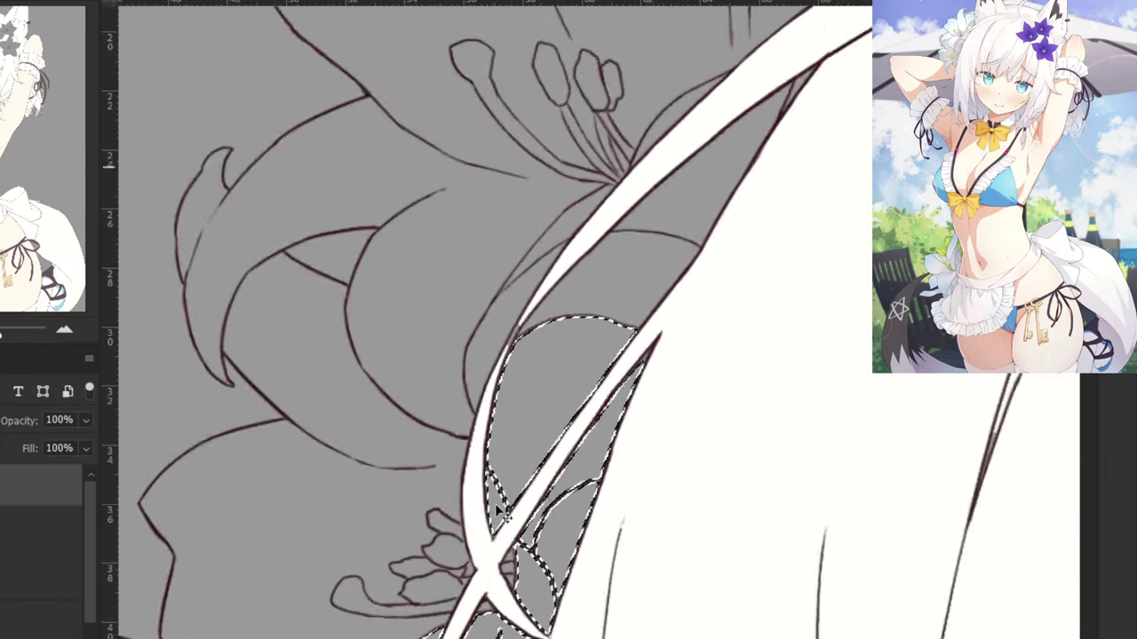
click(479, 630)
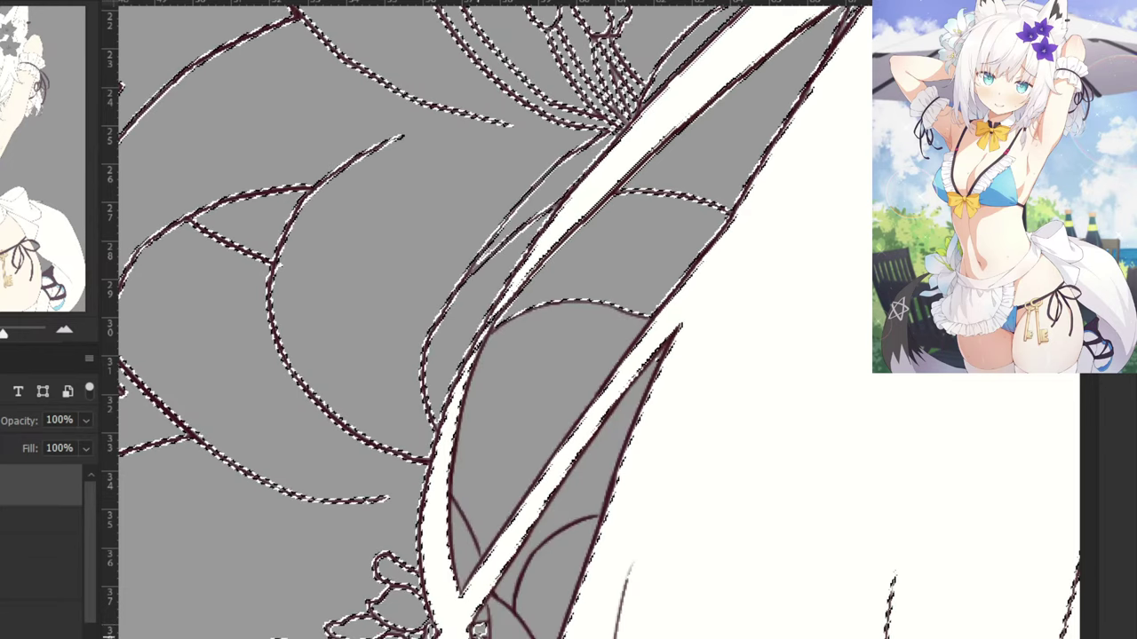
key(ctrl+z)
click(485, 625)
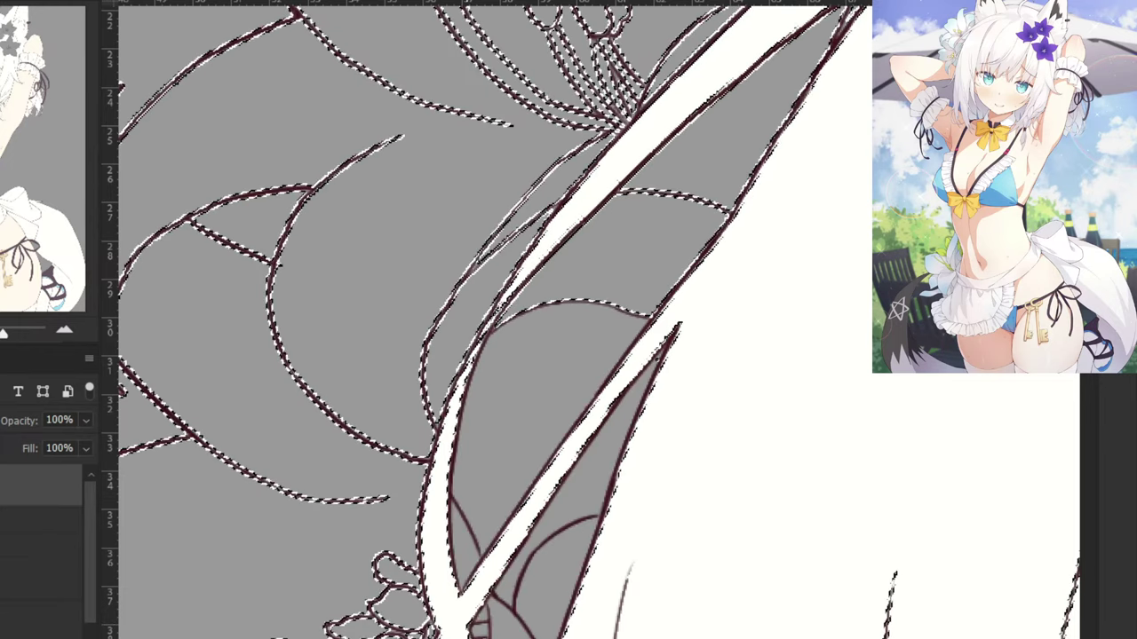
key(ctrl+z)
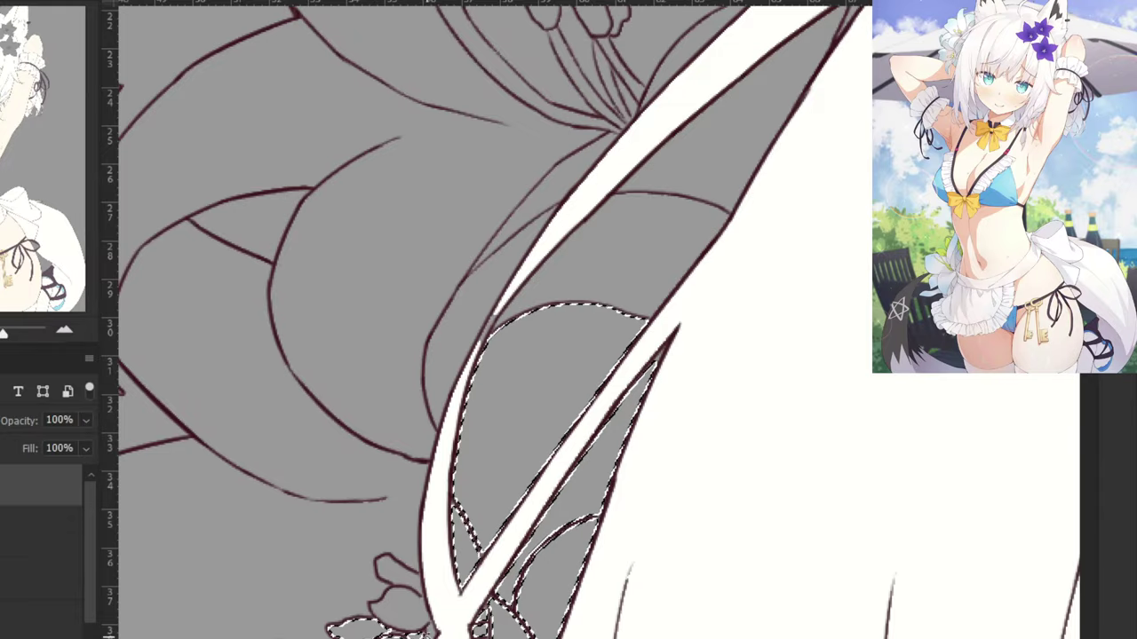
Add the lower lily's stamens and anthers to the selection.
shift+click(419, 624)
shift+click(385, 613)
key(ctrl+z)
drag(383, 613, 520, 485)
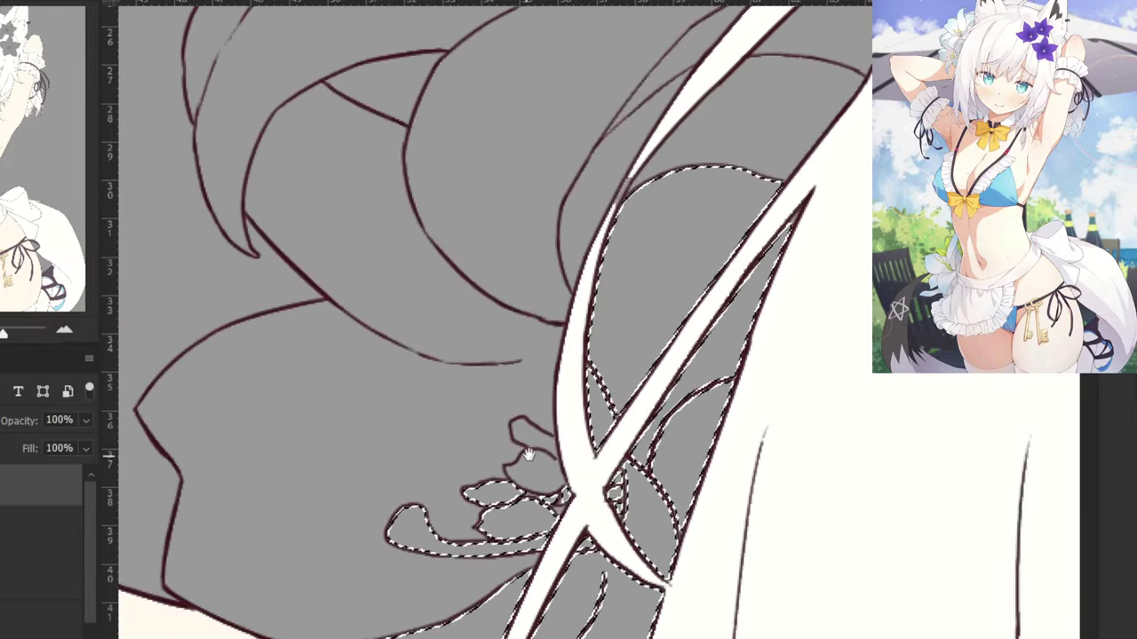
key(ctrl+plus)
key(ctrl+plus)
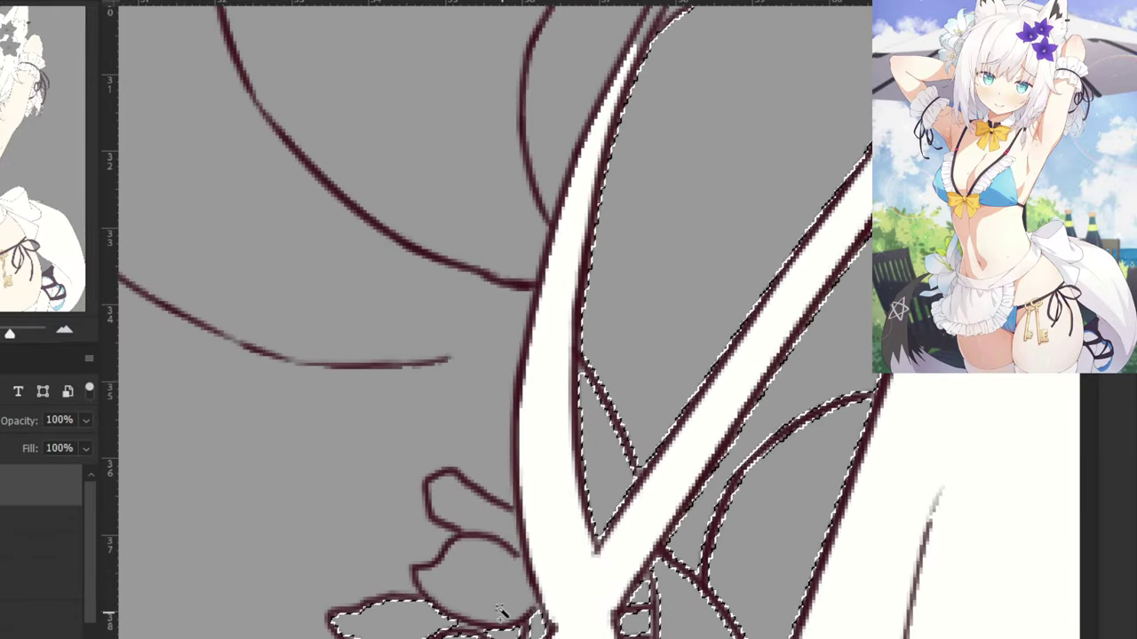
shift+click(488, 571)
shift+click(464, 494)
key(ctrl+minus)
scroll(333, 328, down, 3)
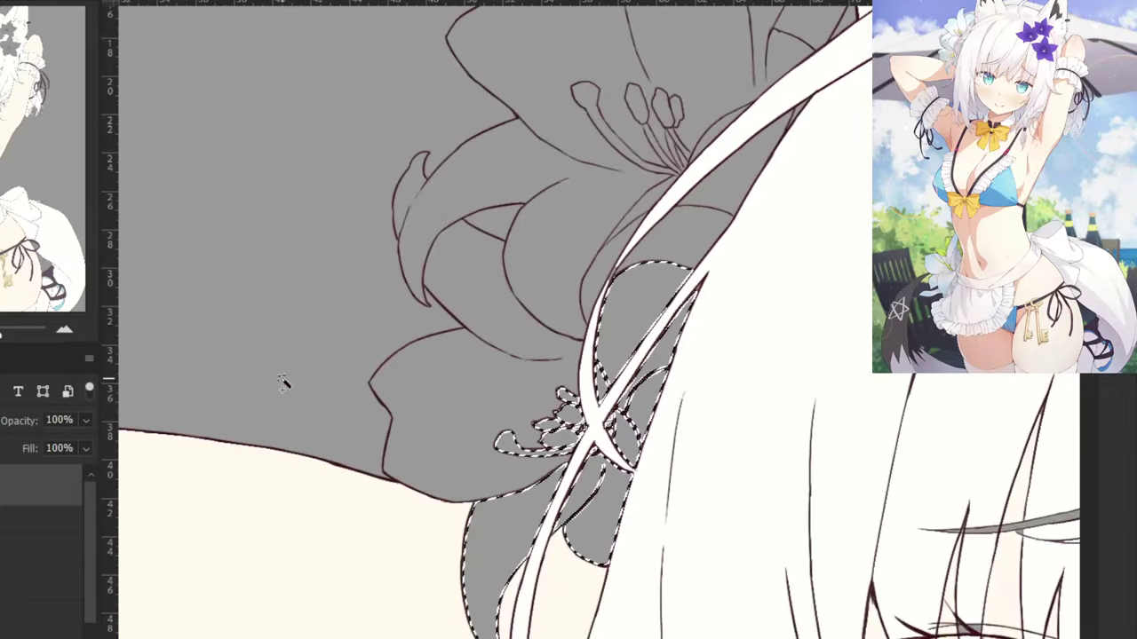
Add the remaining petals of both lilies to the selection, including the pieces beside the crossing hair strands.
shift+click(451, 394)
shift+click(461, 193)
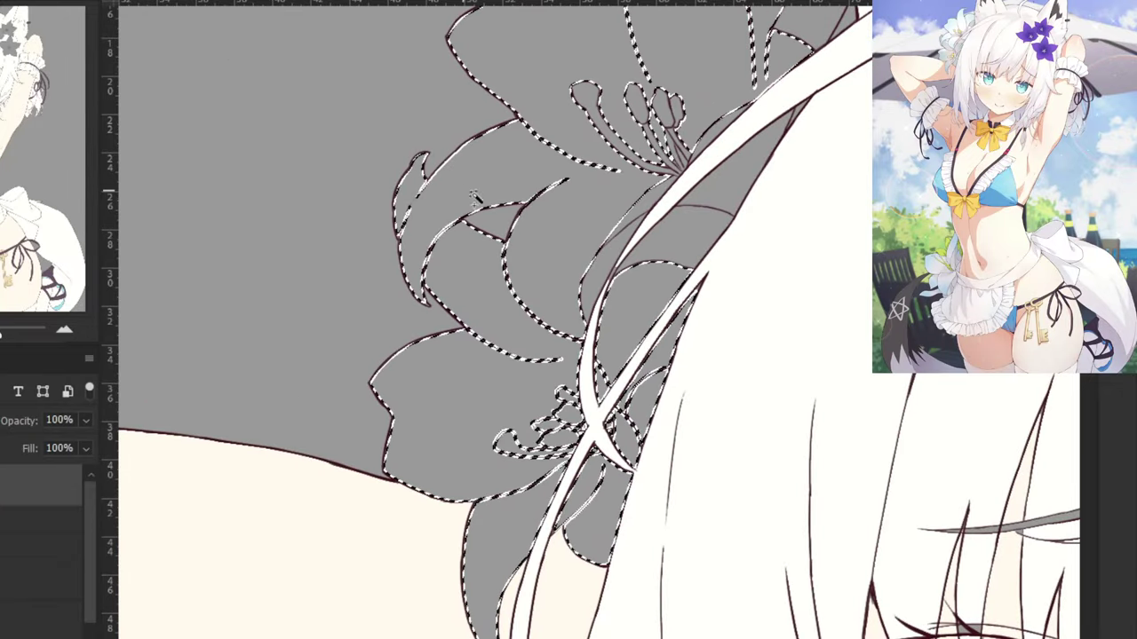
drag(562, 177, 419, 393)
shift+click(552, 406)
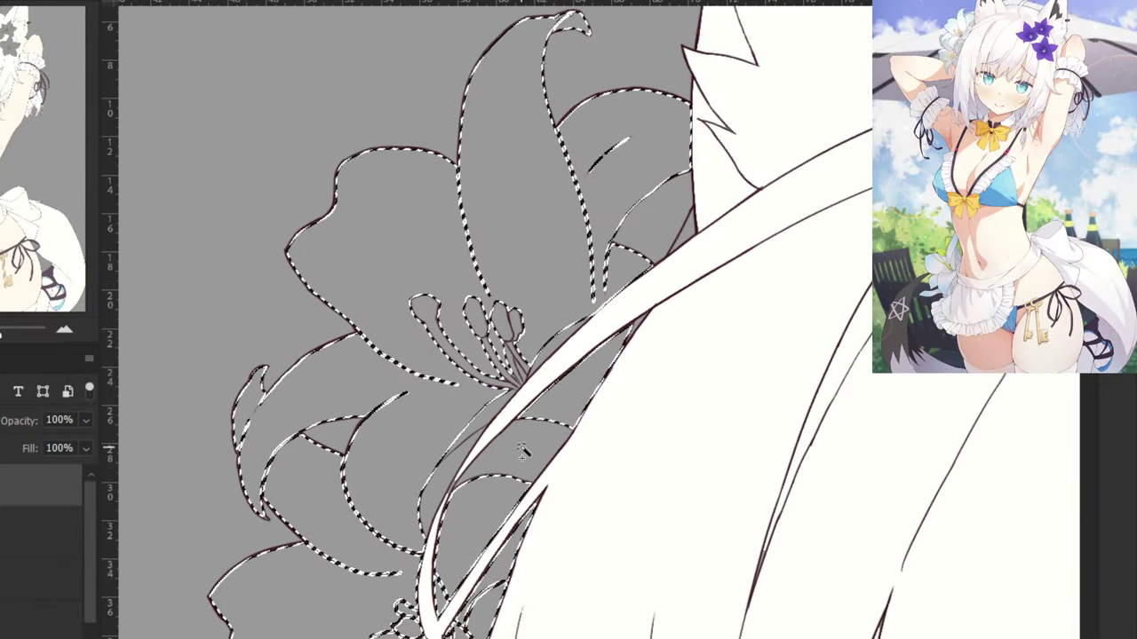
shift+click(524, 450)
shift+click(485, 418)
Add the upper lily's anthers, thin stamen filaments and the petal sliver beside them to the selection.
key(ctrl+plus)
key(ctrl+plus)
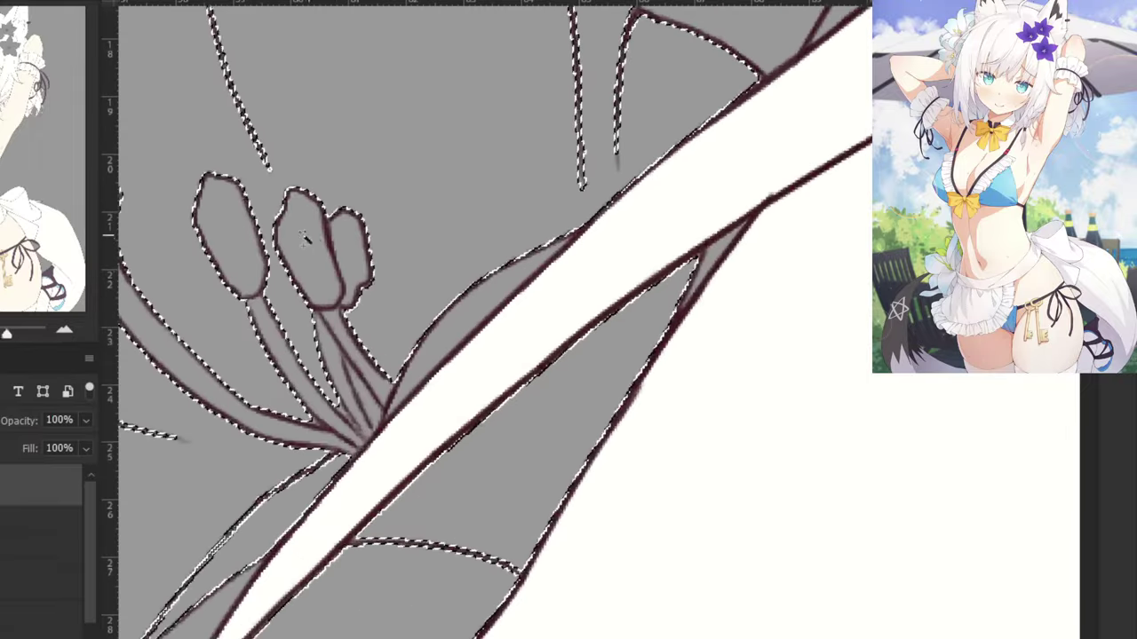
shift+click(307, 242)
shift+click(352, 261)
shift+click(334, 331)
shift+click(338, 379)
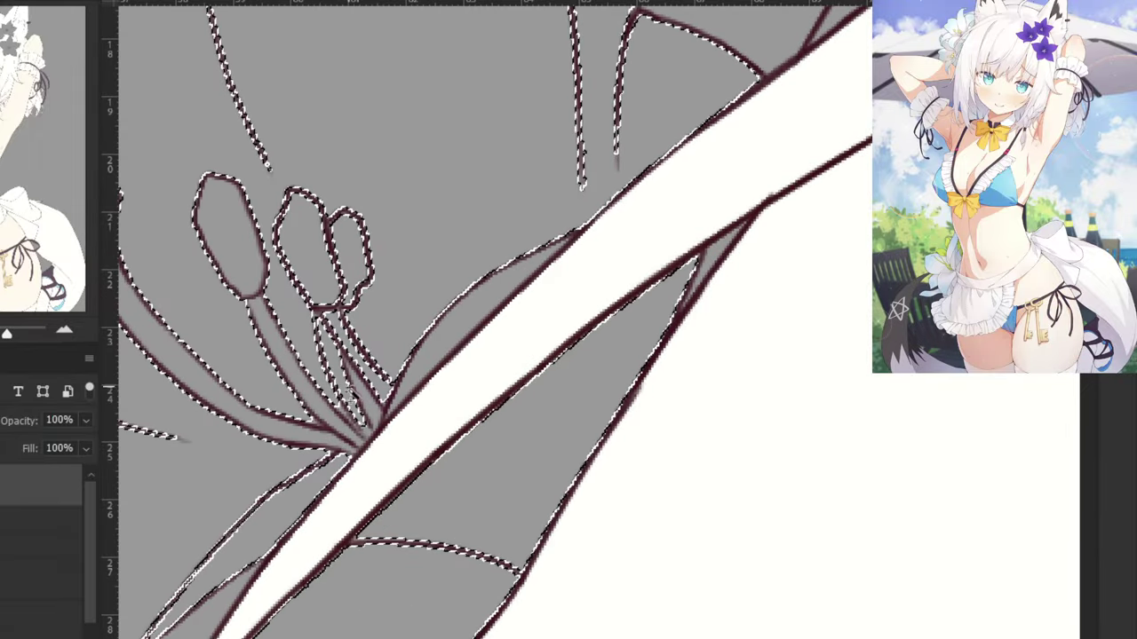
shift+click(362, 404)
shift+click(313, 438)
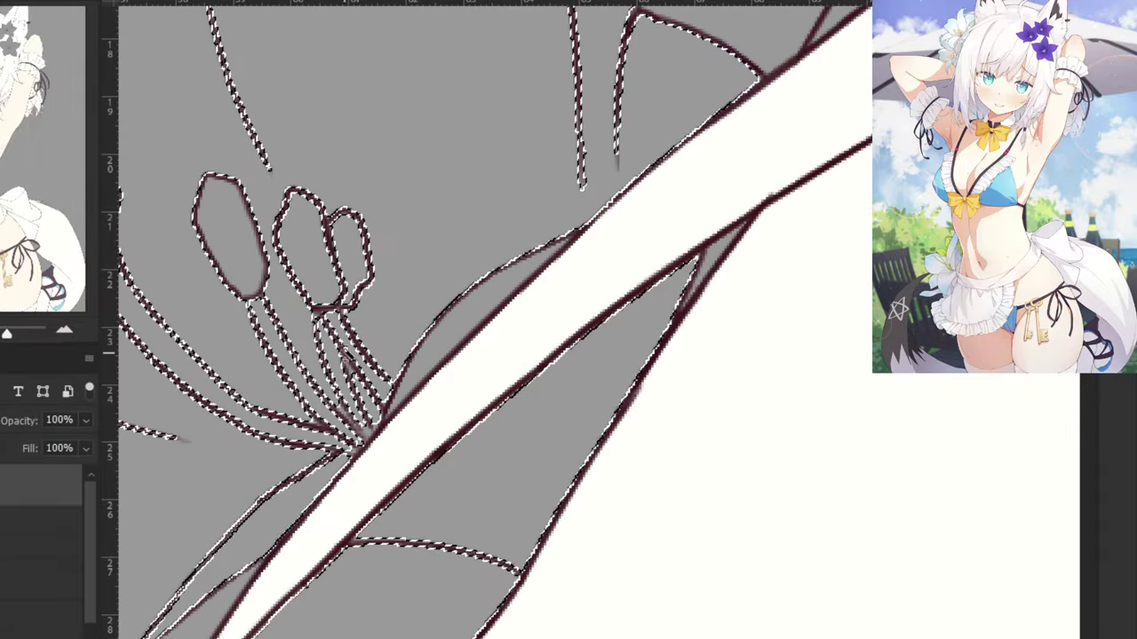
shift+click(367, 431)
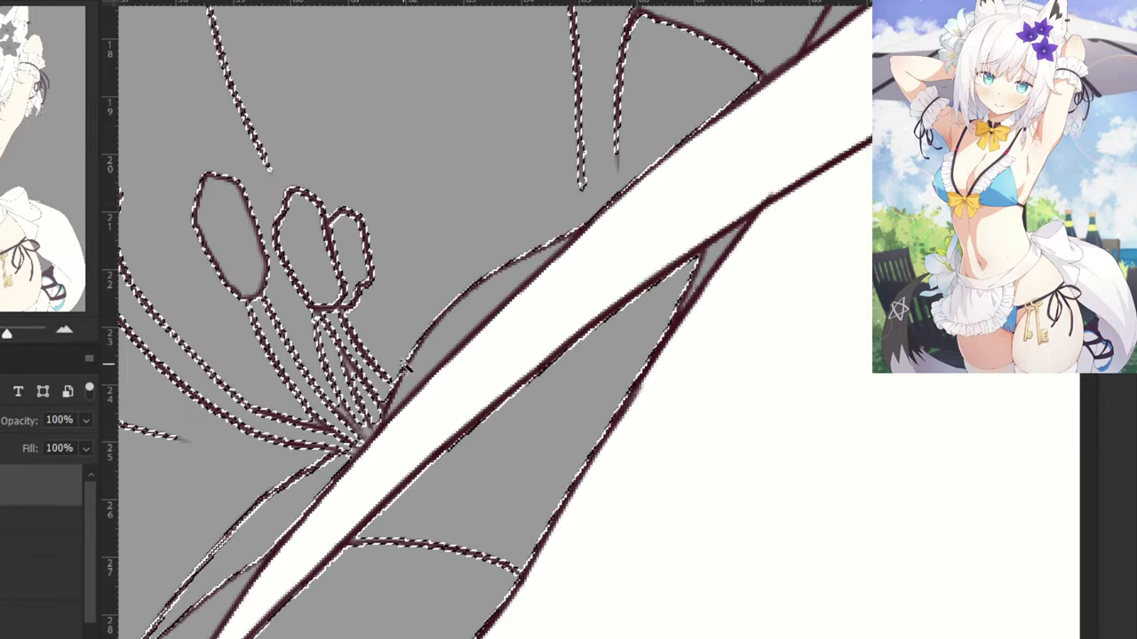
shift+click(443, 325)
key(ctrl+minus)
key(ctrl+minus)
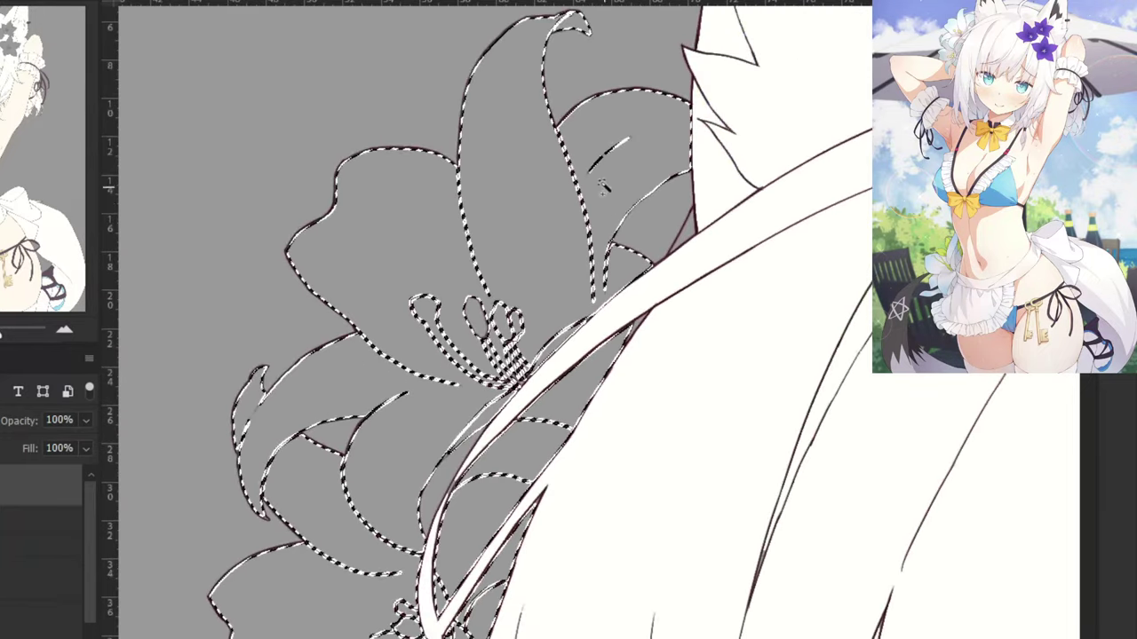
Fill the selected lilies with pale blue, clear the selection and fill the missed anther of the upper lily.
drag(574, 98, 508, 273)
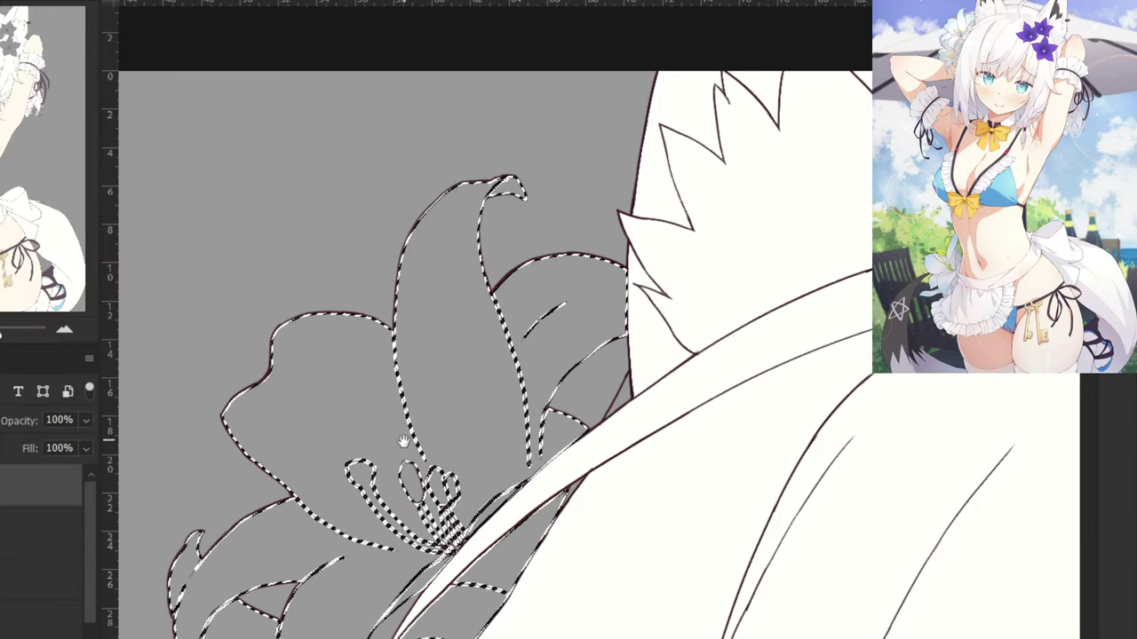
drag(403, 442, 527, 292)
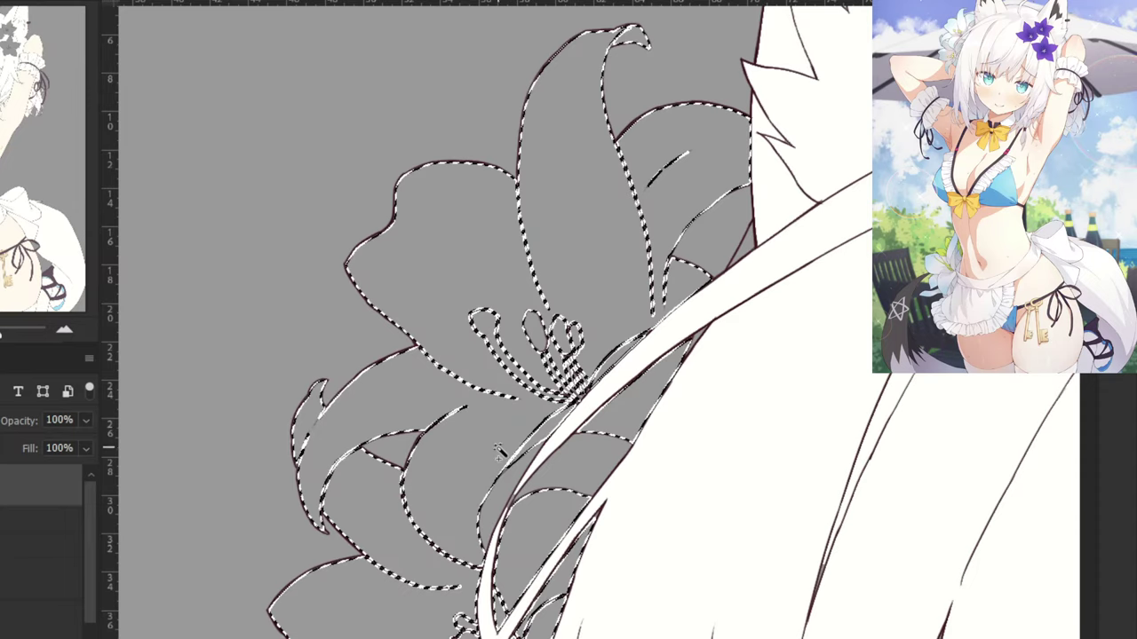
drag(481, 469, 516, 295)
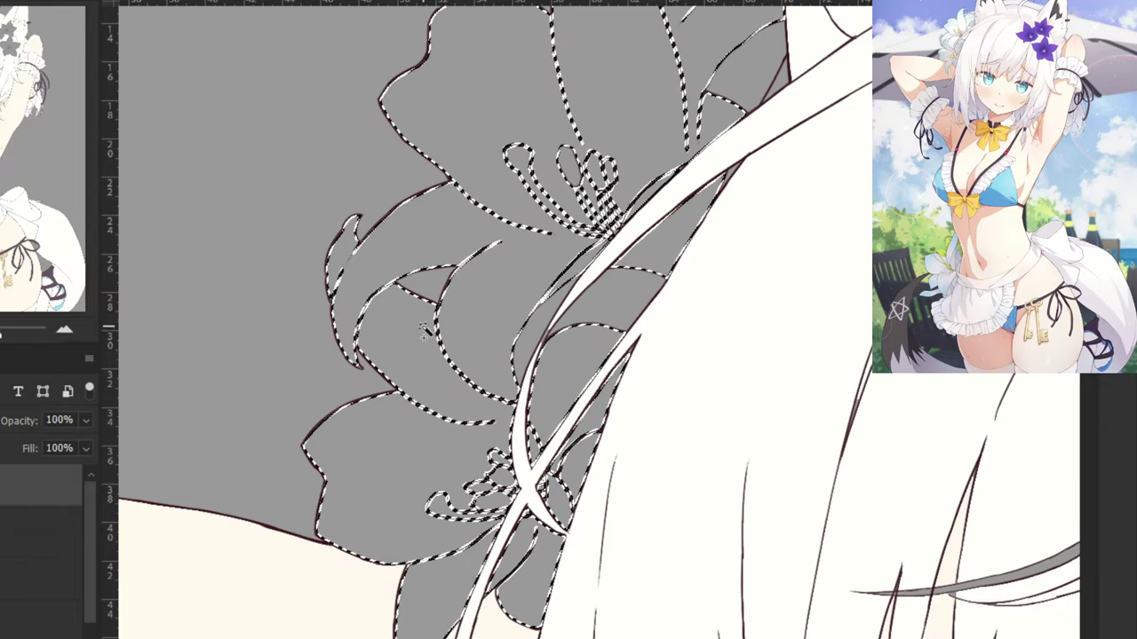
scroll(407, 237, down, 5)
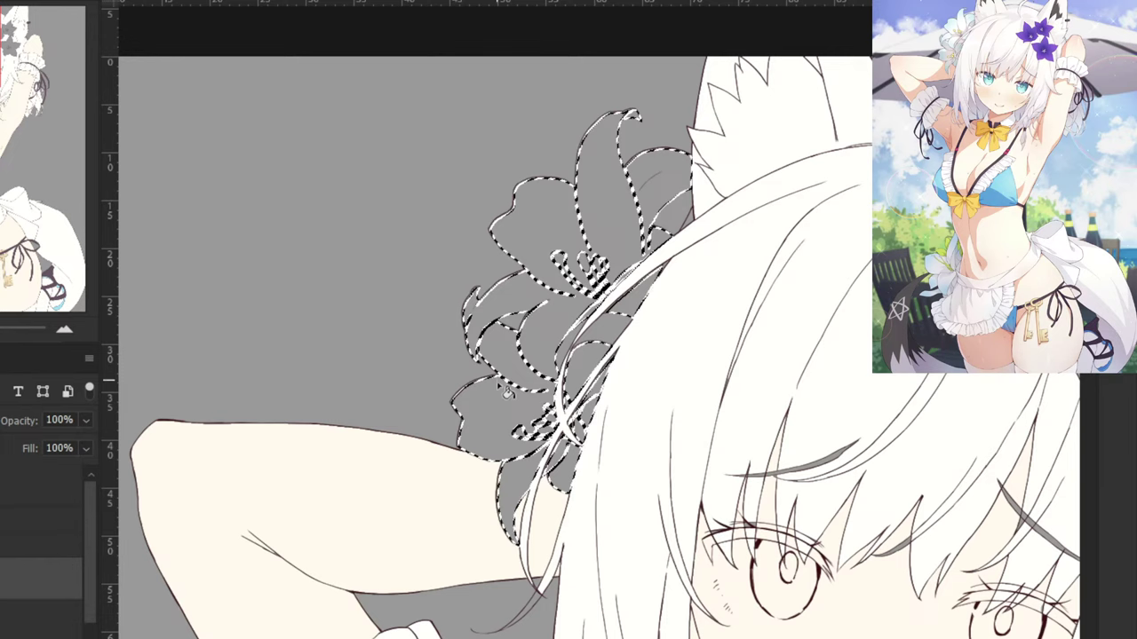
click(506, 393)
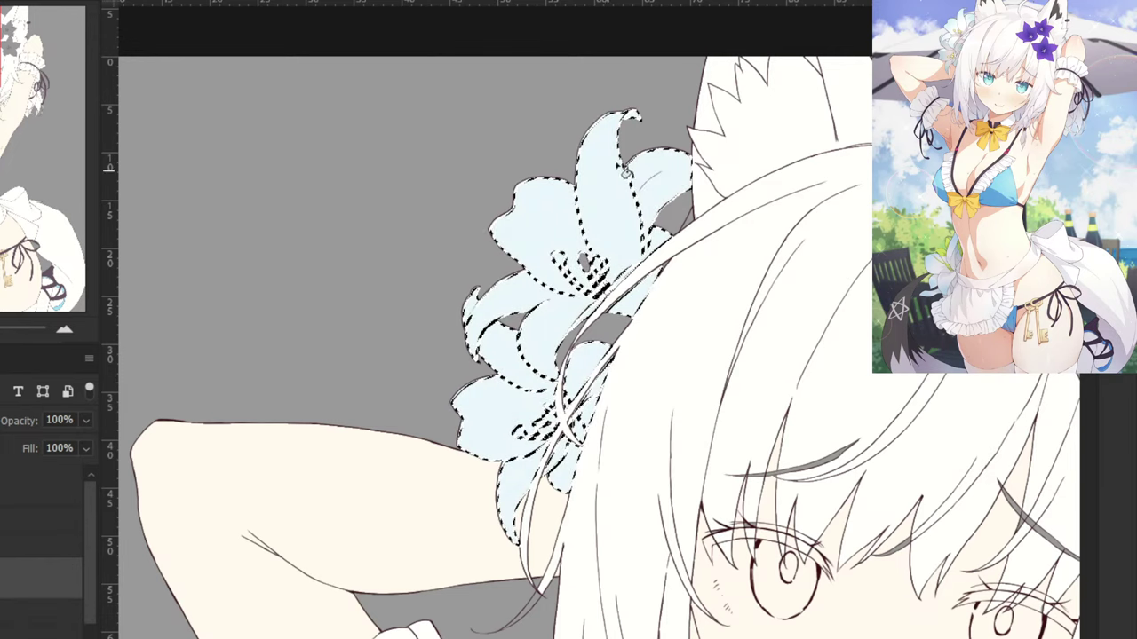
drag(531, 245, 510, 309)
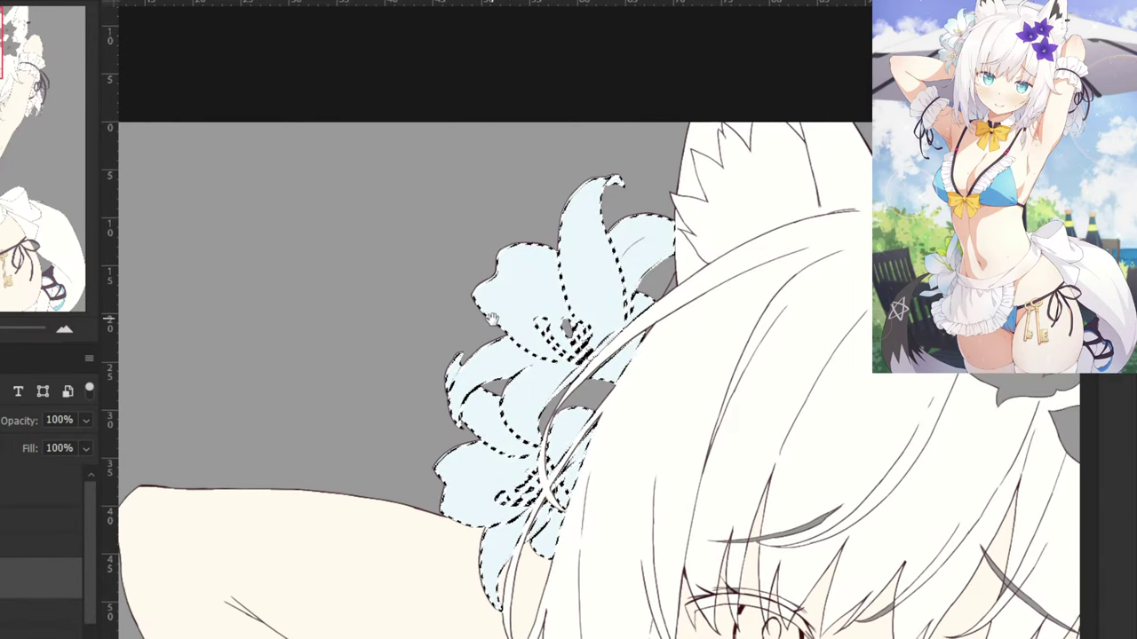
key(ctrl+d)
key(ctrl+plus)
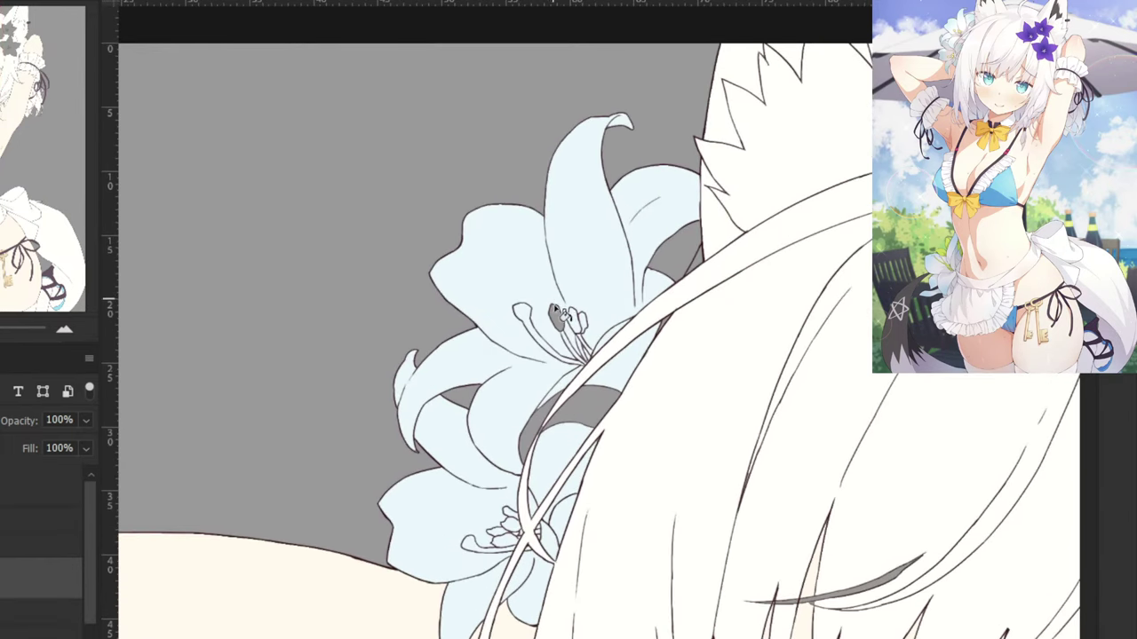
click(555, 315)
Switch layers and select the grey gap between the two lilies along with the small slivers where the flowers meet the hair.
scroll(85, 591, down, 1)
click(41, 592)
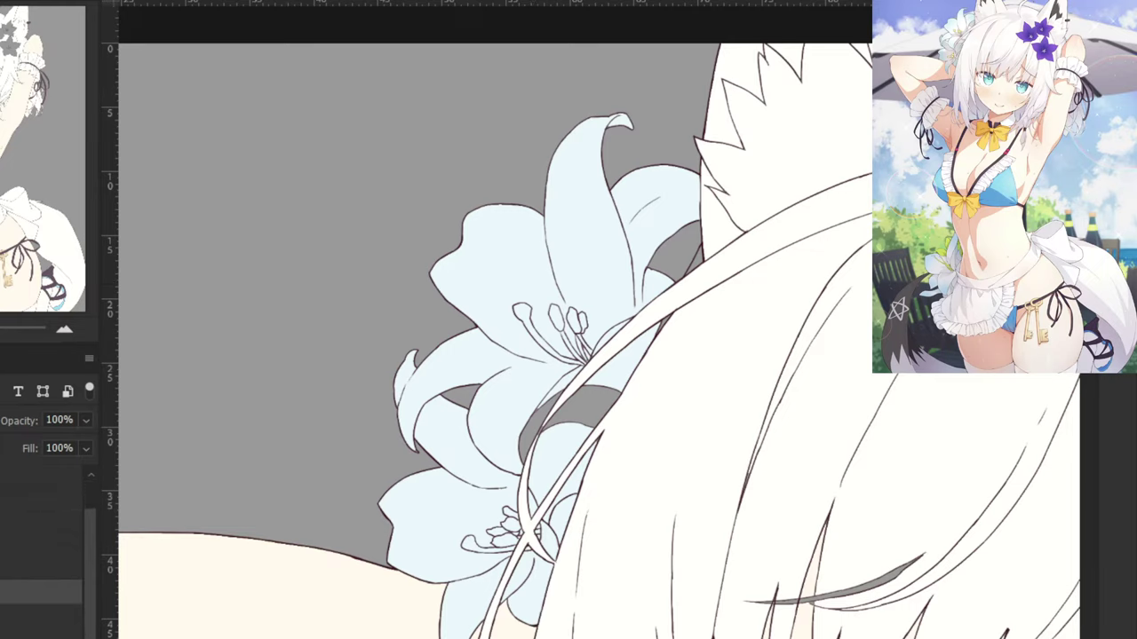
click(41, 622)
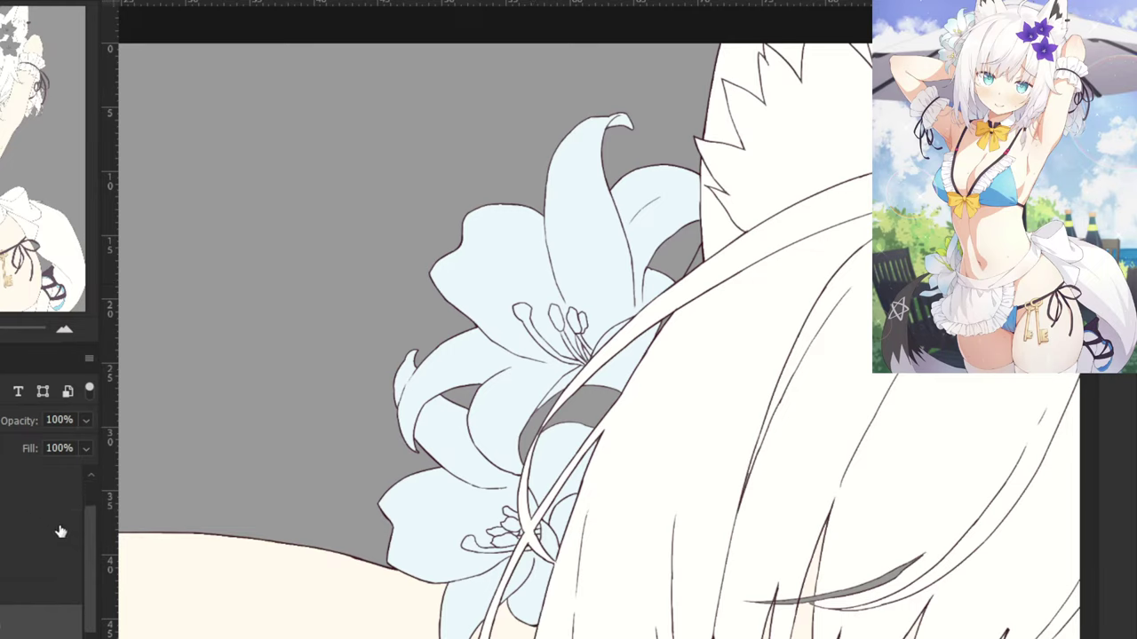
drag(91, 532, 90, 507)
click(2, 484)
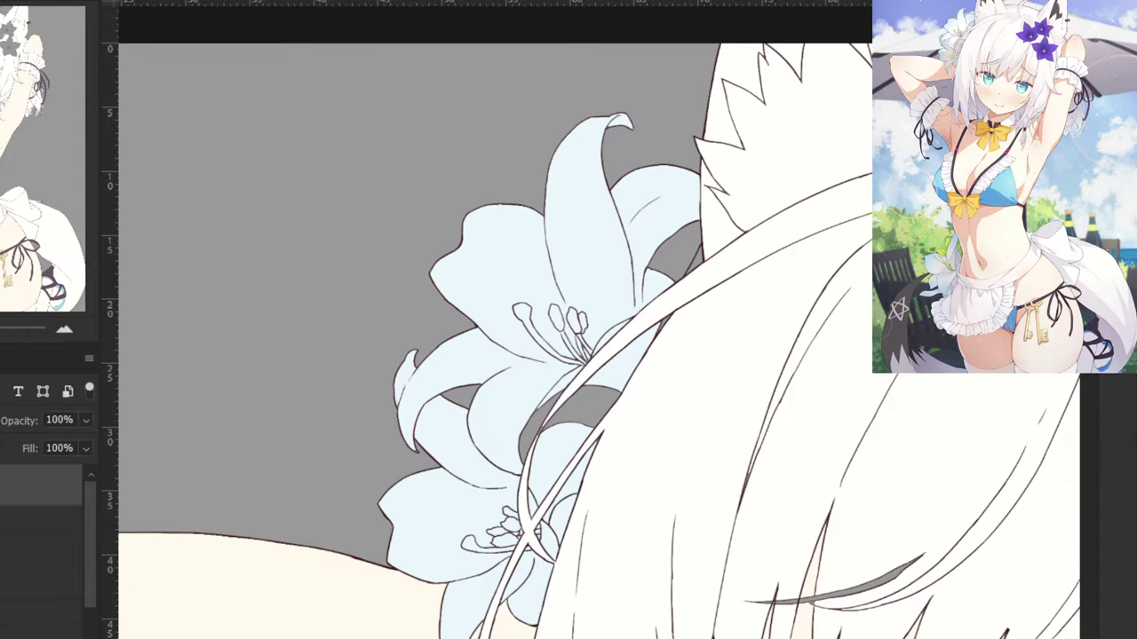
key(ctrl+equal)
key(ctrl+equal)
key(ctrl+equal)
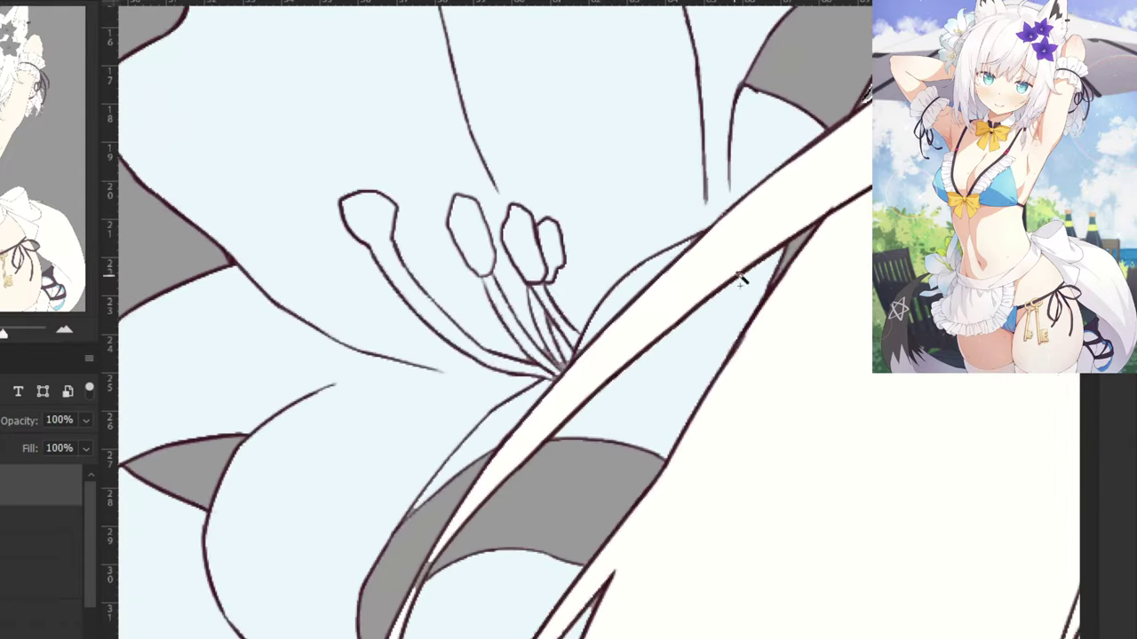
click(573, 491)
key(ctrl+minus)
key(ctrl+minus)
key(ctrl+minus)
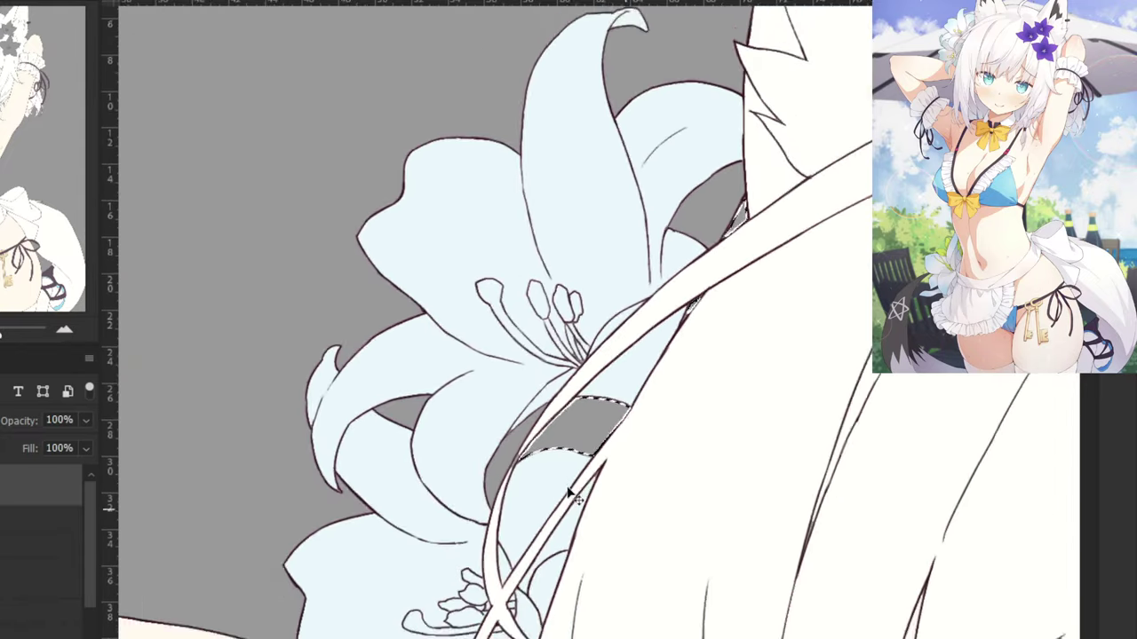
key(ctrl+minus)
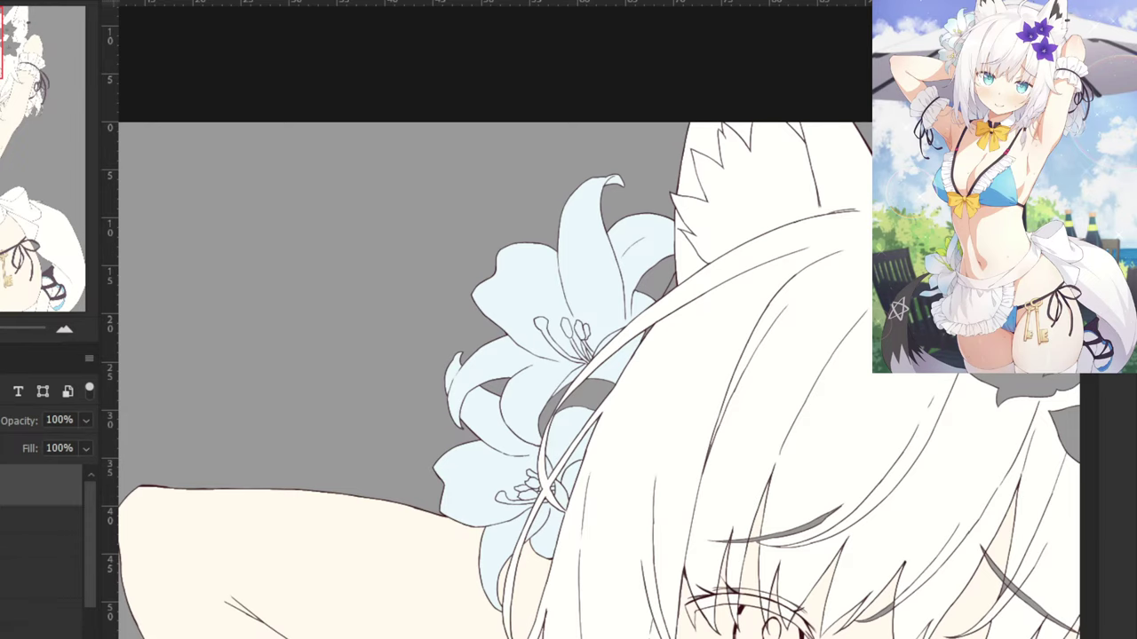
Remove the large gap between the lilies from the selection and fill the remaining slivers beside the hair and ear.
key(ctrl+plus)
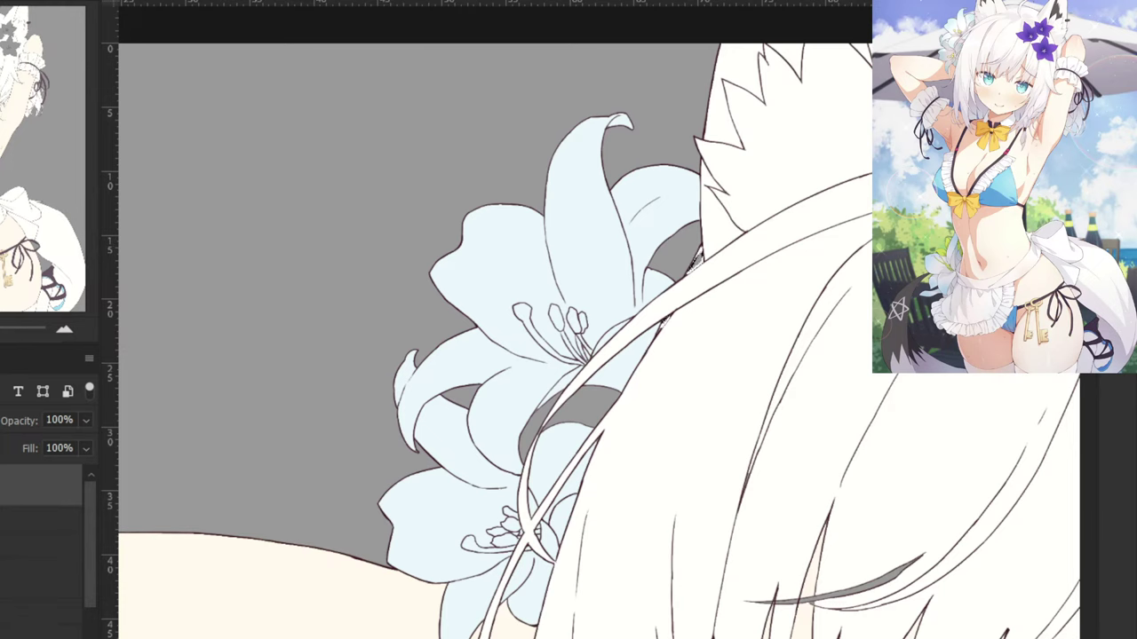
alt+click(672, 381)
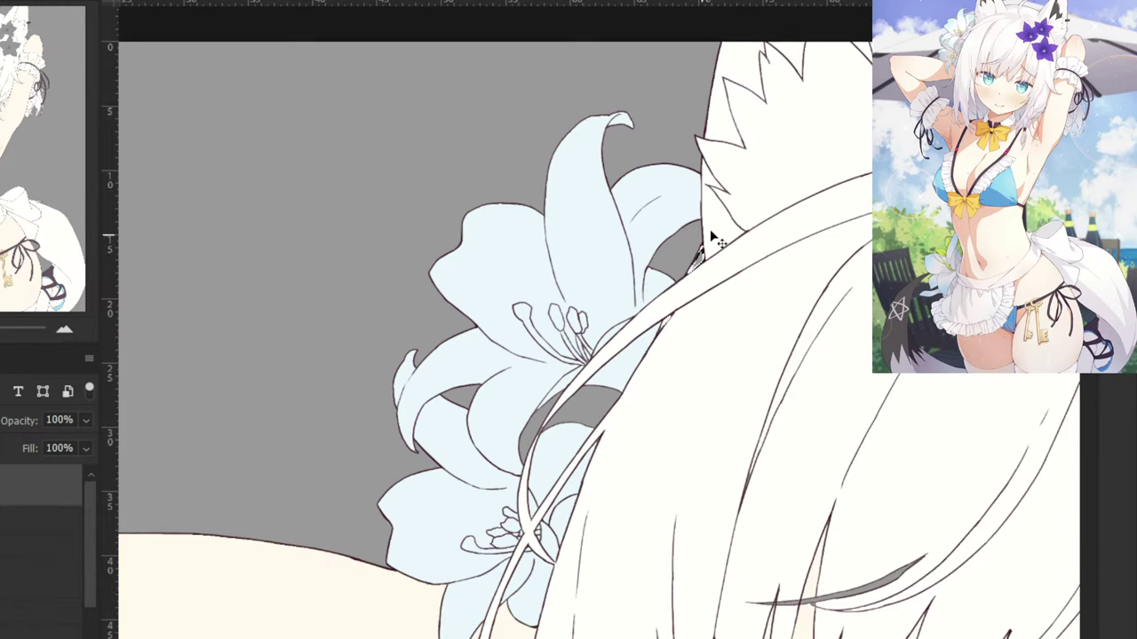
key(ctrl+plus)
click(752, 210)
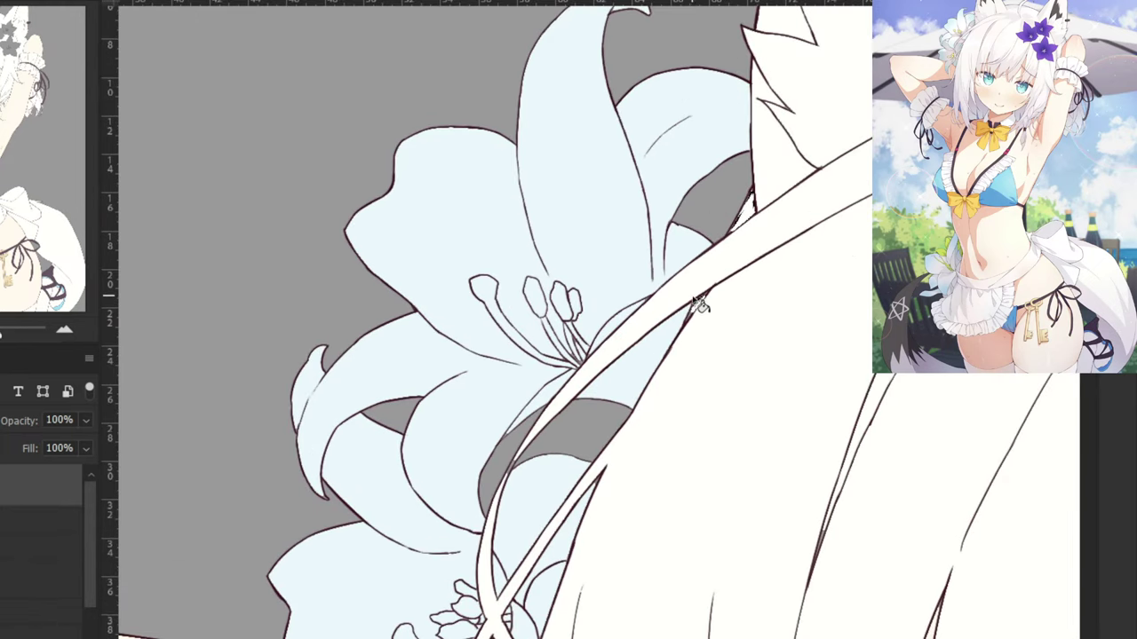
scroll(698, 306, down, 3)
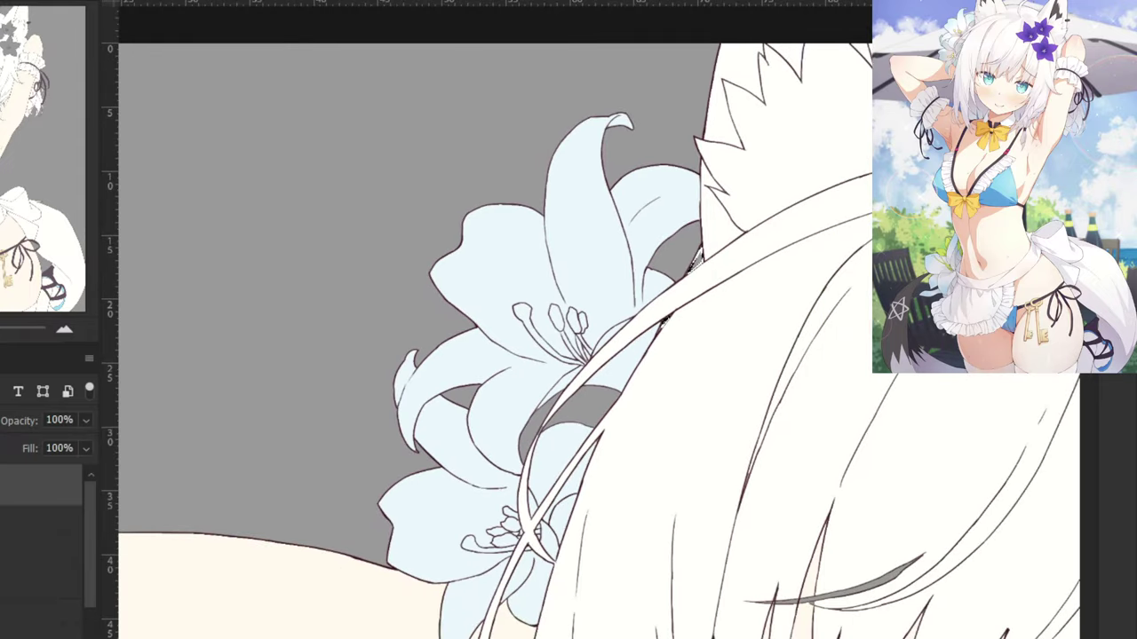
scroll(691, 266, down, 2)
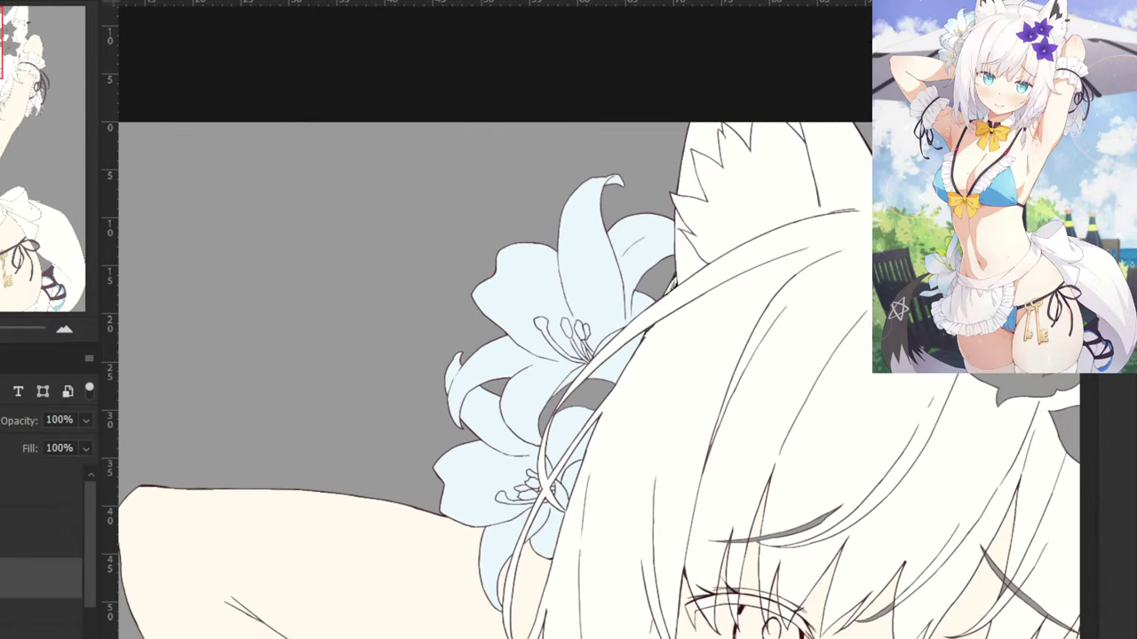
scroll(675, 284, up, 2)
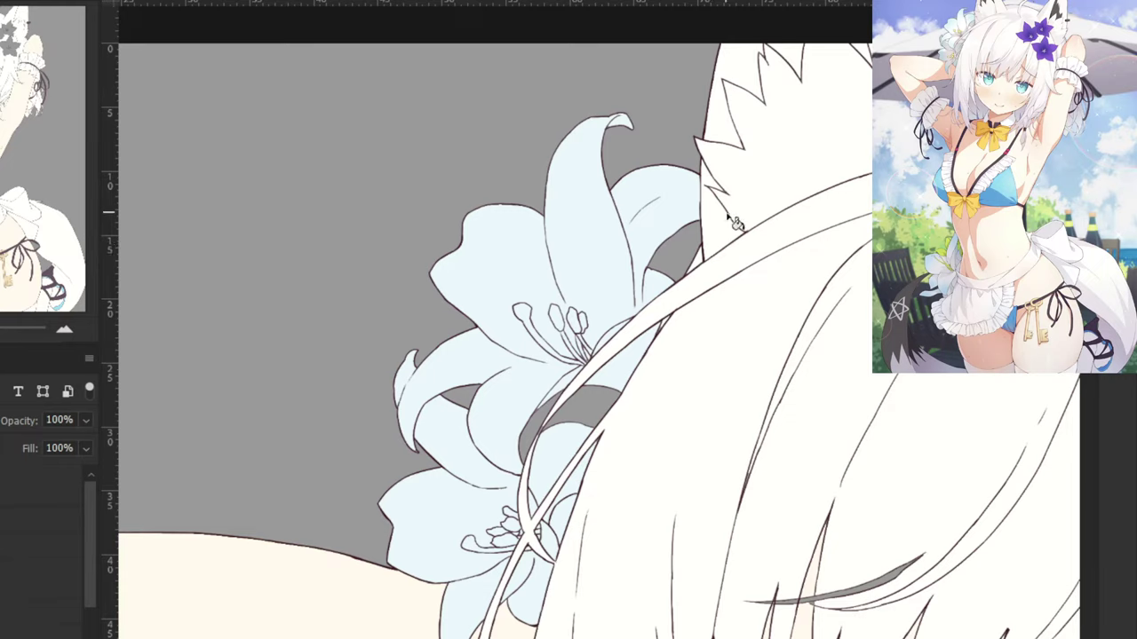
Select the remaining grey gaps between the lilies and beside the ear, fill them pale blue on the colour layer and clear the selection.
click(41, 579)
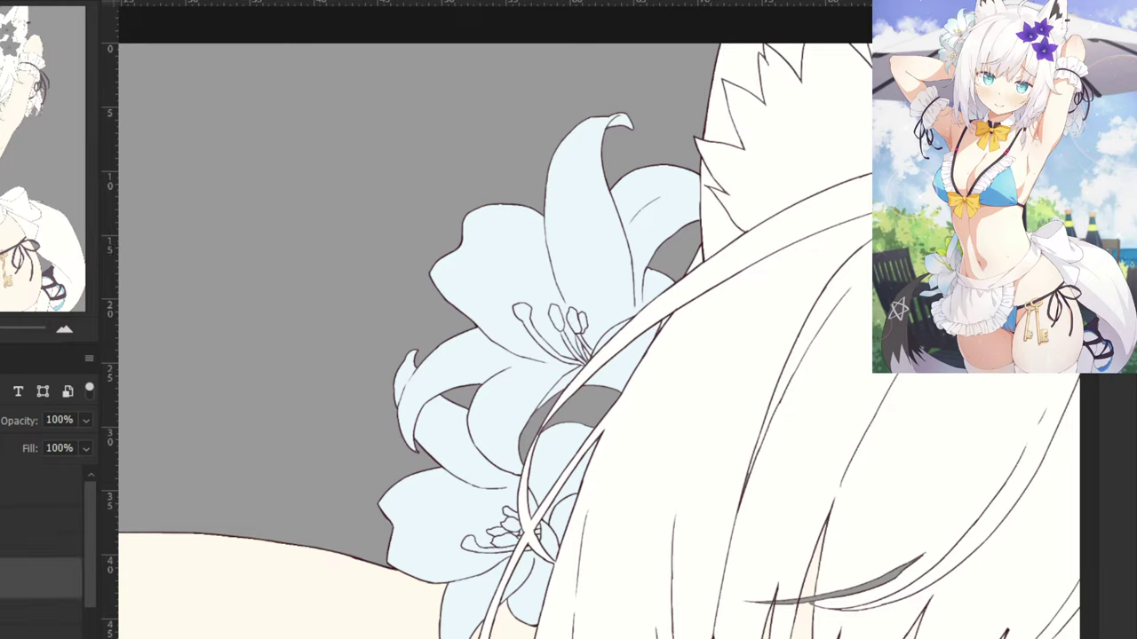
click(41, 484)
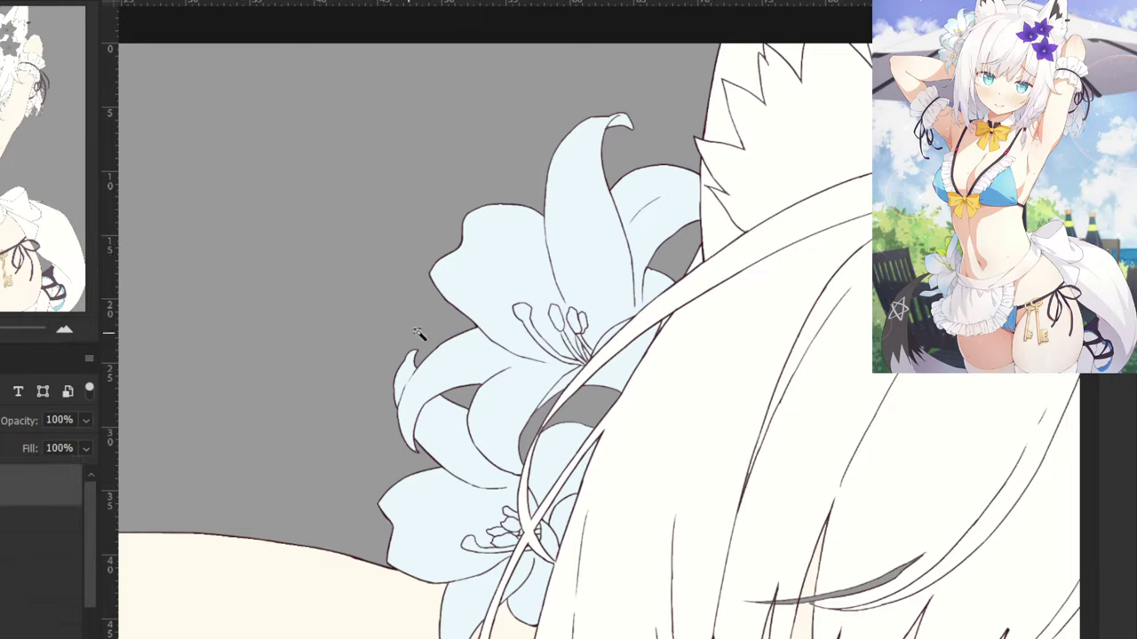
click(568, 421)
shift+click(538, 429)
shift+click(681, 254)
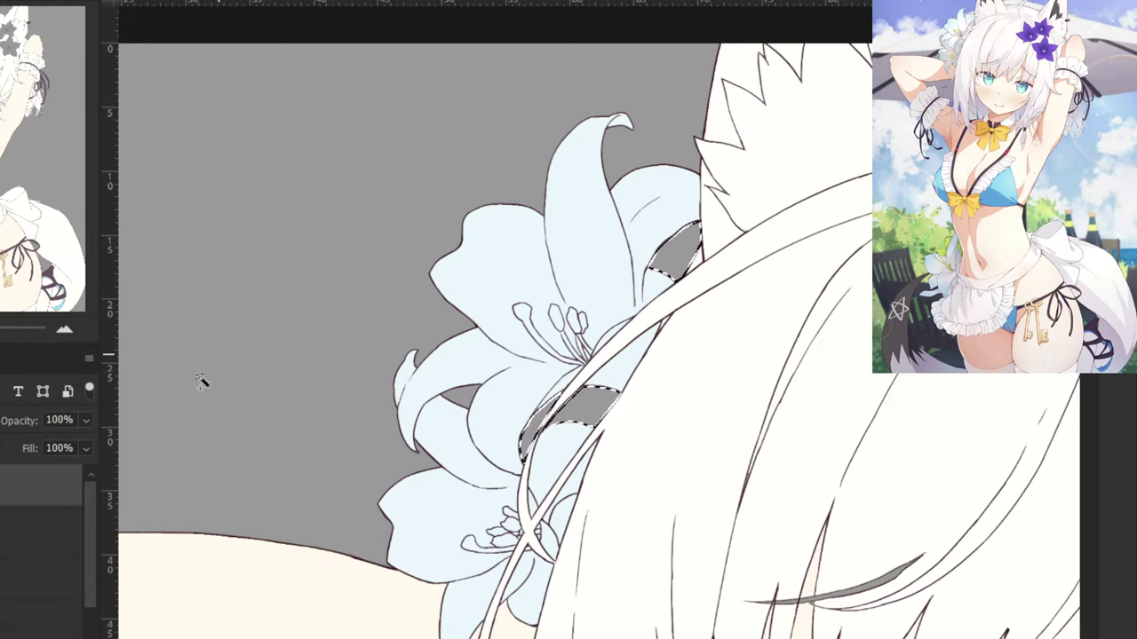
click(5, 583)
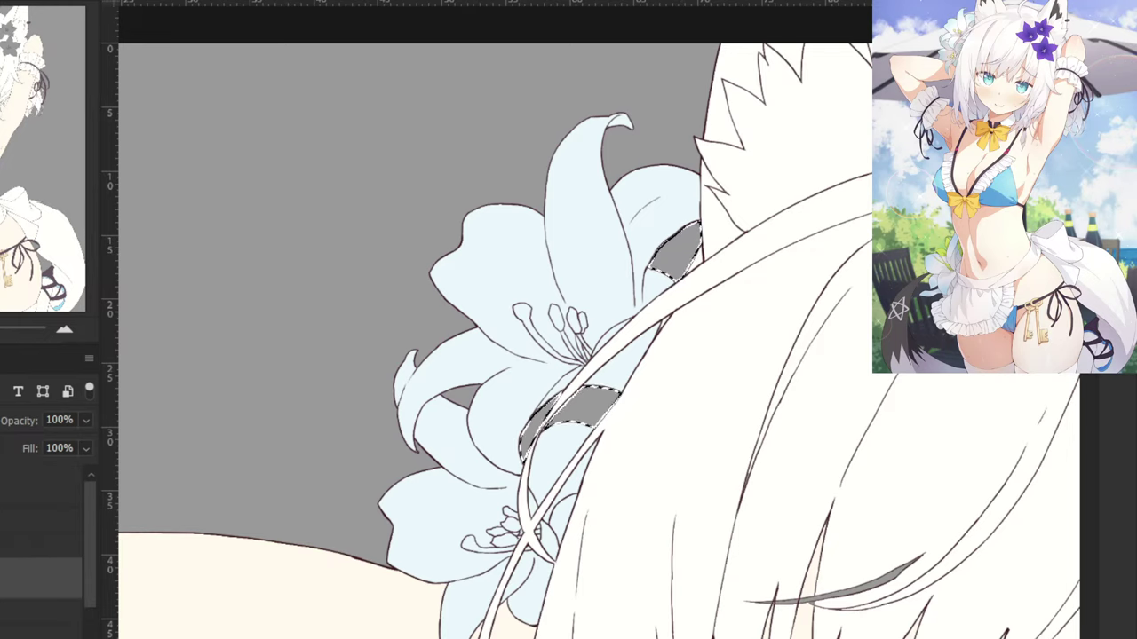
key(Delete)
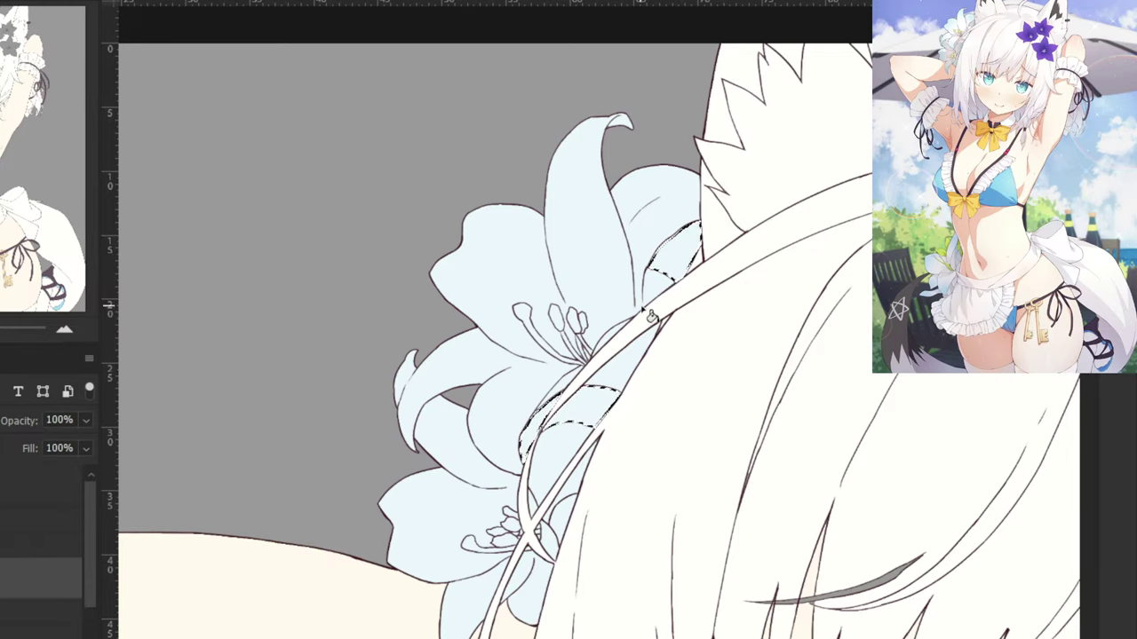
key(ctrl+d)
Select the petals of all three star-shaped flowers in the hair, leaving their stamen outlines out.
key(ctrl+minus)
key(ctrl+minus)
key(ctrl+minus)
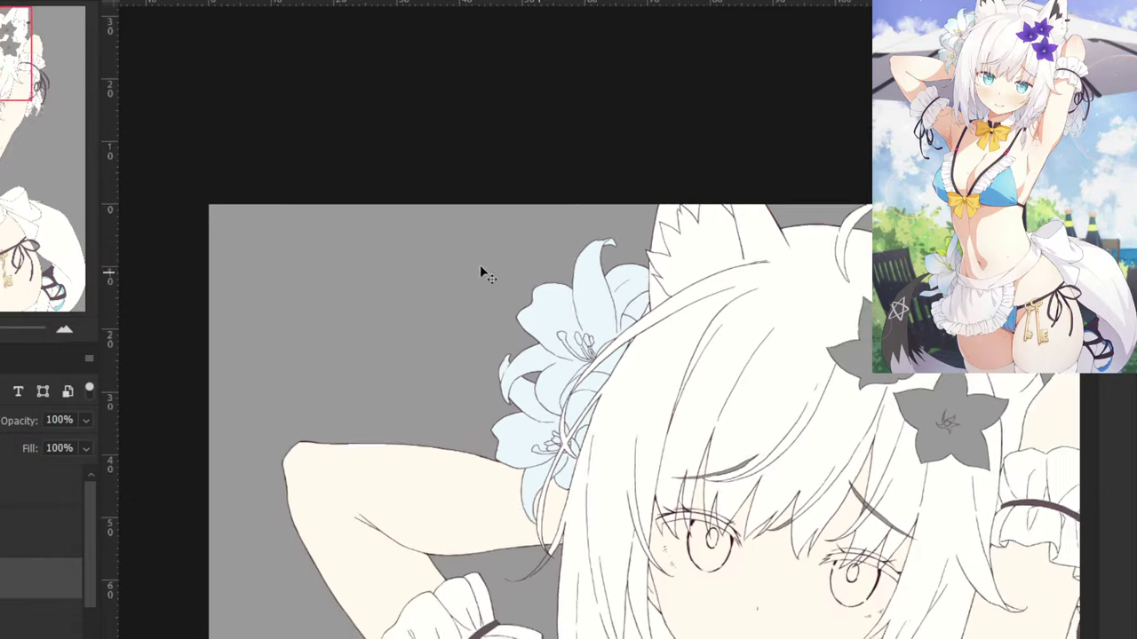
drag(639, 254, 396, 284)
key(ctrl+plus)
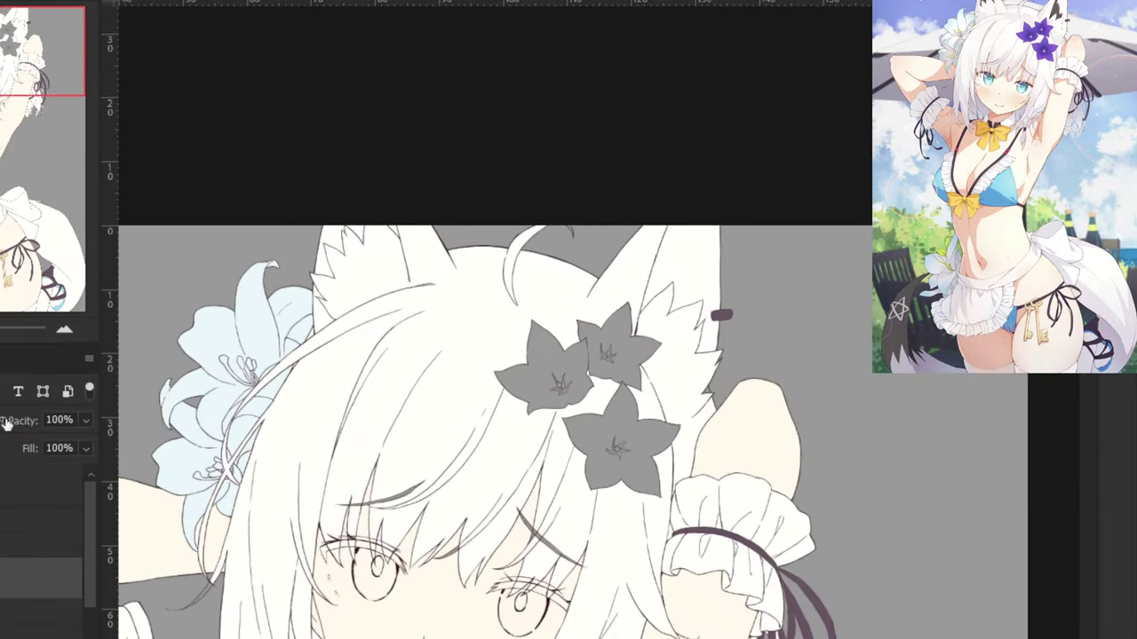
key(ctrl+plus)
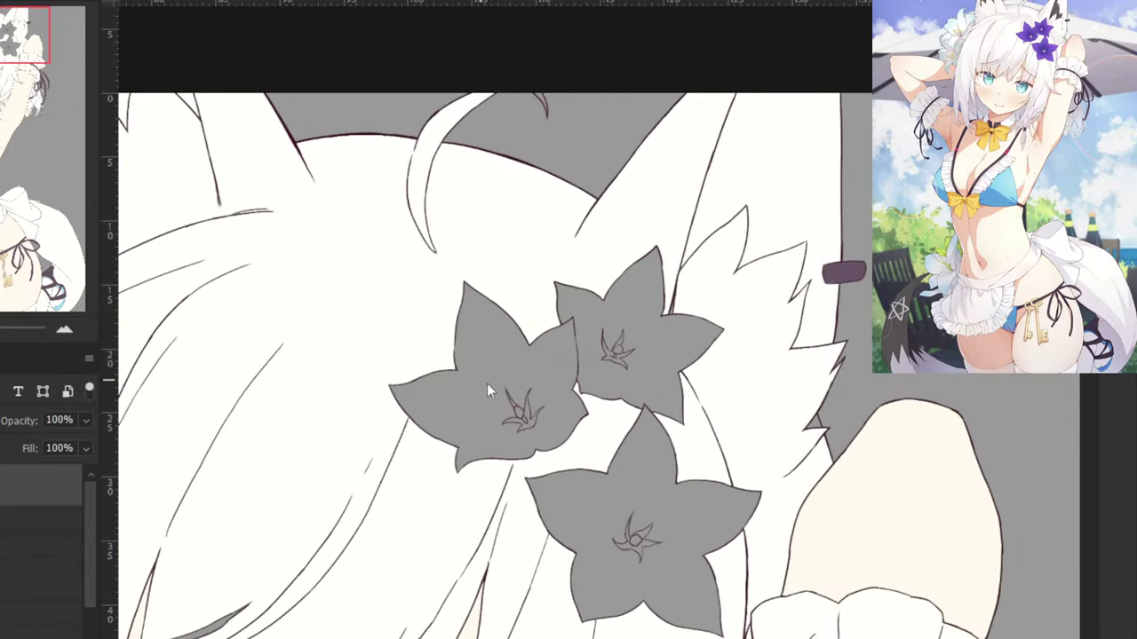
click(489, 388)
shift+click(638, 533)
shift+click(644, 312)
key(ctrl+plus)
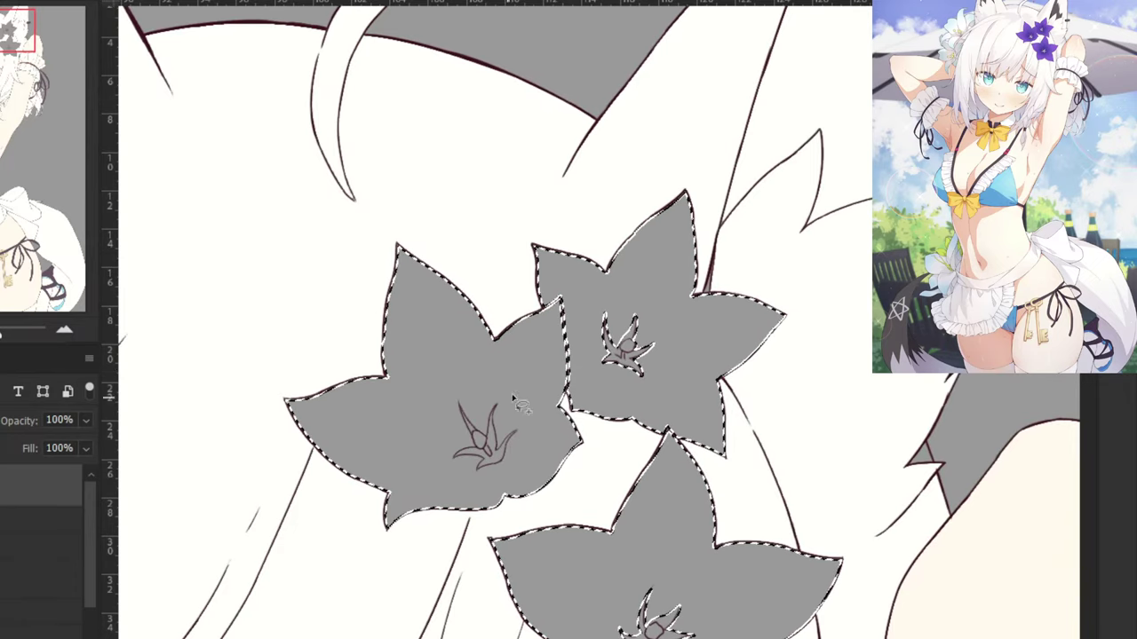
key(ctrl+minus)
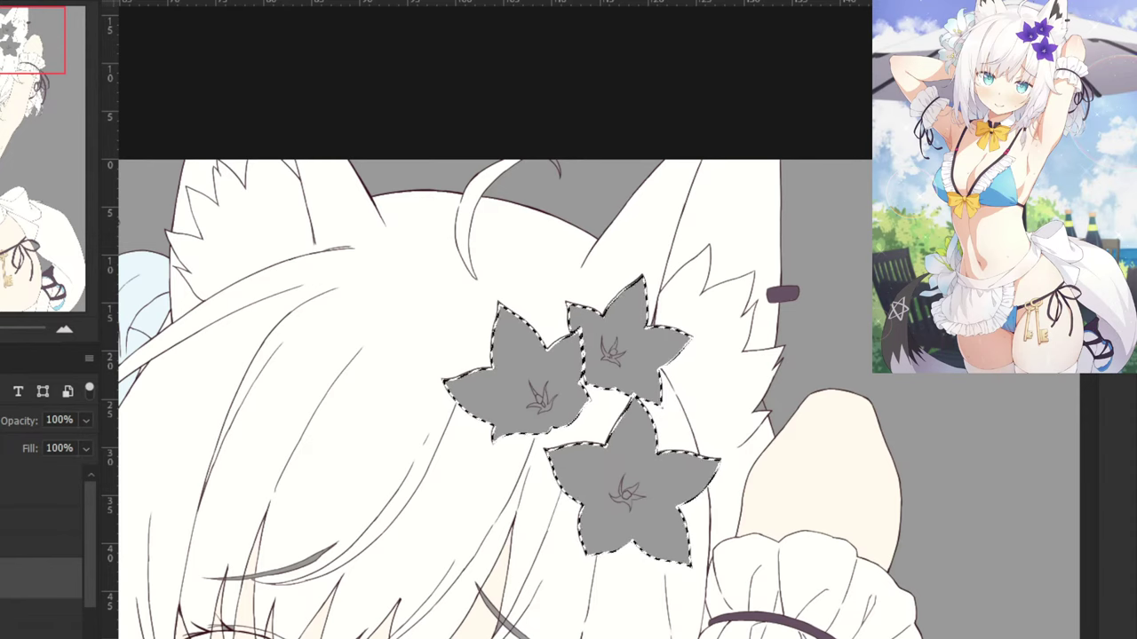
Show the reference illustration, sample its flower purple, fill the three selected hair flowers on the colour layer and clear the selection.
scroll(72, 539, down, 2)
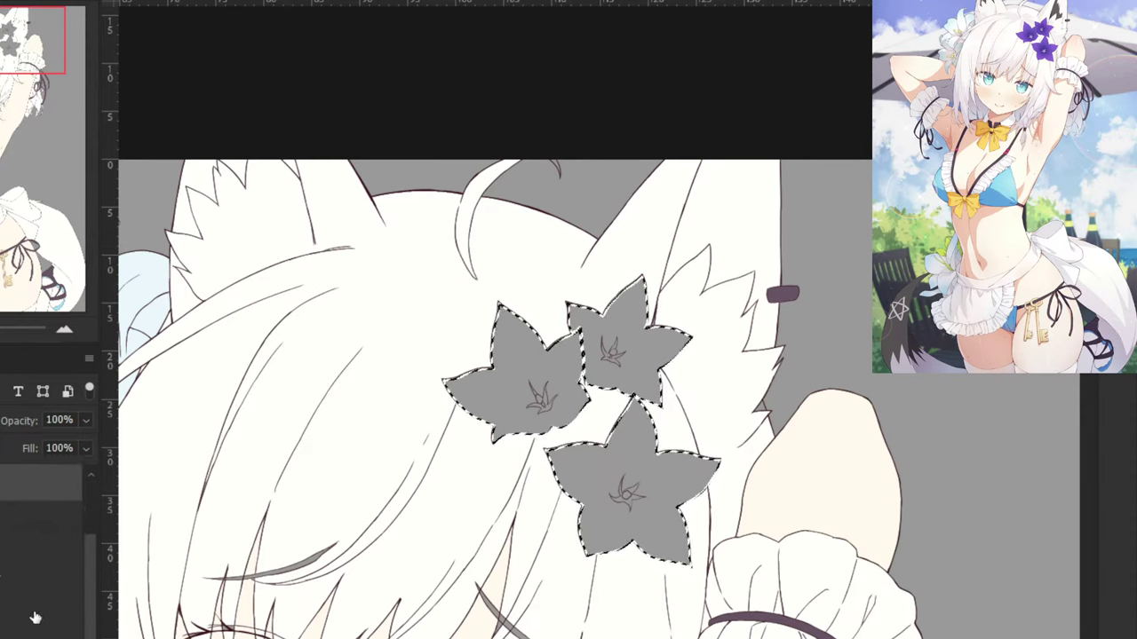
key(ctrl+comma)
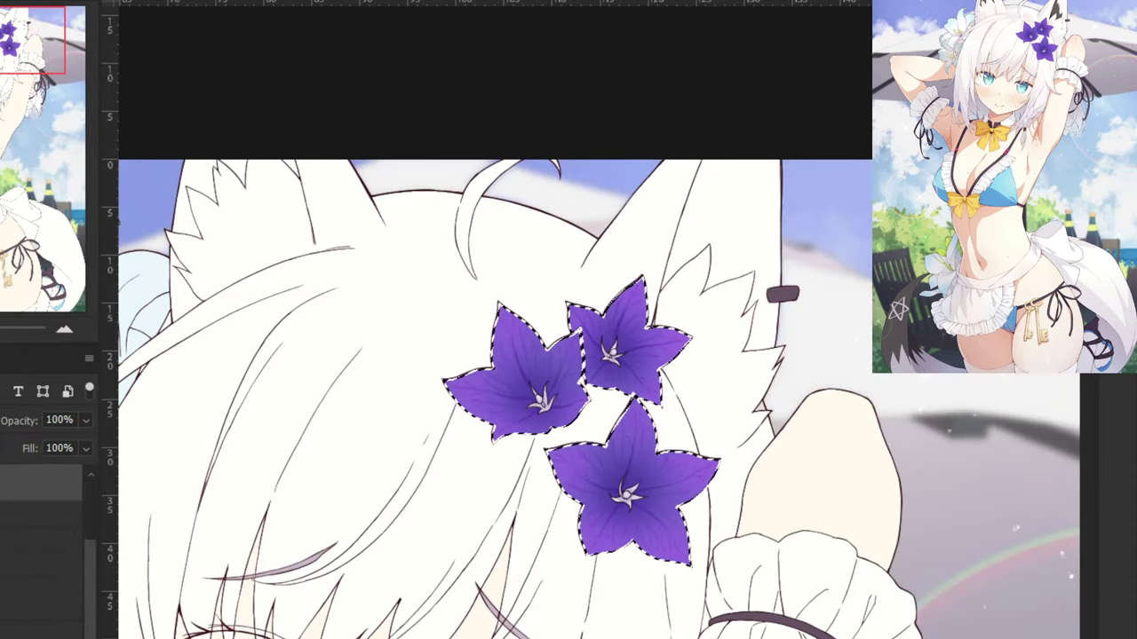
click(507, 339)
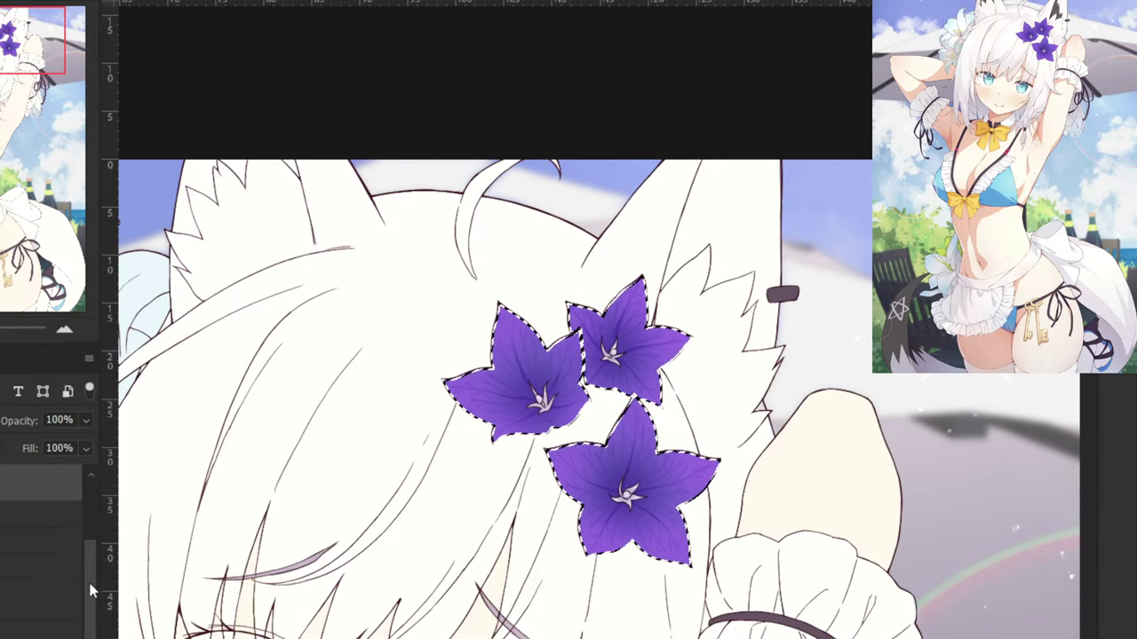
scroll(92, 590, up, 1)
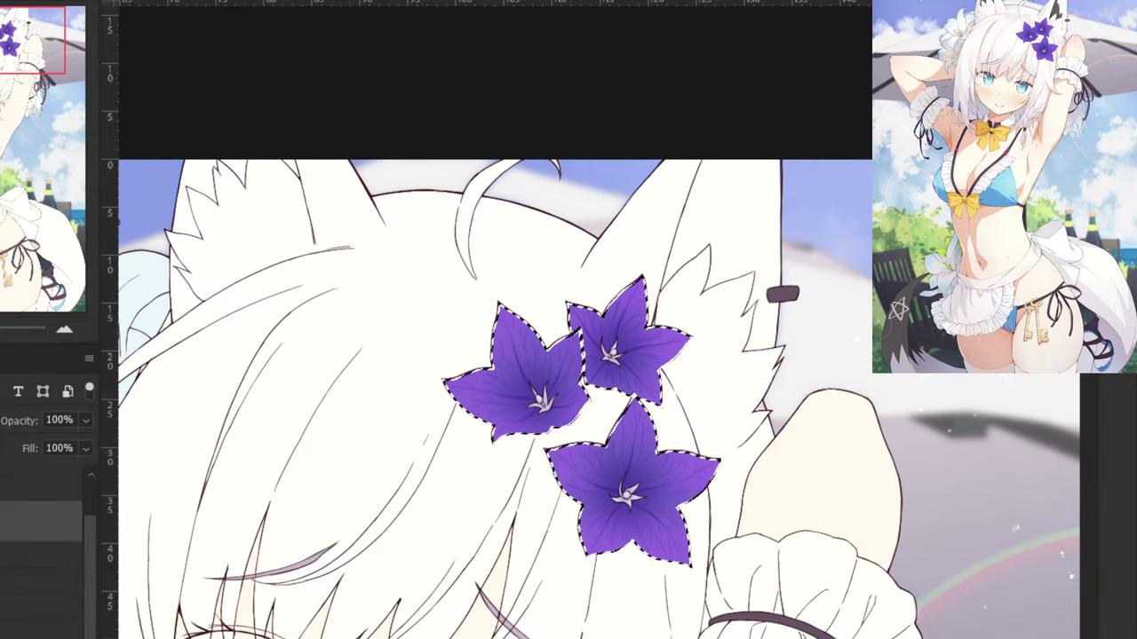
click(538, 398)
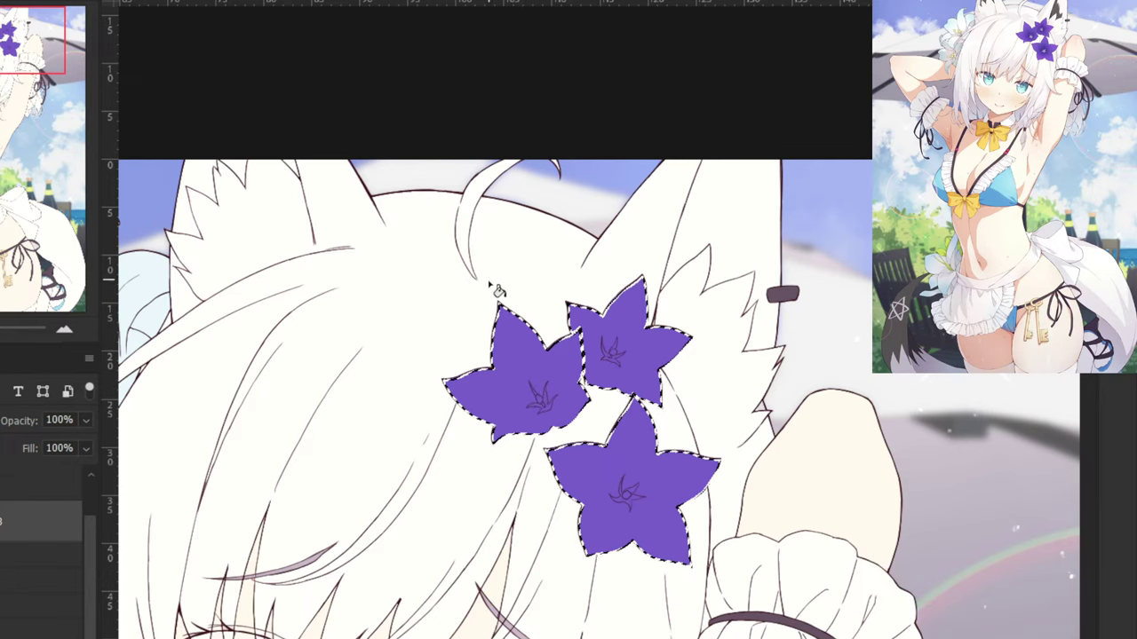
key(ctrl+d)
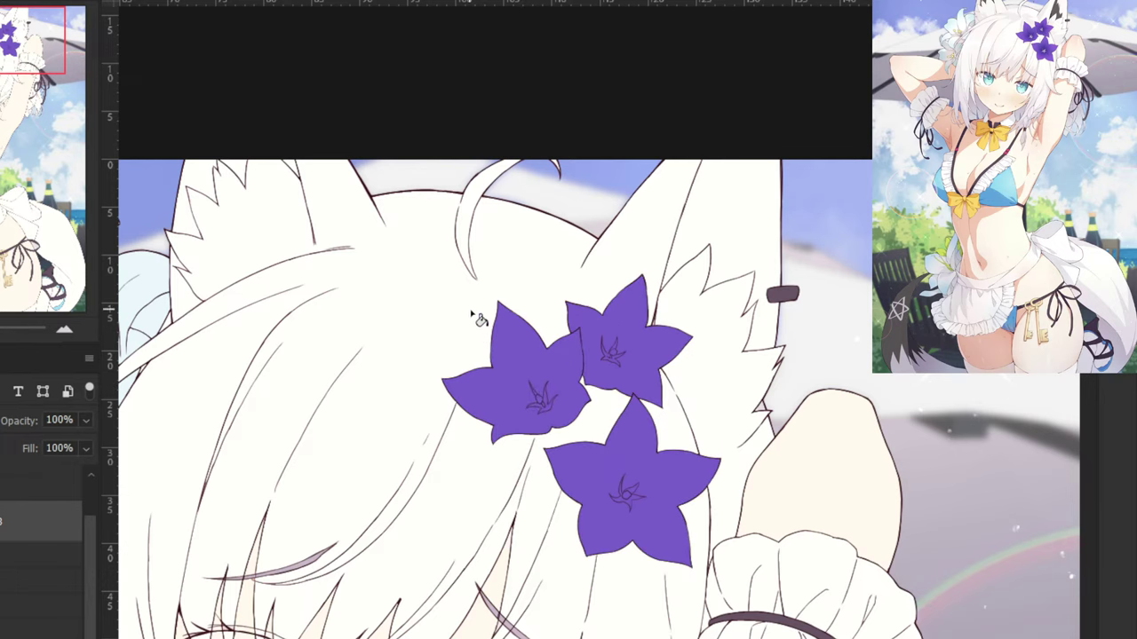
Compare the flat colours with the reference illustration across the whole figure by switching layer visibility on and off.
key(ctrl+minus)
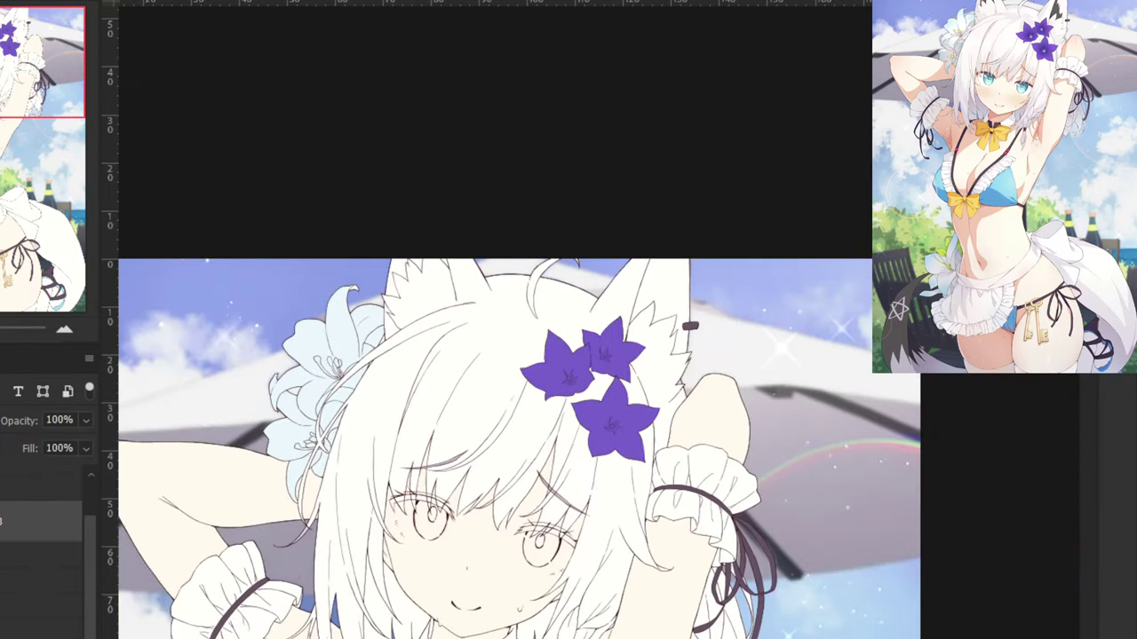
key(ctrl+plus)
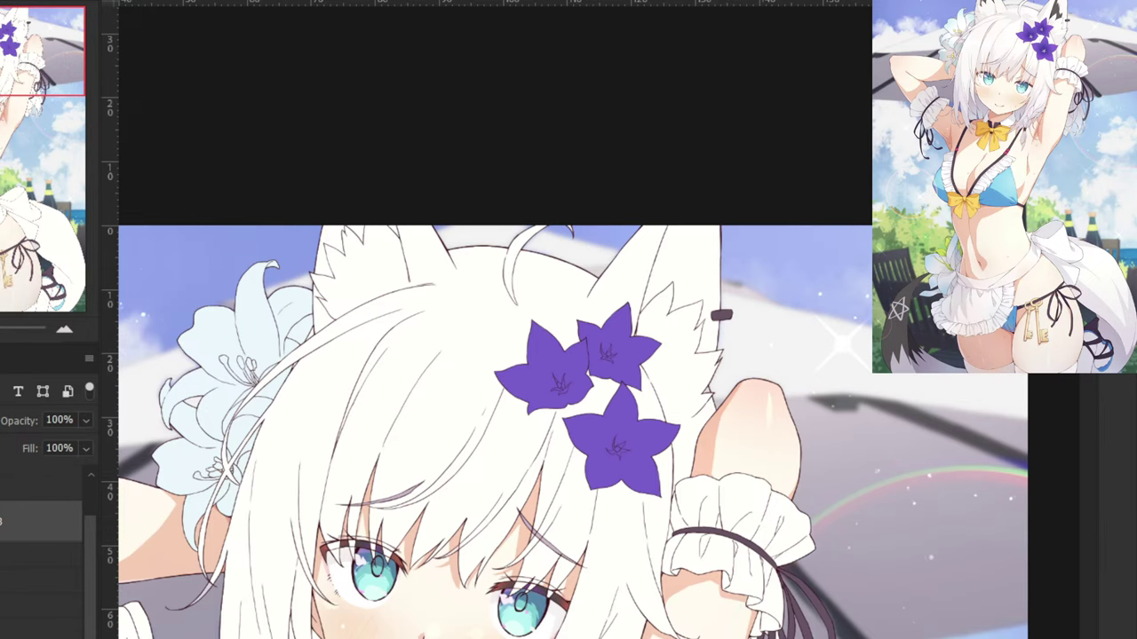
key(ctrl+minus)
key(ctrl+minus)
key(ctrl+minus)
key(ctrl+minus)
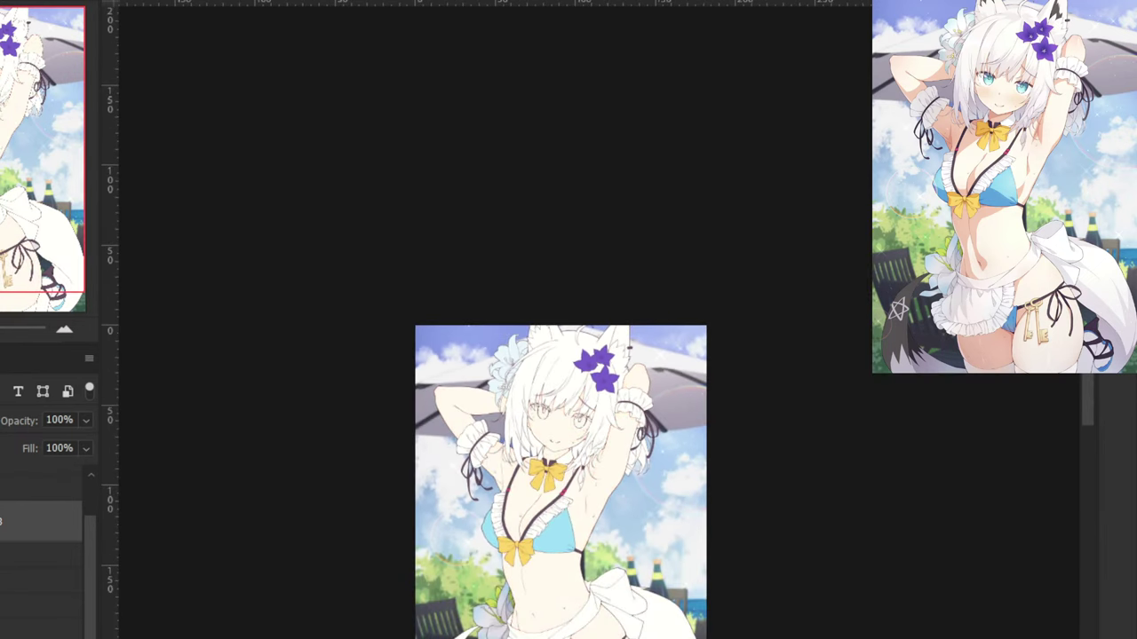
key(ctrl+comma)
key(ctrl+comma)
key(ctrl+comma)
key(ctrl+comma)
key(ctrl+comma)
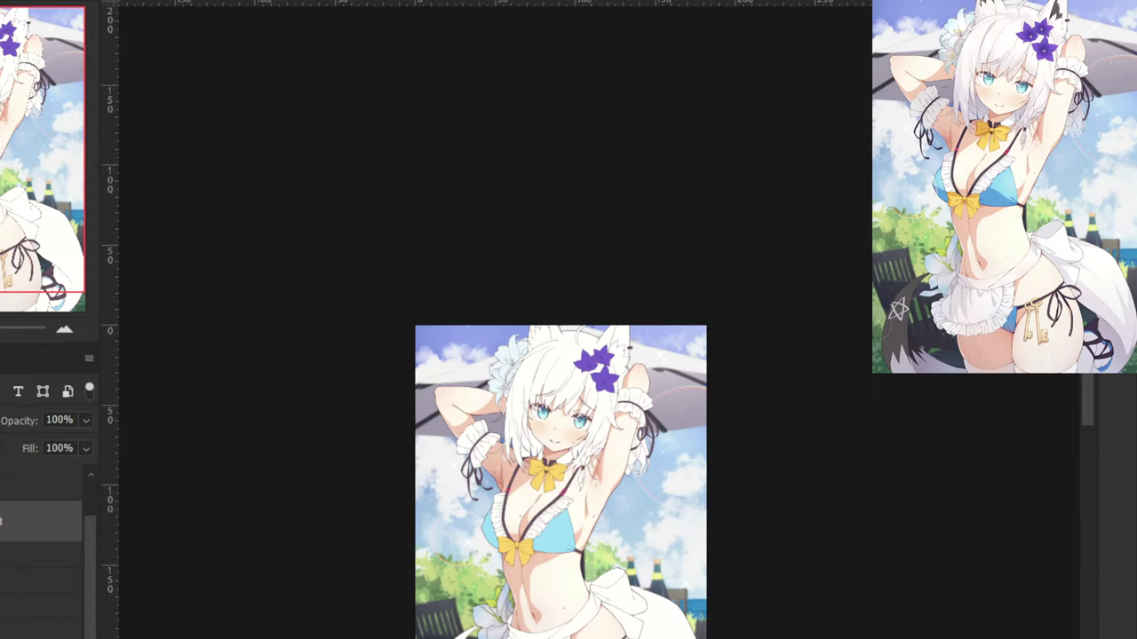
Hide the reference illustration behind the flat-coloured figure.
key(ctrl+plus)
drag(169, 631, 195, 413)
drag(166, 591, 209, 449)
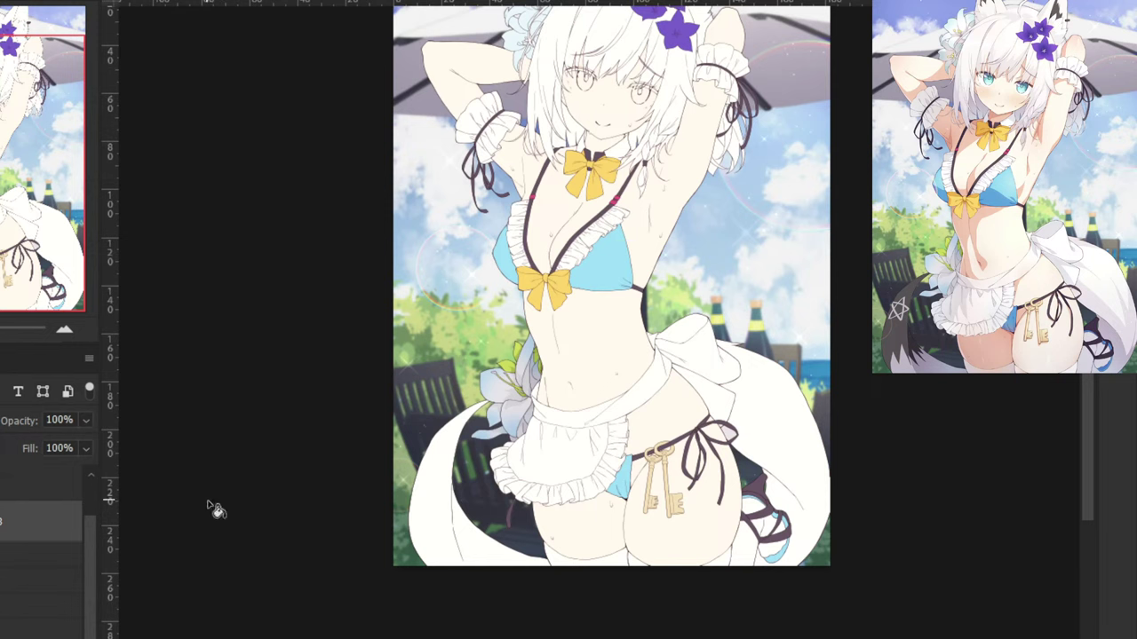
drag(196, 528, 243, 574)
key(ctrl+plus)
key(ctrl+plus)
key(ctrl+plus)
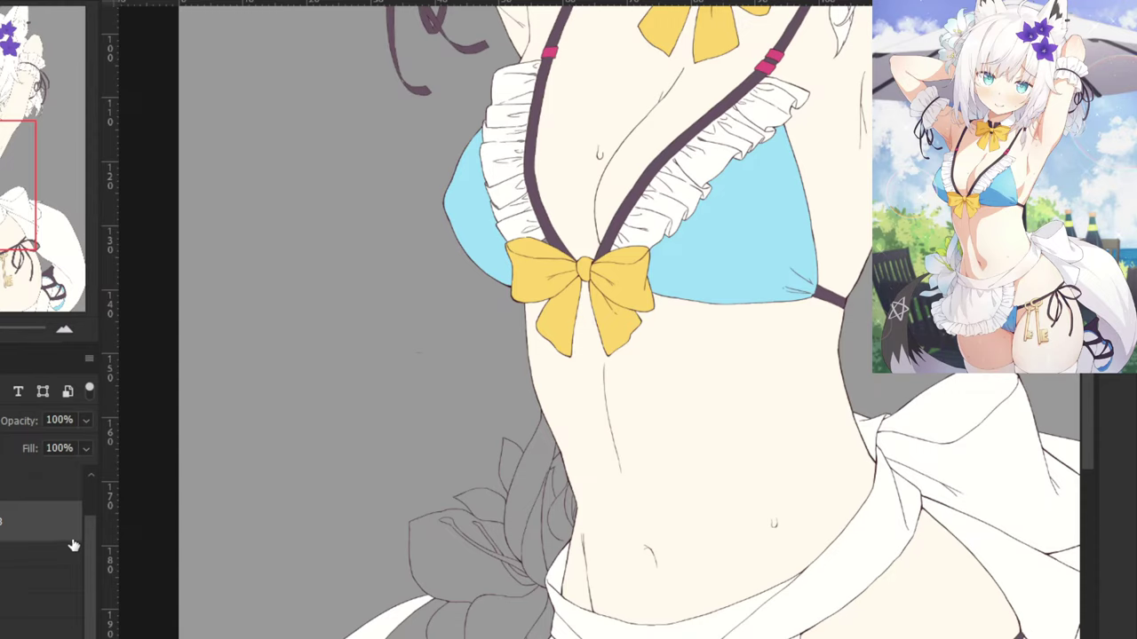
Clear the stray background selection and switch to the layer used for selecting the line-art regions.
scroll(74, 545, up, 2)
key(ctrl+minus)
key(ctrl+minus)
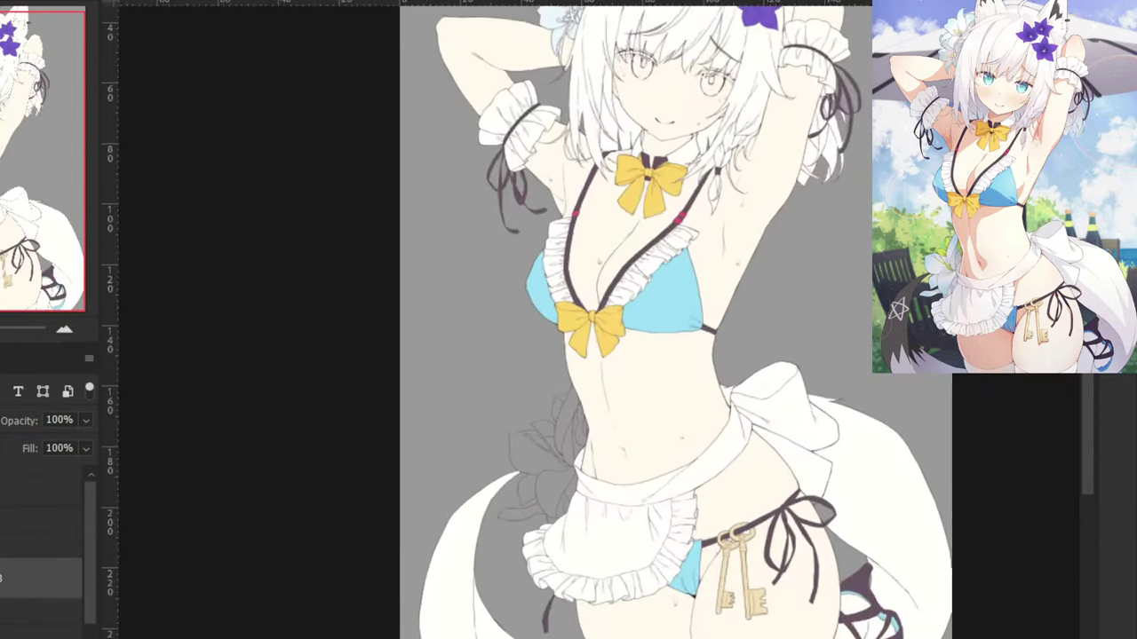
scroll(508, 468, up, 3)
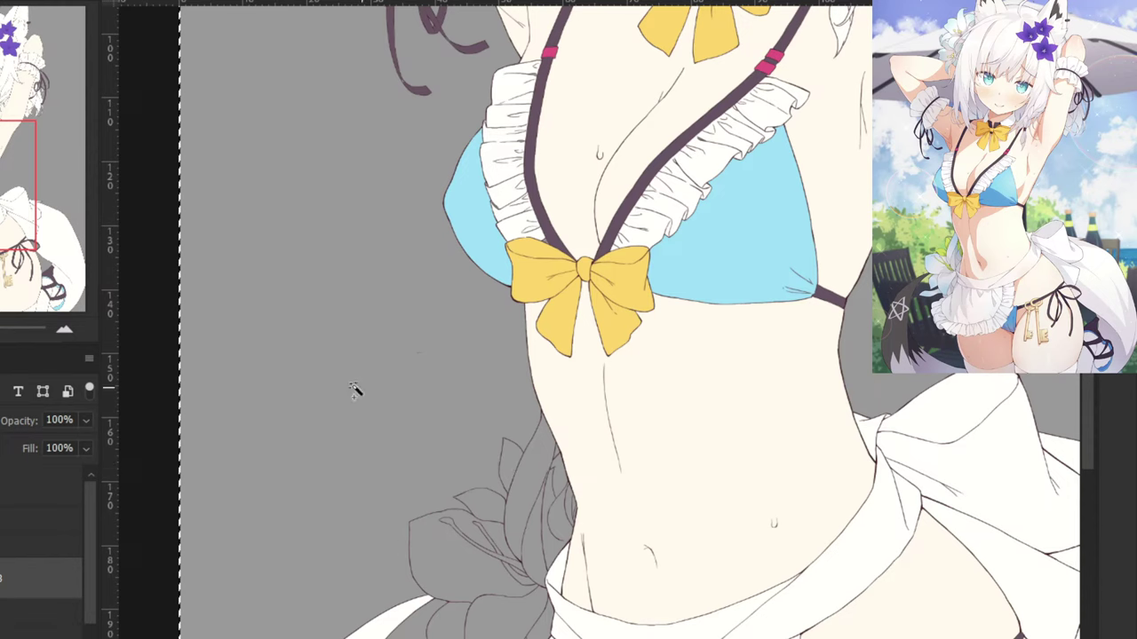
click(27, 495)
drag(258, 438, 283, 297)
key(ctrl+d)
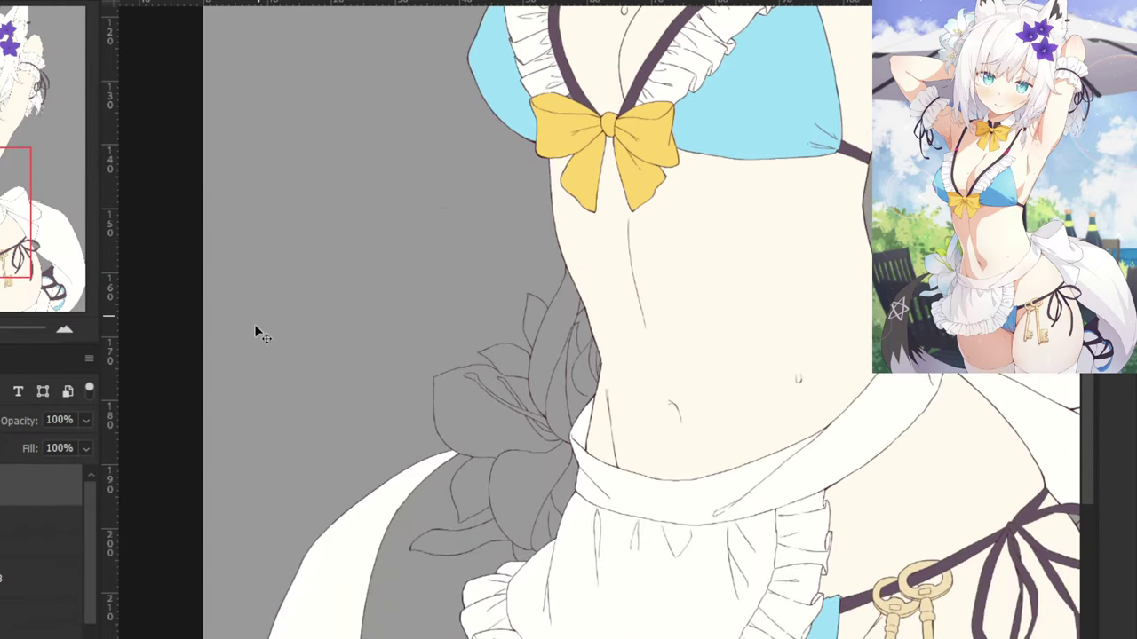
Select the waist lily's tall and inner petals beside the torso, including the thin sliver against the body outline.
key(ctrl+plus)
key(ctrl+plus)
click(485, 323)
click(507, 448)
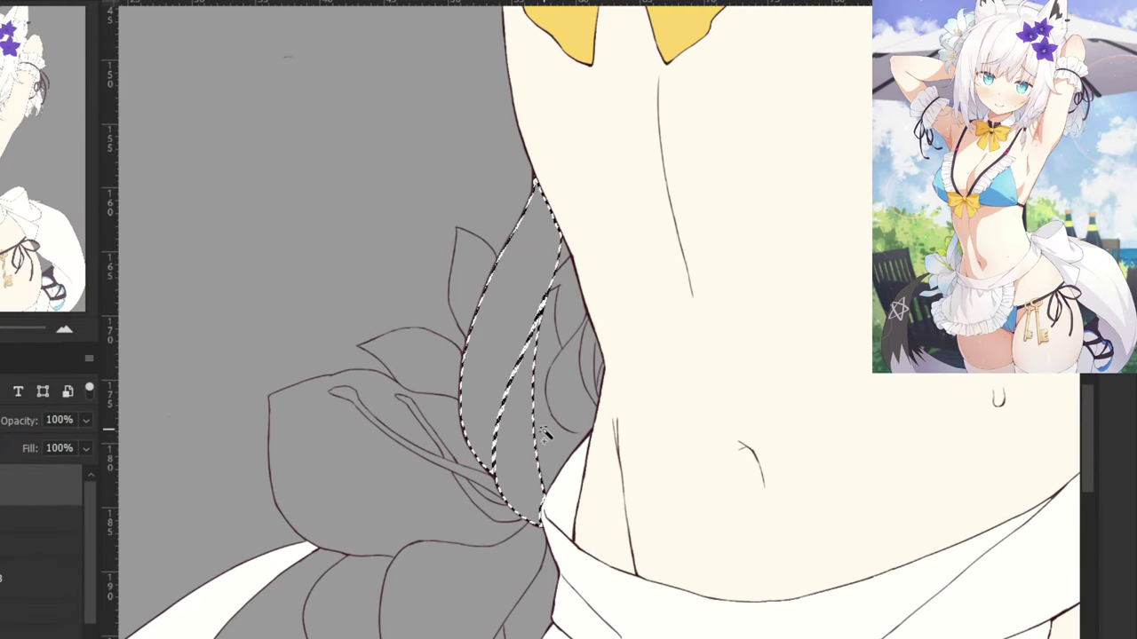
click(546, 433)
click(562, 312)
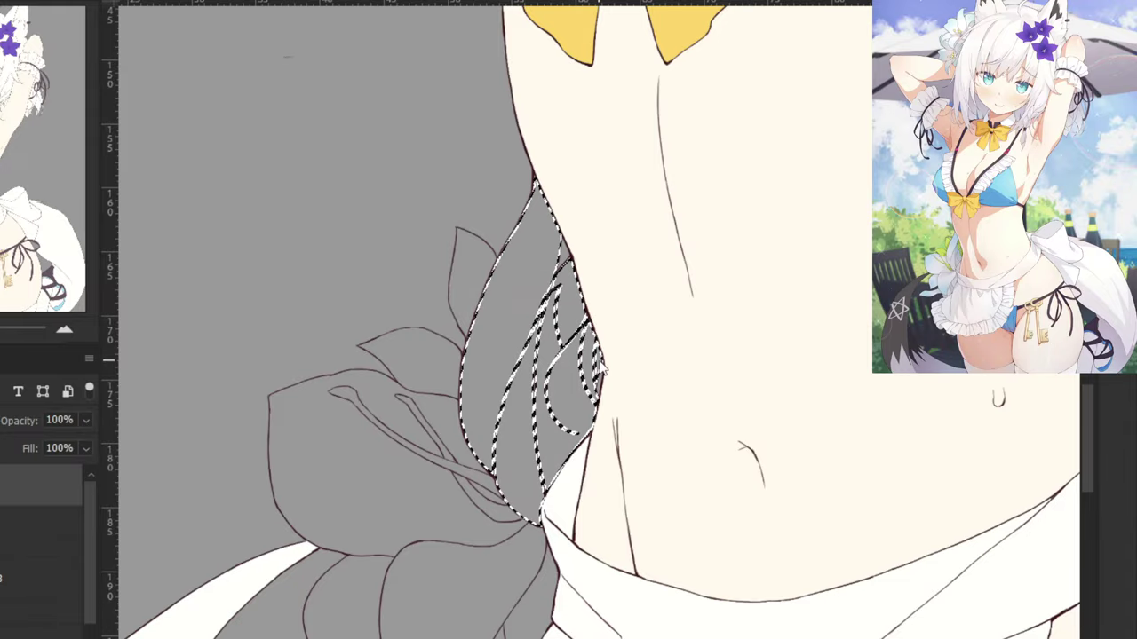
scroll(577, 355, up, 6)
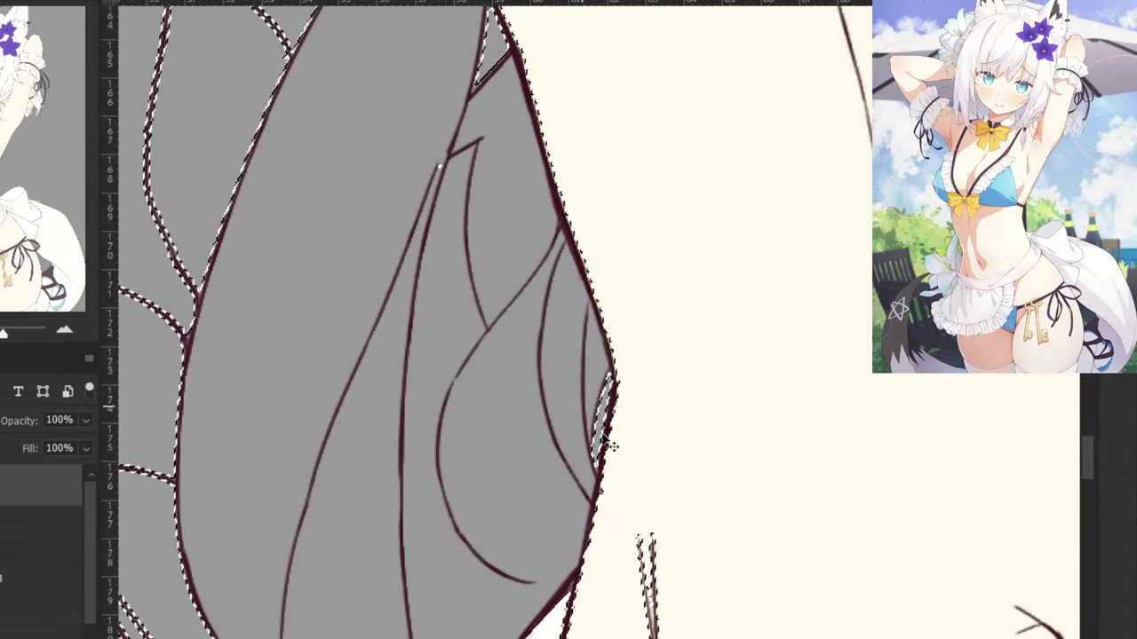
key(ctrl+z)
click(603, 422)
key(ctrl+minus)
key(ctrl+minus)
Add the waist lily's two small pointed petals, its large outer petal and its stamens to the selection.
click(468, 286)
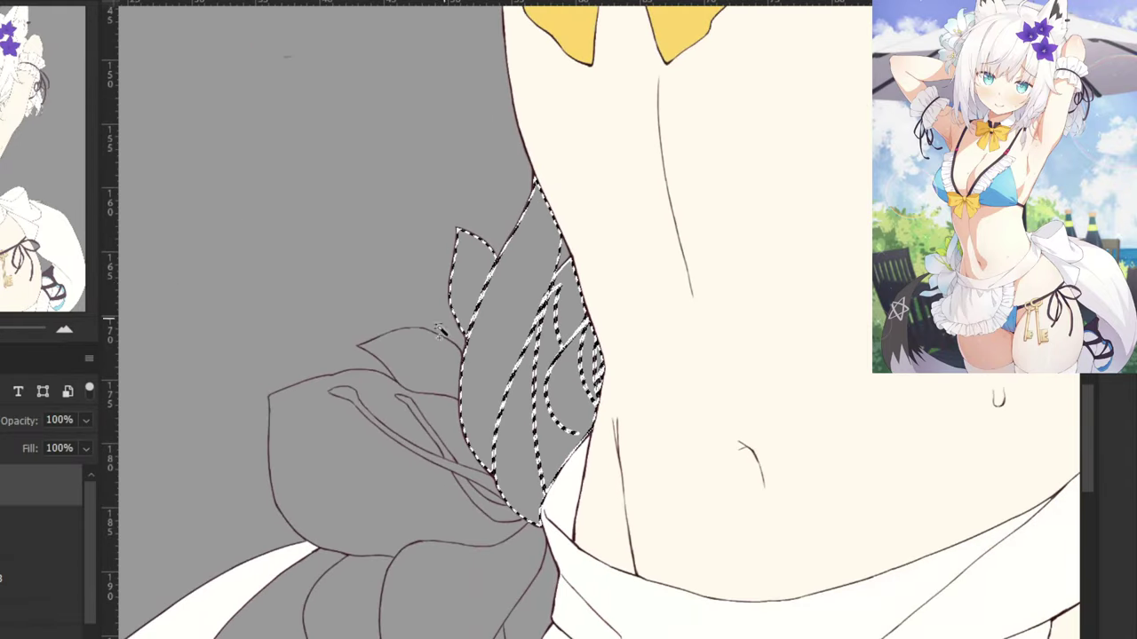
click(419, 373)
click(371, 429)
click(338, 393)
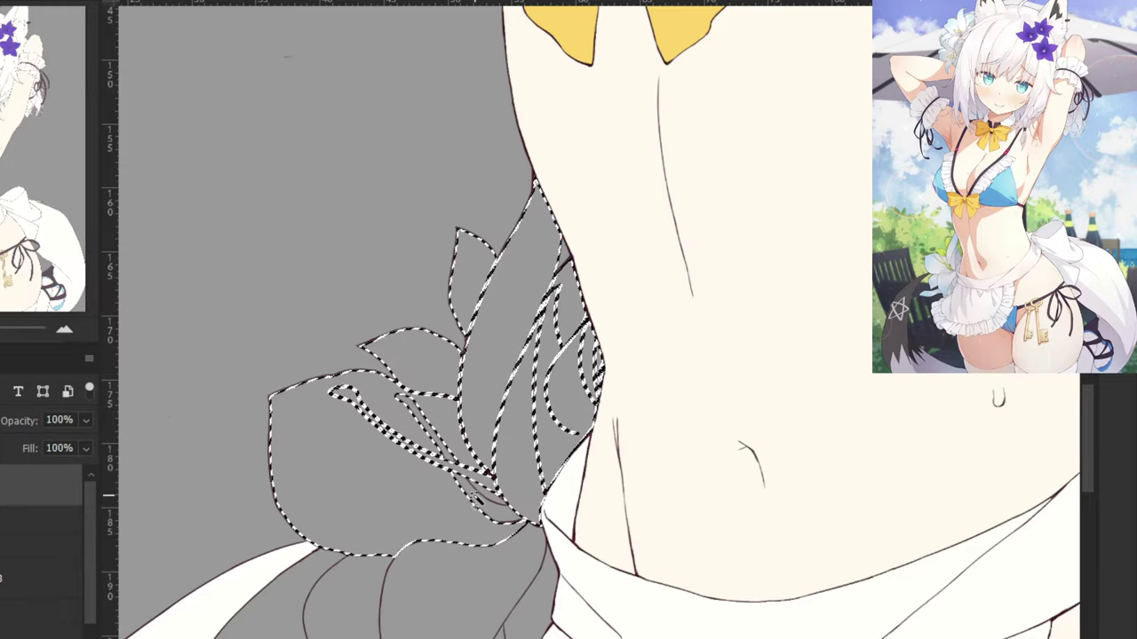
click(441, 451)
Add the waist lily's lower petals down to the apron frill to the selection.
click(358, 606)
click(418, 591)
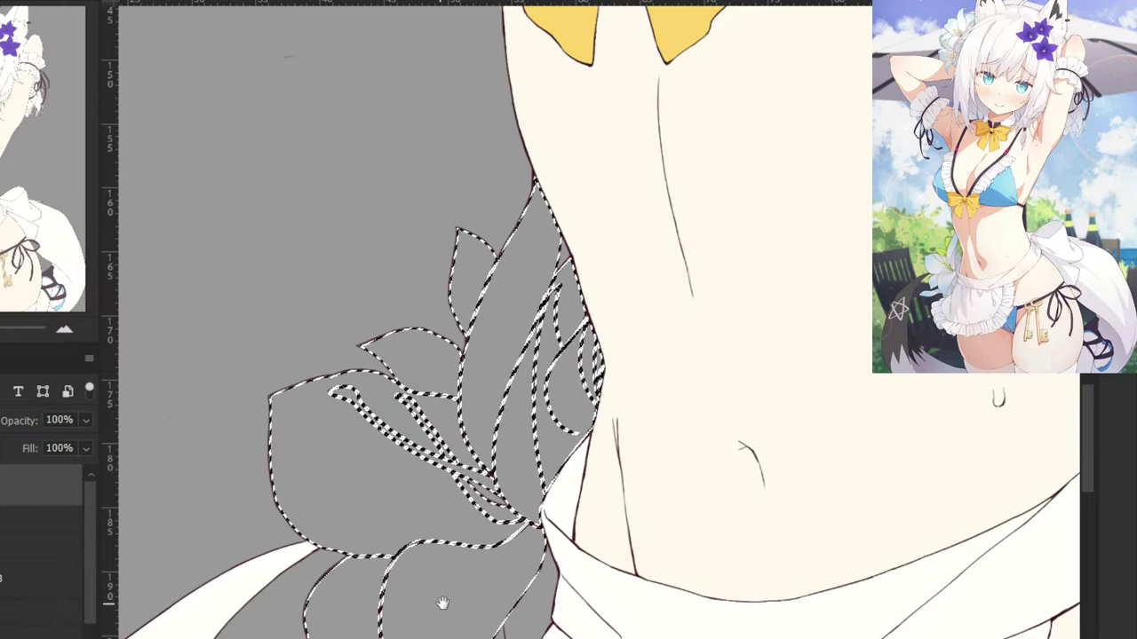
drag(443, 603, 431, 399)
click(352, 514)
click(433, 541)
click(471, 509)
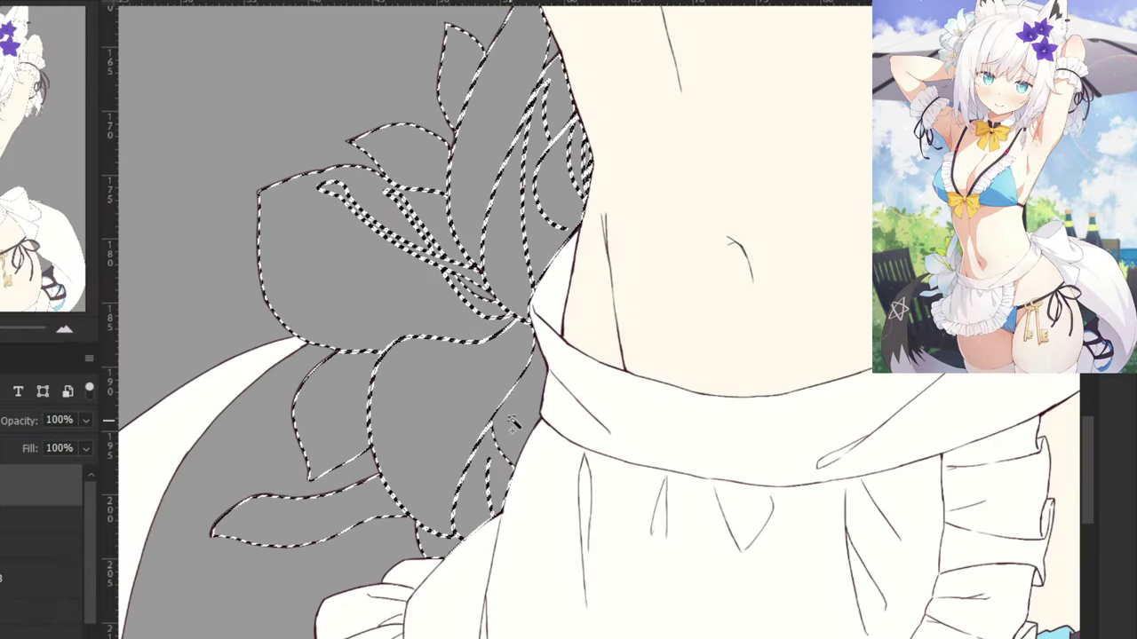
Switch to the colour layer, sample the pale blue from the hair lily and fill the selected waist lily with it.
key(ctrl+minus)
drag(325, 140, 274, 365)
click(40, 578)
drag(307, 257, 211, 573)
scroll(295, 220, up, 5)
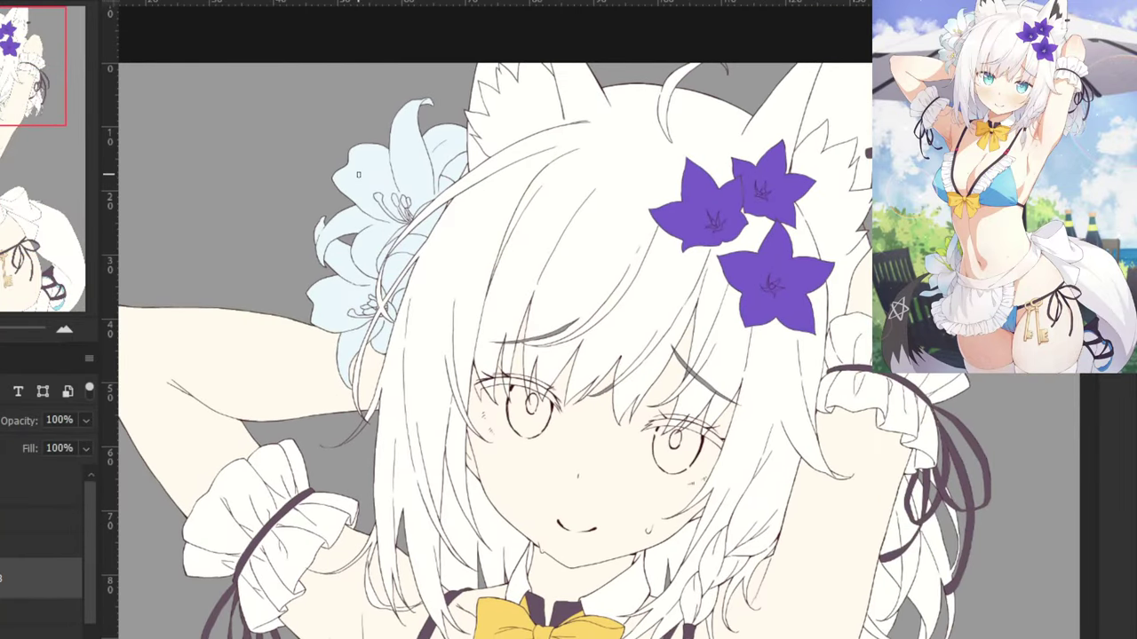
click(357, 174)
scroll(380, 275, down, 10)
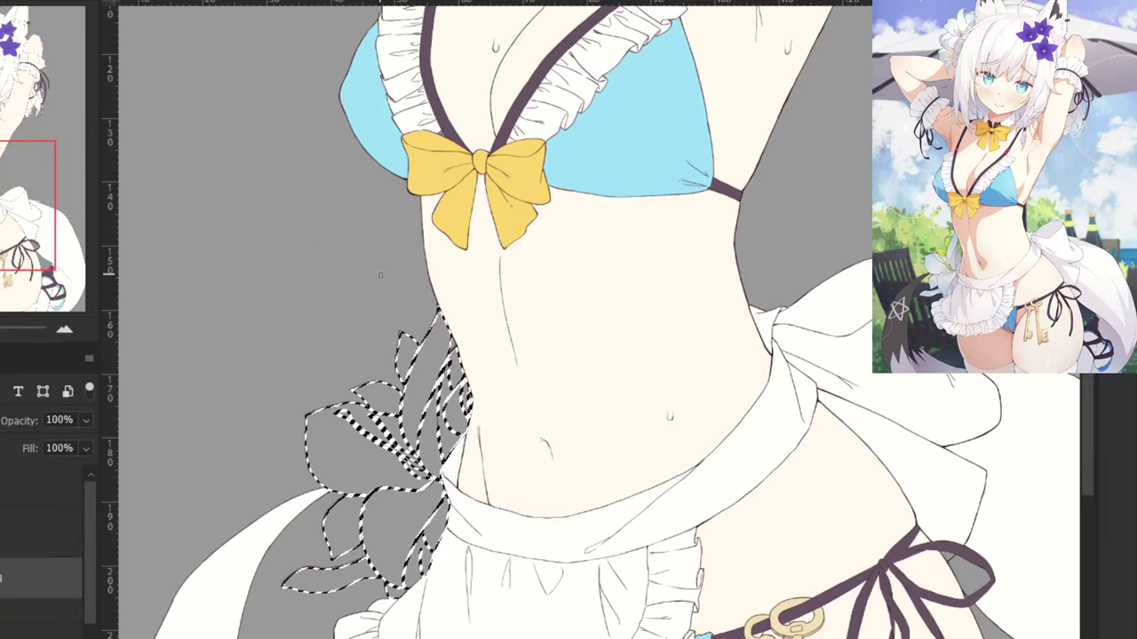
click(363, 428)
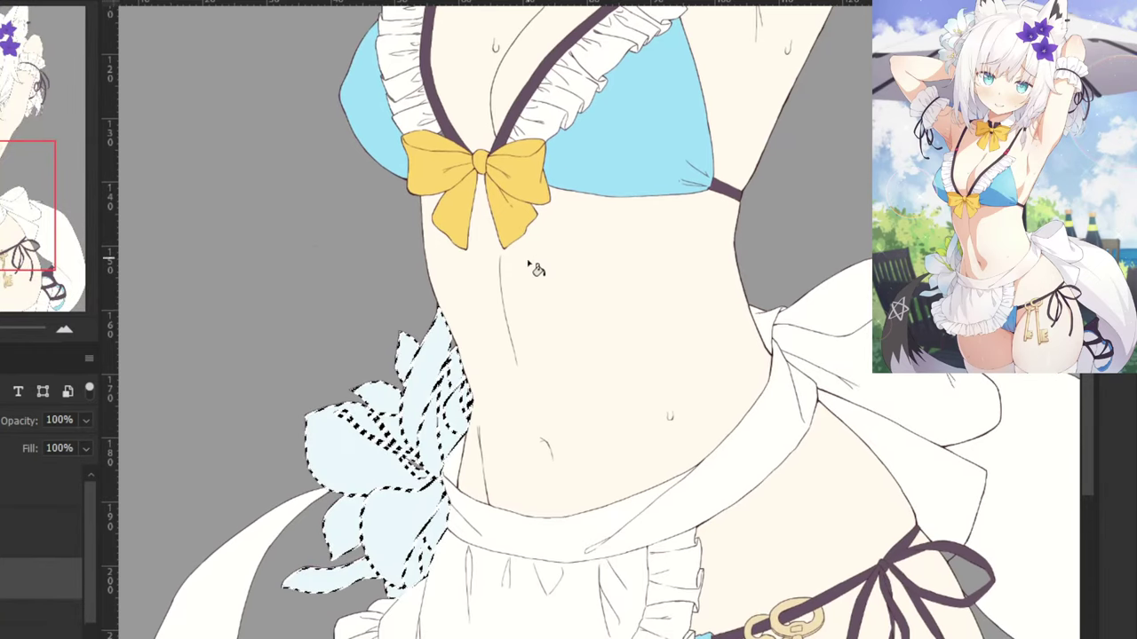
Clear the selection around the filled waist lily and return to the character's head.
key(ctrl+d)
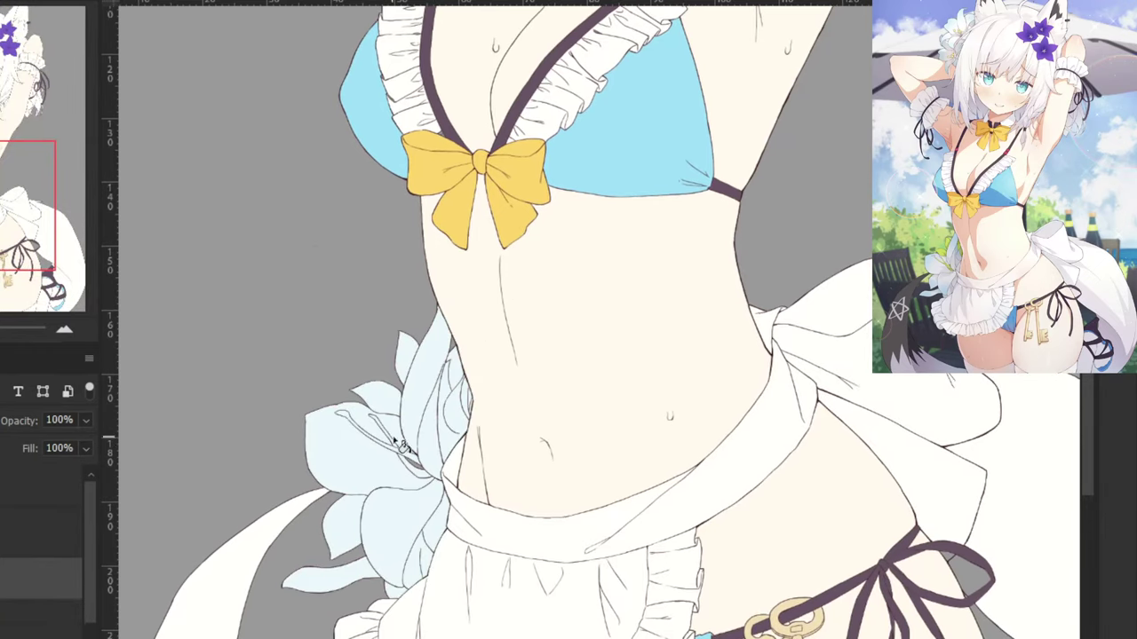
key(ctrl+plus)
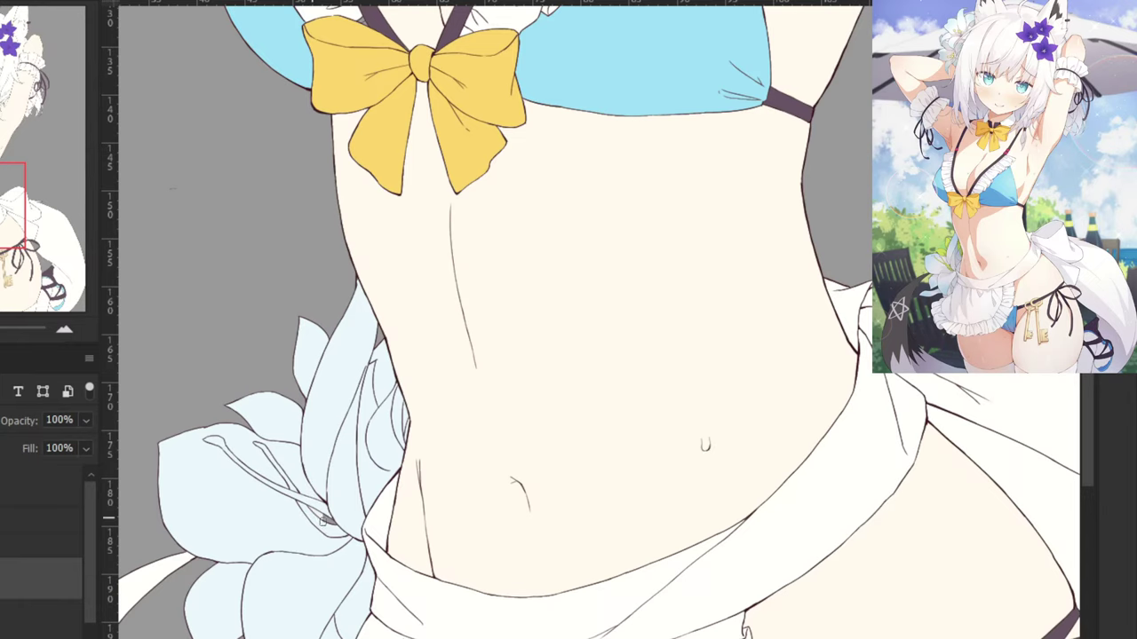
scroll(283, 497, down, 3)
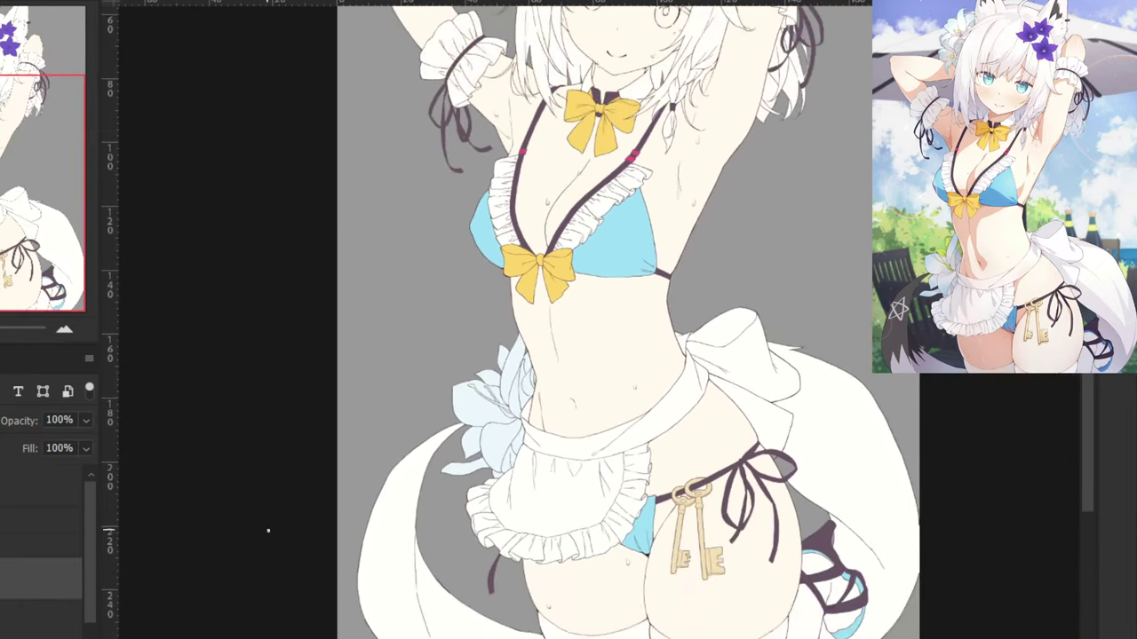
drag(428, 256, 338, 435)
drag(337, 369, 330, 570)
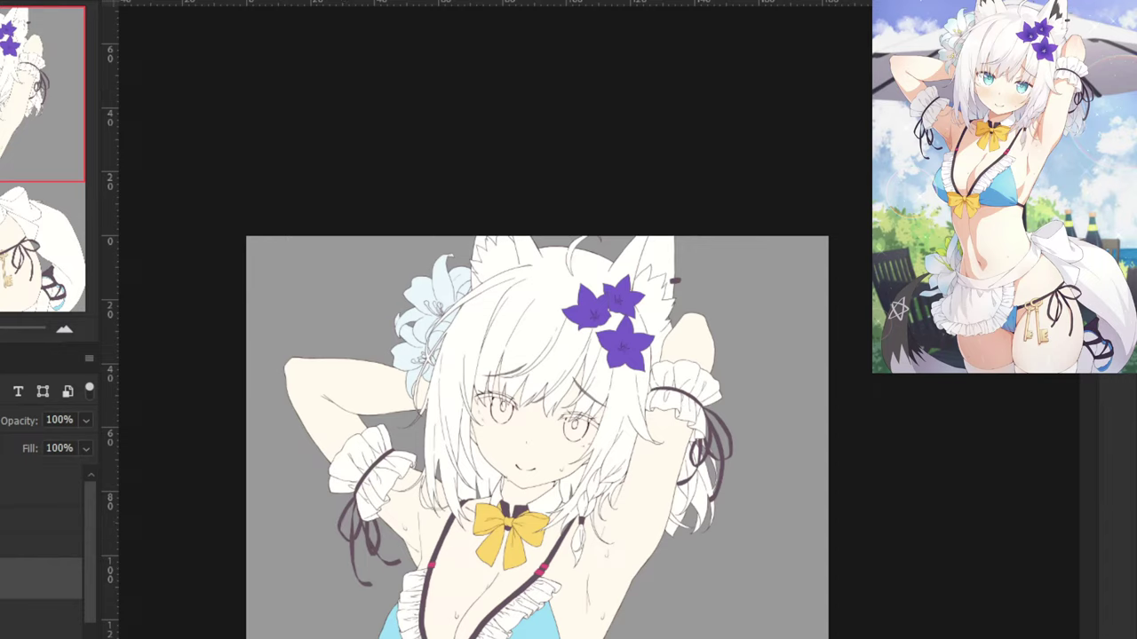
Switch to the base colour layer and paint over the grey gap in the thin fringe strand between the eyes.
click(3, 546)
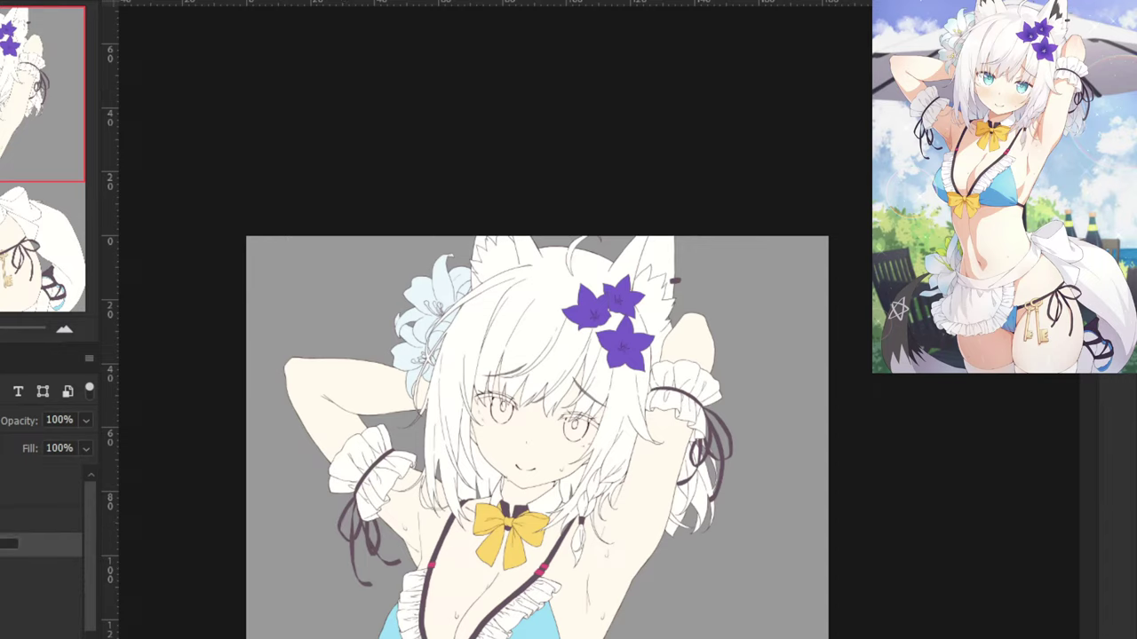
key(ctrl+shift+n)
key(ctrl+plus)
key(ctrl+plus)
key(ctrl+plus)
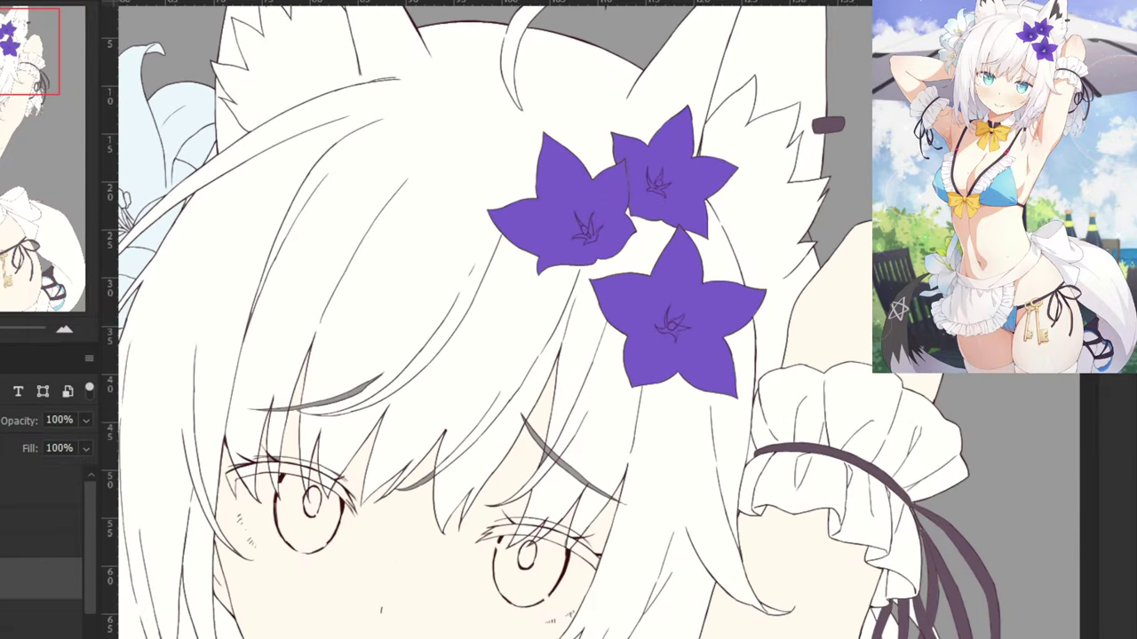
click(20, 634)
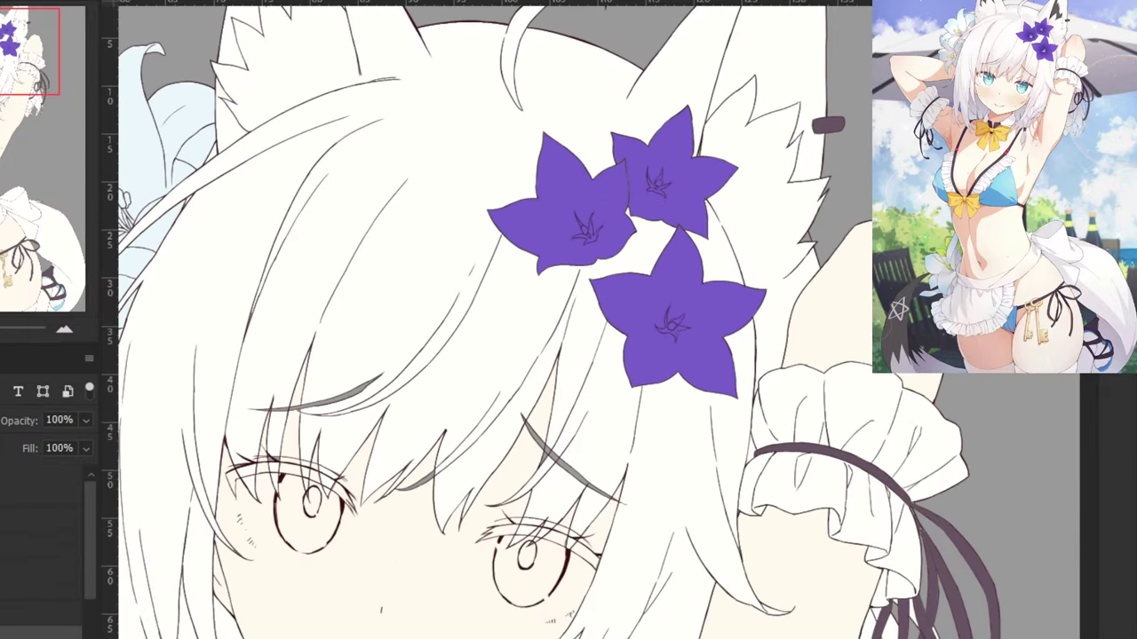
drag(365, 414, 531, 309)
key(ctrl+plus)
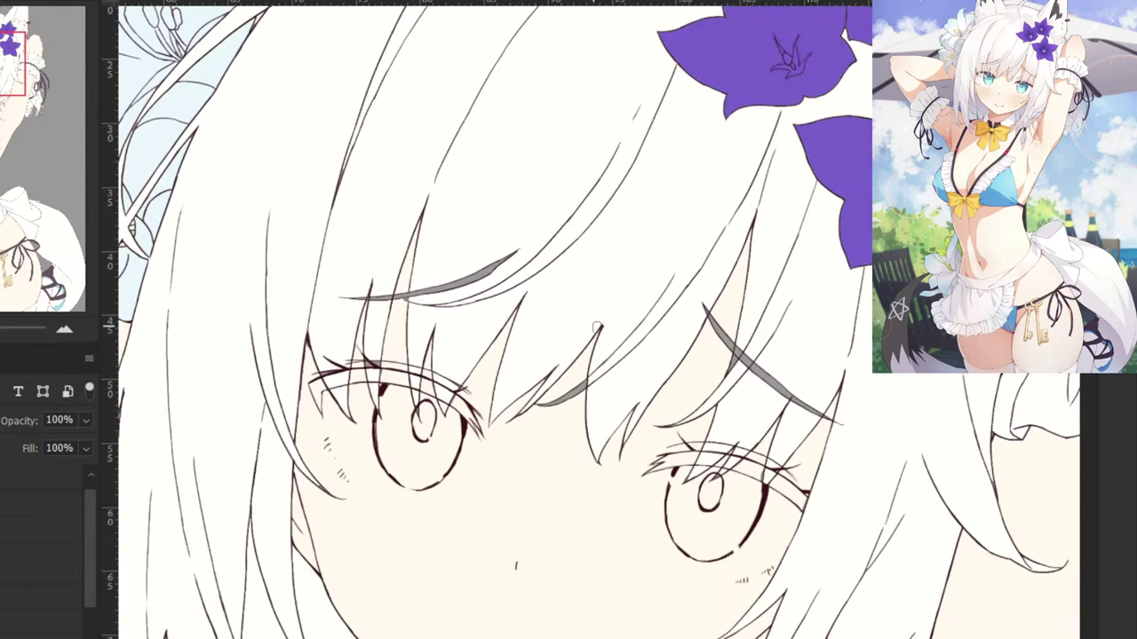
scroll(597, 327, up, 2)
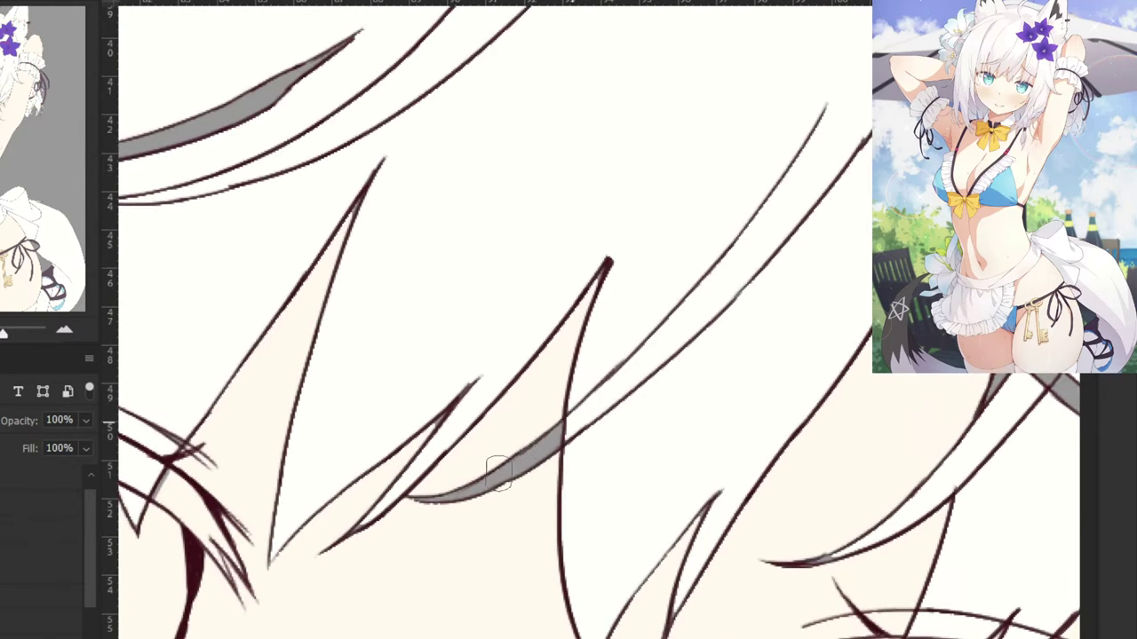
mouse_move(498, 471)
mouse_down()
mouse_move(521, 452)
mouse_move(447, 500)
mouse_move(406, 505)
mouse_move(495, 474)
mouse_up()
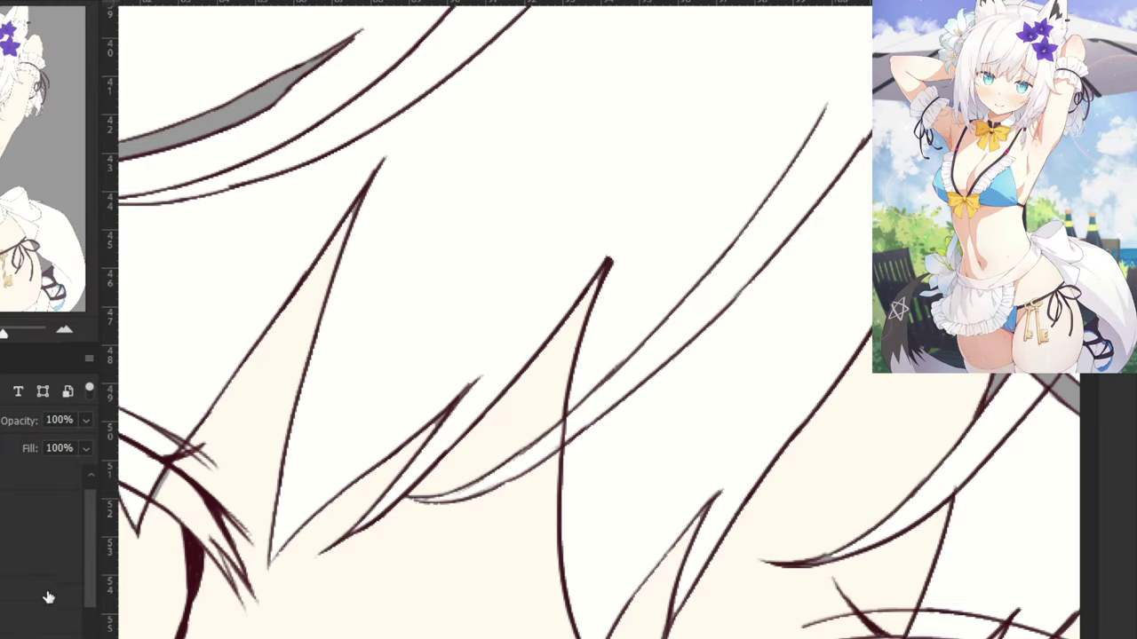
Create a new empty layer for colouring the face area and place it in a layer group.
scroll(55, 629, down, 2)
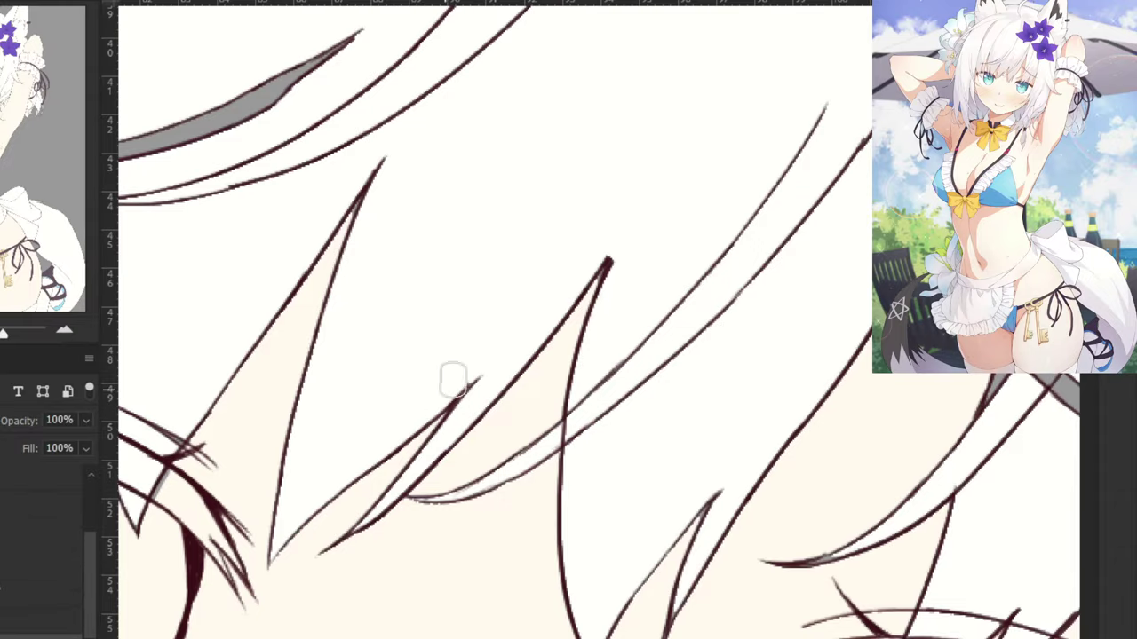
key(ctrl+minus)
key(ctrl+minus)
key(ctrl+minus)
key(ctrl+minus)
key(ctrl+plus)
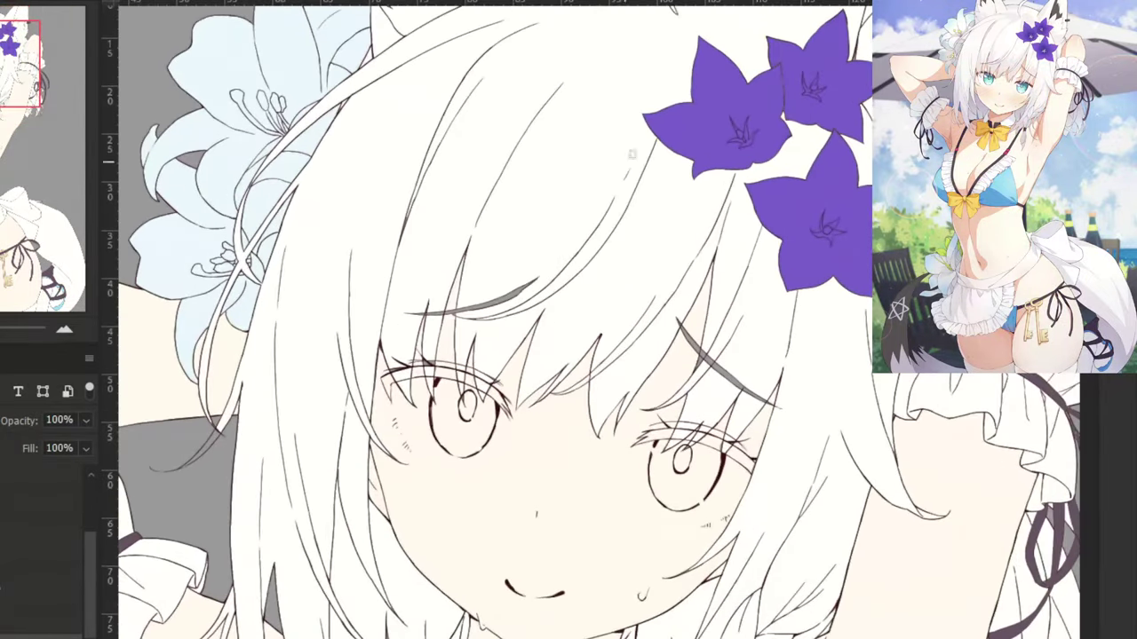
drag(479, 422, 487, 323)
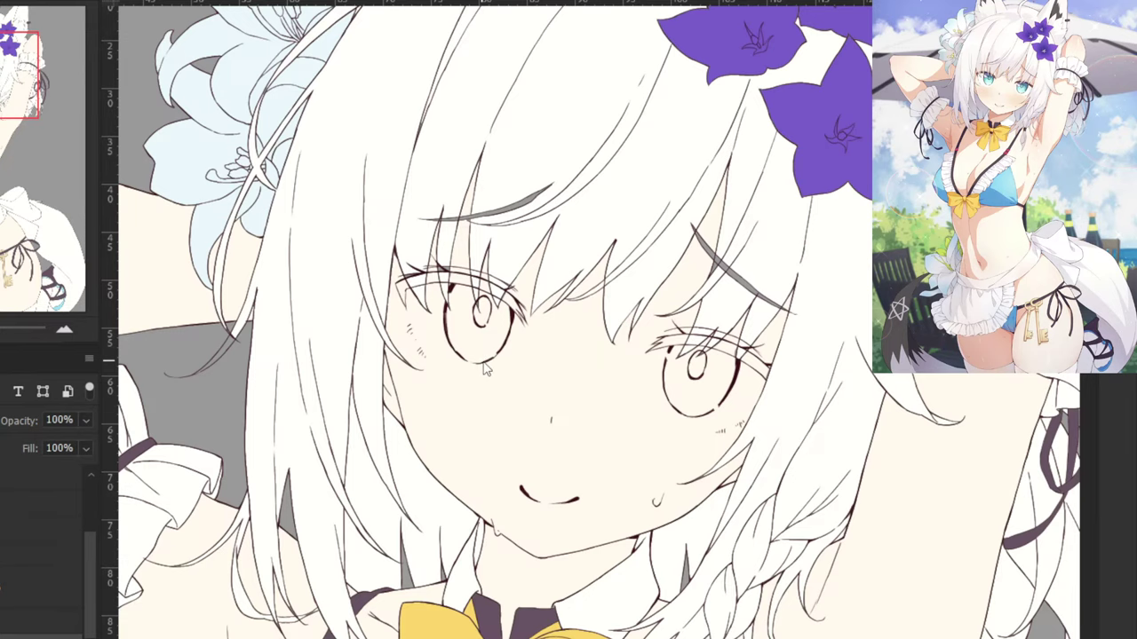
key(ctrl+shift+alt+n)
key(ctrl+g)
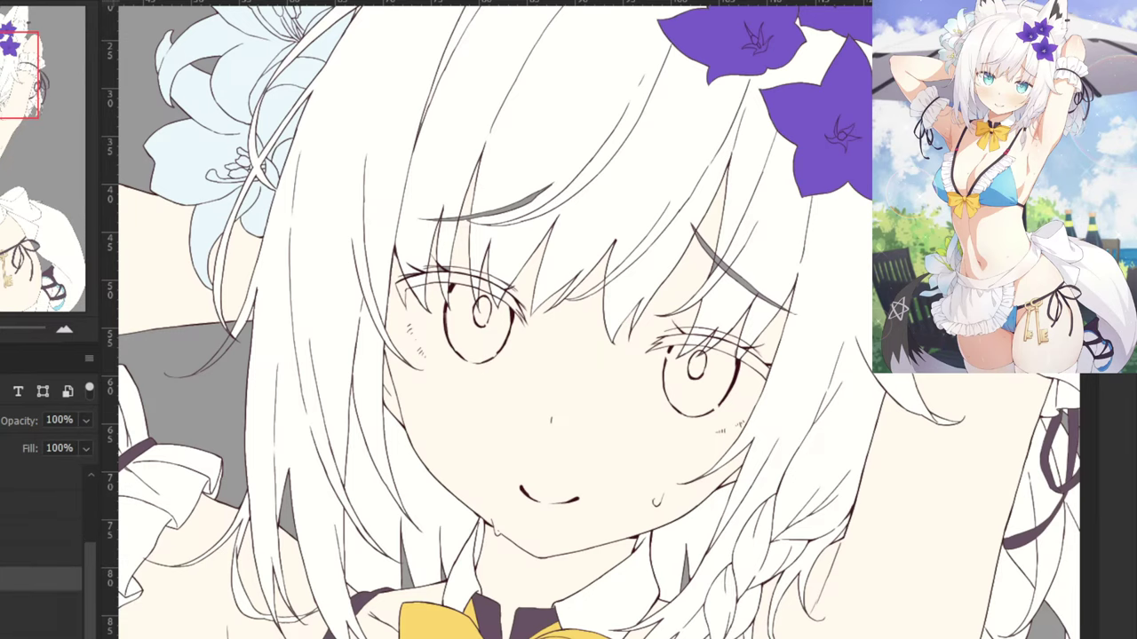
Show the fully coloured reference layer over the line art around the eyes and set its opacity to 48%.
drag(88, 570, 78, 511)
click(18, 579)
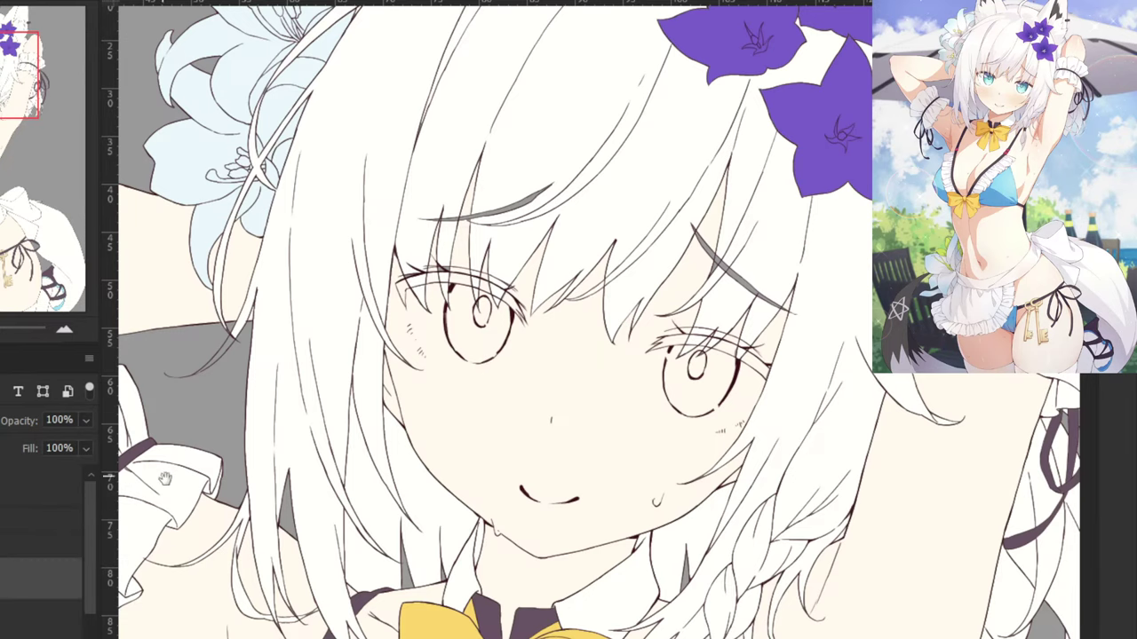
drag(242, 495, 253, 586)
key(ctrl+plus)
key(ctrl+plus)
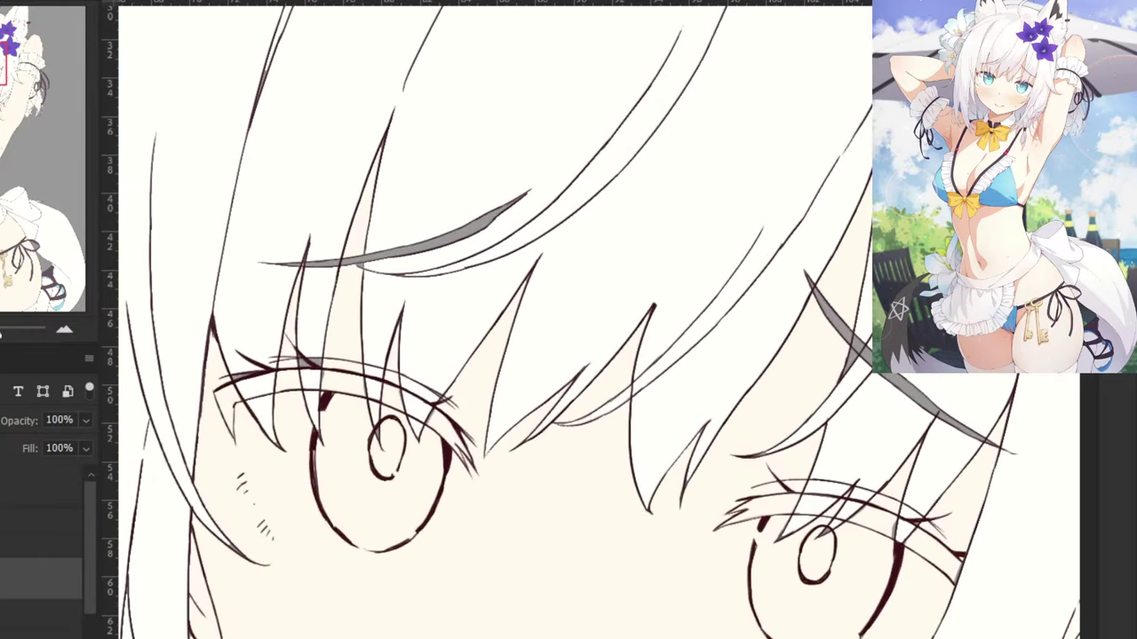
drag(87, 571, 63, 598)
scroll(41, 552, up, 2)
drag(40, 579, 41, 509)
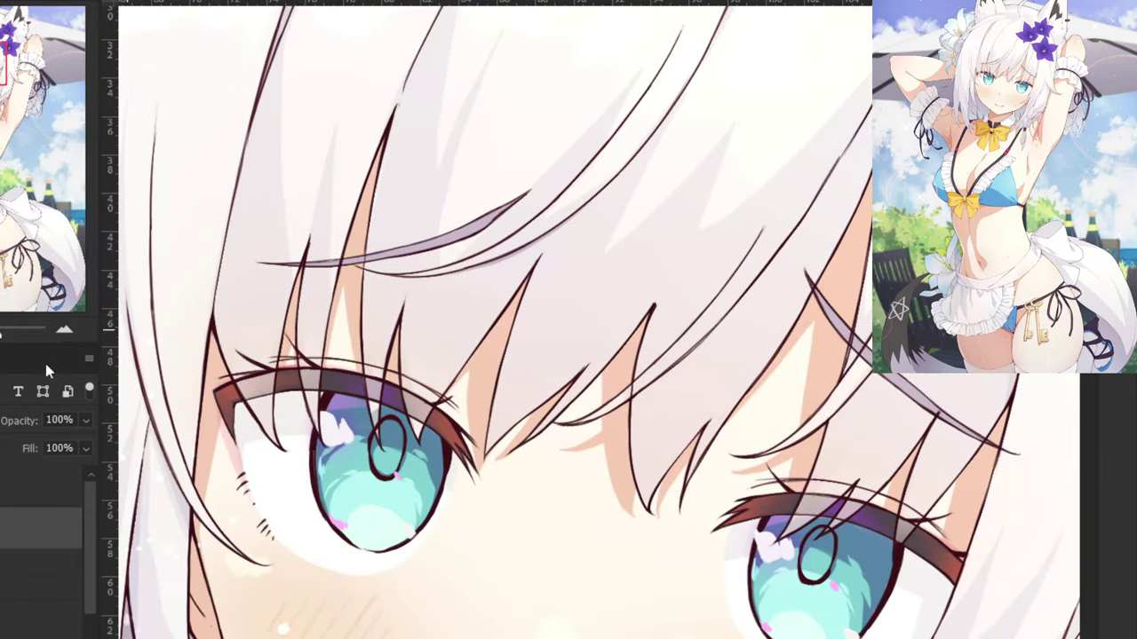
drag(6, 450, 11, 450)
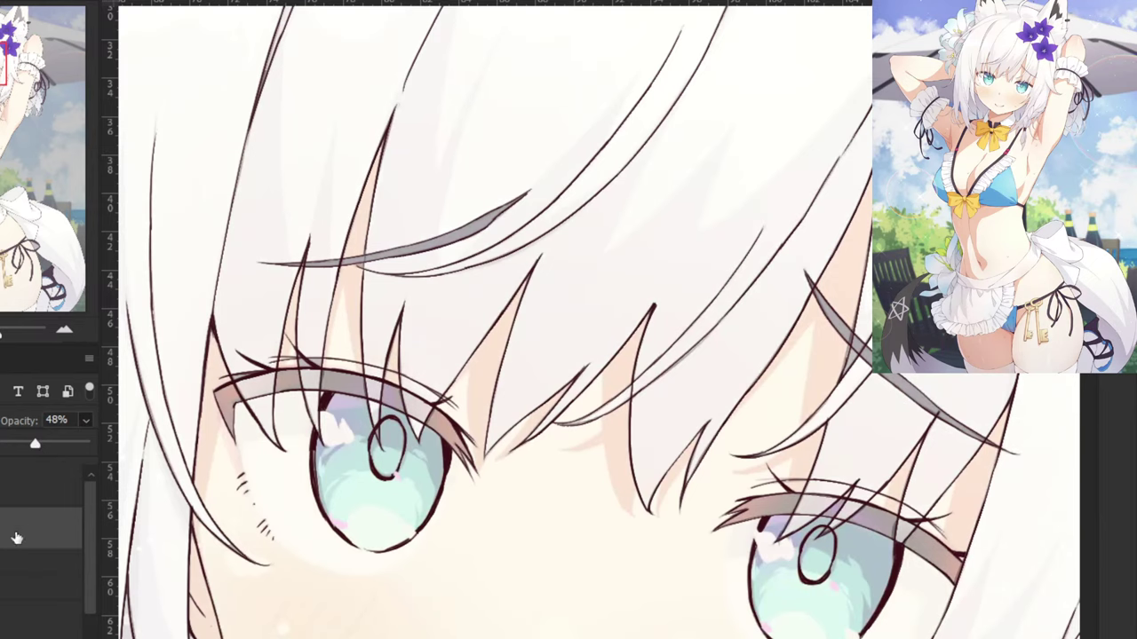
Set the reference layer's opacity to 100% and sample the white of the left-hand eye as the painting colour.
drag(87, 548, 87, 583)
click(41, 556)
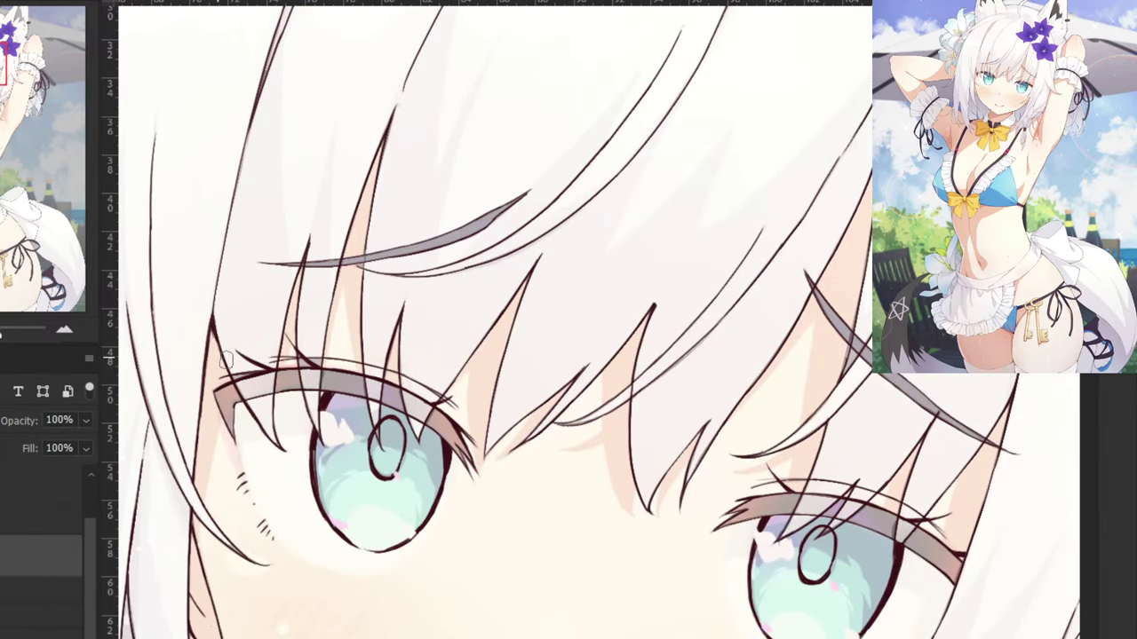
drag(379, 451, 614, 342)
scroll(614, 342, up, 4)
key(ctrl+plus)
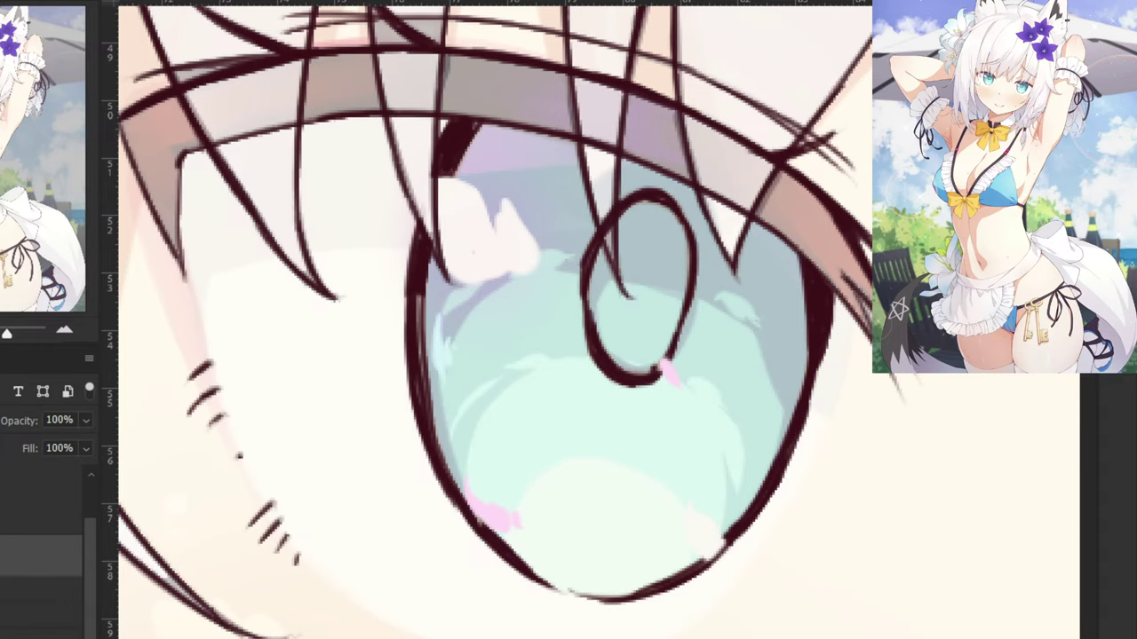
click(2, 480)
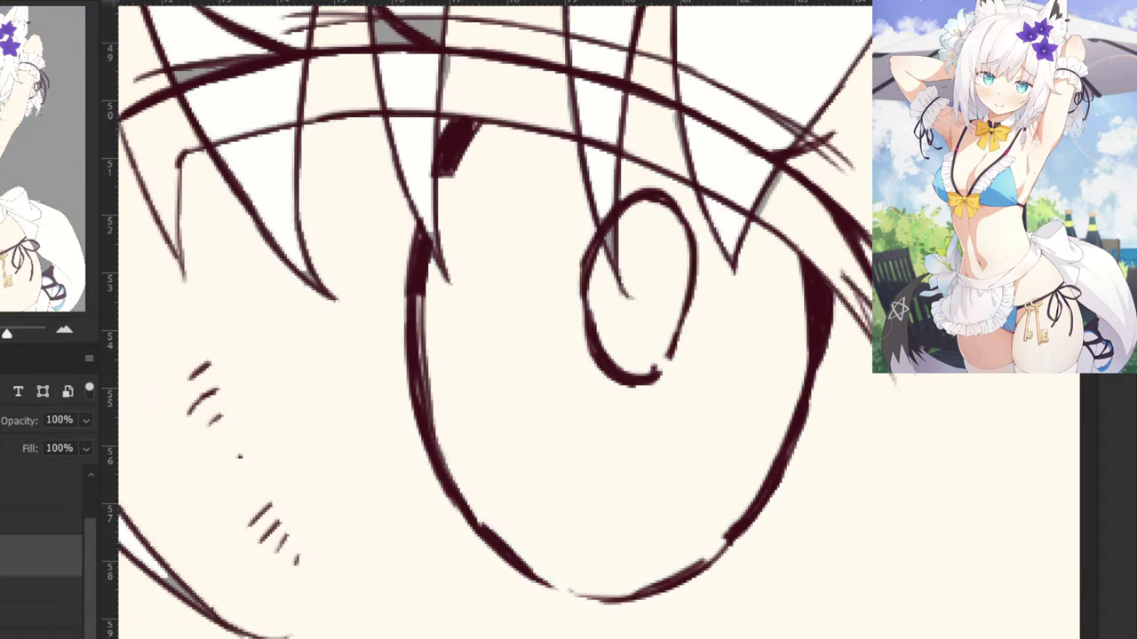
click(27, 480)
click(2, 487)
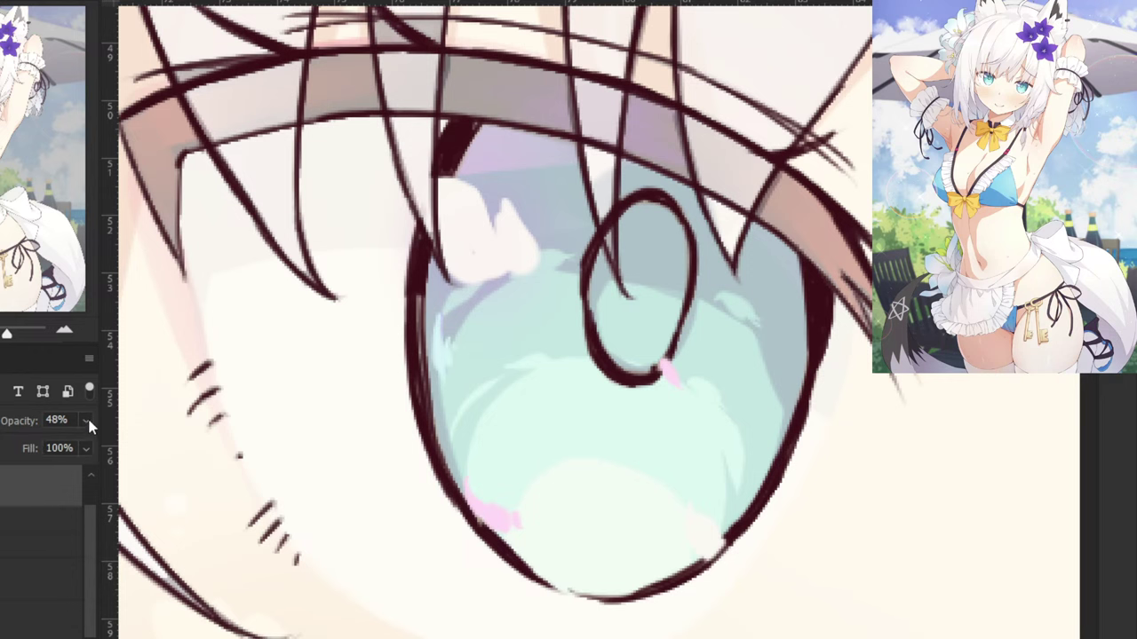
drag(41, 449, 133, 441)
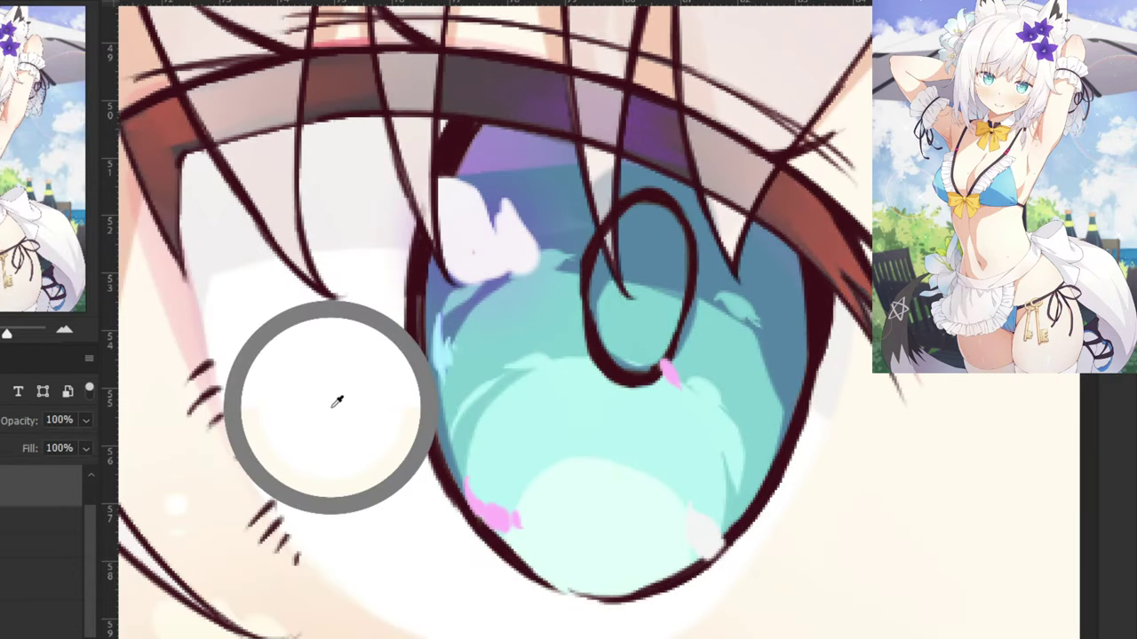
drag(338, 400, 338, 441)
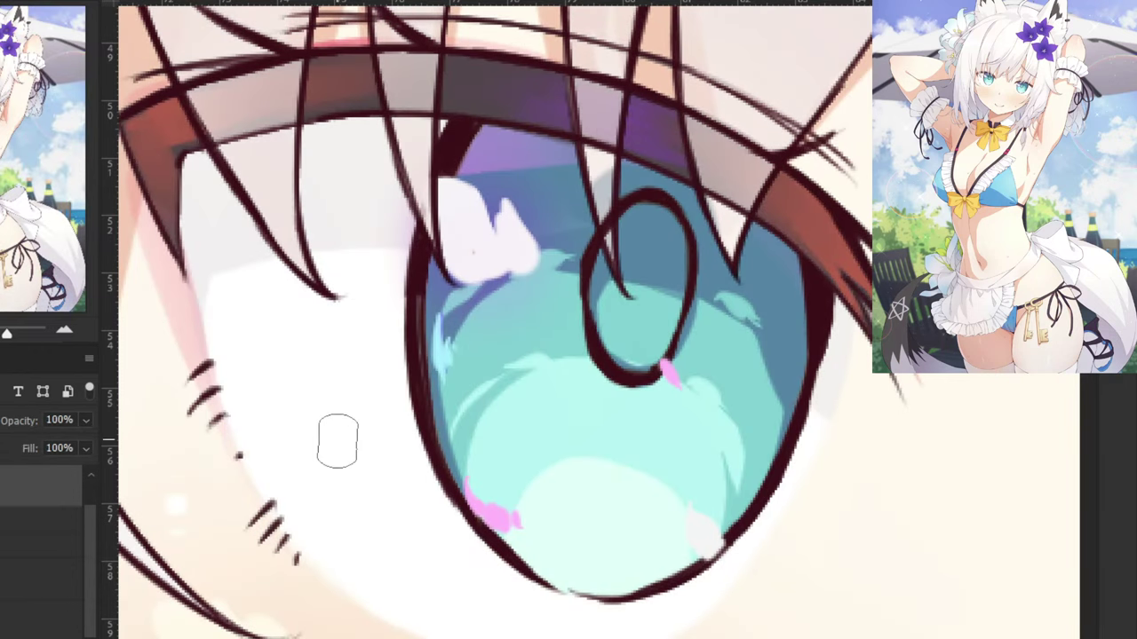
Set the reference layer's opacity to 16% and select the layer for painting the eye whites.
click(84, 421)
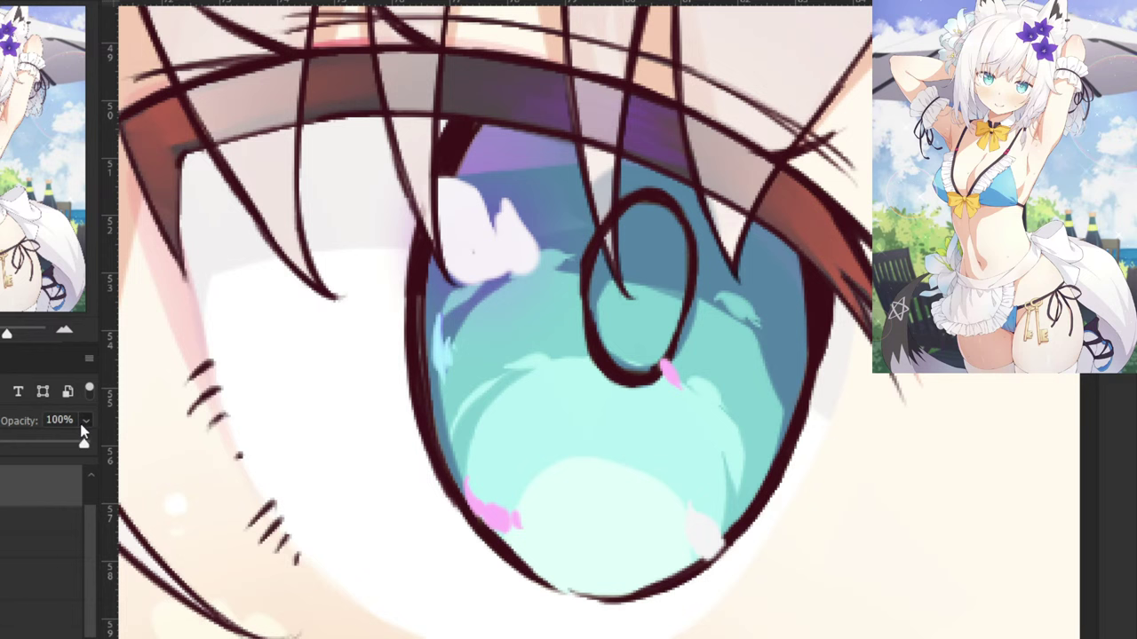
click(7, 449)
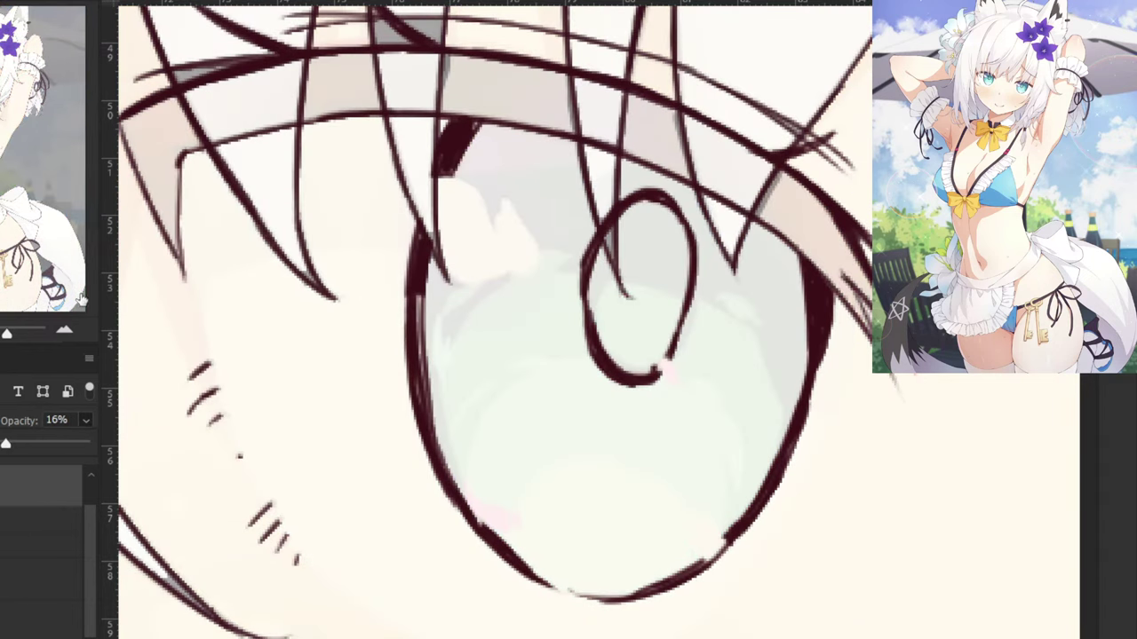
drag(91, 586, 89, 632)
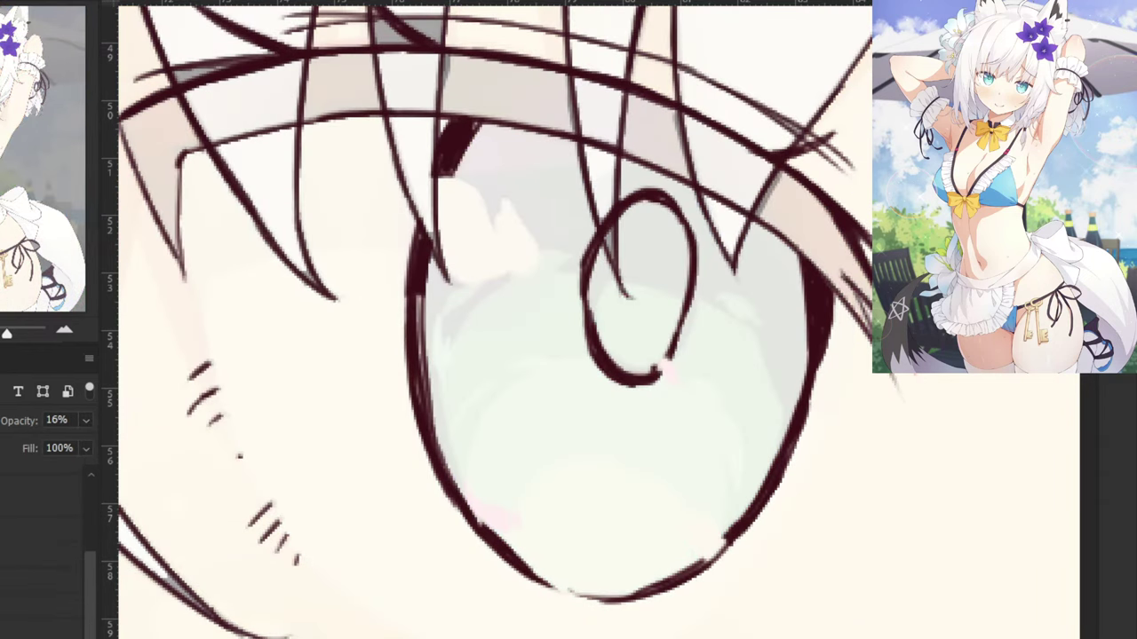
click(36, 536)
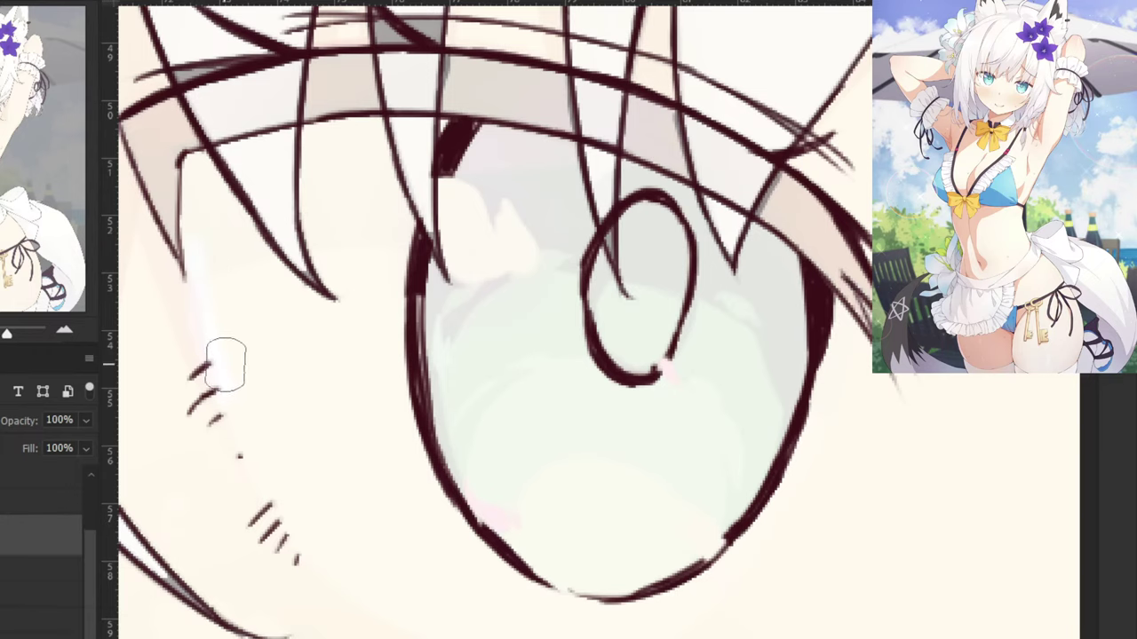
Paint a white border along the outer and lower edge of the left-hand eye, following the faint reference.
drag(258, 475, 317, 315)
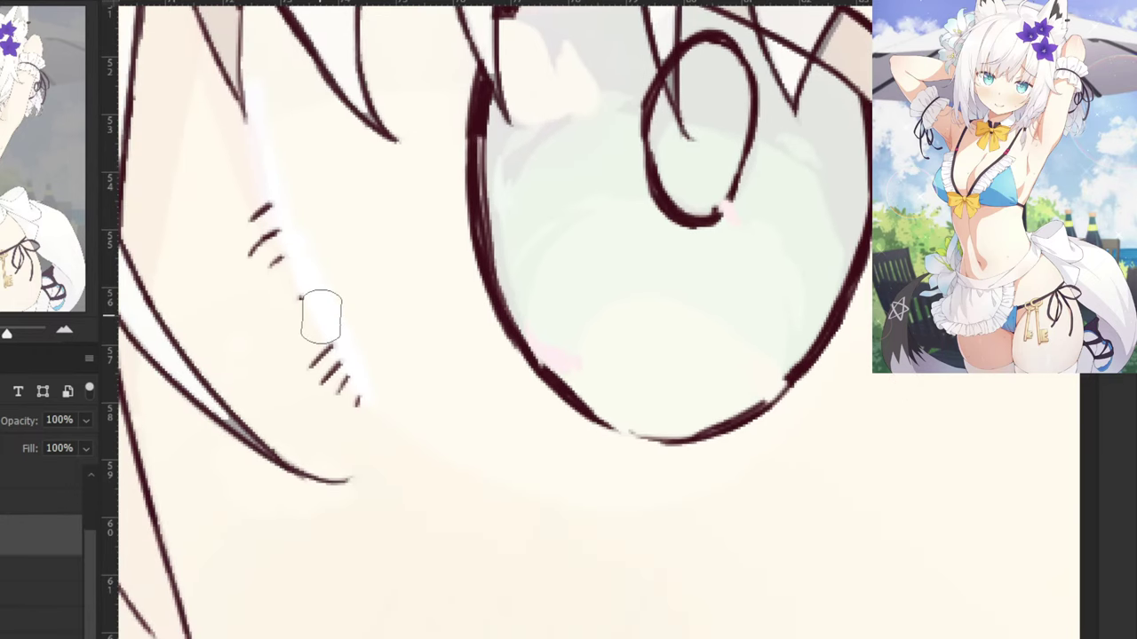
drag(351, 349, 503, 470)
key(ctrl+plus)
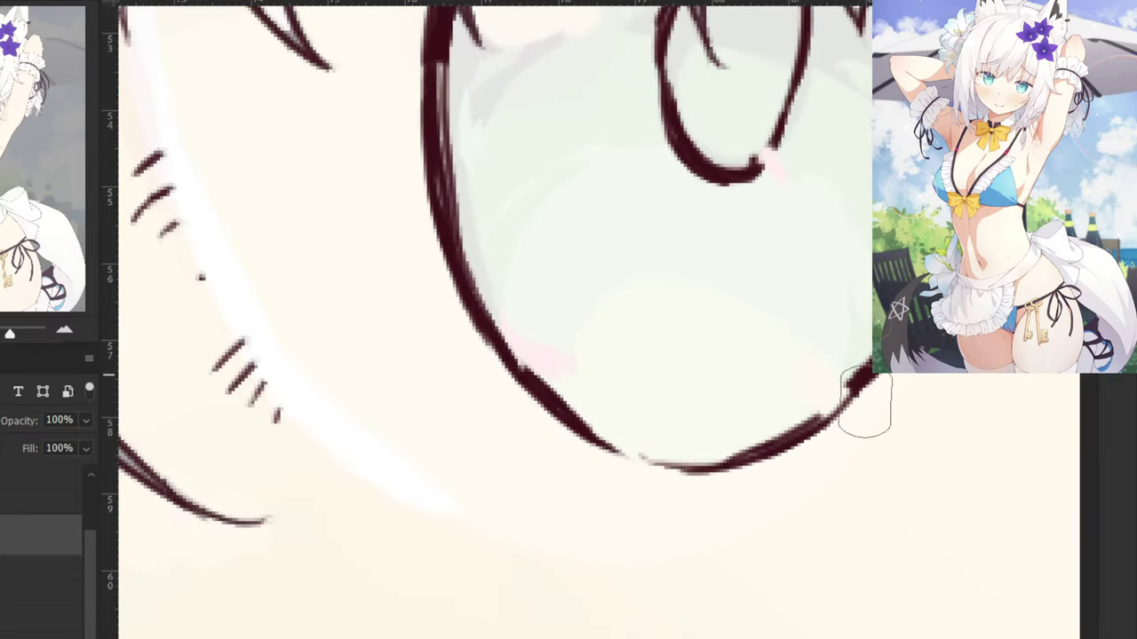
drag(733, 524, 586, 538)
drag(405, 489, 577, 540)
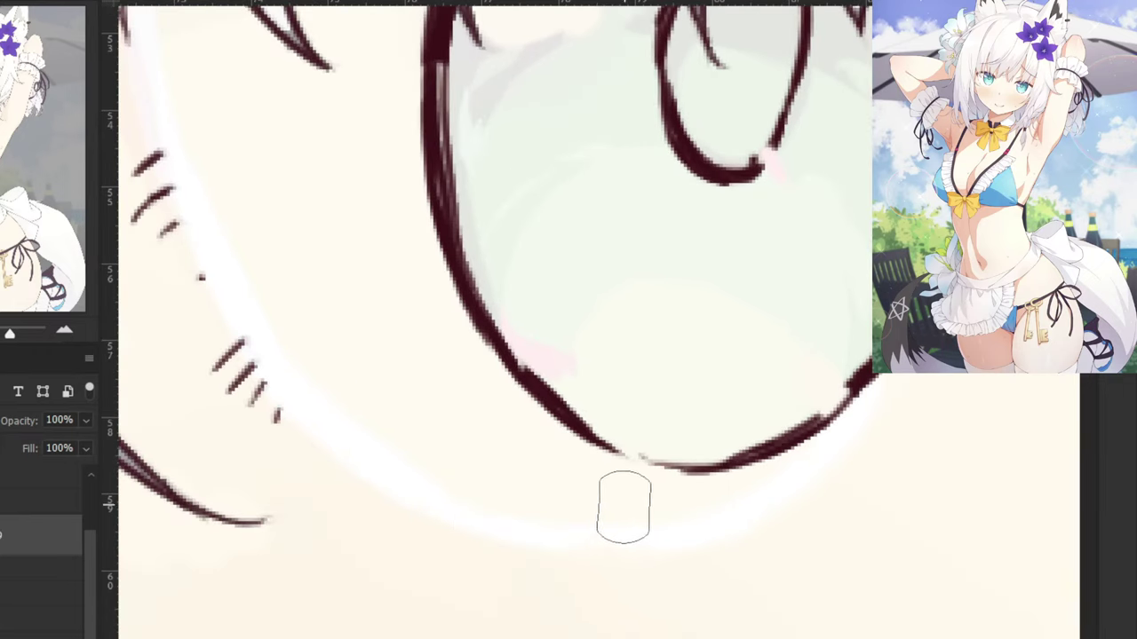
drag(483, 515, 706, 538)
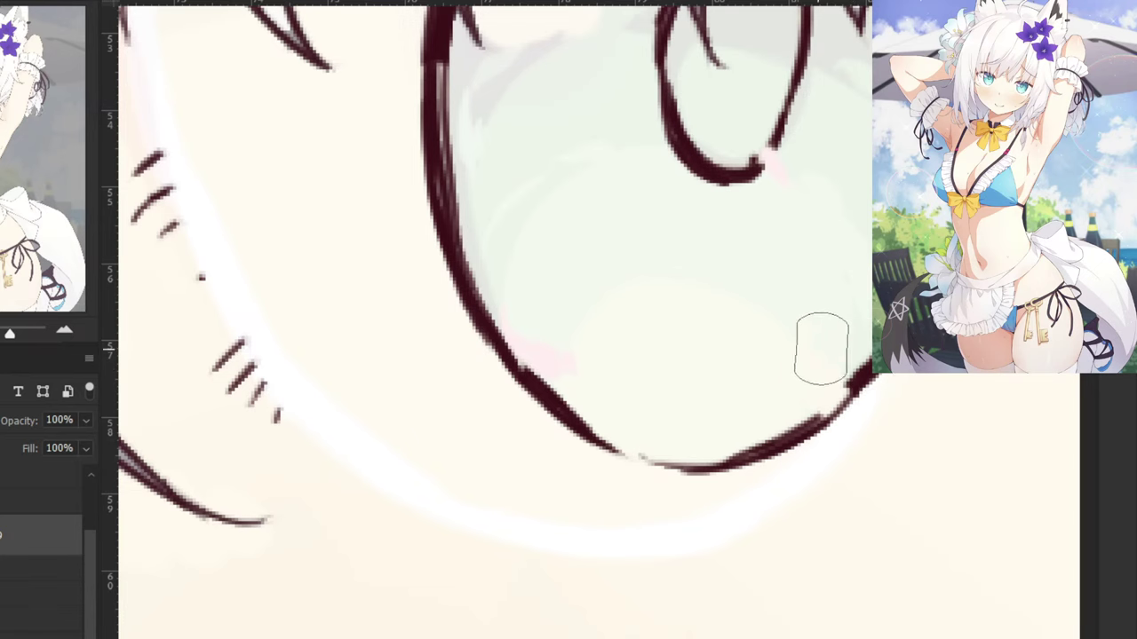
Set the reference layer's opacity to 45% to guide the rest of the eye-white edge.
drag(875, 300, 589, 445)
click(53, 501)
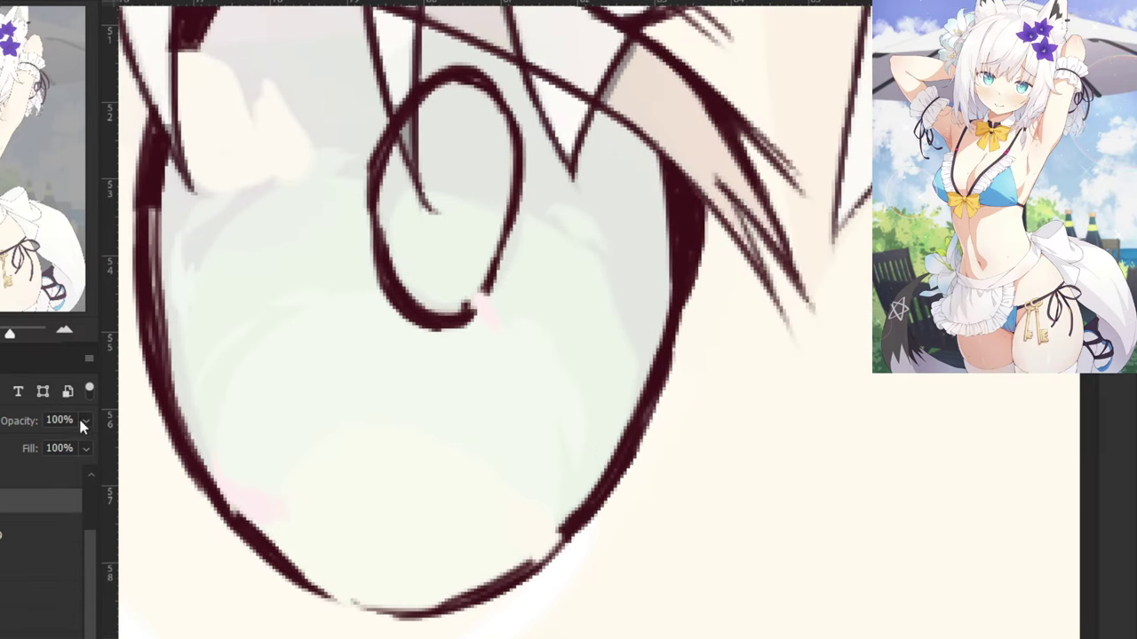
click(41, 477)
drag(95, 533, 95, 498)
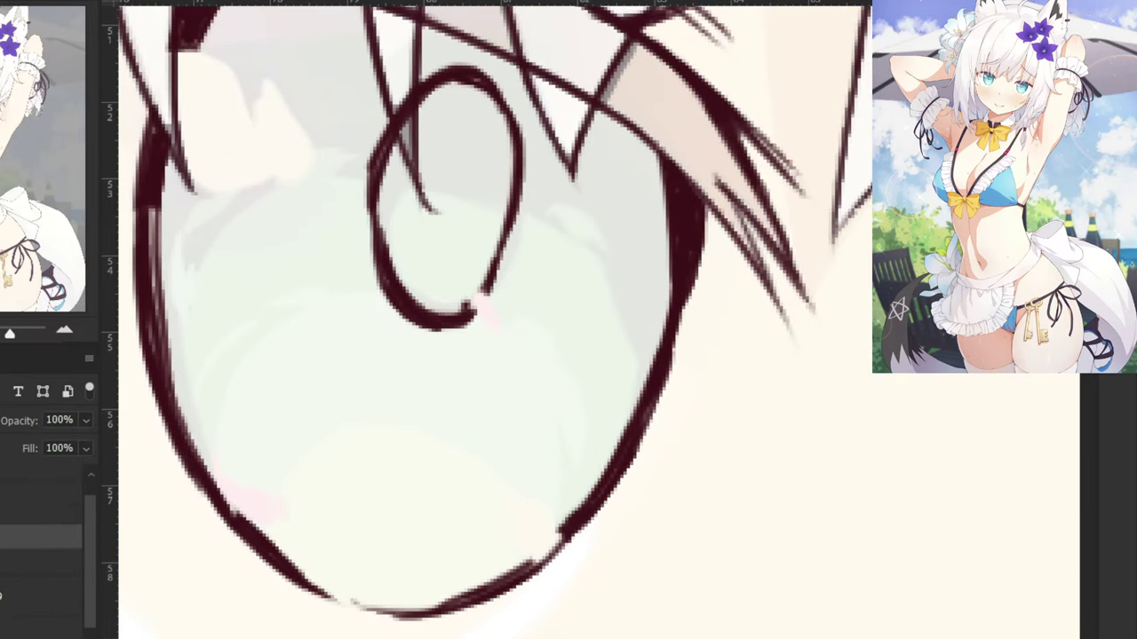
click(55, 596)
click(58, 504)
drag(55, 447, 30, 451)
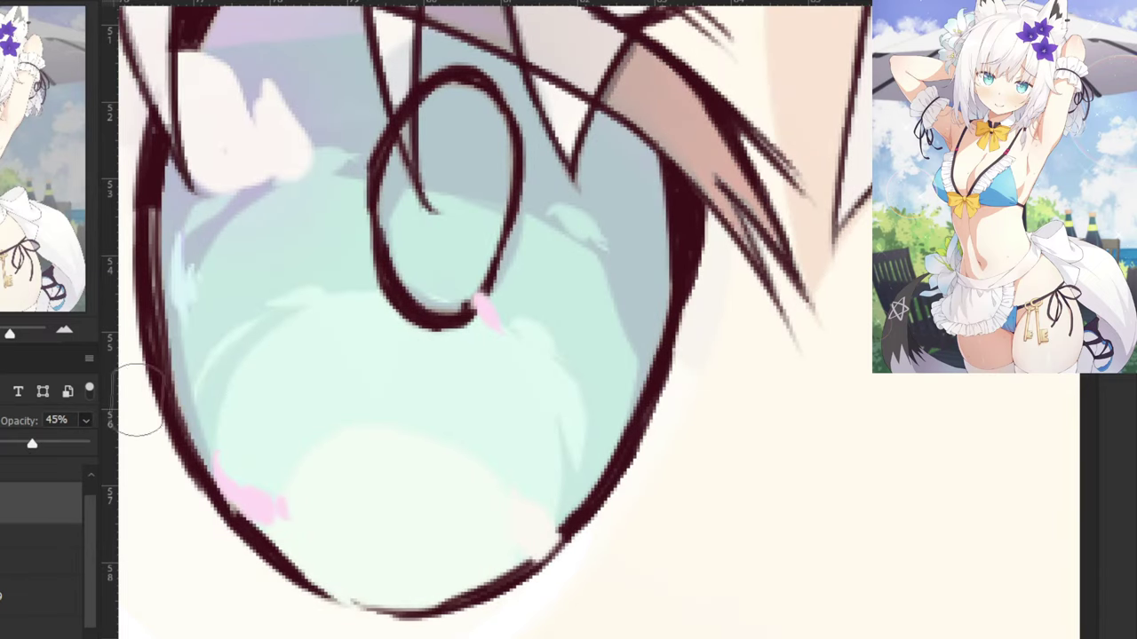
key(Return)
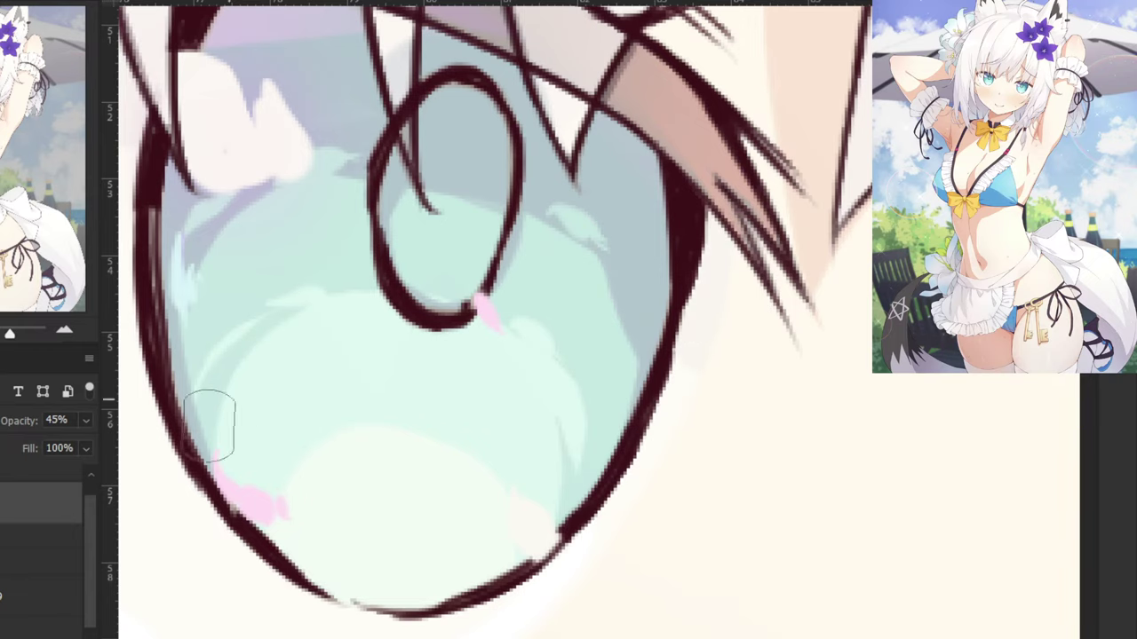
Hide the flat skin colour beneath the reference and reselect the eye-white layer.
scroll(85, 593, down, 1)
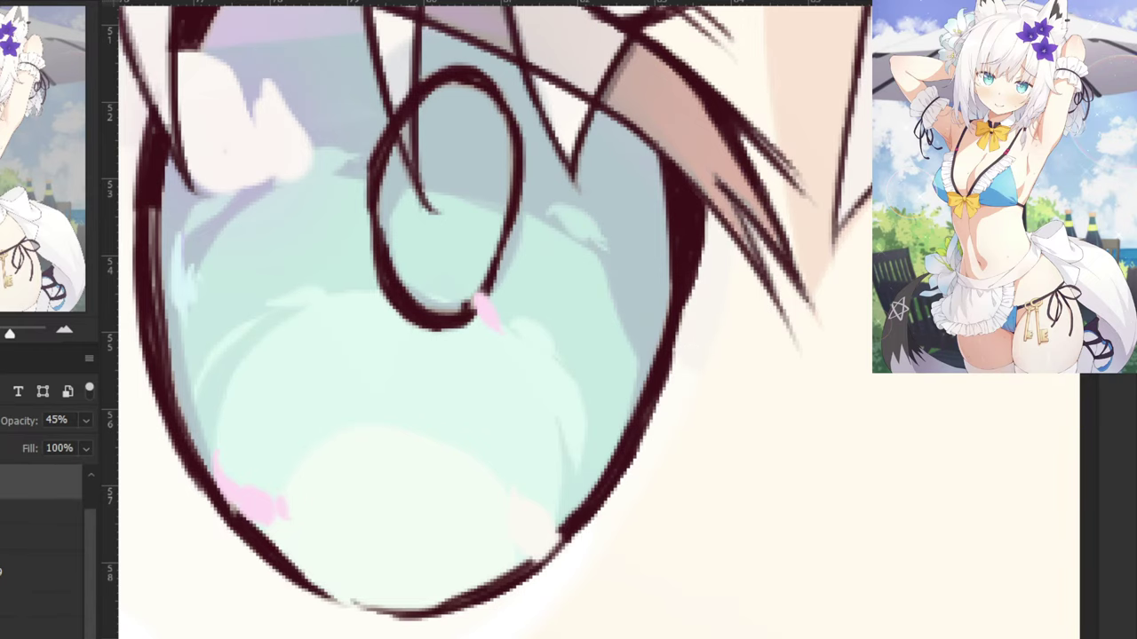
key(ctrl+i)
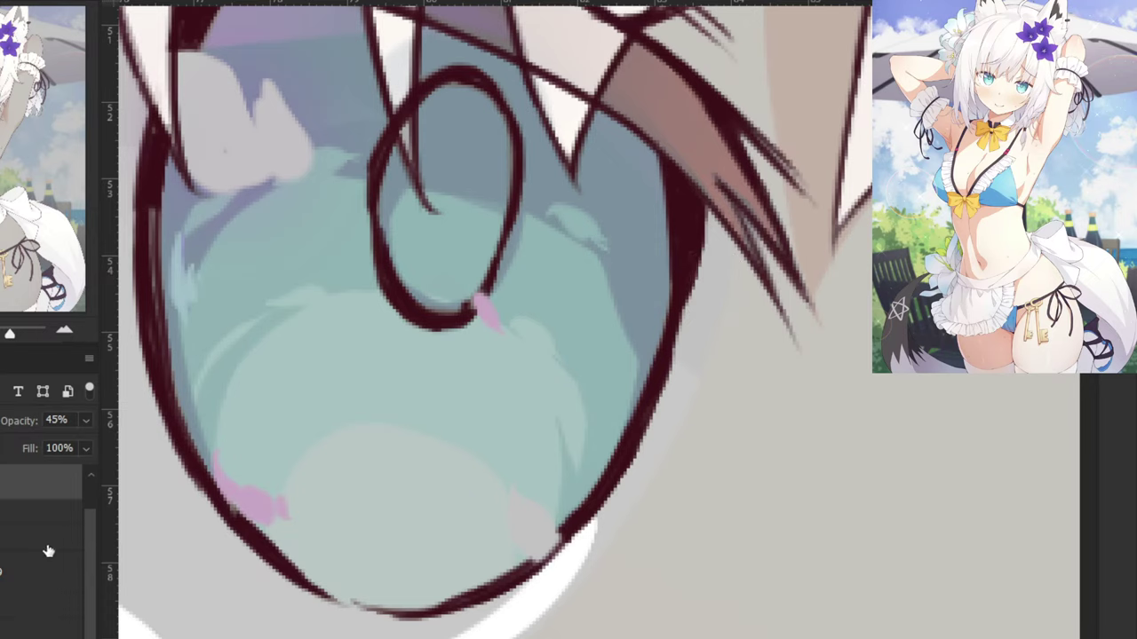
click(66, 588)
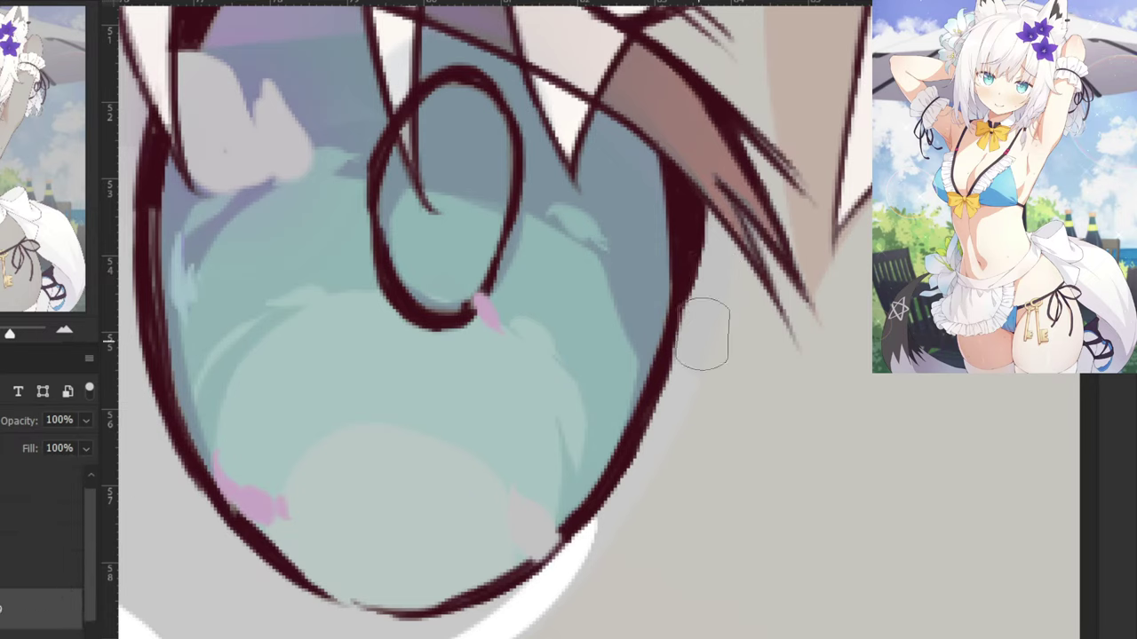
Paint the thin white edge beside the iris on the nose side, from the eyelash corner down to the lower border.
drag(711, 235, 663, 450)
key(ctrl+z)
drag(713, 233, 581, 546)
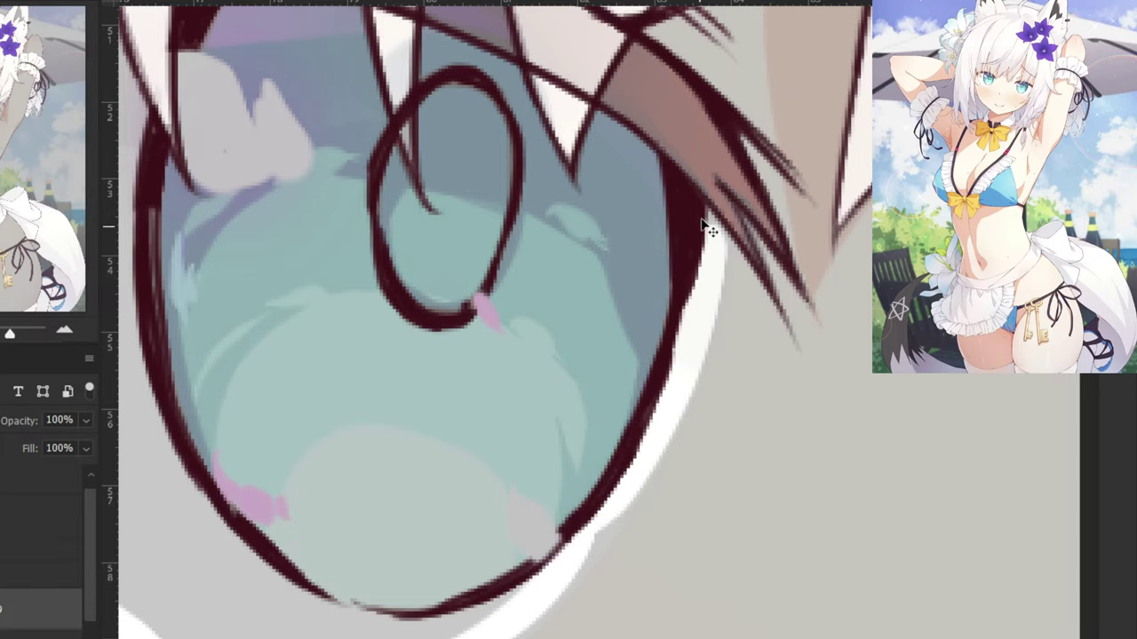
key(ctrl+z)
drag(706, 217, 610, 522)
drag(678, 357, 565, 579)
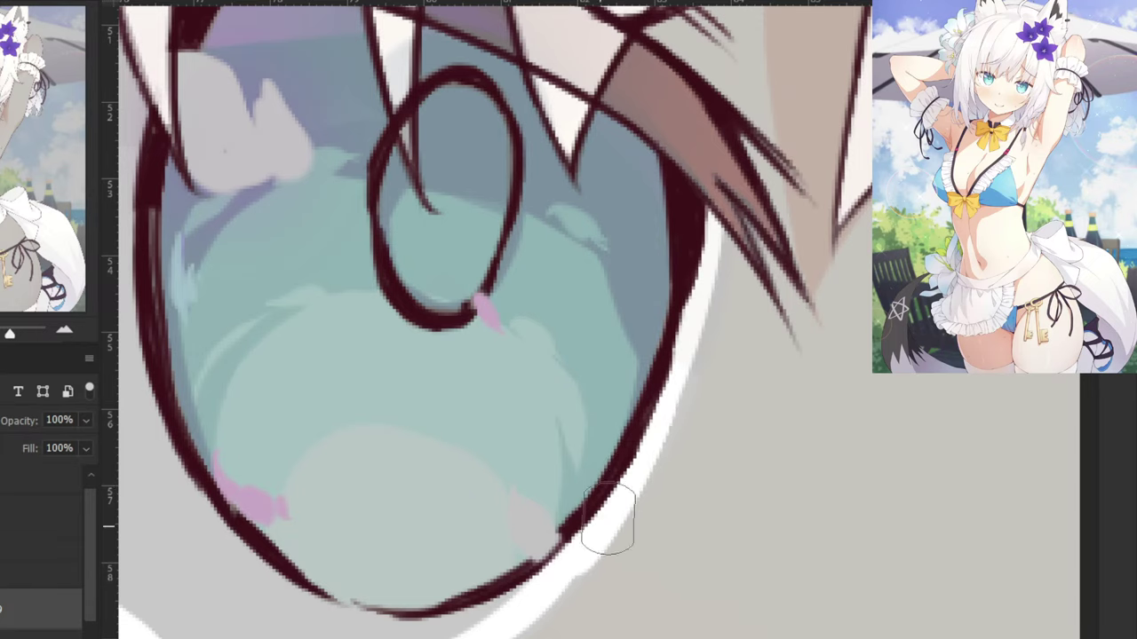
mouse_move(609, 519)
mouse_down()
mouse_move(444, 604)
mouse_move(642, 464)
mouse_up()
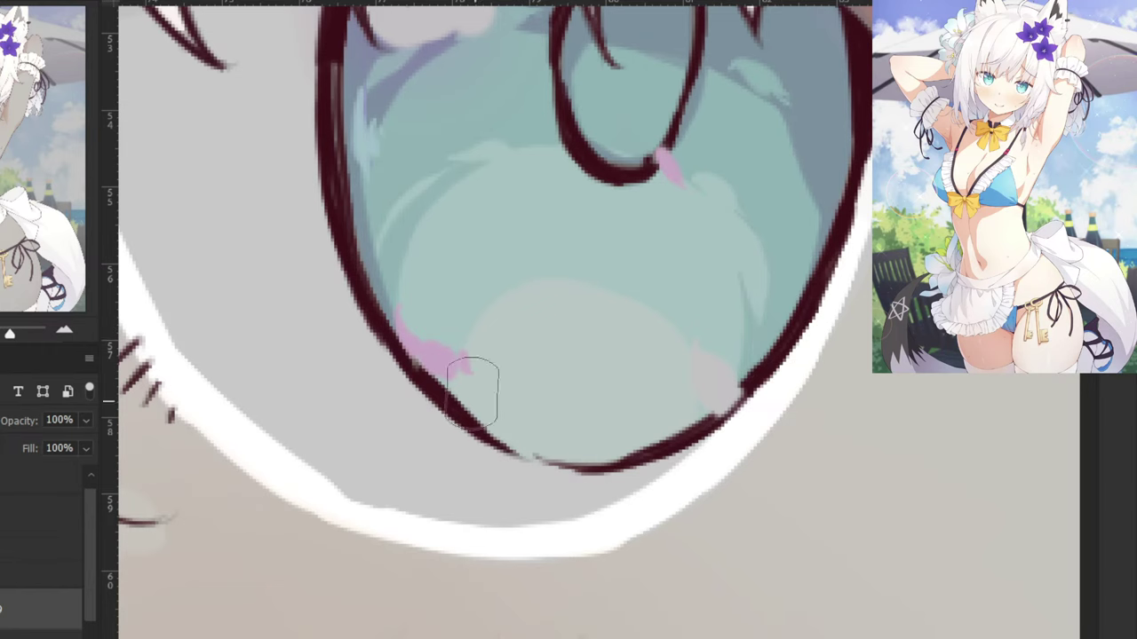
Erase the outer part of the white eye border and repaint it as a smooth curve past the small lower lashes.
drag(294, 241, 553, 338)
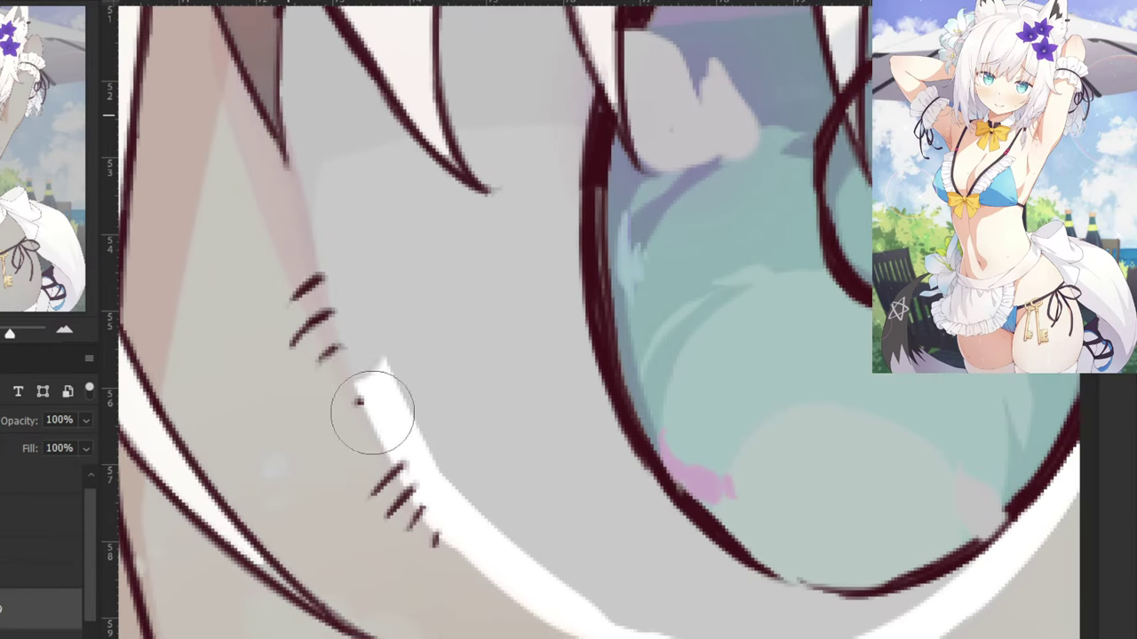
mouse_move(377, 399)
mouse_down()
mouse_move(433, 503)
mouse_move(623, 623)
mouse_up()
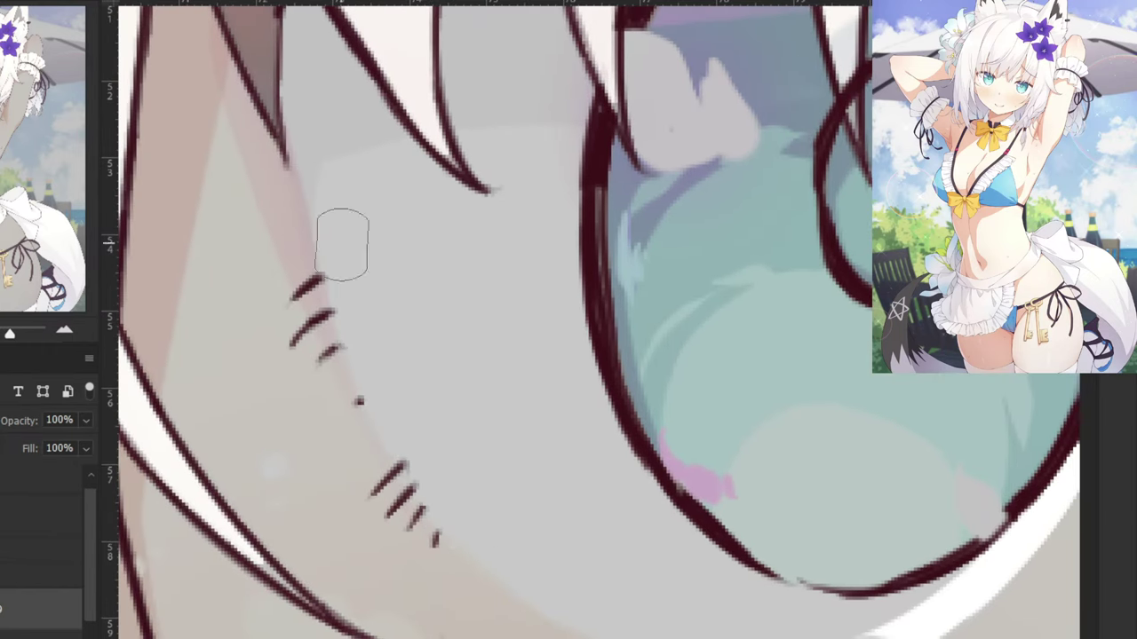
mouse_move(310, 117)
mouse_down()
mouse_move(353, 337)
mouse_move(373, 365)
mouse_up()
key(ctrl+z)
key(ctrl+z)
mouse_move(307, 107)
mouse_down()
mouse_move(369, 362)
mouse_move(490, 566)
mouse_up()
key(ctrl+z)
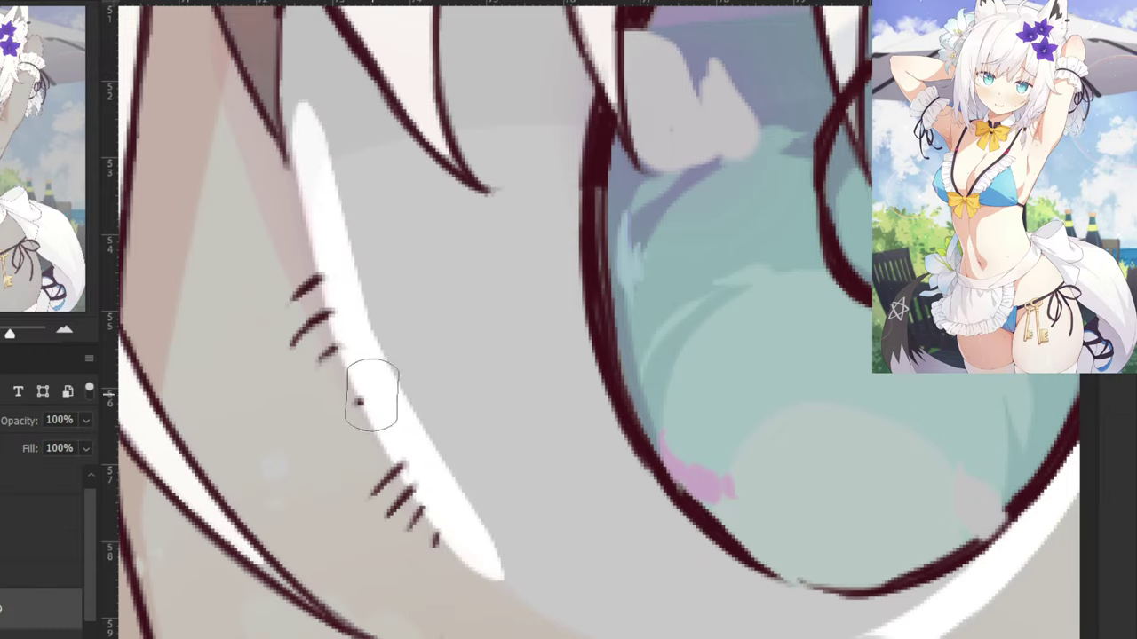
drag(419, 478, 579, 623)
key(ctrl+z)
drag(439, 507, 627, 632)
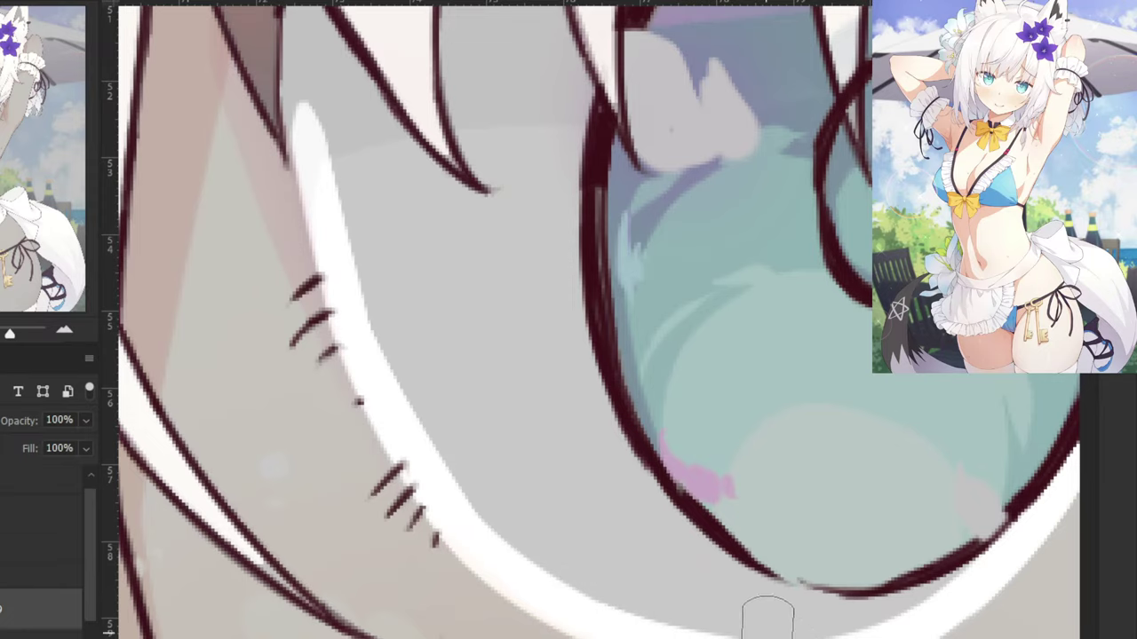
Check the shape of the painted white eye border at different zoom levels.
key(ctrl+minus)
key(ctrl+minus)
key(ctrl+plus)
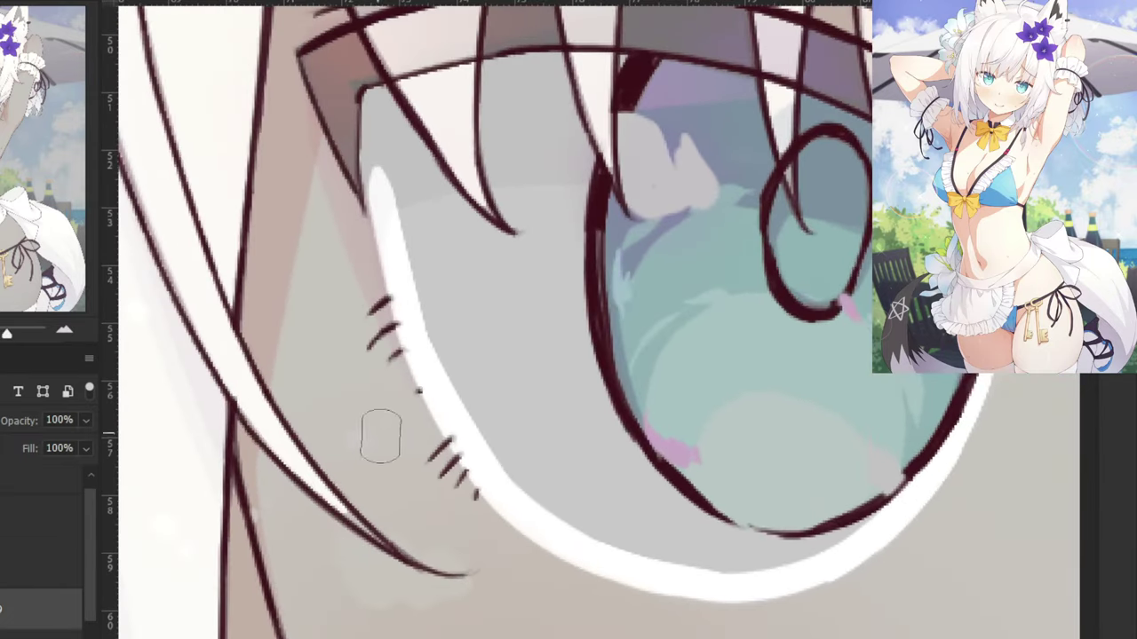
scroll(380, 437, up, 1)
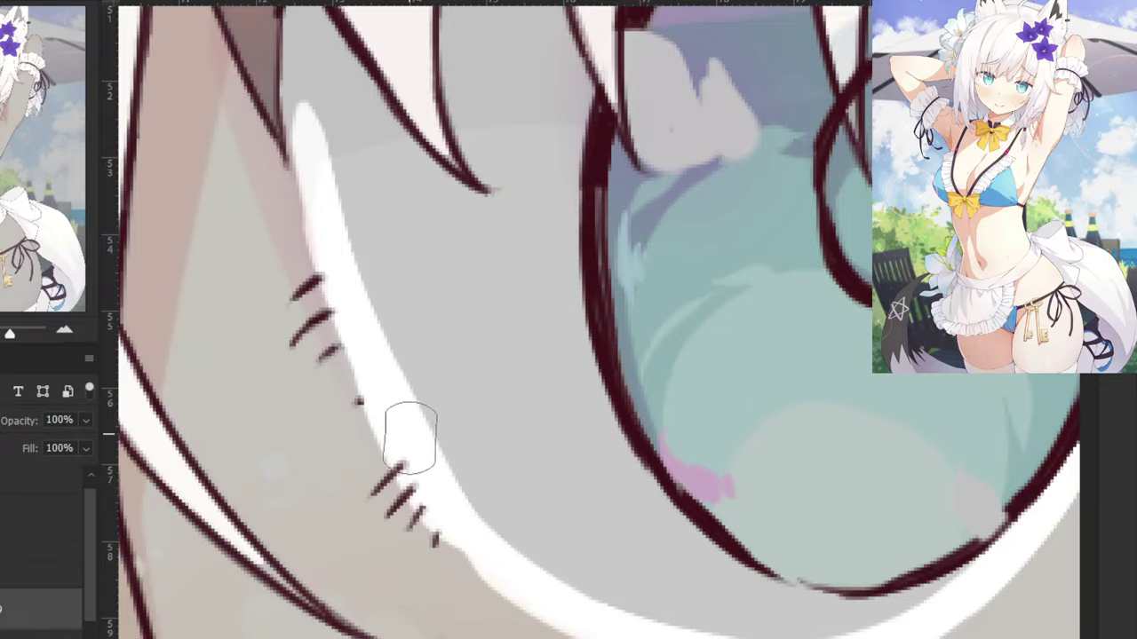
key(ctrl+minus)
key(ctrl+minus)
key(ctrl+minus)
key(ctrl+minus)
key(ctrl+minus)
key(ctrl+plus)
key(ctrl+plus)
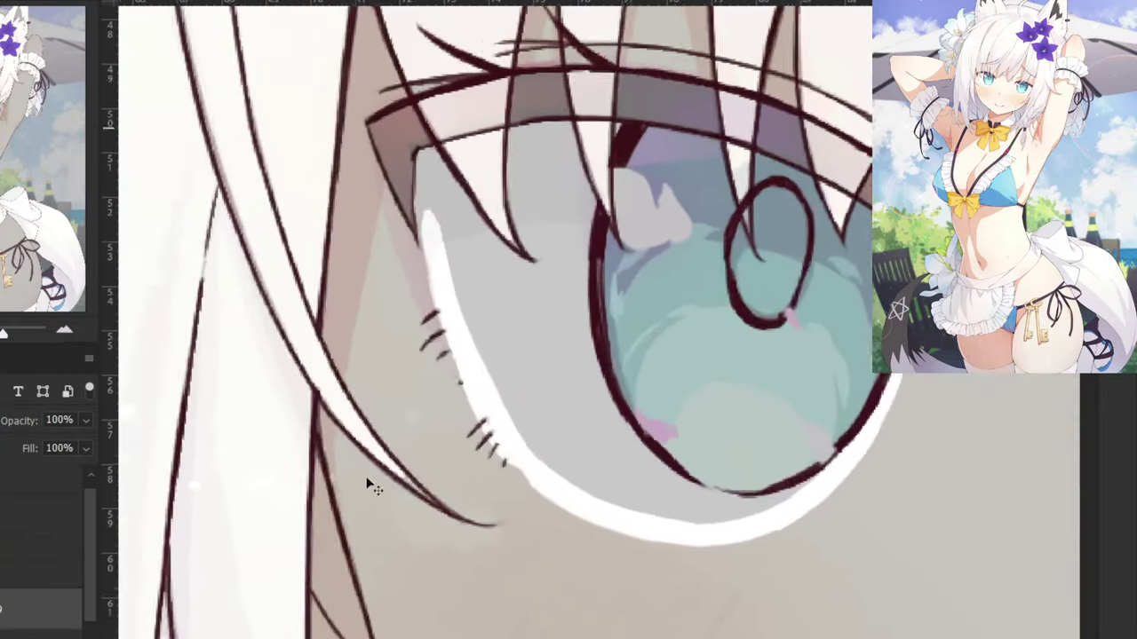
Extend the white border of the eye's outer corner upward as a smooth strip that reaches the upper lash line.
key(ctrl+plus)
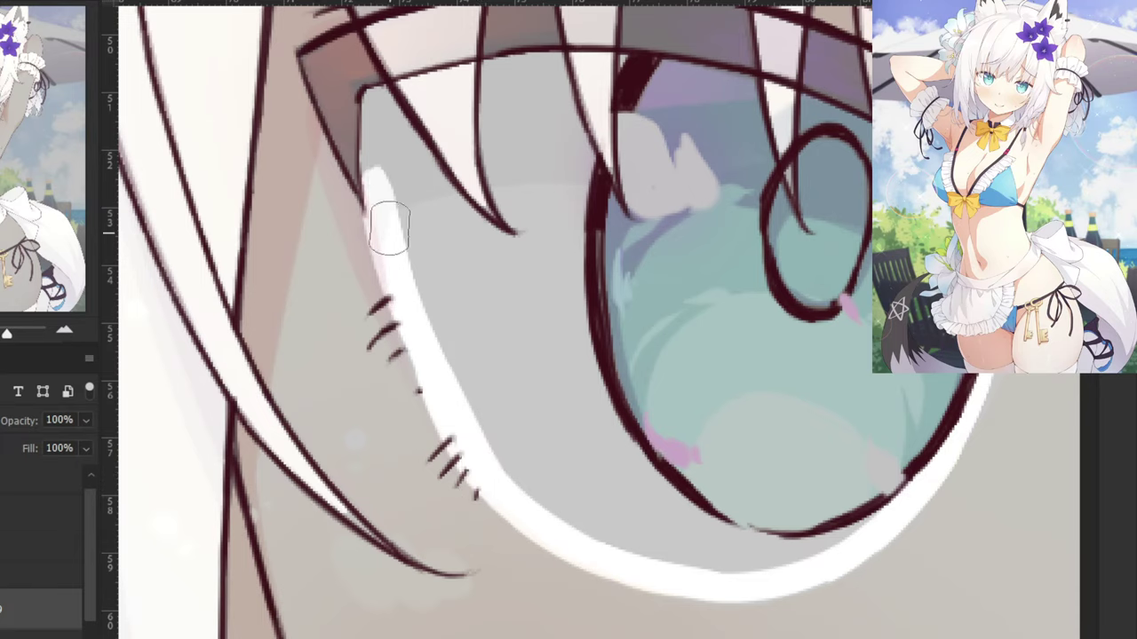
key(ctrl+z)
drag(376, 150, 396, 249)
drag(374, 122, 382, 226)
key(ctrl+z)
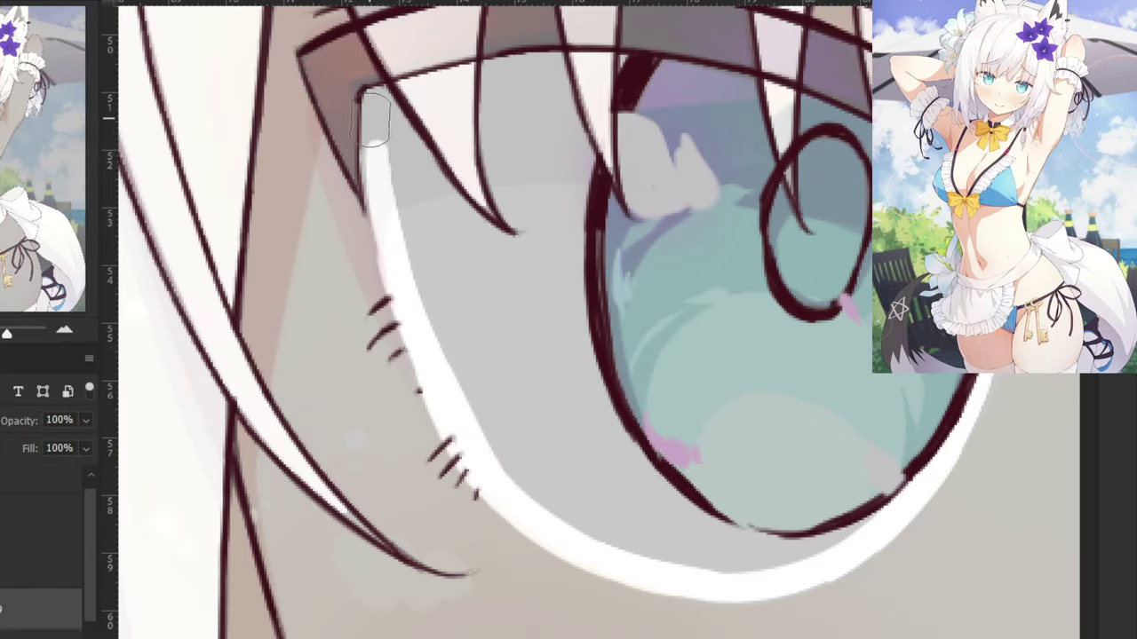
drag(373, 118, 396, 266)
drag(376, 139, 377, 99)
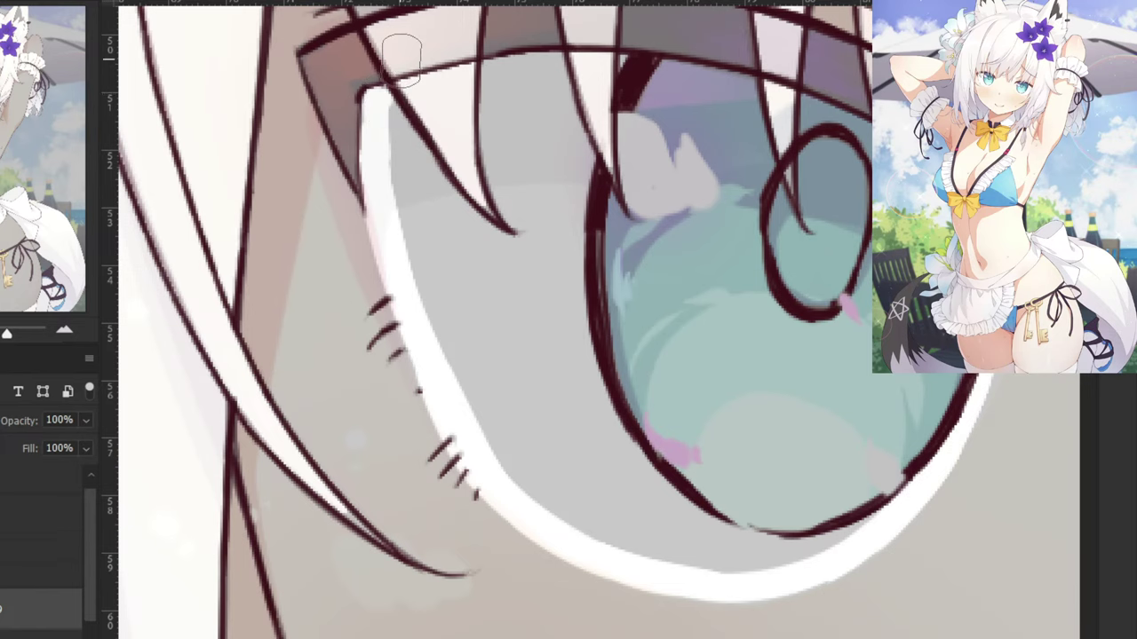
Paint the white area across the lower part of the iris and up along its nose side.
drag(699, 350, 627, 442)
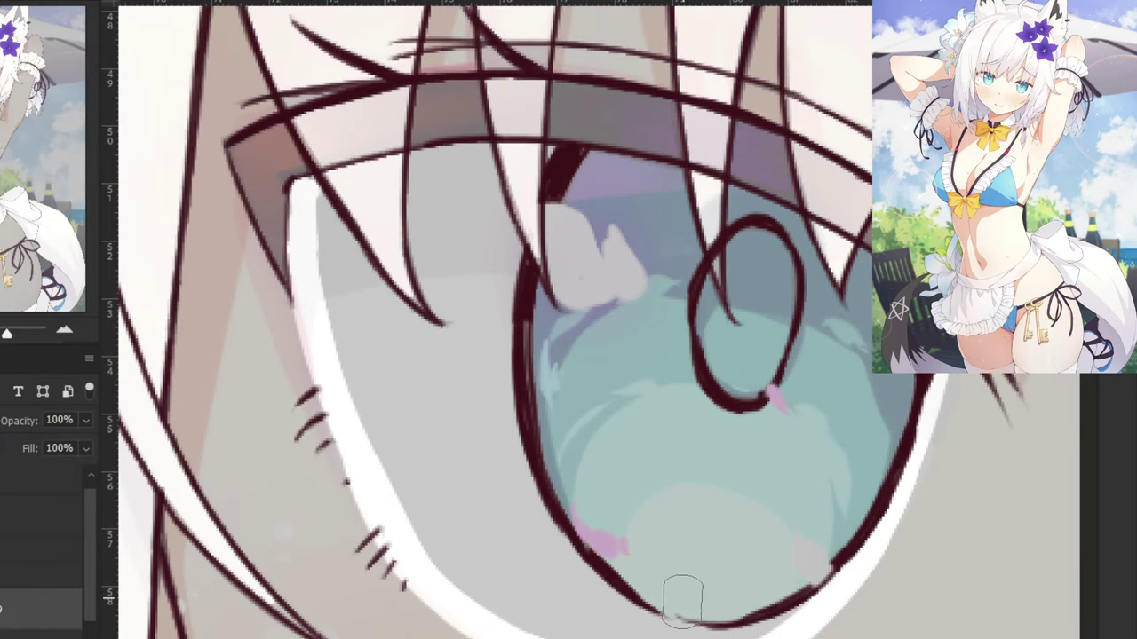
mouse_move(664, 609)
mouse_down()
mouse_move(696, 627)
mouse_move(741, 601)
mouse_up()
right_click(695, 626)
mouse_move(651, 635)
mouse_down()
mouse_move(805, 579)
mouse_move(928, 330)
mouse_up()
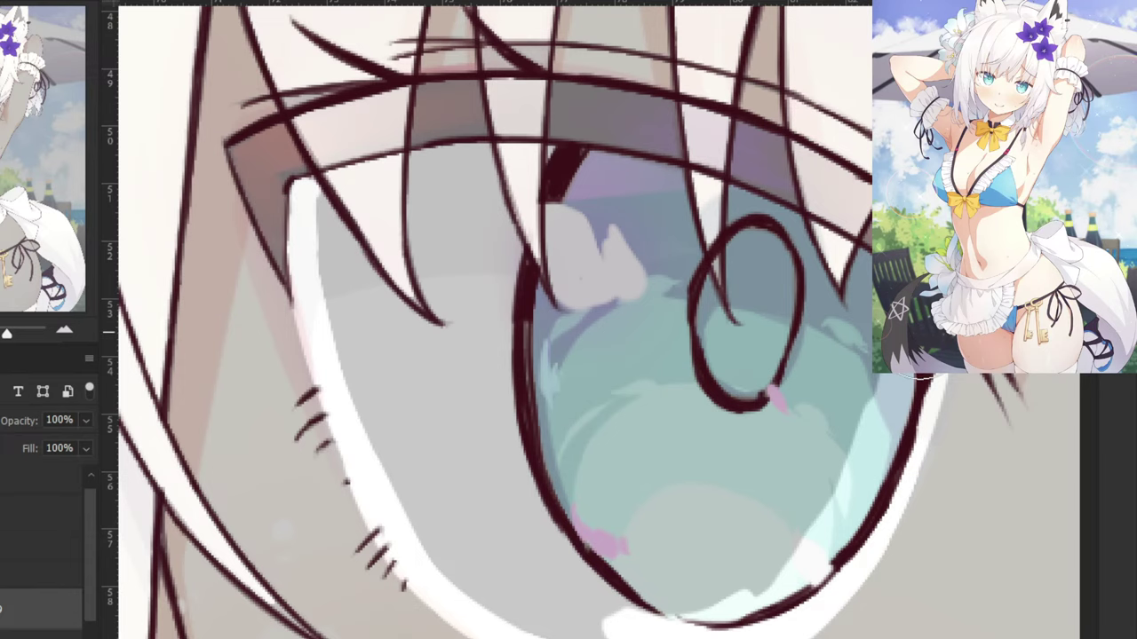
mouse_move(753, 614)
mouse_down()
mouse_move(555, 634)
mouse_move(587, 559)
mouse_up()
drag(679, 622, 681, 493)
Fill the rest of this eye's interior with white, including the area beneath the iris and up to the lash line.
key(ctrl+minus)
key(ctrl+minus)
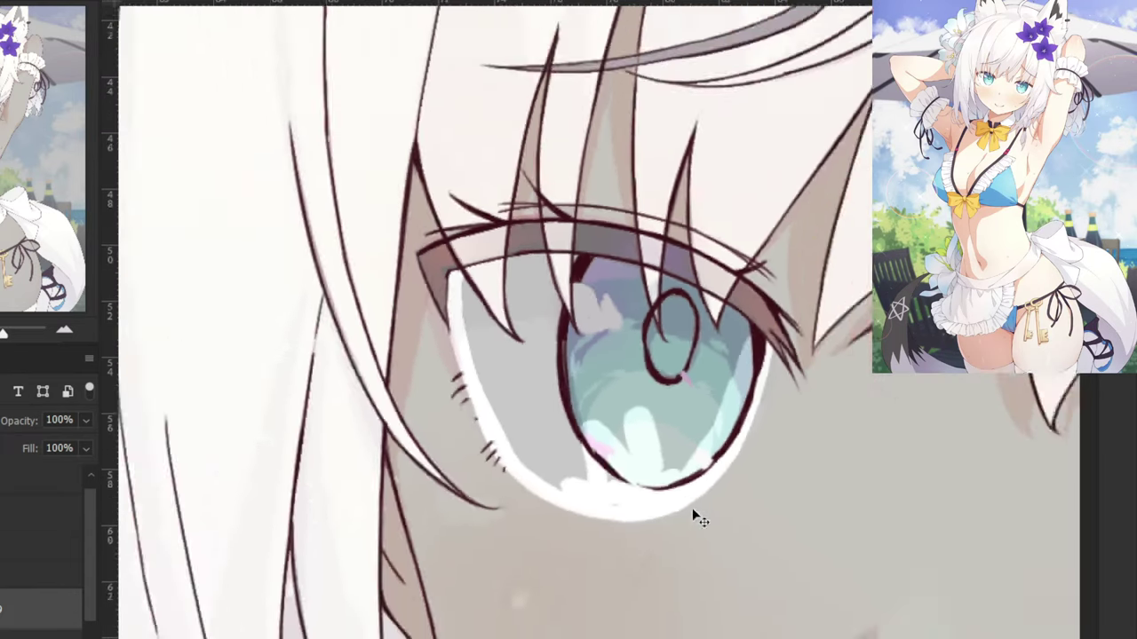
key(ctrl+minus)
key(ctrl+plus)
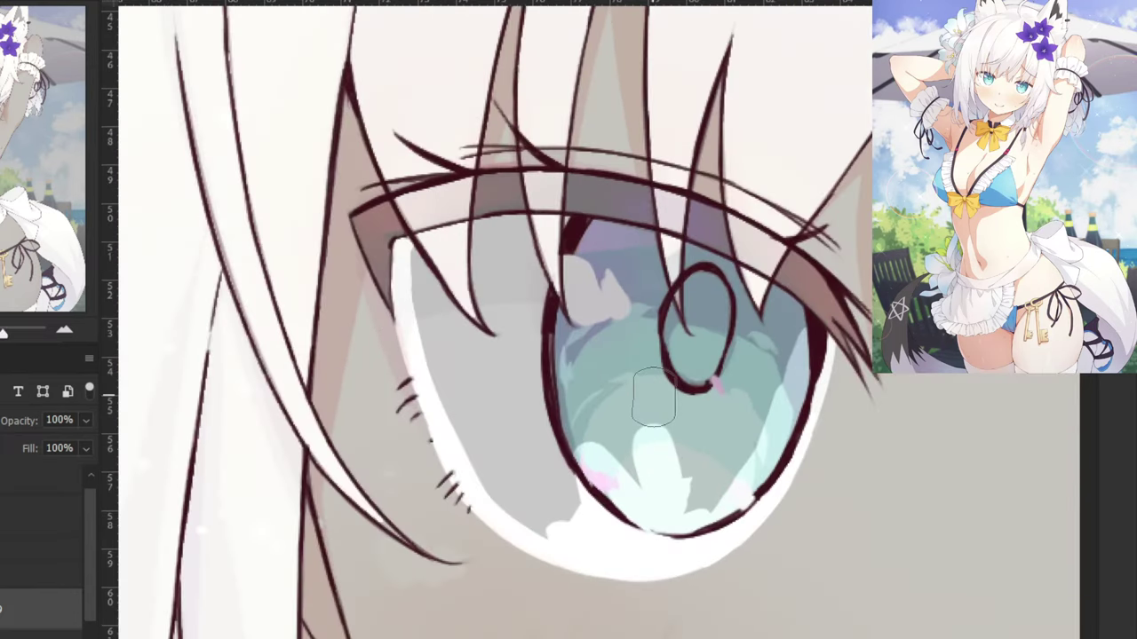
mouse_move(653, 400)
mouse_down()
mouse_move(667, 435)
mouse_move(744, 474)
mouse_move(760, 368)
mouse_move(800, 324)
mouse_move(715, 278)
mouse_move(770, 314)
mouse_move(687, 278)
mouse_move(734, 297)
mouse_move(667, 262)
mouse_move(666, 249)
mouse_move(505, 236)
mouse_move(464, 241)
mouse_move(446, 265)
mouse_move(471, 240)
mouse_move(455, 251)
mouse_move(436, 342)
mouse_move(426, 309)
mouse_move(435, 371)
mouse_move(495, 475)
mouse_move(555, 530)
mouse_up()
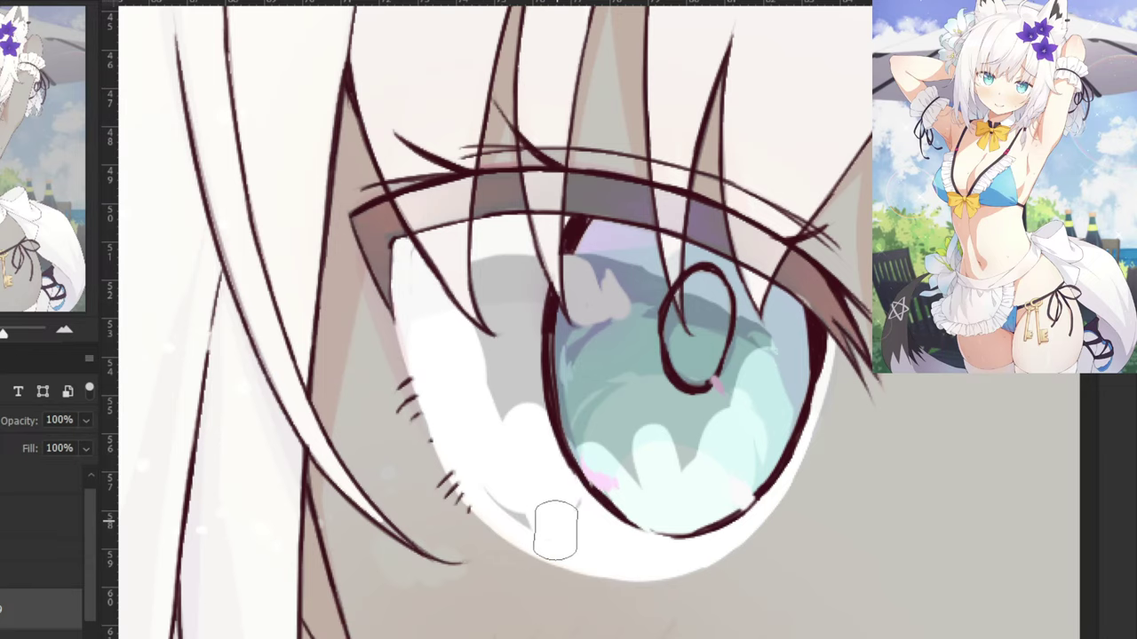
mouse_move(572, 462)
mouse_down()
mouse_move(658, 452)
mouse_move(658, 405)
mouse_move(714, 334)
mouse_move(590, 291)
mouse_move(682, 310)
mouse_move(591, 277)
mouse_move(498, 274)
mouse_move(526, 315)
mouse_move(517, 296)
mouse_move(511, 326)
mouse_move(581, 394)
mouse_move(600, 363)
mouse_move(555, 379)
mouse_move(616, 399)
mouse_up()
scroll(612, 340, down, 2)
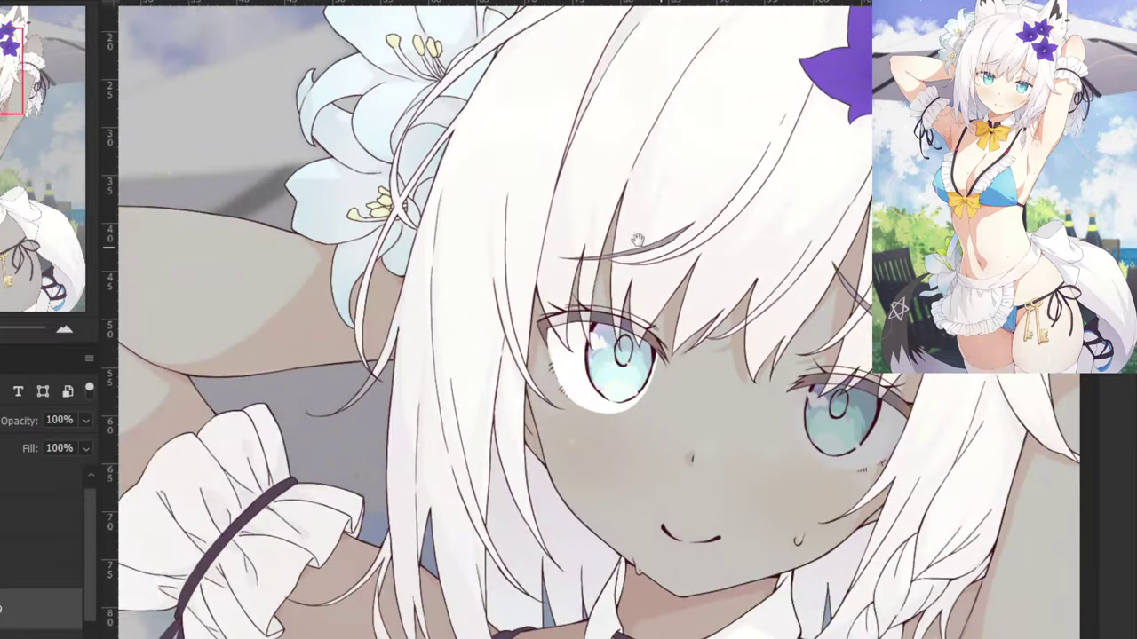
Paint the white edge of the other eye from the inner lash corner down along the nose side of the iris.
drag(670, 321, 563, 242)
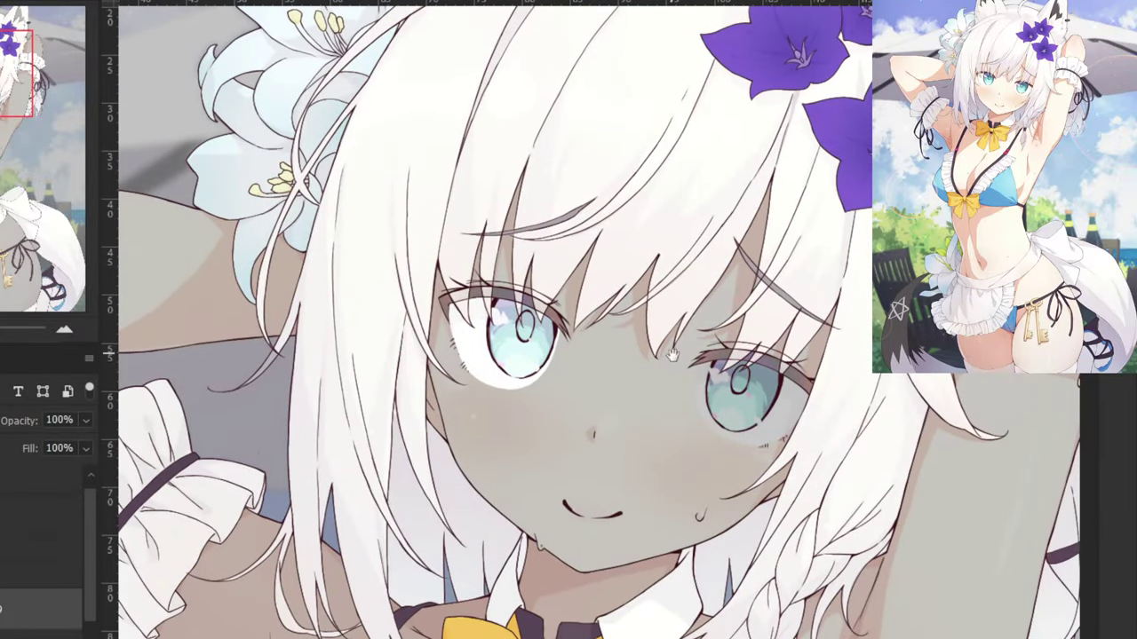
drag(672, 354, 654, 348)
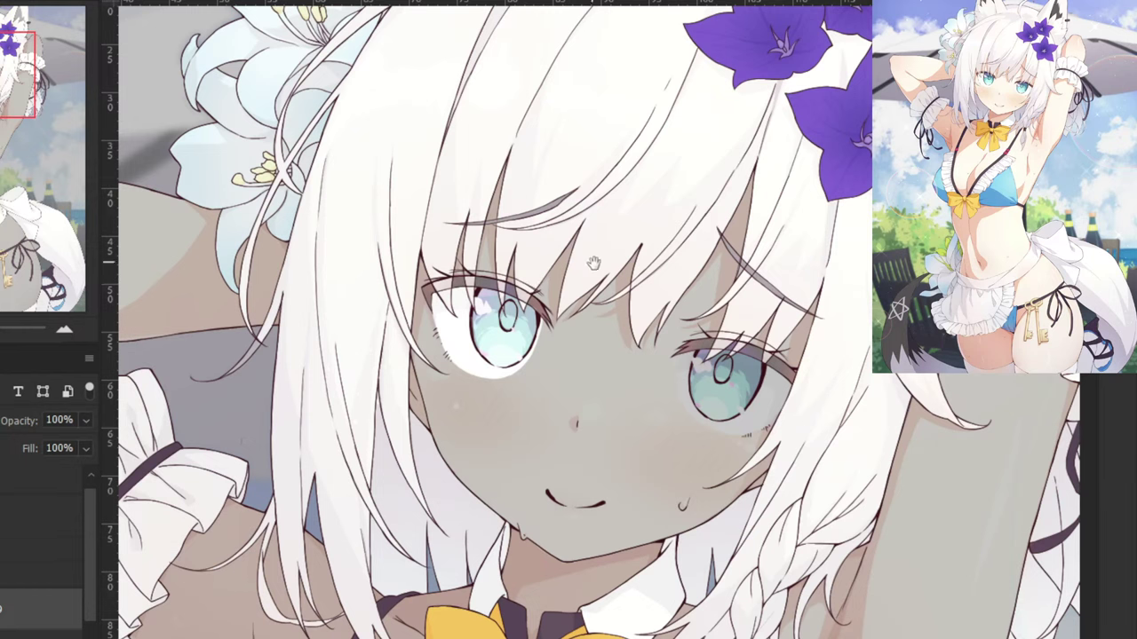
drag(624, 311, 499, 312)
key(ctrl+plus)
key(ctrl+plus)
key(ctrl+plus)
key(ctrl+plus)
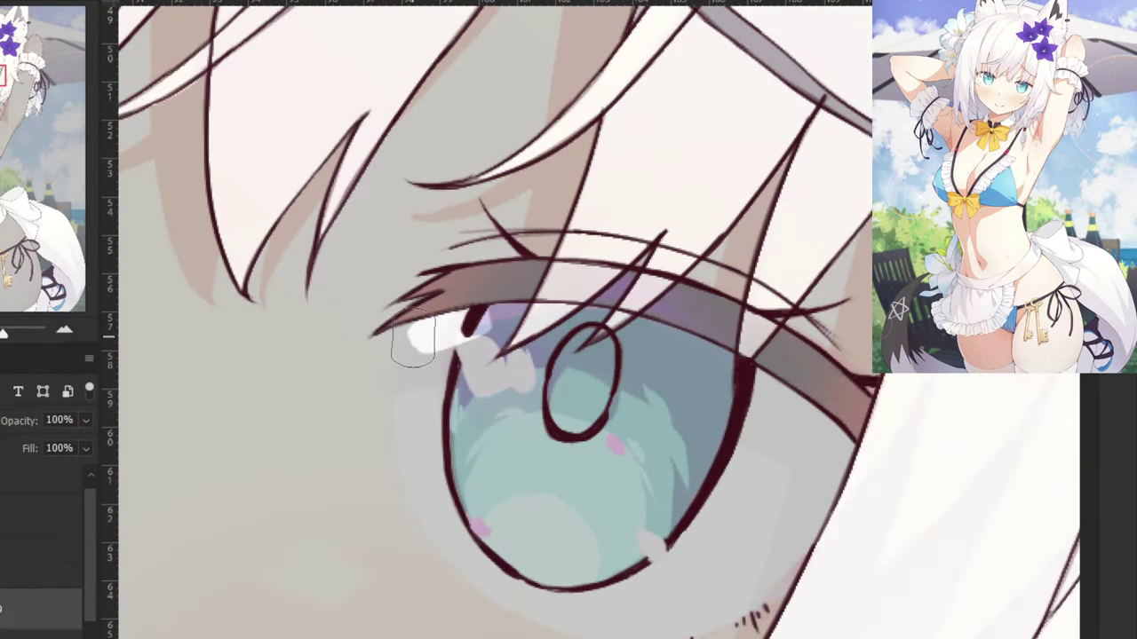
drag(417, 322, 395, 489)
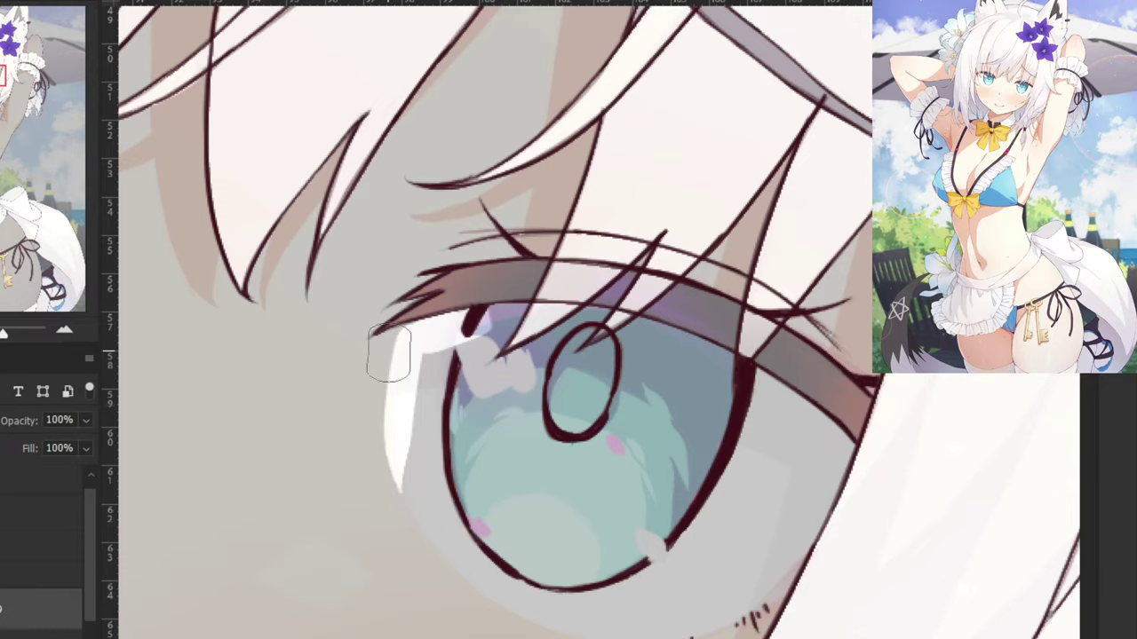
key(ctrl+z)
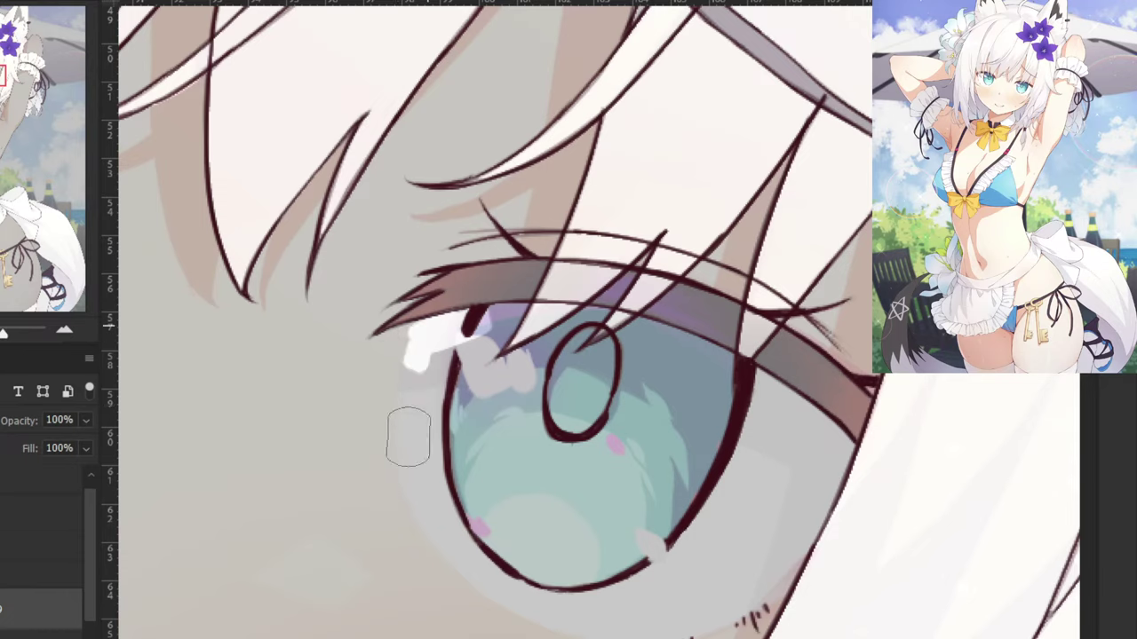
mouse_move(414, 338)
mouse_down()
mouse_move(414, 455)
mouse_move(412, 393)
mouse_up()
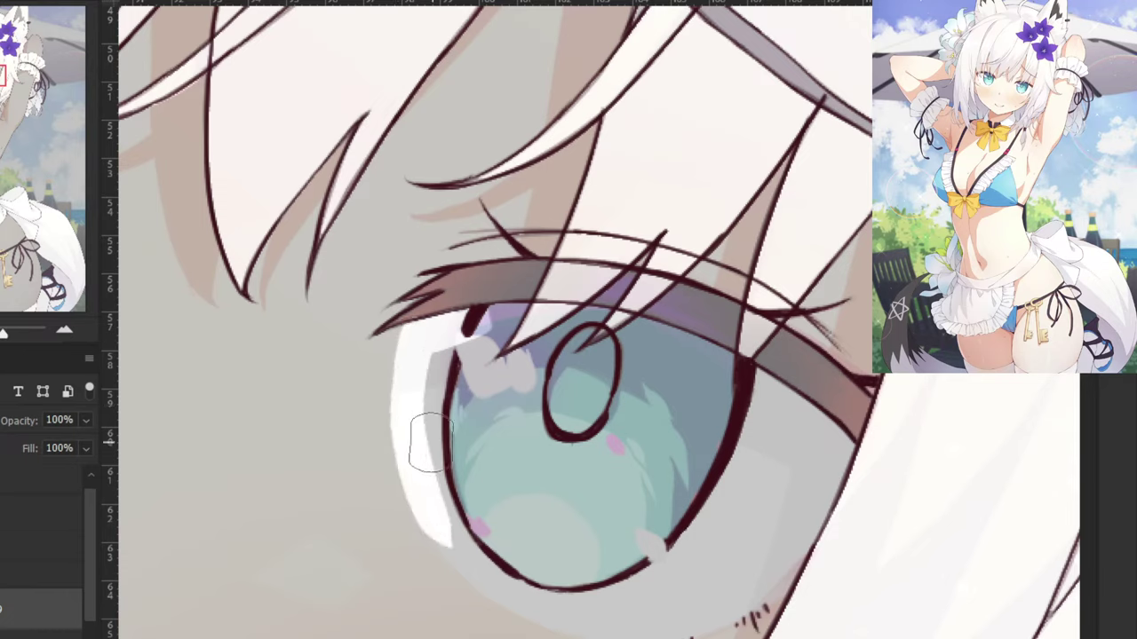
drag(436, 490, 537, 612)
drag(445, 530, 560, 619)
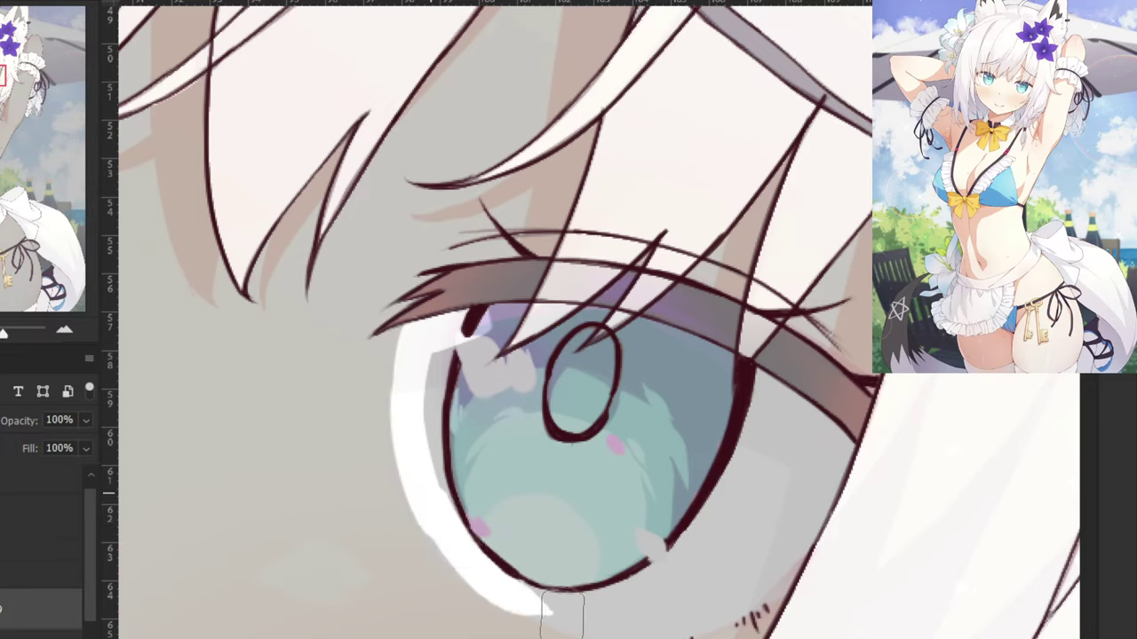
key(ctrl+z)
key(ctrl+z)
drag(436, 509, 597, 636)
drag(471, 555, 635, 618)
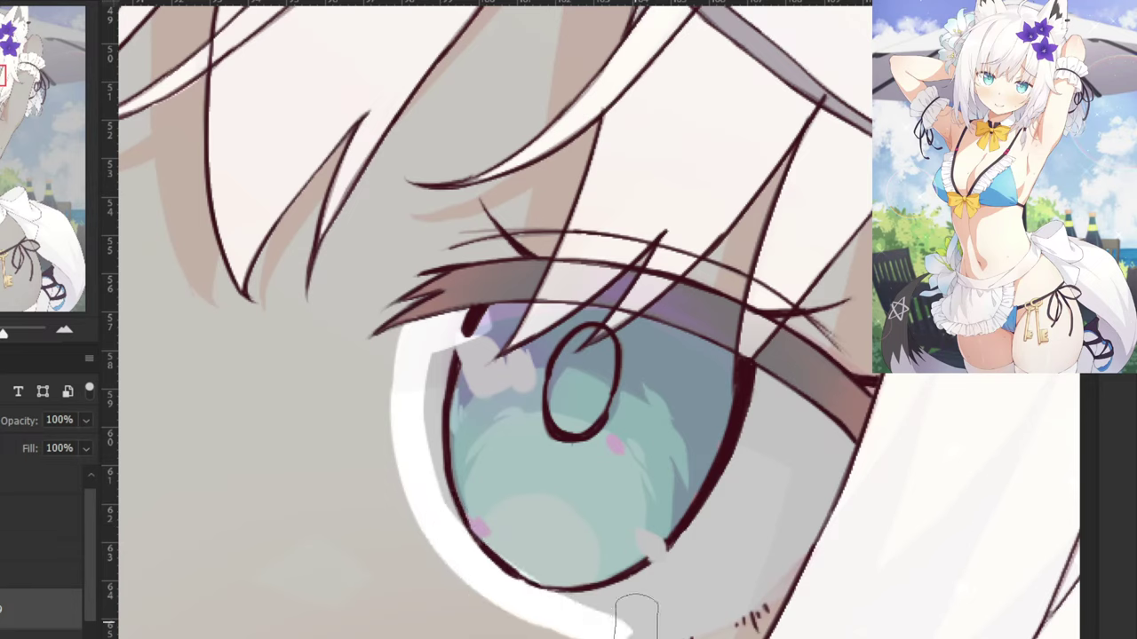
key(ctrl+z)
key(ctrl+z)
Continue the second eye's white border in one smooth curve from the nose side to below the iris.
drag(434, 511, 590, 615)
key(ctrl+z)
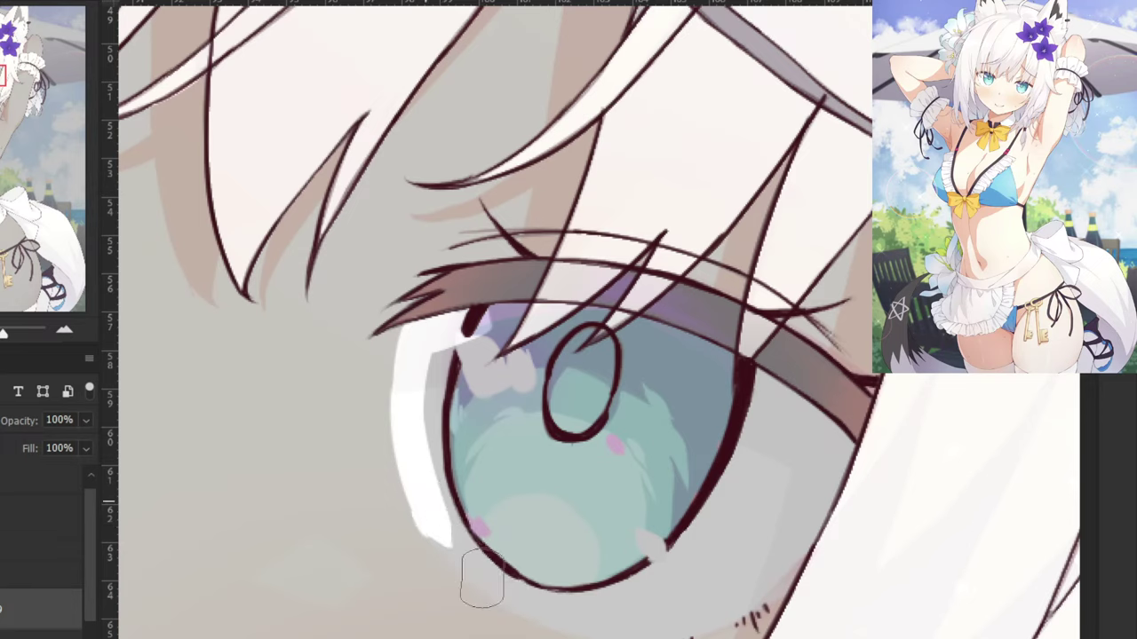
key(ctrl+shift+z)
Paint the lower white border of the second eye from the hair strand at the outer side to the curve below the iris.
drag(811, 482, 728, 613)
key(ctrl+z)
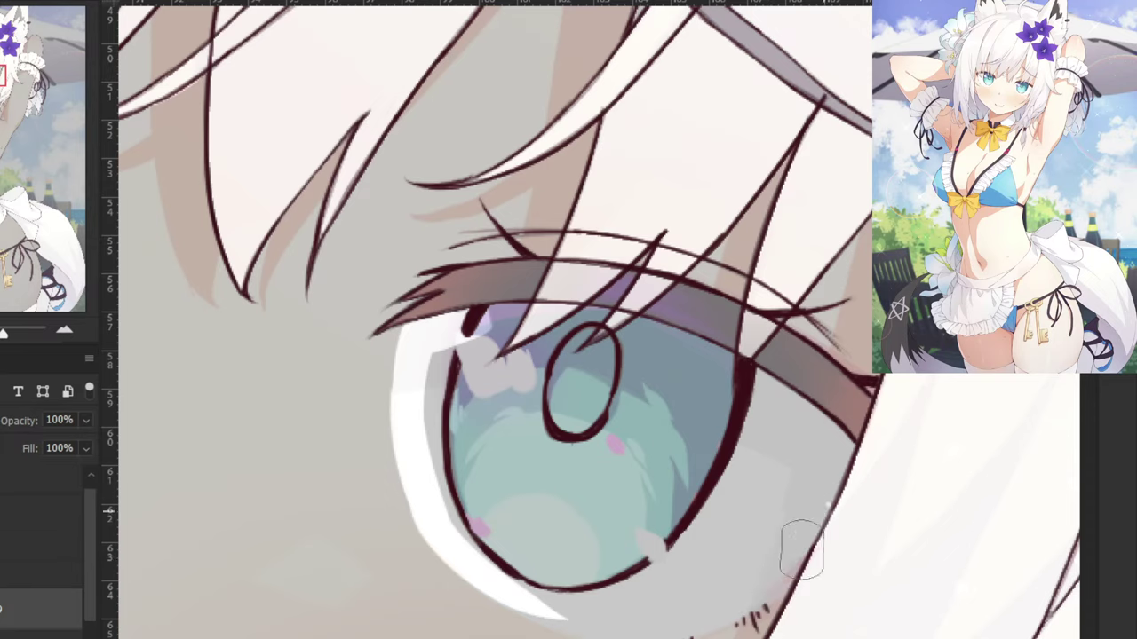
drag(810, 531, 709, 615)
mouse_move(797, 549)
mouse_down()
mouse_move(692, 613)
mouse_move(561, 619)
mouse_up()
key(ctrl+z)
mouse_move(733, 603)
mouse_down()
mouse_move(649, 619)
mouse_move(499, 586)
mouse_move(670, 617)
mouse_up()
key(ctrl+z)
mouse_move(737, 601)
mouse_down()
mouse_move(547, 624)
mouse_move(583, 620)
mouse_up()
key(ctrl+z)
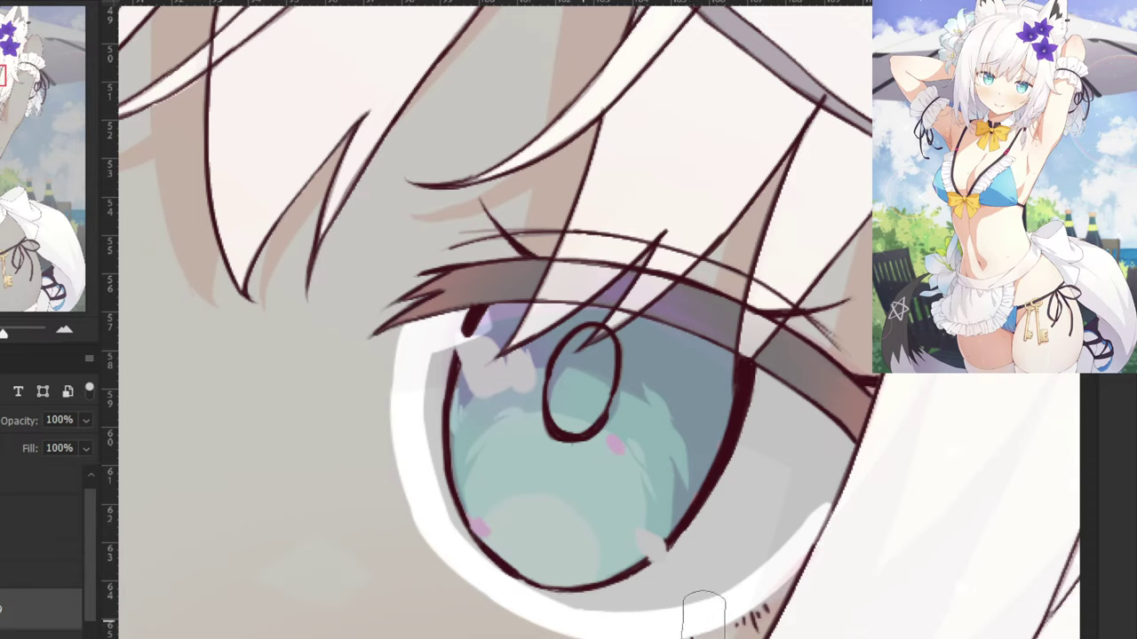
Fill the second eye's interior with white from the outer corner along the lash line and across the iris area.
mouse_move(774, 554)
mouse_down()
mouse_move(808, 525)
mouse_move(841, 451)
mouse_up()
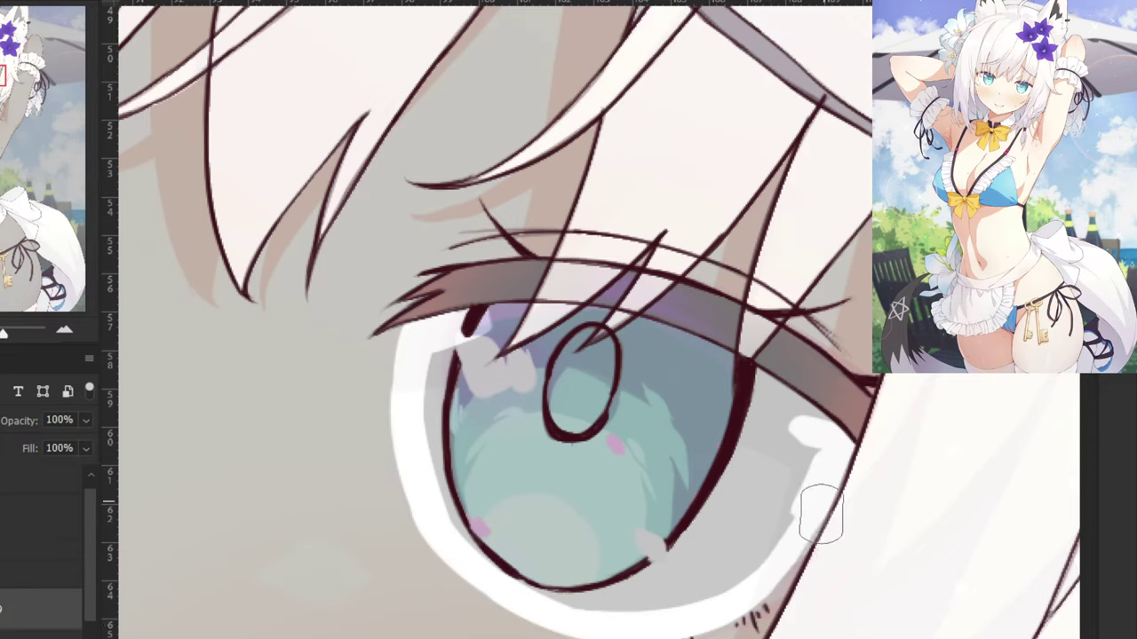
mouse_move(831, 435)
mouse_down()
mouse_move(724, 374)
mouse_move(470, 331)
mouse_up()
drag(696, 362, 586, 331)
mouse_move(470, 341)
mouse_down()
mouse_move(436, 440)
mouse_move(494, 554)
mouse_up()
mouse_move(526, 563)
mouse_down()
mouse_move(447, 351)
mouse_move(471, 514)
mouse_up()
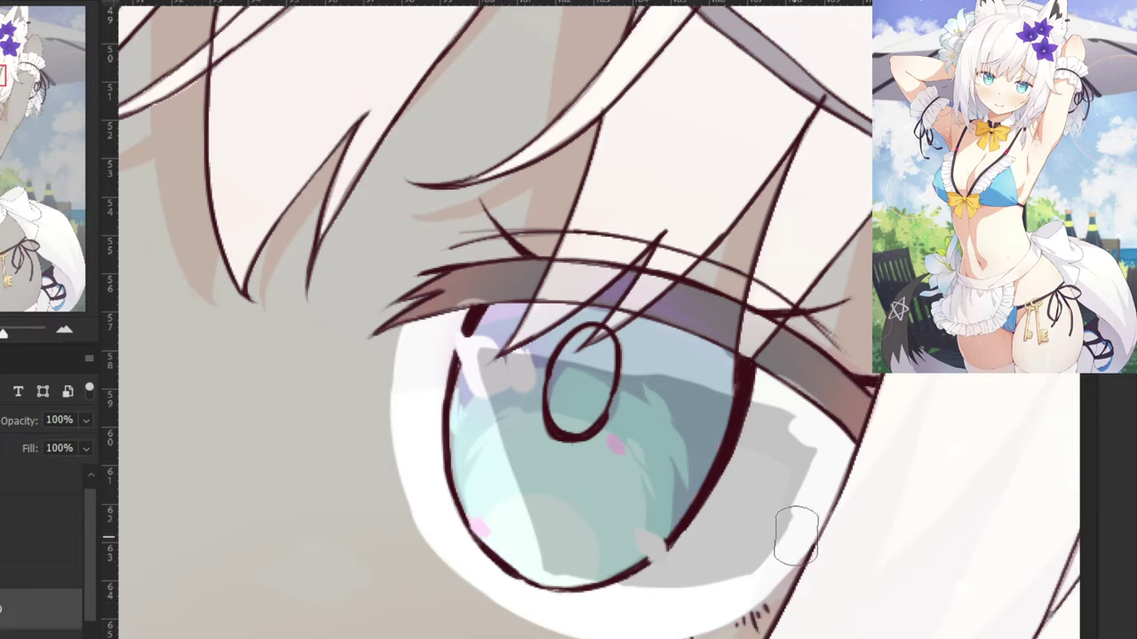
mouse_move(710, 539)
mouse_down()
mouse_move(811, 457)
mouse_move(727, 430)
mouse_move(729, 392)
mouse_move(493, 346)
mouse_move(510, 420)
mouse_move(585, 535)
mouse_move(566, 501)
mouse_move(594, 478)
mouse_move(571, 451)
mouse_move(536, 444)
mouse_move(622, 451)
mouse_move(652, 467)
mouse_up()
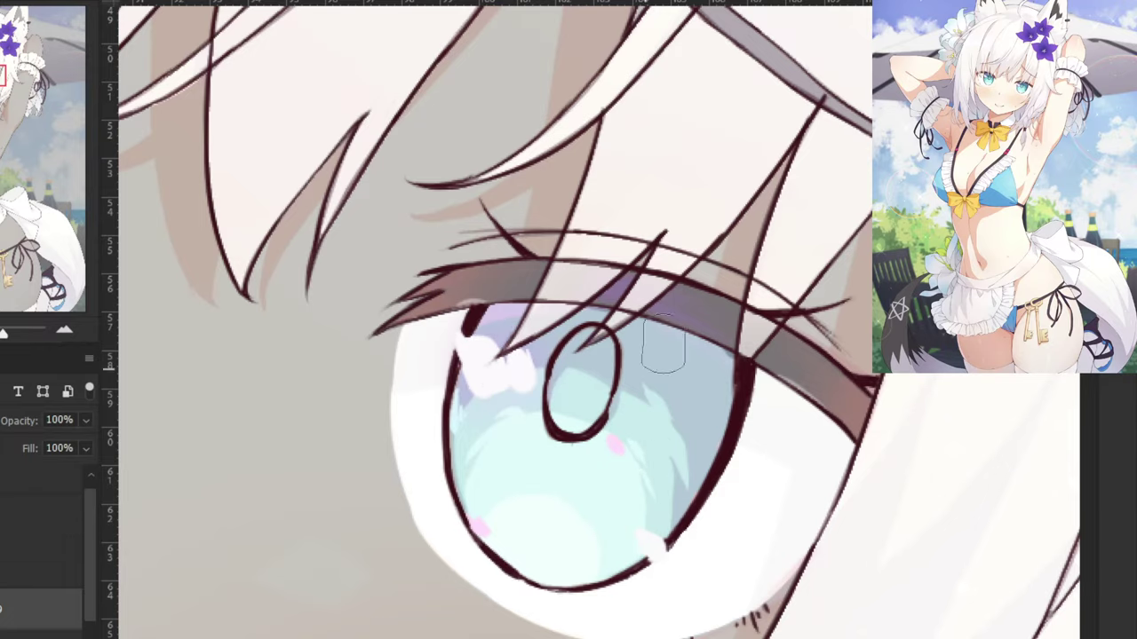
Show the flat skin colour beneath the reference again and compare both painted eye whites against it.
key(ctrl+minus)
key(ctrl+minus)
key(ctrl+minus)
key(ctrl+minus)
key(ctrl+minus)
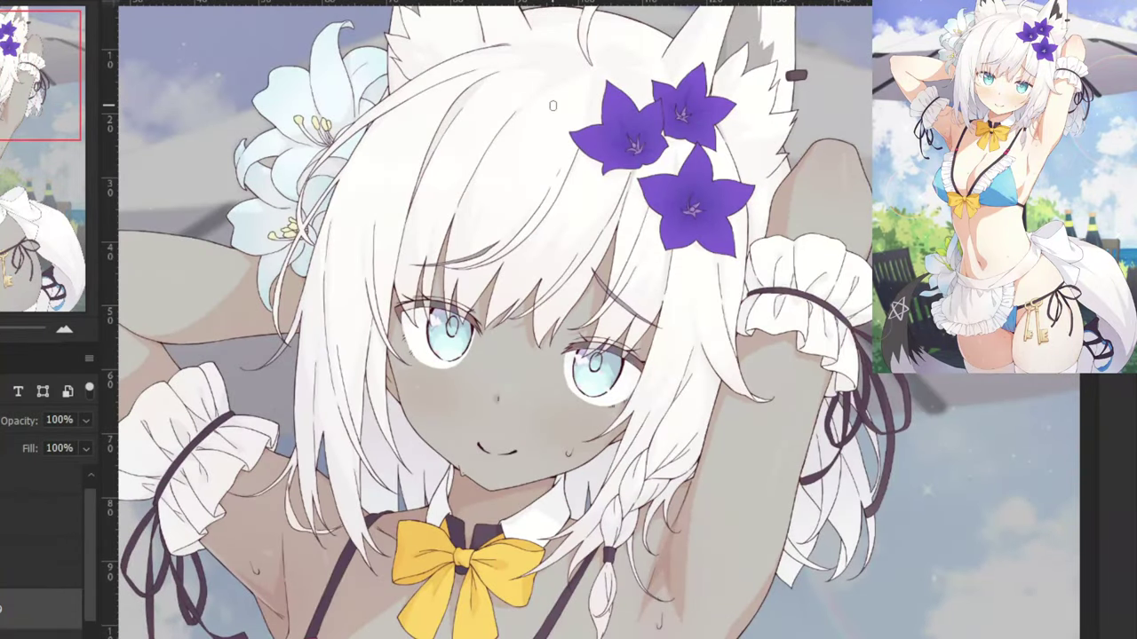
drag(87, 574, 89, 605)
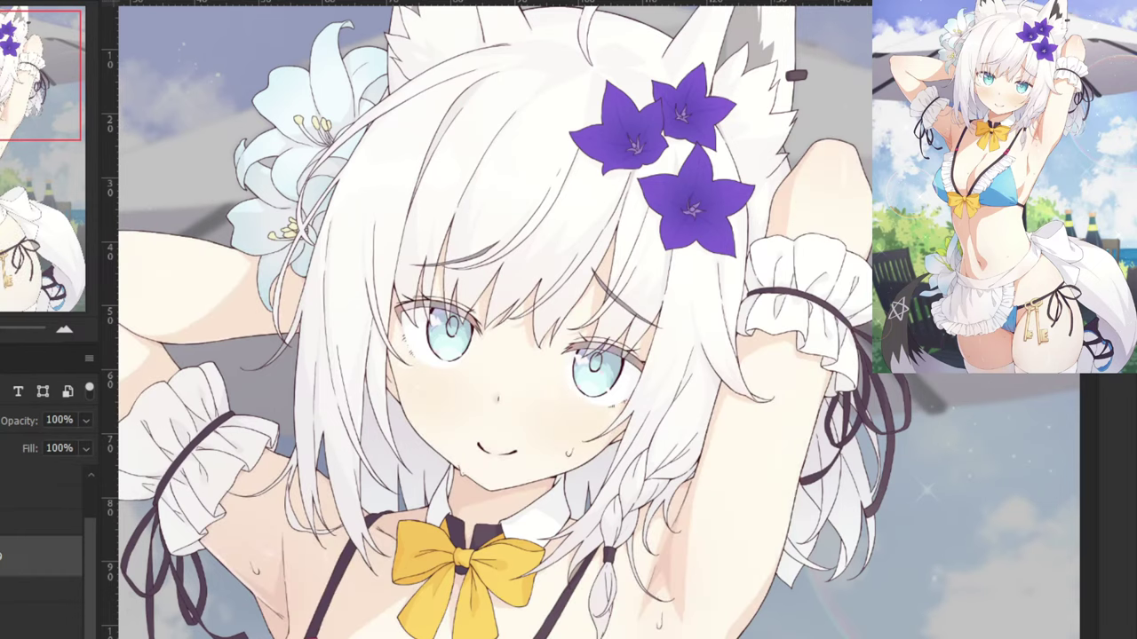
key(ctrl+z)
key(ctrl+plus)
key(ctrl+plus)
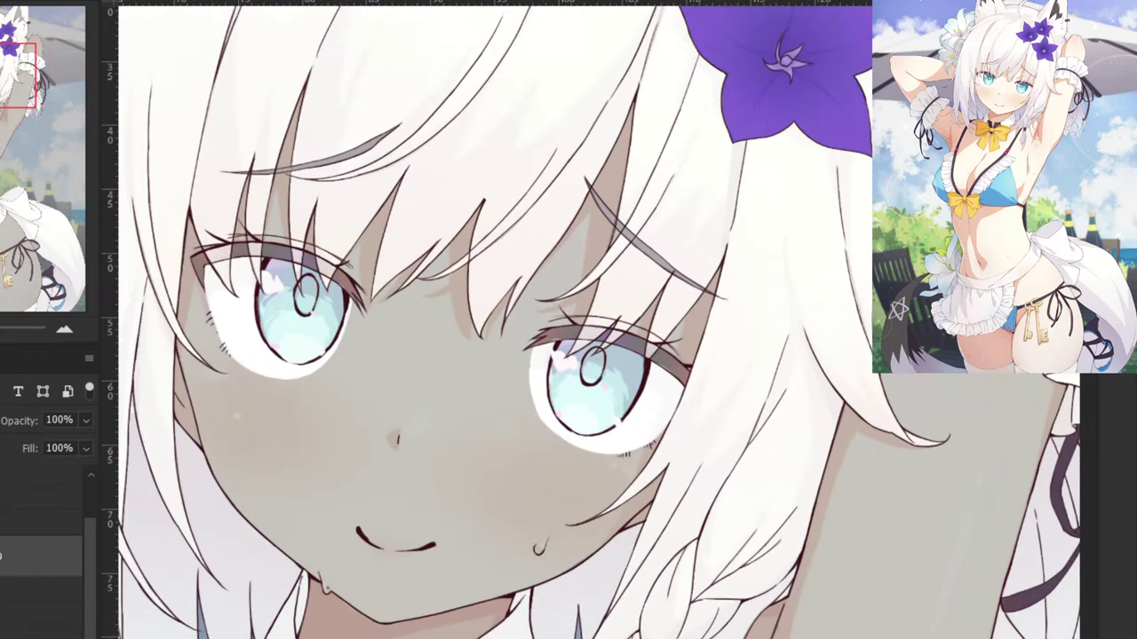
click(2, 557)
click(2, 556)
click(2, 556)
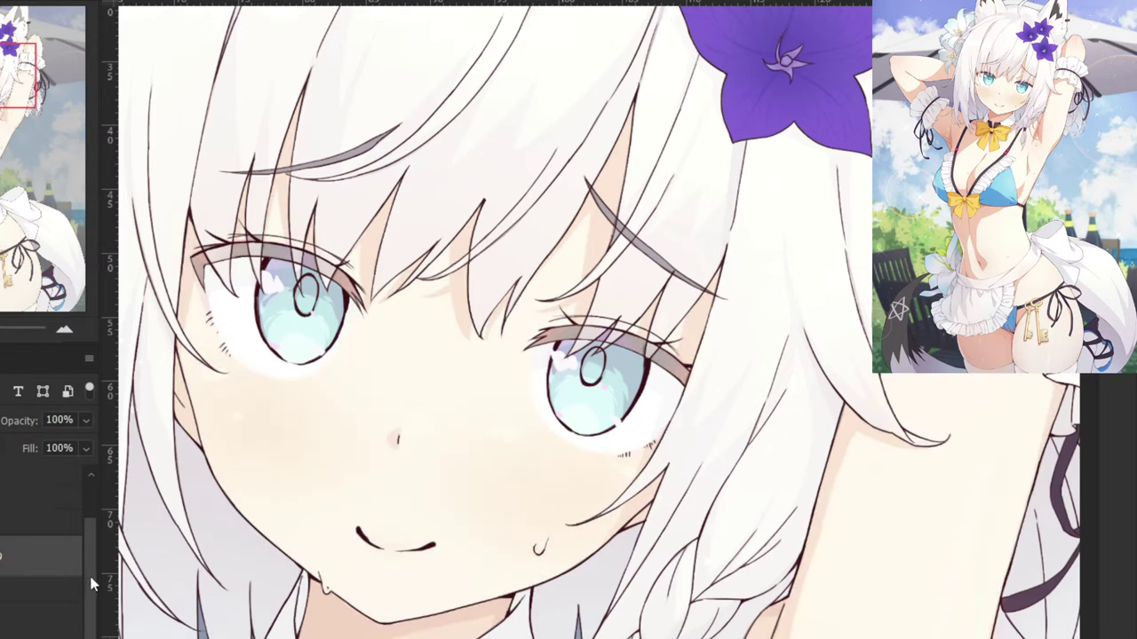
Sample the reddish-brown lash colour at the eye's outer corner from the full-strength reference and hide the reference.
drag(91, 584, 89, 535)
click(4, 529)
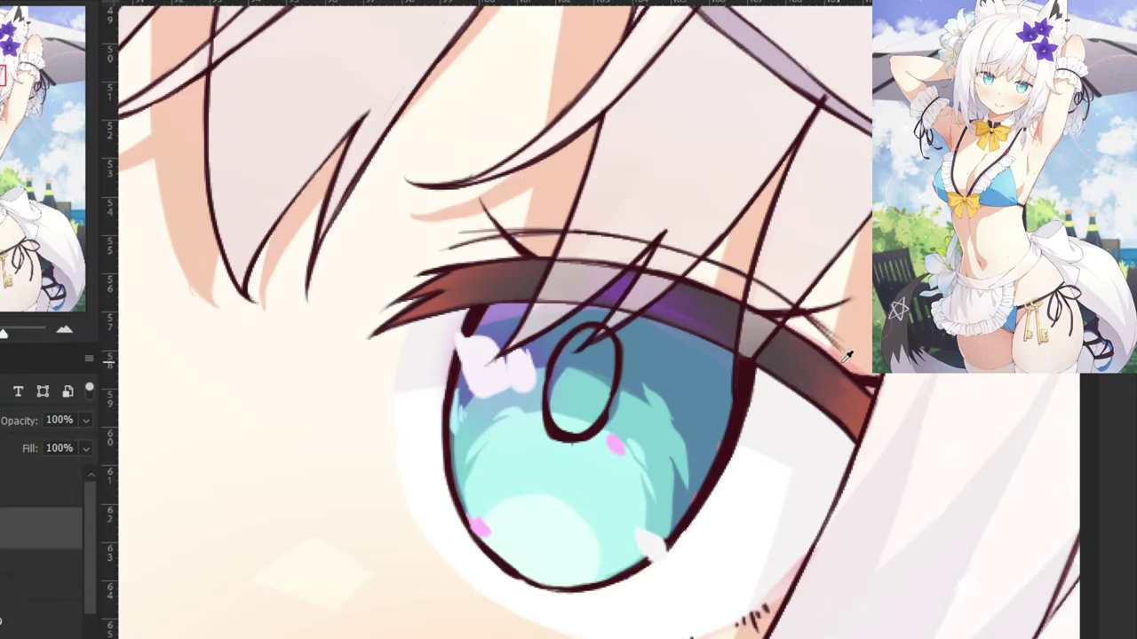
alt+click(854, 393)
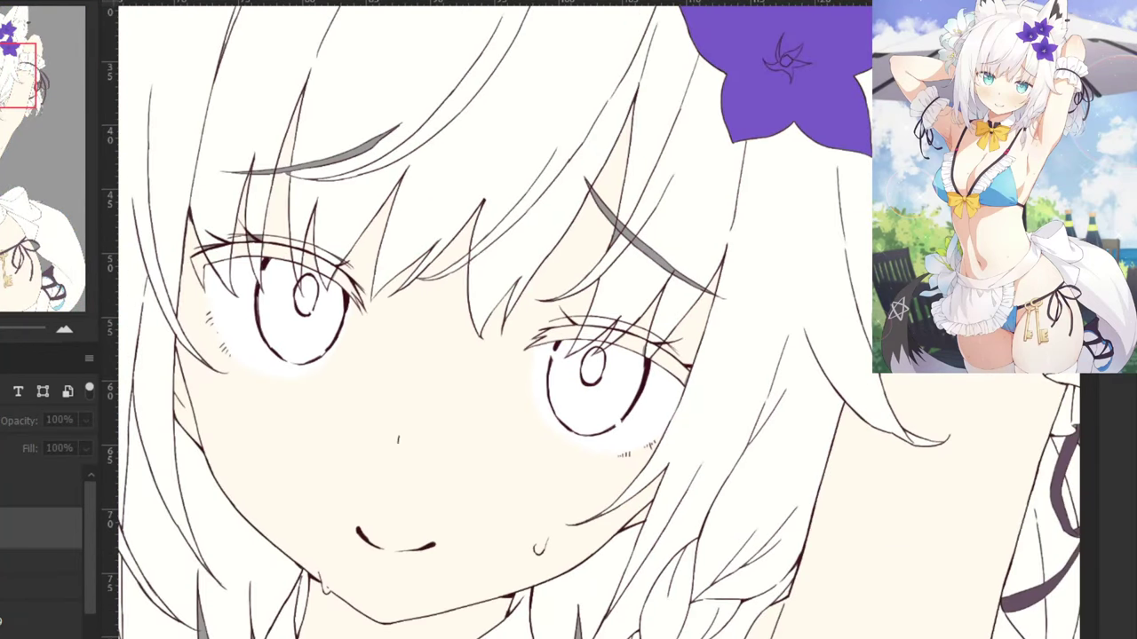
Add a new layer above the eye-white layer and reduce the brush size to fit the upper lash band.
drag(84, 571, 84, 628)
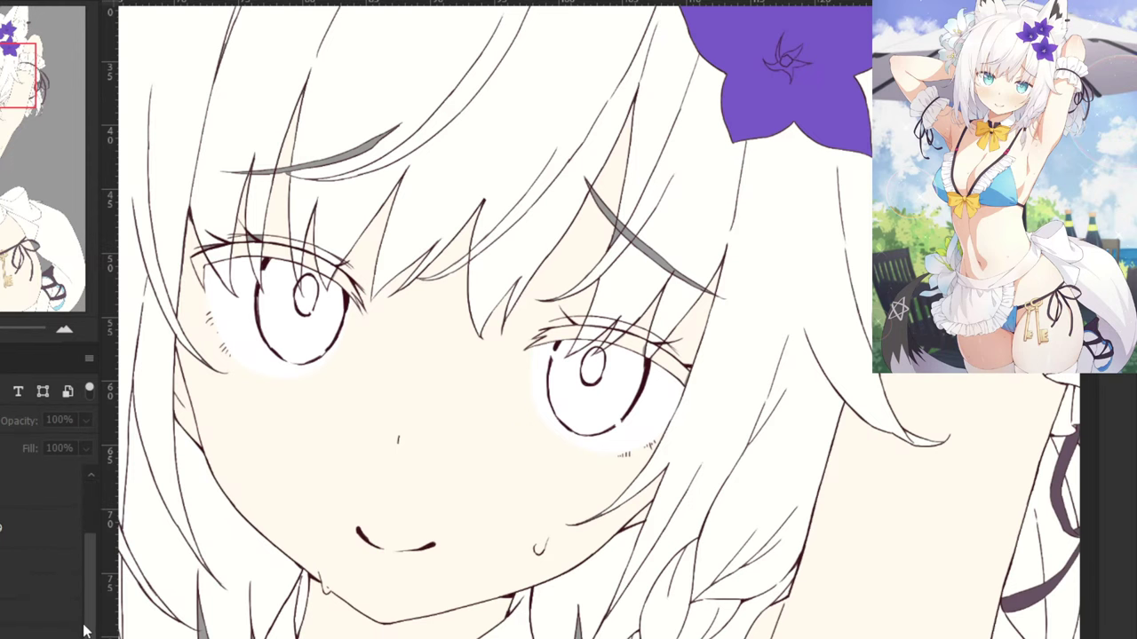
scroll(591, 360, up, 2)
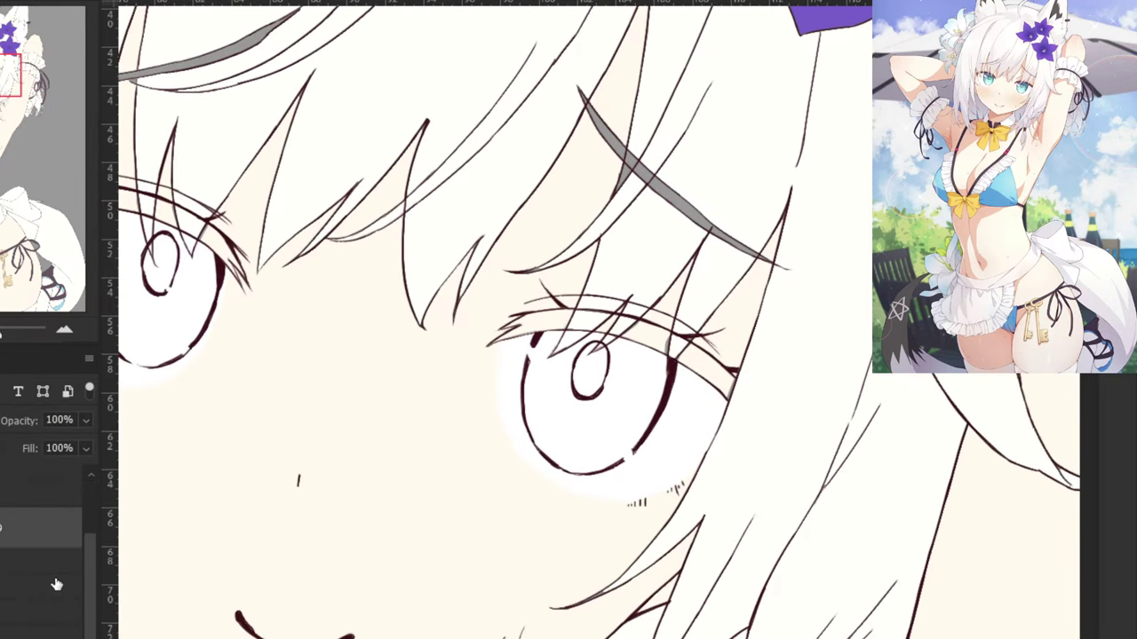
scroll(746, 346, up, 5)
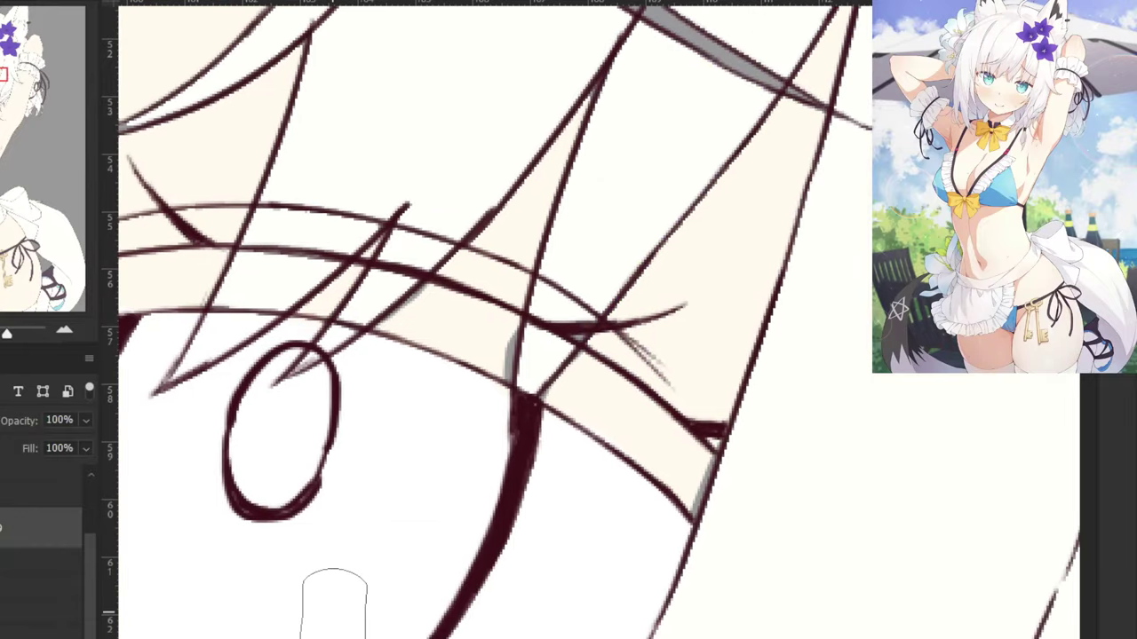
drag(602, 476, 561, 483)
right_click(560, 481)
click(537, 384)
drag(448, 323, 635, 438)
drag(472, 357, 646, 462)
key(ctrl+z)
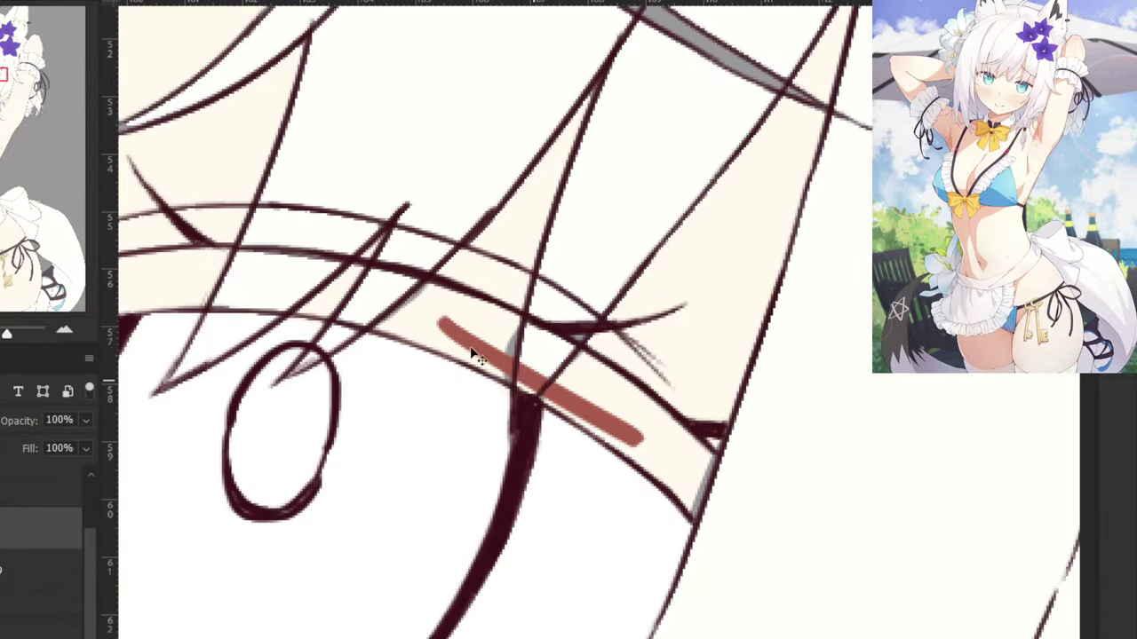
key(ctrl+z)
drag(442, 338, 663, 479)
key(ctrl+z)
Fill the outer end of the second eye's upper lash band with the reddish-brown colour, keeping to the line art.
mouse_move(447, 340)
mouse_down()
mouse_move(658, 466)
mouse_move(699, 511)
mouse_up()
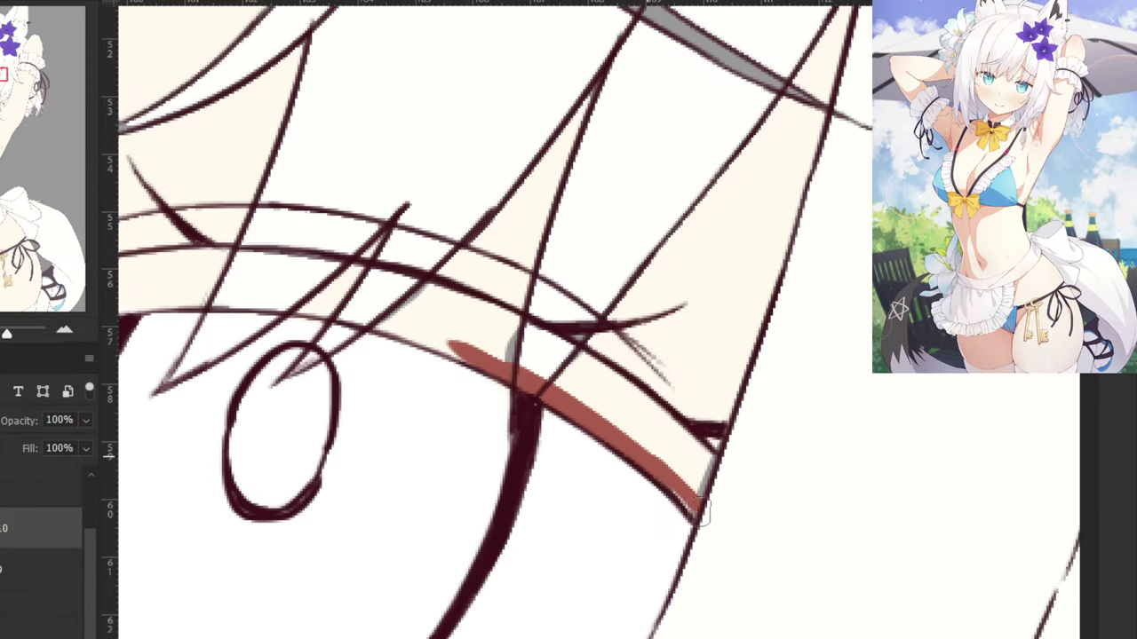
mouse_move(448, 337)
mouse_down()
mouse_move(647, 456)
mouse_move(701, 507)
mouse_up()
mouse_move(706, 468)
mouse_down()
mouse_move(567, 366)
mouse_move(573, 386)
mouse_move(653, 442)
mouse_move(608, 382)
mouse_move(652, 408)
mouse_move(481, 317)
mouse_up()
key(ctrl+minus)
drag(335, 226, 576, 262)
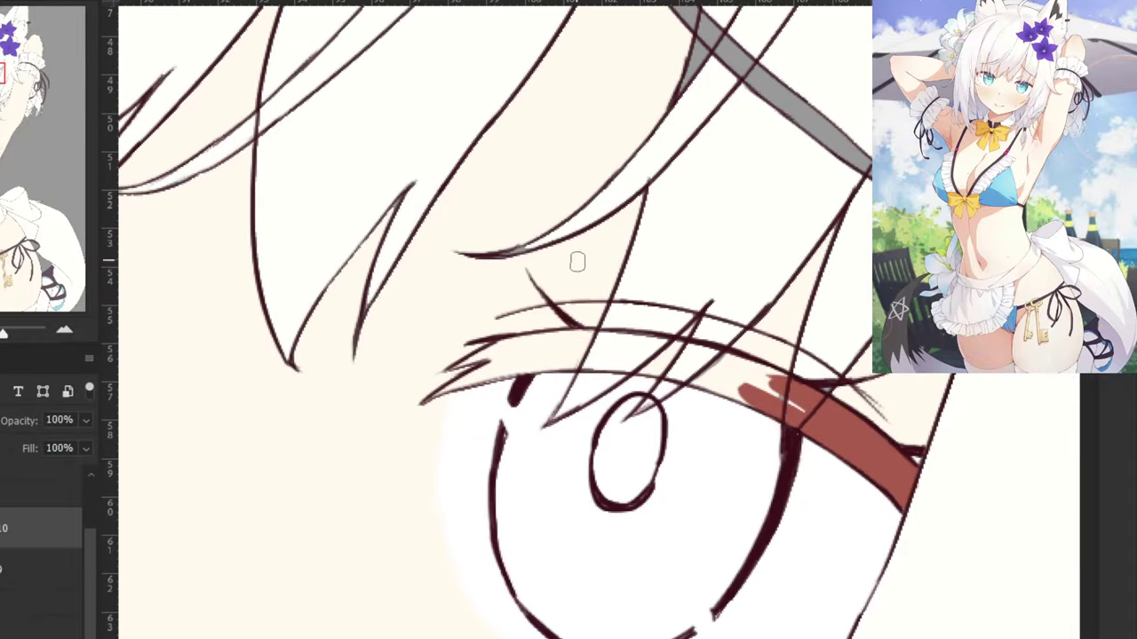
Colour the pointed inner-corner tips of the second eye's lash band and extend the reddish-brown along its lower edge.
key(ctrl+plus)
drag(449, 369, 353, 415)
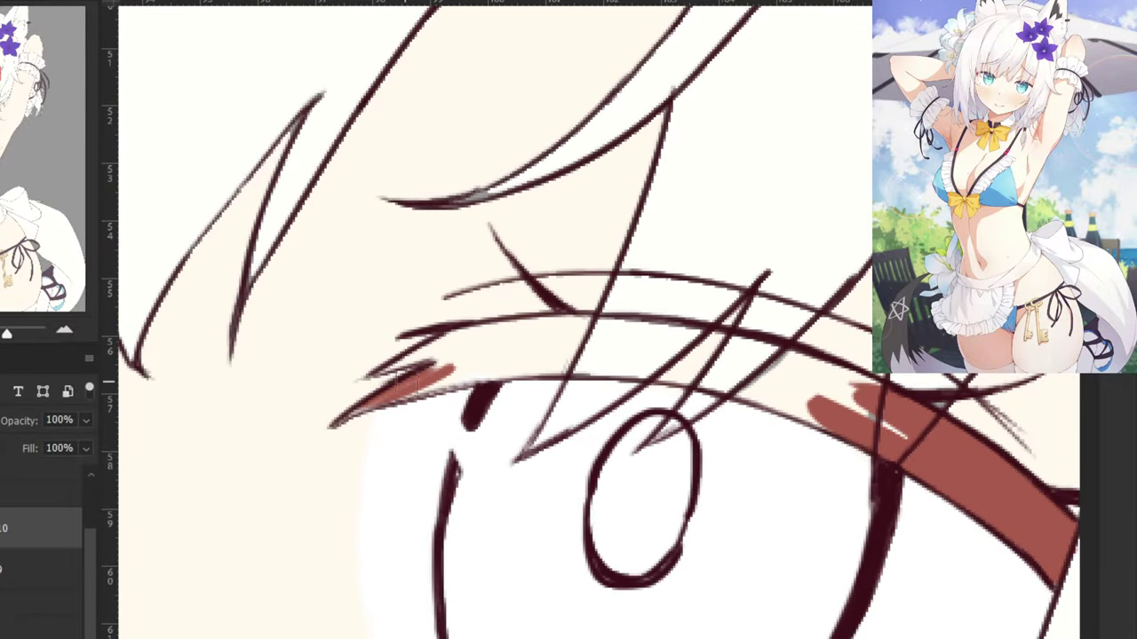
drag(400, 386, 338, 423)
key(ctrl+z)
mouse_move(433, 377)
mouse_down()
mouse_move(341, 423)
mouse_move(453, 366)
mouse_up()
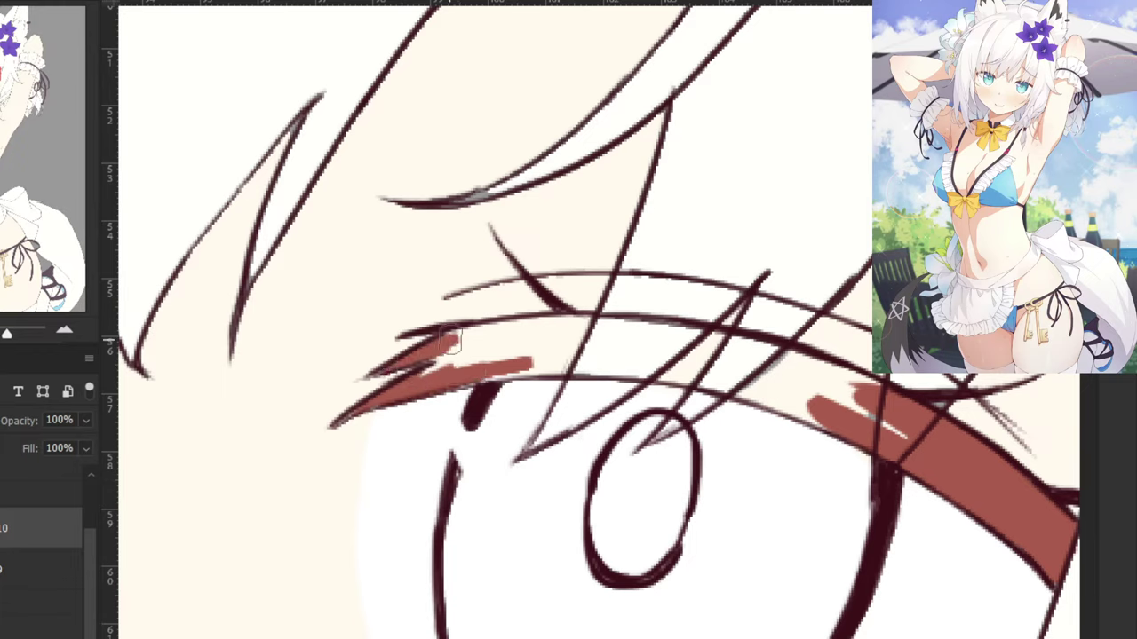
drag(451, 339, 424, 371)
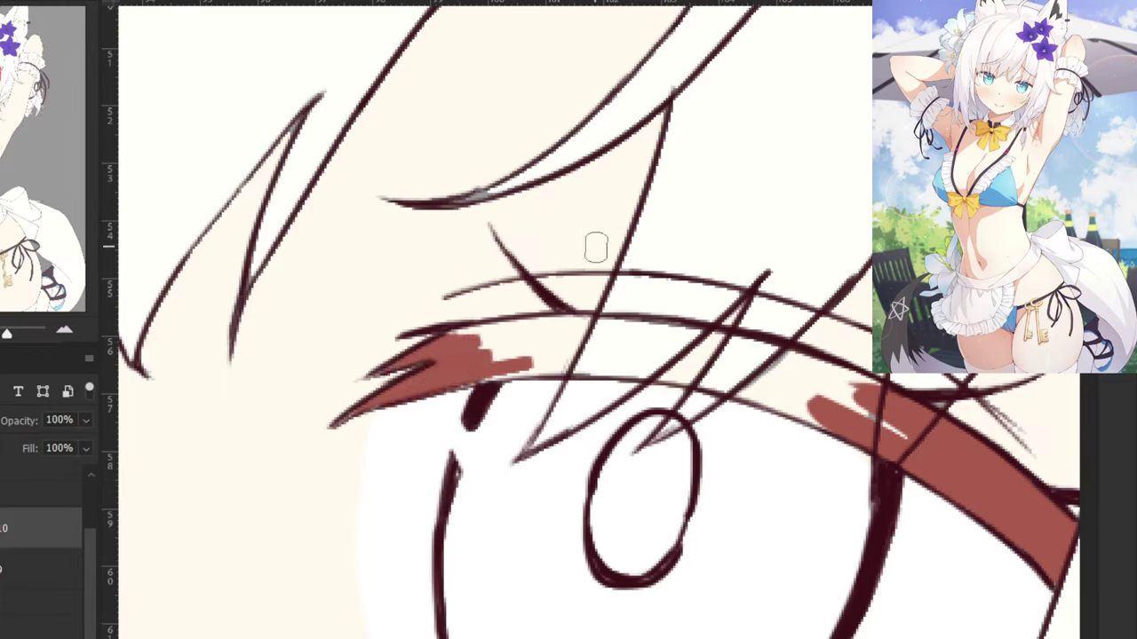
mouse_move(550, 360)
mouse_down()
mouse_move(531, 381)
mouse_move(504, 379)
mouse_move(567, 380)
mouse_up()
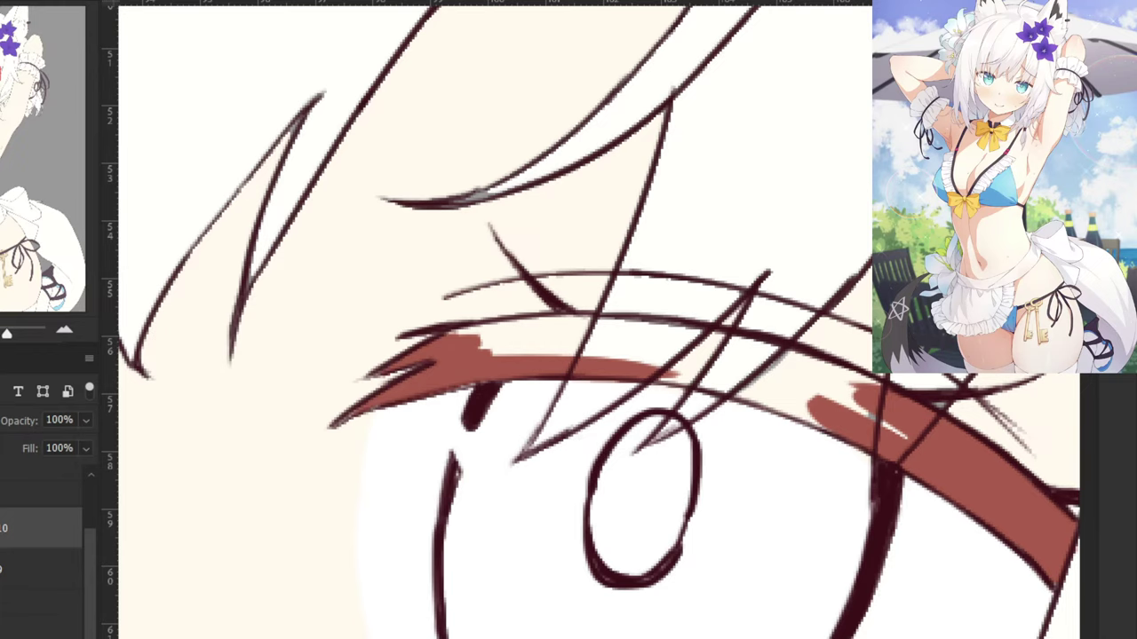
Join both painted ends across the middle of the second eye's lash band and fill the leftover gaps.
mouse_move(657, 358)
mouse_down()
mouse_move(781, 394)
mouse_move(821, 425)
mouse_move(764, 369)
mouse_move(874, 391)
mouse_up()
mouse_move(449, 336)
mouse_down()
mouse_move(621, 327)
mouse_move(559, 338)
mouse_move(681, 336)
mouse_move(839, 380)
mouse_up()
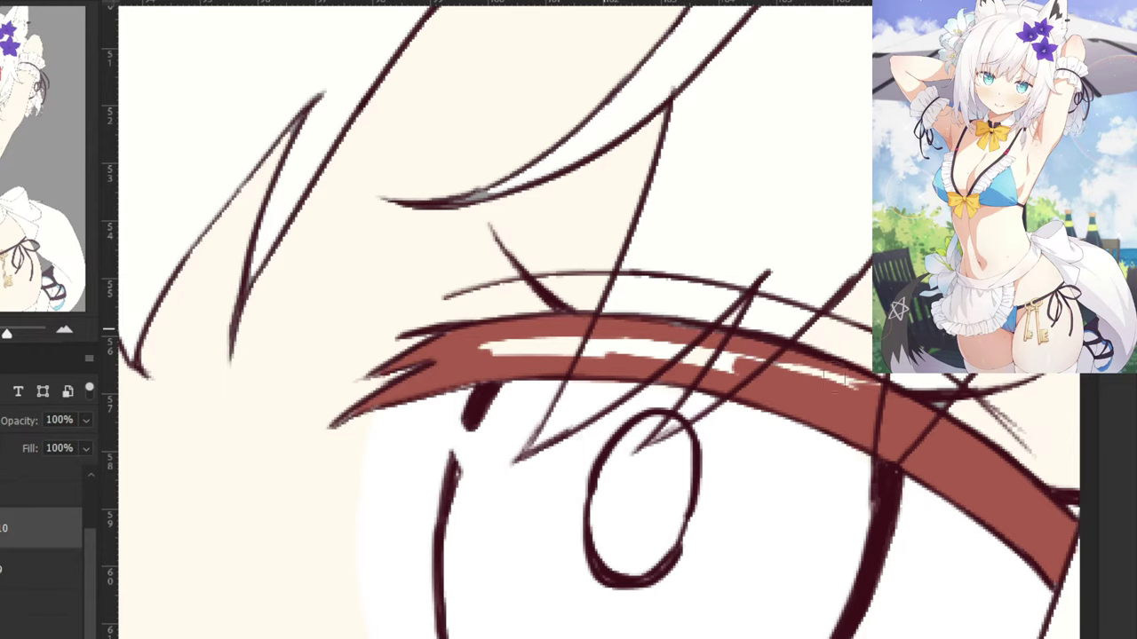
mouse_move(706, 340)
mouse_down()
mouse_move(730, 360)
mouse_move(759, 353)
mouse_move(879, 391)
mouse_up()
mouse_move(615, 333)
mouse_down()
mouse_move(659, 358)
mouse_move(525, 346)
mouse_move(467, 357)
mouse_up()
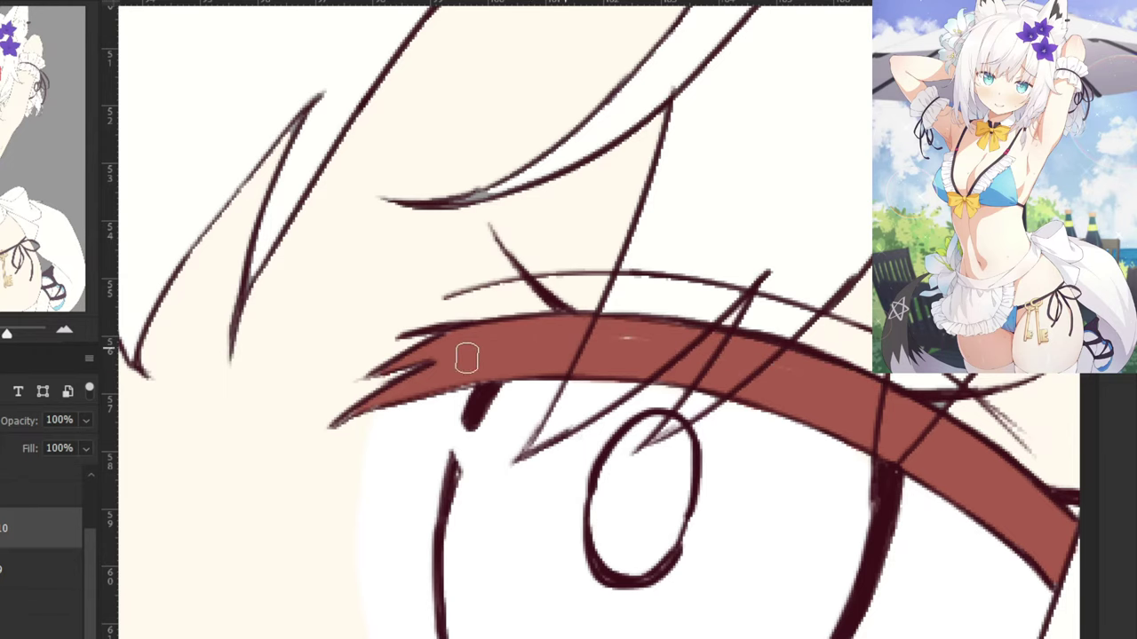
Paint the inner-corner end of the first eye's upper lash band reddish-brown, on the same lash layer.
scroll(583, 346, down, 6)
drag(423, 230, 915, 421)
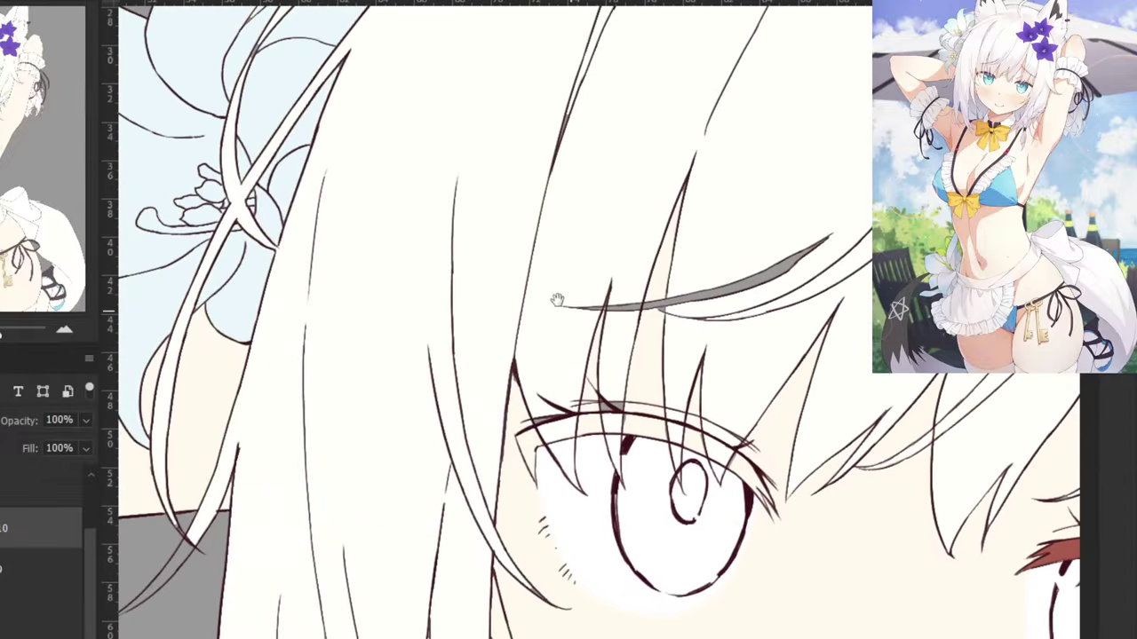
drag(559, 311, 528, 308)
scroll(515, 307, up, 4)
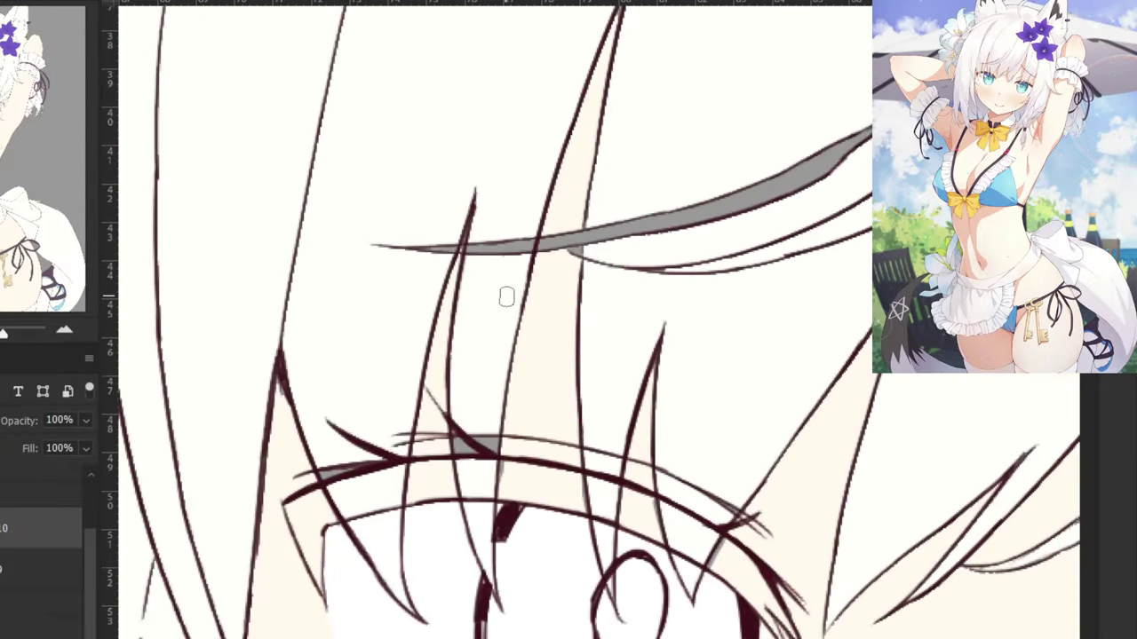
scroll(94, 585, down, 2)
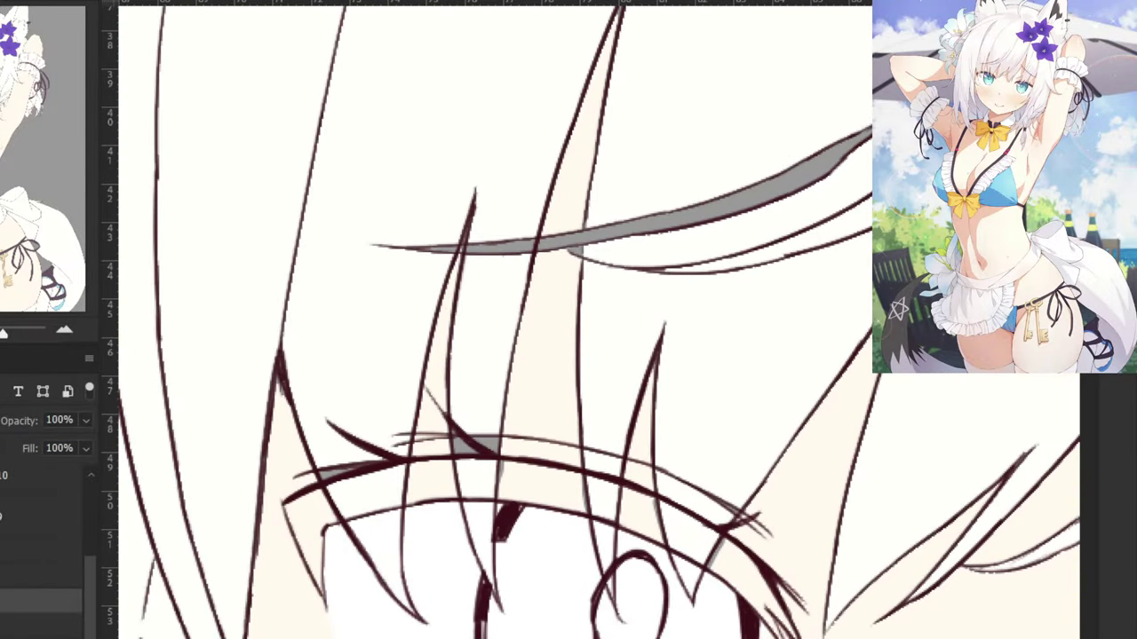
alt+click(472, 378)
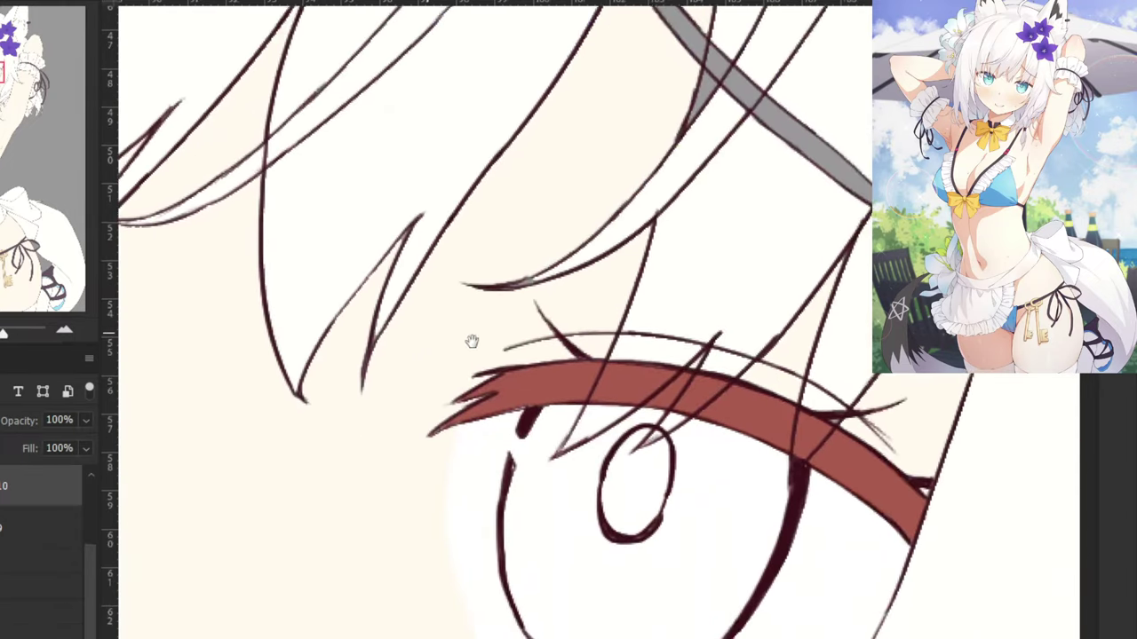
alt+click(538, 382)
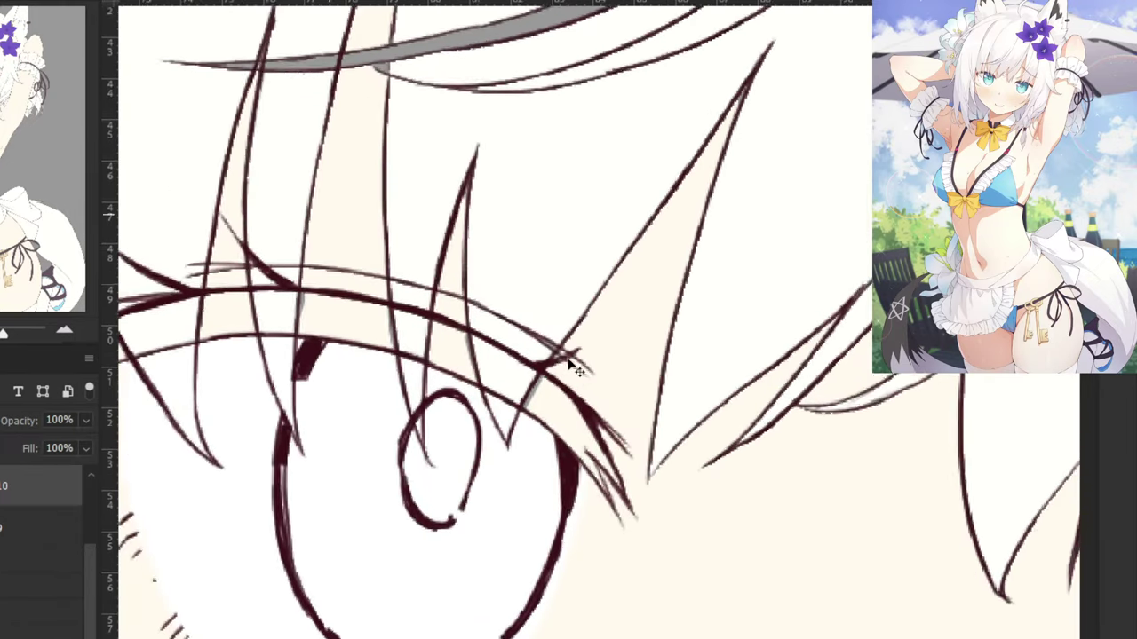
mouse_move(555, 463)
mouse_down()
mouse_move(603, 549)
mouse_move(551, 475)
mouse_move(480, 407)
mouse_up()
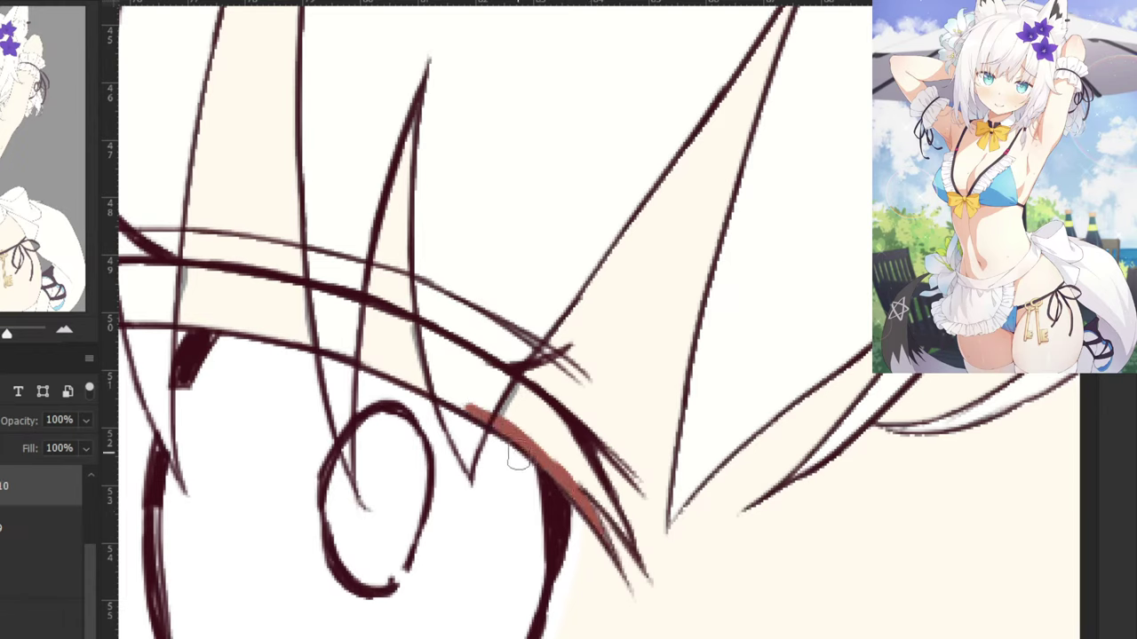
mouse_move(518, 457)
mouse_down()
mouse_move(575, 468)
mouse_move(492, 394)
mouse_move(626, 534)
mouse_move(580, 472)
mouse_move(629, 539)
mouse_move(596, 487)
mouse_move(613, 518)
mouse_move(521, 422)
mouse_move(586, 496)
mouse_move(561, 440)
mouse_move(579, 456)
mouse_move(585, 476)
mouse_move(477, 369)
mouse_up()
Extend the reddish-brown along the lower edge of the first eye's lash band and thicken its inner half.
drag(265, 370, 342, 400)
drag(178, 346, 494, 404)
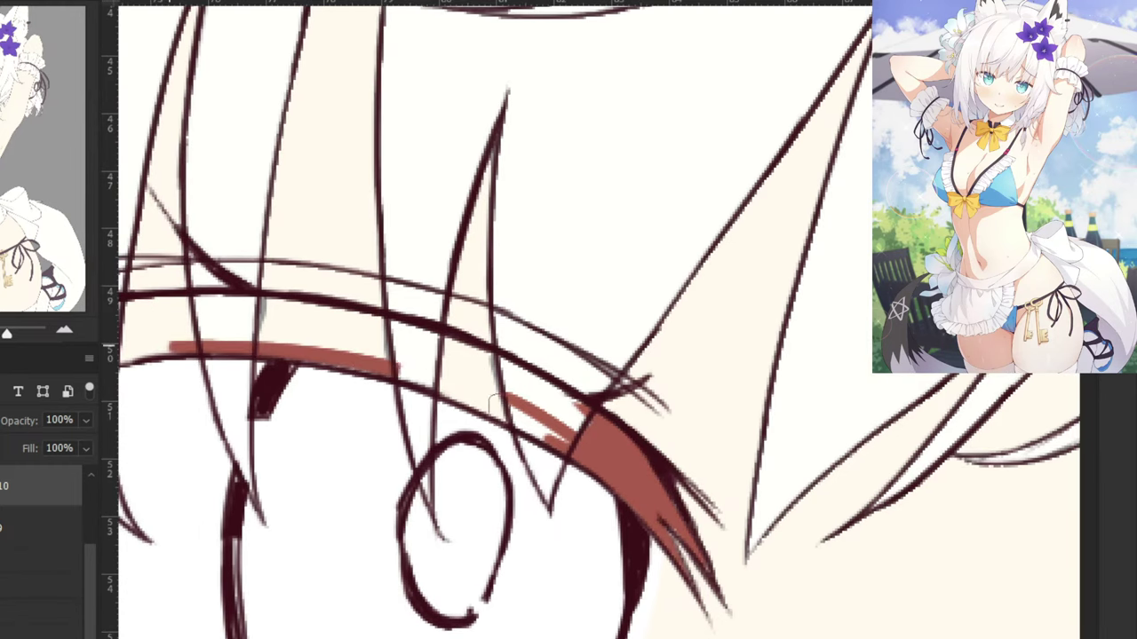
mouse_move(264, 350)
mouse_down()
mouse_move(372, 373)
mouse_move(508, 431)
mouse_up()
mouse_move(588, 448)
mouse_down()
mouse_move(439, 372)
mouse_move(512, 391)
mouse_move(478, 363)
mouse_move(392, 338)
mouse_up()
mouse_move(310, 402)
mouse_down()
mouse_move(426, 409)
mouse_move(711, 489)
mouse_up()
Fill the downward-pointing outer corner of the first eye's lash band with reddish-brown up to the thick upper line.
drag(390, 479, 388, 562)
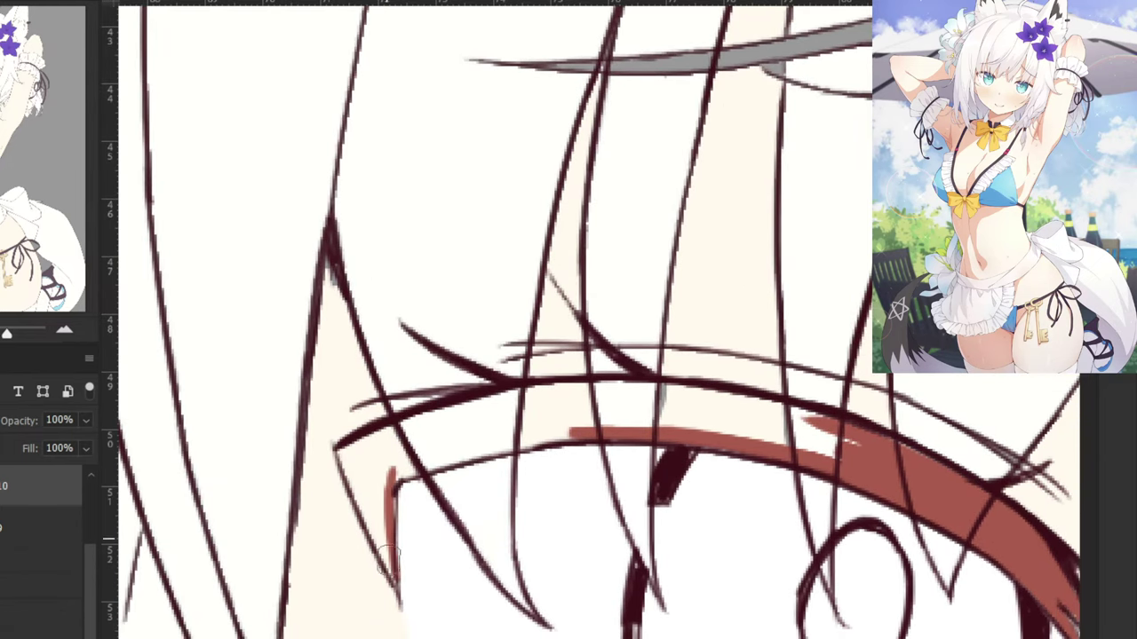
drag(396, 515, 395, 533)
drag(390, 579, 365, 495)
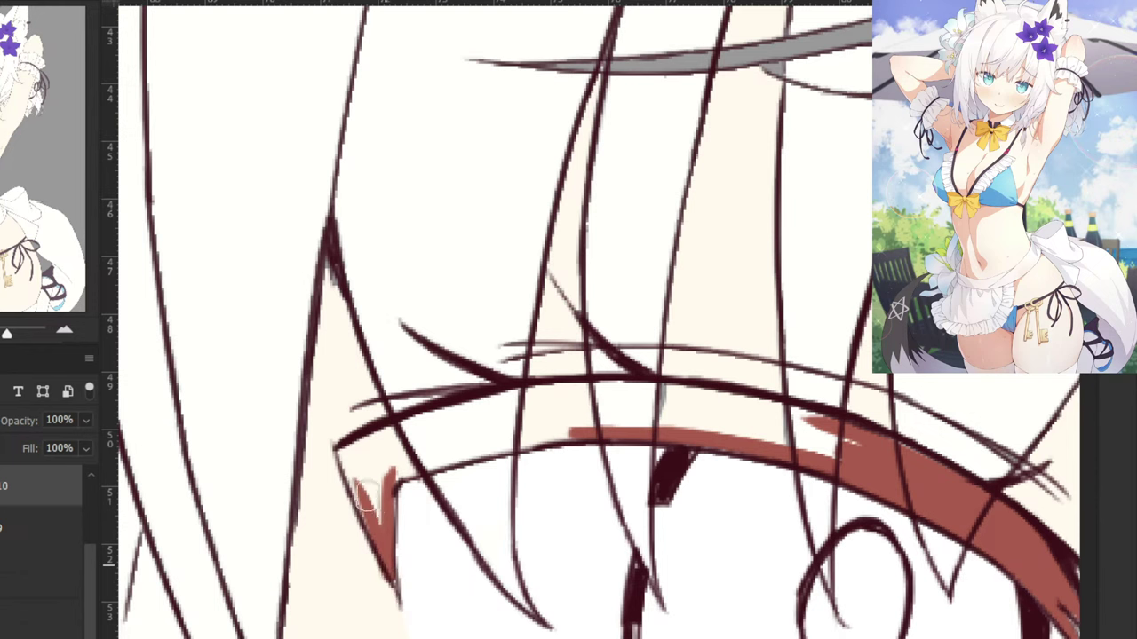
key(ctrl+z)
drag(344, 449, 375, 528)
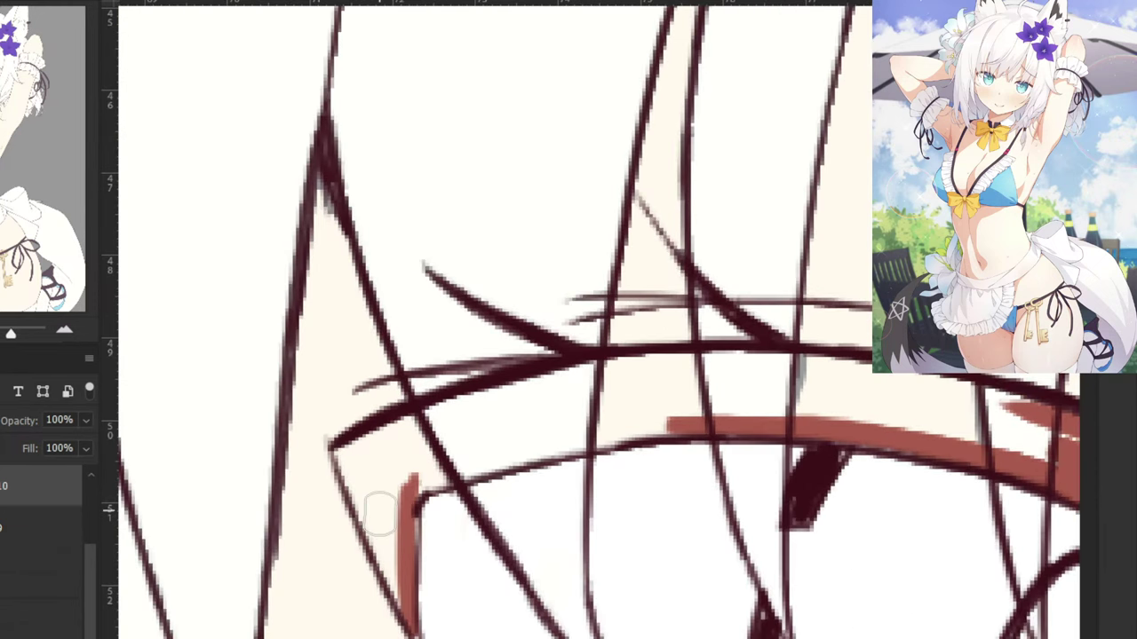
mouse_move(358, 477)
mouse_down()
mouse_move(391, 583)
mouse_move(347, 466)
mouse_move(368, 436)
mouse_move(410, 424)
mouse_move(391, 542)
mouse_move(428, 444)
mouse_move(447, 469)
mouse_move(441, 433)
mouse_move(405, 509)
mouse_up()
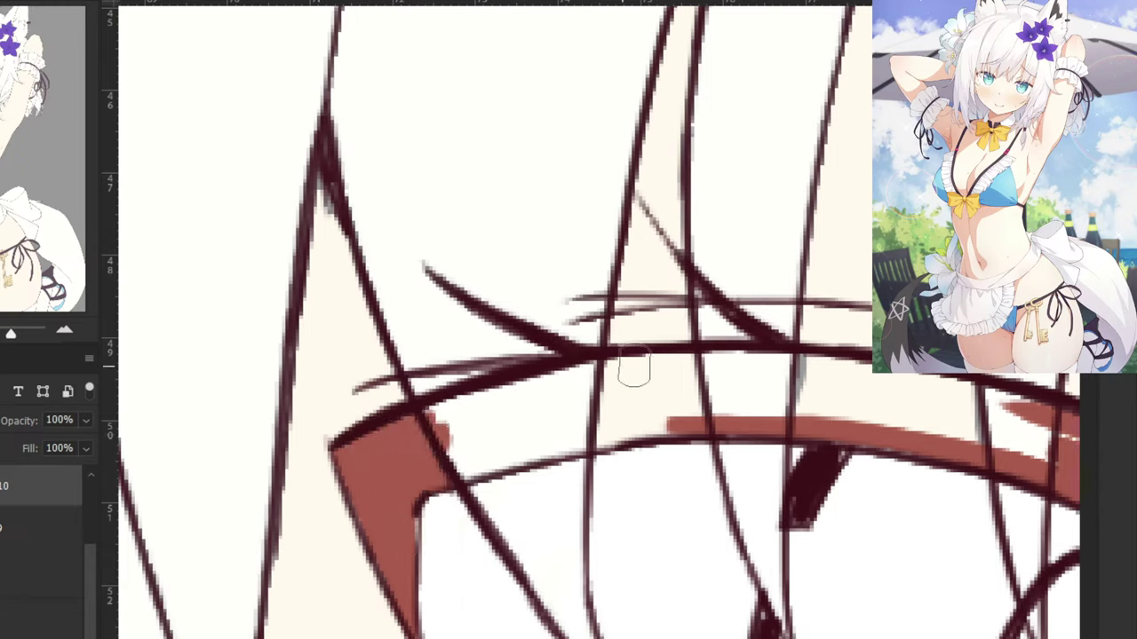
Fill the remaining upper part and gaps of the first eye's lash band between the outer corner and the middle.
mouse_move(689, 418)
mouse_down()
mouse_move(530, 464)
mouse_move(448, 456)
mouse_move(518, 461)
mouse_move(655, 387)
mouse_move(426, 424)
mouse_up()
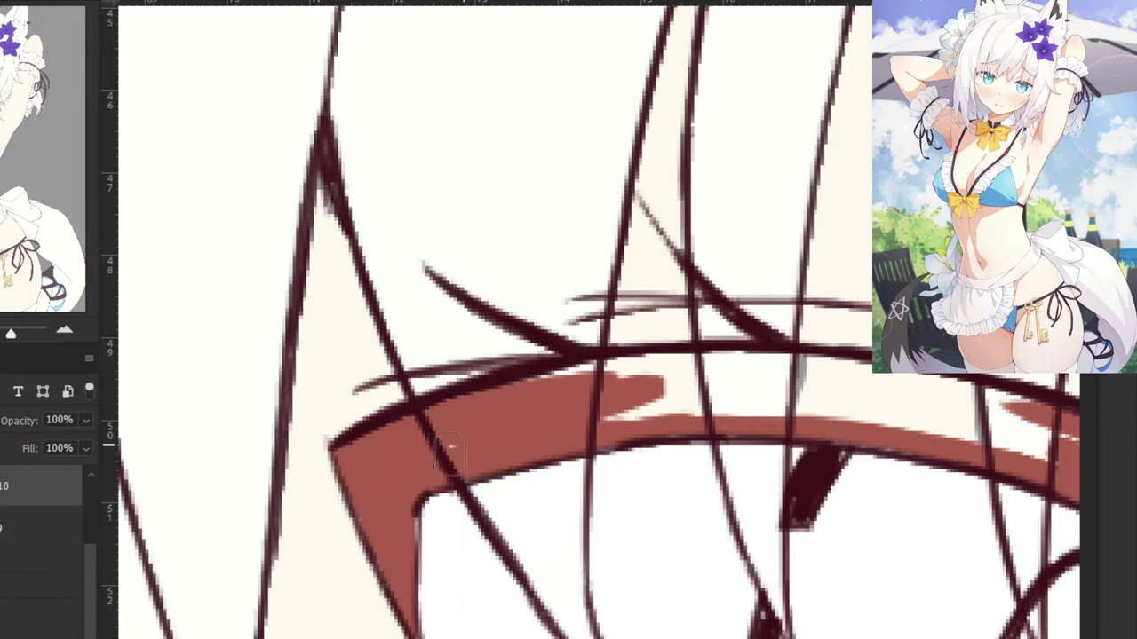
mouse_move(555, 417)
mouse_down()
mouse_move(322, 460)
mouse_move(744, 493)
mouse_move(833, 525)
mouse_move(846, 511)
mouse_move(291, 437)
mouse_move(598, 441)
mouse_move(319, 433)
mouse_move(390, 420)
mouse_move(400, 440)
mouse_move(304, 436)
mouse_move(621, 426)
mouse_move(380, 436)
mouse_move(677, 435)
mouse_move(706, 447)
mouse_move(413, 469)
mouse_up()
key(ctrl+minus)
key(ctrl+minus)
key(ctrl+minus)
key(ctrl+minus)
key(ctrl+minus)
key(ctrl+minus)
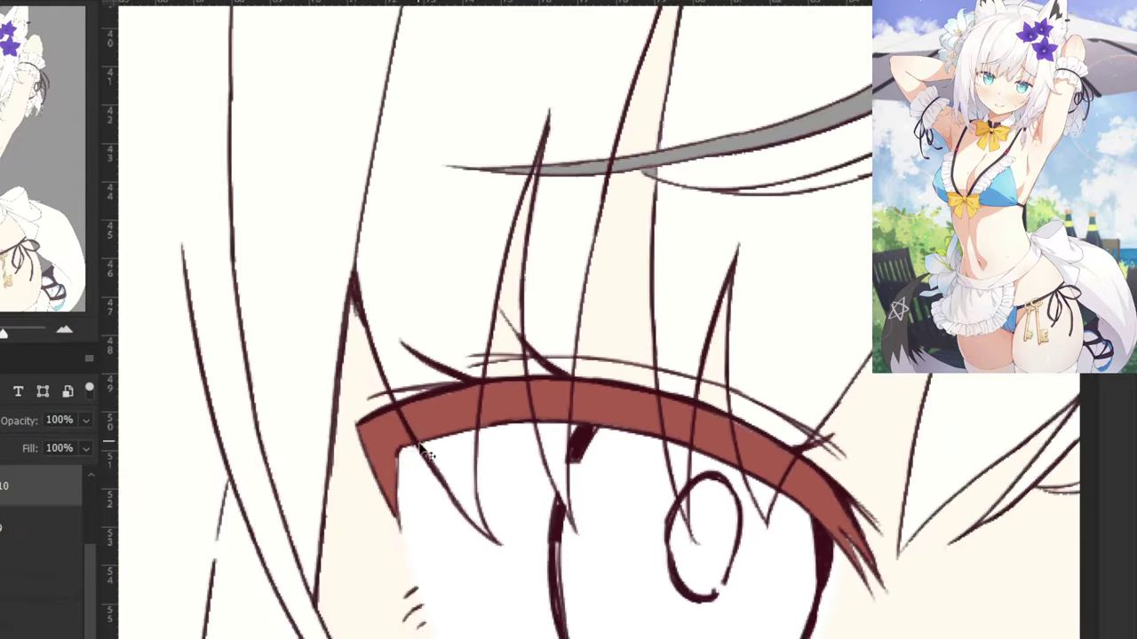
Sample the light turquoise iris colour from the full-strength reference and make the iris layer a clipping mask.
drag(576, 308, 453, 276)
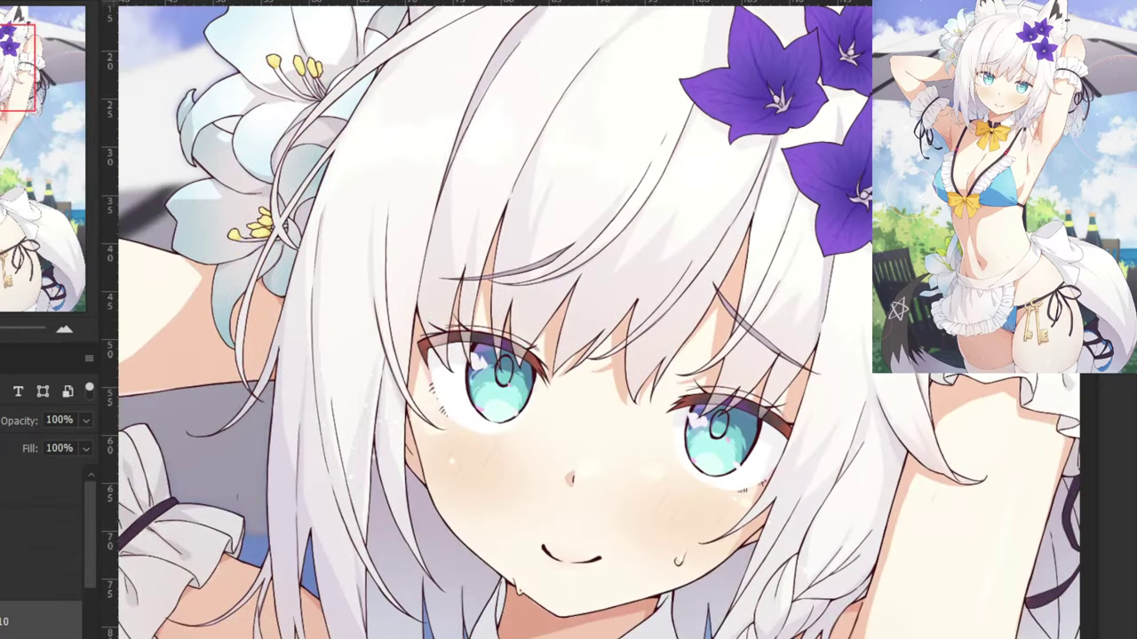
scroll(364, 428, up, 5)
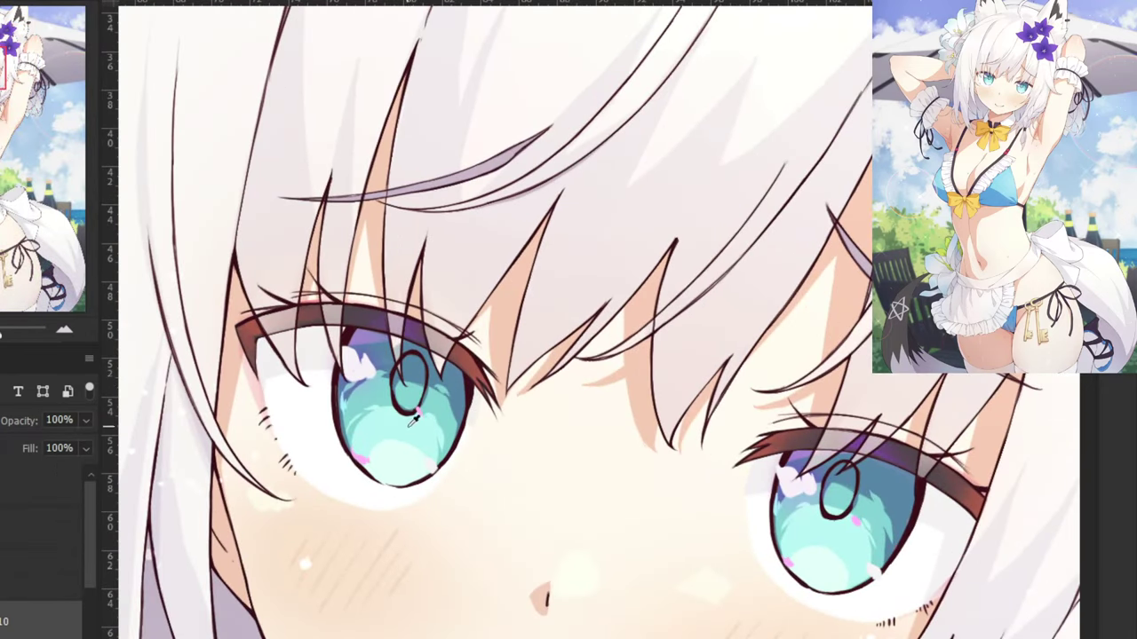
alt+click(412, 421)
click(41, 637)
right_click(40, 636)
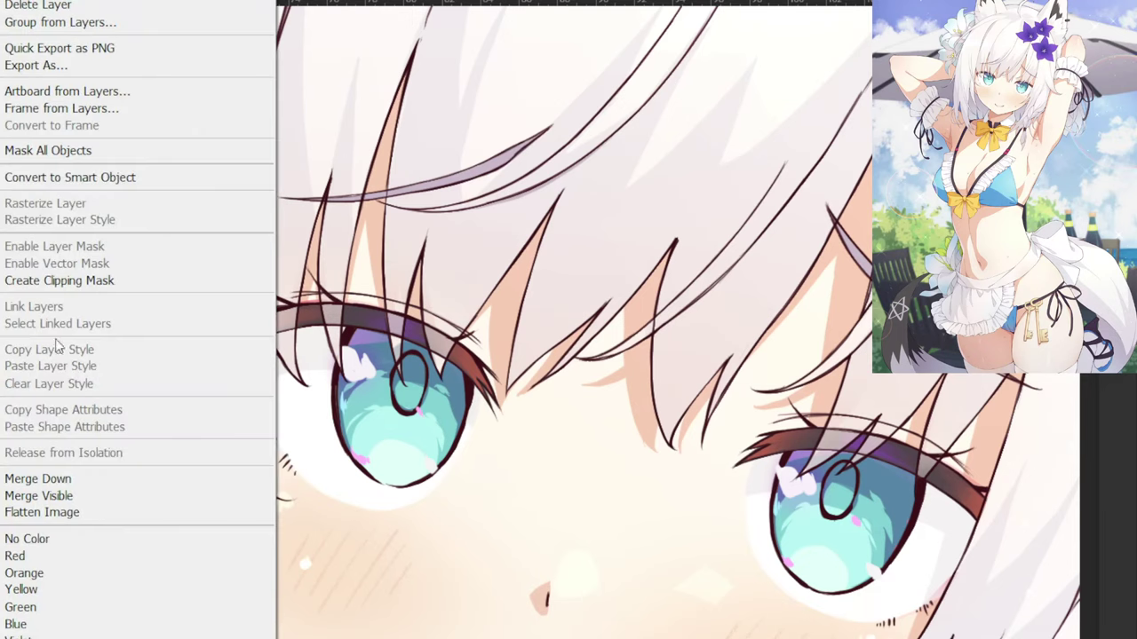
click(55, 282)
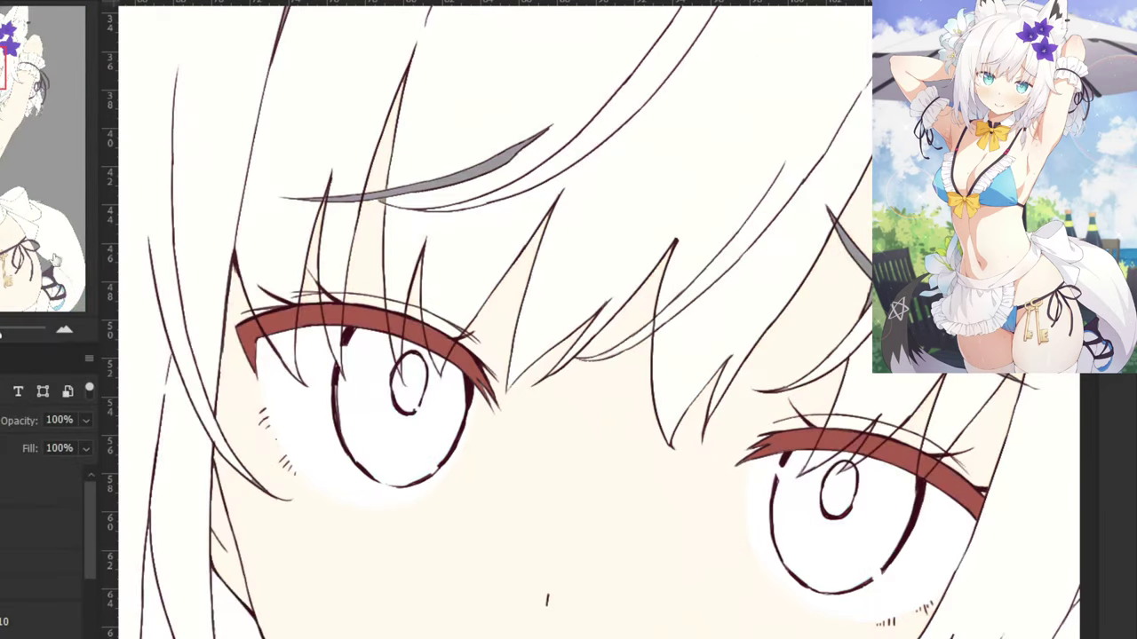
Fill the first eye's iris with flat light turquoise inside its outline and below the lash band.
drag(244, 415, 397, 391)
key(ctrl+plus)
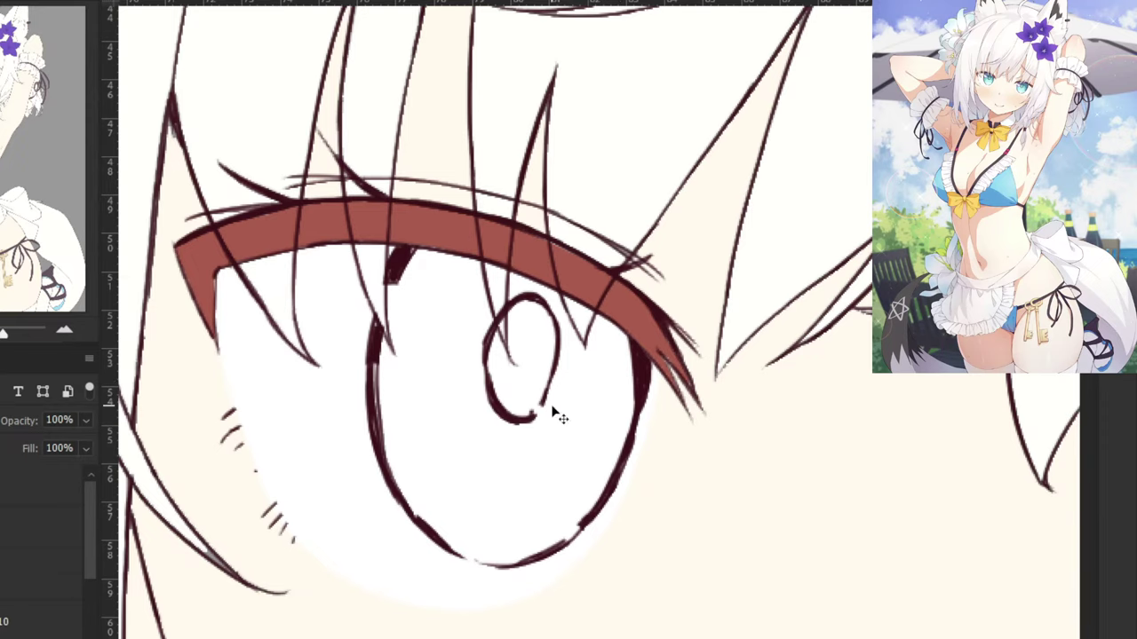
mouse_move(539, 421)
mouse_down()
mouse_move(560, 421)
mouse_move(561, 438)
mouse_move(611, 351)
mouse_move(610, 382)
mouse_move(579, 337)
mouse_move(589, 343)
mouse_move(442, 276)
mouse_move(473, 280)
mouse_move(449, 277)
mouse_move(397, 341)
mouse_move(405, 286)
mouse_move(391, 382)
mouse_move(432, 507)
mouse_move(504, 498)
mouse_move(495, 543)
mouse_move(508, 536)
mouse_move(436, 495)
mouse_move(533, 544)
mouse_move(563, 525)
mouse_move(609, 385)
mouse_move(487, 506)
mouse_move(539, 472)
mouse_move(592, 376)
mouse_move(439, 342)
mouse_move(428, 422)
mouse_move(439, 314)
mouse_move(524, 360)
mouse_up()
key(ctrl+z)
key(ctrl+minus)
key(ctrl+minus)
key(ctrl+minus)
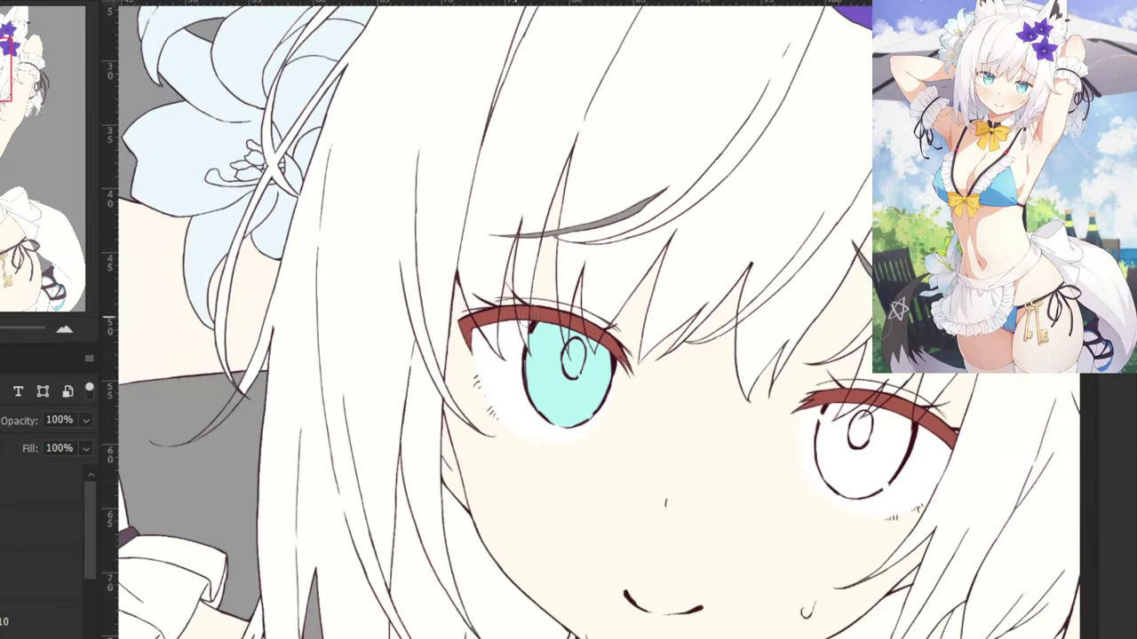
Paint light turquoise along the outer side of the second eye's iris and under its lash band.
scroll(520, 368, down, 3)
scroll(611, 392, up, 6)
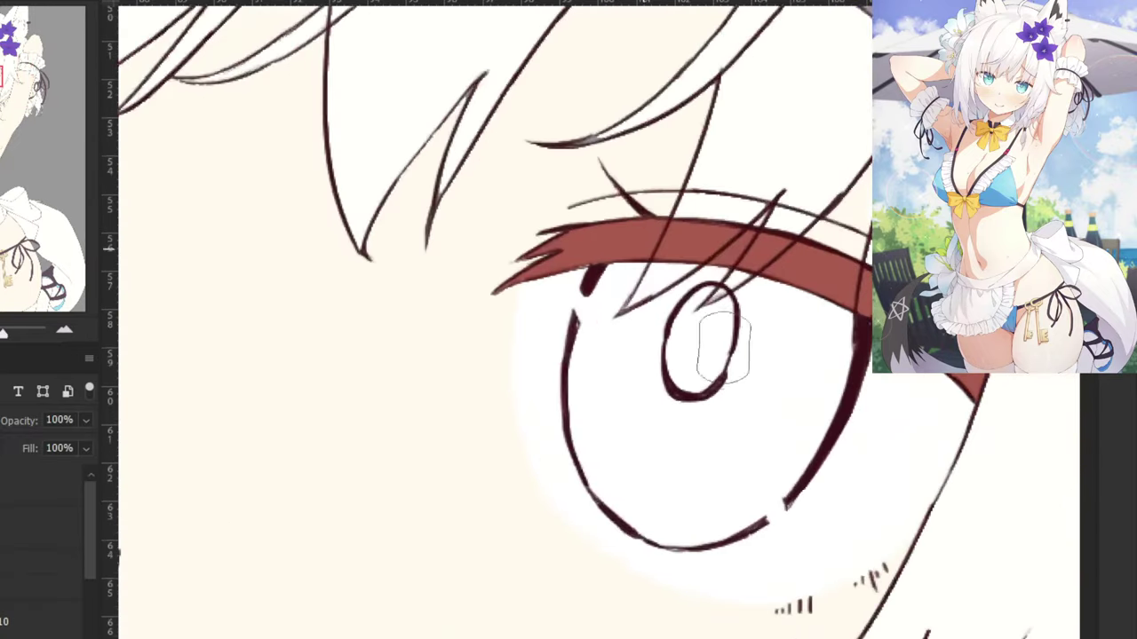
drag(739, 508, 796, 456)
mouse_move(815, 413)
mouse_down()
mouse_move(843, 324)
mouse_move(757, 304)
mouse_move(813, 330)
mouse_move(787, 305)
mouse_move(641, 262)
mouse_move(601, 310)
mouse_move(706, 289)
mouse_move(712, 271)
mouse_move(727, 313)
mouse_move(593, 397)
mouse_up()
key(ctrl+plus)
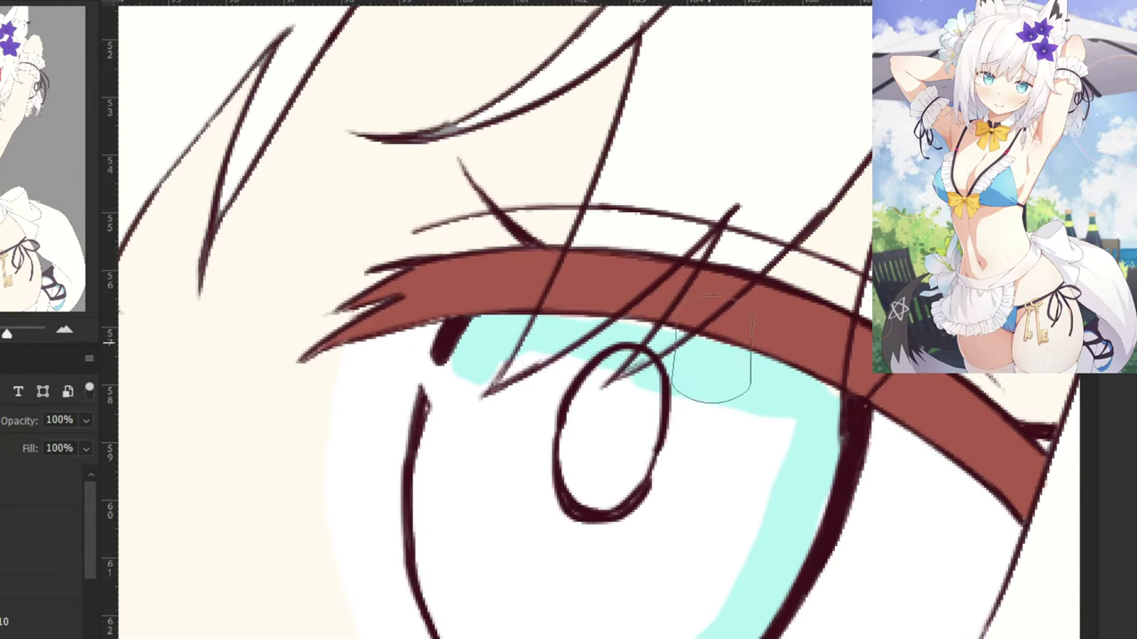
Paint the second iris's inner side in light turquoise, following the outline down from the lash band.
drag(498, 373, 451, 493)
drag(468, 355, 446, 507)
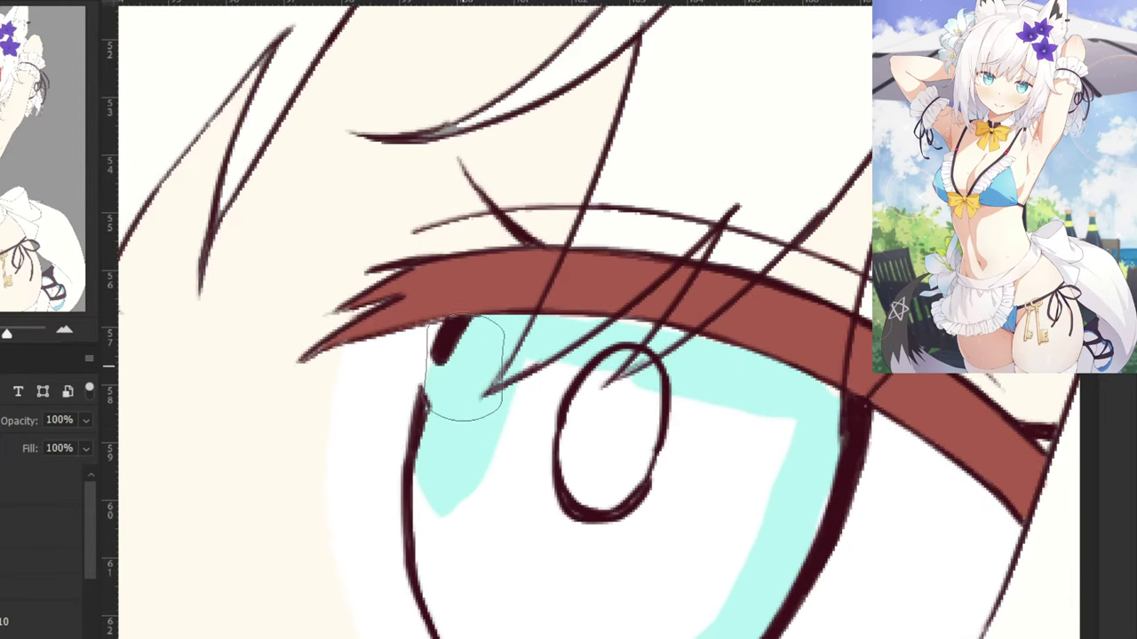
key(ctrl+z)
drag(461, 396, 446, 530)
mouse_move(453, 418)
mouse_down()
mouse_move(437, 526)
mouse_move(447, 466)
mouse_move(444, 495)
mouse_up()
alt+click(364, 469)
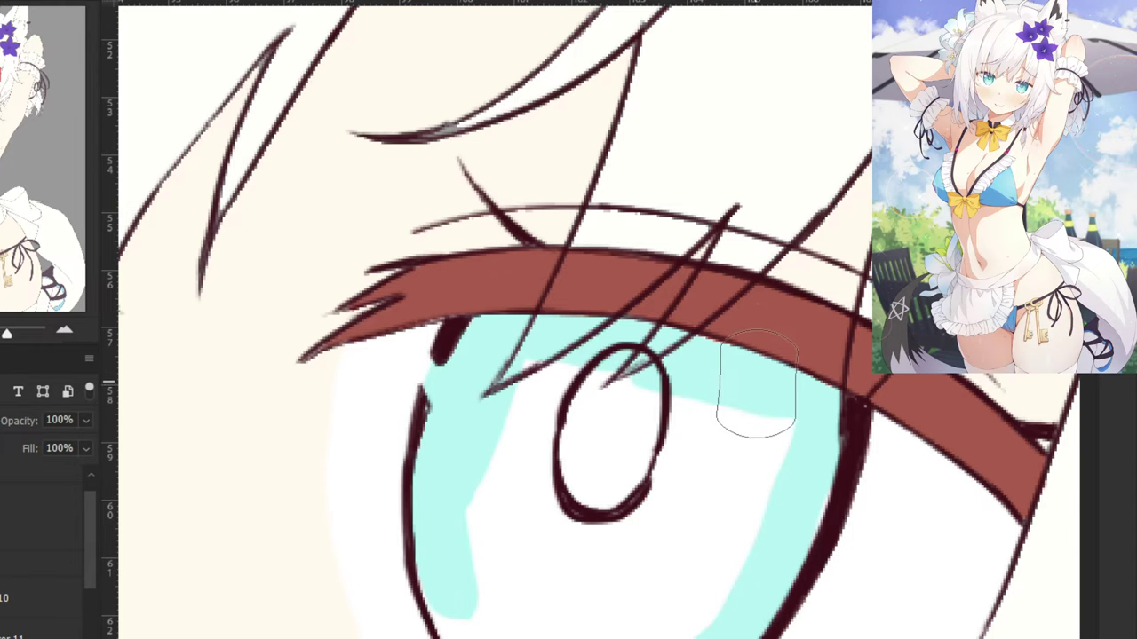
alt+click(473, 427)
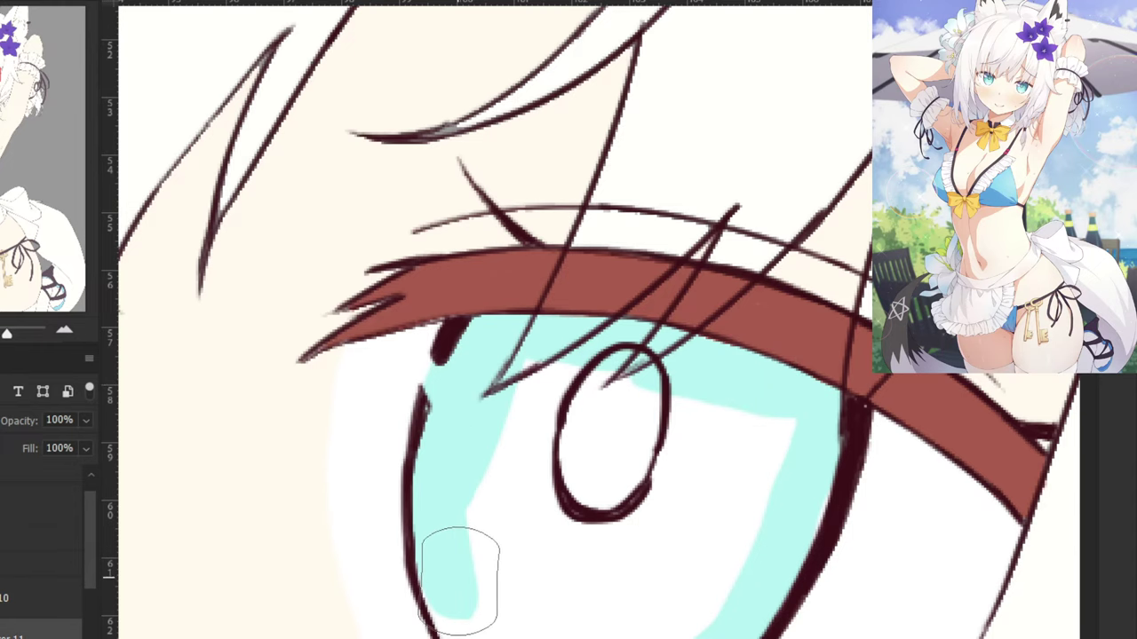
Close the turquoise edge along the bottom of the second iris and fill its whole interior, including the pupil.
mouse_move(442, 570)
mouse_down()
mouse_move(498, 625)
mouse_move(483, 587)
mouse_move(361, 443)
mouse_move(402, 485)
mouse_move(349, 464)
mouse_move(506, 583)
mouse_move(430, 556)
mouse_move(411, 527)
mouse_move(535, 569)
mouse_move(503, 553)
mouse_move(527, 585)
mouse_move(436, 552)
mouse_move(543, 564)
mouse_move(475, 569)
mouse_move(587, 545)
mouse_move(649, 493)
mouse_up()
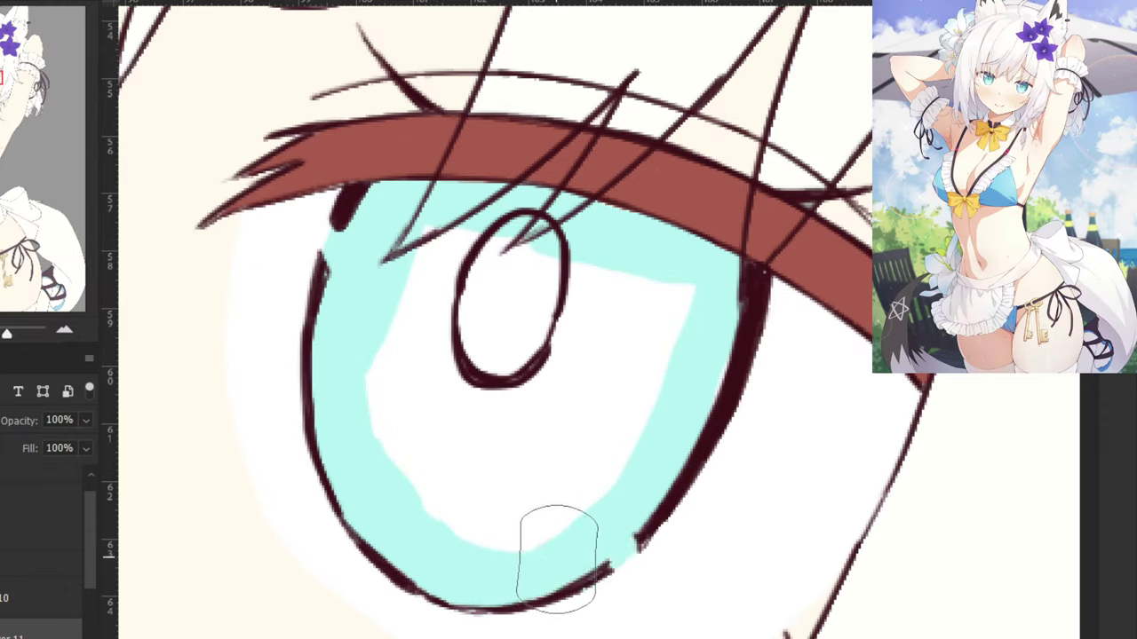
mouse_move(470, 241)
mouse_down()
mouse_move(449, 377)
mouse_move(468, 499)
mouse_move(513, 525)
mouse_move(595, 461)
mouse_move(631, 383)
mouse_move(482, 279)
mouse_up()
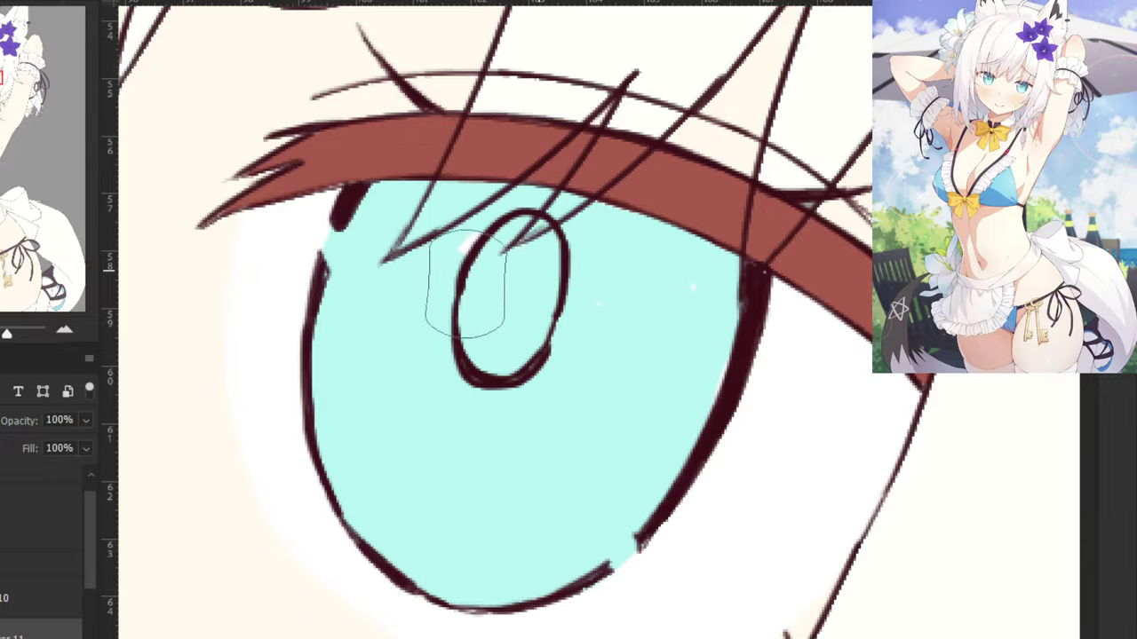
scroll(692, 404, down, 5)
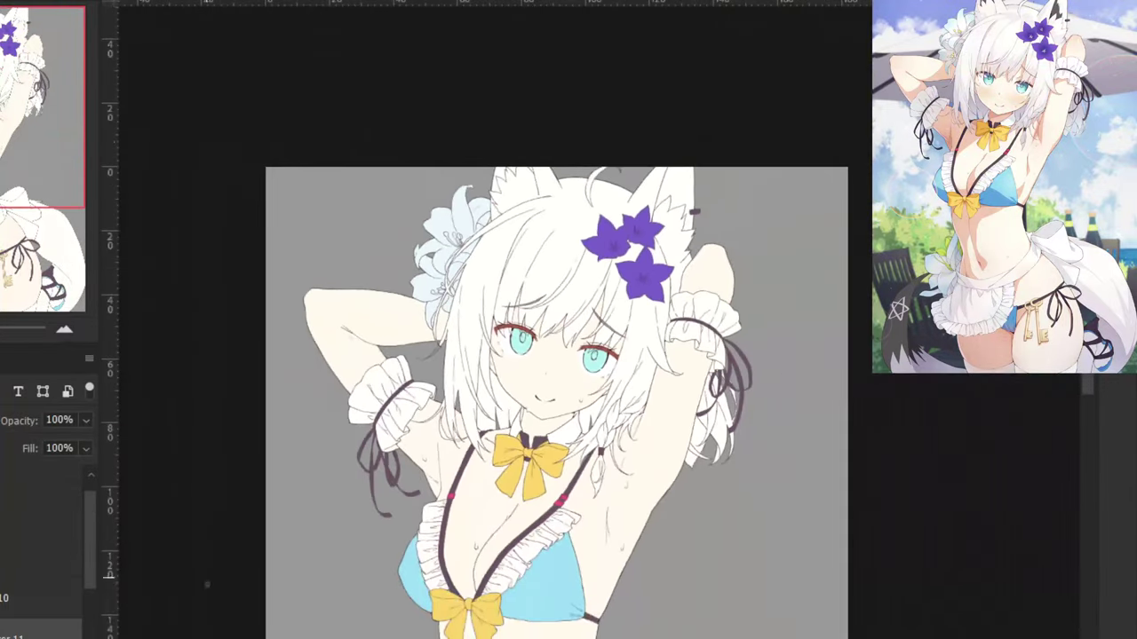
scroll(170, 340, down, 5)
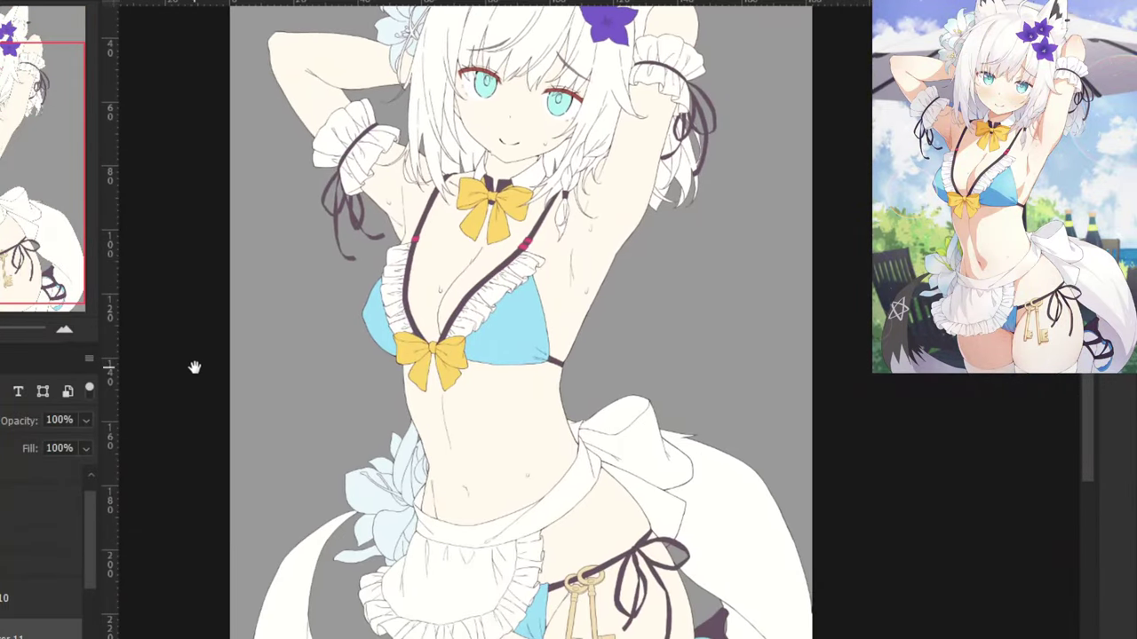
scroll(200, 444, up, 3)
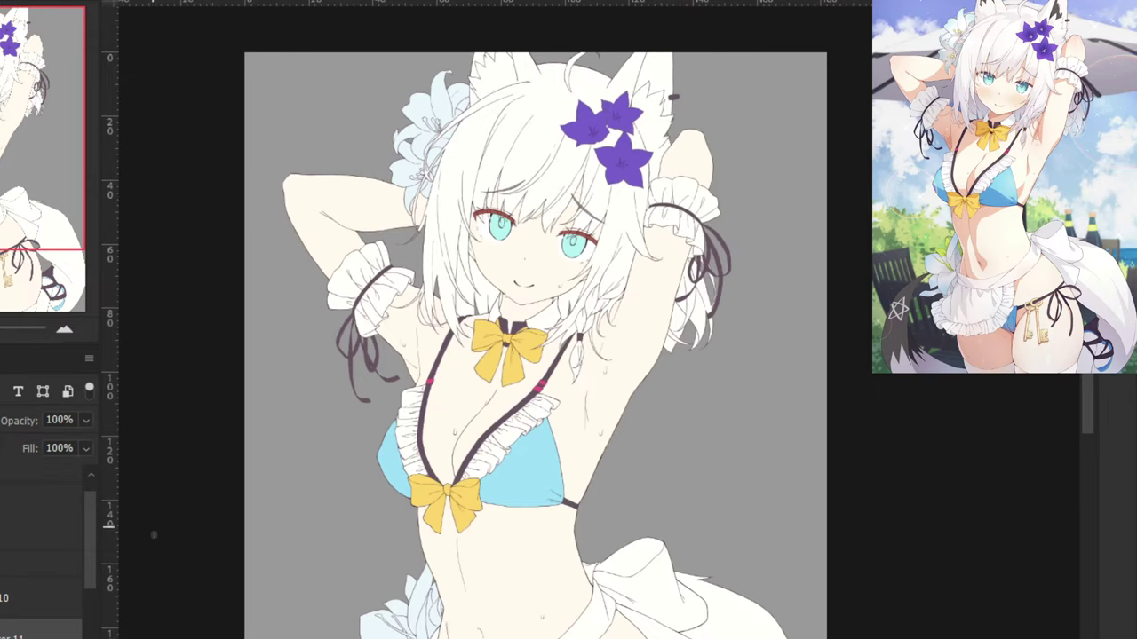
scroll(200, 569, up, 1)
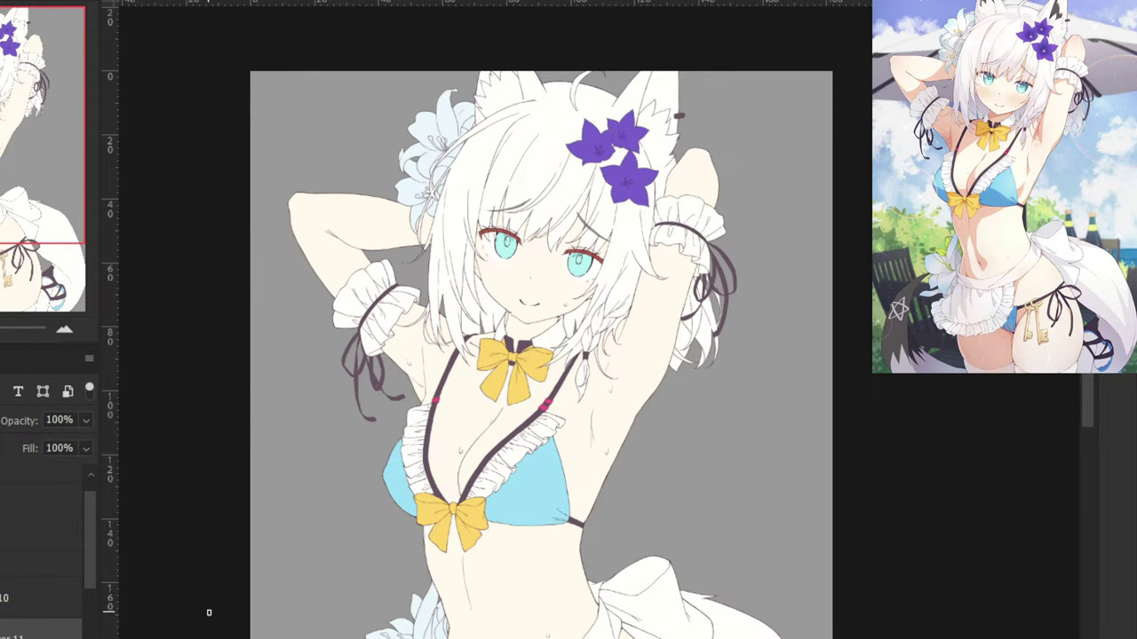
key(ctrl+plus)
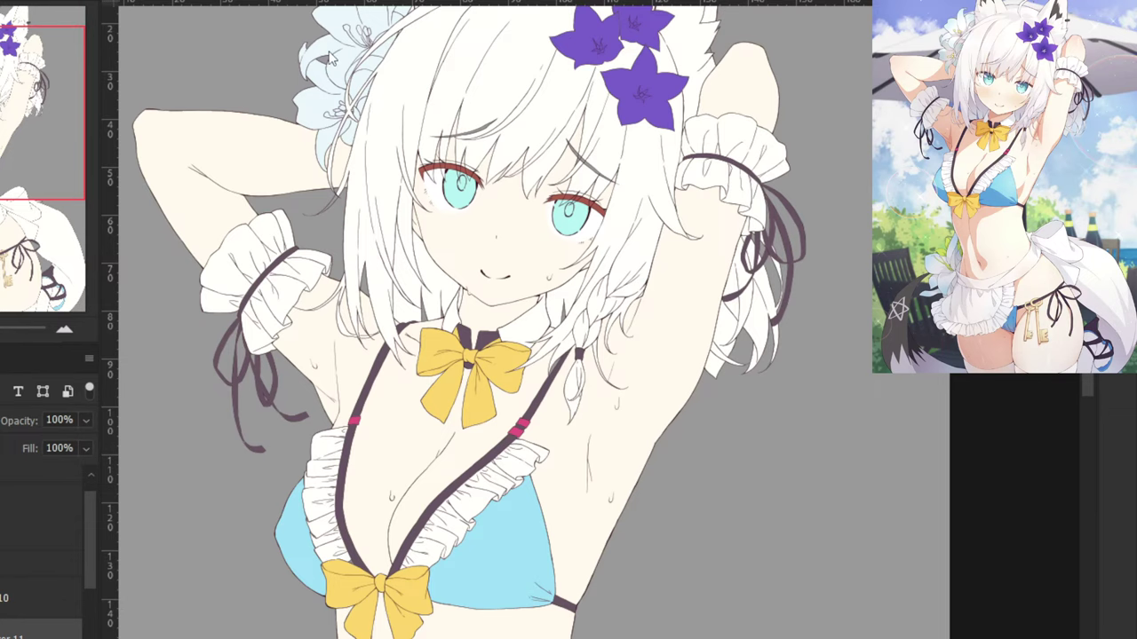
Switch to the handwritten style notes and examine the "6. Skin" section with its base and shadow colour swatches.
click(325, 1)
key(ctrl+minus)
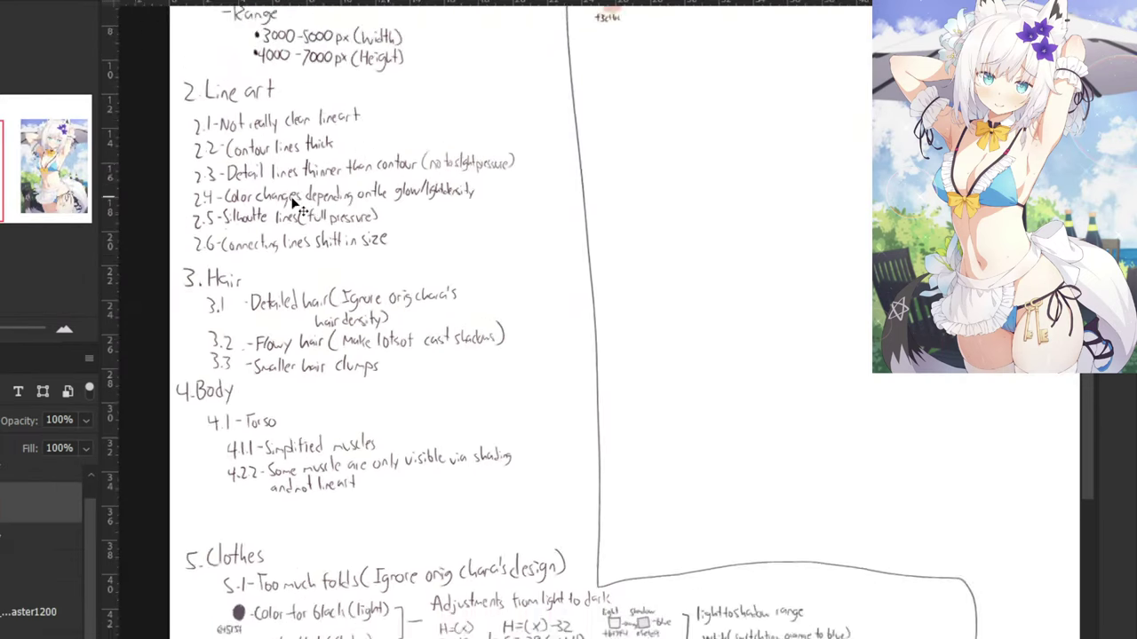
key(ctrl+plus)
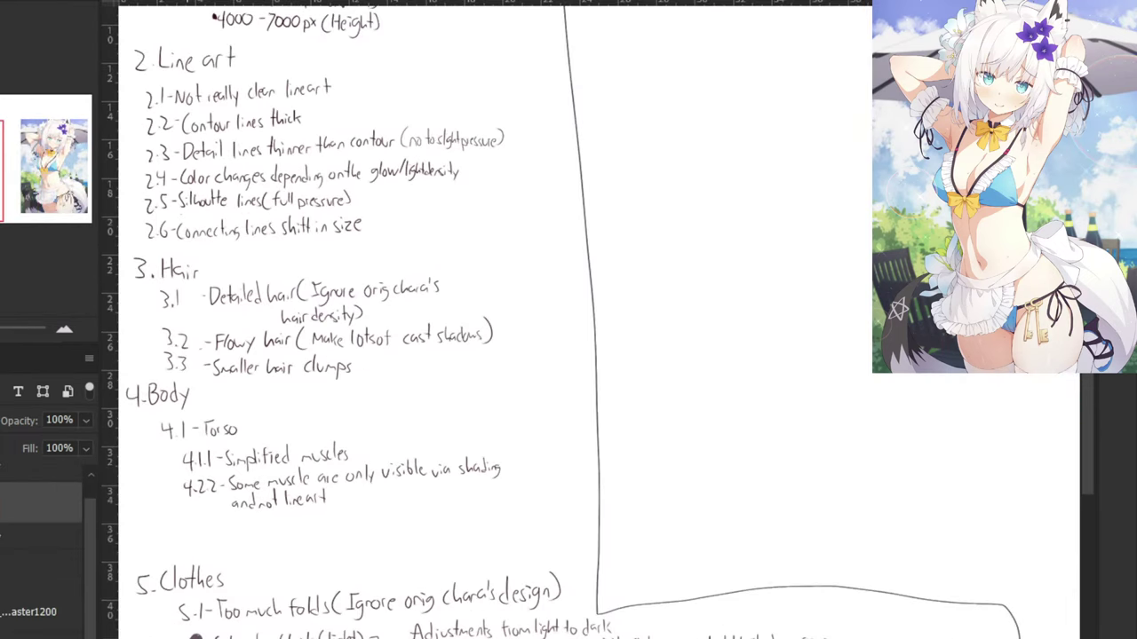
alt+click(203, 637)
drag(368, 170, 300, 486)
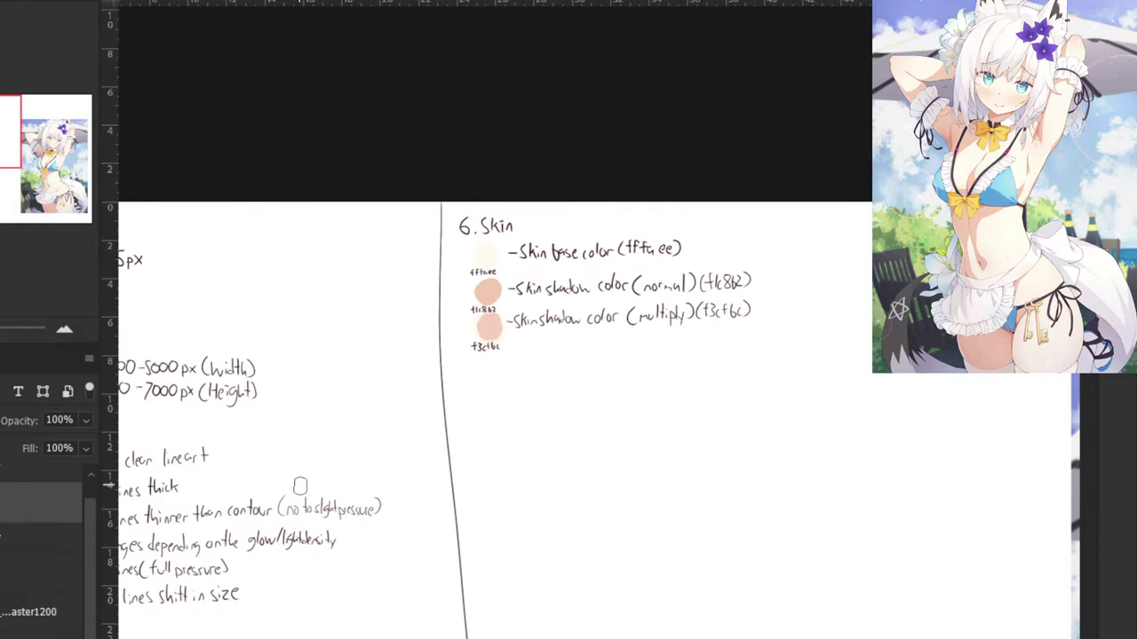
alt+right_click(483, 391)
right_click(477, 401)
click(477, 392)
key(ctrl+plus)
key(ctrl+plus)
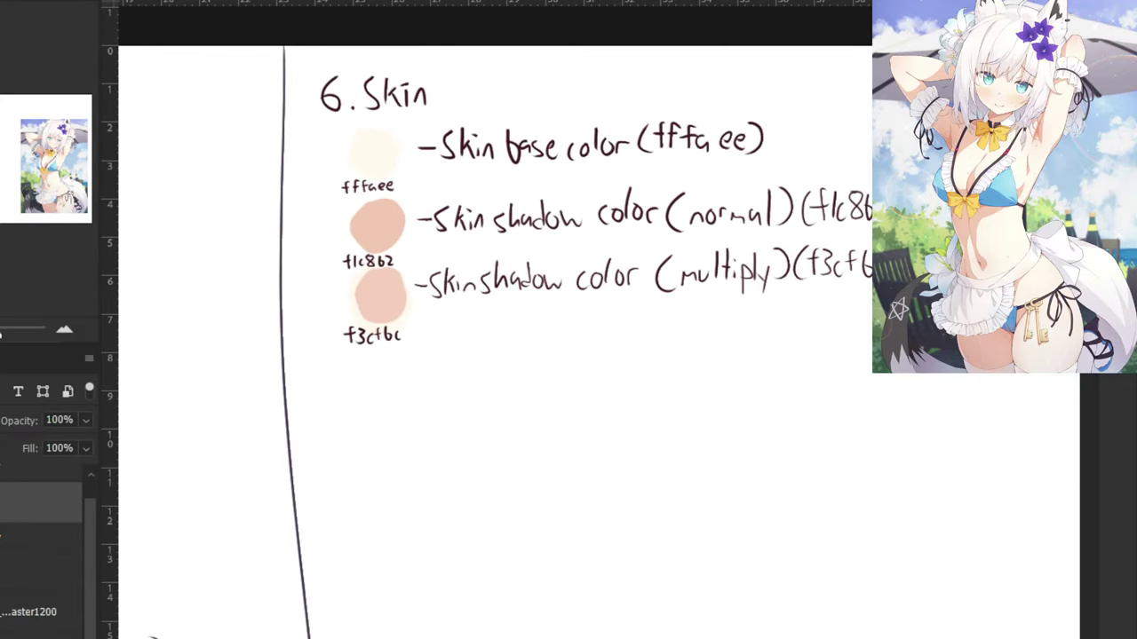
Return to the illustration document and examine the skin shading on the finished artwork, from the face down to the thighs.
click(350, 0)
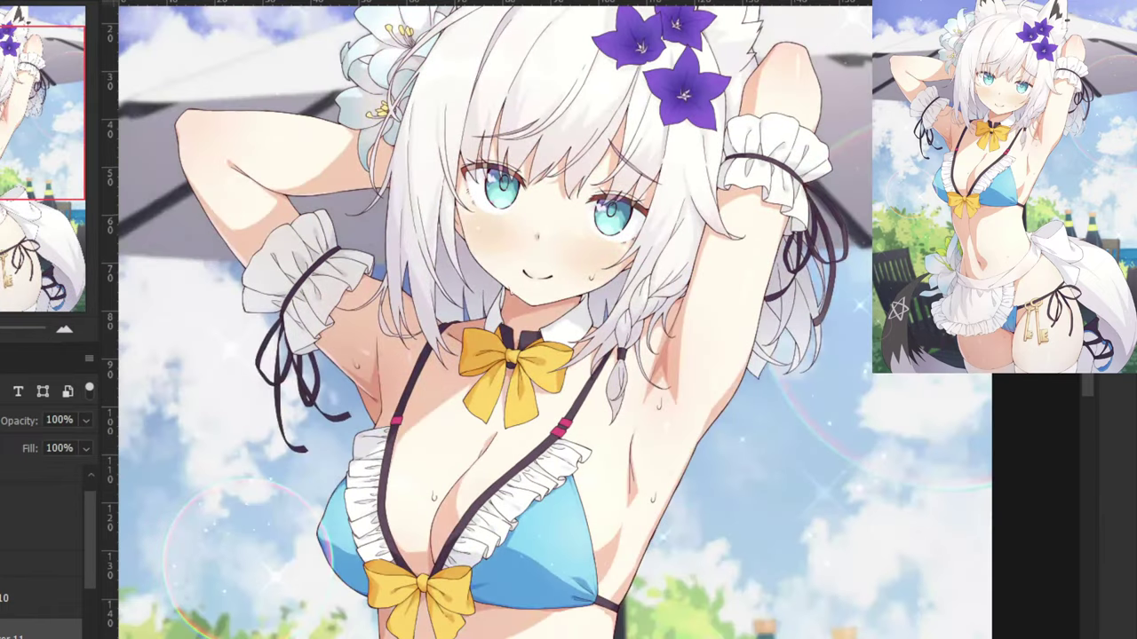
scroll(767, 500, up, 5)
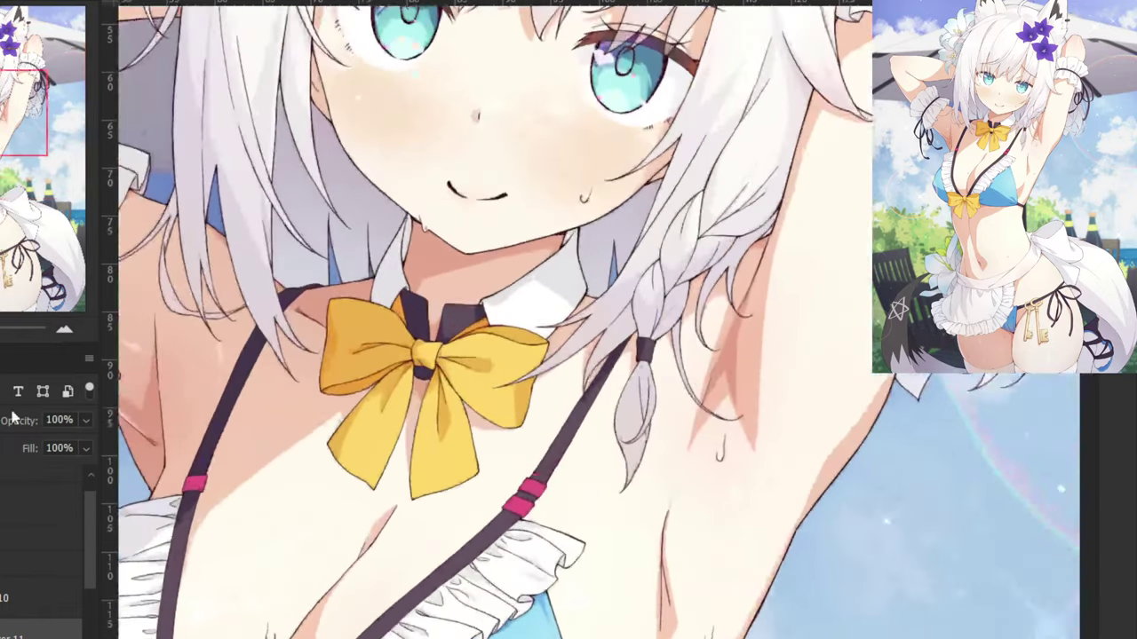
drag(767, 499, 762, 454)
scroll(525, 463, down, 3)
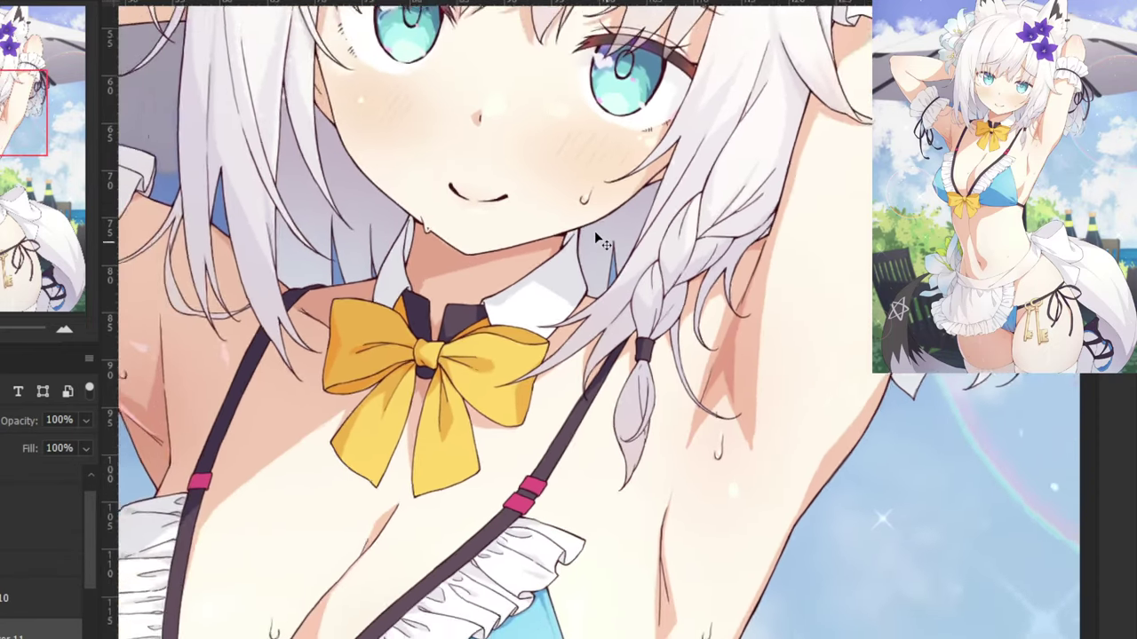
drag(524, 464, 493, 29)
drag(539, 518, 527, 345)
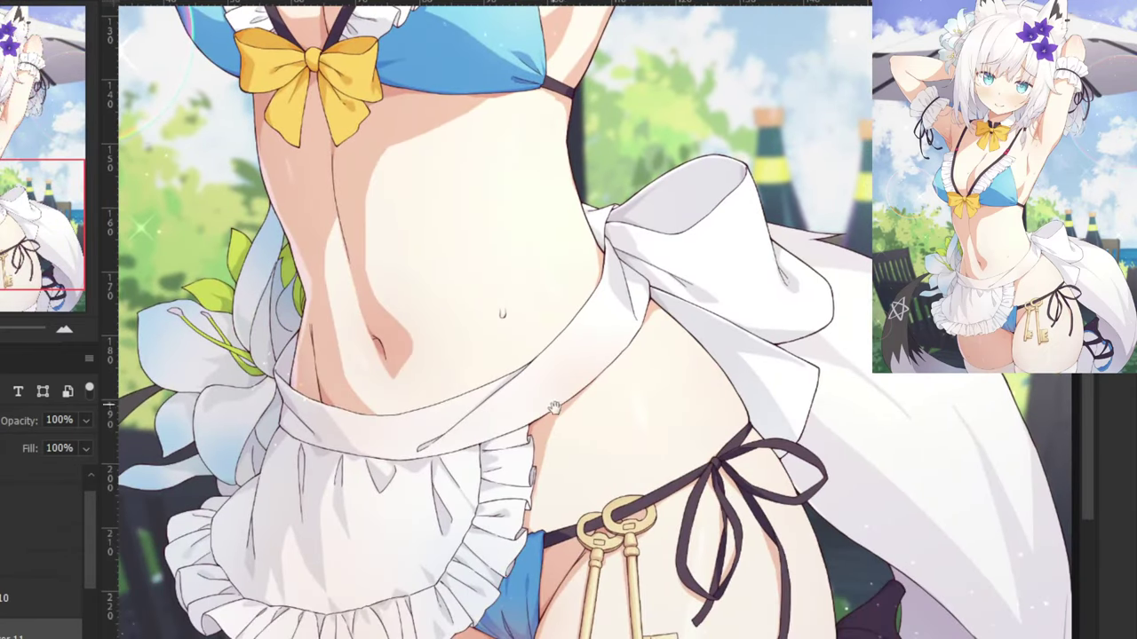
drag(564, 454, 526, 269)
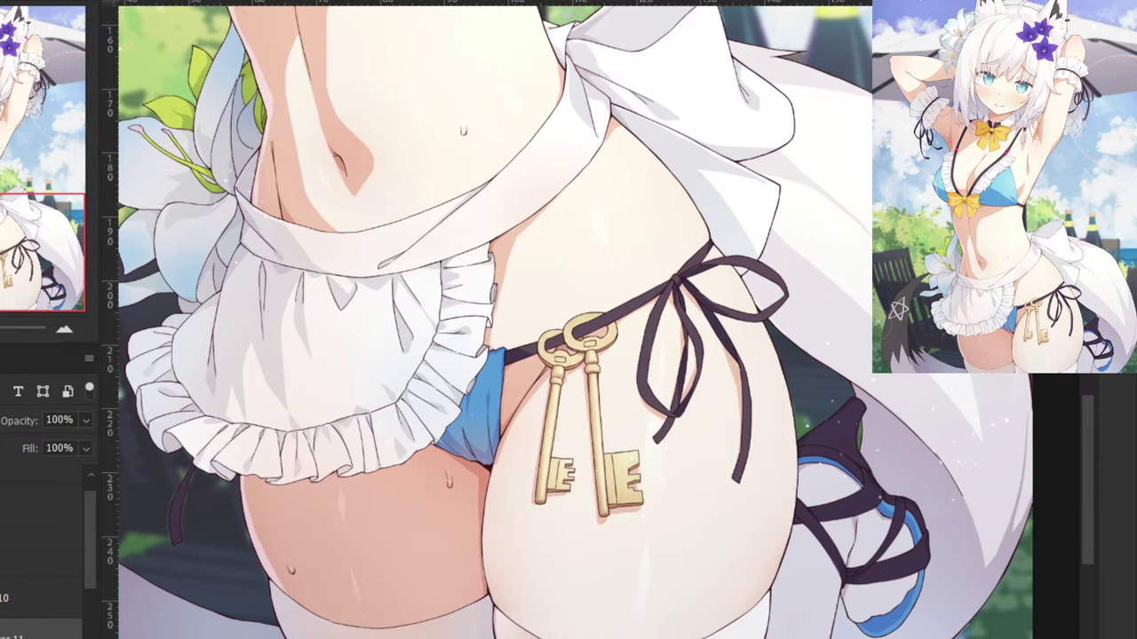
Paint a solid round pink swatch below the f3cfbc swatch in the Skin notes and read its hex code in the Color Picker.
key(ctrl+plus)
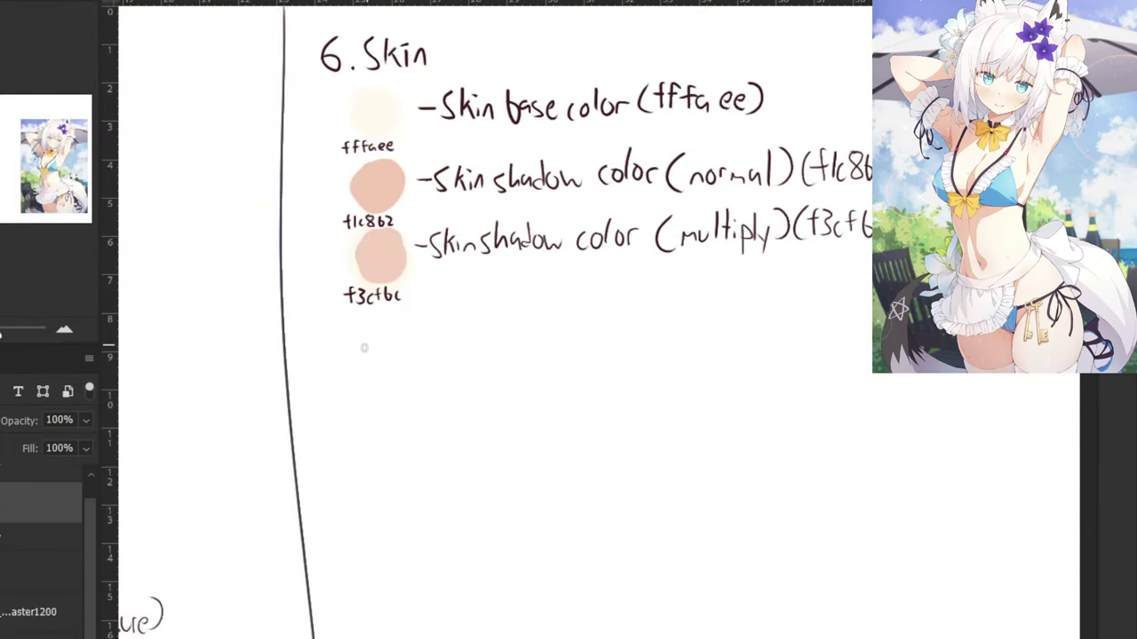
mouse_move(407, 330)
mouse_down()
mouse_move(375, 326)
mouse_move(381, 345)
mouse_move(371, 343)
mouse_move(388, 344)
mouse_move(396, 326)
mouse_move(383, 350)
mouse_move(391, 342)
mouse_move(378, 337)
mouse_move(384, 348)
mouse_up()
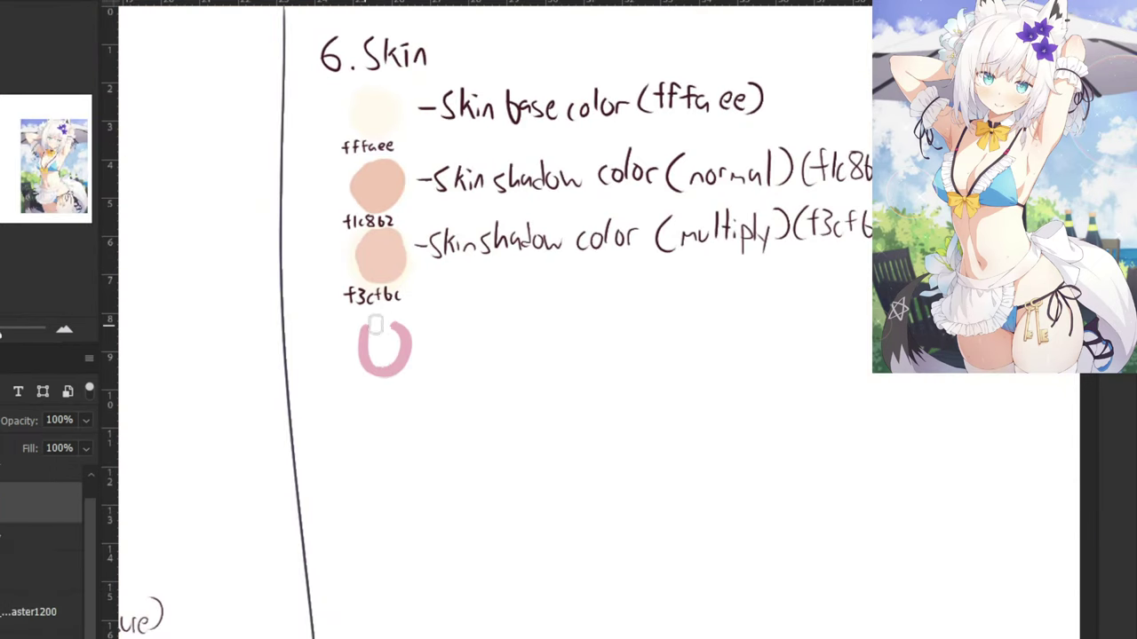
key(ctrl+z)
key(ctrl+z)
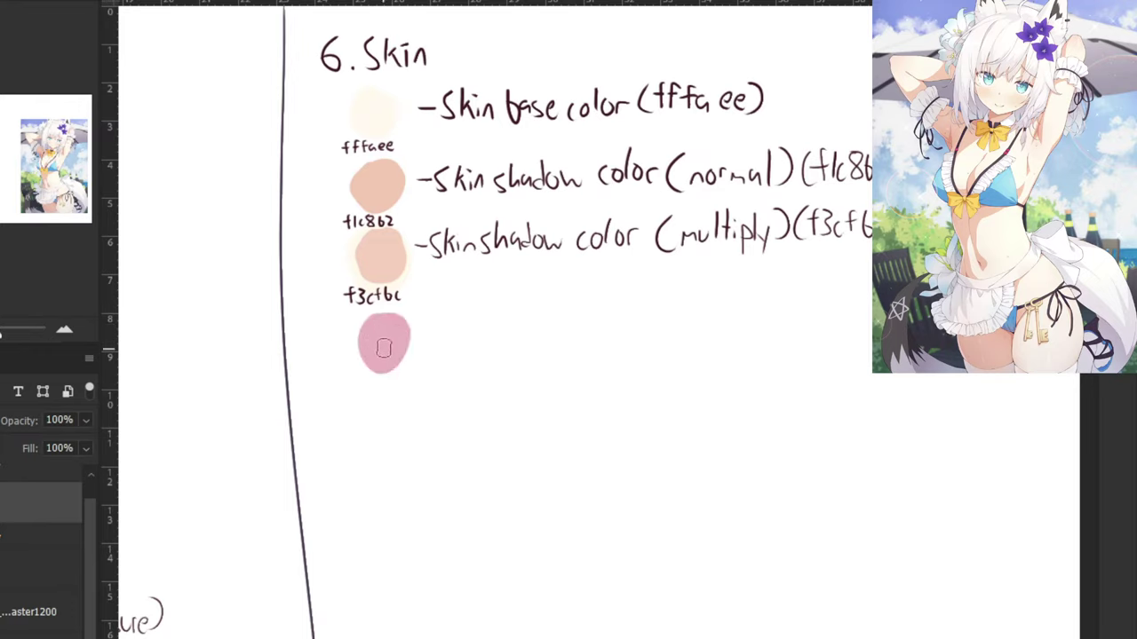
alt+click(386, 330)
key(n)
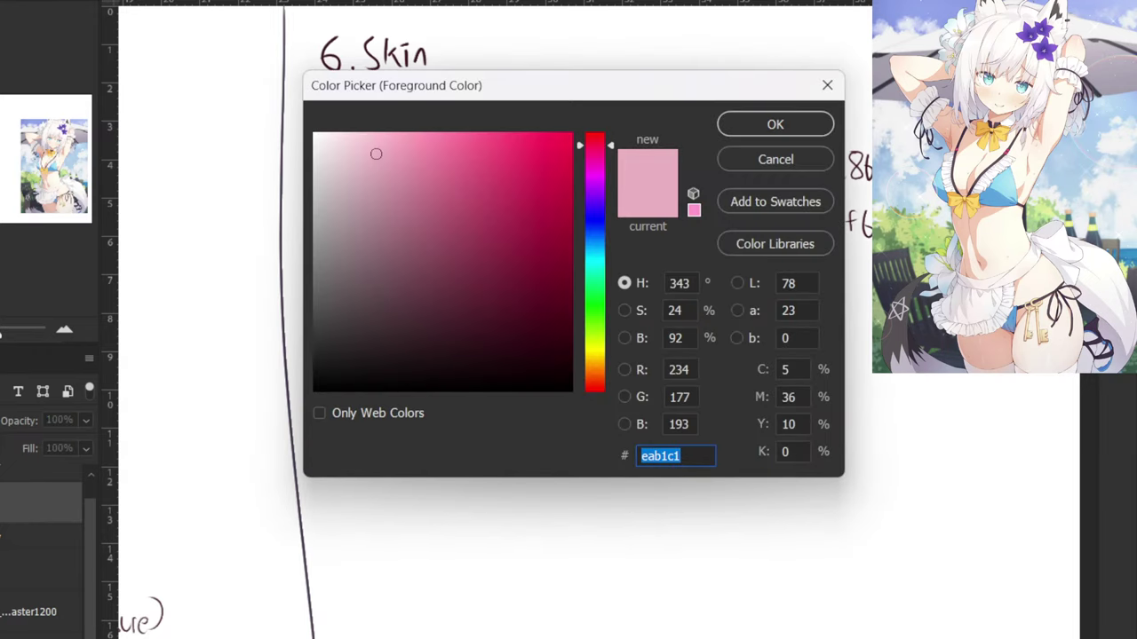
click(749, 130)
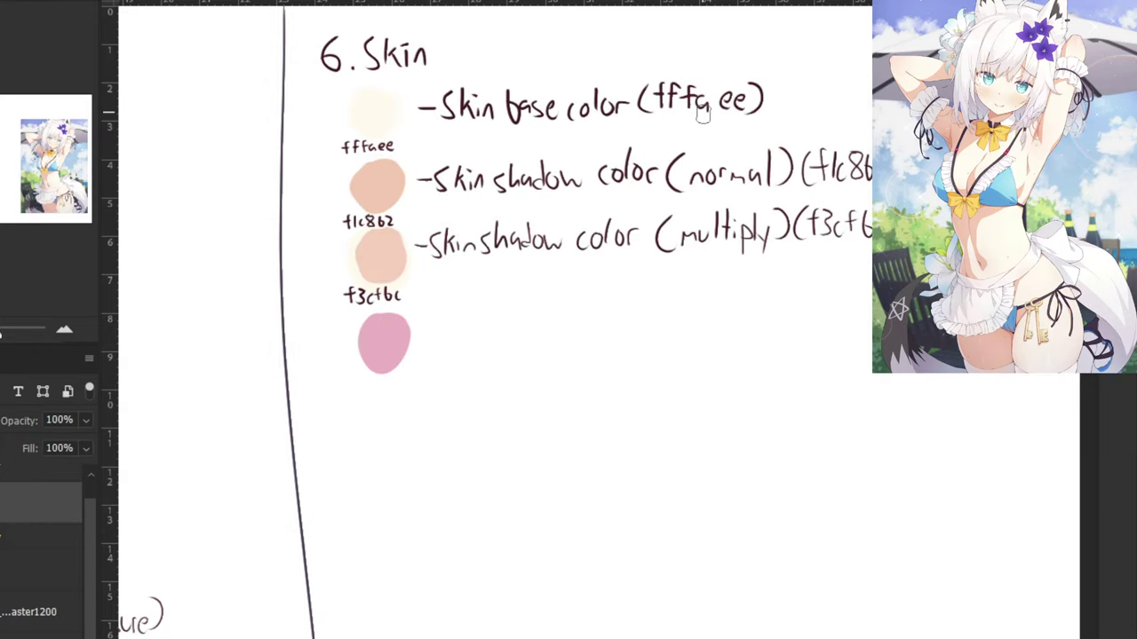
Sample the dark text colour from the Skin heading and handwrite the hex code "eab1c1" beneath the pink swatch.
alt+click(326, 51)
drag(373, 406, 359, 399)
right_click(358, 399)
click(379, 334)
key(ctrl+plus)
key(ctrl+plus)
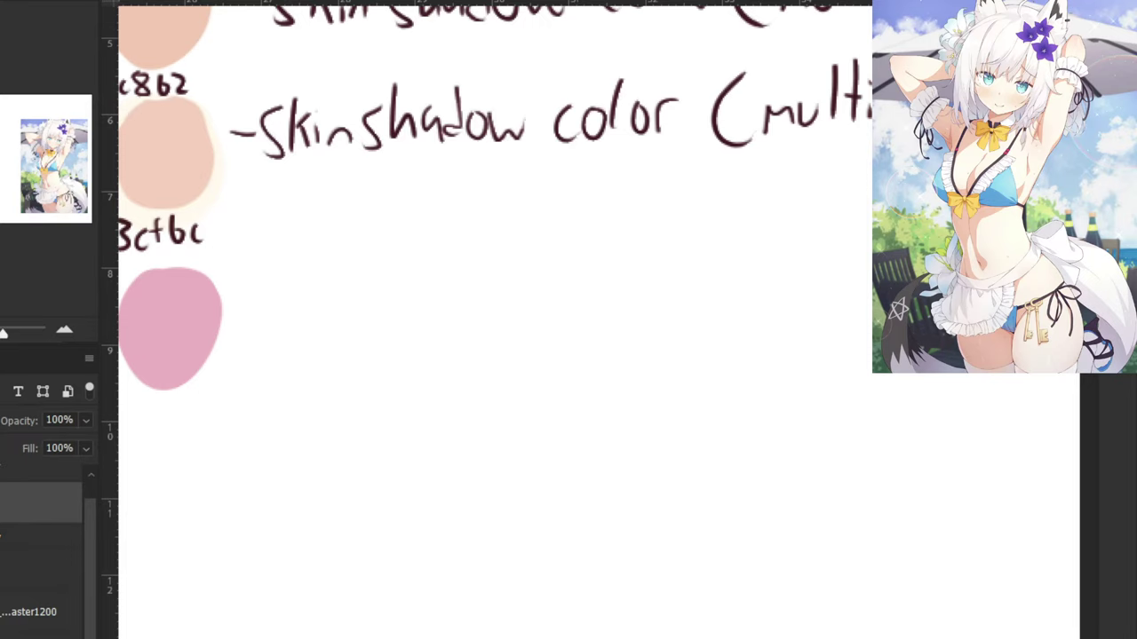
drag(198, 375, 350, 406)
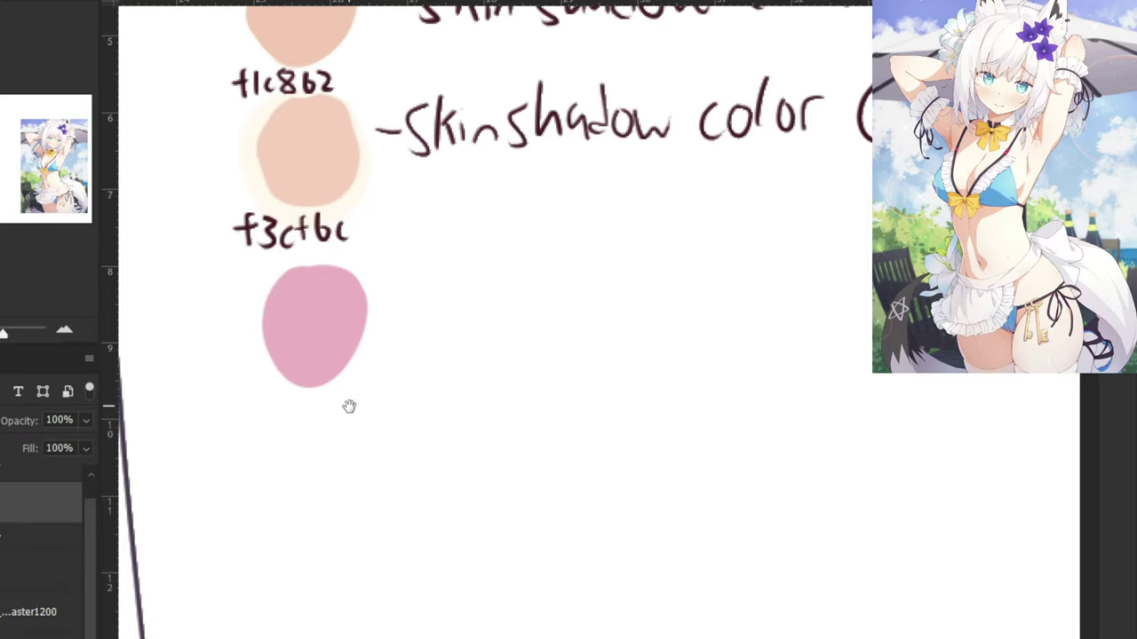
drag(250, 415, 302, 424)
mouse_move(313, 394)
mouse_down()
mouse_move(310, 424)
mouse_move(338, 428)
mouse_up()
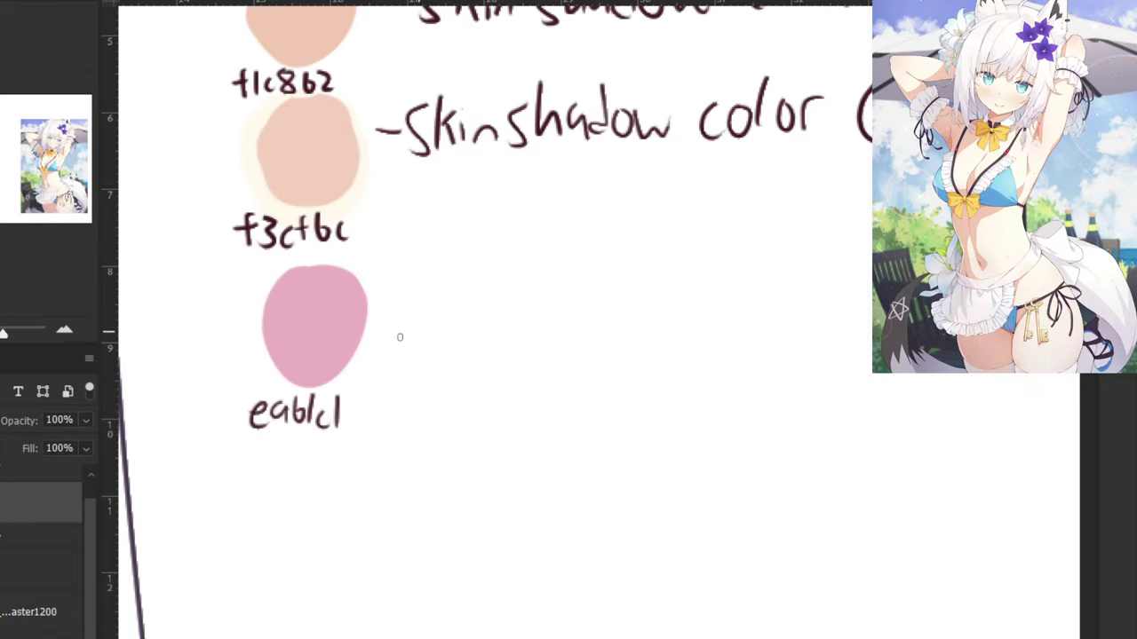
Begin a note beside the pink swatch with a handwritten dash, and undo the letter S after it.
mouse_move(392, 331)
mouse_down()
mouse_move(425, 327)
mouse_move(447, 341)
mouse_move(434, 344)
mouse_up()
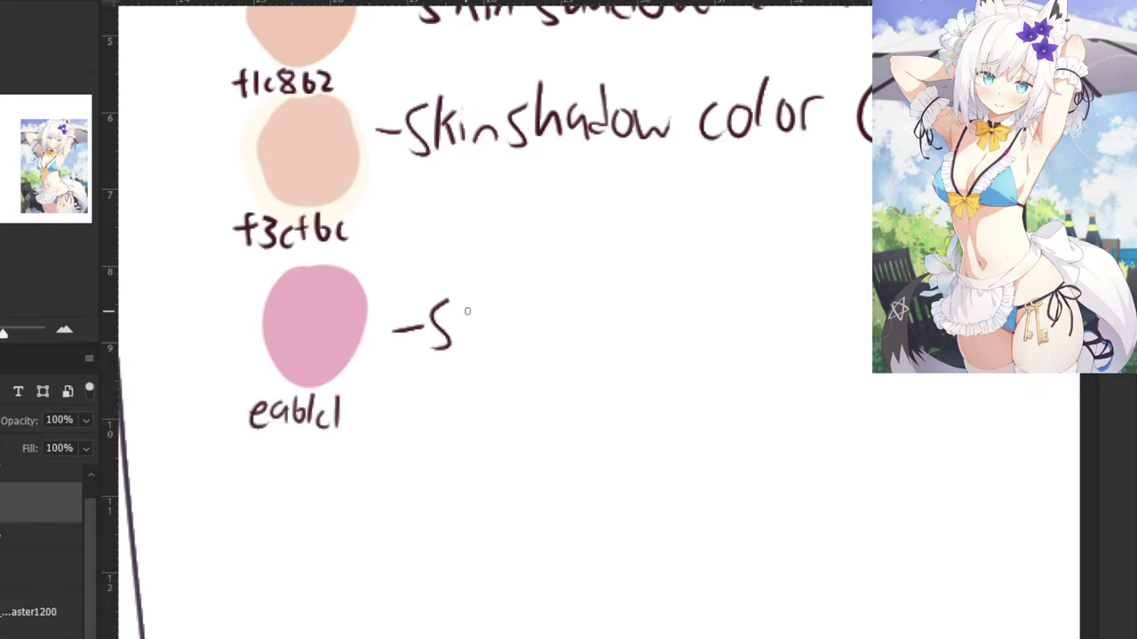
key(ctrl+z)
key(ctrl+minus)
key(ctrl+minus)
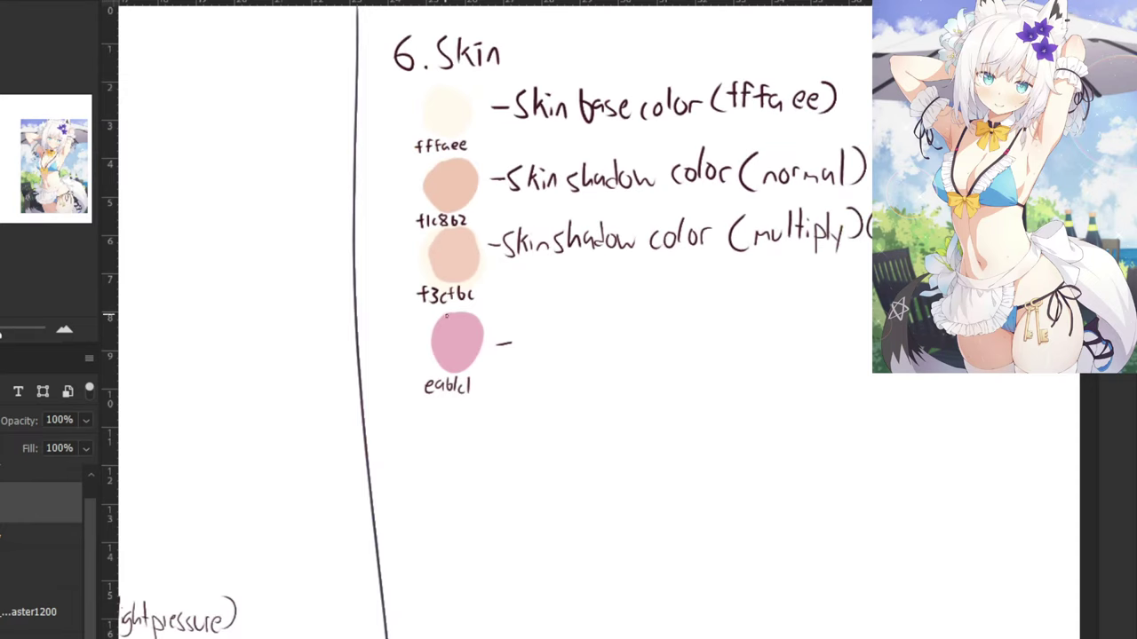
Handwrite "Pink spots" after the dash beside the pink swatch, redoing the first letters until they read cleanly.
key(ctrl+plus)
key(ctrl+plus)
mouse_move(451, 294)
mouse_down()
mouse_move(454, 322)
mouse_move(470, 322)
mouse_move(453, 352)
mouse_up()
mouse_move(450, 294)
mouse_down()
mouse_move(453, 322)
mouse_move(470, 321)
mouse_move(444, 337)
mouse_up()
key(ctrl+z)
key(ctrl+z)
key(ctrl+z)
drag(446, 296, 445, 333)
mouse_move(447, 295)
mouse_down()
mouse_move(460, 310)
mouse_move(450, 323)
mouse_move(498, 329)
mouse_up()
key(ctrl+z)
click(468, 304)
drag(513, 306, 520, 330)
mouse_move(543, 318)
mouse_down()
mouse_move(567, 326)
mouse_move(579, 316)
mouse_move(592, 329)
mouse_up()
mouse_move(583, 305)
mouse_down()
mouse_move(597, 304)
mouse_move(597, 328)
mouse_move(631, 349)
mouse_move(648, 343)
mouse_up()
Complete the pink swatch's note with "(Not actual color)" in brackets, undoing and rewriting misdrawn letters.
scroll(605, 307, down, 3)
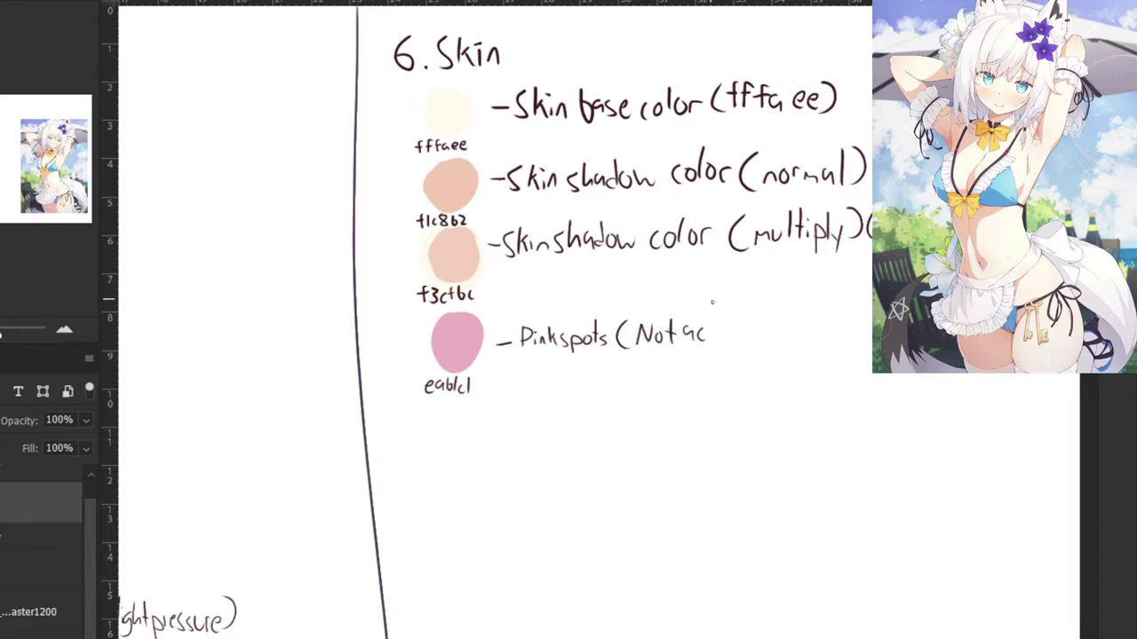
key(ctrl+z)
key(ctrl+z)
key(ctrl+z)
key(ctrl+z)
drag(742, 332, 751, 334)
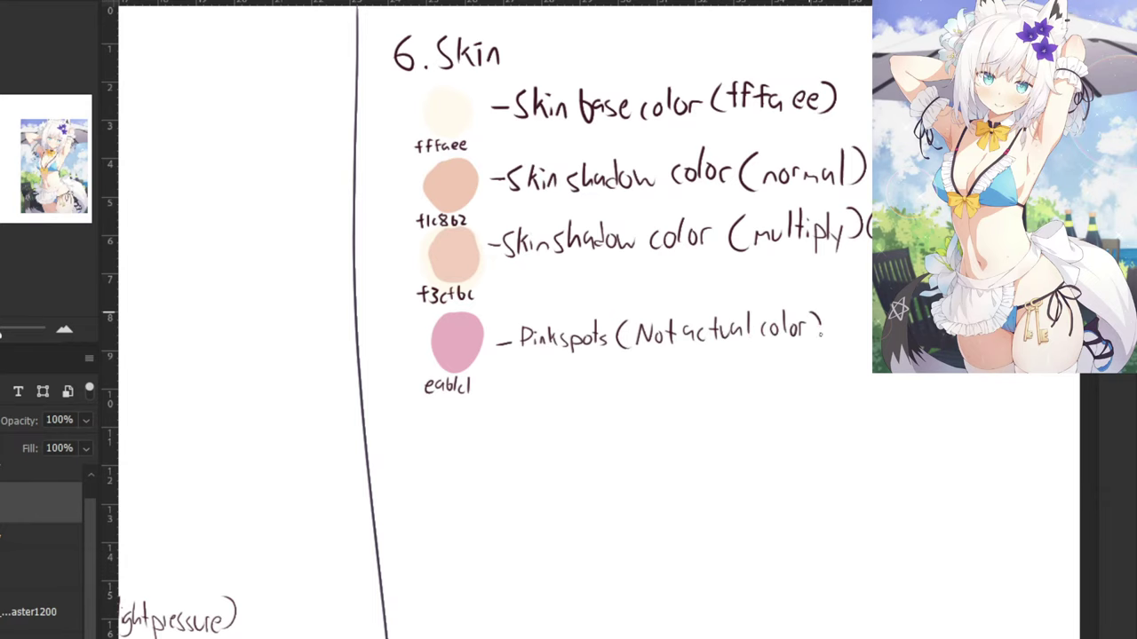
Check the flat-coloured figure, and sample the normal skin shadow colour f1c8b2 from the swatch in the notes.
alt+click(463, 334)
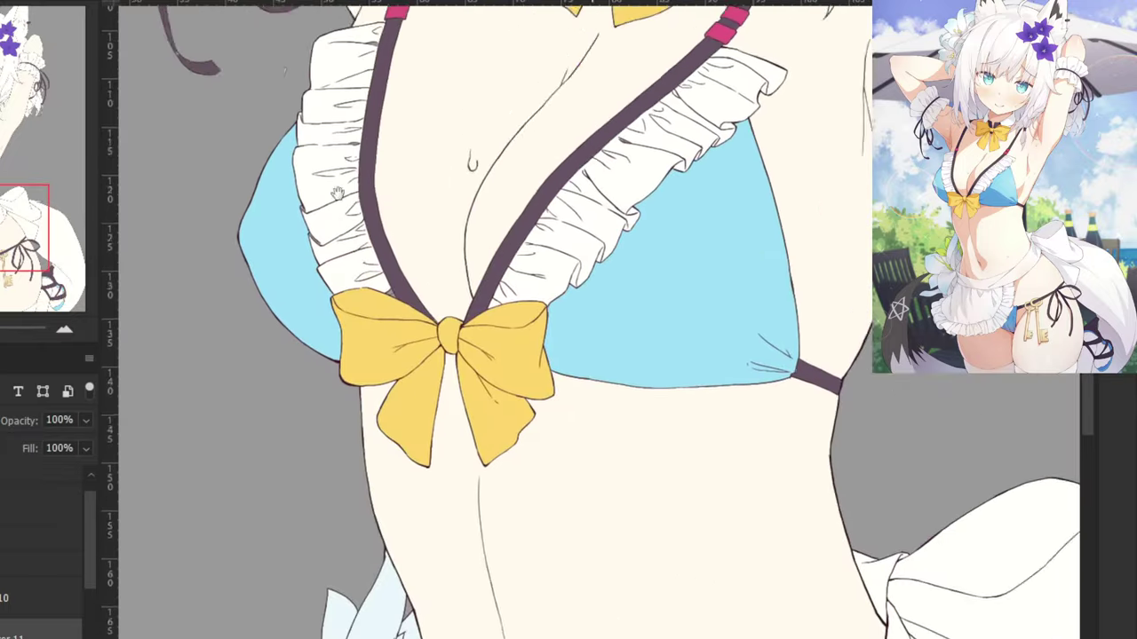
mouse_move(337, 193)
mouse_down()
mouse_move(384, 226)
mouse_move(276, 325)
mouse_move(277, 352)
mouse_up()
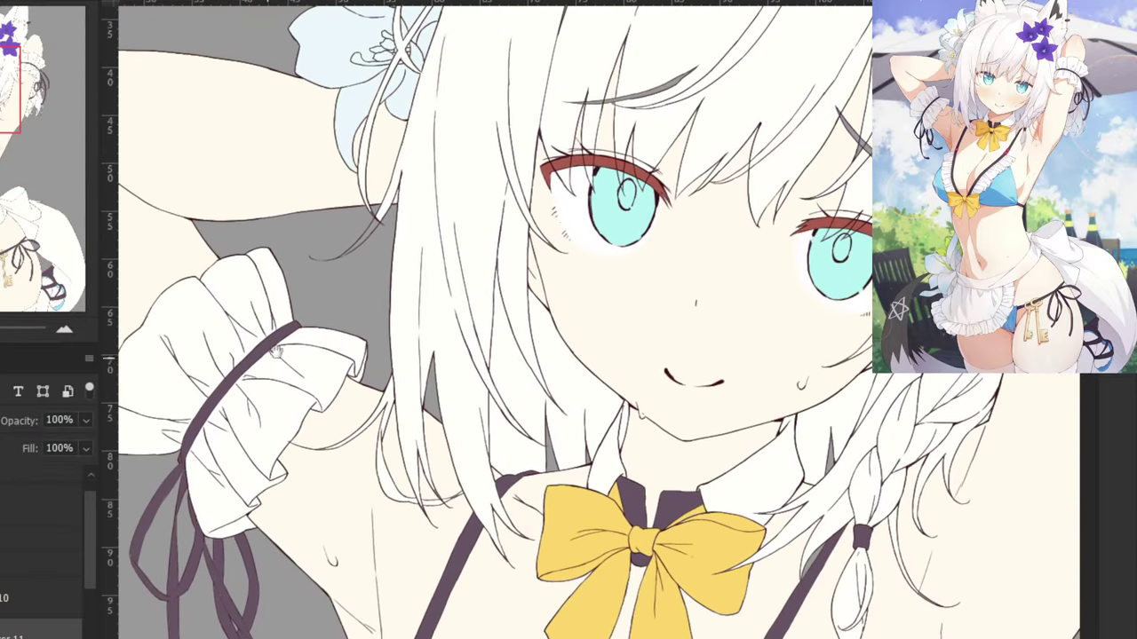
scroll(276, 351, down, 4)
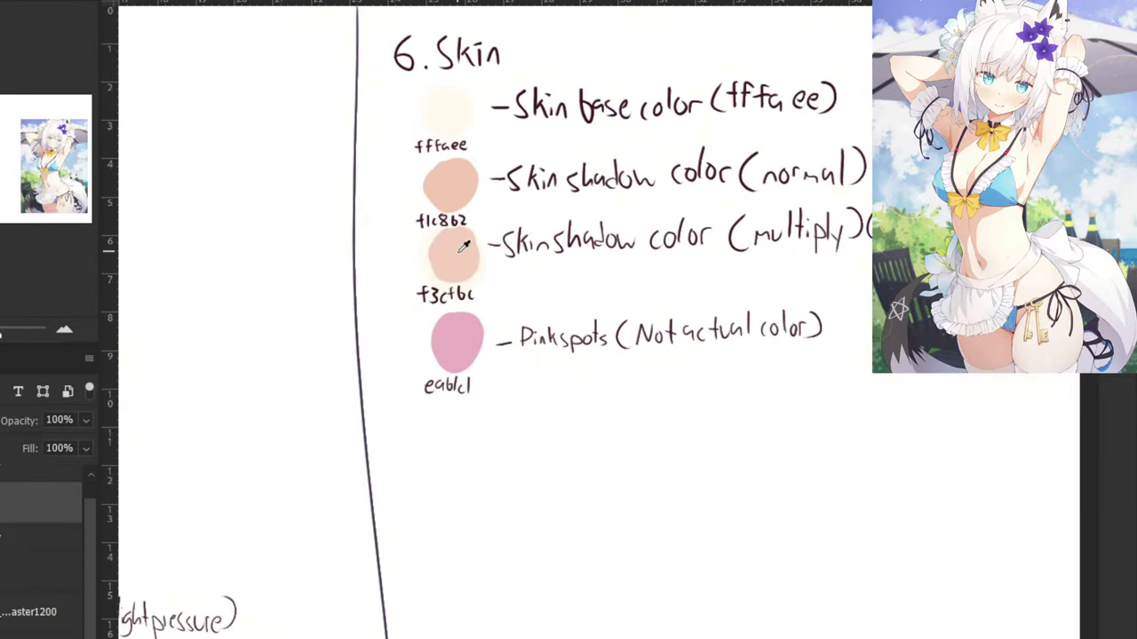
click(457, 184)
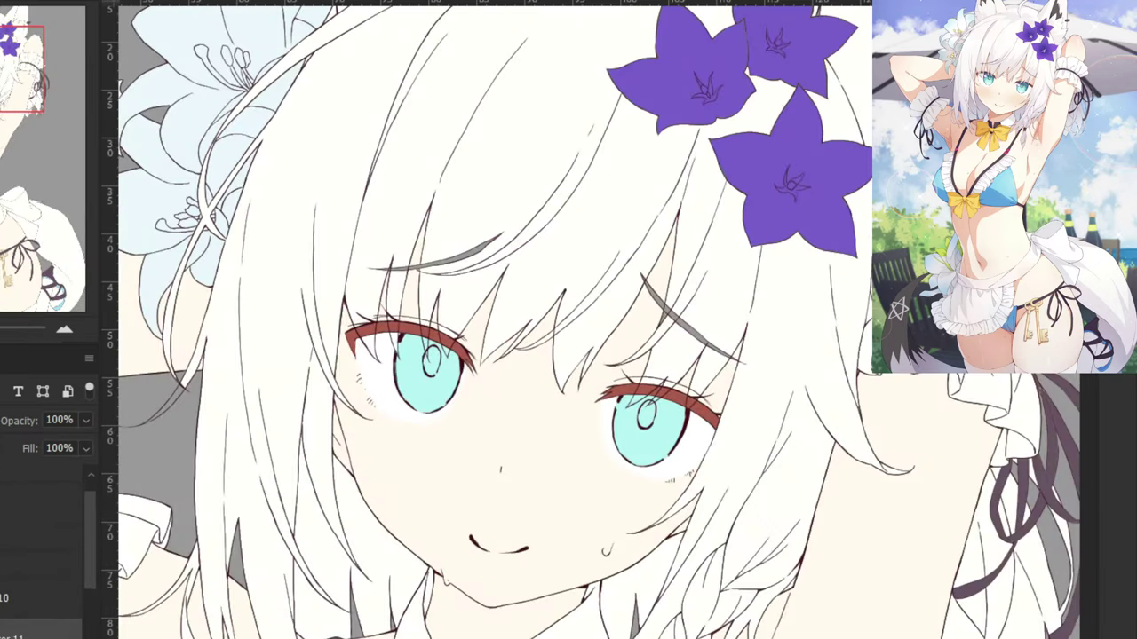
Select the skin base layer of the flat-coloured character and add a new layer over it for the blush.
mouse_move(92, 548)
mouse_down()
mouse_move(94, 587)
mouse_move(78, 564)
mouse_up()
click(3, 526)
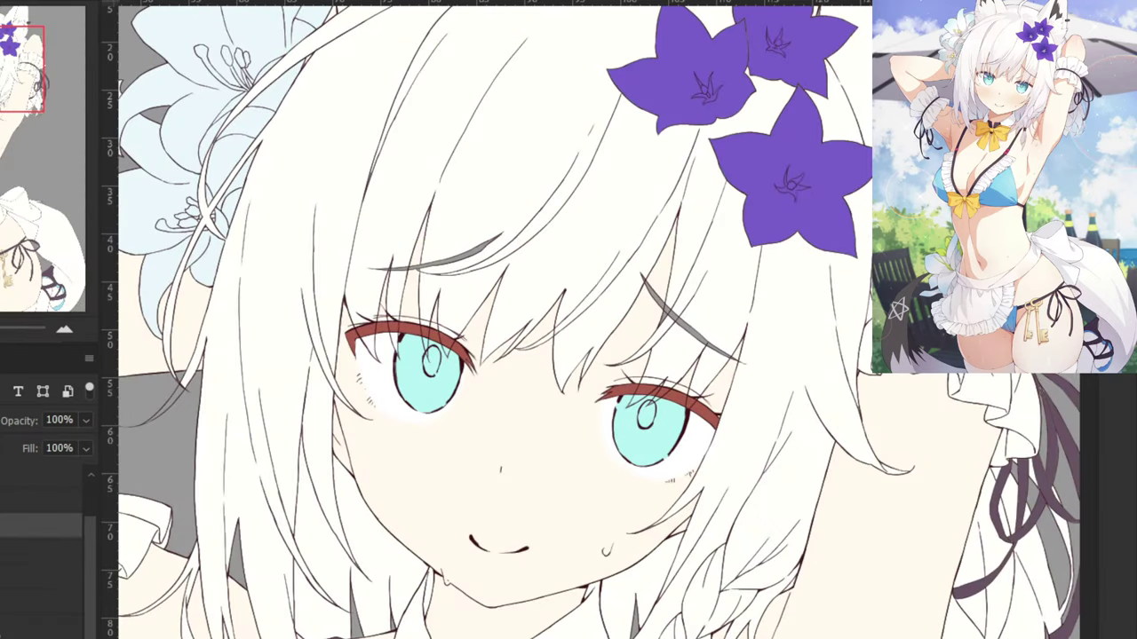
click(40, 602)
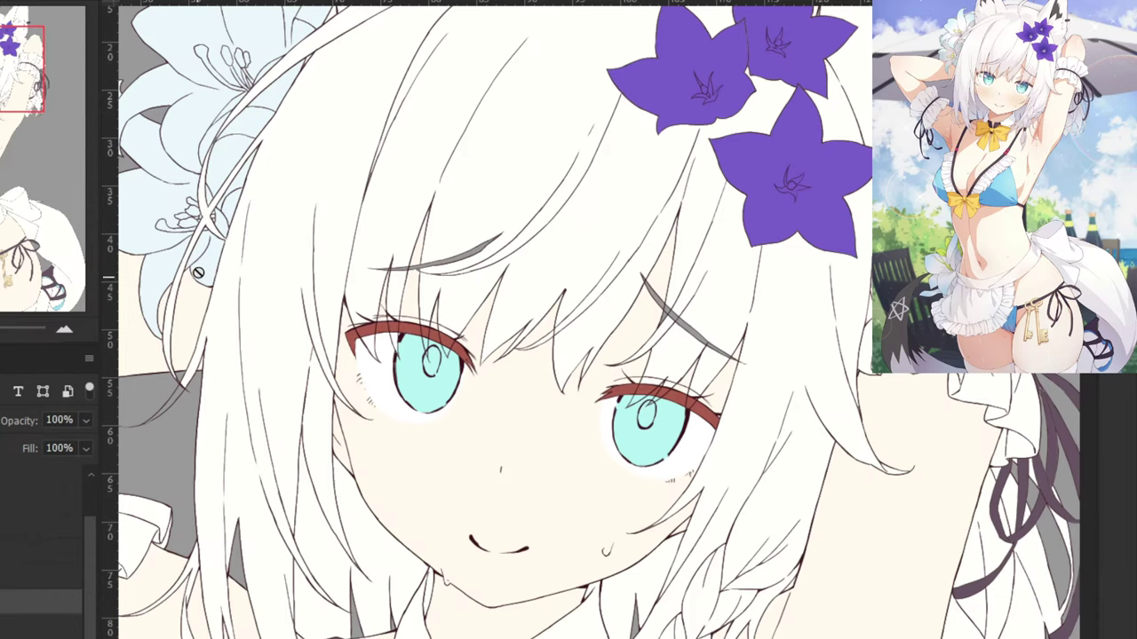
scroll(36, 611, down, 2)
key(ctrl+plus)
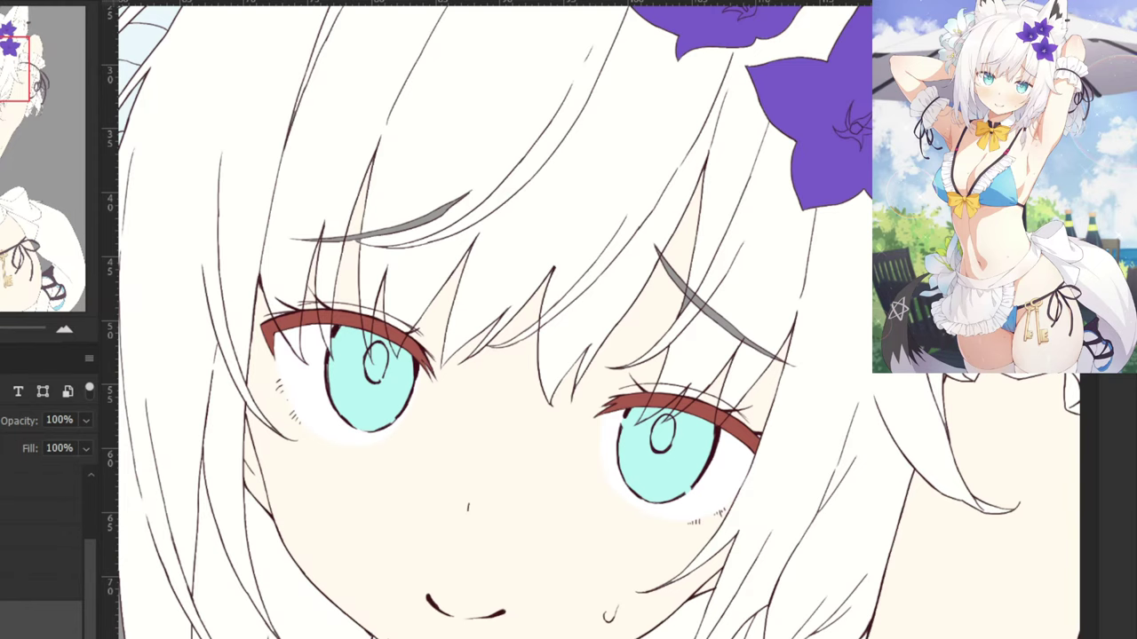
right_click(1, 630)
Paint a soft peach blush on the cheek below the second eye with a large soft brush.
click(55, 281)
drag(634, 527, 697, 537)
drag(637, 502, 584, 410)
drag(589, 456, 573, 441)
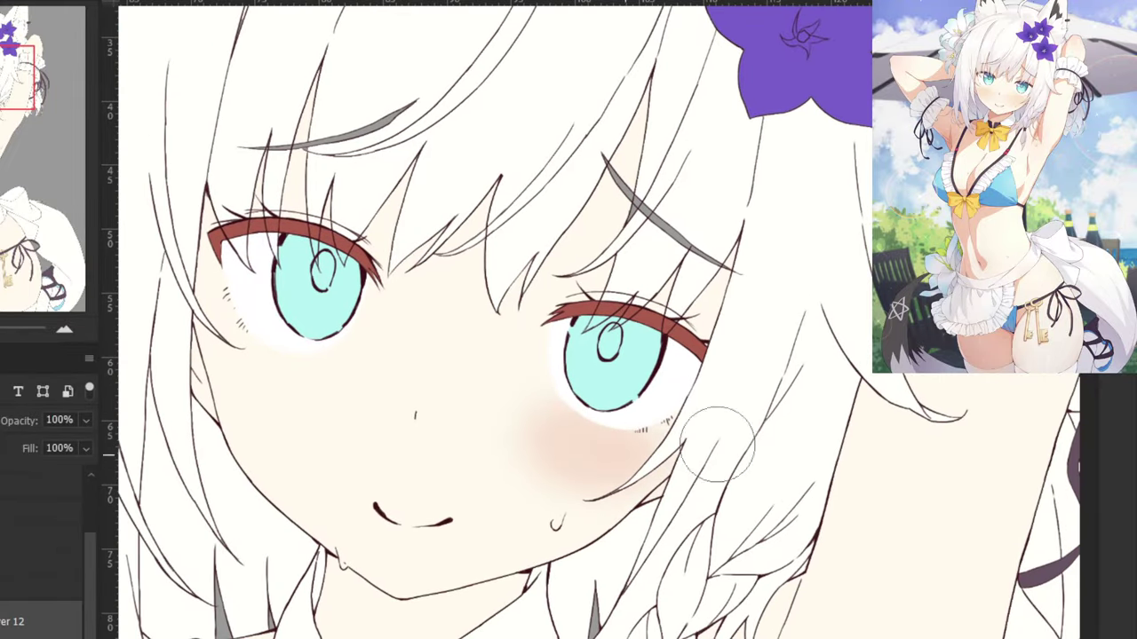
Paint a matching soft blush across the cheek below the first eye, undoing and repainting the first stroke.
key(ctrl+minus)
key(ctrl+minus)
key(ctrl+plus)
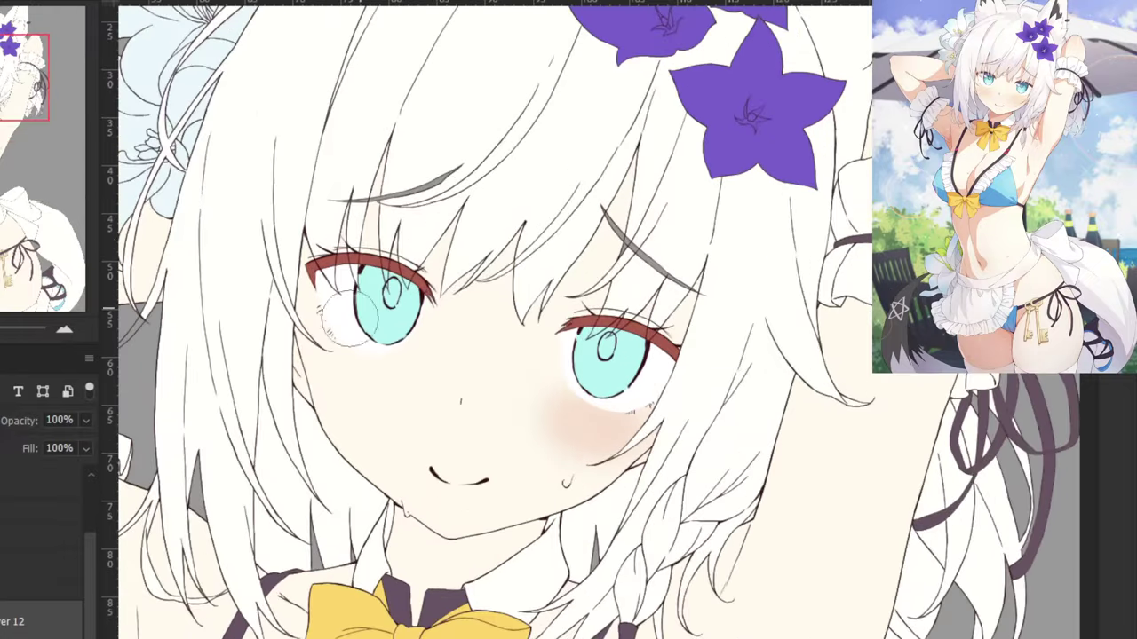
key(ctrl+plus)
drag(252, 371, 334, 396)
key(ctrl+z)
drag(258, 375, 336, 377)
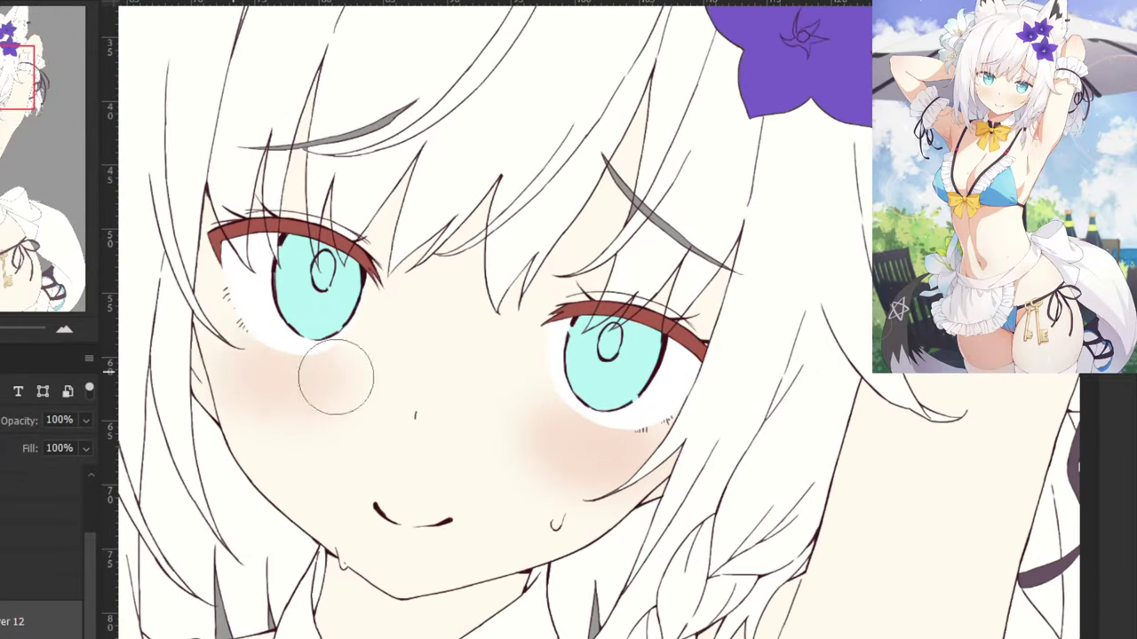
Shrink the soft brush and dab extra blush tint along the jaw below the first cheek.
scroll(226, 160, down, 3)
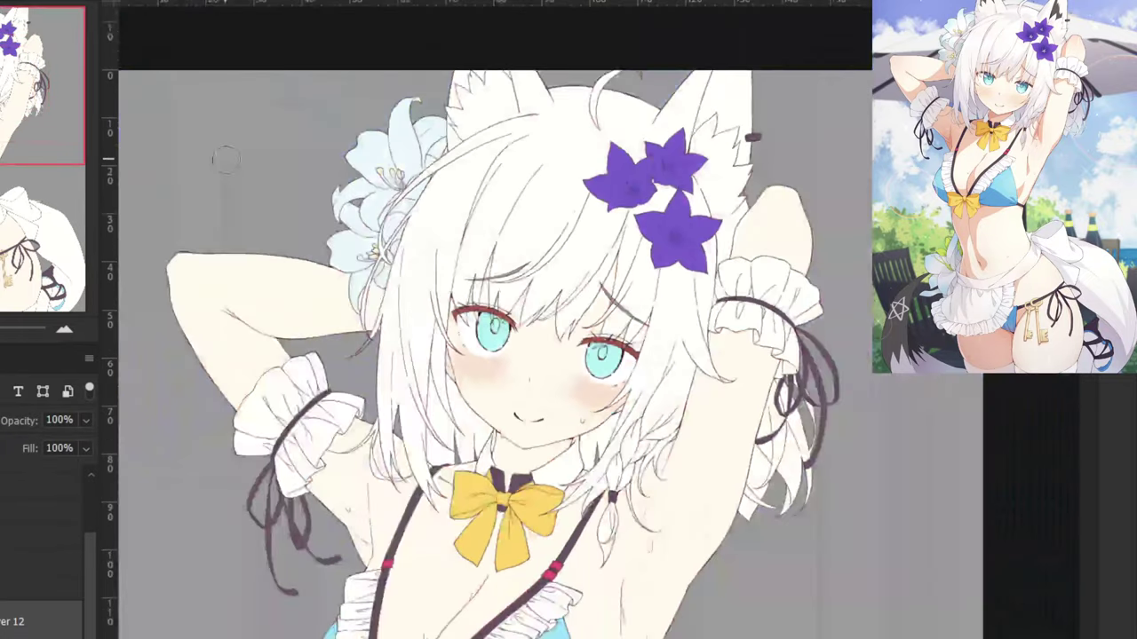
scroll(249, 164, up, 3)
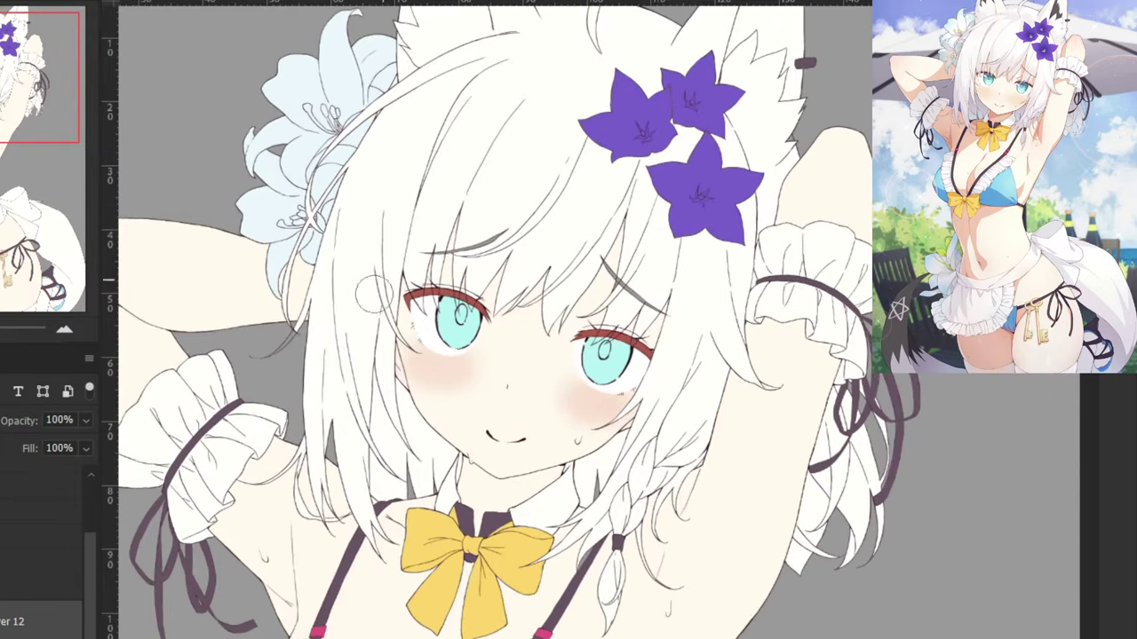
scroll(456, 373, up, 2)
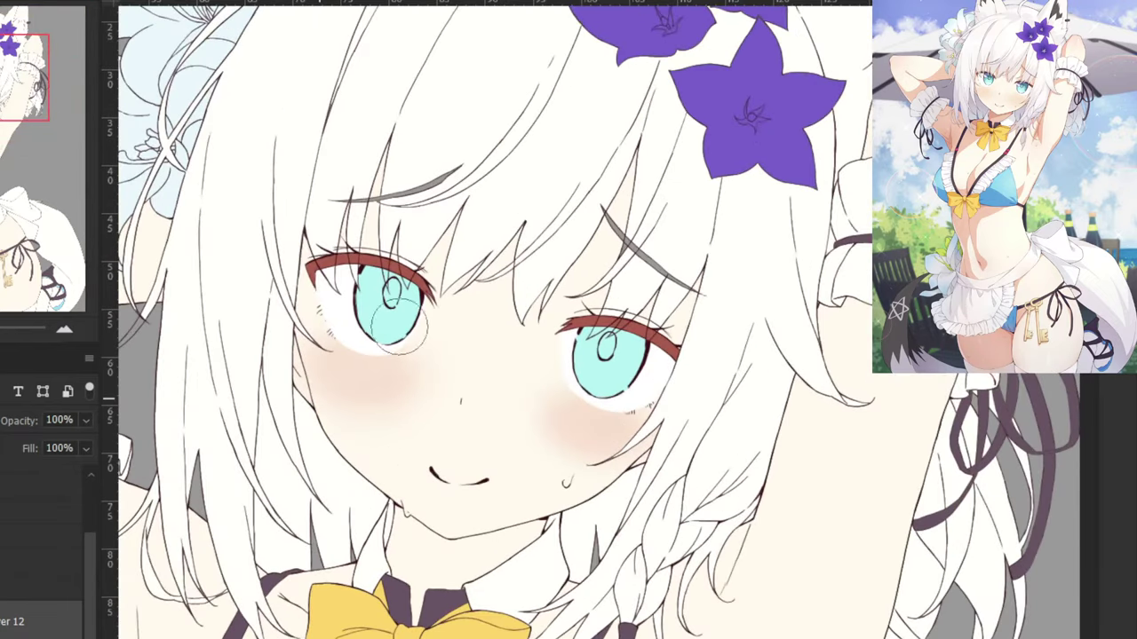
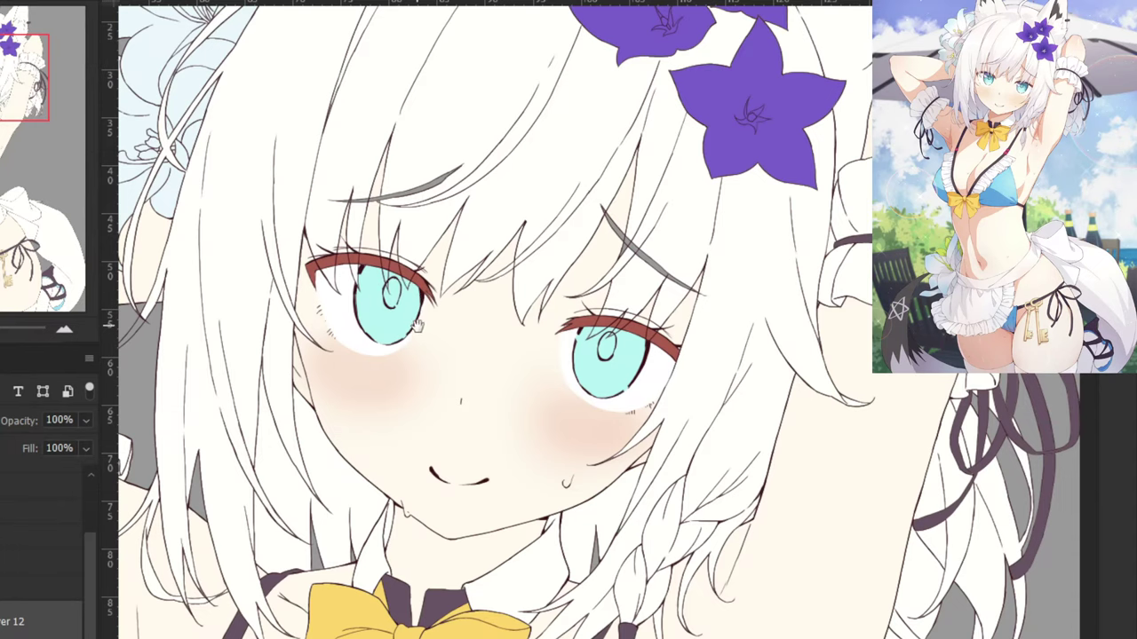
drag(418, 326, 528, 228)
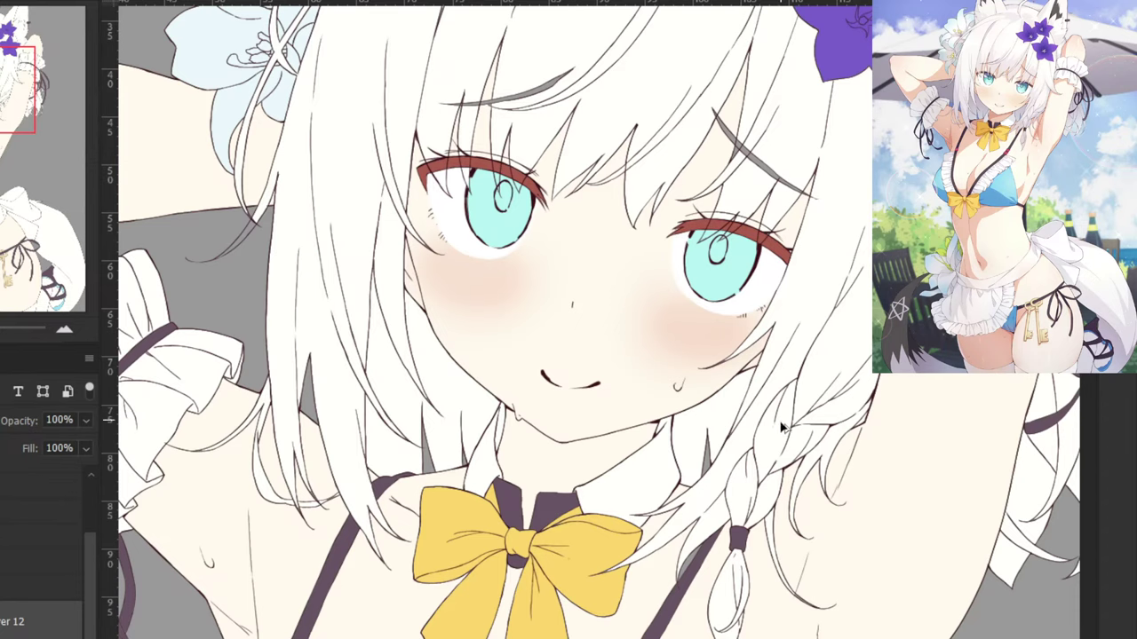
mouse_move(785, 443)
mouse_down()
mouse_move(699, 456)
mouse_move(725, 457)
mouse_up()
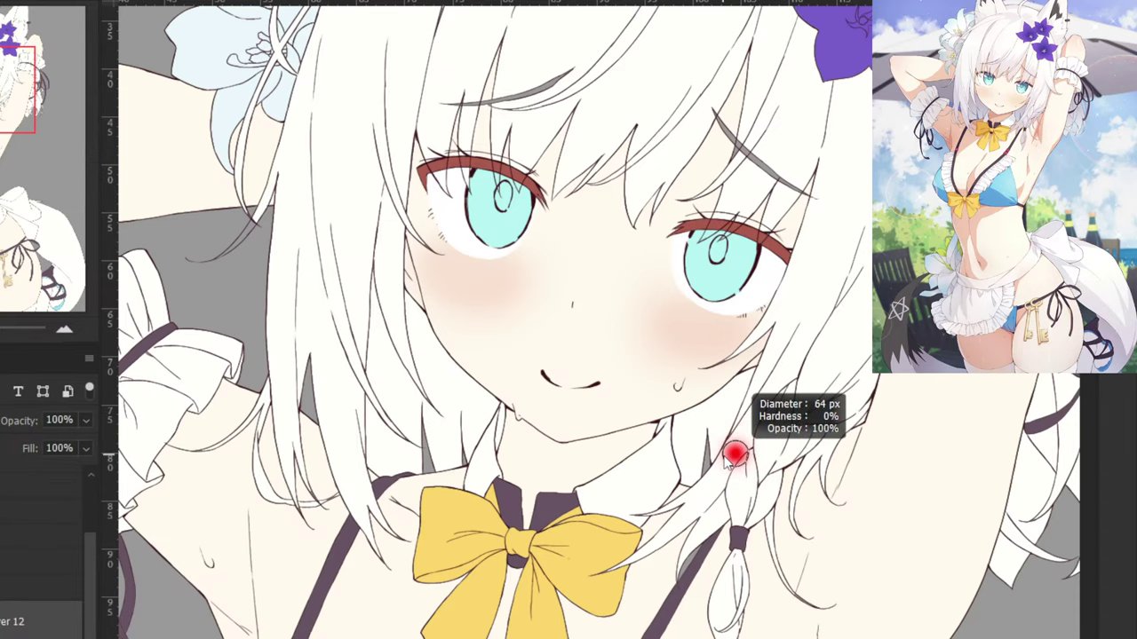
right_click(725, 458)
click(801, 291)
key(ctrl+plus)
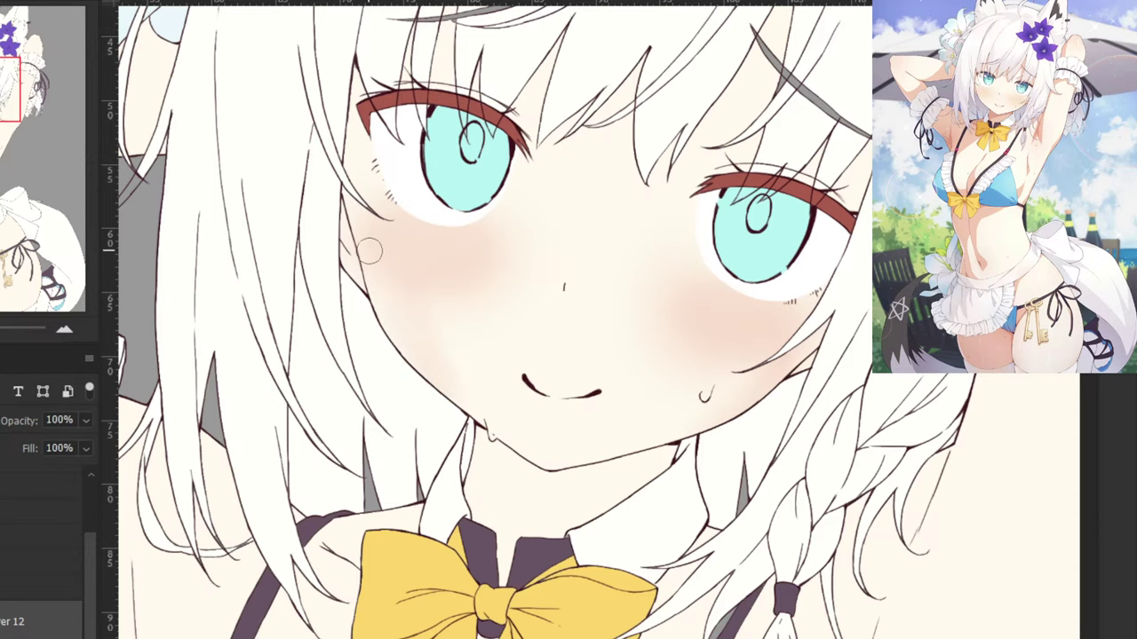
drag(392, 388, 410, 389)
key(ctrl+minus)
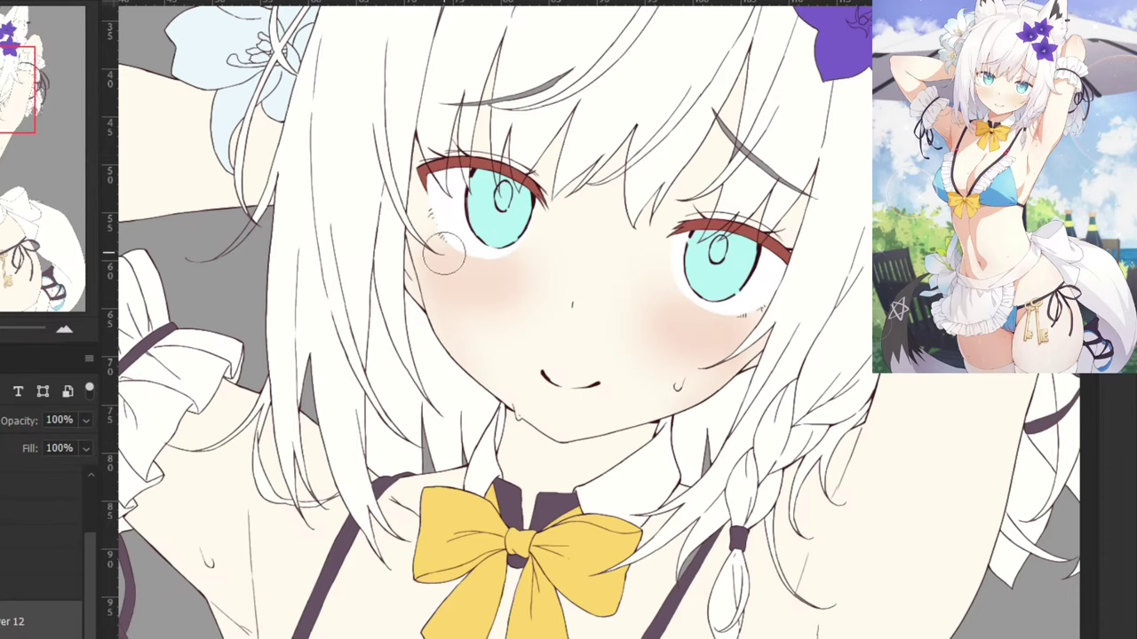
Compare the face with and without the blush layer, checking the cheeks both close up and at a distance.
key(ctrl+minus)
key(ctrl+plus)
key(ctrl+comma)
key(ctrl+comma)
key(ctrl+minus)
key(ctrl+minus)
key(ctrl+plus)
key(ctrl+plus)
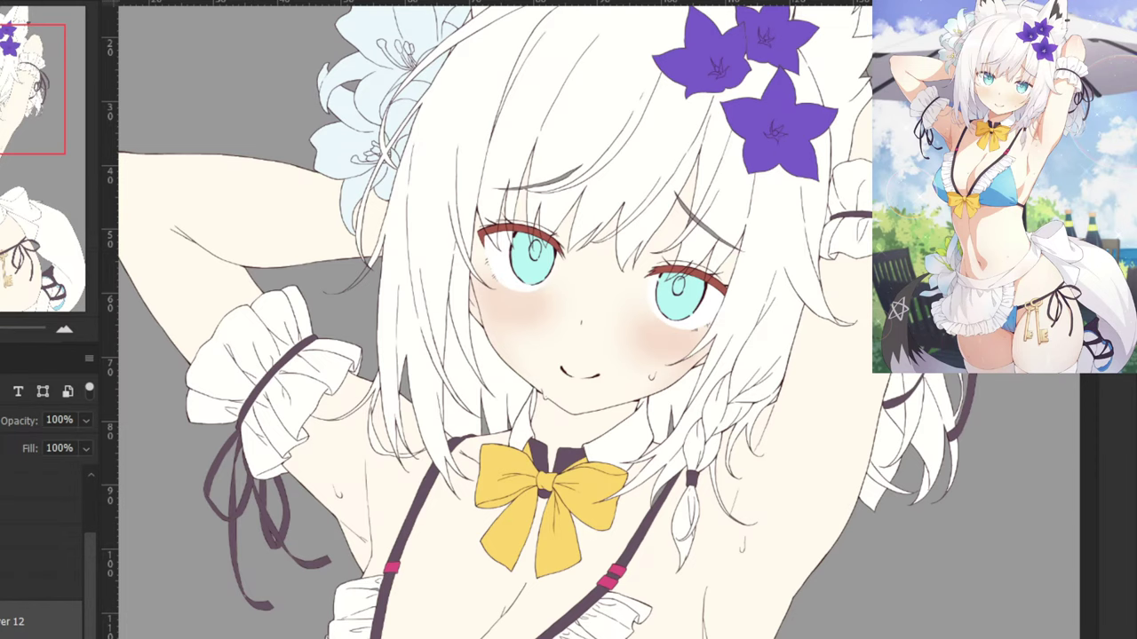
Draw a row of fine diagonal hatch lines over the blush below the first eye, redoing uneven strokes.
key(ctrl+plus)
key(ctrl+plus)
drag(362, 195, 417, 360)
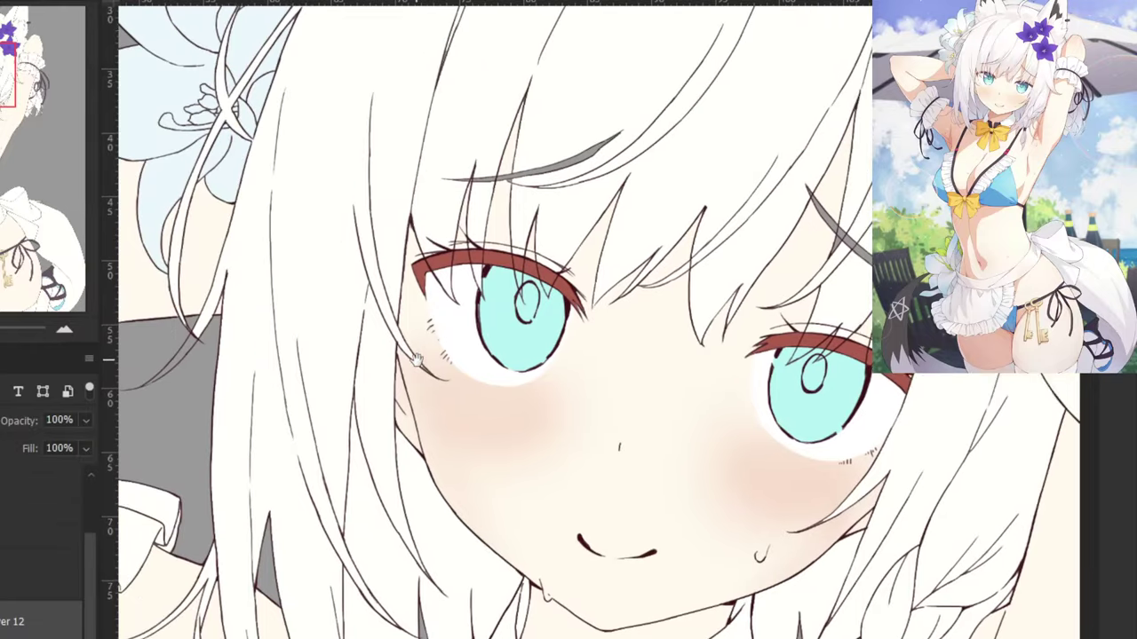
key(ctrl+plus)
key(ctrl+plus)
key(ctrl+plus)
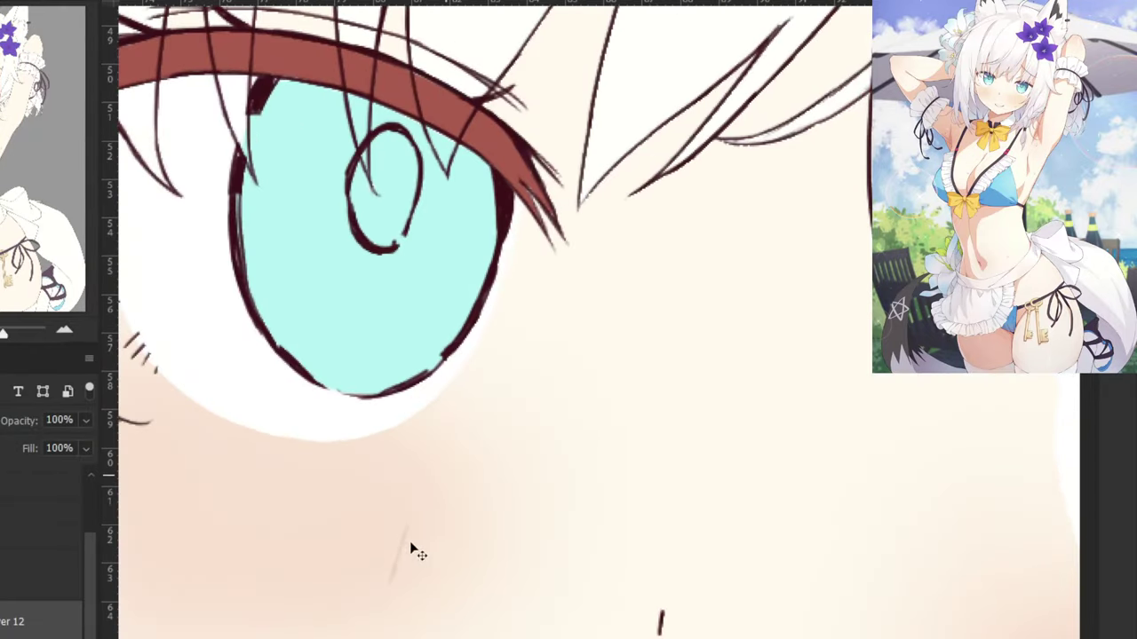
key(ctrl+z)
drag(425, 521, 385, 598)
key(ctrl+minus)
key(ctrl+minus)
key(ctrl+z)
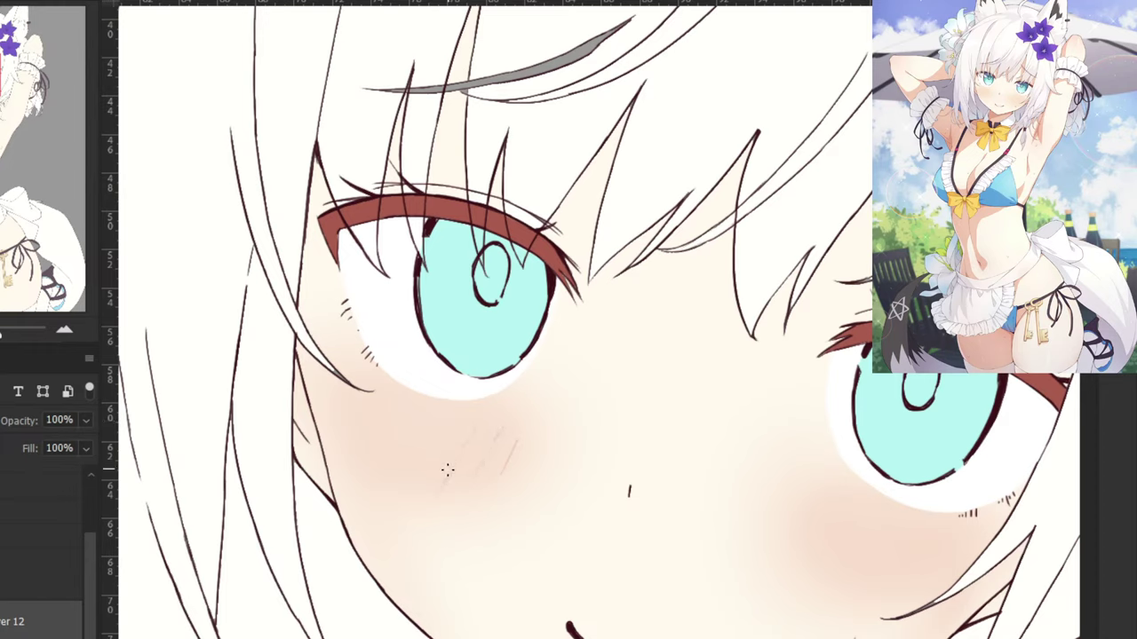
drag(463, 439, 448, 472)
drag(479, 410, 429, 473)
key(ctrl+z)
drag(414, 433, 396, 453)
Draw matching fine diagonal hatch lines over the blush below the second eye, and check both cheeks.
drag(481, 341, 303, 329)
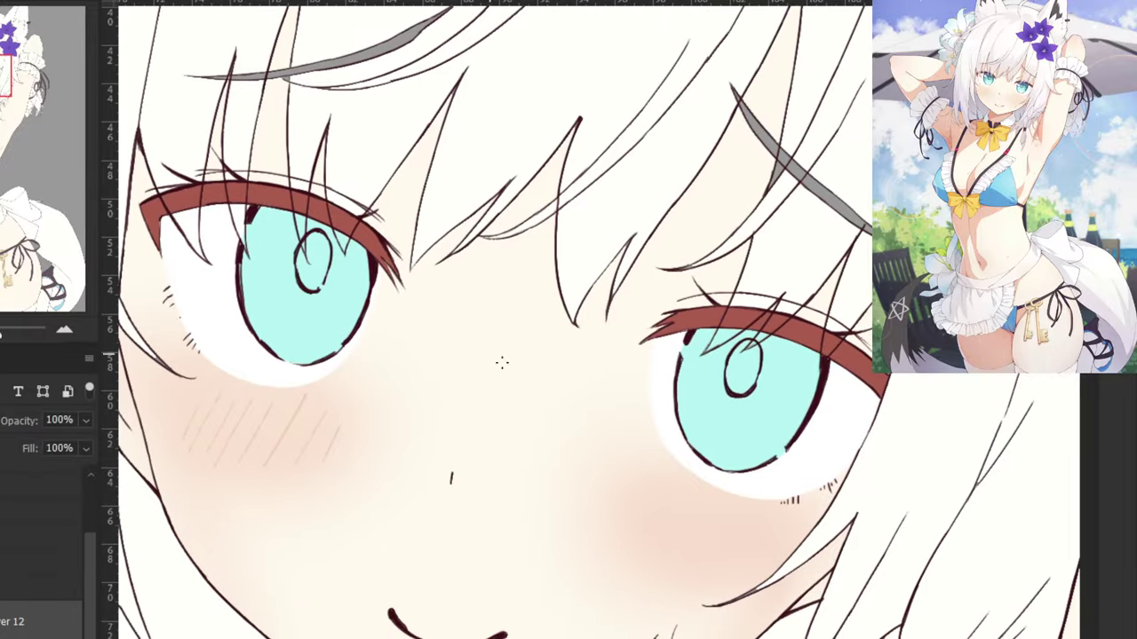
drag(628, 483, 597, 512)
key(ctrl+z)
key(ctrl+minus)
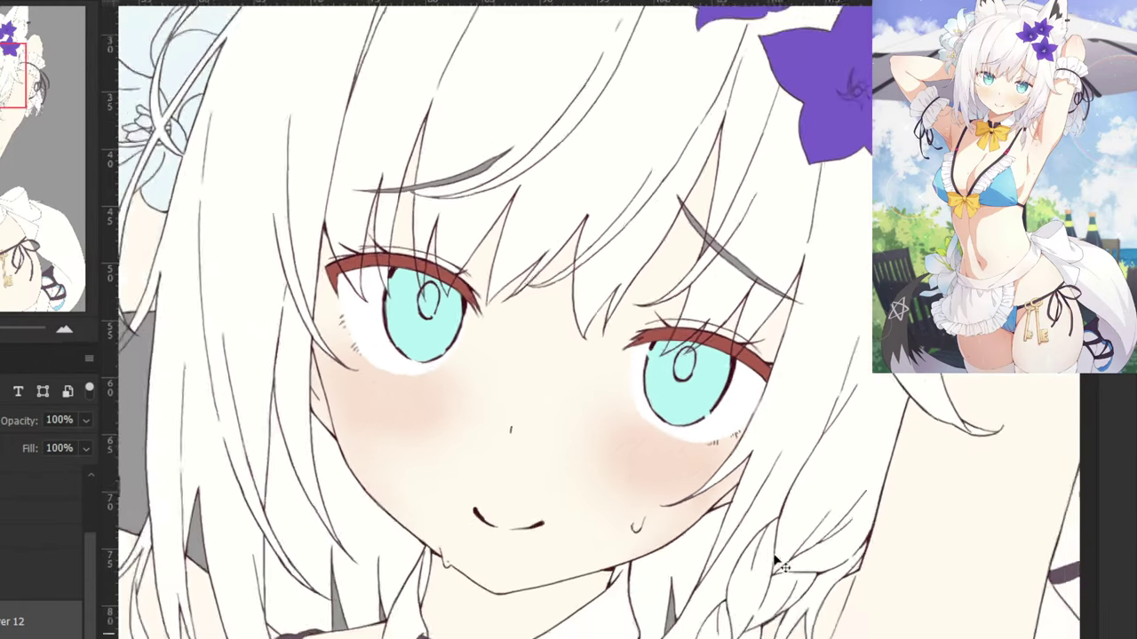
key(ctrl+plus)
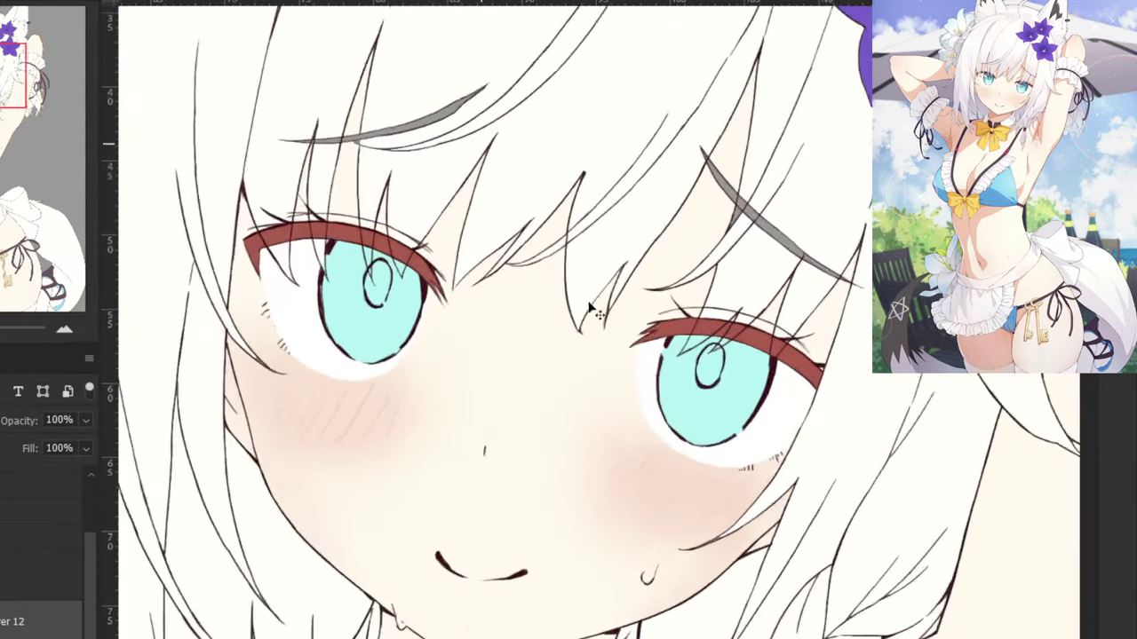
key(ctrl+minus)
key(ctrl+minus)
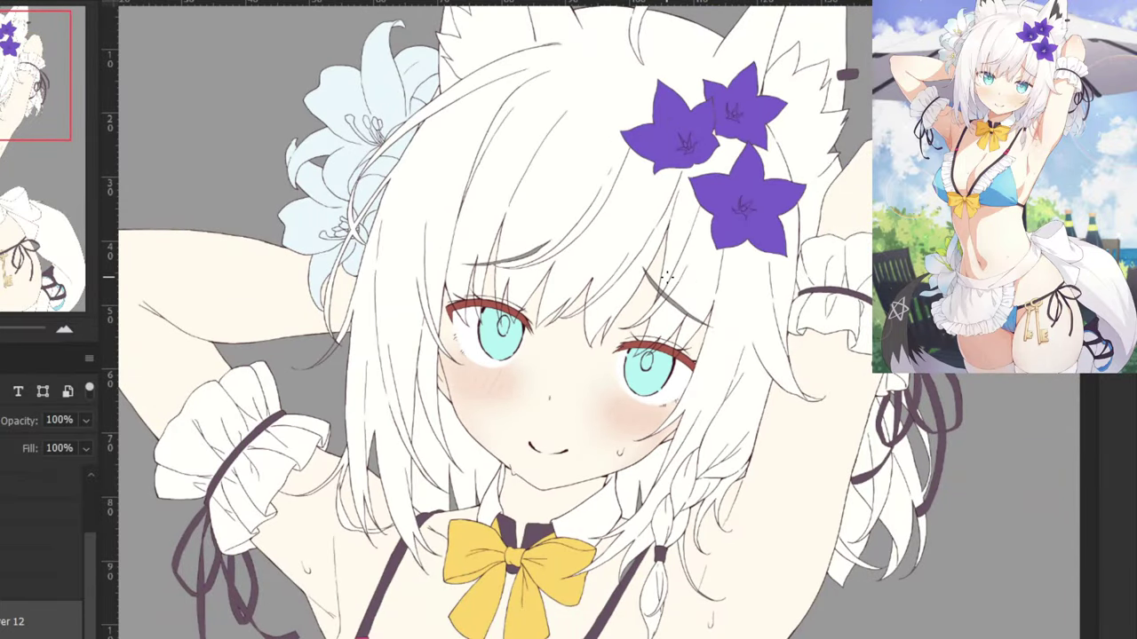
key(ctrl+plus)
key(ctrl+plus)
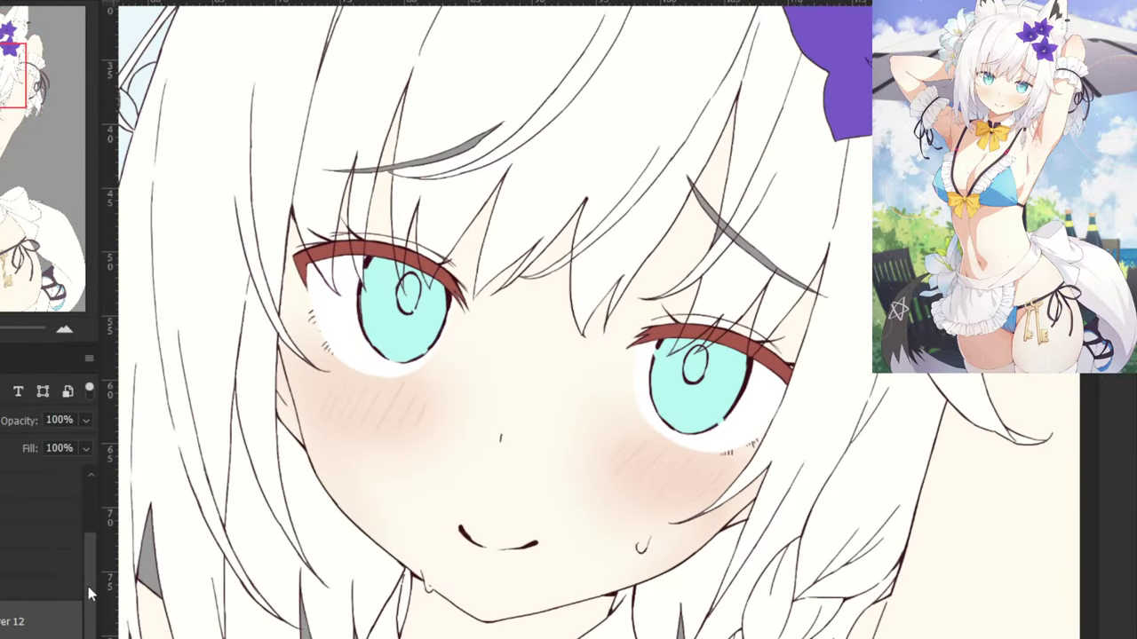
Delete the blush layer, Layer 12, from the character drawing.
drag(88, 586, 78, 512)
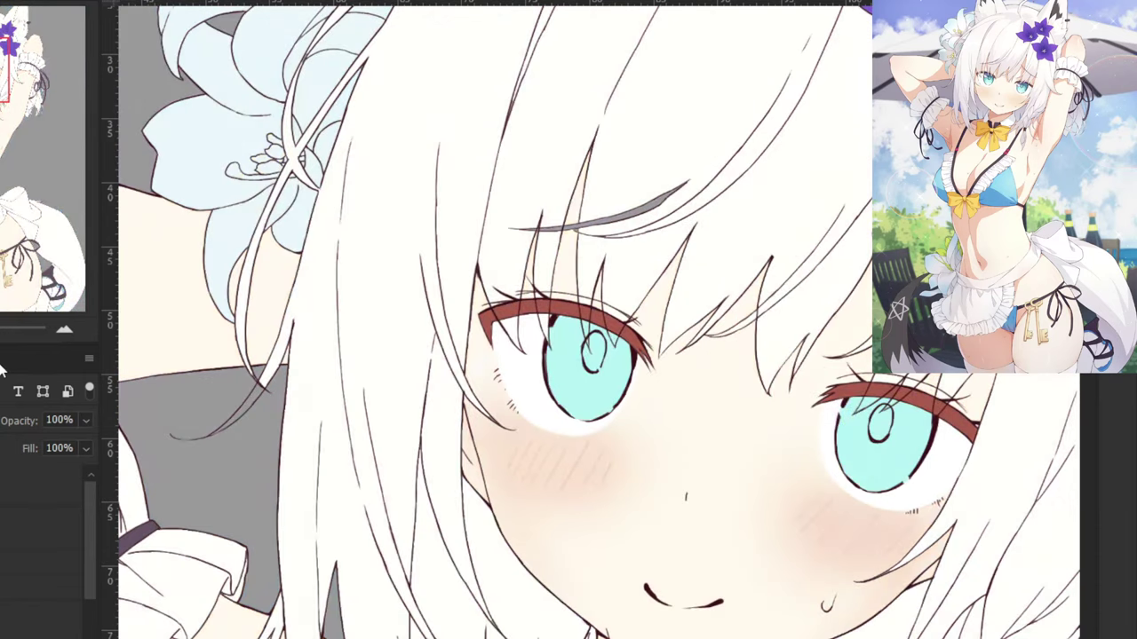
drag(87, 536, 91, 625)
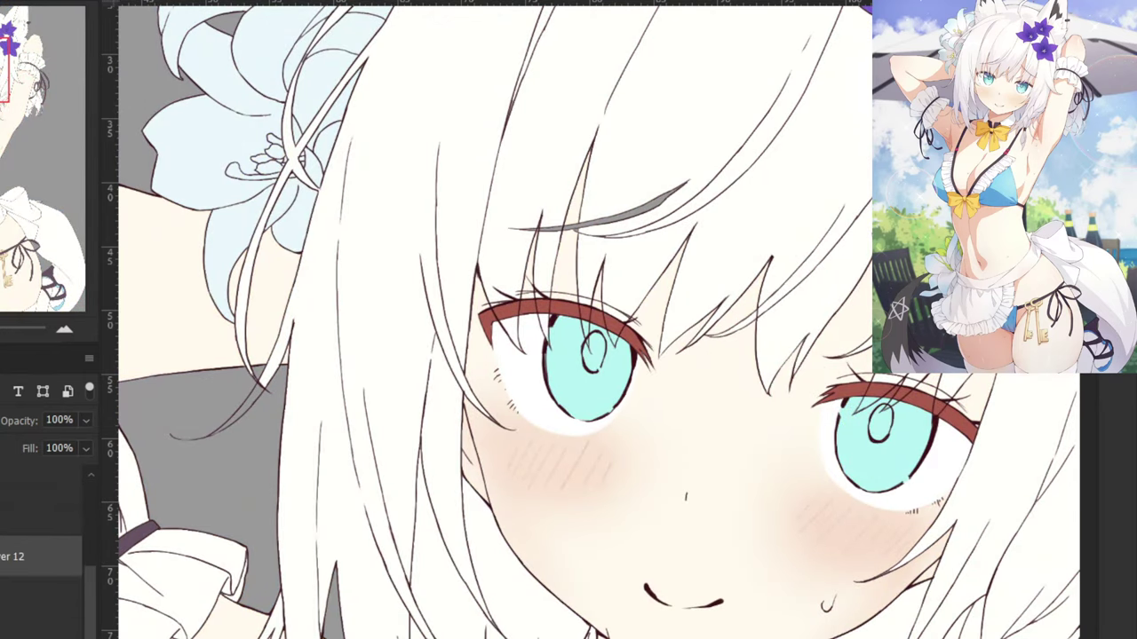
click(41, 596)
click(41, 557)
key(Delete)
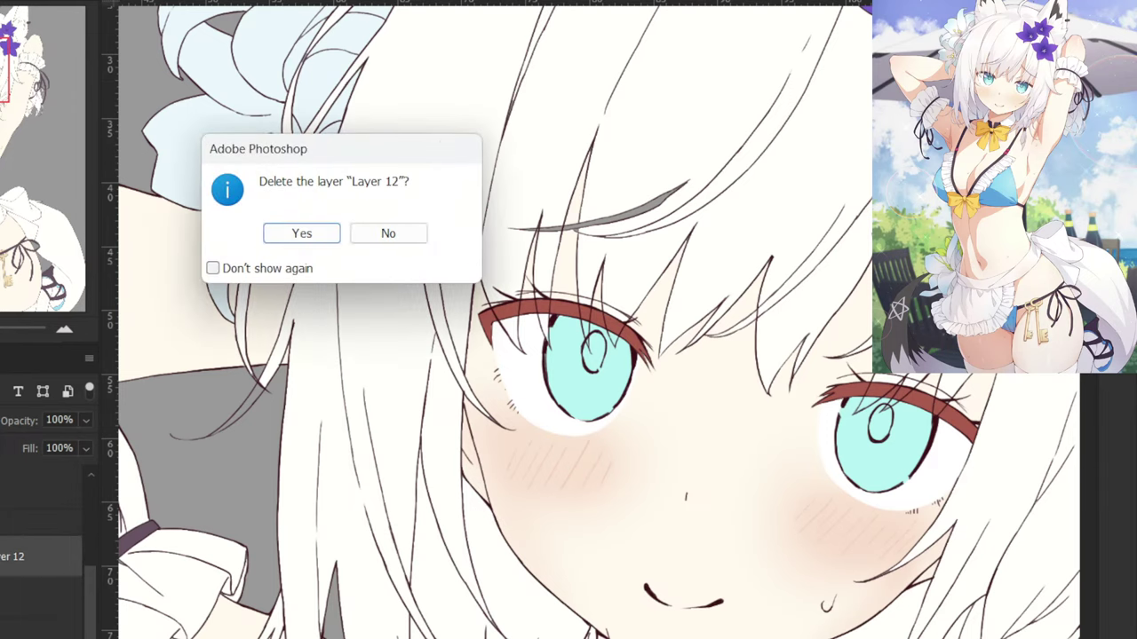
click(314, 234)
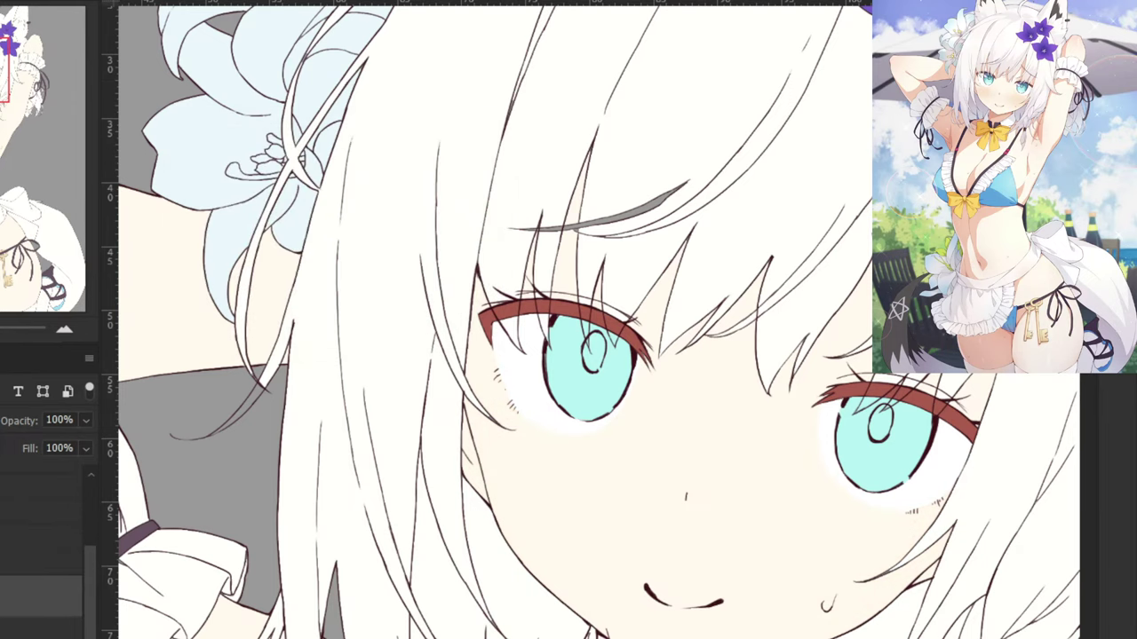
right_click(38, 597)
click(35, 281)
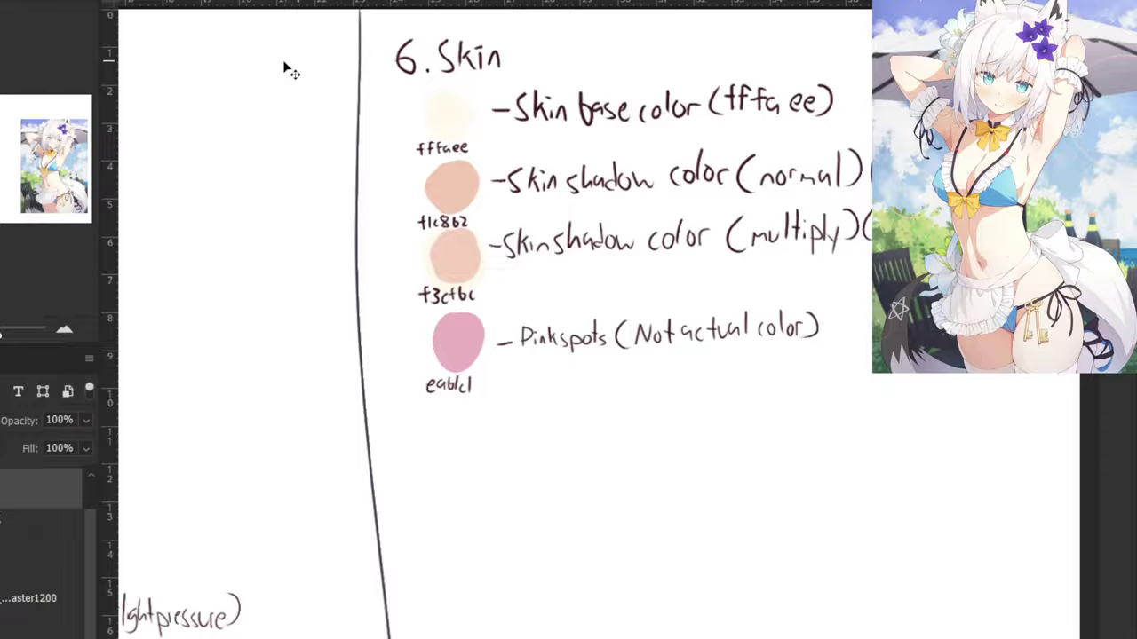
Go to the frills correction list in the notes, sample its dark ink colour and select the topmost layer.
key(ctrl+minus)
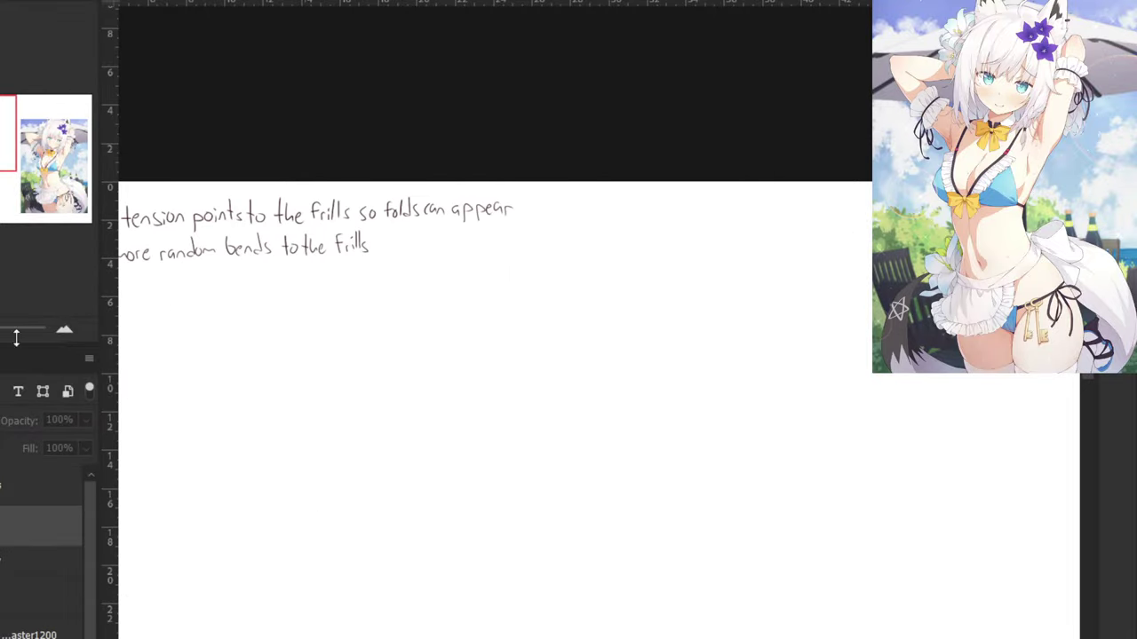
drag(448, 178, 801, 279)
key(ctrl+plus)
key(ctrl+plus)
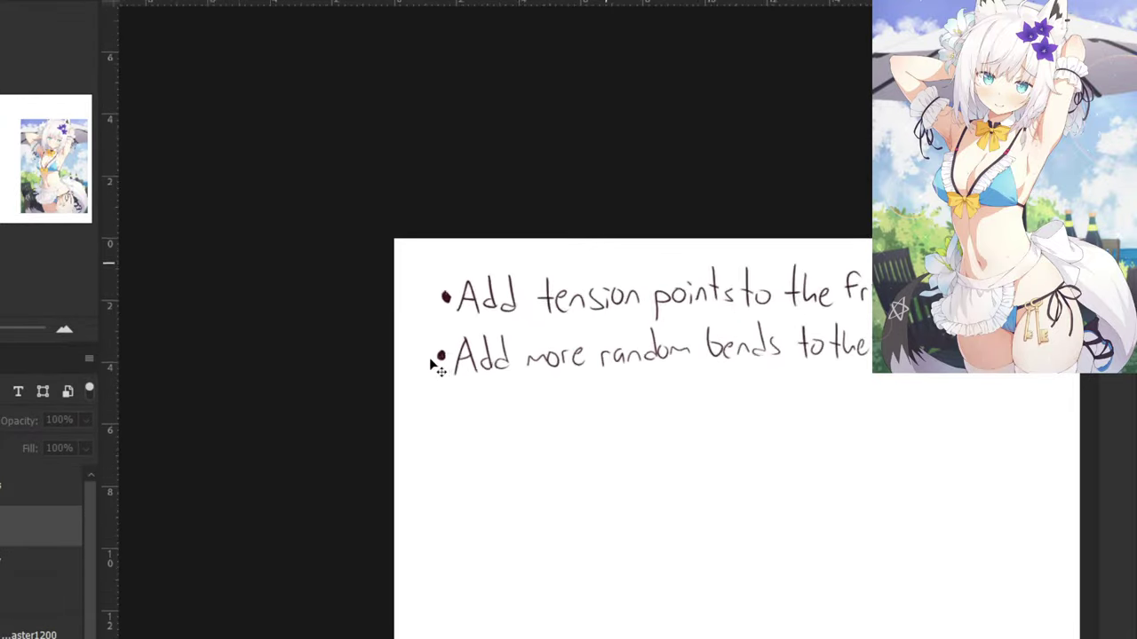
alt+click(405, 355)
click(35, 486)
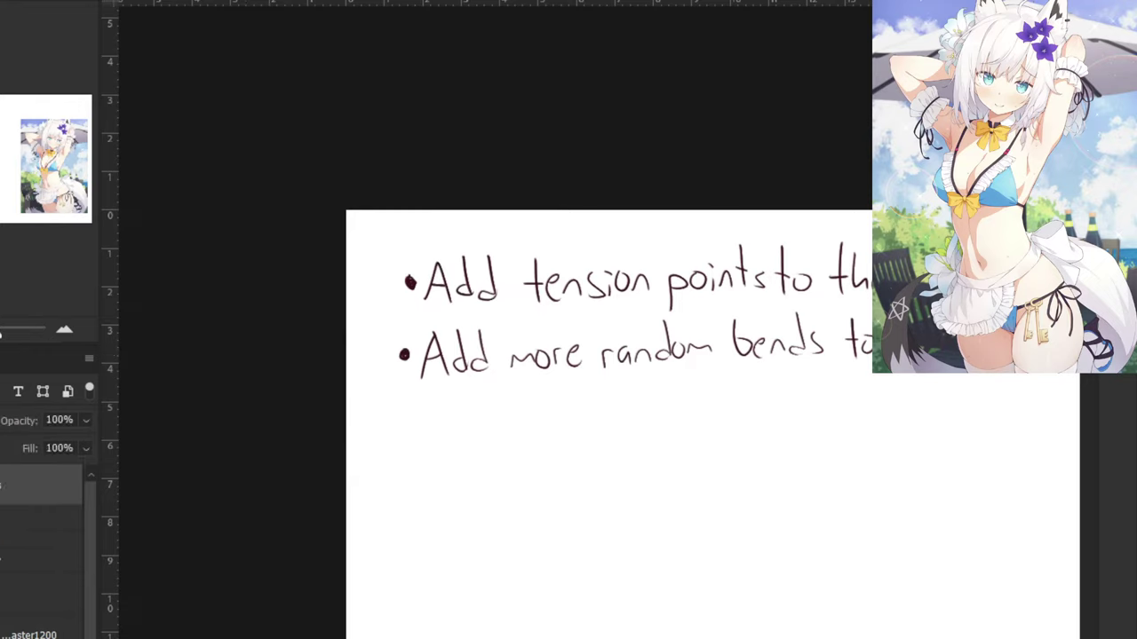
Handwrite a third bullet below the frills notes beginning "Blush should be lower", redoing uneven letters.
drag(405, 420, 408, 429)
key(ctrl+z)
drag(397, 421, 445, 434)
drag(450, 417, 457, 432)
mouse_move(471, 396)
mouse_down()
mouse_move(472, 433)
mouse_move(485, 433)
mouse_up()
mouse_move(501, 376)
mouse_down()
mouse_move(286, 332)
mouse_move(270, 373)
mouse_up()
drag(288, 333, 301, 373)
drag(313, 357, 309, 371)
drag(341, 332, 344, 365)
mouse_move(342, 353)
mouse_down()
mouse_move(365, 365)
mouse_move(336, 364)
mouse_move(396, 366)
mouse_up()
key(ctrl+z)
key(ctrl+z)
key(ctrl+z)
key(ctrl+z)
mouse_move(396, 357)
mouse_down()
mouse_move(419, 364)
mouse_move(377, 365)
mouse_up()
key(ctrl+z)
key(ctrl+z)
key(ctrl+z)
drag(377, 355, 378, 365)
mouse_move(429, 331)
mouse_down()
mouse_move(426, 364)
mouse_move(517, 359)
mouse_up()
Try continuing the blush note with "at the", and undo that wording.
mouse_move(529, 325)
mouse_down()
mouse_move(528, 361)
mouse_move(533, 347)
mouse_up()
drag(553, 327, 549, 361)
drag(542, 349, 557, 345)
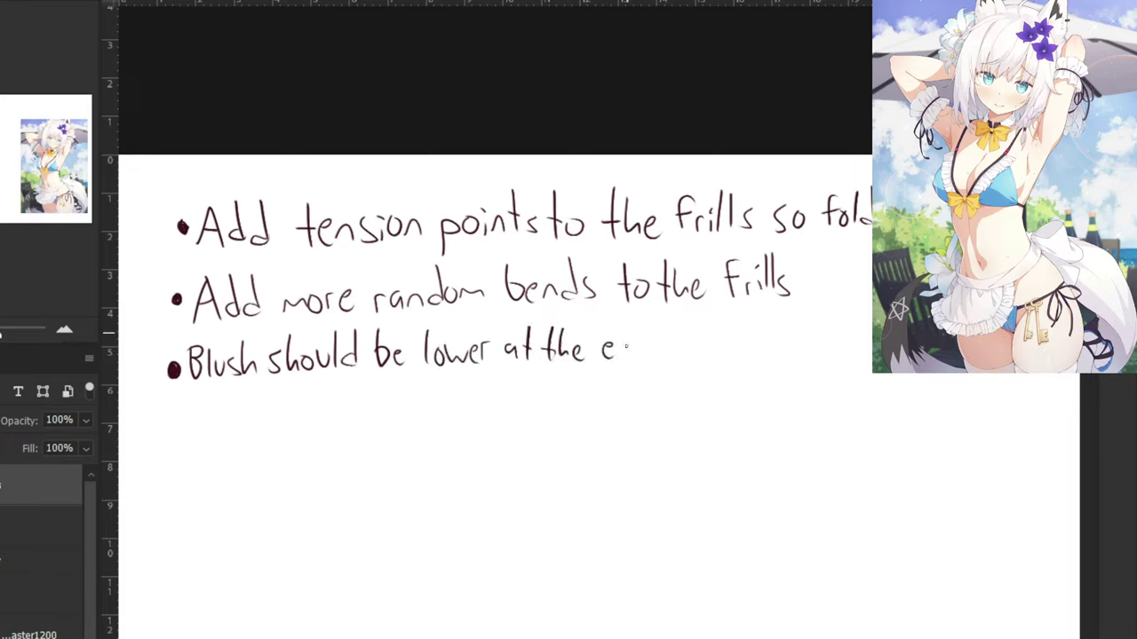
drag(627, 334, 625, 371)
drag(617, 343, 627, 354)
key(ctrl+z)
key(ctrl+z)
key(ctrl+z)
key(ctrl+z)
key(ctrl+z)
key(ctrl+z)
key(ctrl+z)
key(ctrl+z)
key(ctrl+z)
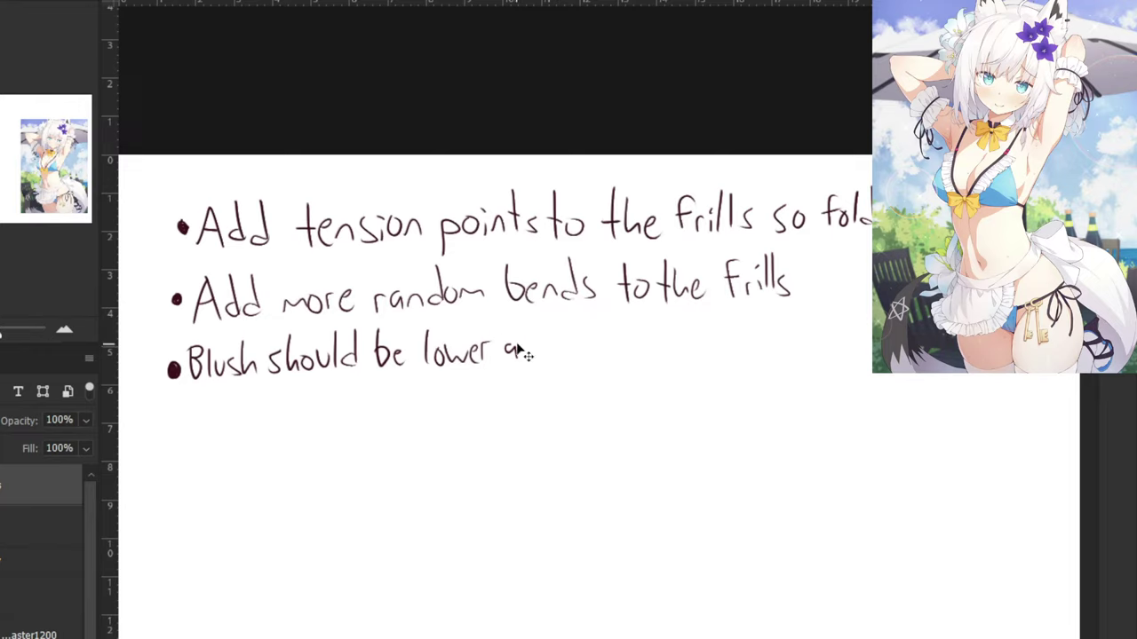
key(ctrl+z)
Continue the blush note by handwriting "from the ey…" after "lower".
drag(508, 330, 507, 359)
drag(502, 345, 514, 344)
drag(515, 359, 525, 347)
drag(579, 323, 577, 355)
drag(569, 346, 584, 343)
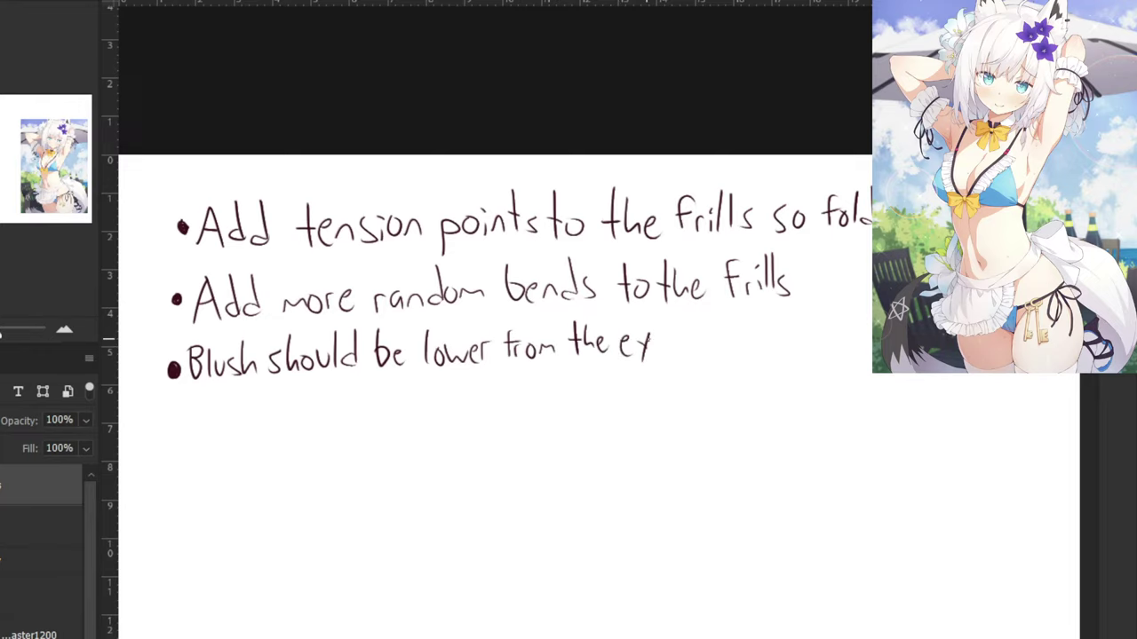
Return to the character drawing and sample the pink skin tone beside the first eye in the finished illustration.
key(ctrl+minus)
key(ctrl+minus)
click(213, 1)
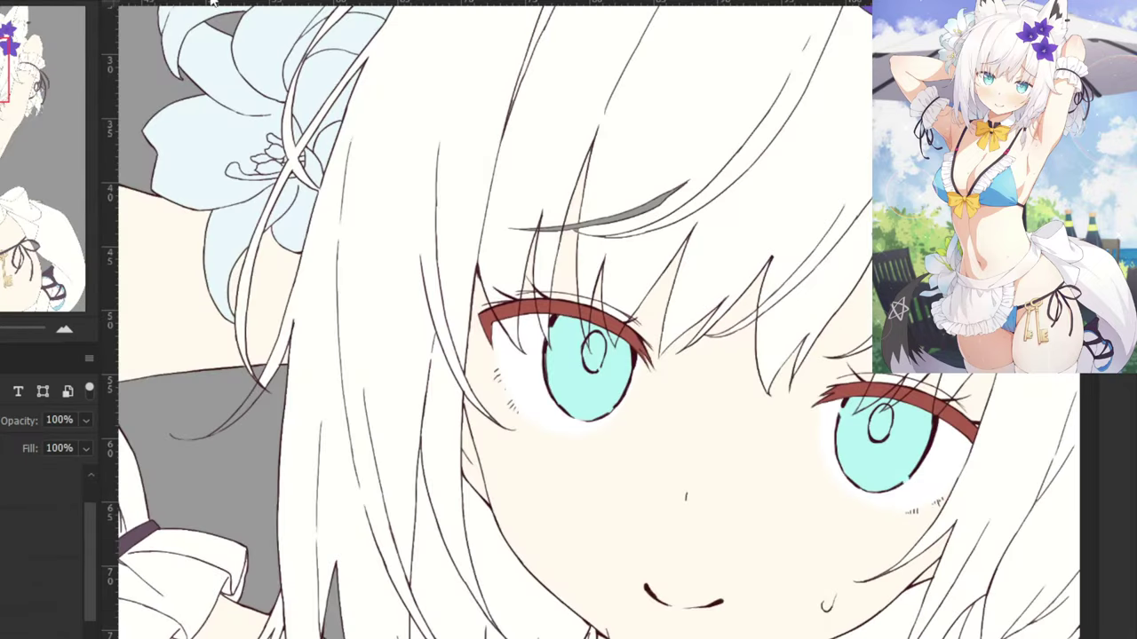
key(ctrl+Tab)
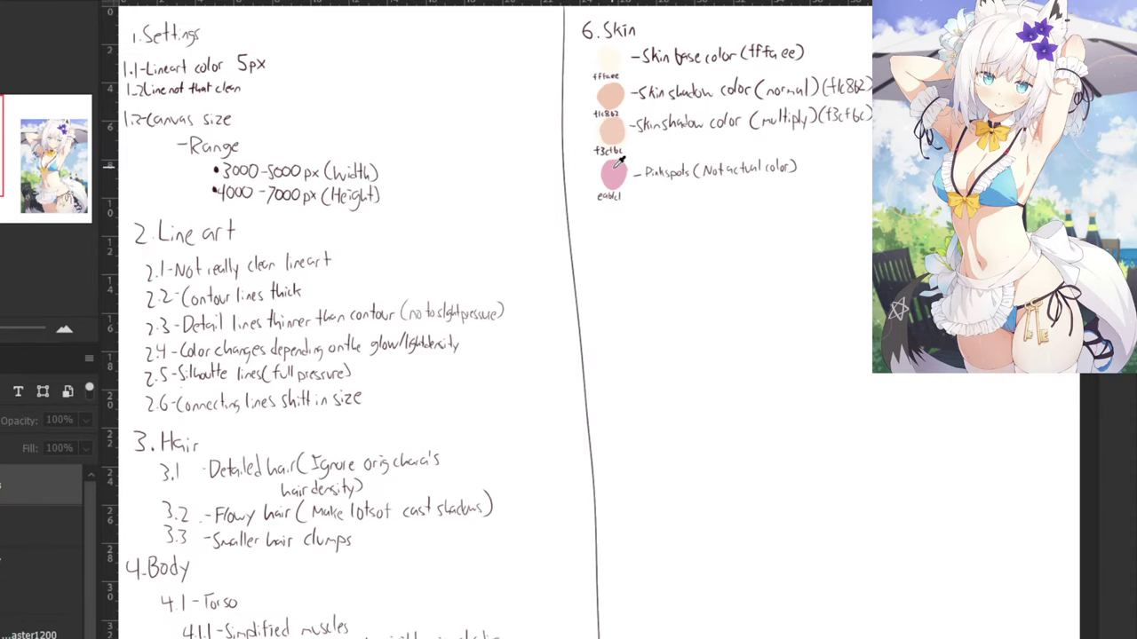
key(ctrl+Tab)
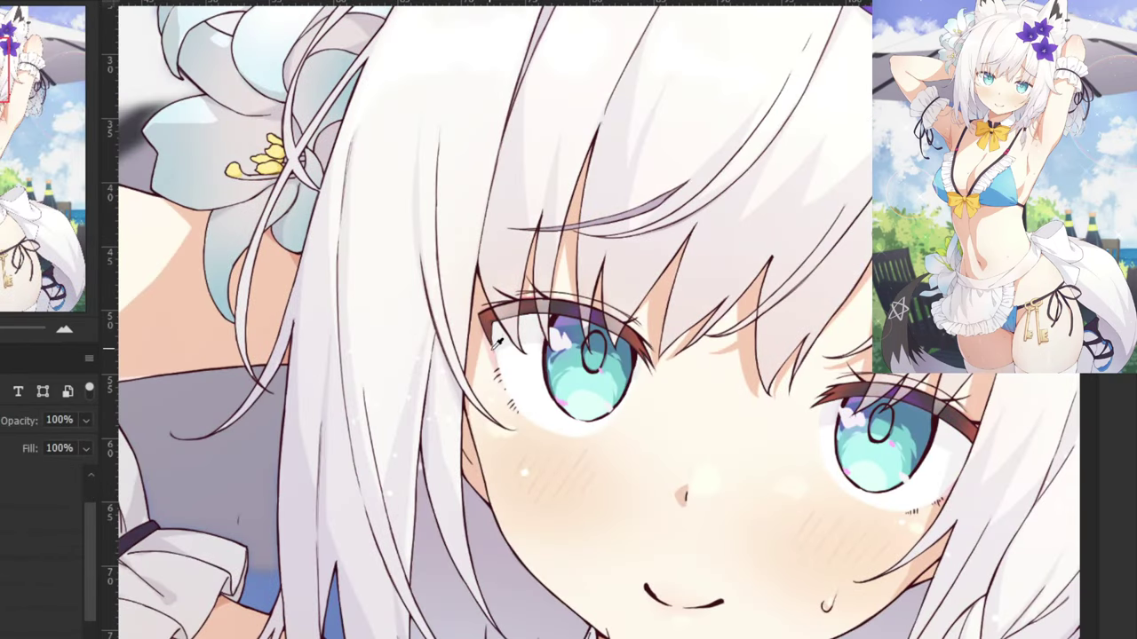
click(500, 342)
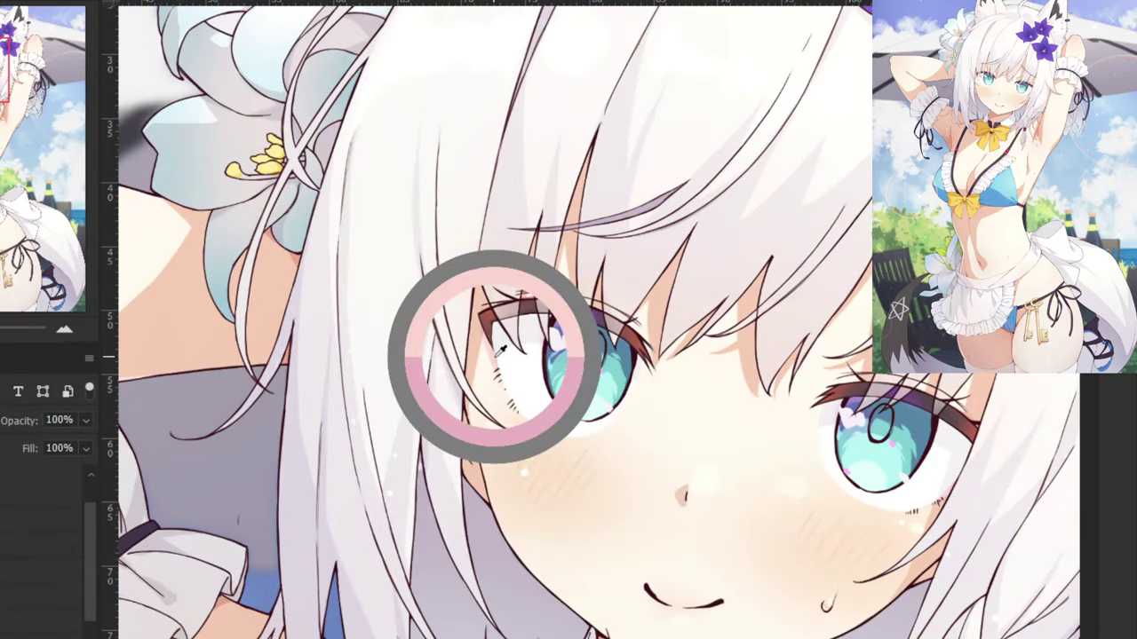
Switch to the style notes and paint over the "Pinkspots" swatch with the sampled lighter pink.
key(ctrl+Tab)
key(ctrl+plus)
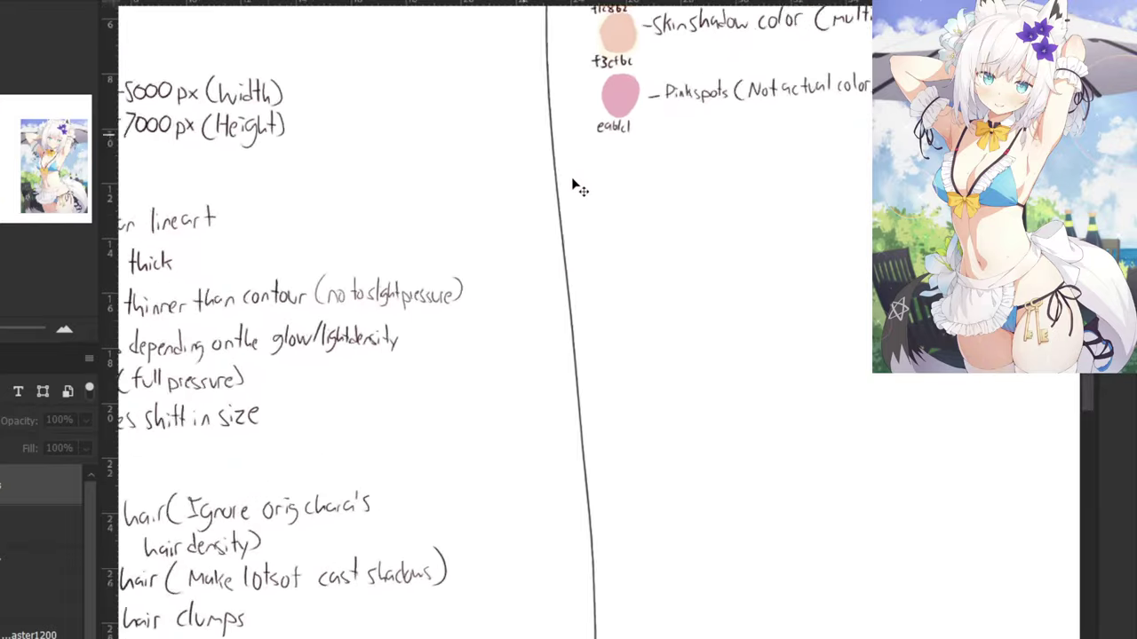
key(ctrl+plus)
drag(621, 156, 446, 478)
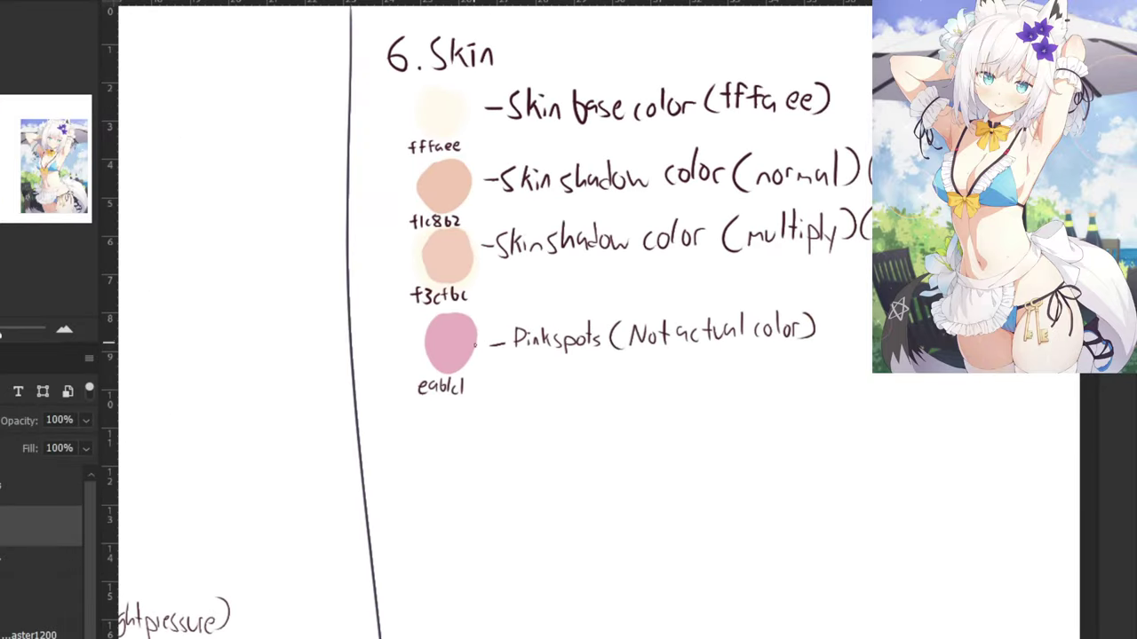
mouse_move(451, 347)
mouse_down()
mouse_move(473, 341)
mouse_move(447, 342)
mouse_up()
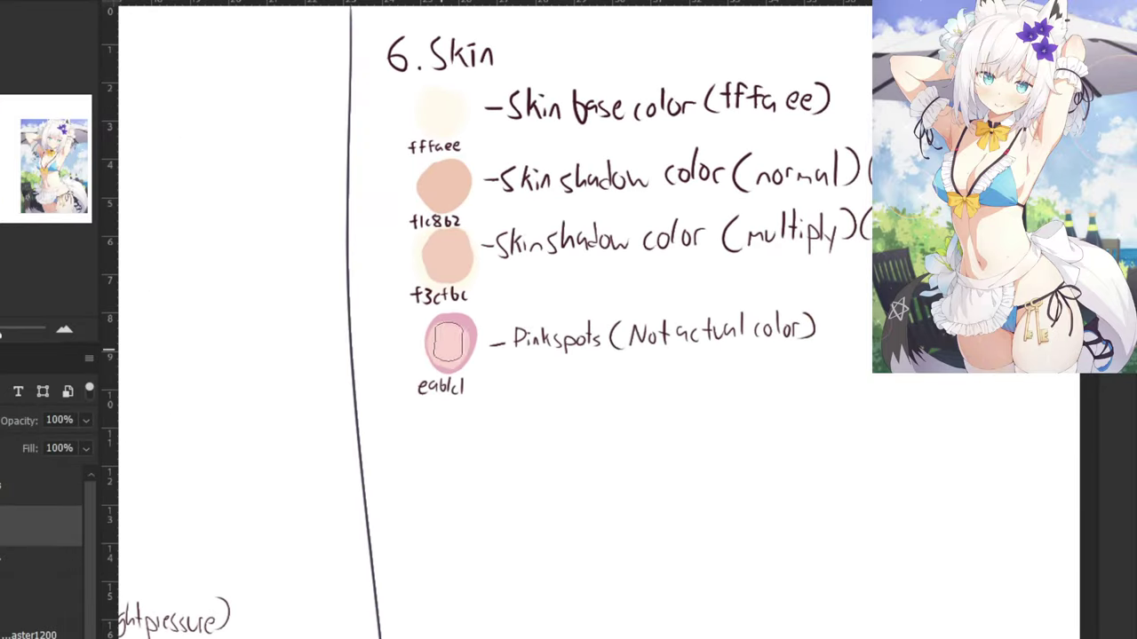
key(ctrl+plus)
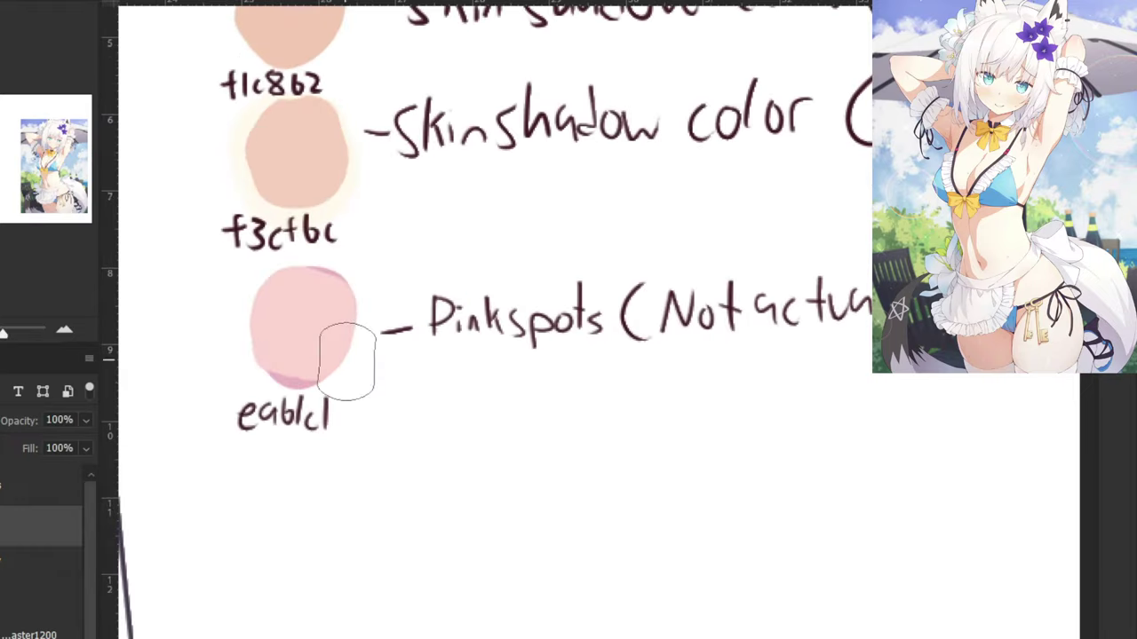
Sample the repainted pink swatch and check its hex code in the Color Picker.
alt+click(302, 325)
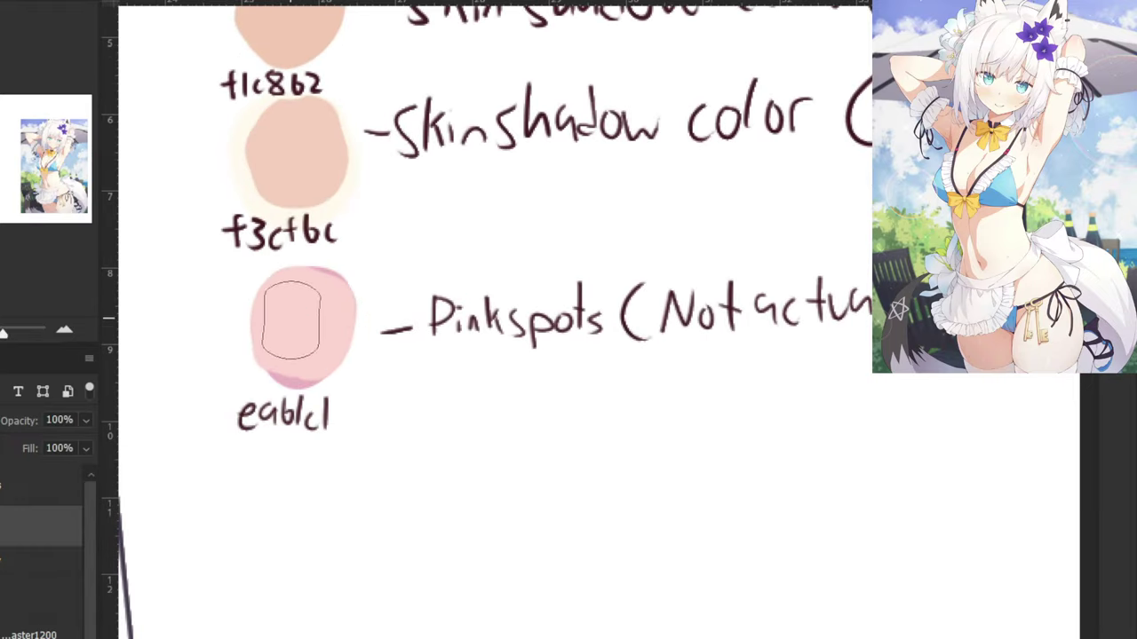
key(n)
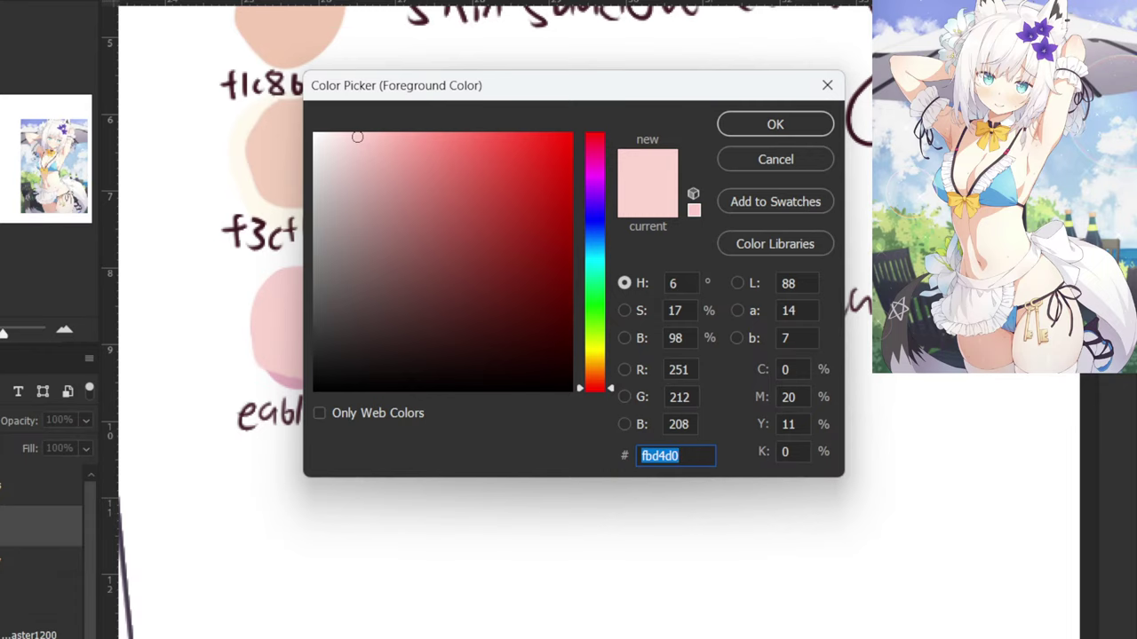
key(Return)
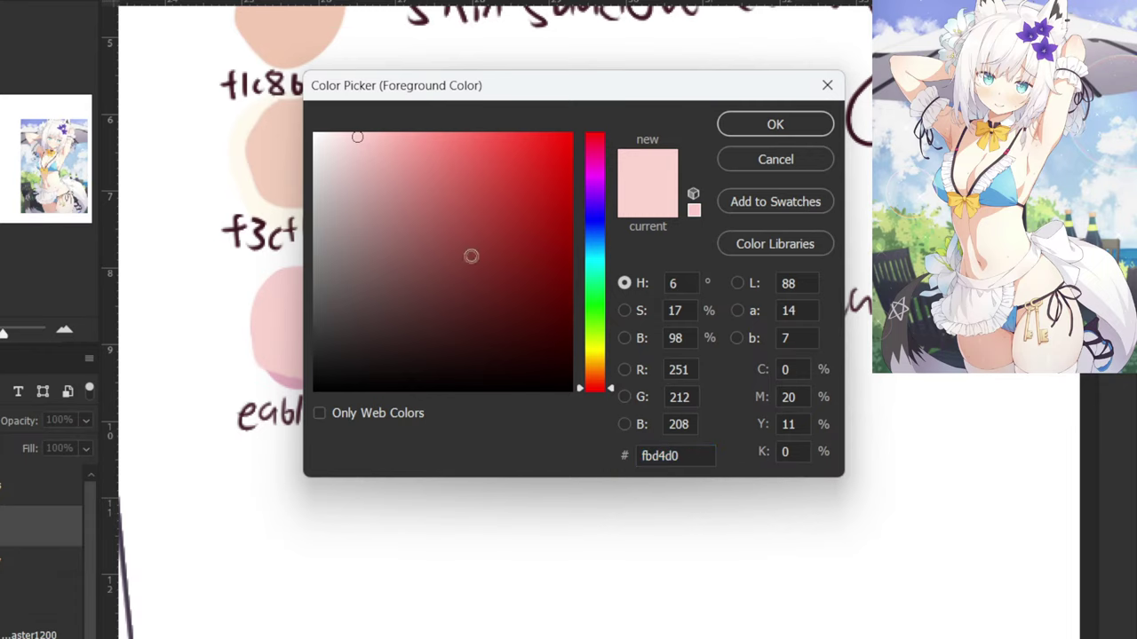
click(758, 169)
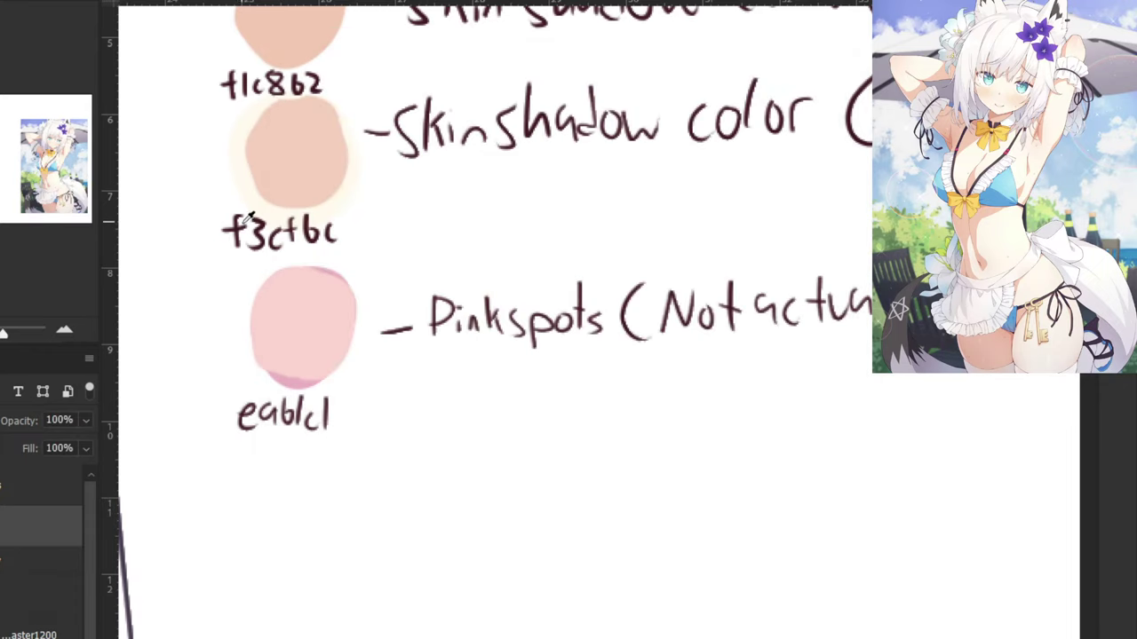
Erase the old code under the pink swatch and handwrite "f4d6d0" in the dark lettering colour.
alt+click(241, 221)
key(e)
mouse_move(329, 433)
mouse_down()
mouse_move(287, 432)
mouse_move(311, 413)
mouse_move(238, 430)
mouse_up()
drag(233, 412, 266, 414)
mouse_move(264, 402)
mouse_down()
mouse_move(263, 430)
mouse_move(318, 426)
mouse_up()
mouse_move(321, 396)
mouse_down()
mouse_move(322, 428)
mouse_move(335, 396)
mouse_up()
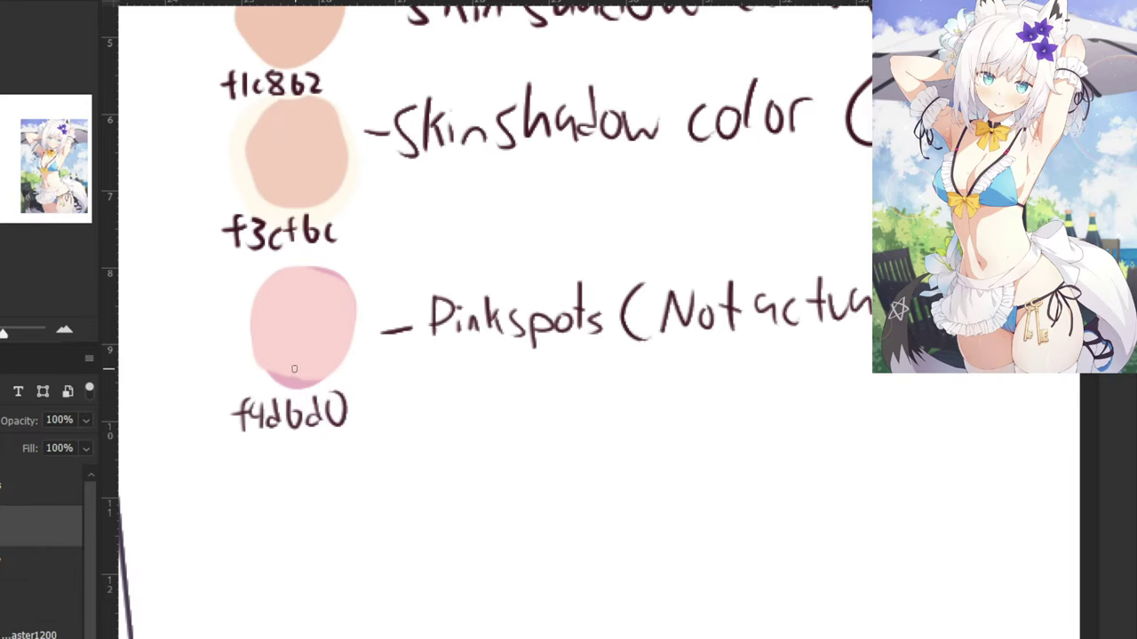
Recheck the pink swatch's hex code in the Color Picker against the handwritten one.
key(n)
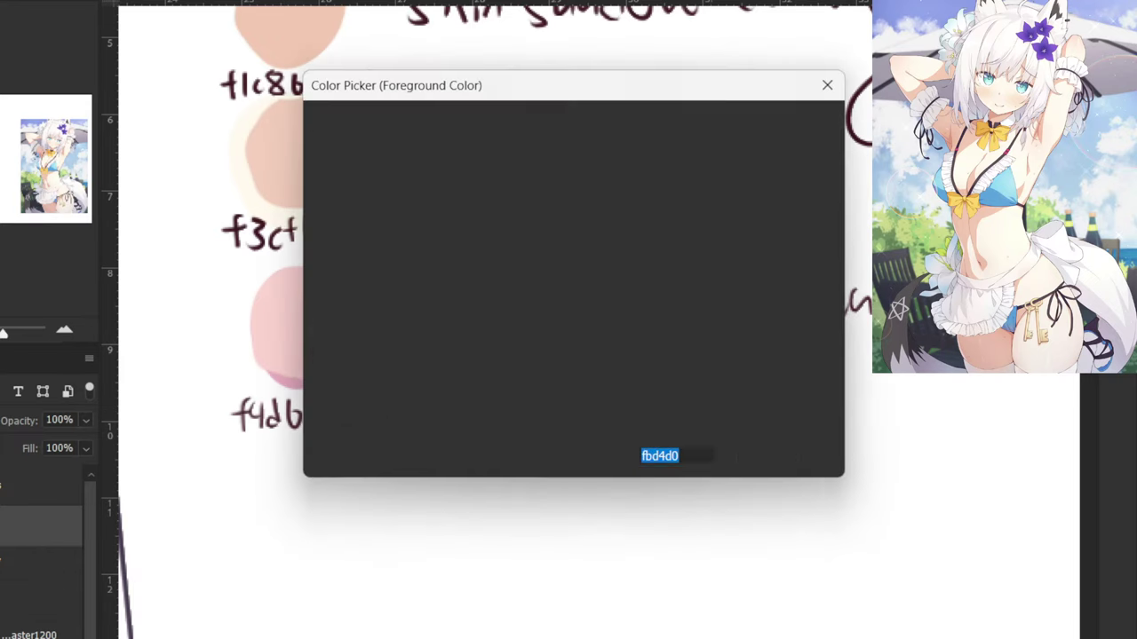
key(Return)
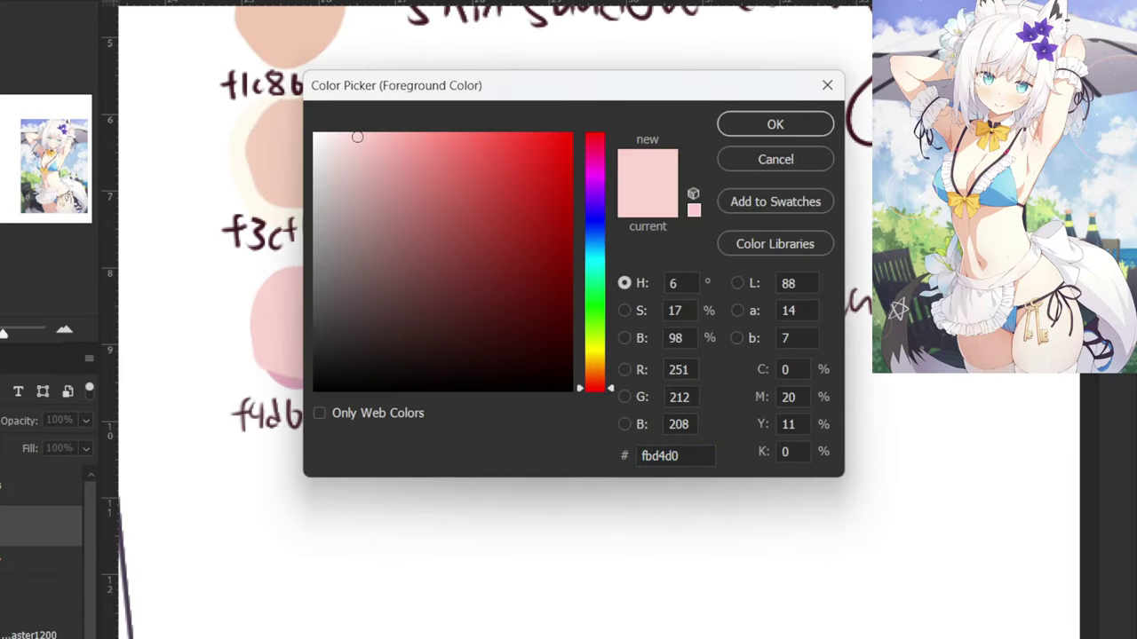
drag(479, 94, 619, 84)
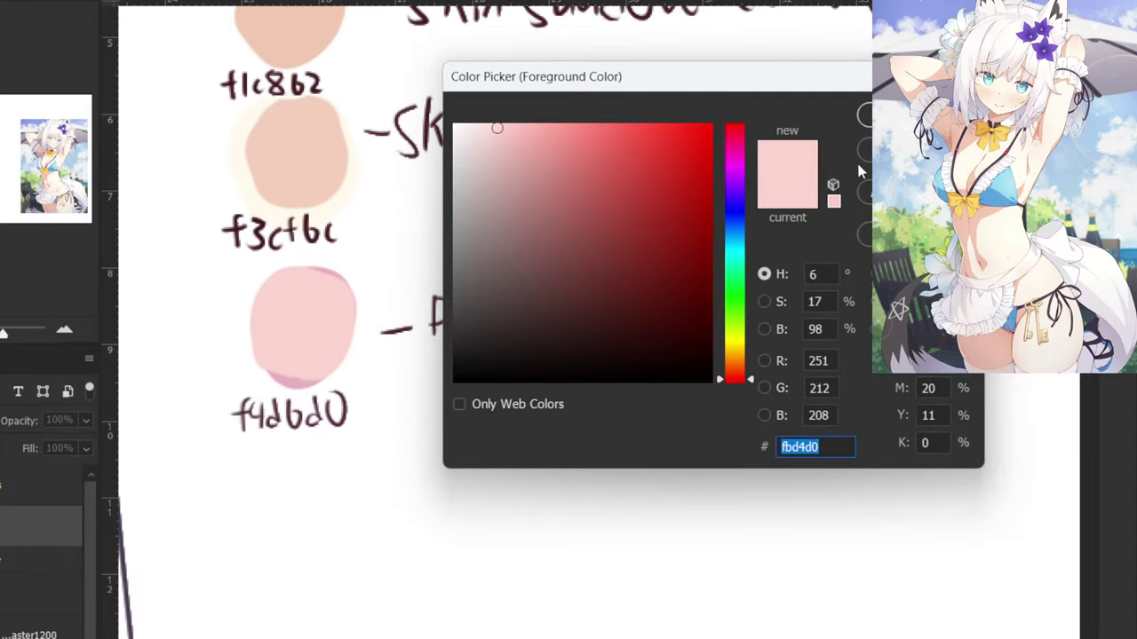
click(884, 151)
Correct the handwritten code under the pink swatch to "fbd4d0", erasing and redrawing the wrong characters.
alt+click(264, 222)
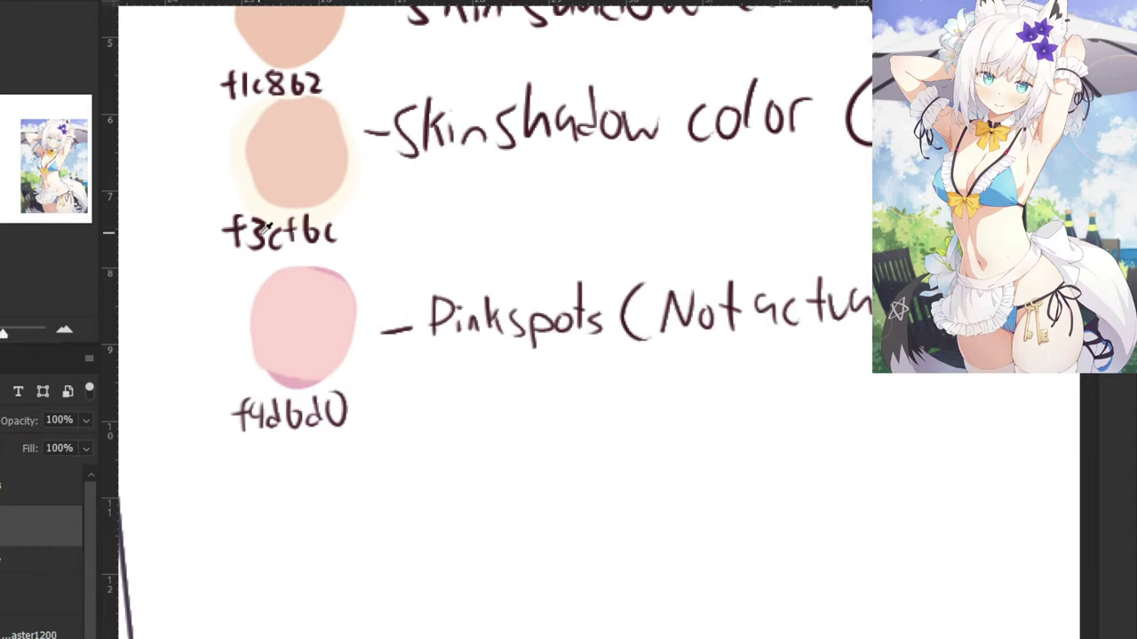
alt+click(258, 223)
mouse_move(286, 420)
mouse_down()
mouse_move(255, 428)
mouse_move(277, 432)
mouse_up()
key(b)
mouse_move(291, 426)
mouse_down()
mouse_move(290, 401)
mouse_move(296, 419)
mouse_up()
key(e)
key(b)
drag(283, 407, 296, 415)
key(ctrl+minus)
key(ctrl+minus)
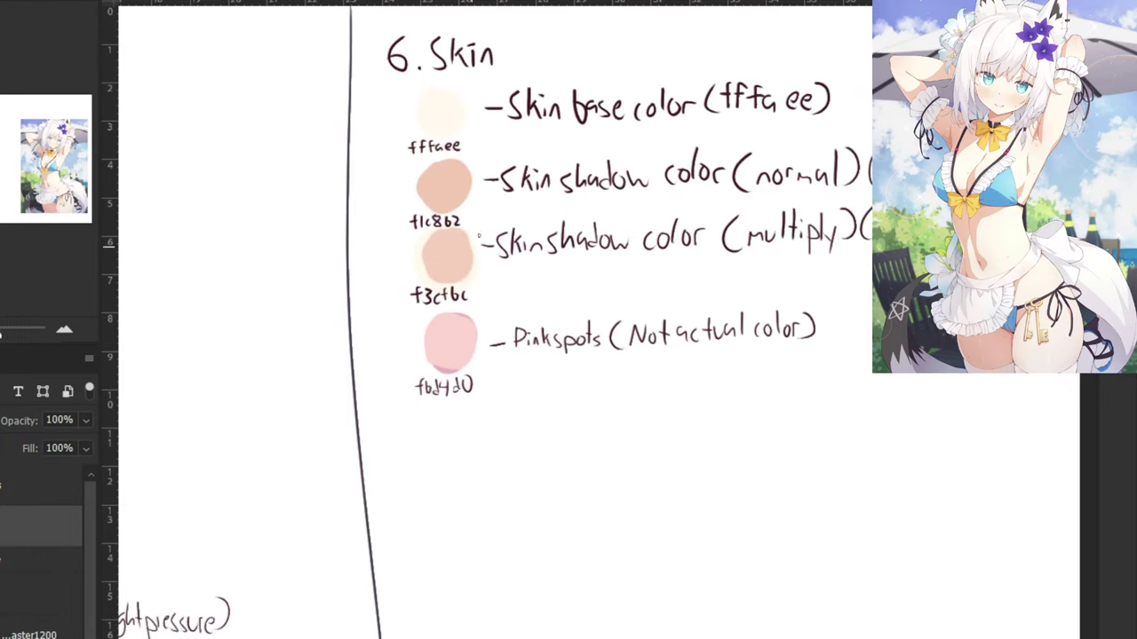
Return to the character drawing and paint a soft round blush on each cheek below the eyes.
drag(452, 249, 441, 181)
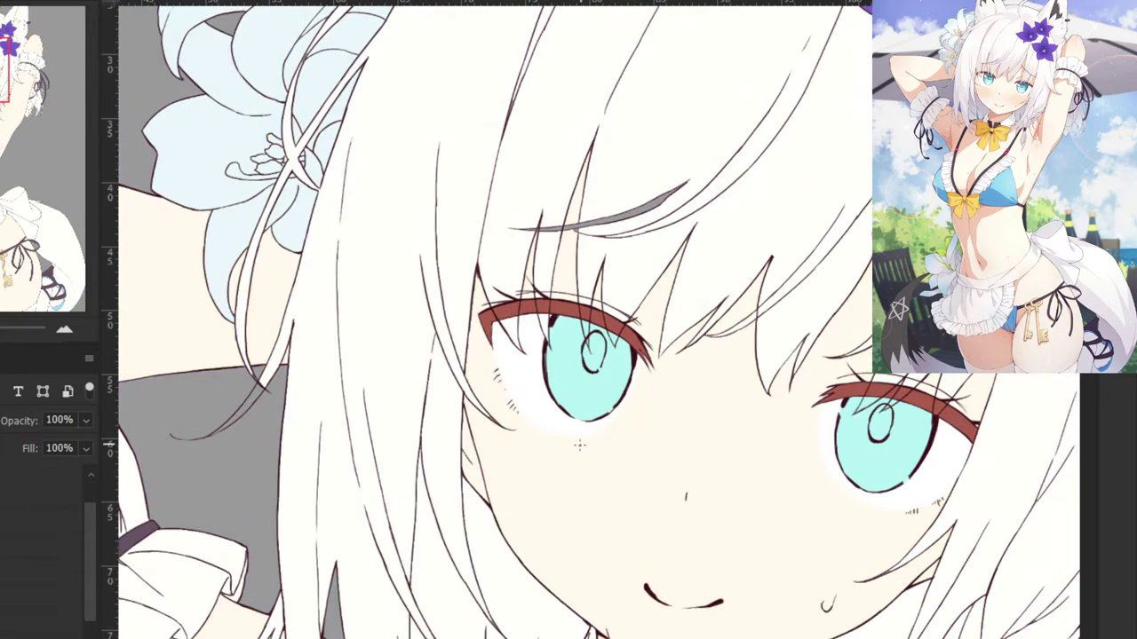
drag(543, 474, 590, 481)
mouse_move(592, 487)
mouse_down()
mouse_move(551, 504)
mouse_move(544, 491)
mouse_move(598, 493)
mouse_move(580, 494)
mouse_move(583, 481)
mouse_move(533, 450)
mouse_move(509, 475)
mouse_move(490, 466)
mouse_move(605, 509)
mouse_move(548, 481)
mouse_up()
right_click(572, 491)
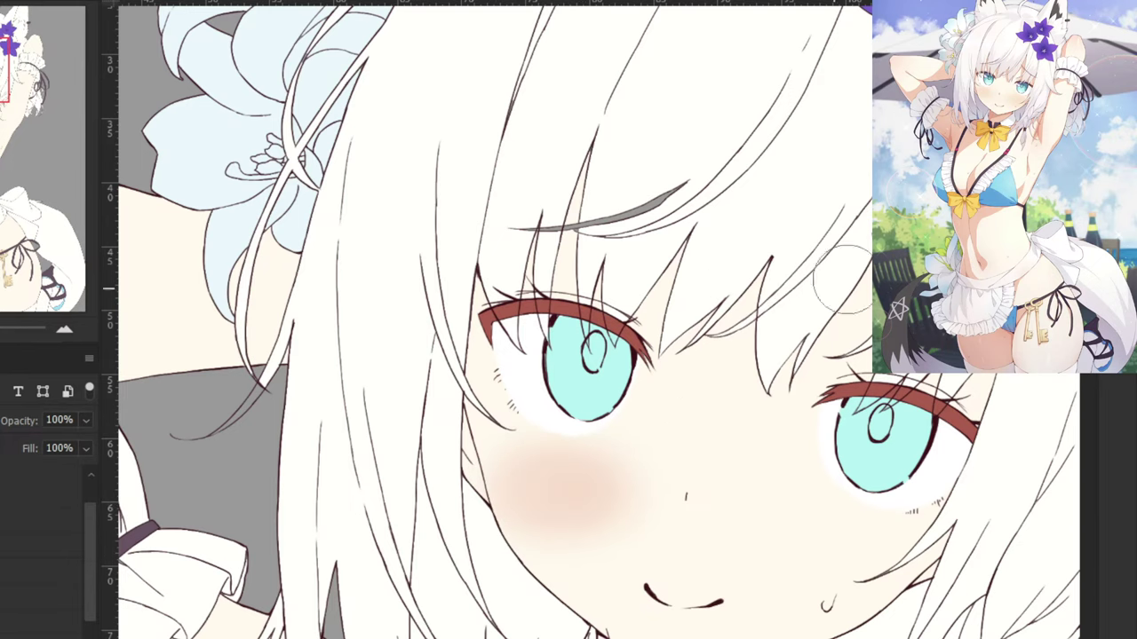
key(ctrl+minus)
drag(789, 478, 740, 483)
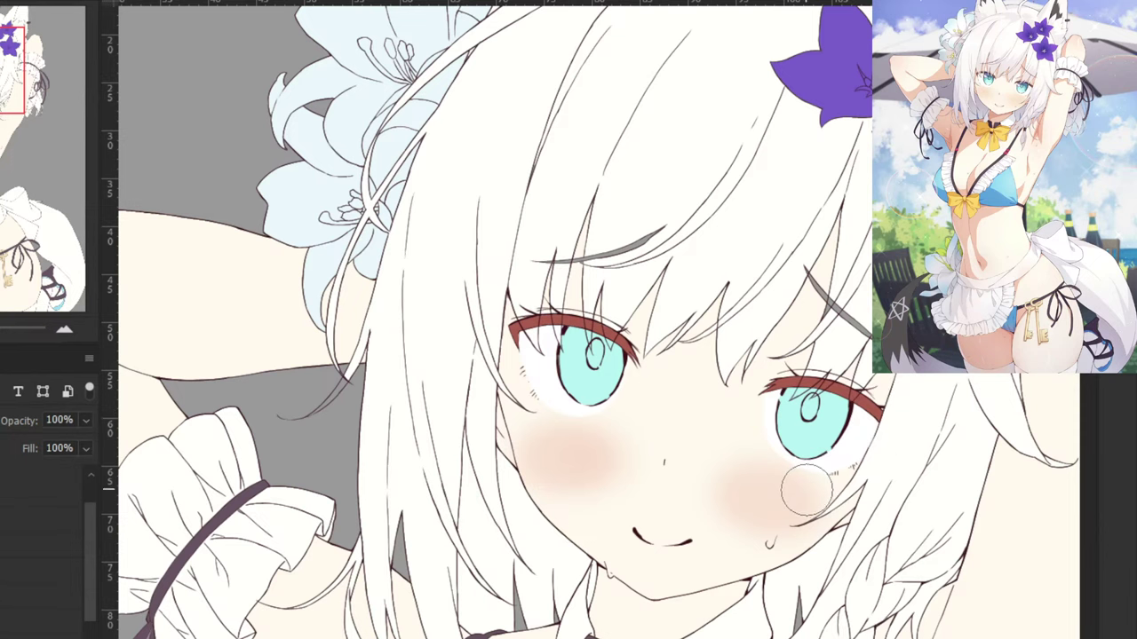
Judge the cheek blush from further out and undo it on both cheeks.
scroll(801, 483, down, 1)
key(ctrl+minus)
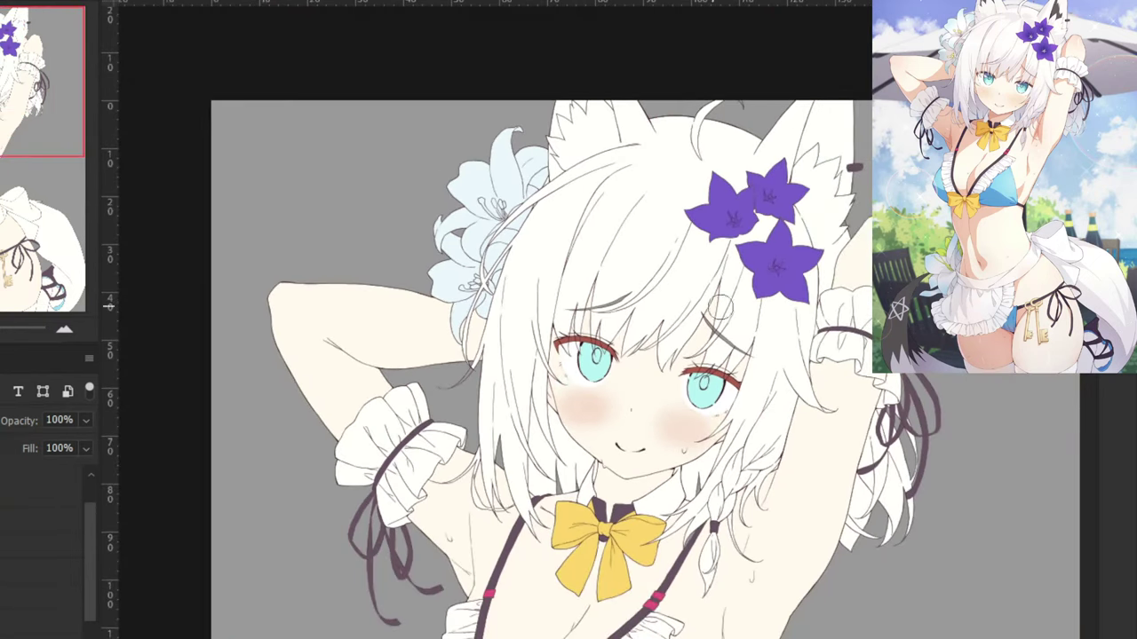
drag(746, 321, 624, 239)
scroll(647, 251, up, 2)
key(ctrl+z)
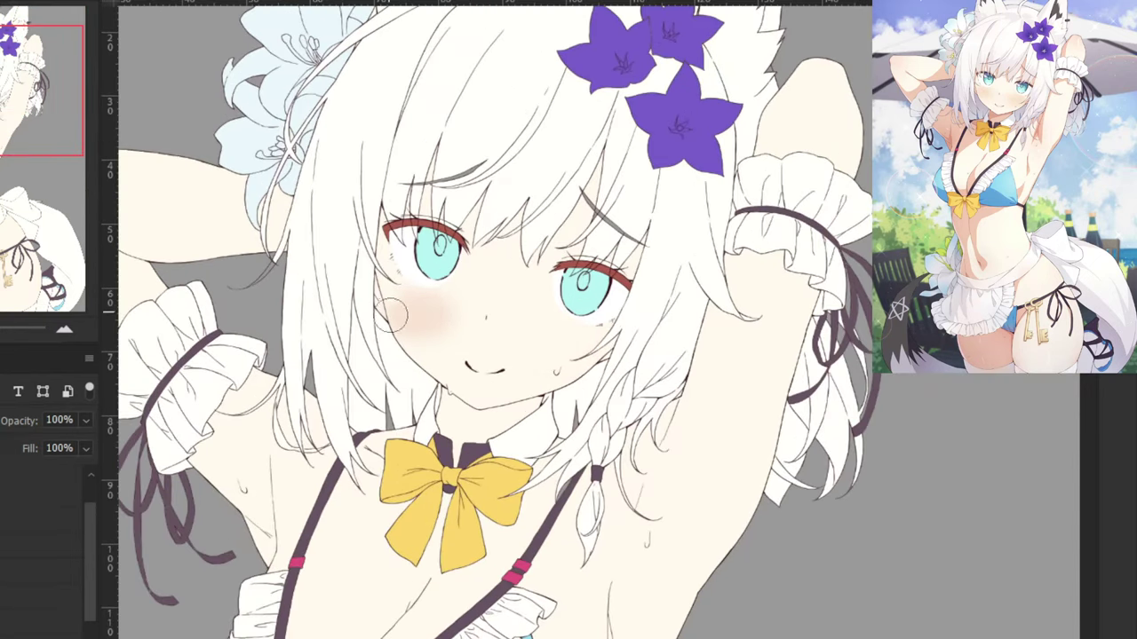
key(ctrl+z)
Repaint a soft blush on both cheeks, redoing strokes as needed, and judge it against the whole figure.
mouse_move(438, 306)
mouse_down()
mouse_move(376, 297)
mouse_move(449, 347)
mouse_move(395, 303)
mouse_move(427, 315)
mouse_up()
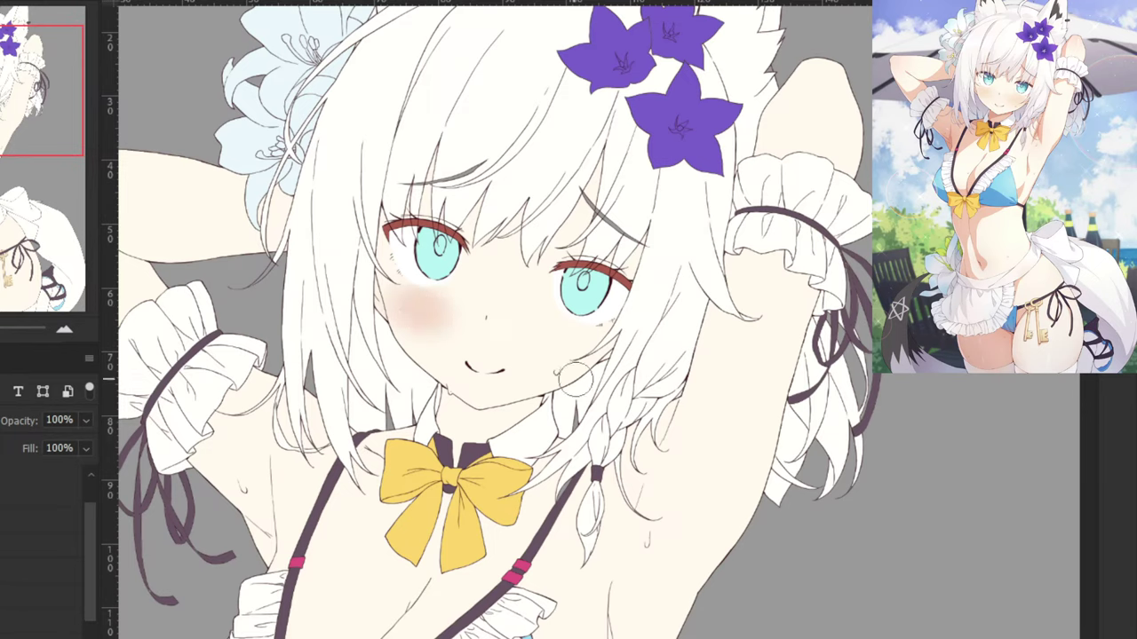
mouse_move(576, 379)
mouse_down()
mouse_move(558, 327)
mouse_move(575, 352)
mouse_move(531, 328)
mouse_move(540, 338)
mouse_move(558, 330)
mouse_move(558, 350)
mouse_move(533, 316)
mouse_move(562, 346)
mouse_move(574, 333)
mouse_move(547, 354)
mouse_move(556, 351)
mouse_move(537, 329)
mouse_move(570, 333)
mouse_move(542, 342)
mouse_move(537, 312)
mouse_move(552, 337)
mouse_up()
key(ctrl+z)
key(ctrl+z)
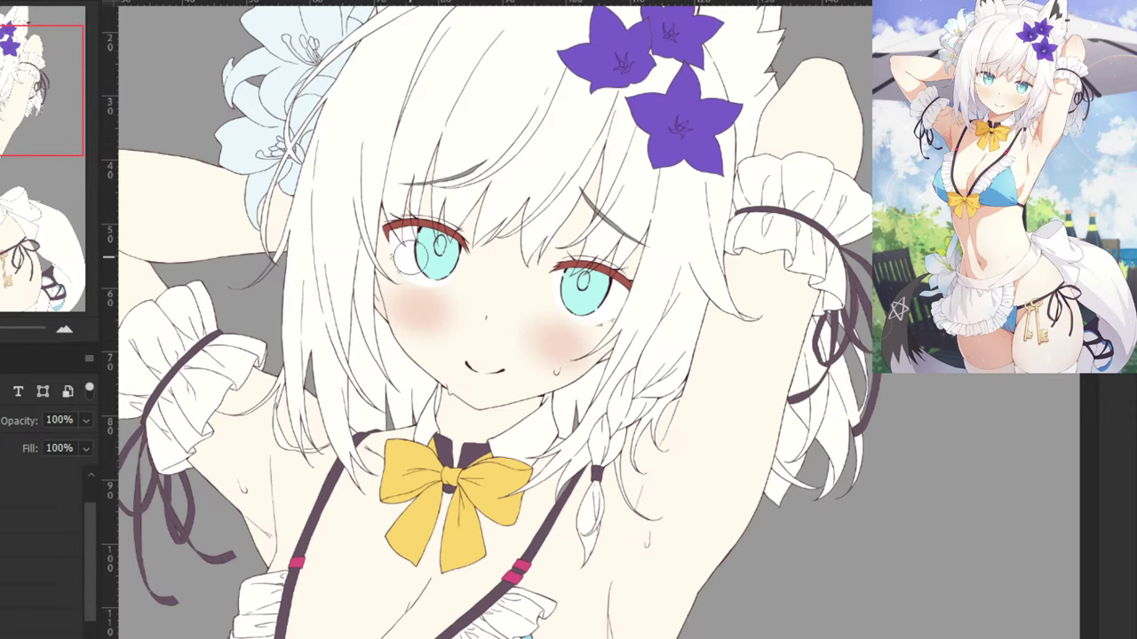
key(ctrl+minus)
key(ctrl+minus)
key(ctrl+minus)
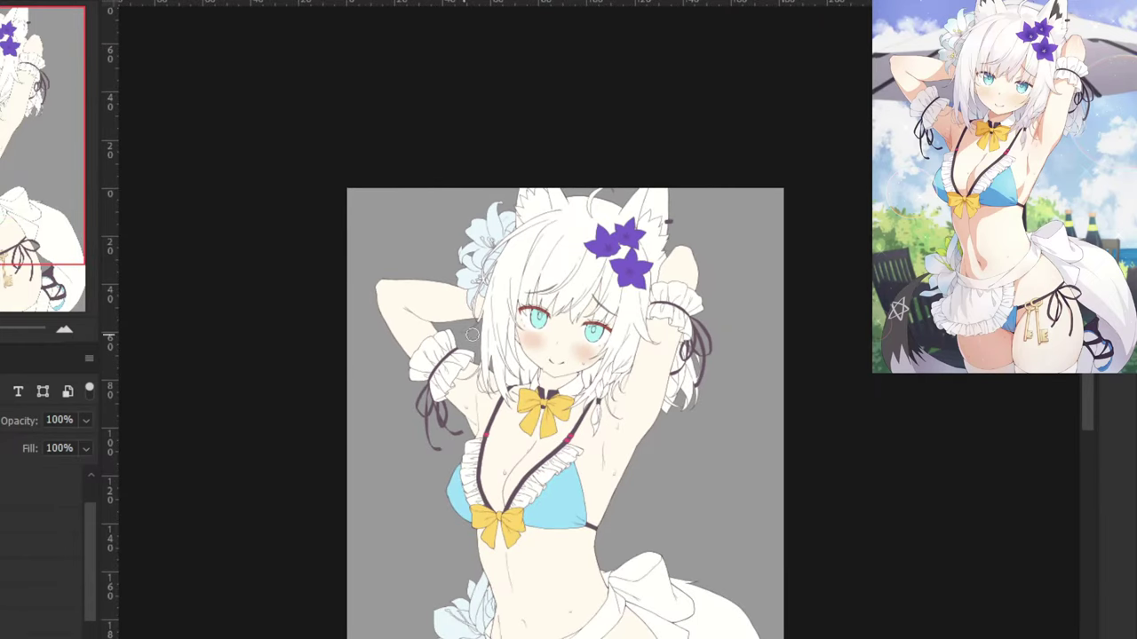
Draw fine diagonal hatching lines over the blush on both cheeks.
key(ctrl+plus)
key(ctrl+plus)
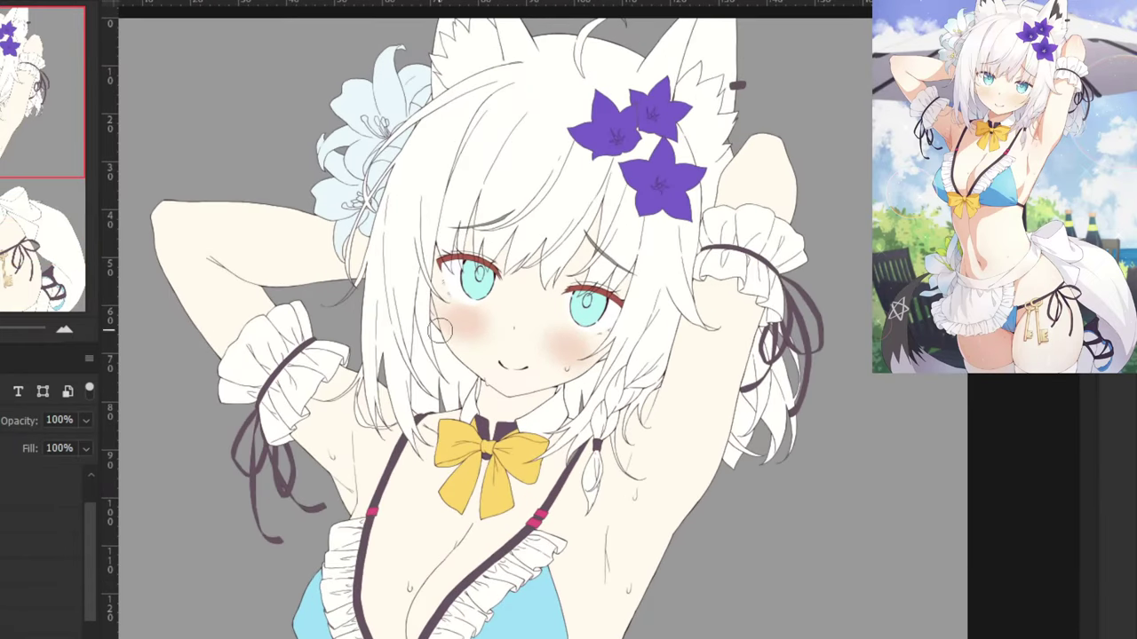
key(ctrl+plus)
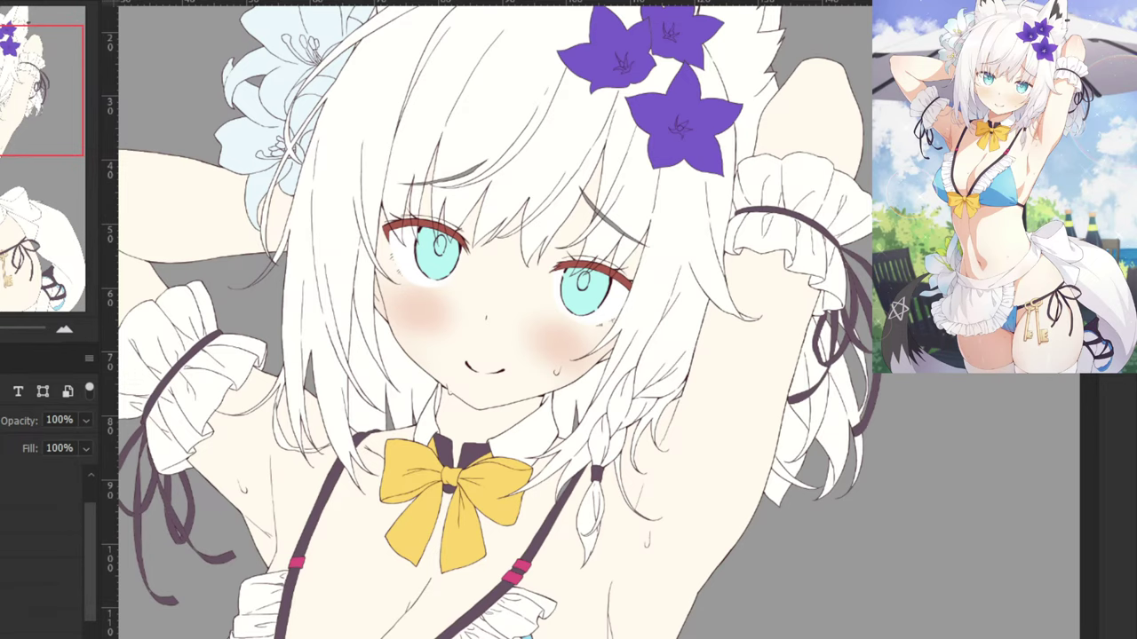
key(ctrl+plus)
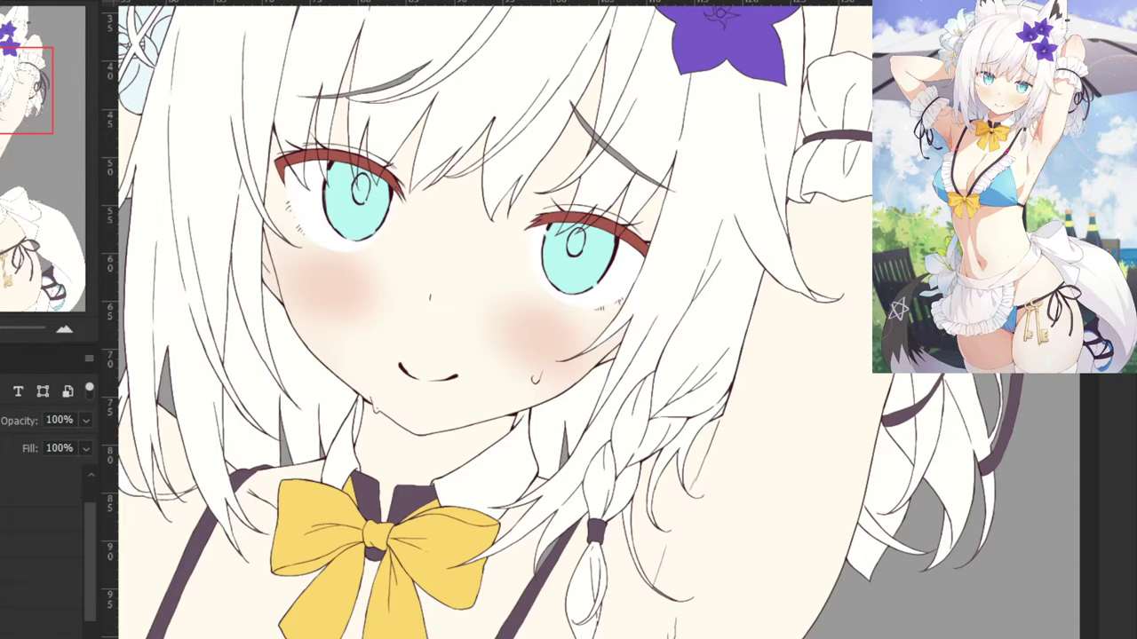
scroll(453, 294, up, 3)
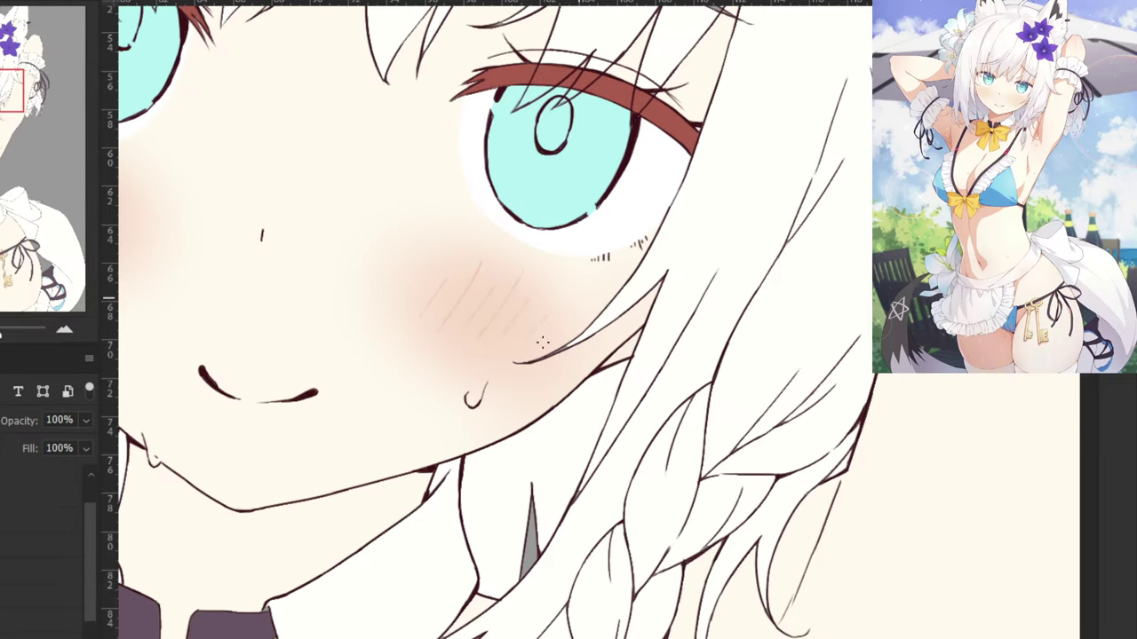
drag(310, 135, 725, 277)
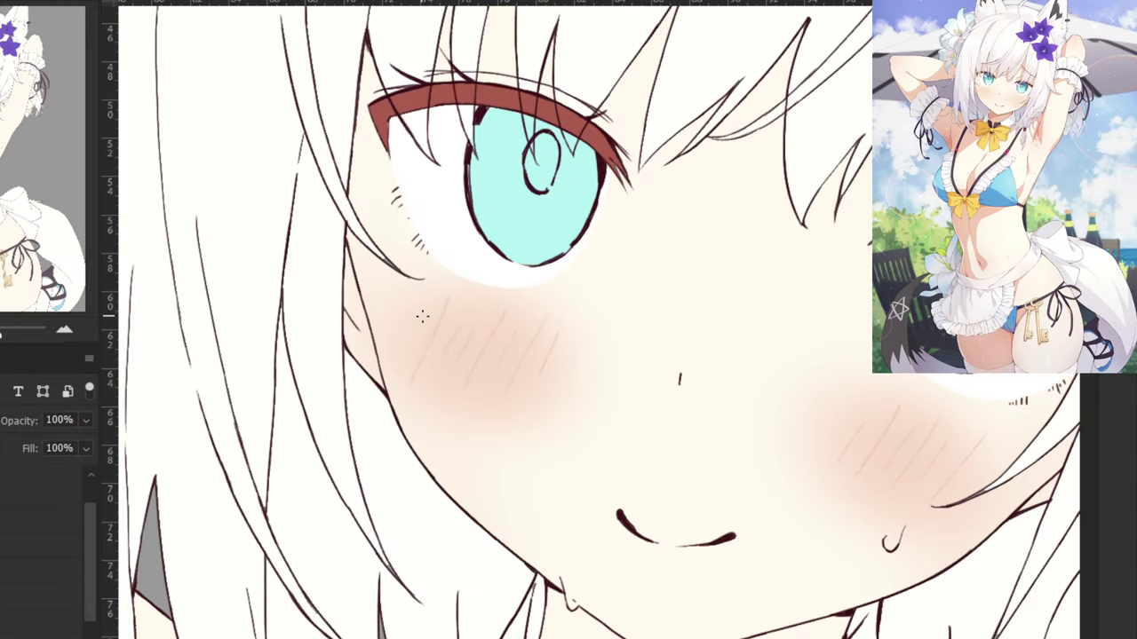
key(ctrl+minus)
key(ctrl+minus)
key(ctrl+minus)
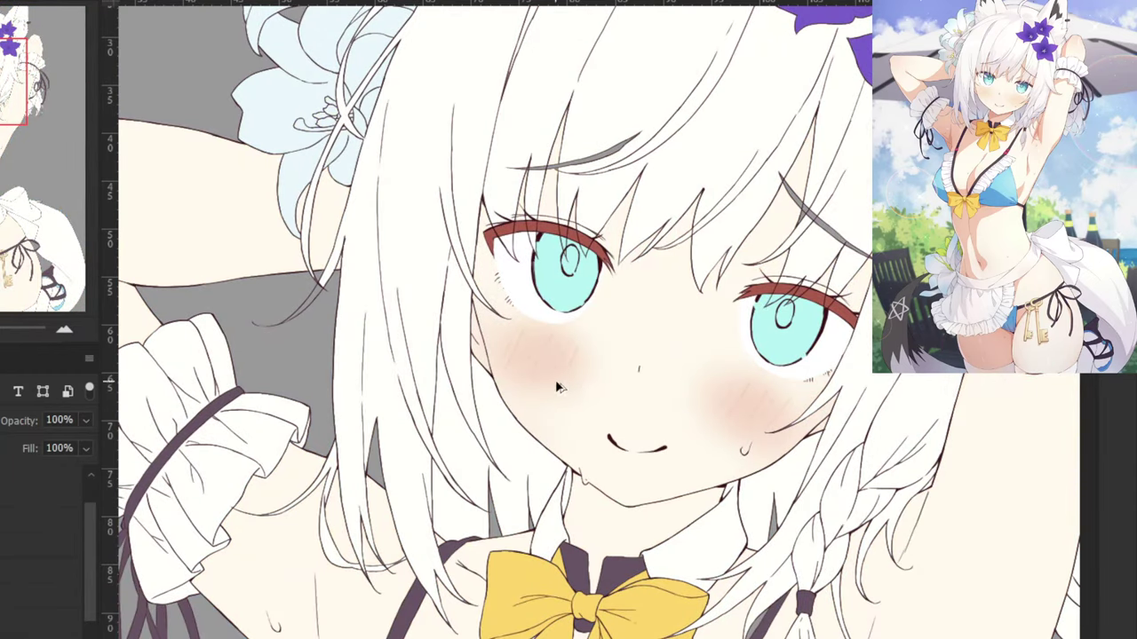
Spread the blush softly from the cheeks toward the nose and compare it with the finished illustration.
drag(556, 382, 587, 395)
alt+right_click(538, 396)
alt+right_click(546, 396)
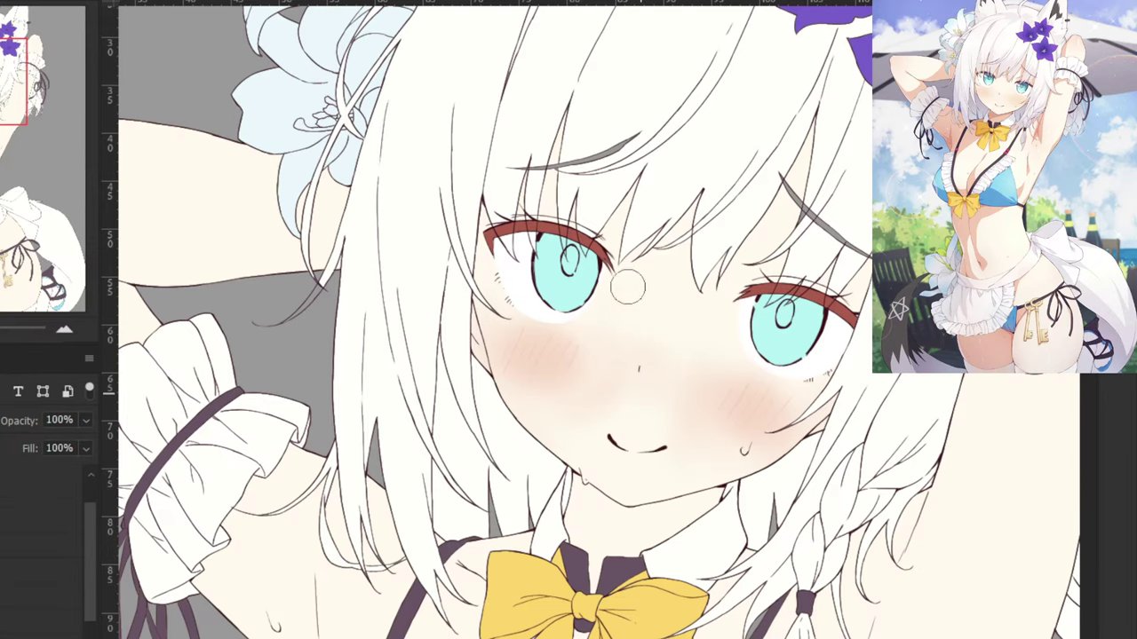
key(ctrl+minus)
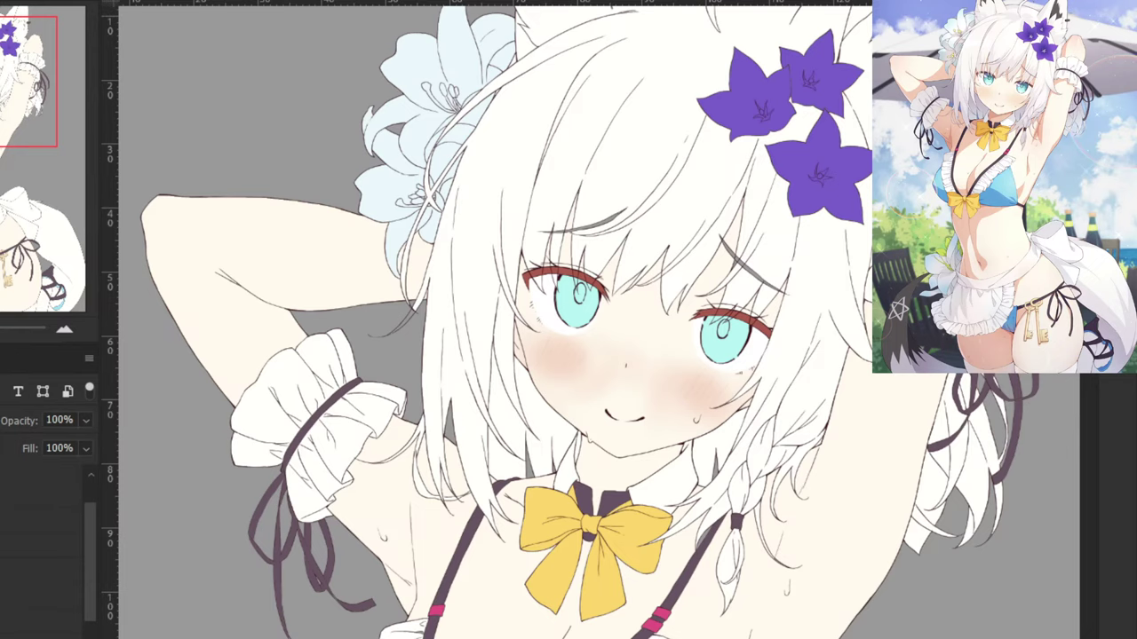
key(ctrl+comma)
key(ctrl+comma)
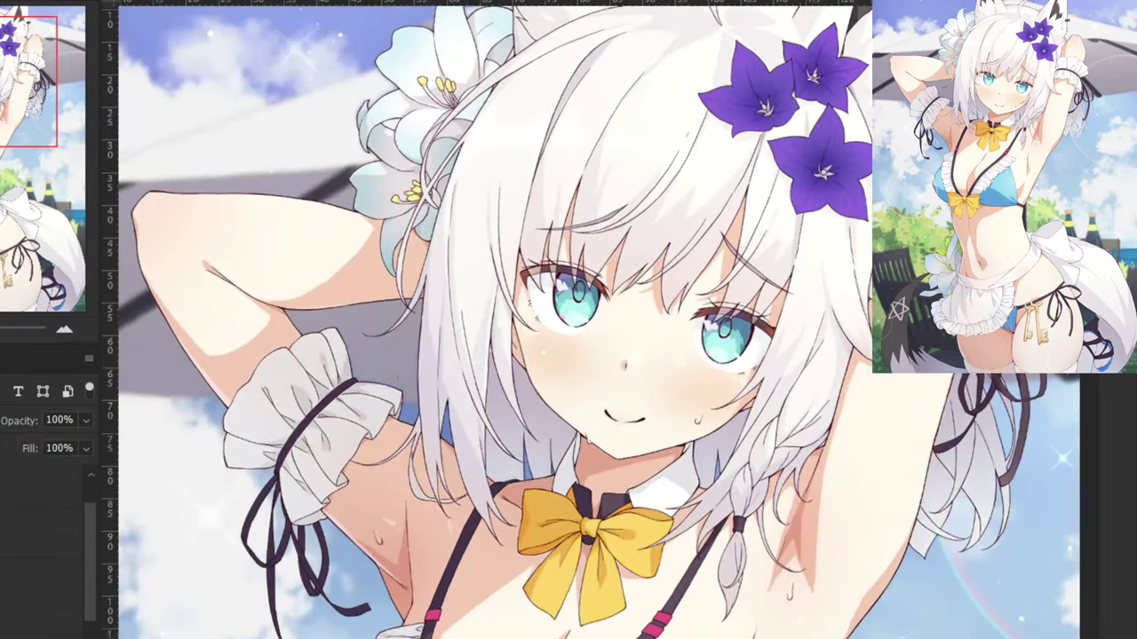
Hide the finished illustration, refine the blush between the first cheek and the nose, and go through the neighbouring layers.
key(ctrl+plus)
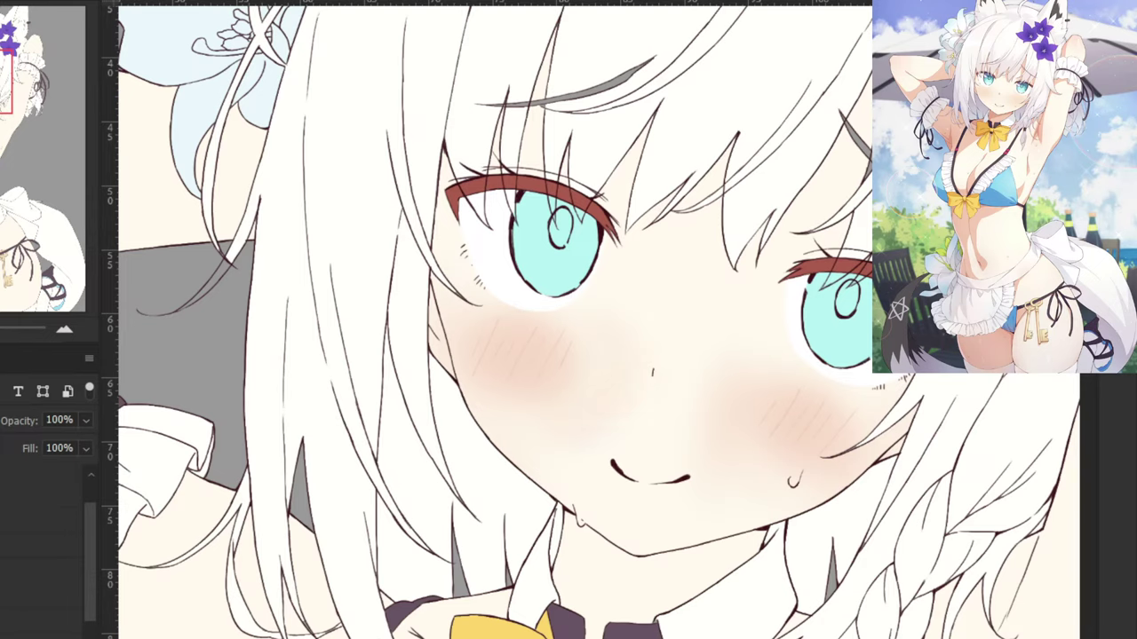
drag(614, 342, 582, 428)
click(4, 358)
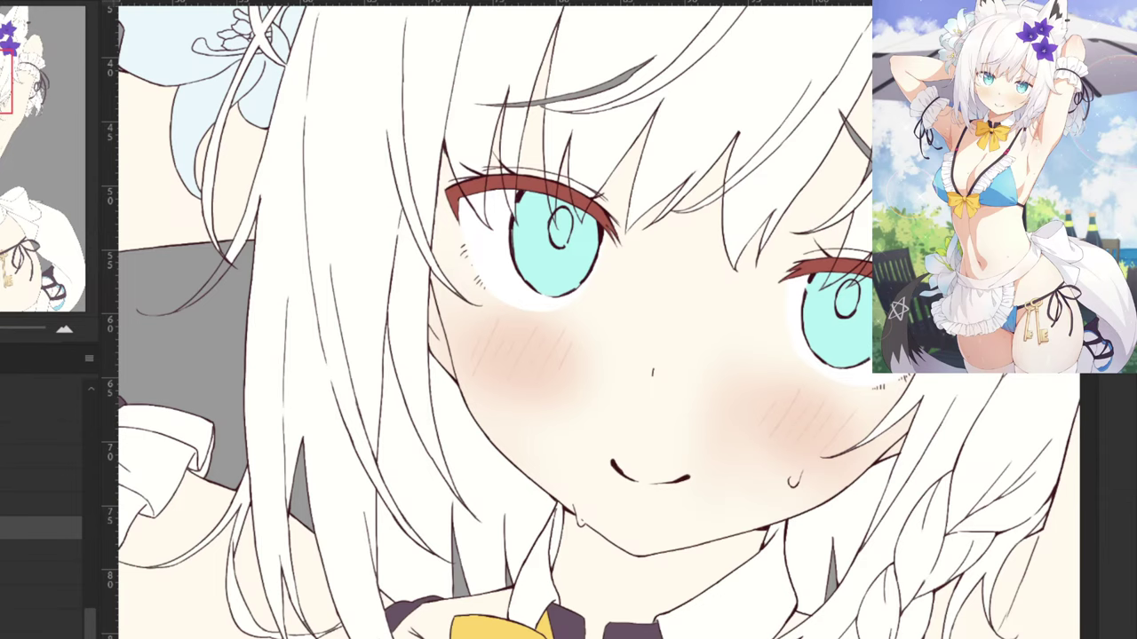
click(40, 505)
click(41, 528)
click(41, 552)
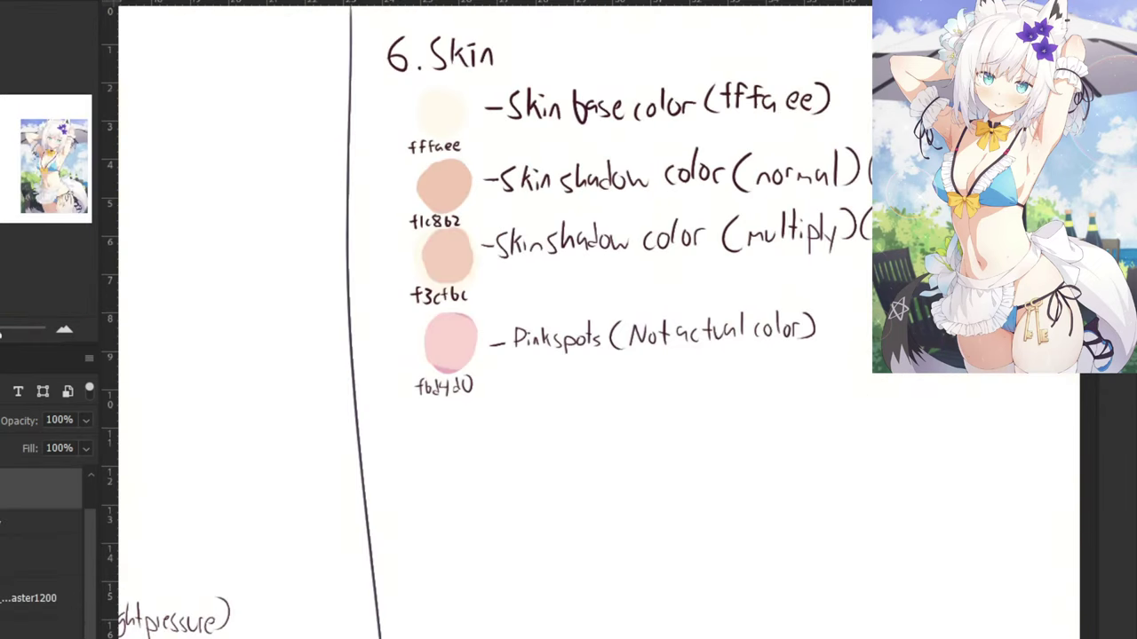
Sample the pink spots colour fbd4d0 from the style notes and brush a faint pink tint around the smiling mouth.
alt+click(447, 338)
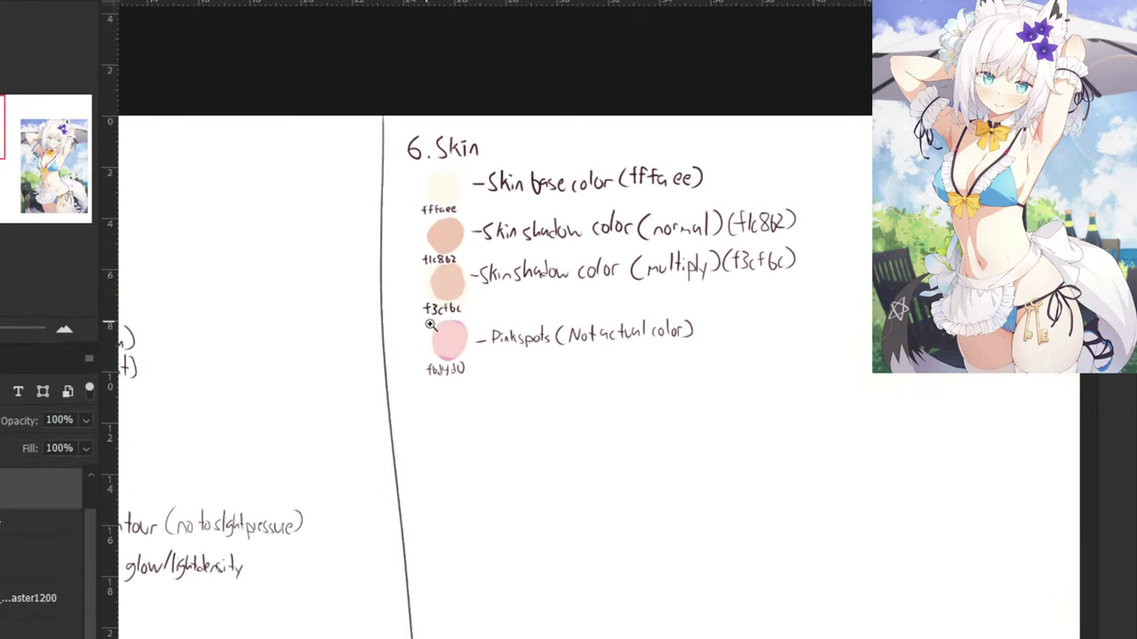
alt+click(450, 334)
alt+click(454, 331)
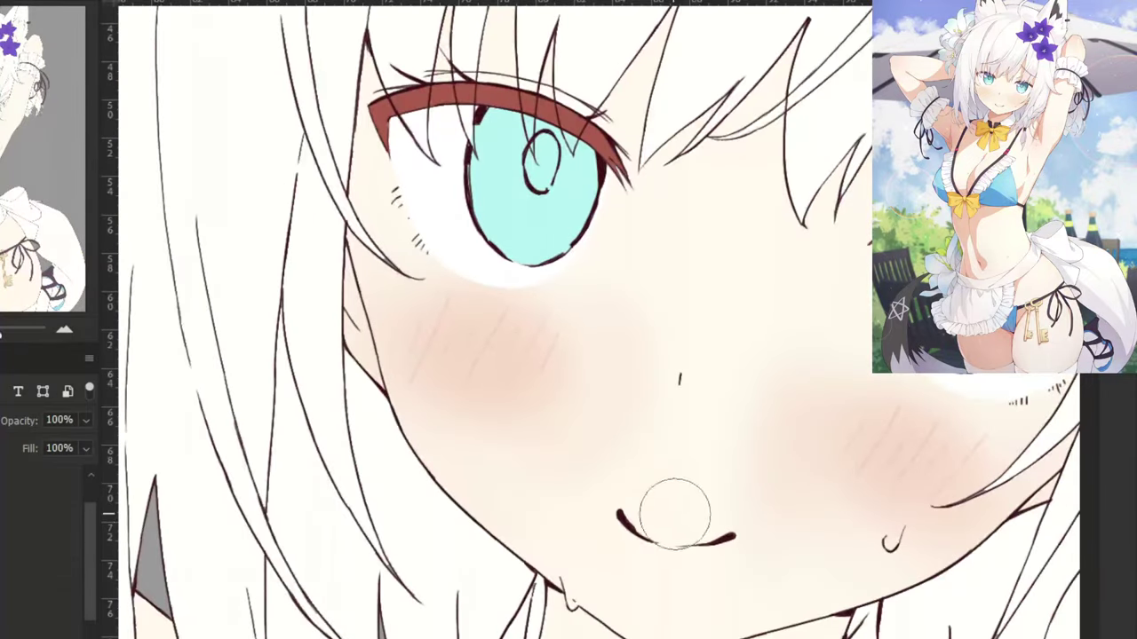
mouse_move(687, 547)
mouse_down()
mouse_move(648, 544)
mouse_move(689, 547)
mouse_move(635, 529)
mouse_move(704, 536)
mouse_move(695, 526)
mouse_move(664, 559)
mouse_up()
right_click(656, 541)
click(703, 538)
click(626, 540)
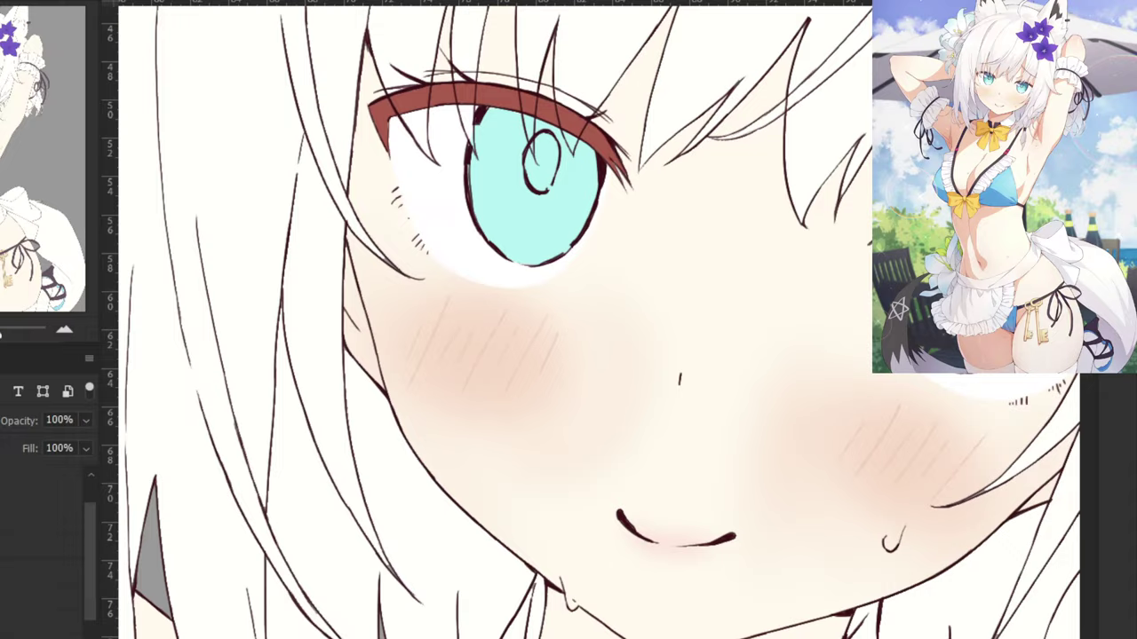
Compare the mouth tint and cheek blush with the finished illustration, both in close-up and across the whole face.
key(ctrl+plus)
key(ctrl+plus)
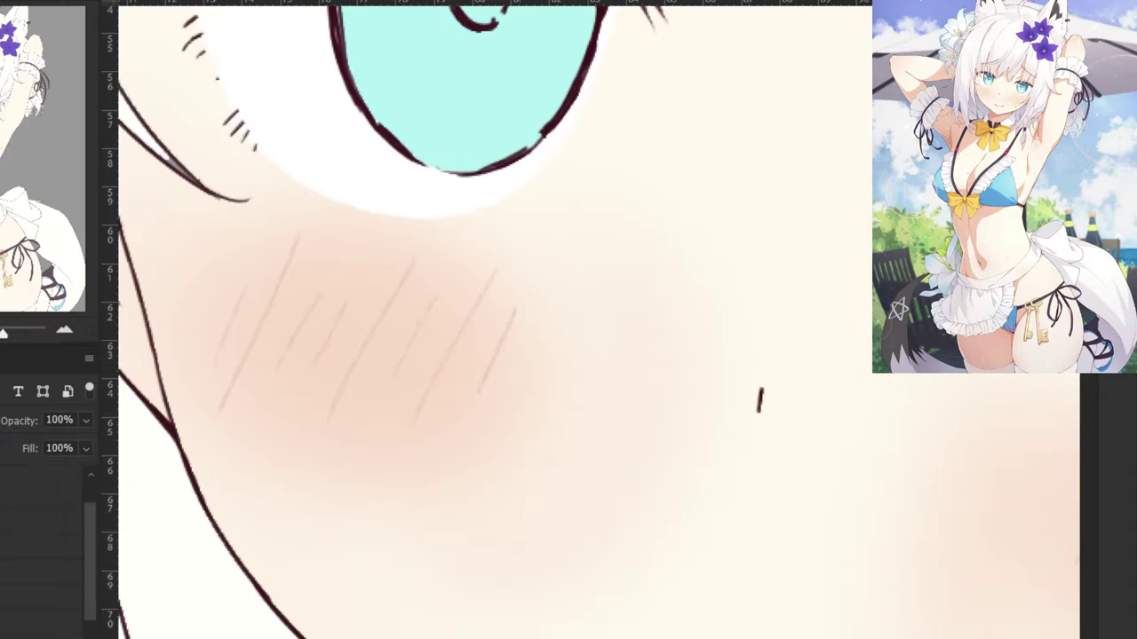
drag(775, 578, 630, 374)
scroll(584, 533, up, 6)
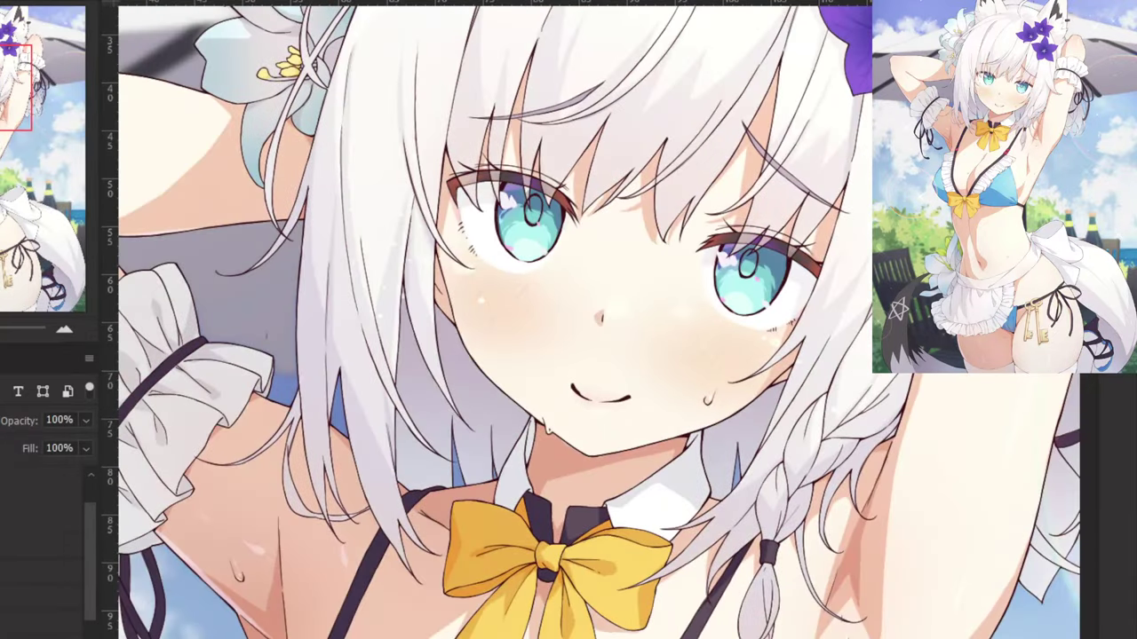
key(ctrl+plus)
key(ctrl+plus)
key(ctrl+plus)
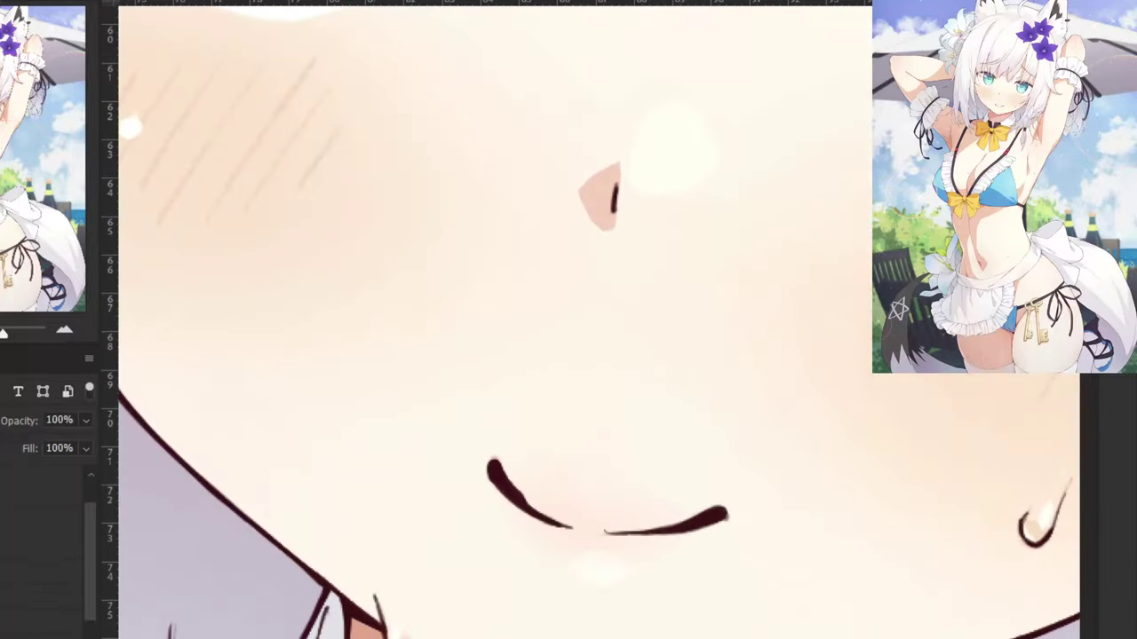
key(ctrl+comma)
key(ctrl+comma)
key(ctrl+minus)
key(ctrl+minus)
drag(219, 589, 148, 637)
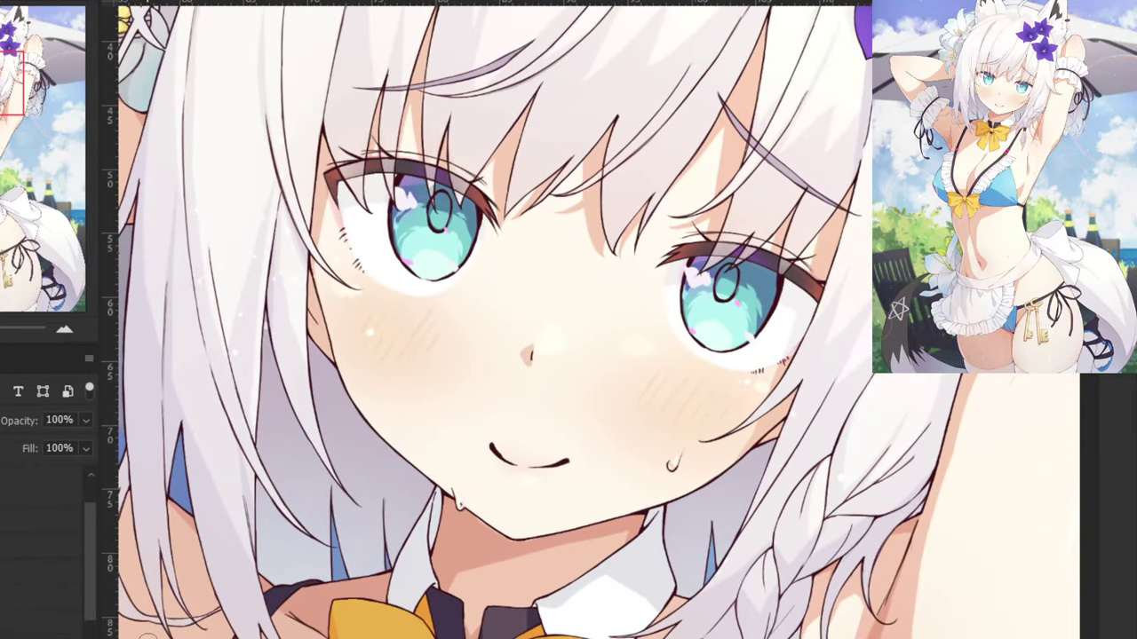
drag(226, 524, 237, 574)
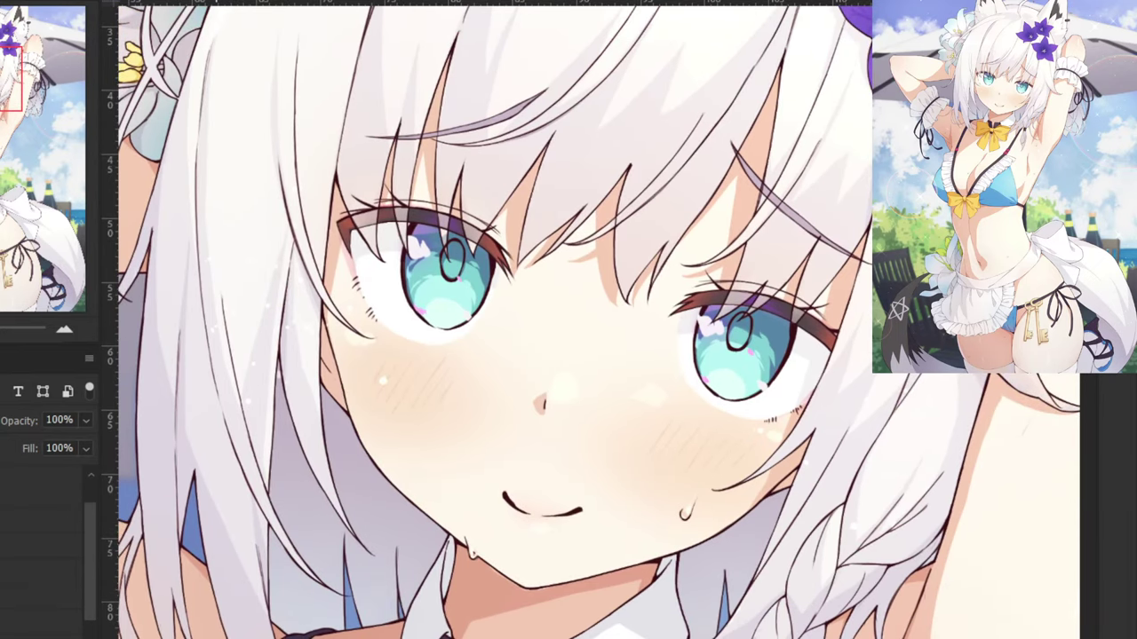
key(ctrl+minus)
key(ctrl+minus)
key(ctrl+minus)
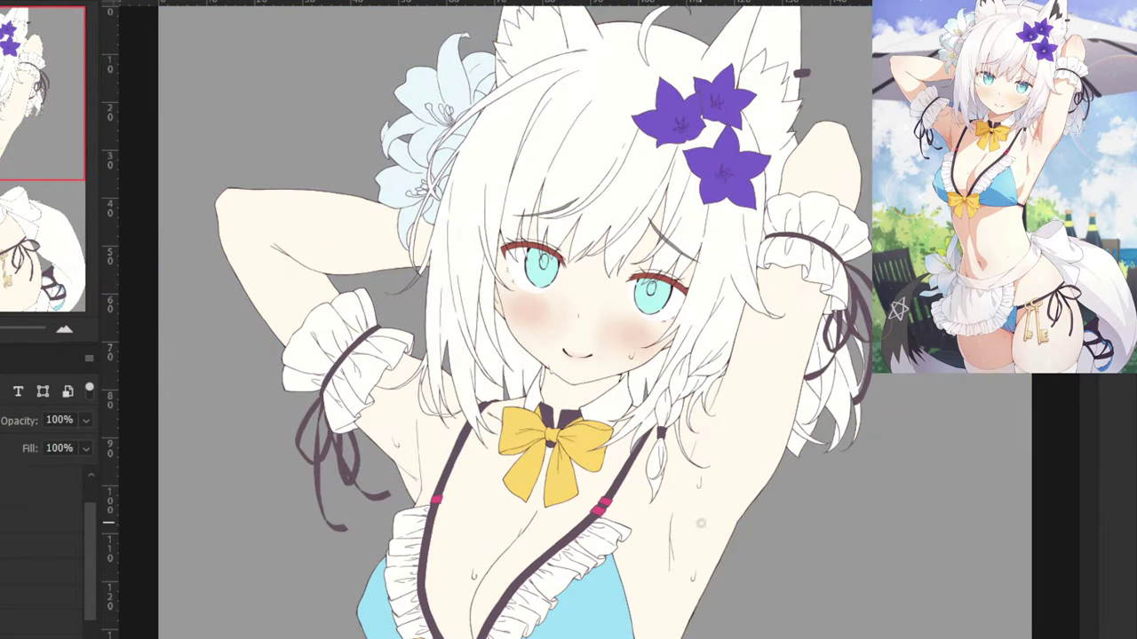
Brush a soft pink tint onto the raised arm's armpit, redoing it after comparing with the finished illustration.
mouse_move(682, 530)
mouse_down()
mouse_move(731, 526)
mouse_move(698, 470)
mouse_up()
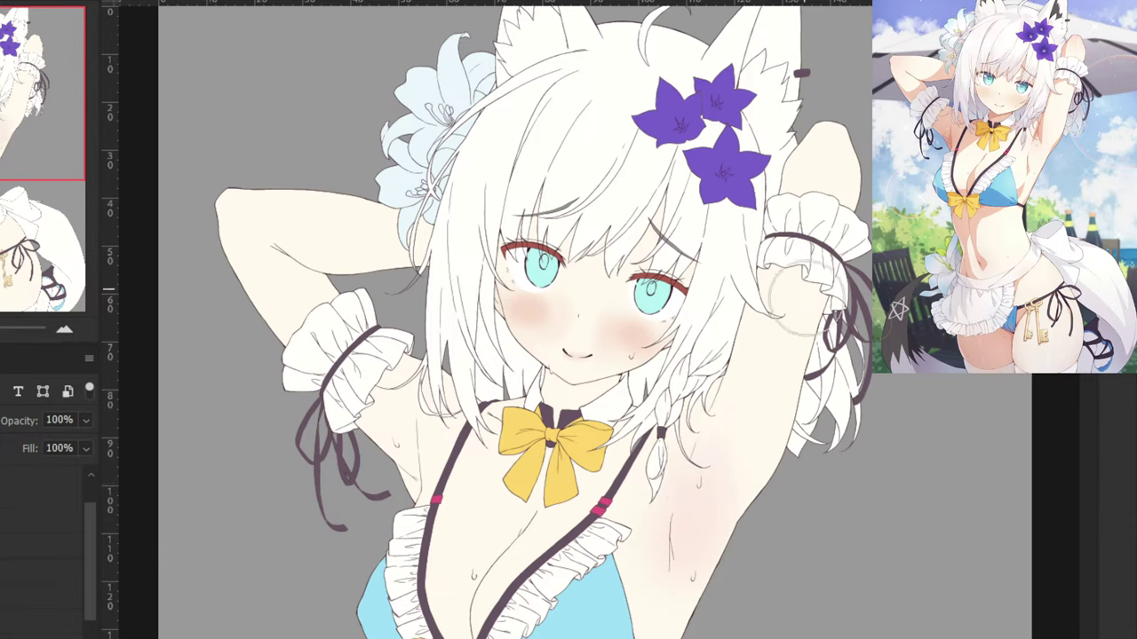
drag(680, 511, 671, 477)
drag(664, 526, 693, 450)
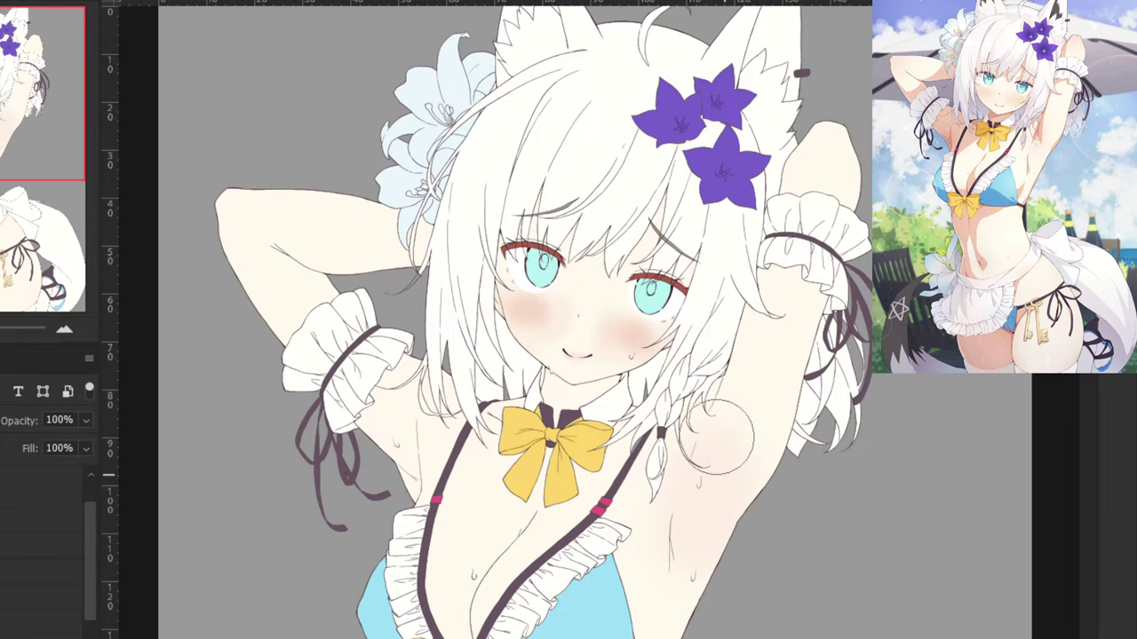
key(ctrl+comma)
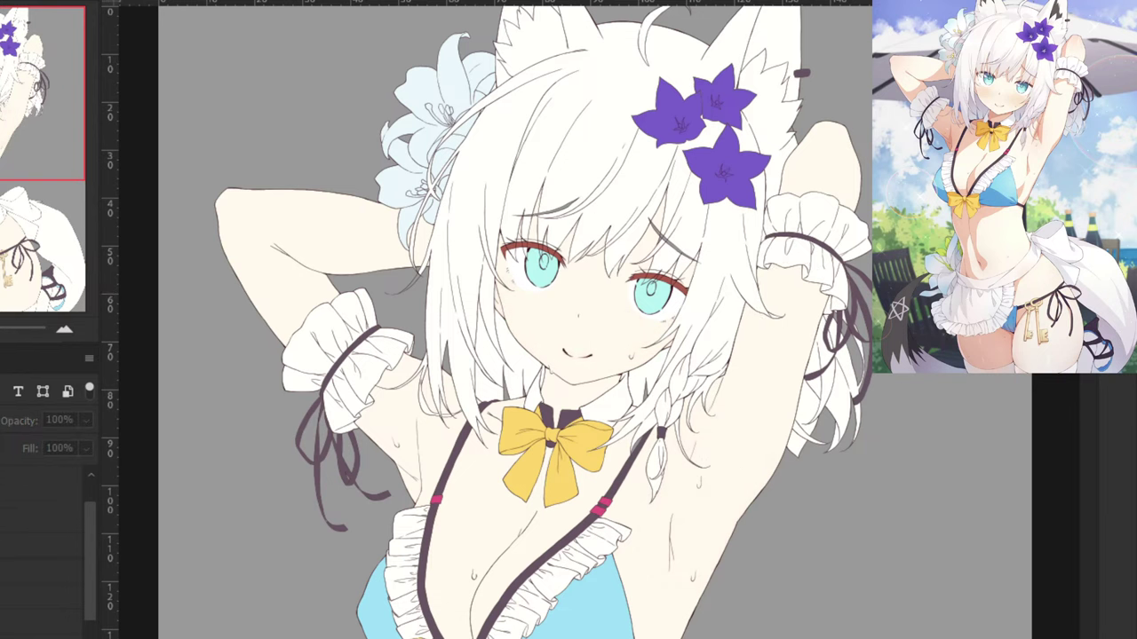
key(ctrl+comma)
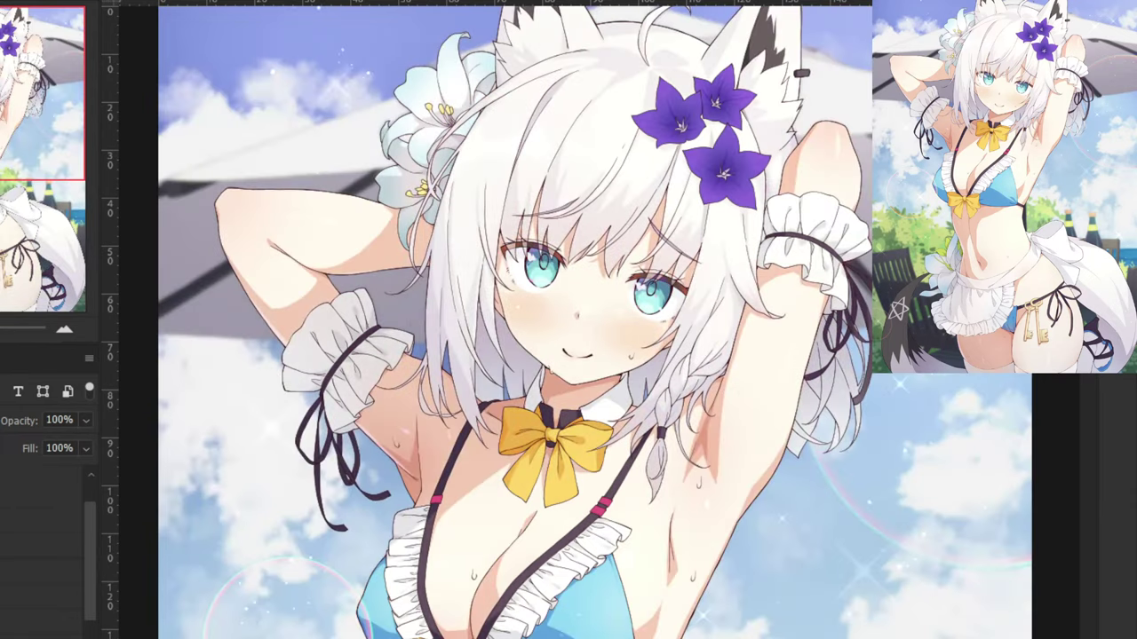
key(ctrl+comma)
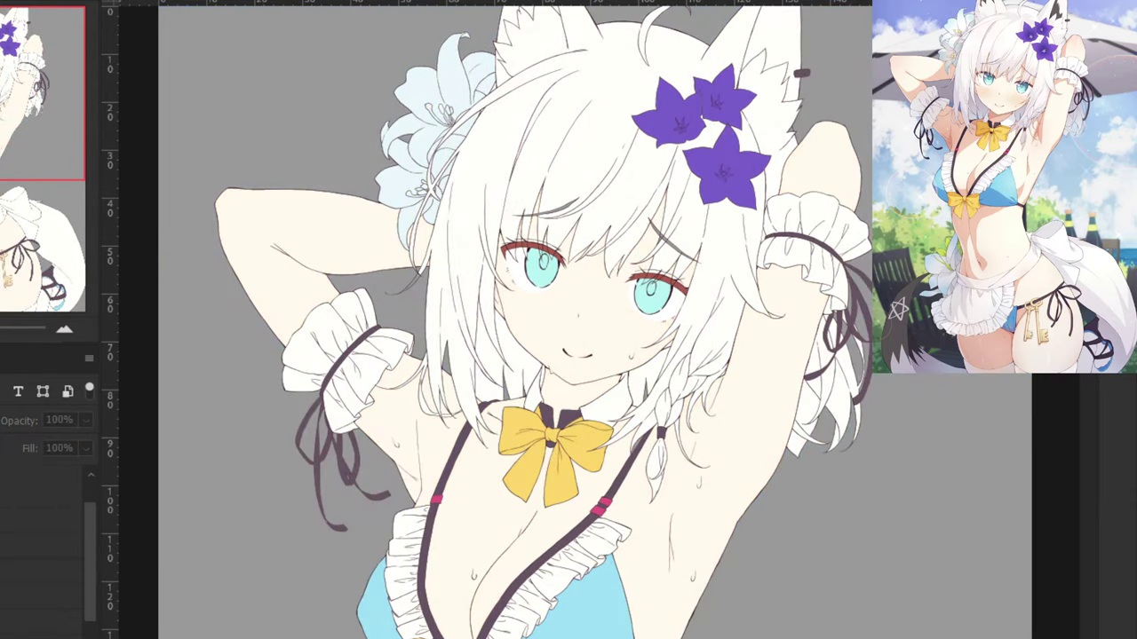
key(ctrl+comma)
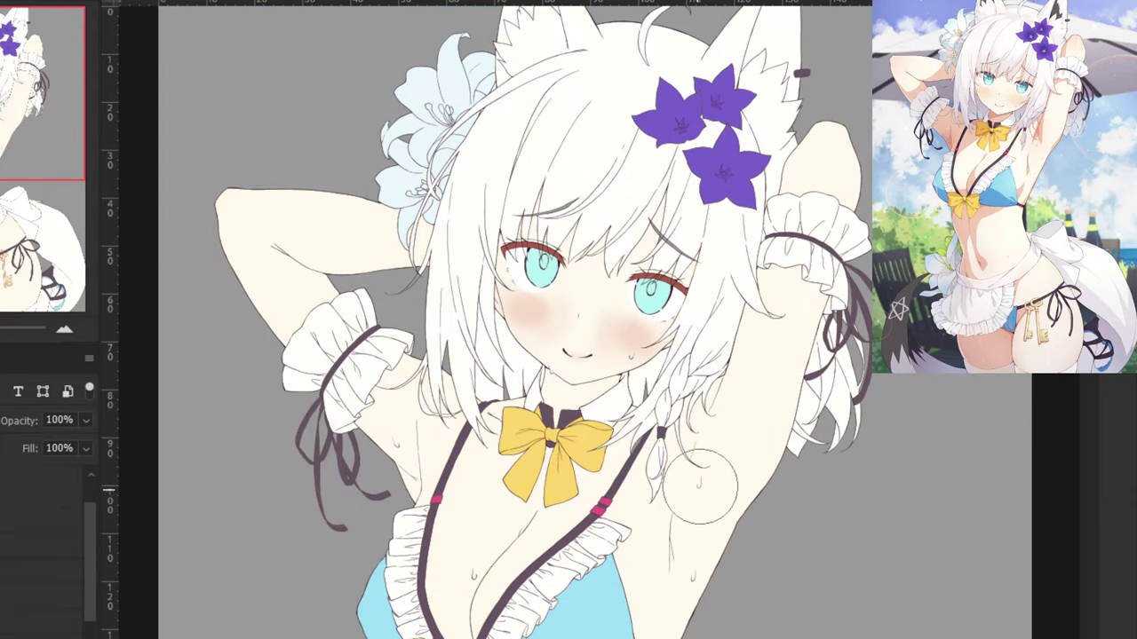
mouse_move(700, 488)
mouse_down()
mouse_move(715, 457)
mouse_move(711, 488)
mouse_up()
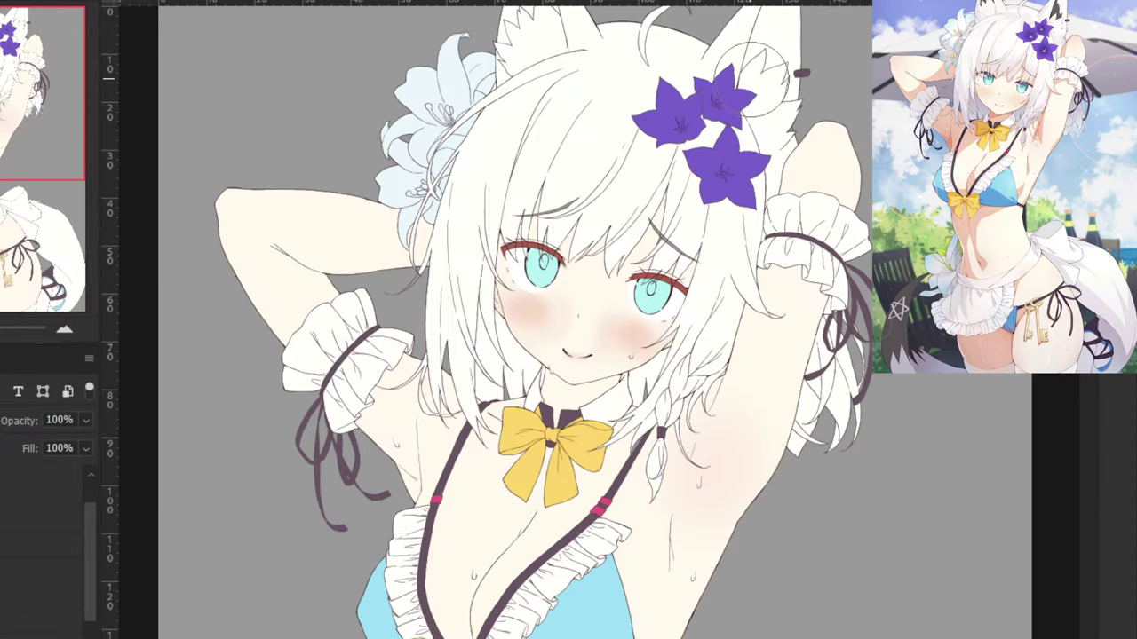
Check the finished illustration's lower body and brush a soft pink tint onto the hip and thighs.
drag(671, 456, 635, 255)
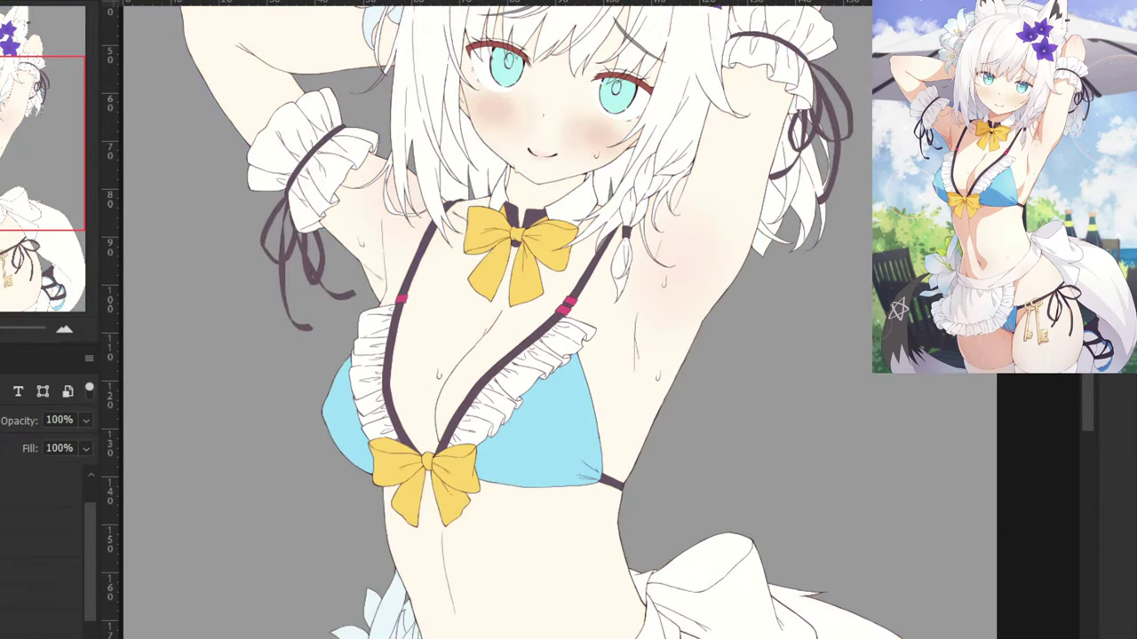
drag(190, 588, 142, 379)
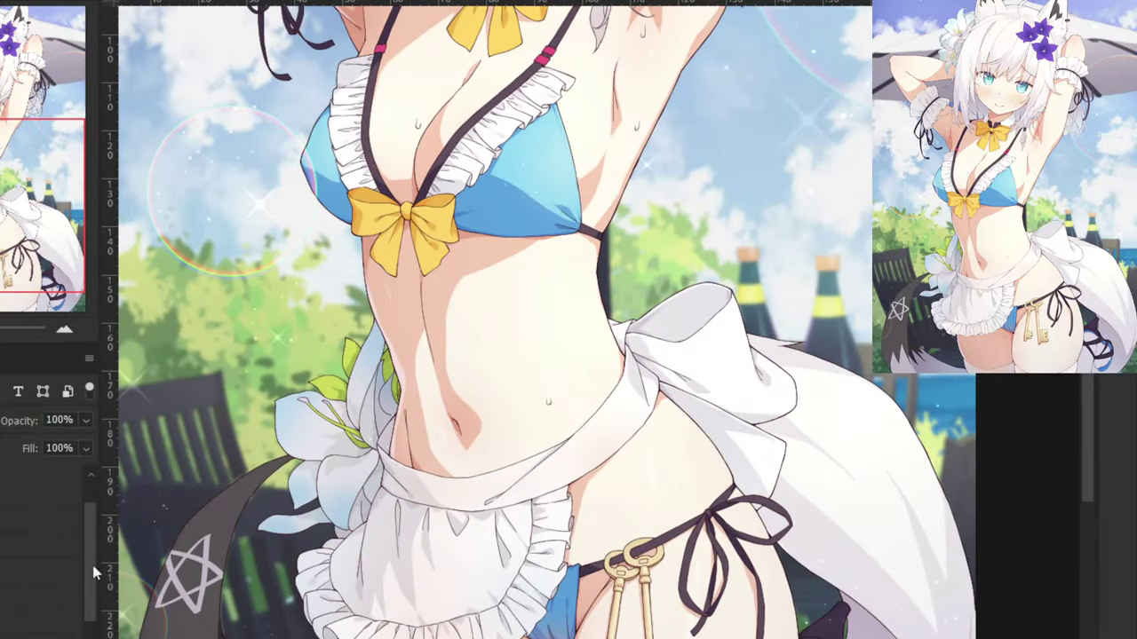
drag(239, 631, 149, 494)
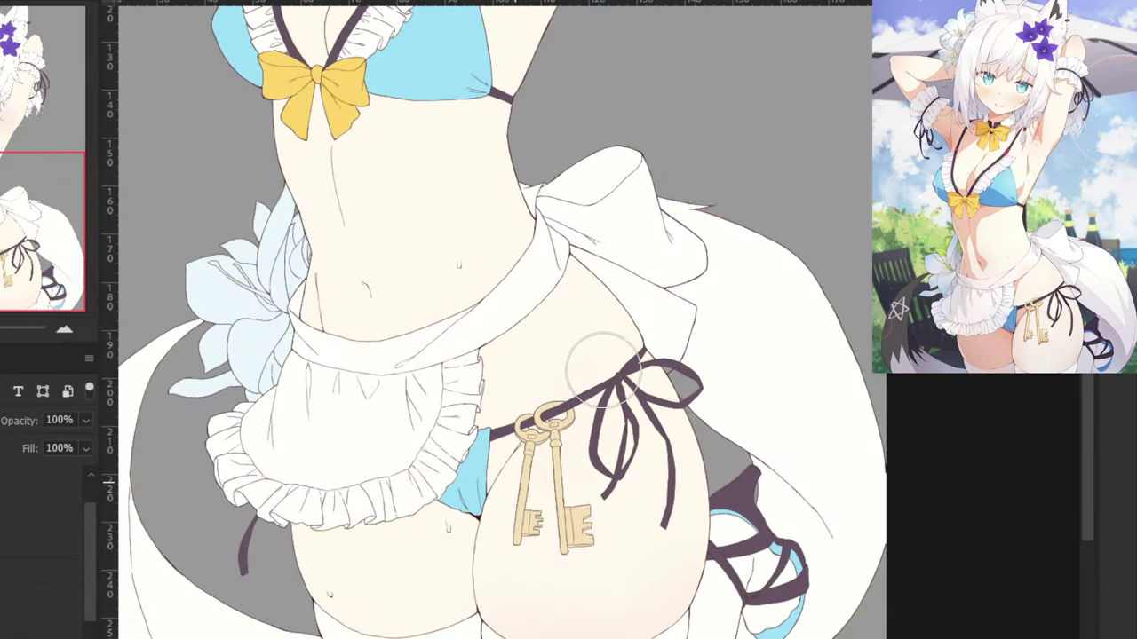
mouse_move(609, 384)
mouse_down()
mouse_move(545, 453)
mouse_move(537, 362)
mouse_up()
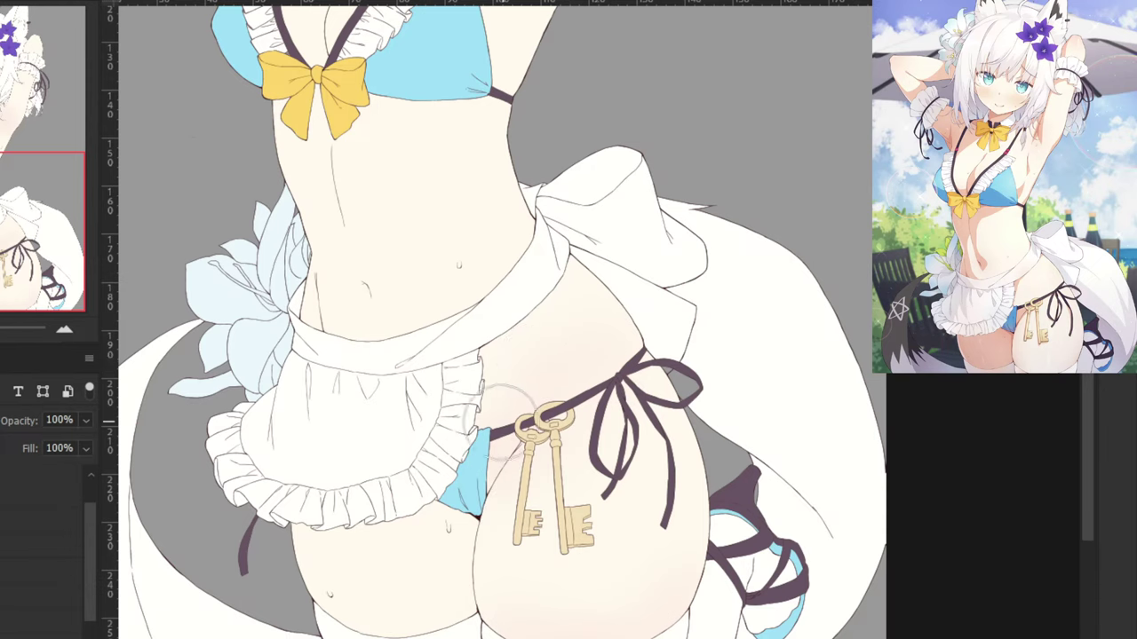
scroll(581, 425, down, 3)
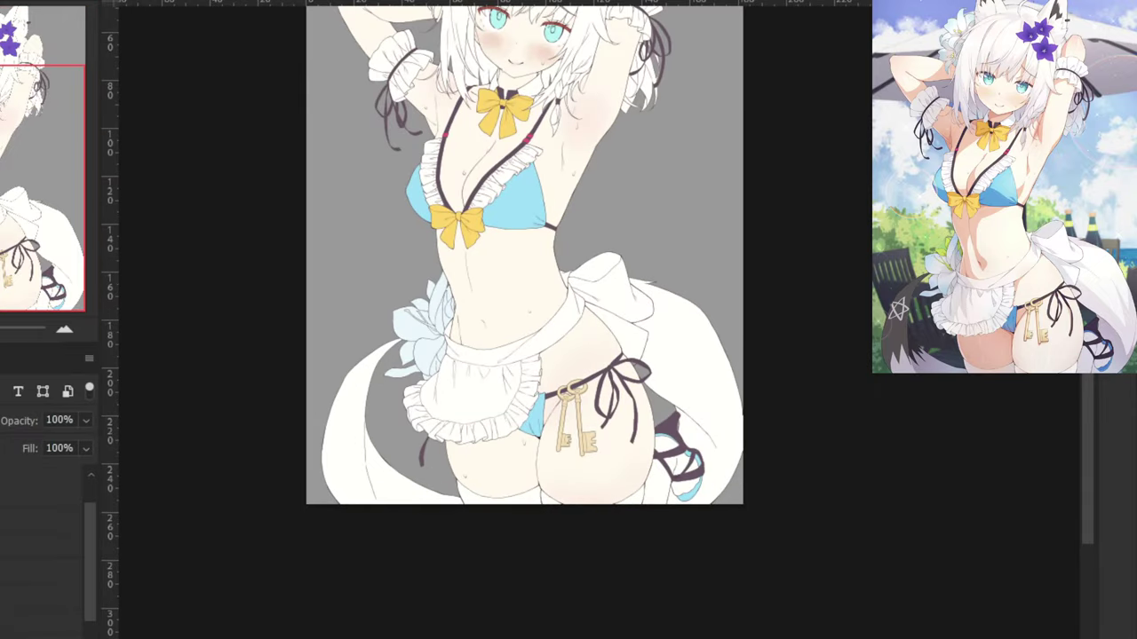
drag(185, 503, 172, 537)
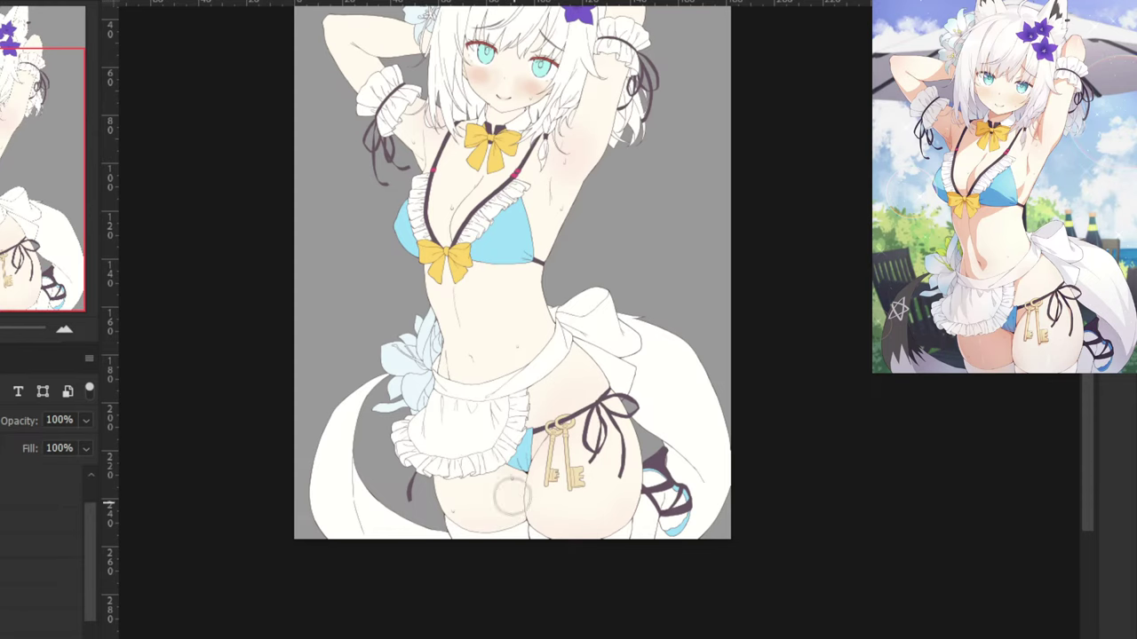
Review the pink tints across the whole figure and add a soft one at the other shoulder and armpit.
drag(415, 268, 408, 353)
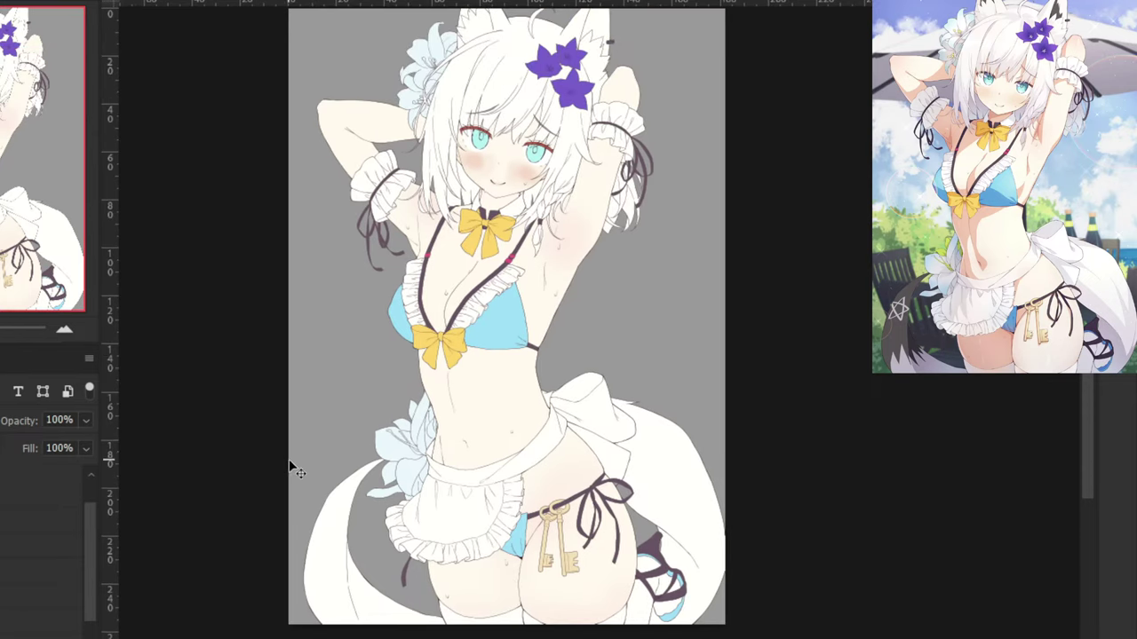
drag(371, 302, 374, 444)
key(ctrl+plus)
key(ctrl+plus)
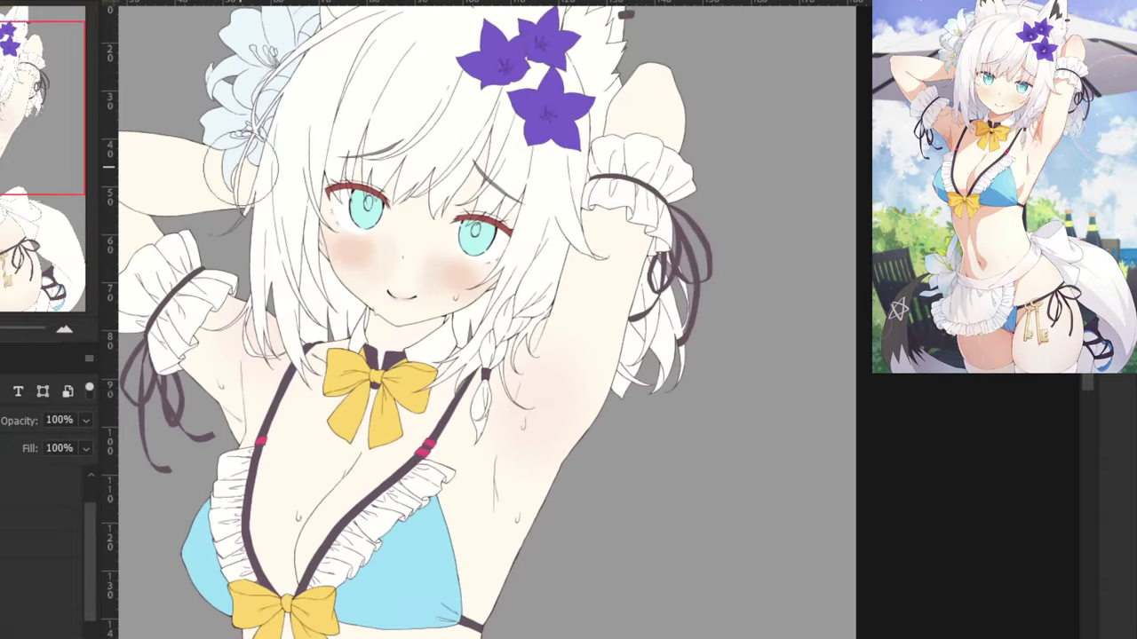
drag(241, 168, 382, 335)
key(ctrl+plus)
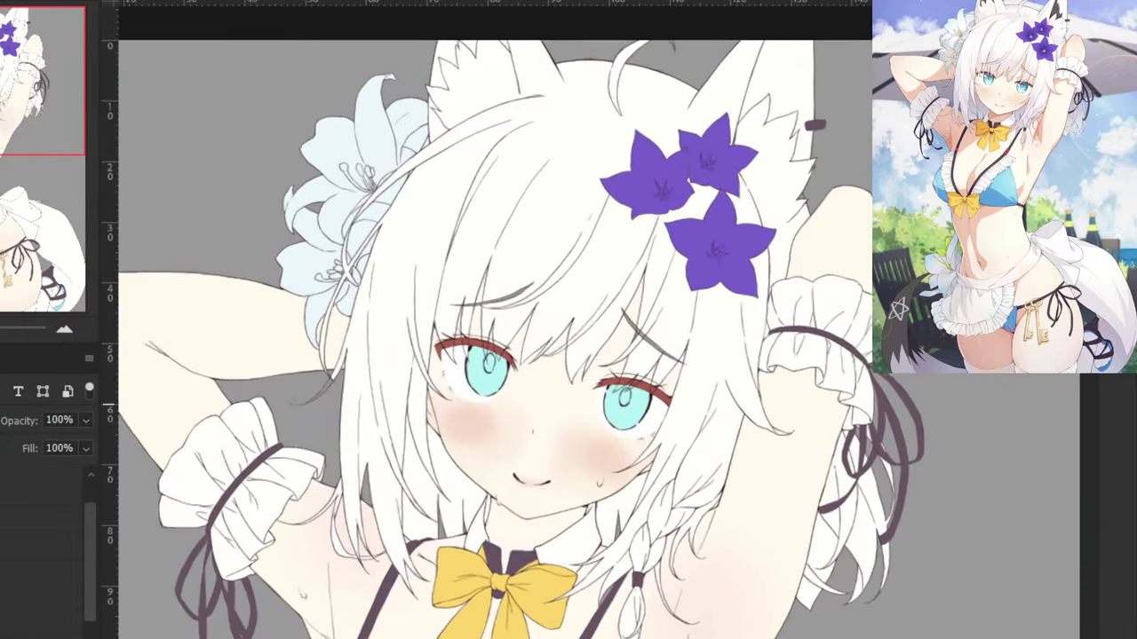
Add a new layer for the skin shadows and sample the multiply skin shadow colour f3cfbc from the style notes.
key(ctrl+shift+alt+n)
right_click(13, 590)
click(29, 284)
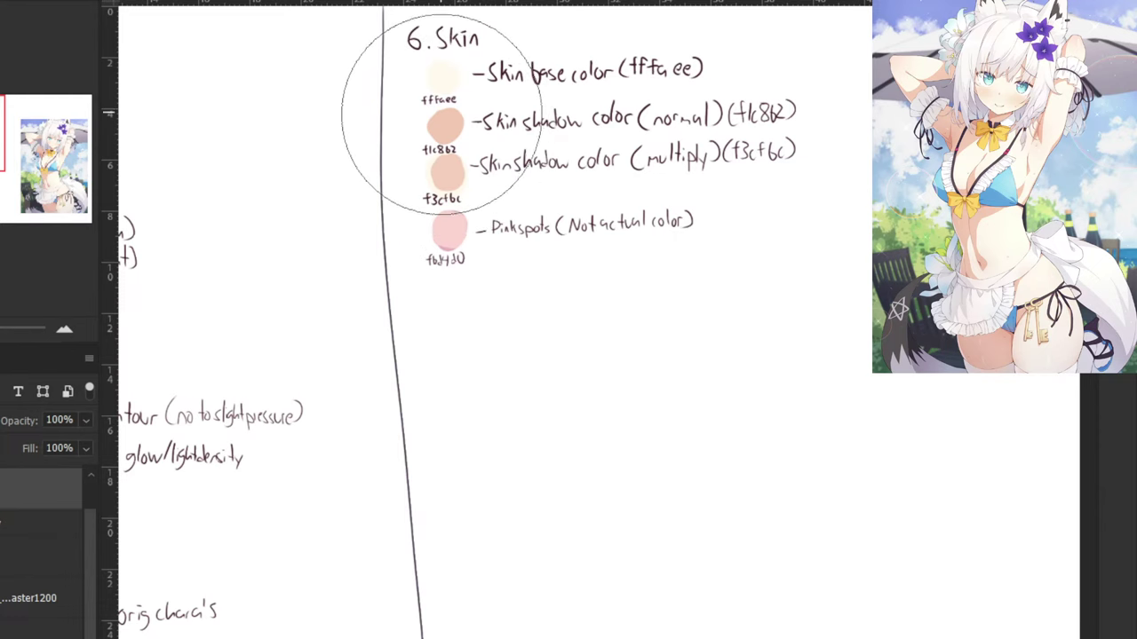
alt+click(452, 168)
key(ctrl+Tab)
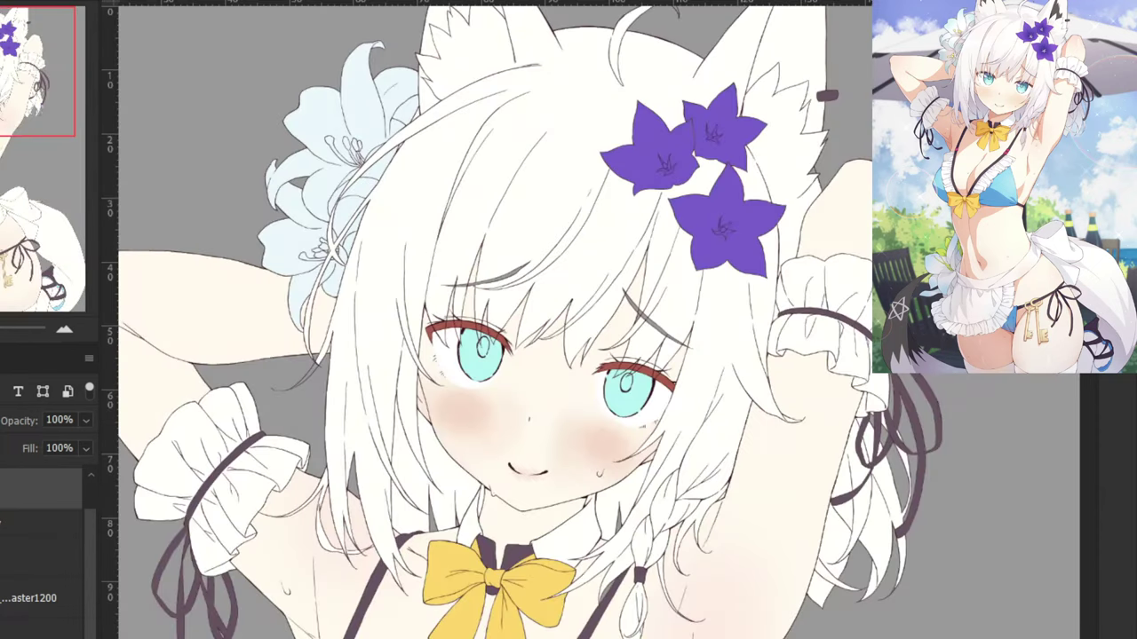
right_click(13, 568)
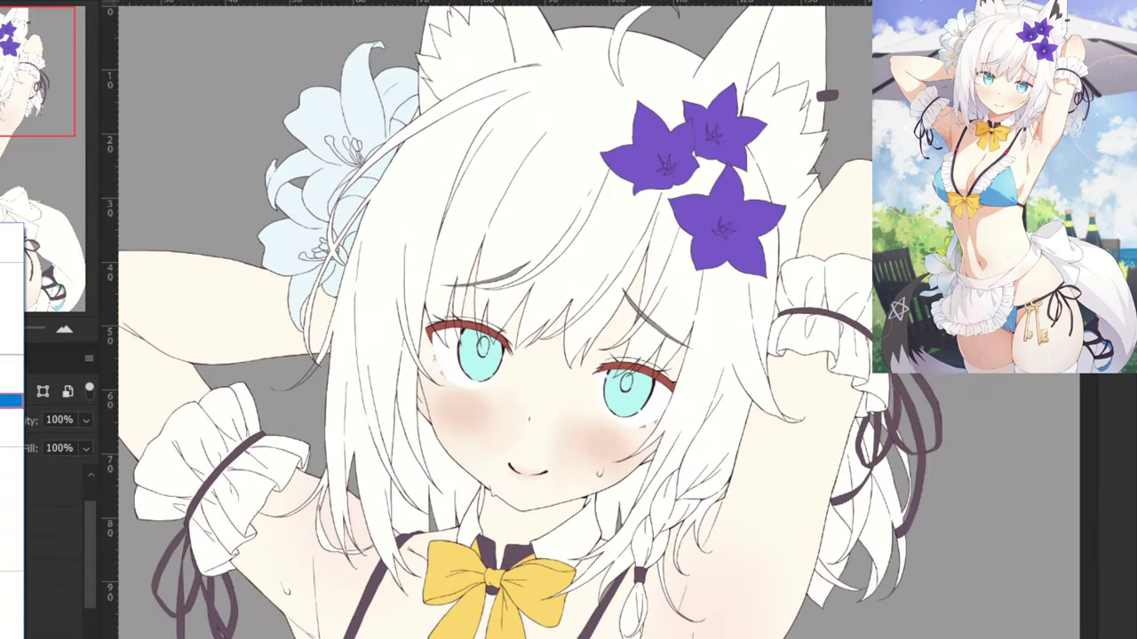
click(13, 293)
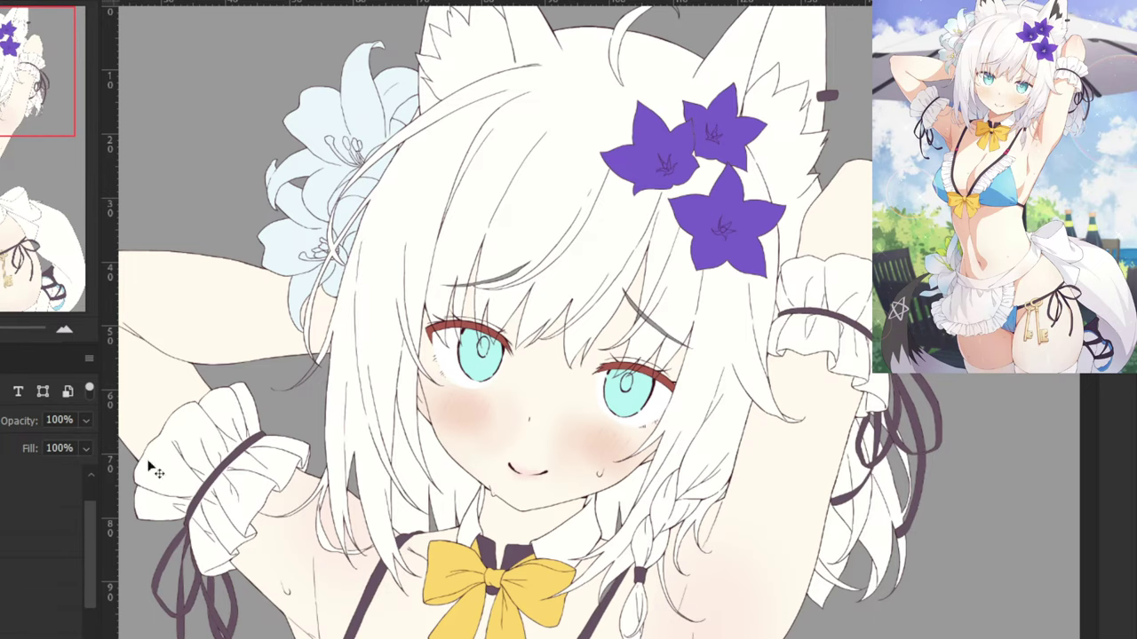
drag(291, 291, 244, 337)
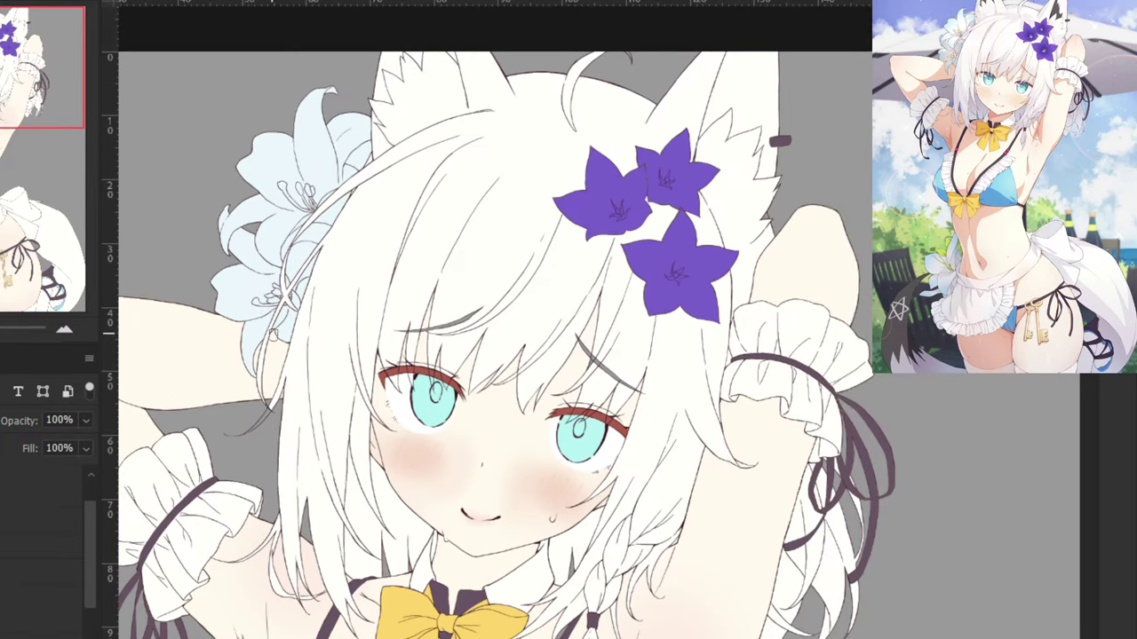
scroll(269, 329, up, 3)
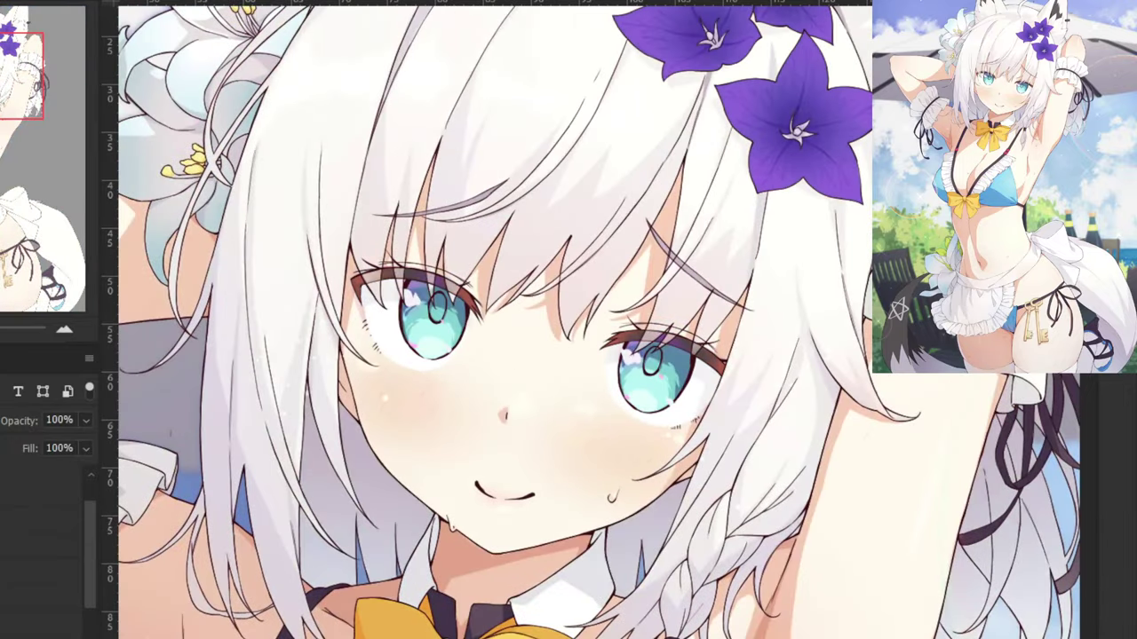
scroll(587, 346, up, 2)
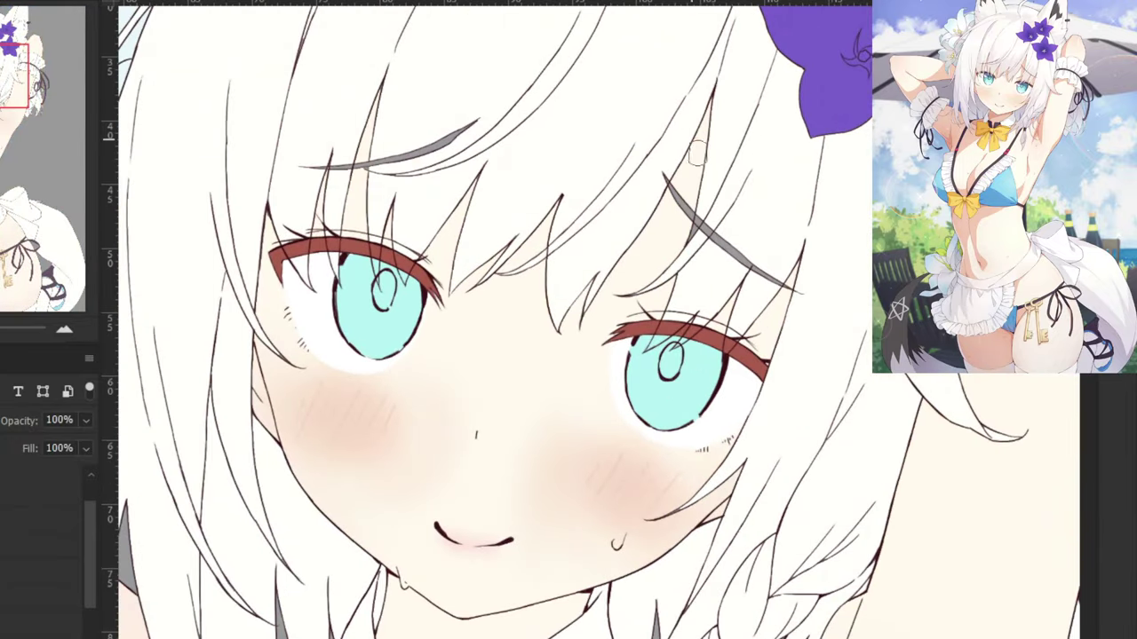
mouse_move(697, 153)
mouse_down()
mouse_move(694, 202)
mouse_move(588, 356)
mouse_up()
key(ctrl+z)
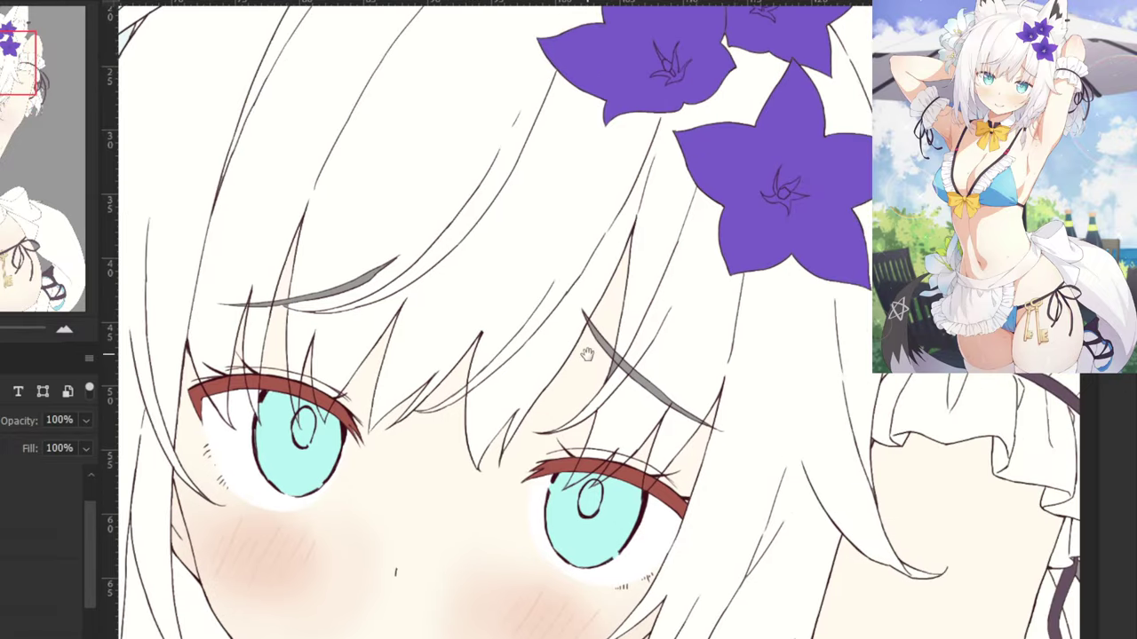
drag(618, 258, 602, 389)
key(ctrl+plus)
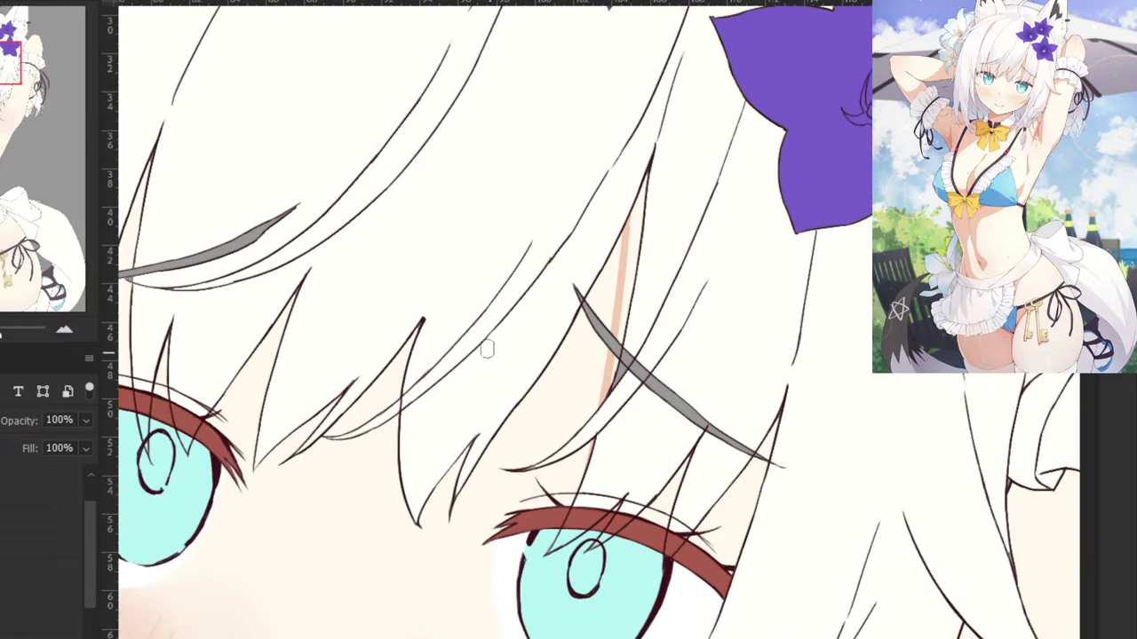
key(ctrl+z)
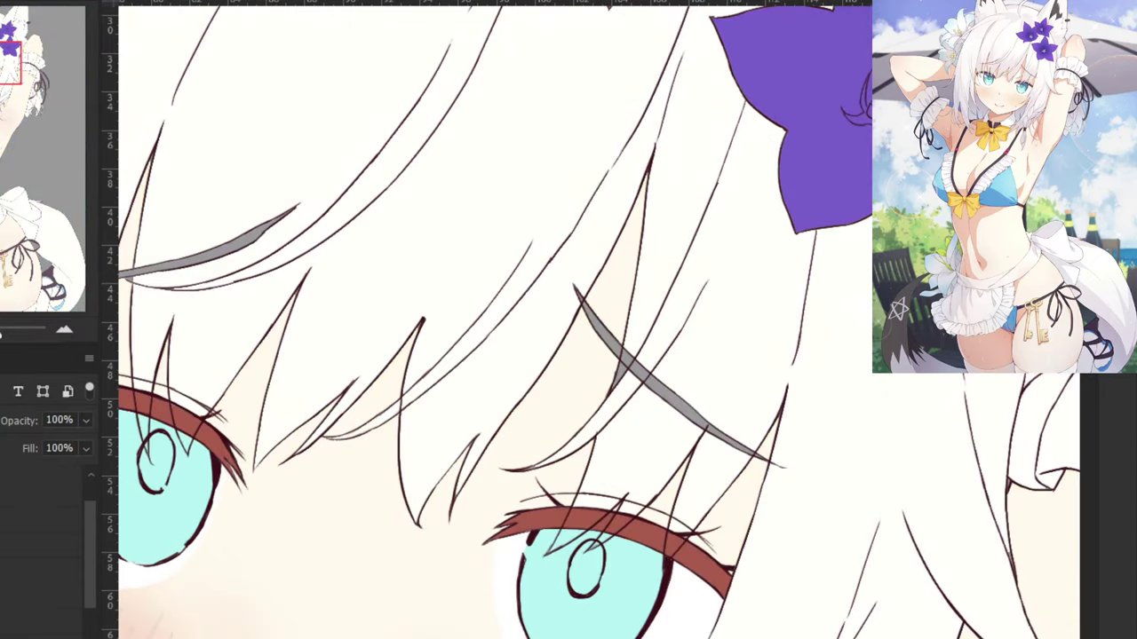
drag(608, 257, 571, 458)
key(ctrl+z)
drag(611, 249, 570, 435)
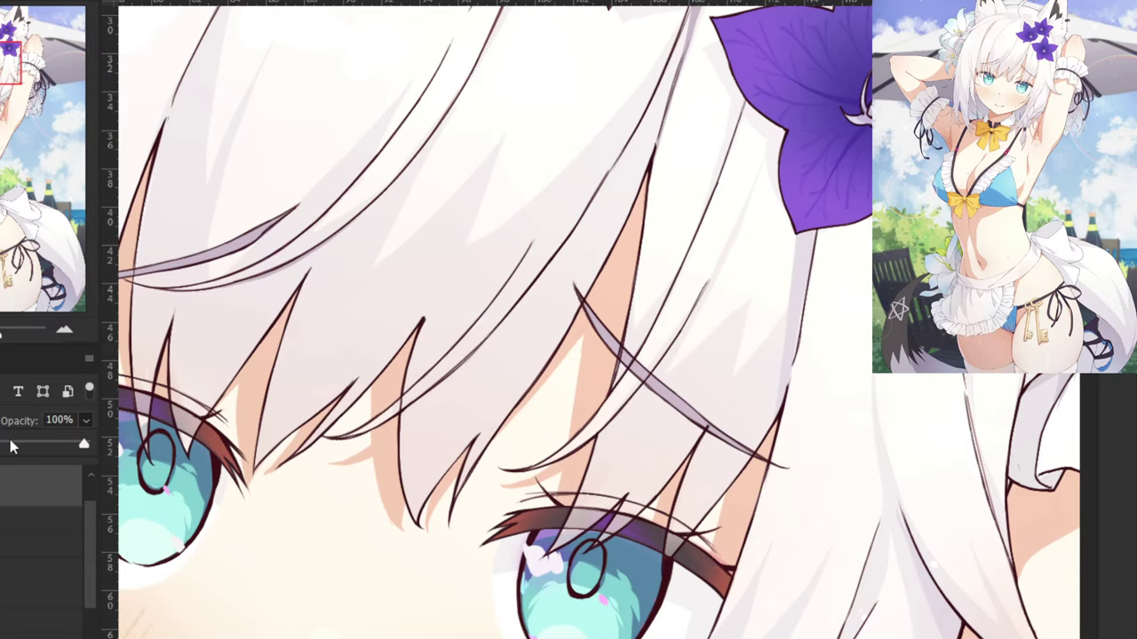
Overlay the finished illustration on the drawing at 20% opacity as a shading guide.
click(10, 447)
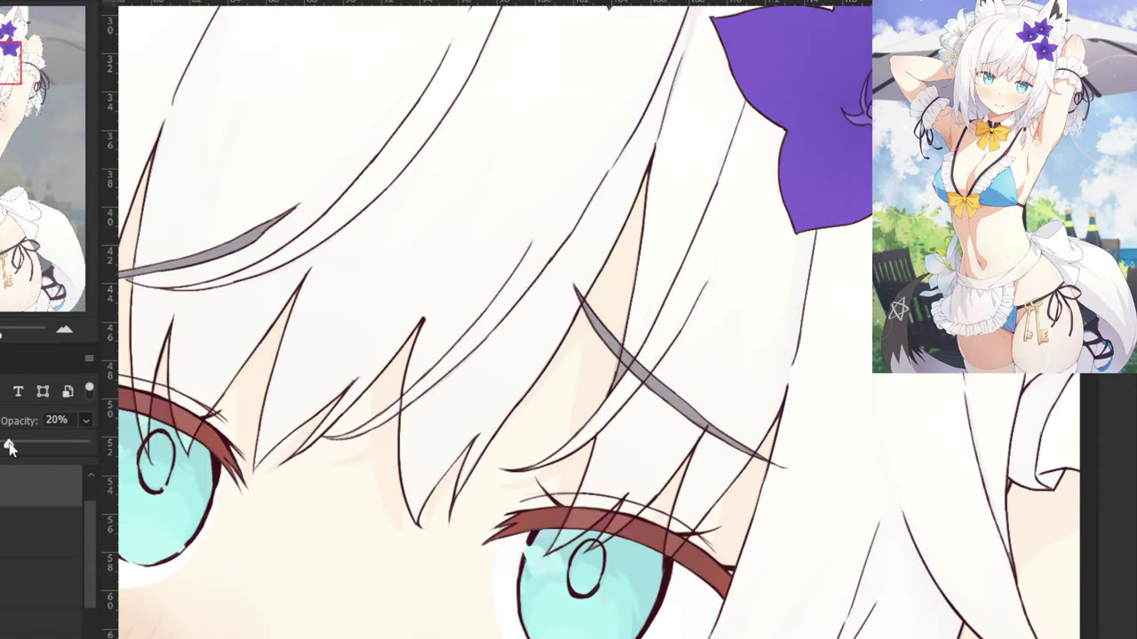
click(62, 632)
click(62, 632)
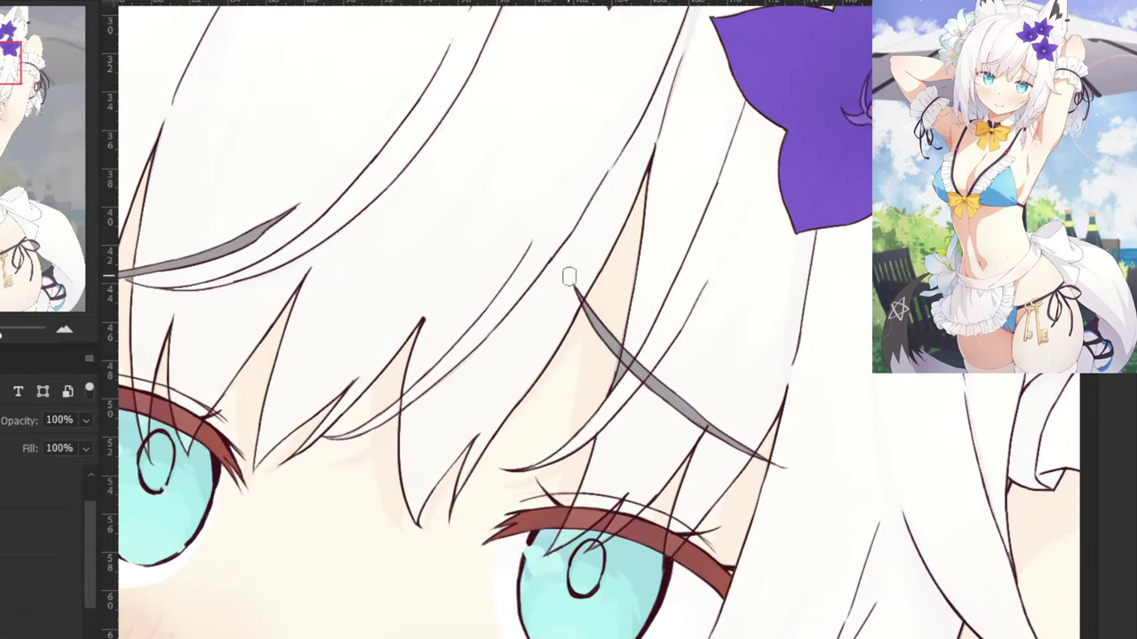
Undo the last stroke and fill the tall forehead gap between the bangs at the purple flower side's eyebrow with the skin shadow colour.
key(ctrl+z)
drag(591, 300, 545, 538)
key(ctrl+plus)
key(ctrl+plus)
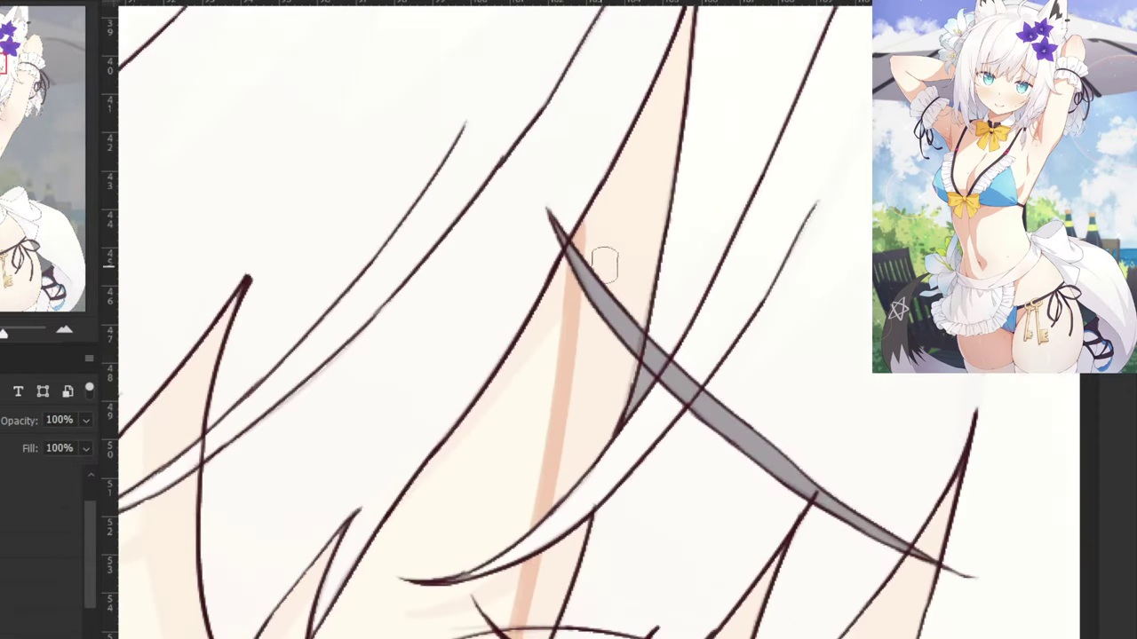
key(ctrl+minus)
key(ctrl+minus)
drag(640, 188, 620, 334)
mouse_move(633, 231)
mouse_down()
mouse_move(604, 310)
mouse_move(587, 423)
mouse_up()
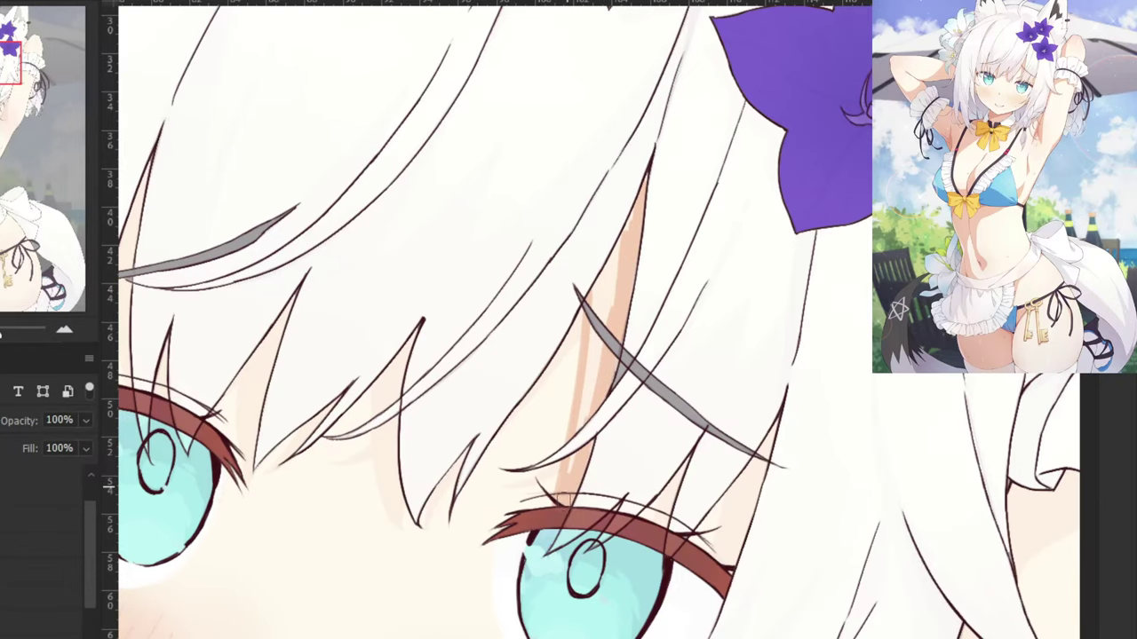
mouse_move(569, 484)
mouse_down()
mouse_move(614, 295)
mouse_move(626, 181)
mouse_up()
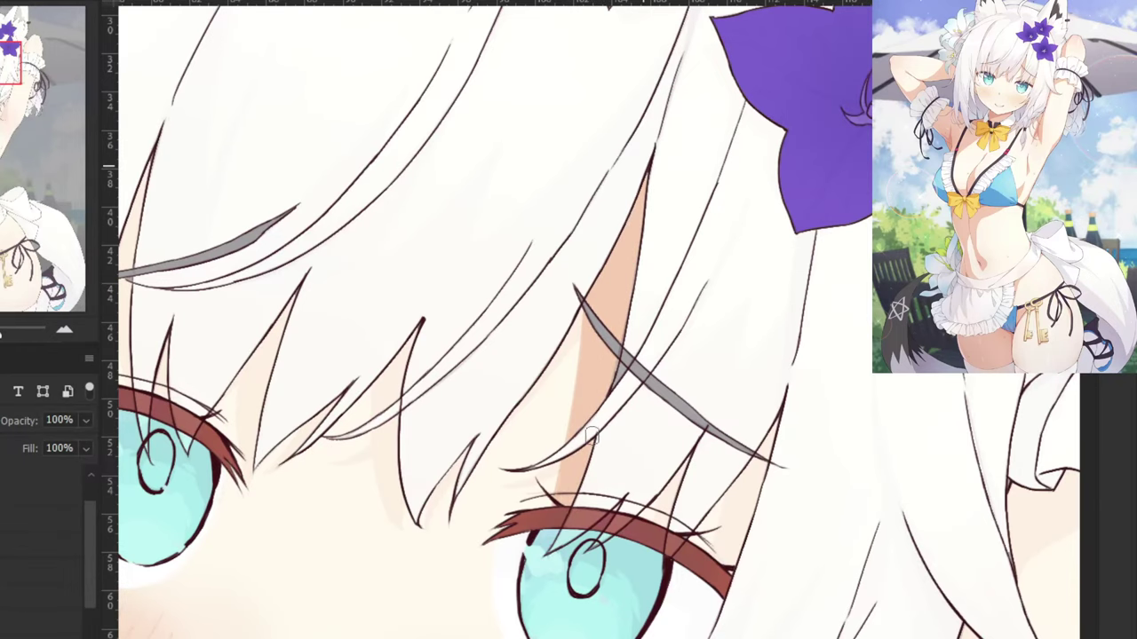
Brush thin skin shadows along the hair edge of that forehead gap and beneath the strand above the inner eye corner.
drag(505, 344, 602, 309)
key(ctrl+plus)
key(ctrl+plus)
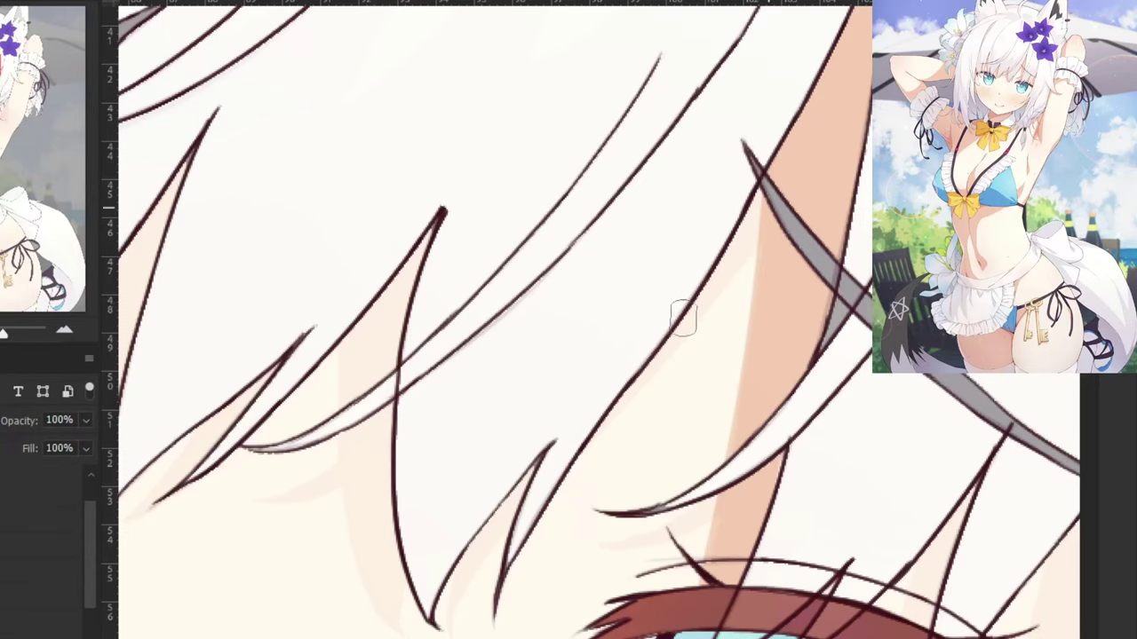
drag(745, 225, 577, 446)
drag(688, 307, 573, 465)
key(ctrl+z)
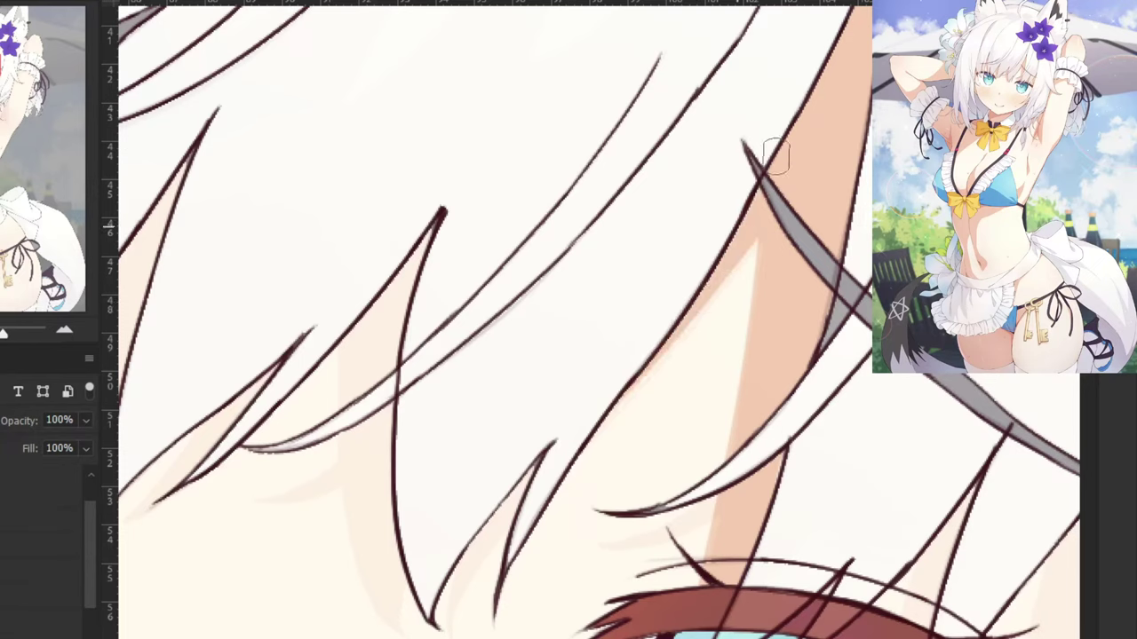
drag(770, 177, 602, 438)
key(ctrl+z)
drag(716, 502, 639, 531)
drag(739, 486, 579, 545)
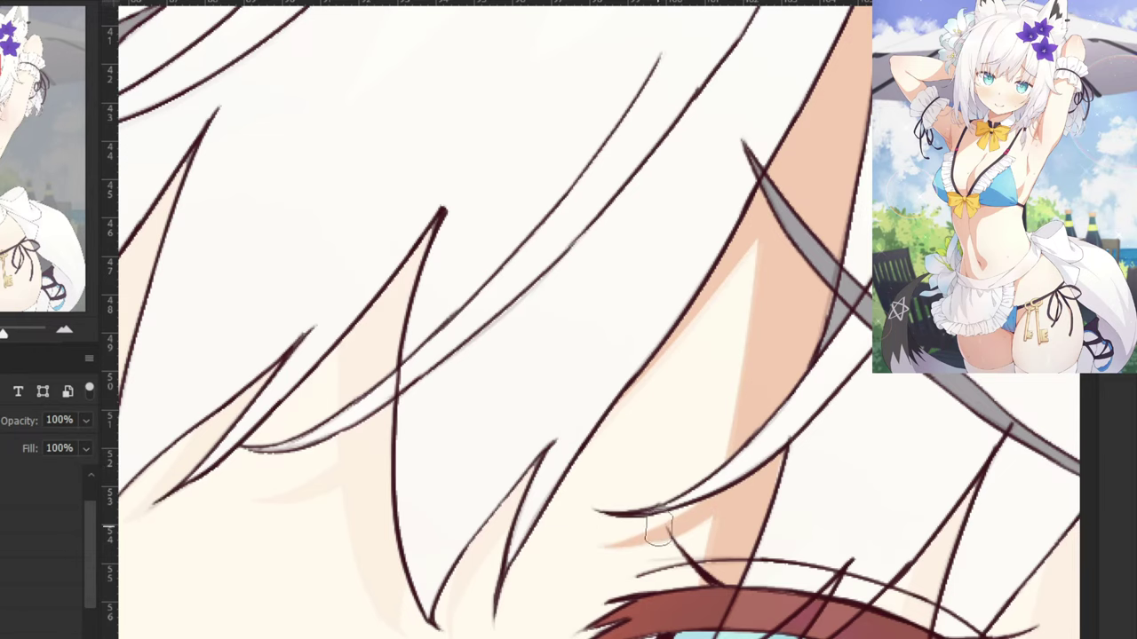
Brush the skin shadow into the remaining bang gaps above the outer half of the flower-side eye.
drag(800, 434, 467, 270)
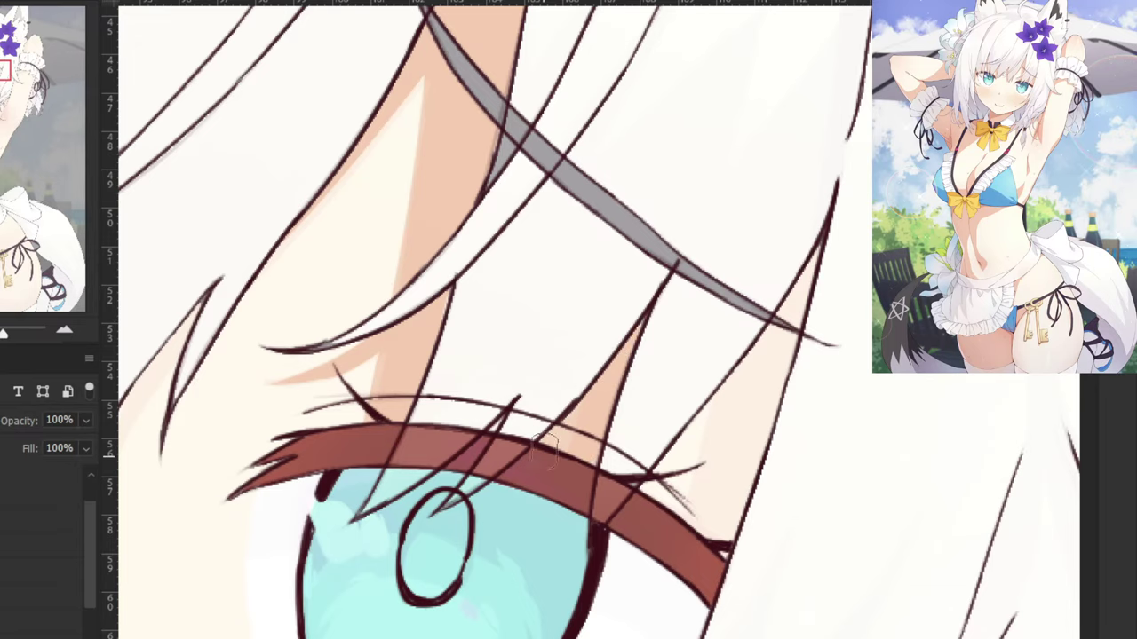
mouse_move(698, 404)
mouse_down()
mouse_move(686, 541)
mouse_move(728, 461)
mouse_move(705, 555)
mouse_move(821, 255)
mouse_up()
scroll(766, 348, down, 2)
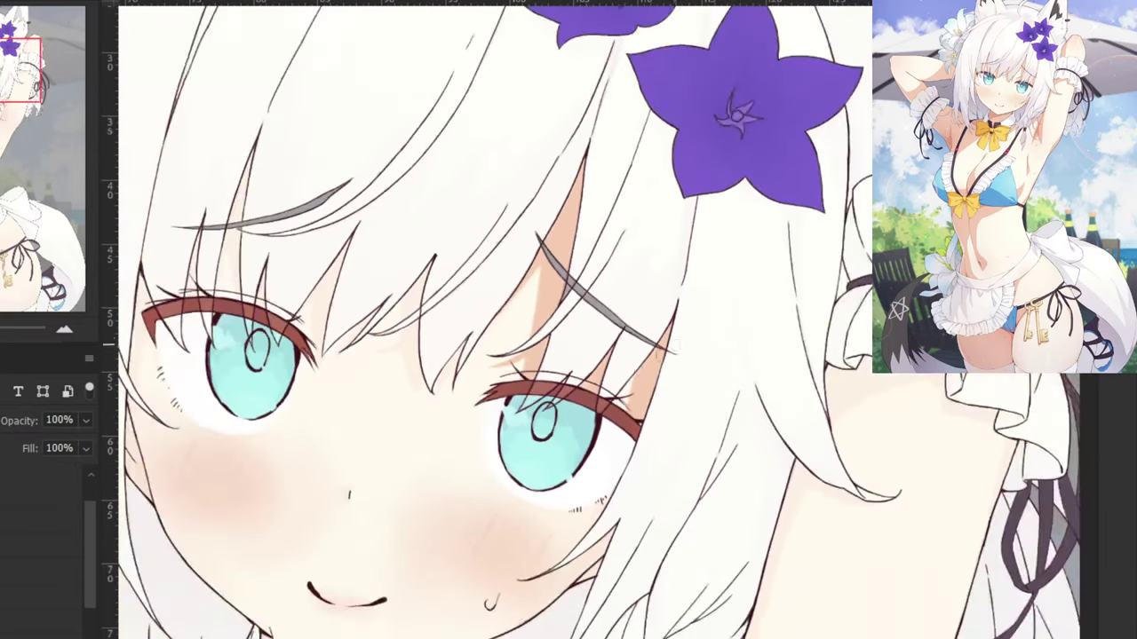
drag(539, 417, 713, 301)
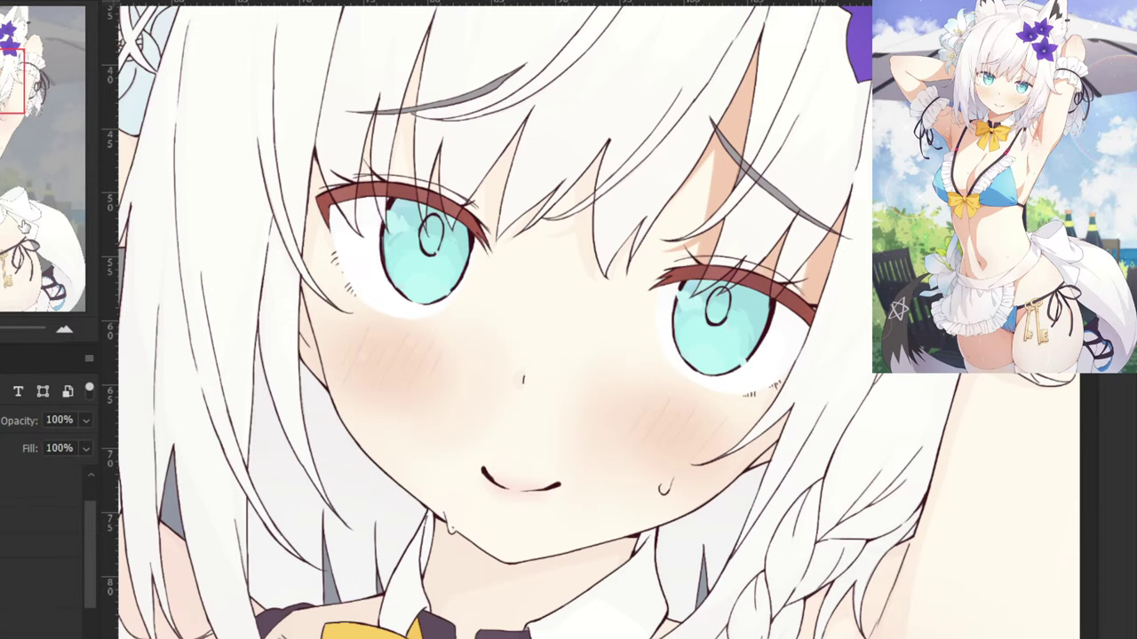
Raise the overlaid finished illustration's opacity to 50%.
click(5, 485)
click(86, 421)
mouse_move(27, 446)
mouse_down()
mouse_move(93, 453)
mouse_move(7, 439)
mouse_move(47, 442)
mouse_move(30, 447)
mouse_up()
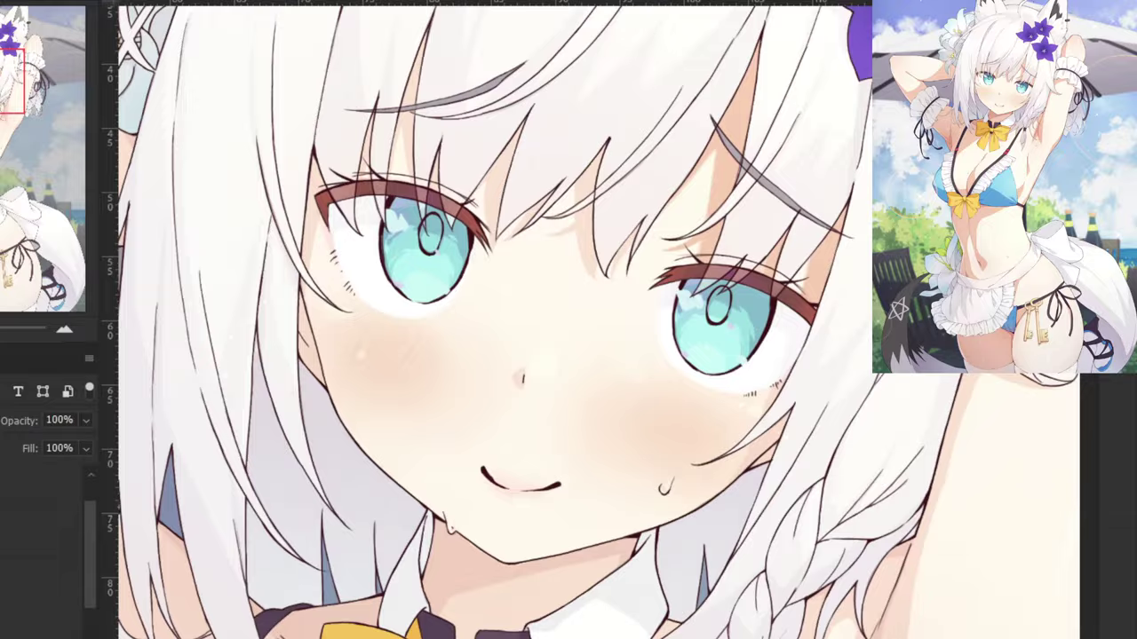
Brush the skin shadow onto the cheek edges and ears beside the hair on both sides of the face.
scroll(654, 485, up, 3)
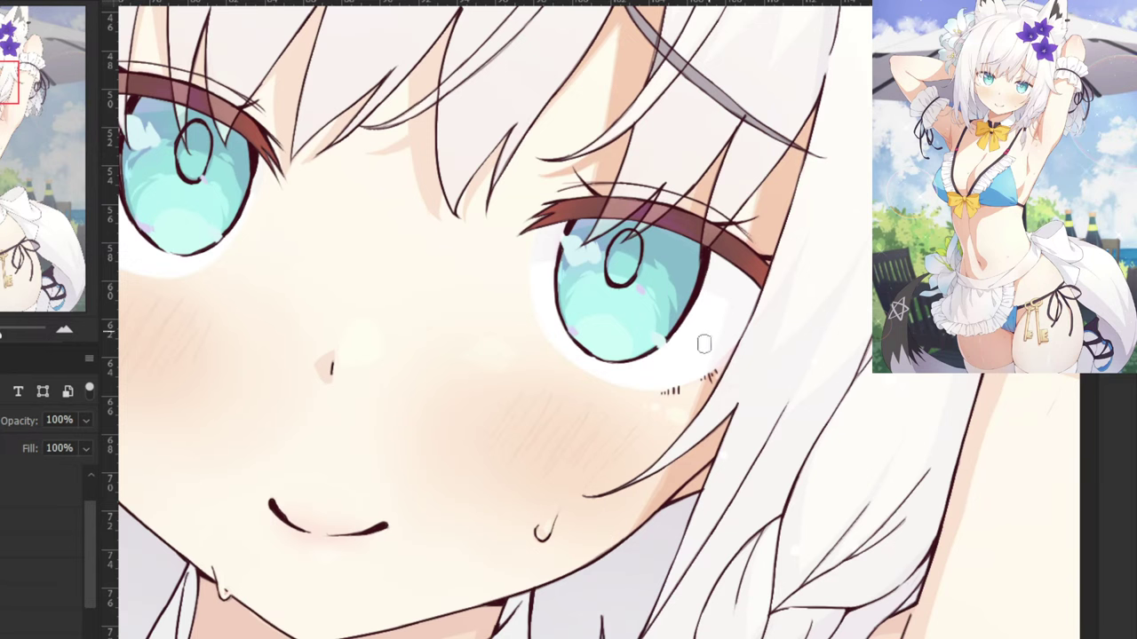
drag(544, 229, 1093, 339)
drag(547, 391, 581, 499)
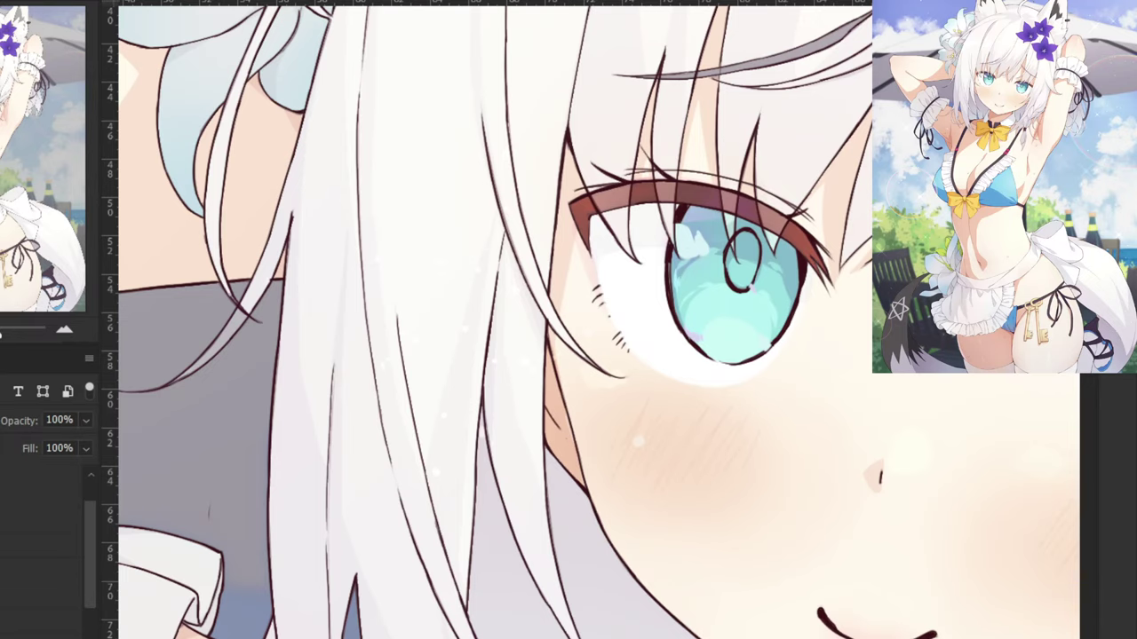
Vary the finished illustration overlay's opacity to compare the shading around the other eye, cheek and side hair.
key(ctrl+comma)
key(ctrl+comma)
key(ctrl+comma)
click(18, 487)
click(84, 422)
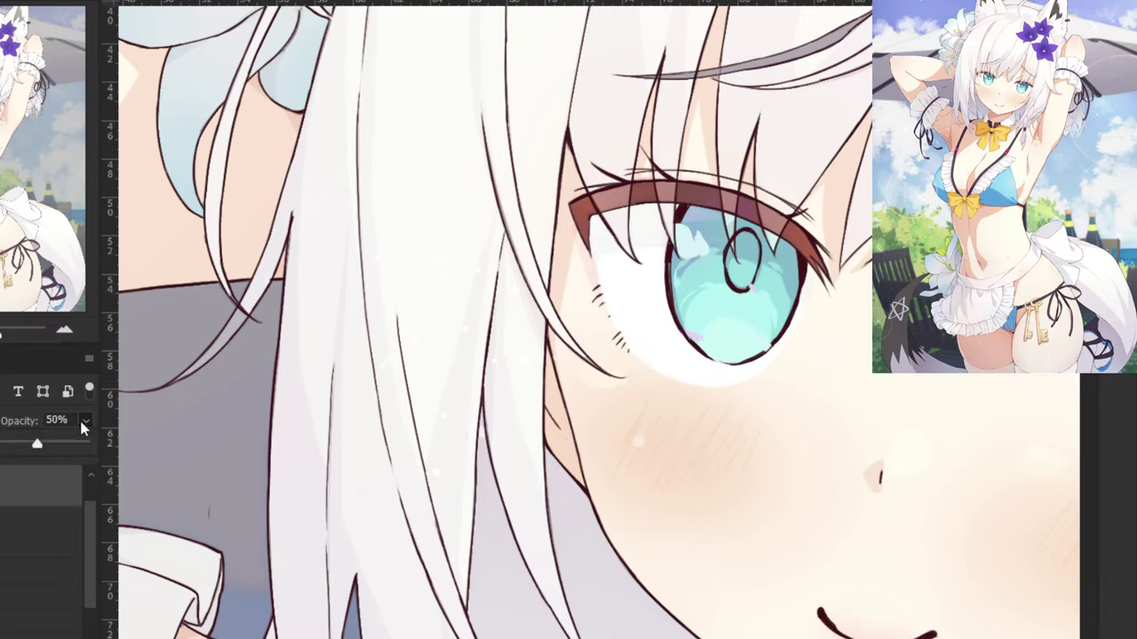
drag(55, 446, 85, 447)
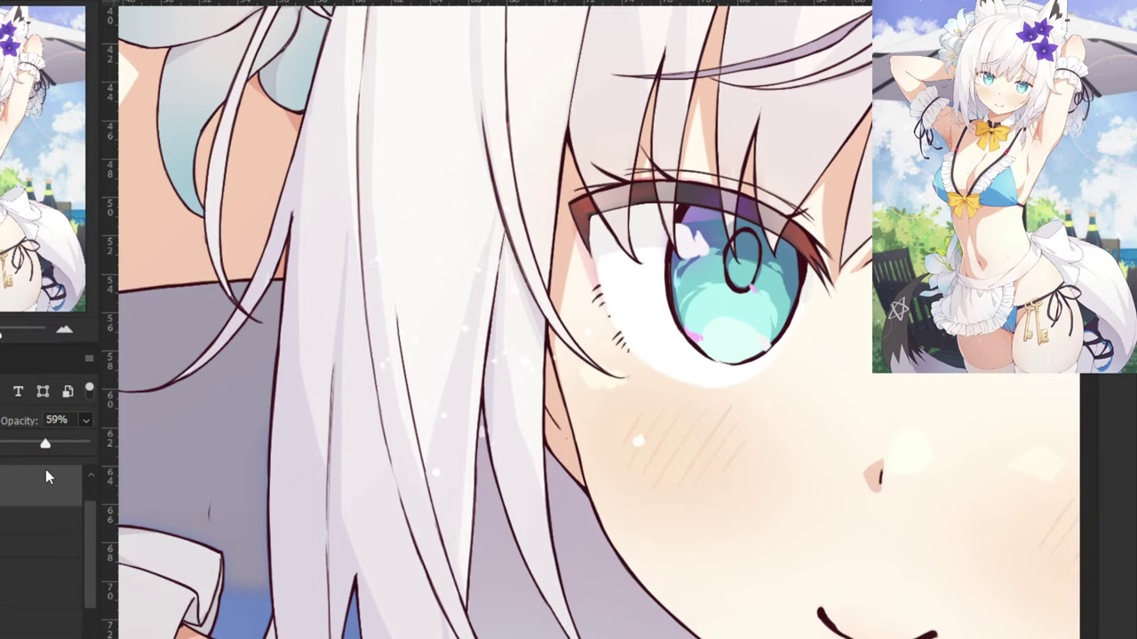
drag(33, 474, 38, 475)
drag(37, 472, 39, 471)
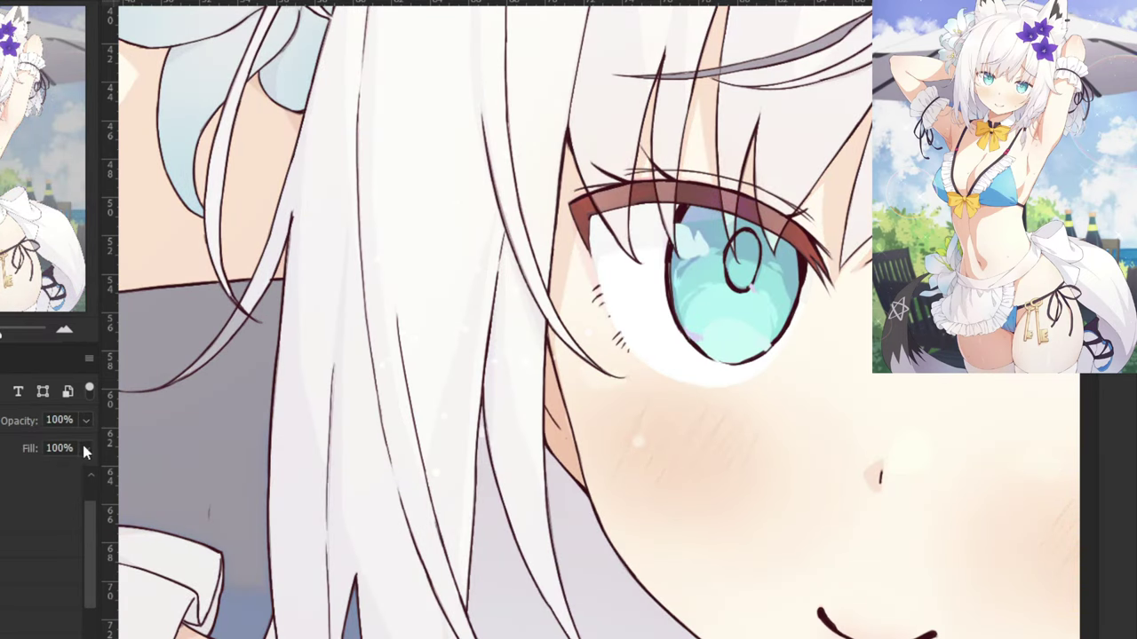
Brush the skin shadow into the bang gaps at the other eye, filling the large gap by its inner corner and the narrow one beside it.
drag(501, 168, 460, 308)
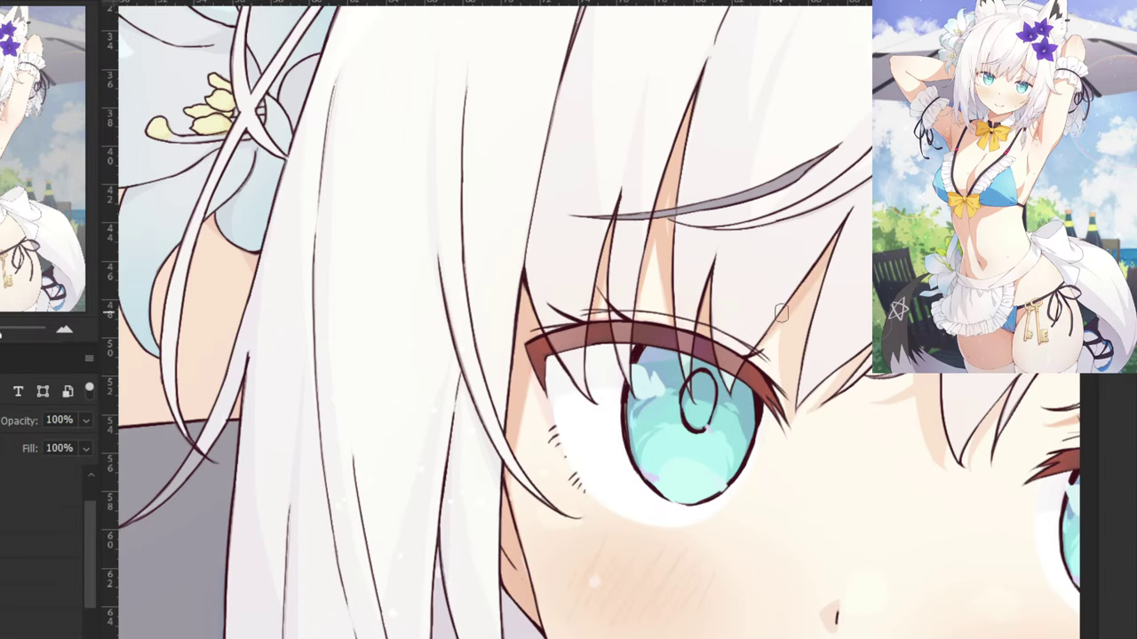
drag(833, 249, 756, 332)
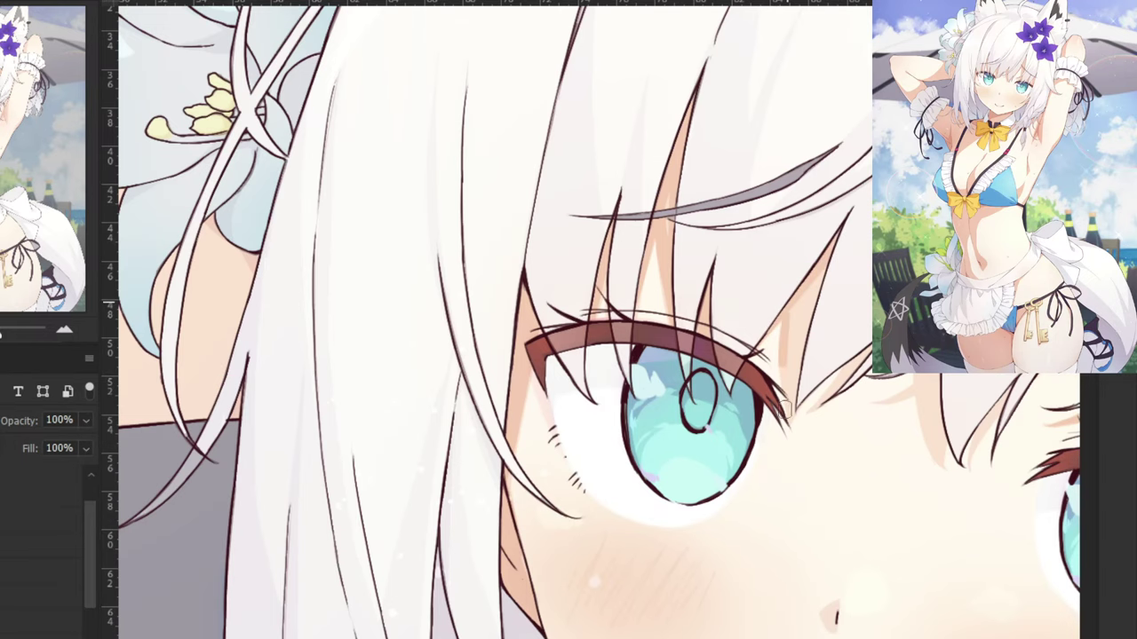
key(ctrl+plus)
drag(940, 342, 647, 354)
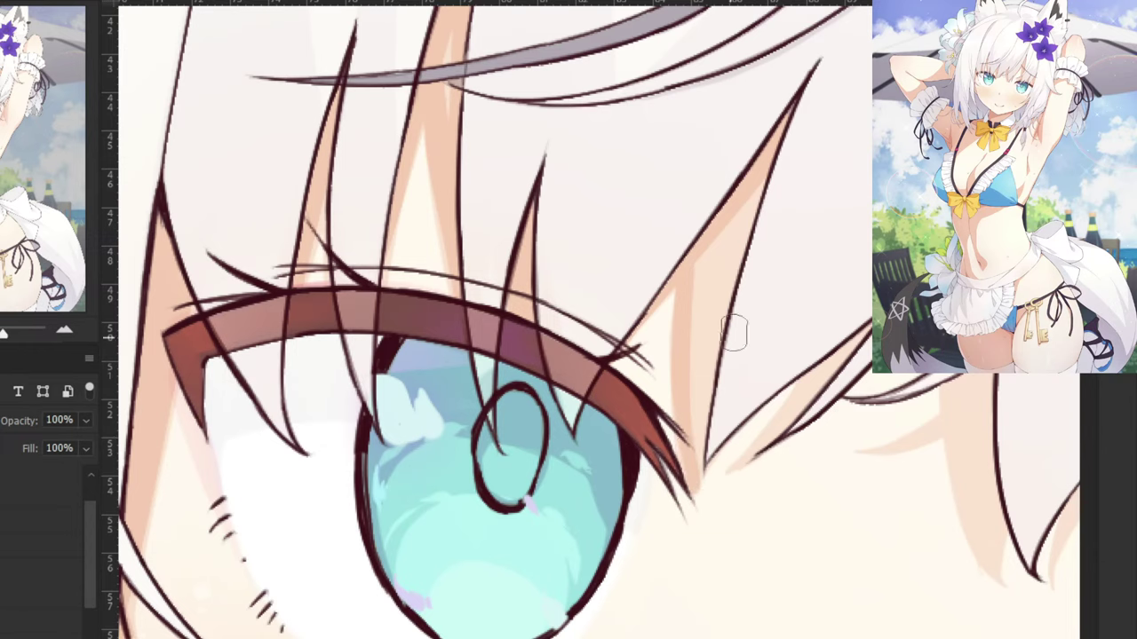
mouse_move(769, 163)
mouse_down()
mouse_move(705, 444)
mouse_move(697, 381)
mouse_move(707, 310)
mouse_move(714, 273)
mouse_move(699, 424)
mouse_move(726, 258)
mouse_up()
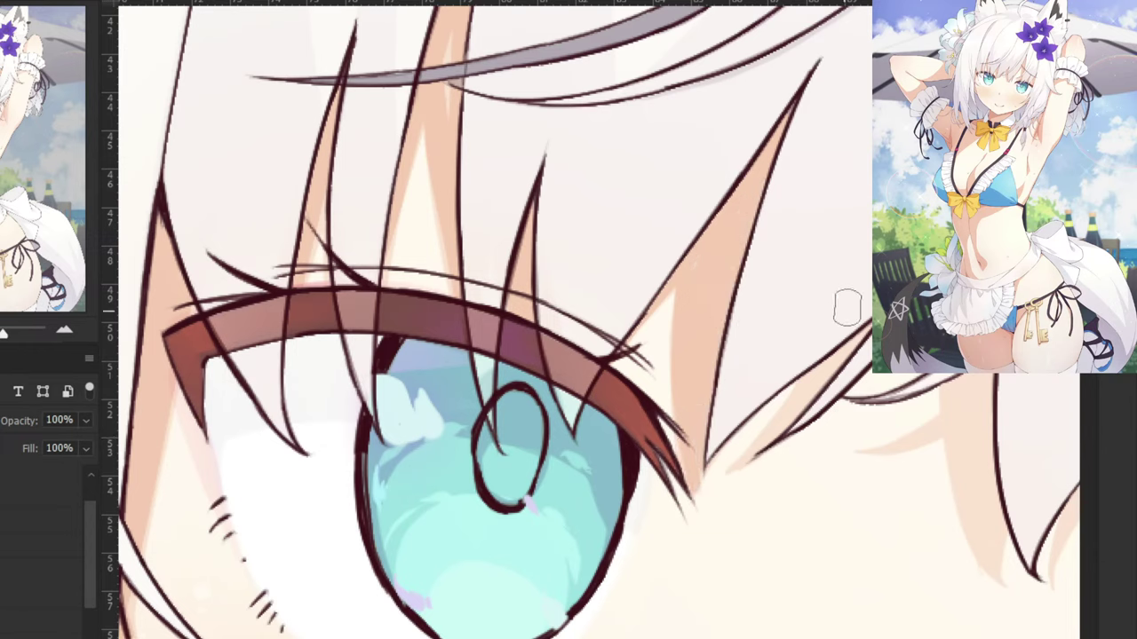
drag(822, 373, 775, 435)
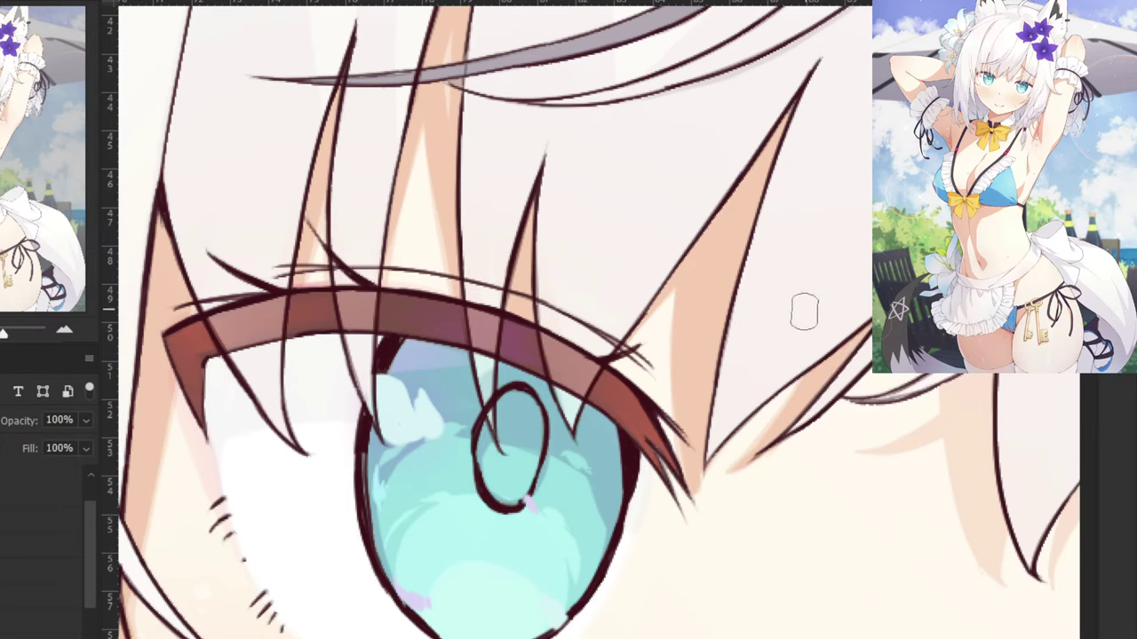
Fill the central forehead gap between the eyes with skin shadow and shade the small neighbouring gap and the area beneath the crossing strand.
drag(804, 313, 541, 254)
drag(629, 236, 613, 289)
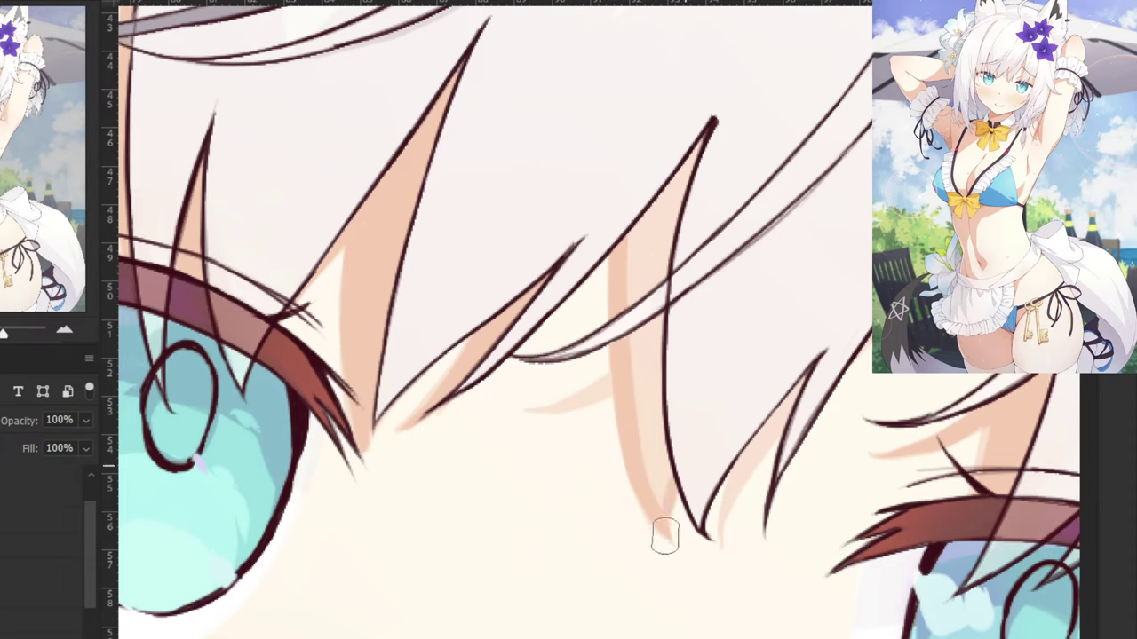
mouse_move(666, 511)
mouse_down()
mouse_move(659, 492)
mouse_move(659, 507)
mouse_up()
mouse_move(659, 432)
mouse_down()
mouse_move(662, 386)
mouse_move(648, 479)
mouse_move(629, 214)
mouse_move(638, 209)
mouse_move(645, 286)
mouse_move(666, 211)
mouse_up()
drag(789, 401, 739, 517)
key(ctrl+z)
drag(815, 383, 728, 509)
key(ctrl+z)
mouse_move(743, 468)
mouse_down()
mouse_move(721, 514)
mouse_move(772, 426)
mouse_move(725, 512)
mouse_up()
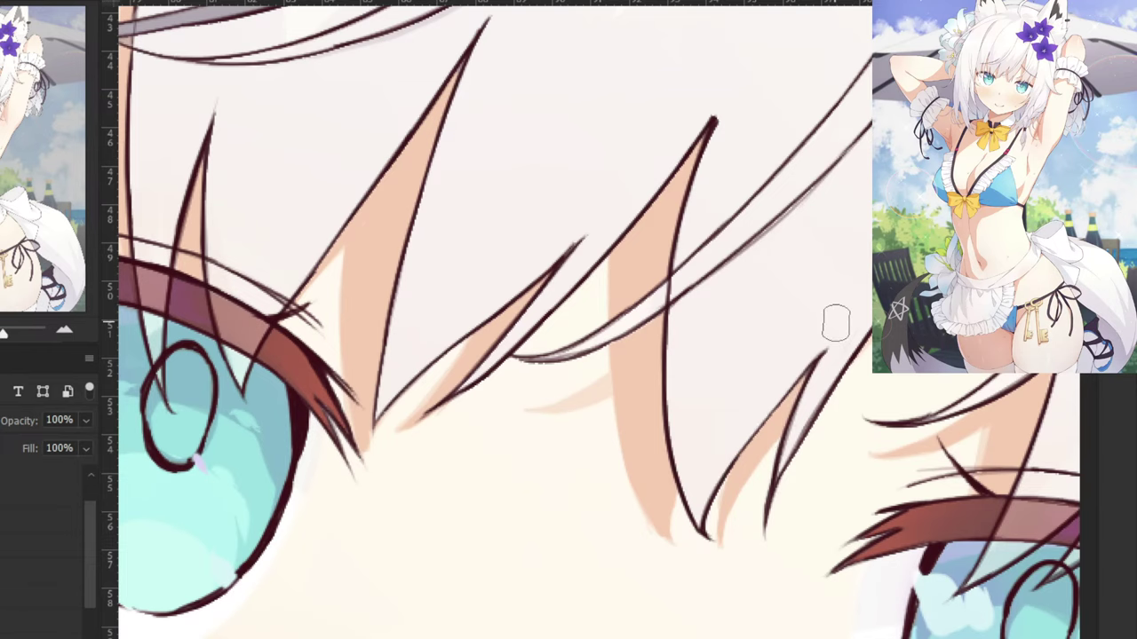
mouse_move(615, 383)
mouse_down()
mouse_move(533, 402)
mouse_move(537, 410)
mouse_move(525, 397)
mouse_move(579, 395)
mouse_move(617, 364)
mouse_up()
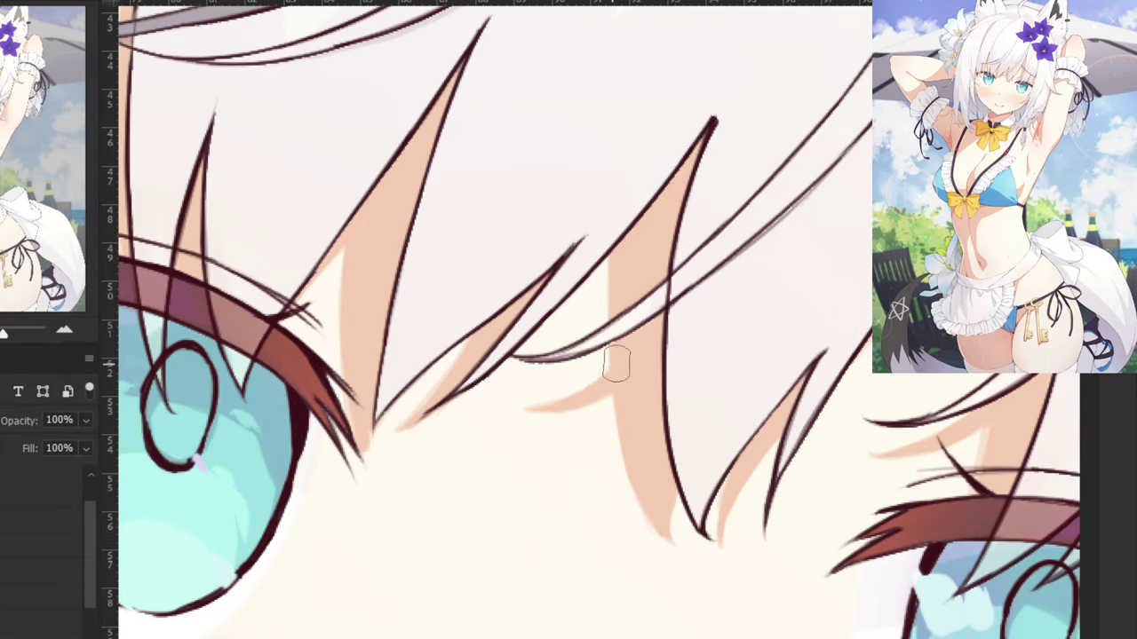
Compare the chin, neck and collar with and without the finished illustration overlay to judge where the neck shadow falls.
key(ctrl+minus)
key(ctrl+minus)
key(ctrl+minus)
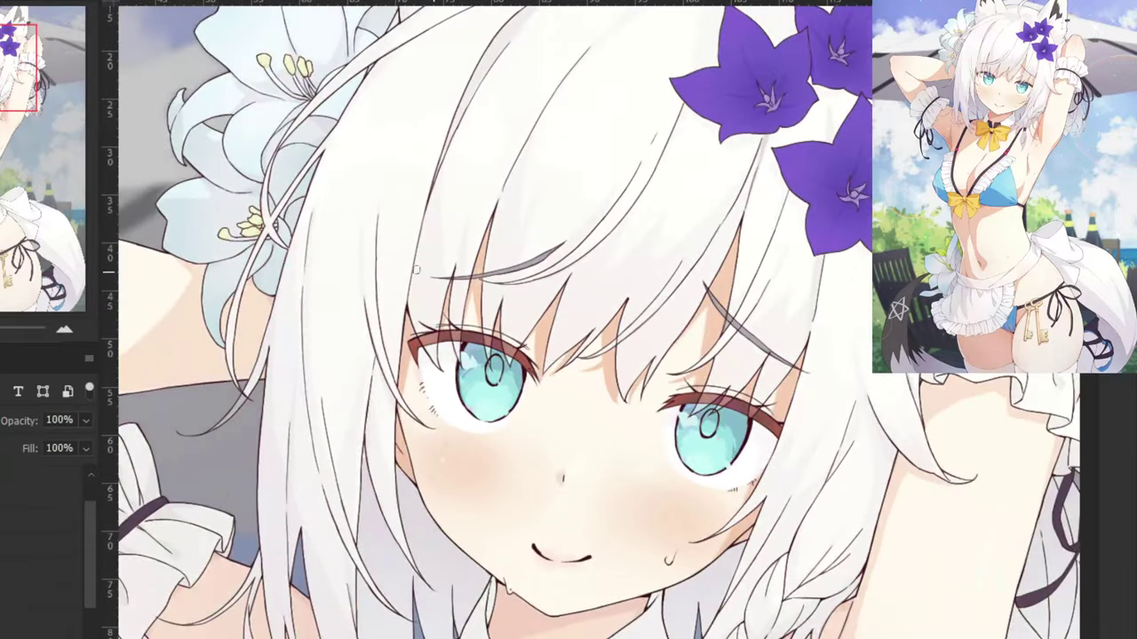
drag(239, 599, 334, 359)
key(ctrl+plus)
key(ctrl+plus)
key(ctrl+plus)
key(ctrl+plus)
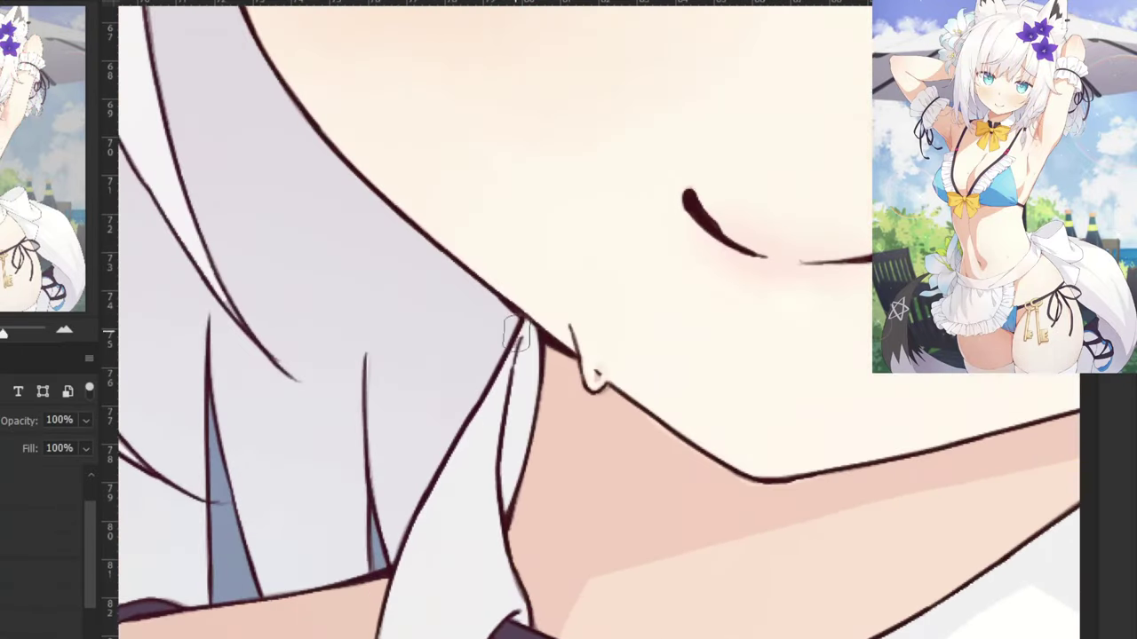
drag(660, 439, 407, 511)
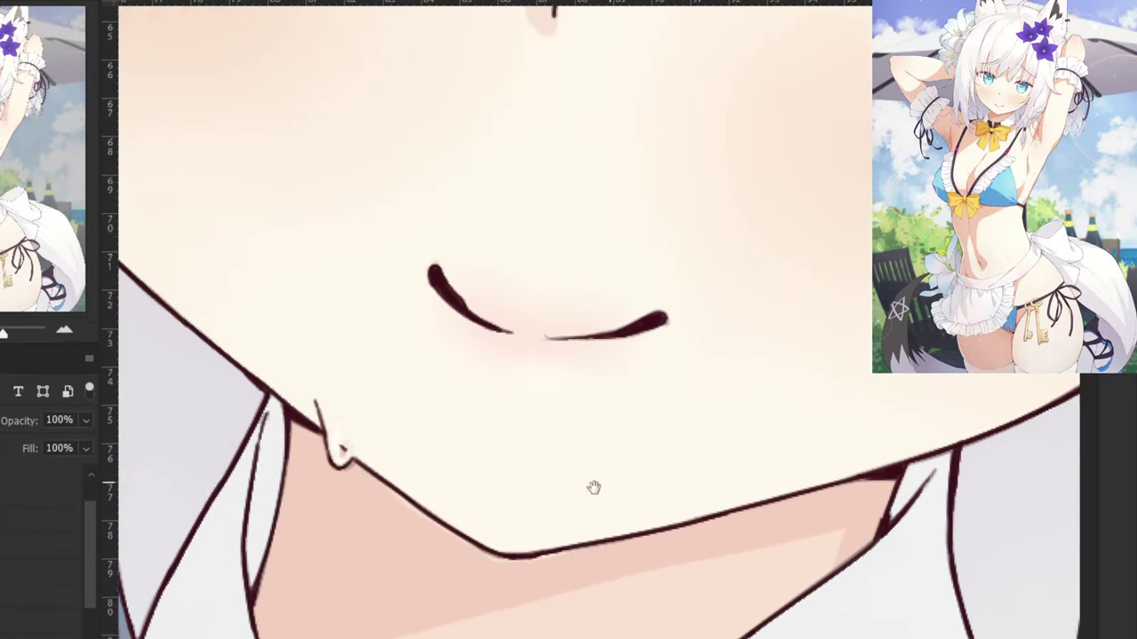
drag(620, 463, 458, 519)
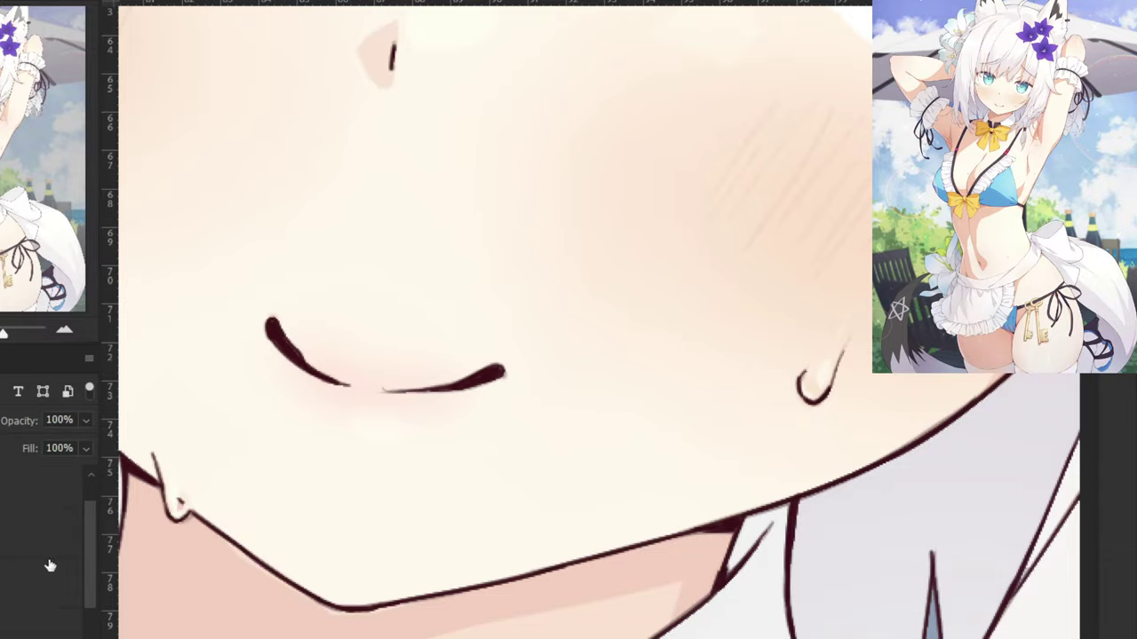
key(ctrl+comma)
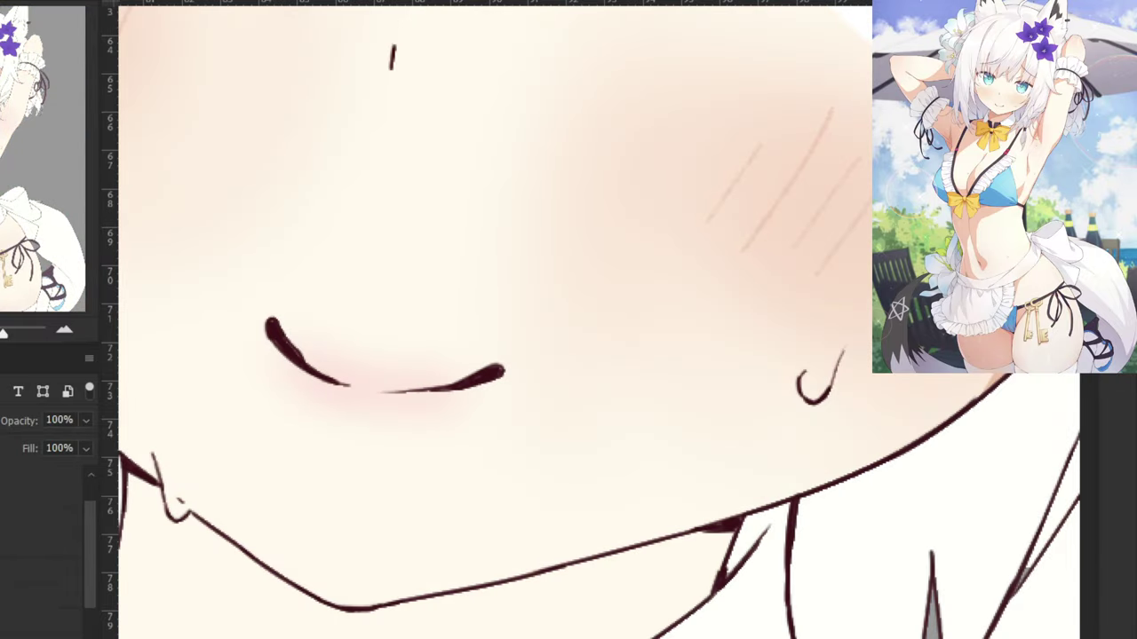
scroll(597, 359, down, 5)
scroll(590, 364, down, 2)
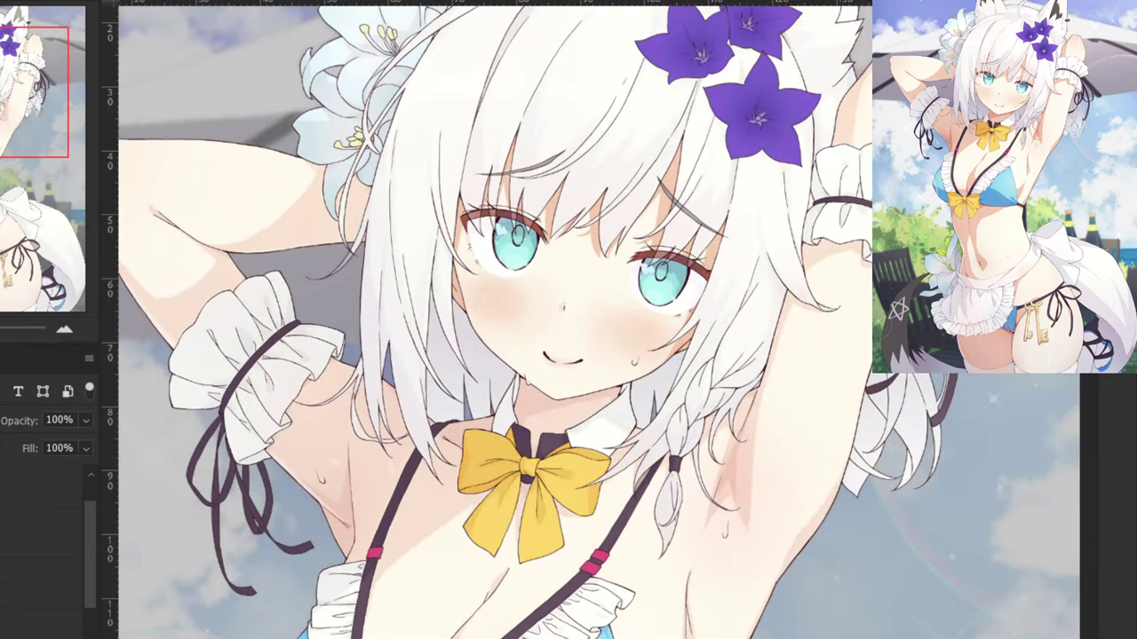
key(ctrl+comma)
key(ctrl+plus)
key(ctrl+plus)
key(ctrl+comma)
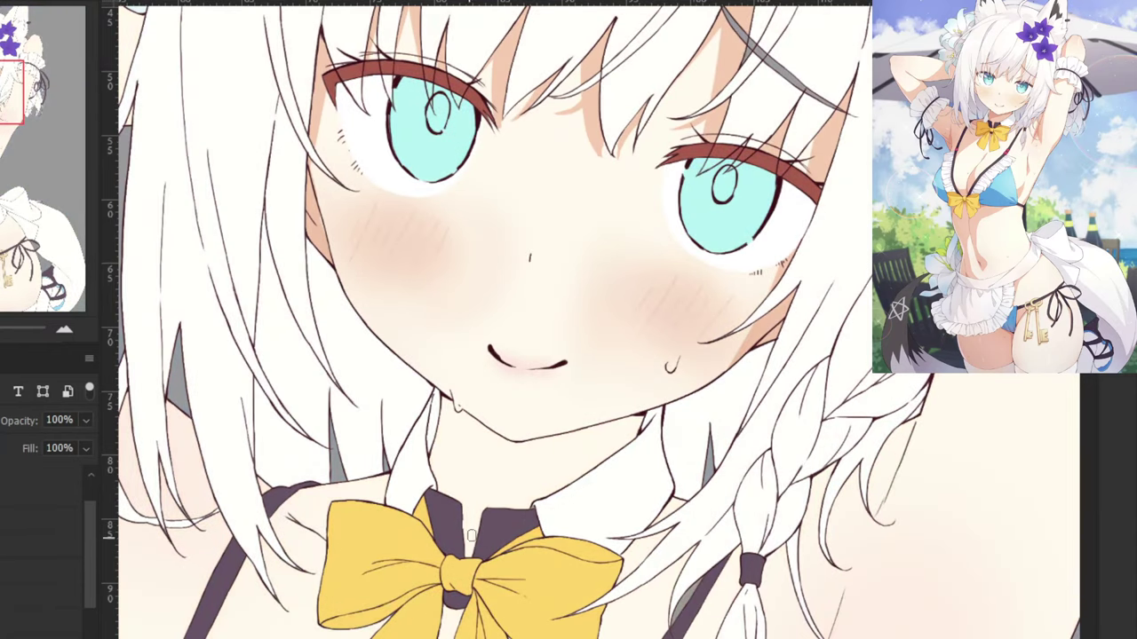
Brush the skin shadow into the neck opening of the dark collar and along the neck's edges beside both white collar flaps.
drag(471, 535, 479, 480)
key(ctrl+plus)
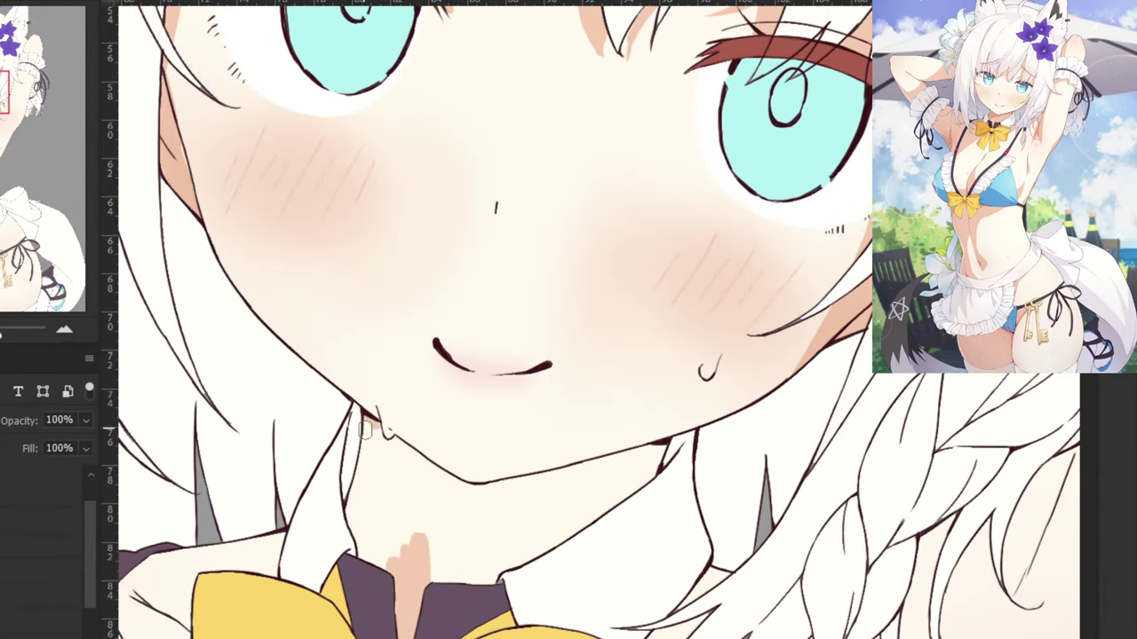
drag(364, 430, 340, 528)
drag(371, 420, 367, 481)
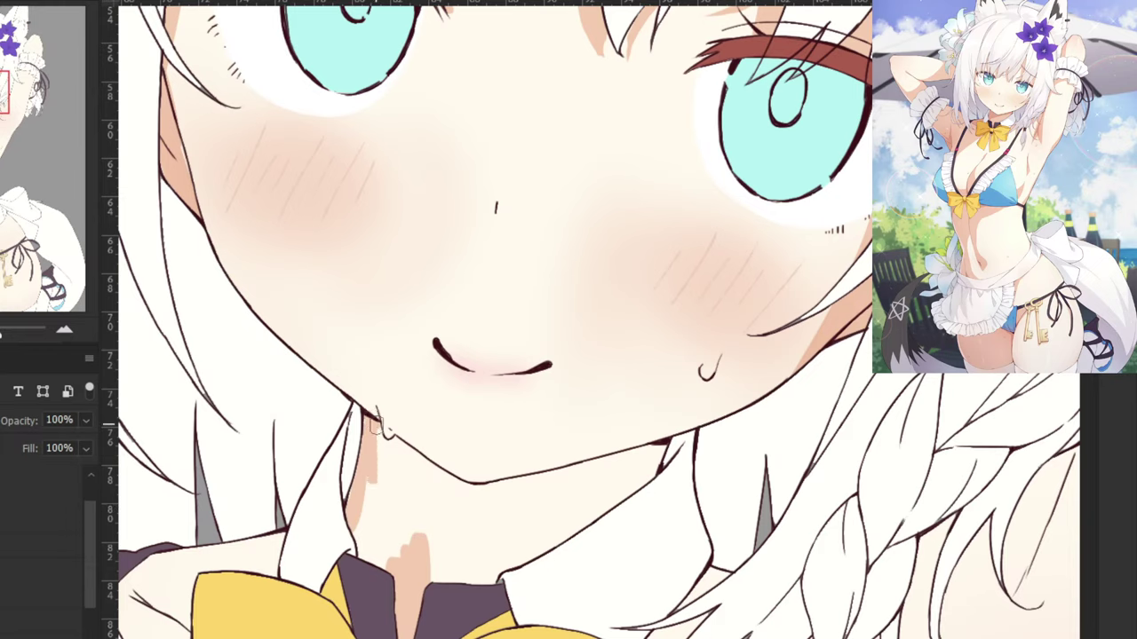
mouse_move(366, 435)
mouse_down()
mouse_move(364, 570)
mouse_move(382, 584)
mouse_move(388, 514)
mouse_move(376, 464)
mouse_move(403, 505)
mouse_up()
drag(659, 444, 626, 485)
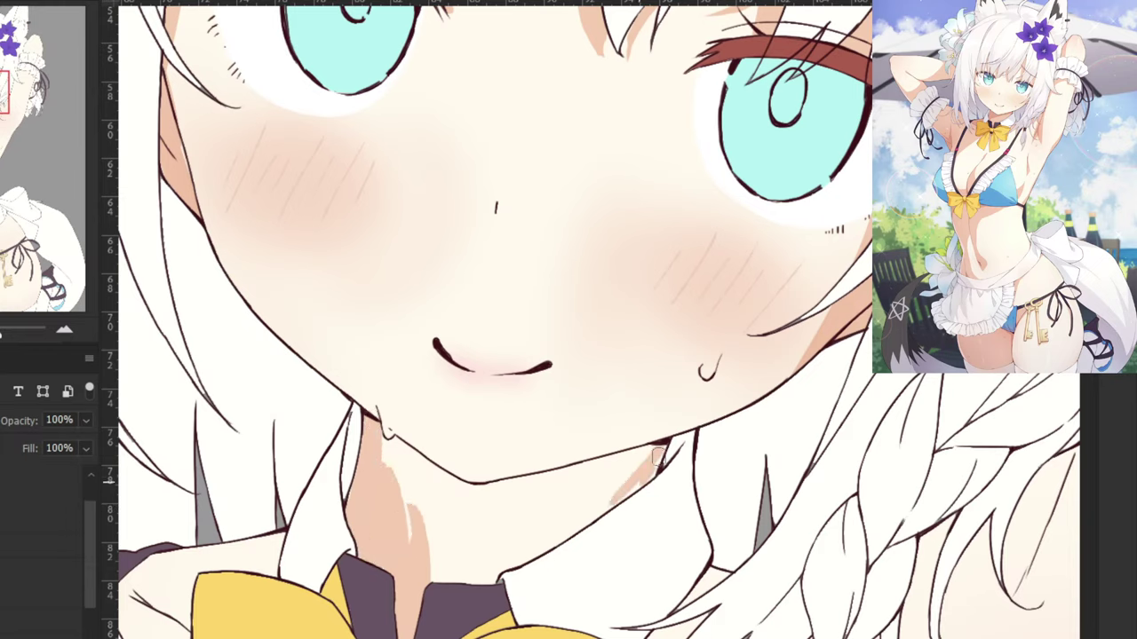
Shade the neck beneath the jawline and chin, and fill the remaining neck area down to the collar with skin shadow.
mouse_move(660, 449)
mouse_down()
mouse_move(525, 486)
mouse_move(587, 429)
mouse_move(512, 490)
mouse_move(590, 464)
mouse_up()
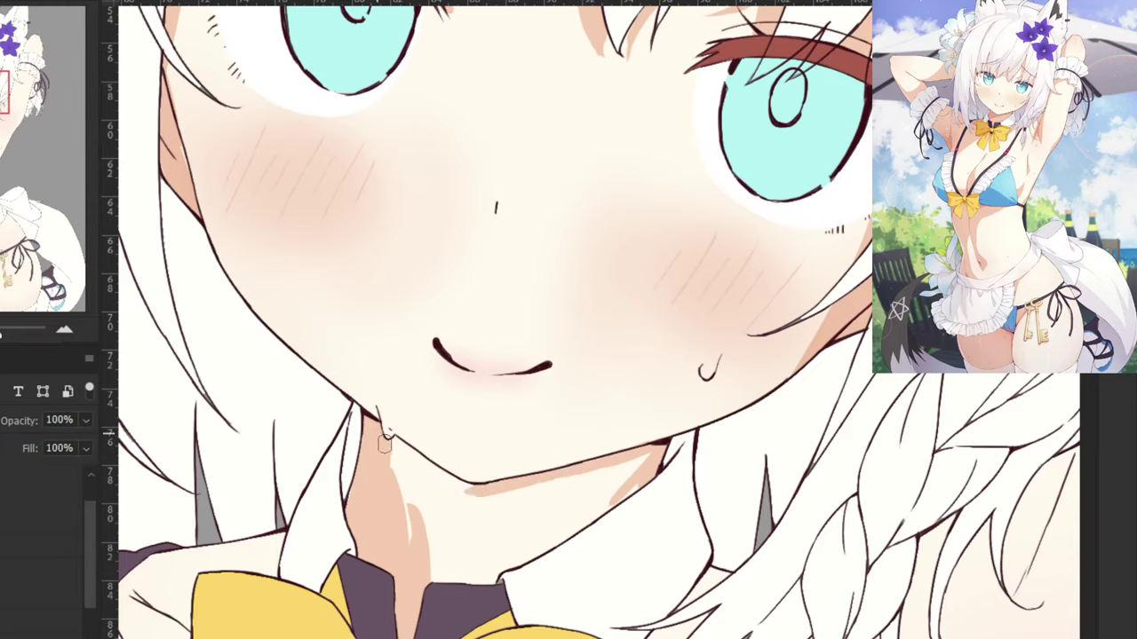
drag(395, 441, 467, 488)
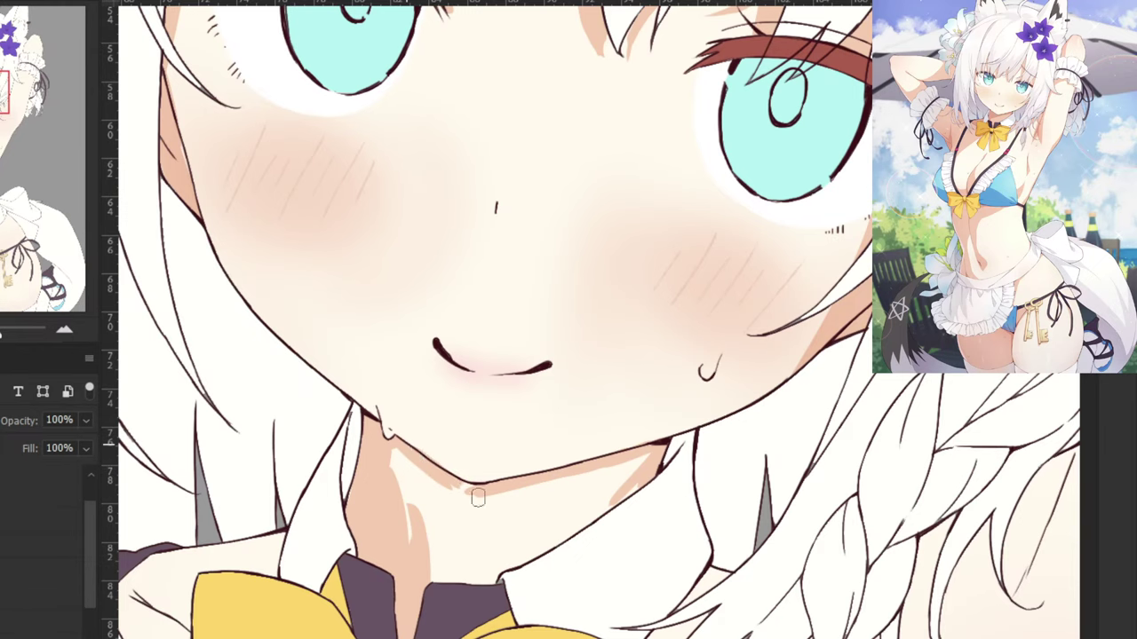
scroll(457, 498, up, 3)
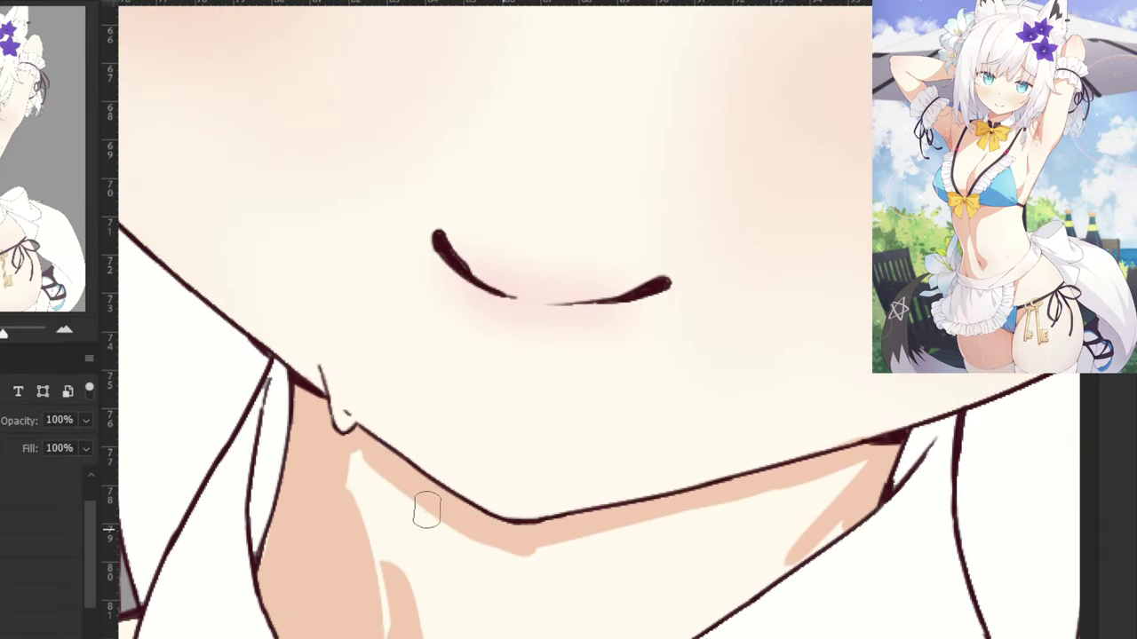
scroll(455, 522, down, 3)
drag(493, 591, 448, 521)
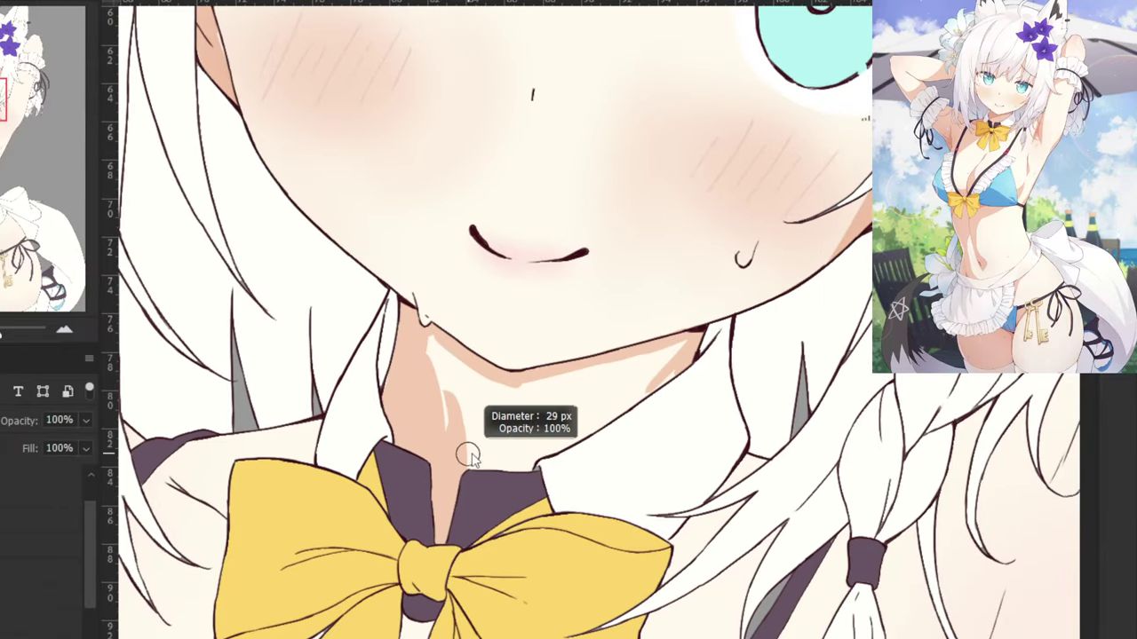
drag(586, 422, 649, 377)
mouse_move(549, 449)
mouse_down()
mouse_move(622, 402)
mouse_move(513, 463)
mouse_up()
mouse_move(613, 404)
mouse_down()
mouse_move(519, 469)
mouse_move(498, 453)
mouse_move(447, 462)
mouse_move(492, 464)
mouse_move(496, 451)
mouse_move(420, 409)
mouse_move(437, 353)
mouse_up()
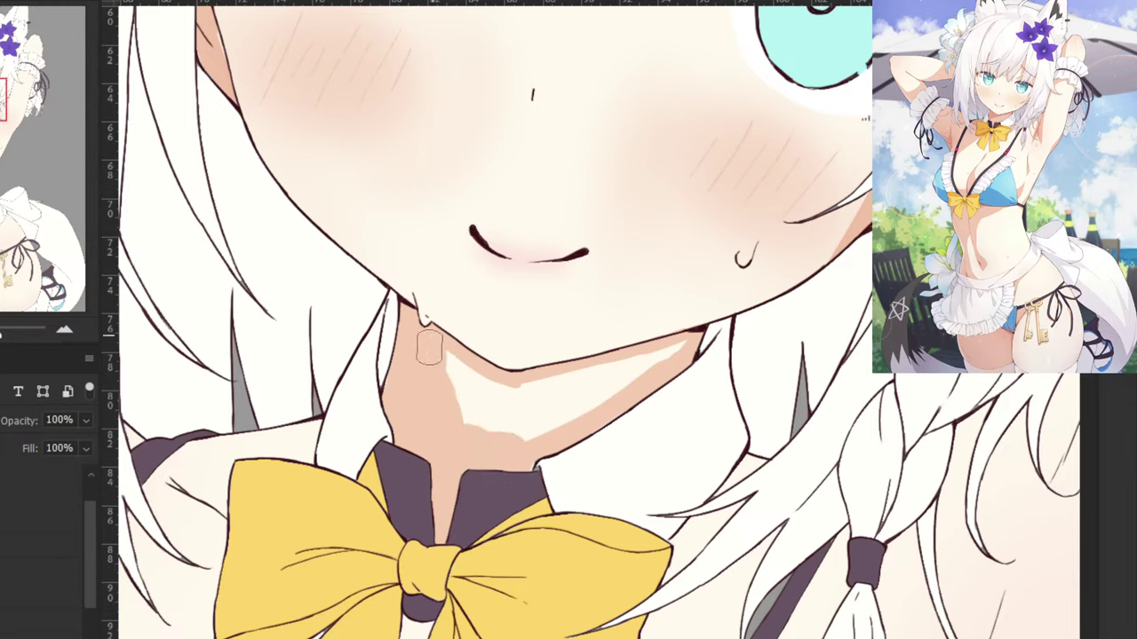
mouse_move(453, 413)
mouse_down()
mouse_move(536, 434)
mouse_move(680, 353)
mouse_move(585, 407)
mouse_move(619, 364)
mouse_move(622, 372)
mouse_move(487, 408)
mouse_move(572, 372)
mouse_move(459, 402)
mouse_up()
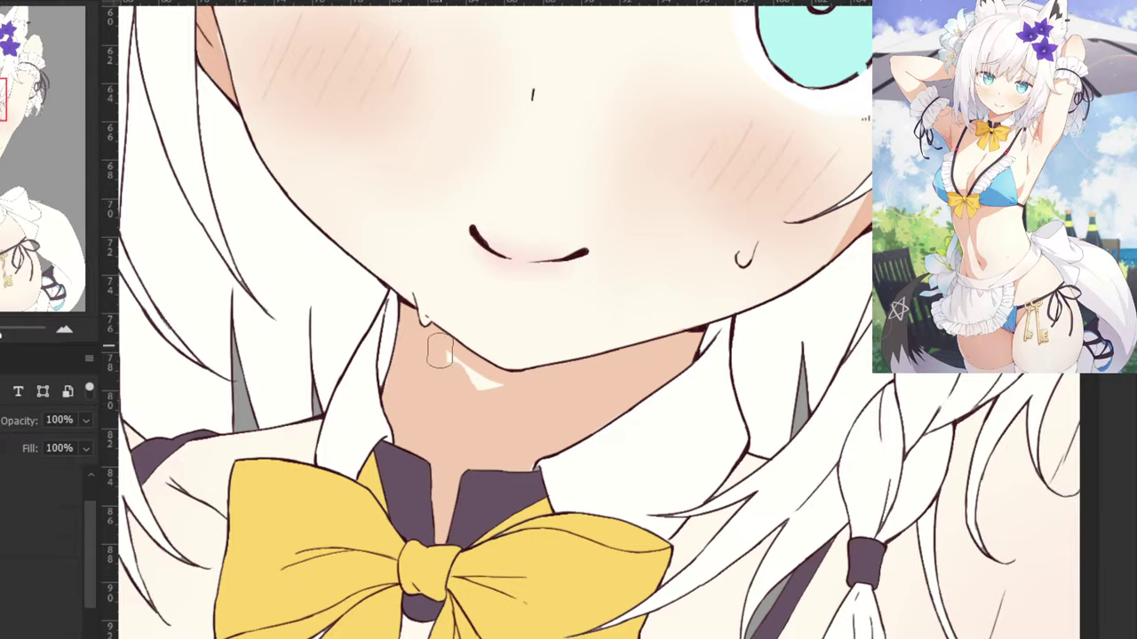
Check the neck against the finished illustration overlay and brush skin shadow into the gaps between the collar, bow and hair strands.
key(ctrl+minus)
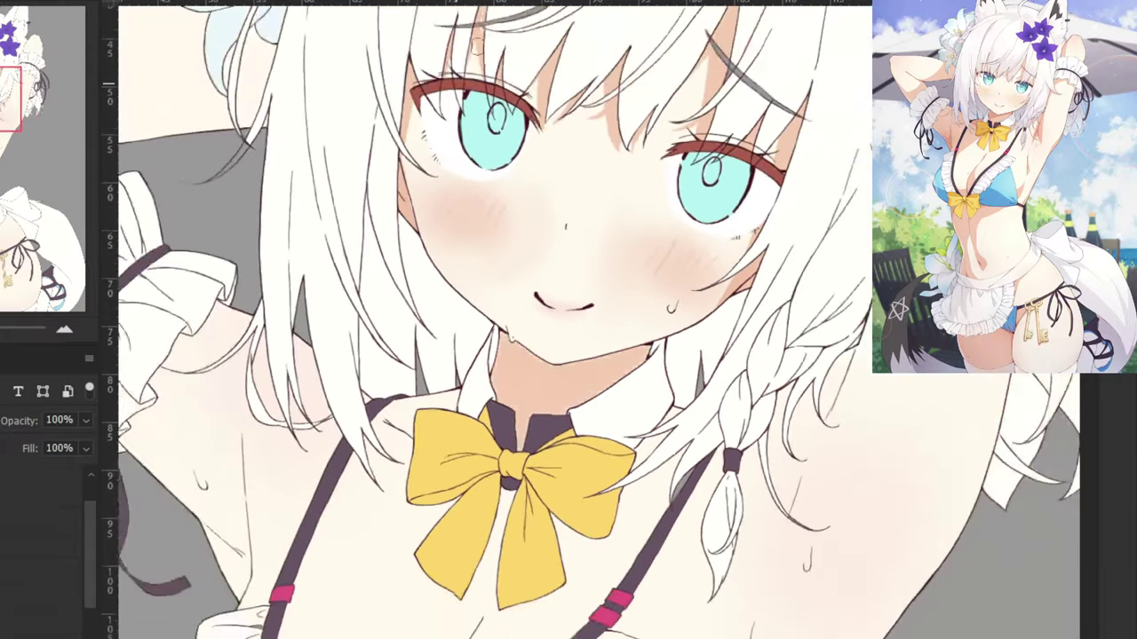
key(ctrl+minus)
key(ctrl+minus)
key(ctrl+minus)
key(ctrl+plus)
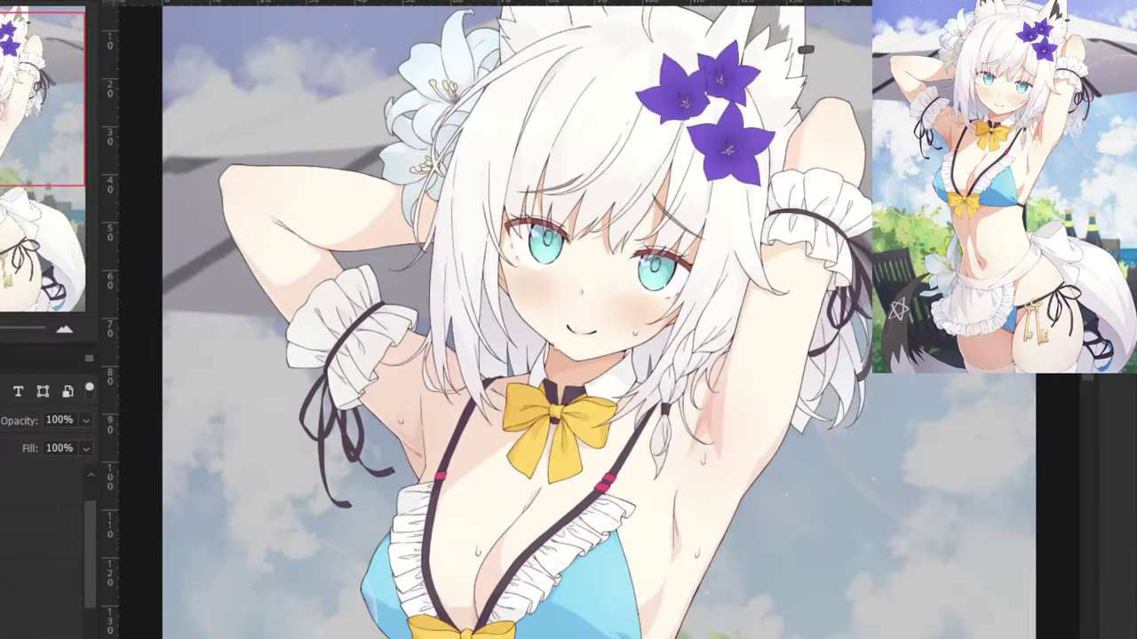
key(ctrl+plus)
key(ctrl+plus)
key(ctrl+plus)
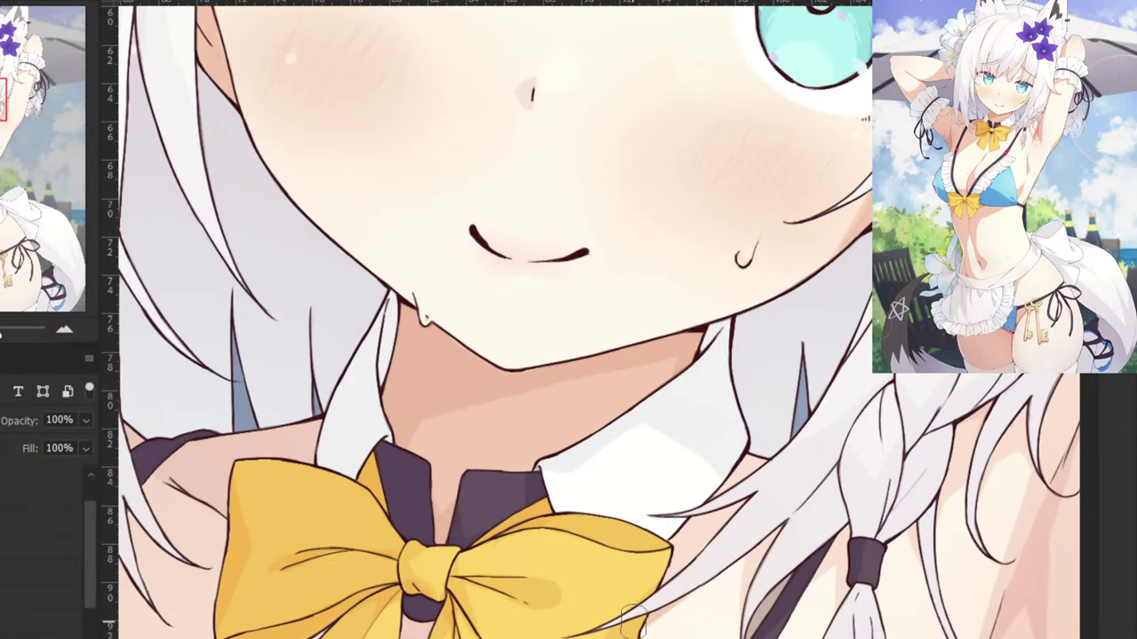
drag(728, 493, 693, 530)
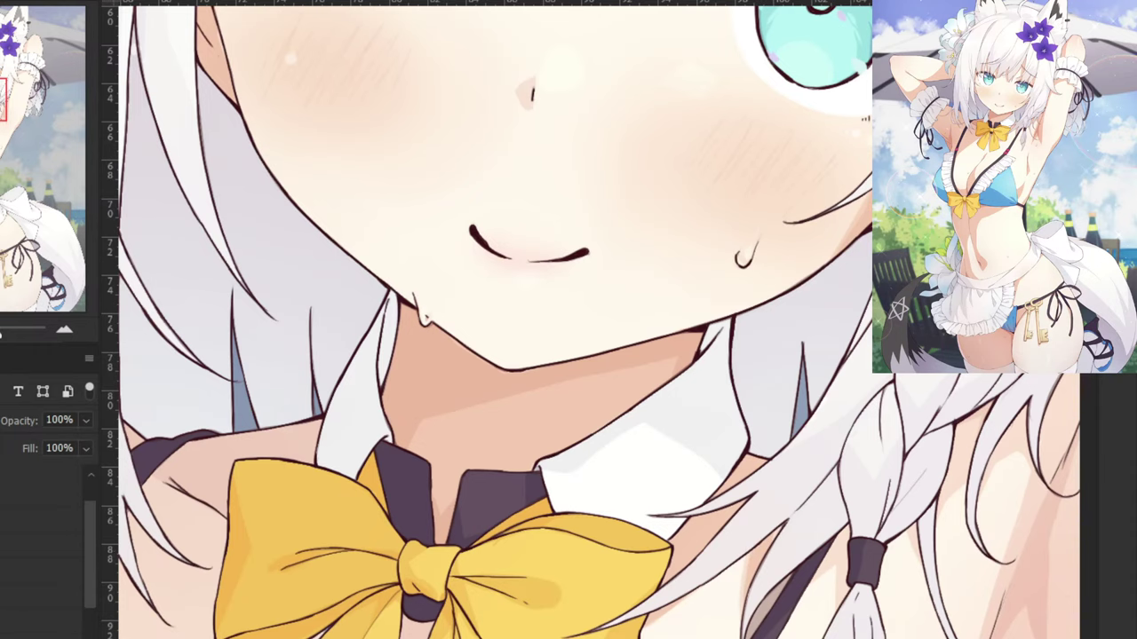
key(ctrl+comma)
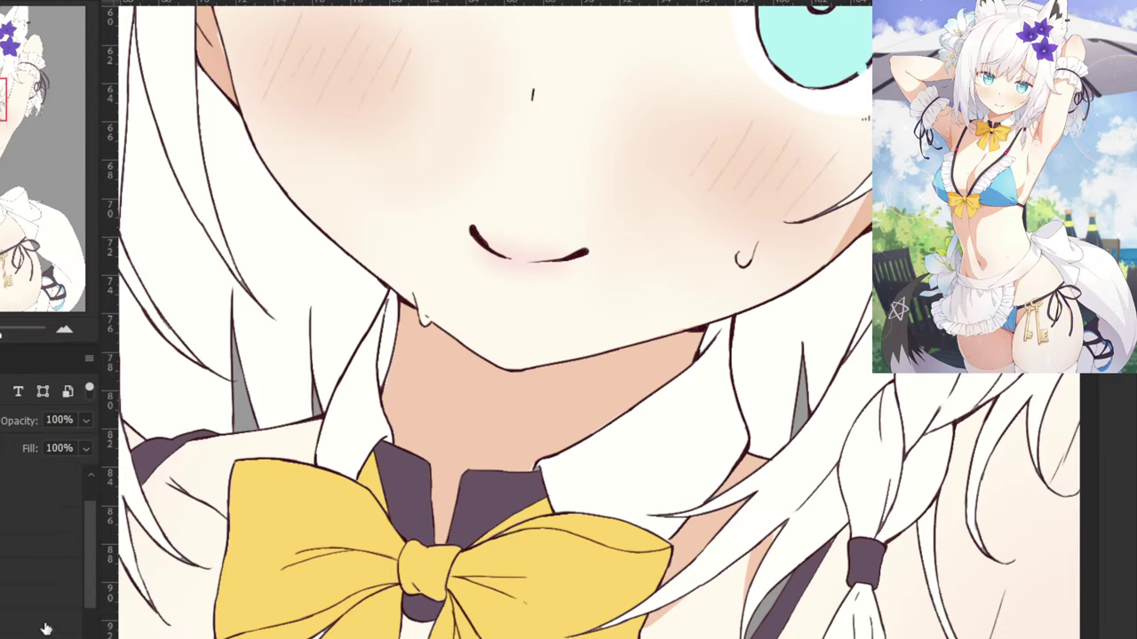
Fill the grey gap between the hair strand and the bikini strap with skin colour and reselect Layer 13.
drag(90, 591, 93, 629)
click(36, 637)
drag(466, 586, 298, 415)
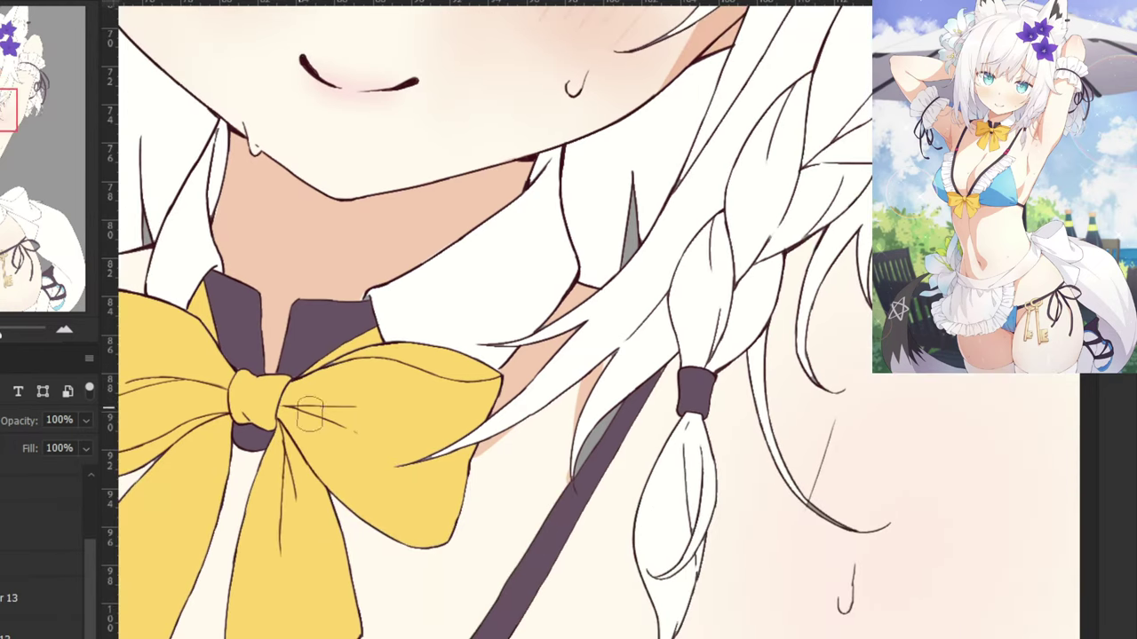
alt+click(530, 469)
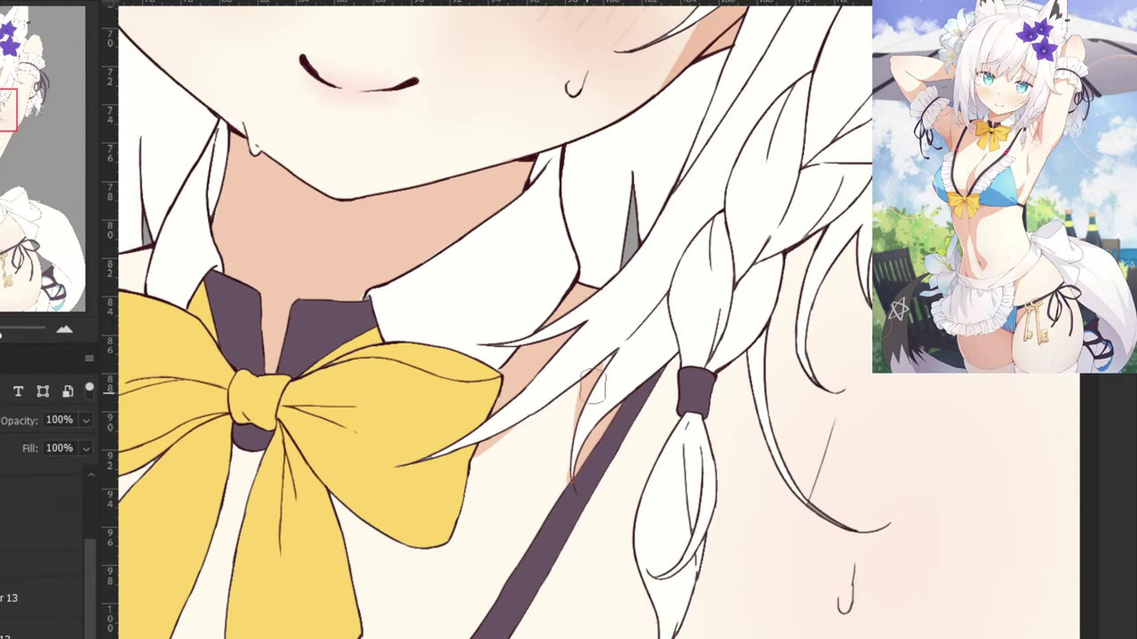
key(ctrl+plus)
click(50, 590)
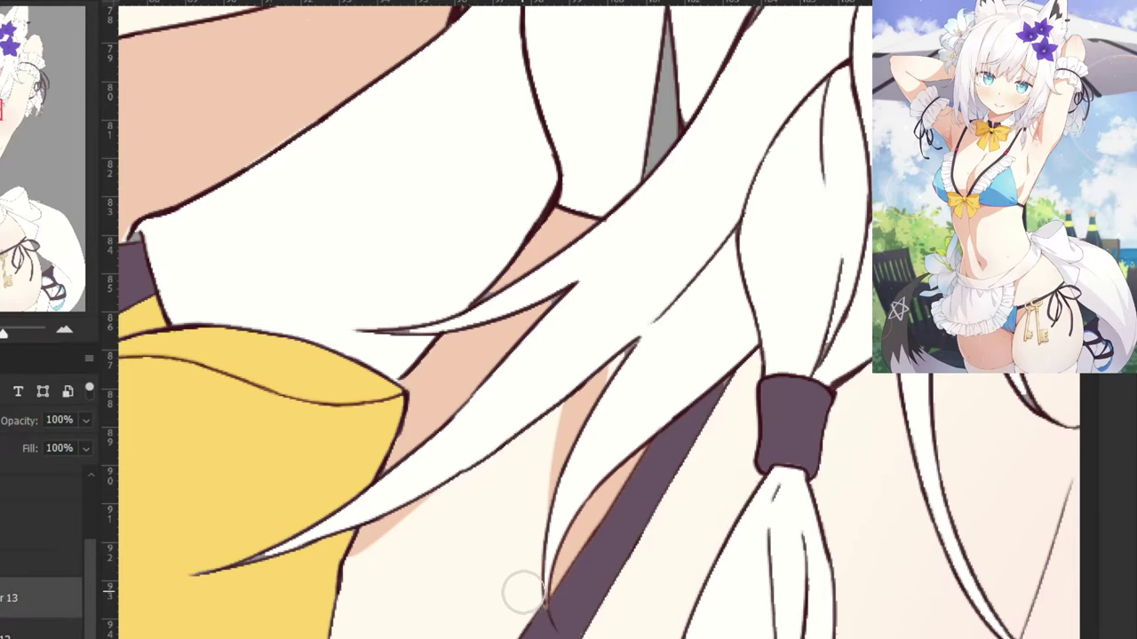
Sample the skin colours in the gaps between the hair strands and bow, and review the shading across the upper body.
scroll(504, 535, down, 2)
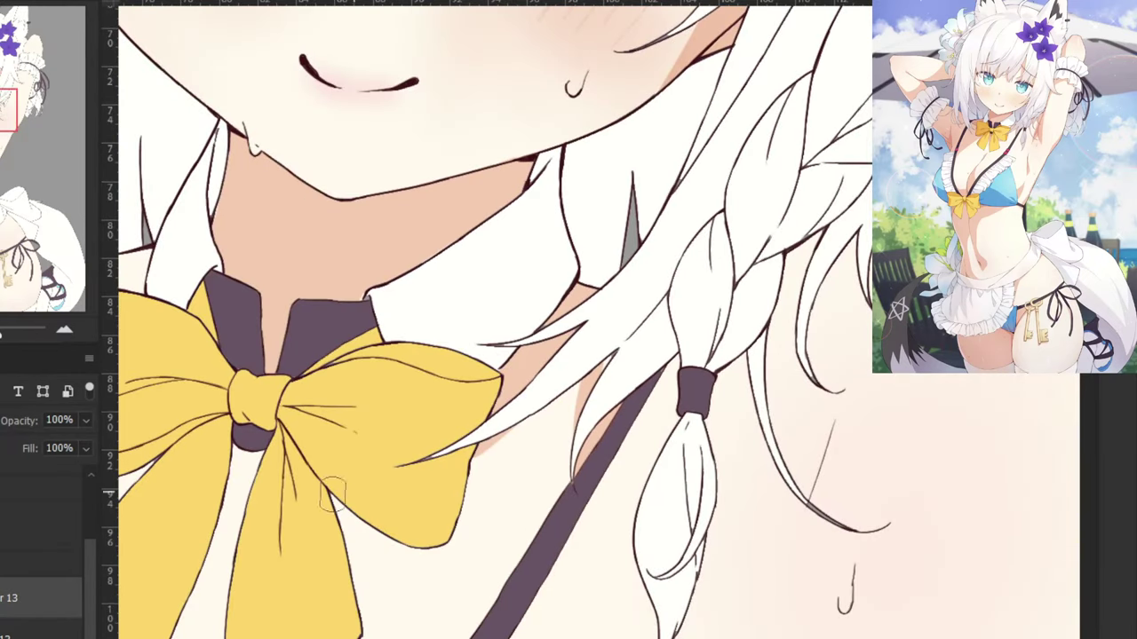
scroll(542, 381, up, 2)
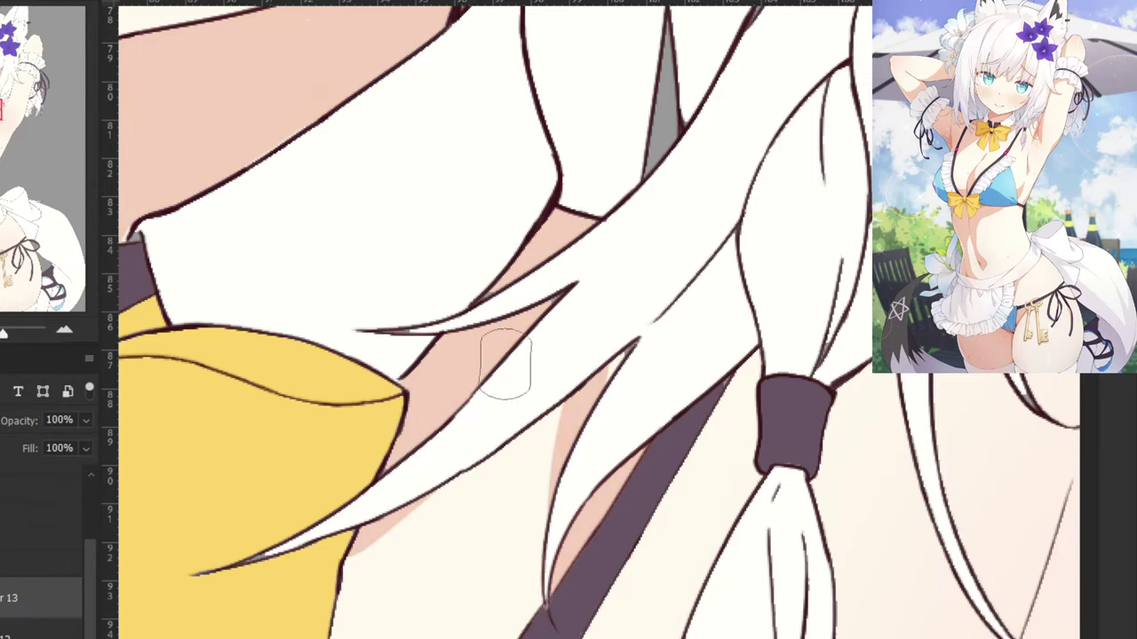
alt+click(585, 400)
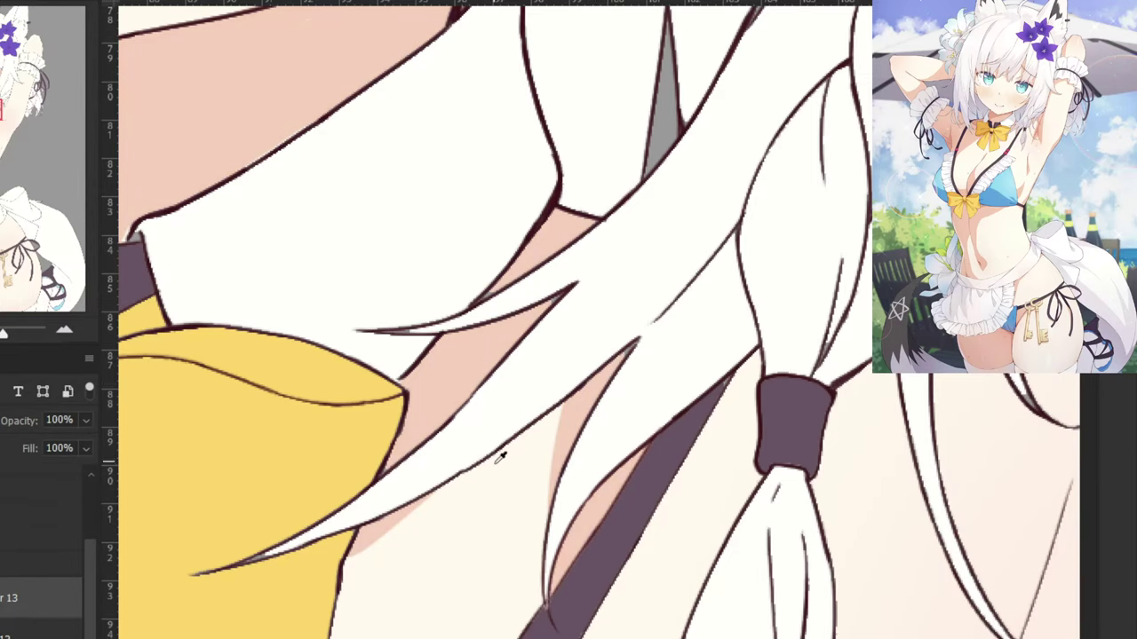
alt+click(501, 460)
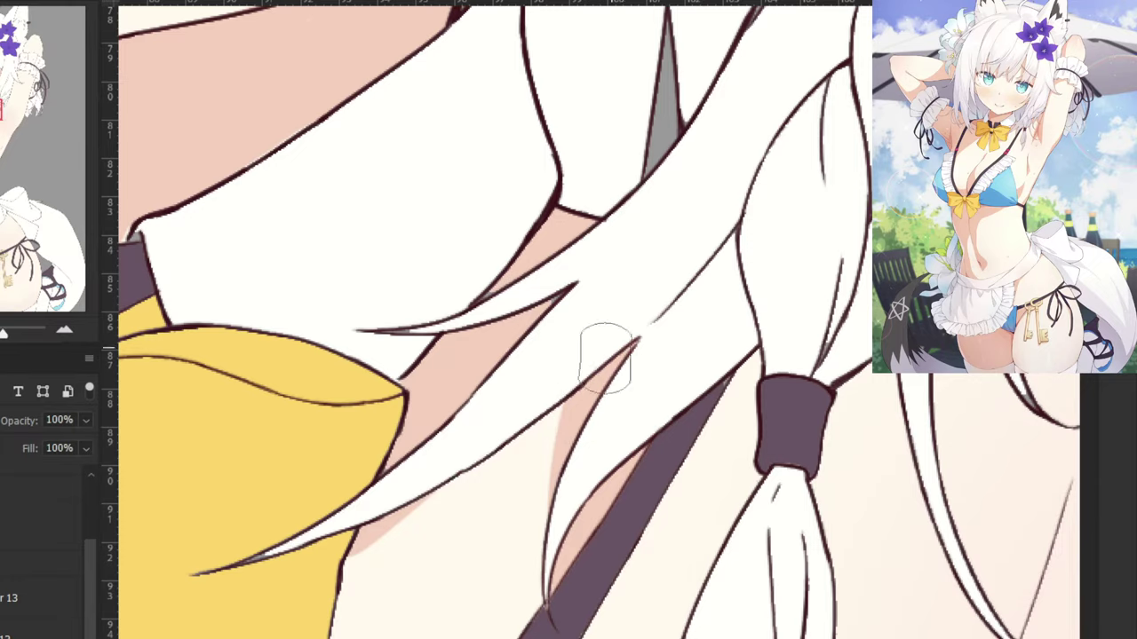
alt+click(582, 401)
click(18, 597)
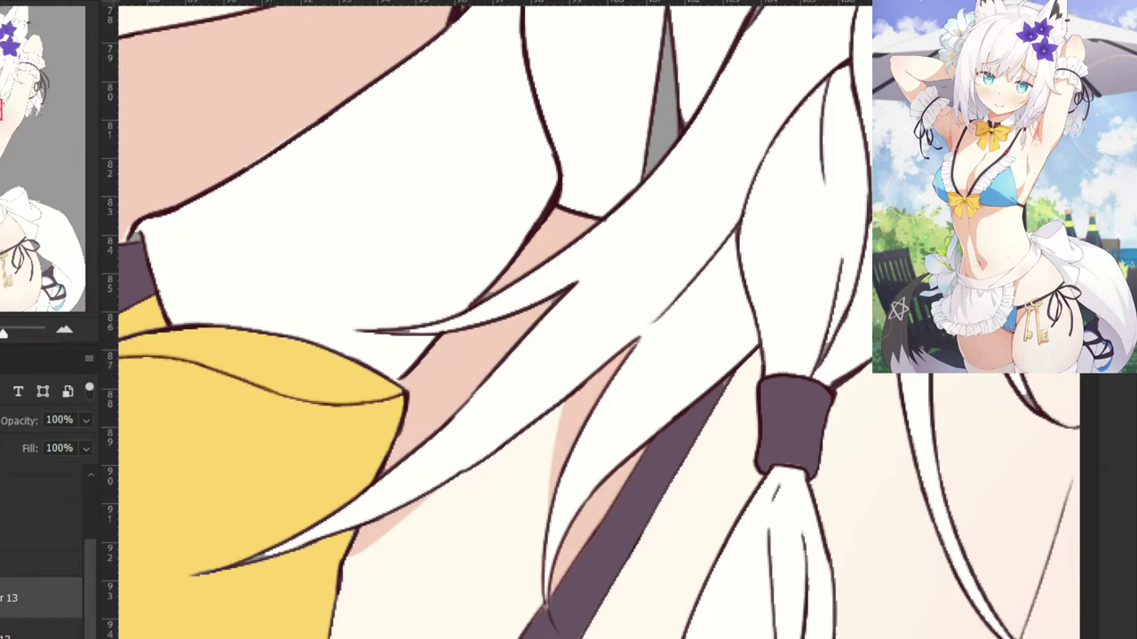
key(ctrl+minus)
key(ctrl+minus)
scroll(604, 373, down, 3)
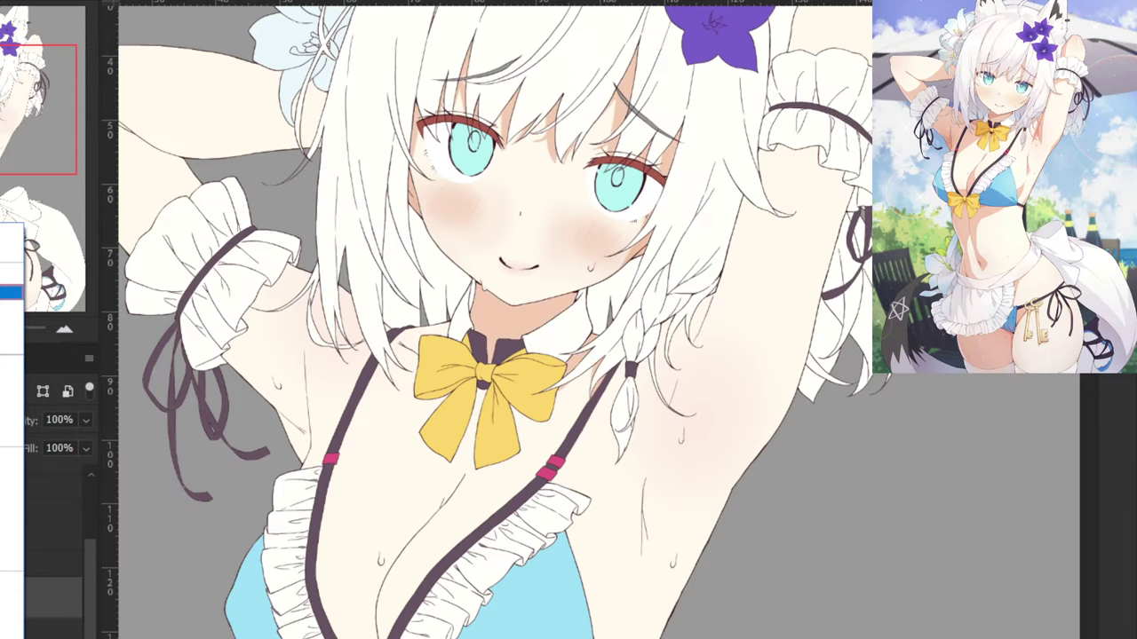
click(8, 292)
Show the finished illustration overlay and brush skin shadow on Layer 13 into the gap between the bikini strap and the braid's hair tie.
drag(88, 568, 87, 503)
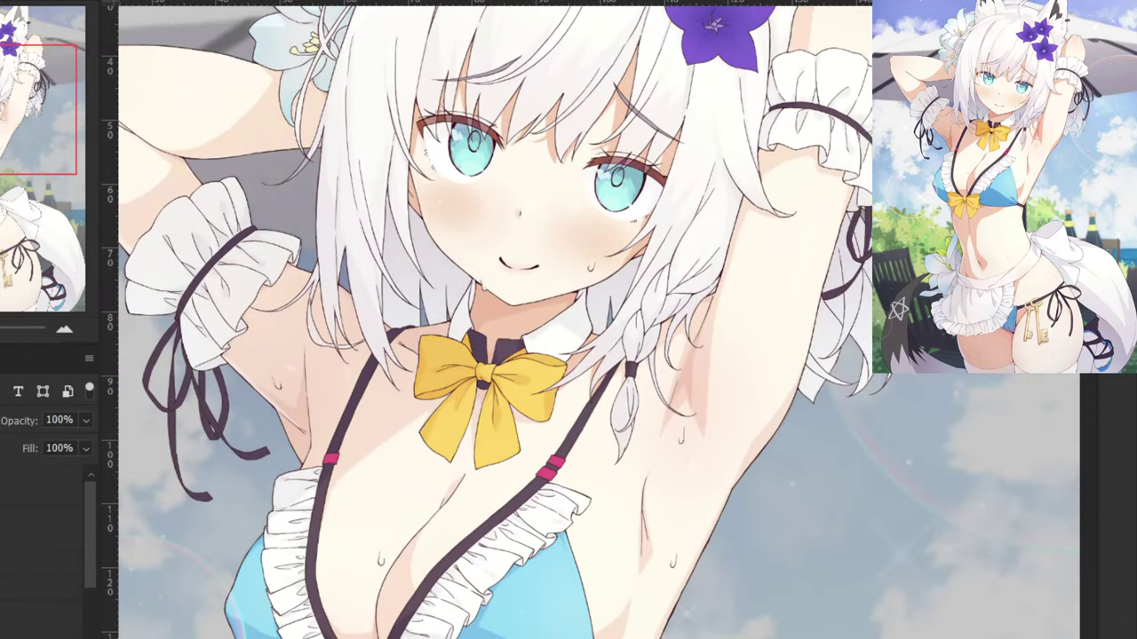
drag(592, 288, 534, 345)
scroll(621, 353, up, 3)
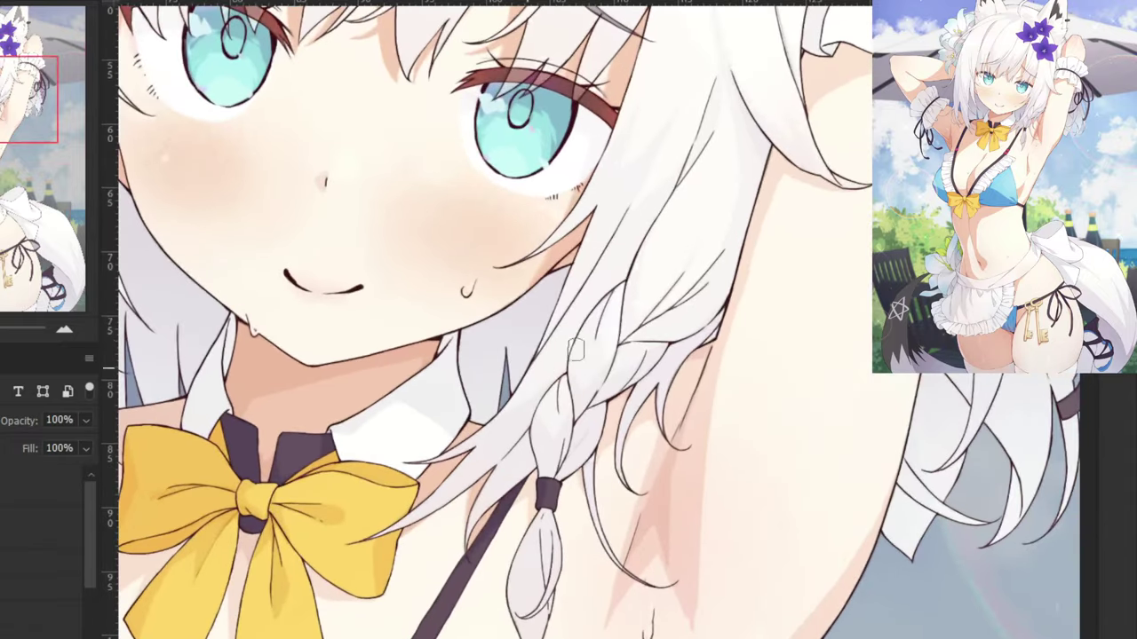
scroll(514, 442, up, 4)
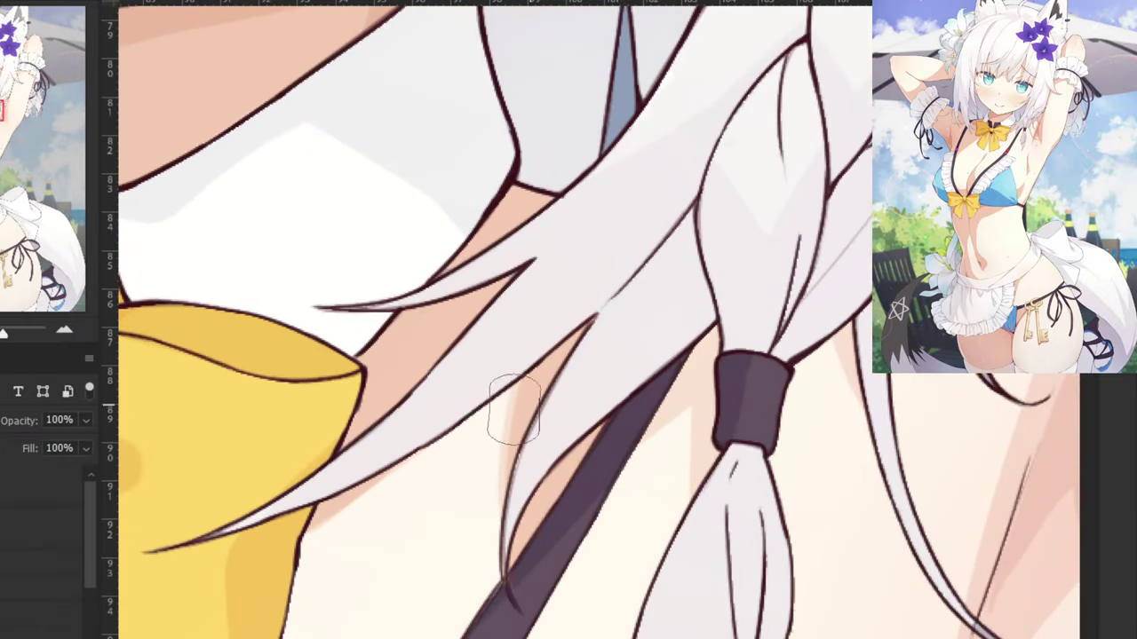
drag(91, 521, 97, 586)
alt+right_click(694, 369)
right_click(673, 380)
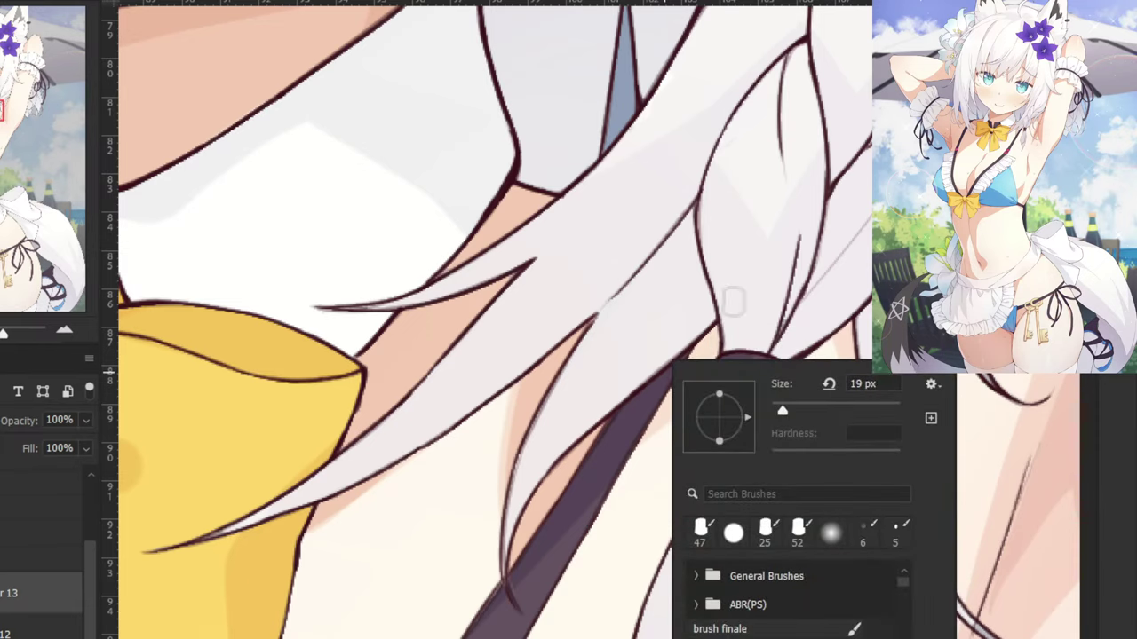
click(734, 302)
drag(751, 315, 626, 435)
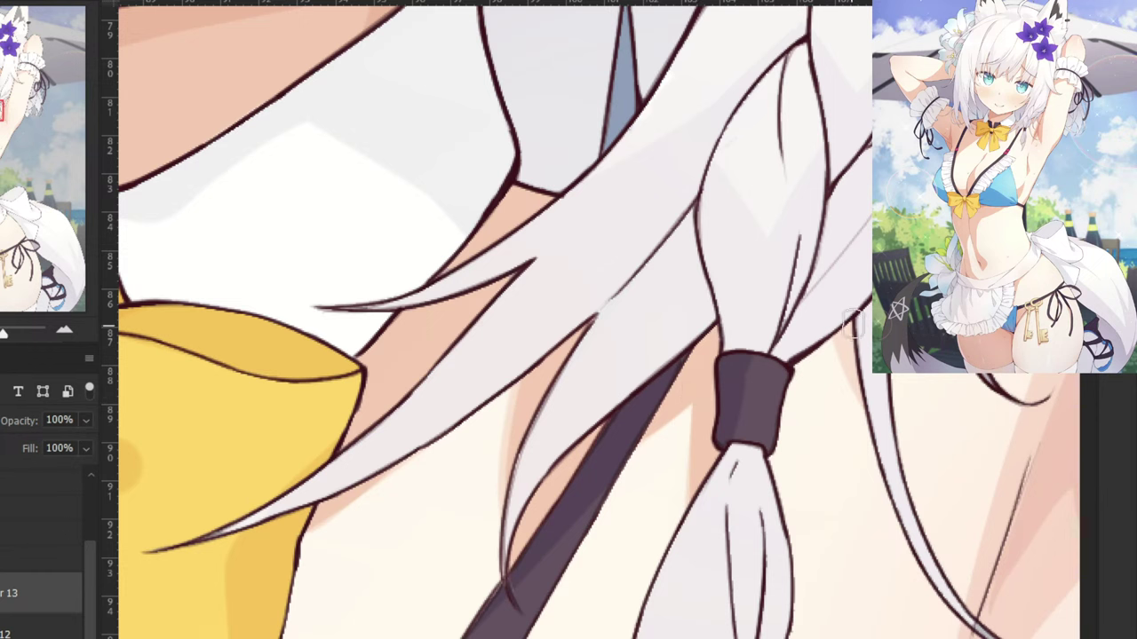
Brush skin shadow into the gaps between the curled hair strands beside the braid and down along the armpit crease.
drag(837, 222, 645, 461)
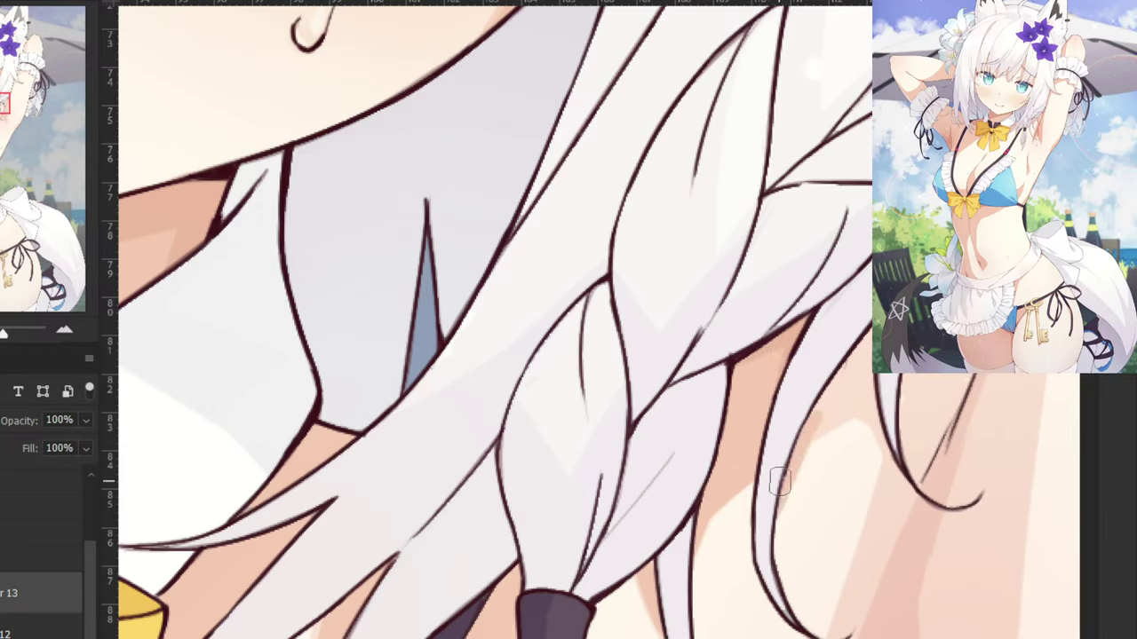
mouse_move(775, 477)
mouse_down()
mouse_move(868, 386)
mouse_move(787, 427)
mouse_move(782, 448)
mouse_move(824, 421)
mouse_move(862, 339)
mouse_up()
drag(806, 388, 652, 208)
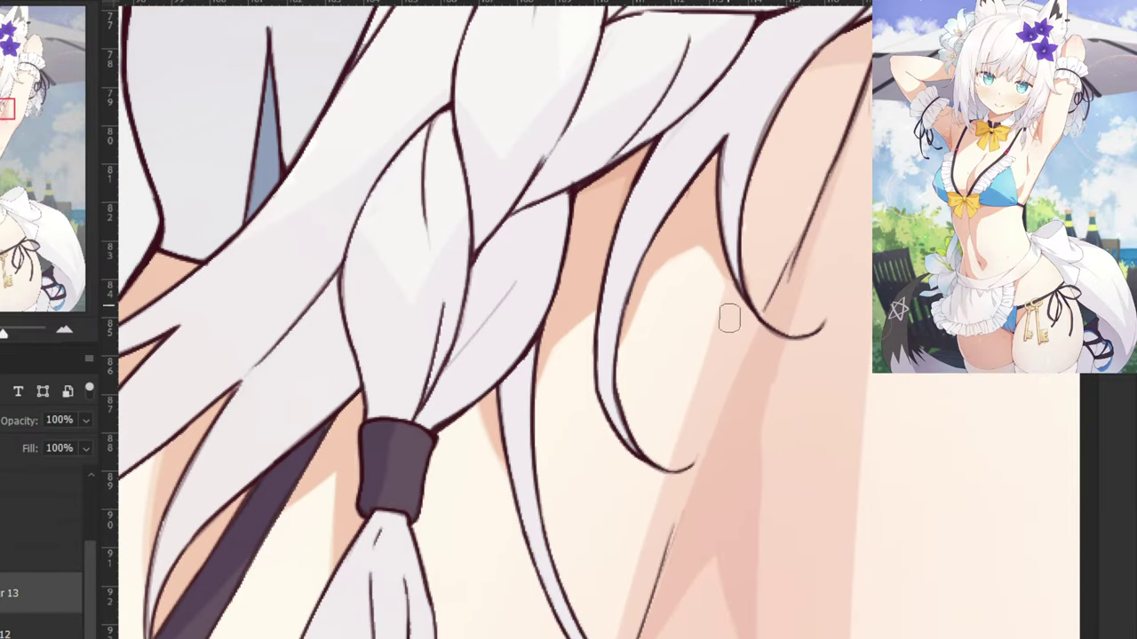
mouse_move(729, 317)
mouse_down()
mouse_move(632, 613)
mouse_move(625, 459)
mouse_up()
key(ctrl+minus)
key(ctrl+minus)
key(ctrl+plus)
key(ctrl+plus)
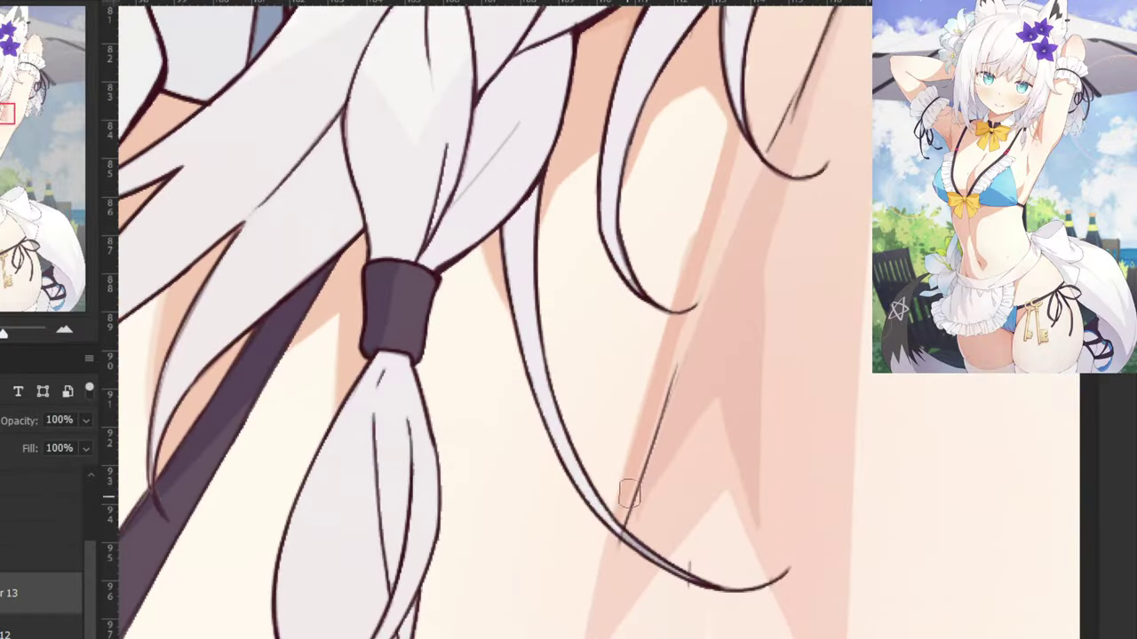
mouse_move(591, 598)
mouse_down()
mouse_move(616, 424)
mouse_move(598, 506)
mouse_up()
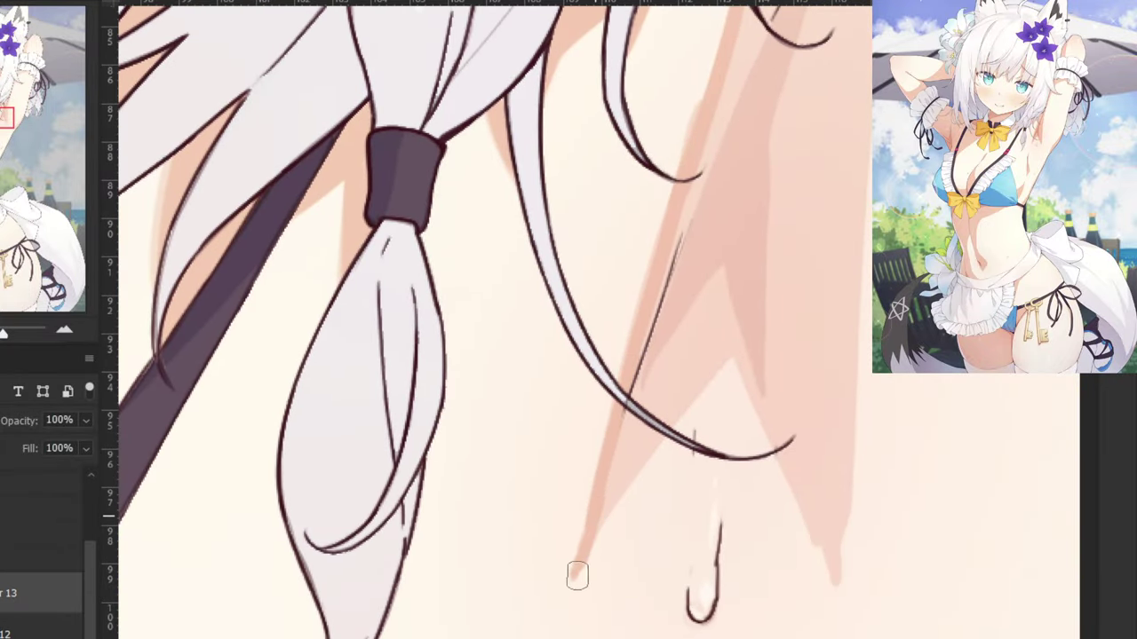
key(ctrl+minus)
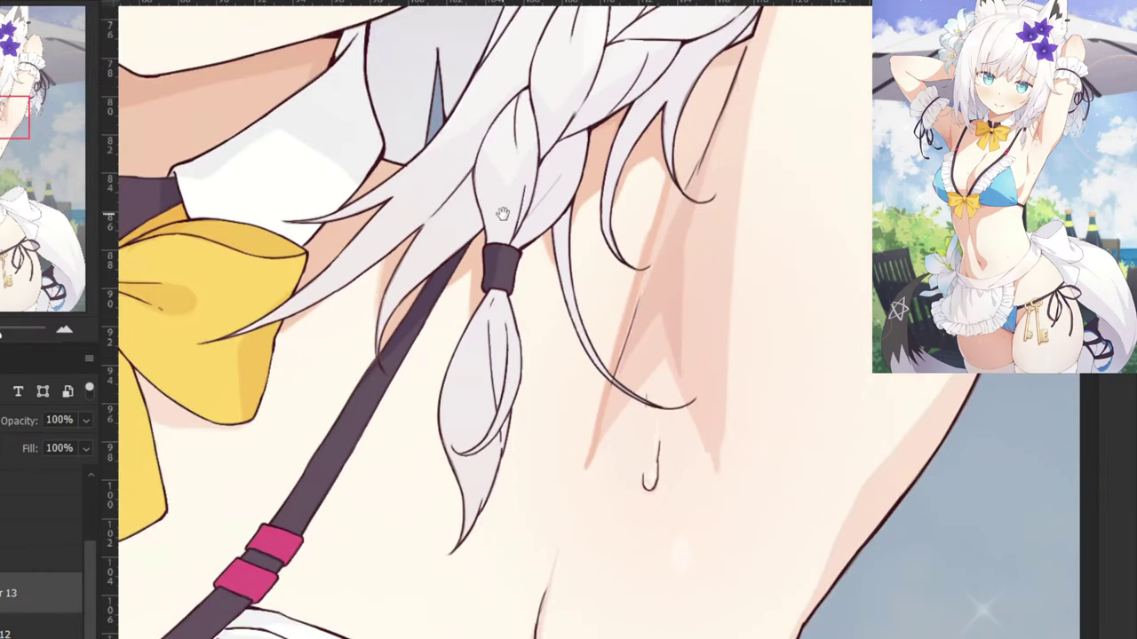
drag(502, 213, 471, 329)
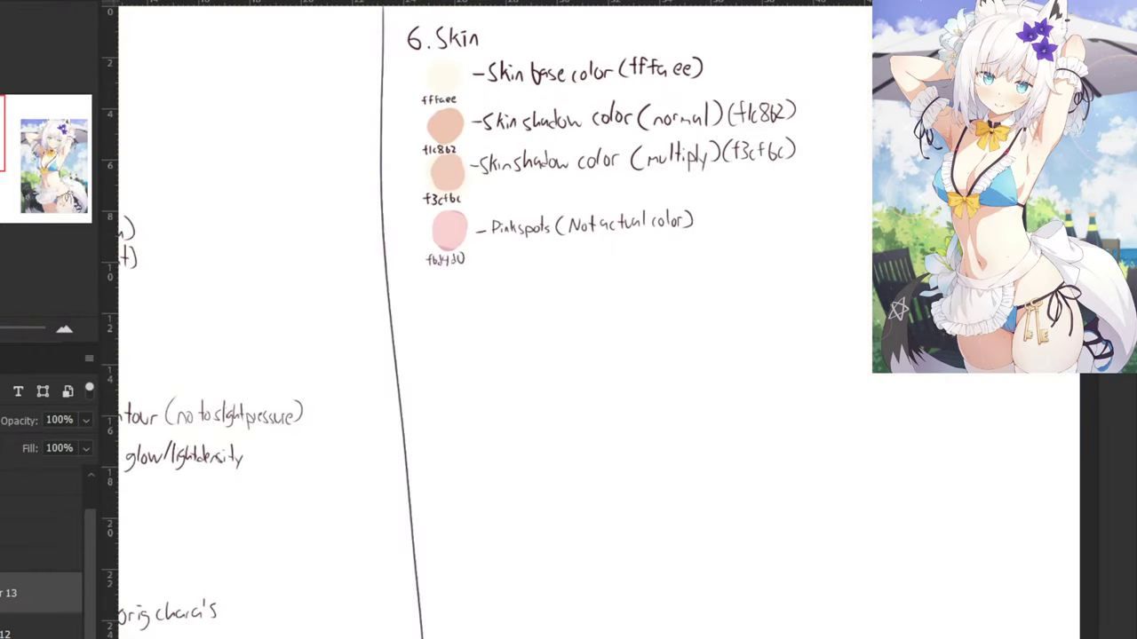
Number the skin notes 6-1 to 6-4 and handwrite note 6-5, "The skin shadow must follow the: muscles, faces".
drag(419, 80, 397, 192)
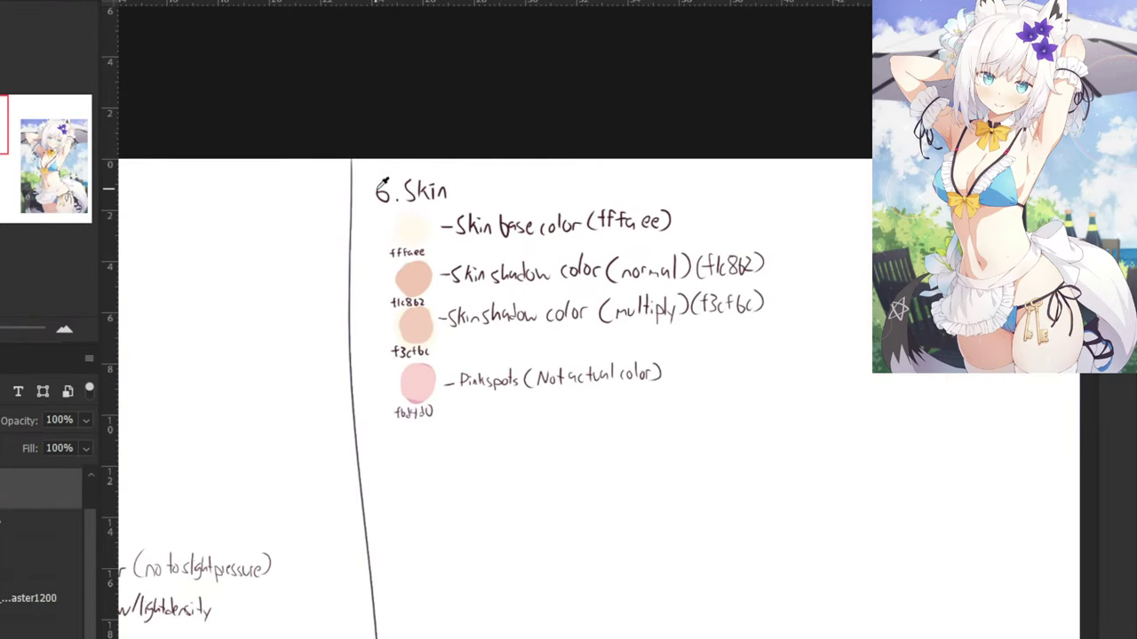
click(384, 182)
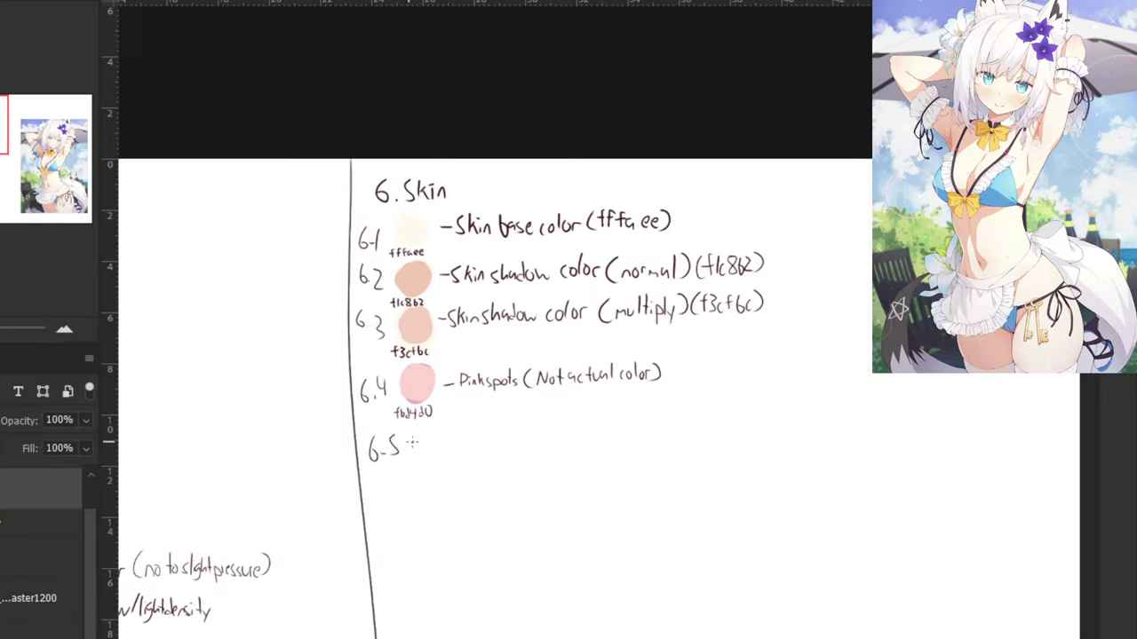
key(ctrl+z)
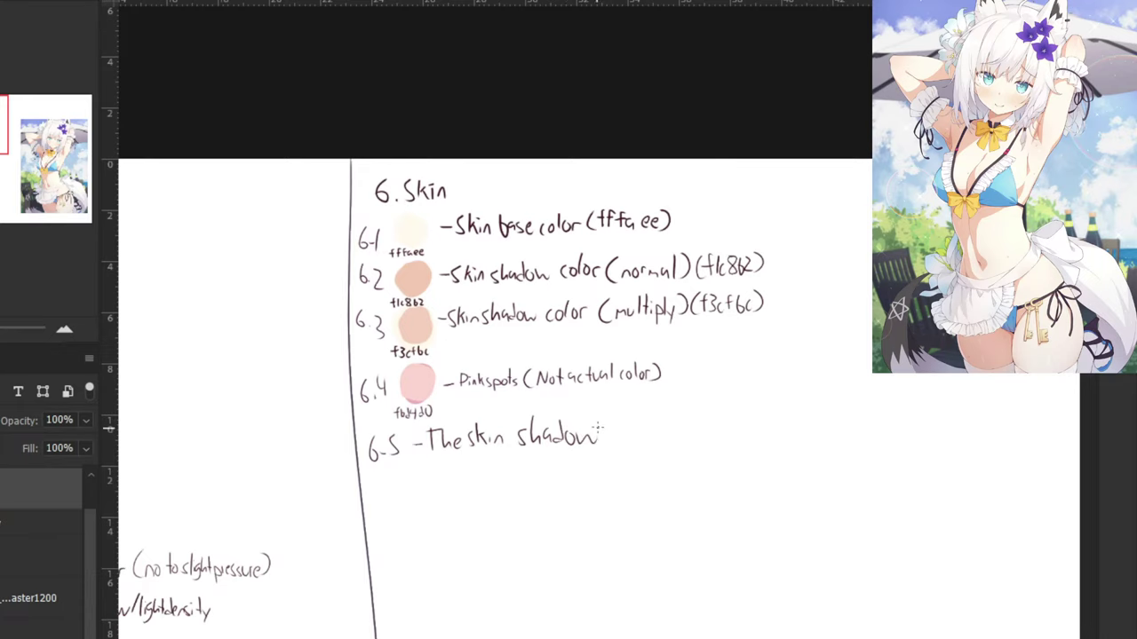
drag(600, 430, 421, 410)
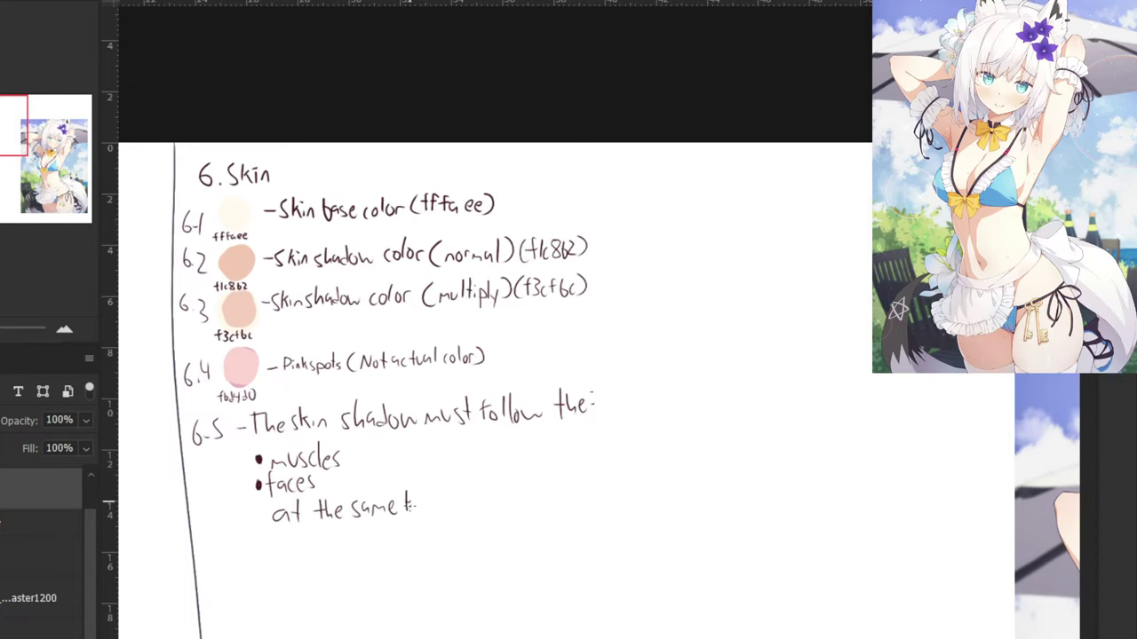
scroll(436, 494, down, 5)
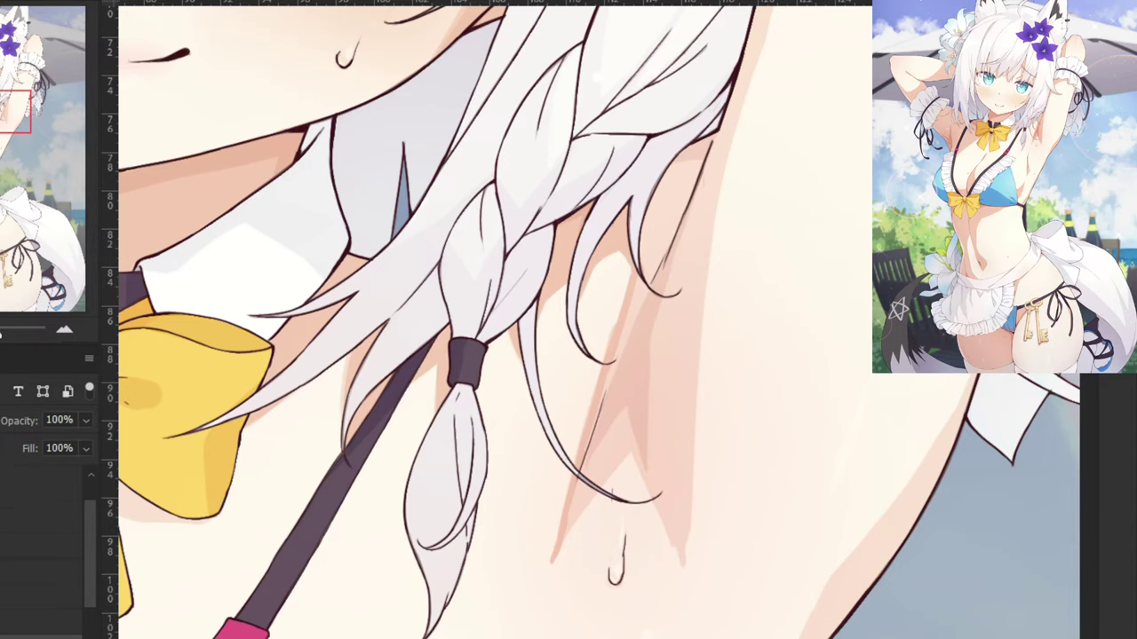
Try other blending modes on the skin shading and hide the finished illustration overlay.
click(1, 420)
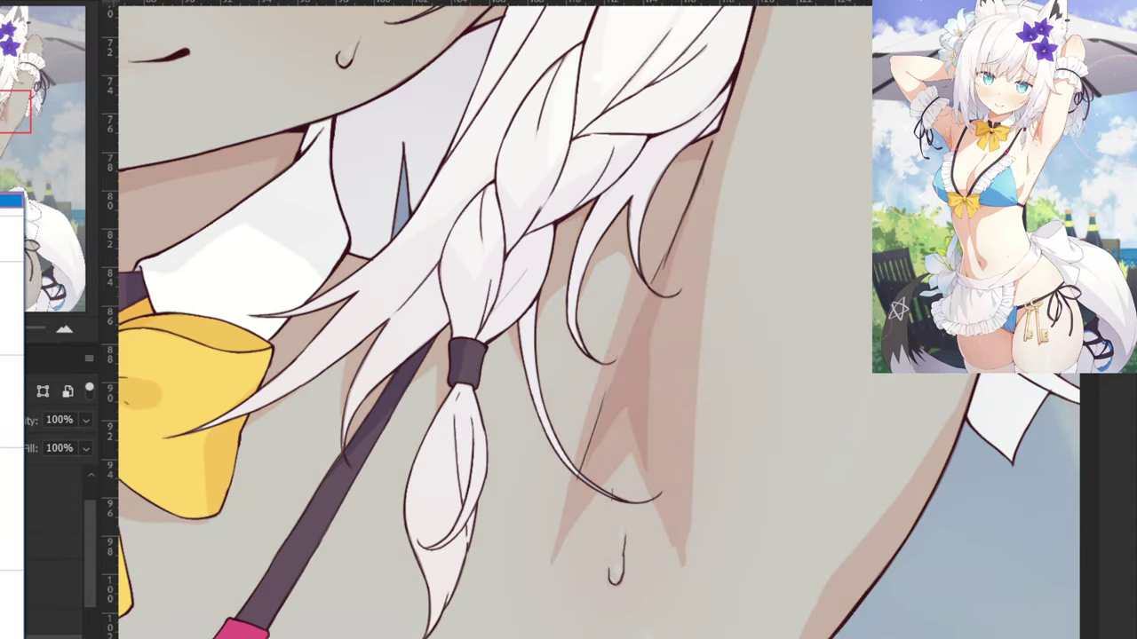
click(2, 275)
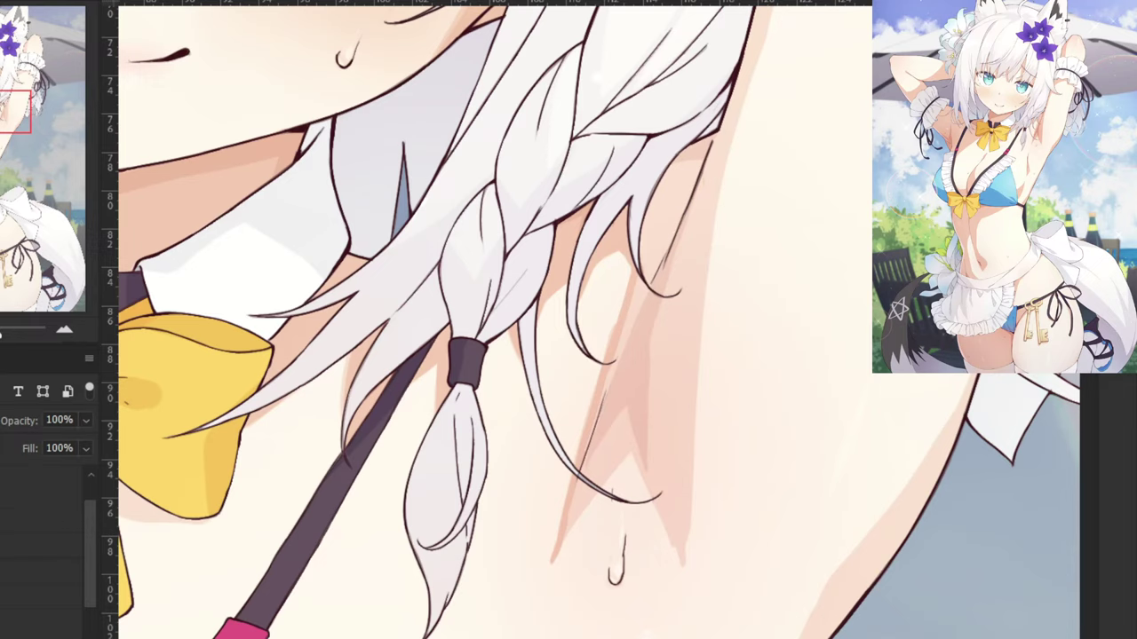
click(2, 420)
click(2, 230)
click(2, 544)
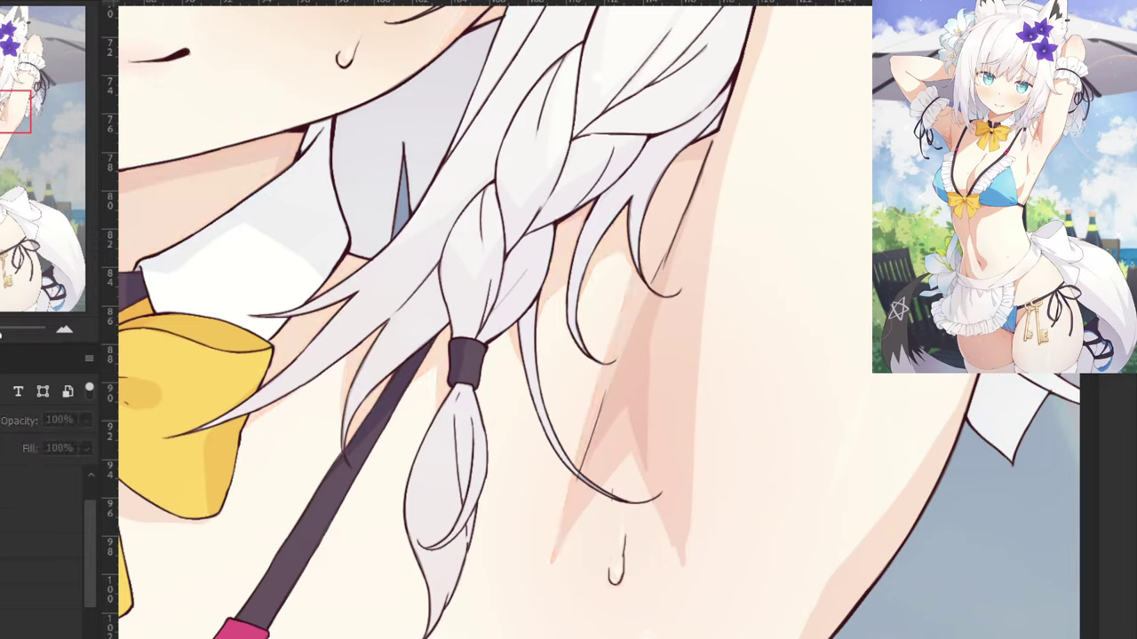
click(2, 544)
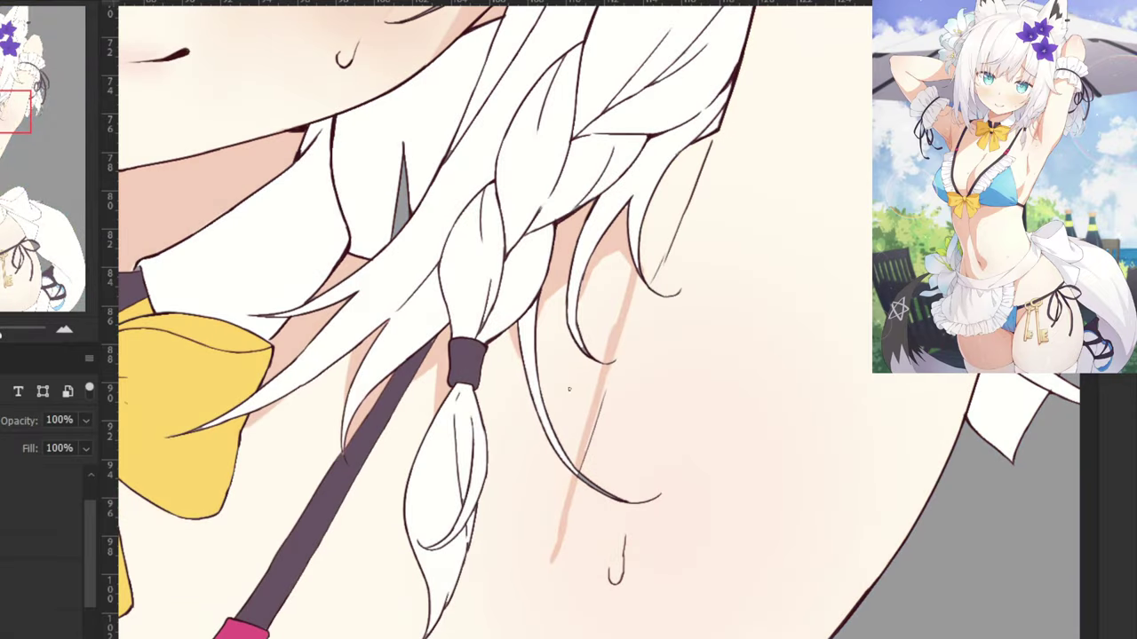
Compare the upper body with the illustration overlay off and on, and choose another blending mode for the shading.
click(602, 394)
scroll(601, 399, down, 3)
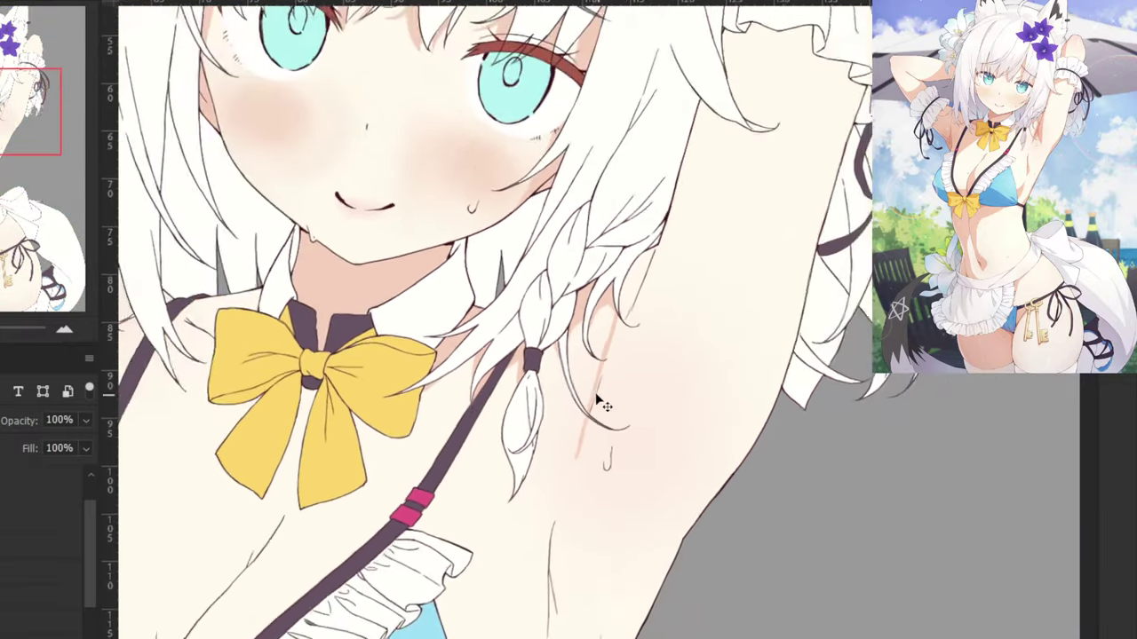
key(ctrl+minus)
key(ctrl+minus)
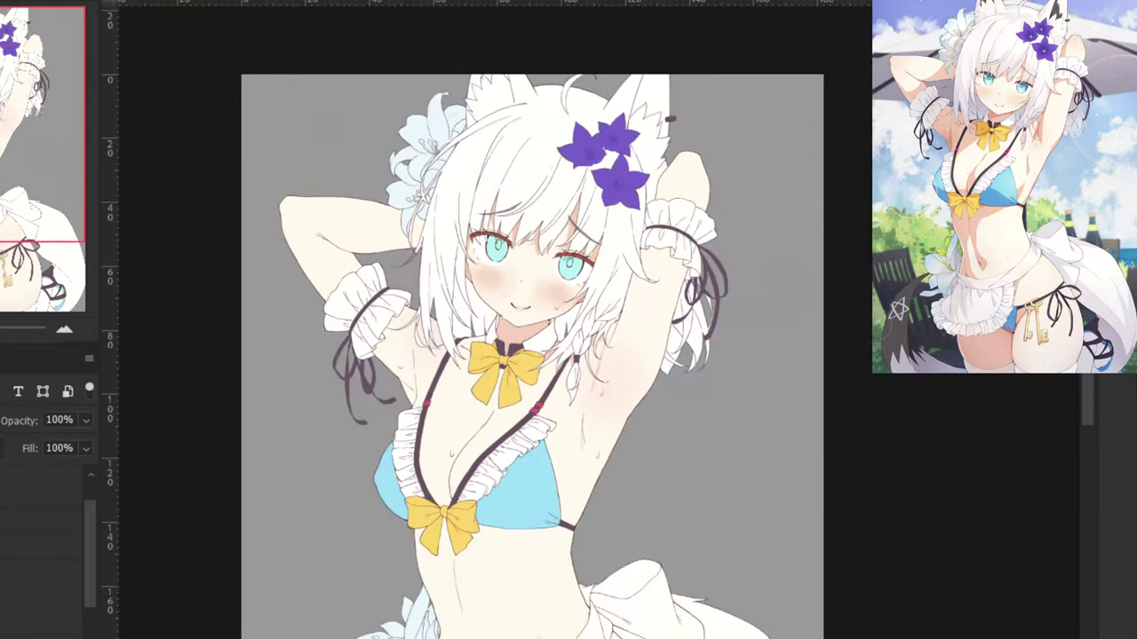
key(ctrl+plus)
key(ctrl+plus)
key(ctrl+plus)
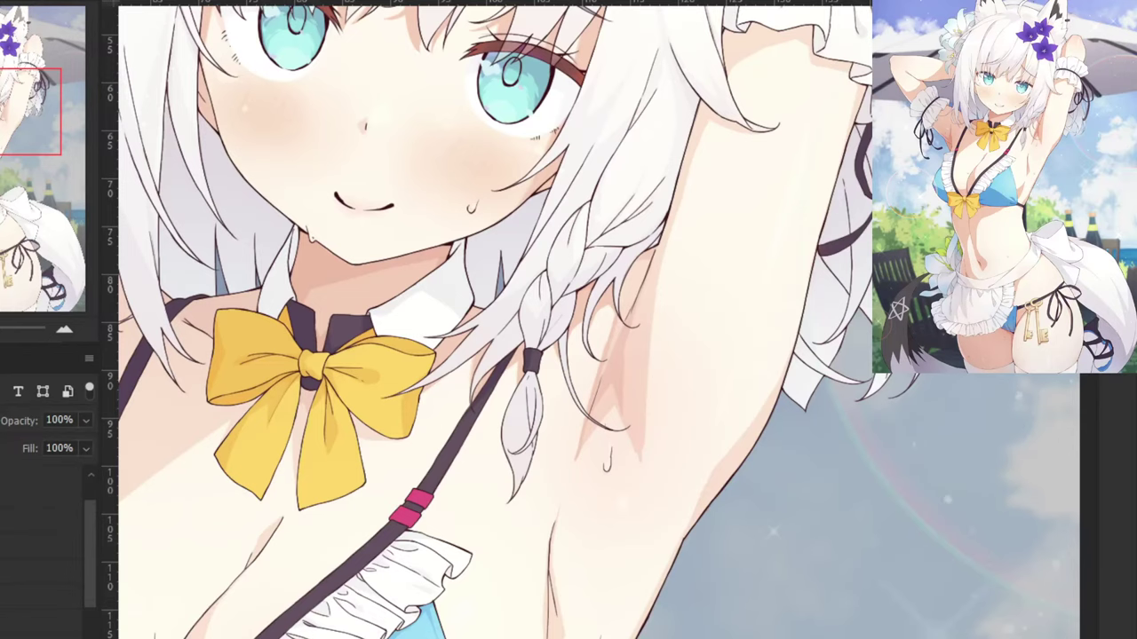
click(2, 420)
click(5, 291)
Enlarge the brush to 20 px and paint skin shadow into the lower inner tip of the armpit beside the crease line.
scroll(573, 428, up, 6)
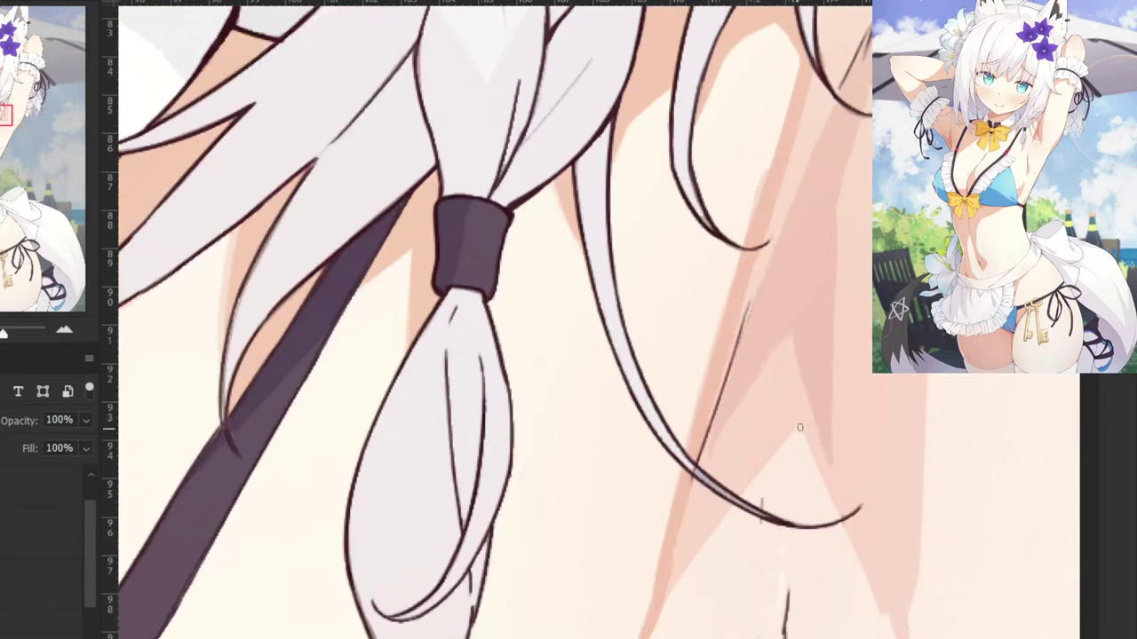
drag(718, 472, 739, 477)
right_click(711, 507)
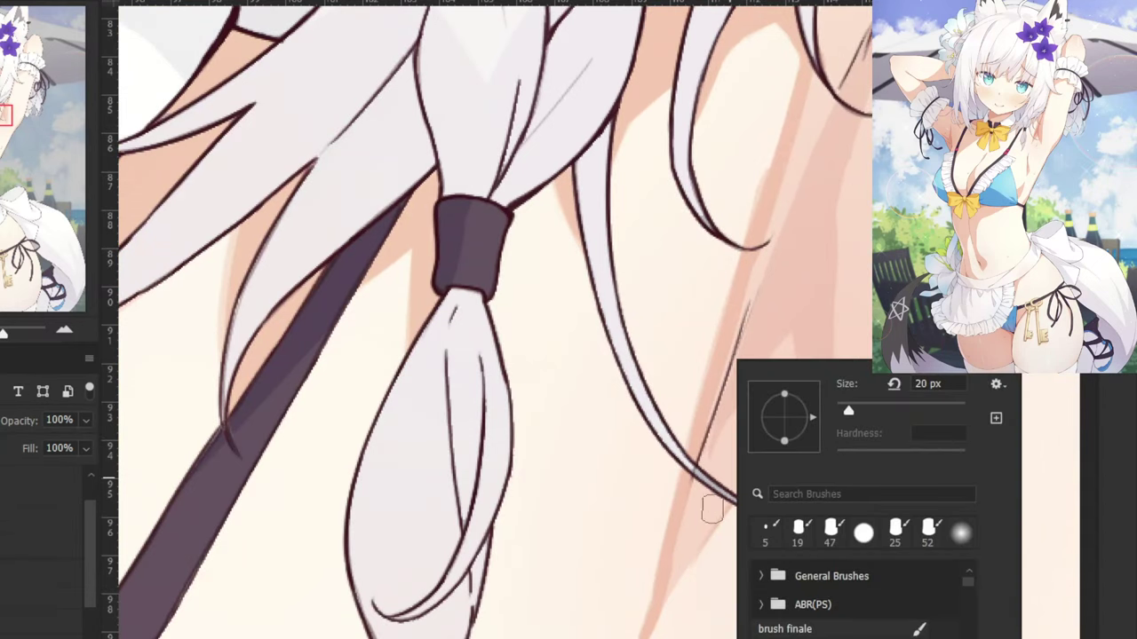
click(648, 611)
drag(700, 510, 659, 584)
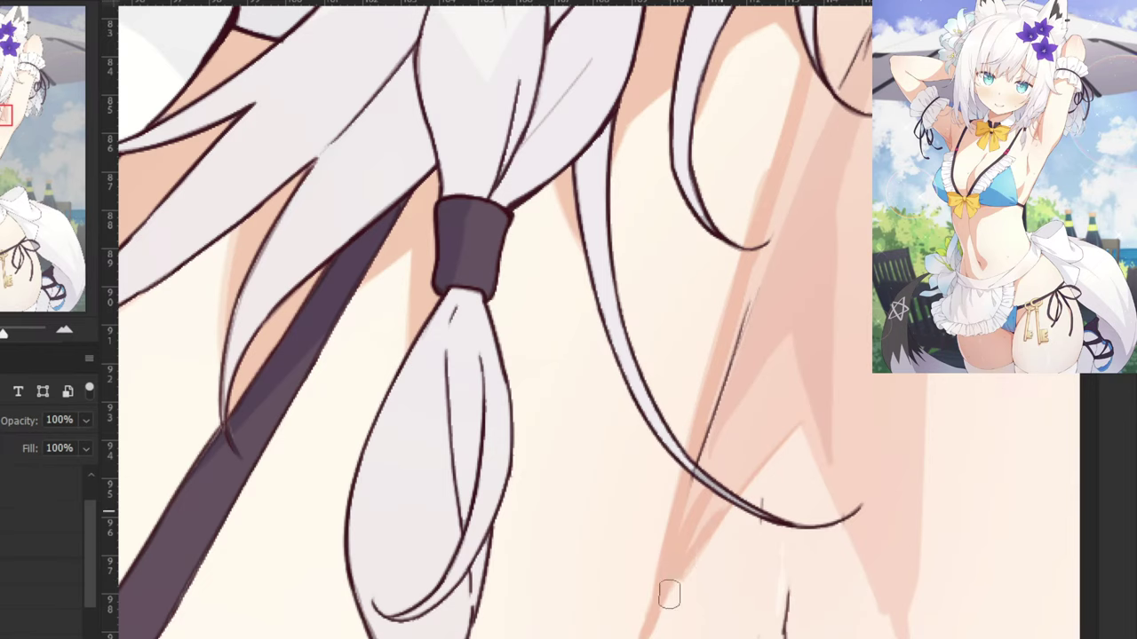
drag(679, 566, 680, 520)
Brush skin shadow down the inner edge of the armpit's second shadow point, from the fork to its tip.
drag(836, 480, 594, 310)
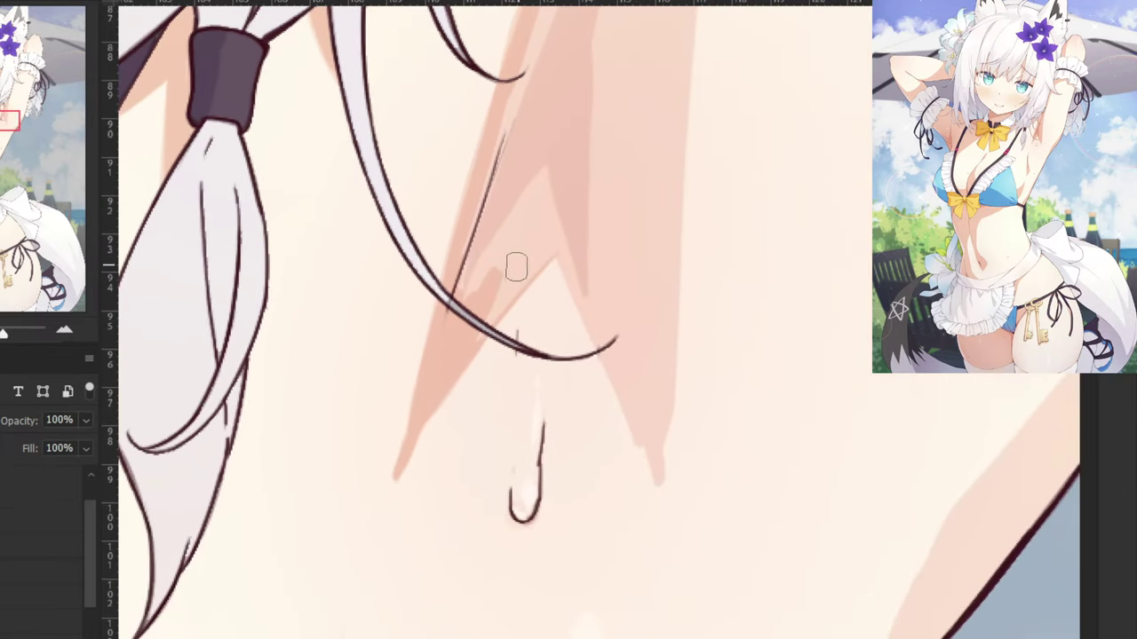
drag(544, 217, 629, 391)
drag(559, 251, 636, 398)
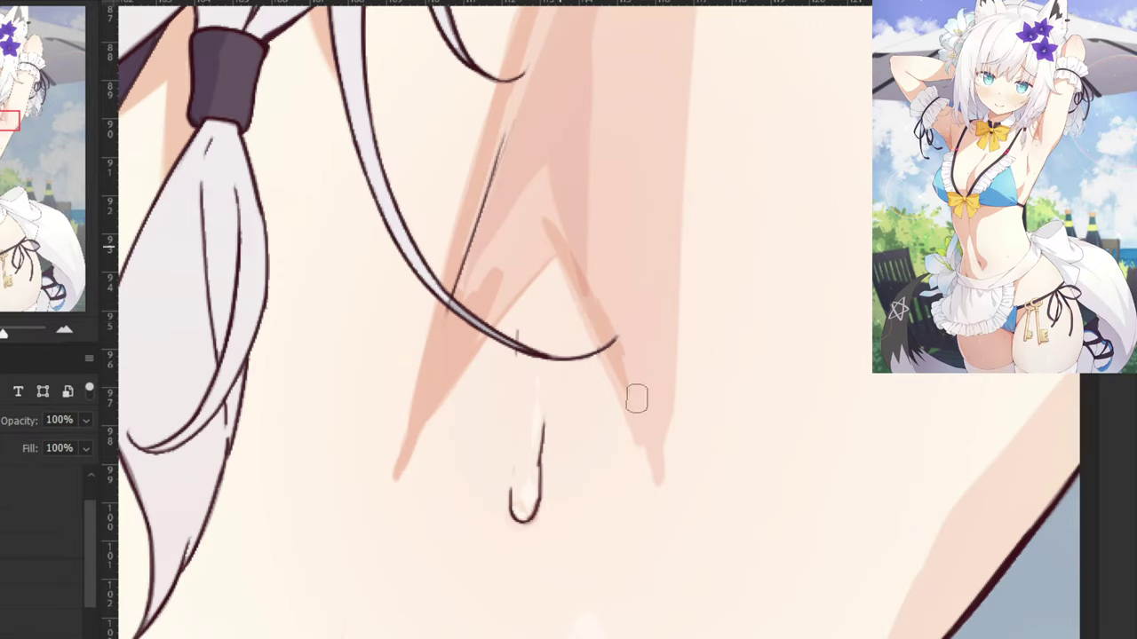
mouse_move(557, 256)
mouse_down()
mouse_move(604, 357)
mouse_move(587, 304)
mouse_move(607, 333)
mouse_move(646, 443)
mouse_move(618, 368)
mouse_move(633, 424)
mouse_move(615, 362)
mouse_move(658, 469)
mouse_up()
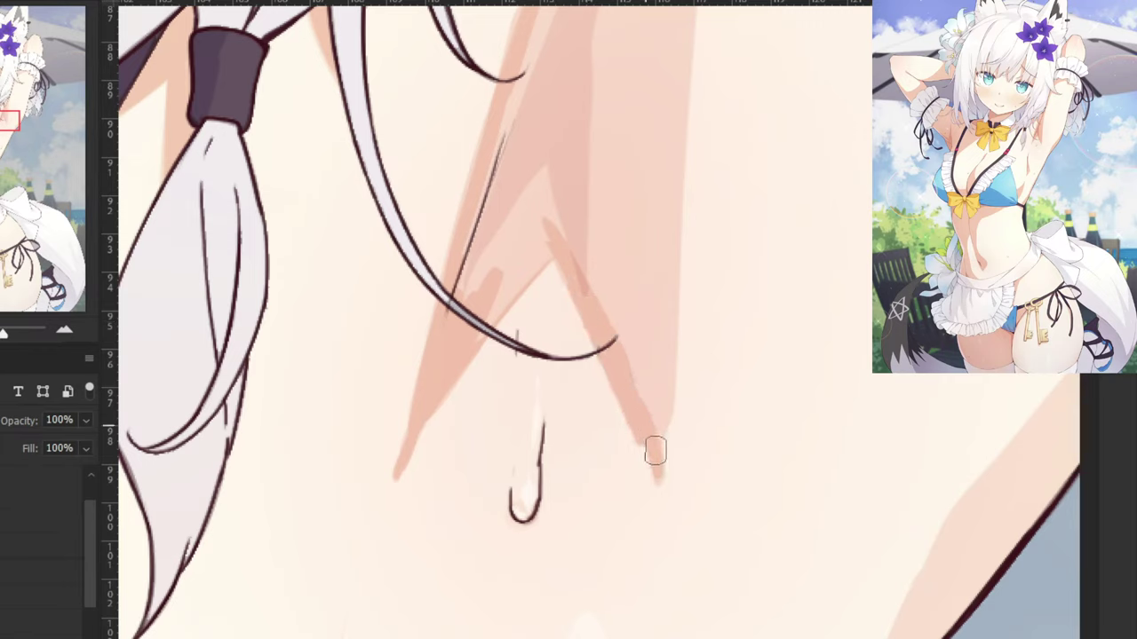
scroll(645, 332, down, 5)
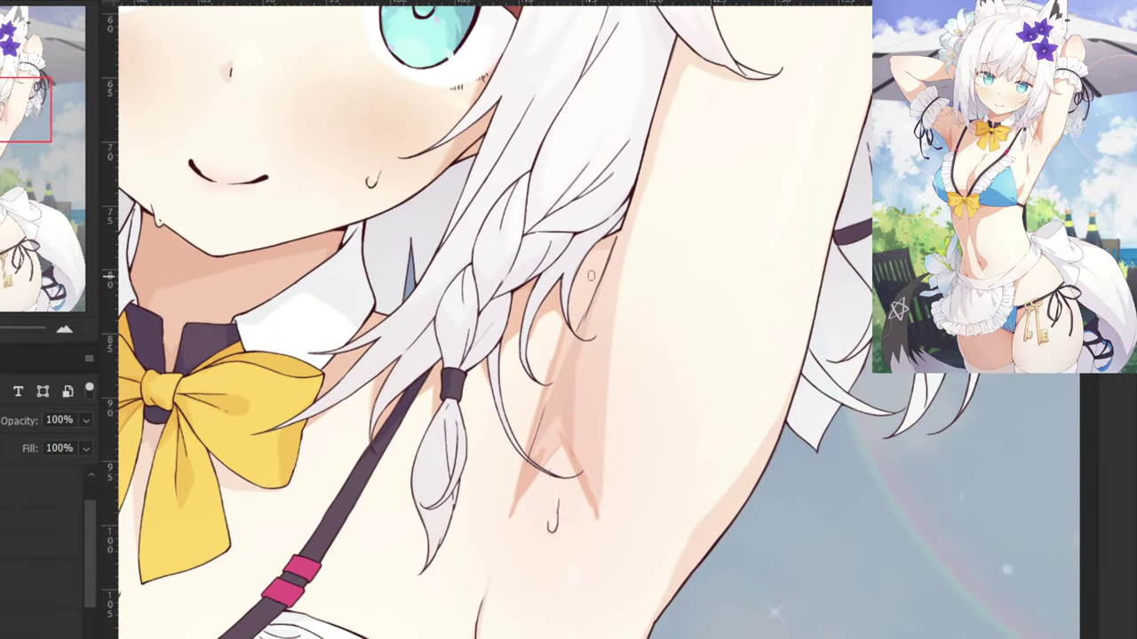
Fill the skin shadow between the hair ends and the arm line and down the central band of the armpit.
drag(587, 300, 610, 224)
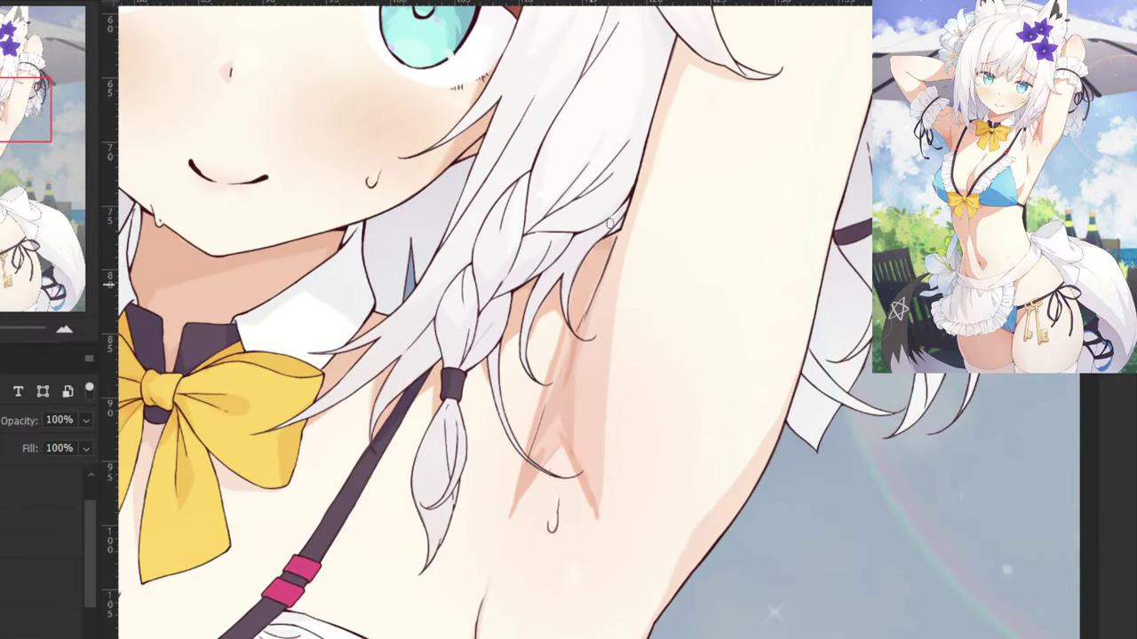
drag(550, 405, 547, 406)
key(ctrl+plus)
drag(514, 480, 538, 381)
mouse_move(503, 499)
mouse_down()
mouse_move(504, 527)
mouse_move(548, 460)
mouse_move(499, 523)
mouse_move(565, 360)
mouse_move(525, 486)
mouse_move(544, 464)
mouse_move(564, 517)
mouse_move(559, 459)
mouse_up()
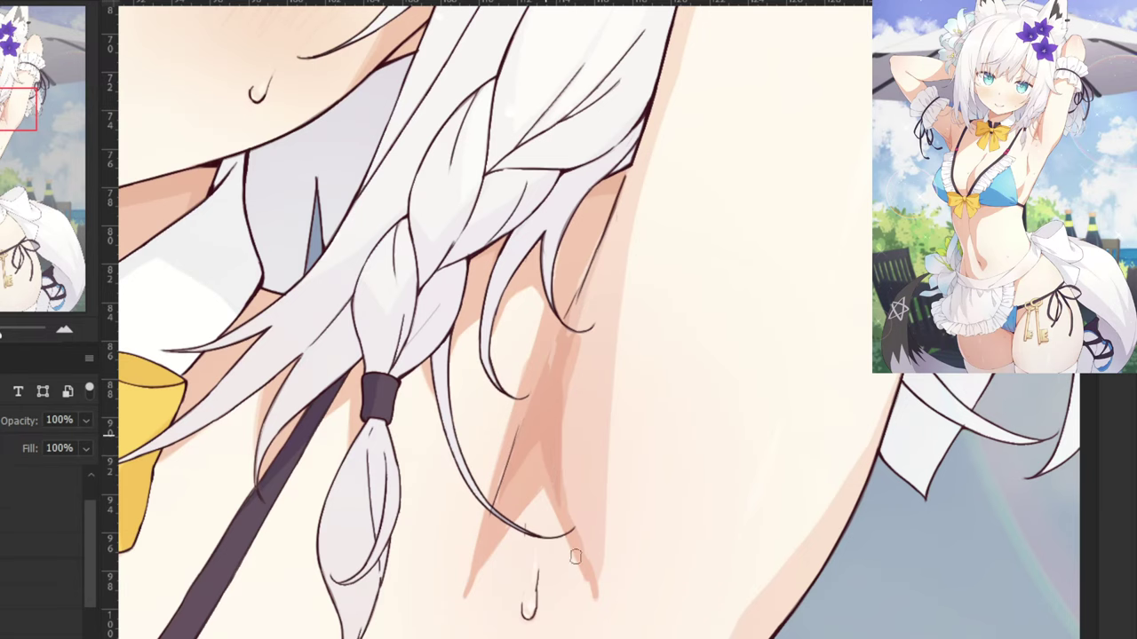
Outline the outer edge of the armpit shadow in skin shadow colour and check it with the illustration overlay hidden.
drag(618, 259, 600, 431)
drag(614, 330, 599, 526)
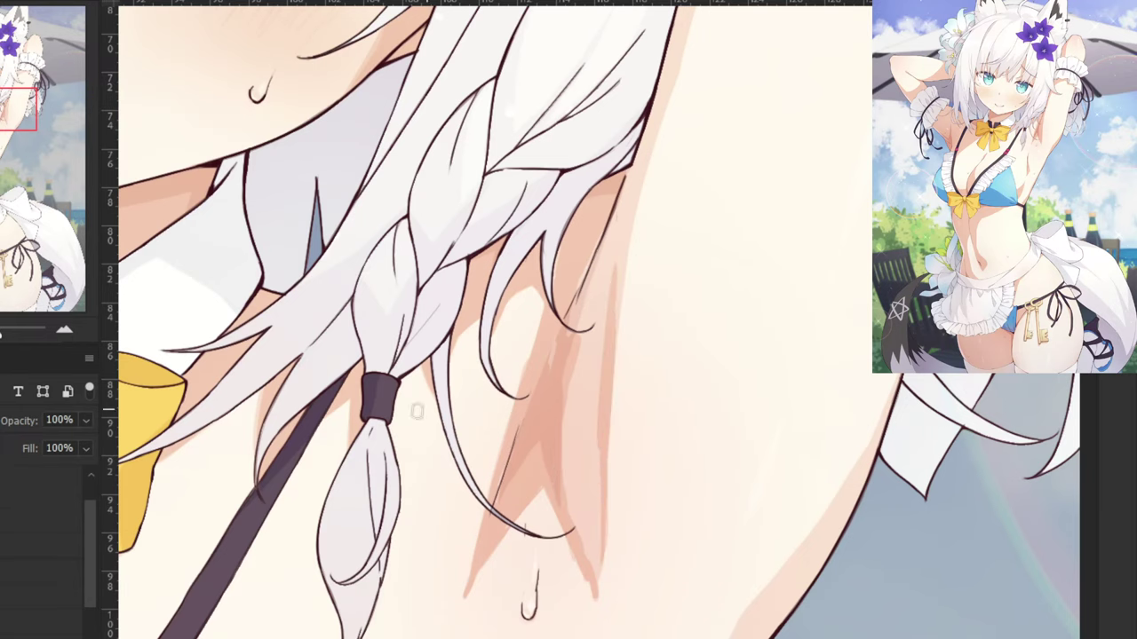
key(ctrl+minus)
key(ctrl+minus)
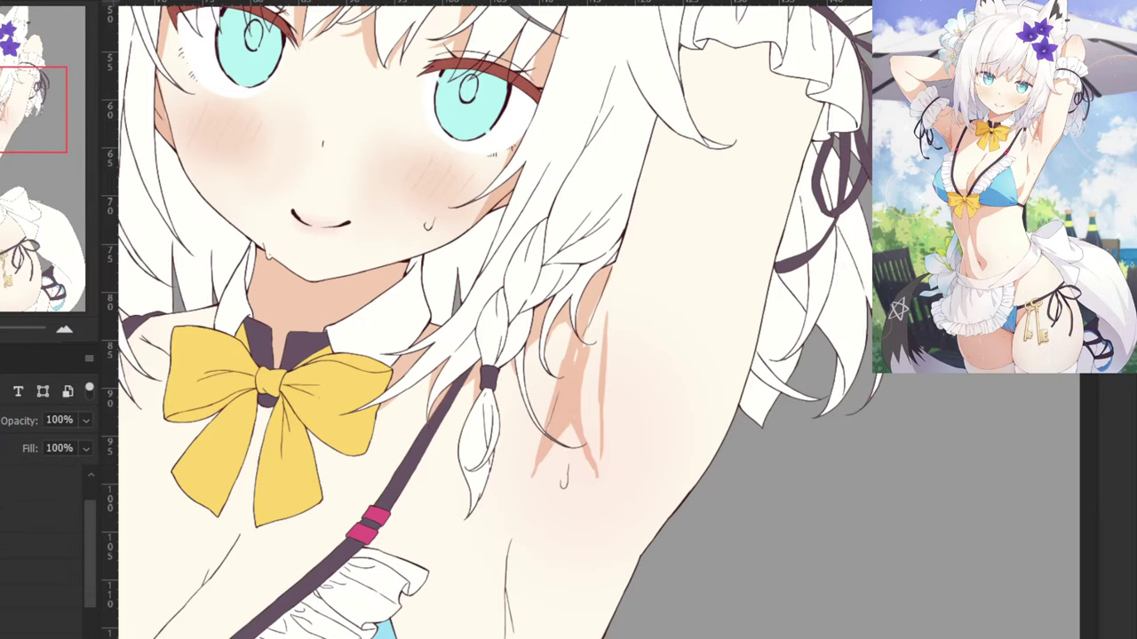
scroll(610, 541, up, 3)
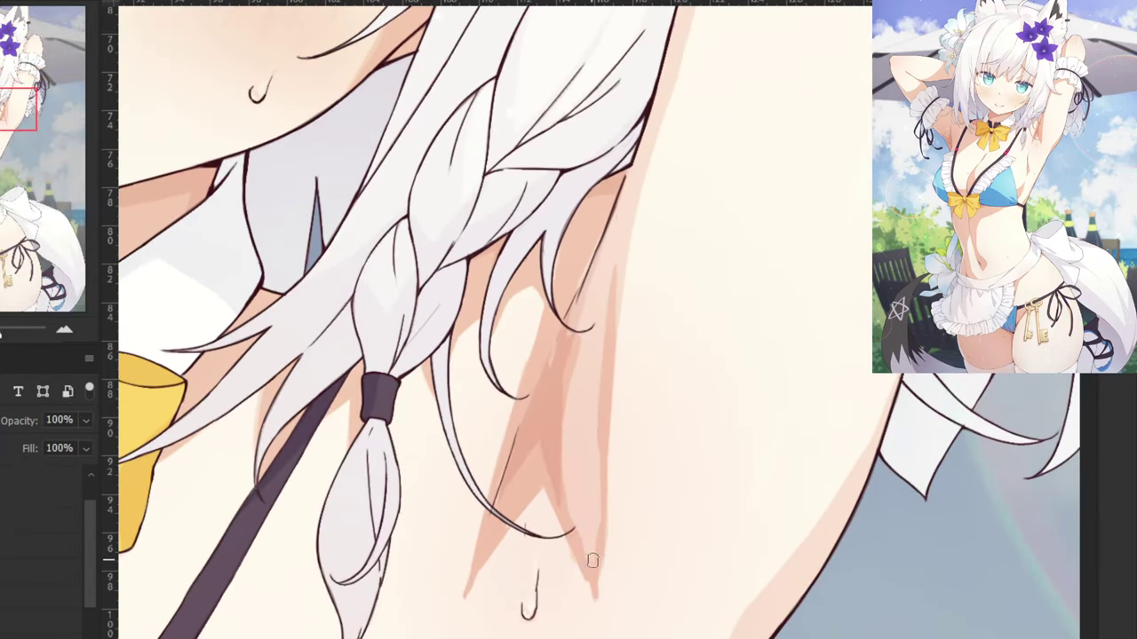
Fill the pale gaps at the armpit fork and in the lower strip between the shadow outlines.
scroll(572, 528, up, 3)
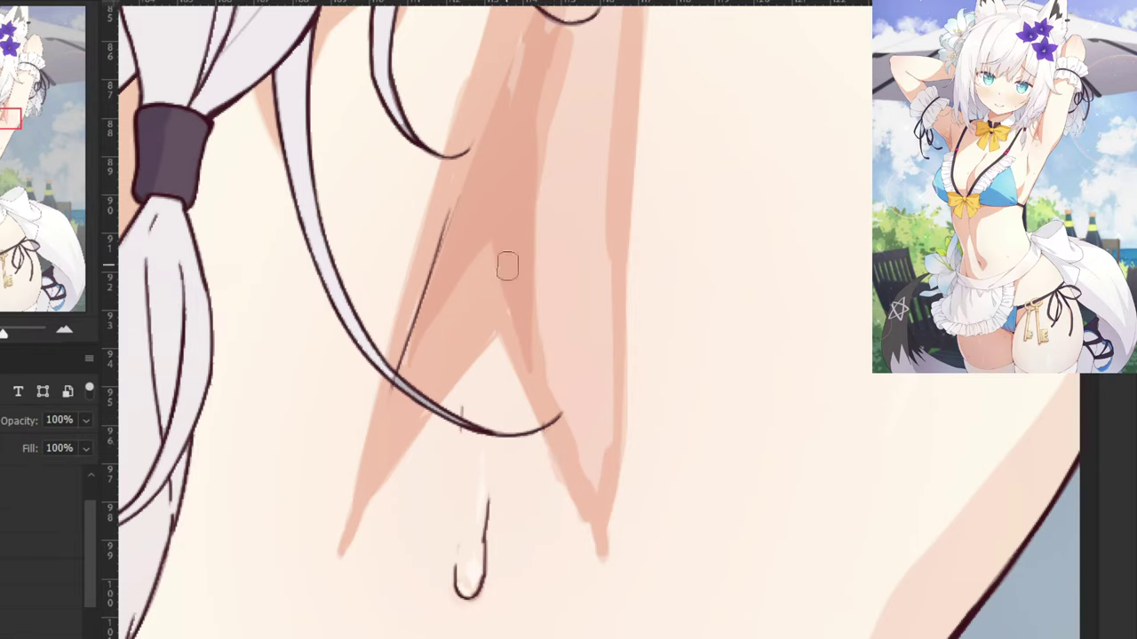
drag(538, 448, 497, 612)
key(ctrl+z)
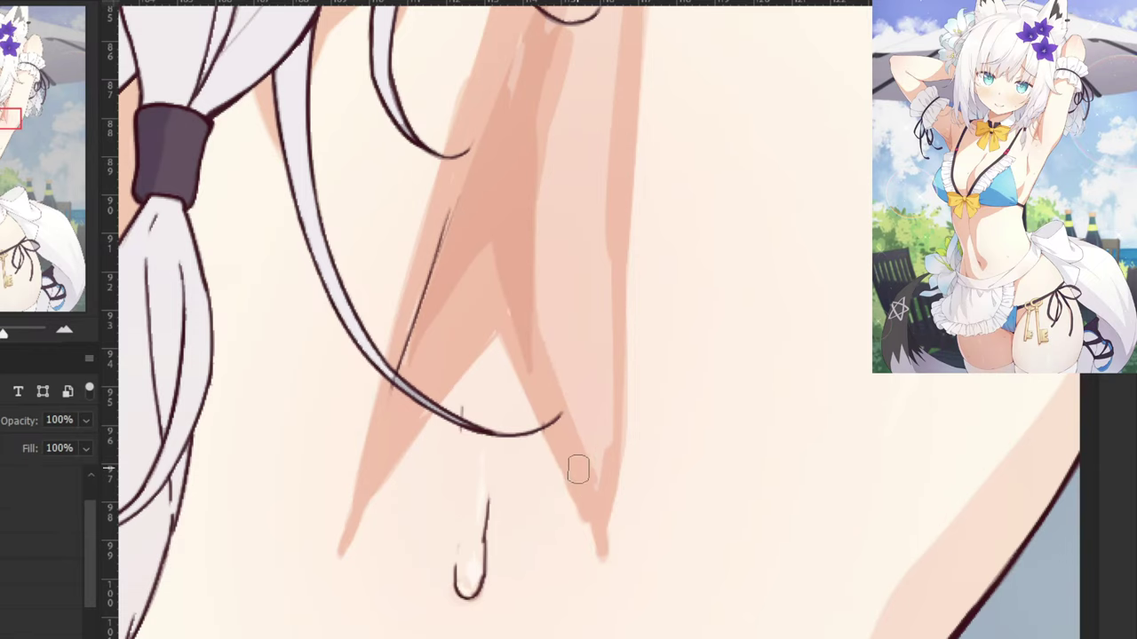
key(b)
drag(586, 393, 596, 507)
Enlarge the brush and fill the remaining upper strip of the armpit shadow up to the arm line below the hair.
key(ctrl+minus)
drag(578, 321, 605, 324)
drag(597, 132, 578, 279)
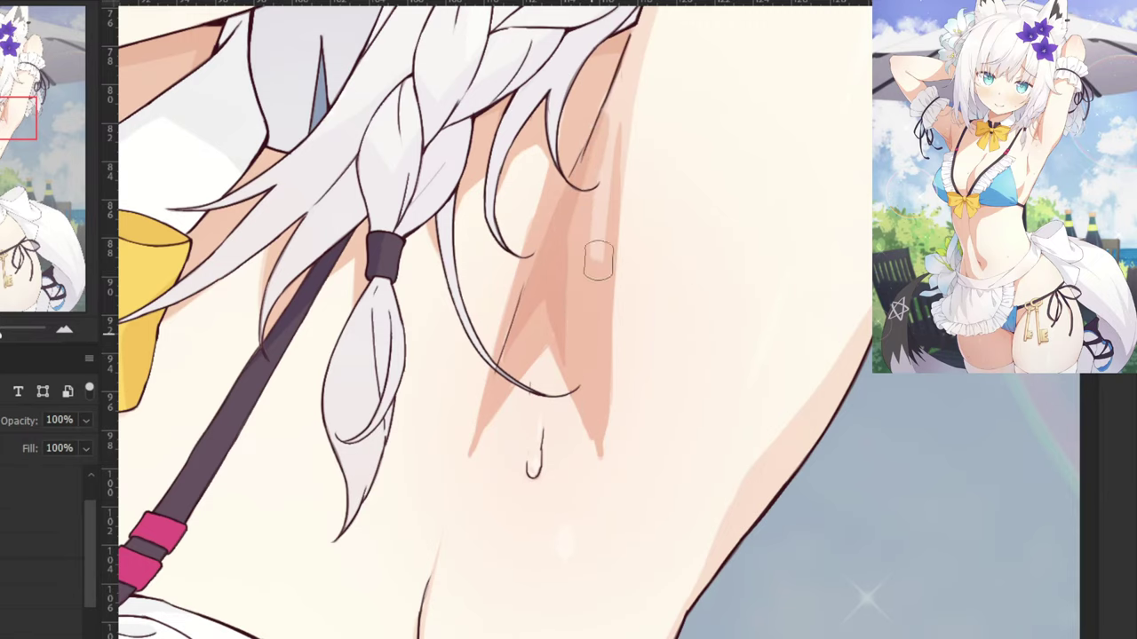
scroll(586, 249, up, 3)
scroll(582, 311, up, 2)
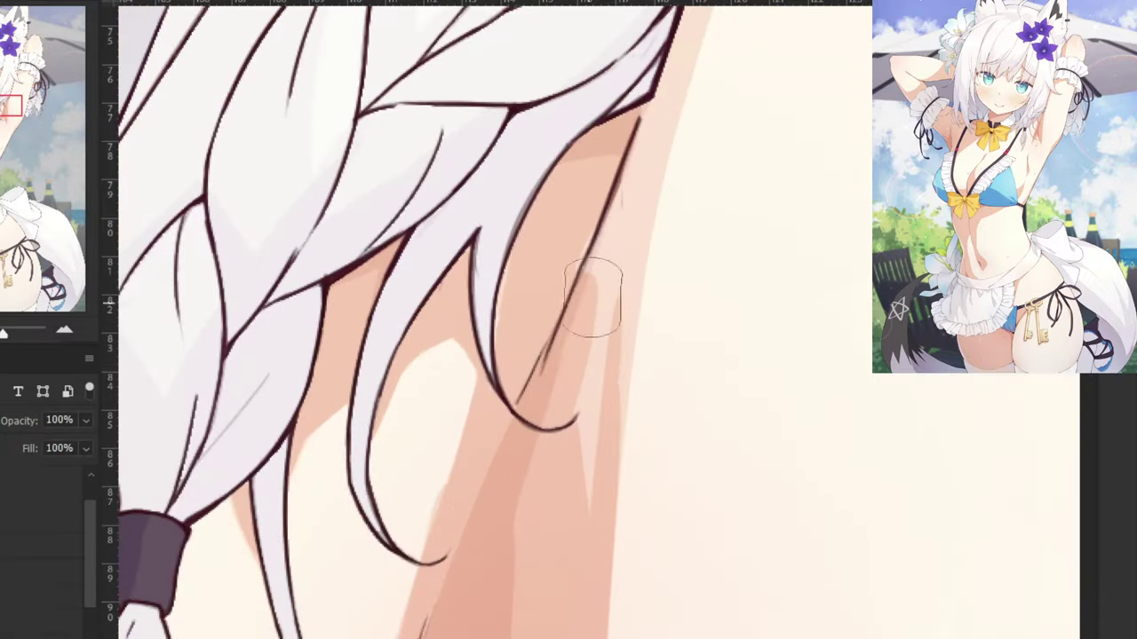
drag(619, 161, 576, 294)
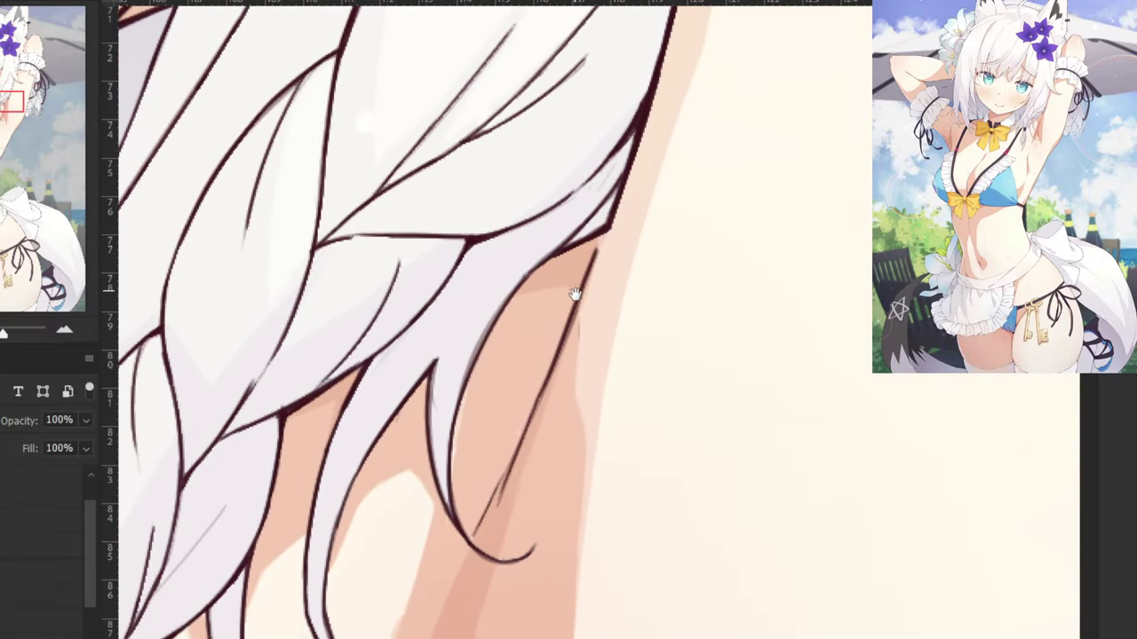
Fill the skin shadow strip on the raised arm along the hair edge, from the armpit up to the hair tip.
drag(625, 188, 572, 472)
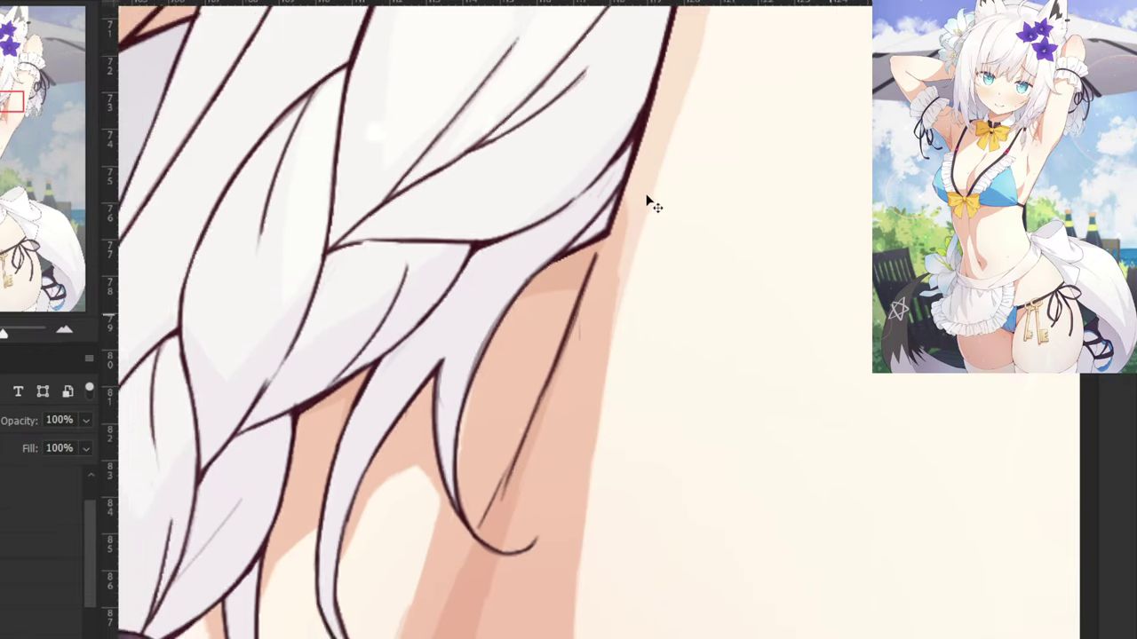
key(ctrl+minus)
drag(604, 170, 551, 362)
drag(606, 305, 616, 304)
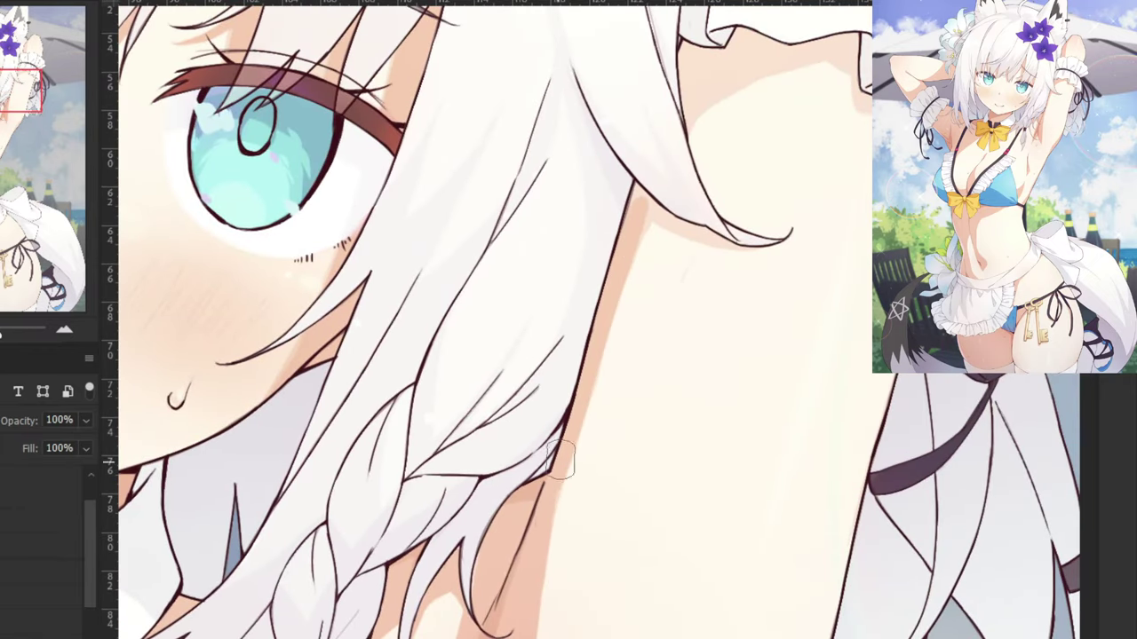
drag(587, 304, 546, 391)
scroll(544, 386, up, 3)
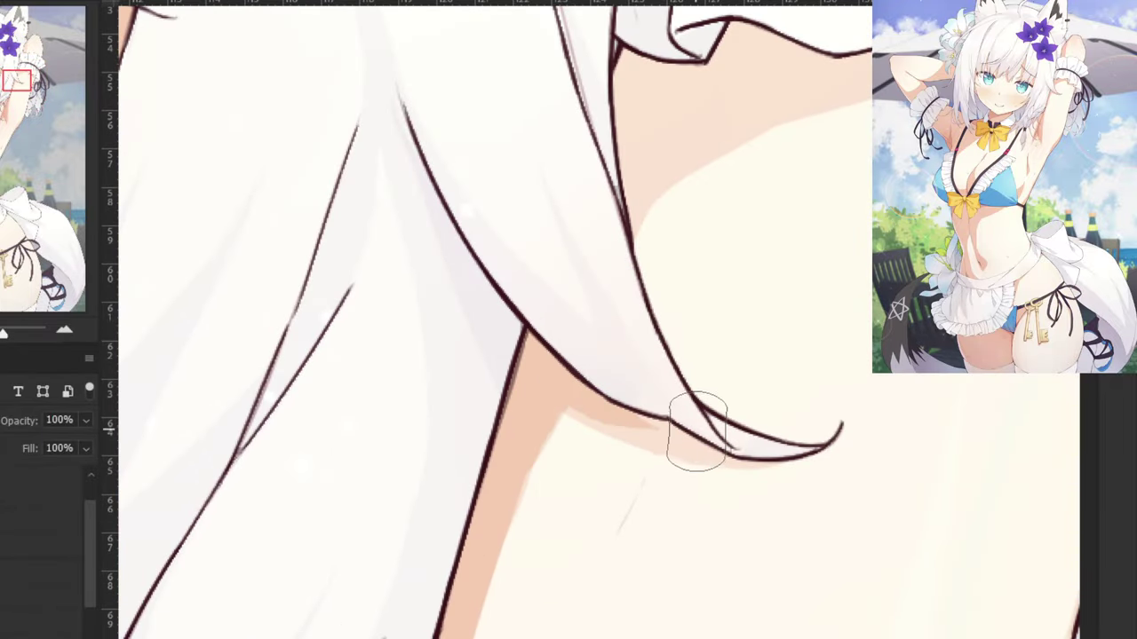
Paint the skin shadow that the curled hair tip casts on the raised arm.
drag(686, 439, 670, 440)
mouse_move(573, 399)
mouse_down()
mouse_move(610, 404)
mouse_move(632, 438)
mouse_move(692, 429)
mouse_up()
mouse_move(601, 416)
mouse_down()
mouse_move(722, 467)
mouse_move(752, 463)
mouse_up()
mouse_move(637, 424)
mouse_down()
mouse_move(767, 457)
mouse_move(743, 442)
mouse_up()
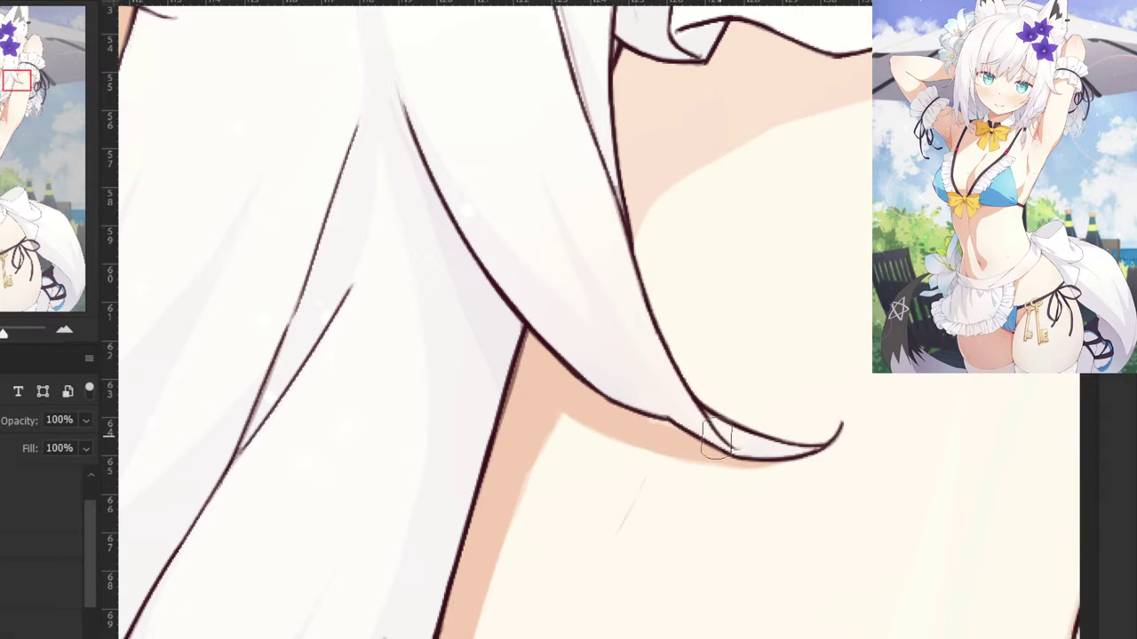
Fill the skin shadow on the arm beneath the frilled cuff, from the hair edge across to the cuff's fold.
key(ctrl+minus)
key(ctrl+minus)
scroll(619, 178, up, 5)
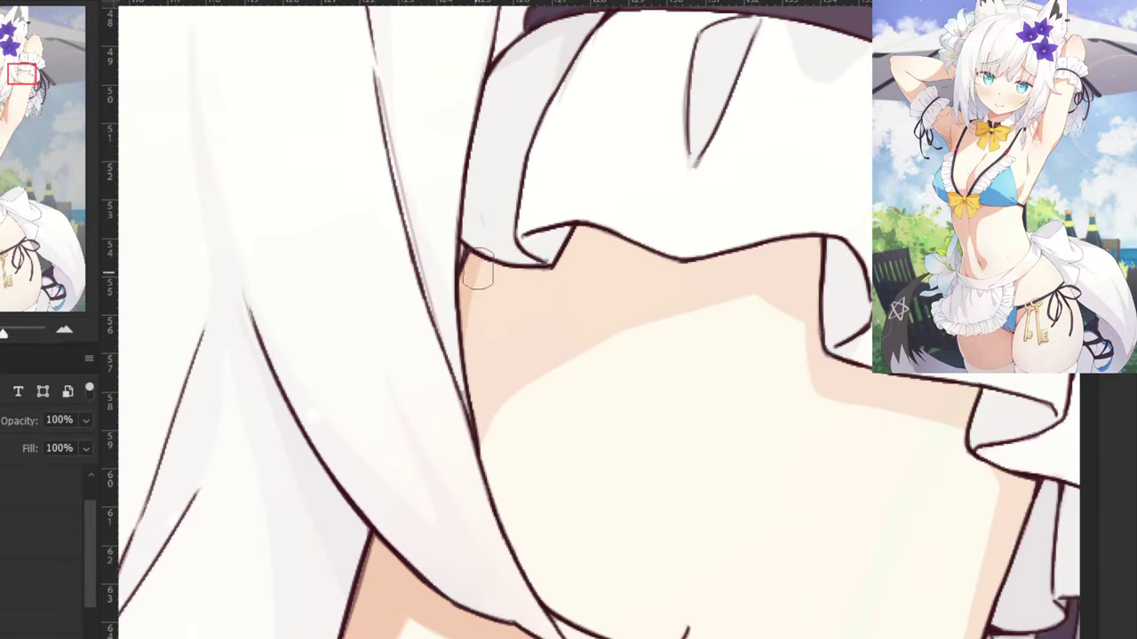
mouse_move(478, 272)
mouse_down()
mouse_move(477, 406)
mouse_move(535, 350)
mouse_up()
mouse_move(697, 300)
mouse_down()
mouse_move(531, 371)
mouse_move(497, 399)
mouse_move(559, 346)
mouse_move(482, 399)
mouse_move(533, 238)
mouse_move(515, 328)
mouse_move(642, 269)
mouse_move(622, 237)
mouse_move(565, 299)
mouse_move(693, 274)
mouse_move(656, 263)
mouse_up()
drag(711, 235, 549, 303)
mouse_move(485, 373)
mouse_down()
mouse_move(613, 332)
mouse_move(510, 370)
mouse_move(610, 332)
mouse_move(460, 339)
mouse_move(648, 315)
mouse_up()
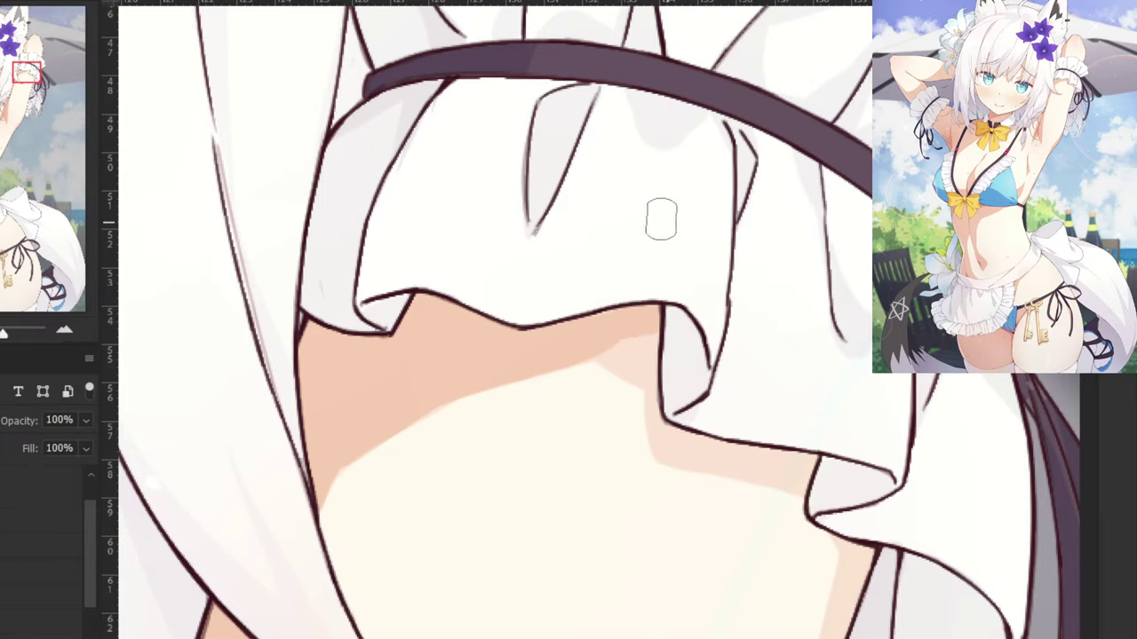
Extend the skin shadow around the cuff's corner fold and along its lower hem toward the outer arm.
drag(610, 357, 668, 401)
key(ctrl+z)
mouse_move(588, 343)
mouse_down()
mouse_move(706, 412)
mouse_move(587, 341)
mouse_move(685, 373)
mouse_move(637, 337)
mouse_move(632, 367)
mouse_move(650, 400)
mouse_move(664, 342)
mouse_move(664, 449)
mouse_up()
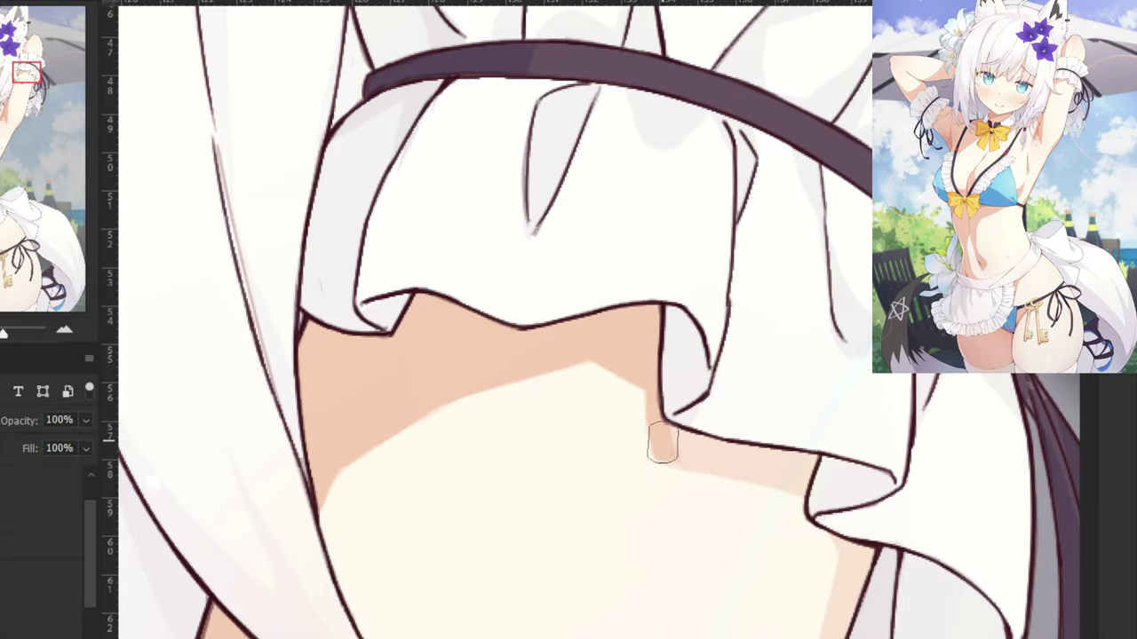
mouse_move(659, 438)
mouse_down()
mouse_move(795, 477)
mouse_move(663, 453)
mouse_move(741, 466)
mouse_move(735, 482)
mouse_move(678, 451)
mouse_move(782, 487)
mouse_move(667, 460)
mouse_move(825, 494)
mouse_move(660, 437)
mouse_move(766, 455)
mouse_up()
Paint a narrow skin shadow strip down the outer arm contour below the cuff.
scroll(766, 455, down, 5)
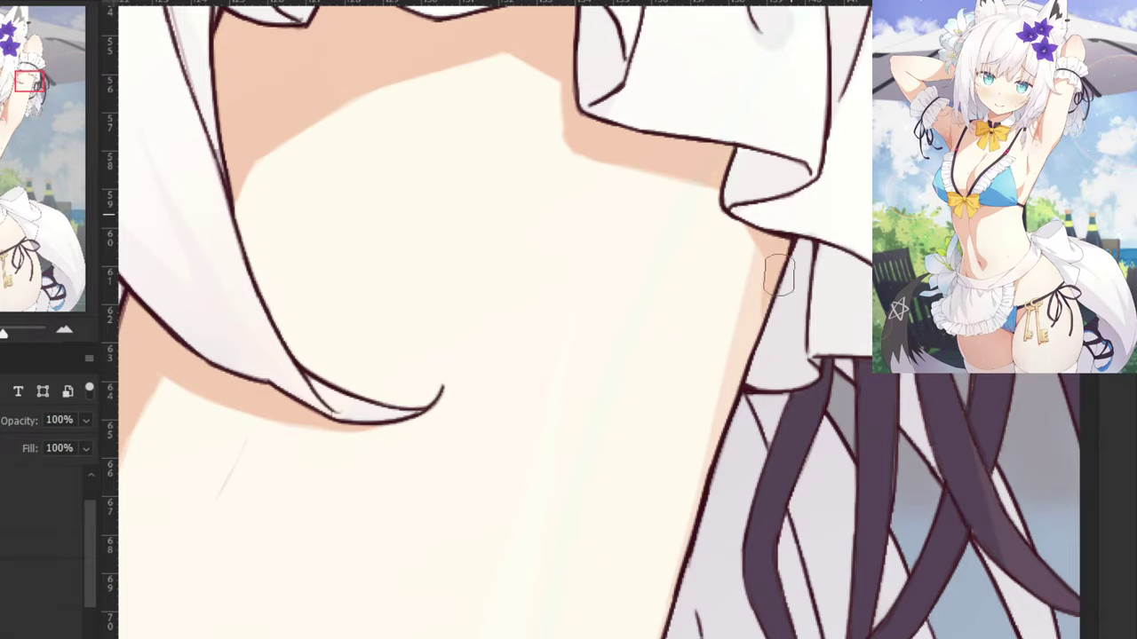
drag(779, 272, 708, 534)
drag(759, 267, 693, 577)
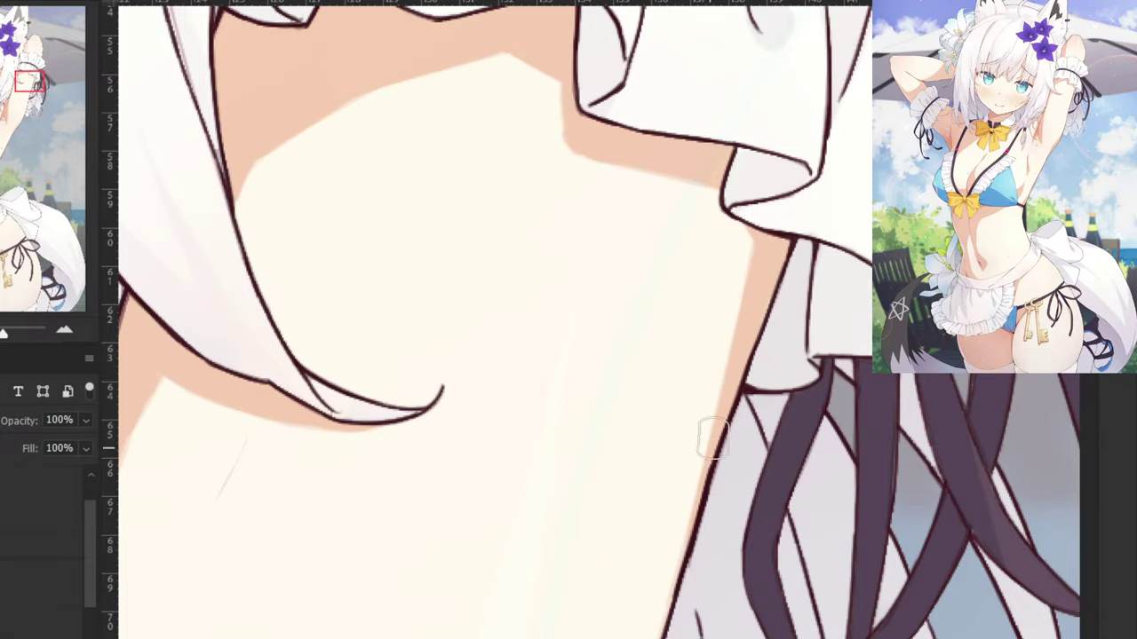
Fill the skin shadow on the side of the raised elbow facing the fox ear, above the cuff.
key(ctrl+minus)
key(ctrl+minus)
key(ctrl+minus)
drag(464, 62, 489, 419)
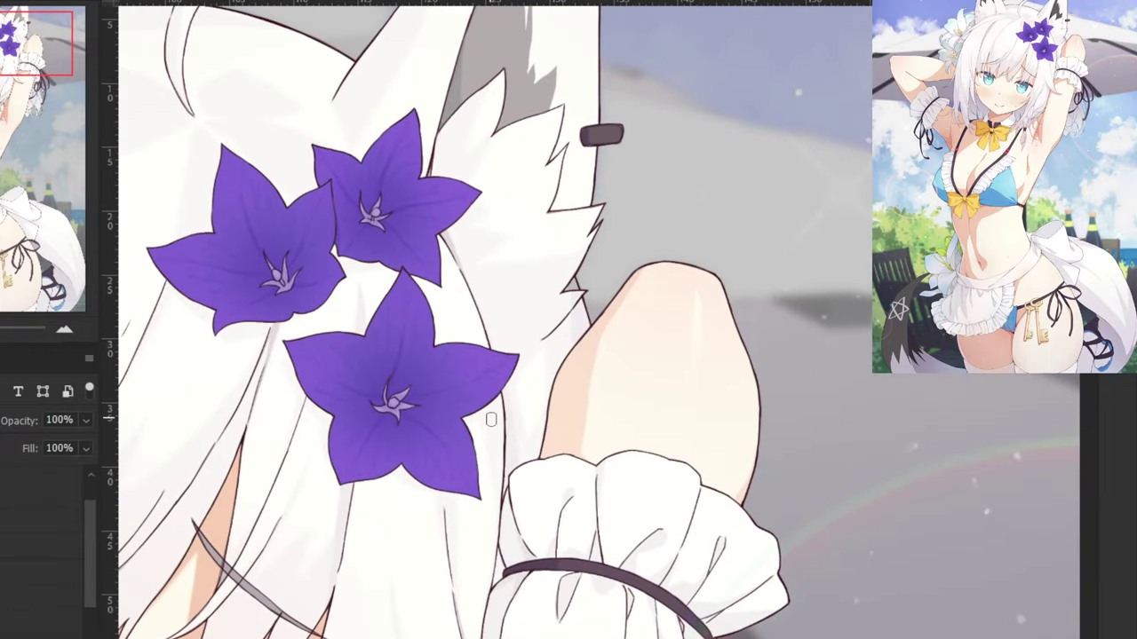
key(ctrl+plus)
mouse_move(642, 259)
mouse_down()
mouse_move(600, 305)
mouse_move(612, 290)
mouse_move(586, 355)
mouse_up()
mouse_move(612, 296)
mouse_down()
mouse_move(578, 360)
mouse_move(559, 493)
mouse_move(560, 524)
mouse_move(578, 447)
mouse_move(561, 529)
mouse_move(574, 454)
mouse_move(568, 515)
mouse_move(579, 527)
mouse_move(550, 457)
mouse_move(572, 406)
mouse_move(563, 365)
mouse_move(554, 428)
mouse_move(596, 302)
mouse_move(539, 449)
mouse_up()
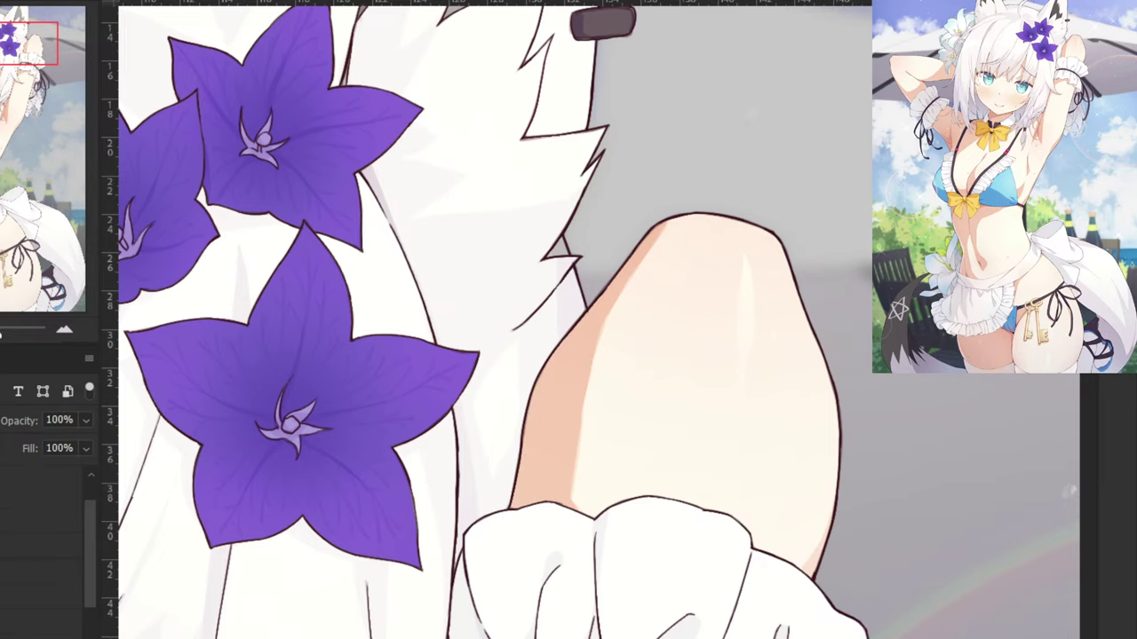
Sample the pink spots colour from the notes, paint a soft blush on the elbow beside the ear on Layer 13, and check it without the overlay.
alt+right_click(654, 279)
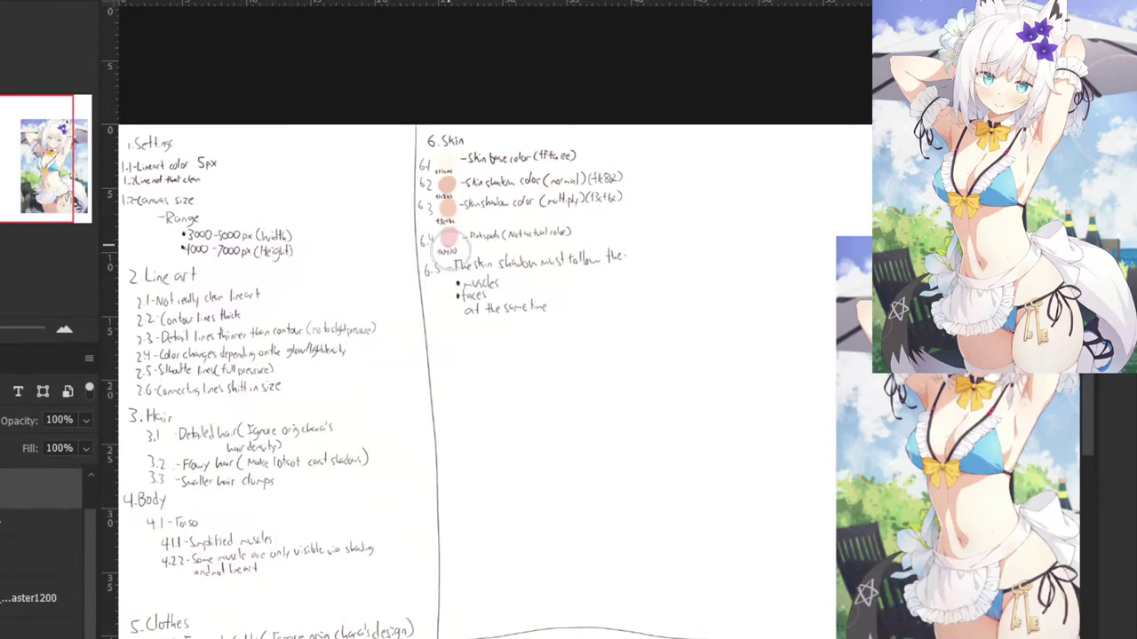
alt+click(448, 234)
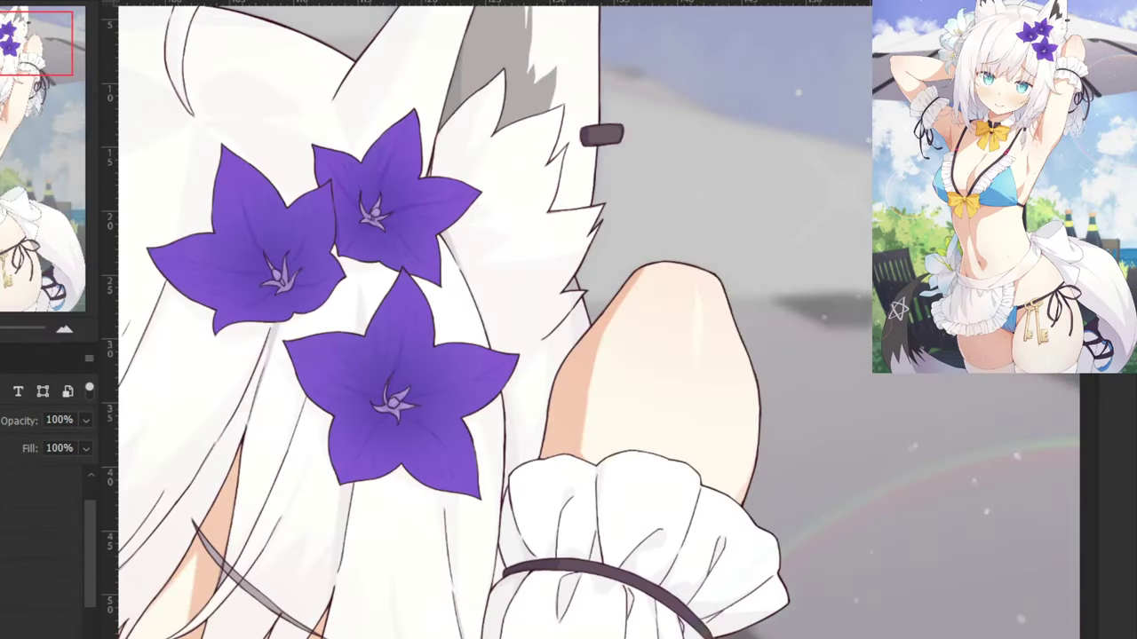
drag(91, 554, 91, 581)
click(12, 627)
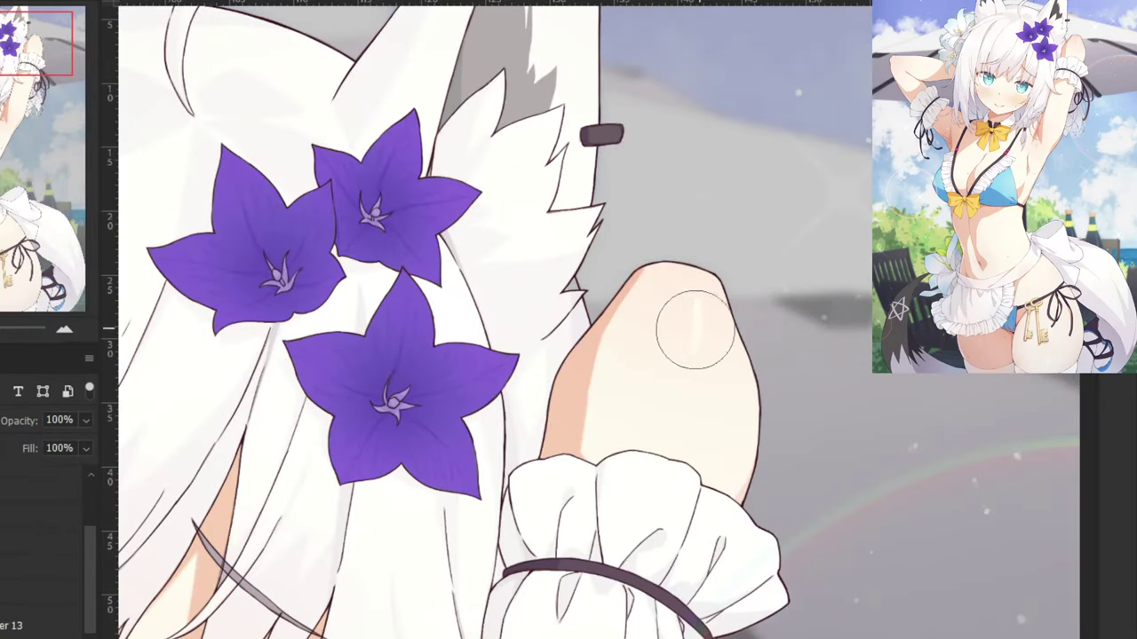
mouse_move(666, 270)
mouse_down()
mouse_move(635, 334)
mouse_move(627, 300)
mouse_up()
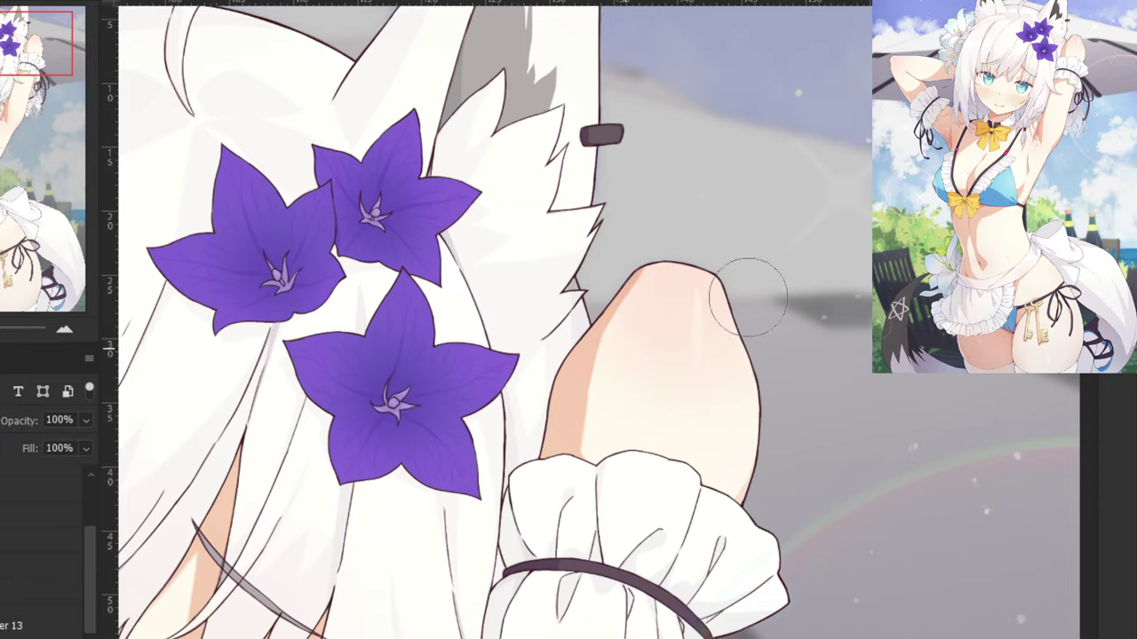
key(ctrl+minus)
scroll(668, 158, down, 4)
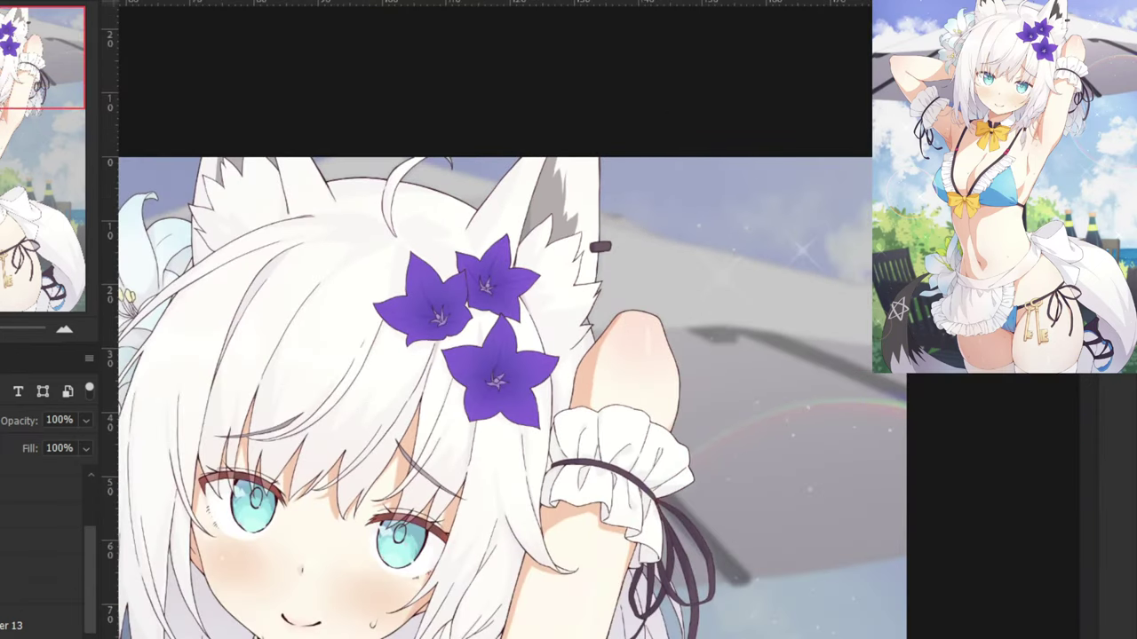
scroll(68, 502, up, 4)
key(ctrl+minus)
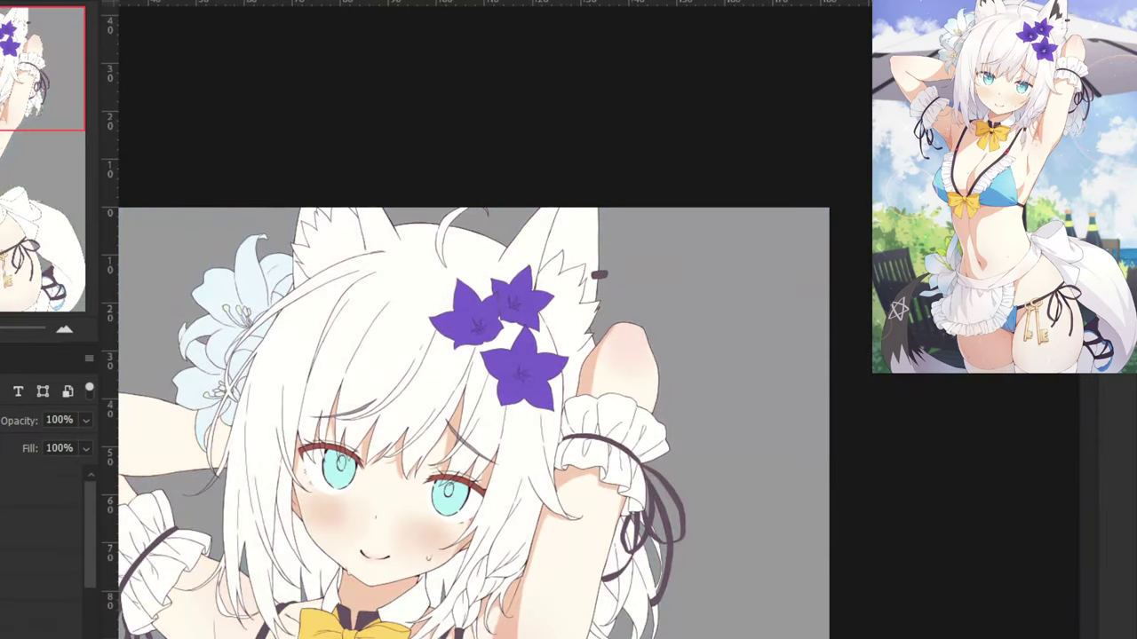
key(ctrl+minus)
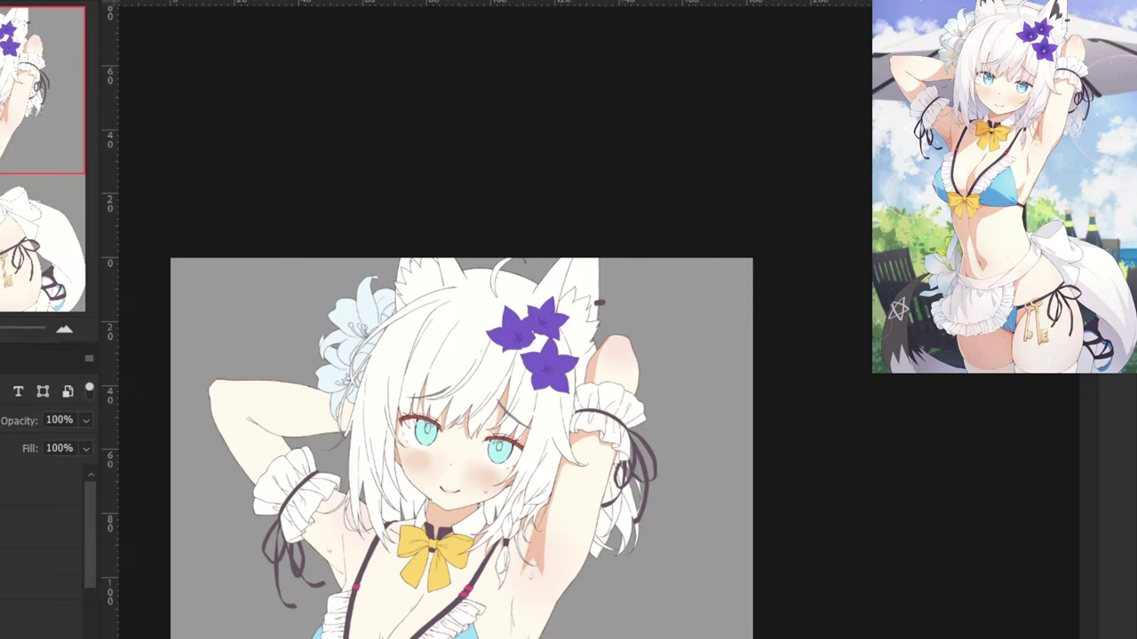
Paint a soft pink blush on the tip of the opposite elbow and compare both elbows without the overlay.
key(ctrl+plus)
key(ctrl+plus)
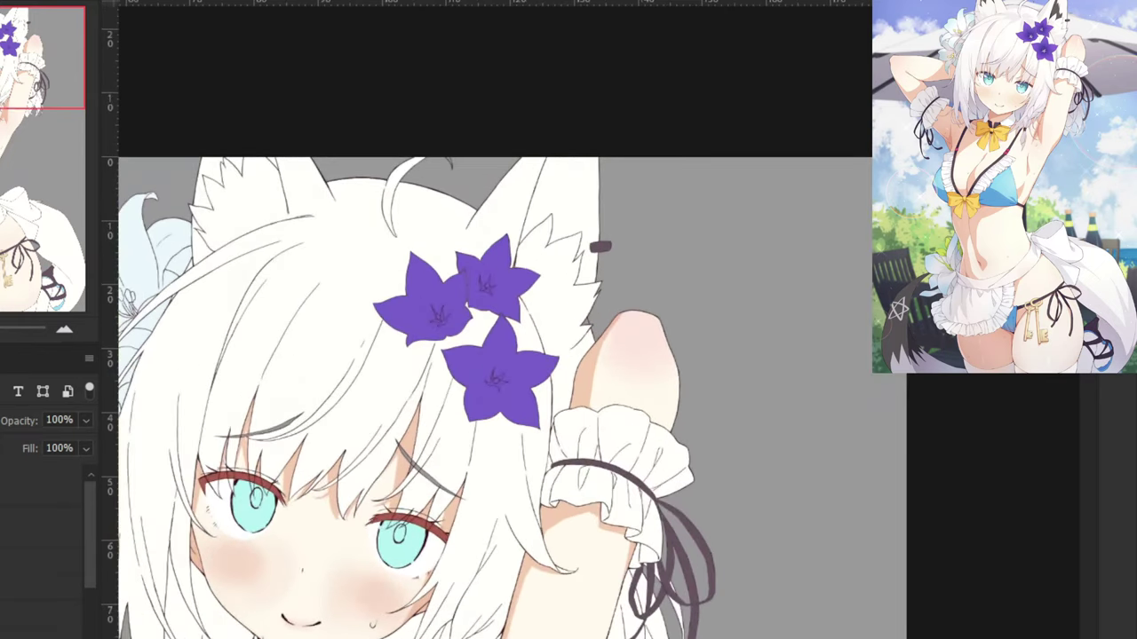
drag(265, 208, 853, 259)
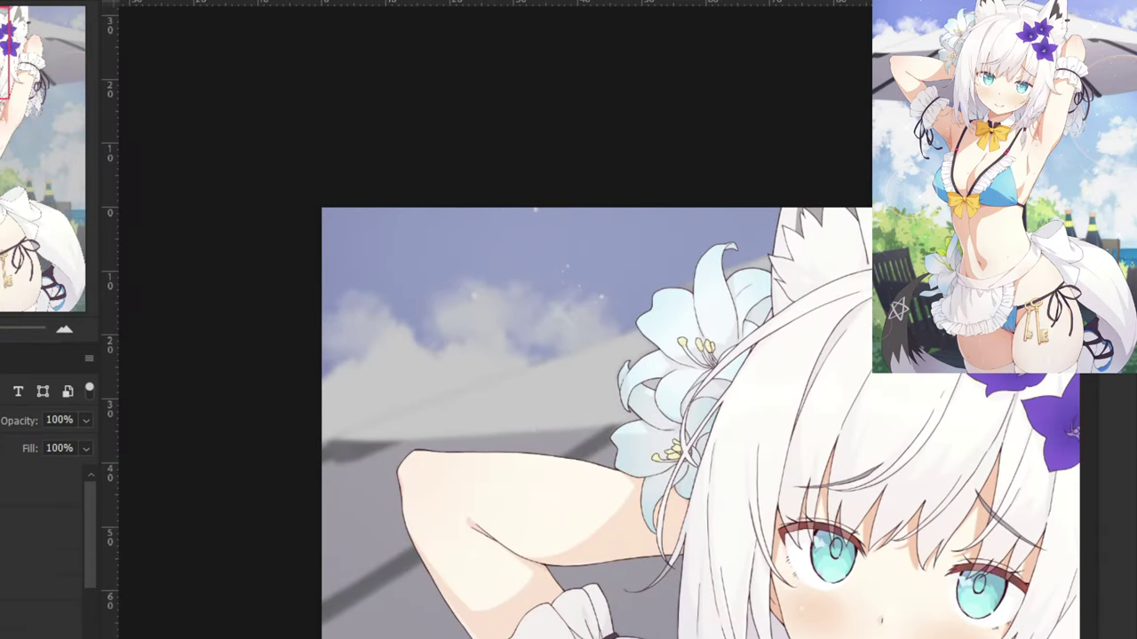
mouse_move(417, 460)
mouse_down()
mouse_move(418, 440)
mouse_move(396, 482)
mouse_up()
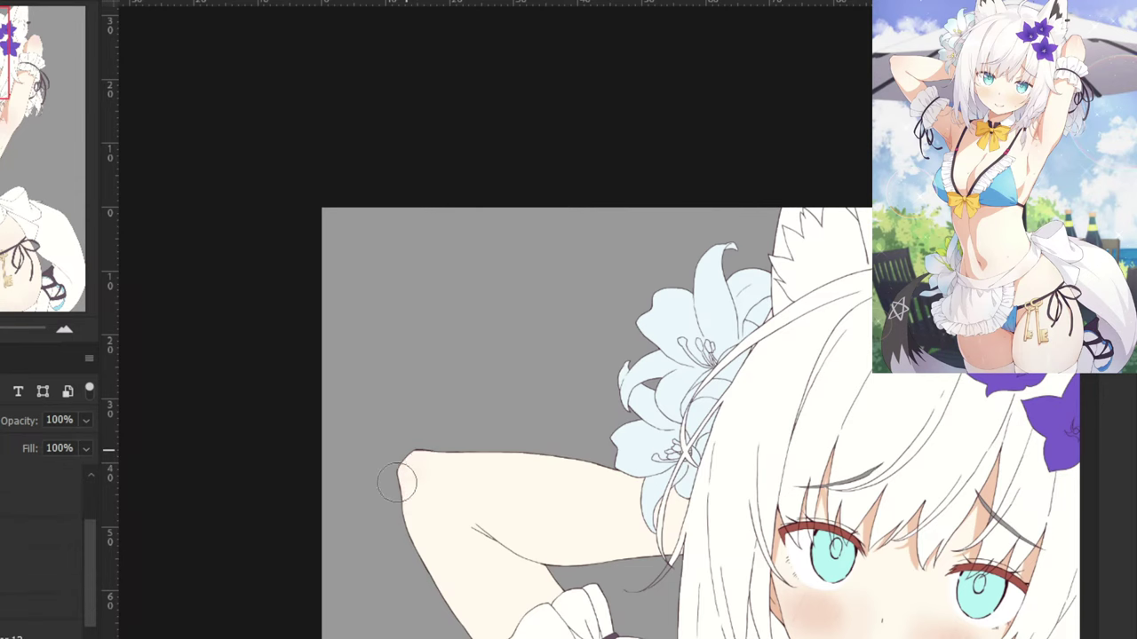
scroll(496, 405, down, 2)
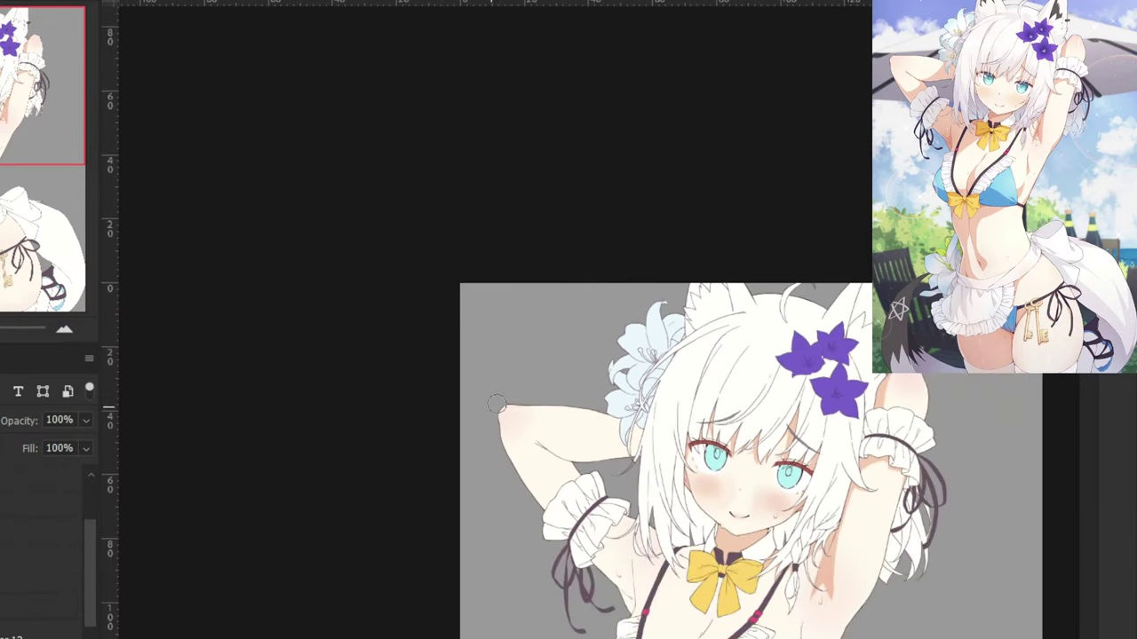
drag(555, 266, 481, 121)
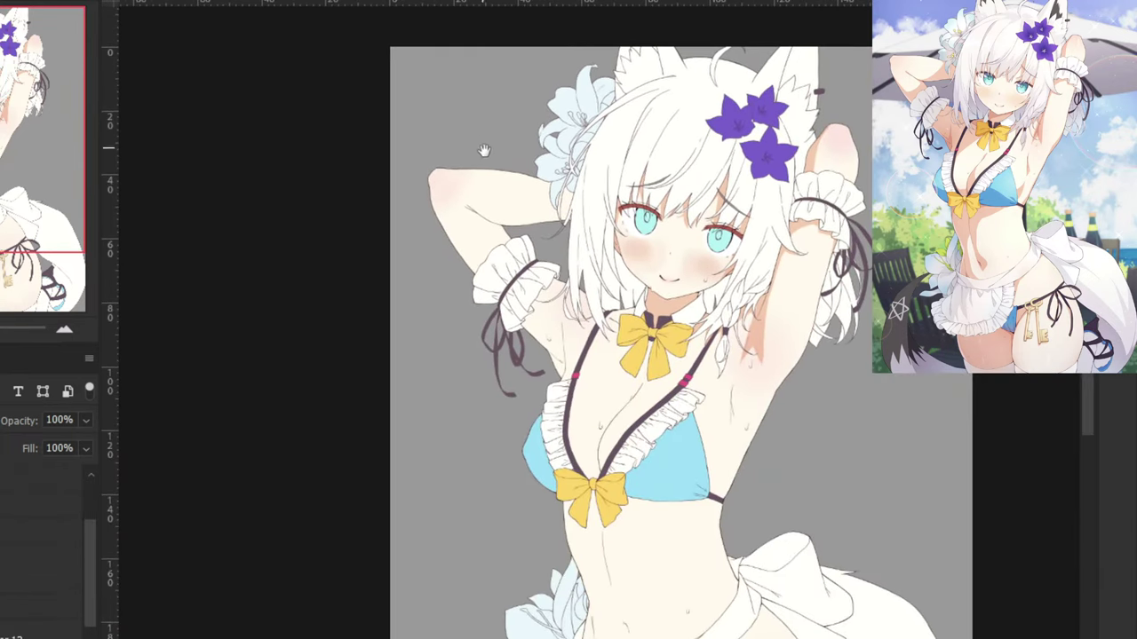
drag(428, 224, 302, 347)
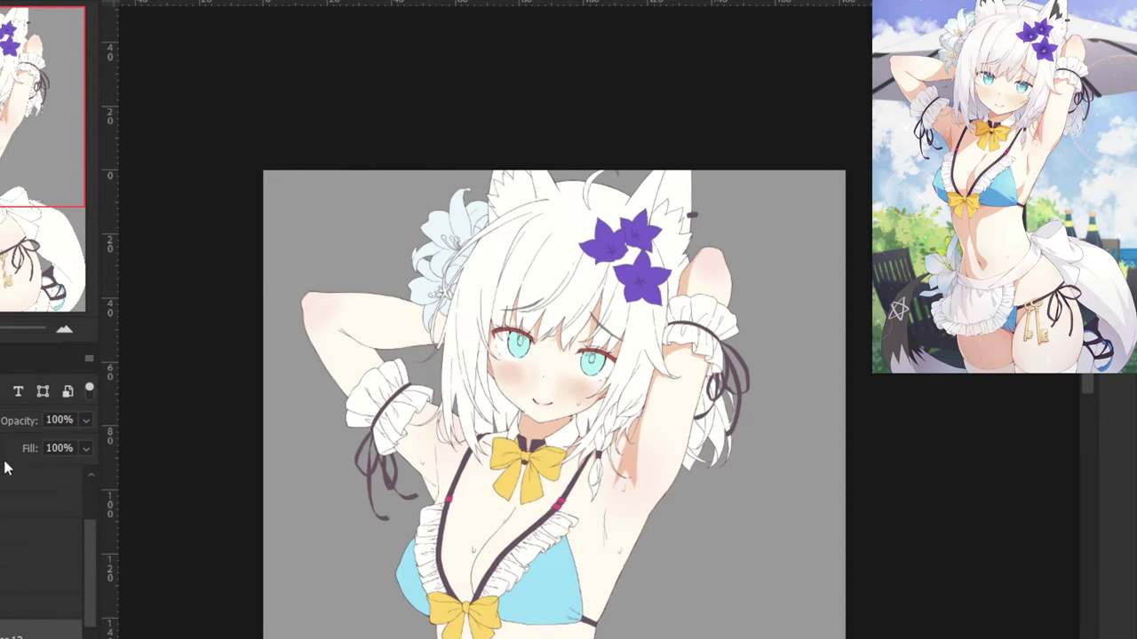
Show the illustration overlay again and sample the skin shadow colour from the armpit.
key(ctrl+plus)
drag(199, 616, 188, 517)
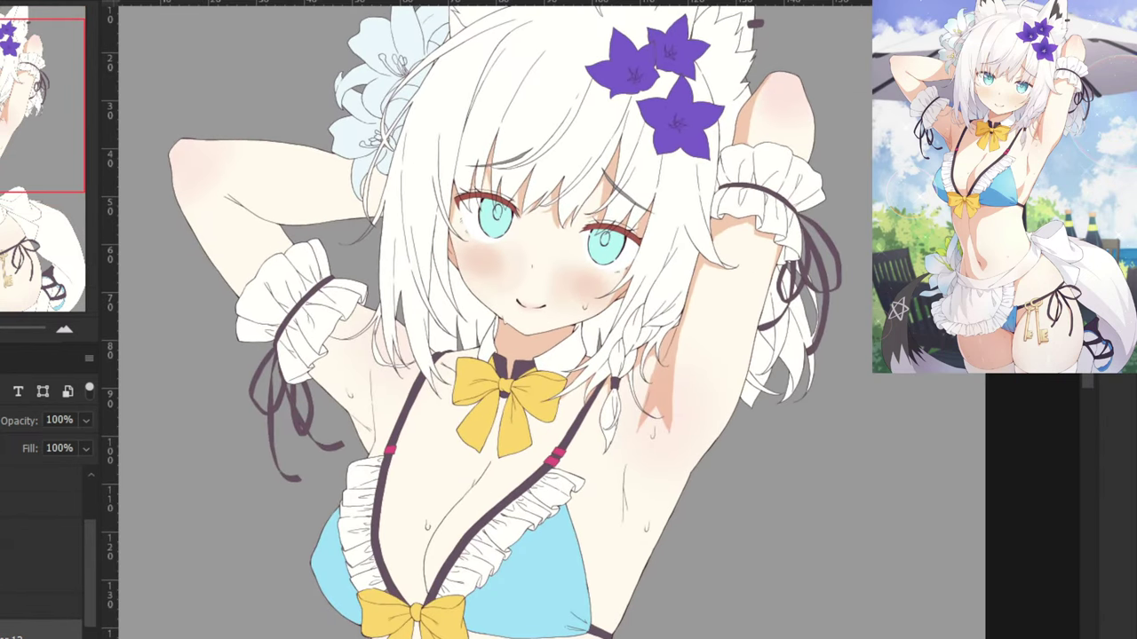
drag(86, 596, 77, 524)
key(ctrl+comma)
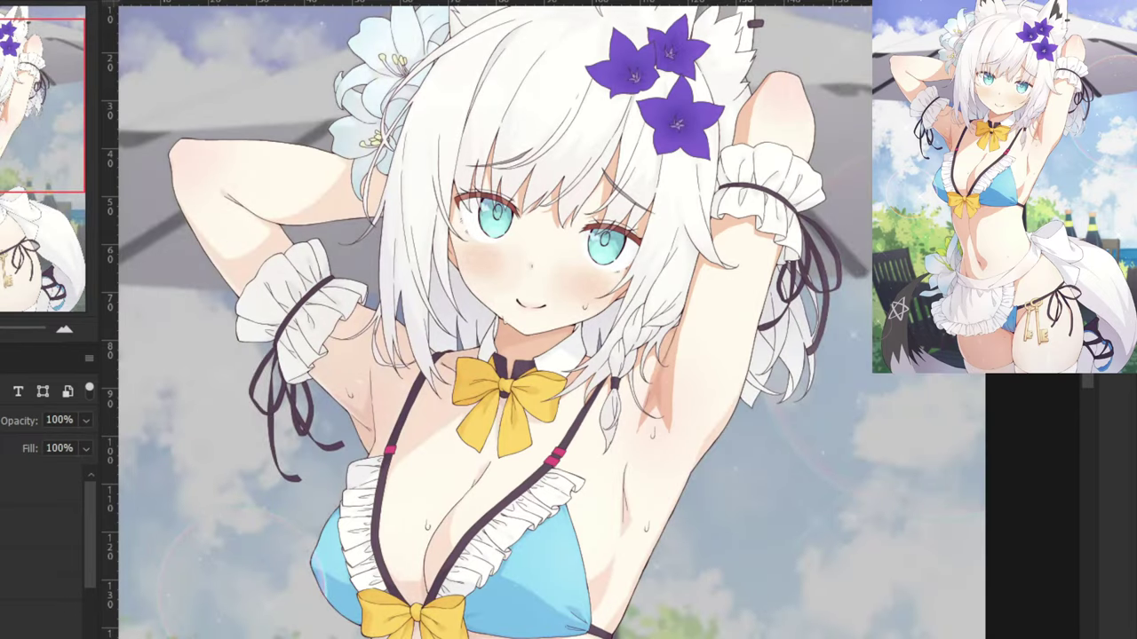
key(ctrl+plus)
key(ctrl+plus)
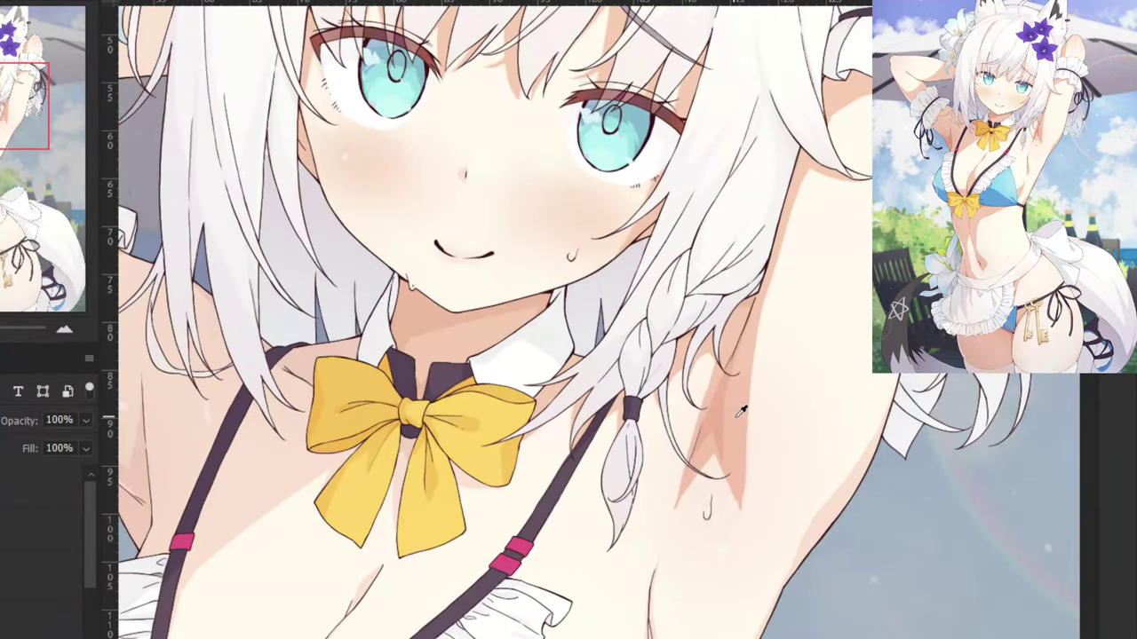
alt+click(736, 417)
drag(783, 449, 560, 367)
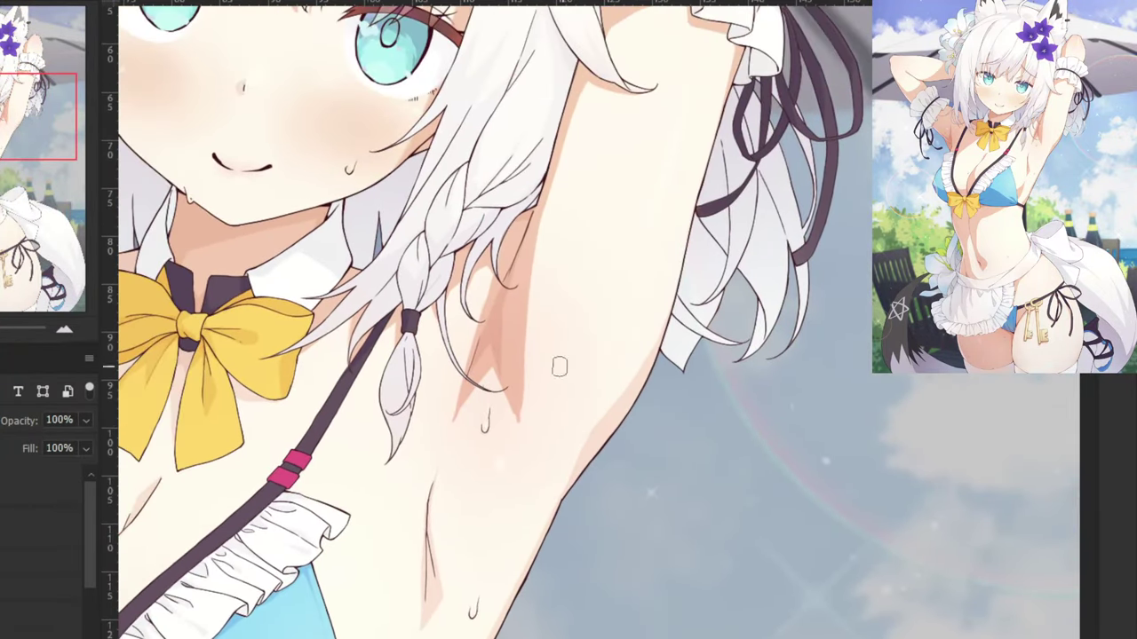
Paint the skin shadow along the outer contour of the upper arm opposite the armpit.
click(518, 322)
scroll(660, 407, up, 1)
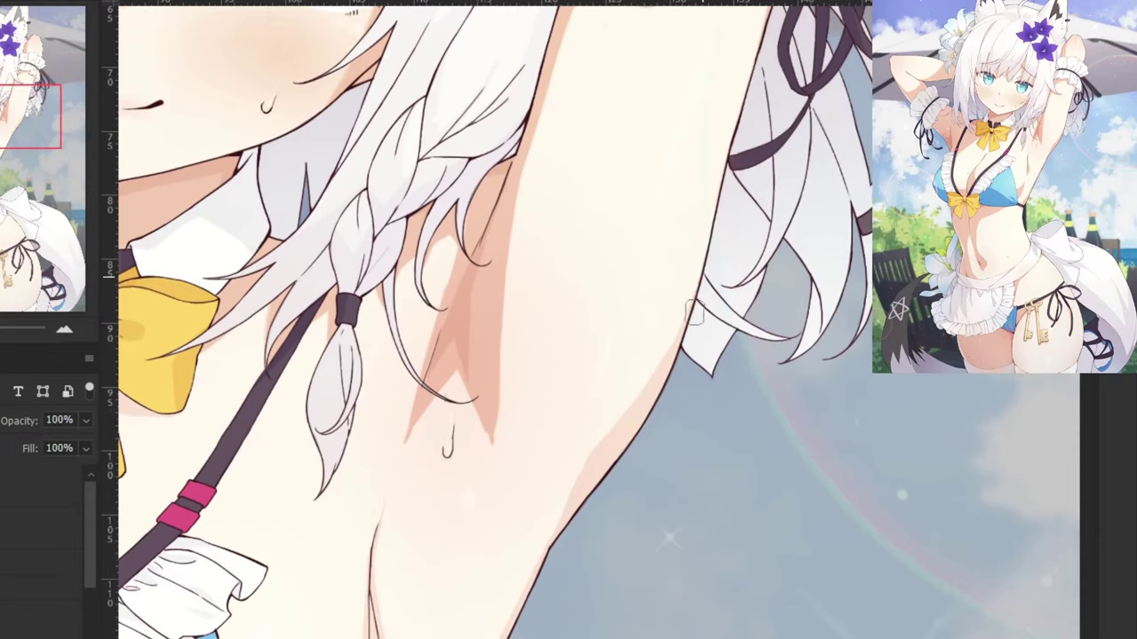
drag(660, 362, 598, 452)
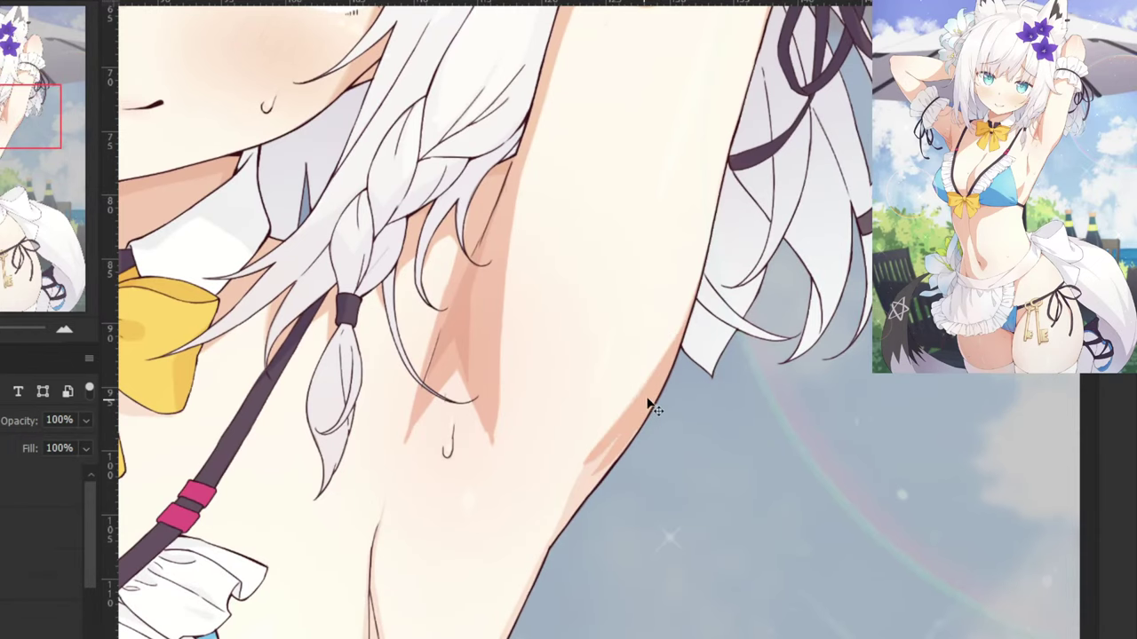
key(ctrl+z)
drag(680, 342, 597, 460)
scroll(613, 444, up, 1)
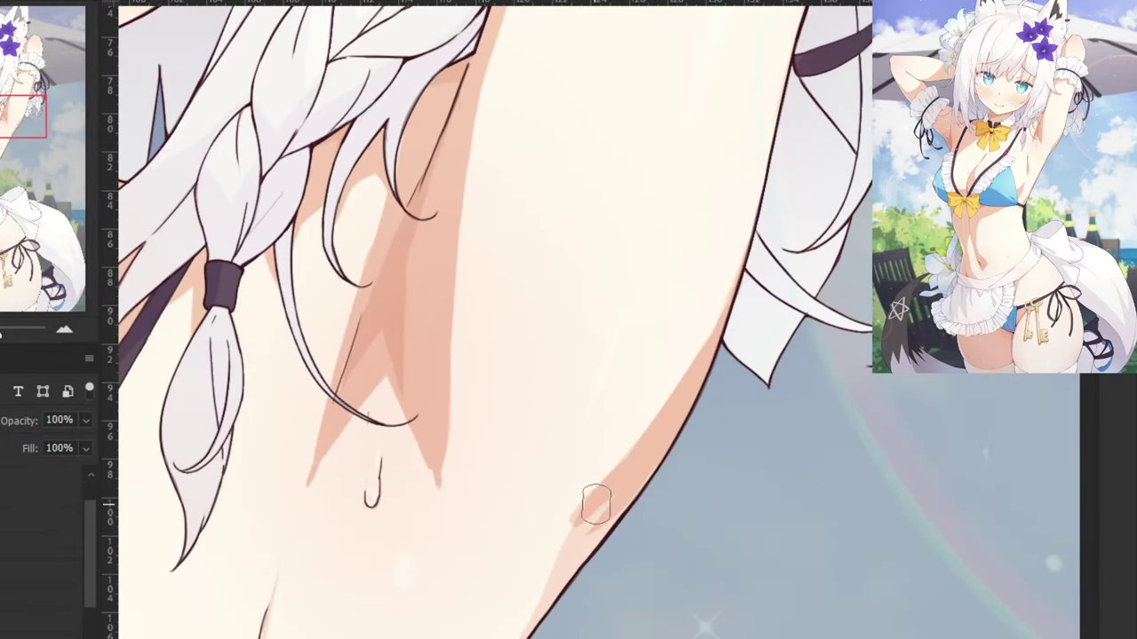
Continue the outer arm shadow down the contour toward the torso, redoing strokes until the strip is evenly filled.
drag(611, 480, 530, 629)
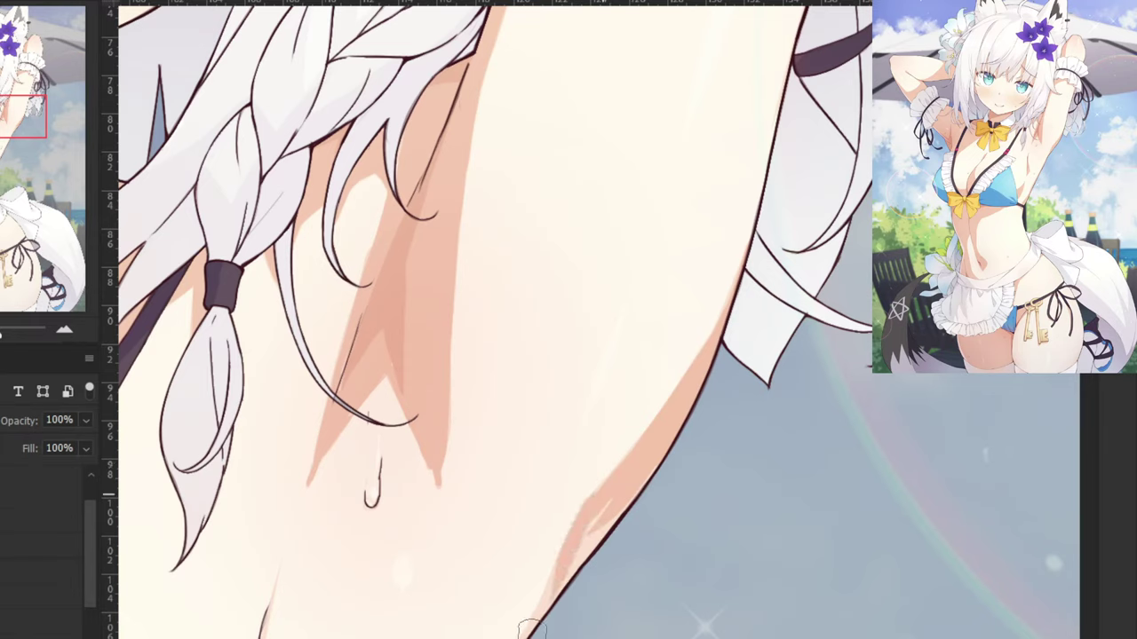
key(ctrl+z)
drag(593, 519, 525, 629)
key(ctrl+z)
drag(596, 501, 517, 637)
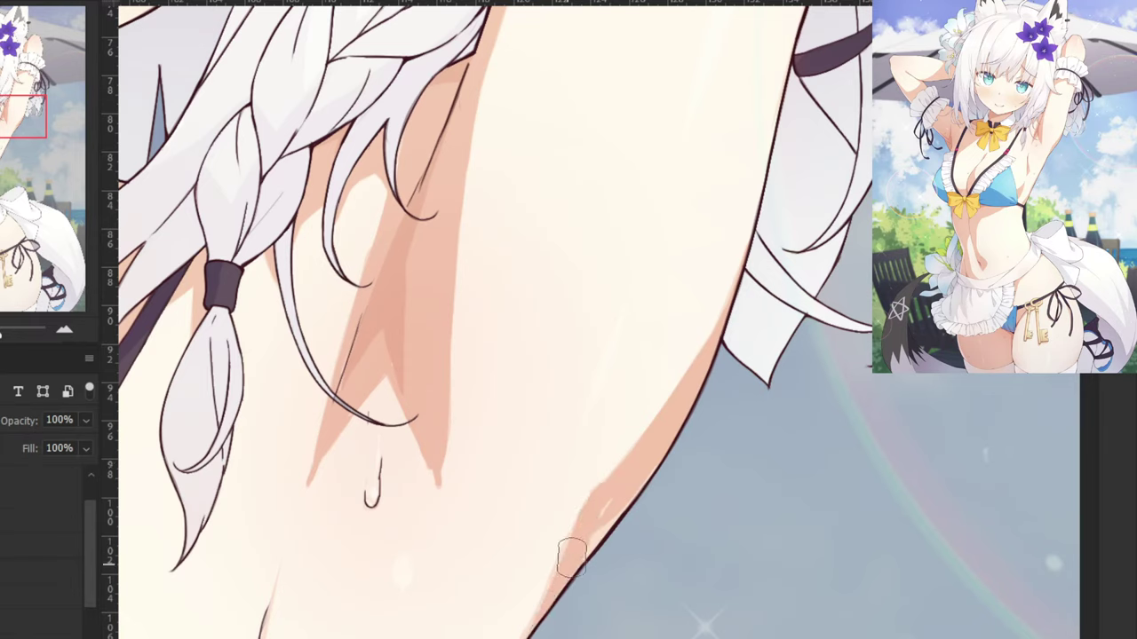
drag(571, 558, 529, 621)
mouse_move(627, 498)
mouse_down()
mouse_move(658, 476)
mouse_move(637, 450)
mouse_move(470, 625)
mouse_move(557, 575)
mouse_move(516, 638)
mouse_up()
key(ctrl+z)
drag(583, 514, 538, 629)
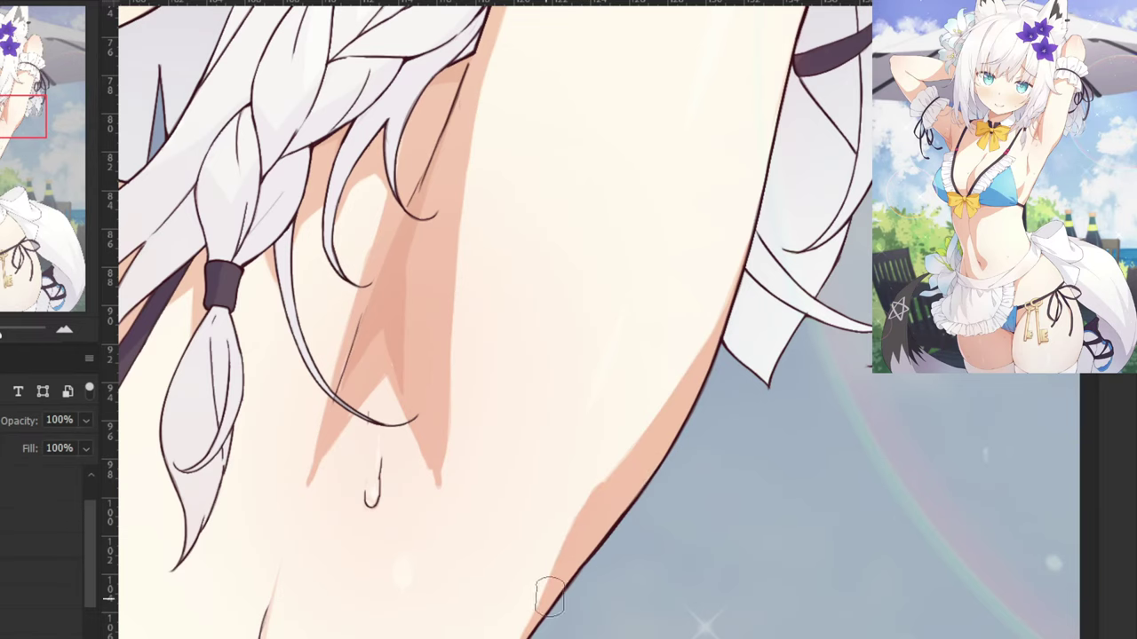
drag(465, 563, 630, 323)
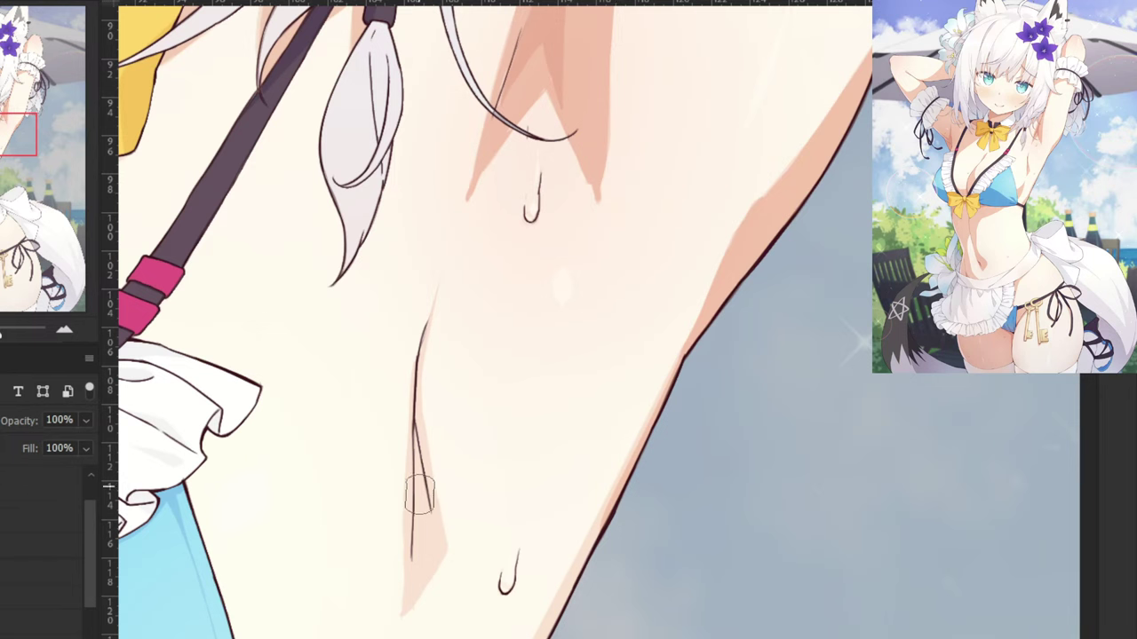
Continue the outer contour shadow down the side of the torso to the bikini strap, redoing strokes until the widening strip is evenly filled.
drag(420, 495, 673, 396)
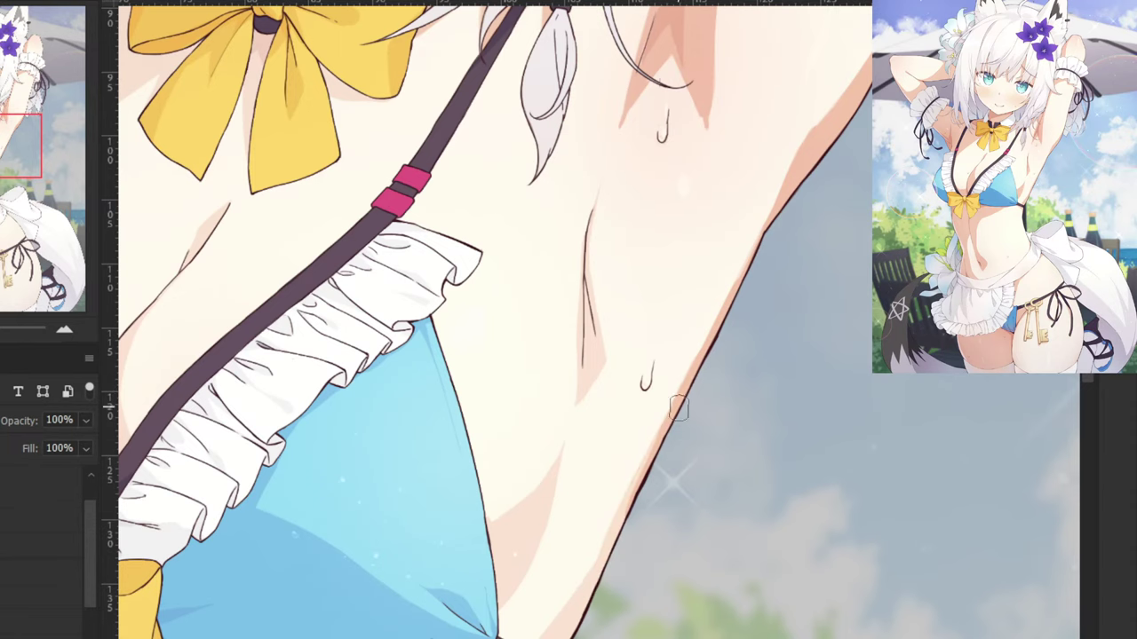
mouse_move(672, 421)
mouse_down()
mouse_move(594, 583)
mouse_move(624, 452)
mouse_up()
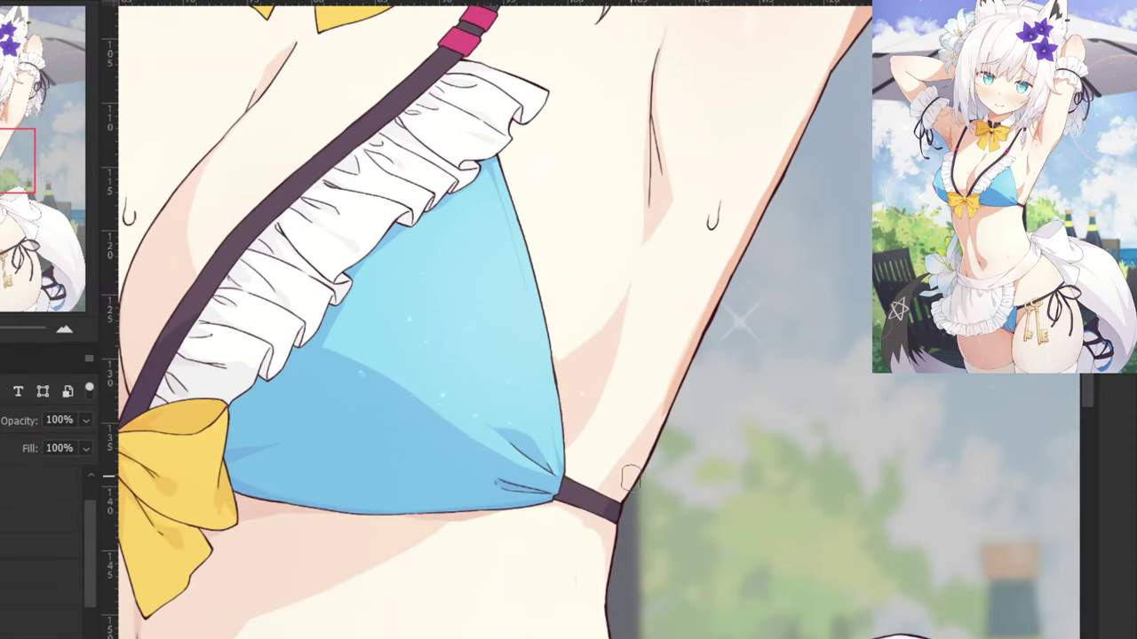
key(ctrl+plus)
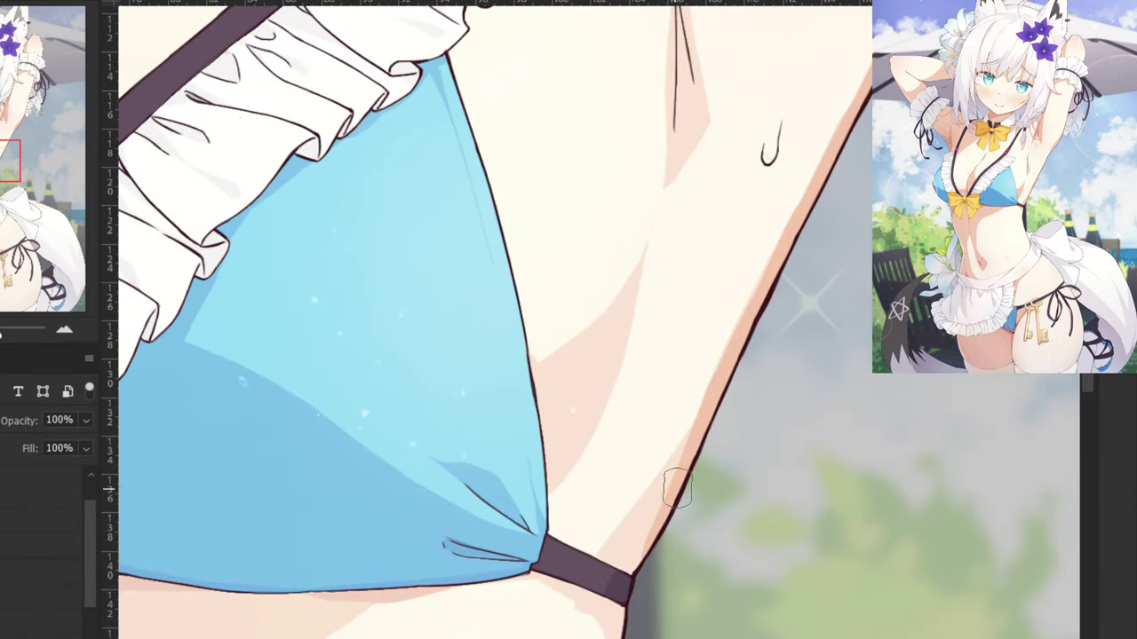
drag(677, 488, 602, 597)
drag(700, 432, 596, 569)
key(ctrl+z)
key(ctrl+z)
drag(709, 408, 613, 583)
drag(701, 418, 597, 563)
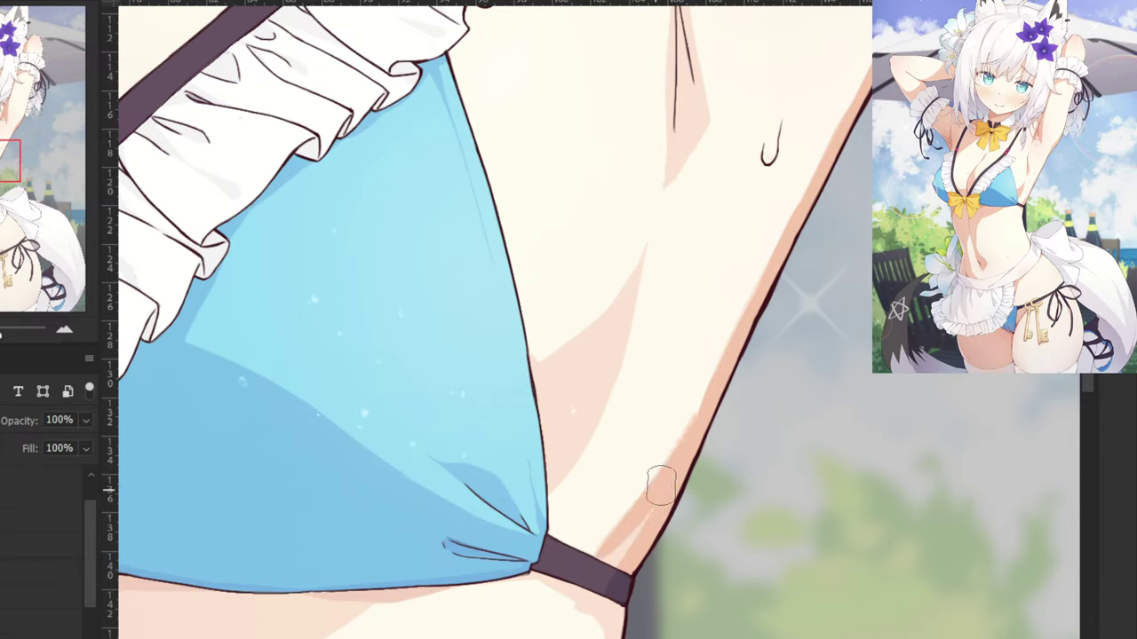
key(ctrl+z)
drag(689, 444, 593, 564)
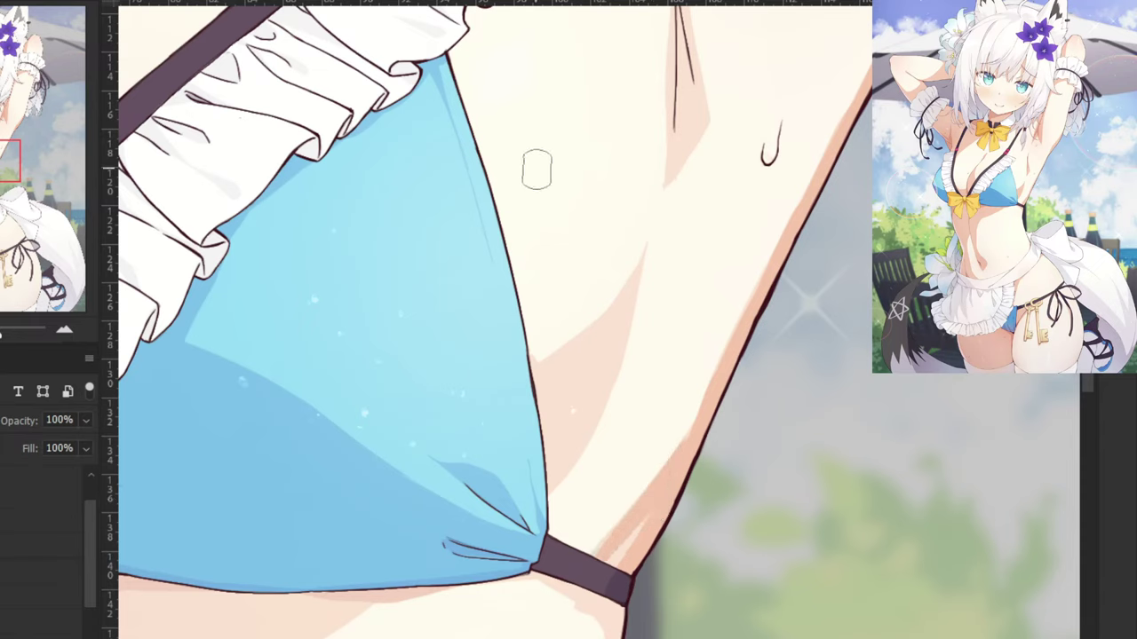
key(ctrl+z)
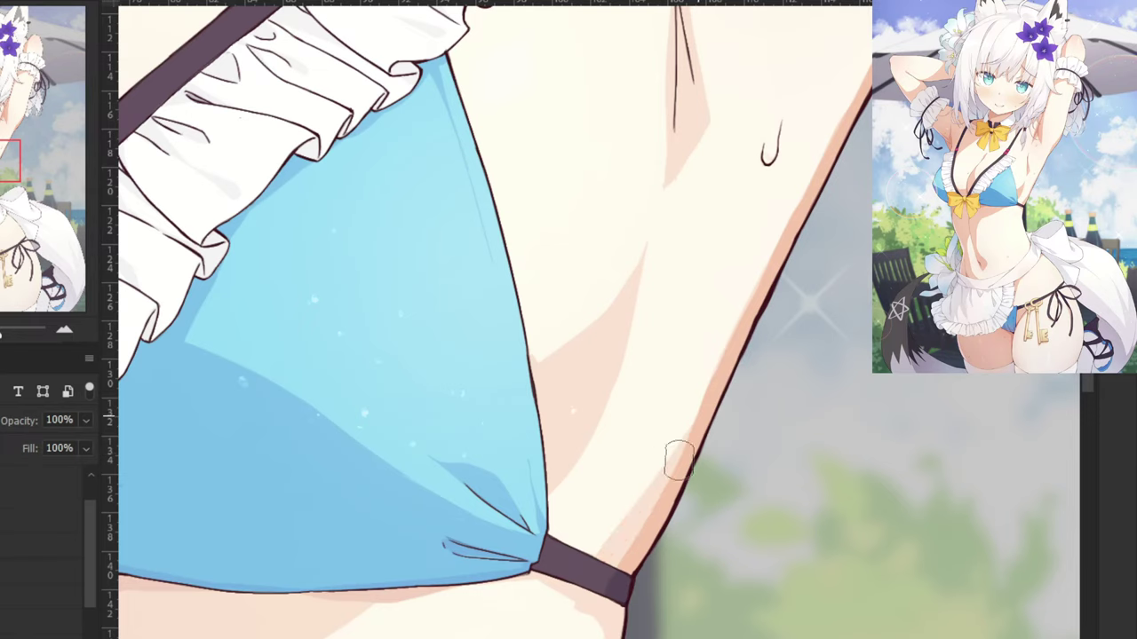
drag(685, 440, 595, 565)
key(ctrl+z)
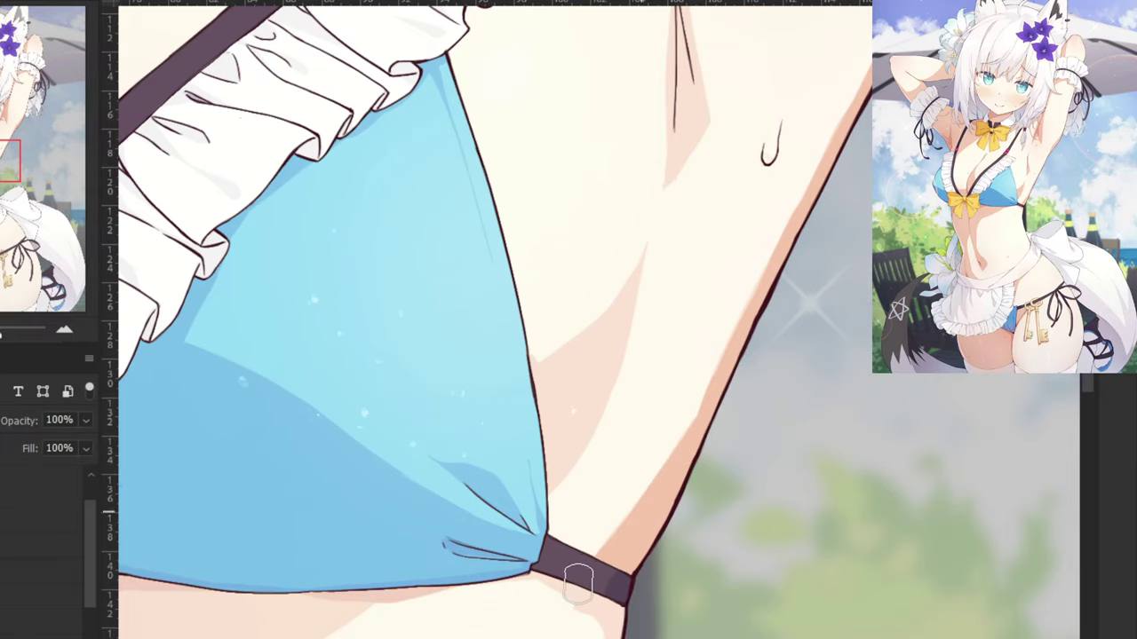
drag(648, 209, 542, 504)
drag(566, 310, 599, 384)
mouse_move(621, 249)
mouse_down()
mouse_move(613, 284)
mouse_move(637, 192)
mouse_move(557, 406)
mouse_move(568, 401)
mouse_move(551, 391)
mouse_up()
Resize the brush to 9 px and paint the thin upper part of the skin shadow along the crease below the armpit.
key(ctrl+plus)
key(ctrl+plus)
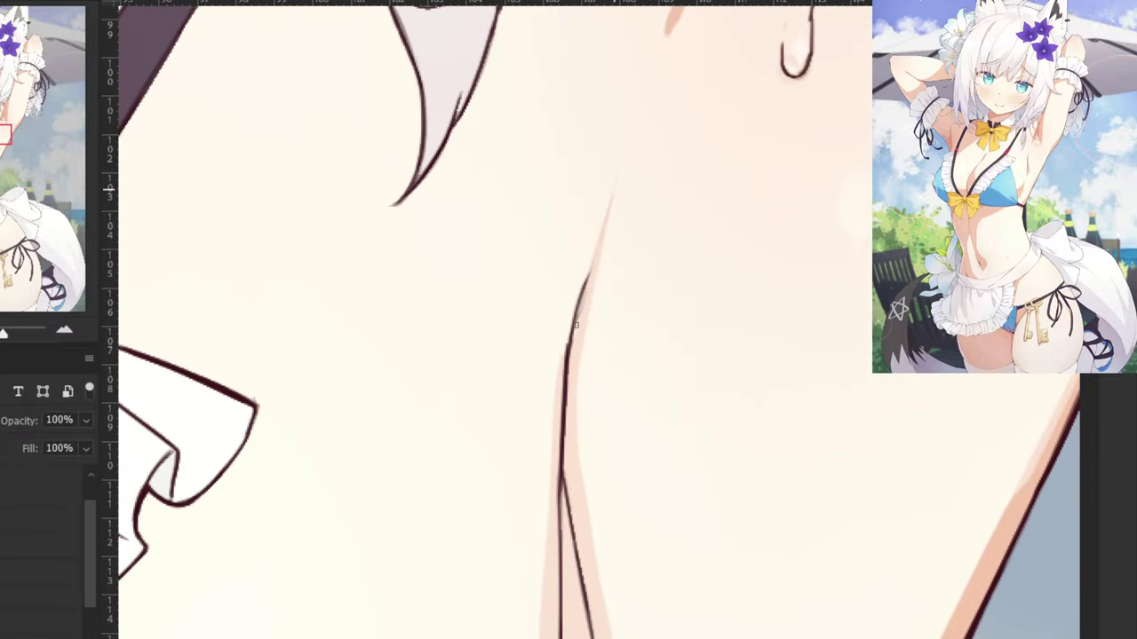
drag(574, 341, 577, 345)
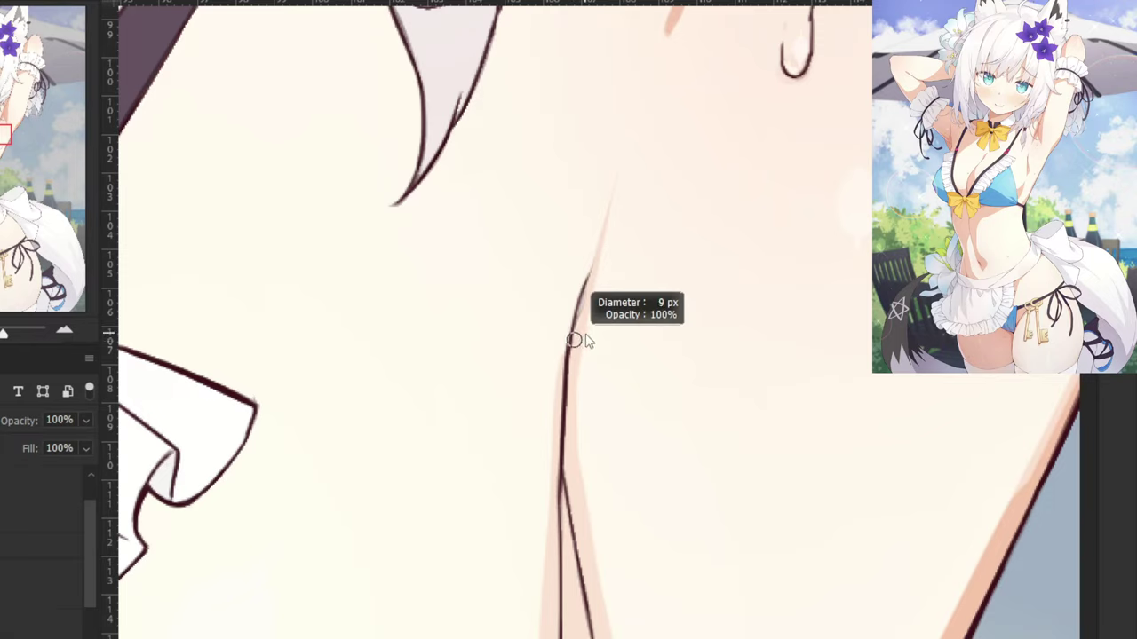
ctrl+right_click(586, 335)
click(612, 197)
drag(614, 193, 569, 396)
drag(565, 350, 555, 443)
key(ctrl+z)
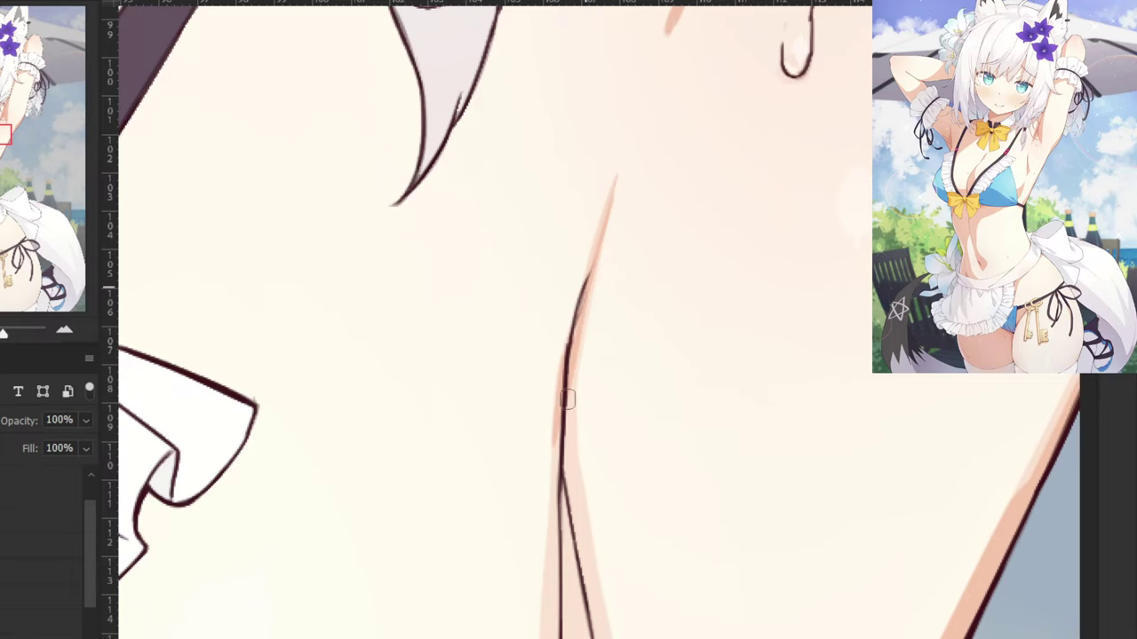
Enlarge the brush and outline the inner edge and lower tip of the crease shadow below the armpit, following the overlay.
drag(551, 441, 558, 271)
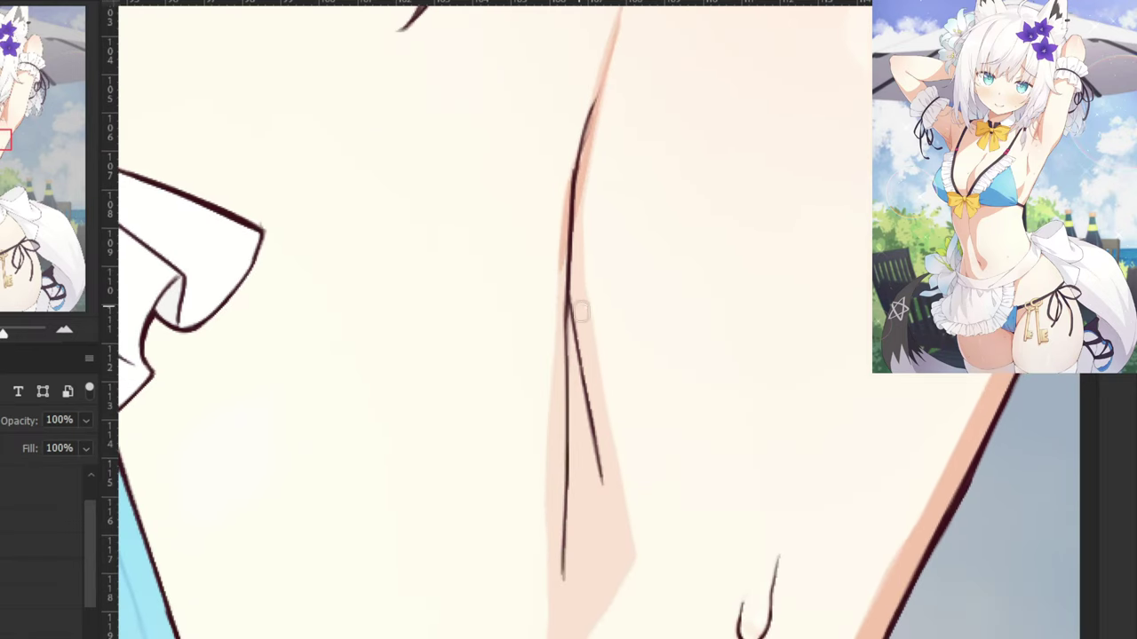
alt+right_click(573, 373)
right_click(582, 365)
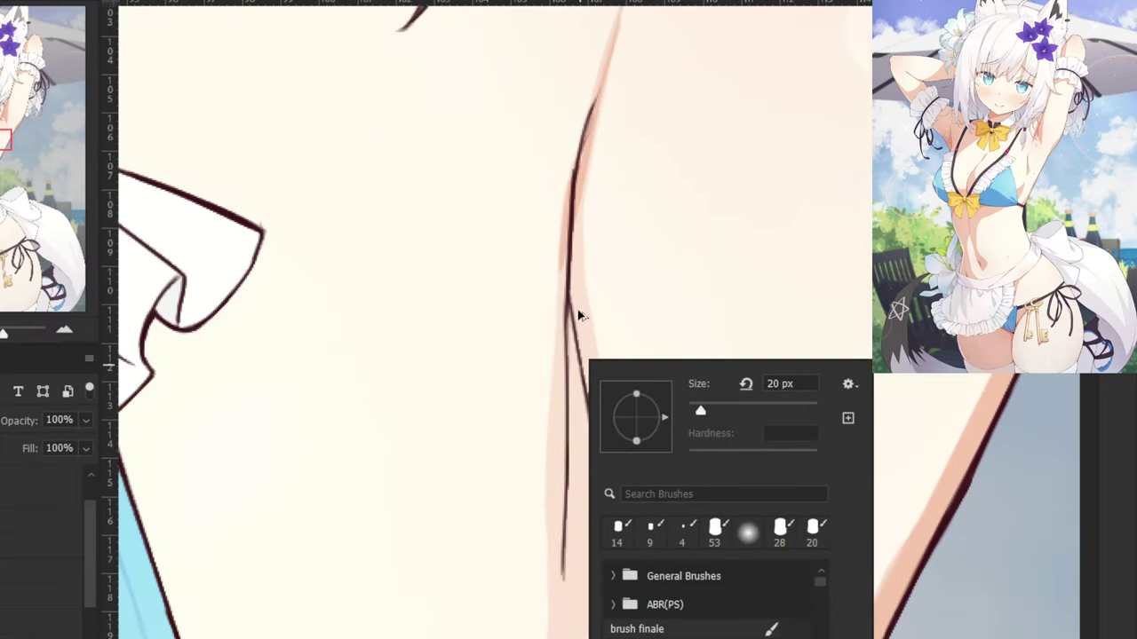
alt+right_click(571, 325)
right_click(573, 365)
drag(569, 257, 555, 582)
drag(553, 393, 550, 636)
key(ctrl+z)
mouse_move(562, 497)
mouse_down()
mouse_move(556, 631)
mouse_move(592, 620)
mouse_move(625, 567)
mouse_move(604, 567)
mouse_move(633, 554)
mouse_move(593, 621)
mouse_up()
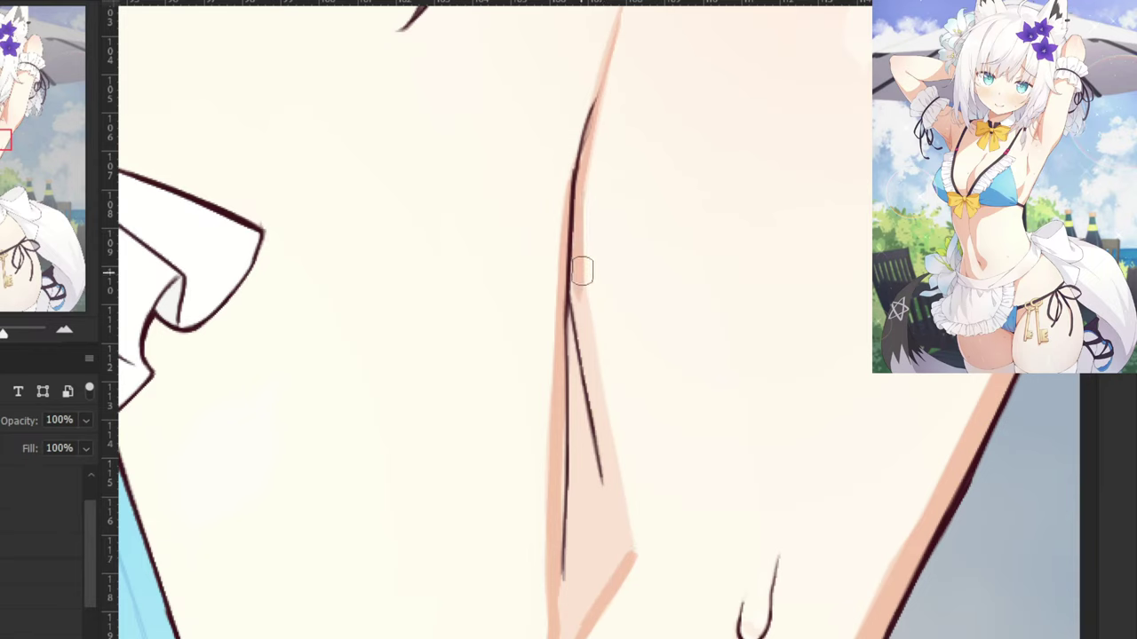
Paint the outer edge of the crease shadow and fill its interior with the skin shadow colour.
drag(586, 338, 623, 488)
drag(604, 437, 630, 565)
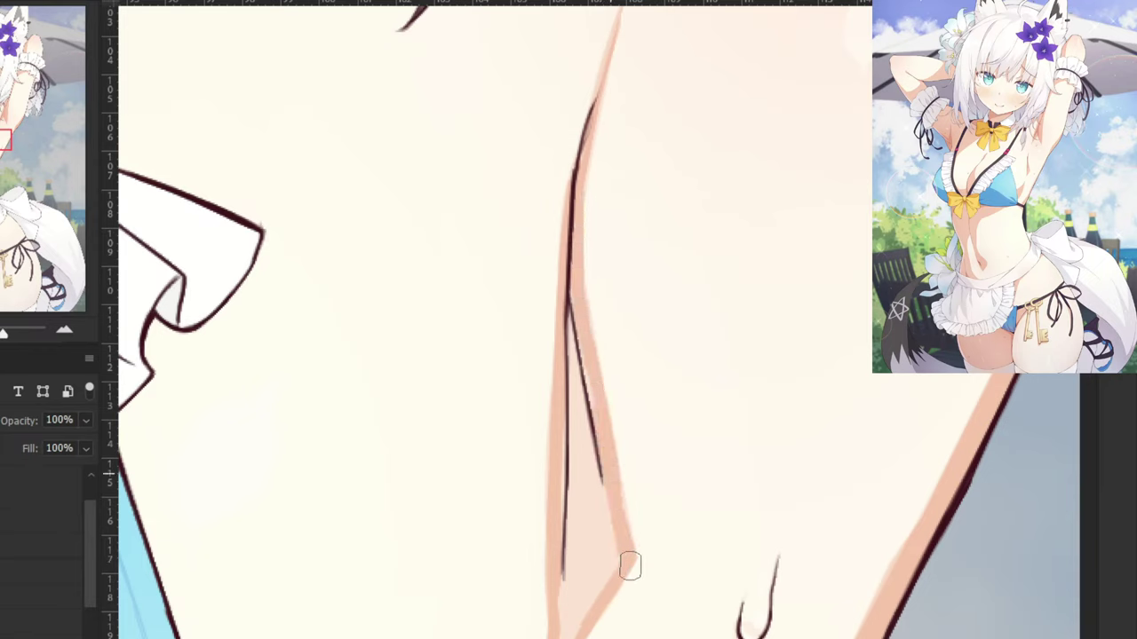
mouse_move(620, 489)
mouse_down()
mouse_move(594, 594)
mouse_move(621, 532)
mouse_move(578, 623)
mouse_move(579, 525)
mouse_move(592, 504)
mouse_move(597, 551)
mouse_move(576, 569)
mouse_move(583, 384)
mouse_up()
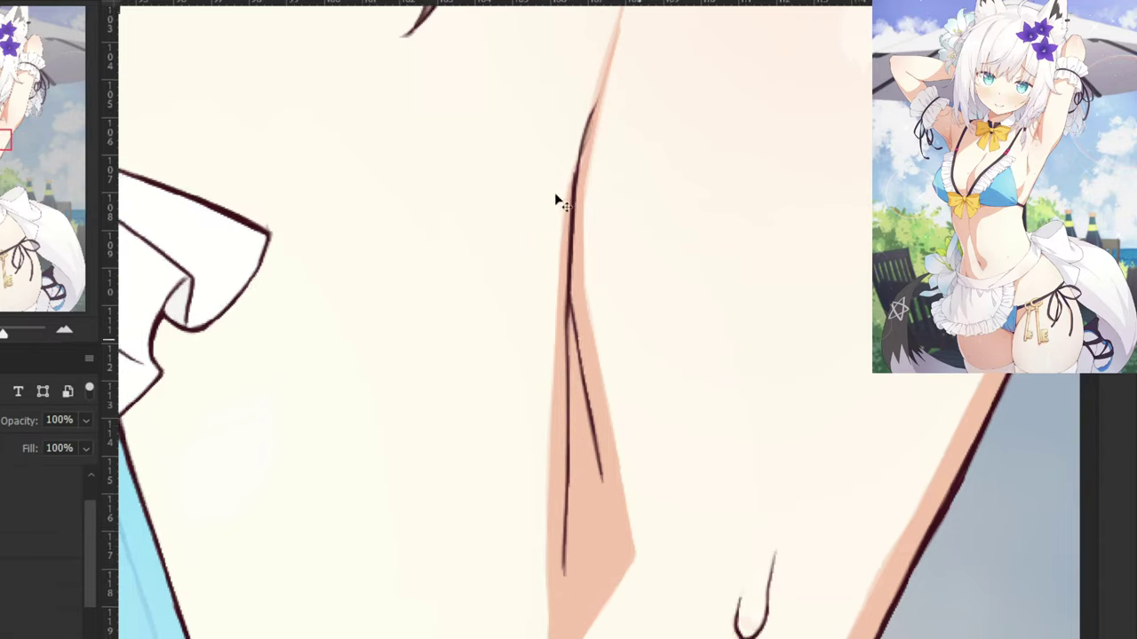
Outline the outer curved edge of the skin shadow beside the bikini cup, redoing strokes until it meets the cup's contour.
scroll(556, 199, down, 3)
mouse_move(446, 541)
mouse_down()
mouse_move(556, 355)
mouse_move(850, 314)
mouse_move(829, 439)
mouse_up()
drag(847, 350, 783, 566)
key(ctrl+z)
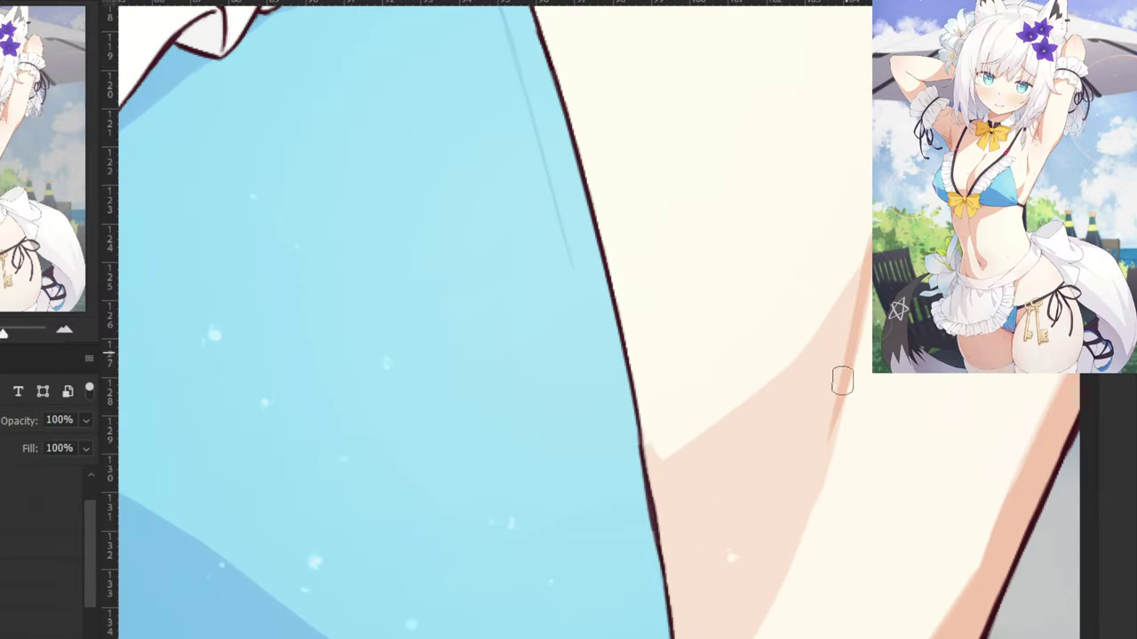
drag(845, 370, 766, 593)
drag(804, 517, 744, 636)
drag(688, 611, 656, 532)
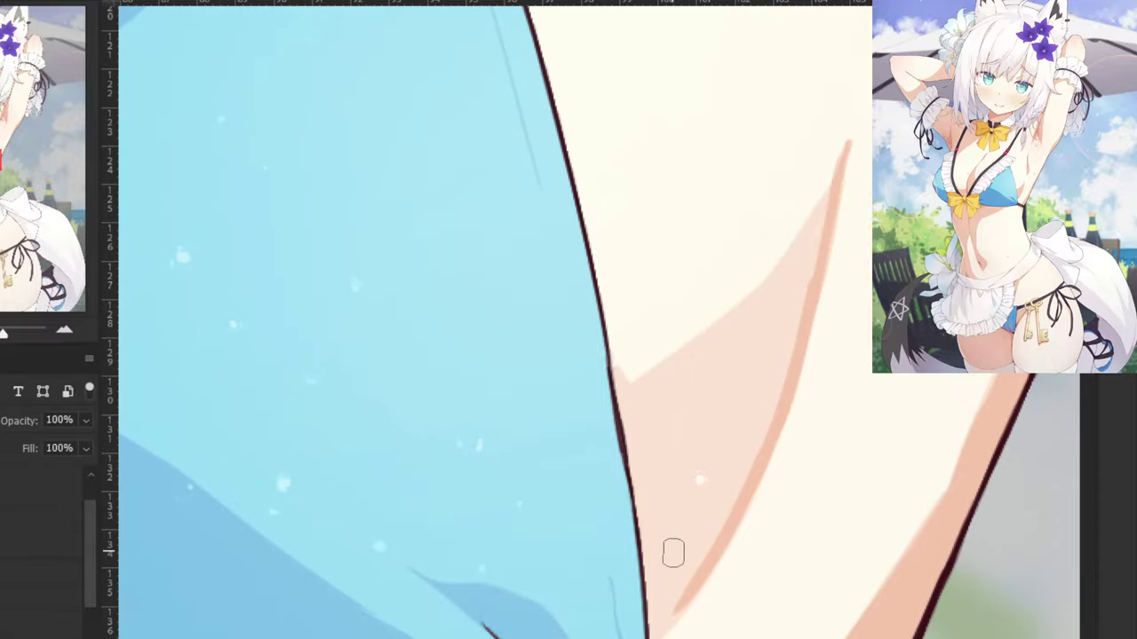
drag(736, 507, 665, 622)
key(ctrl+z)
drag(725, 545, 638, 632)
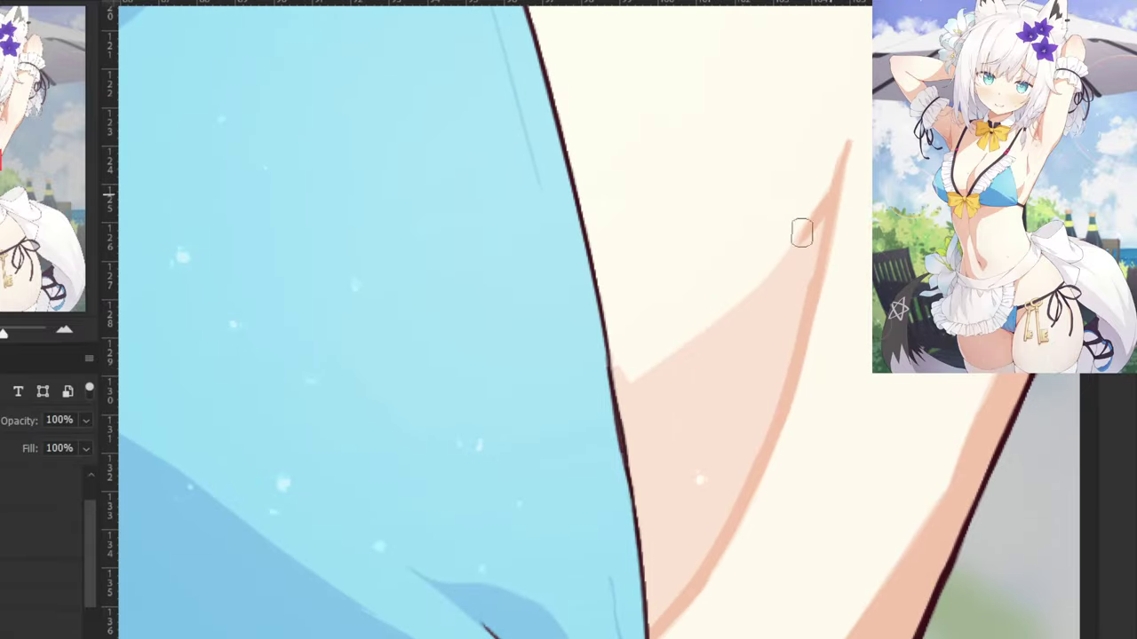
Outline the upper edge of the shadow beside the bikini cup and fill its interior with the skin shadow colour.
drag(802, 234, 716, 329)
key(ctrl+z)
drag(807, 246, 694, 357)
mouse_move(758, 298)
mouse_down()
mouse_move(656, 376)
mouse_move(602, 396)
mouse_move(617, 380)
mouse_up()
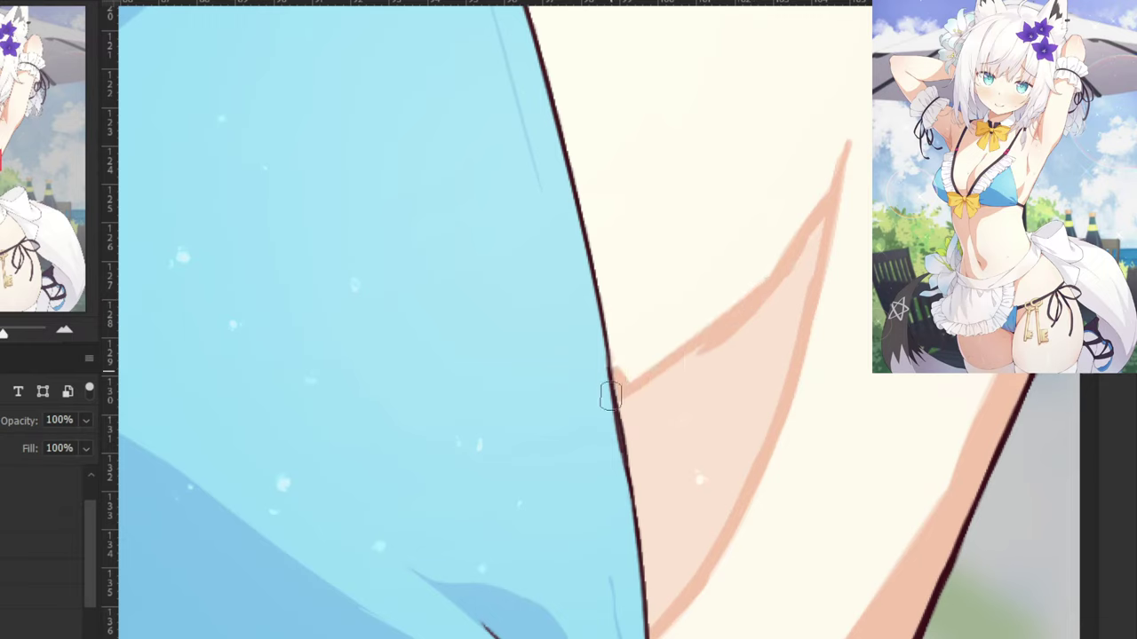
drag(808, 248, 716, 524)
drag(786, 297, 751, 434)
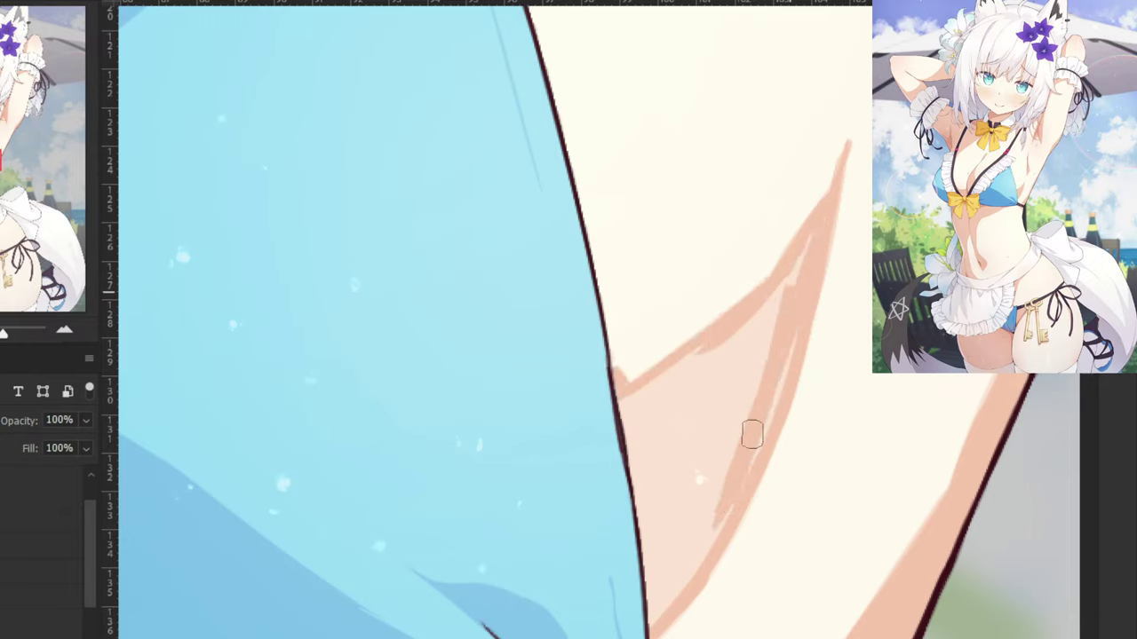
Fill the inside of the outlined skin shadow beside the bikini top's outer edge with solid shadow colour.
drag(782, 348, 763, 406)
mouse_move(794, 263)
mouse_down()
mouse_move(703, 365)
mouse_move(627, 399)
mouse_up()
mouse_move(822, 227)
mouse_down()
mouse_move(719, 469)
mouse_move(716, 538)
mouse_move(655, 620)
mouse_move(685, 542)
mouse_move(681, 464)
mouse_move(756, 348)
mouse_move(619, 408)
mouse_move(683, 470)
mouse_move(649, 532)
mouse_move(644, 490)
mouse_up()
key(ctrl+minus)
key(ctrl+minus)
key(ctrl+minus)
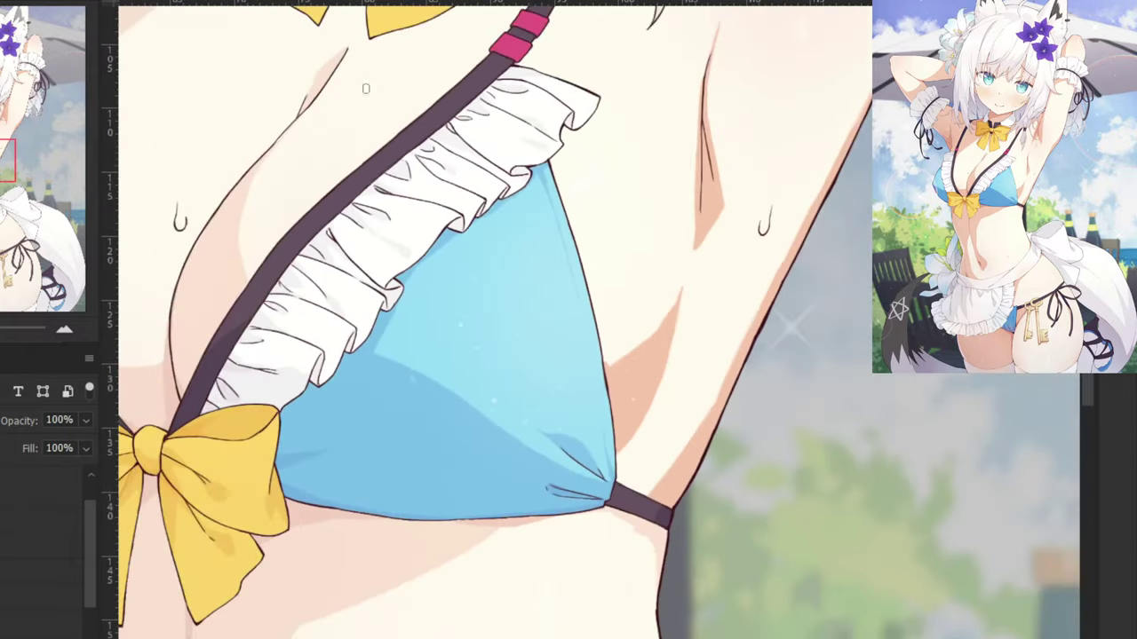
drag(284, 344, 408, 316)
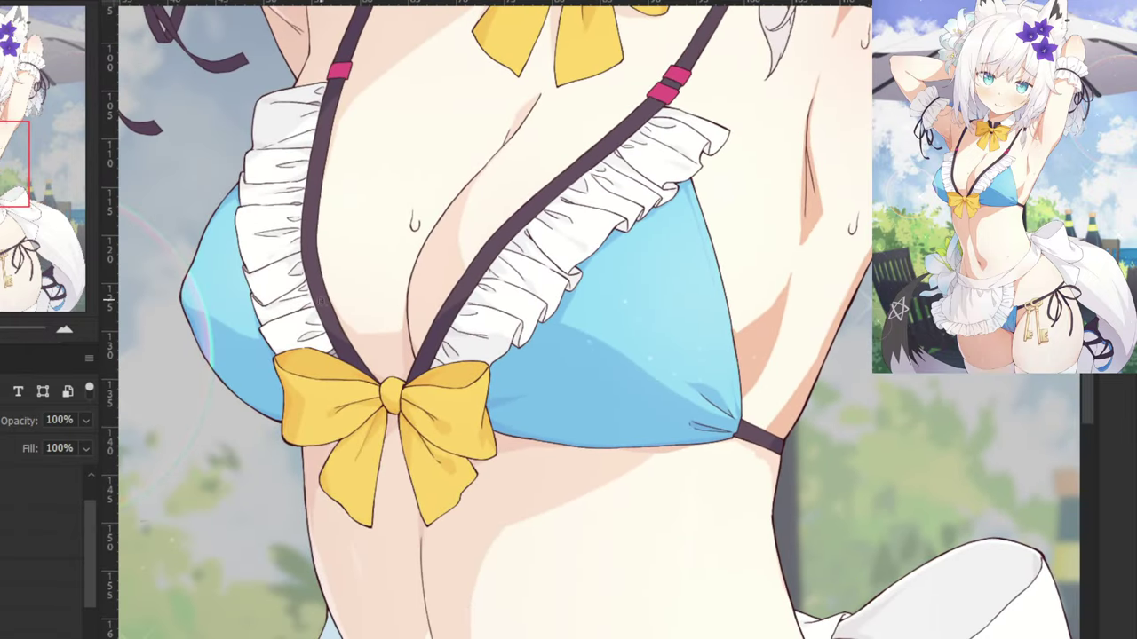
scroll(383, 242, up, 4)
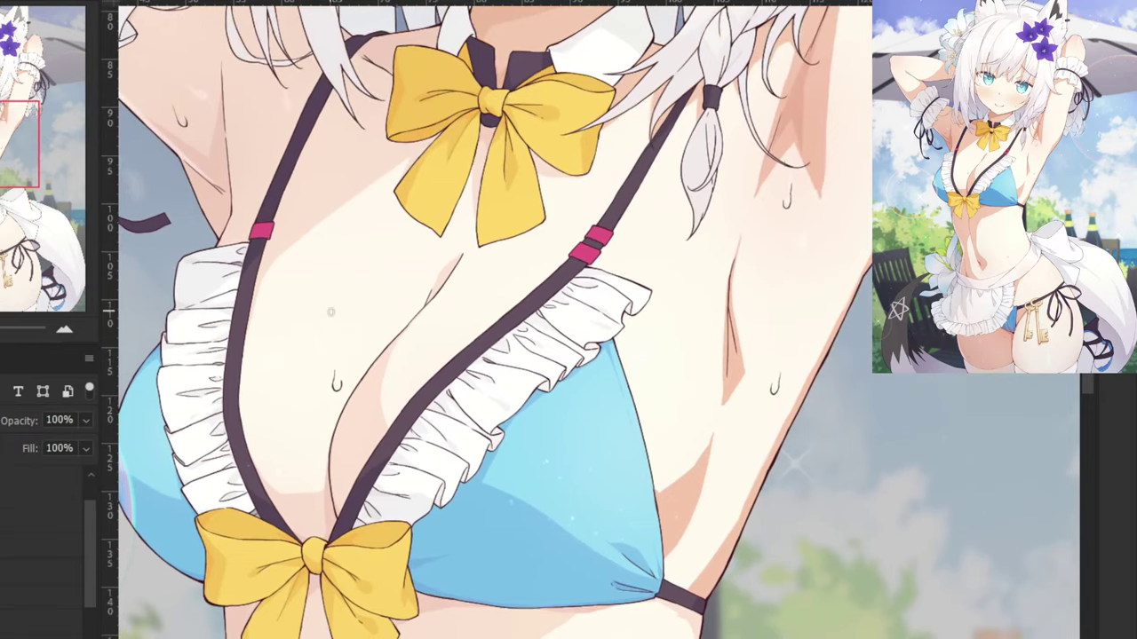
scroll(310, 245, down, 3)
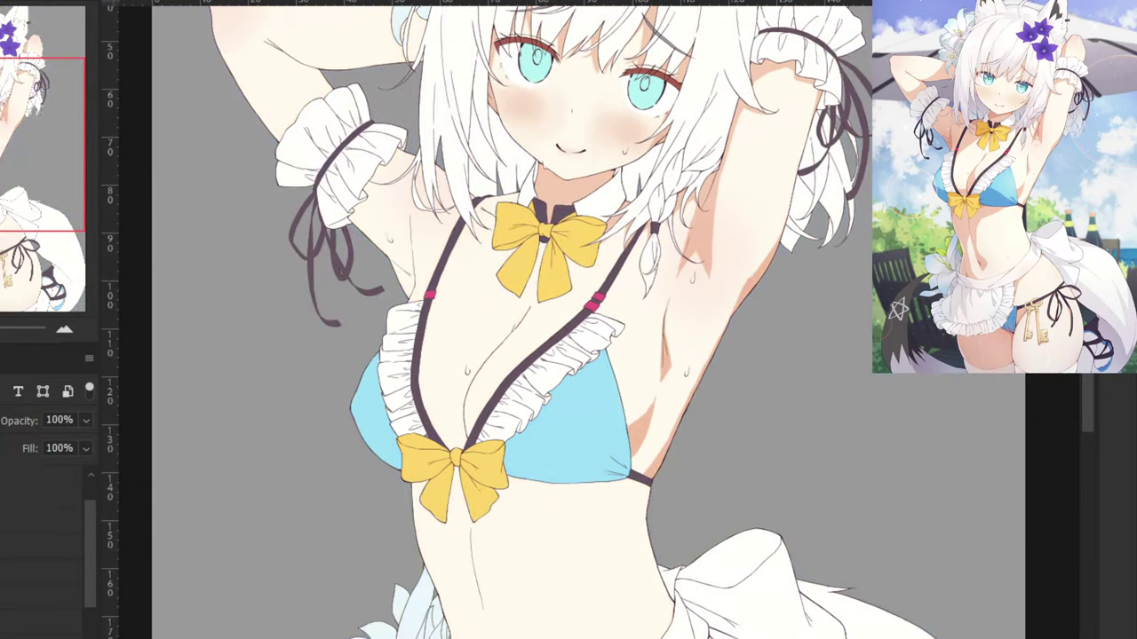
drag(223, 450, 135, 615)
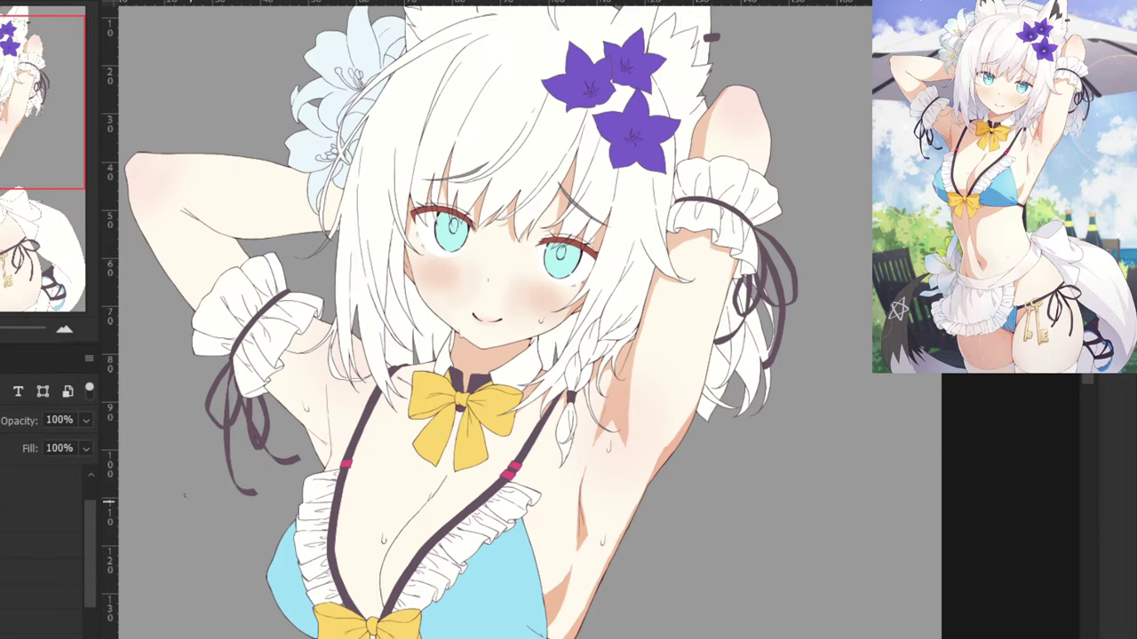
drag(219, 538, 89, 454)
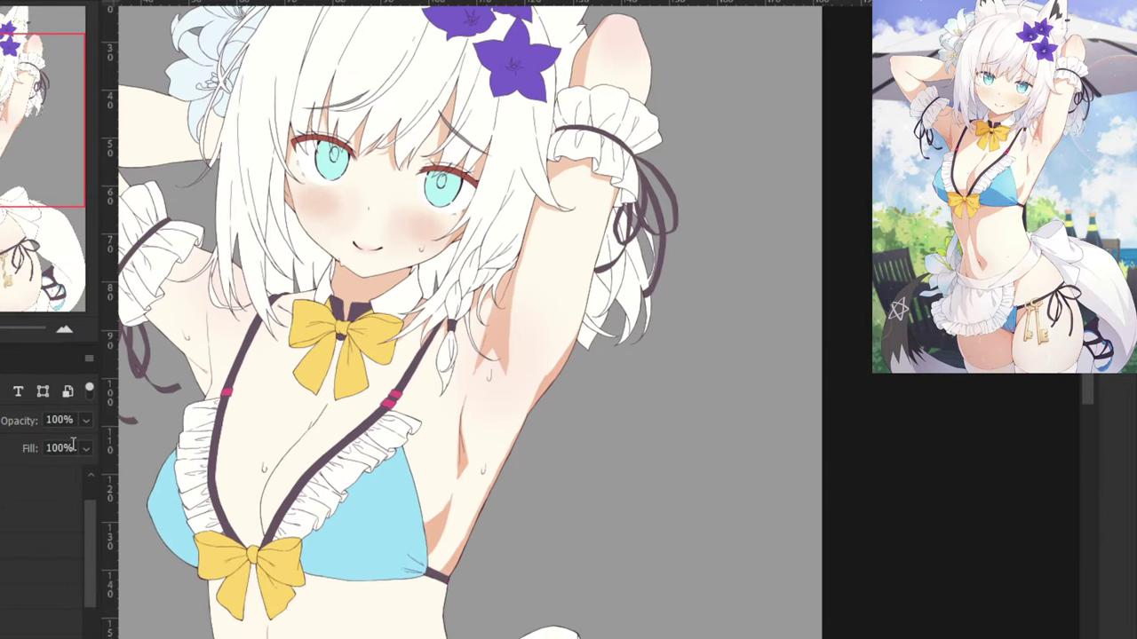
Try to paint a shadow stroke across the raised arm, linking the armpit shadow with the shadow along the outer contour.
key(ctrl+plus)
key(ctrl+plus)
alt+click(394, 298)
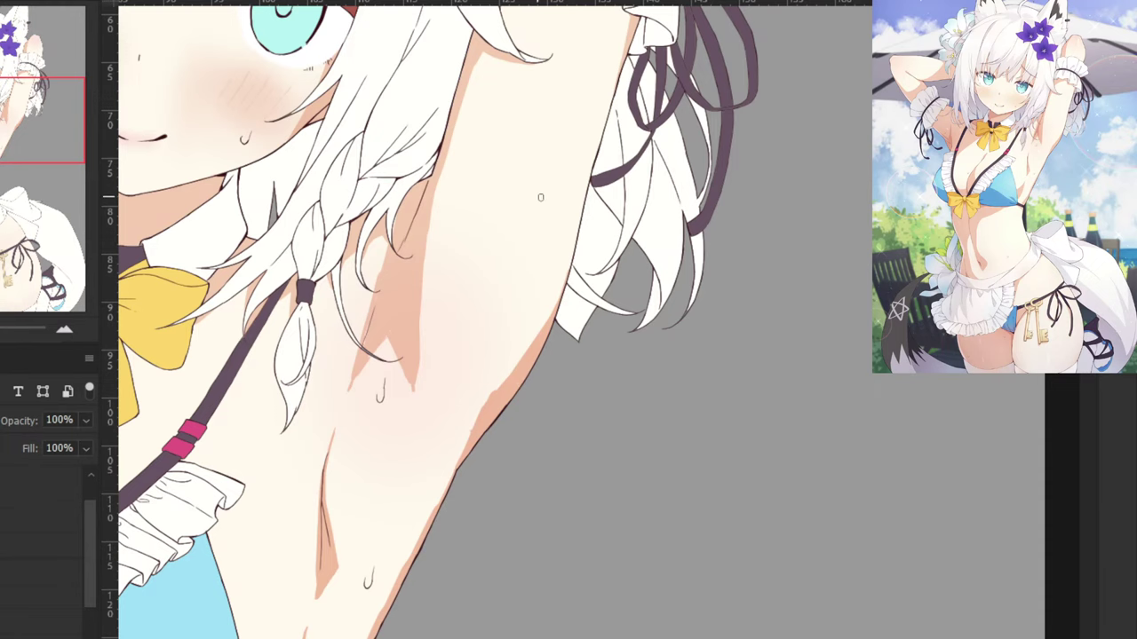
key(ctrl+plus)
key(ctrl+plus)
drag(364, 449, 215, 266)
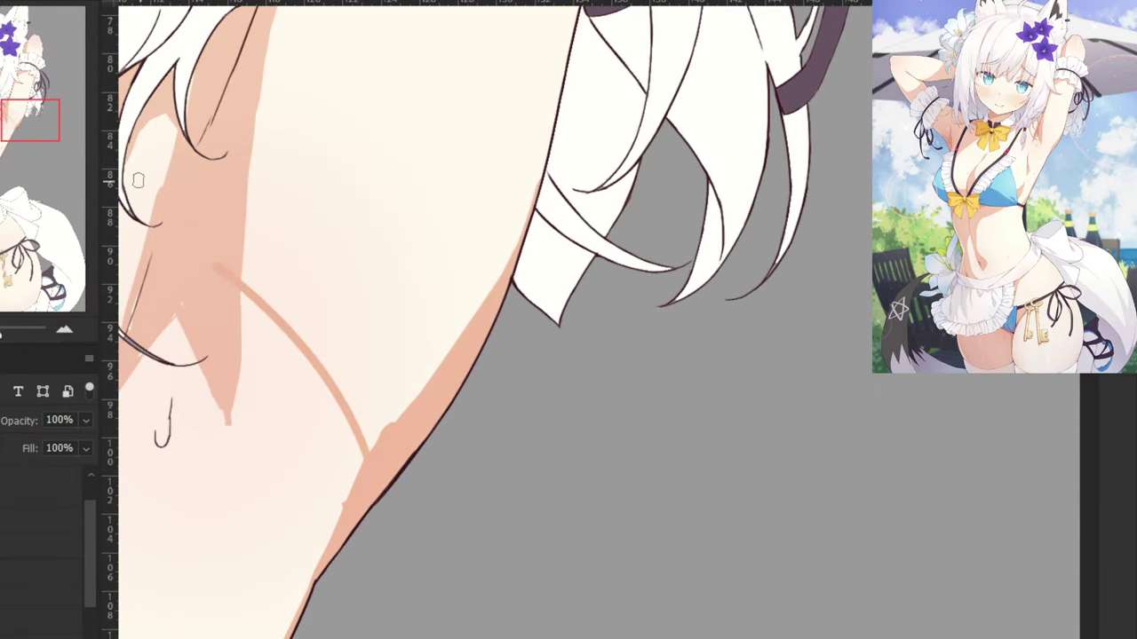
key(ctrl+z)
alt+click(210, 251)
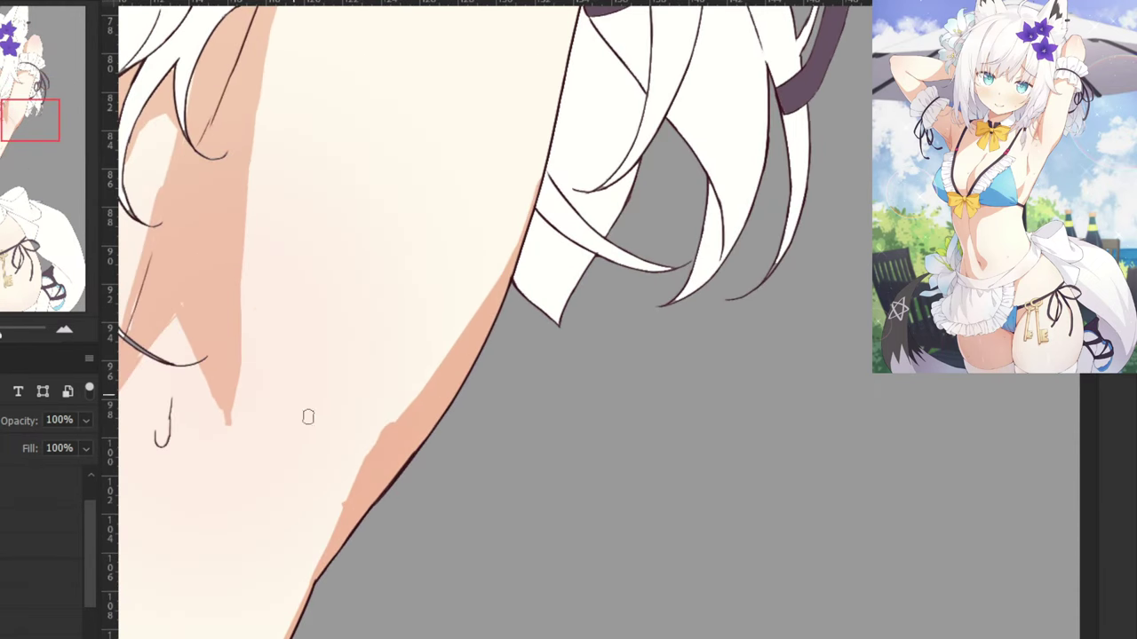
mouse_move(373, 442)
mouse_down()
mouse_move(340, 361)
mouse_move(372, 454)
mouse_up()
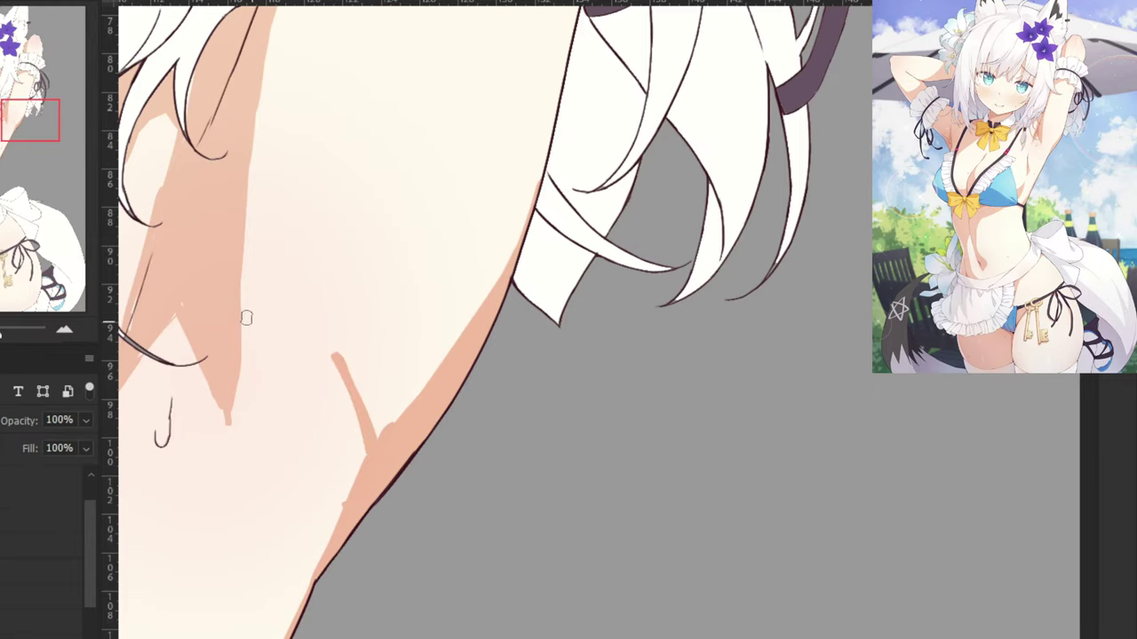
key(ctrl+z)
drag(207, 309, 334, 534)
key(ctrl+z)
key(ctrl+minus)
key(ctrl+minus)
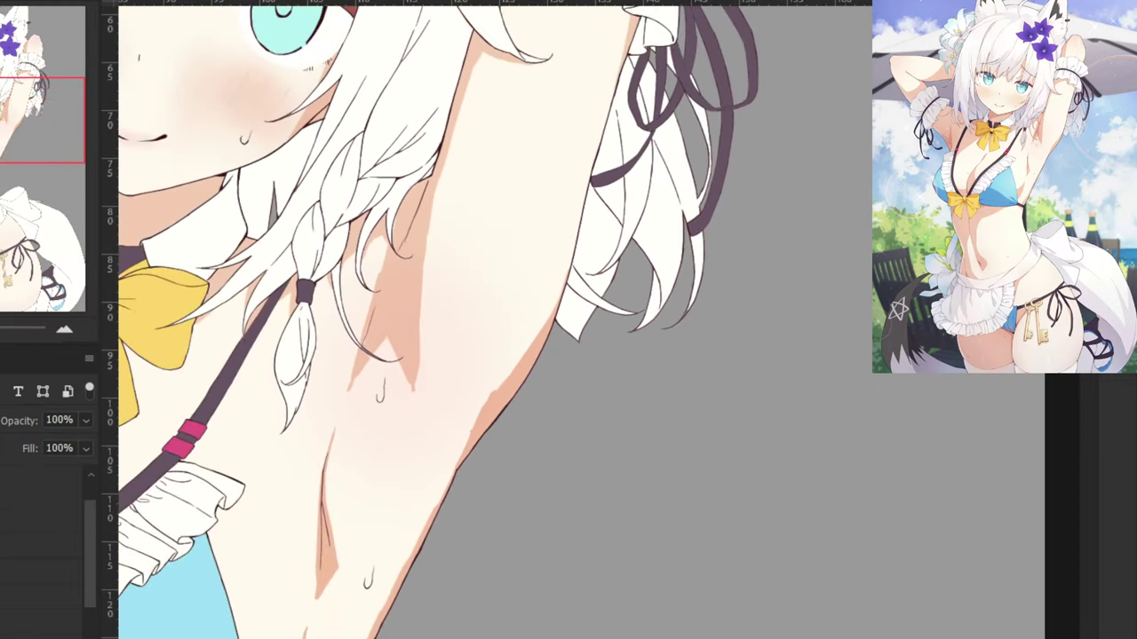
Soften the skin shadows to a lighter, pinker tone with Hue/Saturation, and sample the armpit shadow colour.
key(ctrl+u)
key(Return)
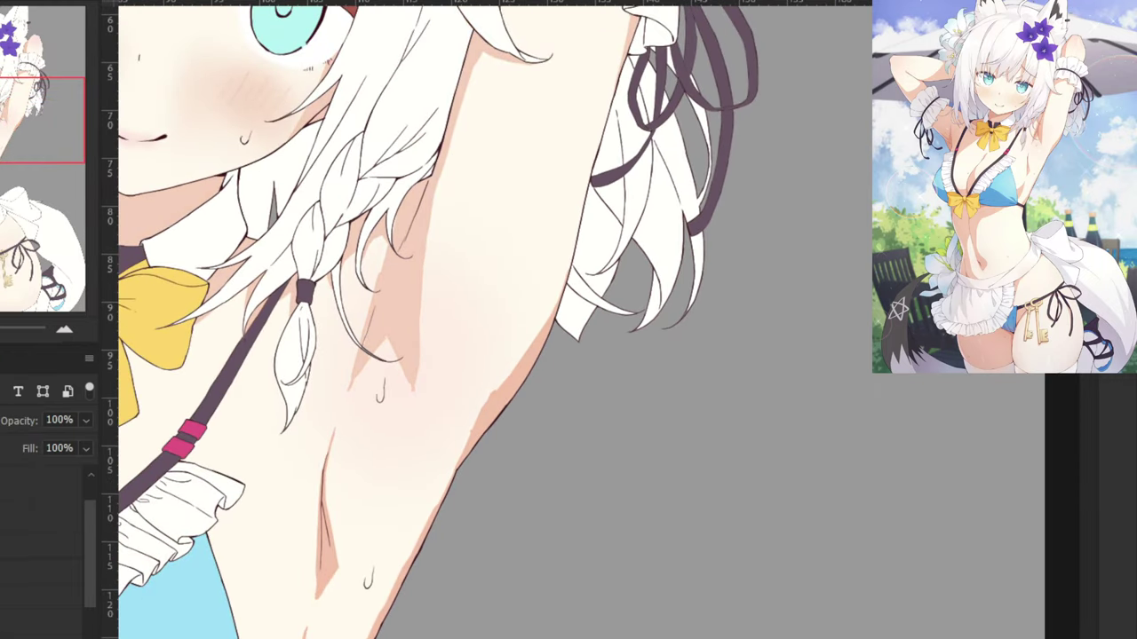
drag(259, 444, 411, 264)
drag(178, 234, 153, 382)
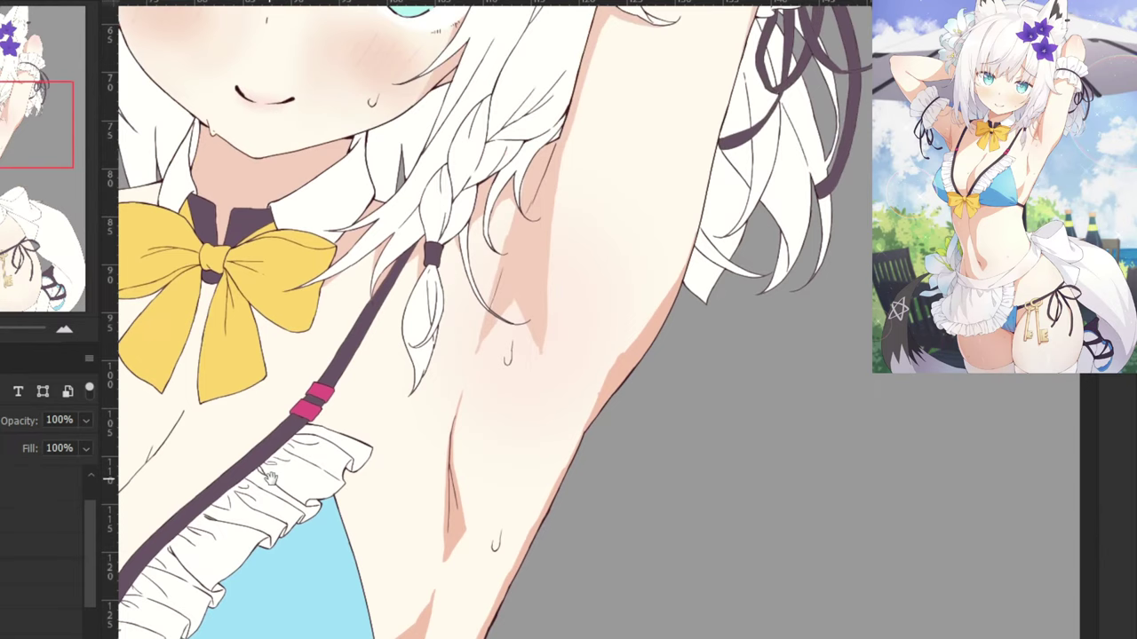
alt+click(533, 238)
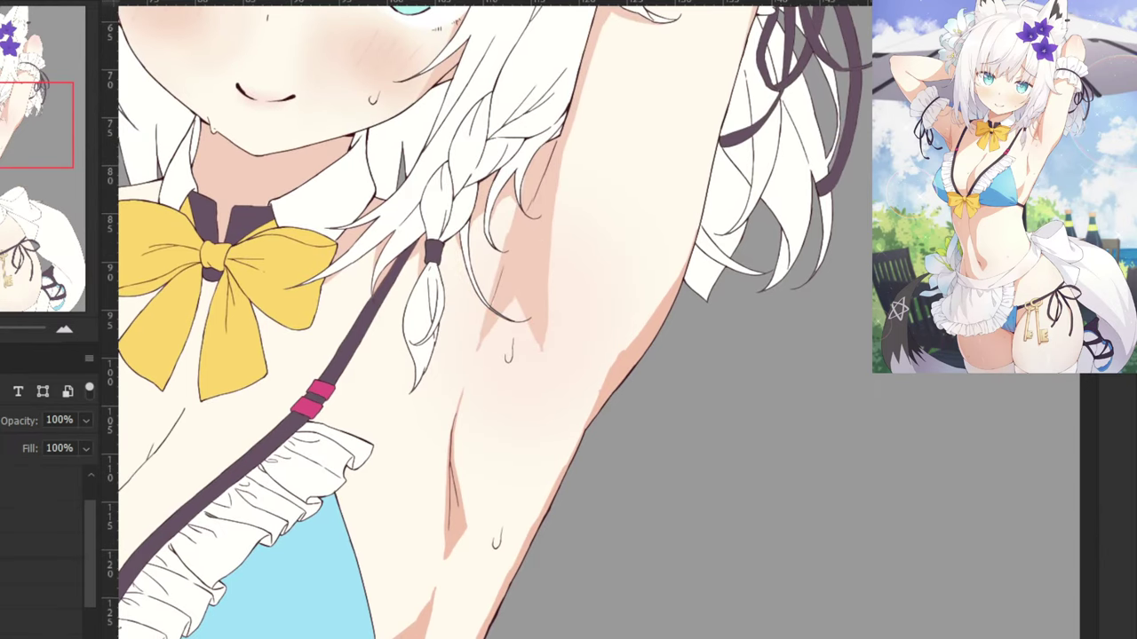
Lasso the shadows below the armpit and along the torso's side, set their saturation to -19 and lightness to +10, and deselect.
drag(314, 480, 321, 345)
mouse_move(442, 638)
mouse_down()
mouse_move(728, 155)
mouse_move(620, 220)
mouse_move(502, 262)
mouse_move(337, 637)
mouse_up()
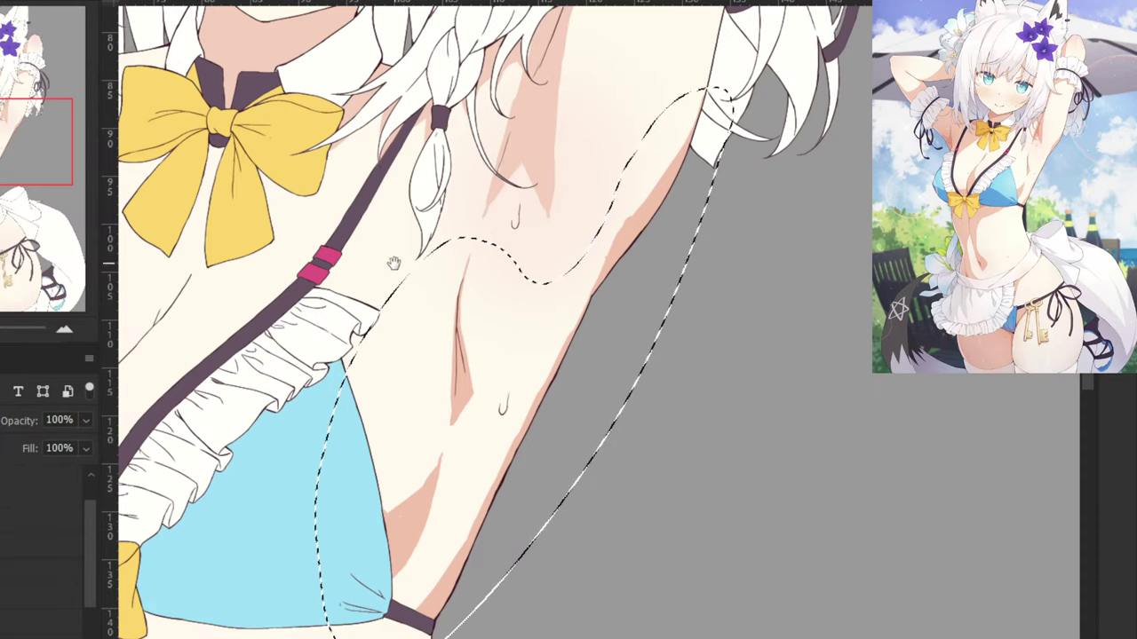
drag(375, 258, 338, 444)
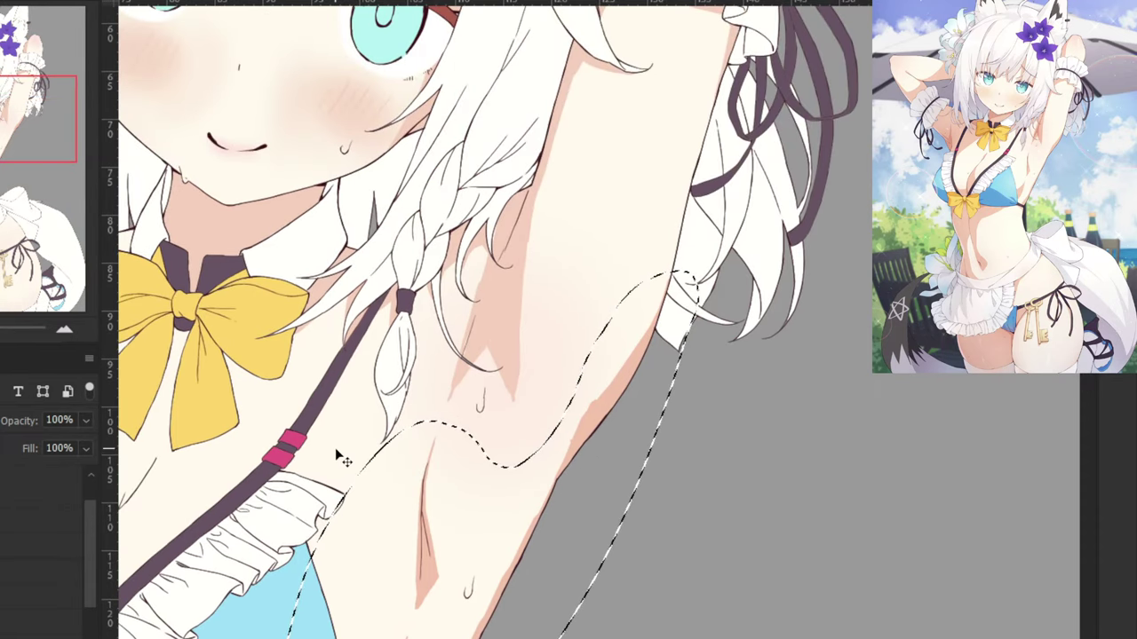
key(ctrl+u)
mouse_move(52, 298)
mouse_down()
mouse_move(38, 300)
mouse_move(63, 307)
mouse_up()
drag(52, 253, 32, 256)
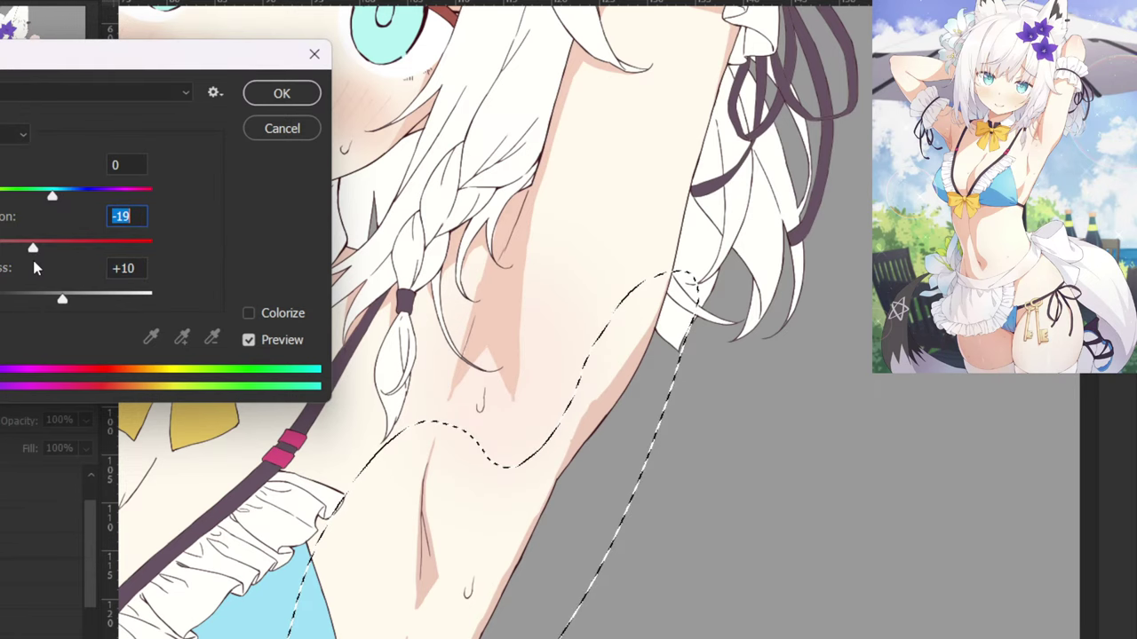
click(281, 94)
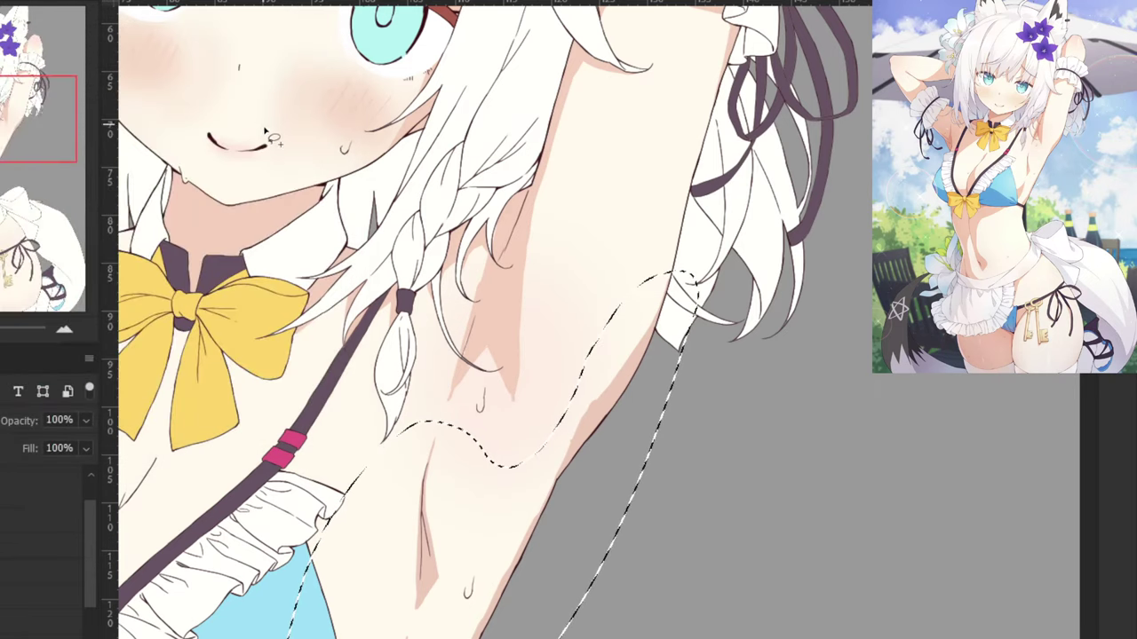
key(ctrl+d)
Try to draw a shadow edge from the pointed tip of the armpit shadow down to the softened contour shadow.
scroll(253, 211, up, 2)
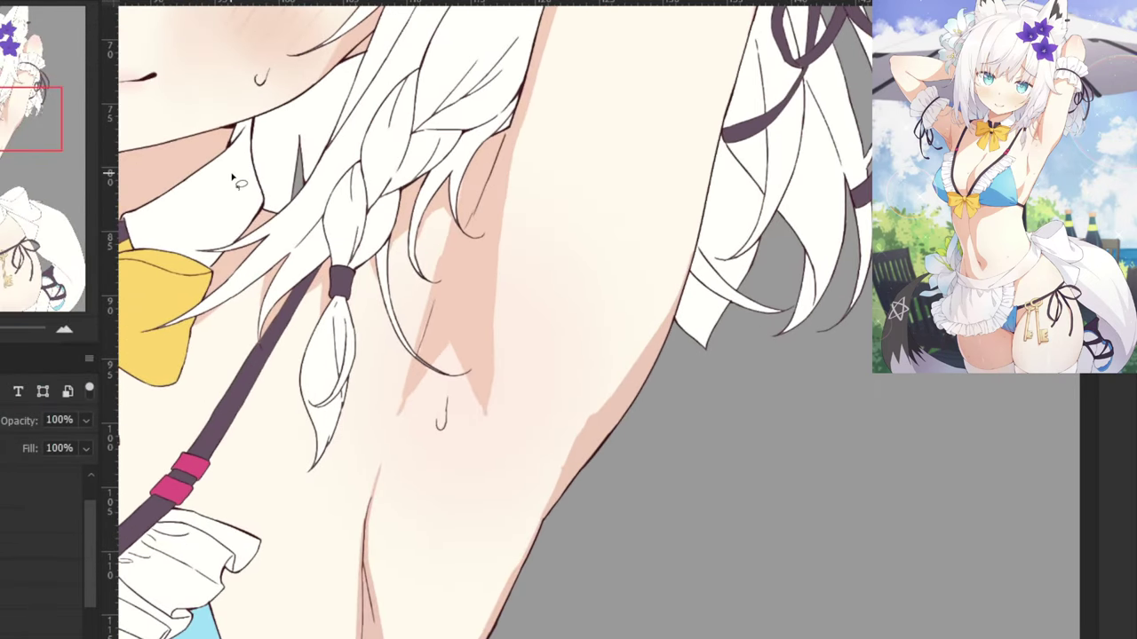
key(ctrl+plus)
scroll(498, 524, up, 1)
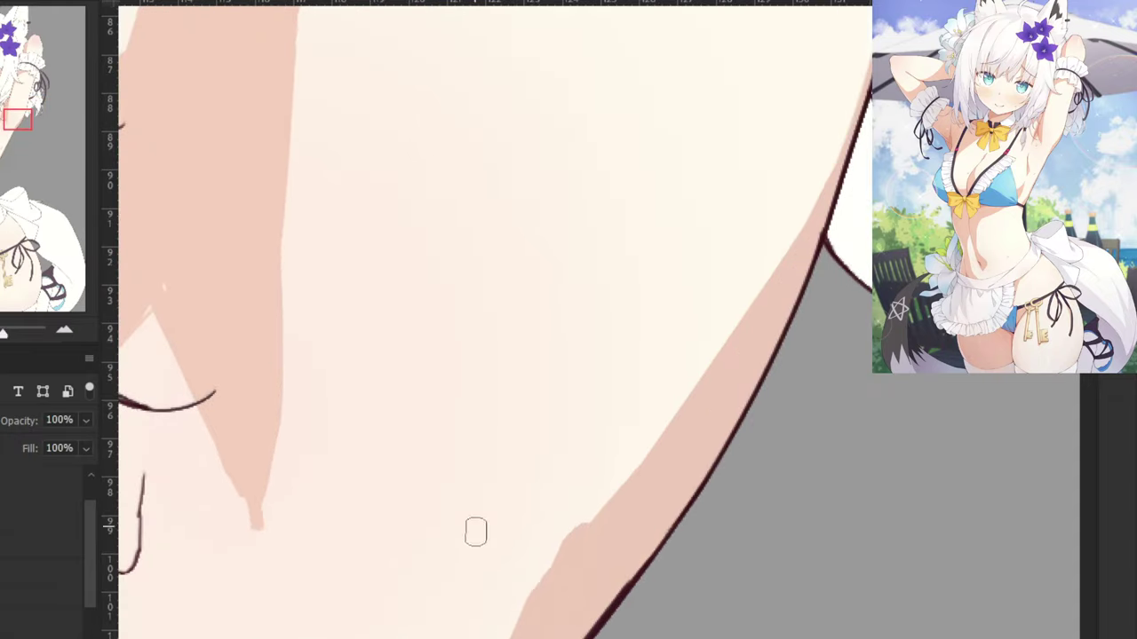
drag(277, 479, 501, 633)
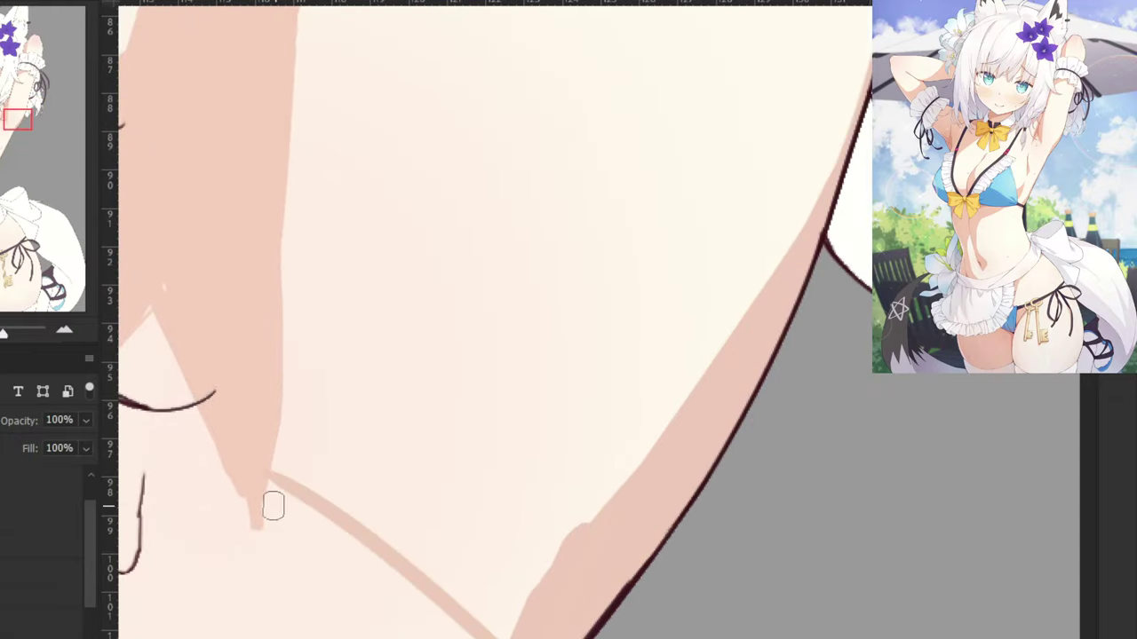
drag(196, 555, 516, 579)
key(ctrl+plus)
scroll(462, 565, up, 1)
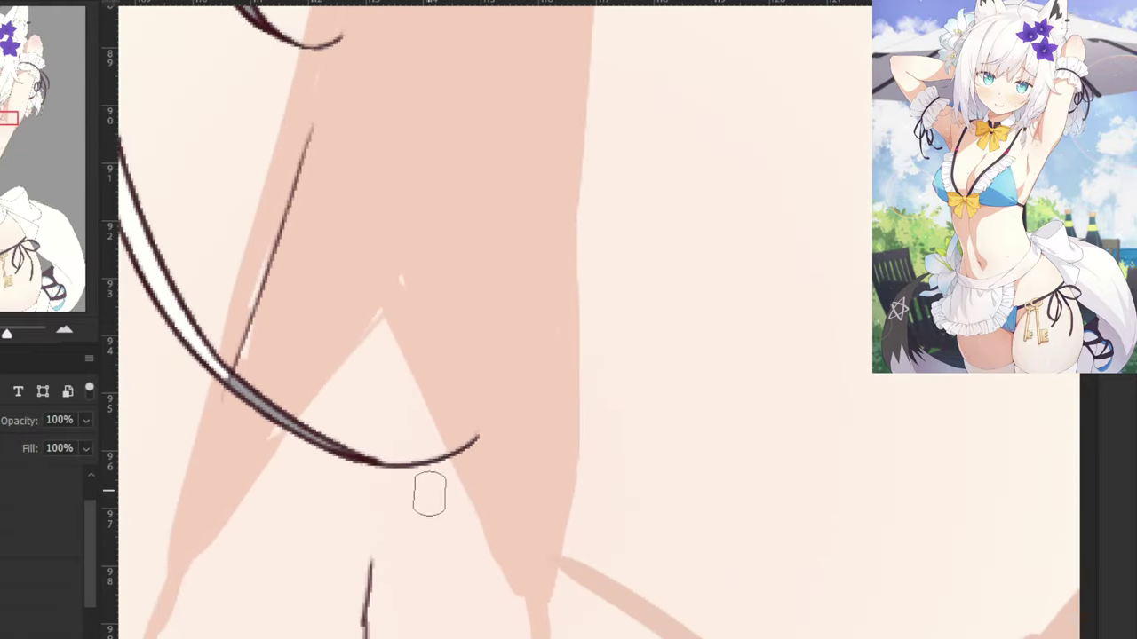
scroll(429, 494, up, 1)
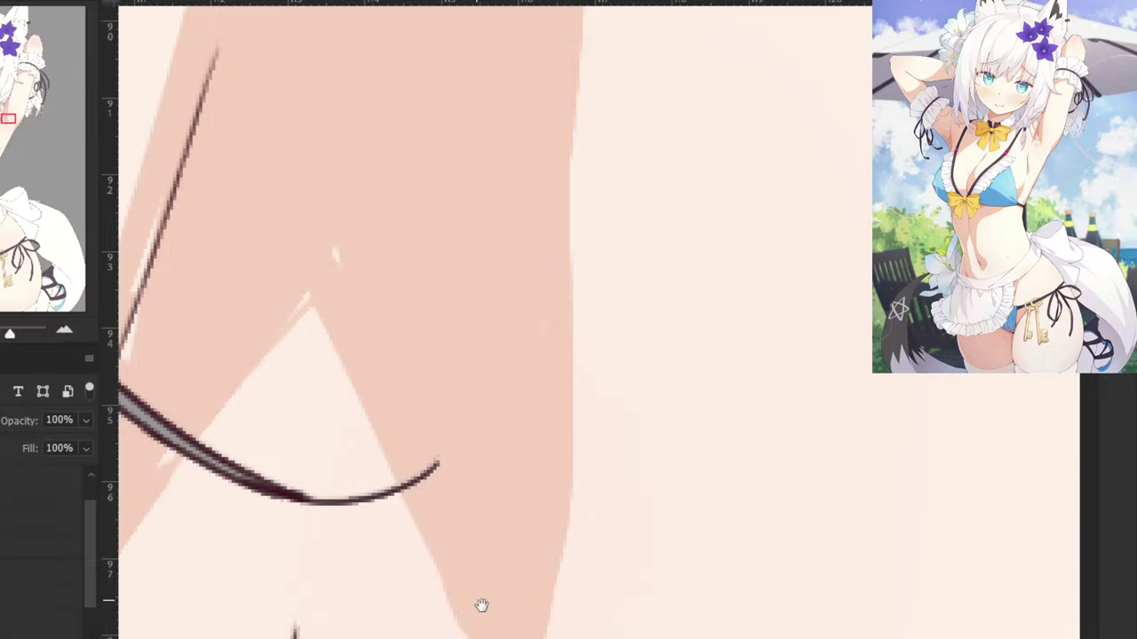
drag(482, 603, 330, 412)
scroll(382, 499, down, 5)
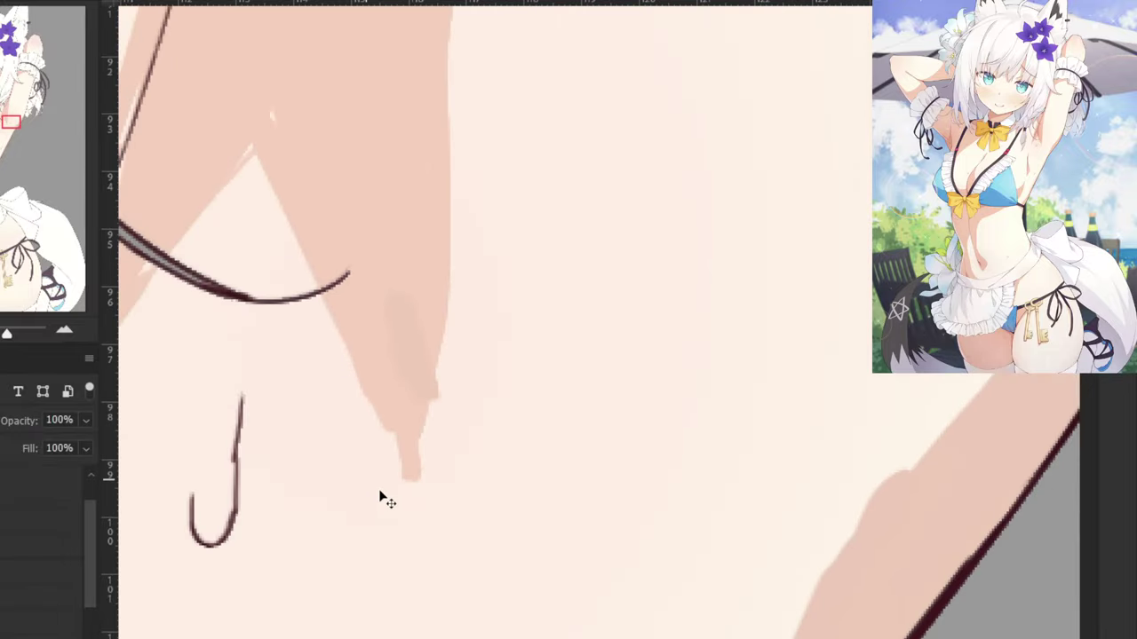
scroll(384, 503, up, 5)
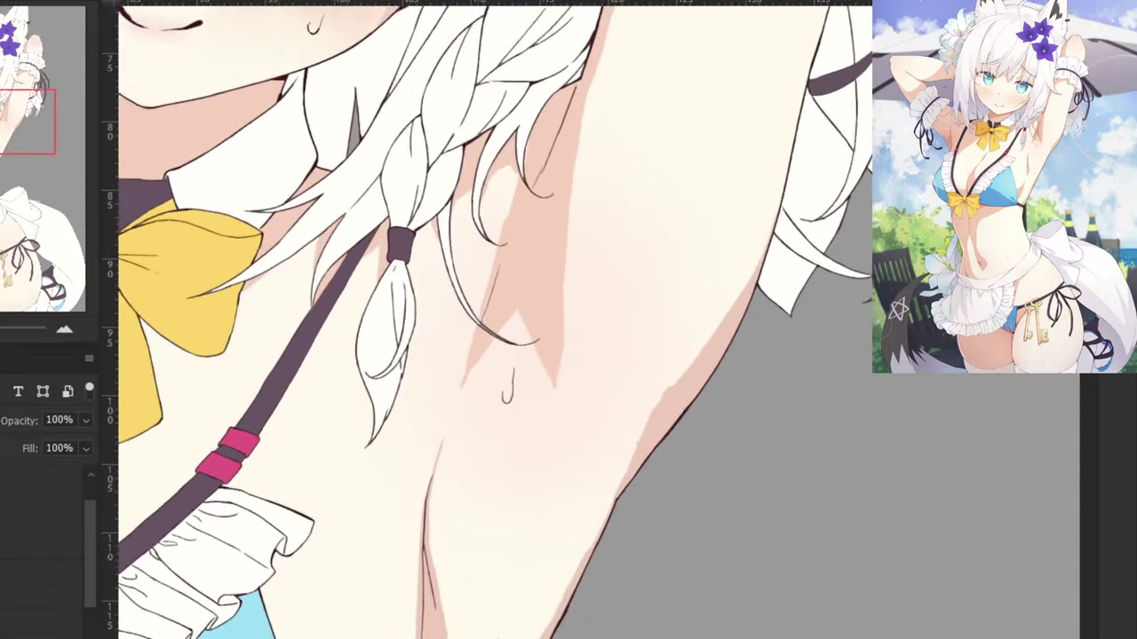
drag(483, 431, 710, 586)
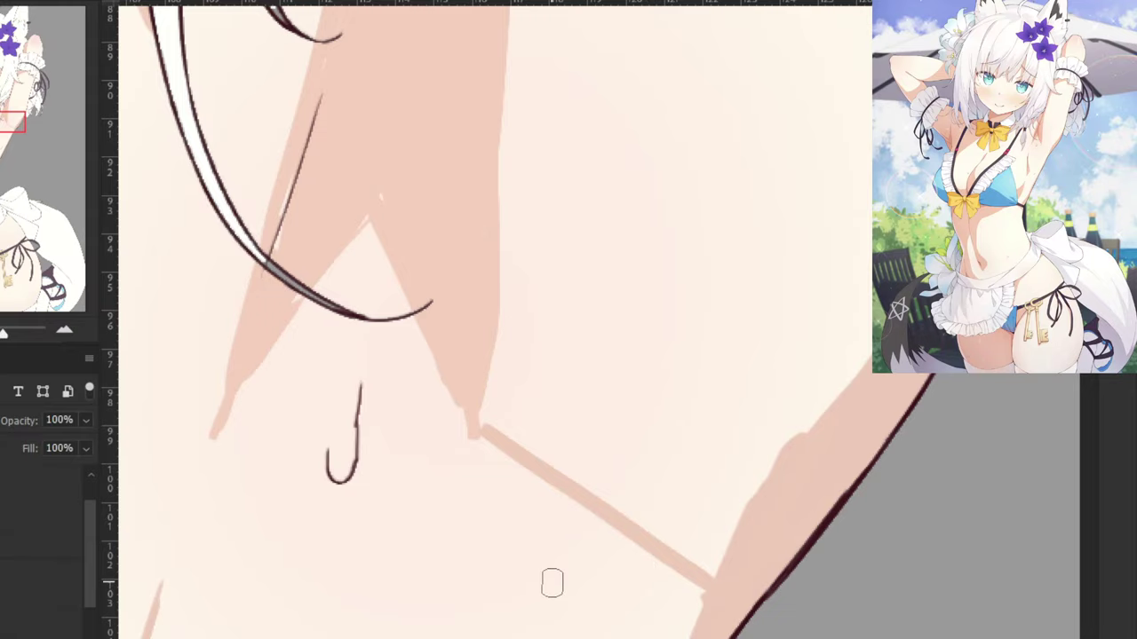
key(ctrl+z)
Lasso the shadows below the armpit again, raise their lightness to +8 with Hue/Saturation, and deselect.
scroll(552, 582, down, 6)
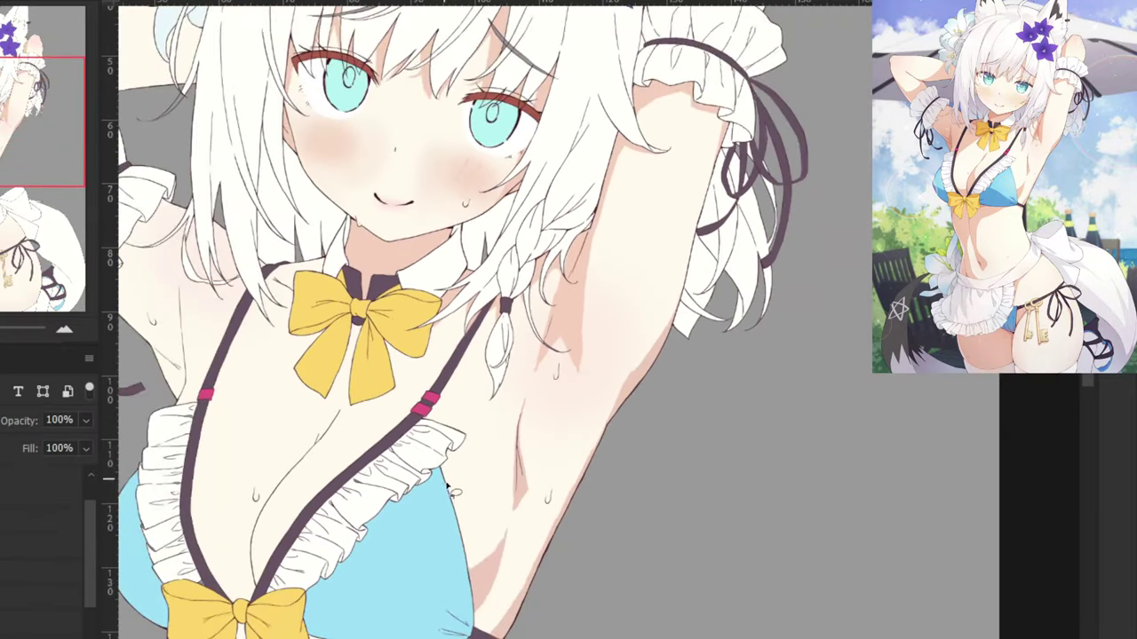
mouse_move(506, 405)
mouse_down()
mouse_move(684, 381)
mouse_move(457, 546)
mouse_move(491, 404)
mouse_up()
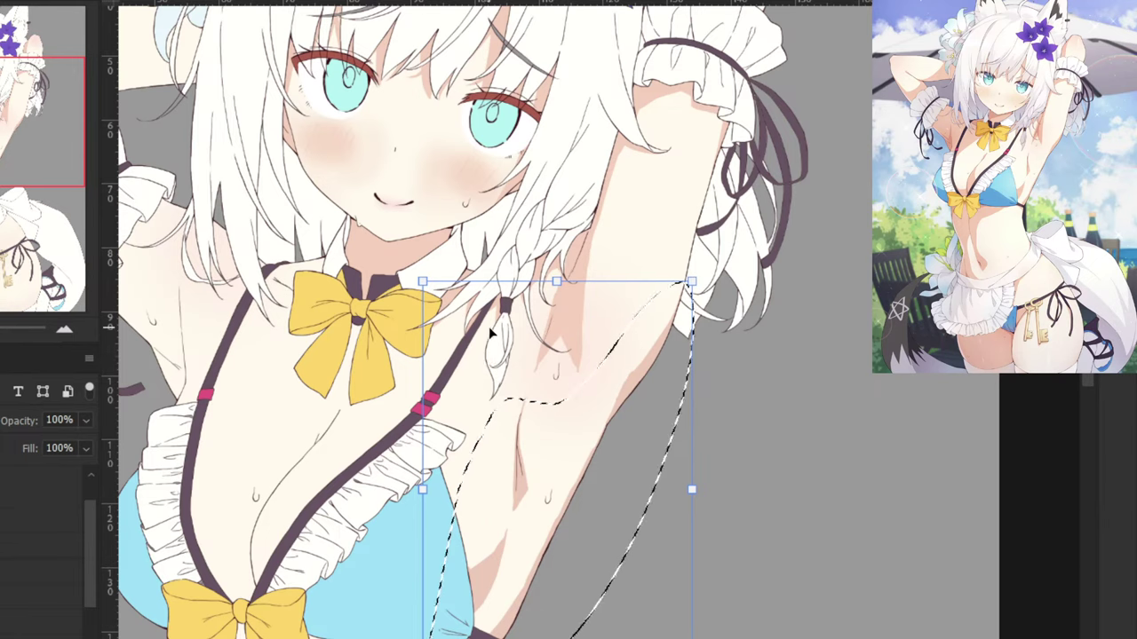
key(b)
key(ctrl+u)
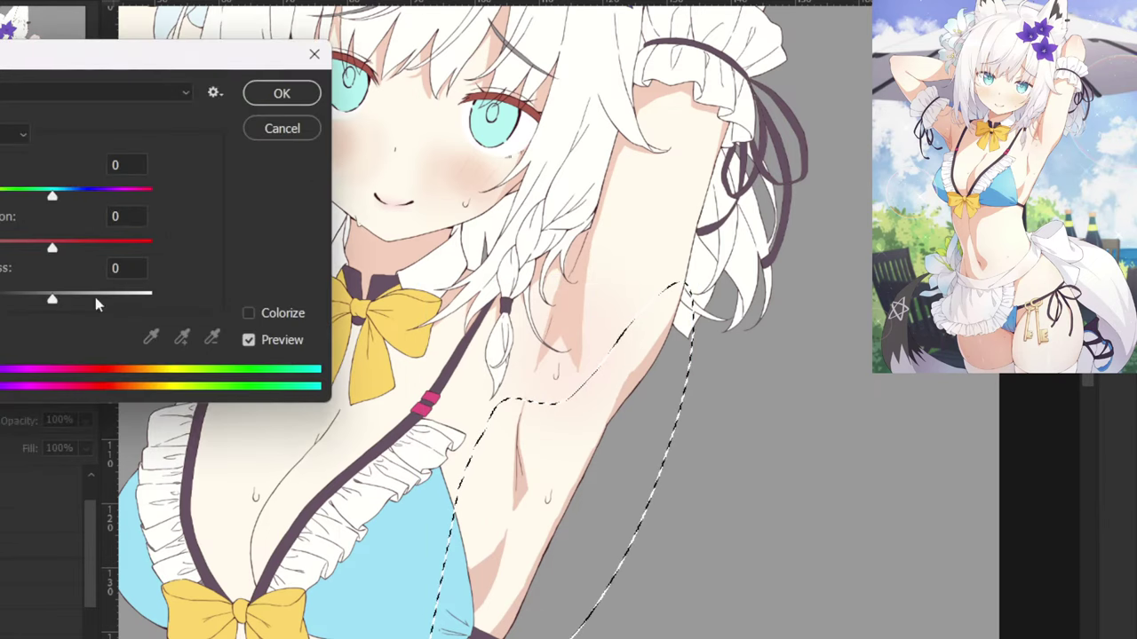
mouse_move(54, 303)
mouse_down()
mouse_move(95, 303)
mouse_move(61, 305)
mouse_up()
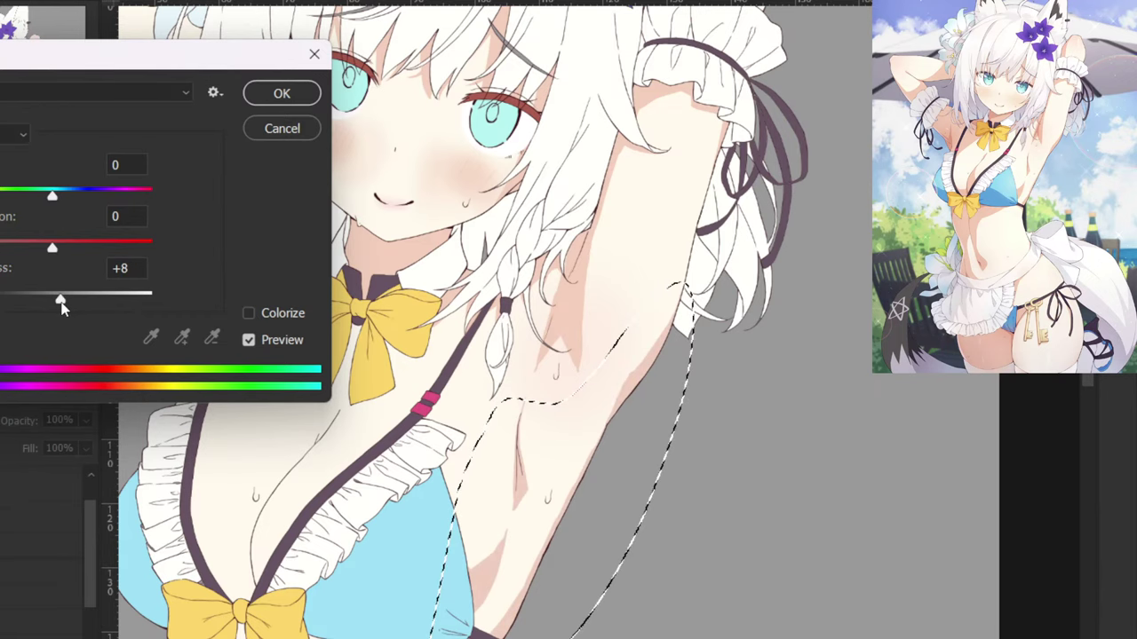
click(271, 94)
key(ctrl+plus)
key(ctrl+d)
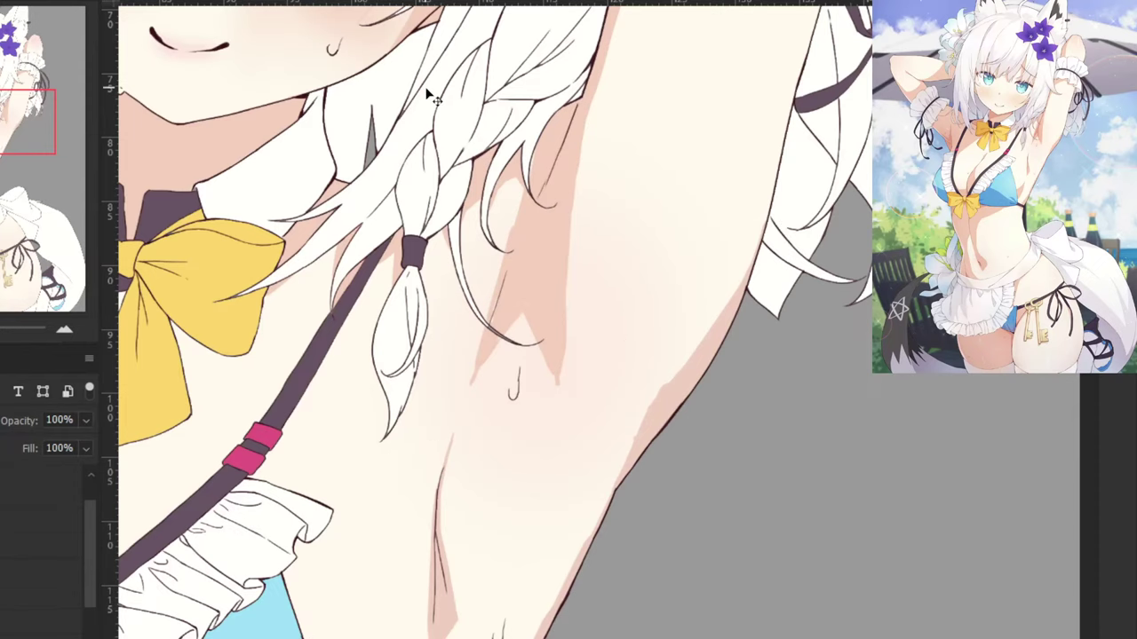
Try test brush strokes along the outer edge of the armpit shadow on the raised arm.
key(ctrl+plus)
key(ctrl+plus)
key(l)
alt+click(785, 488)
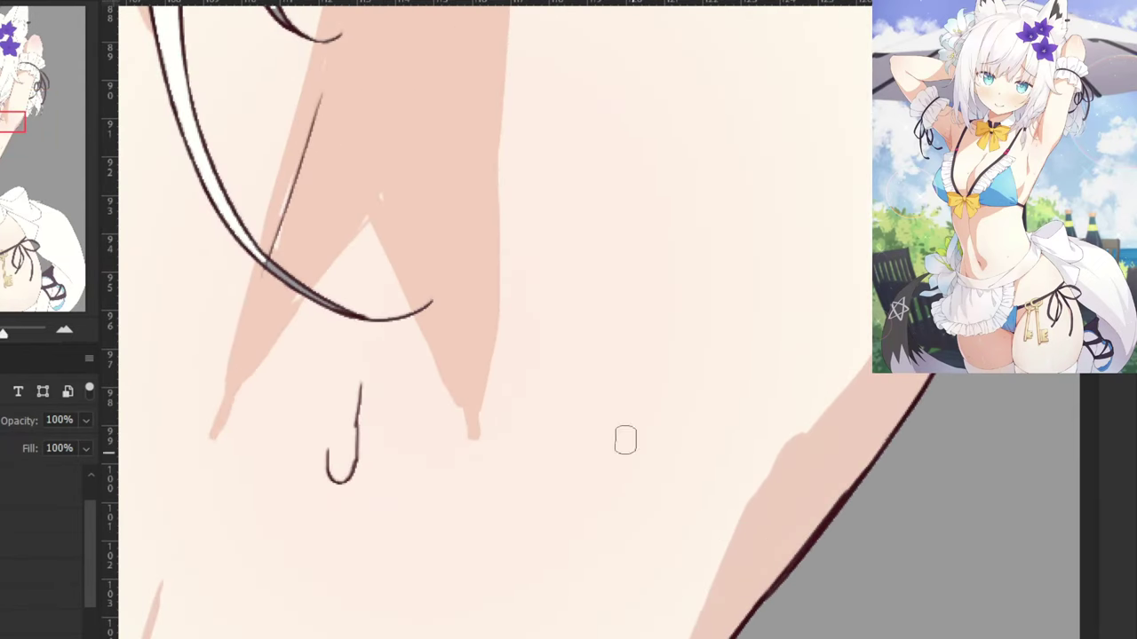
drag(353, 58, 512, 335)
key(ctrl+plus)
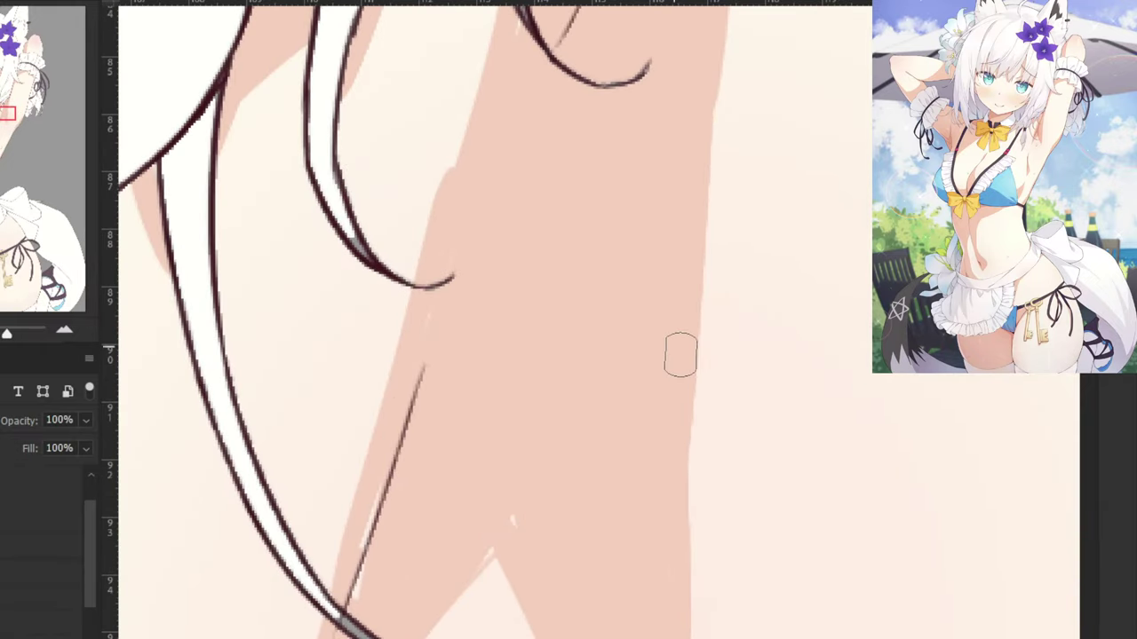
drag(612, 357, 768, 396)
key(ctrl+z)
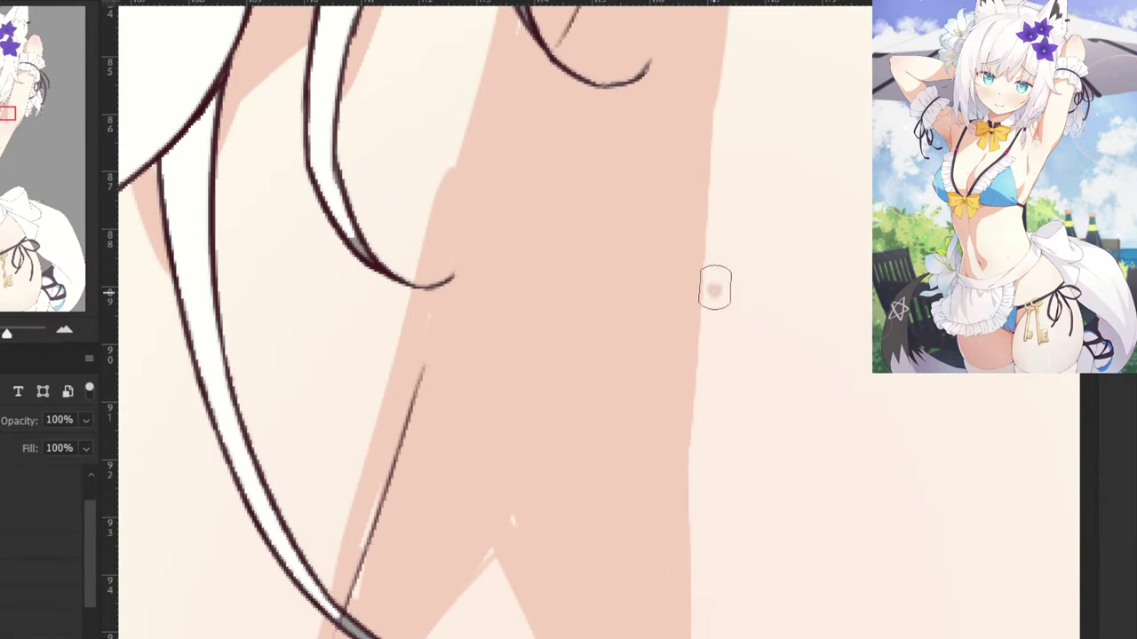
drag(715, 286, 697, 493)
key(ctrl+z)
drag(765, 302, 708, 200)
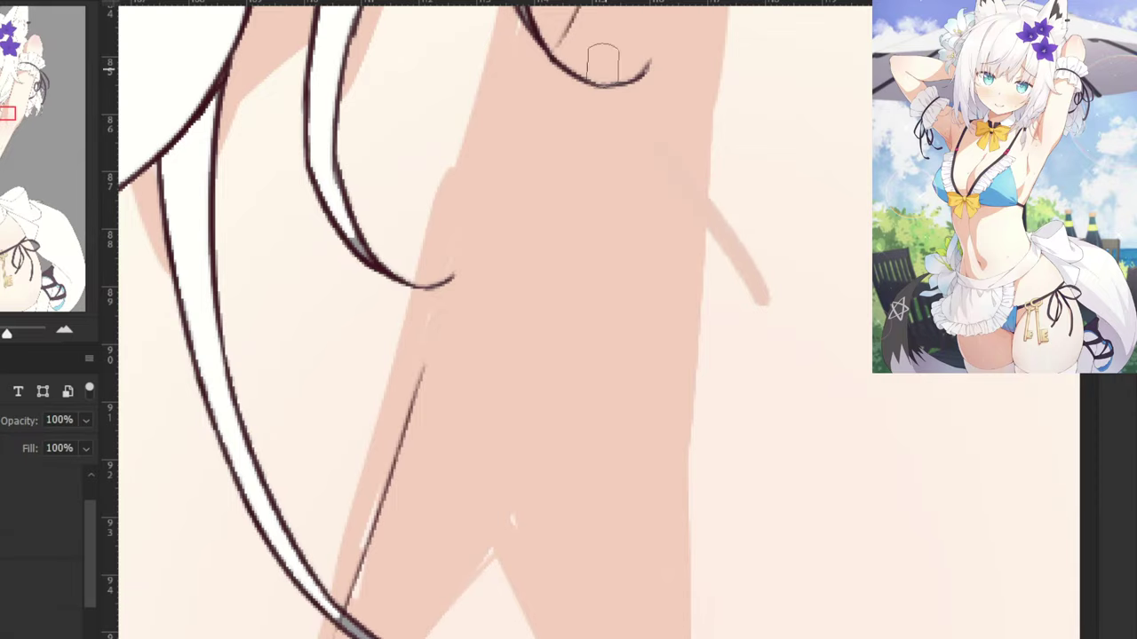
key(ctrl+minus)
key(ctrl+minus)
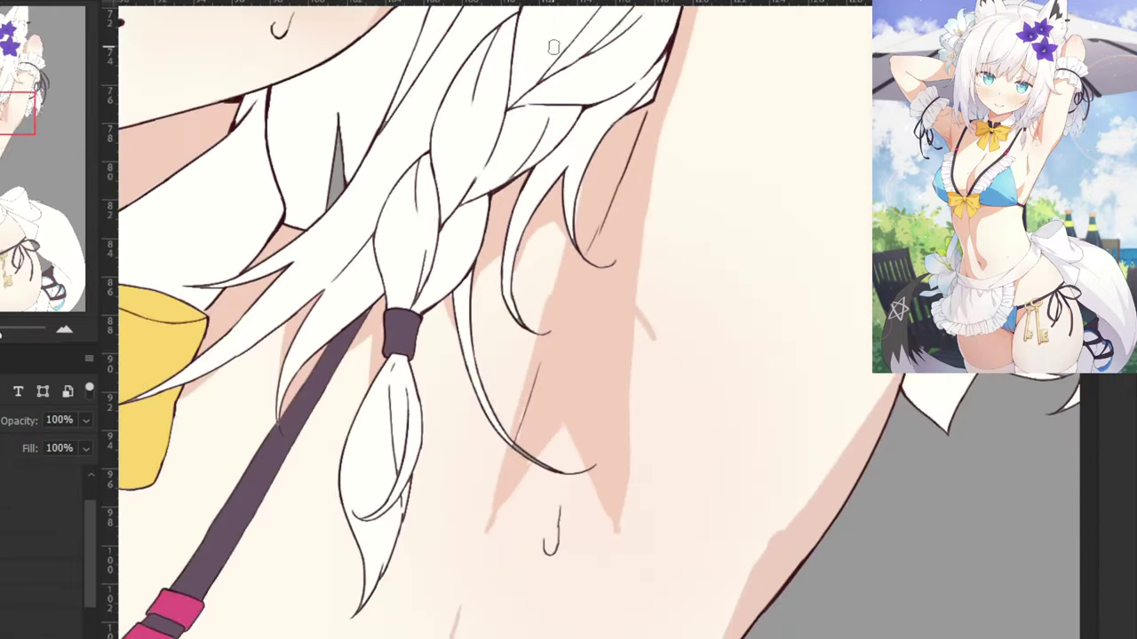
key(ctrl+minus)
key(ctrl+minus)
key(ctrl+minus)
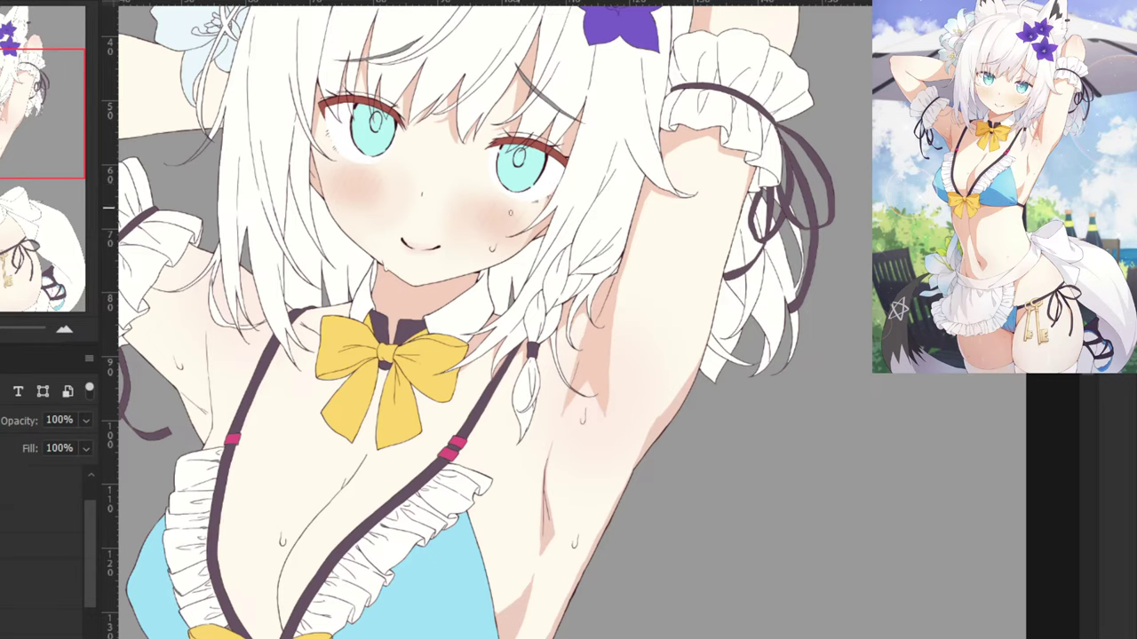
Lasso the shadows below the armpit and along the torso's side, delete them, and deselect.
drag(462, 638, 477, 454)
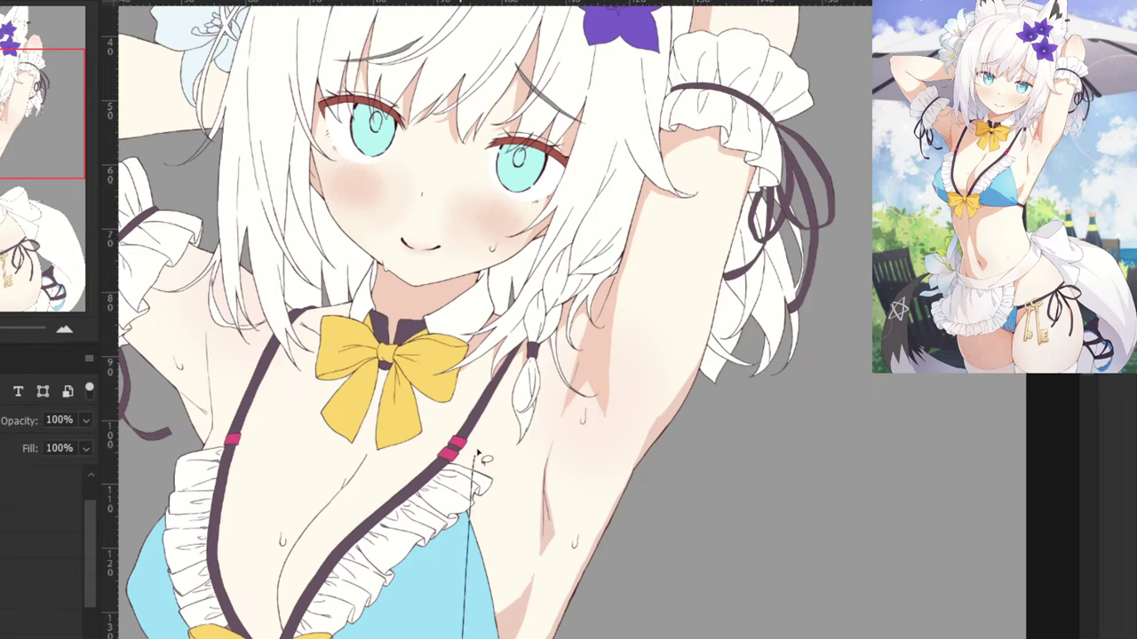
mouse_move(551, 430)
mouse_down()
mouse_move(667, 609)
mouse_move(657, 638)
mouse_up()
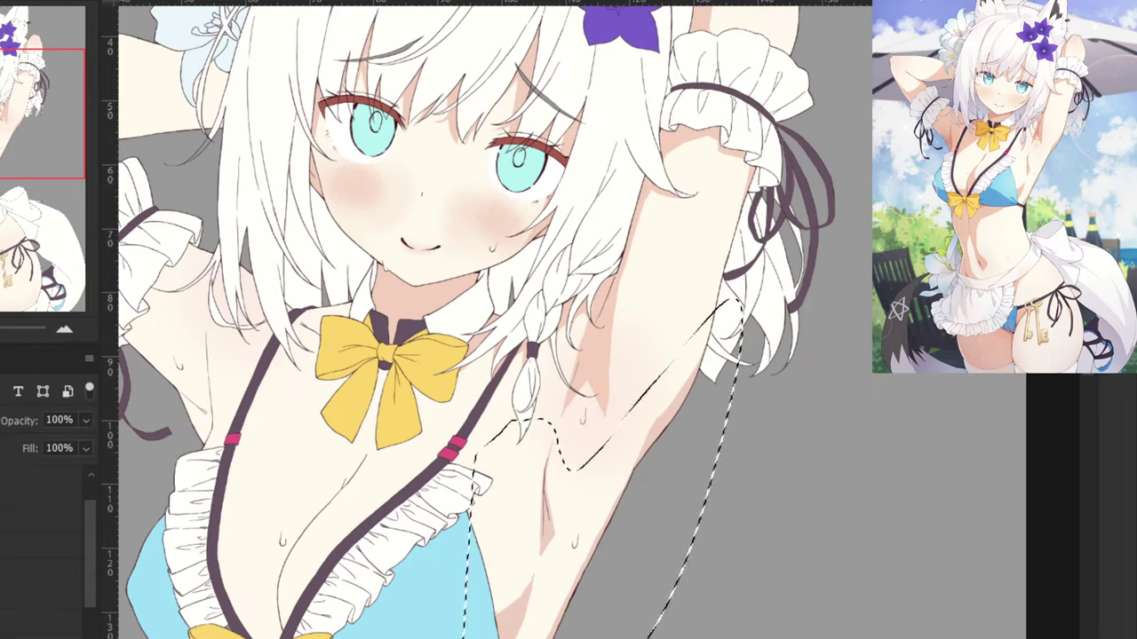
click(18, 258)
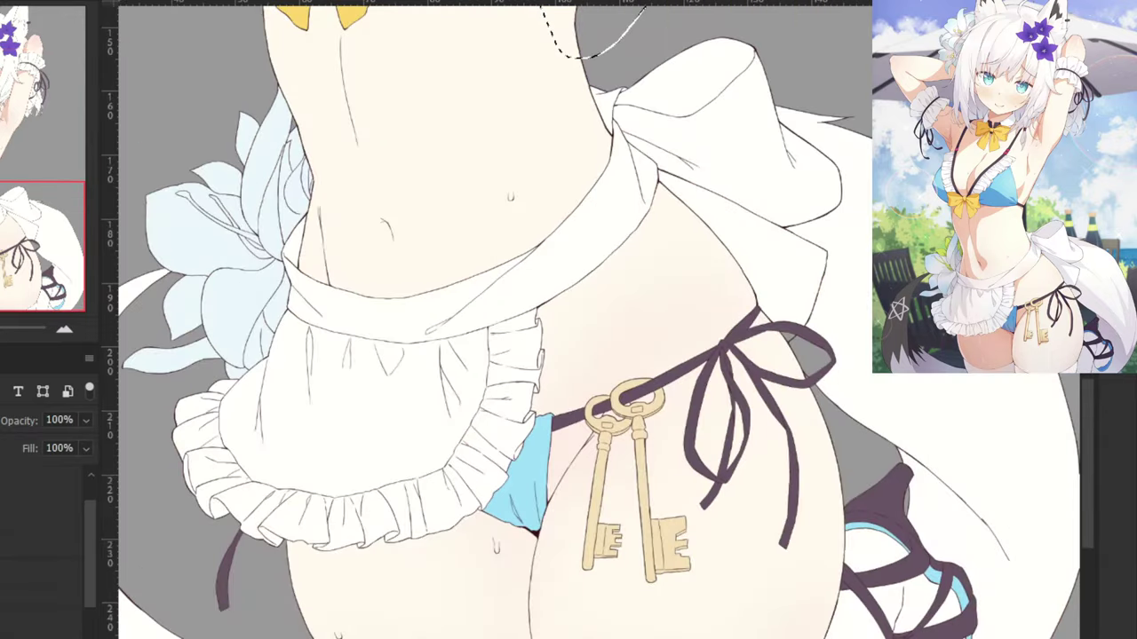
scroll(460, 519, up, 9)
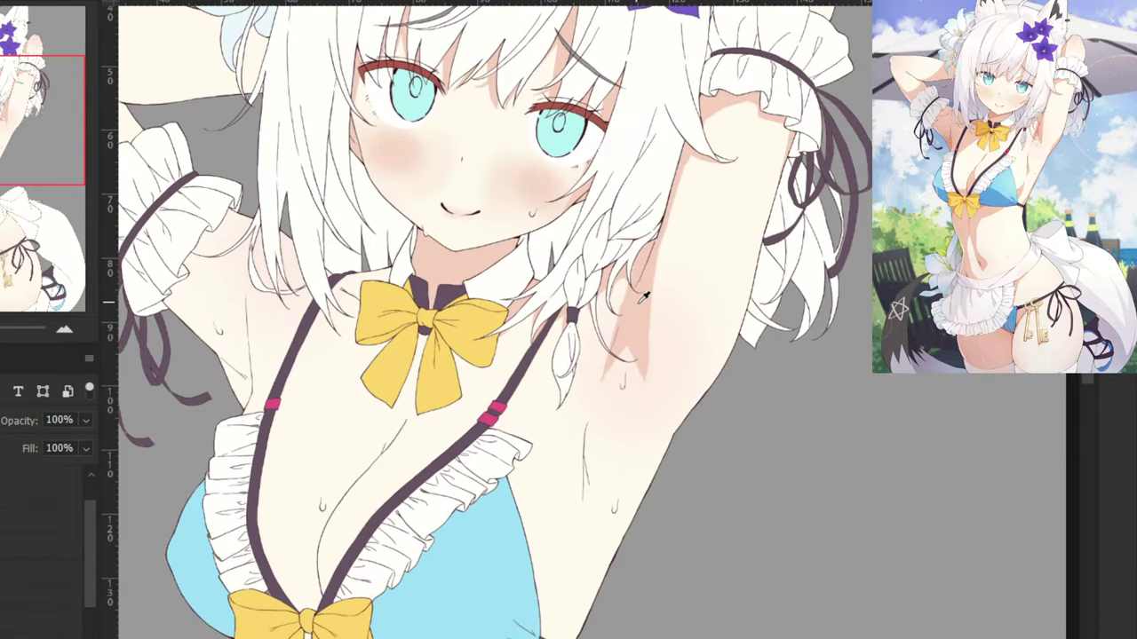
drag(643, 298, 557, 264)
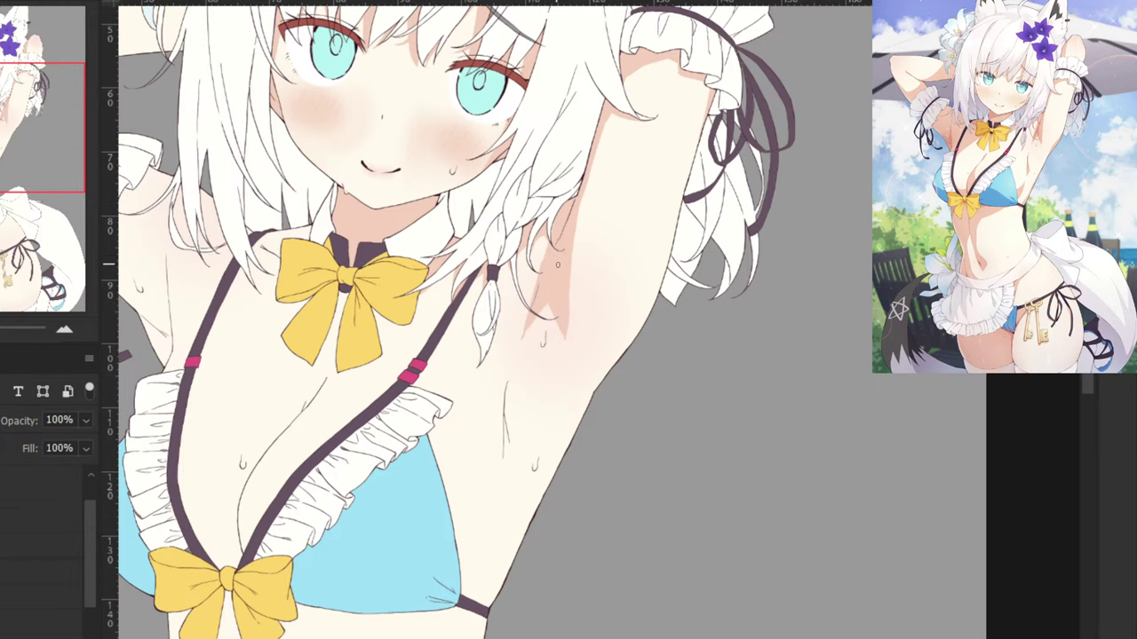
Show the finished coloured artwork faintly over the flat colours as a guide for the skin shadows.
click(2, 420)
click(8, 358)
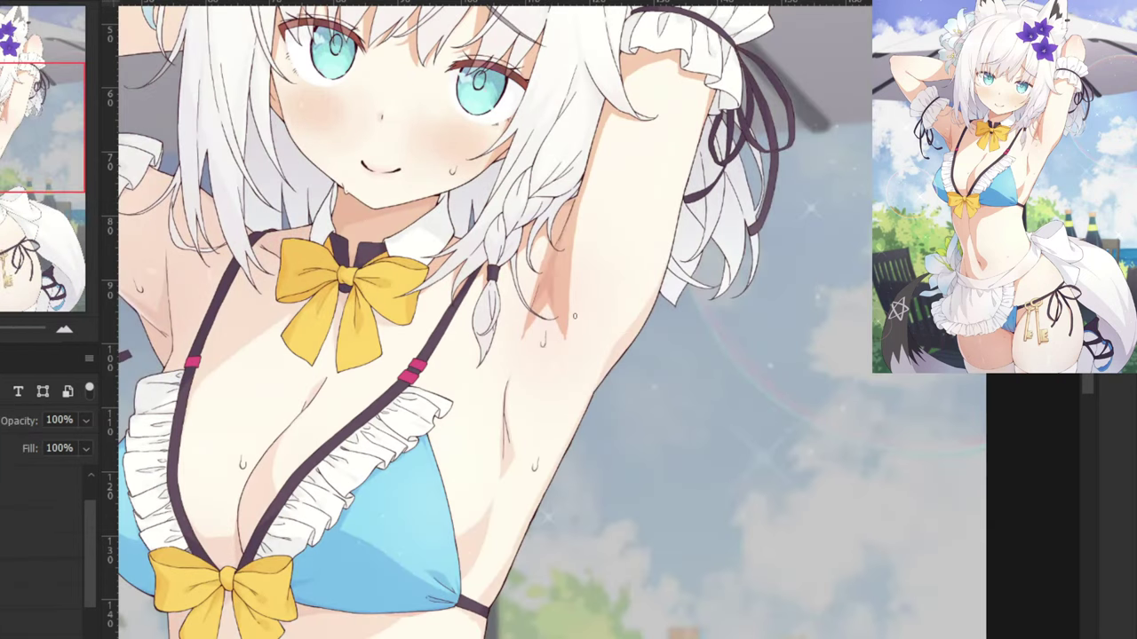
drag(675, 277, 614, 307)
key(ctrl+plus)
key(ctrl+plus)
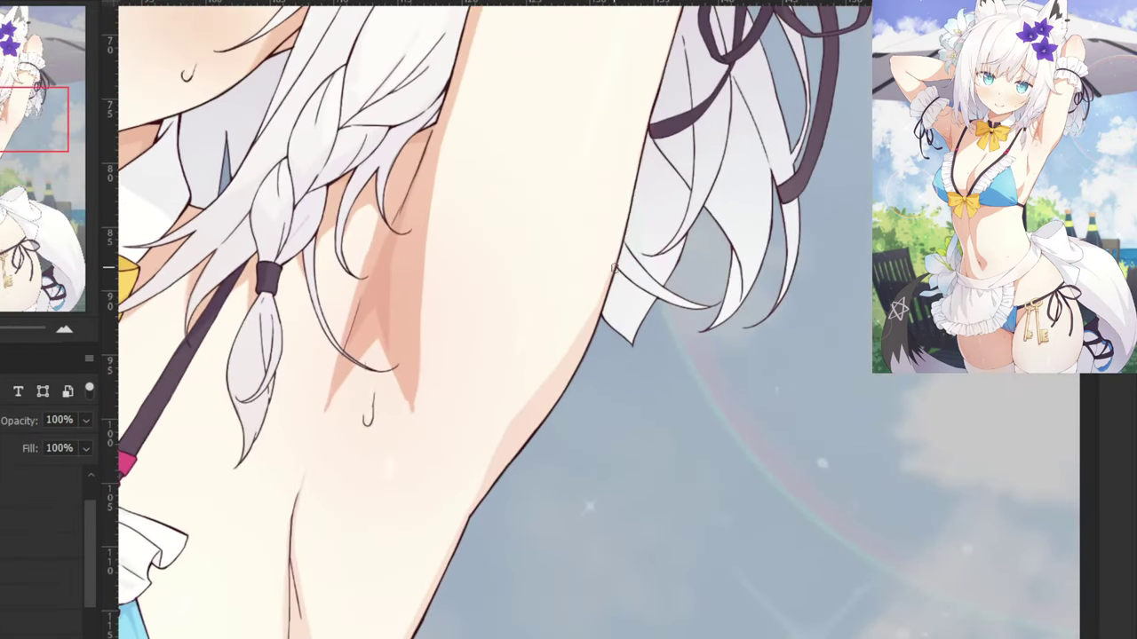
Paint the contour shadow along the outer underside of the raised arm beside the armpit, following the guide.
drag(614, 268, 556, 382)
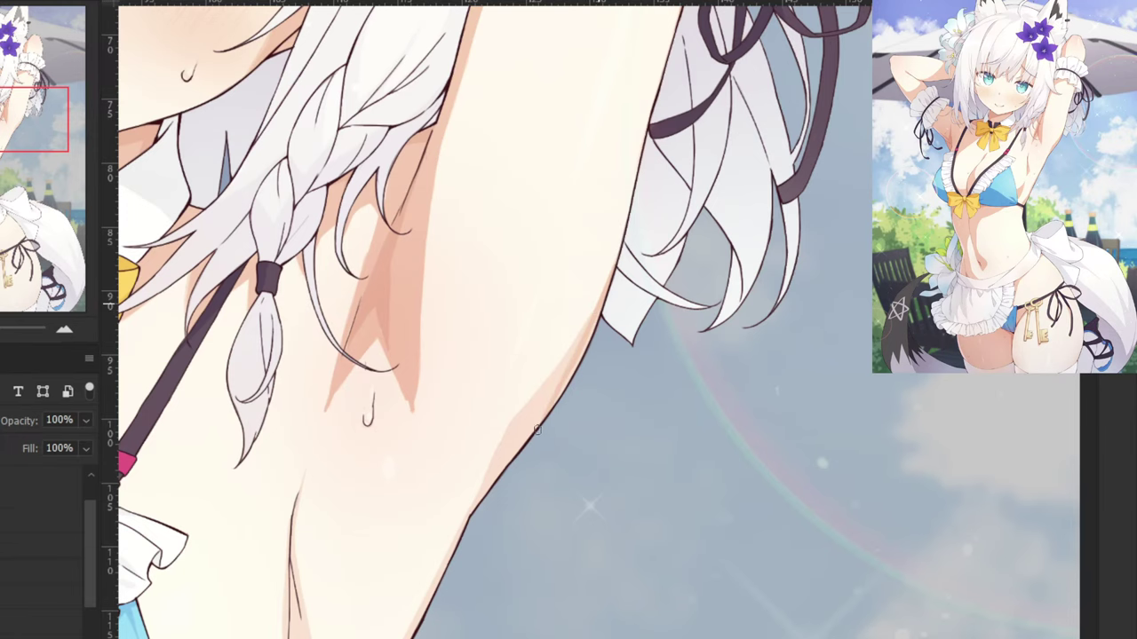
drag(541, 246, 590, 239)
scroll(635, 343, up, 3)
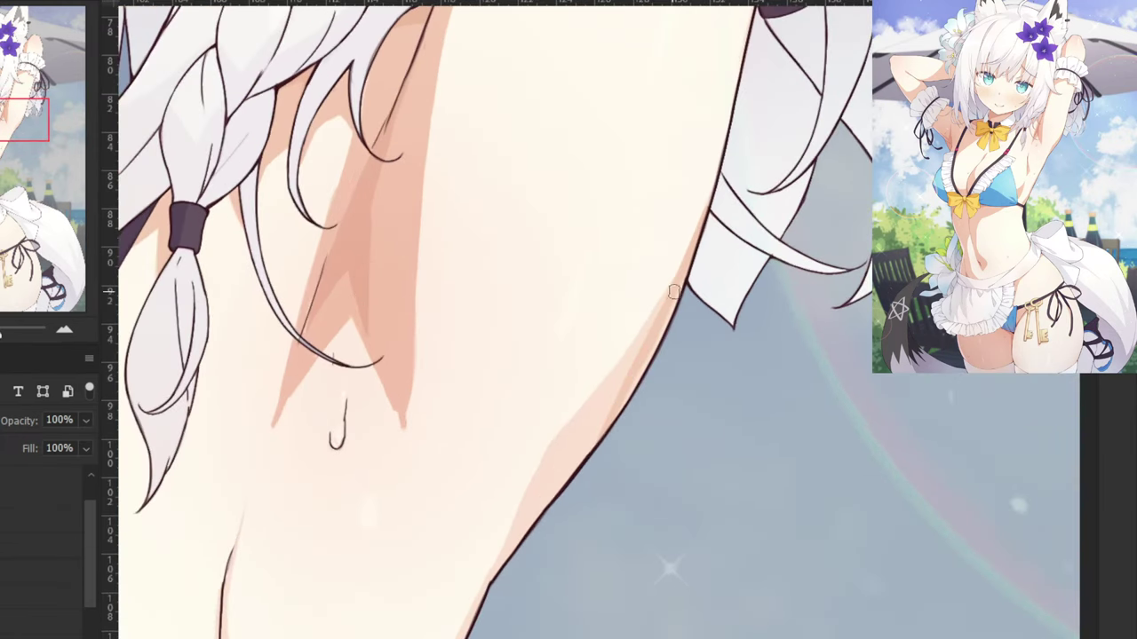
drag(633, 343, 558, 441)
key(ctrl+z)
drag(645, 329, 525, 476)
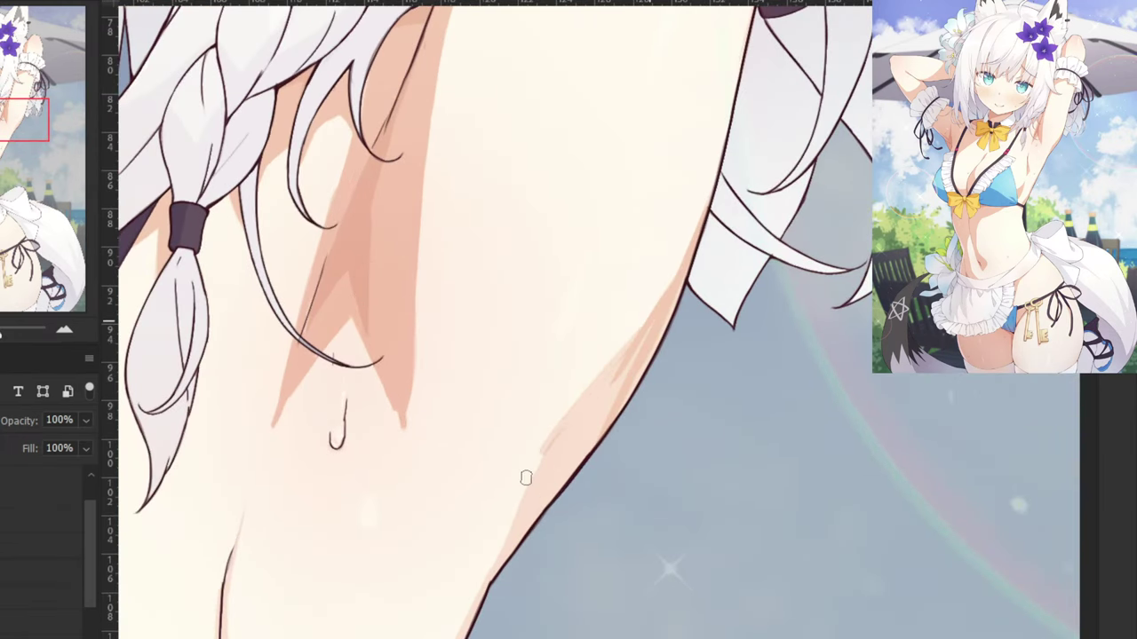
key(ctrl+z)
drag(644, 332, 538, 467)
key(ctrl+z)
drag(652, 331, 532, 480)
mouse_move(508, 563)
mouse_down()
mouse_move(629, 394)
mouse_move(658, 329)
mouse_up()
mouse_move(634, 389)
mouse_down()
mouse_move(634, 352)
mouse_move(539, 492)
mouse_move(677, 165)
mouse_up()
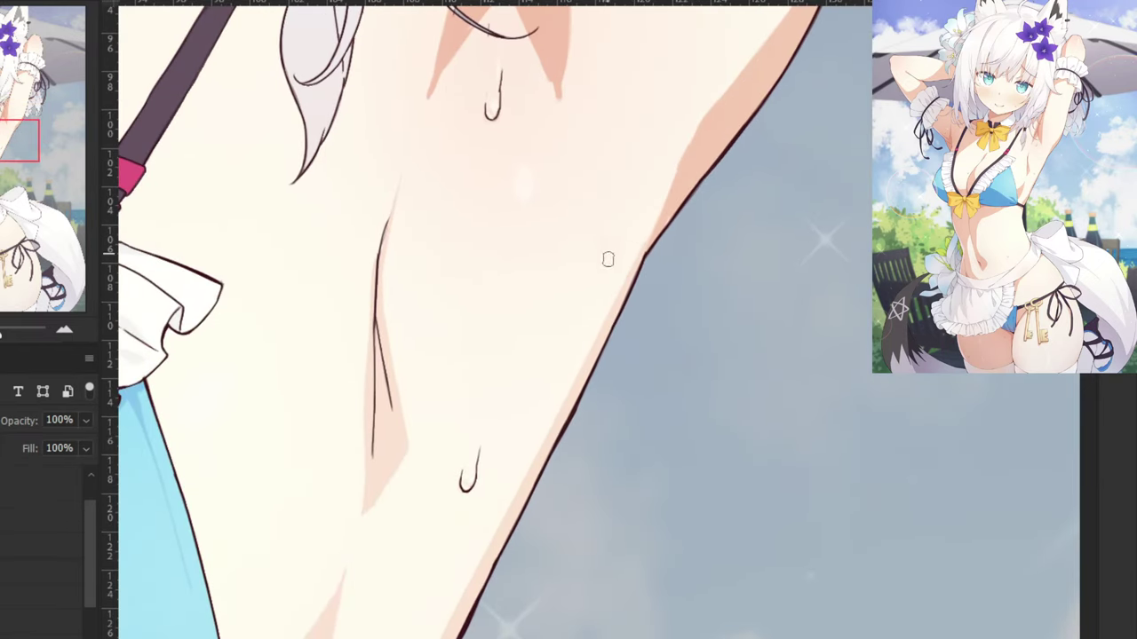
Paint a narrow contour shadow down the torso's side from the arm towards the bikini strap.
drag(659, 235, 569, 415)
drag(508, 480, 636, 373)
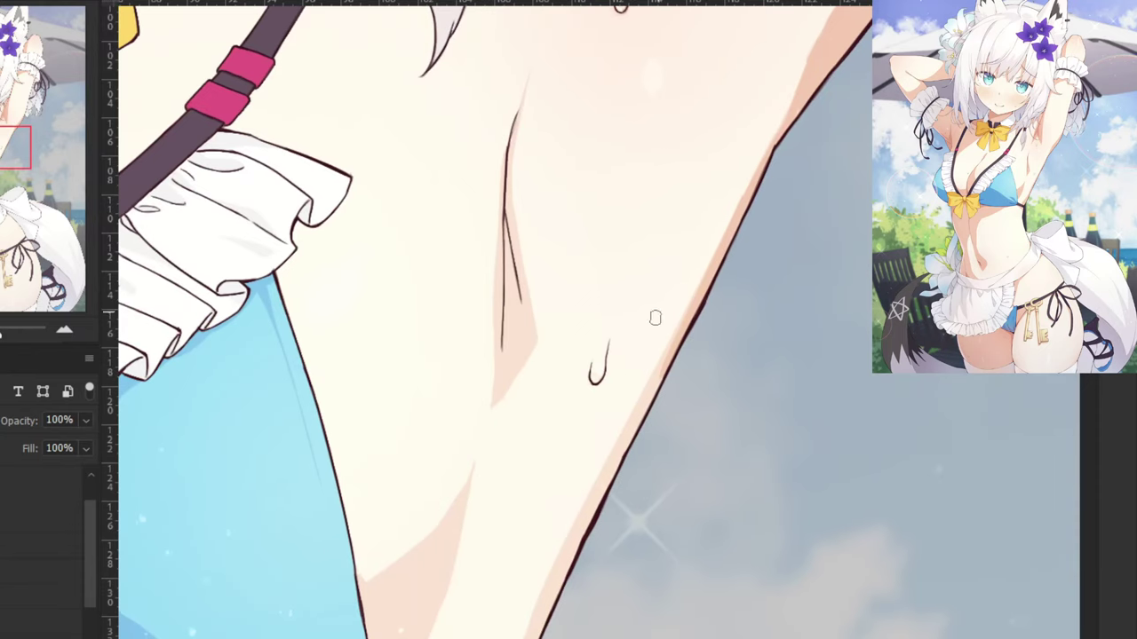
drag(709, 265, 613, 466)
mouse_move(652, 381)
mouse_down()
mouse_move(604, 472)
mouse_move(649, 335)
mouse_move(575, 543)
mouse_up()
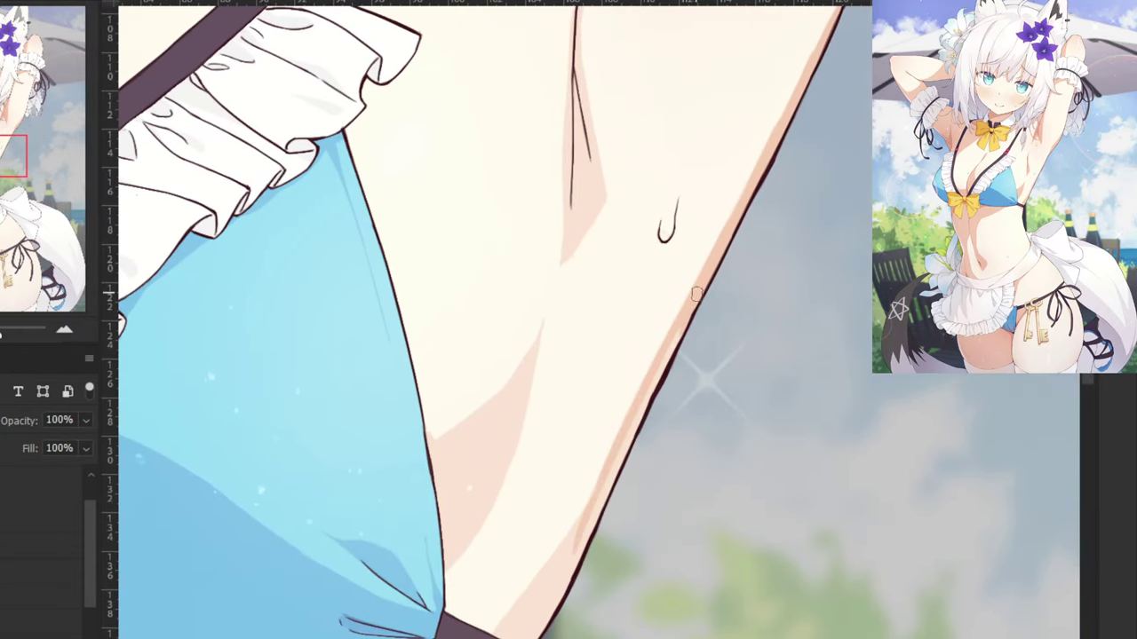
drag(677, 335, 569, 569)
mouse_move(567, 563)
mouse_down()
mouse_move(626, 466)
mouse_move(606, 500)
mouse_up()
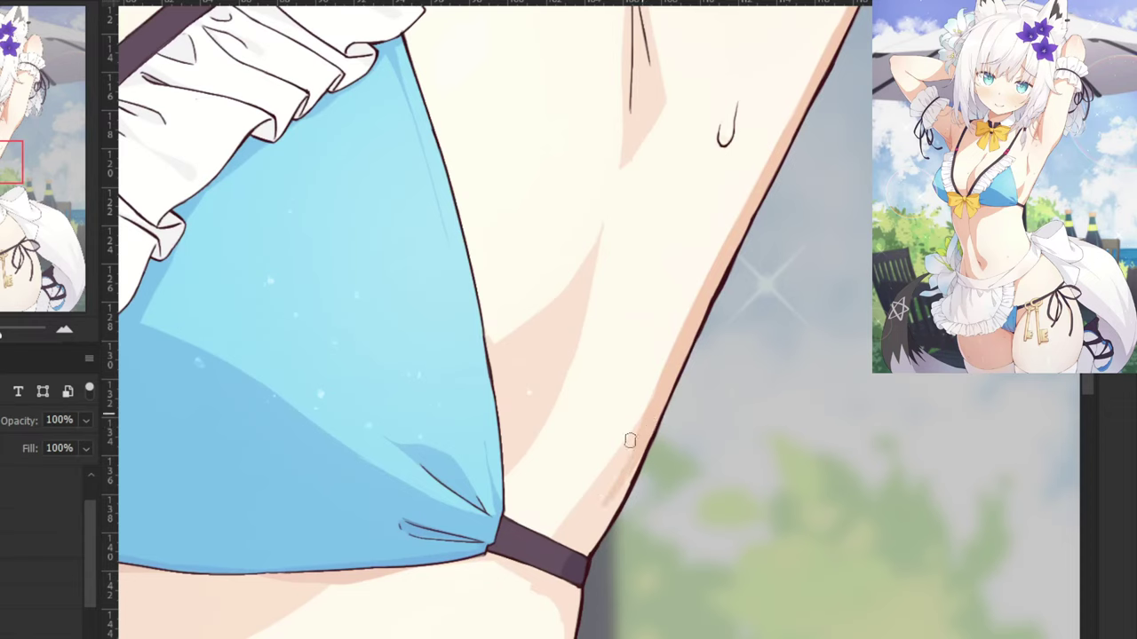
Widen and fill the contour shadow on the torso's side just above the bikini strap.
drag(629, 441, 550, 537)
key(ctrl+z)
drag(645, 406, 543, 534)
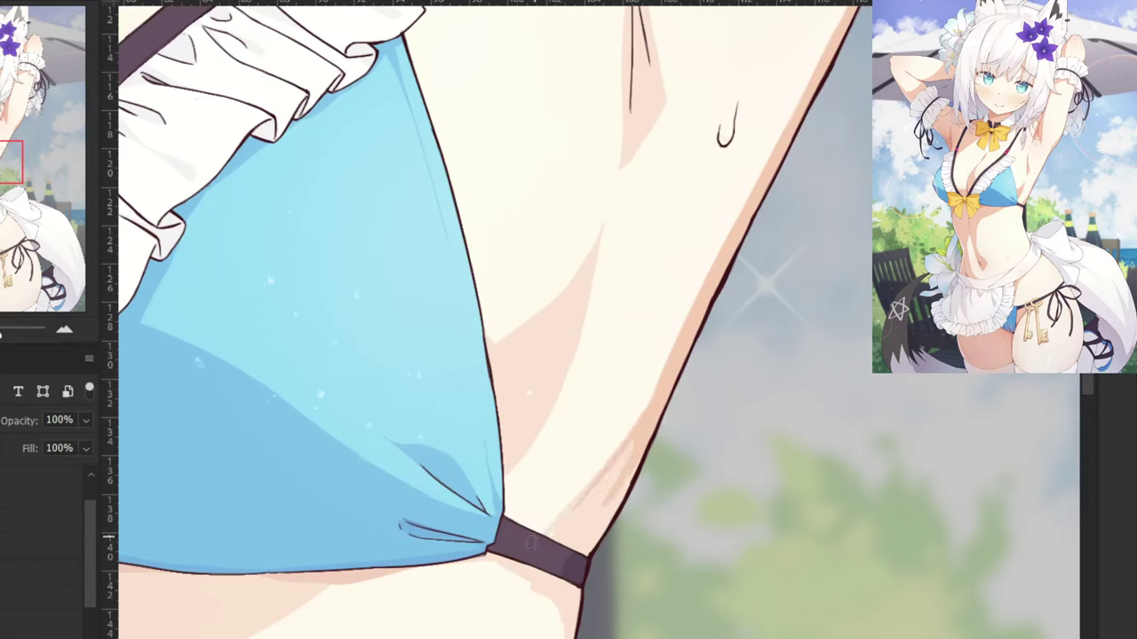
key(ctrl+z)
drag(646, 417, 525, 563)
key(ctrl+z)
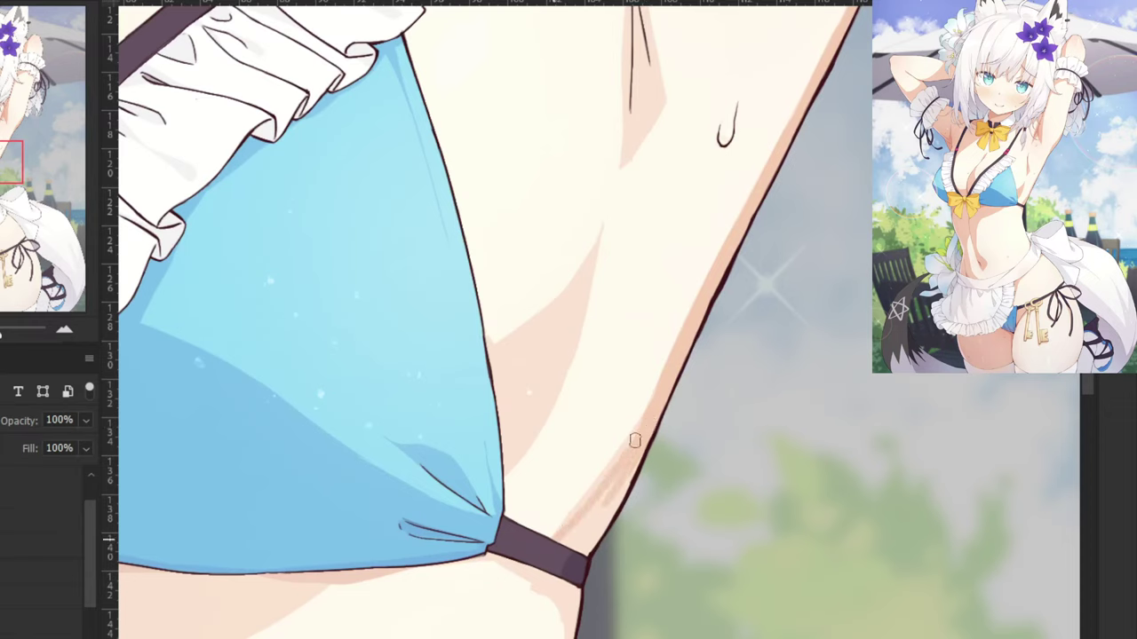
mouse_move(635, 440)
mouse_down()
mouse_move(548, 545)
mouse_move(579, 545)
mouse_up()
drag(632, 460, 581, 558)
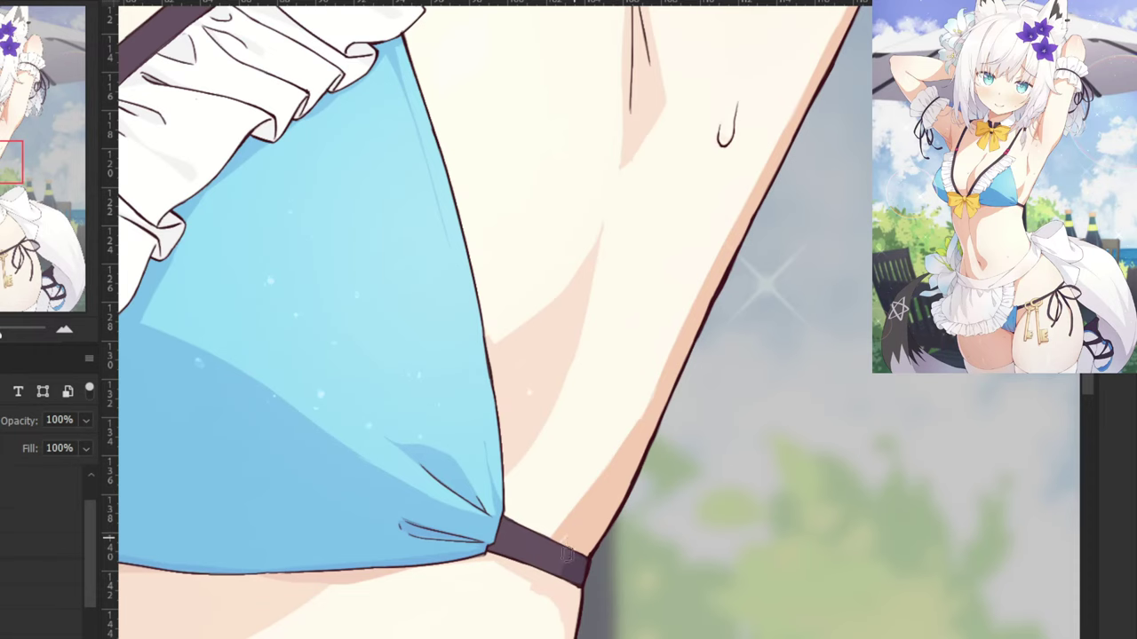
Outline the narrow pointed shadow around the crease lines below the armpit and fill it.
scroll(711, 232, up, 5)
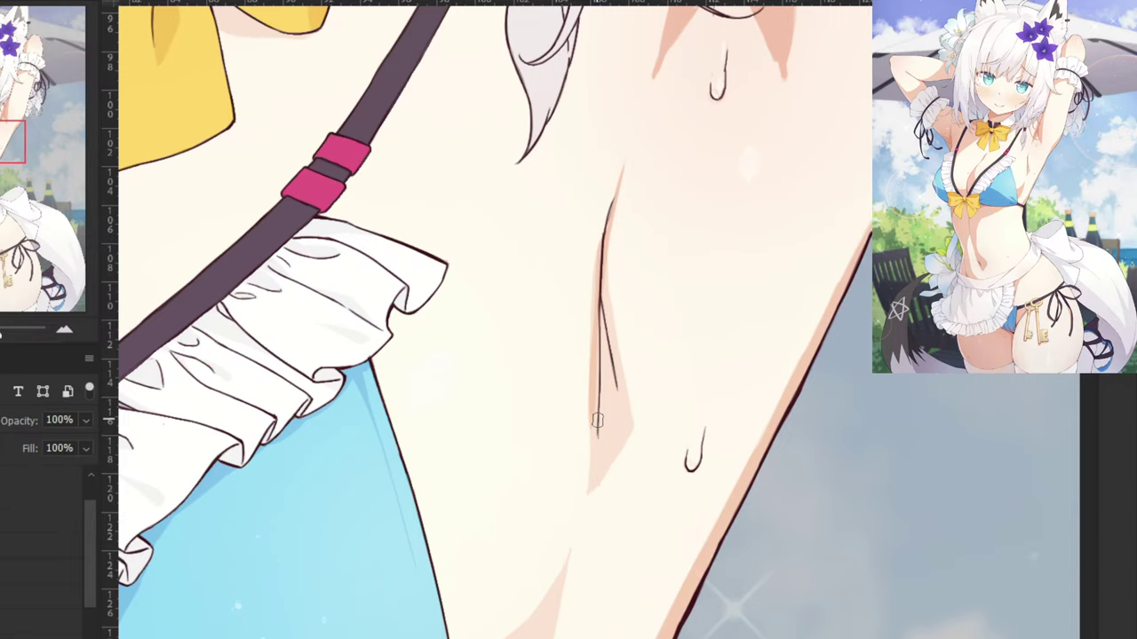
scroll(597, 420, up, 3)
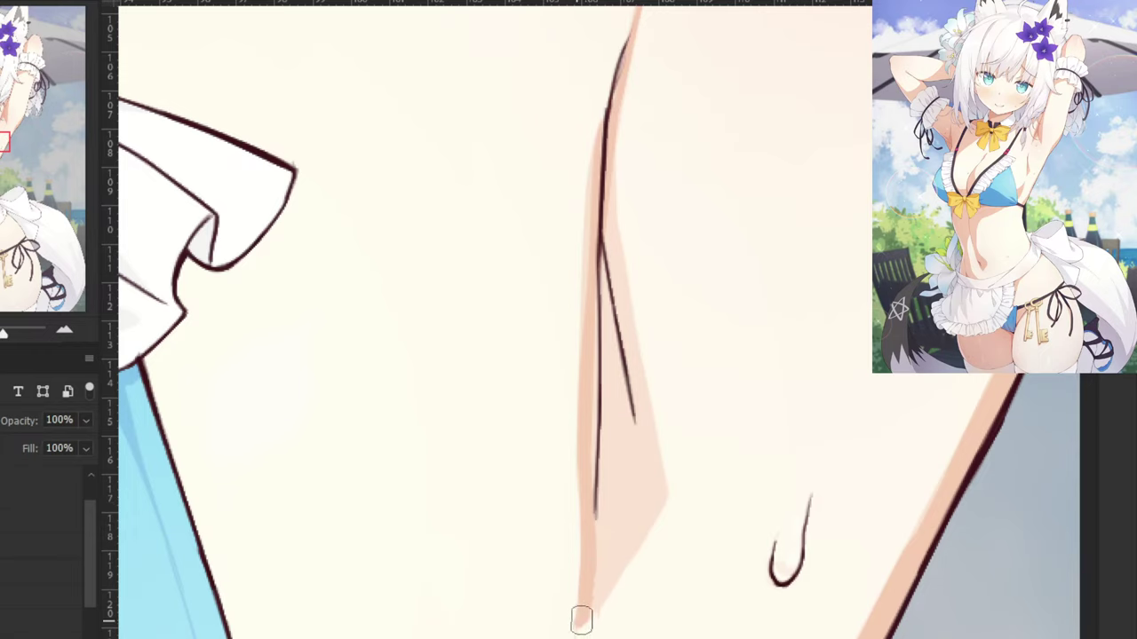
drag(661, 495, 594, 604)
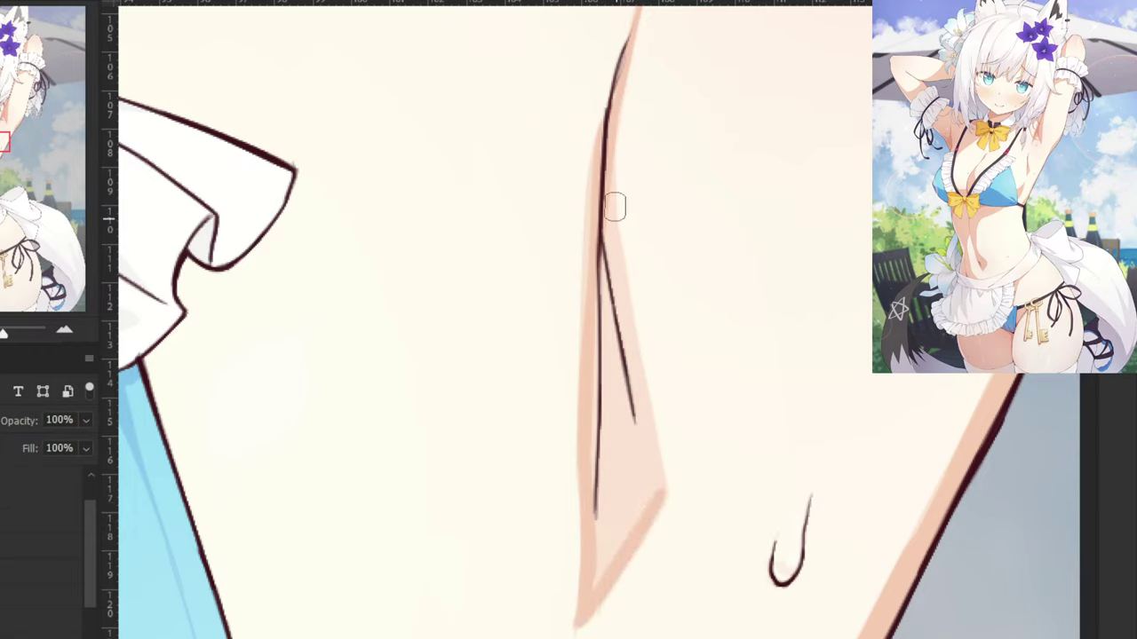
mouse_move(611, 133)
mouse_down()
mouse_move(619, 279)
mouse_move(660, 512)
mouse_up()
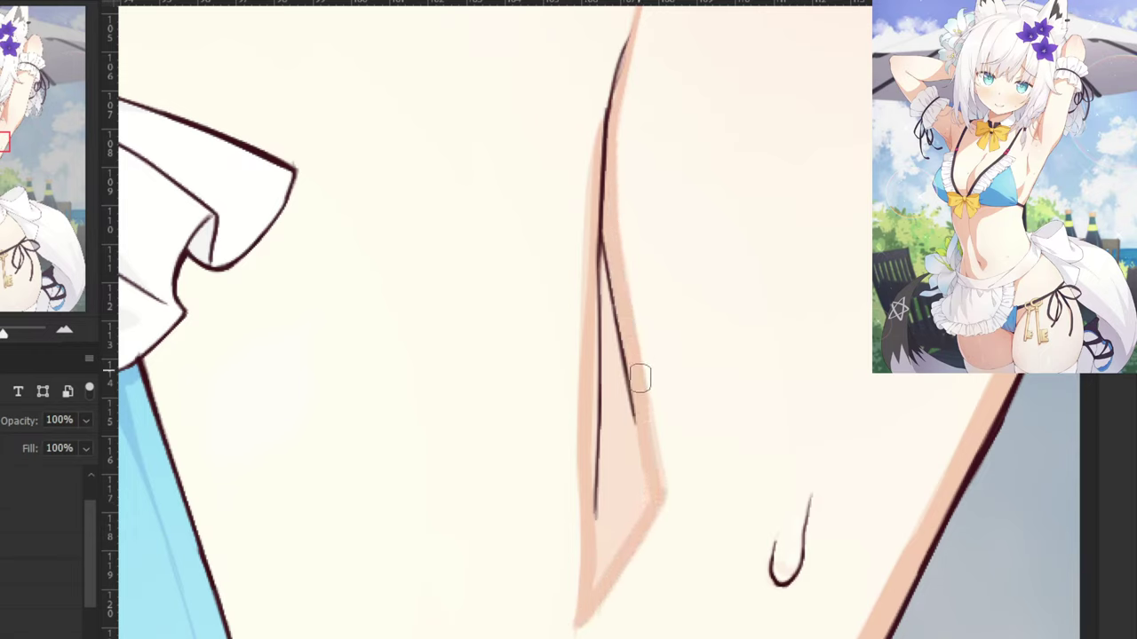
mouse_move(640, 379)
mouse_down()
mouse_move(652, 462)
mouse_move(650, 432)
mouse_move(645, 482)
mouse_move(598, 595)
mouse_move(626, 400)
mouse_move(601, 458)
mouse_move(612, 281)
mouse_move(604, 392)
mouse_up()
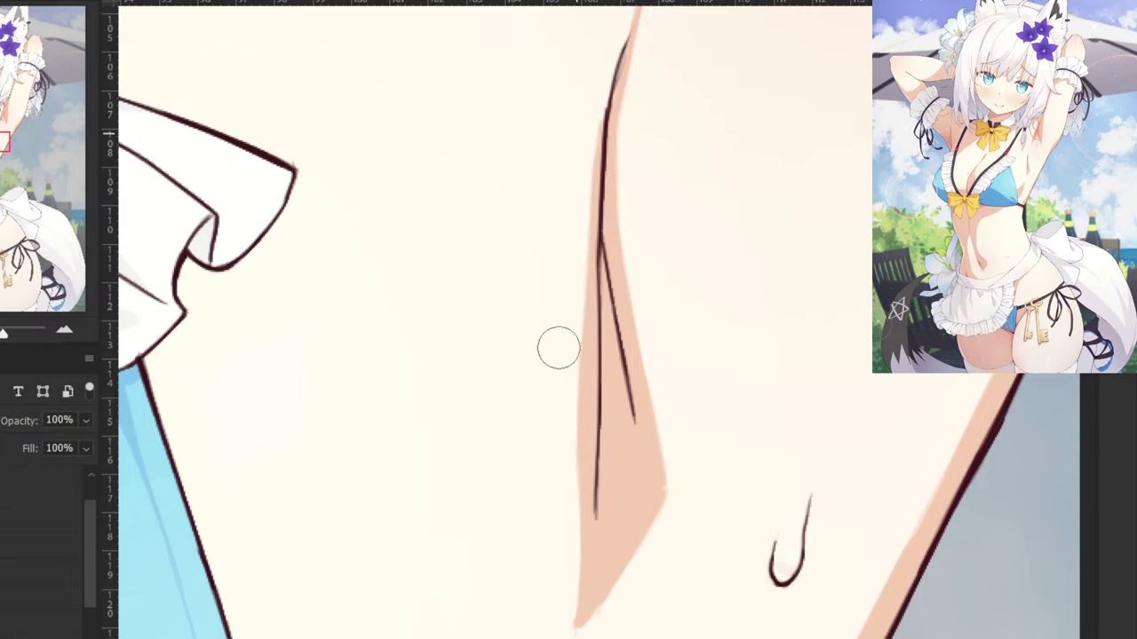
Draw the curved outer edge of the shadow beside the bikini cup, from its pointed tip downwards.
scroll(577, 333, down, 1)
scroll(577, 333, down, 1)
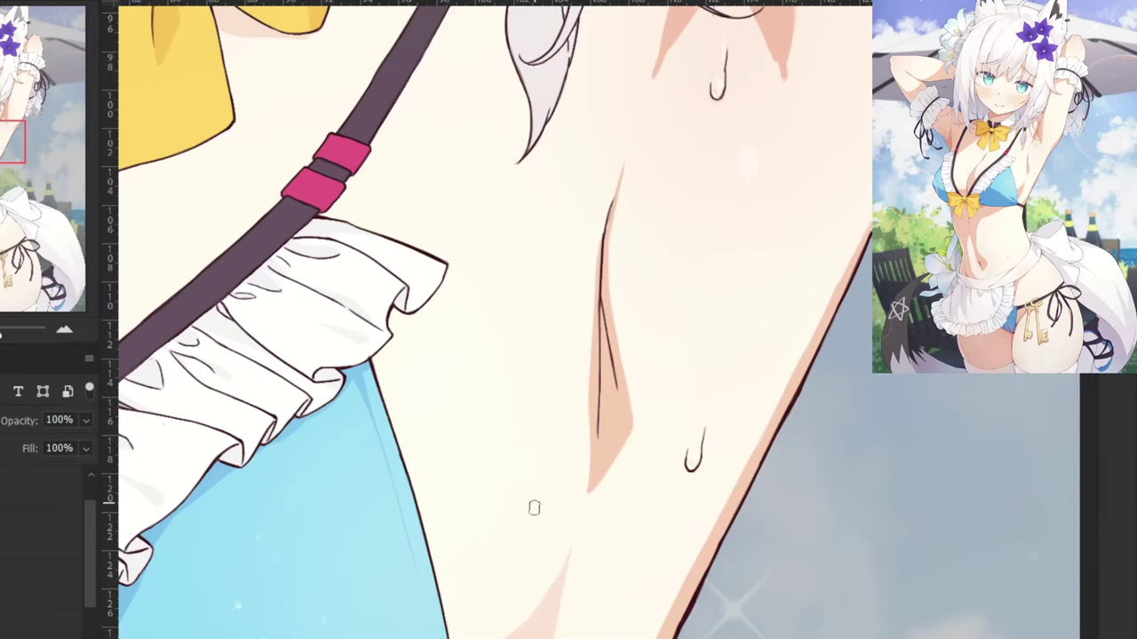
drag(534, 508, 656, 210)
key(ctrl+plus)
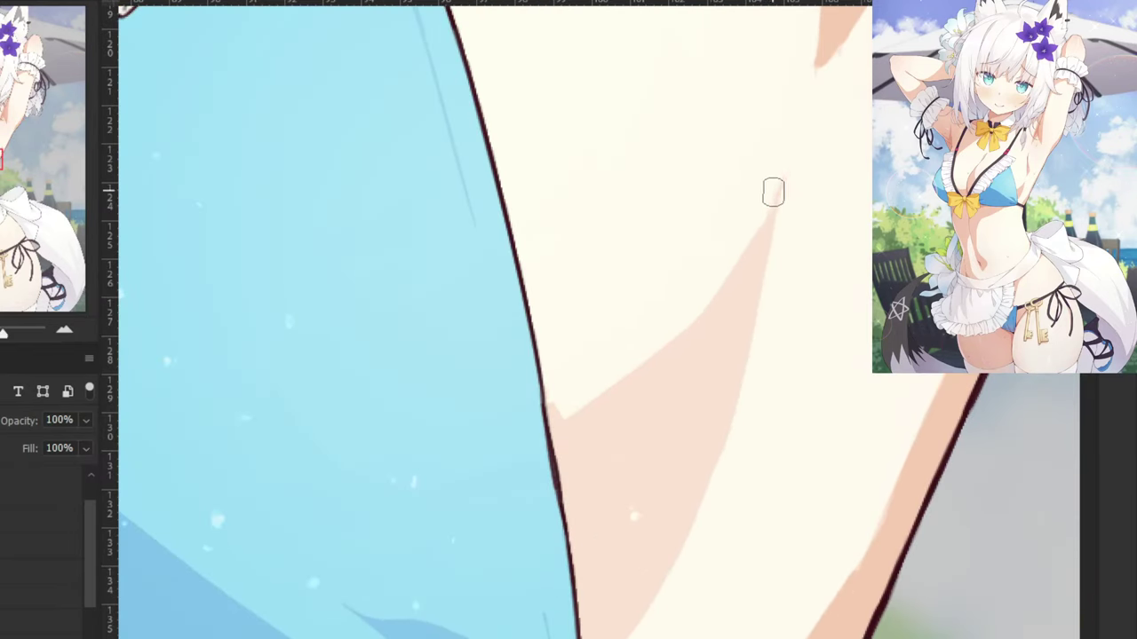
drag(780, 188, 730, 406)
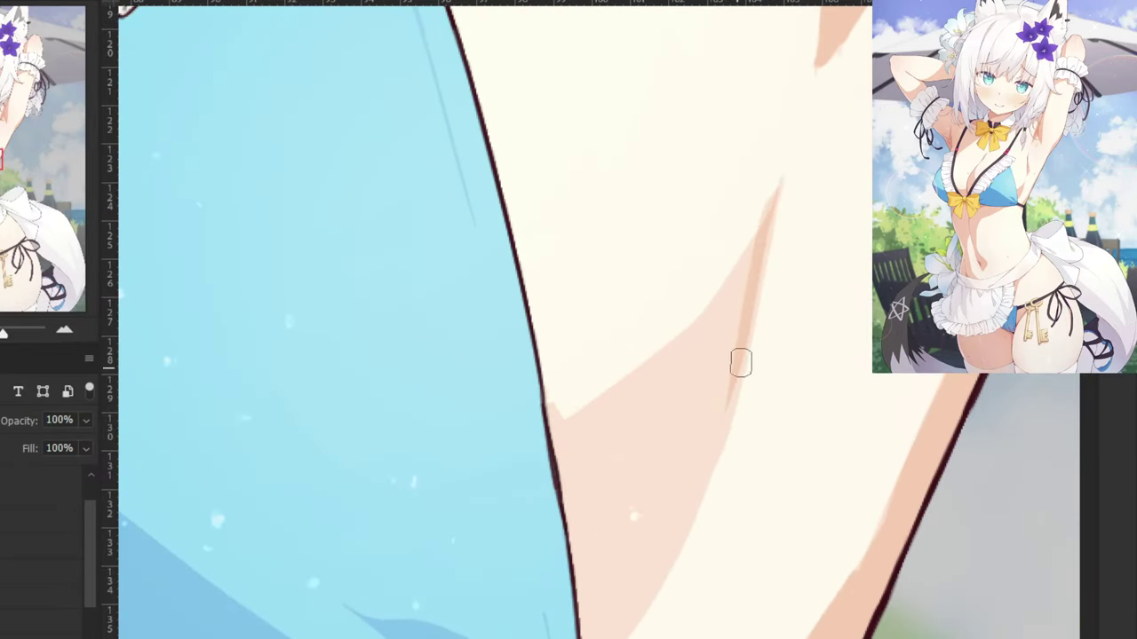
key(ctrl+z)
mouse_move(779, 197)
mouse_down()
mouse_move(703, 476)
mouse_move(680, 515)
mouse_up()
key(ctrl+z)
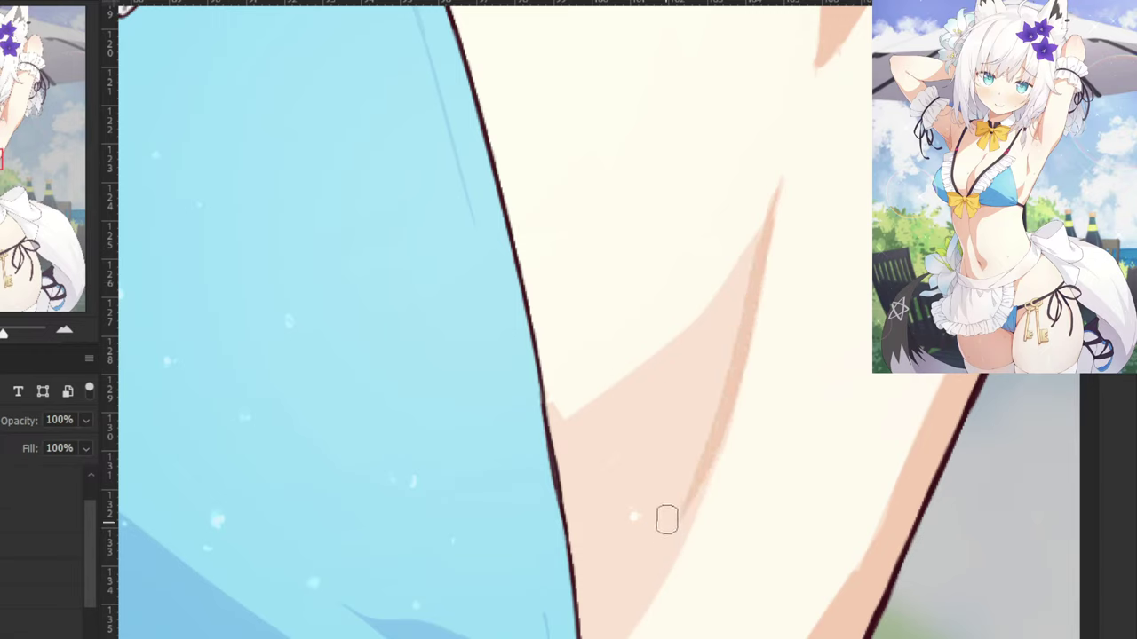
drag(733, 378, 668, 571)
drag(690, 503, 613, 638)
drag(671, 552, 626, 636)
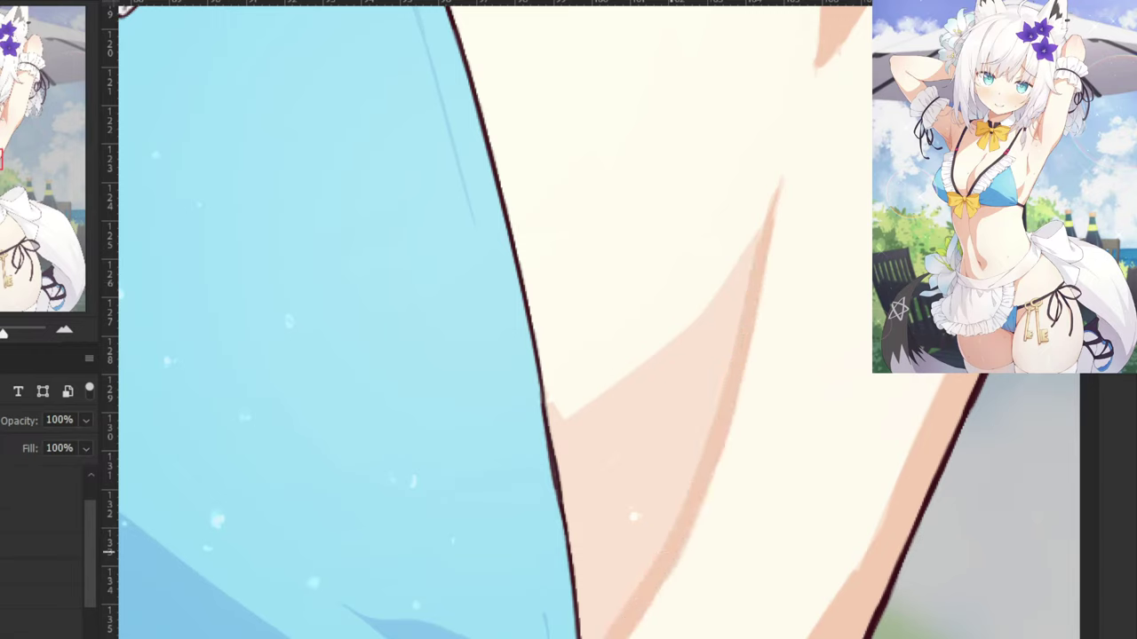
Paint the slanted upper edge of the pointed shadow beside the bikini cup and fill the shape.
mouse_move(766, 223)
mouse_down()
mouse_move(700, 330)
mouse_move(579, 417)
mouse_move(551, 406)
mouse_up()
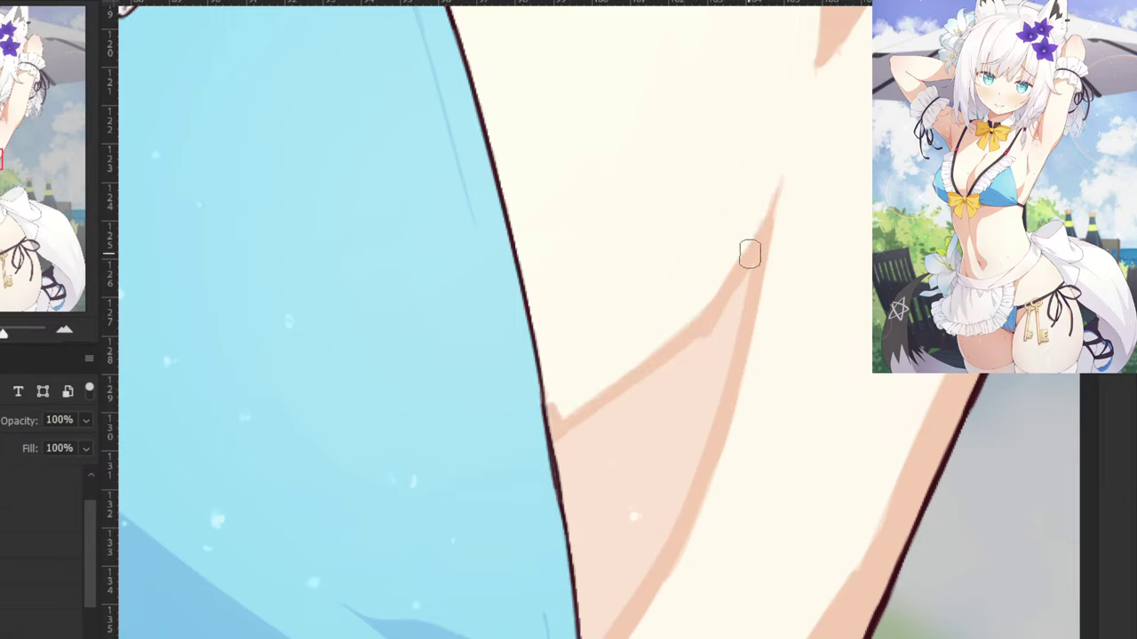
drag(738, 288, 713, 365)
drag(693, 433, 714, 359)
drag(704, 417, 673, 498)
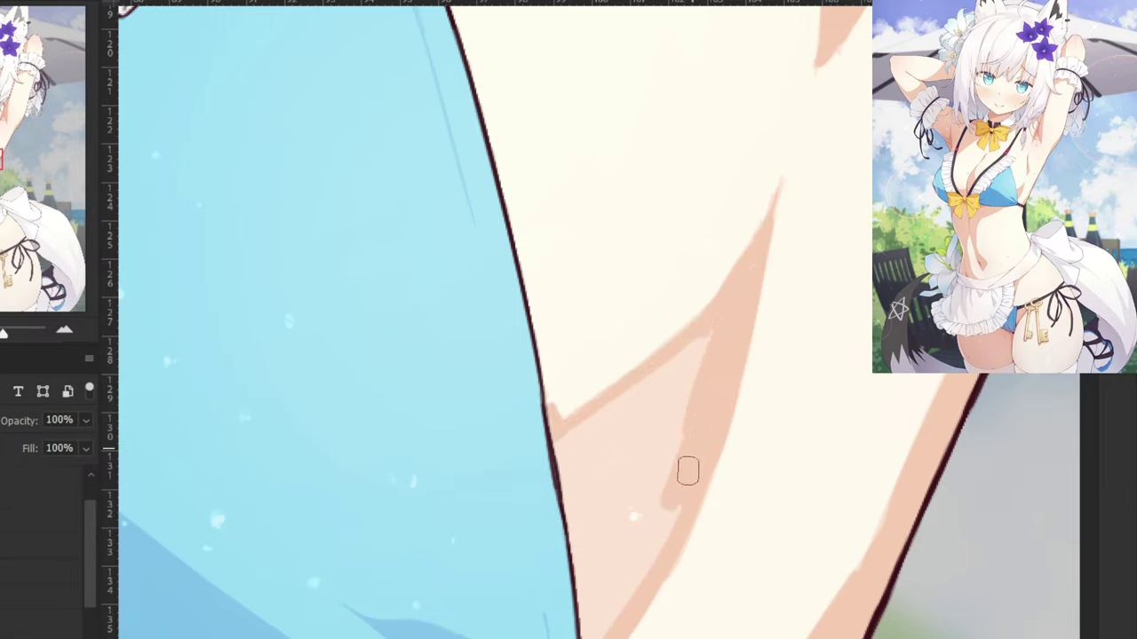
mouse_move(696, 354)
mouse_down()
mouse_move(578, 429)
mouse_move(634, 431)
mouse_move(677, 492)
mouse_move(637, 581)
mouse_move(591, 632)
mouse_move(680, 416)
mouse_move(590, 613)
mouse_move(642, 459)
mouse_move(545, 515)
mouse_up()
Paint the cast shadow on the chest directly below the neck bow's loop.
key(ctrl+minus)
key(ctrl+minus)
key(ctrl+minus)
key(ctrl+minus)
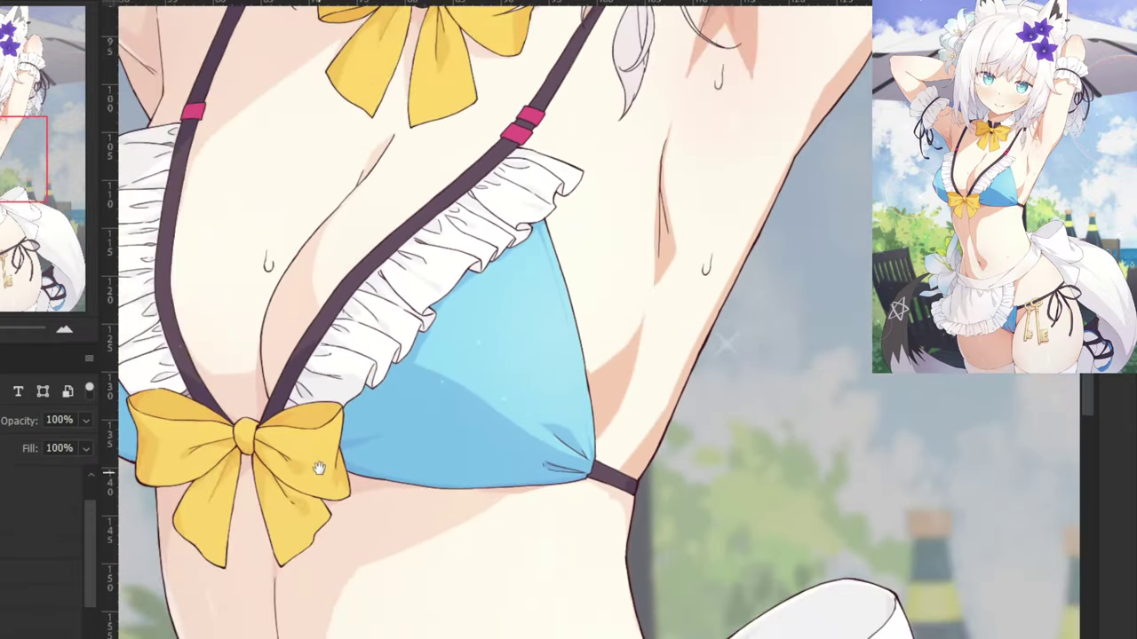
drag(326, 455, 419, 487)
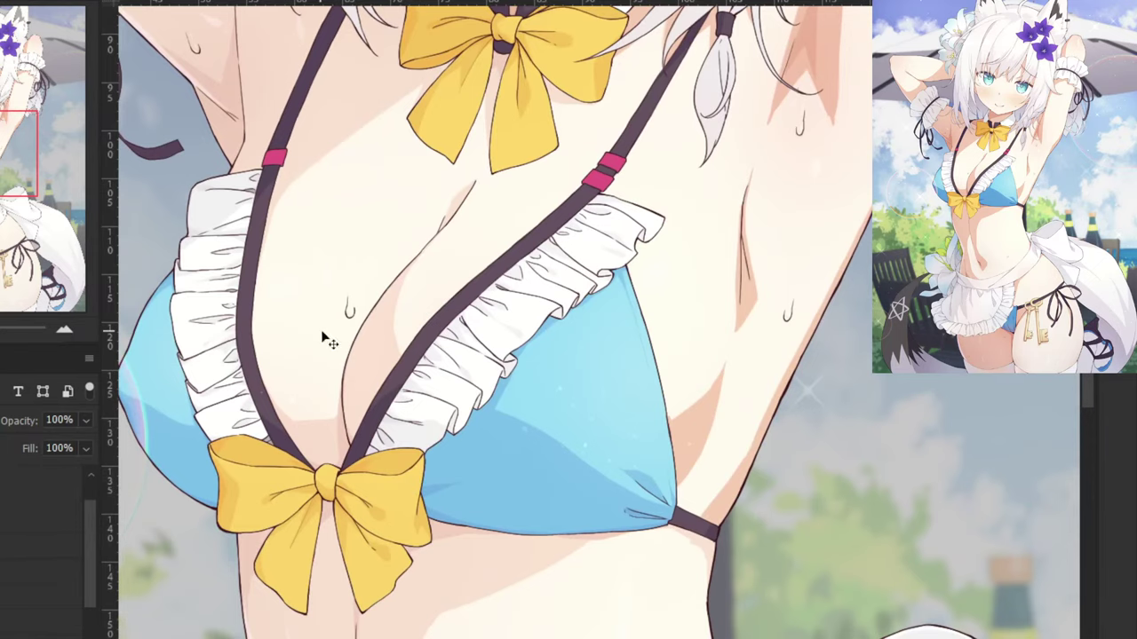
drag(325, 264, 512, 448)
drag(541, 373, 383, 457)
key(ctrl+plus)
key(ctrl+plus)
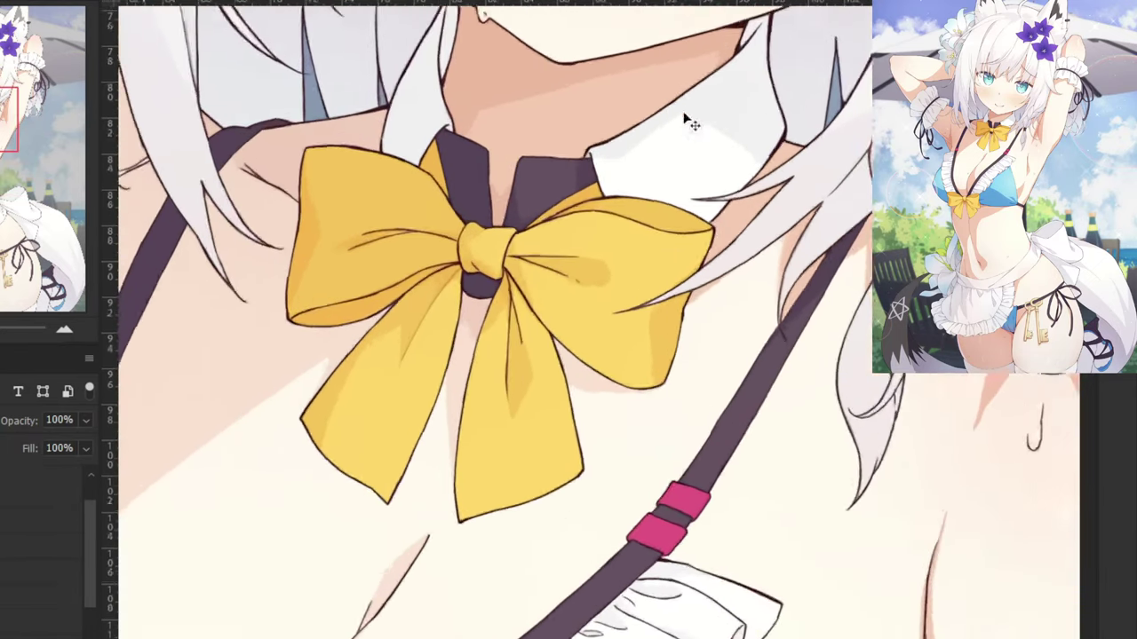
scroll(658, 266, down, 2)
alt+scroll(635, 391, up, 3)
drag(526, 404, 695, 427)
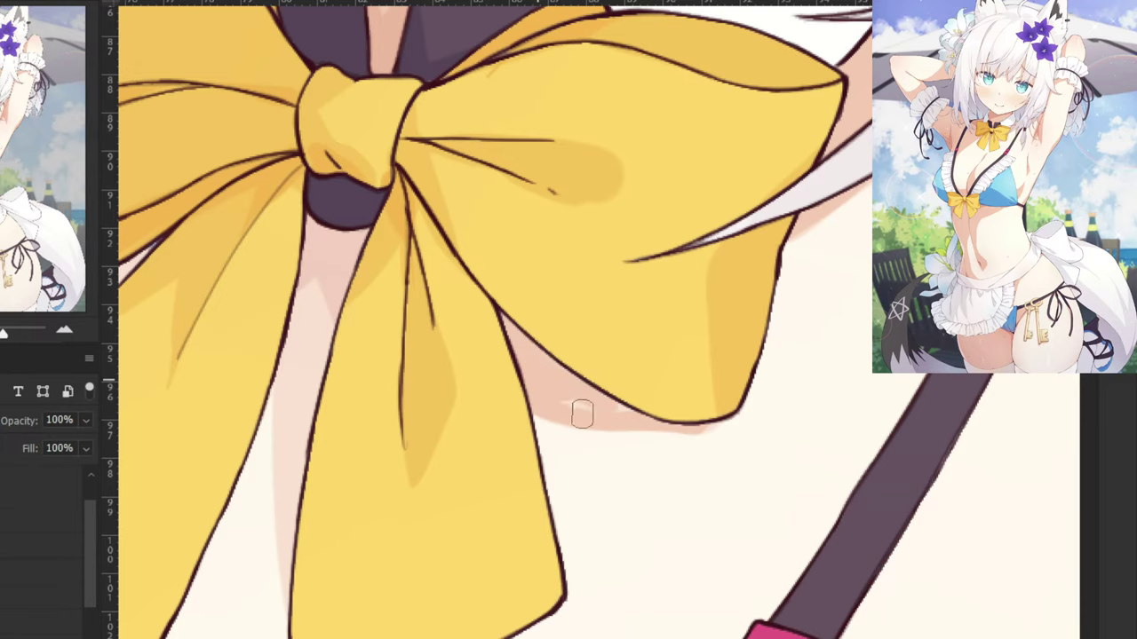
Paint and fill the narrow skin shadow between the two hanging tails of the neck bow.
mouse_move(478, 293)
mouse_down()
mouse_move(634, 253)
mouse_move(666, 217)
mouse_up()
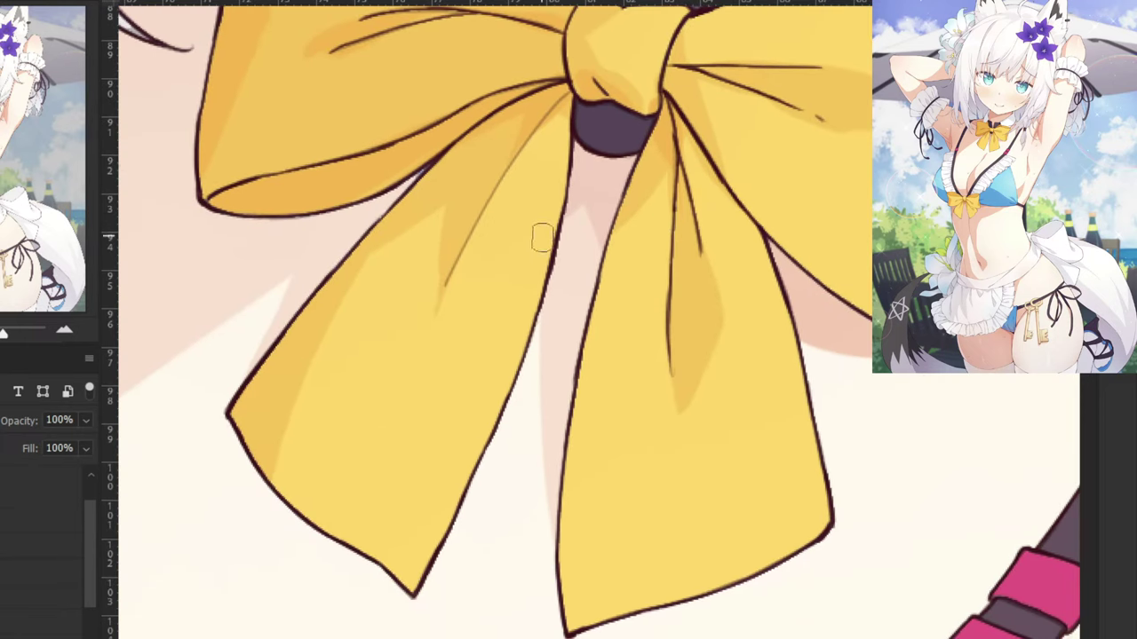
drag(539, 285, 558, 497)
drag(535, 306, 558, 523)
drag(575, 258, 556, 432)
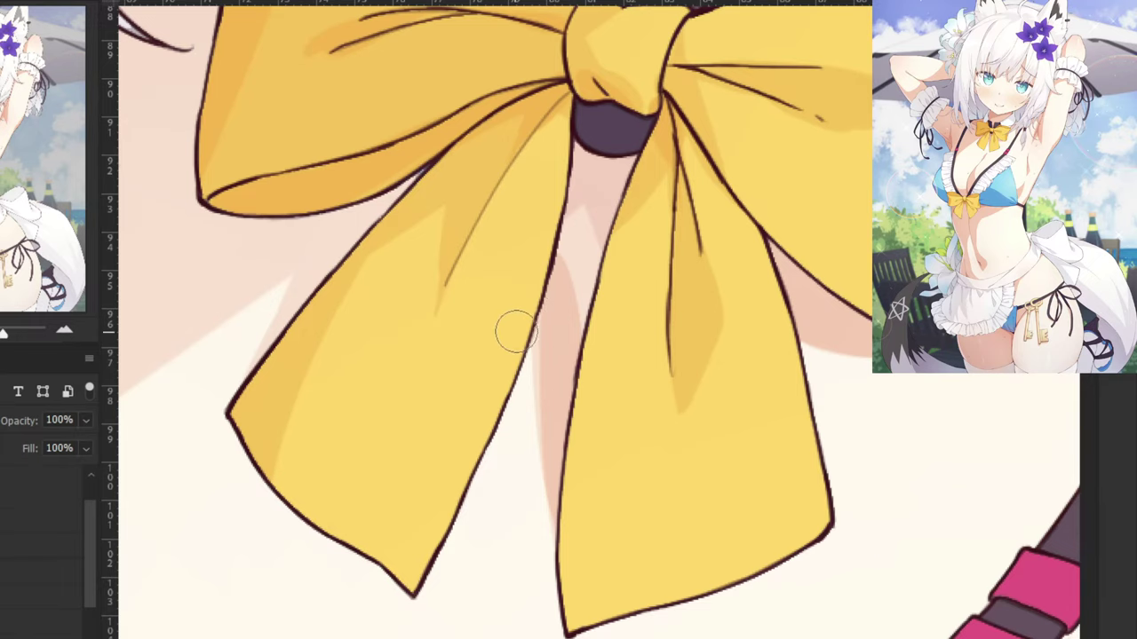
mouse_move(589, 214)
mouse_down()
mouse_move(558, 271)
mouse_move(585, 173)
mouse_move(629, 225)
mouse_up()
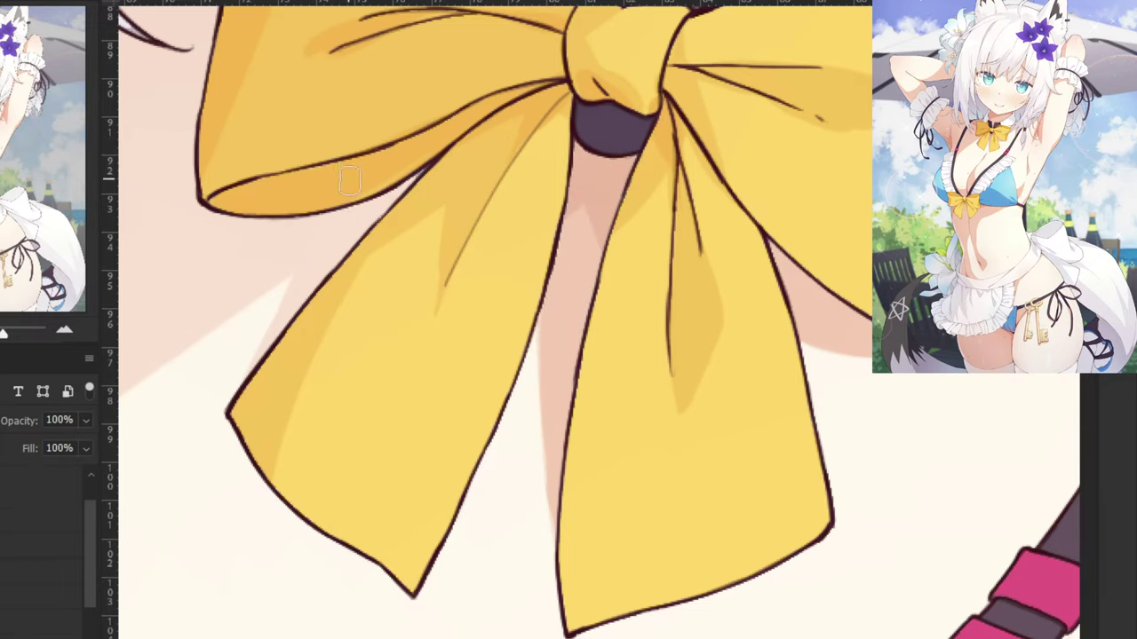
Paint the thin cast shadow on the chest along the outer edge of the bow's tail.
mouse_move(308, 182)
mouse_down()
mouse_move(620, 270)
mouse_move(576, 460)
mouse_up()
drag(634, 352, 565, 469)
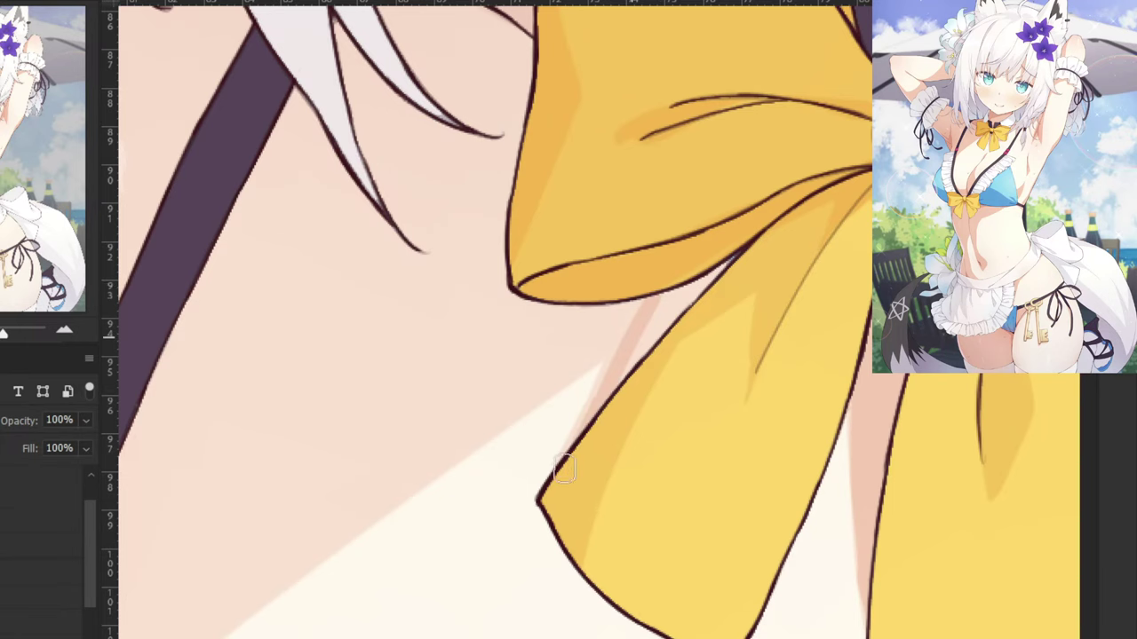
drag(698, 288, 619, 392)
drag(668, 306, 614, 332)
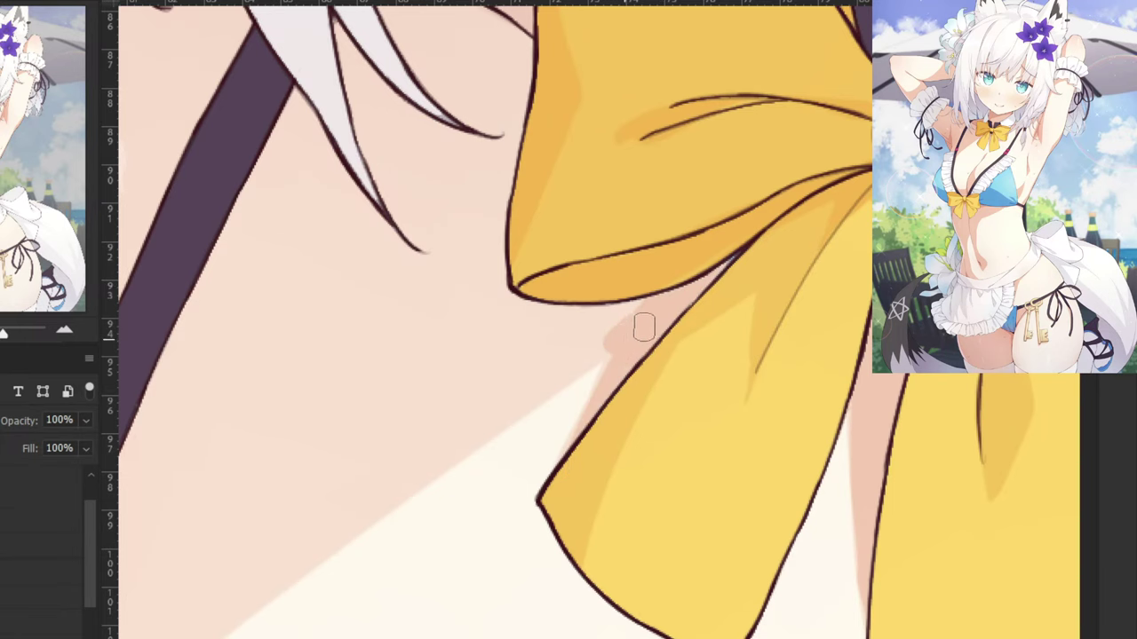
Draw the diagonal lower edge of the chest shadow from the bow to the bikini strap and down along the strap.
key(ctrl+minus)
key(ctrl+minus)
mouse_move(452, 254)
mouse_down()
mouse_move(491, 261)
mouse_move(648, 338)
mouse_up()
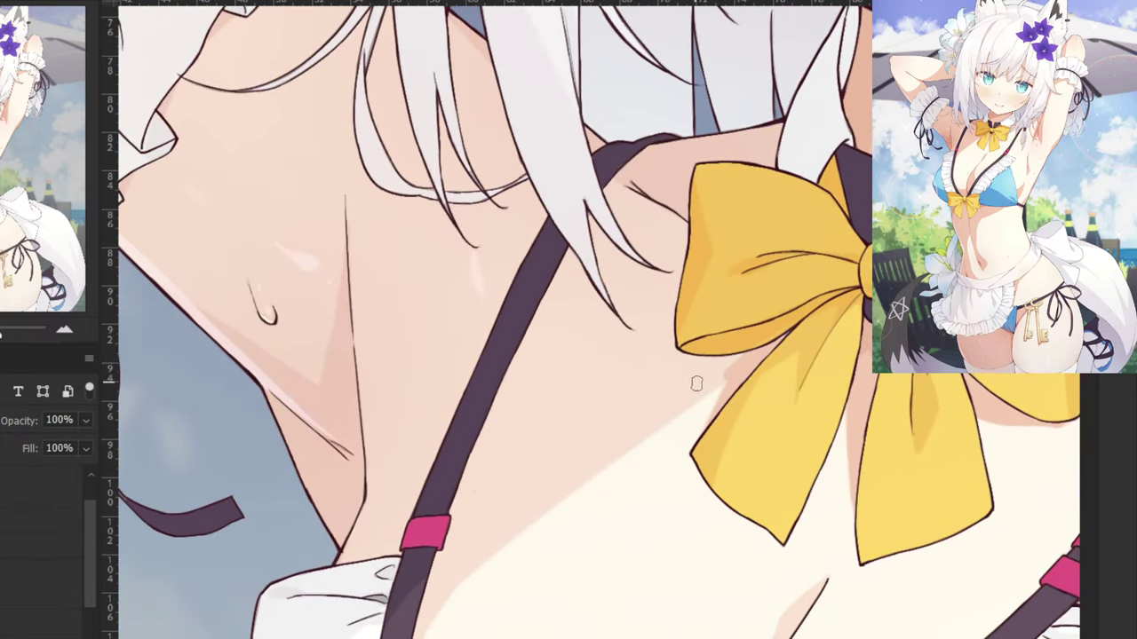
drag(697, 383, 612, 457)
drag(719, 377, 600, 463)
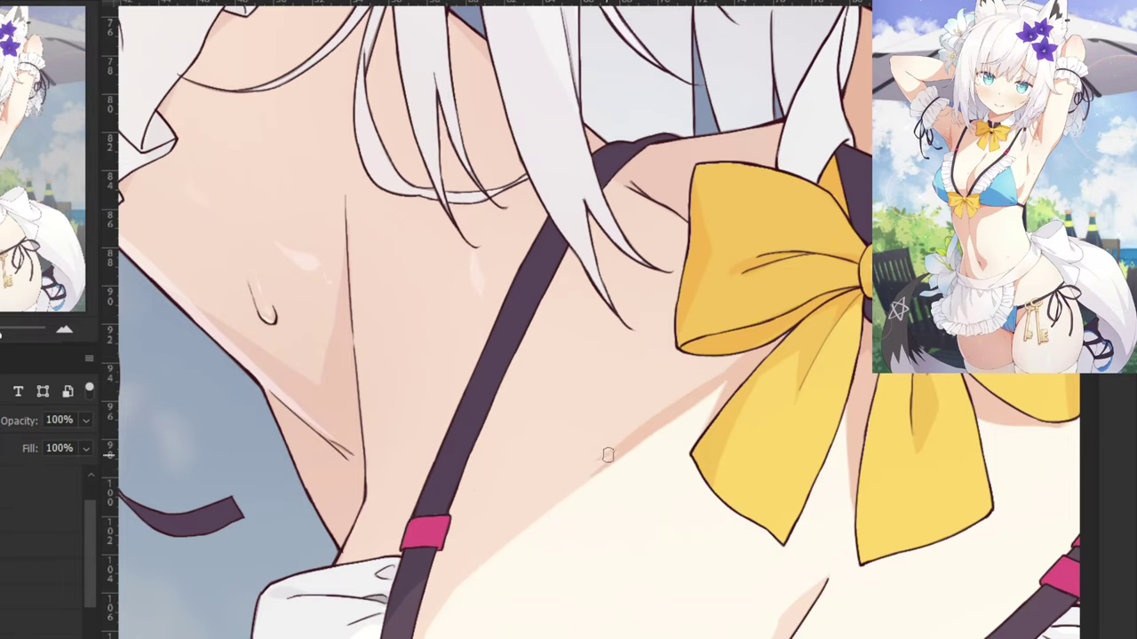
drag(505, 465, 595, 417)
drag(718, 358, 541, 499)
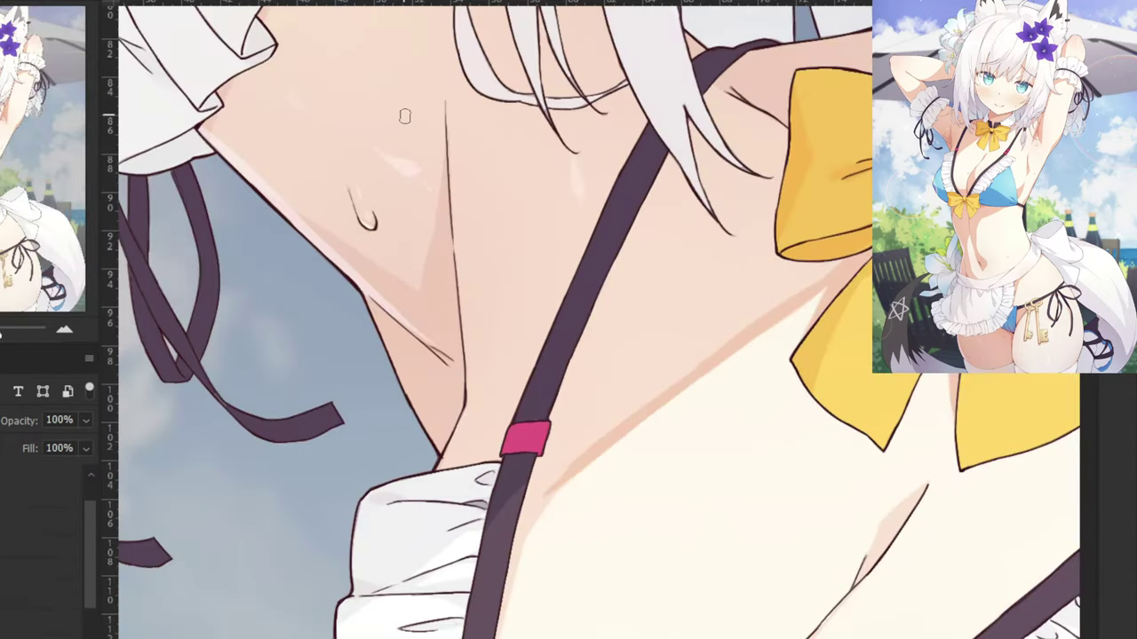
scroll(515, 519, down, 3)
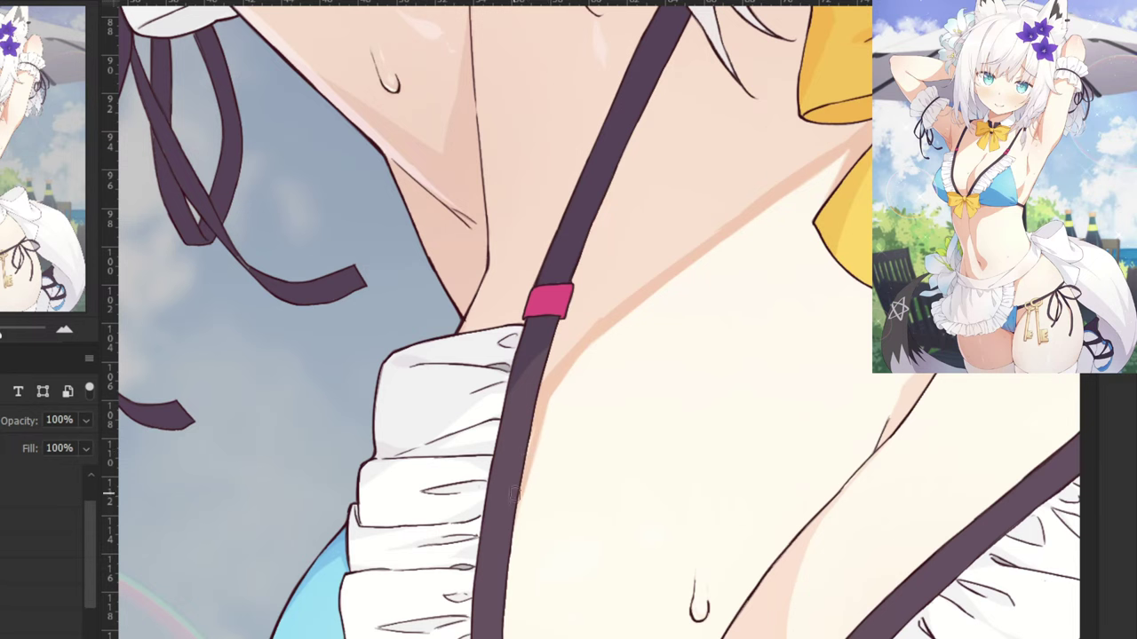
Fill the chest shadow between the bikini strap, the hair tips and the neck bow with a larger brush.
drag(599, 181, 495, 433)
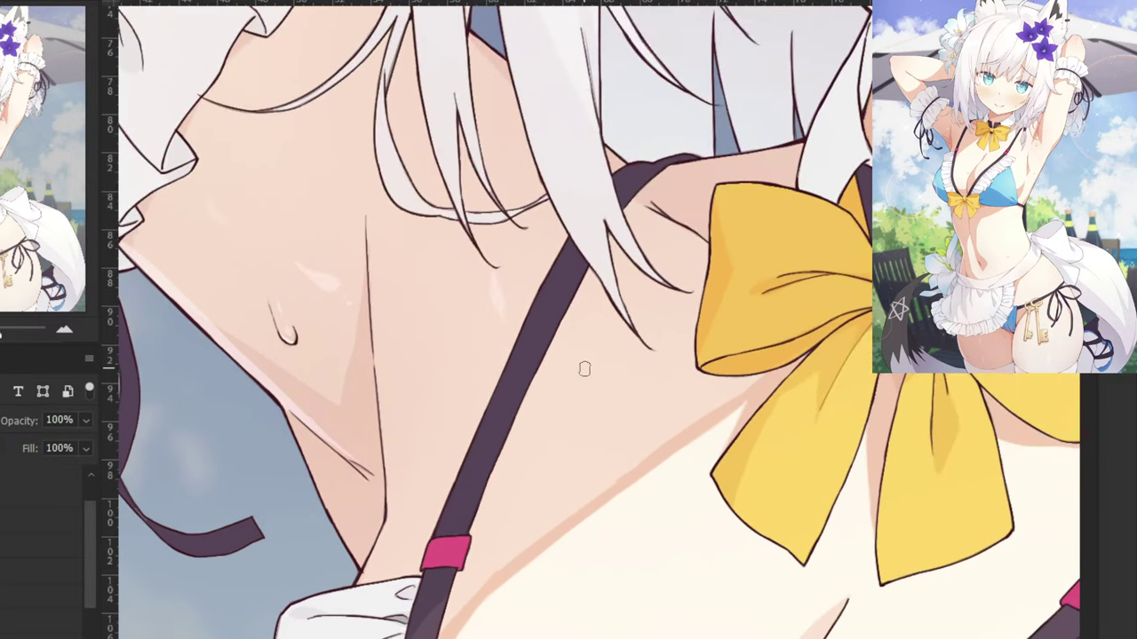
scroll(531, 417, down, 2)
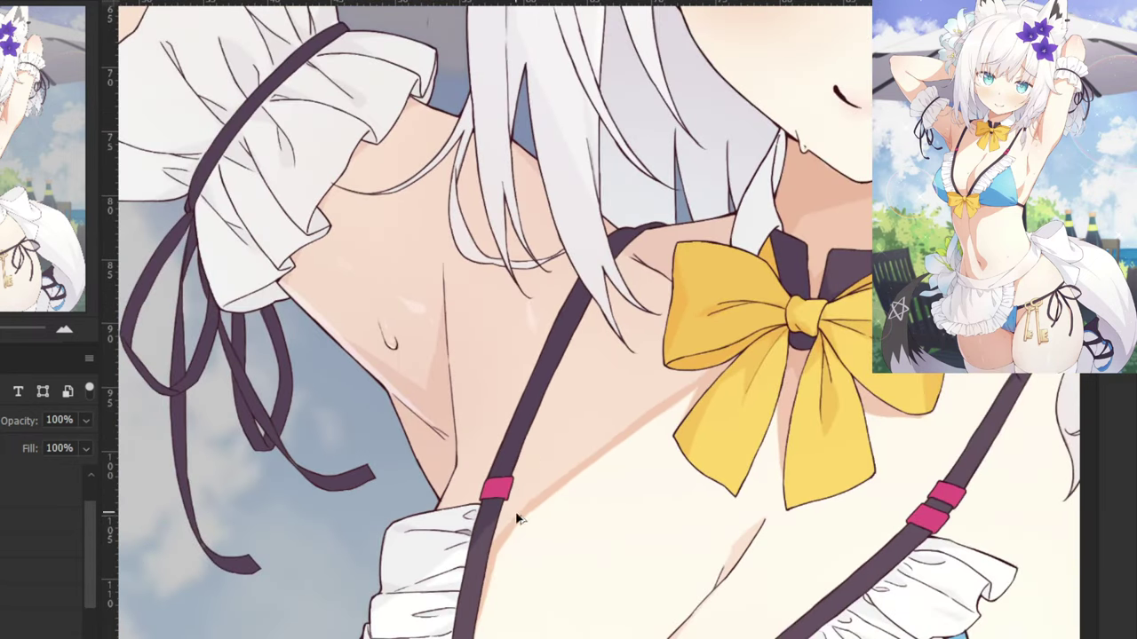
drag(517, 515, 521, 515)
drag(582, 341, 644, 243)
mouse_move(576, 341)
mouse_down()
mouse_move(495, 540)
mouse_move(552, 402)
mouse_move(596, 418)
mouse_move(503, 532)
mouse_move(617, 413)
mouse_move(577, 462)
mouse_up()
right_click(596, 418)
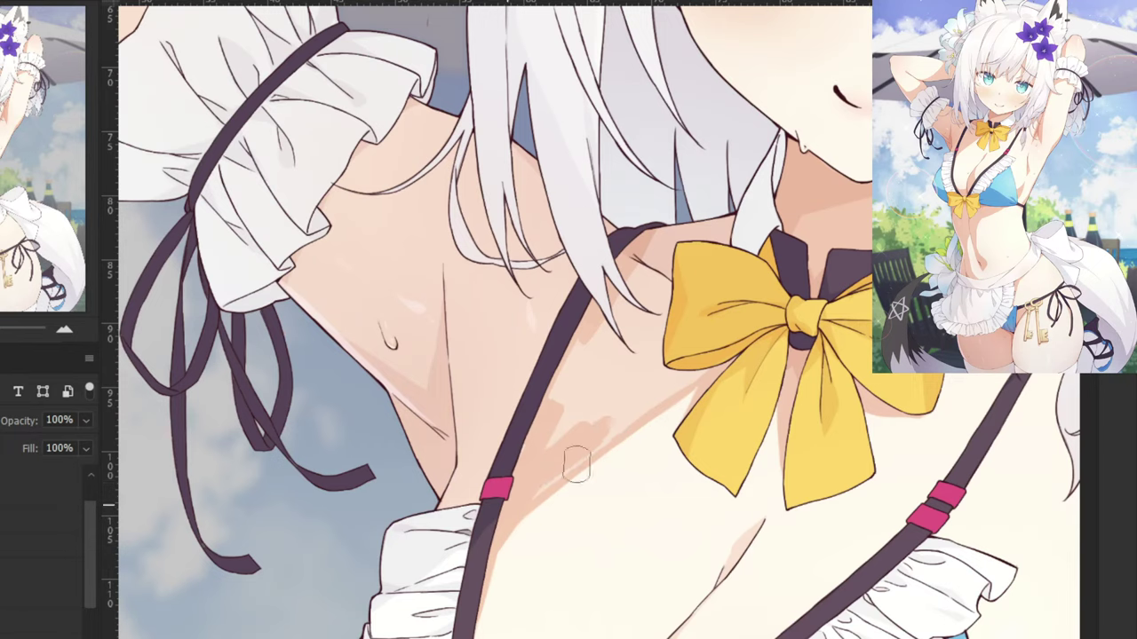
mouse_move(605, 426)
mouse_down()
mouse_move(710, 355)
mouse_move(690, 306)
mouse_move(708, 281)
mouse_move(675, 235)
mouse_move(613, 308)
mouse_move(586, 374)
mouse_move(560, 395)
mouse_move(648, 380)
mouse_up()
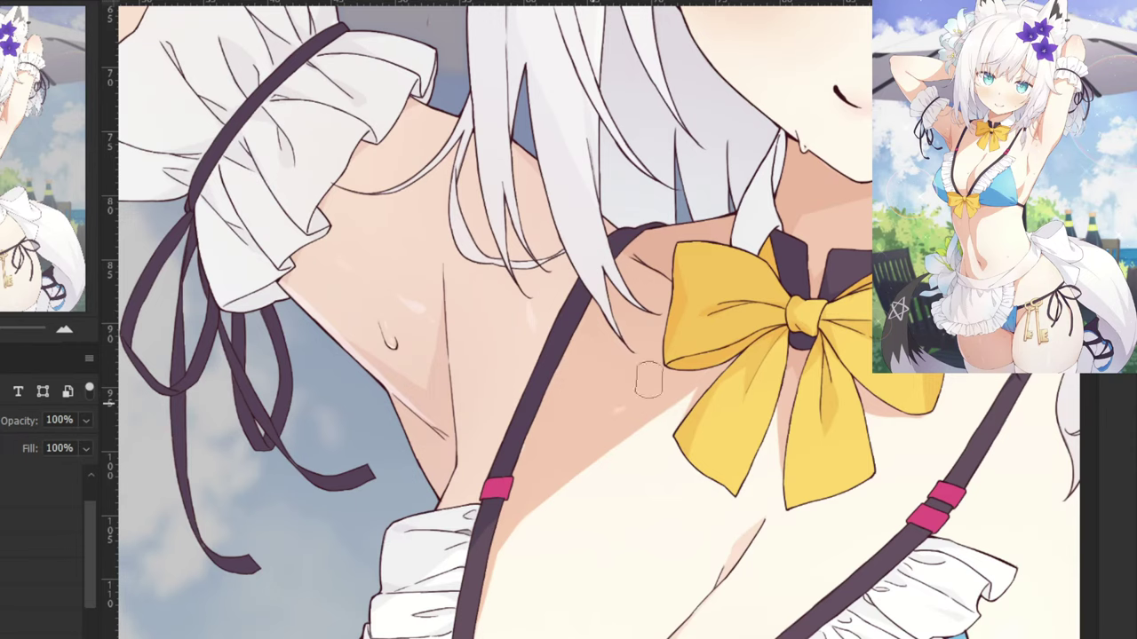
Hide the finished artwork overlay and fill the armpit and upper arm below the frilled cuff with shadow.
key(ctrl+comma)
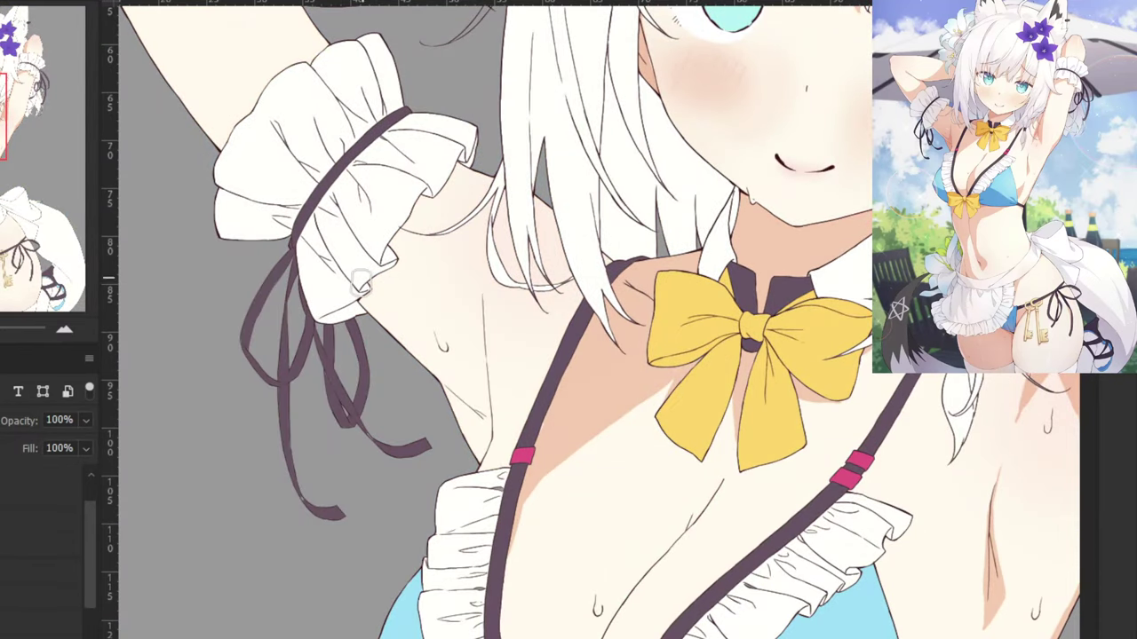
mouse_move(361, 282)
mouse_down()
mouse_move(337, 324)
mouse_move(370, 325)
mouse_move(466, 182)
mouse_move(400, 296)
mouse_move(405, 371)
mouse_move(440, 343)
mouse_move(464, 199)
mouse_move(381, 309)
mouse_up()
mouse_move(462, 278)
mouse_down()
mouse_move(463, 442)
mouse_move(481, 466)
mouse_move(587, 273)
mouse_move(564, 253)
mouse_move(515, 339)
mouse_move(526, 210)
mouse_move(504, 313)
mouse_move(504, 393)
mouse_move(522, 449)
mouse_move(543, 237)
mouse_move(539, 215)
mouse_move(507, 262)
mouse_move(508, 172)
mouse_up()
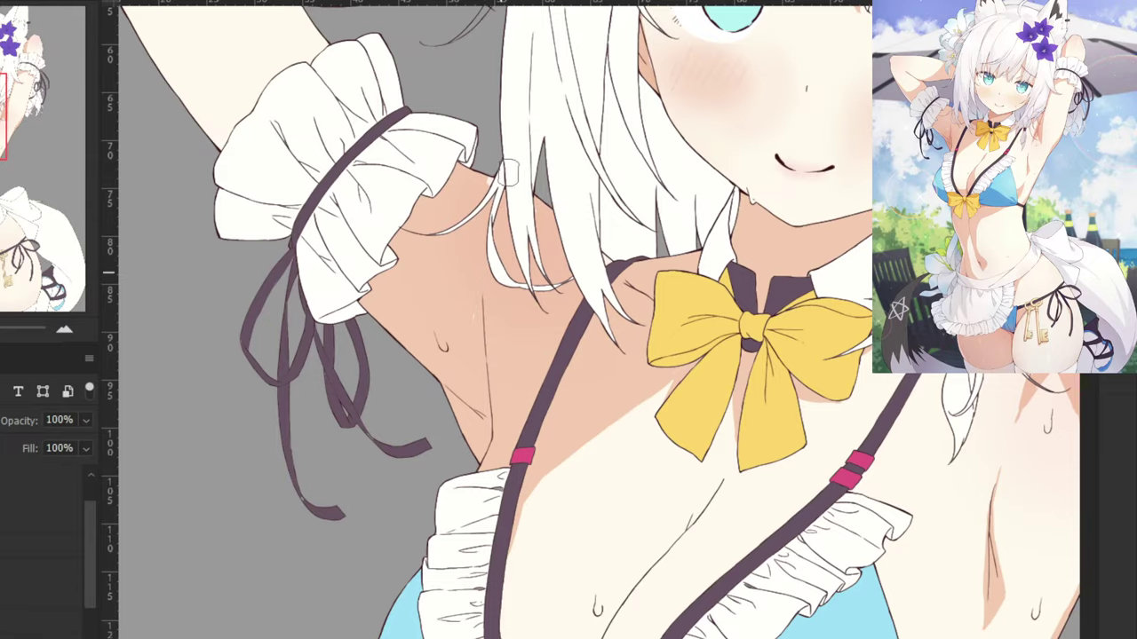
Show the finished artwork overlay again, then outline and fill the shadow on the bent arm's underside near the hair flower.
key(ctrl+minus)
key(ctrl+minus)
key(ctrl+minus)
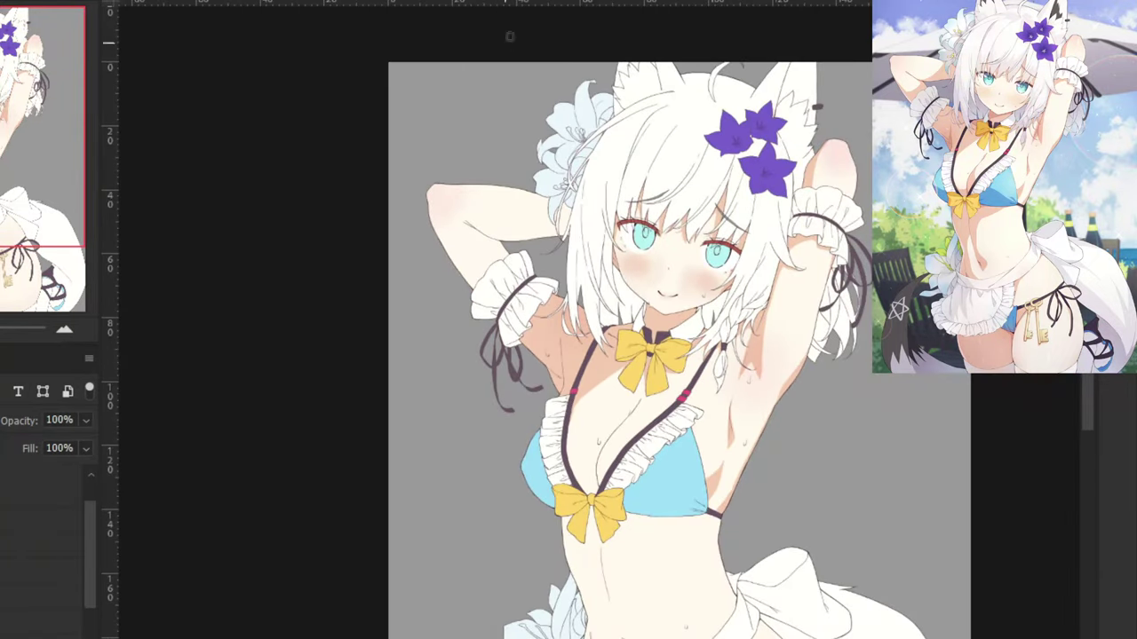
key(ctrl+plus)
key(ctrl+plus)
key(ctrl+plus)
key(ctrl+minus)
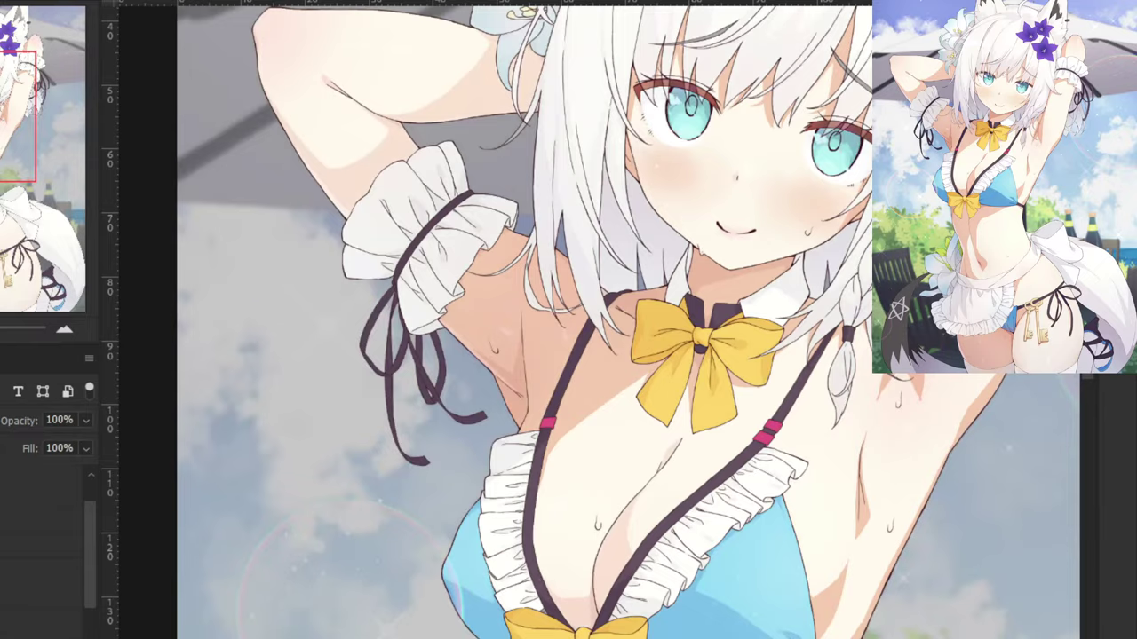
scroll(521, 364, up, 5)
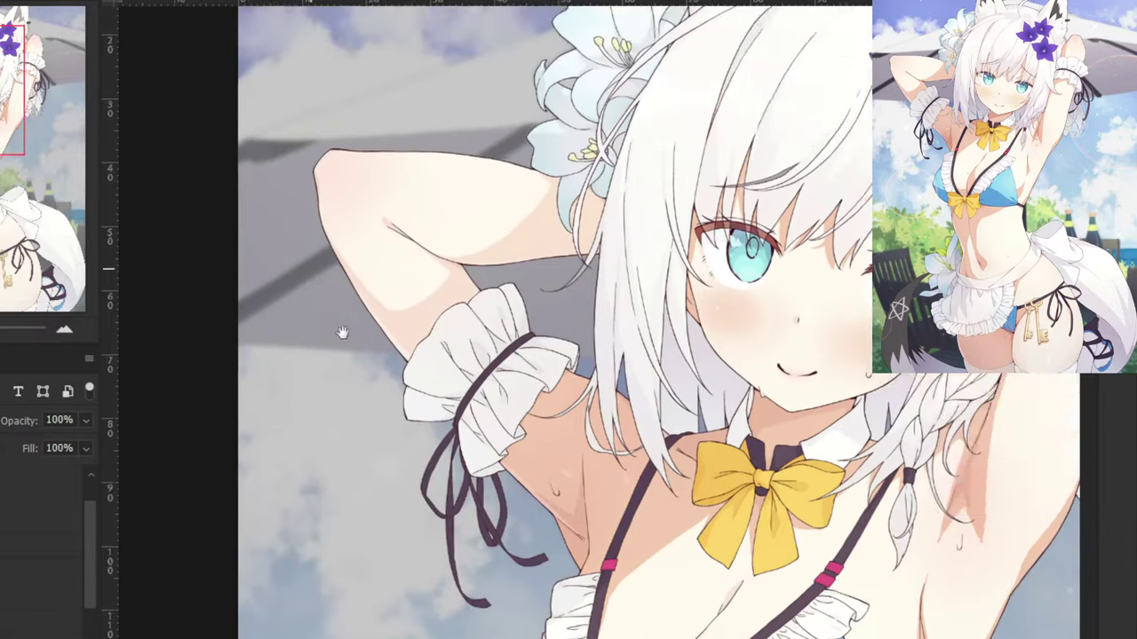
scroll(748, 317, up, 1)
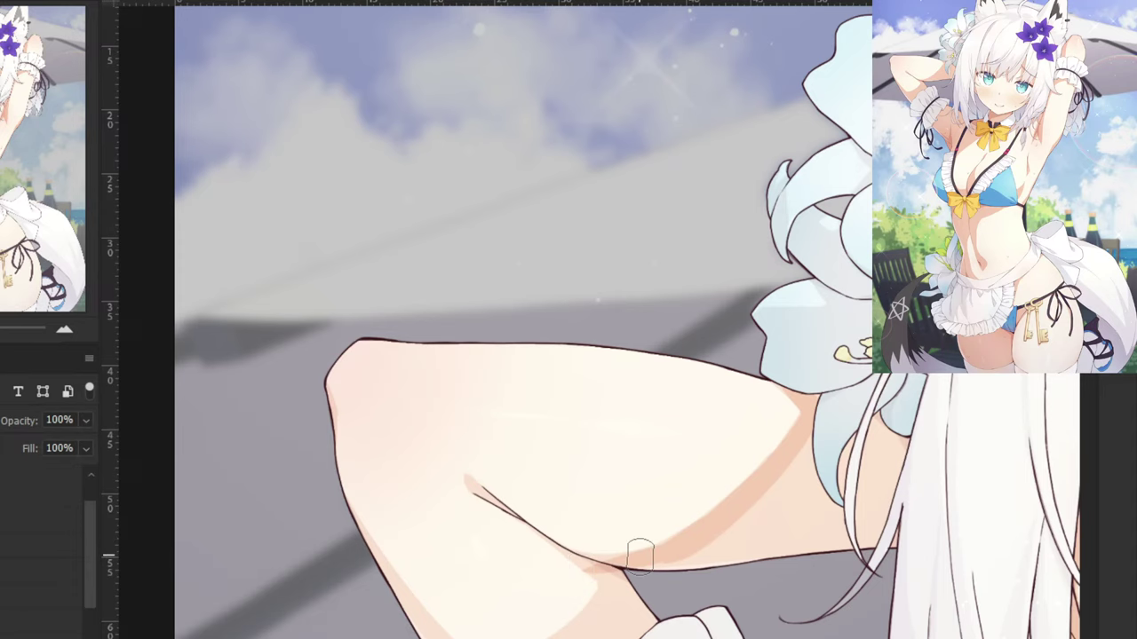
scroll(642, 545, up, 1)
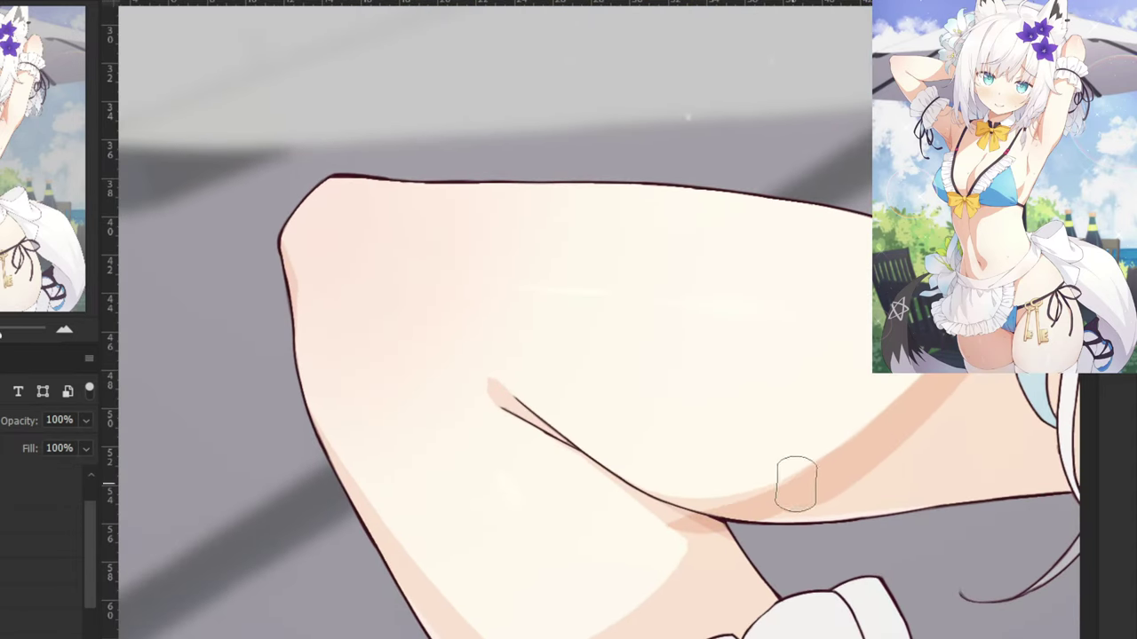
scroll(675, 506, down, 1)
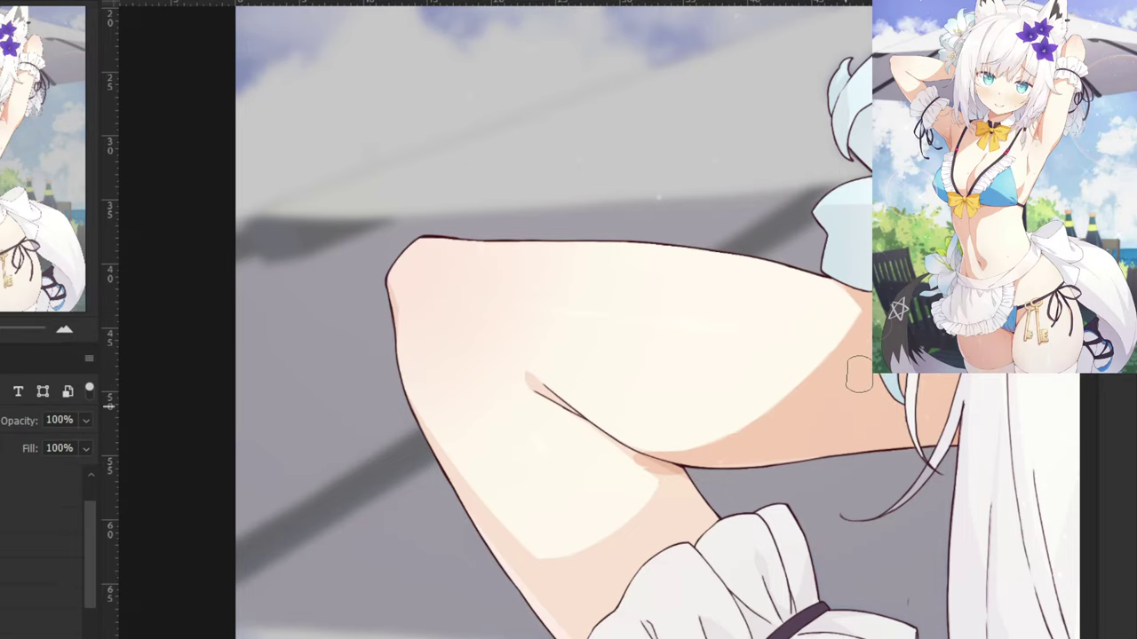
Fill the small rounded shadow at the tip of the elbow crease between its two lines.
key(ctrl+plus)
mouse_move(480, 468)
mouse_down()
mouse_move(447, 476)
mouse_move(507, 512)
mouse_up()
right_click(400, 376)
key(ctrl+plus)
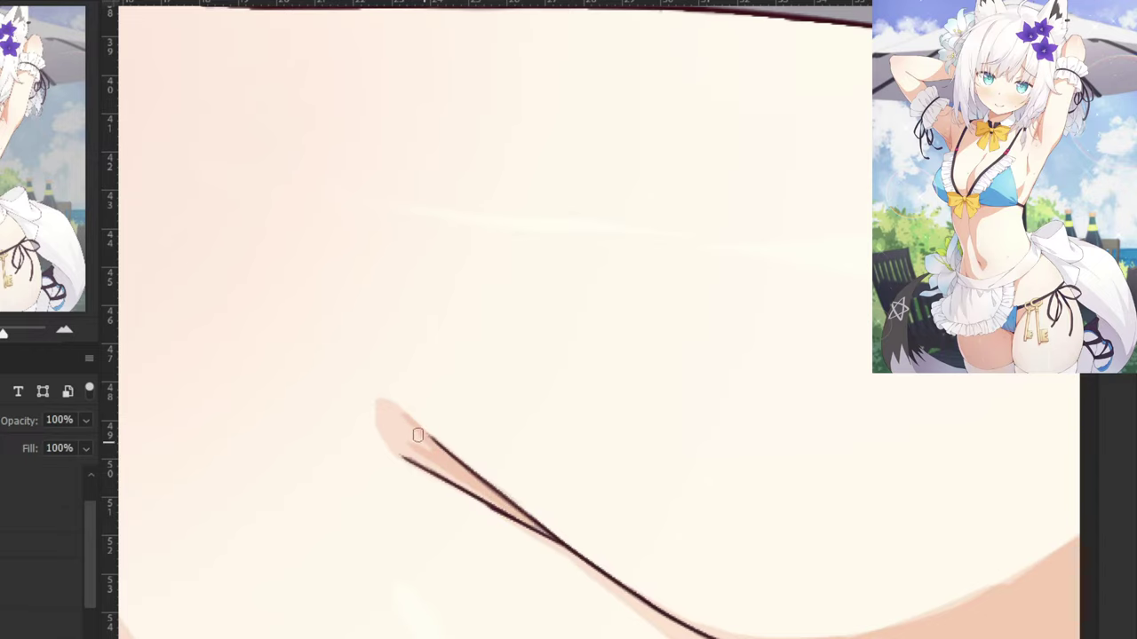
drag(383, 434, 444, 475)
key(ctrl+minus)
Paint the lower edge of the shadow running along the elbow crease towards the cuff, redoing the first stroke.
drag(493, 575, 474, 435)
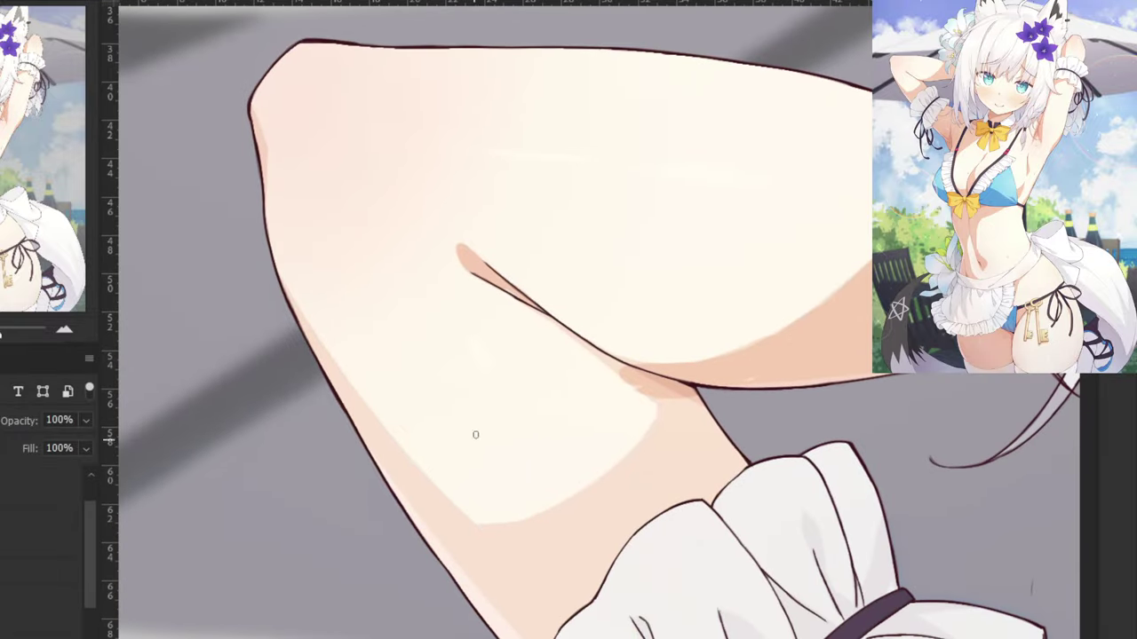
key(ctrl+plus)
drag(497, 277, 666, 424)
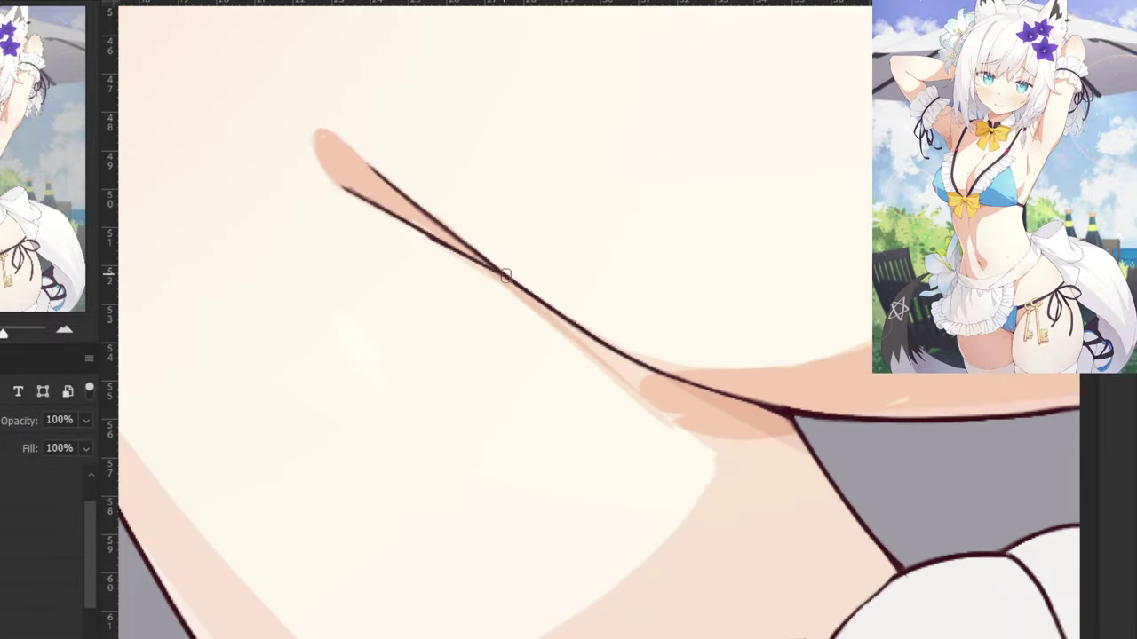
key(ctrl+z)
drag(511, 281, 756, 502)
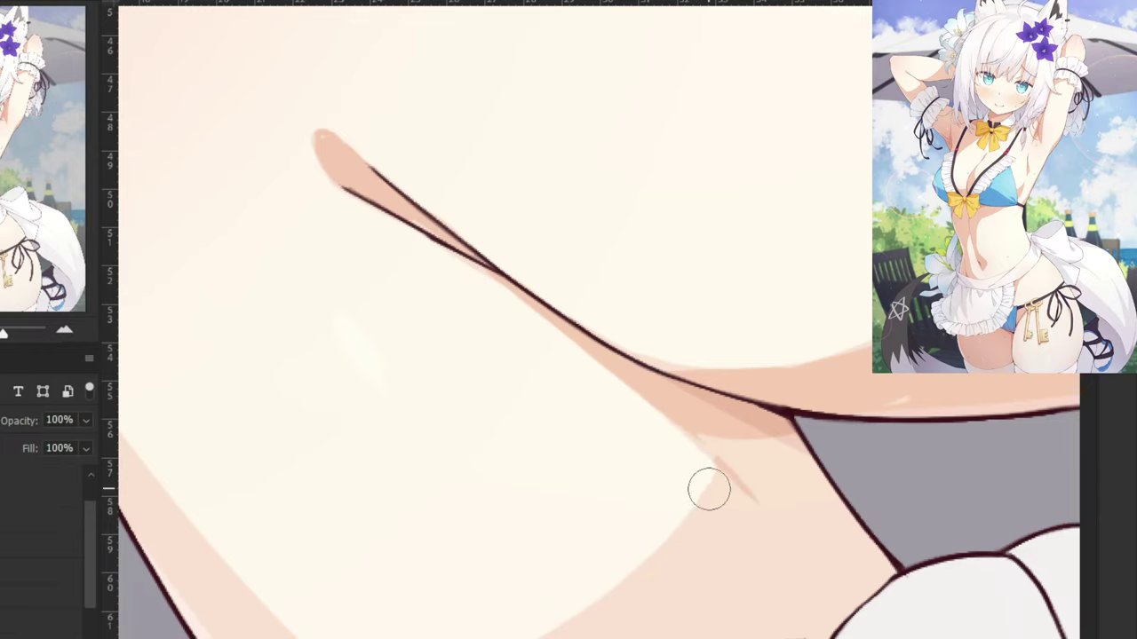
Refine and fill the shadow below the elbow crease and touch up the shadow edge just above the crease line.
scroll(635, 382, up, 2)
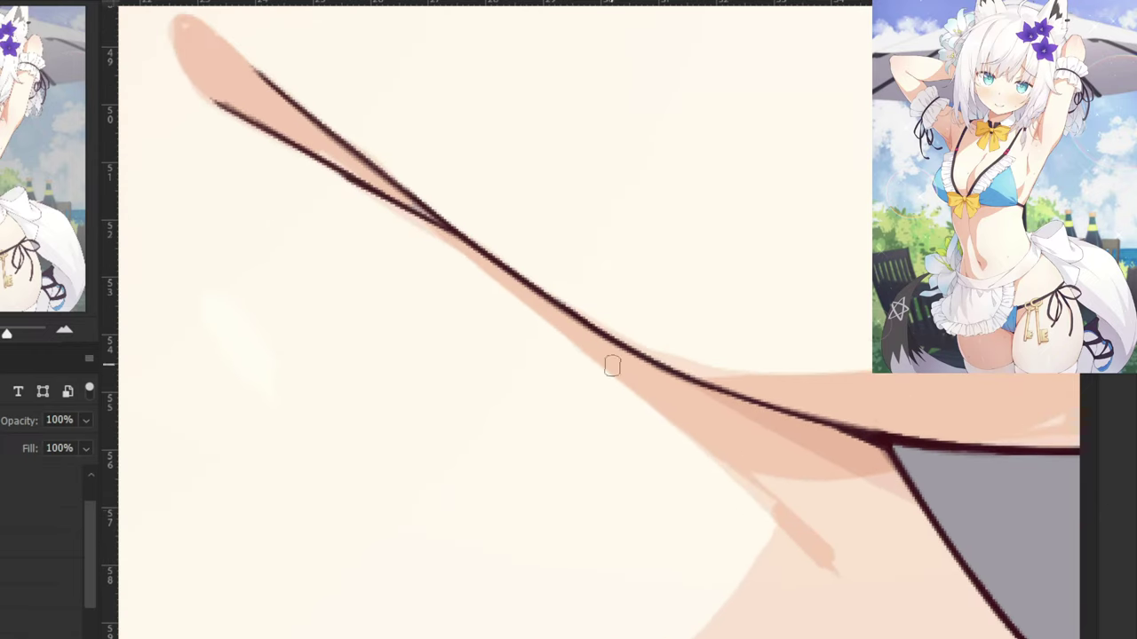
drag(619, 369, 785, 501)
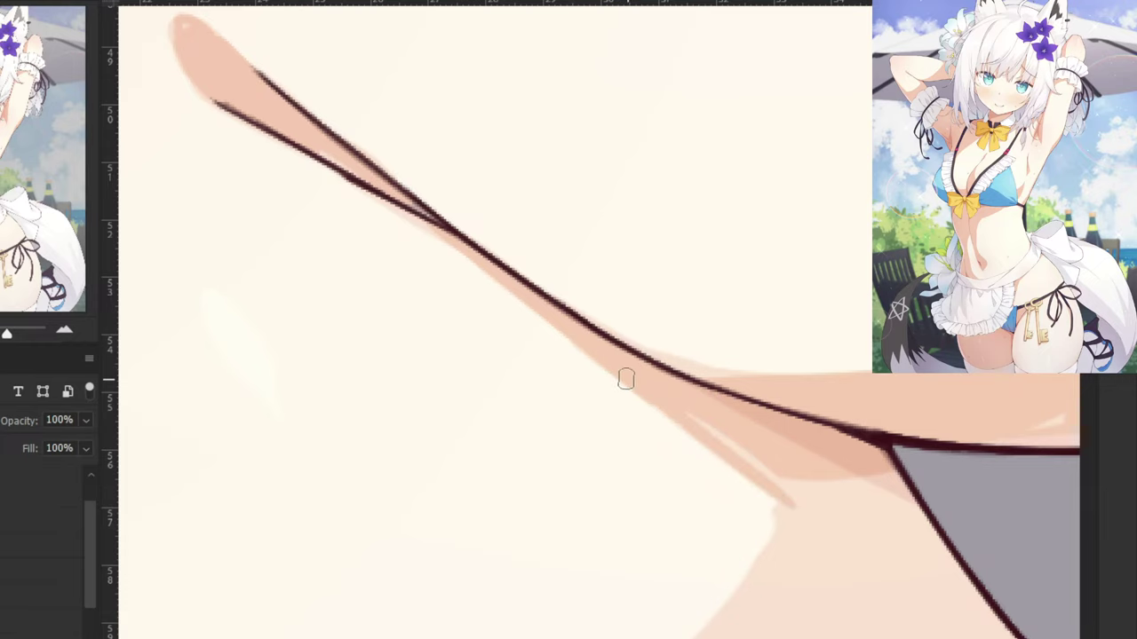
drag(661, 390, 805, 499)
drag(550, 294, 738, 388)
drag(613, 332, 757, 379)
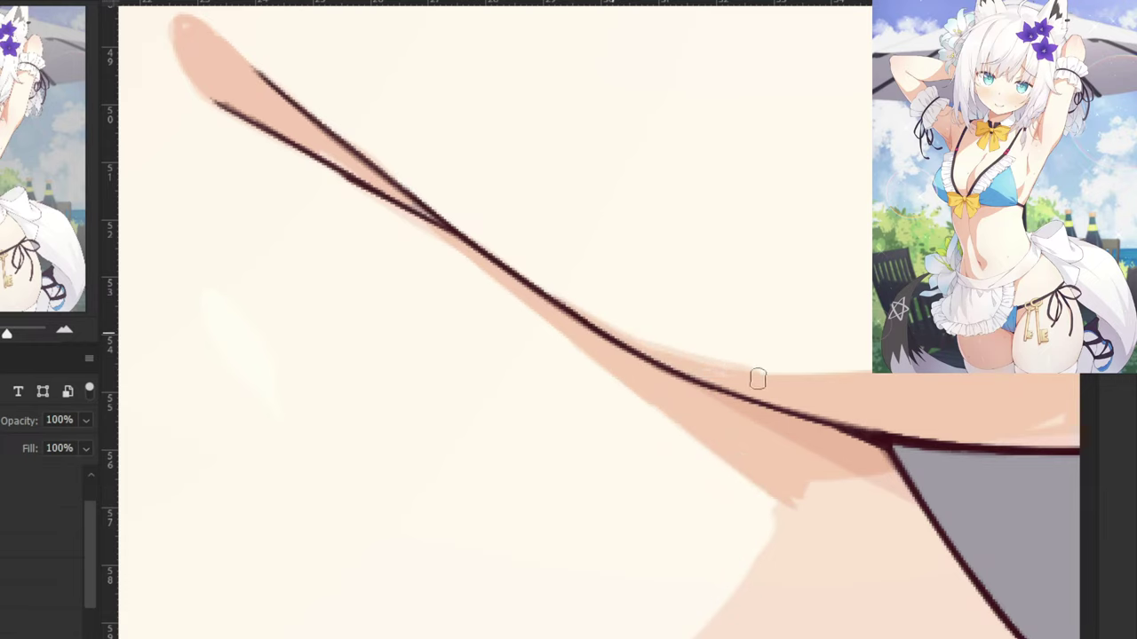
key(ctrl+z)
scroll(692, 361, down, 2)
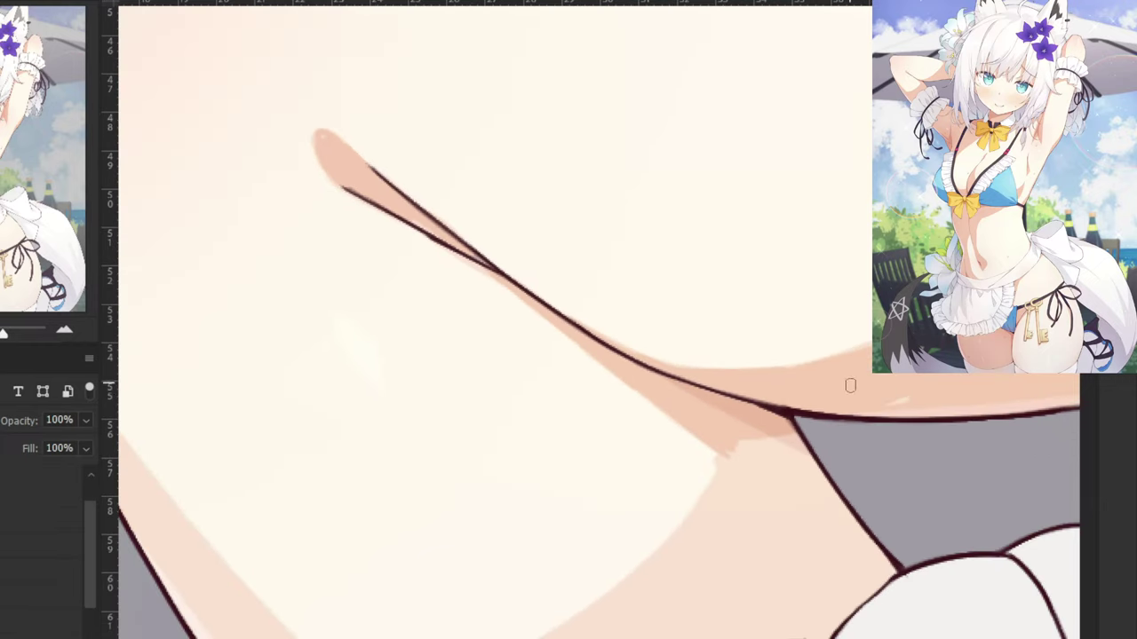
Paint the curved shadow edge on the bent forearm above the frilled cuff, redoing the first stroke.
scroll(895, 404, down, 3)
right_click(838, 383)
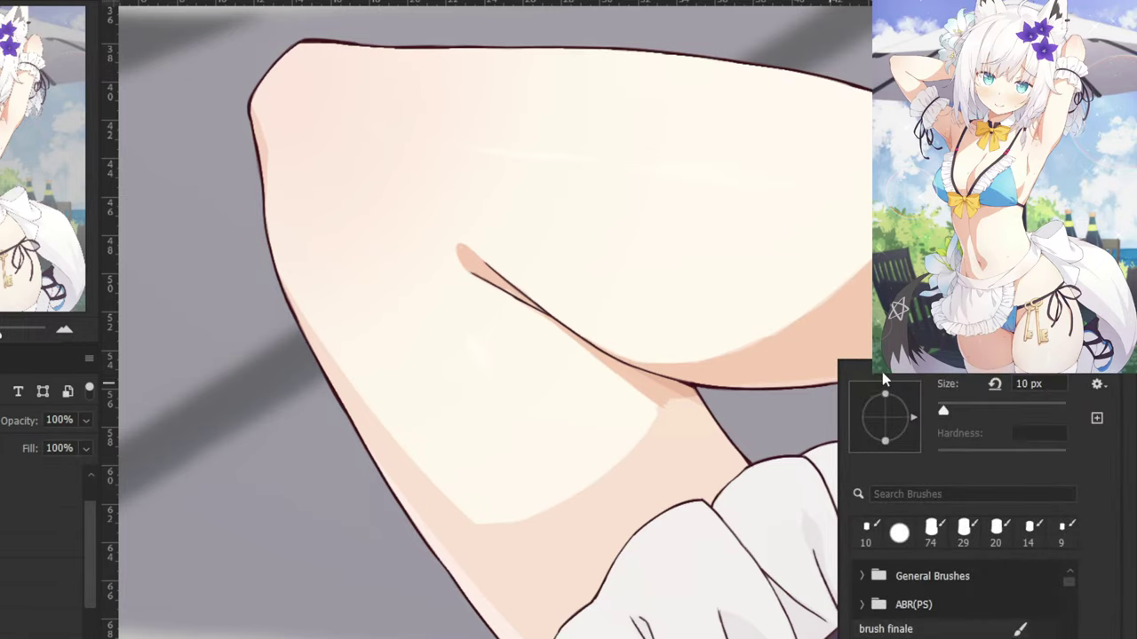
key(Escape)
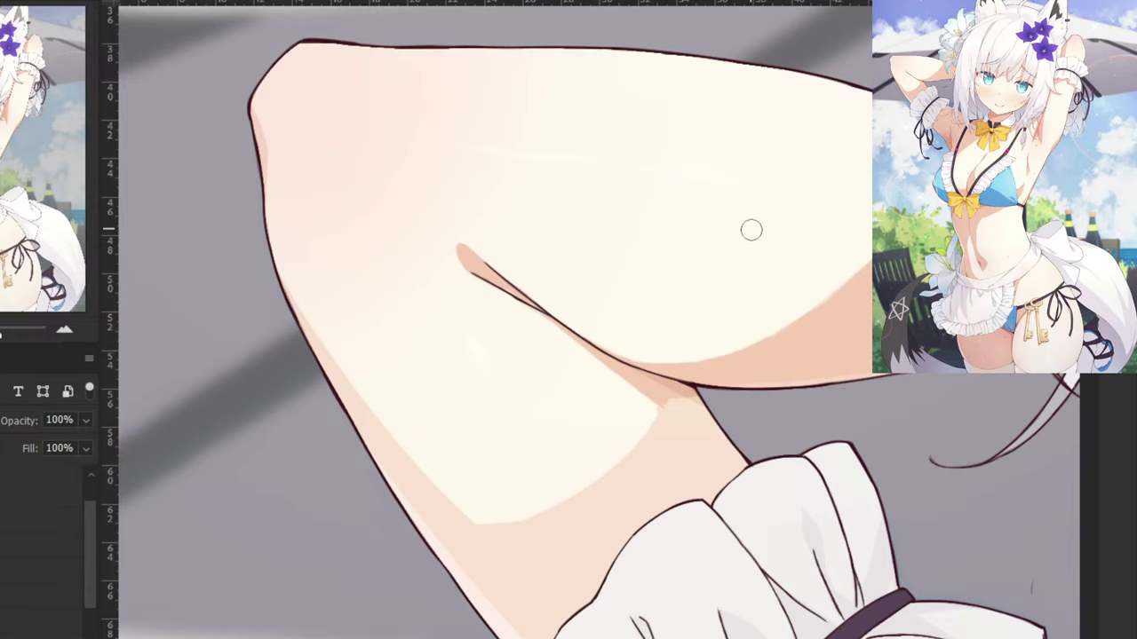
drag(363, 477, 472, 427)
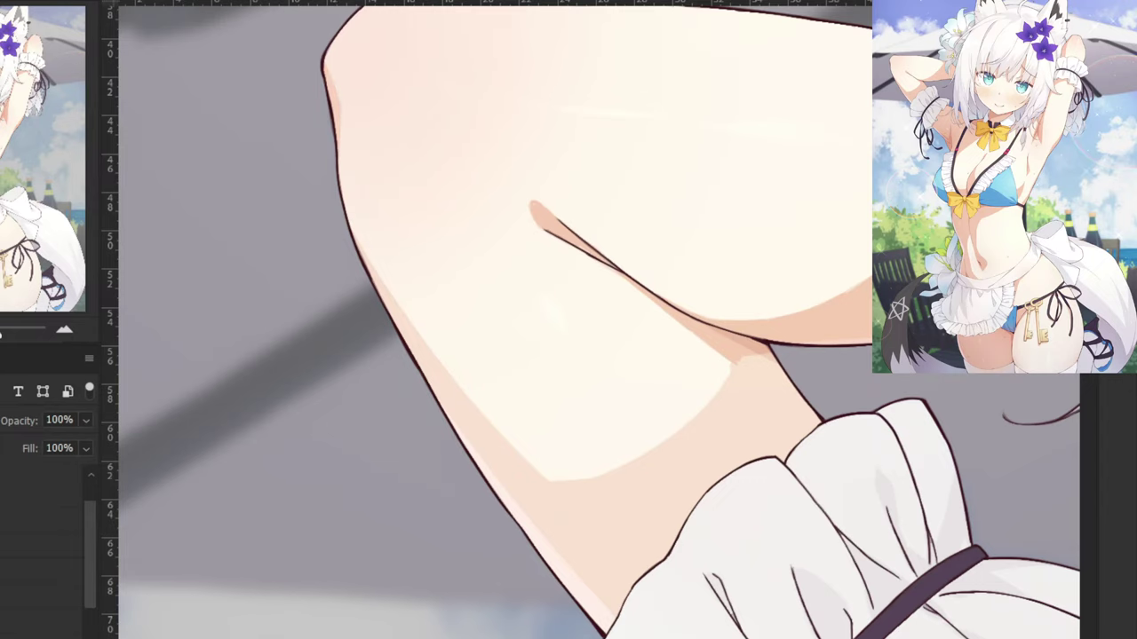
drag(213, 58, 254, 222)
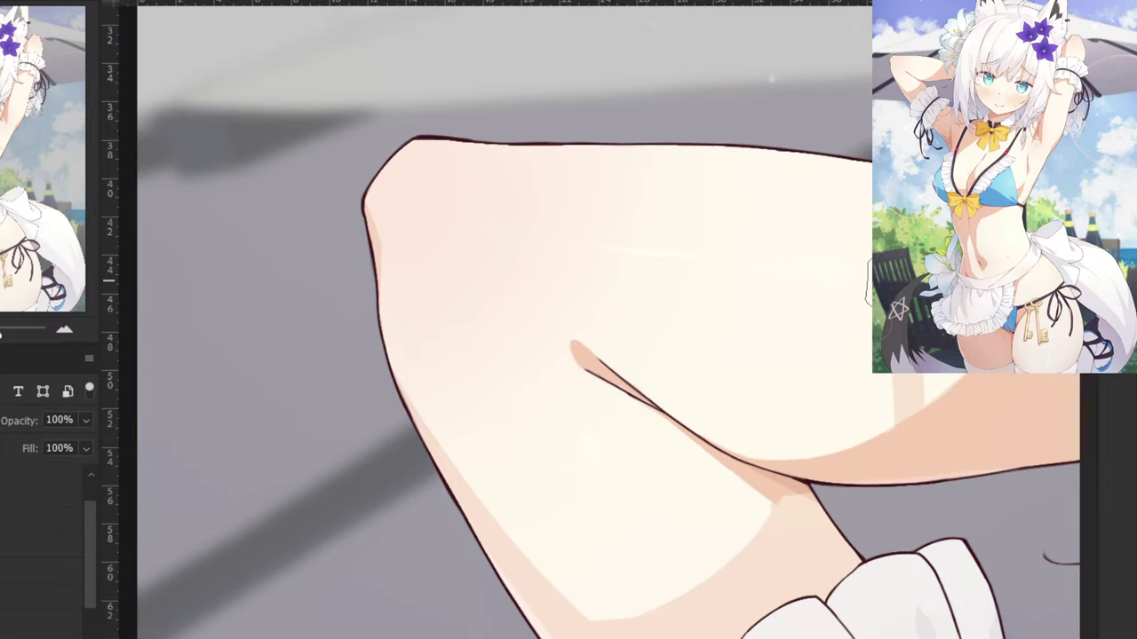
mouse_move(787, 533)
mouse_down()
mouse_move(687, 628)
mouse_move(775, 514)
mouse_move(693, 624)
mouse_move(780, 523)
mouse_move(657, 619)
mouse_up()
key(ctrl+z)
mouse_move(742, 554)
mouse_down()
mouse_move(669, 617)
mouse_move(631, 627)
mouse_up()
drag(709, 593, 609, 620)
Paint the shadow band along the outer contour of the bent forearm, from below the elbow towards the cuff.
drag(388, 377, 483, 532)
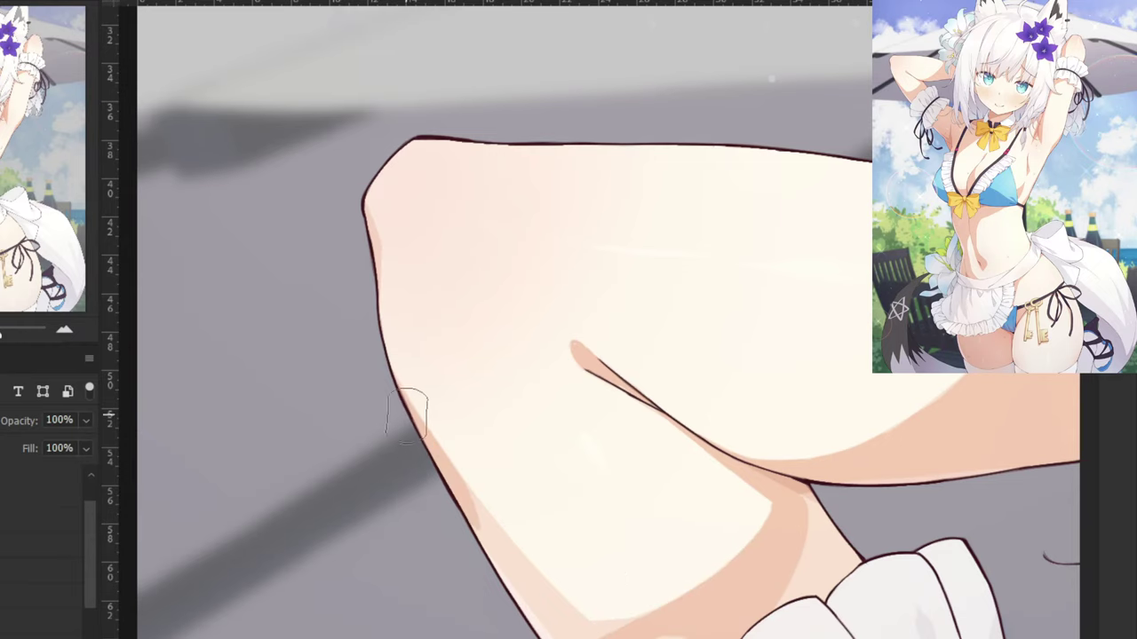
drag(414, 411, 548, 613)
mouse_move(481, 515)
mouse_down()
mouse_move(542, 626)
mouse_move(498, 553)
mouse_move(517, 576)
mouse_up()
drag(448, 466, 564, 631)
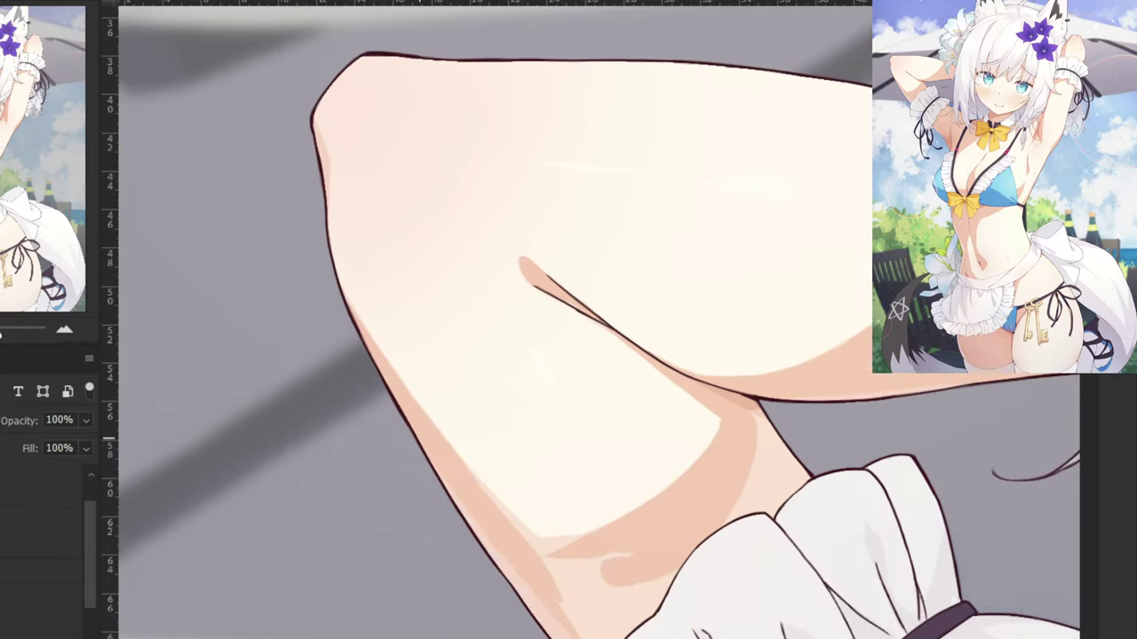
Fill the remaining forearm shadow down to the cuff, joining the contour band with the curved edge.
drag(472, 530, 587, 632)
drag(500, 541, 544, 583)
drag(426, 452, 565, 593)
mouse_move(471, 492)
mouse_down()
mouse_move(606, 604)
mouse_move(622, 585)
mouse_move(605, 615)
mouse_move(550, 602)
mouse_move(703, 547)
mouse_move(531, 553)
mouse_move(647, 537)
mouse_move(507, 547)
mouse_move(533, 550)
mouse_move(531, 559)
mouse_move(506, 543)
mouse_move(580, 550)
mouse_move(491, 534)
mouse_up()
key(ctrl+z)
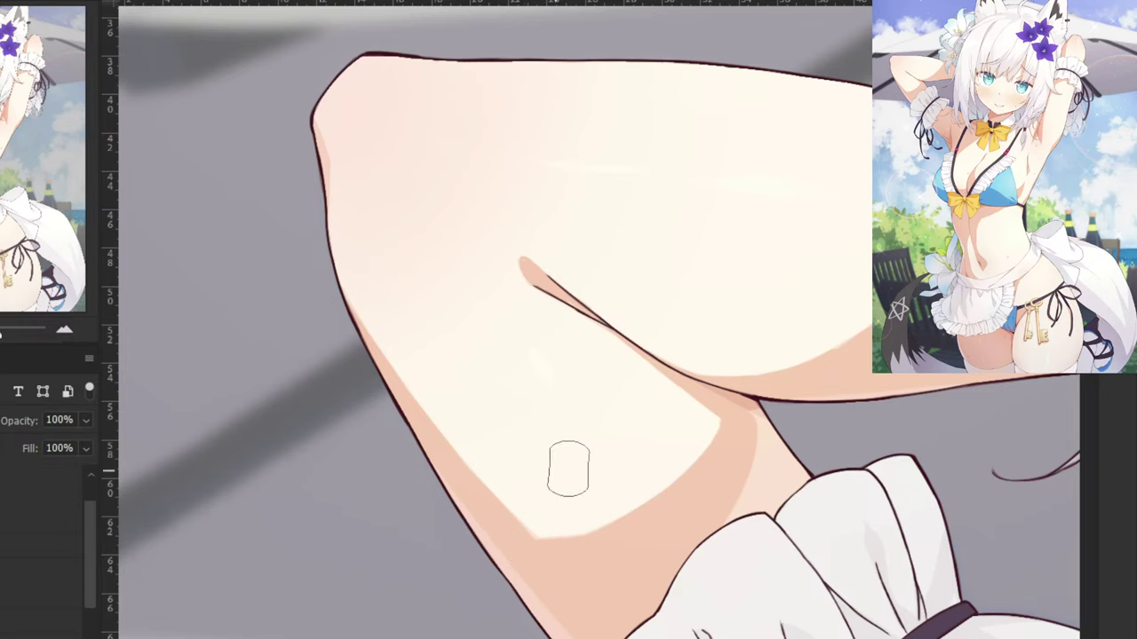
Sharpen the corner and inner edge of the forearm shadow and fill the unpainted strip beside the cuff.
key(ctrl+plus)
key(ctrl+minus)
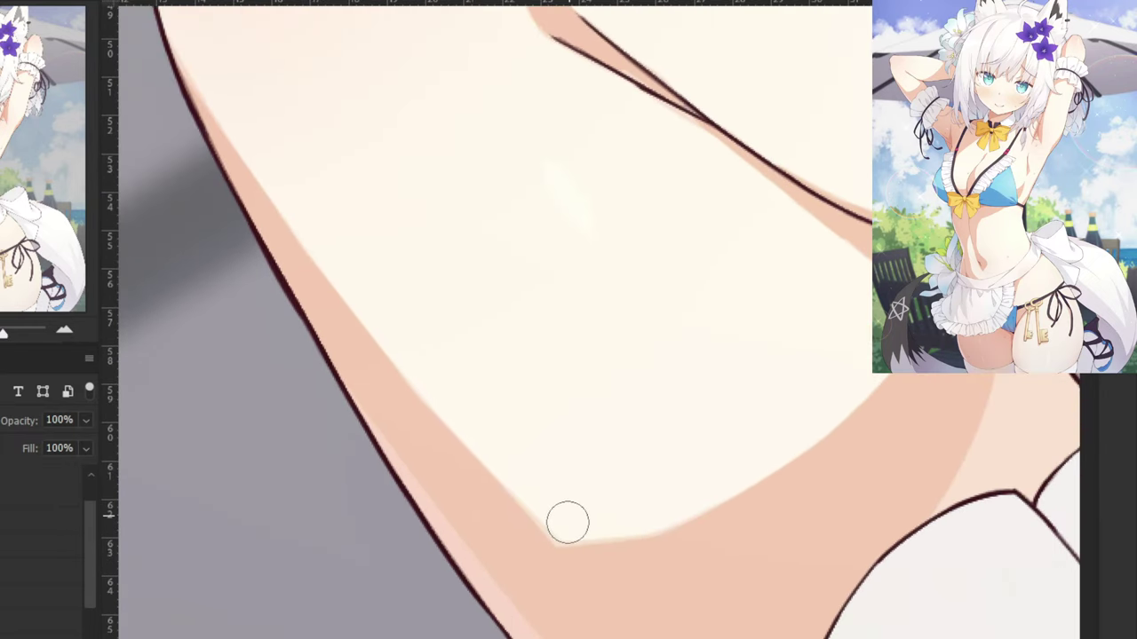
key(e)
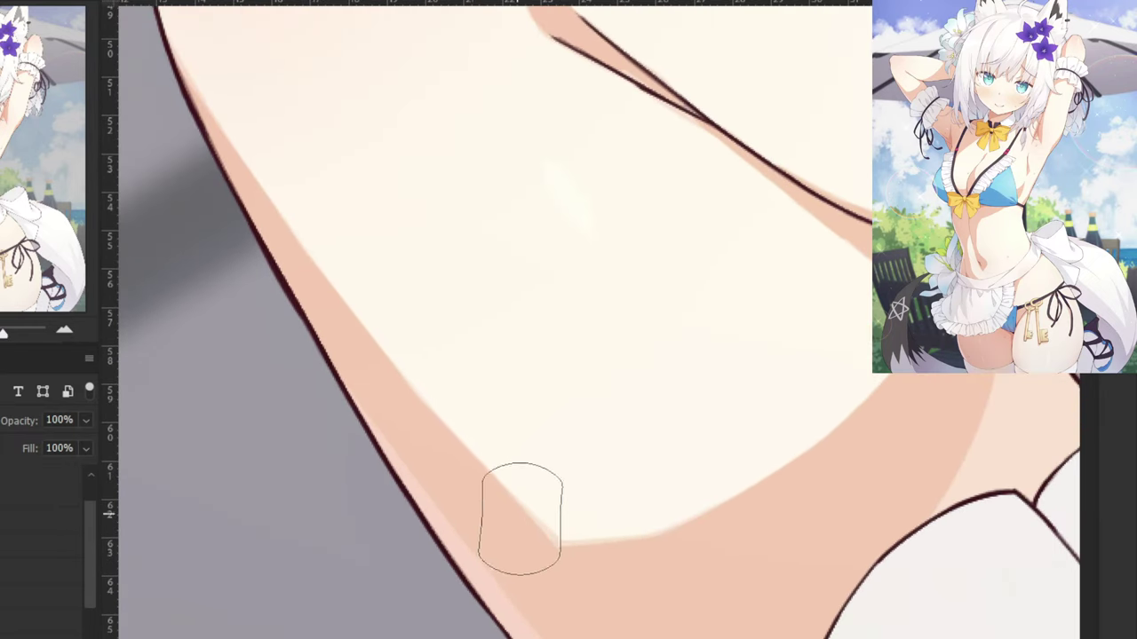
drag(527, 544, 486, 558)
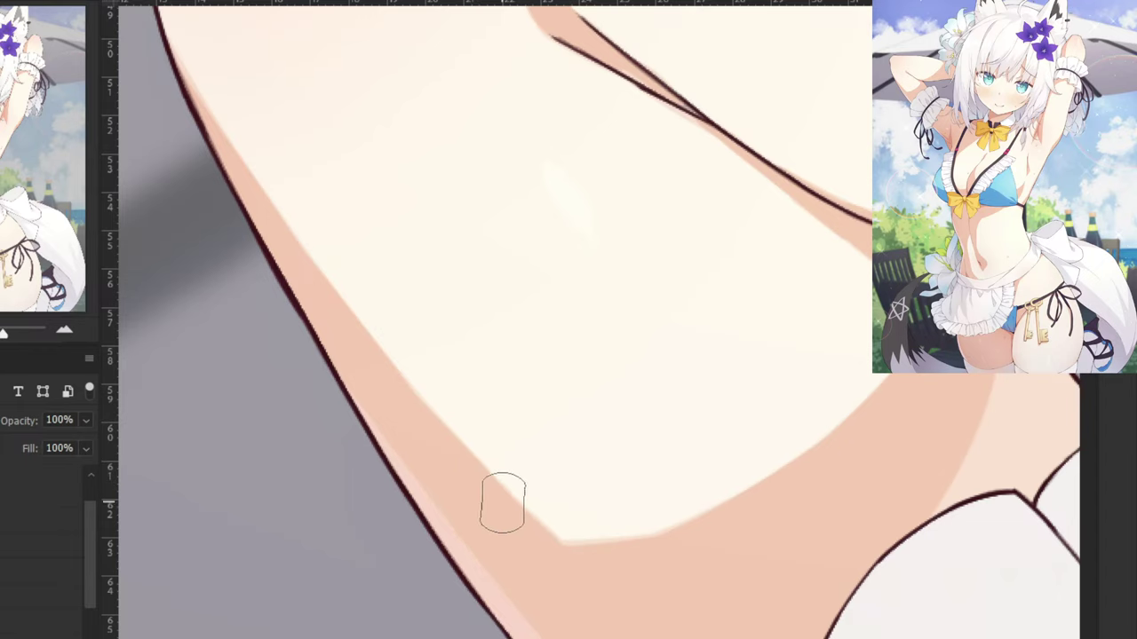
drag(503, 503, 566, 559)
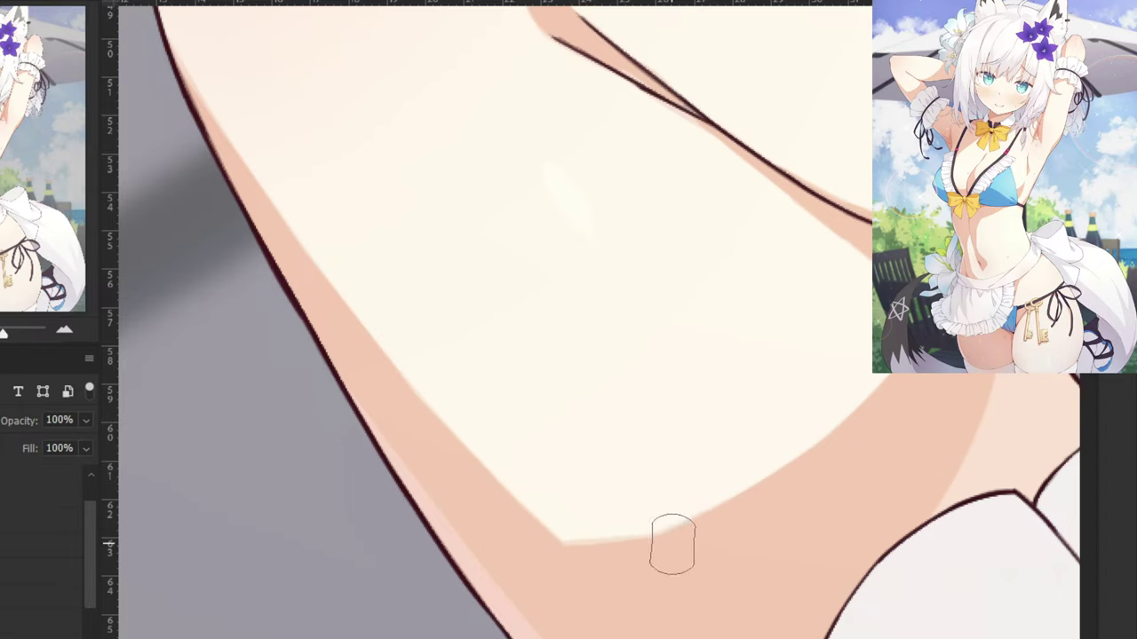
key(ctrl+minus)
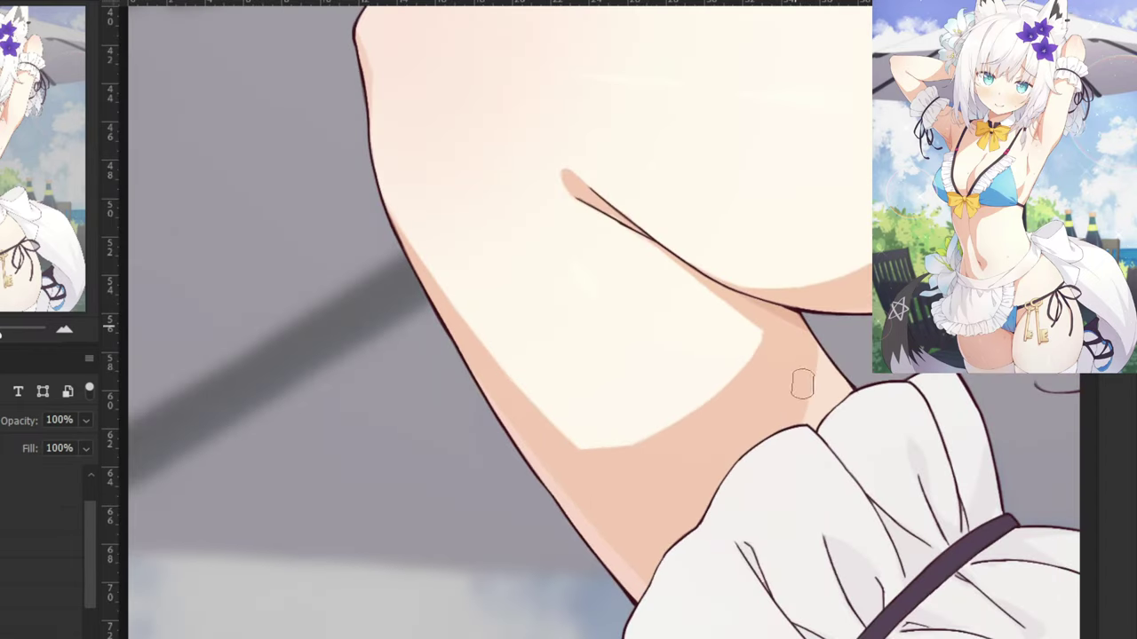
drag(813, 397, 831, 374)
Paint the narrow shadow along the outer contour at the elbow tip.
drag(334, 122, 488, 380)
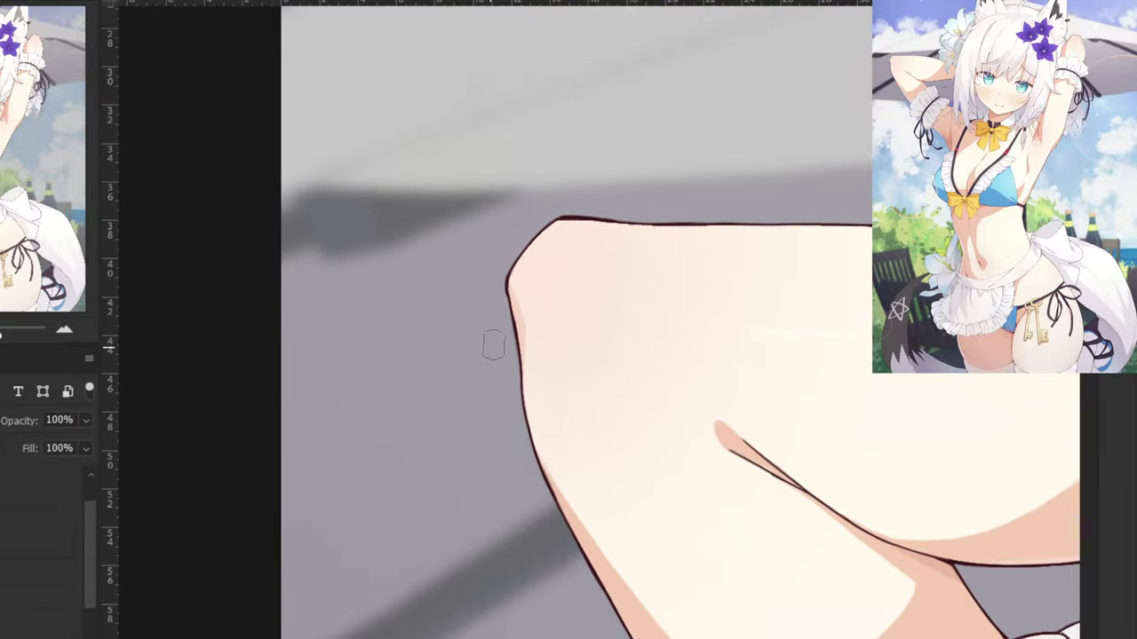
key(ctrl+plus)
mouse_move(427, 351)
mouse_down()
mouse_move(439, 312)
mouse_move(401, 215)
mouse_up()
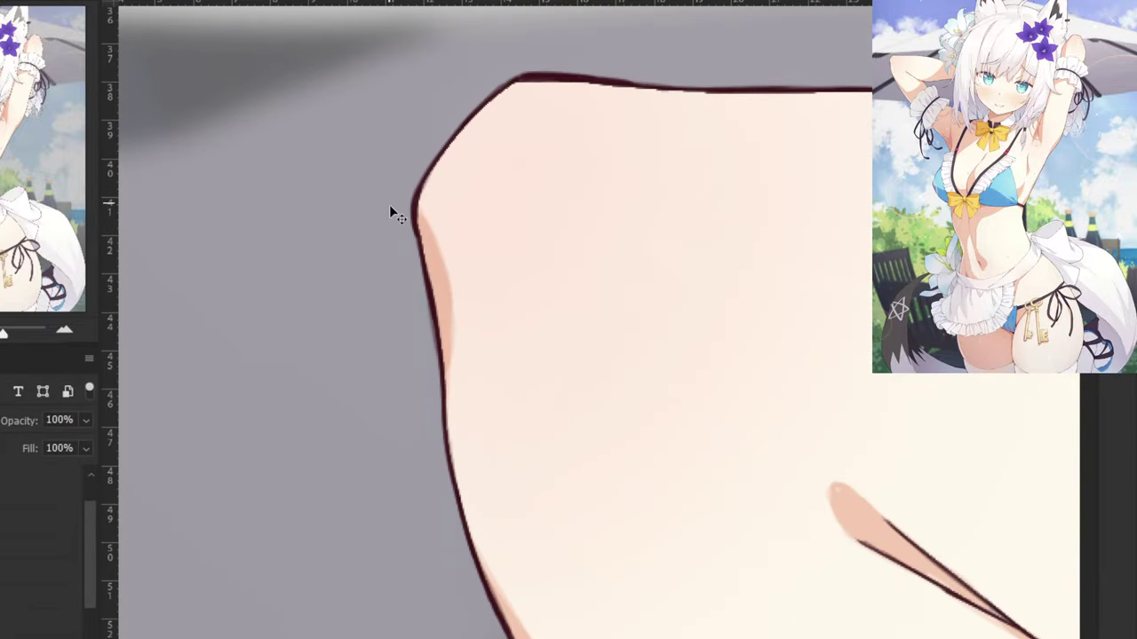
Paint the small shadow at the upper end of the cleavage line below the yellow neck bow.
key(ctrl+minus)
key(ctrl+minus)
key(ctrl+minus)
key(ctrl+minus)
key(ctrl+minus)
drag(572, 400, 382, 96)
drag(483, 252, 567, 495)
key(ctrl+plus)
key(ctrl+plus)
key(ctrl+plus)
scroll(666, 222, up, 4)
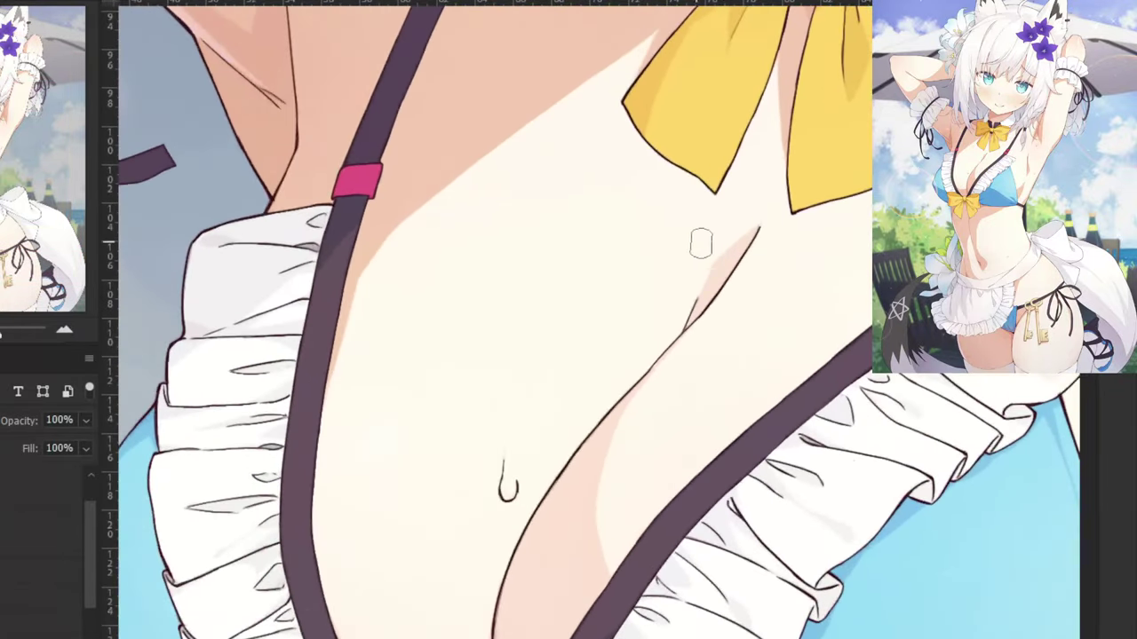
scroll(750, 234, down, 2)
scroll(739, 297, up, 5)
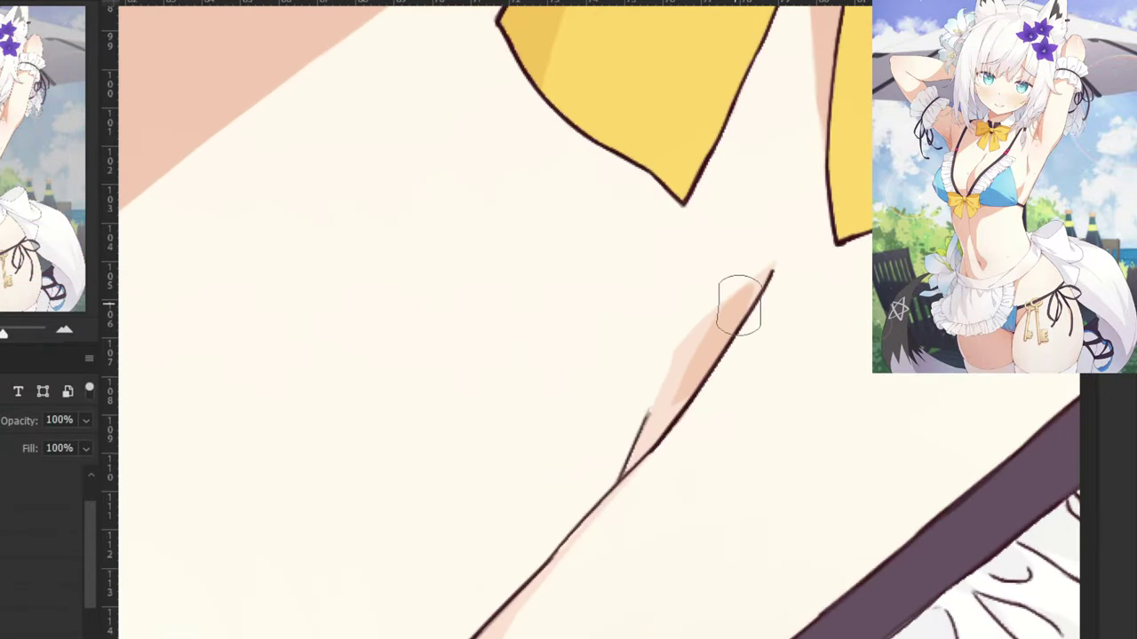
mouse_move(763, 280)
mouse_down()
mouse_move(692, 348)
mouse_move(710, 333)
mouse_move(642, 446)
mouse_move(694, 346)
mouse_move(648, 437)
mouse_move(677, 384)
mouse_move(686, 389)
mouse_move(661, 393)
mouse_up()
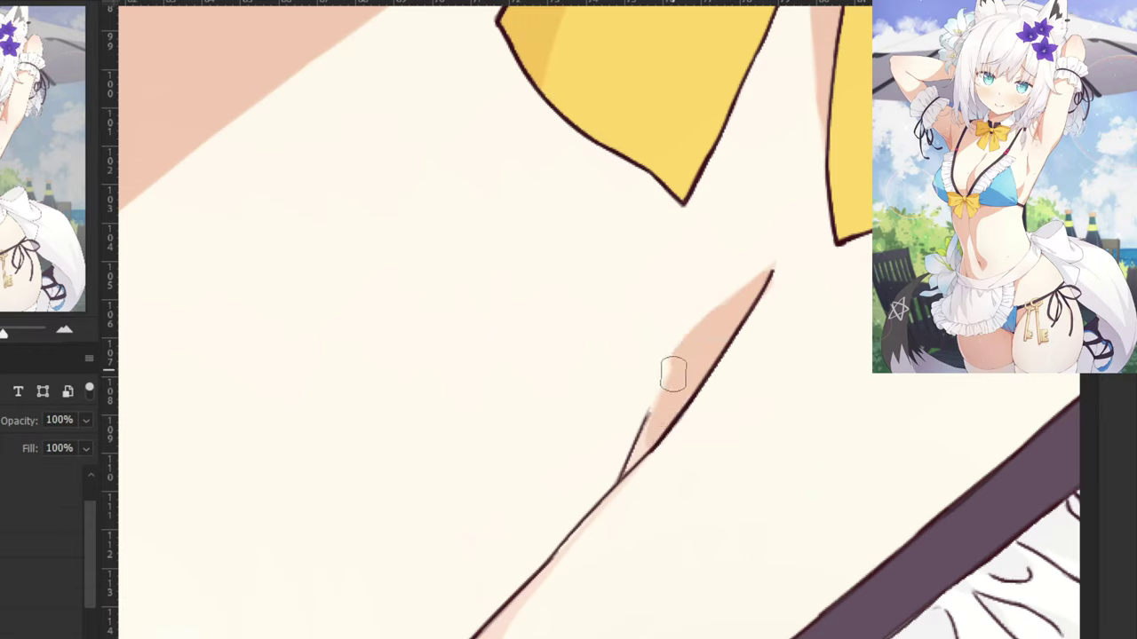
Outline and fill the shadow between the cleavage line and the dark bikini strap.
scroll(738, 341, down, 3)
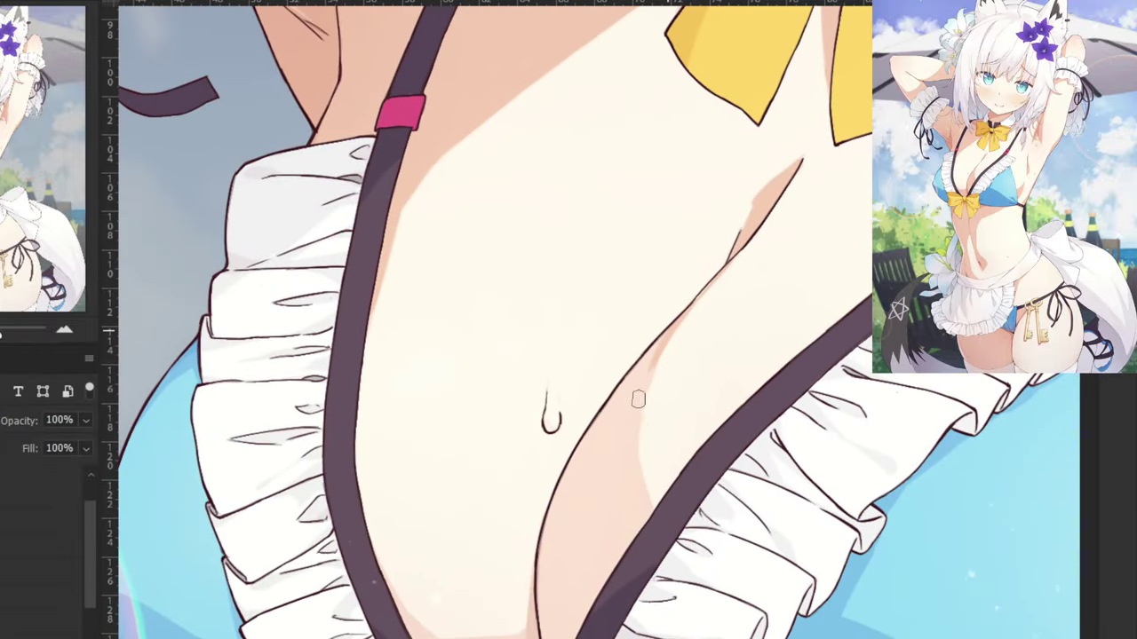
drag(632, 443, 649, 364)
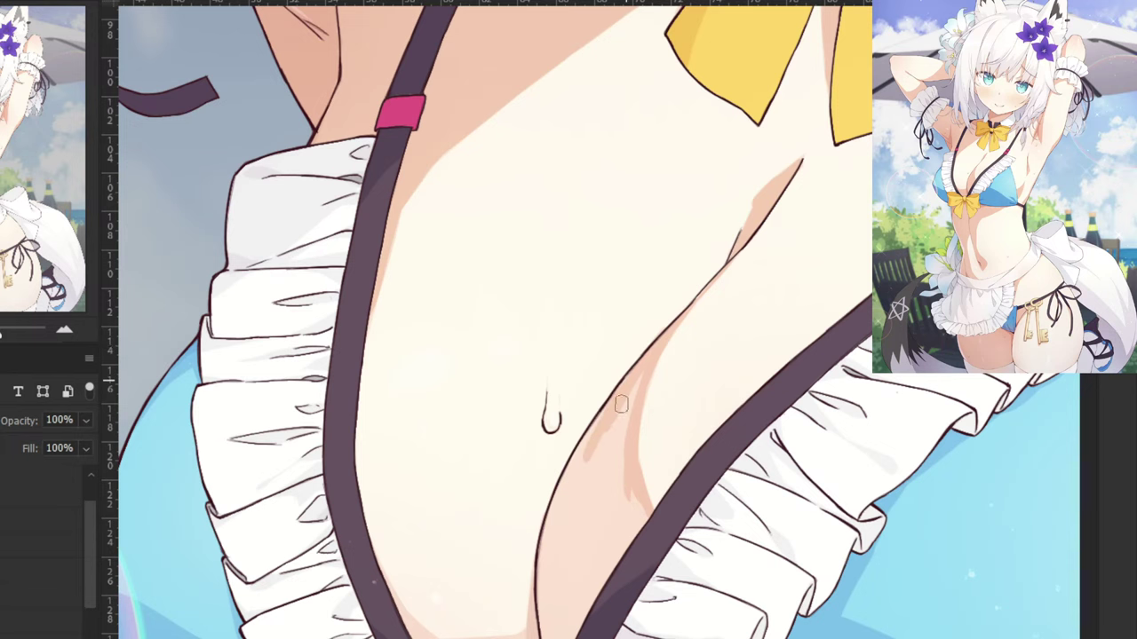
scroll(573, 484, down, 2)
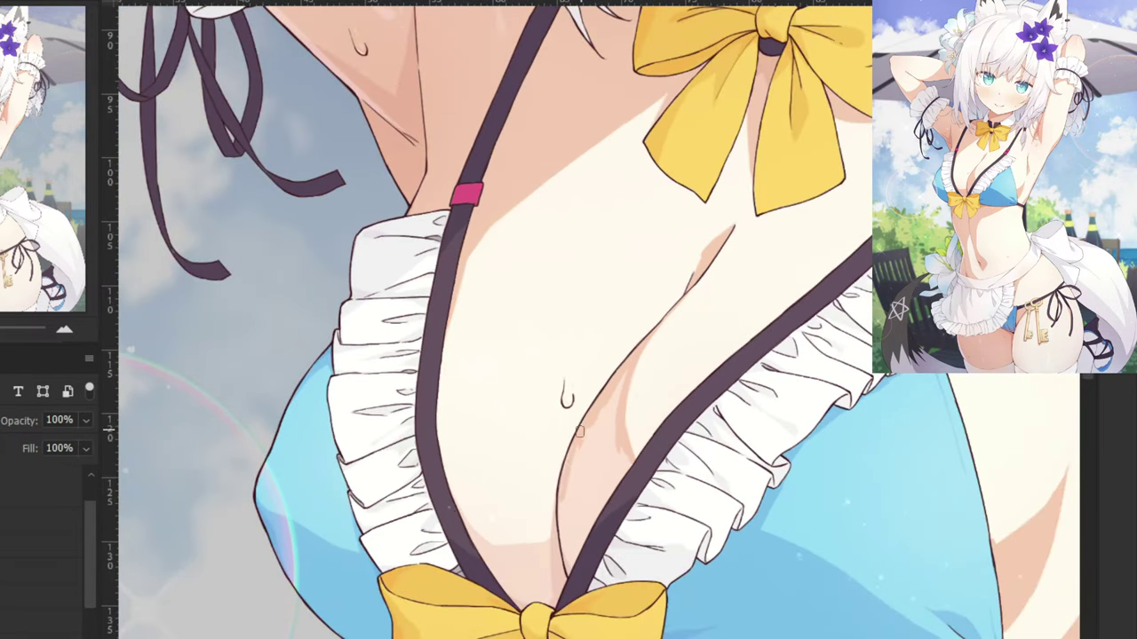
drag(582, 534, 591, 535)
right_click(592, 440)
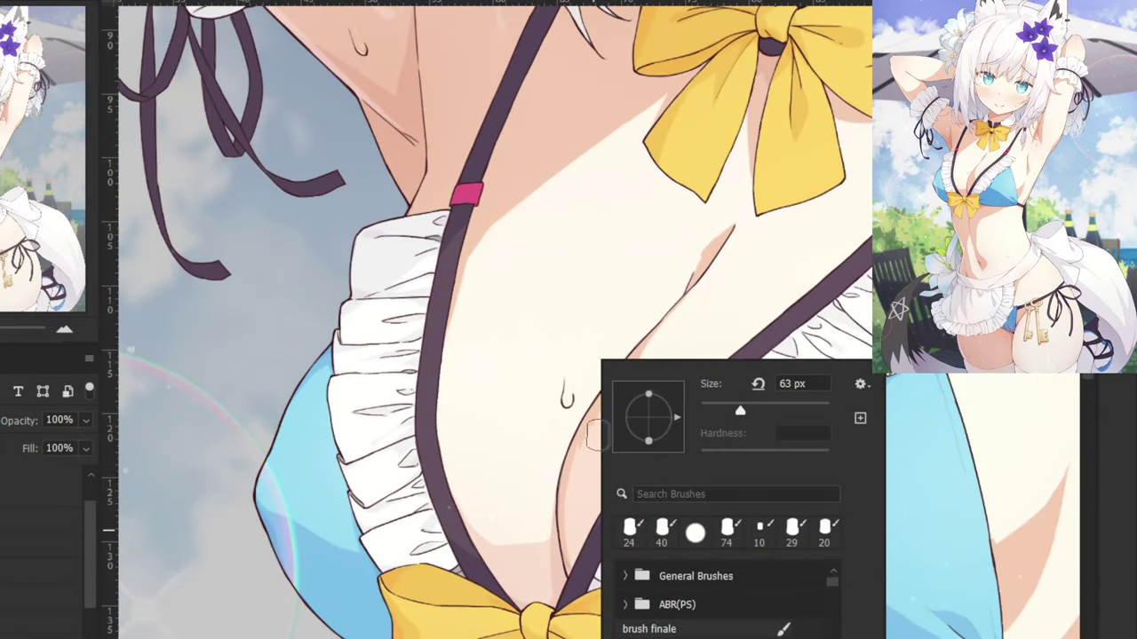
drag(593, 436, 592, 473)
mouse_move(606, 416)
mouse_down()
mouse_move(571, 537)
mouse_move(605, 505)
mouse_up()
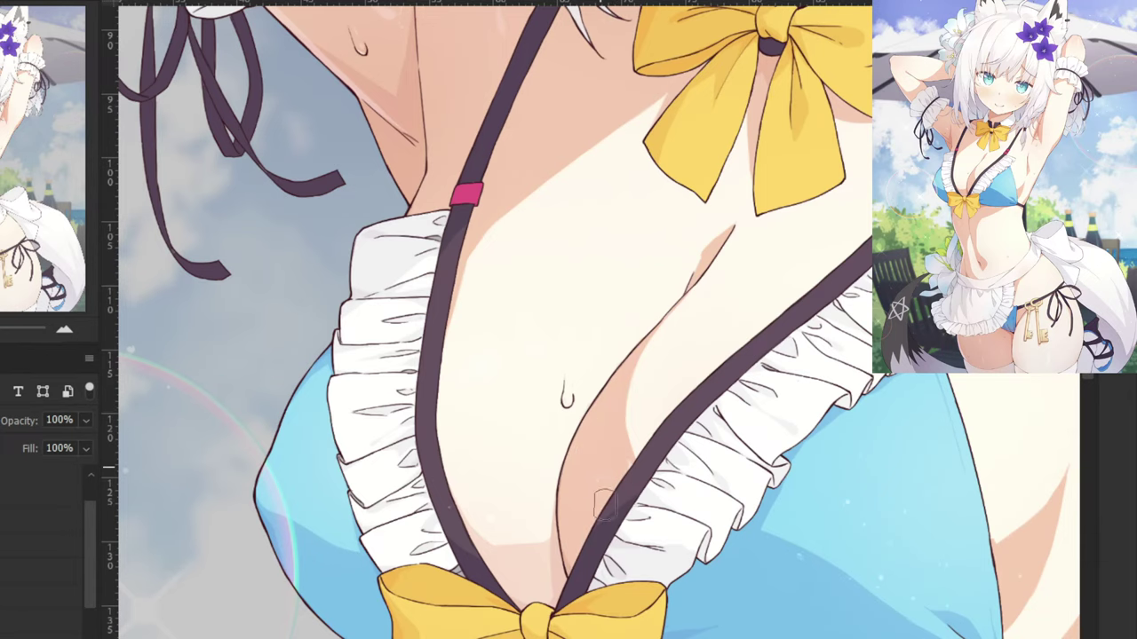
Paint the narrow shadow on the other side of the lower cleavage line.
drag(510, 485, 602, 394)
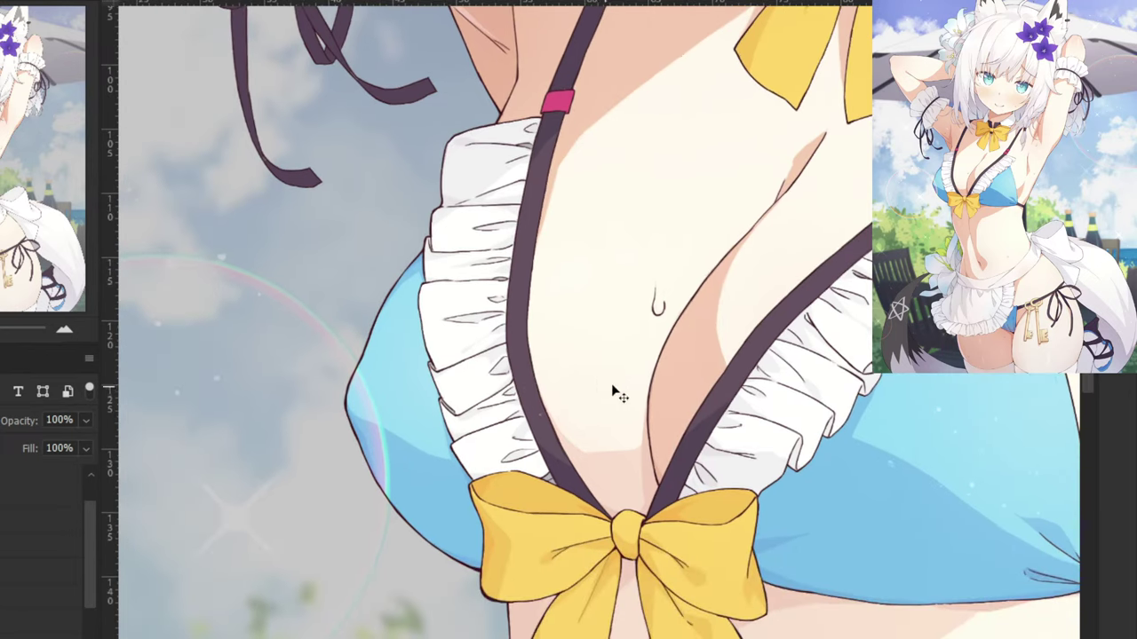
key(ctrl+plus)
key(ctrl+plus)
drag(761, 510, 736, 617)
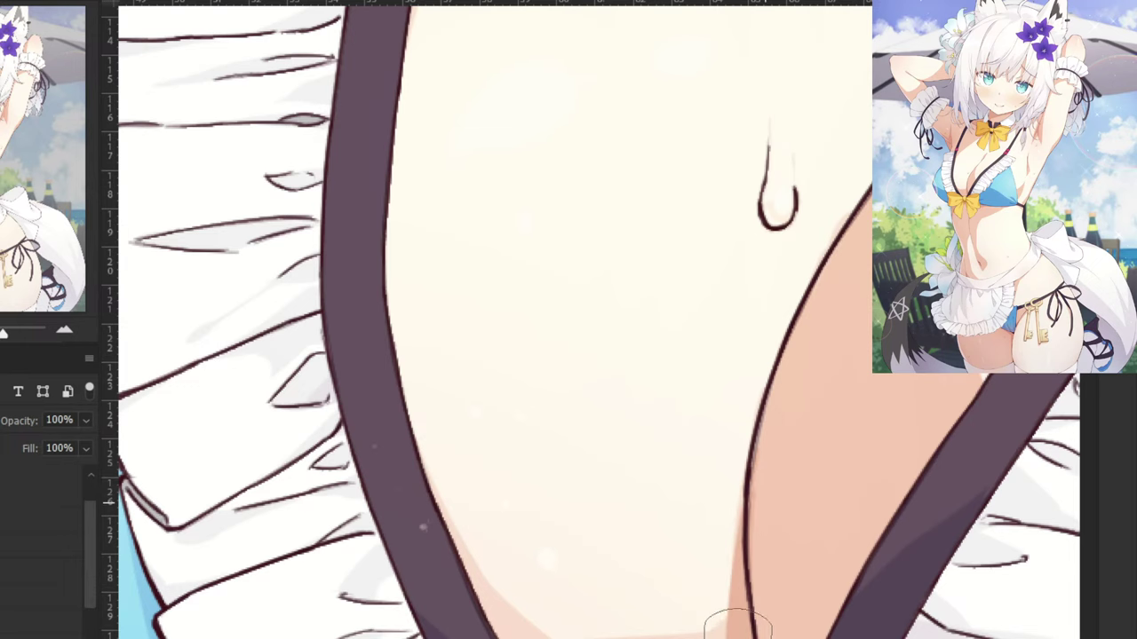
Paint the shadow along the bikini strap's inner edge and across the lower cleavage above the chest bow, redoing faulty strokes.
scroll(559, 493, down, 3)
drag(389, 306, 457, 444)
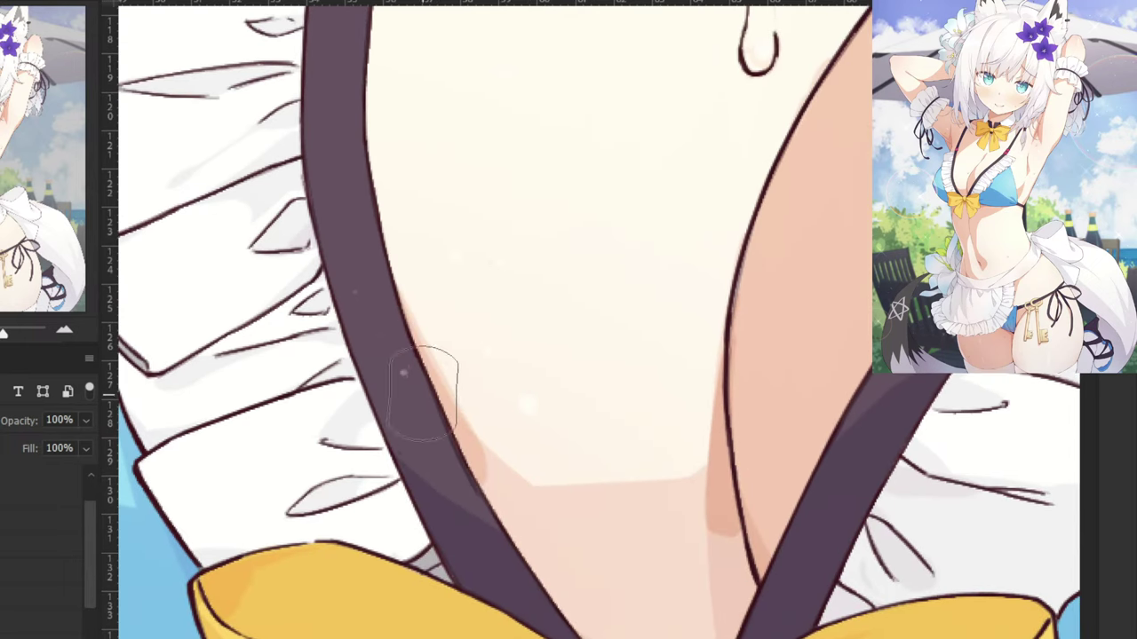
key(ctrl+z)
drag(400, 341, 447, 436)
mouse_move(396, 336)
mouse_down()
mouse_move(456, 457)
mouse_move(442, 413)
mouse_move(451, 436)
mouse_move(538, 513)
mouse_up()
mouse_move(582, 522)
mouse_down()
mouse_move(483, 514)
mouse_move(671, 506)
mouse_move(719, 491)
mouse_move(656, 517)
mouse_move(686, 502)
mouse_move(518, 519)
mouse_up()
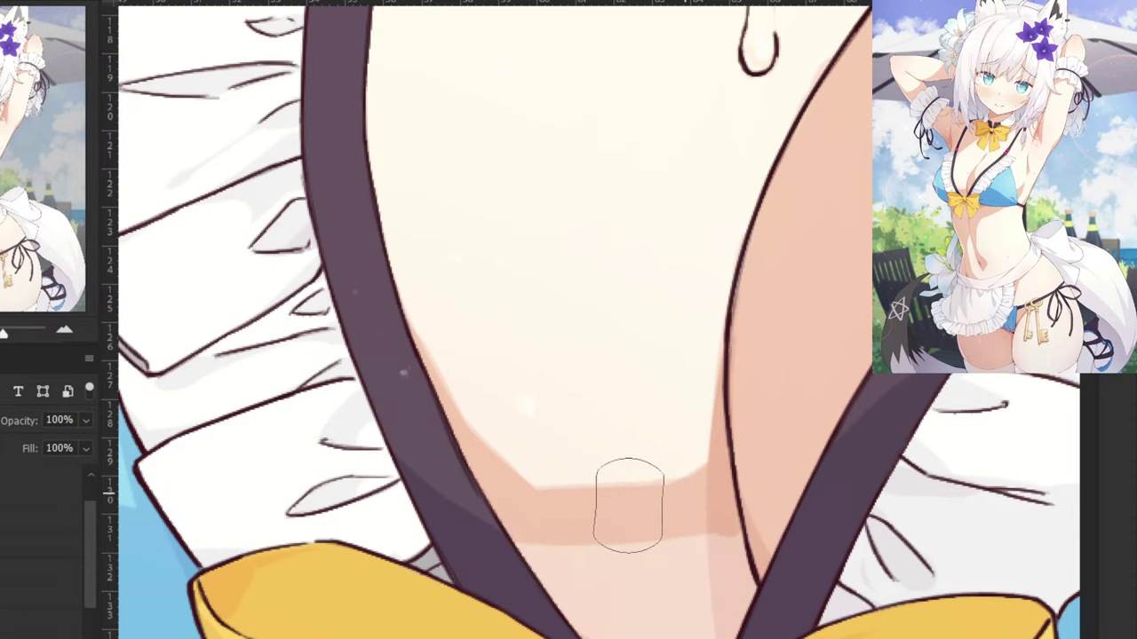
key(ctrl+z)
mouse_move(629, 503)
mouse_down()
mouse_move(502, 509)
mouse_move(545, 497)
mouse_up()
key(ctrl+minus)
key(ctrl+minus)
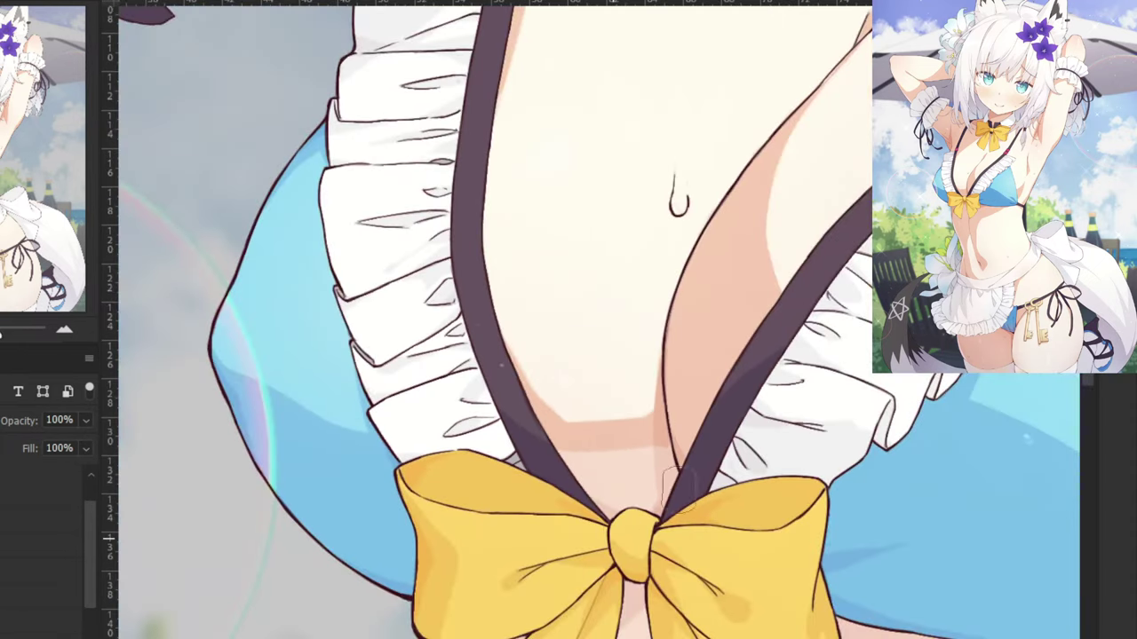
Hide the finished artwork overlay and examine the painted skin shadows on the chest, armpits and arms.
key(ctrl+minus)
key(ctrl+minus)
key(ctrl+minus)
key(ctrl+minus)
key(ctrl+minus)
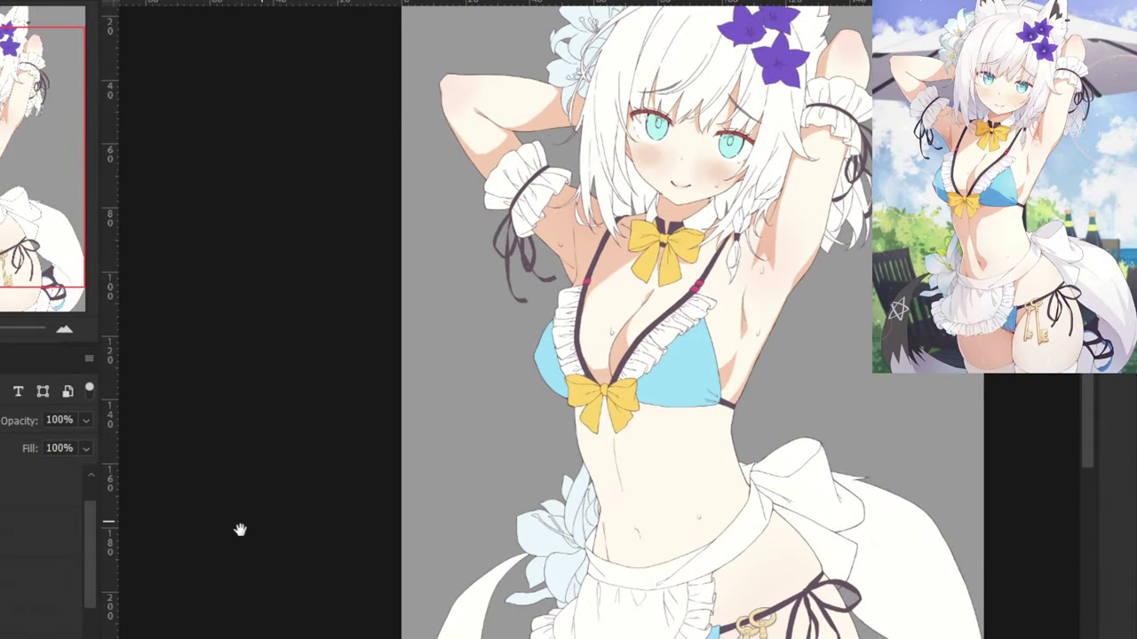
drag(239, 530, 142, 584)
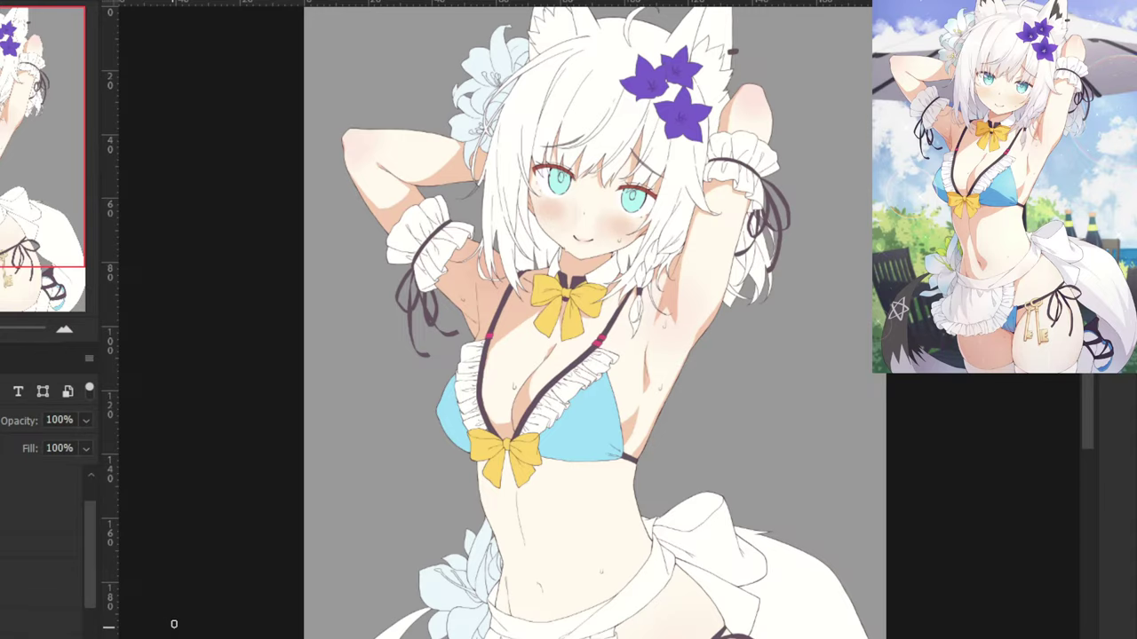
key(ctrl+plus)
key(ctrl+plus)
key(ctrl+plus)
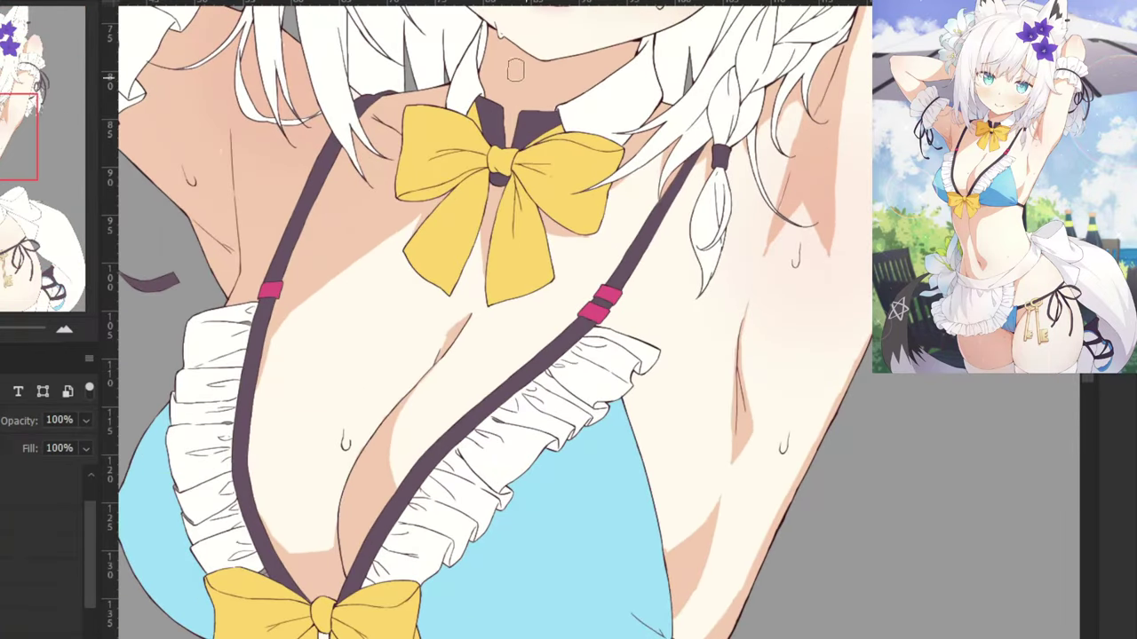
key(ctrl+minus)
key(ctrl+minus)
drag(545, 347, 586, 197)
drag(556, 246, 543, 315)
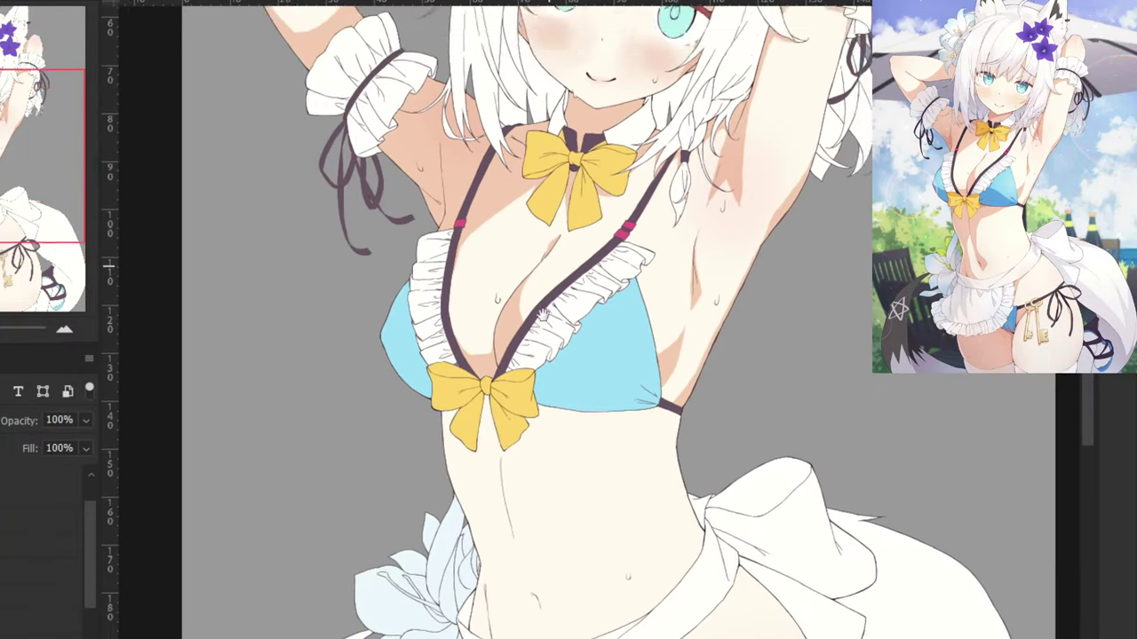
scroll(544, 315, up, 3)
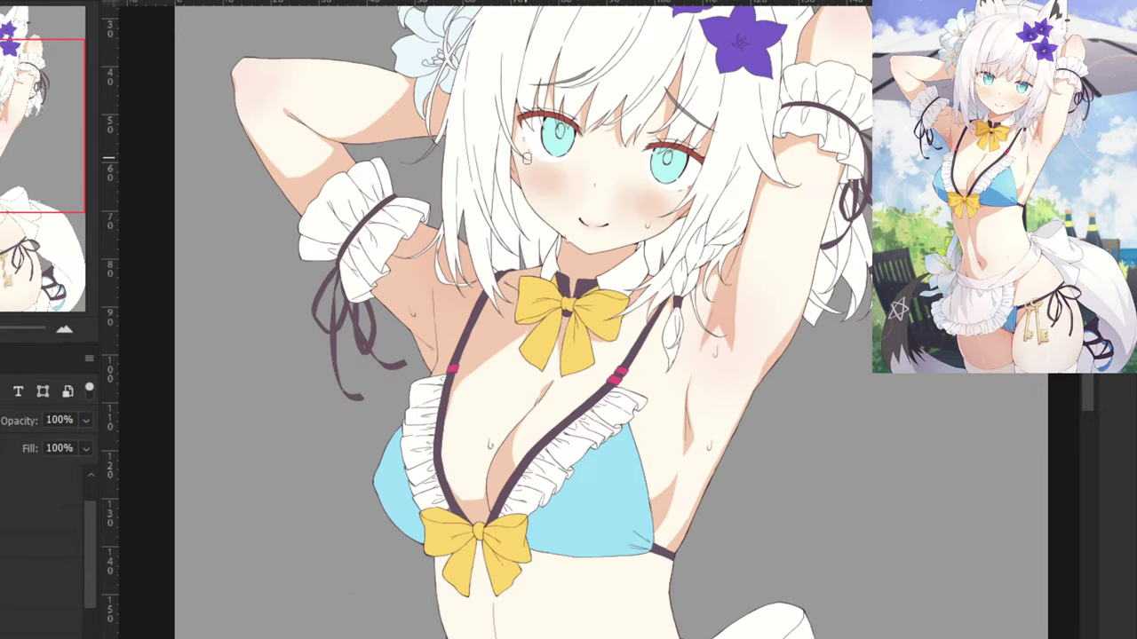
scroll(420, 262, up, 2)
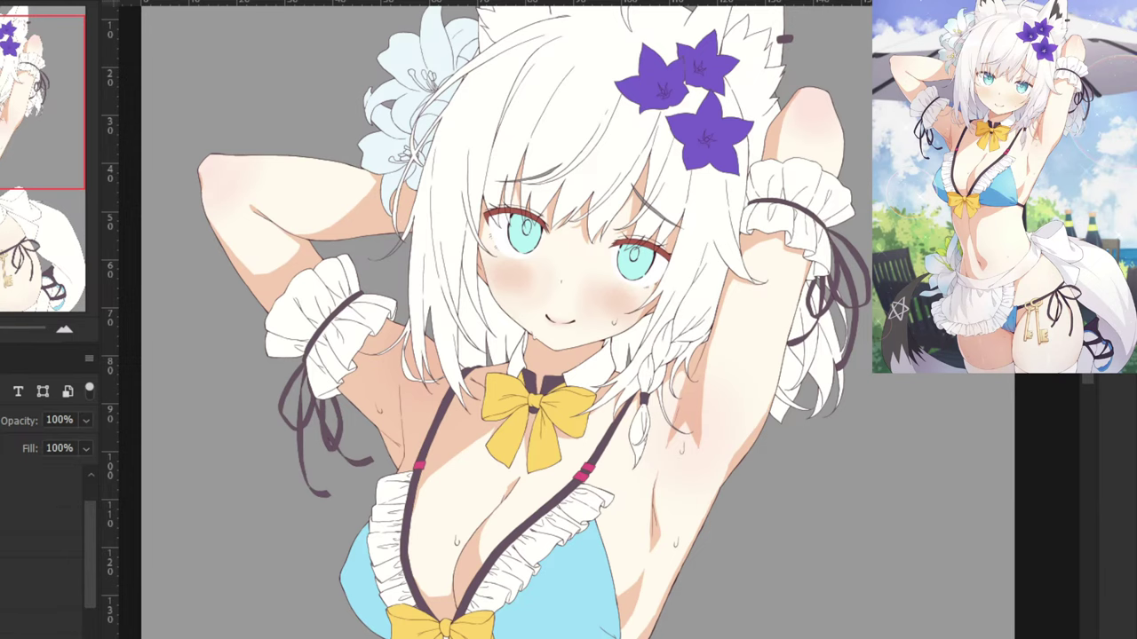
Show the finished artwork overlay again and paint the thin shadow along the lower edge of the blue bikini cup.
scroll(408, 278, down, 5)
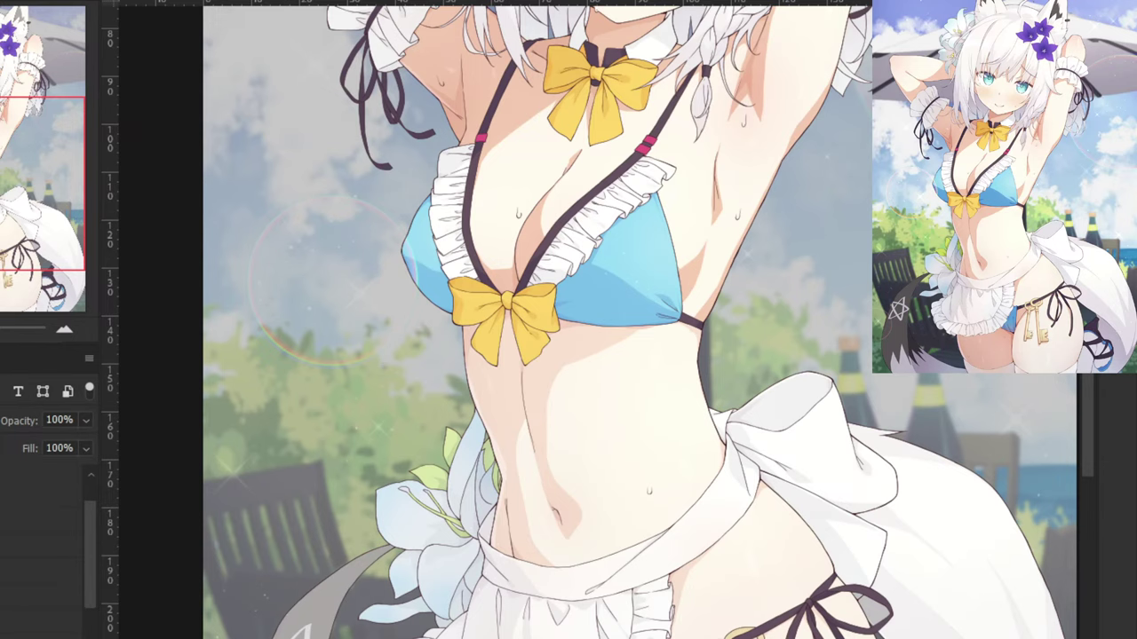
drag(318, 437, 350, 352)
scroll(600, 364, up, 5)
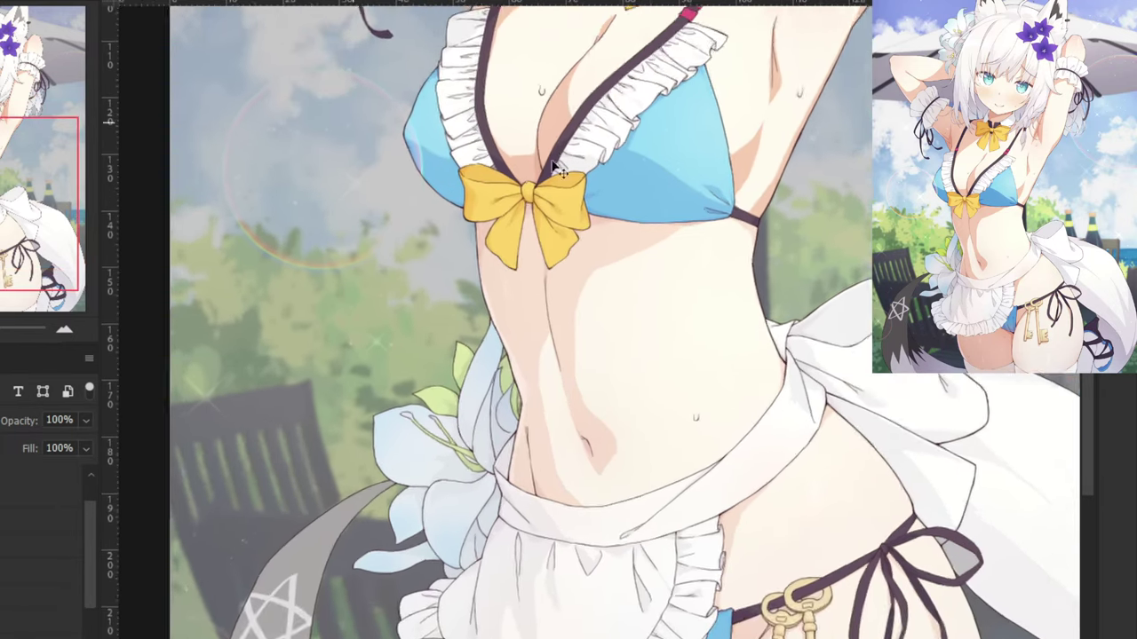
drag(651, 186, 552, 361)
key(ctrl+plus)
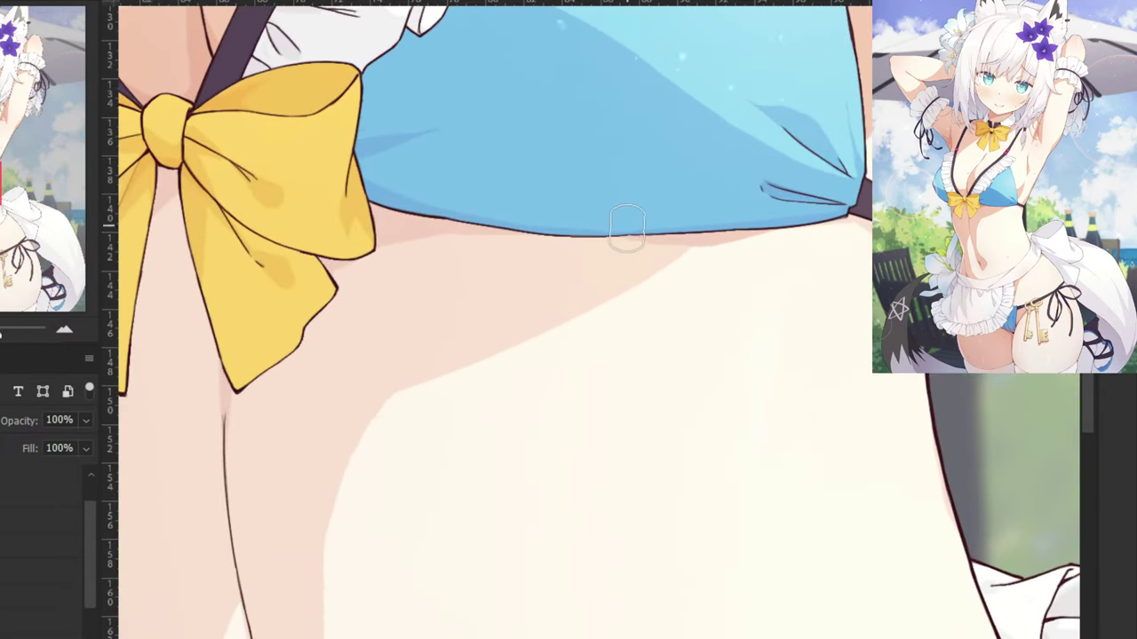
drag(626, 237, 744, 227)
drag(664, 233, 693, 227)
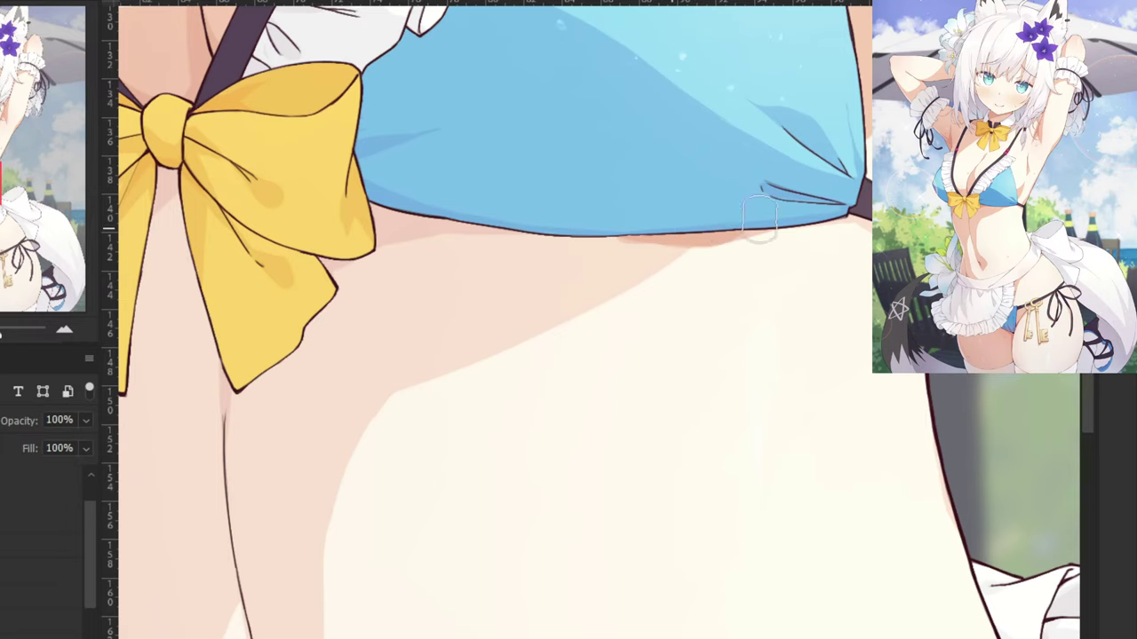
Paint the skin shadow beneath the dark bikini side strap and down the adjoining edge of the torso.
scroll(672, 223, up, 4)
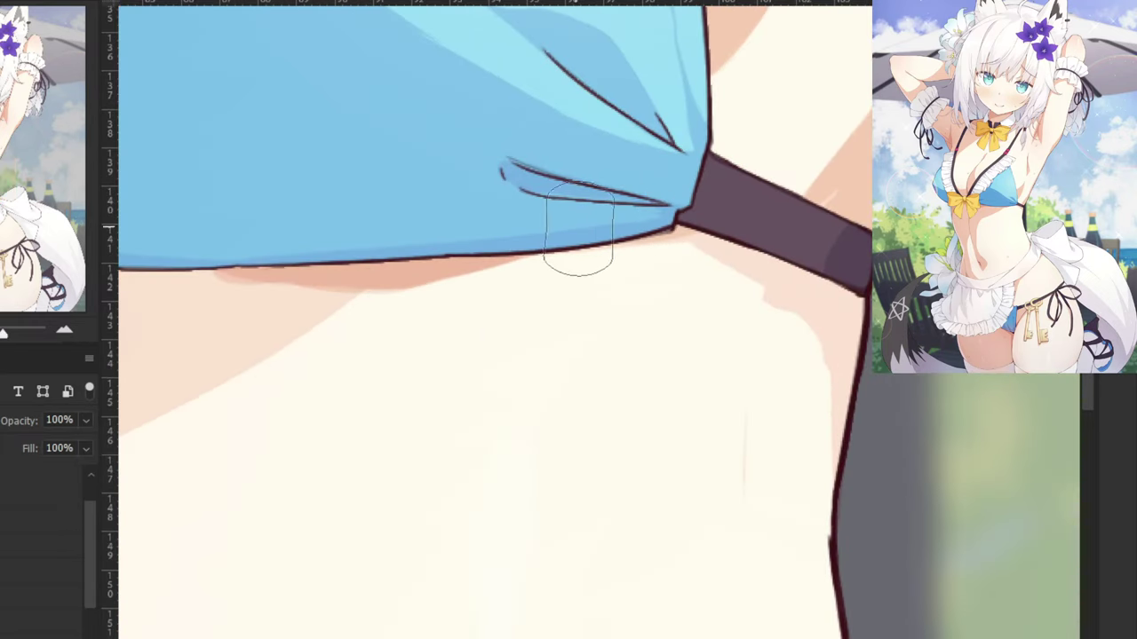
mouse_move(719, 230)
mouse_down()
mouse_move(509, 199)
mouse_move(492, 186)
mouse_move(607, 202)
mouse_move(648, 230)
mouse_up()
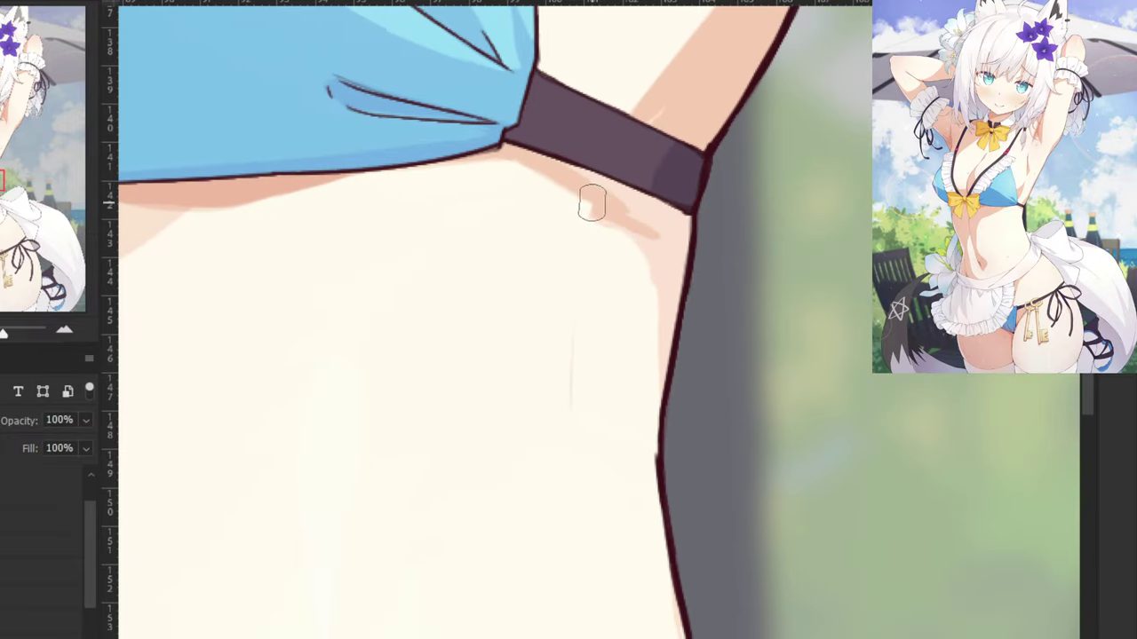
mouse_move(592, 202)
mouse_down()
mouse_move(676, 298)
mouse_move(620, 220)
mouse_move(653, 256)
mouse_move(664, 398)
mouse_move(668, 291)
mouse_move(646, 217)
mouse_move(595, 183)
mouse_move(598, 205)
mouse_move(626, 223)
mouse_up()
mouse_move(546, 164)
mouse_down()
mouse_move(680, 219)
mouse_move(658, 208)
mouse_move(677, 243)
mouse_up()
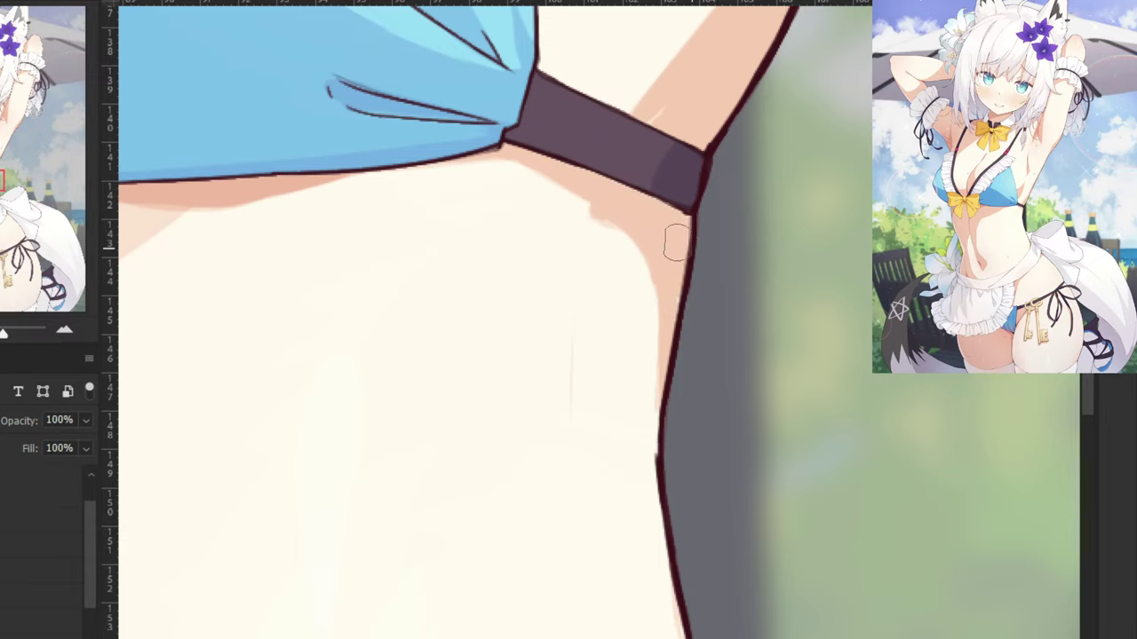
key(ctrl+minus)
key(ctrl+minus)
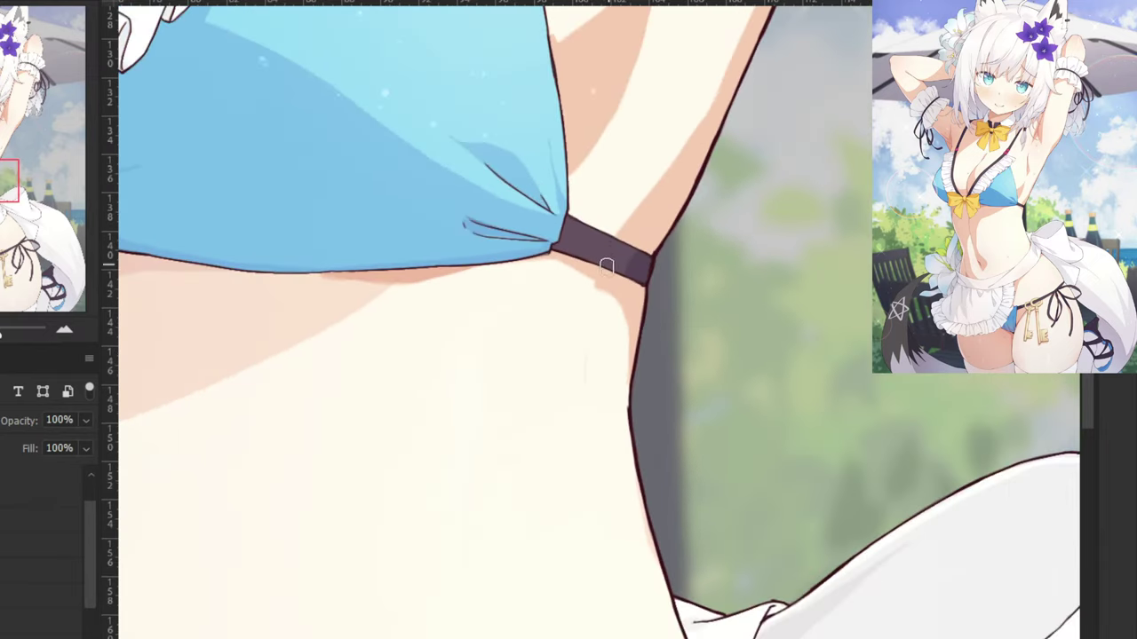
Outline the torso shadow's edge from below the bikini cup down the upper abdomen, redoing faulty strokes.
scroll(444, 253, left, 3)
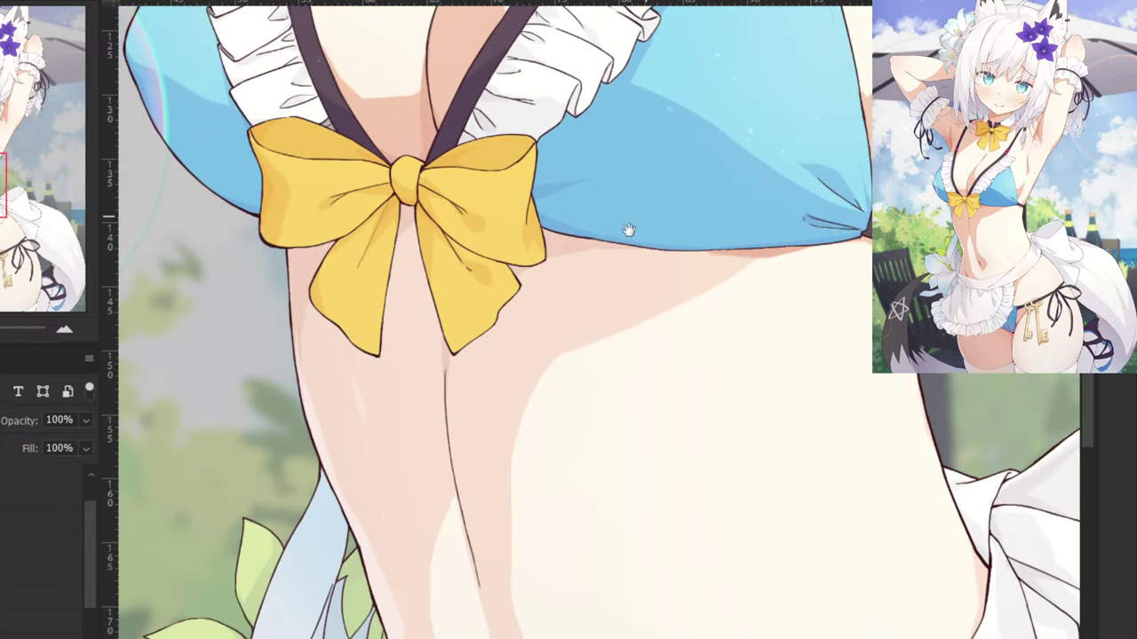
drag(628, 230, 582, 243)
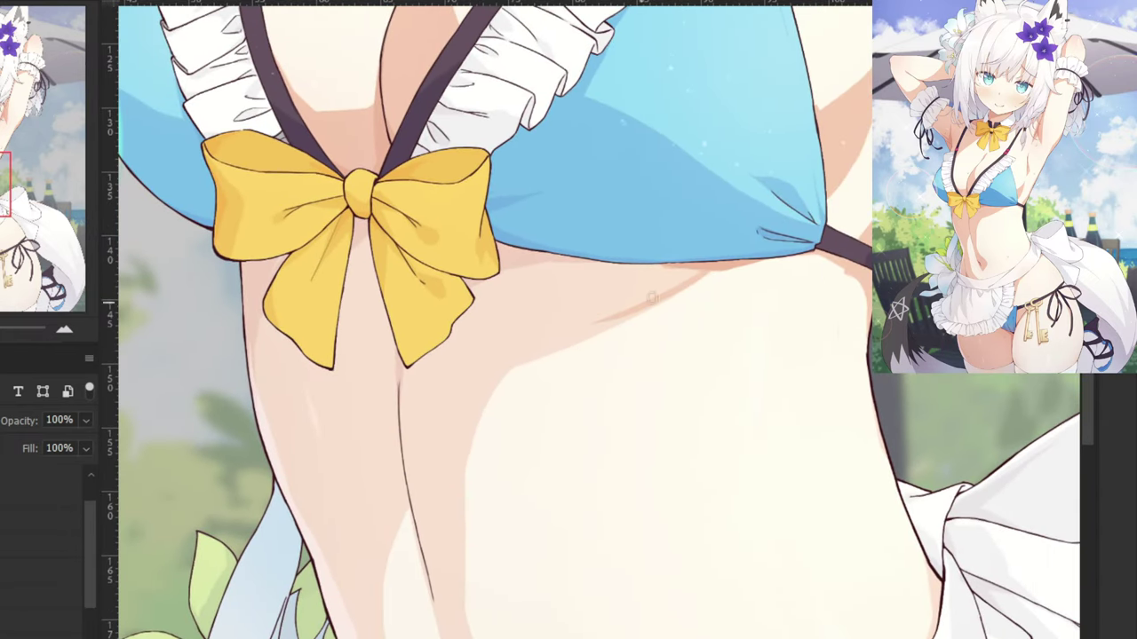
mouse_move(533, 353)
mouse_down()
mouse_move(618, 312)
mouse_move(529, 355)
mouse_up()
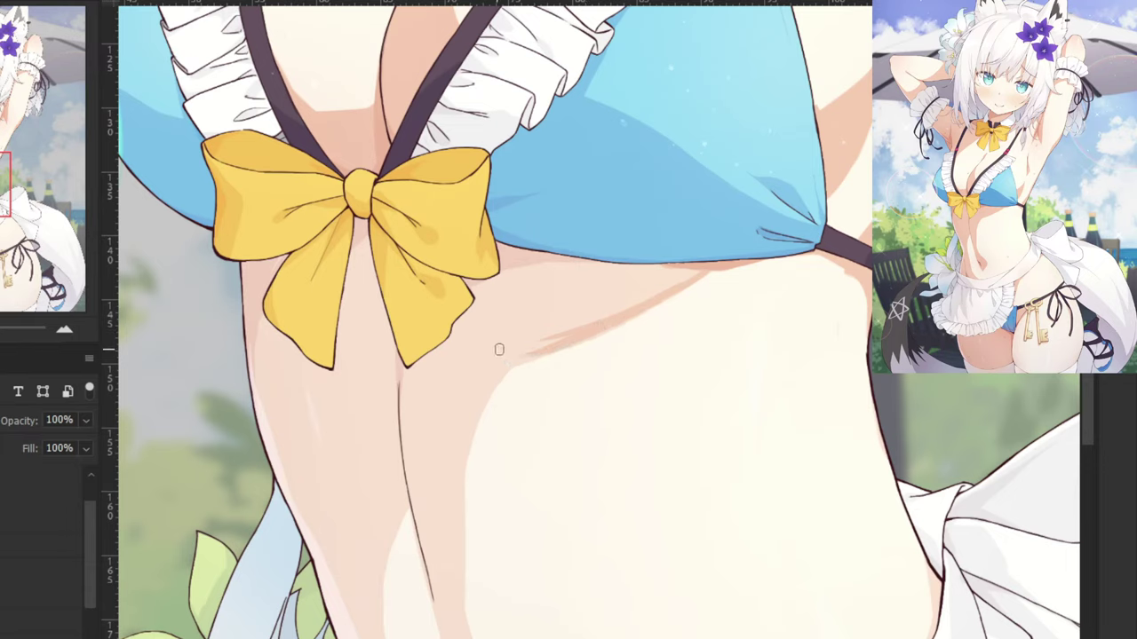
mouse_move(641, 304)
mouse_down()
mouse_move(470, 378)
mouse_move(492, 363)
mouse_move(498, 380)
mouse_move(457, 497)
mouse_up()
key(ctrl+z)
drag(512, 365, 459, 499)
key(ctrl+z)
drag(490, 388, 466, 459)
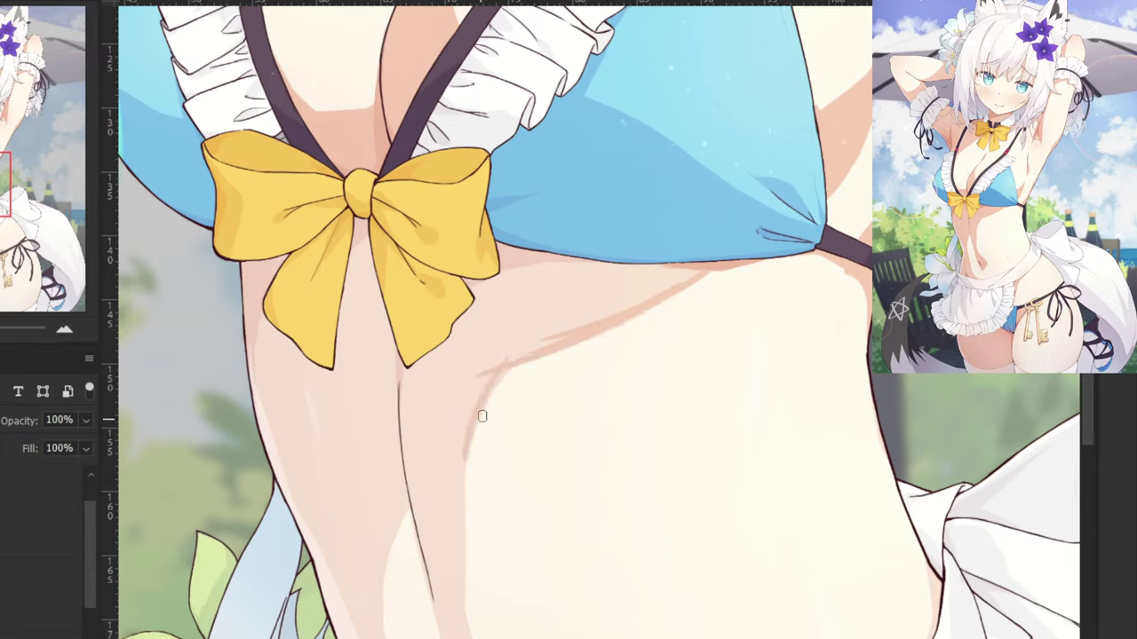
key(ctrl+z)
drag(507, 367, 470, 444)
mouse_move(483, 403)
mouse_down()
mouse_move(464, 483)
mouse_move(450, 389)
mouse_move(467, 441)
mouse_up()
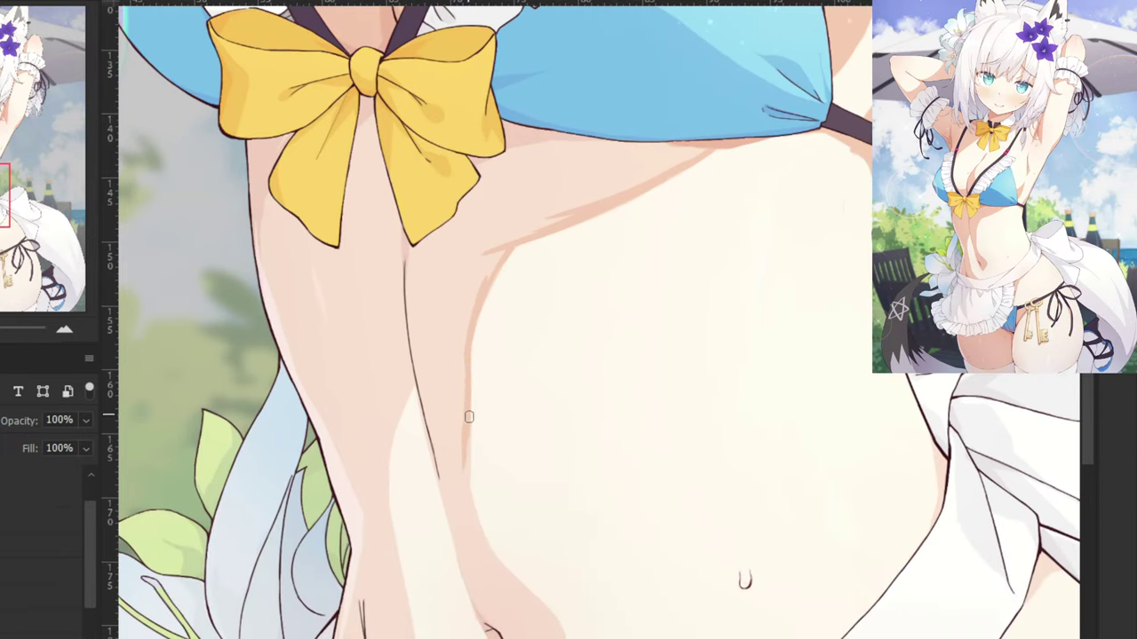
Continue the abdomen shadow's outline down to the navel and trace both sides of the pointed navel shadow.
scroll(450, 519, down, 4)
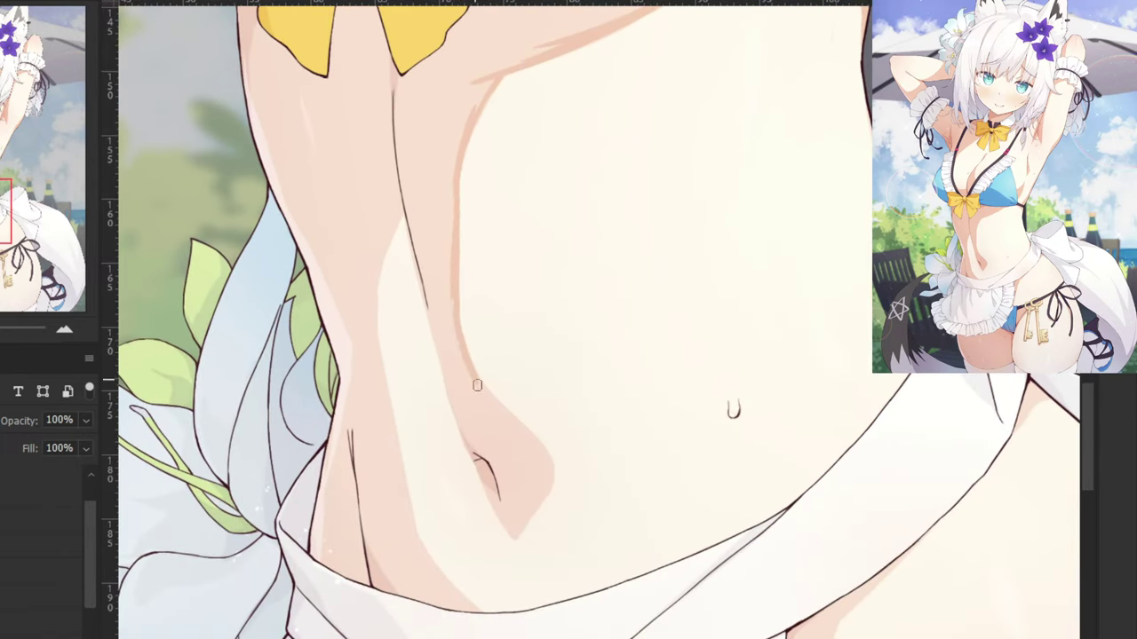
drag(396, 453, 516, 452)
key(ctrl+plus)
key(ctrl+z)
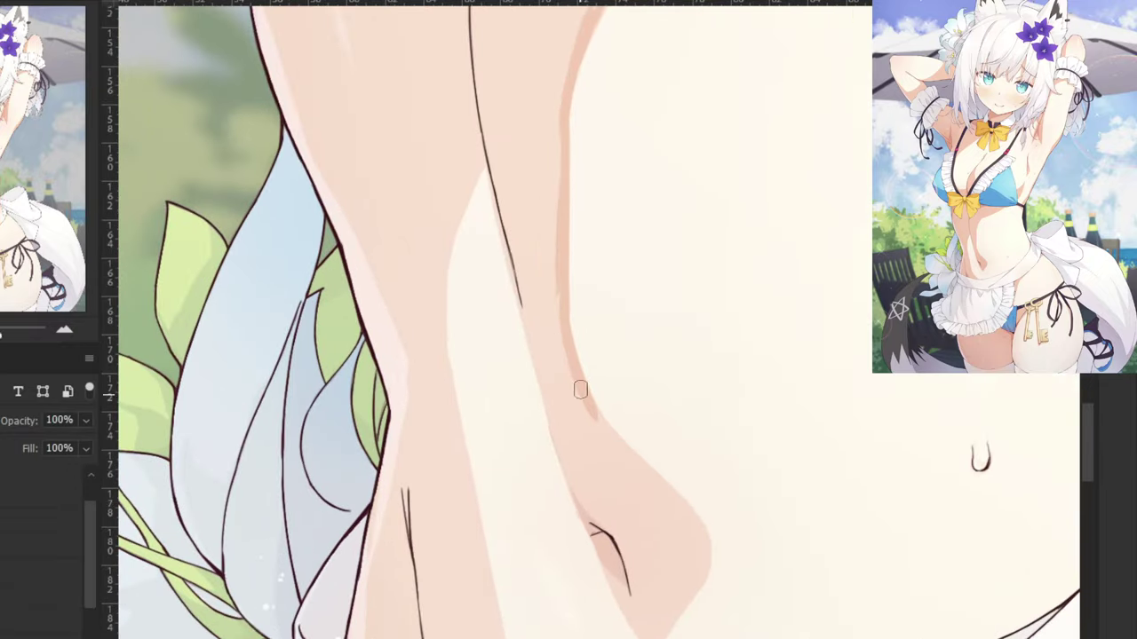
drag(581, 388, 686, 507)
mouse_move(620, 446)
mouse_down()
mouse_move(701, 544)
mouse_move(675, 499)
mouse_move(703, 549)
mouse_move(679, 609)
mouse_up()
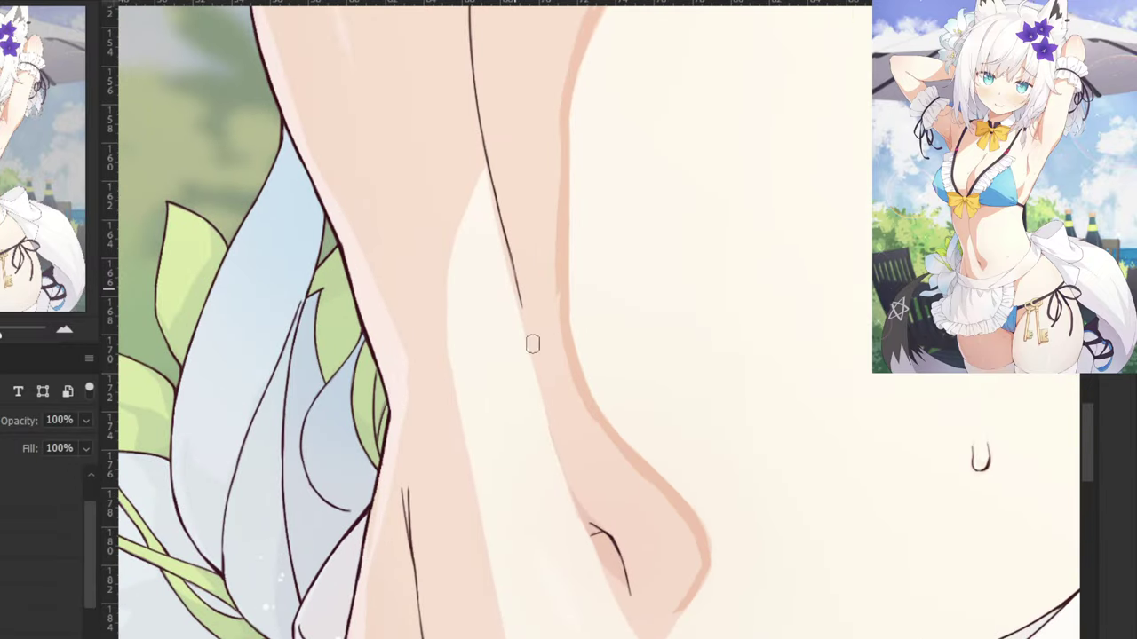
mouse_move(532, 344)
mouse_down()
mouse_move(584, 484)
mouse_move(586, 530)
mouse_move(630, 620)
mouse_up()
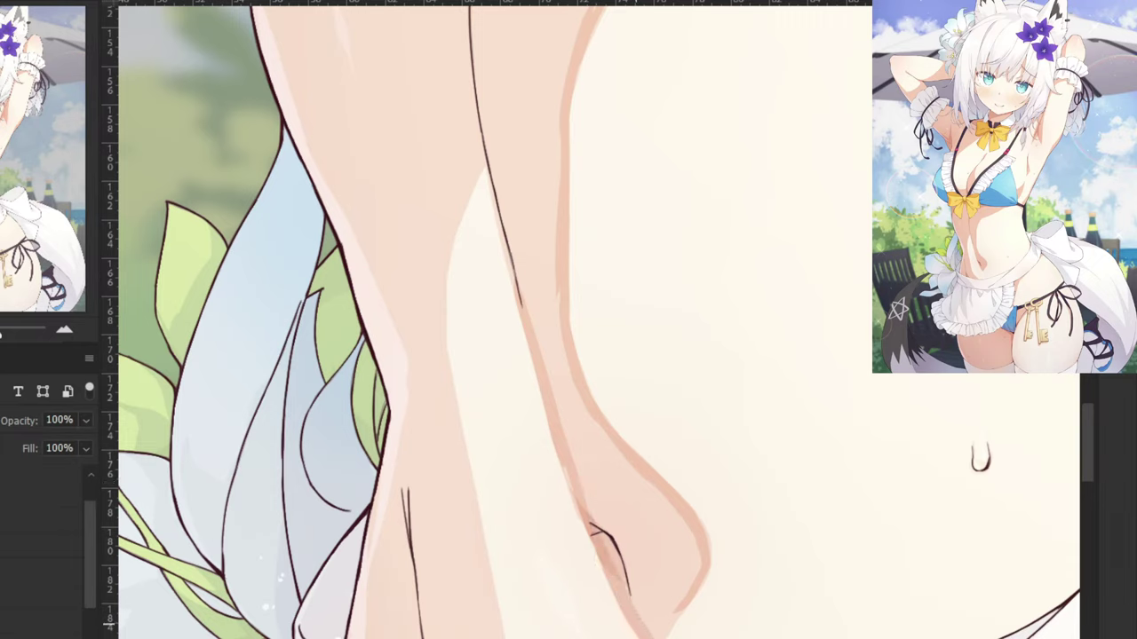
drag(684, 597, 657, 637)
drag(603, 499, 619, 500)
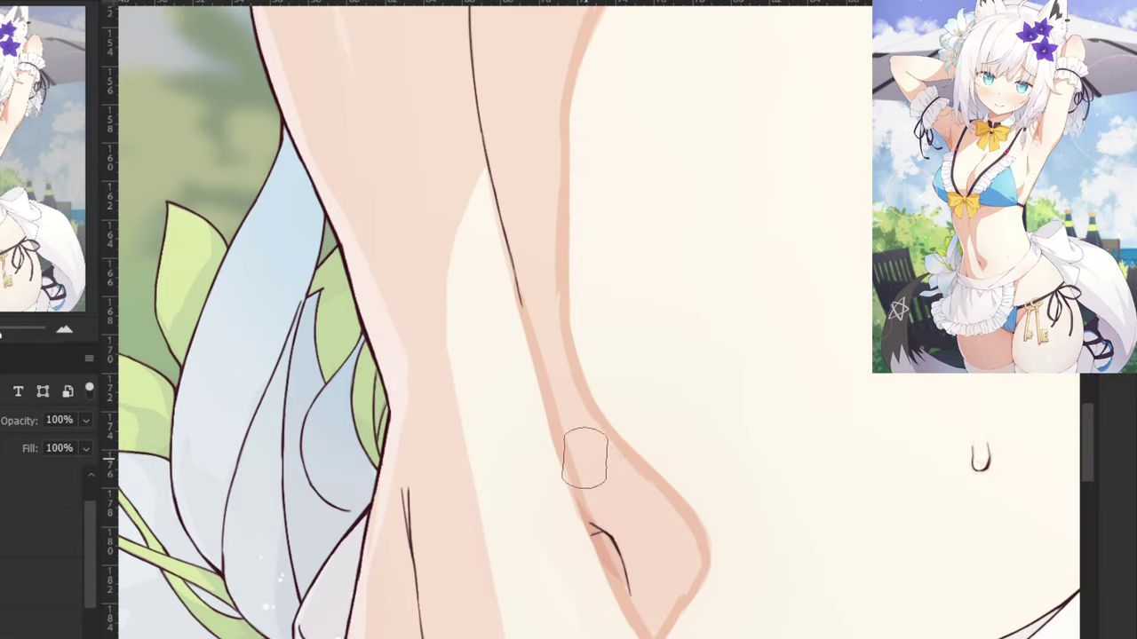
Fill the navel shadow and extend the fill upward between the abdomen's center line and the shadow outline.
mouse_move(571, 382)
mouse_down()
mouse_move(623, 565)
mouse_move(654, 620)
mouse_move(651, 600)
mouse_move(660, 609)
mouse_move(679, 582)
mouse_move(686, 546)
mouse_move(660, 507)
mouse_move(685, 567)
mouse_move(642, 533)
mouse_move(647, 503)
mouse_move(602, 450)
mouse_move(624, 497)
mouse_move(621, 463)
mouse_up()
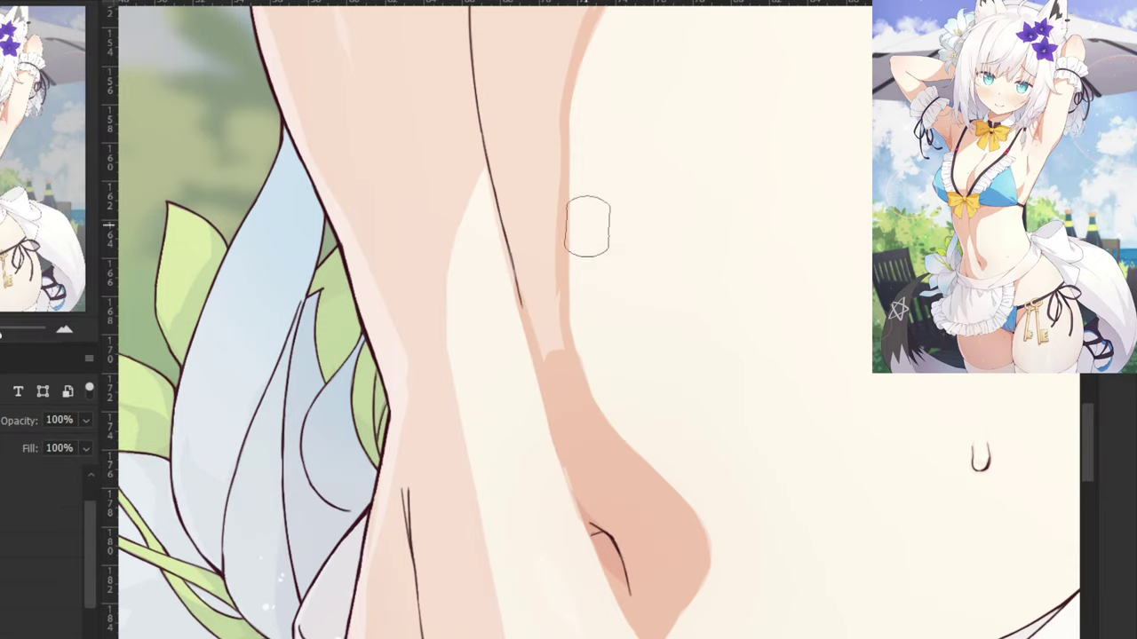
drag(524, 191, 549, 309)
drag(486, 135, 520, 322)
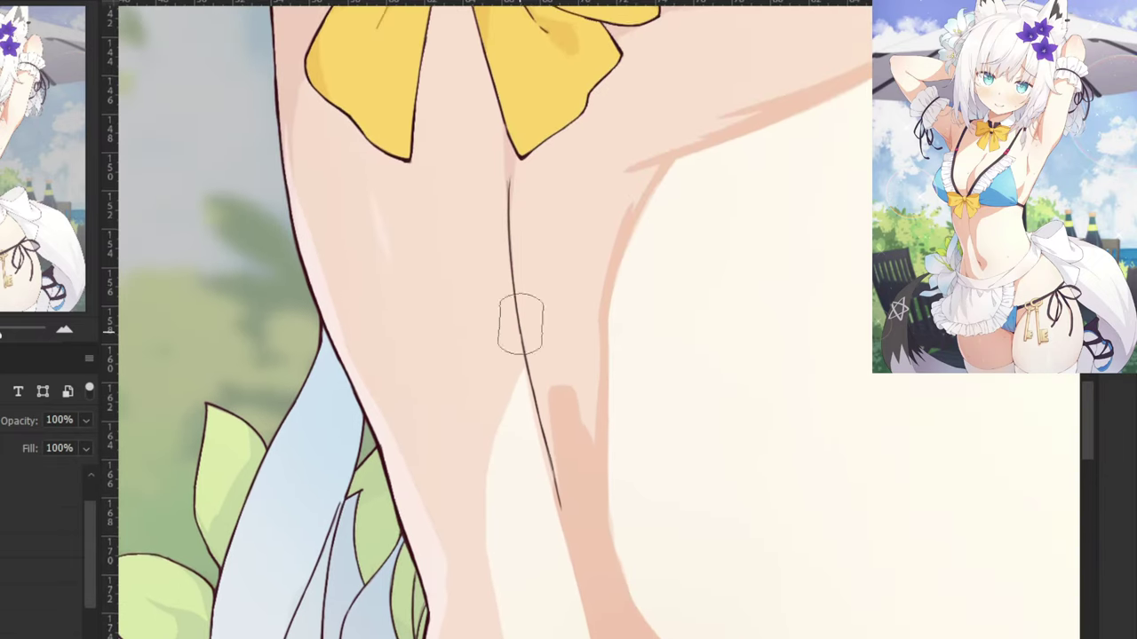
mouse_move(528, 250)
mouse_down()
mouse_move(567, 464)
mouse_move(541, 308)
mouse_move(585, 391)
mouse_move(568, 305)
mouse_up()
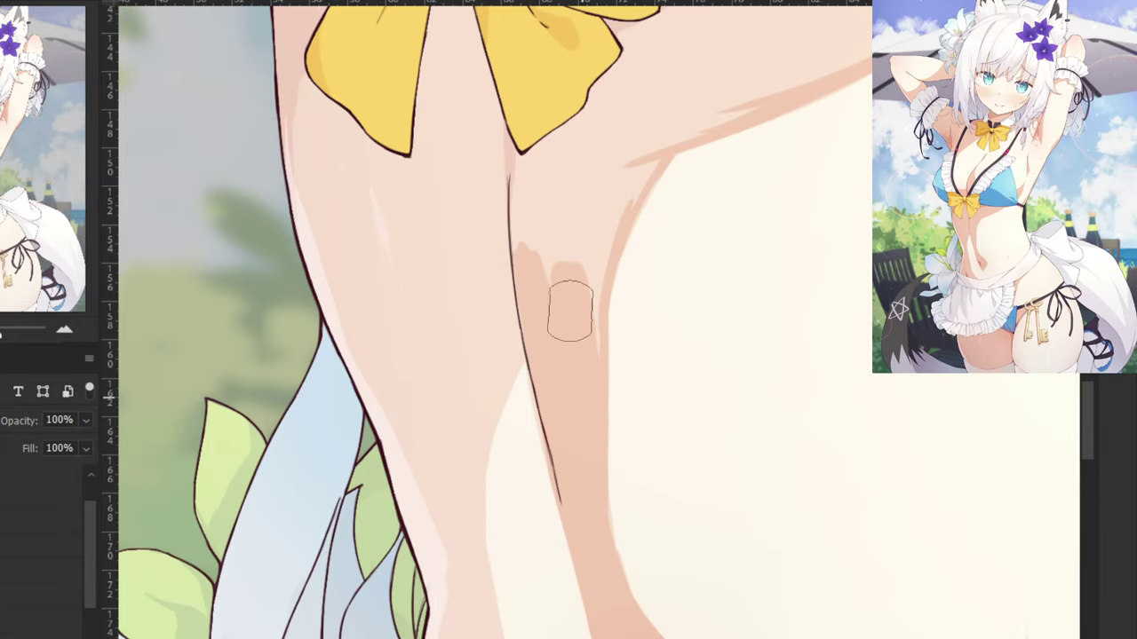
Paint the shadow beside the light abdomen strip down to the apron waistband and widen it toward the waist contour.
mouse_move(480, 422)
mouse_down()
mouse_move(502, 359)
mouse_move(466, 403)
mouse_up()
mouse_move(519, 339)
mouse_down()
mouse_move(422, 236)
mouse_move(462, 480)
mouse_move(467, 273)
mouse_move(537, 180)
mouse_move(522, 268)
mouse_move(529, 242)
mouse_move(528, 288)
mouse_move(527, 218)
mouse_move(534, 328)
mouse_move(524, 261)
mouse_move(552, 400)
mouse_move(527, 290)
mouse_move(571, 512)
mouse_move(558, 448)
mouse_move(567, 490)
mouse_move(618, 574)
mouse_up()
key(ctrl+minus)
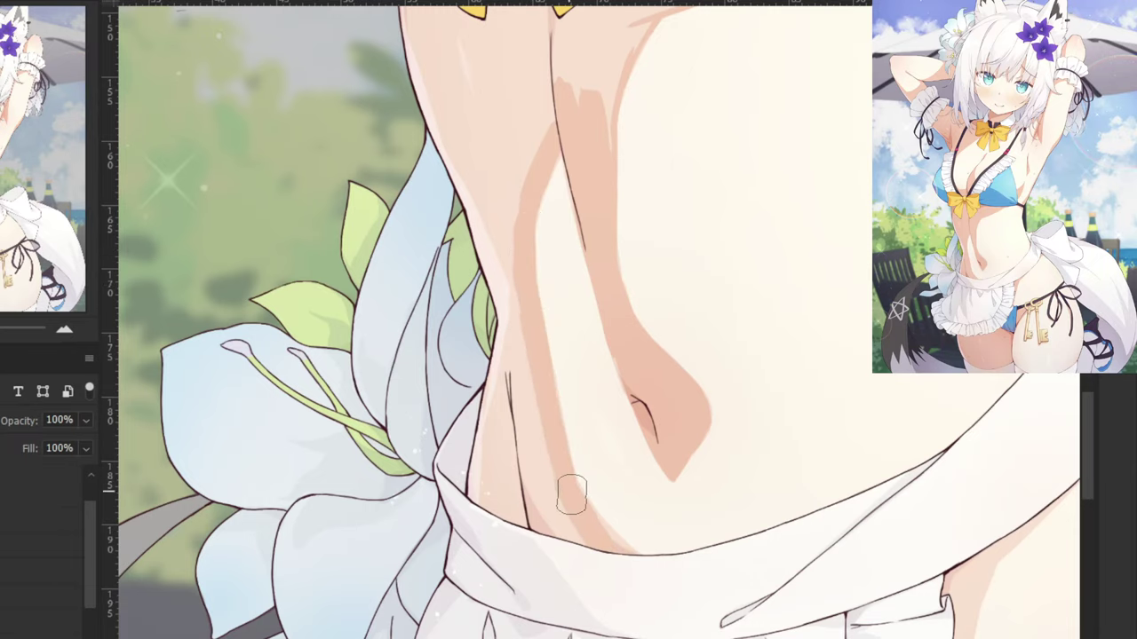
scroll(619, 384, up, 2)
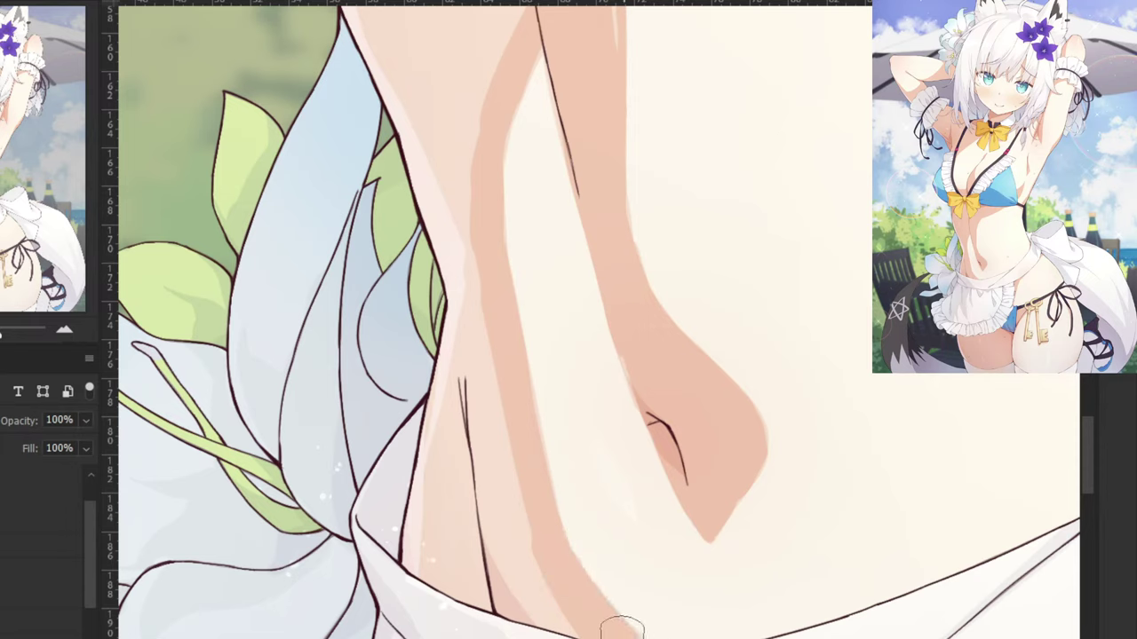
mouse_move(467, 261)
mouse_down()
mouse_move(441, 545)
mouse_move(465, 457)
mouse_move(530, 626)
mouse_move(553, 600)
mouse_move(514, 561)
mouse_up()
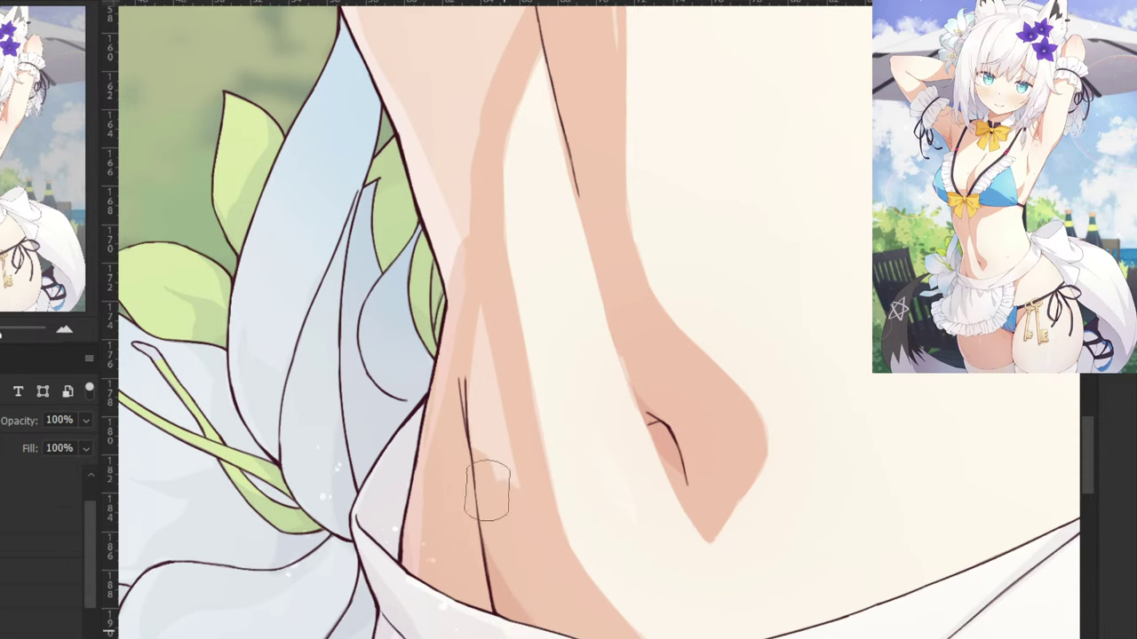
Fill the remaining torso shadow along the waist contour, around the chest bow and beneath the bikini cup.
key(ctrl+minus)
mouse_move(504, 373)
mouse_down()
mouse_move(523, 360)
mouse_move(480, 244)
mouse_up()
drag(410, 127, 446, 426)
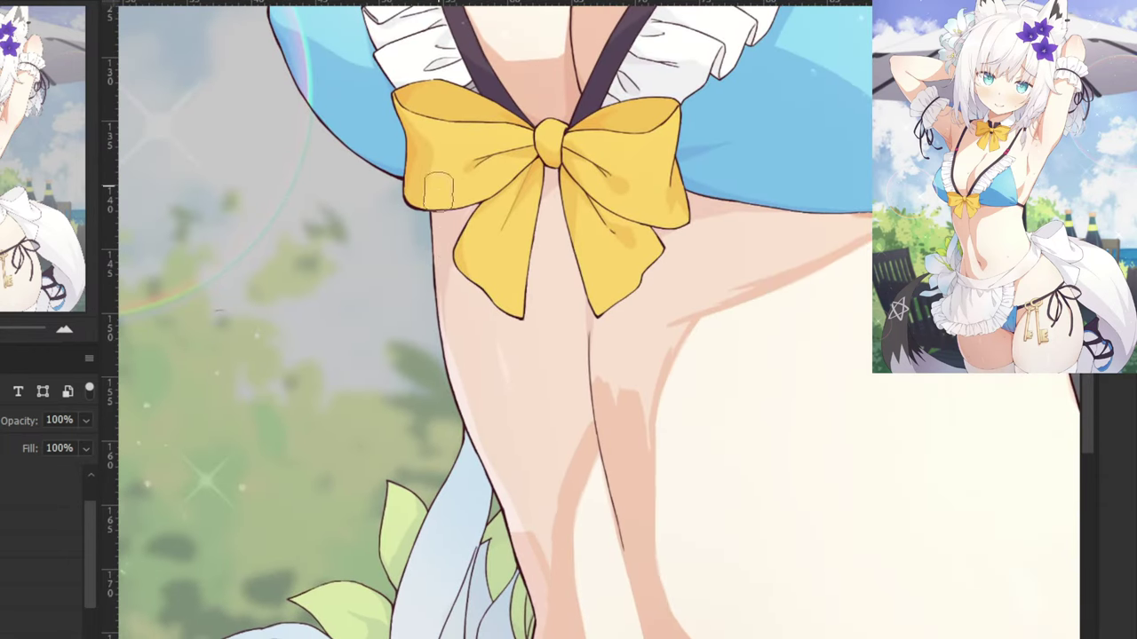
mouse_move(439, 192)
mouse_down()
mouse_move(436, 290)
mouse_move(544, 591)
mouse_move(440, 200)
mouse_up()
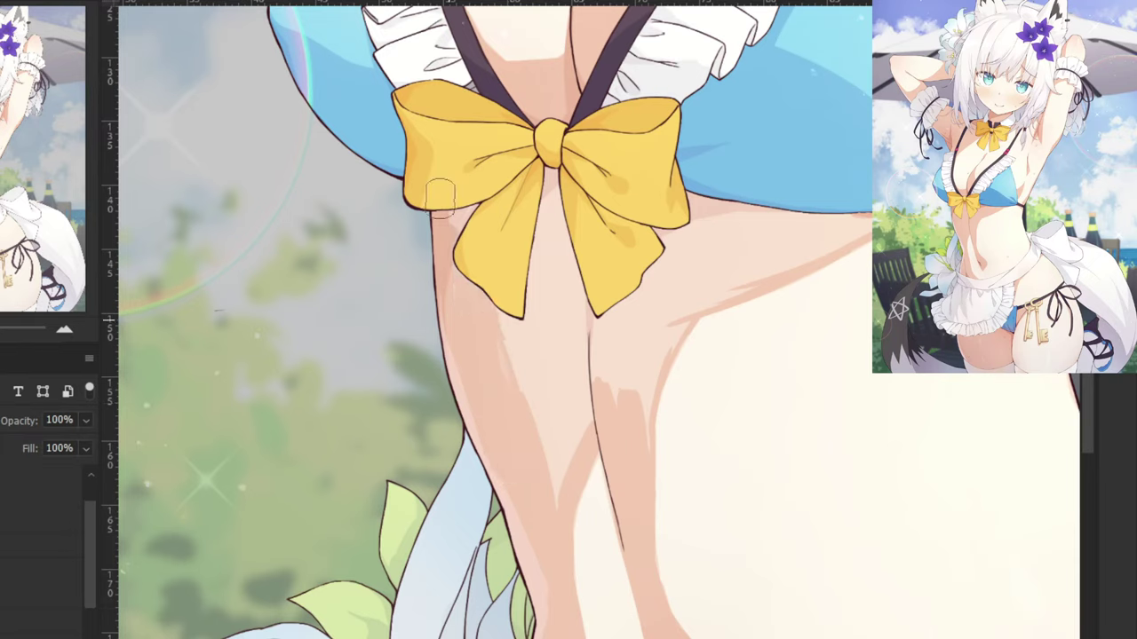
mouse_move(535, 507)
mouse_down()
mouse_move(591, 391)
mouse_move(529, 361)
mouse_move(525, 413)
mouse_move(536, 232)
mouse_move(525, 195)
mouse_move(530, 229)
mouse_move(548, 213)
mouse_move(576, 318)
mouse_move(575, 266)
mouse_move(600, 321)
mouse_move(655, 269)
mouse_move(596, 325)
mouse_move(628, 348)
mouse_move(636, 420)
mouse_move(642, 353)
mouse_move(658, 346)
mouse_move(630, 396)
mouse_move(610, 366)
mouse_move(661, 308)
mouse_move(630, 364)
mouse_move(669, 325)
mouse_move(653, 346)
mouse_move(696, 287)
mouse_move(665, 344)
mouse_move(657, 264)
mouse_move(606, 238)
mouse_move(621, 260)
mouse_move(655, 272)
mouse_move(701, 211)
mouse_move(697, 247)
mouse_move(773, 208)
mouse_move(669, 295)
mouse_move(779, 262)
mouse_move(678, 302)
mouse_move(778, 265)
mouse_move(680, 302)
mouse_move(866, 213)
mouse_up()
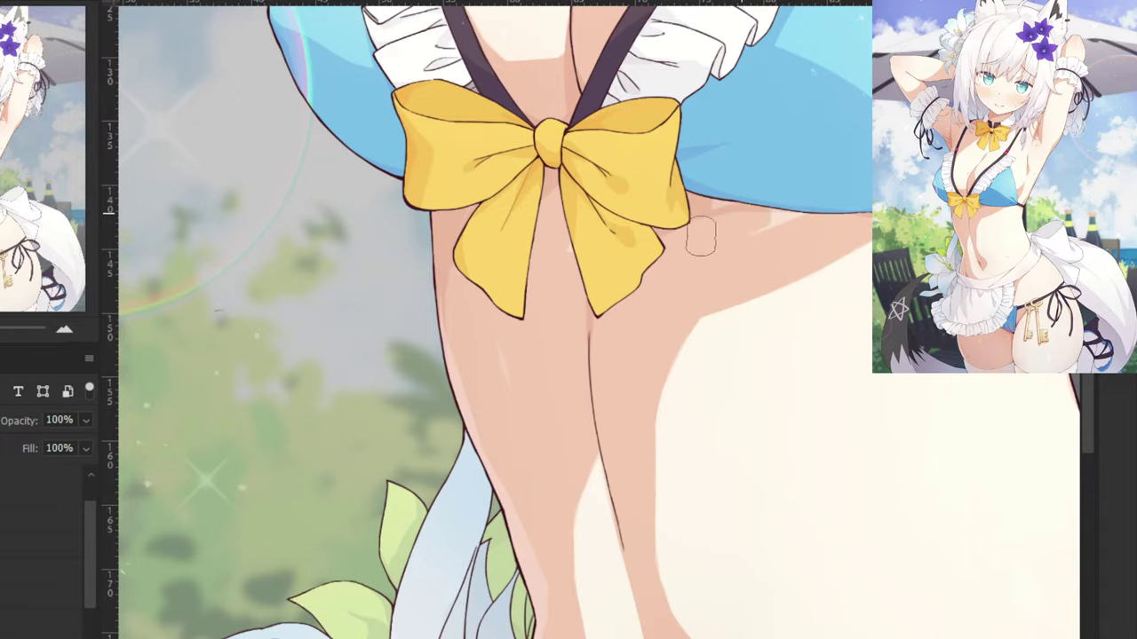
Paint the small skin shadows at the waist and upper hip beside the apron's knotted waistband.
key(ctrl+minus)
key(ctrl+minus)
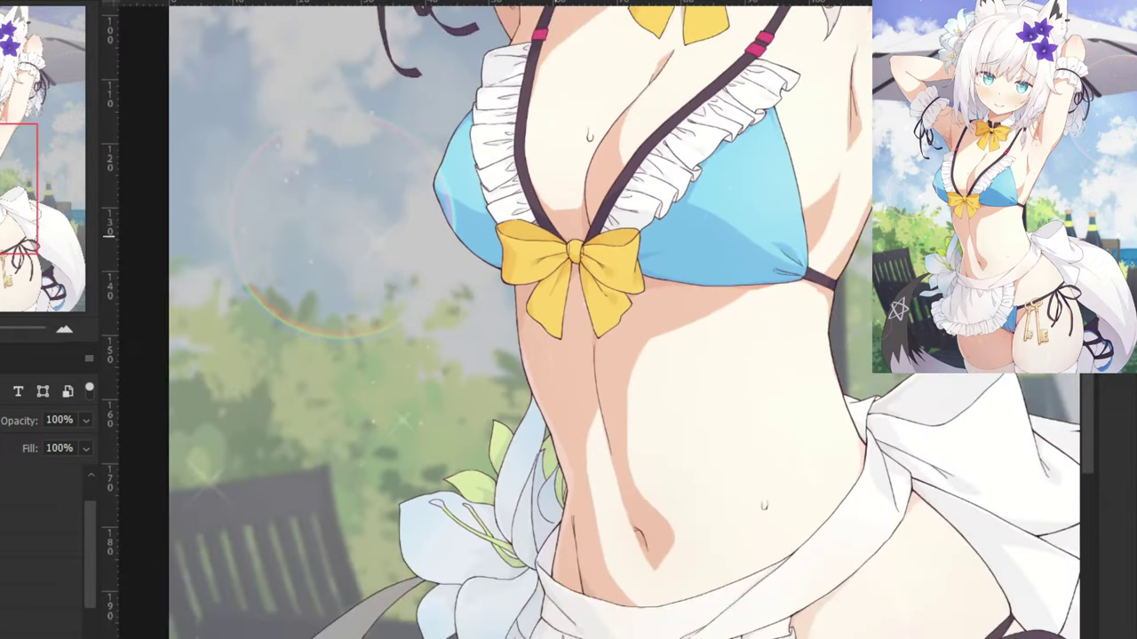
key(ctrl+plus)
drag(910, 445, 582, 270)
key(ctrl+plus)
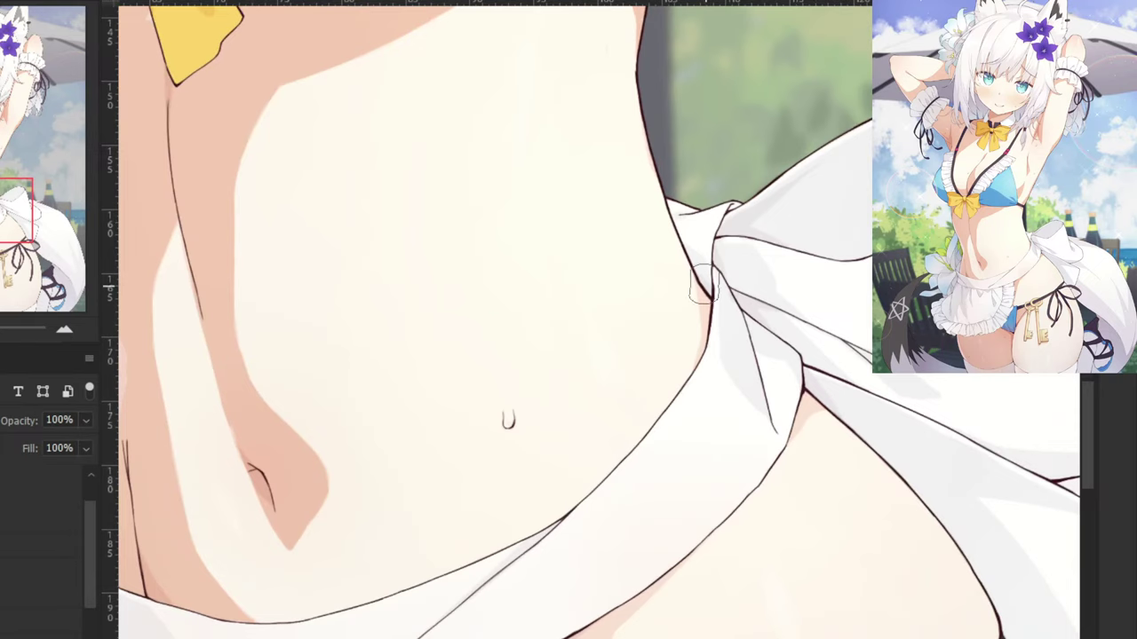
drag(702, 285, 704, 314)
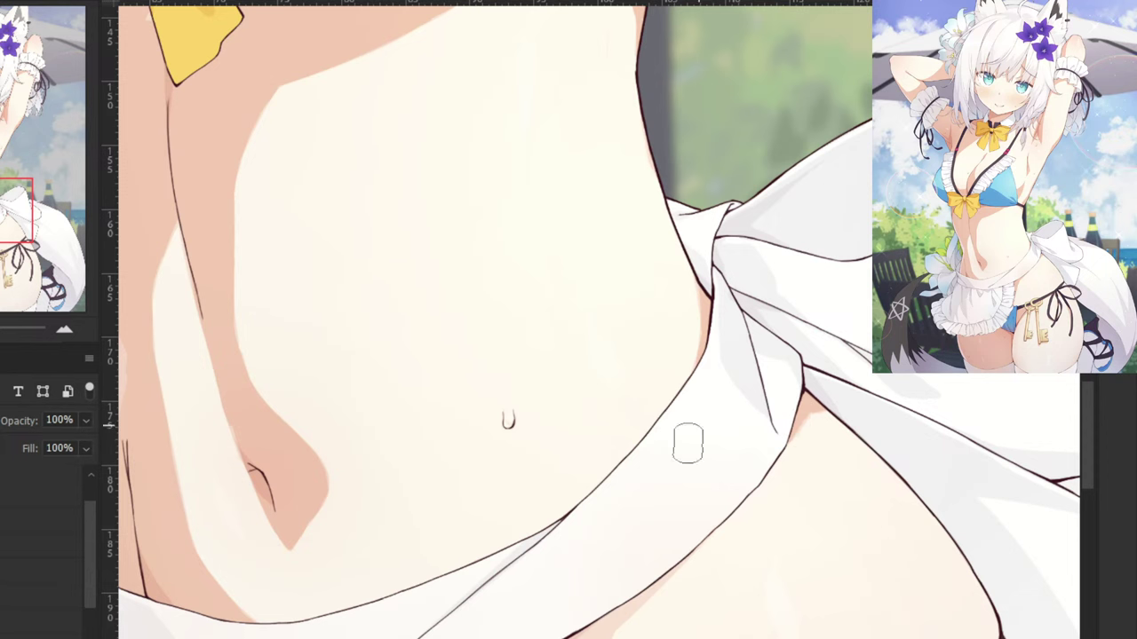
Paint the hip shadow beneath the apron waistband and down along the apron's side frill to the bikini bottom.
drag(626, 515, 713, 223)
drag(767, 275, 662, 368)
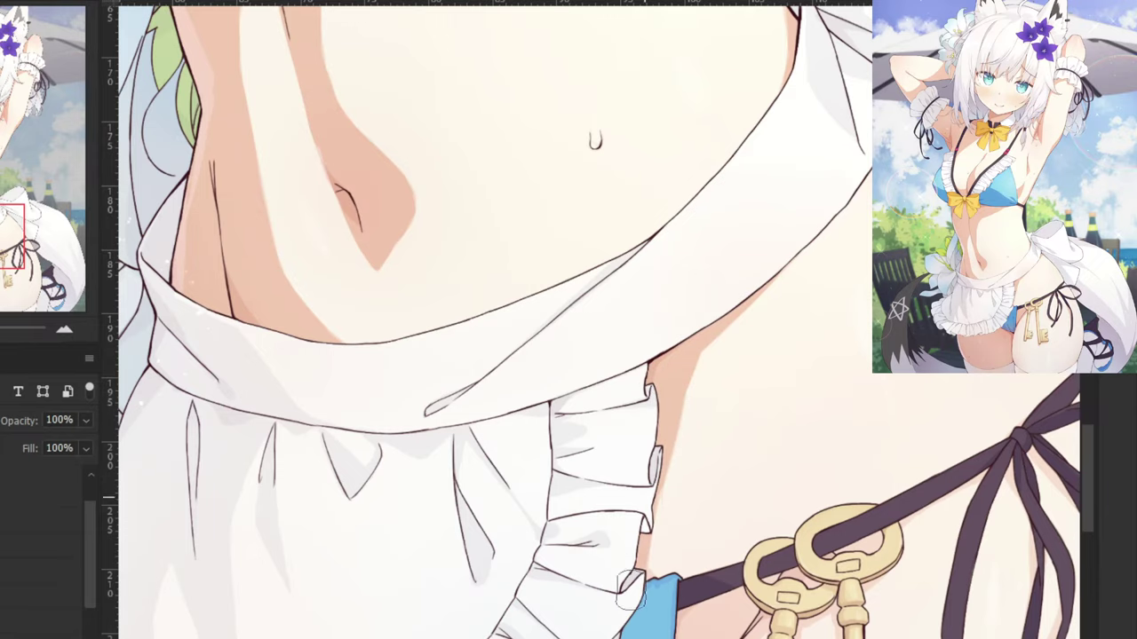
drag(633, 597, 663, 311)
Hide the artwork overlay to examine the skin shadows across the whole figure, and show the overlay again.
scroll(662, 309, down, 5)
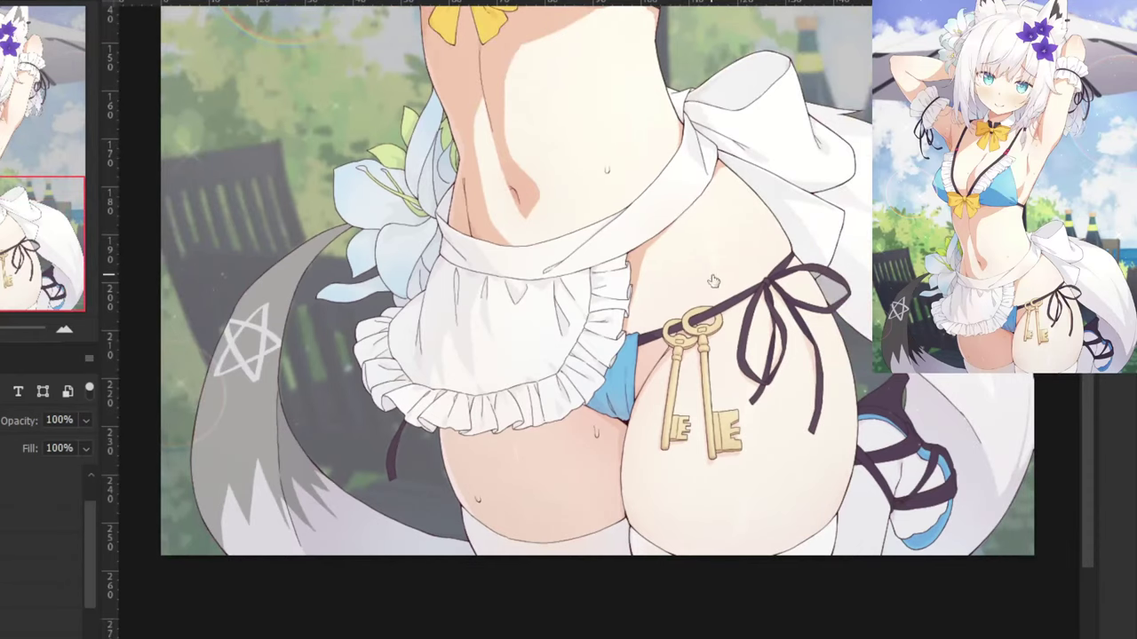
scroll(713, 281, down, 4)
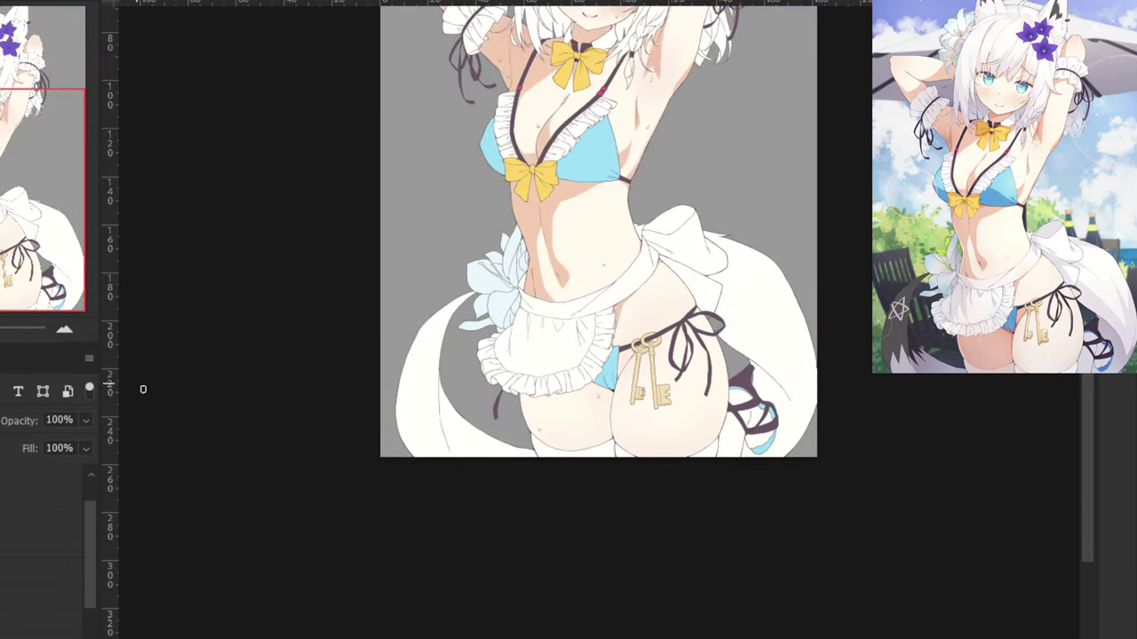
drag(214, 476, 196, 638)
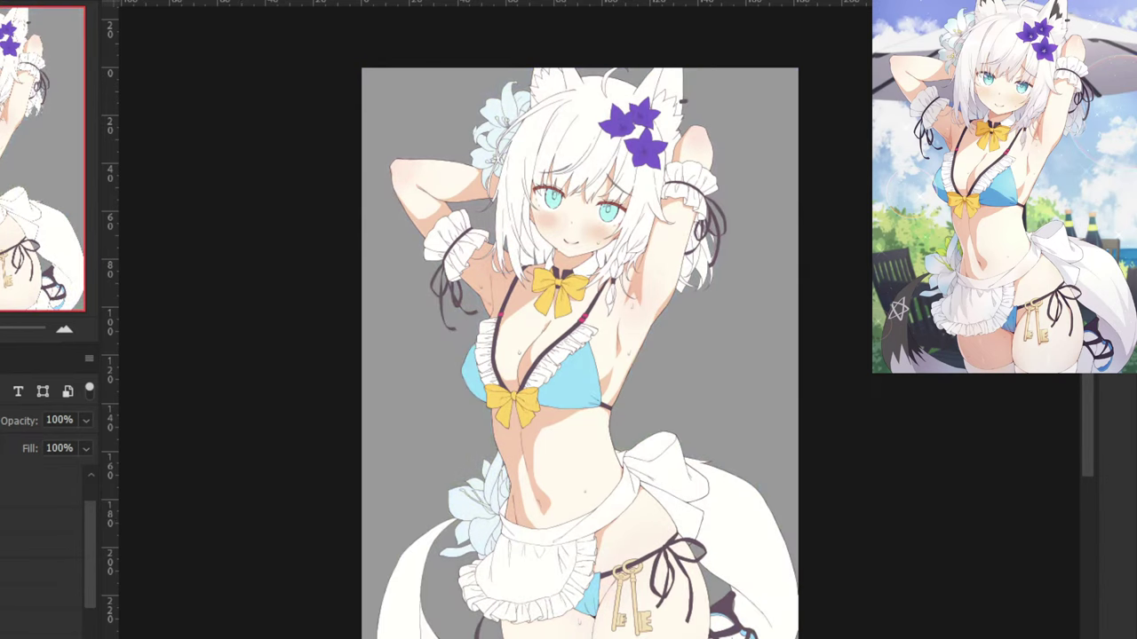
click(44, 485)
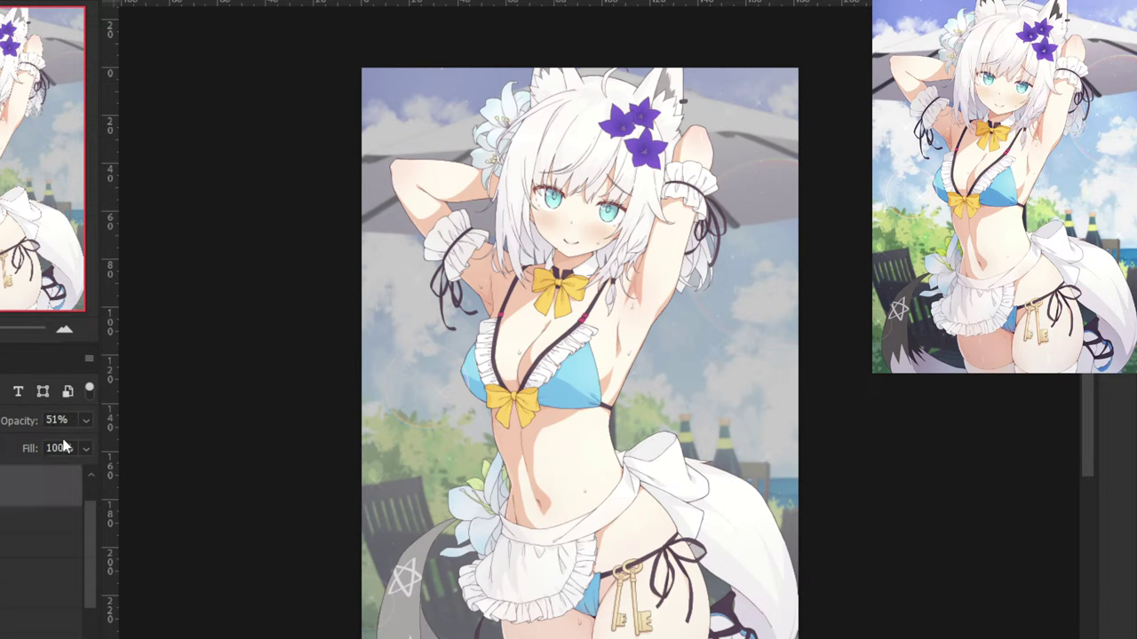
Compare the artwork overlay at full opacity, set its opacity to 45%, and make the skin shadow layer active.
click(80, 425)
drag(73, 457, 103, 465)
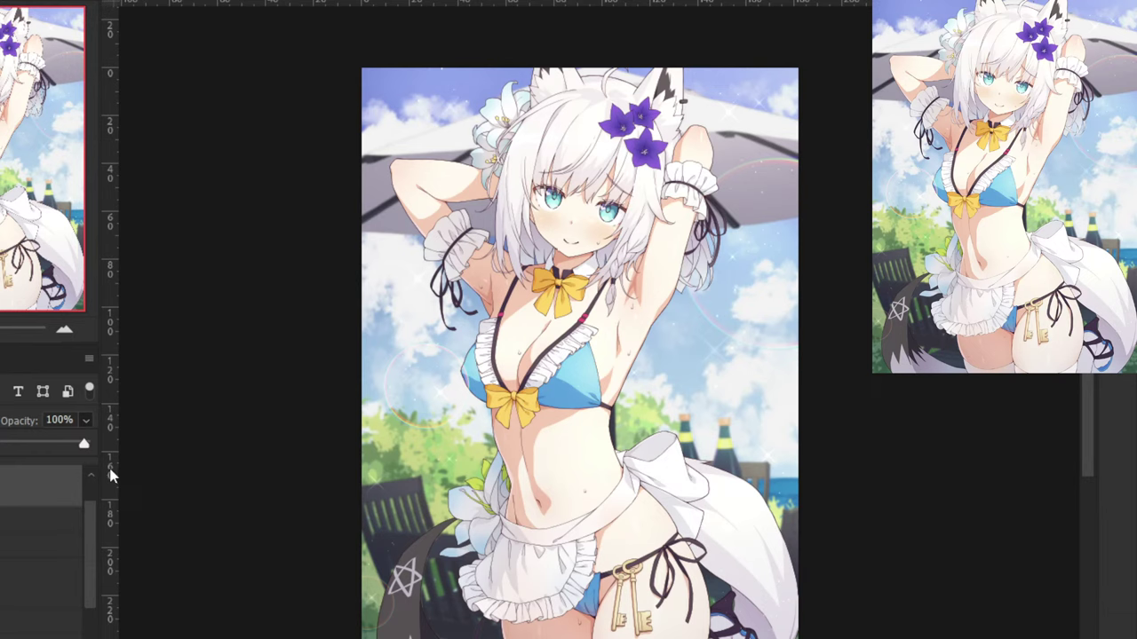
drag(110, 477, 32, 456)
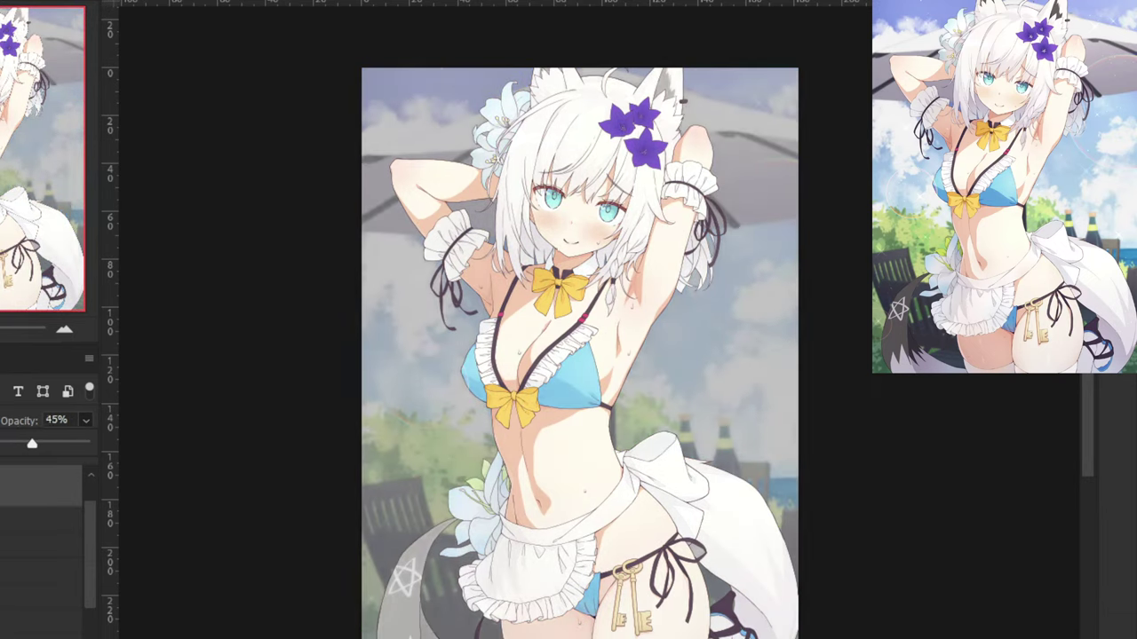
click(40, 634)
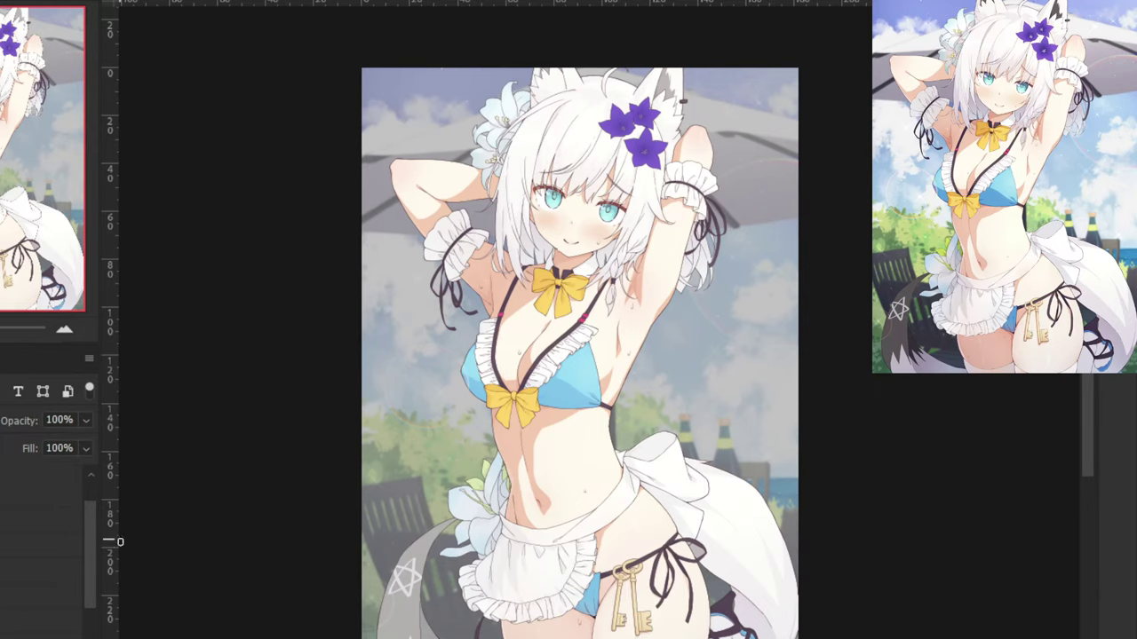
Paint the small cast shadow on the hip just below the bikini's side knot, beside the hanging ribbon.
key(ctrl+plus)
key(ctrl+plus)
drag(308, 638, 229, 527)
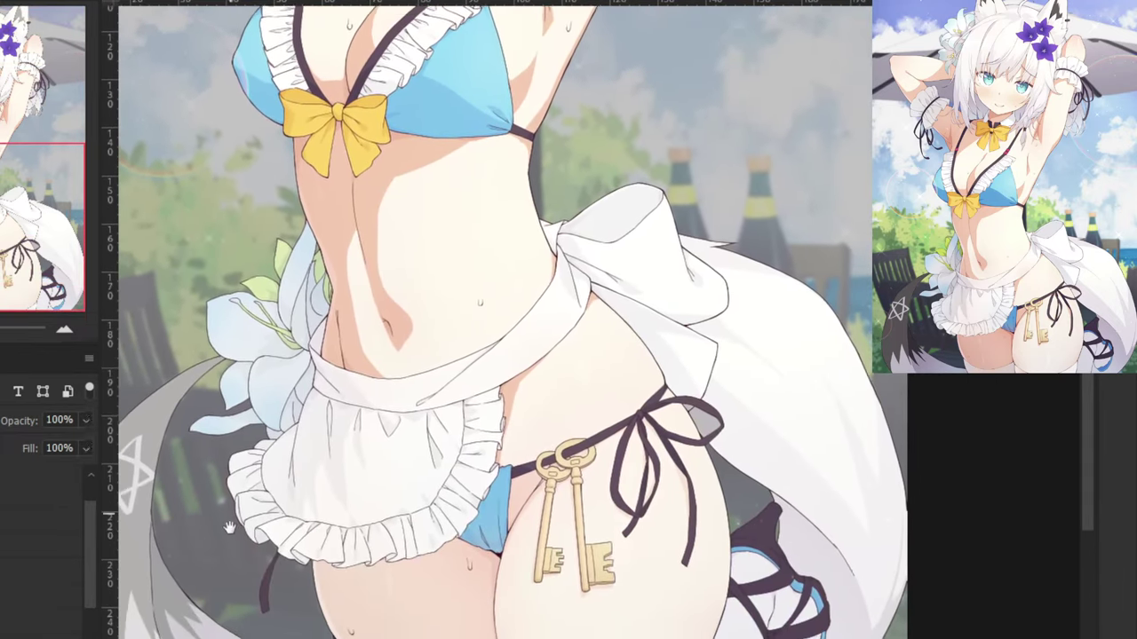
scroll(229, 527, down, 2)
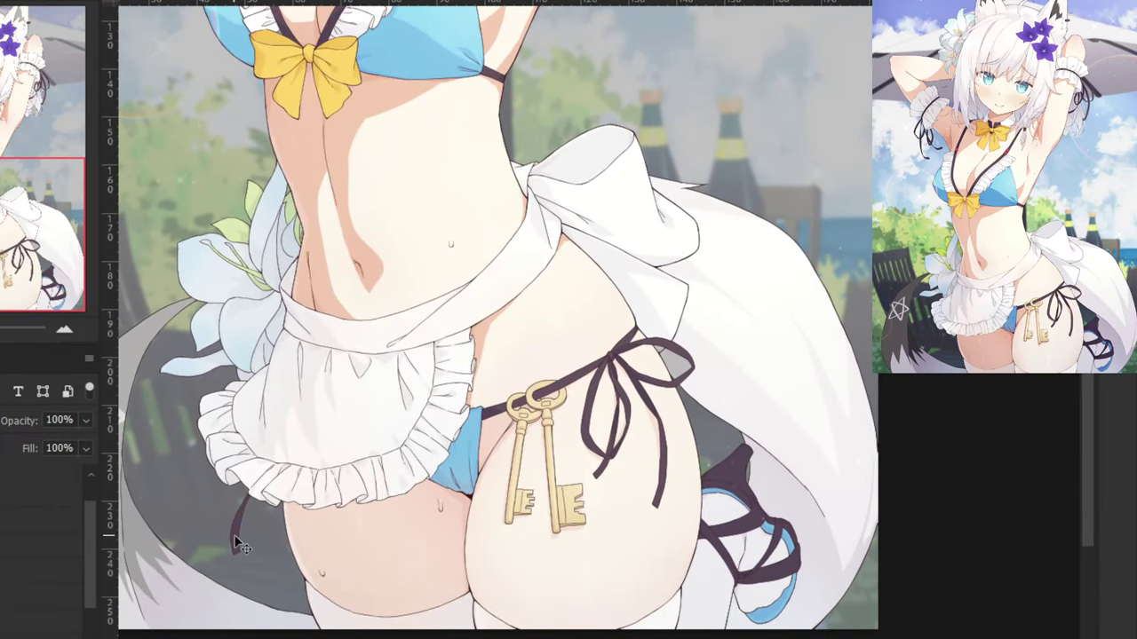
scroll(644, 369, up, 4)
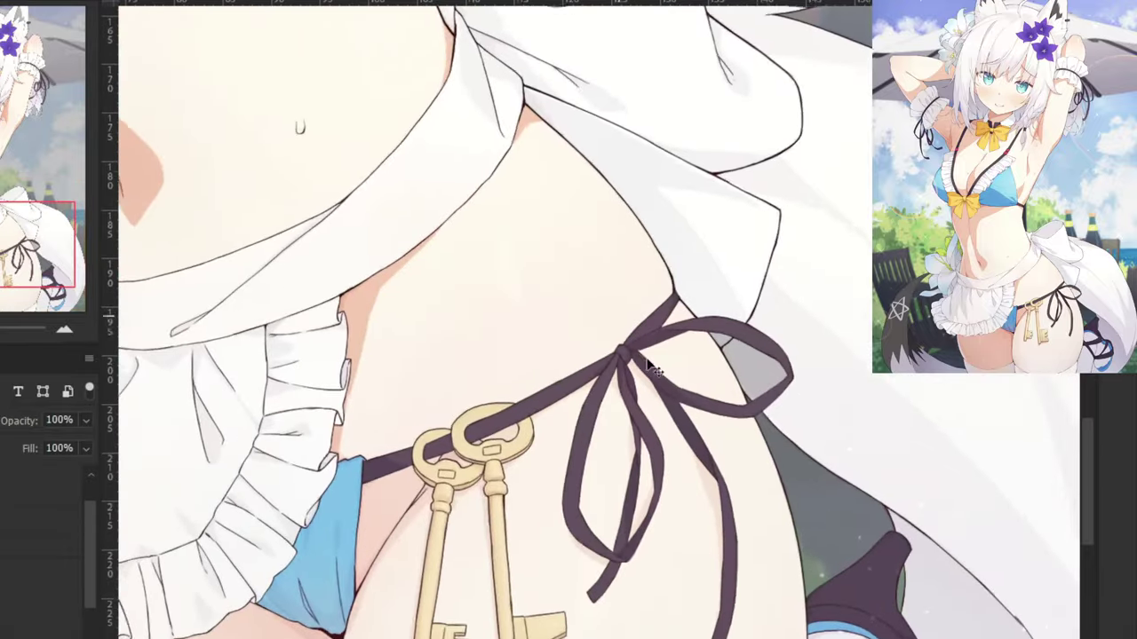
scroll(647, 361, up, 3)
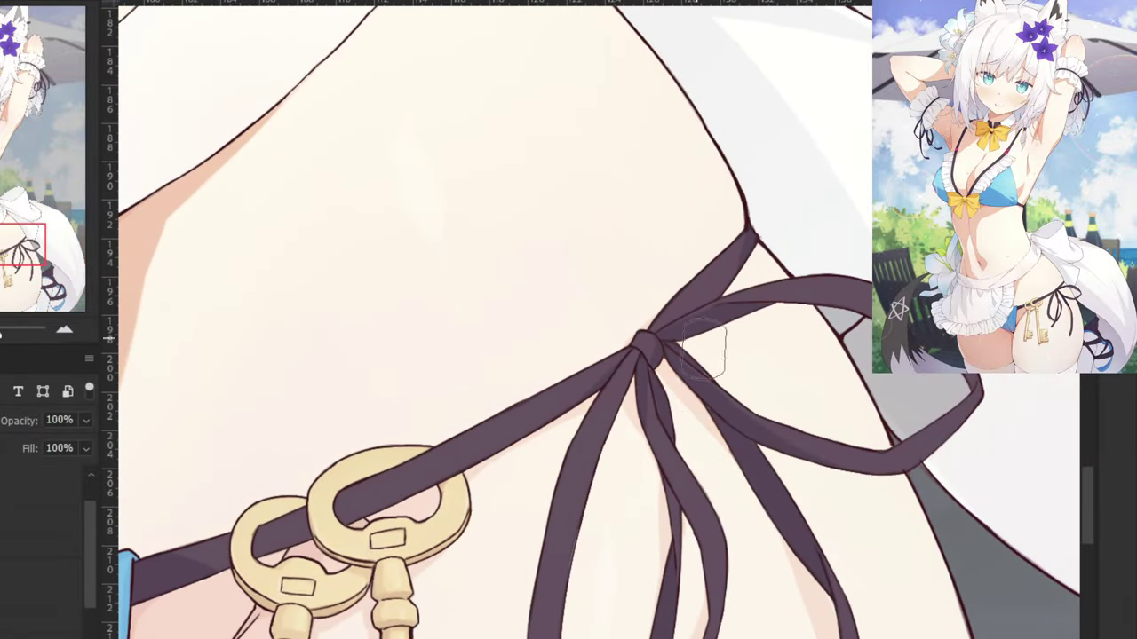
mouse_move(704, 429)
mouse_down()
mouse_move(678, 439)
mouse_move(671, 398)
mouse_move(680, 375)
mouse_up()
right_click(678, 433)
click(661, 404)
right_click(682, 382)
click(680, 381)
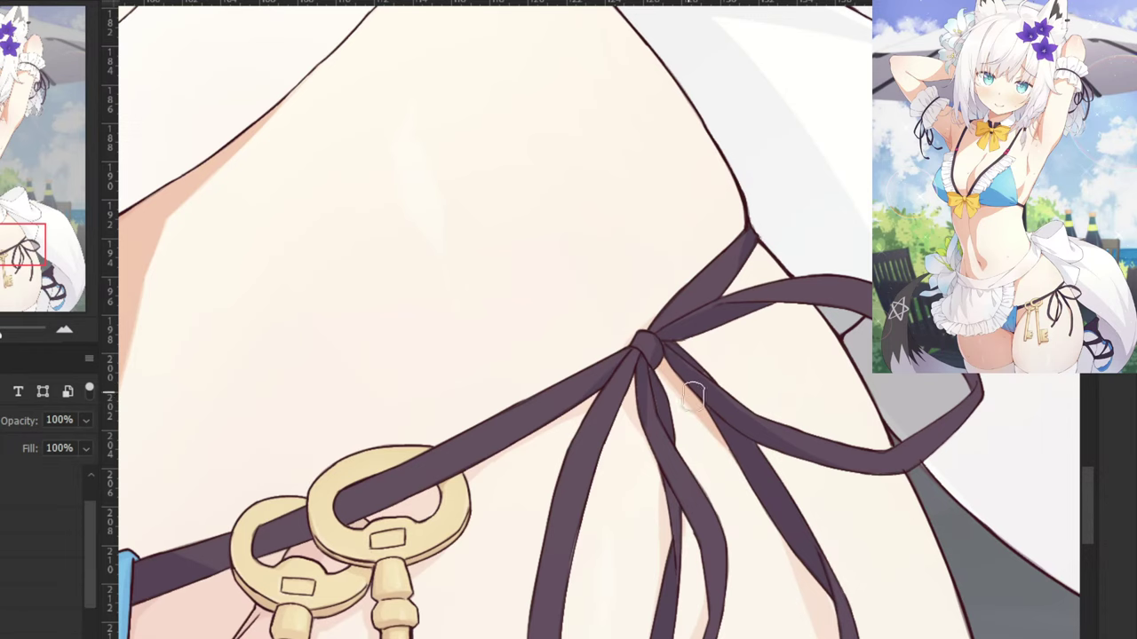
Paint the cast shadow on the thigh along the inner edge of the long hanging ribbon tail.
drag(743, 506, 699, 329)
mouse_move(754, 363)
mouse_down()
mouse_move(796, 539)
mouse_move(762, 431)
mouse_move(787, 507)
mouse_up()
mouse_move(764, 393)
mouse_down()
mouse_move(795, 484)
mouse_move(798, 581)
mouse_up()
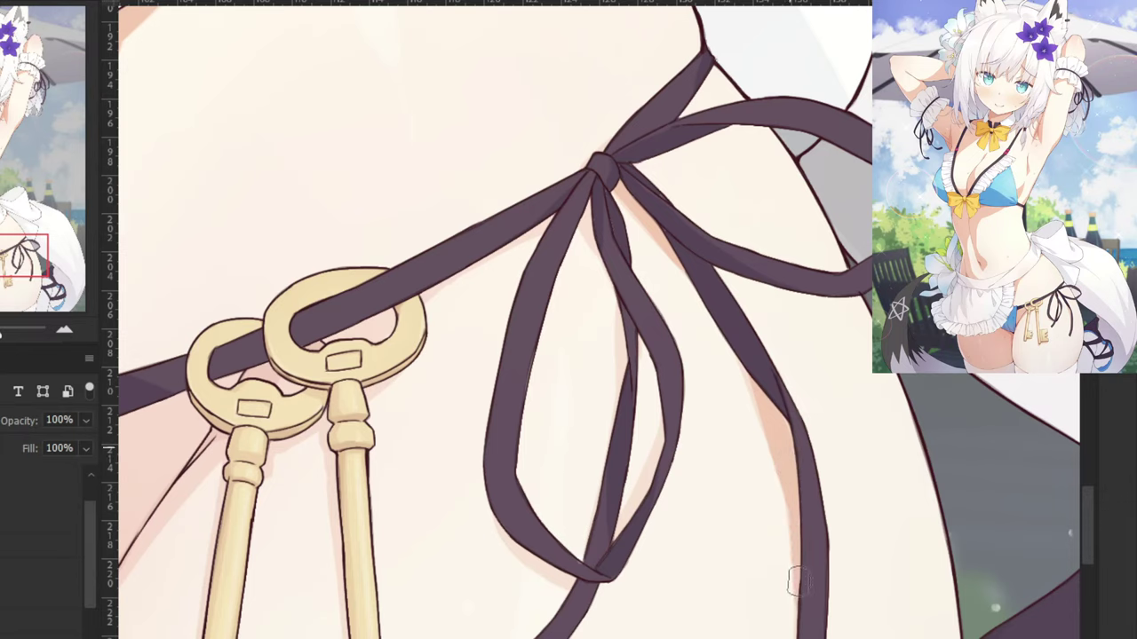
key(ctrl+z)
drag(786, 452, 801, 598)
drag(794, 514, 804, 606)
Paint the thin cast shadows inside the hanging ribbon loop and directly beneath the side knot.
drag(675, 415, 612, 552)
drag(623, 394, 623, 282)
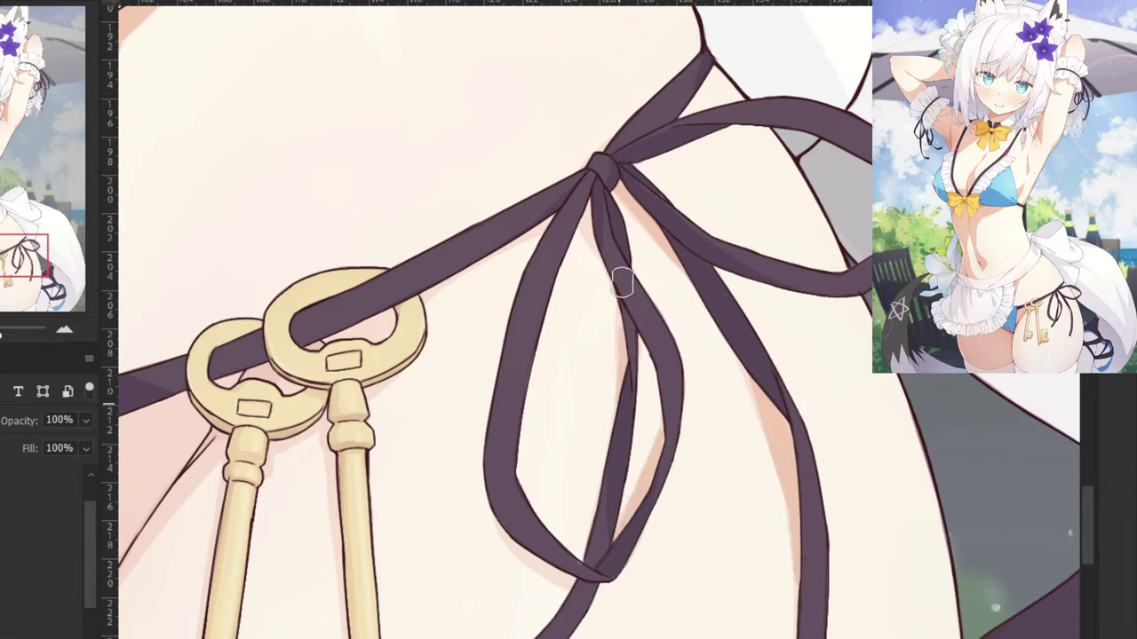
drag(623, 396, 621, 296)
drag(582, 200, 595, 253)
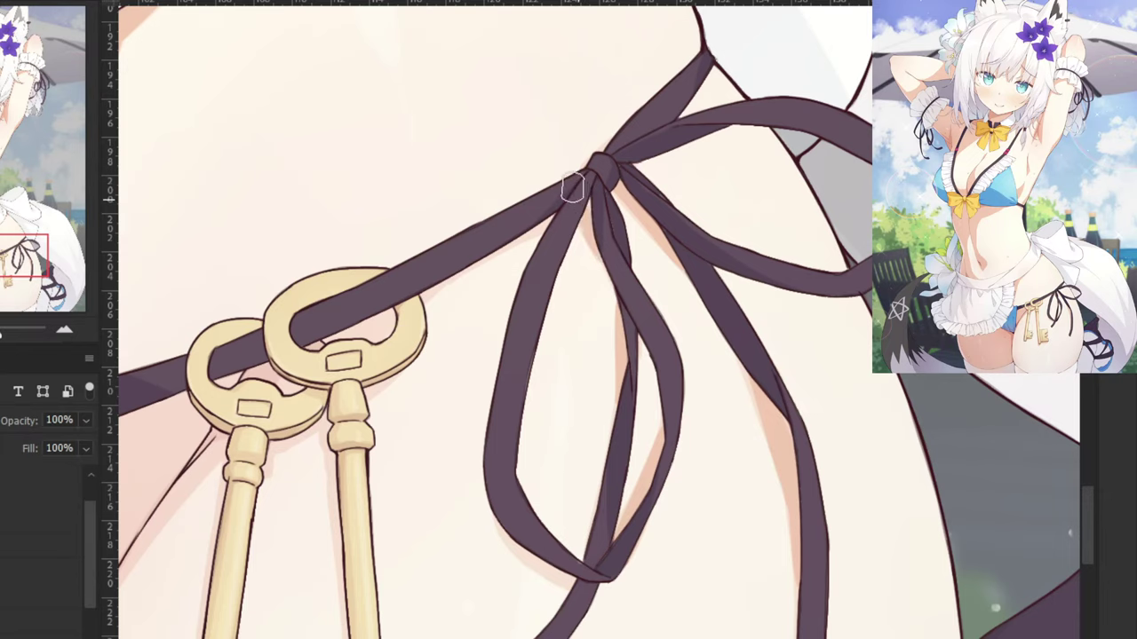
key(ctrl+z)
drag(582, 206, 595, 252)
Paint the thin shadows under the hip strap toward the keys and below the ribbon loop's lower curve.
drag(552, 221, 457, 264)
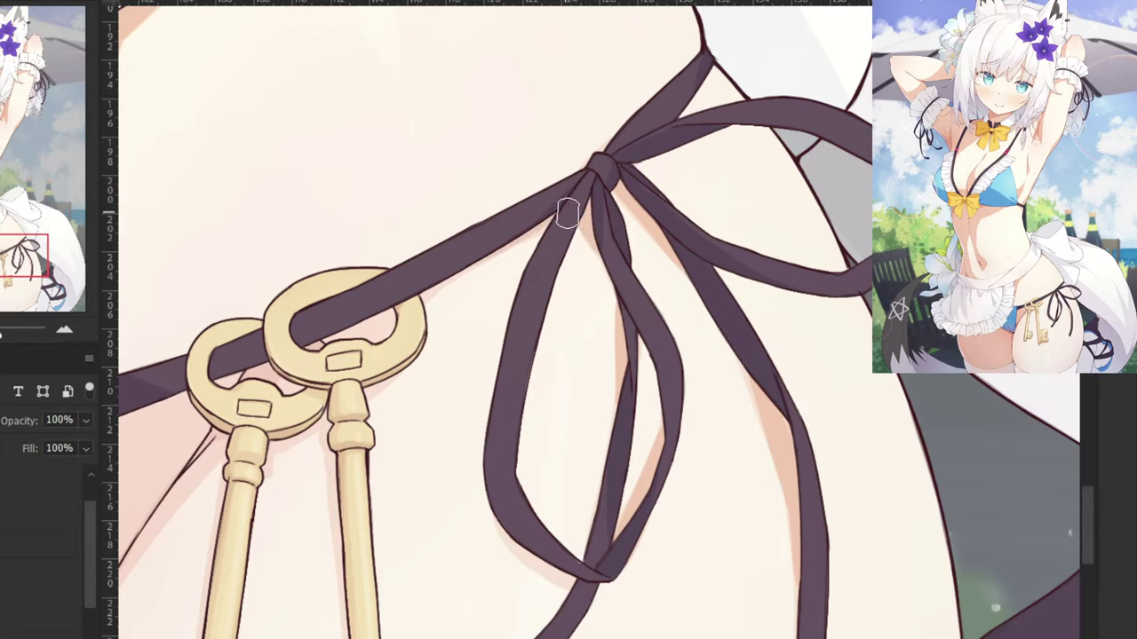
mouse_move(567, 213)
mouse_down()
mouse_move(477, 256)
mouse_move(405, 321)
mouse_up()
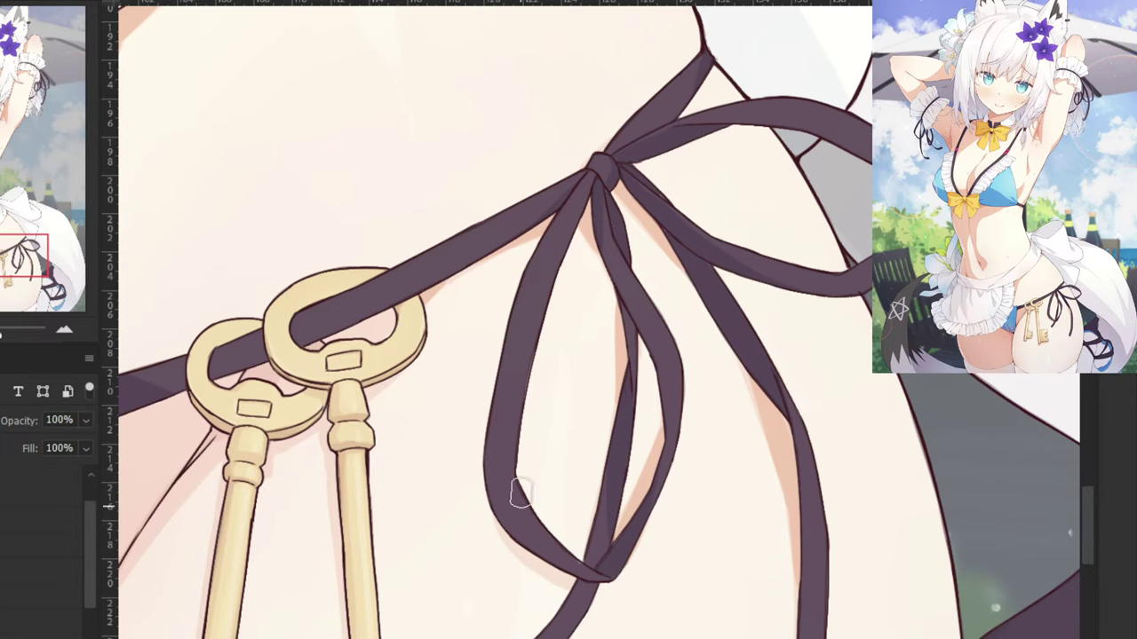
mouse_move(520, 493)
mouse_down()
mouse_move(507, 530)
mouse_move(507, 517)
mouse_move(531, 543)
mouse_up()
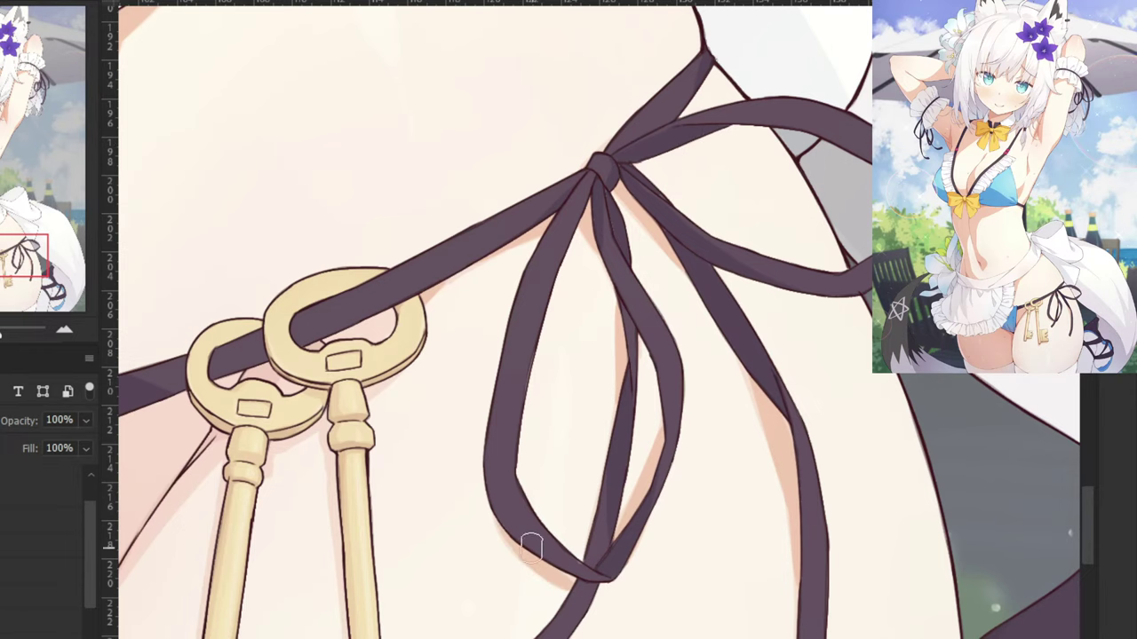
Paint the cast shadows on the thigh around the two golden keys, along their rings, shafts and teeth.
drag(263, 377, 470, 314)
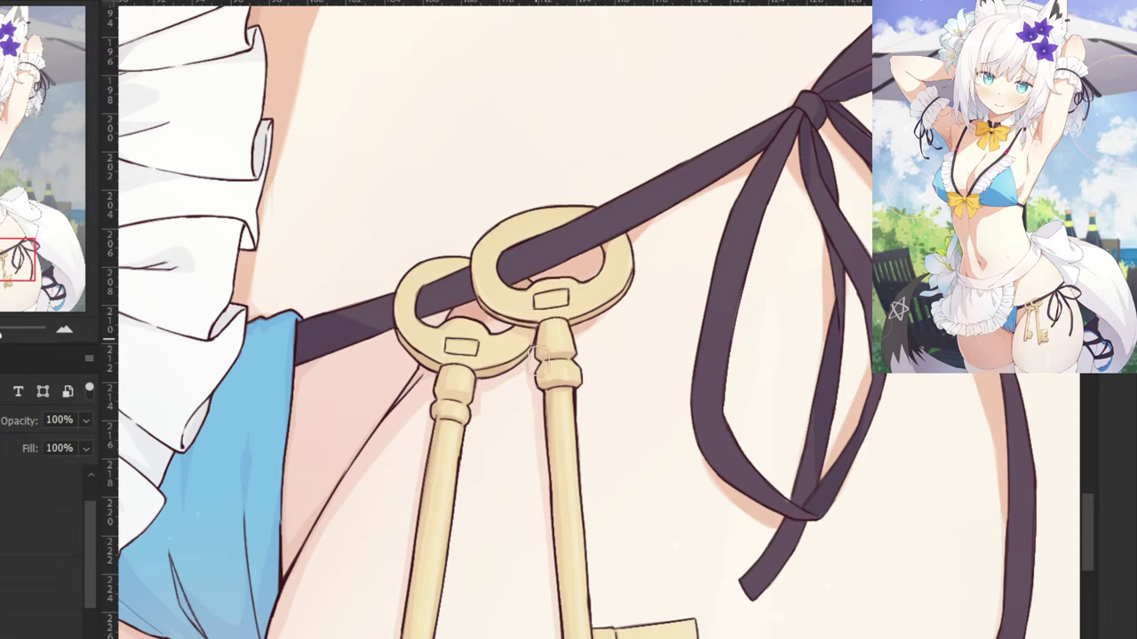
drag(536, 366, 539, 428)
drag(543, 537, 535, 400)
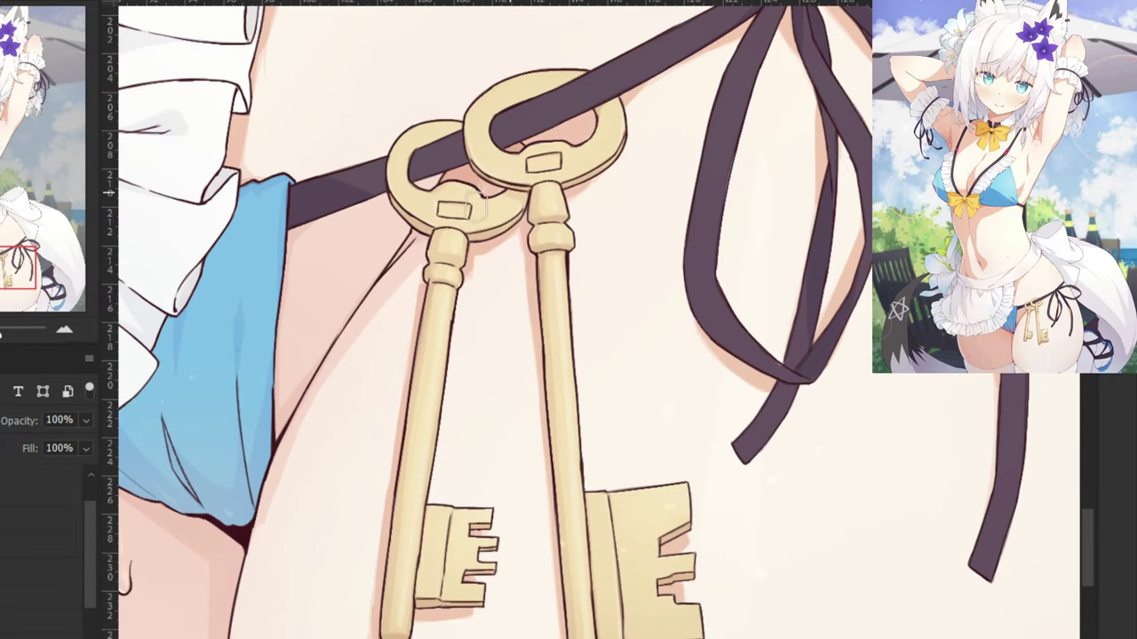
Fill the skin shadow between the bikini bottom, the hip strap and the upper thigh crease beside the keys.
drag(346, 251, 521, 271)
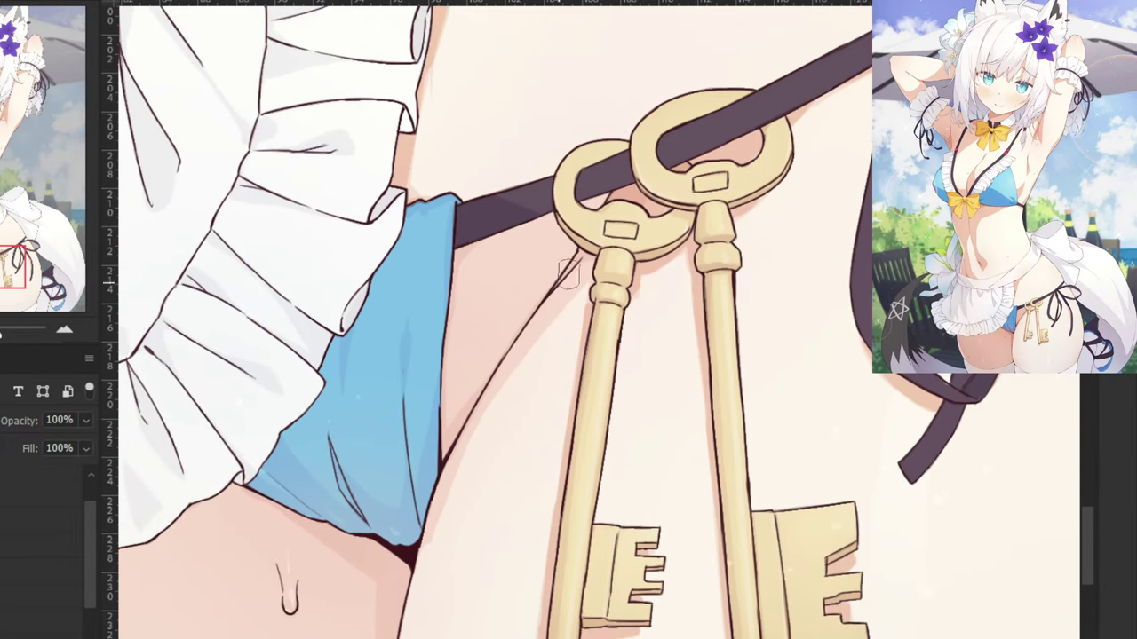
scroll(486, 391, down, 2)
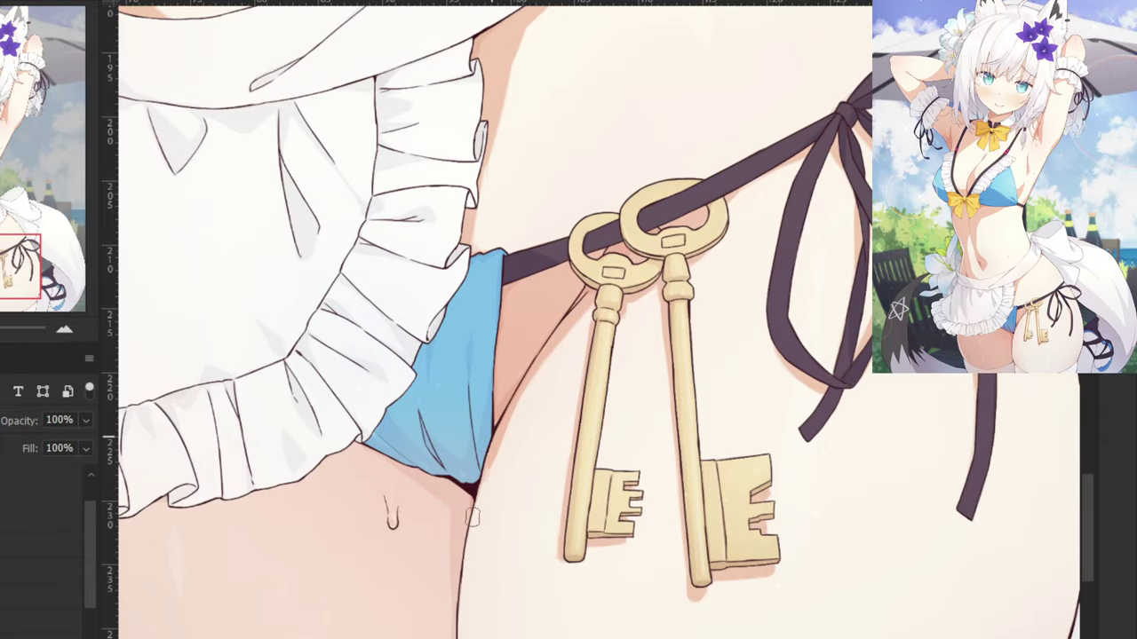
key(ctrl+plus)
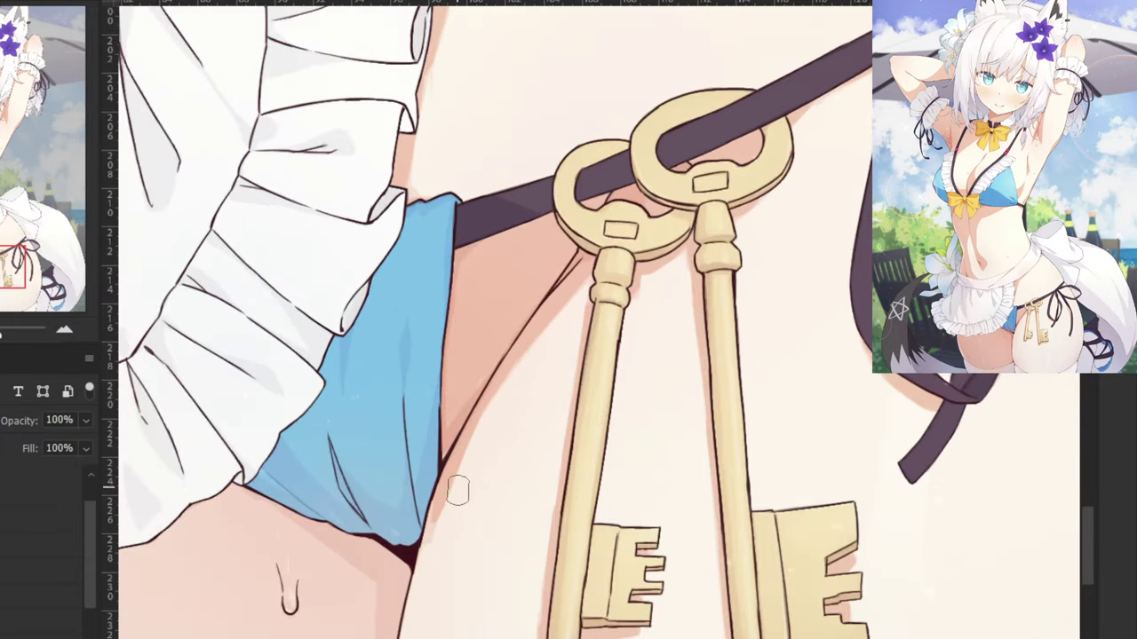
Enlarge the brush to 164 px and fill the far thigh with skin shadow from the apron frill to the stocking.
key(ctrl+minus)
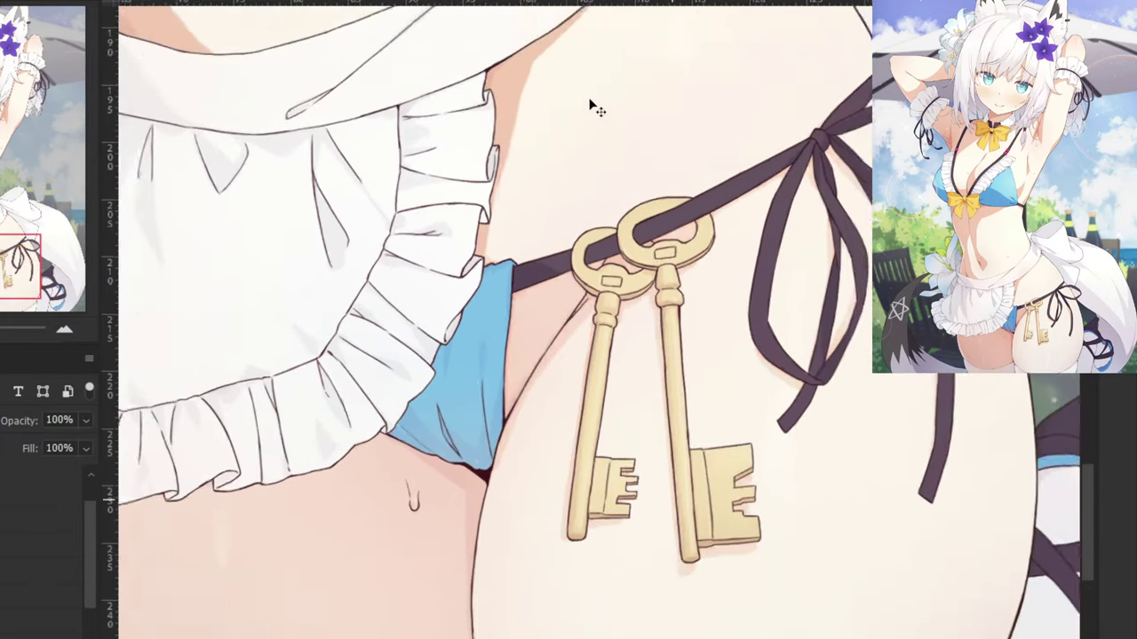
key(ctrl+minus)
drag(393, 465, 448, 433)
drag(484, 483, 507, 485)
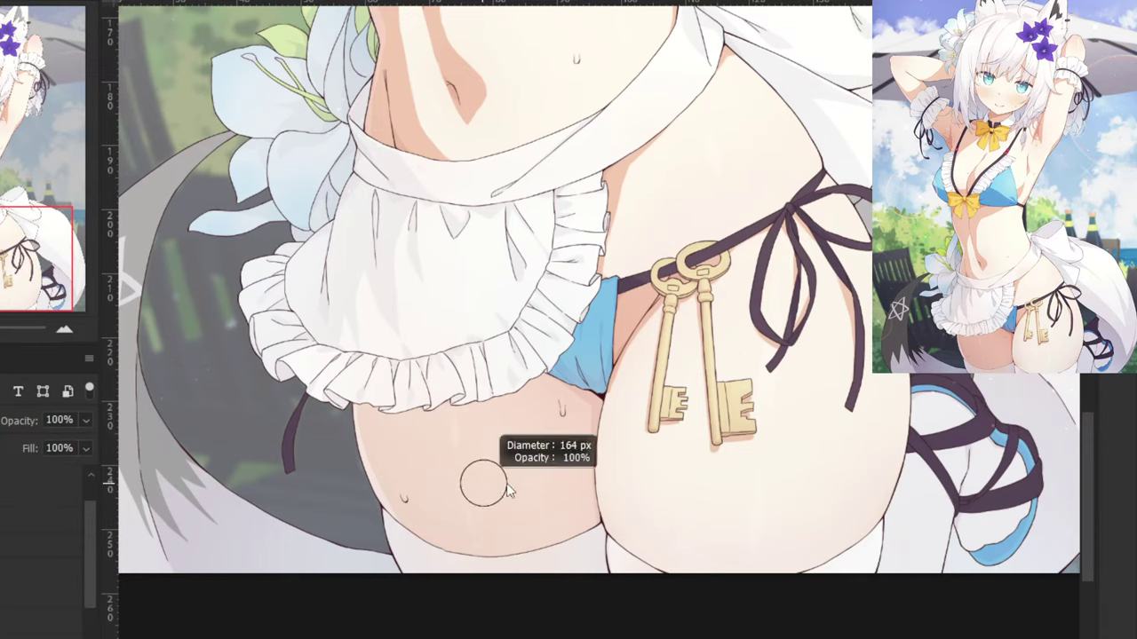
mouse_move(364, 410)
mouse_down()
mouse_move(417, 533)
mouse_move(444, 540)
mouse_move(425, 384)
mouse_move(432, 452)
mouse_move(515, 563)
mouse_move(581, 471)
mouse_move(588, 415)
mouse_move(593, 537)
mouse_move(525, 464)
mouse_move(527, 418)
mouse_move(545, 394)
mouse_up()
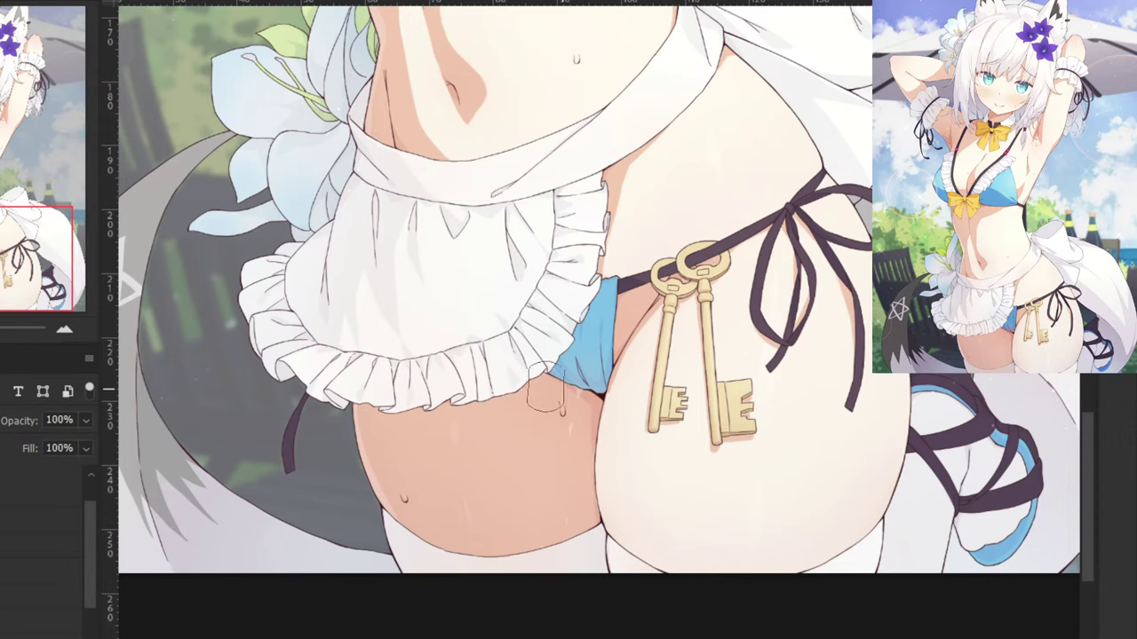
Examine the skin shadows across the figure from the hips up to the head with the artwork overlay hidden.
key(ctrl+minus)
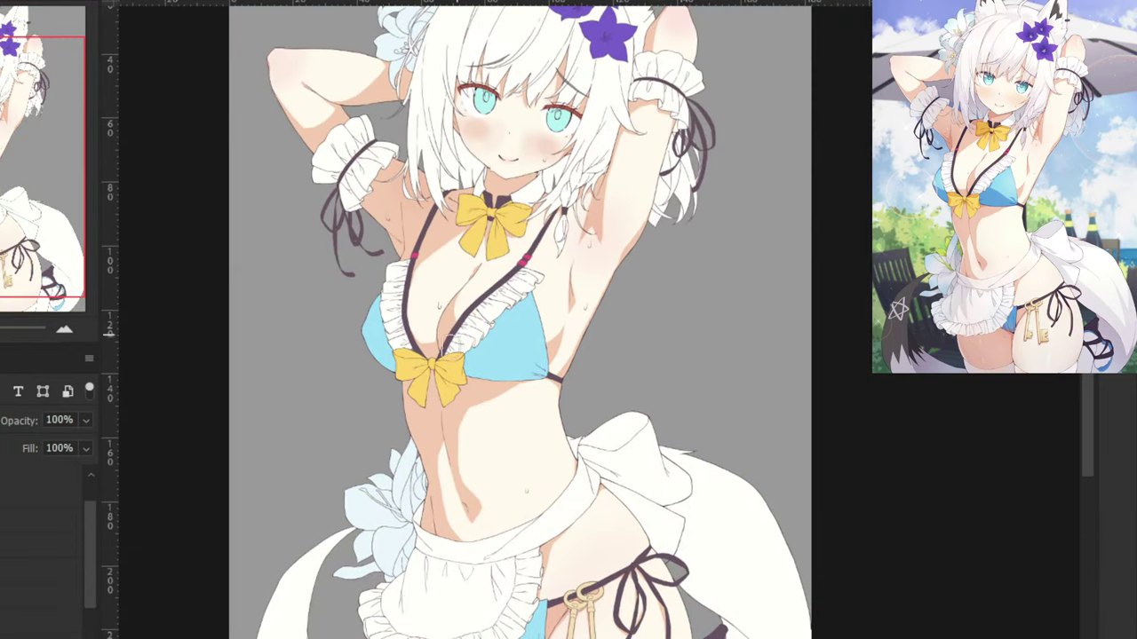
drag(442, 364, 427, 363)
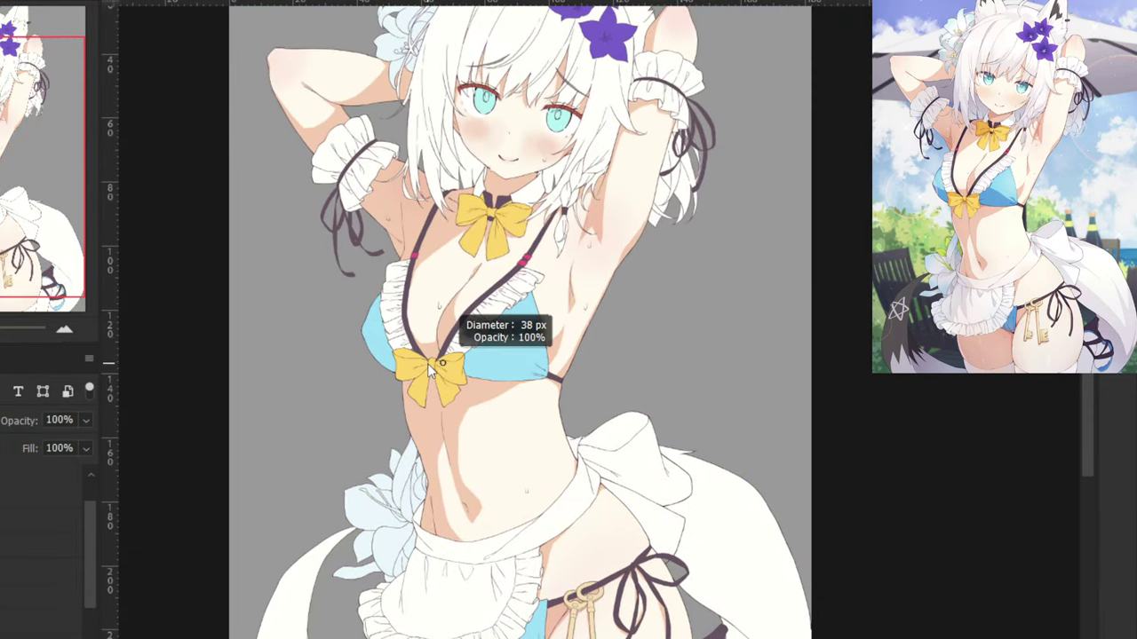
right_click(427, 364)
drag(391, 184, 376, 313)
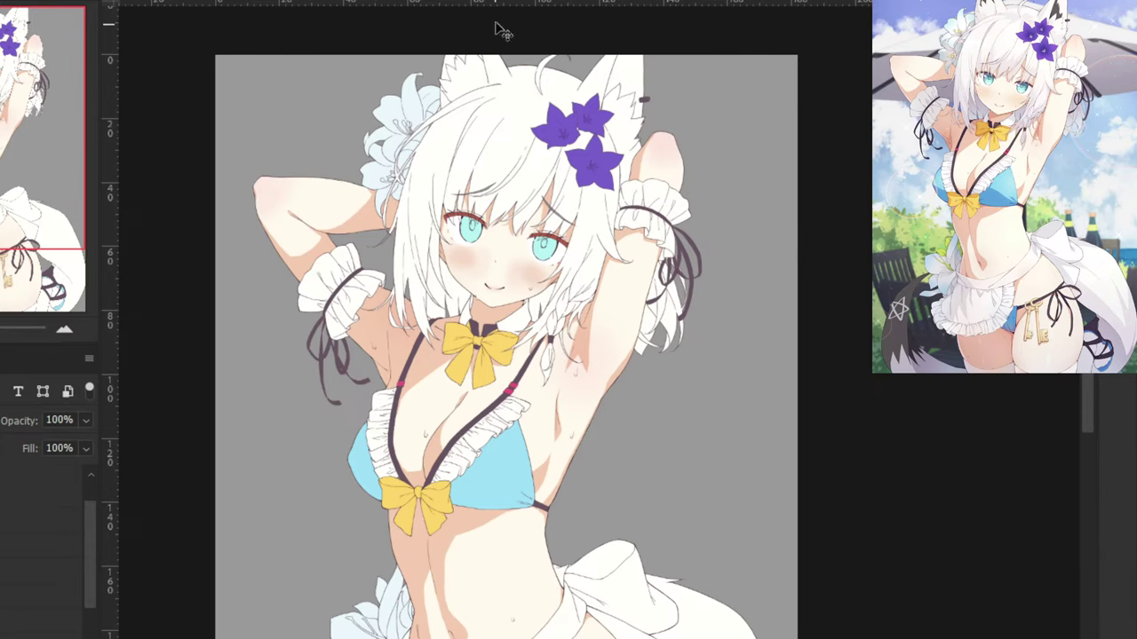
key(ctrl+plus)
key(ctrl+plus)
key(ctrl+plus)
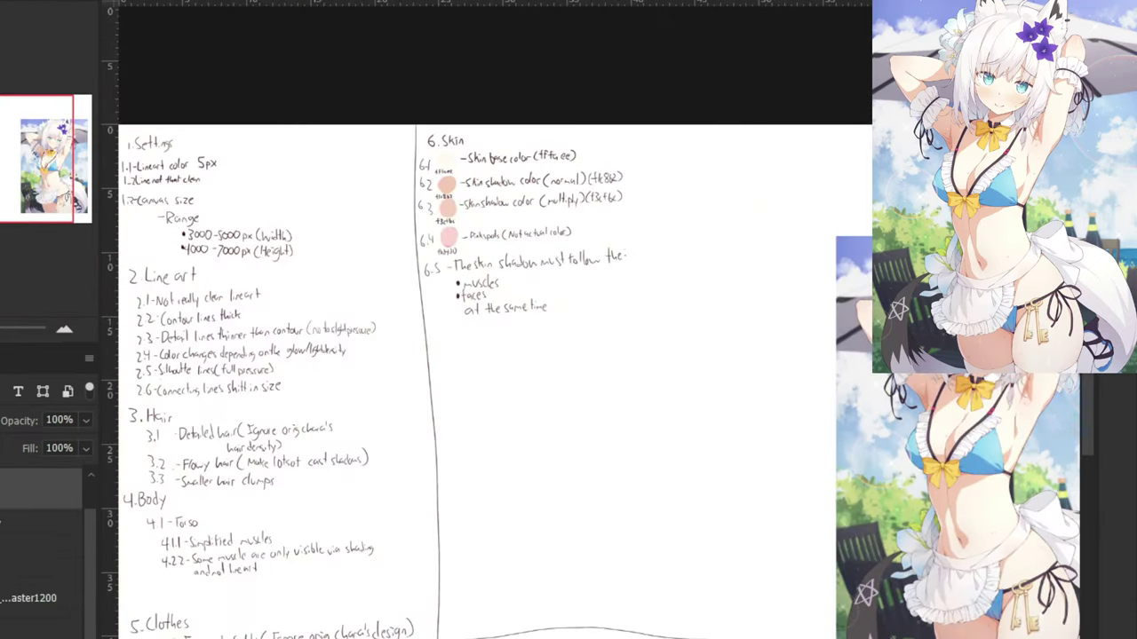
In the handwritten notes document, sample the dark ink colour from the Skin section's text.
scroll(607, 253, up, 5)
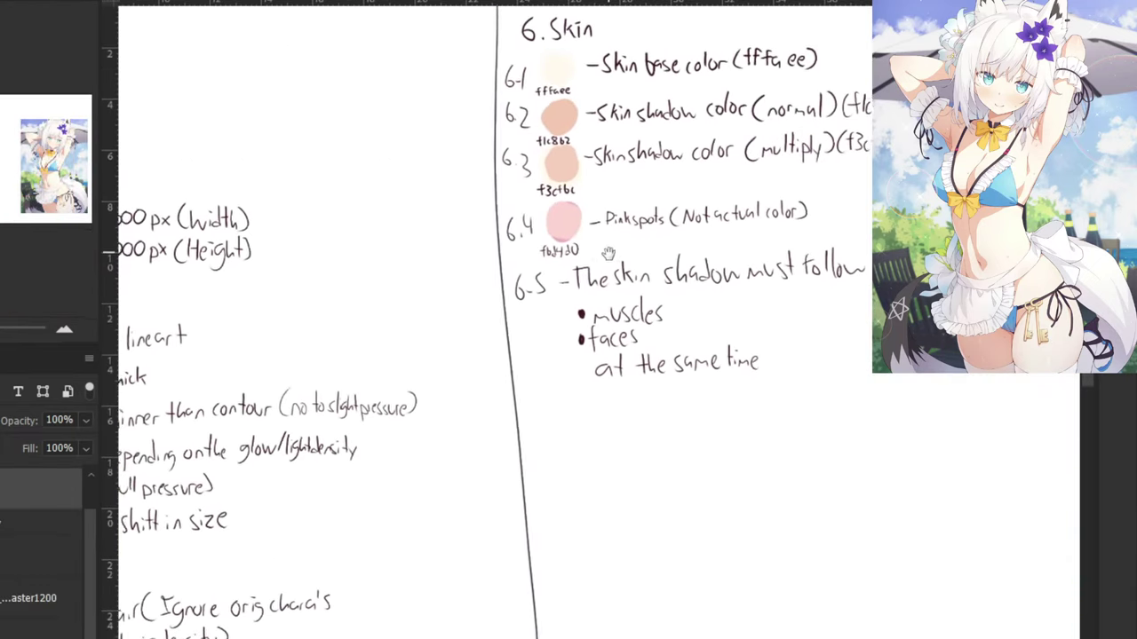
scroll(608, 253, up, 3)
drag(504, 138, 470, 252)
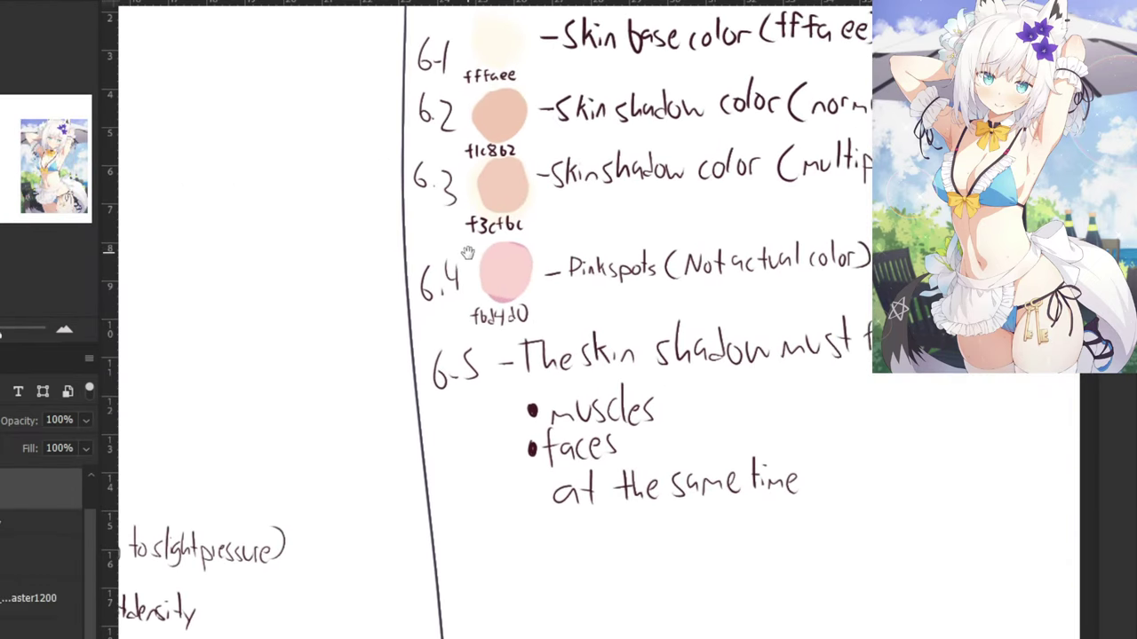
alt+click(585, 33)
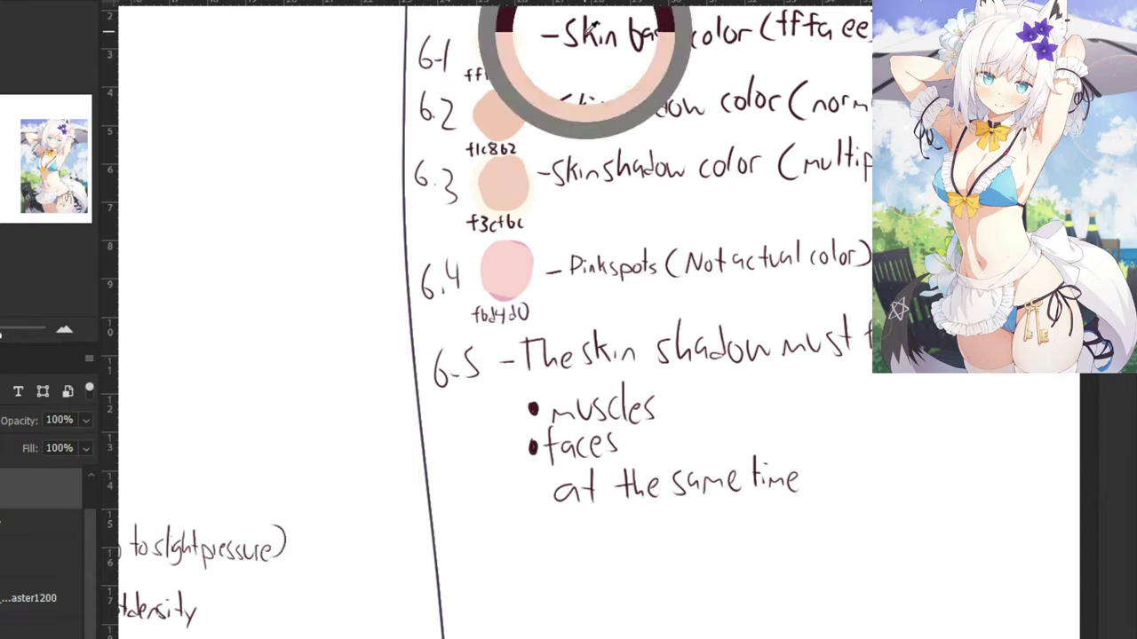
Handwrite the bullet "Form" beside "muscles" under note 6.5 of the Skin section.
mouse_move(512, 543)
mouse_down()
mouse_move(489, 546)
mouse_move(496, 555)
mouse_up()
mouse_move(464, 517)
mouse_down()
mouse_move(455, 540)
mouse_move(492, 535)
mouse_move(445, 546)
mouse_move(502, 531)
mouse_move(399, 471)
mouse_up()
key(ctrl+z)
right_click(495, 534)
key(ctrl+z)
drag(576, 348, 592, 361)
drag(593, 341, 647, 358)
click(628, 356)
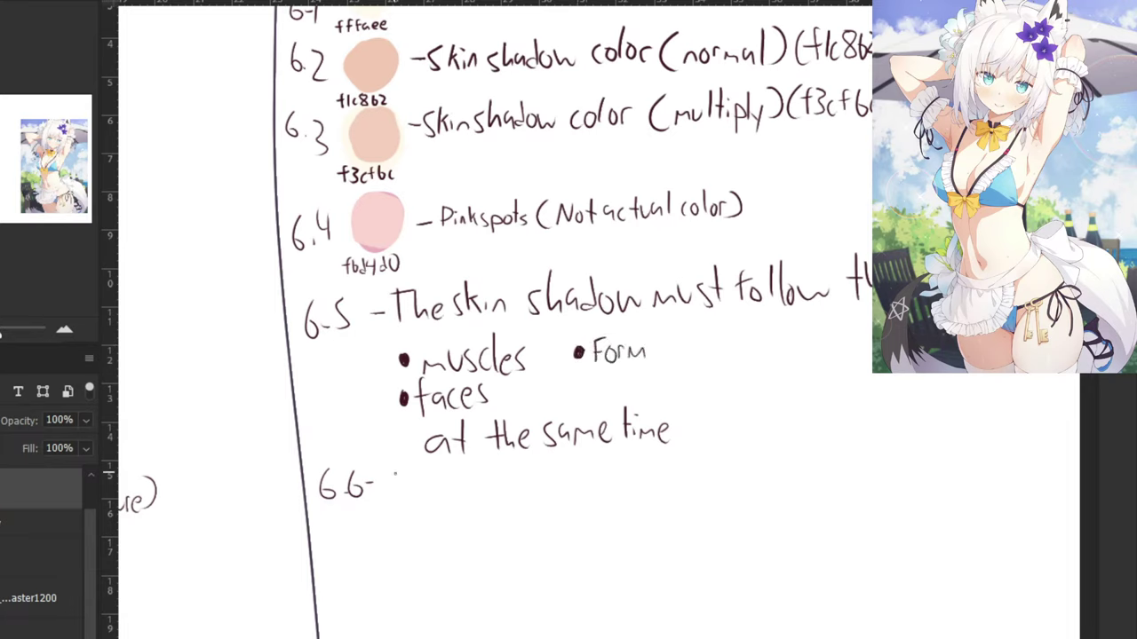
Handwrite "Shadow Gradient is faintly visible" as note 6.6 of the Skin section.
mouse_move(404, 471)
mouse_down()
mouse_move(403, 500)
mouse_move(397, 482)
mouse_move(401, 493)
mouse_move(450, 494)
mouse_up()
key(ctrl+z)
mouse_move(459, 484)
mouse_down()
mouse_move(481, 477)
mouse_move(515, 494)
mouse_move(530, 481)
mouse_move(520, 481)
mouse_up()
key(ctrl+z)
key(ctrl+z)
mouse_move(524, 490)
mouse_down()
mouse_move(529, 475)
mouse_move(543, 487)
mouse_move(557, 459)
mouse_move(566, 483)
mouse_up()
drag(565, 462, 580, 487)
drag(582, 484, 604, 485)
mouse_move(593, 465)
mouse_down()
mouse_move(625, 484)
mouse_move(653, 477)
mouse_up()
drag(643, 463, 677, 475)
drag(682, 474, 698, 479)
drag(688, 464, 711, 474)
mouse_move(721, 460)
mouse_down()
mouse_move(715, 490)
mouse_move(717, 474)
mouse_move(749, 459)
mouse_move(777, 469)
mouse_up()
drag(785, 439, 784, 466)
drag(795, 441, 796, 466)
drag(801, 459, 816, 467)
Select the handwritten Body notes and move them down to make room below the Hair section.
key(ctrl+minus)
key(ctrl+minus)
key(ctrl+minus)
drag(281, 549, 246, 508)
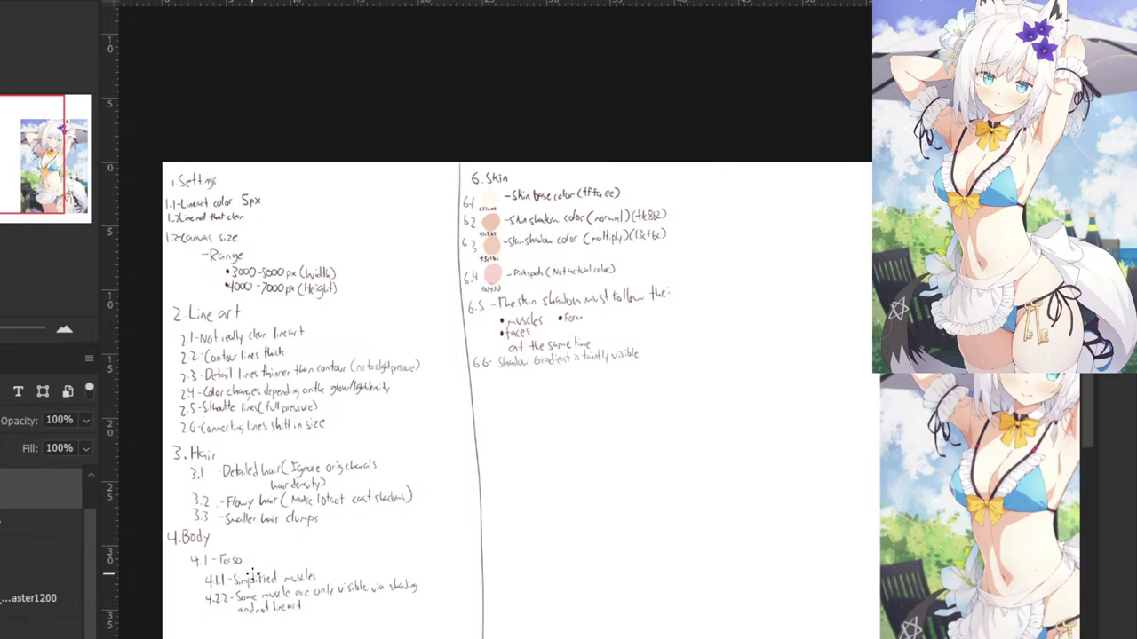
key(ctrl+plus)
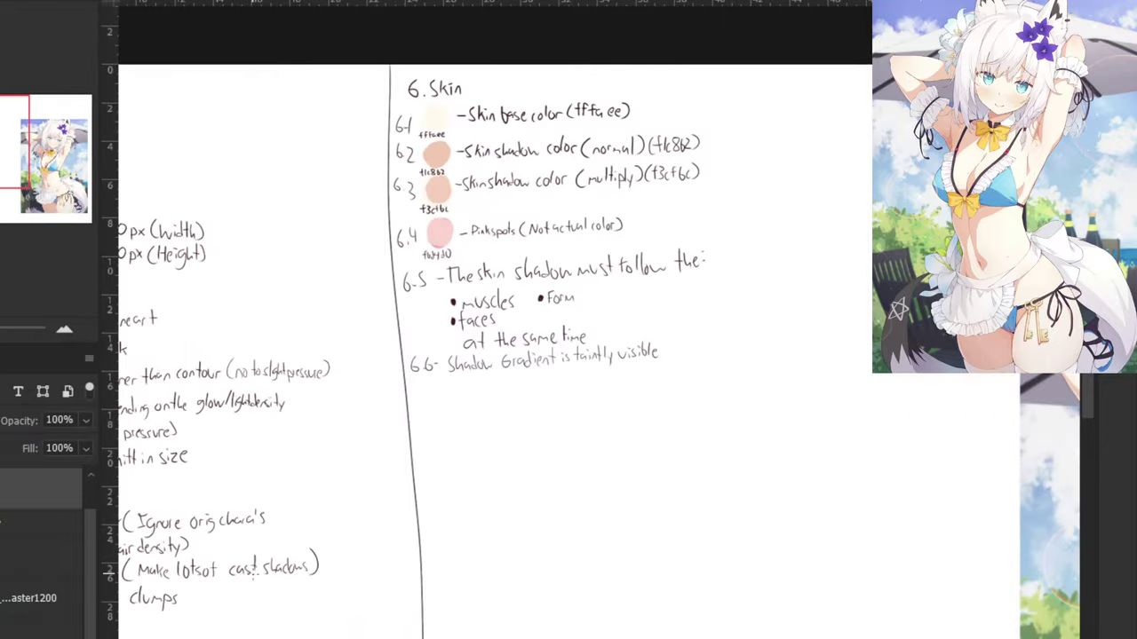
drag(287, 380, 609, 243)
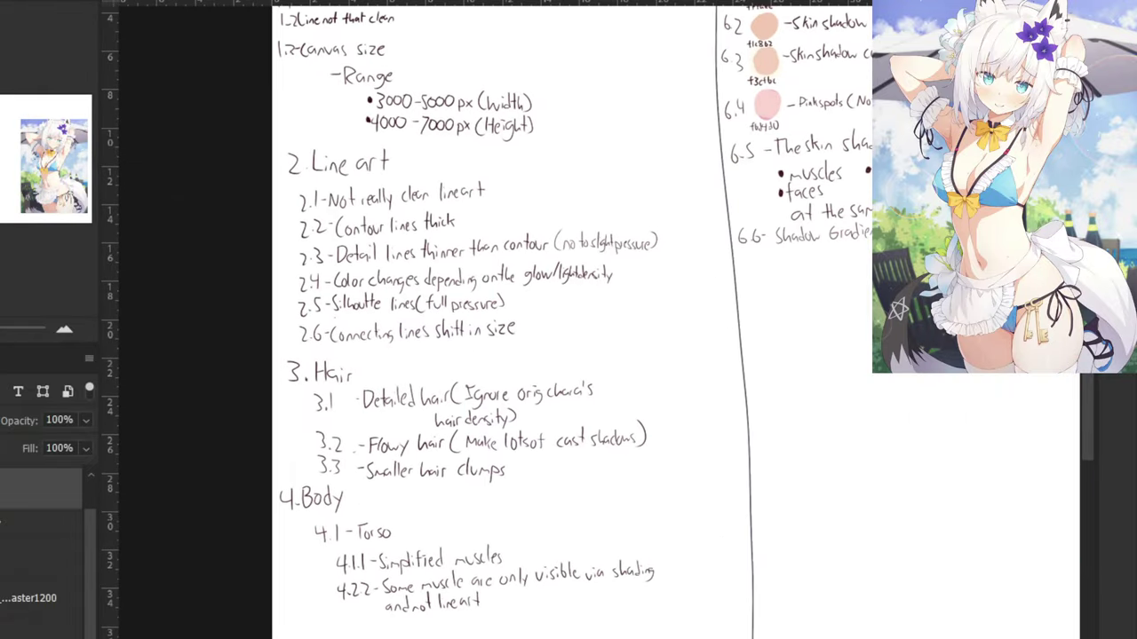
drag(271, 479, 340, 479)
mouse_move(274, 489)
mouse_down()
mouse_move(358, 481)
mouse_move(651, 553)
mouse_move(607, 632)
mouse_move(347, 628)
mouse_up()
key(ctrl+t)
drag(324, 538, 326, 568)
mouse_move(278, 502)
mouse_down()
mouse_move(313, 449)
mouse_move(325, 451)
mouse_move(288, 459)
mouse_move(280, 475)
mouse_move(312, 464)
mouse_up()
key(ctrl+d)
Handwrite note 3.4 "The shadow follows the form of the head" at the end of the Hair section.
key(ctrl+plus)
click(297, 473)
mouse_move(307, 456)
mouse_down()
mouse_move(305, 474)
mouse_move(327, 466)
mouse_up()
key(ctrl+plus)
drag(202, 507, 224, 505)
mouse_move(213, 507)
mouse_down()
mouse_move(291, 513)
mouse_move(316, 528)
mouse_move(358, 520)
mouse_up()
mouse_move(350, 508)
mouse_down()
mouse_move(370, 507)
mouse_move(366, 519)
mouse_up()
drag(381, 495, 386, 522)
mouse_move(399, 508)
mouse_down()
mouse_move(395, 520)
mouse_move(415, 510)
mouse_move(418, 521)
mouse_move(449, 524)
mouse_up()
drag(441, 506, 467, 521)
drag(469, 516, 504, 506)
mouse_move(507, 506)
mouse_down()
mouse_move(505, 515)
mouse_move(509, 506)
mouse_up()
drag(514, 506, 573, 515)
drag(563, 501, 642, 516)
drag(643, 507, 656, 515)
drag(656, 508, 696, 505)
mouse_move(694, 500)
mouse_down()
mouse_move(701, 510)
mouse_move(690, 508)
mouse_up()
key(ctrl+z)
Erase the beginning of note 3.4 and rewrite it so the note starts with "The cast shadow".
key(e)
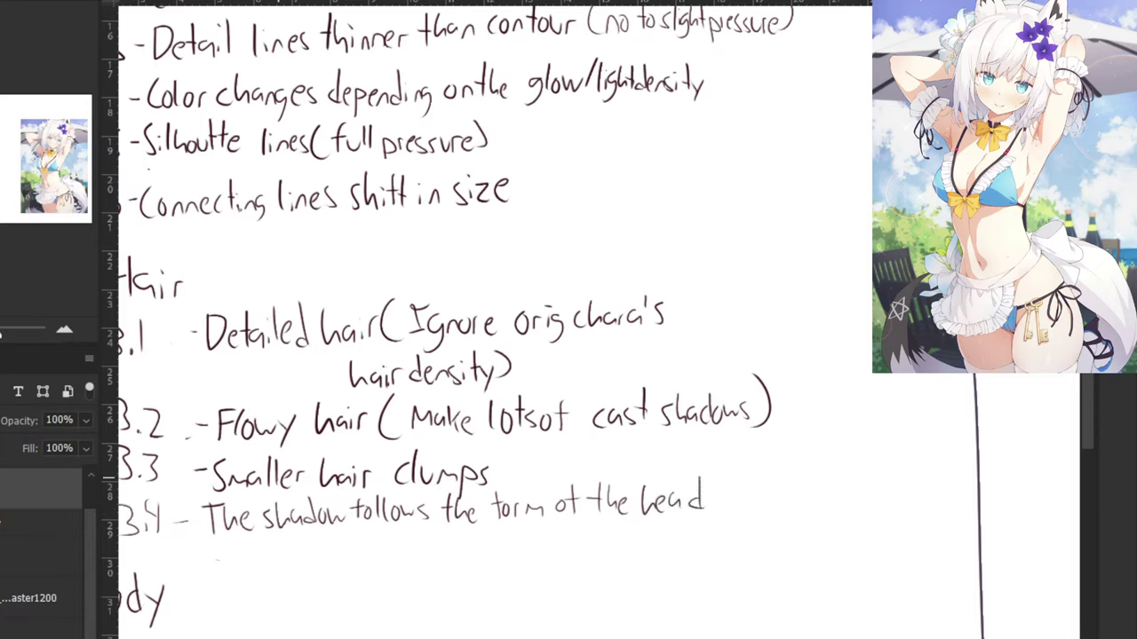
mouse_move(222, 520)
mouse_down()
mouse_move(247, 522)
mouse_move(210, 524)
mouse_move(200, 509)
mouse_up()
key(b)
mouse_move(194, 511)
mouse_down()
mouse_move(194, 531)
mouse_move(258, 520)
mouse_up()
key(ctrl+minus)
key(ctrl+minus)
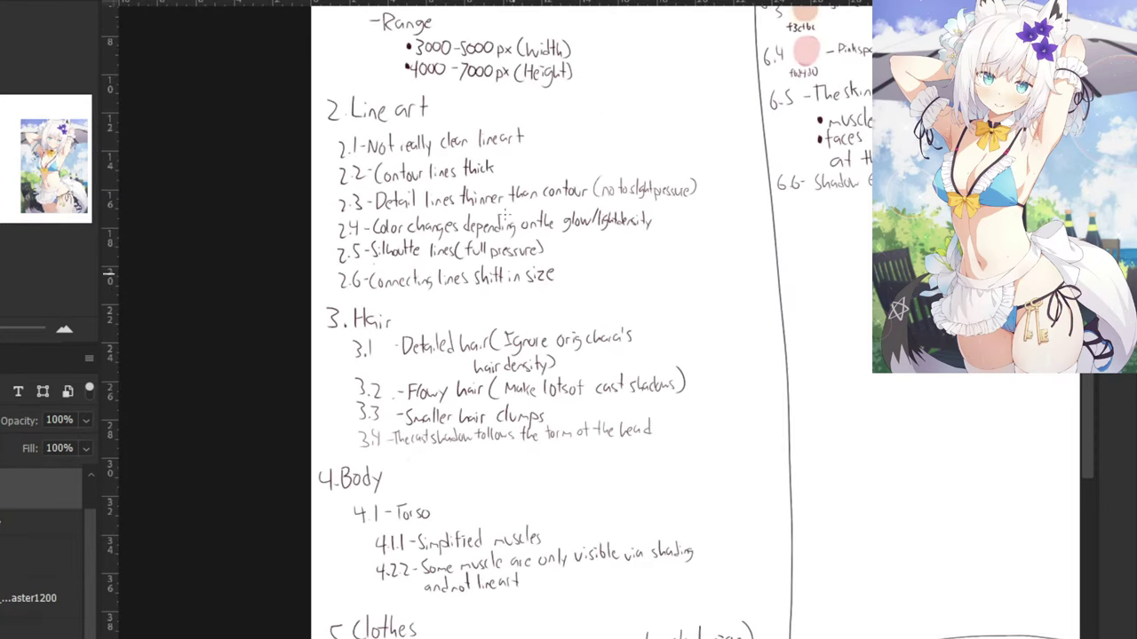
Handwrite note 3.5 "Skin glow is visible" at the end of the Hair section.
drag(624, 217, 426, 337)
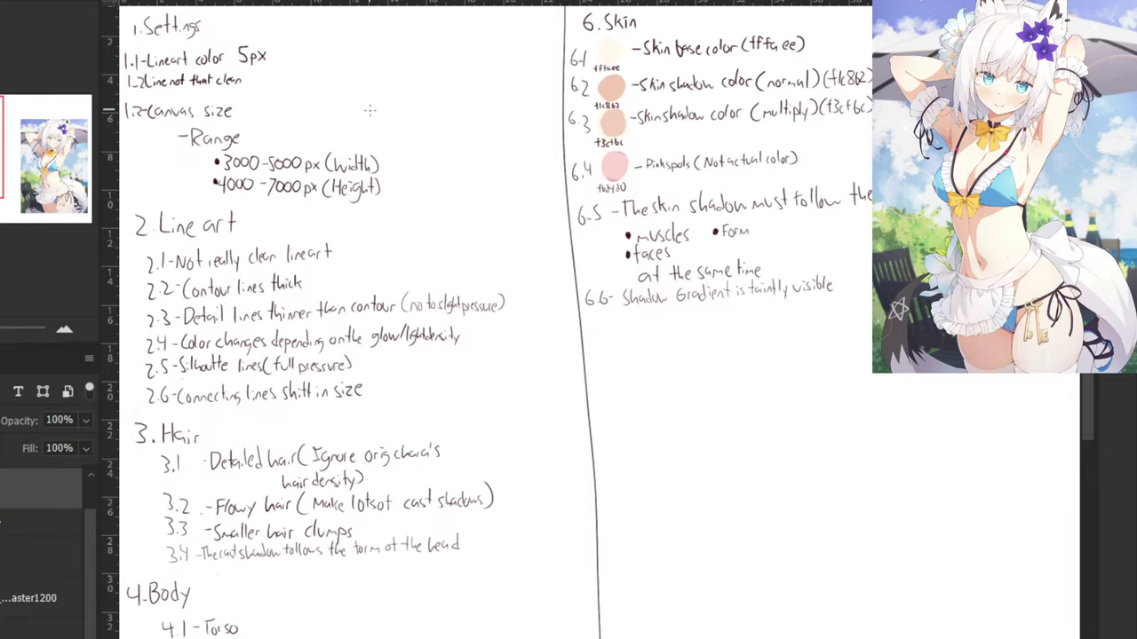
key(ctrl+plus)
drag(129, 453, 579, 227)
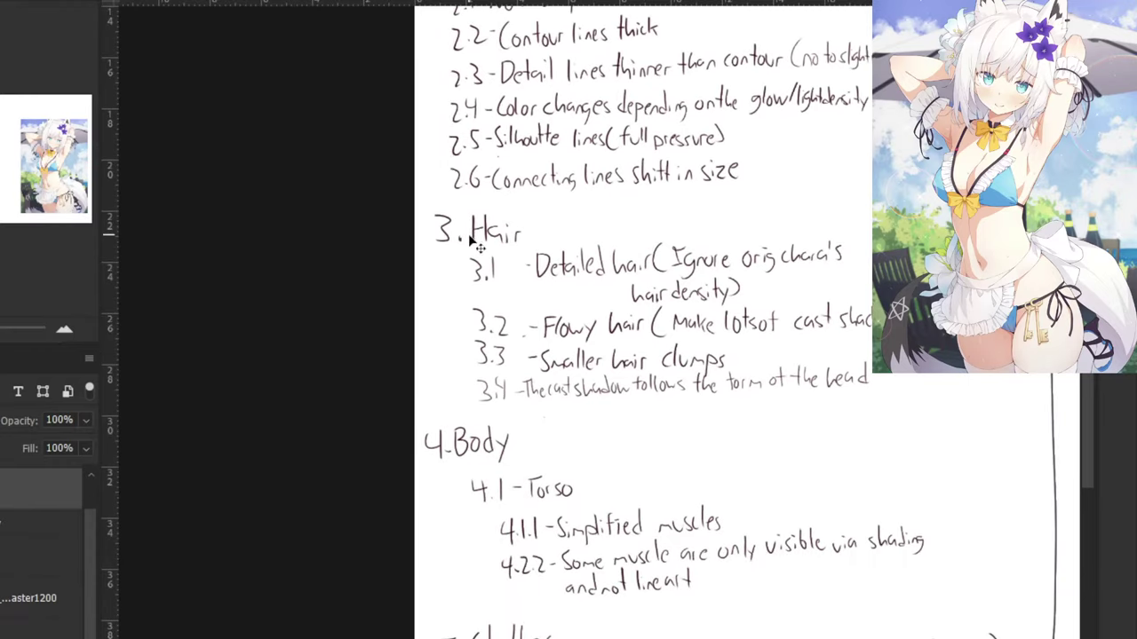
key(ctrl+plus)
mouse_move(420, 433)
mouse_down()
mouse_move(421, 452)
mouse_move(454, 448)
mouse_move(444, 452)
mouse_up()
drag(462, 444, 505, 449)
mouse_move(513, 434)
mouse_down()
mouse_move(519, 451)
mouse_move(544, 458)
mouse_move(556, 448)
mouse_up()
mouse_move(568, 439)
mouse_down()
mouse_move(609, 449)
mouse_move(642, 434)
mouse_move(643, 447)
mouse_move(670, 441)
mouse_up()
click(602, 433)
click(663, 426)
mouse_move(684, 418)
mouse_down()
mouse_move(682, 439)
mouse_move(695, 442)
mouse_up()
key(ctrl+minus)
key(ctrl+minus)
drag(646, 295, 317, 405)
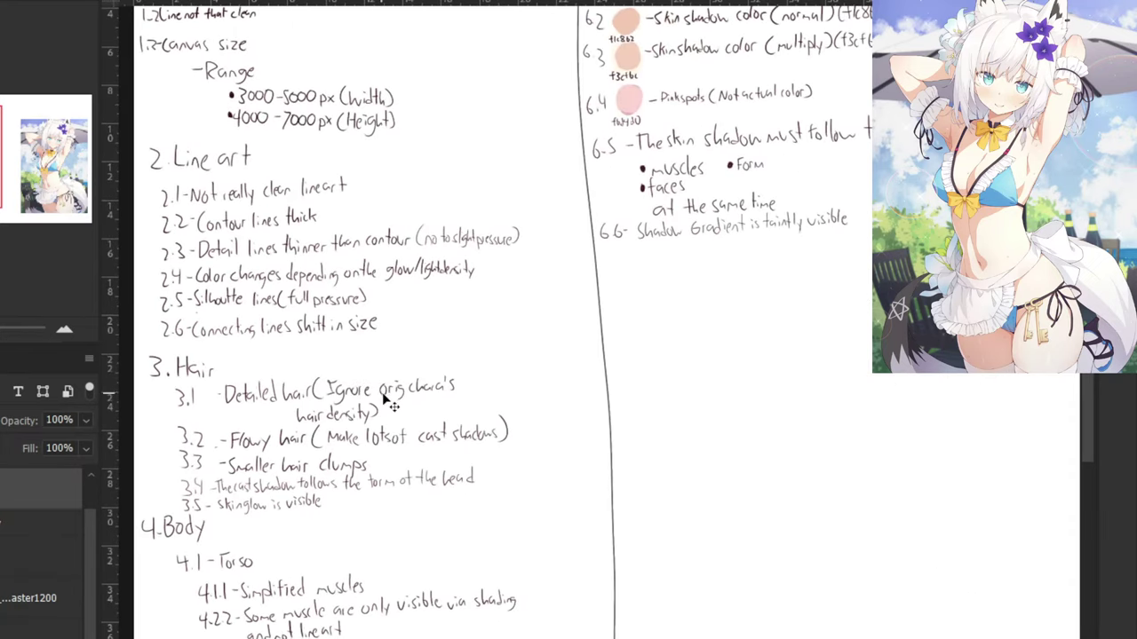
key(ctrl+minus)
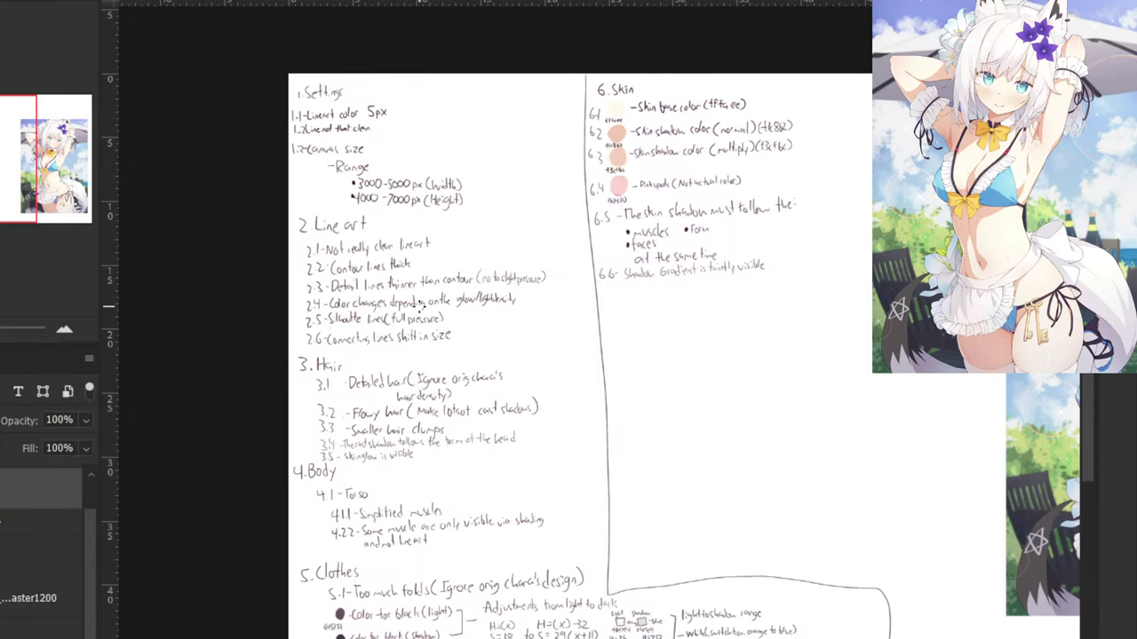
drag(311, 538, 130, 542)
drag(245, 535, 144, 613)
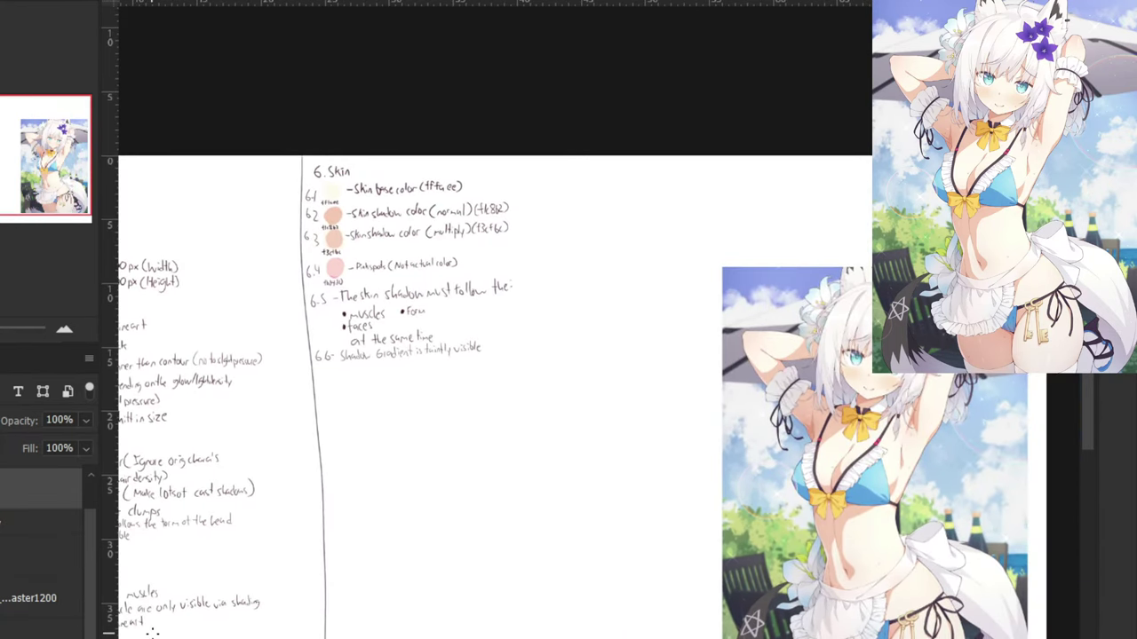
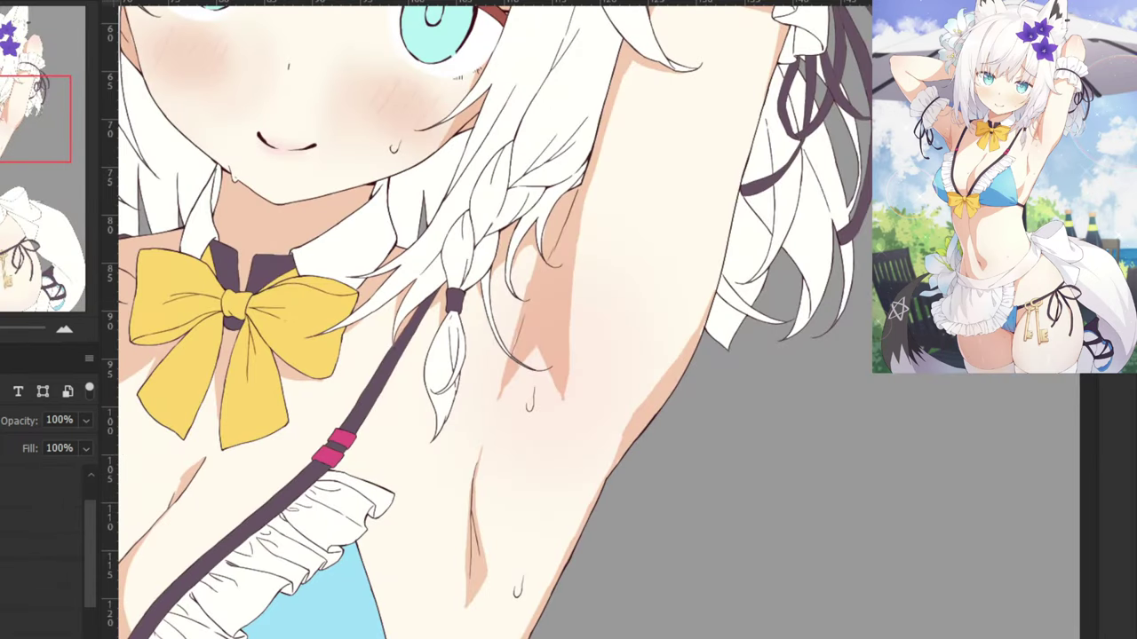
Set the opacity of the finished artwork overlay to 100%.
key(ctrl+minus)
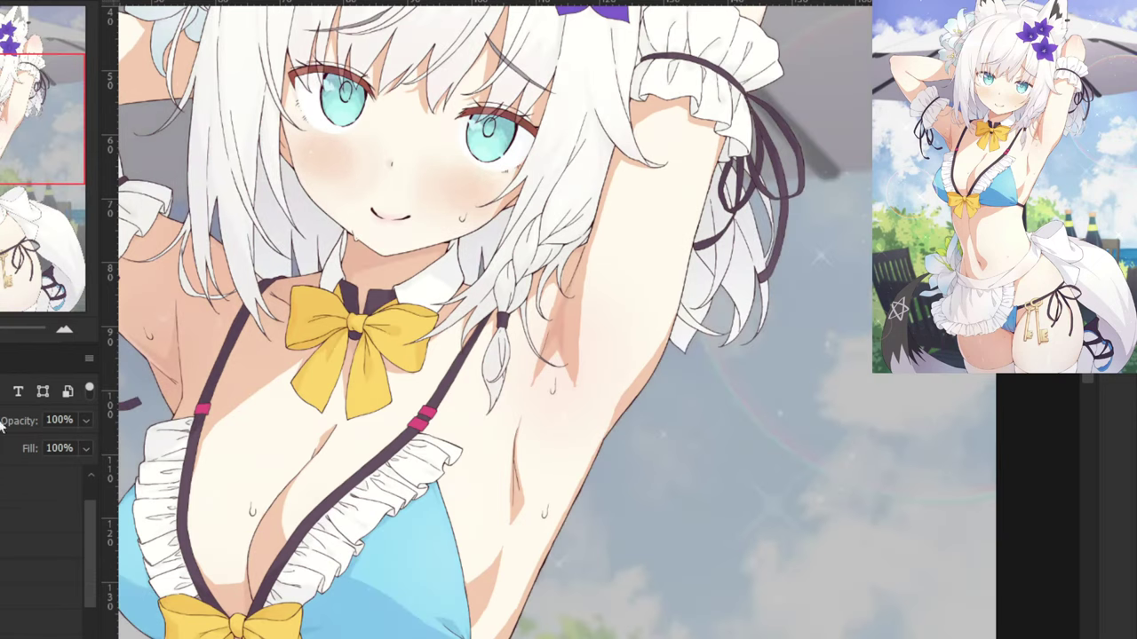
click(82, 418)
click(62, 441)
drag(32, 445, 84, 443)
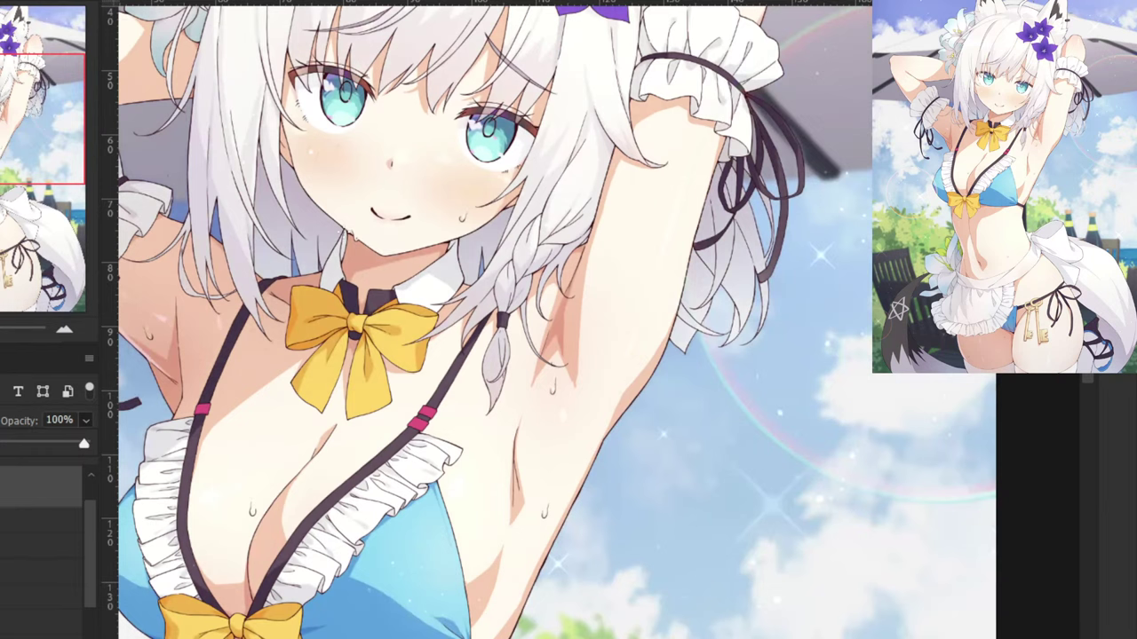
Sample the darker second shadow colour from the raised arm's armpit in the finished artwork and switch to the style notes document.
drag(289, 223, 396, 339)
key(ctrl+plus)
key(ctrl+plus)
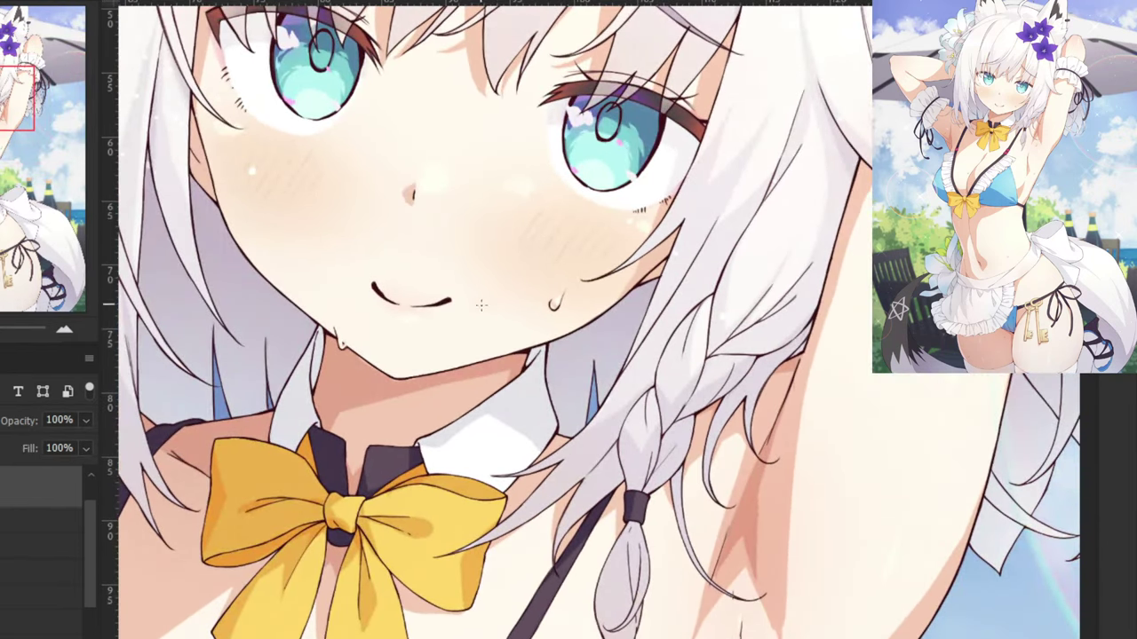
alt+click(744, 517)
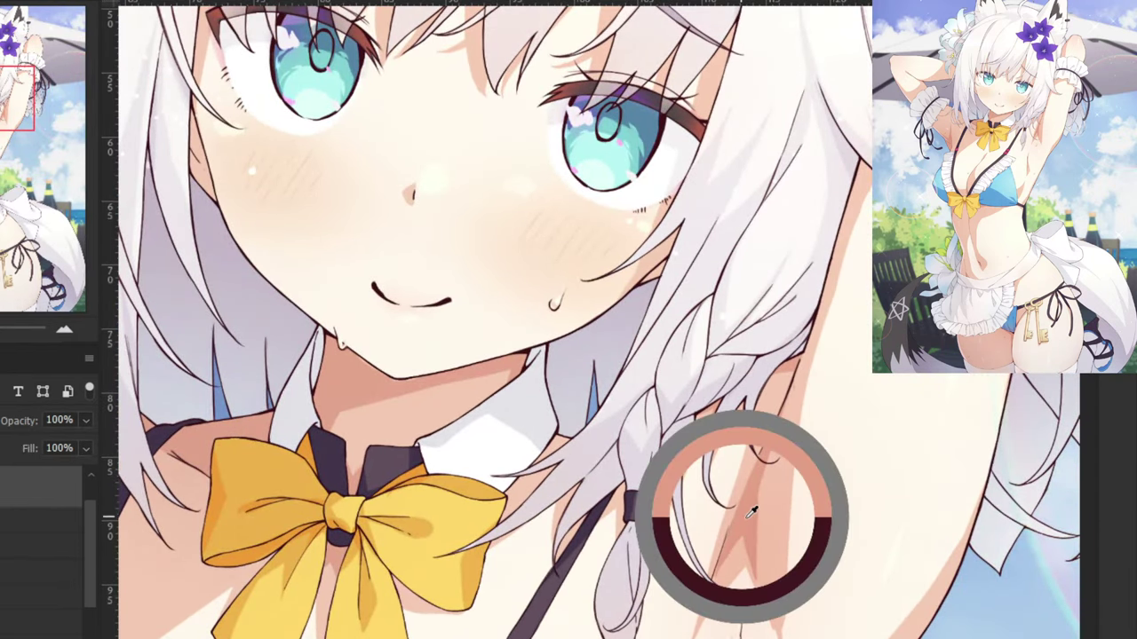
key(ctrl+Tab)
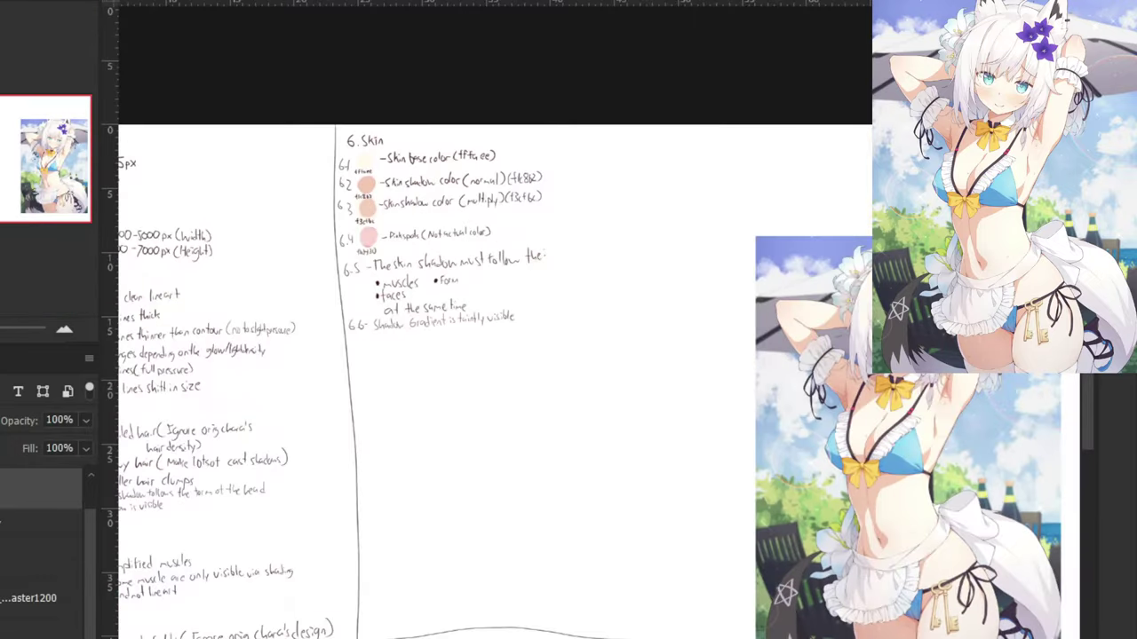
Paint a round swatch of the sampled second shadow colour below note 6.6 in the Skin section.
key(ctrl+plus)
key(ctrl+plus)
drag(199, 323, 508, 328)
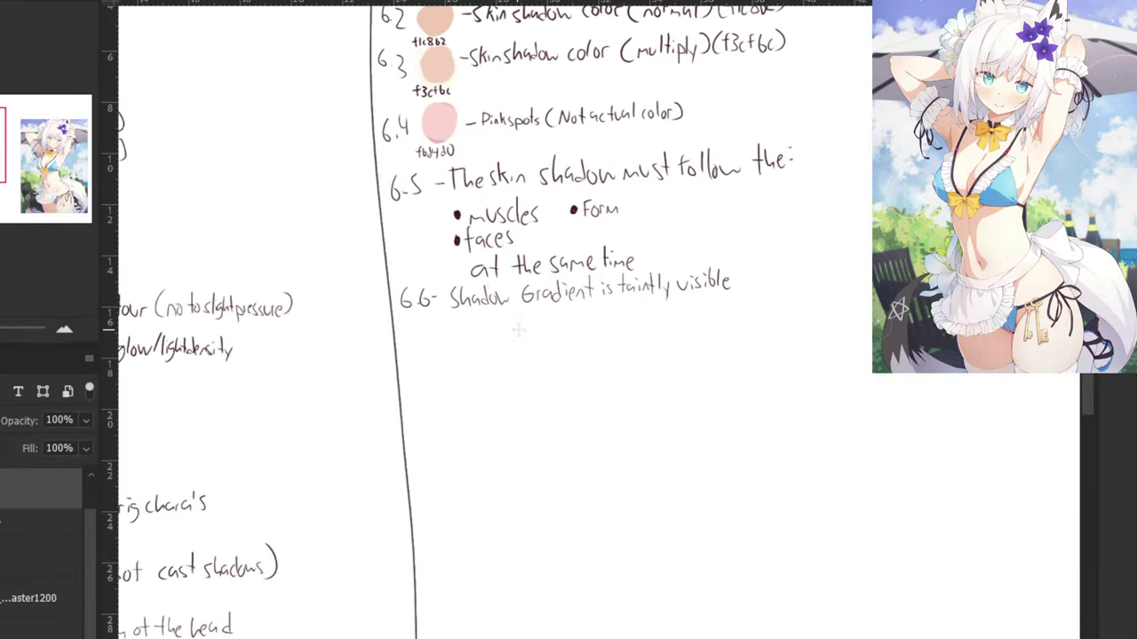
key(ctrl+plus)
mouse_move(377, 330)
mouse_down()
mouse_move(401, 338)
mouse_move(385, 336)
mouse_move(391, 349)
mouse_move(406, 320)
mouse_move(399, 332)
mouse_move(416, 329)
mouse_up()
right_click(388, 336)
key(ctrl+z)
key(ctrl+z)
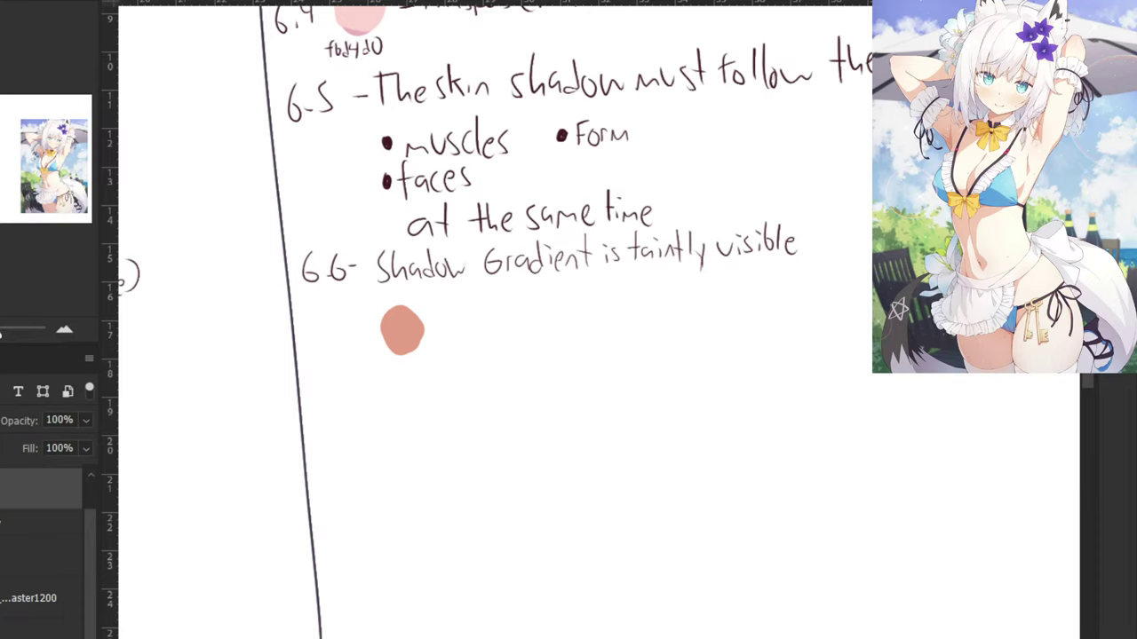
Handwrite the number "6.7-" in front of the new colour swatch.
mouse_move(317, 325)
mouse_down()
mouse_move(310, 337)
mouse_move(345, 350)
mouse_up()
click(333, 347)
key(ctrl+plus)
drag(228, 160, 325, 294)
key(ctrl+minus)
key(ctrl+minus)
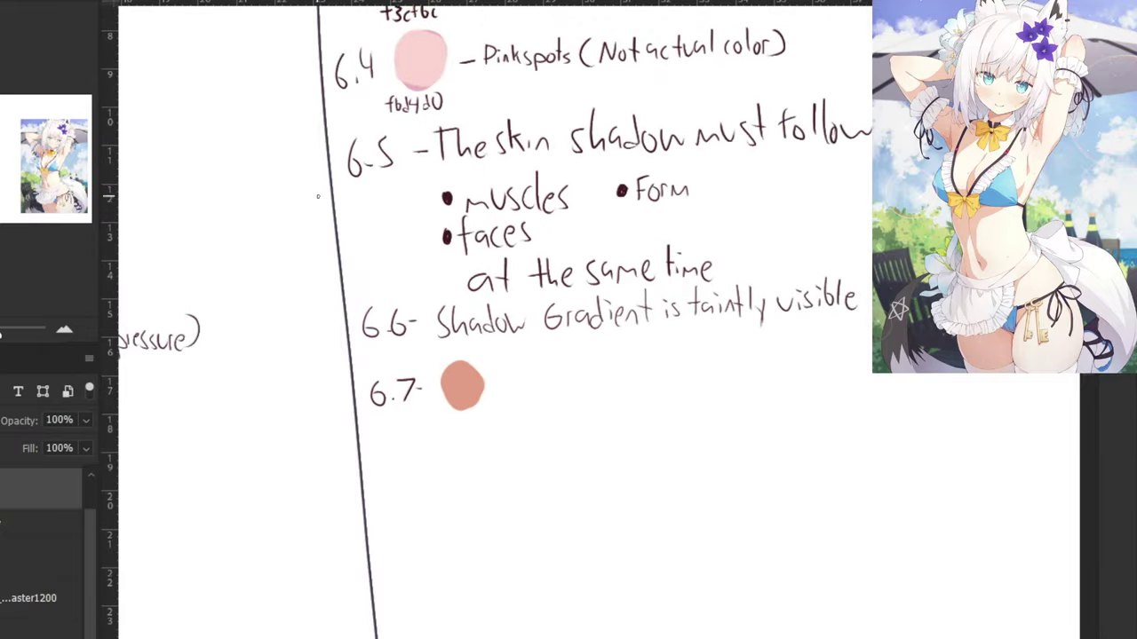
Sample the 6.7 swatch colour and look up its hex code in the colour picker.
key(ctrl+plus)
key(ctrl+plus)
alt+click(327, 402)
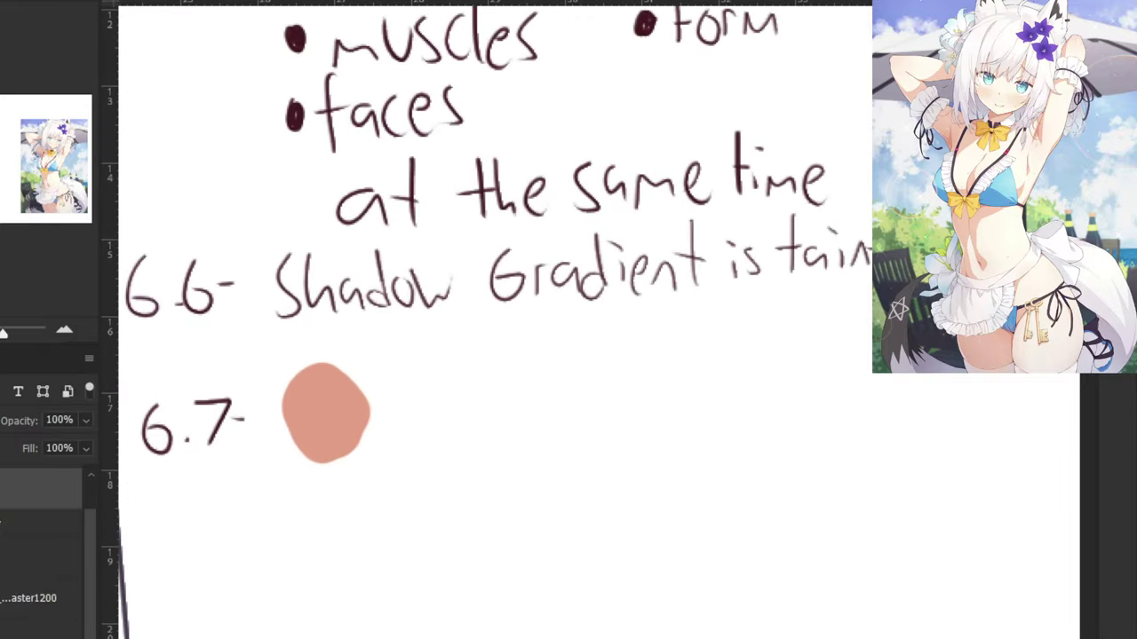
key(n)
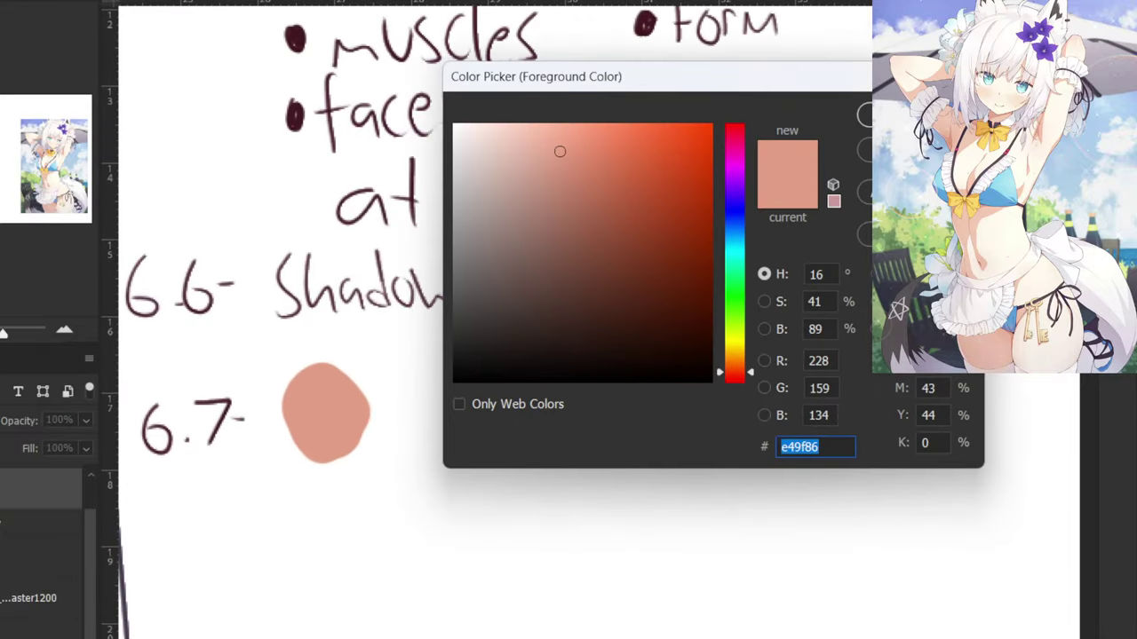
key(Return)
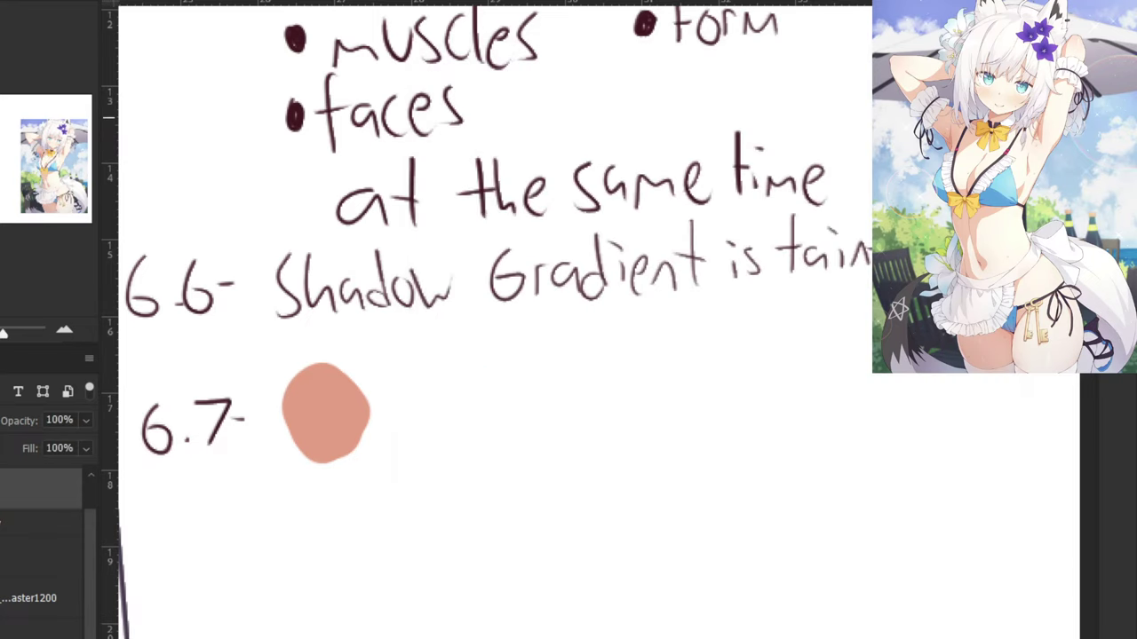
Sample the dark colour of the handwritten notes and write the hex code e49f86 beneath the 6.7 swatch.
alt+click(297, 30)
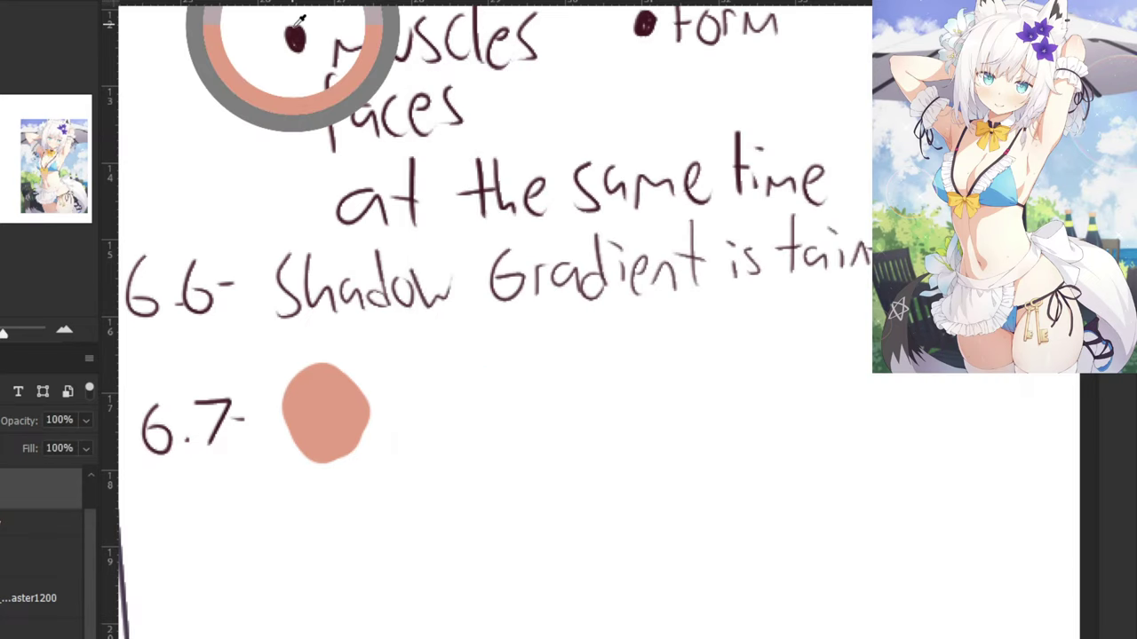
mouse_move(280, 495)
mouse_down()
mouse_move(313, 508)
mouse_move(315, 490)
mouse_move(323, 510)
mouse_up()
key(ctrl+z)
key(ctrl+z)
key(ctrl+z)
mouse_move(343, 475)
mouse_down()
mouse_move(335, 504)
mouse_move(355, 480)
mouse_move(367, 496)
mouse_up()
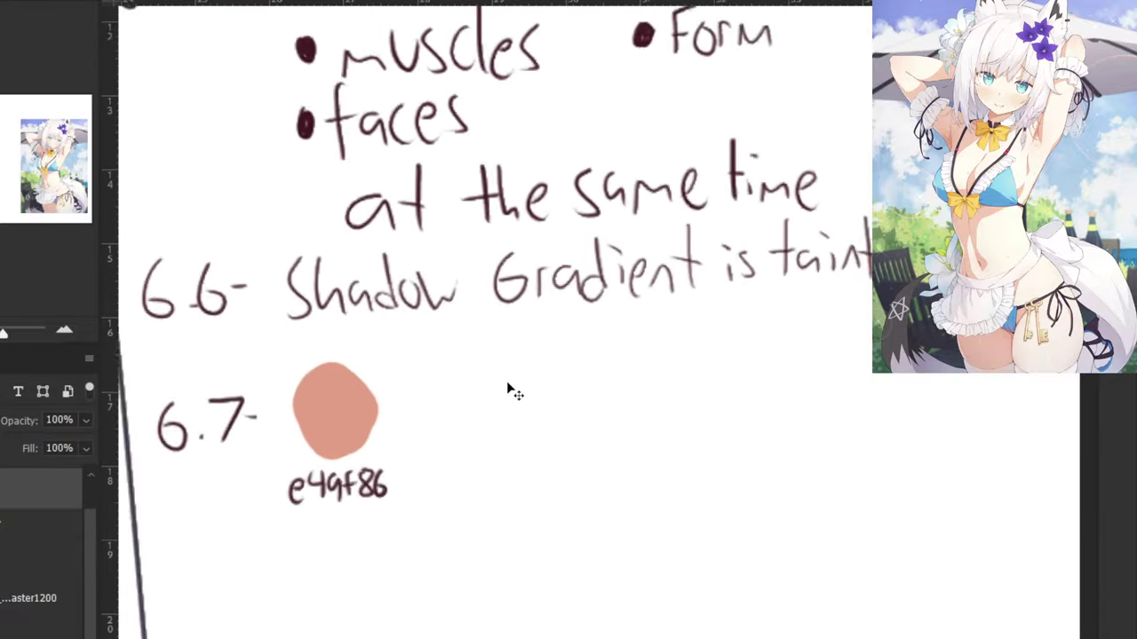
Handwrite the label "2nd shadow" beside the 6.7 swatch, redoing strokes that come out badly.
mouse_move(426, 402)
mouse_down()
mouse_move(459, 429)
mouse_move(556, 410)
mouse_up()
key(ctrl+z)
key(ctrl+z)
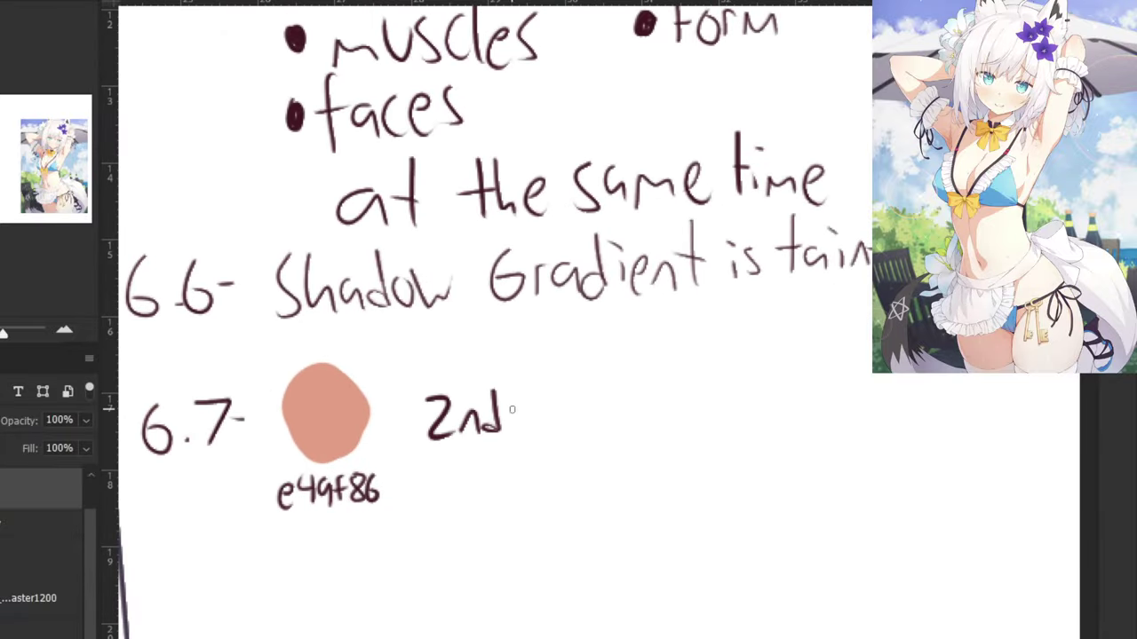
key(ctrl+z)
key(ctrl+z)
drag(472, 426, 488, 437)
drag(498, 427, 508, 398)
key(ctrl+z)
key(ctrl+z)
mouse_move(464, 435)
mouse_down()
mouse_move(485, 435)
mouse_move(504, 386)
mouse_move(535, 430)
mouse_up()
mouse_move(557, 387)
mouse_down()
mouse_move(578, 430)
mouse_move(604, 430)
mouse_move(627, 375)
mouse_move(650, 412)
mouse_move(684, 405)
mouse_up()
key(ctrl+minus)
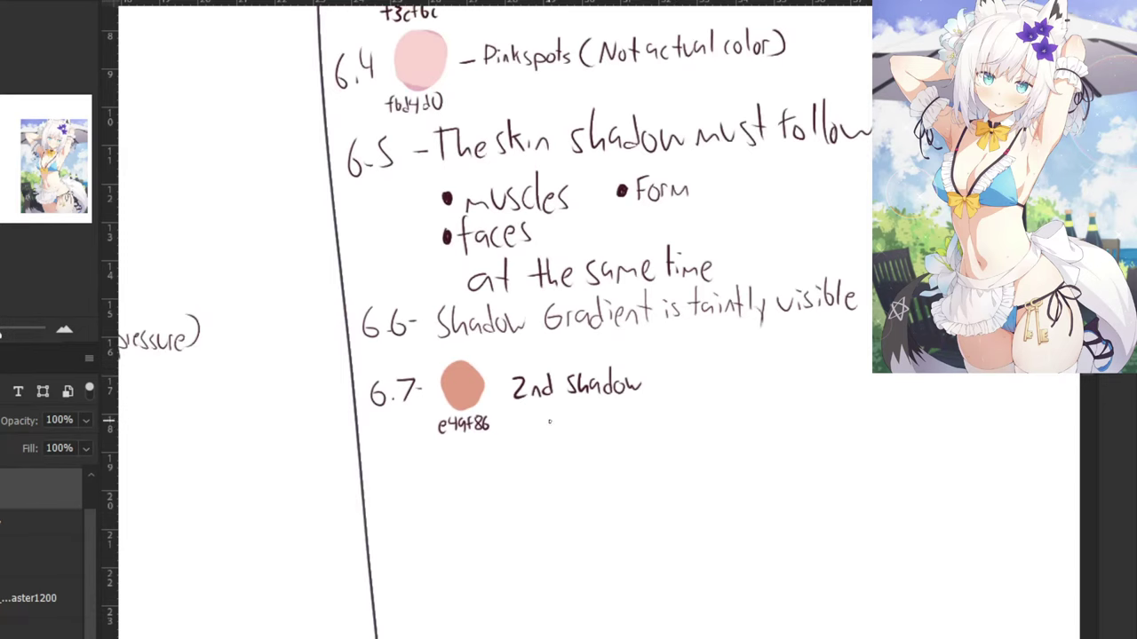
mouse_move(548, 422)
mouse_down()
mouse_move(560, 441)
mouse_move(610, 416)
mouse_move(592, 440)
mouse_up()
key(ctrl+z)
key(ctrl+z)
key(ctrl+z)
Handwrite "(normal)" after the "2nd shadow" label of note 6.7.
key(ctrl+minus)
key(ctrl+plus)
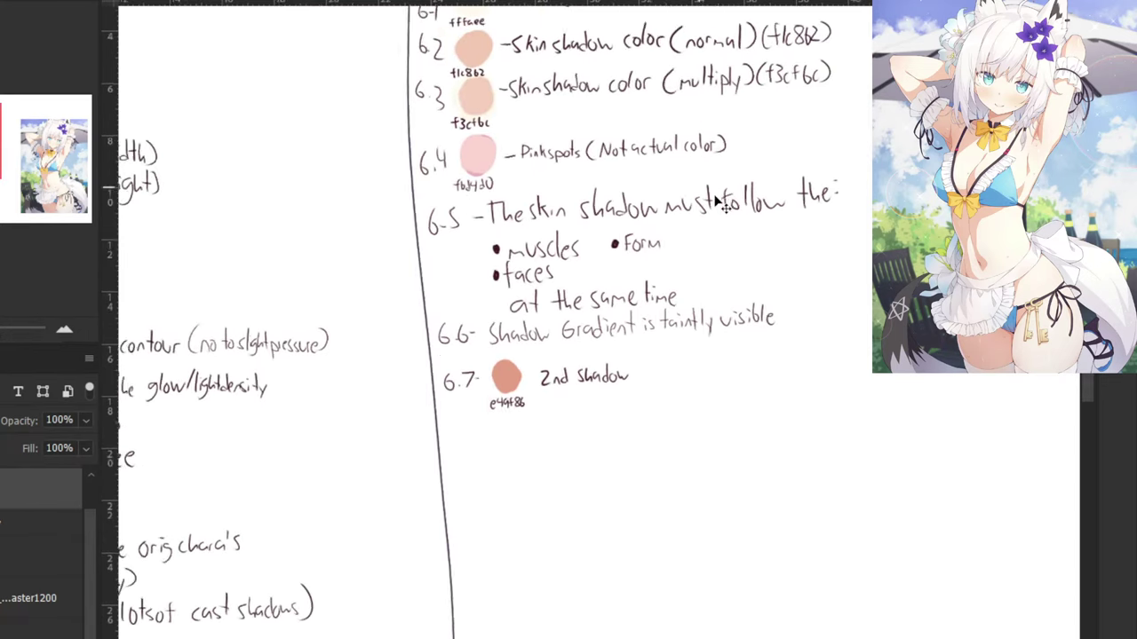
mouse_move(659, 364)
mouse_down()
mouse_move(657, 393)
mouse_move(675, 388)
mouse_up()
drag(681, 377, 723, 387)
drag(730, 360, 723, 387)
key(ctrl+z)
key(ctrl+z)
key(ctrl+z)
drag(730, 362, 740, 391)
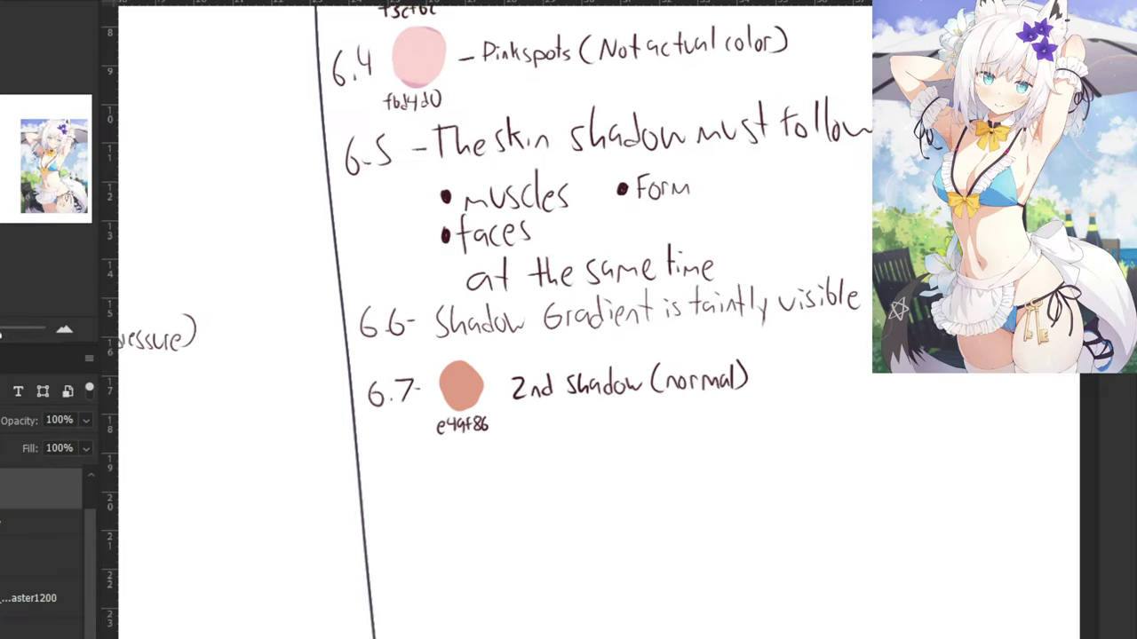
key(ctrl+plus)
alt+click(352, 395)
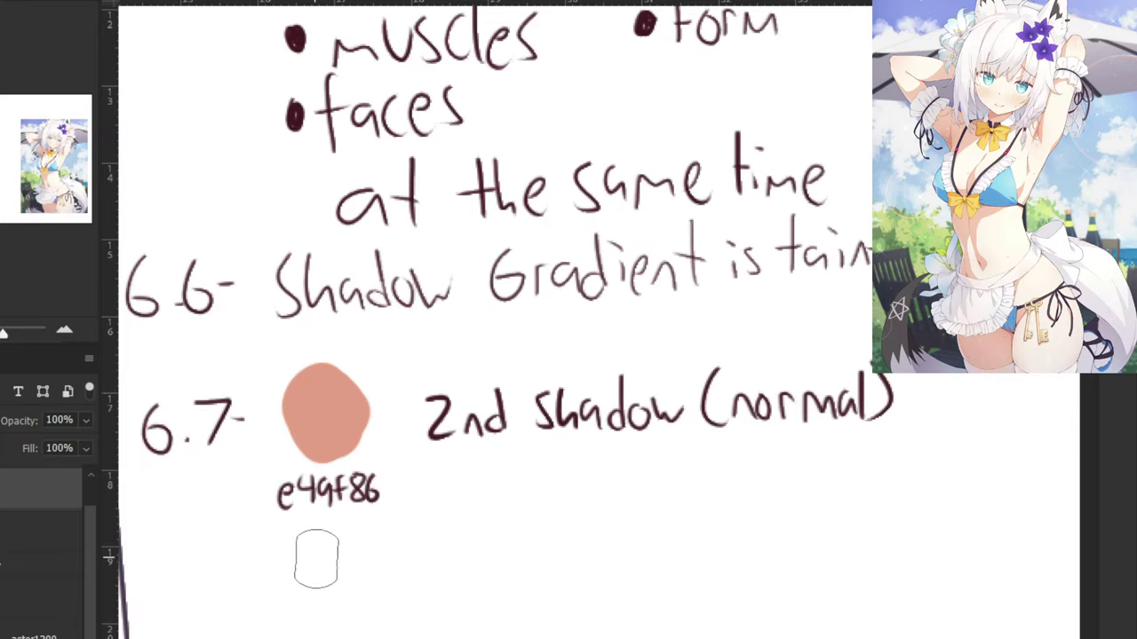
drag(307, 571, 317, 569)
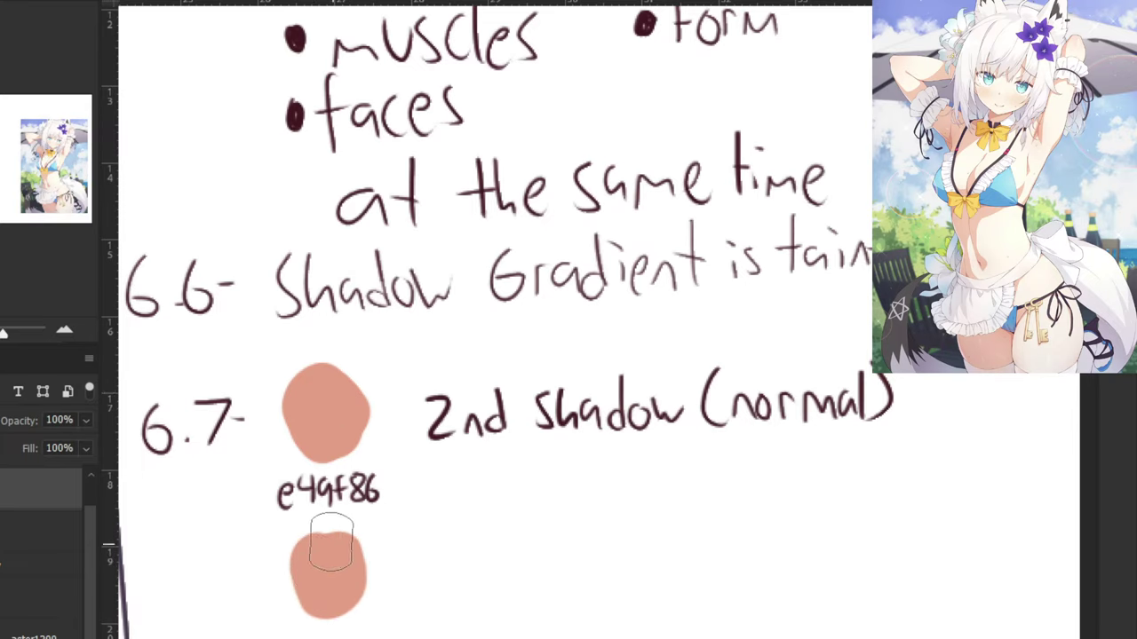
key(ctrl+minus)
key(ctrl+z)
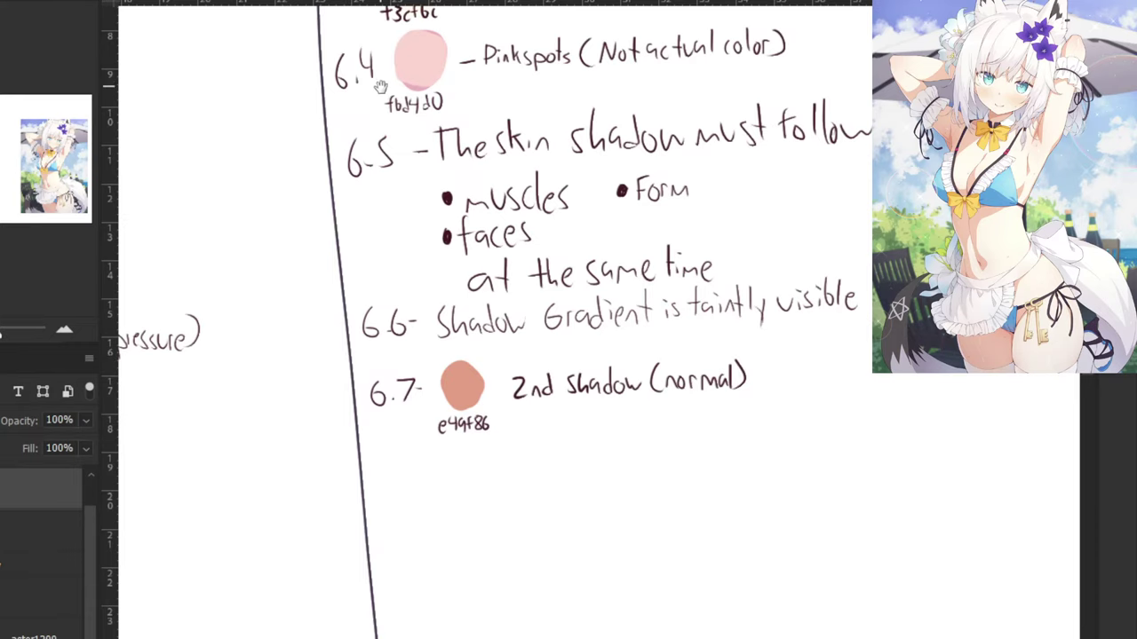
On another layer, paint a round swatch beneath the e49f86 code in the lighter skin shadow colour sampled from the Skin swatches above.
drag(380, 86, 360, 210)
click(13, 549)
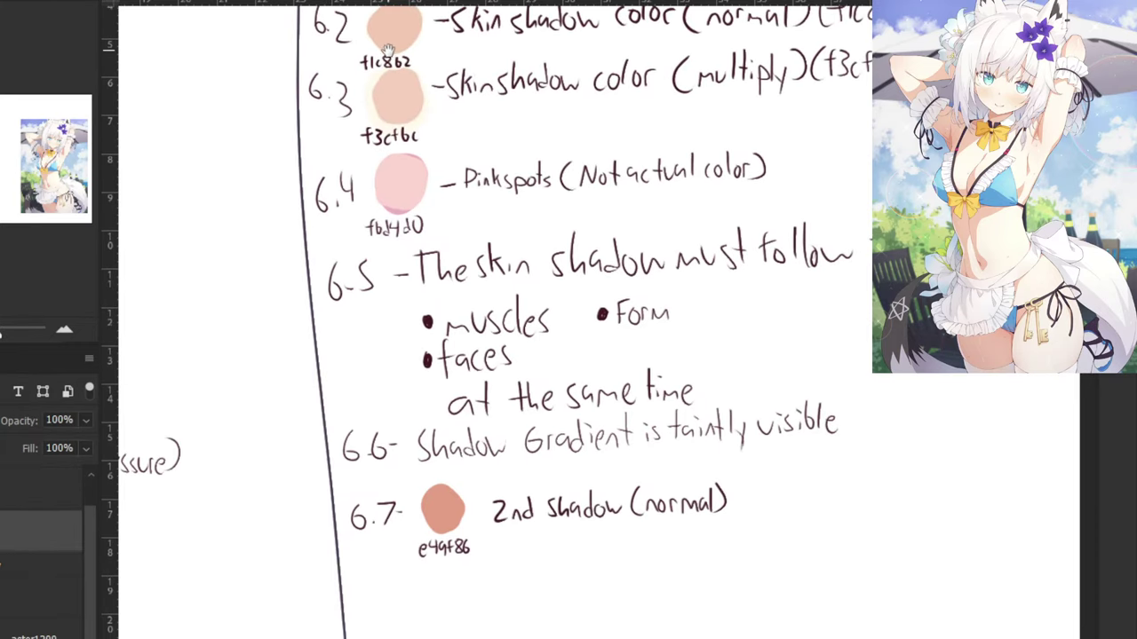
scroll(355, 89, up, 5)
alt+click(339, 131)
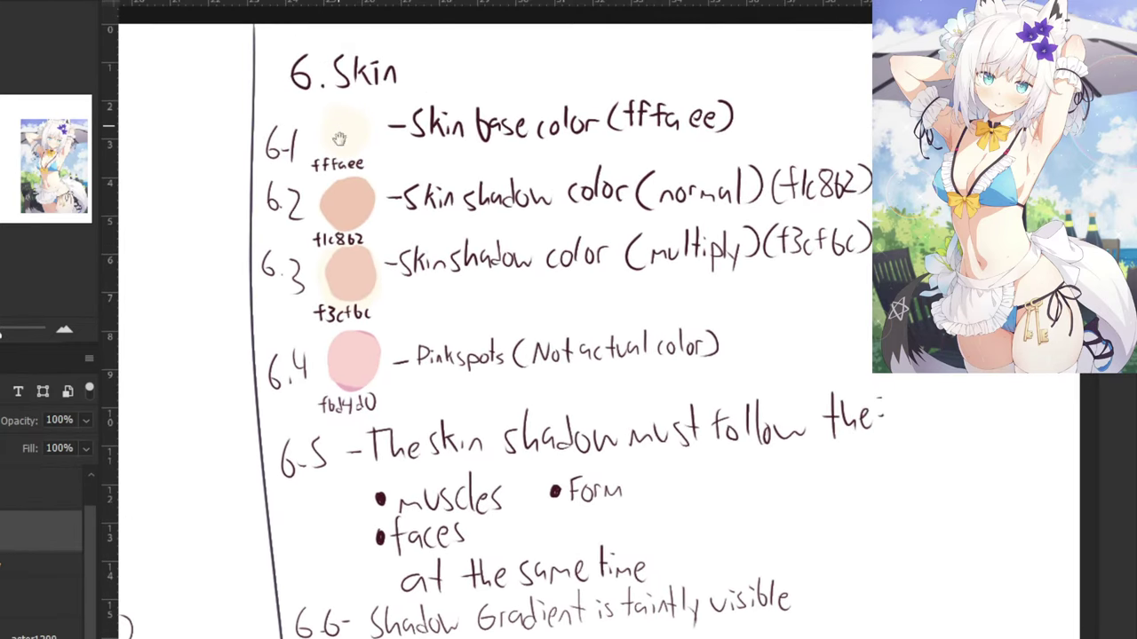
drag(380, 622, 368, 307)
mouse_move(336, 99)
mouse_down()
mouse_move(368, 435)
mouse_move(413, 444)
mouse_up()
click(364, 142)
scroll(391, 169, down, 6)
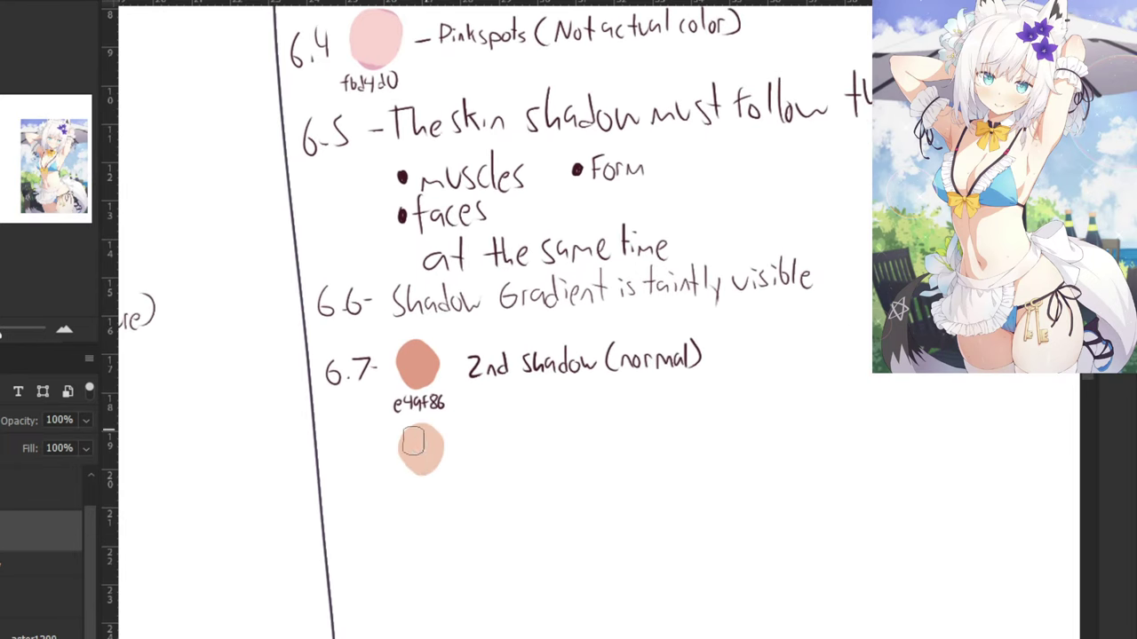
key(ctrl+z)
mouse_move(342, 168)
mouse_down()
mouse_move(328, 467)
mouse_move(340, 367)
mouse_move(397, 374)
mouse_move(408, 180)
mouse_up()
alt+click(356, 80)
mouse_move(409, 435)
mouse_down()
mouse_move(429, 427)
mouse_move(412, 450)
mouse_up()
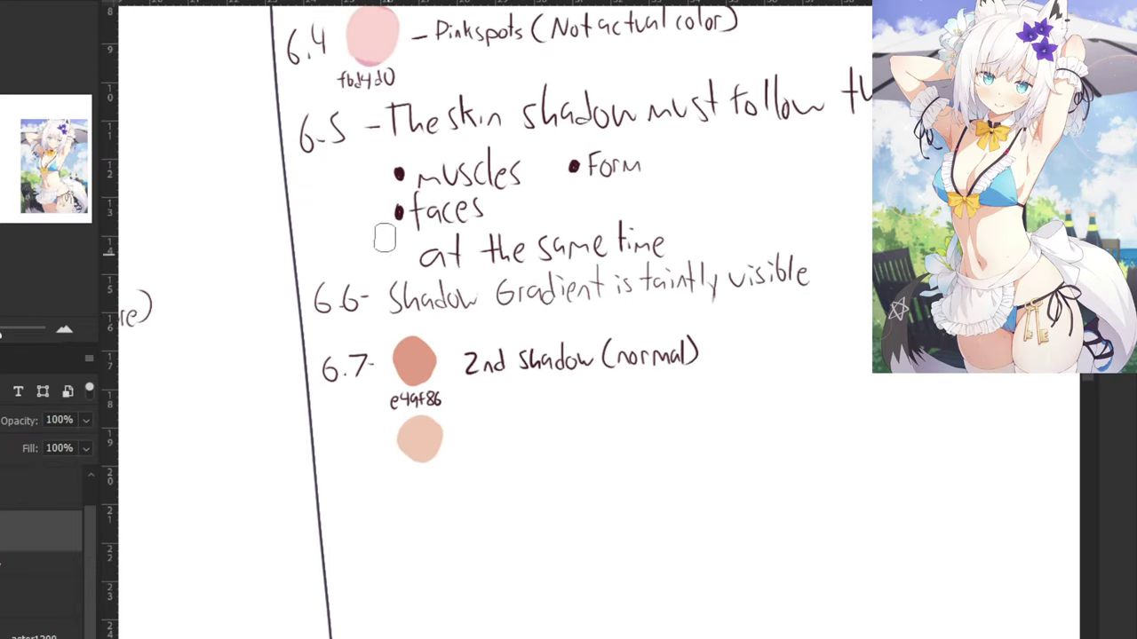
Cover the lighter swatch with the second shadow colour on the notes layer and switch that layer to a darkening blend mode.
key(ctrl+plus)
key(ctrl+plus)
mouse_move(275, 535)
mouse_down()
mouse_move(228, 369)
mouse_move(228, 535)
mouse_move(266, 522)
mouse_move(236, 545)
mouse_move(222, 530)
mouse_move(256, 495)
mouse_up()
alt+click(236, 364)
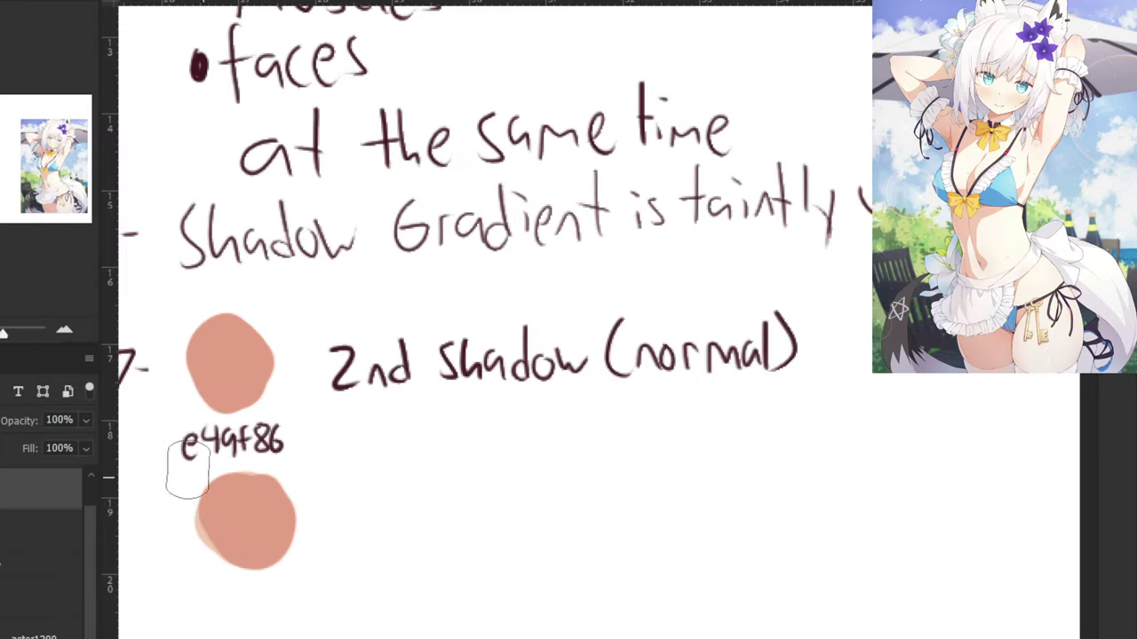
click(0, 420)
click(7, 293)
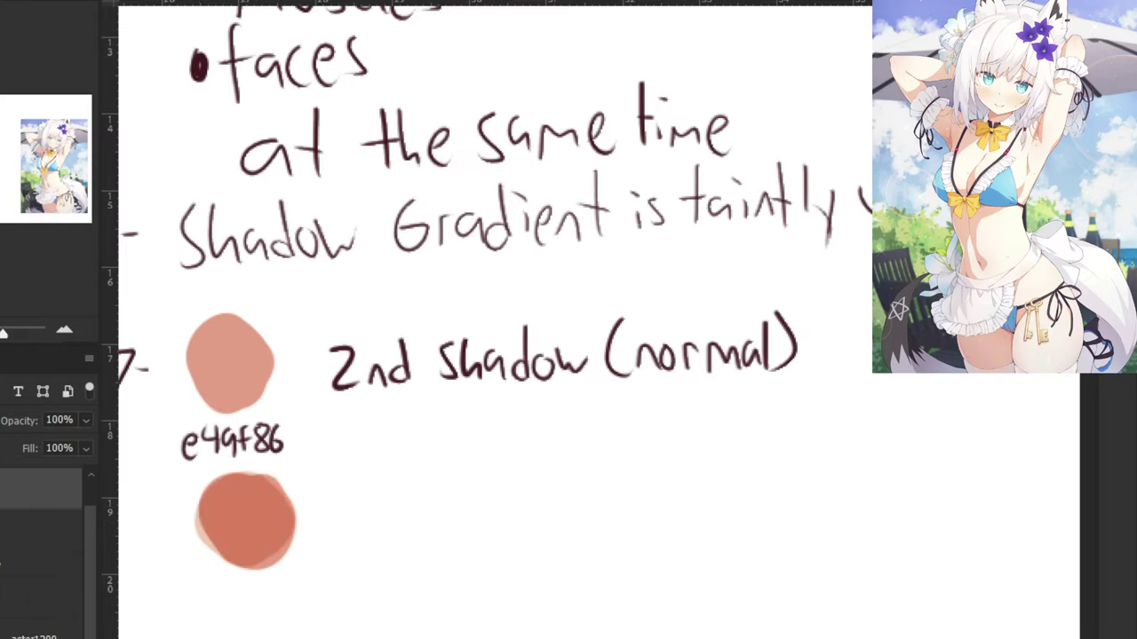
drag(197, 424, 387, 407)
key(ctrl+plus)
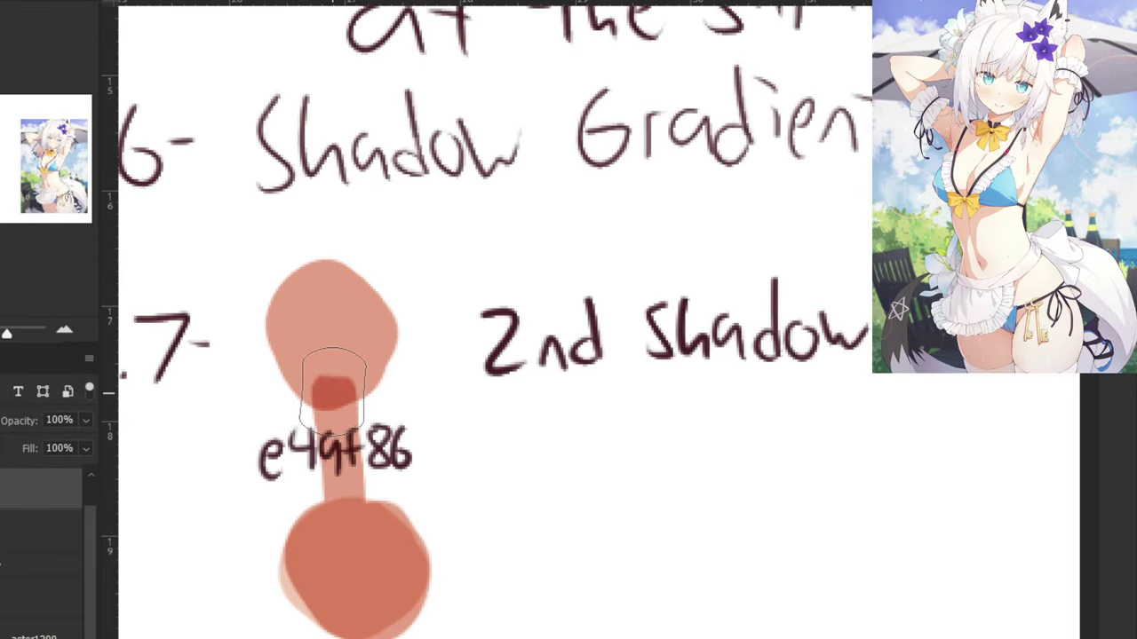
drag(331, 492, 333, 446)
key(ctrl+plus)
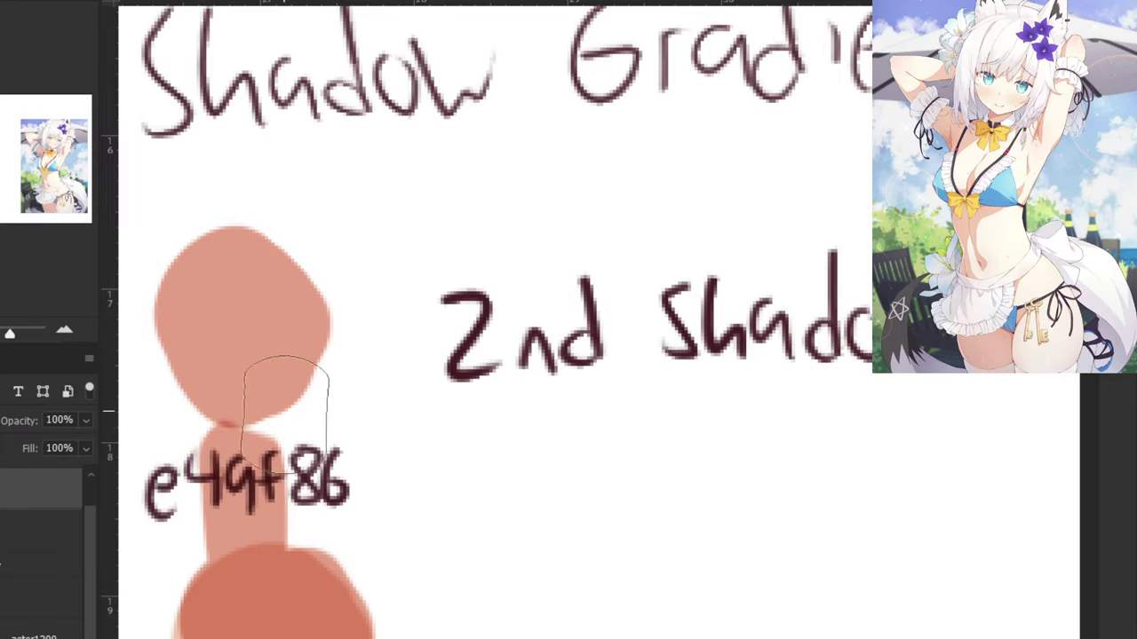
key(ctrl+z)
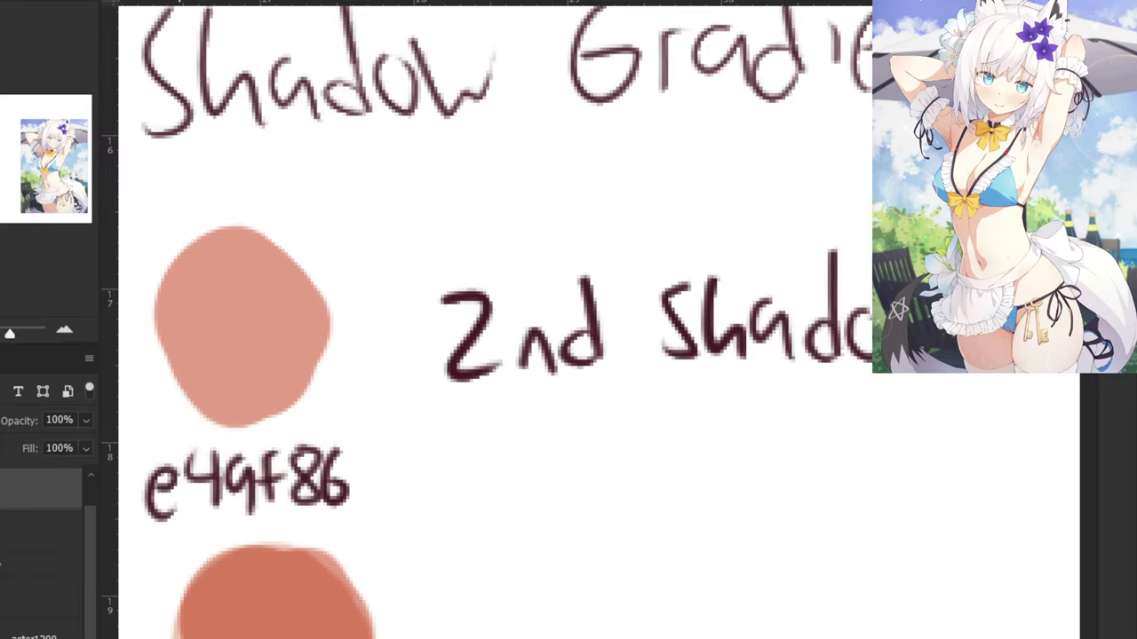
On the swatch layer, paint a strip of the lighter skin shadow colour joining the lower swatch to the 6.7 swatch.
alt+click(198, 632)
click(10, 527)
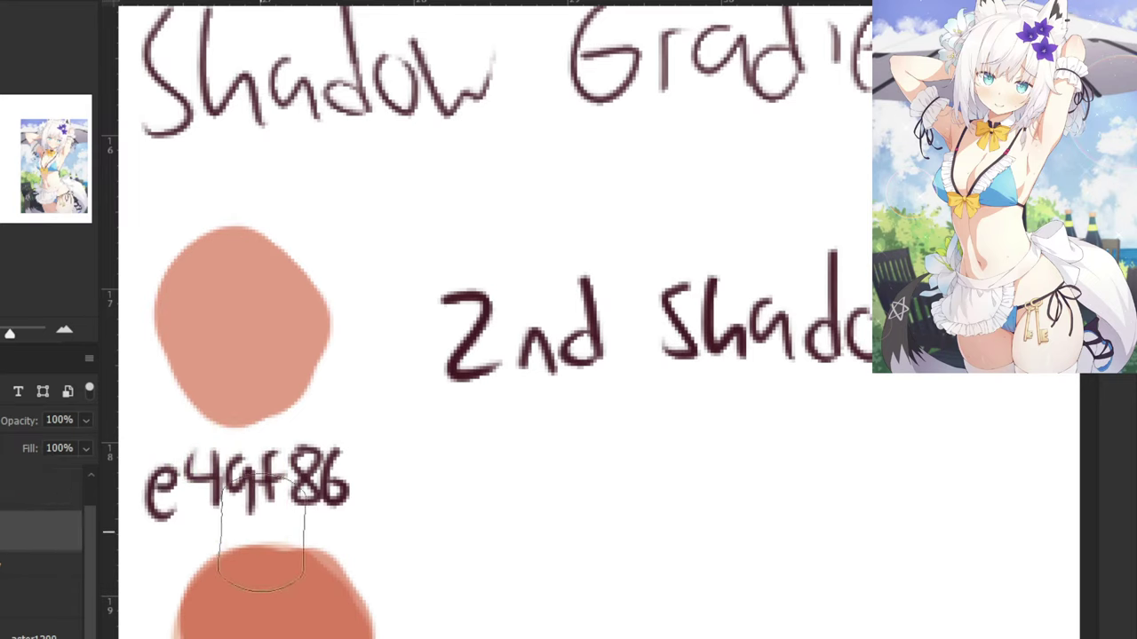
drag(260, 547, 249, 444)
click(43, 485)
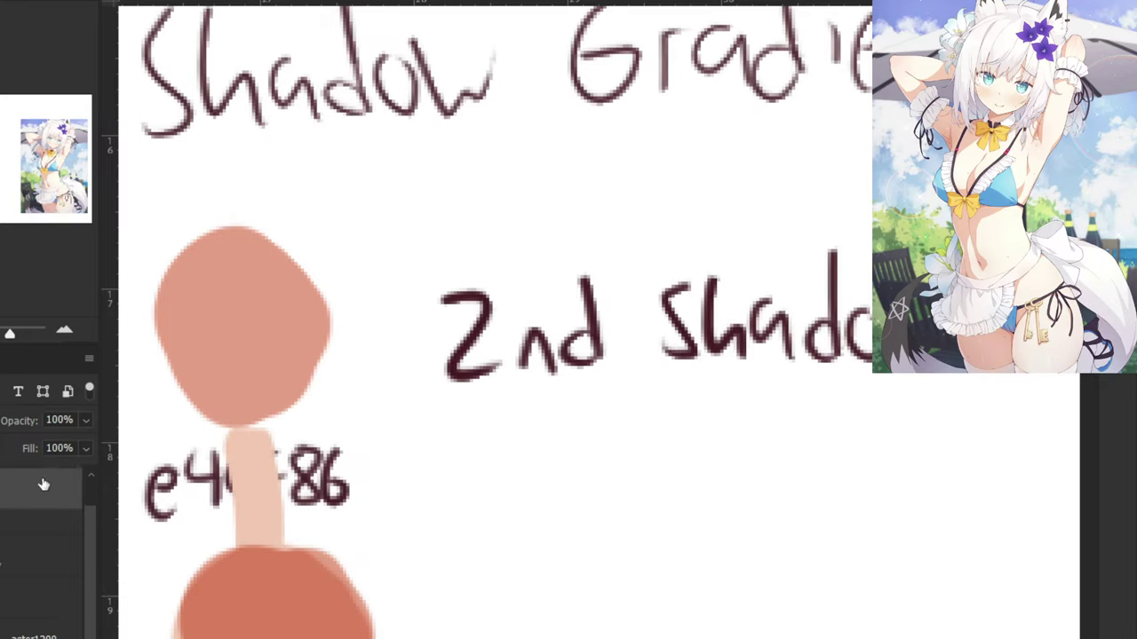
alt+click(252, 622)
drag(263, 565, 255, 480)
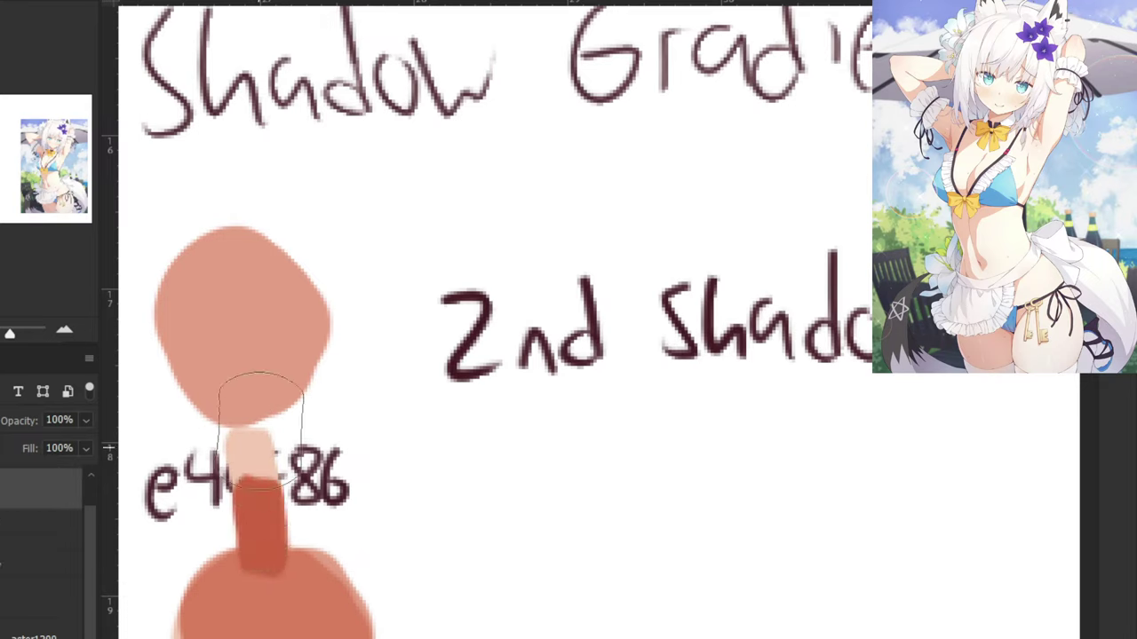
key(ctrl+z)
Cover the connecting strip with the second shadow colour in Normal blend mode on the notes layer, then return that layer to Multiply.
click(7, 531)
click(7, 489)
click(1, 420)
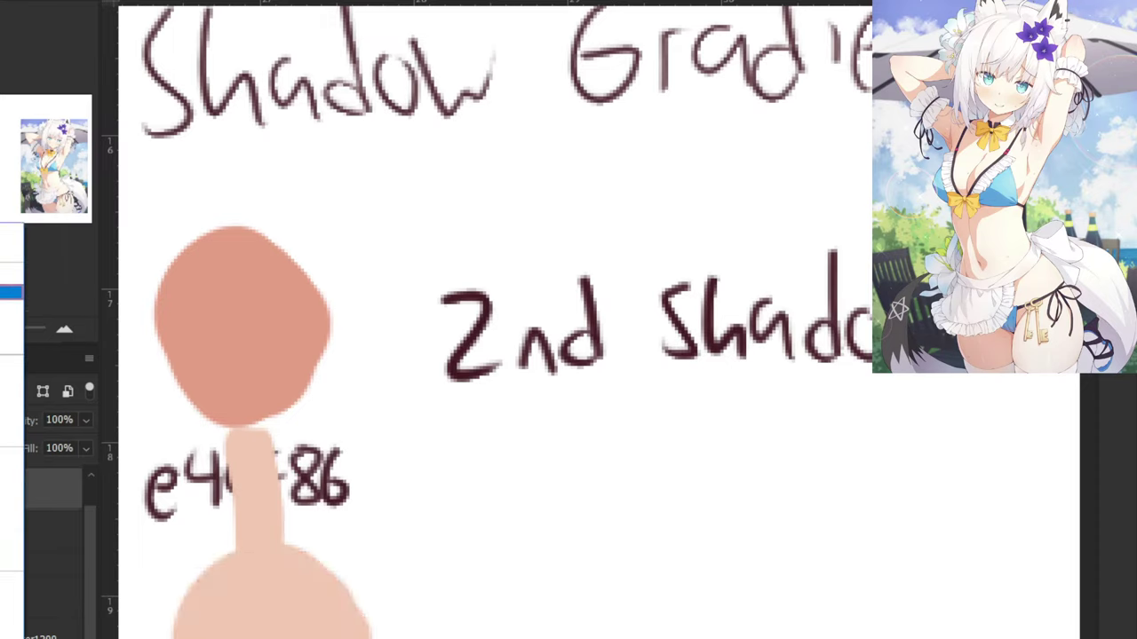
alt+click(254, 589)
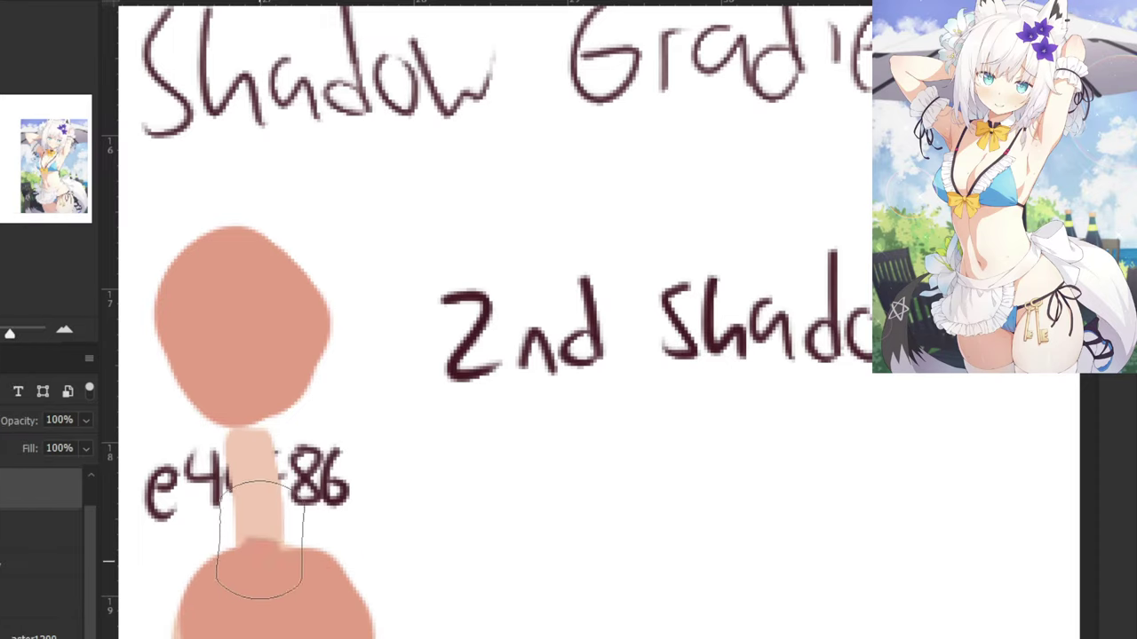
drag(257, 546, 253, 447)
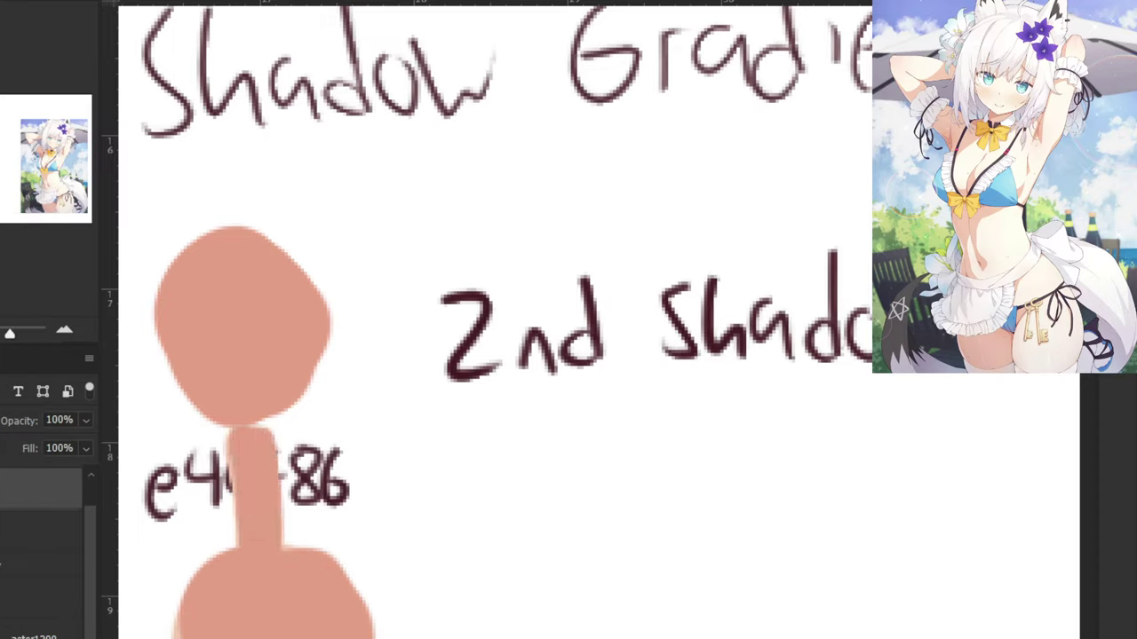
click(11, 529)
click(7, 489)
click(2, 420)
click(7, 294)
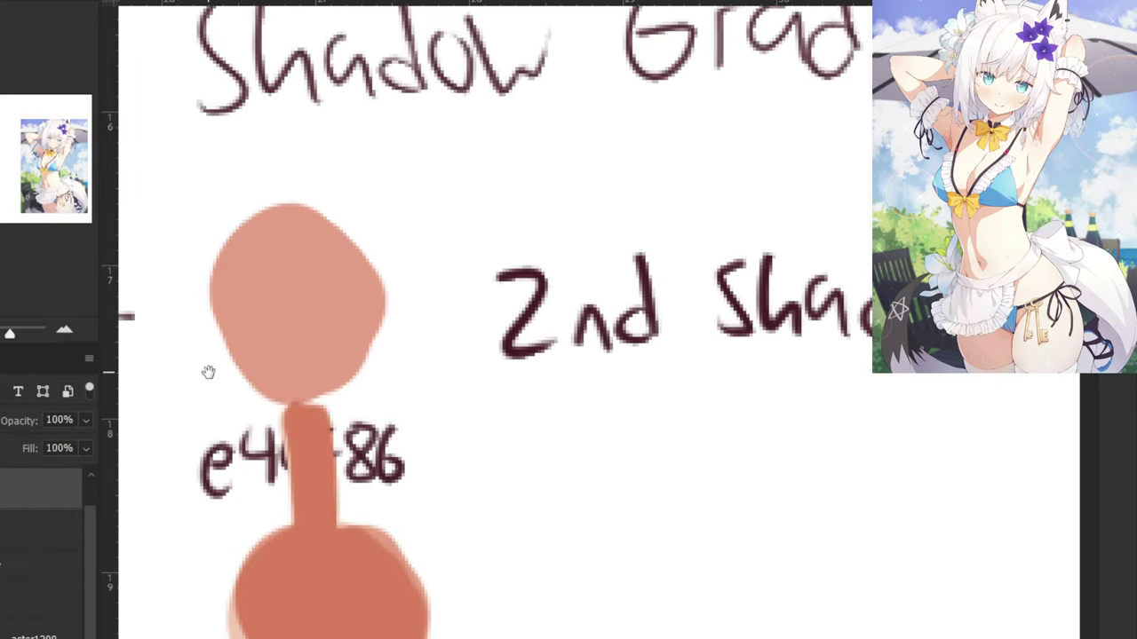
Match the lower swatch and strip to the 6.7 swatch using Hue/Saturation with Lightness at +44.
key(ctrl+u)
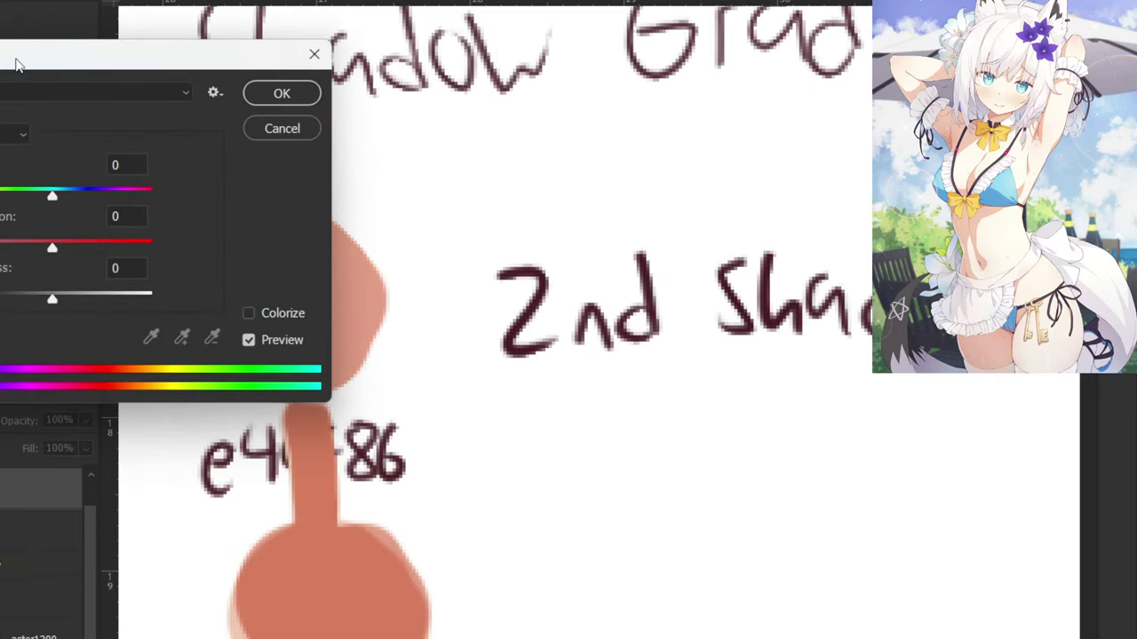
drag(16, 60, 0, 19)
drag(0, 259, 31, 266)
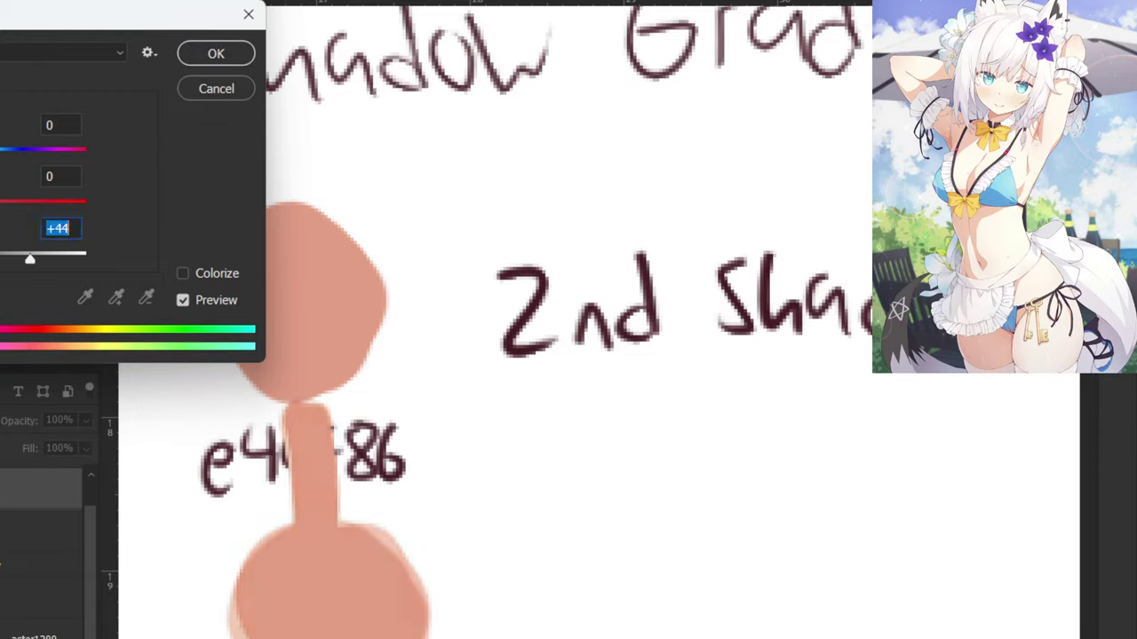
drag(0, 208, 0, 209)
click(206, 60)
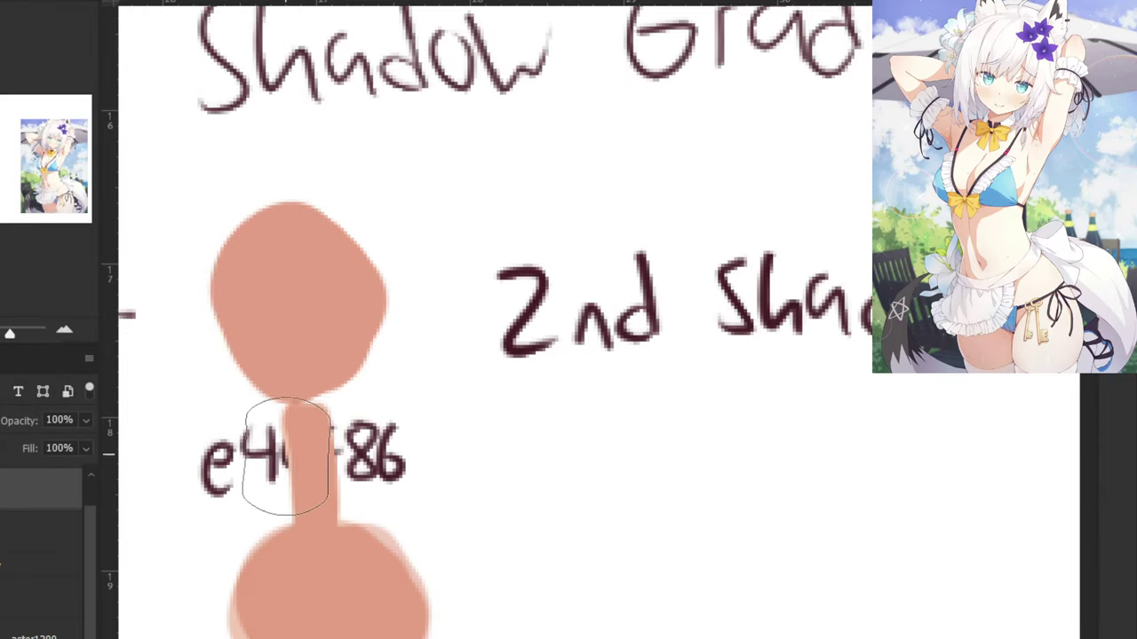
Set the adjusted layer's blend mode to Normal and sample the lightened colour from the connecting strip.
key(ctrl+plus)
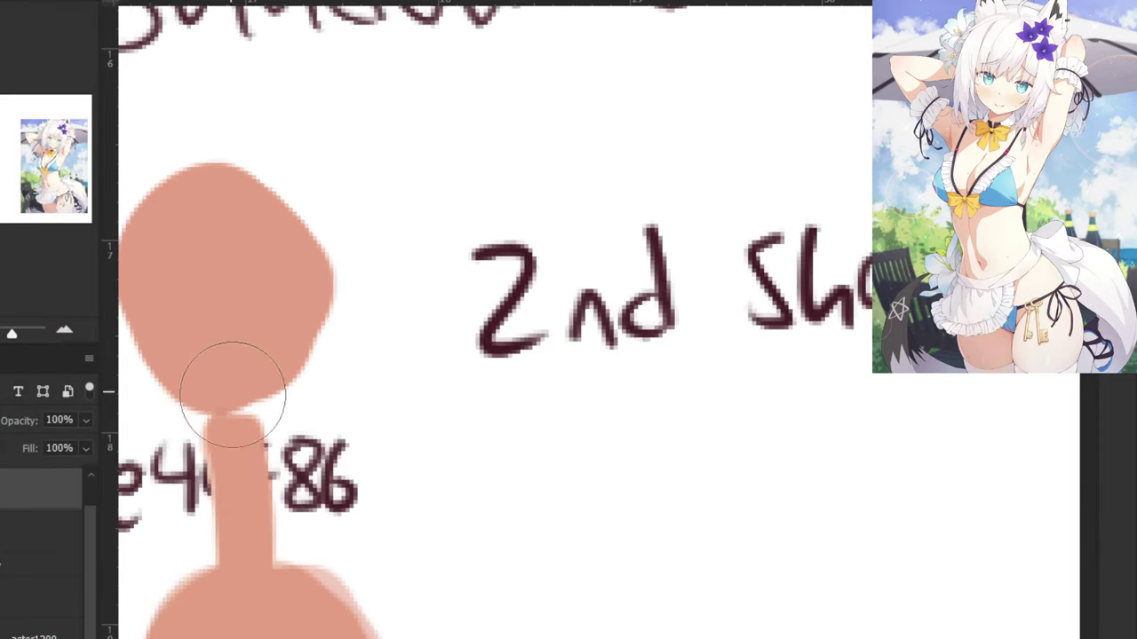
click(0, 420)
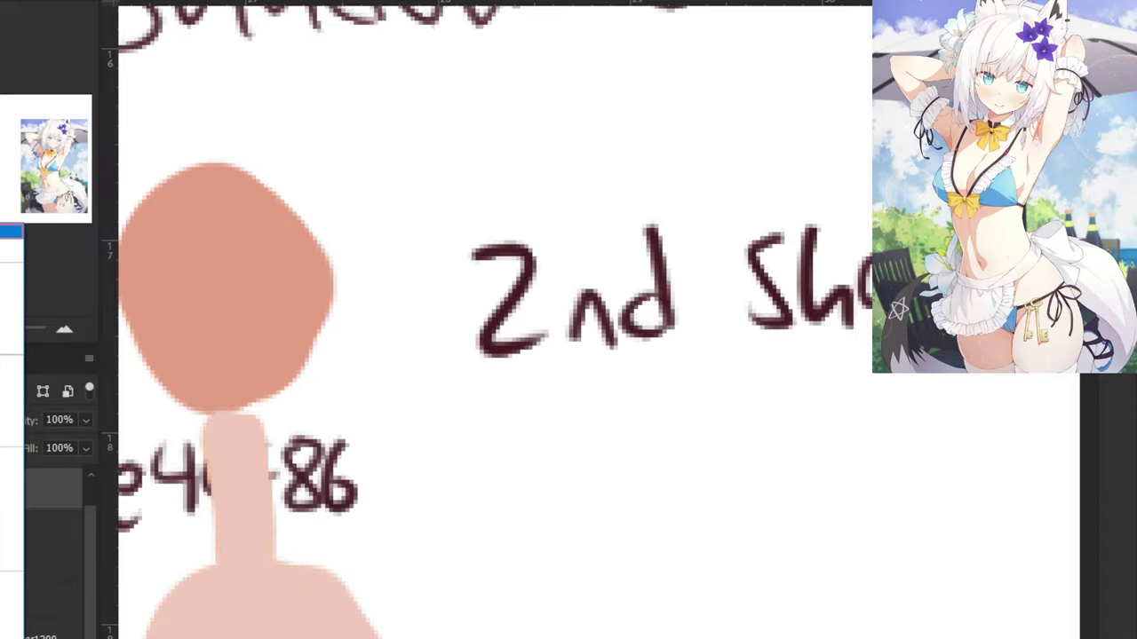
key(Return)
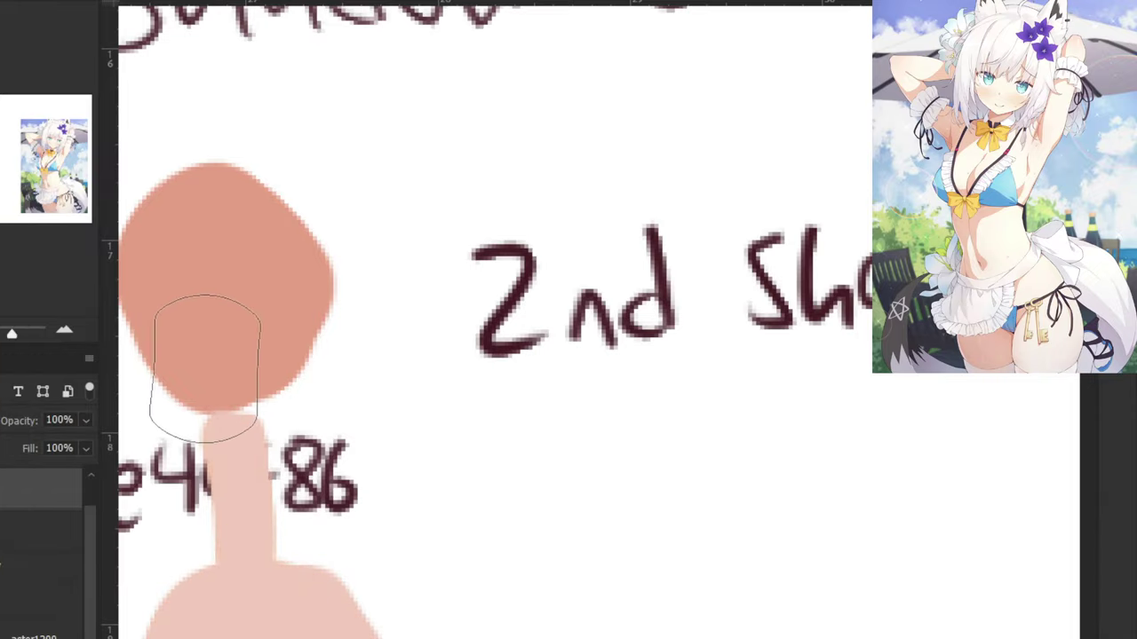
drag(212, 389, 365, 332)
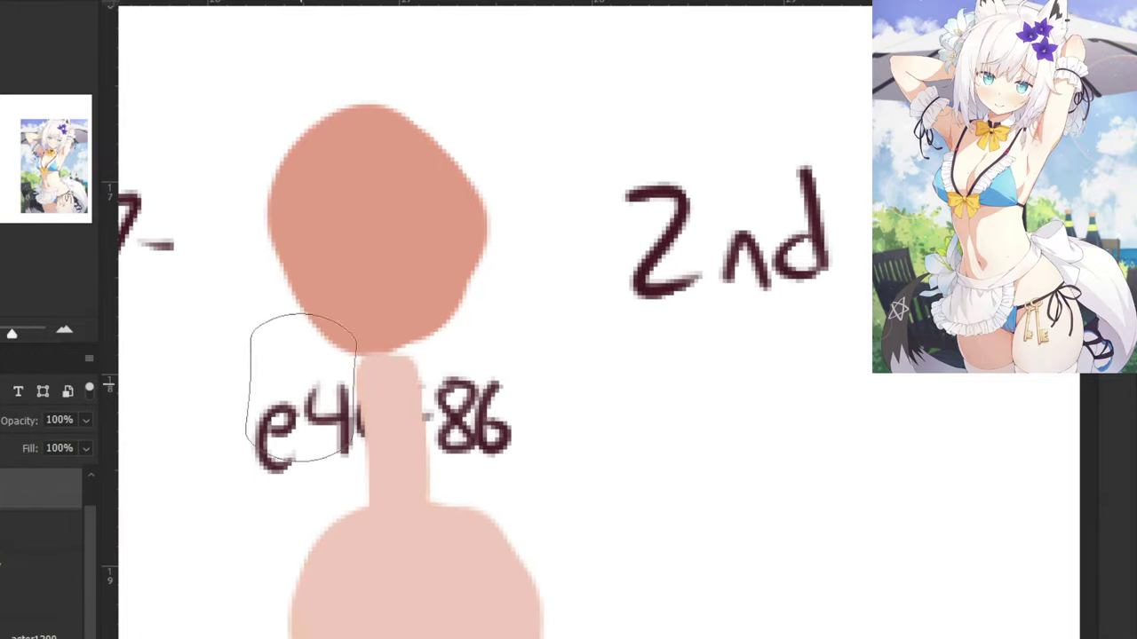
key(ctrl+minus)
key(ctrl+minus)
key(ctrl+minus)
key(ctrl+minus)
key(ctrl+minus)
scroll(129, 577, down, 2)
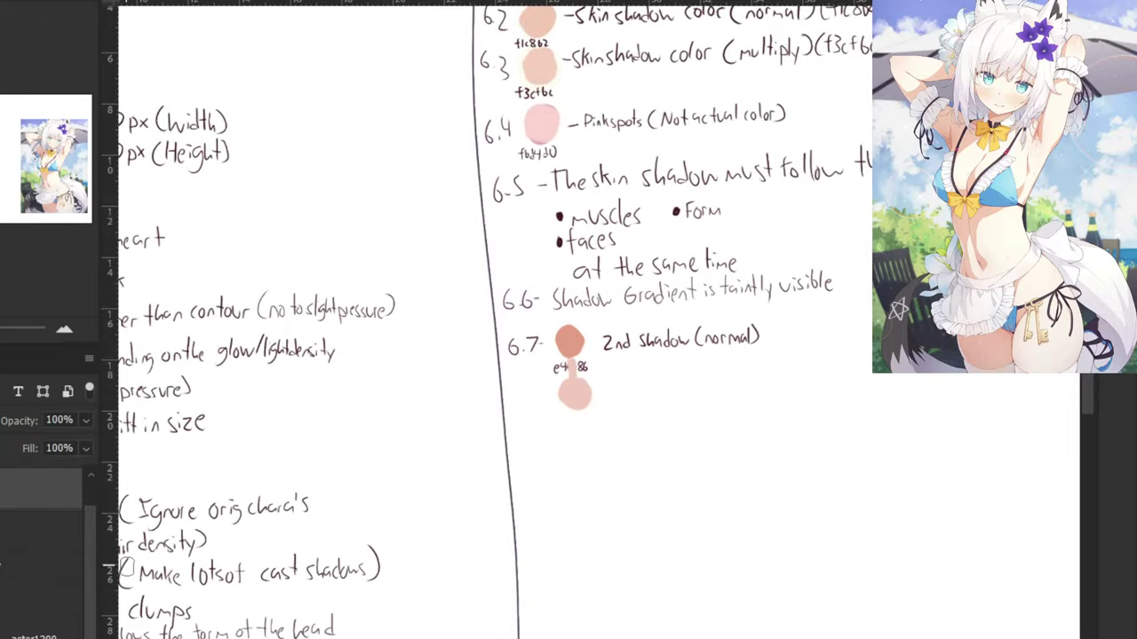
key(ctrl+plus)
key(ctrl+plus)
key(ctrl+plus)
key(ctrl+plus)
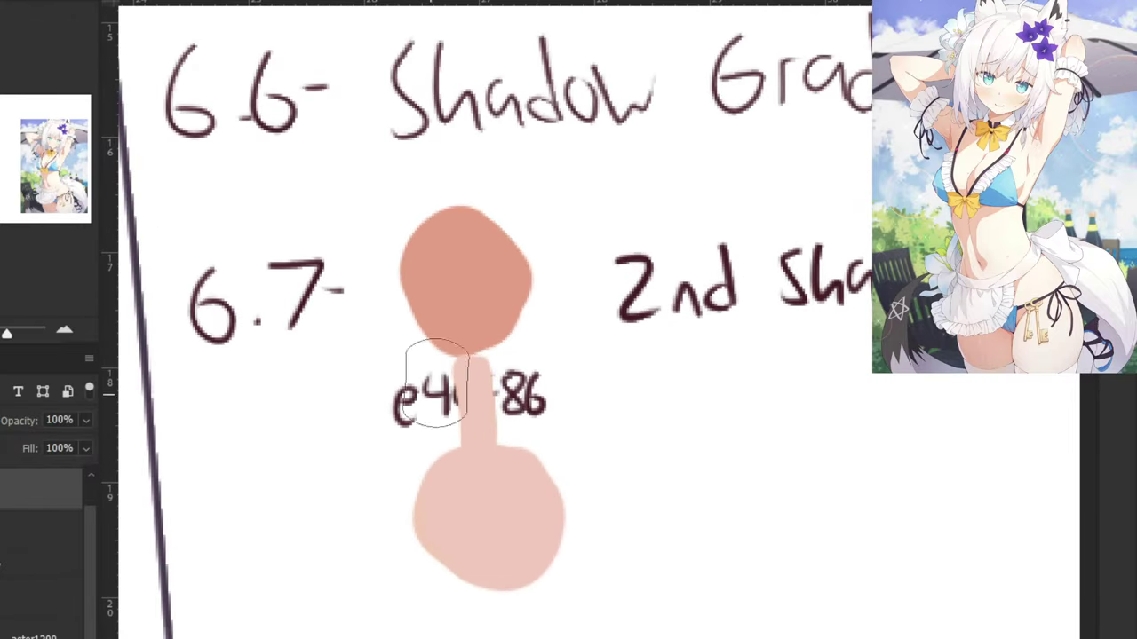
alt+click(469, 366)
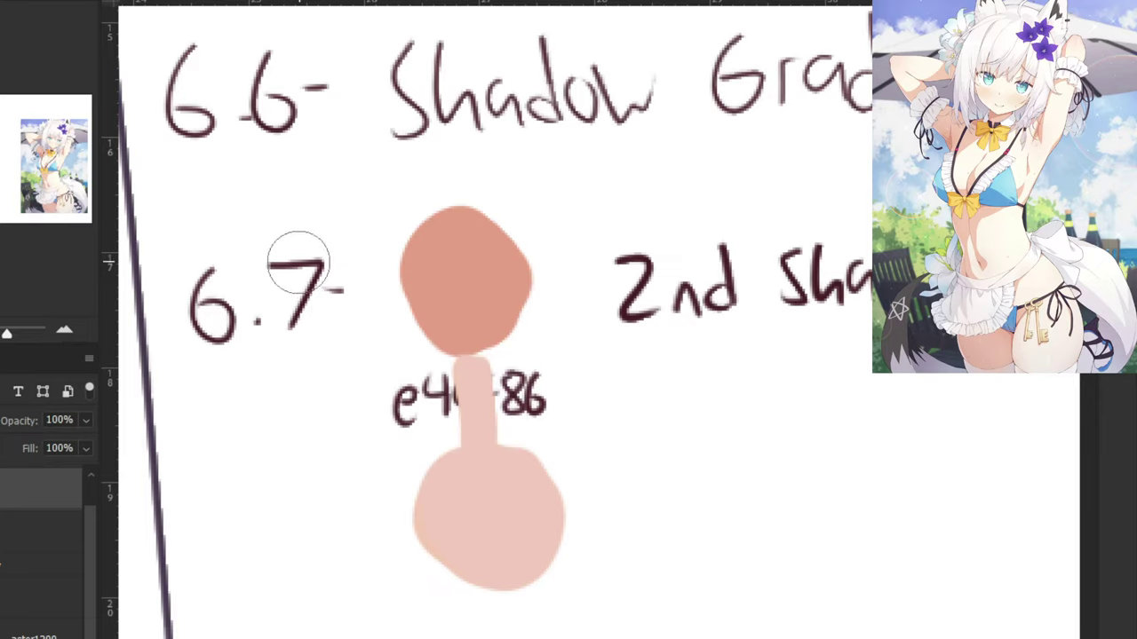
Erase the strip connecting the two swatches from both layers.
click(2, 533)
key(ctrl+plus)
mouse_move(416, 453)
mouse_down()
mouse_move(436, 432)
mouse_move(411, 406)
mouse_move(431, 393)
mouse_move(410, 405)
mouse_move(445, 393)
mouse_move(427, 385)
mouse_up()
click(36, 489)
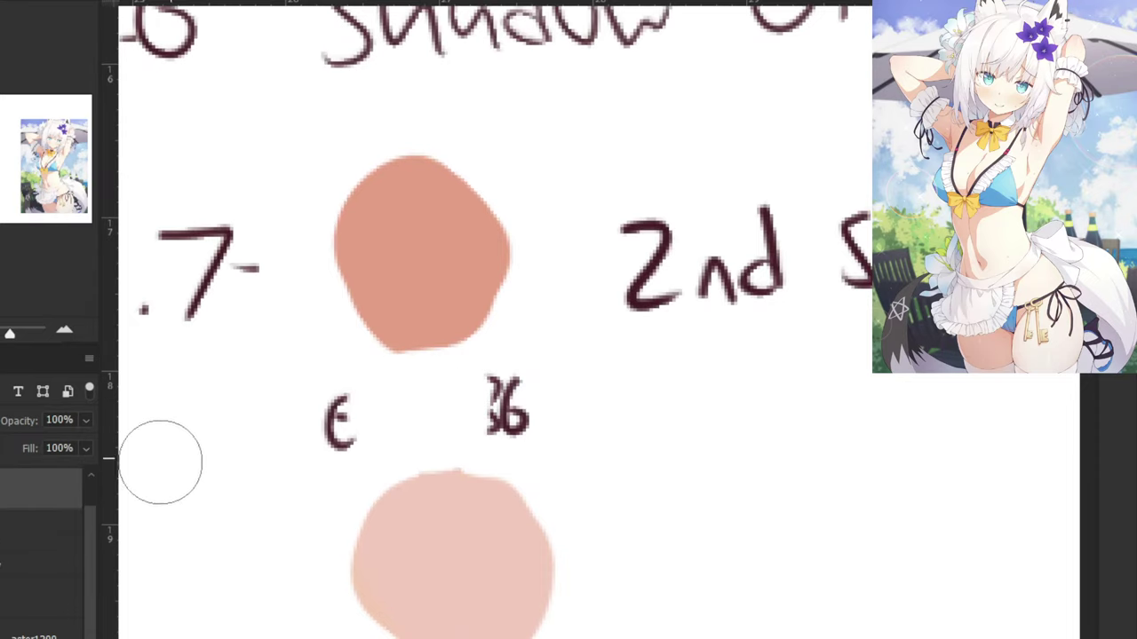
click(46, 521)
key(ctrl+minus)
key(ctrl+minus)
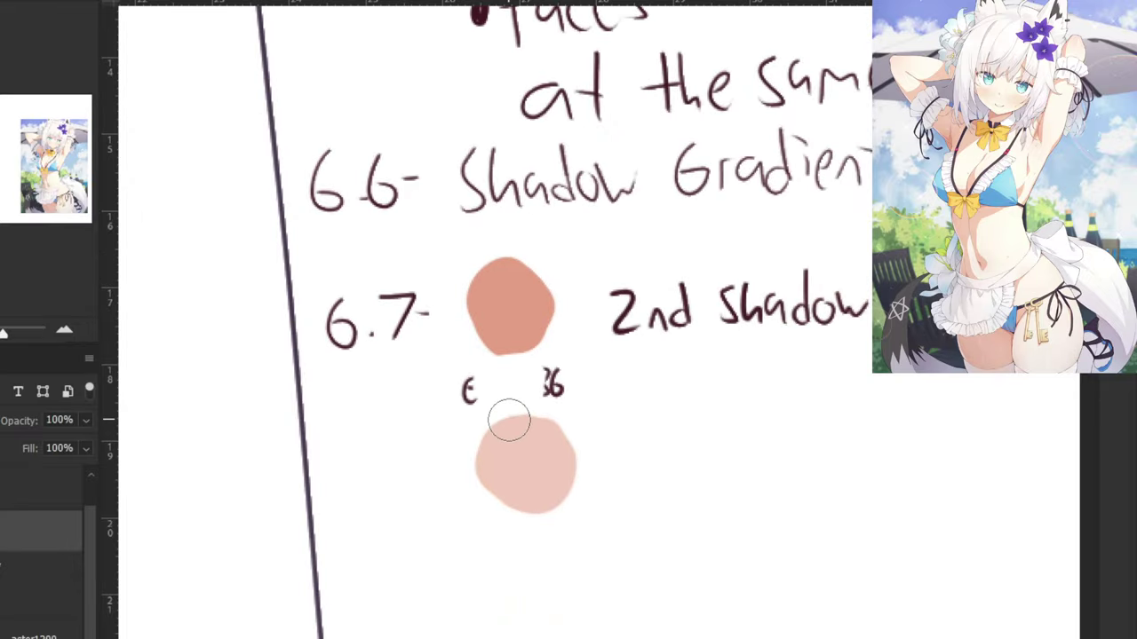
click(509, 313)
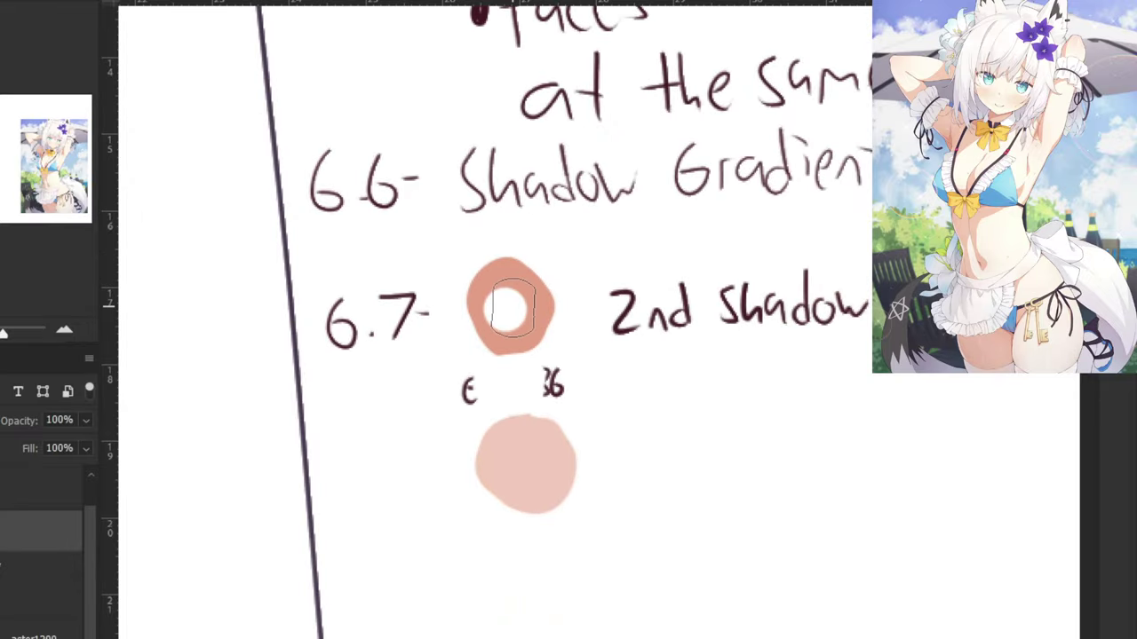
key(ctrl+z)
alt+click(507, 301)
click(501, 327)
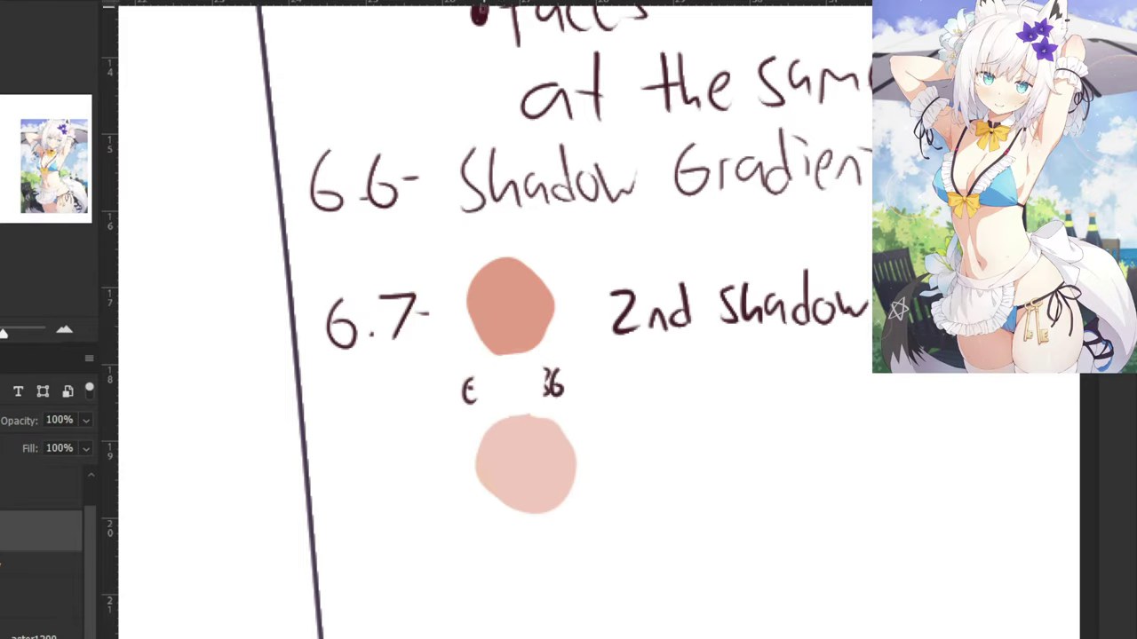
Handwrite "6.8-" beside the lower swatch in the dark ink colour and erase the leftover characters beneath the 6.7 swatch.
alt+click(483, 9)
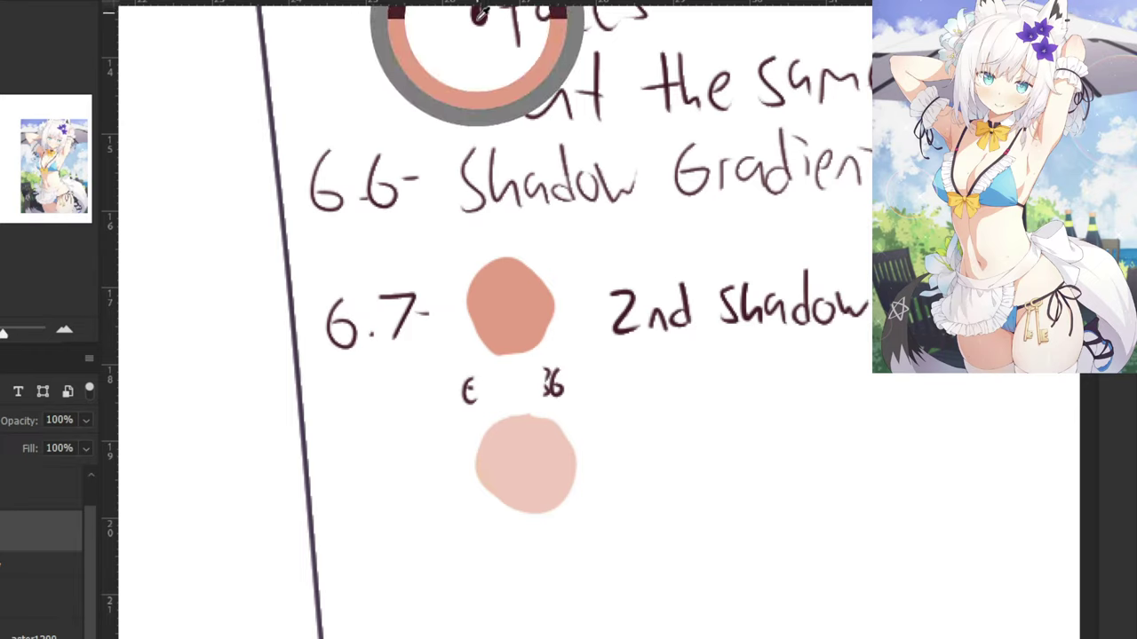
mouse_move(373, 464)
mouse_down()
mouse_move(363, 476)
mouse_move(415, 475)
mouse_move(421, 454)
mouse_move(429, 497)
mouse_move(415, 463)
mouse_move(453, 479)
mouse_up()
click(386, 490)
key(ctrl+z)
key(ctrl+z)
click(396, 489)
key(e)
drag(459, 388, 560, 384)
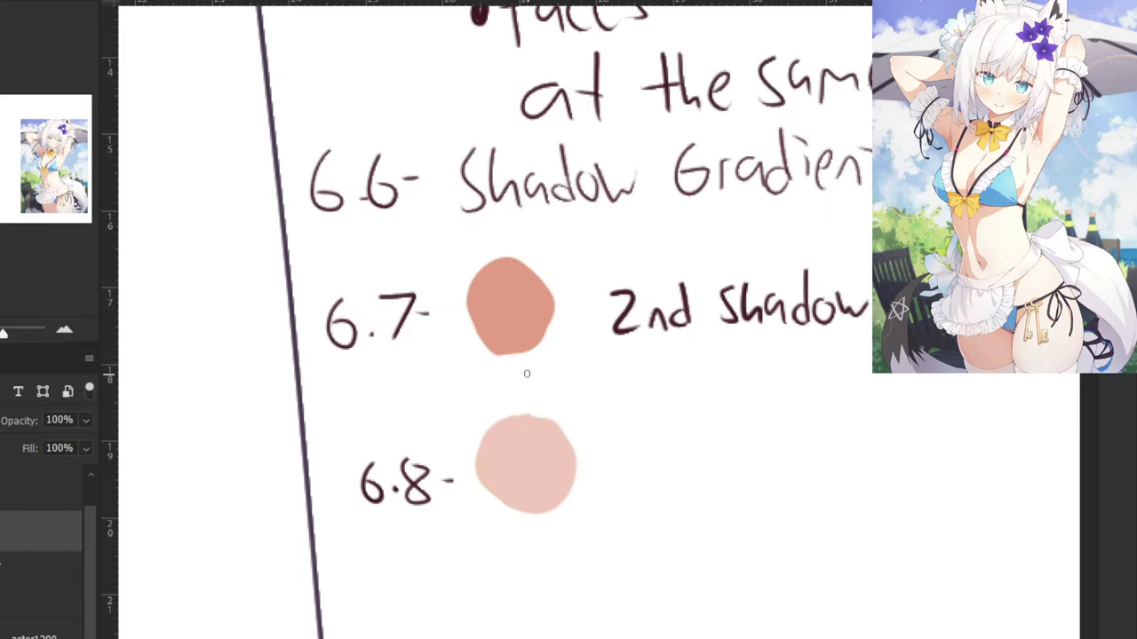
Look up the 6.7 swatch's hex value and rewrite "e49f86" beneath the swatch in dark ink.
alt+click(515, 301)
key(n)
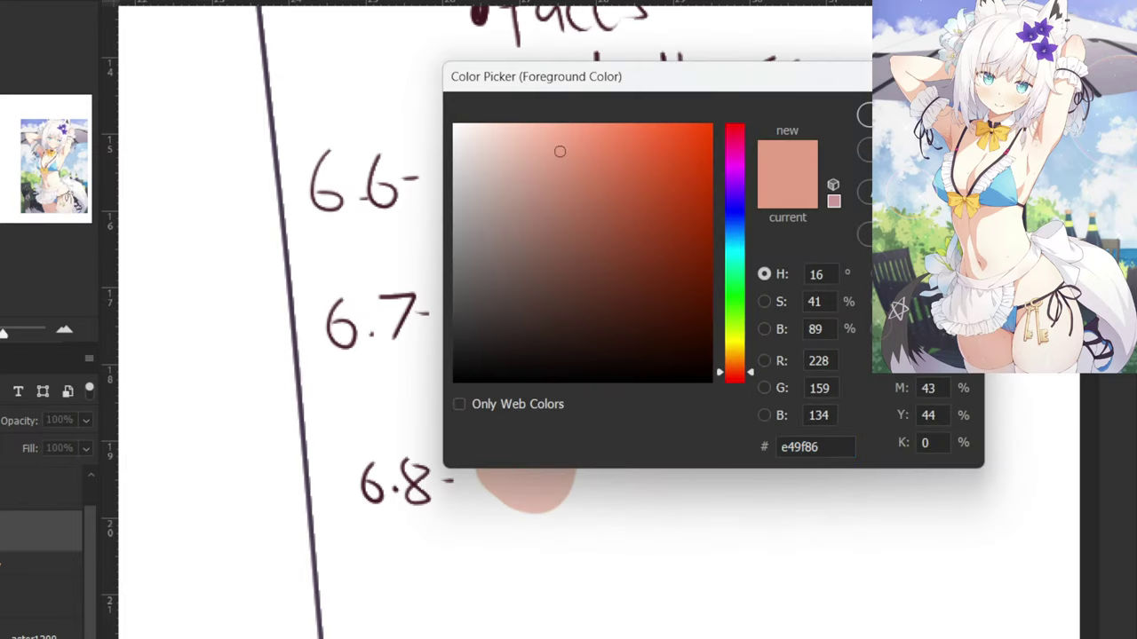
click(913, 116)
key(ctrl+plus)
mouse_move(405, 410)
mouse_down()
mouse_move(420, 419)
mouse_move(397, 423)
mouse_up()
key(ctrl+z)
alt+click(631, 311)
key(ctrl+z)
drag(427, 422, 426, 377)
mouse_move(426, 396)
mouse_down()
mouse_move(407, 375)
mouse_move(464, 426)
mouse_up()
mouse_move(484, 369)
mouse_down()
mouse_move(469, 417)
mouse_move(522, 373)
mouse_move(530, 401)
mouse_up()
Sample the 6.8 swatch and check its hex value in the Color Picker.
alt+click(475, 480)
drag(465, 484, 391, 268)
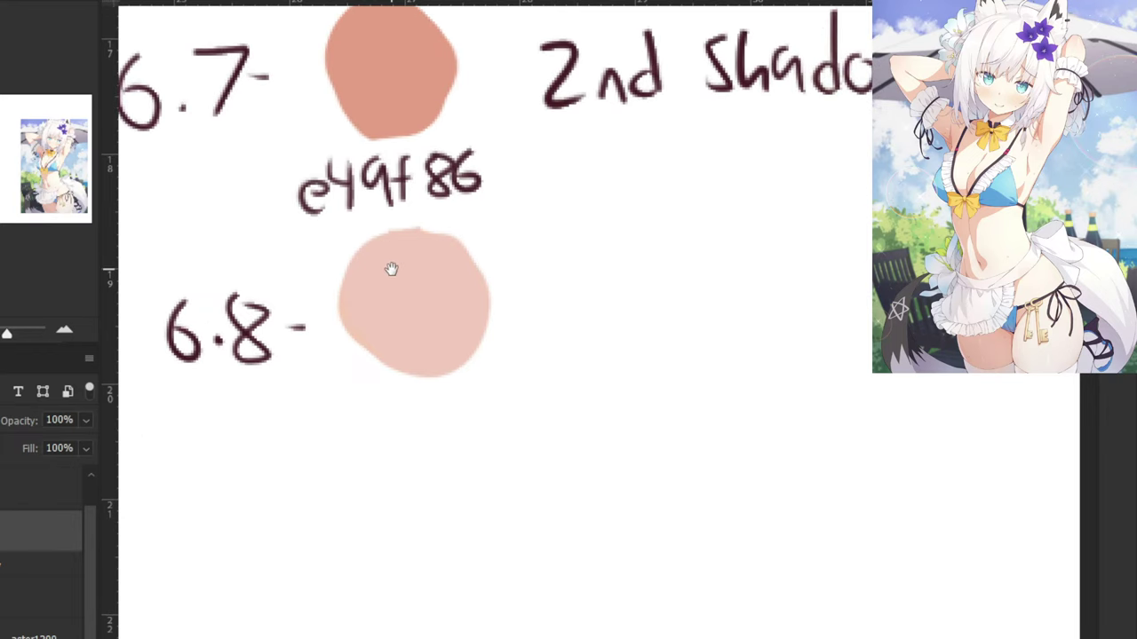
key(n)
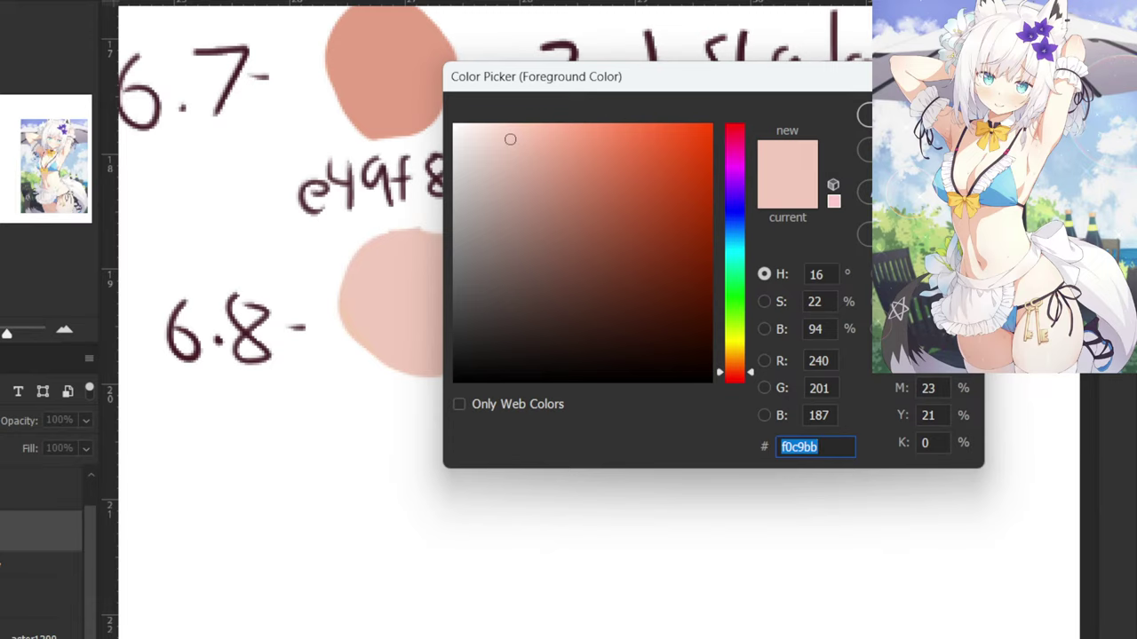
key(Return)
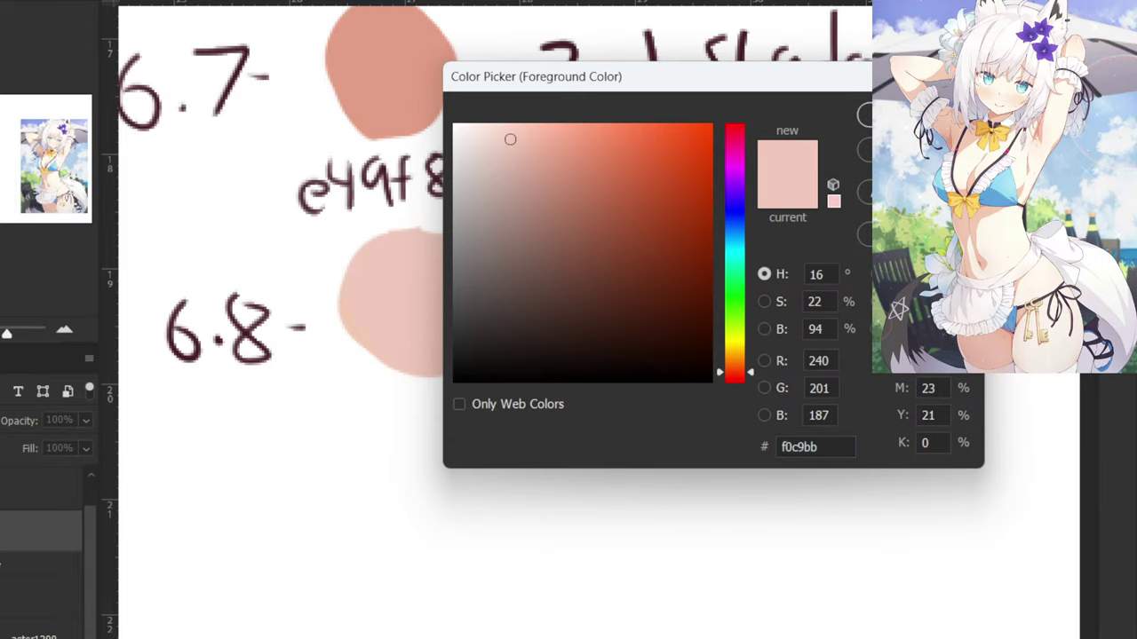
key(Return)
Handwrite the code "f0c9bb" beneath the 6.8 swatch in dark ink, redoing strokes that come out badly.
drag(345, 405, 347, 468)
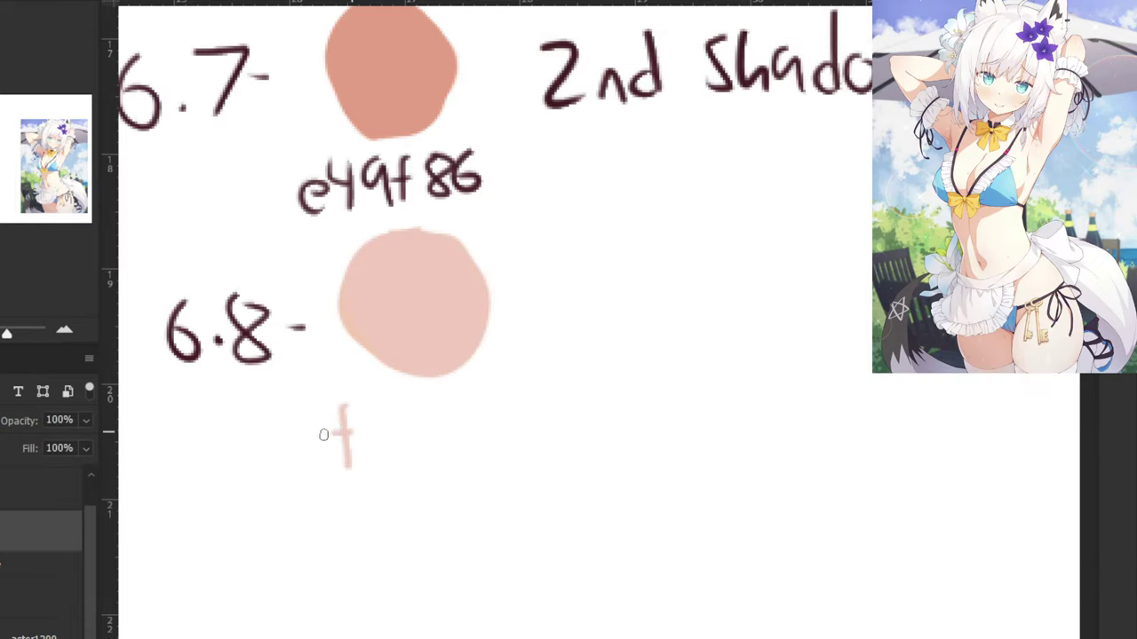
key(ctrl+z)
alt+click(173, 333)
key(ctrl+minus)
key(ctrl+minus)
key(ctrl+minus)
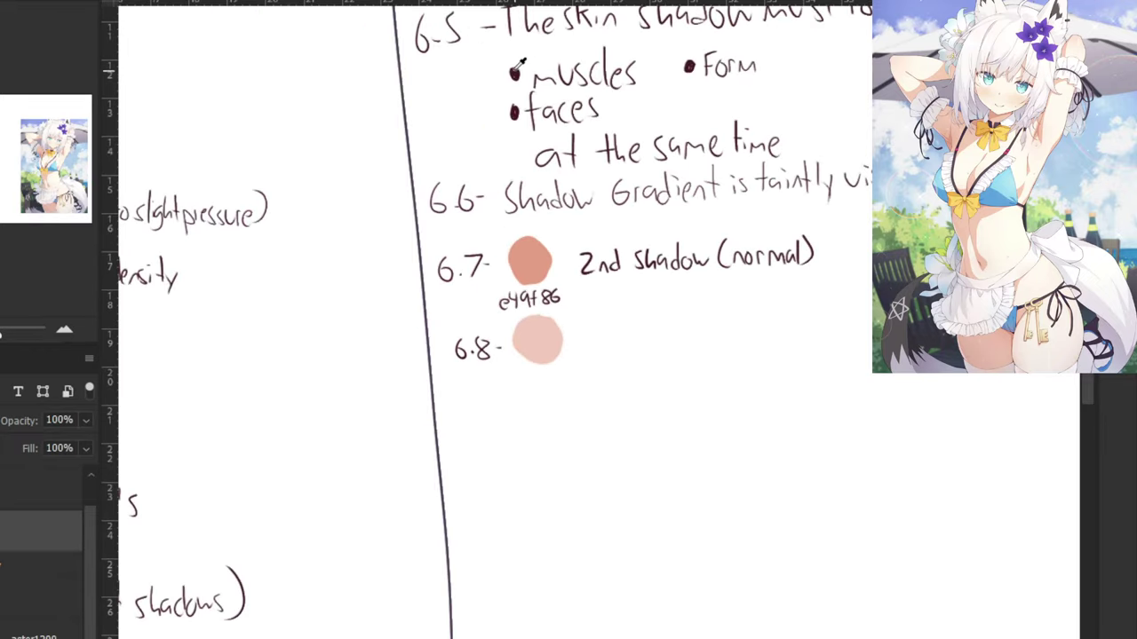
key(ctrl+plus)
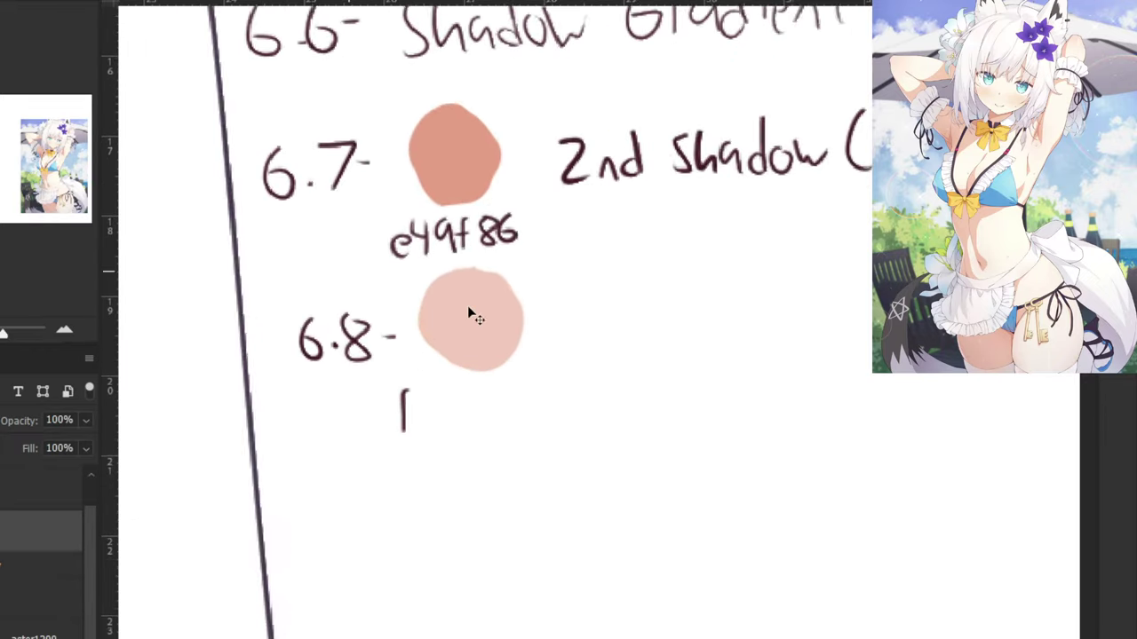
key(ctrl+plus)
drag(333, 397, 328, 444)
mouse_move(309, 426)
mouse_down()
mouse_move(343, 421)
mouse_move(350, 403)
mouse_move(400, 431)
mouse_up()
key(ctrl+z)
key(ctrl+z)
key(ctrl+z)
drag(337, 399, 341, 435)
mouse_move(336, 399)
mouse_down()
mouse_move(348, 397)
mouse_move(342, 437)
mouse_up()
key(ctrl+z)
key(ctrl+z)
key(ctrl+z)
mouse_move(337, 398)
mouse_down()
mouse_move(359, 412)
mouse_move(366, 404)
mouse_move(401, 433)
mouse_move(450, 421)
mouse_move(438, 424)
mouse_up()
mouse_move(456, 398)
mouse_down()
mouse_move(470, 425)
mouse_move(460, 427)
mouse_up()
key(ctrl+minus)
key(ctrl+minus)
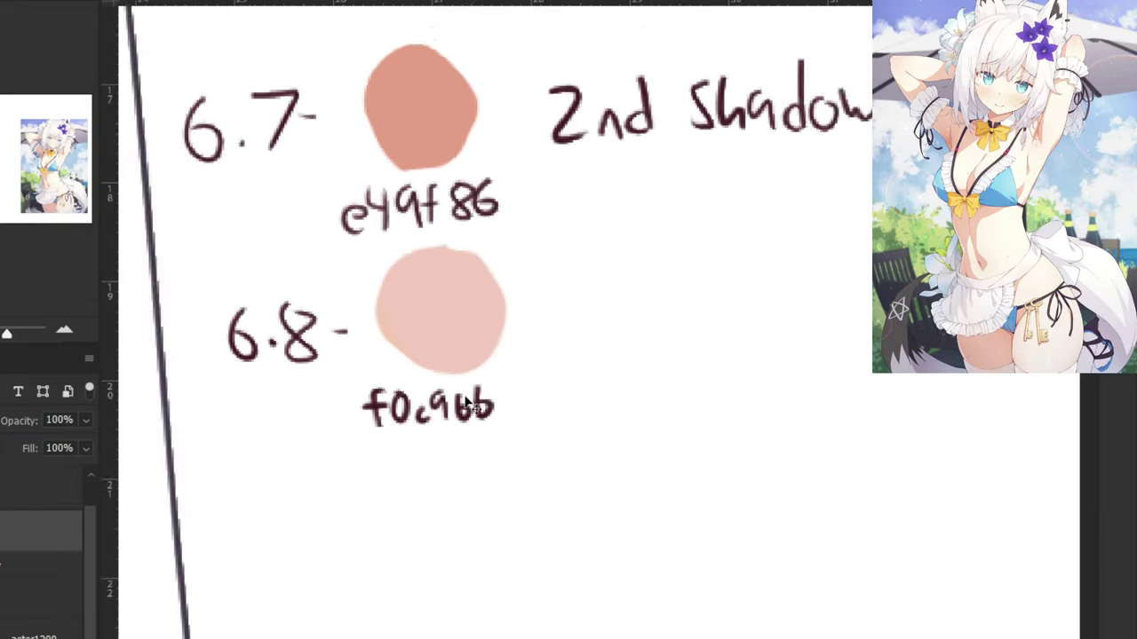
Handwrite the label "2nd shadow (multiply)" beside the 6.8 swatch.
key(ctrl+plus)
key(ctrl+plus)
key(ctrl+plus)
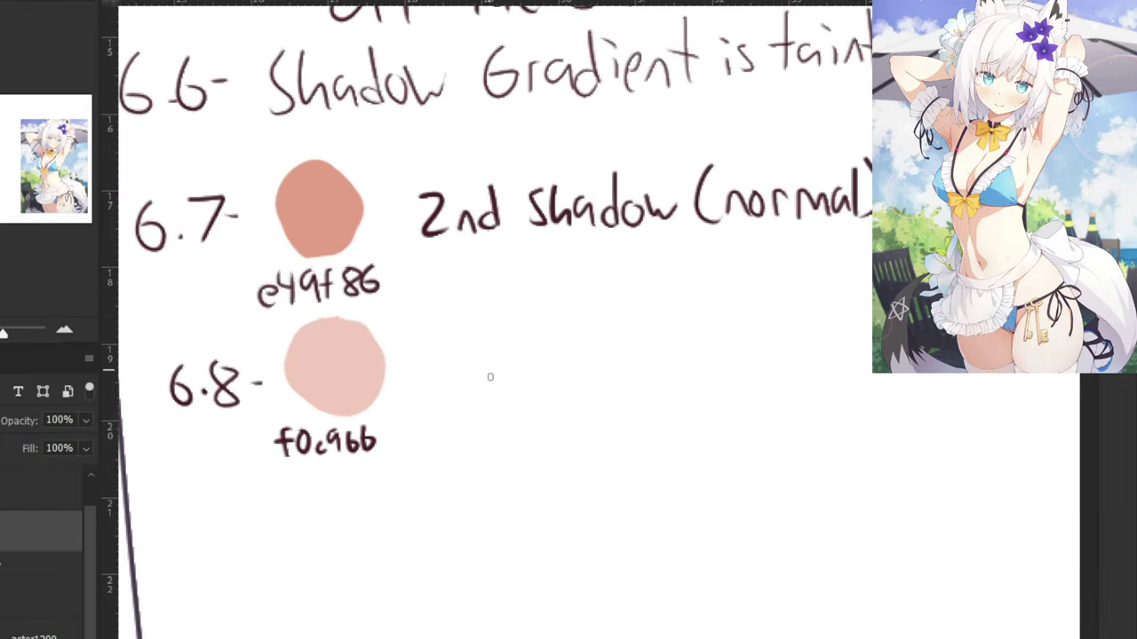
mouse_move(417, 342)
mouse_down()
mouse_move(435, 349)
mouse_move(448, 381)
mouse_up()
drag(443, 375, 463, 373)
mouse_move(485, 317)
mouse_down()
mouse_move(486, 367)
mouse_move(470, 365)
mouse_up()
drag(520, 340, 514, 367)
mouse_move(533, 327)
mouse_down()
mouse_move(536, 366)
mouse_move(550, 366)
mouse_up()
drag(565, 345, 573, 362)
mouse_move(585, 318)
mouse_down()
mouse_move(577, 357)
mouse_move(612, 338)
mouse_move(636, 359)
mouse_up()
mouse_move(674, 318)
mouse_down()
mouse_move(668, 359)
mouse_move(723, 348)
mouse_up()
mouse_move(730, 307)
mouse_down()
mouse_move(729, 354)
mouse_move(747, 342)
mouse_move(754, 357)
mouse_move(750, 332)
mouse_move(763, 354)
mouse_move(763, 322)
mouse_move(781, 364)
mouse_up()
mouse_move(780, 337)
mouse_down()
mouse_move(797, 328)
mouse_move(795, 340)
mouse_up()
mouse_move(821, 319)
mouse_down()
mouse_move(807, 368)
mouse_move(813, 339)
mouse_up()
drag(830, 292, 830, 341)
Review the completed Skin notes and switch to the character artwork document.
key(ctrl+minus)
key(ctrl+minus)
key(ctrl+minus)
key(ctrl+minus)
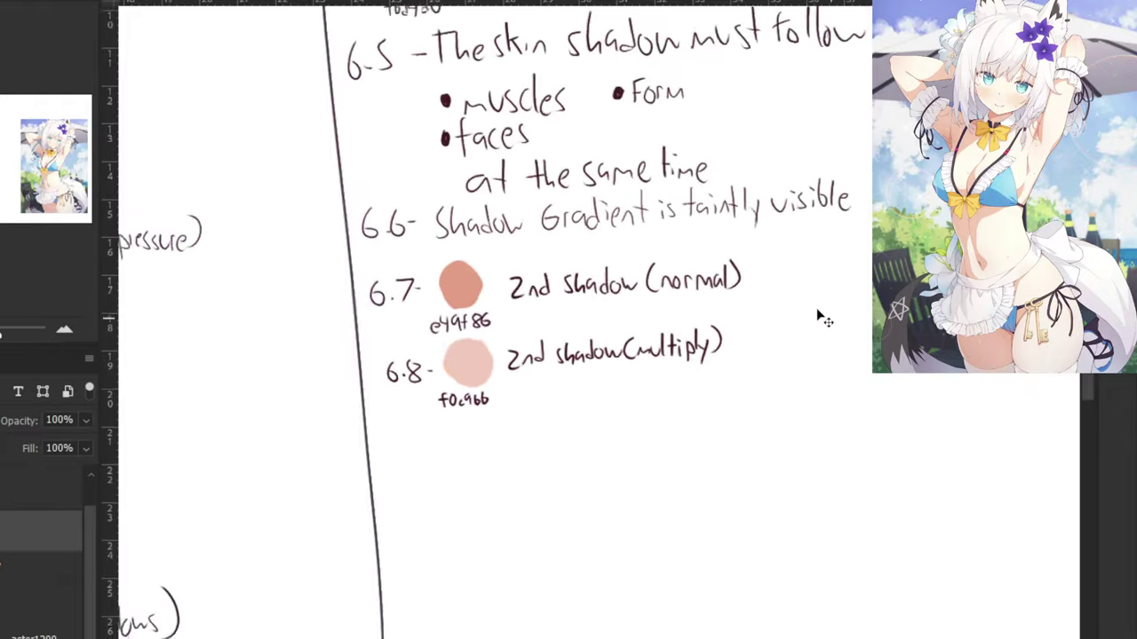
drag(301, 451, 248, 480)
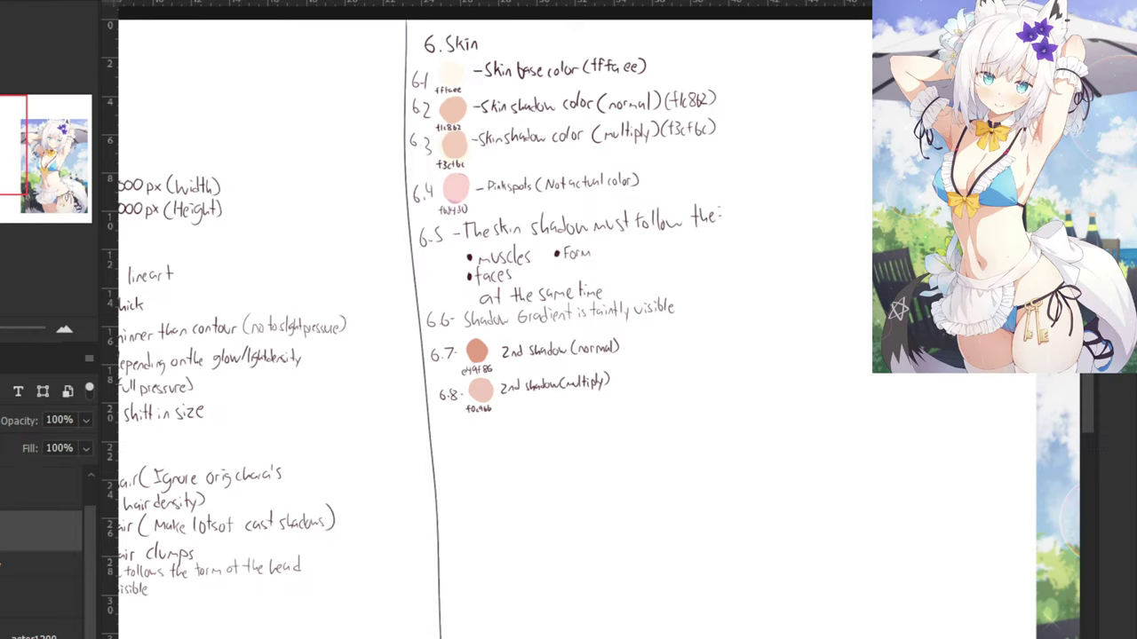
key(ctrl+Tab)
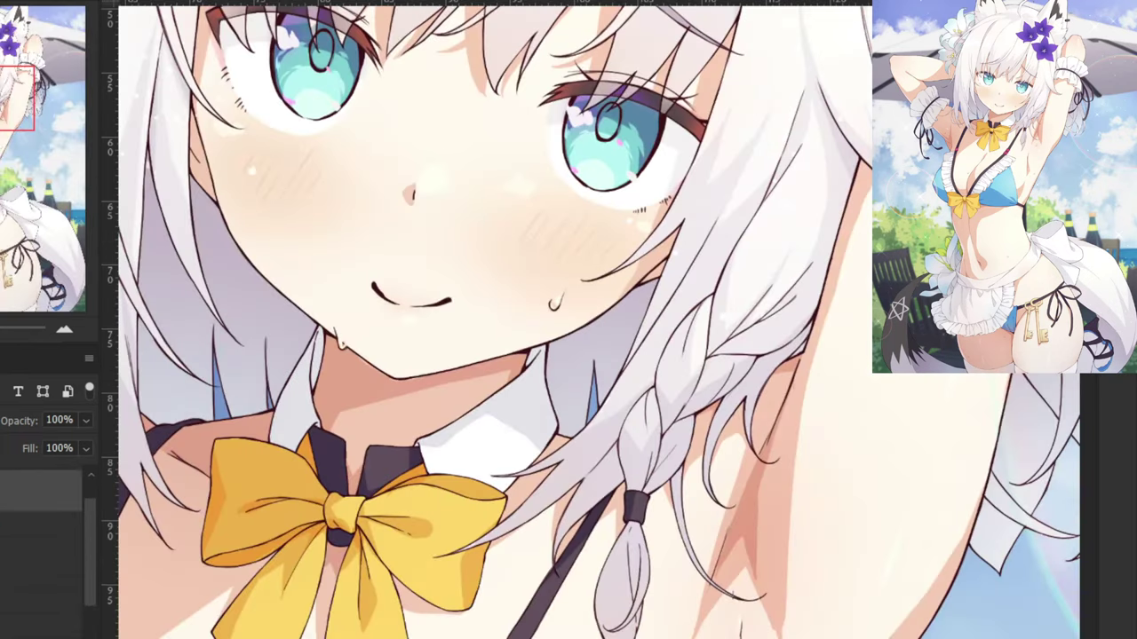
Recheck the handwritten Skin notes, then fade the finished-artwork overlay in the character document by lowering its layer opacity.
key(ctrl+Tab)
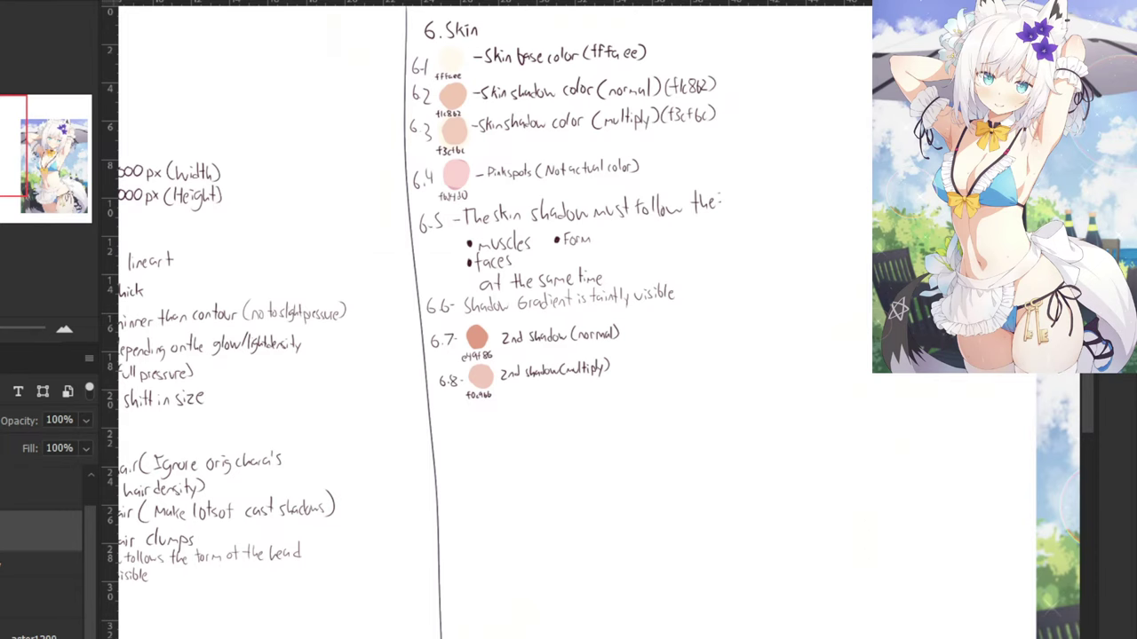
key(ctrl+Tab)
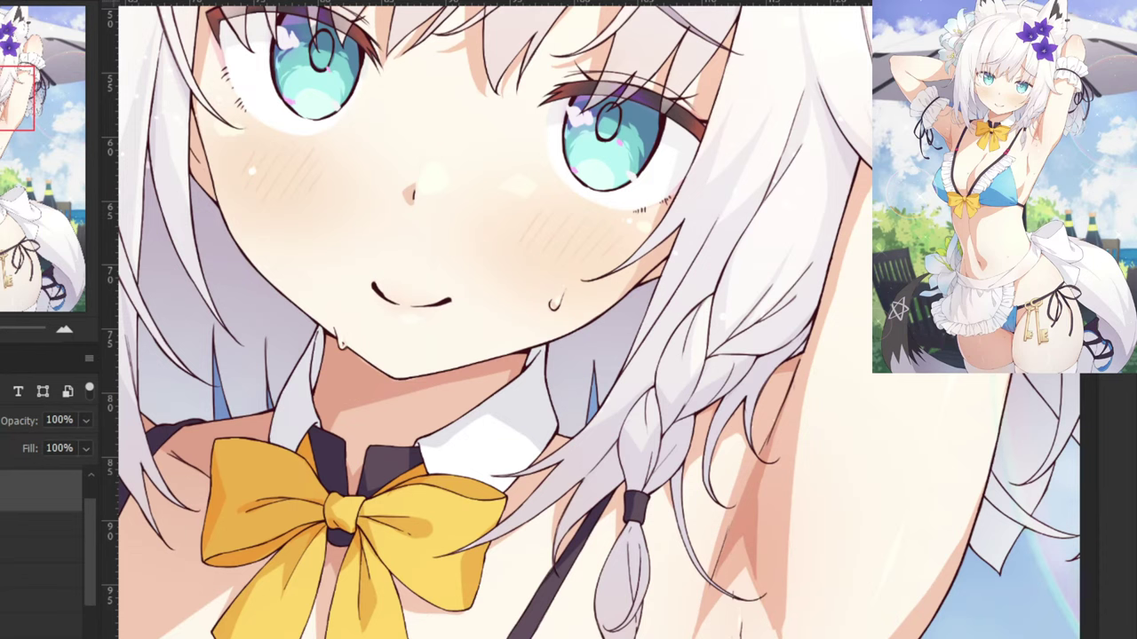
click(85, 420)
mouse_move(86, 441)
mouse_down()
mouse_move(18, 449)
mouse_move(35, 442)
mouse_up()
click(39, 626)
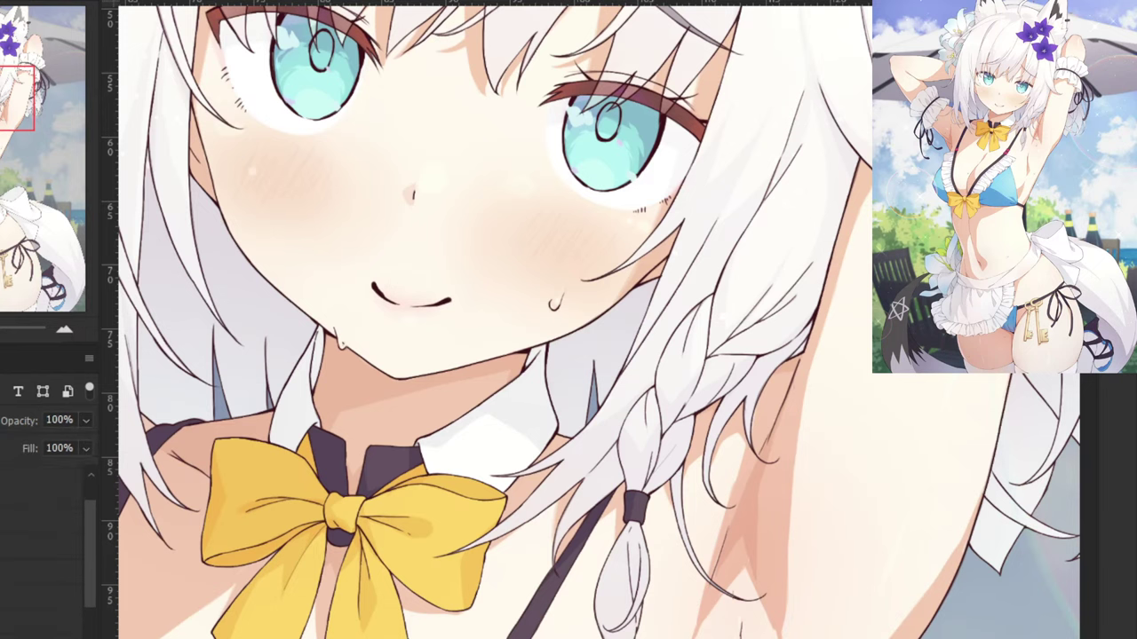
drag(299, 431, 380, 343)
drag(90, 557, 90, 581)
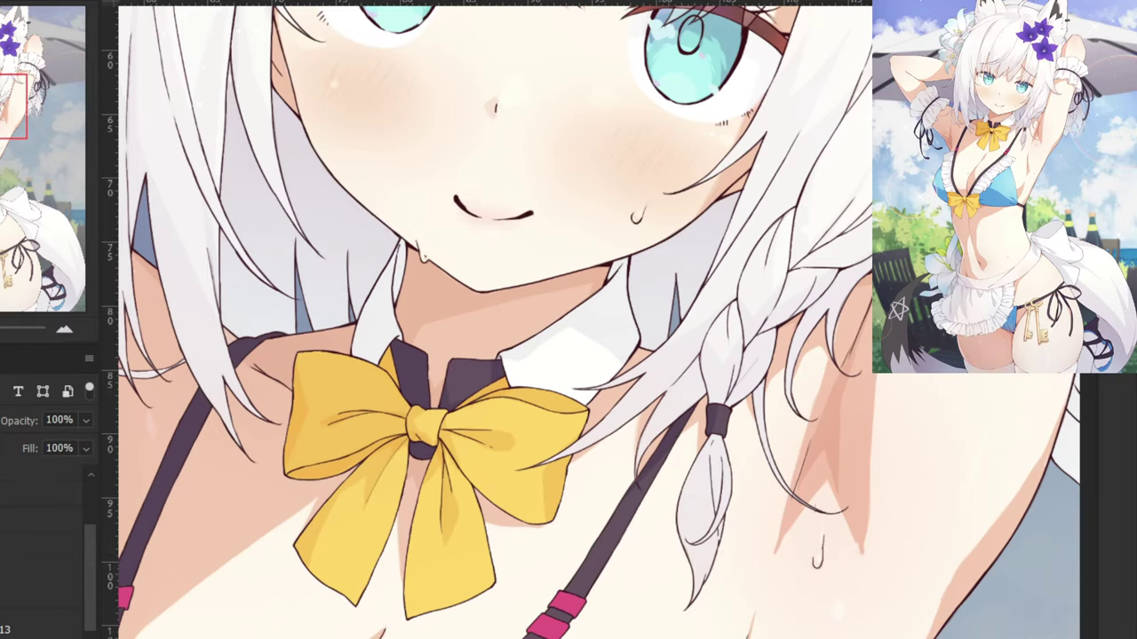
Prepare the layer for the second skin shadow and name it "Shadow".
double_click(2, 634)
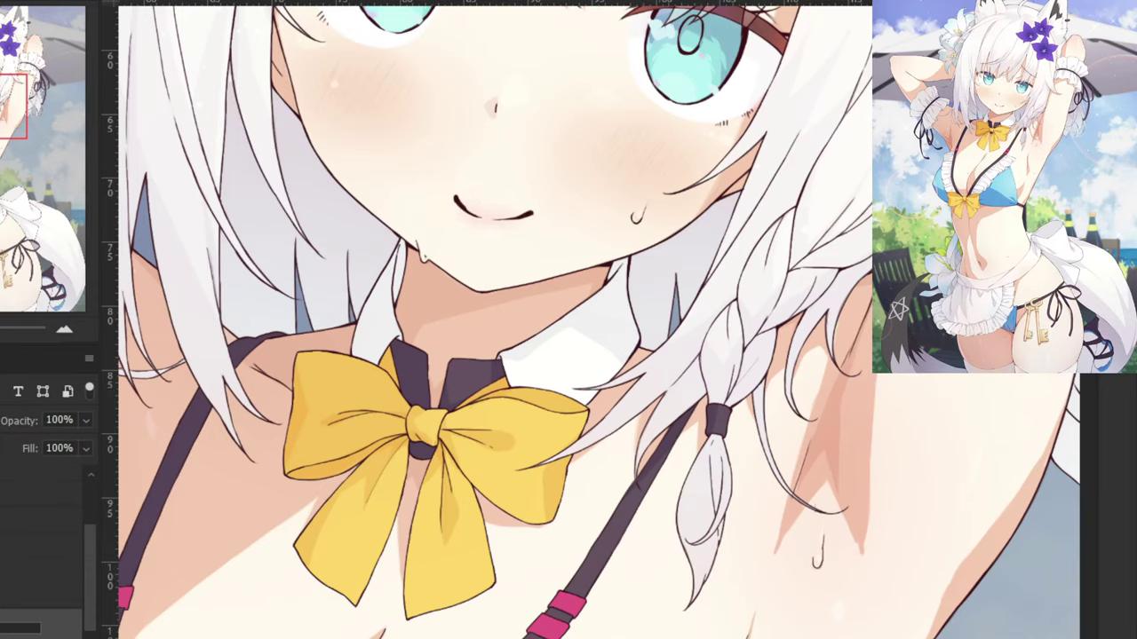
text(bow)
key(Return)
right_click(11, 627)
click(27, 286)
double_click(9, 628)
text(Shadow)
key(Return)
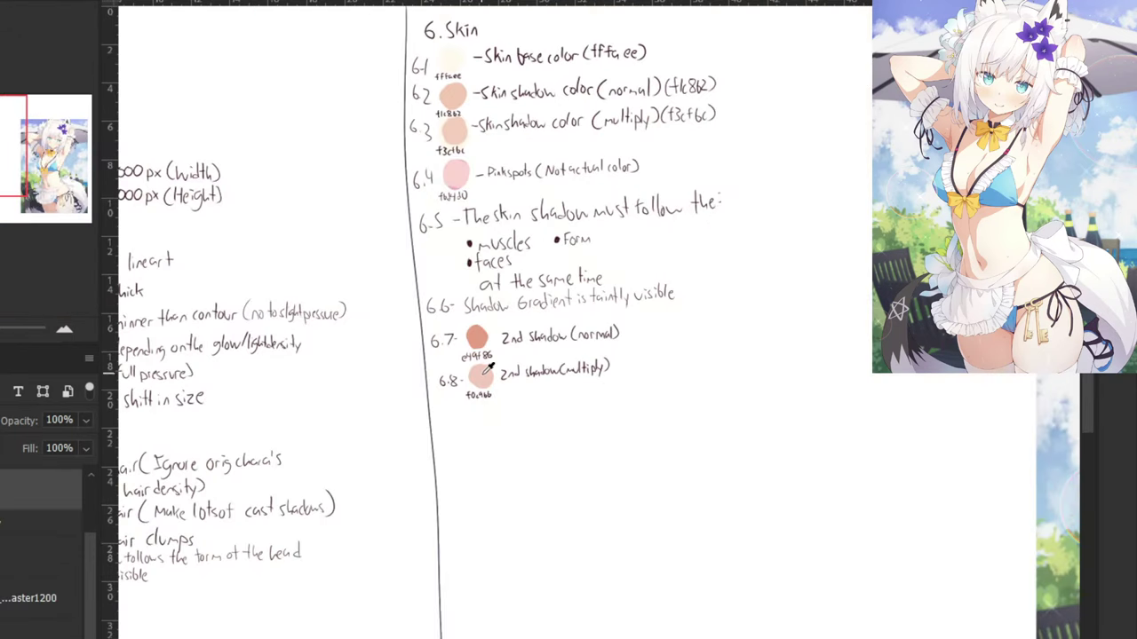
Sample the 6.8 second shadow colour from the Skin notes and paint the first strokes of the cast shadow beneath the chin.
click(485, 372)
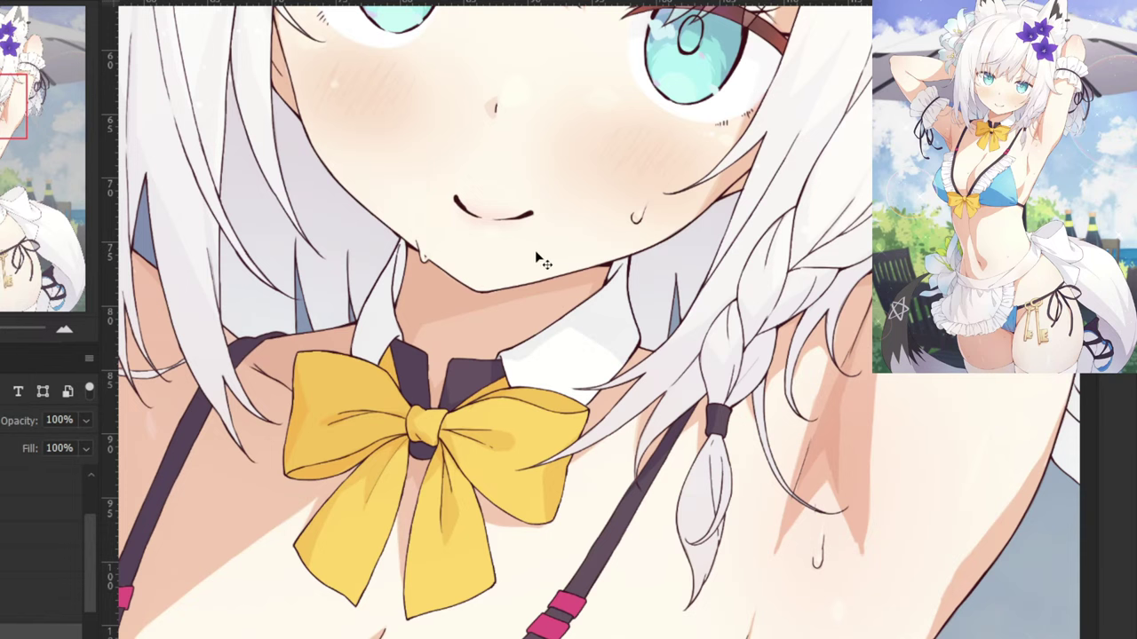
drag(582, 270, 562, 368)
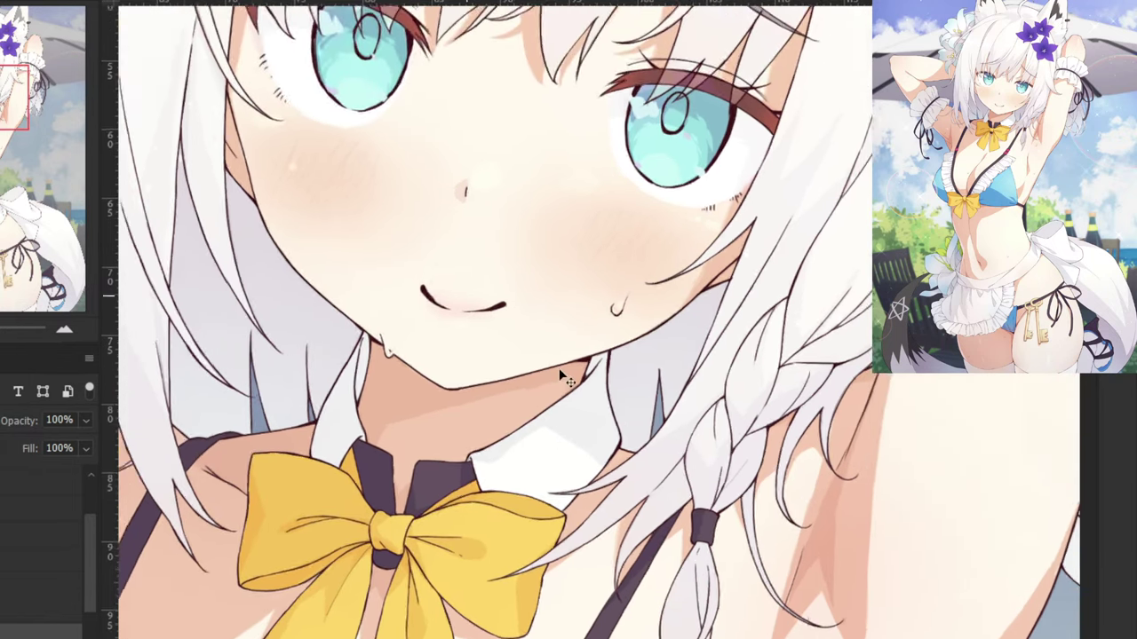
scroll(562, 368, up, 1)
scroll(578, 391, down, 3)
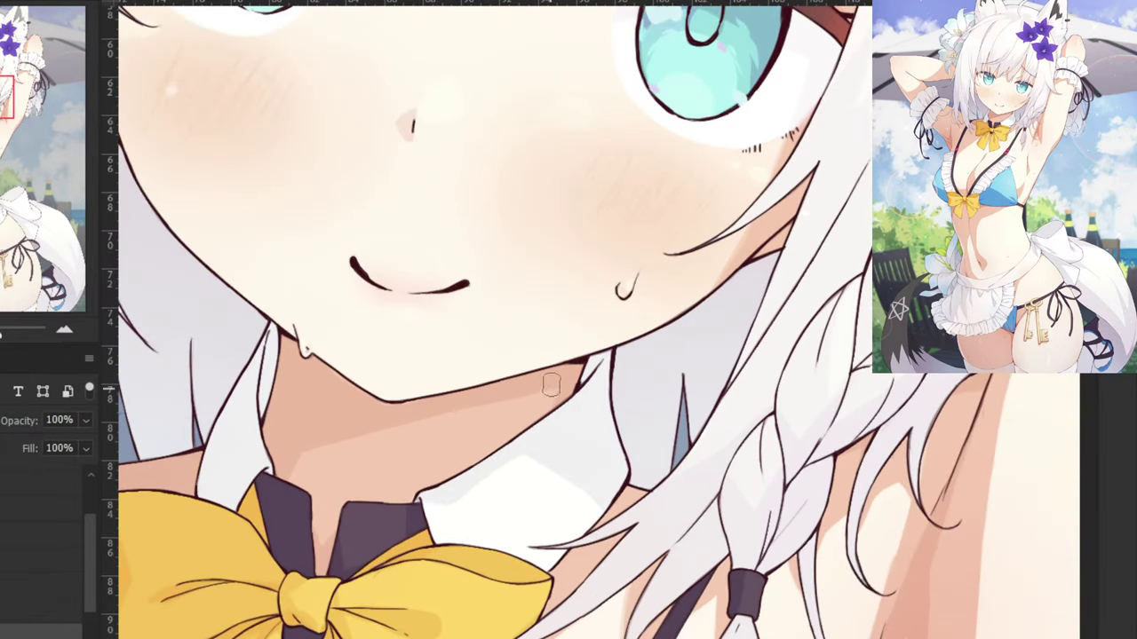
scroll(570, 392, up, 3)
scroll(573, 380, down, 3)
scroll(578, 372, up, 3)
scroll(574, 375, down, 3)
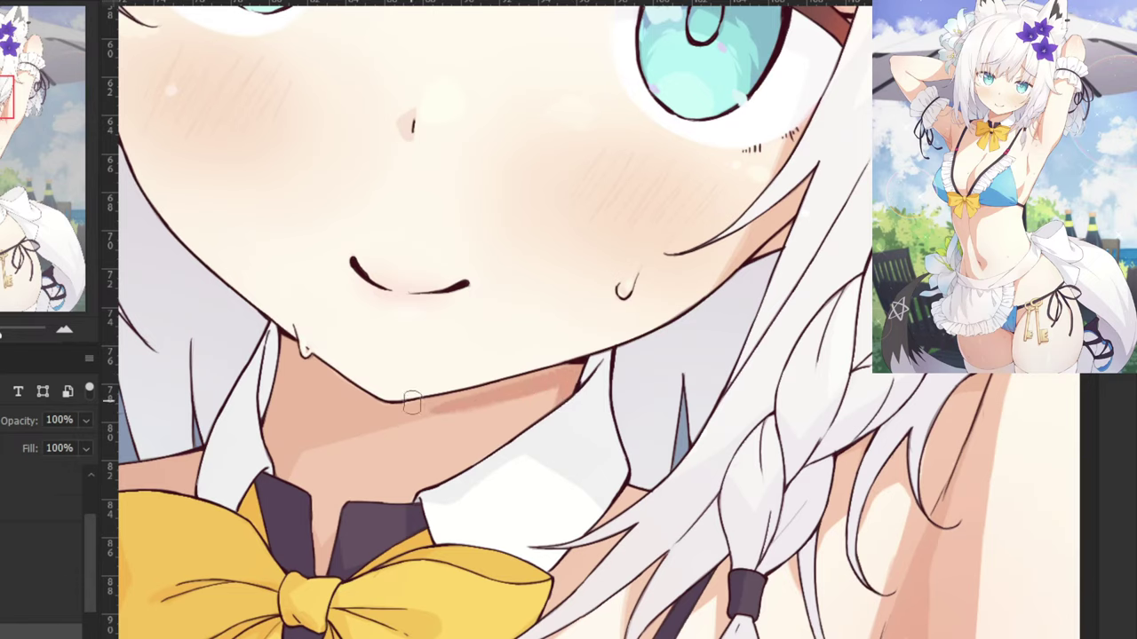
scroll(570, 377, up, 3)
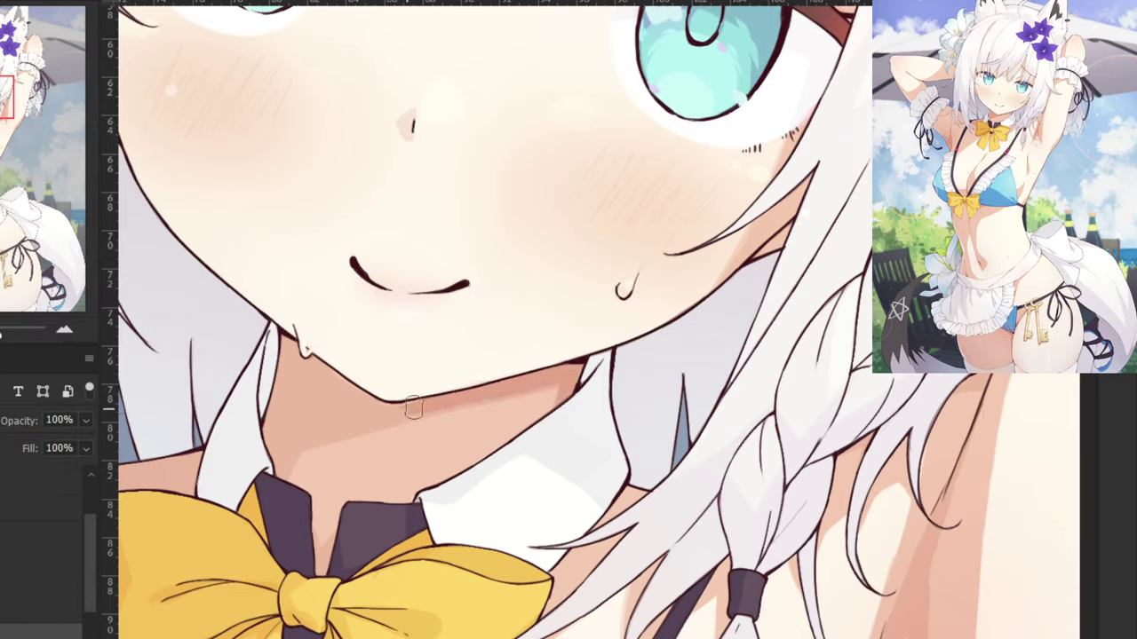
Extend the lower edge of the chin's cast shadow across the neck to the collar and fill the area above it.
drag(439, 403, 301, 443)
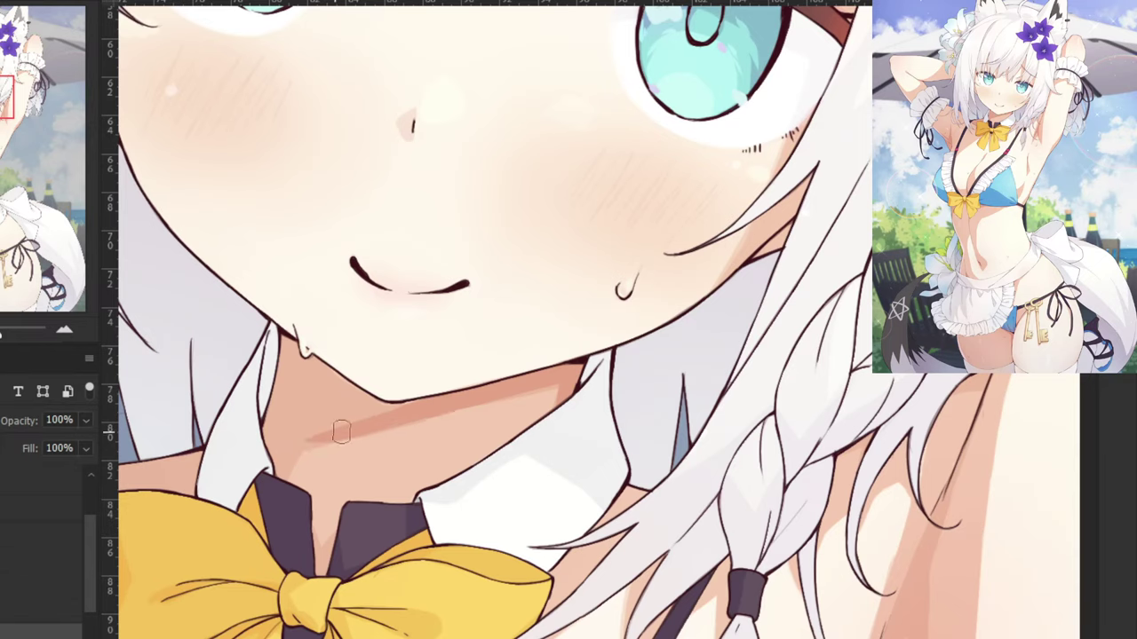
key(ctrl+z)
mouse_move(459, 393)
mouse_down()
mouse_move(298, 441)
mouse_move(403, 419)
mouse_move(449, 386)
mouse_move(274, 451)
mouse_up()
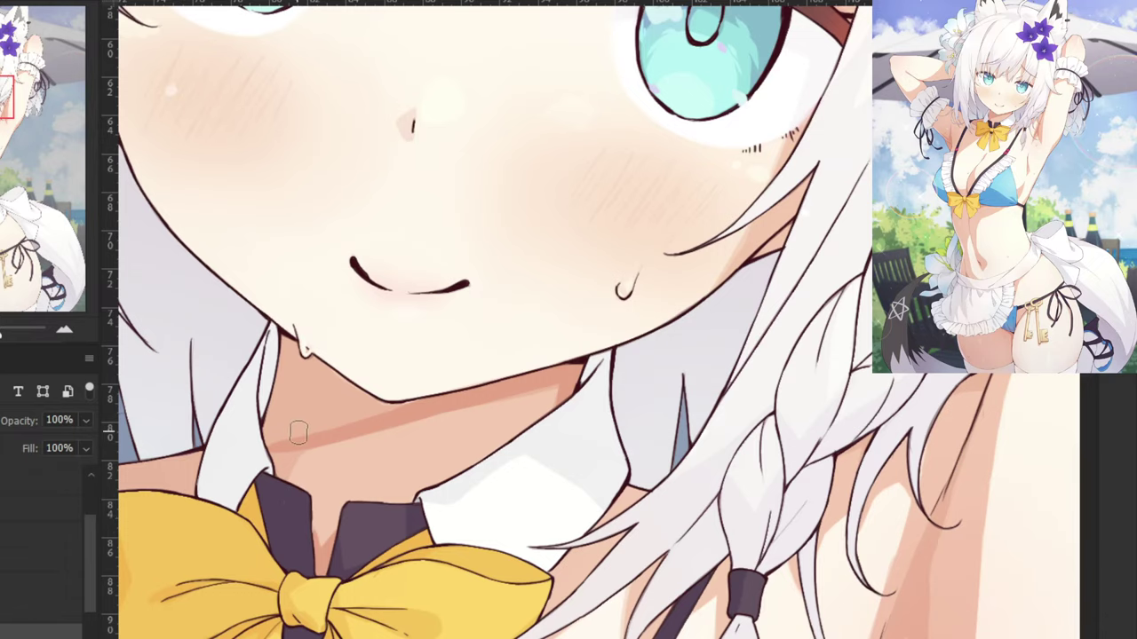
mouse_move(286, 439)
mouse_down()
mouse_move(283, 407)
mouse_move(269, 408)
mouse_move(285, 432)
mouse_move(307, 360)
mouse_move(297, 425)
mouse_move(329, 407)
mouse_up()
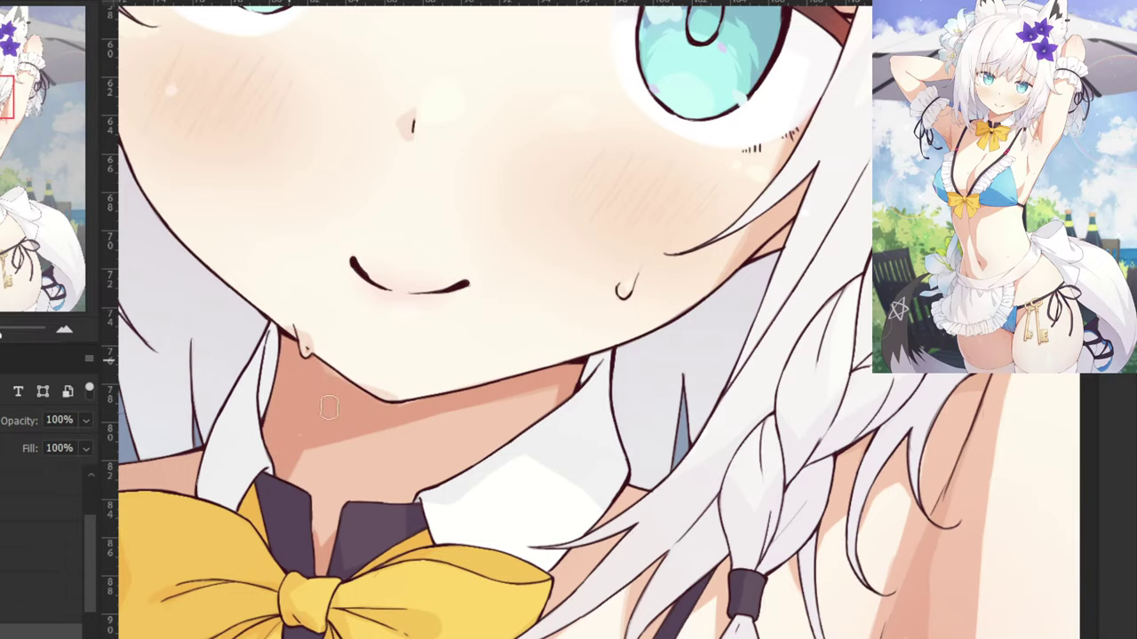
Erase the second shadow colour that spills over the jawline and the sweat drop at the chin.
mouse_move(261, 308)
mouse_down()
mouse_move(307, 333)
mouse_move(349, 327)
mouse_up()
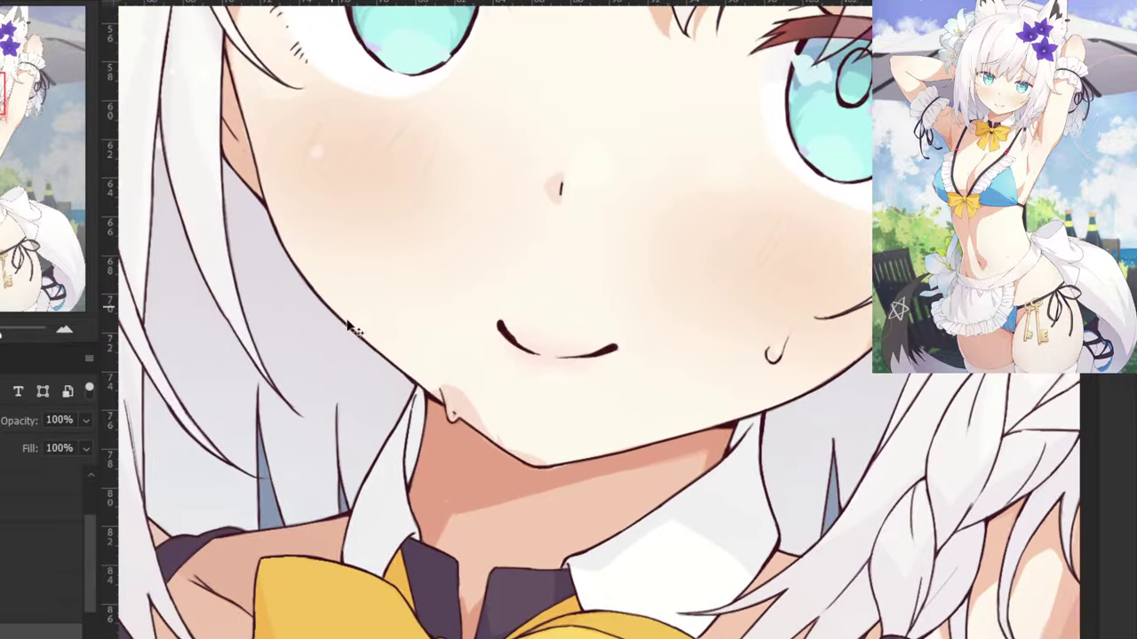
key(ctrl+plus)
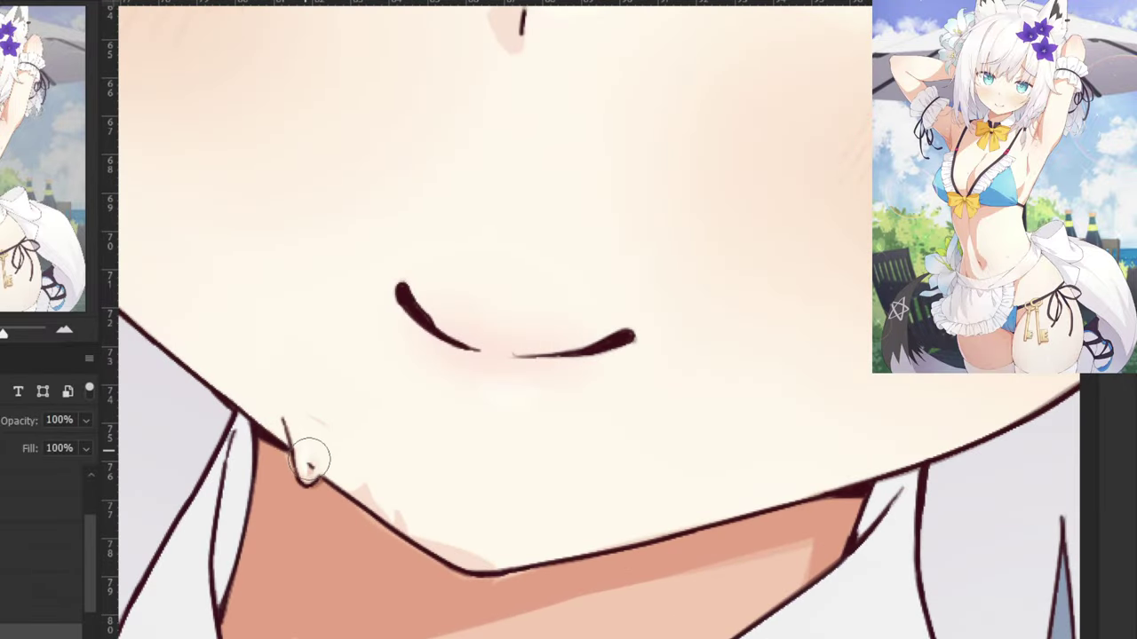
drag(309, 459, 302, 424)
drag(350, 487, 402, 525)
key(ctrl+z)
mouse_move(364, 490)
mouse_down()
mouse_move(450, 549)
mouse_move(489, 545)
mouse_up()
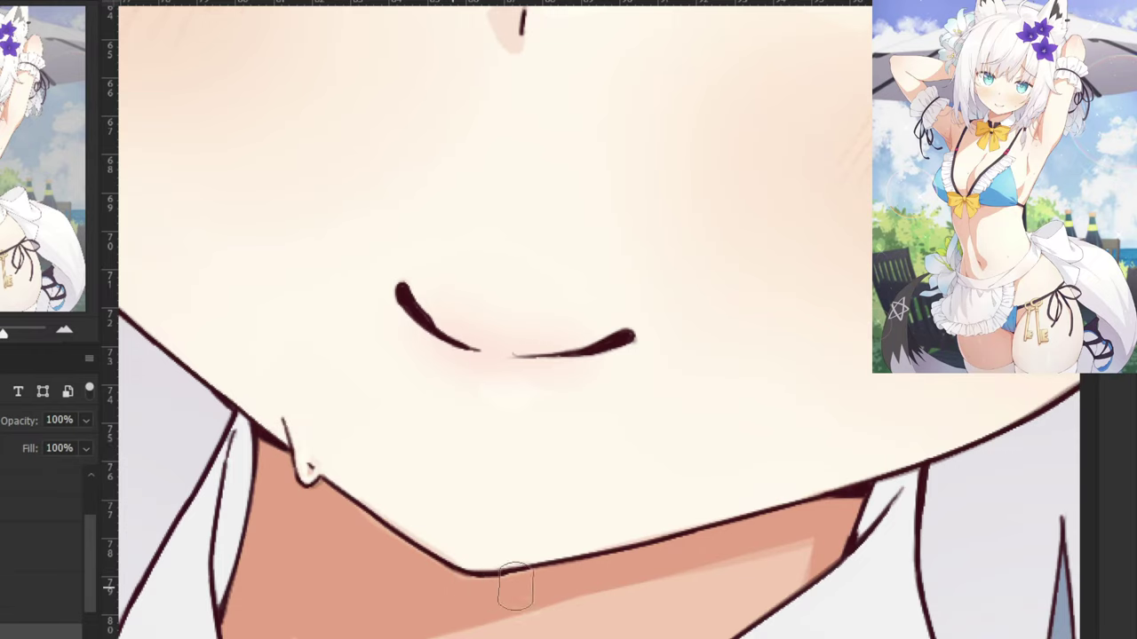
Paint the second shadow above the collarbone line between the shoulder strap and the yellow bow, redoing the first stroke.
key(ctrl+minus)
key(ctrl+minus)
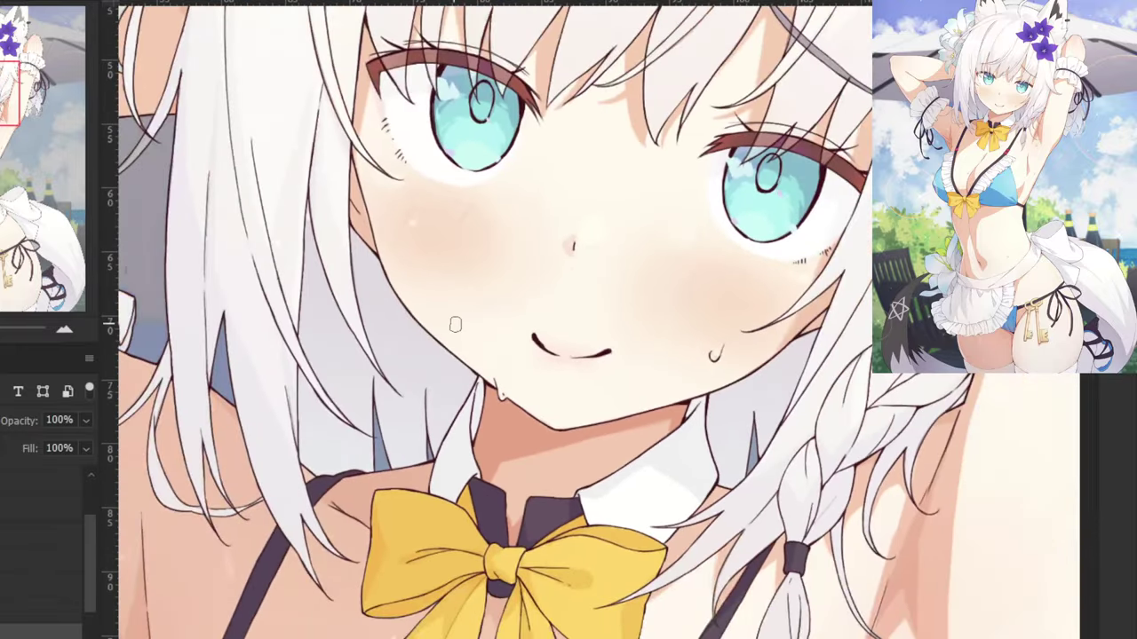
key(ctrl+minus)
drag(617, 428, 411, 330)
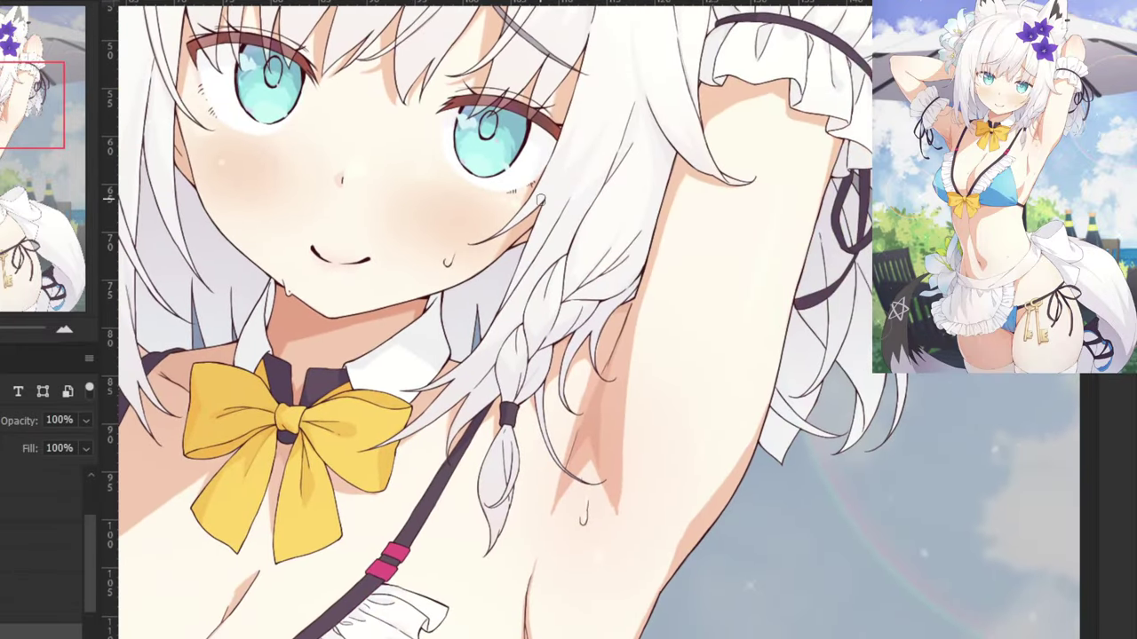
drag(444, 281, 558, 242)
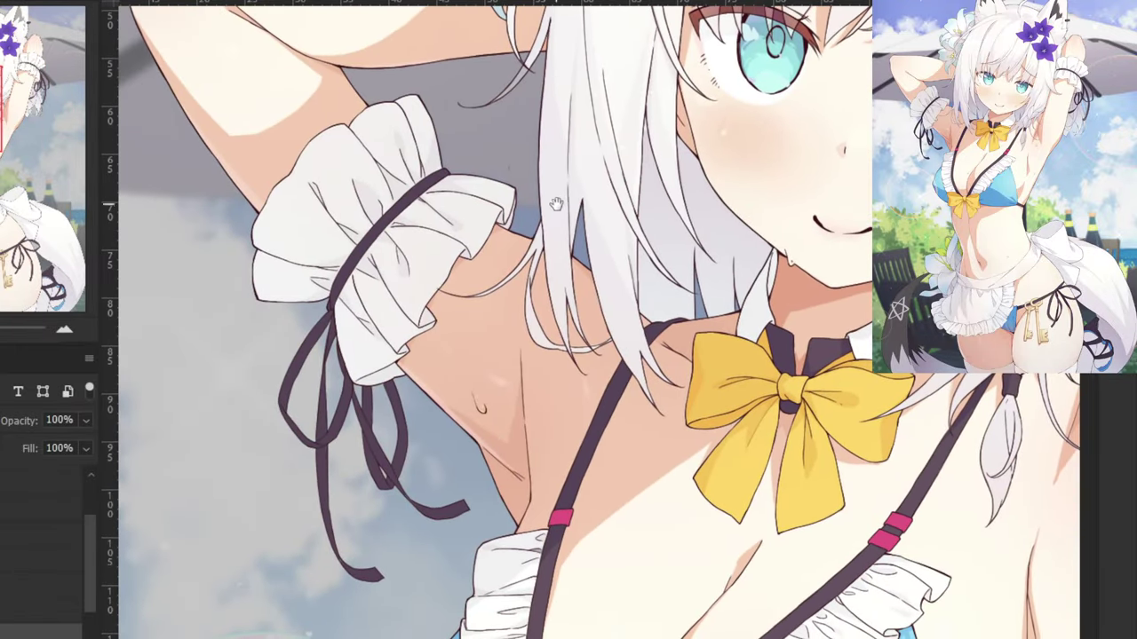
drag(549, 189, 497, 286)
key(ctrl+plus)
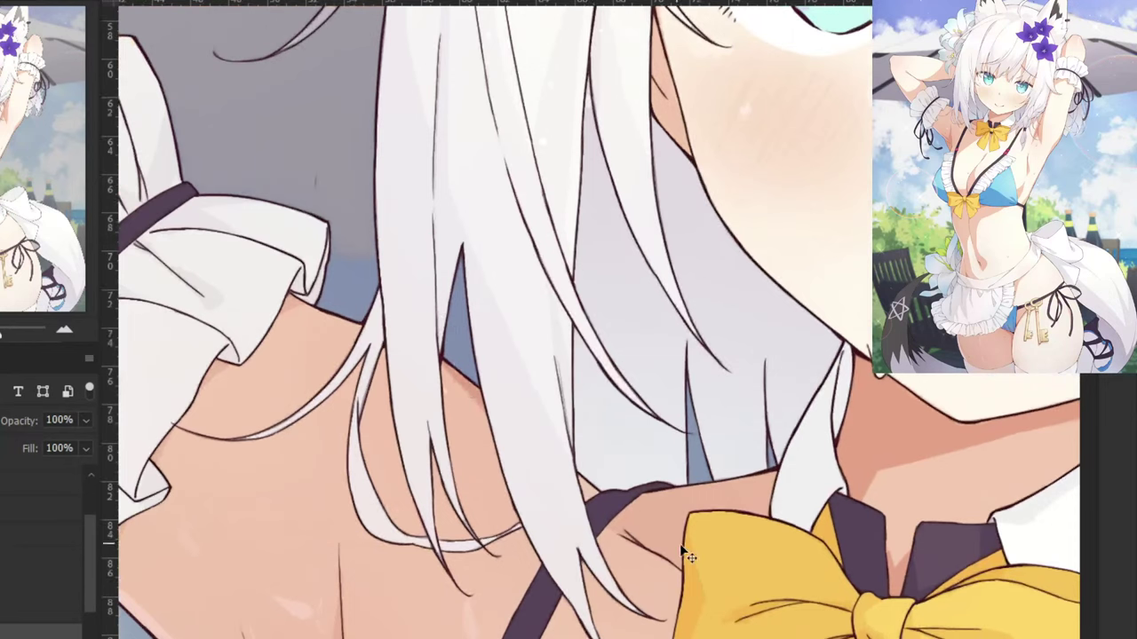
drag(611, 526, 695, 575)
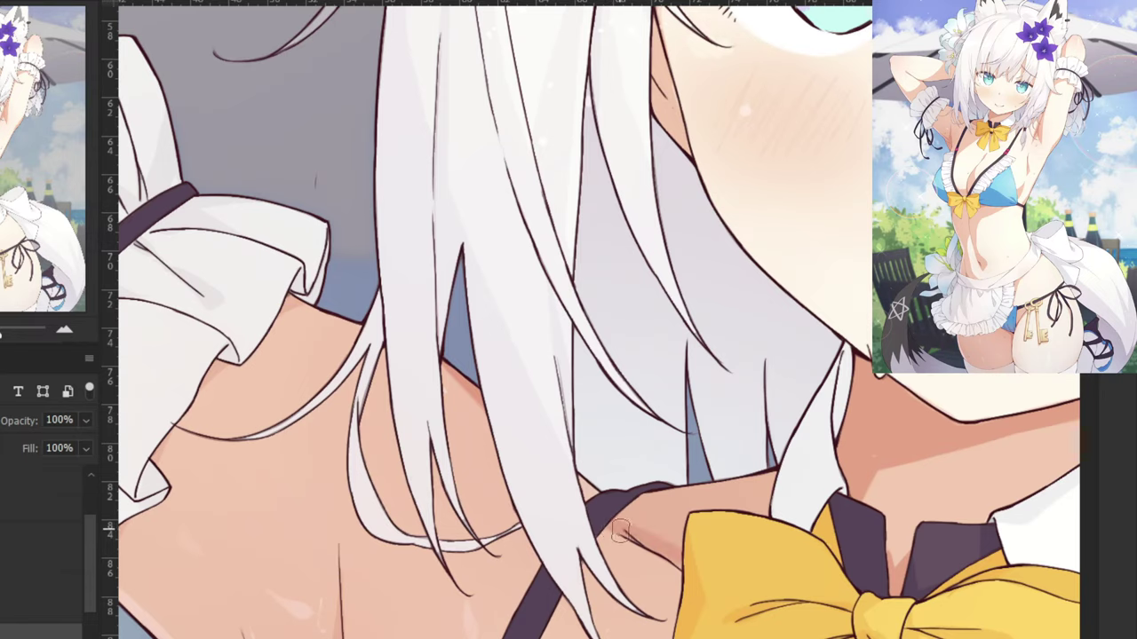
key(ctrl+z)
drag(620, 527, 675, 558)
mouse_move(755, 491)
mouse_down()
mouse_move(738, 522)
mouse_move(764, 481)
mouse_move(646, 503)
mouse_move(689, 523)
mouse_move(648, 515)
mouse_move(667, 520)
mouse_up()
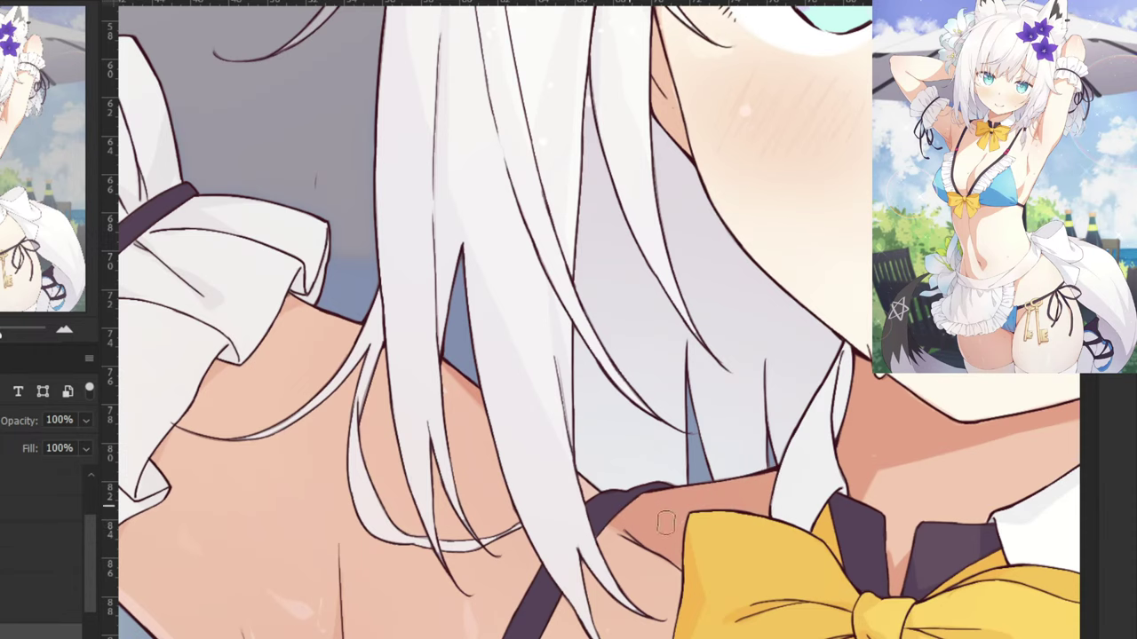
Paint a narrow second shadow along the vertical armpit crease beside the frilled arm cuff, redoing the first stroke.
drag(441, 287, 664, 112)
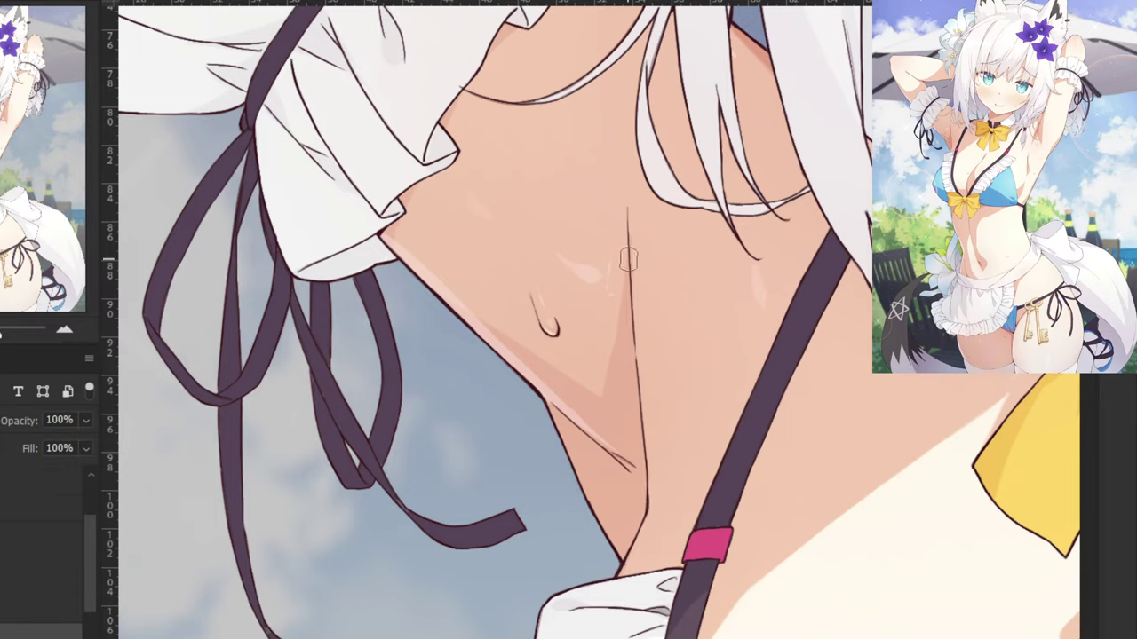
drag(629, 257, 631, 511)
key(ctrl+z)
drag(630, 297, 634, 435)
drag(631, 272, 638, 508)
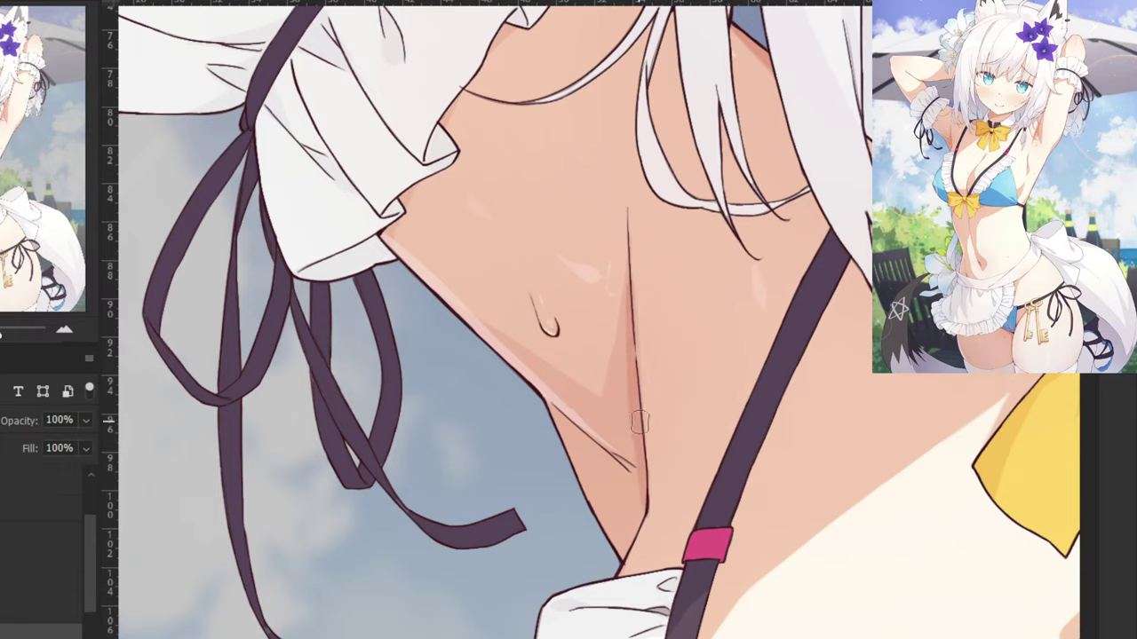
drag(639, 422, 624, 546)
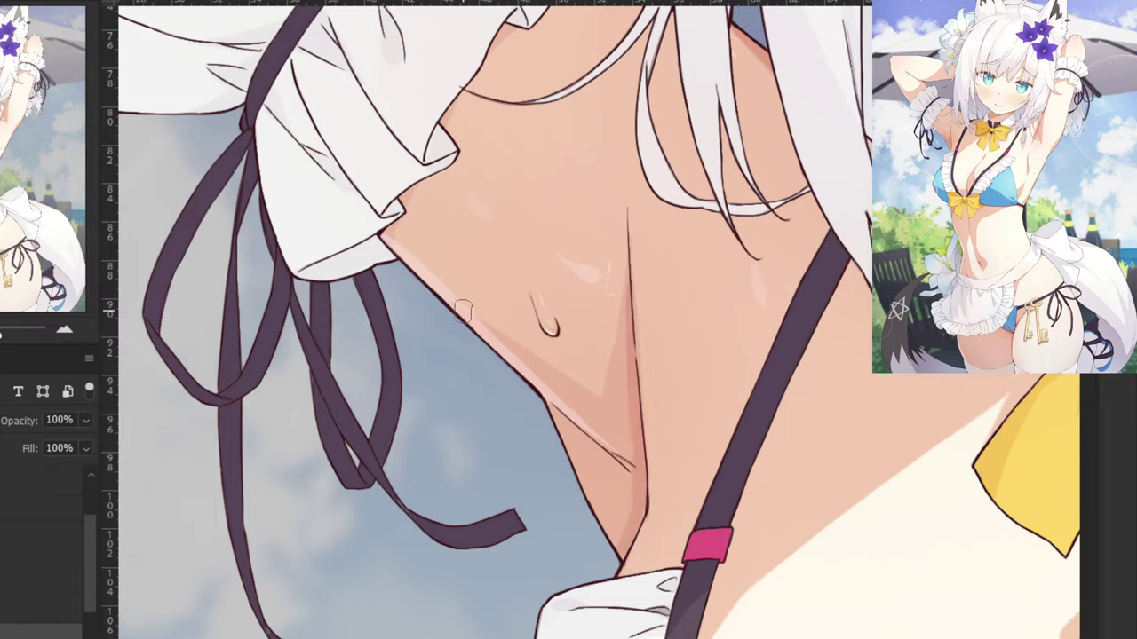
Paint the second shadow along the arm's underside, join it to the armpit crease, and clean the spill beyond the crease line.
drag(462, 313, 566, 406)
mouse_move(437, 284)
mouse_down()
mouse_move(529, 368)
mouse_move(480, 332)
mouse_move(521, 362)
mouse_move(503, 359)
mouse_move(612, 530)
mouse_move(595, 482)
mouse_move(618, 506)
mouse_move(624, 466)
mouse_move(581, 409)
mouse_up()
key(ctrl+plus)
drag(335, 283, 526, 410)
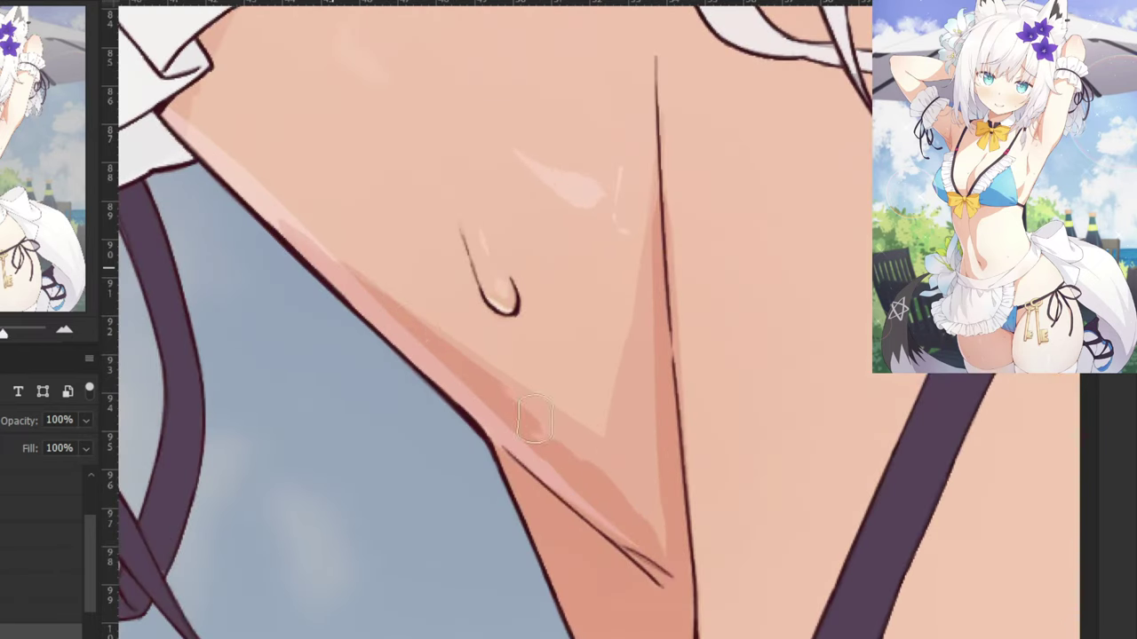
key(ctrl+z)
mouse_move(351, 289)
mouse_down()
mouse_move(531, 405)
mouse_move(374, 313)
mouse_move(379, 329)
mouse_move(558, 442)
mouse_move(464, 378)
mouse_move(634, 524)
mouse_move(643, 503)
mouse_move(579, 464)
mouse_move(592, 466)
mouse_move(565, 437)
mouse_move(624, 484)
mouse_move(533, 412)
mouse_move(645, 493)
mouse_move(539, 419)
mouse_move(592, 454)
mouse_move(591, 471)
mouse_move(512, 394)
mouse_move(667, 519)
mouse_move(639, 470)
mouse_up()
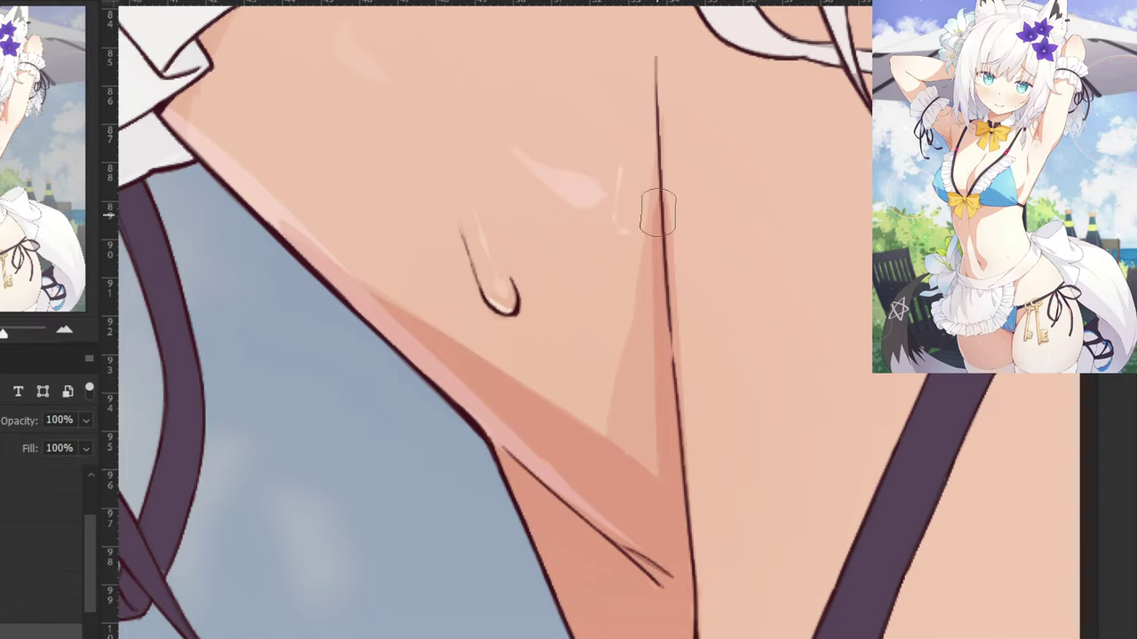
mouse_move(655, 211)
mouse_down()
mouse_move(604, 457)
mouse_move(644, 337)
mouse_move(647, 376)
mouse_move(662, 299)
mouse_move(664, 395)
mouse_move(662, 279)
mouse_move(680, 246)
mouse_move(696, 386)
mouse_move(684, 242)
mouse_up()
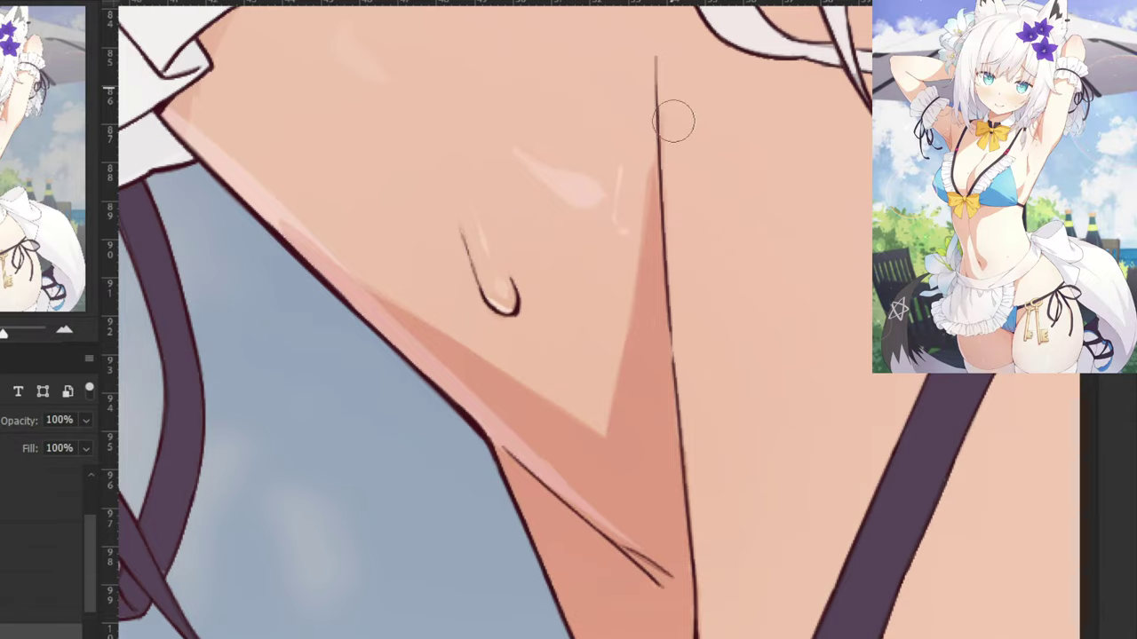
Compare the painted shadows with the finished-artwork overlay hidden and shown, and examine the shading around the raised elbow.
key(ctrl+minus)
key(ctrl+minus)
key(ctrl+minus)
key(ctrl+minus)
key(ctrl+minus)
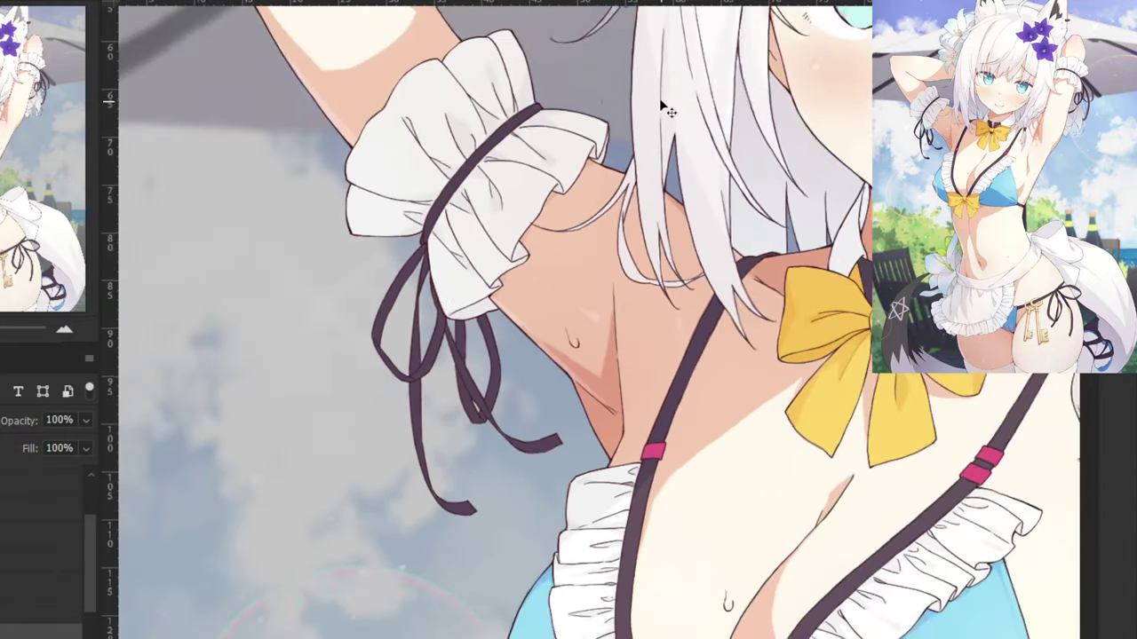
scroll(3, 533, up, 3)
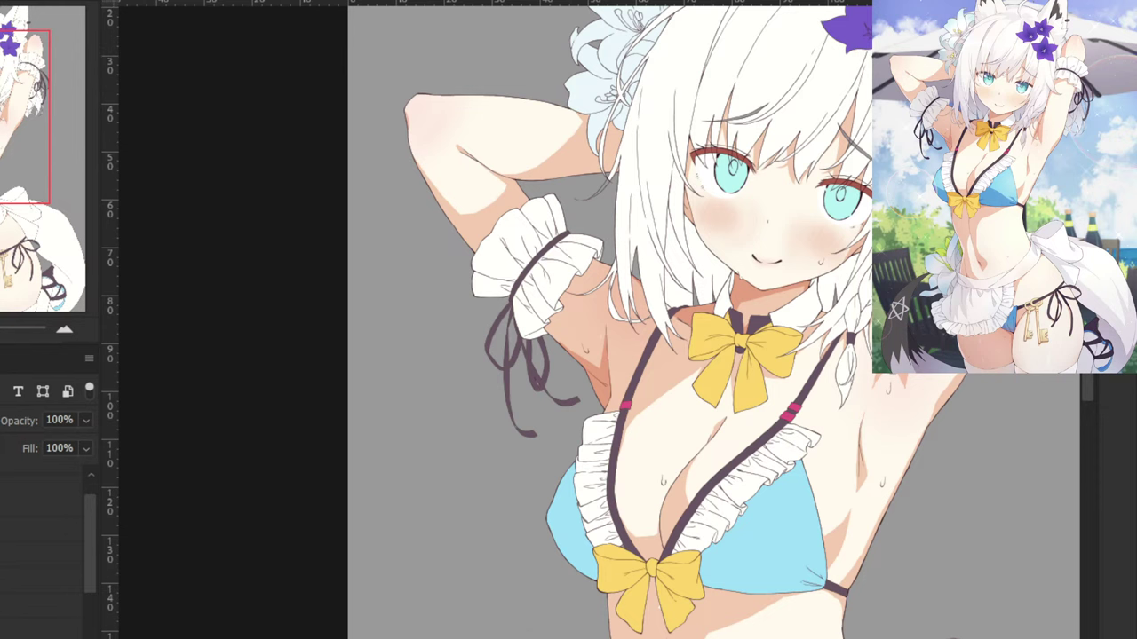
key(ctrl+plus)
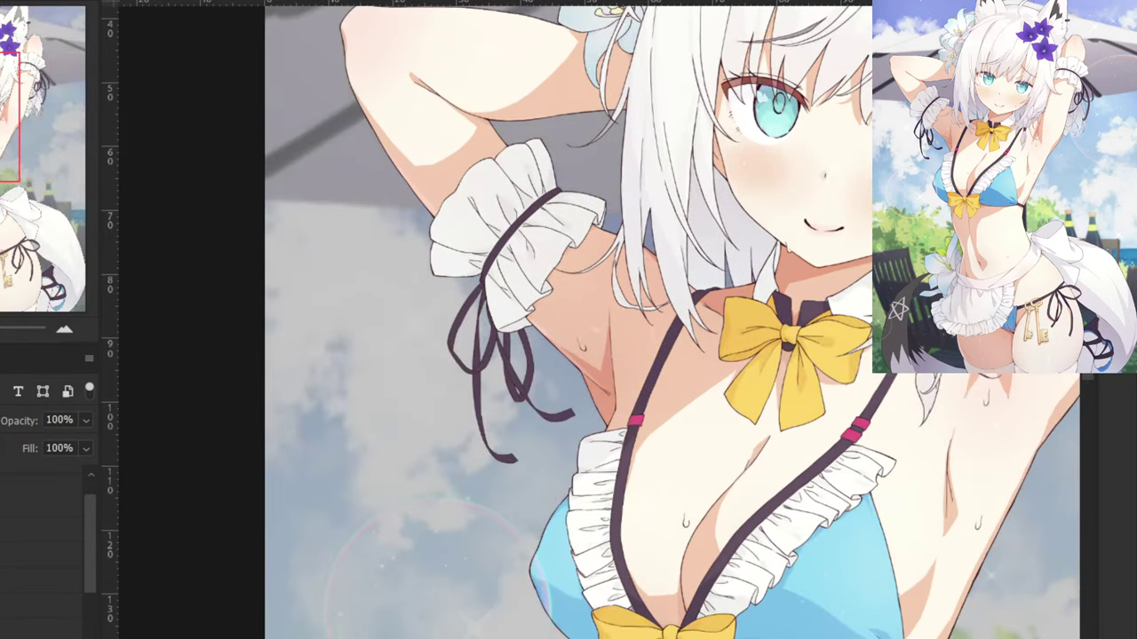
key(ctrl+comma)
key(ctrl+comma)
drag(312, 124, 439, 457)
key(ctrl+plus)
key(ctrl+plus)
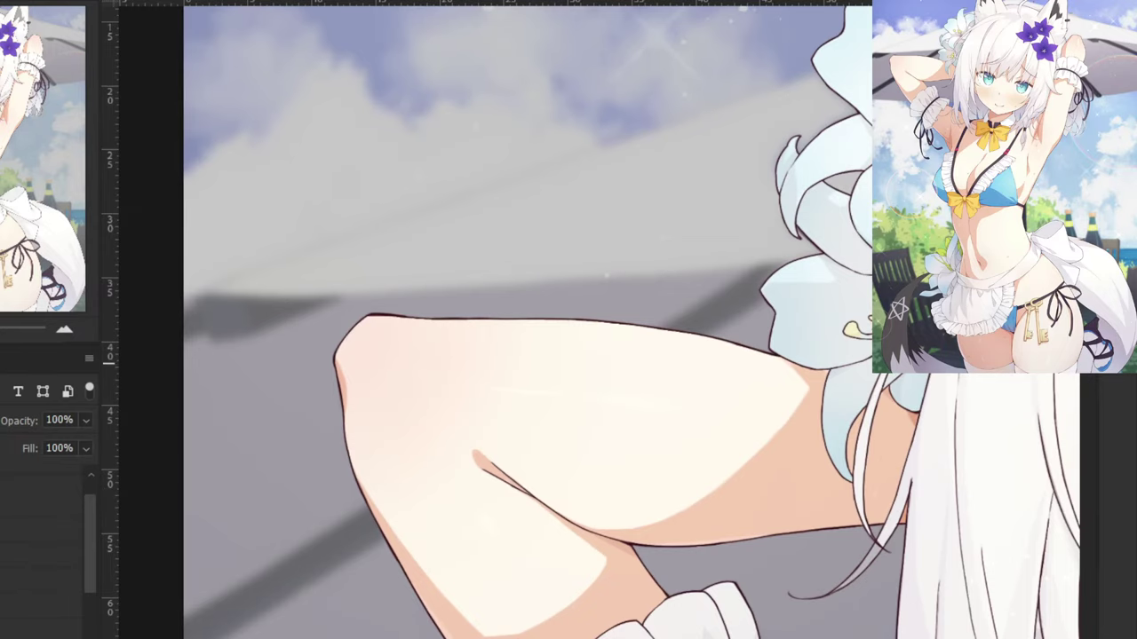
key(ctrl+plus)
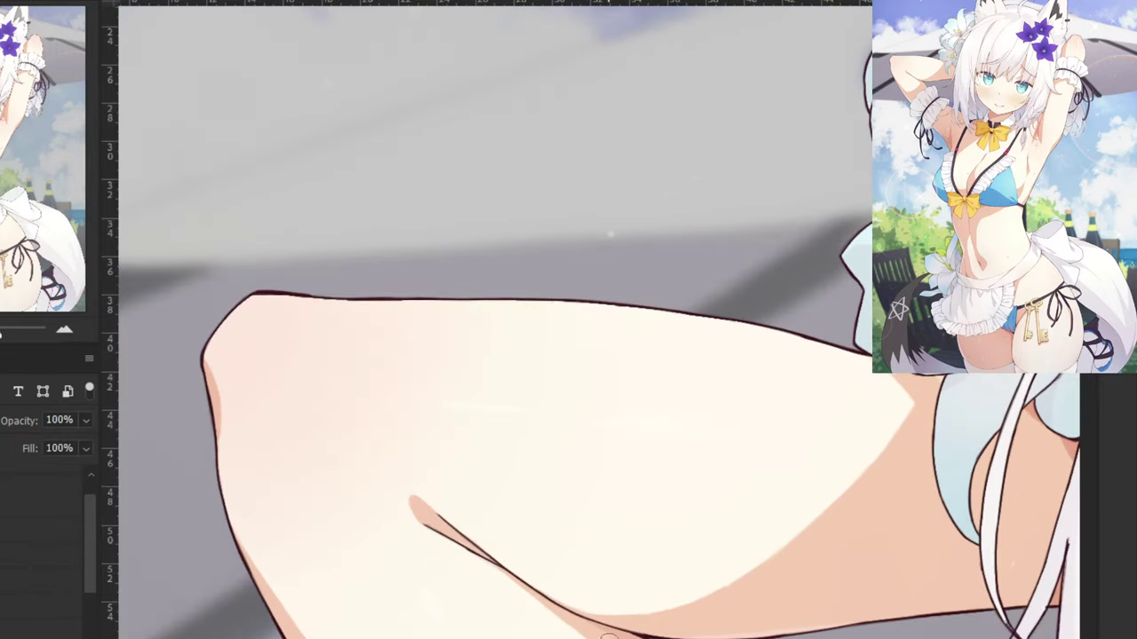
key(ctrl+minus)
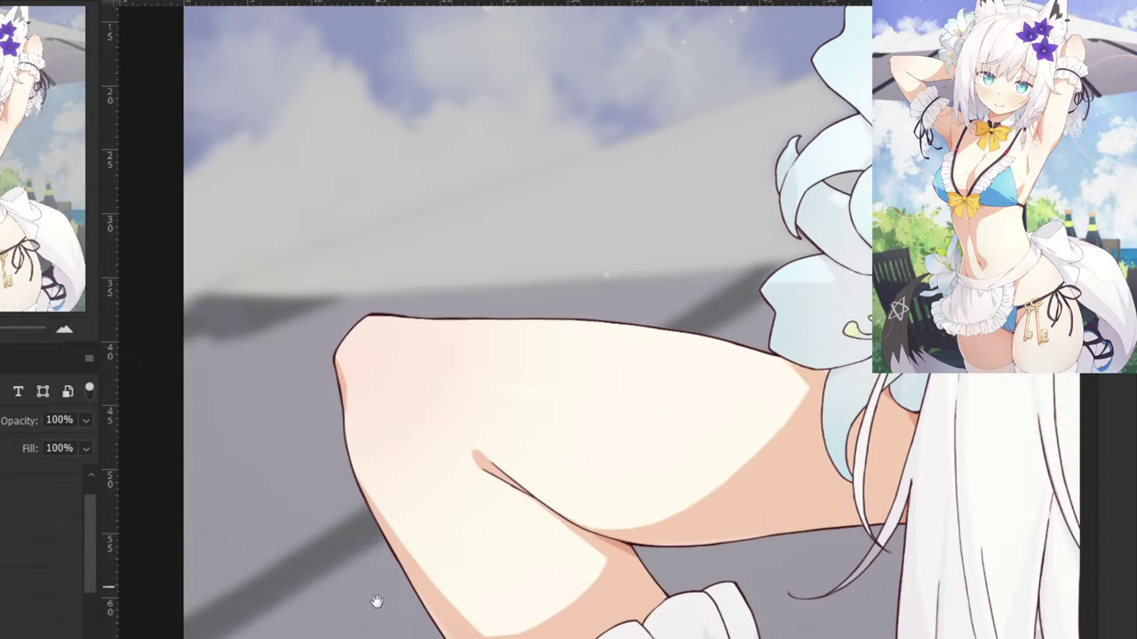
Examine the skin shading across the upper body, both raised arms and the armpit beside the braid, comparing with the finished-artwork overlay.
drag(375, 603, 390, 443)
key(ctrl+minus)
key(ctrl+minus)
key(ctrl+minus)
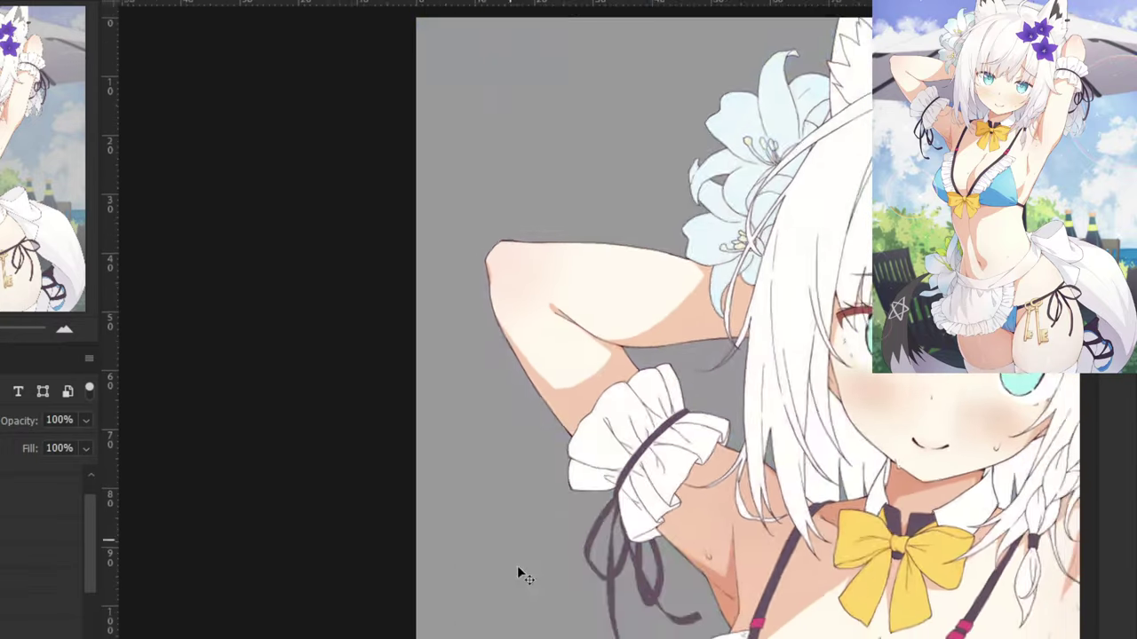
drag(579, 634, 432, 457)
drag(531, 556, 368, 579)
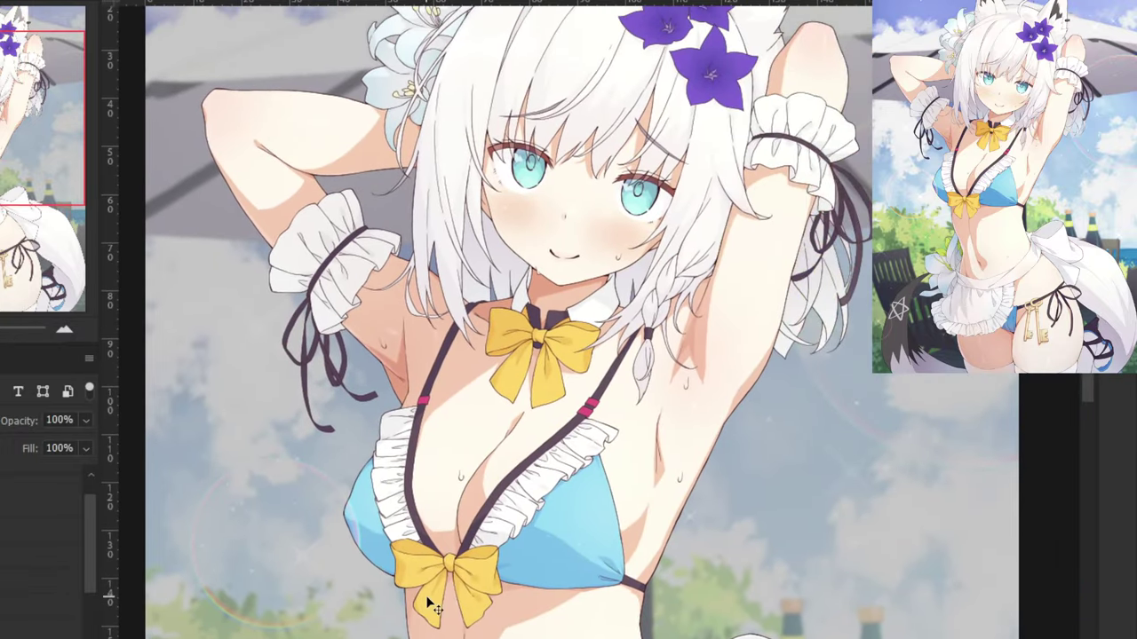
scroll(662, 273, up, 8)
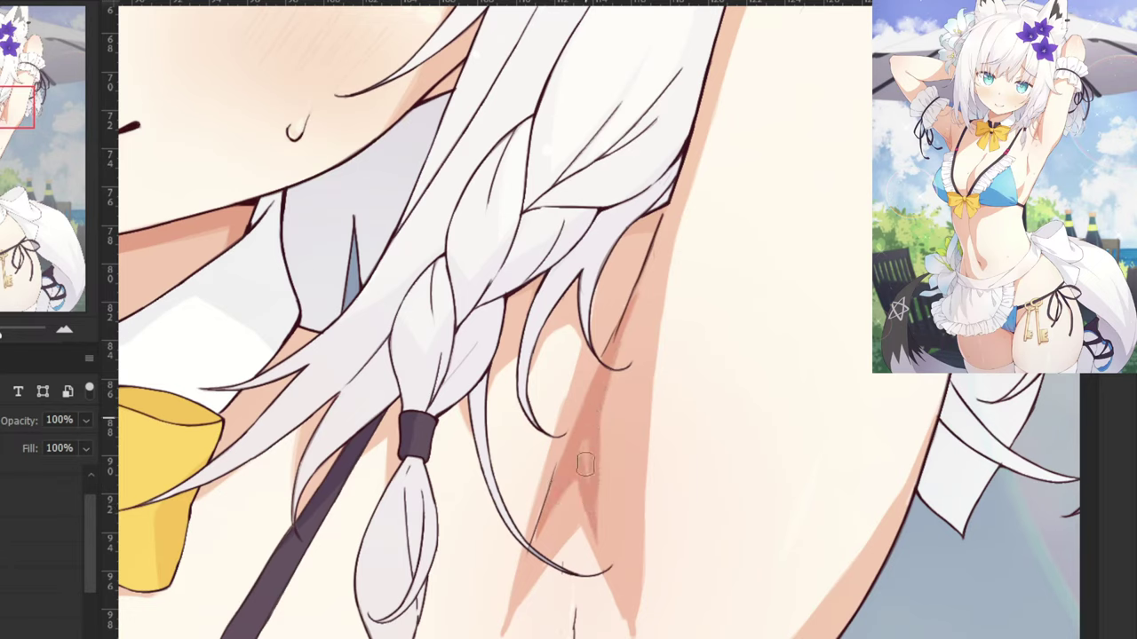
scroll(561, 484, up, 10)
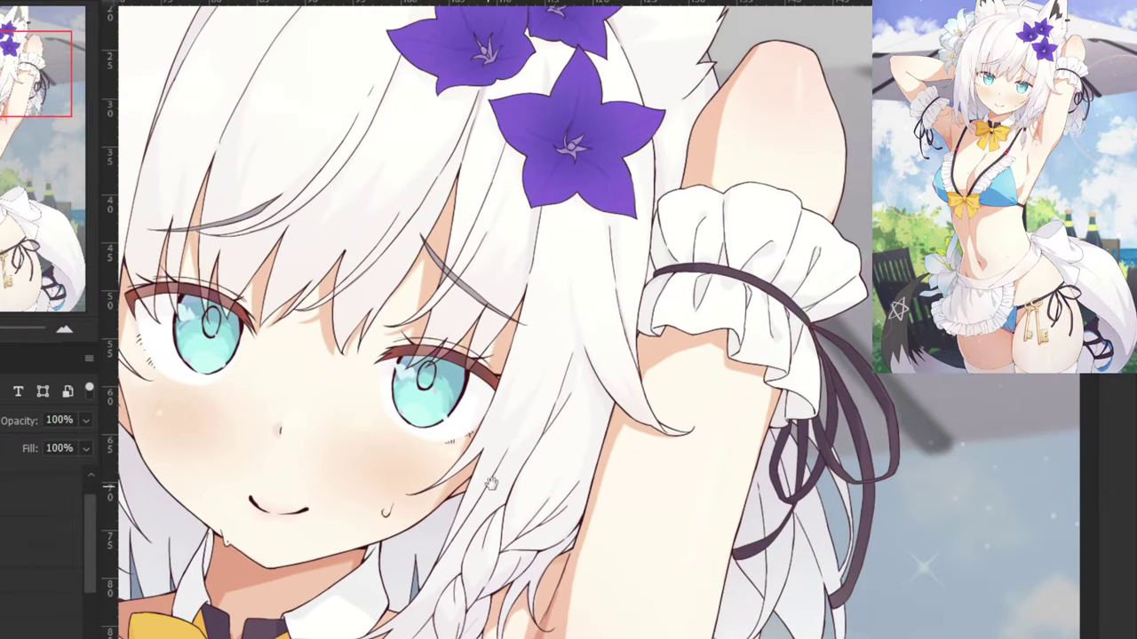
Paint the second shadow in the cleavage above the lower yellow bow's knot, along the crease line and in the corner beside the dark strap.
scroll(490, 482, down, 12)
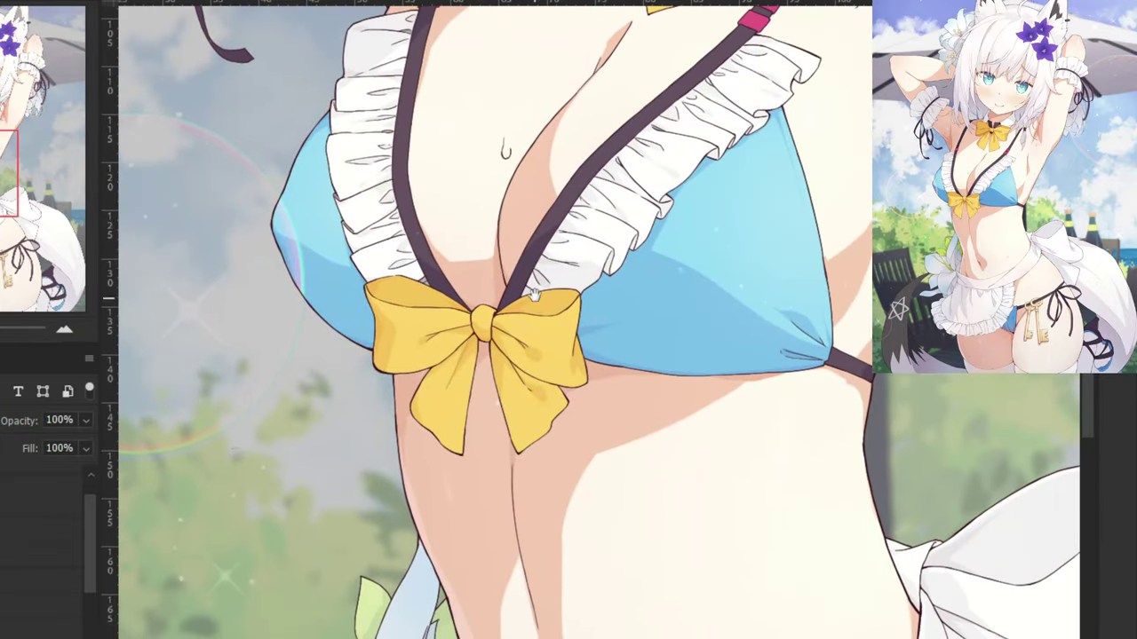
scroll(533, 295, up, 5)
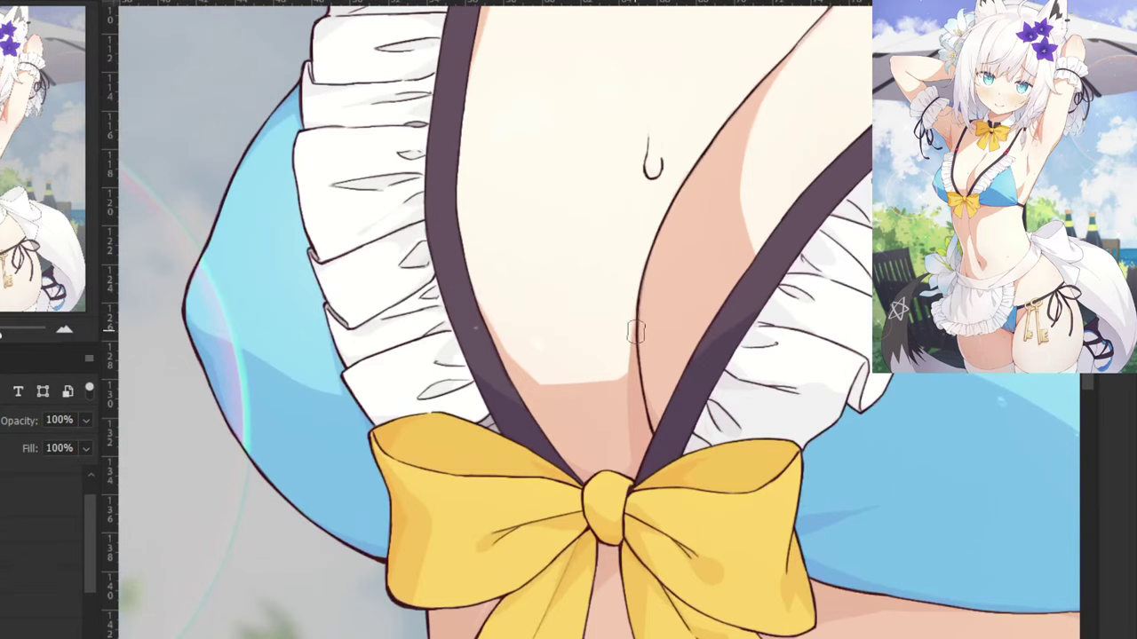
drag(636, 331, 641, 474)
drag(636, 422, 636, 466)
mouse_move(635, 394)
mouse_down()
mouse_move(645, 444)
mouse_move(637, 394)
mouse_move(637, 483)
mouse_up()
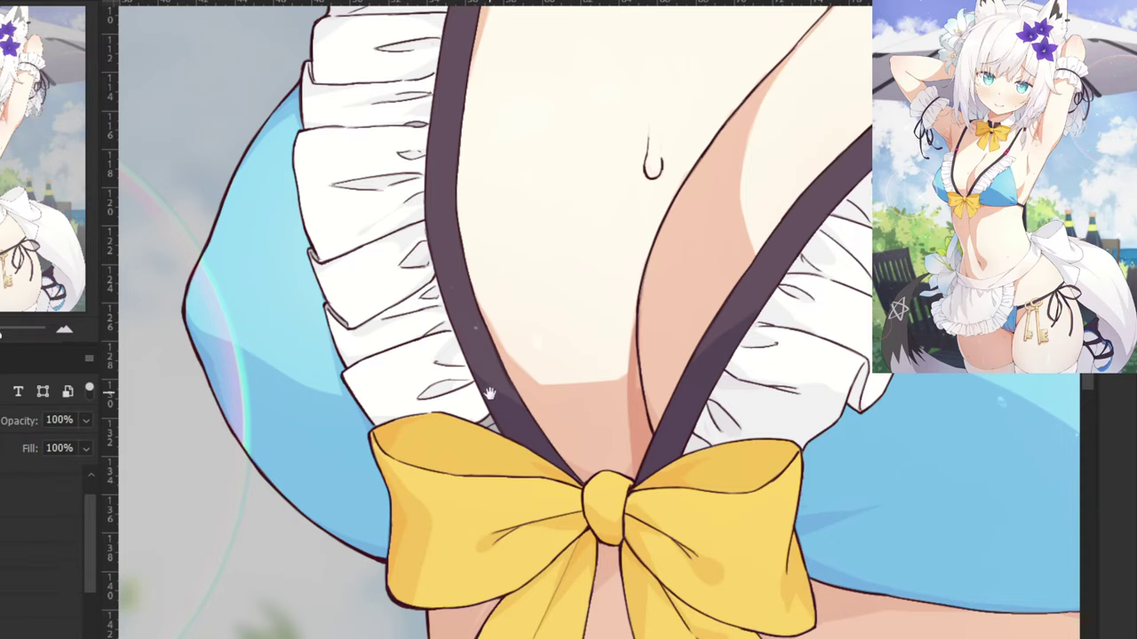
drag(490, 394, 500, 315)
key(ctrl+plus)
key(ctrl+plus)
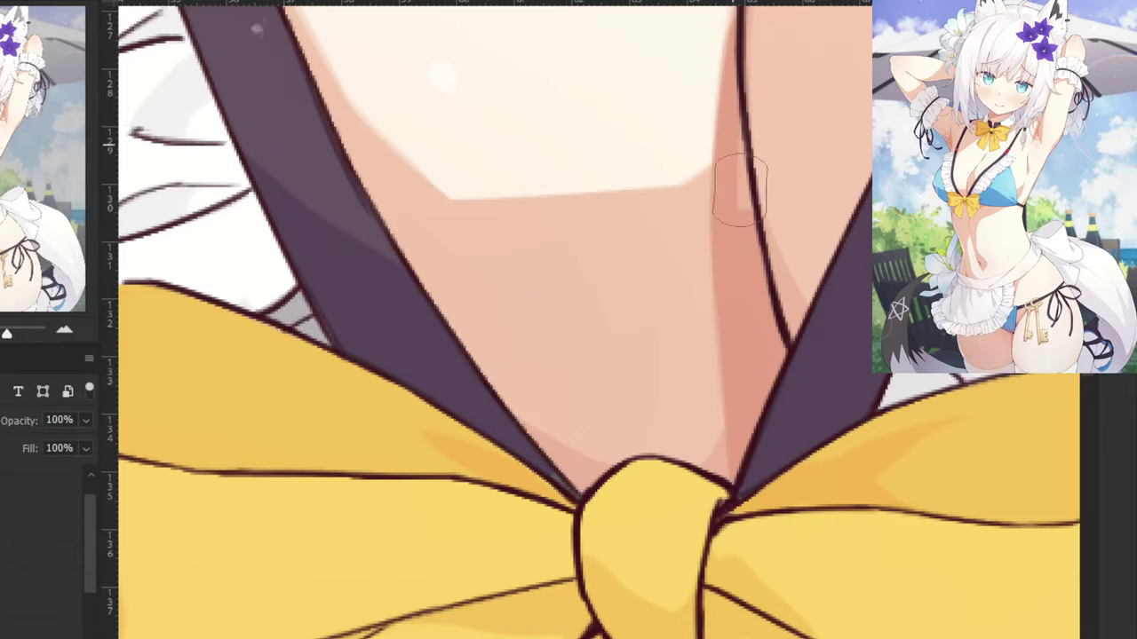
drag(520, 432, 582, 475)
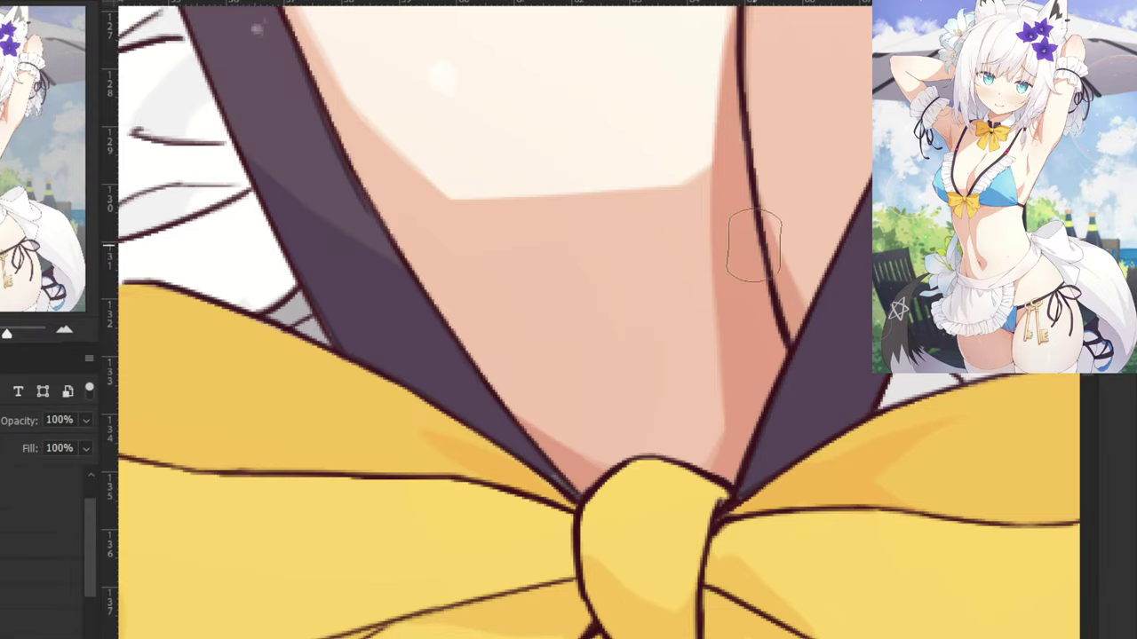
Paint the second shadow on the skin beneath the blue bikini cup, beside the yellow bow's loop.
scroll(754, 244, down, 5)
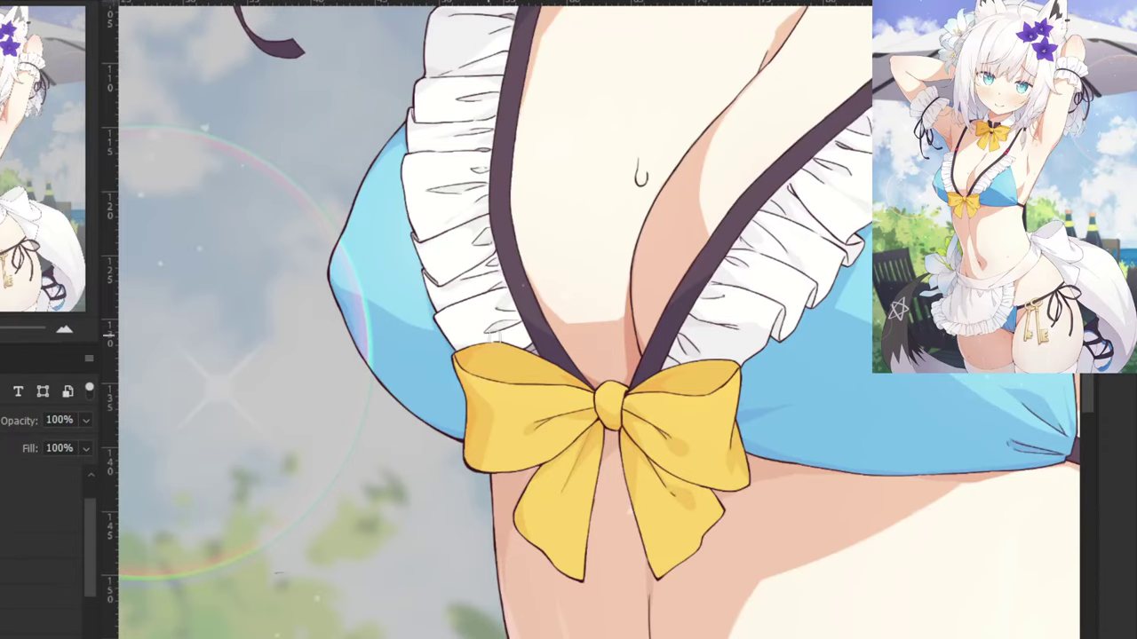
drag(523, 374, 477, 205)
key(ctrl+plus)
key(ctrl+plus)
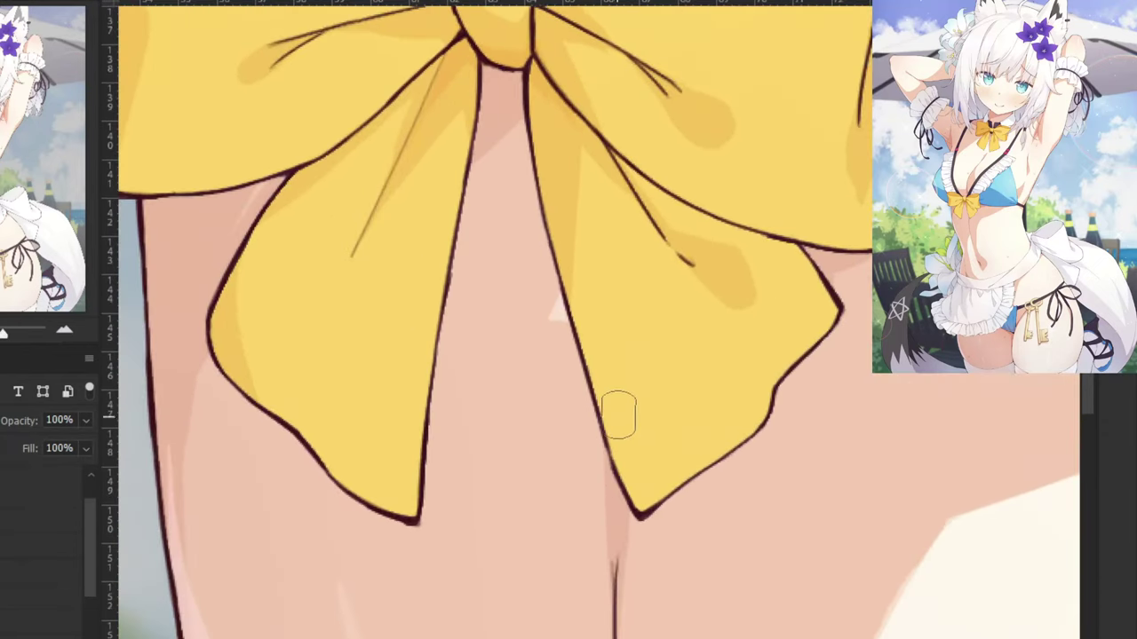
mouse_move(622, 444)
mouse_down()
mouse_move(487, 480)
mouse_move(451, 507)
mouse_up()
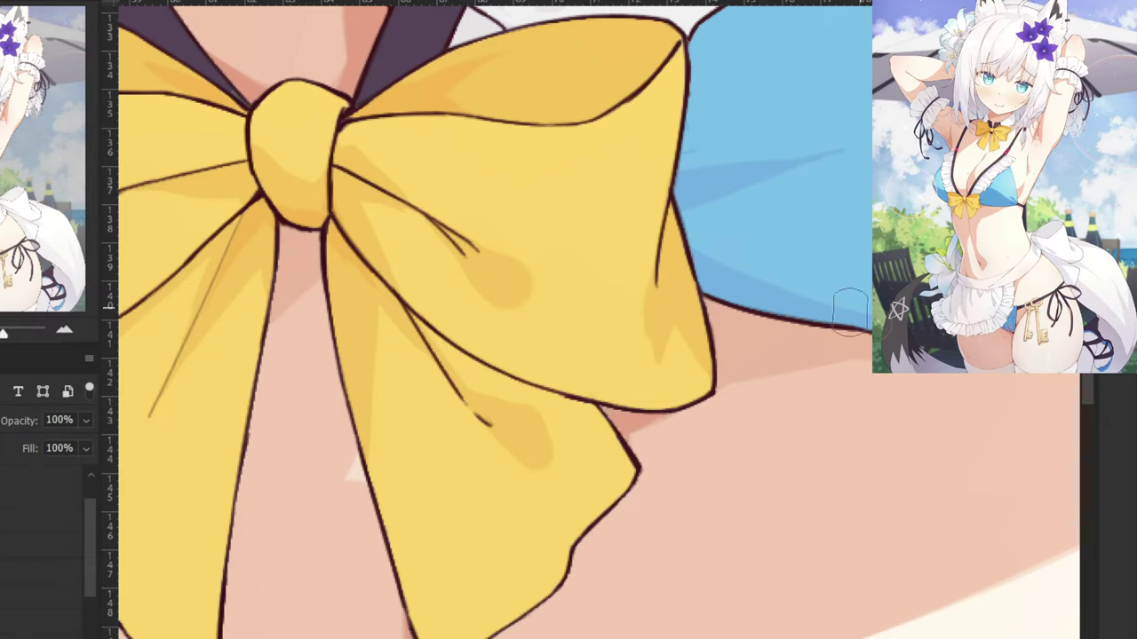
drag(856, 334, 701, 368)
drag(869, 337, 686, 382)
drag(807, 345, 669, 388)
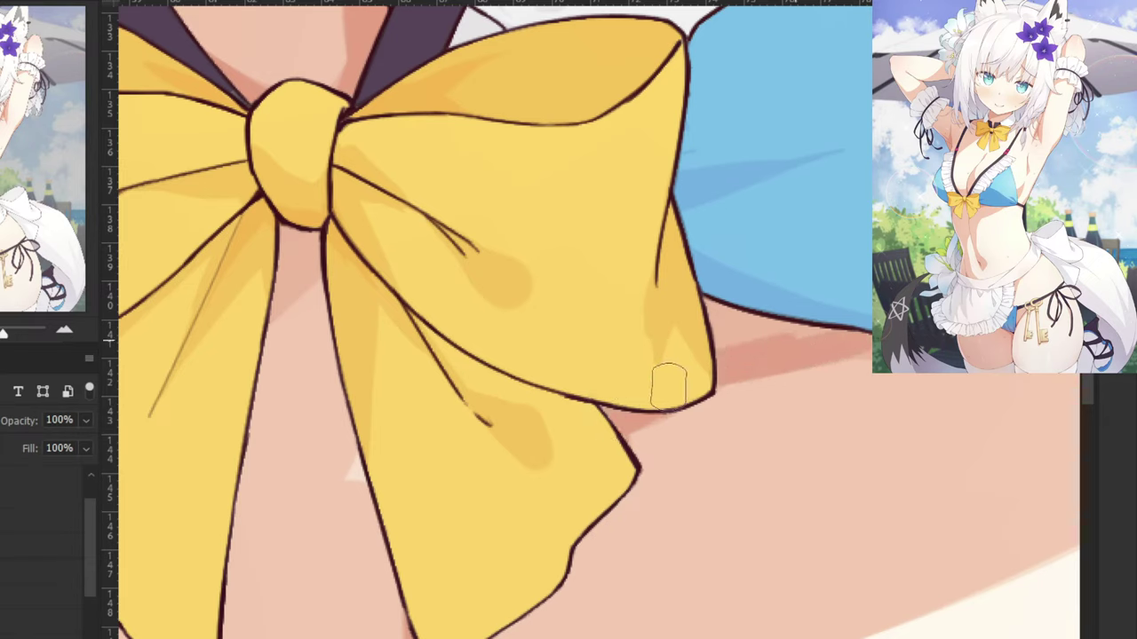
Continue the second shadow along the bikini cup's lower edge toward its outer side, redoing the first outer stroke.
drag(832, 290, 611, 299)
mouse_move(655, 337)
mouse_down()
mouse_move(779, 343)
mouse_move(577, 342)
mouse_move(774, 346)
mouse_move(598, 350)
mouse_up()
drag(871, 318, 488, 317)
drag(868, 343, 759, 376)
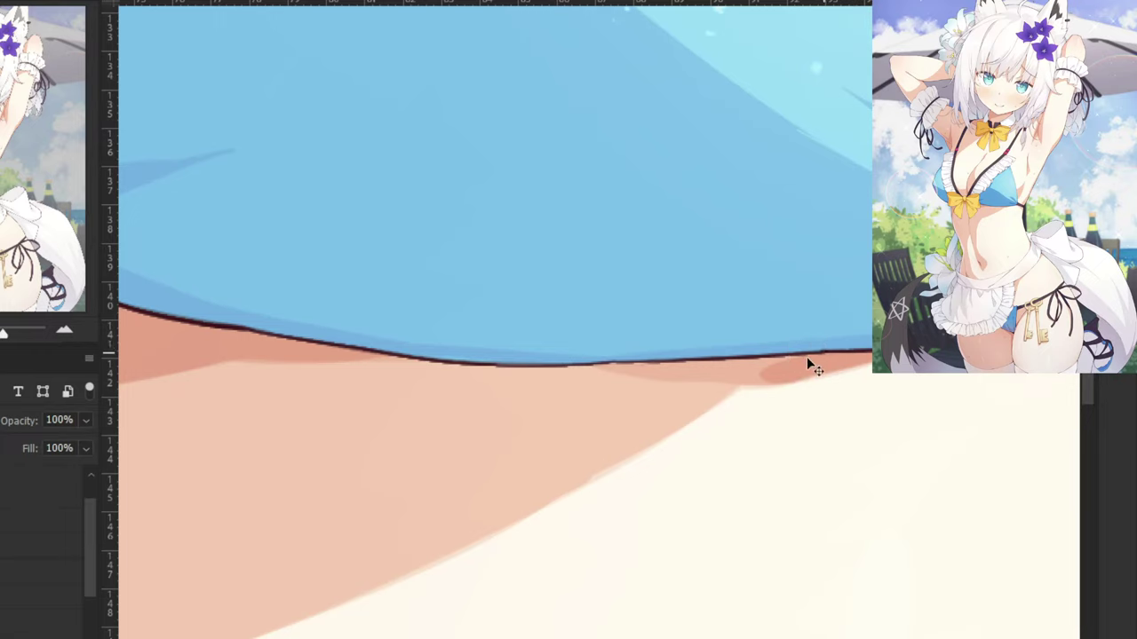
key(ctrl+z)
mouse_move(862, 349)
mouse_down()
mouse_move(731, 377)
mouse_move(618, 351)
mouse_up()
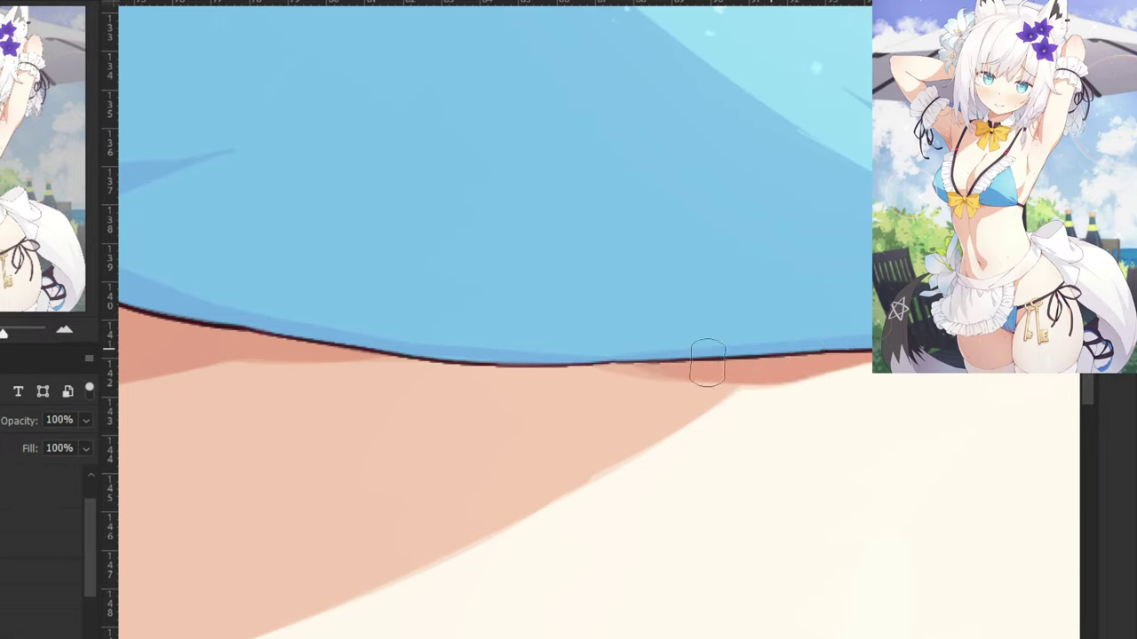
Taper the inner end of the outer shadow beneath the bikini cup into the outline, redoing the stroke until it thins out.
drag(687, 370, 578, 363)
key(ctrl+z)
drag(691, 366, 557, 362)
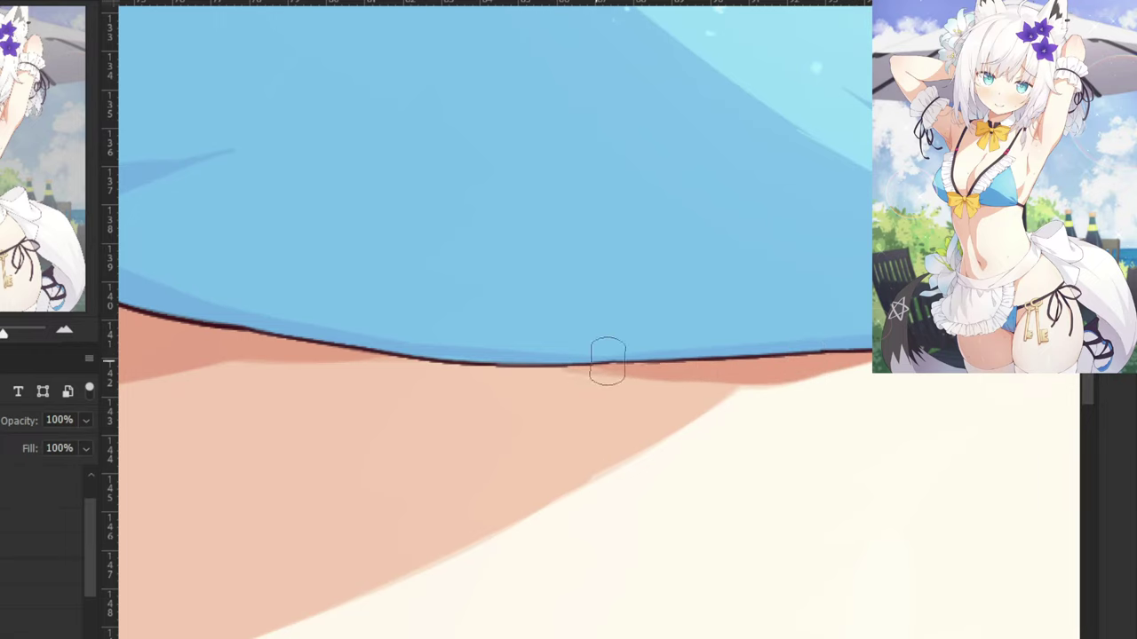
key(ctrl+z)
drag(711, 358, 585, 352)
key(ctrl+minus)
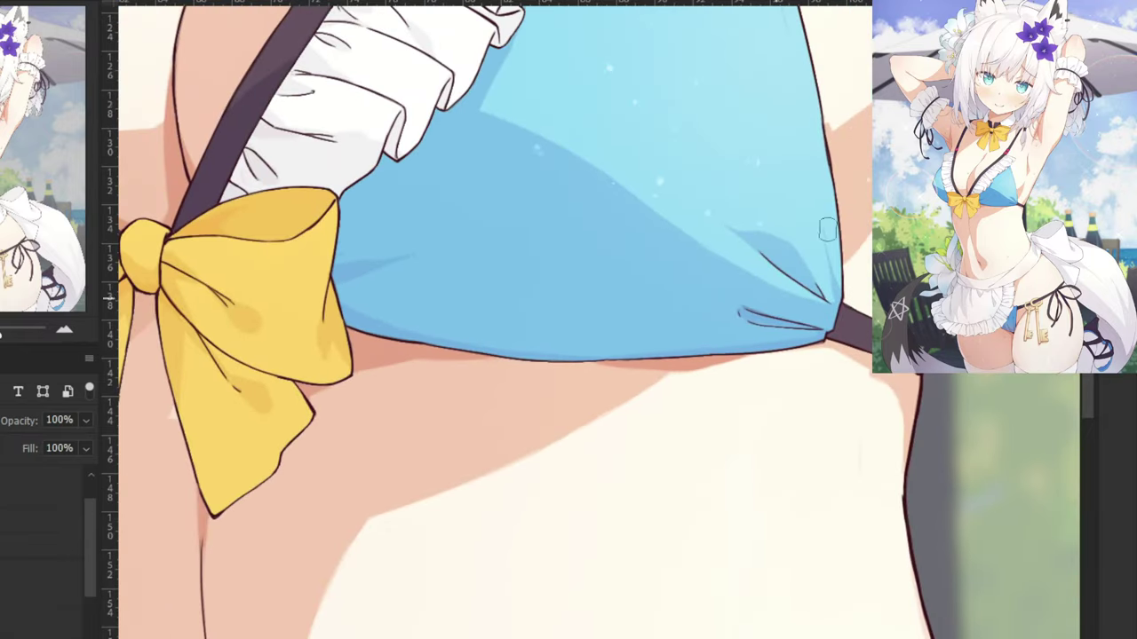
Paint the second shadow on the skin under the yellow bow, narrowing along the torso's outer outline, and redo the first side stroke.
drag(295, 286, 855, 100)
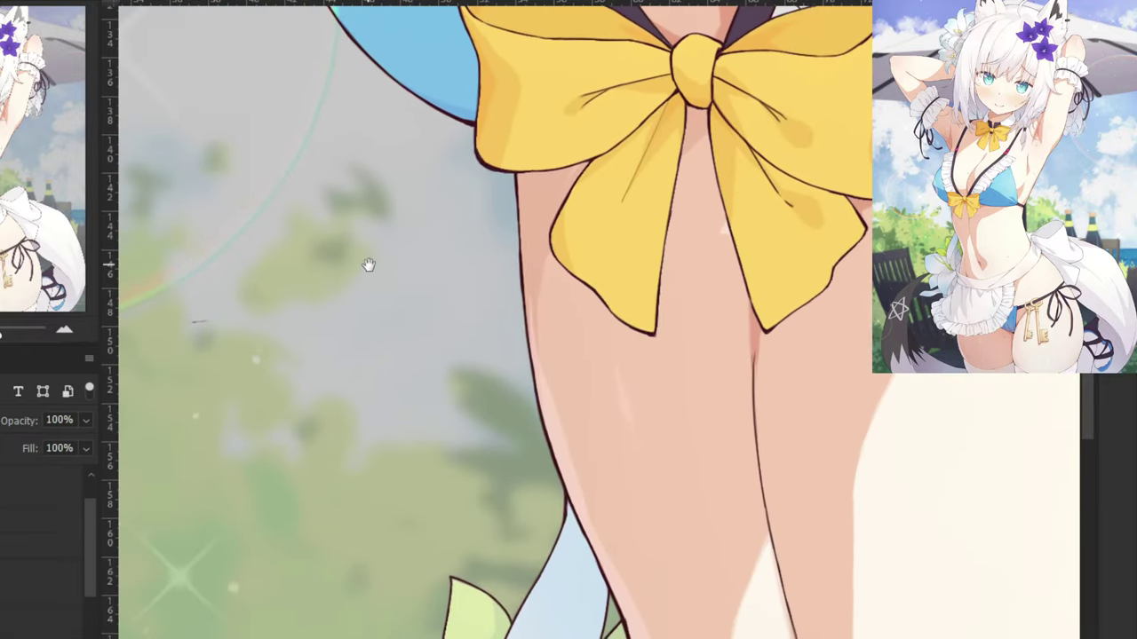
drag(369, 268, 413, 475)
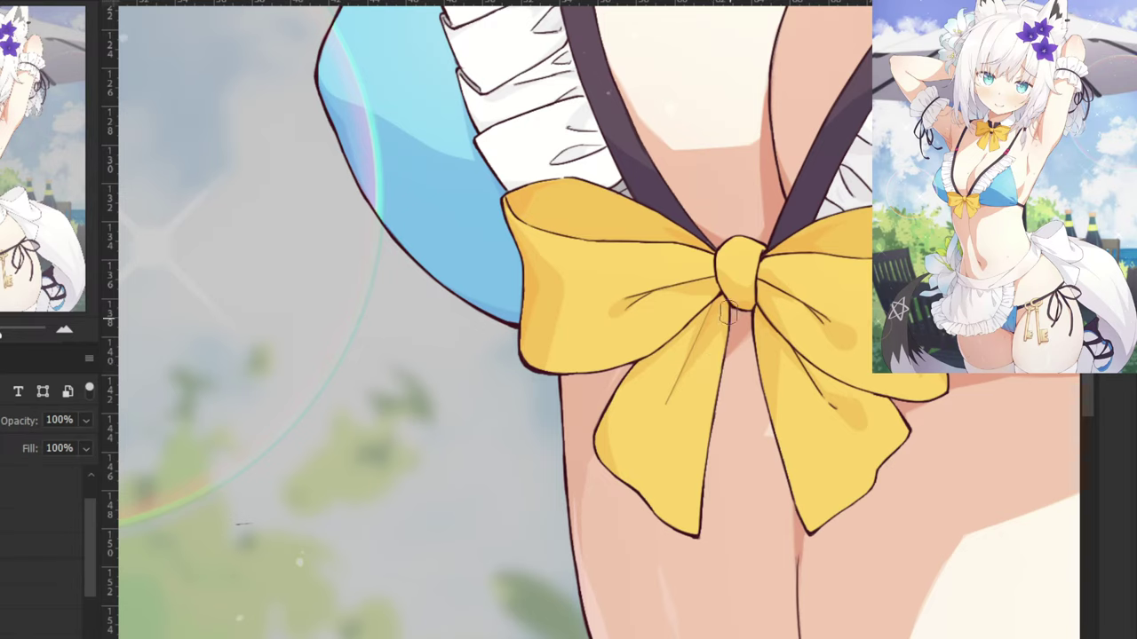
mouse_move(609, 400)
mouse_down()
mouse_move(579, 512)
mouse_move(586, 574)
mouse_up()
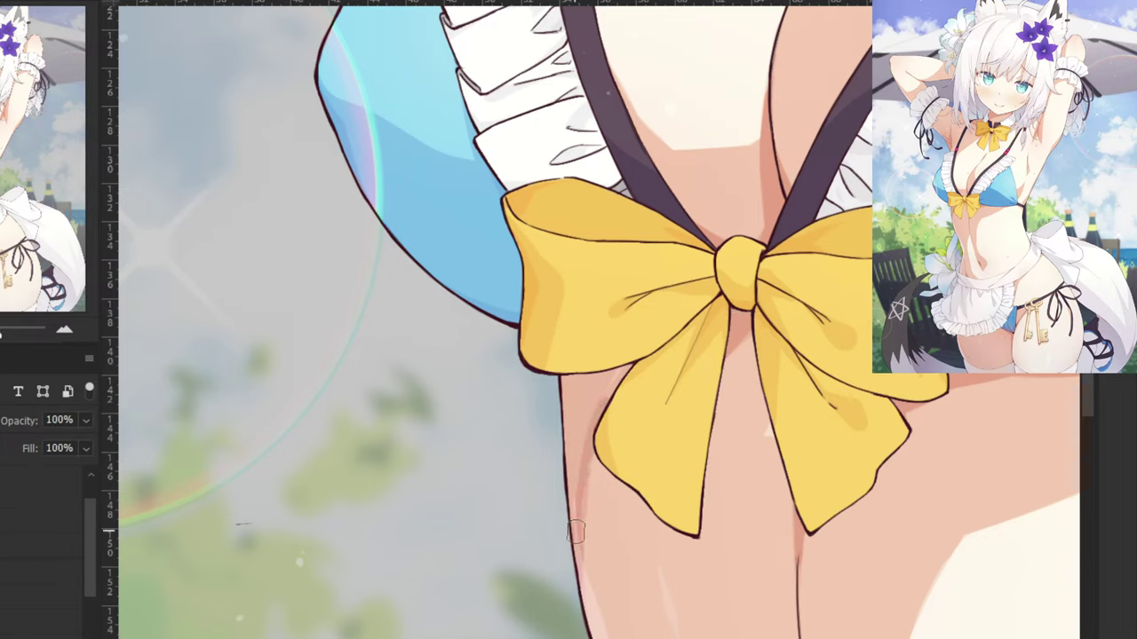
key(ctrl+z)
drag(596, 437, 577, 560)
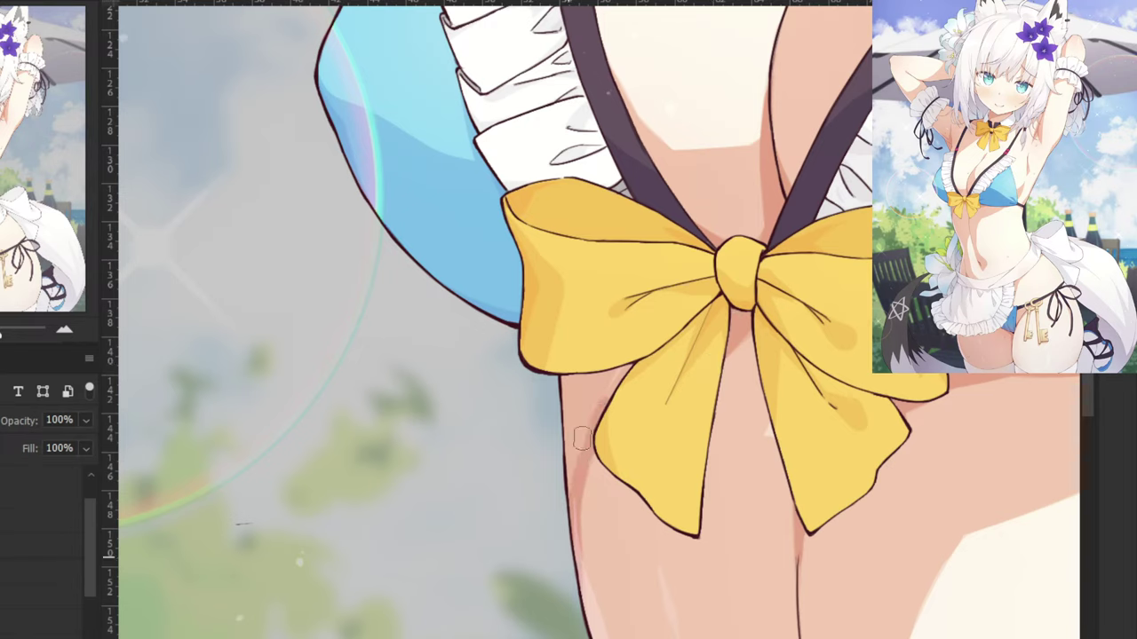
mouse_move(581, 439)
mouse_down()
mouse_move(561, 411)
mouse_move(627, 381)
mouse_up()
key(ctrl+minus)
key(ctrl+minus)
key(ctrl+minus)
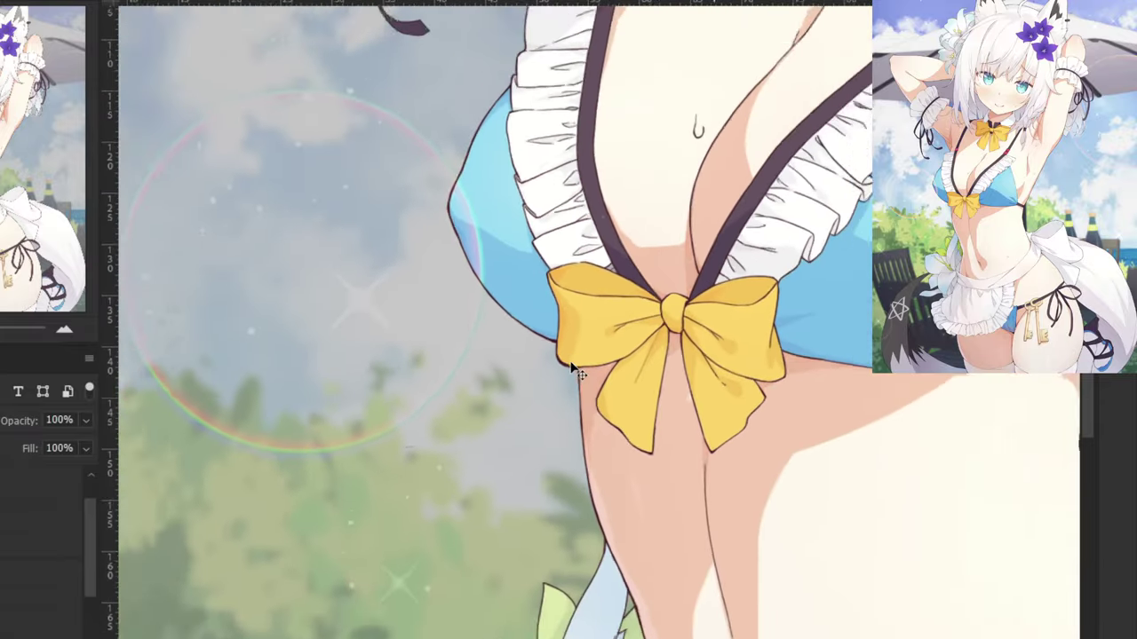
Paint a small second shadow inside the navel, following its curved line.
drag(609, 475, 551, 296)
drag(600, 396, 571, 347)
key(ctrl+plus)
key(ctrl+plus)
key(ctrl+plus)
key(ctrl+plus)
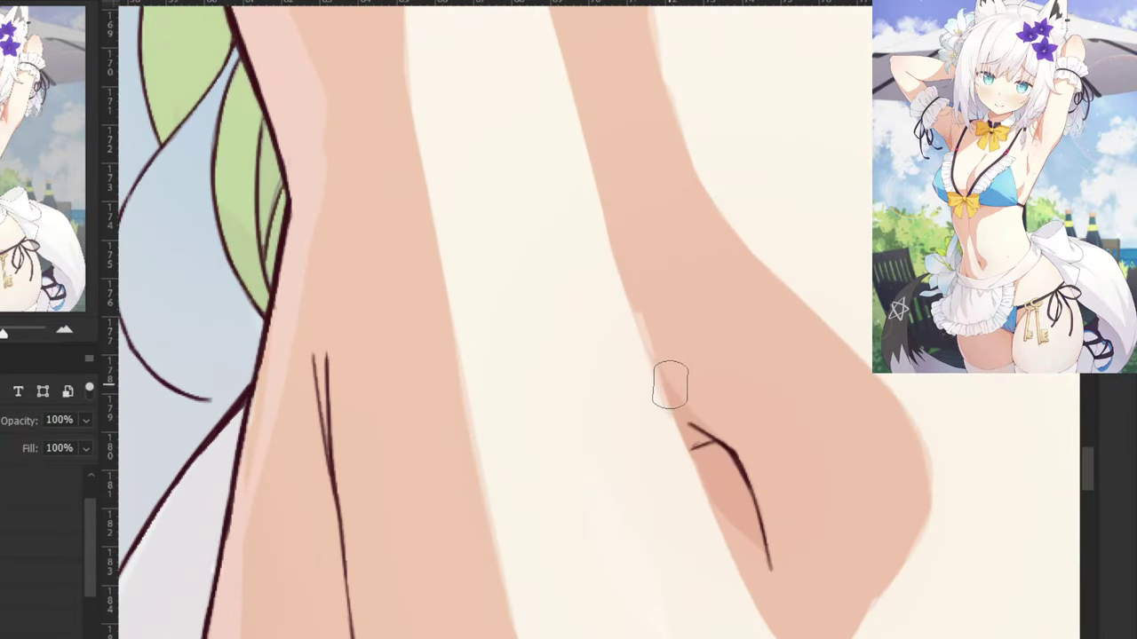
mouse_move(670, 384)
mouse_down()
mouse_move(716, 494)
mouse_move(751, 537)
mouse_move(703, 438)
mouse_up()
key(ctrl+minus)
key(ctrl+minus)
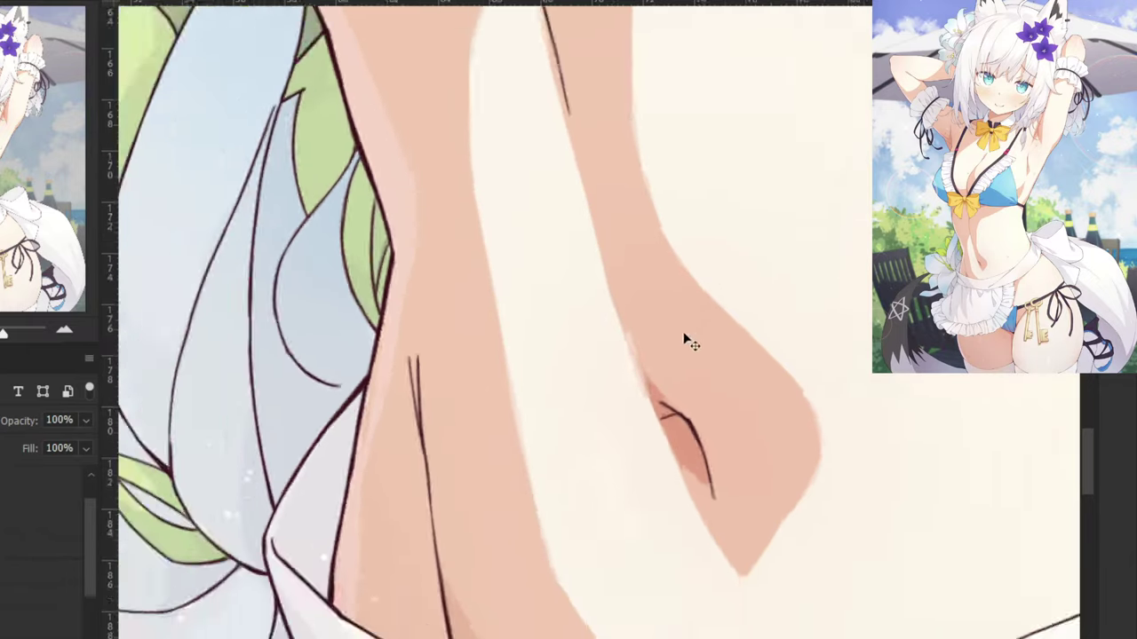
Paint a triangular second shadow beside the abdomen's crease line just above the apron waistband, redoing the first stroke.
drag(522, 443, 621, 366)
scroll(601, 142, up, 5)
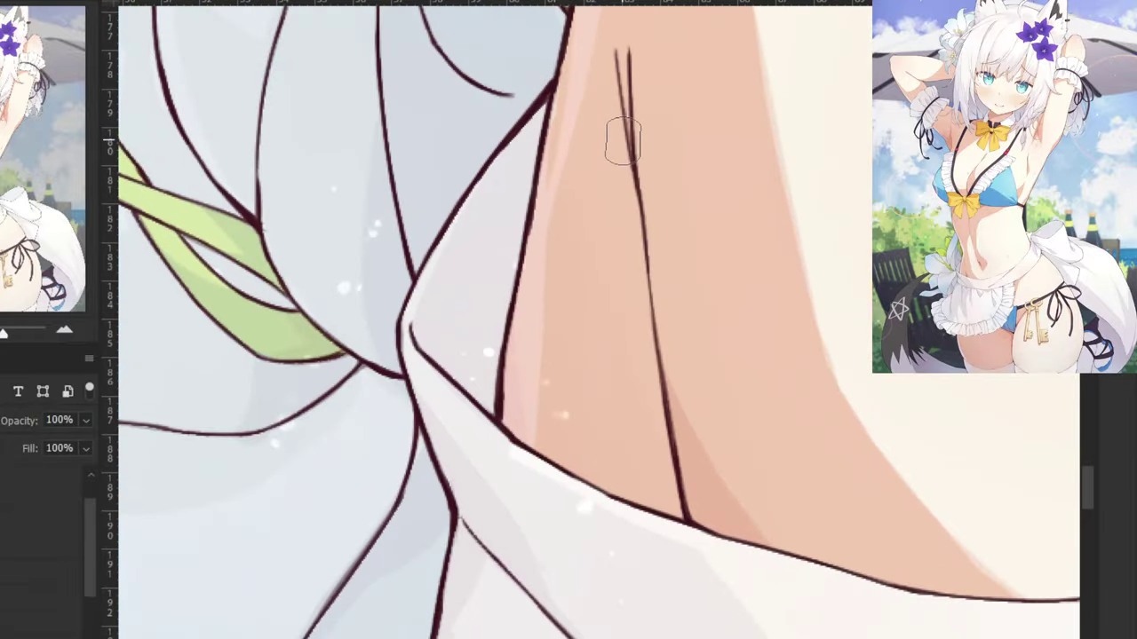
mouse_move(679, 444)
mouse_down()
mouse_move(729, 514)
mouse_move(667, 406)
mouse_move(720, 511)
mouse_move(704, 486)
mouse_move(757, 522)
mouse_up()
key(ctrl+z)
drag(698, 467, 743, 520)
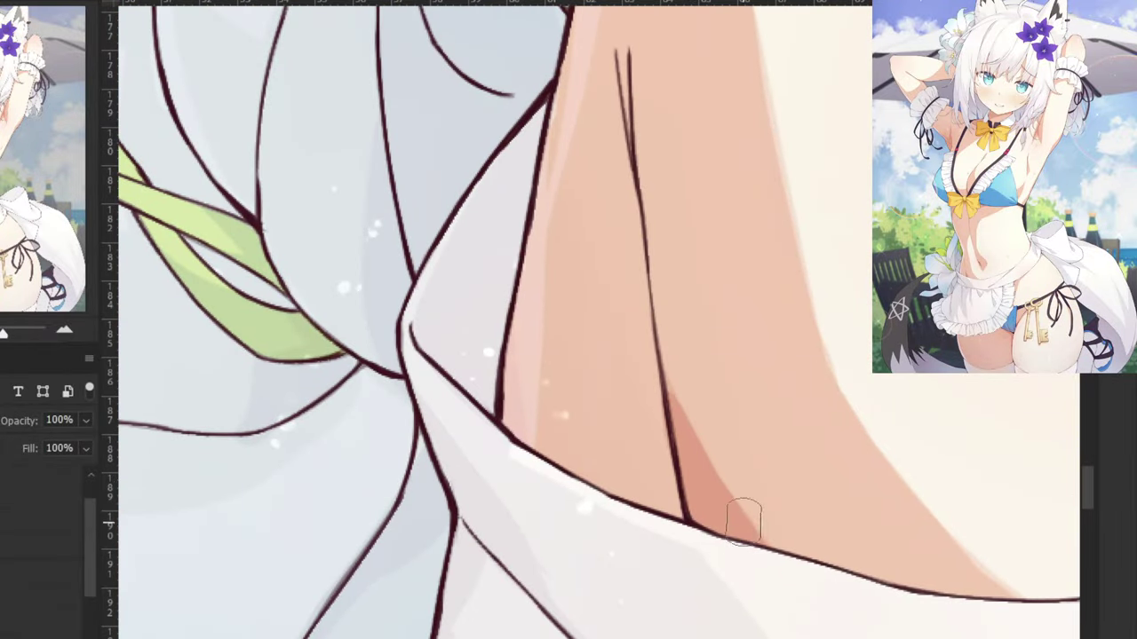
Paint the second shadow in the narrow corner between the blue bikini bottom and the thigh crease line beside the keys.
key(ctrl+minus)
key(ctrl+minus)
key(ctrl+minus)
drag(752, 408, 573, 221)
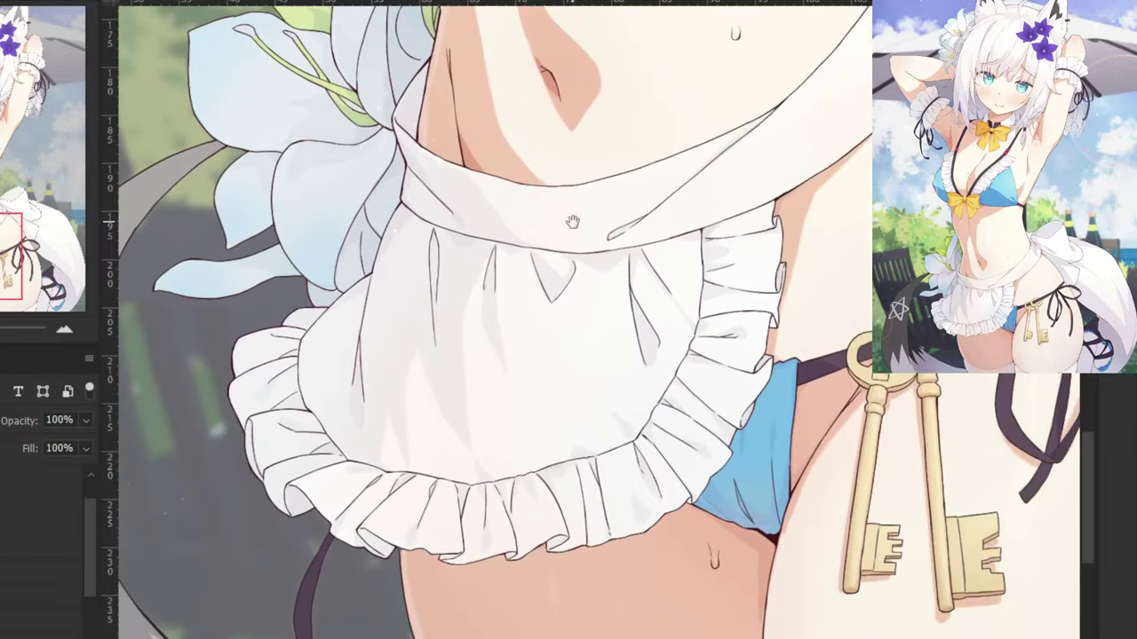
mouse_move(716, 441)
mouse_down()
mouse_move(669, 477)
mouse_move(677, 403)
mouse_up()
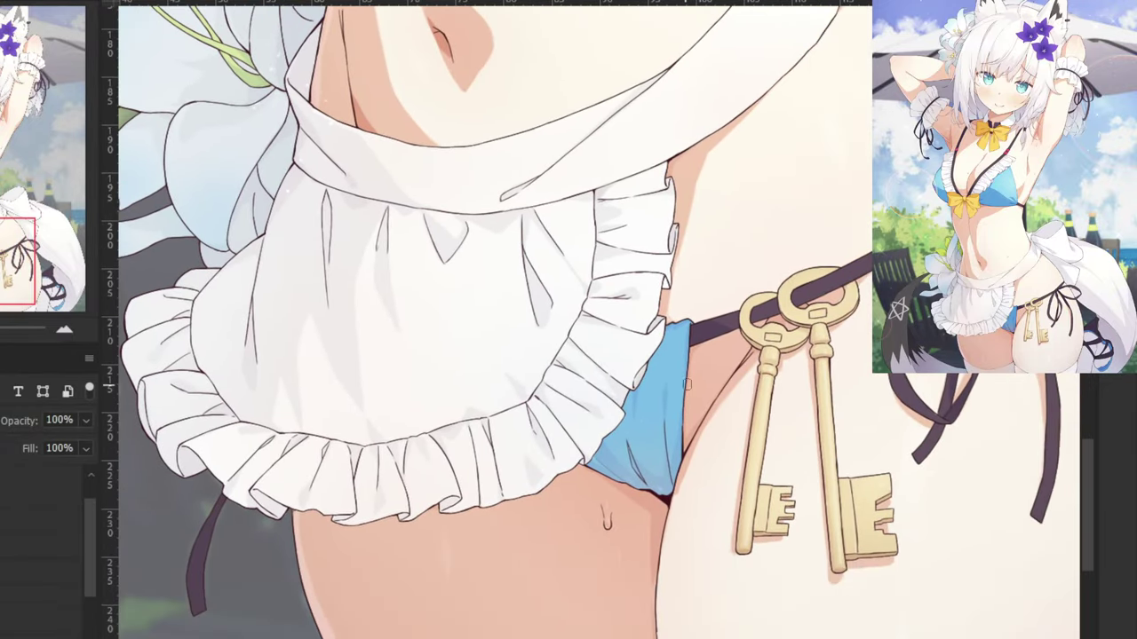
key(ctrl+plus)
key(ctrl+plus)
key(ctrl+plus)
key(ctrl+plus)
drag(877, 472, 678, 347)
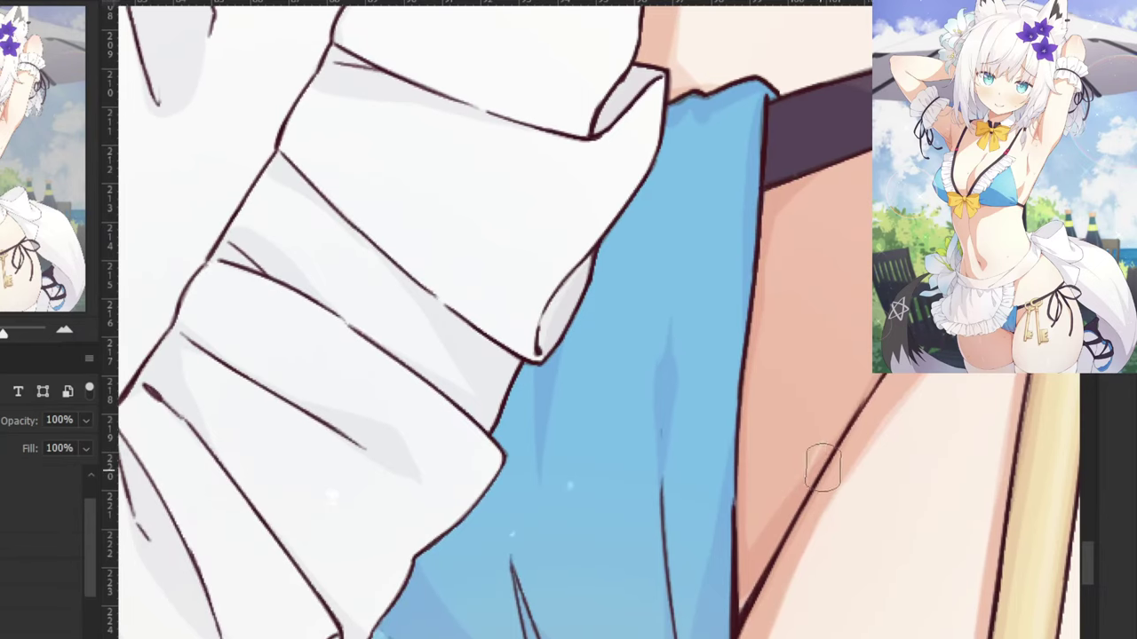
drag(818, 471, 725, 616)
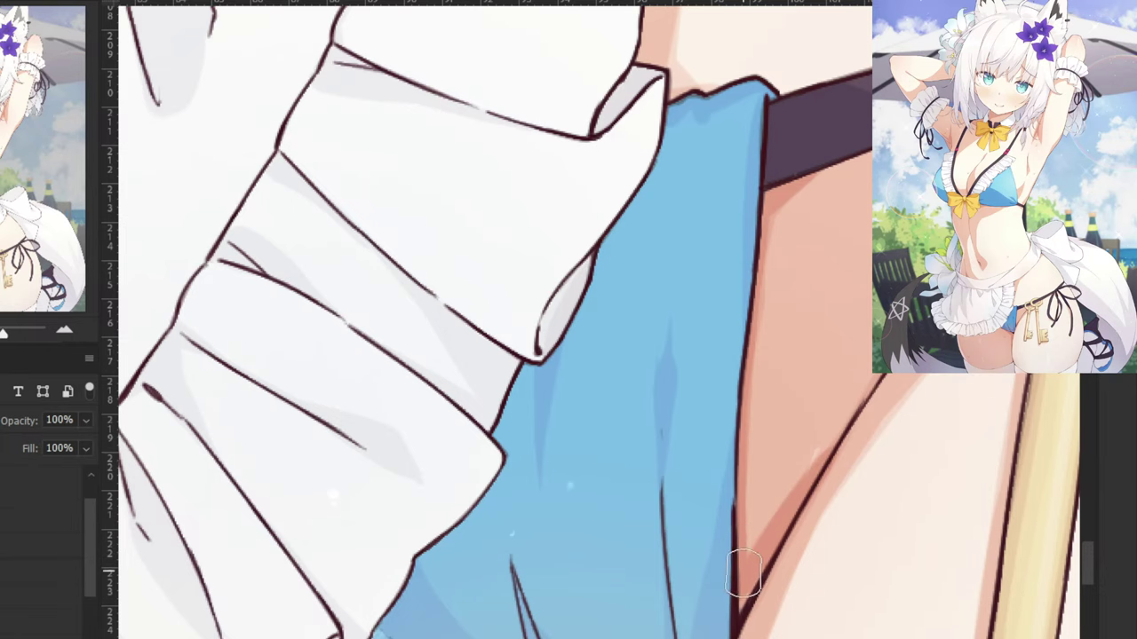
Paint the second shadow beneath the bikini bottom and down along the line between the thighs.
drag(637, 591, 568, 533)
key(ctrl+minus)
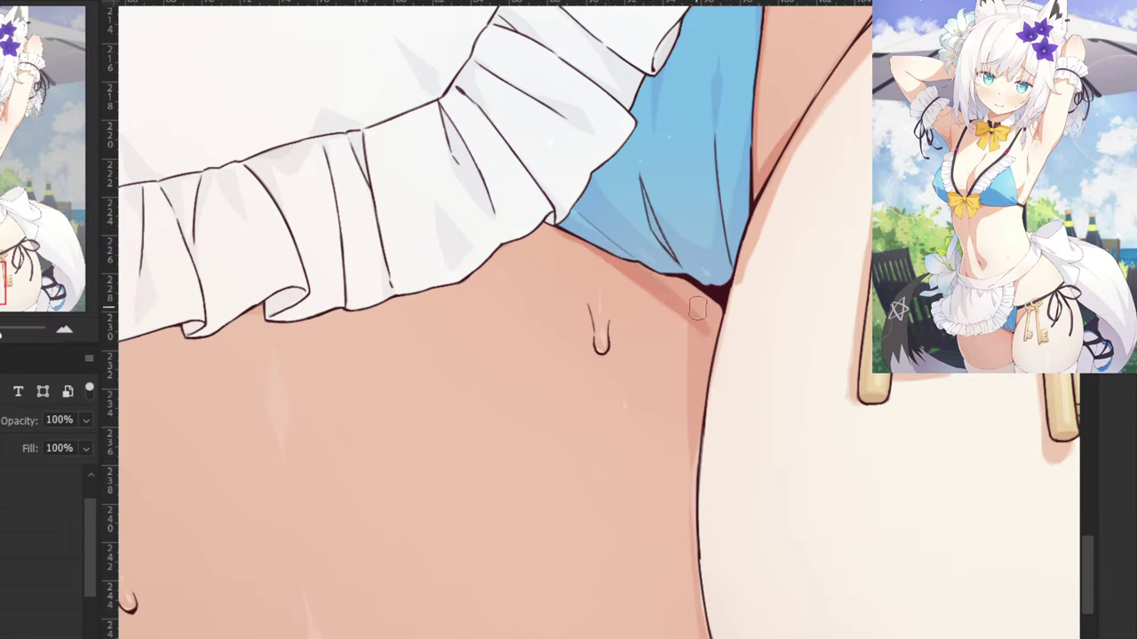
drag(707, 333, 696, 473)
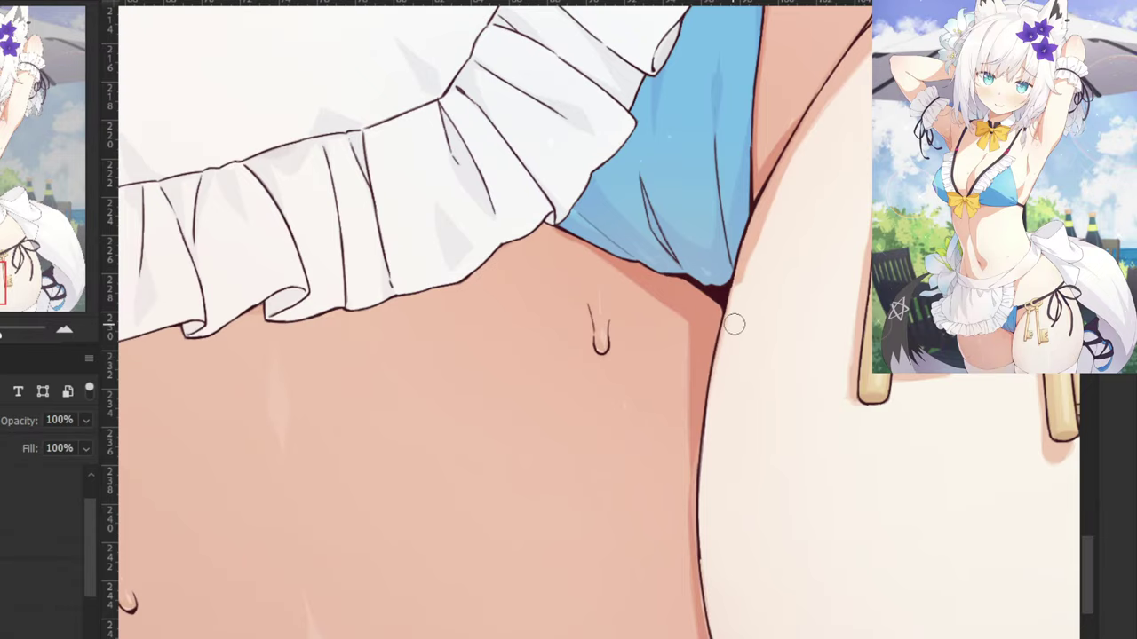
Hide the finished-artwork overlay and review the painted shadows from the thighs up to the chest.
key(ctrl+minus)
key(ctrl+minus)
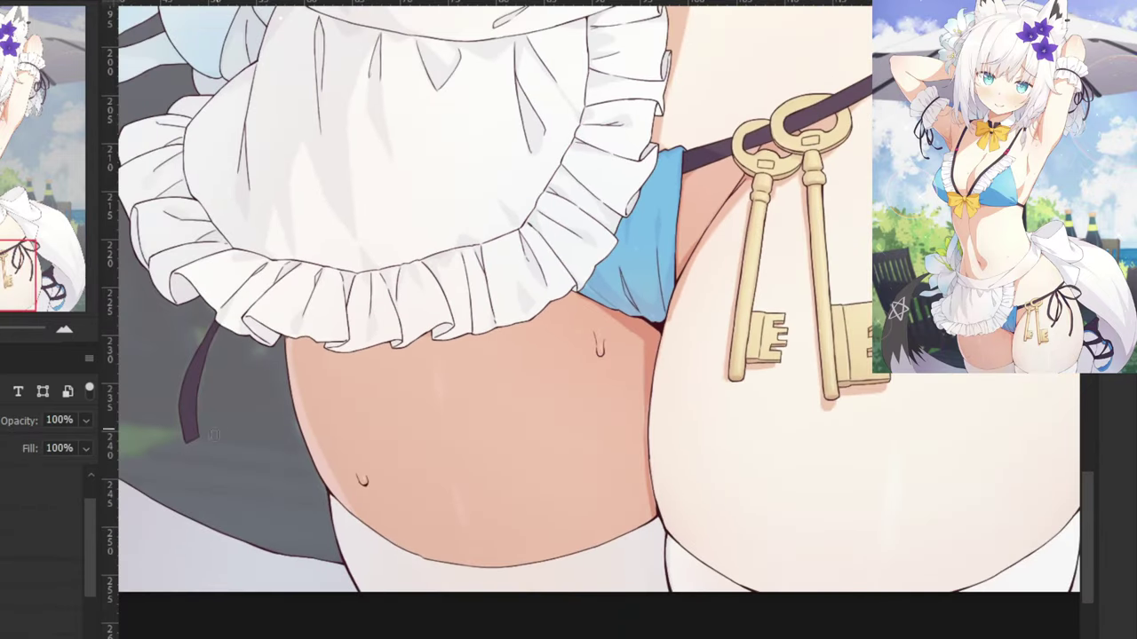
key(ctrl+minus)
key(ctrl+minus)
drag(291, 311, 302, 504)
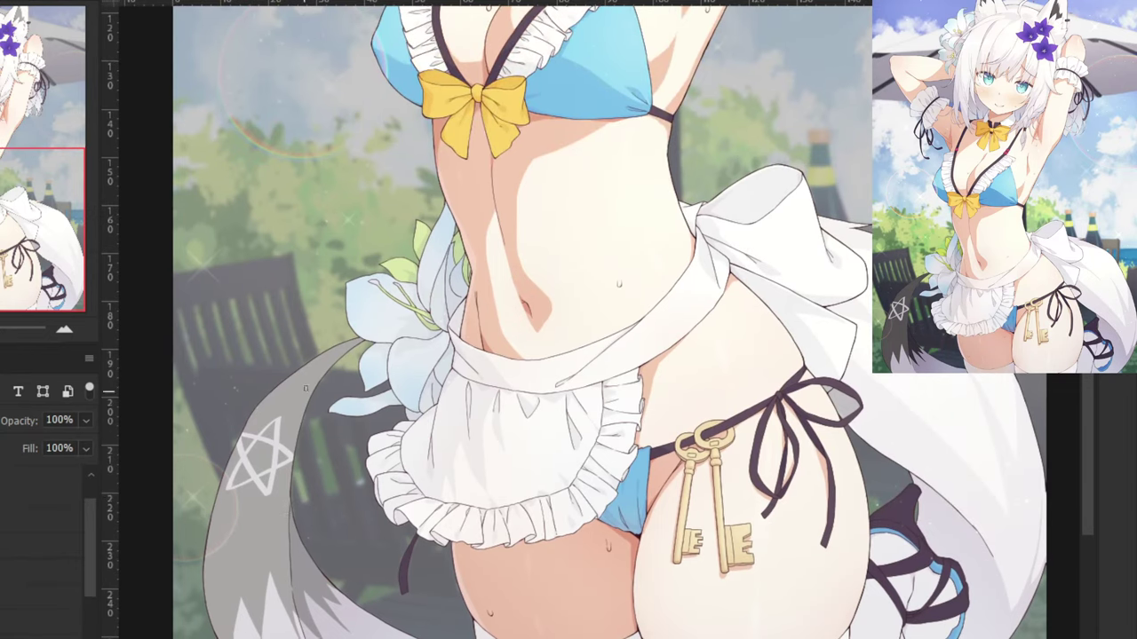
drag(329, 364, 296, 466)
key(ctrl+comma)
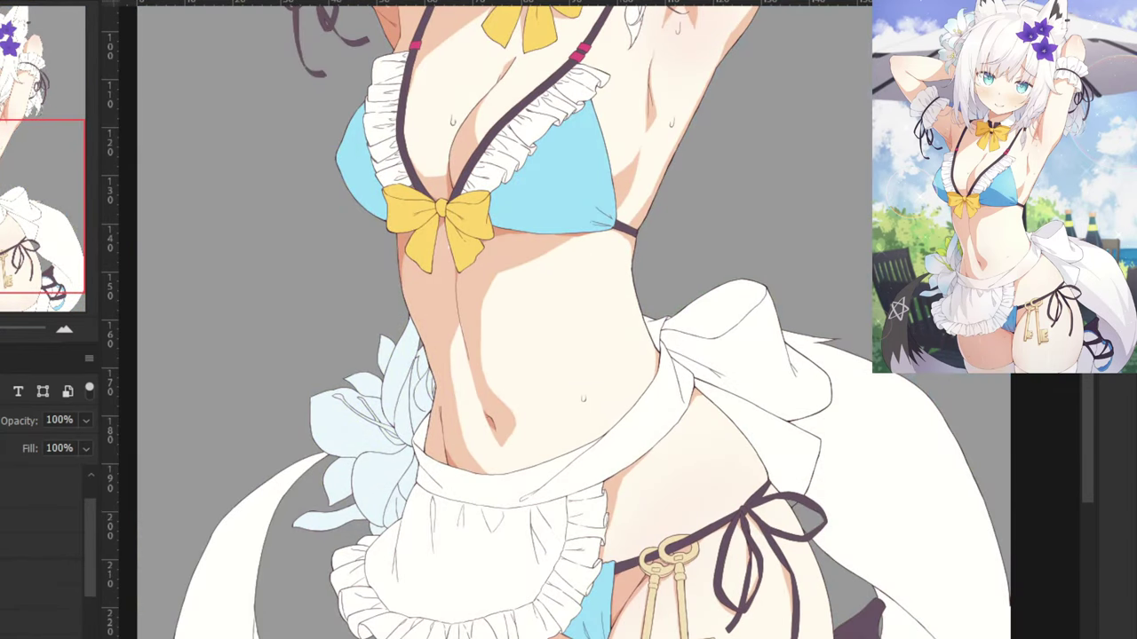
Toggle the finished-artwork overlay to compare the torso and thigh shadows, ending with it hidden, and review the whole figure.
key(ctrl+comma)
key(ctrl+comma)
key(ctrl+comma)
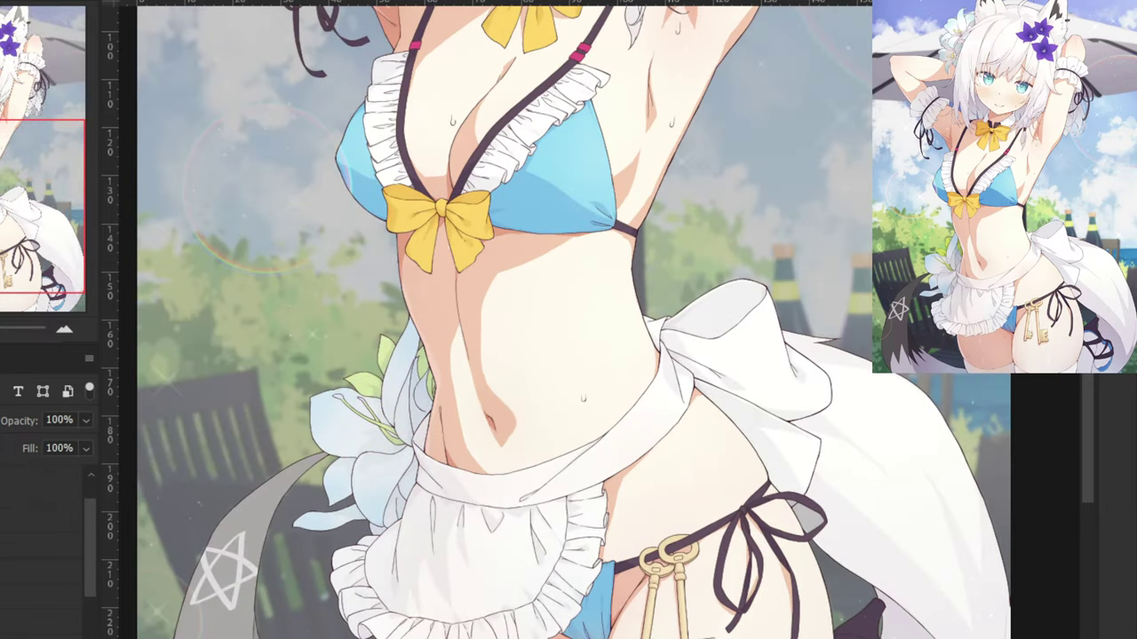
key(ctrl+comma)
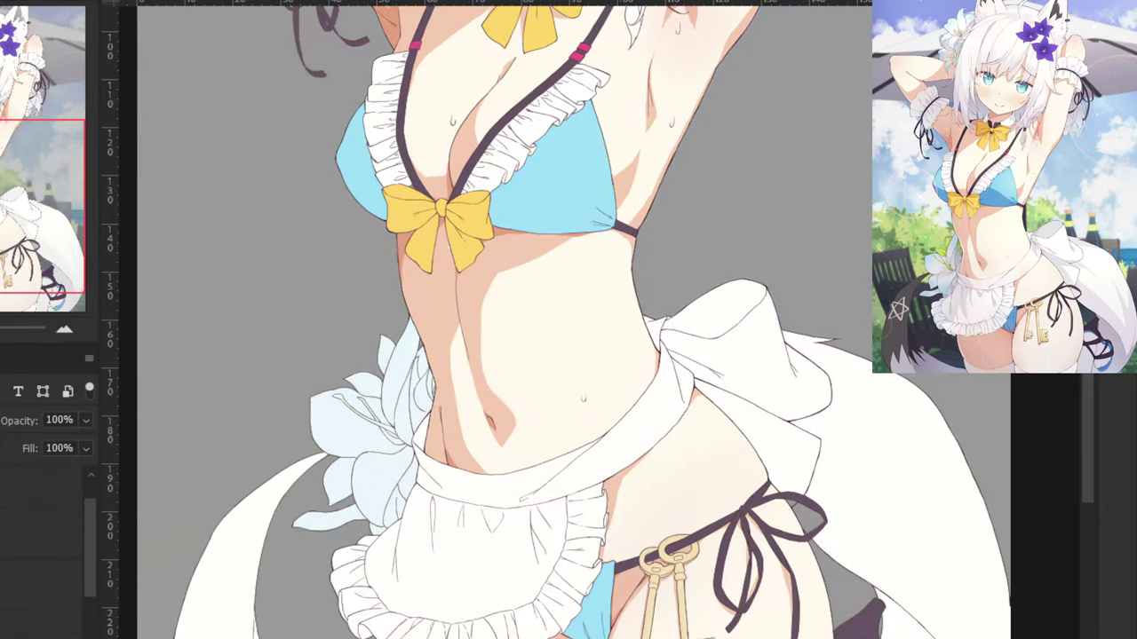
key(ctrl+comma)
key(ctrl+comma)
key(ctrl+comma)
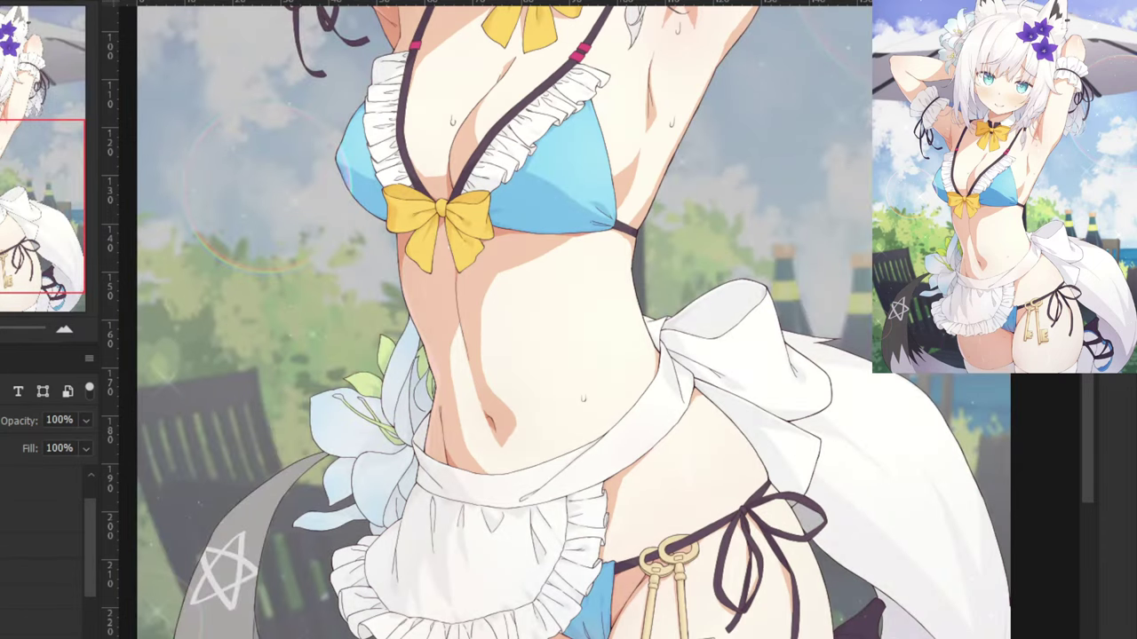
key(ctrl+comma)
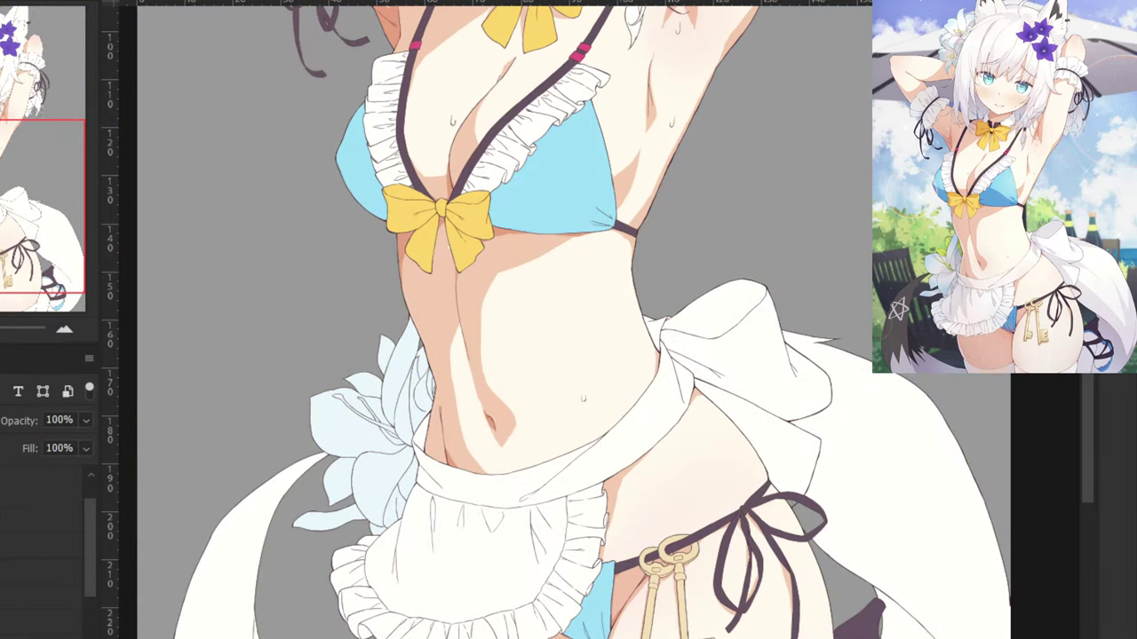
key(ctrl+comma)
key(ctrl+comma)
key(ctrl+minus)
key(ctrl+minus)
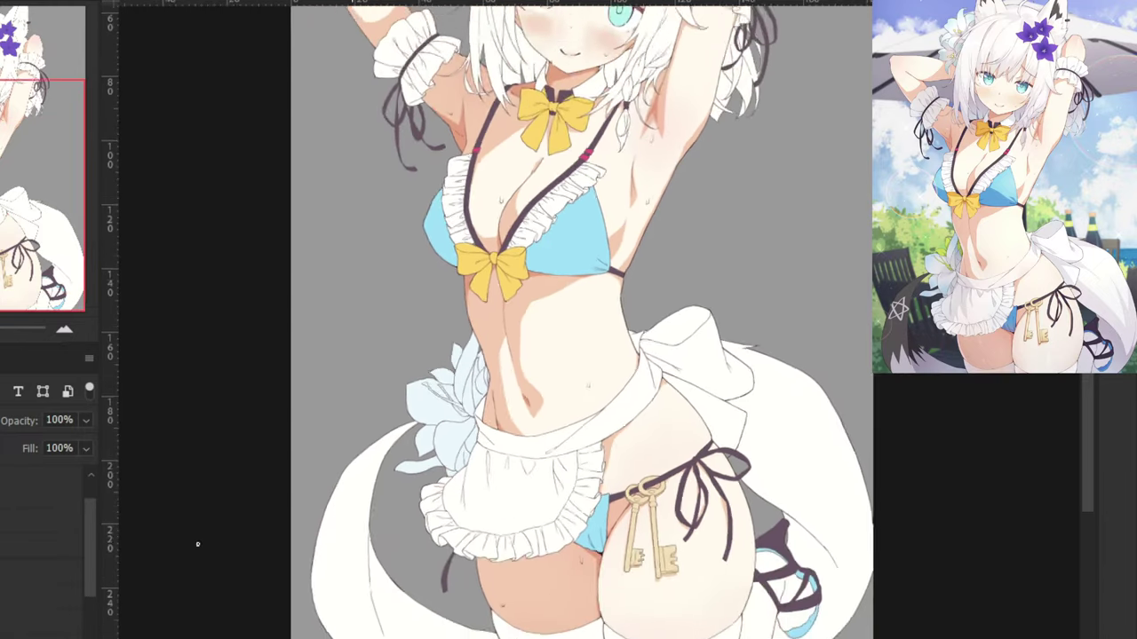
drag(204, 495, 186, 552)
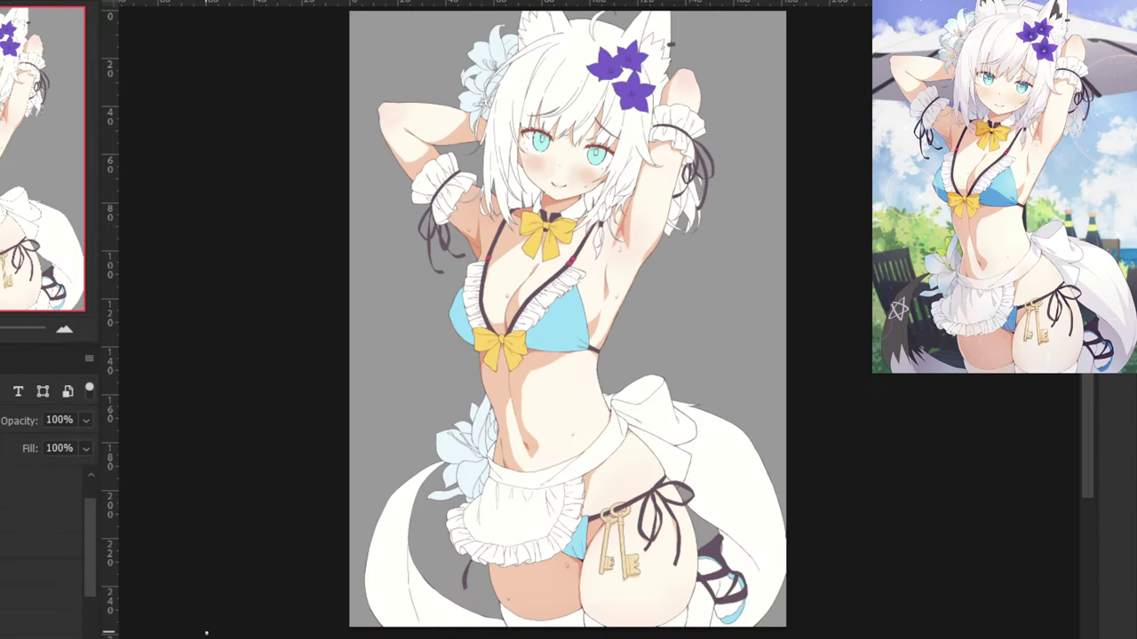
Switch to the style notes document and enlarge the skin section around the 2nd shadow entries 6.7 and 6.8.
key(ctrl+Tab)
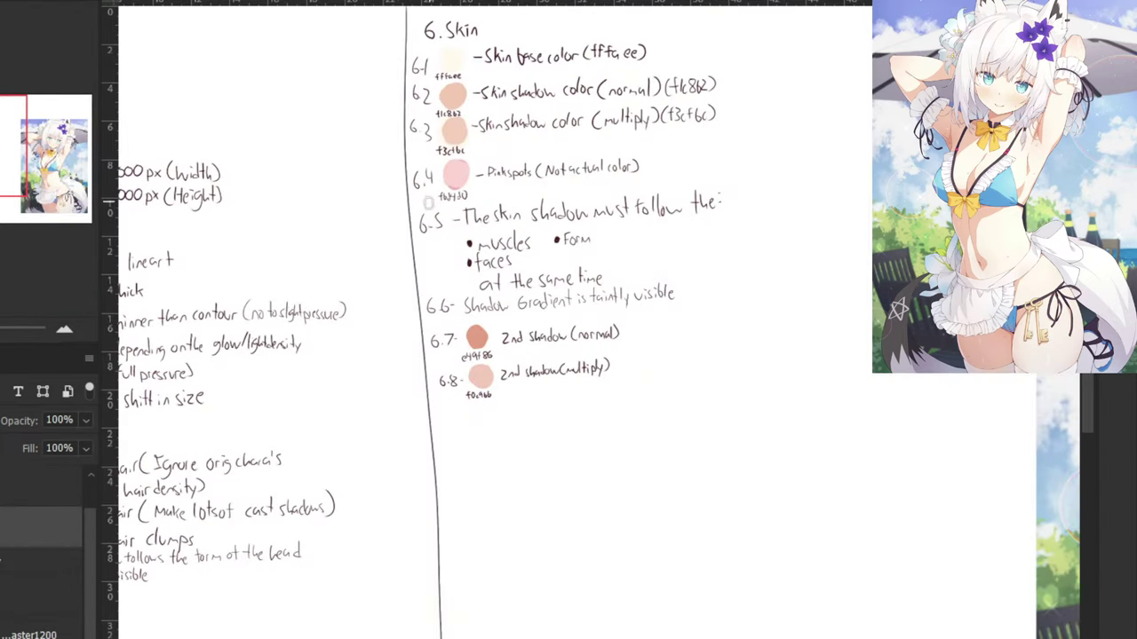
drag(333, 197, 108, 149)
drag(434, 264, 361, 357)
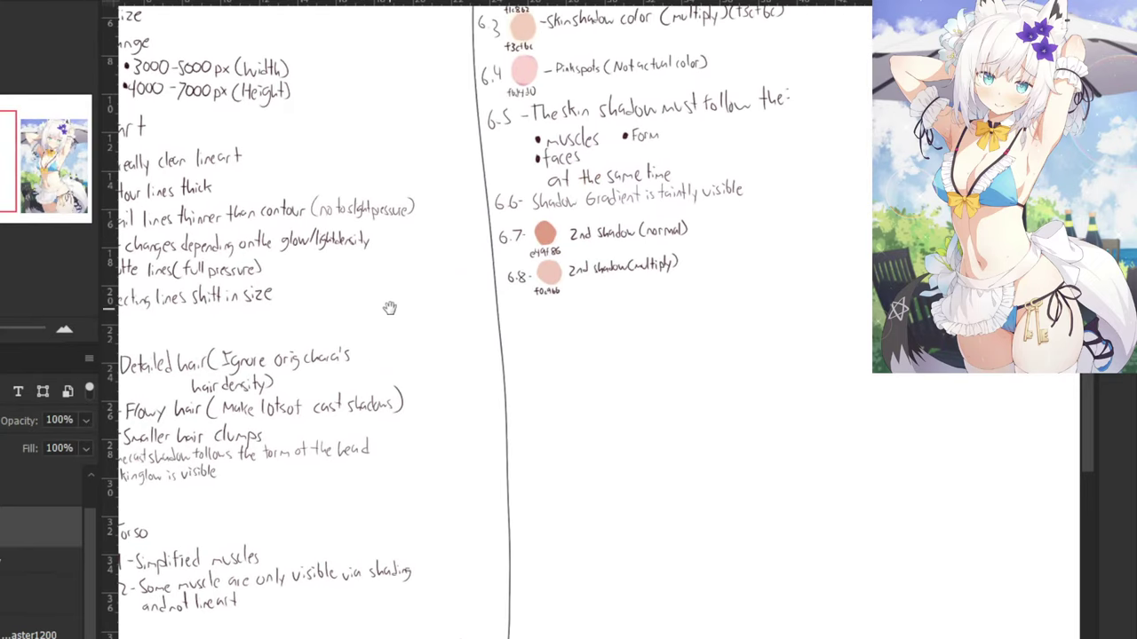
key(ctrl+plus)
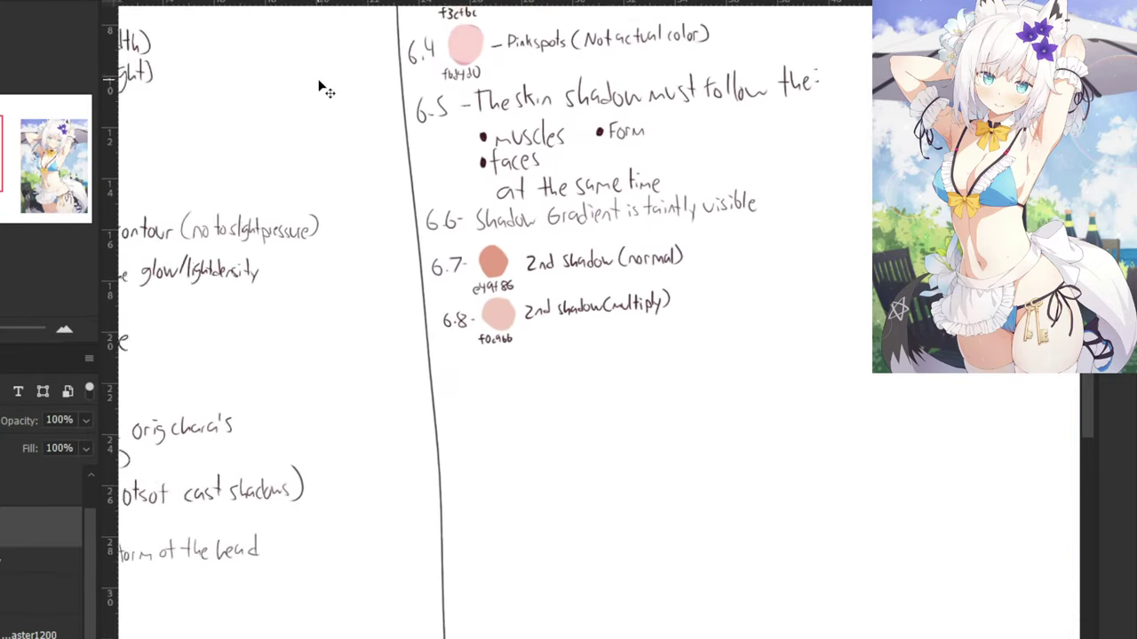
key(ctrl+plus)
drag(315, 87, 323, 170)
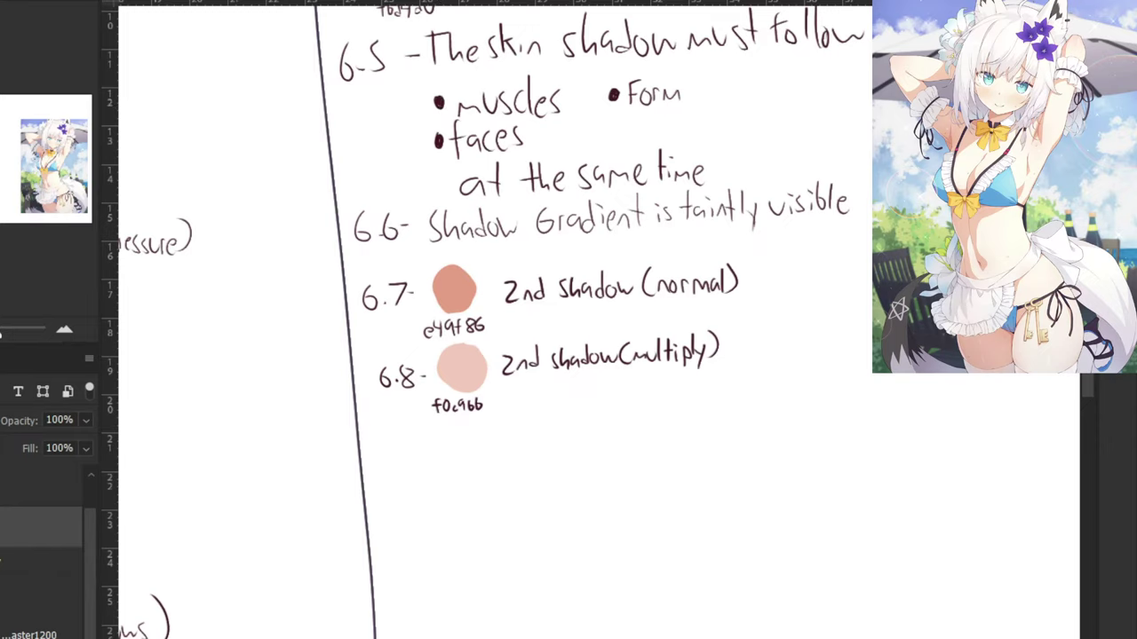
mouse_move(389, 432)
mouse_down()
mouse_move(383, 444)
mouse_move(409, 455)
mouse_up()
click(403, 436)
key(ctrl+z)
key(ctrl+z)
key(ctrl+z)
Preview blend modes on the layer holding the 2nd shadow (multiply) swatch, restore its original mode and merge the layer down.
click(4, 485)
click(0, 420)
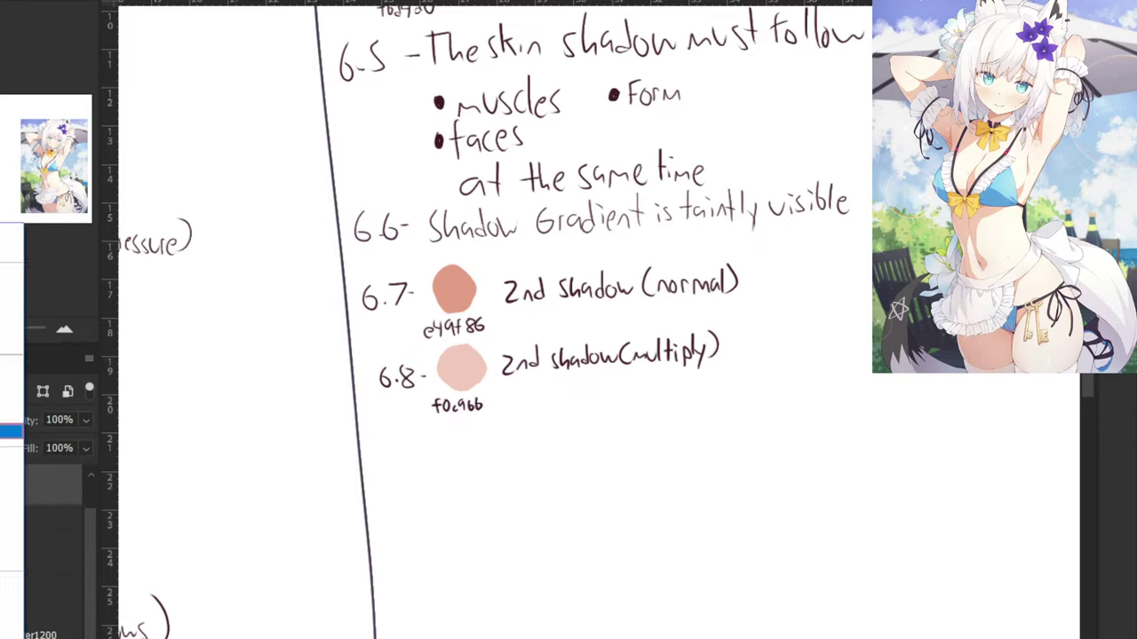
click(37, 488)
click(0, 420)
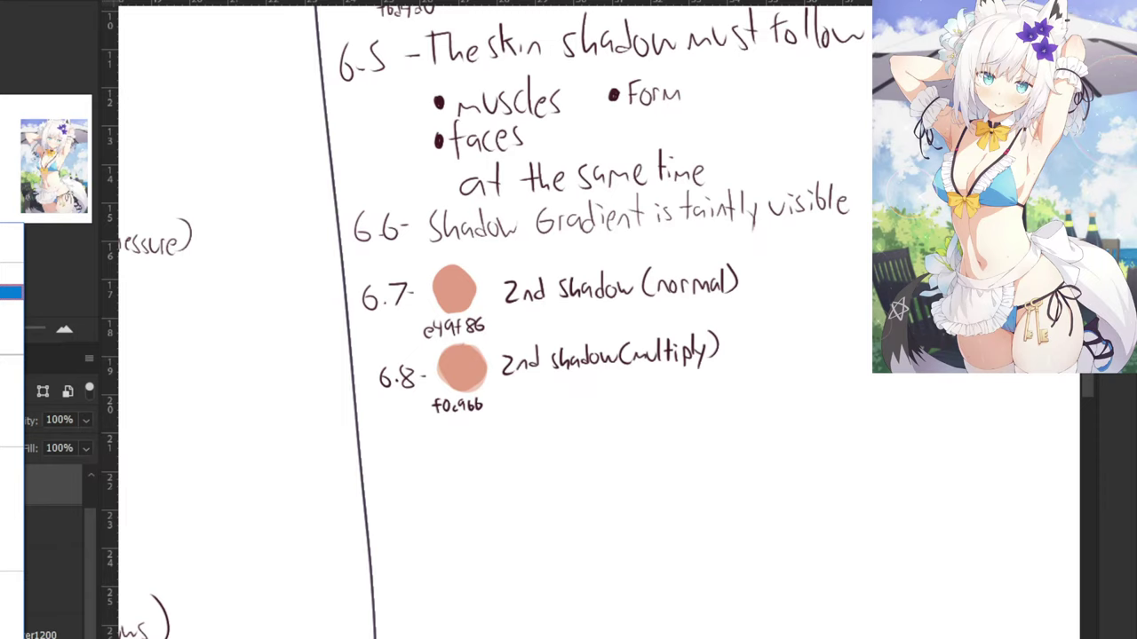
click(6, 232)
right_click(14, 488)
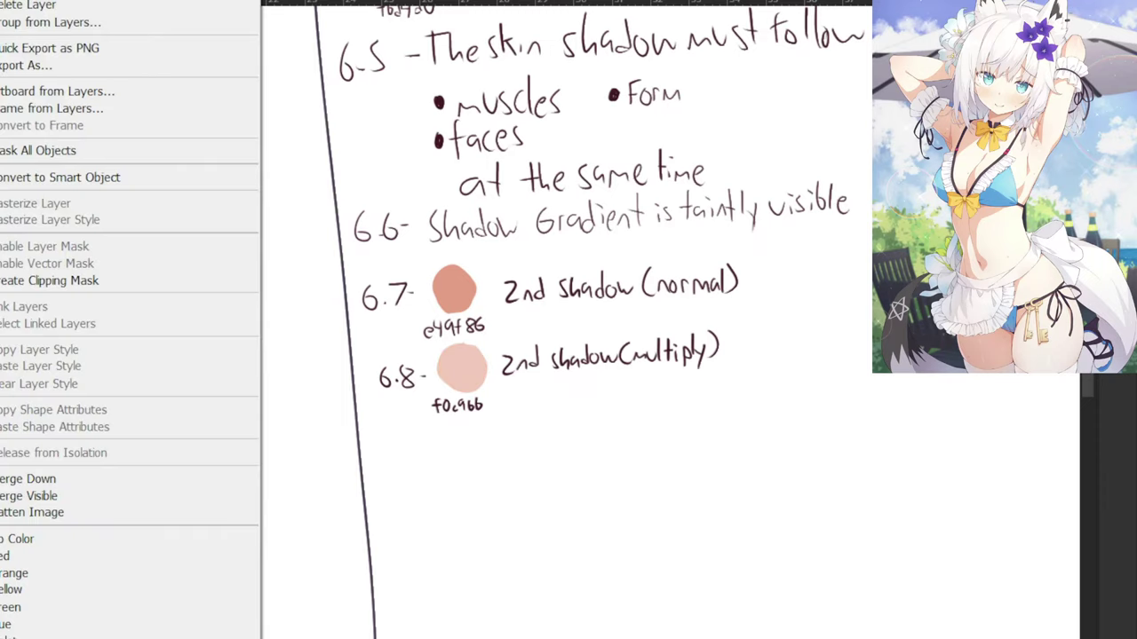
click(18, 477)
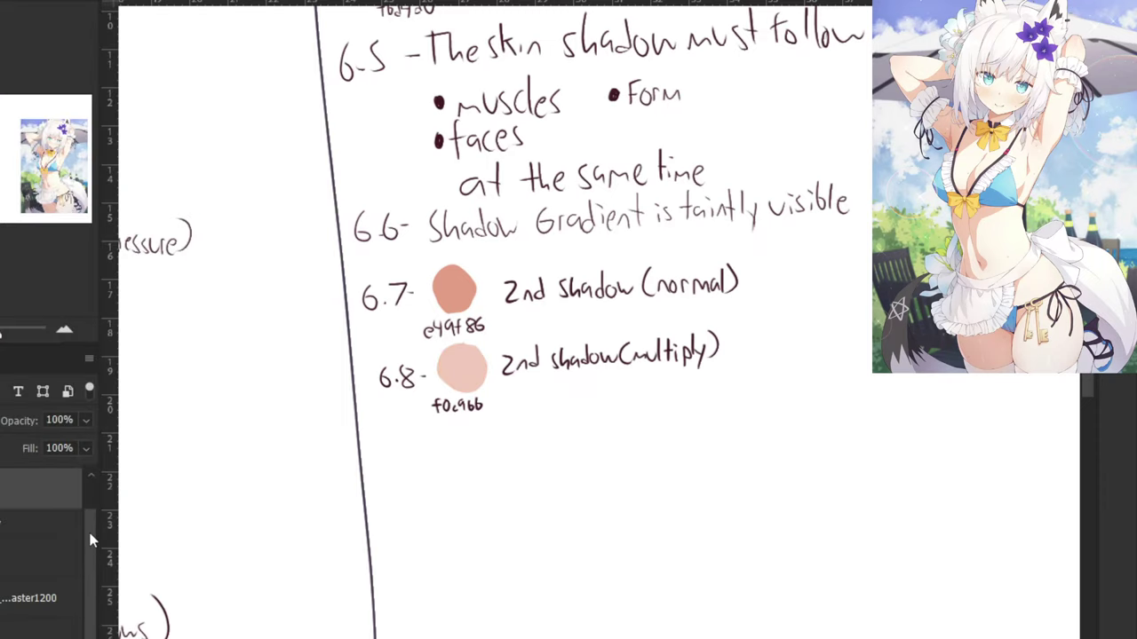
Show the separate reminders page about frills and blush, and add a new bullet dot below the blush note.
drag(91, 538, 91, 510)
click(2, 485)
key(ctrl+minus)
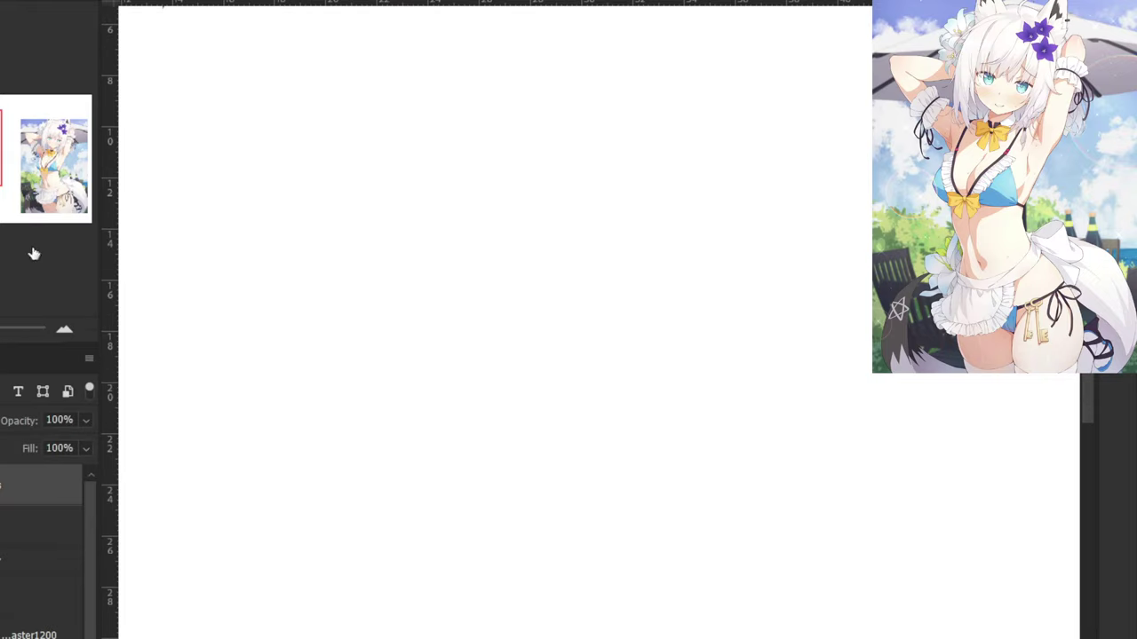
drag(181, 14, 271, 143)
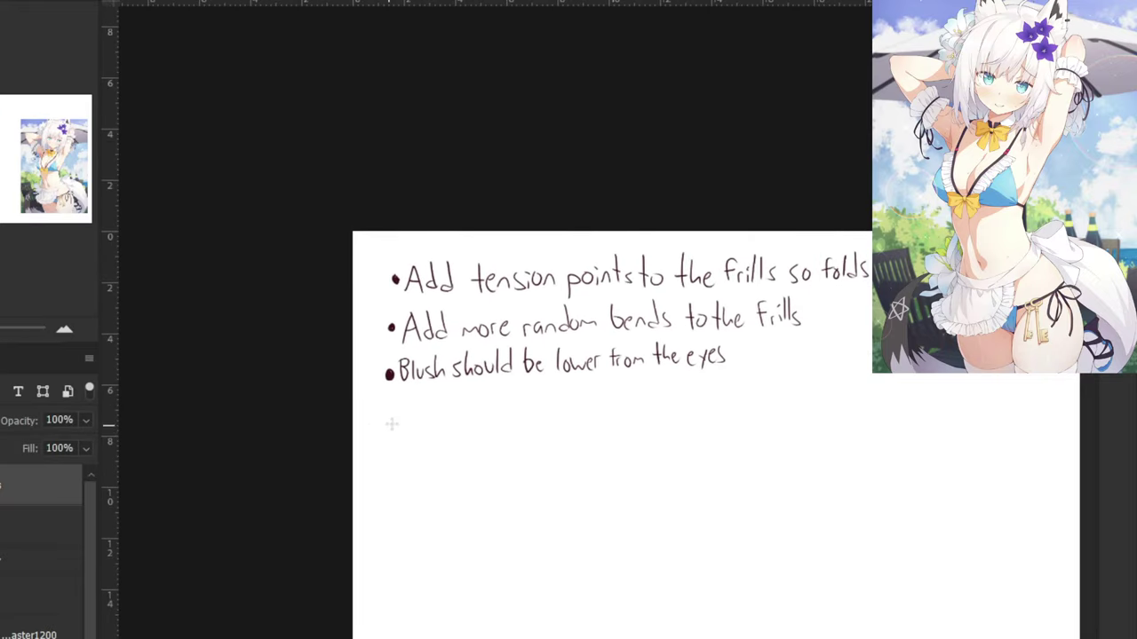
drag(390, 408, 391, 411)
key(ctrl+plus)
key(ctrl+plus)
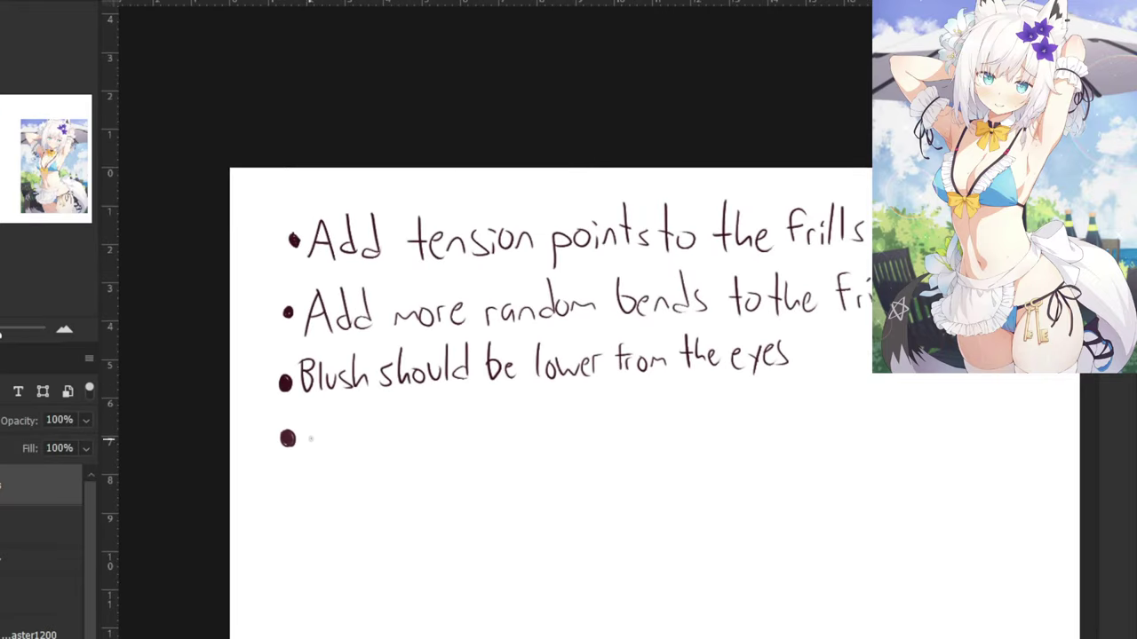
Handwrite "2nd shadow only" beside the new bullet, redoing the first strokes.
mouse_move(308, 433)
mouse_down()
mouse_move(327, 451)
mouse_move(360, 436)
mouse_move(358, 449)
mouse_move(382, 450)
mouse_up()
key(ctrl+z)
mouse_move(396, 414)
mouse_down()
mouse_move(421, 442)
mouse_move(432, 423)
mouse_move(455, 438)
mouse_up()
drag(454, 430, 524, 436)
drag(528, 424, 535, 454)
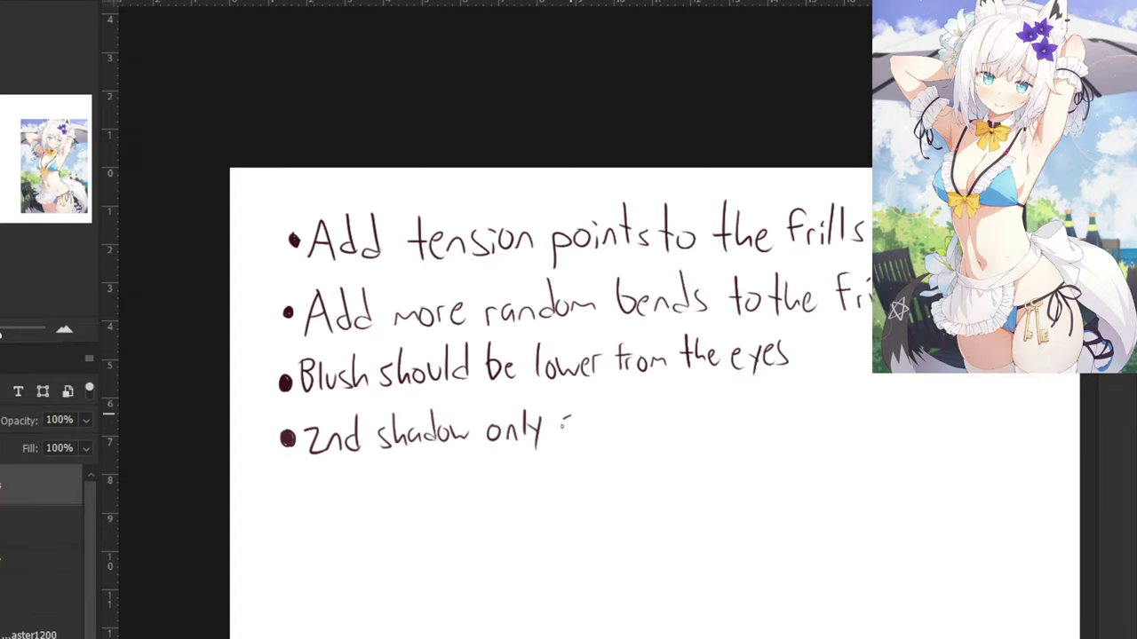
Complete the bullet's sentence with "appears as cast shadows" and underline "cast shadows".
drag(575, 421, 579, 434)
mouse_move(584, 413)
mouse_down()
mouse_move(585, 444)
mouse_move(593, 430)
mouse_up()
mouse_move(604, 412)
mouse_down()
mouse_move(612, 428)
mouse_move(637, 426)
mouse_up()
drag(643, 417, 654, 430)
mouse_move(677, 388)
mouse_down()
mouse_move(492, 388)
mouse_move(509, 430)
mouse_move(550, 417)
mouse_move(561, 431)
mouse_up()
drag(579, 416, 582, 428)
drag(607, 389, 607, 429)
drag(593, 413, 636, 425)
drag(656, 382, 668, 419)
mouse_move(679, 401)
mouse_down()
mouse_move(671, 417)
mouse_move(684, 419)
mouse_up()
mouse_move(694, 401)
mouse_down()
mouse_move(698, 419)
mouse_move(710, 402)
mouse_move(744, 396)
mouse_move(736, 418)
mouse_up()
drag(540, 445, 732, 430)
Bring back the numbered style notes, look over the sections from Settings to Clothes, and switch back to the character artwork.
key(ctrl+minus)
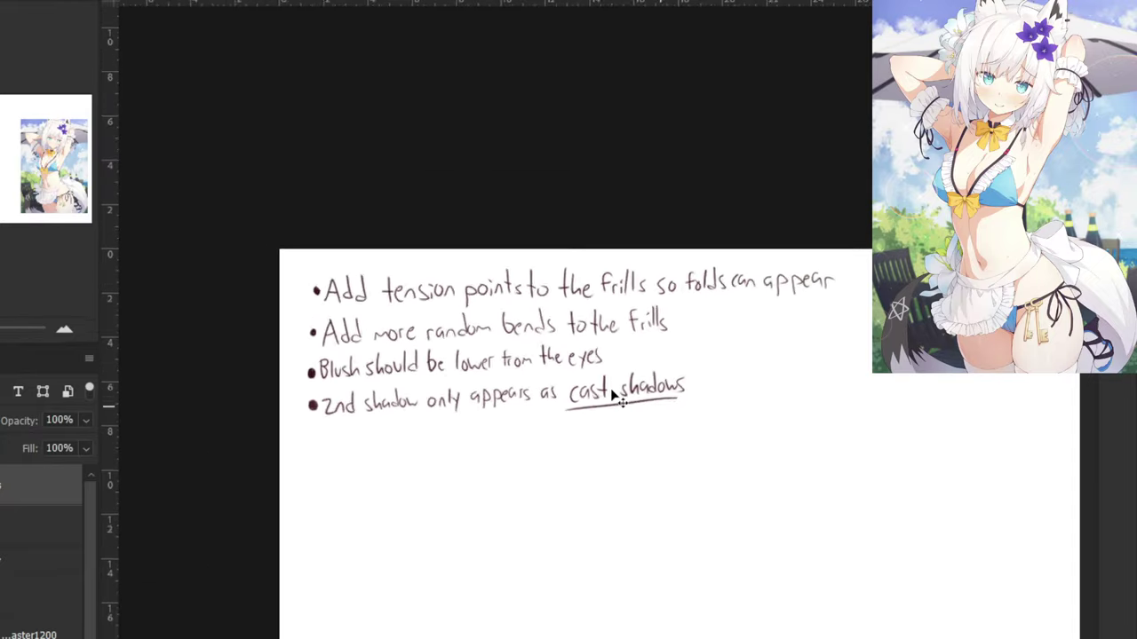
key(ctrl+minus)
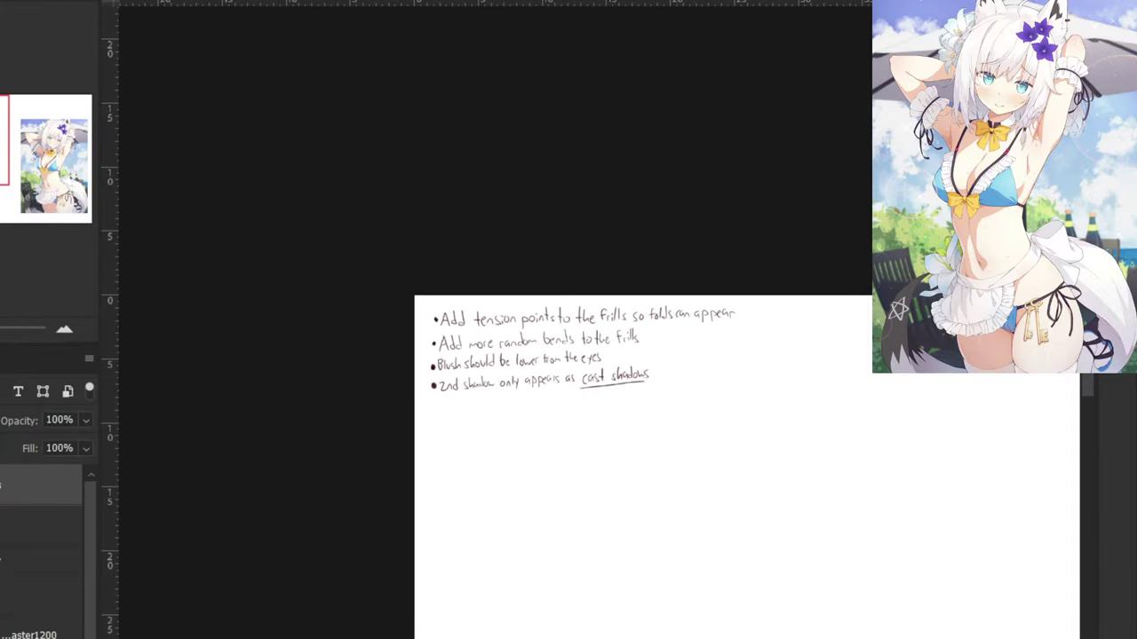
drag(223, 592, 151, 449)
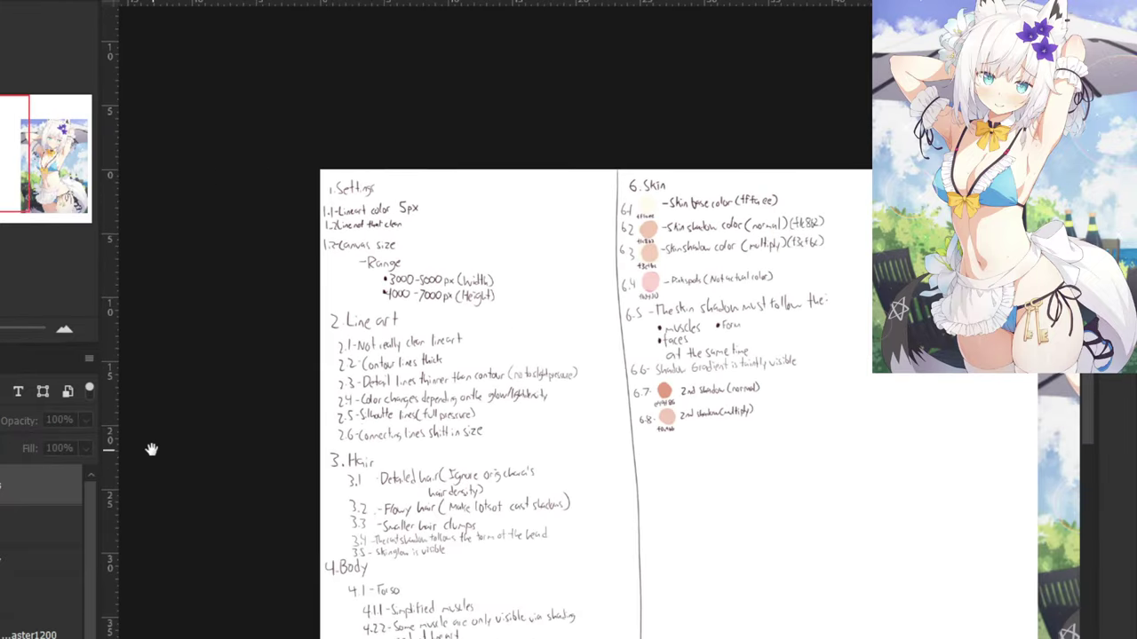
drag(236, 577, 217, 507)
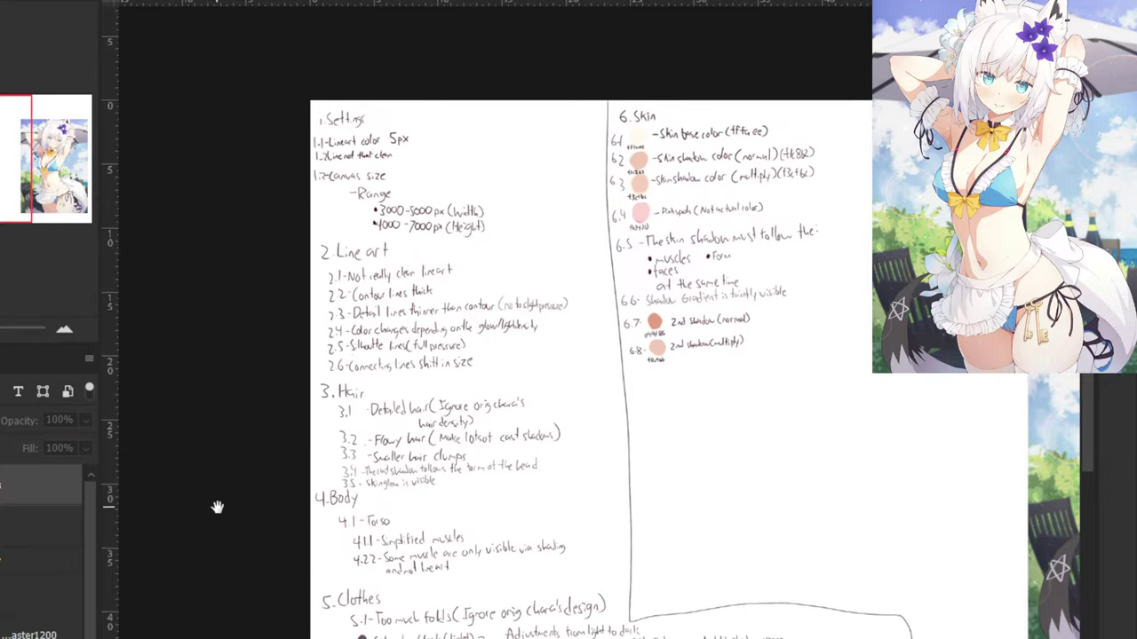
drag(236, 456, 203, 510)
click(267, 2)
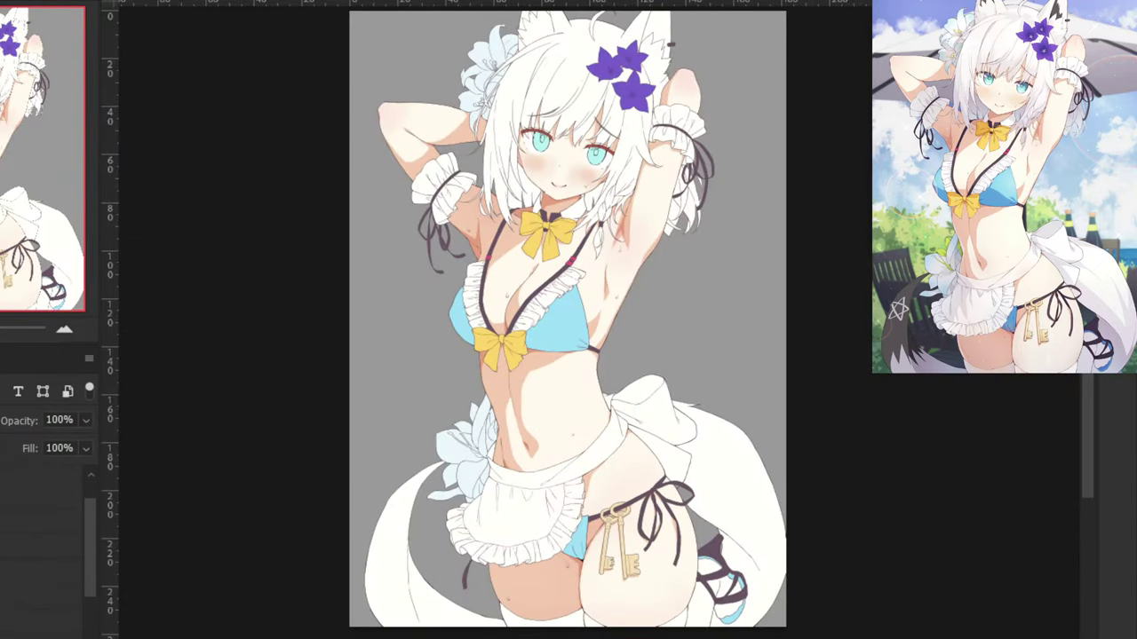
Preview several blend modes on the second shadow layer around the arms and chest, and restore its original mode.
key(ctrl+plus)
key(ctrl+plus)
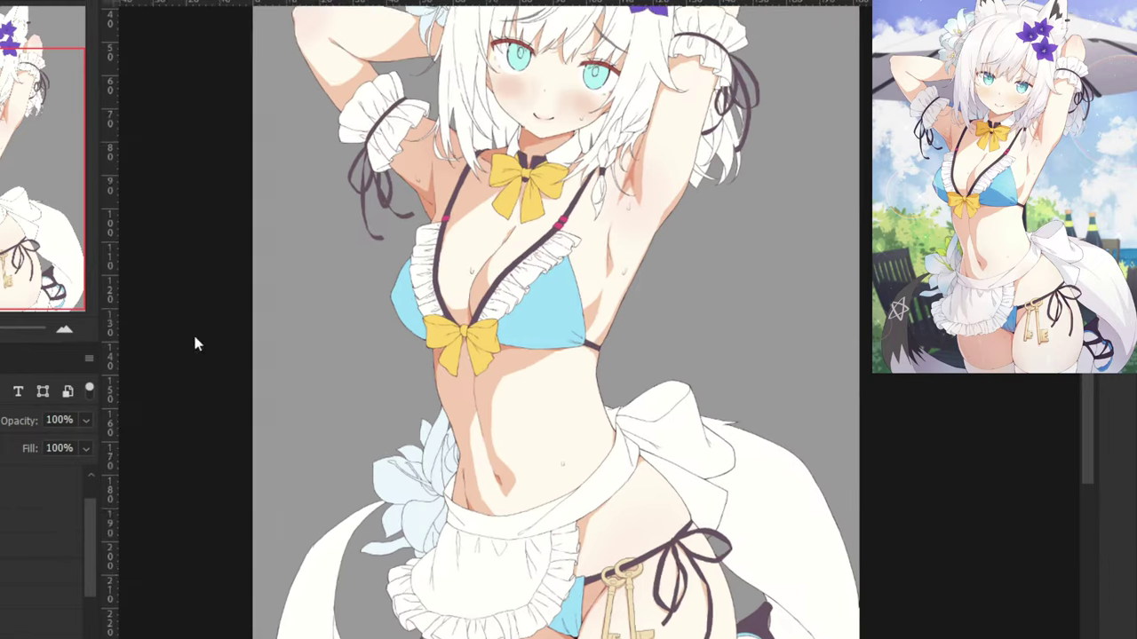
drag(333, 183, 286, 444)
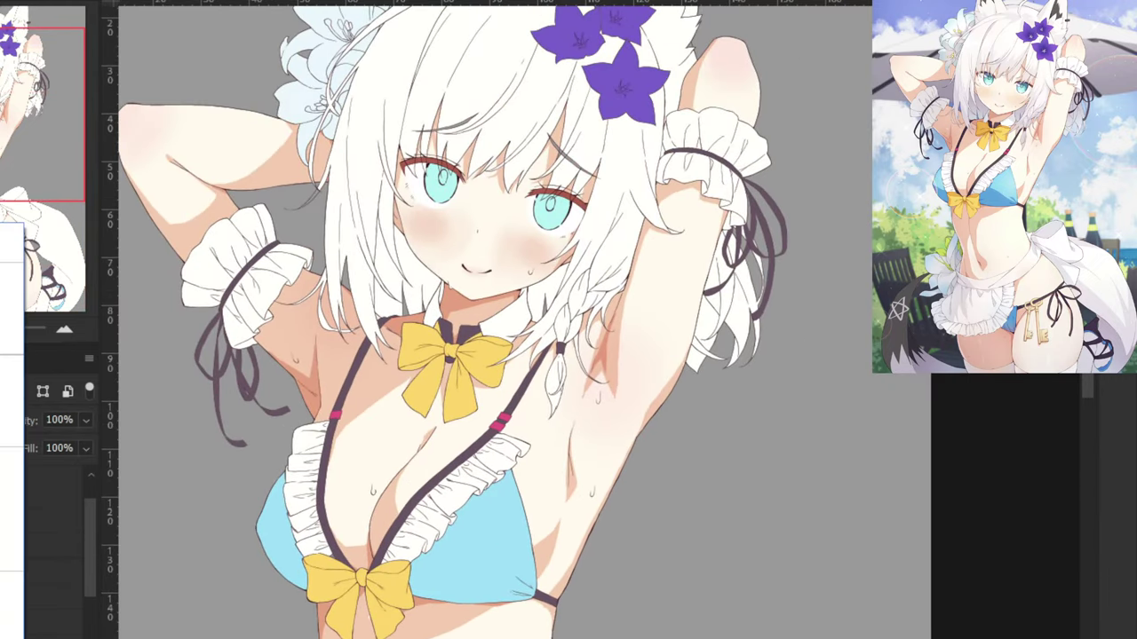
click(11, 232)
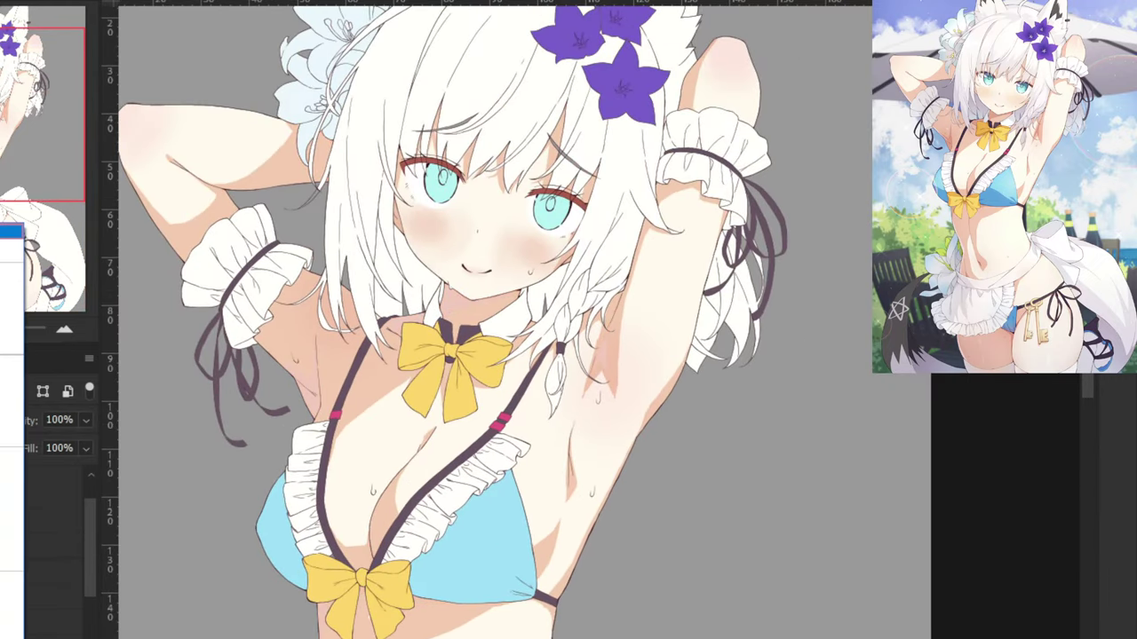
click(10, 400)
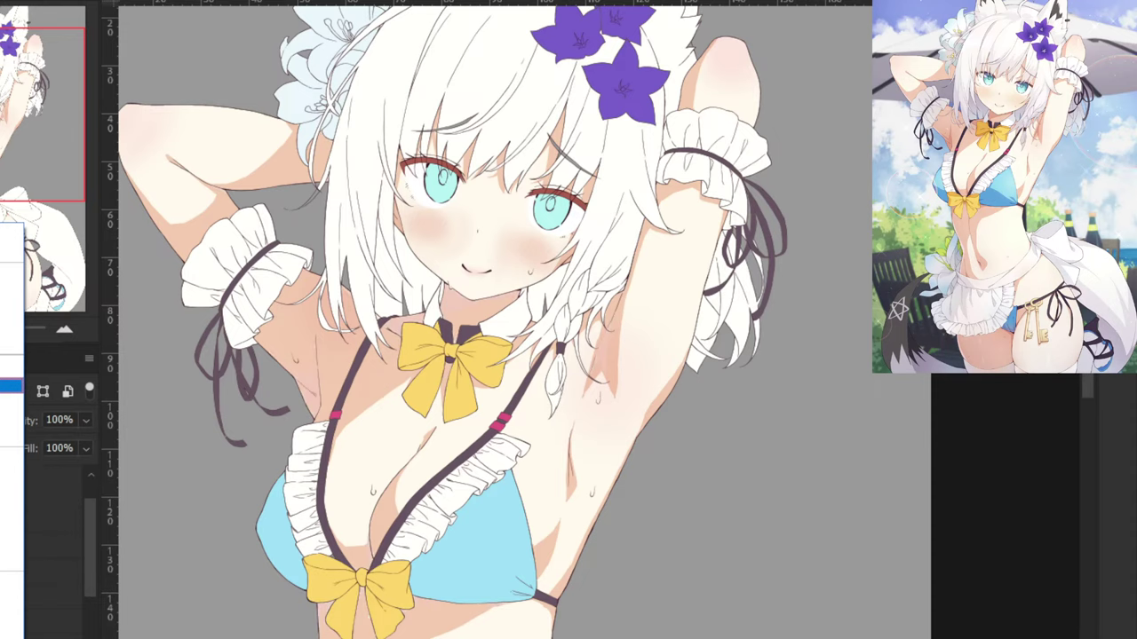
click(10, 292)
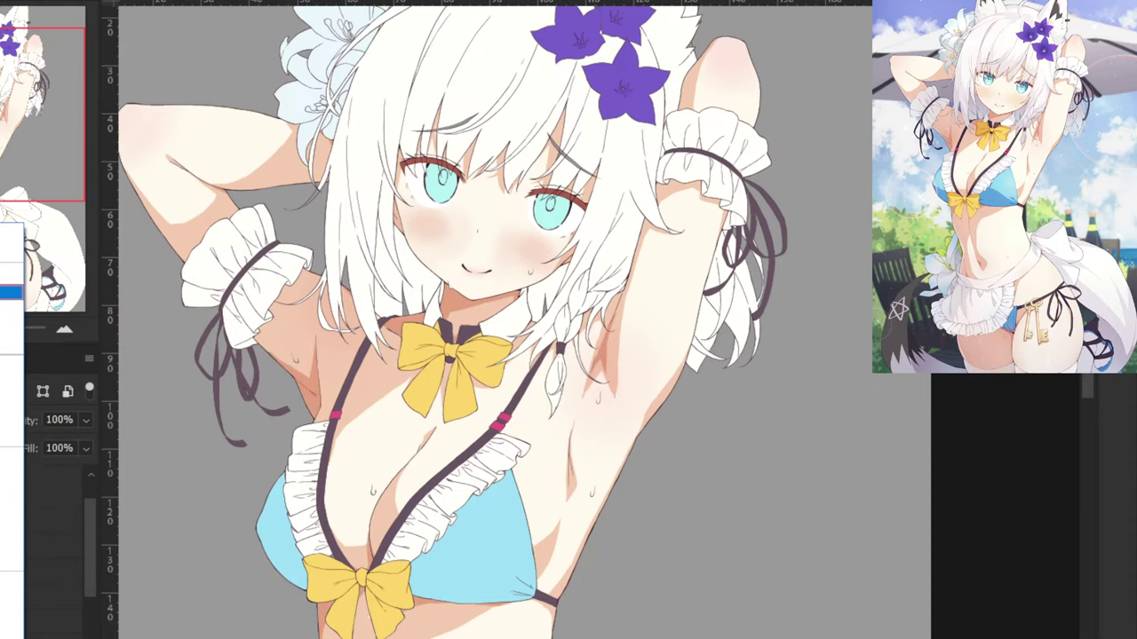
click(10, 292)
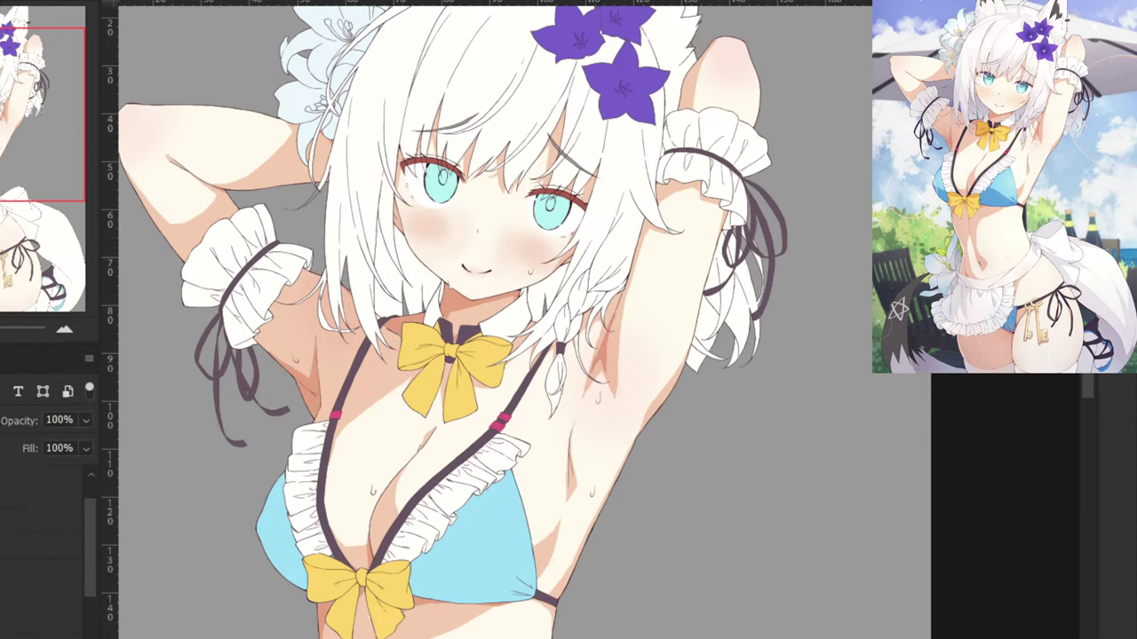
Compare the upper body with the finished-artwork overlay at 100% opacity, set the overlay to 48% and hide it.
key(ctrl+comma)
key(ctrl+comma)
key(ctrl+comma)
key(ctrl+comma)
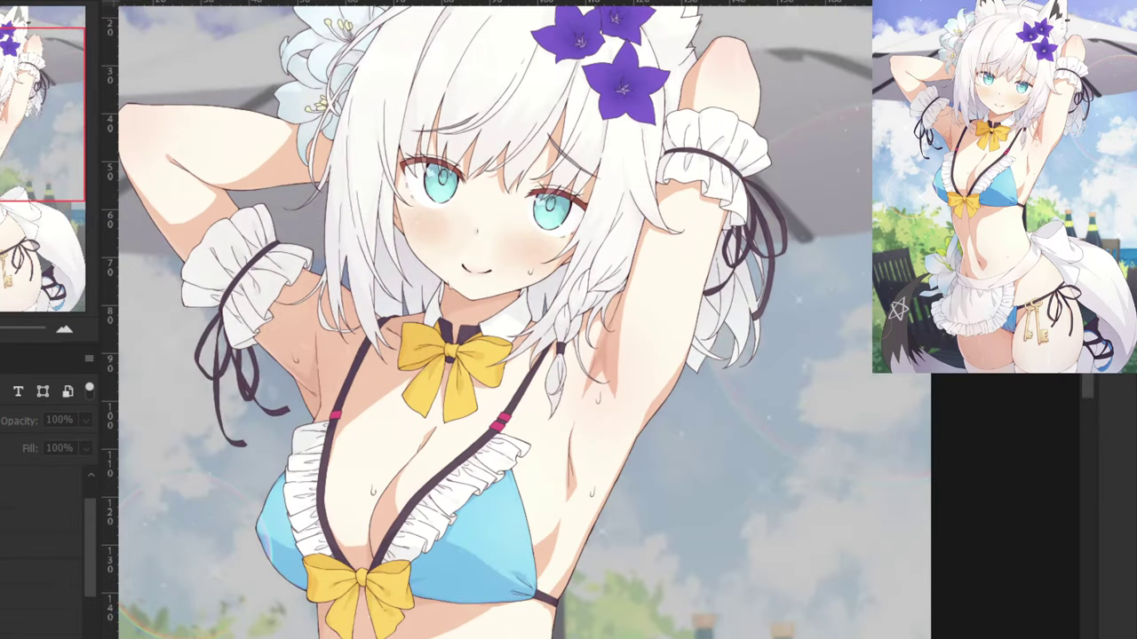
click(21, 487)
click(63, 420)
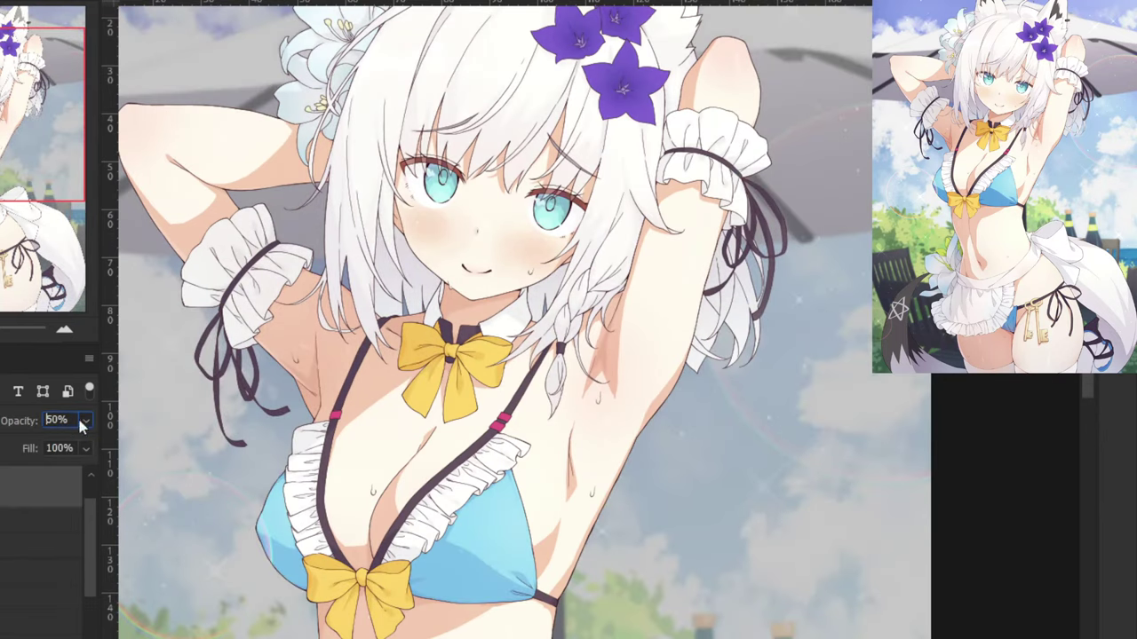
click(86, 421)
drag(28, 449, 120, 450)
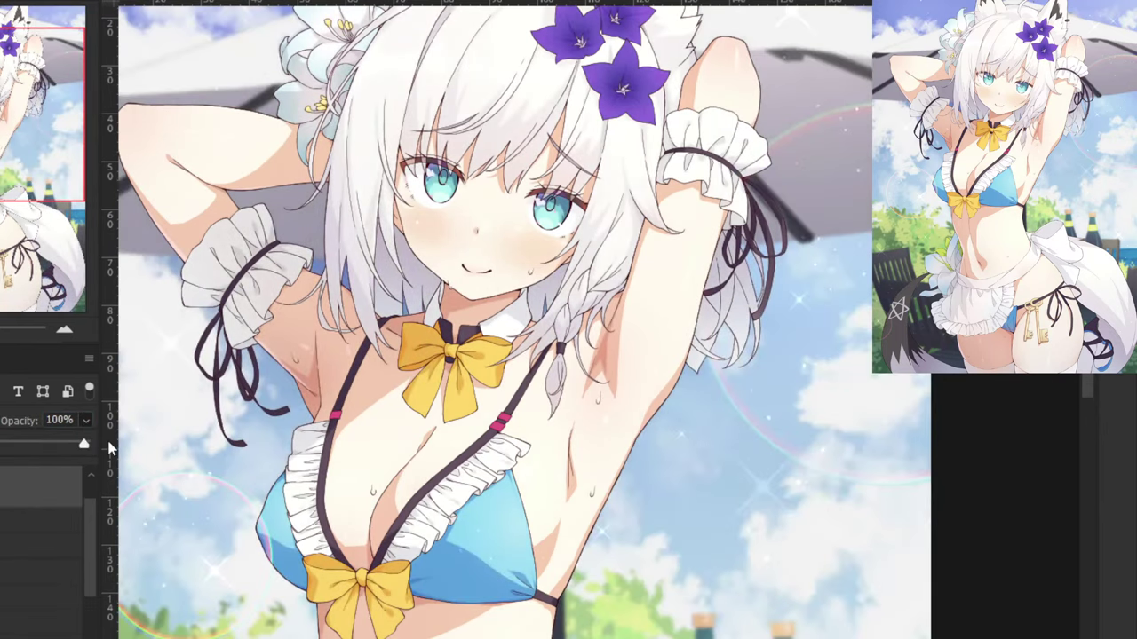
click(36, 441)
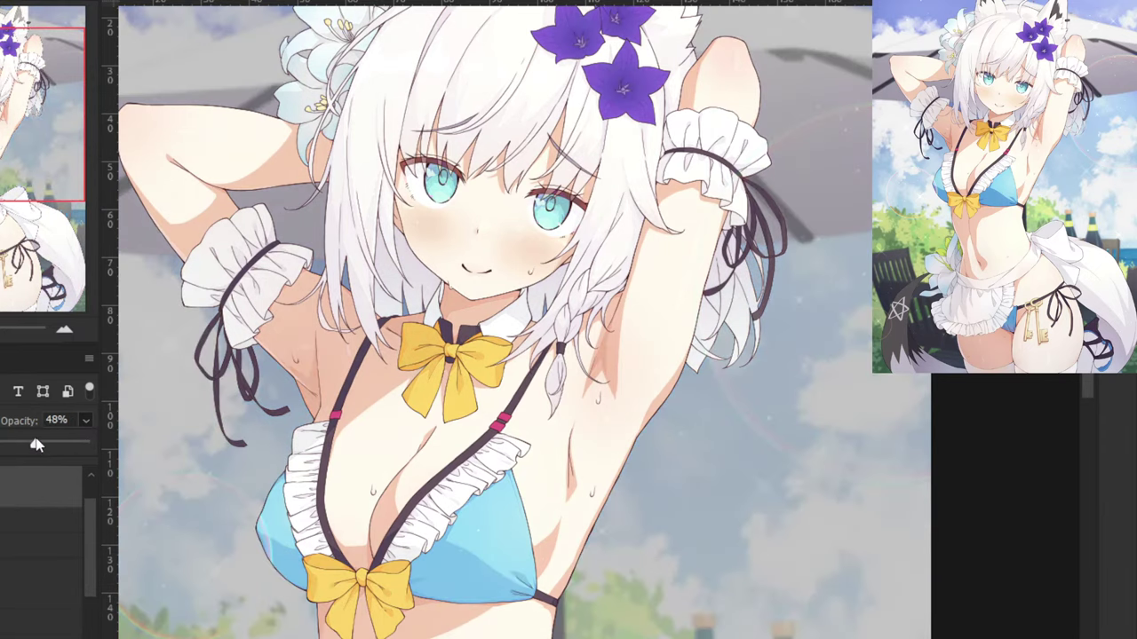
click(2, 487)
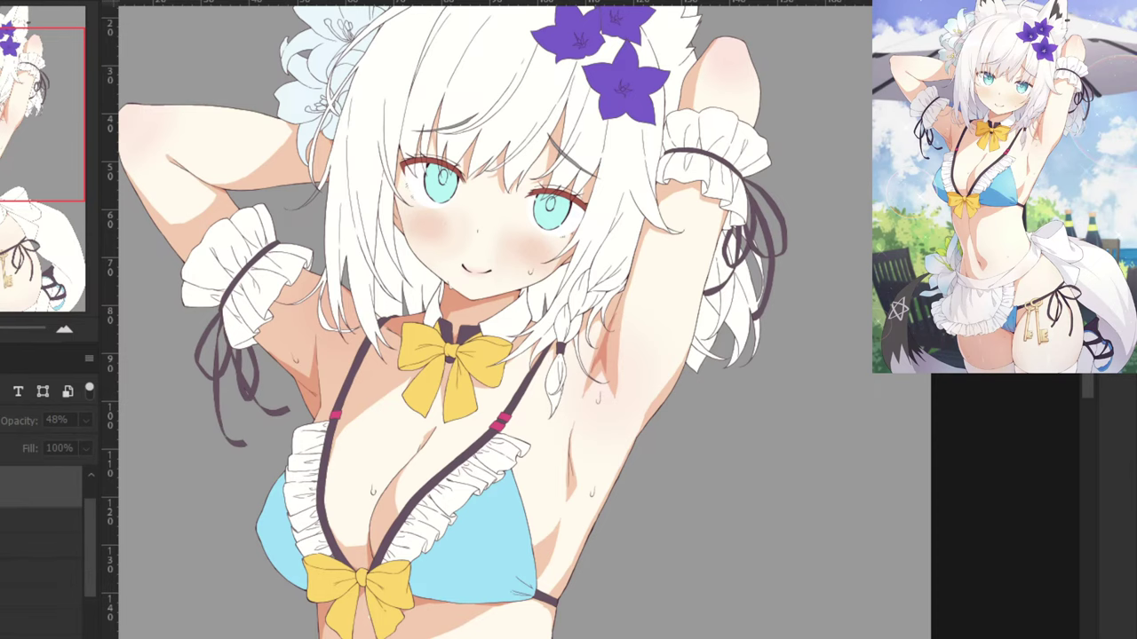
drag(169, 613, 199, 520)
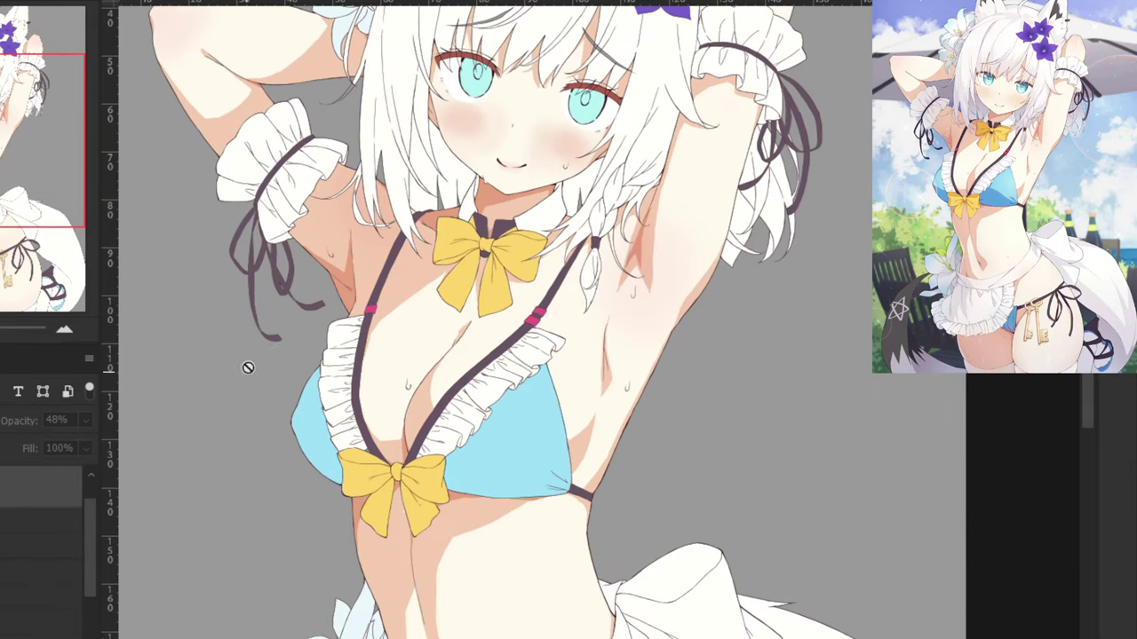
Fill the small unshaded gap in the skin shadow between the chest bow's tails and restore the shadow layer's original blend mode.
drag(219, 596, 252, 507)
key(ctrl+plus)
key(ctrl+plus)
drag(93, 536, 91, 632)
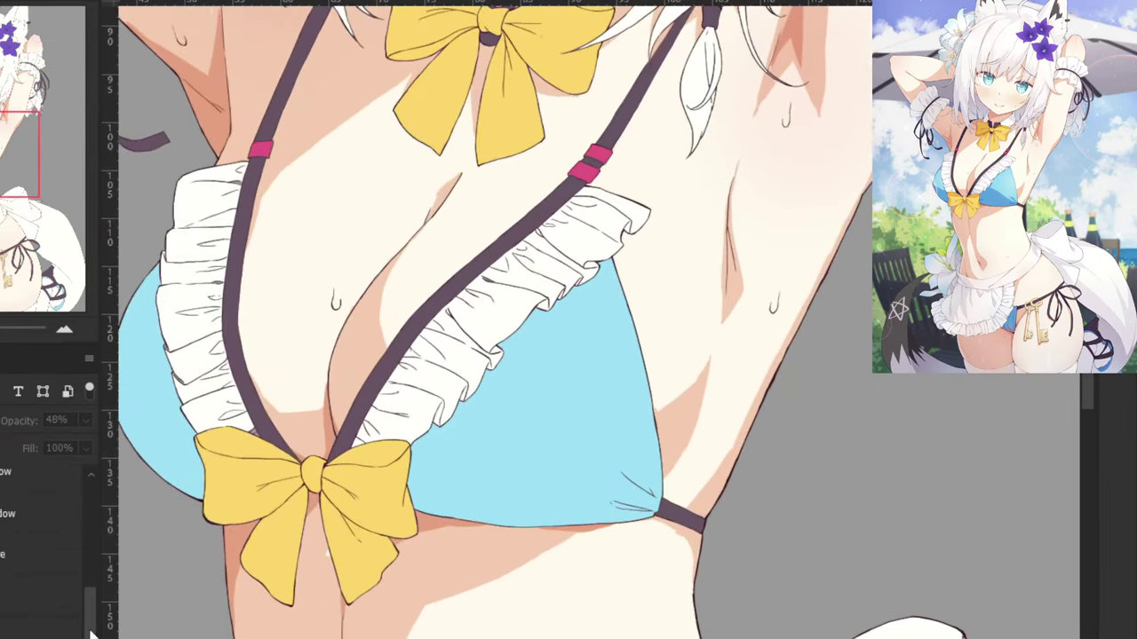
click(3, 604)
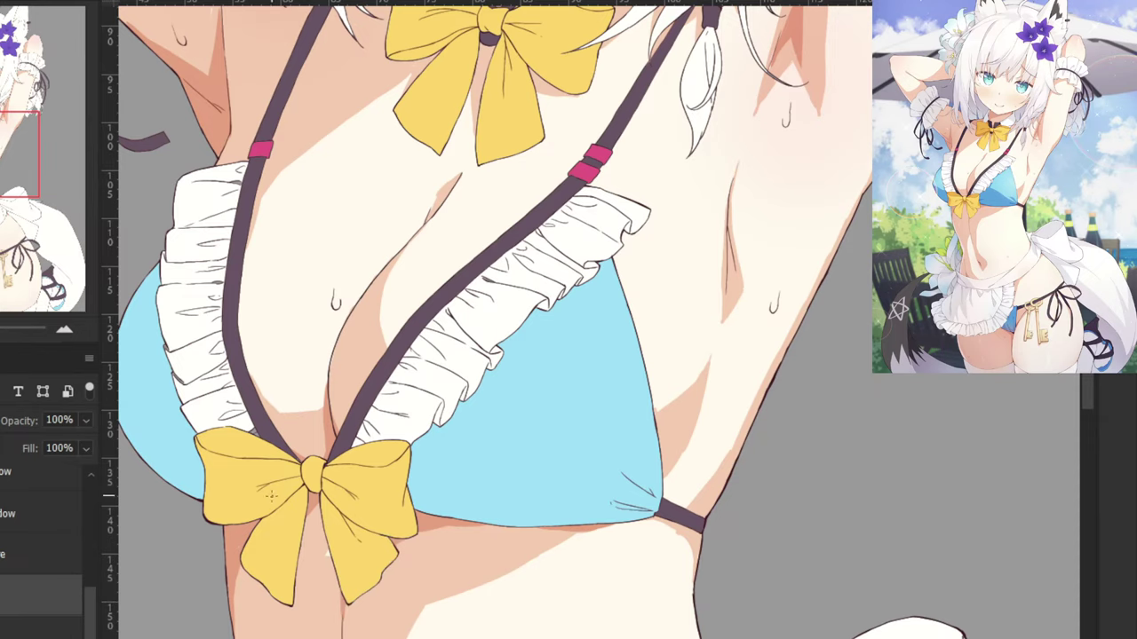
key(ctrl+plus)
drag(180, 488, 394, 300)
key(ctrl+plus)
key(ctrl+plus)
key(ctrl+plus)
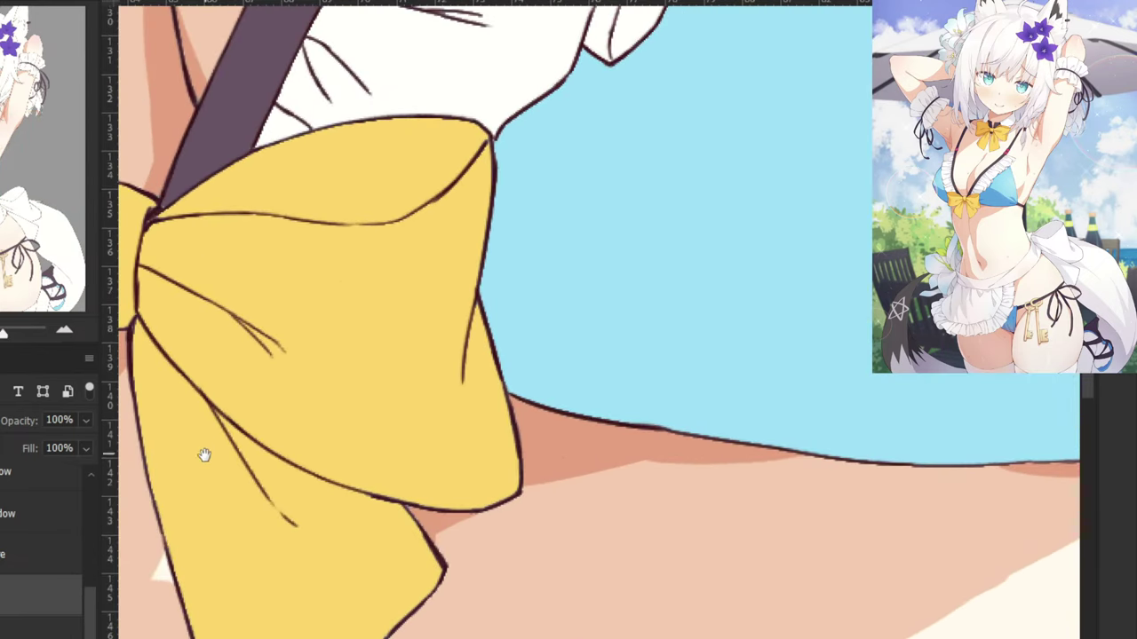
drag(204, 454, 379, 375)
click(3, 516)
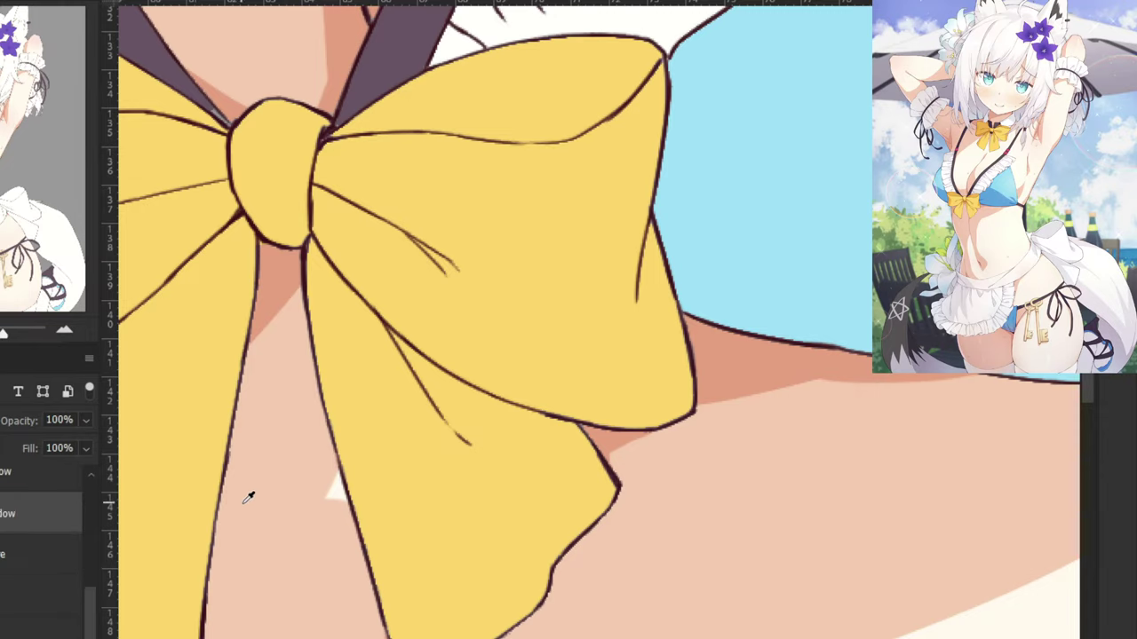
drag(343, 513, 330, 471)
key(ctrl+z)
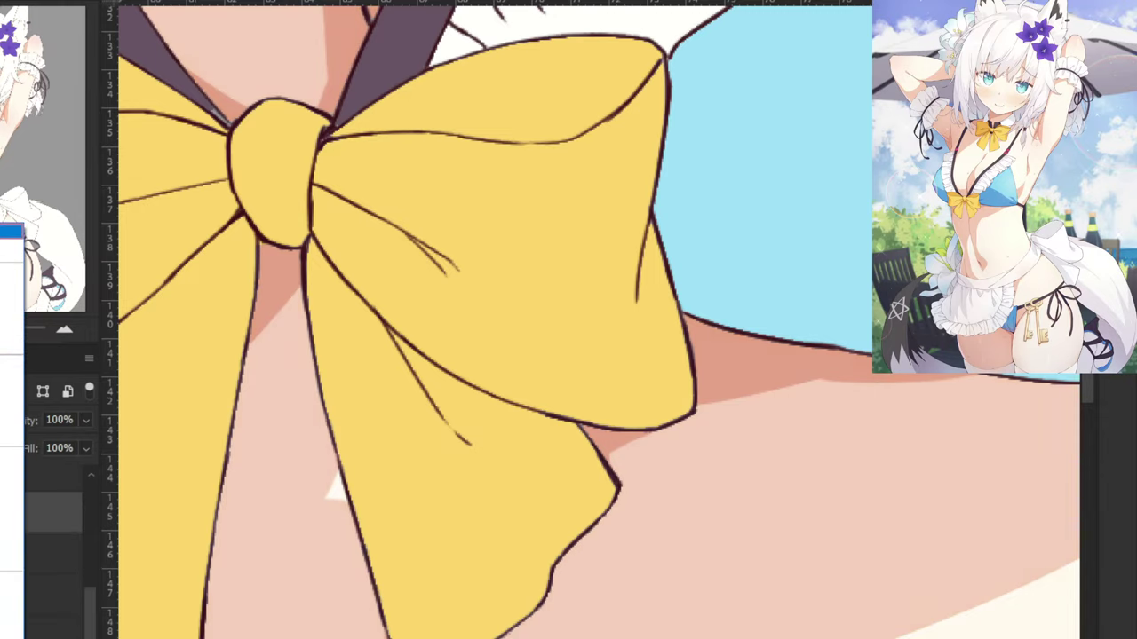
mouse_move(339, 506)
mouse_down()
mouse_move(309, 455)
mouse_move(322, 435)
mouse_up()
click(0, 421)
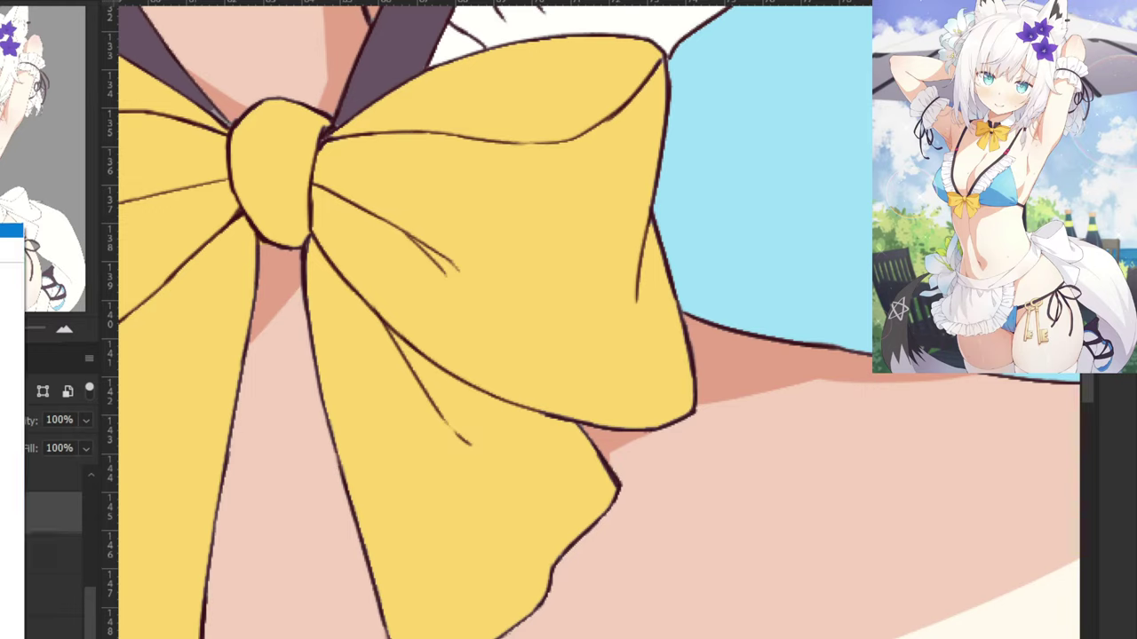
click(7, 292)
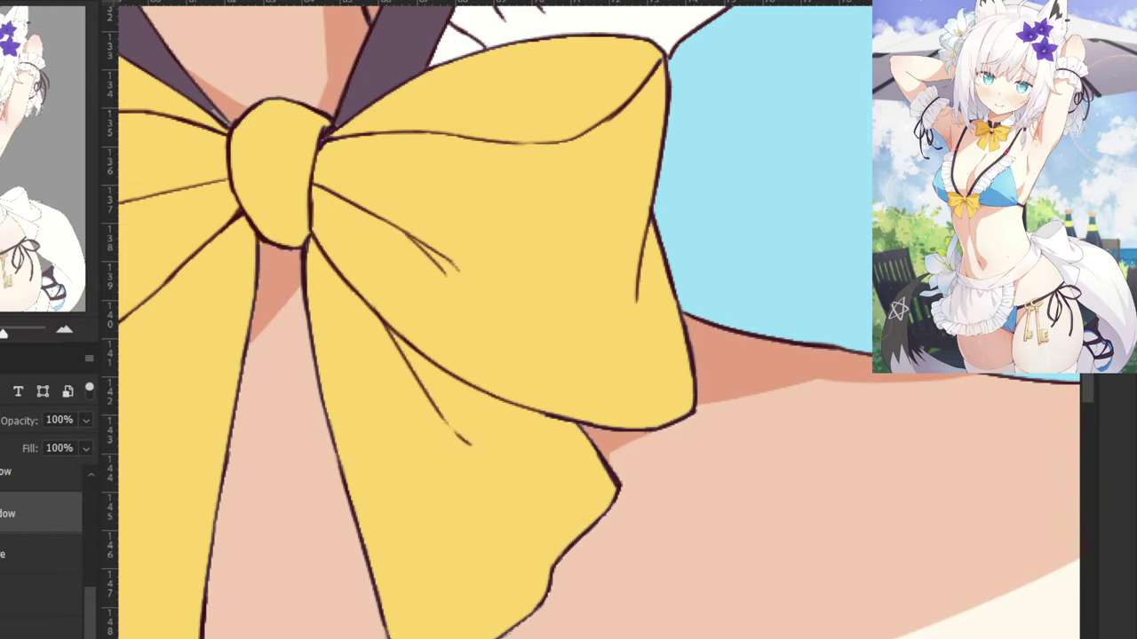
Examine the skin shading across the torso, arms and face at a wider view.
drag(252, 594, 305, 560)
key(ctrl+minus)
key(ctrl+minus)
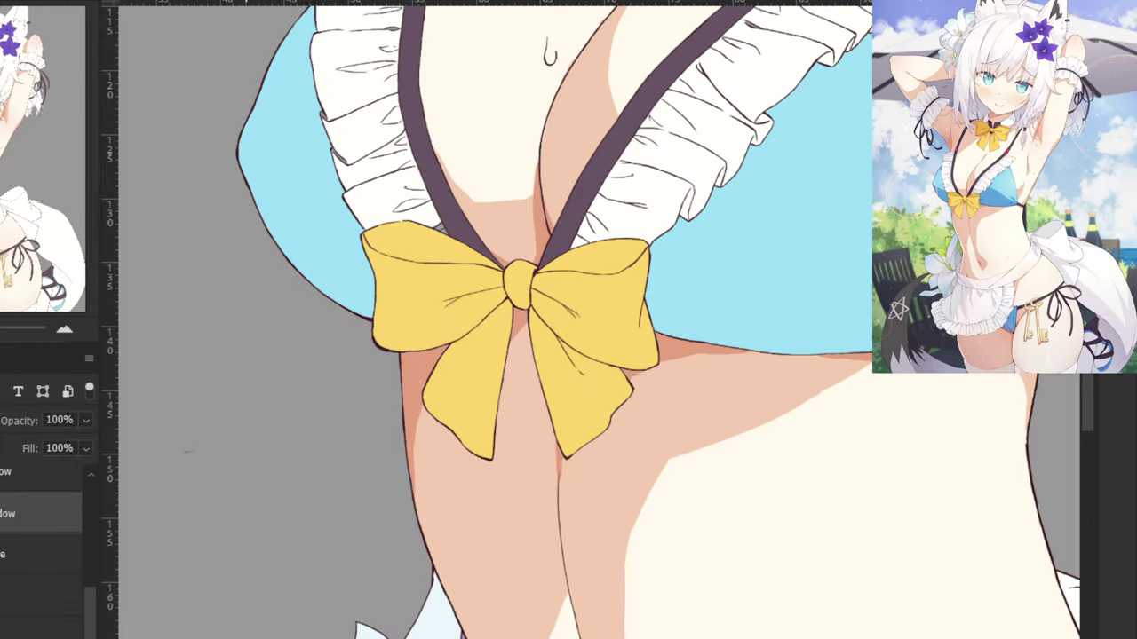
key(ctrl+minus)
key(ctrl+minus)
key(ctrl+minus)
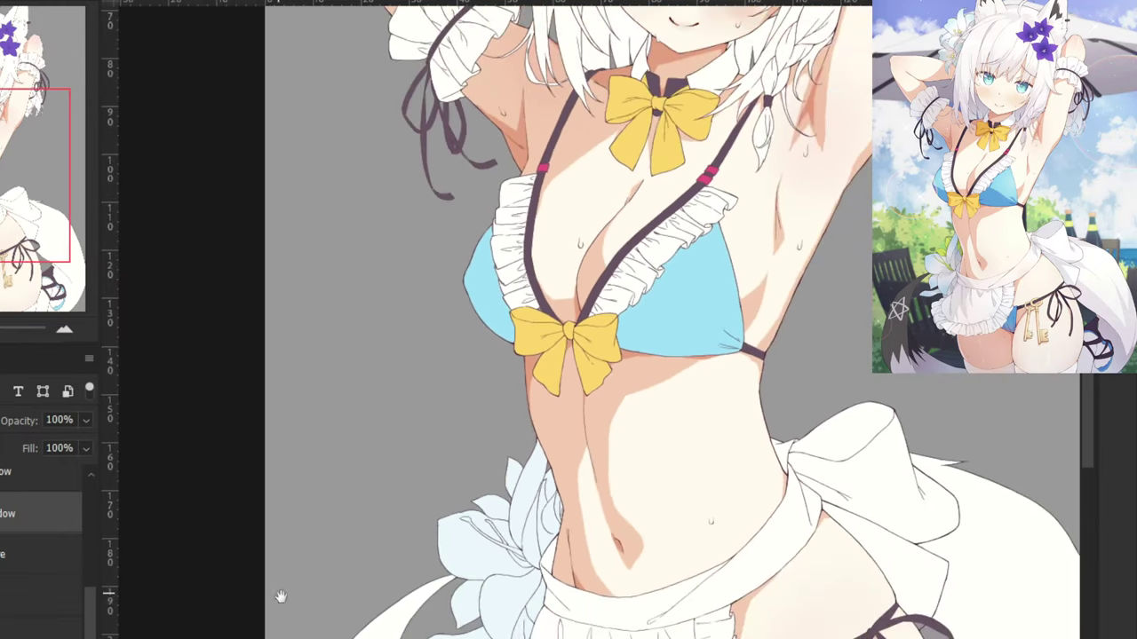
drag(277, 600, 240, 603)
scroll(274, 507, up, 8)
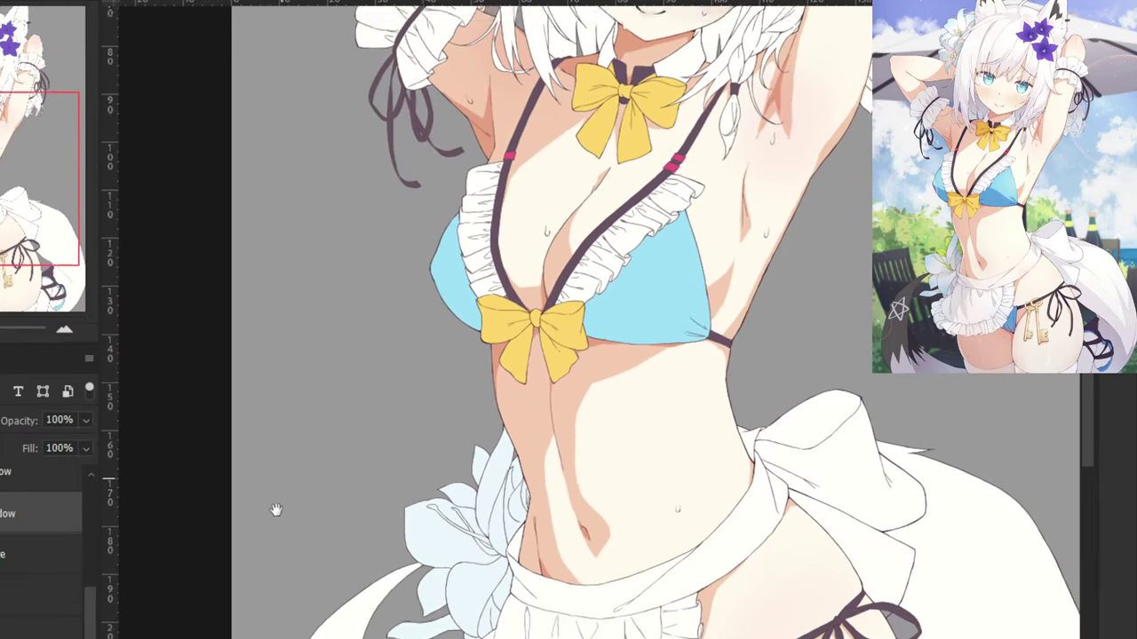
scroll(241, 601, left, 5)
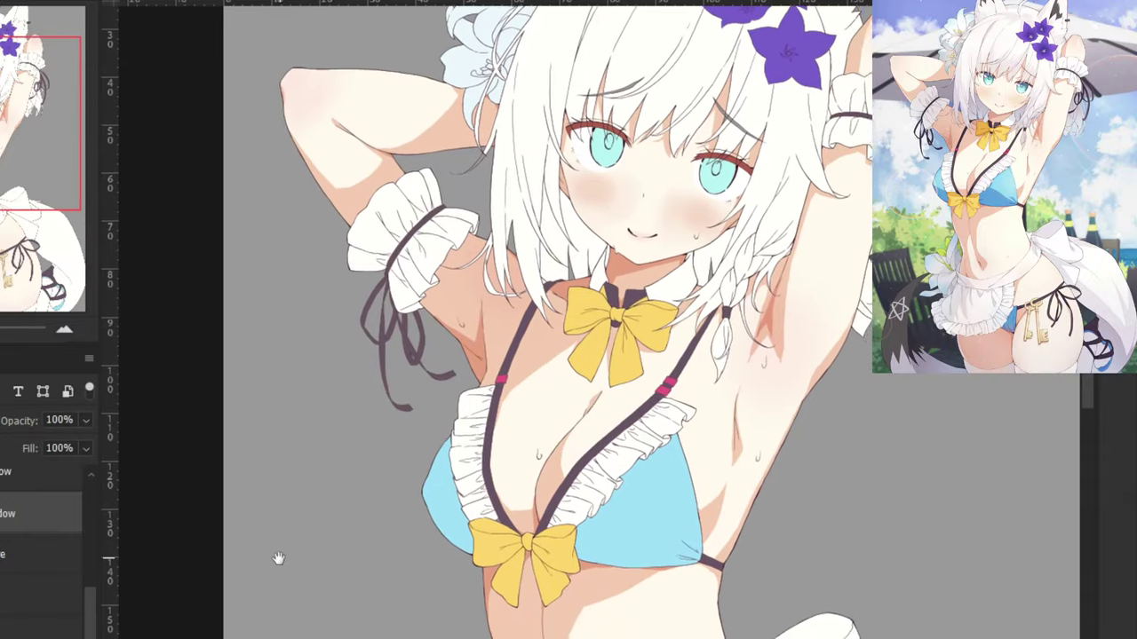
drag(279, 600, 271, 575)
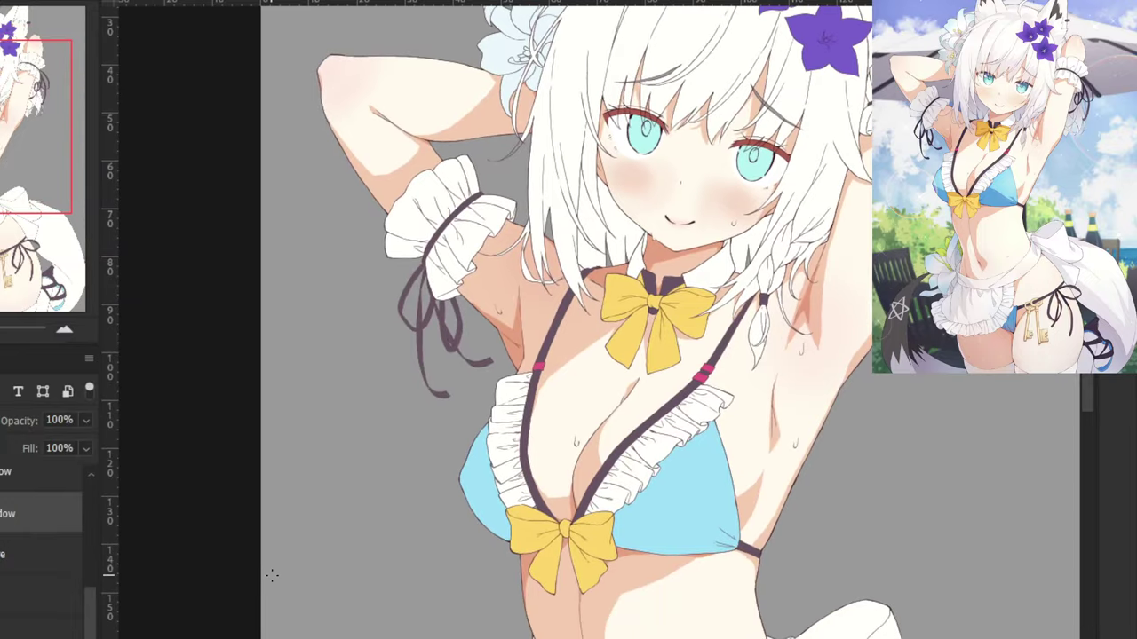
Show the finished-artwork overlay over the upper body and set it and the layer beneath it to 100% opacity.
key(ctrl+plus)
drag(91, 620, 66, 472)
click(86, 421)
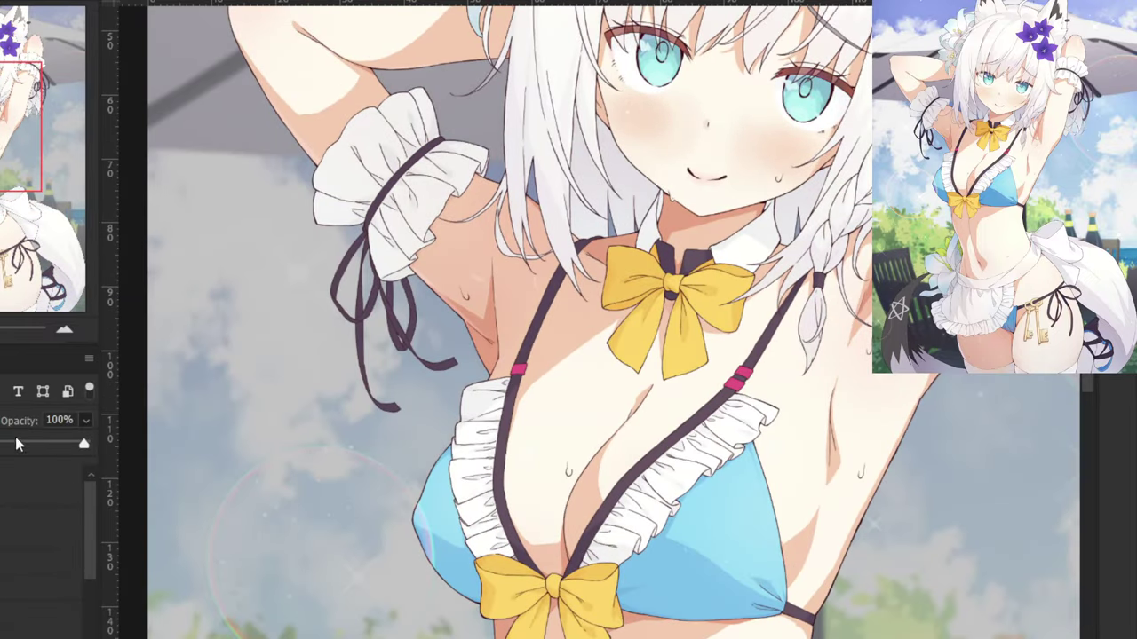
click(55, 529)
click(86, 421)
drag(50, 444, 88, 447)
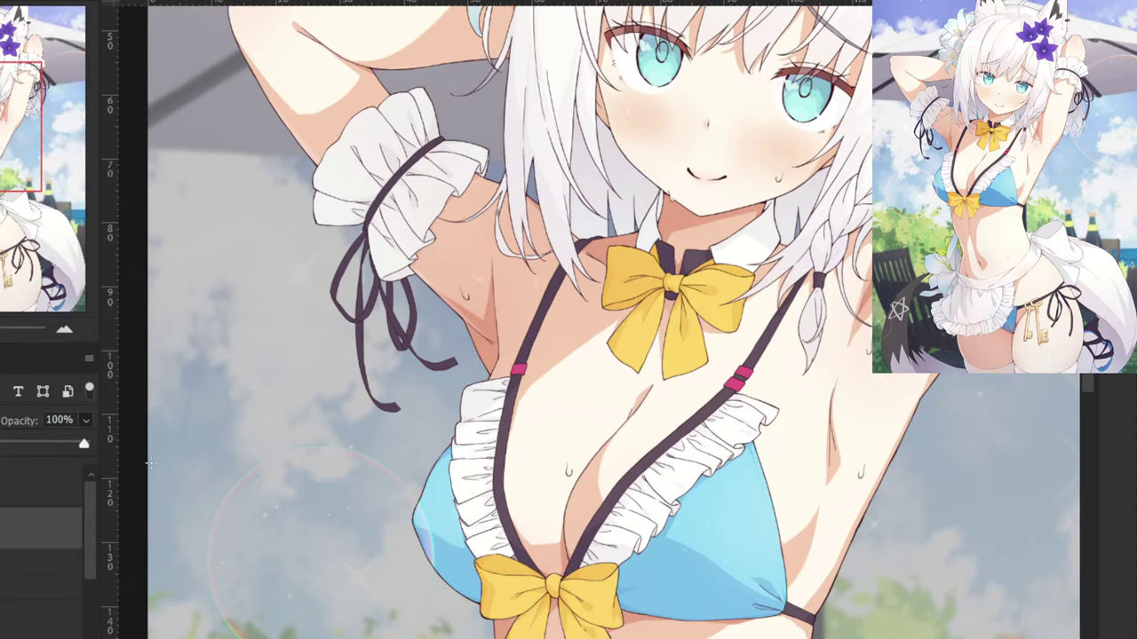
Sample the pale rim-light colour along the waist's edge in the reference artwork, then lower the reference layer's opacity to 51%.
drag(346, 593, 351, 322)
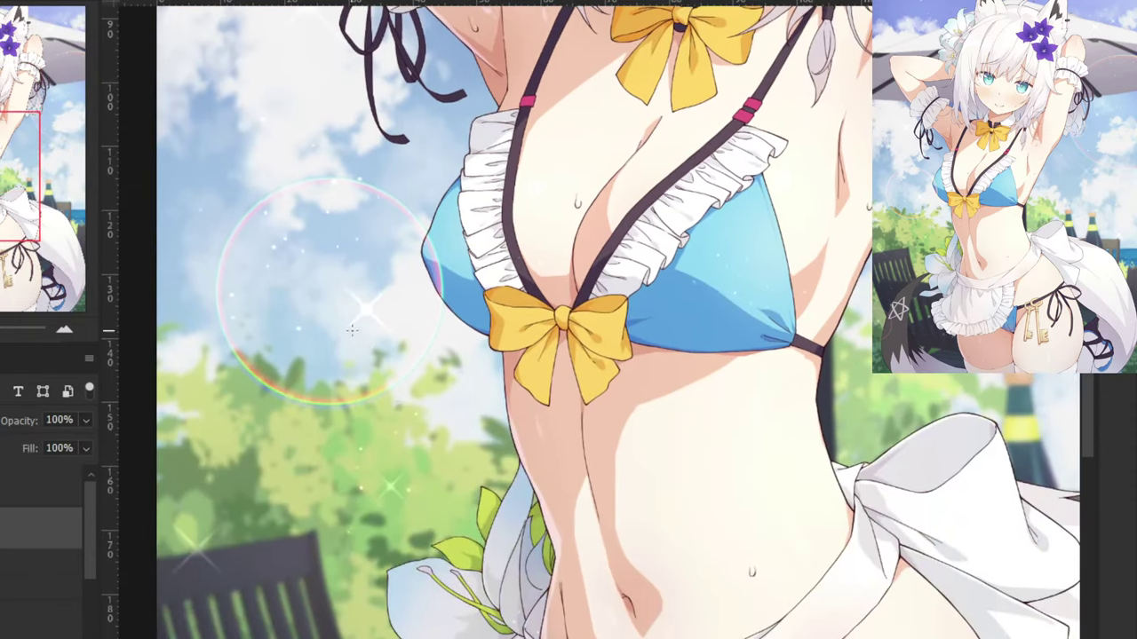
key(ctrl+plus)
alt+click(524, 592)
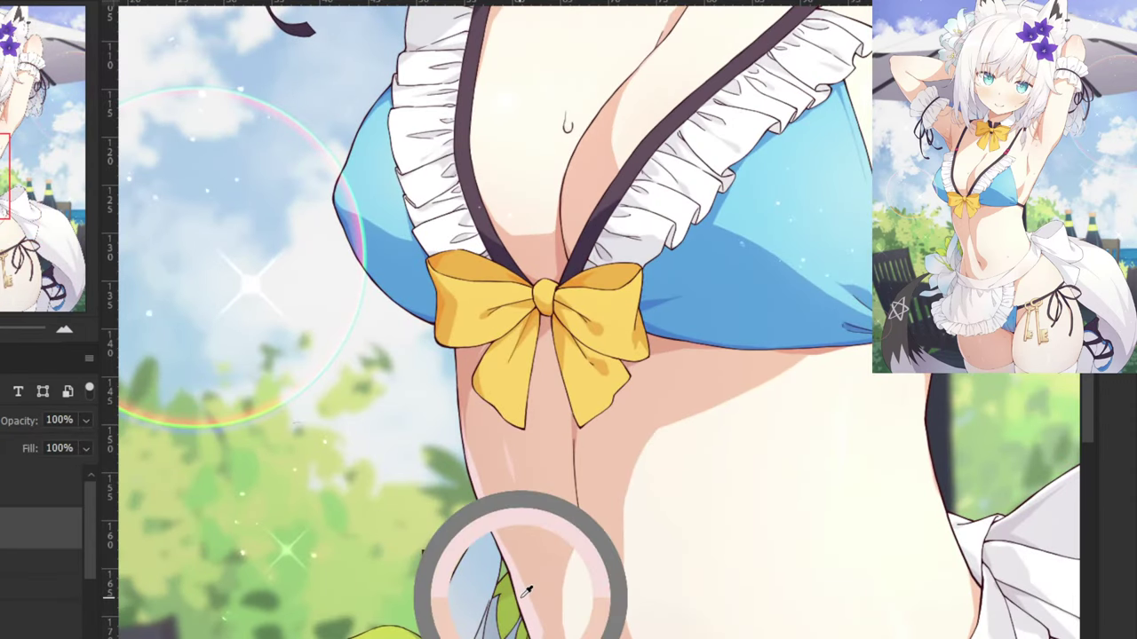
drag(525, 590, 529, 592)
alt+click(526, 601)
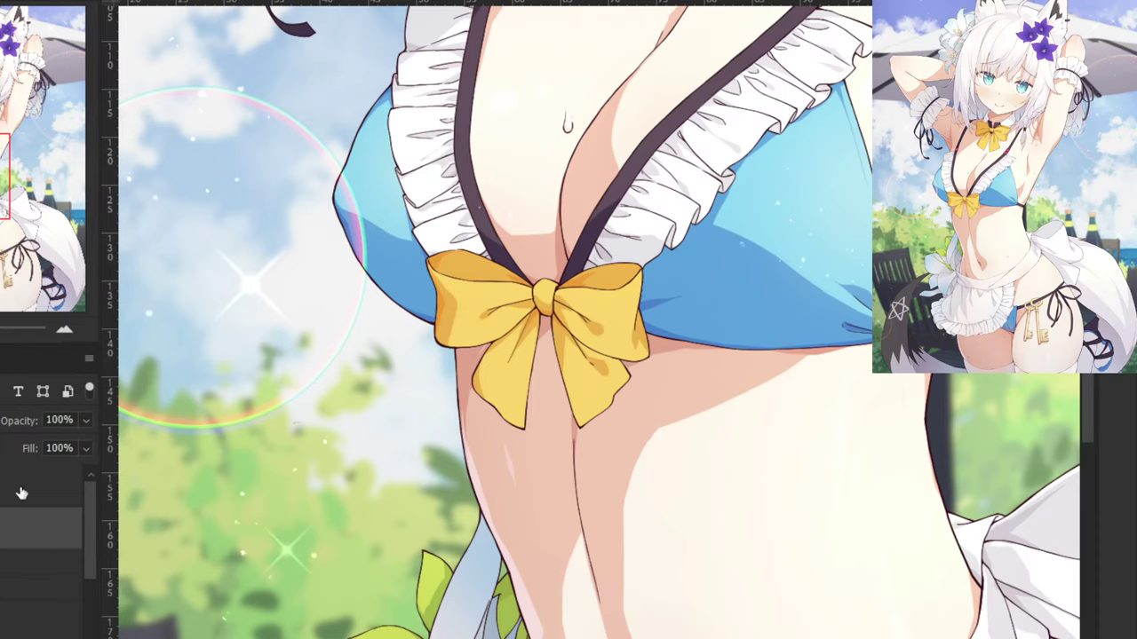
drag(28, 447, 22, 448)
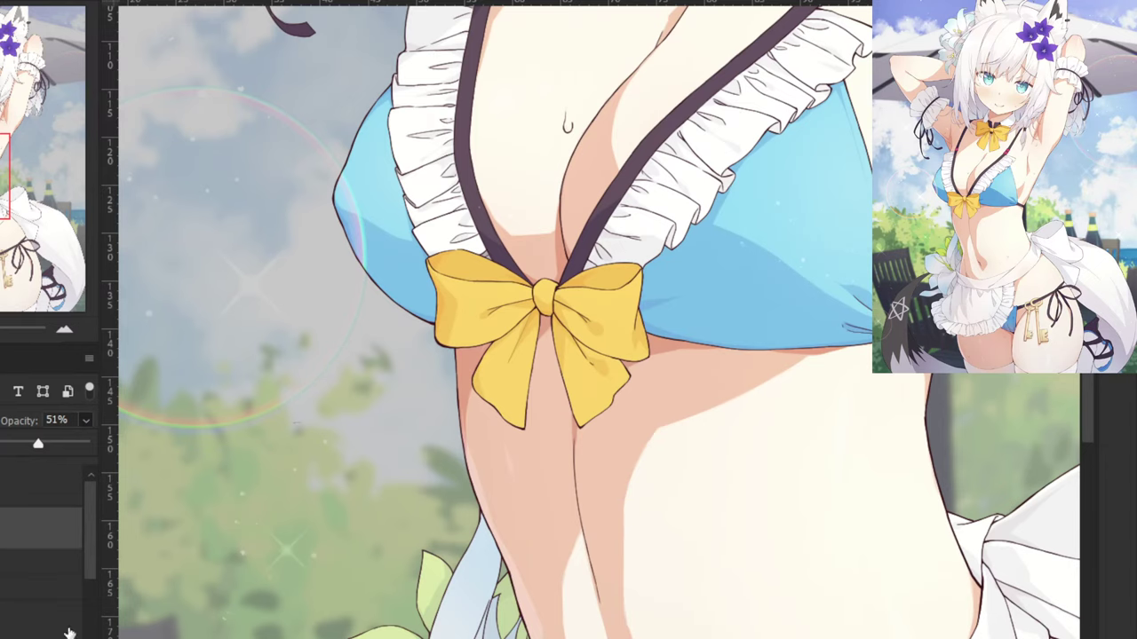
Add a new clipped layer directly above the skin's shadow layer and name it reflection.
drag(91, 556, 93, 619)
click(40, 577)
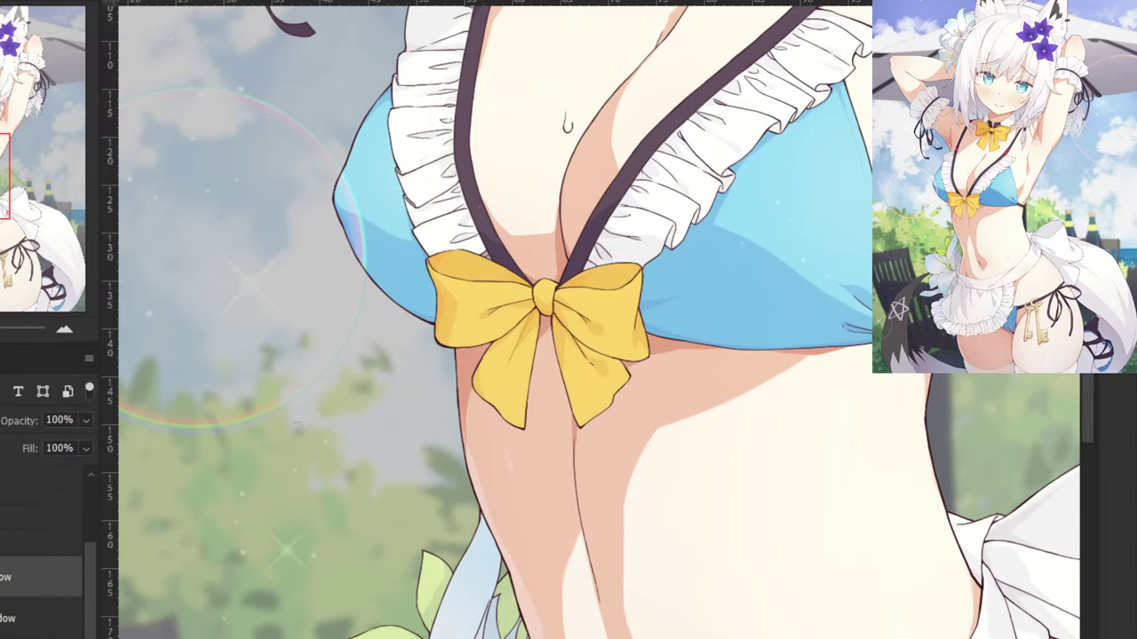
key(ctrl+shift+alt+n)
right_click(18, 577)
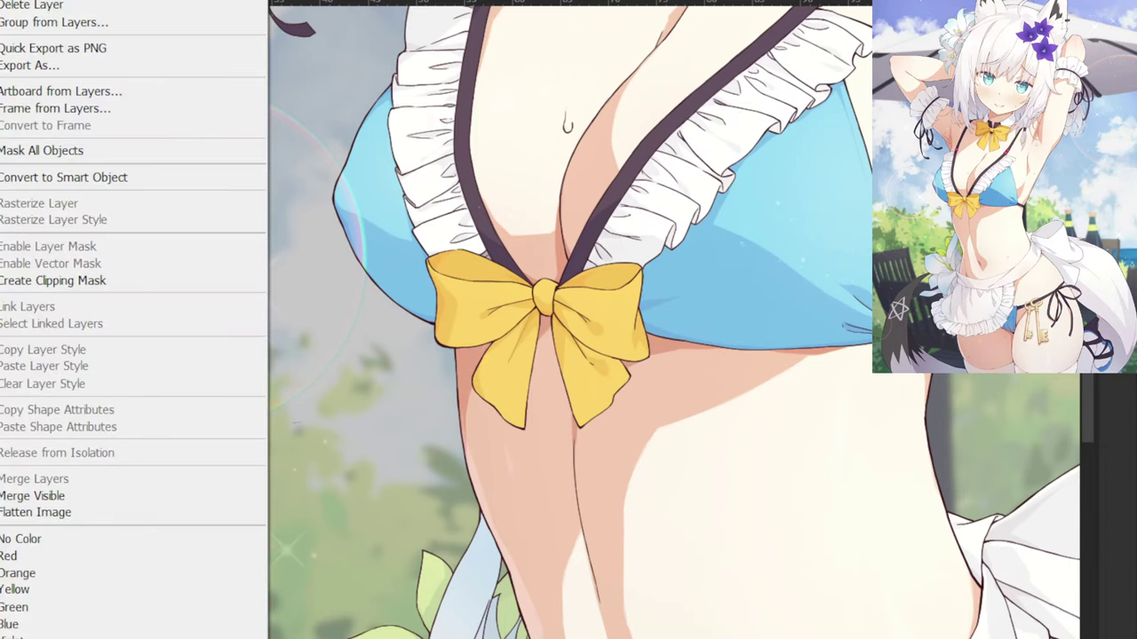
click(76, 215)
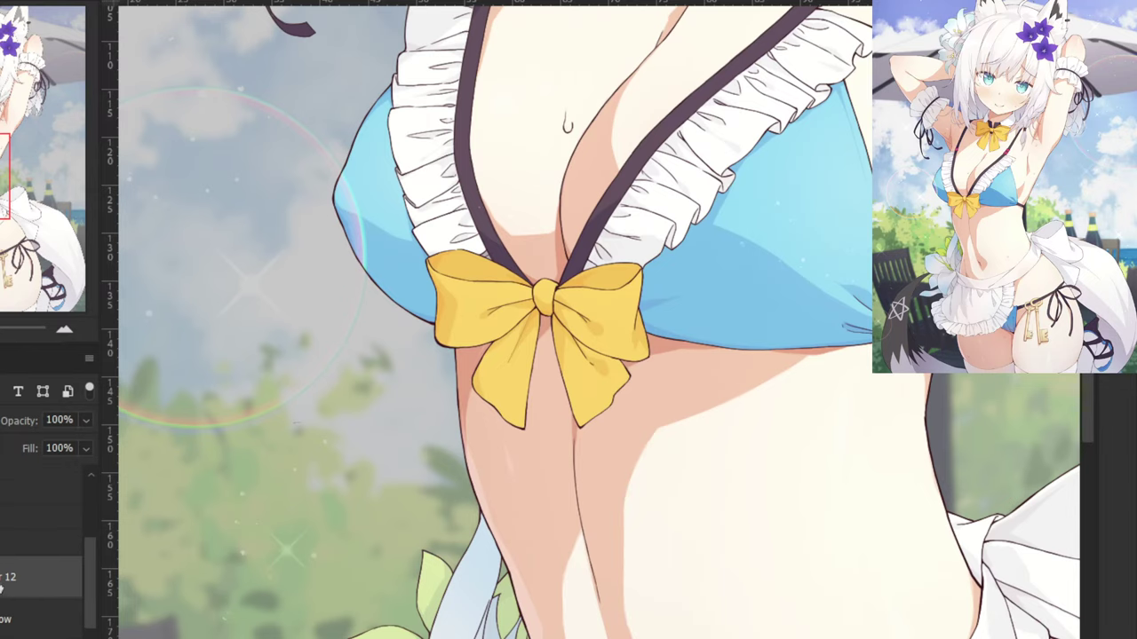
double_click(7, 578)
text(reflection)
key(Return)
Set the brush diameter to 10 px and paint pale lavender reflected light inside the waist's outer edge just below the bow.
drag(414, 500, 370, 302)
key(ctrl+plus)
key(ctrl+plus)
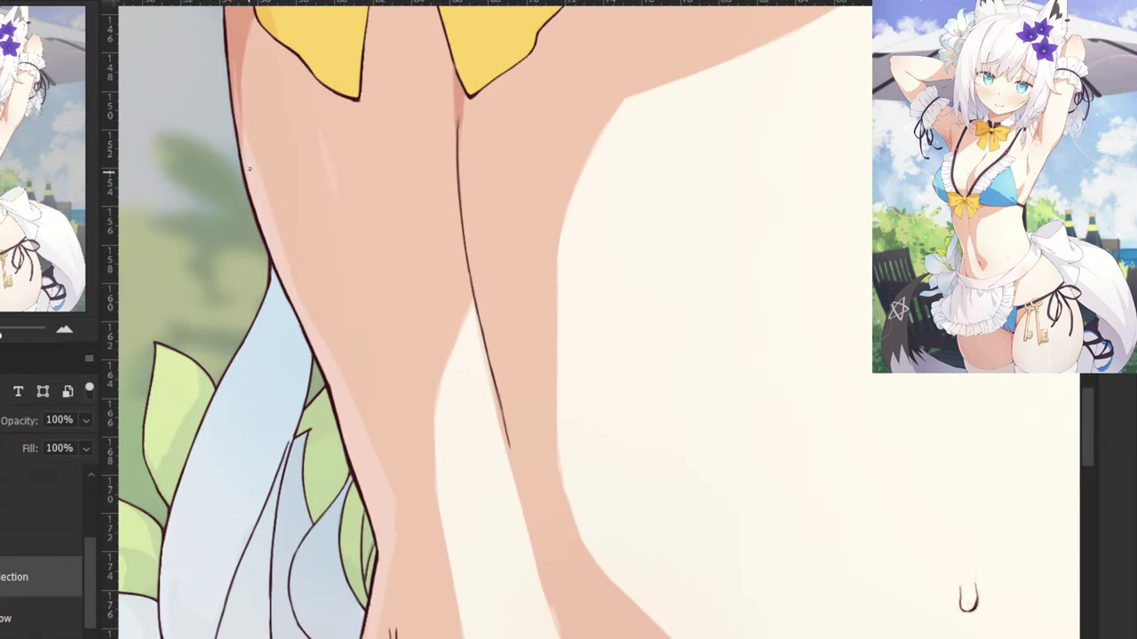
mouse_move(203, 203)
mouse_down()
mouse_move(360, 356)
mouse_move(405, 330)
mouse_up()
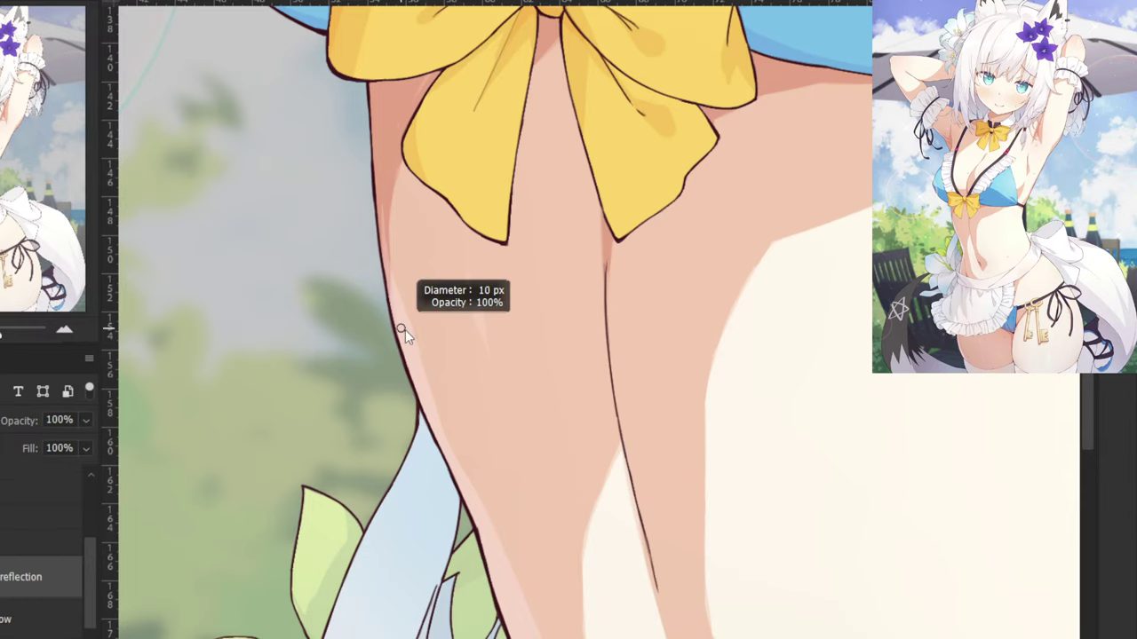
key(ctrl+plus)
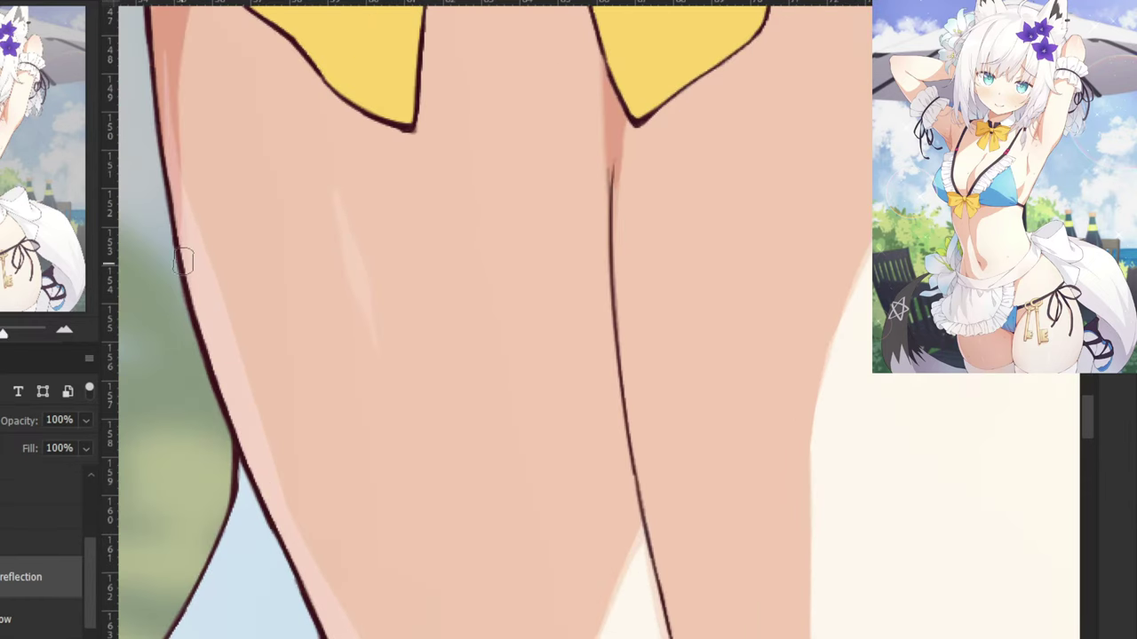
drag(150, 158, 265, 314)
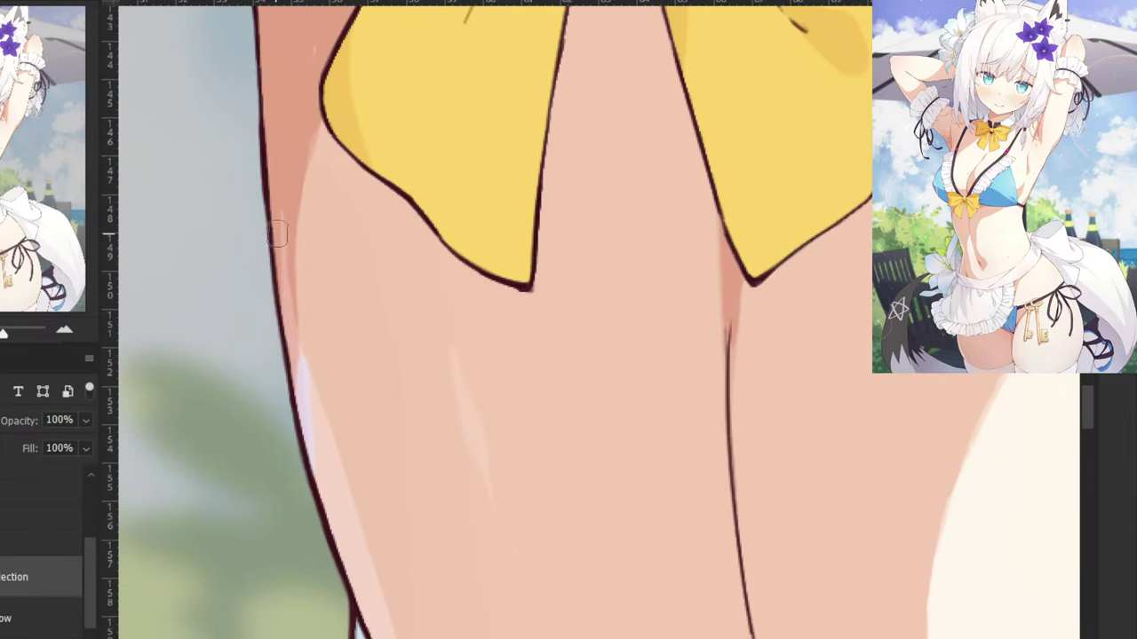
drag(279, 233, 292, 351)
mouse_move(283, 277)
mouse_down()
mouse_move(339, 500)
mouse_move(300, 379)
mouse_move(368, 609)
mouse_up()
mouse_move(301, 383)
mouse_down()
mouse_move(325, 428)
mouse_move(309, 385)
mouse_move(364, 598)
mouse_up()
Continue the lavender reflected light down the waist's outer edge, filling the rim shape past the flower to the apron's waistband.
drag(372, 565, 373, 264)
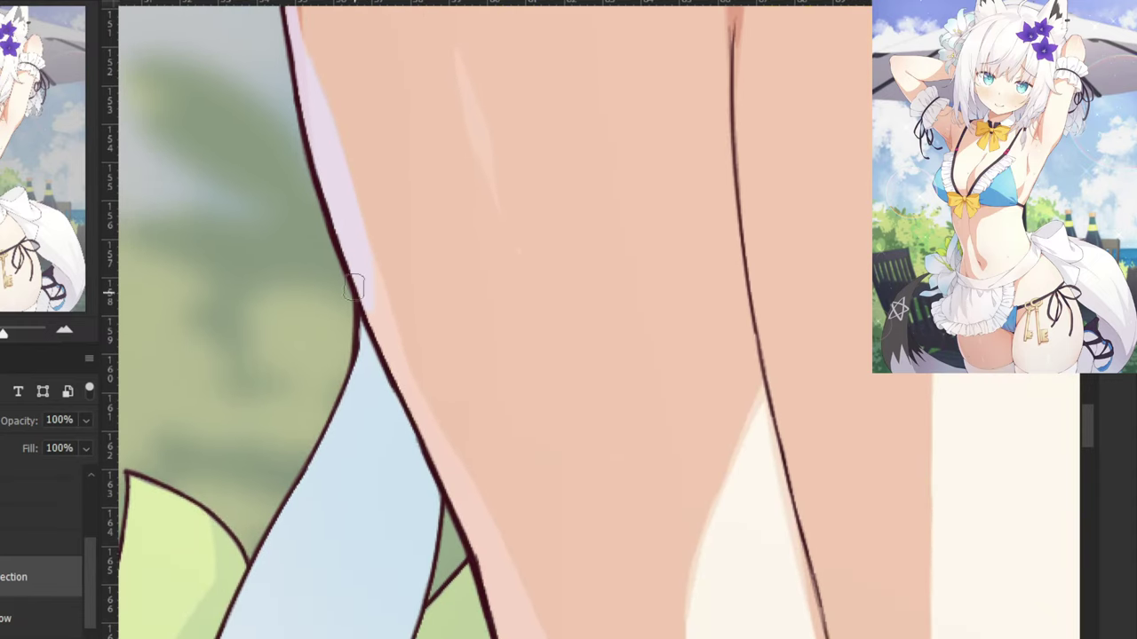
mouse_move(424, 420)
mouse_down()
mouse_move(451, 541)
mouse_move(388, 349)
mouse_up()
drag(369, 267, 480, 530)
drag(332, 191, 493, 530)
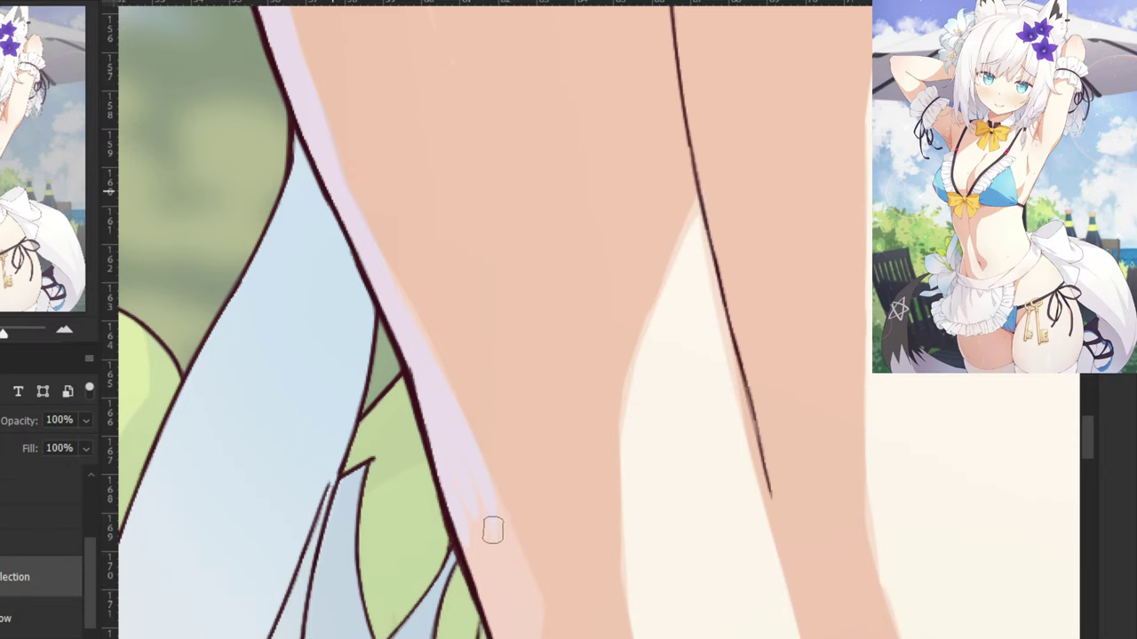
drag(385, 279, 497, 537)
mouse_move(427, 365)
mouse_down()
mouse_move(479, 497)
mouse_move(499, 631)
mouse_up()
drag(477, 591, 450, 383)
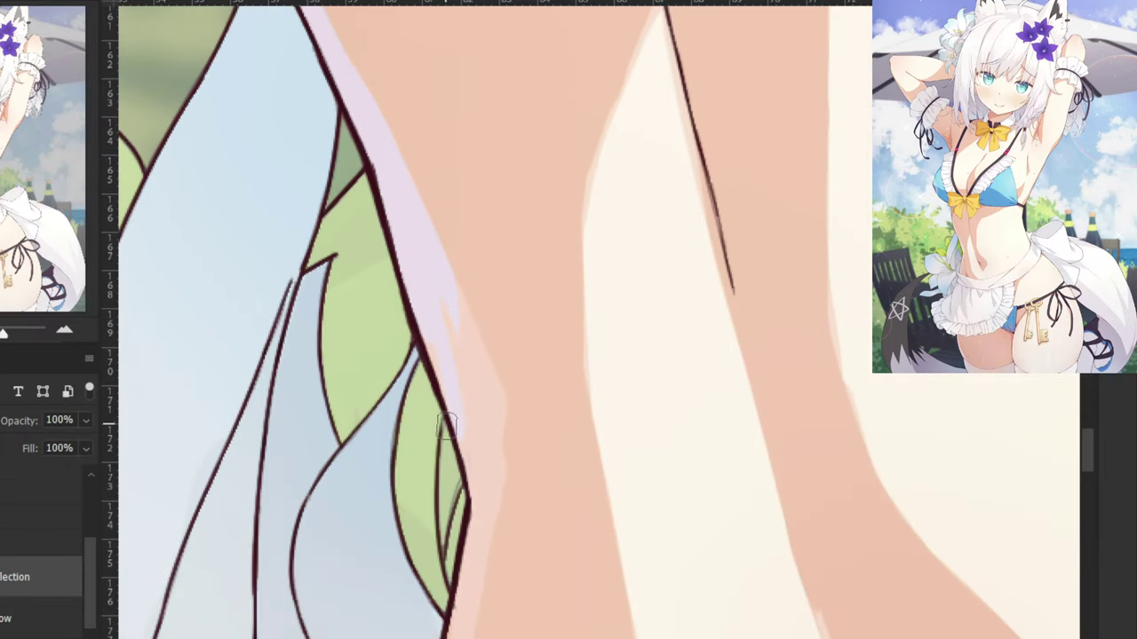
mouse_move(470, 451)
mouse_down()
mouse_move(477, 534)
mouse_move(497, 480)
mouse_move(478, 482)
mouse_move(499, 469)
mouse_move(498, 420)
mouse_move(435, 272)
mouse_move(425, 287)
mouse_move(457, 315)
mouse_up()
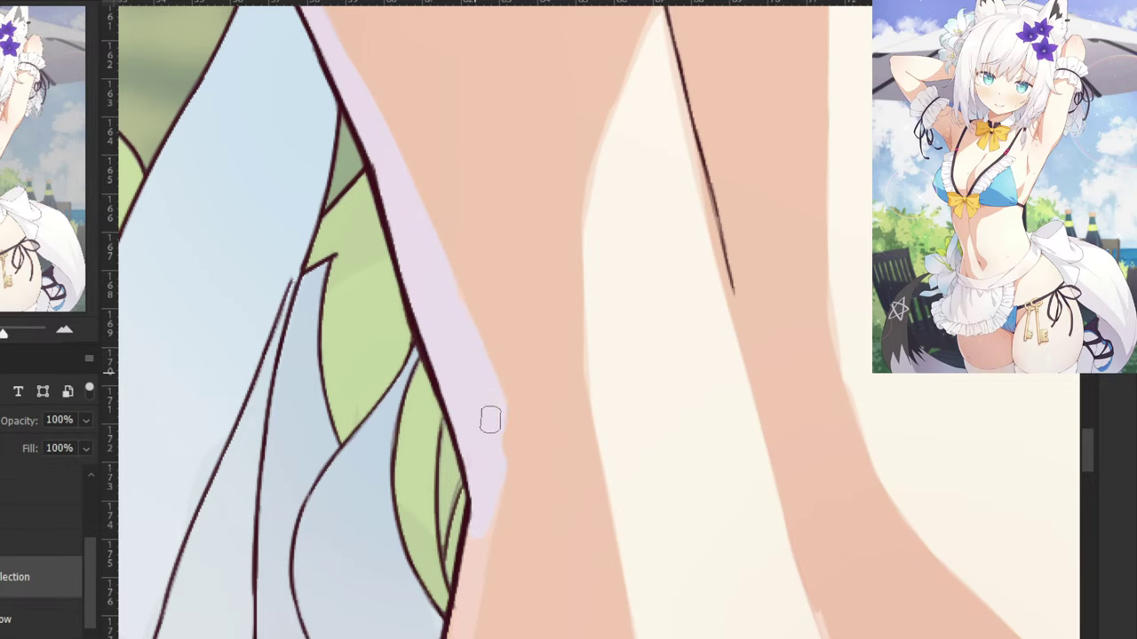
drag(471, 581, 525, 381)
mouse_move(508, 468)
mouse_down()
mouse_move(464, 634)
mouse_move(484, 444)
mouse_up()
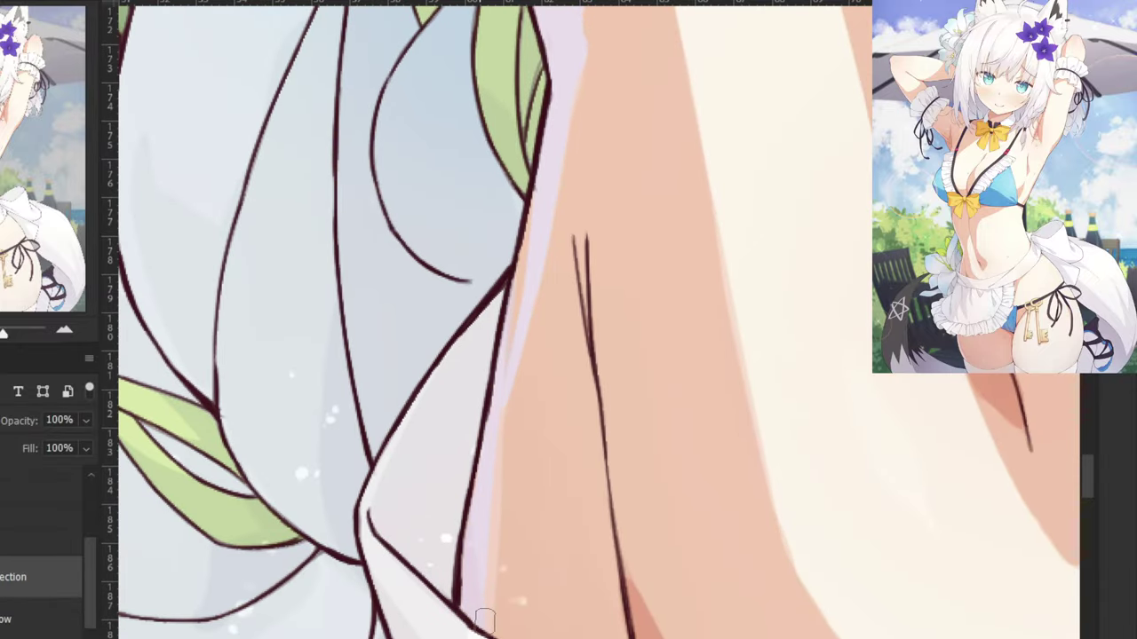
drag(492, 489, 501, 163)
Paint a thin lavender reflection along the lower edge of the raised upper arm, from the frilled cuff to the armpit.
key(ctrl+minus)
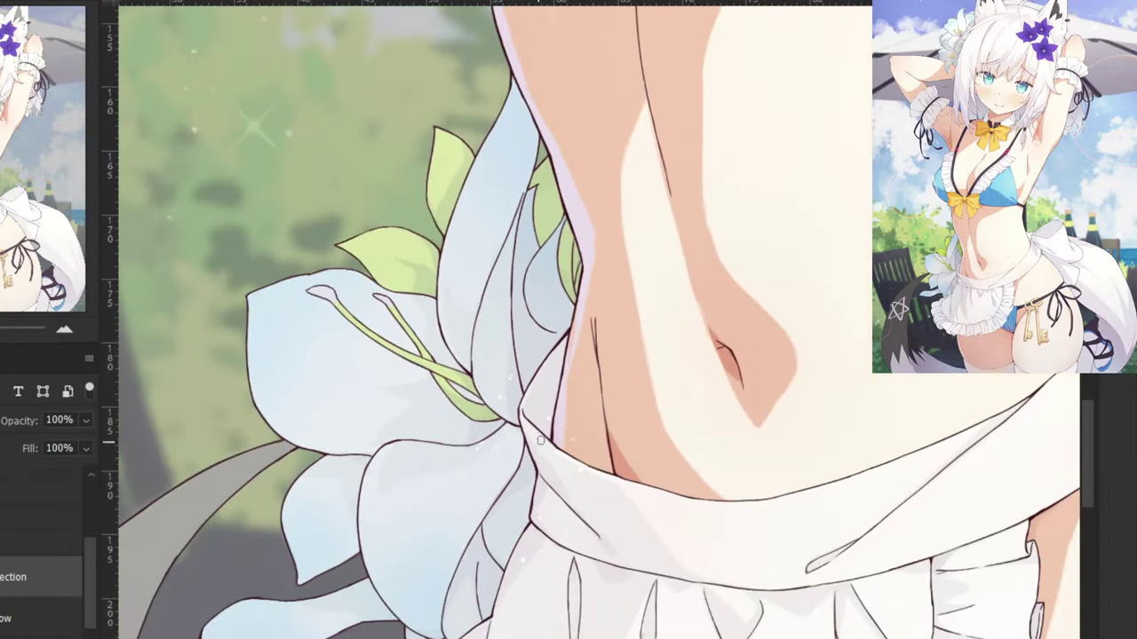
drag(413, 165, 432, 337)
drag(409, 268, 493, 503)
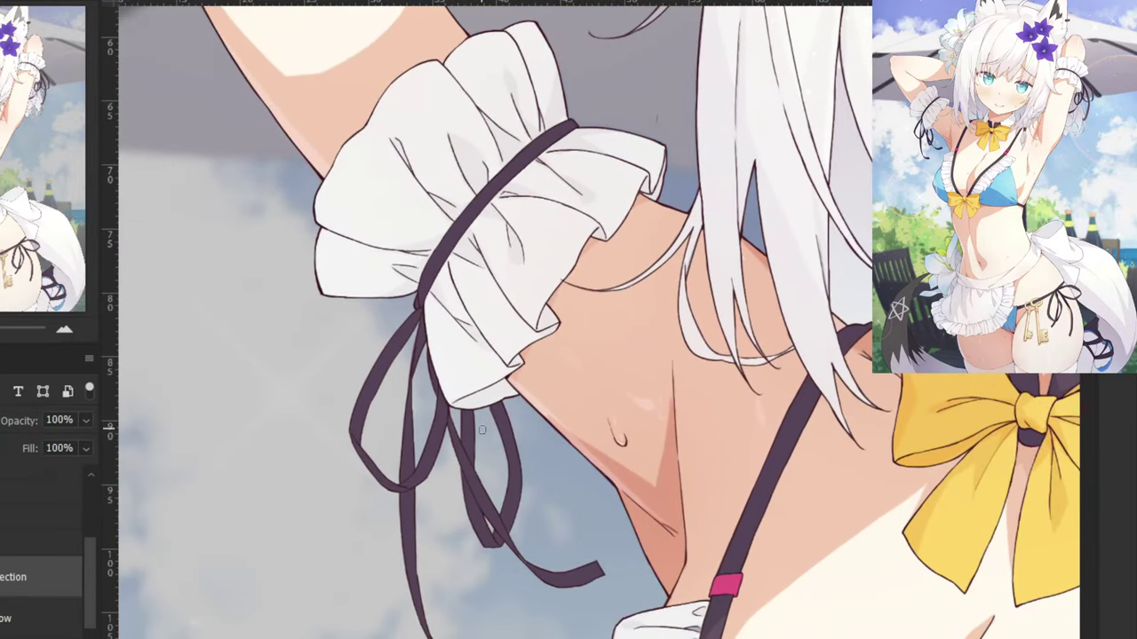
key(ctrl+plus)
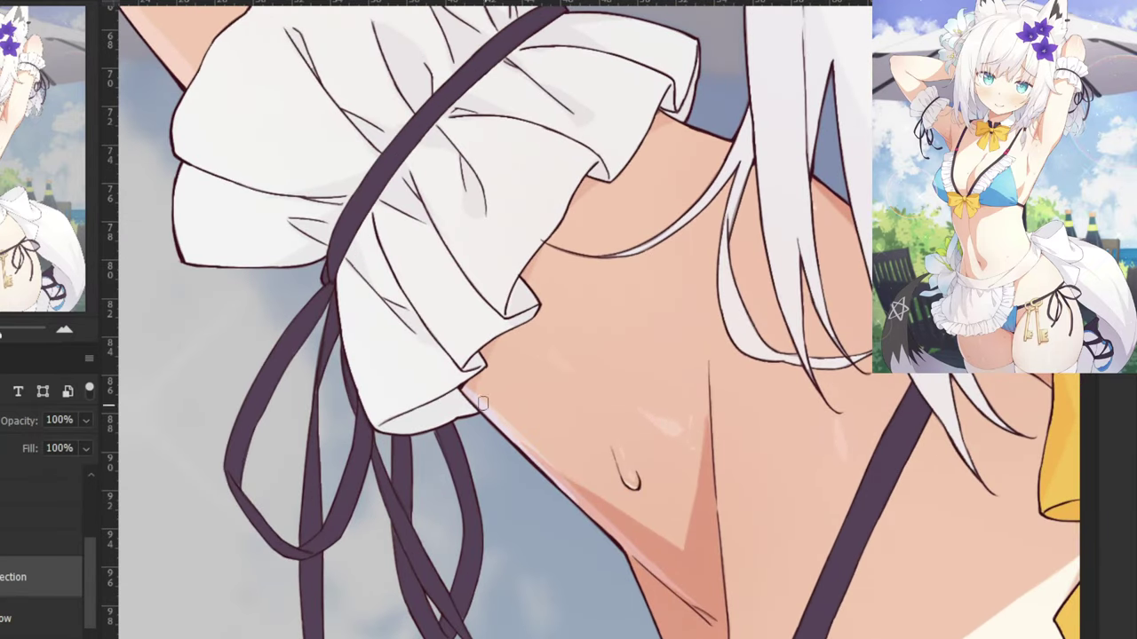
drag(537, 456, 669, 593)
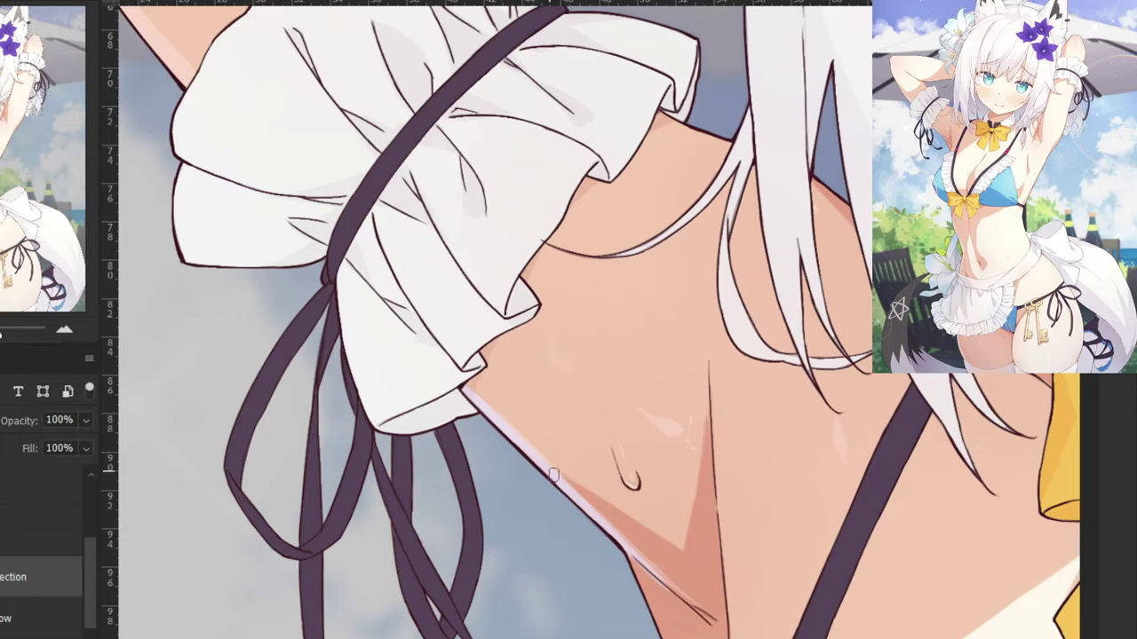
drag(555, 474, 687, 607)
key(ctrl+z)
mouse_move(575, 499)
mouse_down()
mouse_move(659, 582)
mouse_move(650, 569)
mouse_up()
key(ctrl+plus)
scroll(498, 555, down, 3)
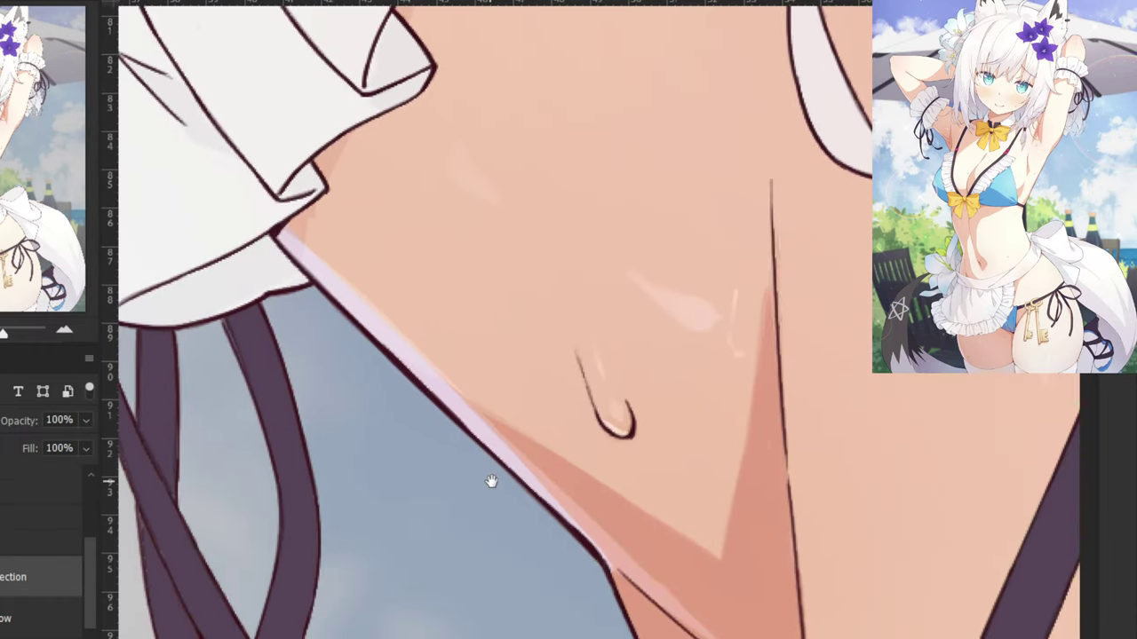
mouse_move(479, 426)
mouse_down()
mouse_move(665, 596)
mouse_move(581, 521)
mouse_move(597, 528)
mouse_up()
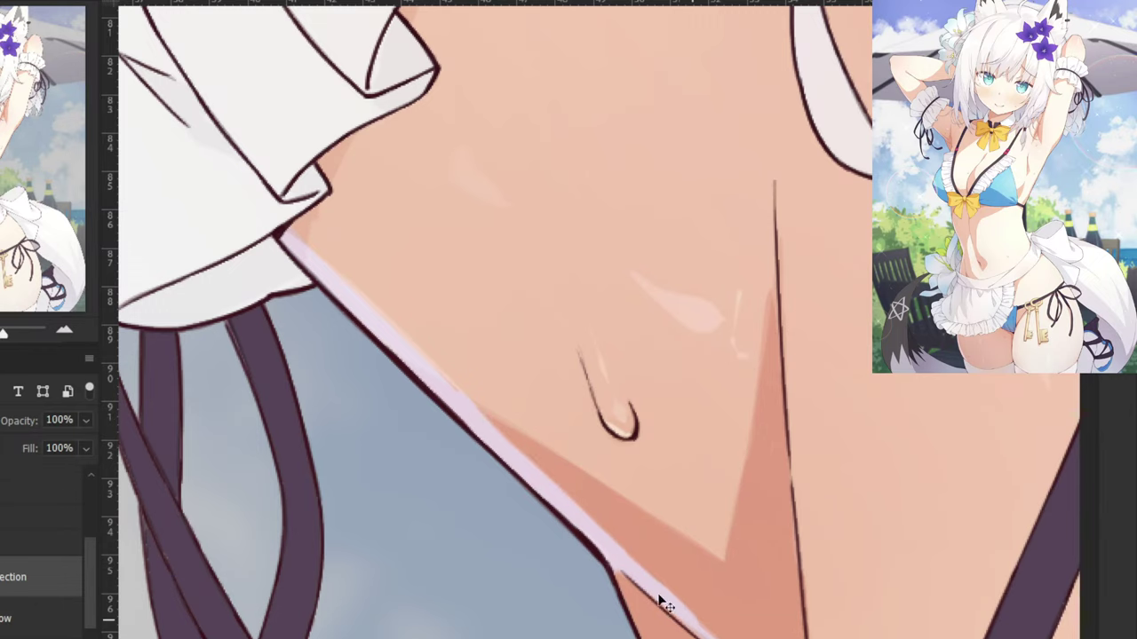
scroll(672, 591, down, 3)
Add lavender reflected light along the raised arm's outer edge above the frilled cuff and along the forearm's underside.
drag(327, 170, 639, 576)
scroll(576, 496, up, 2)
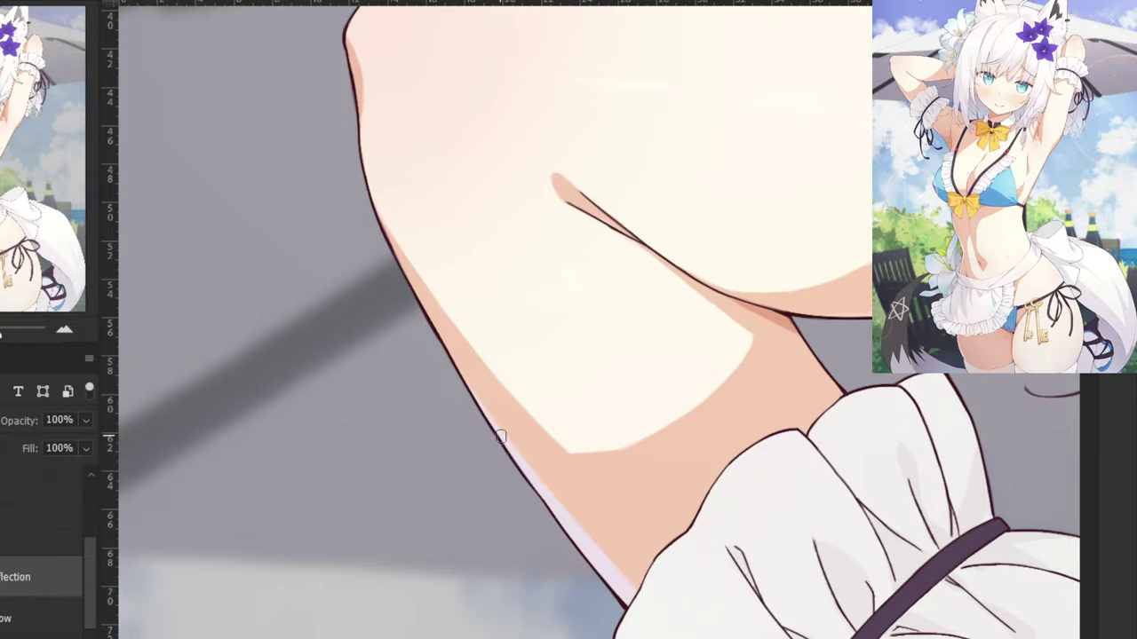
drag(611, 472, 462, 552)
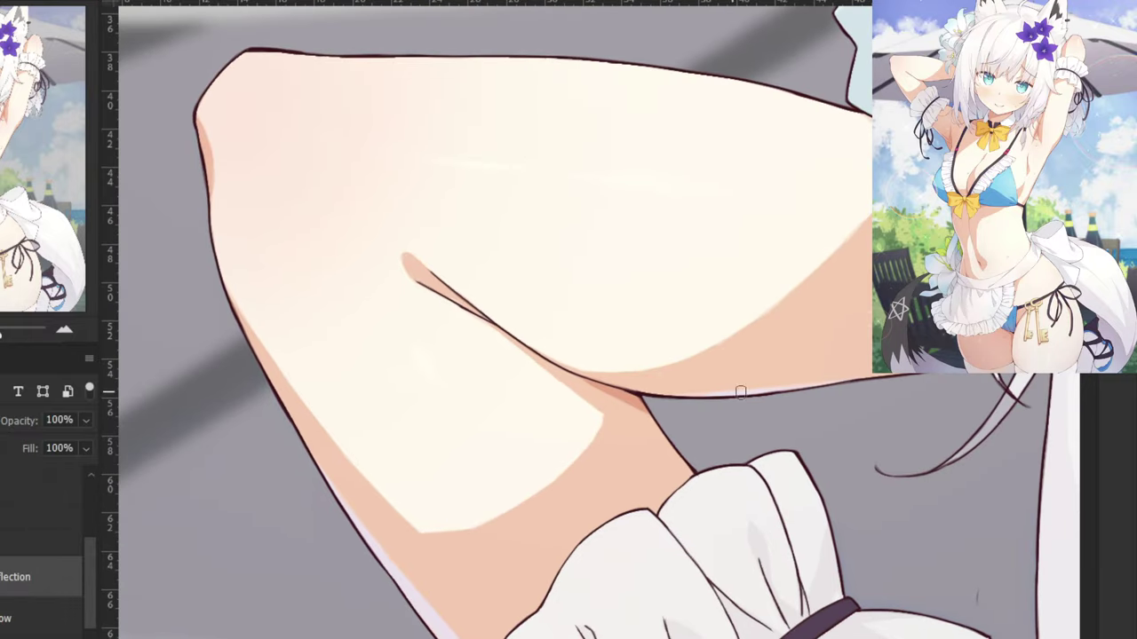
Paint lavender reflected light along the shaded thigh's outer edge, from the apron frill to the stocking.
key(ctrl+minus)
key(ctrl+minus)
drag(931, 306, 682, 322)
drag(970, 381, 759, 204)
drag(1053, 509, 842, 337)
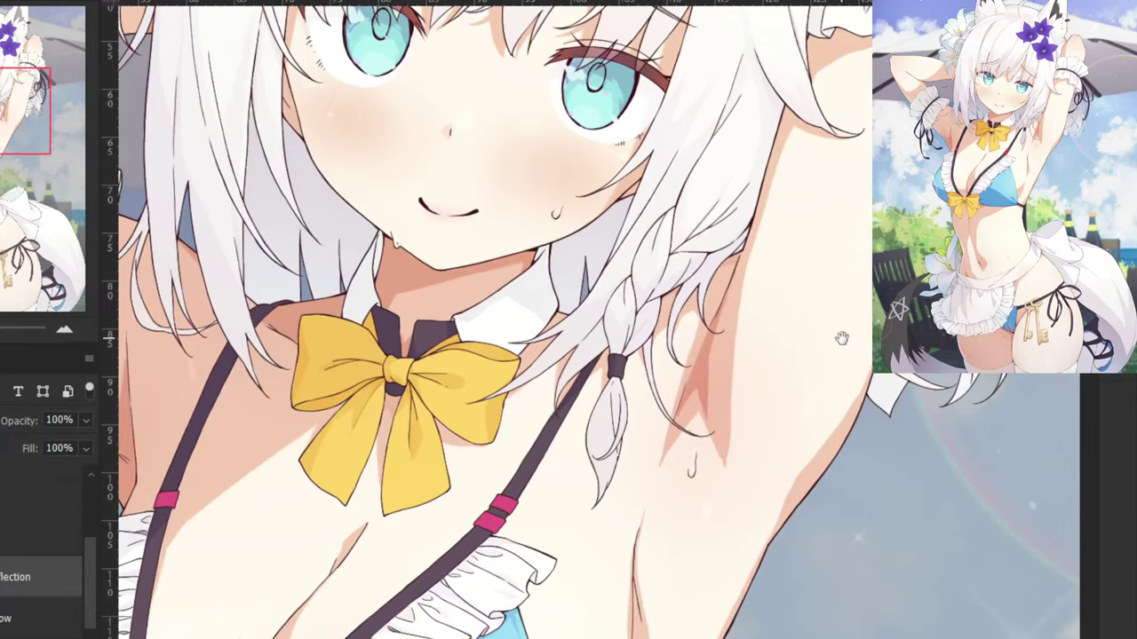
scroll(506, 322, down, 10)
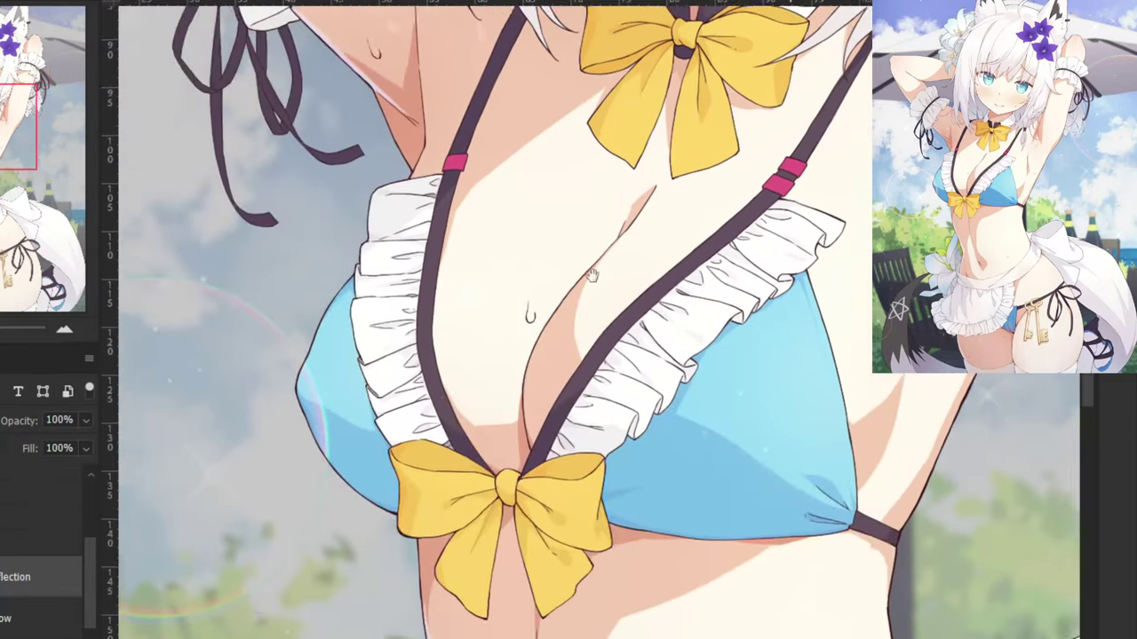
scroll(594, 198, down, 10)
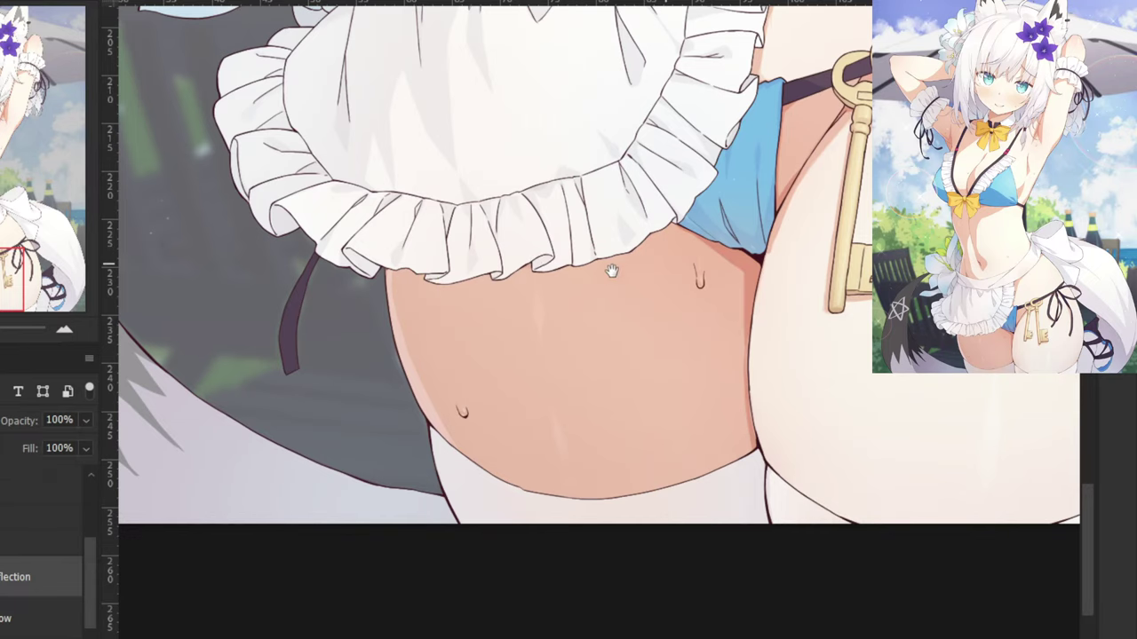
mouse_move(666, 268)
mouse_down()
mouse_move(586, 290)
mouse_move(700, 282)
mouse_up()
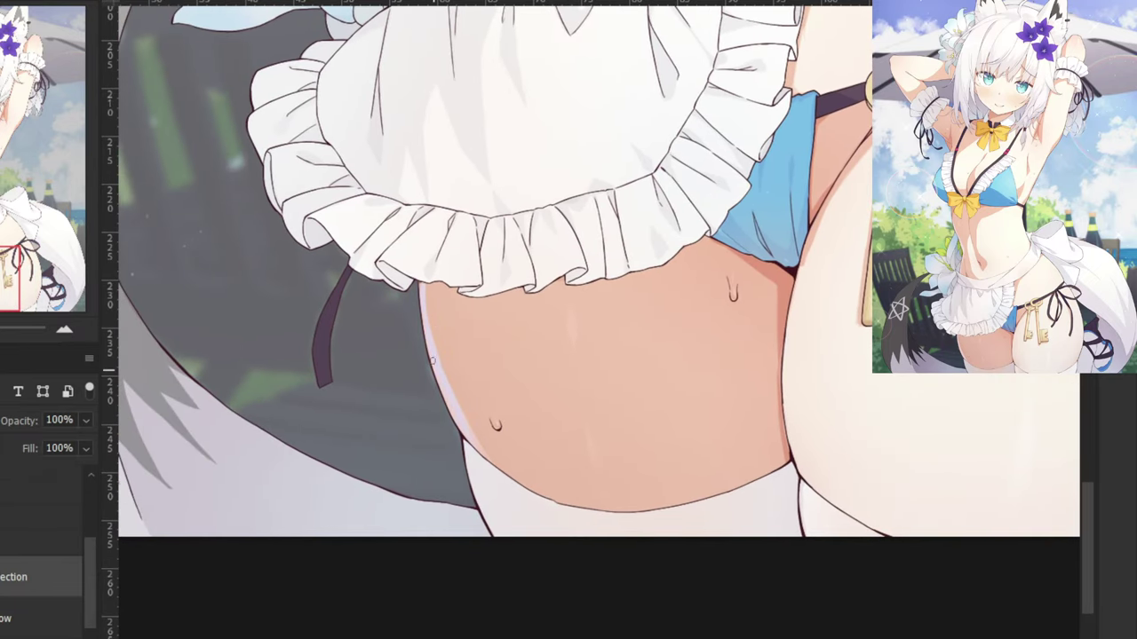
scroll(599, 351, up, 1)
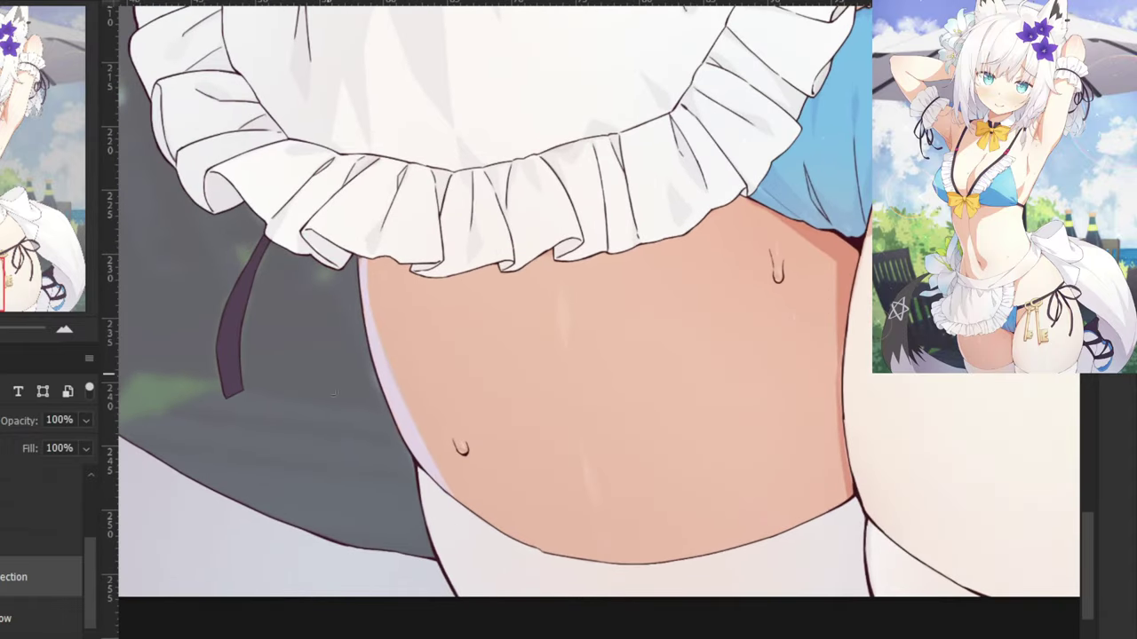
scroll(363, 139, down, 4)
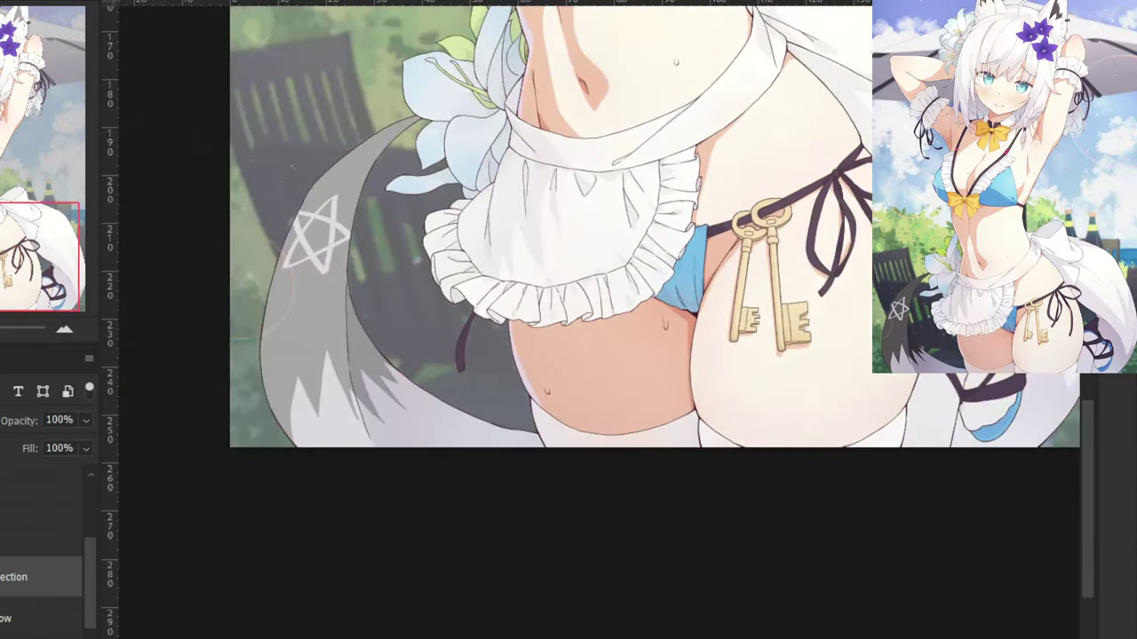
Hide the reference artwork overlay and change the reflection layer's blend mode to soften the reflected light on the skin.
scroll(85, 571, up, 4)
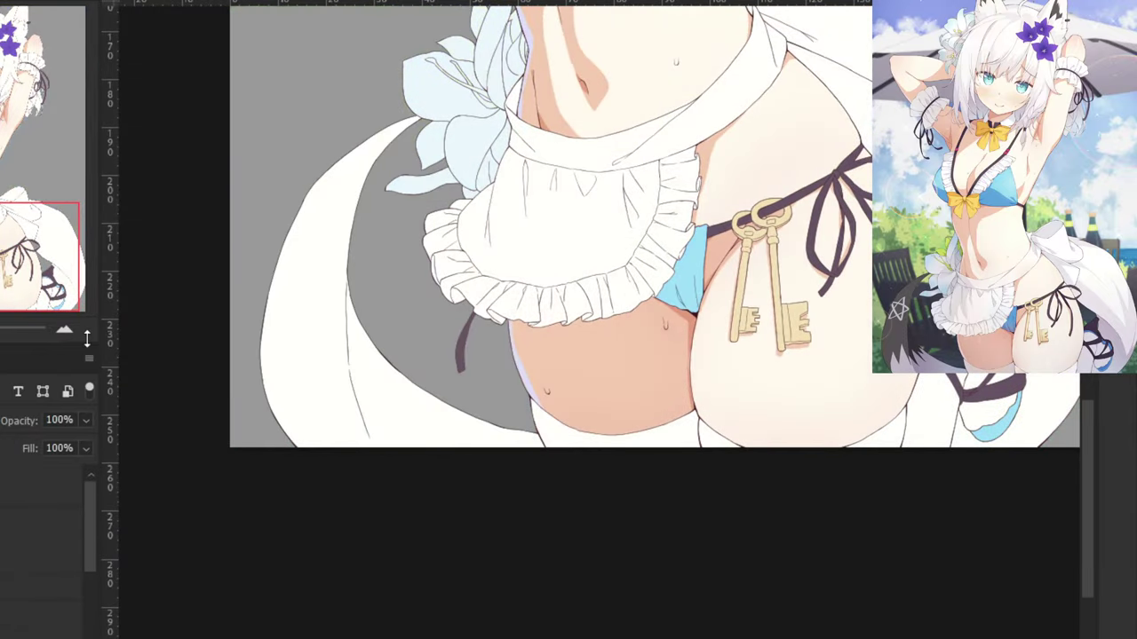
scroll(80, 555, down, 3)
drag(273, 372, 303, 638)
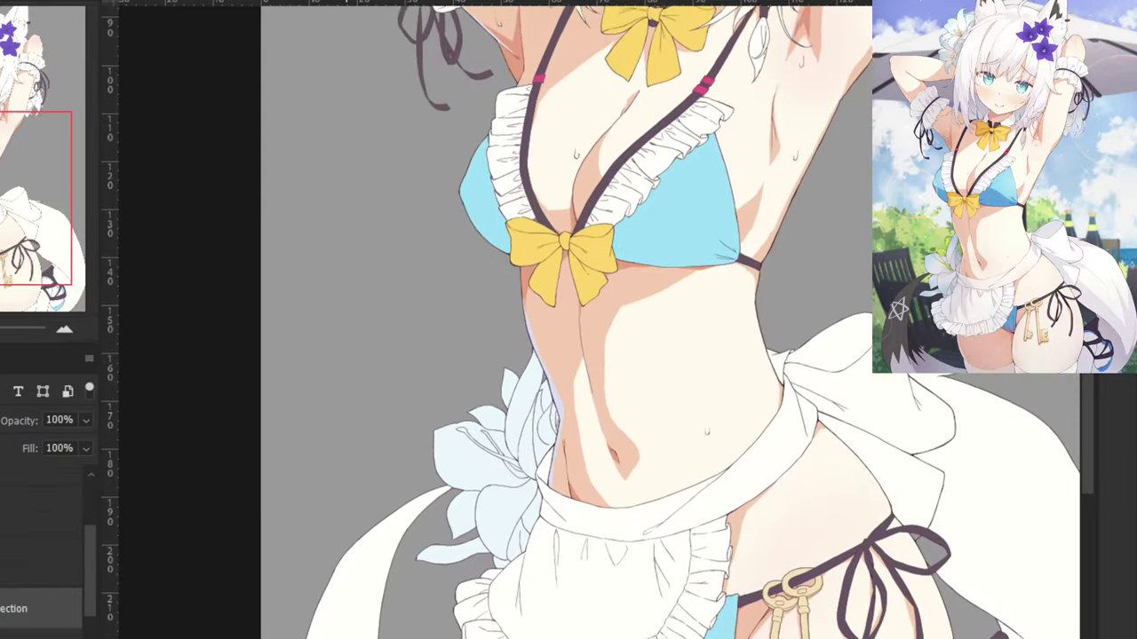
right_click(28, 379)
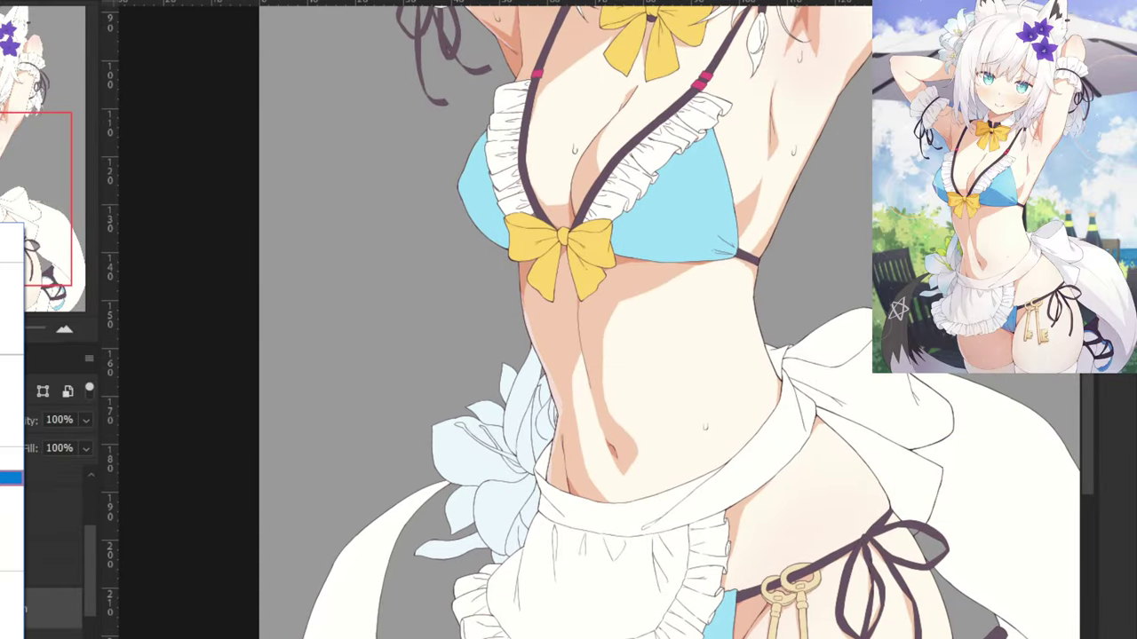
click(12, 478)
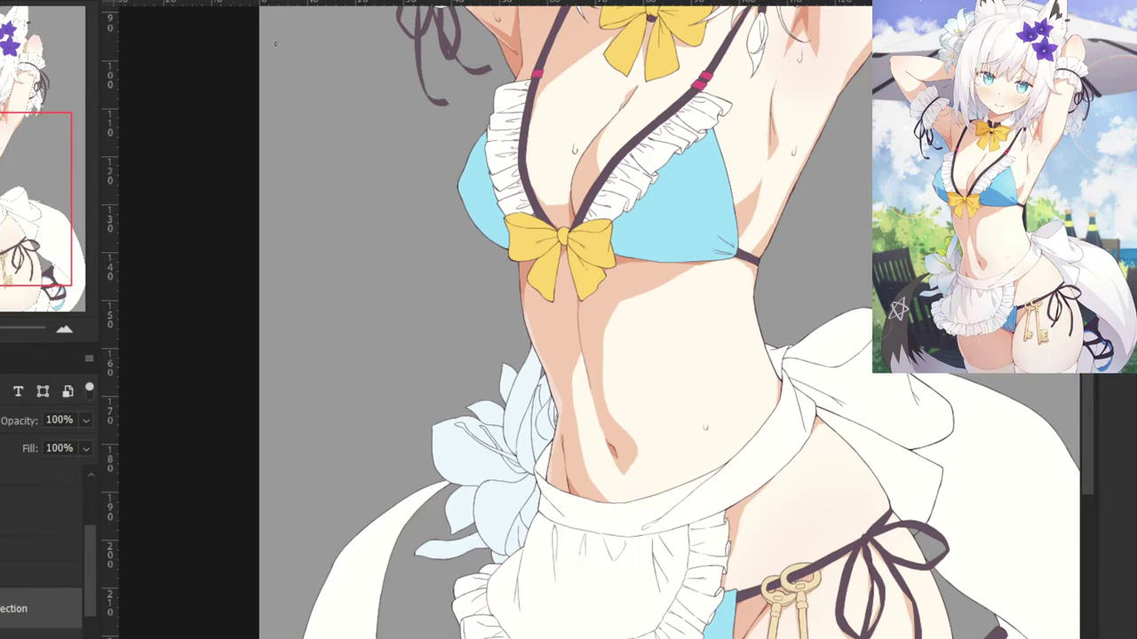
drag(266, 315, 308, 329)
key(ctrl+plus)
key(ctrl+plus)
key(ctrl+plus)
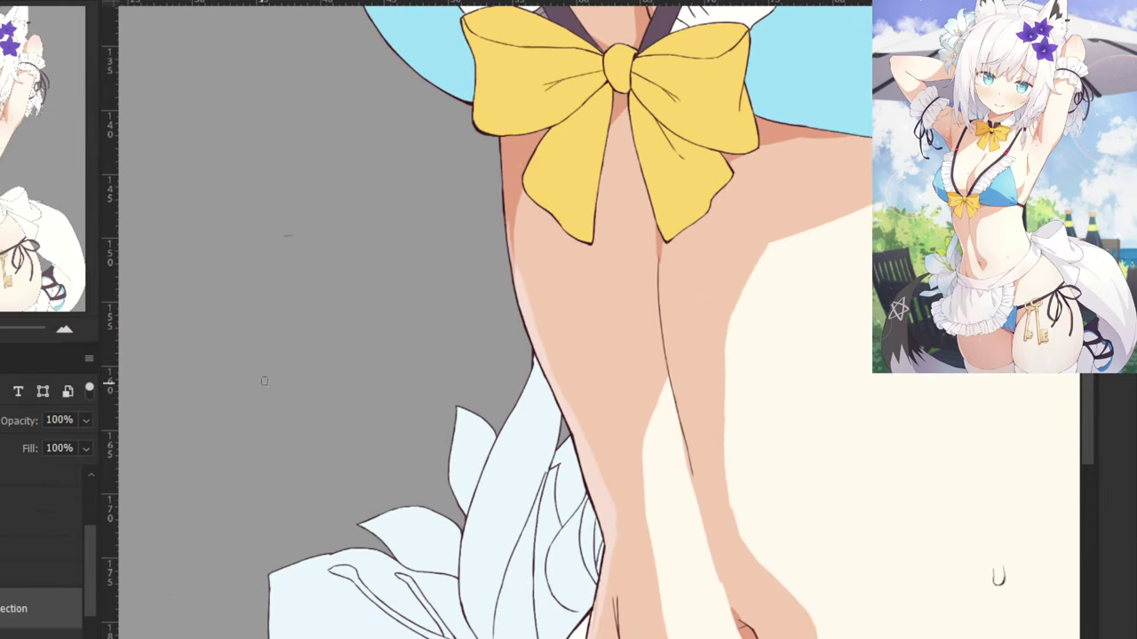
Take the softening blend mode off the reflection layer and sample its plain lavender from the waist's edge.
key(ctrl+plus)
drag(528, 625, 488, 381)
key(ctrl+plus)
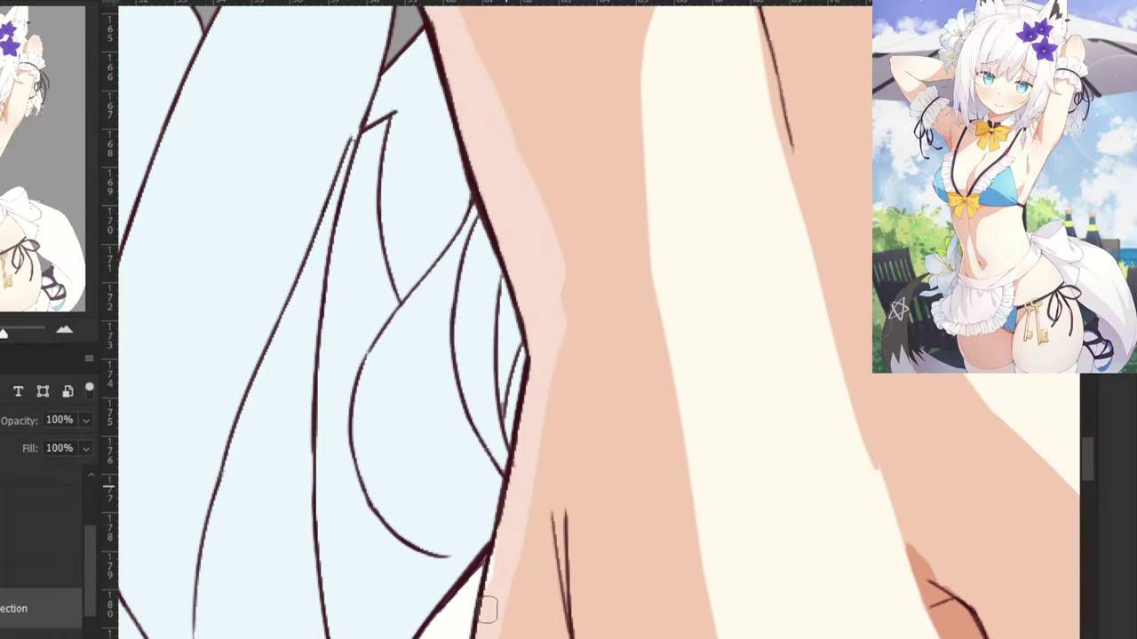
scroll(549, 350, down, 2)
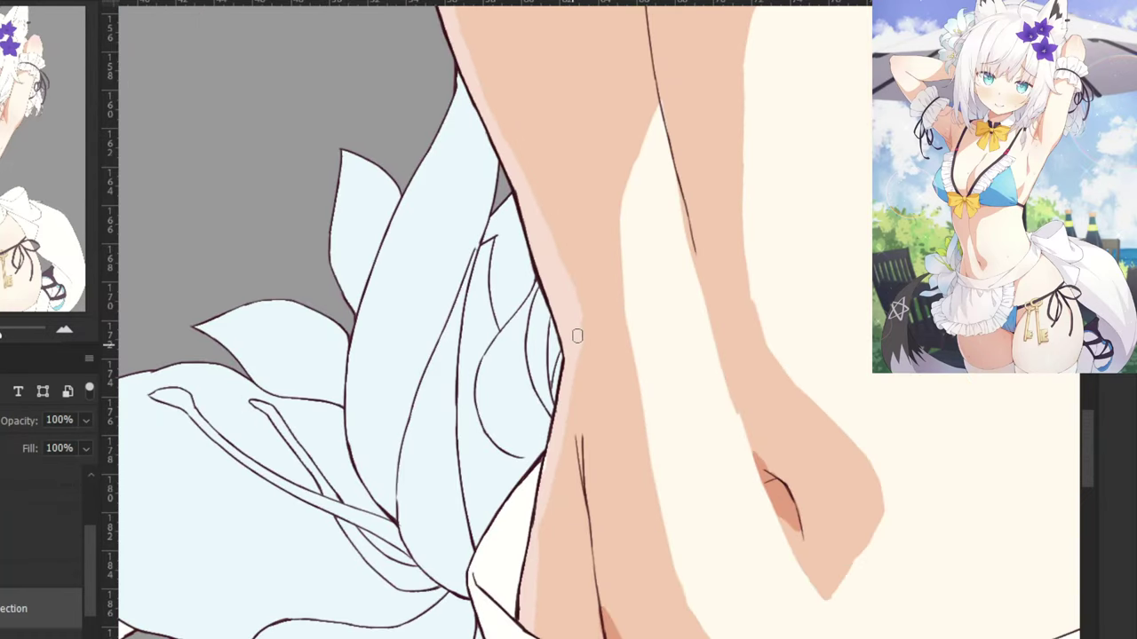
scroll(784, 374, down, 4)
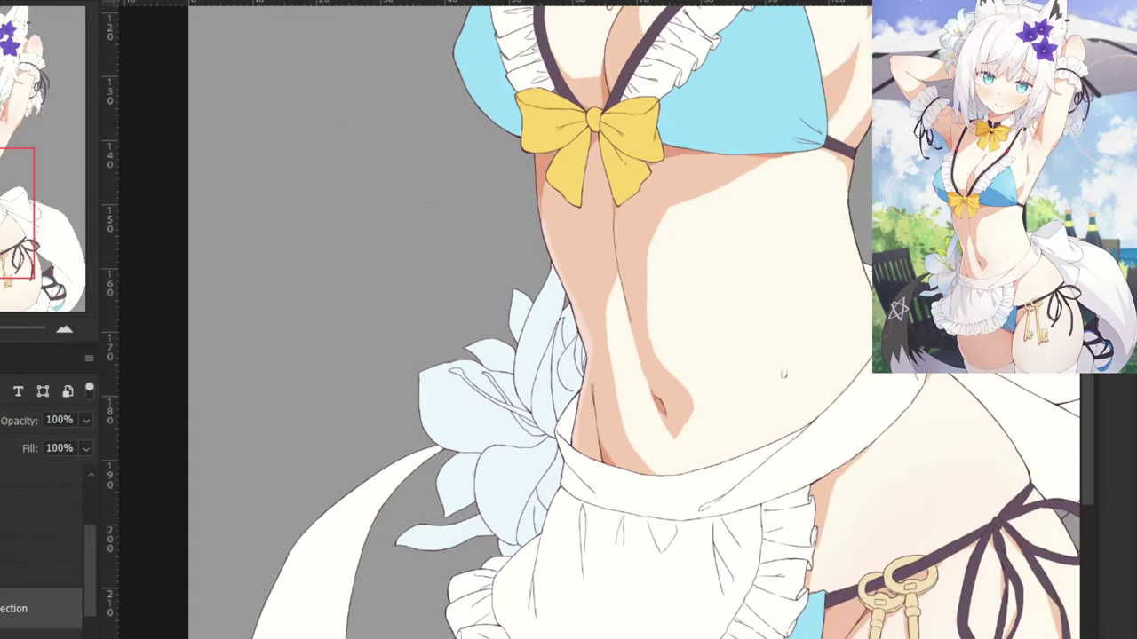
click(9, 231)
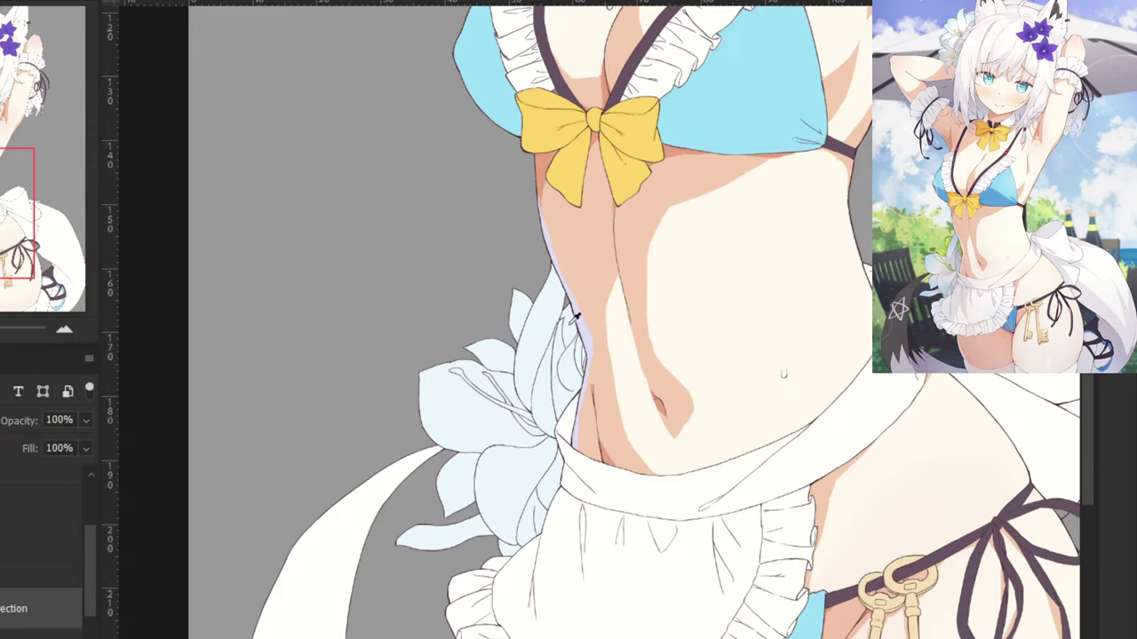
alt+click(577, 320)
Switch to the handwritten style notes document and paint a round lavender swatch below the 6.8 swatch.
click(437, 1)
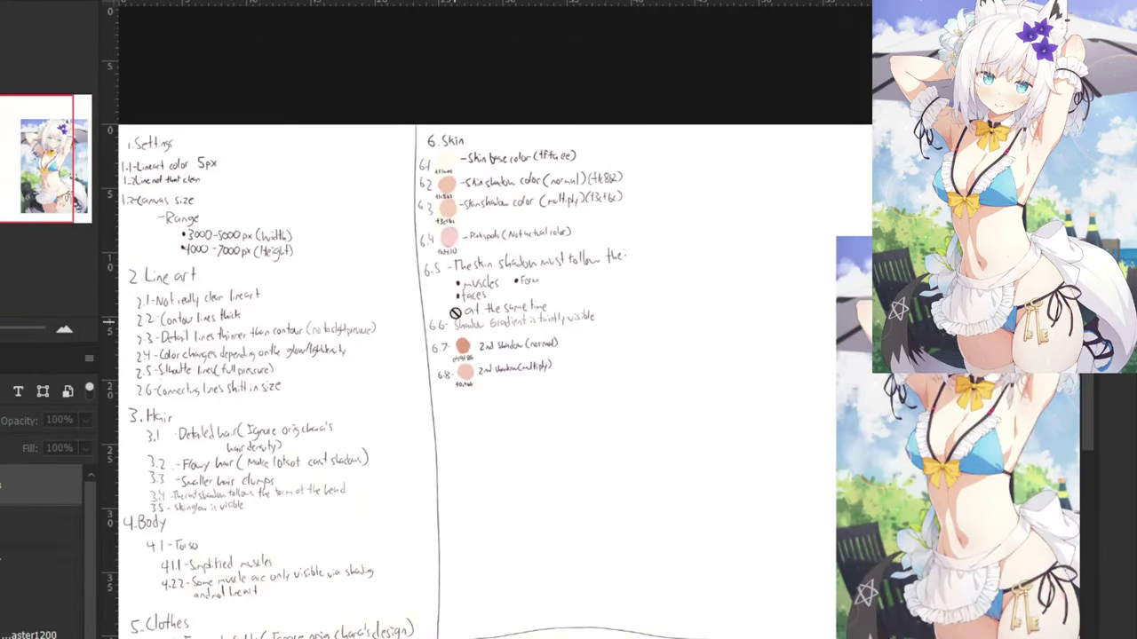
scroll(455, 312, up, 5)
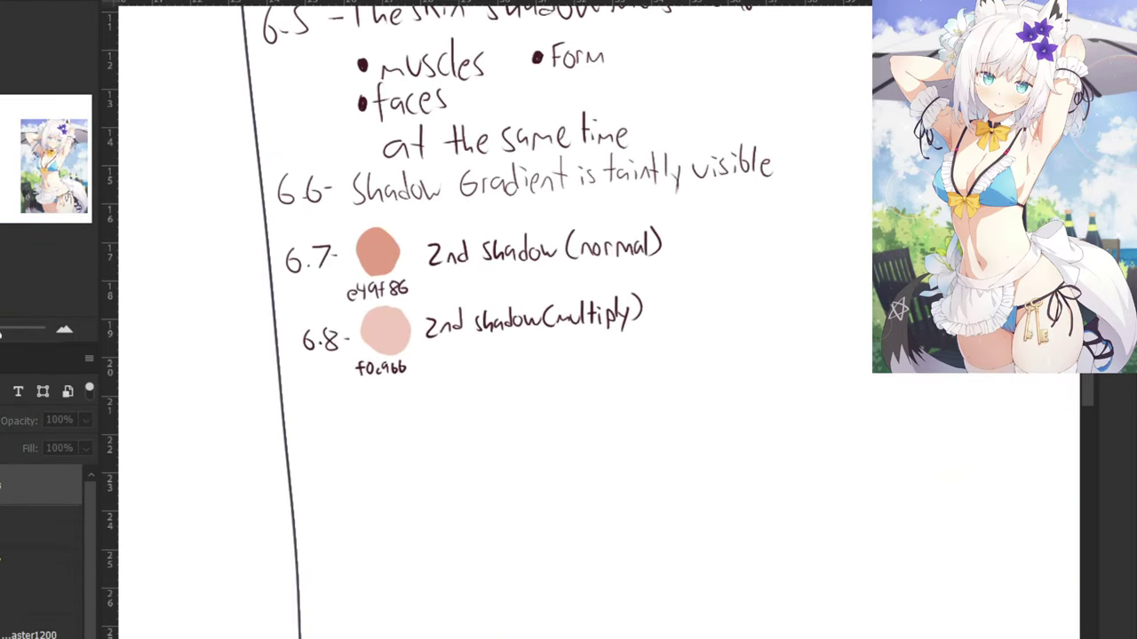
click(36, 527)
mouse_move(384, 396)
mouse_down()
mouse_move(393, 439)
mouse_move(396, 398)
mouse_up()
key(ctrl+z)
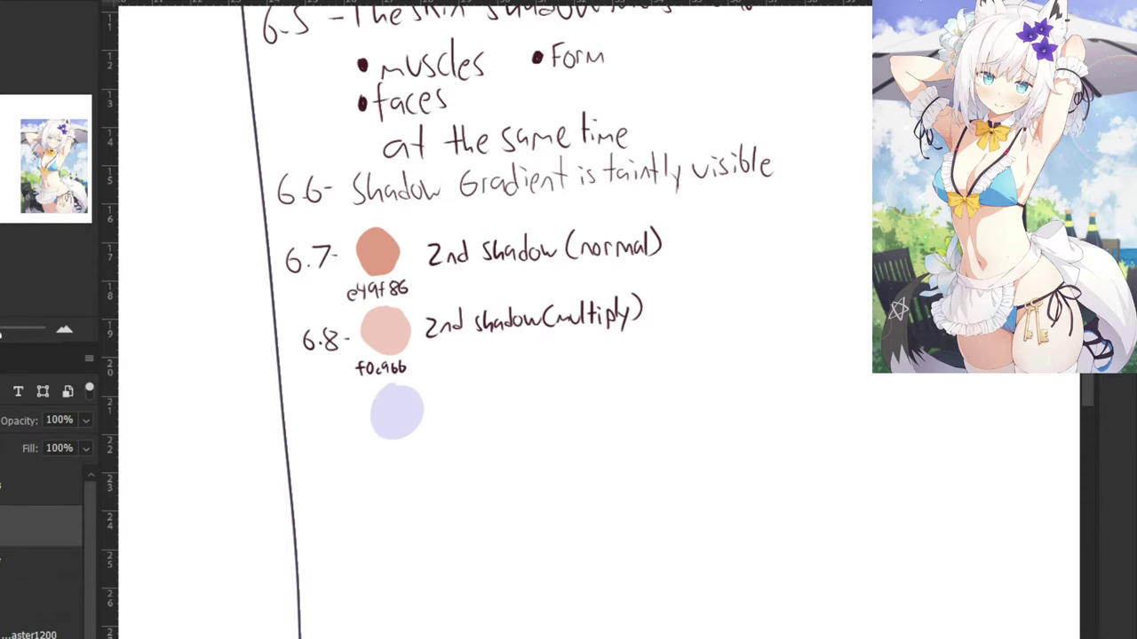
Write the lavender's hex code "dddef7" in dark ink below its swatch and number the entry "6.9-".
key(n)
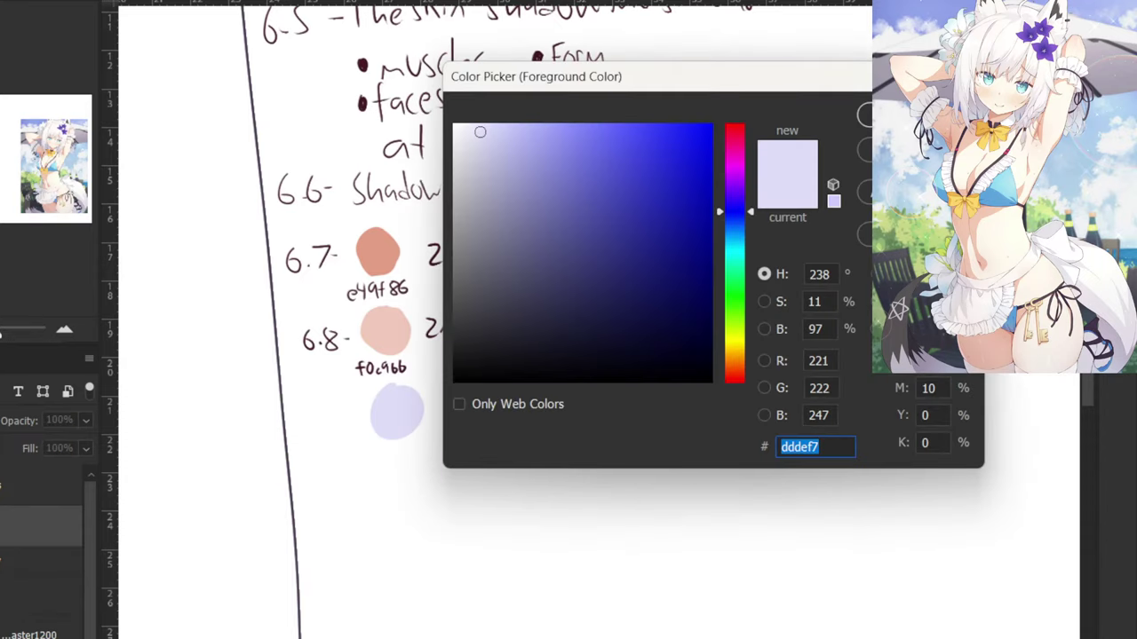
key(Return)
alt+click(362, 64)
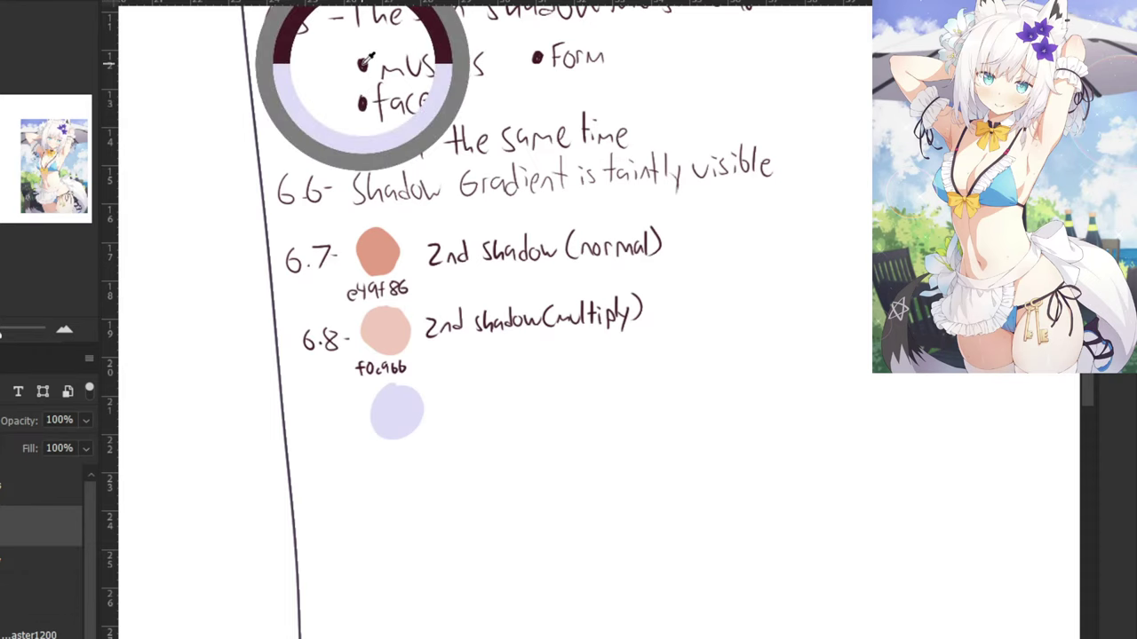
key(ctrl+plus)
drag(180, 481, 413, 391)
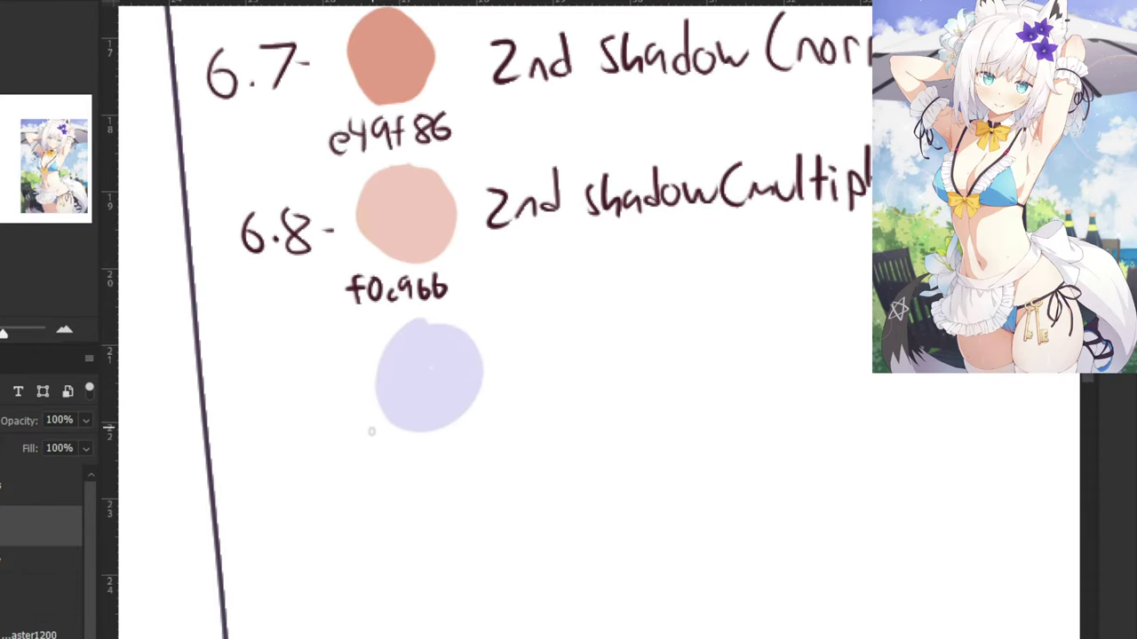
mouse_move(384, 444)
mouse_down()
mouse_move(409, 471)
mouse_move(433, 457)
mouse_move(435, 468)
mouse_move(464, 439)
mouse_move(477, 474)
mouse_up()
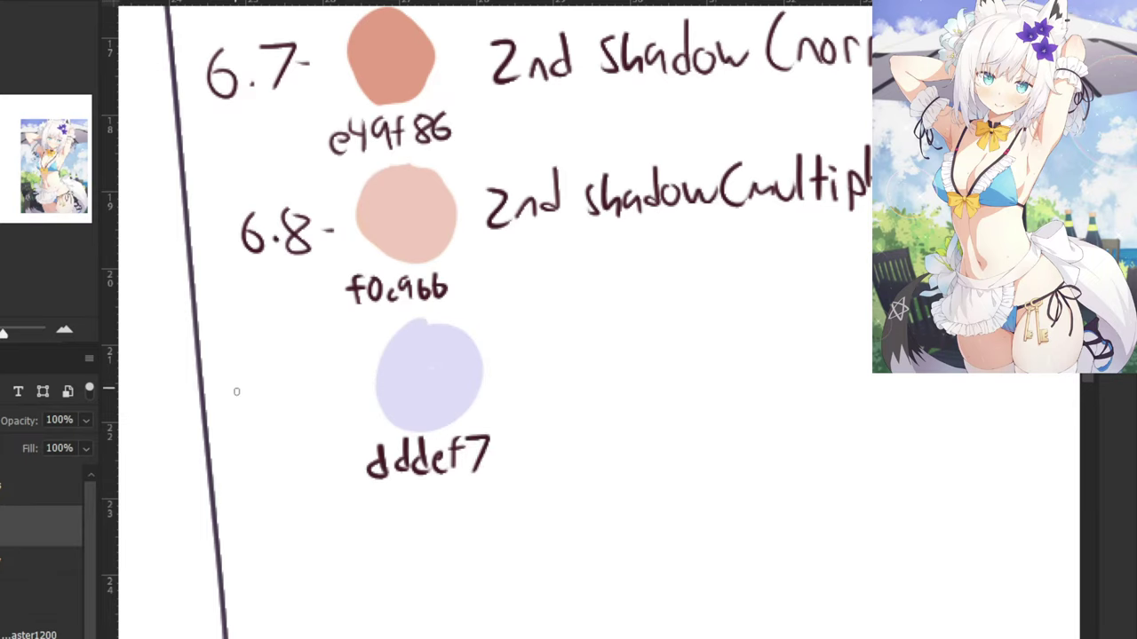
mouse_move(263, 377)
mouse_down()
mouse_move(262, 409)
mouse_move(317, 432)
mouse_up()
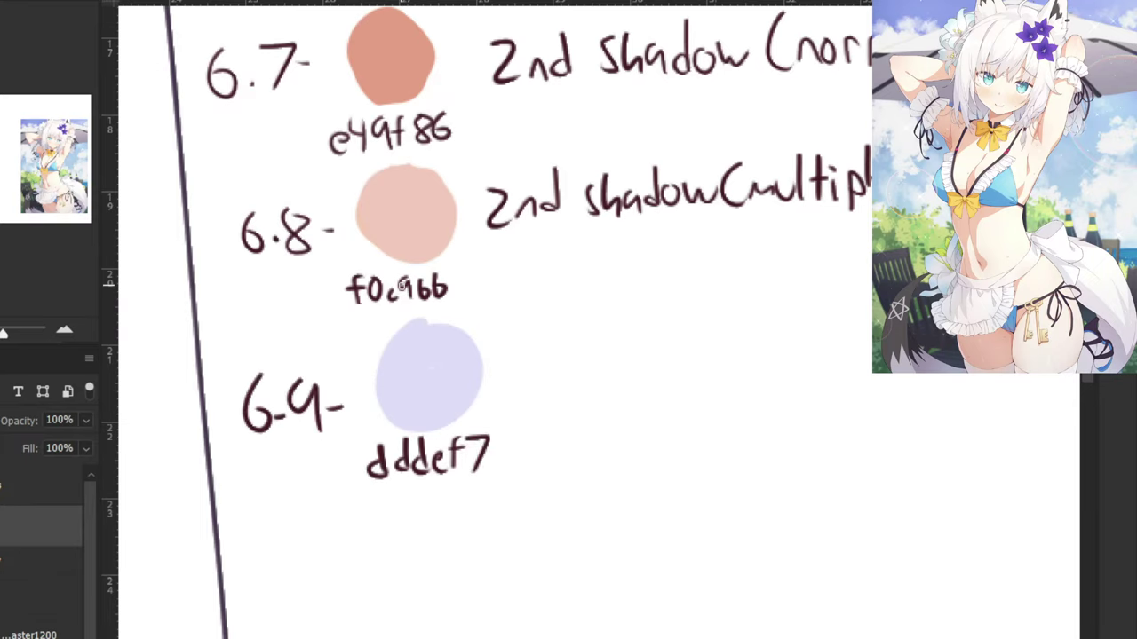
Handwrite the word "light" beside the lavender swatch in entry 6.9.
drag(579, 273, 448, 314)
drag(386, 373, 384, 434)
mouse_move(401, 409)
mouse_down()
mouse_move(403, 432)
mouse_move(435, 404)
mouse_move(412, 464)
mouse_up()
click(405, 397)
mouse_move(443, 362)
mouse_down()
mouse_move(442, 432)
mouse_move(471, 424)
mouse_up()
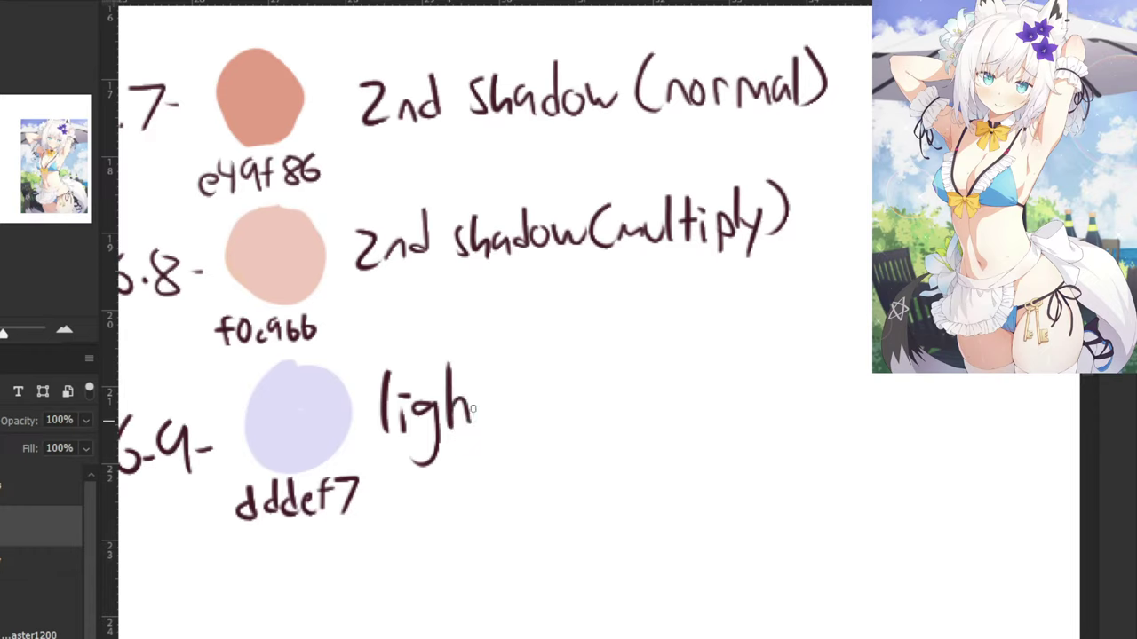
drag(488, 350, 487, 423)
mouse_move(471, 398)
mouse_down()
mouse_move(499, 412)
mouse_move(499, 373)
mouse_move(558, 402)
mouse_up()
drag(535, 419, 559, 433)
drag(584, 367, 563, 423)
mouse_move(558, 402)
mouse_down()
mouse_move(577, 396)
mouse_move(586, 424)
mouse_up()
drag(595, 411, 616, 426)
key(ctrl+z)
key(ctrl+z)
key(ctrl+z)
key(ctrl+z)
key(ctrl+z)
key(ctrl+z)
Handwrite "reflection(" after "light" in entry 6.9 of the notes.
drag(520, 392, 520, 419)
mouse_move(520, 406)
mouse_down()
mouse_move(541, 392)
mouse_move(560, 414)
mouse_up()
key(ctrl+z)
drag(569, 349, 565, 416)
mouse_move(549, 384)
mouse_down()
mouse_move(581, 380)
mouse_move(588, 407)
mouse_up()
drag(596, 396, 614, 411)
mouse_move(636, 344)
mouse_down()
mouse_move(646, 415)
mouse_move(654, 381)
mouse_up()
mouse_move(659, 378)
mouse_down()
mouse_move(657, 409)
mouse_move(682, 384)
mouse_move(714, 405)
mouse_up()
click(657, 368)
key(ctrl+z)
drag(743, 354, 723, 407)
Set the artwork's reflection layer to Soft Light blending and complete entry 6.9 in the notes with "soft light)".
scroll(740, 279, up, 1)
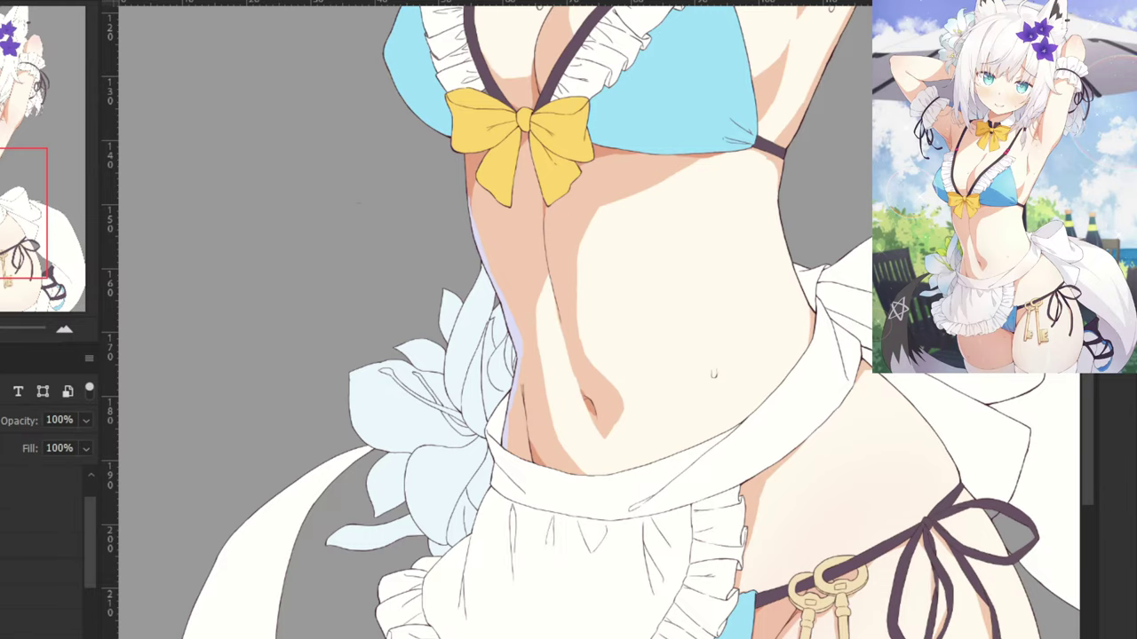
click(2, 420)
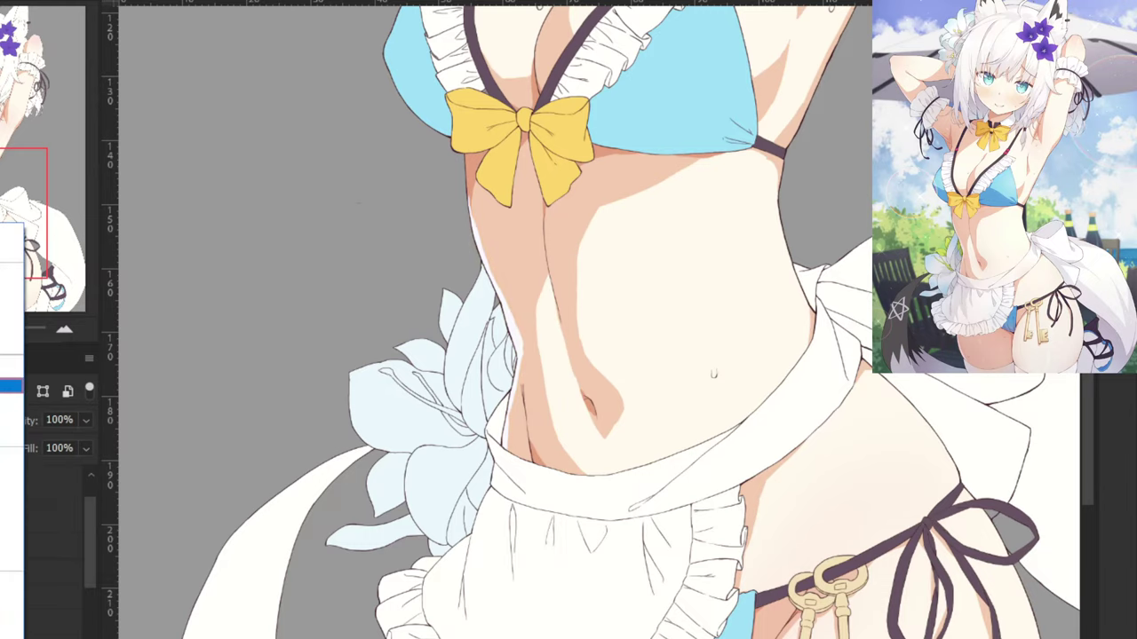
click(9, 478)
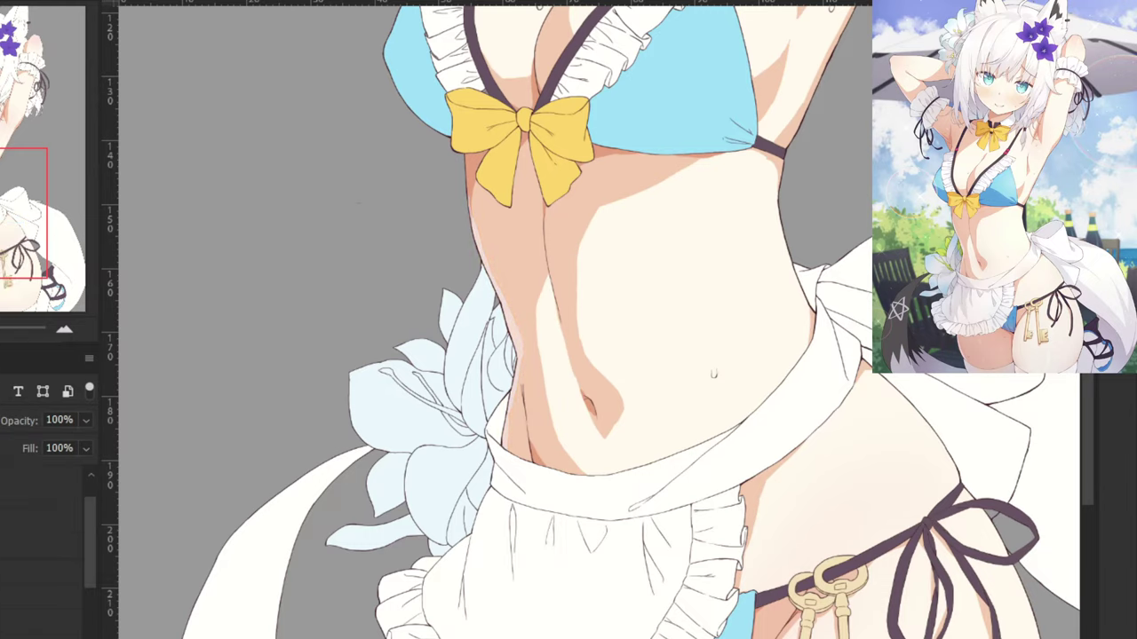
key(ctrl+Tab)
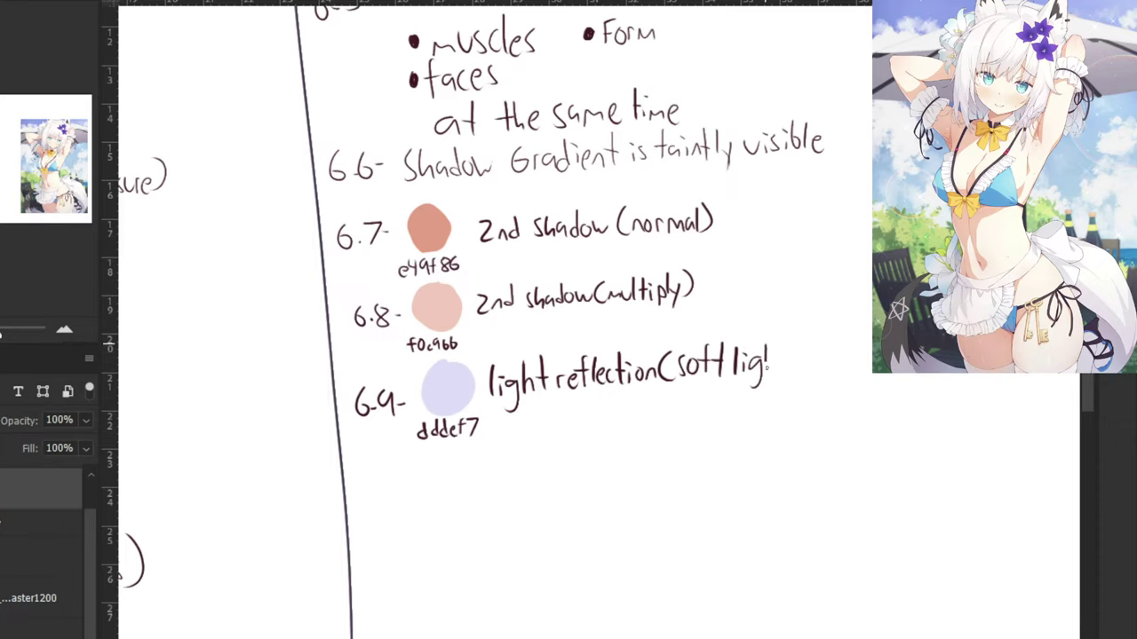
key(ctrl+minus)
key(ctrl+minus)
key(ctrl+minus)
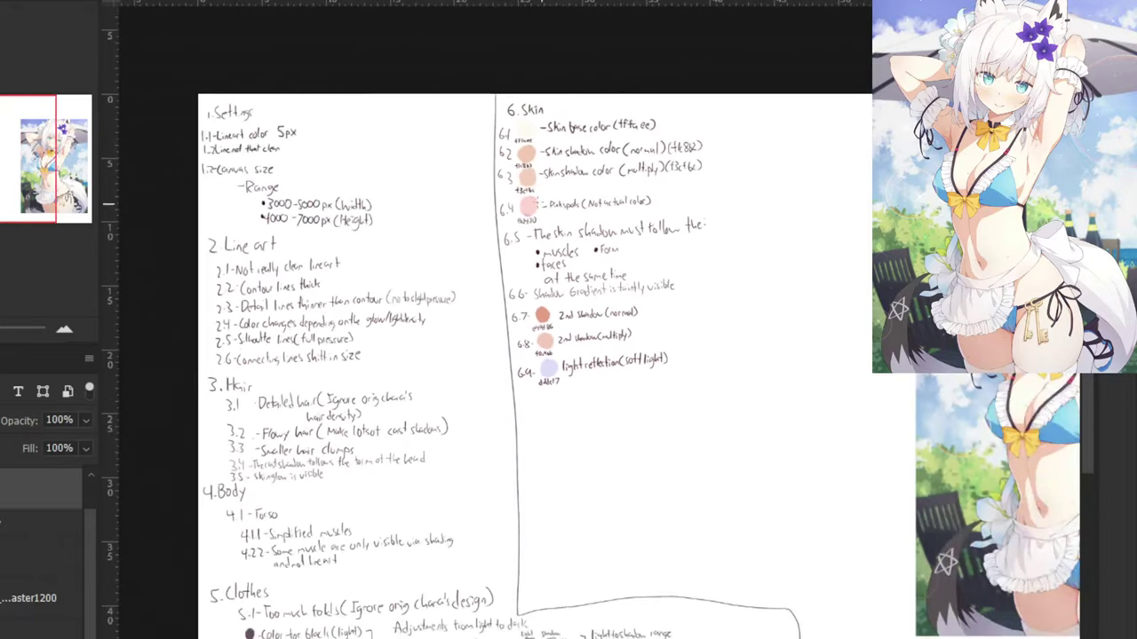
Erase the duplicate bracketed hex codes after the normal and multiply skin shadow color entries in the Skin notes.
drag(221, 543, 186, 567)
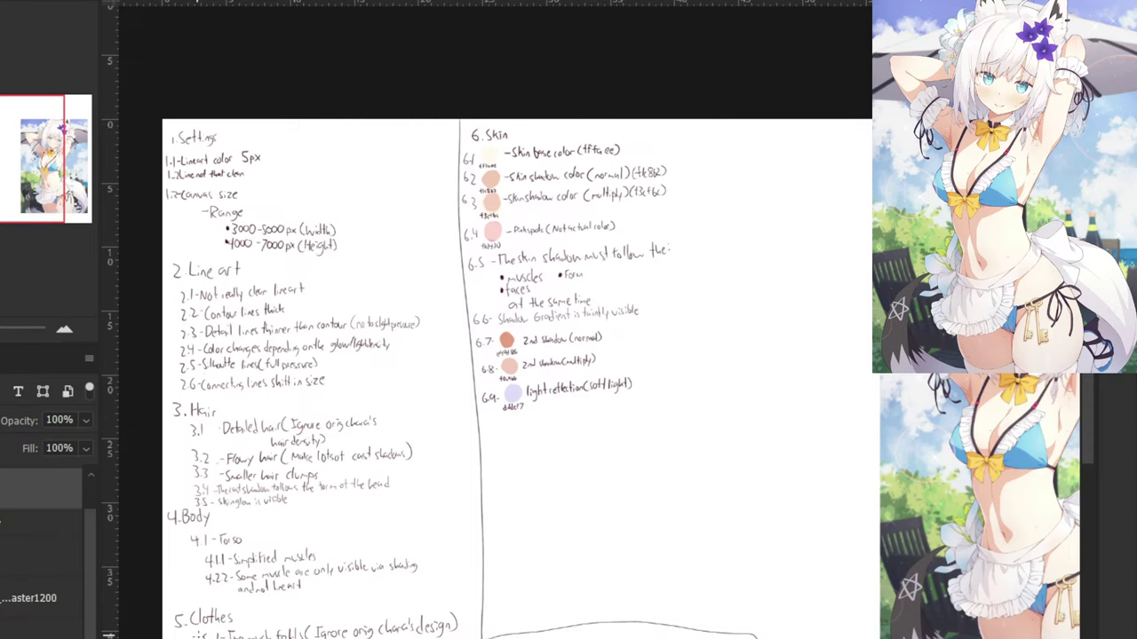
drag(464, 129, 427, 288)
key(ctrl+plus)
key(ctrl+plus)
key(ctrl+plus)
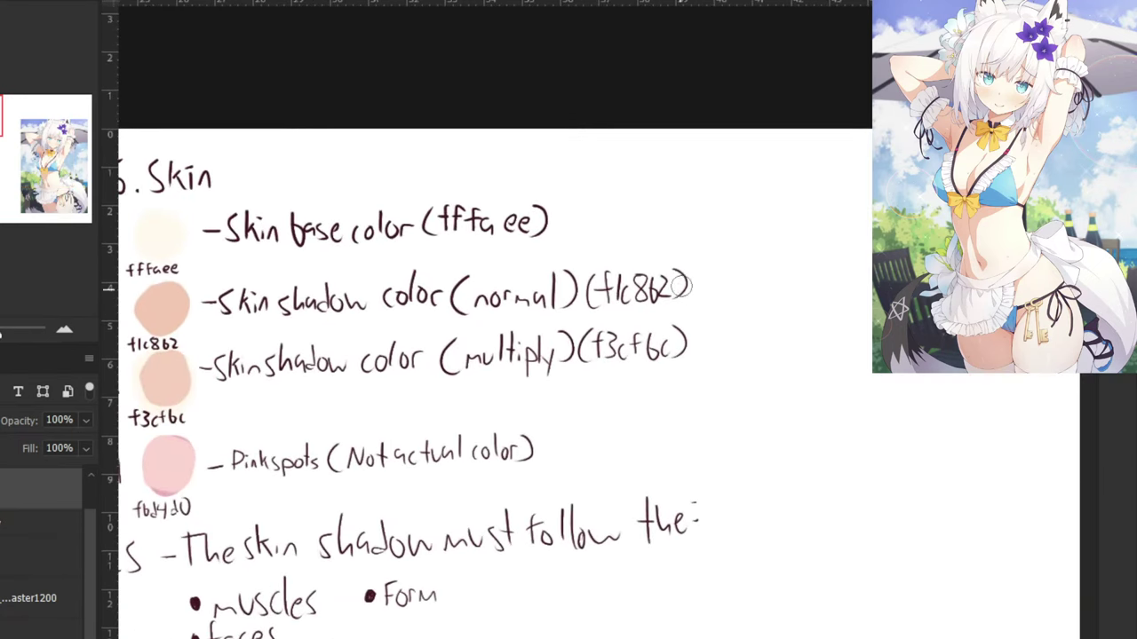
mouse_move(682, 287)
mouse_down()
mouse_move(621, 295)
mouse_move(598, 329)
mouse_move(597, 290)
mouse_move(629, 269)
mouse_up()
key(ctrl+minus)
key(ctrl+minus)
drag(581, 410, 606, 273)
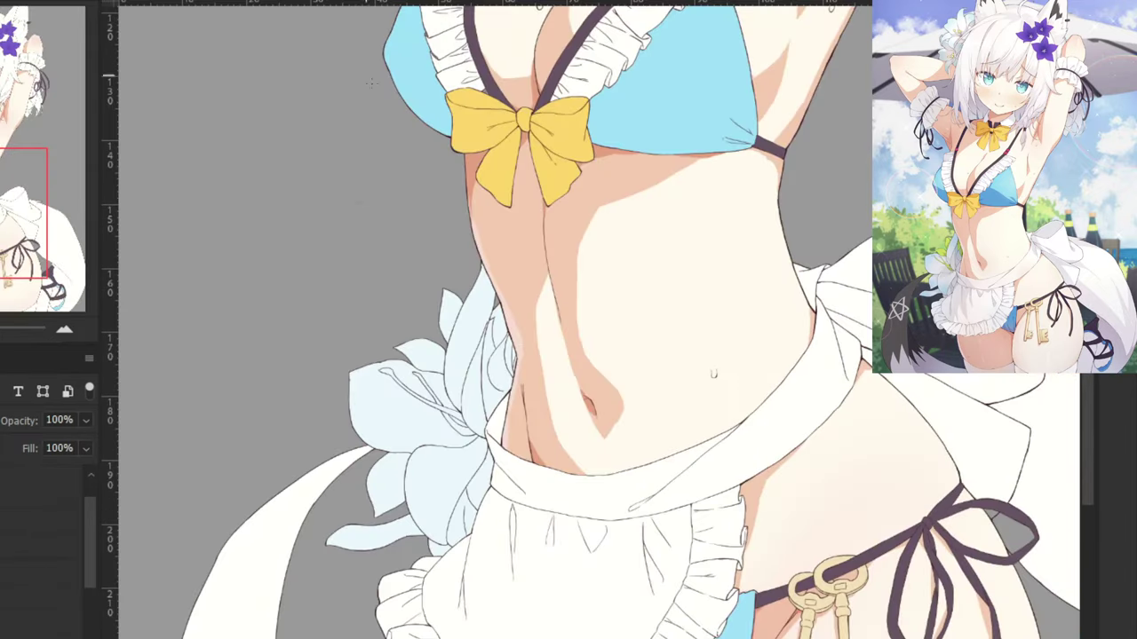
Return to the artwork's head area and show the reference artwork overlay at 100% opacity.
scroll(286, 364, up, 10)
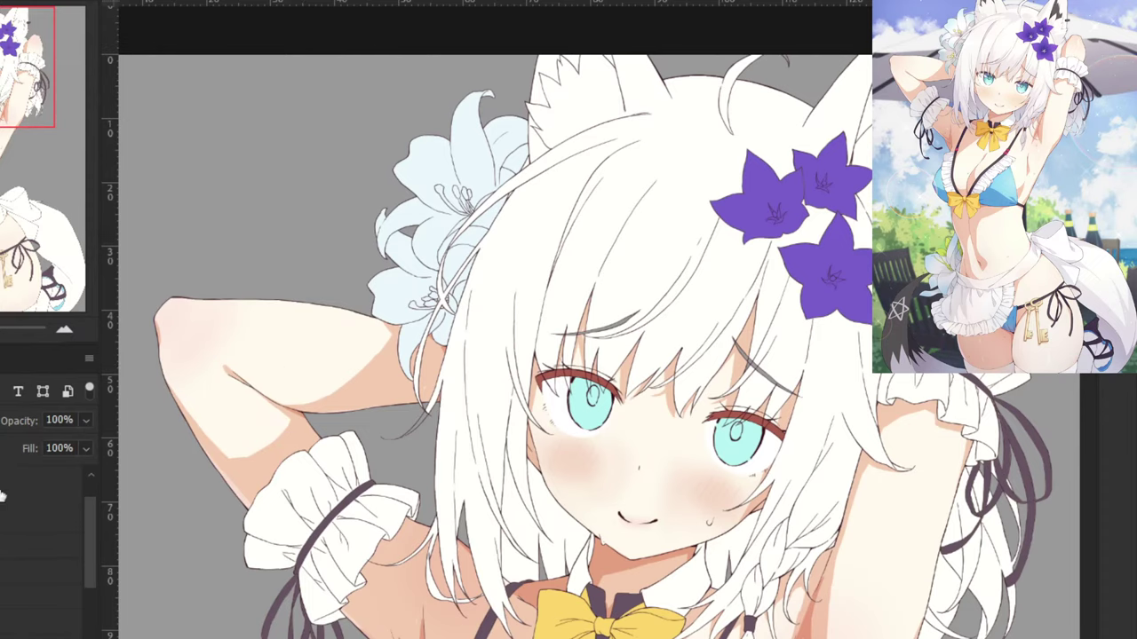
click(2, 493)
click(0, 488)
click(85, 420)
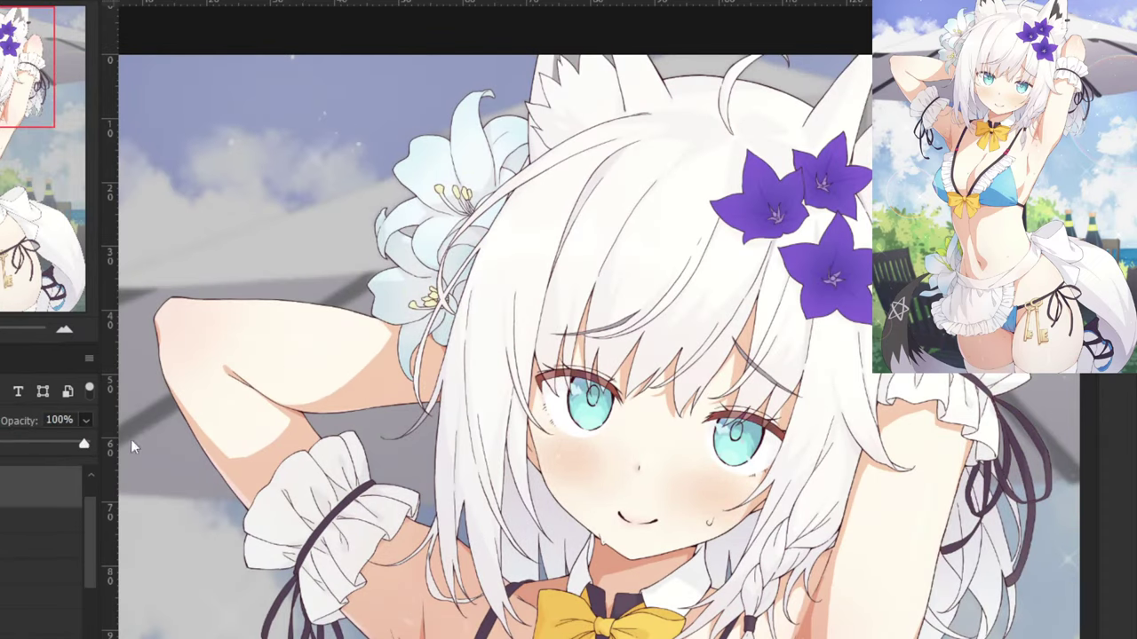
drag(131, 439, 117, 448)
Examine the reflected light on the reference's face and sample the highlight color beside the nose.
key(ctrl+plus)
key(ctrl+plus)
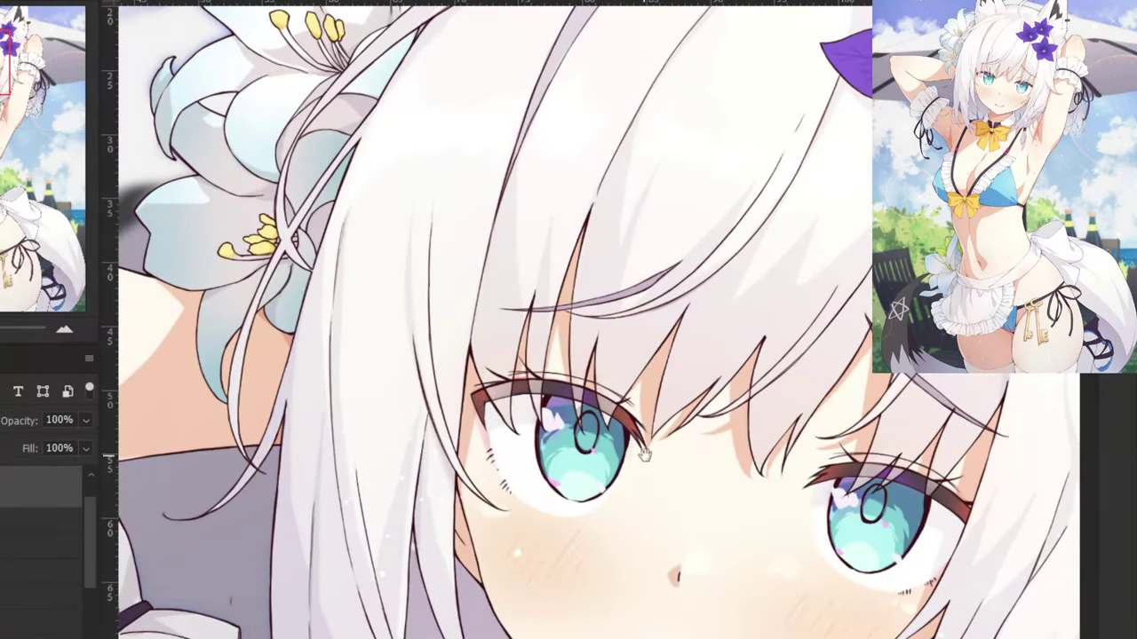
drag(645, 454, 456, 309)
key(ctrl+plus)
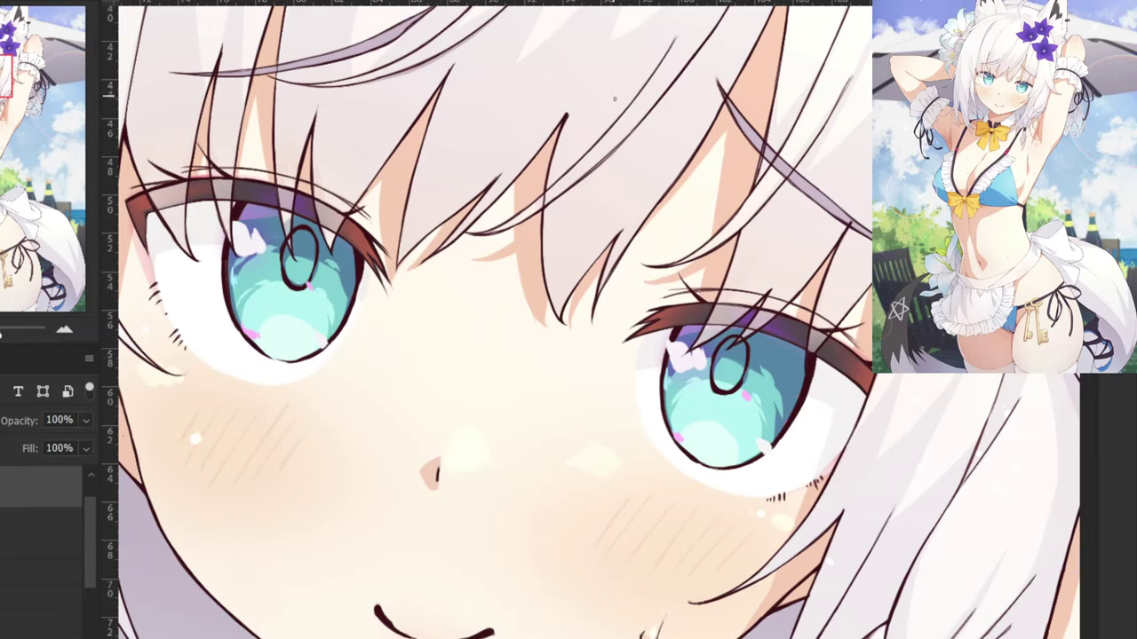
click(475, 446)
alt+click(474, 446)
scroll(393, 261, up, 3)
scroll(391, 257, down, 4)
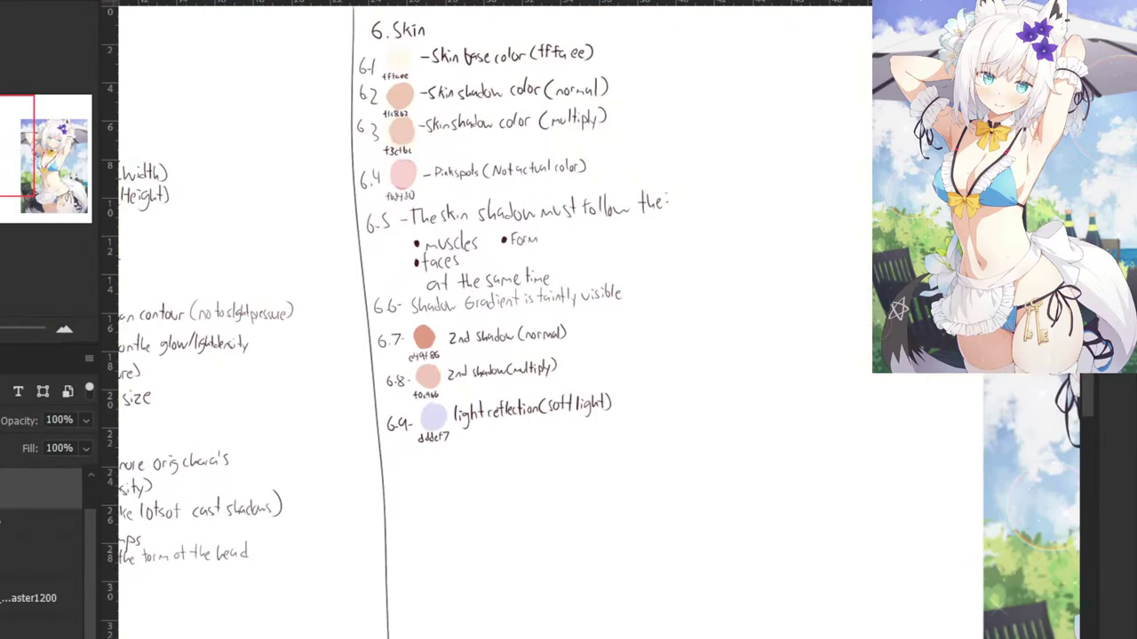
Start a new entry numbered "6.10-" below entry 6.9 in the Skin notes.
scroll(336, 230, up, 2)
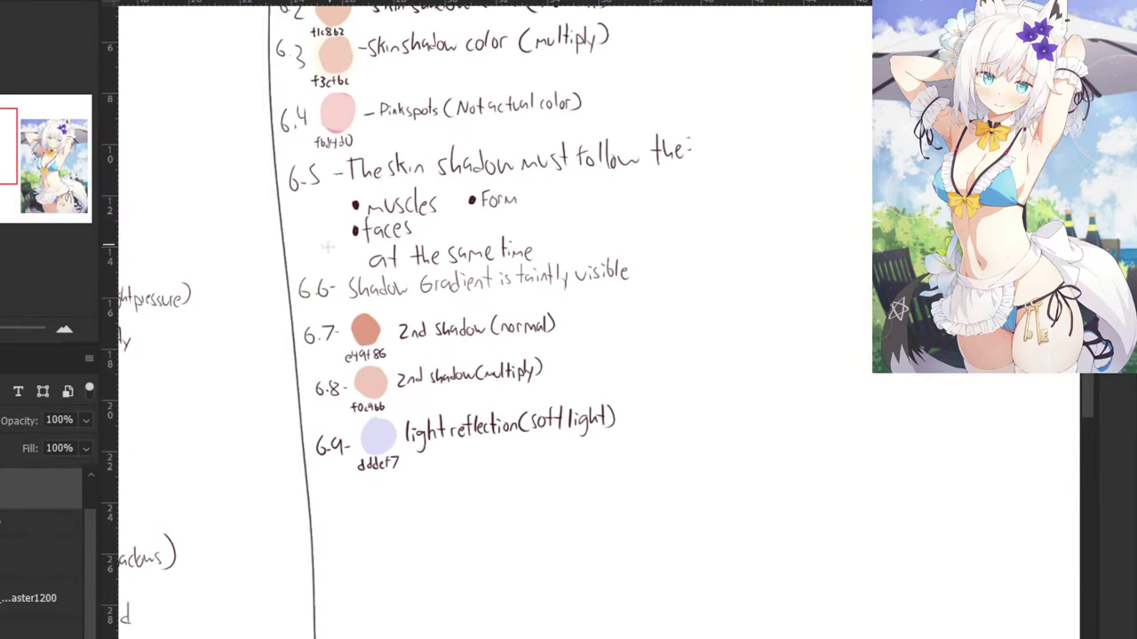
scroll(360, 223, down, 3)
scroll(314, 391, up, 2)
mouse_move(331, 394)
mouse_down()
mouse_move(325, 417)
mouse_move(355, 419)
mouse_move(369, 388)
mouse_up()
click(345, 422)
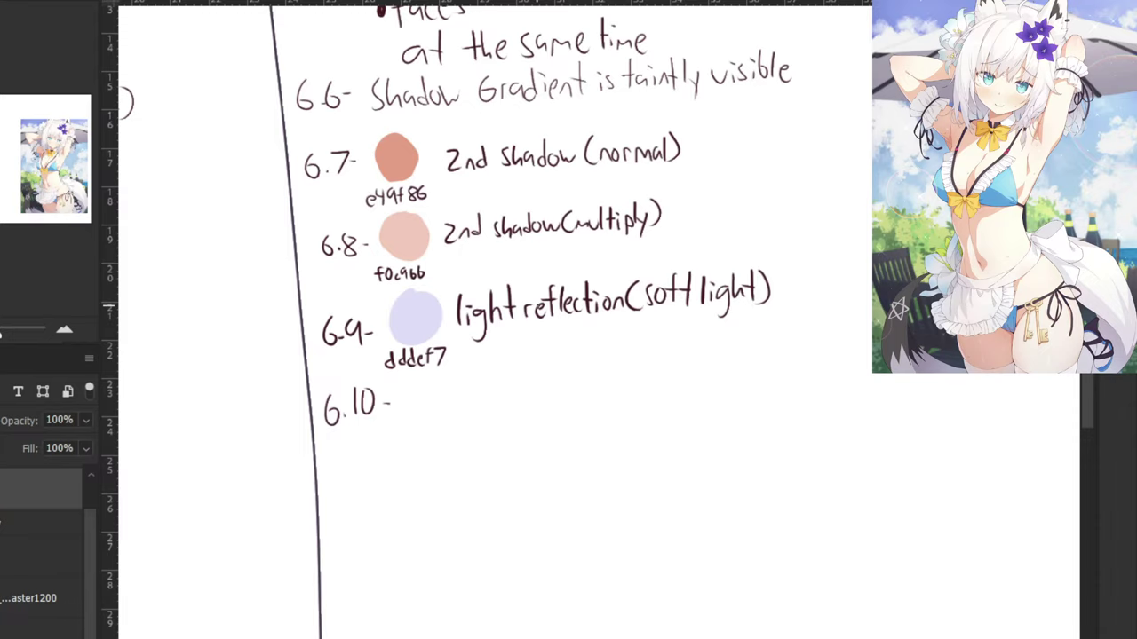
Handwrite "light reflection in light should be the same as the skin color" beside the number 6.10.
mouse_move(407, 395)
mouse_down()
mouse_move(409, 429)
mouse_move(431, 418)
mouse_move(418, 434)
mouse_up()
drag(440, 392, 462, 416)
mouse_move(451, 404)
mouse_down()
mouse_move(465, 400)
mouse_move(471, 413)
mouse_up()
mouse_move(477, 407)
mouse_down()
mouse_move(479, 398)
mouse_move(487, 414)
mouse_up()
drag(491, 383, 493, 412)
mouse_move(500, 394)
mouse_down()
mouse_move(500, 414)
mouse_move(520, 418)
mouse_up()
mouse_move(531, 405)
mouse_down()
mouse_move(527, 416)
mouse_move(538, 414)
mouse_up()
mouse_move(529, 400)
mouse_down()
mouse_move(546, 398)
mouse_move(548, 414)
mouse_up()
mouse_move(558, 403)
mouse_down()
mouse_move(554, 414)
mouse_move(625, 415)
mouse_up()
click(586, 392)
drag(630, 398, 643, 417)
click(632, 389)
drag(654, 371, 671, 400)
mouse_move(659, 388)
mouse_down()
mouse_move(687, 405)
mouse_move(715, 404)
mouse_move(717, 392)
mouse_up()
drag(724, 390, 770, 399)
drag(778, 391, 814, 393)
drag(816, 384, 823, 393)
drag(824, 386, 831, 391)
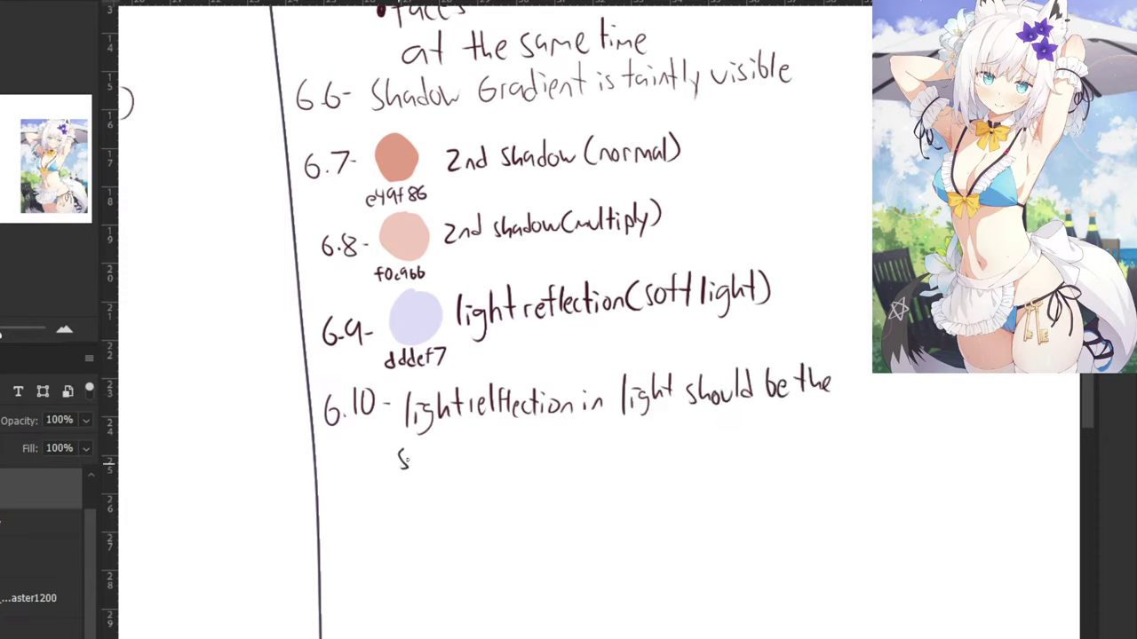
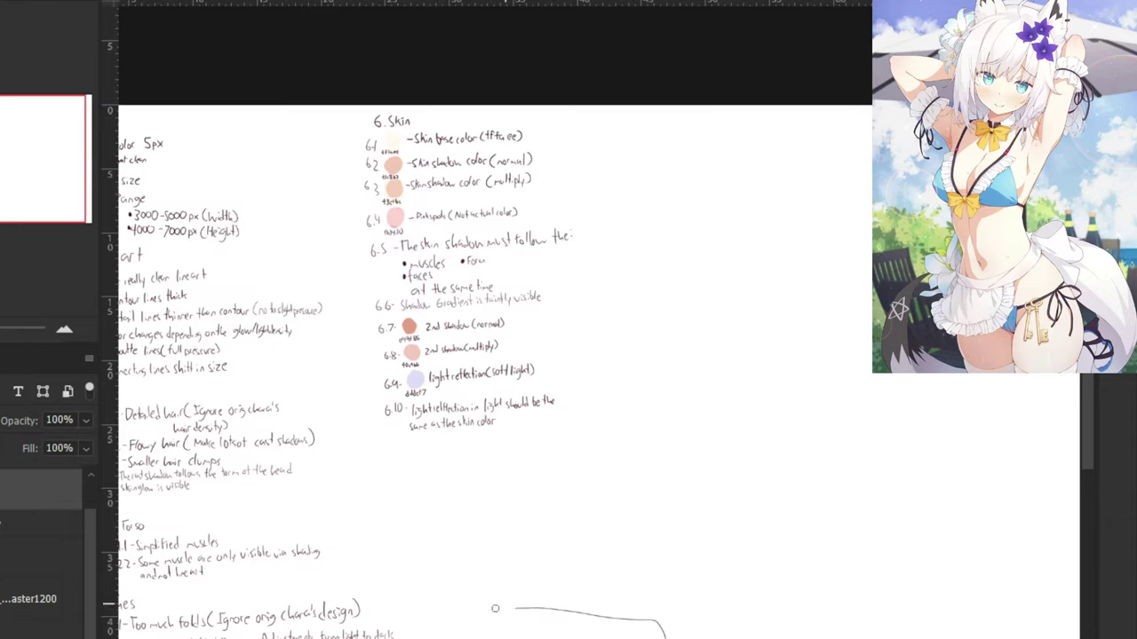
Erase the remaining divider line below the Skin notes and move the whole Skin section farther right on the page.
mouse_move(496, 608)
mouse_down()
mouse_move(606, 612)
mouse_move(650, 620)
mouse_move(666, 637)
mouse_up()
mouse_move(414, 479)
mouse_down()
mouse_move(559, 406)
mouse_move(410, 485)
mouse_up()
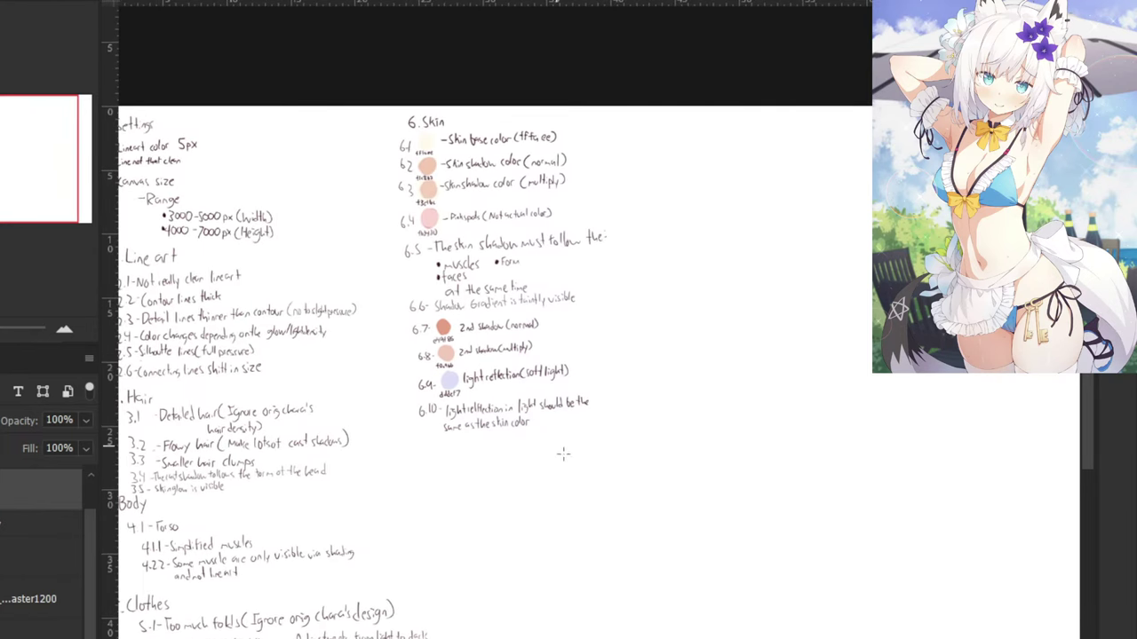
drag(591, 466, 618, 95)
key(ctrl+d)
mouse_move(572, 469)
mouse_down()
mouse_move(636, 142)
mouse_move(399, 66)
mouse_move(359, 313)
mouse_move(449, 481)
mouse_up()
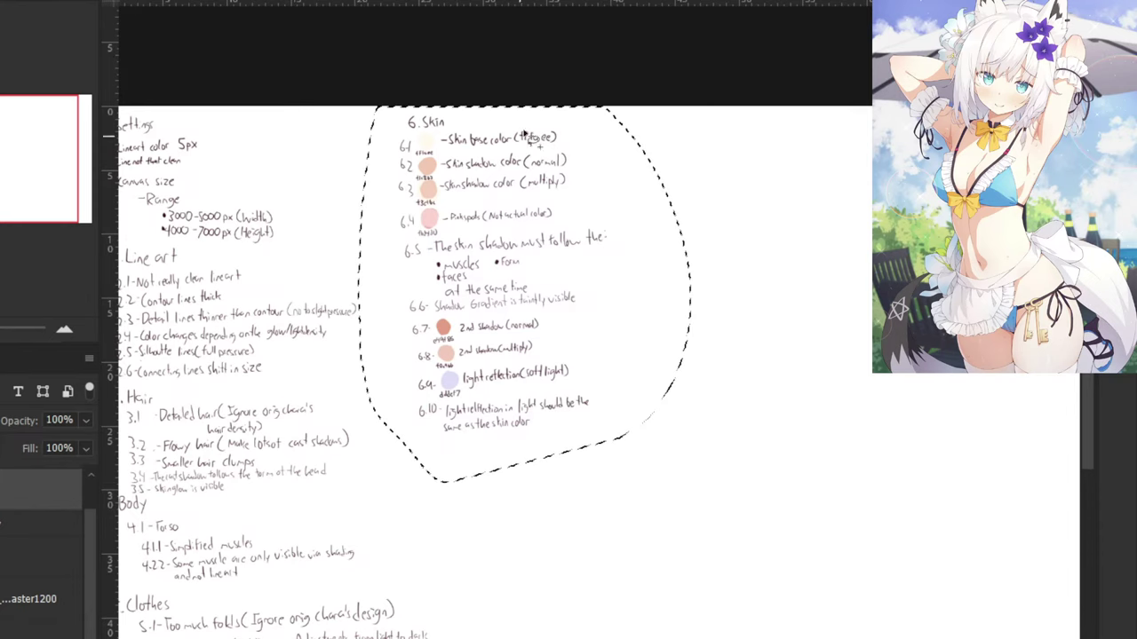
key(ctrl+t)
drag(458, 230, 803, 242)
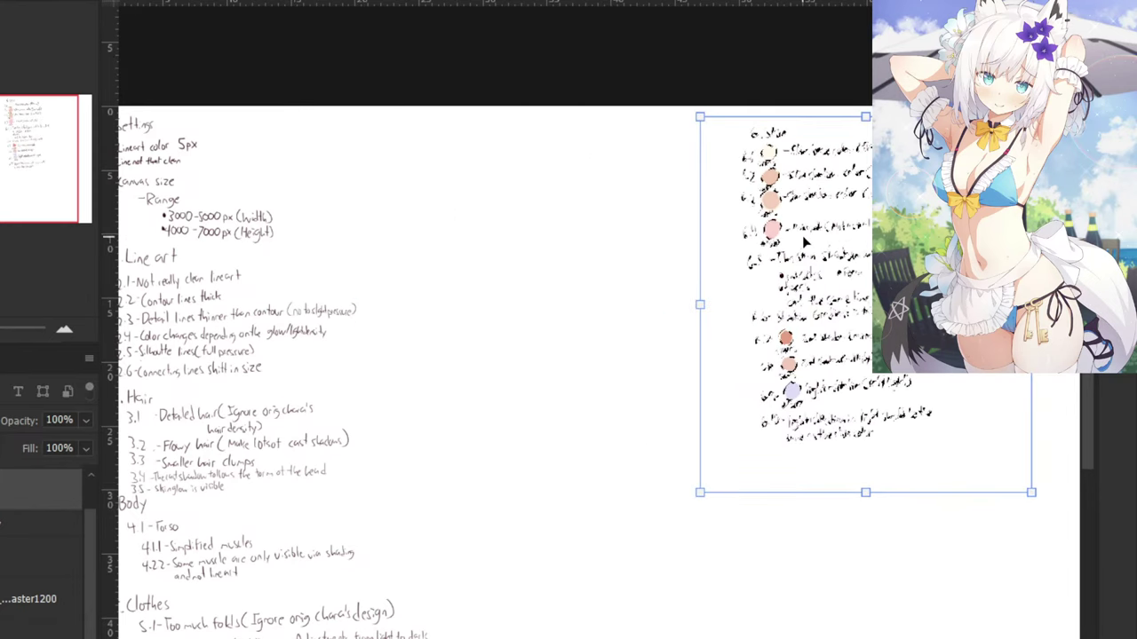
key(Return)
Move the Clothes heading, entry 5.1 and the two black color entries to the page's upper edge, between the Settings and Skin sections.
drag(462, 325, 595, 213)
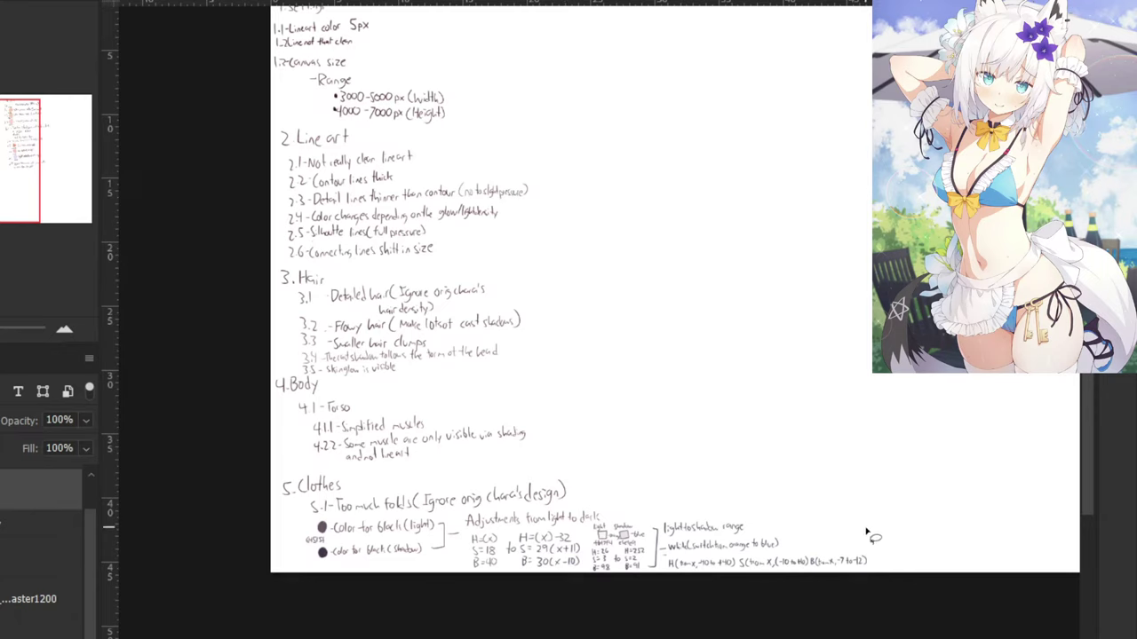
mouse_move(870, 504)
mouse_down()
mouse_move(675, 464)
mouse_move(269, 479)
mouse_move(609, 572)
mouse_move(952, 530)
mouse_up()
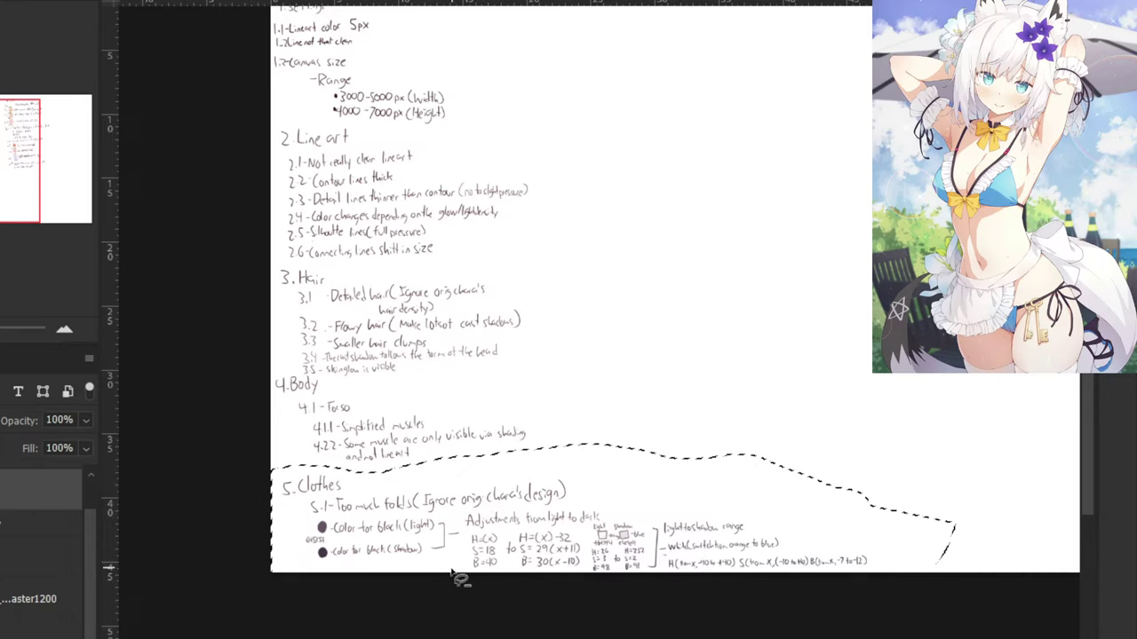
mouse_move(452, 574)
mouse_down()
mouse_move(463, 508)
mouse_move(549, 507)
mouse_move(592, 482)
mouse_move(601, 428)
mouse_move(732, 406)
mouse_move(999, 528)
mouse_up()
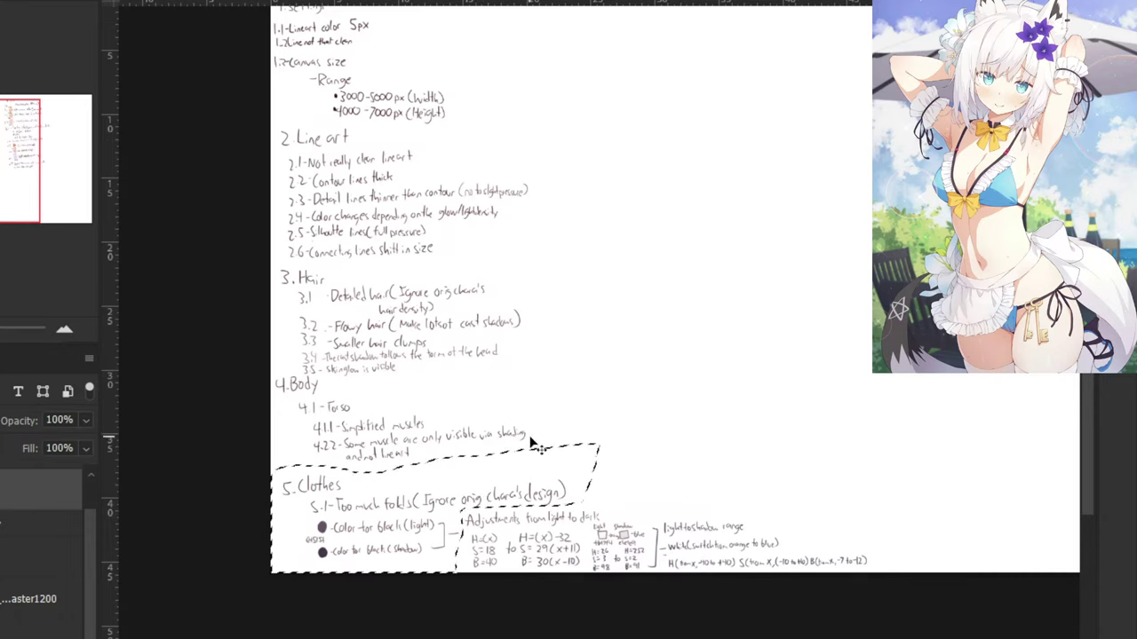
drag(414, 496, 668, 245)
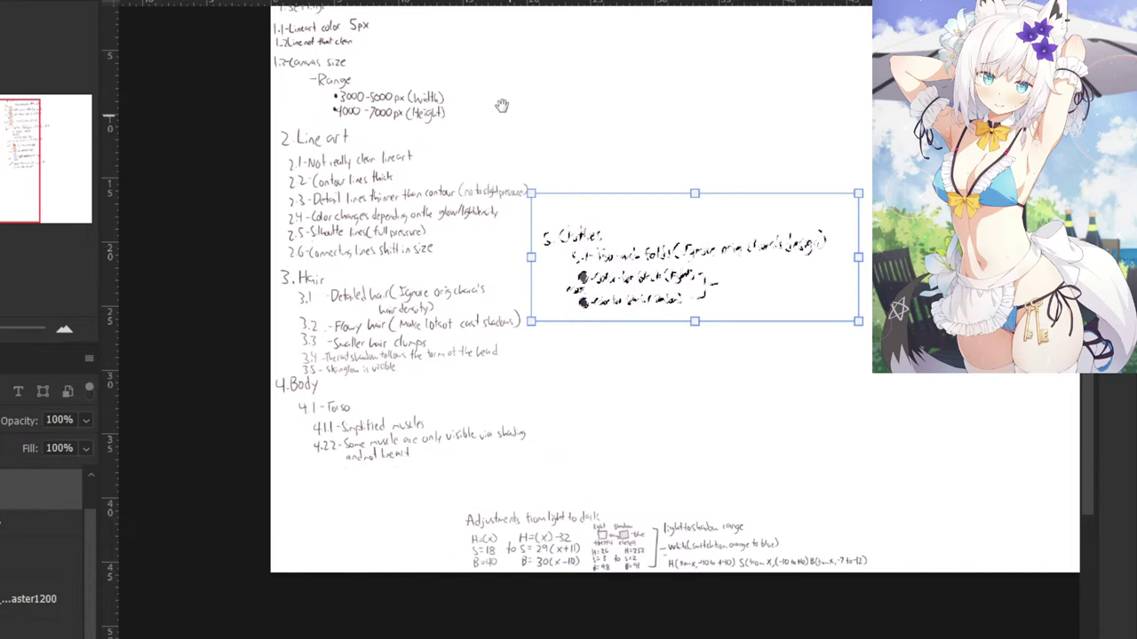
drag(502, 105, 407, 404)
drag(510, 542, 525, 310)
key(Return)
drag(544, 467, 521, 246)
key(ctrl+d)
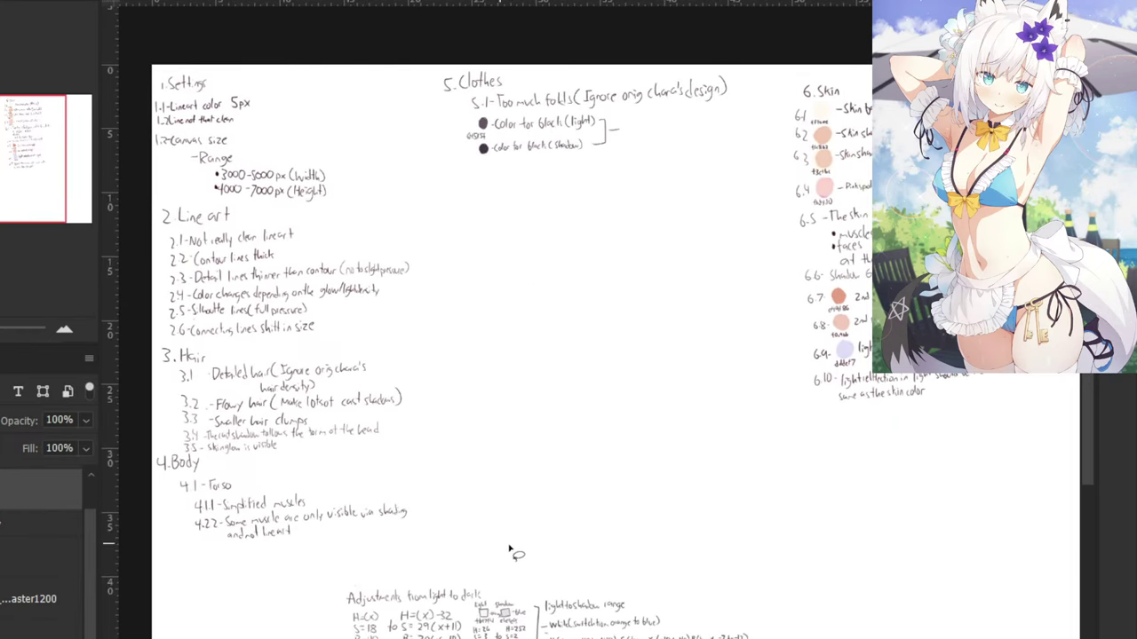
Move the "Adjustments from light to dark" block with its HSB values directly beneath the black color entries in Clothes.
mouse_move(510, 551)
mouse_down()
mouse_move(532, 638)
mouse_move(604, 492)
mouse_up()
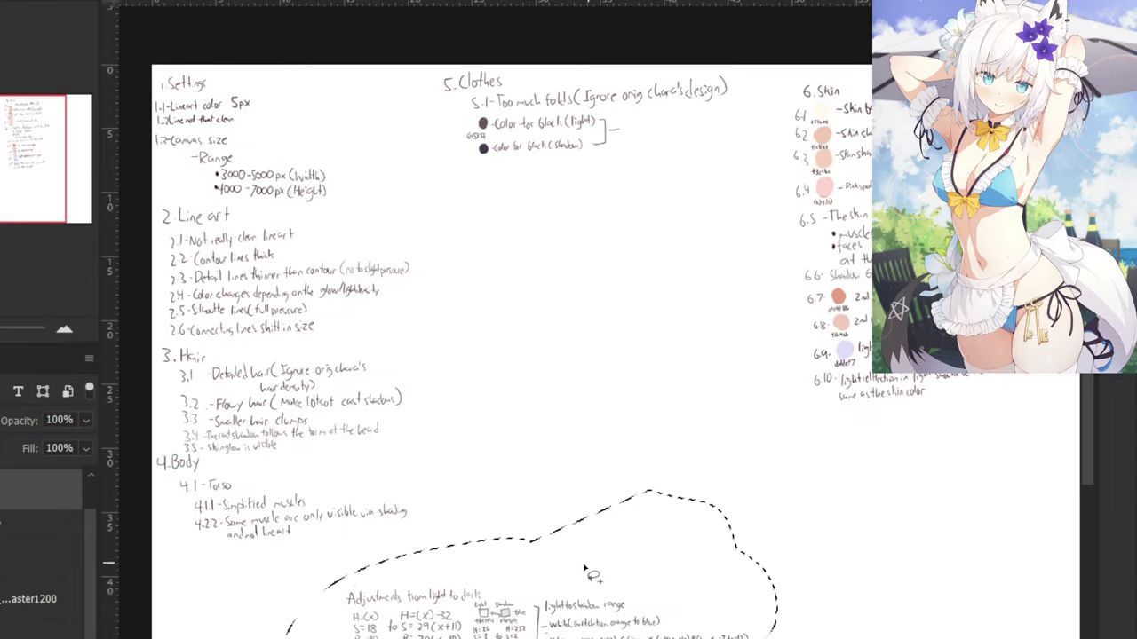
key(ctrl+t)
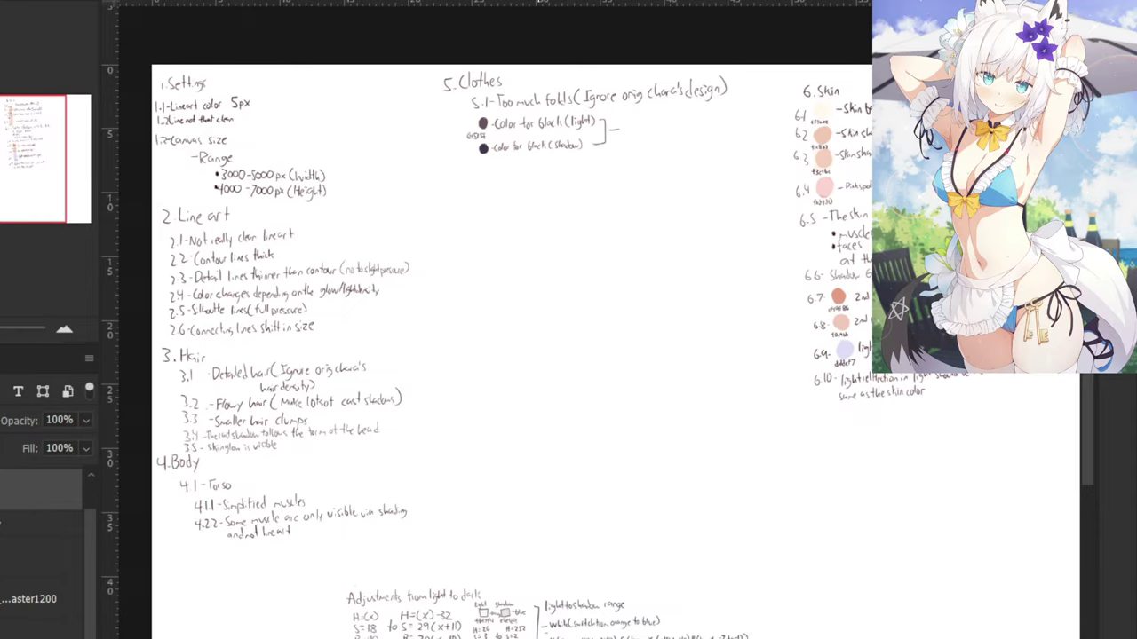
mouse_move(538, 629)
mouse_down()
mouse_move(513, 561)
mouse_move(320, 588)
mouse_move(293, 638)
mouse_up()
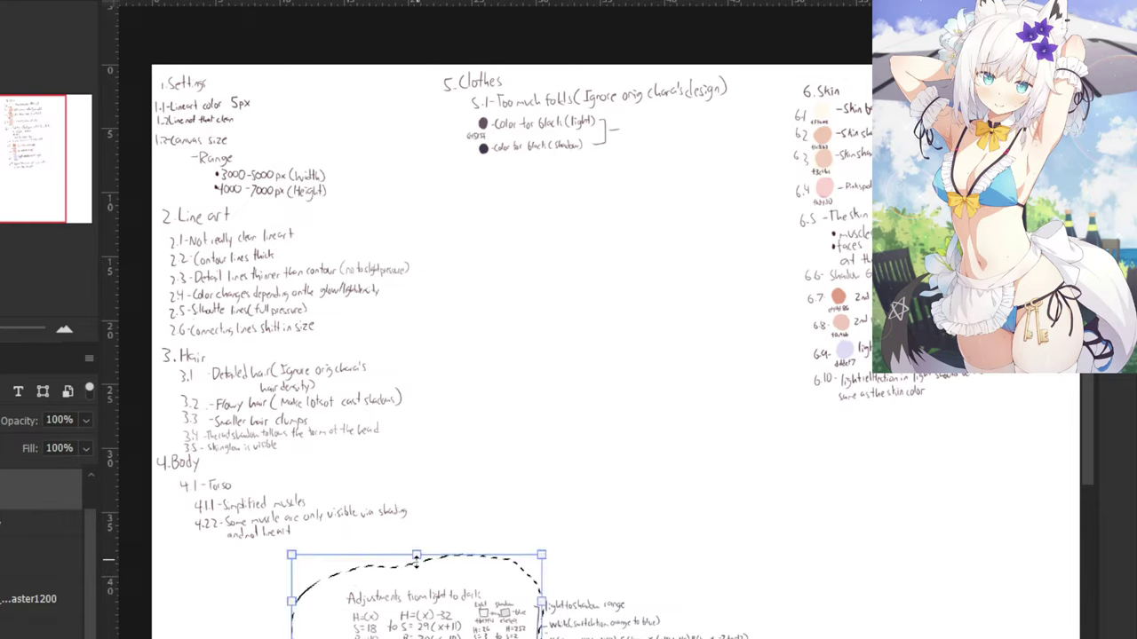
mouse_move(416, 577)
mouse_down()
mouse_move(553, 213)
mouse_move(550, 182)
mouse_up()
drag(485, 213, 468, 186)
key(Return)
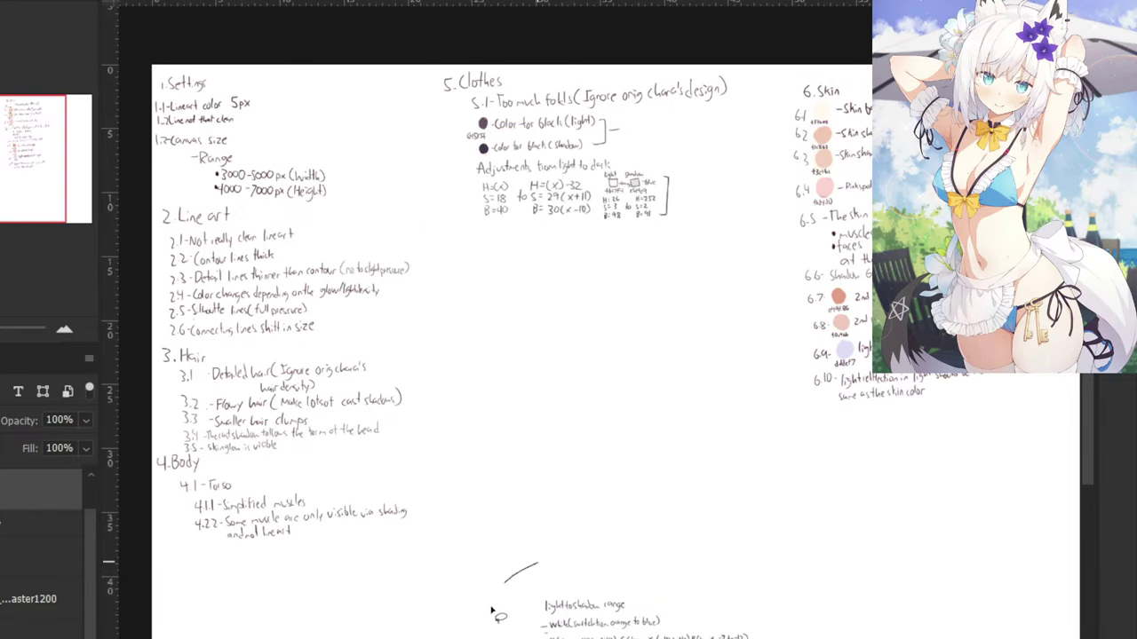
Move the "light to shadow range" notes beneath the light-to-dark adjustments block in the Clothes section.
drag(497, 609, 494, 633)
key(ctrl+t)
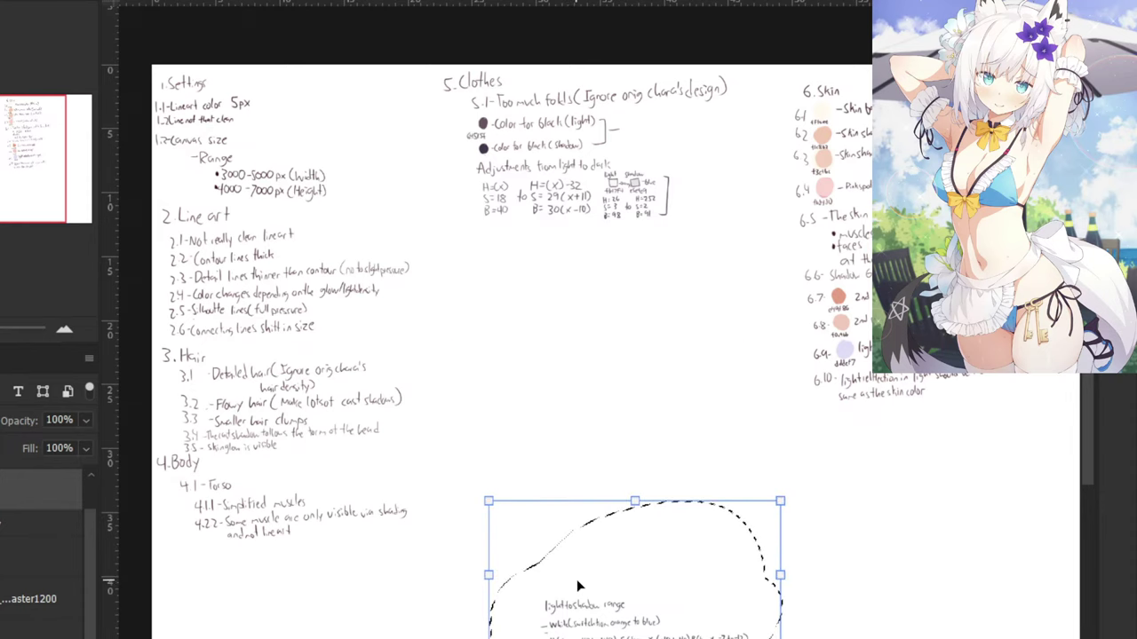
drag(576, 579, 497, 217)
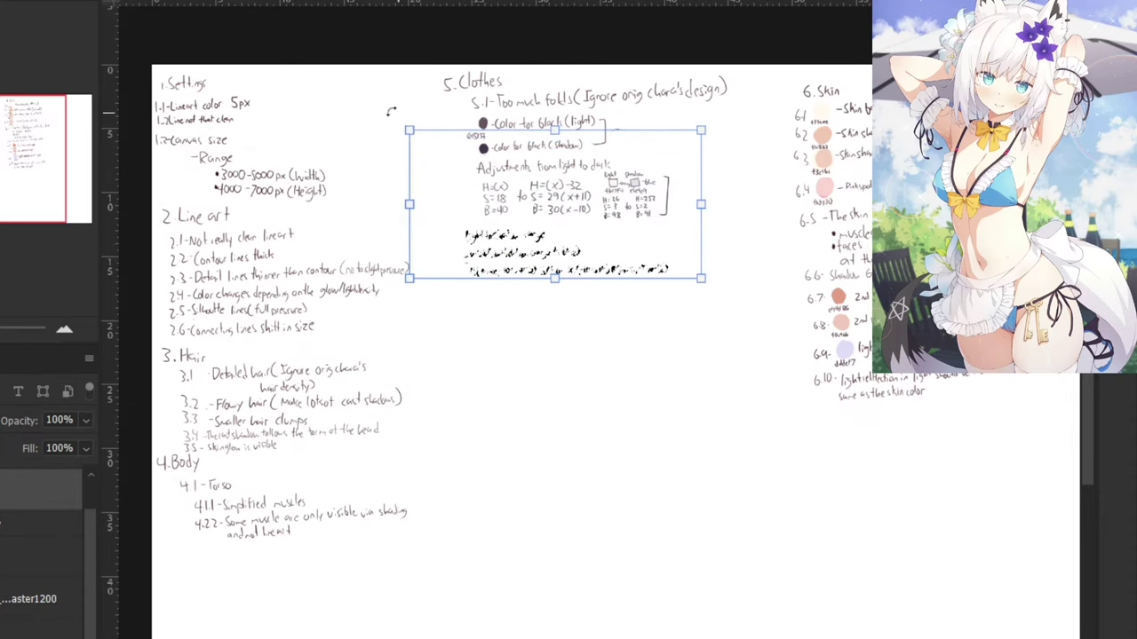
key(Return)
Move the whole Skin section beneath the Clothes notes so both sections share one column.
drag(645, 102, 468, 219)
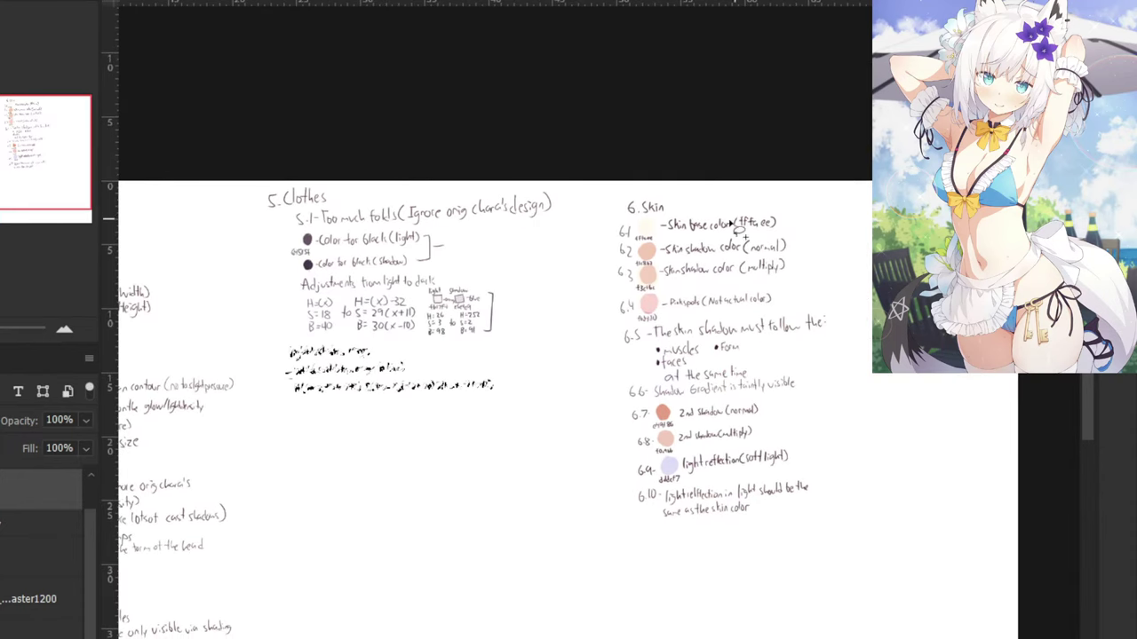
mouse_move(604, 185)
mouse_down()
mouse_move(672, 152)
mouse_move(613, 232)
mouse_up()
scroll(613, 232, down, 3)
scroll(612, 233, left, 3)
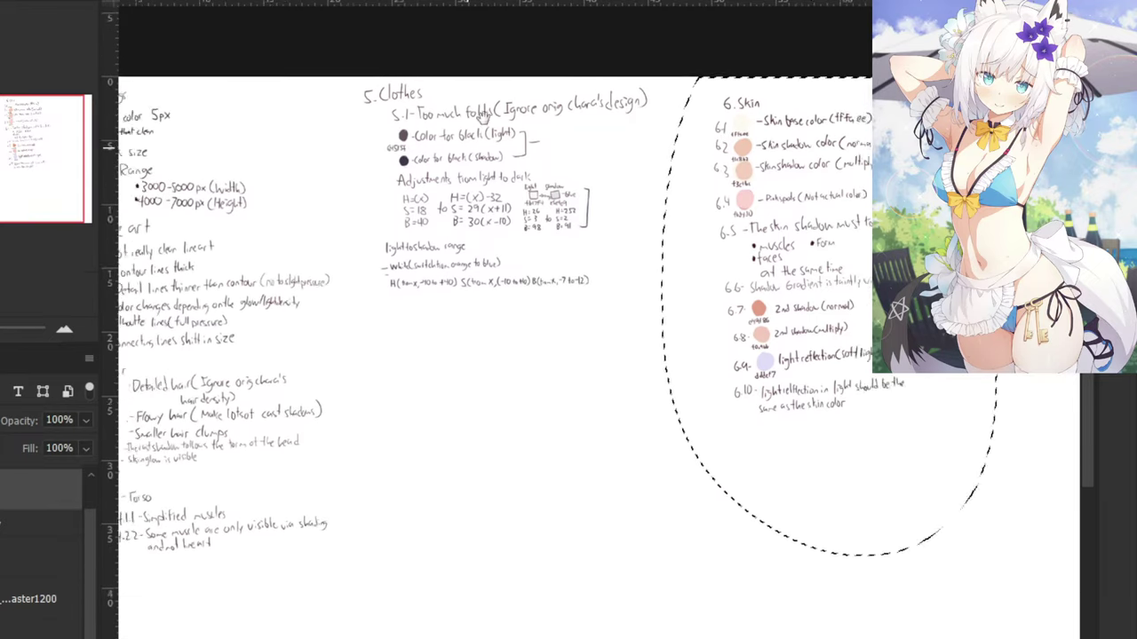
key(ctrl+t)
mouse_move(786, 173)
mouse_down()
mouse_move(796, 182)
mouse_move(427, 444)
mouse_up()
drag(449, 363, 469, 359)
key(Return)
key(ctrl+d)
Sample the Clothes heading's dark color and number the black light and shadow color entries 5.2 and 5.3.
drag(406, 105, 476, 238)
key(ctrl+plus)
key(ctrl+plus)
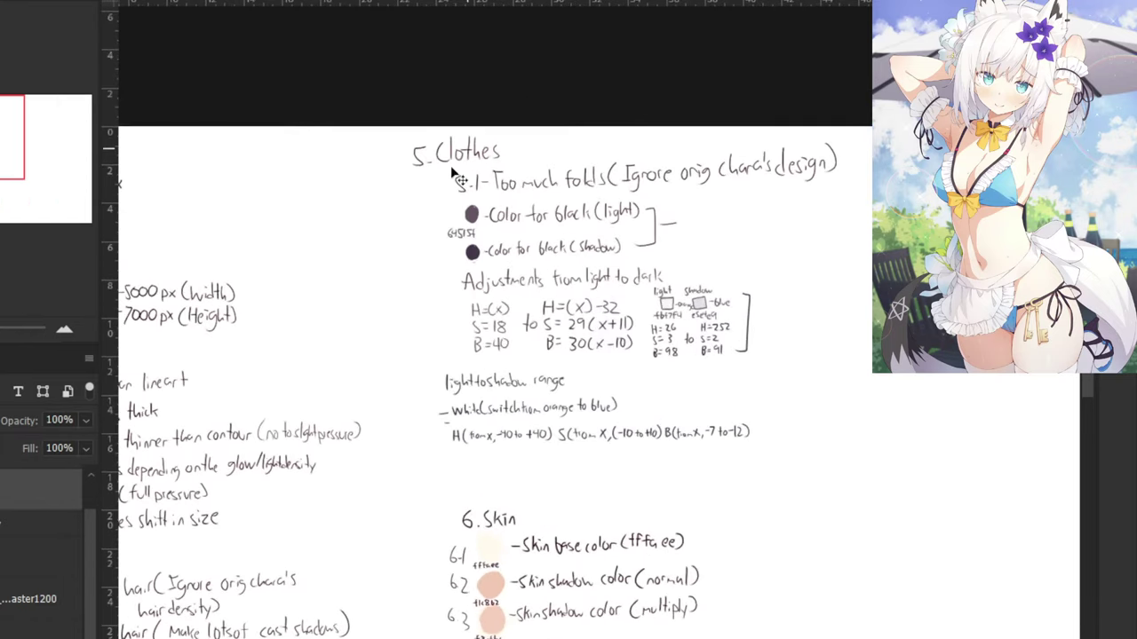
drag(398, 127, 487, 276)
scroll(490, 269, up, 3)
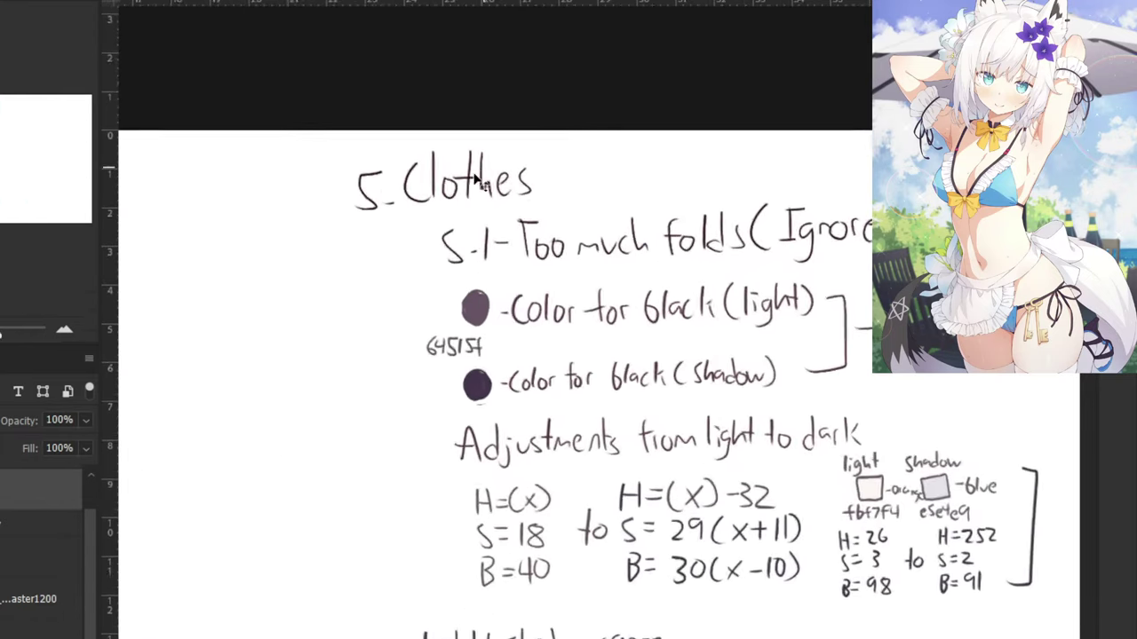
alt+click(305, 34)
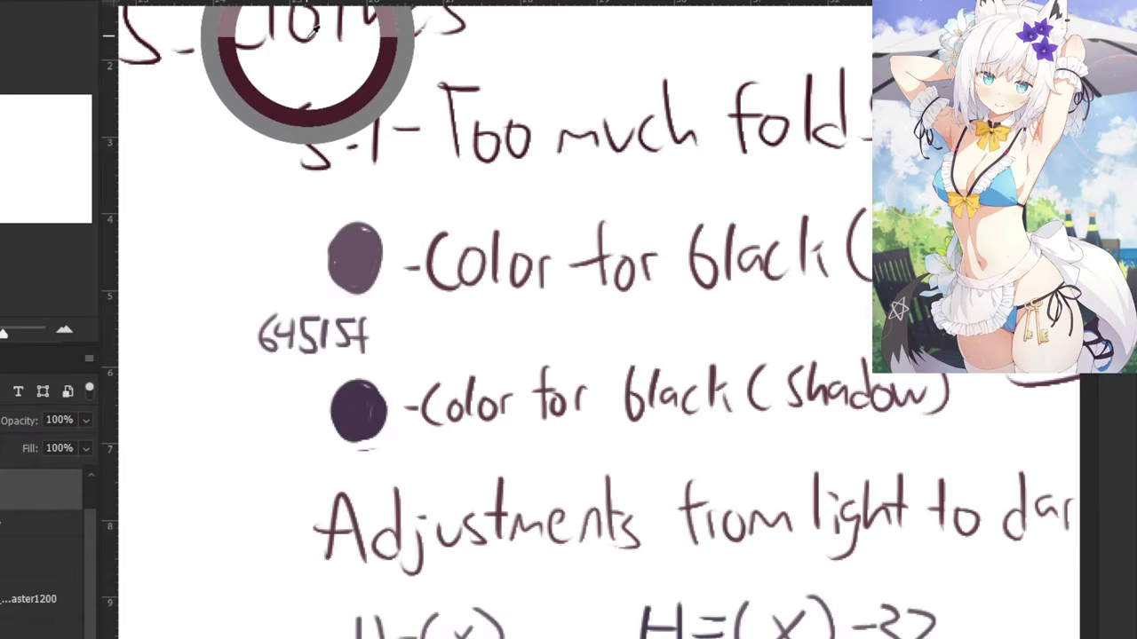
scroll(248, 108, down, 2)
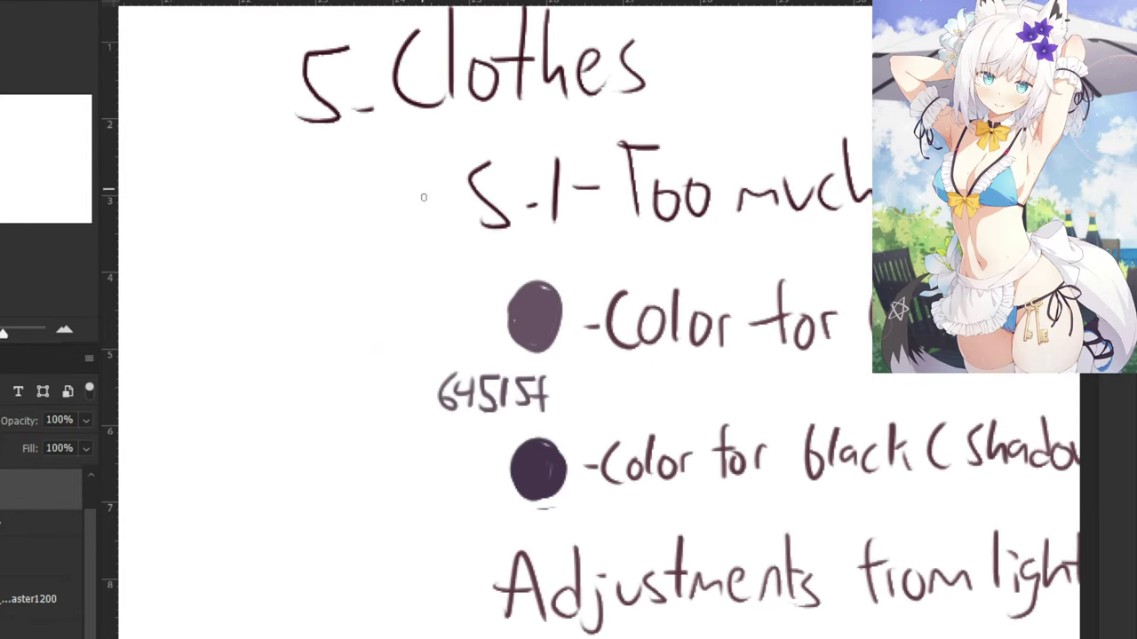
mouse_move(427, 304)
mouse_down()
mouse_move(415, 332)
mouse_move(489, 332)
mouse_up()
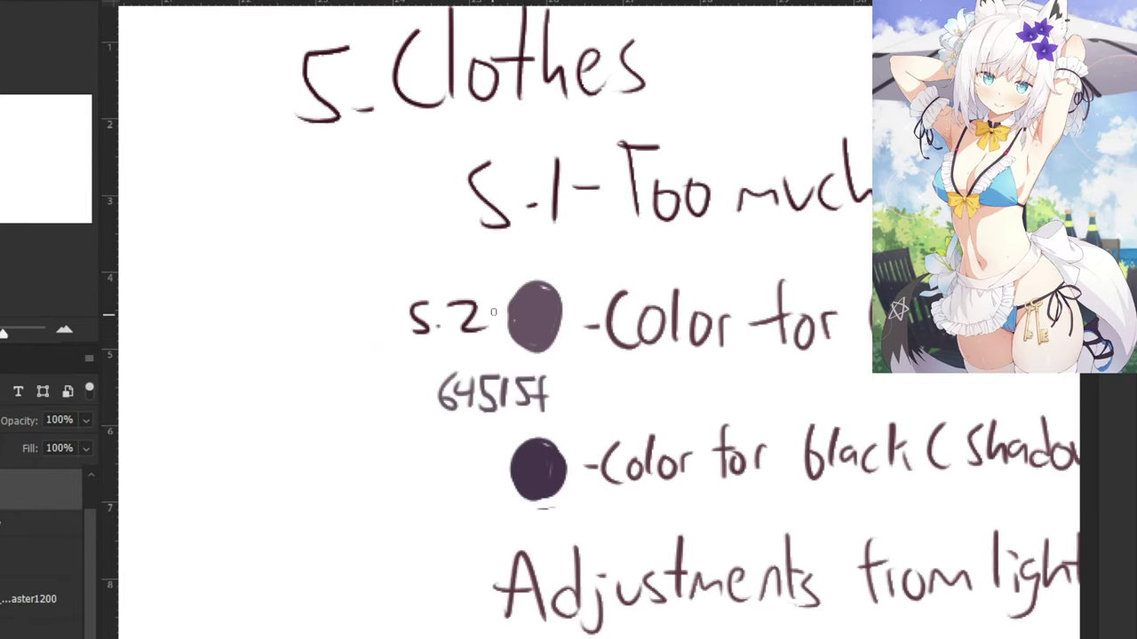
mouse_move(438, 453)
mouse_down()
mouse_move(429, 485)
mouse_move(473, 500)
mouse_move(499, 485)
mouse_up()
click(455, 479)
Number the light-to-dark adjustments entry 5.4 and the light to shadow range entry 5.5.
scroll(421, 611, down, 2)
scroll(485, 543, down, 3)
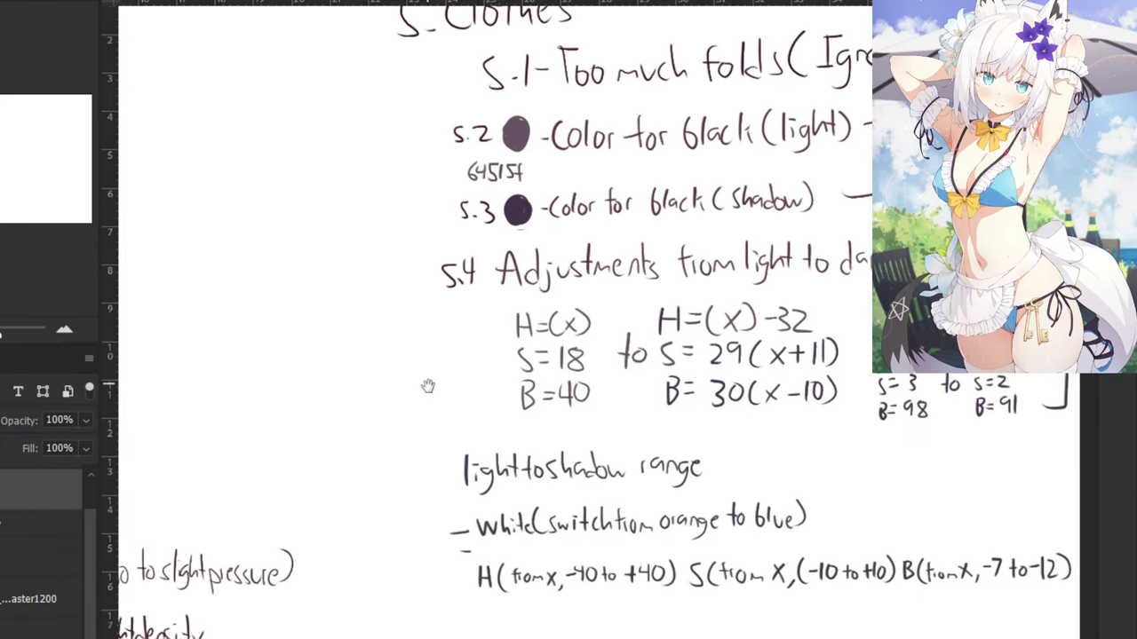
mouse_move(414, 461)
mouse_down()
mouse_move(404, 485)
mouse_move(428, 485)
mouse_up()
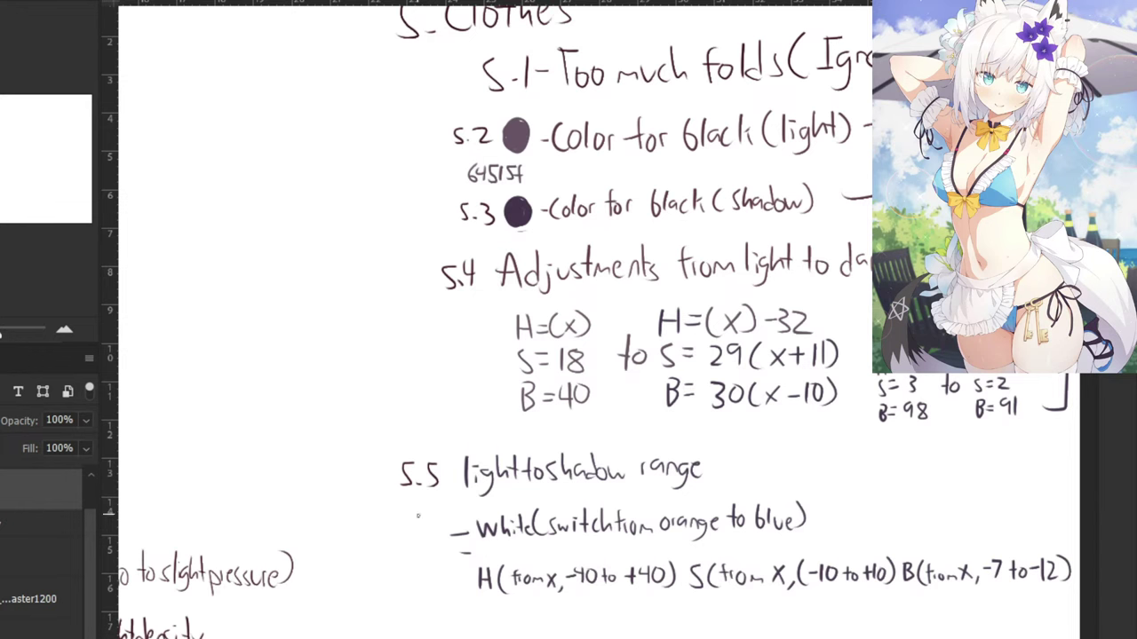
scroll(417, 444, down, 4)
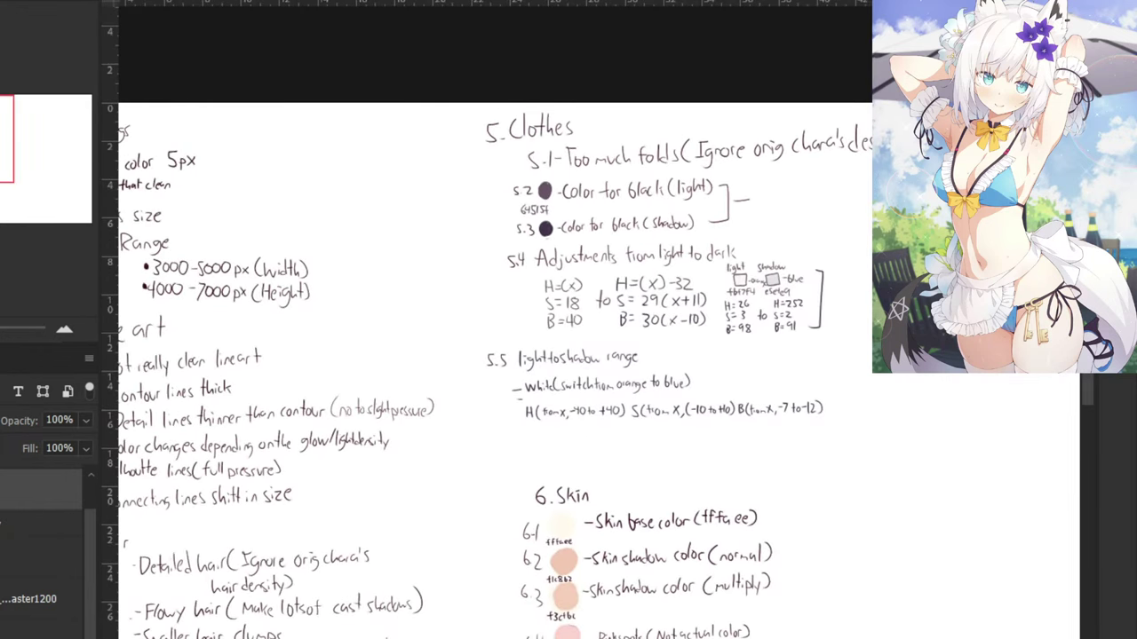
Show the page of correction notes and handwrite a new bullet reading "Base color should start with light" below the cast shadows bullet.
scroll(80, 496, up, 1)
click(2, 526)
click(1, 485)
drag(231, 209, 571, 289)
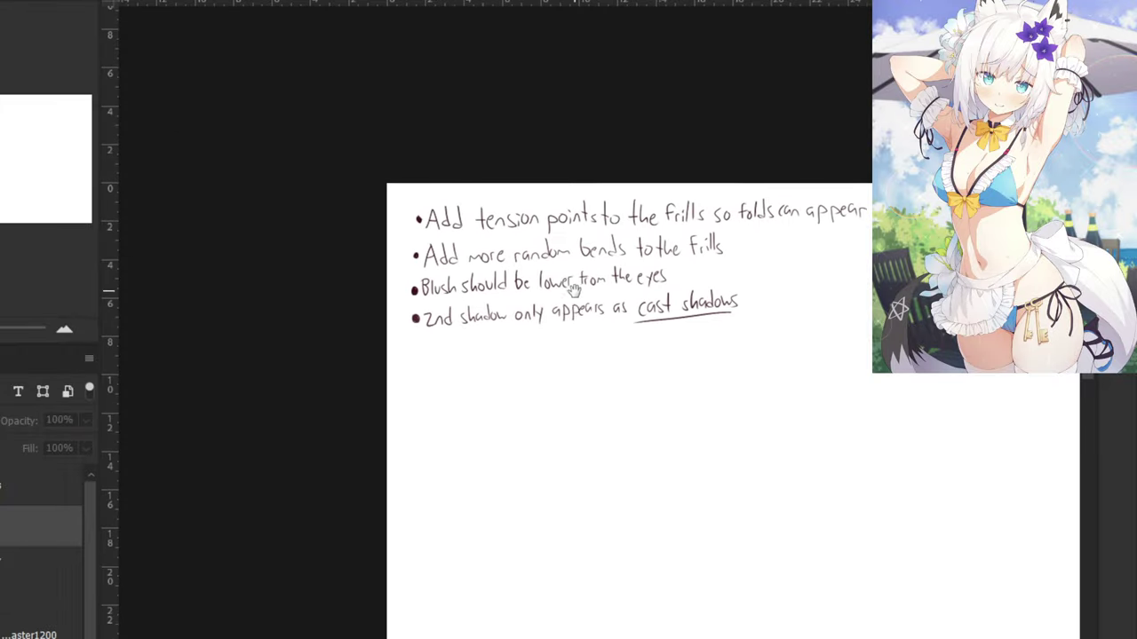
key(ctrl+plus)
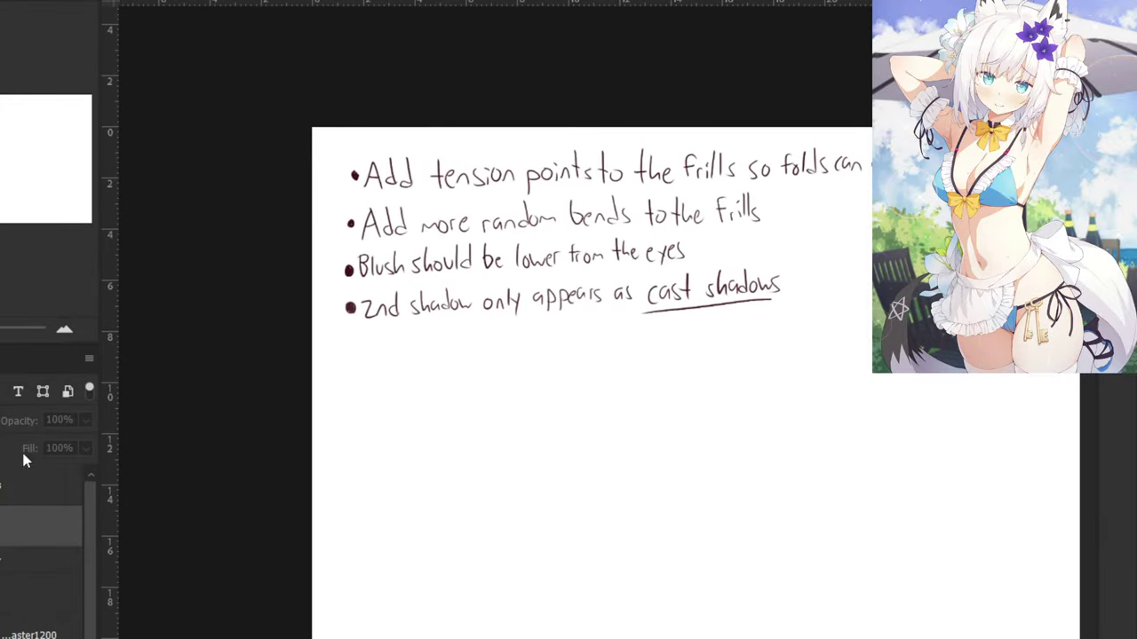
click(36, 485)
mouse_move(357, 345)
mouse_down()
mouse_move(432, 348)
mouse_move(444, 337)
mouse_move(467, 353)
mouse_up()
drag(471, 343, 479, 350)
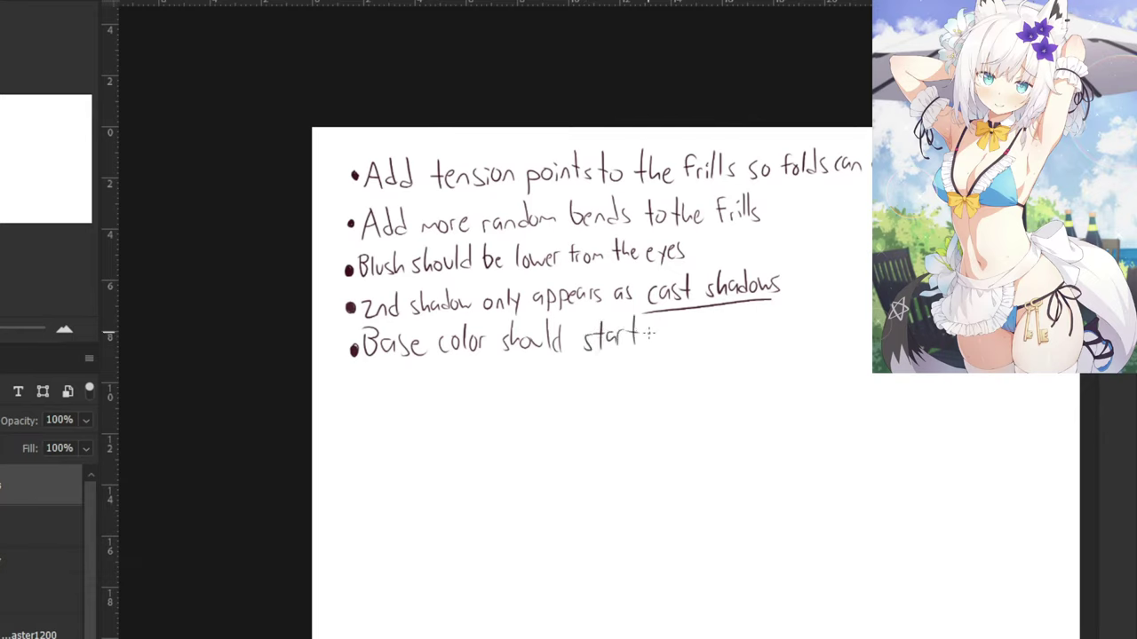
mouse_move(683, 324)
mouse_down()
mouse_move(707, 342)
mouse_move(732, 336)
mouse_move(721, 348)
mouse_move(747, 335)
mouse_up()
drag(755, 311, 762, 327)
Start the bracketed remark "(Abandon Linear" under the base color bullet, checking the blend mode names and erasing the word "Add/".
mouse_move(426, 368)
mouse_down()
mouse_move(455, 401)
mouse_move(455, 388)
mouse_move(472, 386)
mouse_move(480, 398)
mouse_move(514, 383)
mouse_move(542, 402)
mouse_move(576, 393)
mouse_up()
drag(561, 384, 607, 383)
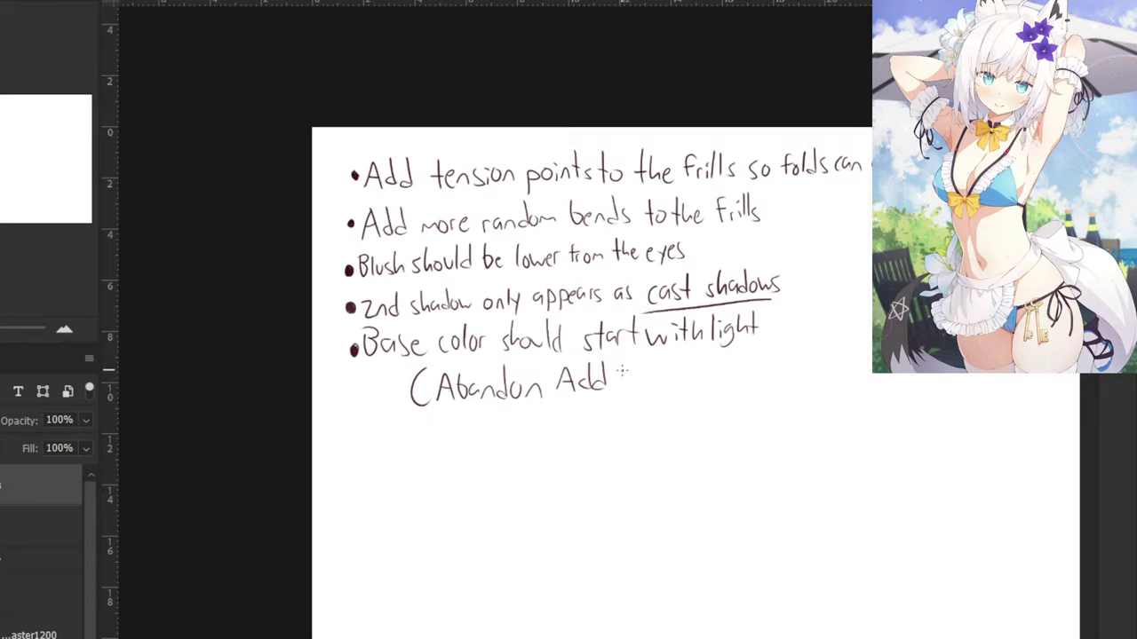
drag(623, 361, 621, 377)
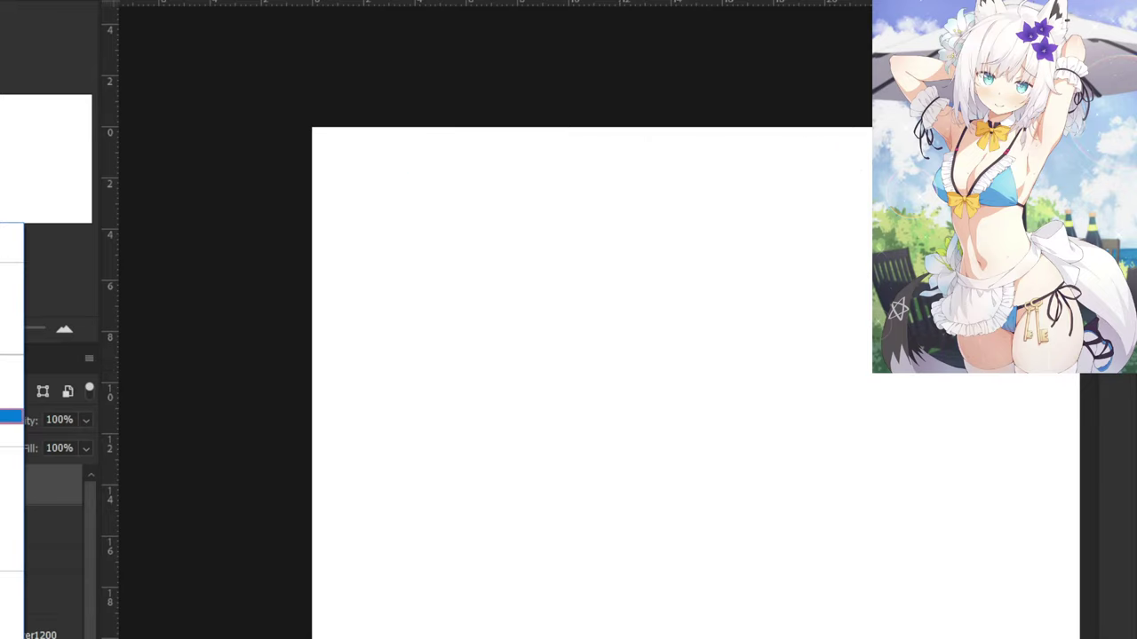
click(12, 231)
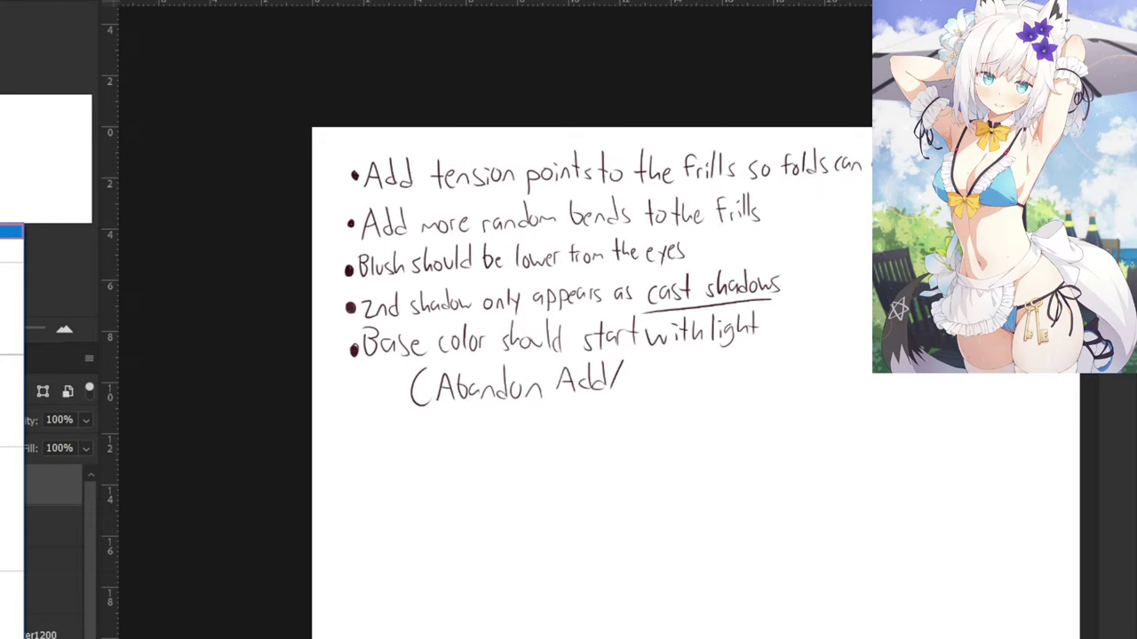
key(e)
mouse_move(599, 377)
mouse_down()
mouse_move(615, 379)
mouse_move(588, 371)
mouse_move(588, 387)
mouse_move(555, 375)
mouse_move(583, 376)
mouse_move(566, 374)
mouse_move(551, 400)
mouse_move(564, 399)
mouse_up()
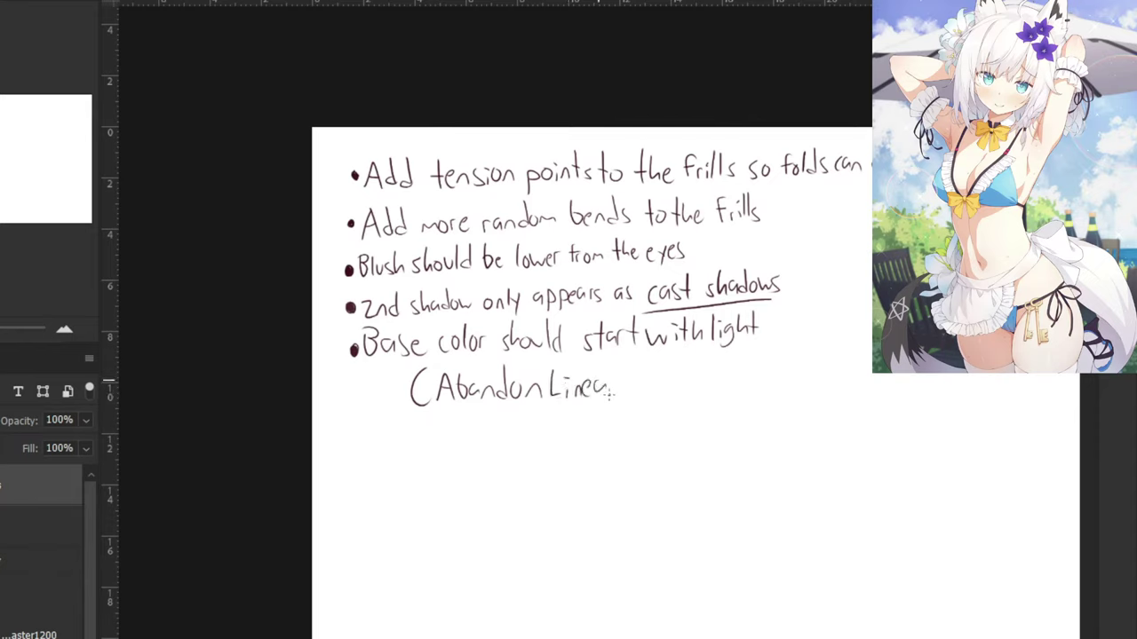
Handwrite the rest of the bracketed remark under the base color bullet, undoing the faulty strokes.
mouse_move(633, 379)
mouse_down()
mouse_move(674, 380)
mouse_move(677, 394)
mouse_move(693, 371)
mouse_move(689, 408)
mouse_move(716, 382)
mouse_up()
key(ctrl+z)
drag(710, 365, 723, 363)
drag(724, 372, 732, 385)
mouse_move(744, 372)
mouse_down()
mouse_move(779, 371)
mouse_move(774, 359)
mouse_move(793, 396)
mouse_up()
drag(797, 368, 821, 383)
mouse_move(822, 343)
mouse_down()
mouse_move(822, 381)
mouse_move(837, 370)
mouse_move(824, 393)
mouse_up()
key(ctrl+minus)
key(ctrl+z)
drag(771, 351, 769, 381)
key(ctrl+z)
Hide the page of correction notes to bring back the character artwork.
key(ctrl+minus)
key(ctrl+minus)
key(ctrl+minus)
drag(480, 326, 334, 230)
click(1, 486)
Compare the colored character with the reference, examining the skin and clothing shading on the reference's torso.
drag(331, 330, 198, 317)
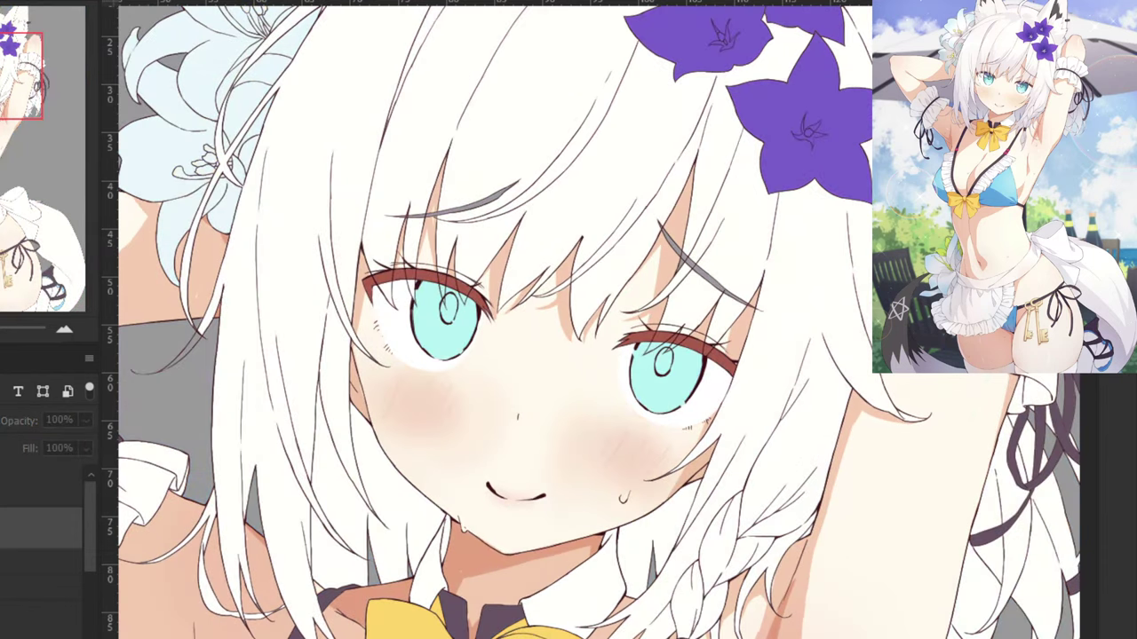
key(ctrl+minus)
key(ctrl+minus)
key(ctrl+minus)
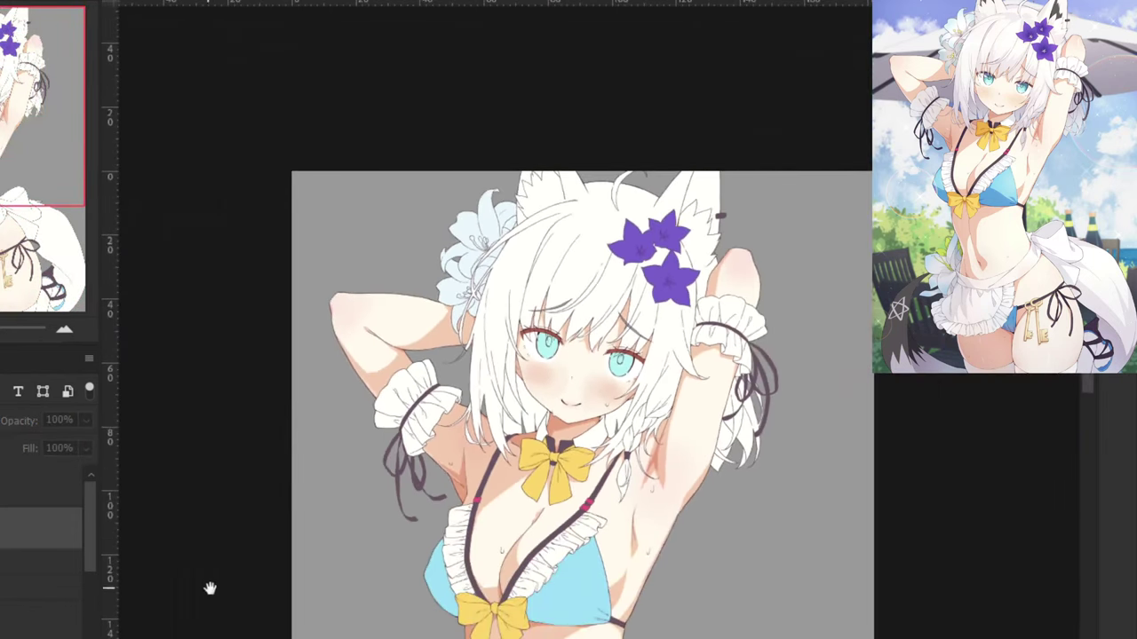
drag(211, 589, 214, 422)
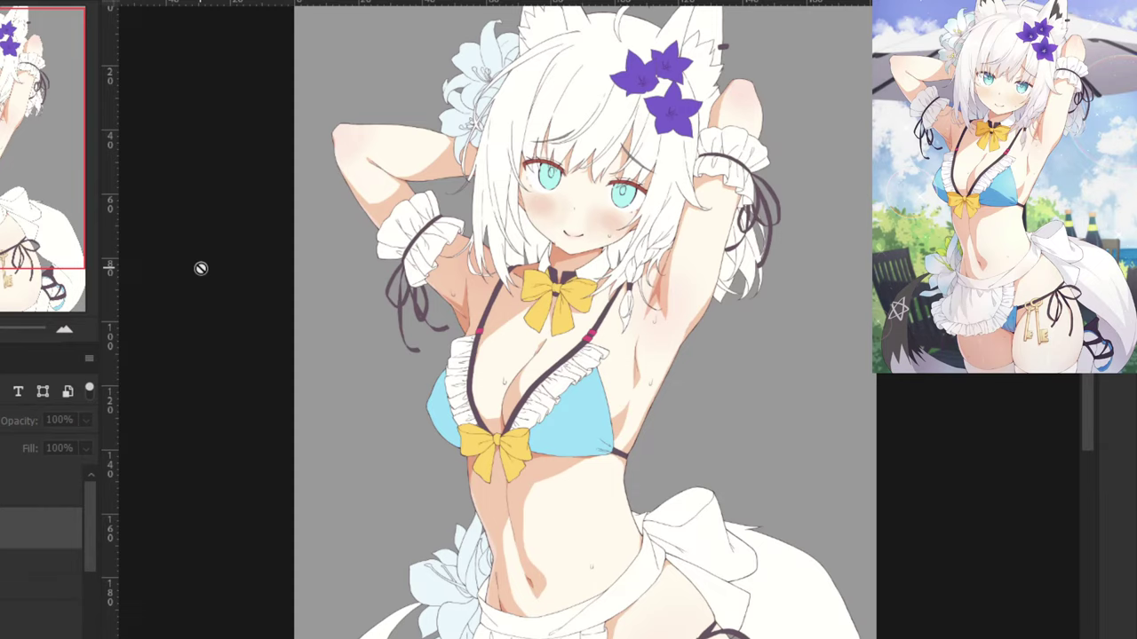
key(ctrl+plus)
key(ctrl+plus)
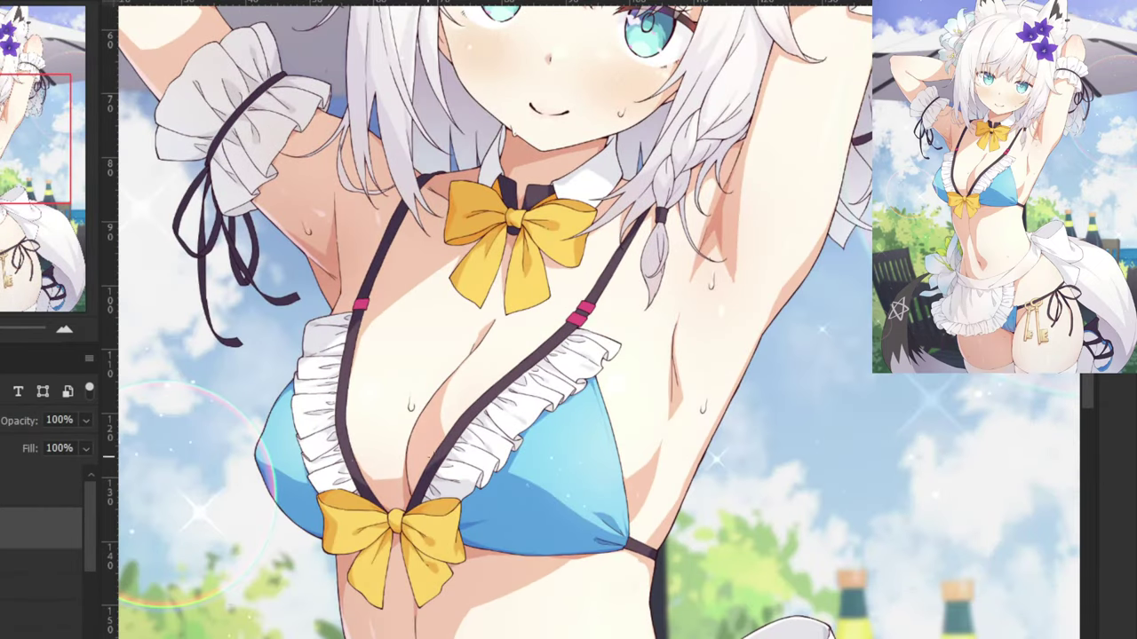
drag(430, 457, 421, 198)
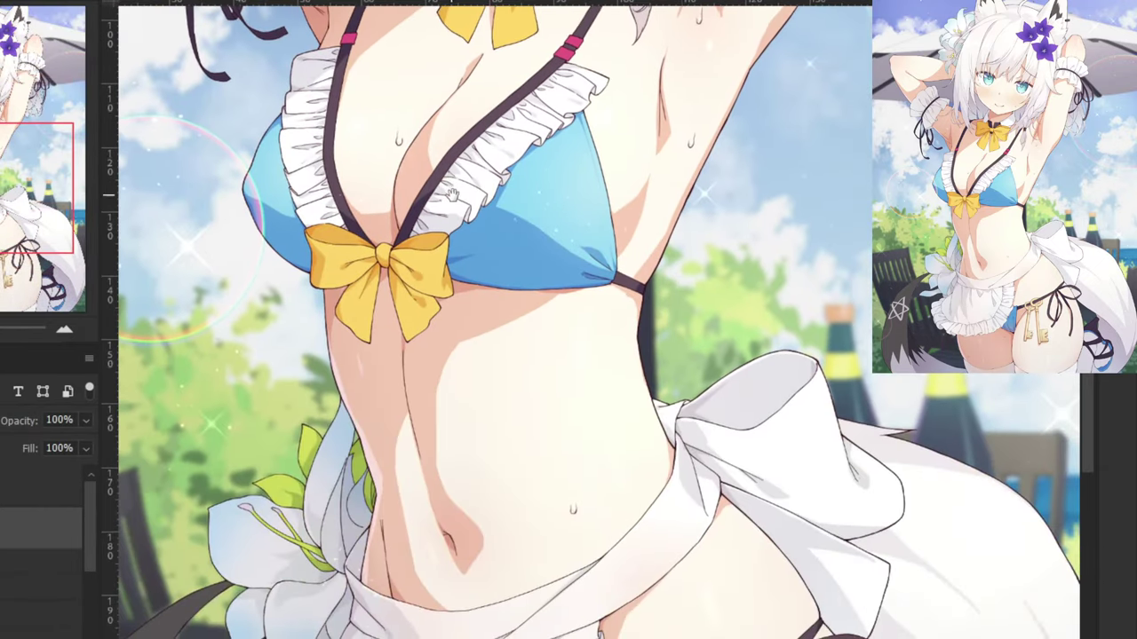
key(ctrl+plus)
key(ctrl+plus)
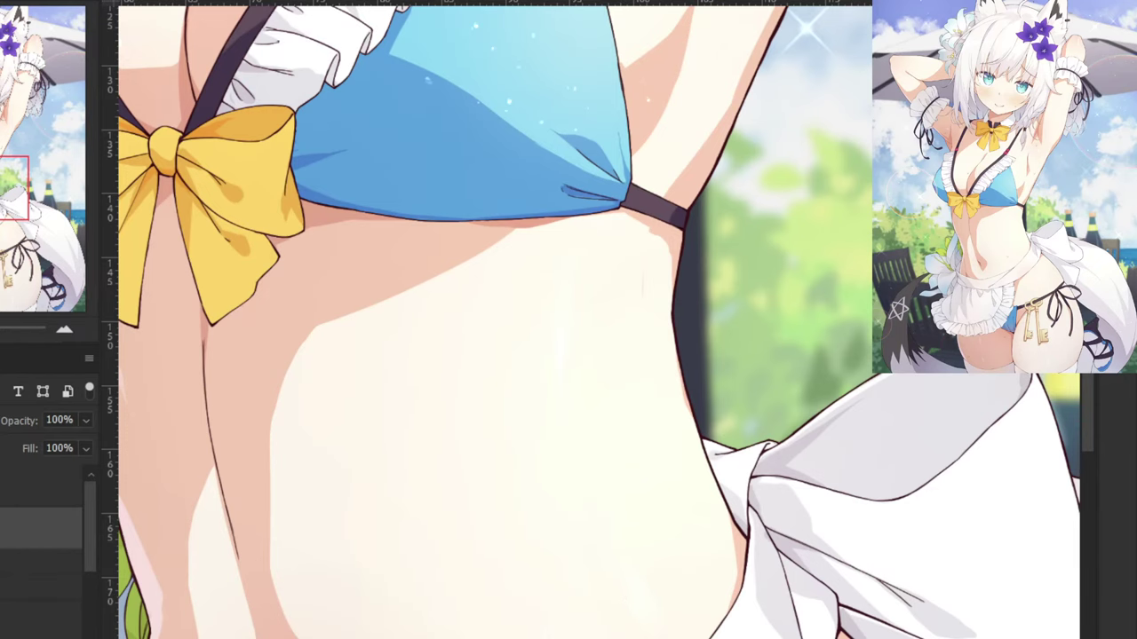
key(ctrl+minus)
key(ctrl+minus)
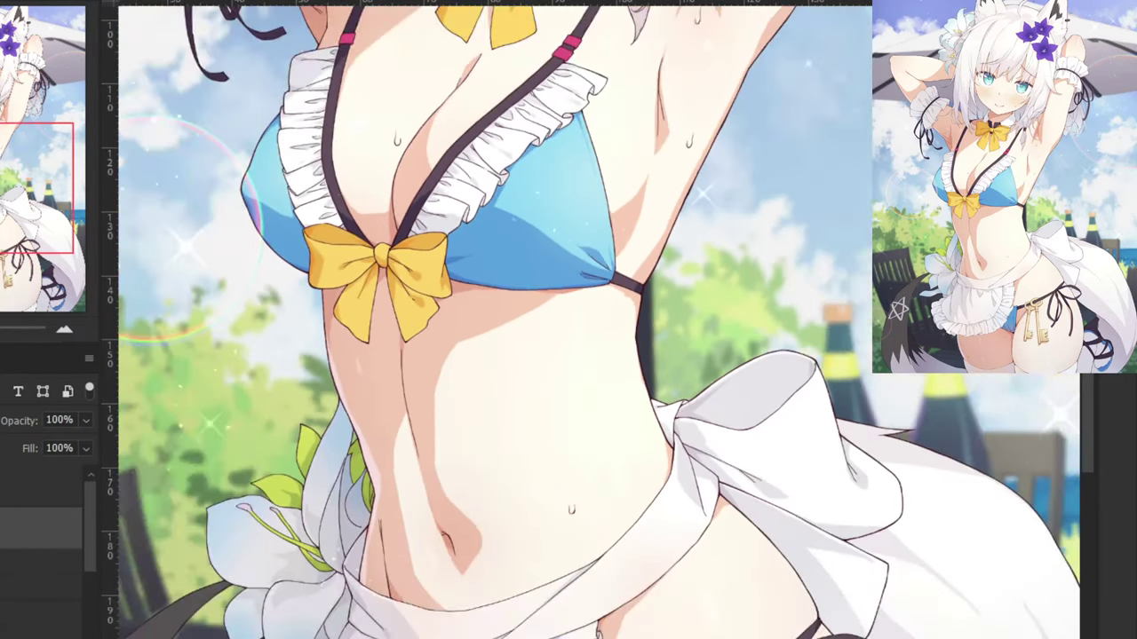
Create a new layer above the reflection layer and name it for the skin highlights.
scroll(586, 319, down, 3)
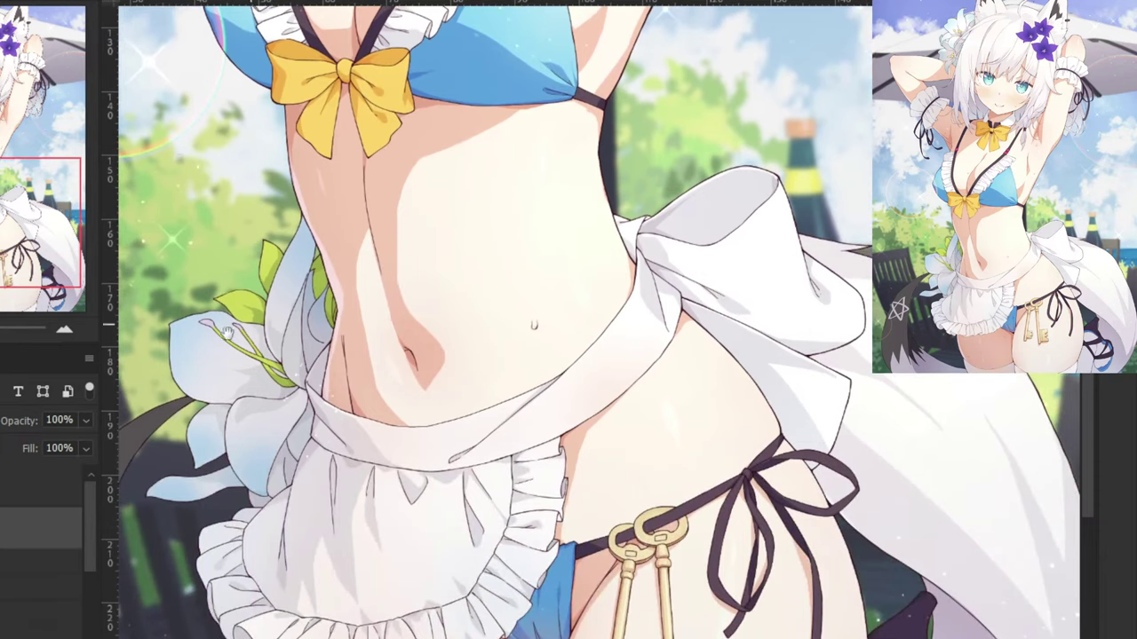
click(86, 420)
drag(39, 440, 30, 443)
drag(90, 531, 88, 578)
click(7, 536)
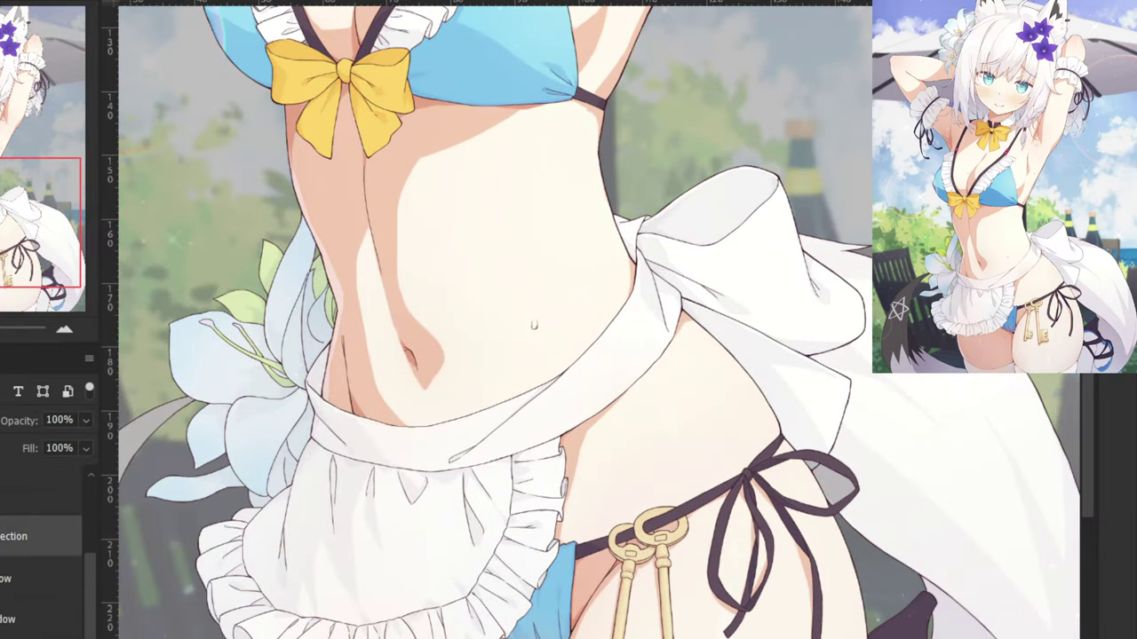
key(ctrl+shift+alt+n)
right_click(4, 536)
click(18, 284)
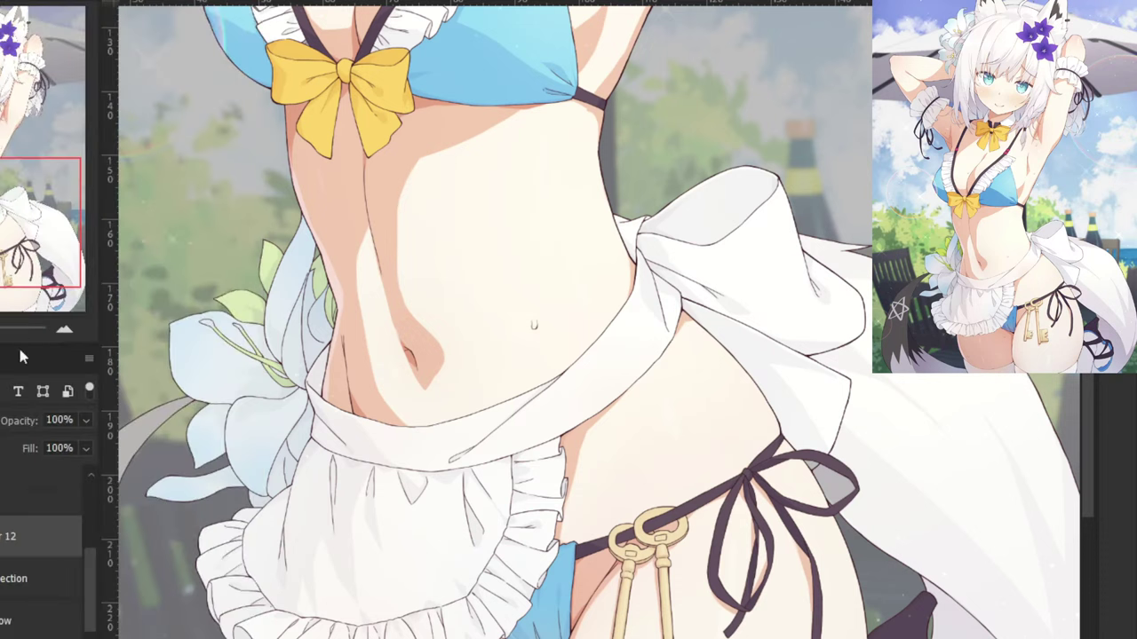
click(15, 535)
key(Return)
Paint a thin white highlight stroke on the lit side of the abdomen below the blue bikini top.
key(ctrl+plus)
key(ctrl+plus)
key(ctrl+plus)
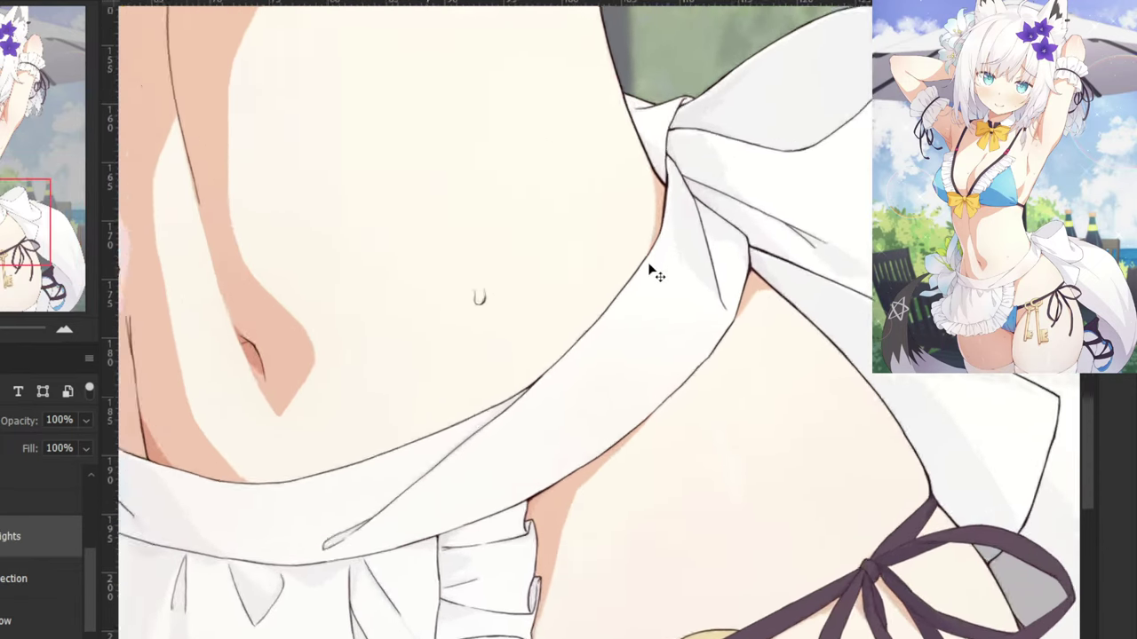
drag(738, 426, 847, 591)
drag(525, 217, 537, 247)
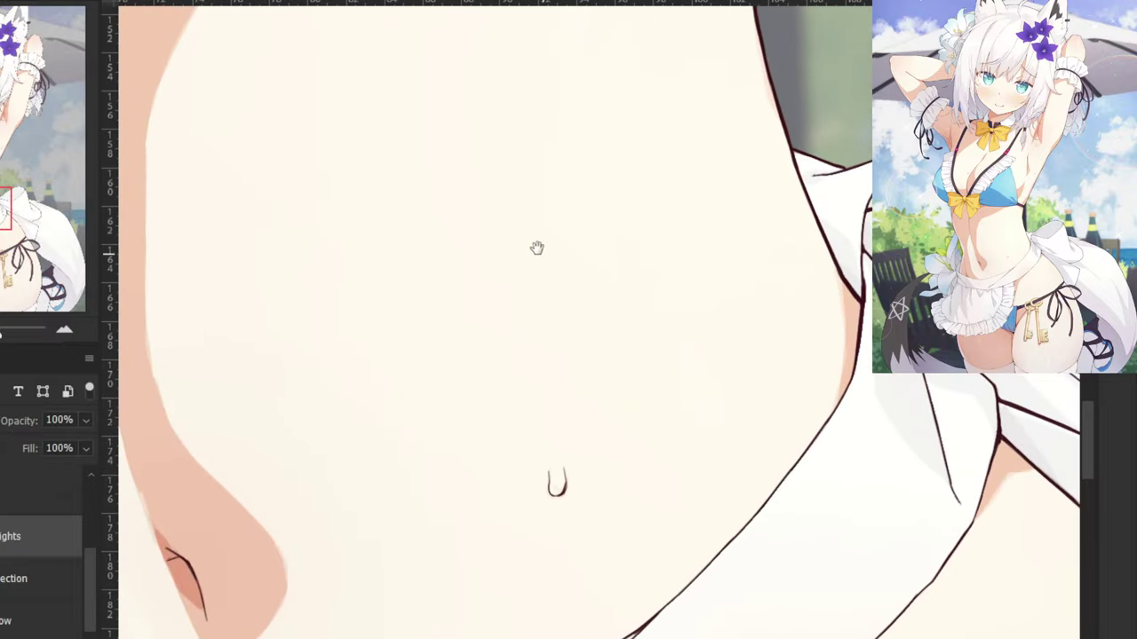
drag(448, 191, 505, 333)
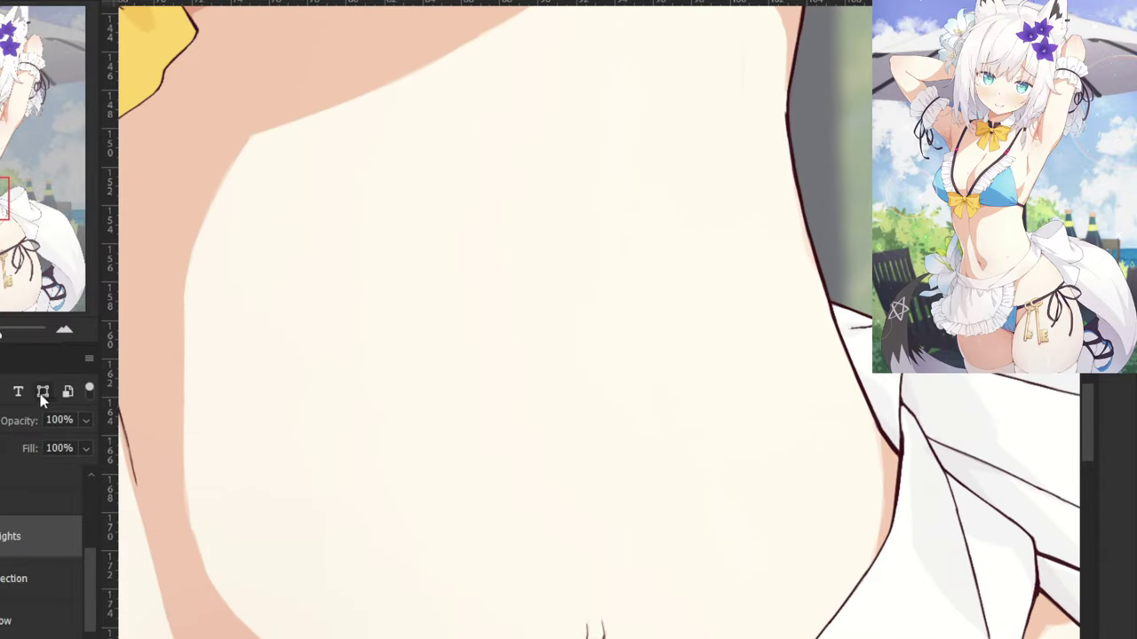
drag(490, 86, 436, 443)
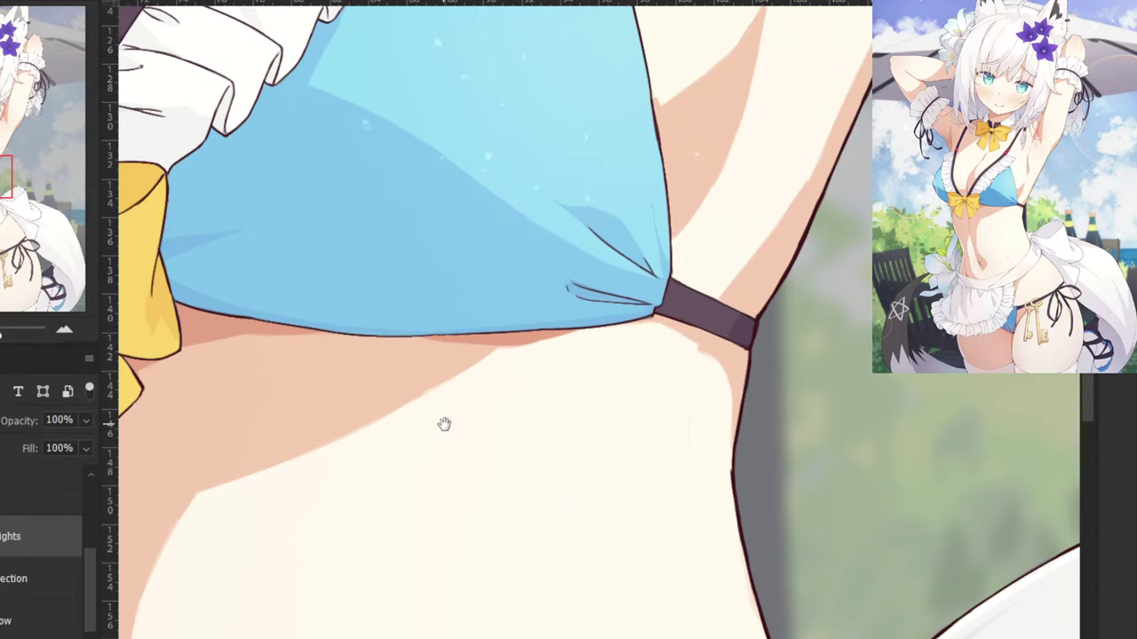
scroll(444, 423, down, 5)
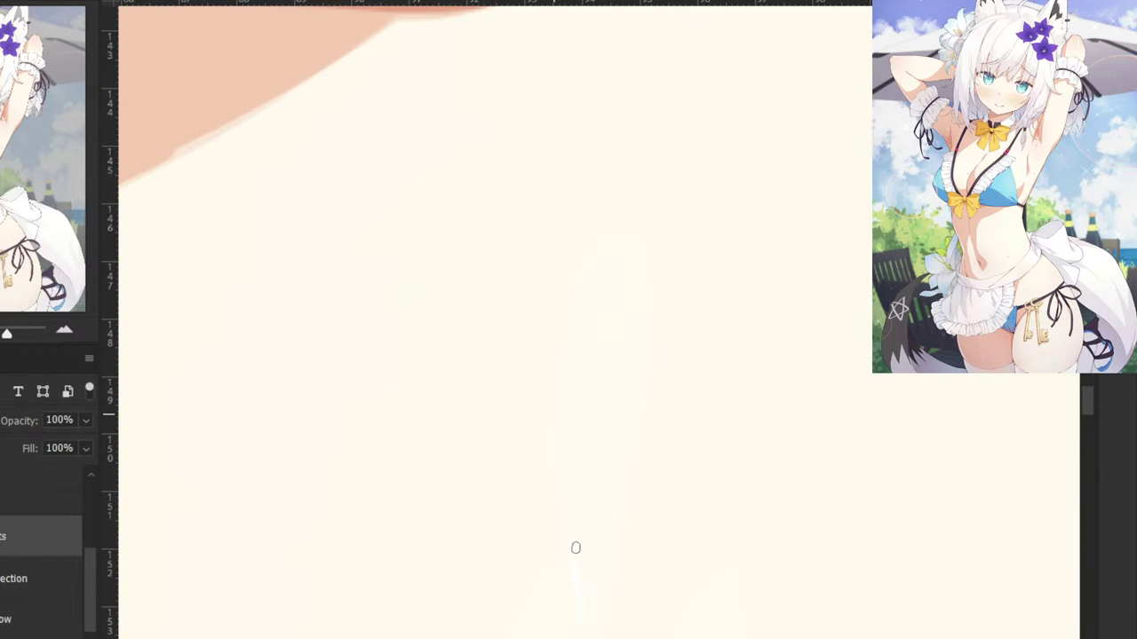
scroll(548, 426, up, 2)
mouse_move(564, 474)
mouse_down()
mouse_move(547, 416)
mouse_move(586, 520)
mouse_up()
Widen the abdomen highlight into a filled white wedge that tapers to a point at its lower end.
alt+right_click(584, 428)
right_click(586, 429)
key(ctrl+plus)
key(ctrl+plus)
key(ctrl+plus)
key(ctrl+plus)
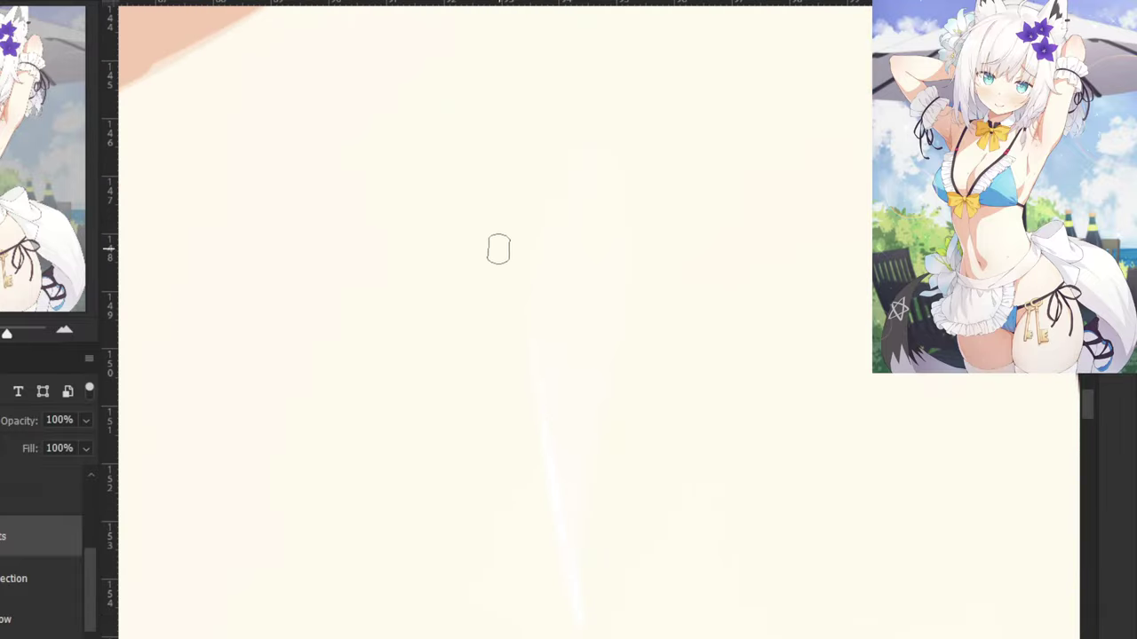
mouse_move(508, 332)
mouse_down()
mouse_move(595, 196)
mouse_move(593, 112)
mouse_move(653, 37)
mouse_move(568, 255)
mouse_move(597, 240)
mouse_move(590, 309)
mouse_move(572, 253)
mouse_move(579, 224)
mouse_move(604, 377)
mouse_move(573, 565)
mouse_move(598, 329)
mouse_move(579, 612)
mouse_move(581, 479)
mouse_move(553, 551)
mouse_move(541, 514)
mouse_up()
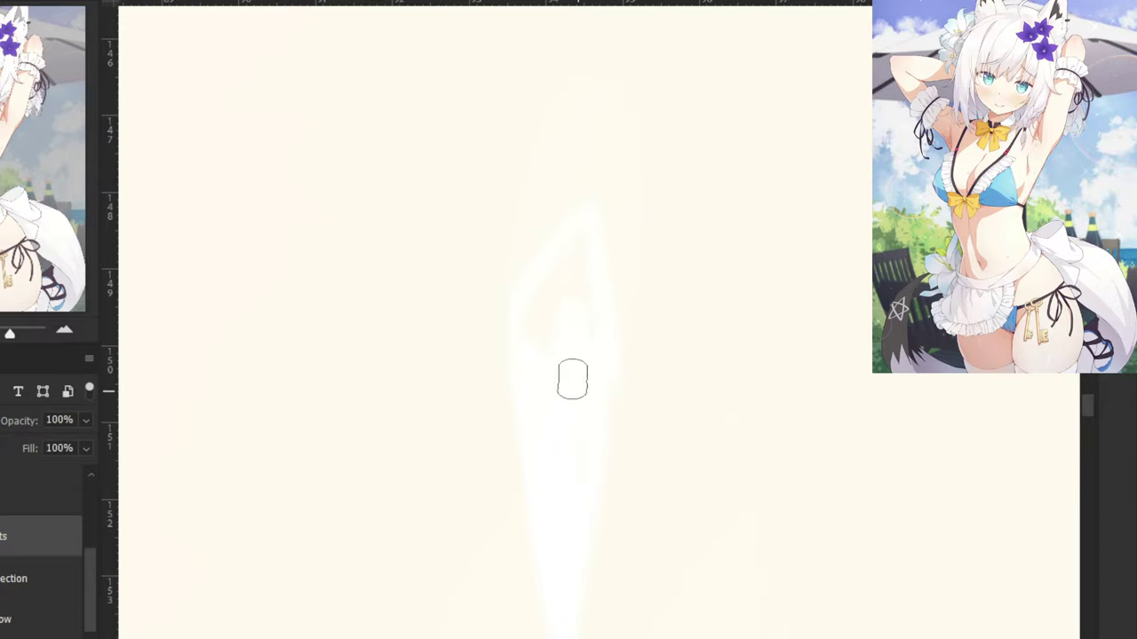
scroll(536, 336, down, 1)
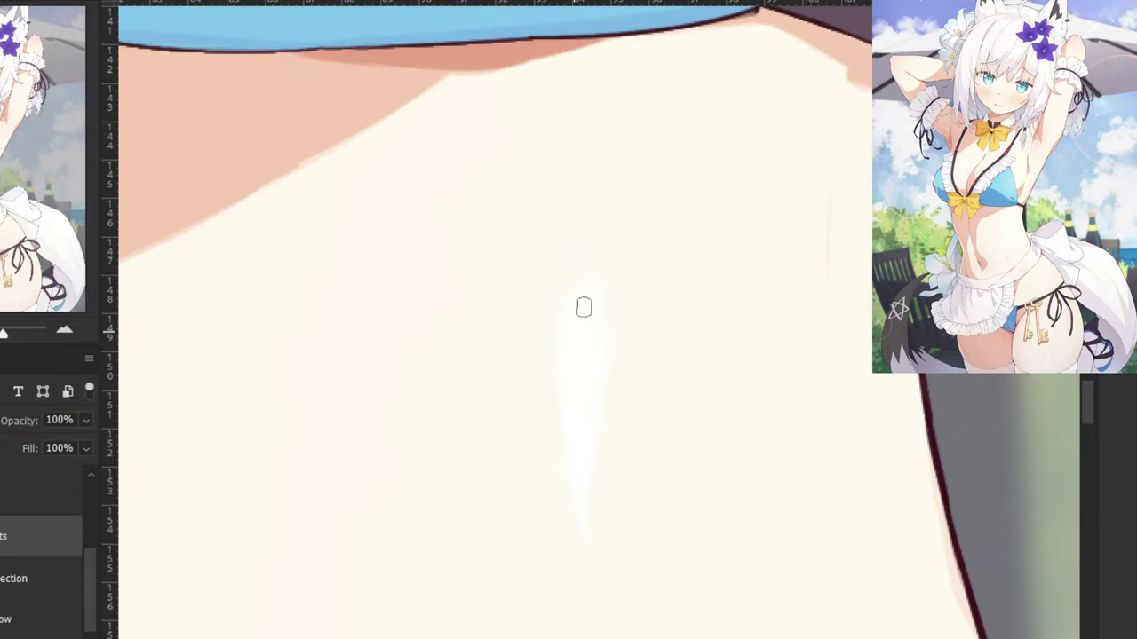
Paint a long thin white highlight along the raised upper arm beside the braid, below the frilled cuff.
scroll(457, 234, down, 4)
drag(503, 175, 470, 543)
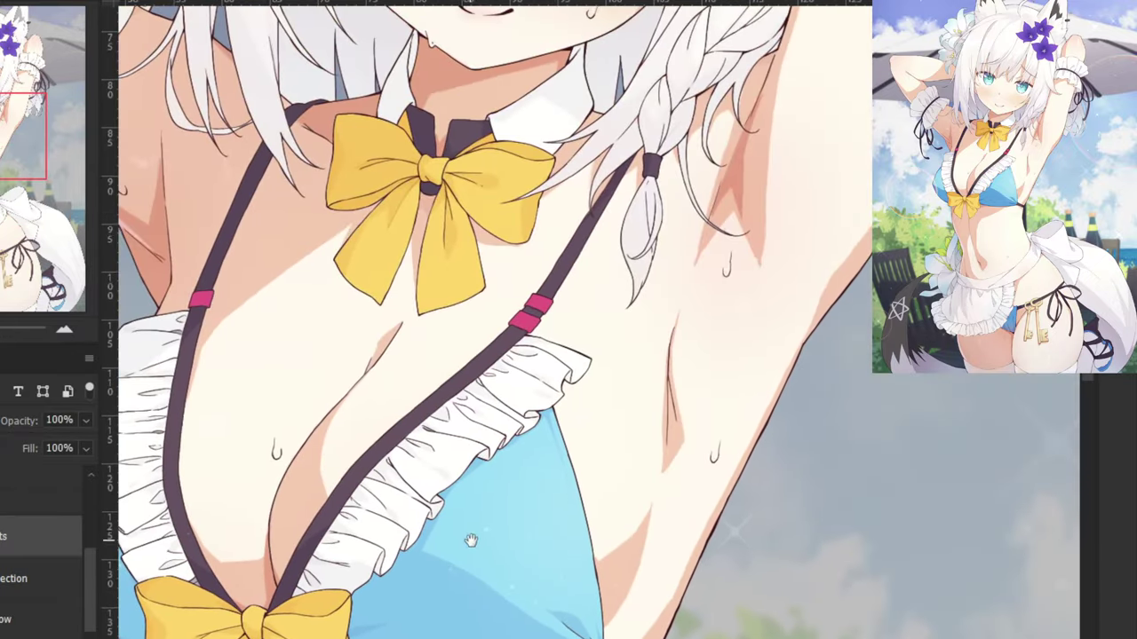
drag(571, 250, 466, 634)
drag(598, 392, 530, 456)
scroll(591, 352, up, 2)
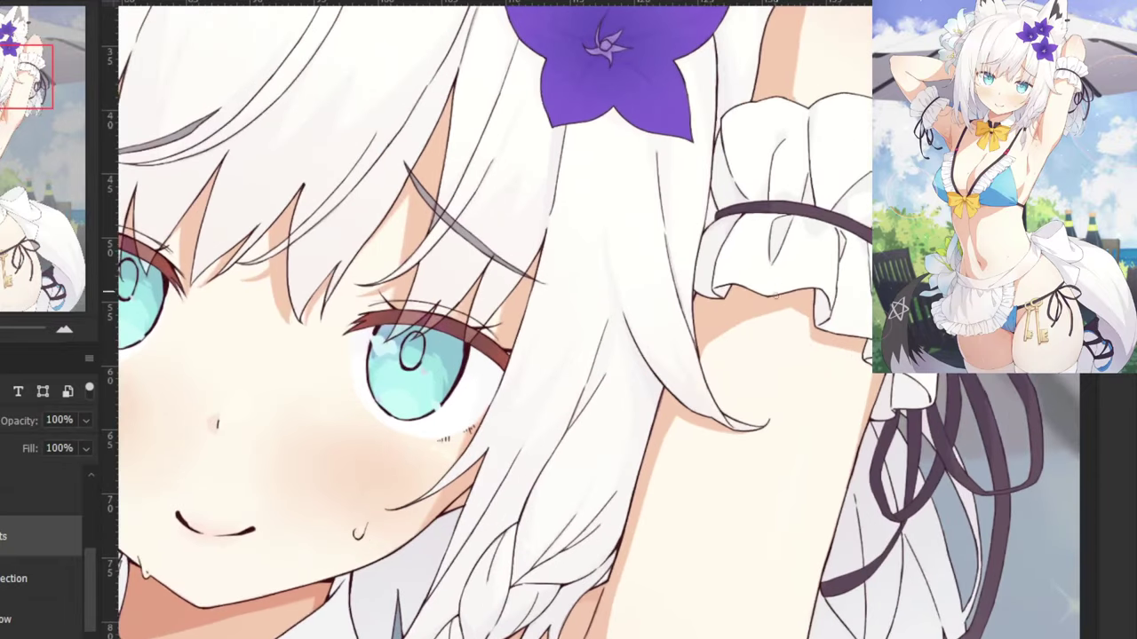
drag(636, 330, 596, 233)
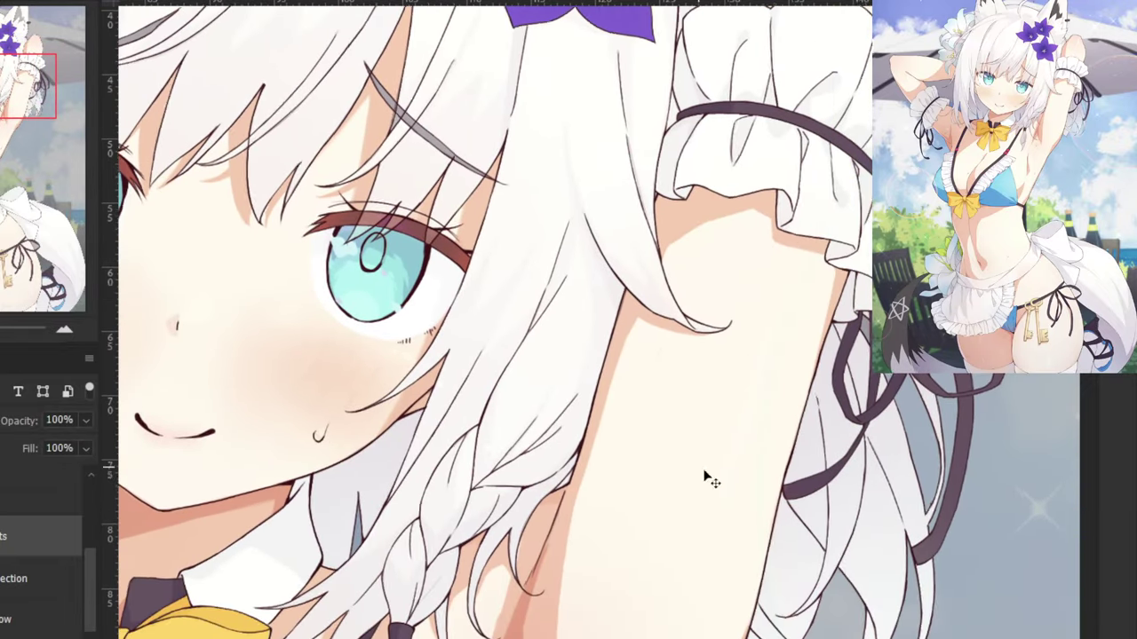
scroll(705, 475, up, 4)
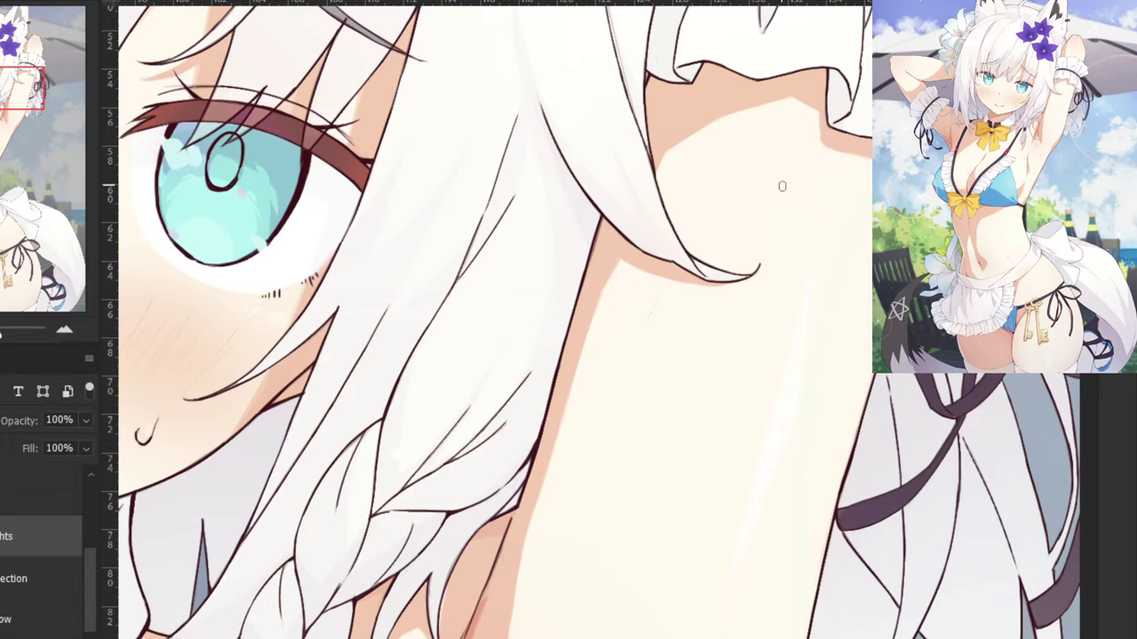
Paint a narrow tapered white highlight on the raised elbow above the frilled cuff, near the purple flowers.
key(ctrl+minus)
key(ctrl+minus)
drag(601, 133, 543, 538)
scroll(728, 205, up, 3)
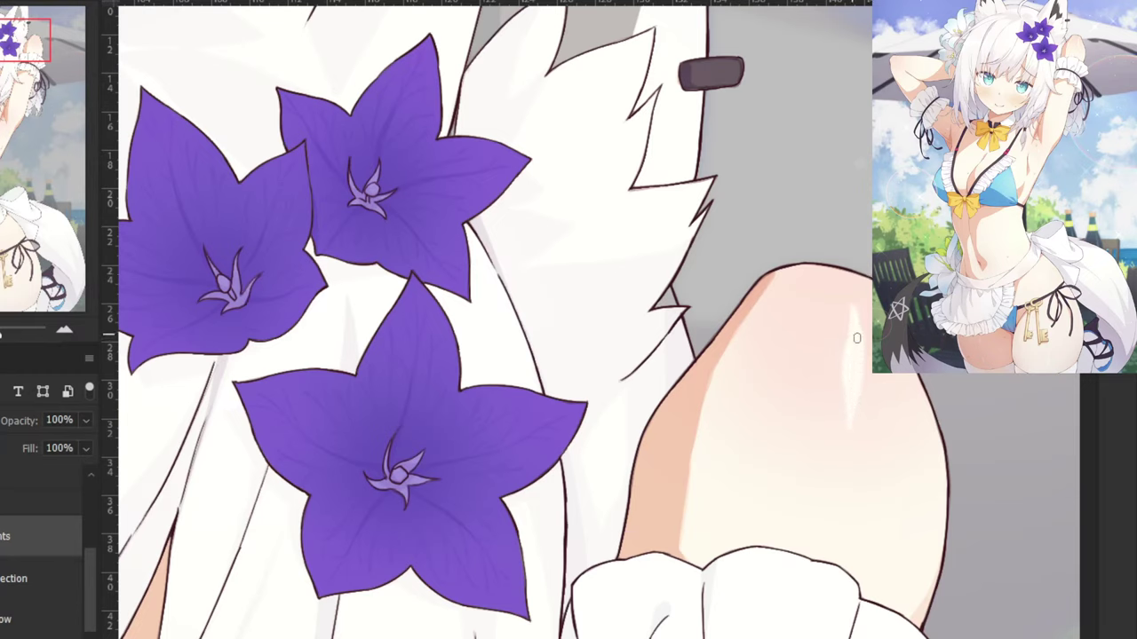
scroll(855, 411, down, 5)
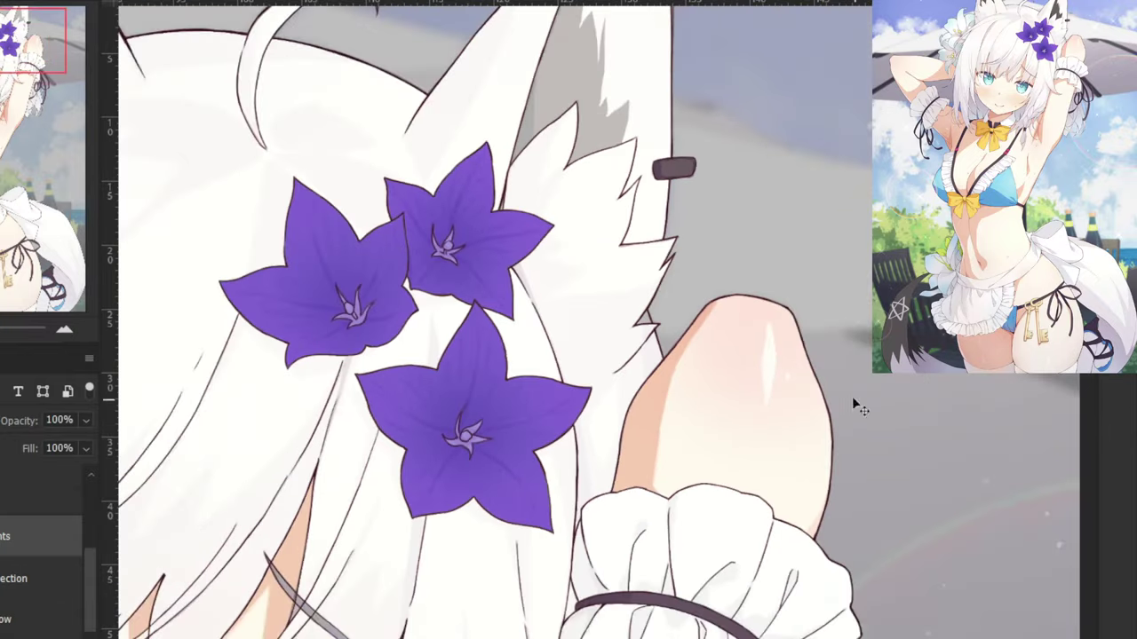
Examine the character's face and raised arms with the background and the hair and clothing shading hidden.
scroll(54, 508, up, 3)
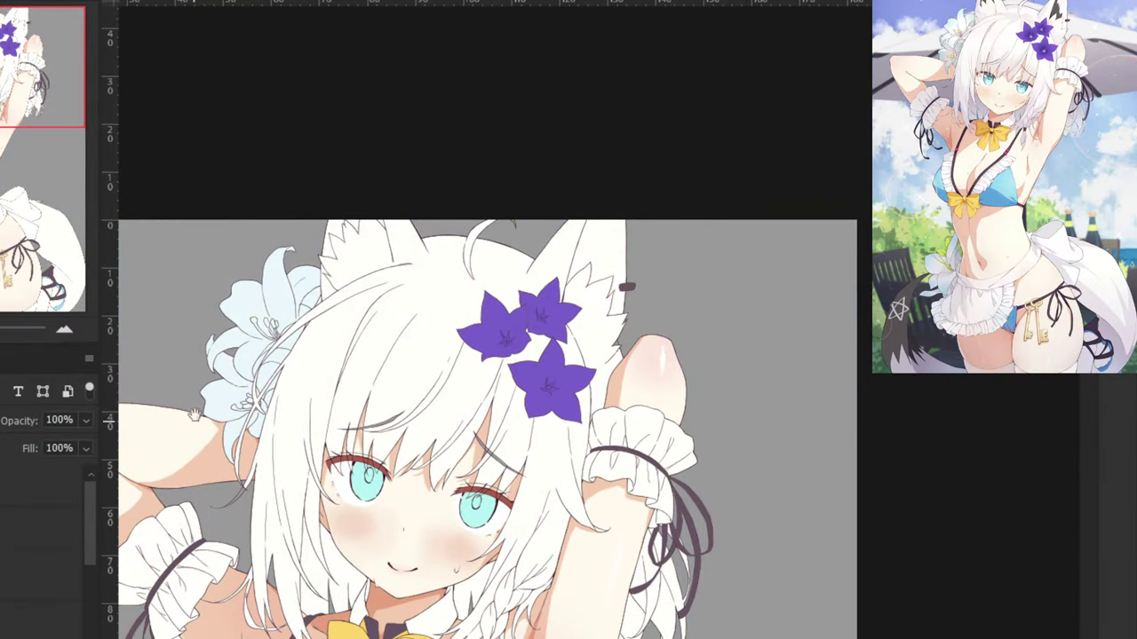
drag(194, 415, 348, 284)
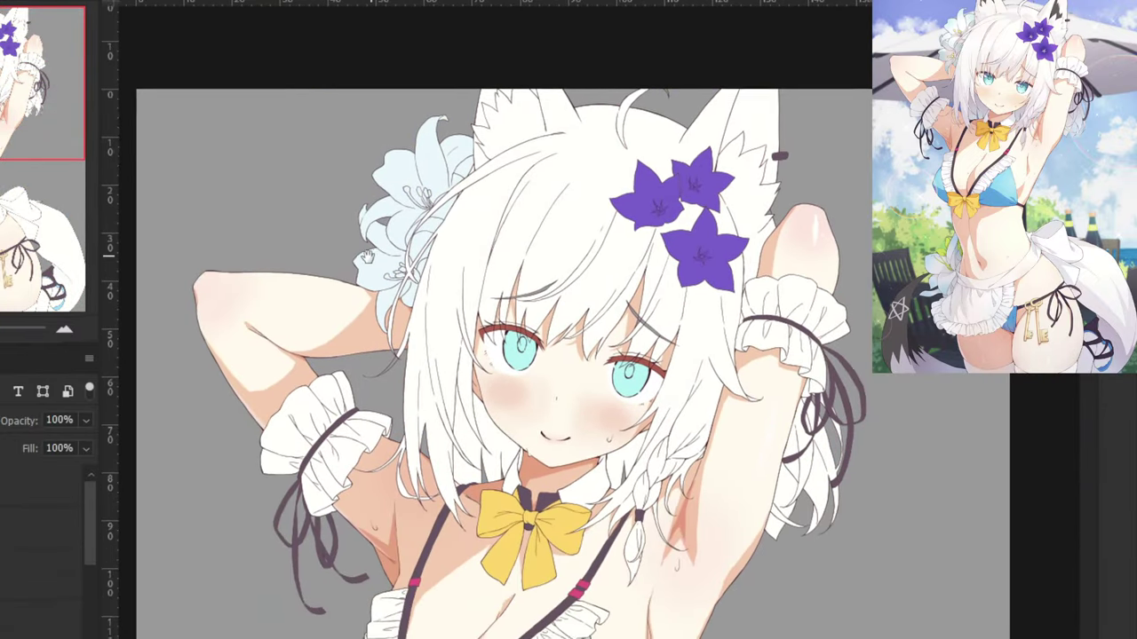
scroll(577, 344, up, 5)
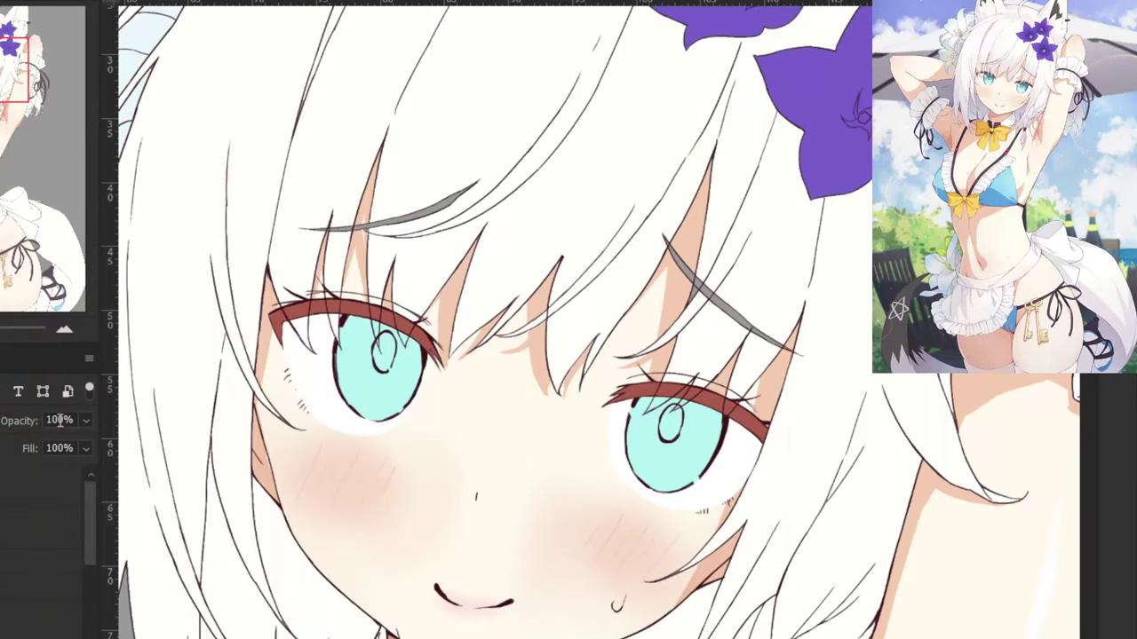
drag(435, 435, 493, 389)
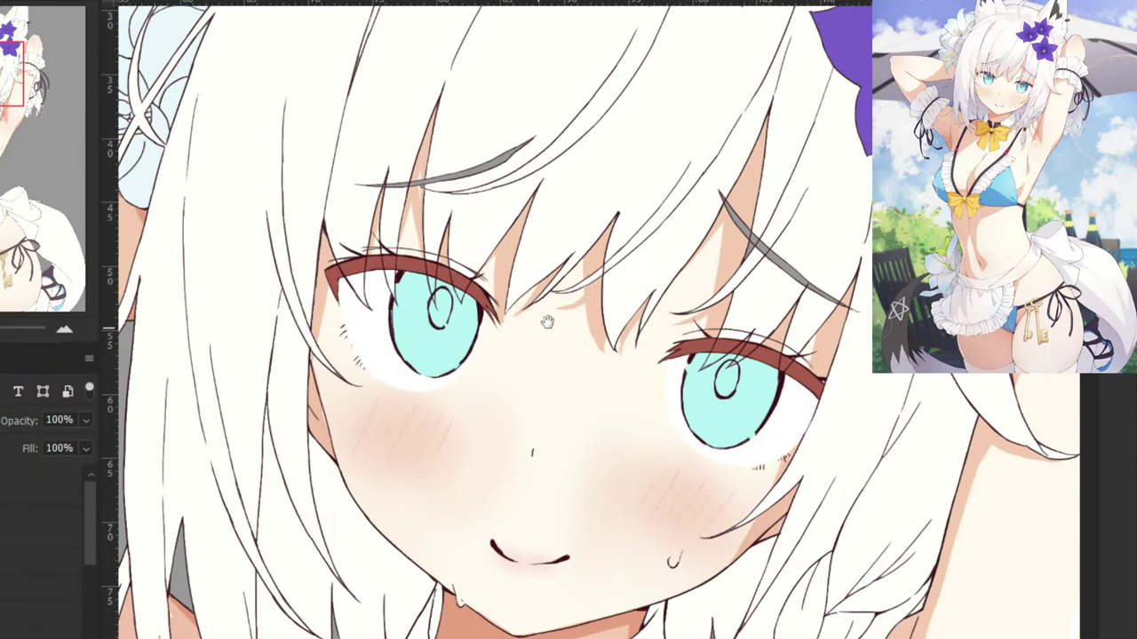
click(731, 257)
drag(616, 321, 698, 228)
key(ctrl+plus)
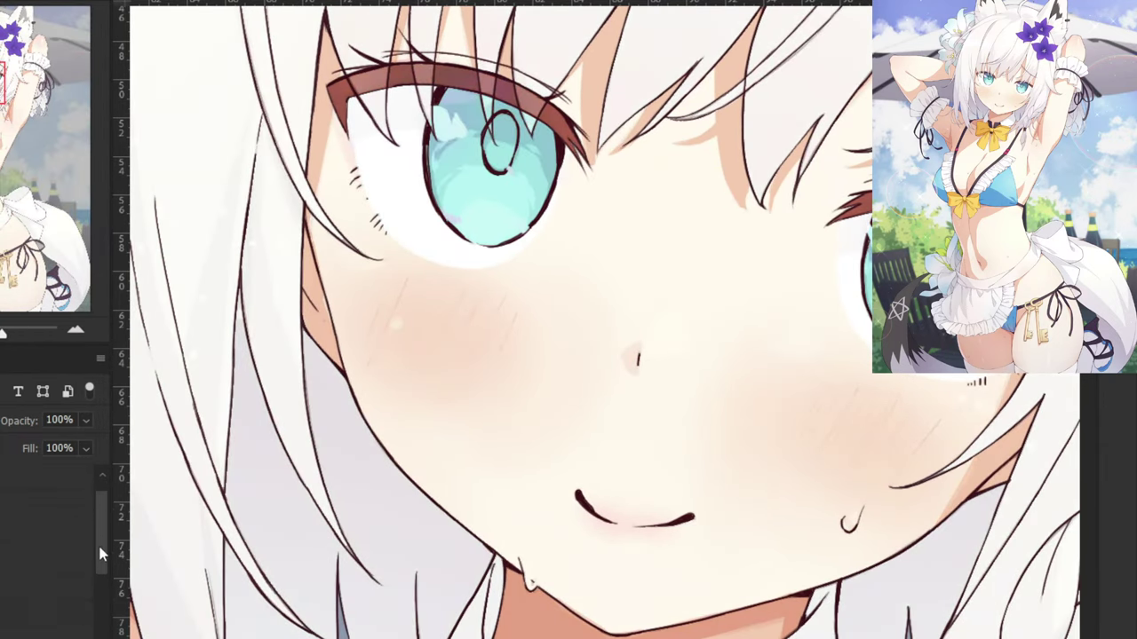
Repaint the small triangular shadow beside the nose line in a stronger skin shadow tone, undoing the first stroke.
drag(99, 554, 100, 607)
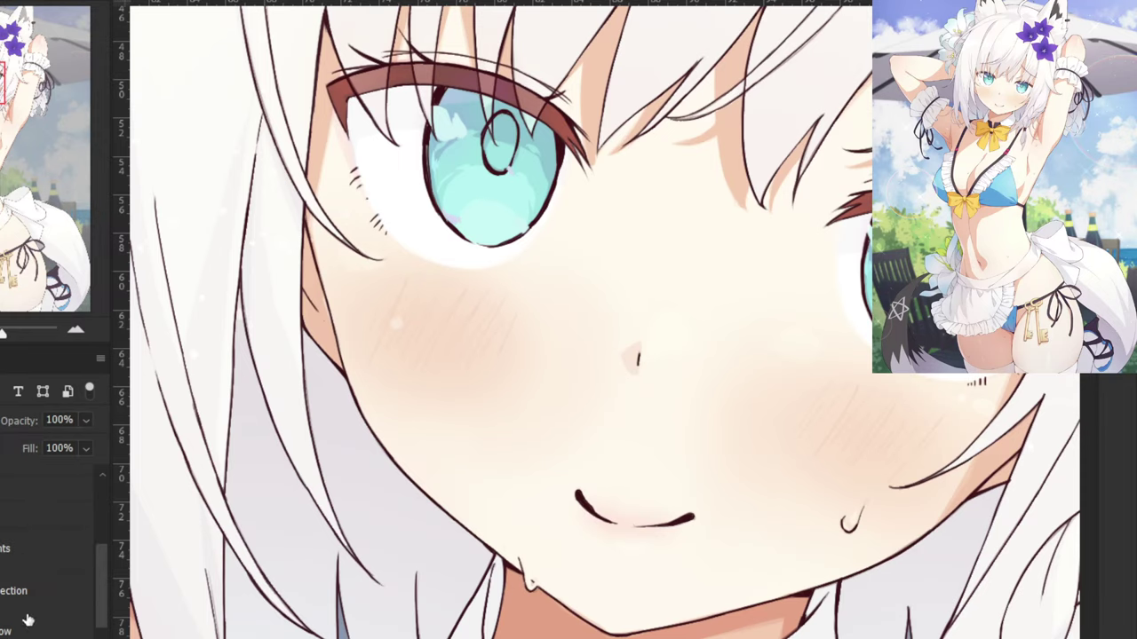
scroll(606, 357, up, 3)
drag(676, 327, 647, 345)
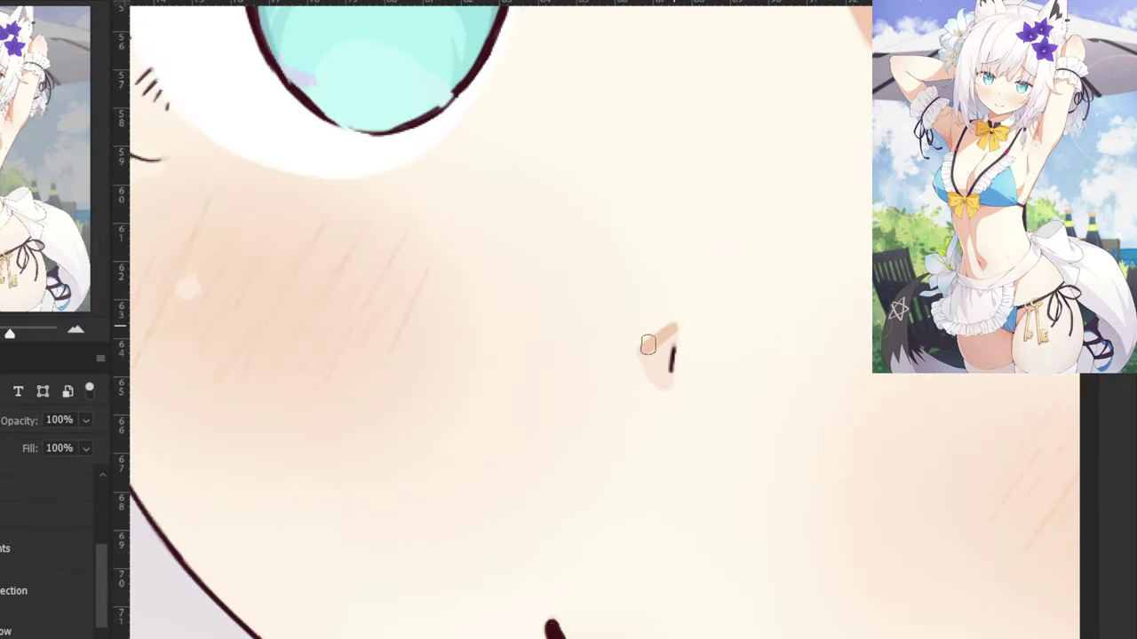
key(ctrl+z)
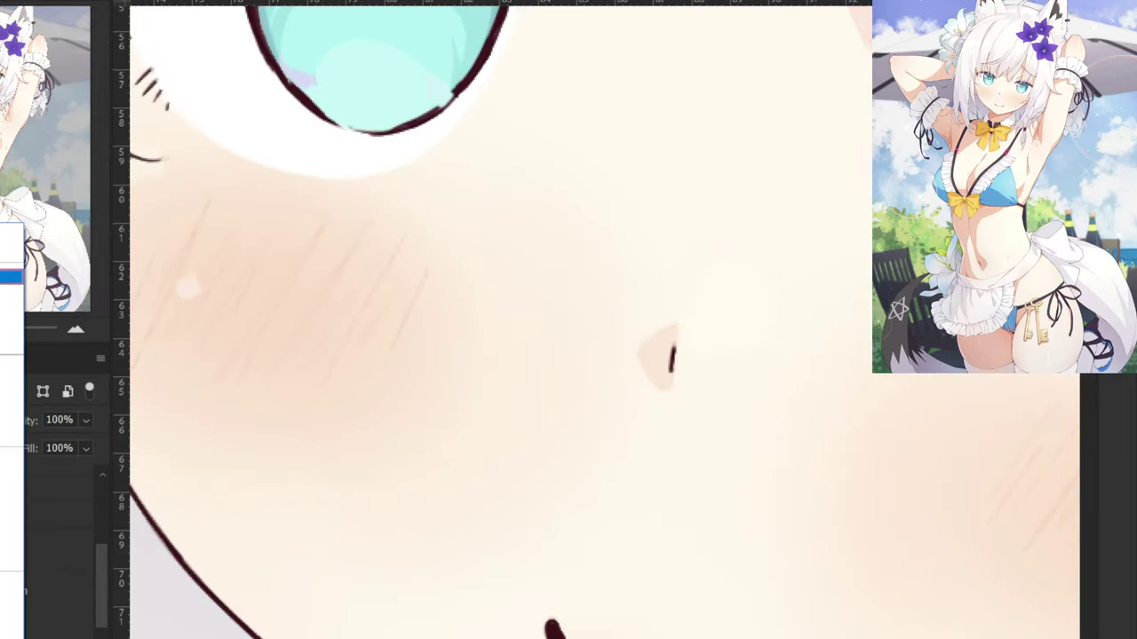
drag(750, 120, 732, 57)
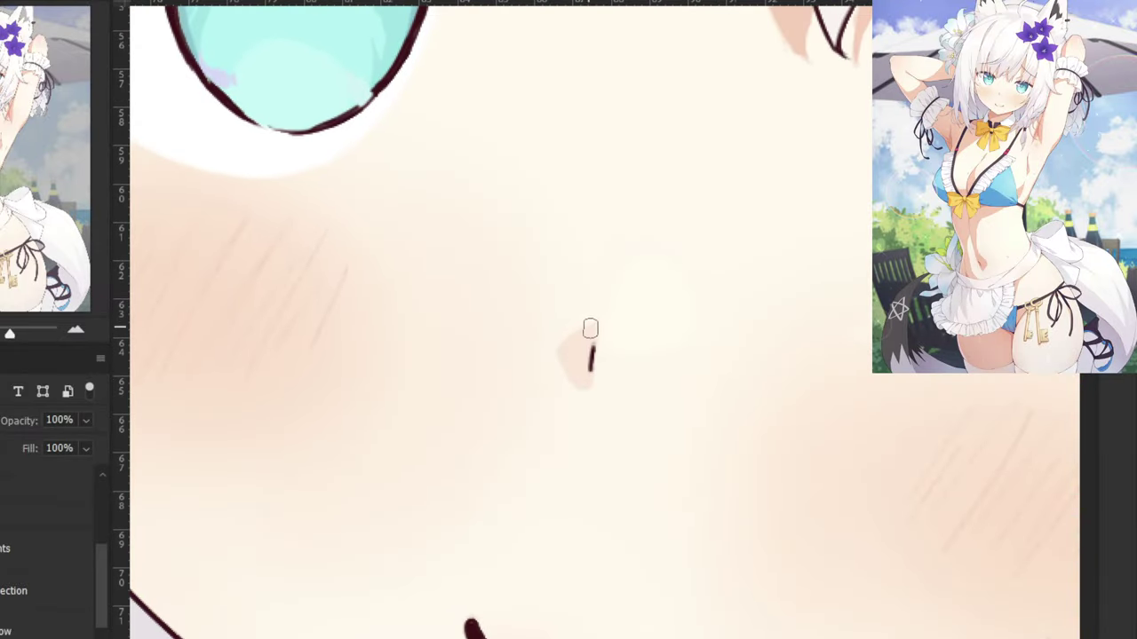
mouse_move(591, 329)
mouse_down()
mouse_move(561, 343)
mouse_move(581, 385)
mouse_move(588, 332)
mouse_move(587, 346)
mouse_up()
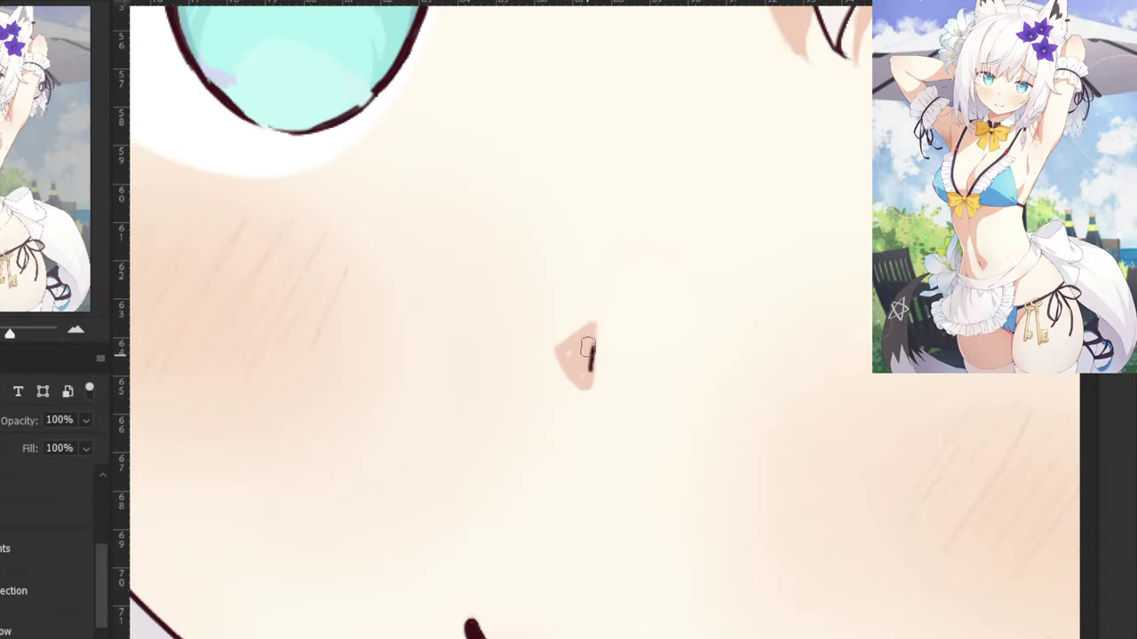
scroll(586, 349, down, 5)
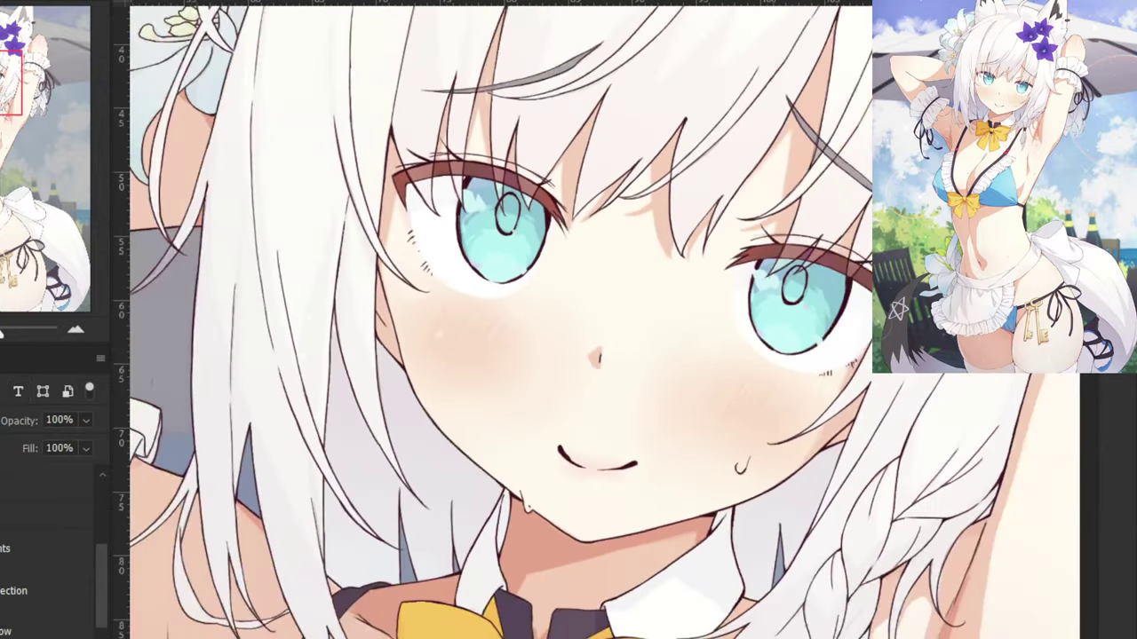
Make the reflection layer active and sample the light skin color between the eyes.
click(9, 292)
alt+click(640, 283)
key(ctrl+plus)
key(ctrl+plus)
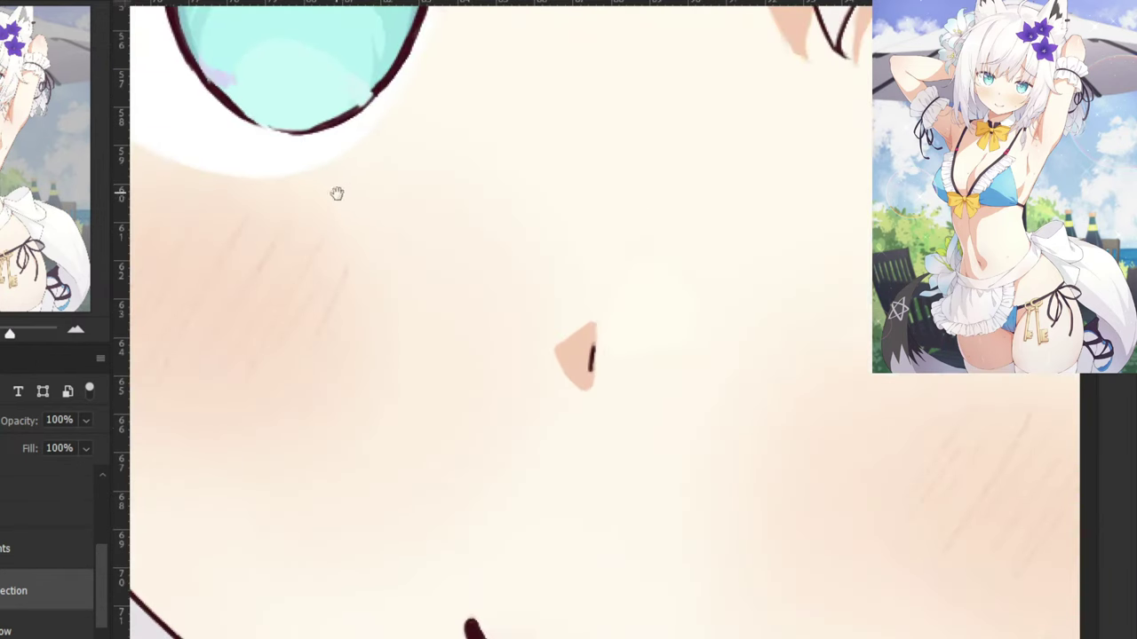
Inspect the blush, nose shadow and light reflections around both eyes, checking them against the whole head.
drag(336, 193, 791, 346)
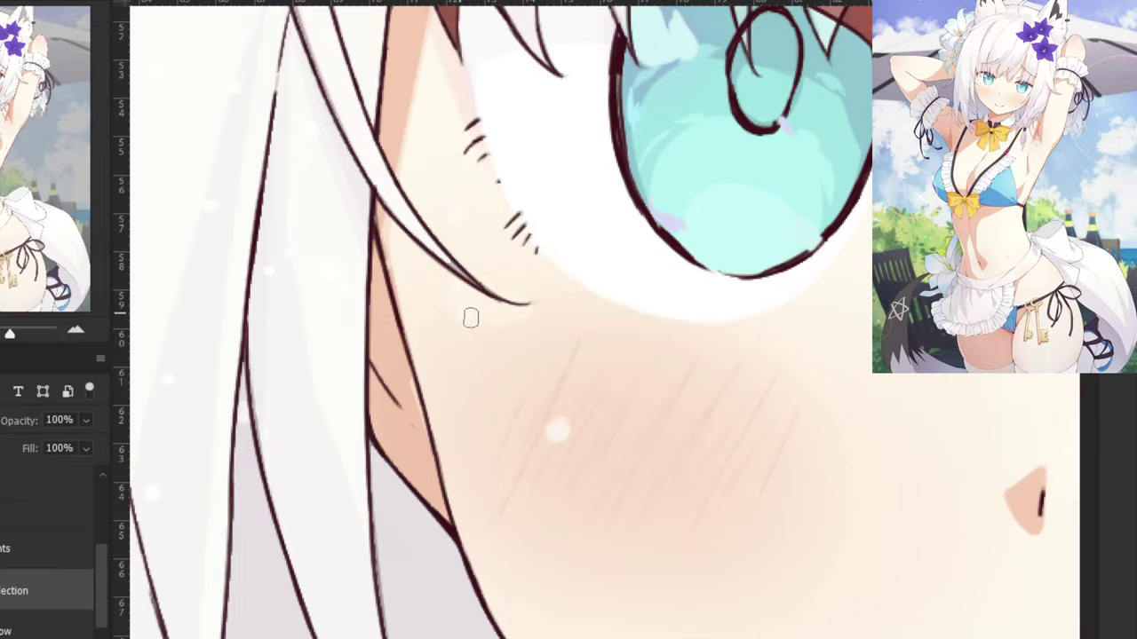
key(ctrl+minus)
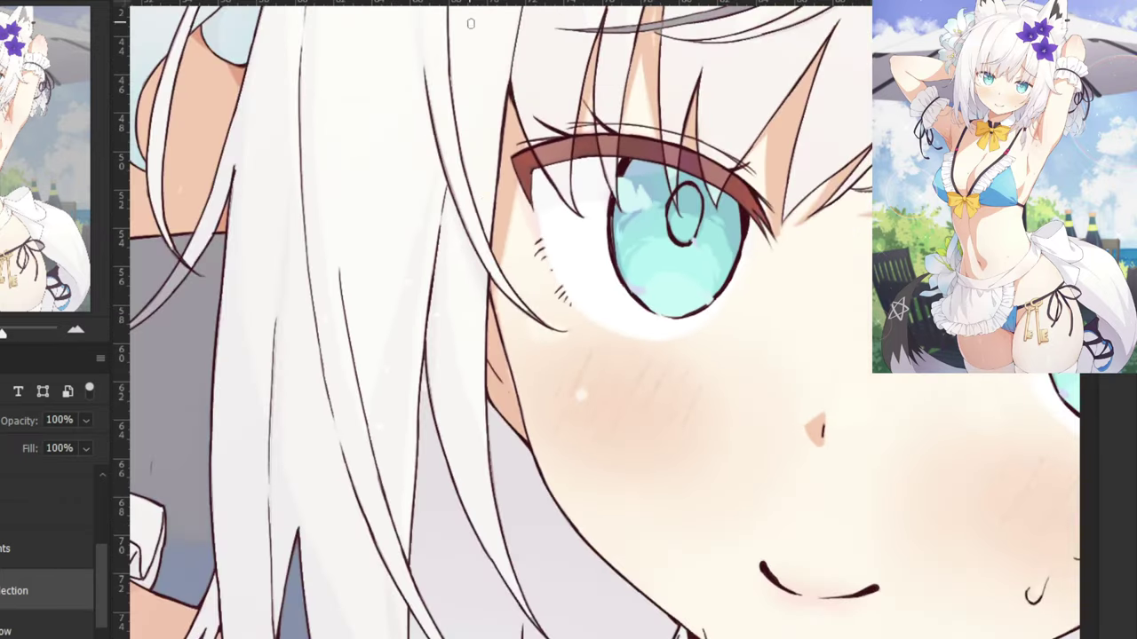
drag(569, 252, 297, 227)
drag(570, 329, 382, 332)
scroll(391, 333, down, 2)
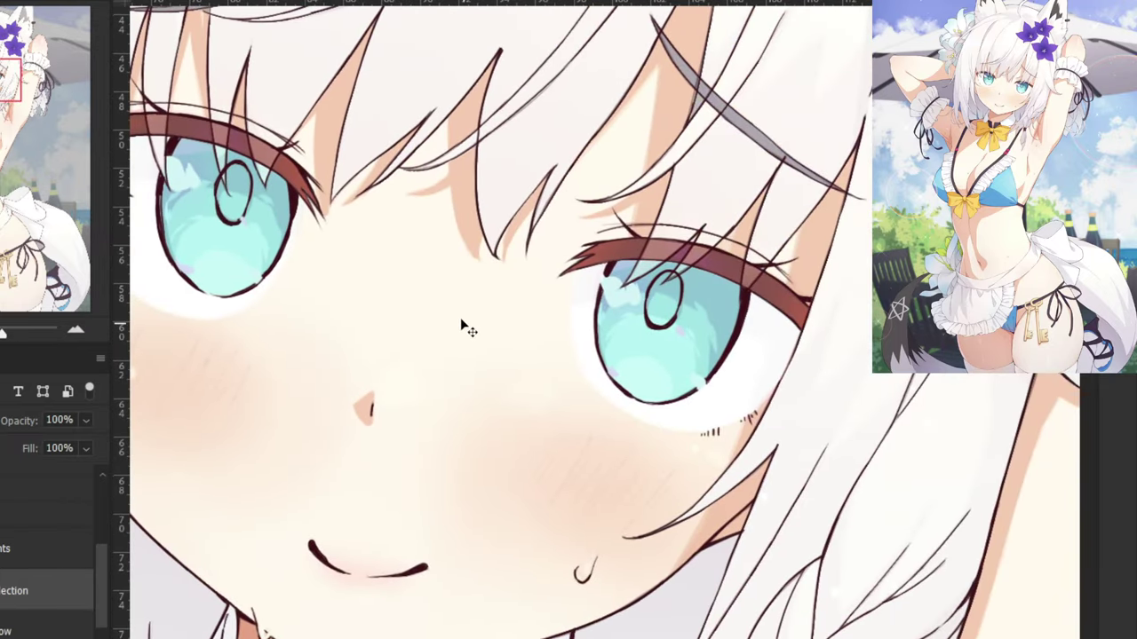
scroll(560, 284, up, 5)
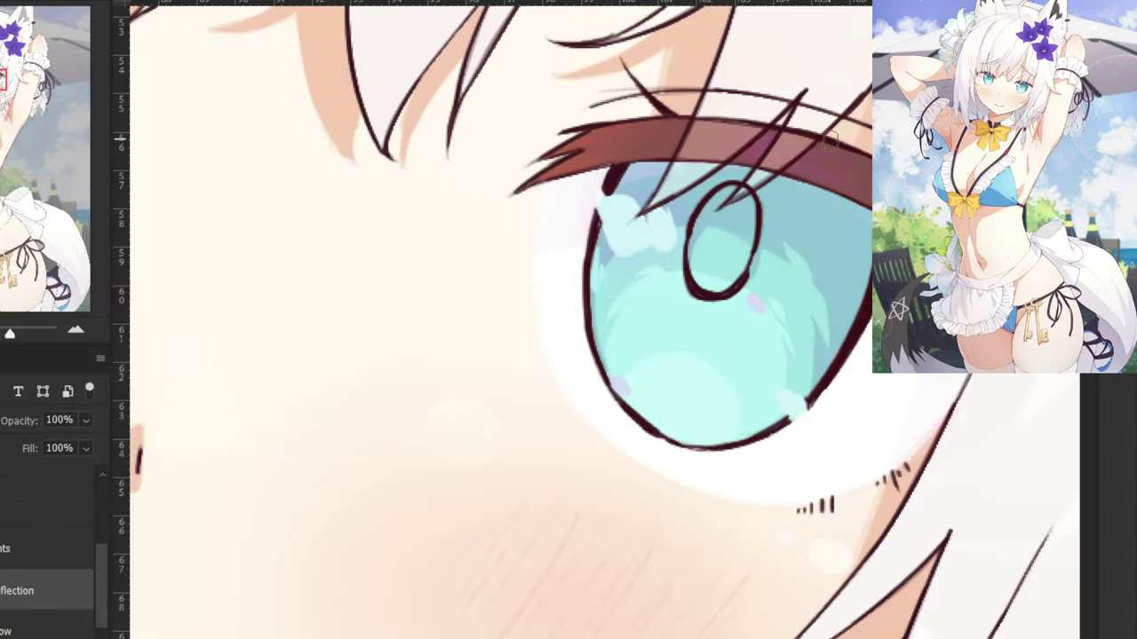
scroll(622, 351, down, 4)
scroll(613, 360, down, 3)
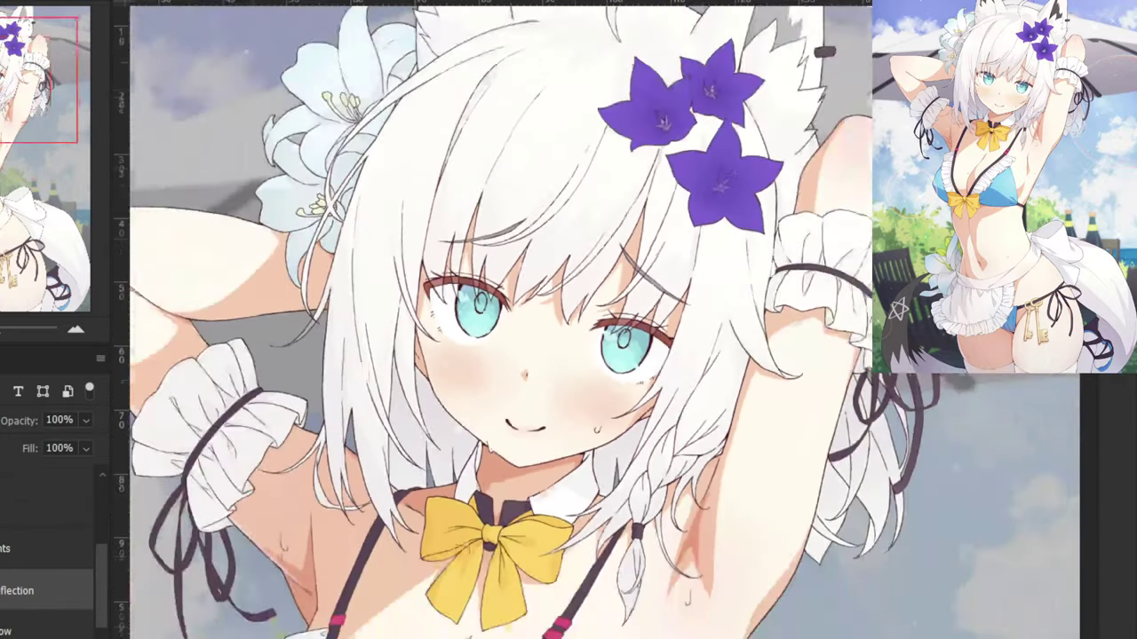
drag(100, 586, 94, 509)
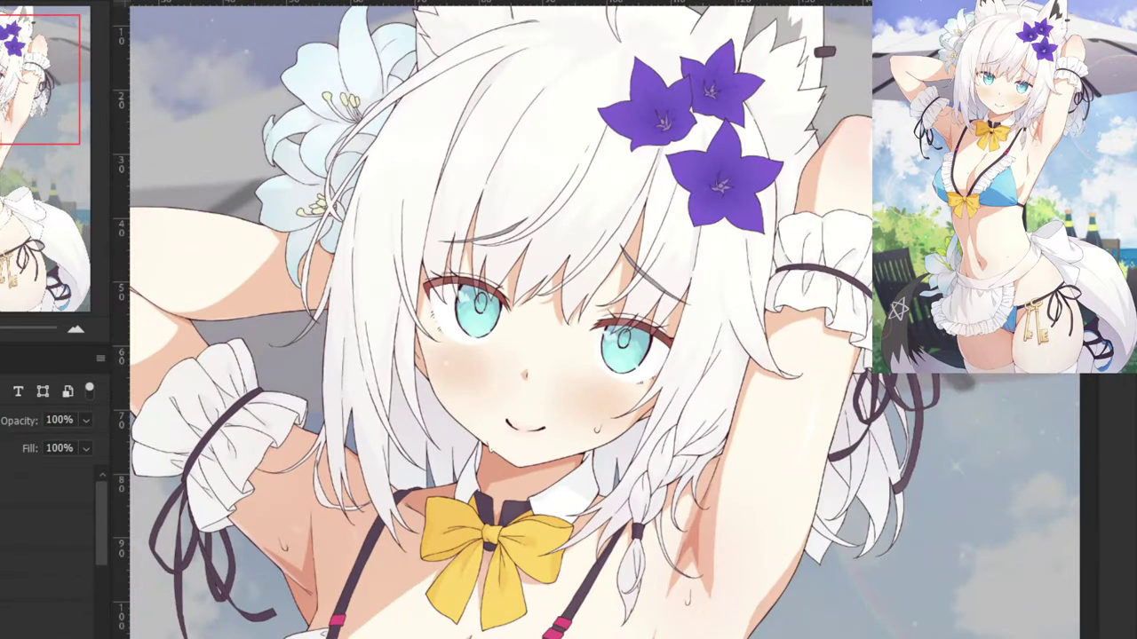
Examine the eyes, blush and nose shadow close up, with the hair shading hidden and shown.
scroll(607, 363, down, 1)
scroll(607, 362, up, 4)
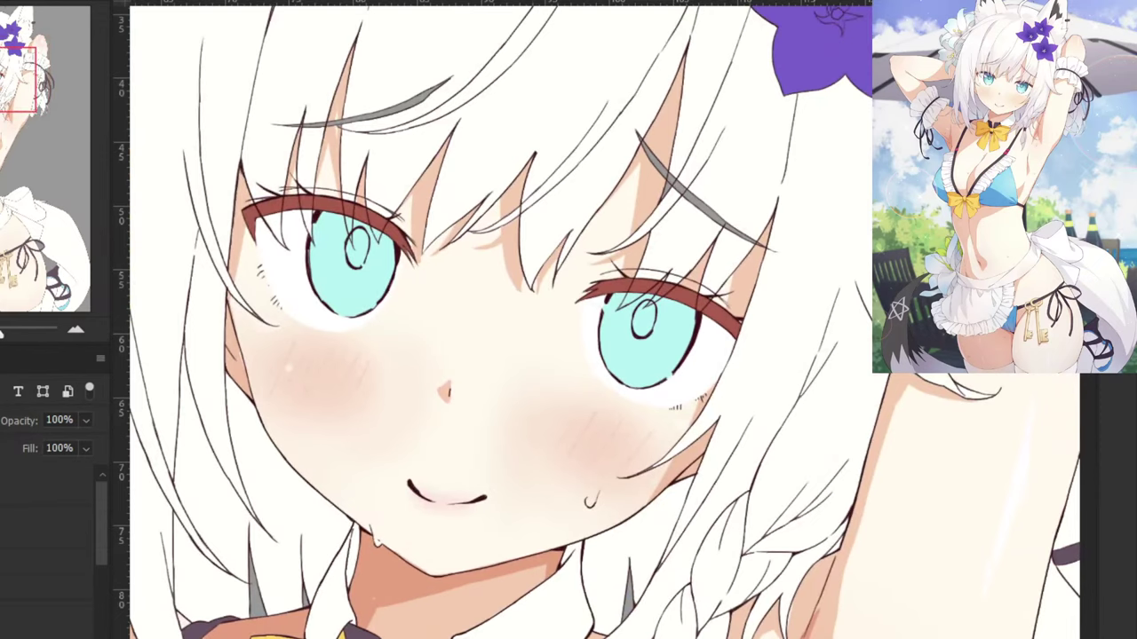
scroll(607, 363, up, 2)
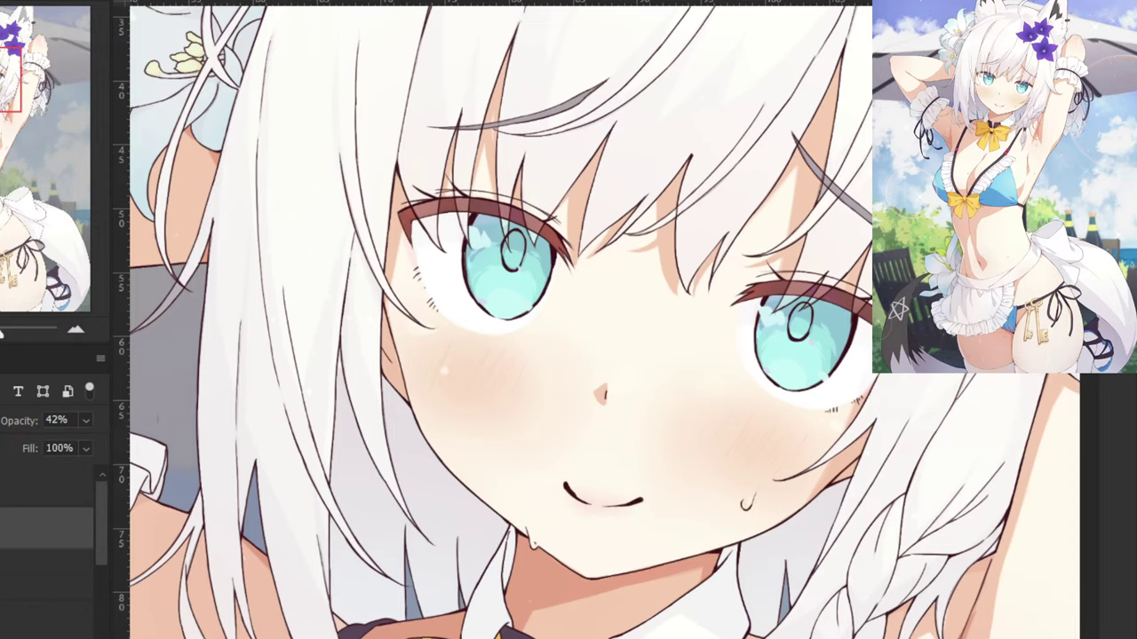
key(ctrl+plus)
key(ctrl+plus)
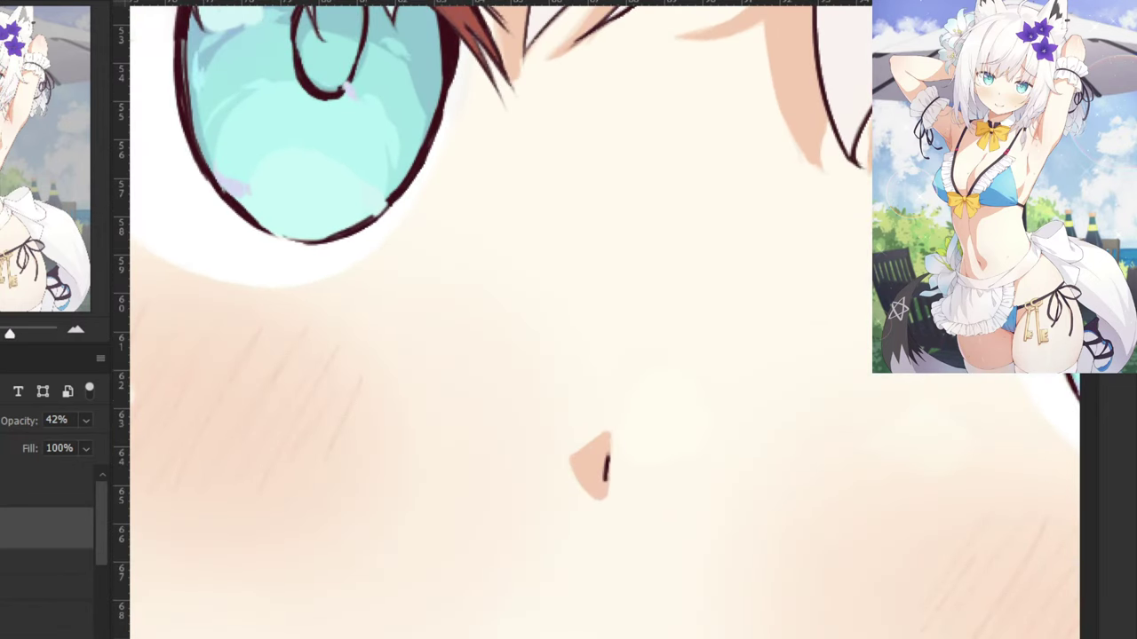
scroll(600, 359, up, 2)
Widen the side panels beside the canvas and make the reflection layer active.
drag(110, 530, 5, 563)
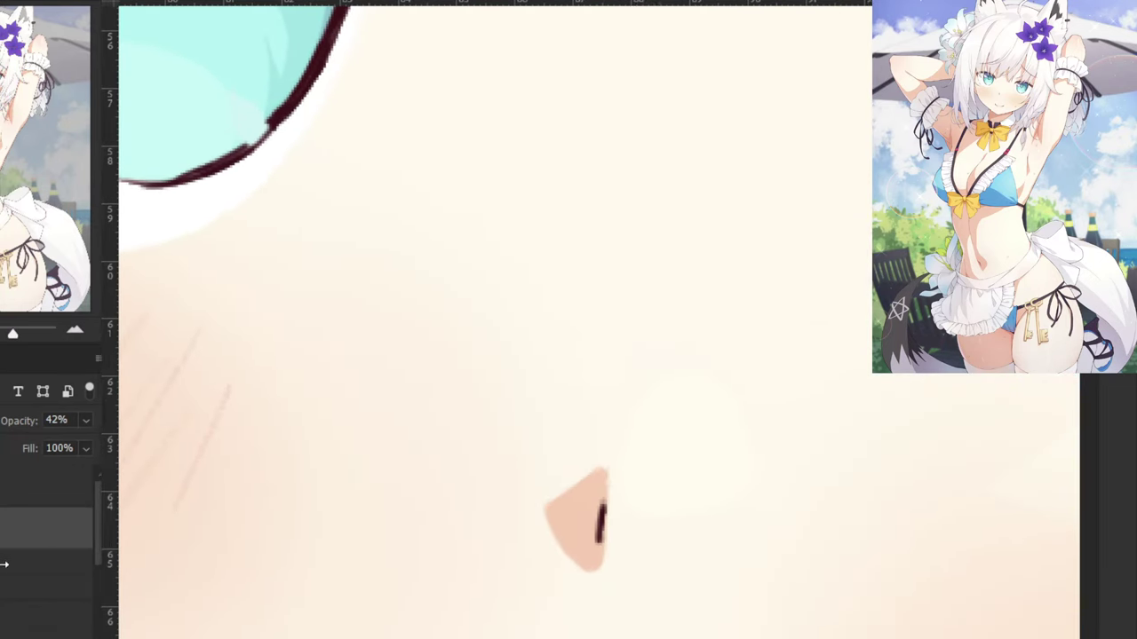
drag(92, 522, 92, 589)
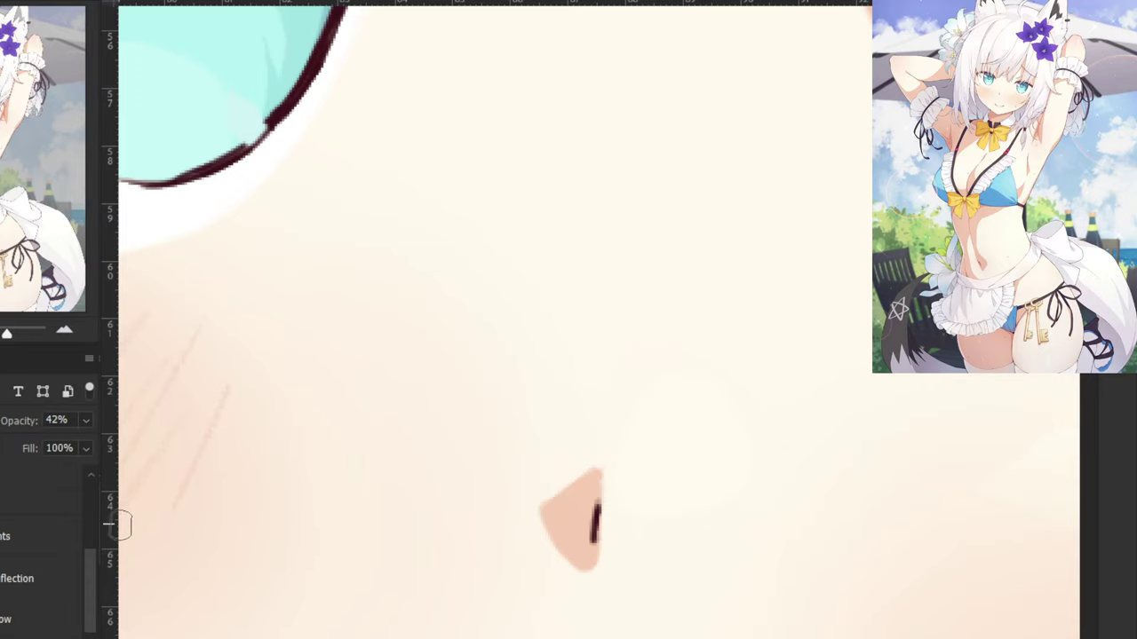
scroll(98, 521, up, 3)
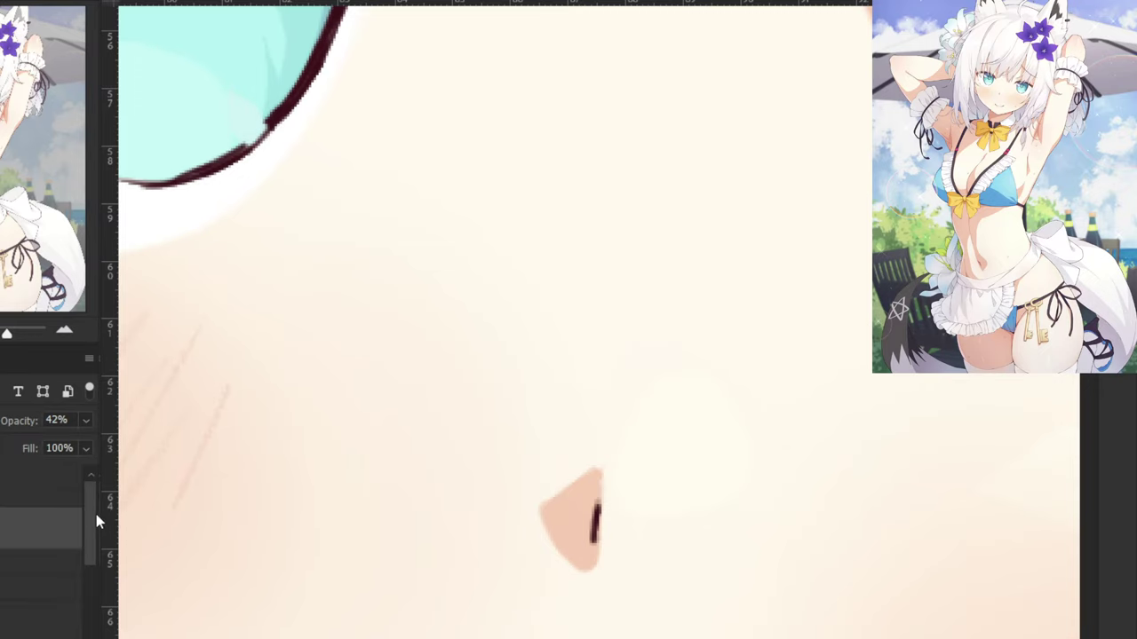
drag(97, 515, 116, 513)
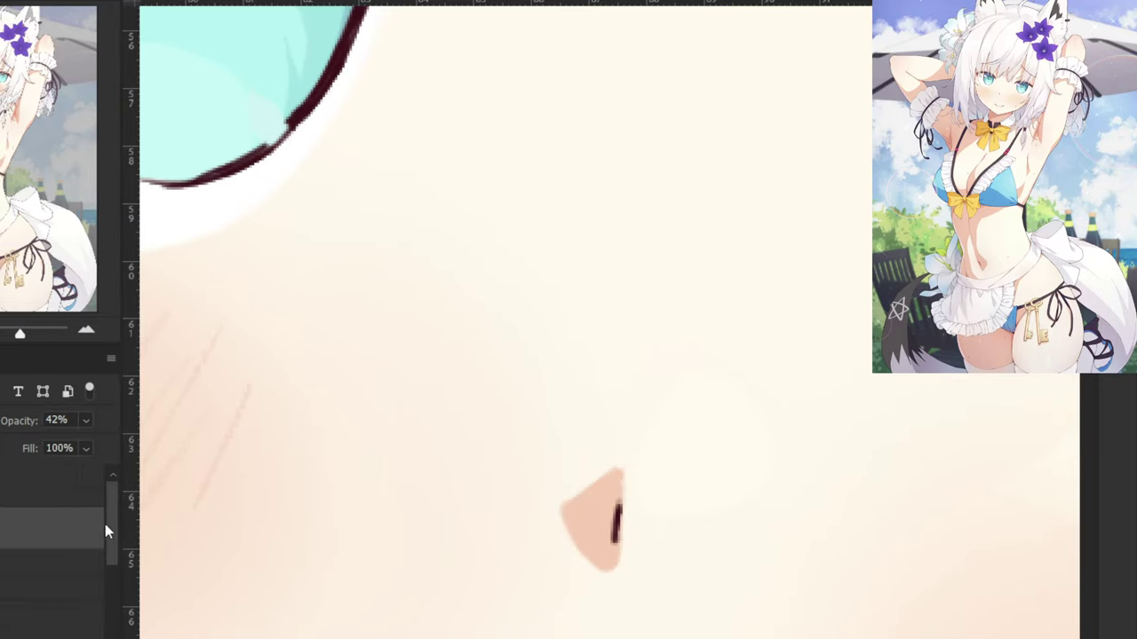
scroll(105, 531, down, 3)
click(41, 623)
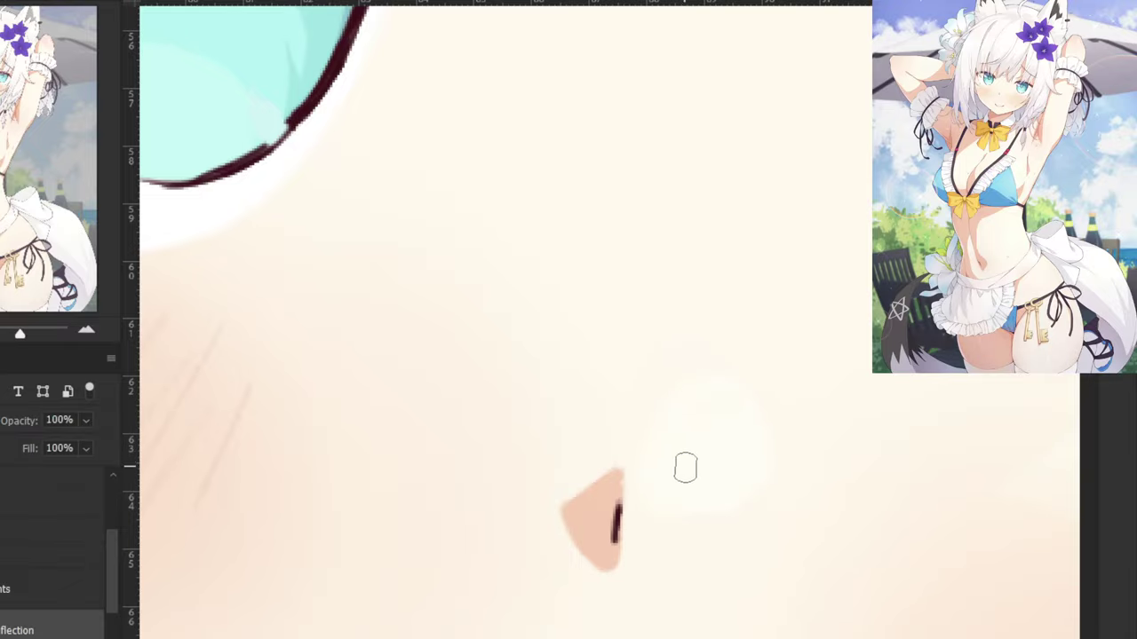
scroll(685, 462, down, 5)
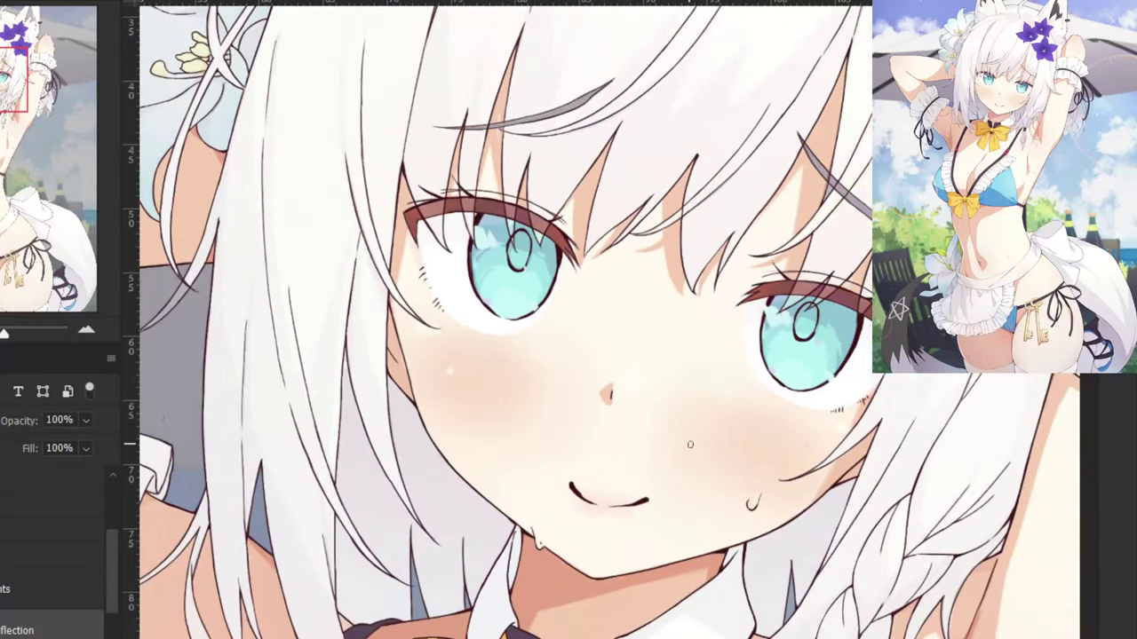
key(ctrl+plus)
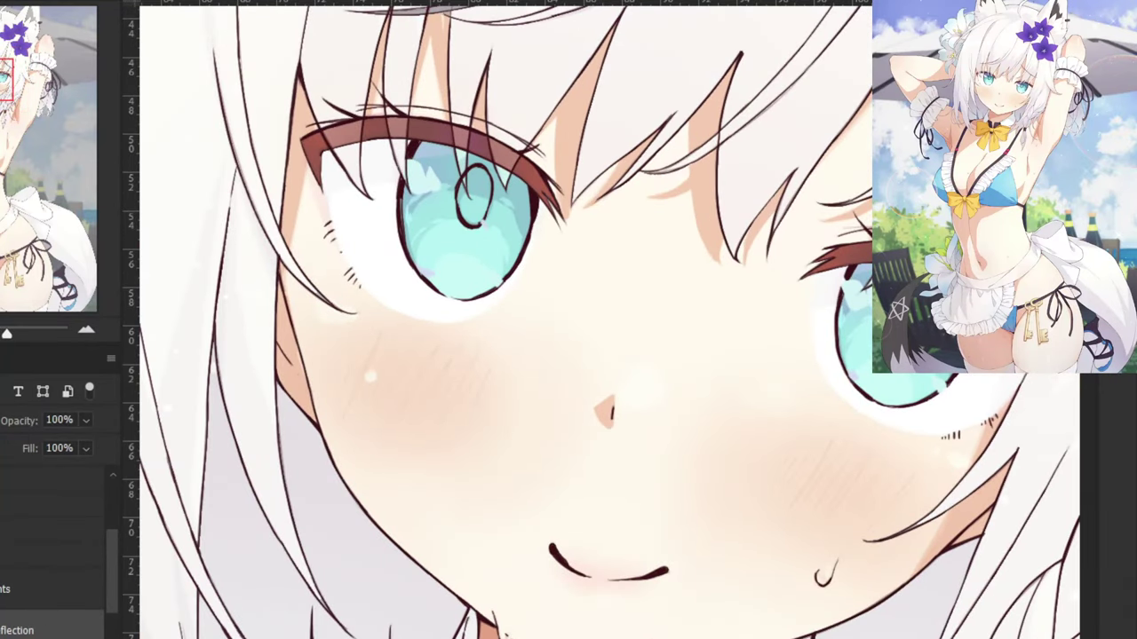
Set the opacity of the semi-transparent 42% layer to 61% and check the effect on the face.
drag(107, 578, 105, 510)
click(36, 528)
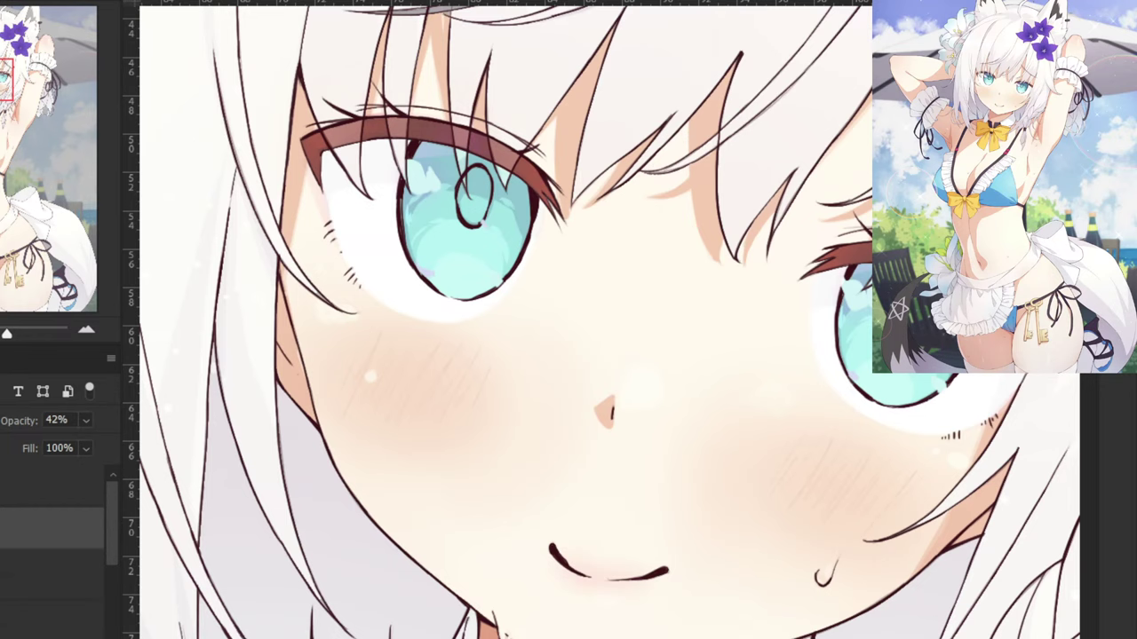
click(85, 420)
click(71, 443)
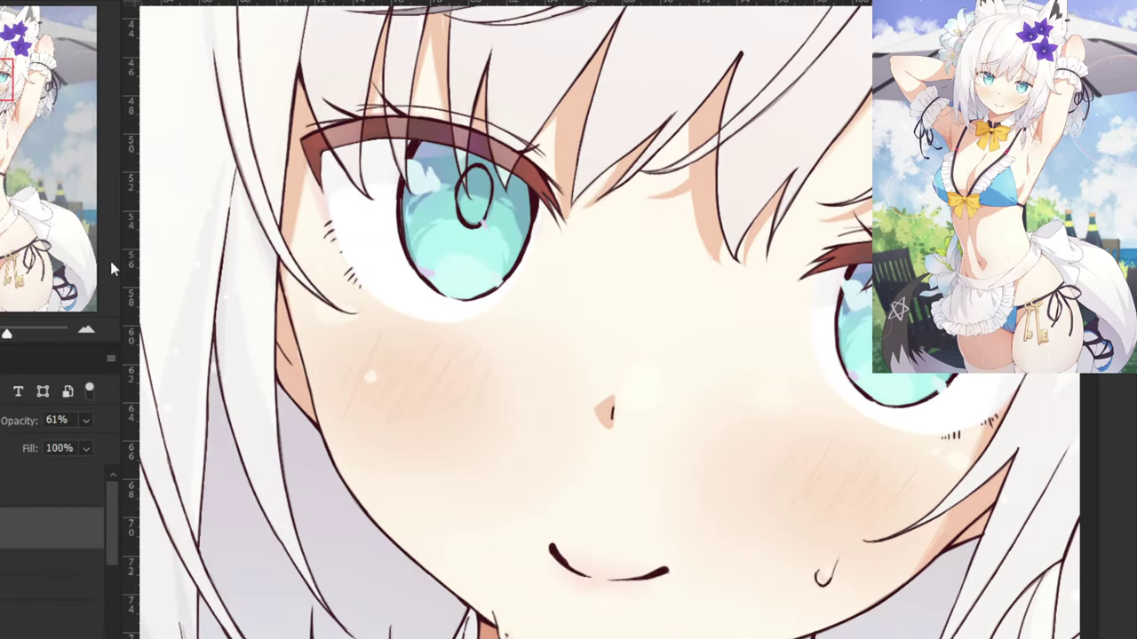
key(ctrl+minus)
drag(594, 317, 406, 158)
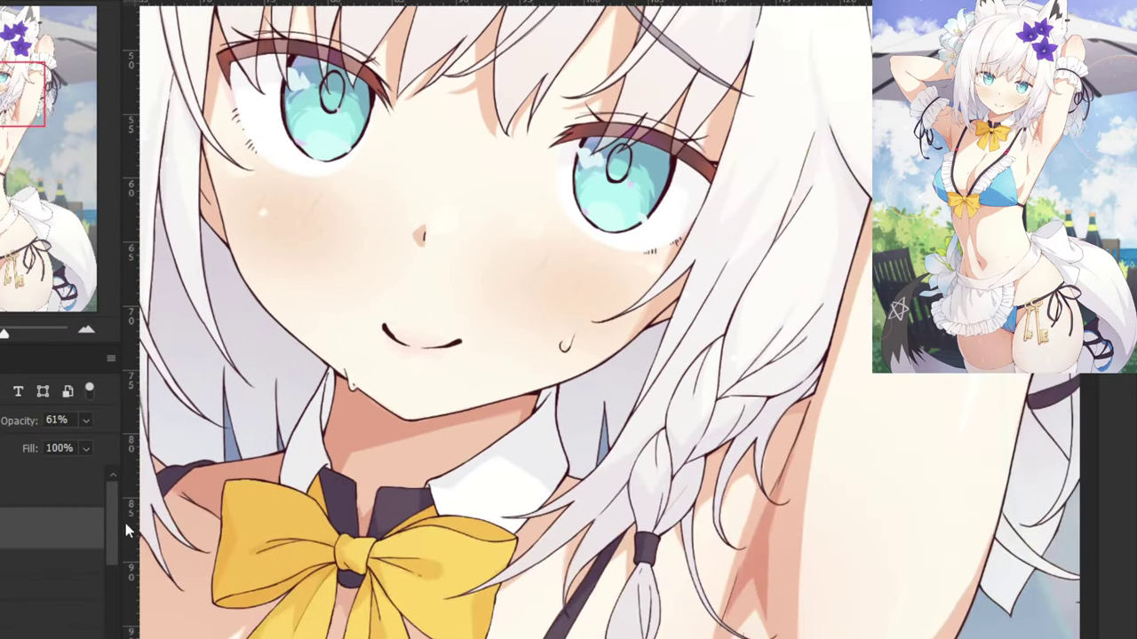
Make the highlights layer active and brighten the small light spot on the skin below the armpit.
drag(116, 517, 119, 580)
click(33, 535)
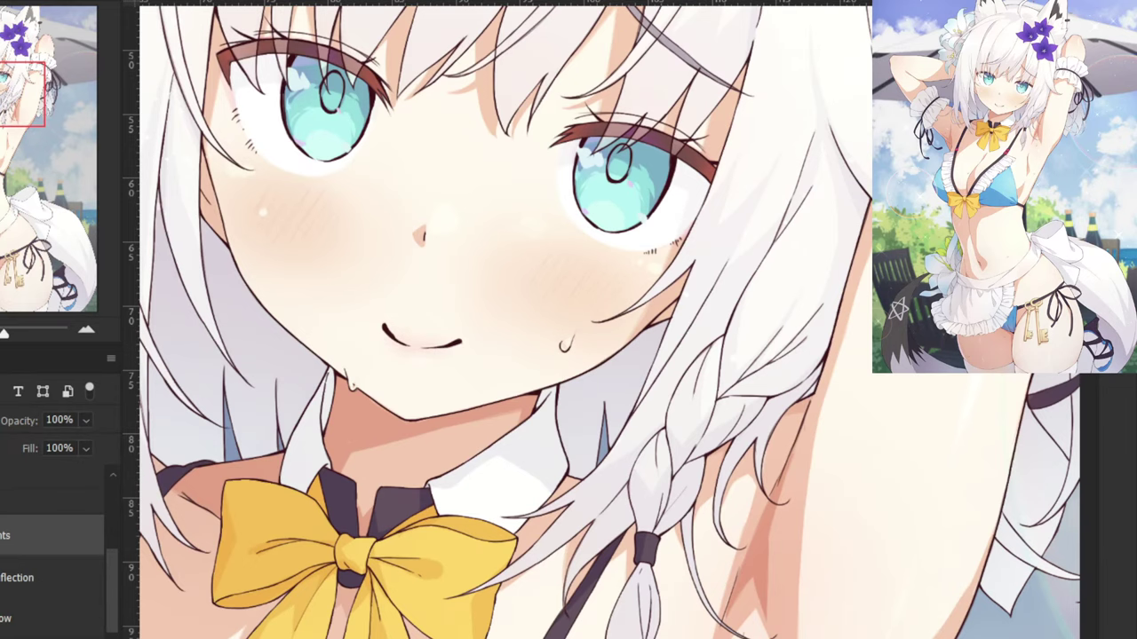
drag(758, 406, 506, 191)
key(ctrl+plus)
key(ctrl+plus)
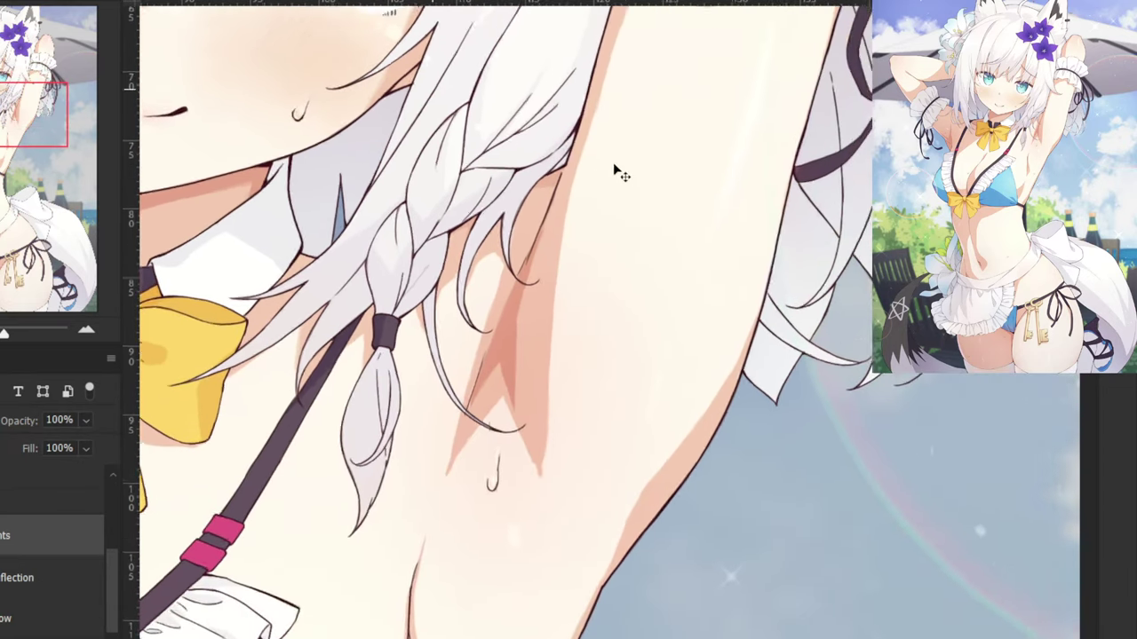
scroll(764, 346, up, 1)
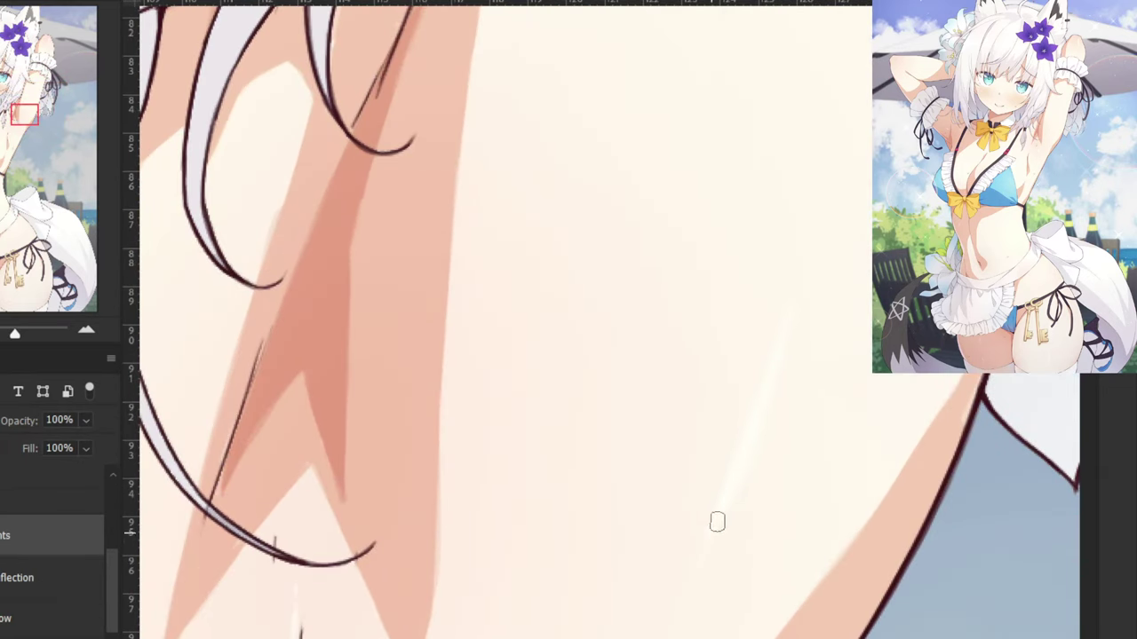
drag(473, 431, 563, 300)
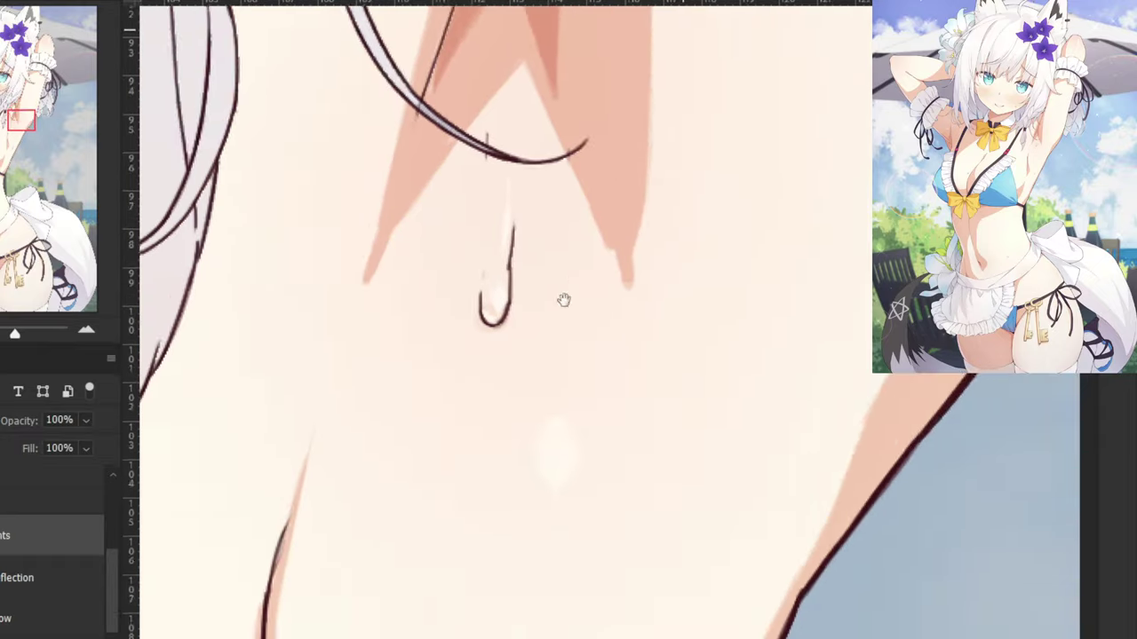
drag(556, 347, 553, 363)
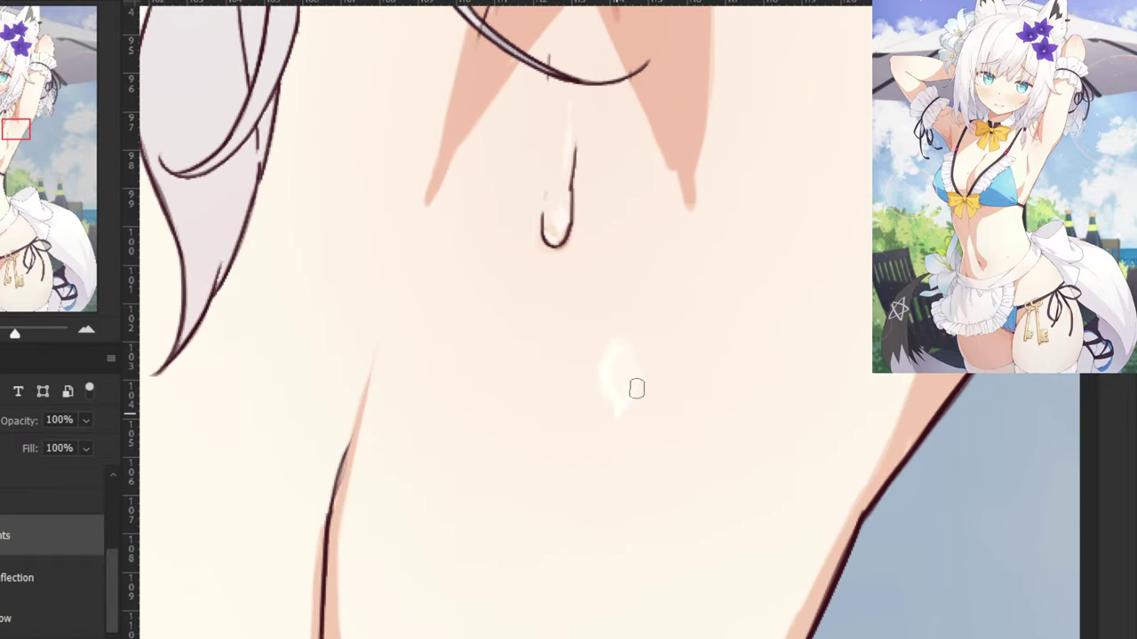
Paint a brighter white highlight along and inside the sweat drop below the armpit.
drag(510, 130, 562, 365)
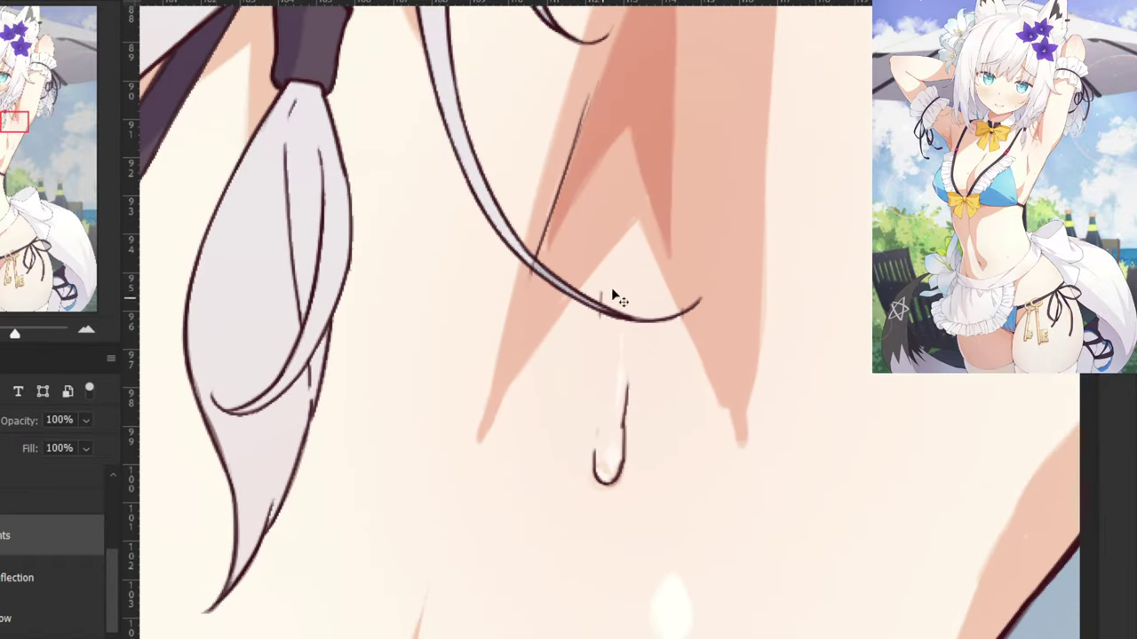
key(ctrl+plus)
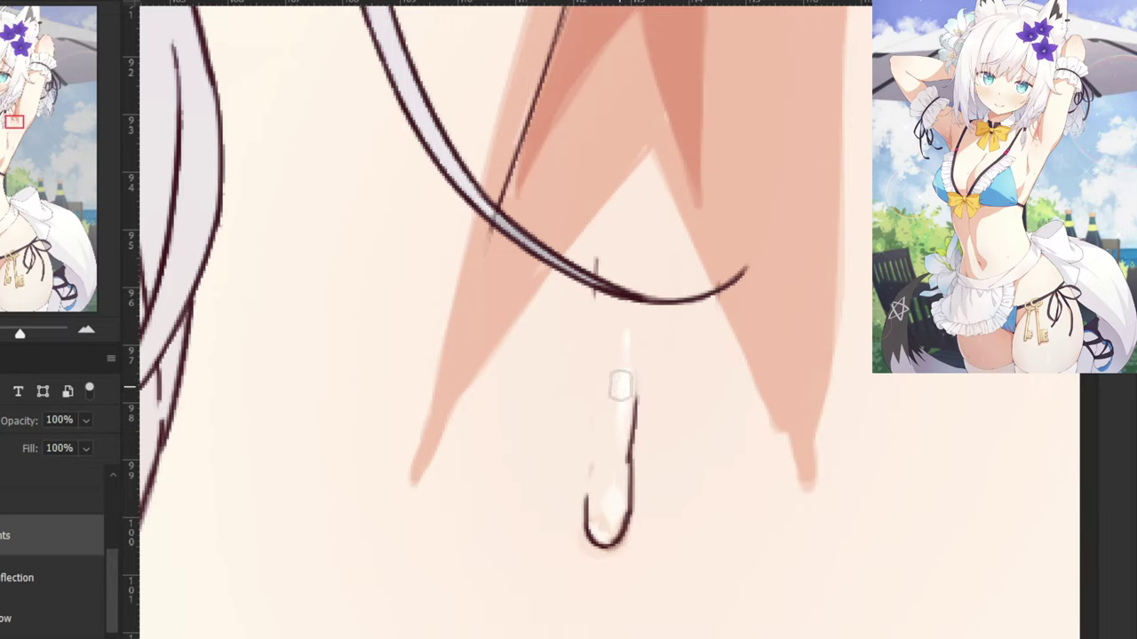
drag(613, 502, 607, 513)
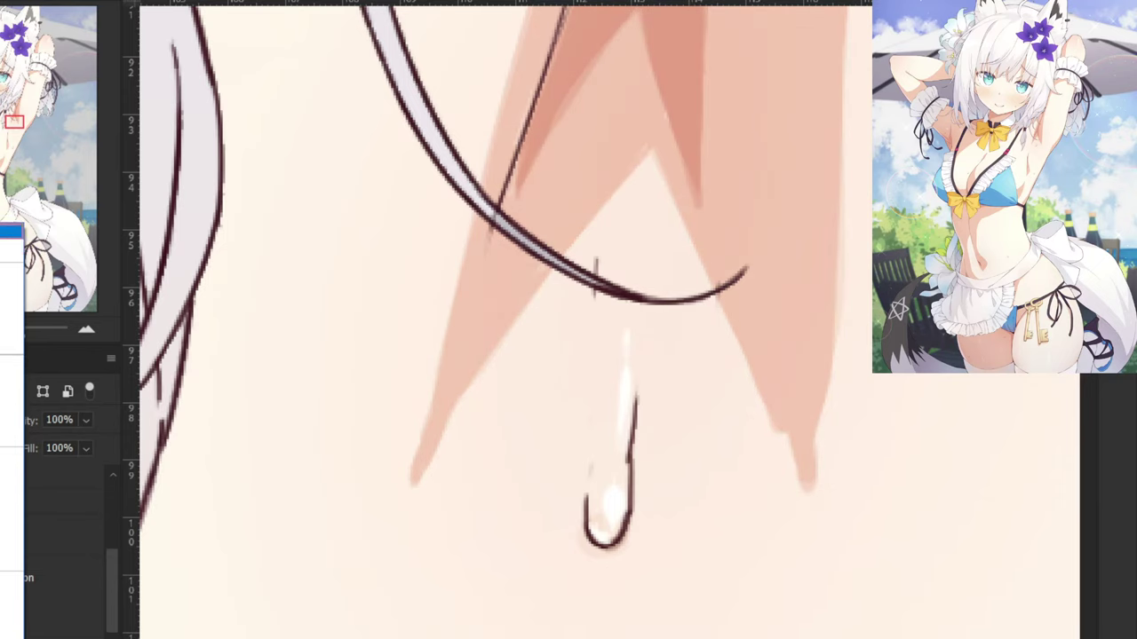
alt+click(489, 328)
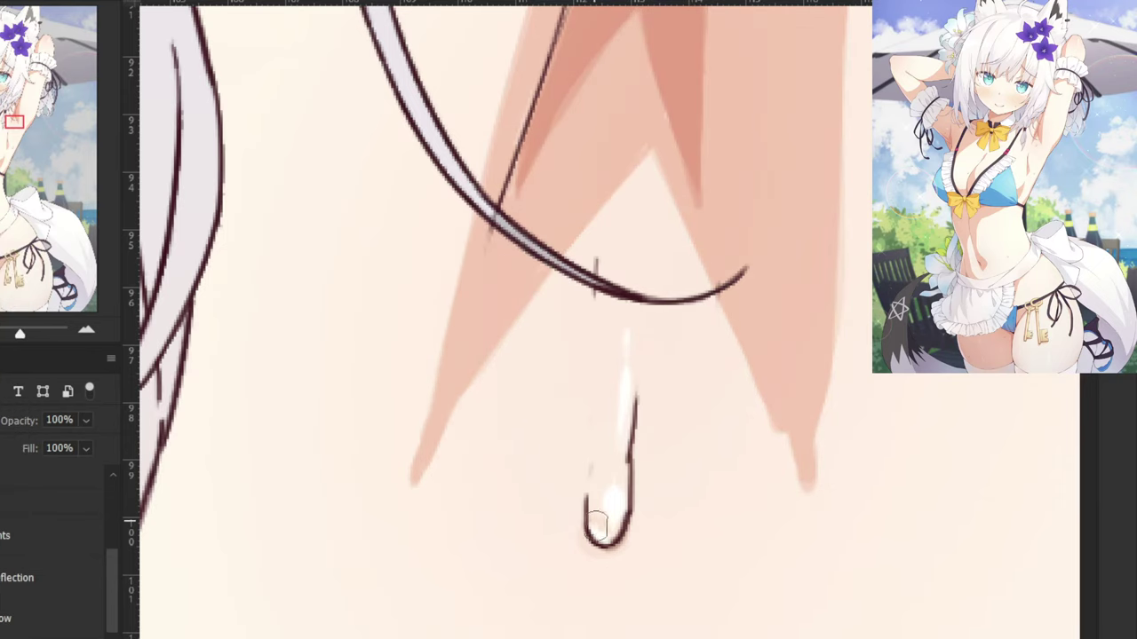
key(ctrl+minus)
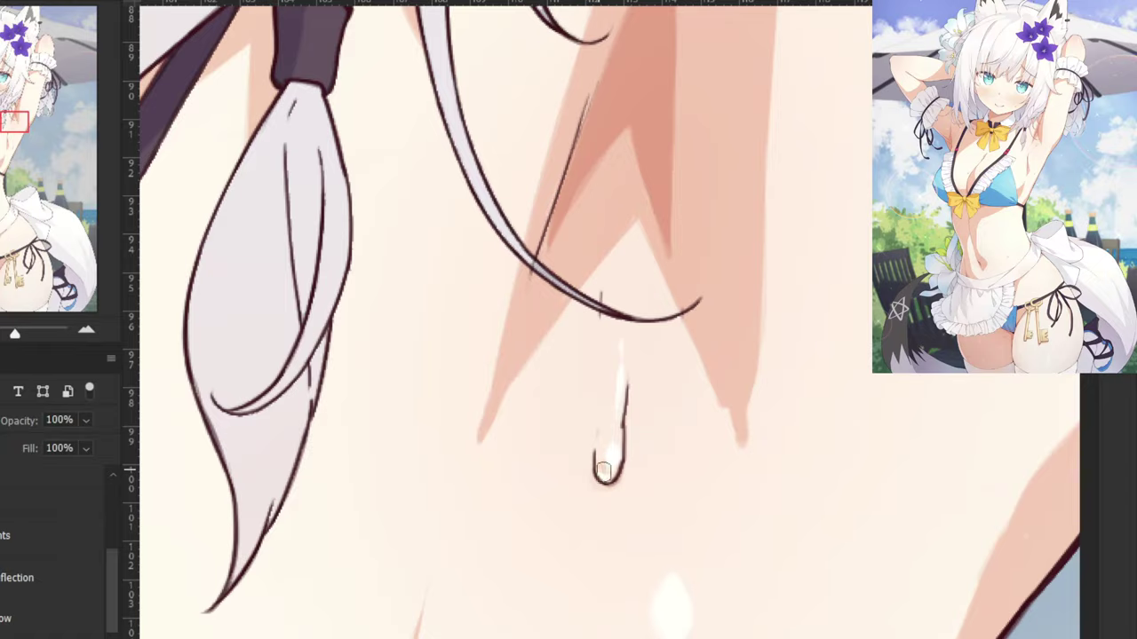
Check the chest sweat drop and dab a small white highlight inside the drop on the side of the torso.
key(ctrl+minus)
key(ctrl+minus)
drag(218, 308, 397, 254)
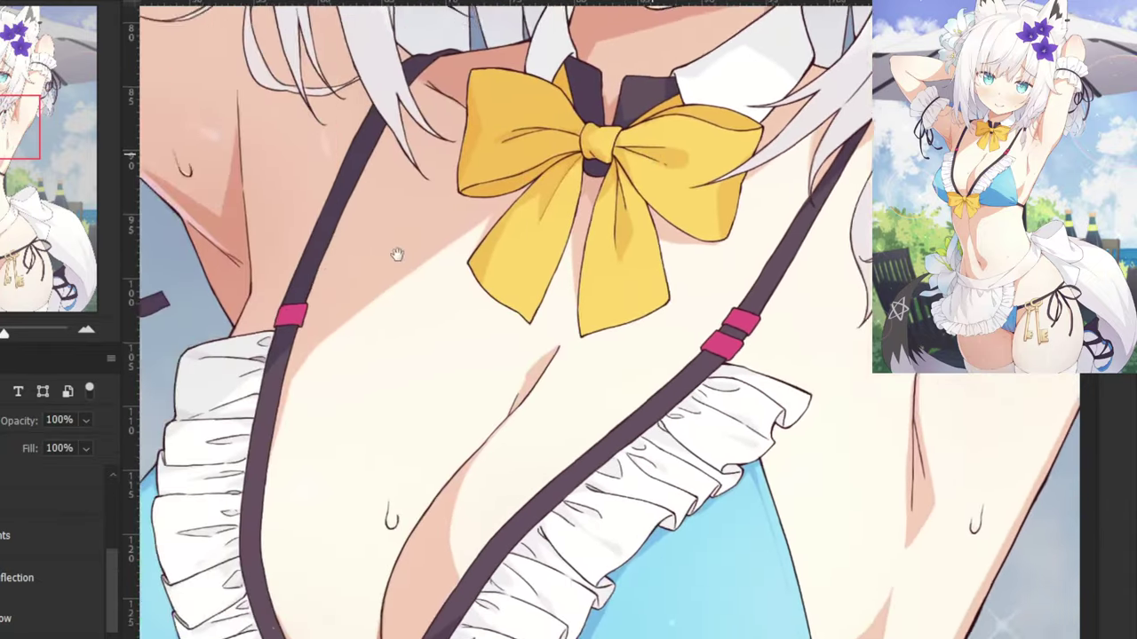
drag(413, 399, 386, 318)
key(ctrl+plus)
key(ctrl+plus)
key(ctrl+plus)
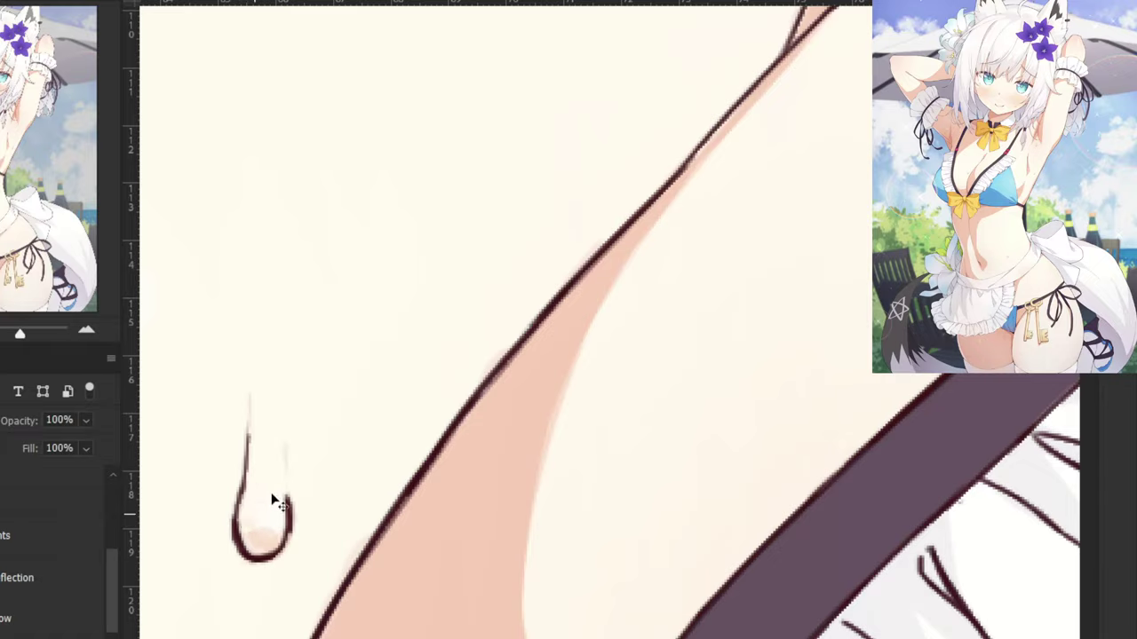
scroll(274, 500, down, 3)
drag(710, 389, 416, 388)
key(ctrl+plus)
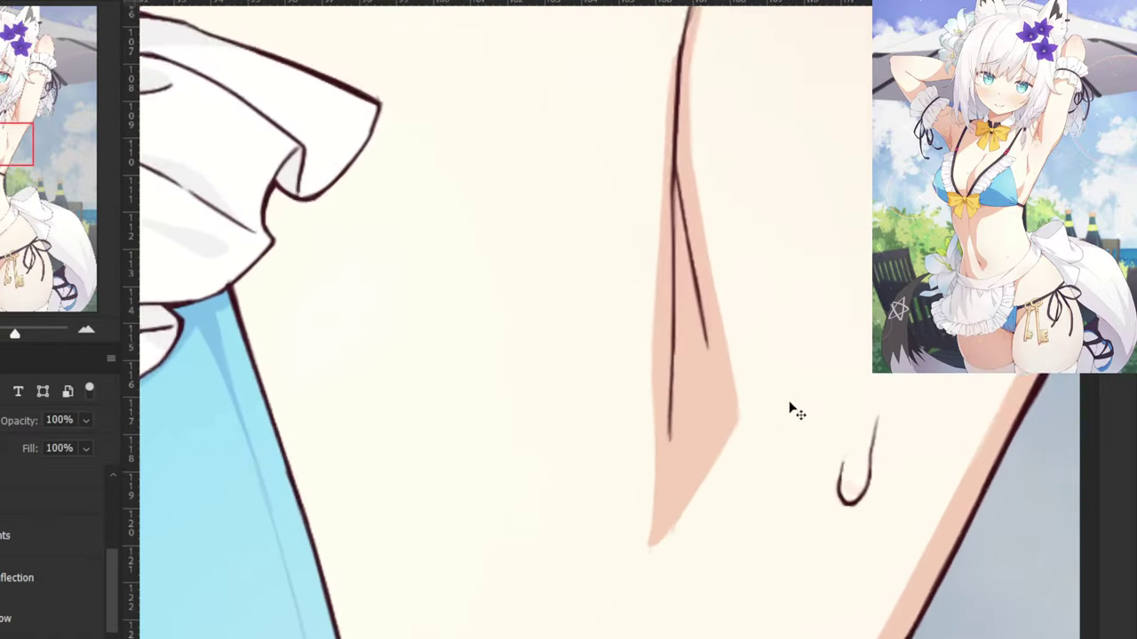
drag(855, 494, 865, 500)
key(ctrl+minus)
key(ctrl+minus)
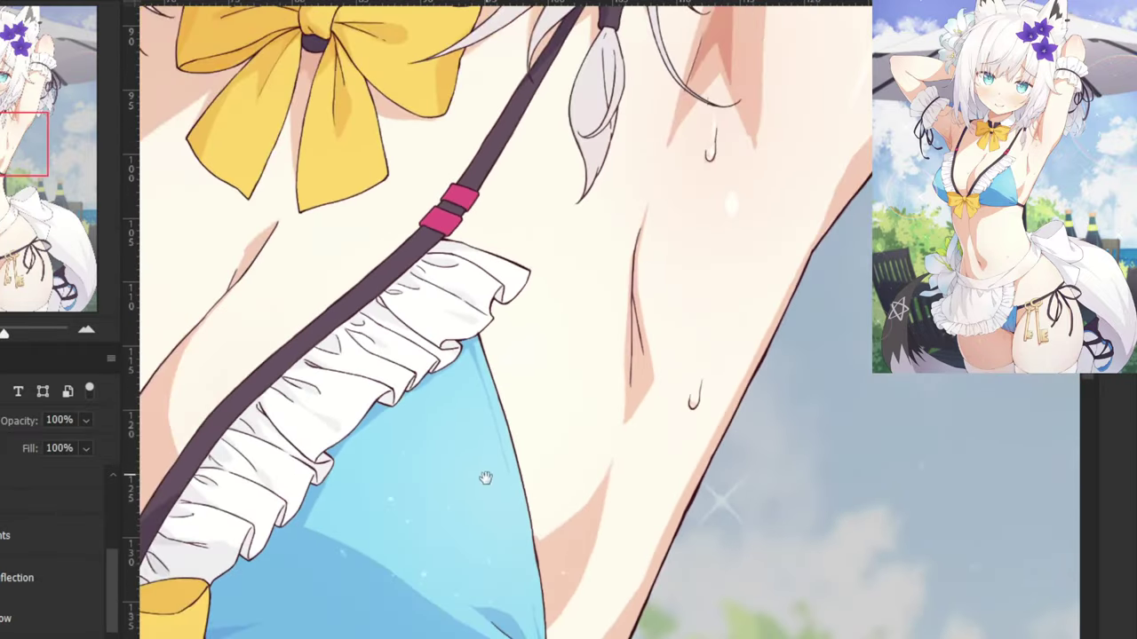
Inspect the sweat drops and light streaks on the belly and both thighs.
drag(488, 477, 543, 274)
drag(568, 471, 515, 203)
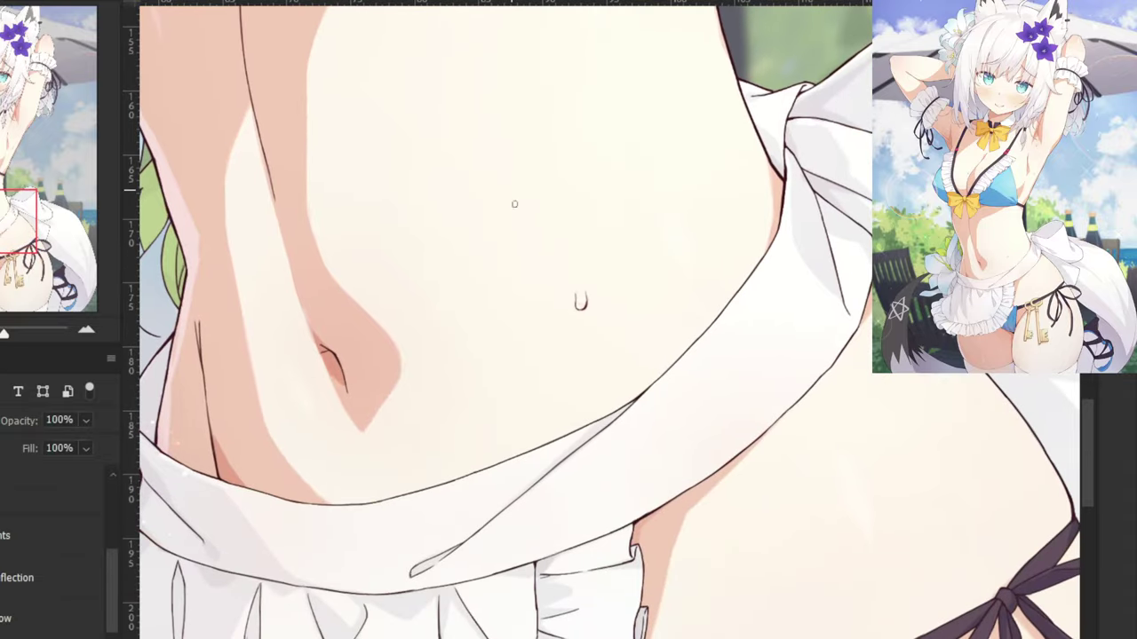
key(ctrl+plus)
scroll(534, 293, up, 2)
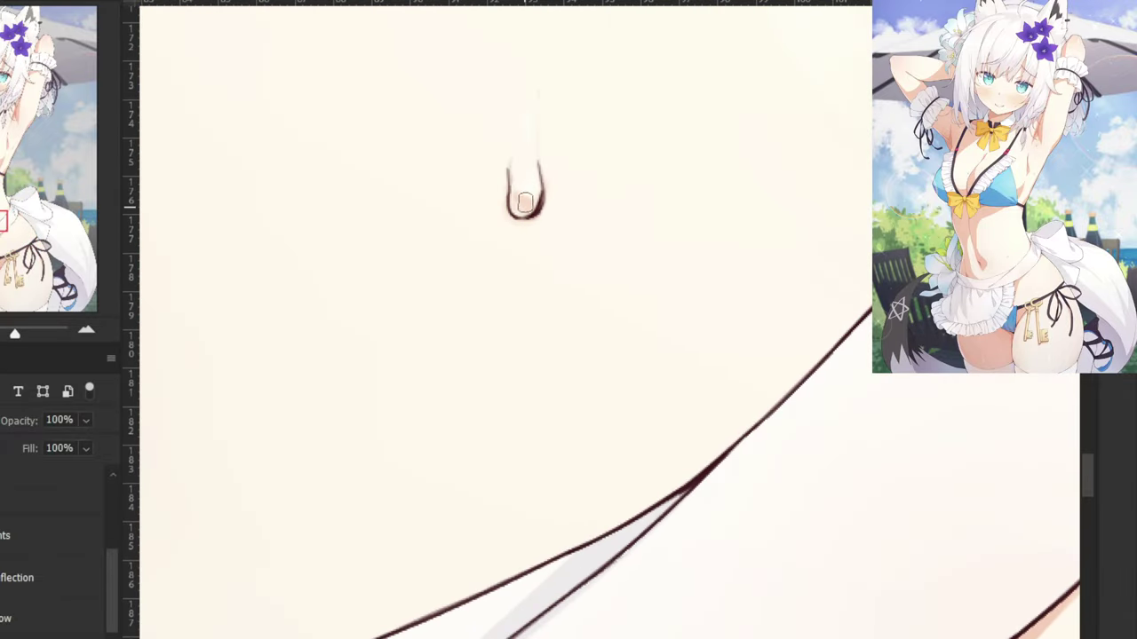
scroll(446, 278, down, 2)
scroll(477, 358, down, 8)
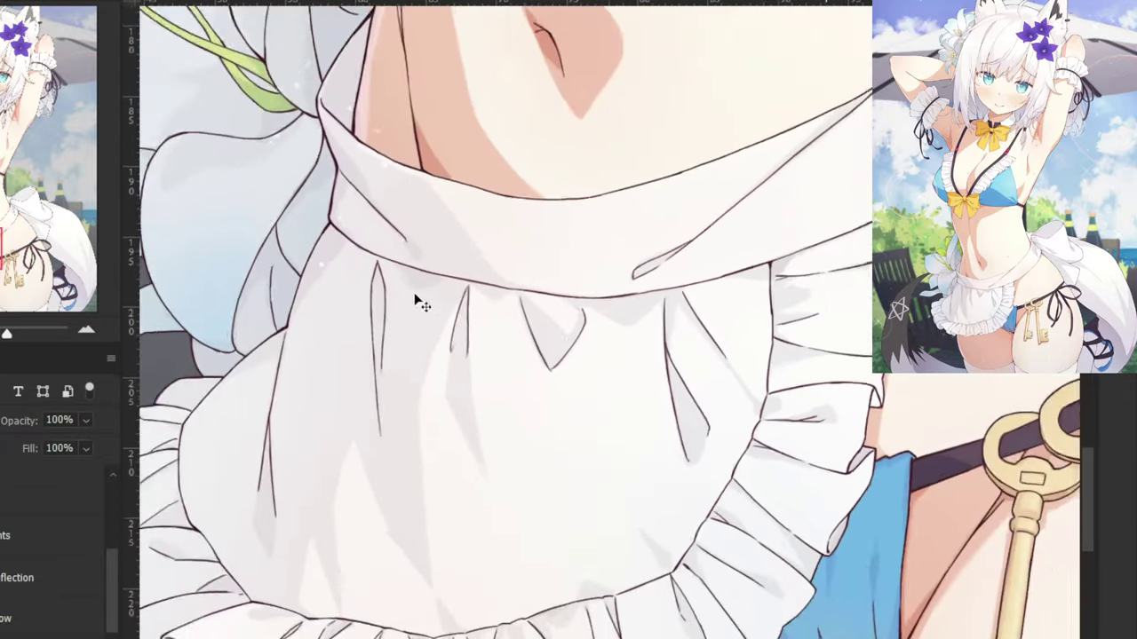
scroll(422, 304, down, 2)
scroll(418, 284, down, 6)
scroll(410, 252, up, 3)
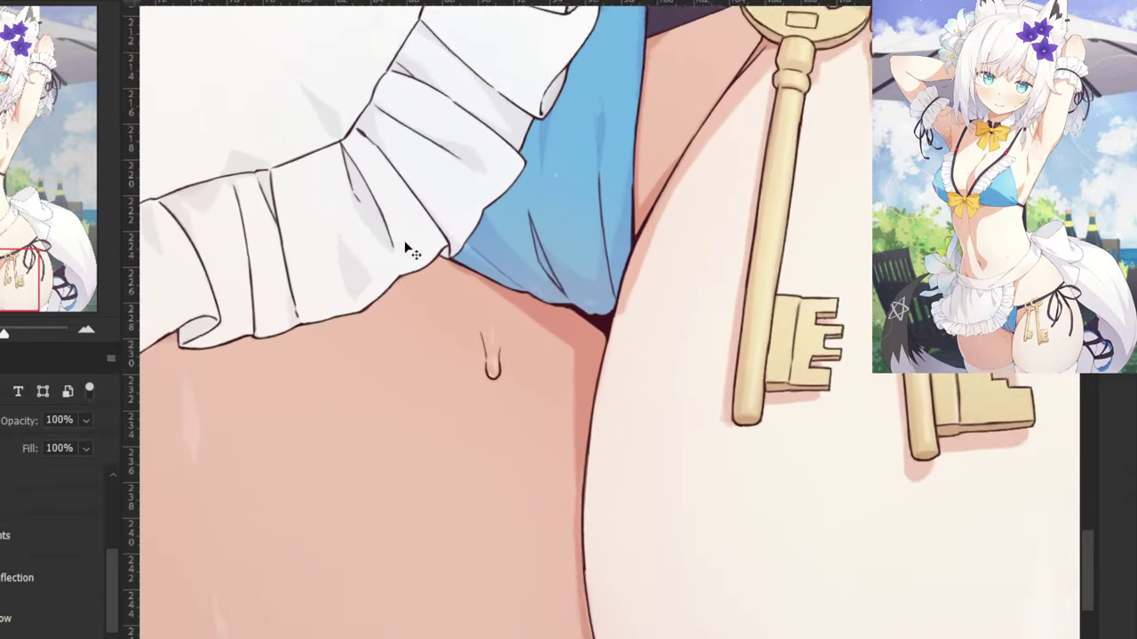
scroll(409, 251, up, 1)
scroll(406, 277, down, 3)
scroll(406, 279, up, 2)
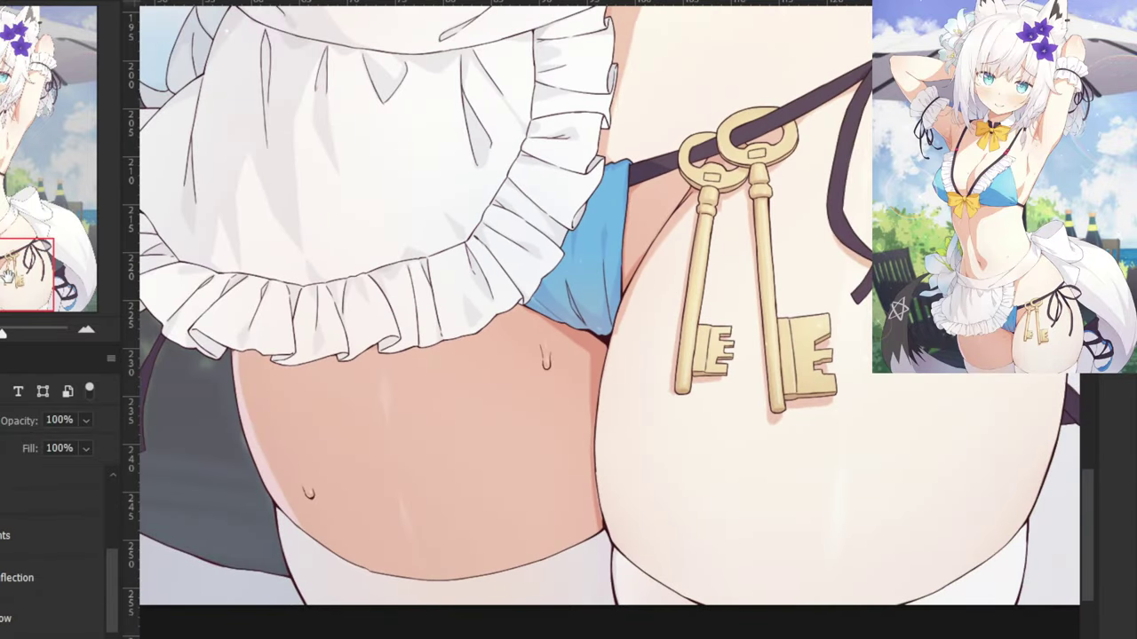
Make the highlights layer active and paint a white highlight along and inside the sweat drop on the belly.
click(44, 535)
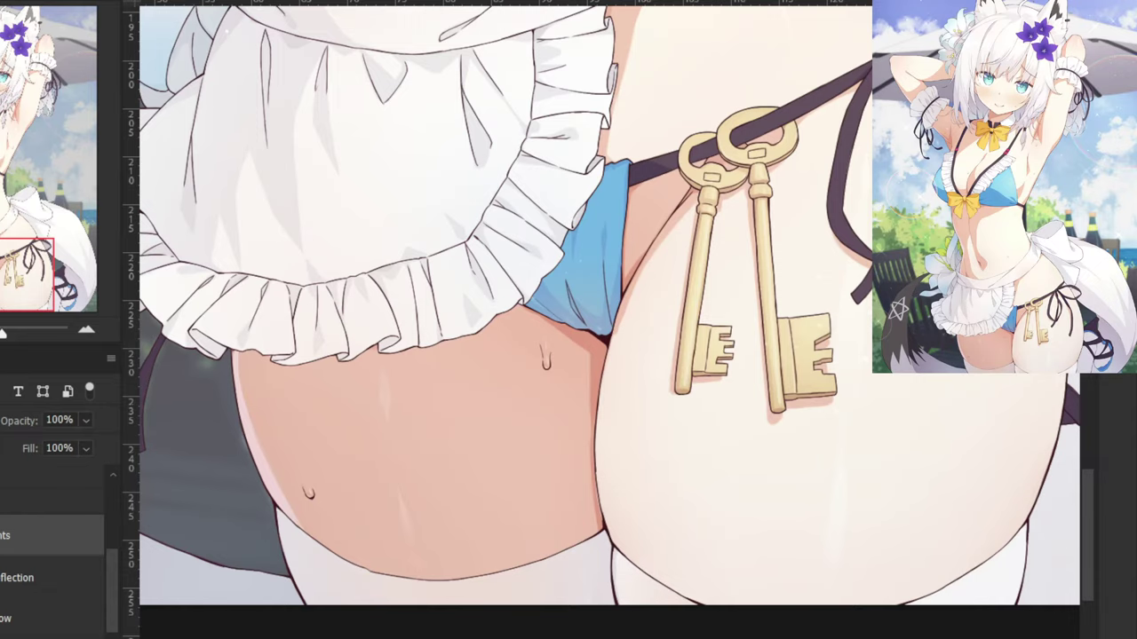
drag(596, 267, 462, 604)
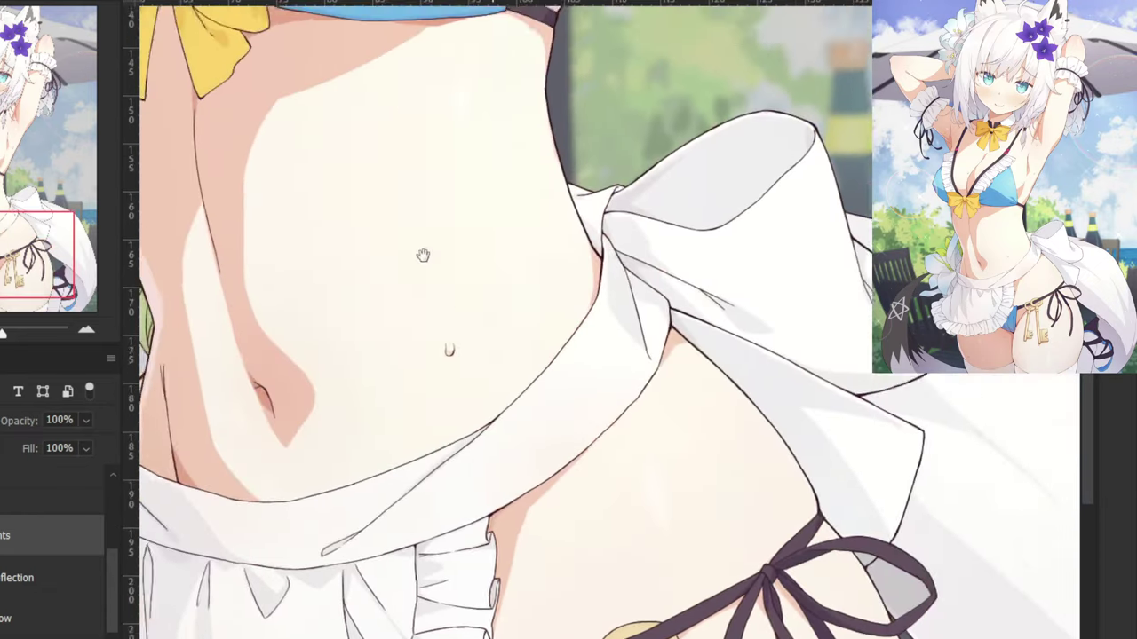
drag(403, 100, 457, 381)
drag(389, 405, 530, 246)
key(ctrl+plus)
key(ctrl+plus)
key(ctrl+plus)
key(ctrl+plus)
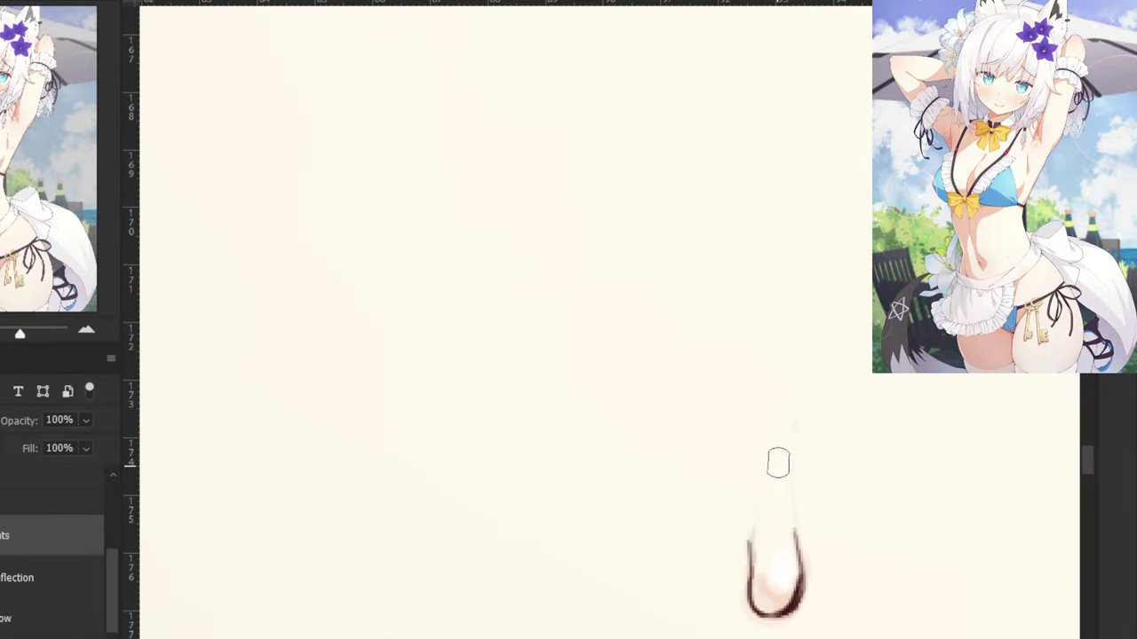
Brighten the light streaks on the upper belly and on the side of the belly above the apron waistband.
key(ctrl+minus)
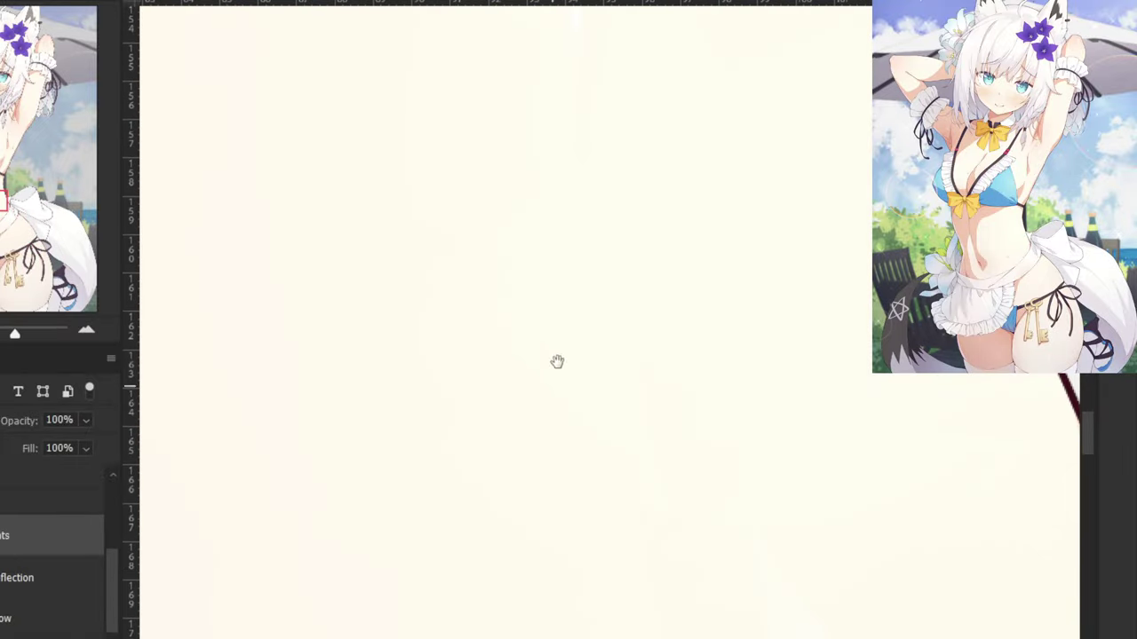
scroll(556, 363, down, 5)
key(ctrl+plus)
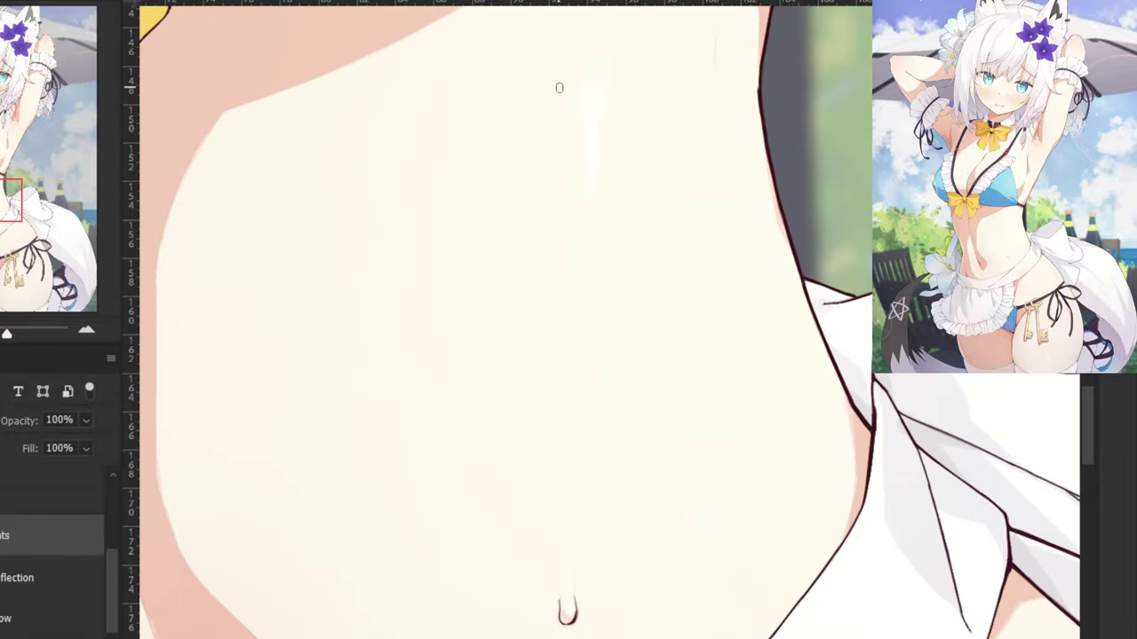
key(ctrl+plus)
mouse_move(677, 578)
mouse_down()
mouse_move(665, 527)
mouse_move(563, 330)
mouse_up()
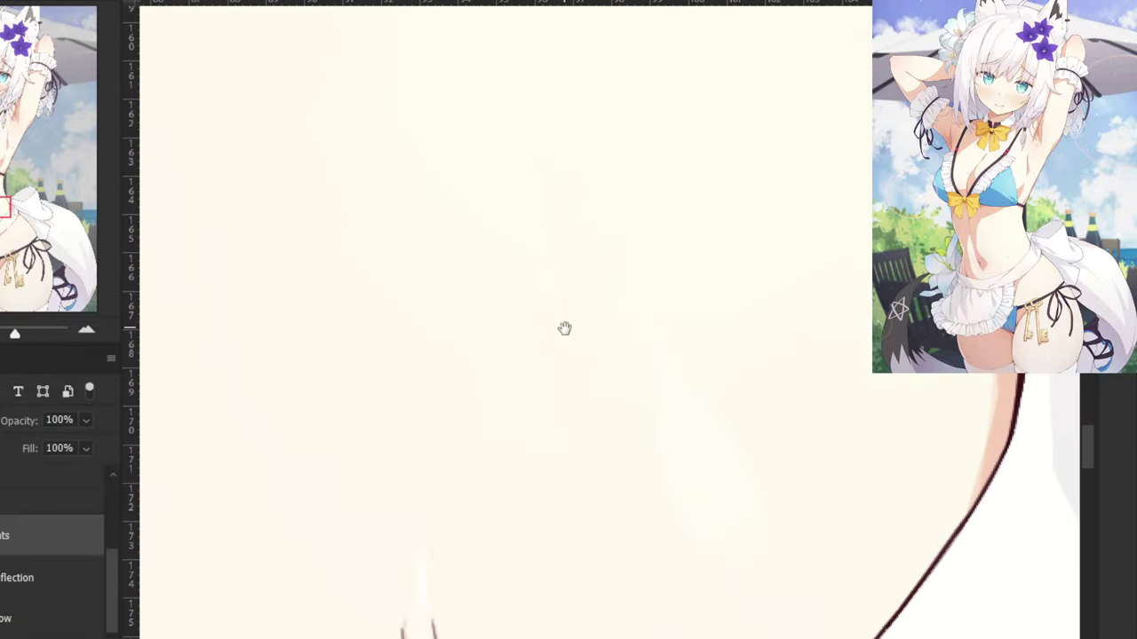
drag(646, 336, 669, 464)
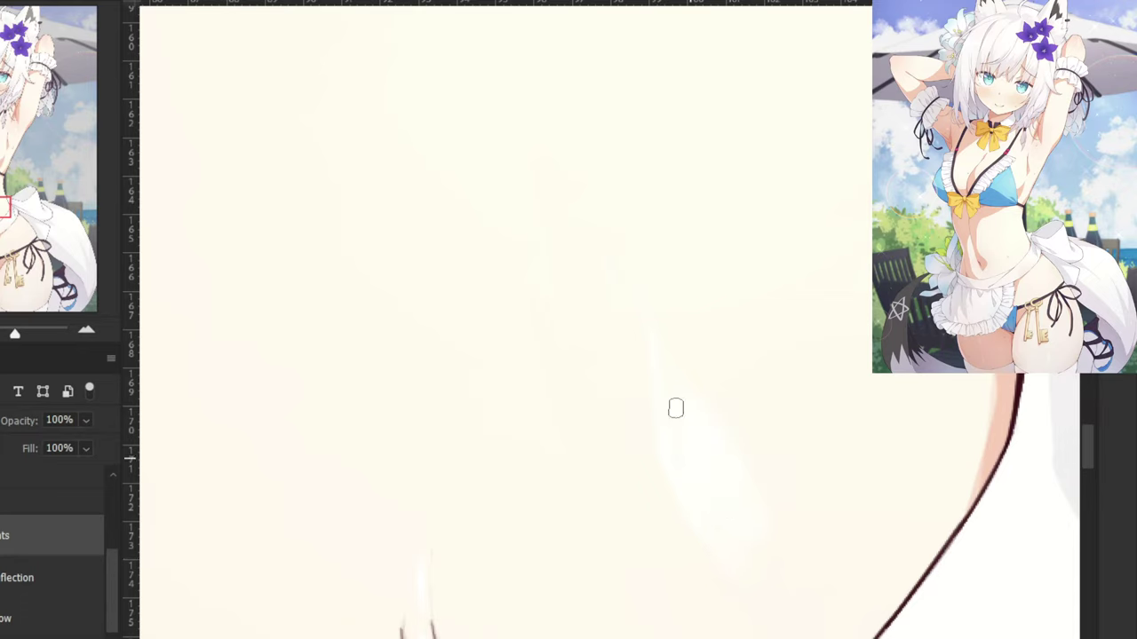
key(ctrl+minus)
key(ctrl+minus)
key(ctrl+minus)
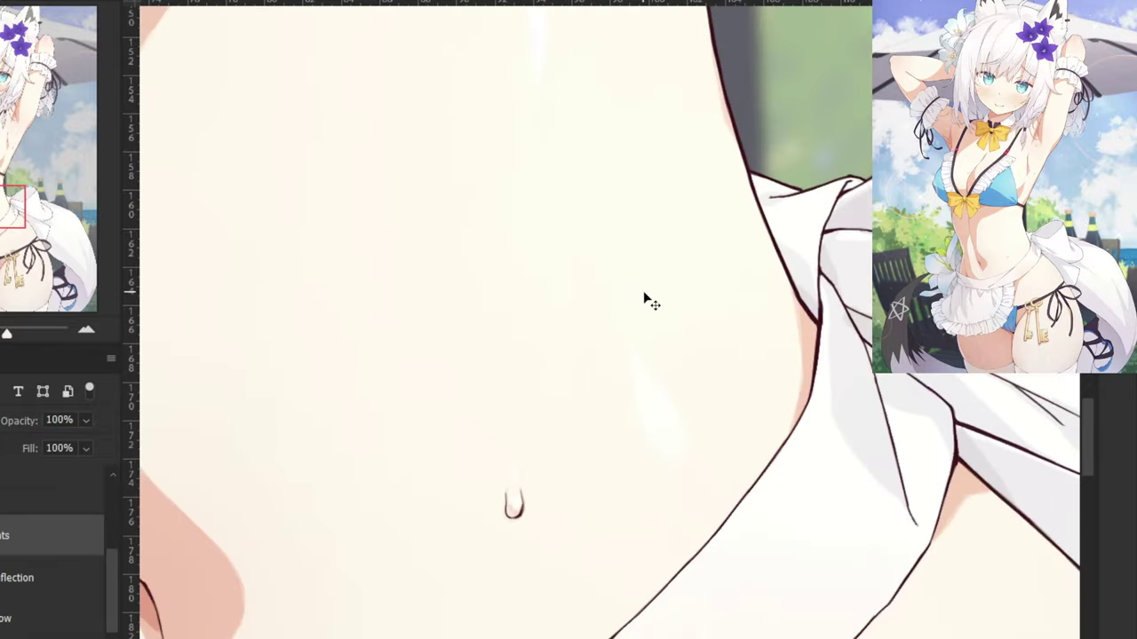
Paint brighter white over the light streak beside the navel and the streak on the shaded waist below the yellow bow.
drag(404, 183, 414, 213)
scroll(544, 90, up, 10)
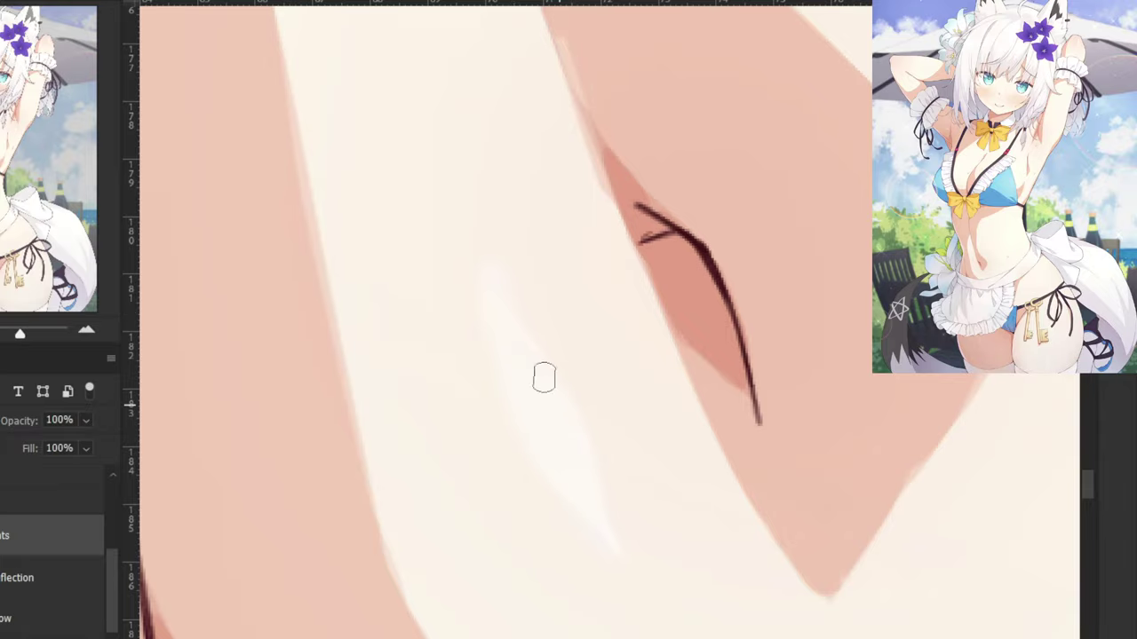
key(ctrl+minus)
key(ctrl+minus)
key(ctrl+minus)
key(ctrl+minus)
drag(497, 113, 531, 306)
drag(447, 159, 565, 226)
key(ctrl+plus)
key(ctrl+plus)
key(ctrl+plus)
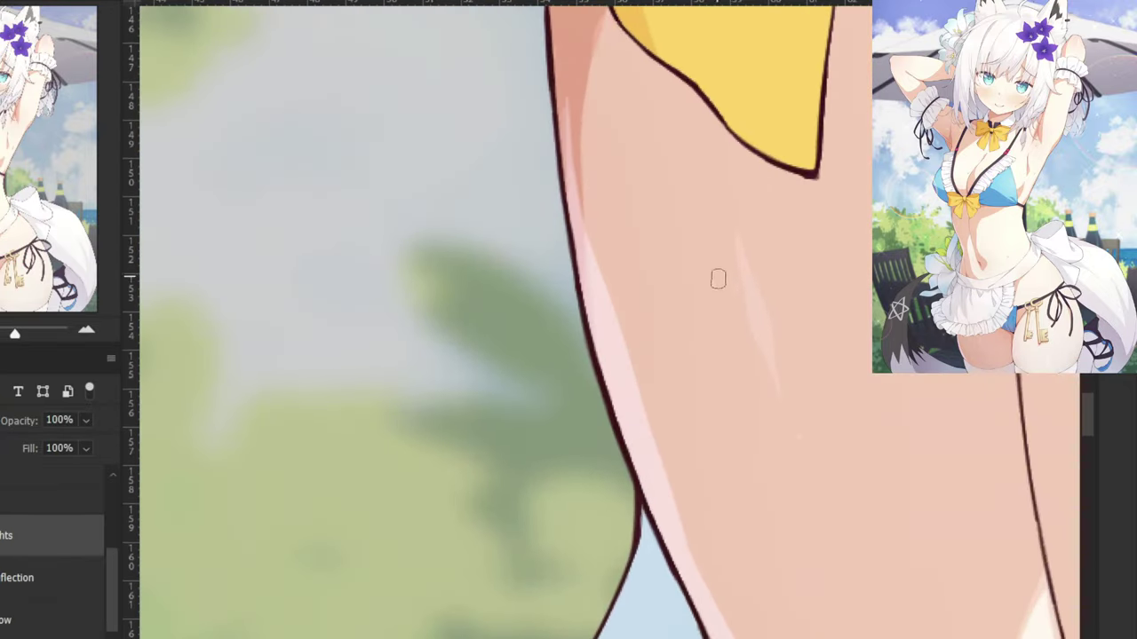
mouse_move(740, 238)
mouse_down()
mouse_move(782, 402)
mouse_move(743, 257)
mouse_up()
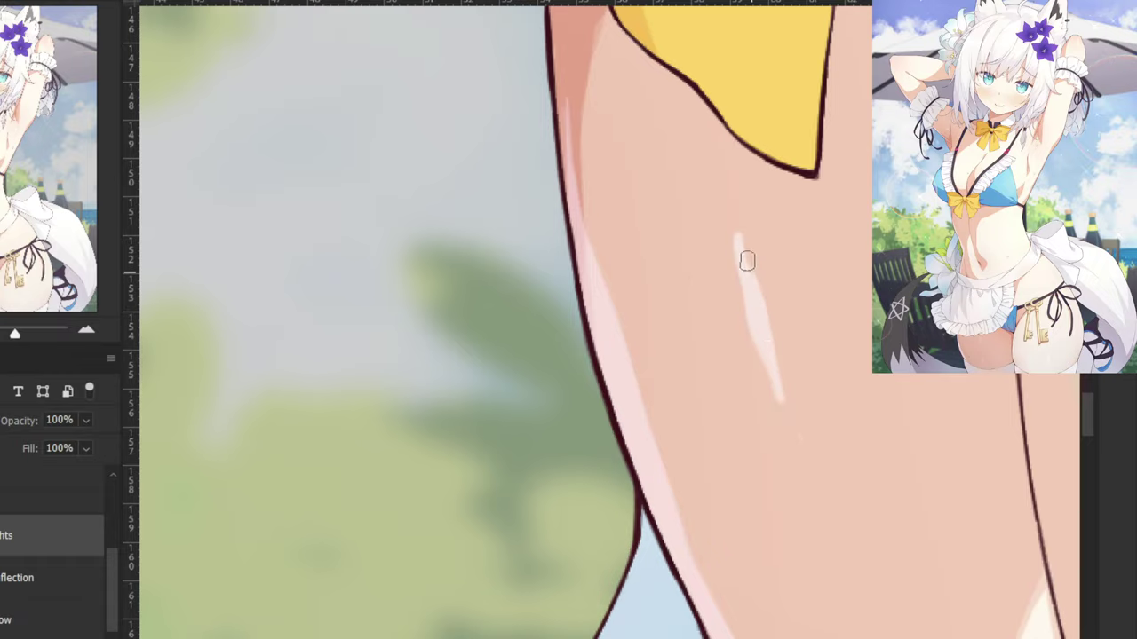
Dab a small white highlight inside the sweat drop on the chest between the bikini straps.
key(ctrl+minus)
key(ctrl+minus)
drag(613, 40, 596, 432)
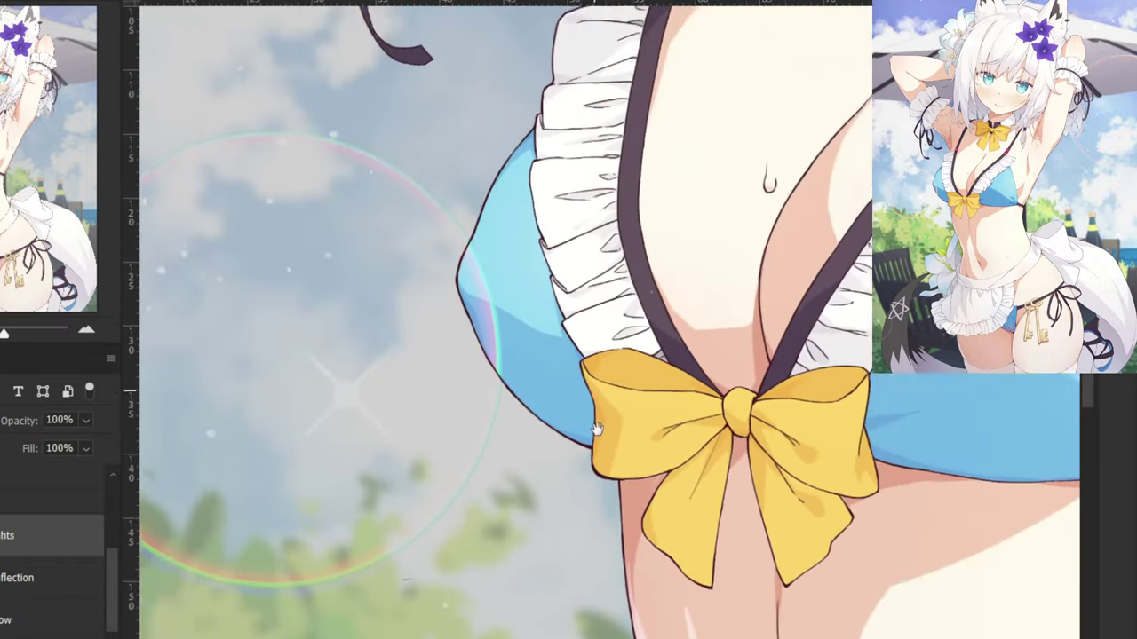
drag(600, 239, 605, 335)
scroll(614, 289, up, 6)
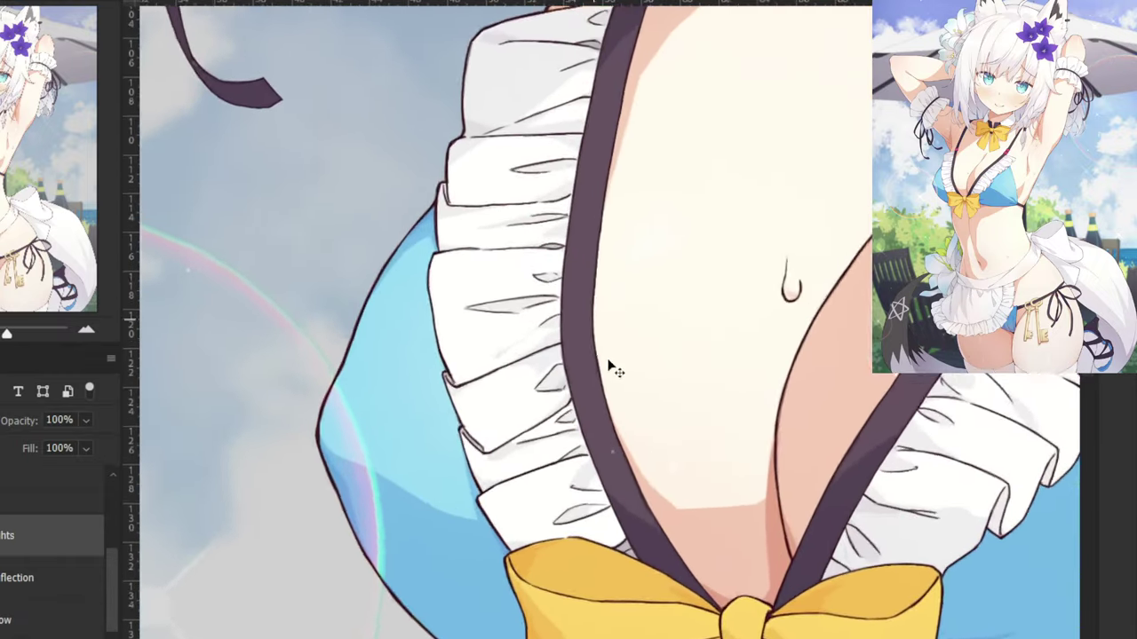
scroll(647, 274, down, 3)
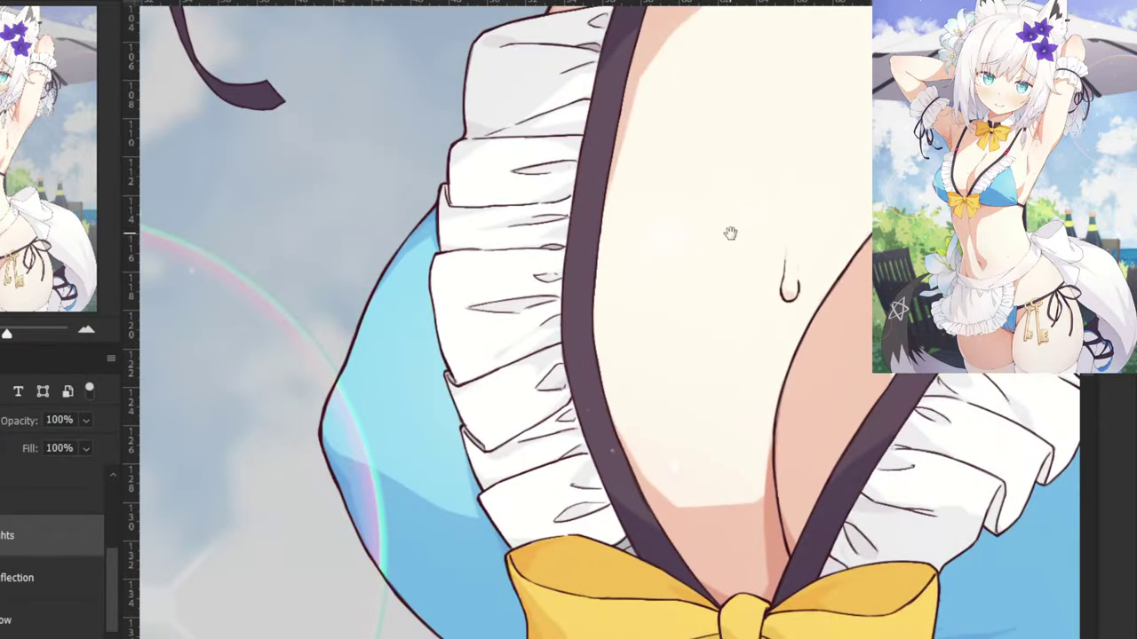
scroll(619, 379, up, 4)
scroll(620, 379, up, 1)
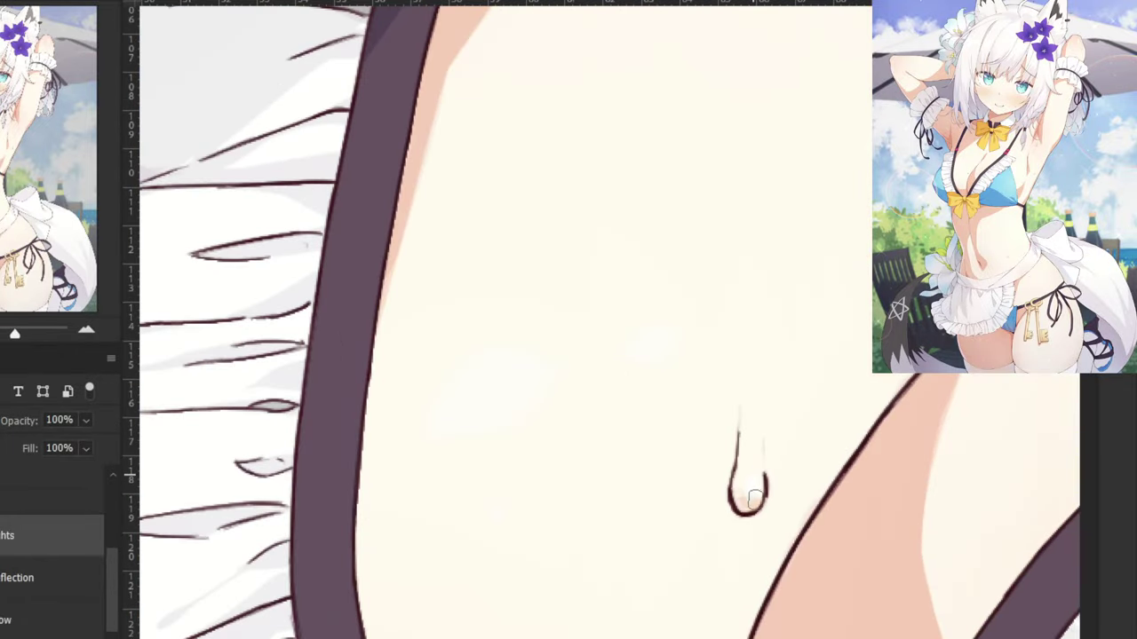
key(ctrl+minus)
key(ctrl+minus)
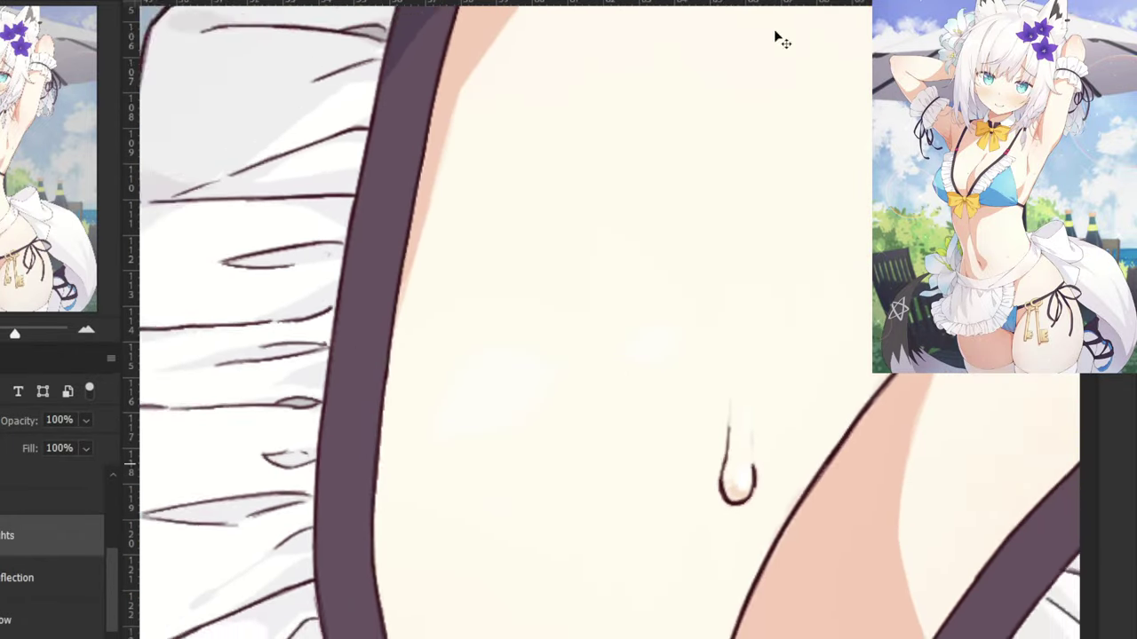
Inspect the sweat drops and light spots on the side of the torso and below the armpit.
drag(968, 276, 435, 324)
drag(861, 305, 679, 342)
drag(499, 337, 705, 247)
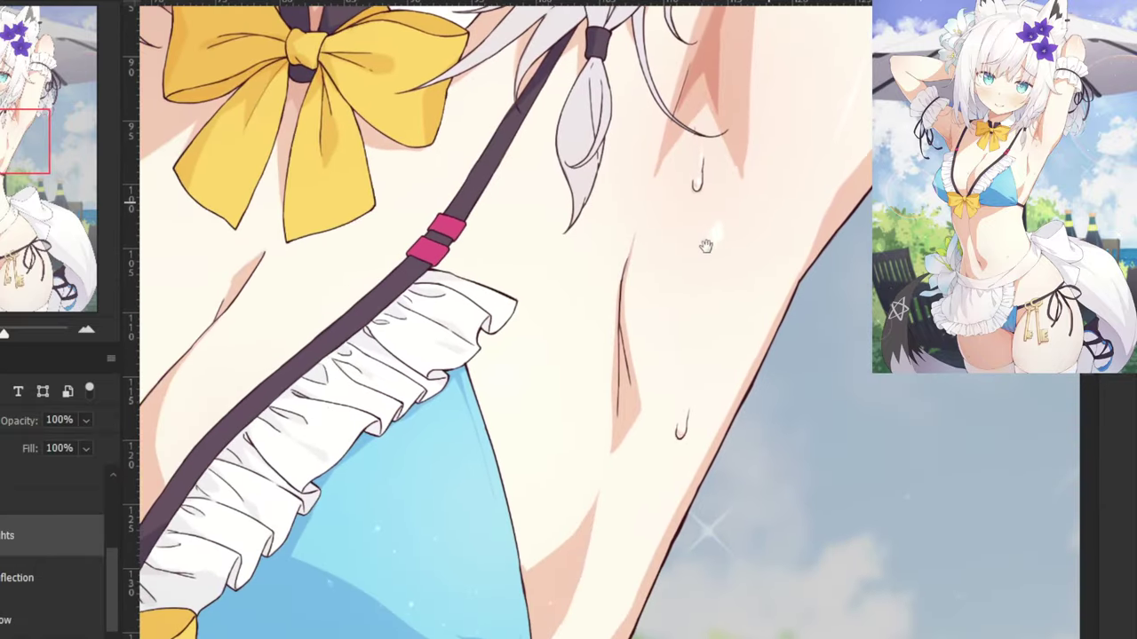
key(ctrl+plus)
key(ctrl+plus)
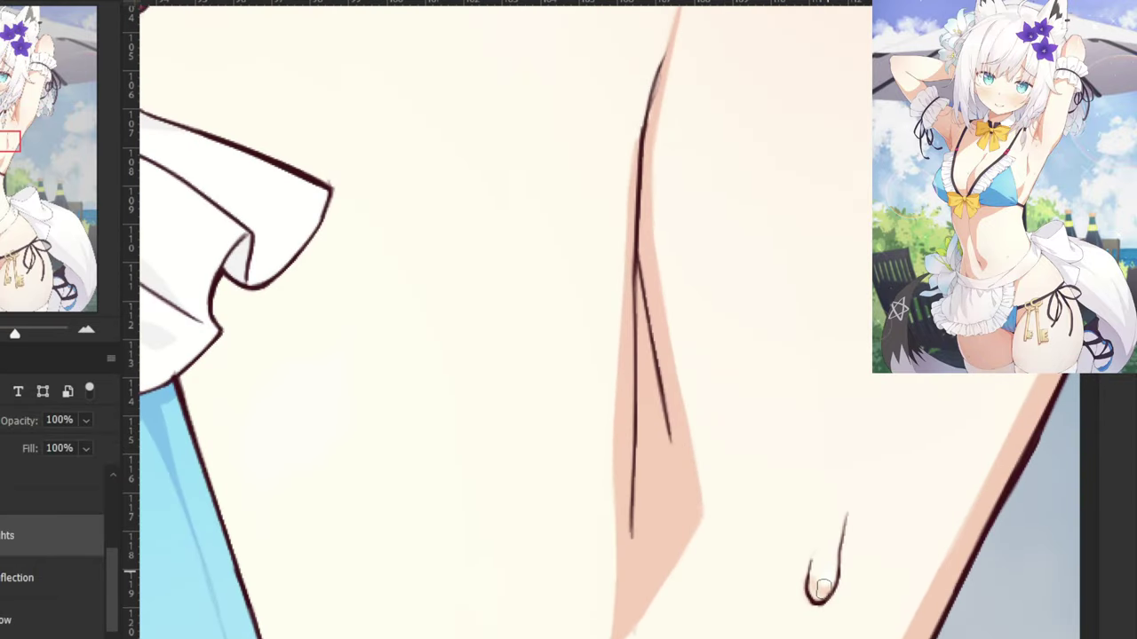
drag(685, 147, 598, 634)
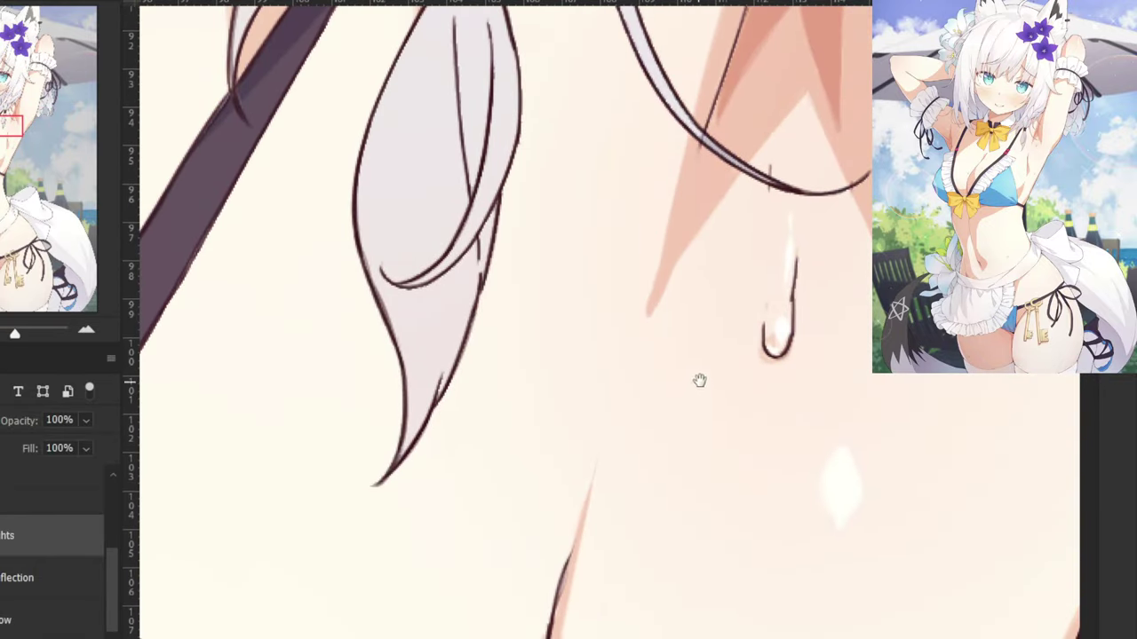
key(ctrl+minus)
key(ctrl+minus)
key(ctrl+minus)
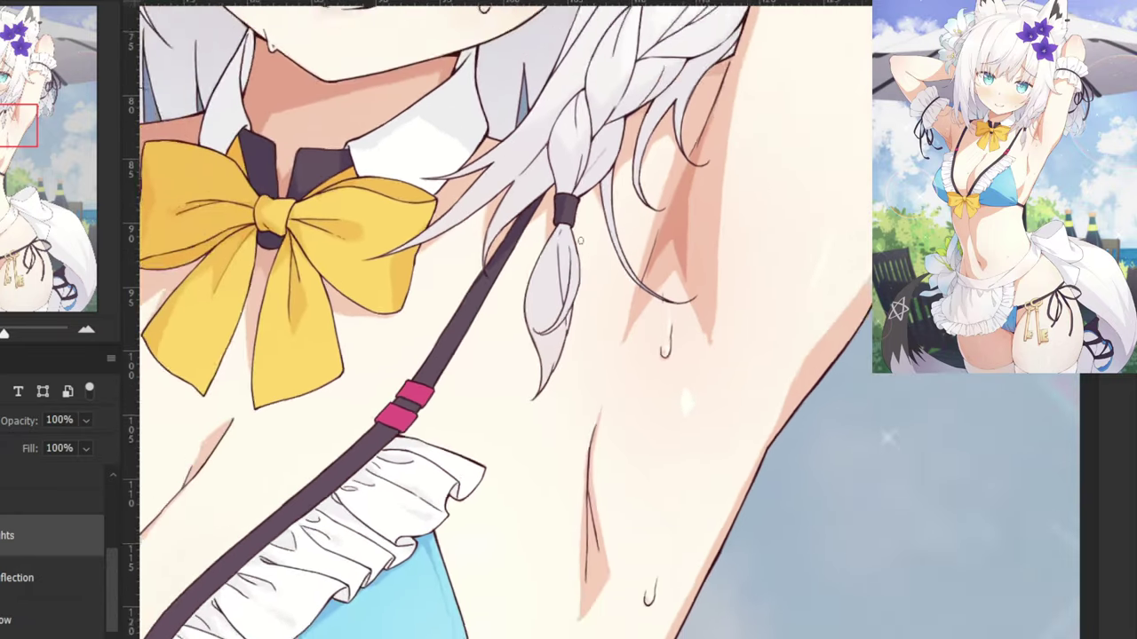
Brighten the two light patches in white on the shaded shoulder and armpit beside the black strap.
drag(457, 234, 689, 234)
drag(468, 296, 873, 332)
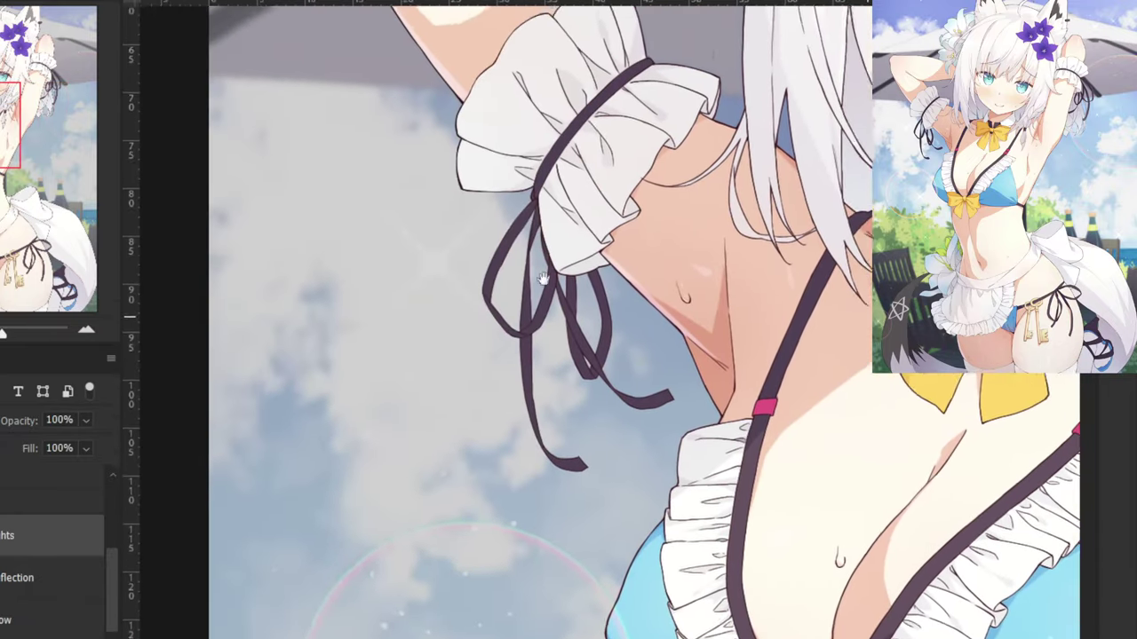
drag(532, 271, 502, 350)
key(ctrl+plus)
key(ctrl+plus)
drag(769, 280, 553, 355)
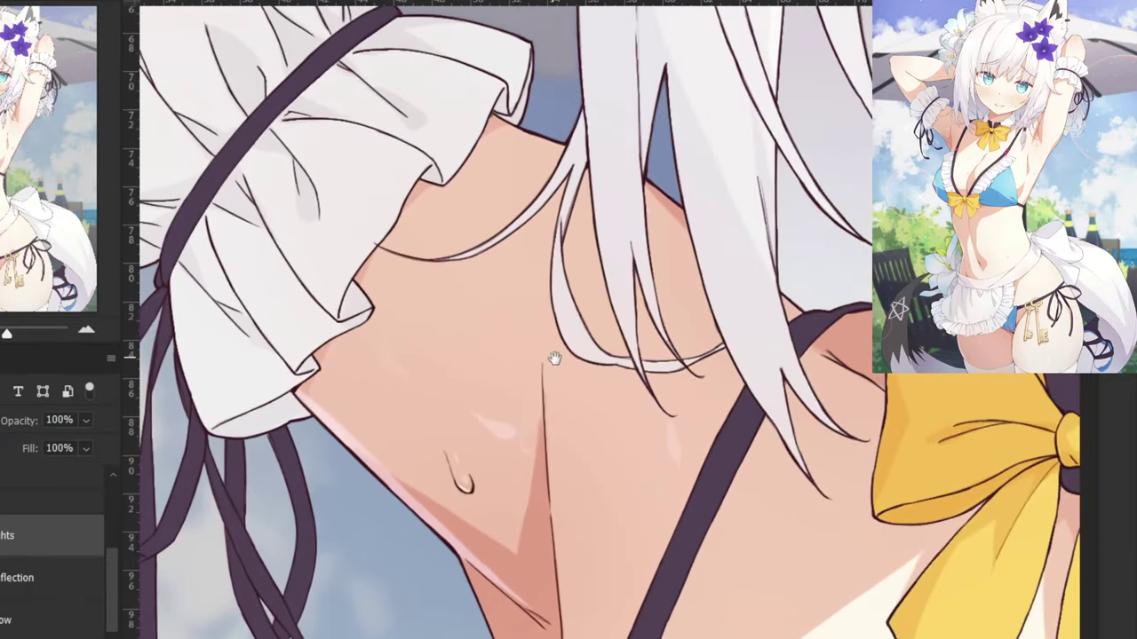
scroll(553, 355, up, 2)
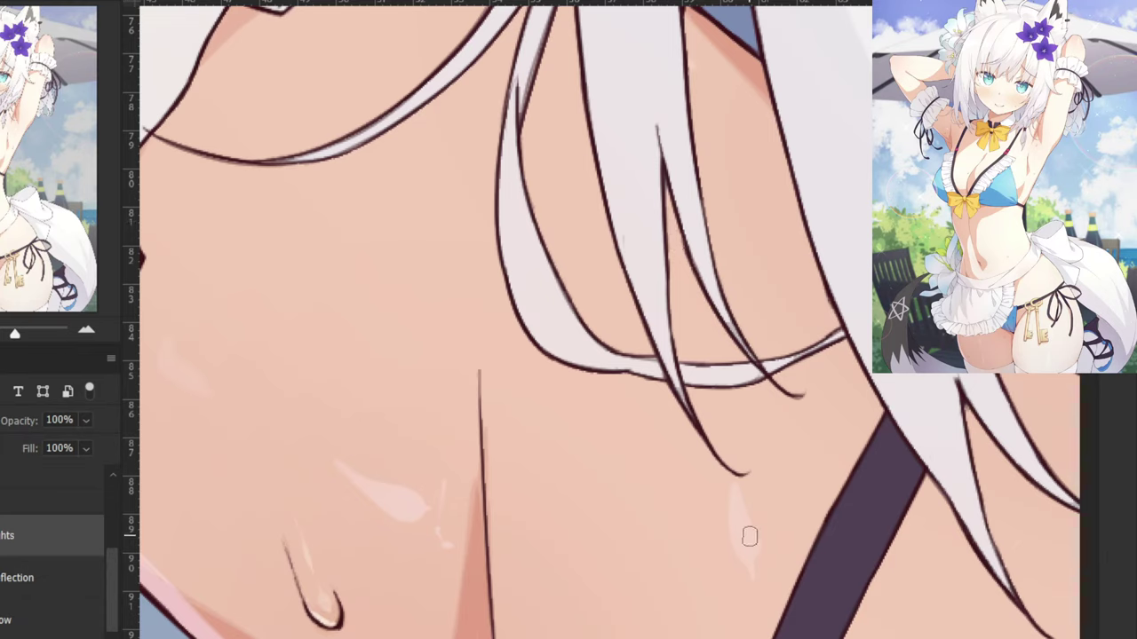
mouse_move(750, 536)
mouse_down()
mouse_move(741, 503)
mouse_move(731, 509)
mouse_move(745, 544)
mouse_up()
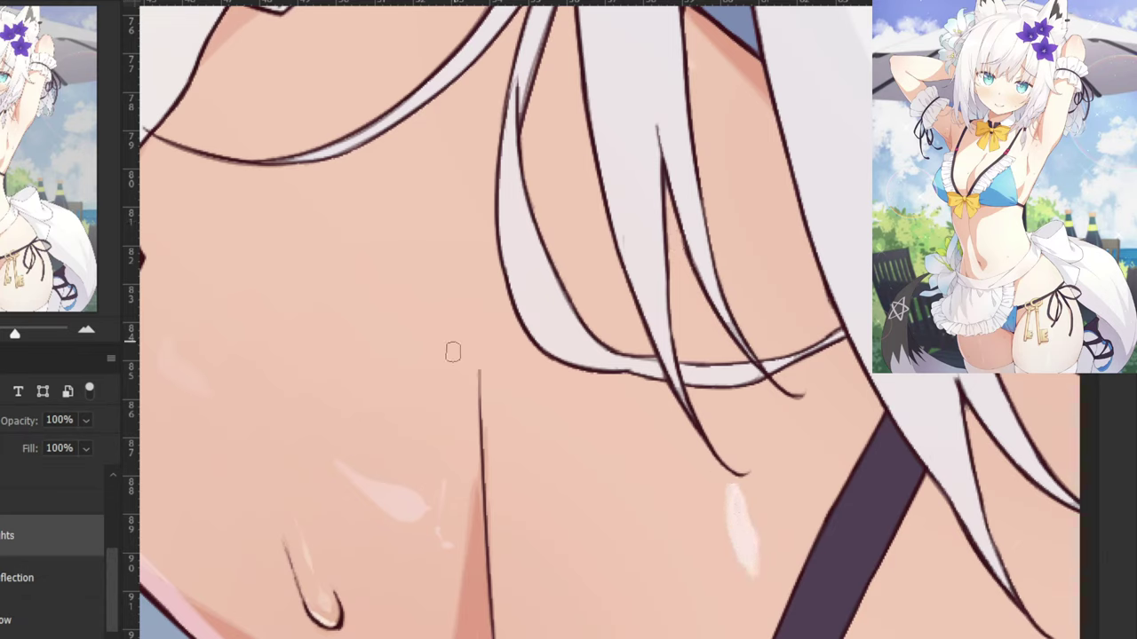
mouse_move(335, 480)
mouse_down()
mouse_move(413, 517)
mouse_move(416, 495)
mouse_move(361, 481)
mouse_move(404, 499)
mouse_up()
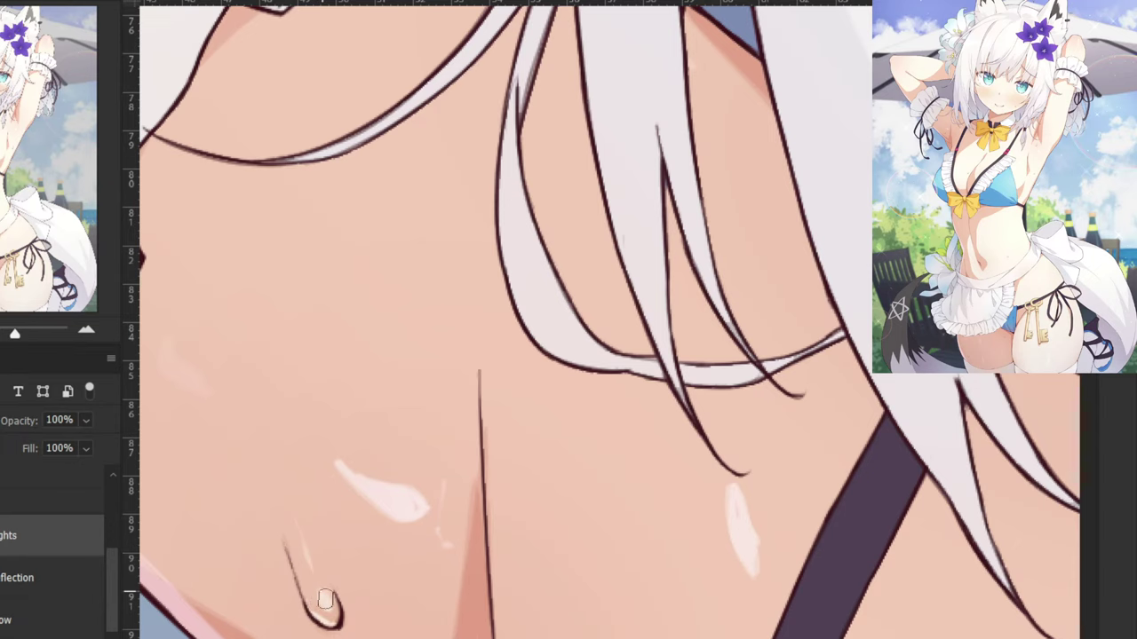
Paint white highlights along the trail and inside the sweat drop on the shaded upper arm.
mouse_move(311, 598)
mouse_down()
mouse_move(288, 515)
mouse_move(270, 528)
mouse_move(313, 609)
mouse_up()
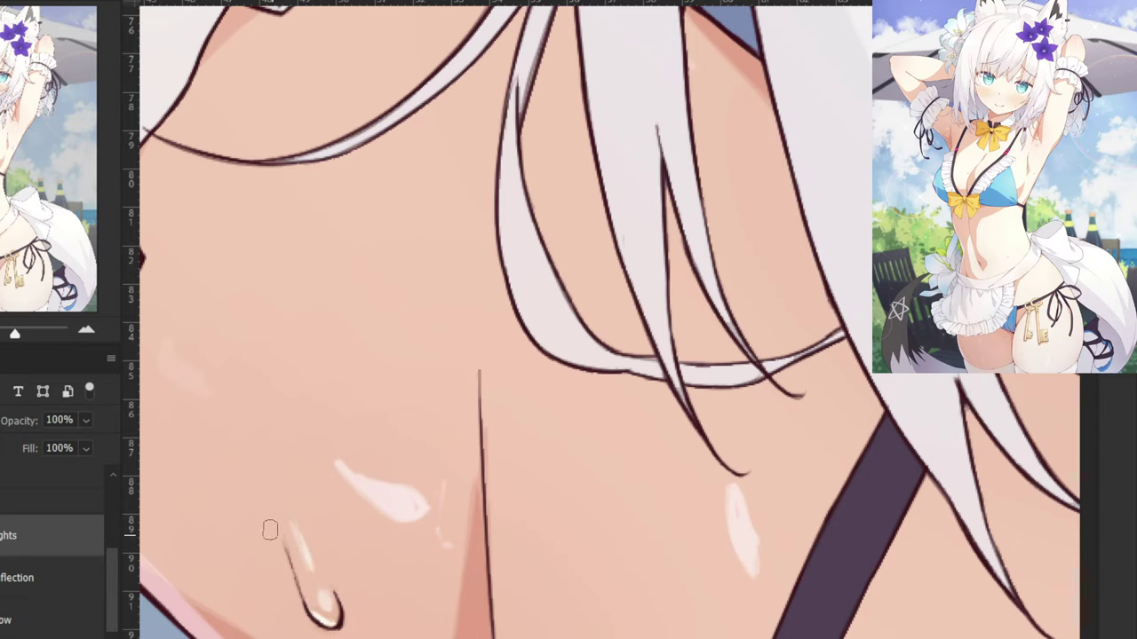
drag(266, 527, 438, 571)
drag(307, 490, 327, 364)
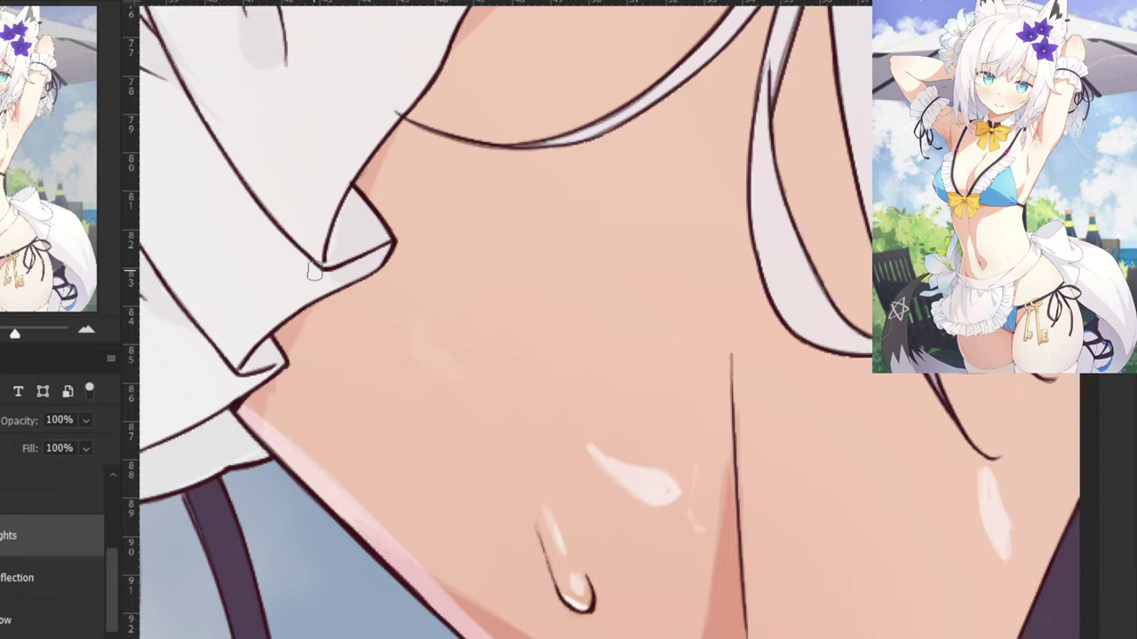
Brighten the thin horizontal light streaks in white across the raised arm near the elbow.
key(ctrl+minus)
key(ctrl+minus)
drag(244, 183, 438, 594)
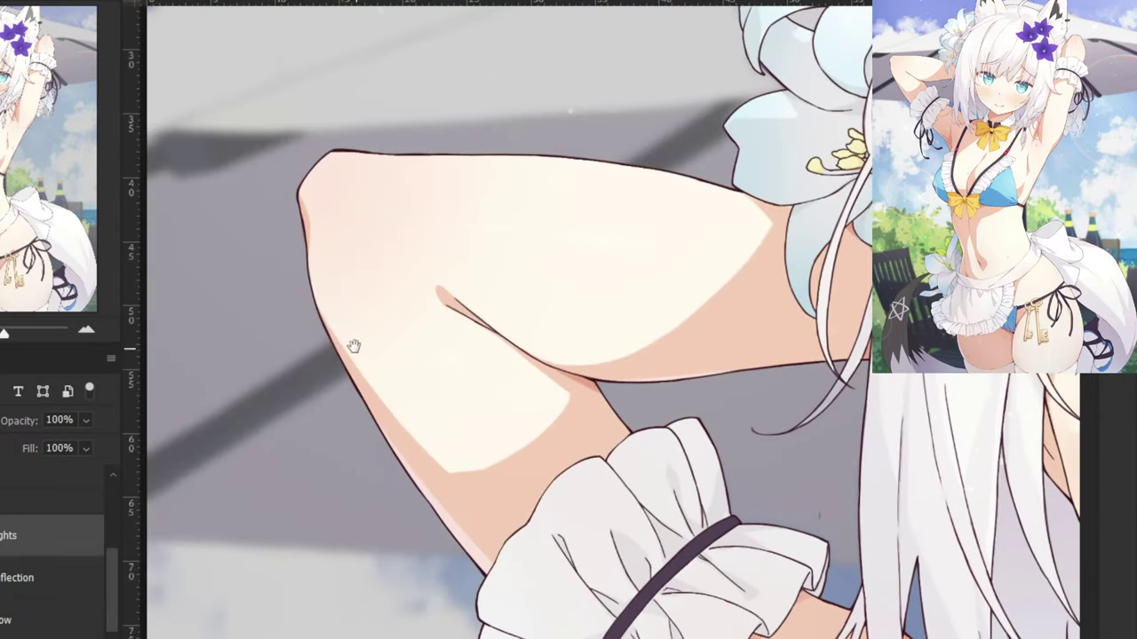
drag(353, 347, 433, 401)
key(ctrl+plus)
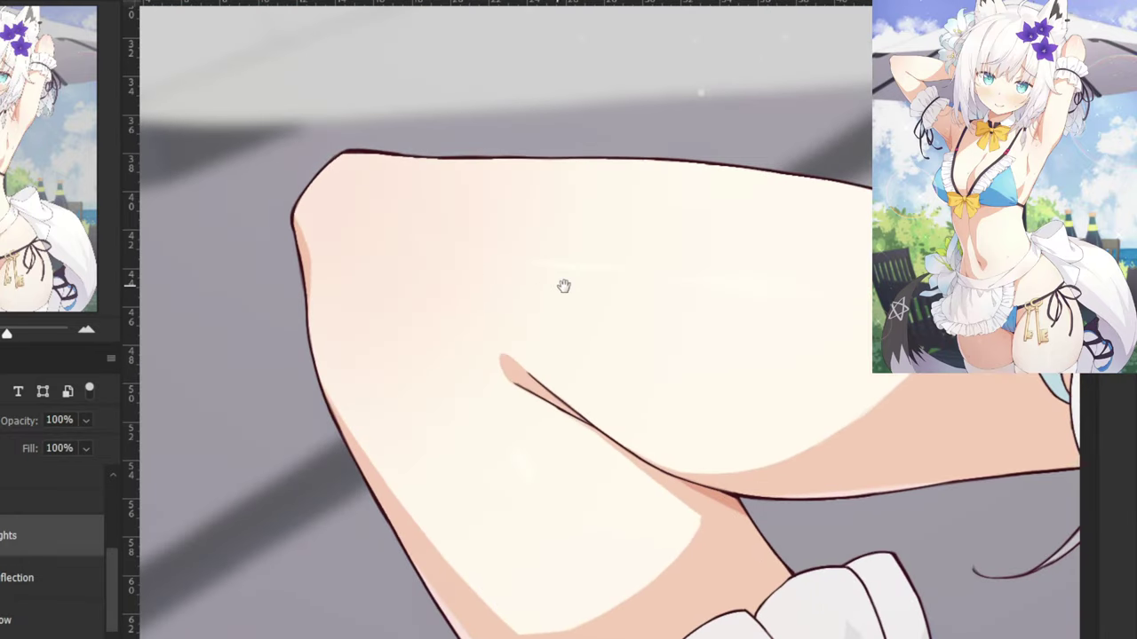
scroll(500, 414, up, 4)
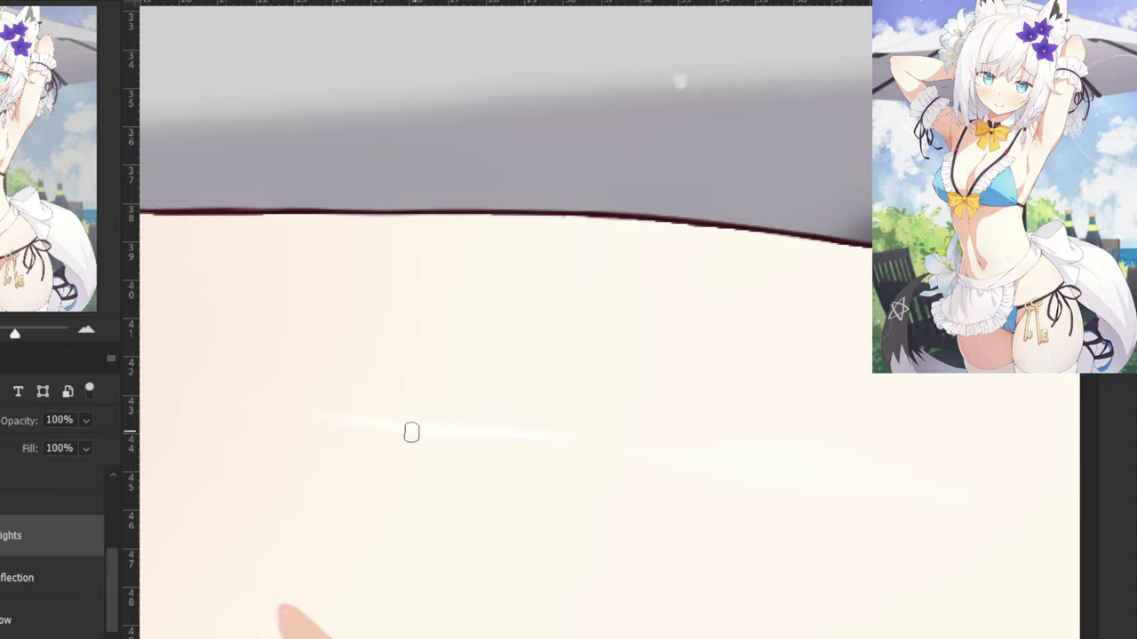
drag(551, 445, 299, 439)
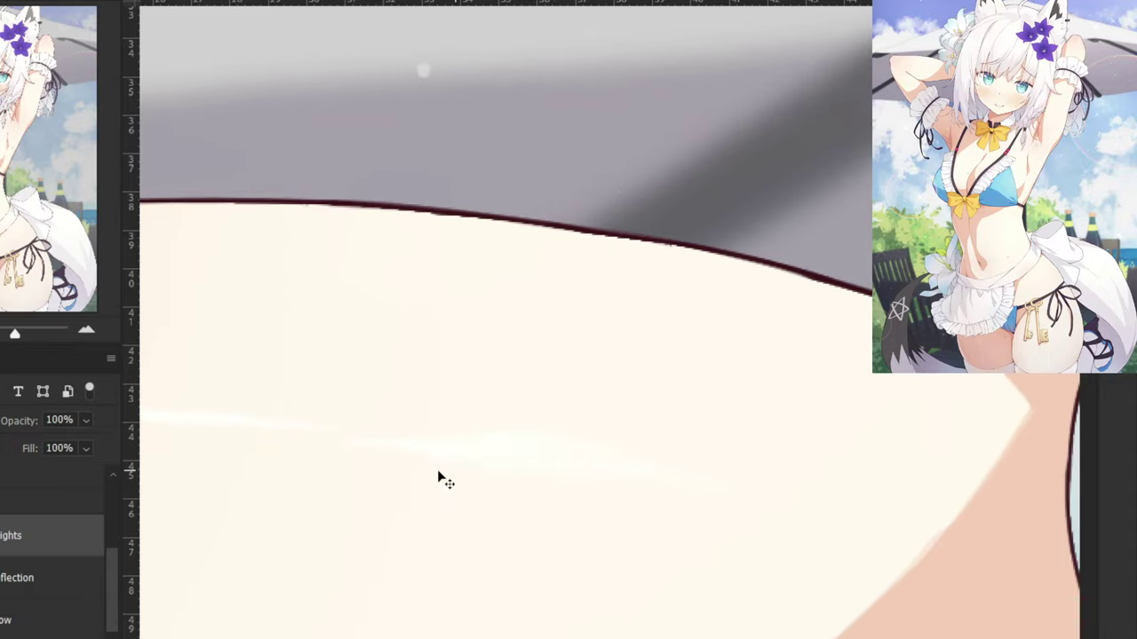
Brighten the long vertical light streak in white on the lit thigh below the gold keys.
scroll(436, 472, down, 3)
scroll(547, 505, down, 5)
drag(612, 355, 599, 183)
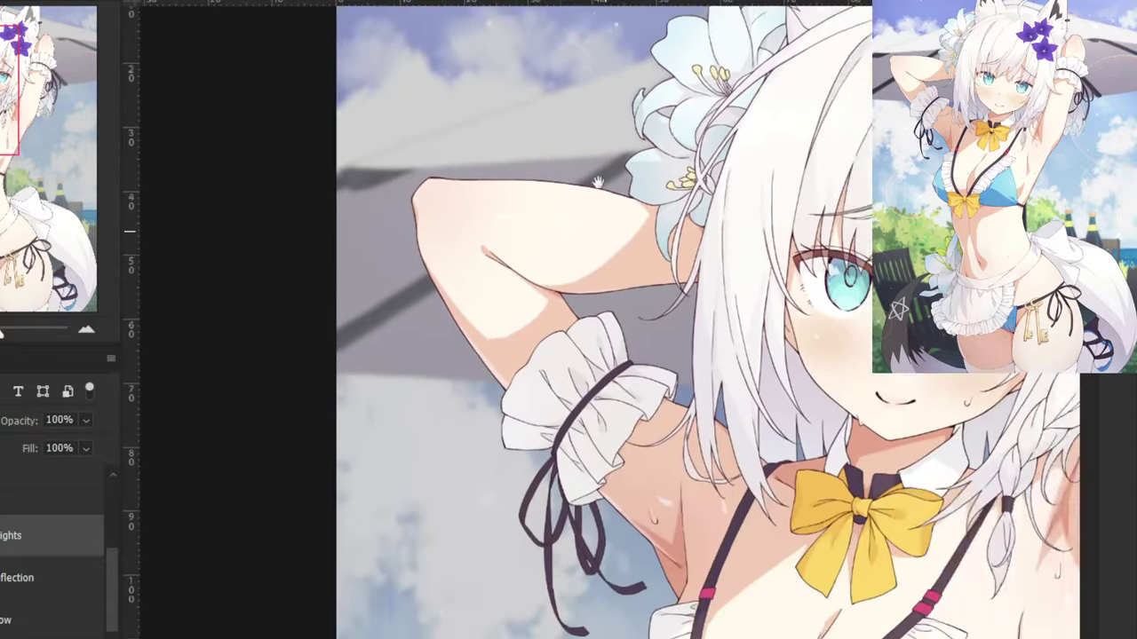
drag(675, 612, 591, 170)
drag(748, 586, 446, 195)
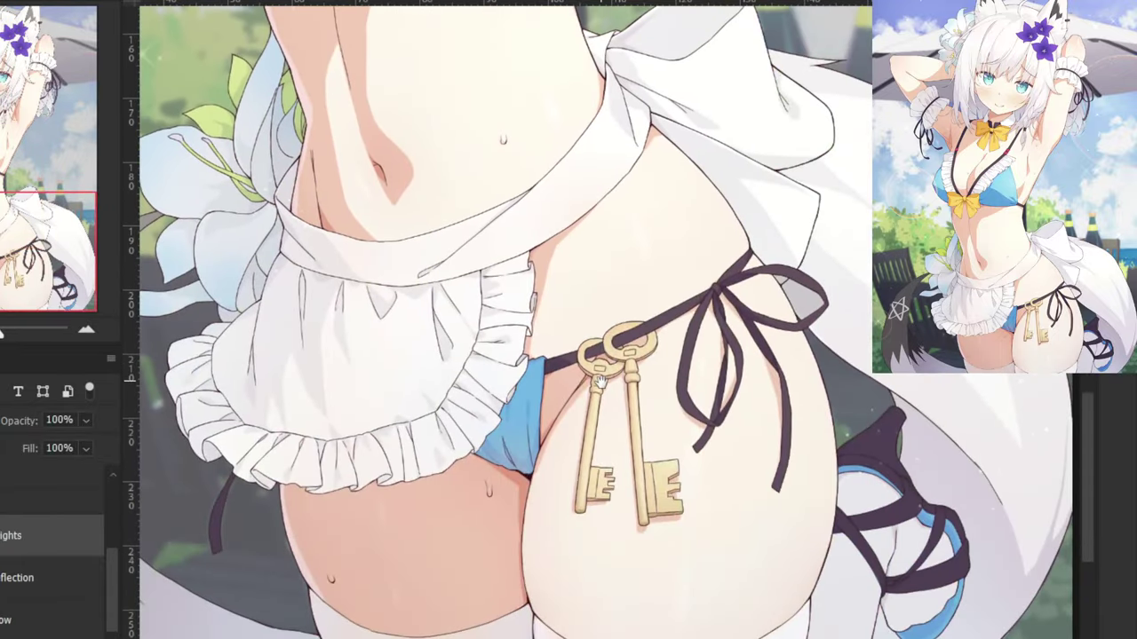
drag(624, 425, 617, 222)
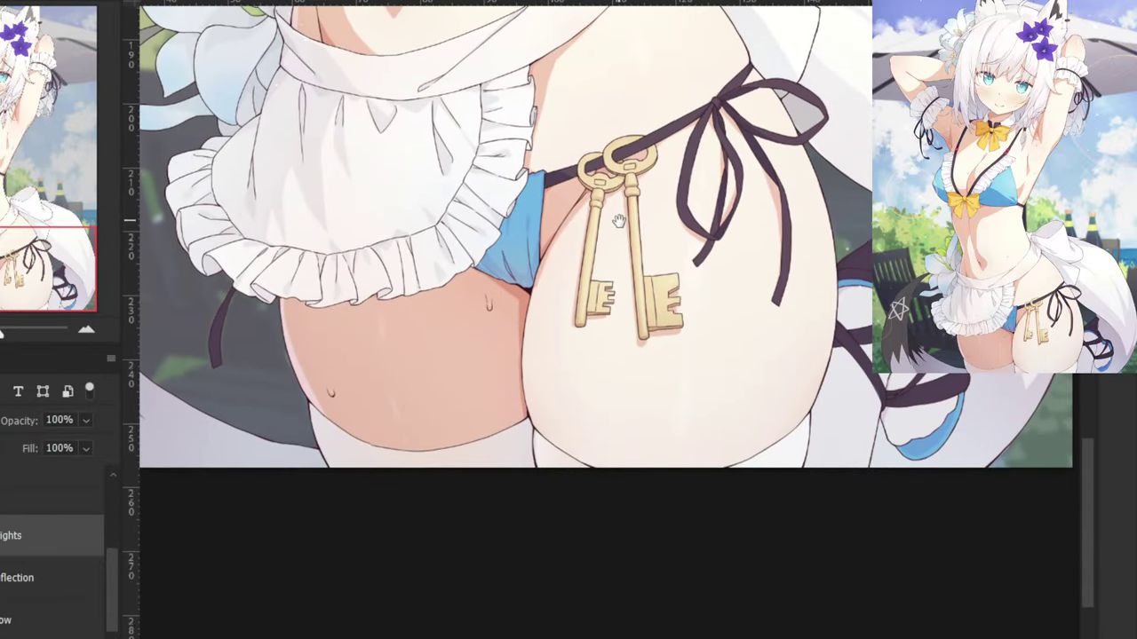
key(ctrl+plus)
key(ctrl+plus)
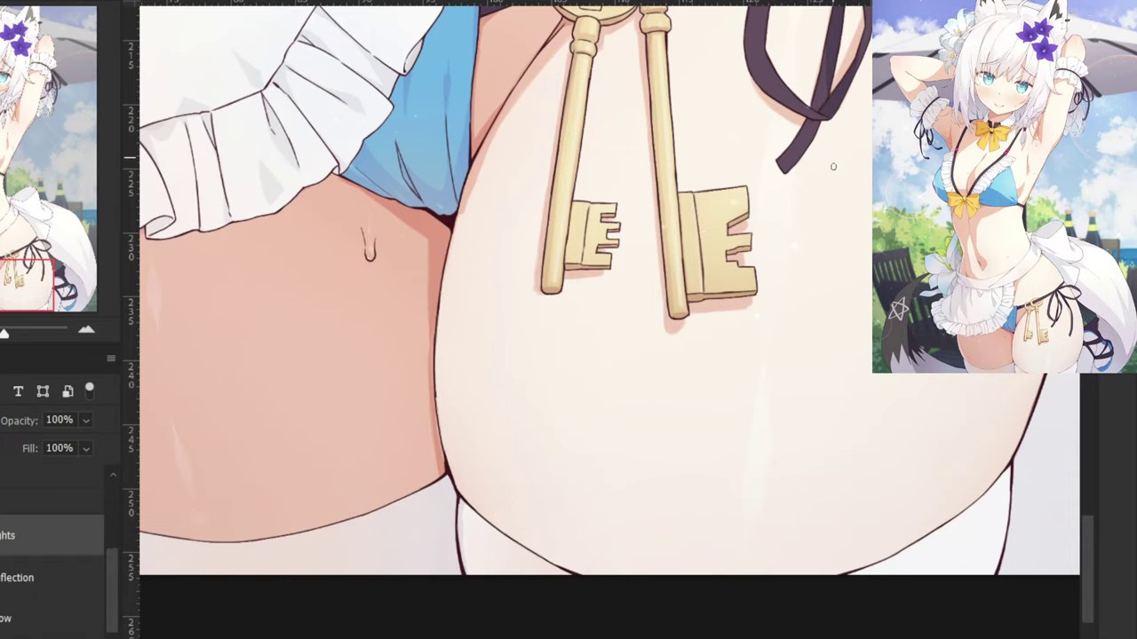
scroll(728, 436, up, 2)
scroll(662, 314, up, 2)
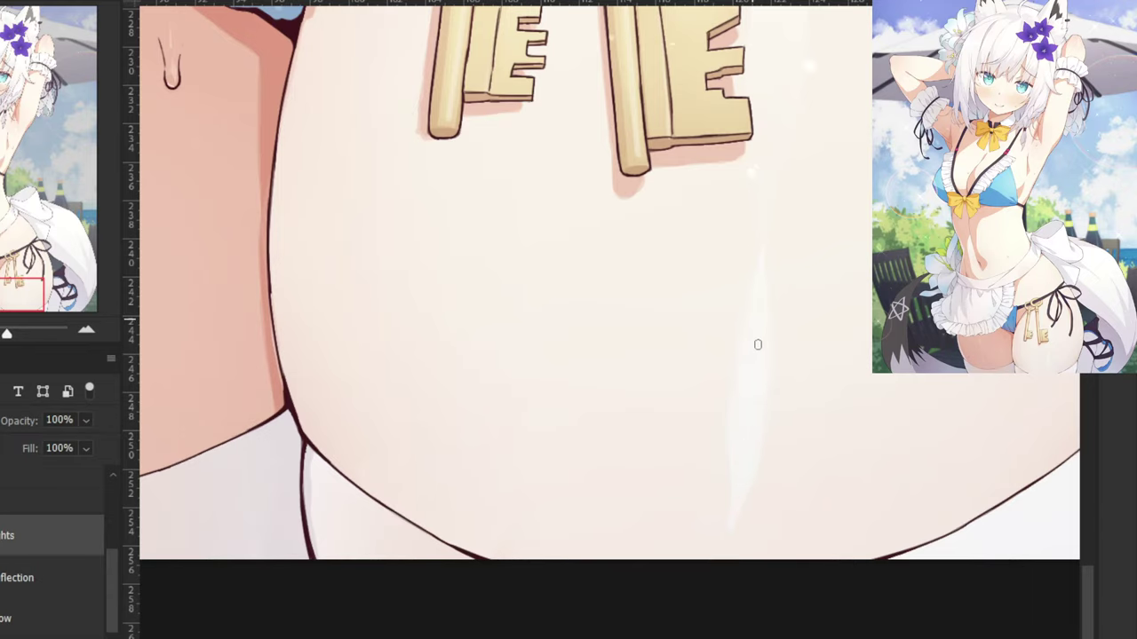
scroll(750, 347, up, 2)
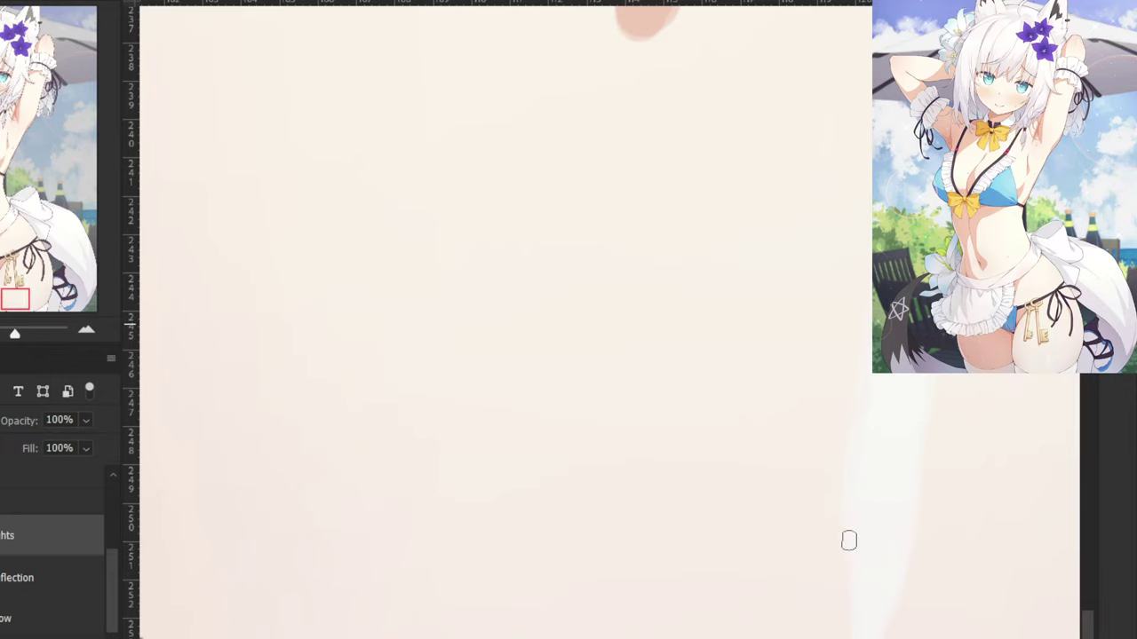
scroll(765, 275, down, 2)
Paint white over the two light streaks and the small spot down the middle of the shaded thigh below the apron.
drag(403, 142, 939, 207)
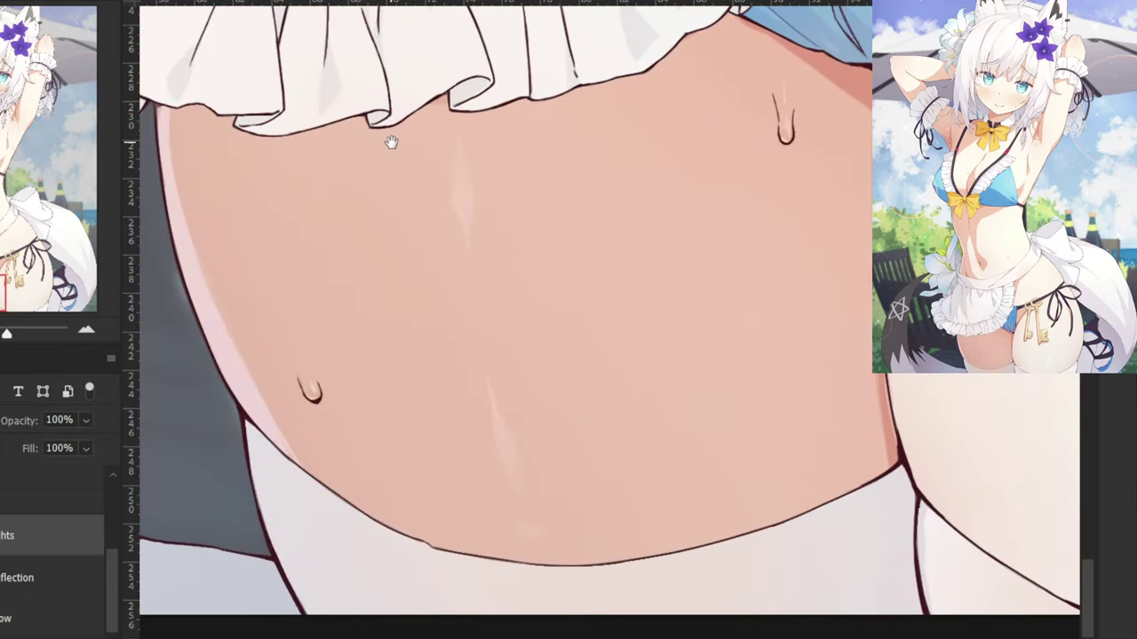
scroll(479, 435, up, 3)
scroll(507, 340, down, 1)
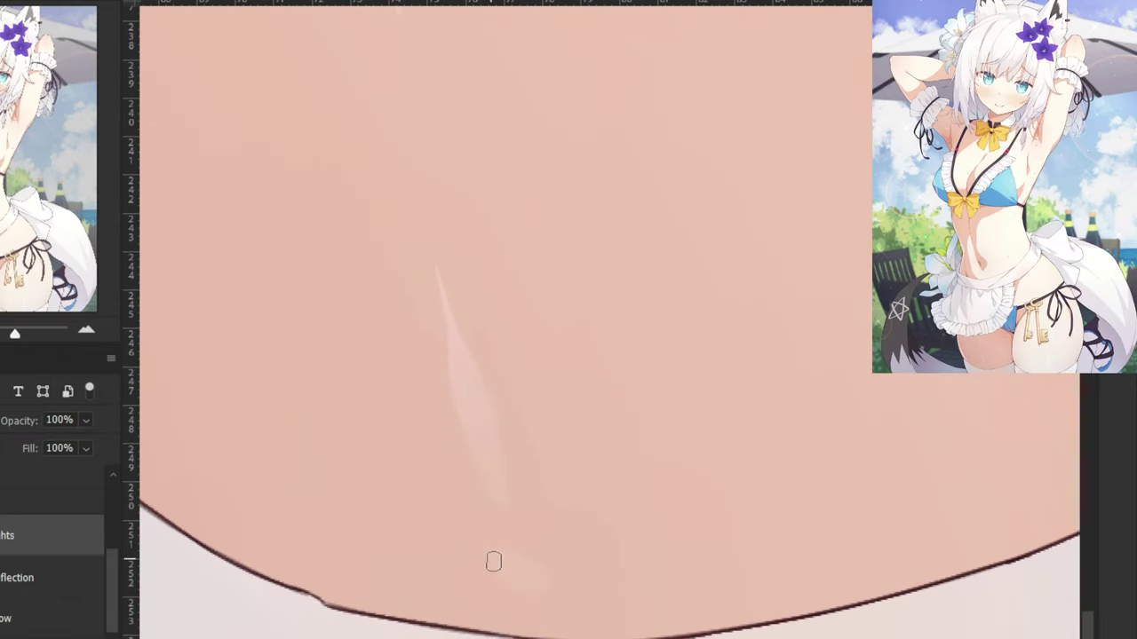
mouse_move(494, 562)
mouse_down()
mouse_move(540, 579)
mouse_move(502, 560)
mouse_up()
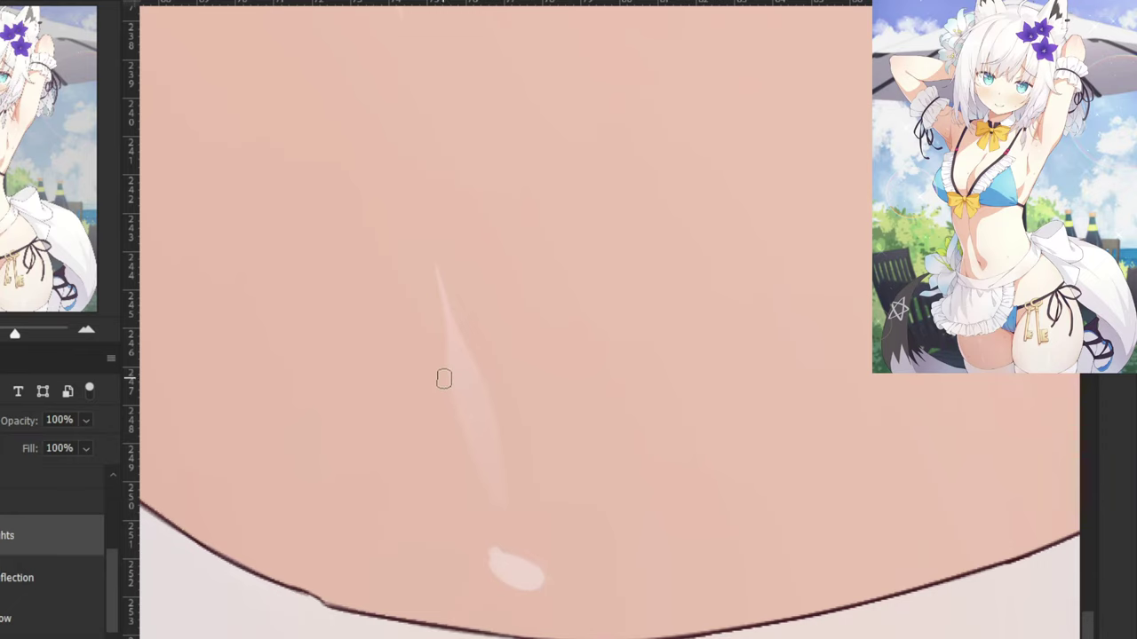
mouse_move(447, 302)
mouse_down()
mouse_move(486, 477)
mouse_move(479, 405)
mouse_move(494, 445)
mouse_move(450, 329)
mouse_up()
scroll(418, 269, up, 5)
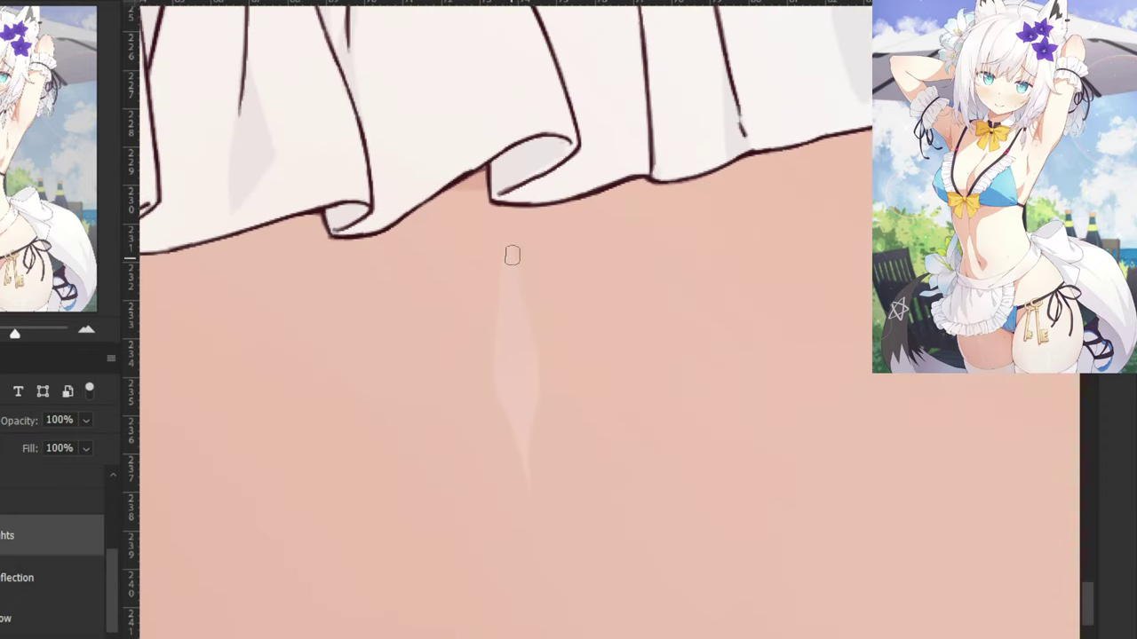
mouse_move(510, 258)
mouse_down()
mouse_move(500, 377)
mouse_move(520, 450)
mouse_move(536, 381)
mouse_move(514, 274)
mouse_move(507, 356)
mouse_up()
scroll(512, 325, down, 3)
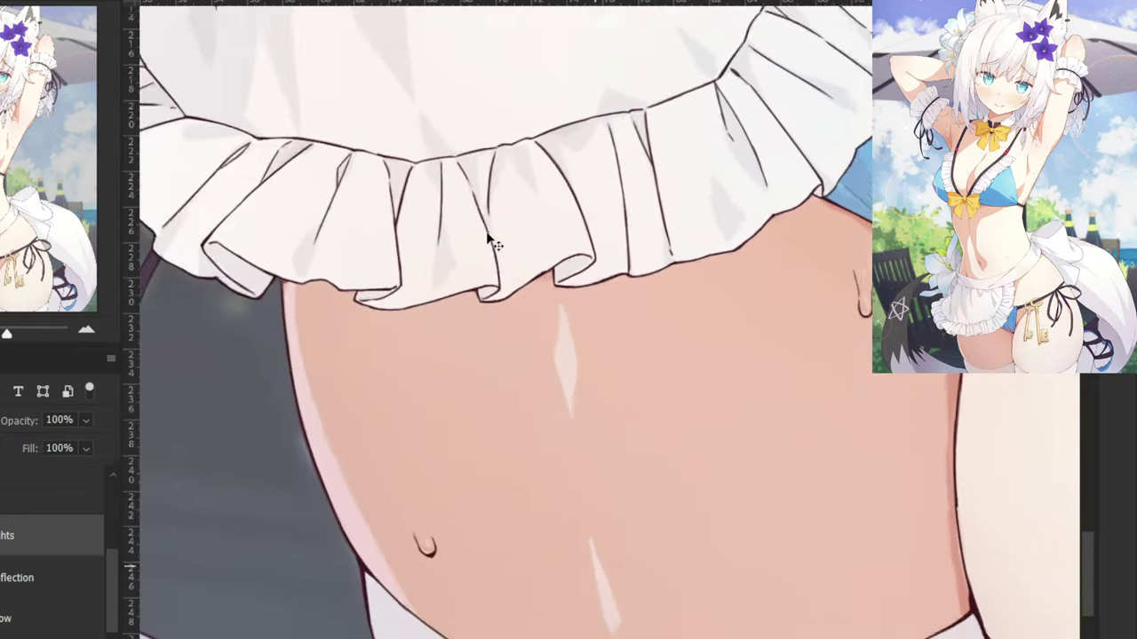
scroll(611, 358, up, 3)
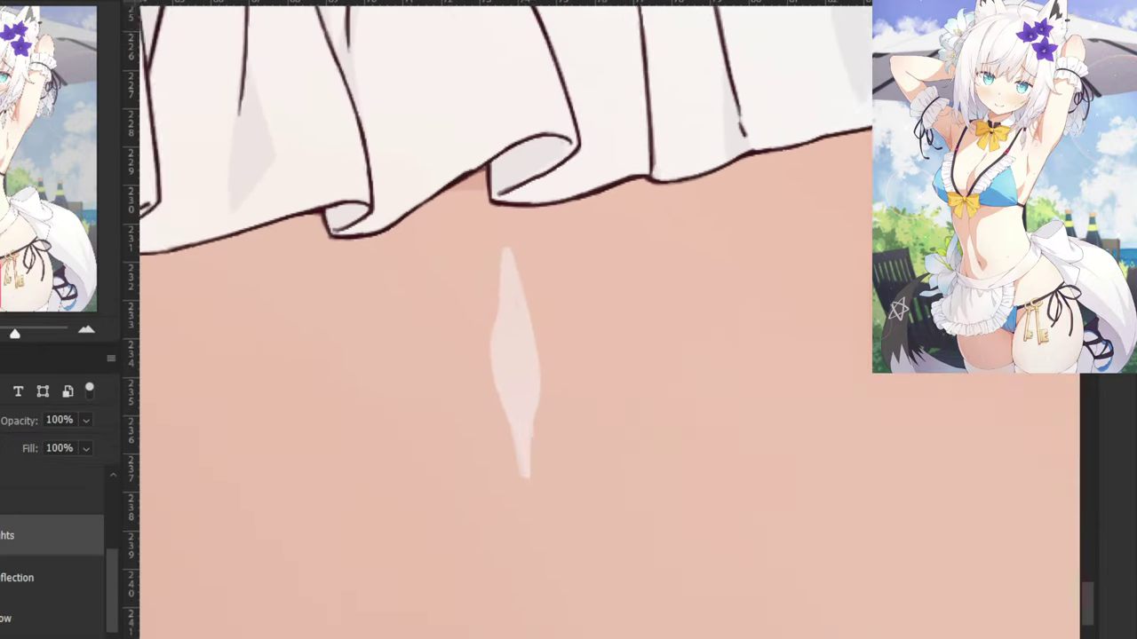
Paint white highlights along the trail and inside the sweat drop on the shaded thigh beside the blue bikini bottom.
mouse_move(916, 259)
mouse_down()
mouse_move(482, 454)
mouse_move(491, 448)
mouse_up()
drag(732, 326, 739, 436)
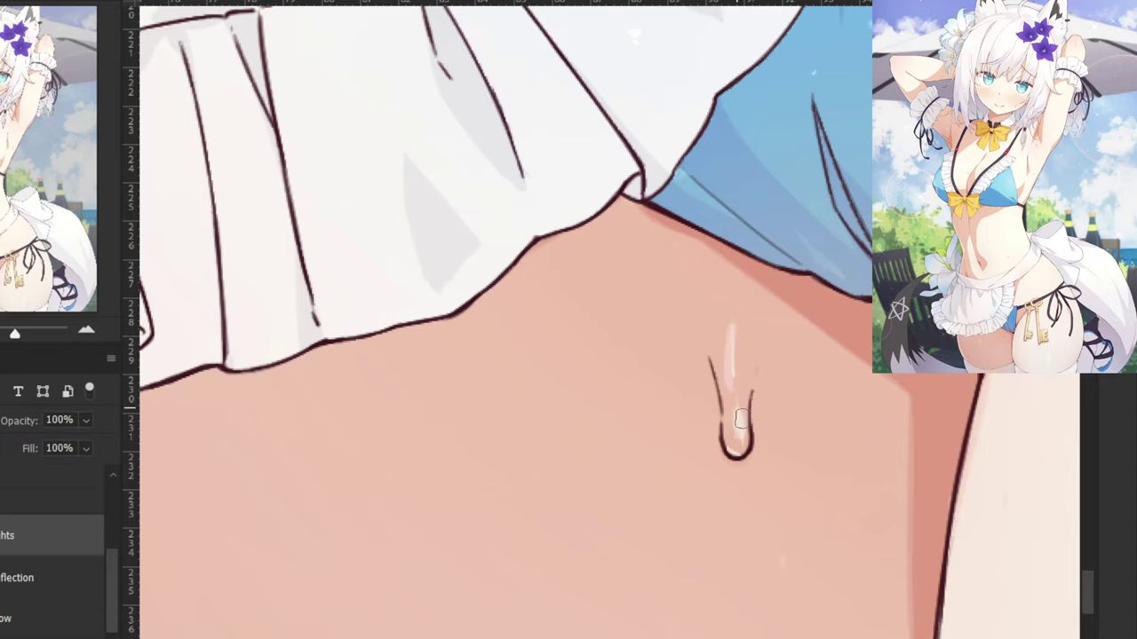
key(ctrl+z)
key(ctrl+z)
drag(732, 320, 744, 429)
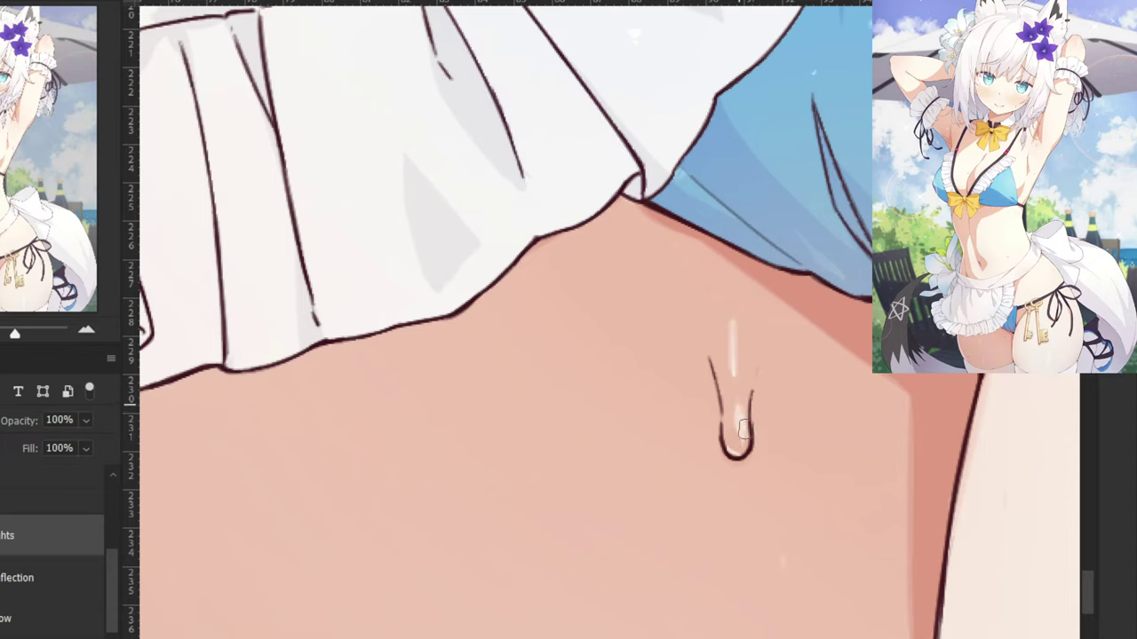
Paint white highlights above and inside the small sweat drop near the outer edge of the shaded thigh.
mouse_move(603, 435)
mouse_down()
mouse_move(544, 302)
mouse_move(515, 190)
mouse_up()
drag(469, 169, 760, 433)
drag(366, 519, 381, 520)
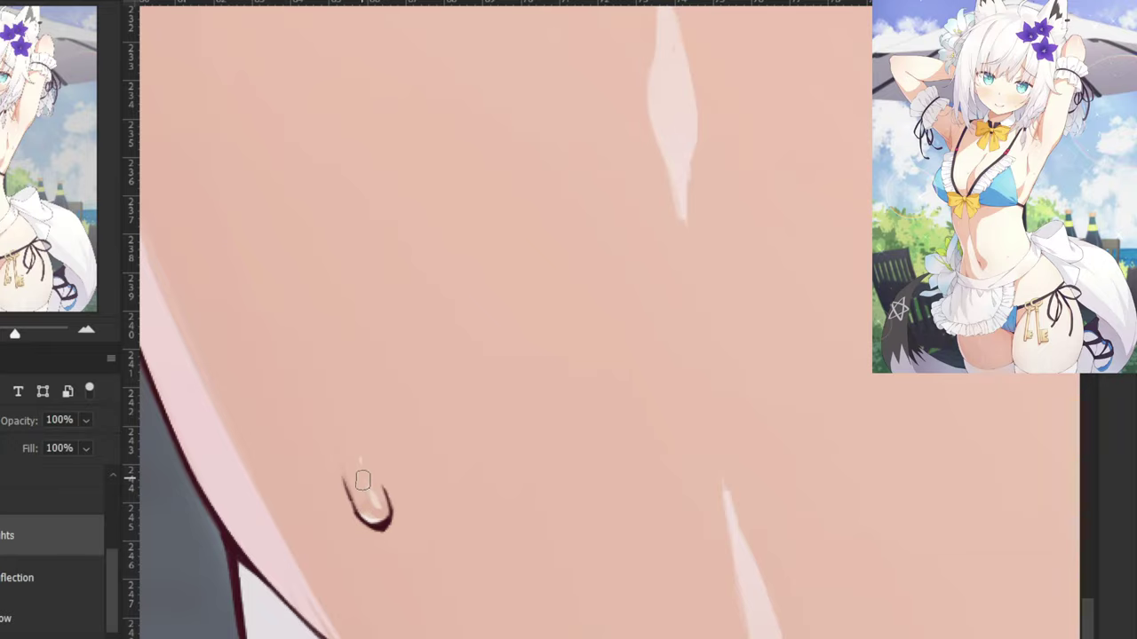
drag(365, 481, 376, 506)
drag(358, 456, 360, 465)
Hide the reference painting laid over the drawing to reveal the flat colors and skin shading.
key(ctrl+minus)
key(ctrl+minus)
key(ctrl+minus)
key(ctrl+minus)
key(ctrl+minus)
key(ctrl+minus)
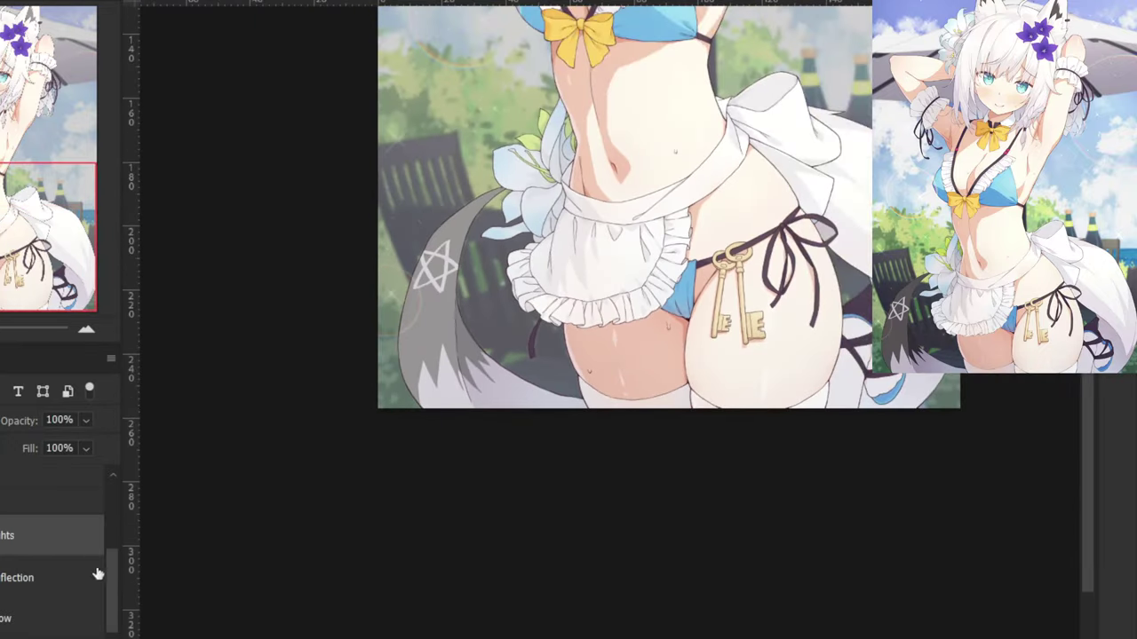
drag(112, 577, 112, 510)
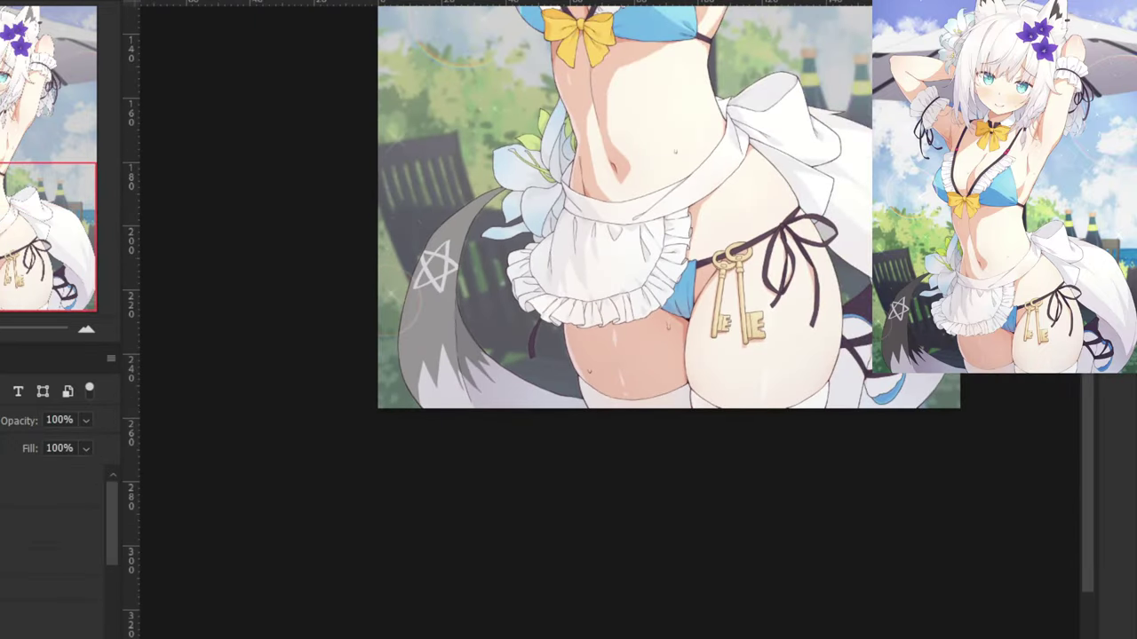
key(ctrl+comma)
Lower the opacity of the skin highlights layer to 51%.
drag(235, 480, 184, 638)
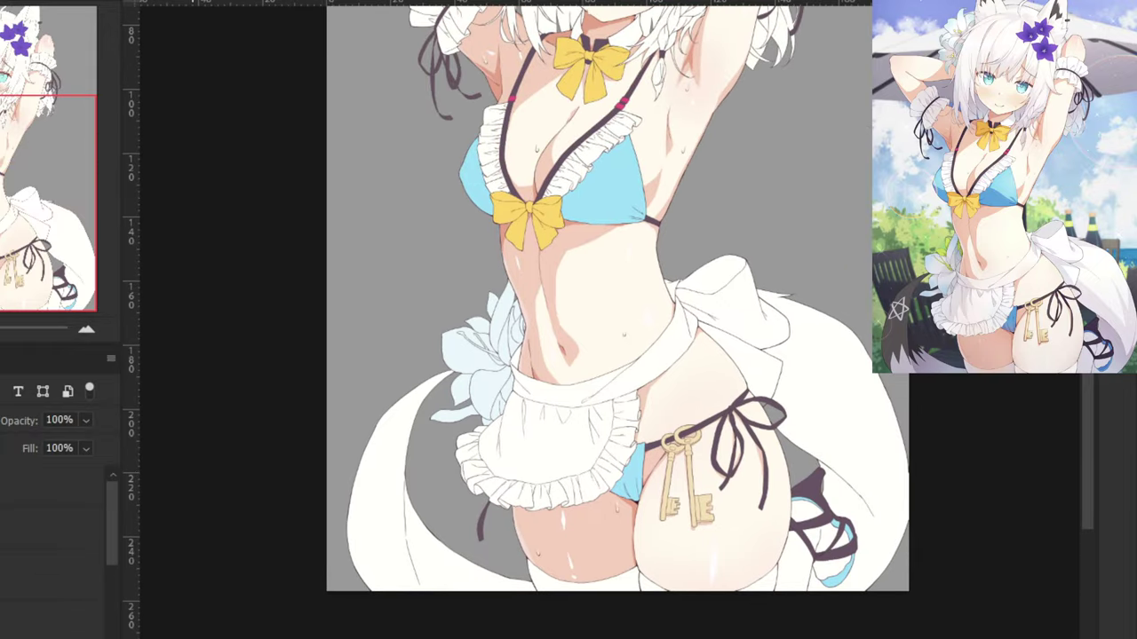
drag(243, 505, 223, 602)
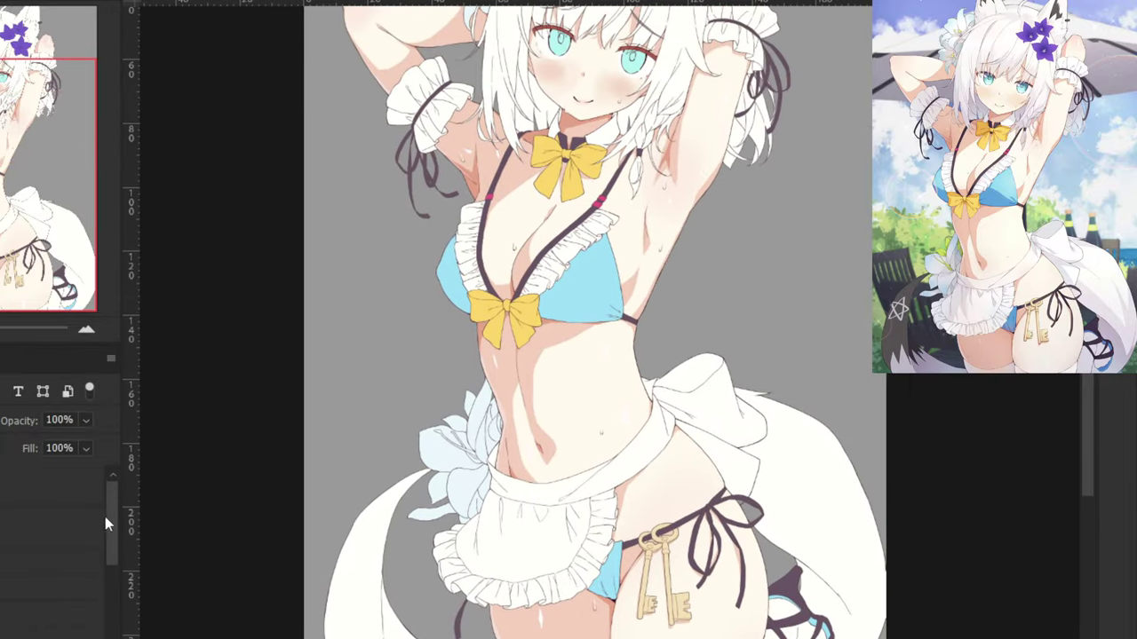
drag(105, 518, 108, 572)
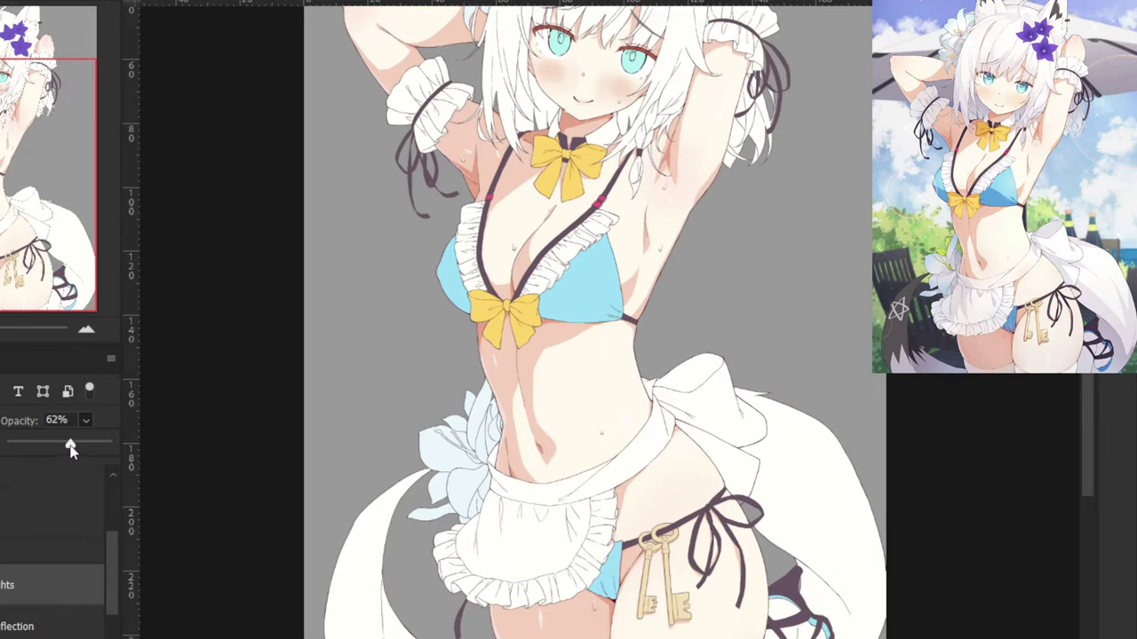
drag(65, 446, 55, 452)
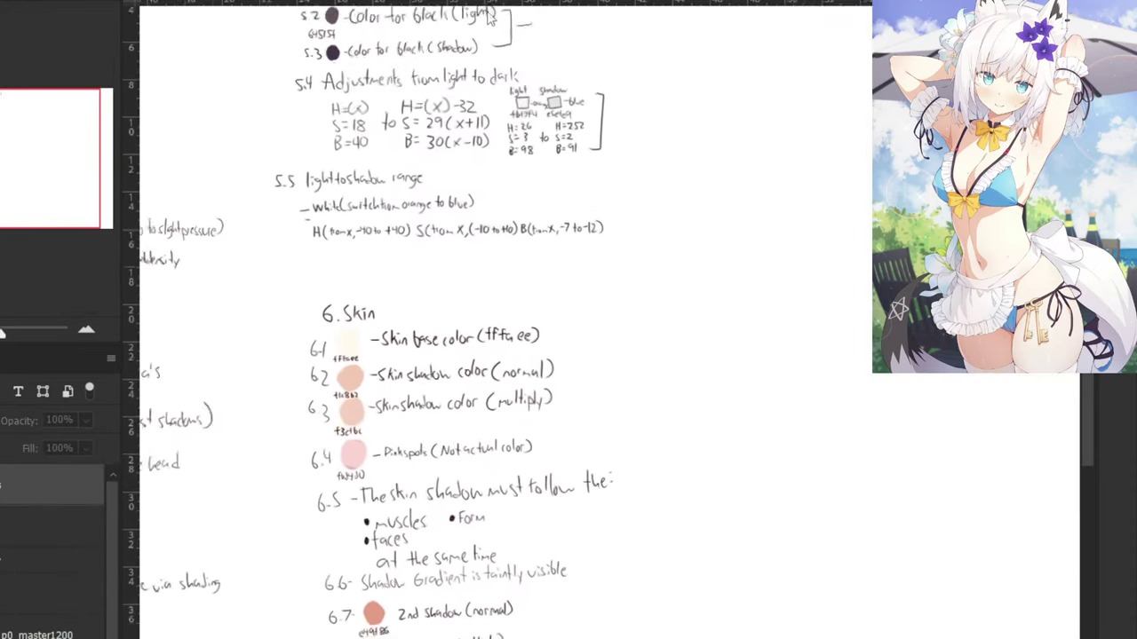
Switch to the notes document and handwrite "6.11 - Highlights are 50% Opacity" below entry 6.10 of the Skin section.
drag(363, 128, 471, 257)
drag(442, 626, 463, 219)
drag(471, 37, 488, 135)
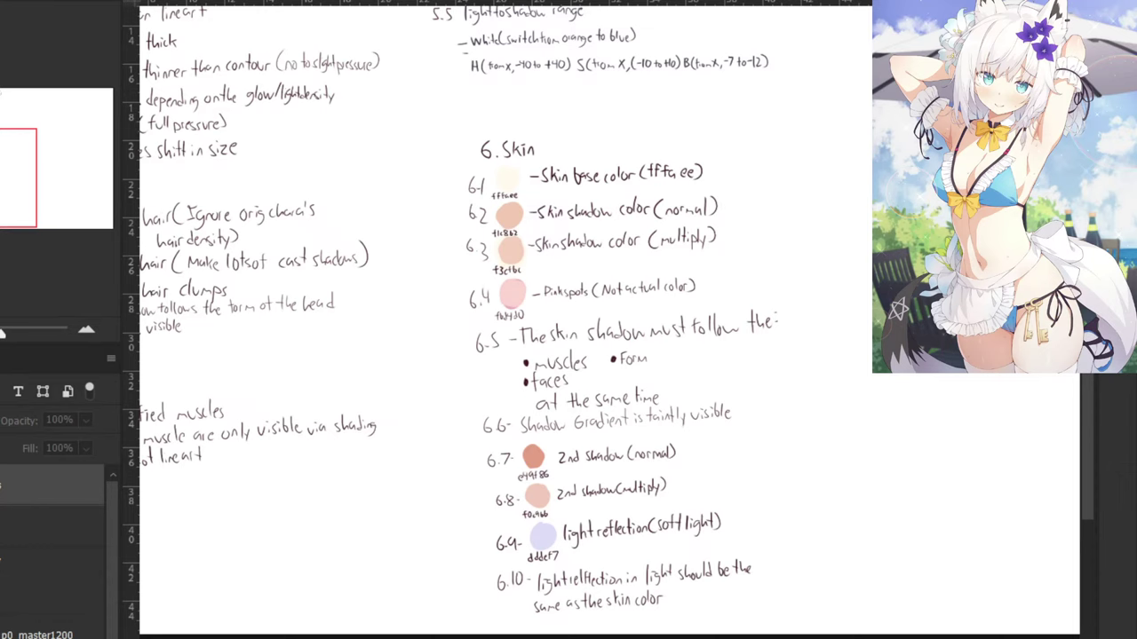
drag(450, 515, 411, 270)
key(ctrl+plus)
key(ctrl+plus)
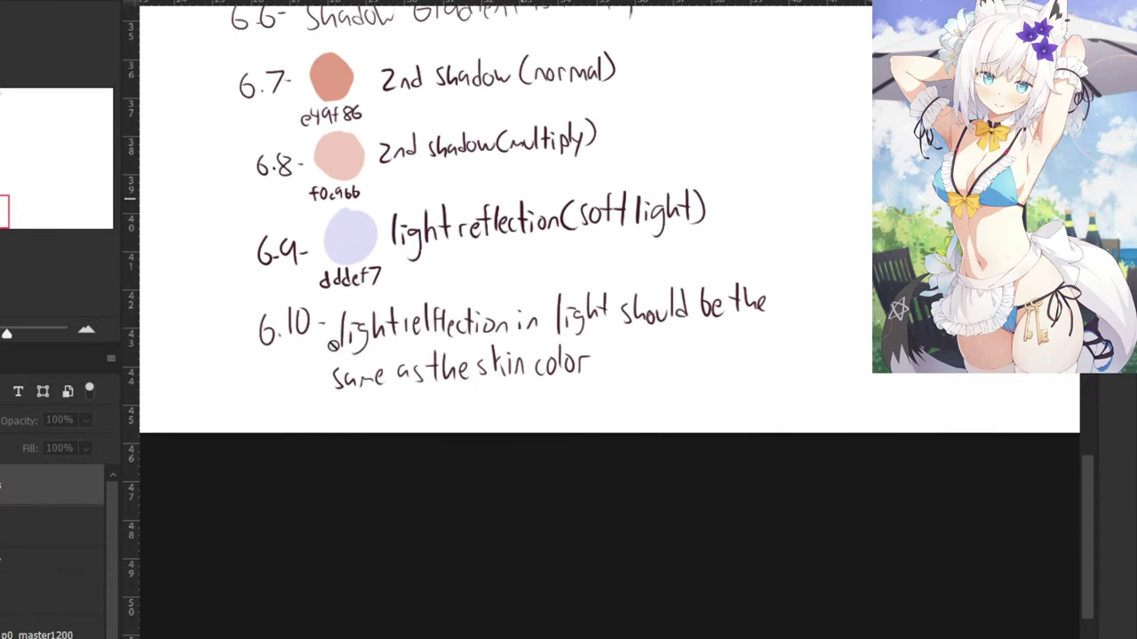
click(263, 405)
click(375, 232)
click(16, 474)
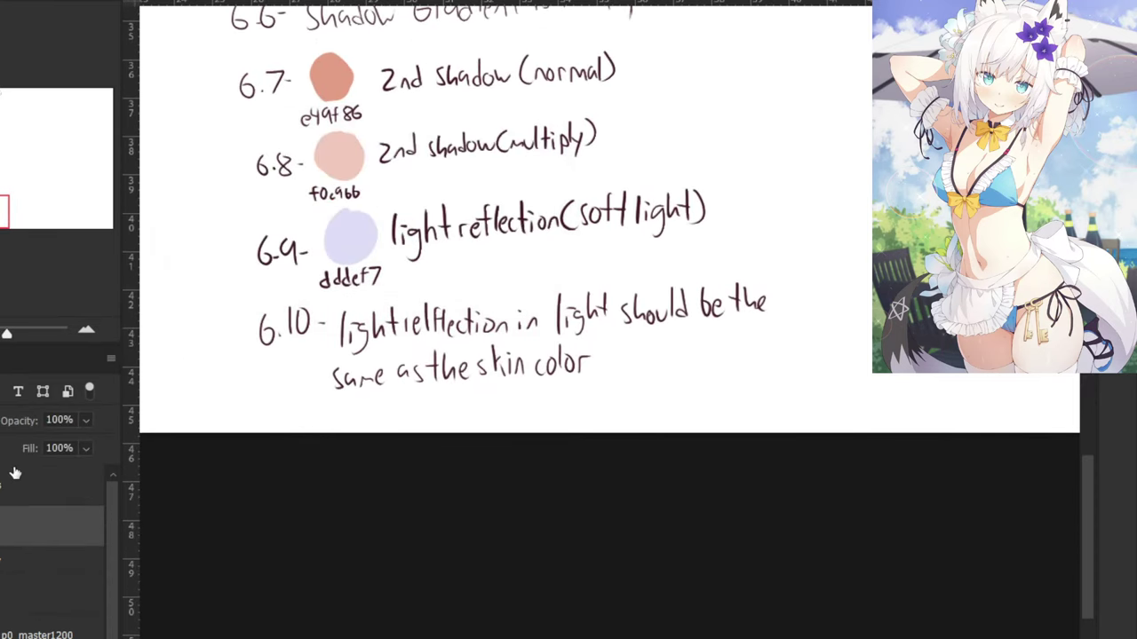
drag(274, 403, 283, 413)
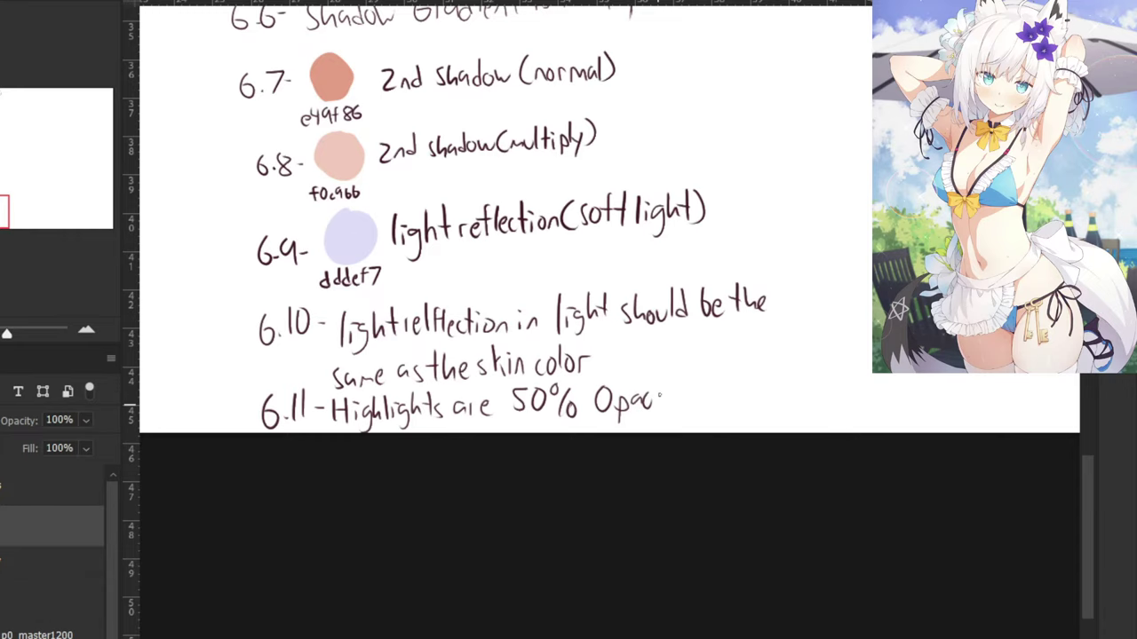
scroll(684, 410, down, 4)
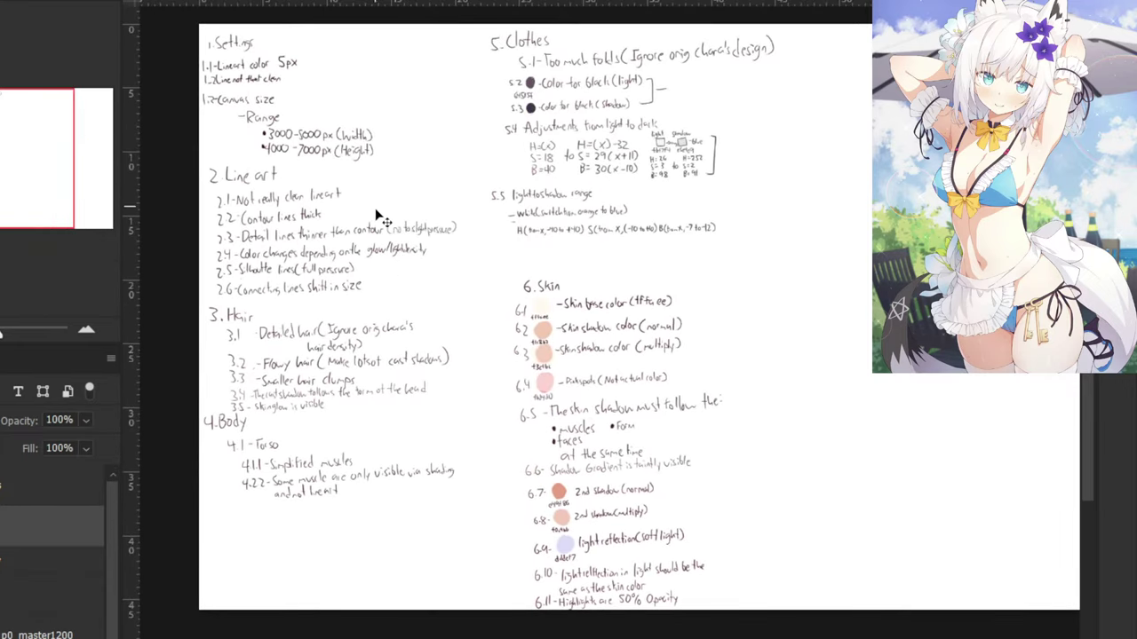
Return to the character drawing and compare the softened skin highlights on the chest and armpit with the reference.
drag(445, 213, 369, 376)
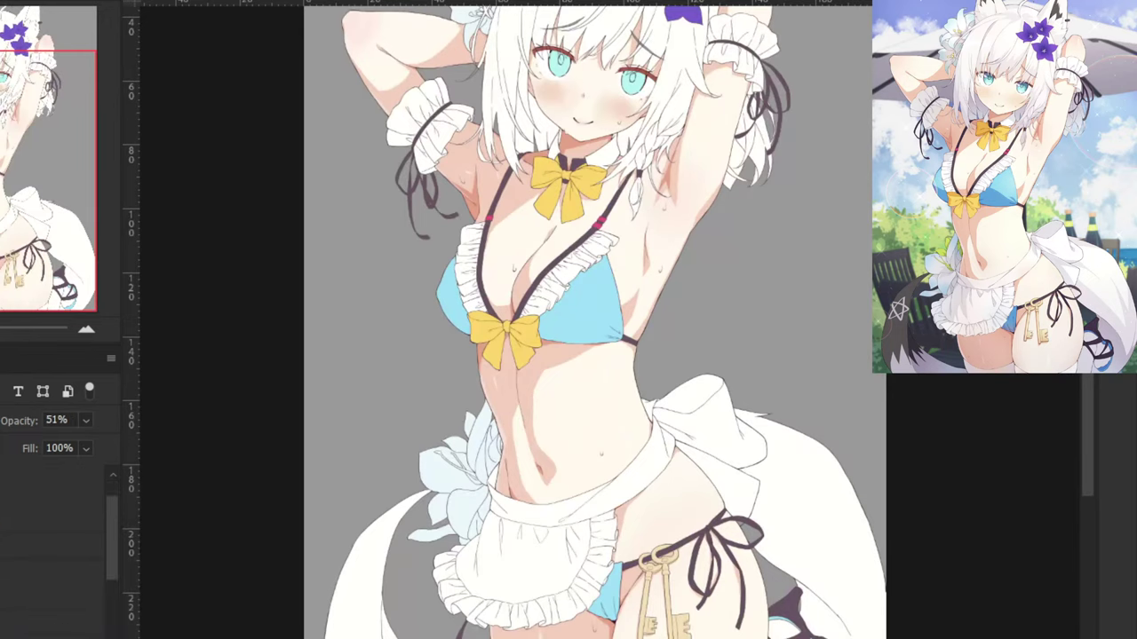
drag(267, 443, 211, 566)
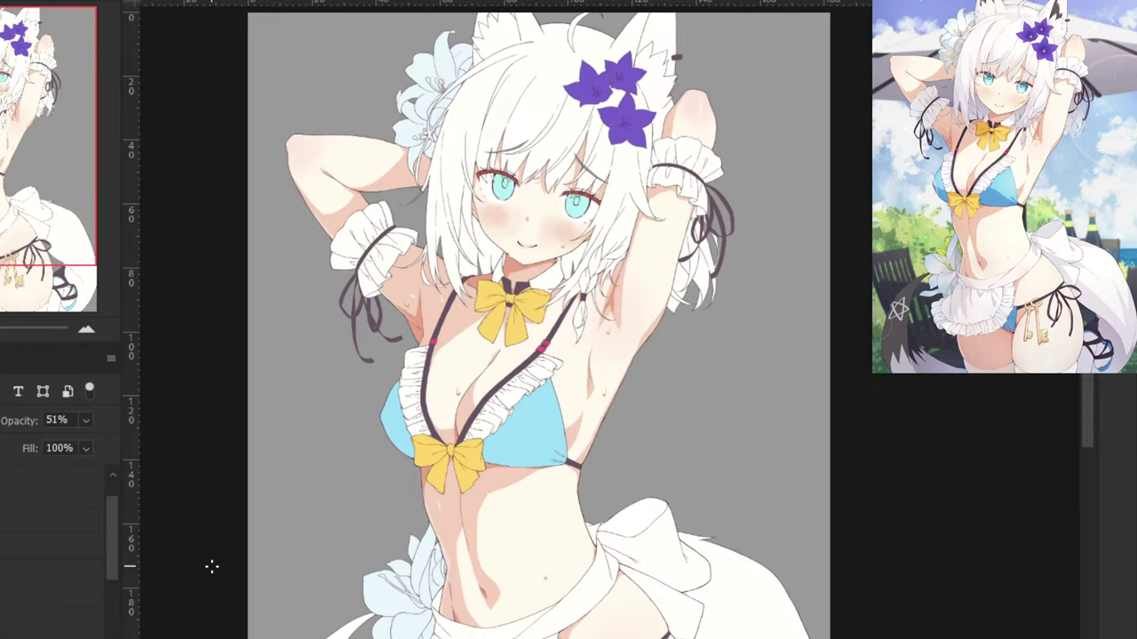
key(ctrl+plus)
key(ctrl+plus)
key(ctrl+plus)
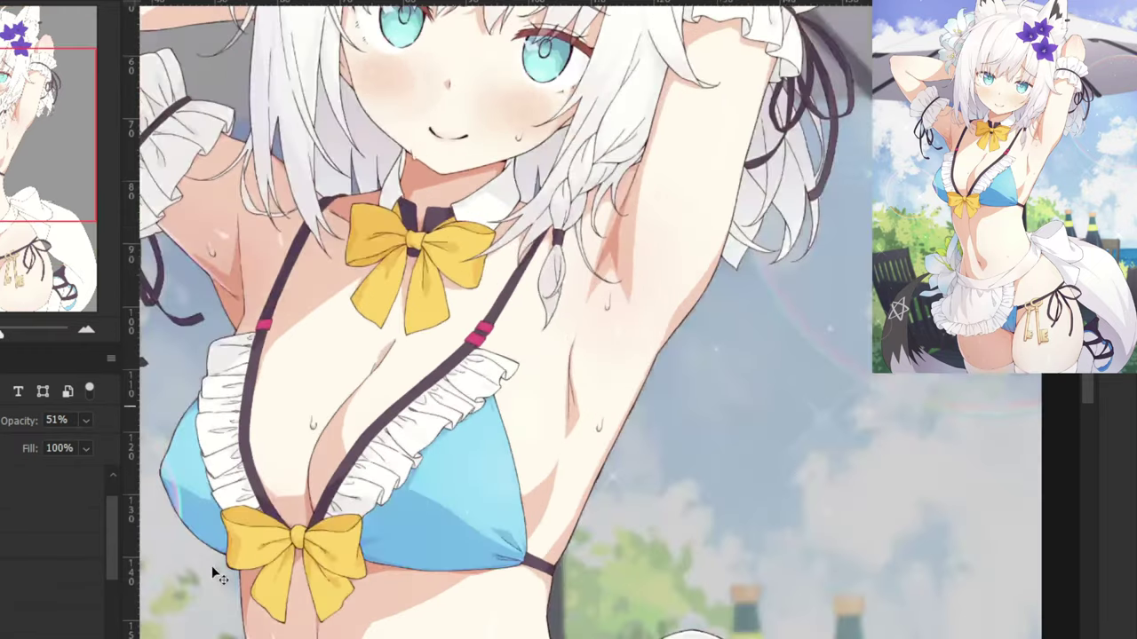
scroll(213, 566, down, 4)
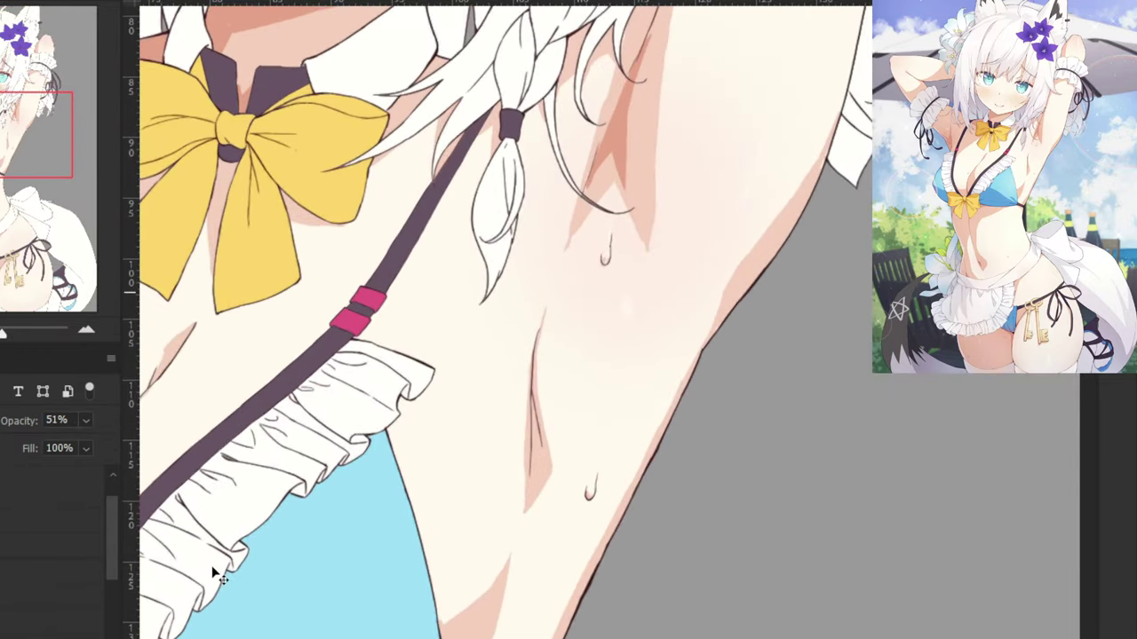
scroll(213, 567, down, 4)
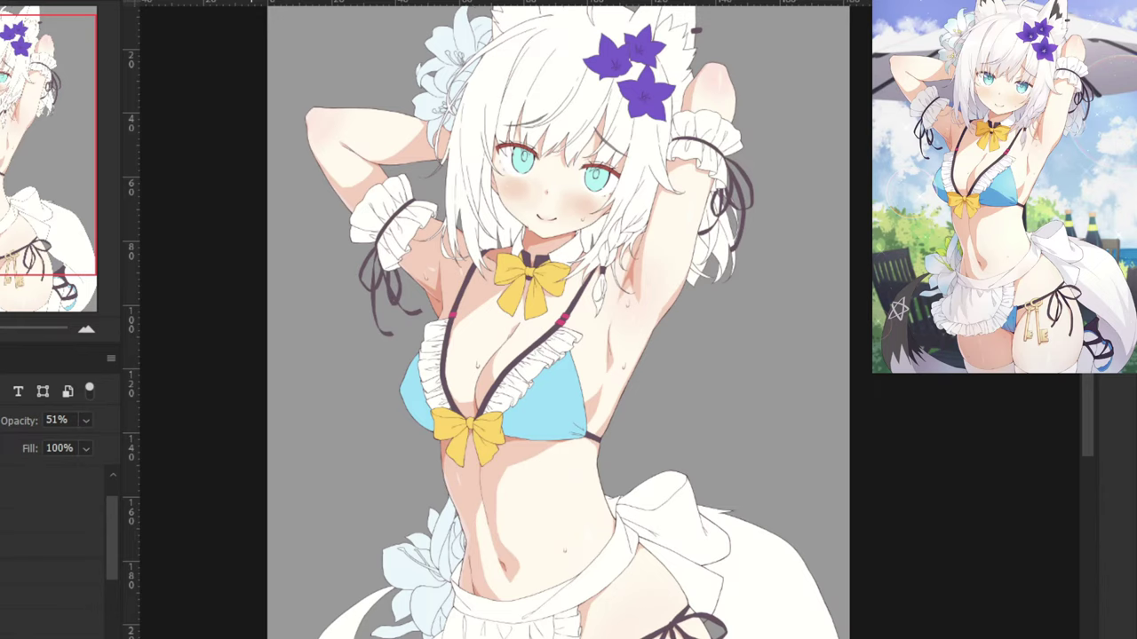
Show the reference painting over the drawing and raise its layer opacity to 100%.
click(44, 637)
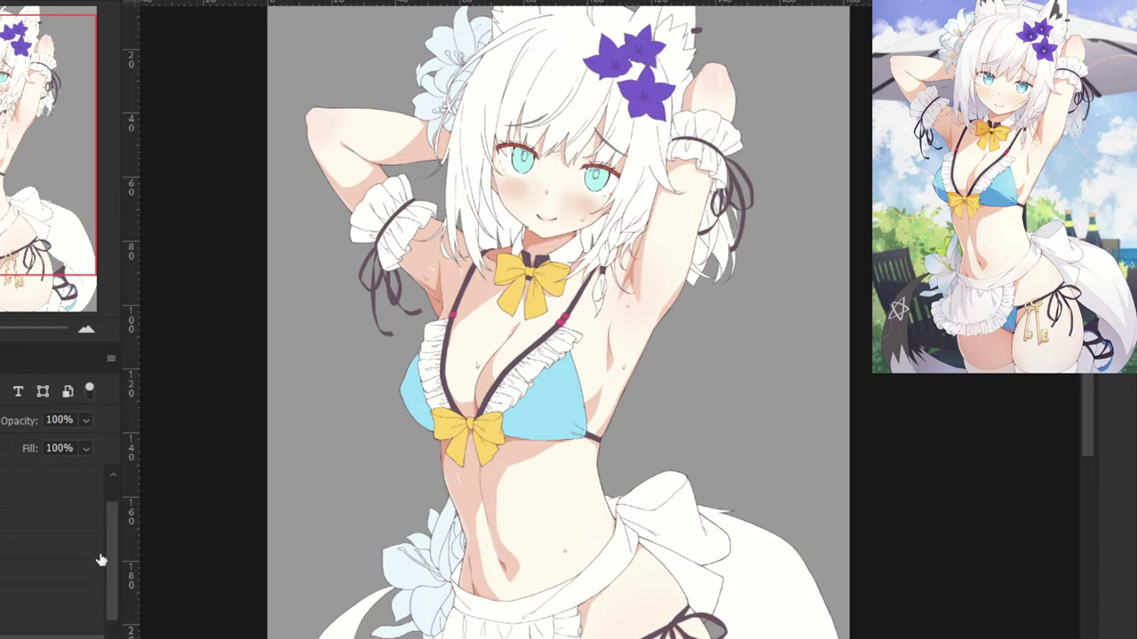
click(27, 486)
click(2, 486)
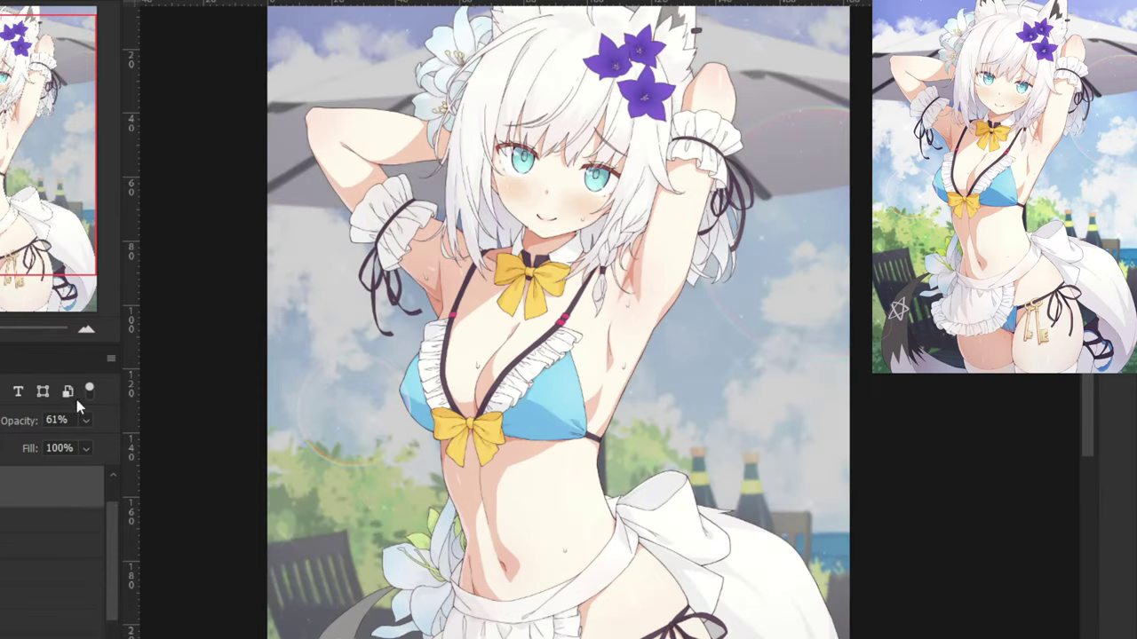
click(86, 422)
drag(41, 444, 117, 444)
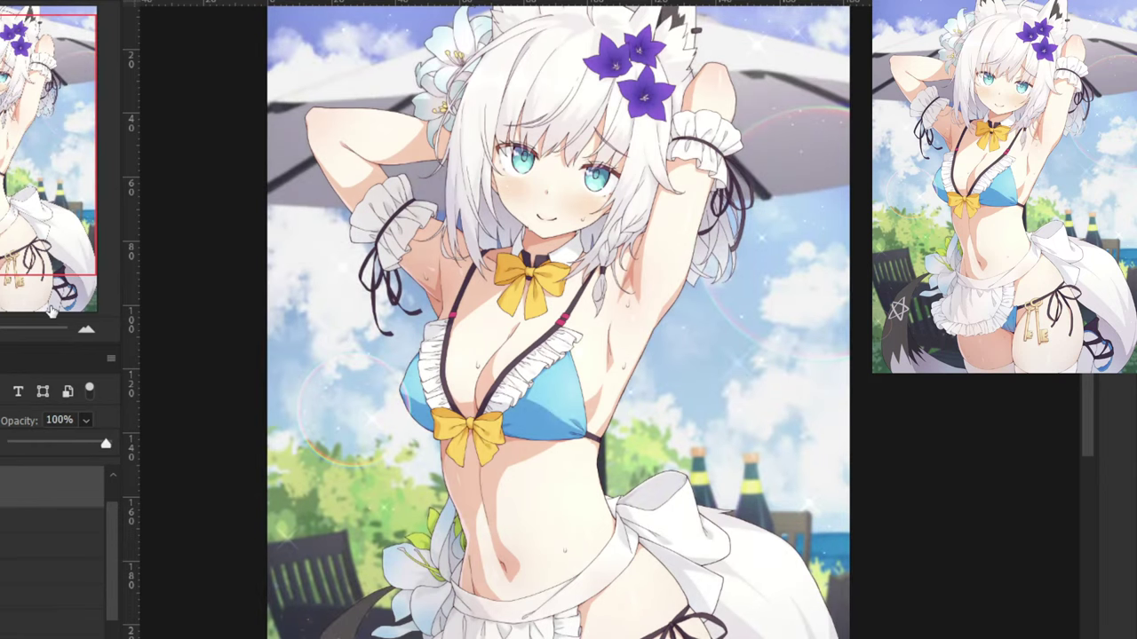
Sample the dark fur color from the inner ear of the reference painting and lower the reference layer's opacity to 33%.
drag(497, 151, 451, 305)
key(ctrl+plus)
key(ctrl+plus)
key(ctrl+plus)
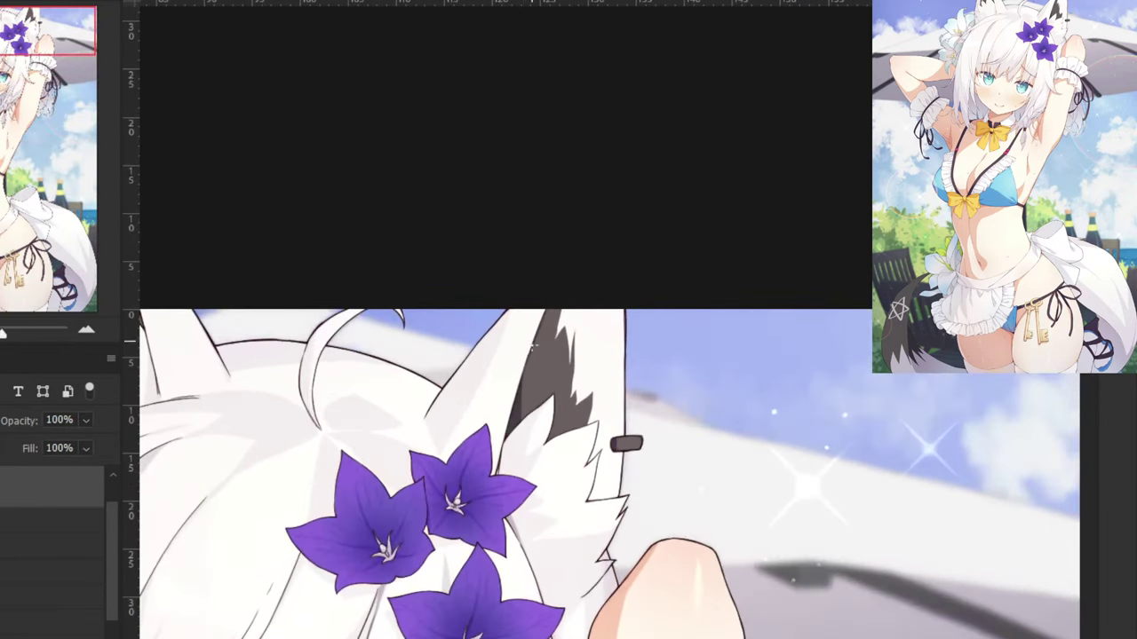
alt+click(533, 351)
click(43, 444)
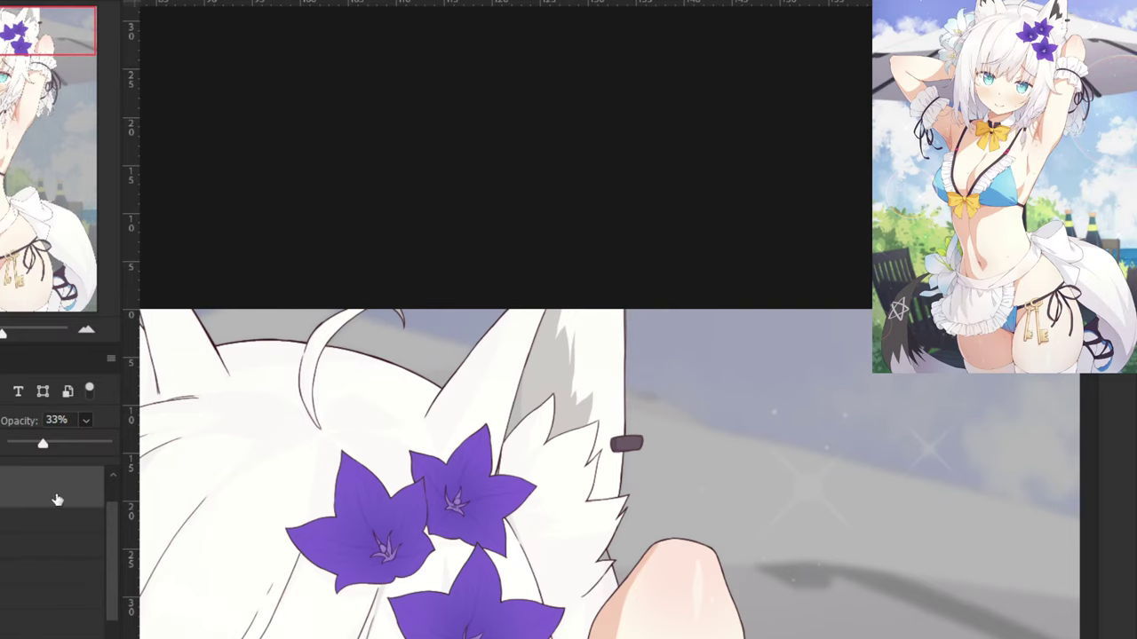
Add a new layer for the dark ear markings and turn it into a clipping mask.
click(22, 636)
click(20, 637)
right_click(56, 497)
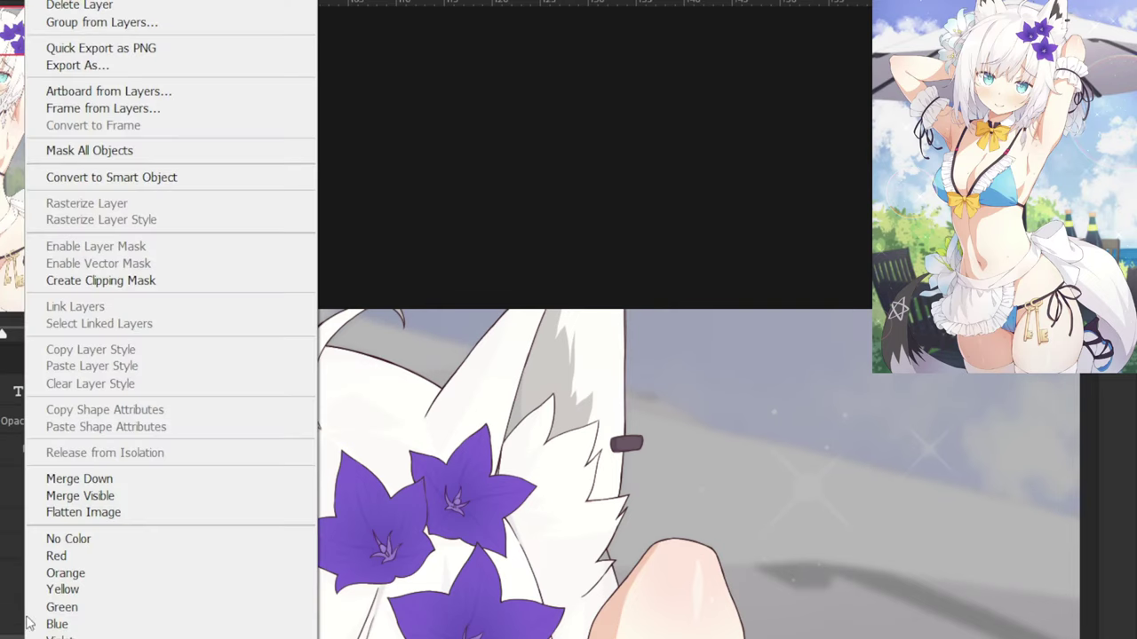
click(62, 477)
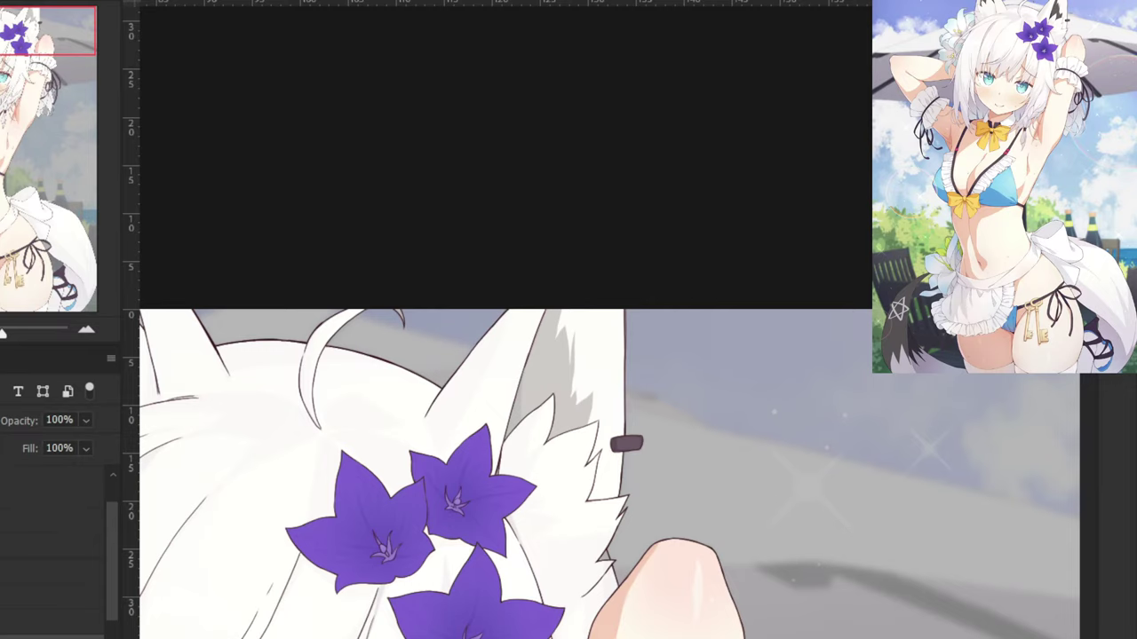
right_click(7, 559)
click(22, 279)
Paint the dark pointed fur tufts at the base of the inner ear beside the purple flowers.
key(ctrl+plus)
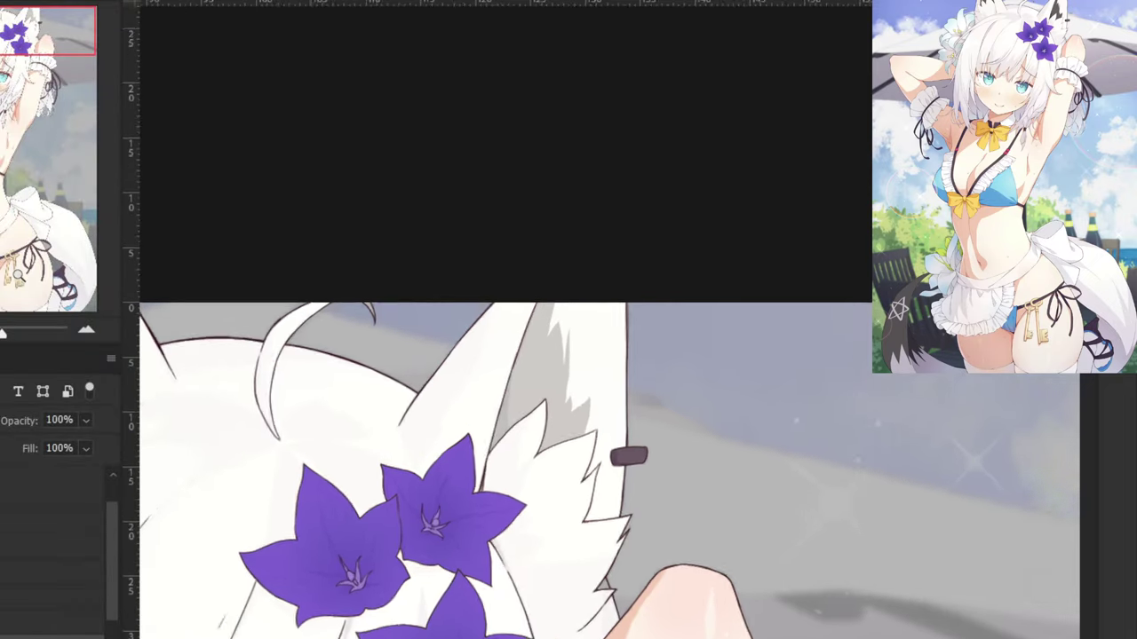
key(ctrl+plus)
key(ctrl+plus)
drag(541, 504, 517, 613)
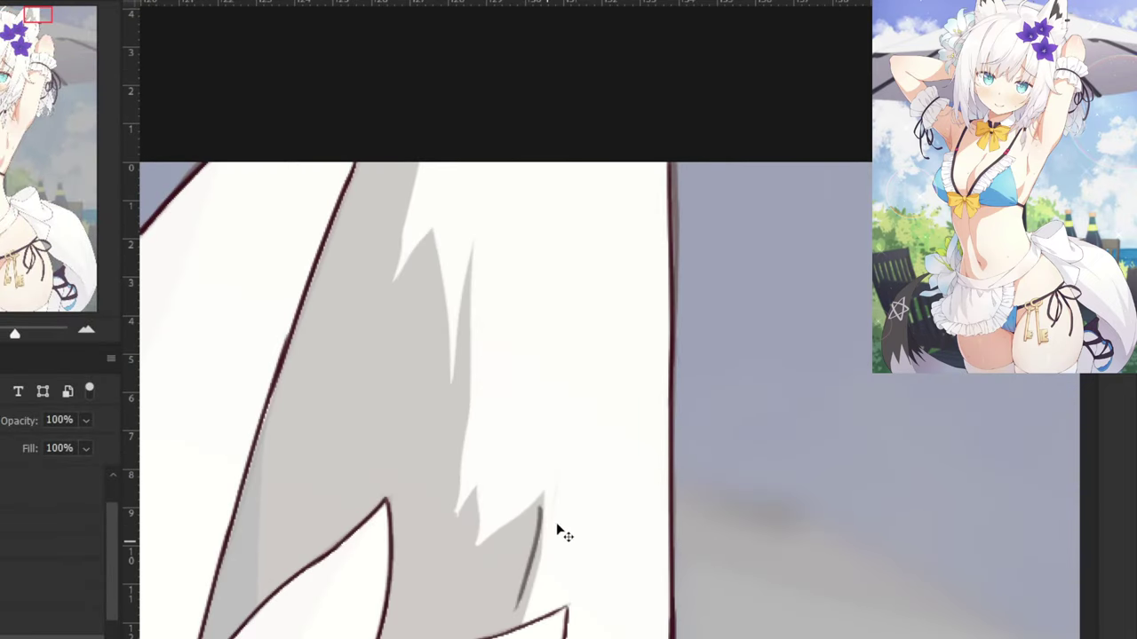
key(ctrl+z)
drag(455, 538, 514, 494)
drag(547, 565, 567, 566)
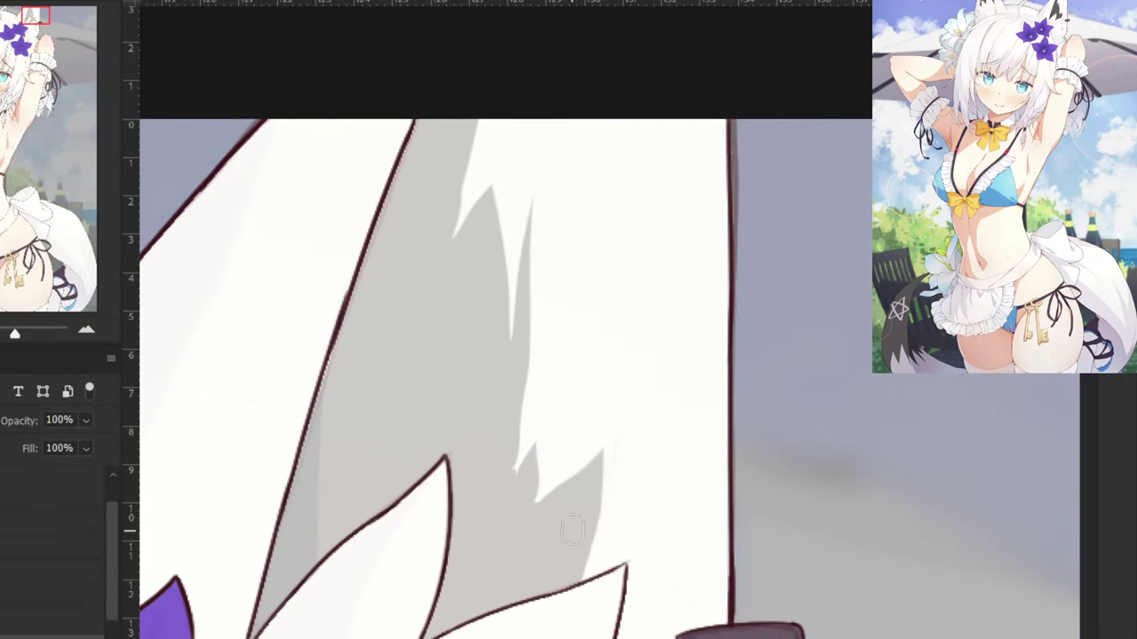
mouse_move(593, 512)
mouse_down()
mouse_move(600, 453)
mouse_move(569, 584)
mouse_up()
key(ctrl+z)
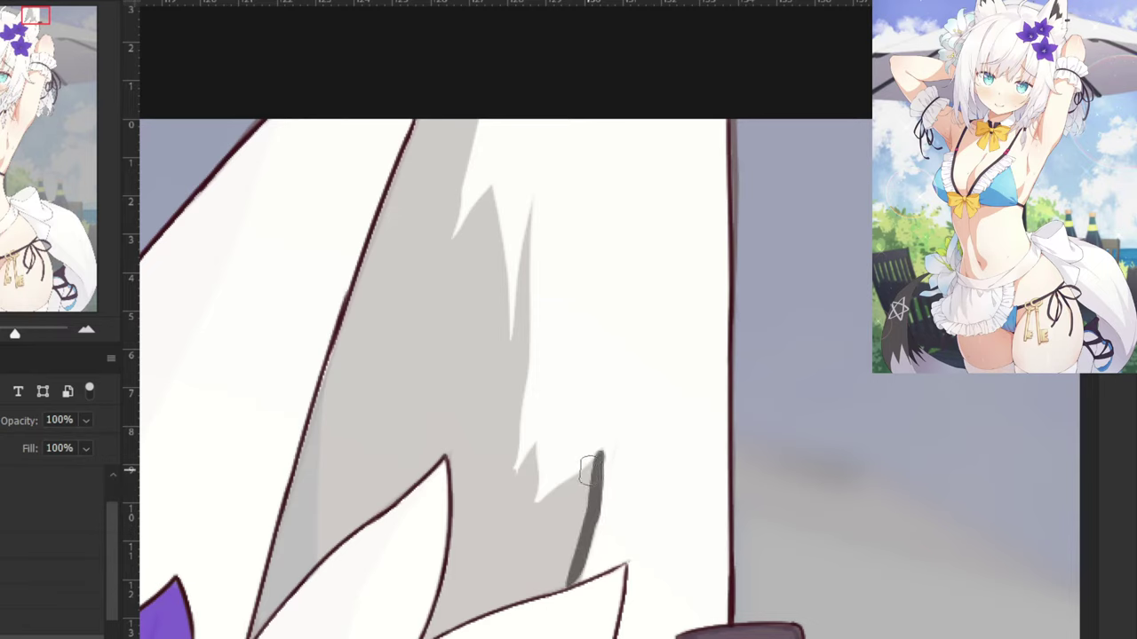
mouse_move(595, 459)
mouse_down()
mouse_move(478, 562)
mouse_move(427, 634)
mouse_move(436, 616)
mouse_move(497, 609)
mouse_move(502, 591)
mouse_move(570, 569)
mouse_move(568, 586)
mouse_move(591, 500)
mouse_move(488, 586)
mouse_move(530, 574)
mouse_move(587, 507)
mouse_up()
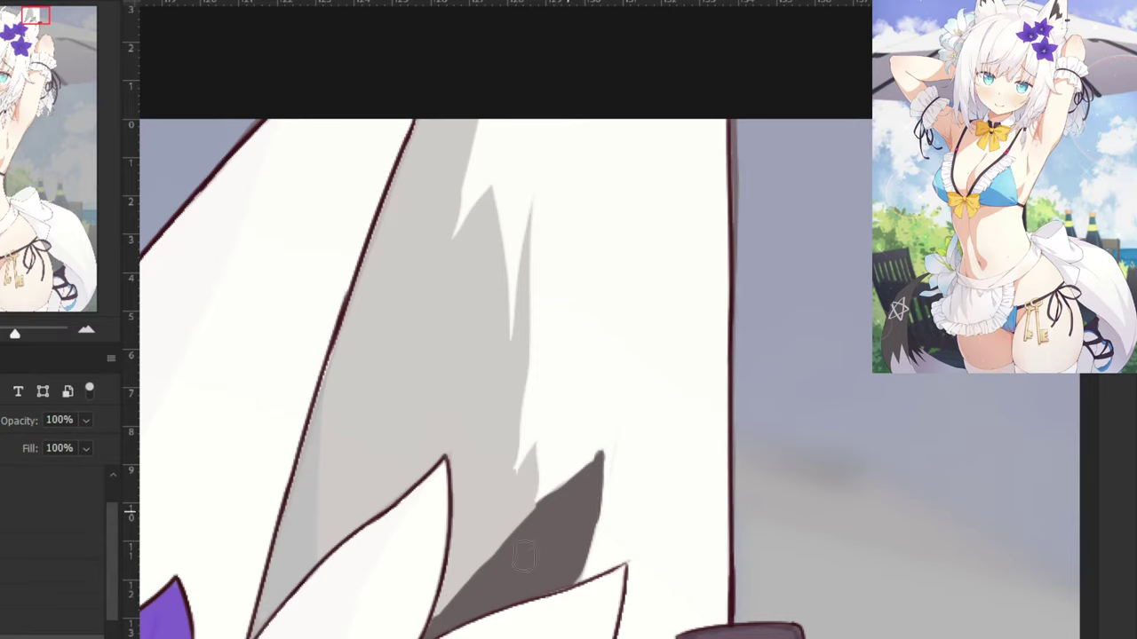
mouse_move(534, 453)
mouse_down()
mouse_move(537, 504)
mouse_move(534, 456)
mouse_move(522, 517)
mouse_move(518, 480)
mouse_move(531, 459)
mouse_move(499, 550)
mouse_move(439, 592)
mouse_move(473, 587)
mouse_move(463, 540)
mouse_move(469, 586)
mouse_up()
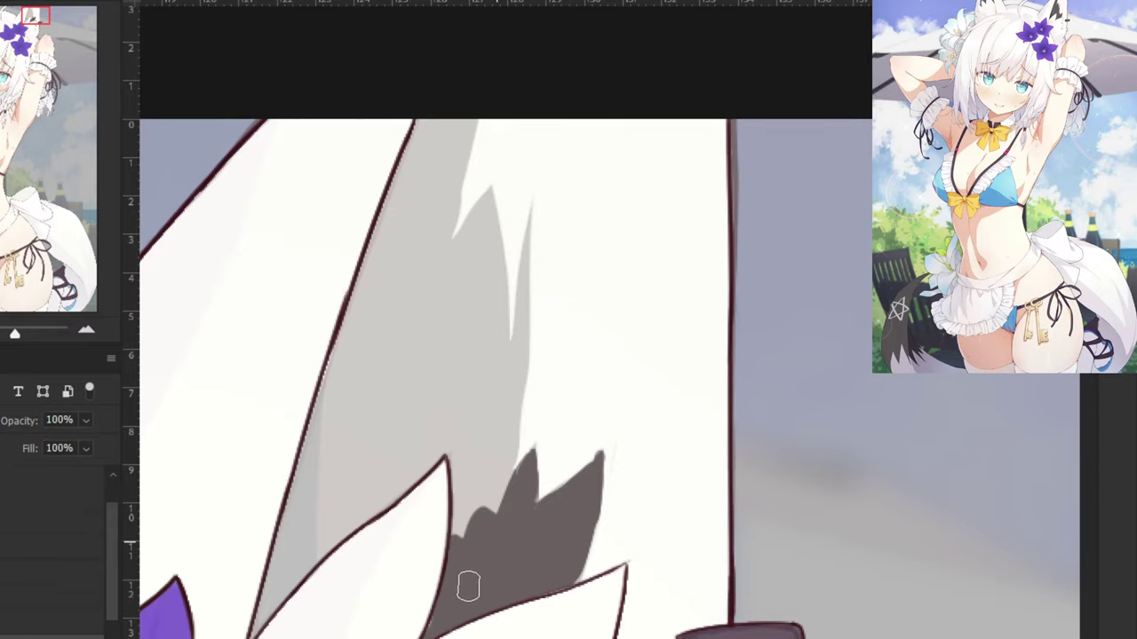
Outline the jagged dark fur patch from the ear's tip down to the lower tufts and along the white fur edge.
scroll(386, 447, up, 8)
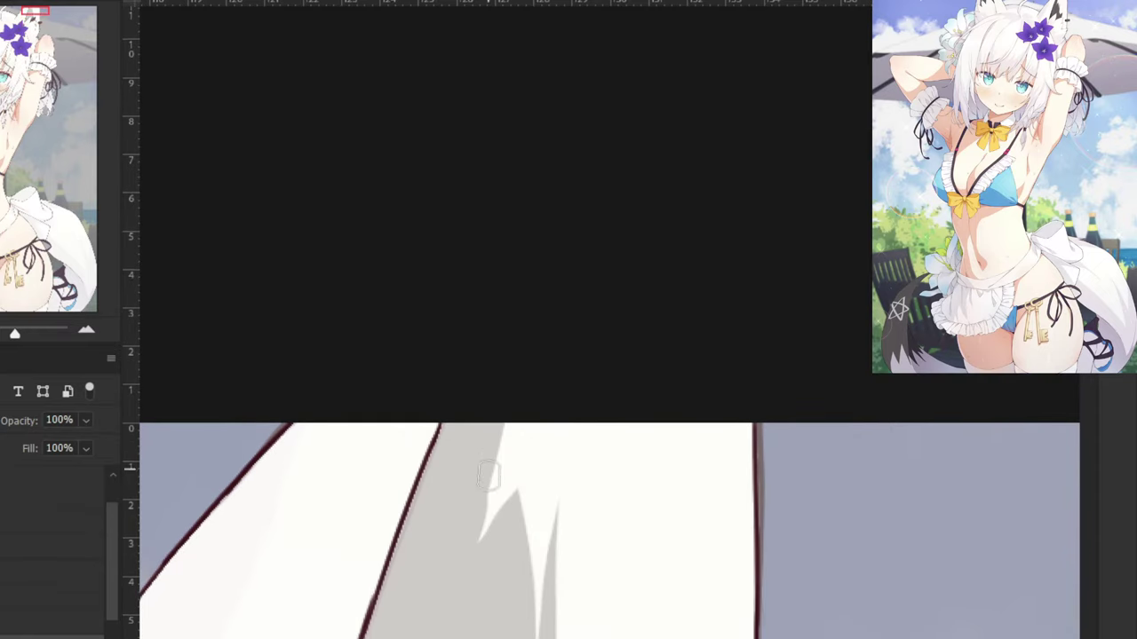
mouse_move(502, 427)
mouse_down()
mouse_move(463, 545)
mouse_move(474, 509)
mouse_move(471, 548)
mouse_move(513, 493)
mouse_move(464, 577)
mouse_move(515, 498)
mouse_move(474, 556)
mouse_move(513, 503)
mouse_move(506, 565)
mouse_up()
key(ctrl+z)
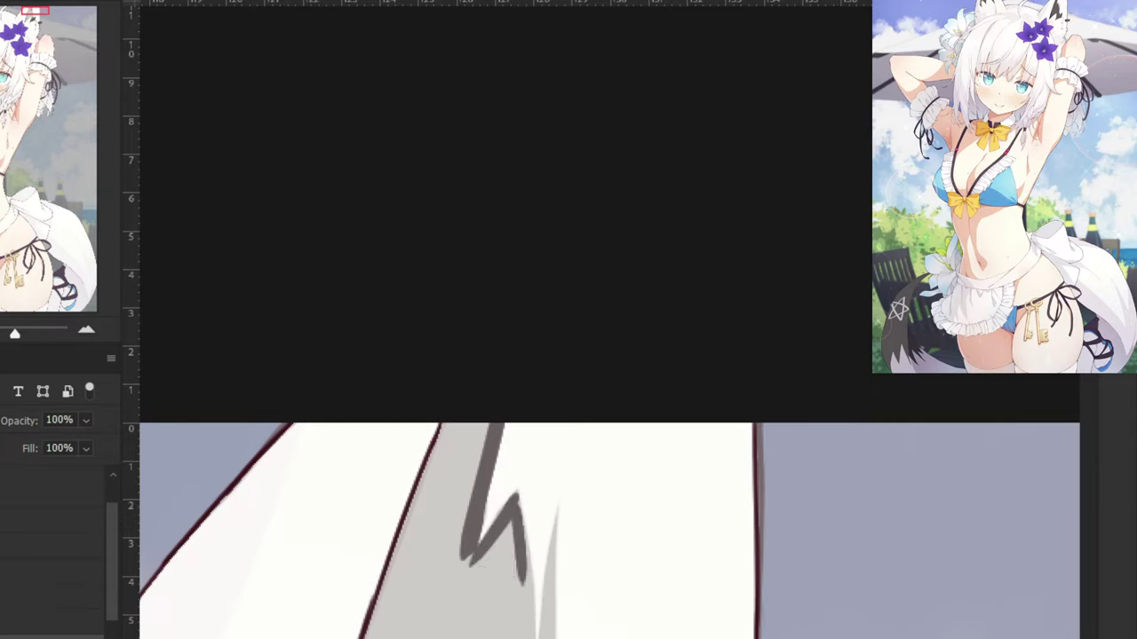
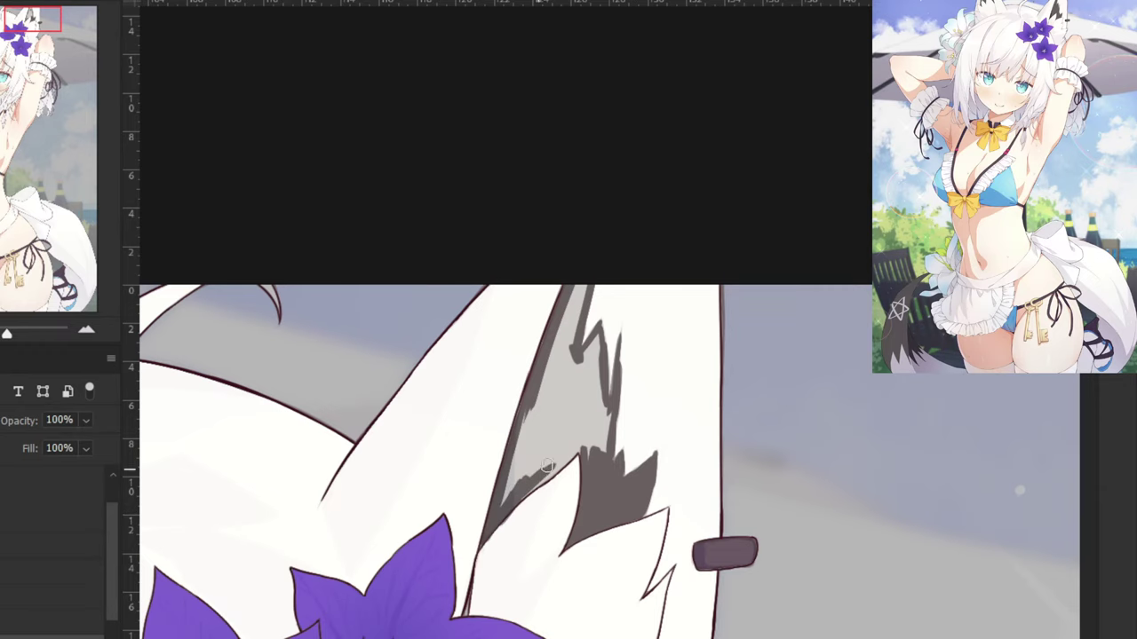
key(ctrl+plus)
drag(455, 613, 513, 494)
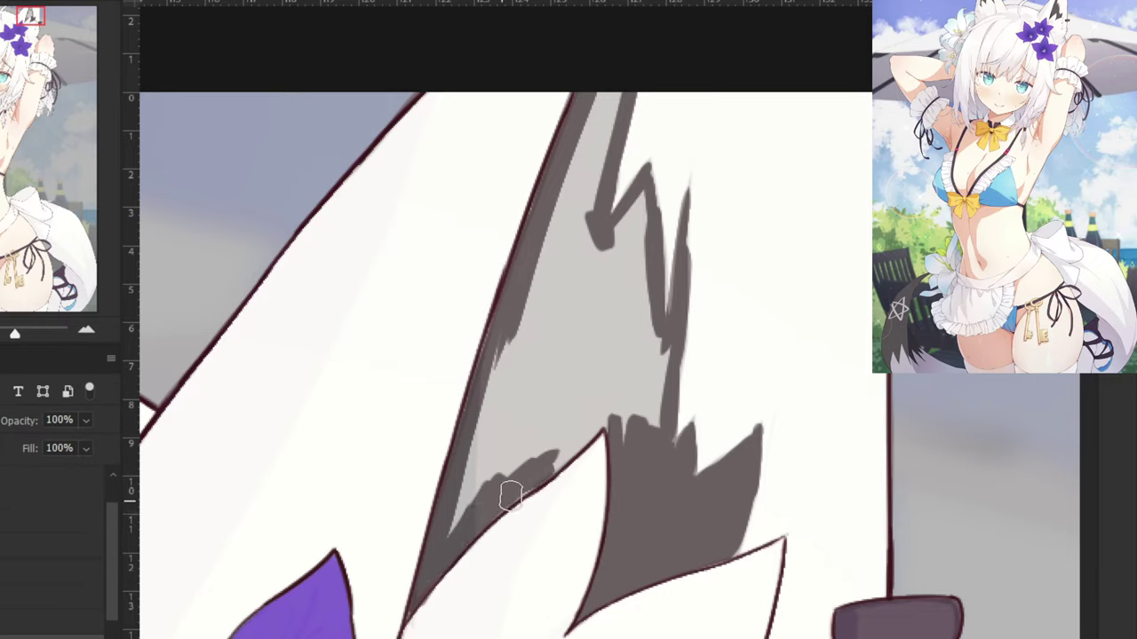
mouse_move(518, 486)
mouse_down()
mouse_move(596, 427)
mouse_move(499, 503)
mouse_move(544, 466)
mouse_up()
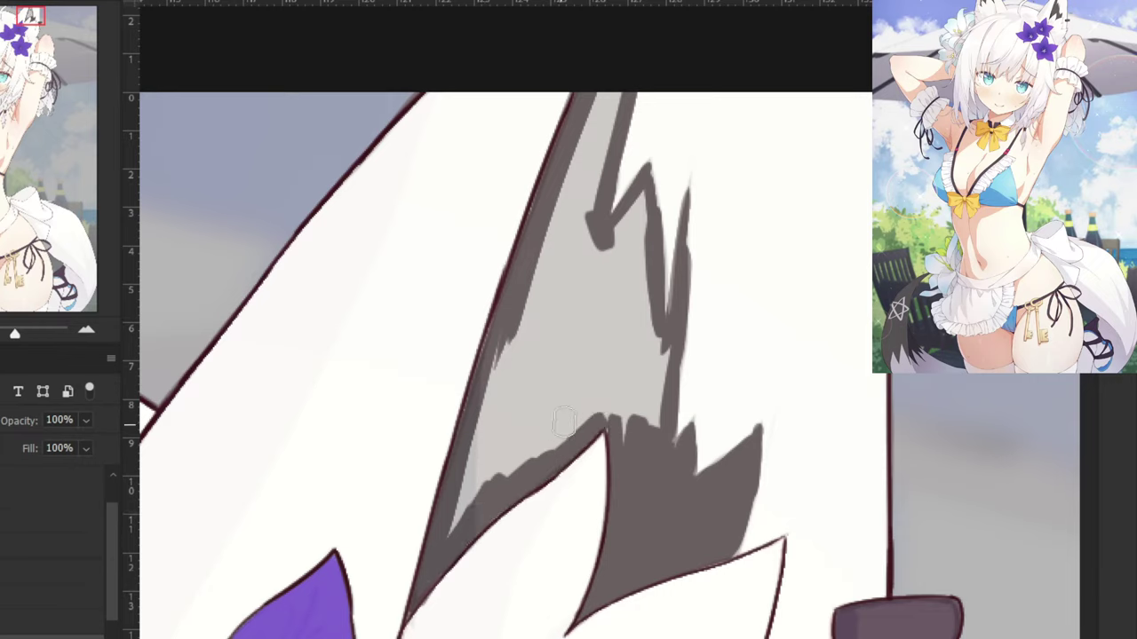
Fill the inside of the outlined inner-ear patch with the dark fur color using broader brush strokes.
mouse_move(564, 425)
mouse_down()
mouse_move(626, 390)
mouse_move(660, 457)
mouse_move(665, 338)
mouse_move(645, 304)
mouse_move(643, 199)
mouse_move(645, 352)
mouse_up()
drag(575, 260, 545, 426)
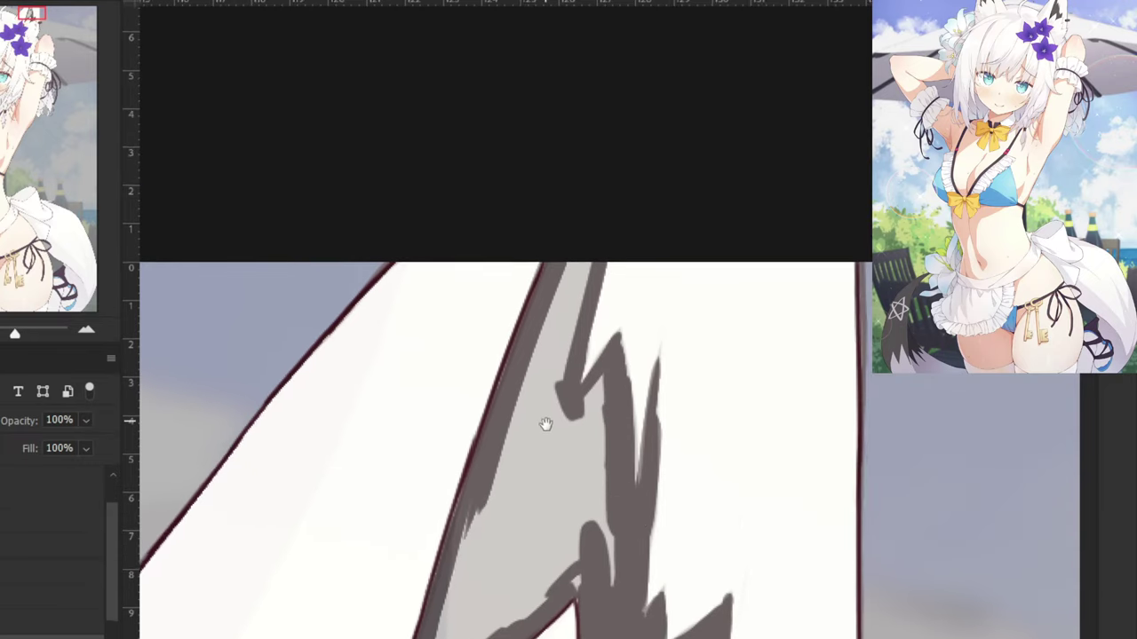
drag(545, 376, 563, 380)
right_click(552, 341)
mouse_move(567, 303)
mouse_down()
mouse_move(554, 361)
mouse_move(575, 279)
mouse_move(537, 349)
mouse_move(466, 585)
mouse_move(493, 490)
mouse_move(437, 637)
mouse_move(589, 554)
mouse_move(581, 585)
mouse_move(533, 591)
mouse_move(506, 516)
mouse_move(470, 512)
mouse_move(564, 413)
mouse_up()
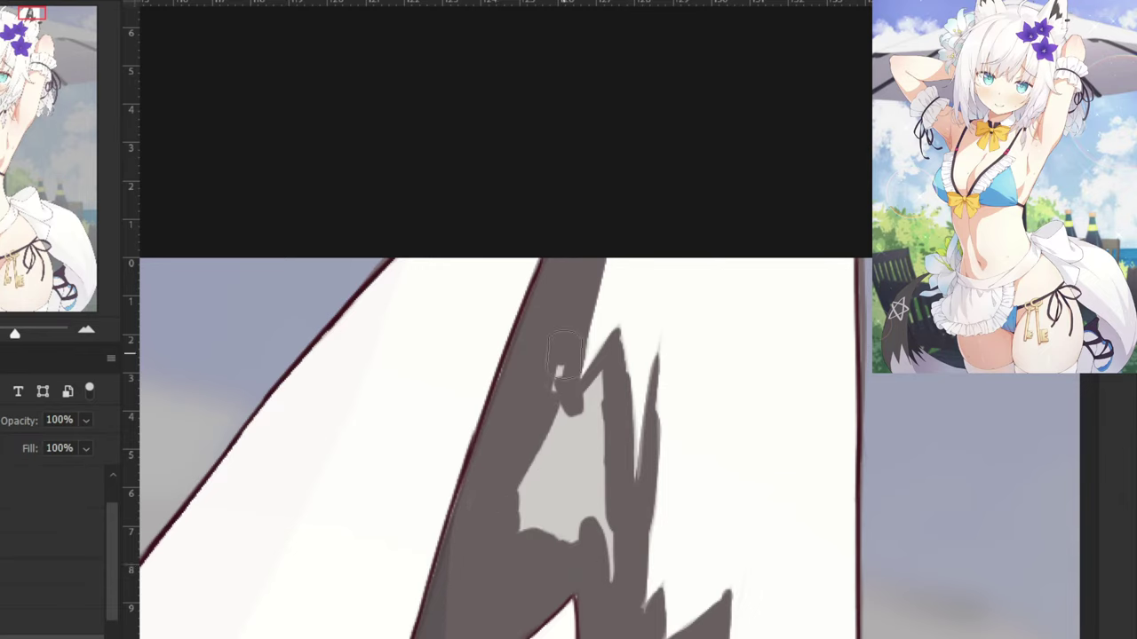
mouse_move(566, 354)
mouse_down()
mouse_move(531, 433)
mouse_move(535, 528)
mouse_move(610, 517)
mouse_move(598, 407)
mouse_up()
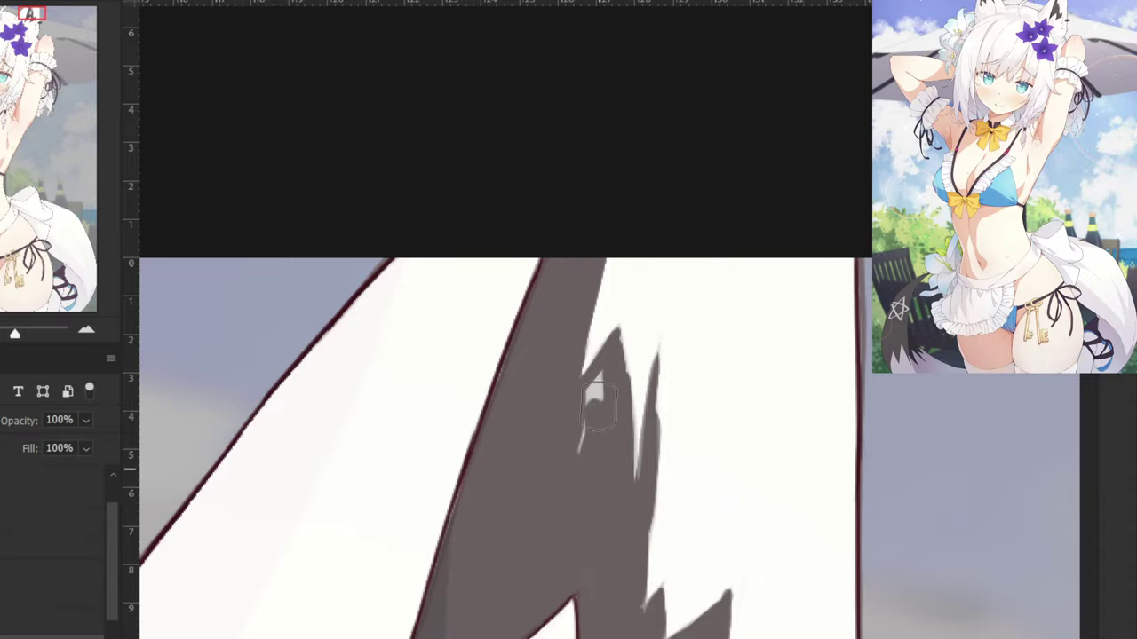
Paint the three dark fur areas inside the opposite ear along the canvas edge, following the line art.
drag(428, 412, 639, 417)
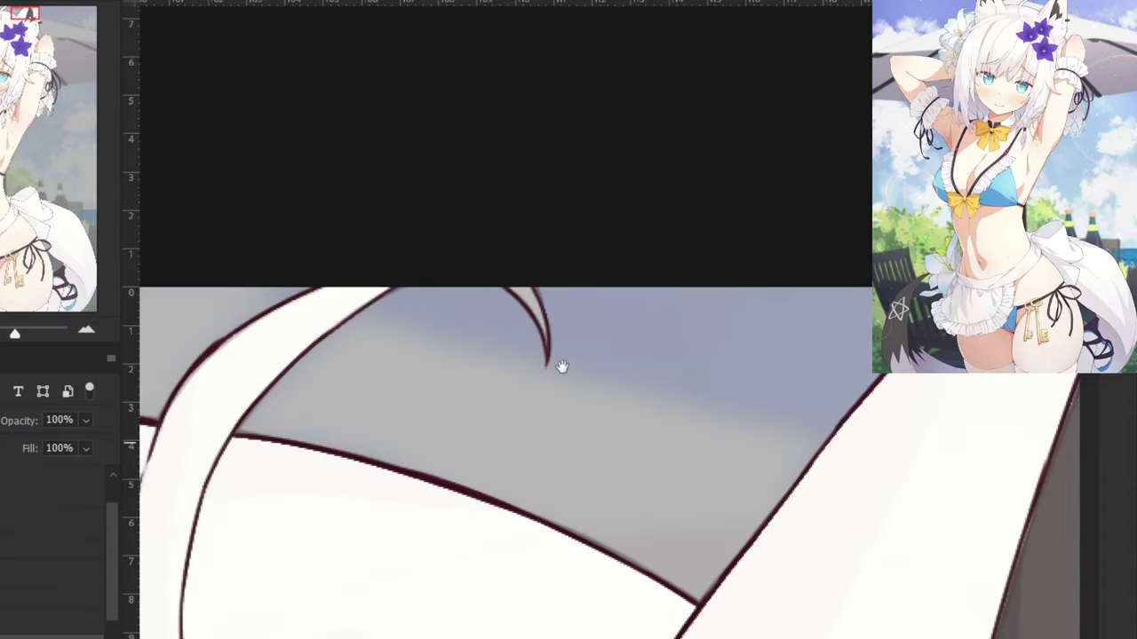
drag(457, 403, 622, 355)
mouse_move(463, 294)
mouse_down()
mouse_move(459, 571)
mouse_move(480, 595)
mouse_up()
mouse_move(556, 427)
mouse_down()
mouse_move(559, 555)
mouse_move(554, 546)
mouse_move(546, 568)
mouse_move(583, 601)
mouse_move(558, 567)
mouse_move(571, 515)
mouse_up()
key(ctrl+z)
mouse_move(571, 455)
mouse_down()
mouse_move(654, 457)
mouse_move(635, 422)
mouse_move(604, 426)
mouse_move(681, 489)
mouse_up()
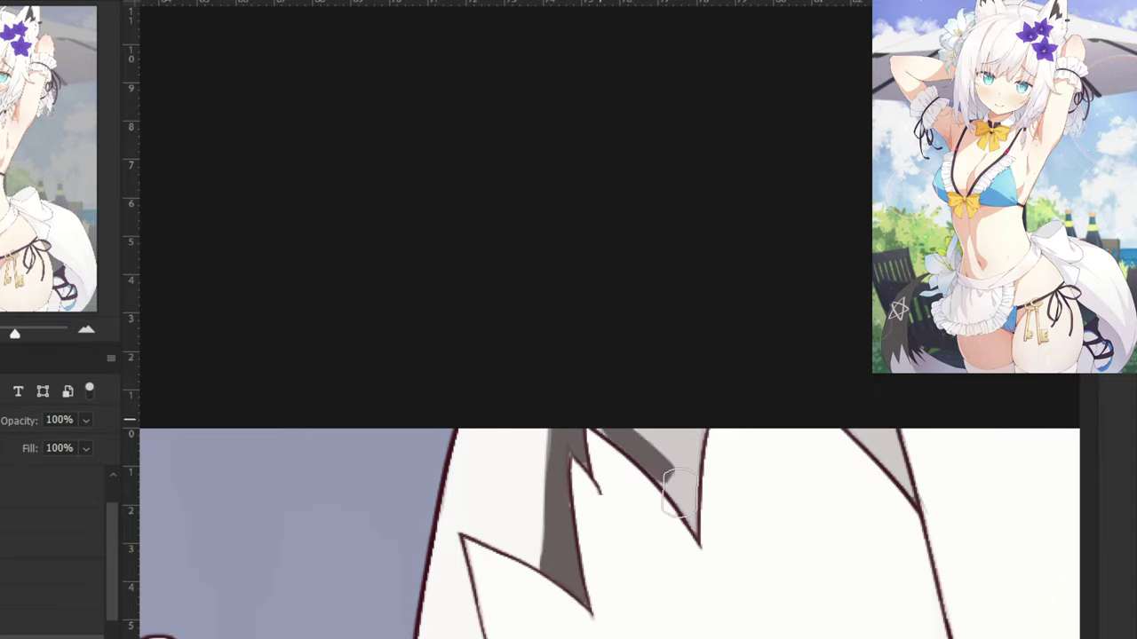
mouse_move(586, 413)
mouse_down()
mouse_move(683, 493)
mouse_move(652, 457)
mouse_move(695, 534)
mouse_move(641, 449)
mouse_move(698, 510)
mouse_move(651, 456)
mouse_move(689, 503)
mouse_move(685, 443)
mouse_move(666, 453)
mouse_move(700, 477)
mouse_move(714, 512)
mouse_move(714, 470)
mouse_move(678, 467)
mouse_move(689, 508)
mouse_move(689, 475)
mouse_move(691, 521)
mouse_move(696, 418)
mouse_up()
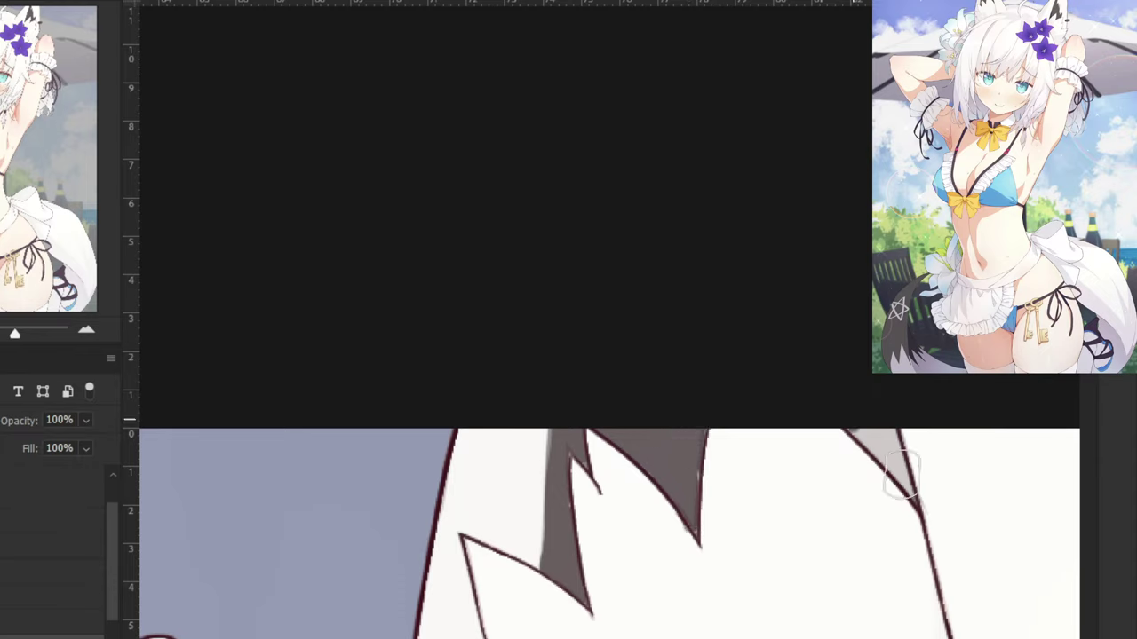
mouse_move(902, 475)
mouse_down()
mouse_move(869, 440)
mouse_move(912, 497)
mouse_move(876, 425)
mouse_move(892, 448)
mouse_up()
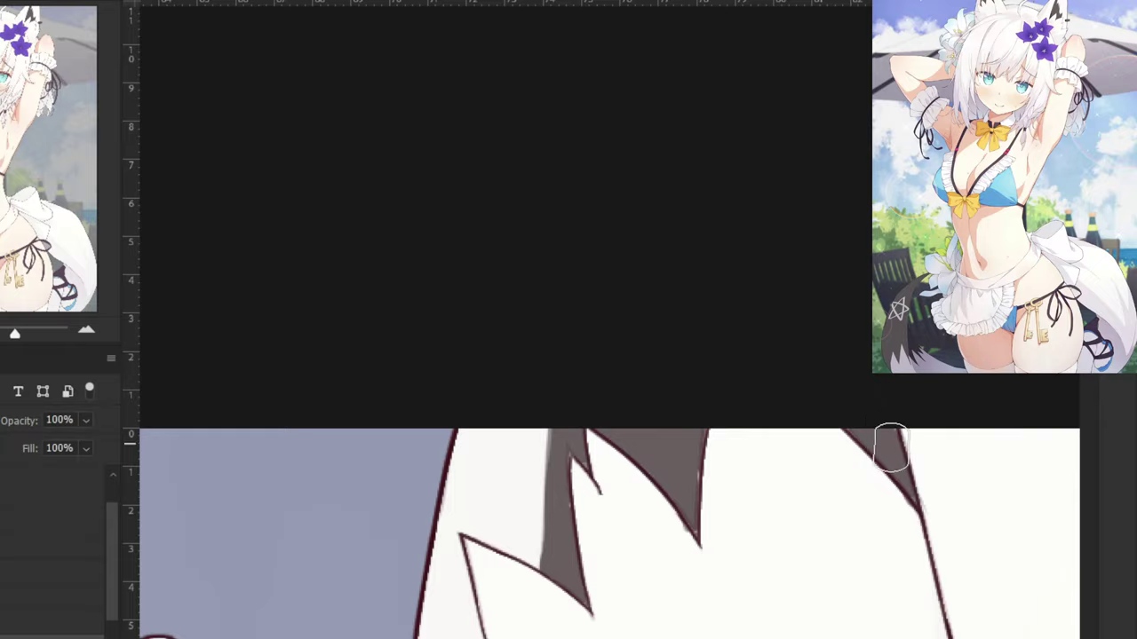
Hide the reference painting and review the dark ear markings against the whole head.
key(ctrl+minus)
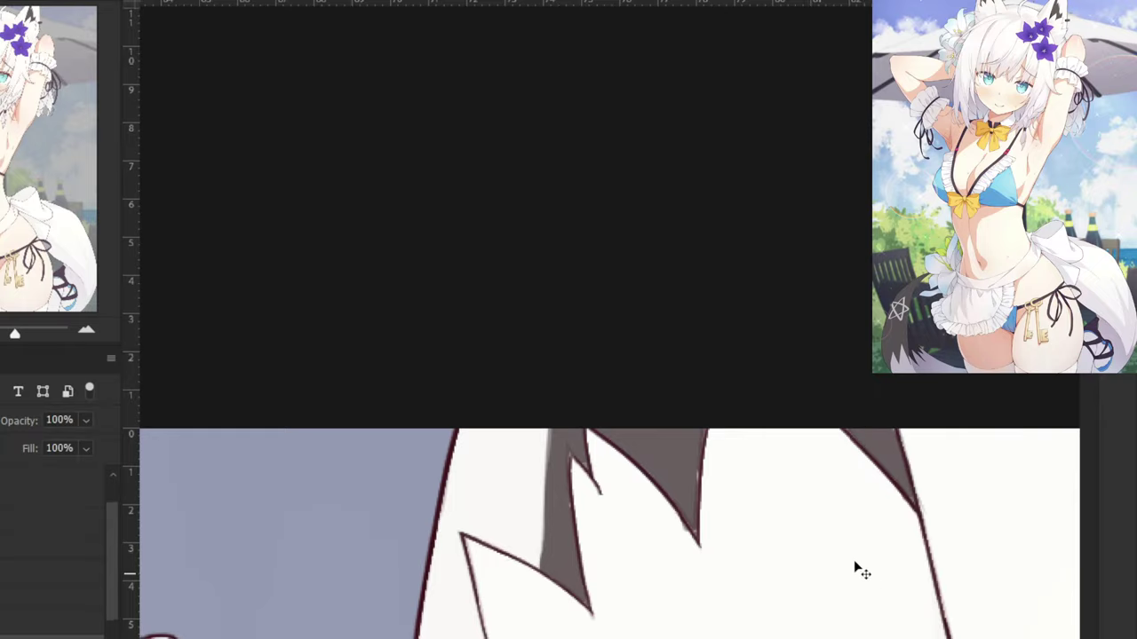
key(ctrl+minus)
space+drag(637, 588, 554, 405)
drag(661, 529, 530, 388)
key(ctrl+minus)
key(ctrl+minus)
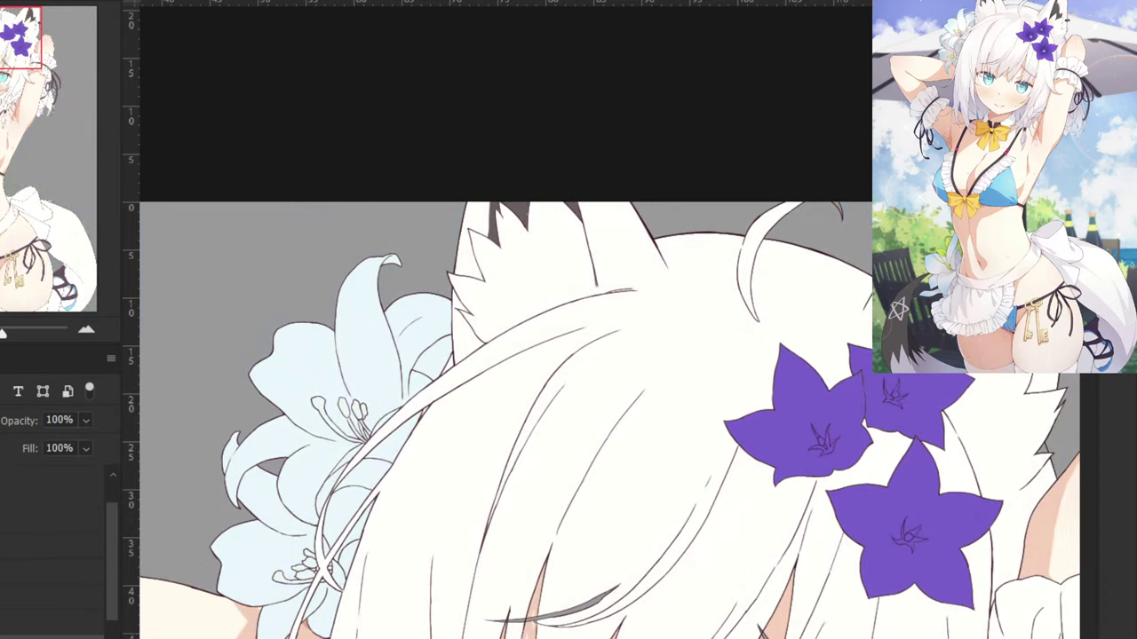
key(ctrl+minus)
mouse_move(381, 456)
mouse_down()
mouse_move(328, 250)
mouse_move(391, 215)
mouse_up()
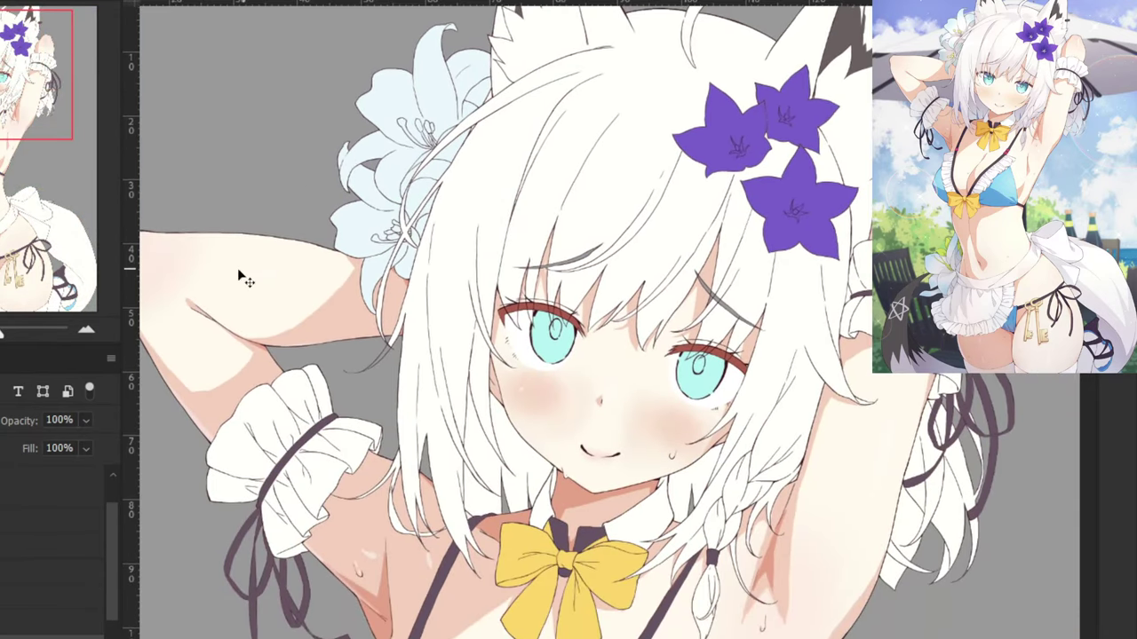
Switch to the notes document and prepare a new layer for further notes.
click(442, 2)
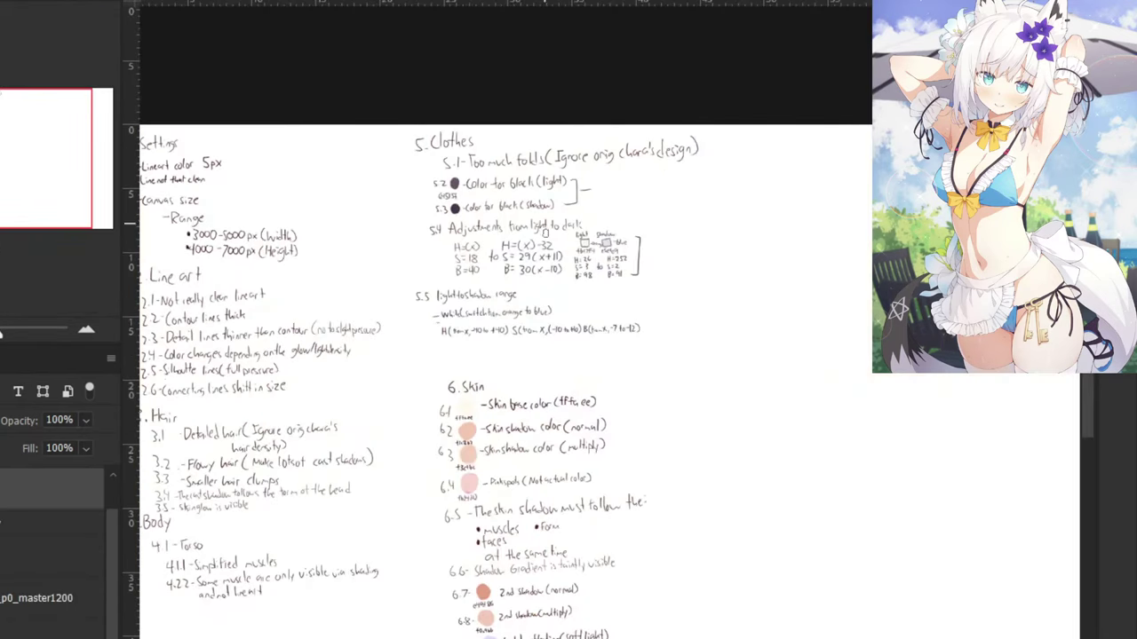
drag(460, 415, 455, 308)
key(ctrl+plus)
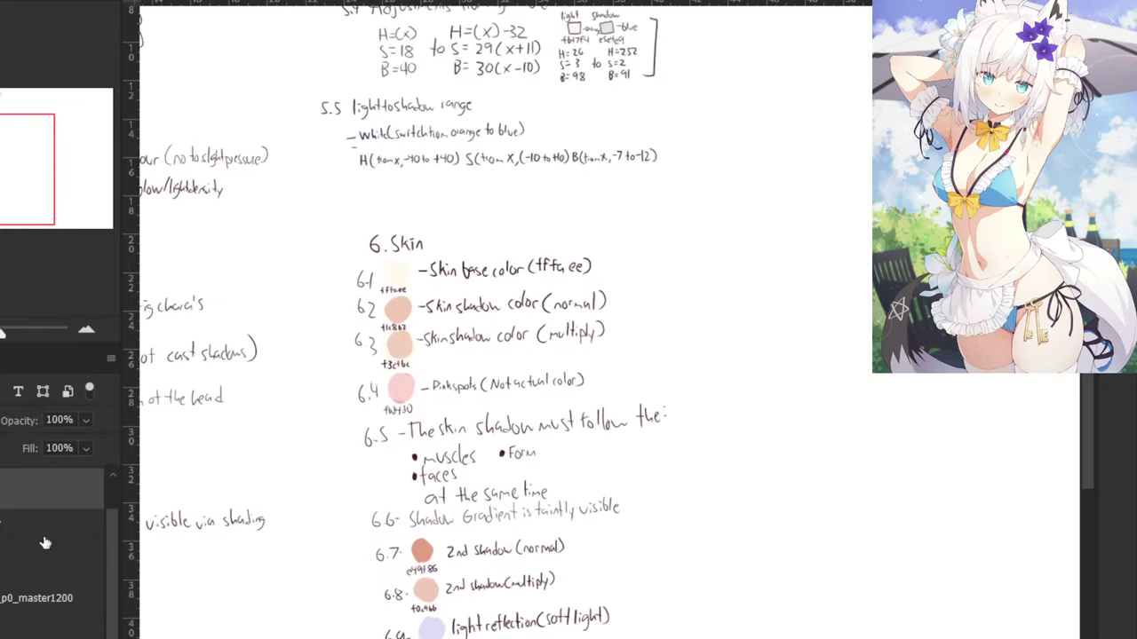
drag(107, 526, 108, 497)
click(9, 486)
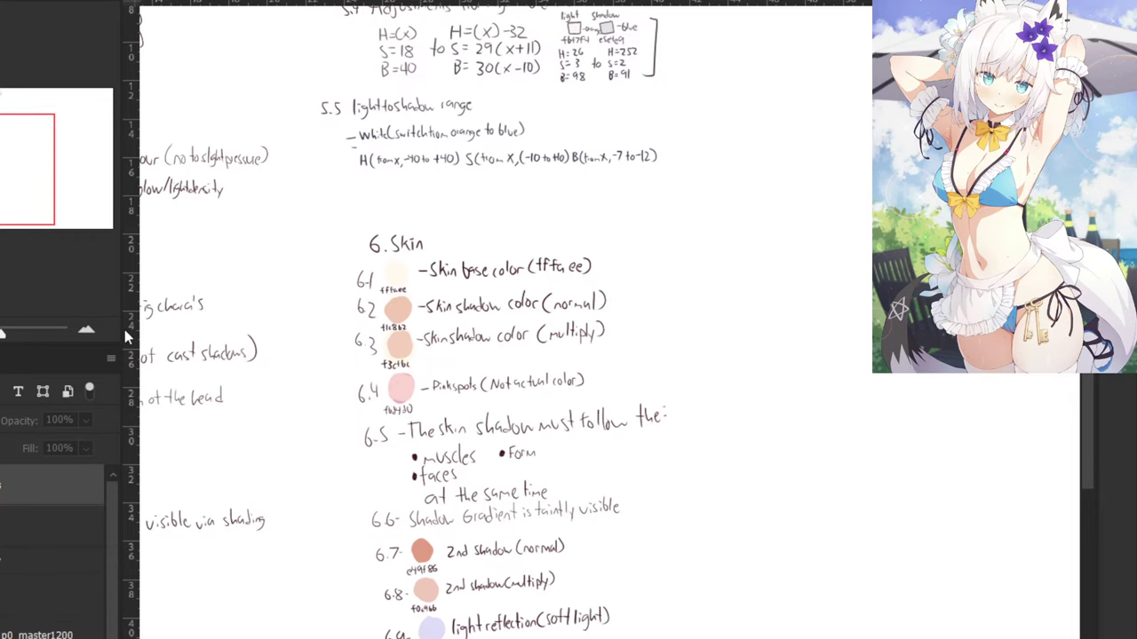
drag(246, 616, 198, 638)
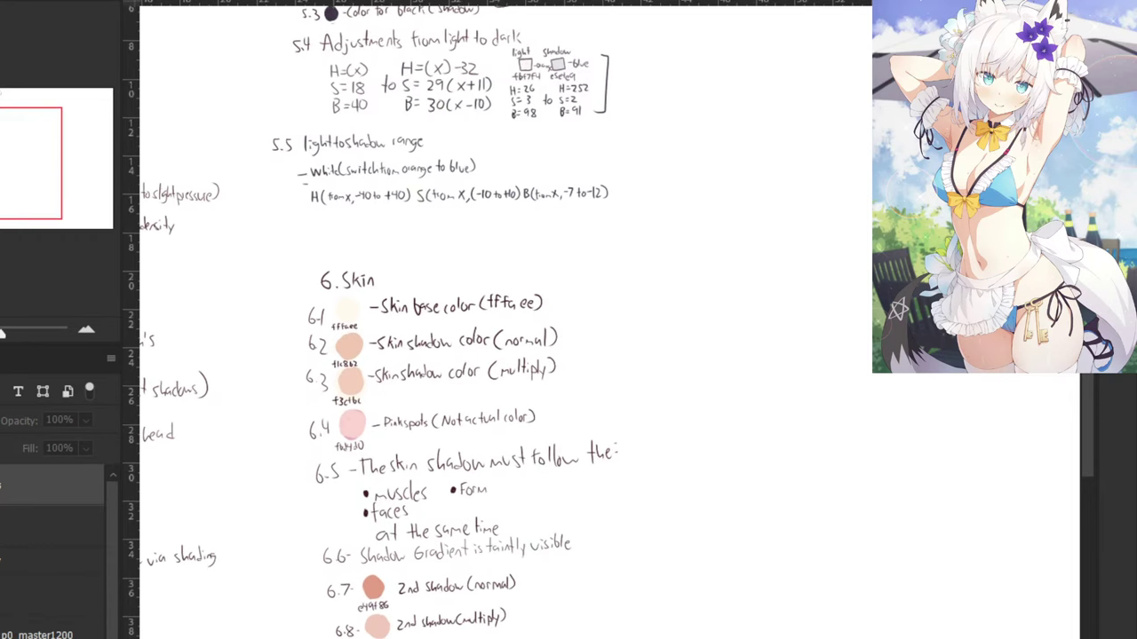
click(29, 638)
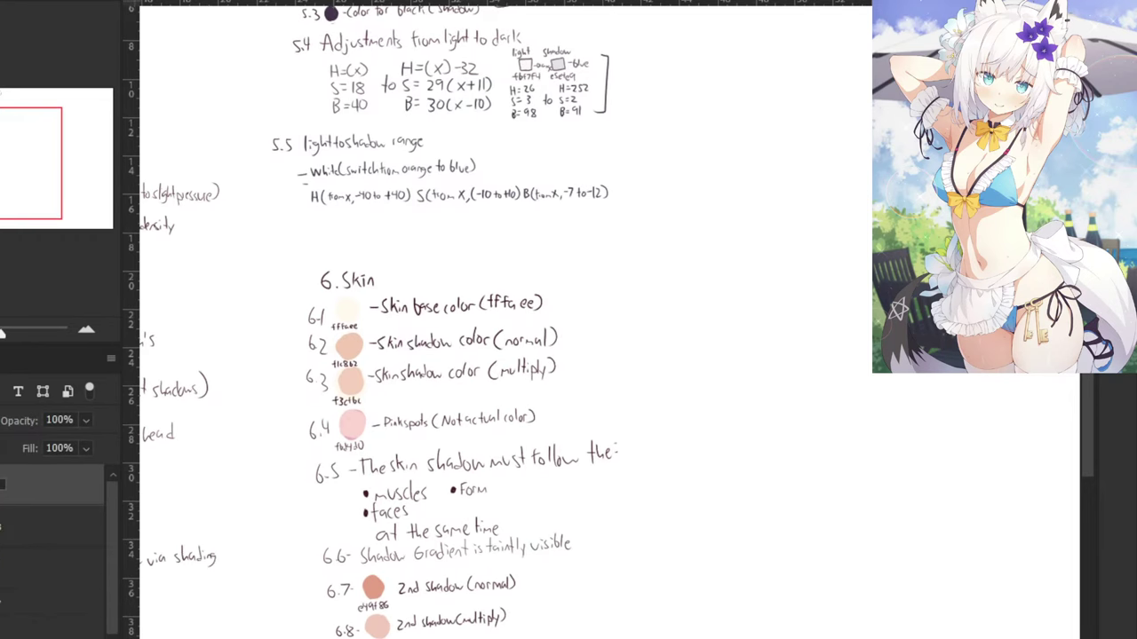
click(3, 638)
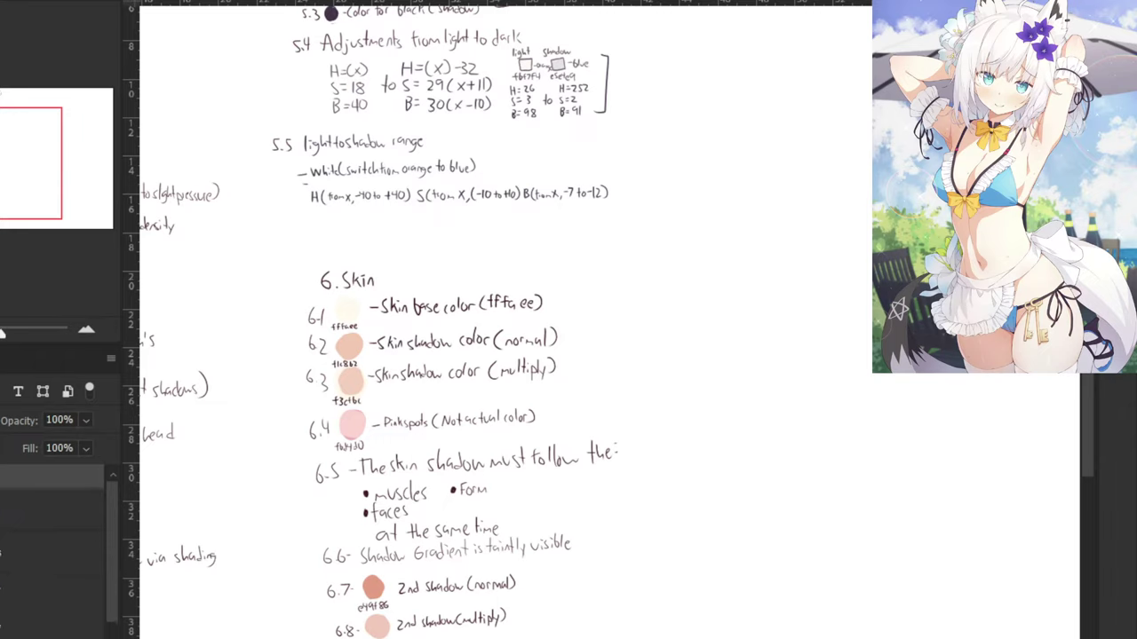
drag(9, 512, 9, 480)
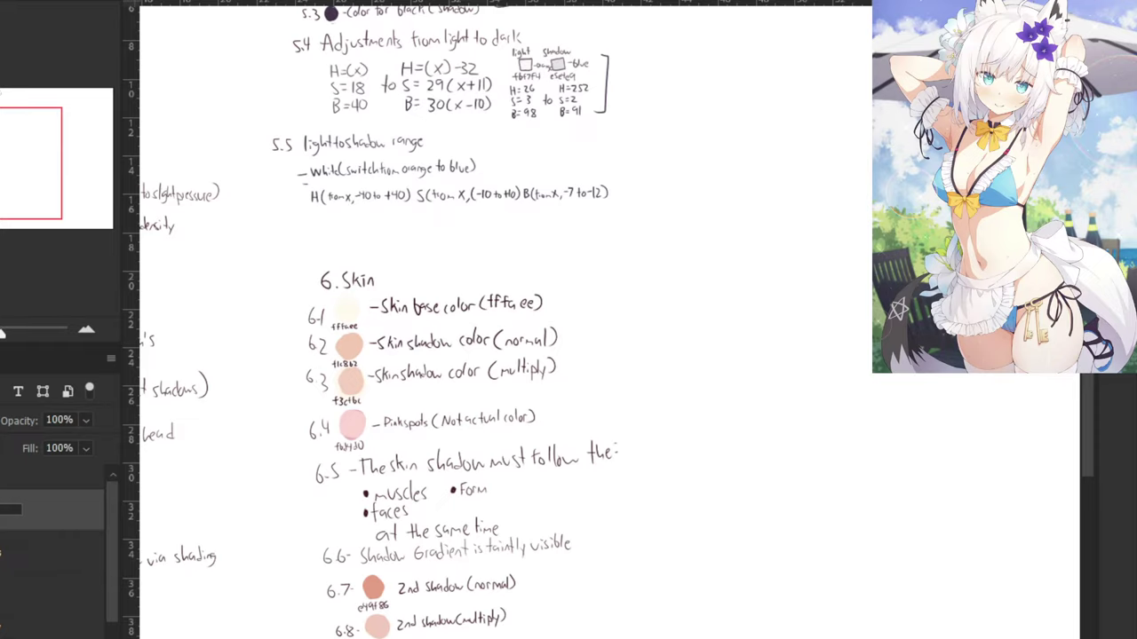
Read through the Skin and Clothes sections of the notes.
key(ctrl+plus)
key(ctrl+plus)
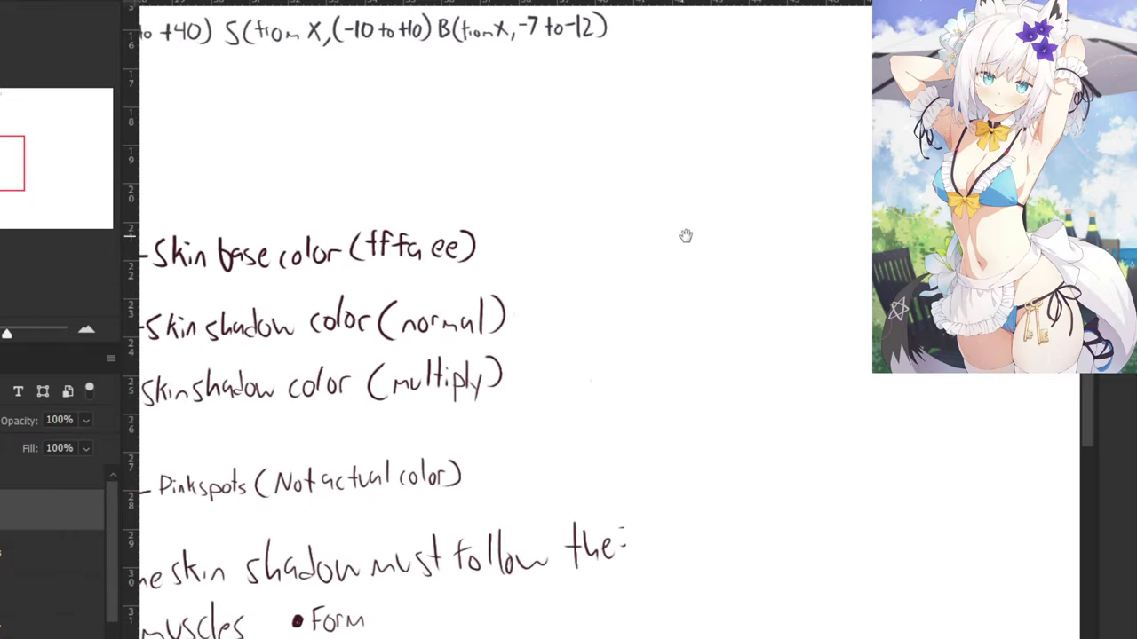
drag(685, 237, 545, 419)
scroll(423, 187, down, 5)
scroll(480, 178, down, 4)
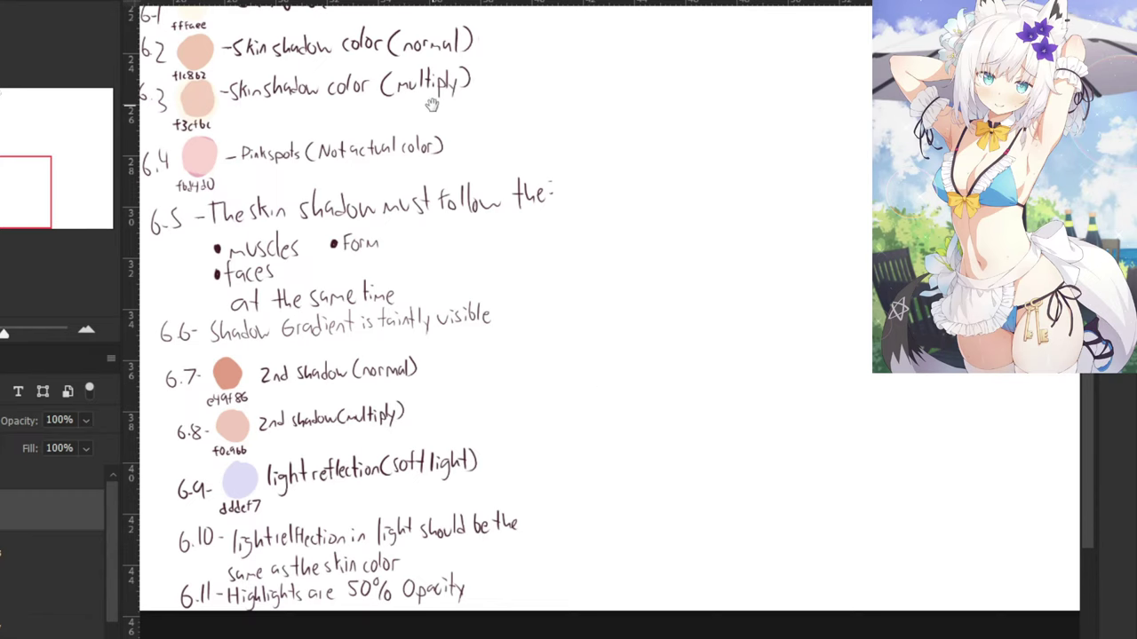
scroll(431, 103, up, 6)
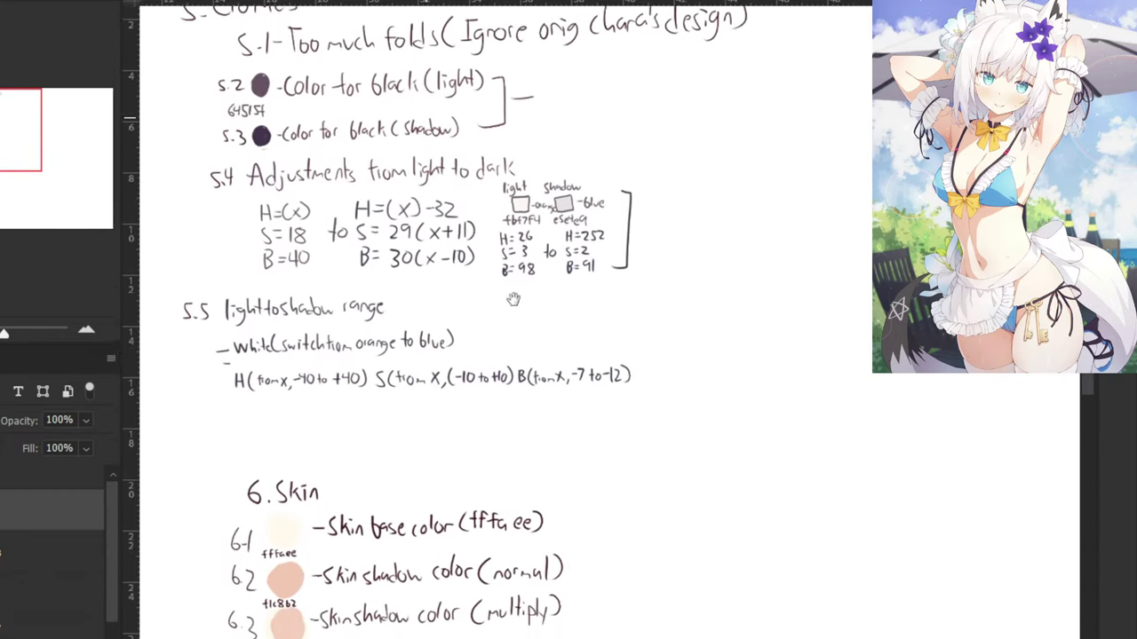
Write the heading "6.12-Skindemo" beside the Skin section and draw a circle outline beneath it.
drag(514, 299, 375, 182)
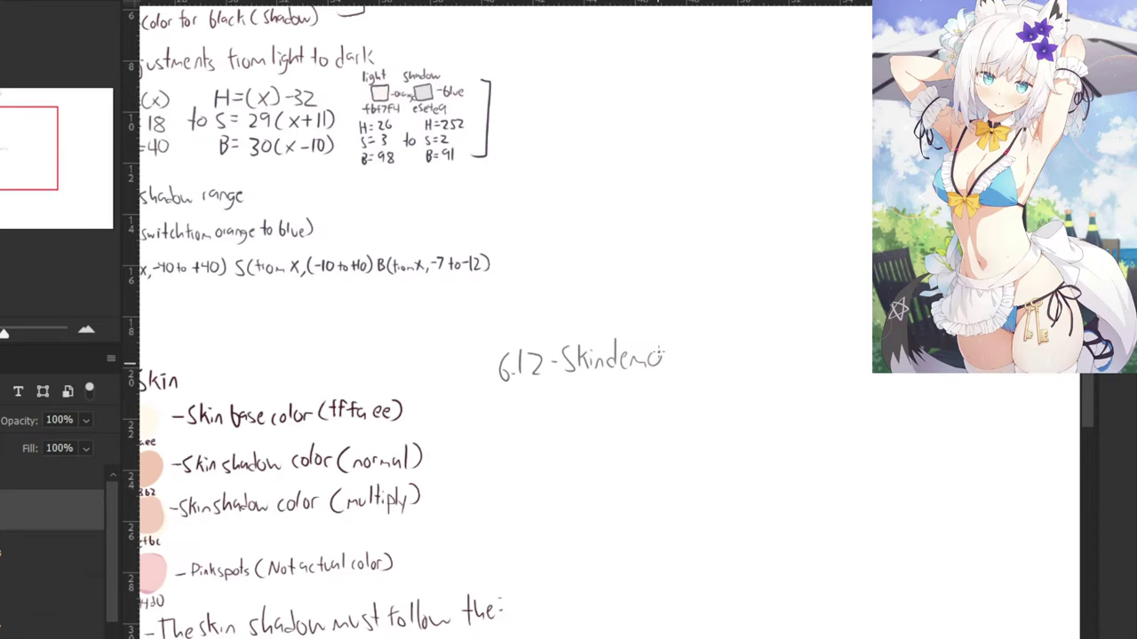
drag(527, 516, 580, 423)
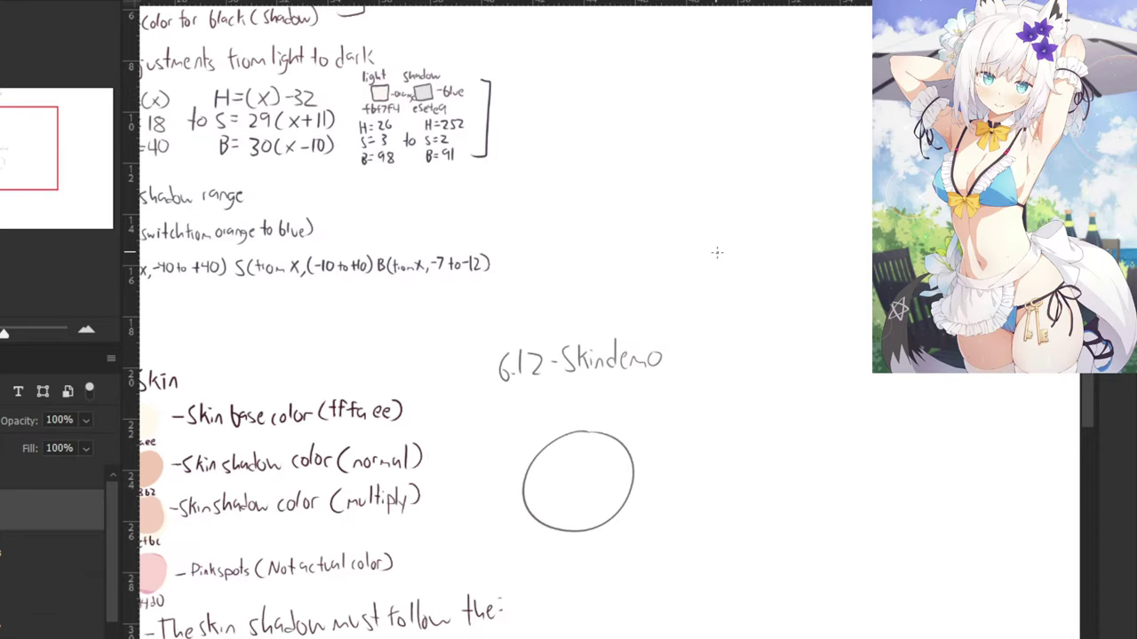
drag(558, 354, 538, 279)
key(ctrl+plus)
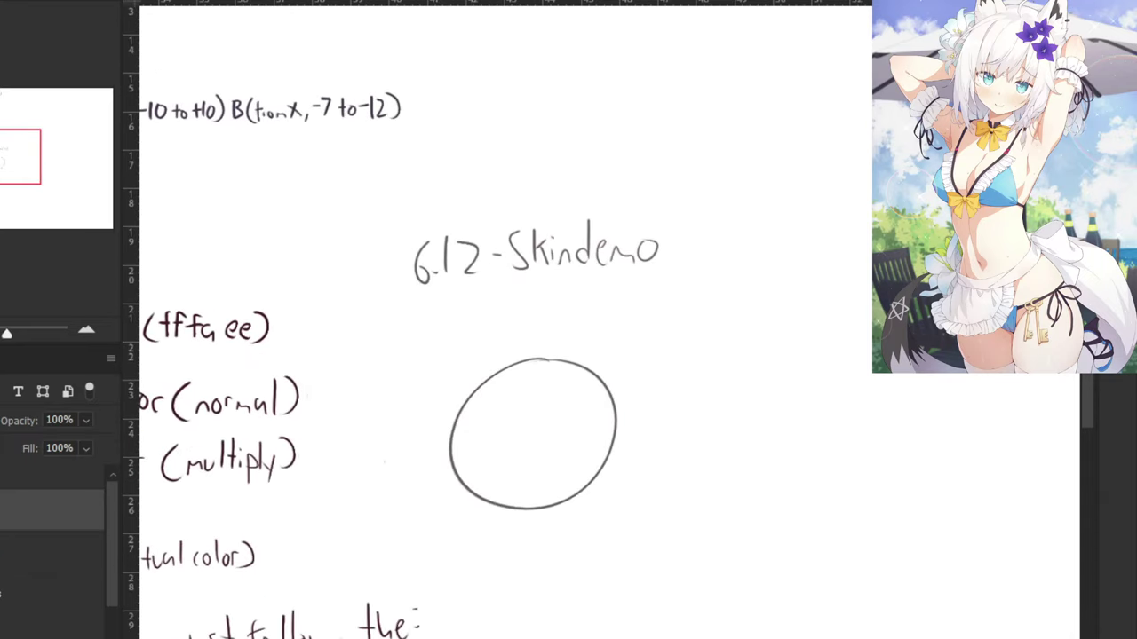
Fill the demo circle on a separate layer with the skin base color fffaee sampled from swatch 6.1.
drag(35, 510, 35, 572)
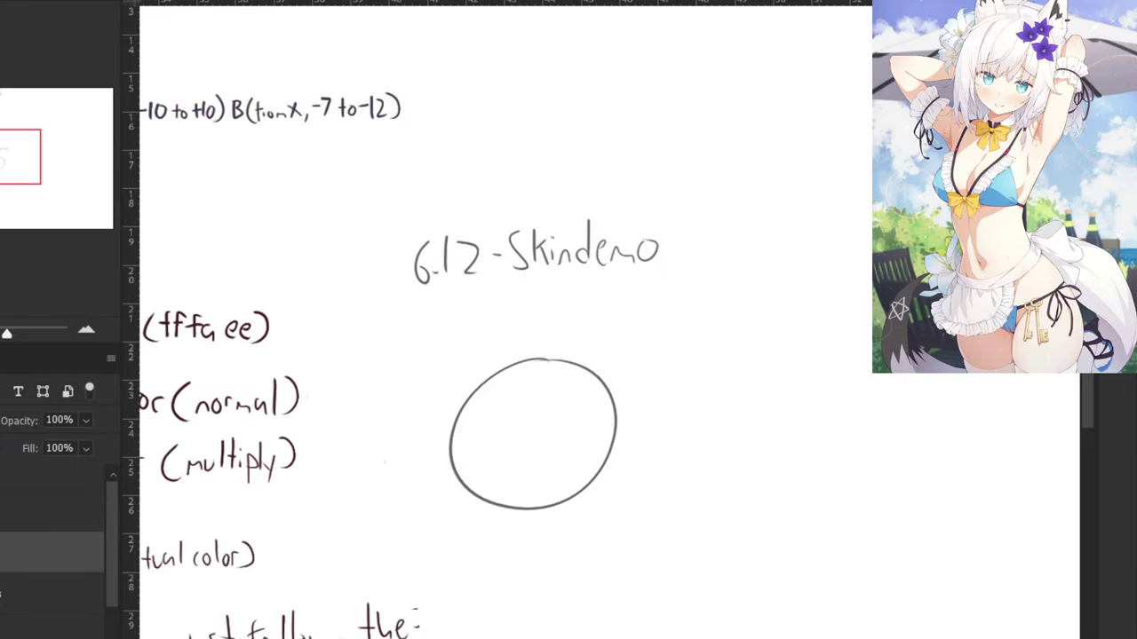
drag(286, 245, 570, 294)
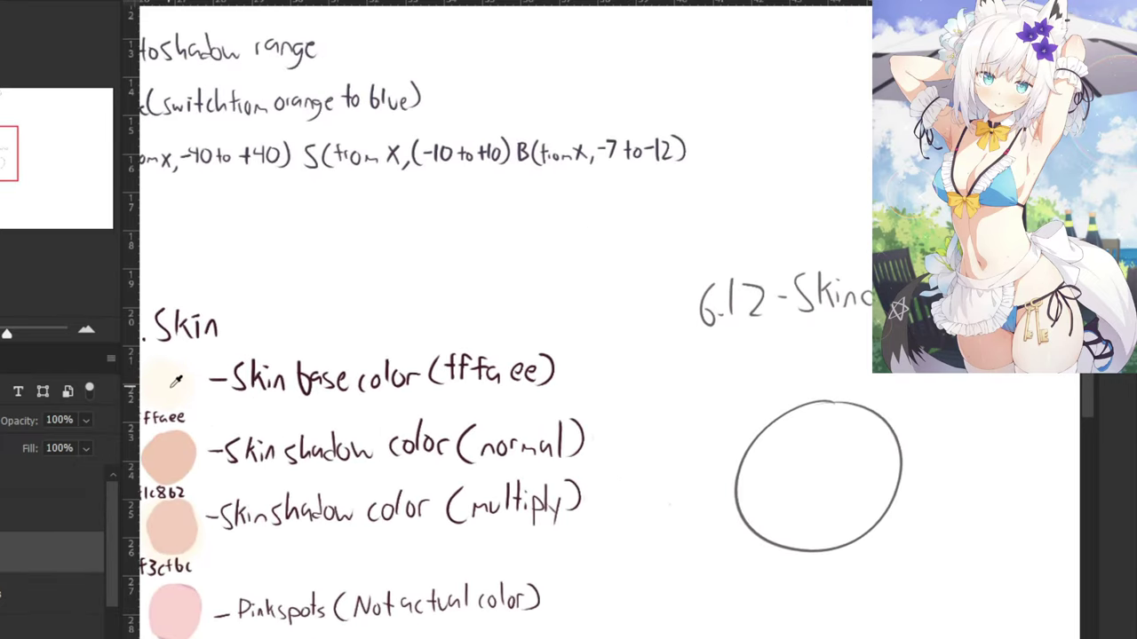
drag(492, 308, 360, 298)
mouse_move(606, 473)
mouse_down()
mouse_move(629, 475)
mouse_move(610, 502)
mouse_move(645, 483)
mouse_up()
right_click(613, 475)
key(ctrl+plus)
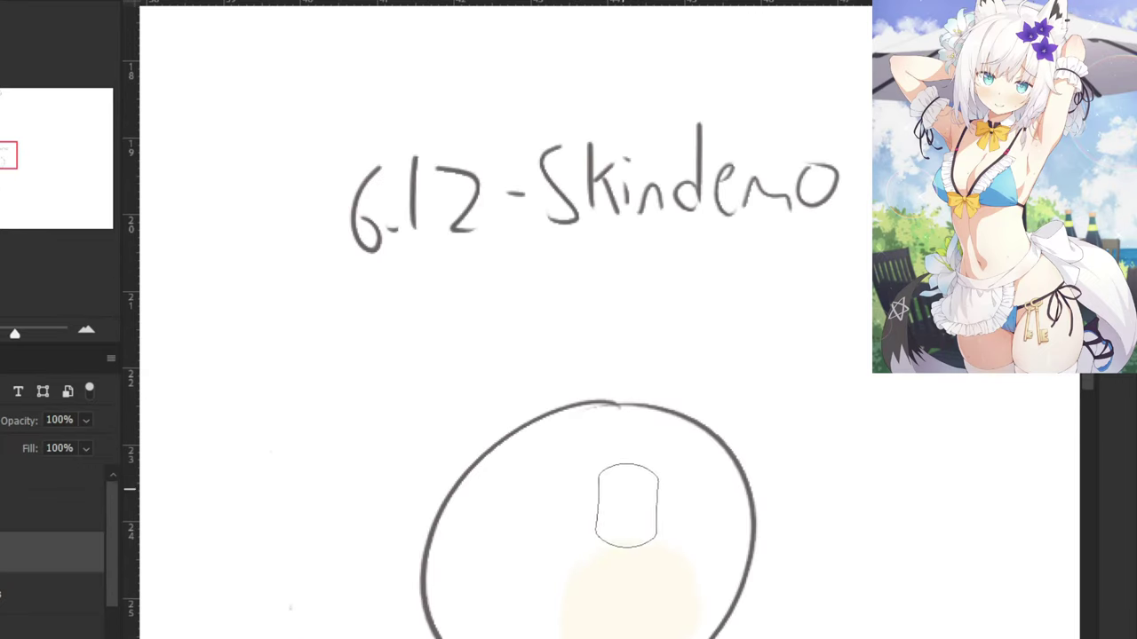
mouse_move(634, 636)
mouse_down()
mouse_move(718, 592)
mouse_move(731, 510)
mouse_move(696, 459)
mouse_move(589, 439)
mouse_move(609, 429)
mouse_move(557, 436)
mouse_move(482, 494)
mouse_move(449, 589)
mouse_move(561, 632)
mouse_up()
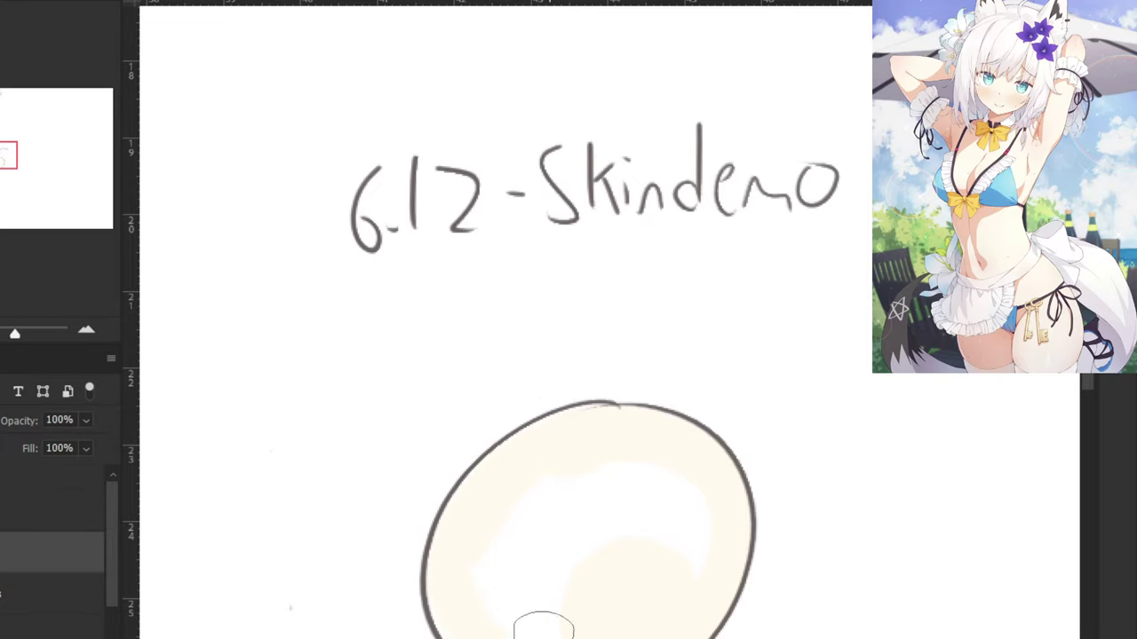
mouse_move(685, 611)
mouse_down()
mouse_move(706, 539)
mouse_move(686, 484)
mouse_move(602, 630)
mouse_move(559, 627)
mouse_move(560, 598)
mouse_move(598, 565)
mouse_move(610, 469)
mouse_up()
Sample the normal skin shadow color from swatch 6.2 and paint a curved shadow edge across the demo circle.
key(ctrl+minus)
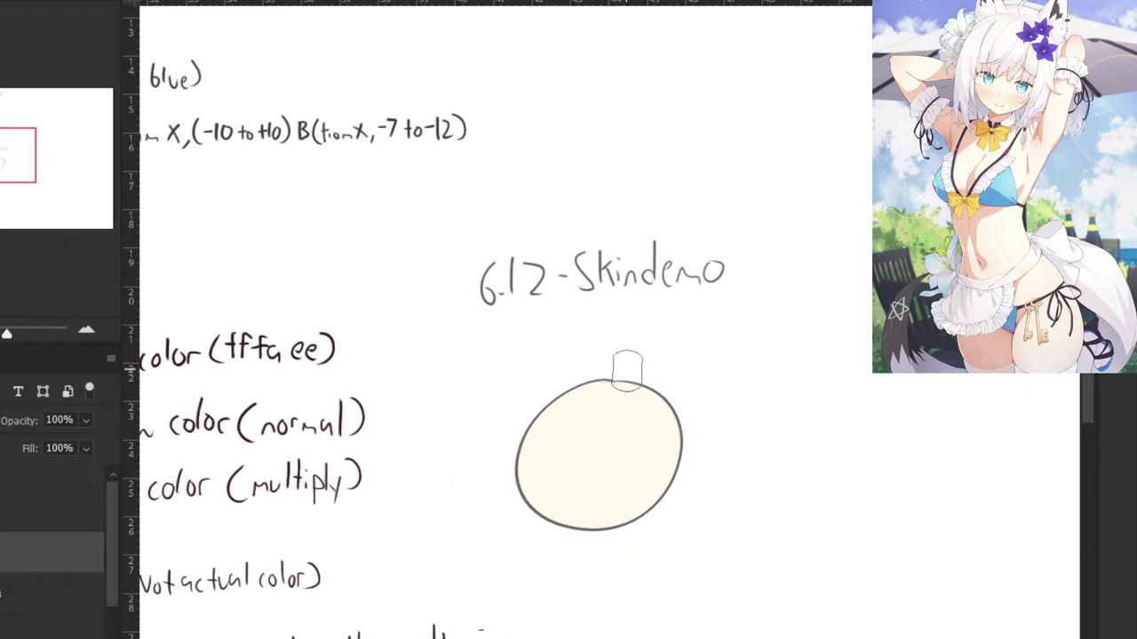
key(ctrl+minus)
drag(356, 363, 487, 319)
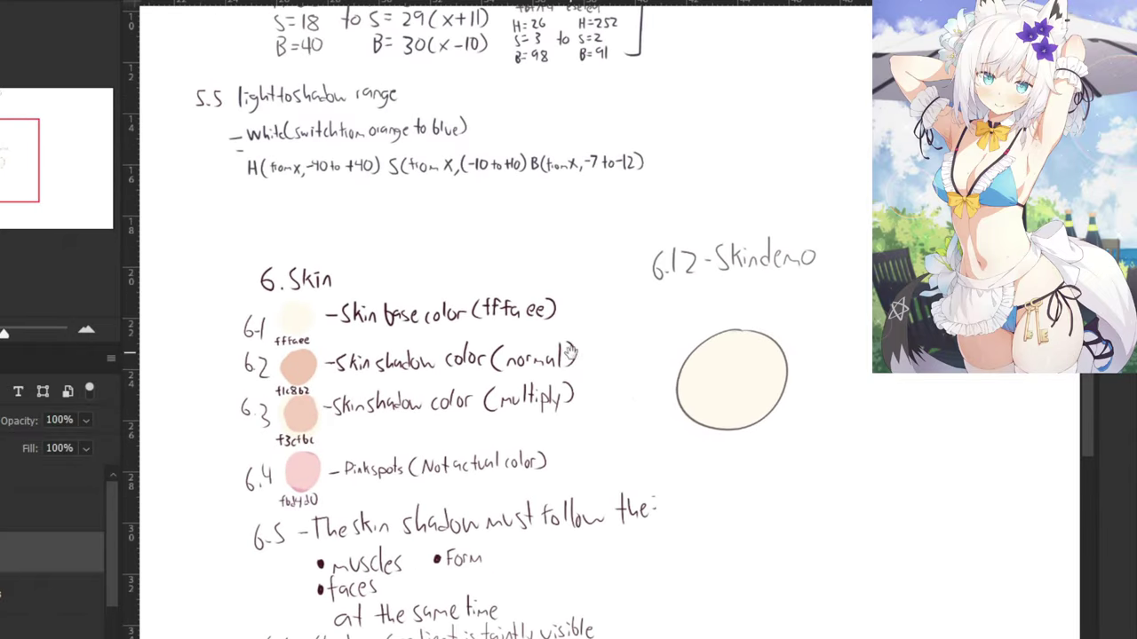
drag(571, 352, 435, 387)
key(ctrl+plus)
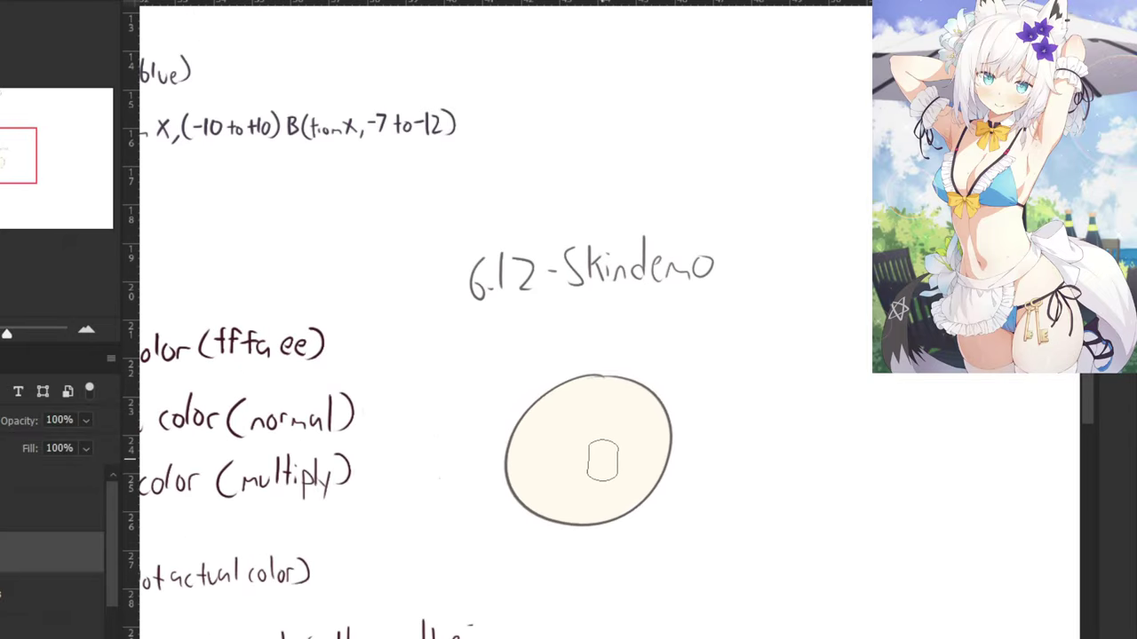
drag(602, 470, 584, 472)
right_click(588, 464)
click(526, 448)
key(ctrl+plus)
key(ctrl+plus)
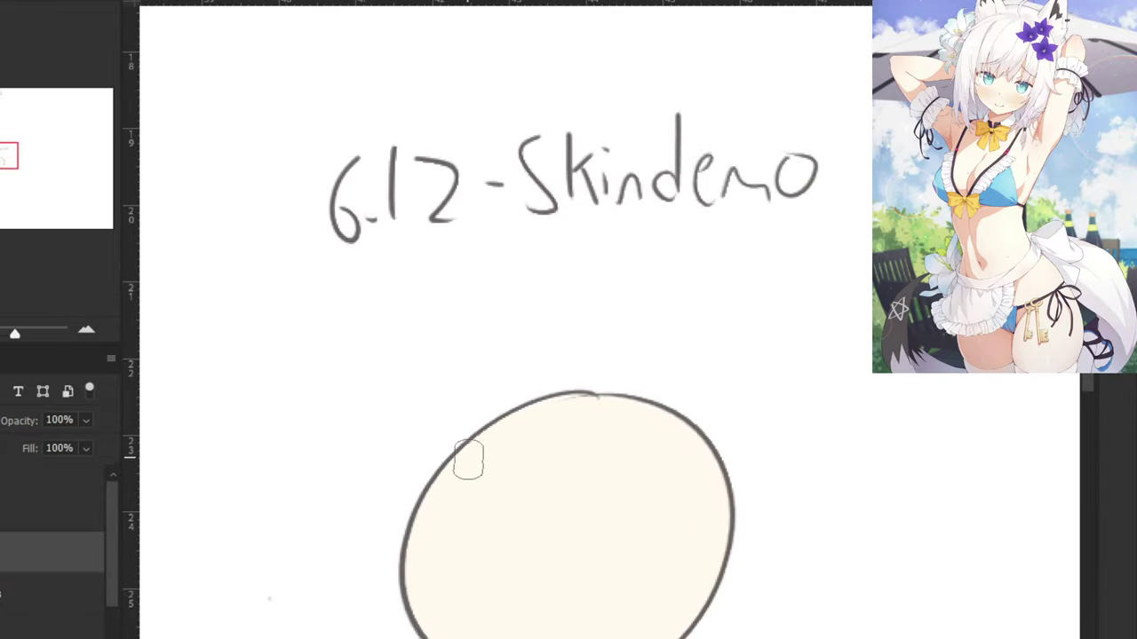
drag(463, 456, 616, 607)
key(ctrl+z)
drag(455, 455, 670, 613)
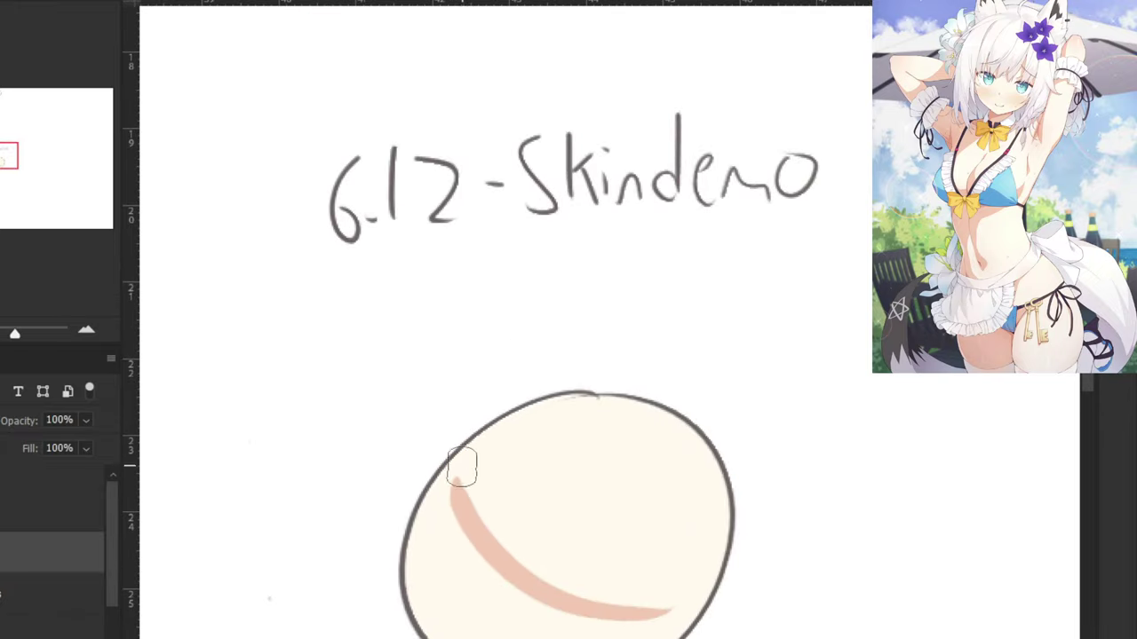
Extend the shadow edge to the outline on both sides and fill the circle's lower part with shadow color.
drag(456, 455, 475, 510)
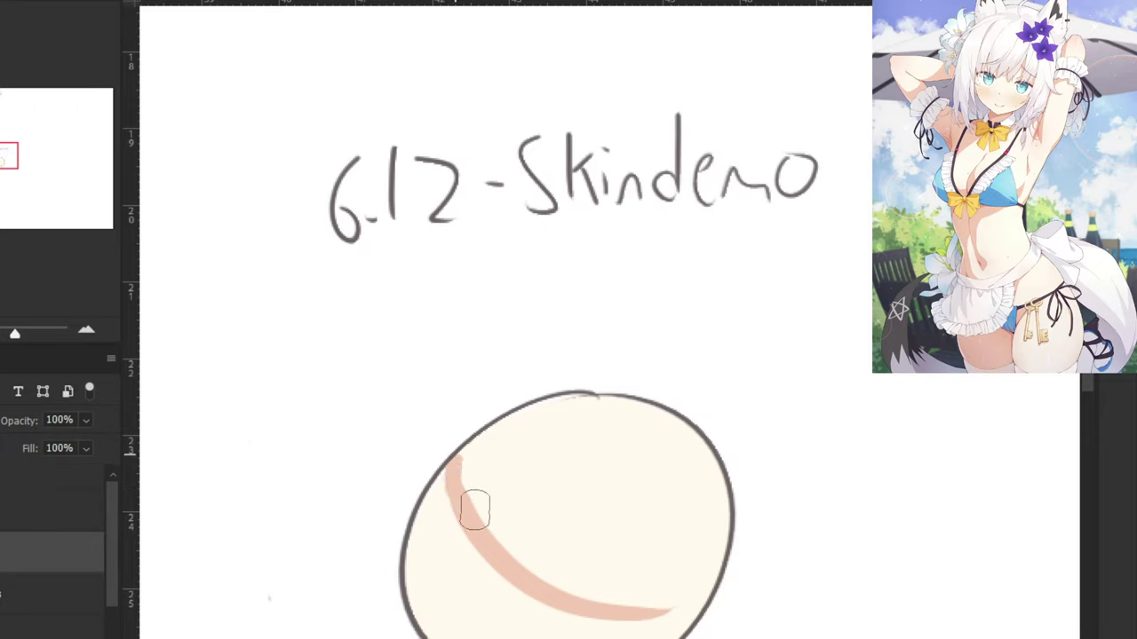
mouse_move(699, 601)
mouse_down()
mouse_move(656, 607)
mouse_move(697, 598)
mouse_move(631, 632)
mouse_up()
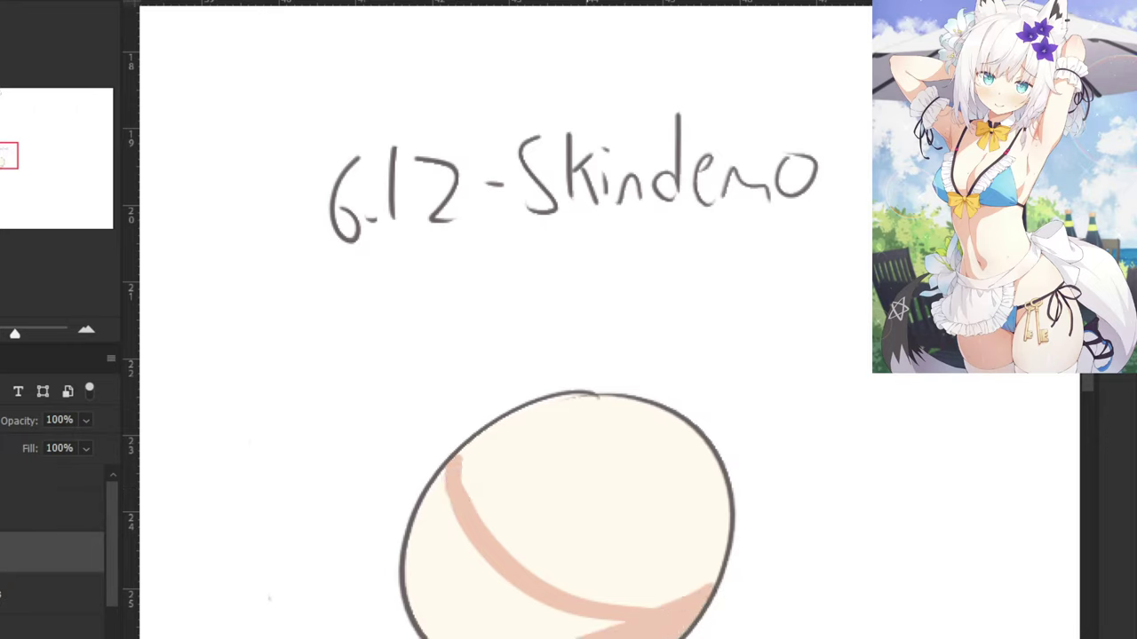
mouse_move(452, 472)
mouse_down()
mouse_move(413, 559)
mouse_move(426, 632)
mouse_up()
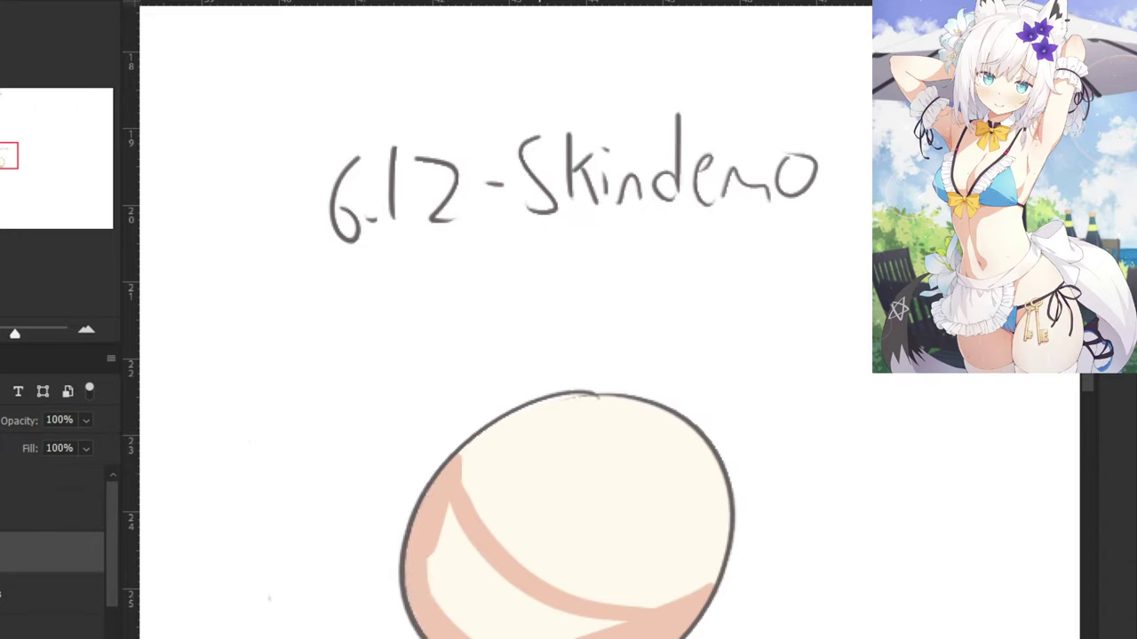
mouse_move(622, 632)
mouse_down()
mouse_move(574, 635)
mouse_move(473, 623)
mouse_move(444, 610)
mouse_move(581, 625)
mouse_move(442, 576)
mouse_move(438, 551)
mouse_move(442, 585)
mouse_move(512, 609)
mouse_move(452, 558)
mouse_up()
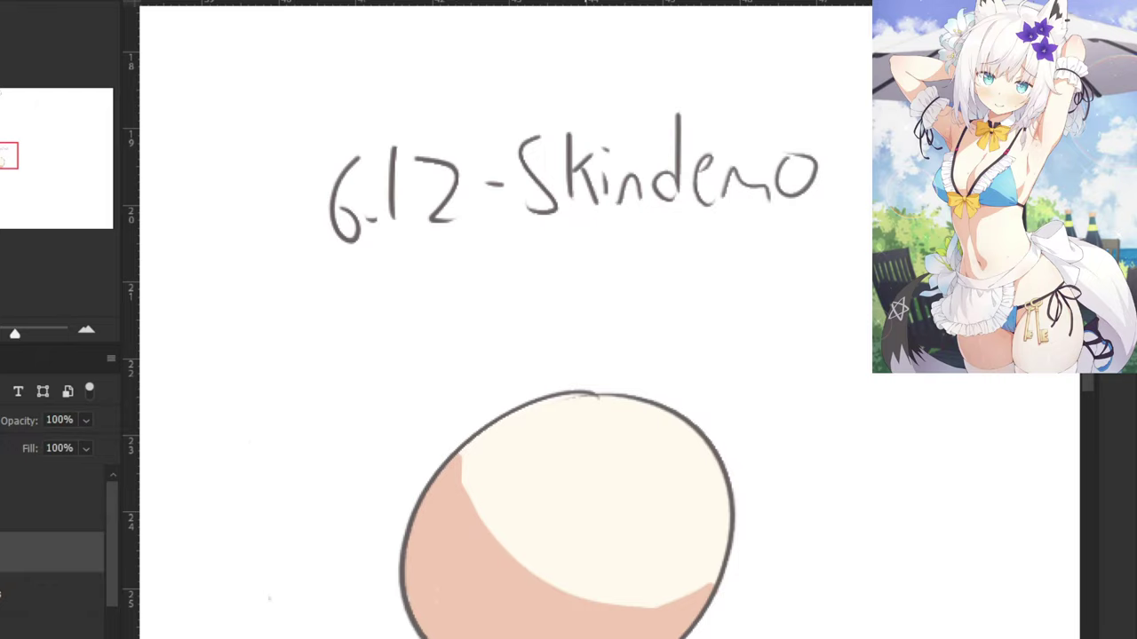
Sample the normal 2nd shadow color e49f86 from swatch 6.7 and paint a narrow darker shadow along the circle's left edge.
scroll(614, 594, down, 4)
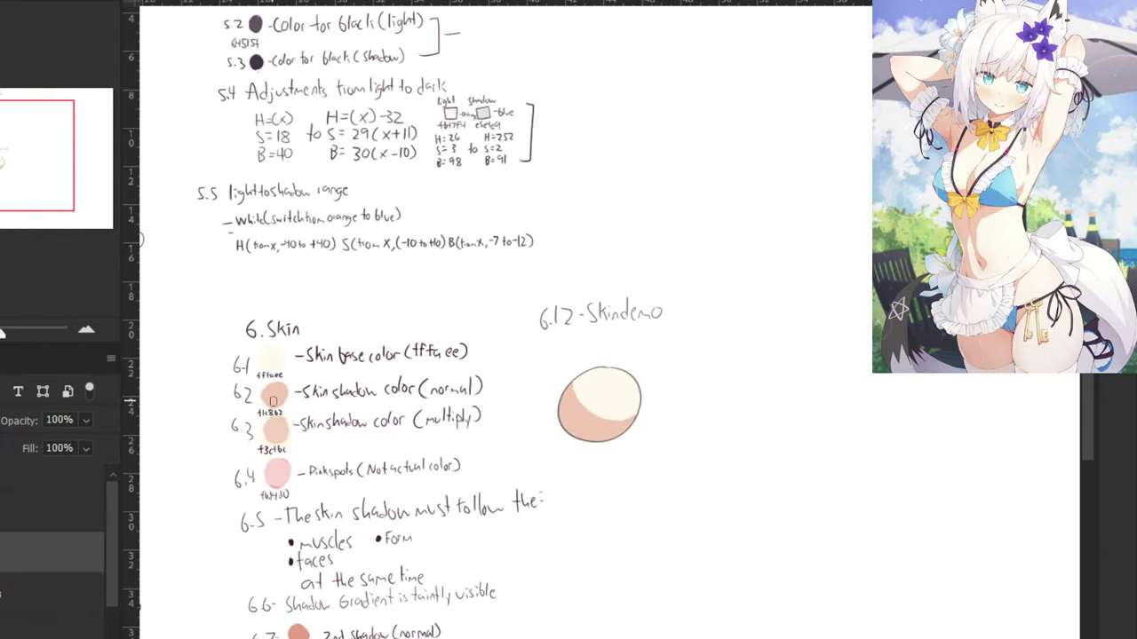
drag(273, 401, 331, 373)
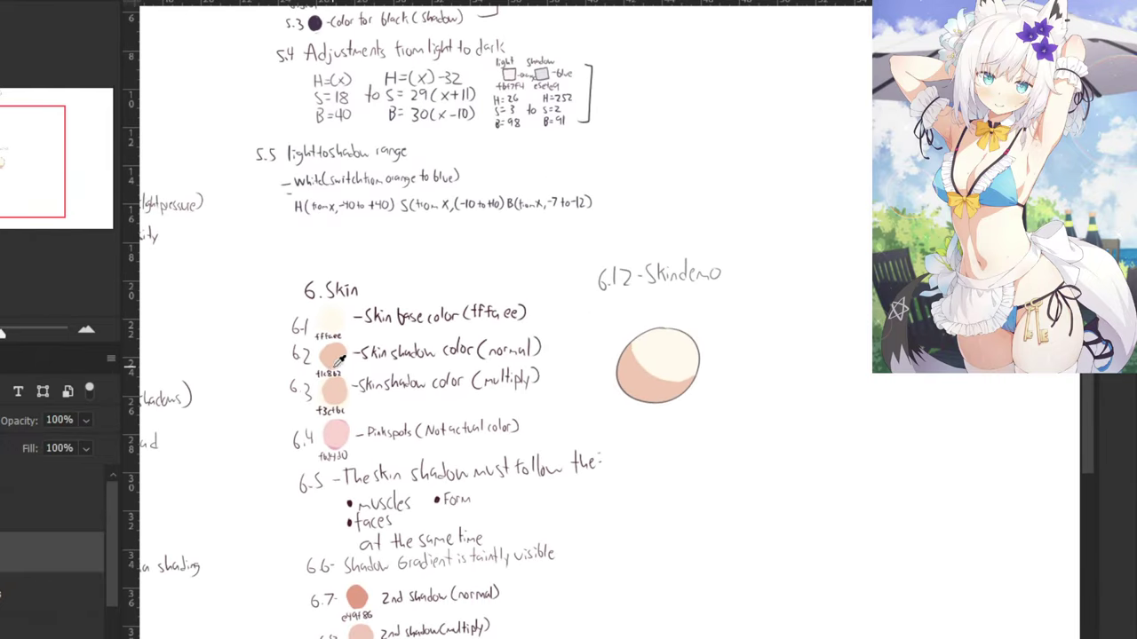
alt+click(363, 631)
drag(497, 377, 471, 379)
alt+click(338, 597)
drag(442, 492, 400, 561)
scroll(610, 226, up, 4)
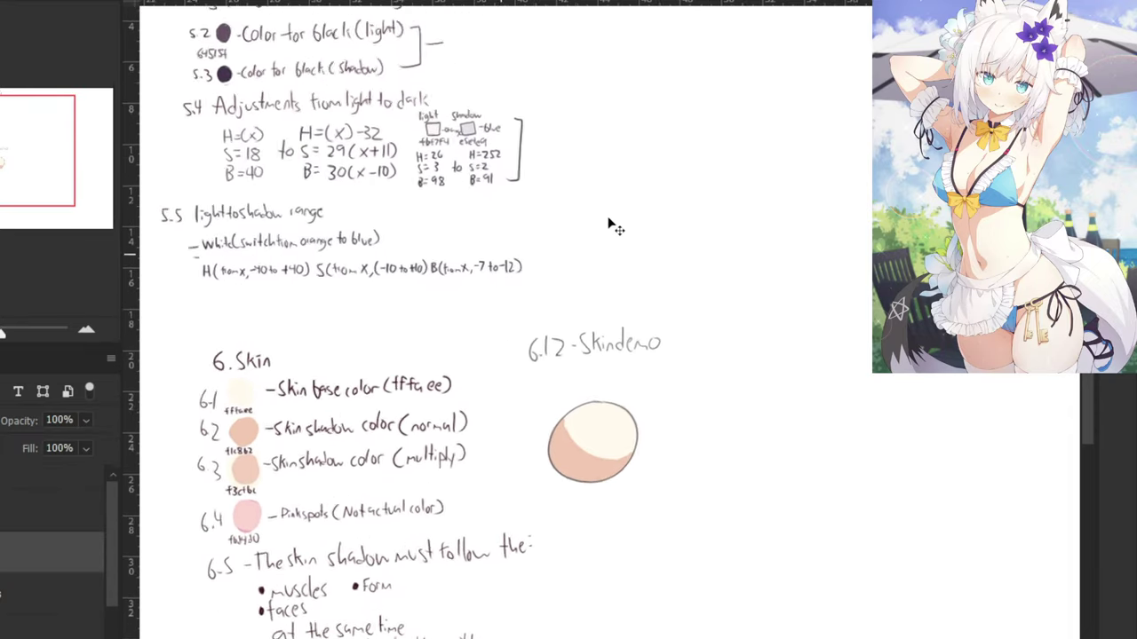
mouse_move(527, 477)
mouse_down()
mouse_move(516, 384)
mouse_move(448, 497)
mouse_up()
scroll(516, 383, up, 2)
drag(484, 346, 453, 482)
drag(446, 409, 477, 335)
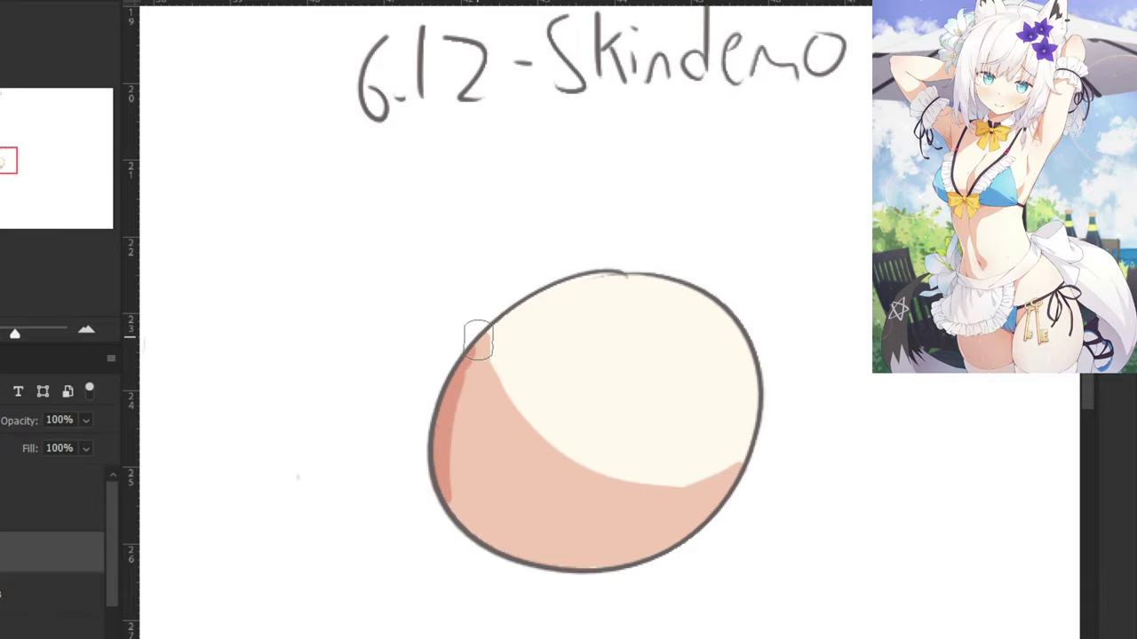
drag(432, 418, 459, 515)
Sample the pink spots color from swatch 6.4 and softly airbrush it onto the lit part of the demo circle.
key(ctrl+minus)
key(ctrl+minus)
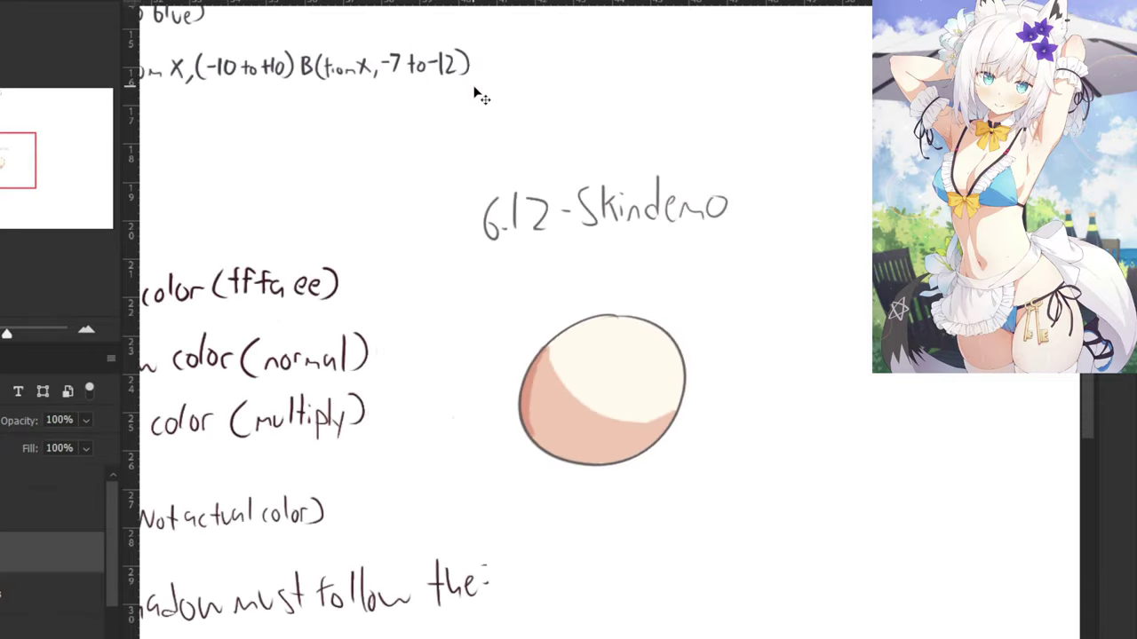
drag(444, 300, 494, 319)
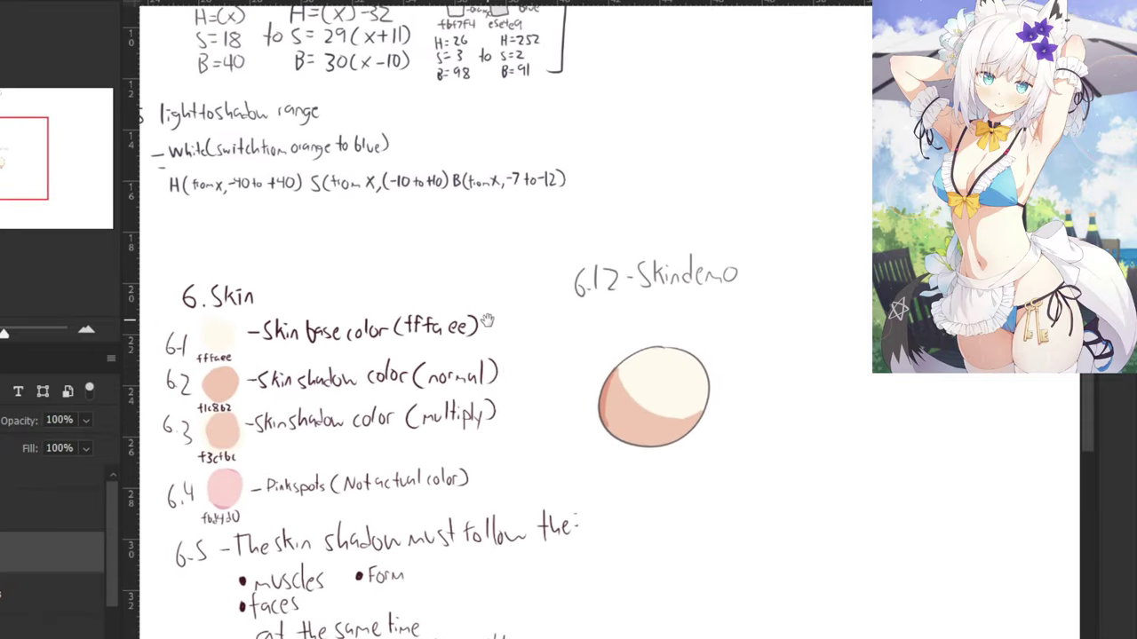
drag(467, 389, 489, 265)
drag(379, 297, 434, 285)
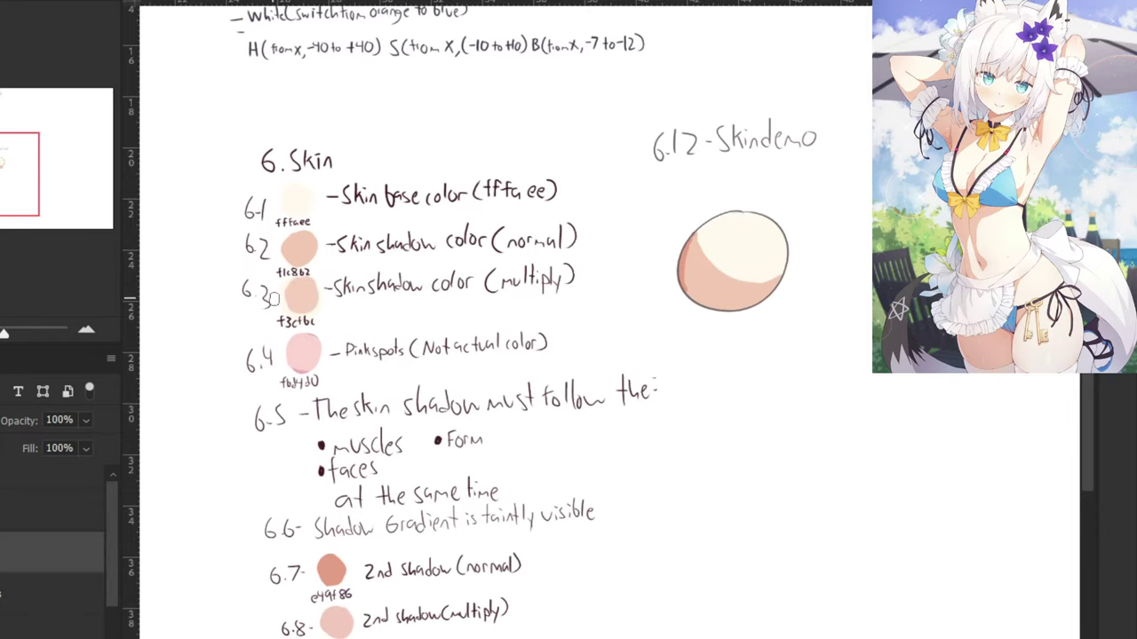
drag(460, 201, 265, 284)
key(ctrl+plus)
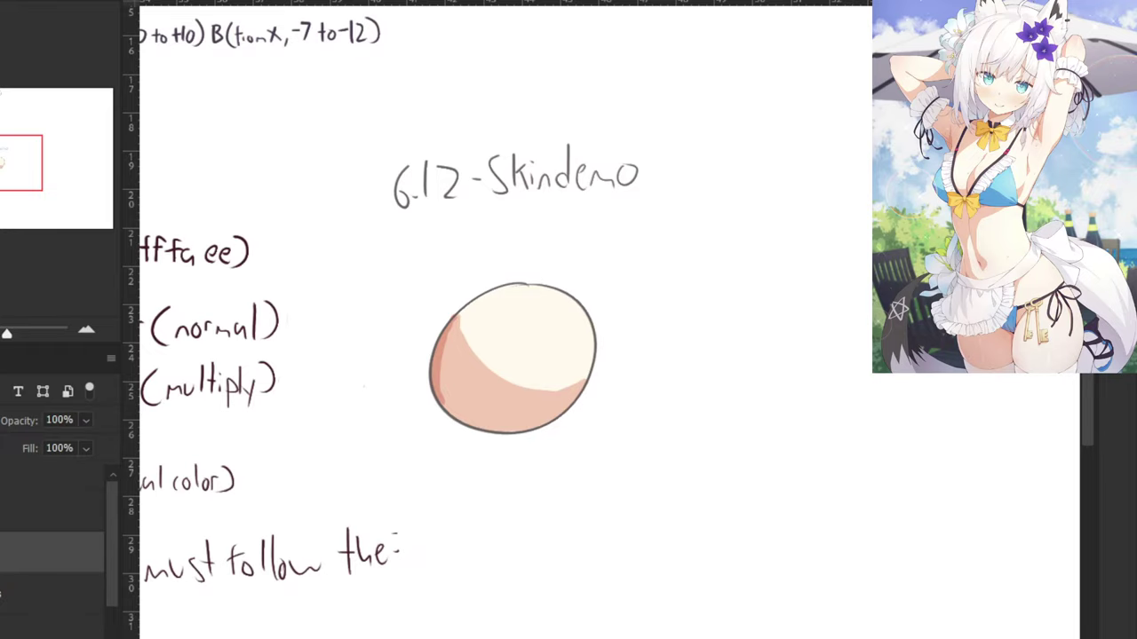
mouse_move(518, 333)
mouse_down()
mouse_move(545, 336)
mouse_move(510, 309)
mouse_move(558, 318)
mouse_up()
key(ctrl+minus)
key(ctrl+minus)
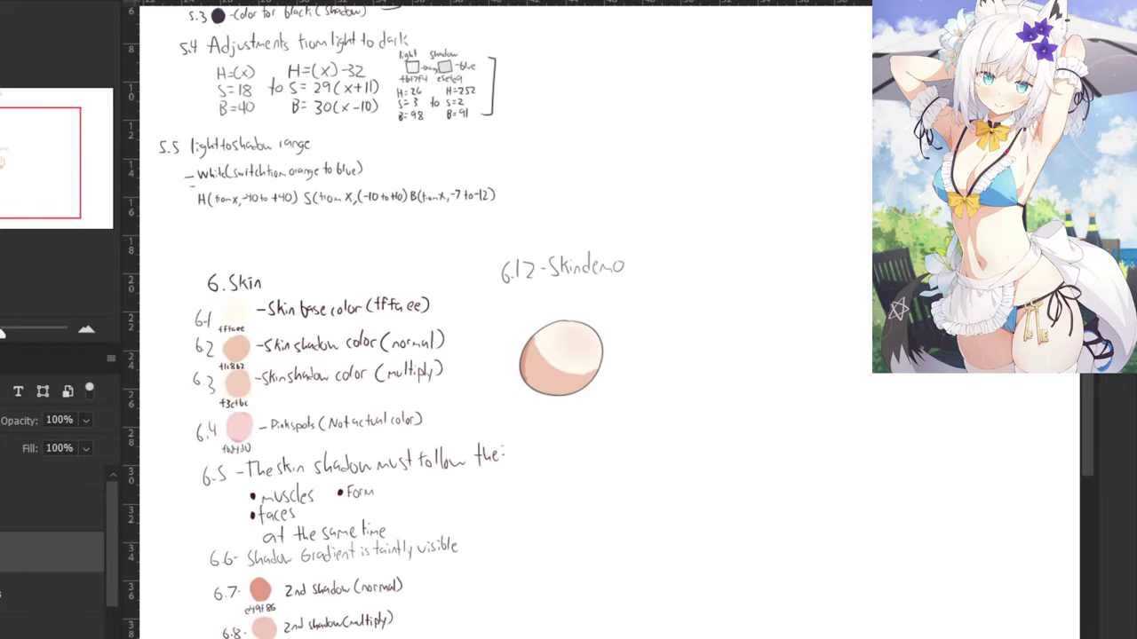
Undo the airbrushed pink spot and apply a fainter pink tint along the circle's upper right edge.
key(ctrl+plus)
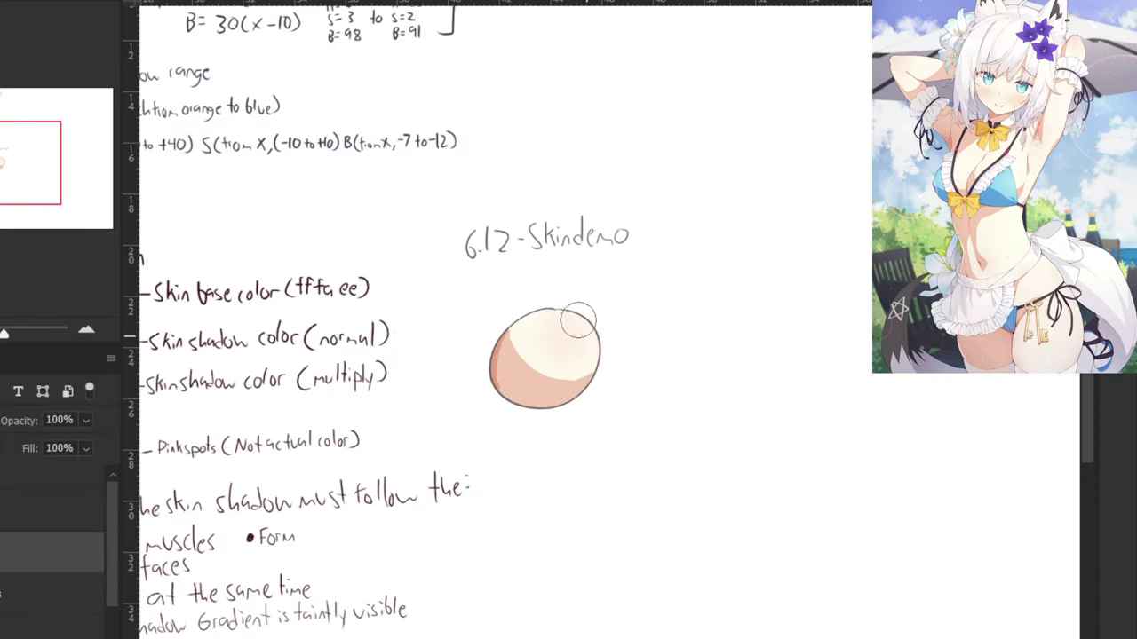
key(ctrl+plus)
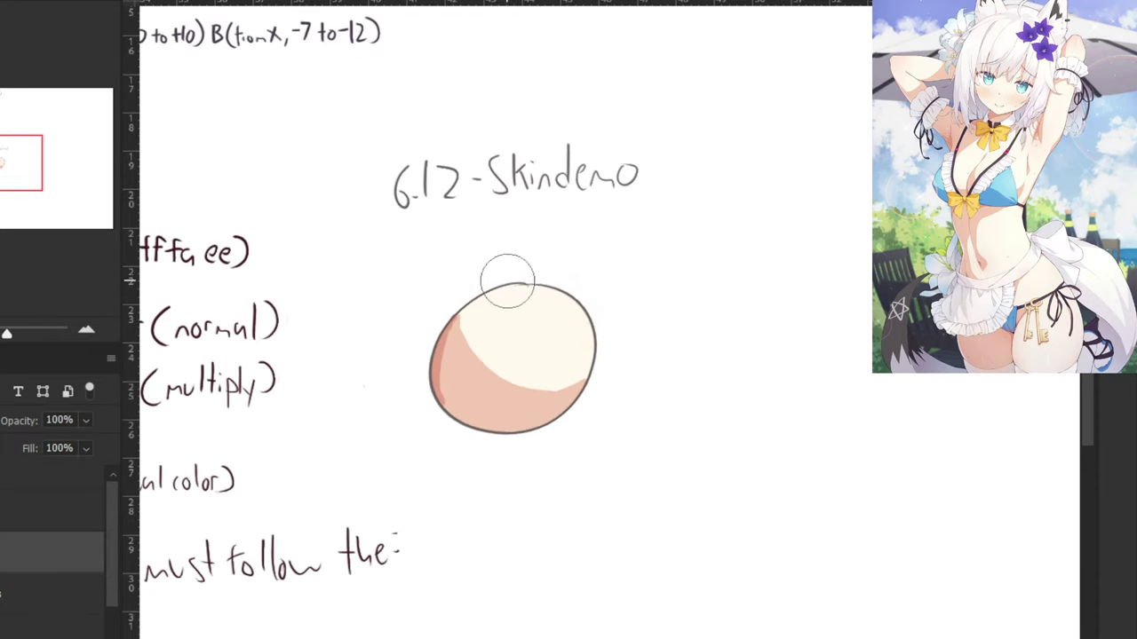
key(bracketleft)
key(bracketleft)
key(bracketleft)
key(bracketleft)
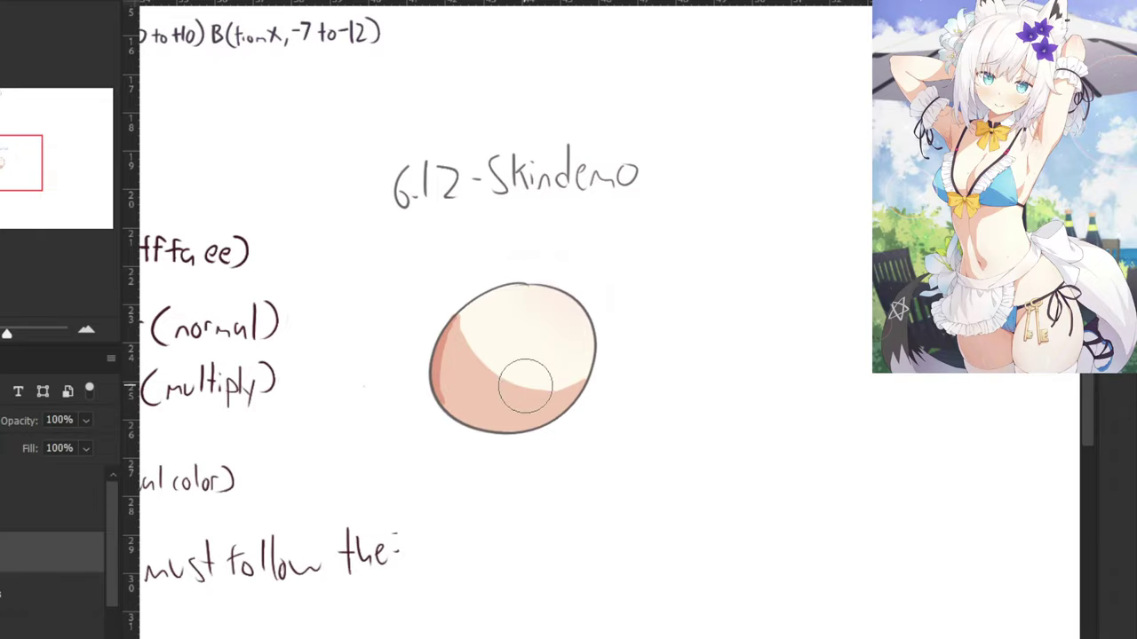
Sample the light reflection color dddef7 from swatch 6.9 and prepare a separate layer for the demo circle's reflection.
key(b)
drag(435, 405, 906, 31)
drag(405, 568, 457, 451)
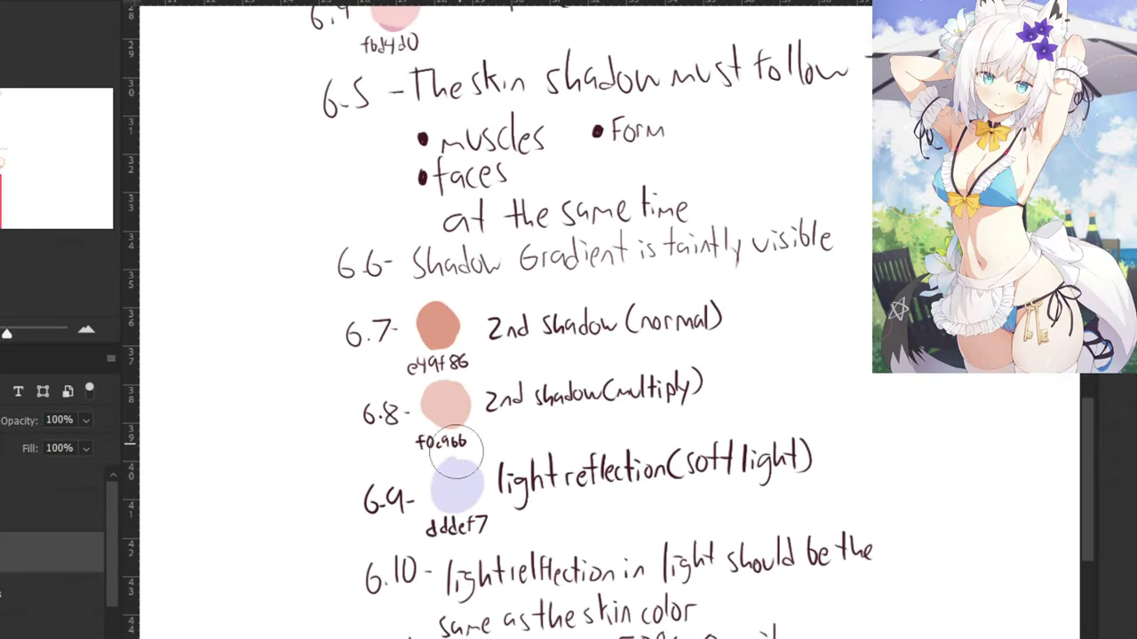
drag(711, 134, 533, 359)
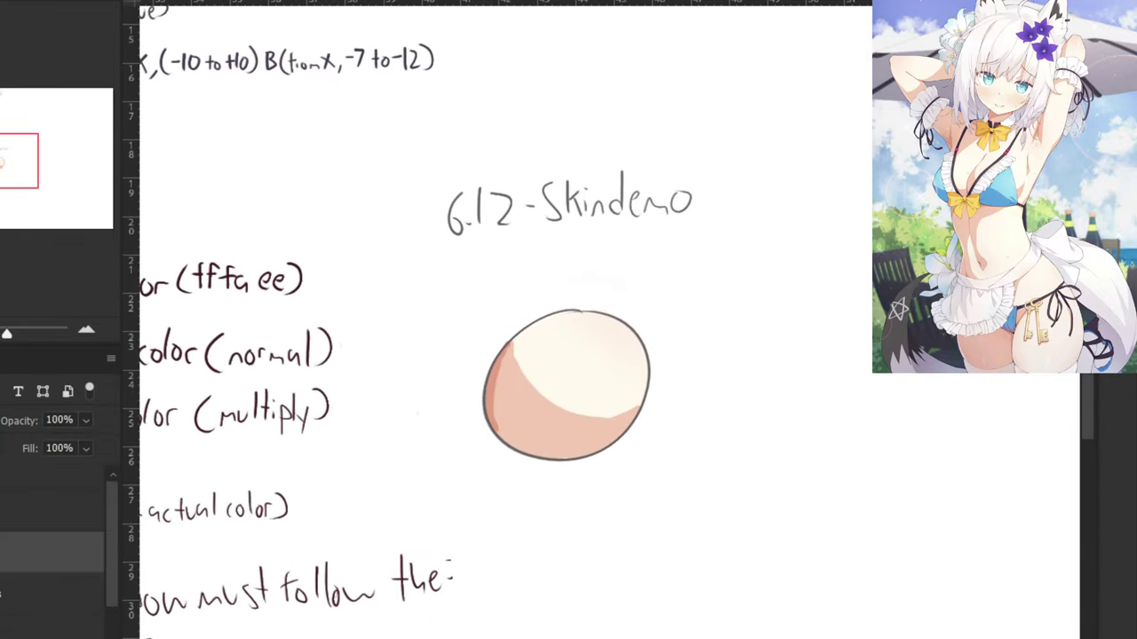
right_click(3, 551)
click(28, 280)
Paint a lavender reflected-light rim along the circle's shadowed lower left edge and set its layer's blend mode to Soft Light.
key(ctrl+plus)
key(ctrl+plus)
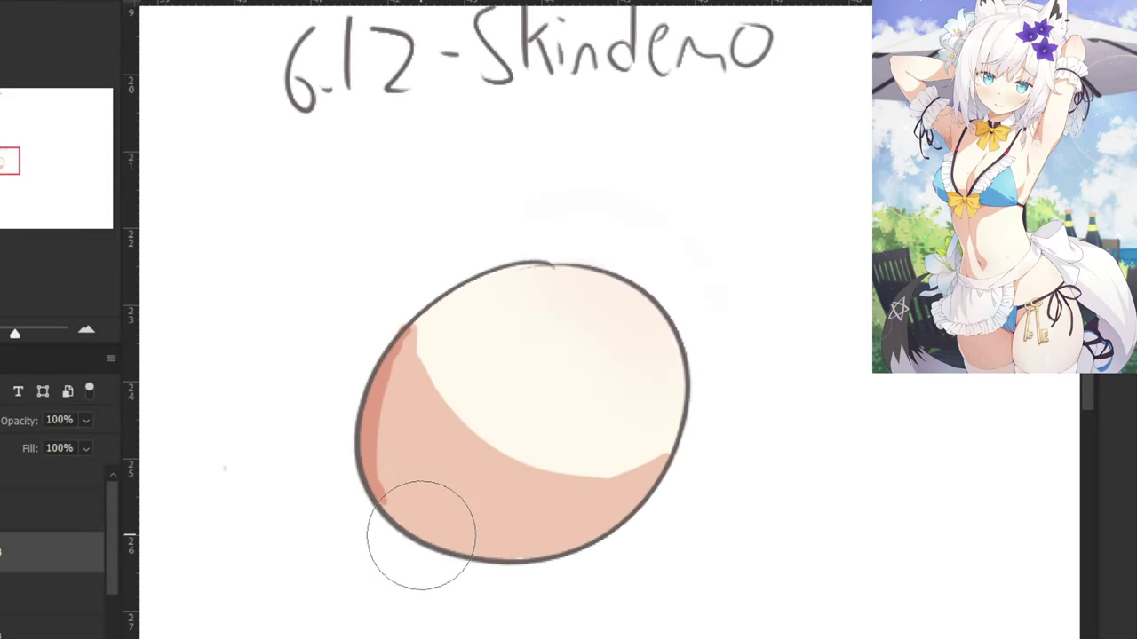
drag(383, 485, 444, 549)
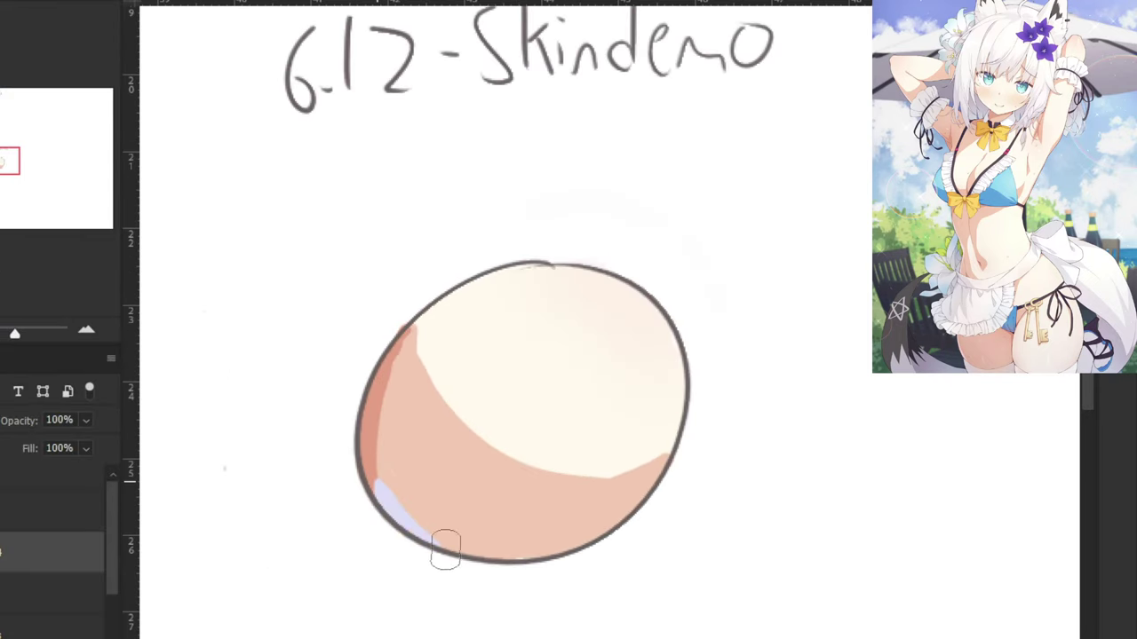
key(ctrl+z)
mouse_move(366, 477)
mouse_down()
mouse_move(435, 544)
mouse_move(414, 525)
mouse_move(523, 553)
mouse_up()
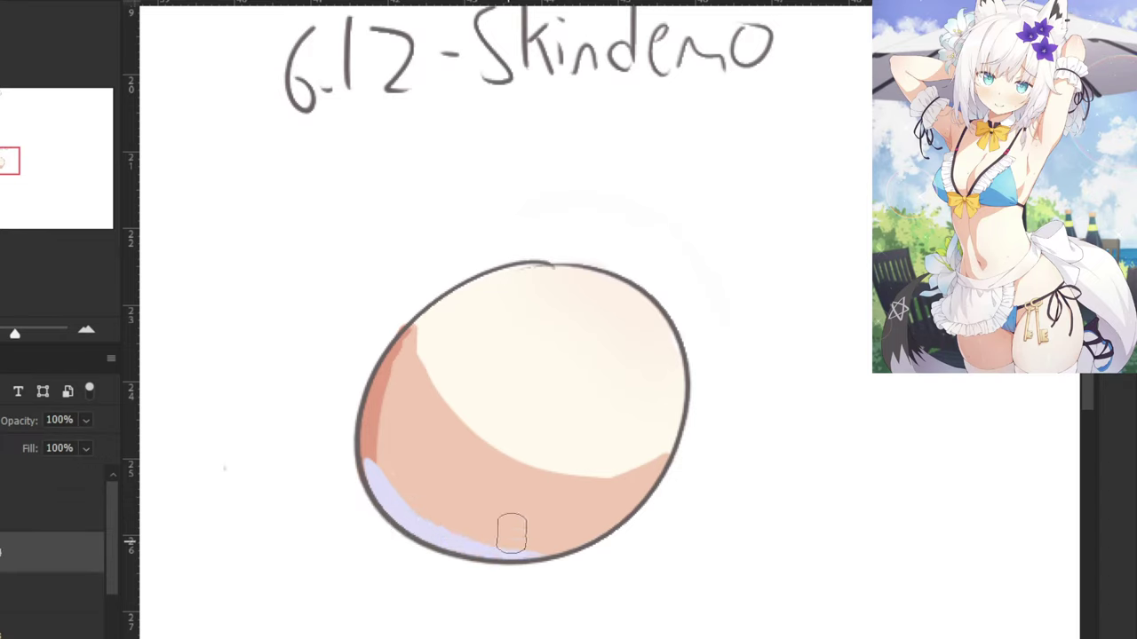
click(9, 421)
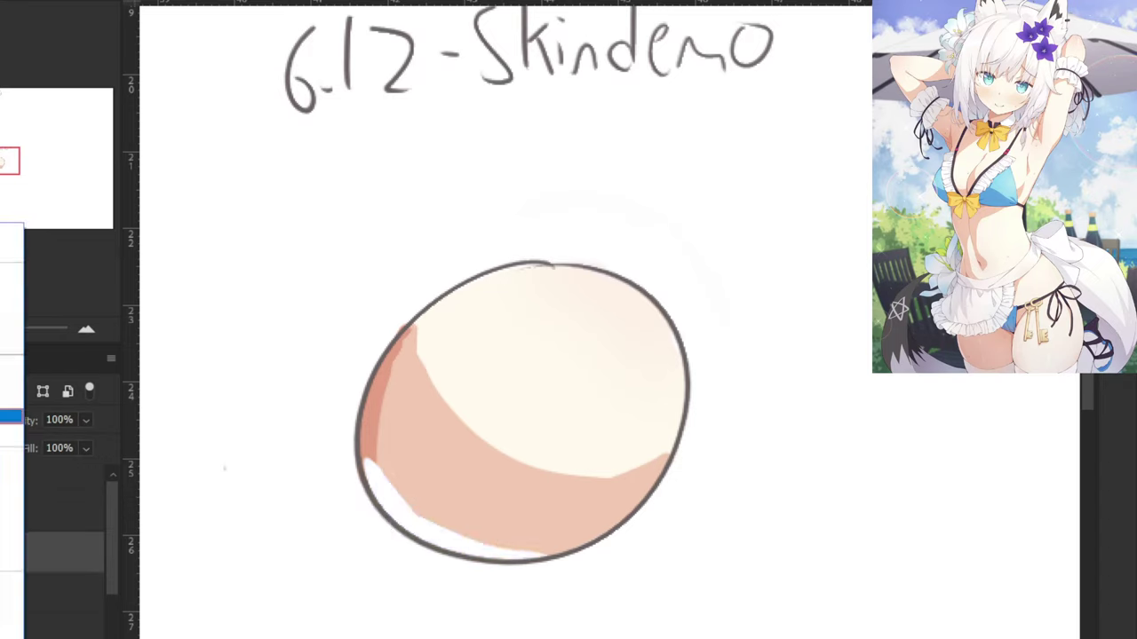
click(9, 479)
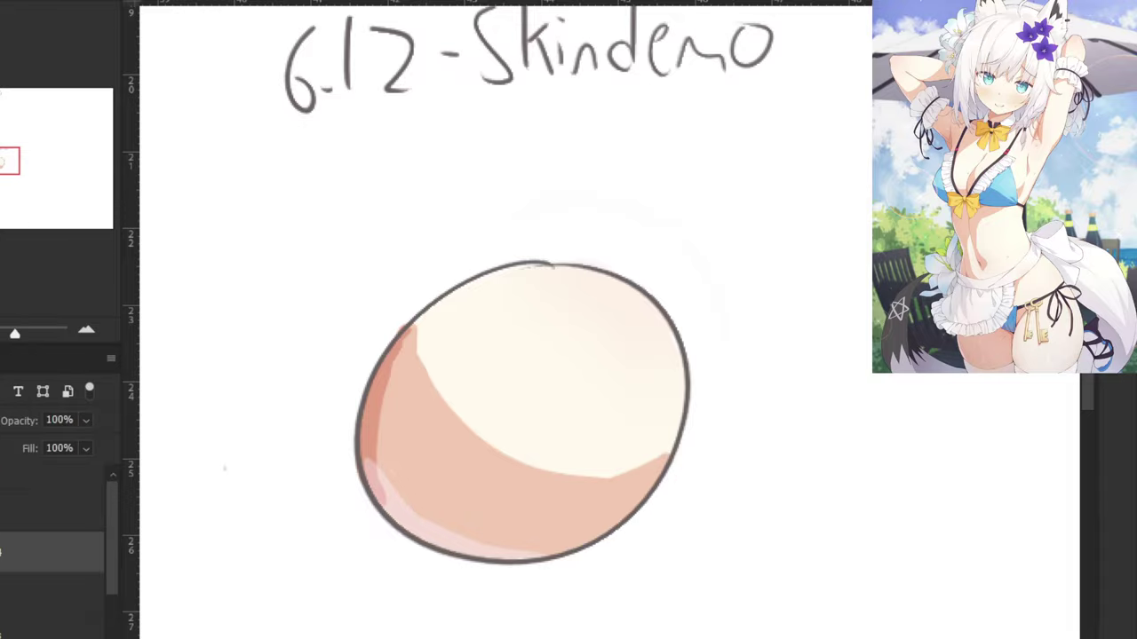
Examine the shaded skin demo circle next to the section 6 skin color swatches and notes.
key(ctrl+minus)
key(ctrl+minus)
key(ctrl+minus)
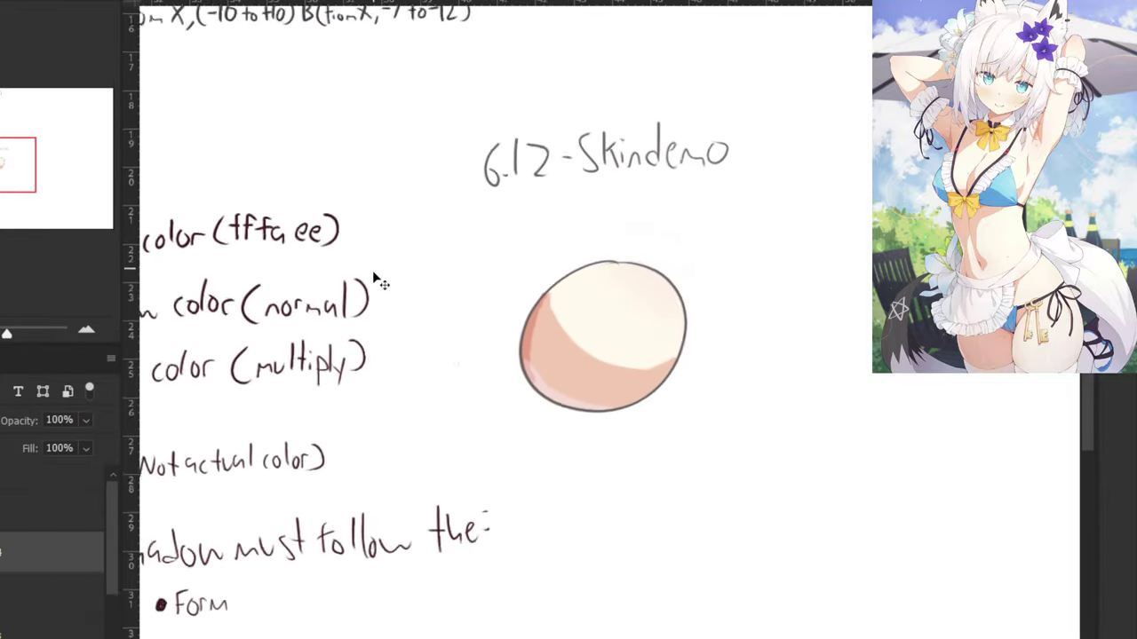
key(ctrl+plus)
key(ctrl+plus)
drag(266, 174, 557, 210)
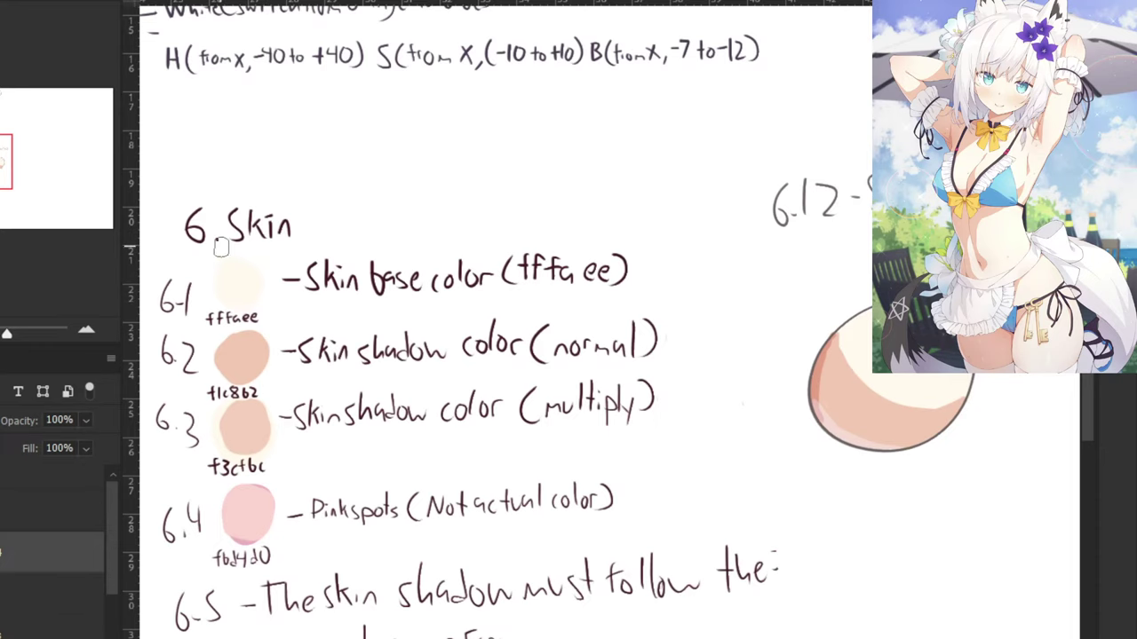
alt+click(238, 219)
drag(492, 360, 298, 338)
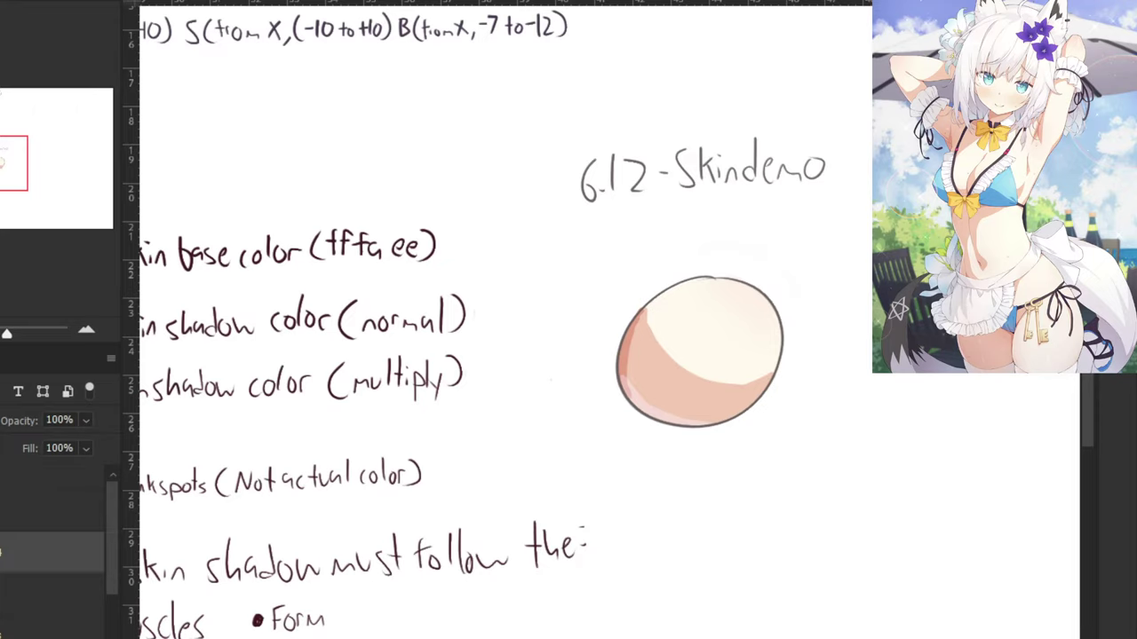
drag(648, 329, 528, 334)
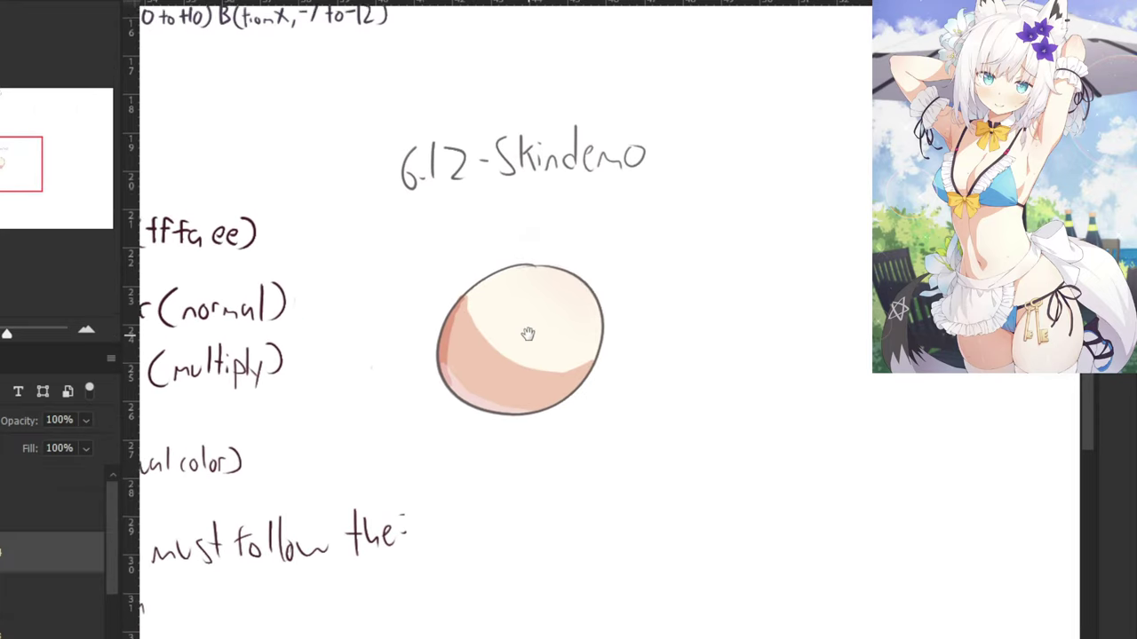
key(ctrl+plus)
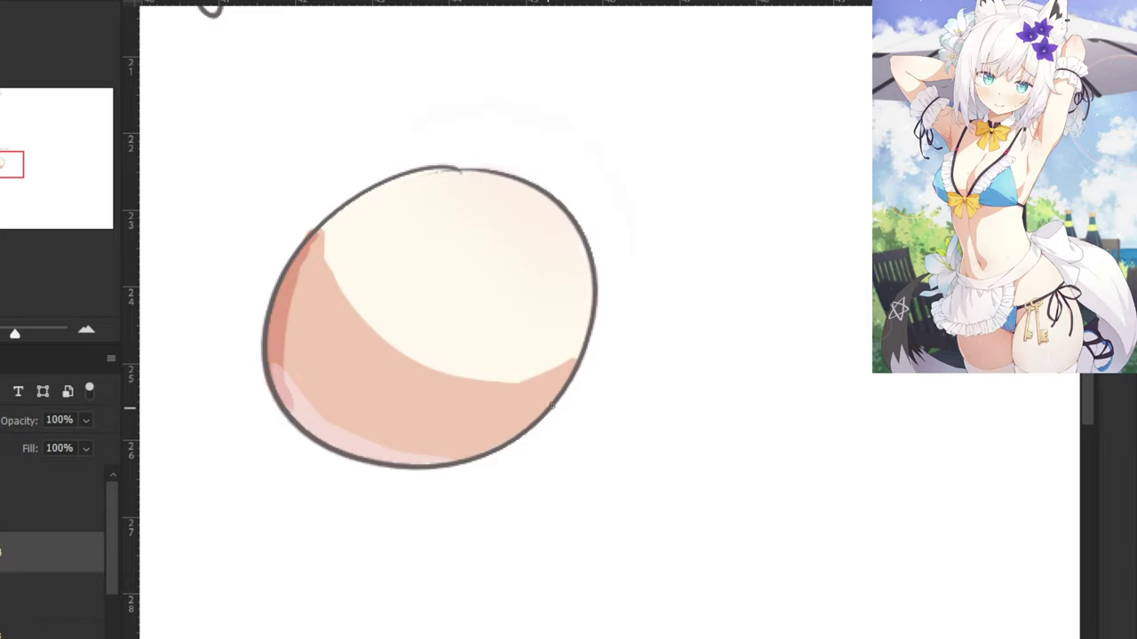
key(ctrl+minus)
drag(218, 134, 454, 190)
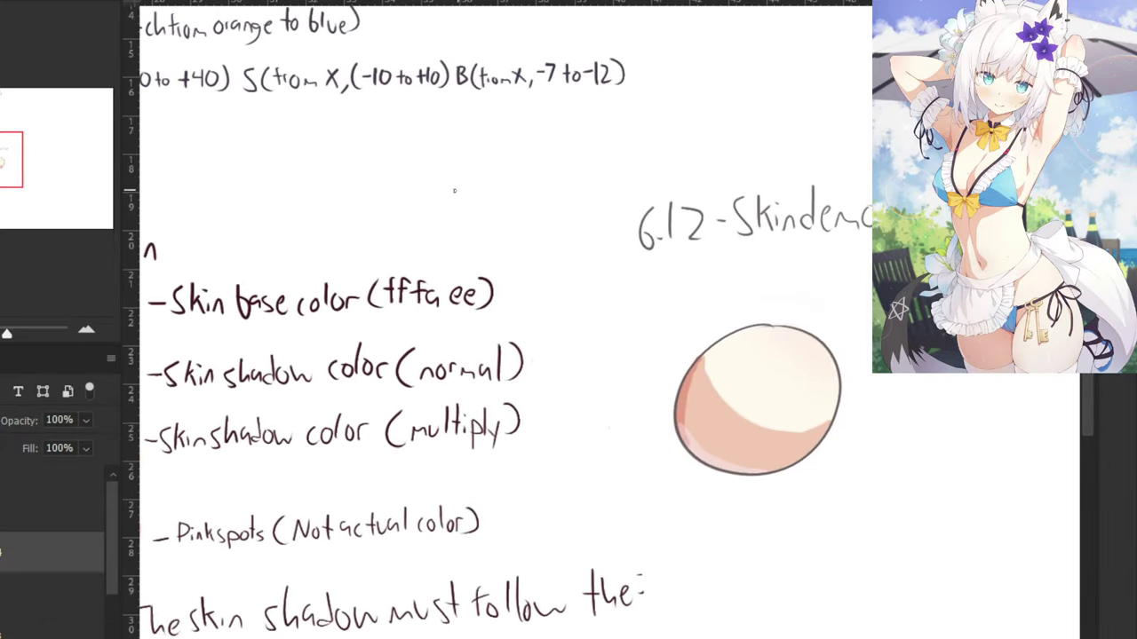
drag(311, 149, 479, 173)
On the notes layer, draw an arrow to the demo circle's lower right shadow and label it "1st shadow".
click(44, 593)
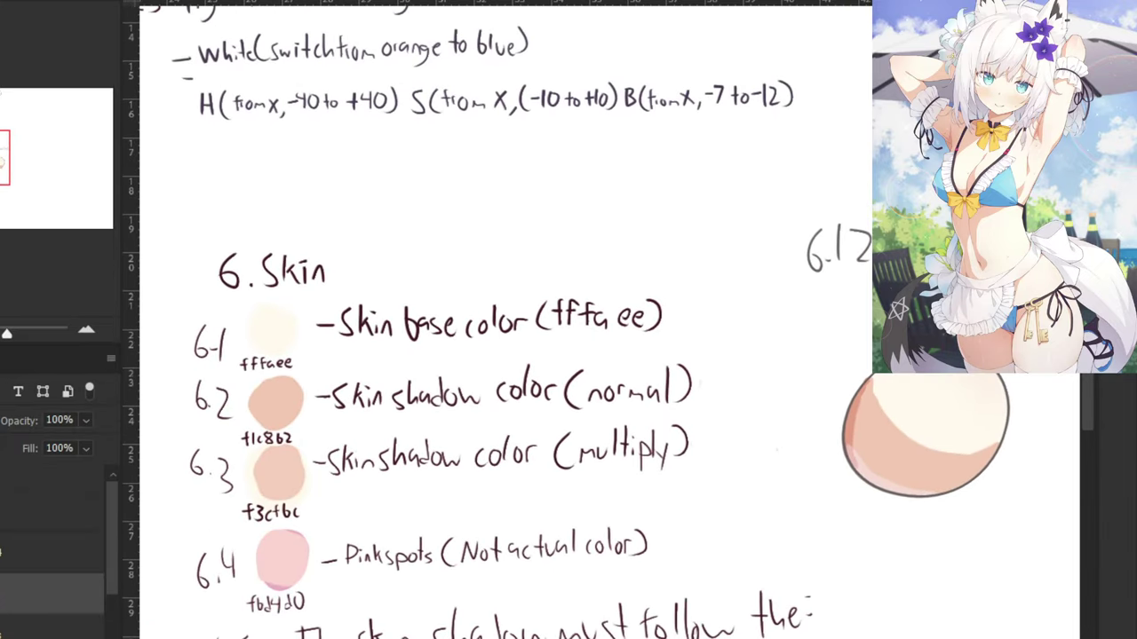
click(45, 510)
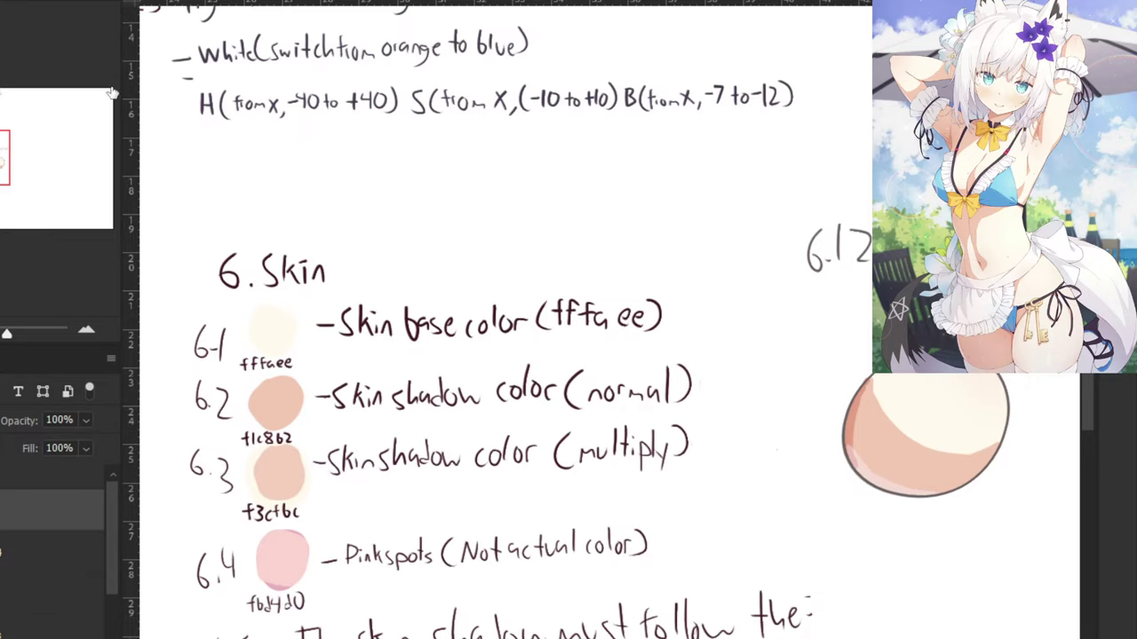
drag(449, 409, 252, 386)
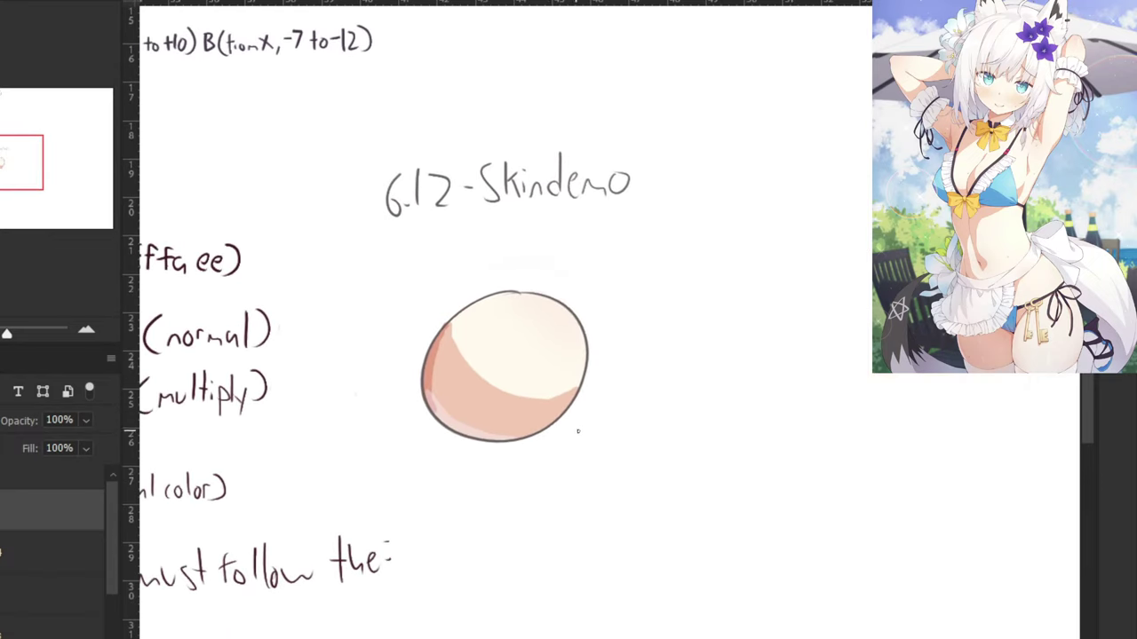
mouse_move(588, 429)
mouse_down()
mouse_move(562, 429)
mouse_move(576, 413)
mouse_up()
key(ctrl+z)
mouse_move(580, 405)
mouse_down()
mouse_move(610, 427)
mouse_move(626, 408)
mouse_move(663, 417)
mouse_move(681, 402)
mouse_move(677, 422)
mouse_move(705, 417)
mouse_up()
click(610, 426)
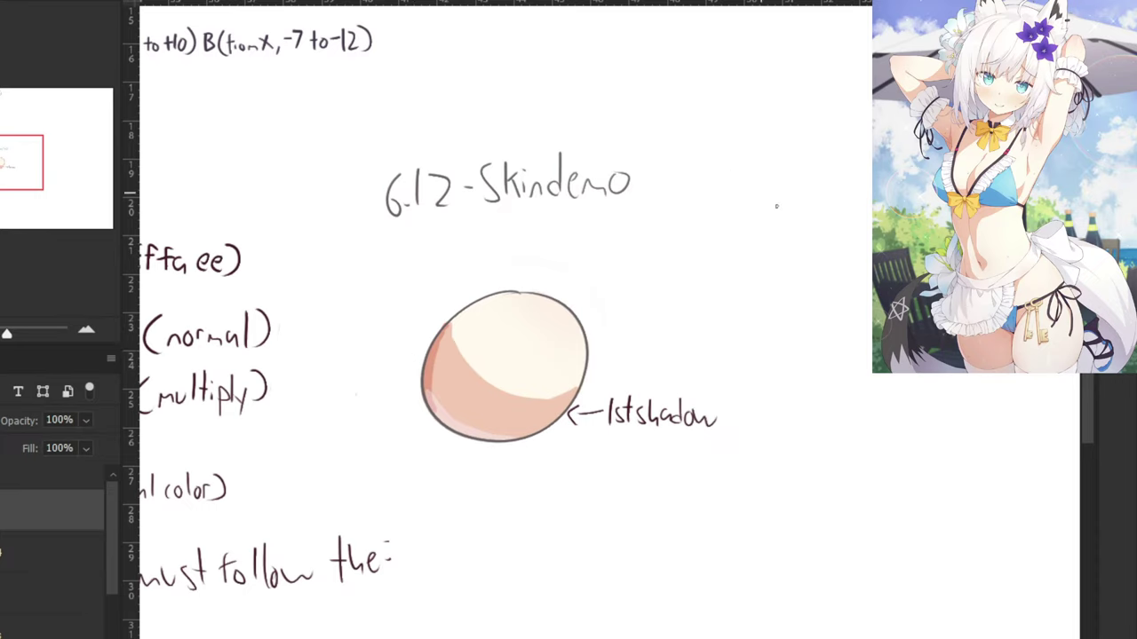
Write "(can be" under the 1st shadow label with the bullets "form shadow" and "cast shadow".
mouse_move(592, 441)
mouse_down()
mouse_move(583, 469)
mouse_move(599, 468)
mouse_up()
mouse_move(616, 453)
mouse_down()
mouse_move(611, 465)
mouse_move(625, 463)
mouse_up()
drag(634, 454, 646, 463)
mouse_move(645, 438)
mouse_down()
mouse_move(664, 464)
mouse_move(620, 493)
mouse_up()
click(608, 489)
mouse_move(617, 484)
mouse_down()
mouse_move(709, 489)
mouse_move(718, 471)
mouse_move(744, 481)
mouse_up()
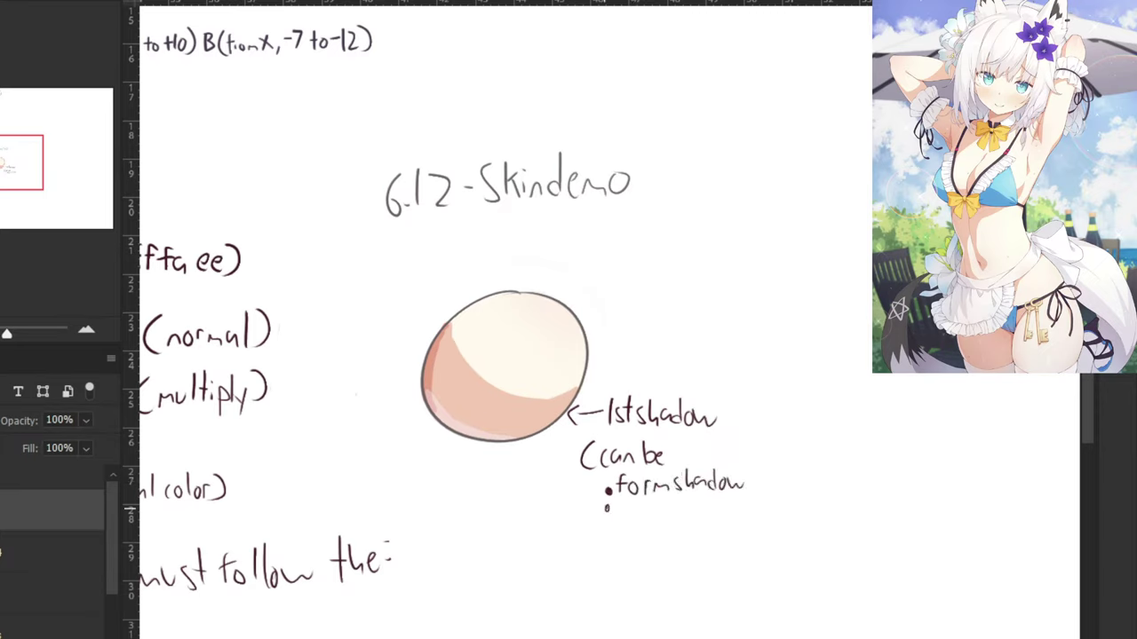
mouse_move(624, 504)
mouse_down()
mouse_move(659, 515)
mouse_move(663, 503)
mouse_move(716, 514)
mouse_up()
drag(719, 507, 730, 503)
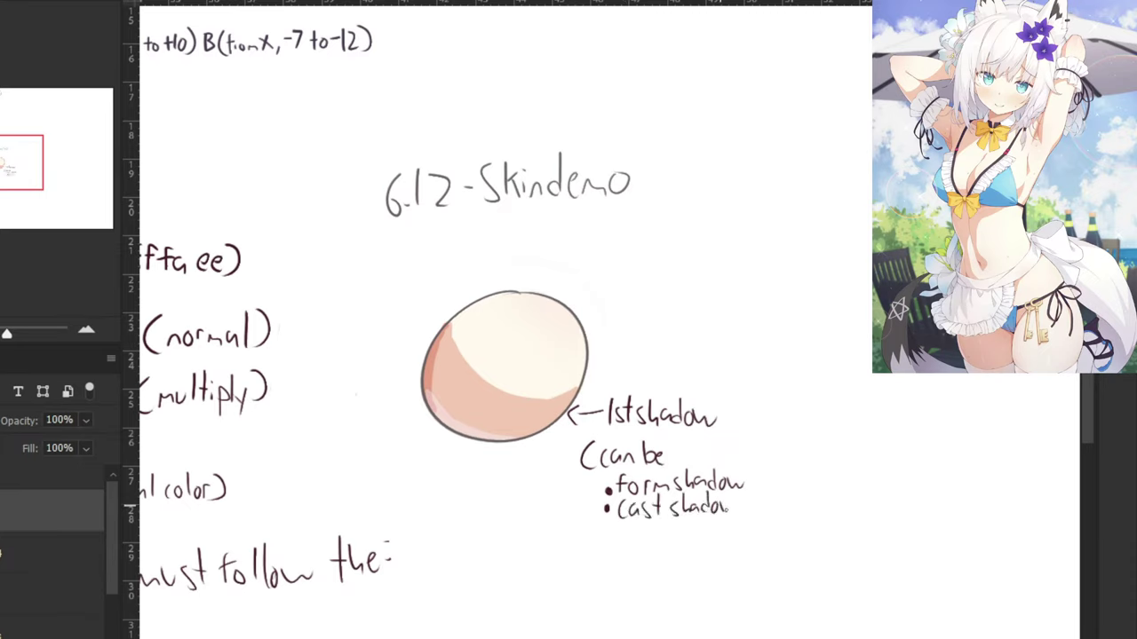
Add a third bullet reading "Both at the same time)" to the 1st shadow list.
click(608, 534)
mouse_move(618, 523)
mouse_down()
mouse_move(622, 539)
mouse_move(648, 540)
mouse_up()
drag(641, 529, 651, 529)
mouse_move(656, 521)
mouse_down()
mouse_move(666, 539)
mouse_move(686, 536)
mouse_move(673, 538)
mouse_up()
key(ctrl+z)
key(ctrl+z)
key(ctrl+z)
drag(605, 458, 526, 394)
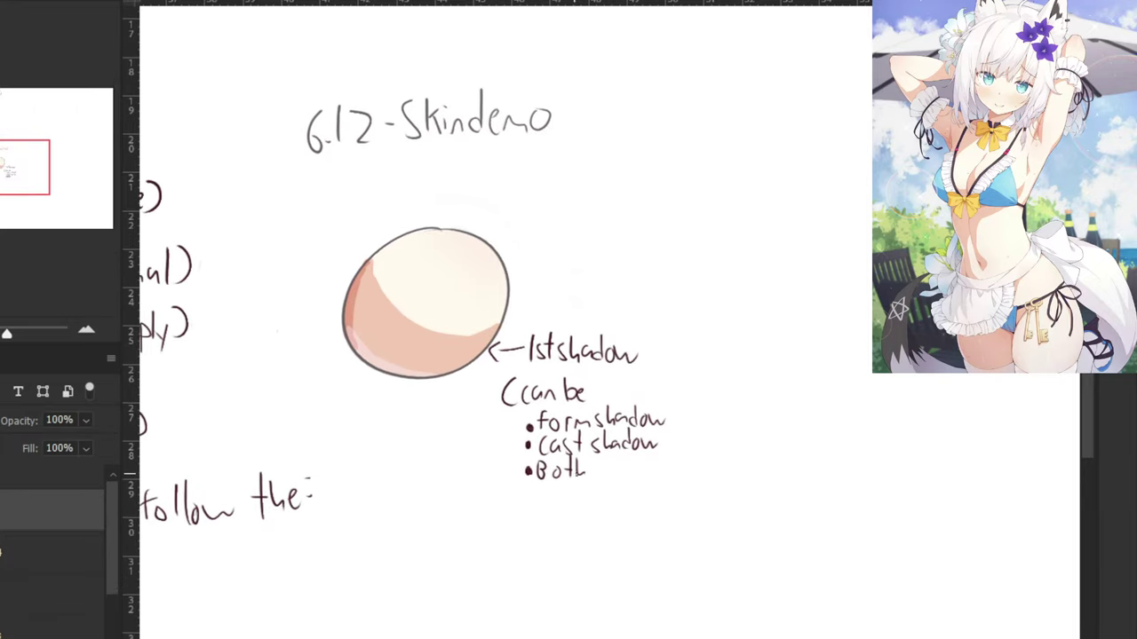
key(ctrl+z)
drag(577, 473, 607, 478)
drag(600, 468, 611, 467)
mouse_move(617, 458)
mouse_down()
mouse_move(618, 473)
mouse_move(626, 462)
mouse_up()
mouse_move(627, 456)
mouse_down()
mouse_move(634, 478)
mouse_move(675, 475)
mouse_up()
click(646, 465)
drag(676, 469, 687, 476)
mouse_move(682, 462)
mouse_down()
mouse_move(713, 468)
mouse_move(719, 450)
mouse_move(726, 478)
mouse_up()
Draw a bent arrow to the dark shadow on the circle's left edge and label it "2nd shadow".
drag(429, 193, 591, 285)
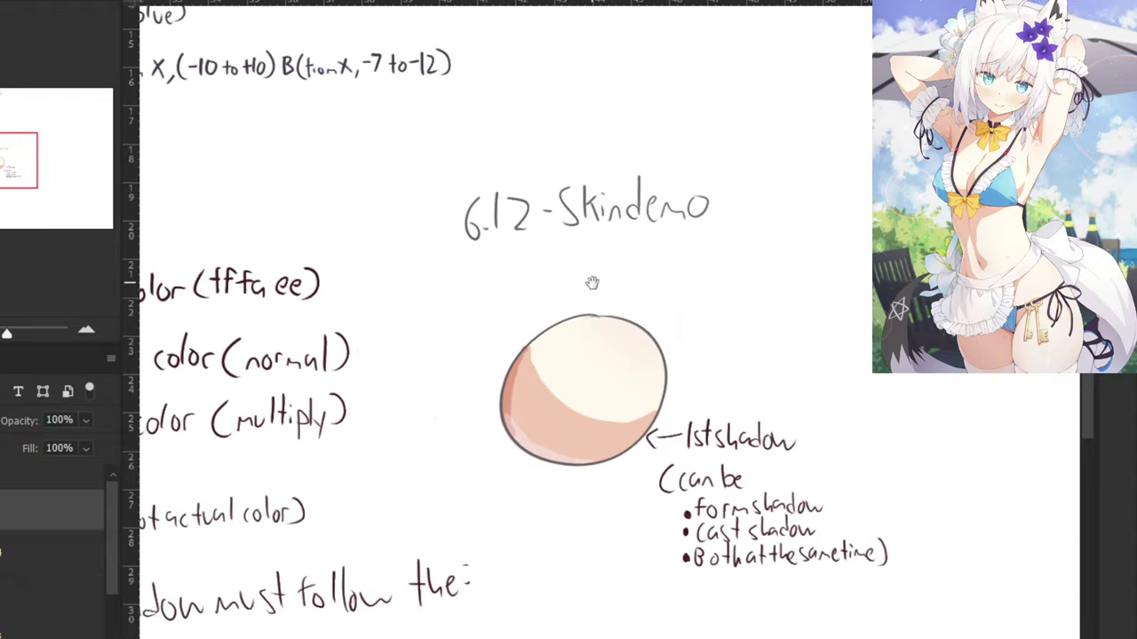
mouse_move(511, 347)
mouse_down()
mouse_move(516, 302)
mouse_move(580, 386)
mouse_move(553, 437)
mouse_up()
mouse_move(563, 432)
mouse_down()
mouse_move(526, 432)
mouse_move(519, 389)
mouse_up()
mouse_move(468, 339)
mouse_down()
mouse_move(496, 351)
mouse_move(507, 323)
mouse_move(512, 348)
mouse_up()
mouse_move(525, 326)
mouse_down()
mouse_move(553, 341)
mouse_move(590, 330)
mouse_up()
key(ctrl+z)
key(ctrl+z)
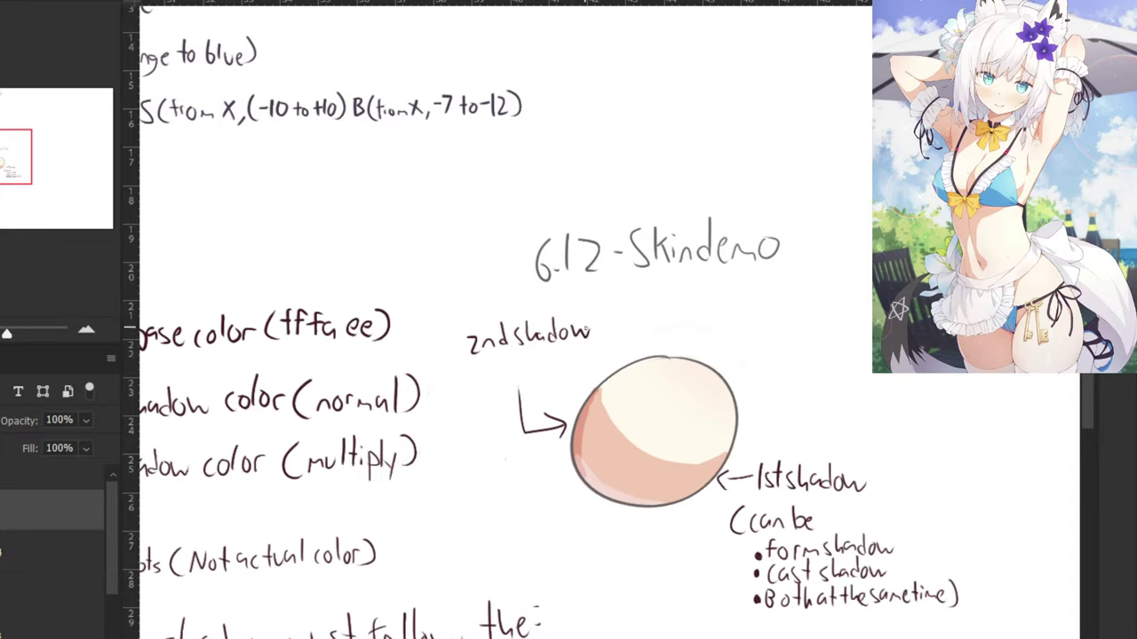
Write the bullet "Visible as cast shadows only" beneath the 2nd shadow label.
click(465, 375)
mouse_move(473, 365)
mouse_down()
mouse_move(509, 358)
mouse_move(512, 368)
mouse_move(586, 368)
mouse_up()
mouse_move(600, 341)
mouse_down()
mouse_move(601, 367)
mouse_move(605, 350)
mouse_up()
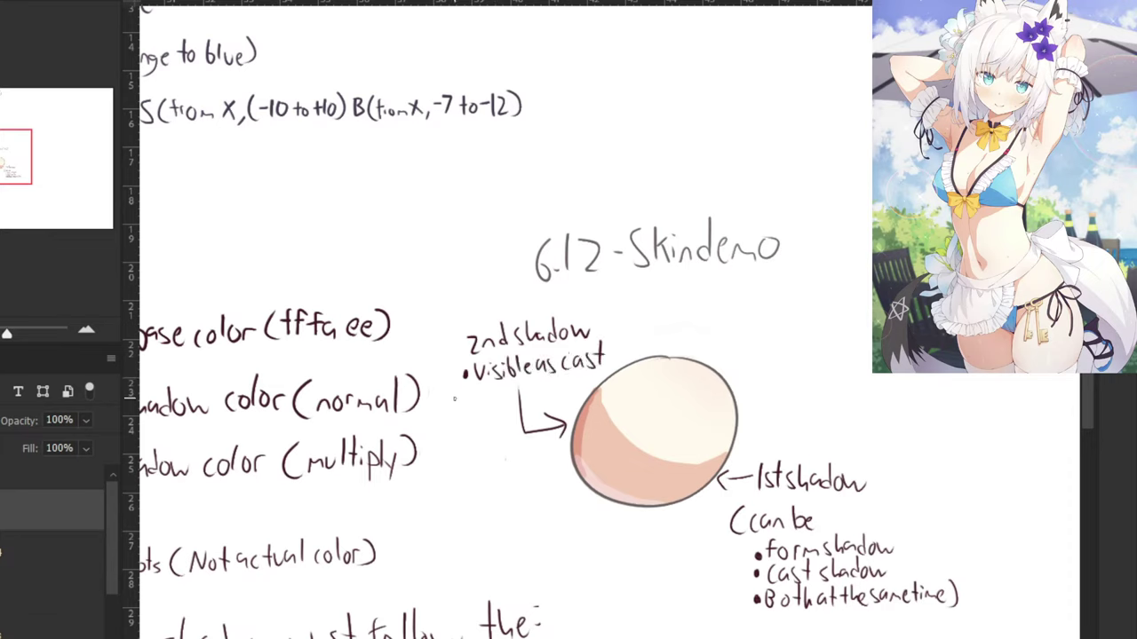
drag(450, 397, 446, 407)
drag(456, 392, 488, 405)
drag(493, 396, 543, 397)
key(ctrl+z)
drag(549, 387, 555, 405)
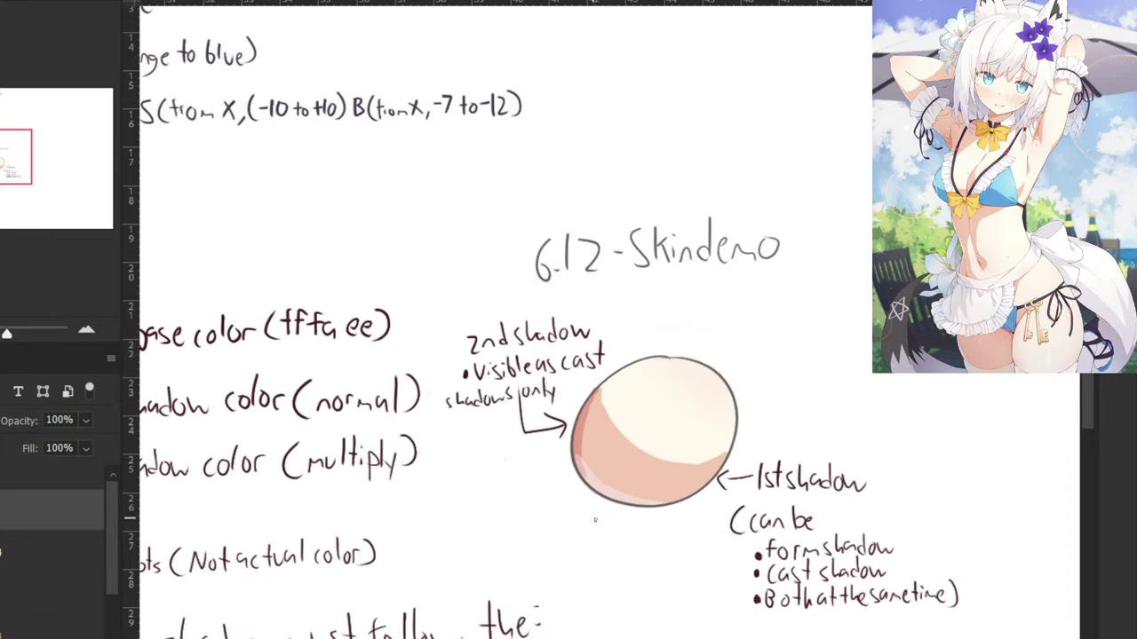
Draw an upward arrow to the circle's lower left rim and label it "Light reflection".
mouse_move(596, 524)
mouse_down()
mouse_move(616, 524)
mouse_move(608, 558)
mouse_move(566, 591)
mouse_move(583, 602)
mouse_up()
drag(592, 563, 600, 586)
mouse_move(603, 565)
mouse_down()
mouse_move(606, 586)
mouse_move(611, 572)
mouse_up()
drag(613, 576, 634, 585)
click(636, 579)
drag(628, 573, 640, 573)
mouse_move(644, 564)
mouse_down()
mouse_move(644, 585)
mouse_move(682, 575)
mouse_up()
key(ctrl+z)
click(675, 581)
drag(687, 575, 697, 582)
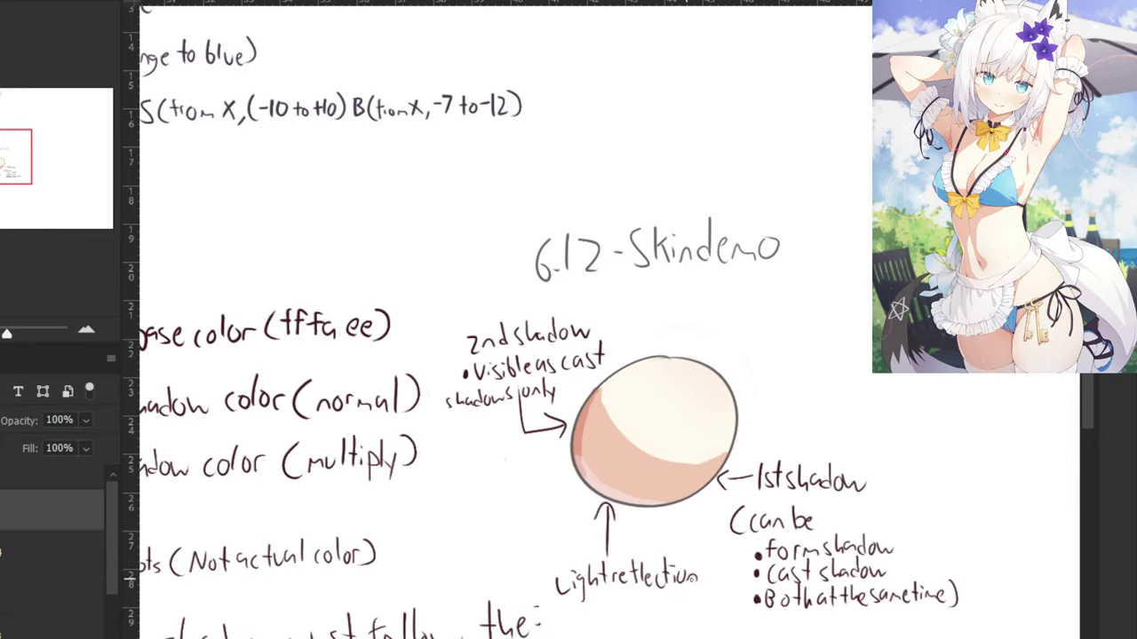
Write the bullet "Visible only on reflected light" beneath the Light reflection label.
drag(555, 481, 507, 332)
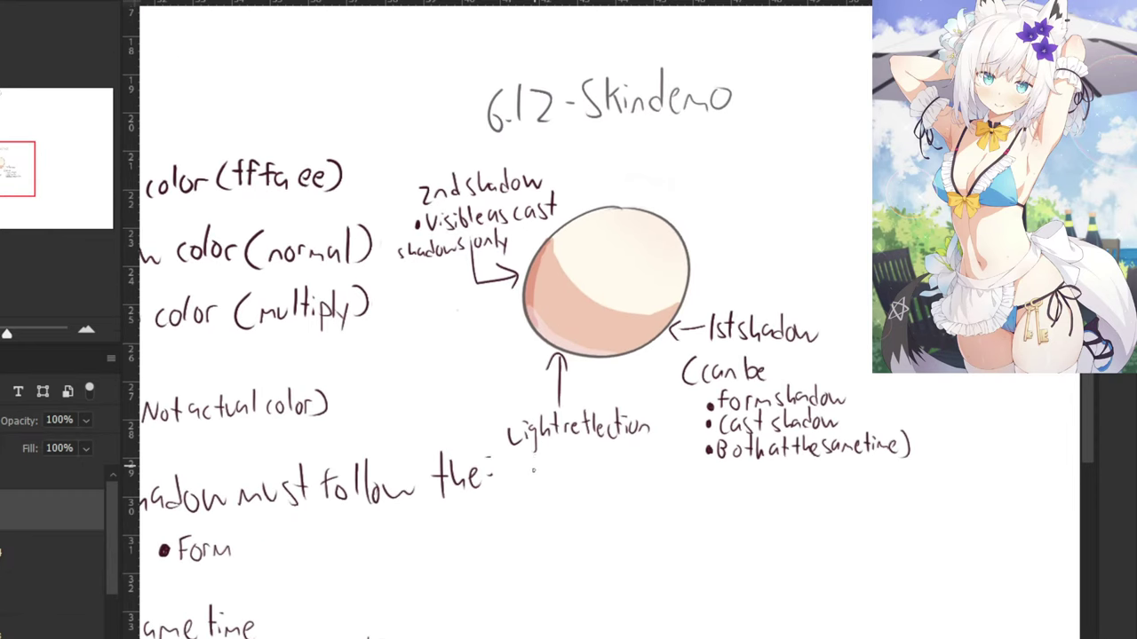
drag(534, 467, 641, 455)
click(556, 456)
click(649, 460)
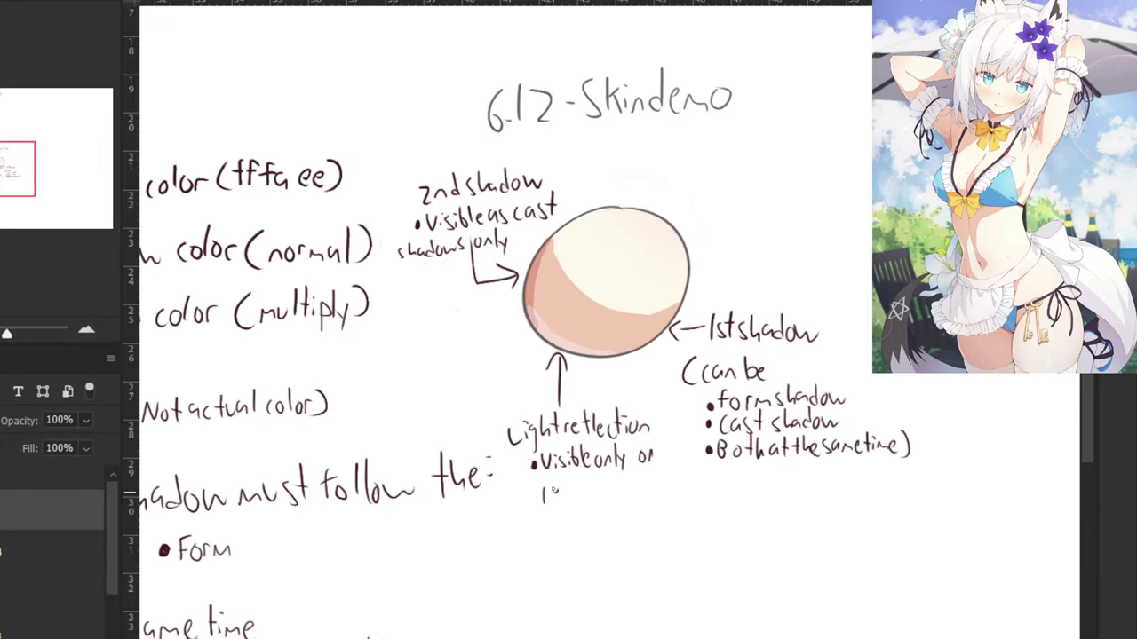
drag(571, 484, 566, 505)
drag(559, 491, 654, 497)
drag(647, 481, 658, 480)
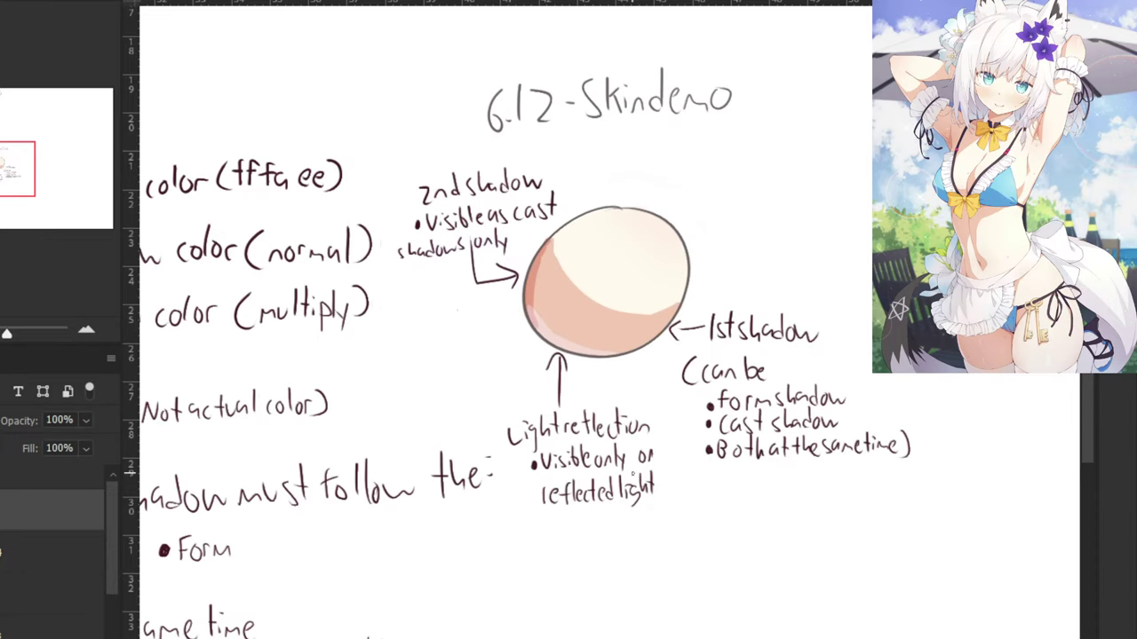
Prepare a separate layer for the demo circle's highlights.
drag(433, 226, 413, 287)
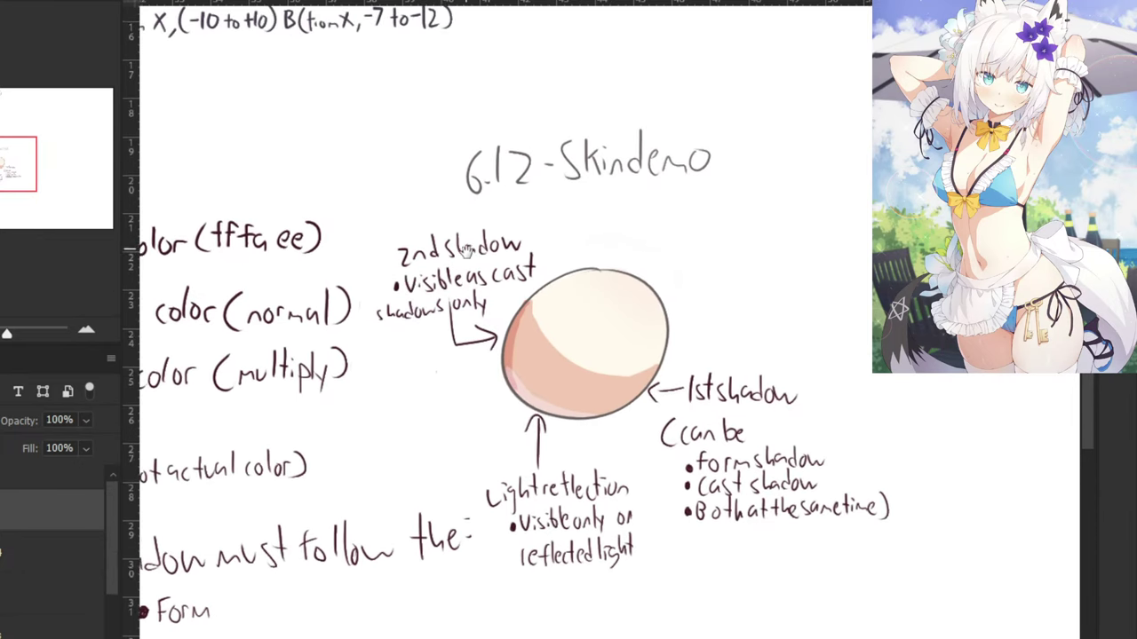
drag(427, 249, 416, 291)
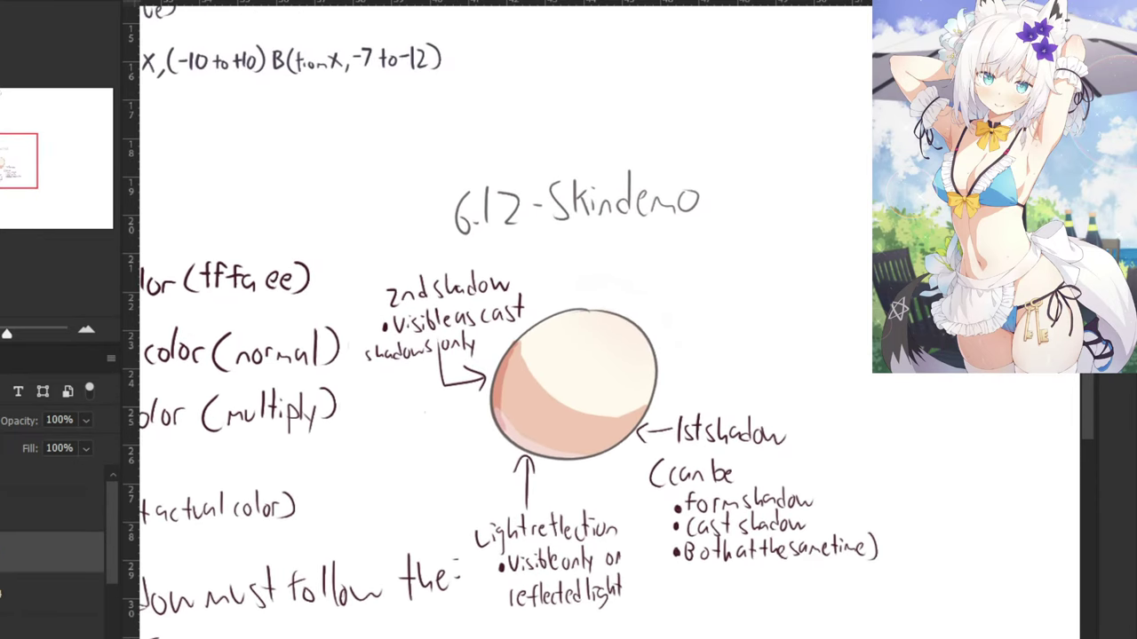
right_click(5, 599)
click(54, 281)
drag(344, 271, 558, 217)
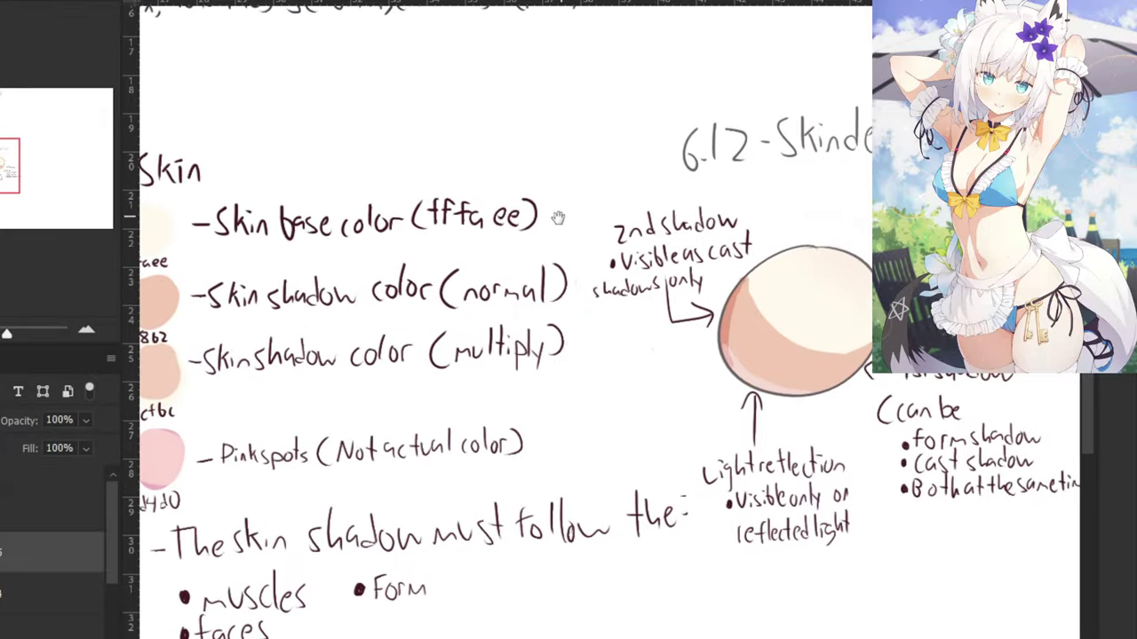
drag(432, 311, 299, 354)
key(ctrl+plus)
key(ctrl+plus)
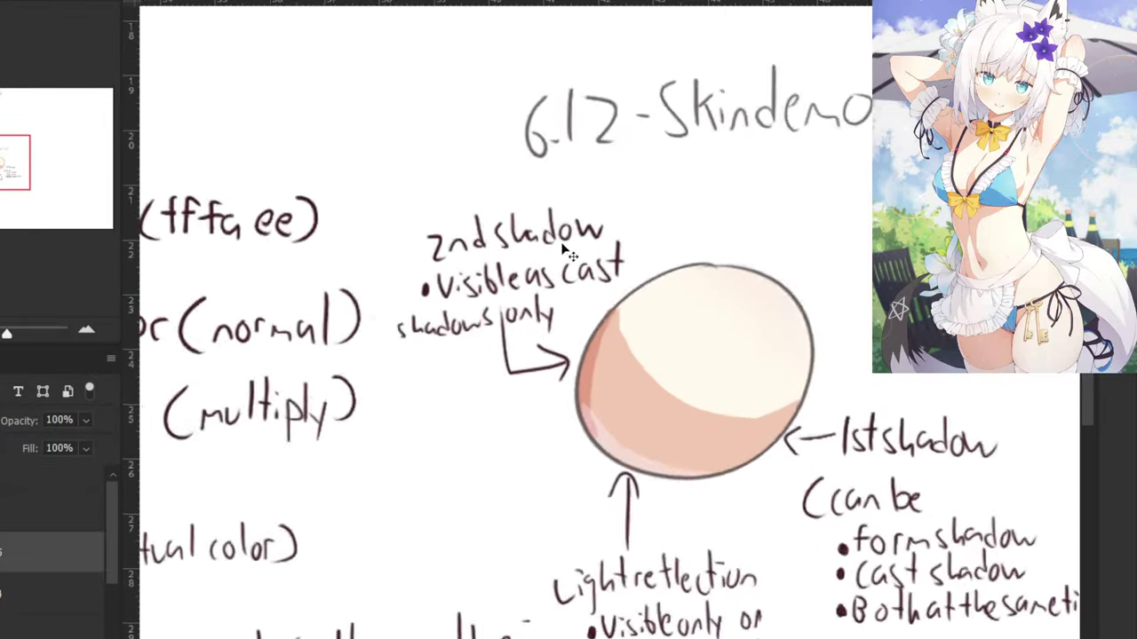
Paint a tapered white highlight on the circle's lit upper right area and a white streak across the shadow's edge below.
key(ctrl+z)
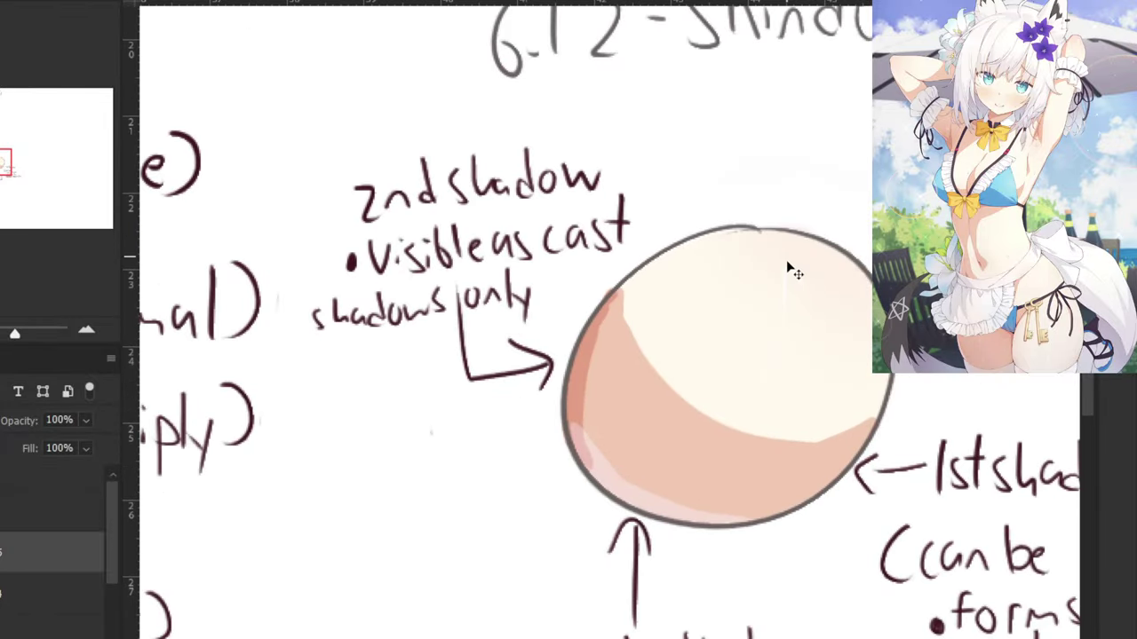
mouse_move(795, 263)
mouse_down()
mouse_move(805, 289)
mouse_move(762, 275)
mouse_up()
key(v)
key(ctrl+z)
mouse_move(792, 269)
mouse_down()
mouse_move(756, 336)
mouse_move(780, 268)
mouse_move(782, 305)
mouse_up()
drag(712, 419, 669, 471)
drag(730, 422, 671, 474)
key(ctrl+z)
mouse_move(730, 423)
mouse_down()
mouse_move(673, 474)
mouse_move(696, 453)
mouse_up()
mouse_move(696, 453)
mouse_down()
mouse_move(717, 438)
mouse_move(715, 420)
mouse_move(684, 466)
mouse_up()
drag(684, 466, 734, 399)
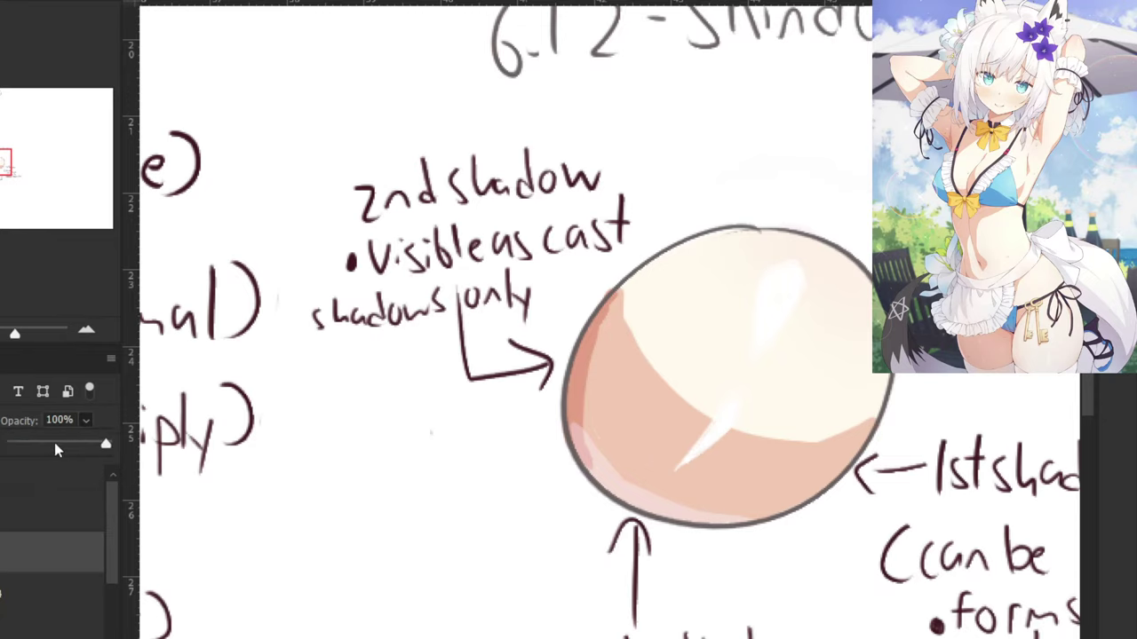
Lower the highlight layer's opacity to 59%.
click(54, 444)
drag(57, 449, 69, 449)
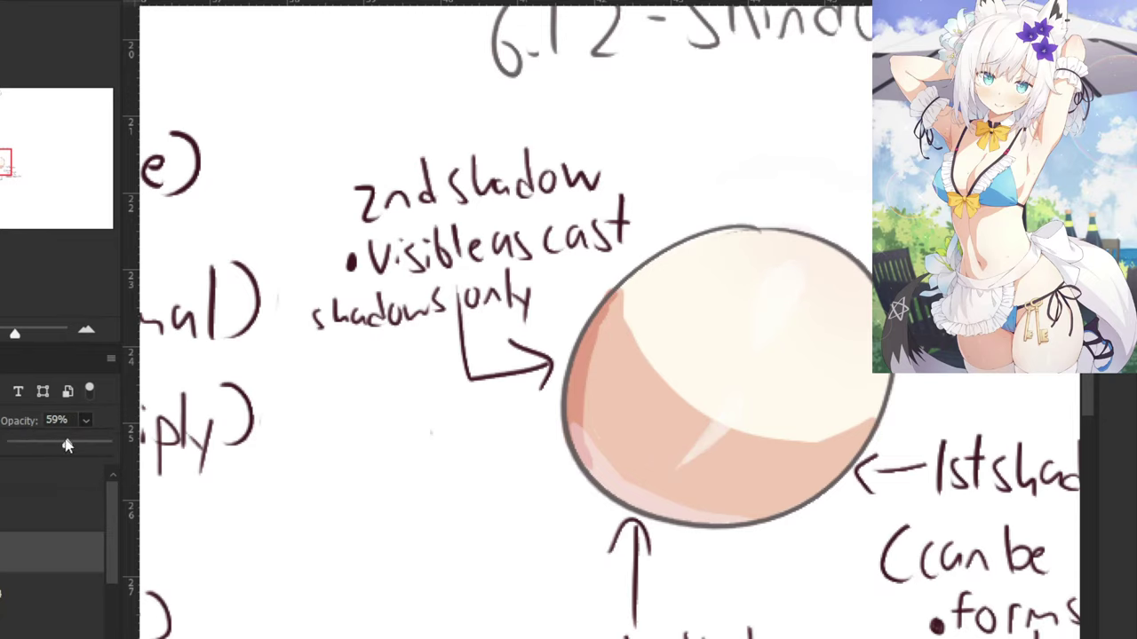
key(ctrl+minus)
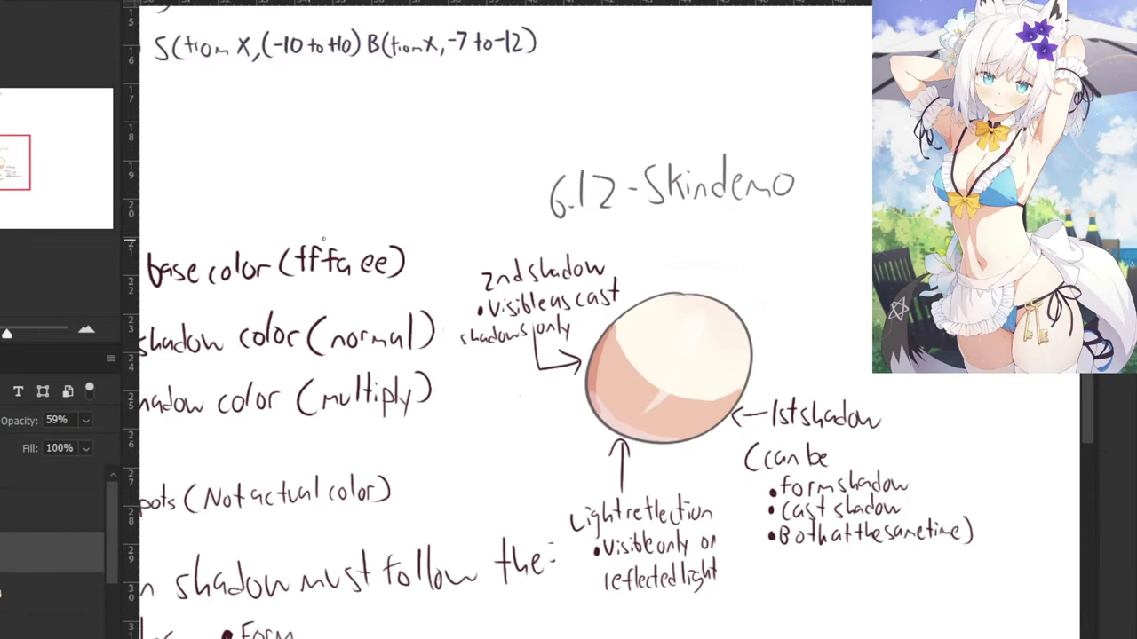
drag(340, 190, 390, 207)
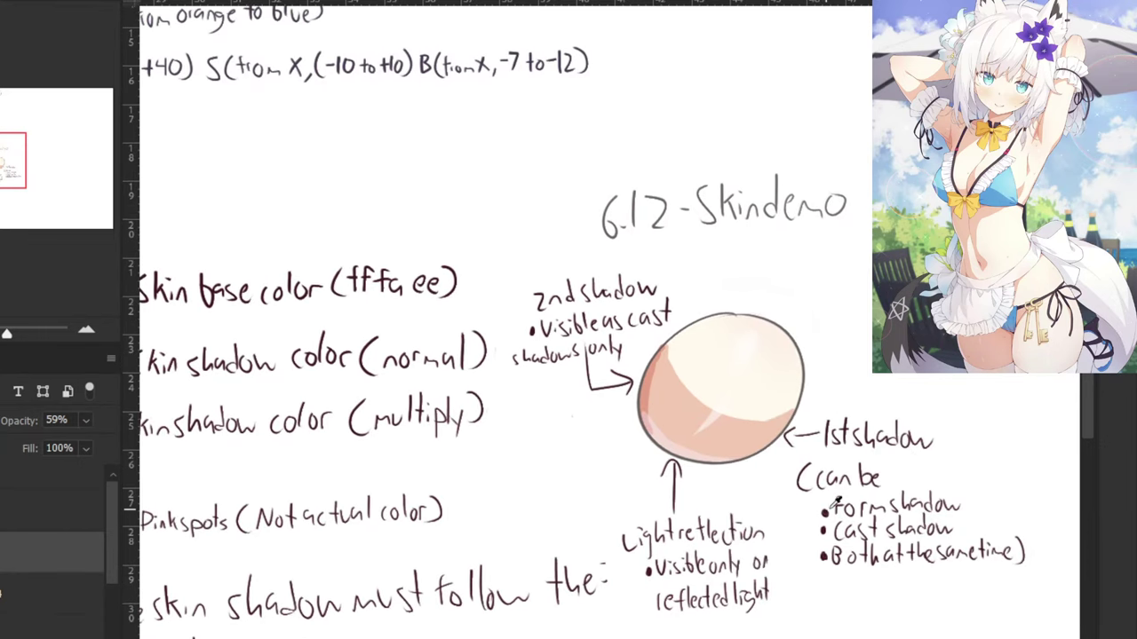
drag(787, 327, 674, 360)
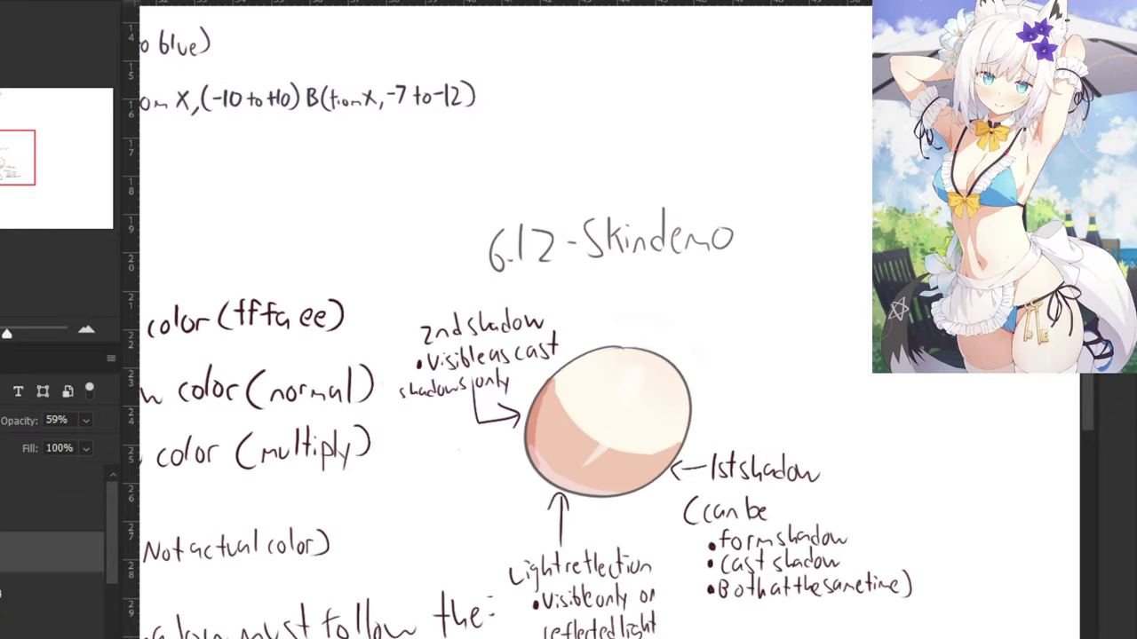
Back on the notes layer, draw an arrow to the circle's upper right and label it "Highlights" in the dark text color.
key(alt+bracketright)
alt+click(713, 556)
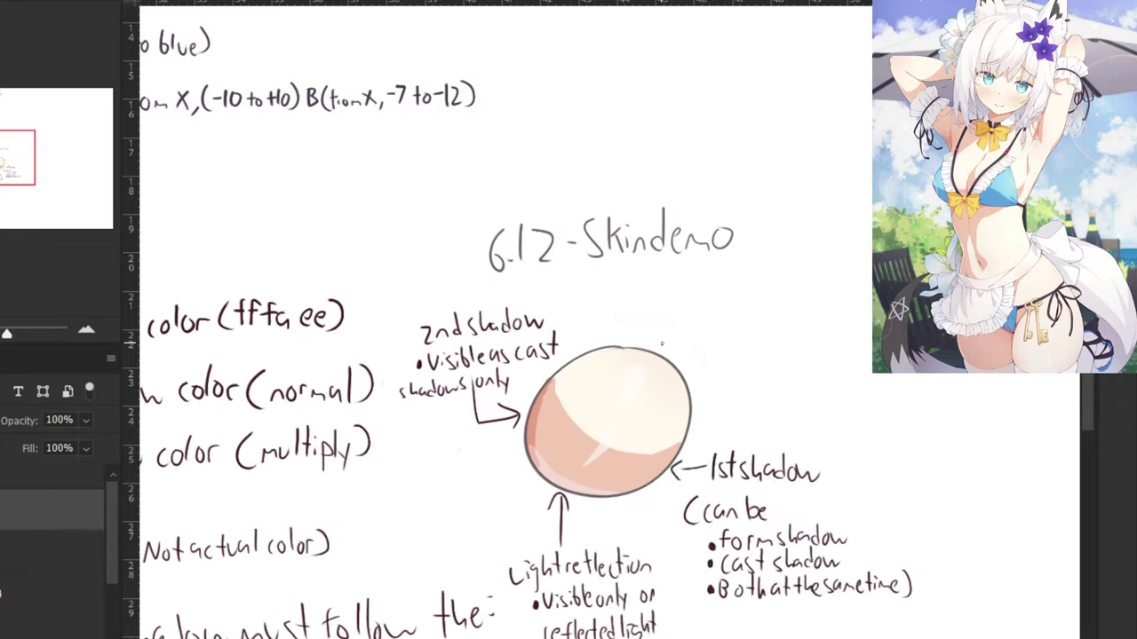
mouse_move(675, 325)
mouse_down()
mouse_move(660, 345)
mouse_move(670, 344)
mouse_up()
drag(688, 299, 688, 321)
drag(695, 302, 708, 329)
mouse_move(718, 296)
mouse_down()
mouse_move(724, 317)
mouse_move(707, 329)
mouse_move(726, 317)
mouse_up()
key(ctrl+z)
key(ctrl+z)
mouse_move(731, 295)
mouse_down()
mouse_move(742, 325)
mouse_move(756, 318)
mouse_up()
drag(762, 288, 762, 316)
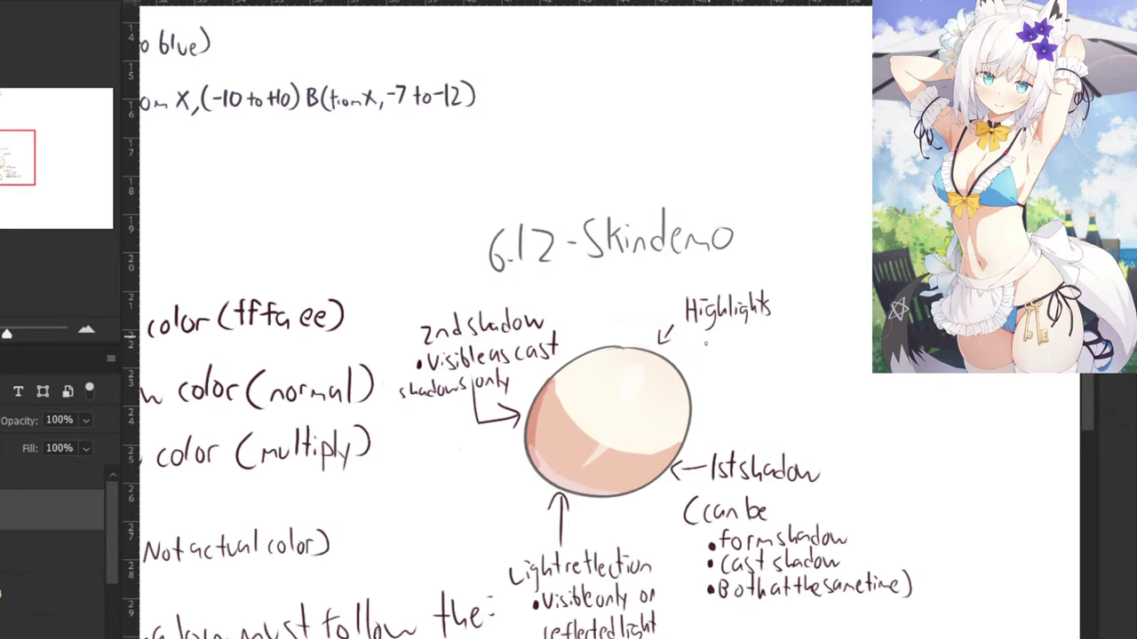
Handwrite the bullet "Visible as distorted" beneath the "Highlights" label beside the demo circle.
mouse_move(708, 342)
mouse_down()
mouse_move(732, 335)
mouse_move(741, 349)
mouse_up()
mouse_move(755, 338)
mouse_down()
mouse_move(750, 351)
mouse_move(773, 348)
mouse_up()
mouse_move(778, 341)
mouse_down()
mouse_move(688, 355)
mouse_move(688, 375)
mouse_move(751, 371)
mouse_move(761, 383)
mouse_up()
drag(760, 373, 771, 382)
drag(776, 357, 776, 386)
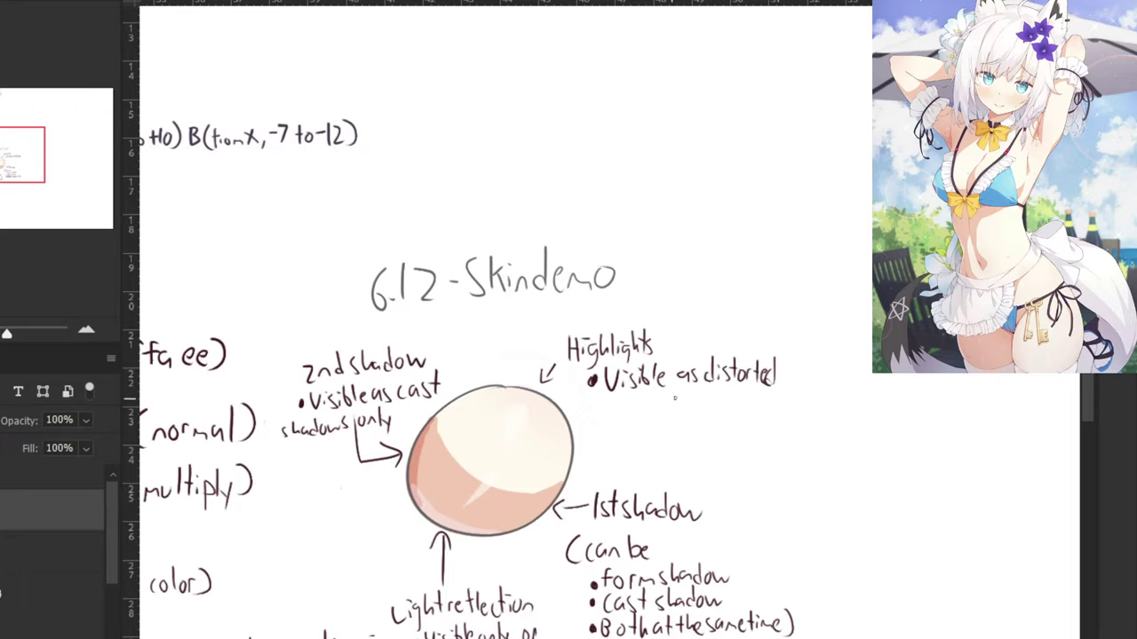
key(ctrl+z)
key(ctrl+minus)
key(ctrl+minus)
key(ctrl+minus)
key(ctrl+plus)
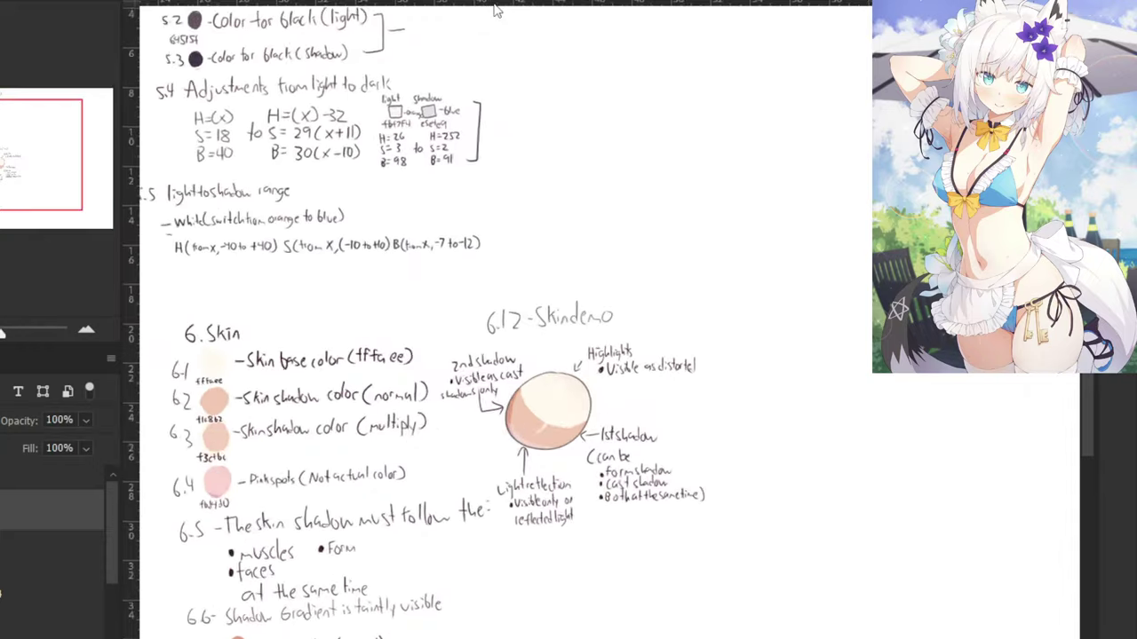
key(ctrl+plus)
key(ctrl+plus)
Complete the highlights bullet by handwriting "diamonds" on the line below.
drag(609, 400, 611, 419)
key(ctrl+plus)
key(ctrl+plus)
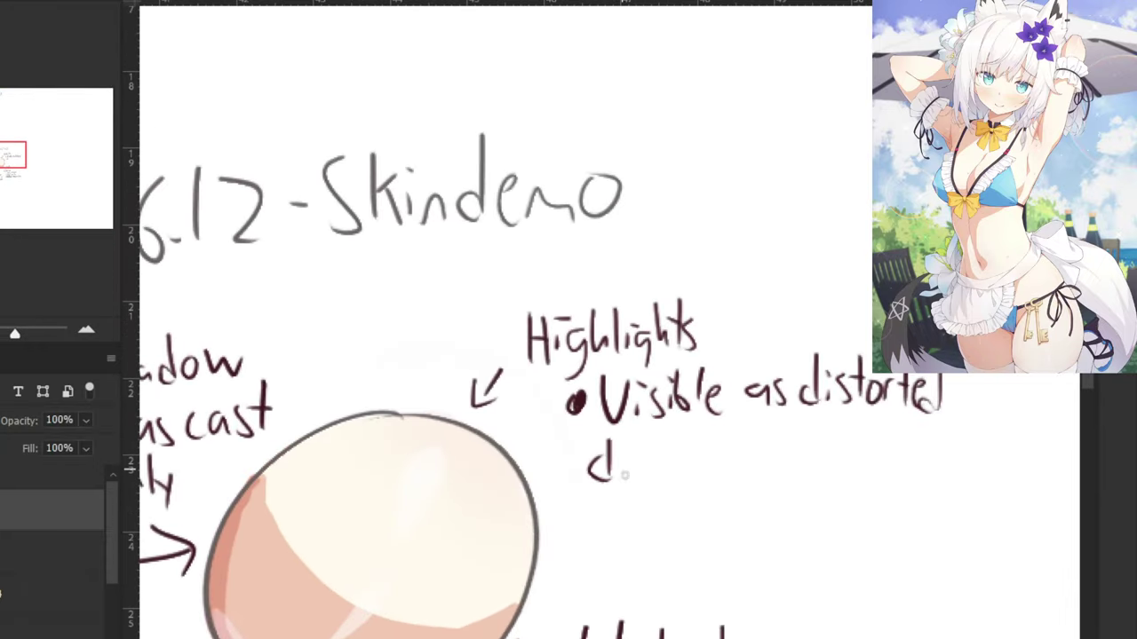
mouse_move(622, 462)
mouse_down()
mouse_move(625, 479)
mouse_move(686, 478)
mouse_up()
drag(687, 462, 702, 476)
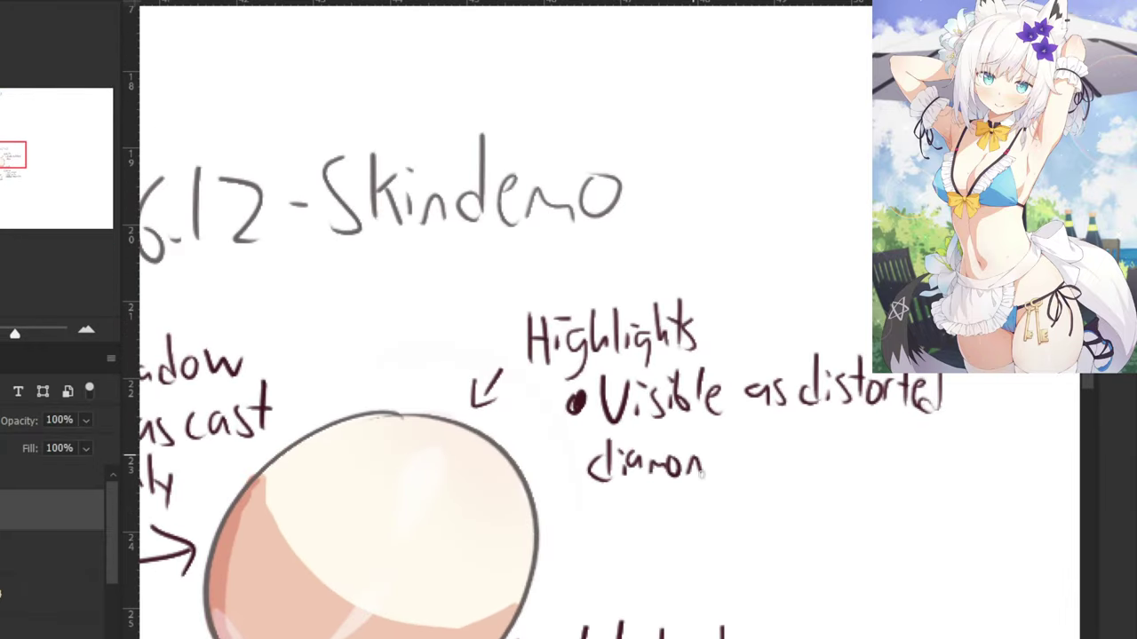
drag(720, 432, 714, 464)
drag(715, 459, 729, 476)
key(ctrl+minus)
key(ctrl+minus)
key(ctrl+minus)
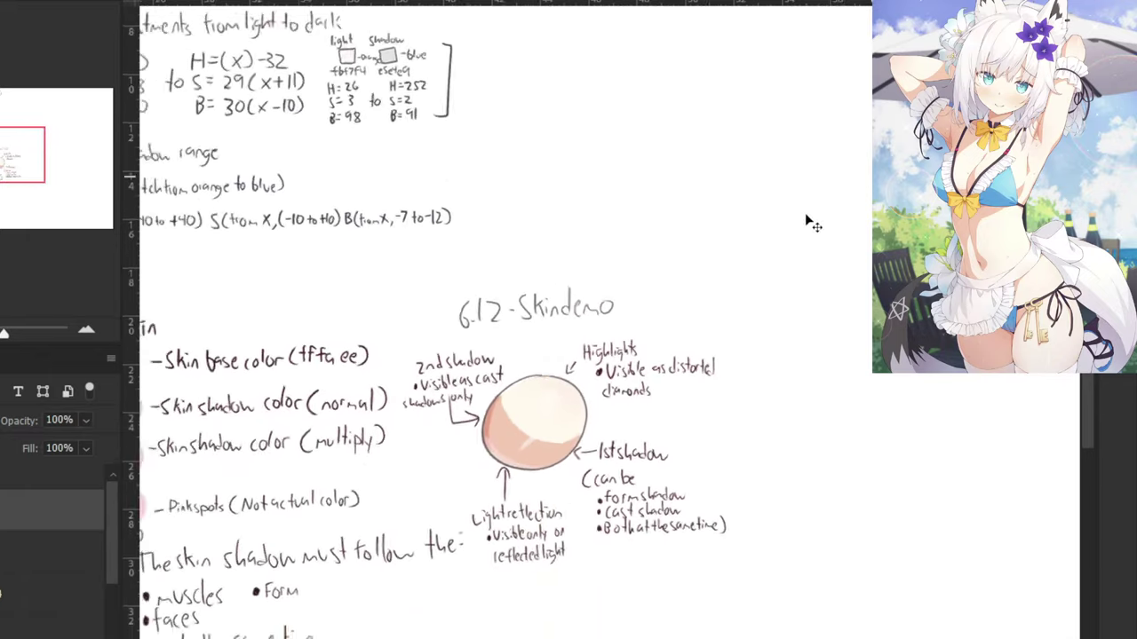
key(ctrl+minus)
Review the whole notes page, then switch to the character drawing and examine the face, hair and upper body.
drag(228, 565, 253, 524)
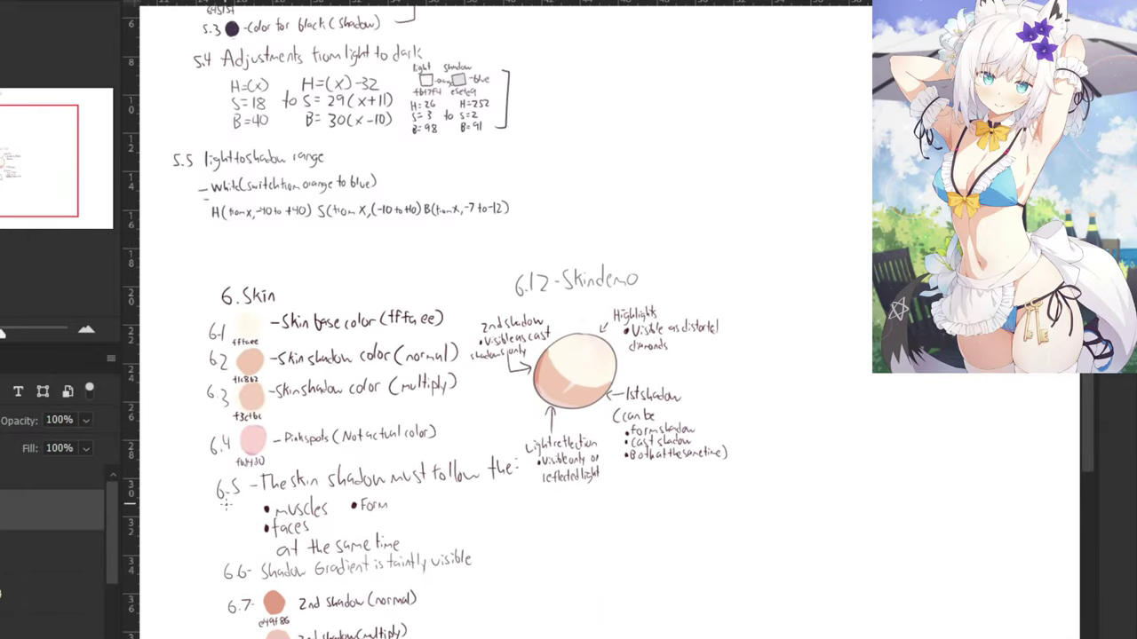
key(ctrl+minus)
key(ctrl+minus)
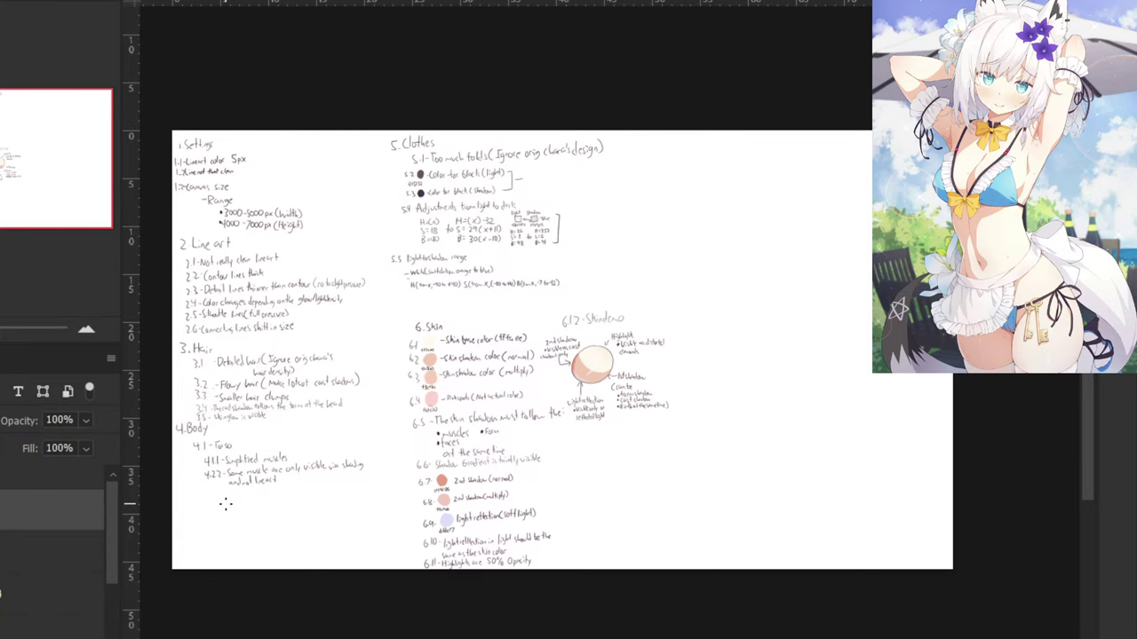
key(ctrl+plus)
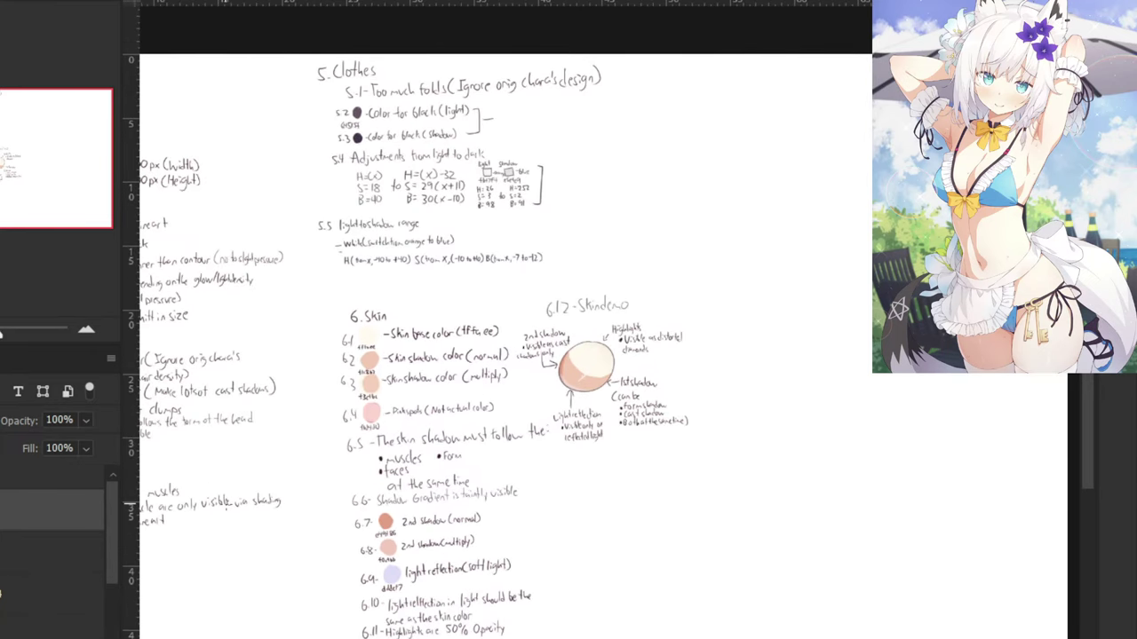
drag(224, 503, 231, 525)
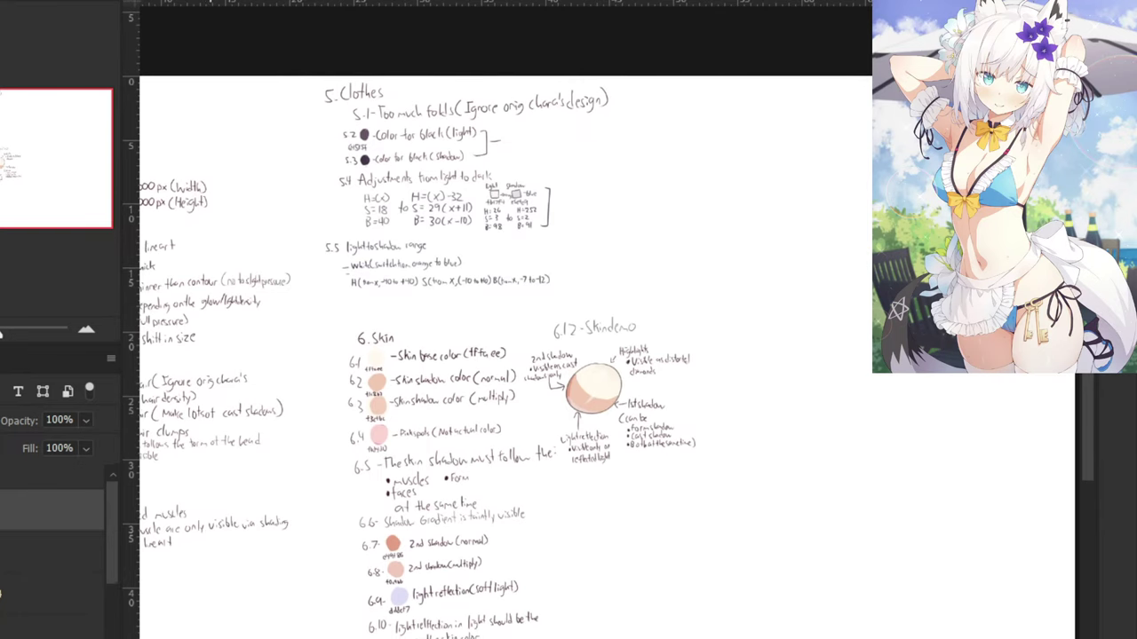
click(266, 1)
drag(387, 361, 365, 197)
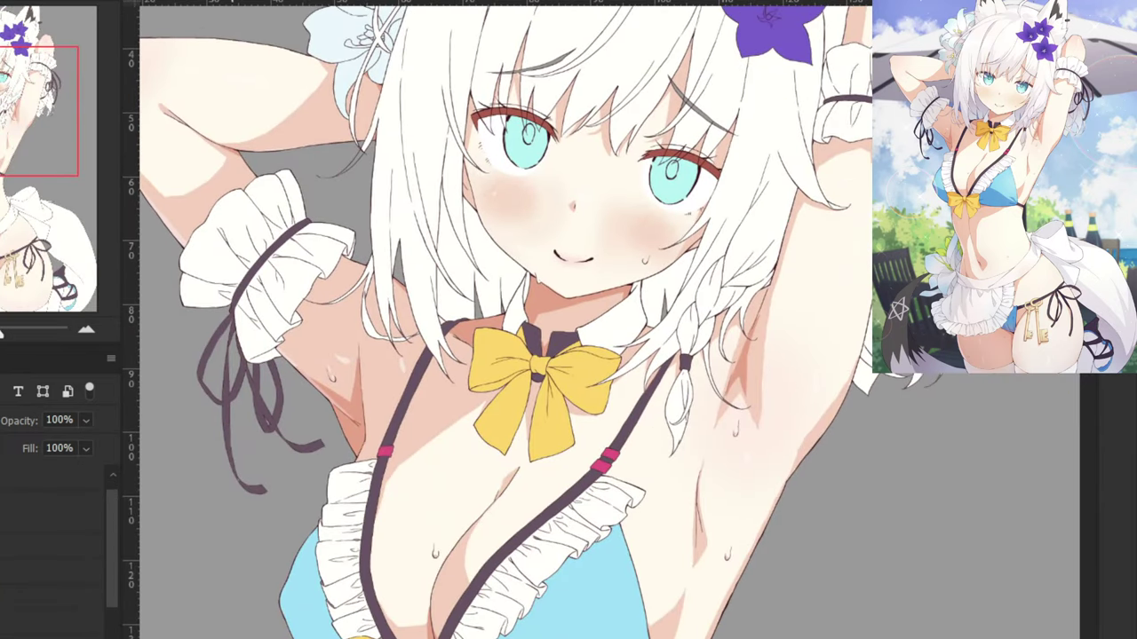
drag(233, 638, 246, 620)
drag(228, 558, 224, 638)
drag(225, 584, 142, 638)
drag(216, 638, 283, 591)
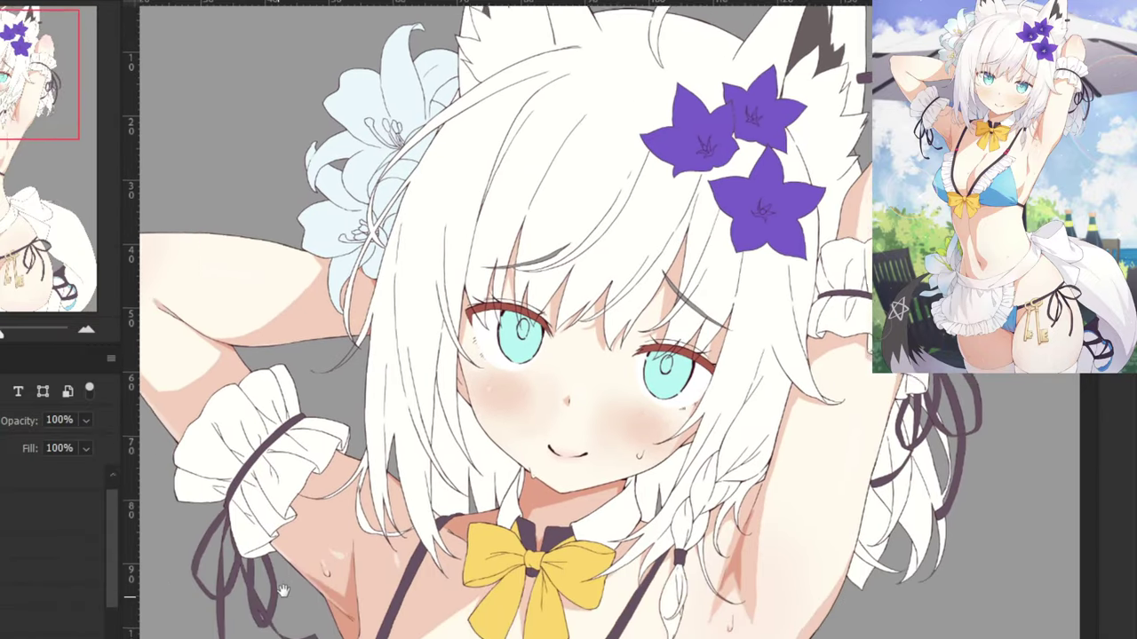
scroll(282, 590, up, 1)
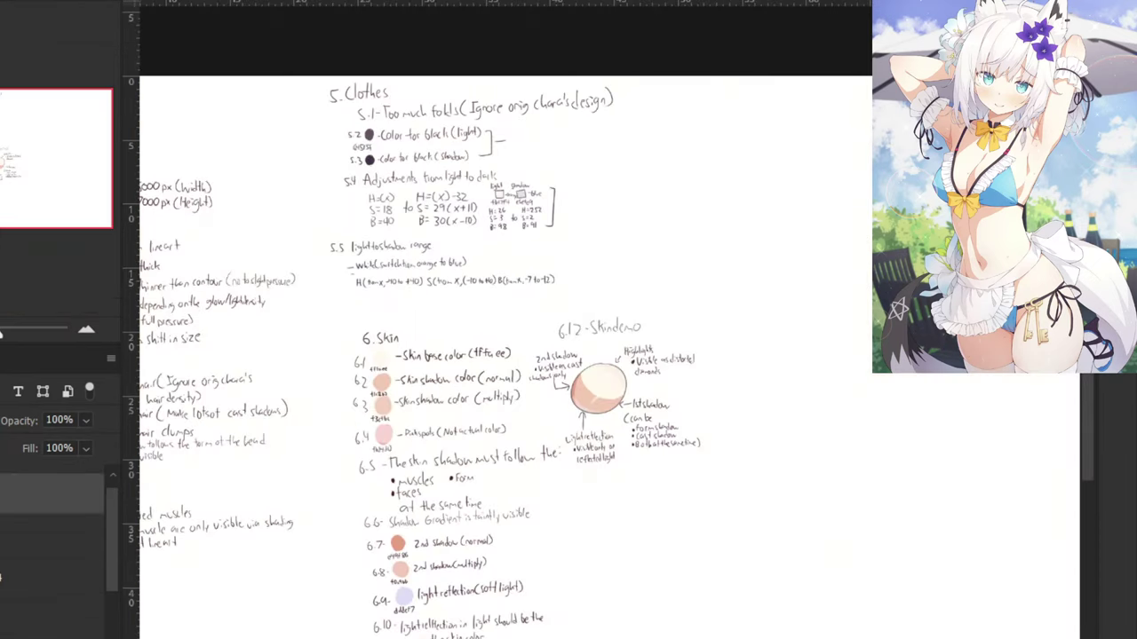
Back in the notes, lasso the "4. Body" section and move it down to free space below item 3.5.
drag(302, 233, 410, 198)
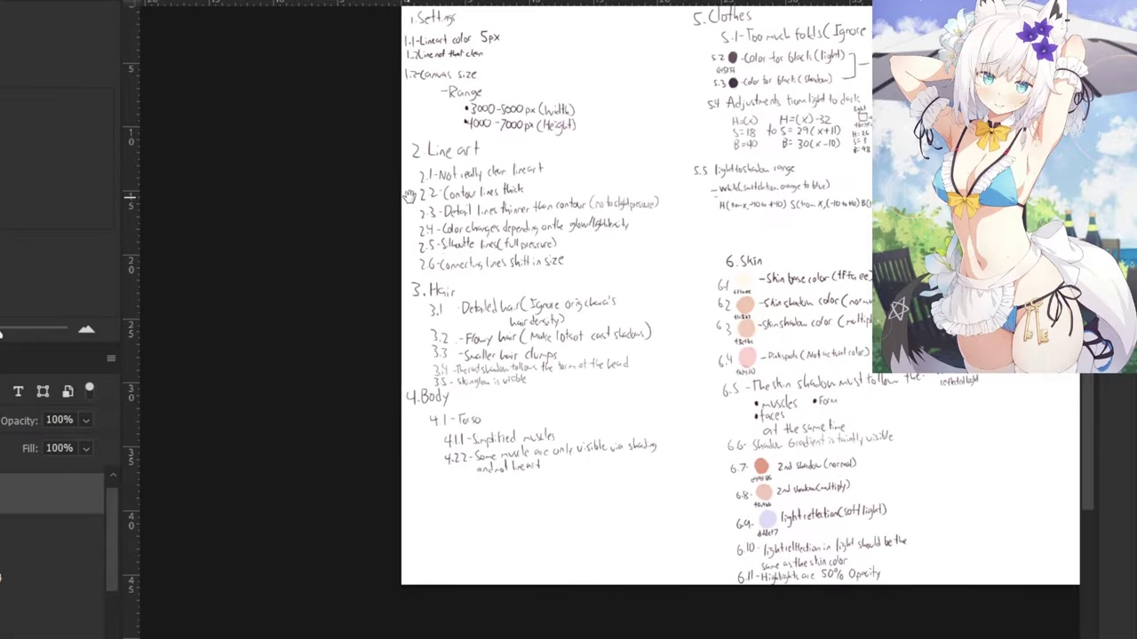
key(ctrl+plus)
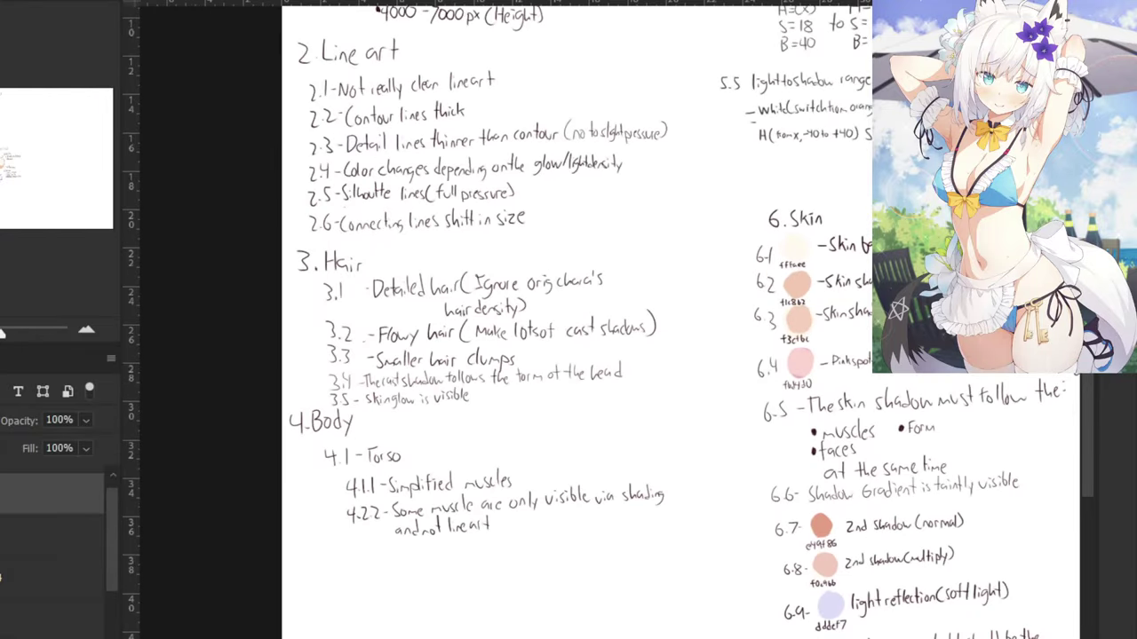
mouse_move(306, 401)
mouse_down()
mouse_move(350, 419)
mouse_move(564, 435)
mouse_move(246, 537)
mouse_move(267, 462)
mouse_up()
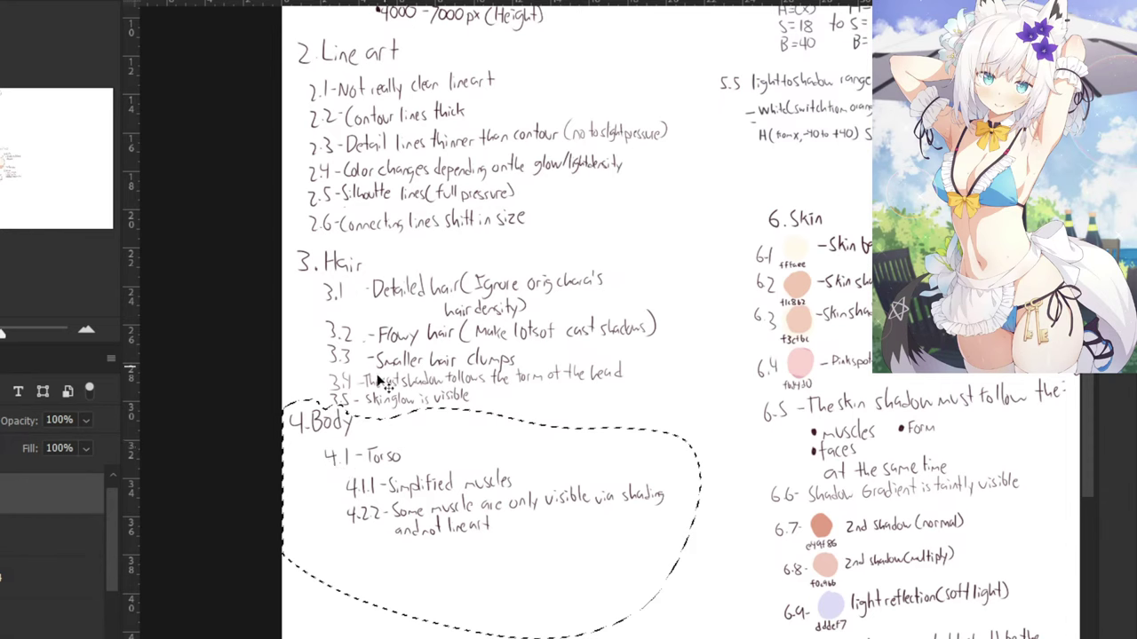
key(ctrl+t)
click(371, 233)
key(ctrl+t)
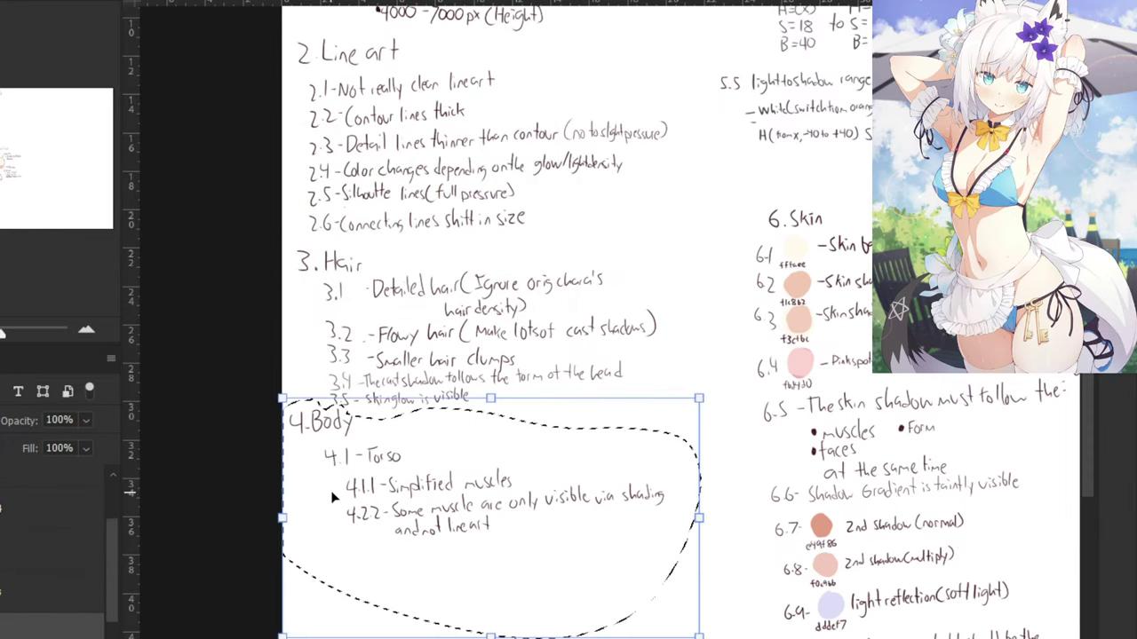
drag(342, 417, 342, 466)
key(Return)
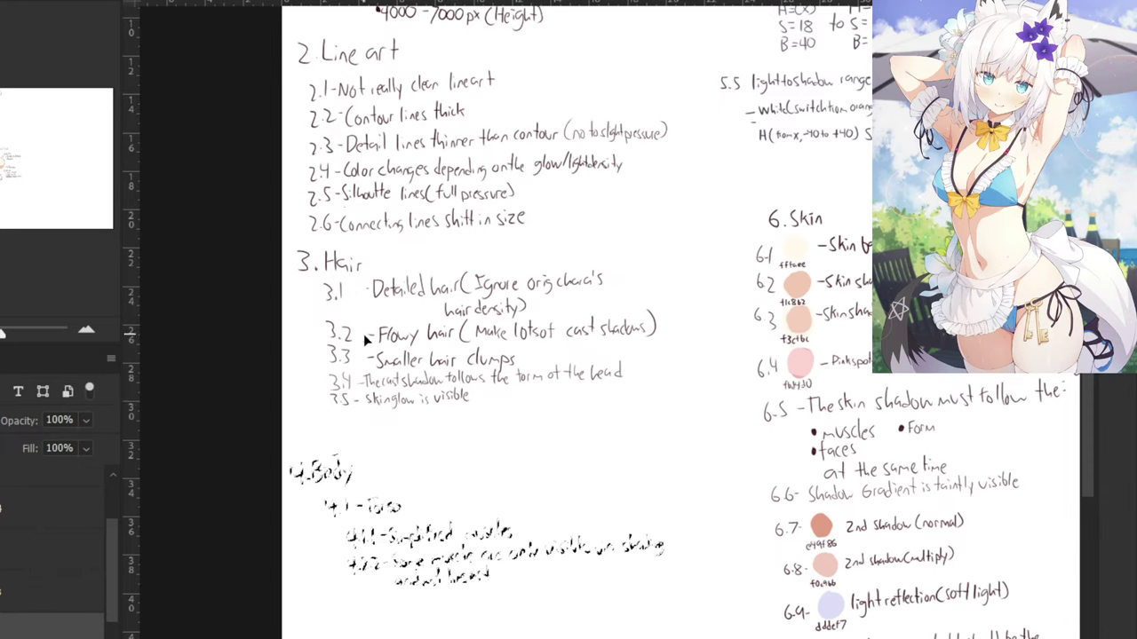
key(ctrl+d)
Sample the dark text color from the "Hair" heading and handwrite "3.6- Hair transparency" below item 3.5.
drag(213, 392, 316, 388)
key(ctrl+plus)
key(ctrl+plus)
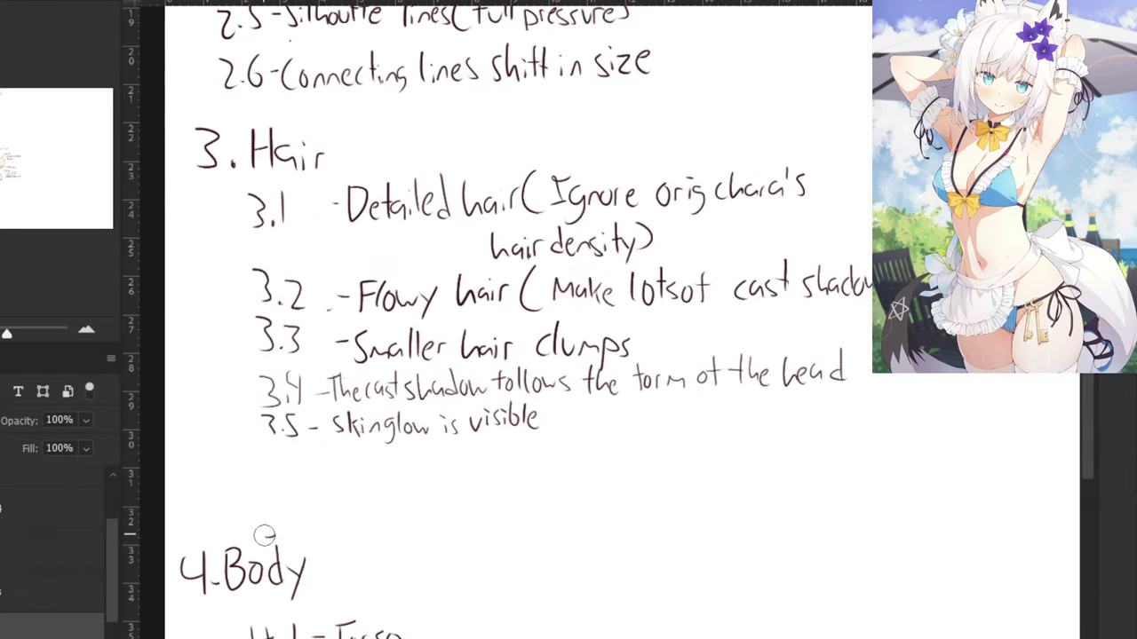
alt+click(253, 147)
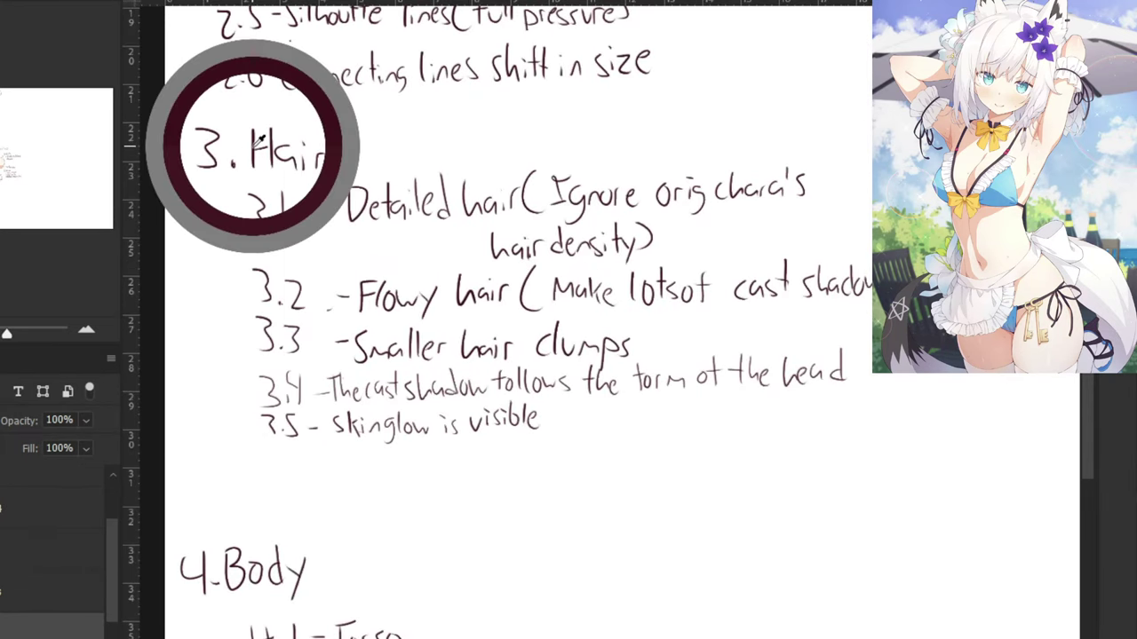
drag(311, 339, 349, 291)
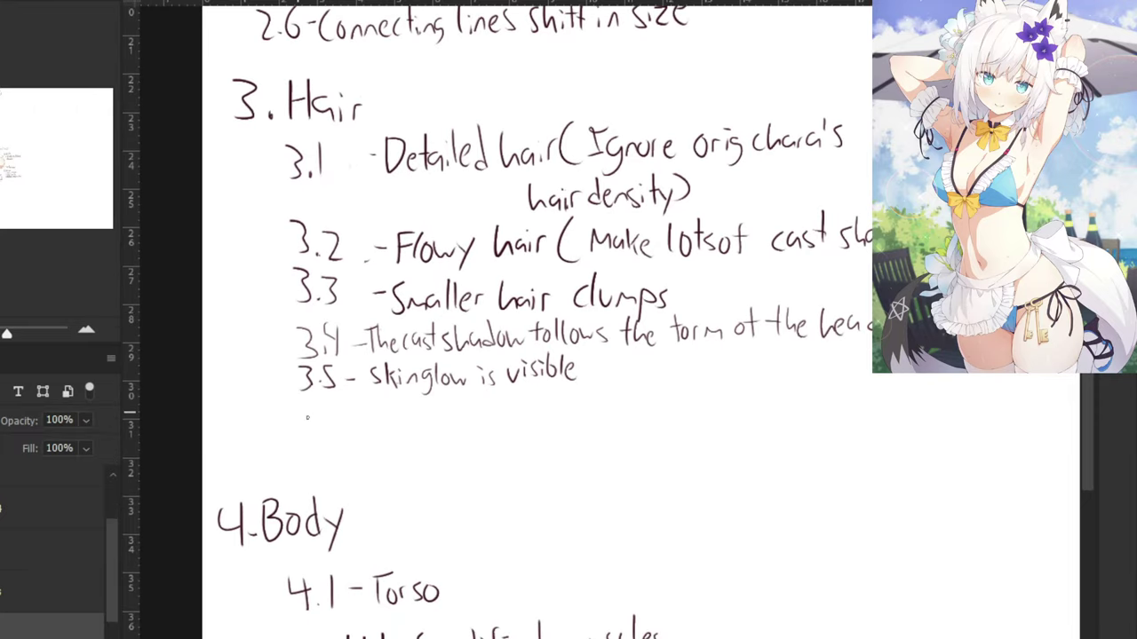
mouse_move(300, 415)
mouse_down()
mouse_move(306, 442)
mouse_move(317, 431)
mouse_up()
mouse_move(331, 417)
mouse_down()
mouse_move(325, 438)
mouse_move(367, 430)
mouse_up()
mouse_move(377, 405)
mouse_down()
mouse_move(376, 430)
mouse_move(377, 418)
mouse_up()
mouse_move(394, 415)
mouse_down()
mouse_move(387, 426)
mouse_move(397, 428)
mouse_up()
mouse_move(400, 417)
mouse_down()
mouse_move(400, 429)
mouse_move(417, 413)
mouse_move(434, 428)
mouse_up()
drag(429, 415, 449, 417)
drag(456, 418, 470, 427)
mouse_move(482, 416)
mouse_down()
mouse_move(473, 428)
mouse_move(483, 438)
mouse_up()
key(ctrl+z)
drag(486, 415, 507, 419)
drag(509, 410, 527, 424)
drag(531, 414, 546, 425)
mouse_move(563, 399)
mouse_down()
mouse_move(554, 437)
mouse_move(557, 416)
mouse_up()
Extend item 3.6 with the handwritten words "visible on bangs".
drag(596, 334, 446, 327)
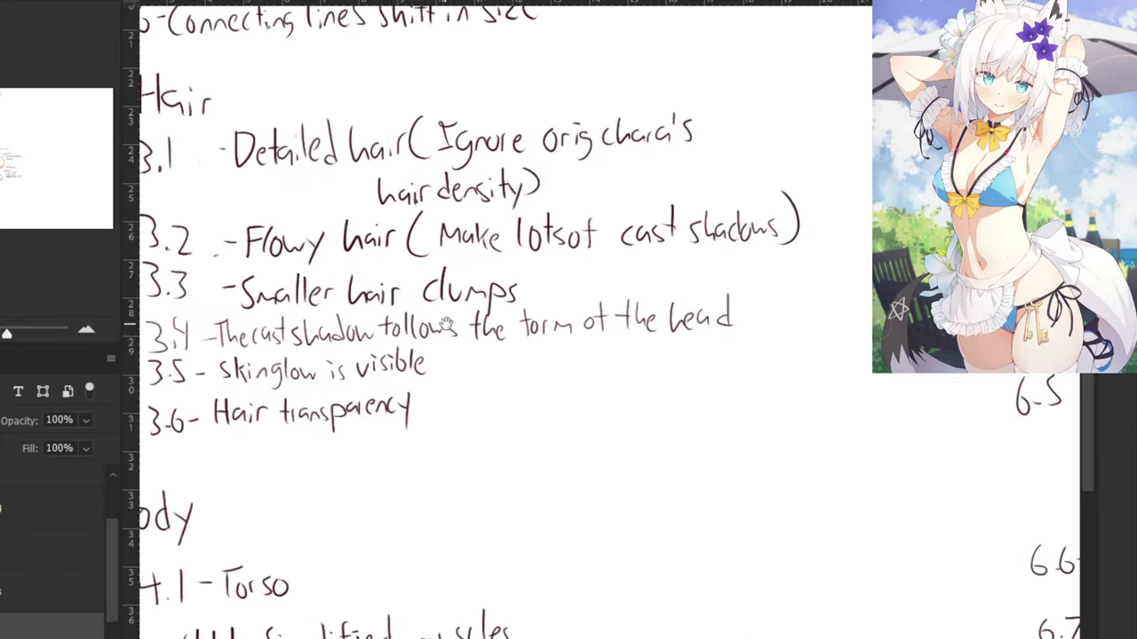
drag(425, 399, 448, 406)
mouse_move(459, 400)
mouse_down()
mouse_move(481, 375)
mouse_move(480, 405)
mouse_up()
drag(485, 400, 555, 399)
mouse_move(566, 388)
mouse_down()
mouse_move(589, 420)
mouse_move(600, 405)
mouse_up()
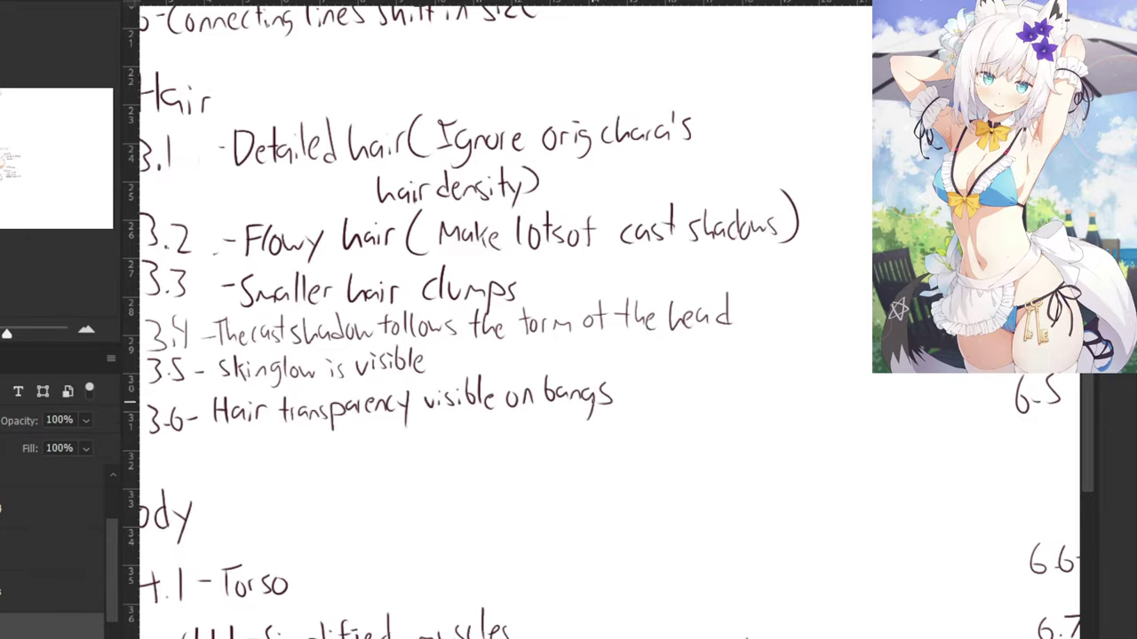
Switch to the character drawing and examine the bangs over the eyes up close, with the eye colors hidden for part of it.
scroll(506, 319, down, 5)
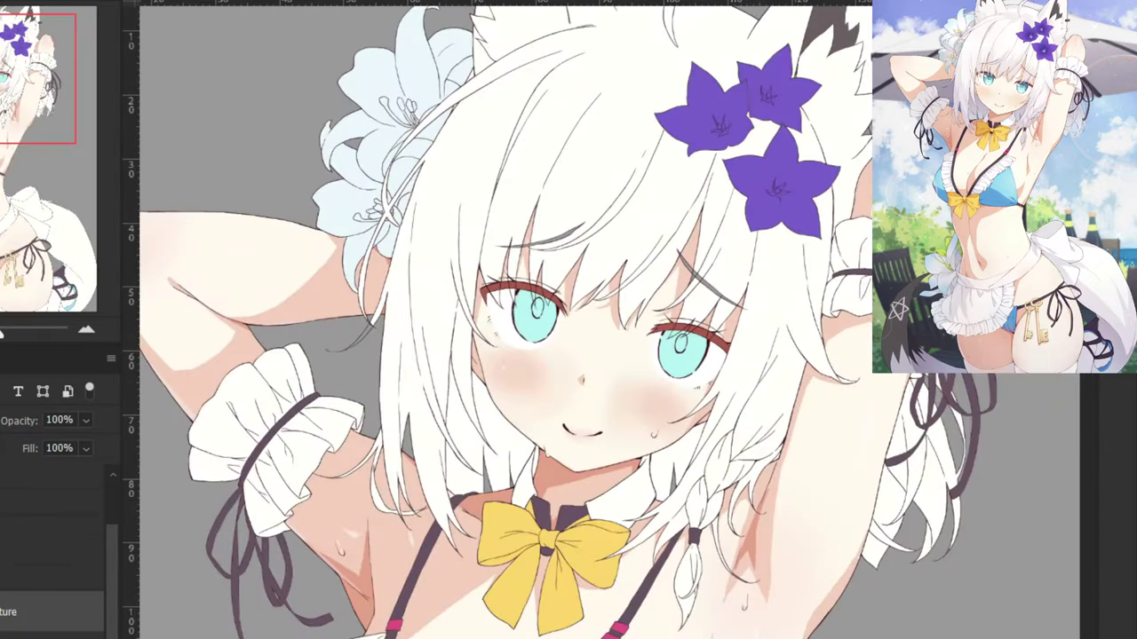
key(ctrl+plus)
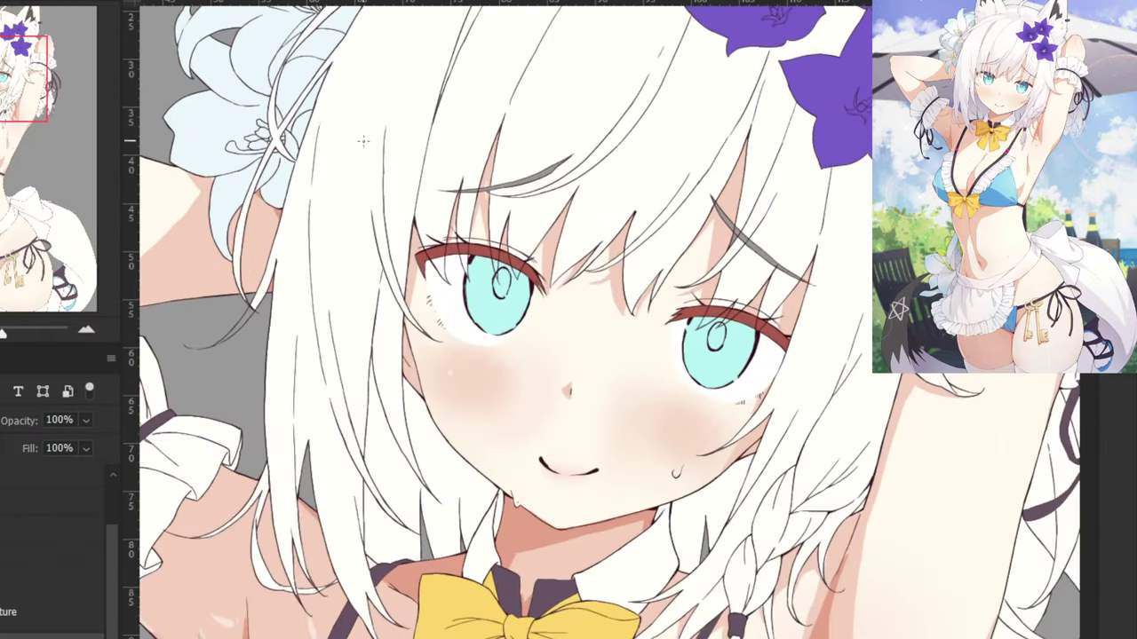
alt+click(527, 225)
drag(495, 186, 568, 268)
key(ctrl+plus)
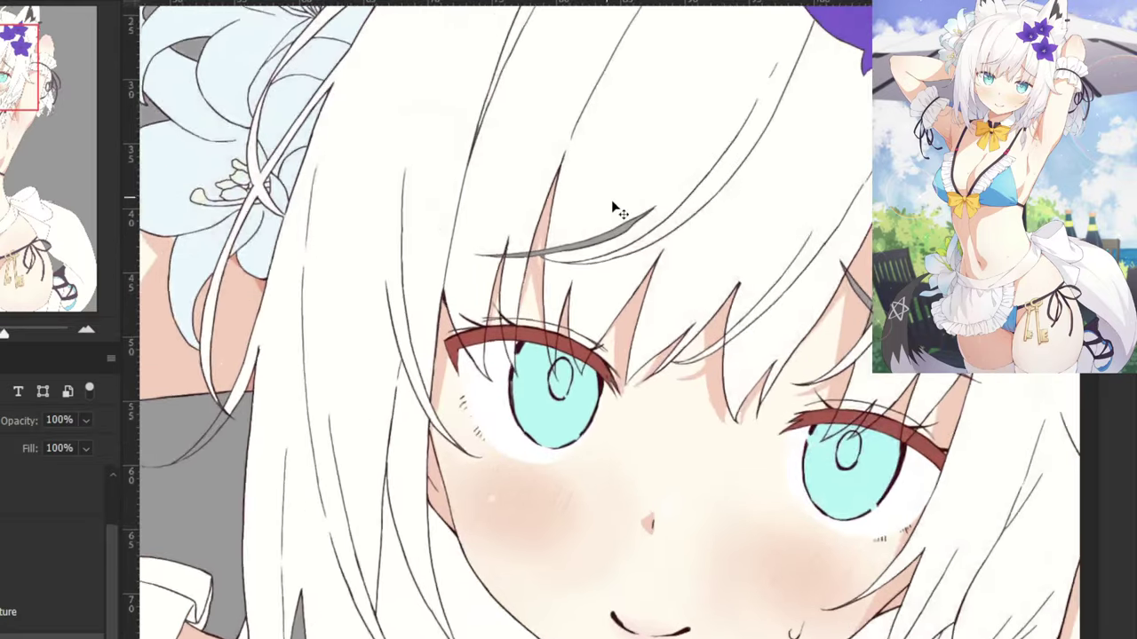
key(ctrl+plus)
key(ctrl+plus)
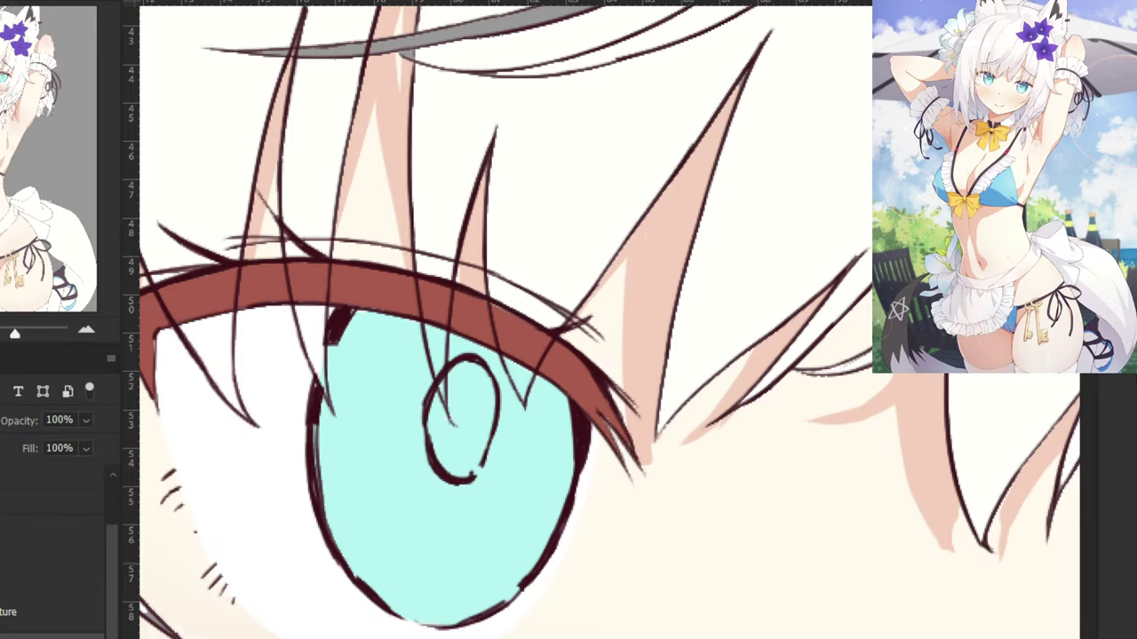
key(ctrl+comma)
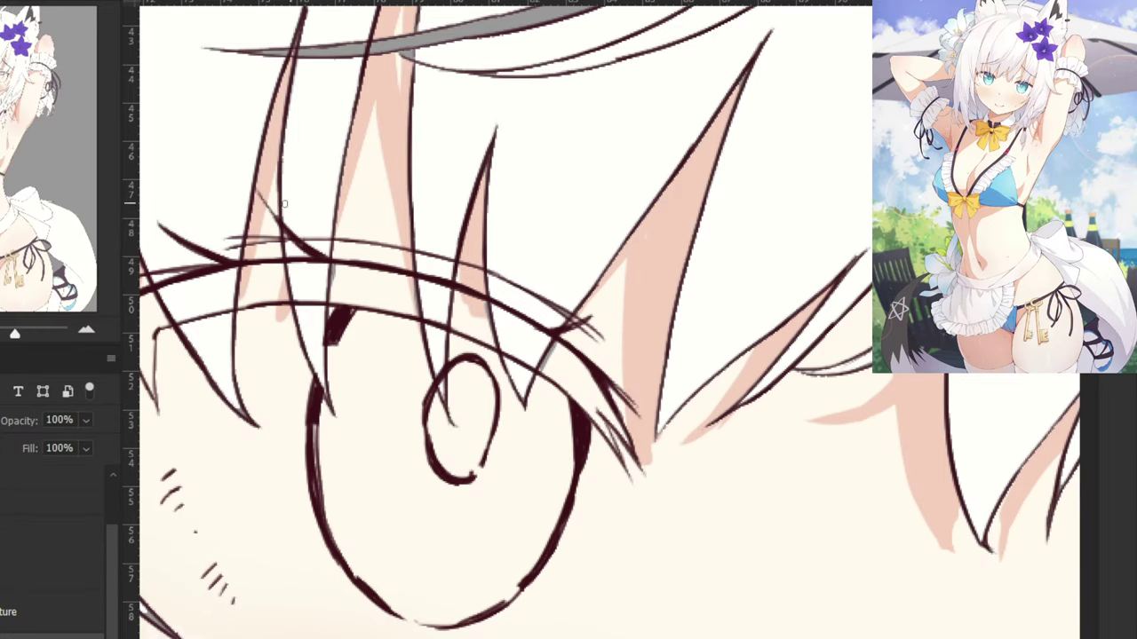
key(ctrl+minus)
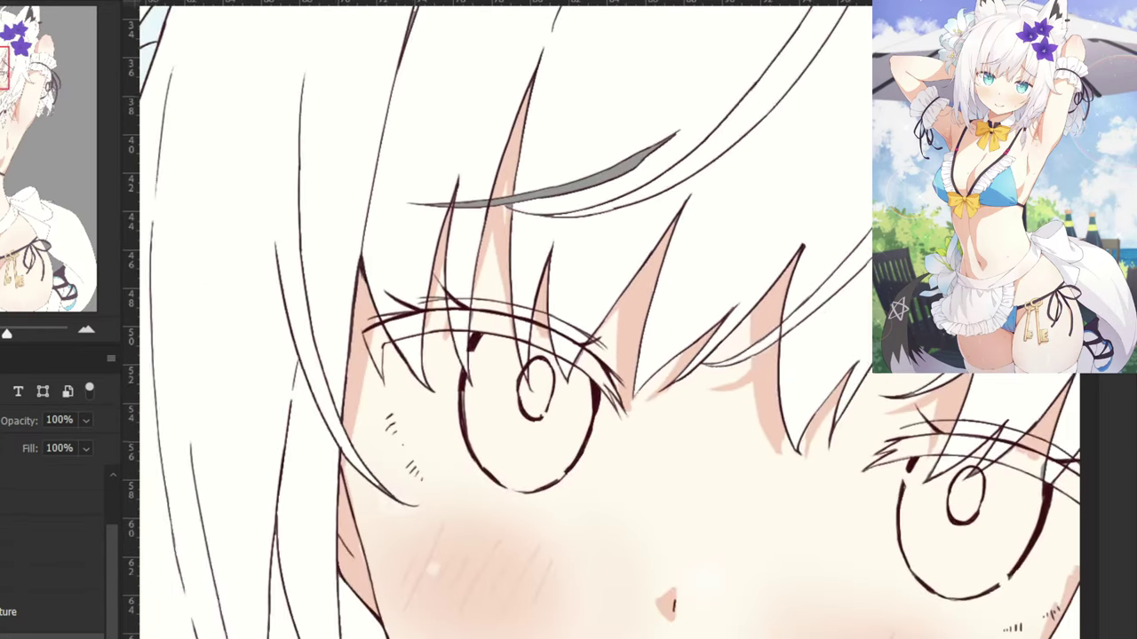
key(ctrl+minus)
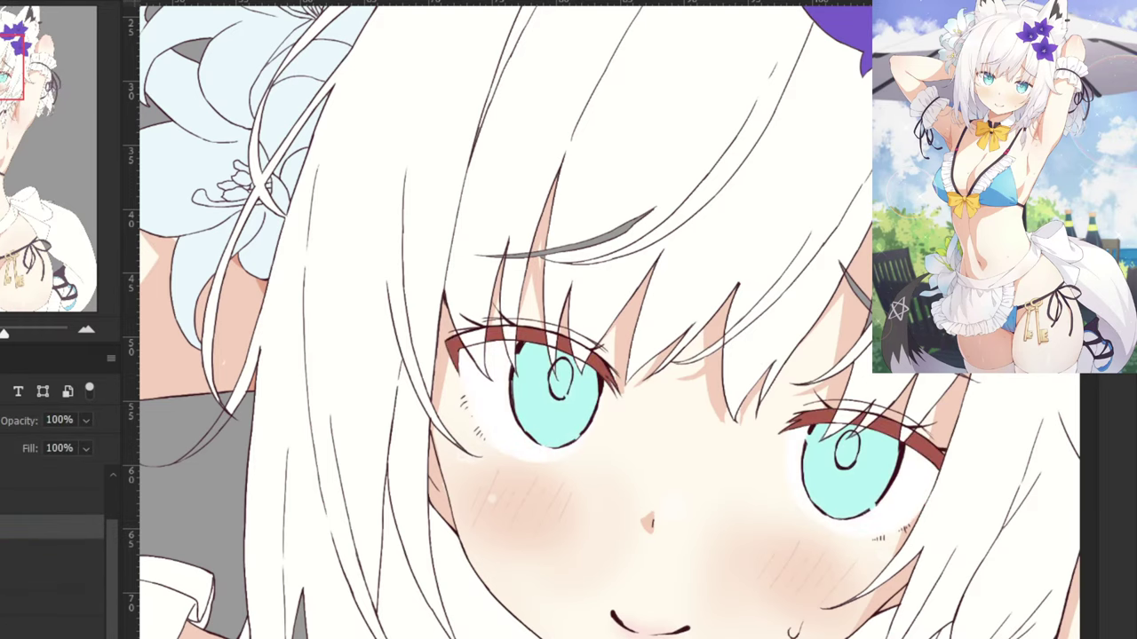
drag(693, 275, 539, 256)
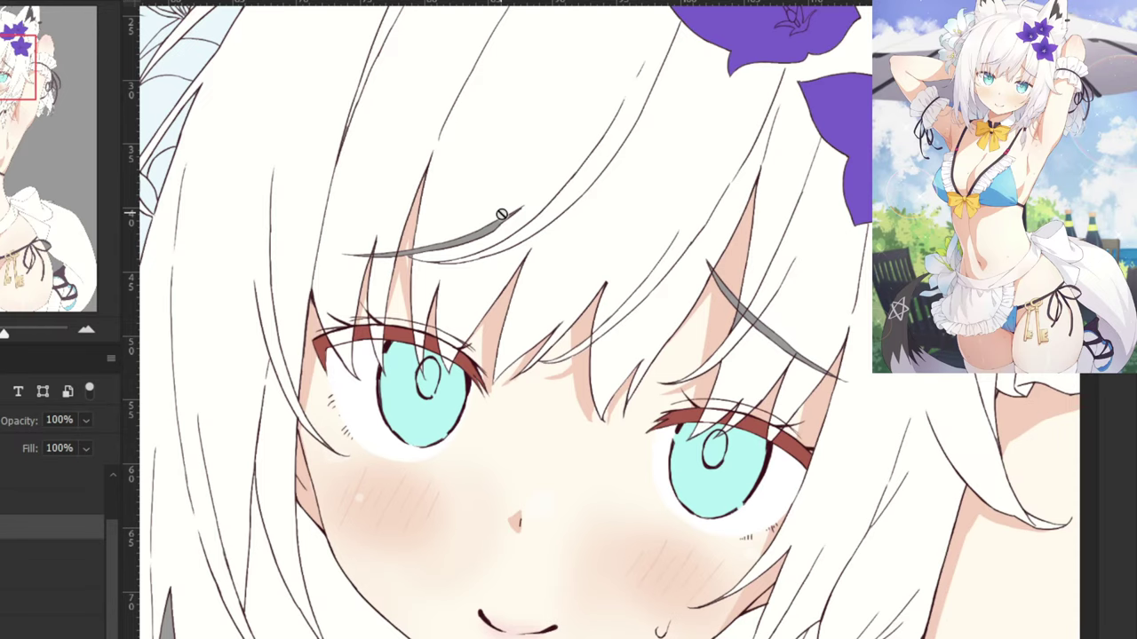
click(1, 527)
click(35, 604)
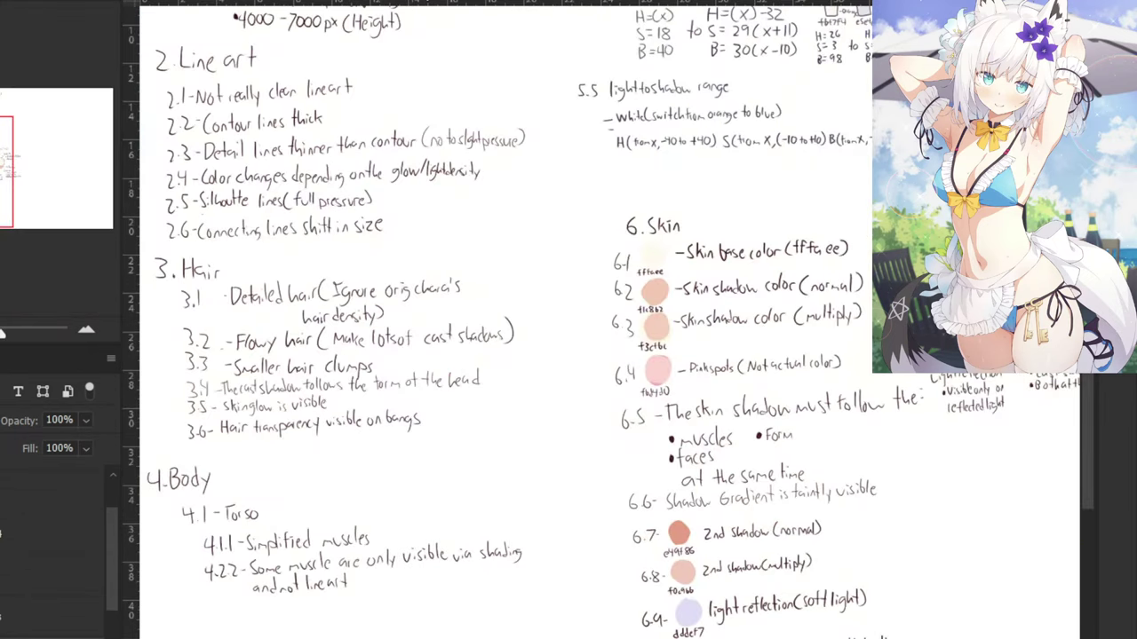
Sample the dark text color from the notes and handwrite "(do it as last step)" after "visible on bangs" in item 3.6.
drag(247, 349, 363, 339)
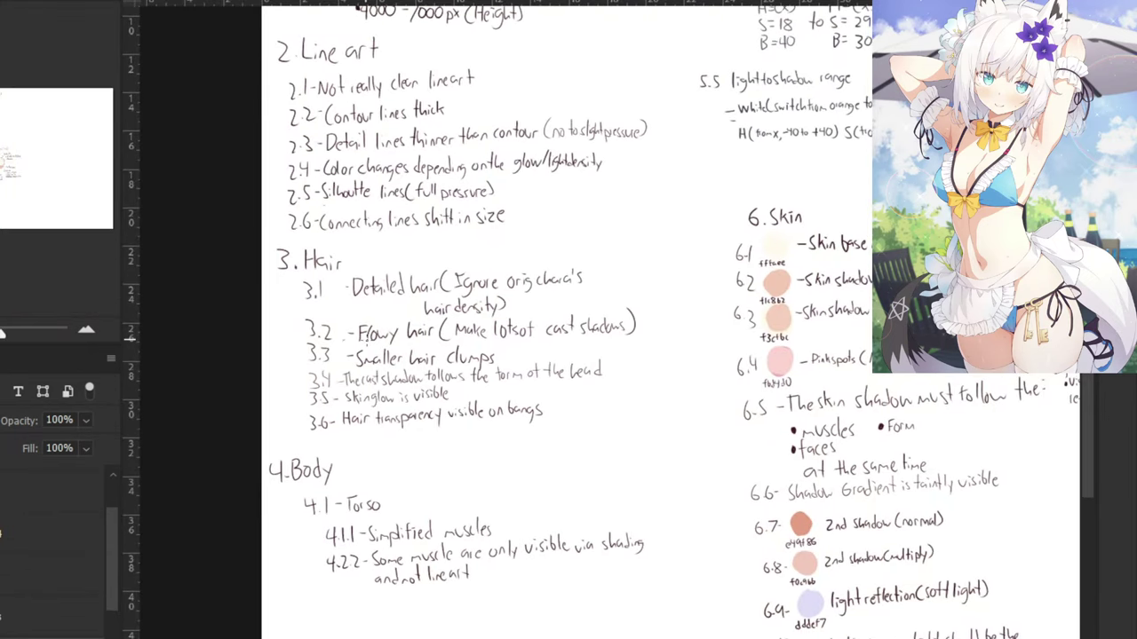
key(ctrl+plus)
drag(209, 160, 413, 257)
key(ctrl+plus)
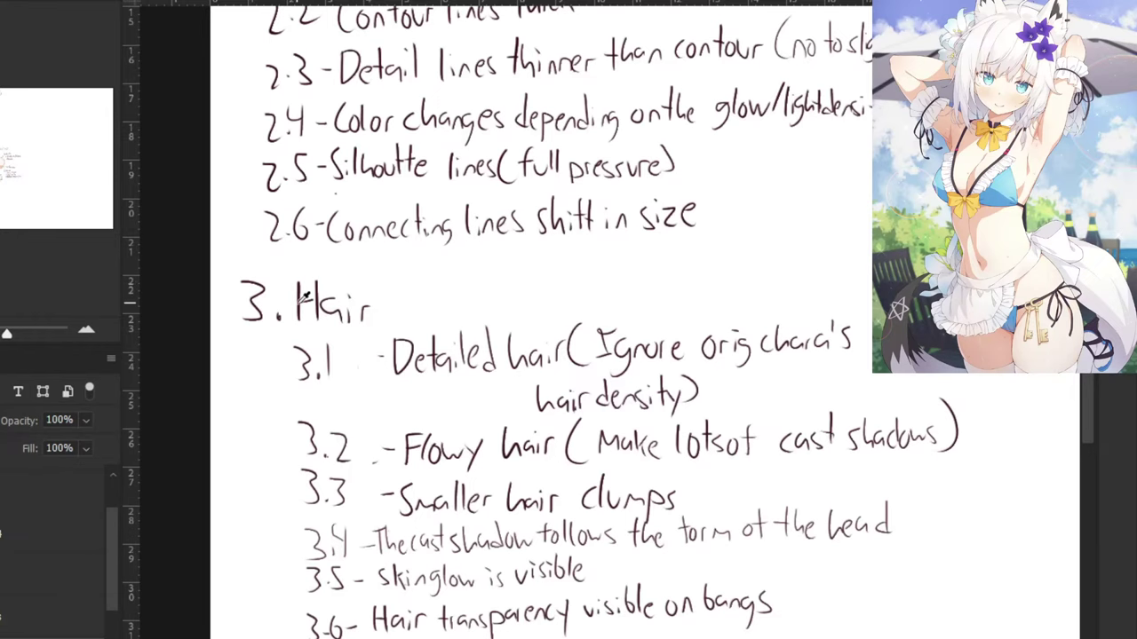
alt+click(298, 303)
drag(355, 353, 102, 237)
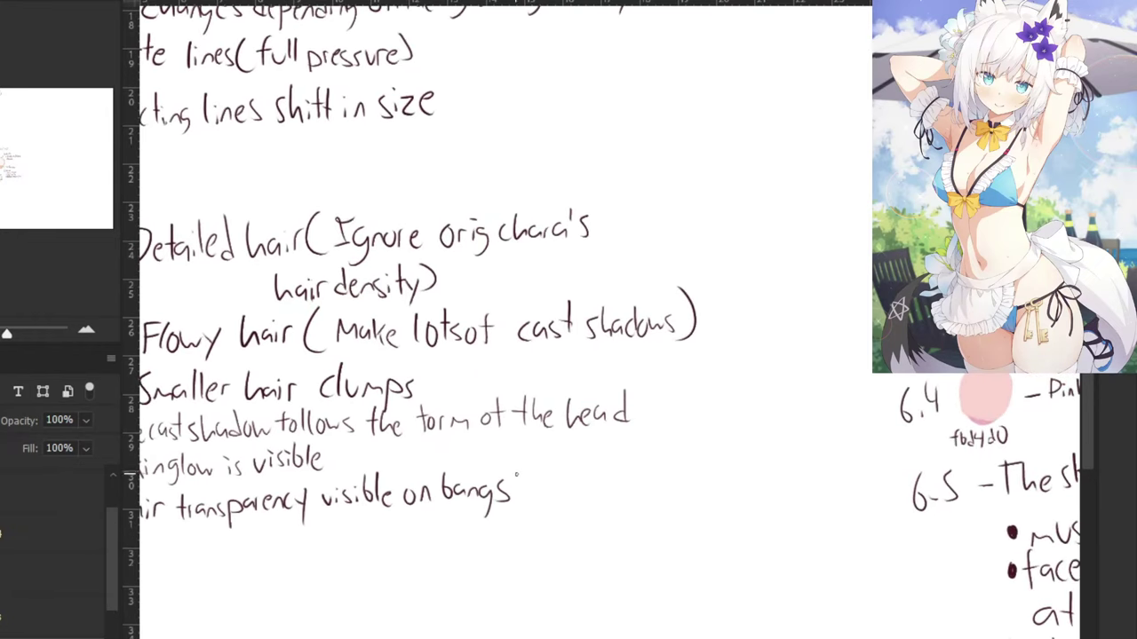
drag(457, 237, 398, 290)
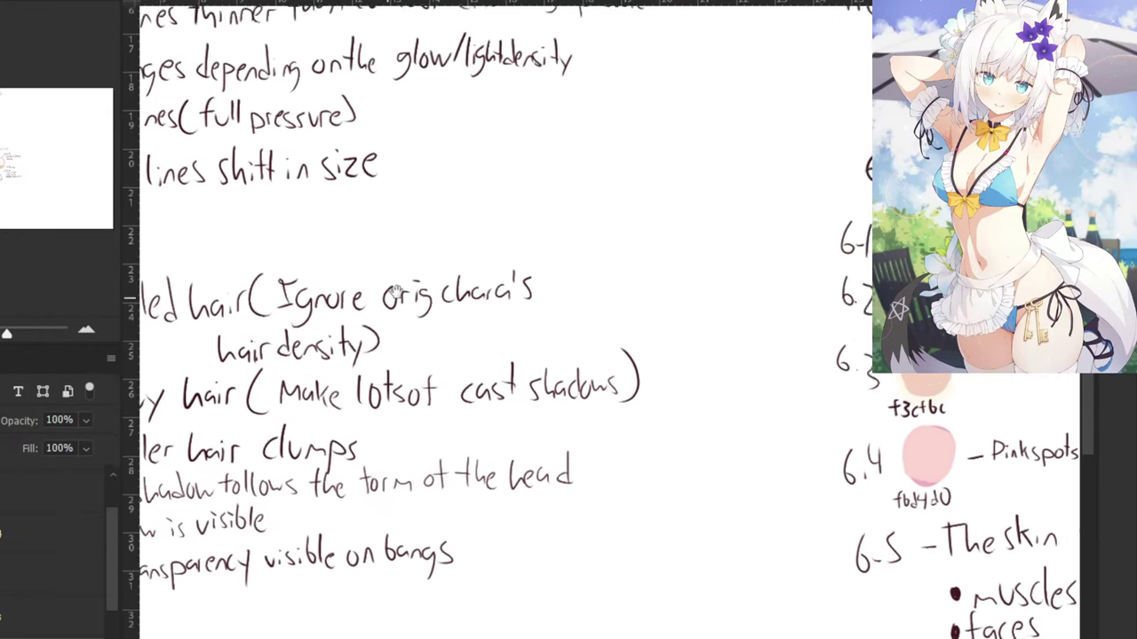
alt+click(955, 584)
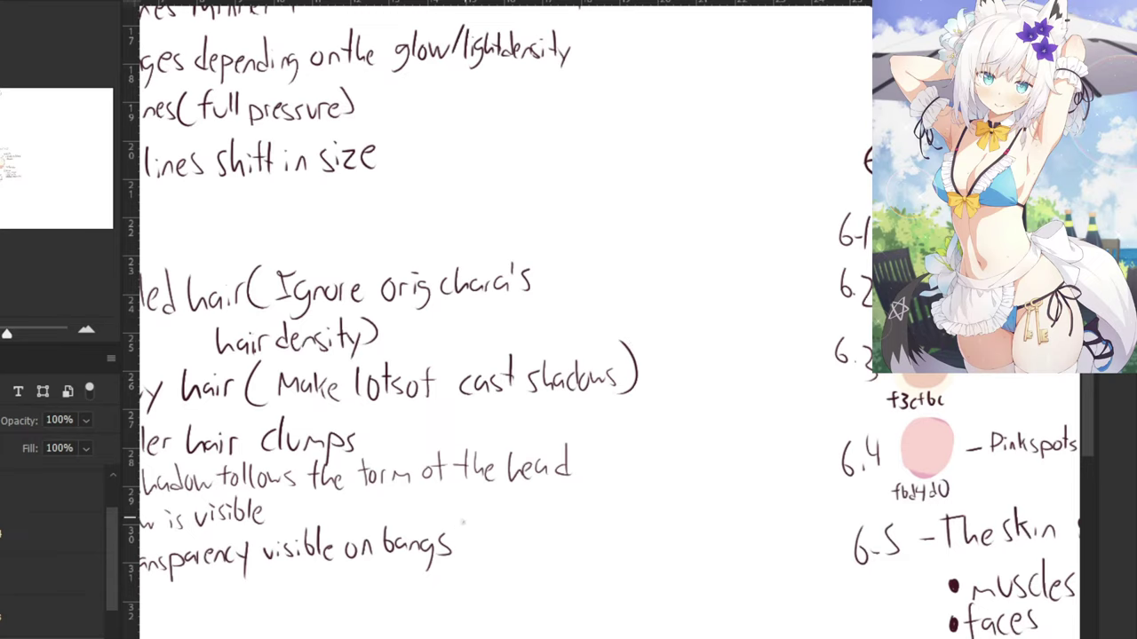
drag(472, 519, 459, 554)
drag(493, 515, 492, 550)
drag(503, 533, 533, 552)
drag(524, 531, 595, 544)
mouse_move(606, 530)
mouse_down()
mouse_move(597, 544)
mouse_move(611, 547)
mouse_up()
drag(607, 536, 630, 541)
mouse_move(650, 510)
mouse_down()
mouse_move(651, 538)
mouse_move(658, 523)
mouse_up()
drag(656, 532, 676, 546)
drag(675, 524, 687, 540)
key(ctrl+z)
key(ctrl+z)
key(ctrl+z)
key(ctrl+minus)
key(ctrl+minus)
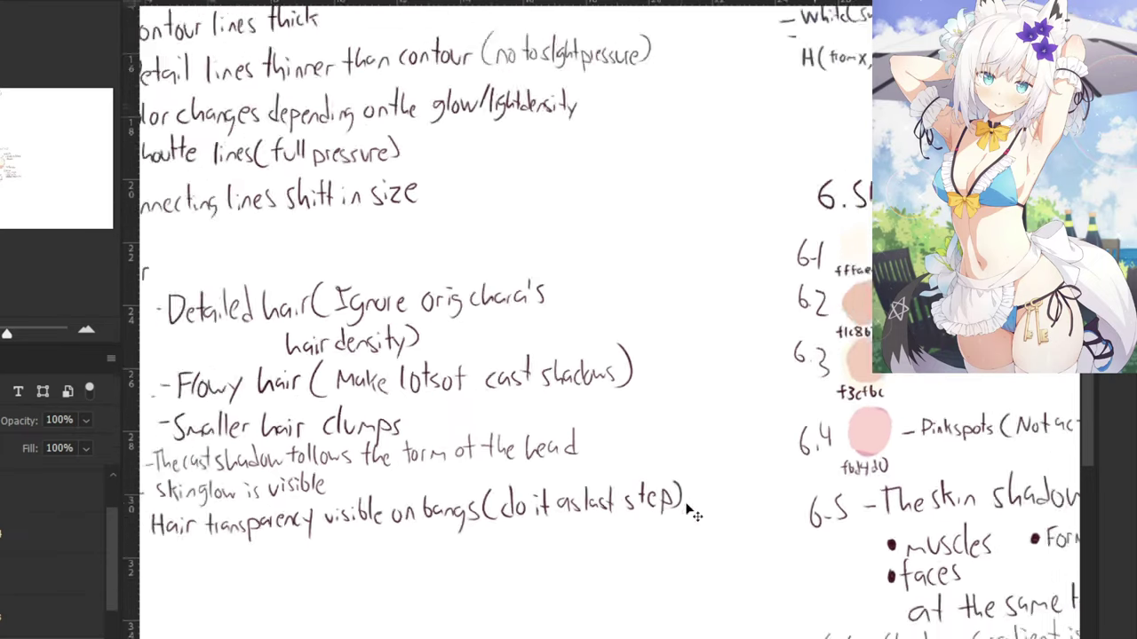
Examine the bangs in the character drawing, and review the black colors and light-to-dark adjustments in the notes' "5. Clothes" section.
click(320, 3)
drag(454, 128, 400, 167)
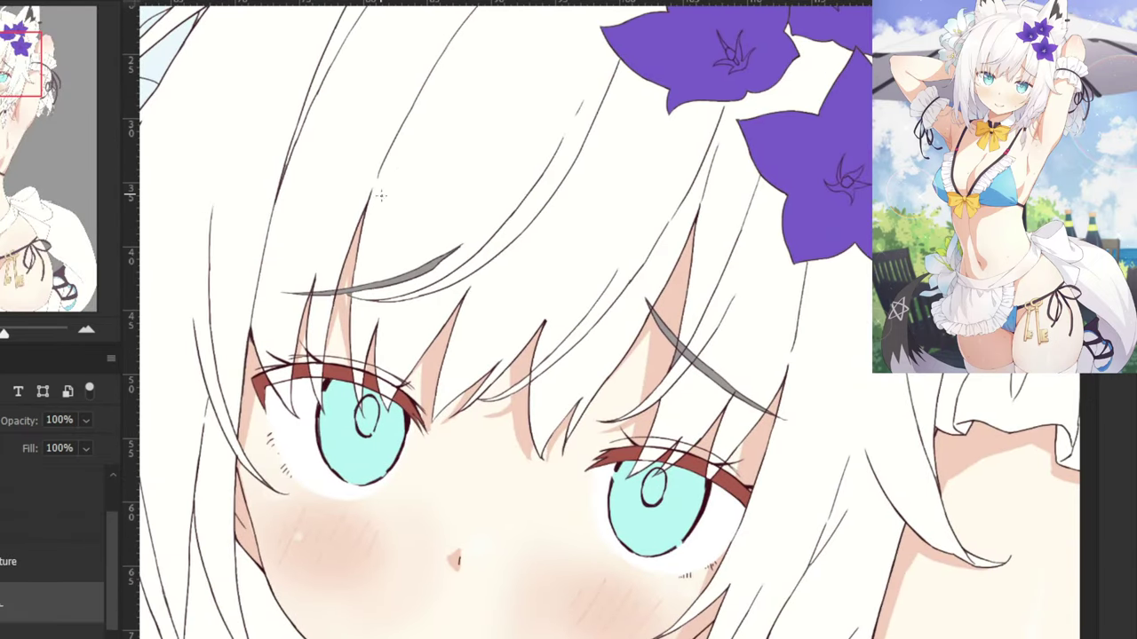
drag(435, 121, 511, 145)
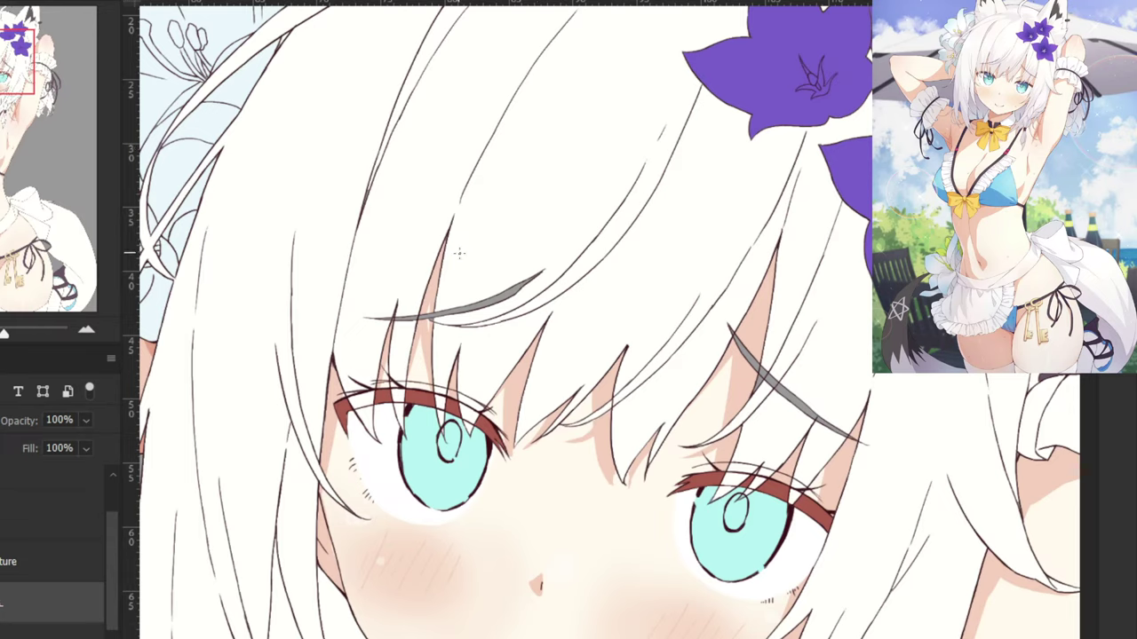
click(386, 2)
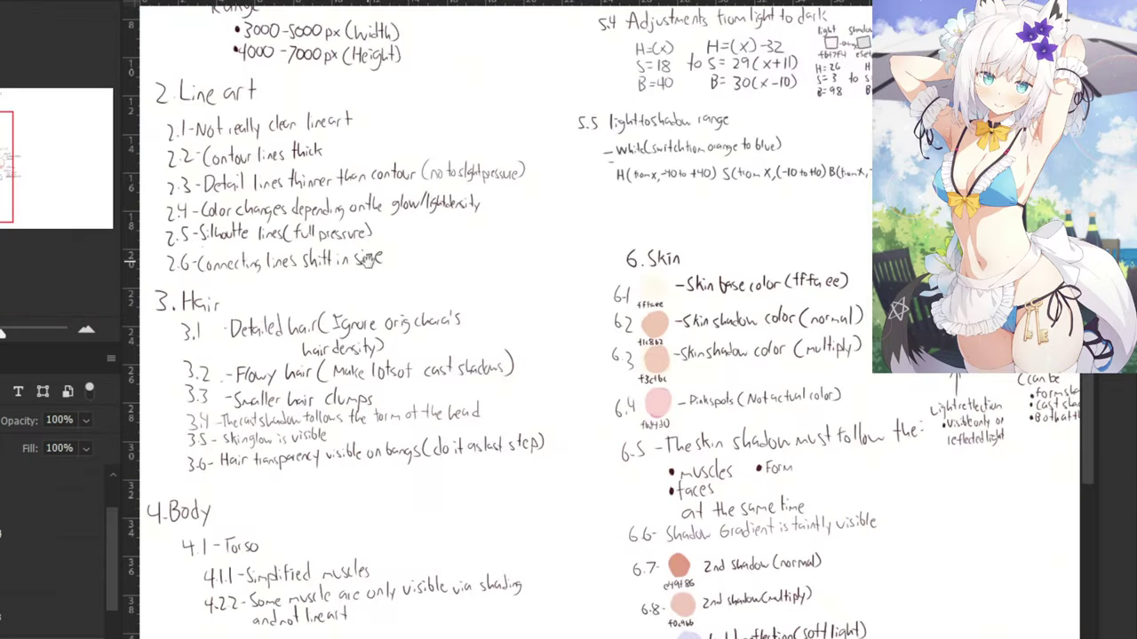
drag(270, 612, 78, 428)
drag(437, 204, 595, 242)
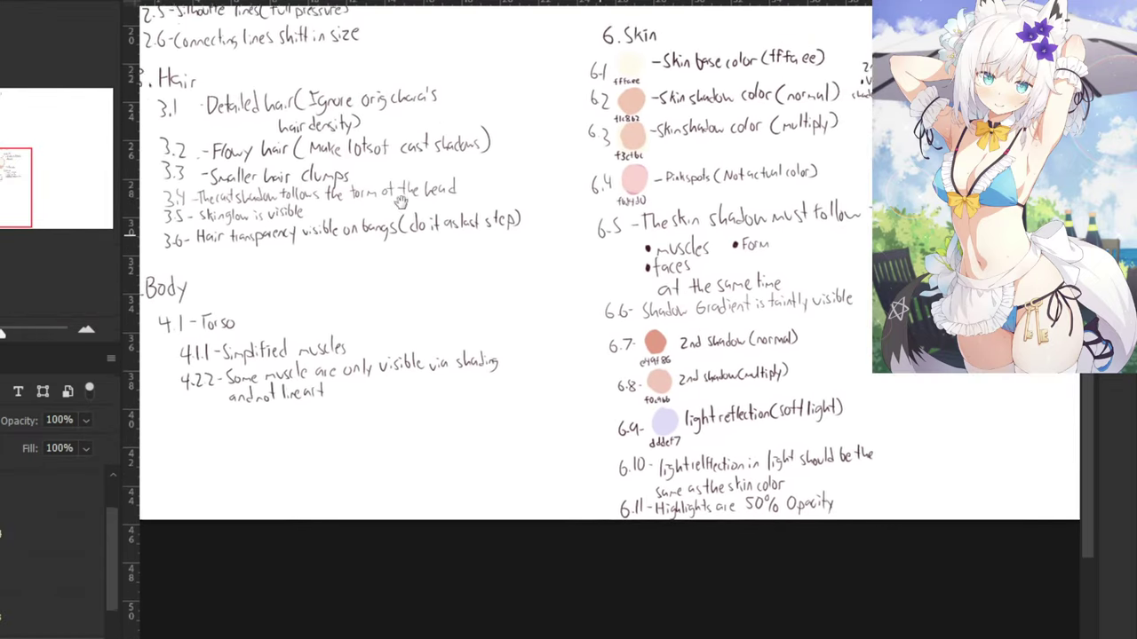
drag(286, 177, 385, 186)
key(ctrl+plus)
drag(578, 36, 383, 298)
drag(378, 222, 433, 318)
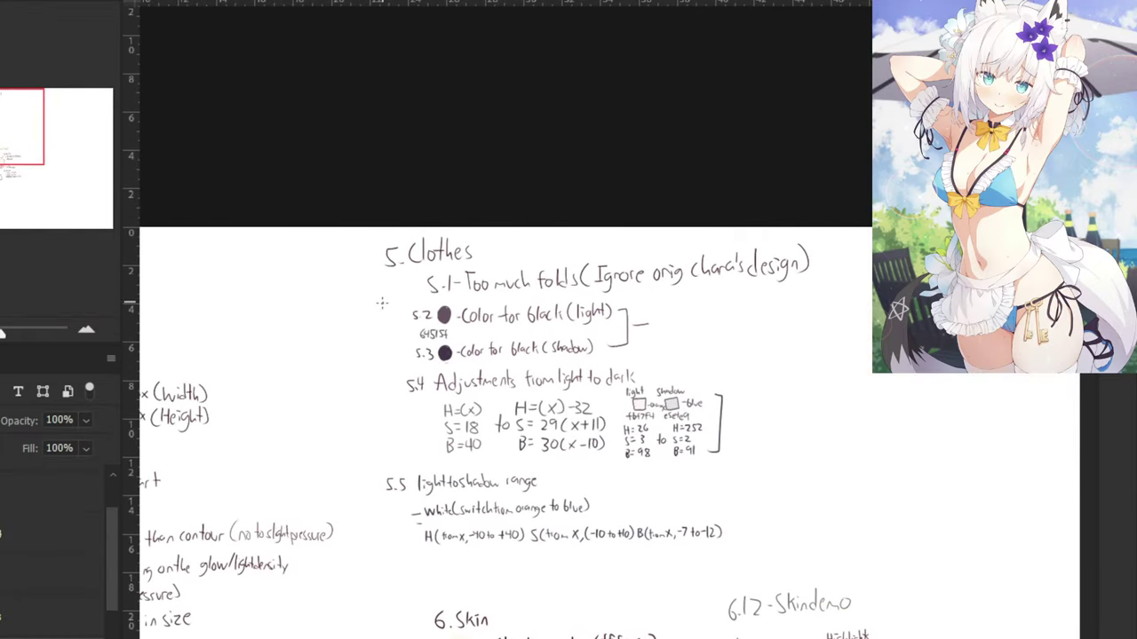
drag(554, 254, 422, 188)
key(ctrl+plus)
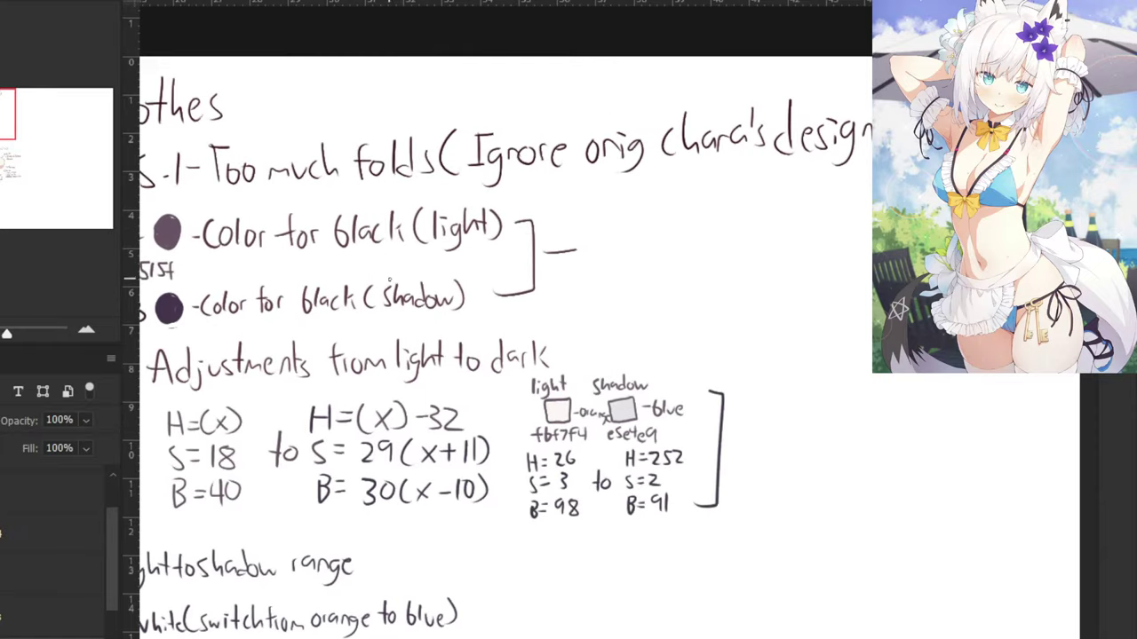
In the character drawing, sample the hair's white, add a new layer named as the shadow layer, and clip it to the layer below.
key(ctrl+Tab)
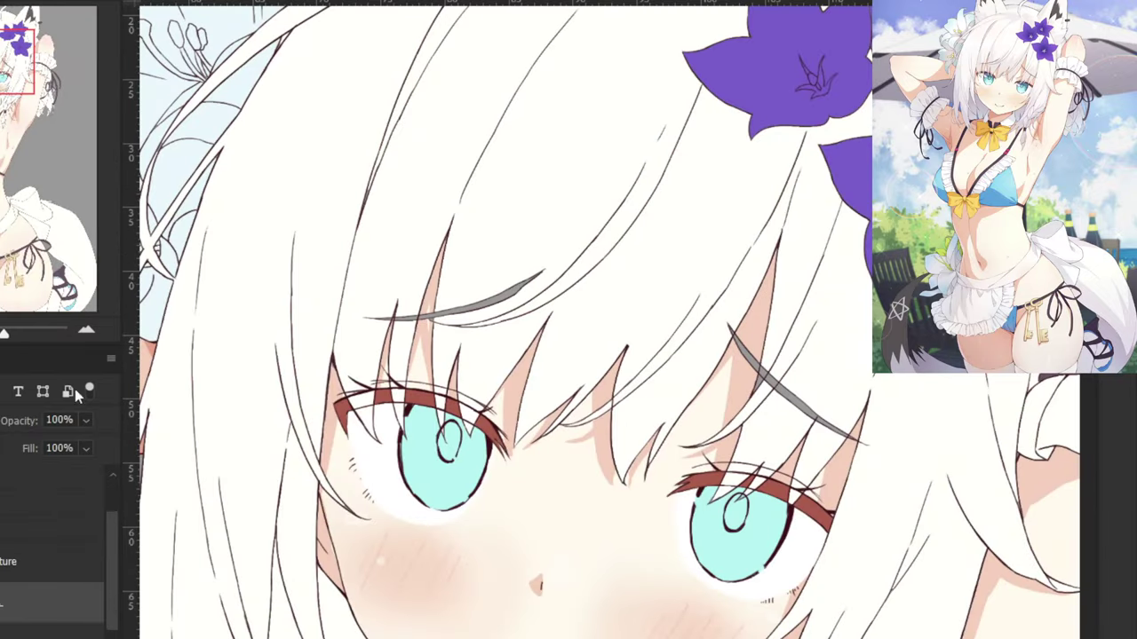
alt+click(389, 234)
click(7, 561)
click(2, 636)
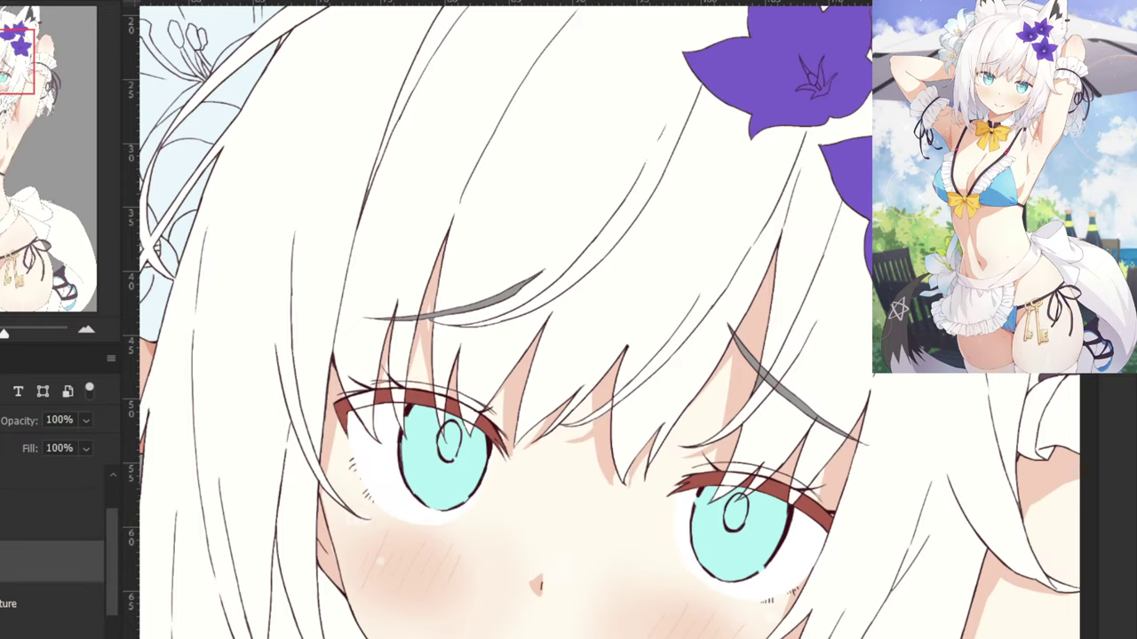
double_click(3, 561)
text(ows)
key(Return)
right_click(2, 590)
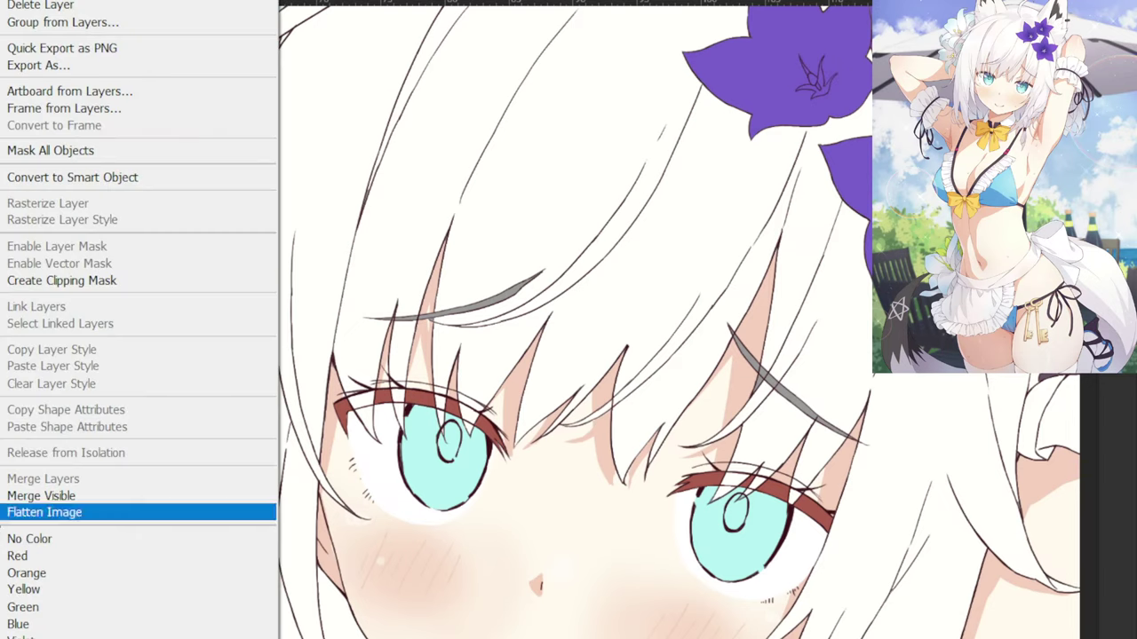
click(35, 283)
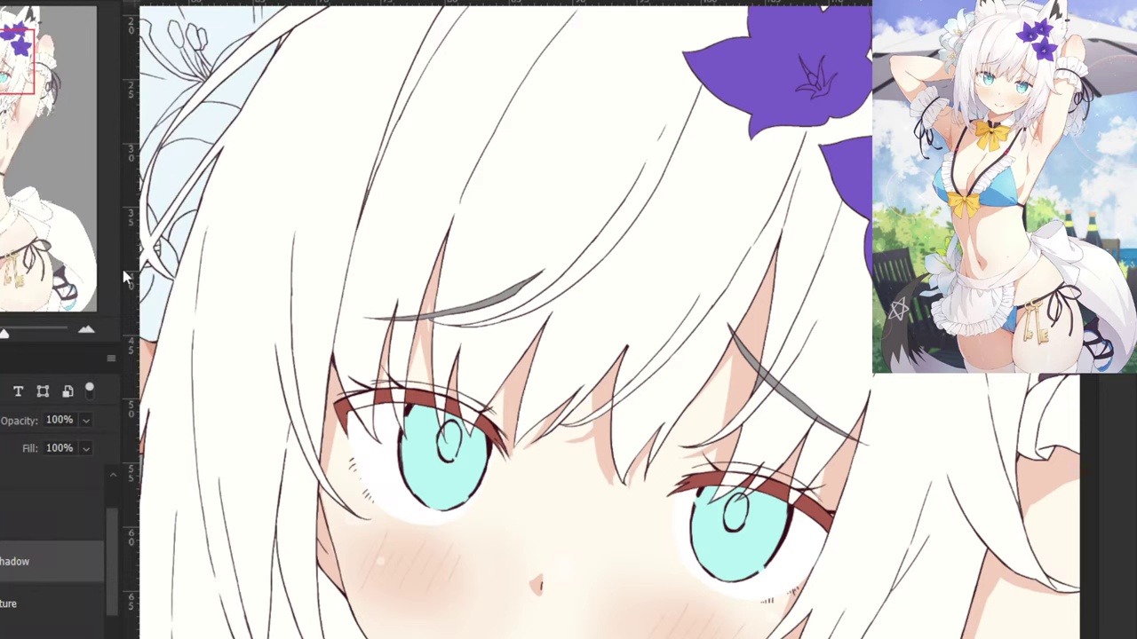
Check the light-to-dark color values in the Clothes notes, and show the reference overlay on the character drawing at 100% opacity.
drag(205, 625, 284, 568)
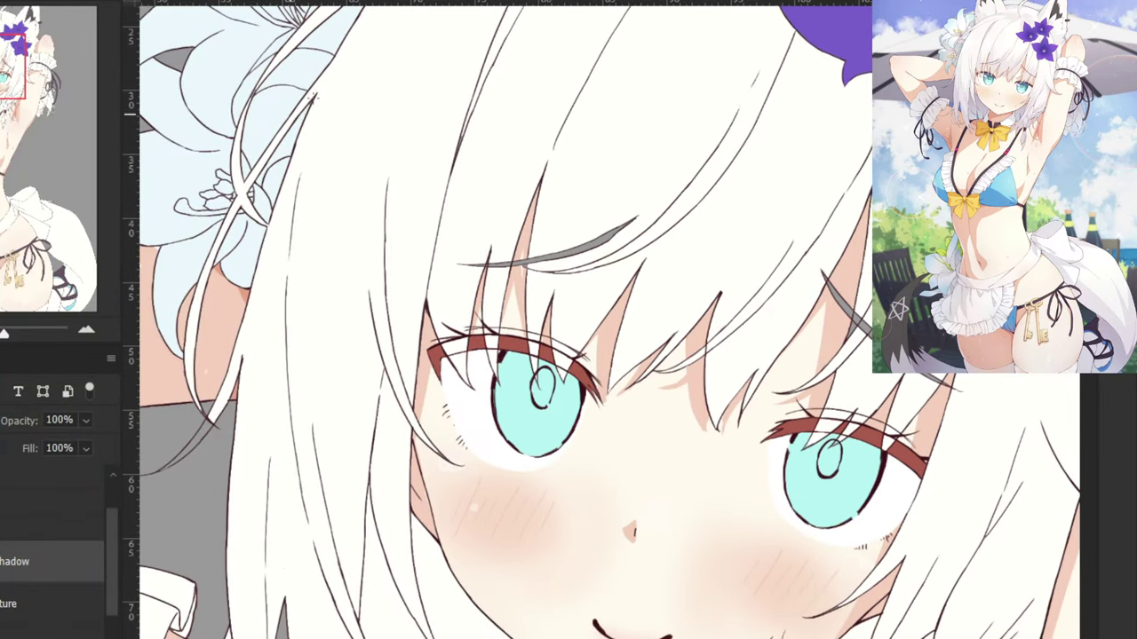
click(312, 2)
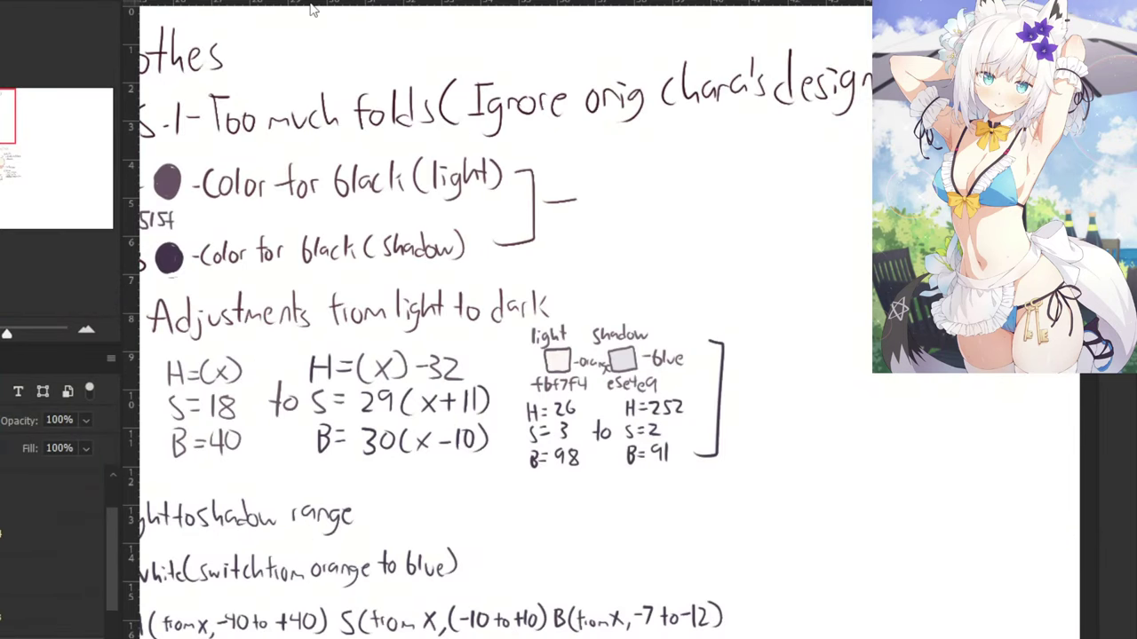
drag(338, 188, 474, 220)
drag(475, 222, 473, 226)
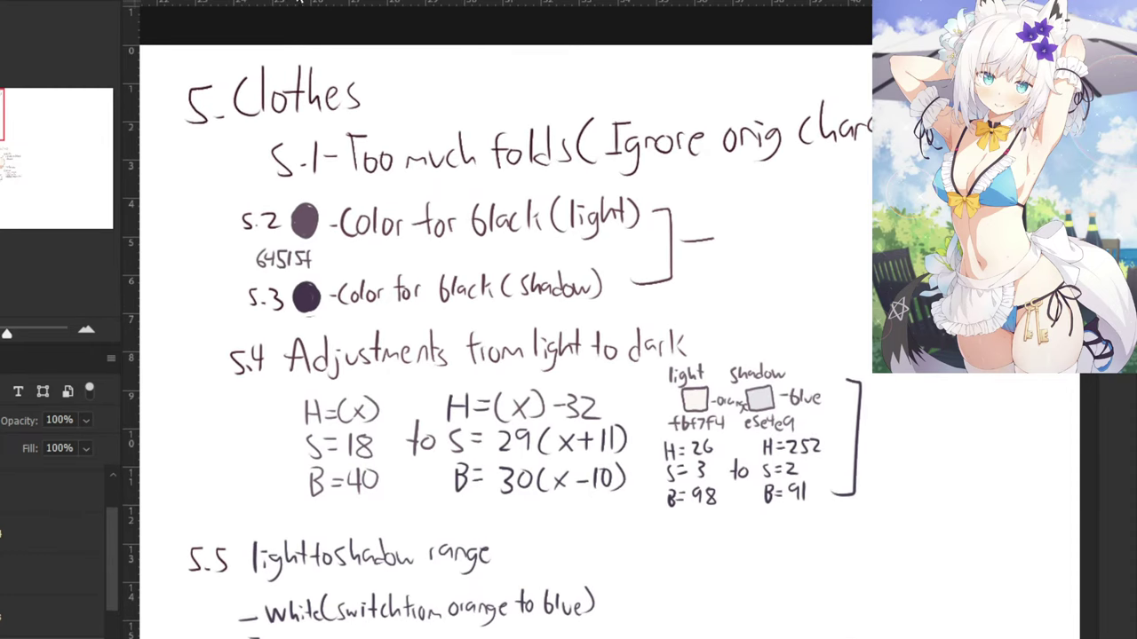
click(299, 1)
scroll(101, 530, up, 3)
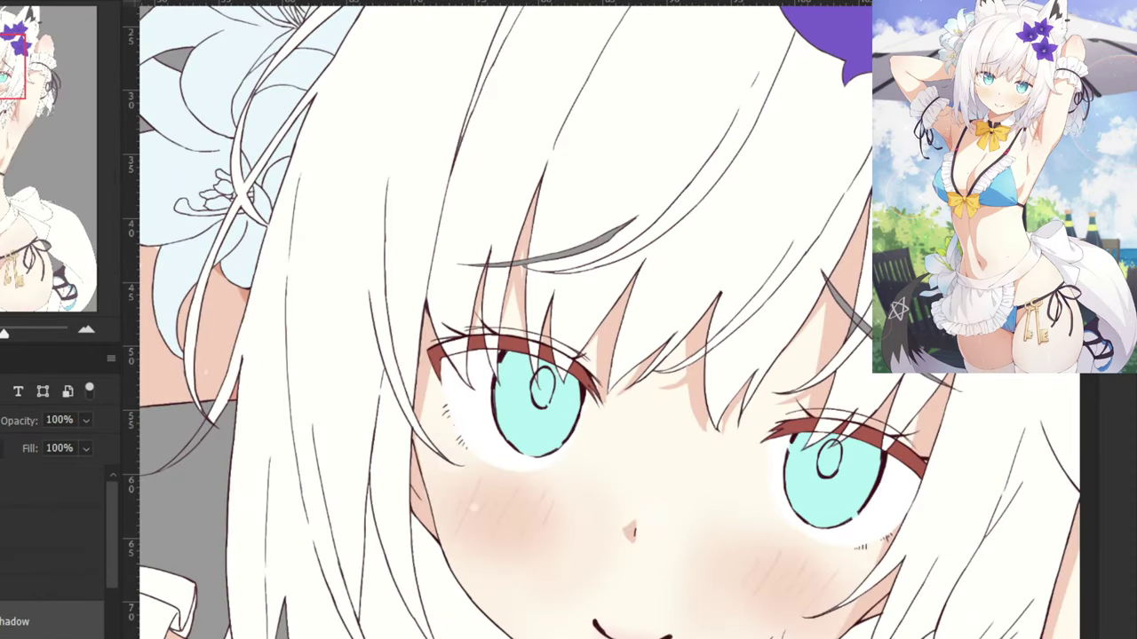
click(1, 528)
click(0, 528)
click(86, 420)
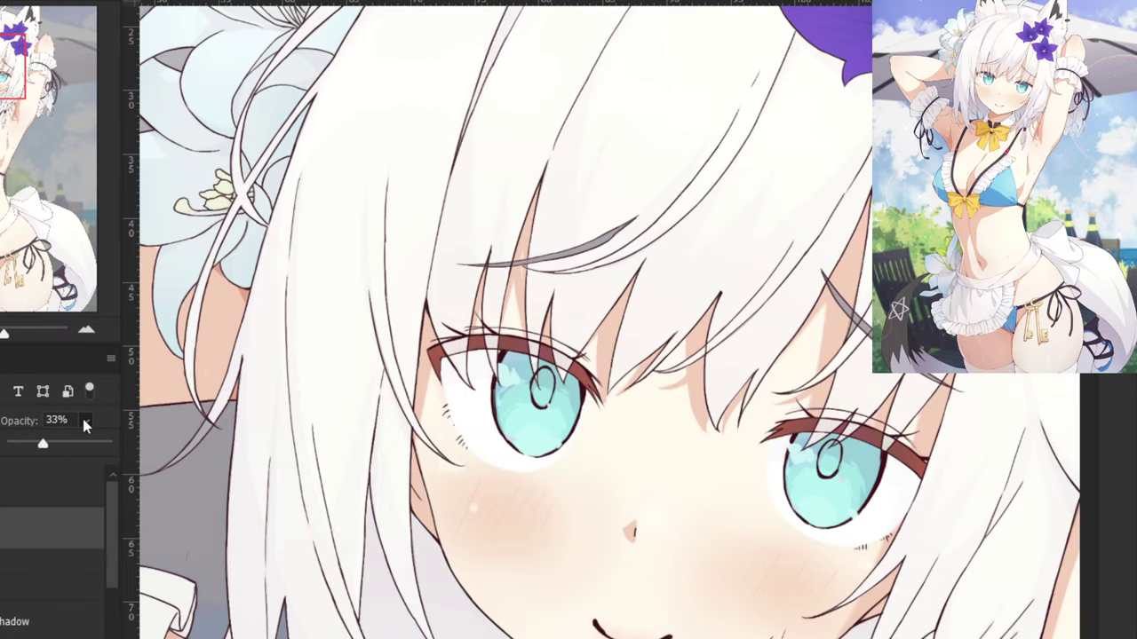
drag(39, 441, 103, 447)
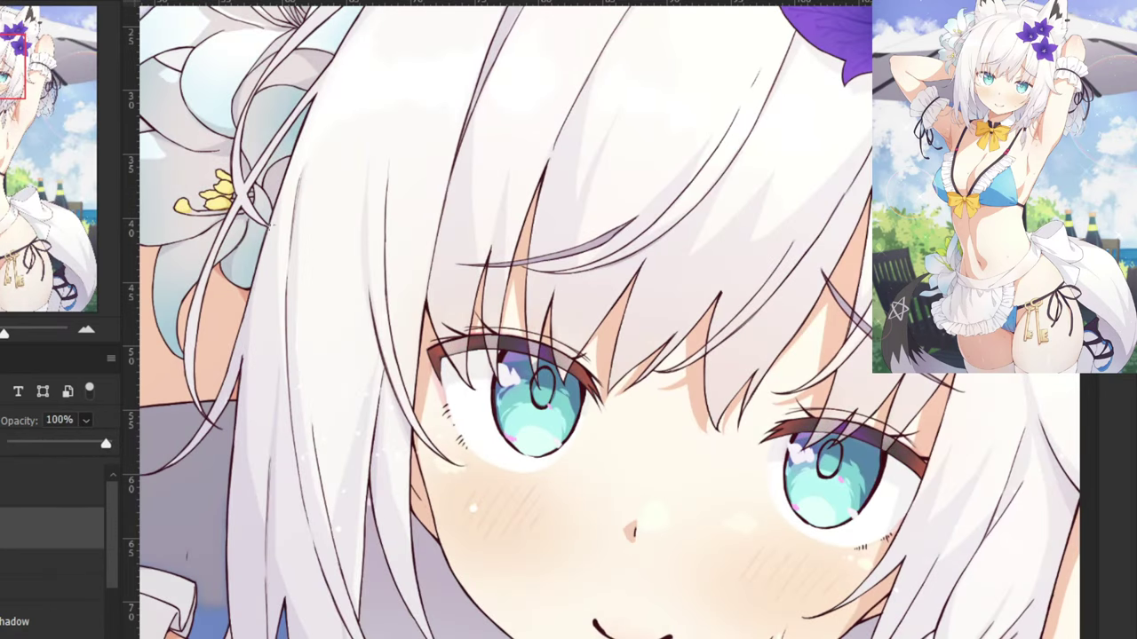
Sample the pale shadow colour from the white hair strands beside the face in the finished illustration.
click(297, 504)
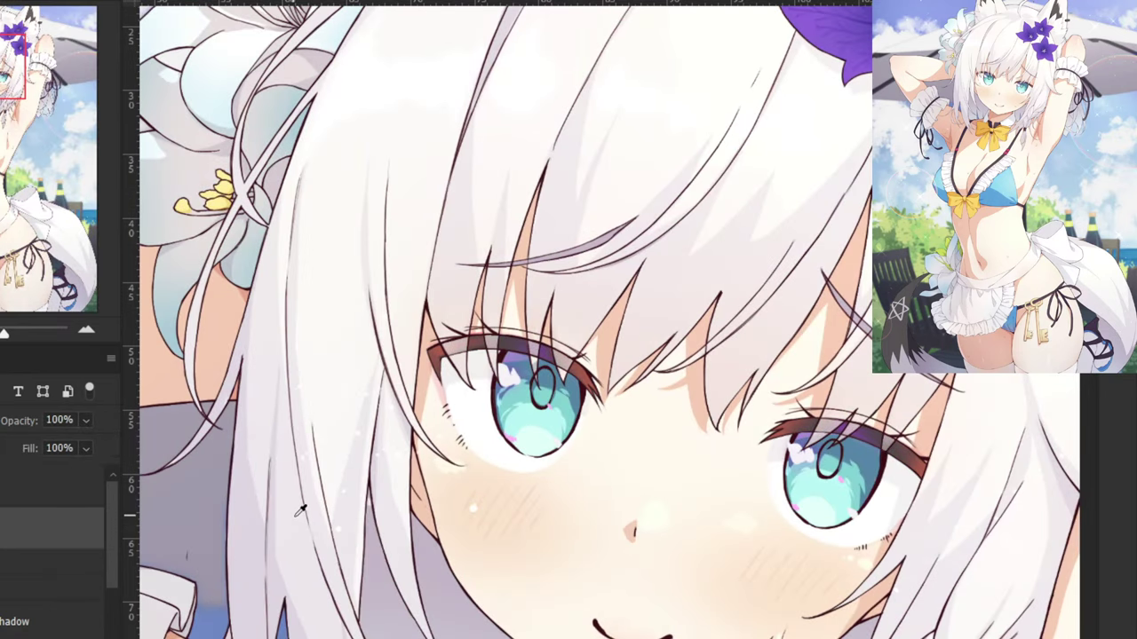
click(296, 502)
click(297, 503)
click(296, 506)
click(335, 335)
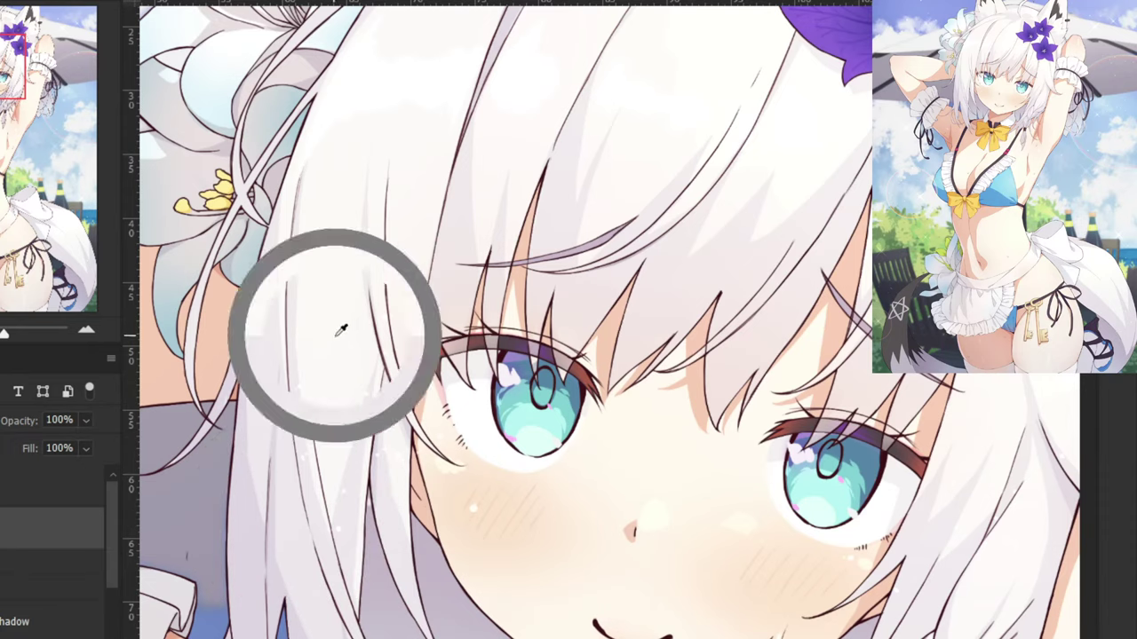
click(291, 490)
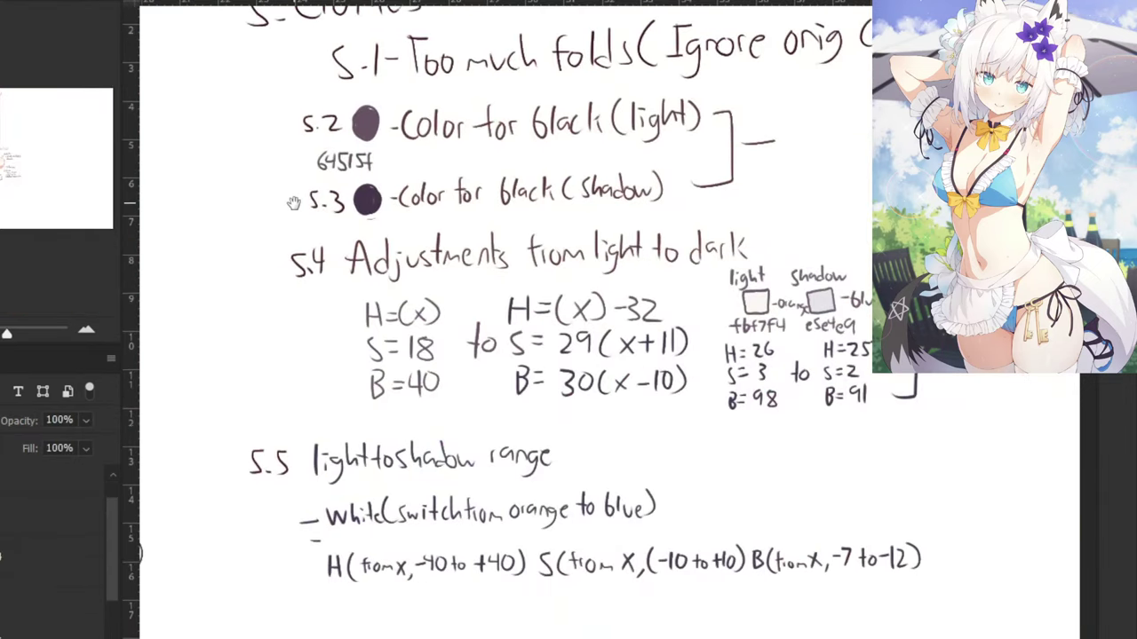
Switch to the handwritten notes document and paint a round swatch of the sampled hair colour below note 3.6.
drag(282, 382, 333, 263)
drag(328, 324, 370, 405)
key(ctrl+minus)
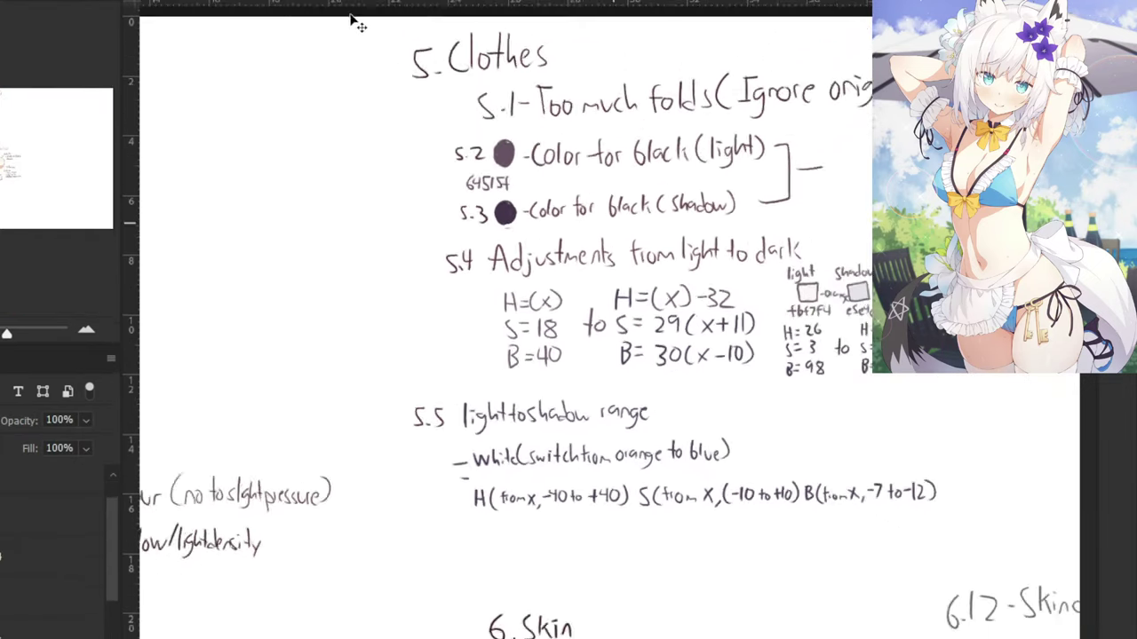
key(ctrl+minus)
drag(314, 356, 270, 360)
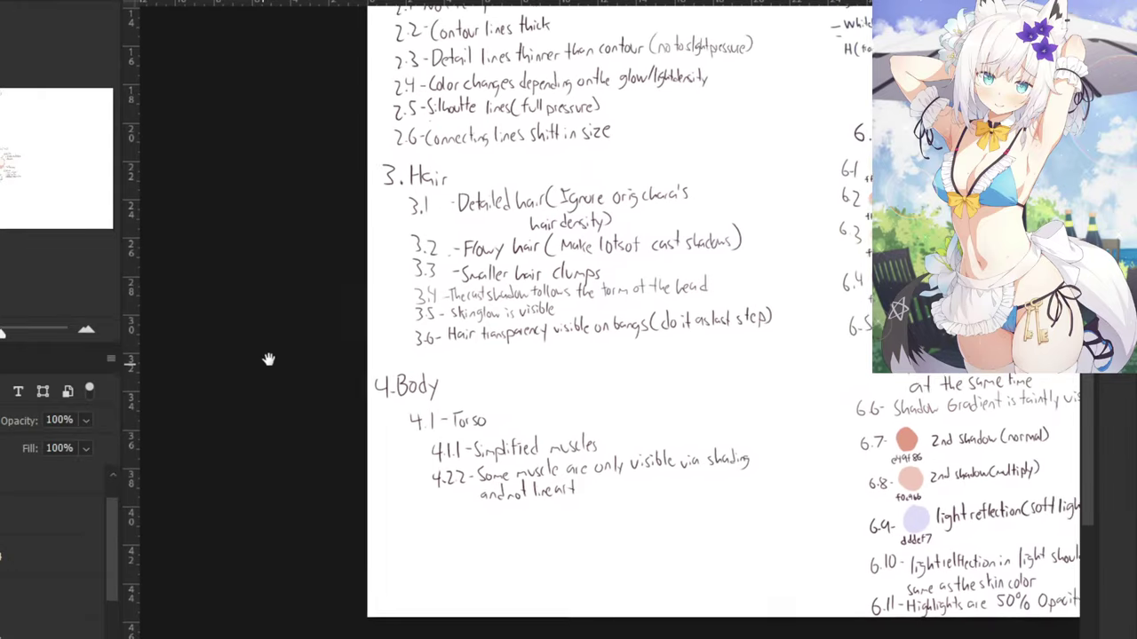
drag(307, 322, 349, 381)
key(ctrl+plus)
key(ctrl+plus)
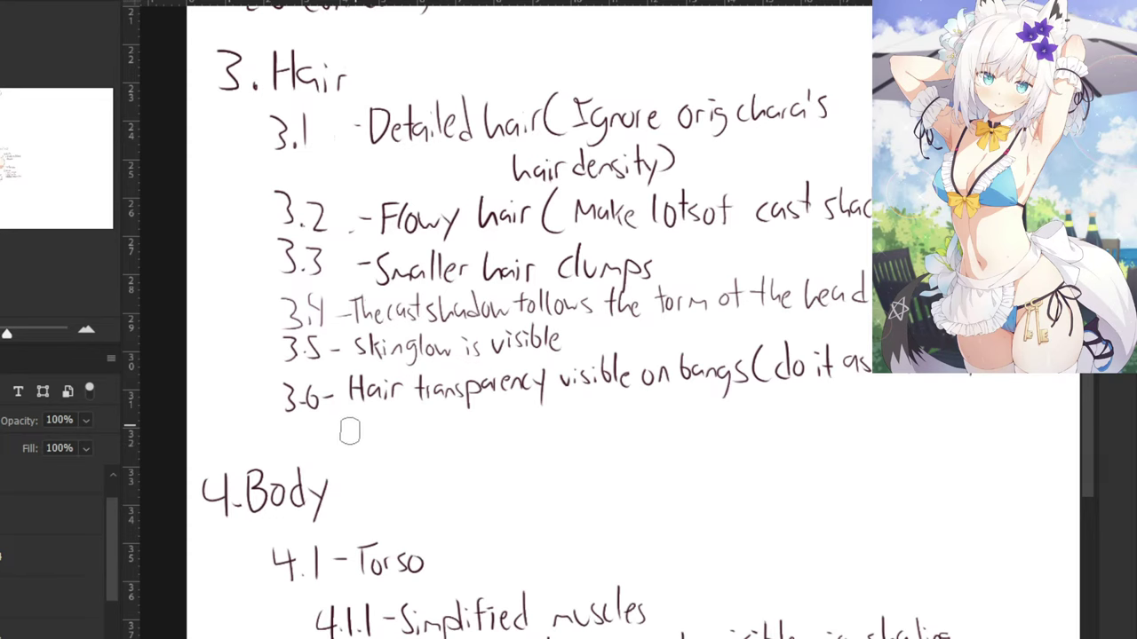
drag(303, 382, 411, 368)
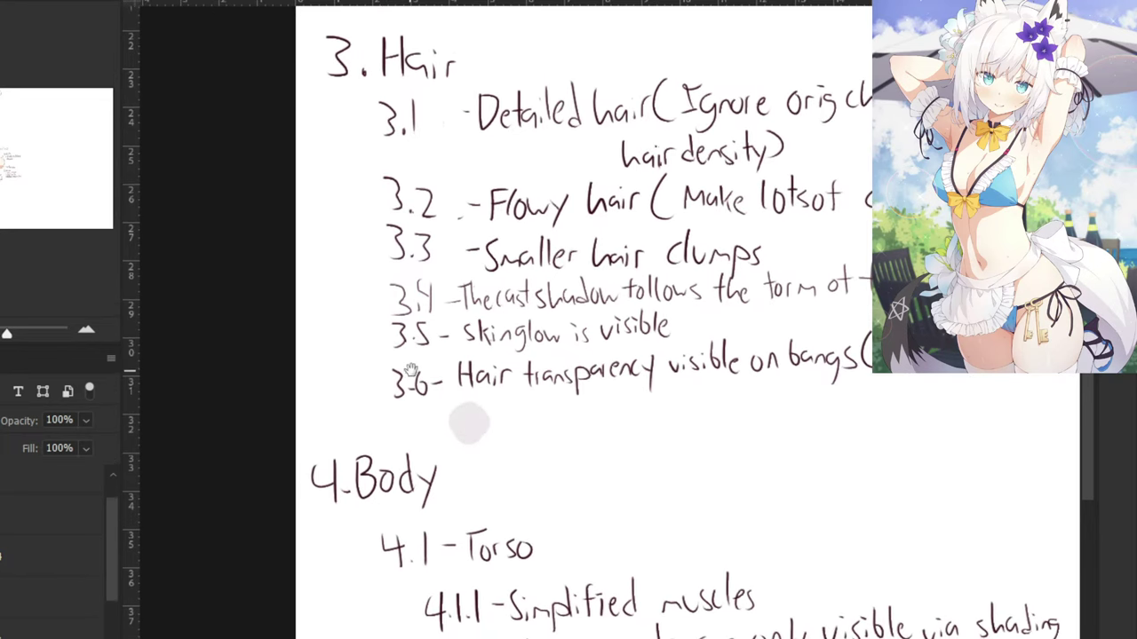
key(ctrl+plus)
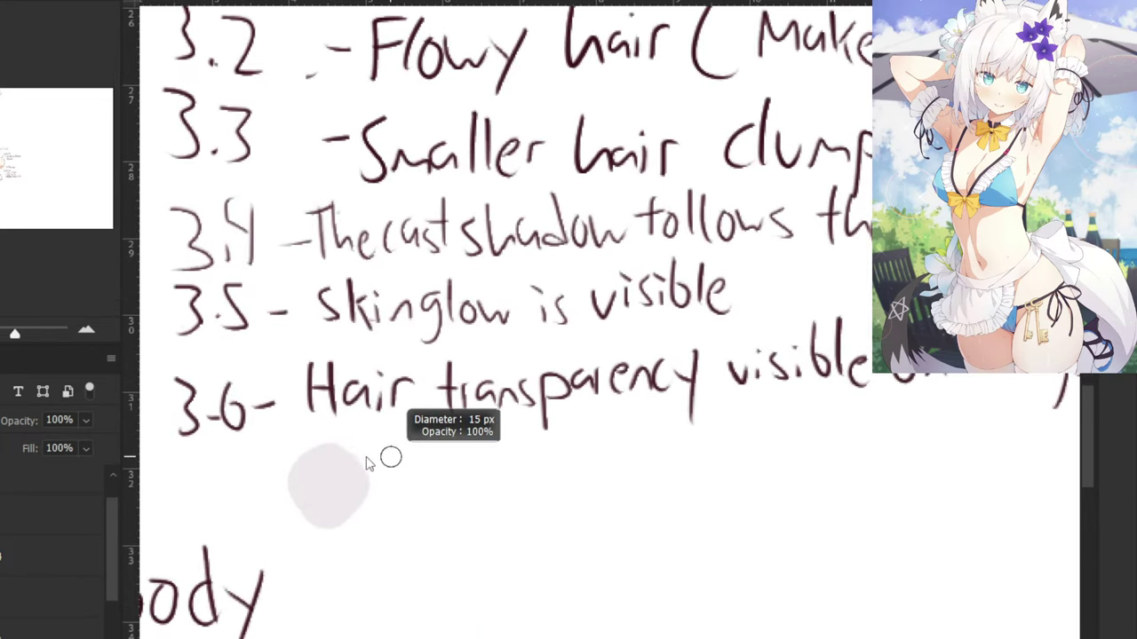
Reduce the brush size, sample the dark lettering colour and write the number 3.7 in front of the swatch.
drag(366, 458, 363, 457)
mouse_move(304, 412)
mouse_down()
mouse_move(365, 398)
mouse_move(357, 421)
mouse_up()
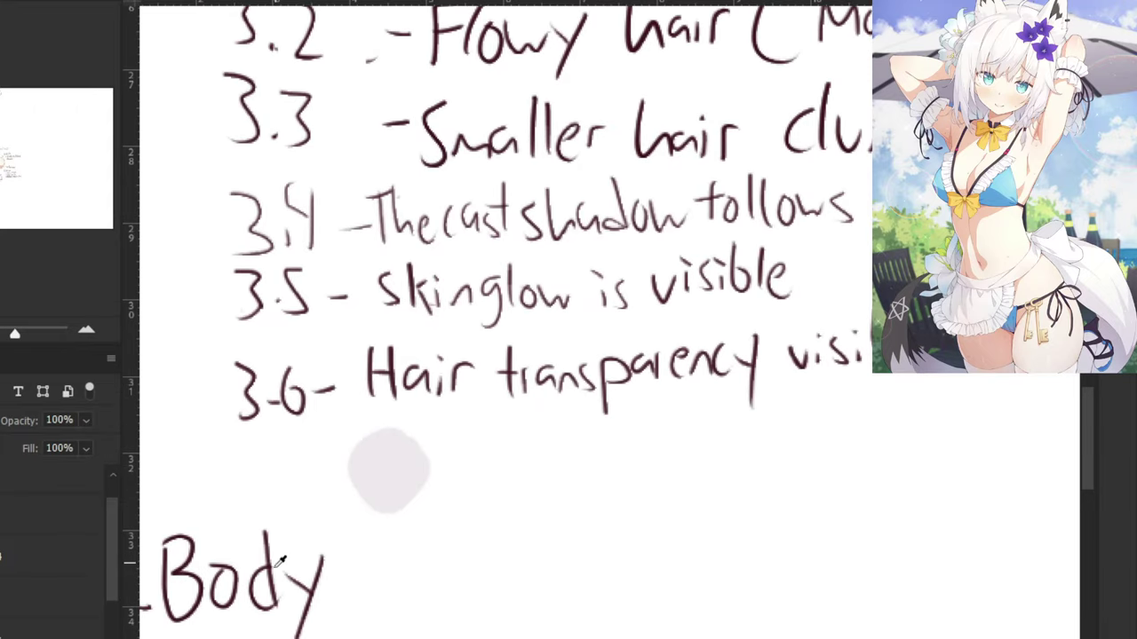
alt+click(312, 590)
drag(252, 458, 345, 498)
click(325, 494)
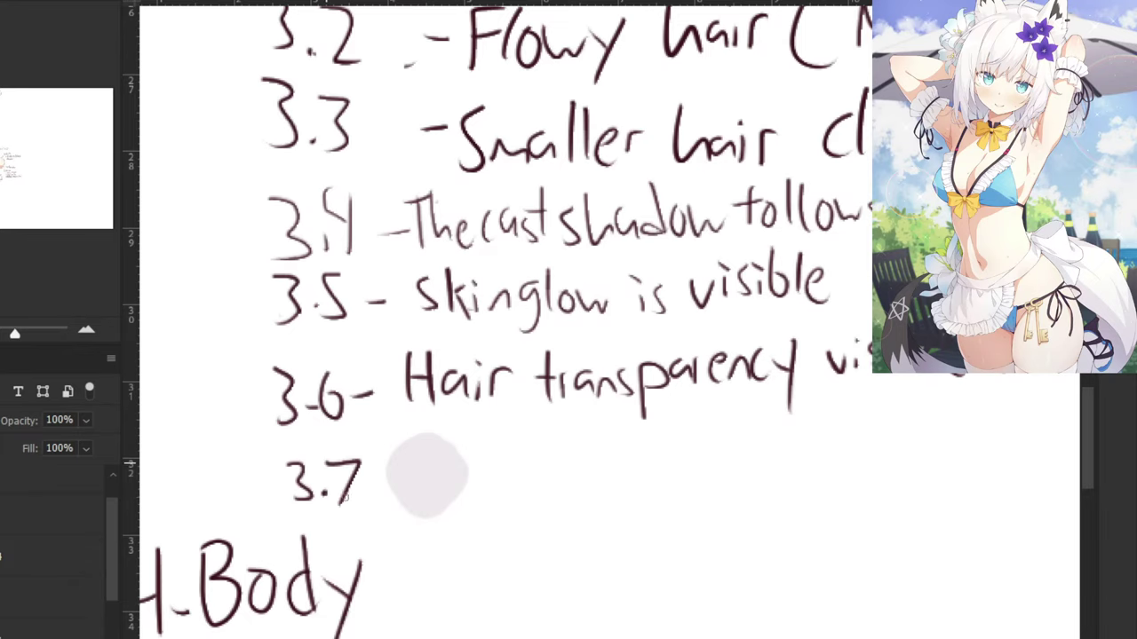
Look up the swatch's hex code and write "eee9ec" beneath the swatch in the dark lettering colour.
key(ctrl+minus)
key(ctrl+minus)
drag(524, 395, 474, 369)
key(ctrl+plus)
key(ctrl+plus)
alt+click(348, 414)
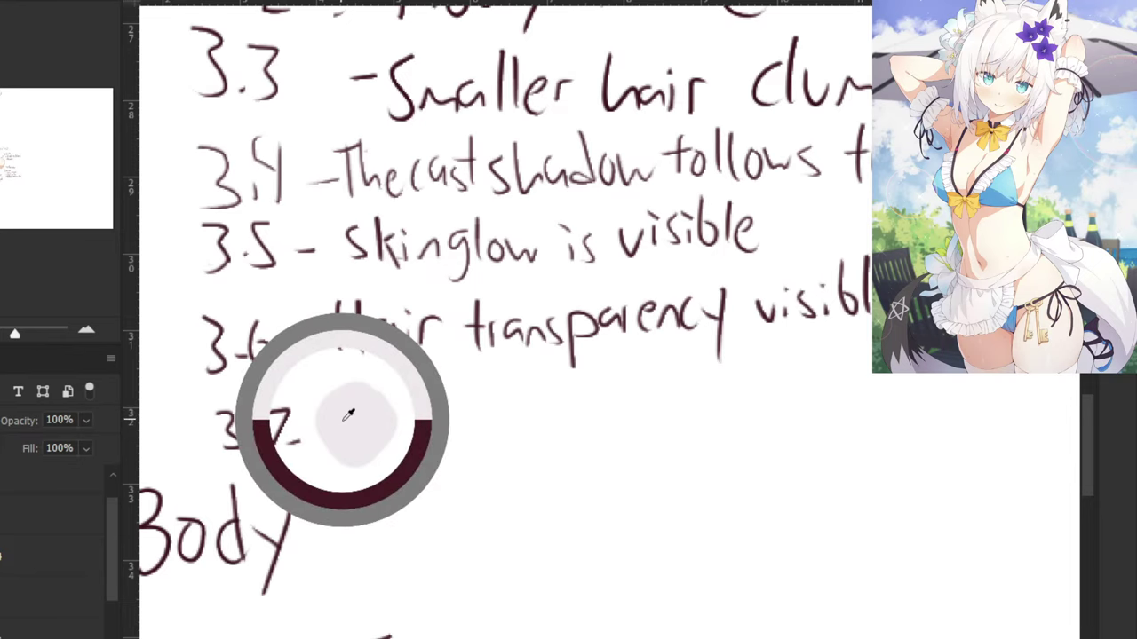
key(n)
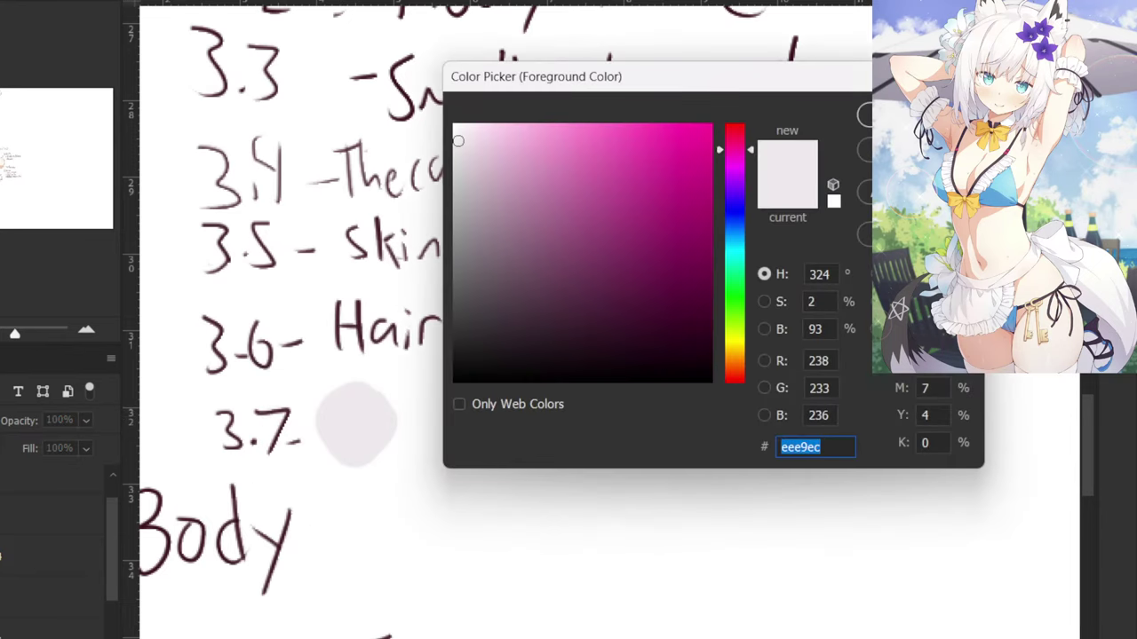
click(913, 111)
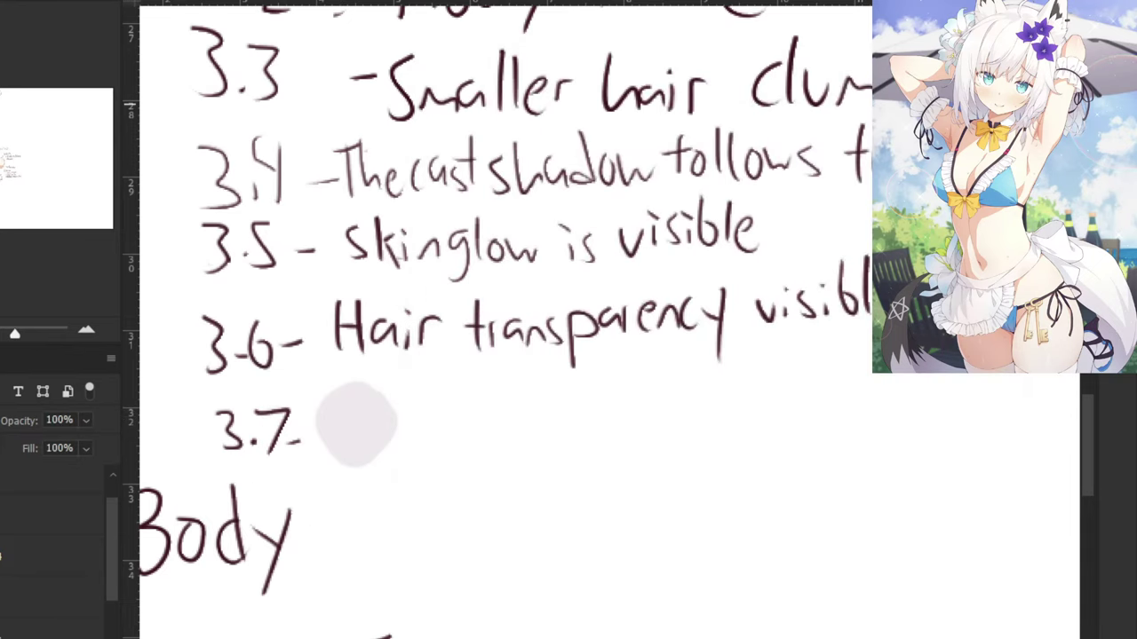
alt+click(240, 507)
drag(318, 486, 330, 496)
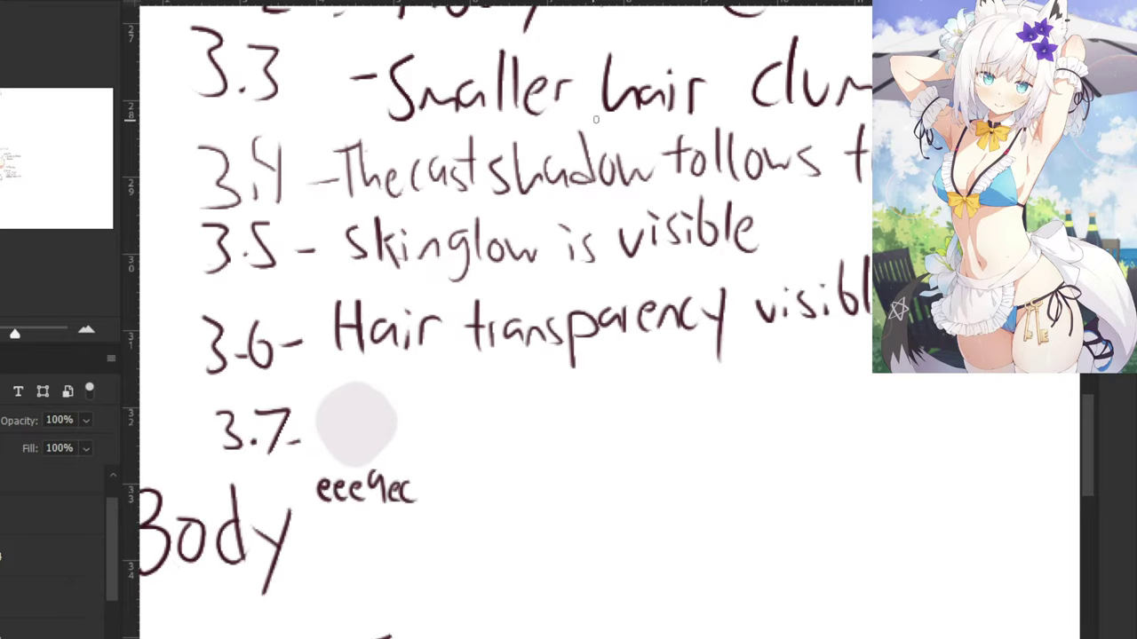
key(ctrl+minus)
key(ctrl+plus)
drag(439, 402, 439, 451)
drag(451, 409, 458, 448)
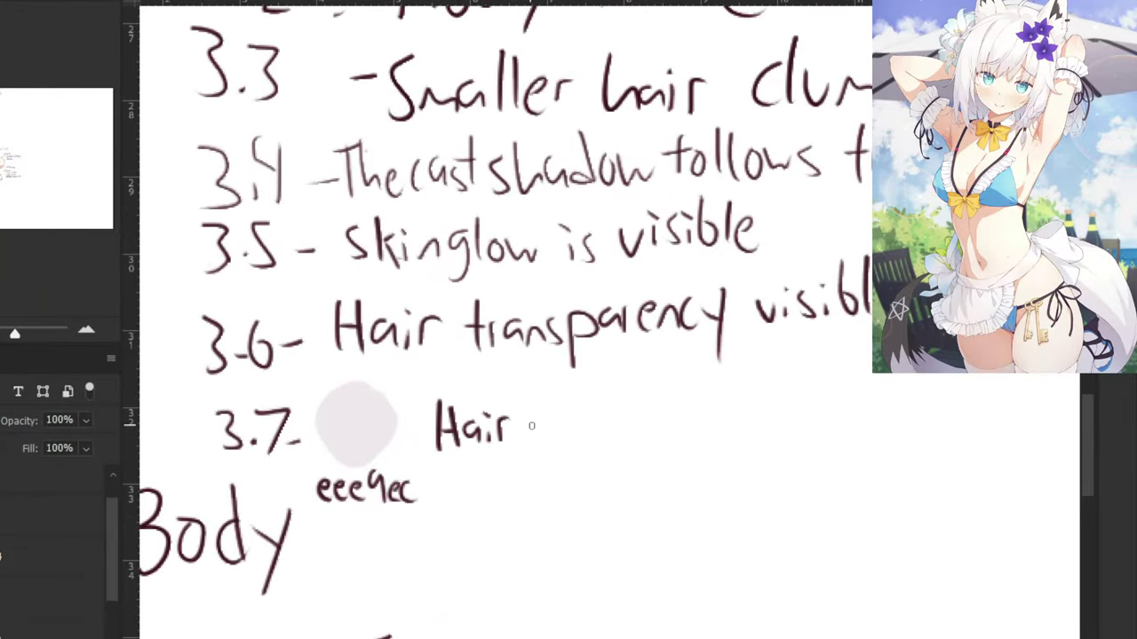
drag(561, 405, 575, 430)
drag(610, 351, 465, 361)
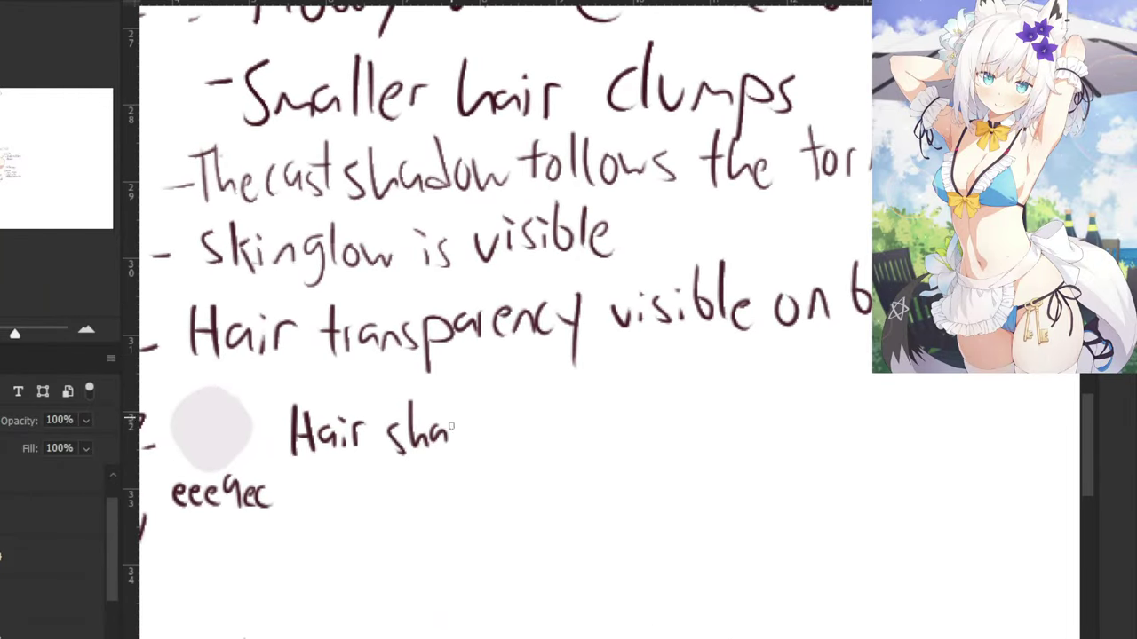
key(ctrl+z)
key(ctrl+z)
key(ctrl+z)
key(ctrl+z)
key(ctrl+z)
key(ctrl+z)
key(ctrl+z)
key(ctrl+z)
key(ctrl+z)
key(ctrl+z)
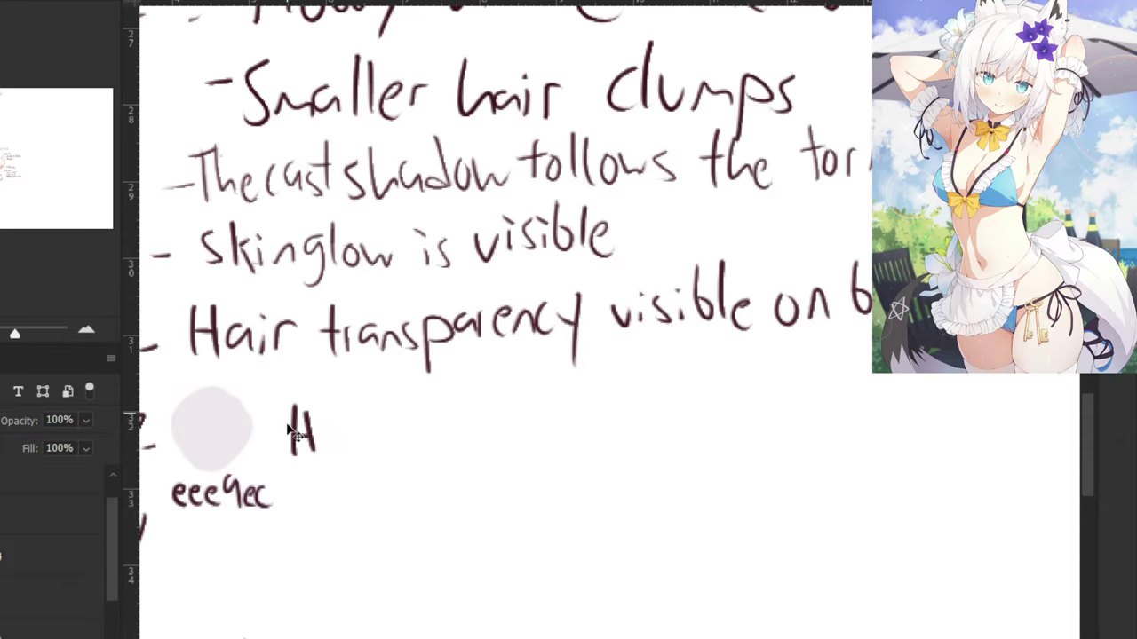
Handwrite "White hair shadow is" beside the note 3.7 swatch.
mouse_move(278, 420)
mouse_down()
mouse_move(309, 443)
mouse_move(320, 415)
mouse_move(337, 455)
mouse_move(359, 405)
mouse_move(364, 431)
mouse_move(392, 445)
mouse_up()
drag(407, 405, 410, 446)
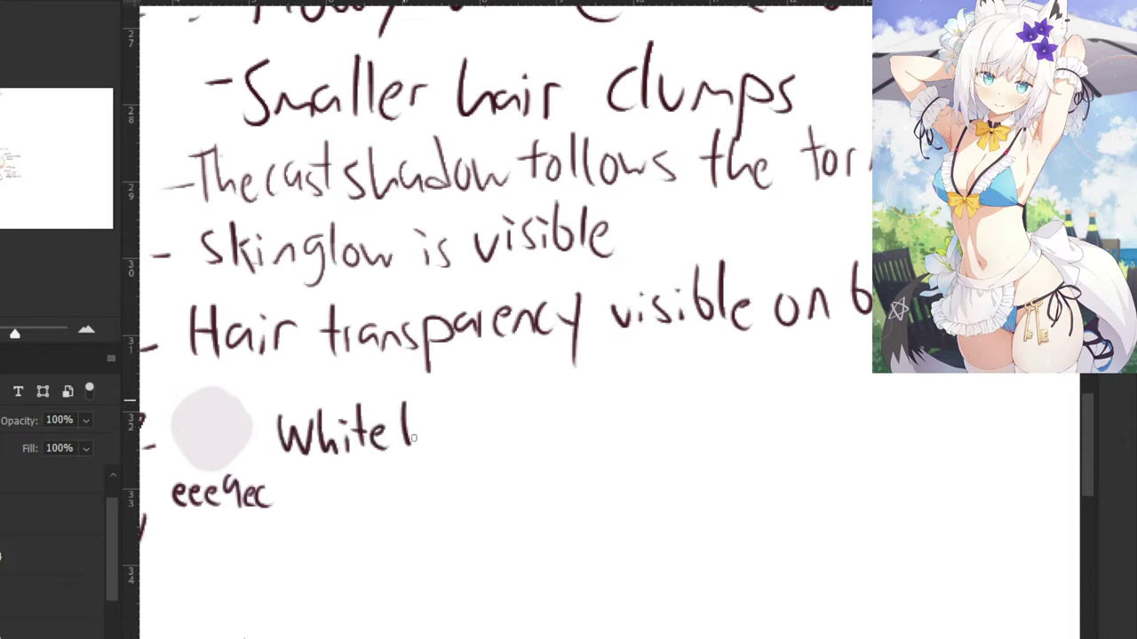
drag(506, 419, 494, 442)
drag(513, 391, 533, 428)
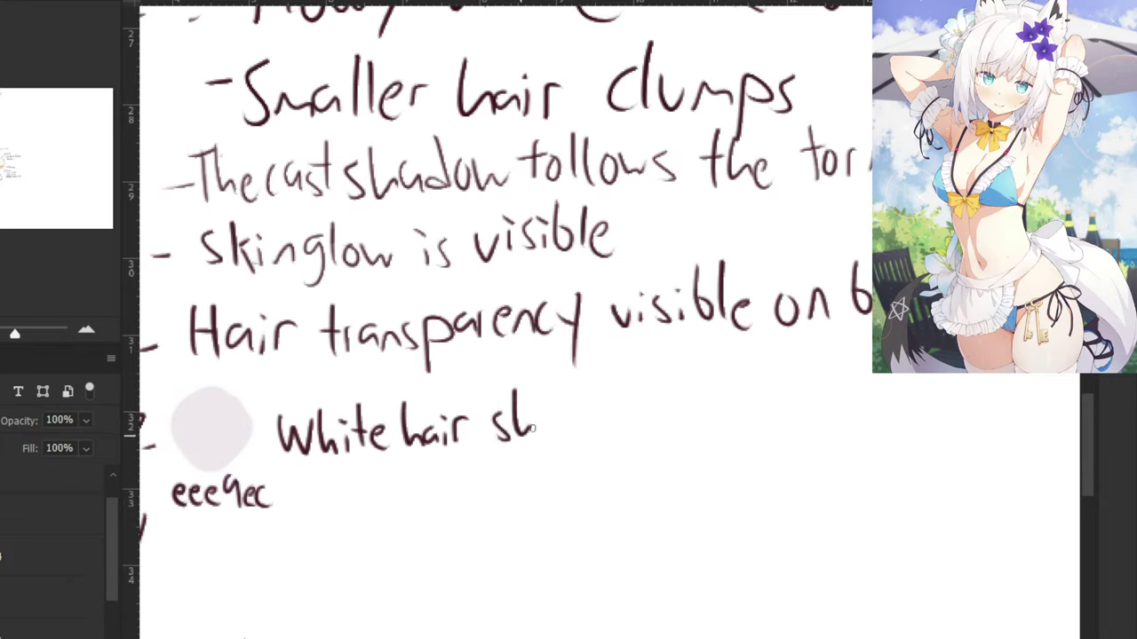
drag(573, 387, 574, 427)
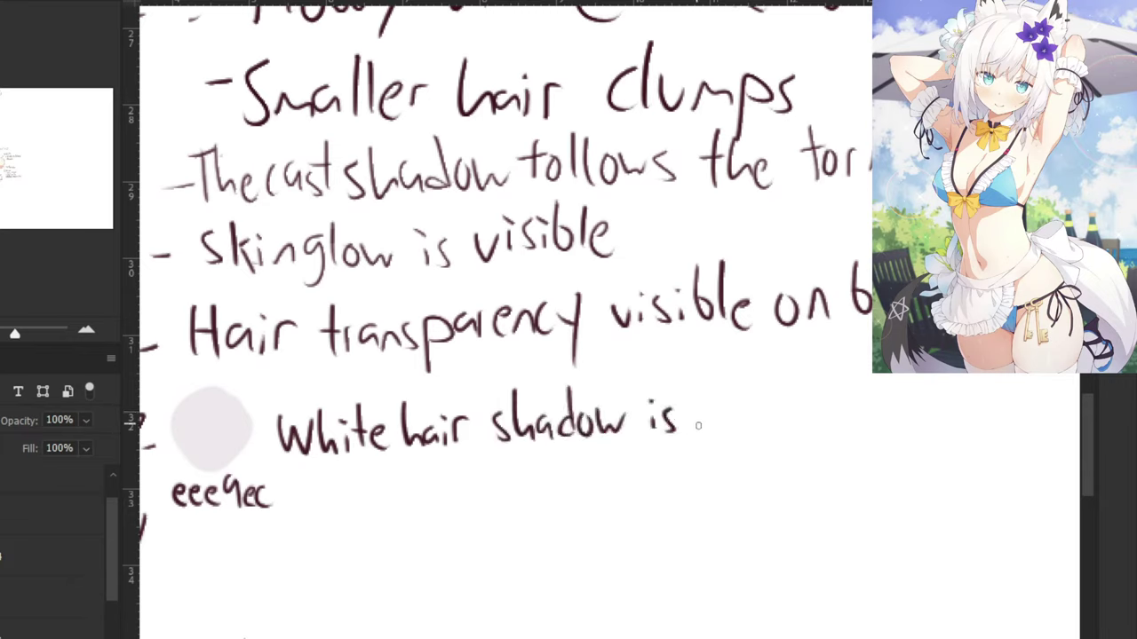
drag(702, 410, 704, 449)
mouse_move(703, 417)
mouse_down()
mouse_move(729, 403)
mouse_move(757, 433)
mouse_up()
drag(769, 371, 770, 426)
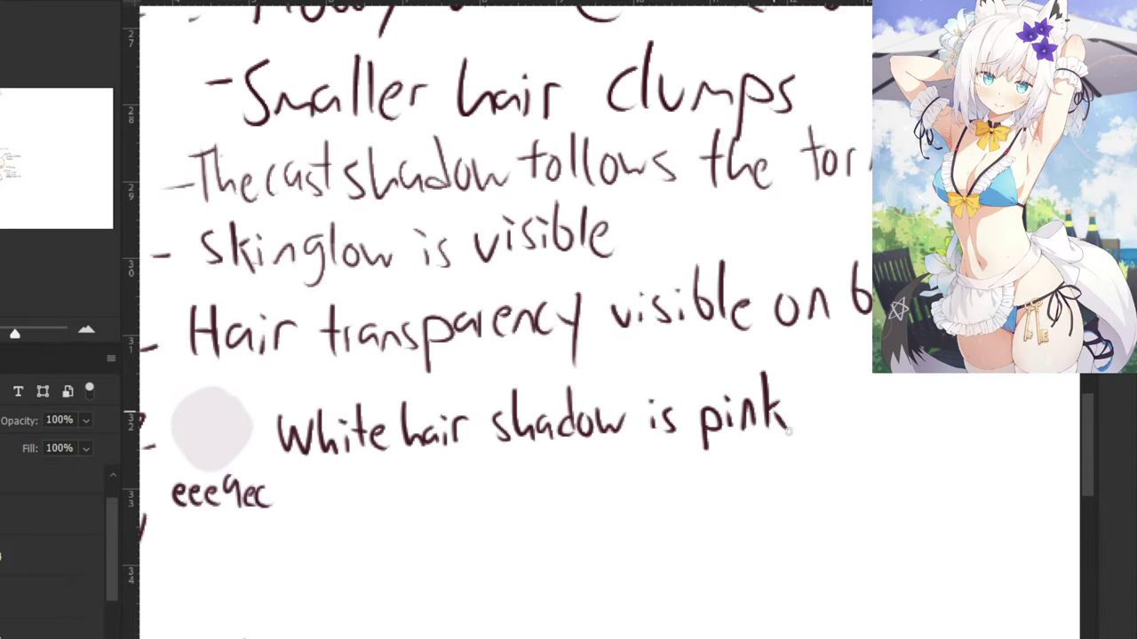
key(ctrl+minus)
key(ctrl+minus)
key(ctrl+plus)
key(ctrl+plus)
key(ctrl+z)
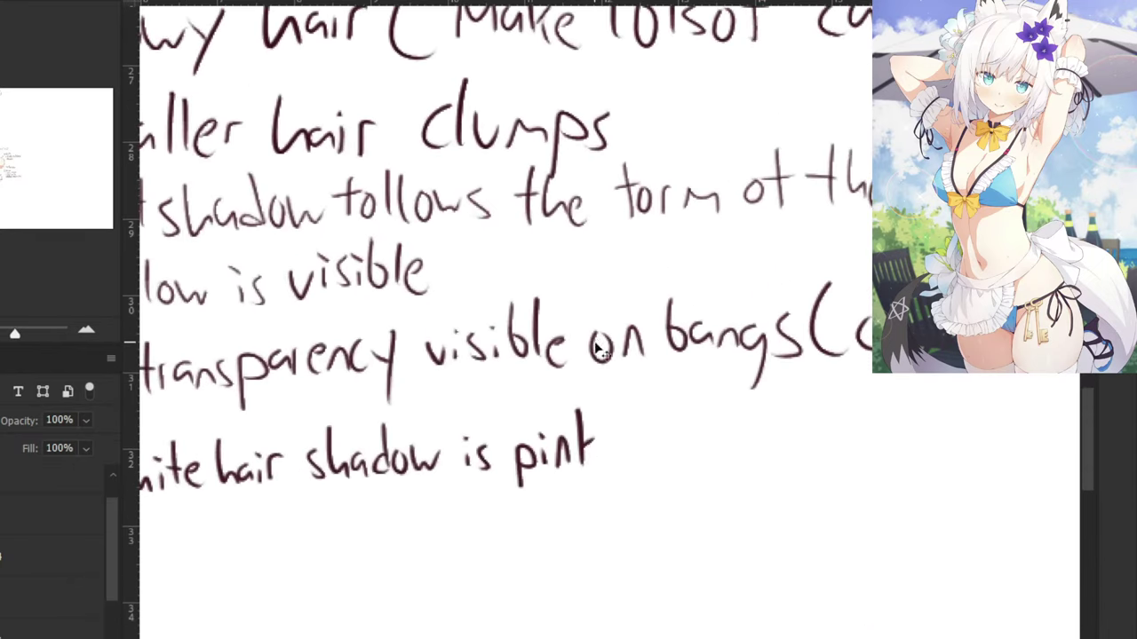
key(ctrl+z)
key(ctrl+z)
key(ctrl+z)
key(ctrl+z)
key(ctrl+z)
drag(344, 310, 466, 275)
alt+click(165, 425)
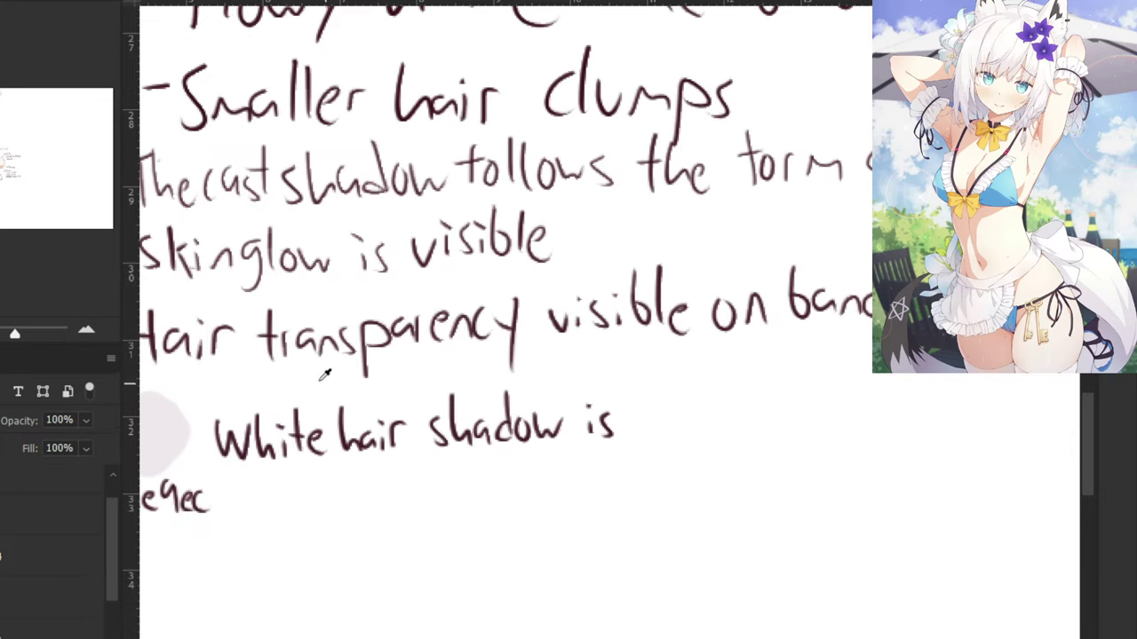
drag(304, 404, 464, 271)
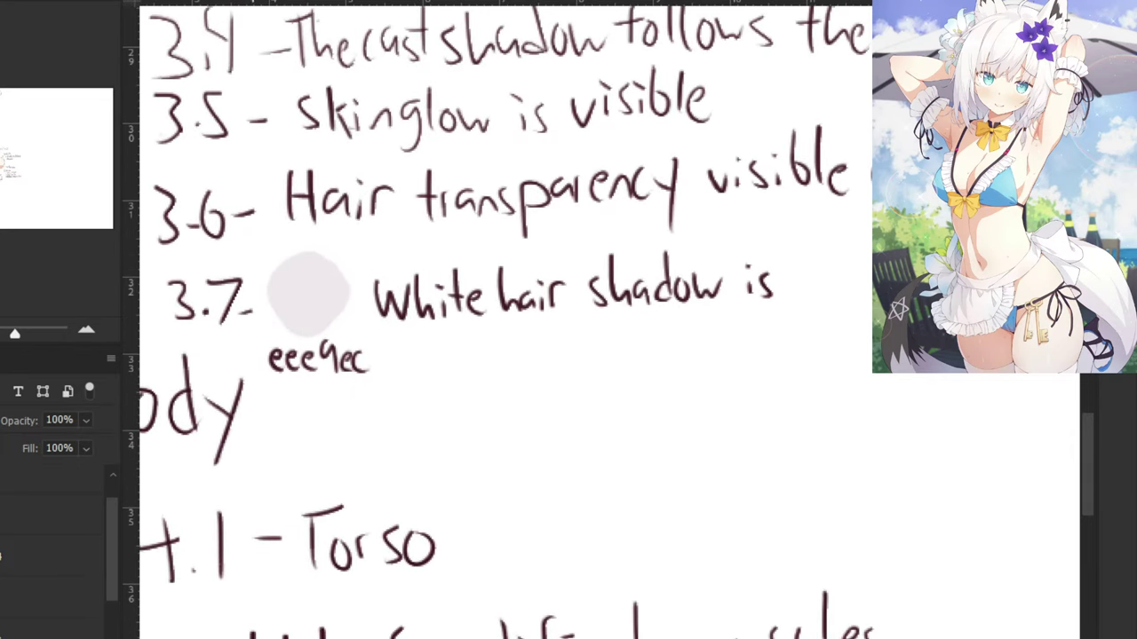
drag(592, 317, 257, 481)
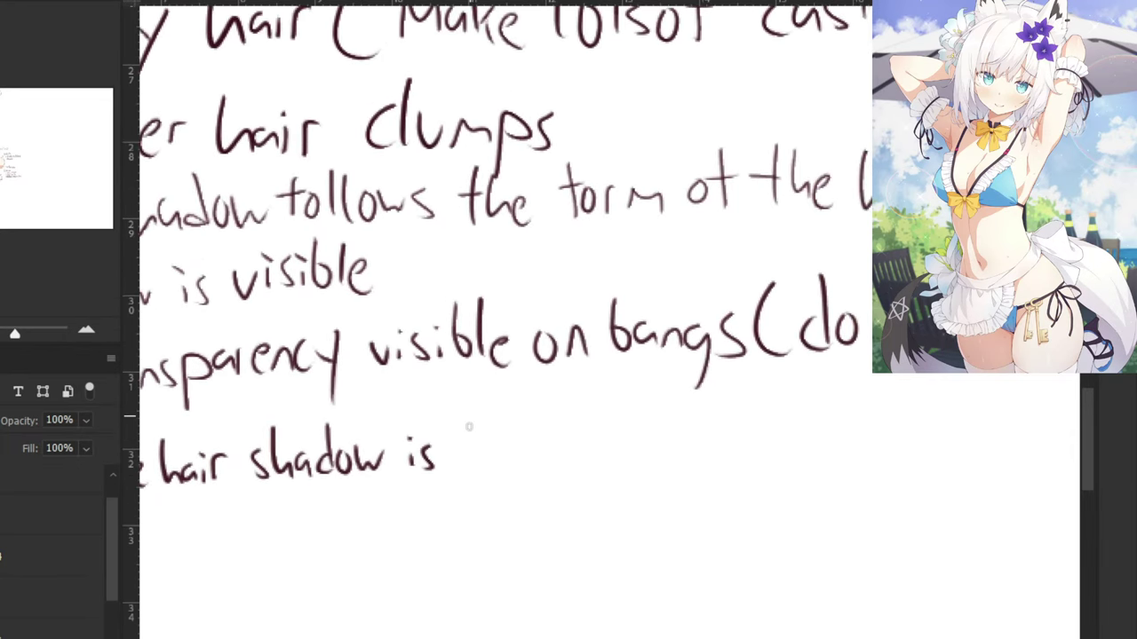
drag(466, 419, 464, 465)
mouse_move(489, 439)
mouse_down()
mouse_move(526, 437)
mouse_move(555, 438)
mouse_move(585, 456)
mouse_up()
drag(593, 417, 594, 458)
drag(583, 436, 631, 437)
drag(655, 436, 665, 471)
key(ctrl+z)
key(ctrl+z)
key(ctrl+z)
key(ctrl+z)
key(ctrl+z)
key(ctrl+z)
key(ctrl+z)
key(ctrl+z)
key(ctrl+z)
key(ctrl+z)
key(ctrl+z)
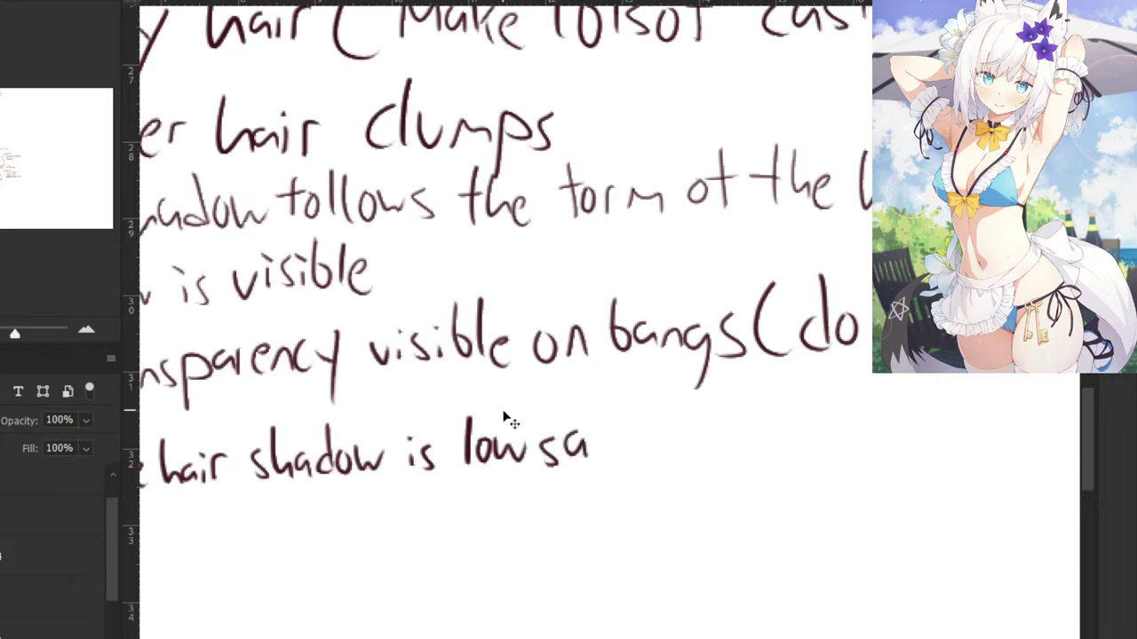
key(ctrl+z)
Continue the handwritten white hair shadow note with the words "ultra low saturated".
drag(461, 434, 480, 460)
mouse_move(489, 406)
mouse_down()
mouse_move(485, 462)
mouse_move(506, 457)
mouse_up()
drag(492, 435, 526, 438)
drag(543, 438, 547, 462)
drag(586, 410, 587, 463)
mouse_move(602, 444)
mouse_down()
mouse_move(634, 443)
mouse_move(641, 388)
mouse_move(462, 380)
mouse_up()
mouse_move(492, 418)
mouse_down()
mouse_move(472, 445)
mouse_move(519, 444)
mouse_up()
mouse_move(525, 387)
mouse_down()
mouse_move(528, 438)
mouse_move(536, 417)
mouse_up()
drag(536, 417, 584, 422)
drag(589, 424, 591, 444)
mouse_move(602, 384)
mouse_down()
mouse_move(602, 442)
mouse_move(646, 439)
mouse_up()
drag(648, 385, 652, 437)
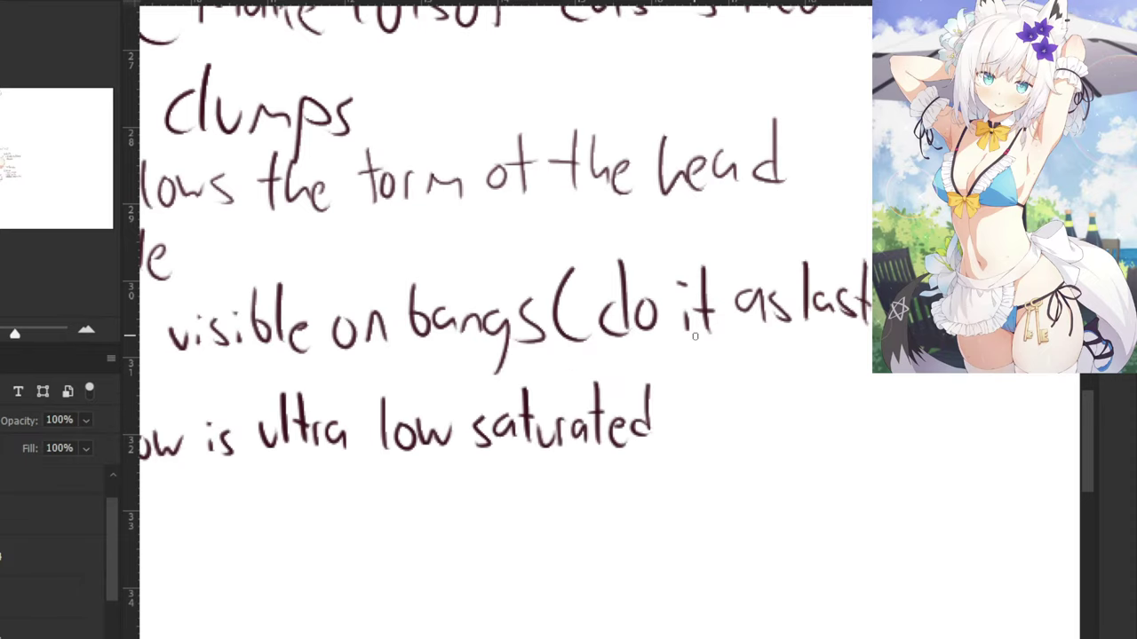
Finish the handwritten note 3.7 with the words "light pink".
mouse_move(724, 356)
mouse_down()
mouse_move(566, 329)
mouse_move(527, 416)
mouse_move(556, 440)
mouse_up()
drag(579, 368, 602, 417)
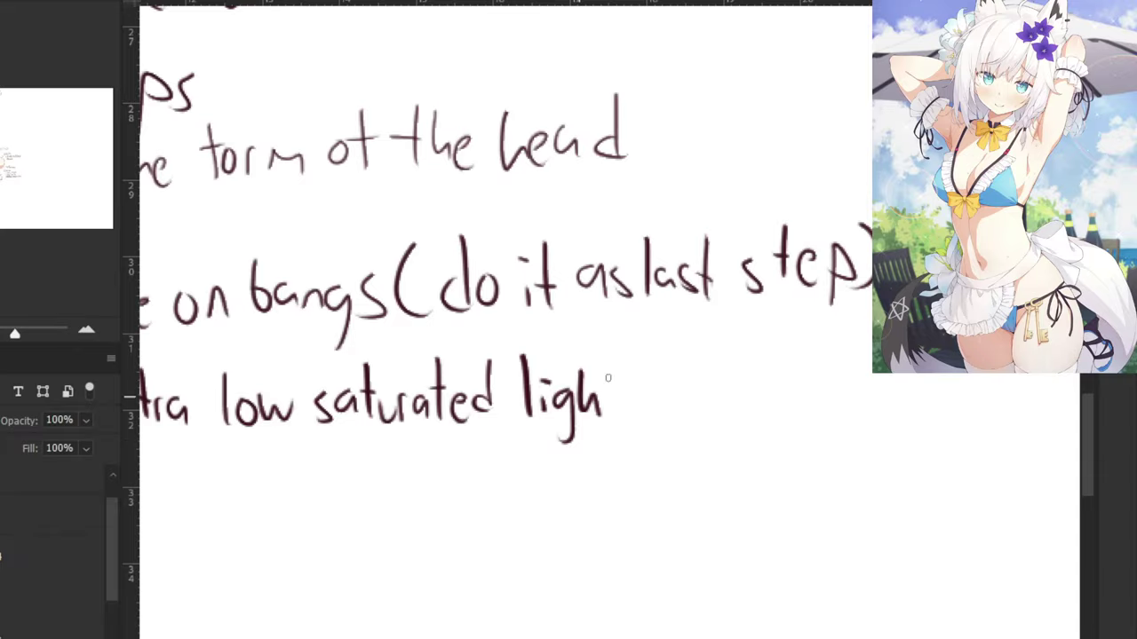
drag(611, 360, 614, 413)
mouse_move(597, 390)
mouse_down()
mouse_move(623, 393)
mouse_move(650, 413)
mouse_up()
mouse_move(671, 391)
mouse_down()
mouse_move(673, 405)
mouse_move(699, 399)
mouse_up()
mouse_move(704, 356)
mouse_down()
mouse_move(706, 402)
mouse_move(728, 405)
mouse_up()
key(ctrl+minus)
key(ctrl+minus)
key(ctrl+minus)
key(ctrl+minus)
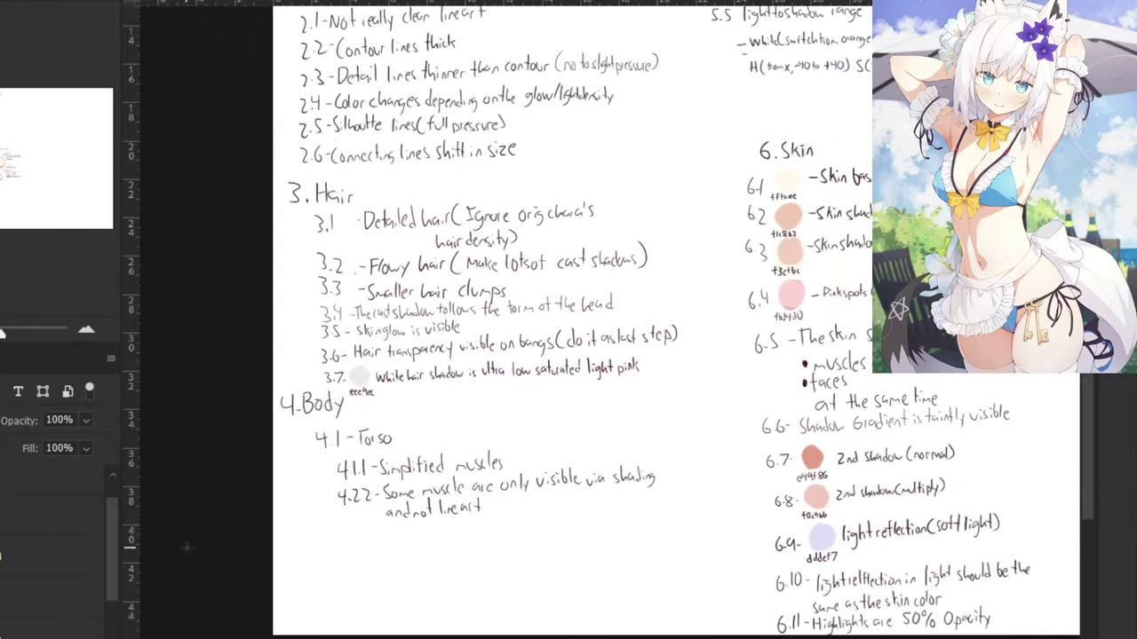
drag(174, 542, 191, 586)
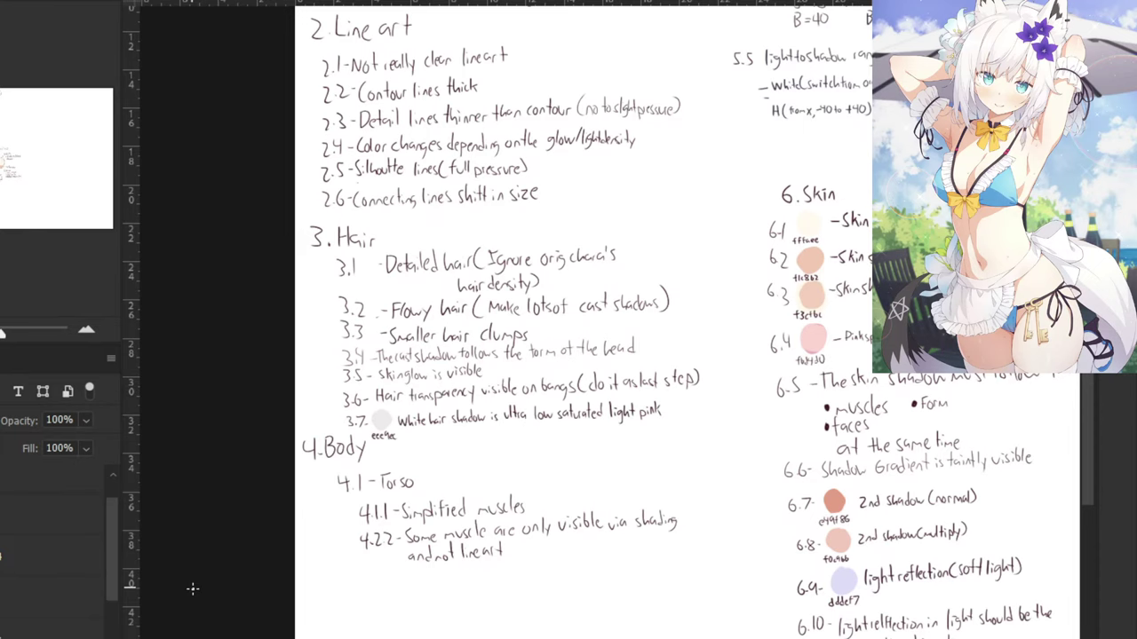
Sample the note 3.7 swatch colour, switch to the flat-coloured character document and select the layer below the texture layer.
alt+click(382, 416)
key(ctrl+Tab)
drag(451, 182, 404, 251)
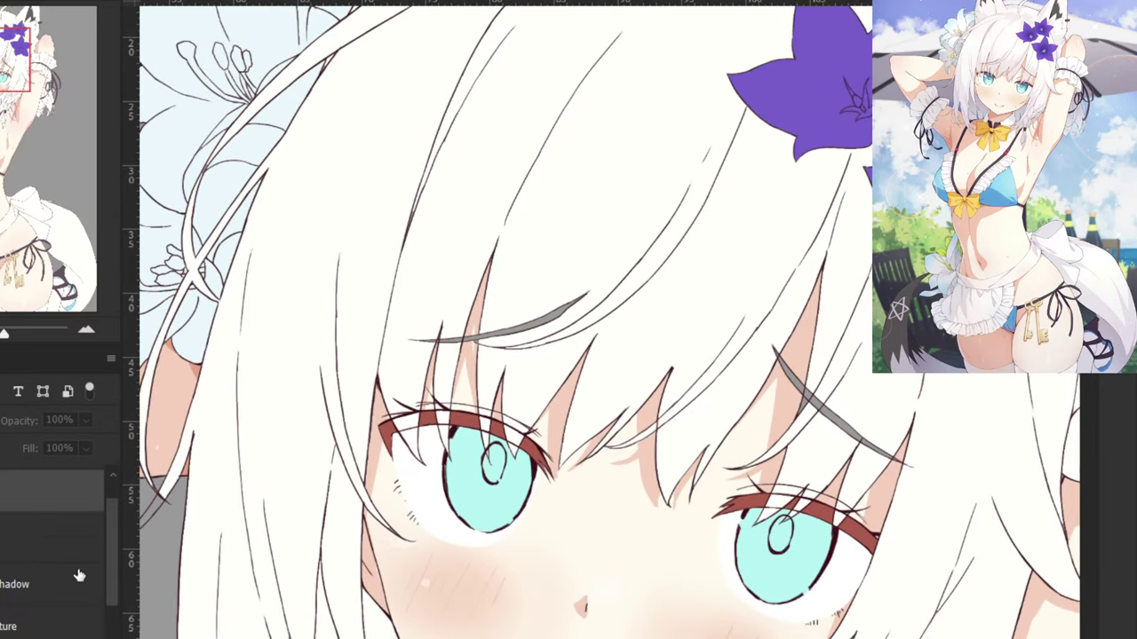
drag(111, 571, 108, 594)
click(3, 628)
Remove the grey eyebrow fill where the eyebrow on the flower side crosses the white hair strands, leaving the part over the skin.
drag(496, 307, 328, 344)
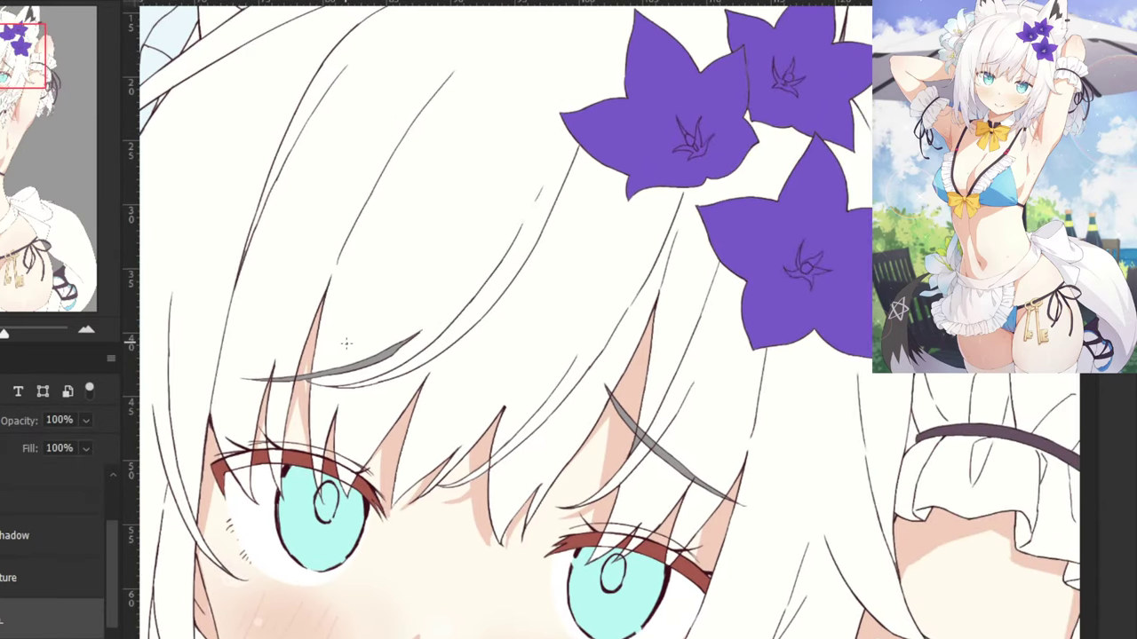
scroll(658, 389, up, 4)
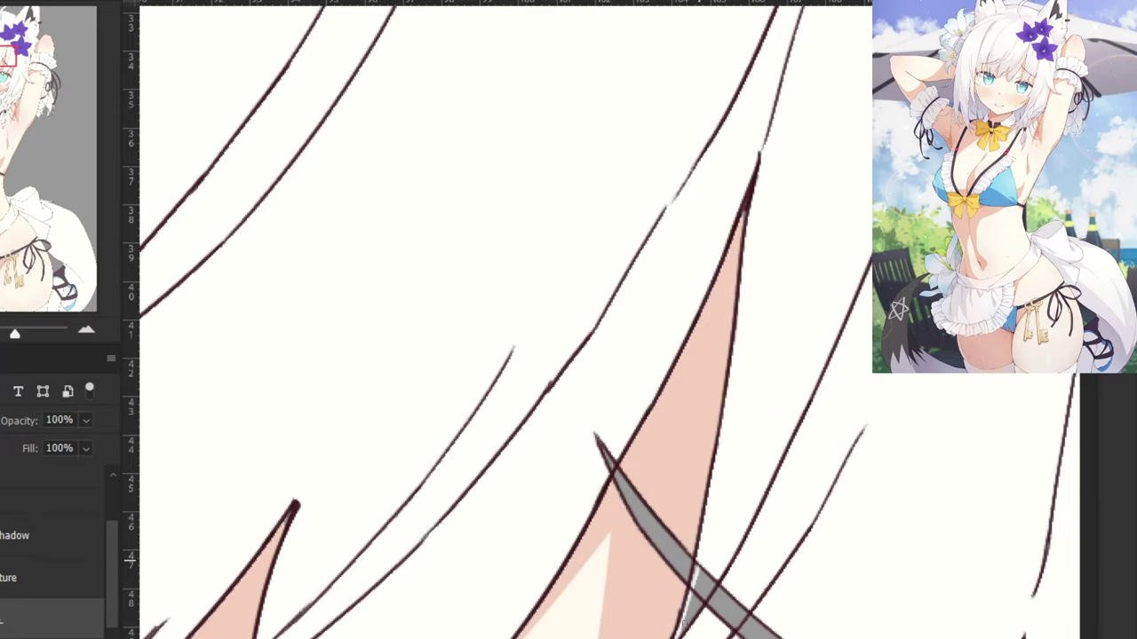
mouse_move(704, 586)
mouse_down()
mouse_move(699, 631)
mouse_move(721, 604)
mouse_move(737, 621)
mouse_move(733, 582)
mouse_up()
drag(620, 409, 453, 314)
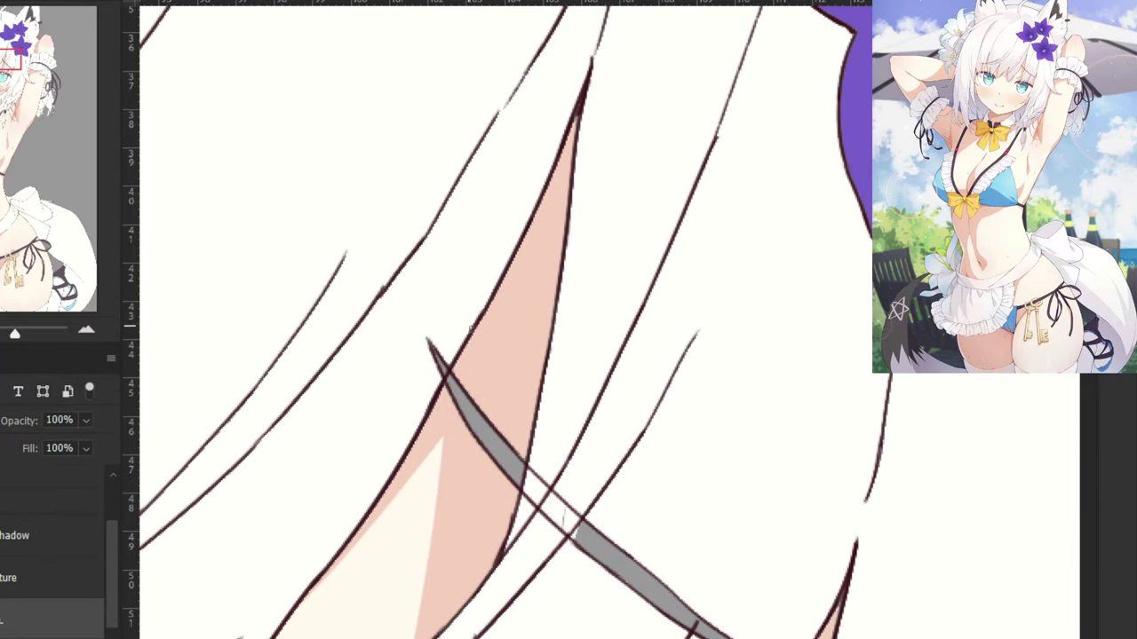
alt+right_click(552, 554)
right_click(565, 552)
mouse_move(582, 503)
mouse_down()
mouse_move(580, 532)
mouse_move(640, 558)
mouse_move(664, 599)
mouse_move(719, 619)
mouse_up()
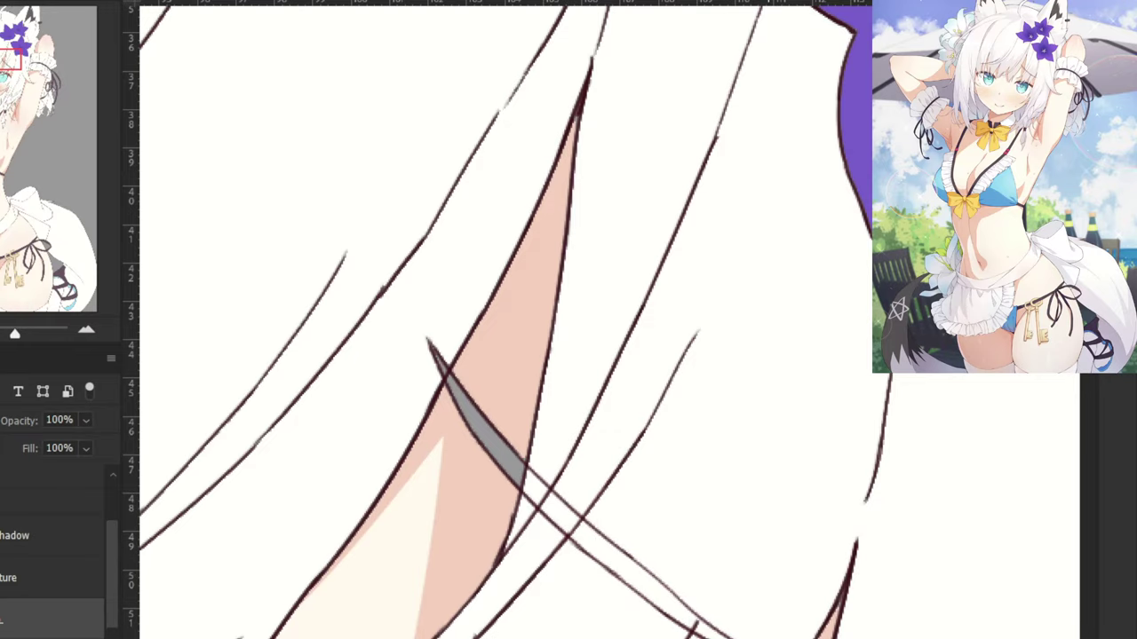
Remove the grey fill of the lily-side eyebrow where it lies over the white bangs toward the forehead's centre.
drag(616, 363, 333, 228)
drag(333, 227, 557, 287)
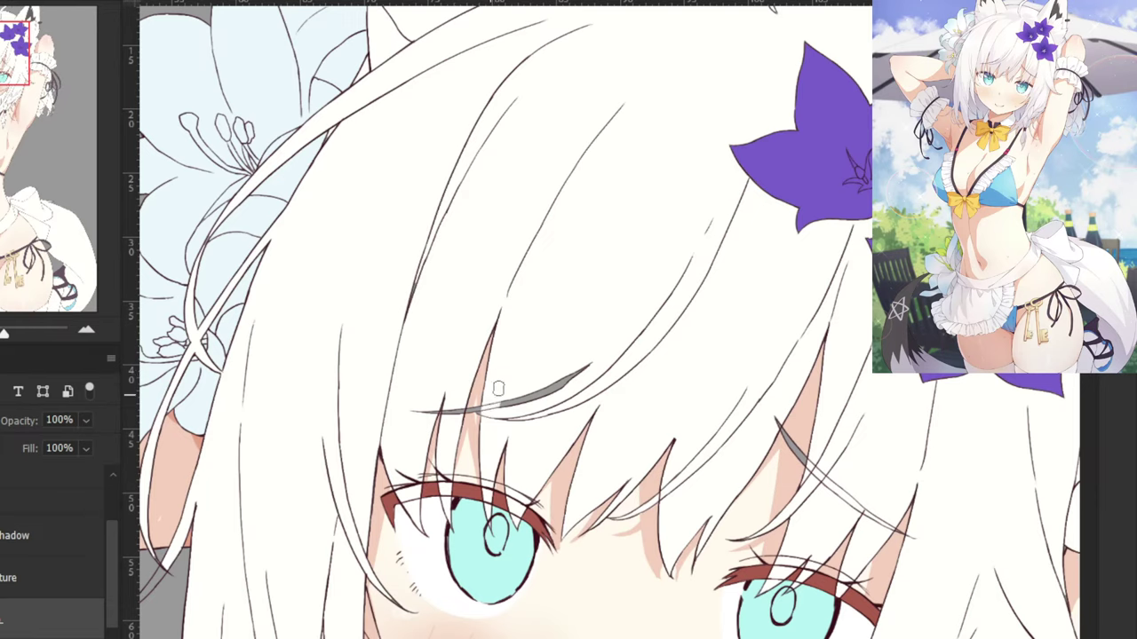
drag(517, 400, 529, 391)
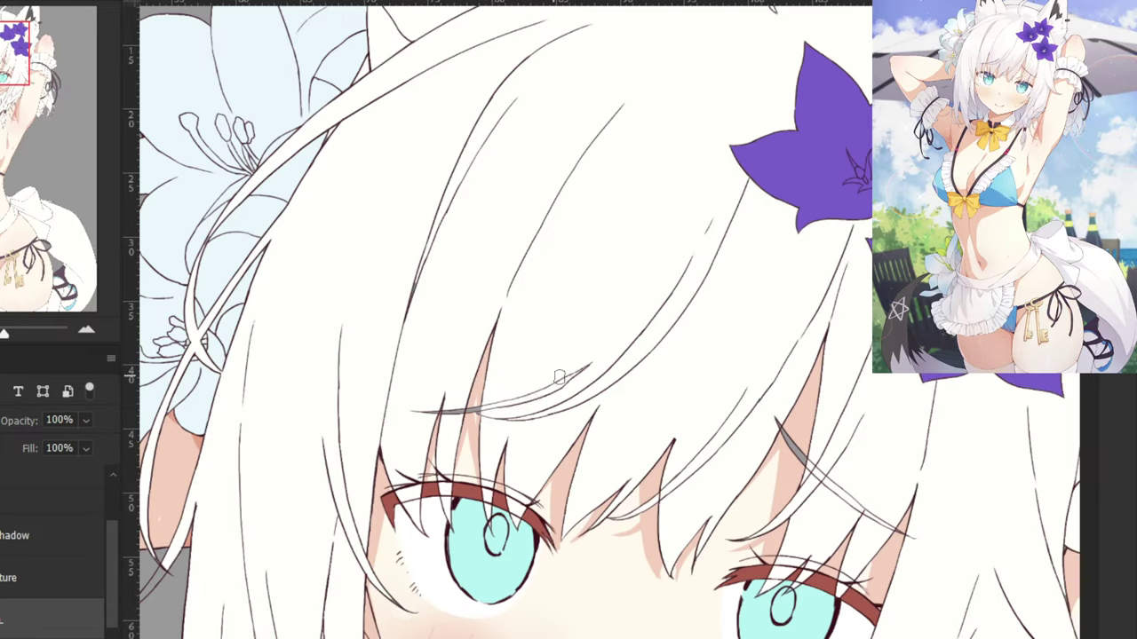
Select the shadow layer and remove the grey fill of the lily-side eyebrow inside the wide skin gap between the bangs.
scroll(104, 575, down, 2)
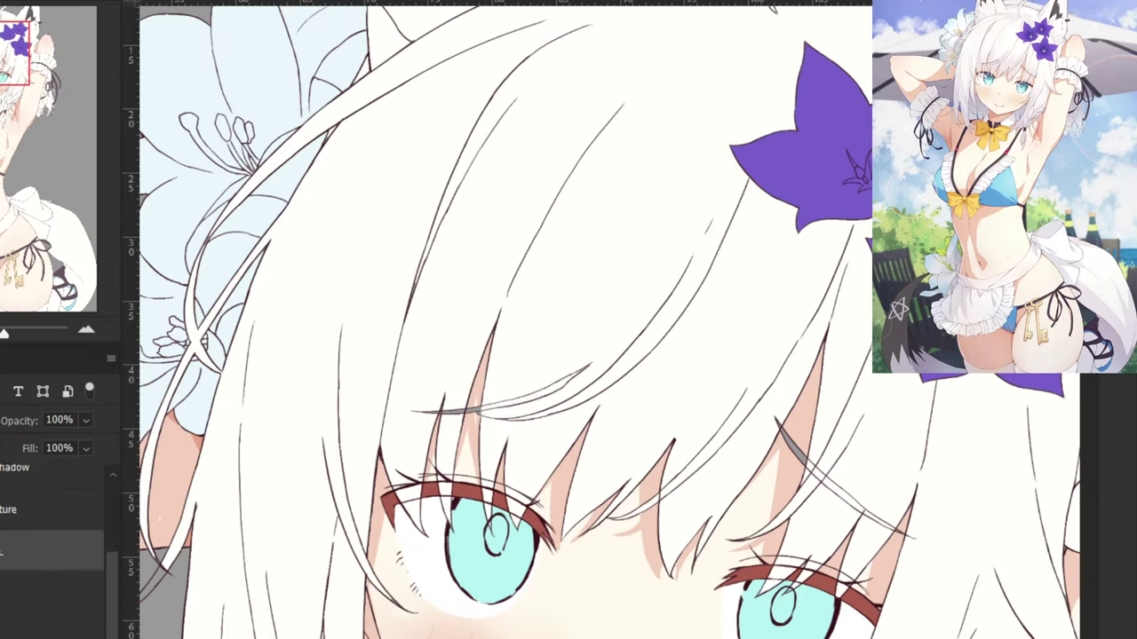
scroll(18, 631, down, 3)
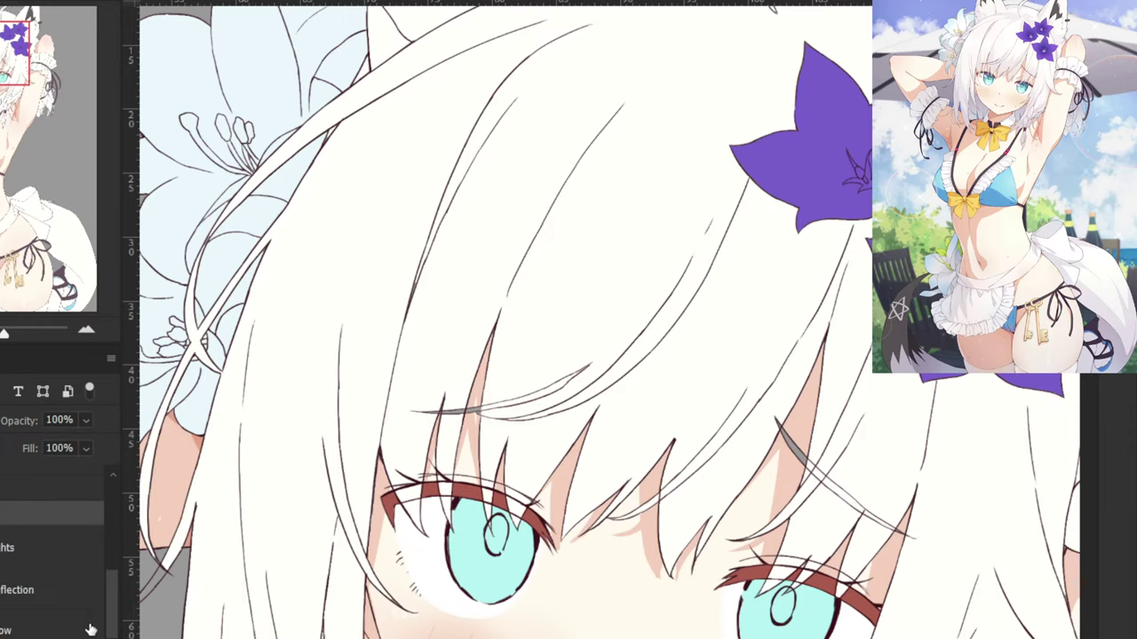
click(62, 637)
key(ctrl+plus)
key(ctrl+plus)
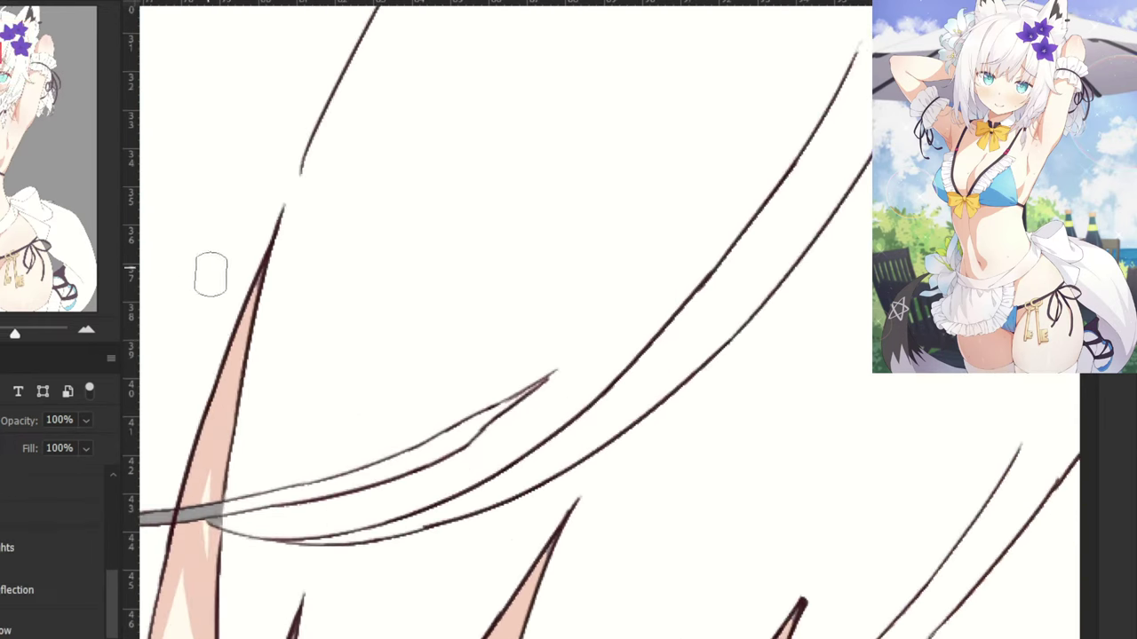
drag(231, 587, 345, 348)
drag(229, 433, 366, 486)
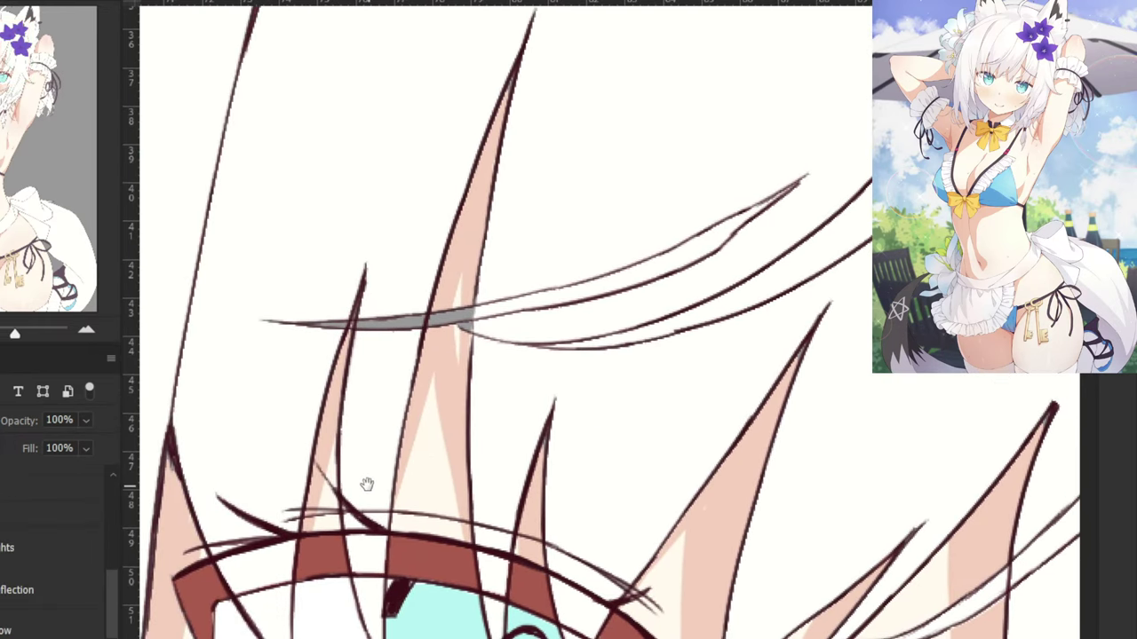
scroll(115, 613, down, 3)
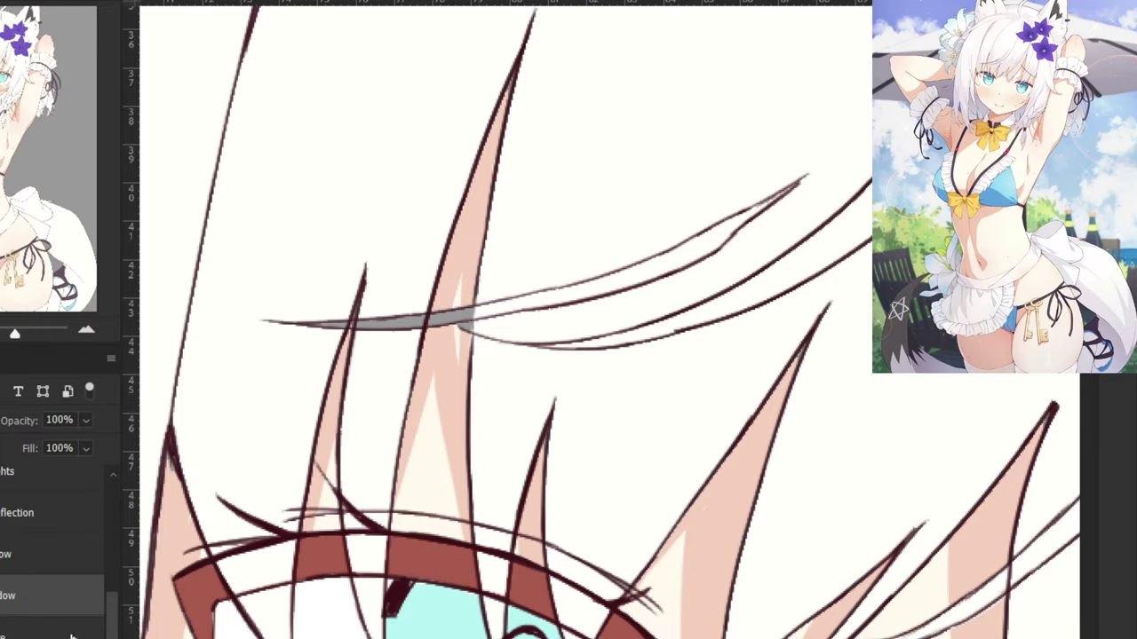
alt+click(421, 478)
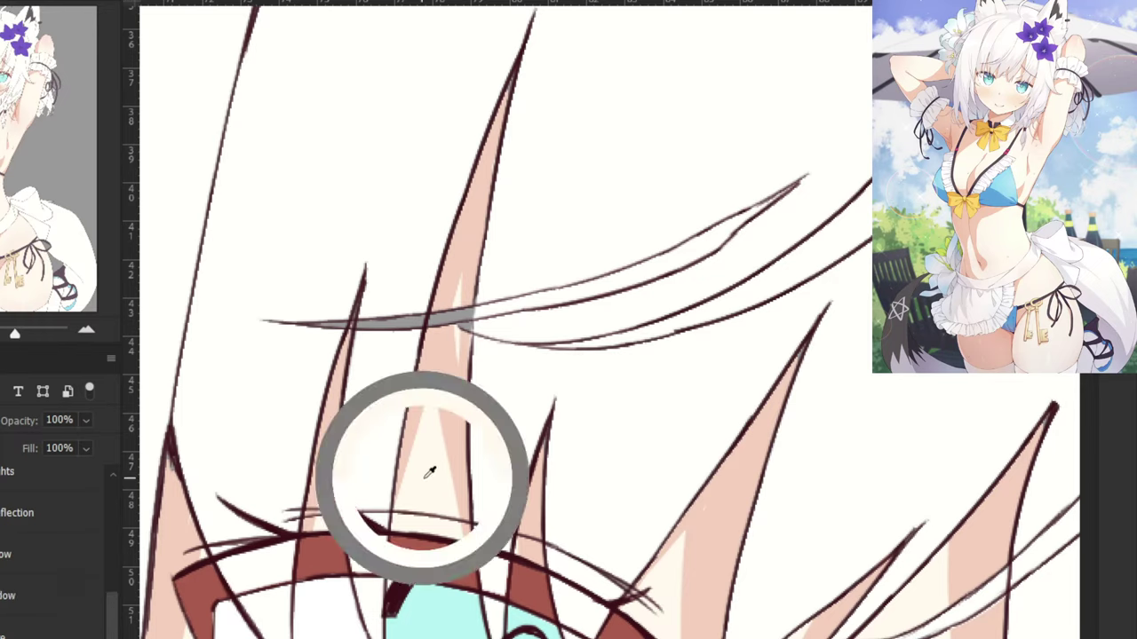
drag(460, 343, 463, 303)
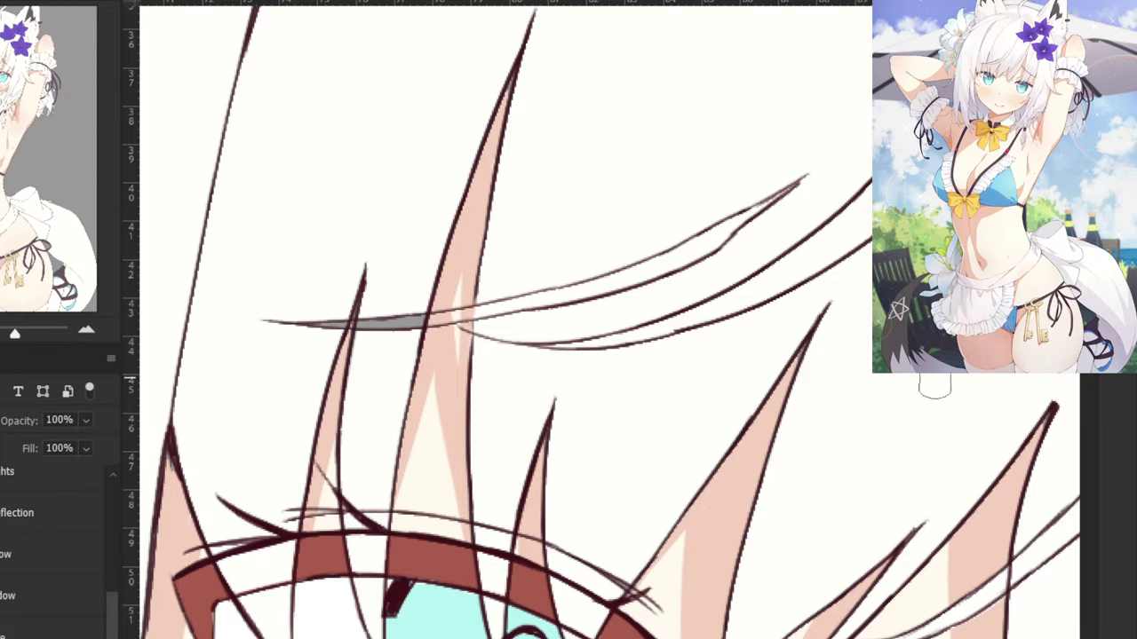
Remove the grey eyebrow fill over the skin gap on the purple-flower side.
drag(1065, 390, 374, 311)
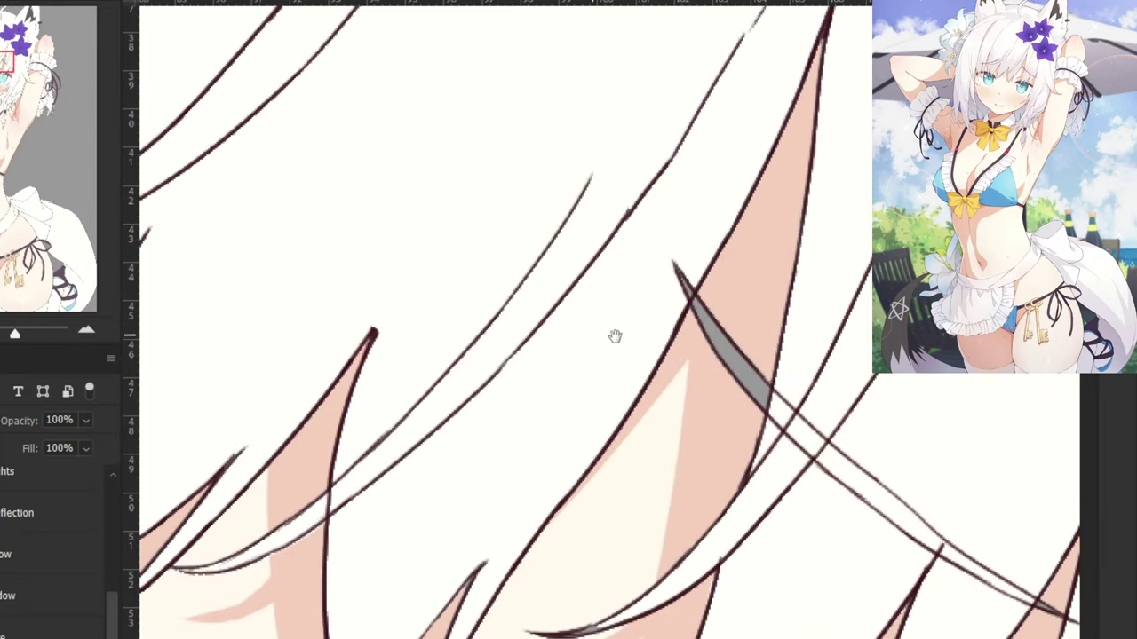
mouse_move(751, 423)
mouse_down()
mouse_move(762, 380)
mouse_move(741, 397)
mouse_move(714, 301)
mouse_up()
key(ctrl+minus)
key(ctrl+minus)
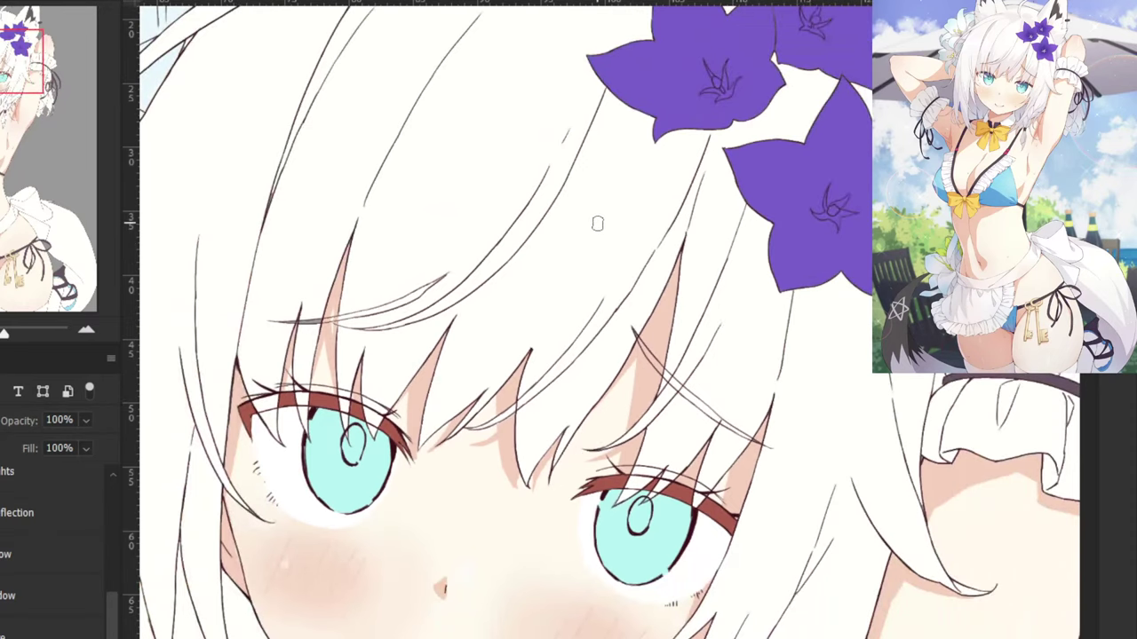
Select the layer below the texture layer and remove the rest of the grey fill at the outer end of the lily-side eyebrow.
scroll(482, 293, up, 5)
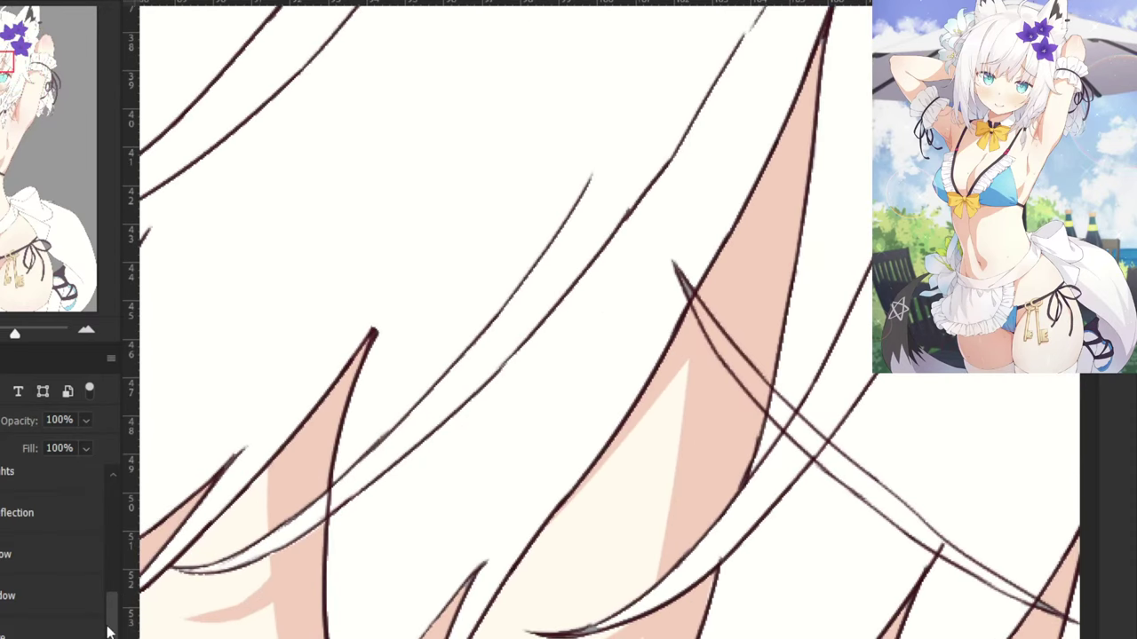
scroll(108, 622, up, 3)
scroll(70, 566, down, 3)
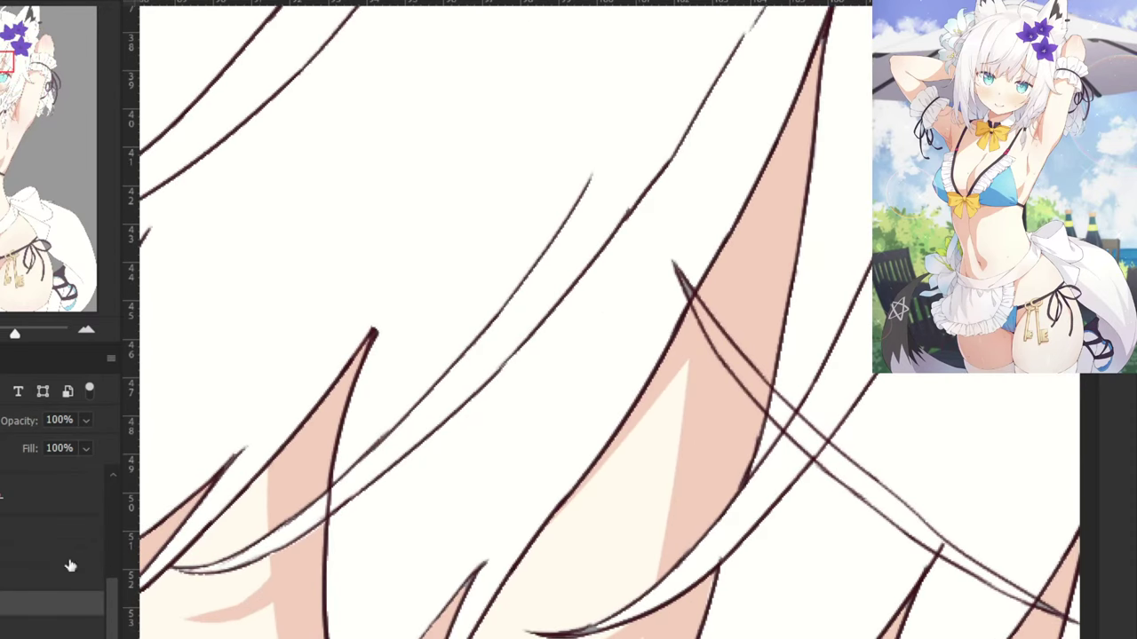
click(4, 503)
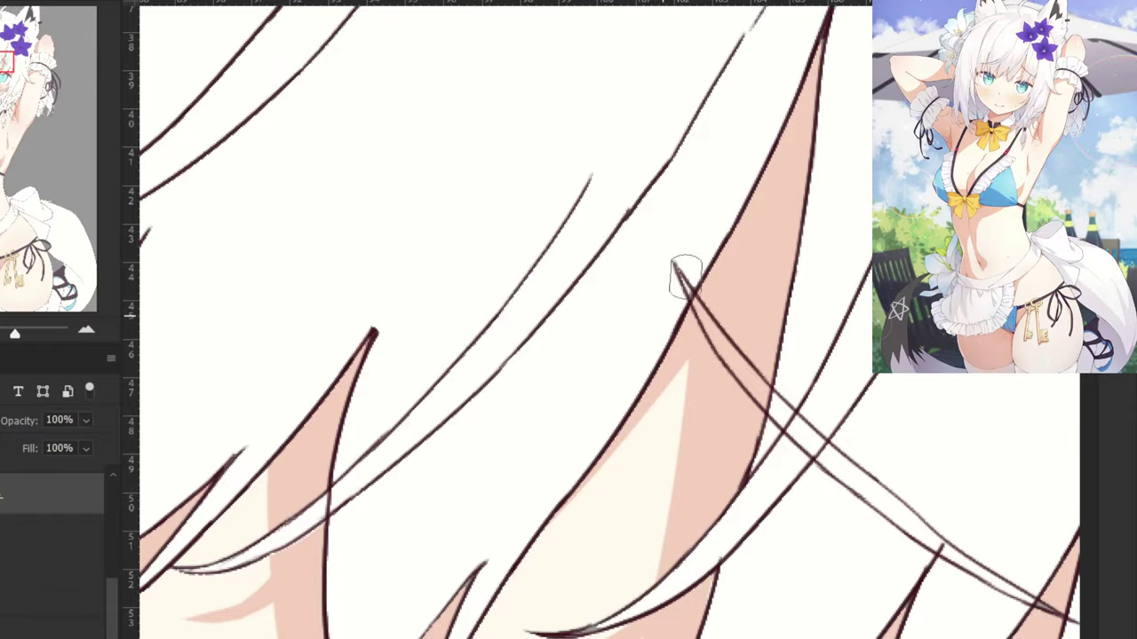
key(ctrl+minus)
key(ctrl+minus)
key(ctrl+minus)
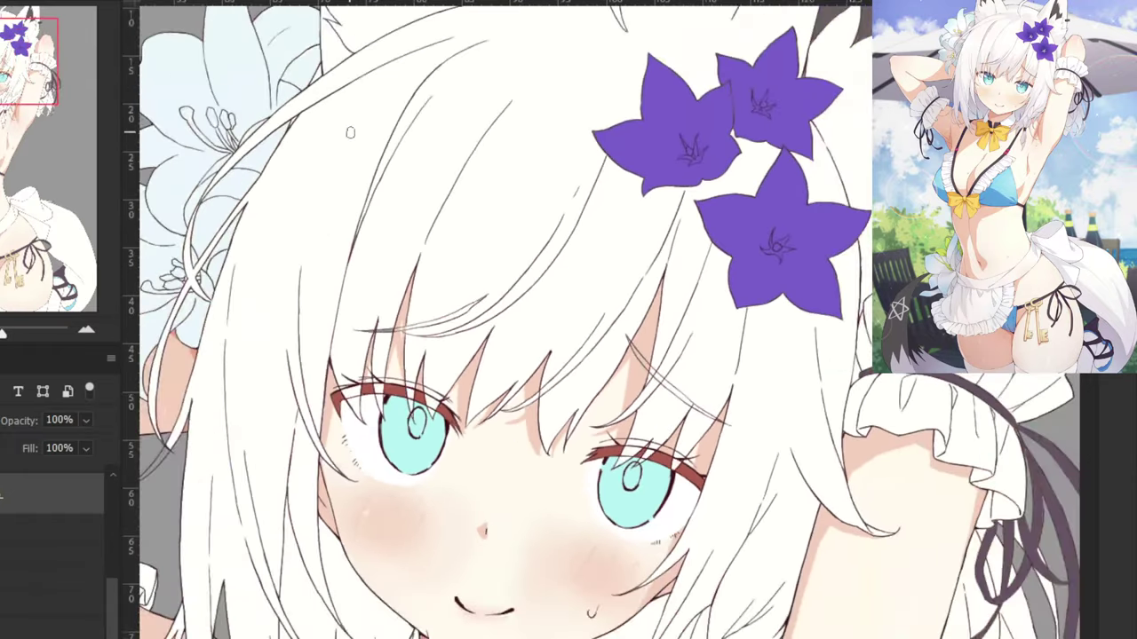
drag(346, 152, 418, 146)
drag(408, 195, 581, 249)
key(ctrl+plus)
key(ctrl+plus)
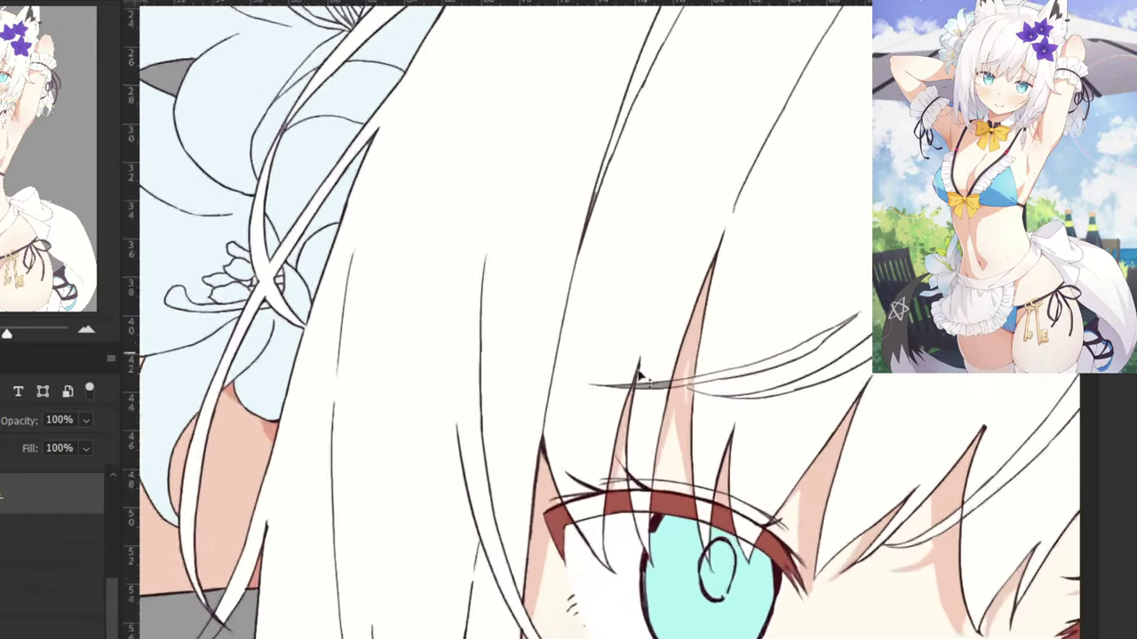
scroll(641, 378, up, 2)
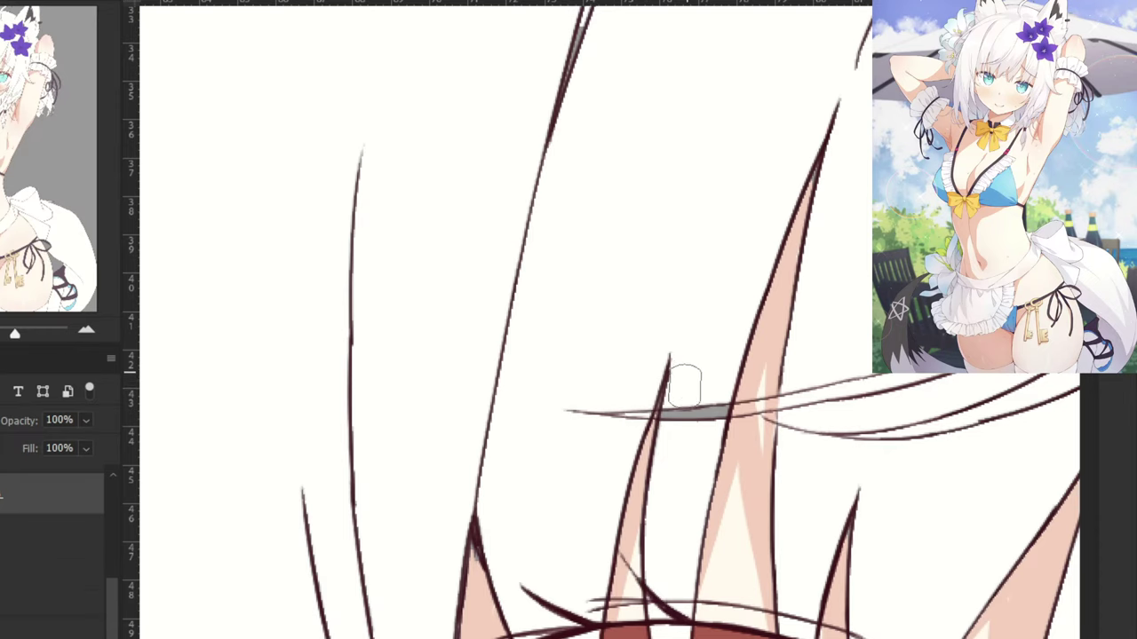
drag(683, 394, 681, 436)
drag(716, 385, 716, 420)
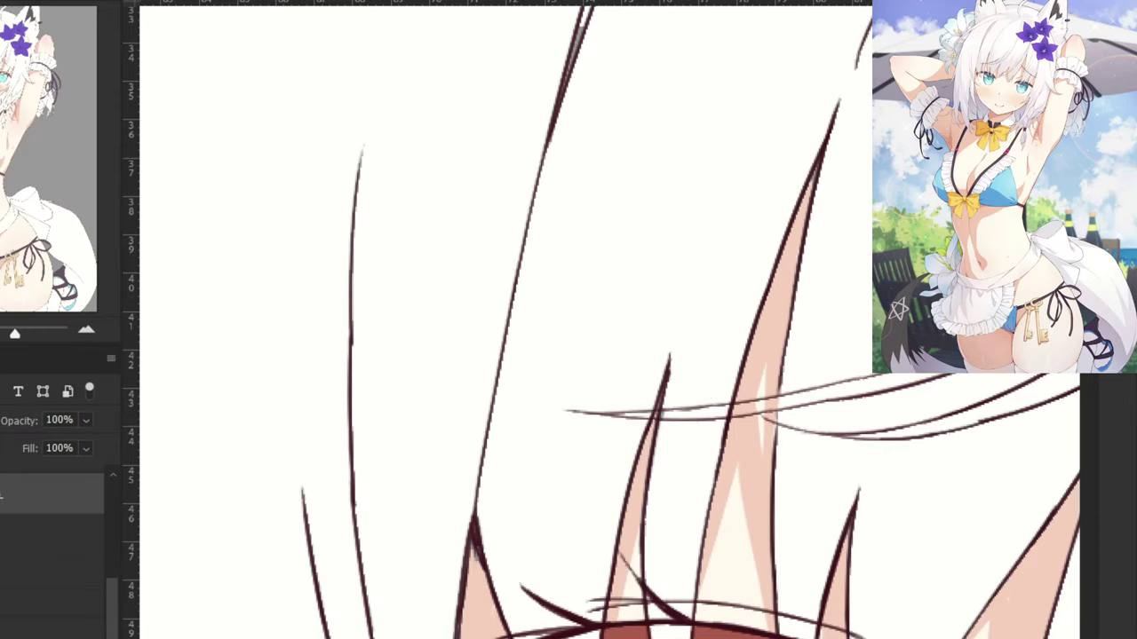
Examine the cleaned lily-side eyebrow and the surrounding bangs for leftover grey fill.
click(2, 602)
drag(726, 550, 669, 463)
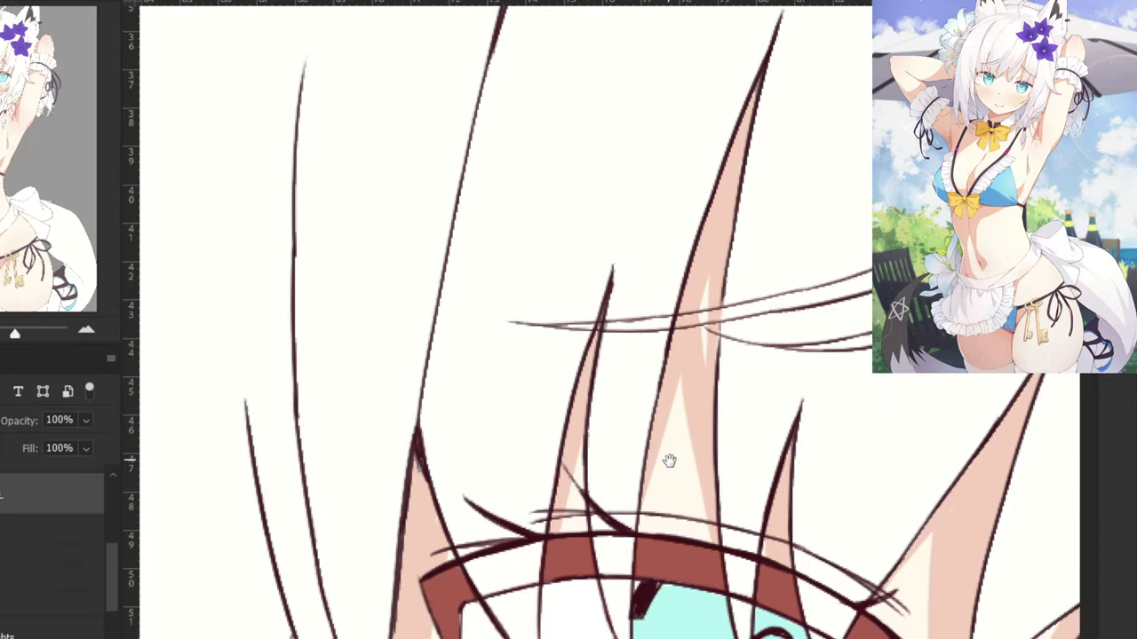
alt+click(674, 476)
scroll(63, 541, down, 3)
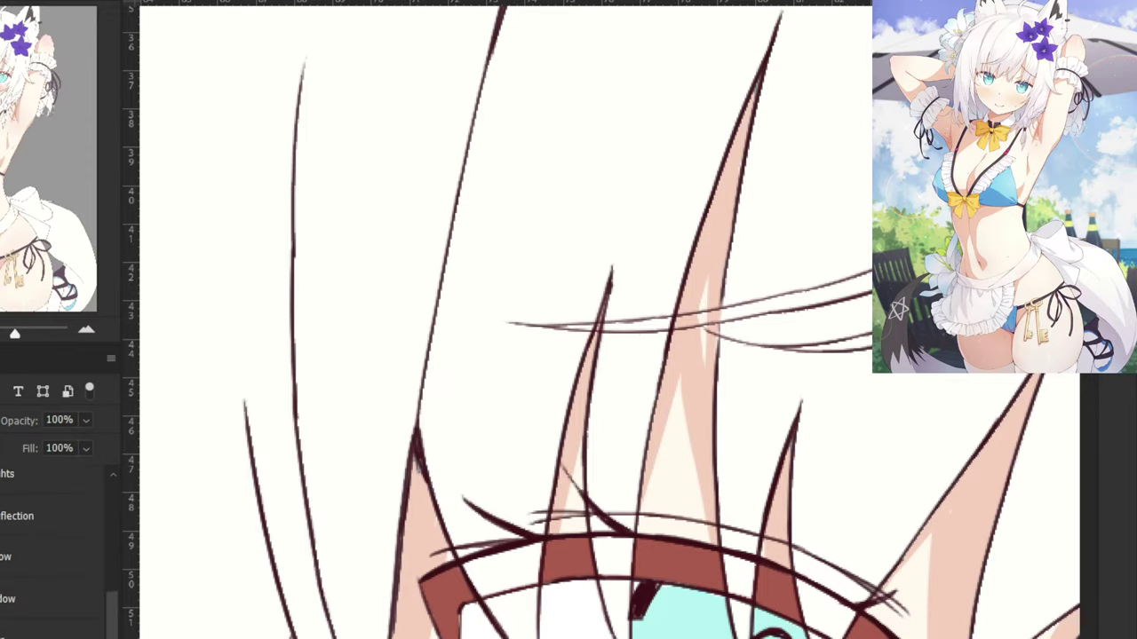
key(ctrl+minus)
key(ctrl+minus)
key(ctrl+minus)
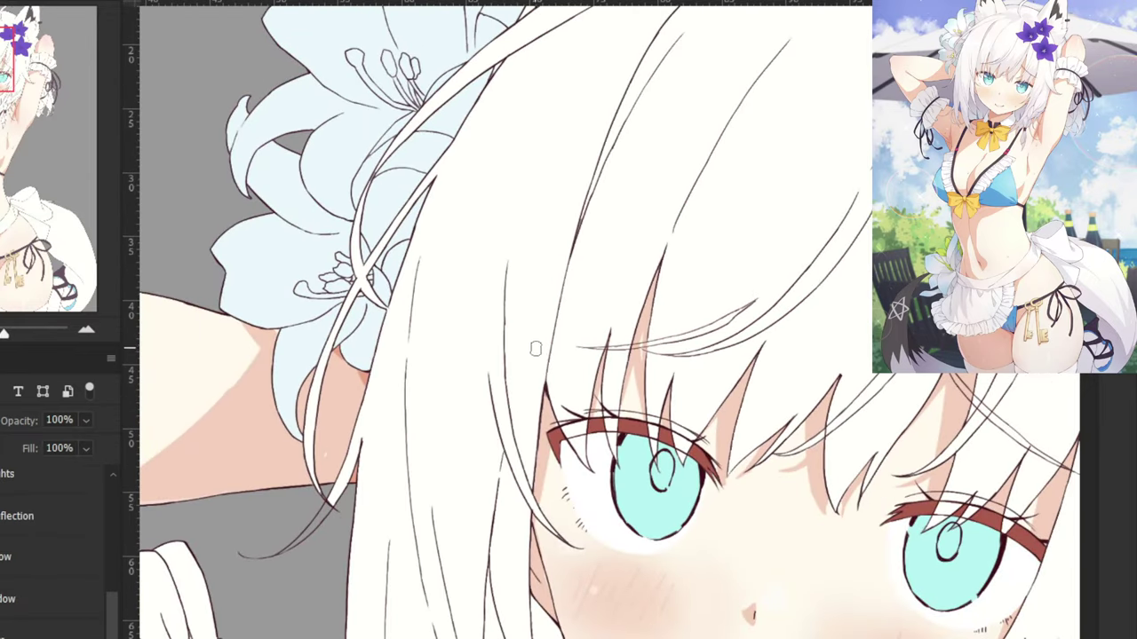
scroll(536, 349, up, 2)
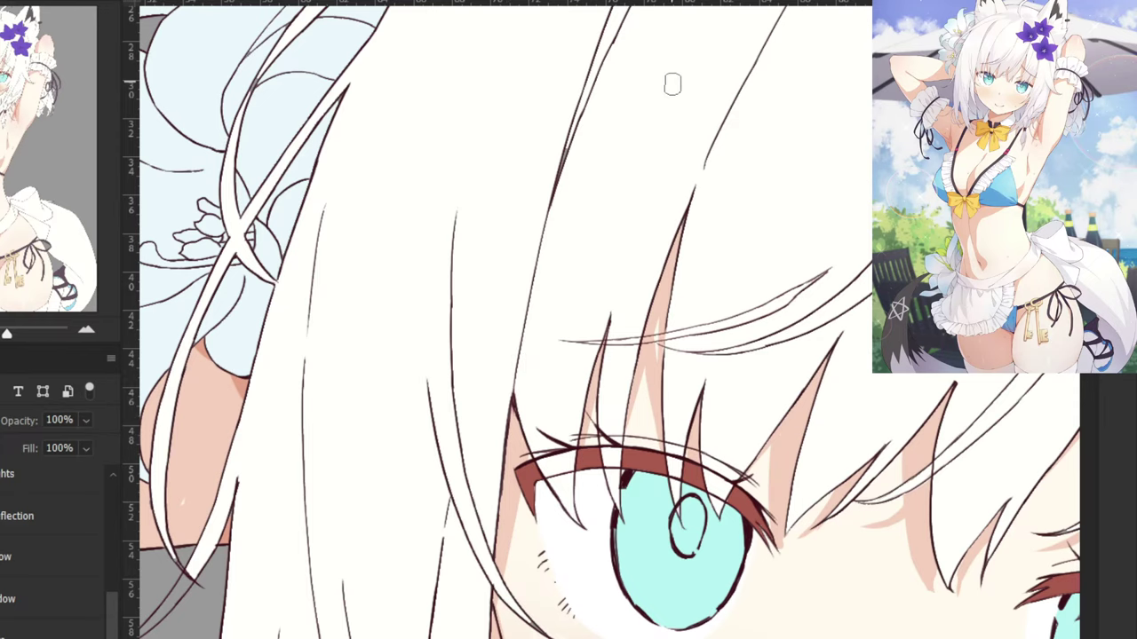
scroll(586, 299, down, 2)
Select the highlights layer and paint a soft light highlight inside the sweat drop on the cheek.
drag(579, 357, 411, 229)
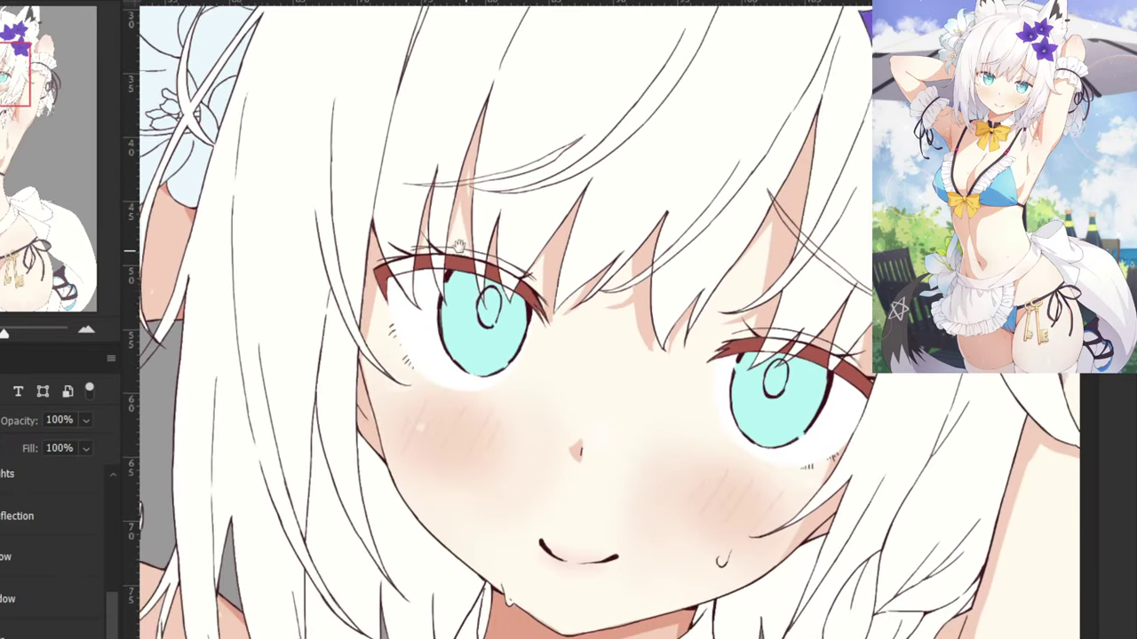
key(ctrl+plus)
drag(542, 427, 505, 283)
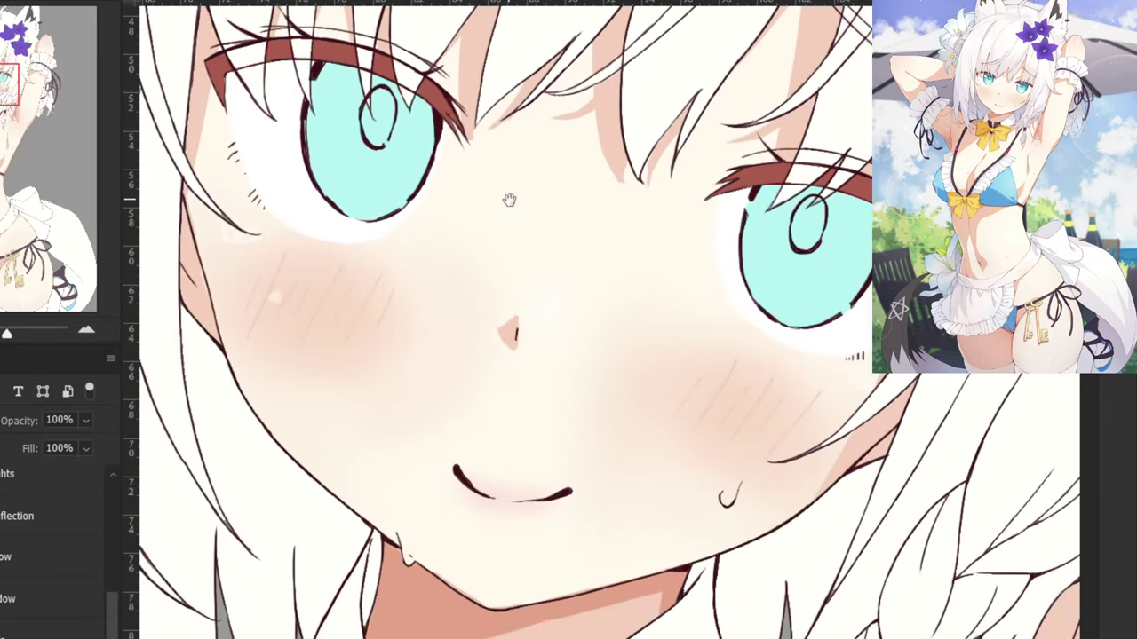
click(11, 495)
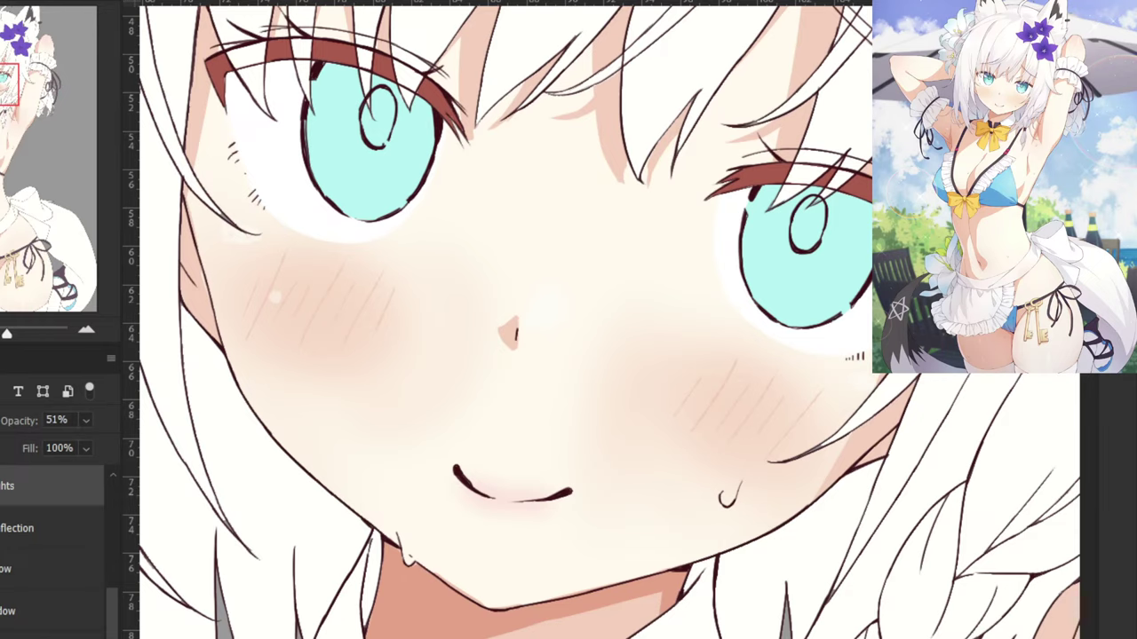
click(478, 320)
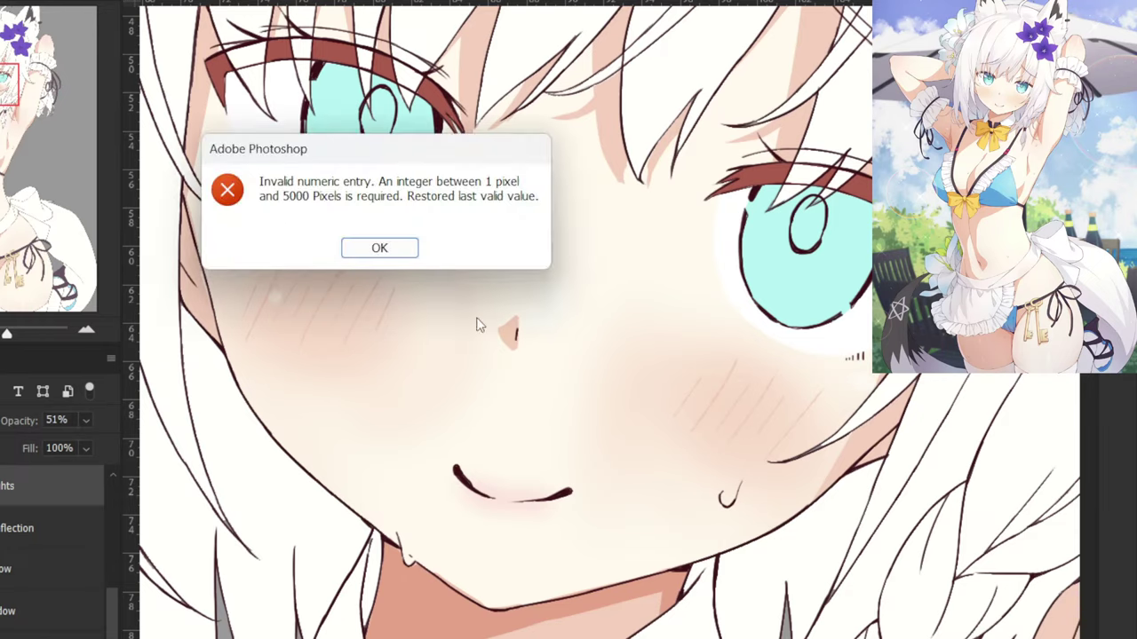
click(363, 254)
drag(416, 330, 284, 223)
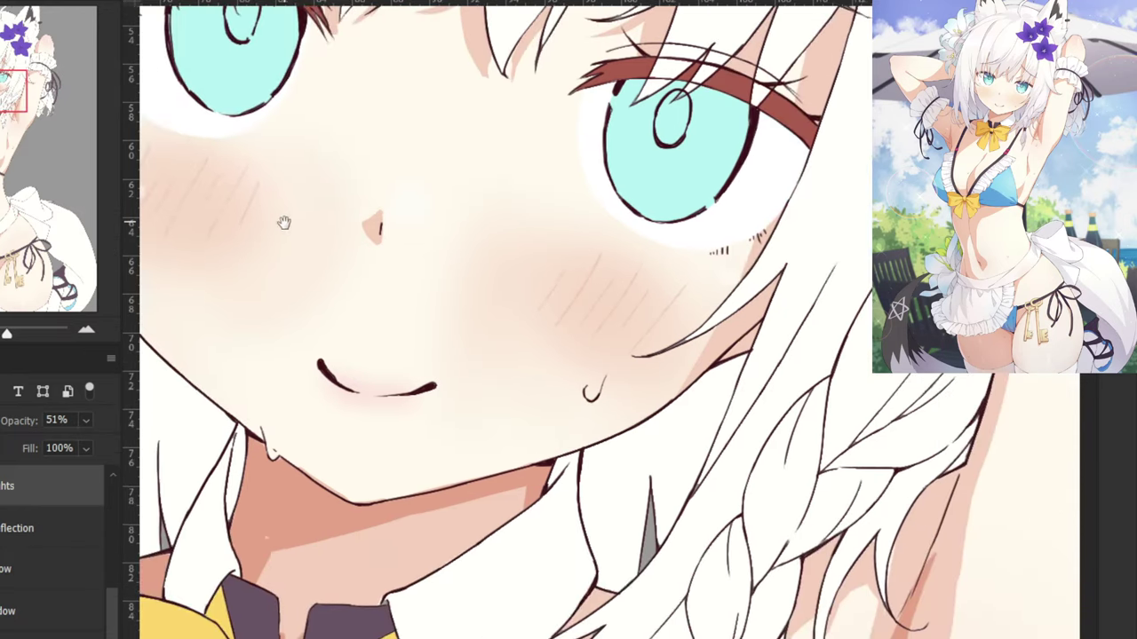
key(ctrl+plus)
key(ctrl+plus)
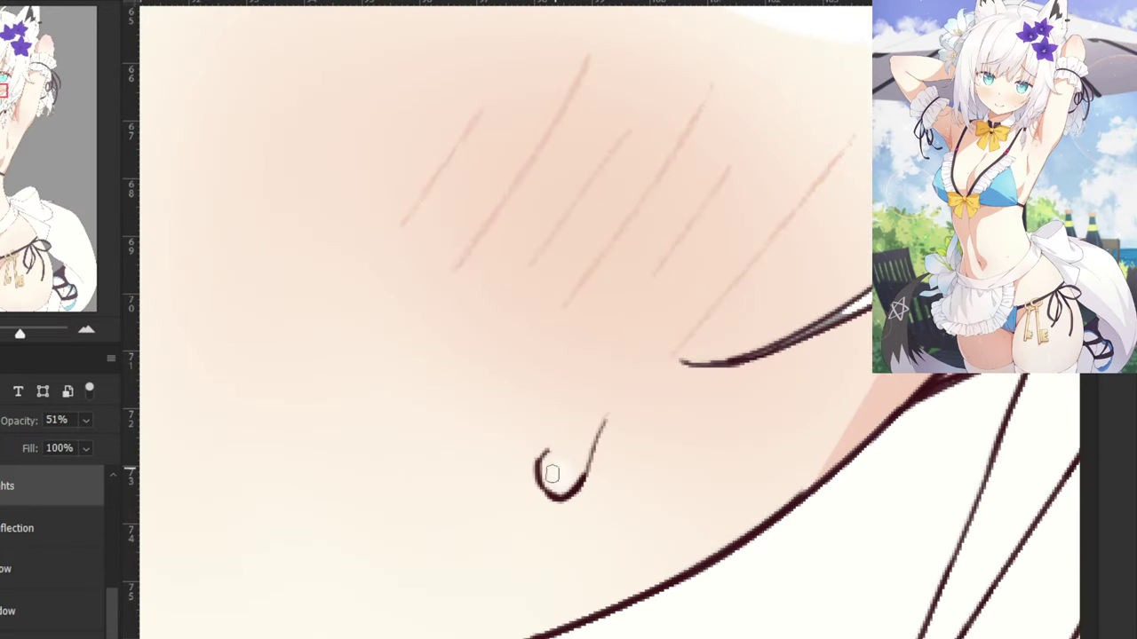
drag(592, 395, 585, 426)
Inspect the chin's sweat drop, the mouth, the eyes and the bangs across the face.
drag(359, 230, 432, 261)
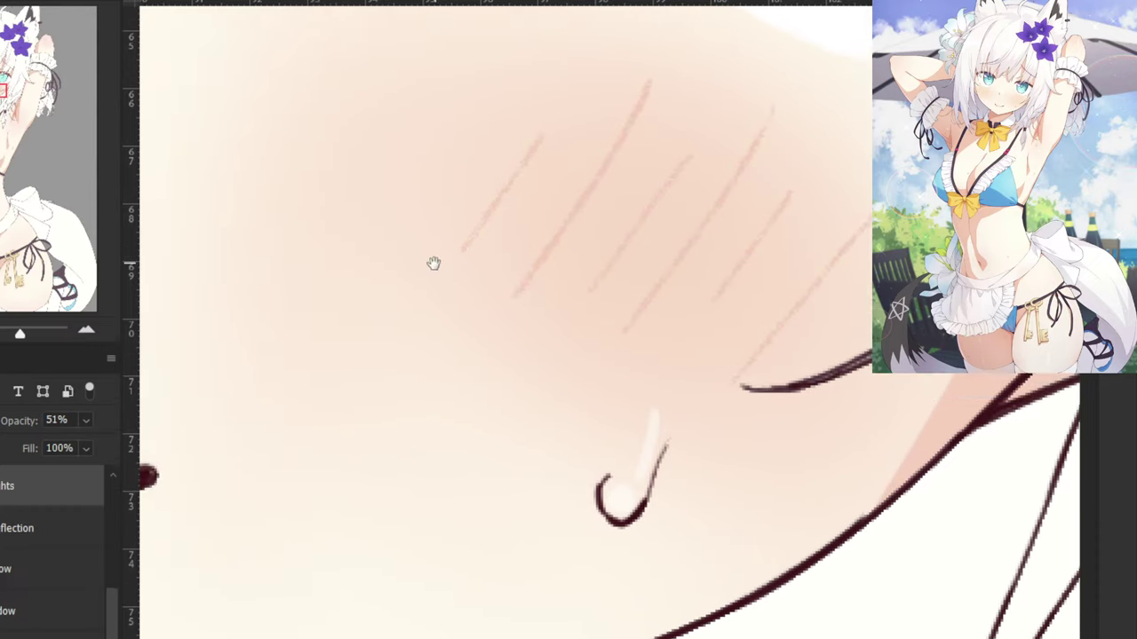
drag(458, 221, 1010, 216)
drag(272, 238, 539, 242)
drag(500, 472, 513, 336)
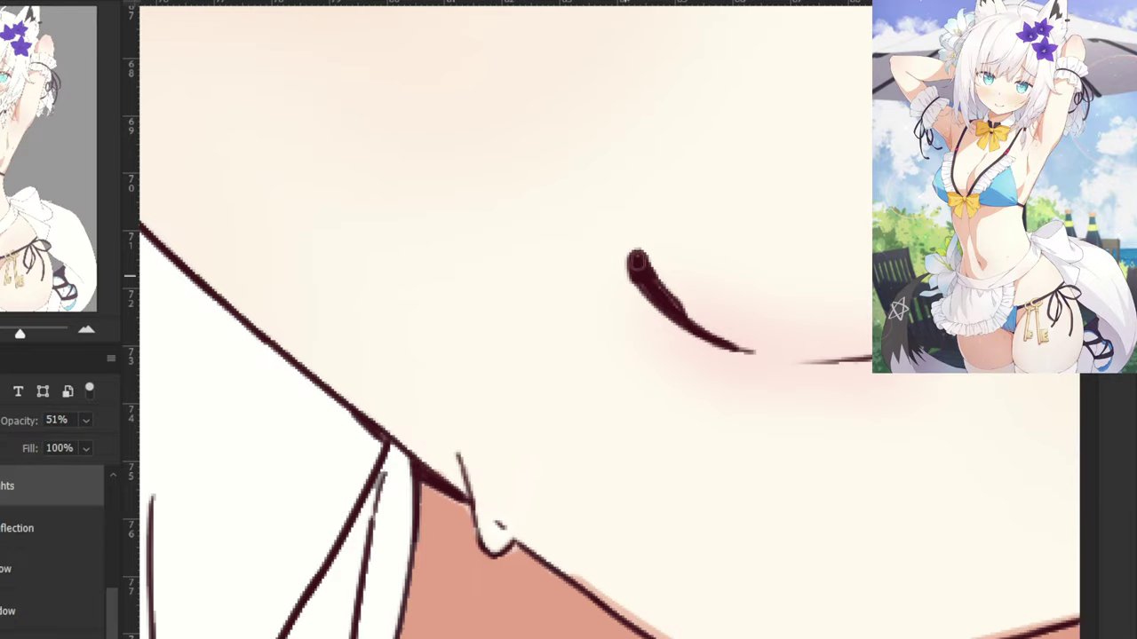
scroll(636, 262, down, 6)
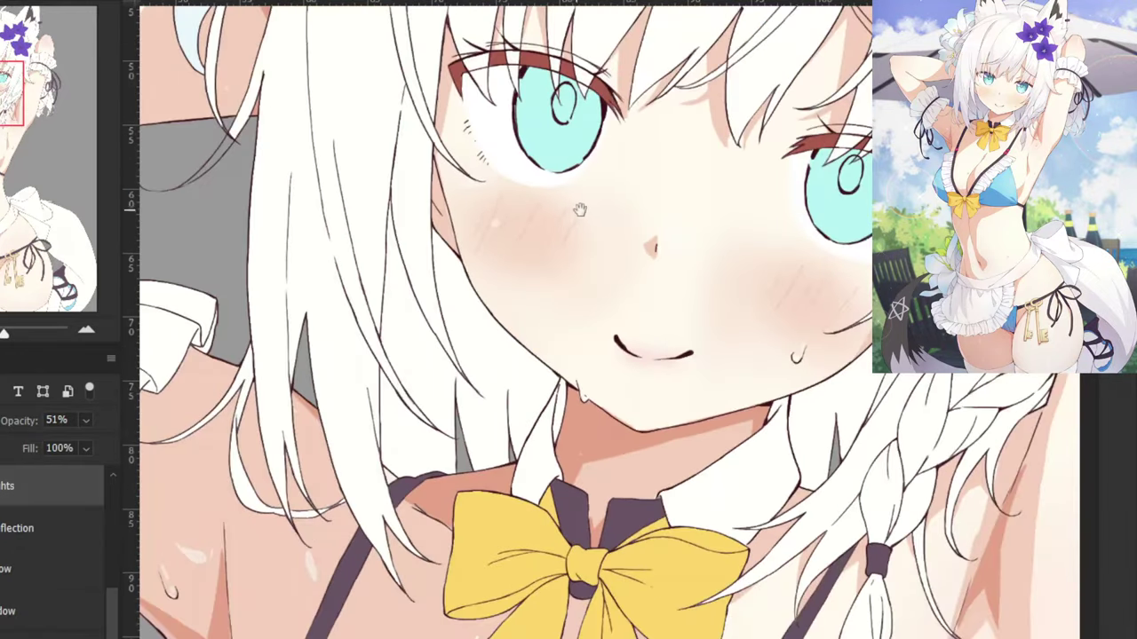
drag(580, 209, 454, 296)
drag(480, 247, 467, 347)
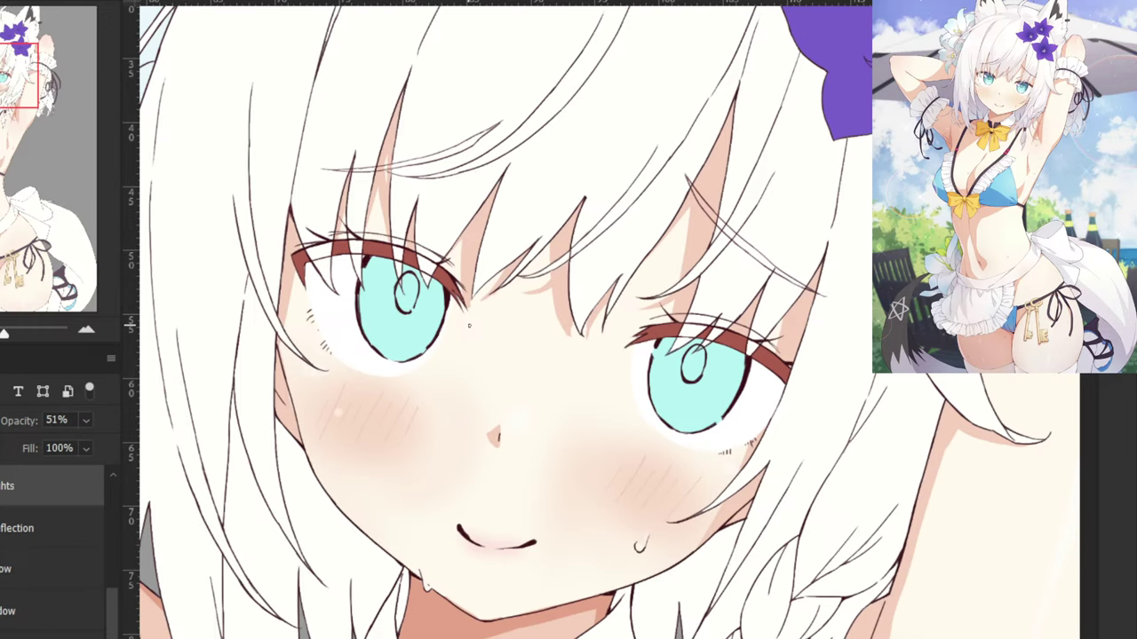
scroll(524, 320, up, 5)
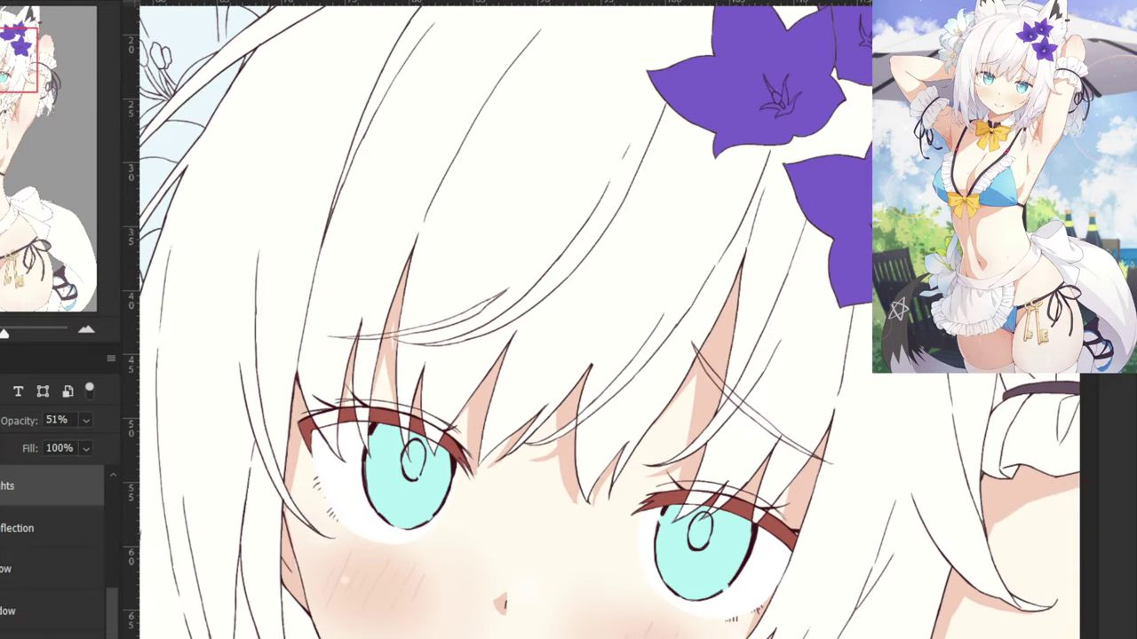
Switch to the art-style notes, sample the white hair shadow swatch beside note 3.7 and return to the character document.
click(458, 1)
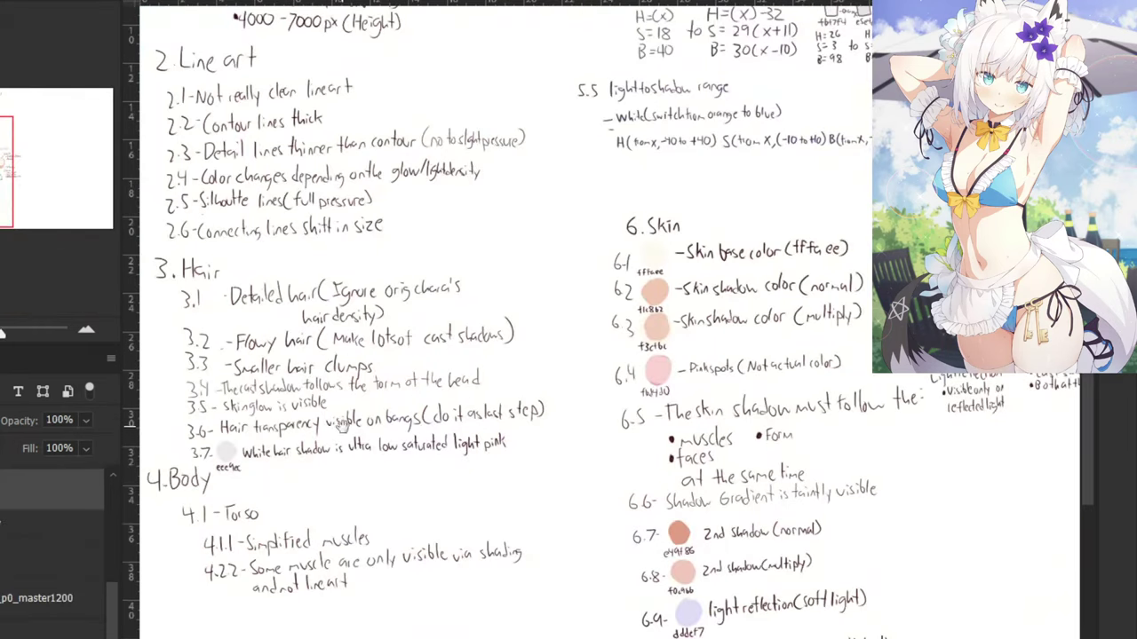
drag(342, 426, 438, 388)
alt+click(323, 415)
click(294, 1)
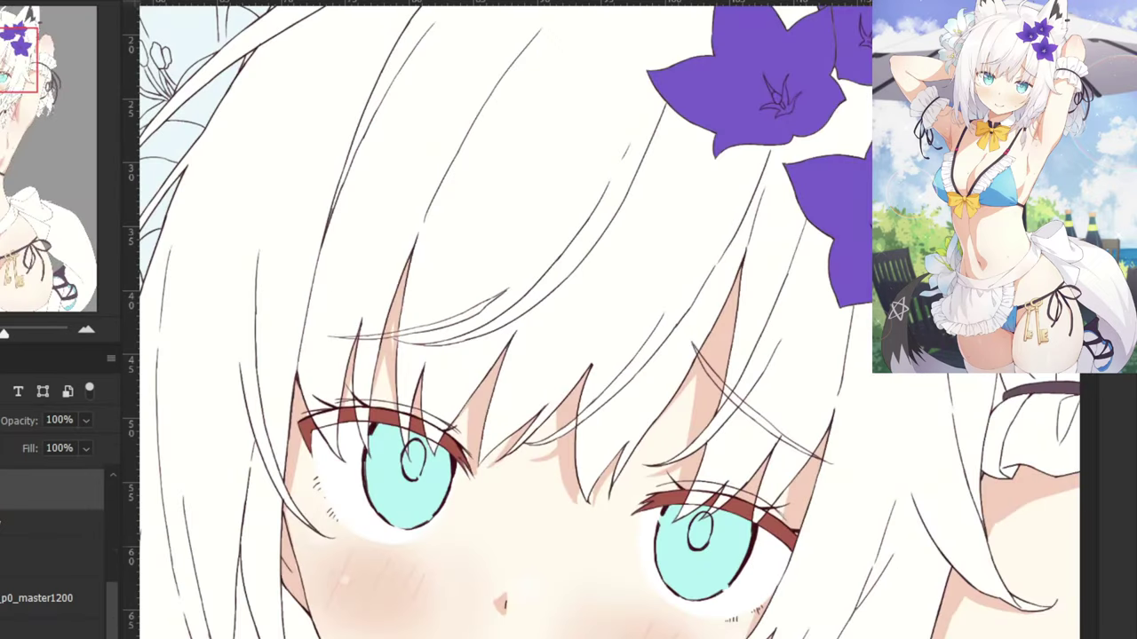
Select the finished reference illustration's layer above the flat colours and set its opacity to 38%.
drag(97, 598, 106, 515)
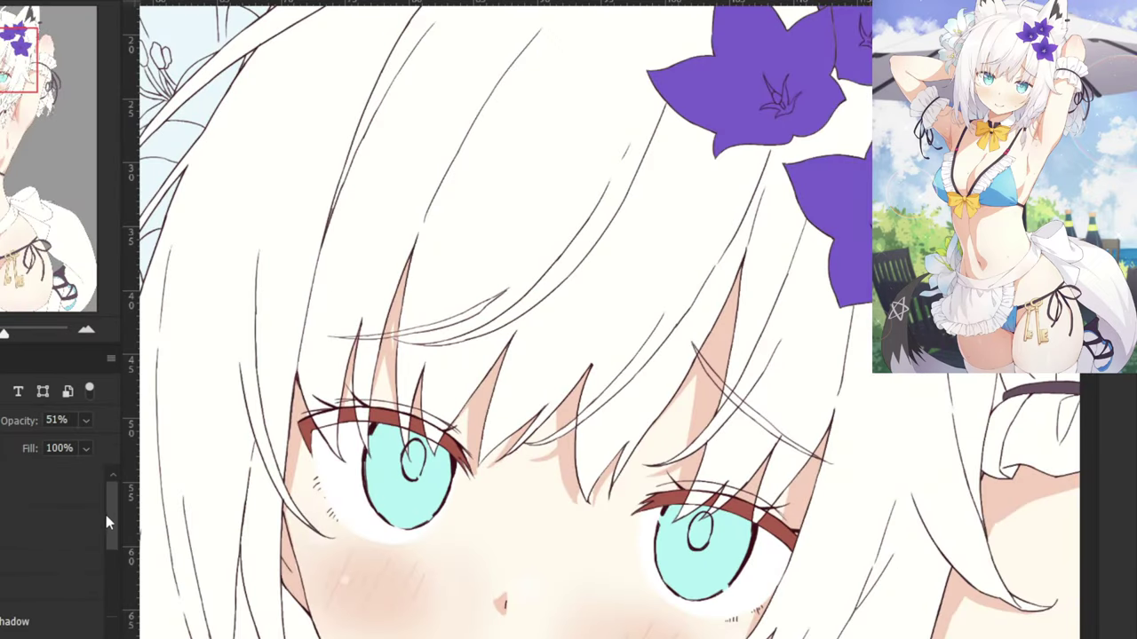
click(53, 529)
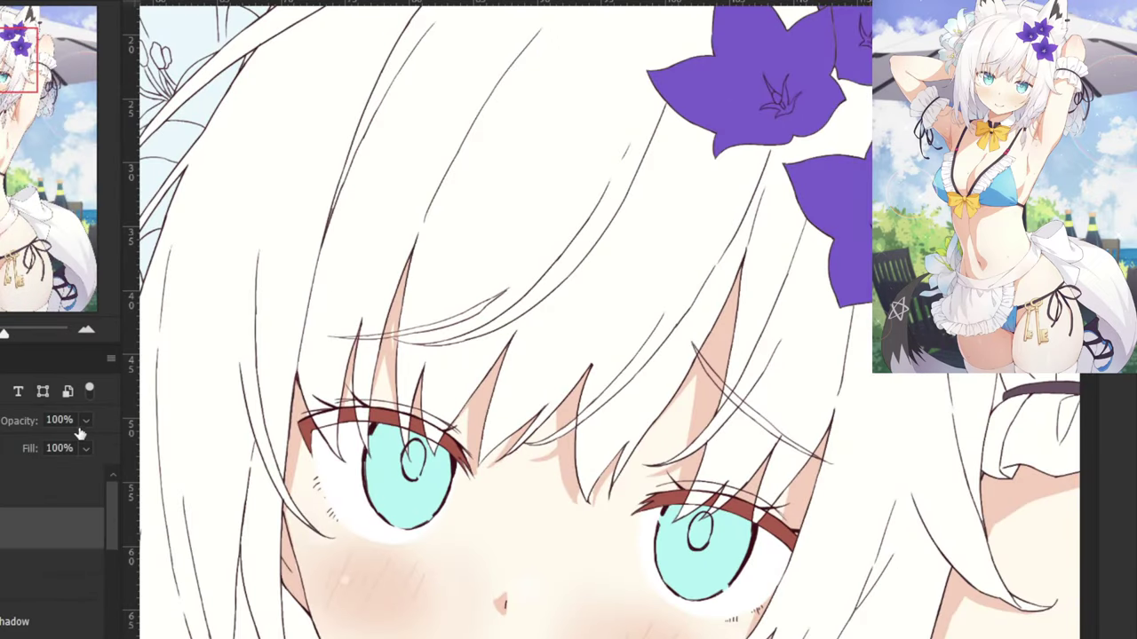
click(83, 418)
drag(48, 444, 139, 446)
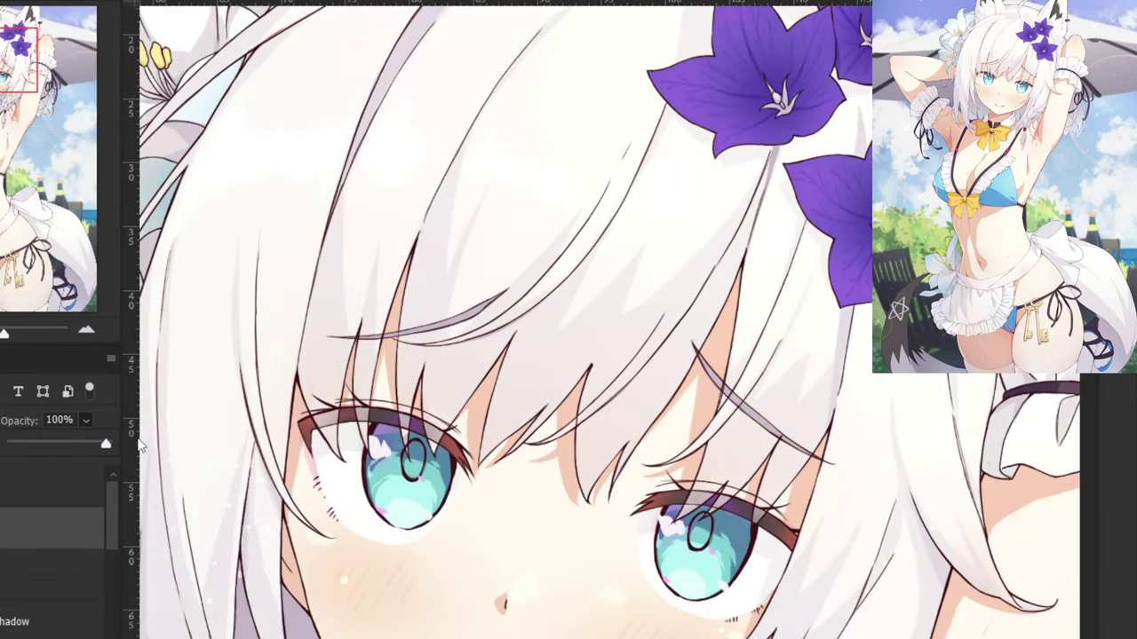
click(49, 445)
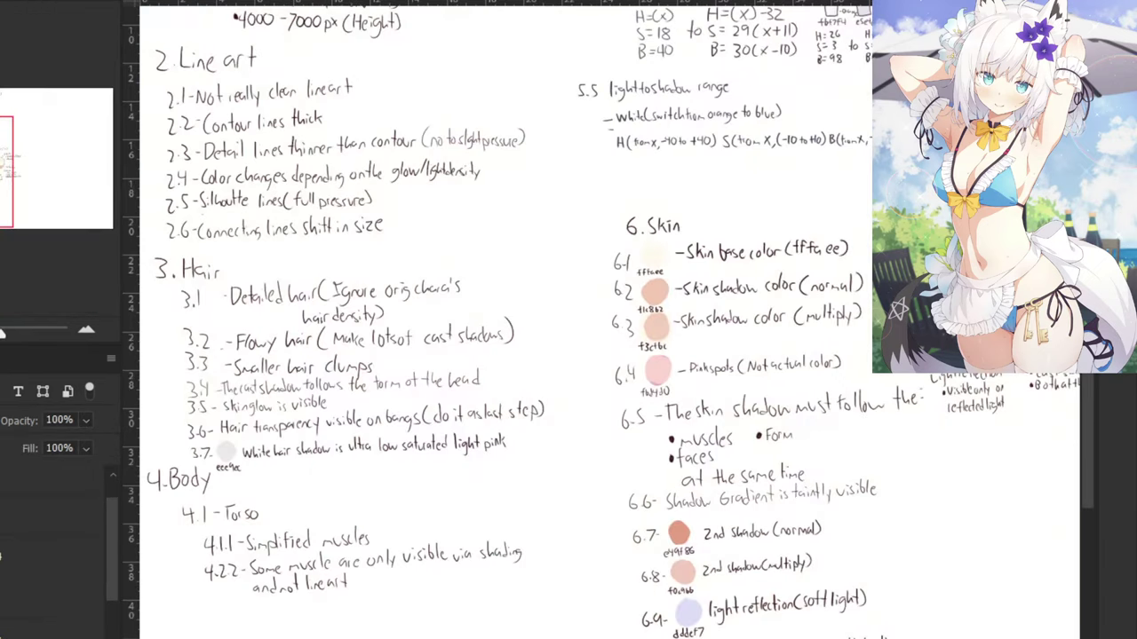
In the art-style notes, try a dab of the shadow colour beside the white hair shadow swatch of note 3.7.
drag(252, 353, 461, 276)
key(ctrl+plus)
key(ctrl+plus)
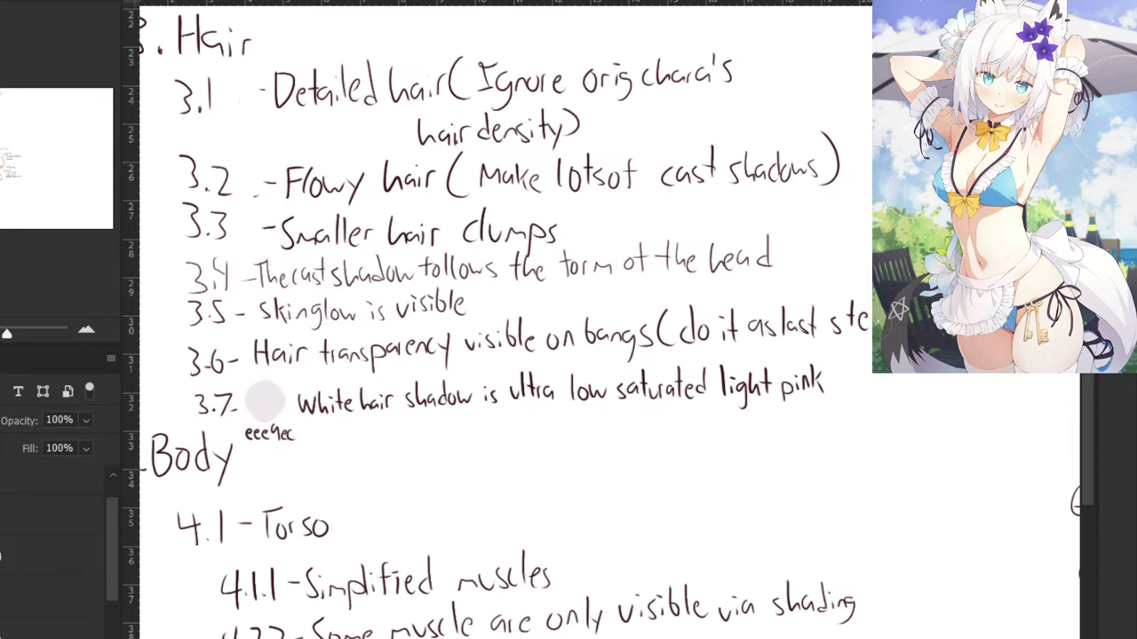
drag(253, 329, 485, 295)
key(ctrl+plus)
key(ctrl+plus)
key(ctrl+plus)
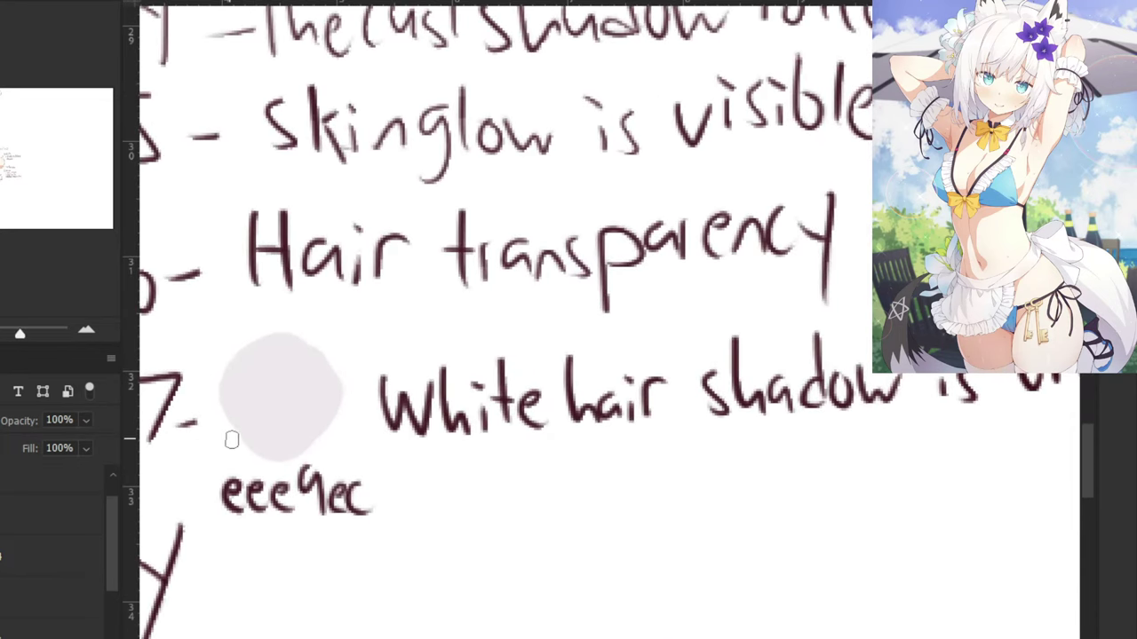
drag(231, 440, 201, 439)
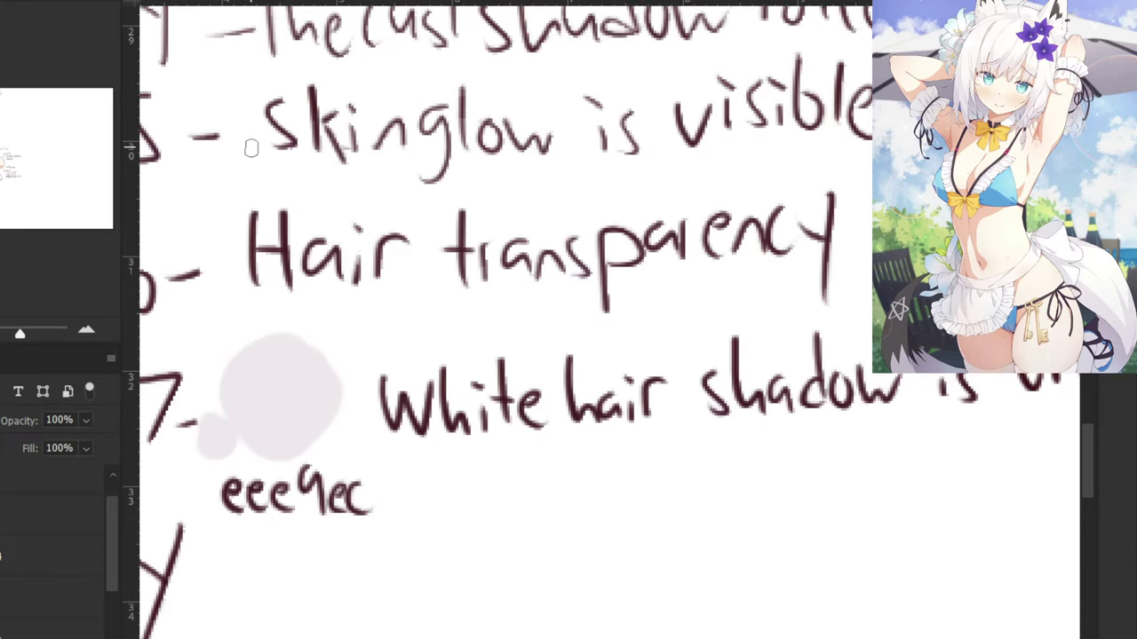
Try another layer blend mode with a test stroke across the note 3.7 swatch, and undo the test marks.
drag(228, 284, 381, 298)
click(2, 420)
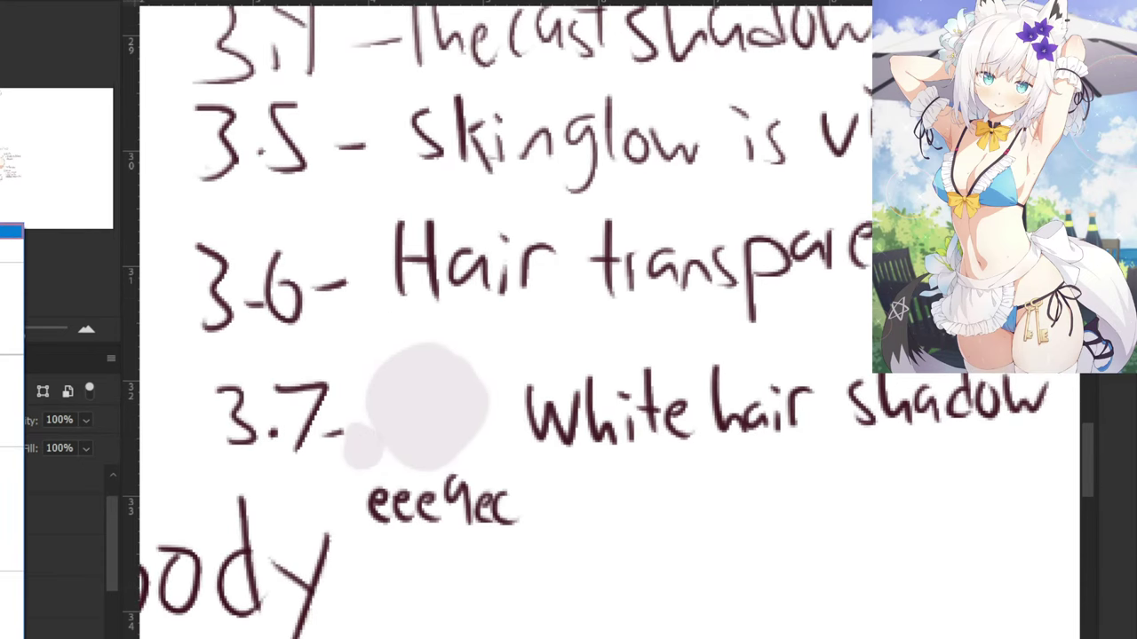
click(7, 292)
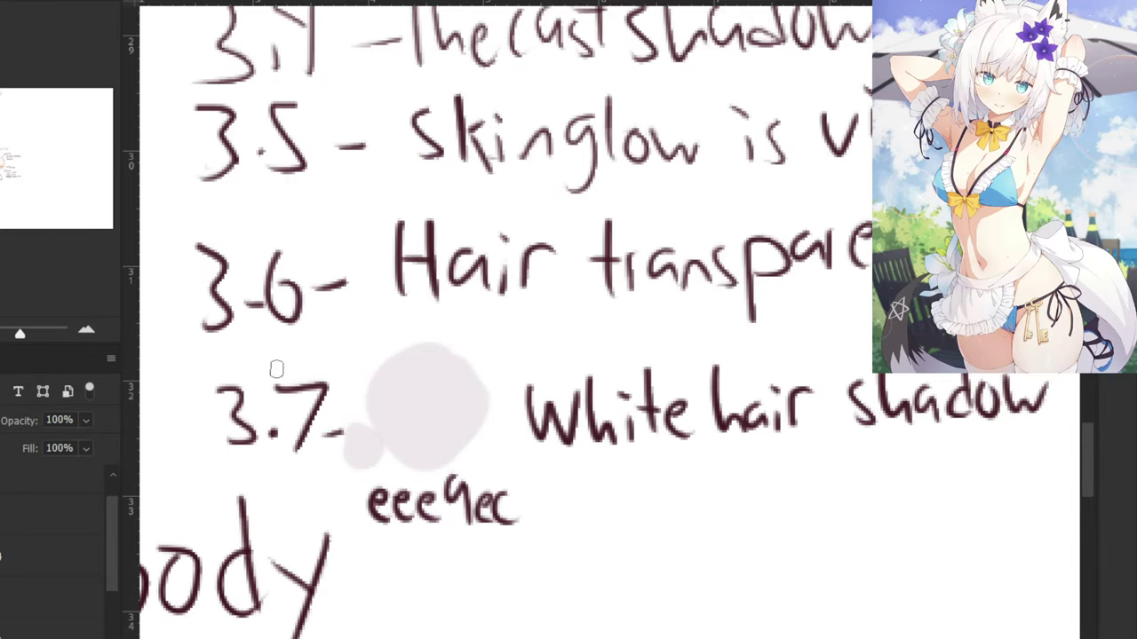
drag(233, 351, 365, 333)
key(ctrl+plus)
mouse_move(484, 428)
mouse_down()
mouse_move(523, 349)
mouse_move(478, 446)
mouse_up()
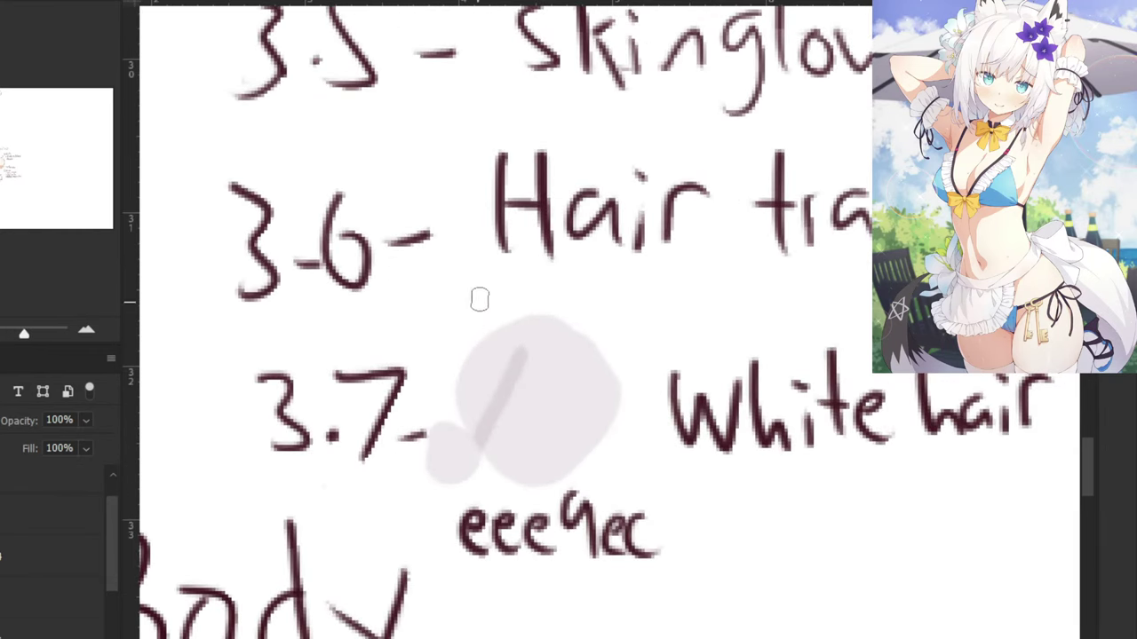
key(ctrl+z)
key(ctrl+z)
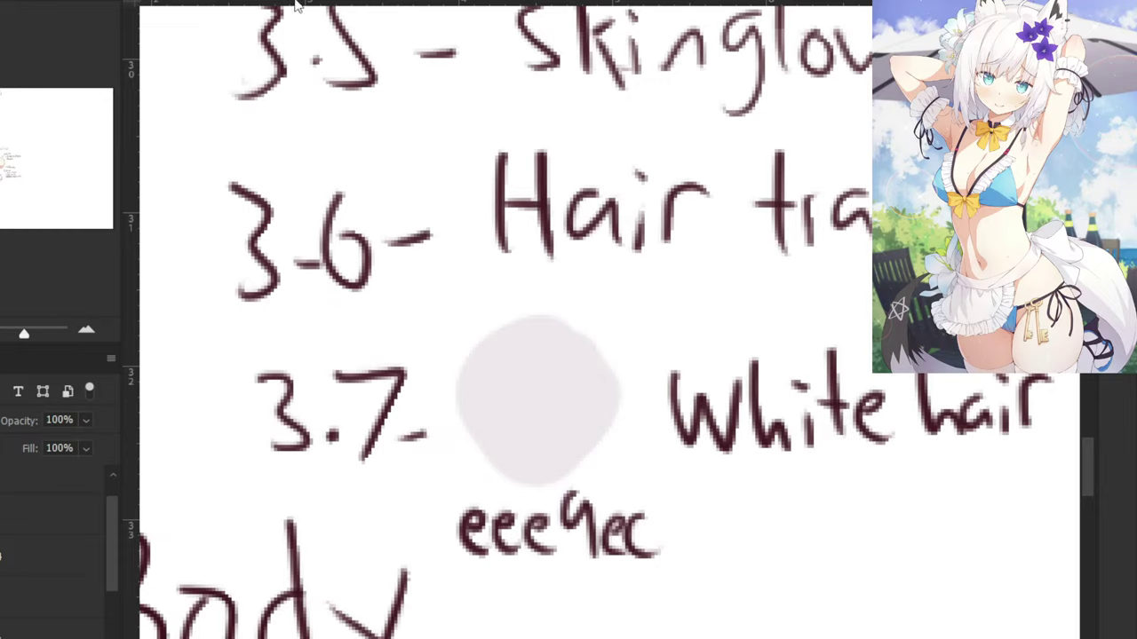
scroll(367, 361, down, 4)
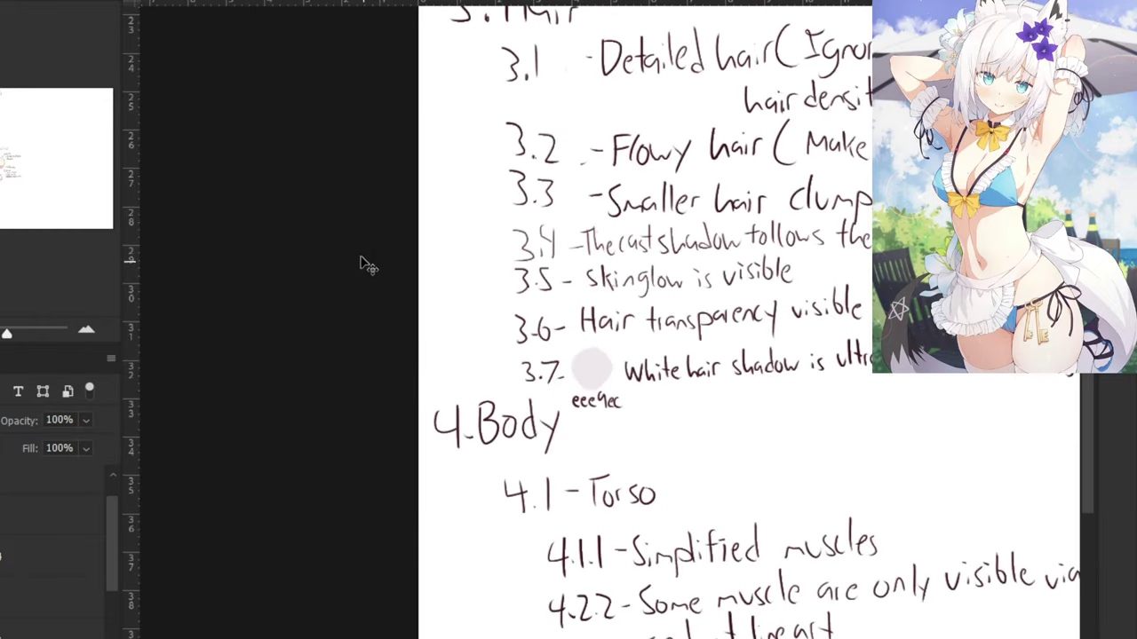
Return to the character document, select the hair's shadow layer and change its blend mode.
key(ctrl+Tab)
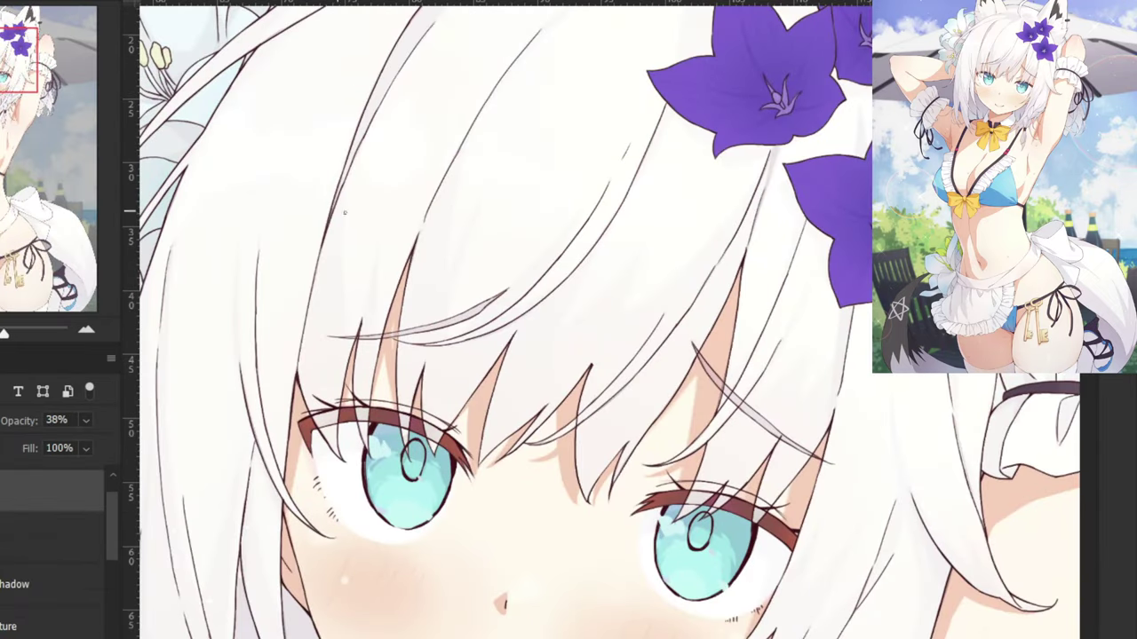
drag(376, 223, 344, 284)
mouse_move(110, 510)
mouse_down()
mouse_move(114, 551)
mouse_move(115, 529)
mouse_up()
click(23, 531)
key(ctrl+plus)
click(0, 420)
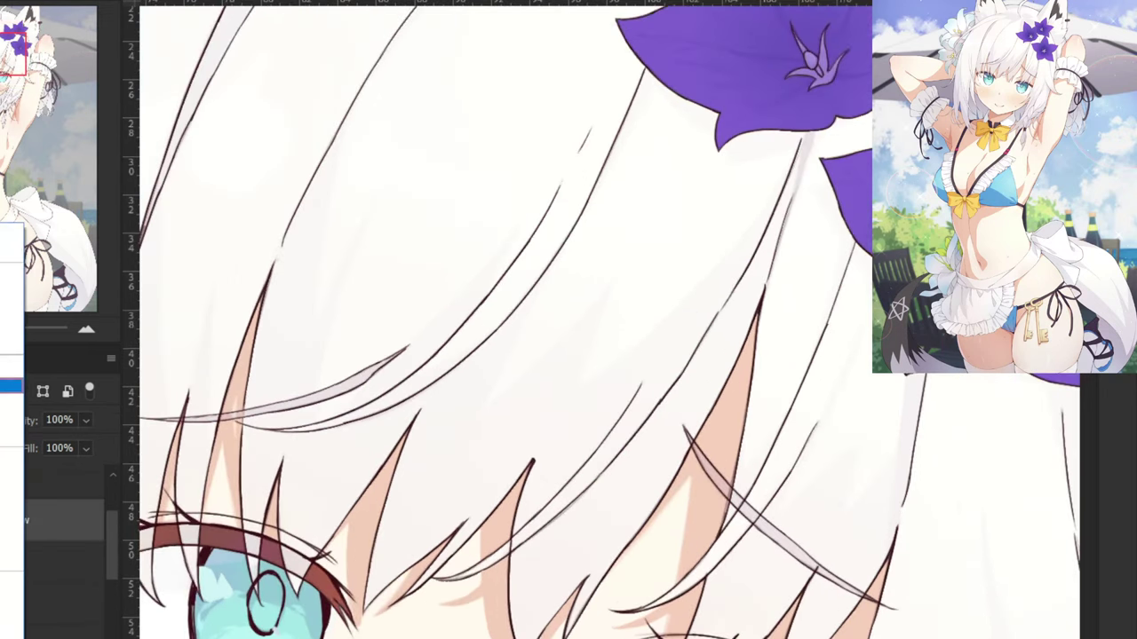
click(5, 293)
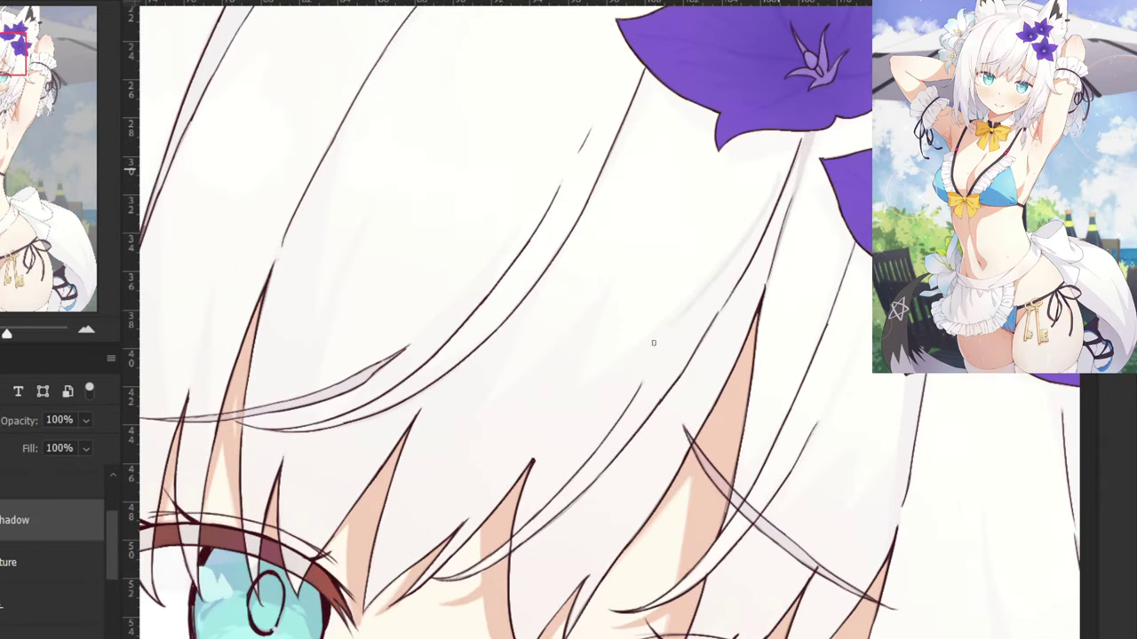
Paint a long tapering shadow edge down the bang below the upper purple flower, following the reference and redoing unsatisfactory strokes.
key(ctrl+z)
mouse_move(624, 364)
mouse_down()
mouse_move(702, 396)
mouse_move(647, 467)
mouse_move(695, 455)
mouse_up()
right_click(717, 384)
drag(701, 324, 647, 360)
key(ctrl+plus)
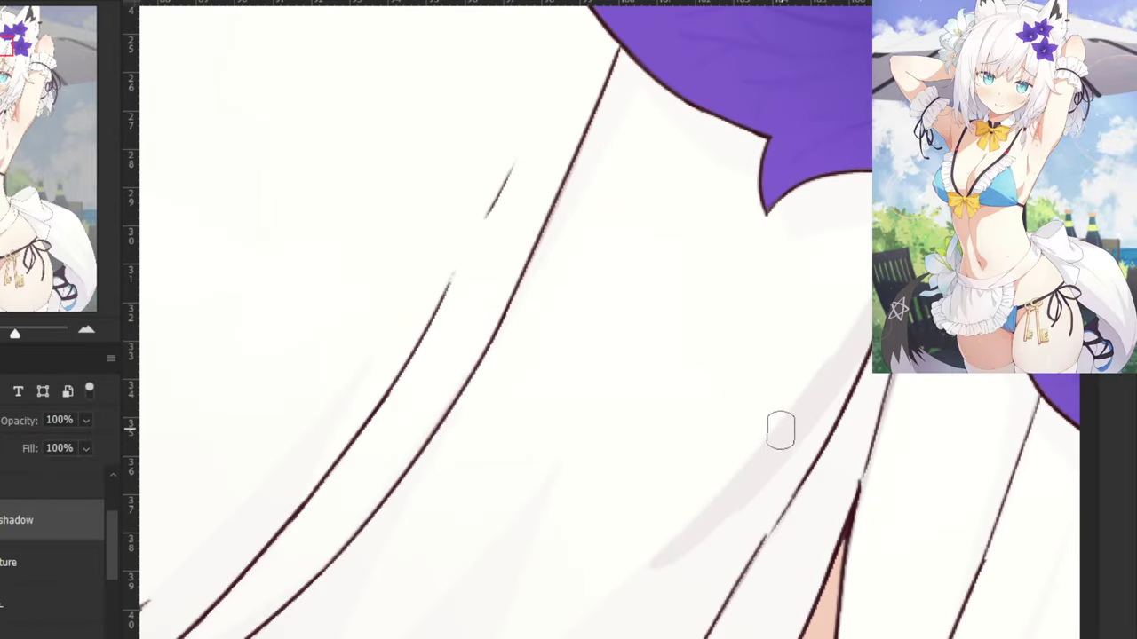
drag(782, 432, 742, 358)
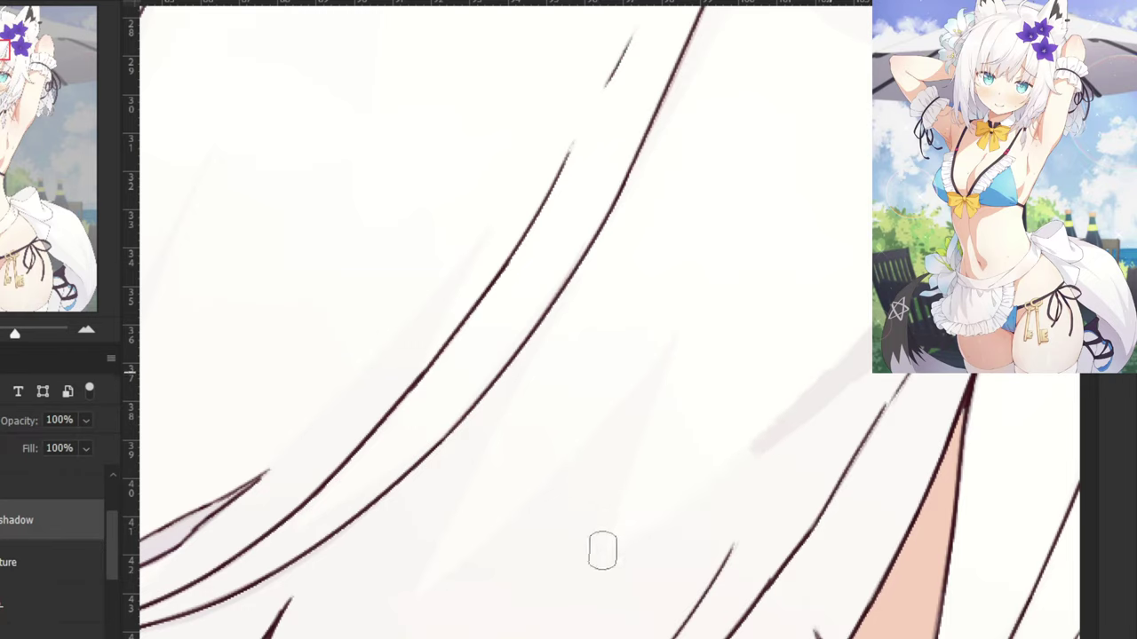
mouse_move(795, 421)
mouse_down()
mouse_move(570, 582)
mouse_move(567, 573)
mouse_up()
key(ctrl+z)
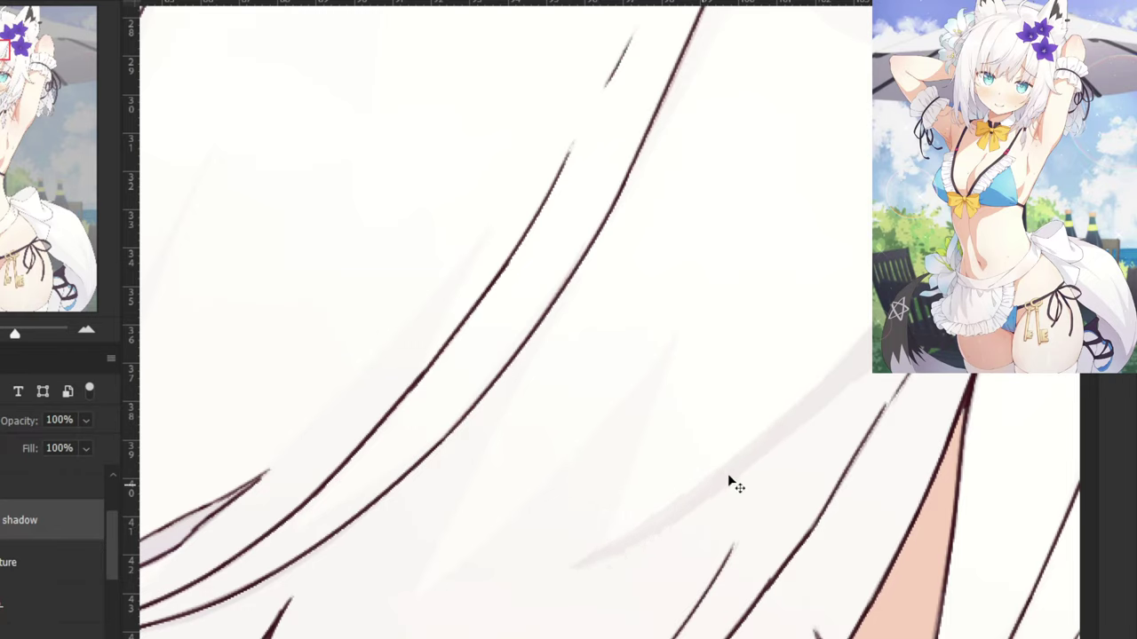
key(ctrl+z)
drag(810, 409, 556, 586)
Paint a pointed shadow spike beside the long shadow edge on the central bang and fill its inside.
drag(670, 348, 564, 579)
key(ctrl+z)
drag(664, 392, 552, 597)
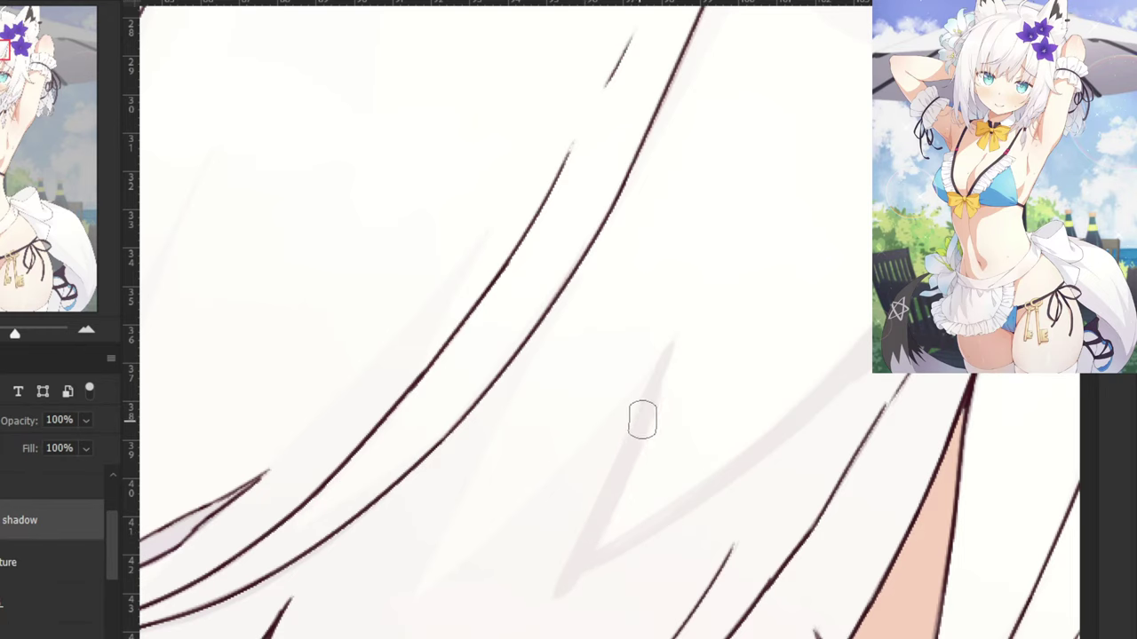
drag(658, 376, 457, 589)
mouse_move(561, 498)
mouse_down()
mouse_move(405, 612)
mouse_move(510, 549)
mouse_move(398, 617)
mouse_up()
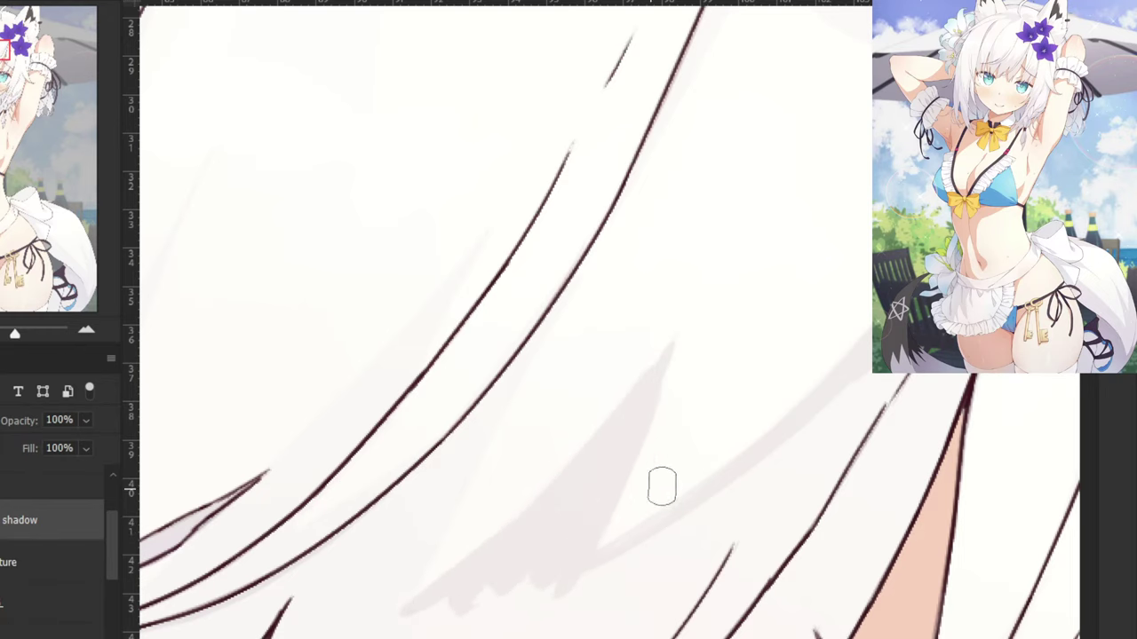
Fill the shadow between the spike and the thin strand lines, down to the notch between the central bangs.
key(ctrl+minus)
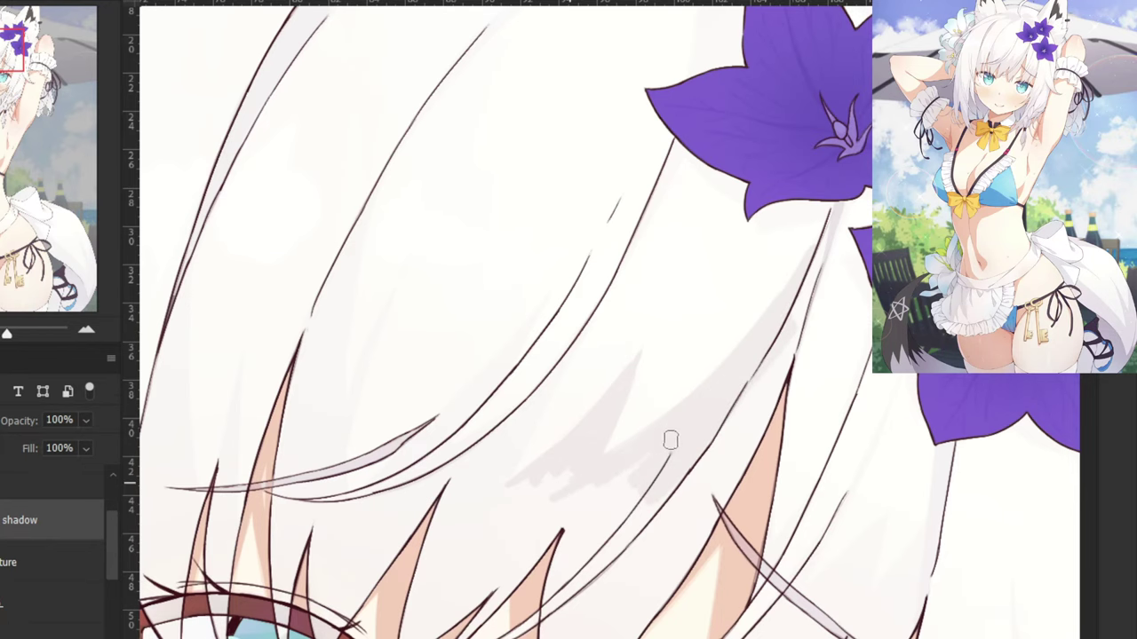
drag(582, 543, 667, 451)
drag(732, 418, 576, 558)
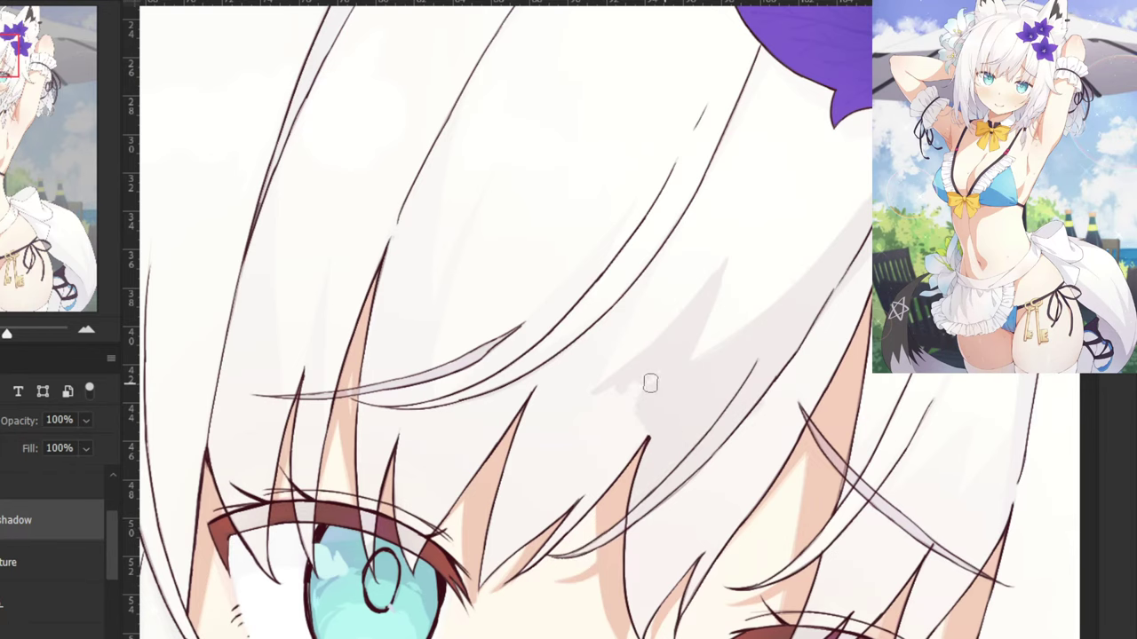
key(ctrl+plus)
key(ctrl+minus)
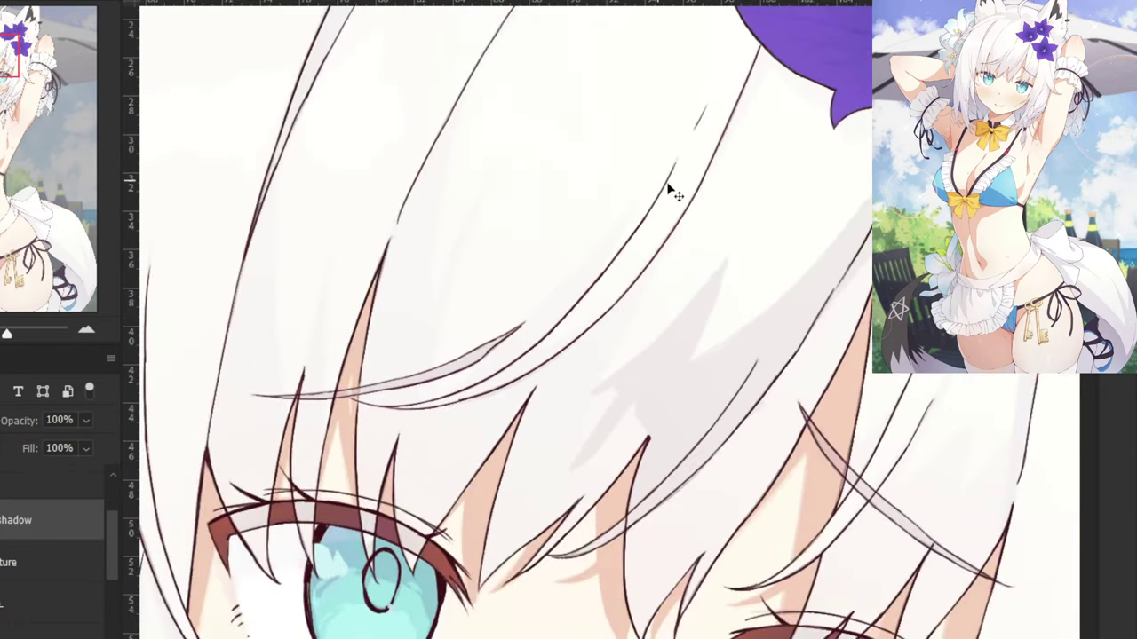
Paint narrow tapering shadow strokes along the curved strand beside the spike to outline the second cast shadow on the bang.
key(ctrl+plus)
drag(734, 102, 648, 265)
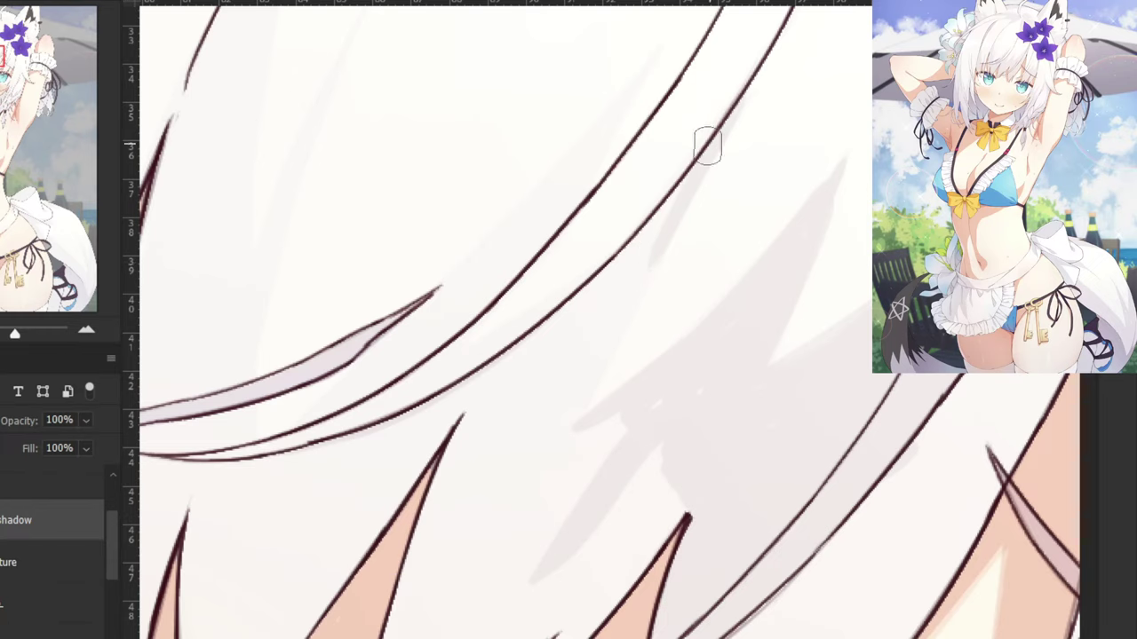
drag(708, 145, 585, 426)
key(ctrl+z)
drag(696, 191, 576, 453)
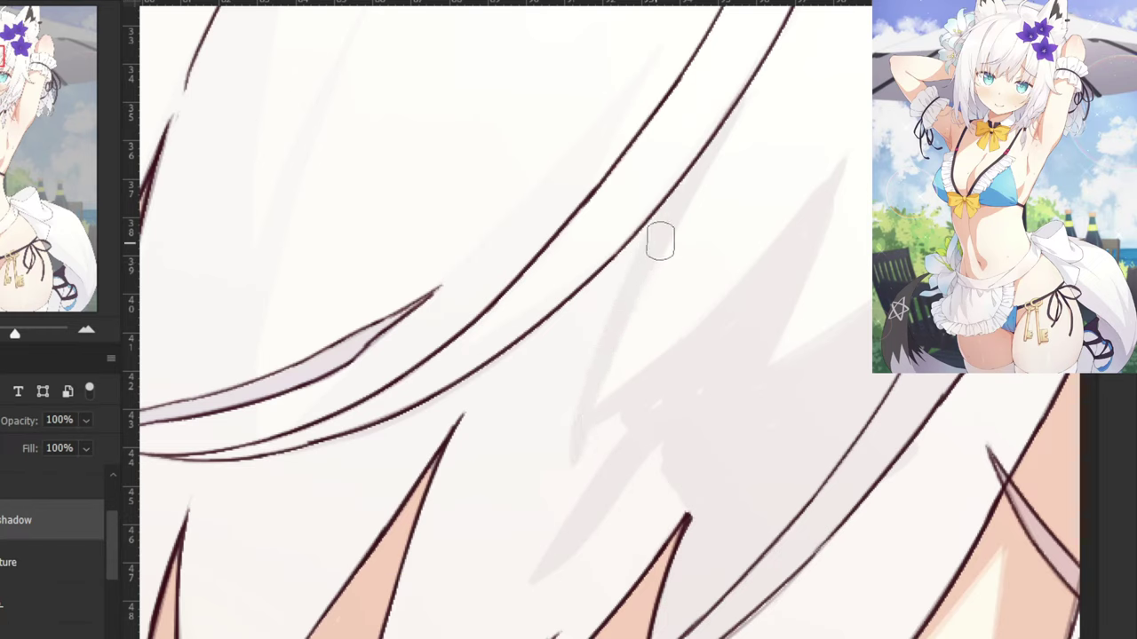
drag(613, 286, 545, 397)
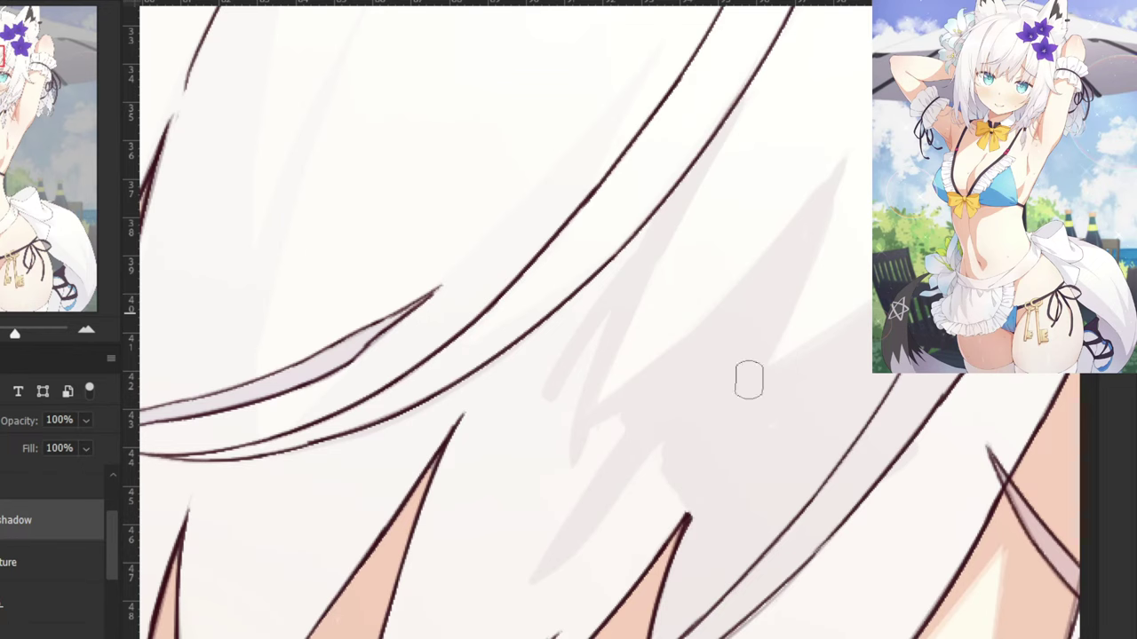
mouse_move(649, 229)
mouse_down()
mouse_move(504, 373)
mouse_move(428, 424)
mouse_up()
Fill the cast shadow below the curved strand down to the pointed tips of the bangs between the eyes.
key(ctrl+minus)
key(ctrl+minus)
drag(367, 441, 468, 395)
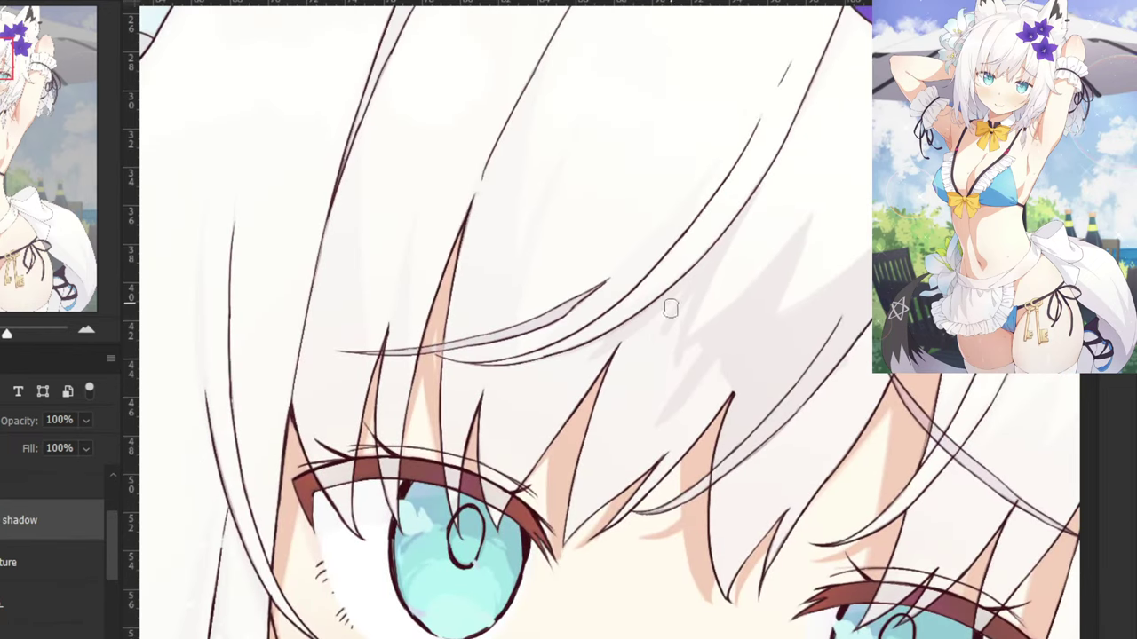
mouse_move(670, 308)
mouse_down()
mouse_move(673, 358)
mouse_move(659, 378)
mouse_up()
drag(704, 341, 646, 394)
drag(653, 323, 600, 451)
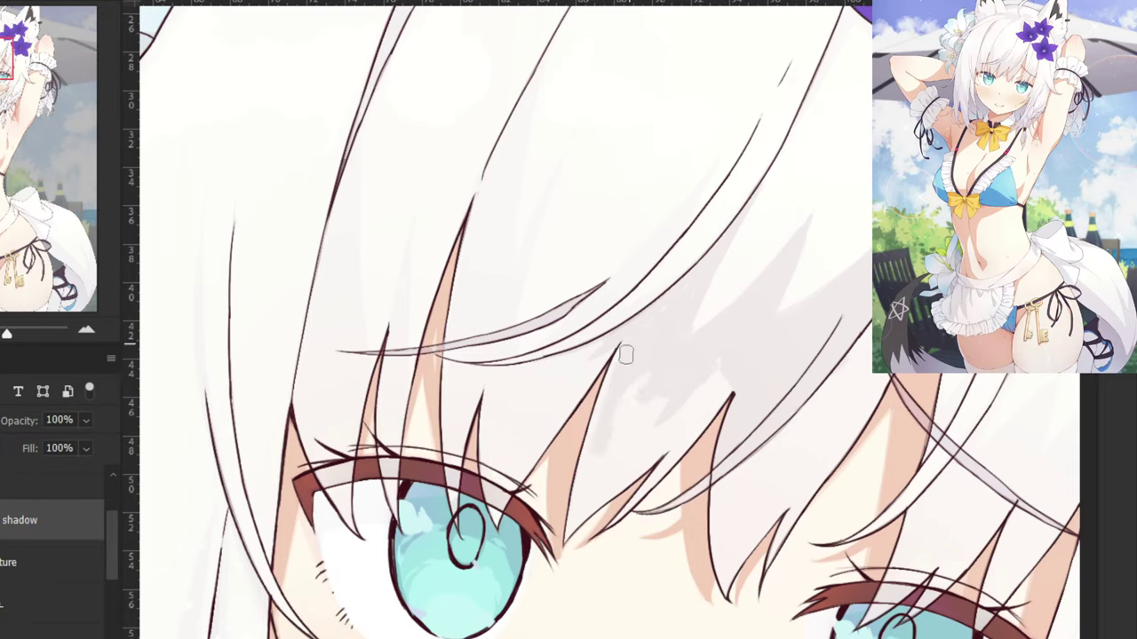
mouse_move(625, 355)
mouse_down()
mouse_move(574, 515)
mouse_move(624, 472)
mouse_move(671, 398)
mouse_move(638, 519)
mouse_move(715, 414)
mouse_move(739, 355)
mouse_move(653, 506)
mouse_up()
Fill the remaining part of the central bang with shadow, from the thin strand lines to its outer contour.
mouse_move(814, 333)
mouse_down()
mouse_move(761, 427)
mouse_move(716, 592)
mouse_move(744, 573)
mouse_move(783, 462)
mouse_move(809, 445)
mouse_move(766, 527)
mouse_up()
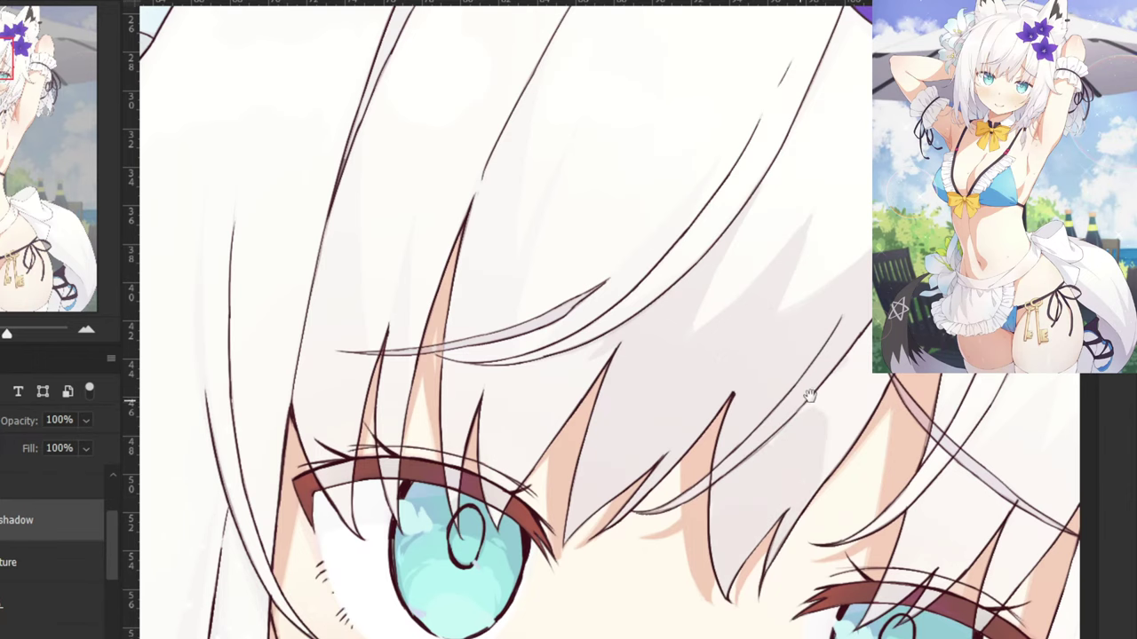
drag(807, 393, 627, 527)
drag(827, 197, 780, 340)
mouse_move(761, 379)
mouse_down()
mouse_move(816, 236)
mouse_move(704, 487)
mouse_move(740, 459)
mouse_move(738, 425)
mouse_move(665, 557)
mouse_move(616, 604)
mouse_move(695, 472)
mouse_move(625, 518)
mouse_up()
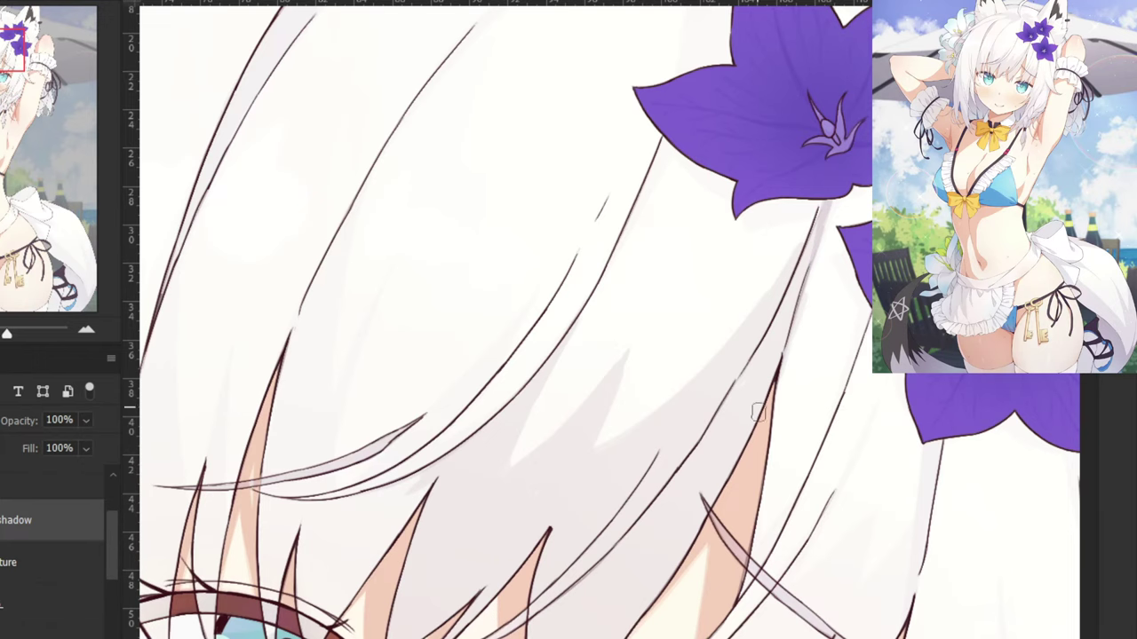
Outline the cast shadow on the side bang below the flower with tapering strokes, tracing its pointed edge and the bang's outer contour.
drag(758, 412, 563, 308)
key(ctrl+plus)
key(ctrl+plus)
drag(852, 208, 837, 388)
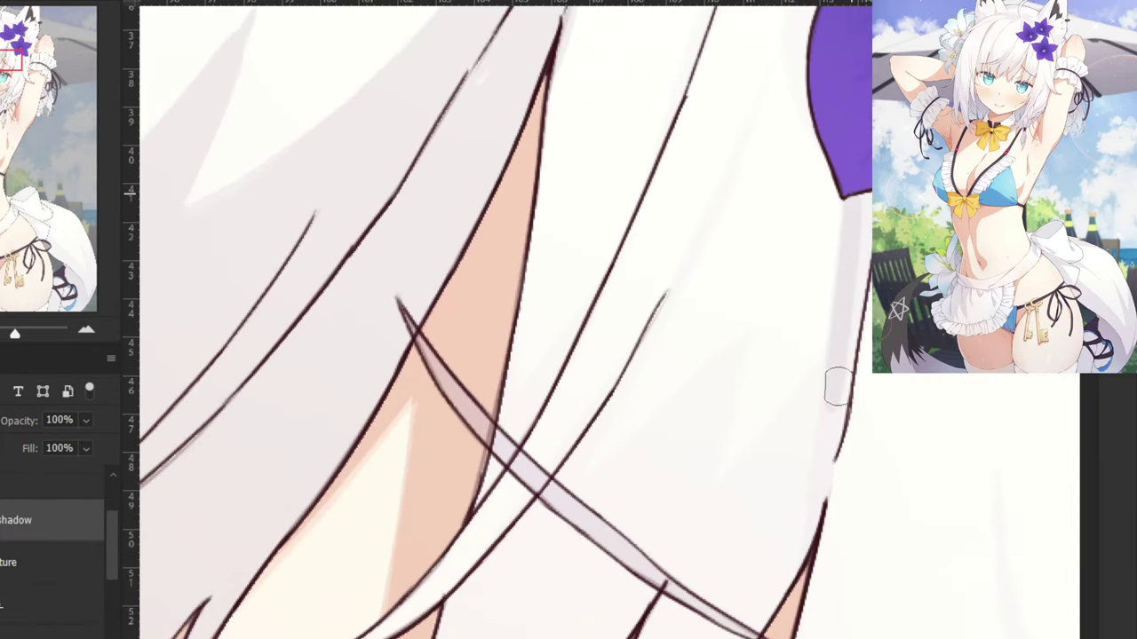
drag(862, 219, 819, 484)
drag(759, 613, 799, 512)
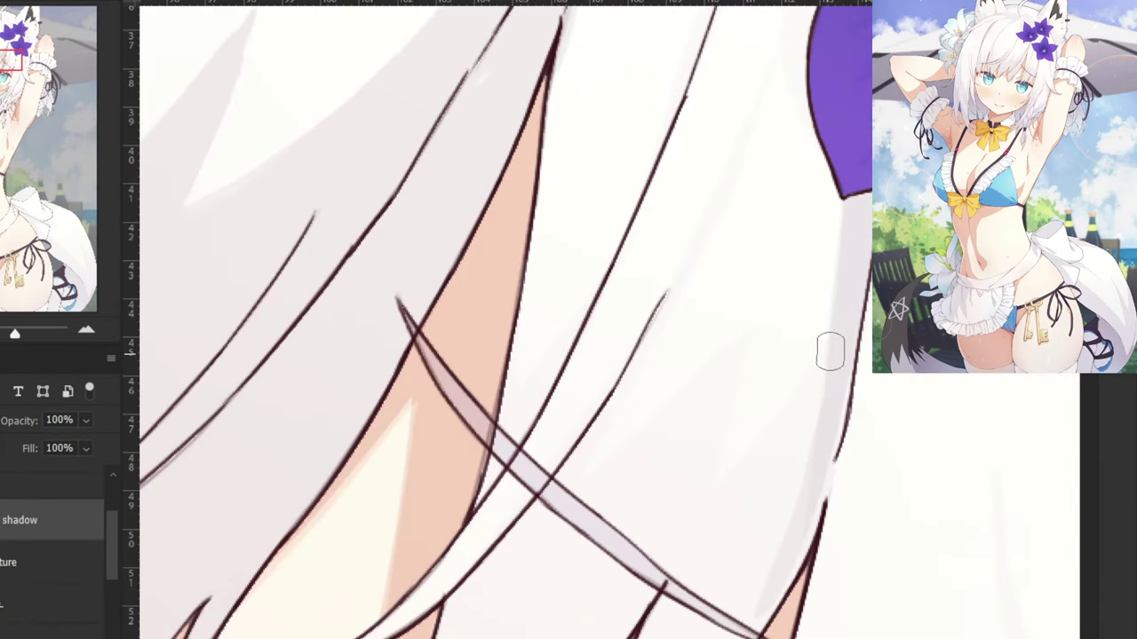
drag(830, 351, 638, 570)
drag(744, 340, 693, 526)
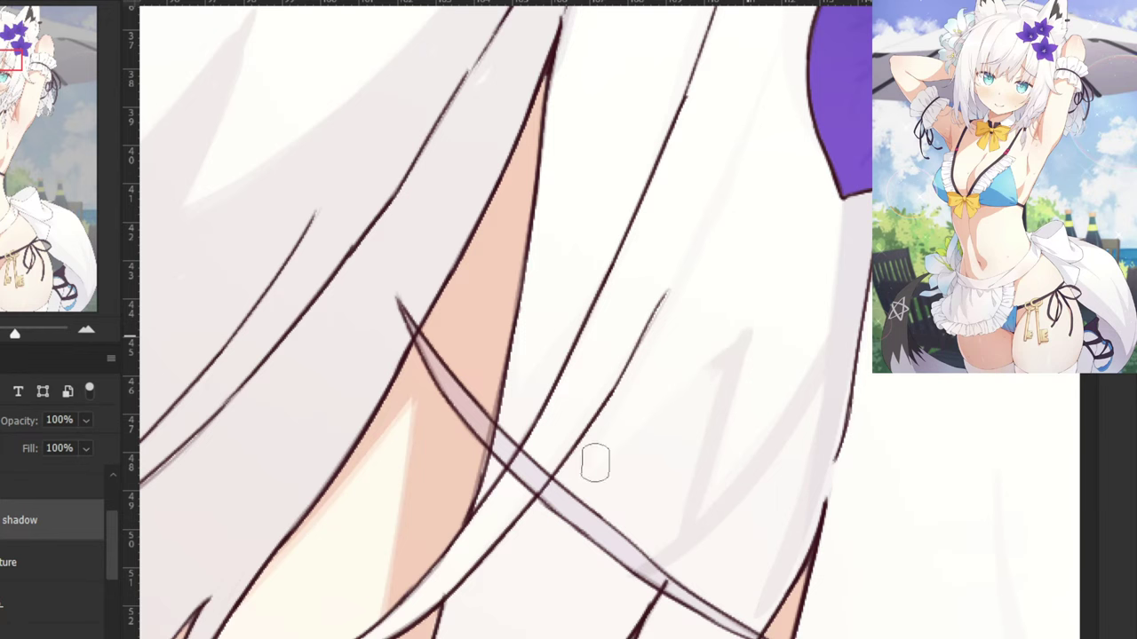
scroll(690, 186, down, 3)
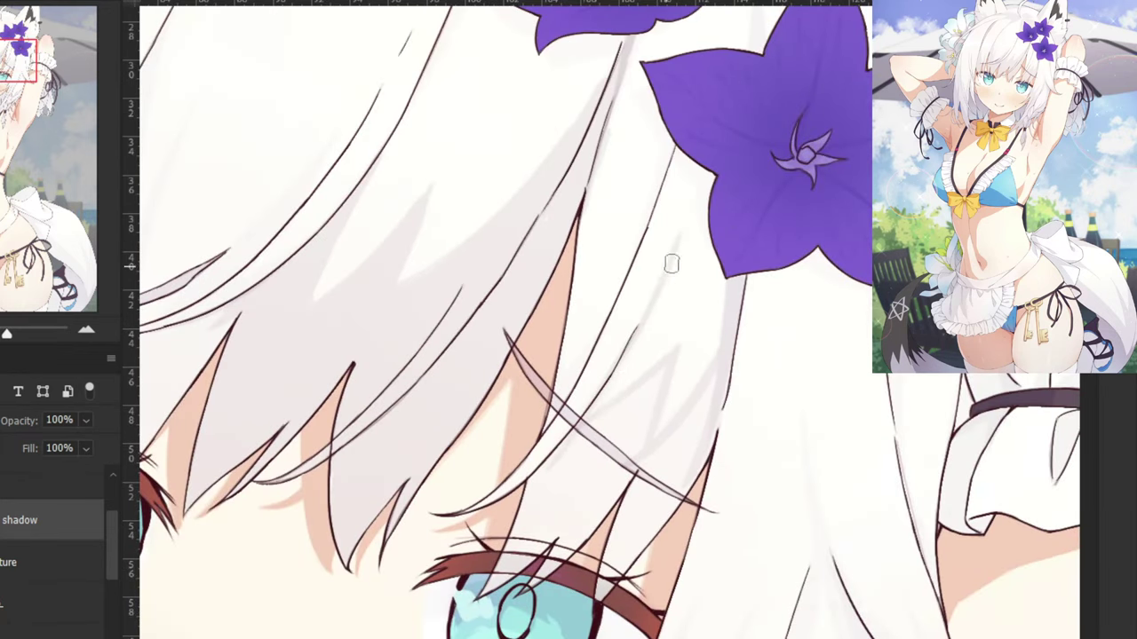
scroll(594, 186, up, 3)
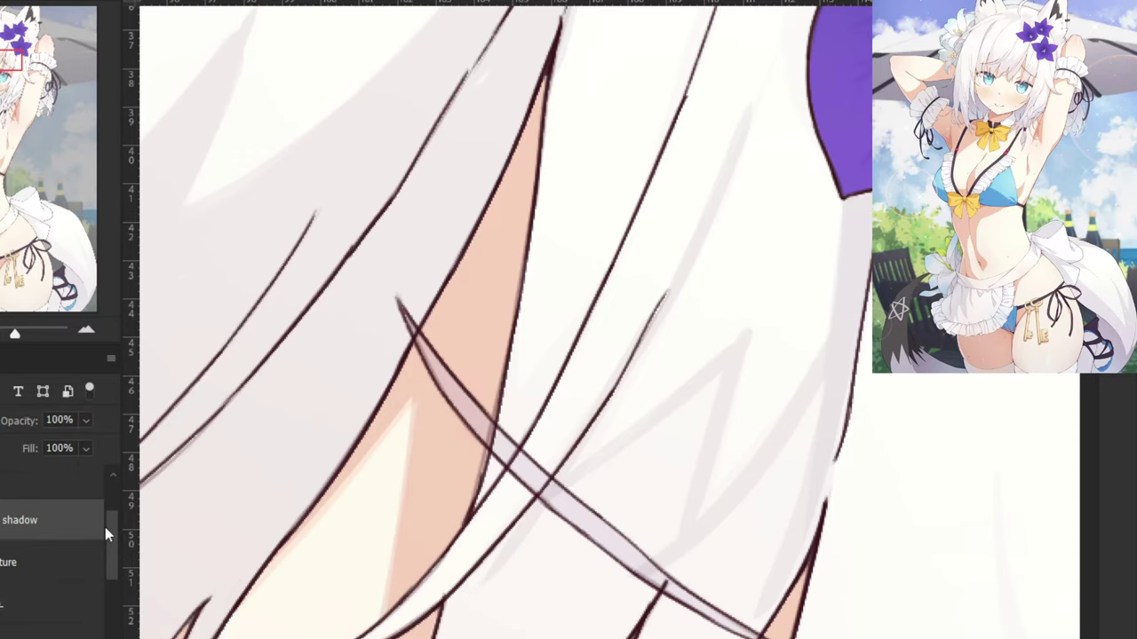
Set the opacity of the reference illustration's layer to 59% and return to the shadow layer.
drag(107, 527, 107, 496)
click(9, 525)
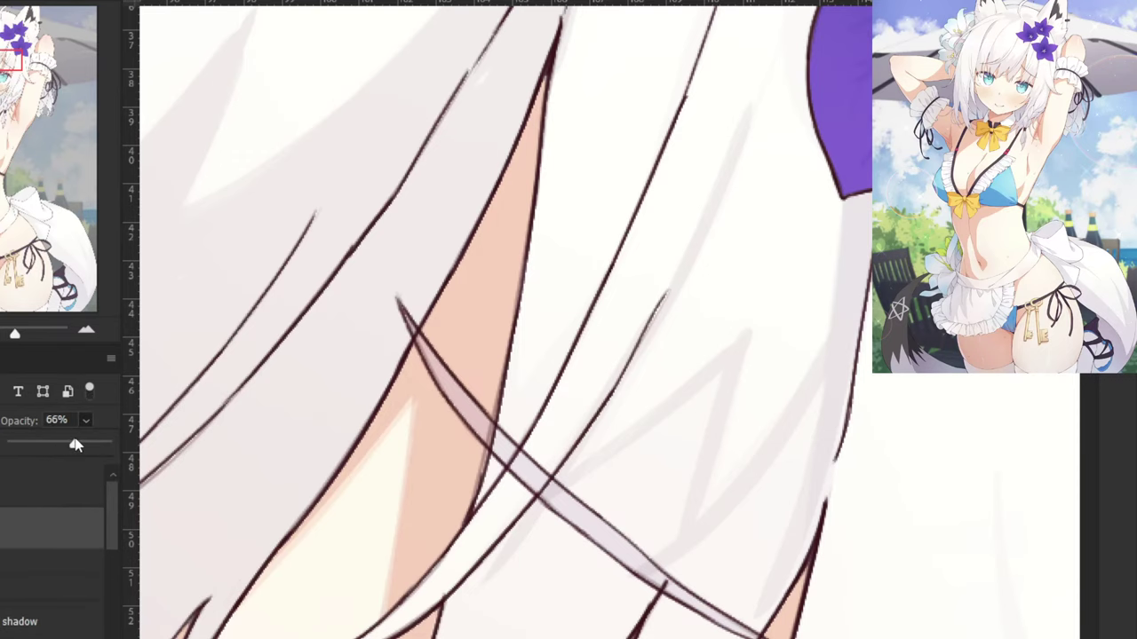
drag(75, 444, 131, 449)
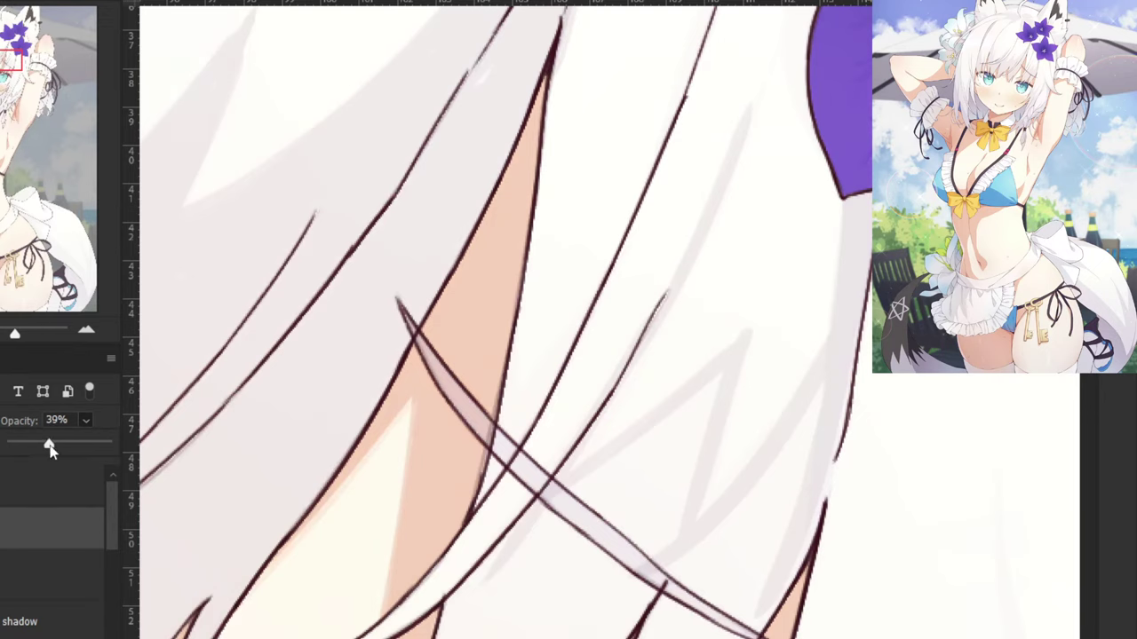
drag(44, 447, 69, 451)
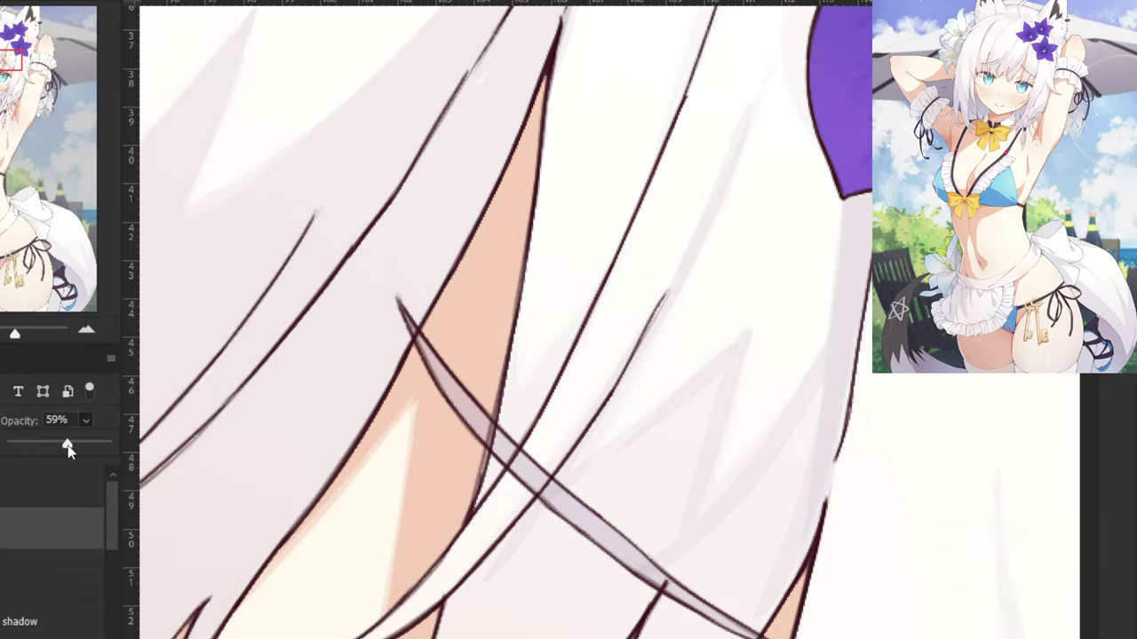
click(18, 619)
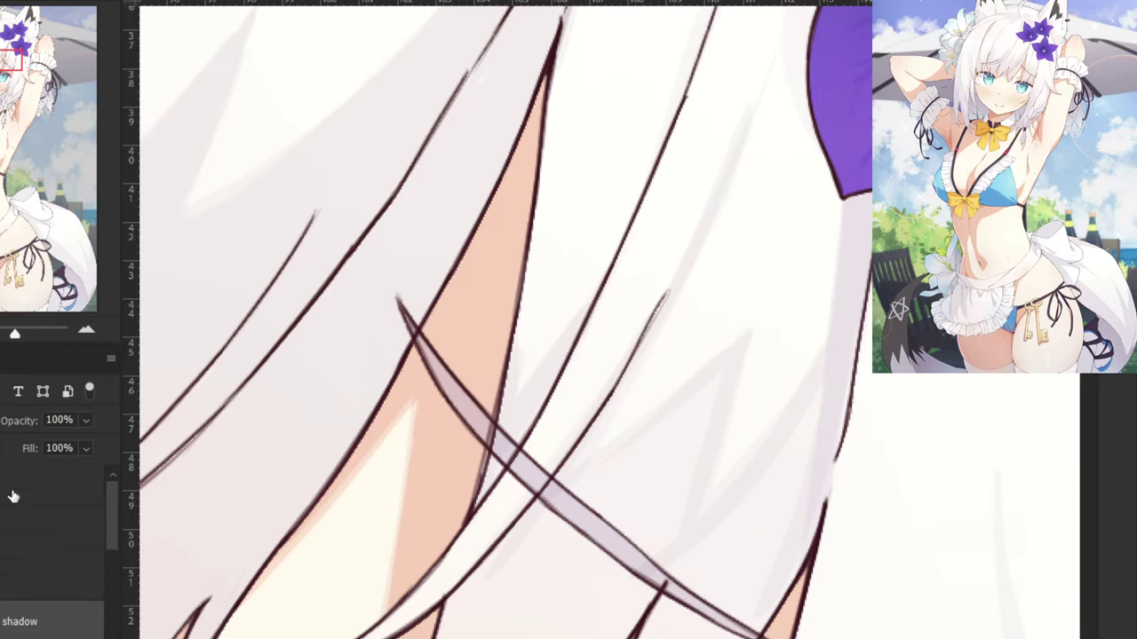
Fade the reference illustration's layer to 34% opacity and make the shadow layer active again.
click(15, 523)
click(86, 421)
drag(66, 445, 108, 445)
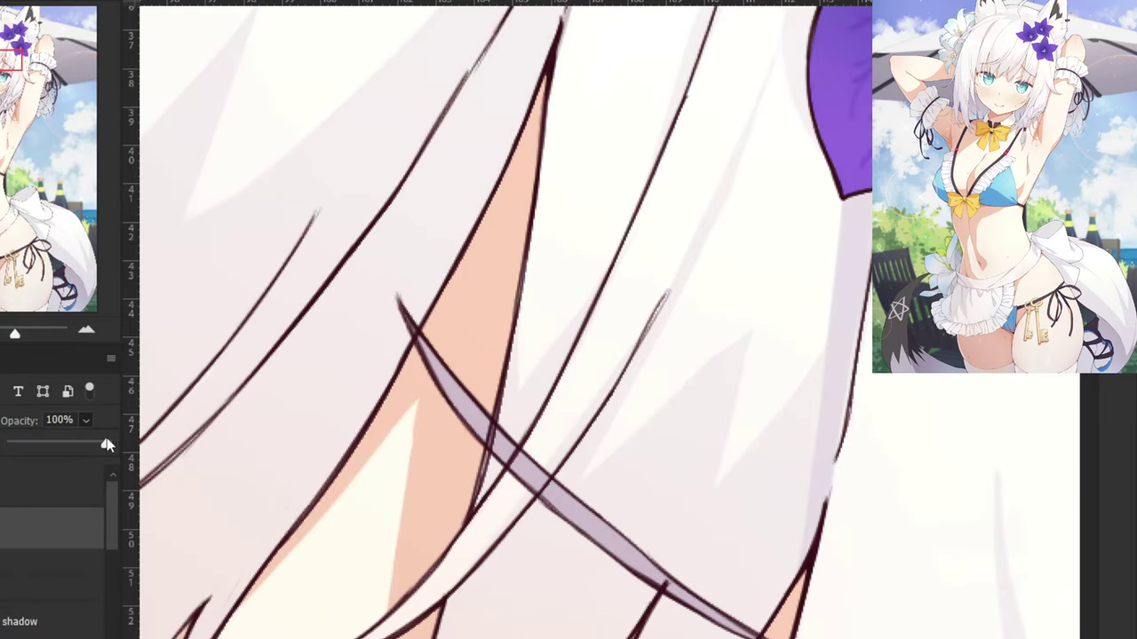
drag(107, 440, 41, 453)
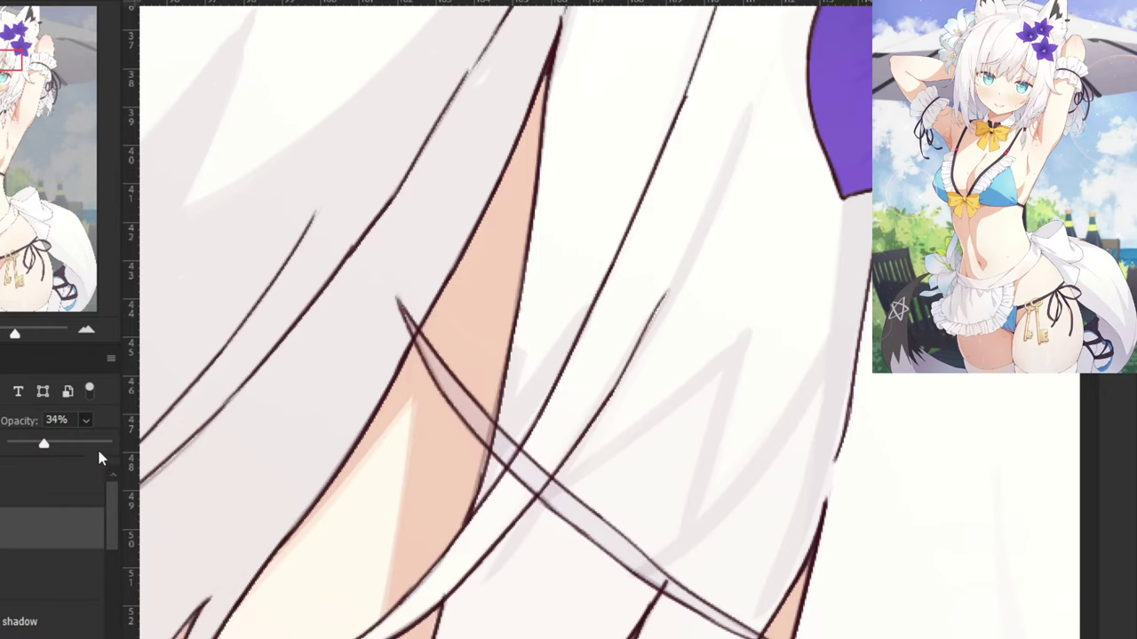
click(623, 370)
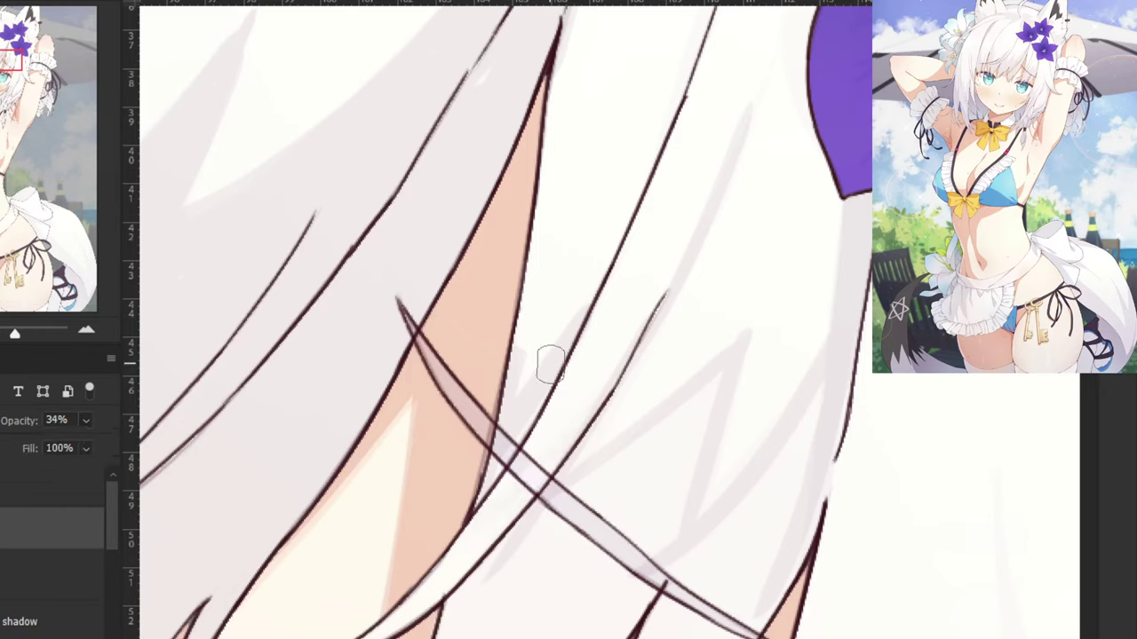
click(71, 620)
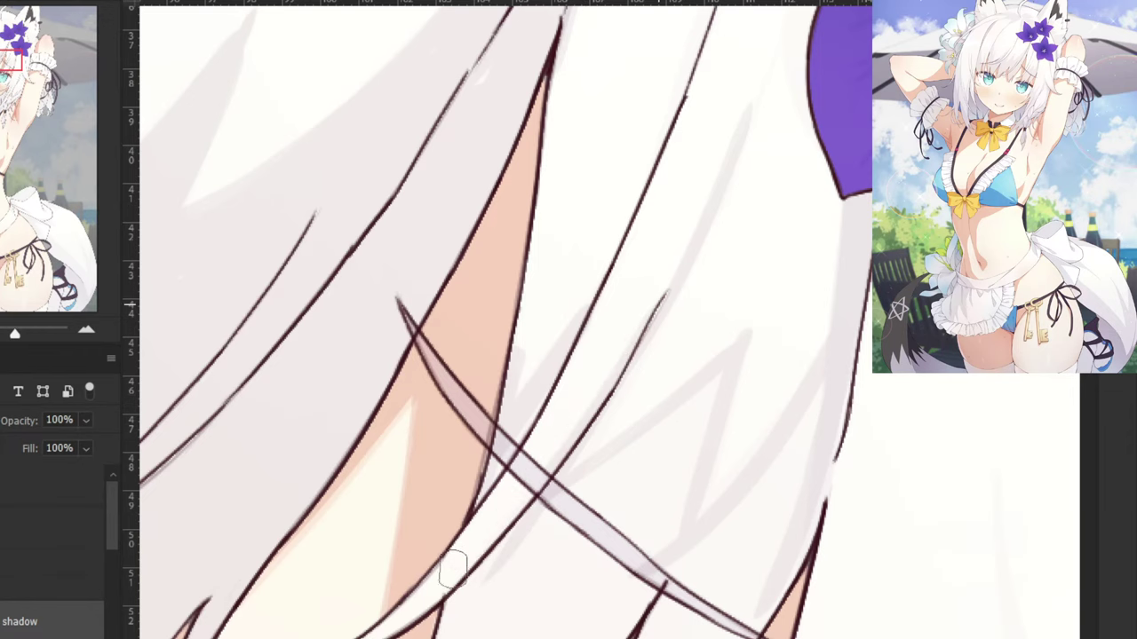
Shade the thin strand and fill the outlined shadow on the side bang down to its tips over the eye.
mouse_move(461, 568)
mouse_down()
mouse_move(473, 531)
mouse_move(462, 553)
mouse_up()
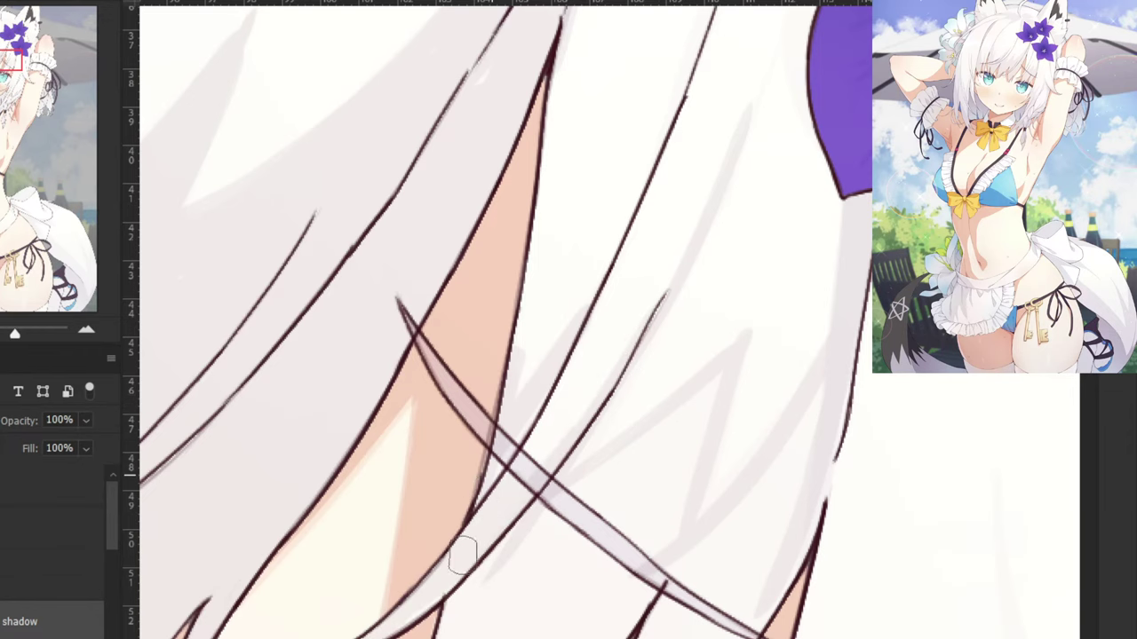
key(ctrl+minus)
key(ctrl+minus)
drag(528, 479, 512, 442)
mouse_move(475, 551)
mouse_down()
mouse_move(520, 484)
mouse_move(553, 484)
mouse_move(560, 465)
mouse_up()
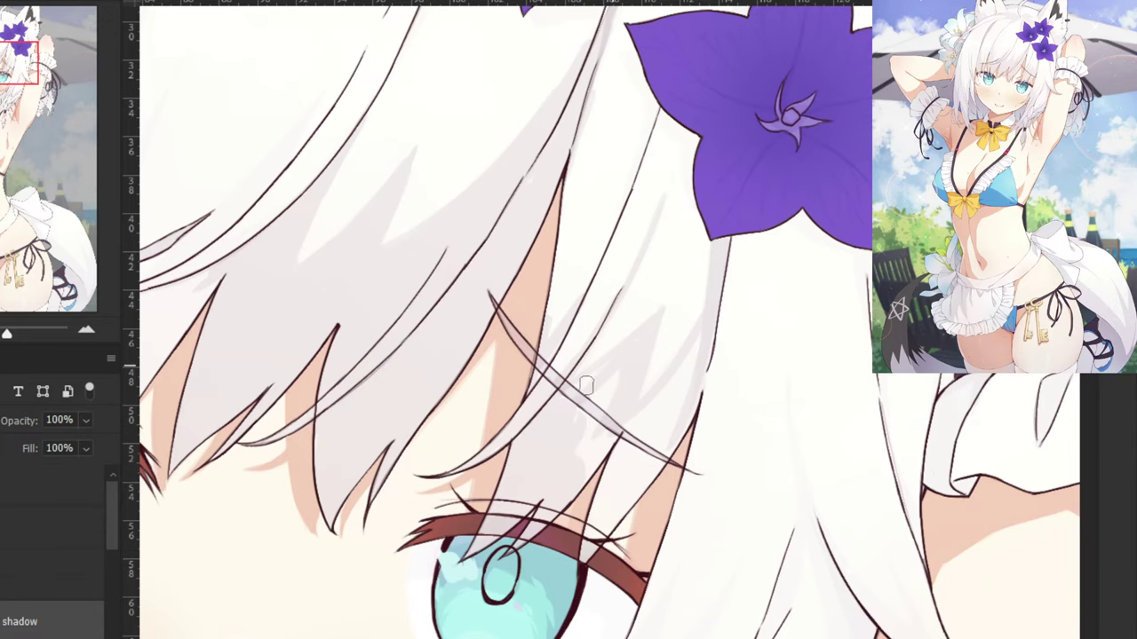
Fill the remaining gaps in the side bang's shadow around the crossing strand and out to the outermost lock.
scroll(598, 399, up, 3)
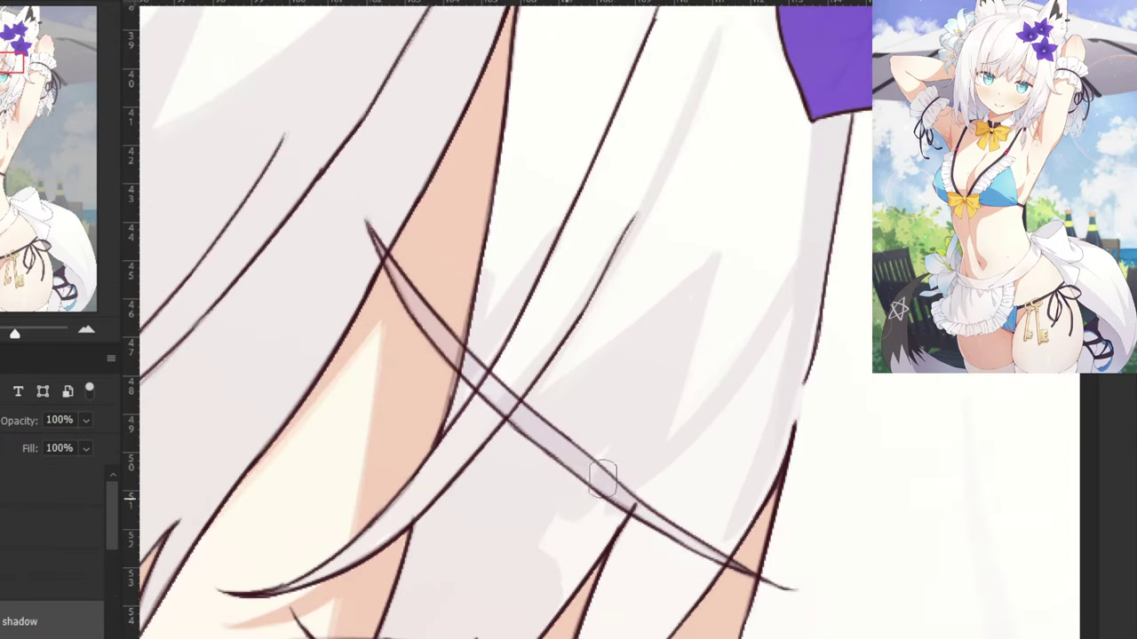
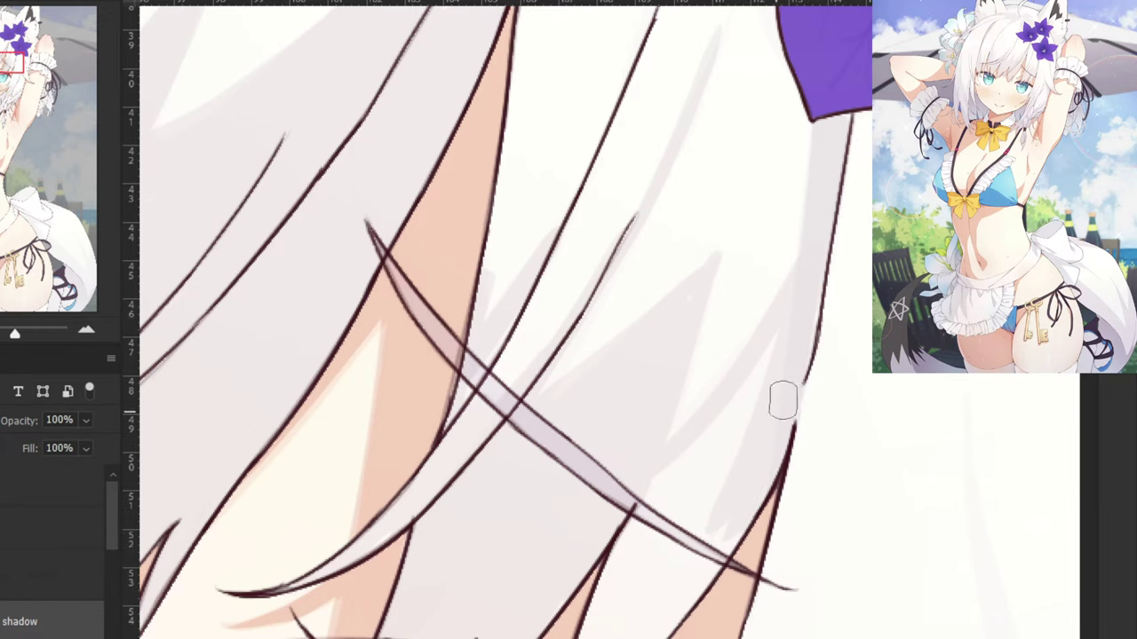
drag(614, 588, 657, 467)
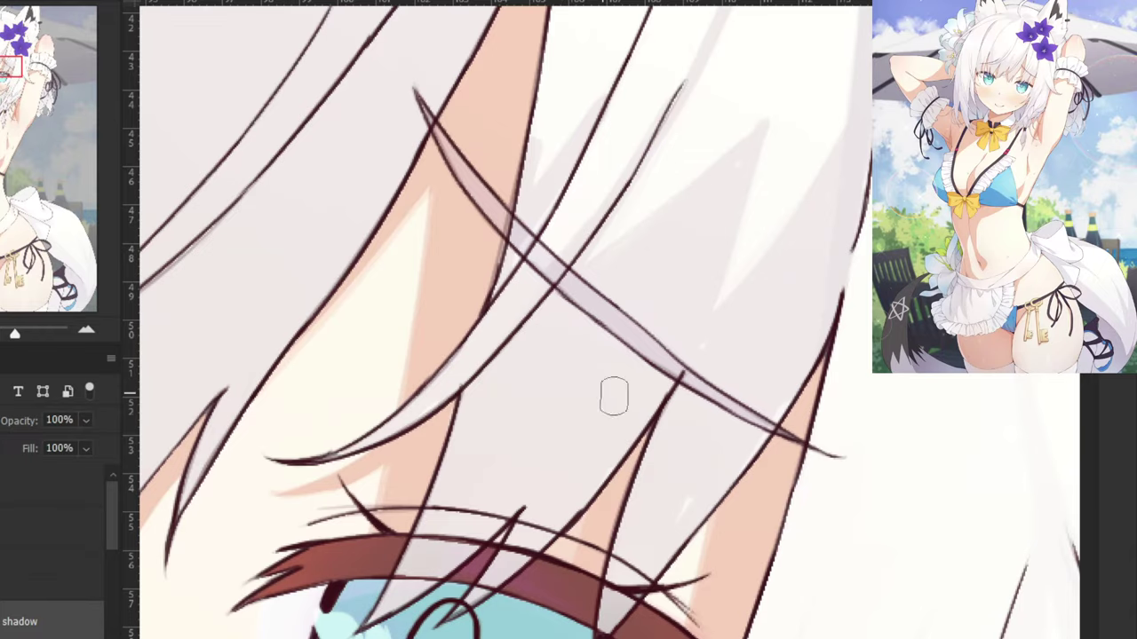
scroll(719, 348, down, 3)
scroll(718, 348, down, 3)
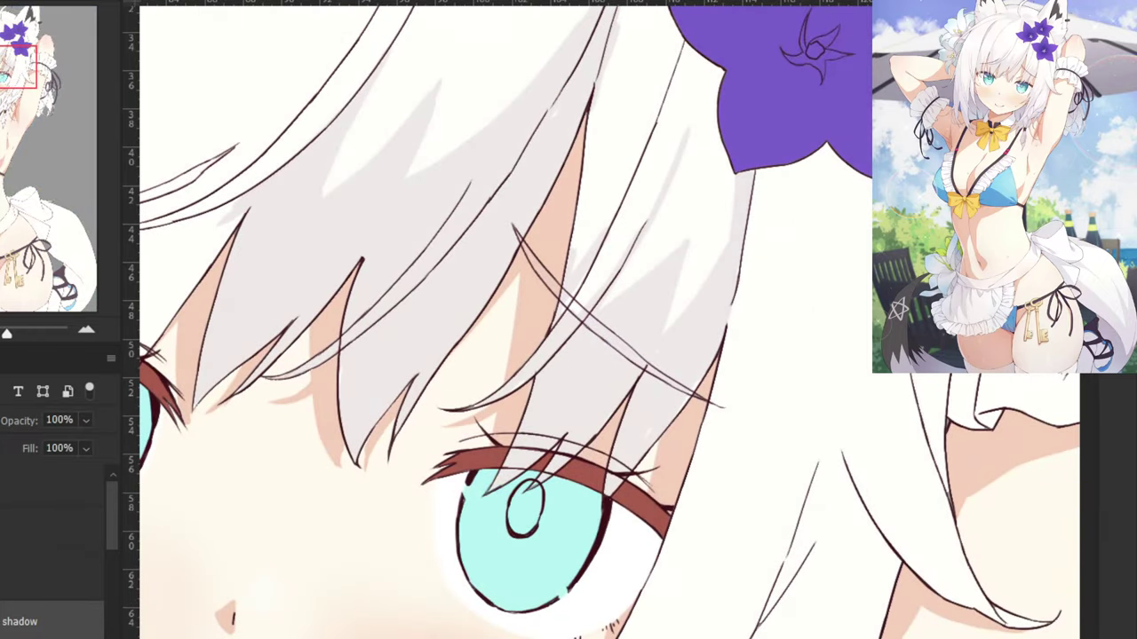
scroll(685, 406, up, 5)
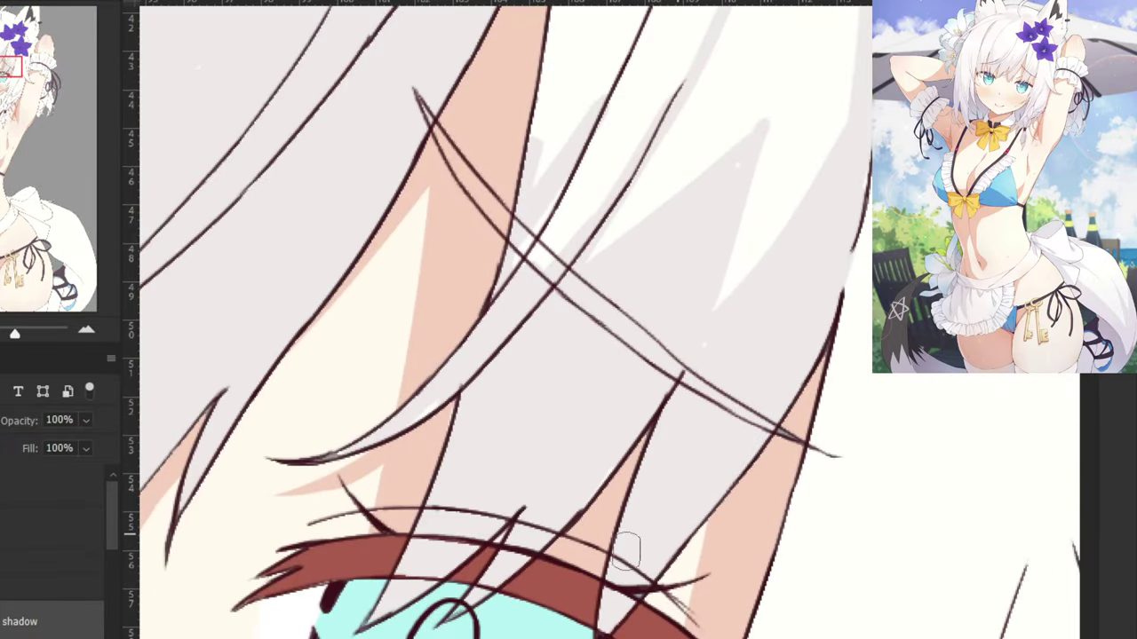
scroll(703, 343, down, 4)
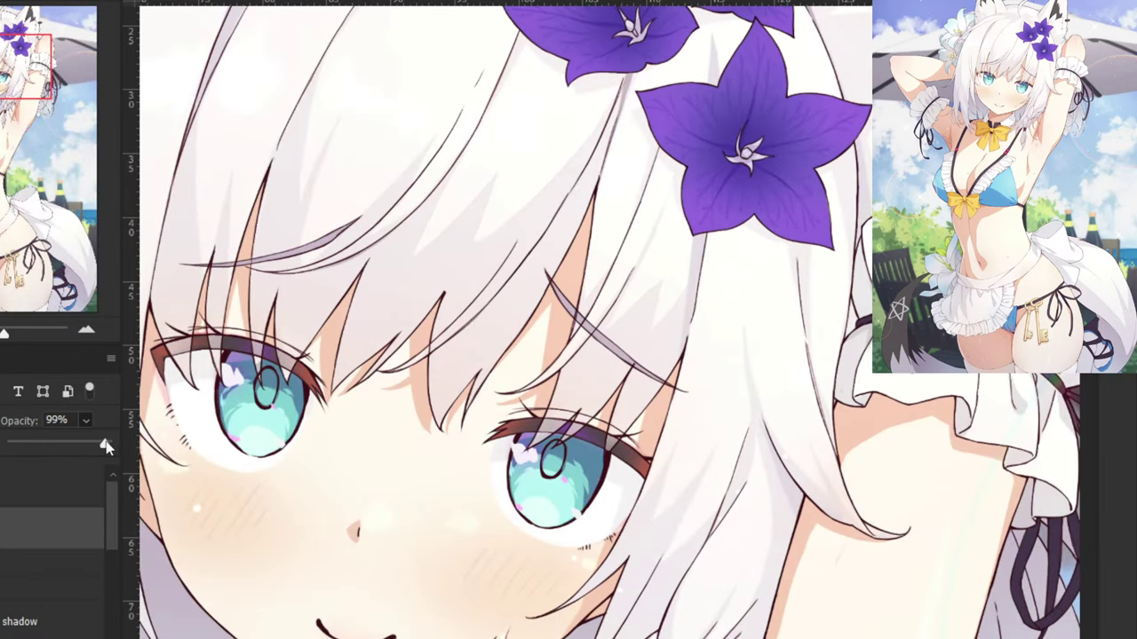
Set the reference illustration's layer to 60% opacity and reselect the shadow layer.
drag(37, 464, 33, 466)
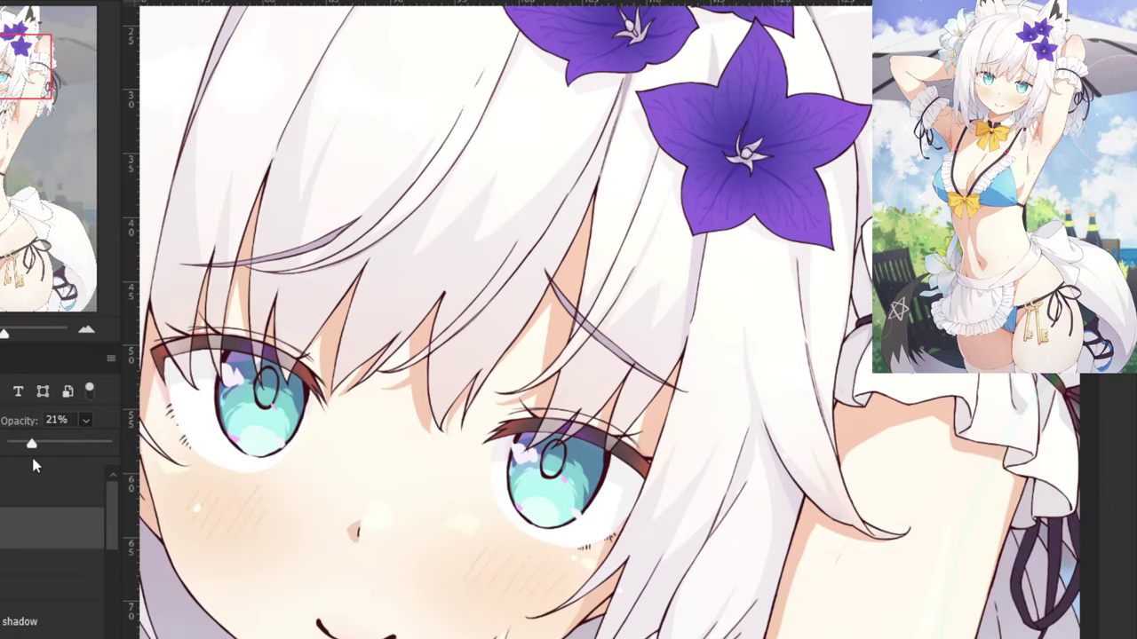
drag(34, 465, 38, 491)
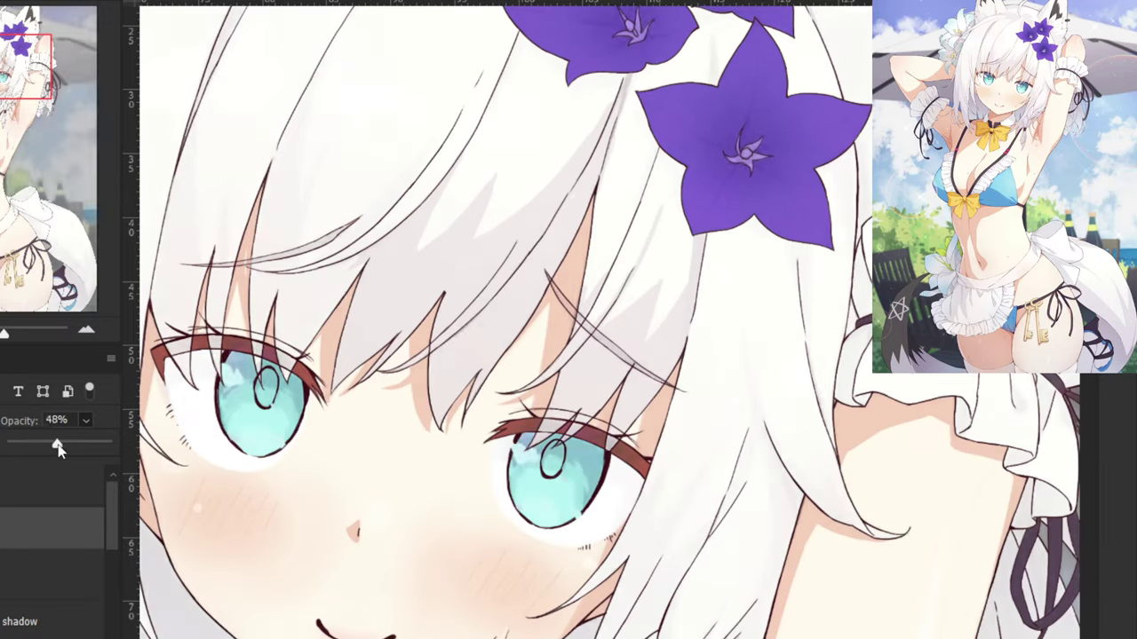
mouse_move(57, 448)
mouse_down()
mouse_move(35, 446)
mouse_move(50, 455)
mouse_move(68, 444)
mouse_up()
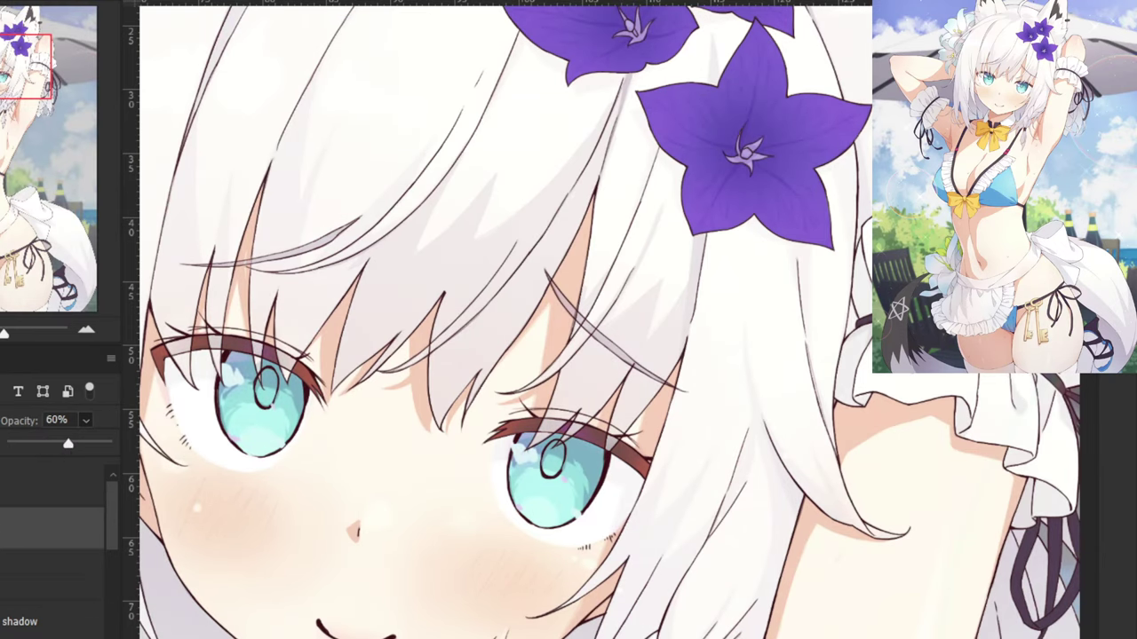
click(12, 614)
Adjust the brush size and paint the pointed cast shadow on the bang beside the skin gap, down past the curved strand.
scroll(339, 293, up, 3)
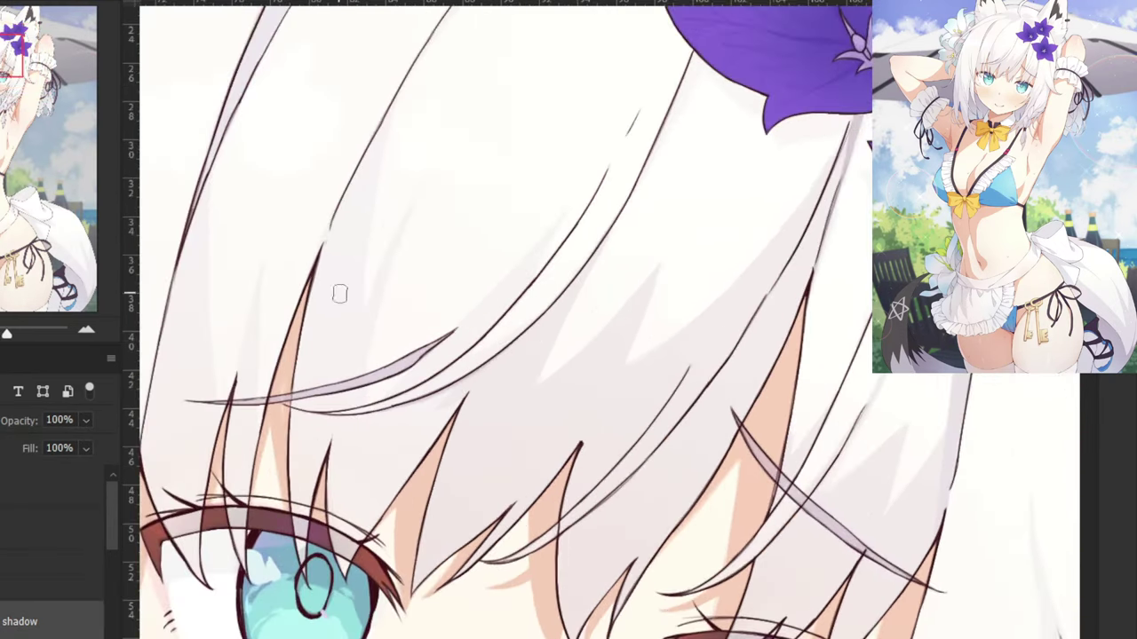
drag(340, 293, 512, 580)
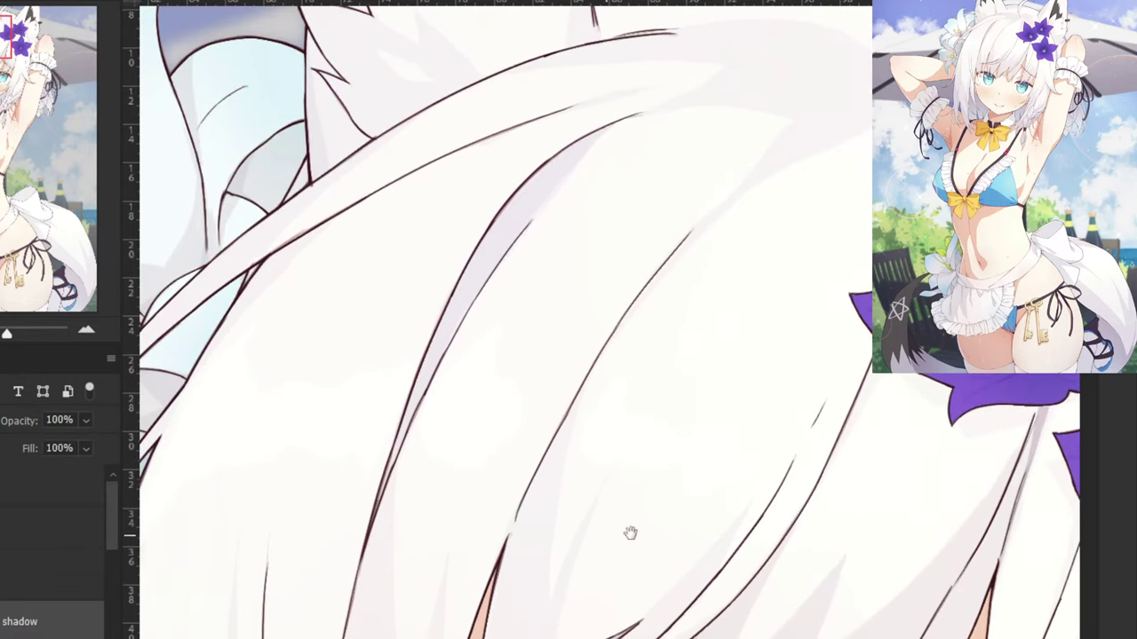
drag(685, 493, 707, 363)
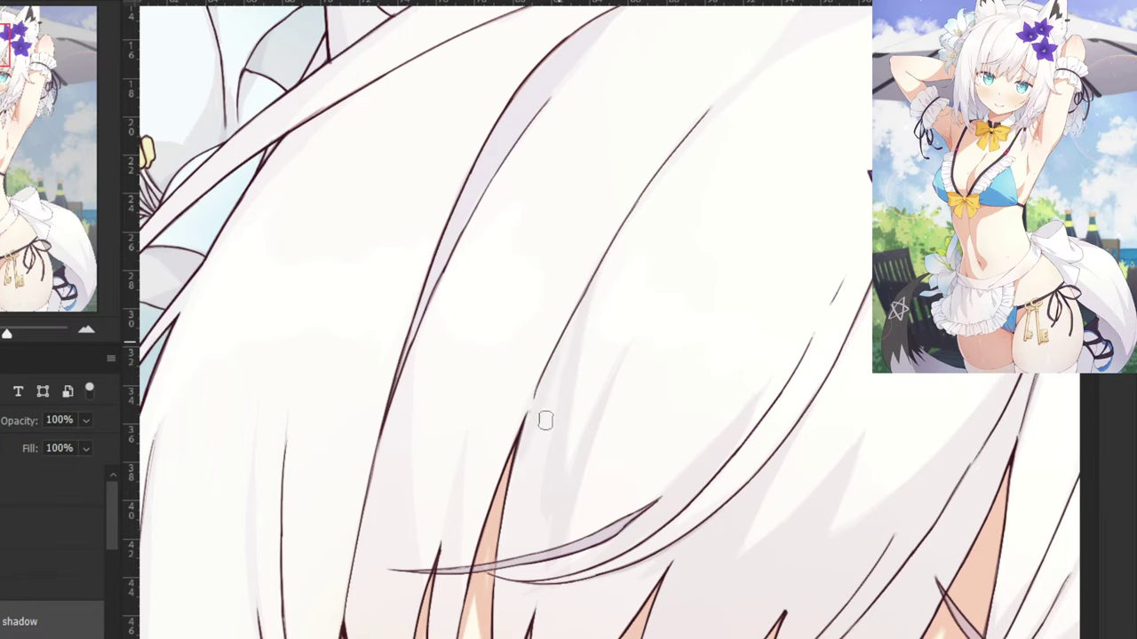
drag(531, 480, 523, 522)
drag(575, 411, 565, 365)
drag(512, 445, 517, 441)
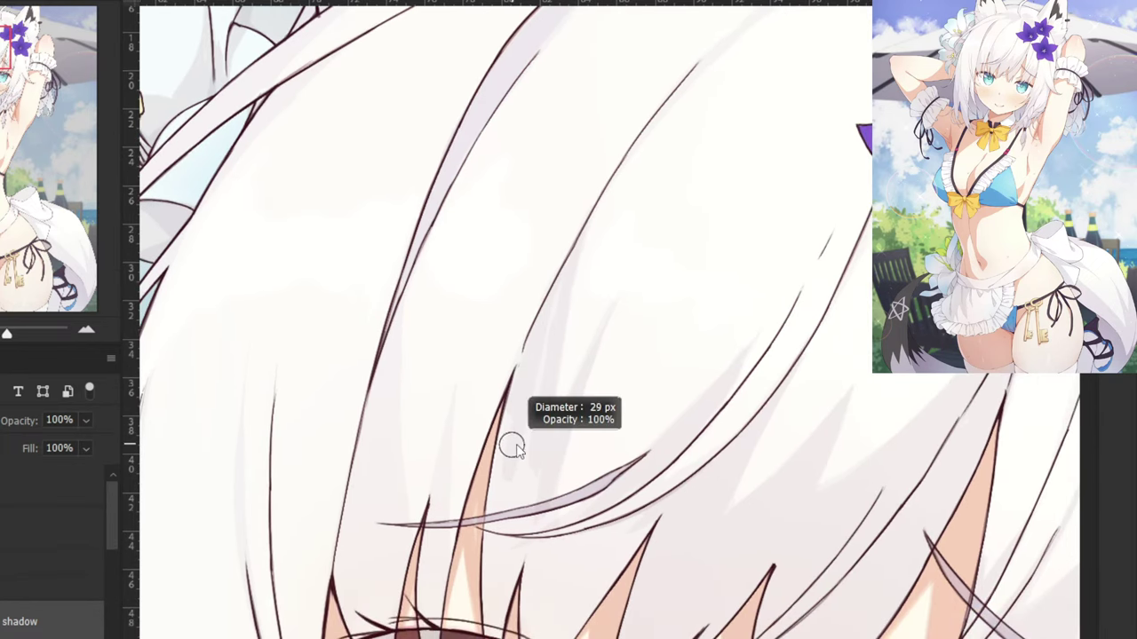
right_click(517, 441)
drag(552, 309, 518, 434)
drag(561, 283, 536, 448)
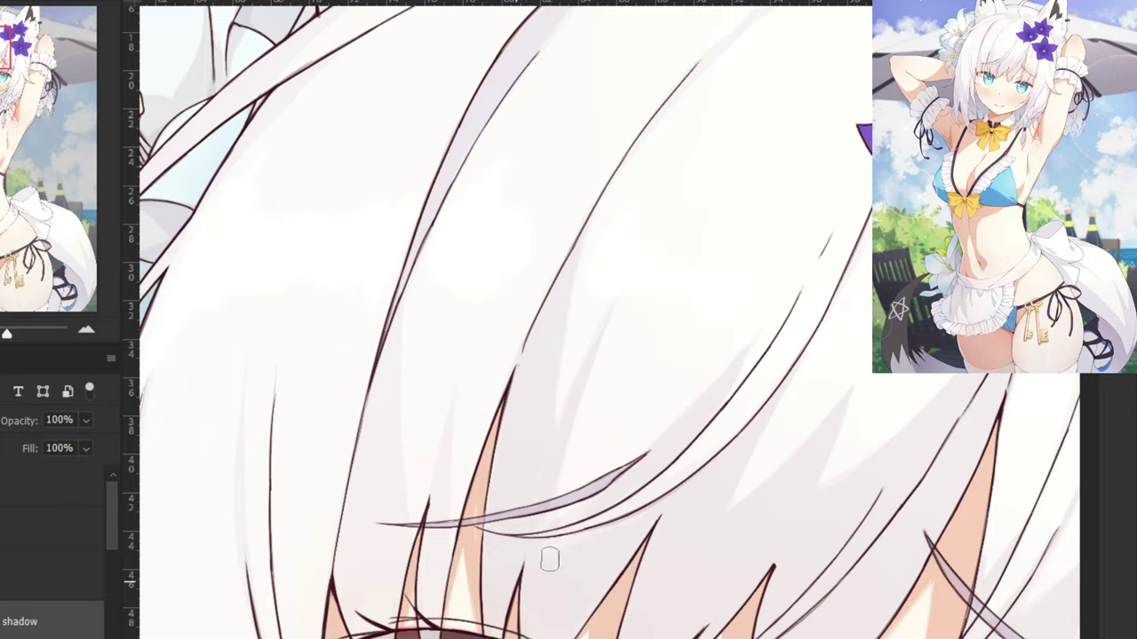
right_click(487, 533)
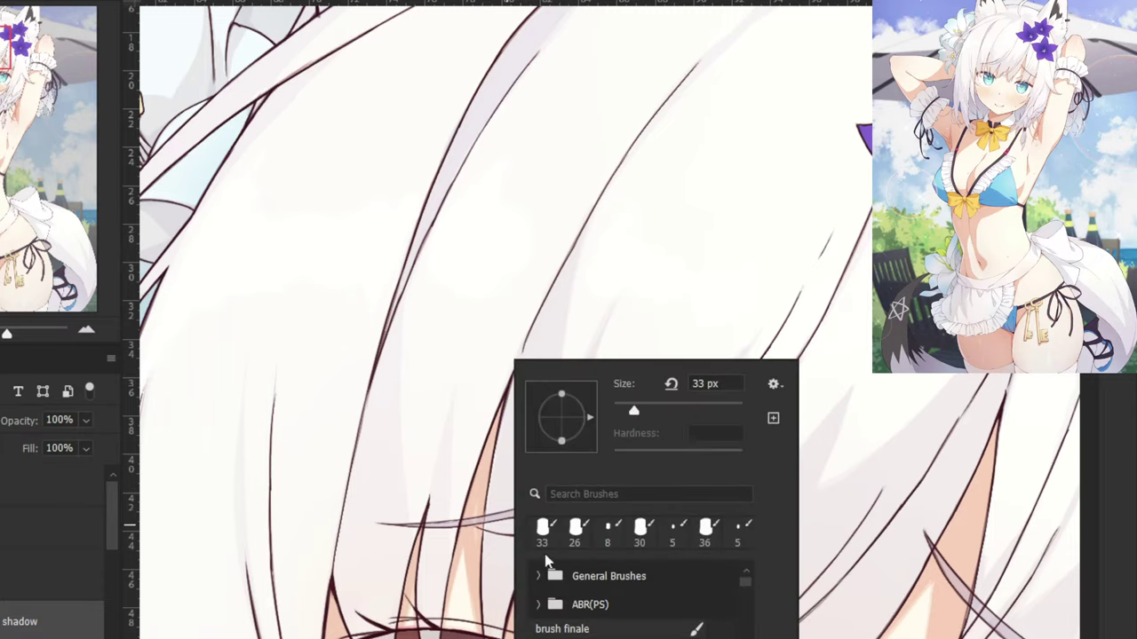
key(Escape)
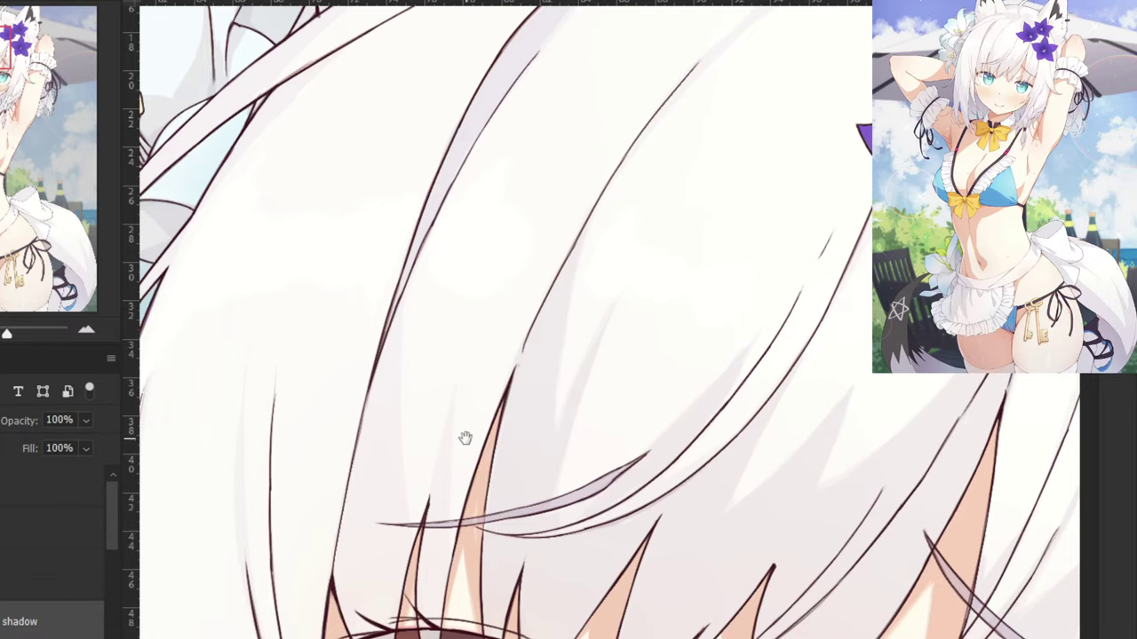
Paint the tapering cast shadow on the neighbouring bang, from its long contour line down to the tips over the eye.
drag(465, 438, 553, 393)
drag(589, 115, 569, 255)
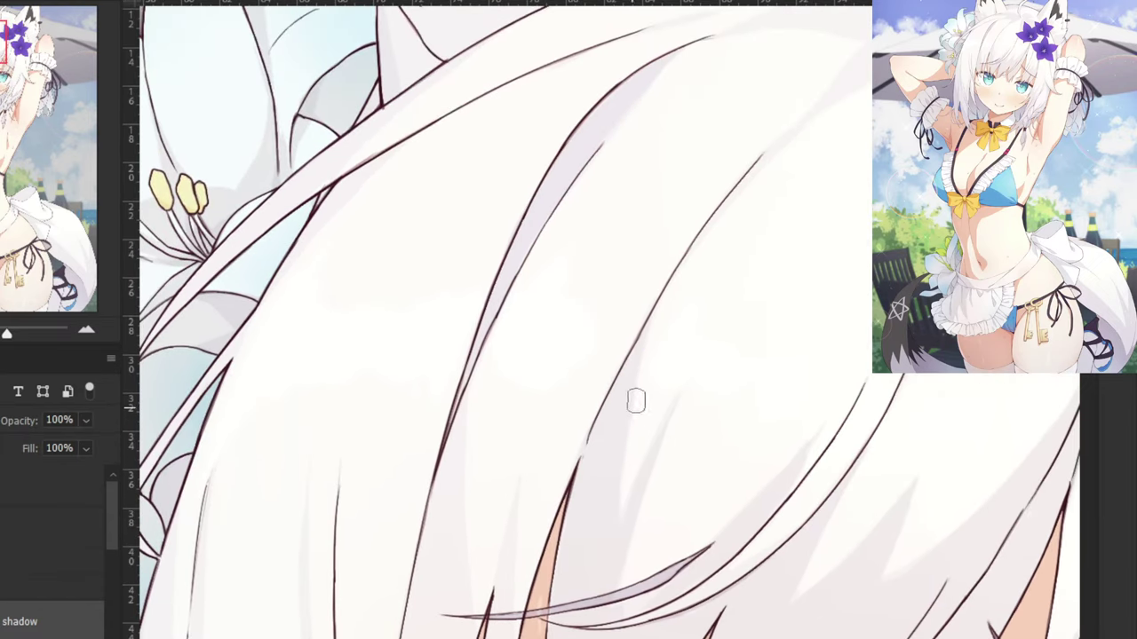
drag(642, 341, 477, 564)
mouse_move(556, 500)
mouse_down()
mouse_move(642, 353)
mouse_move(631, 312)
mouse_move(612, 358)
mouse_up()
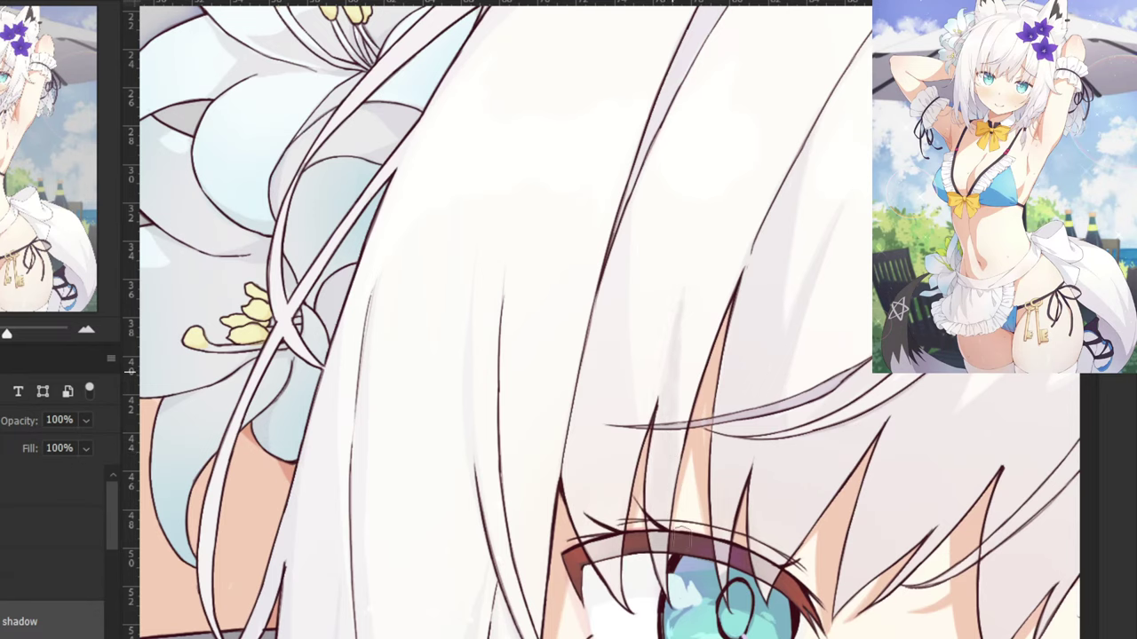
drag(625, 218, 620, 502)
drag(623, 238, 633, 487)
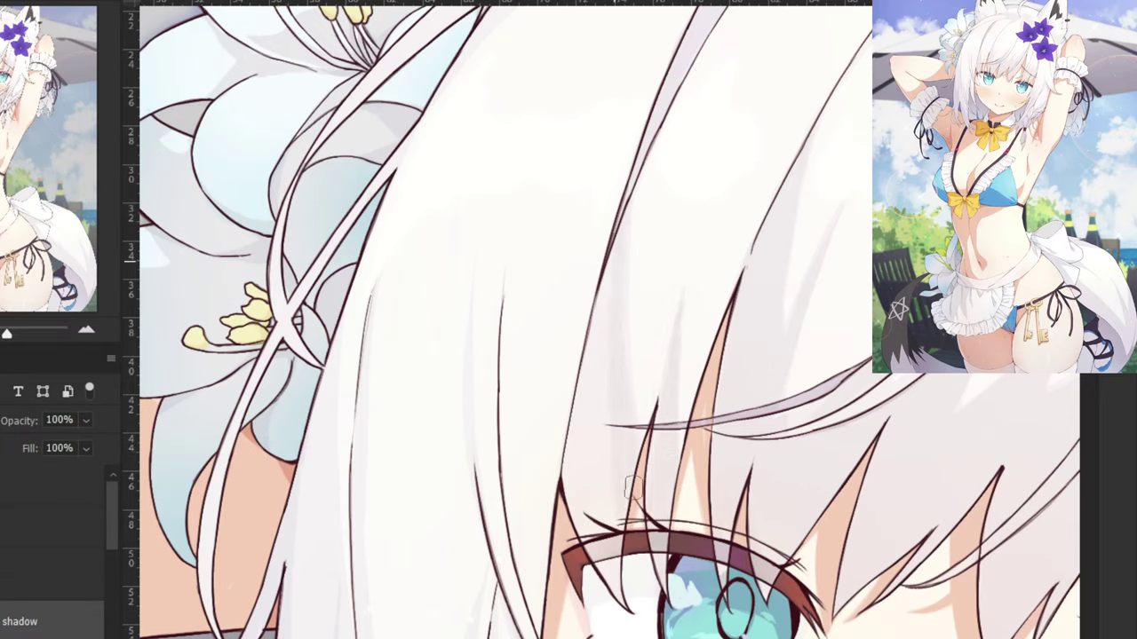
mouse_move(610, 306)
mouse_down()
mouse_move(577, 465)
mouse_move(575, 542)
mouse_up()
drag(590, 444, 588, 588)
drag(603, 444, 611, 594)
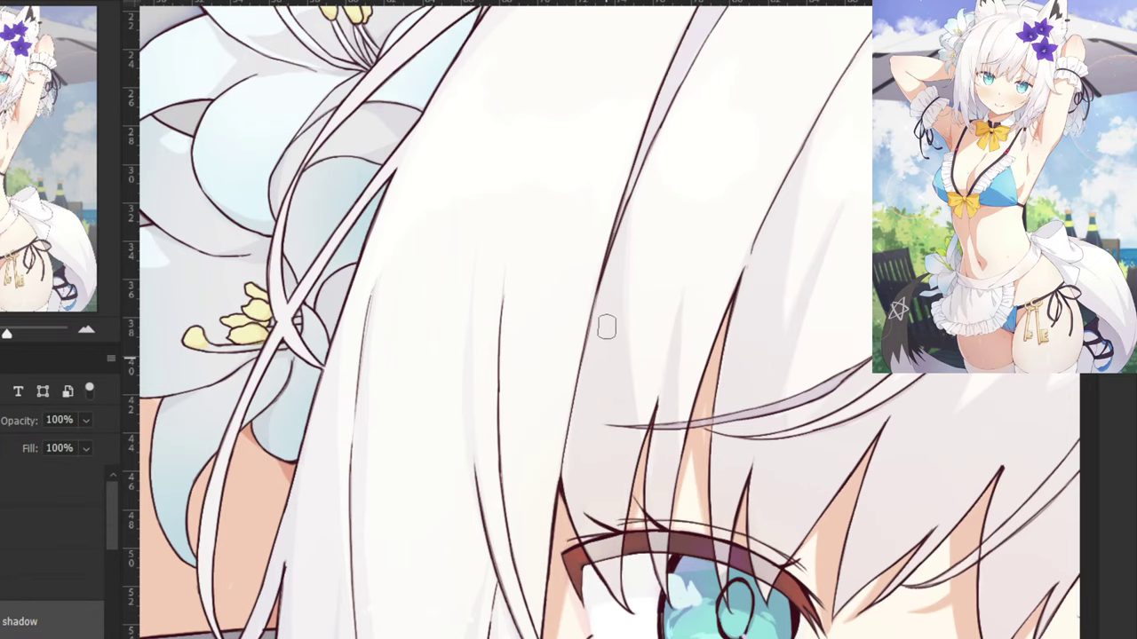
Paint the cast shadow running down from the crown, below the ahoge's tip, to the nearest purple flower's petals.
drag(604, 181, 506, 580)
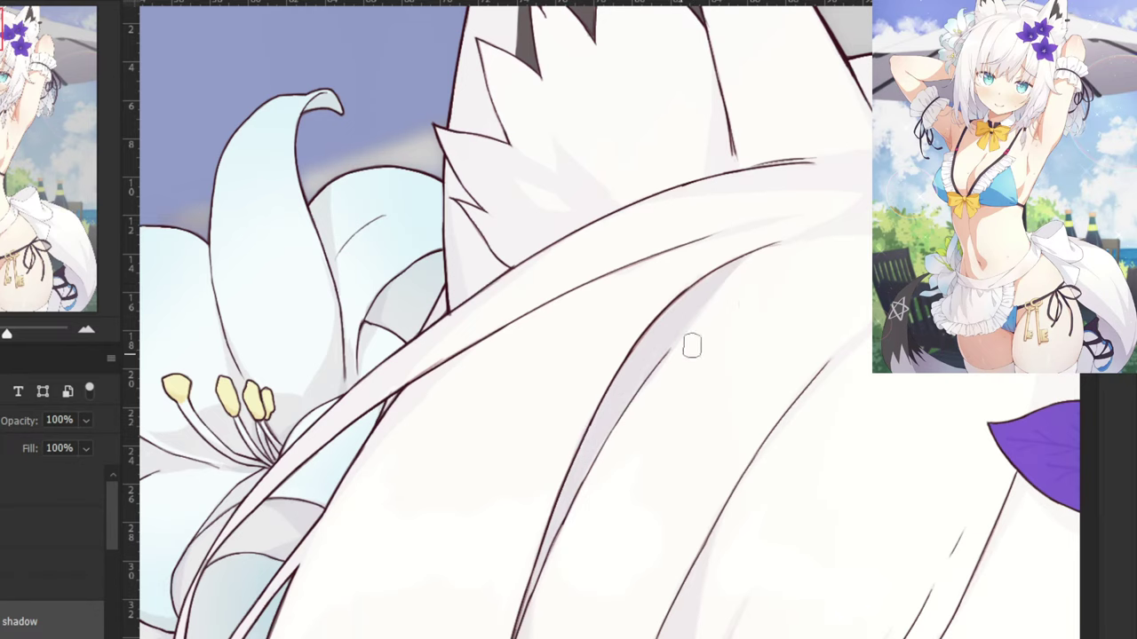
drag(647, 527, 466, 579)
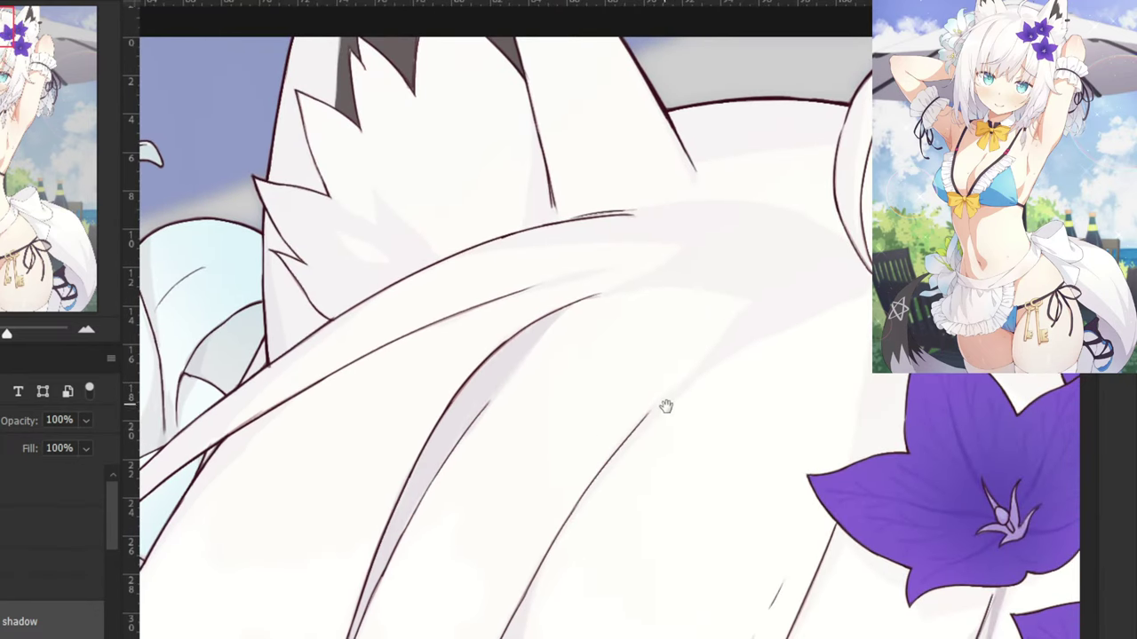
drag(666, 406, 573, 313)
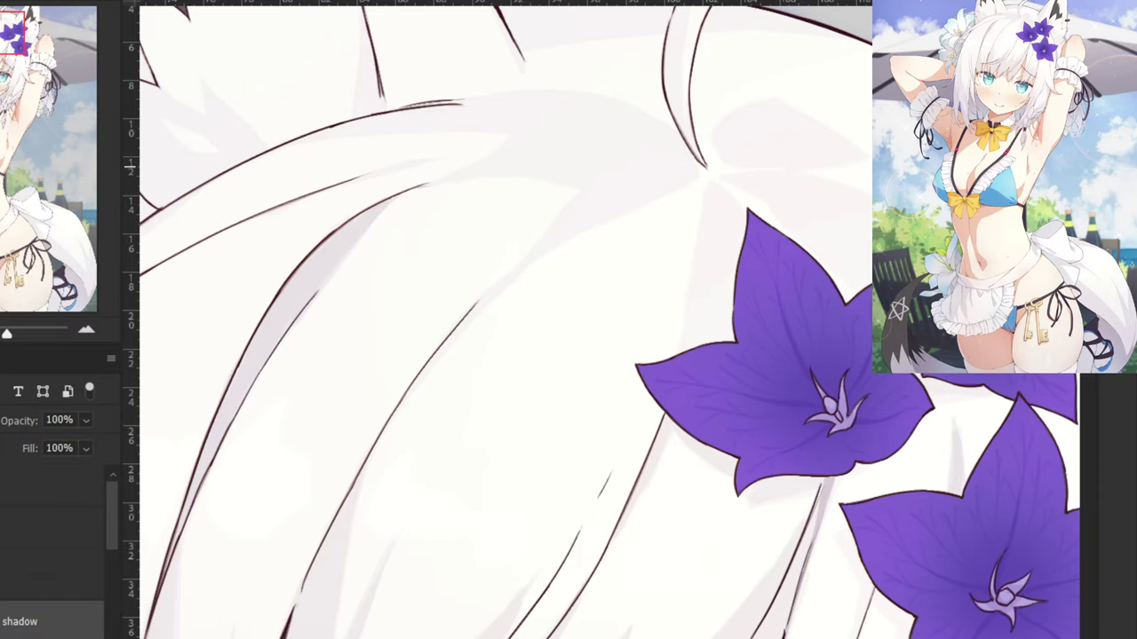
drag(665, 104, 627, 177)
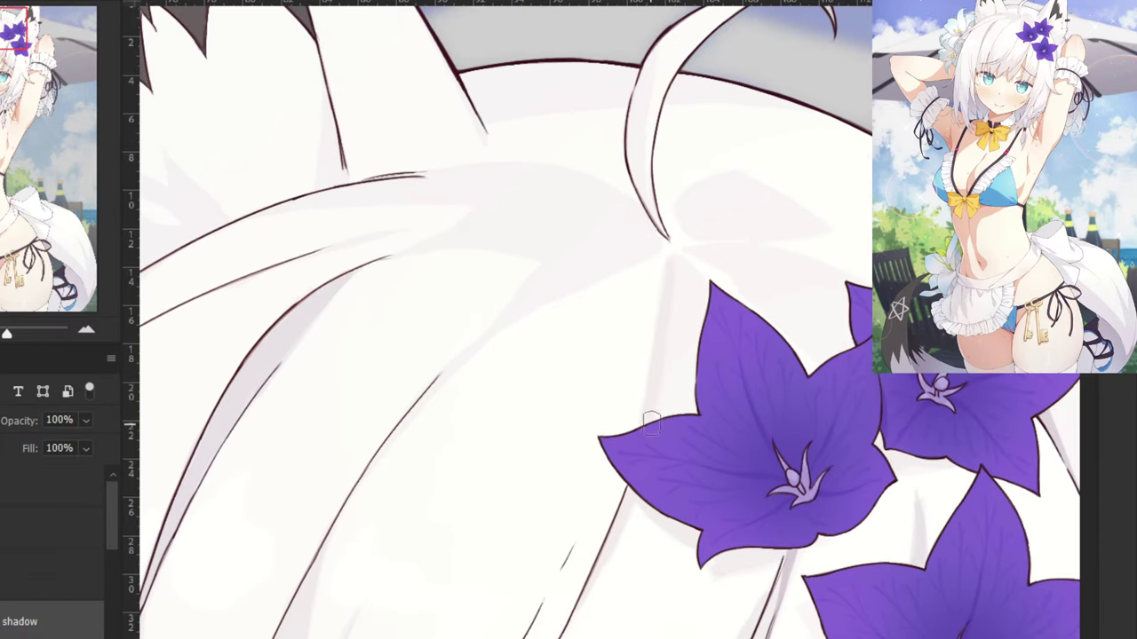
mouse_move(670, 254)
mouse_down()
mouse_move(665, 402)
mouse_move(680, 267)
mouse_move(675, 422)
mouse_up()
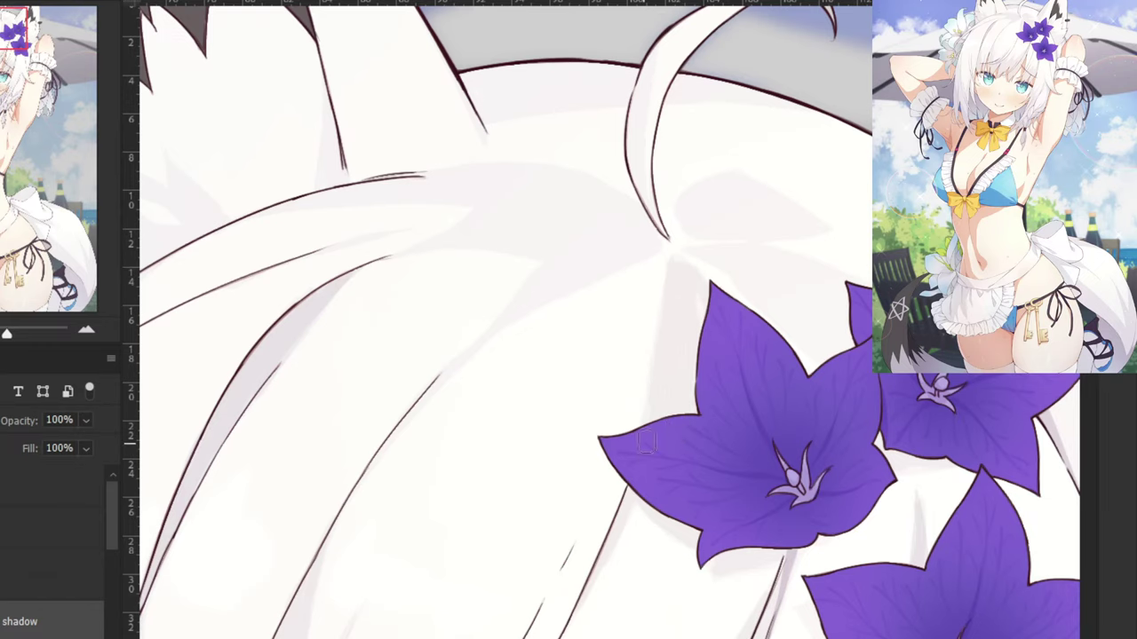
drag(706, 298, 622, 368)
Paint the widening shadow from the crown out to the gap between the purple flowers.
key(ctrl+plus)
scroll(626, 382, up, 2)
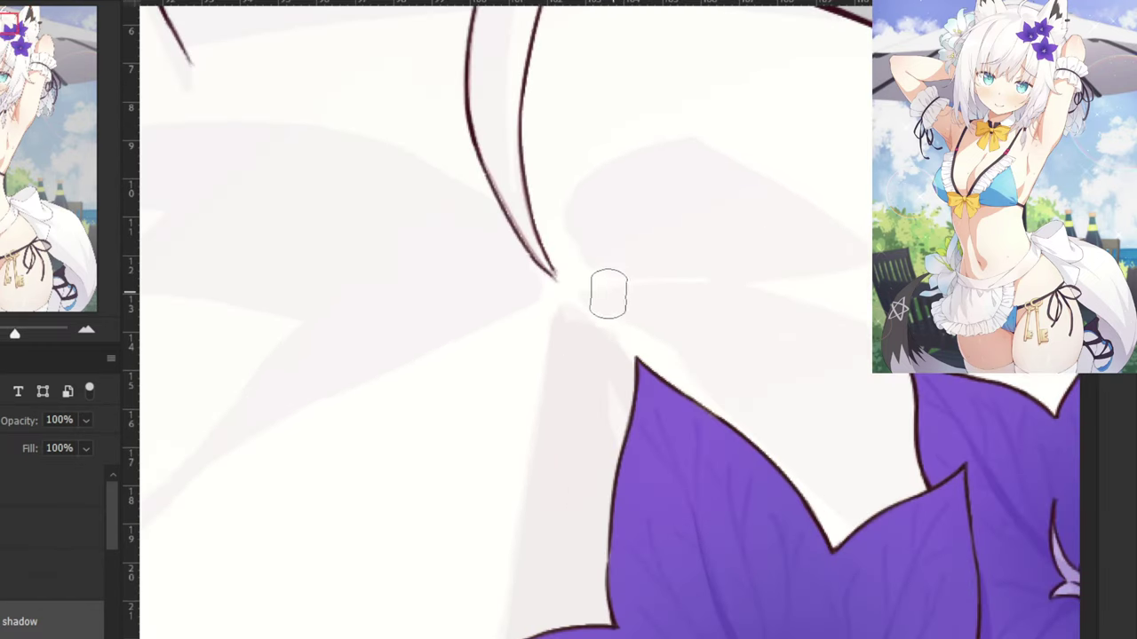
drag(602, 298, 748, 309)
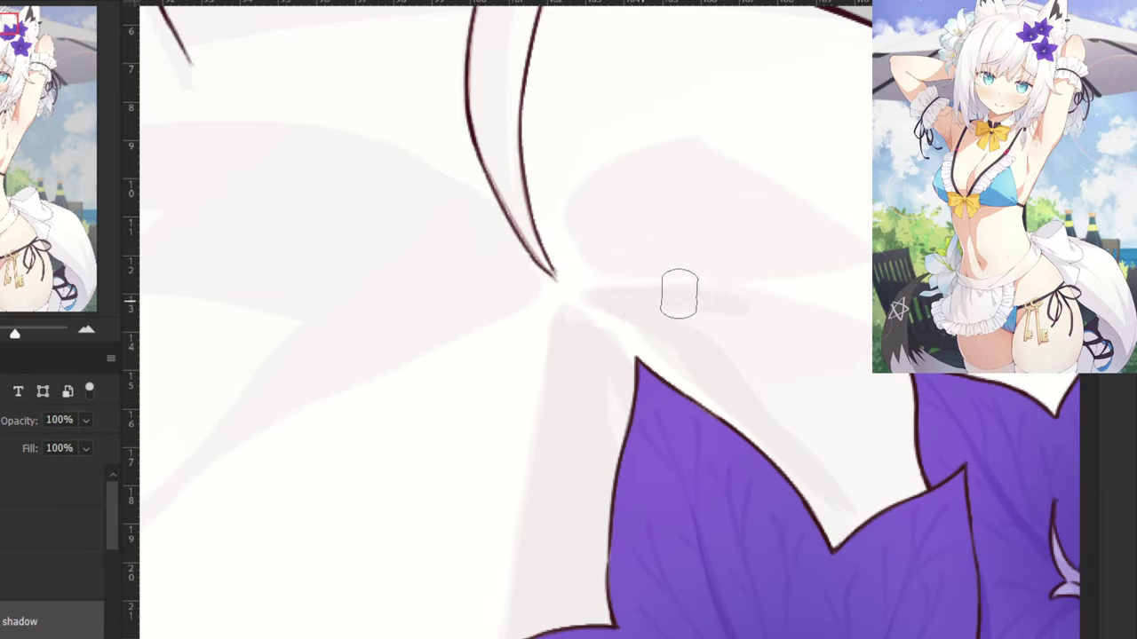
mouse_move(653, 287)
mouse_down()
mouse_move(753, 304)
mouse_move(857, 356)
mouse_up()
drag(818, 432, 895, 568)
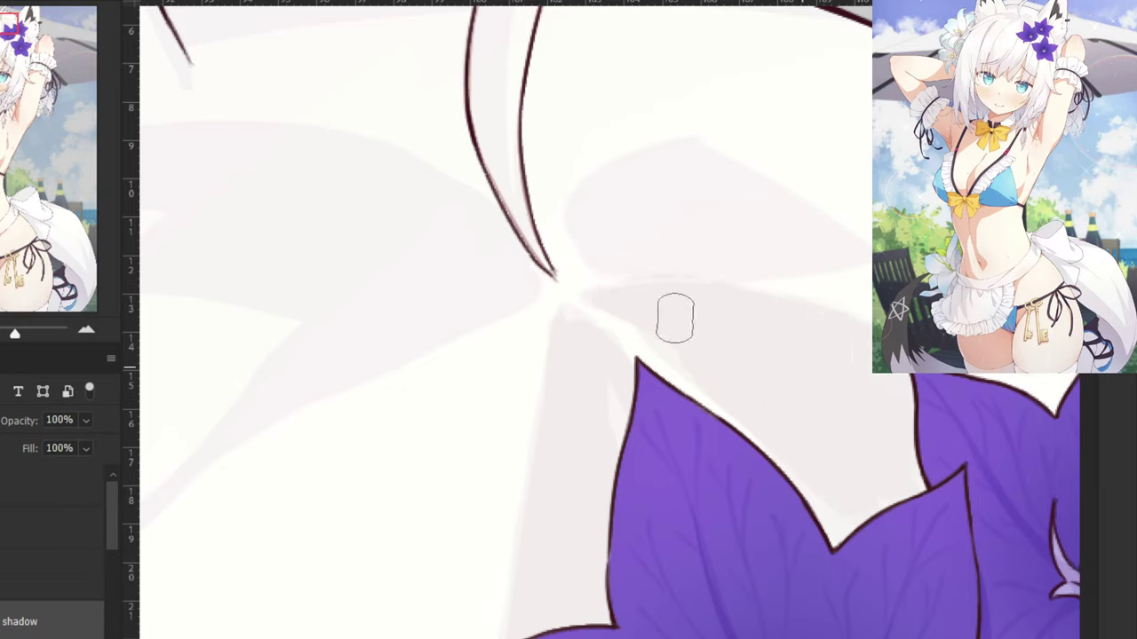
Fill the rounded shadow beside the ahoge's tip and the broad crown shadow stretching over the bangs toward the lily-side strands.
mouse_move(591, 210)
mouse_down()
mouse_move(684, 267)
mouse_move(862, 257)
mouse_move(691, 157)
mouse_move(665, 152)
mouse_move(594, 188)
mouse_move(604, 245)
mouse_move(637, 254)
mouse_move(708, 237)
mouse_move(808, 251)
mouse_move(684, 233)
mouse_move(641, 181)
mouse_up()
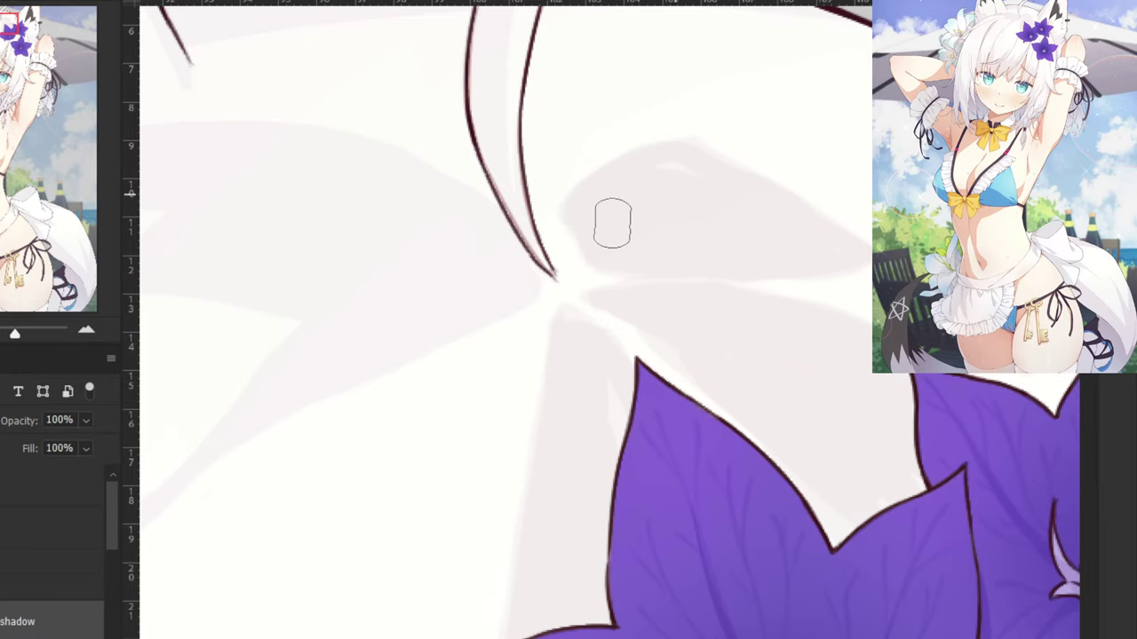
drag(612, 223, 793, 232)
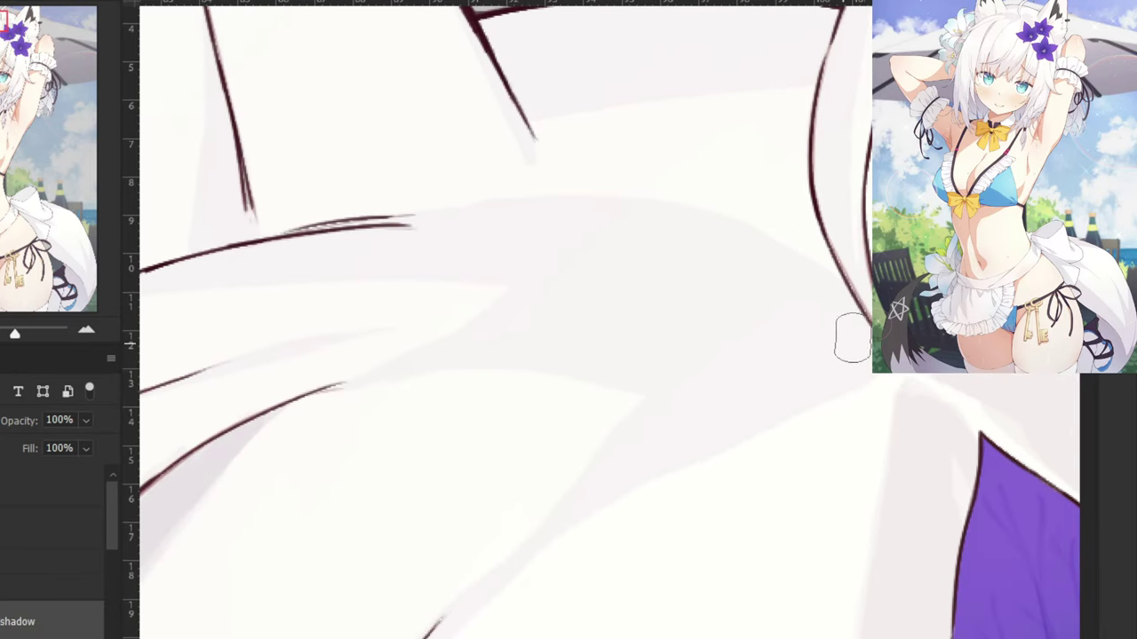
key(ctrl+minus)
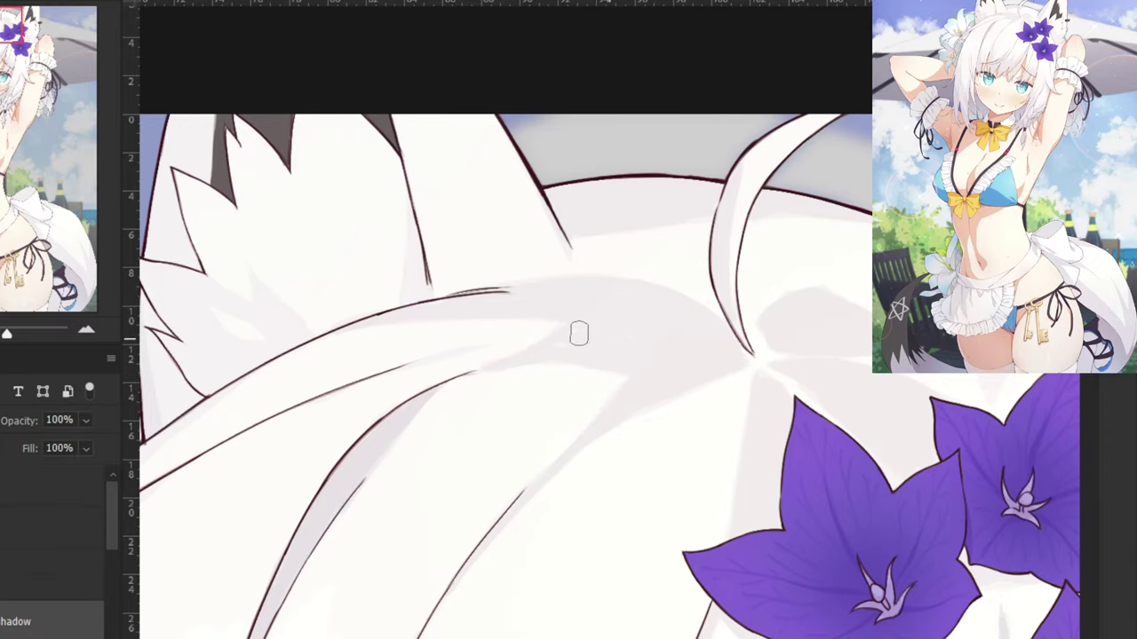
drag(360, 368, 575, 297)
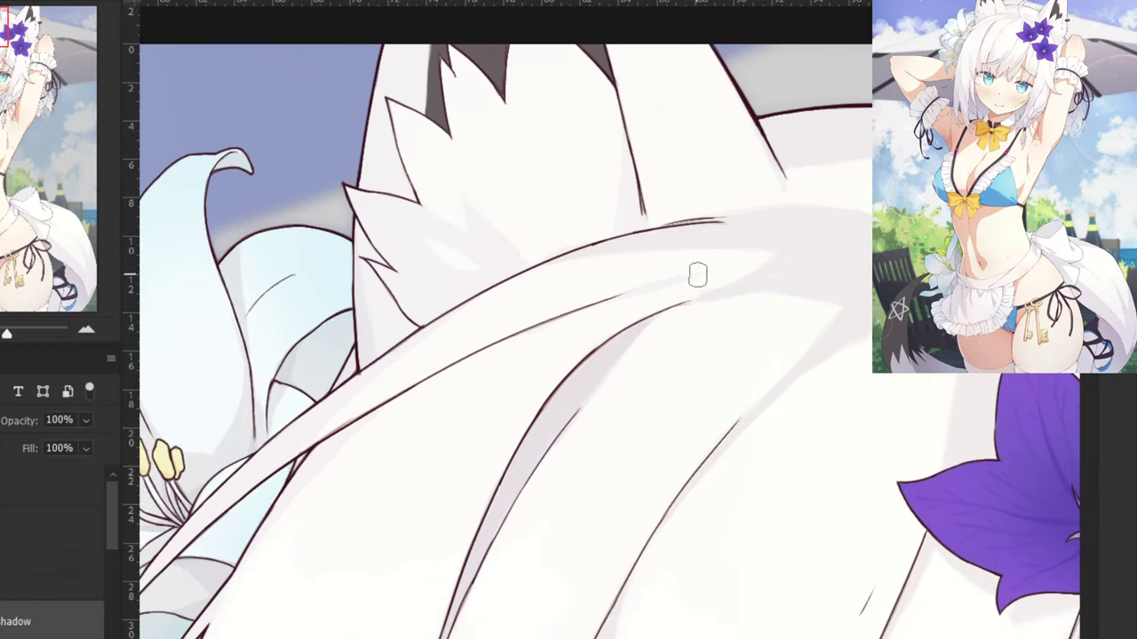
scroll(626, 301, up, 2)
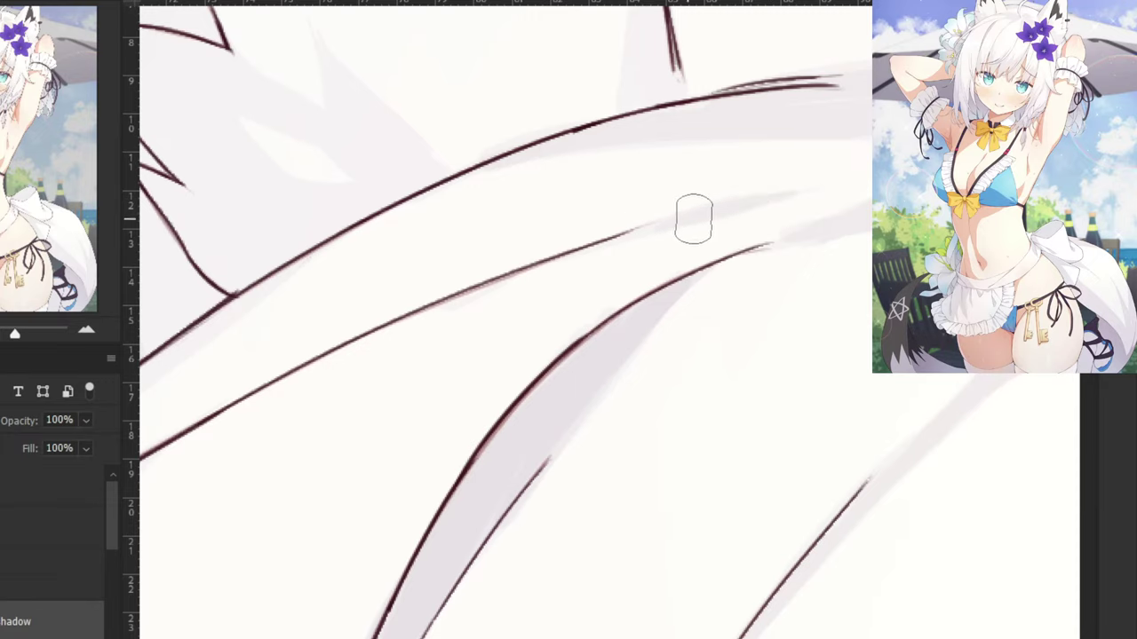
Set the reference illustration's layer back to 100% opacity.
scroll(586, 296, down, 2)
scroll(586, 296, down, 1)
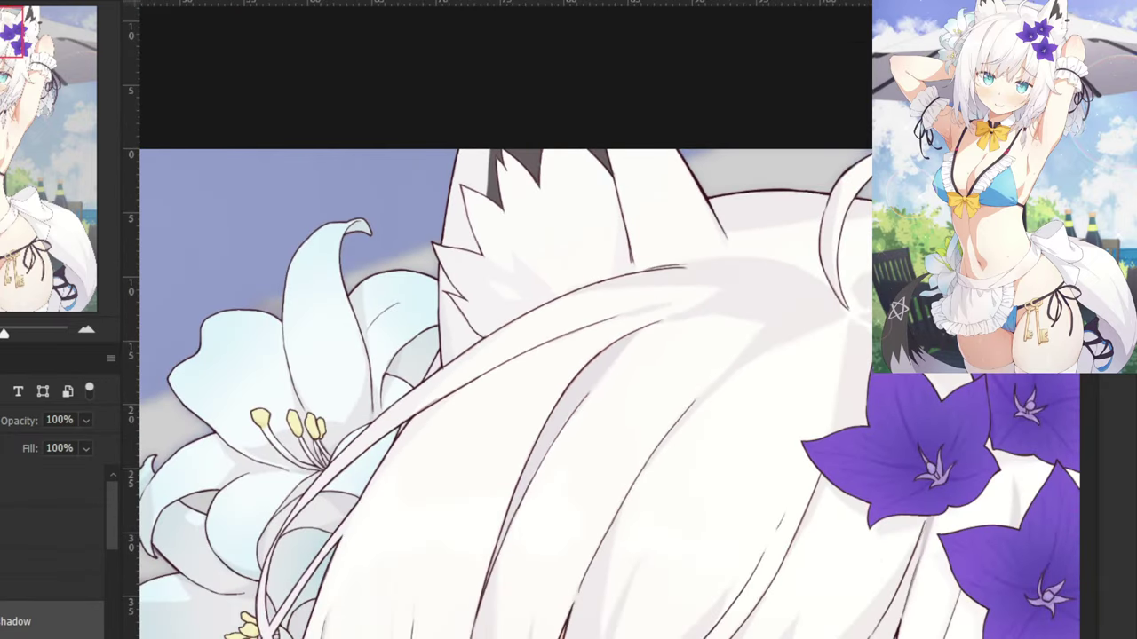
scroll(599, 355, down, 2)
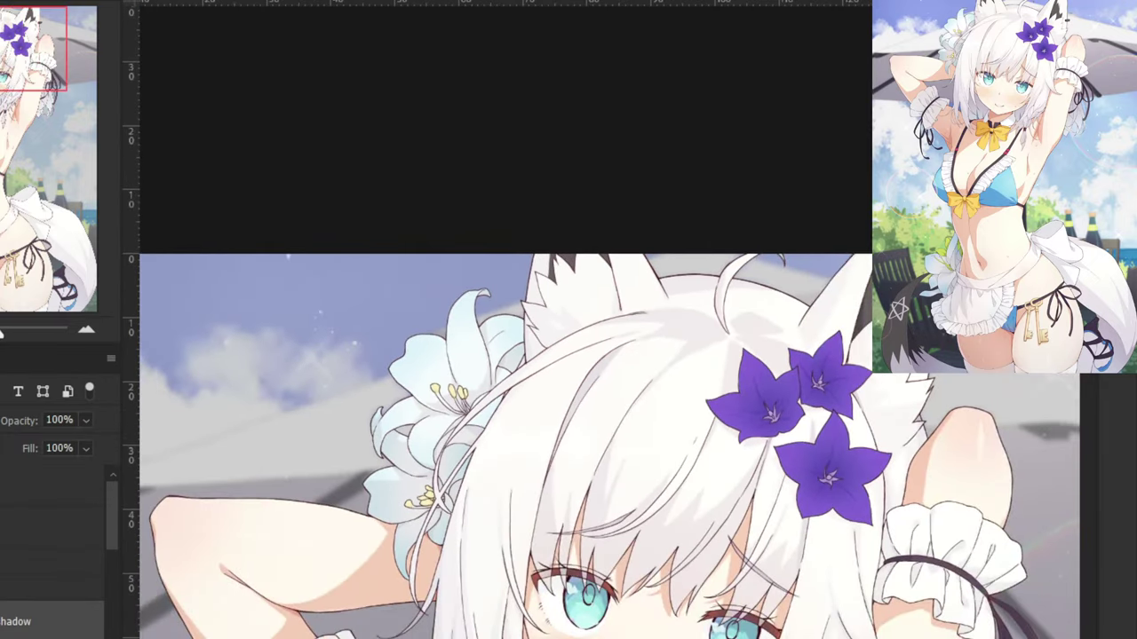
drag(223, 566, 167, 437)
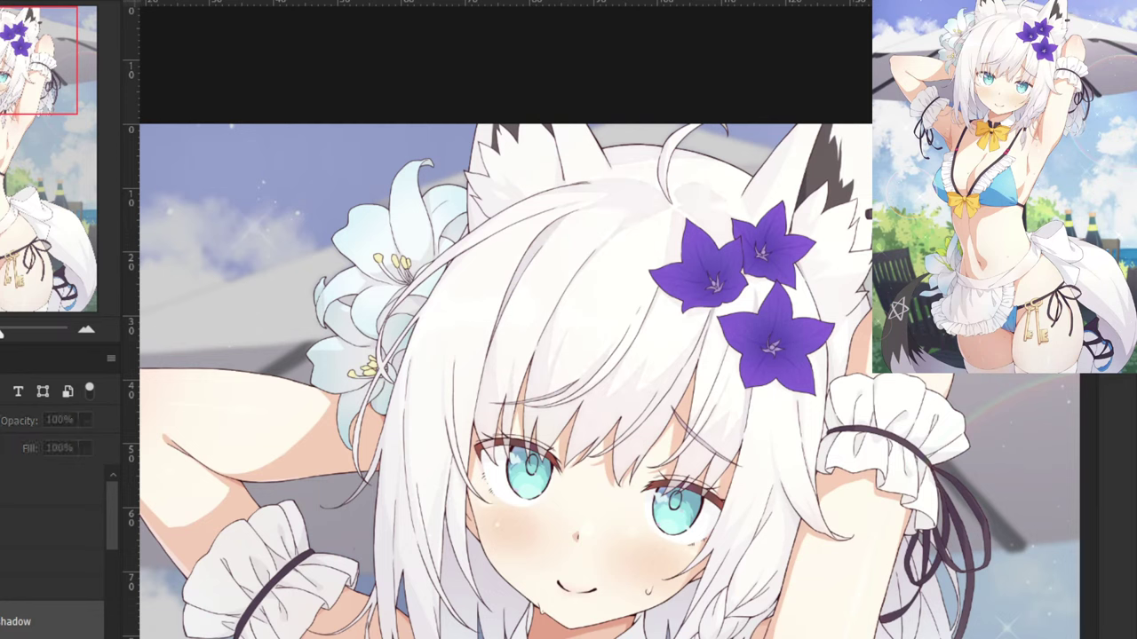
click(43, 530)
drag(51, 446, 108, 452)
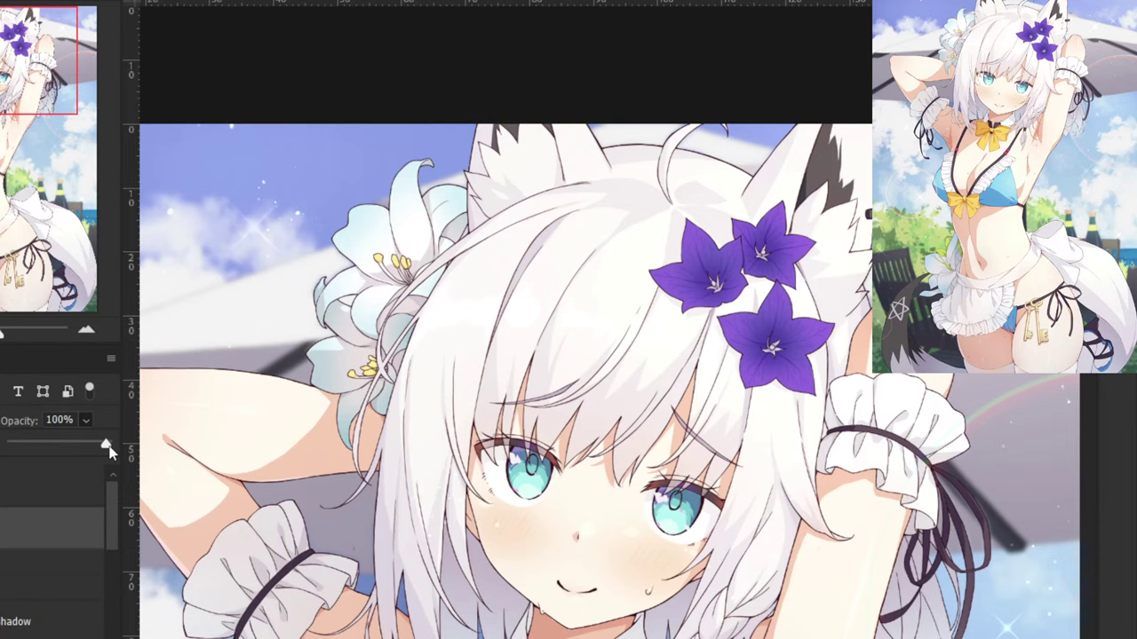
mouse_move(108, 451)
mouse_down()
mouse_move(46, 444)
mouse_move(118, 455)
mouse_up()
Compare the painted hair shading with the reference by repeatedly toggling the reference layer's visibility.
alt+click(645, 188)
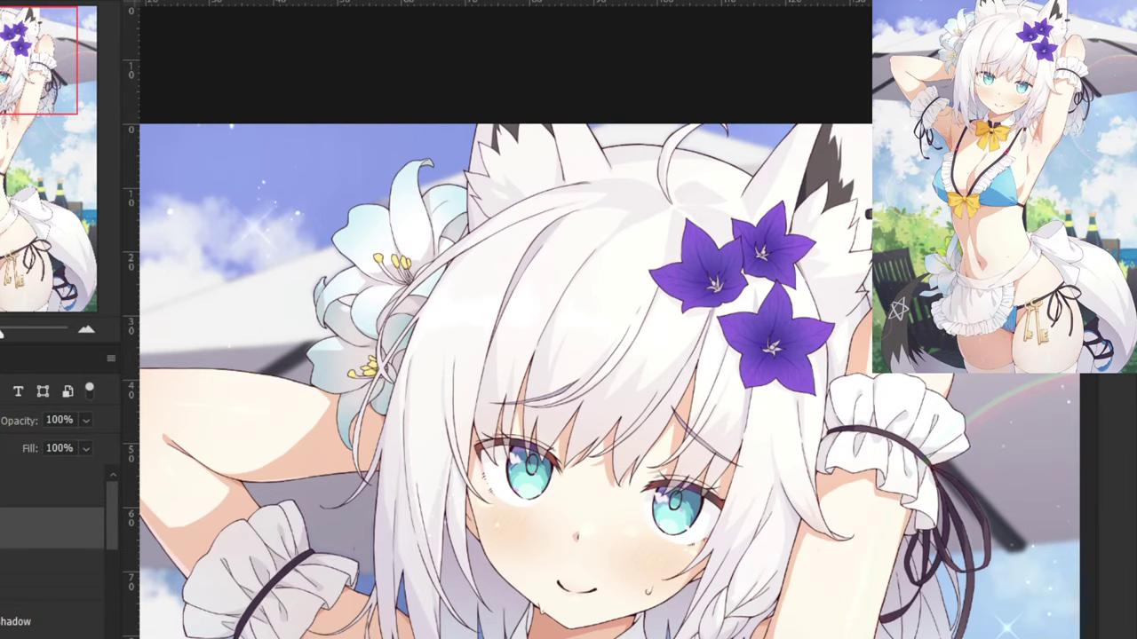
key(ctrl+comma)
key(ctrl+comma)
key(ctrl+comma)
key(ctrl+comma)
key(ctrl+comma)
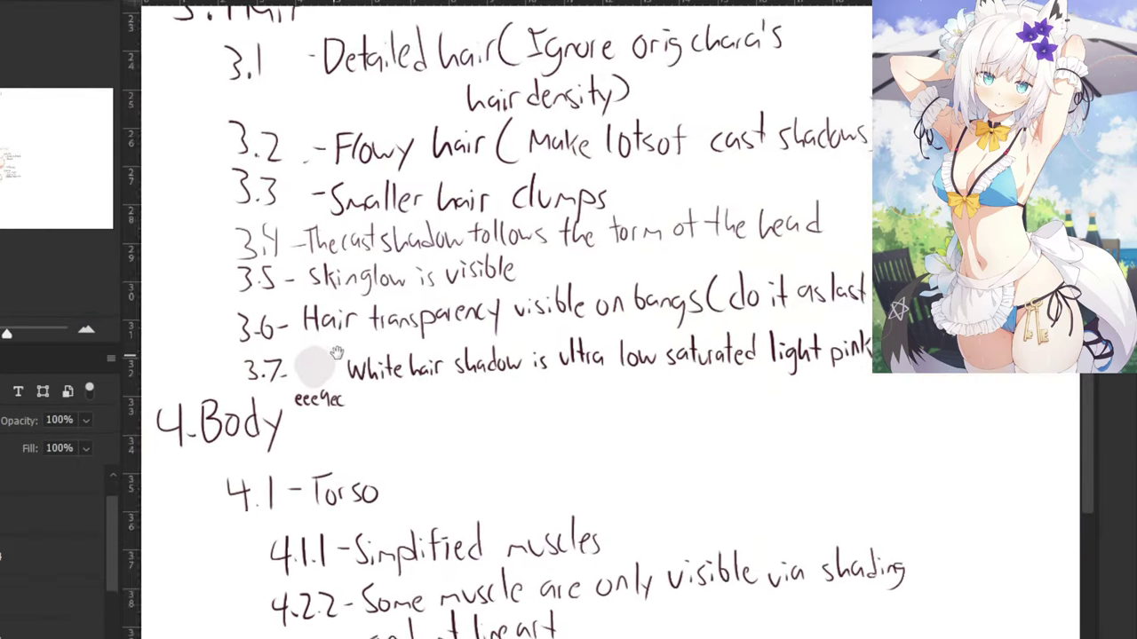
Switch to the handwritten notes document and lasso the whole "4. Body" section.
drag(309, 290, 418, 256)
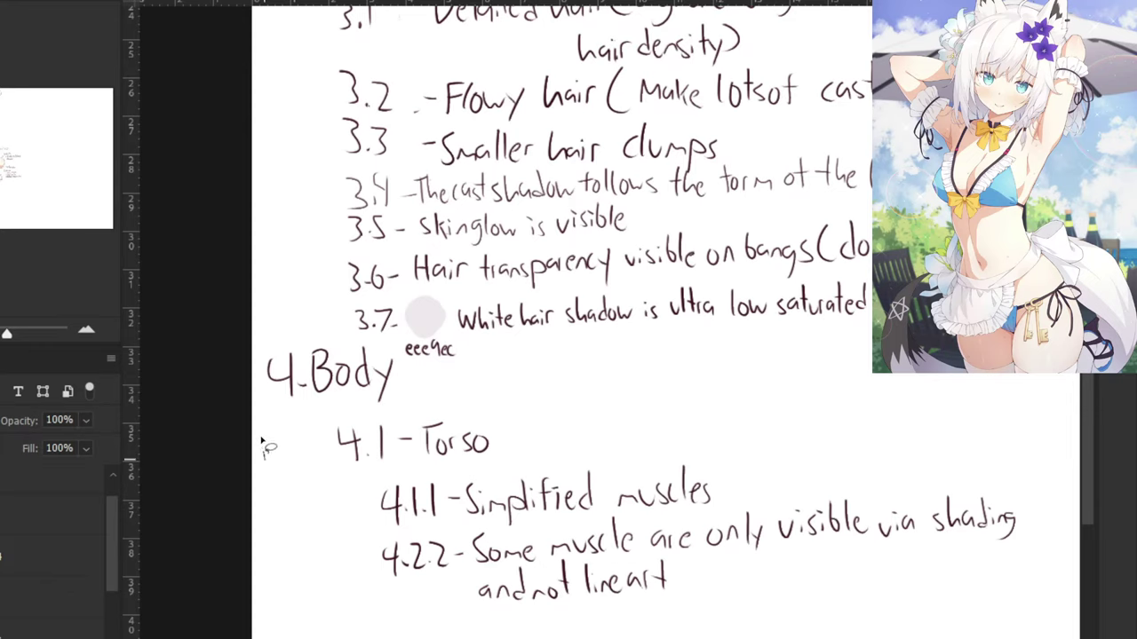
mouse_move(265, 456)
mouse_down()
mouse_move(340, 337)
mouse_move(455, 385)
mouse_move(876, 406)
mouse_move(253, 608)
mouse_up()
key(ctrl+t)
key(Return)
Merge the handwritten notes layer down into the layer below it.
drag(107, 554, 107, 591)
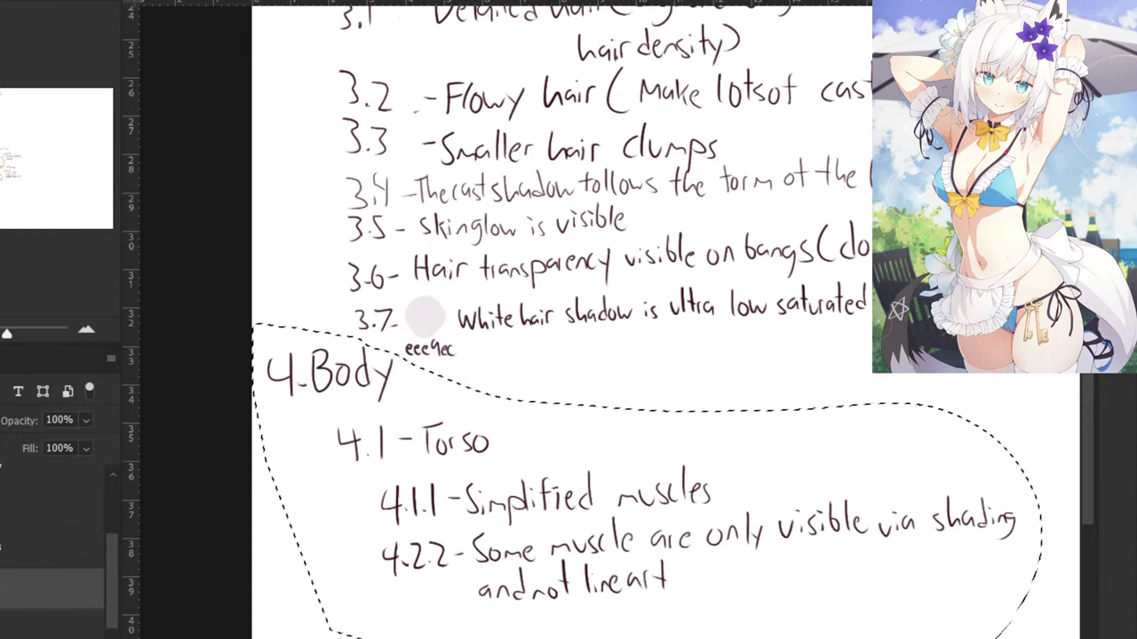
click(36, 625)
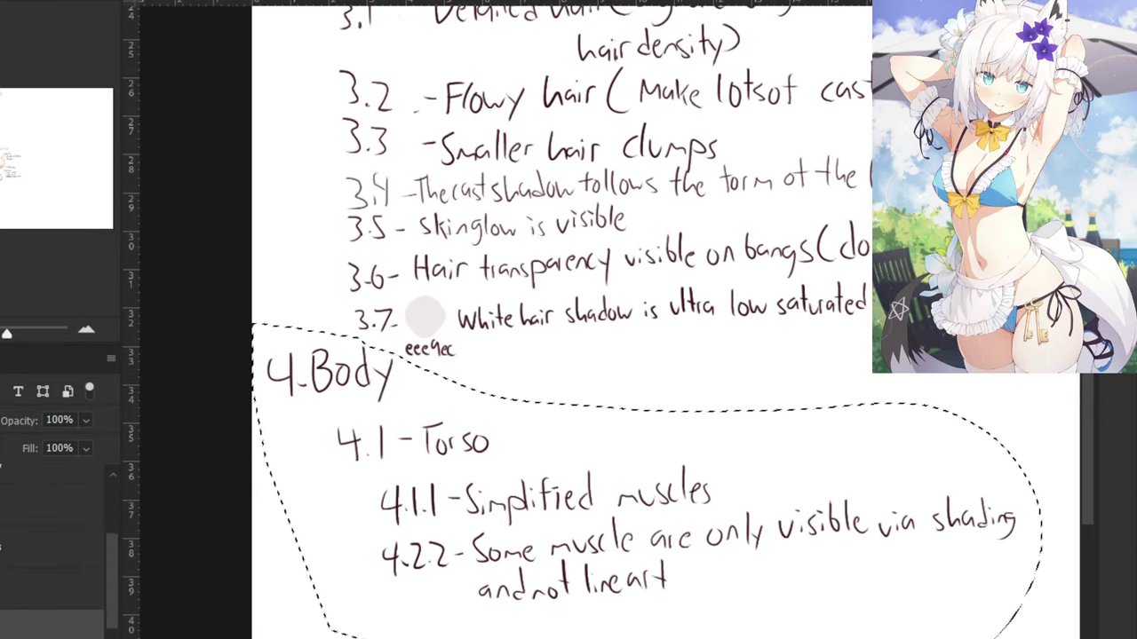
click(18, 589)
right_click(8, 589)
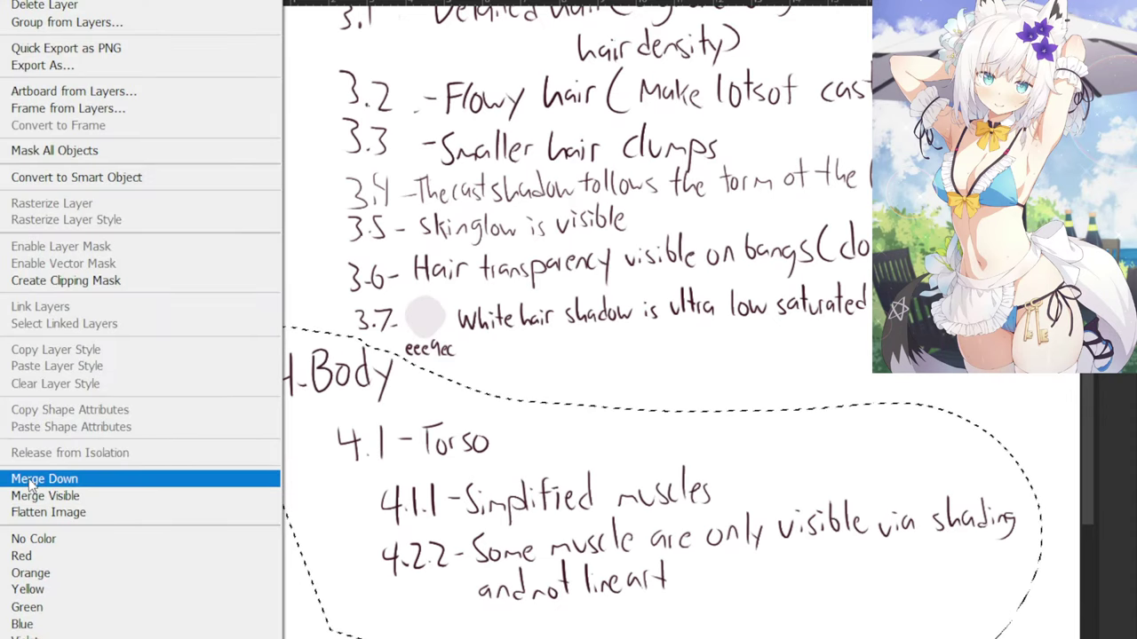
click(32, 479)
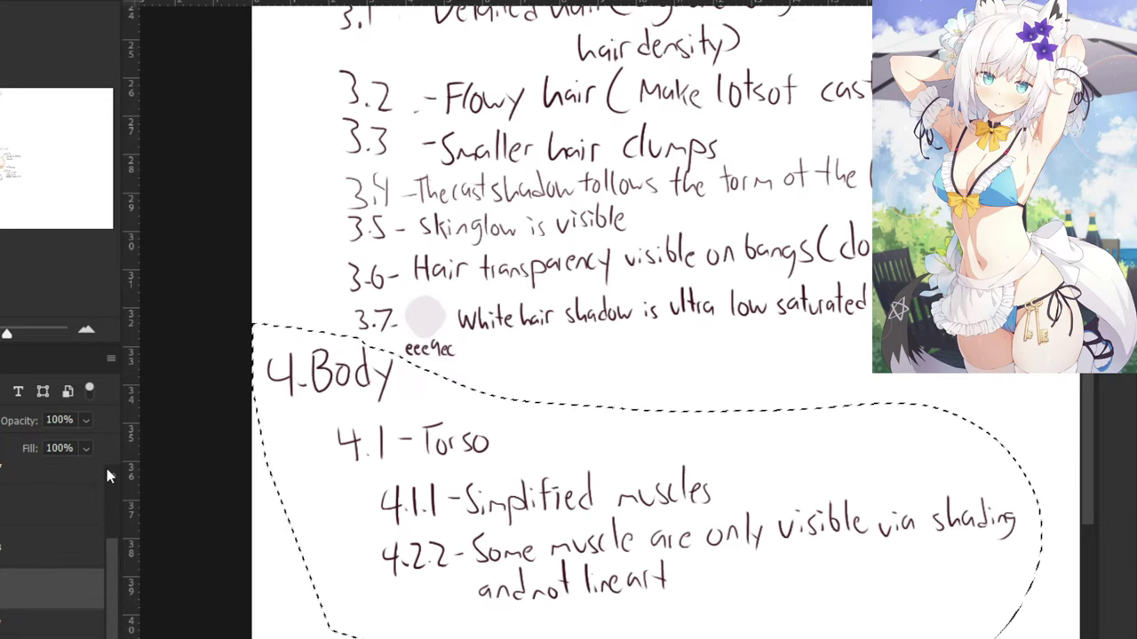
Move the selected "4. Body" section down to leave room under note 3.7, and deselect it.
key(v)
drag(393, 447, 385, 547)
key(b)
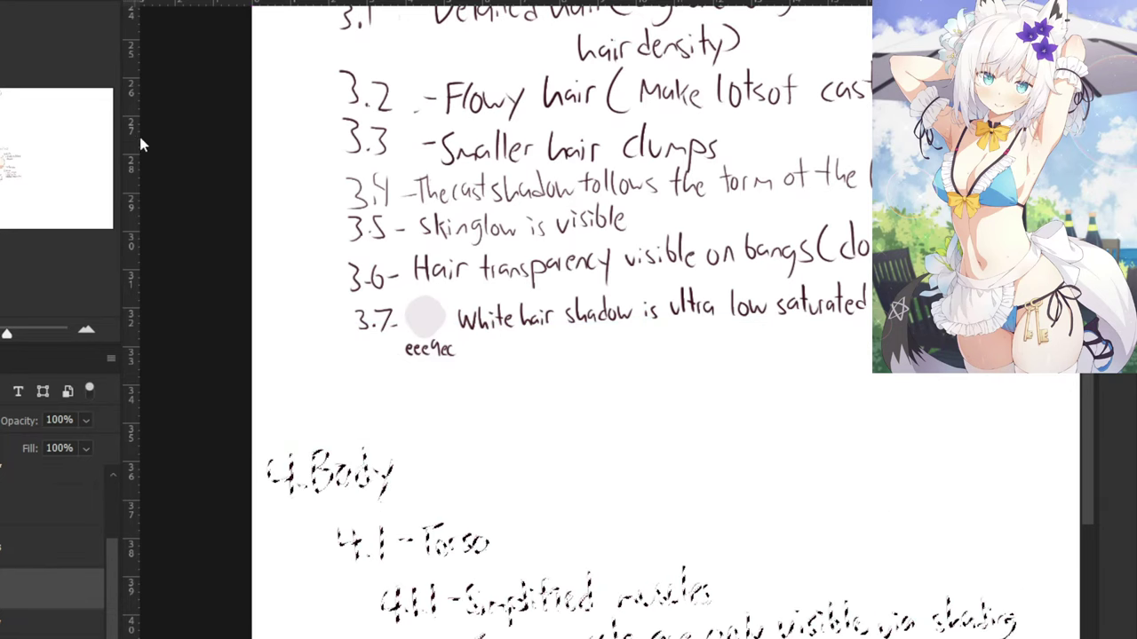
key(ctrl+d)
Handwrite a new hair note "3.8 - Warm pink" under note 3.7.
drag(339, 226, 367, 452)
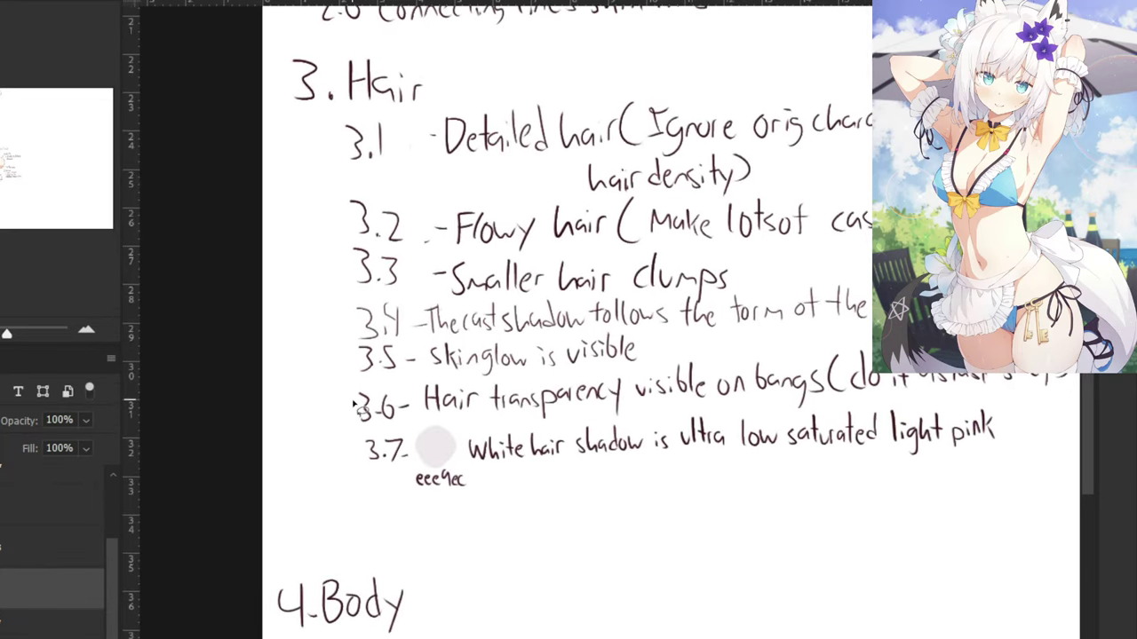
click(355, 78)
drag(365, 490, 366, 525)
key(ctrl+plus)
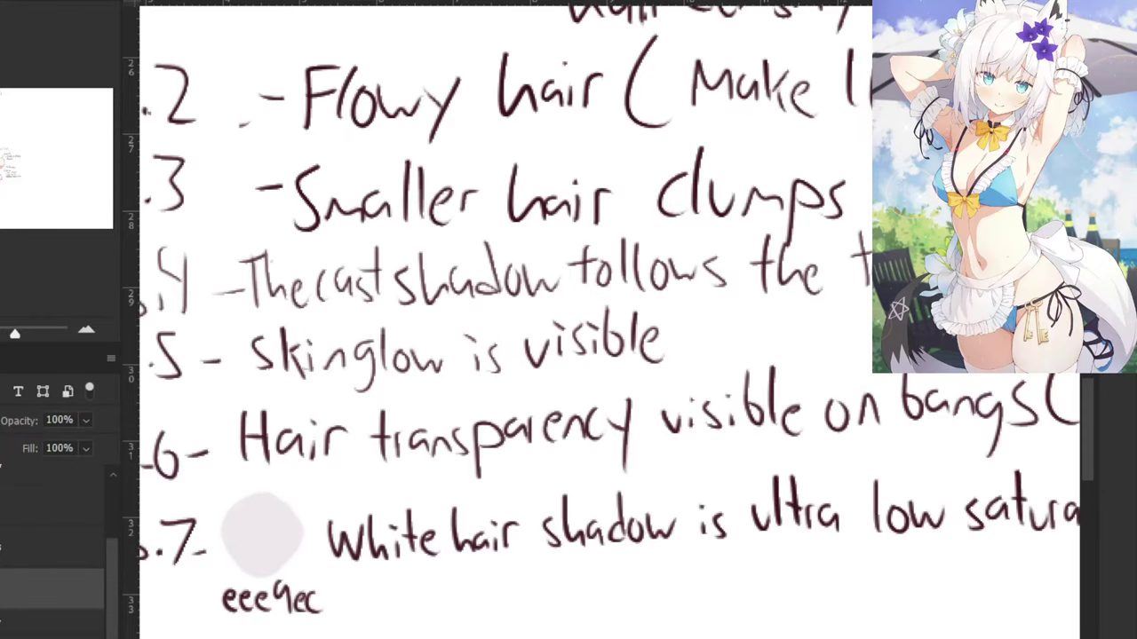
drag(184, 582, 305, 346)
drag(255, 422, 255, 461)
click(279, 447)
mouse_move(307, 421)
mouse_down()
mouse_move(311, 461)
mouse_move(405, 422)
mouse_move(437, 458)
mouse_move(466, 440)
mouse_move(496, 461)
mouse_move(471, 438)
mouse_move(500, 454)
mouse_up()
key(ctrl+z)
drag(557, 476, 559, 452)
mouse_move(587, 449)
mouse_down()
mouse_move(590, 426)
mouse_move(619, 446)
mouse_up()
drag(625, 398, 623, 444)
drag(642, 416, 647, 442)
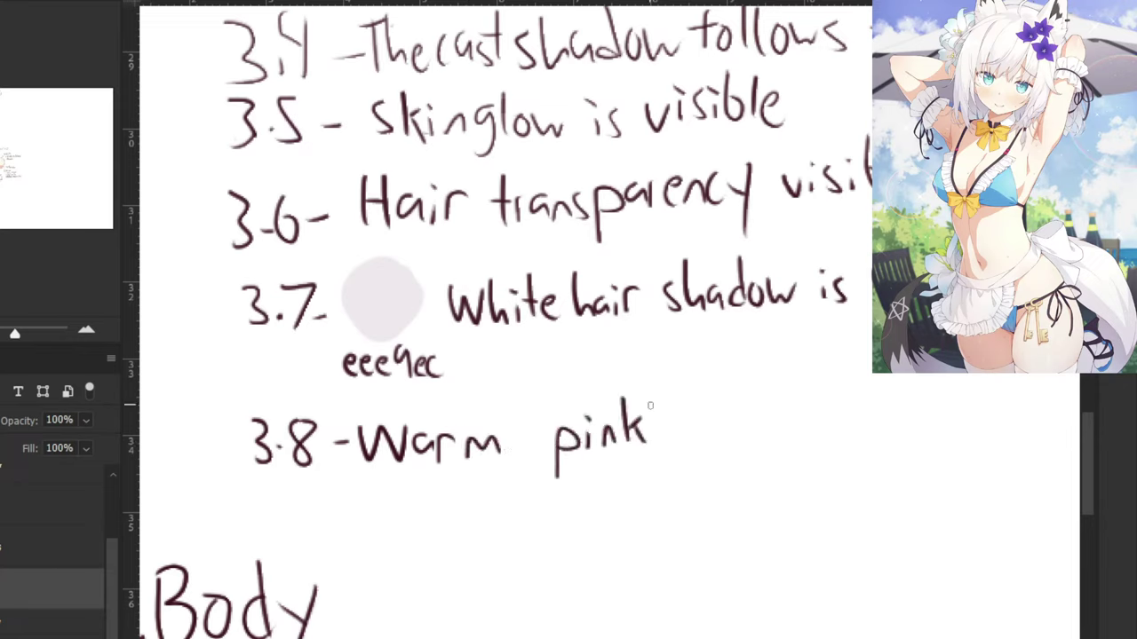
drag(703, 387, 707, 458)
mouse_move(688, 430)
mouse_down()
mouse_move(719, 426)
mouse_move(725, 448)
mouse_up()
drag(728, 410, 756, 441)
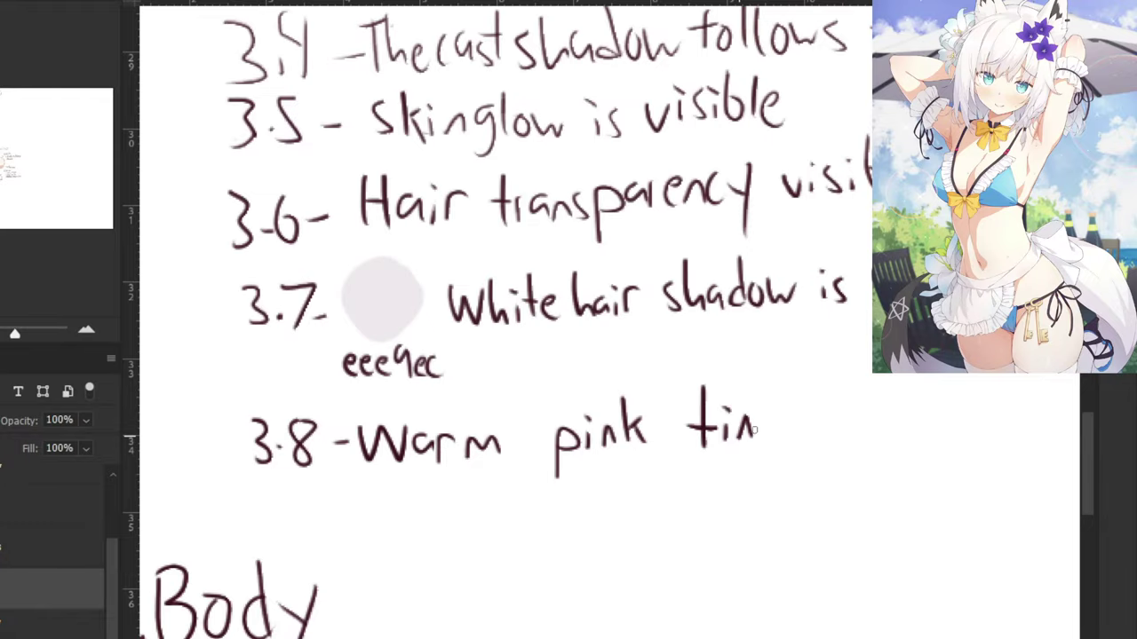
drag(762, 380, 764, 440)
mouse_move(762, 413)
mouse_down()
mouse_move(778, 410)
mouse_move(786, 434)
mouse_up()
key(ctrl+minus)
key(ctrl+minus)
key(ctrl+minus)
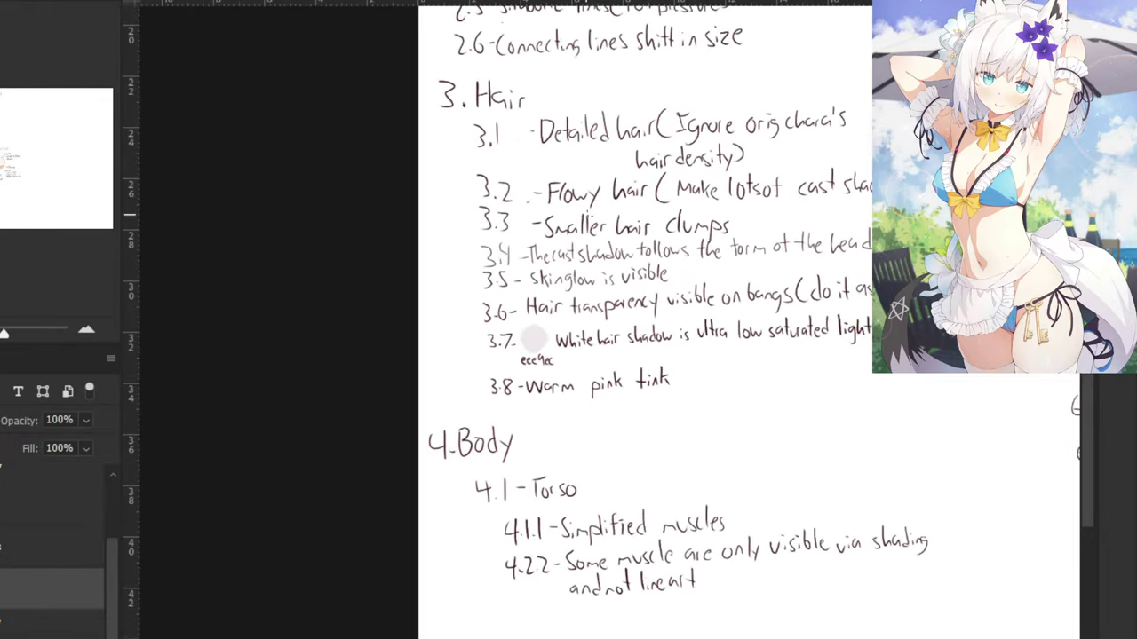
scroll(696, 332, up, 3)
key(ctrl+z)
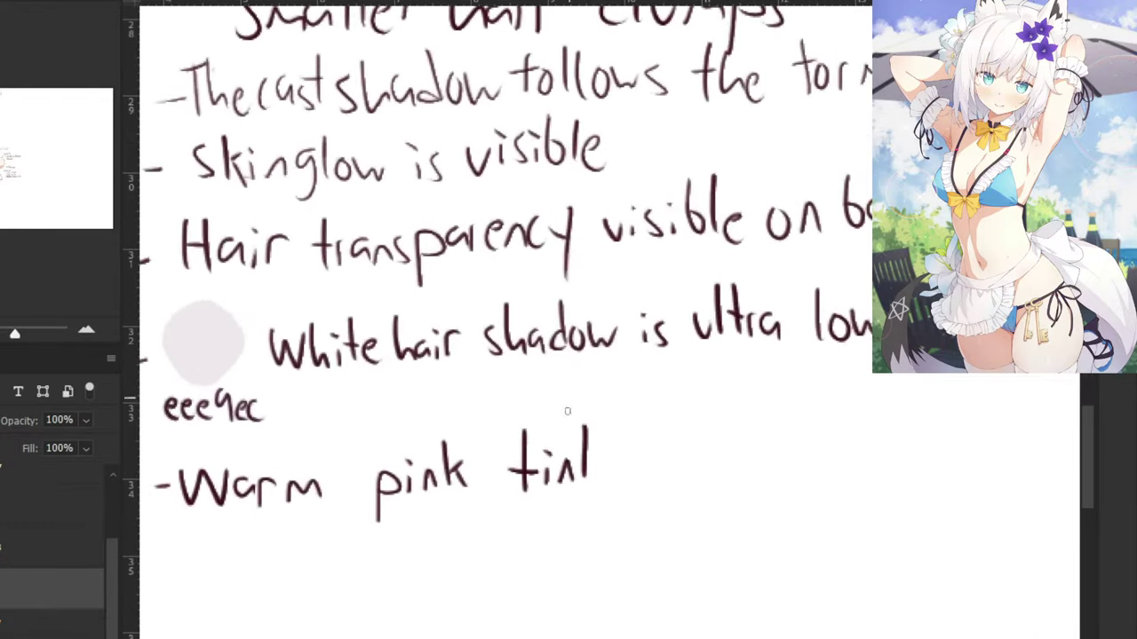
key(ctrl+z)
key(ctrl+z)
key(ctrl+z)
key(ctrl+z)
key(ctrl+z)
key(ctrl+z)
Continue note 3.8 by handwriting "tint is visible" after "Warm pink".
mouse_move(535, 445)
mouse_down()
mouse_move(532, 500)
mouse_move(539, 473)
mouse_move(545, 501)
mouse_up()
drag(558, 473, 580, 499)
mouse_move(592, 434)
mouse_down()
mouse_move(593, 501)
mouse_move(603, 469)
mouse_move(643, 490)
mouse_up()
click(644, 460)
mouse_move(666, 470)
mouse_down()
mouse_move(655, 494)
mouse_move(722, 465)
mouse_up()
click(731, 460)
mouse_move(721, 474)
mouse_down()
mouse_move(721, 494)
mouse_move(761, 491)
mouse_up()
mouse_move(777, 433)
mouse_down()
mouse_move(775, 490)
mouse_move(799, 487)
mouse_up()
mouse_move(806, 471)
mouse_down()
mouse_move(824, 462)
mouse_move(828, 490)
mouse_up()
Finish note 3.8 by handwriting "(in white hair)" at its end.
drag(832, 349, 507, 347)
mouse_move(535, 440)
mouse_down()
mouse_move(547, 499)
mouse_move(597, 491)
mouse_up()
click(564, 456)
mouse_move(625, 461)
mouse_down()
mouse_move(627, 489)
mouse_move(650, 459)
mouse_move(666, 498)
mouse_move(693, 491)
mouse_up()
key(ctrl+z)
mouse_move(659, 431)
mouse_down()
mouse_move(661, 478)
mouse_move(689, 483)
mouse_up()
drag(686, 459, 687, 483)
click(700, 436)
mouse_move(709, 426)
mouse_down()
mouse_move(710, 481)
mouse_move(721, 460)
mouse_up()
drag(719, 468, 742, 480)
mouse_move(760, 428)
mouse_down()
mouse_move(761, 482)
mouse_move(787, 481)
mouse_up()
mouse_move(804, 454)
mouse_down()
mouse_move(817, 478)
mouse_move(836, 447)
mouse_move(848, 484)
mouse_up()
click(811, 438)
key(ctrl+minus)
key(ctrl+minus)
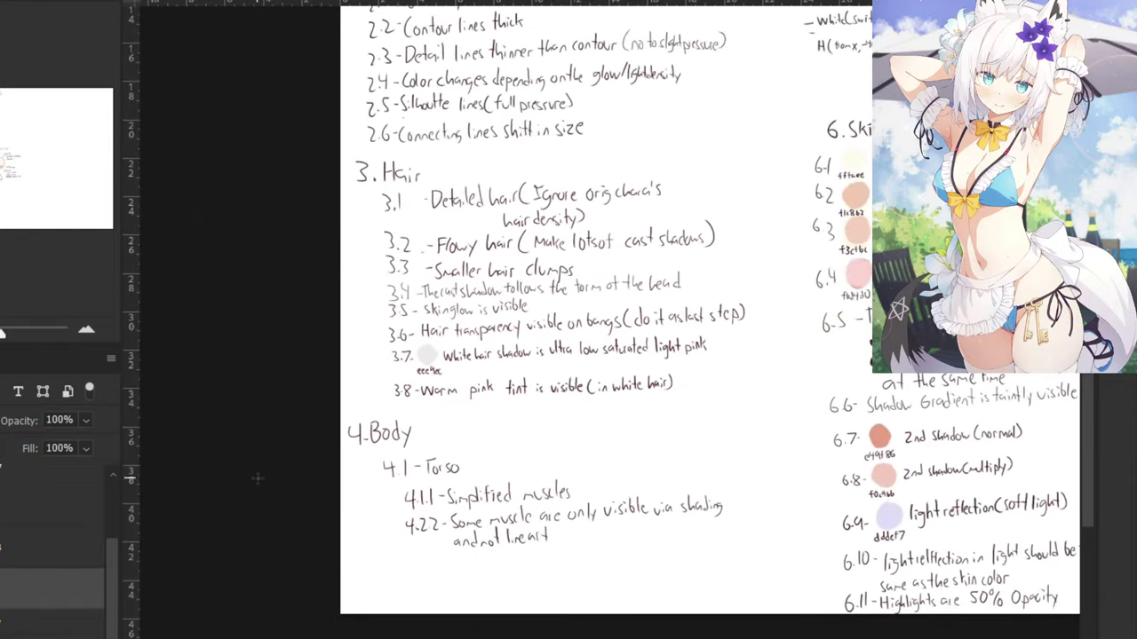
Switch back to the illustration document and hide the reference layer to show the painted bangs.
drag(222, 484, 224, 525)
key(ctrl+Tab)
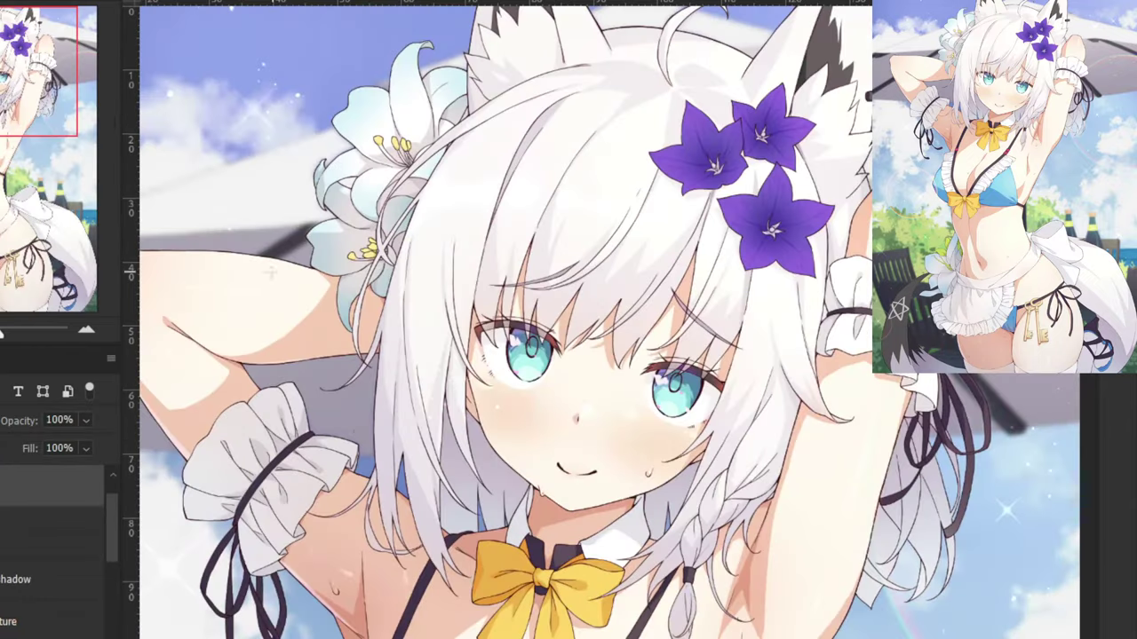
key(ctrl+comma)
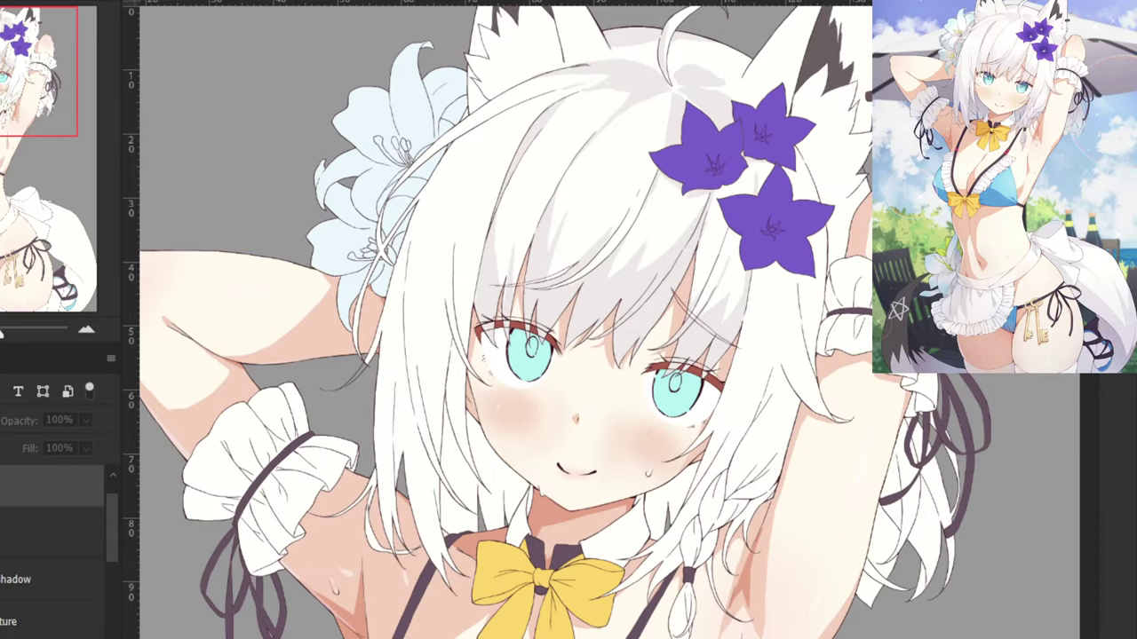
key(ctrl+plus)
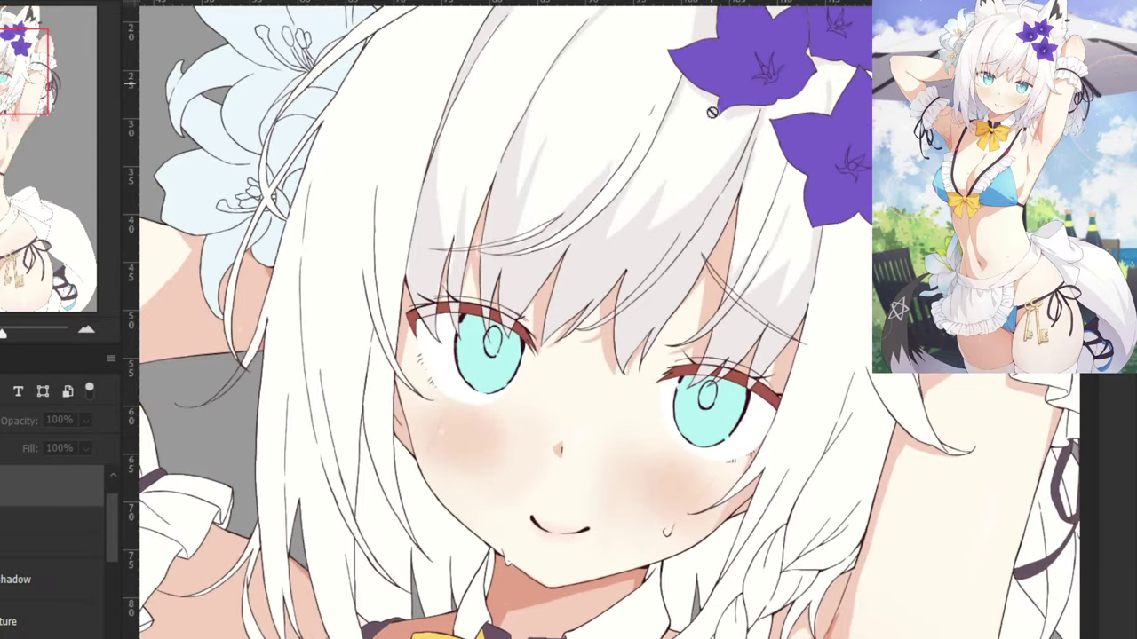
Compare the painted hair with the reference, then select the hair's shadow layer and try different blend modes on it.
scroll(506, 320, down, 2)
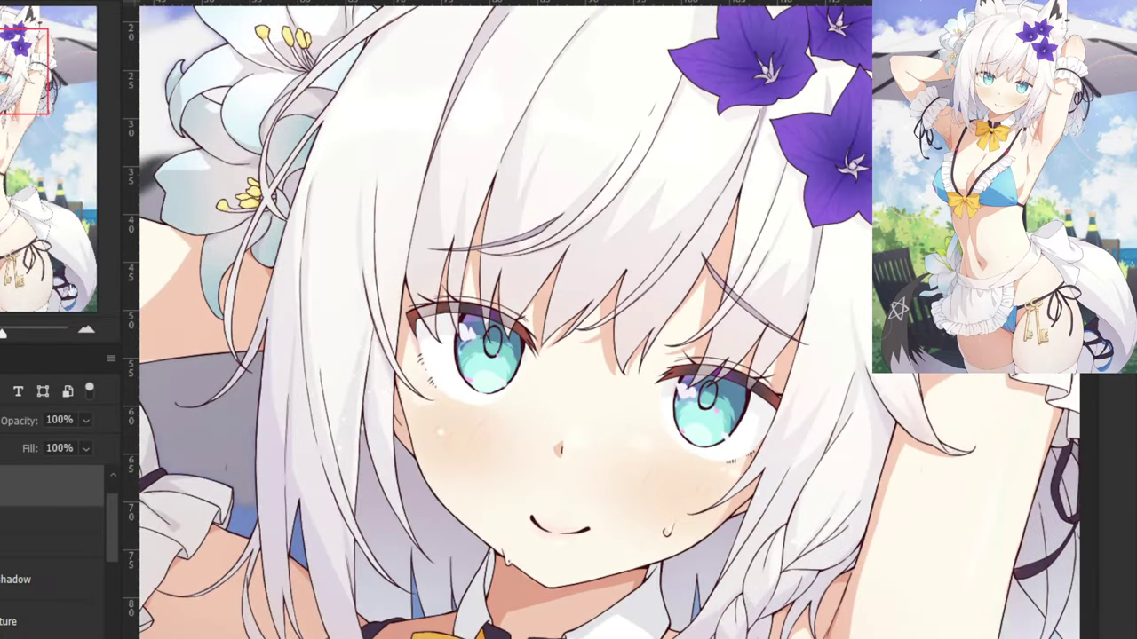
scroll(427, 378, up, 3)
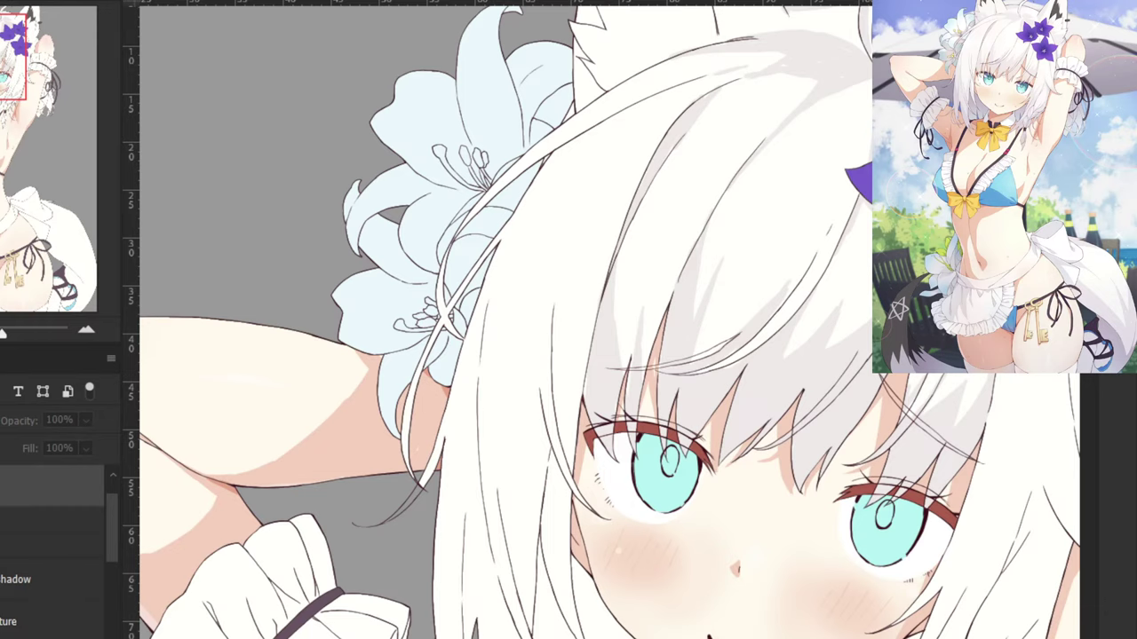
click(11, 580)
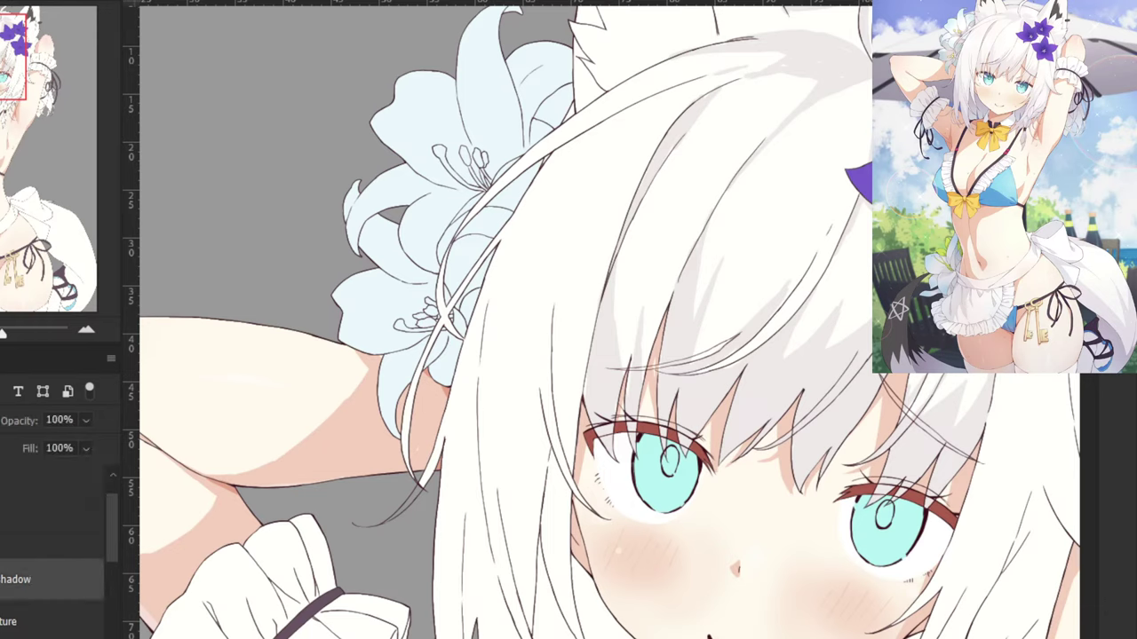
right_click(10, 580)
click(11, 231)
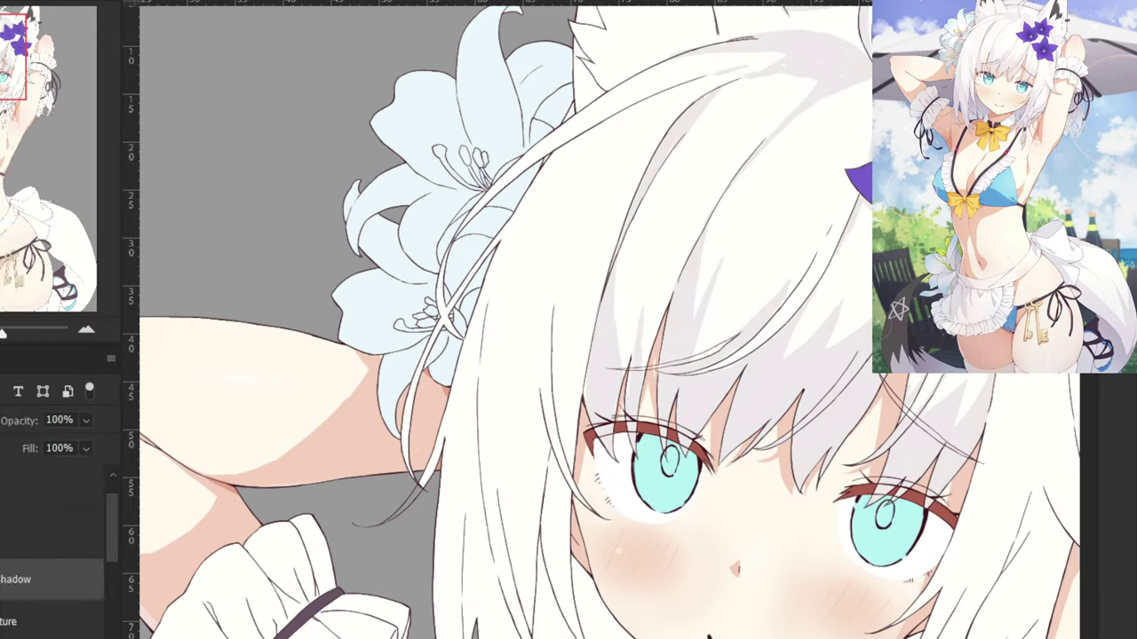
click(53, 486)
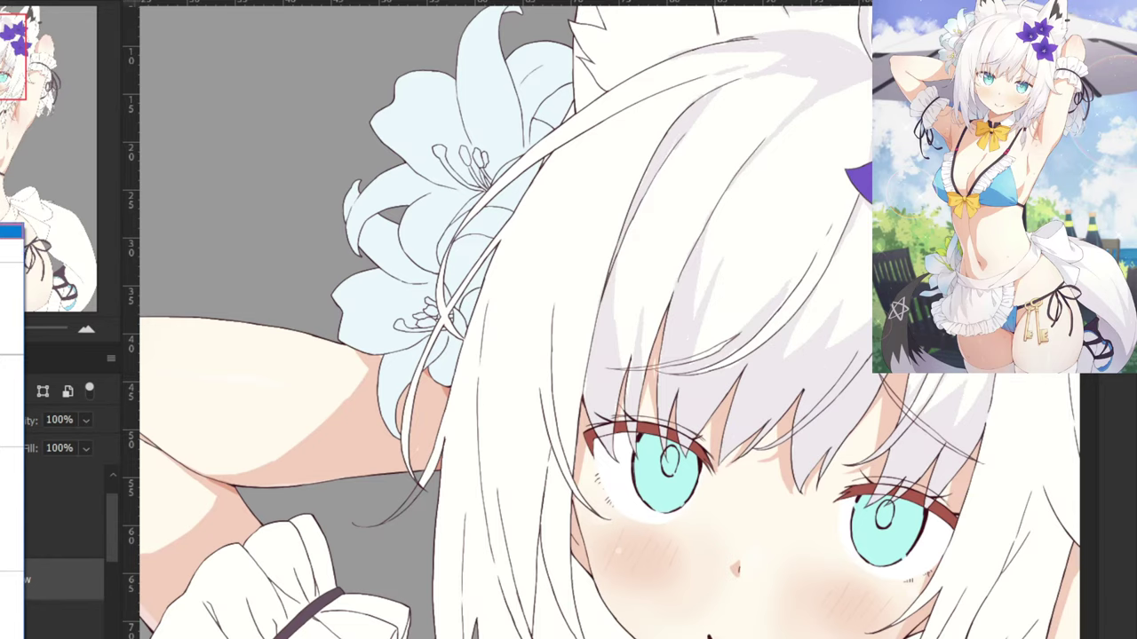
click(11, 291)
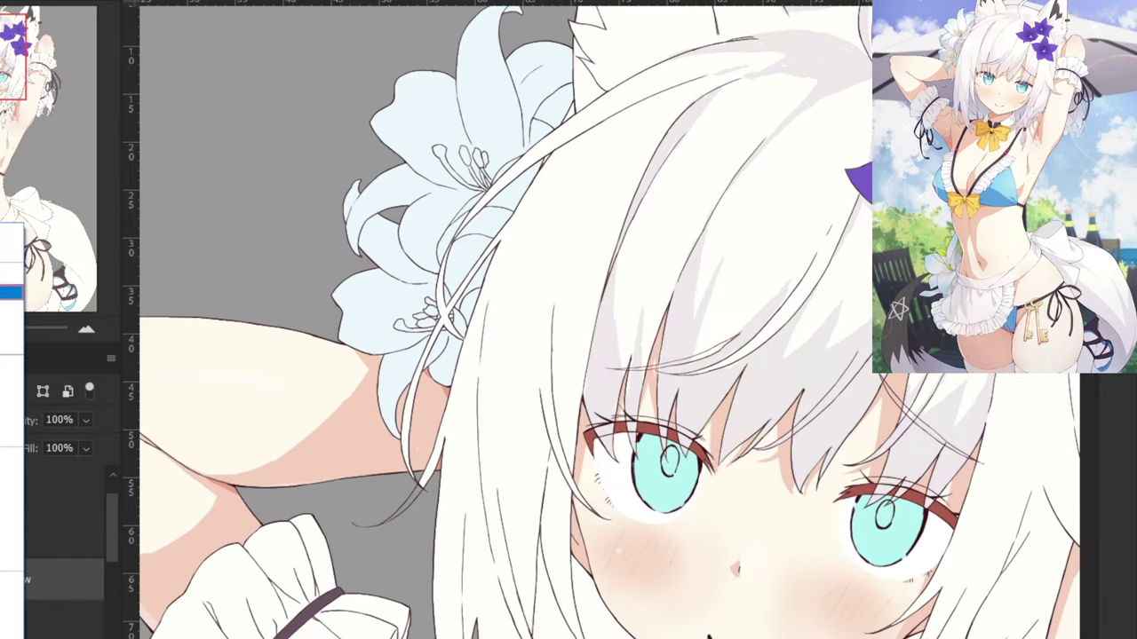
click(11, 276)
click(11, 231)
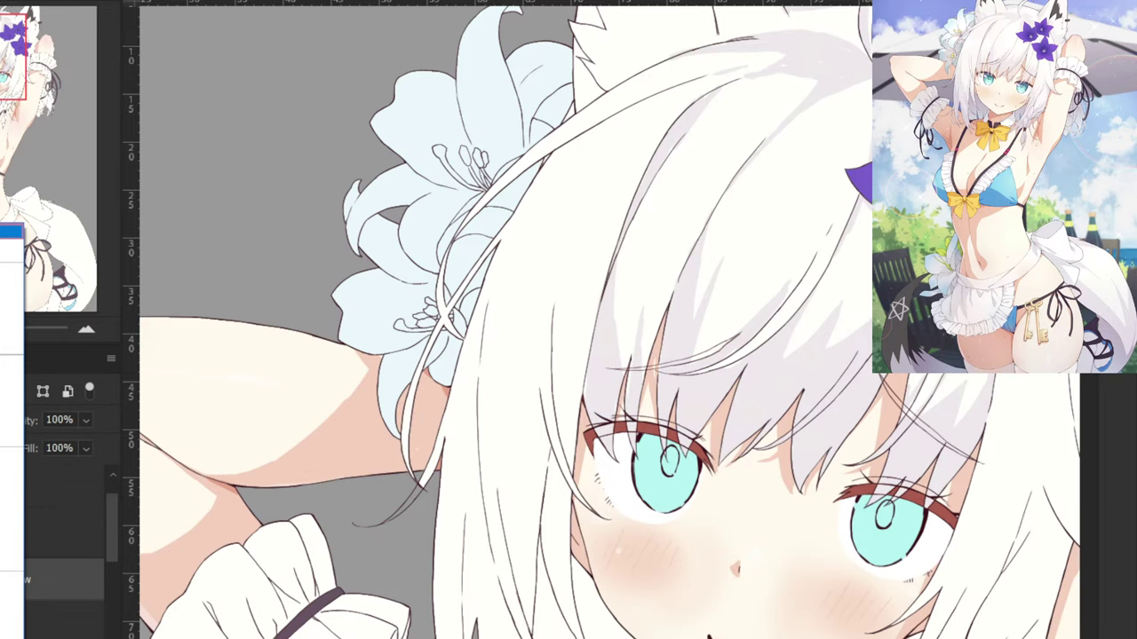
click(10, 291)
Raise the saturation of the hair shadow layer to +49 with a Hue/Saturation adjustment.
drag(613, 222, 451, 254)
key(ctrl+u)
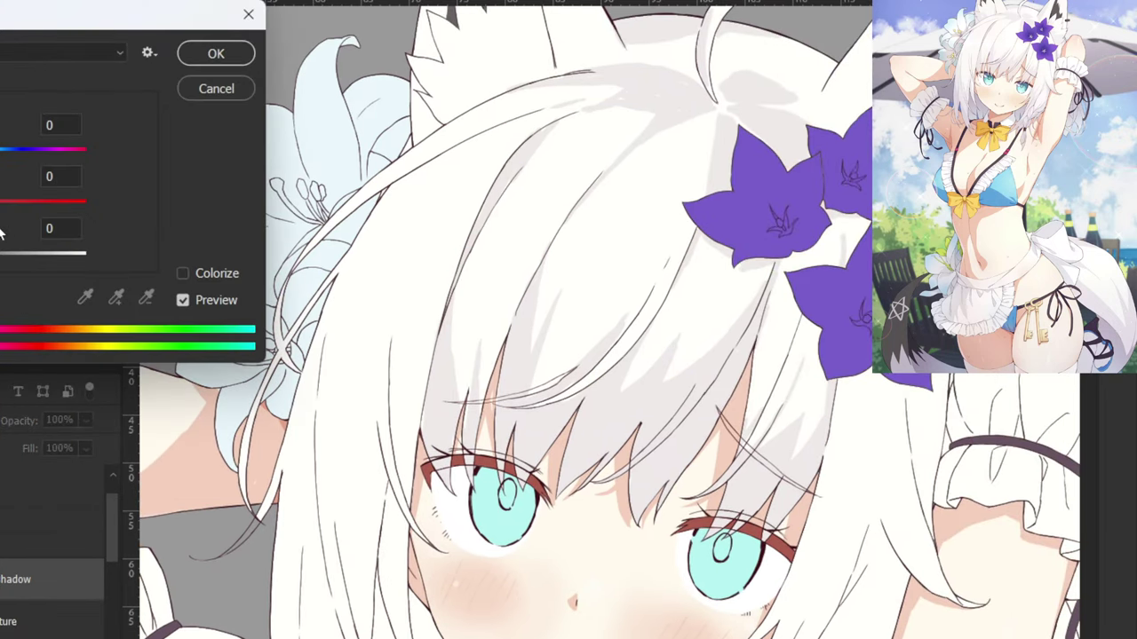
drag(1, 207, 59, 216)
drag(41, 214, 35, 214)
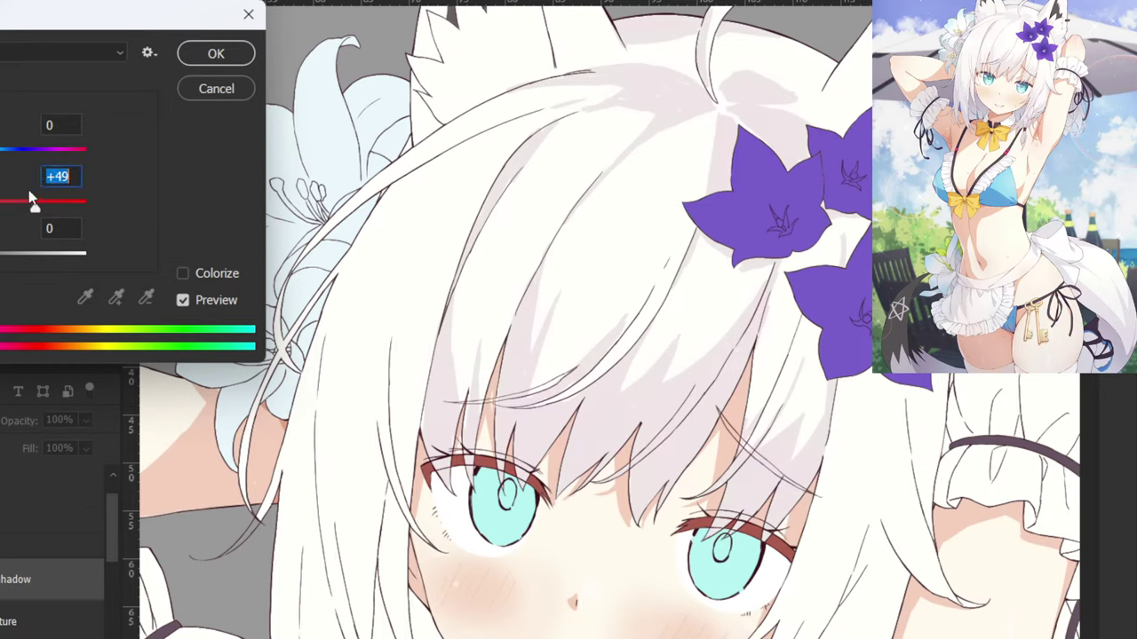
click(200, 60)
Examine the recoloured shadows on the bangs and crown both up close and in the whole figure.
scroll(568, 320, up, 1)
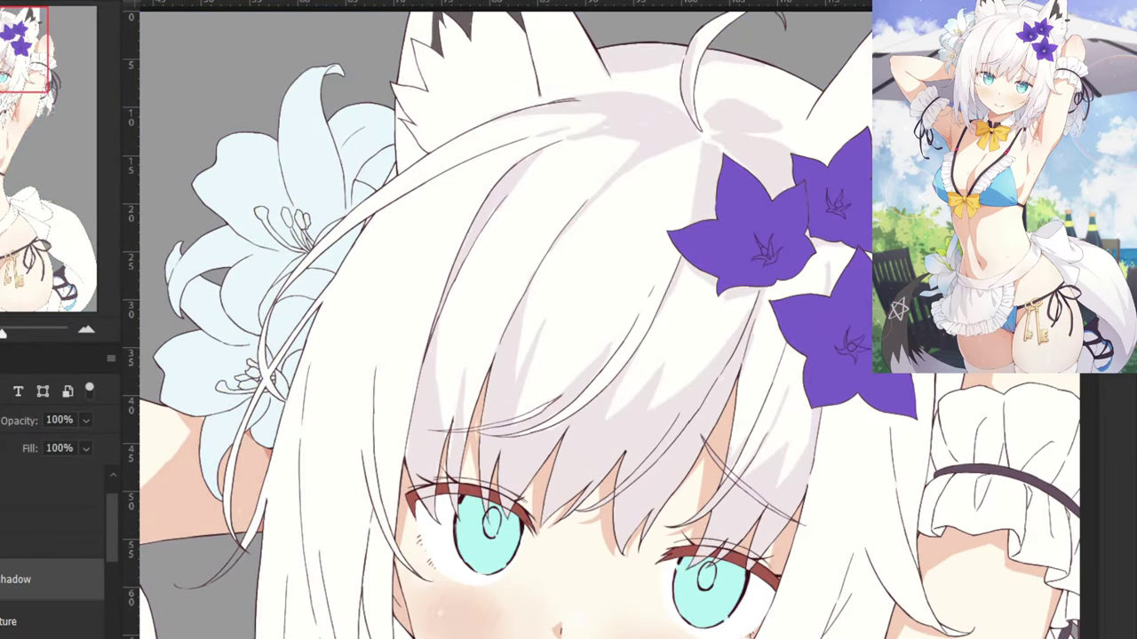
key(ctrl+plus)
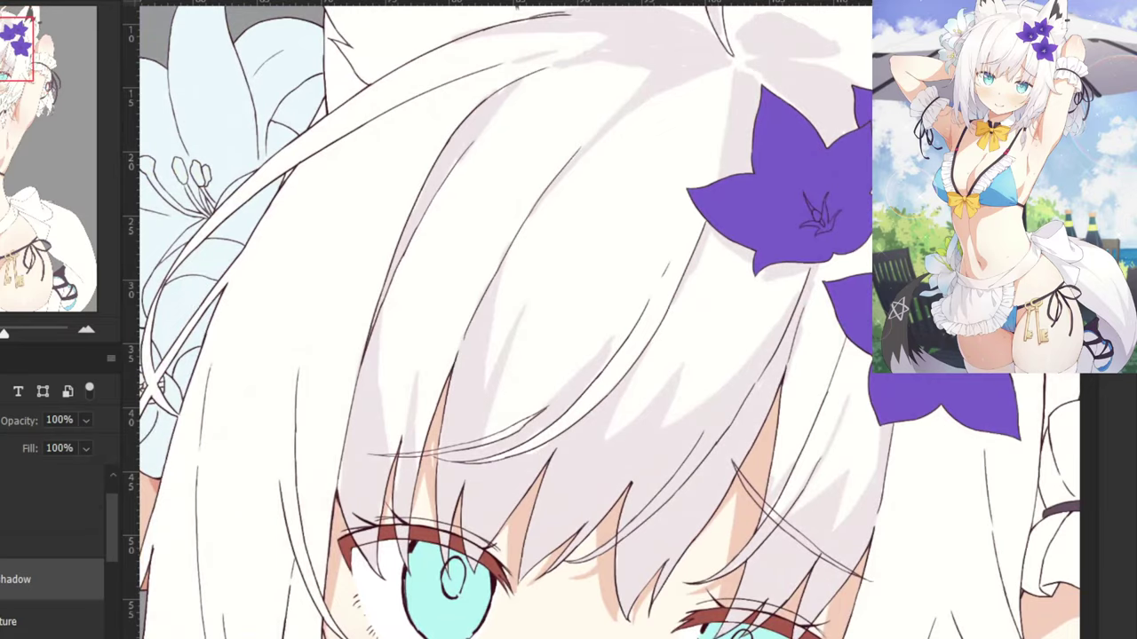
scroll(506, 355, down, 3)
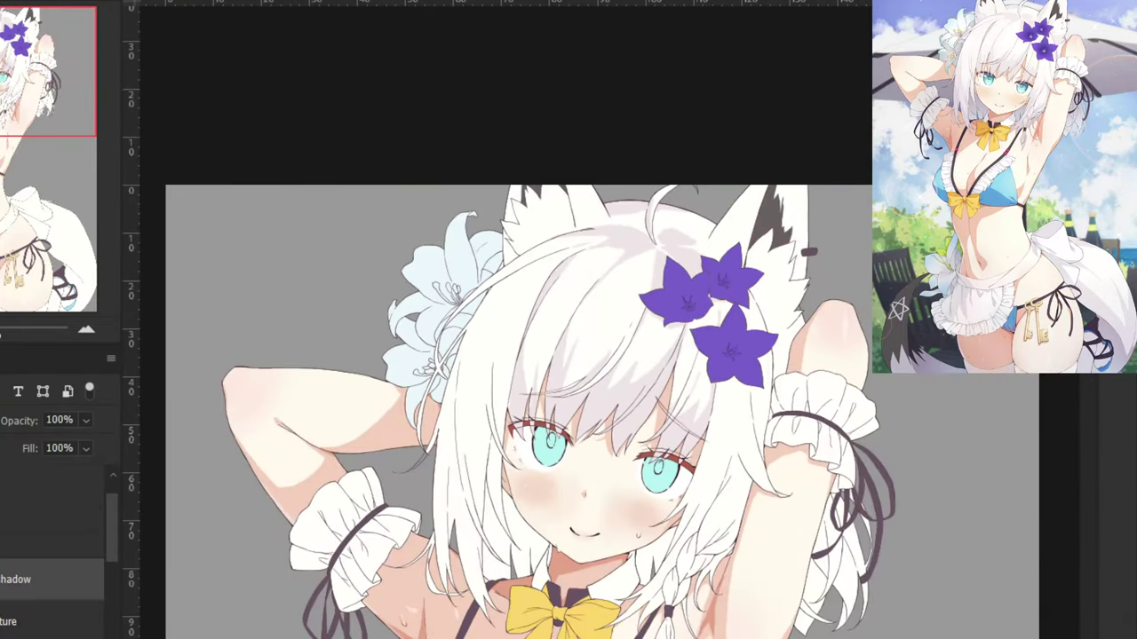
scroll(611, 366, up, 2)
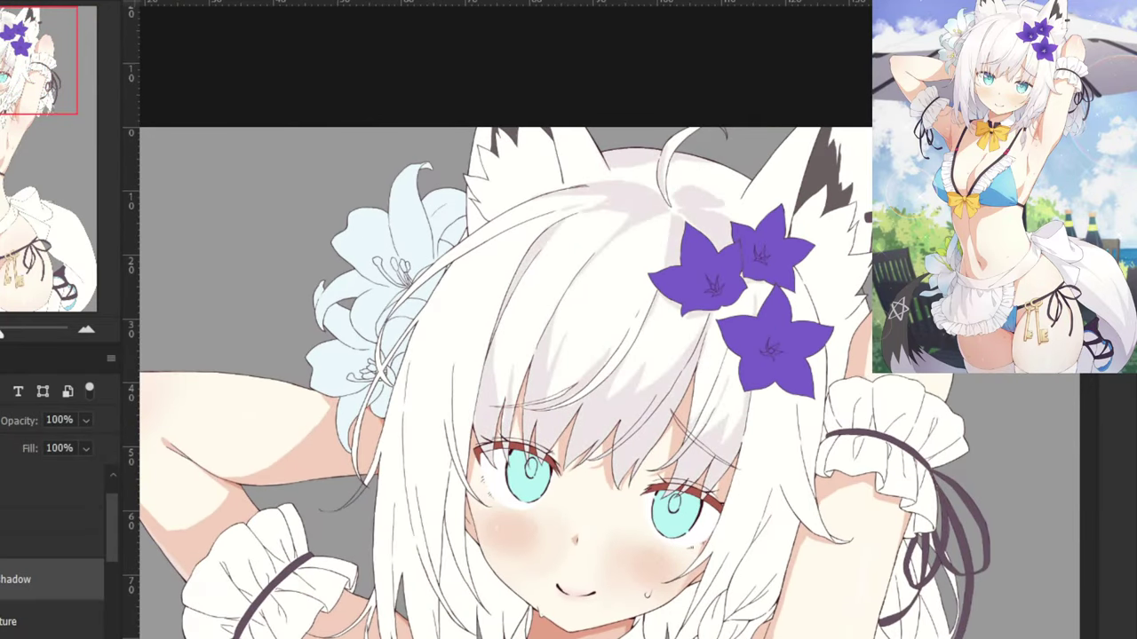
scroll(622, 369, up, 3)
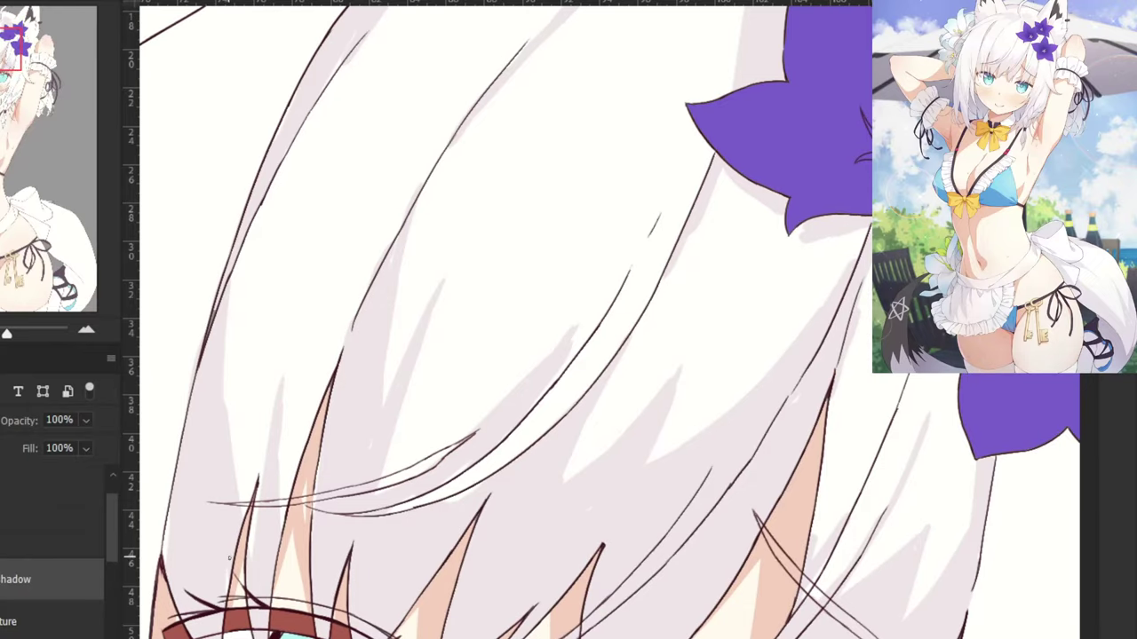
drag(228, 547, 197, 630)
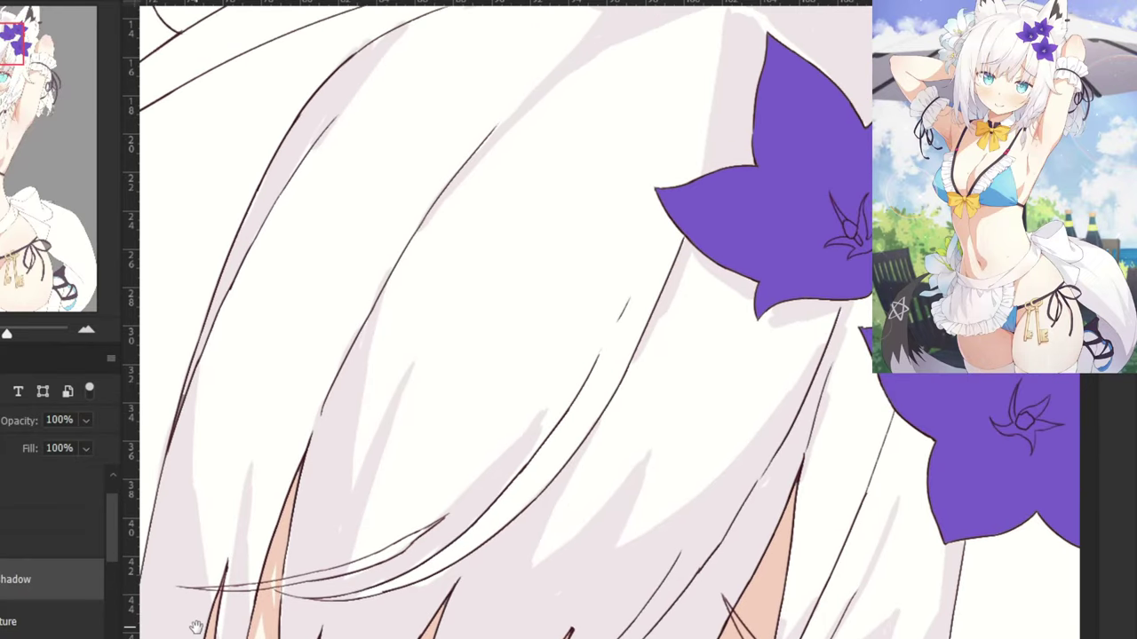
key(ctrl+minus)
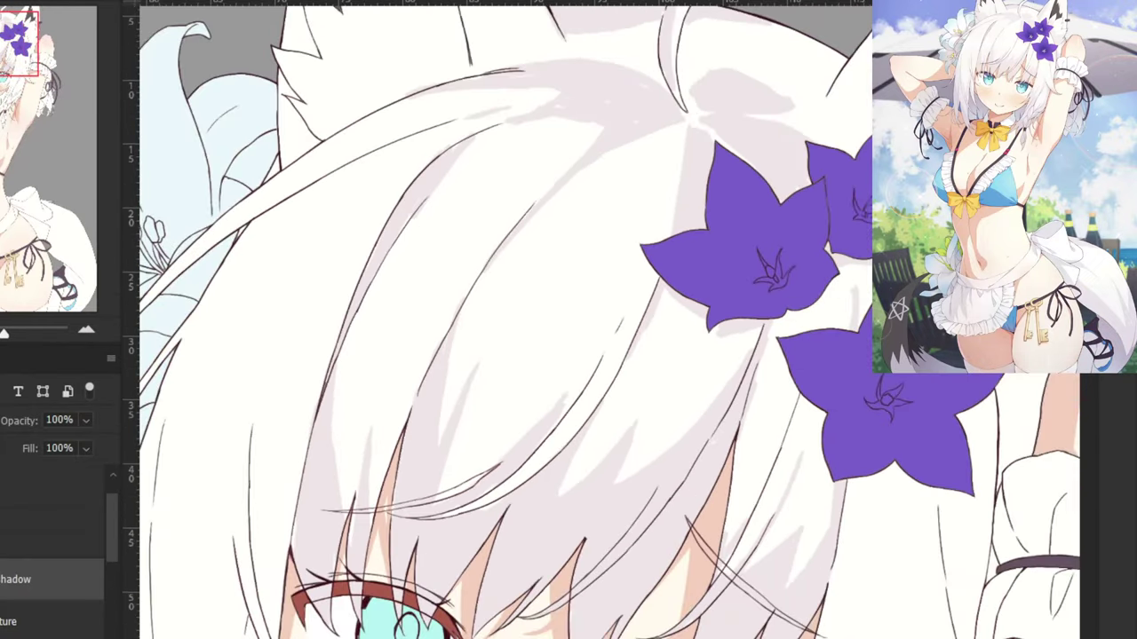
key(ctrl+minus)
key(ctrl+minus)
key(ctrl+minus)
key(ctrl+minus)
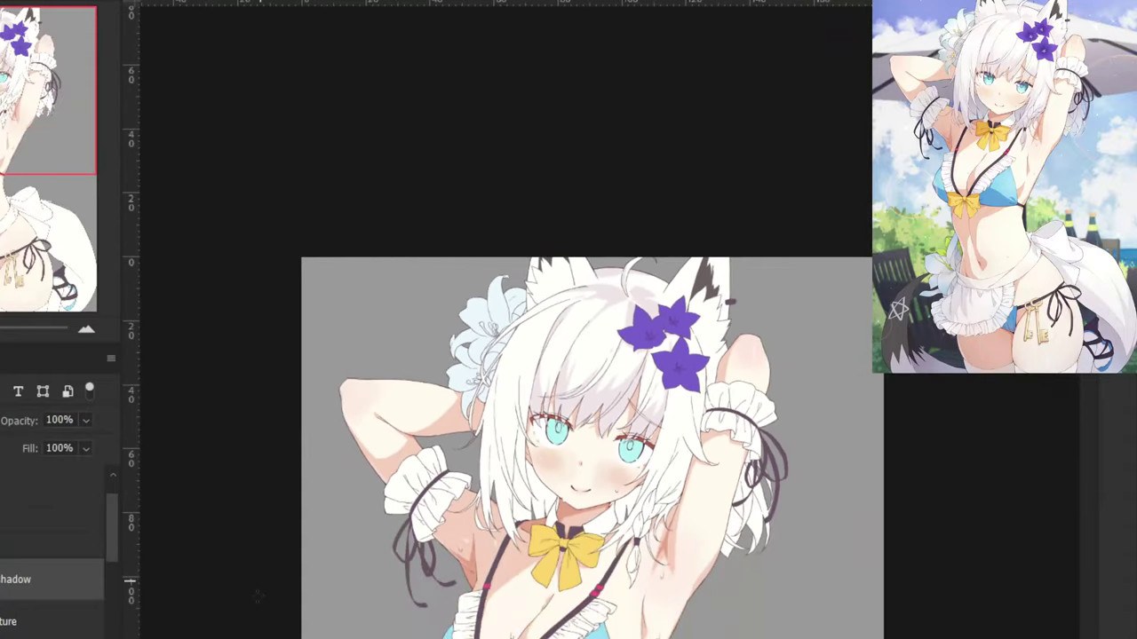
drag(219, 636, 245, 468)
drag(220, 580, 231, 548)
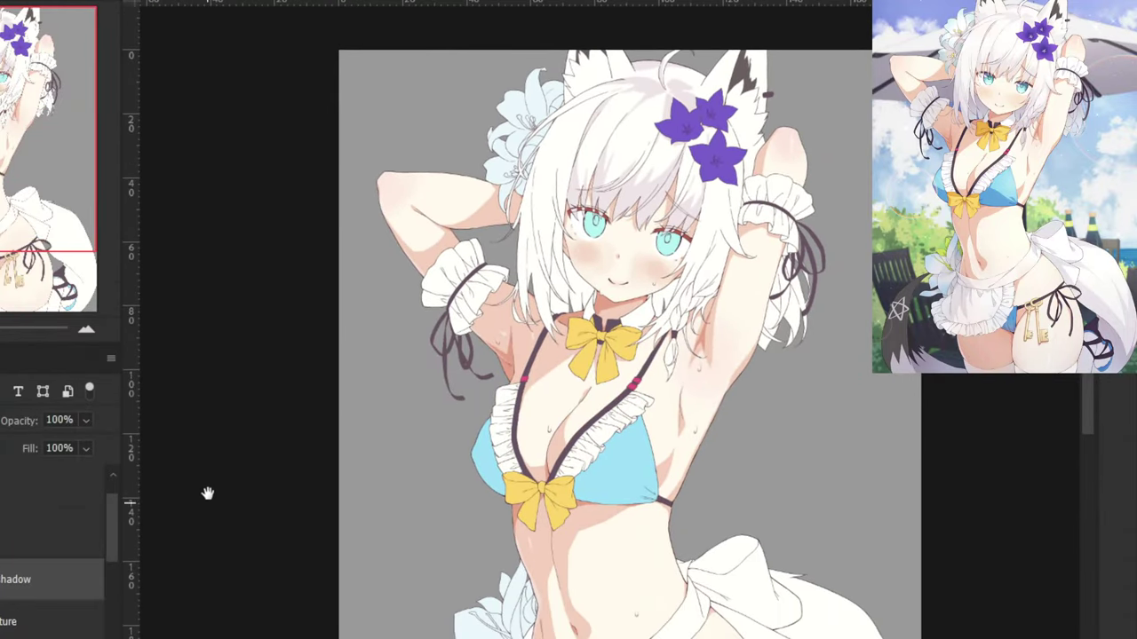
drag(199, 431, 193, 568)
Change the hair shadow layer's blend mode and sample the shadow colour from the bangs.
key(ctrl+plus)
key(ctrl+plus)
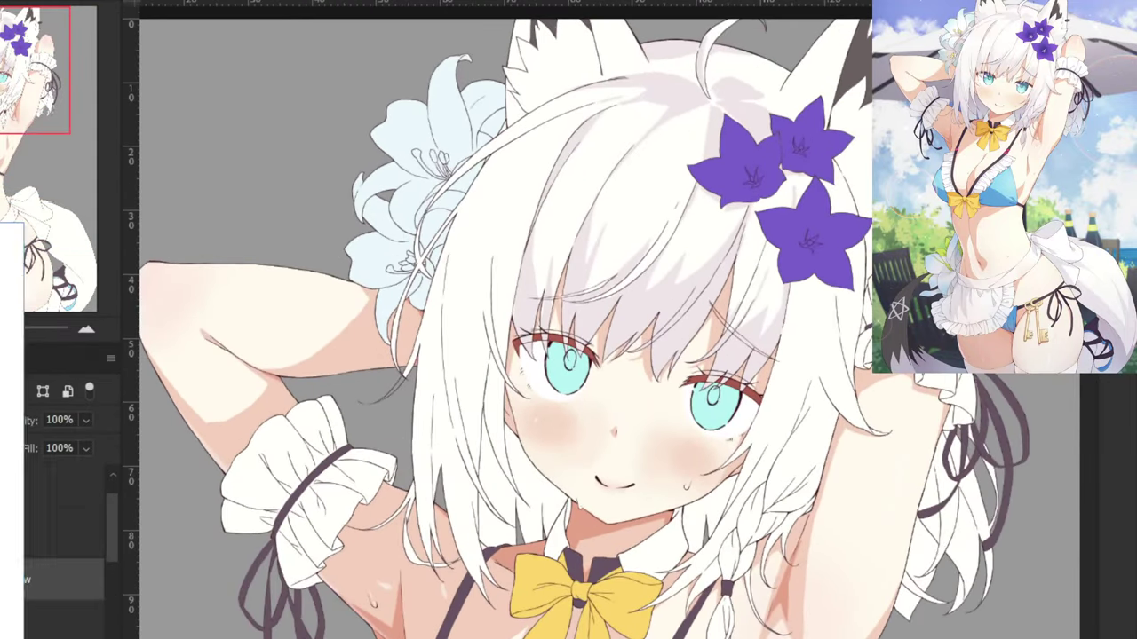
click(3, 231)
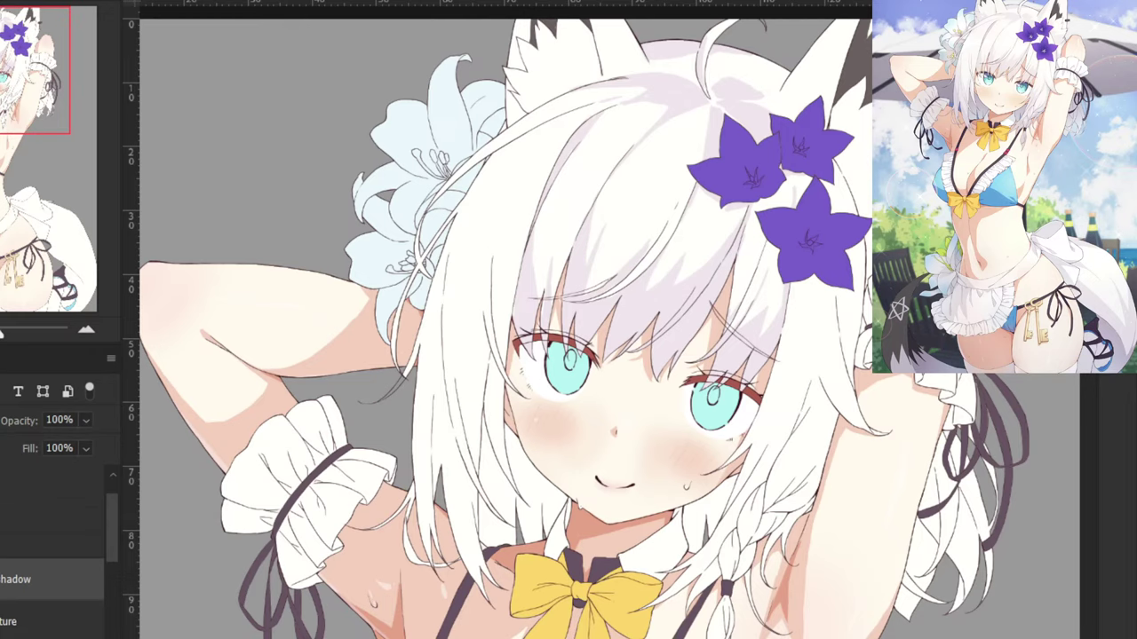
drag(500, 163, 465, 247)
key(ctrl+plus)
alt+click(591, 394)
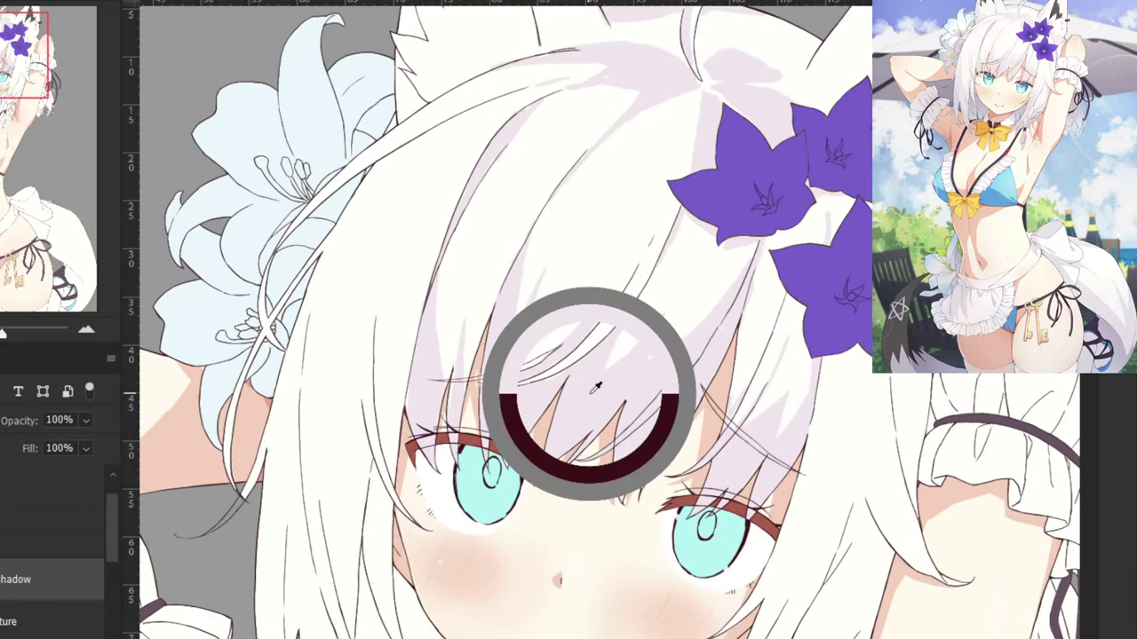
Switch to the style notes document and move the handwritten note 3.8 down to open a gap below note 3.7.
key(ctrl+Tab)
drag(358, 242, 547, 184)
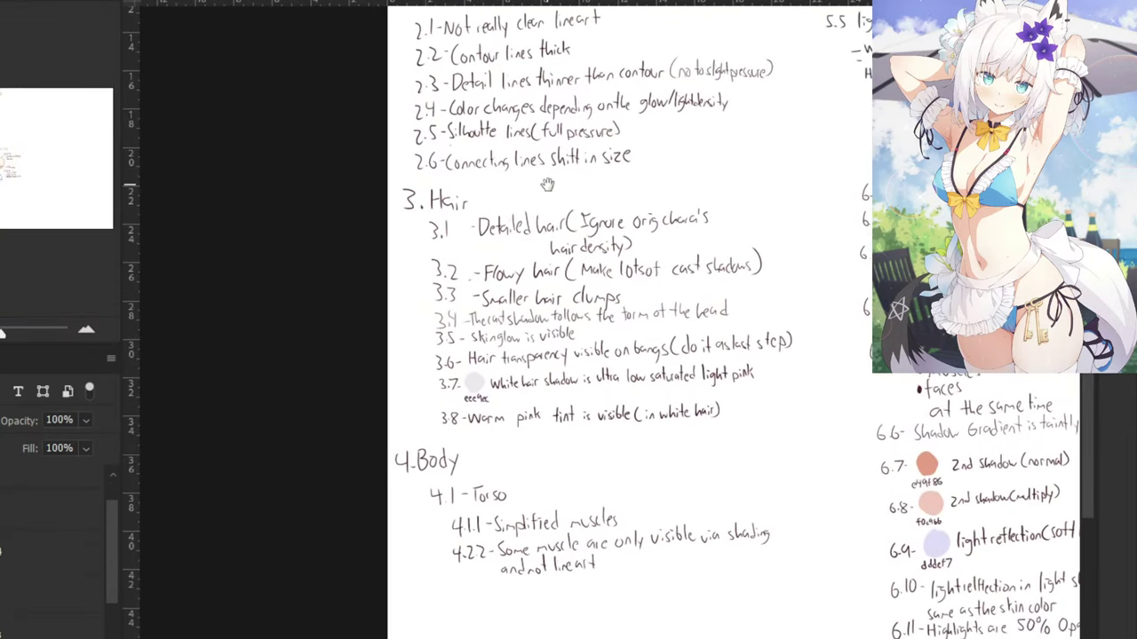
scroll(613, 360, up, 3)
drag(343, 299, 456, 265)
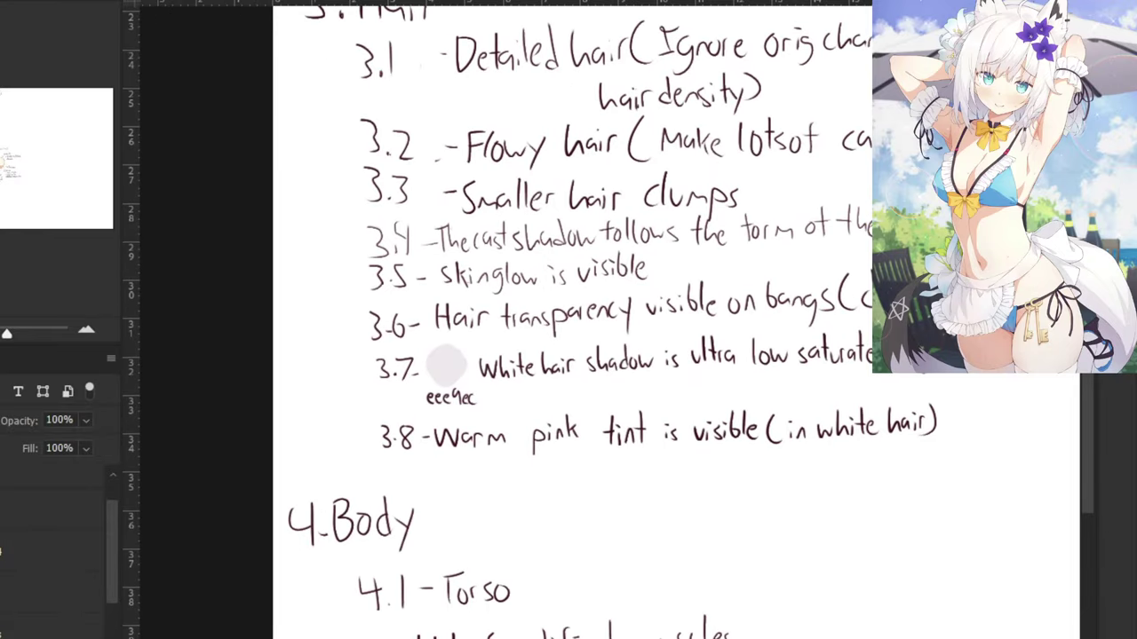
mouse_move(883, 458)
mouse_down()
mouse_move(905, 464)
mouse_move(951, 432)
mouse_move(863, 391)
mouse_move(693, 401)
mouse_move(508, 414)
mouse_move(378, 469)
mouse_move(963, 454)
mouse_up()
key(ctrl+t)
drag(414, 457, 415, 490)
key(Return)
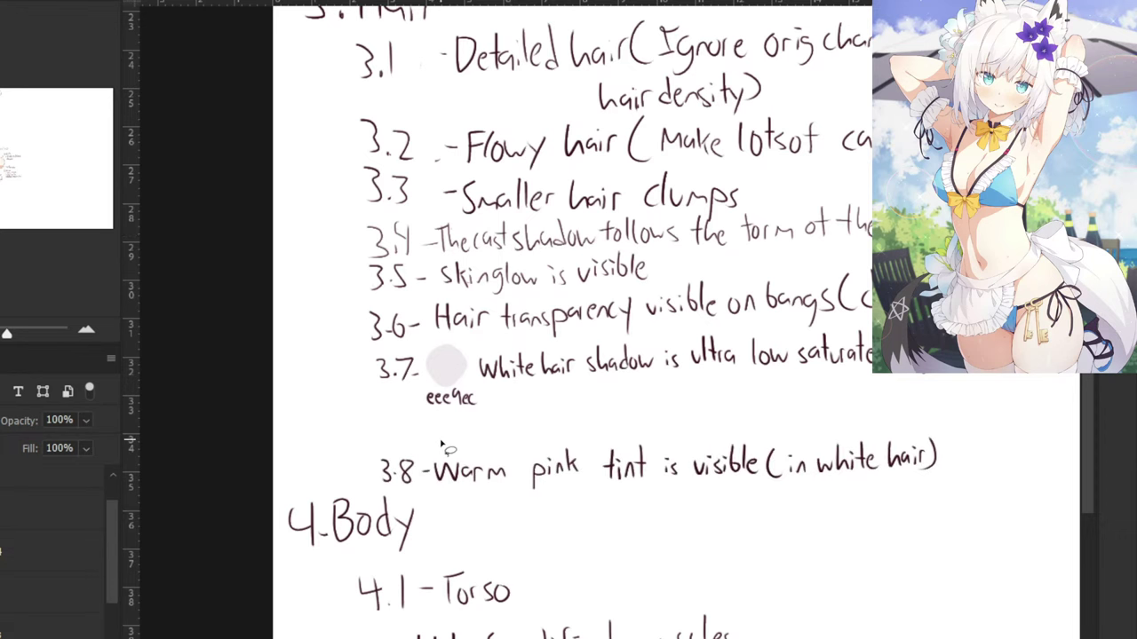
Paint a round light-pink swatch in the gap below the eee9ec swatch of note 3.7.
key(ctrl+plus)
mouse_move(277, 485)
mouse_down()
mouse_move(297, 494)
mouse_move(287, 474)
mouse_move(282, 515)
mouse_up()
alt+shift+right_click(291, 494)
drag(277, 311, 364, 286)
alt+click(300, 340)
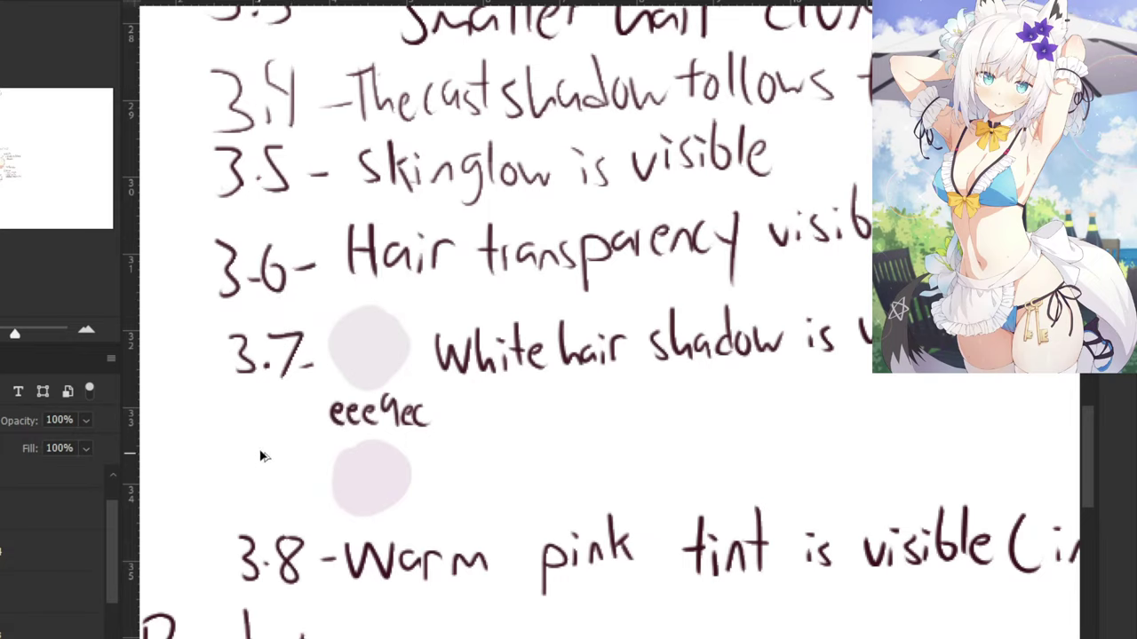
Sample the new pink swatch and look up its hex code in the Color Picker.
key(v)
key(b)
alt+click(361, 469)
key(n)
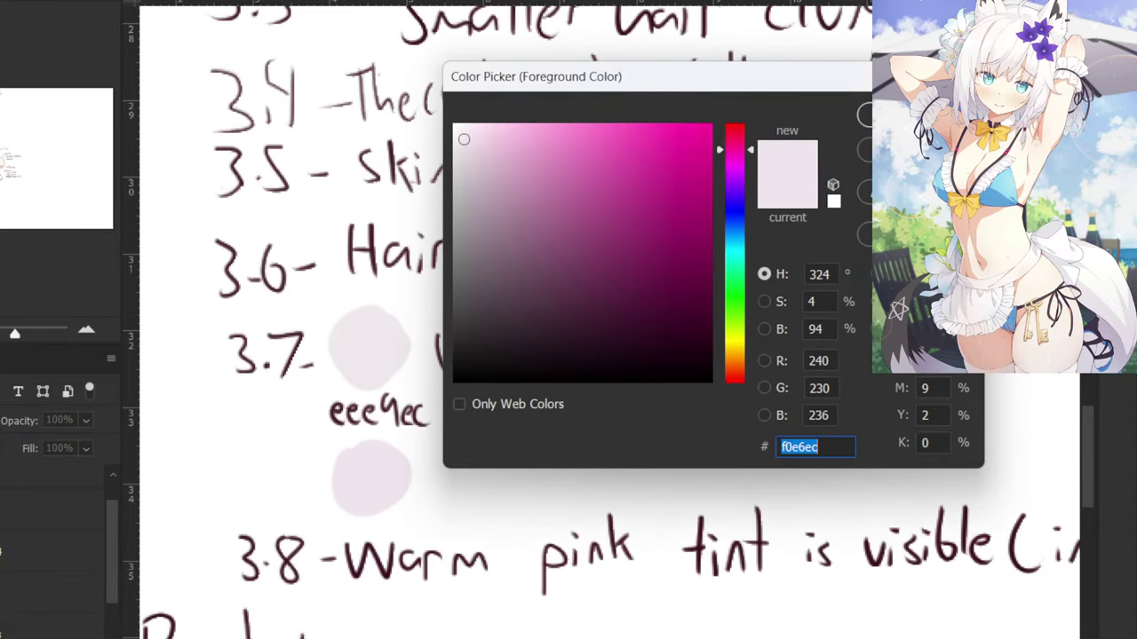
click(914, 115)
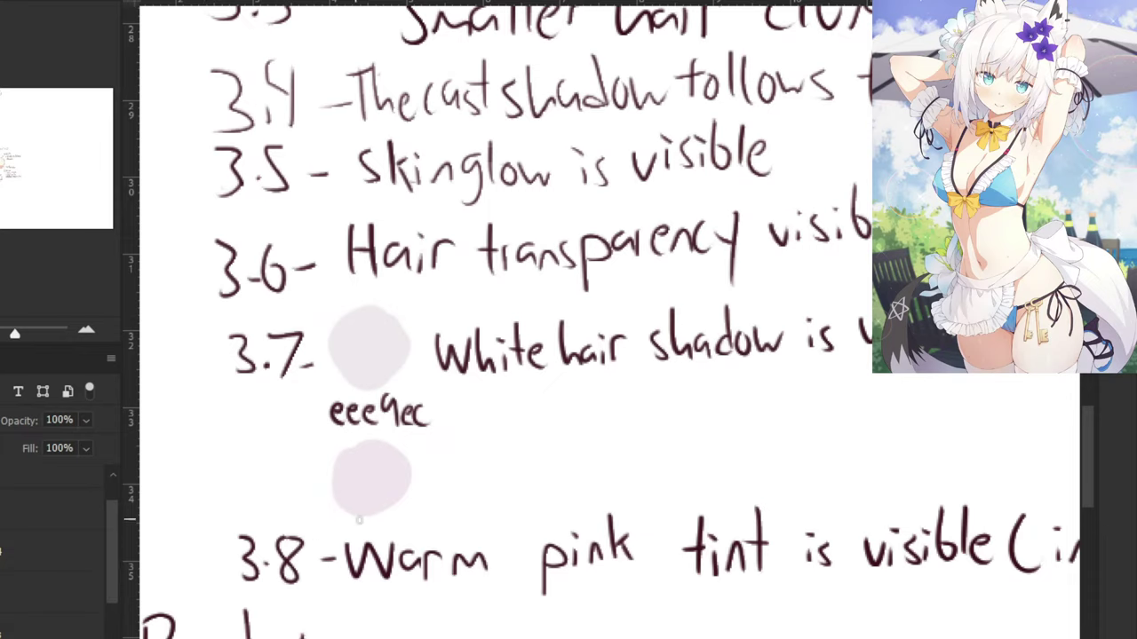
Handwrite the hex code f0e6ec beneath the pink swatch and start a dashed note beside it.
mouse_move(349, 532)
mouse_down()
mouse_move(369, 535)
mouse_move(349, 538)
mouse_move(352, 519)
mouse_move(380, 531)
mouse_up()
key(ctrl+z)
key(ctrl+z)
key(ctrl+z)
drag(384, 530, 398, 533)
drag(403, 528, 401, 533)
mouse_move(441, 471)
mouse_down()
mouse_move(459, 471)
mouse_move(469, 491)
mouse_up()
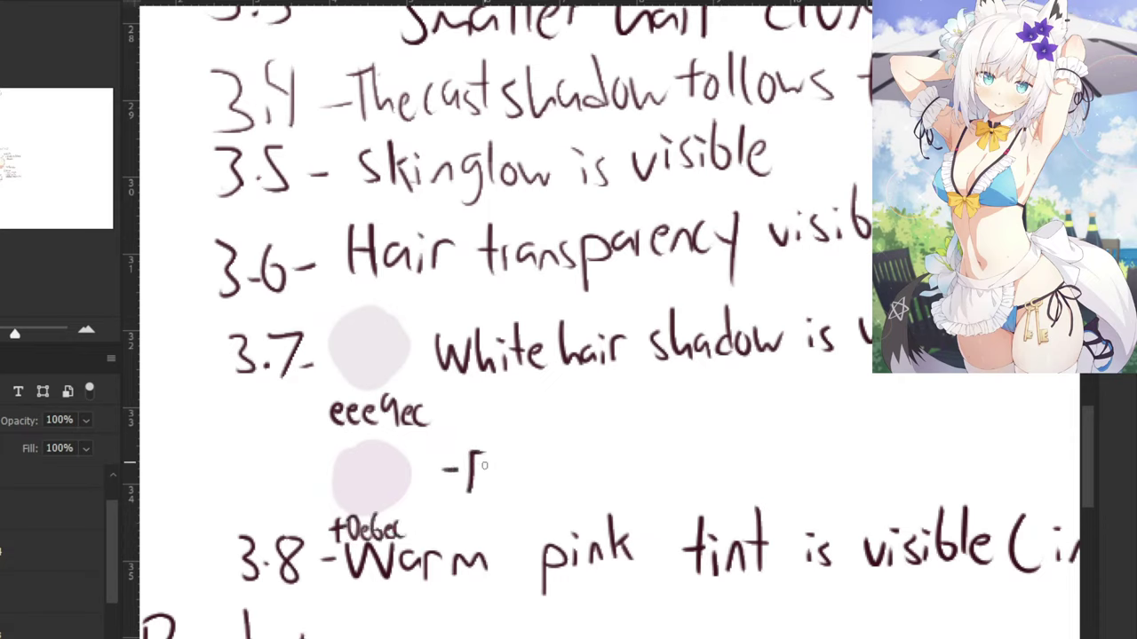
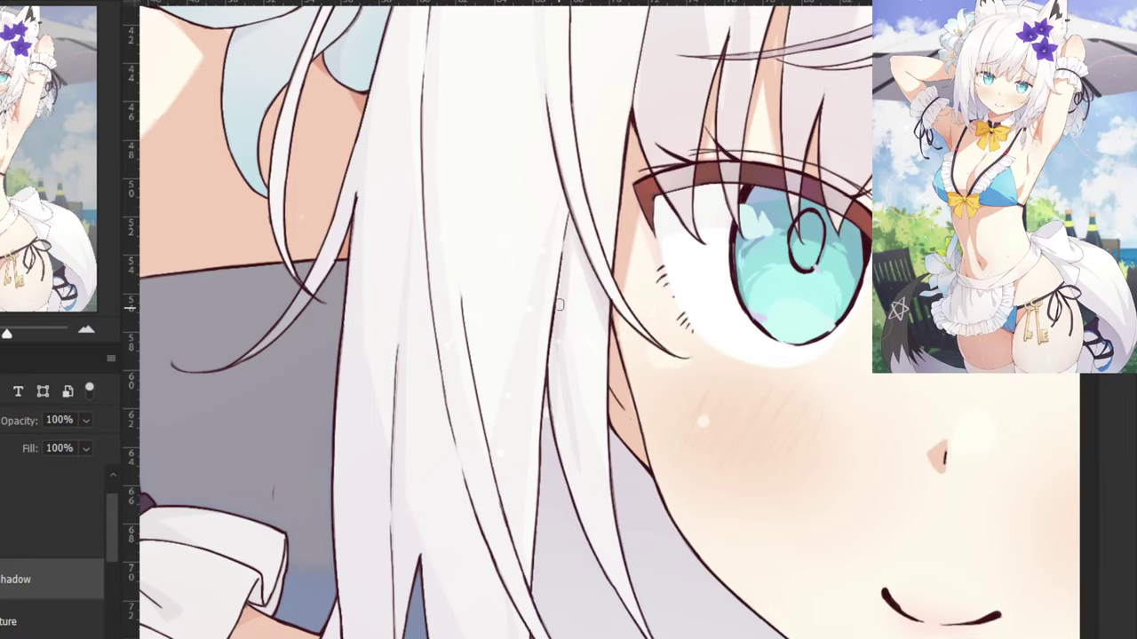
With the reference shown over the illustration, brush cast shadow onto the hair strand hanging beside the cheek.
drag(566, 357, 611, 468)
key(ctrl+z)
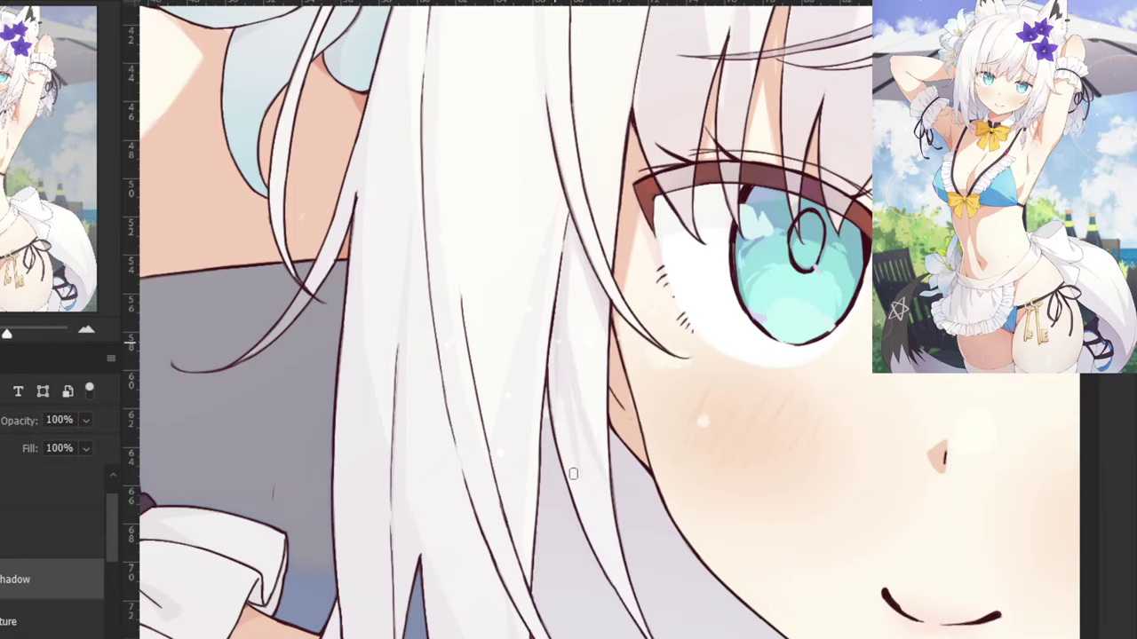
key(ctrl+plus)
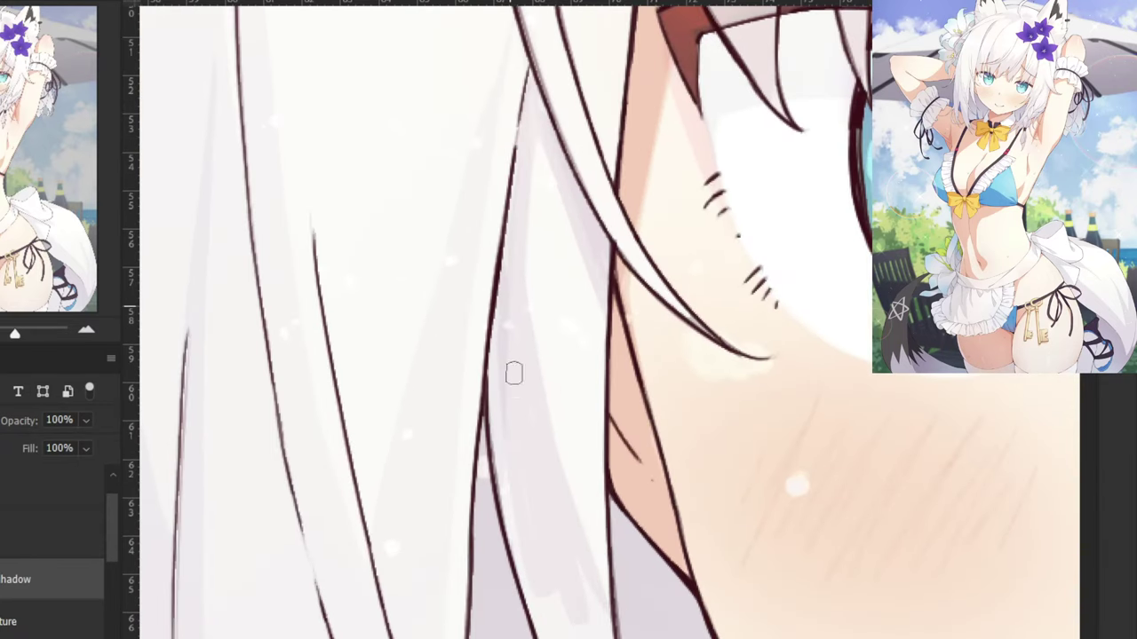
drag(531, 552, 470, 284)
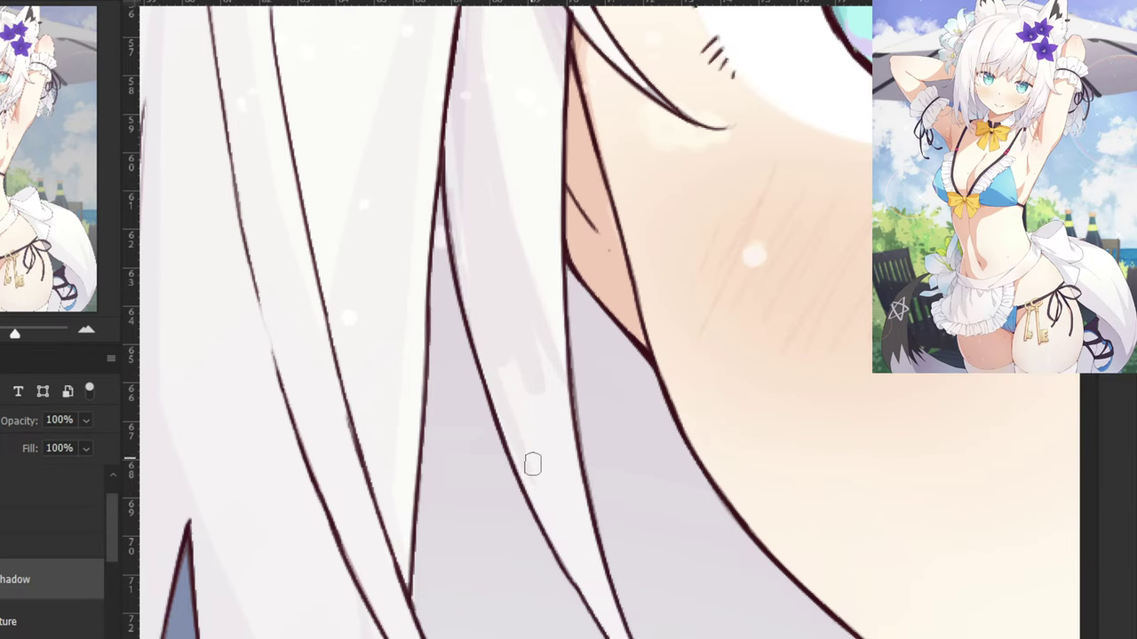
mouse_move(500, 502)
mouse_down()
mouse_move(541, 486)
mouse_move(538, 506)
mouse_up()
mouse_move(491, 386)
mouse_down()
mouse_move(520, 435)
mouse_move(520, 536)
mouse_up()
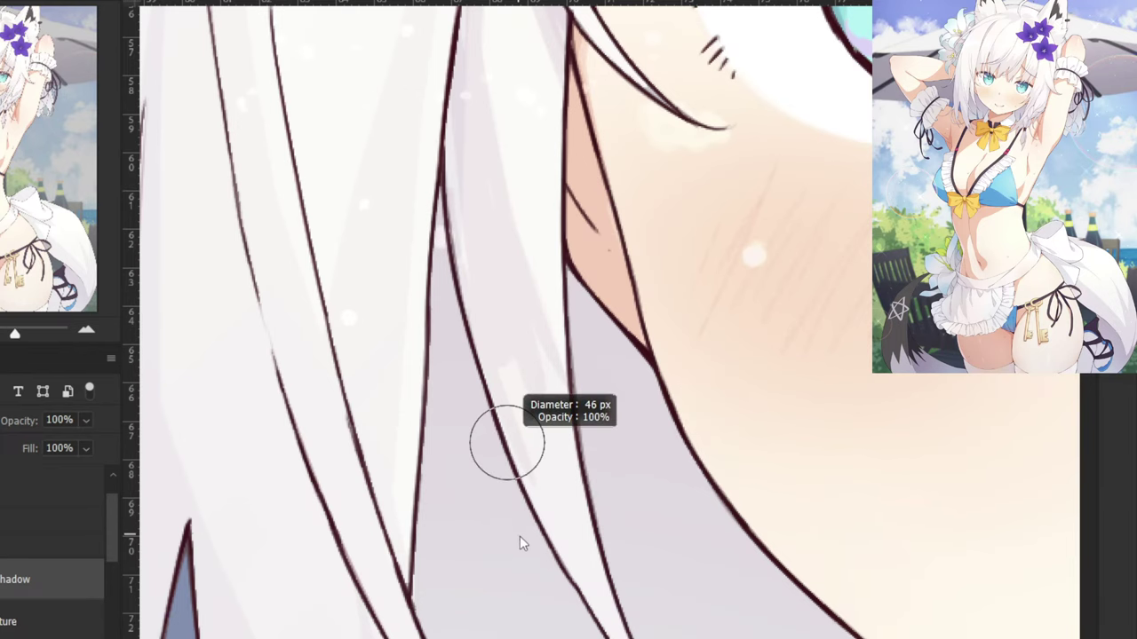
Brush pink cast shadow over the inner hair behind the hanging strand, between the side lock and the jaw.
right_click(511, 369)
click(509, 302)
key(ctrl+minus)
drag(523, 440, 530, 286)
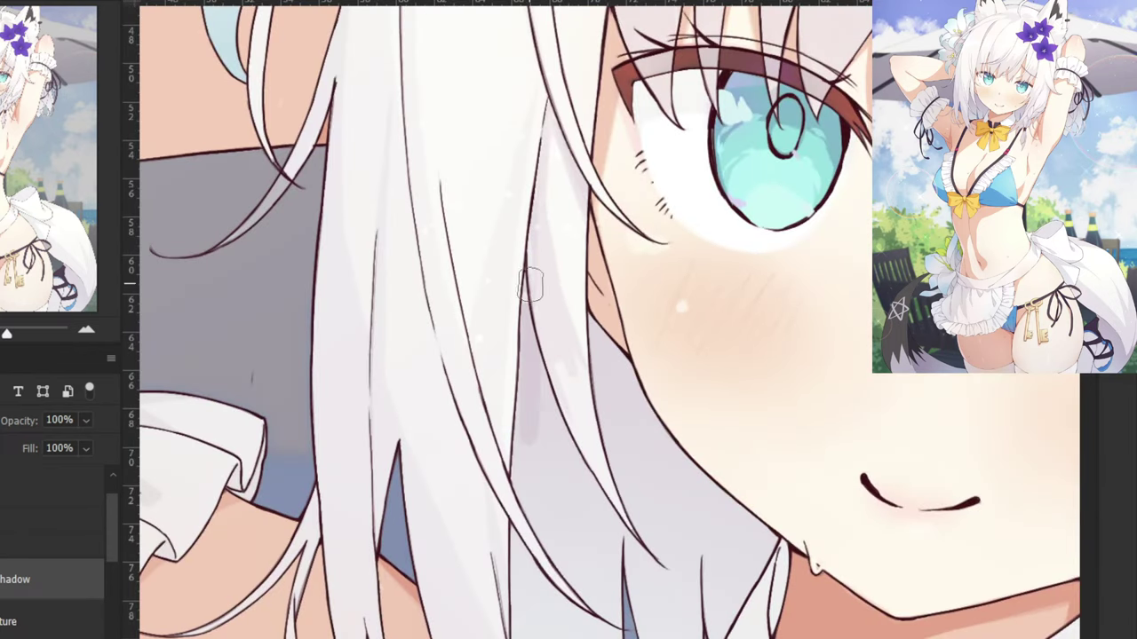
drag(530, 439, 525, 476)
drag(546, 317, 604, 503)
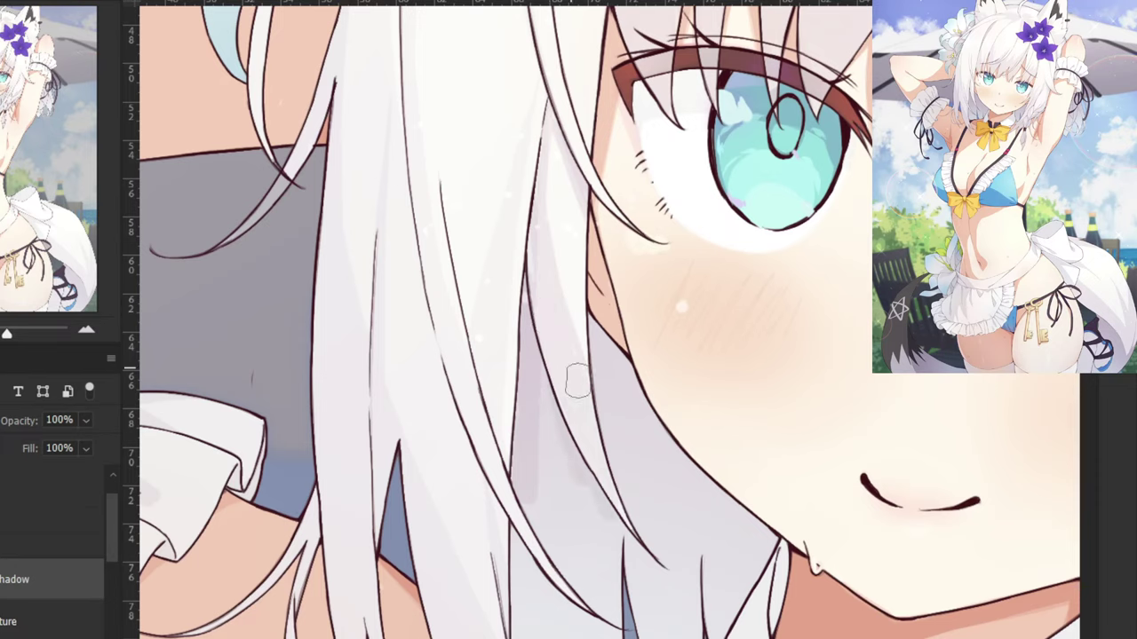
drag(578, 381, 627, 525)
mouse_move(594, 348)
mouse_down()
mouse_move(628, 382)
mouse_move(634, 469)
mouse_up()
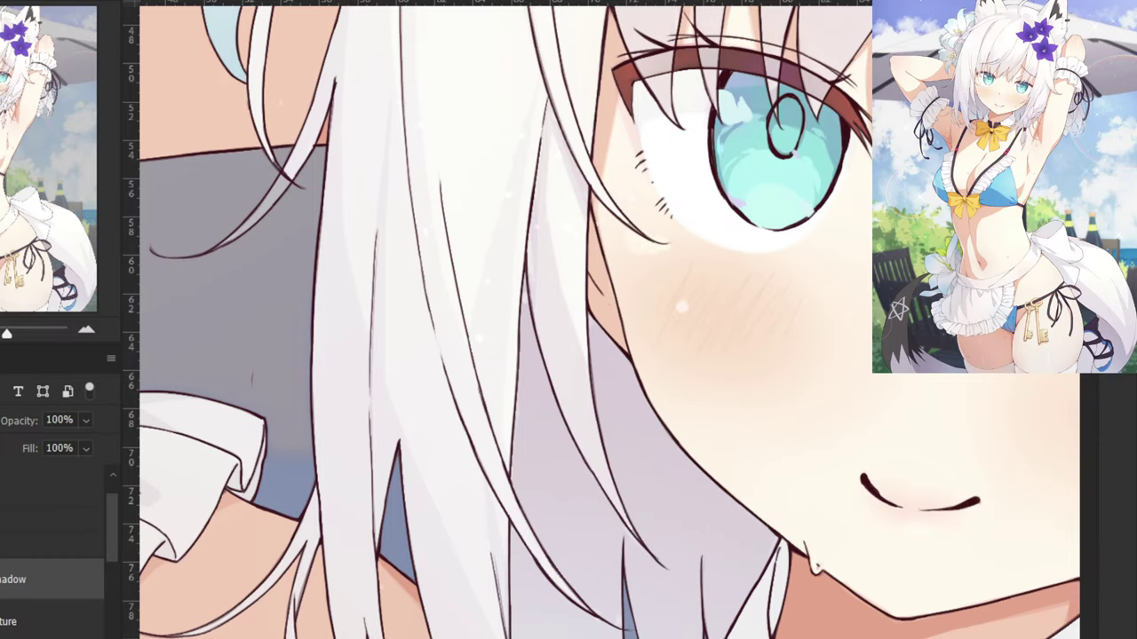
Compare the shading with the reference overlay at full opacity and leave the overlay at 43% opacity.
key(ctrl+minus)
key(ctrl+minus)
key(ctrl+minus)
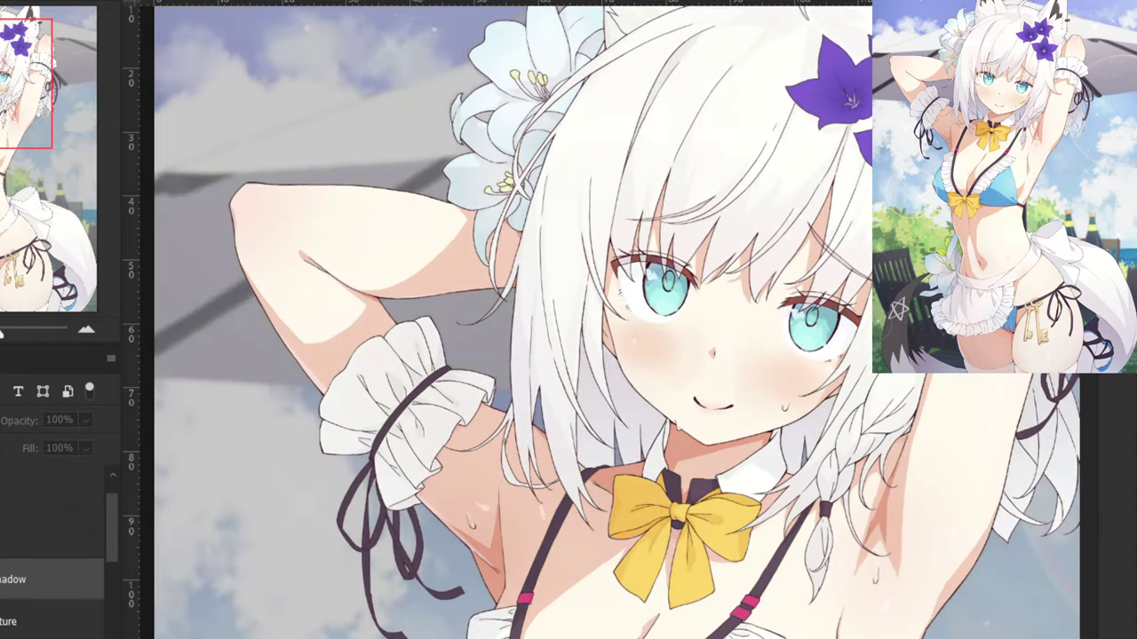
click(53, 487)
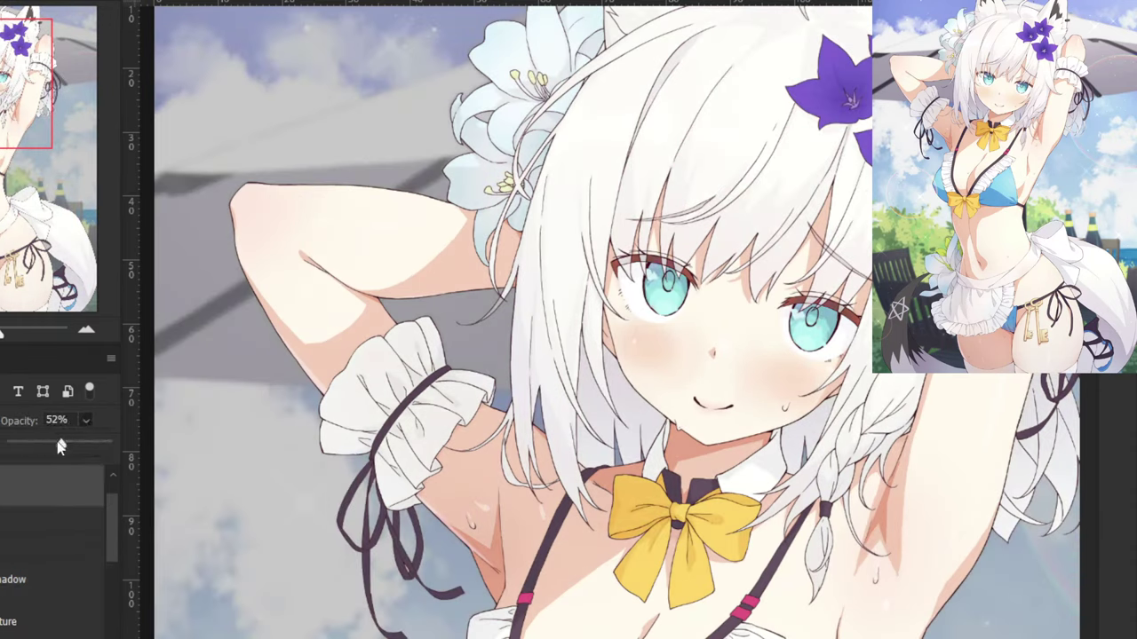
drag(59, 447, 107, 445)
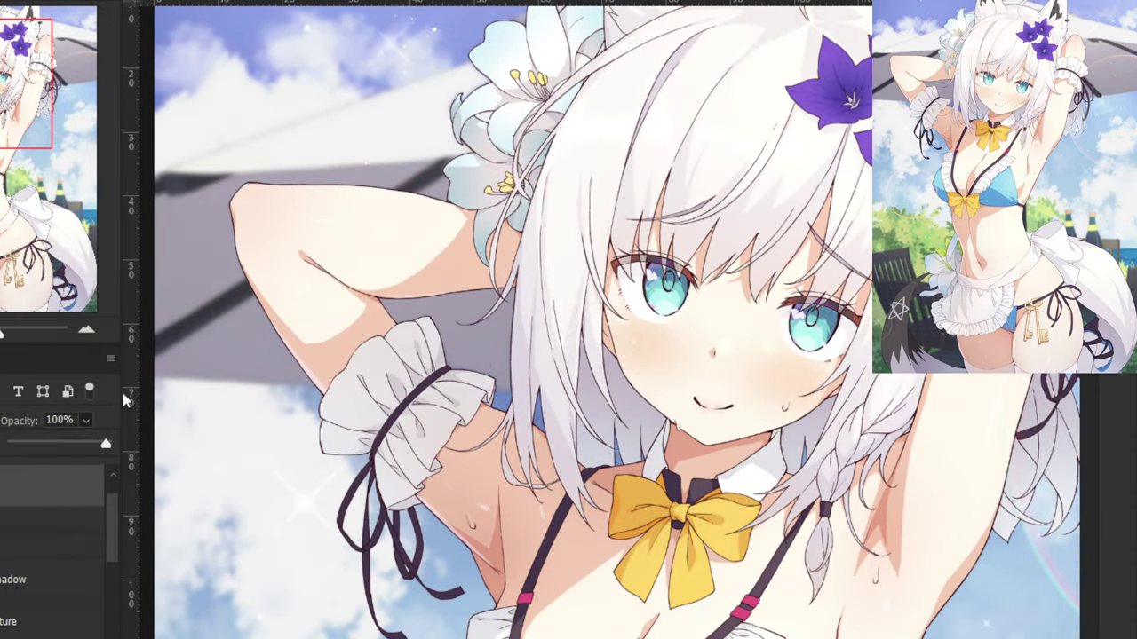
click(40, 445)
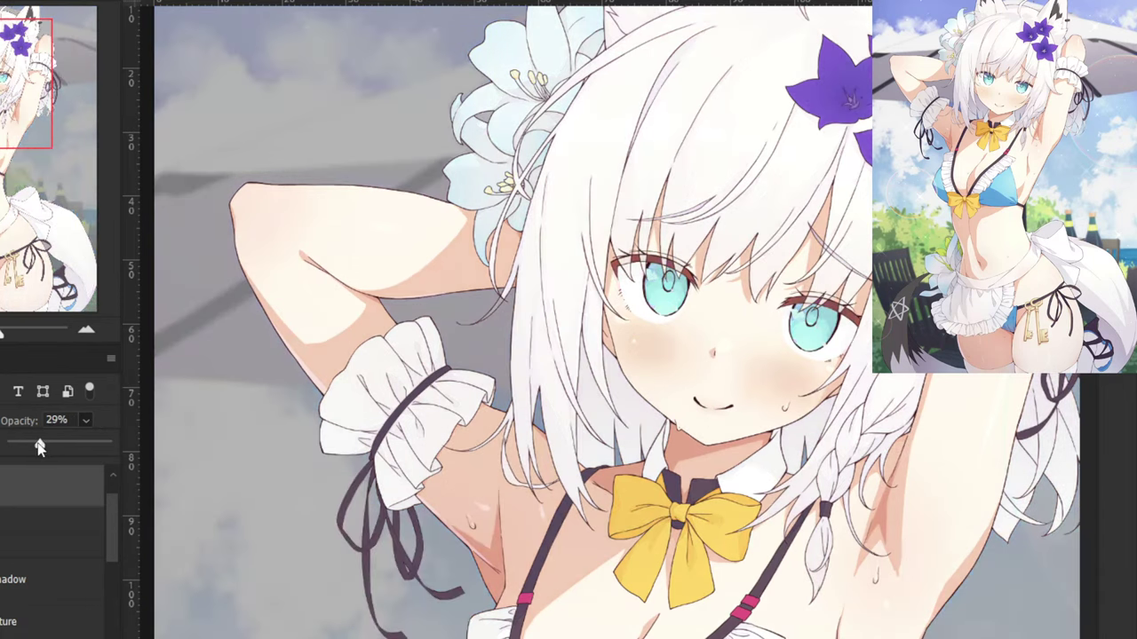
drag(41, 443, 51, 447)
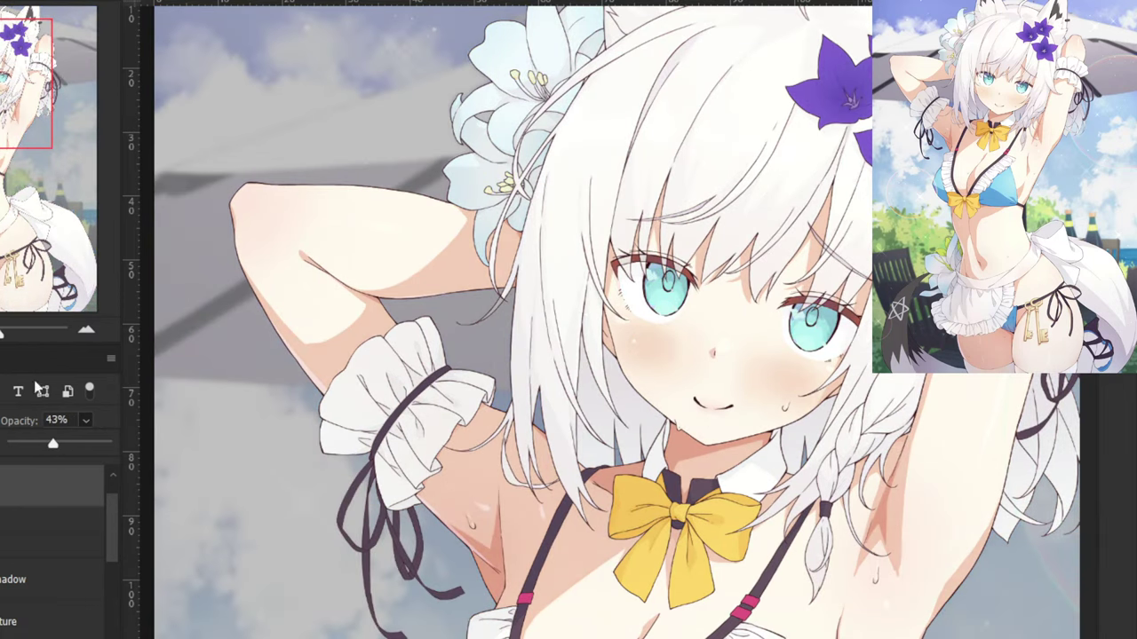
With the reference hidden, brush cast shadow onto the inner hair between the jaw and the braid.
click(3, 579)
click(3, 579)
click(2, 579)
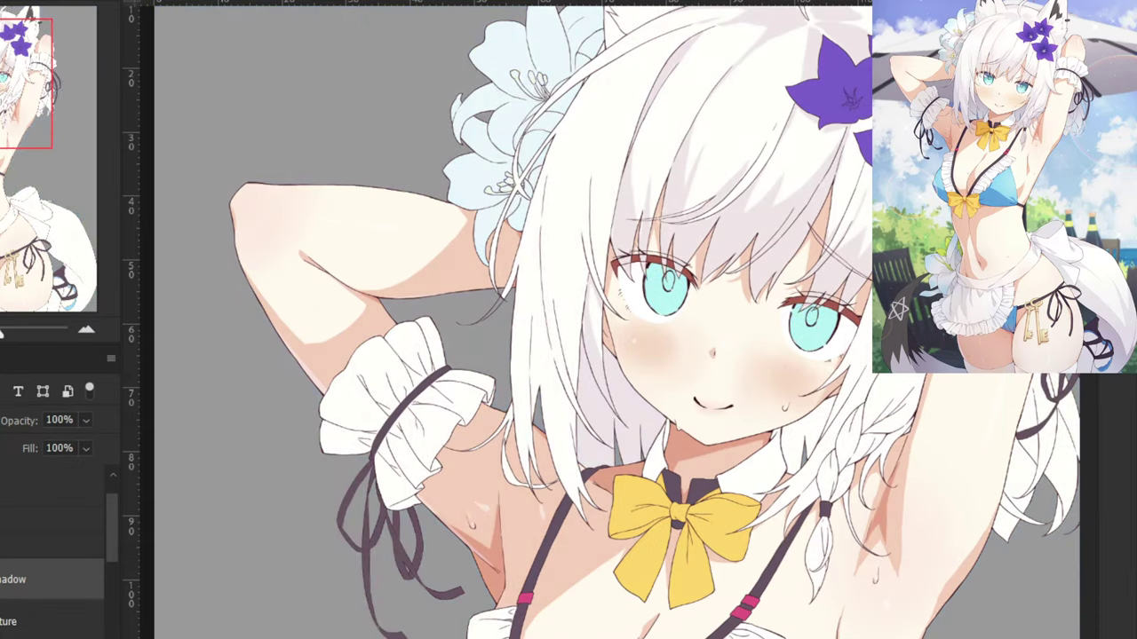
drag(881, 192, 636, 183)
key(ctrl+plus)
key(ctrl+plus)
drag(575, 422, 533, 525)
drag(549, 487, 523, 558)
key(ctrl+z)
mouse_move(573, 426)
mouse_down()
mouse_move(504, 559)
mouse_move(545, 501)
mouse_move(492, 579)
mouse_move(505, 559)
mouse_move(496, 543)
mouse_move(481, 564)
mouse_move(507, 571)
mouse_move(477, 525)
mouse_move(477, 548)
mouse_move(484, 486)
mouse_move(488, 515)
mouse_move(535, 479)
mouse_move(557, 435)
mouse_up()
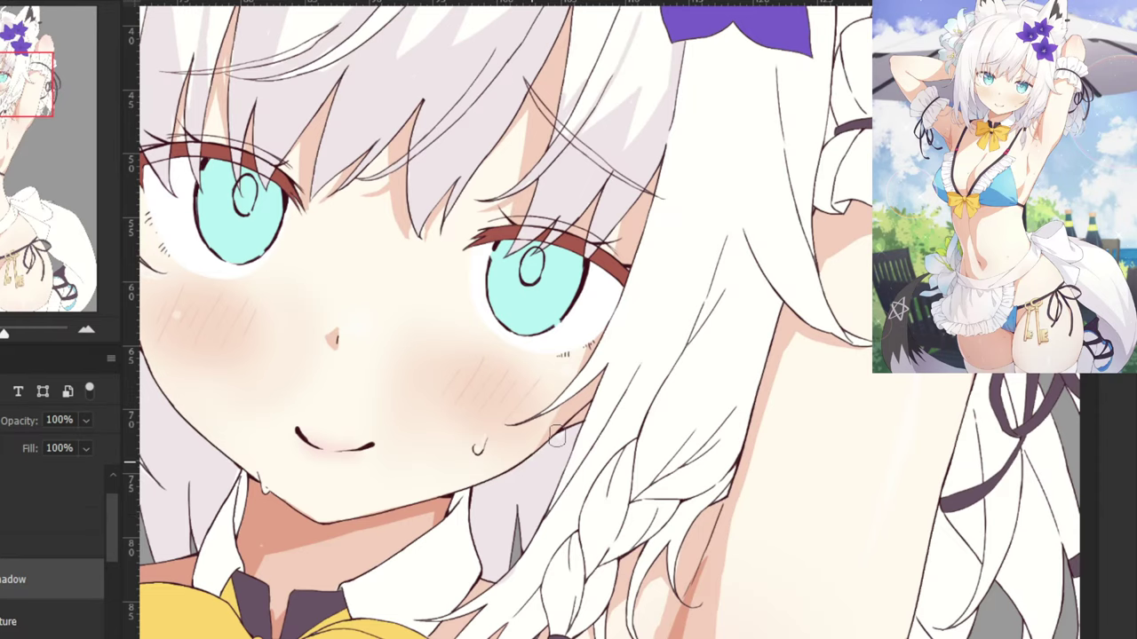
scroll(500, 500, down, 5)
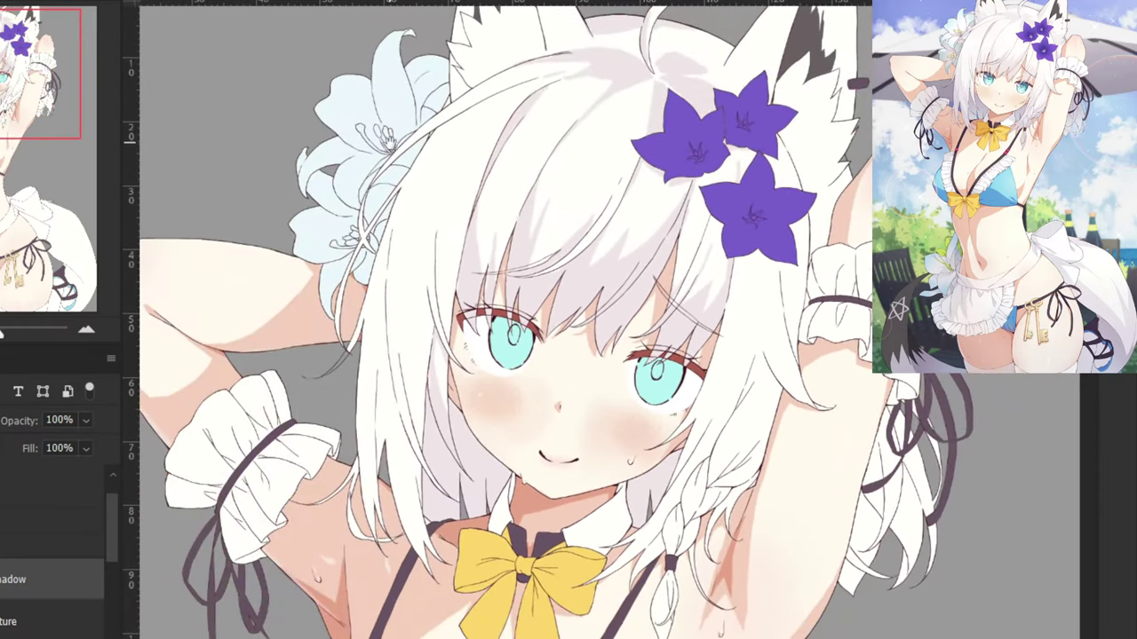
drag(389, 140, 465, 183)
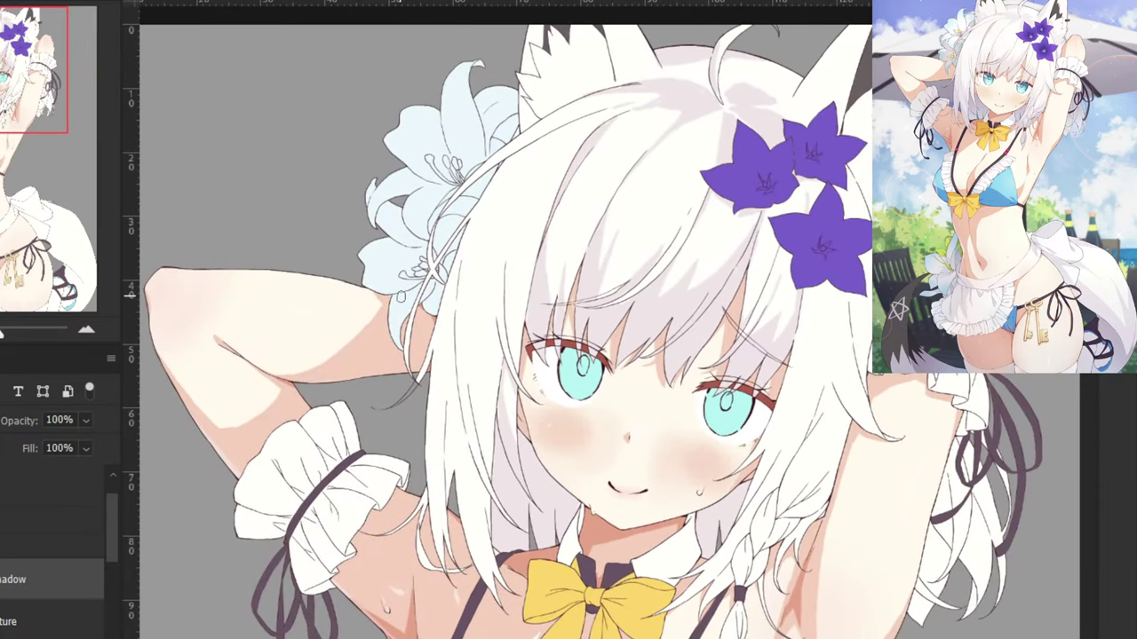
Show the reference overlay again and brush a thin cast shadow along the inner line of the side lock, above the eye's level.
key(ctrl+plus)
key(ctrl+plus)
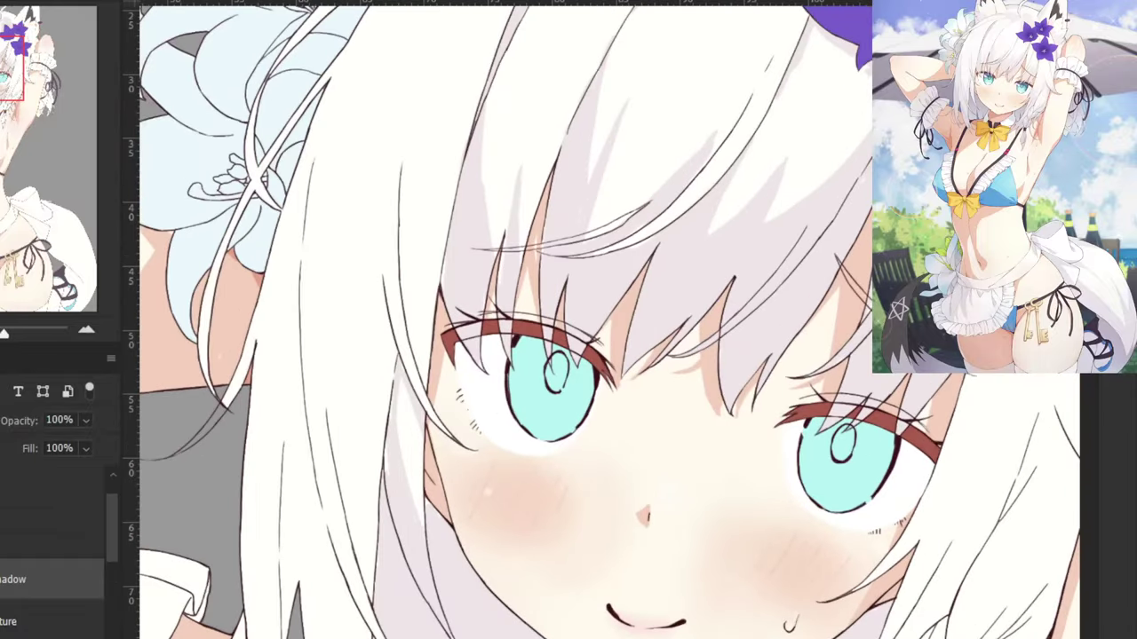
click(51, 487)
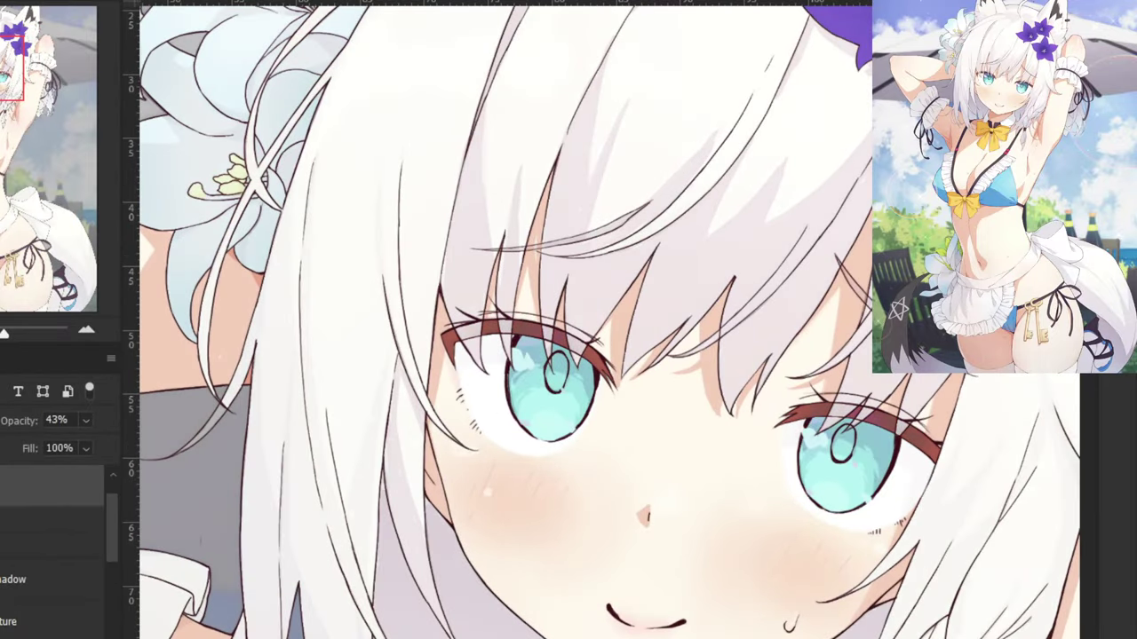
drag(306, 213, 543, 320)
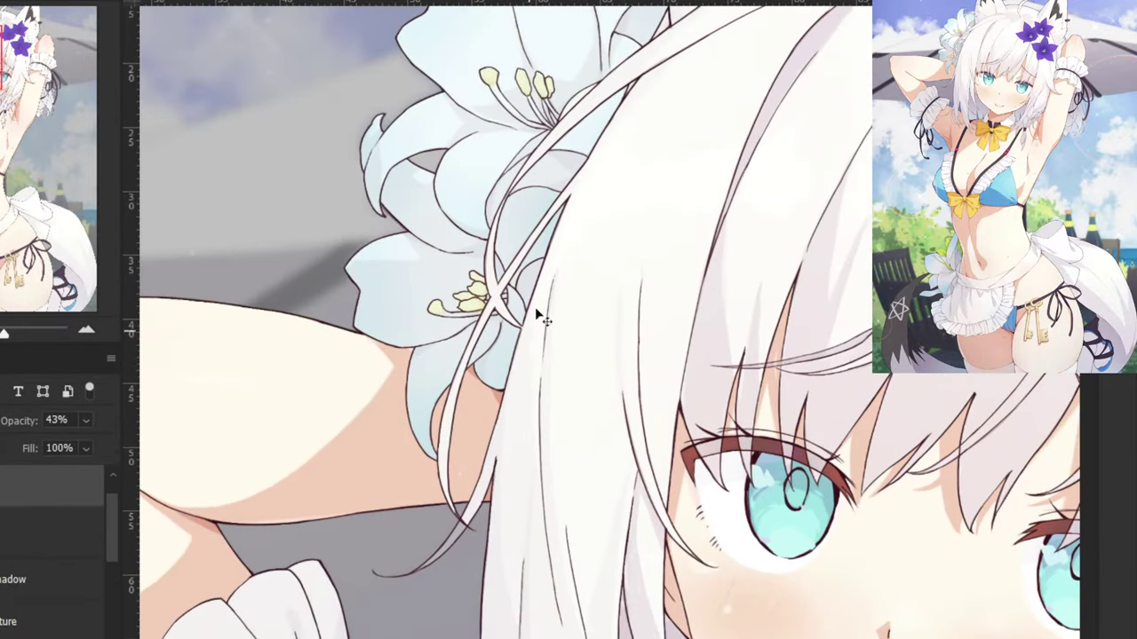
key(ctrl+plus)
key(ctrl+plus)
mouse_move(660, 335)
mouse_down()
mouse_move(622, 344)
mouse_move(632, 334)
mouse_up()
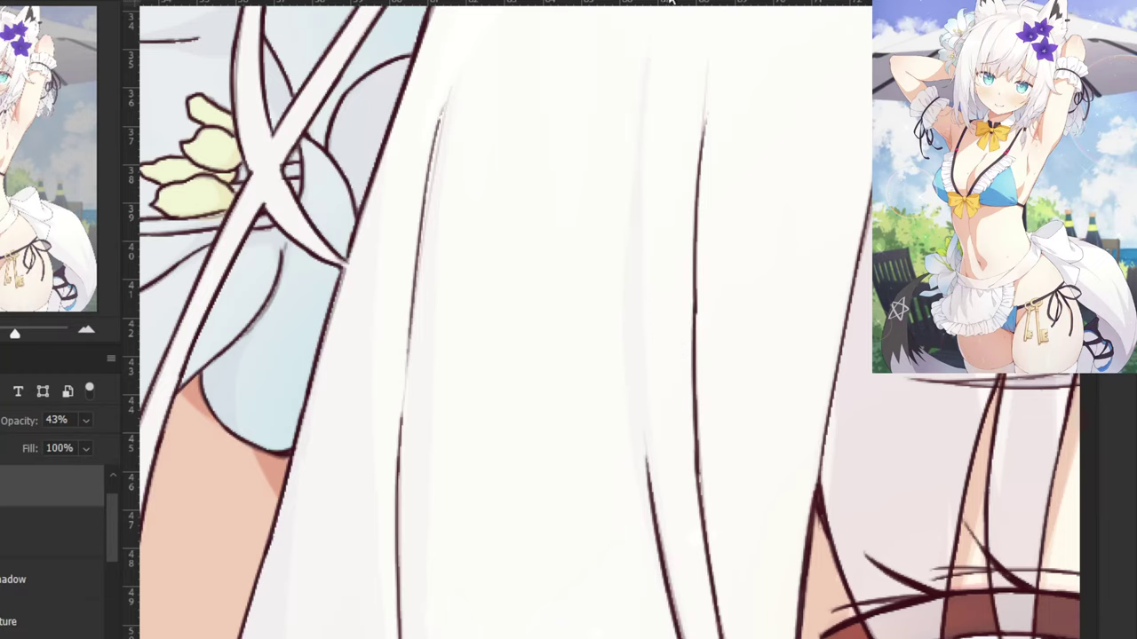
click(1, 586)
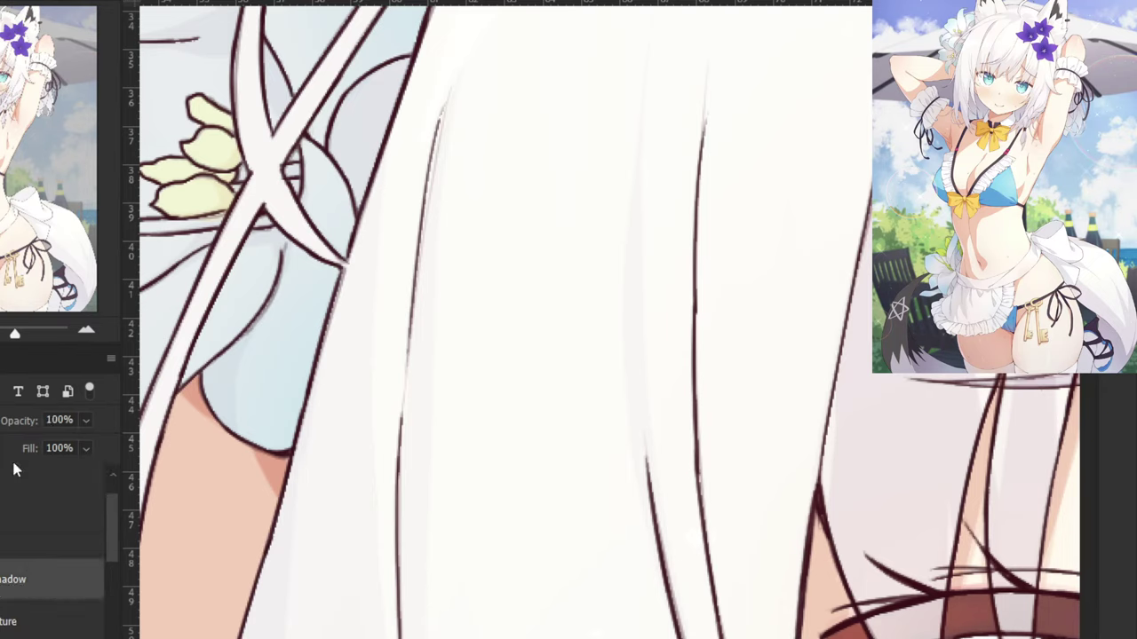
drag(641, 103, 634, 449)
key(ctrl+z)
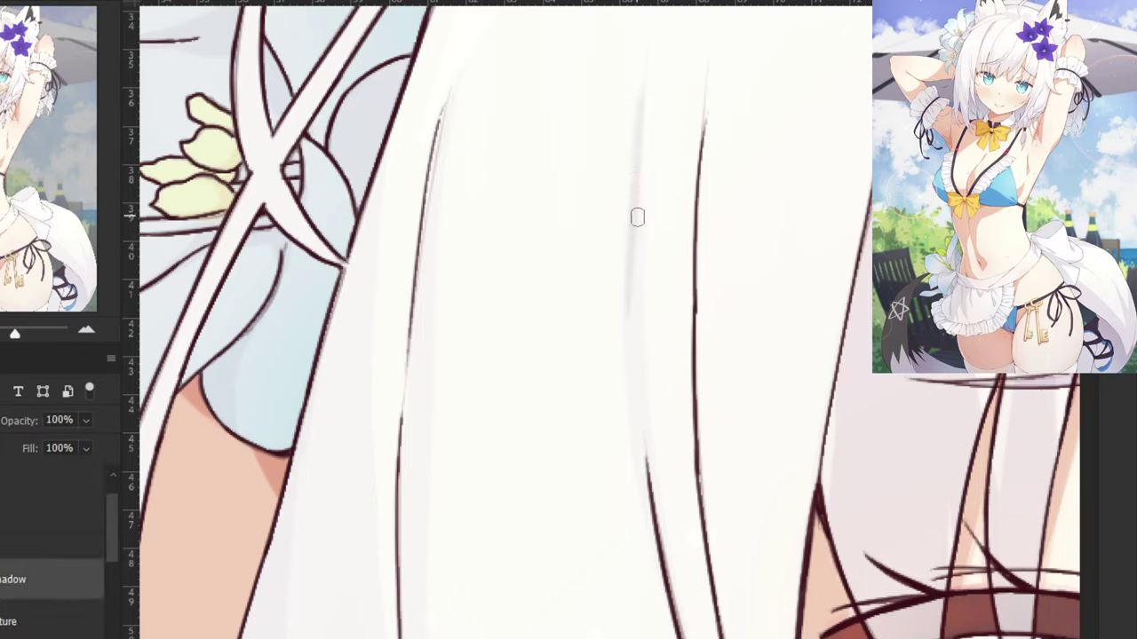
mouse_move(634, 266)
mouse_down()
mouse_move(640, 510)
mouse_move(631, 243)
mouse_move(642, 353)
mouse_up()
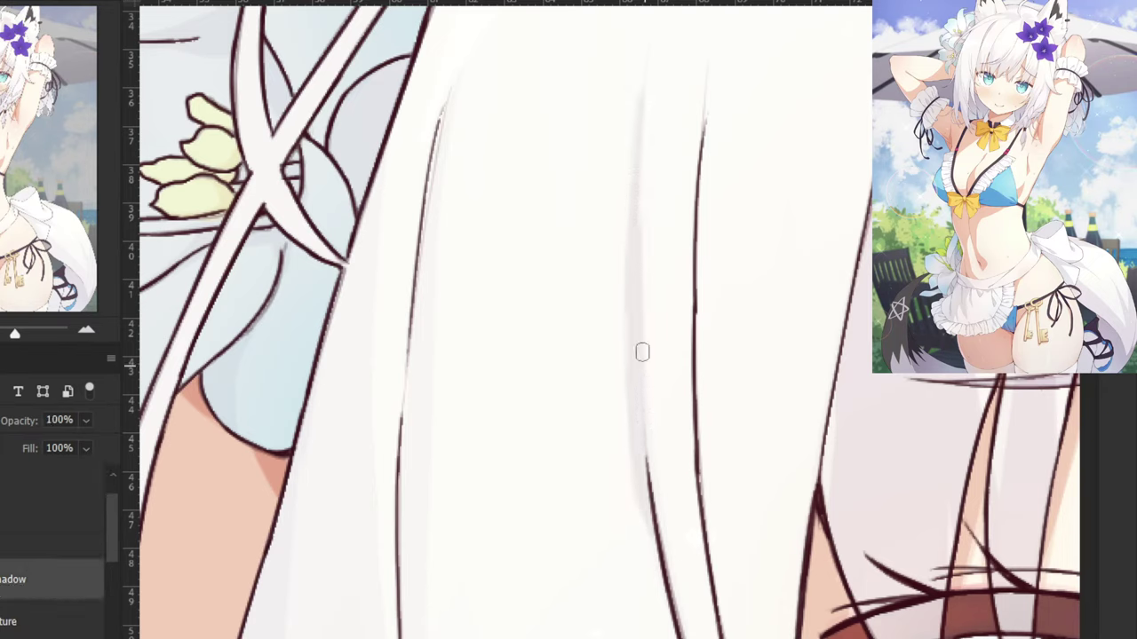
mouse_move(632, 290)
mouse_down()
mouse_move(636, 192)
mouse_move(659, 507)
mouse_up()
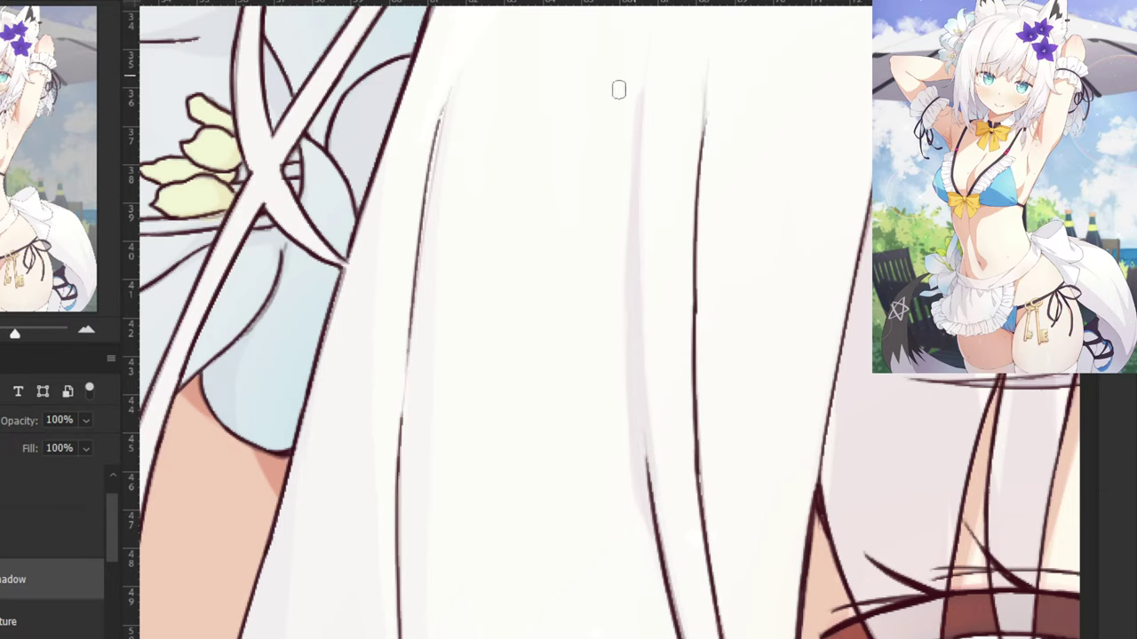
Brush a thin cast shadow down along the outer hair line of the side lock, below the lily flowers.
drag(444, 95, 435, 193)
drag(388, 341, 471, 215)
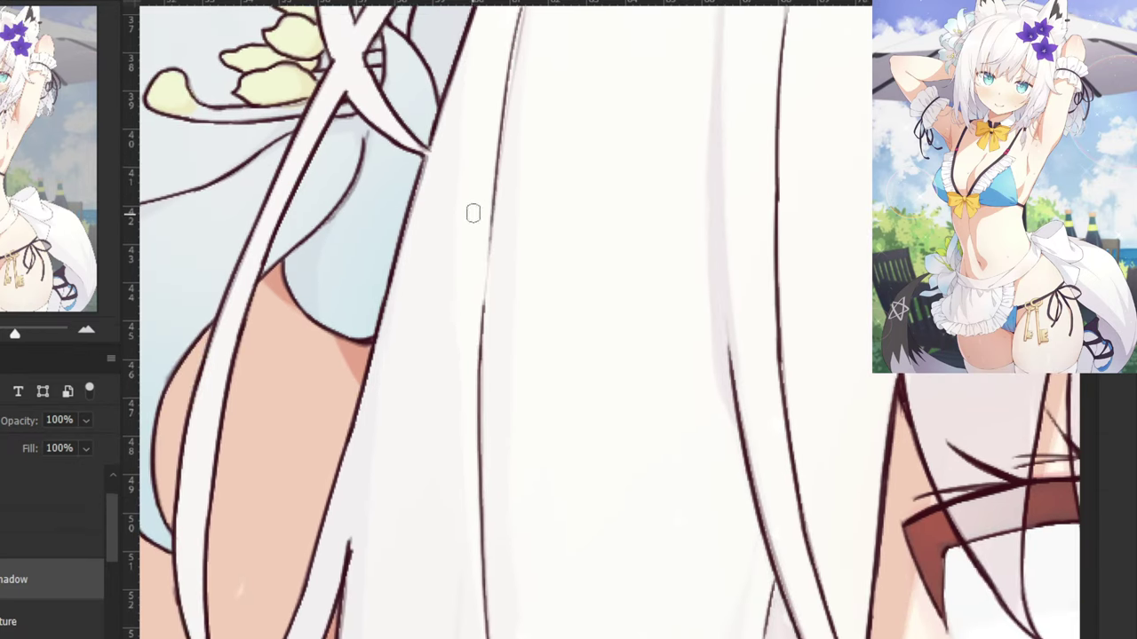
key(ctrl+minus)
drag(566, 193, 558, 292)
drag(545, 453, 541, 384)
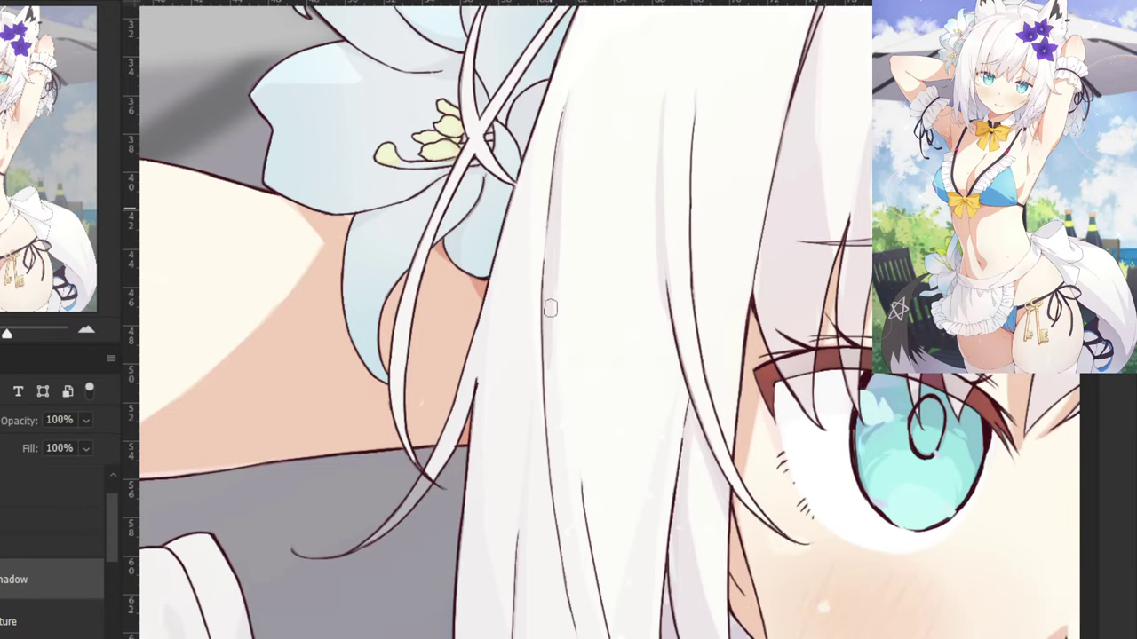
drag(533, 484, 503, 356)
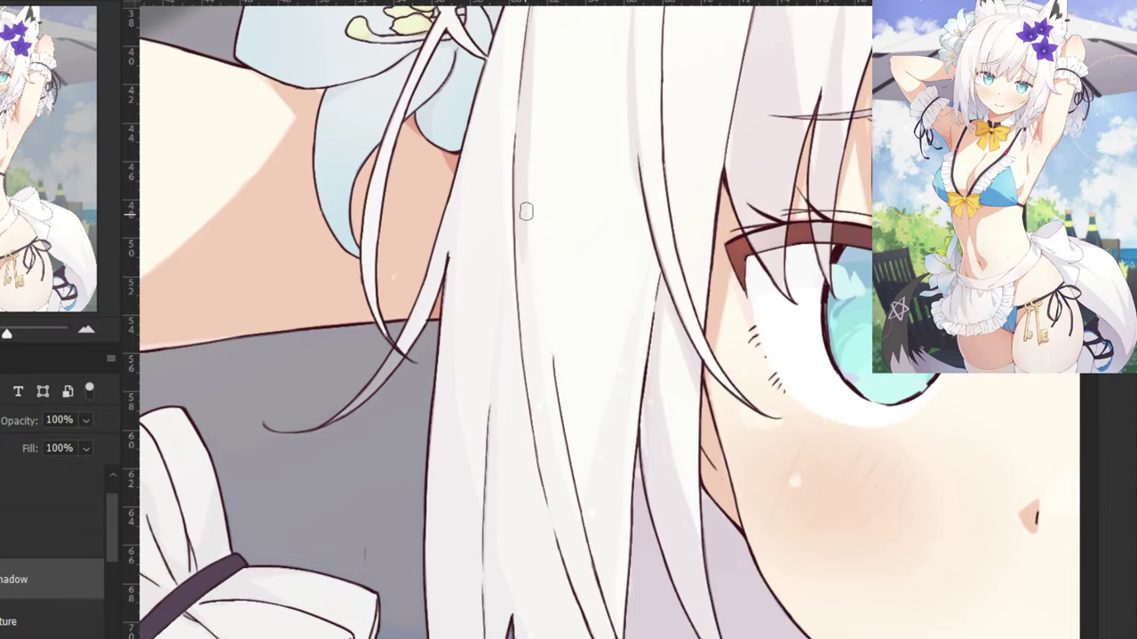
drag(501, 395, 520, 312)
Fill the narrow strand between the two long lines of the side lock with cast shadow down to its tip.
key(ctrl+plus)
key(ctrl+plus)
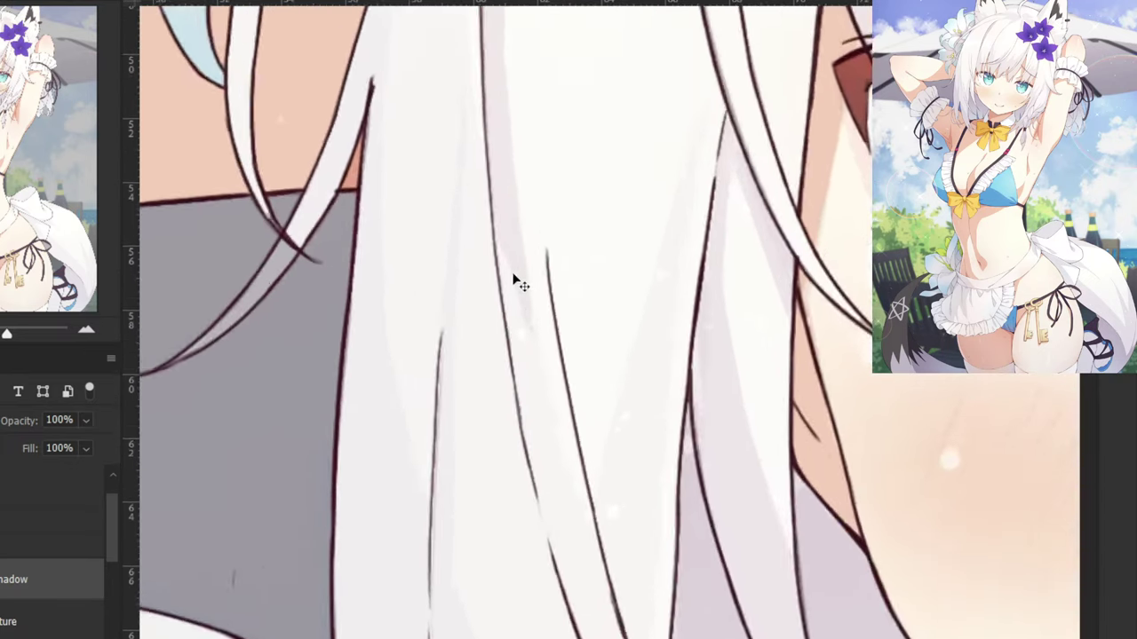
drag(491, 175, 525, 414)
mouse_move(497, 266)
mouse_down()
mouse_move(542, 424)
mouse_move(540, 406)
mouse_up()
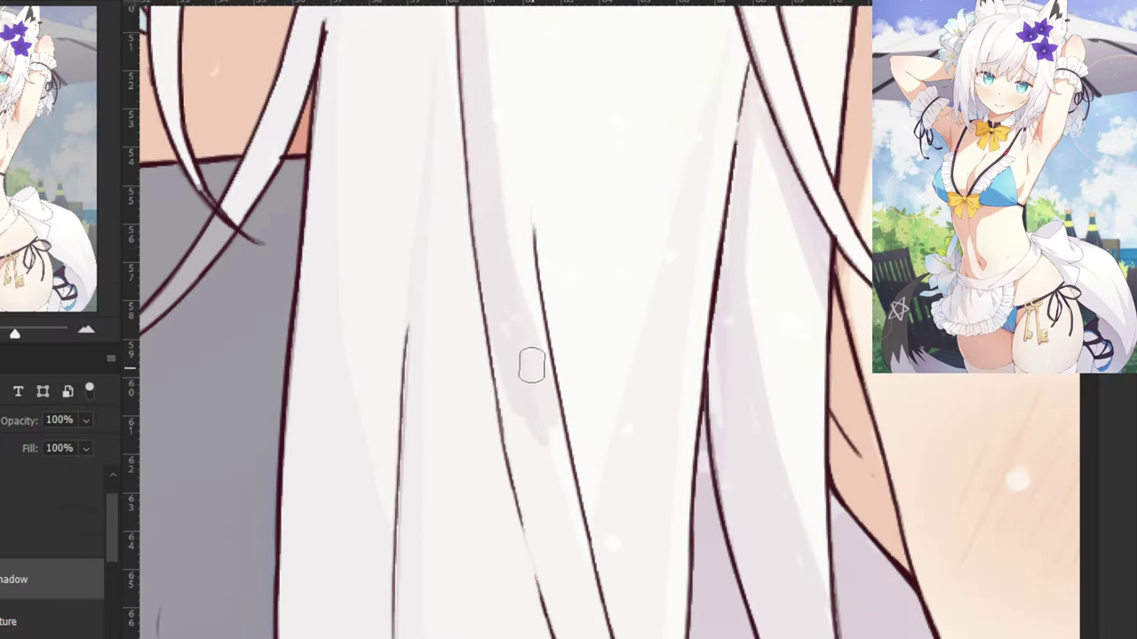
drag(504, 329, 532, 482)
drag(512, 361, 541, 514)
drag(544, 381, 560, 481)
mouse_move(539, 473)
mouse_down()
mouse_move(518, 313)
mouse_move(548, 507)
mouse_up()
drag(536, 306, 570, 504)
mouse_move(527, 447)
mouse_down()
mouse_move(518, 328)
mouse_move(465, 201)
mouse_move(599, 485)
mouse_up()
drag(485, 236, 590, 463)
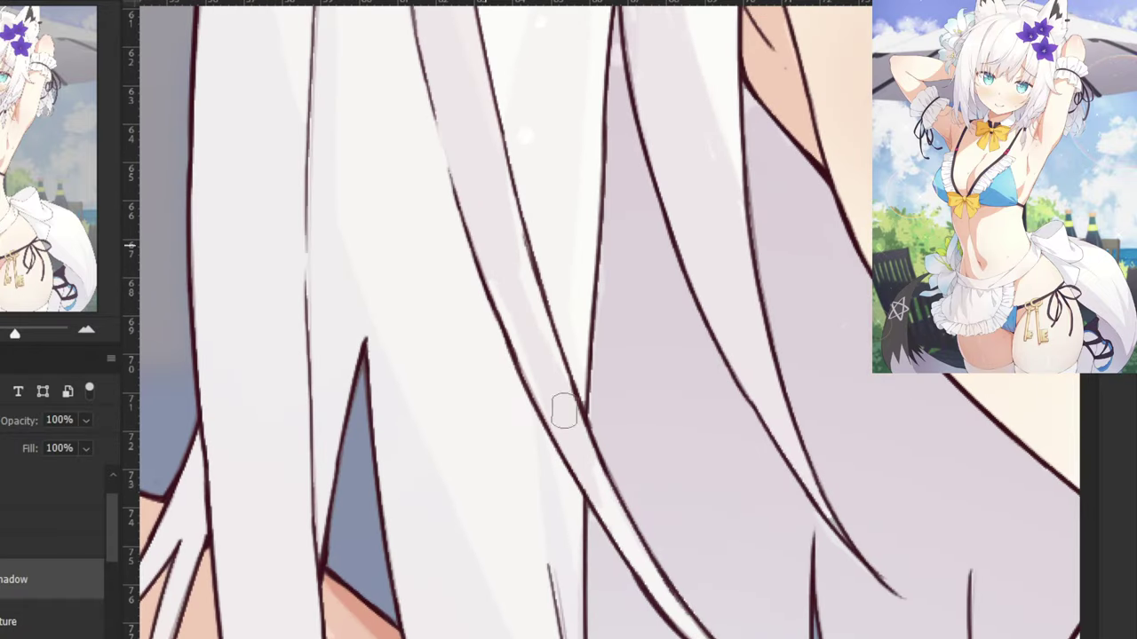
drag(513, 317, 604, 498)
drag(548, 400, 691, 627)
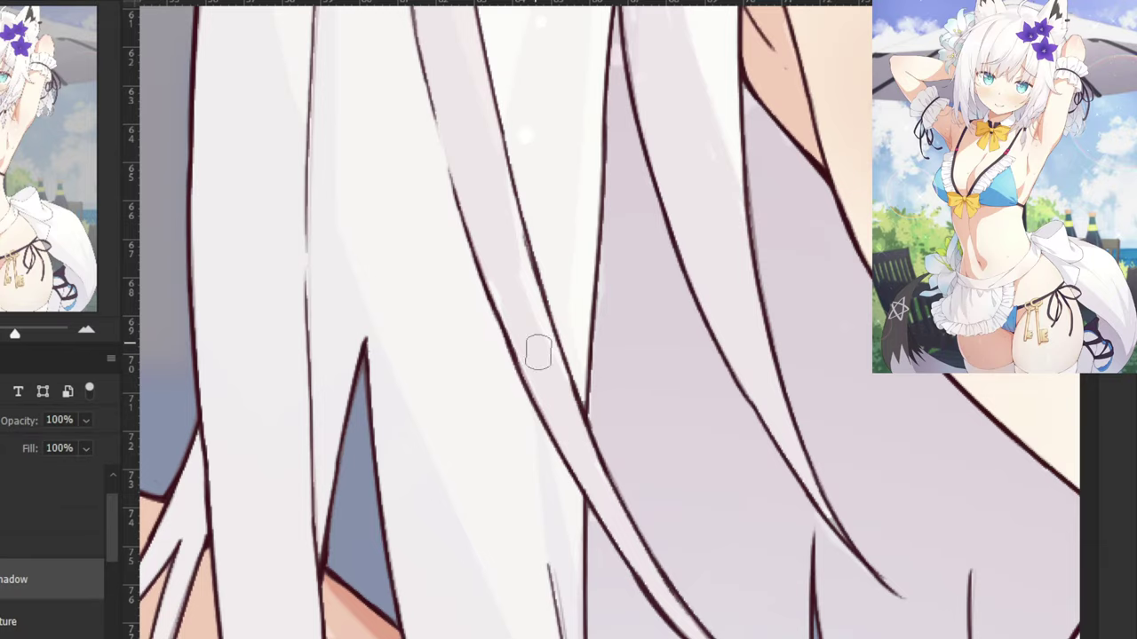
drag(421, 134, 512, 297)
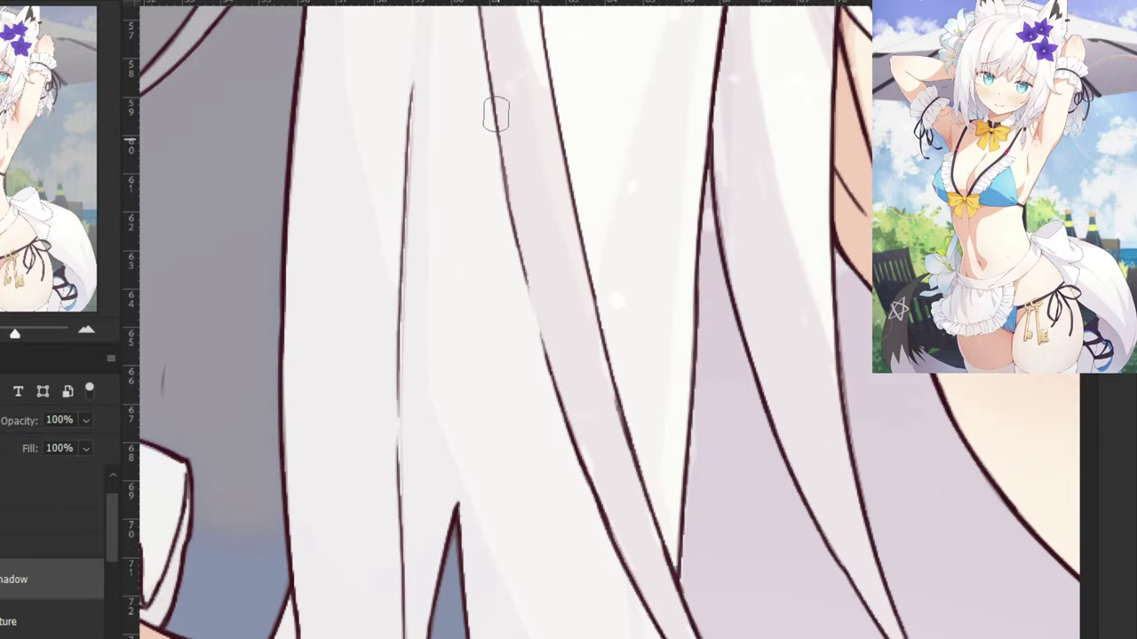
Try a slanted shadow streak on the light part of the side lock and compare it with the reference at raised opacity.
key(ctrl+minus)
key(ctrl+minus)
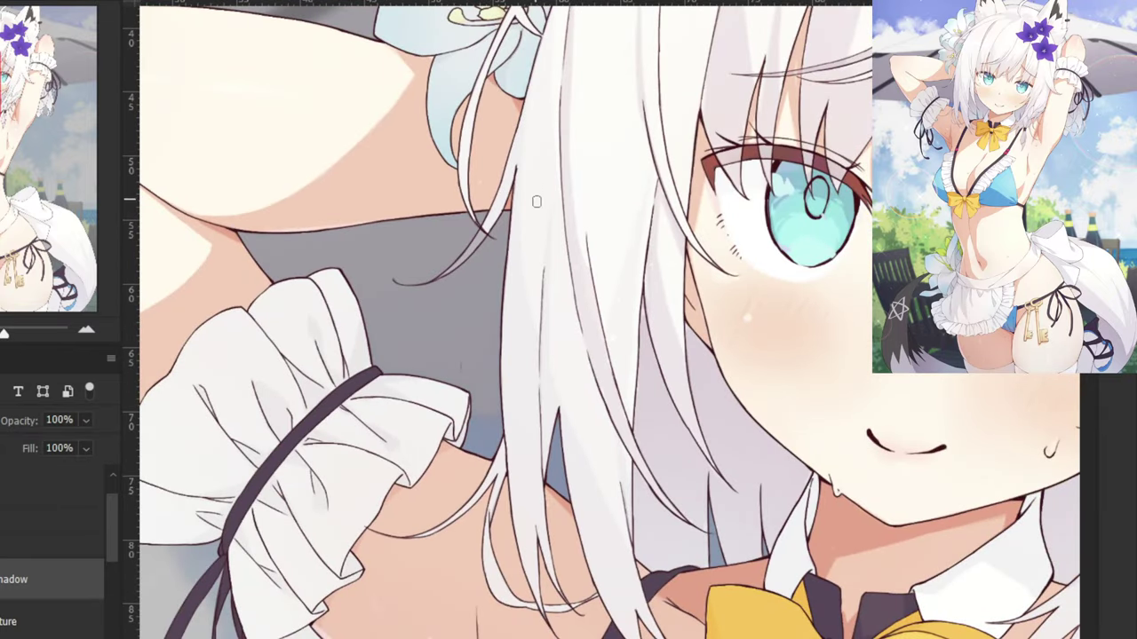
key(ctrl+plus)
drag(583, 208, 570, 316)
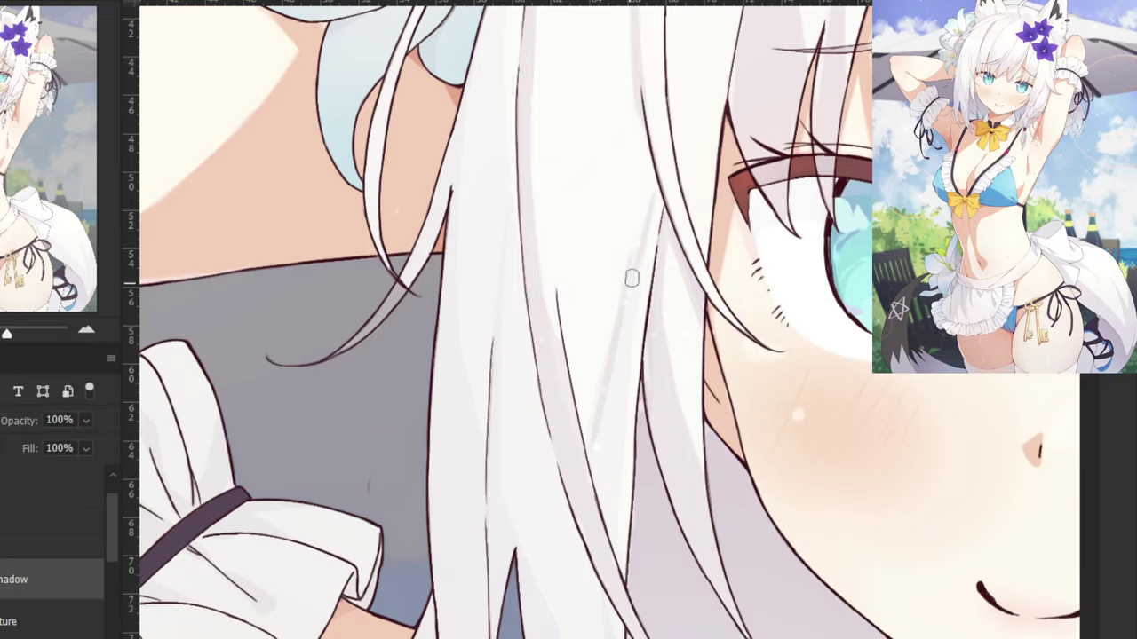
click(8, 489)
click(86, 421)
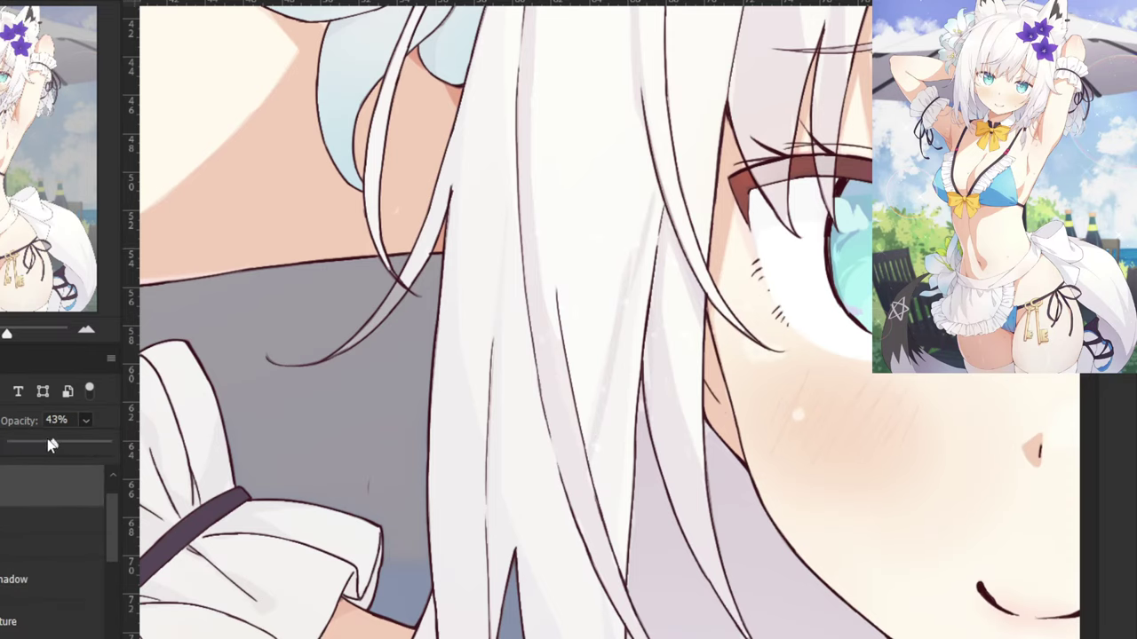
drag(103, 445, 102, 446)
key(ctrl+plus)
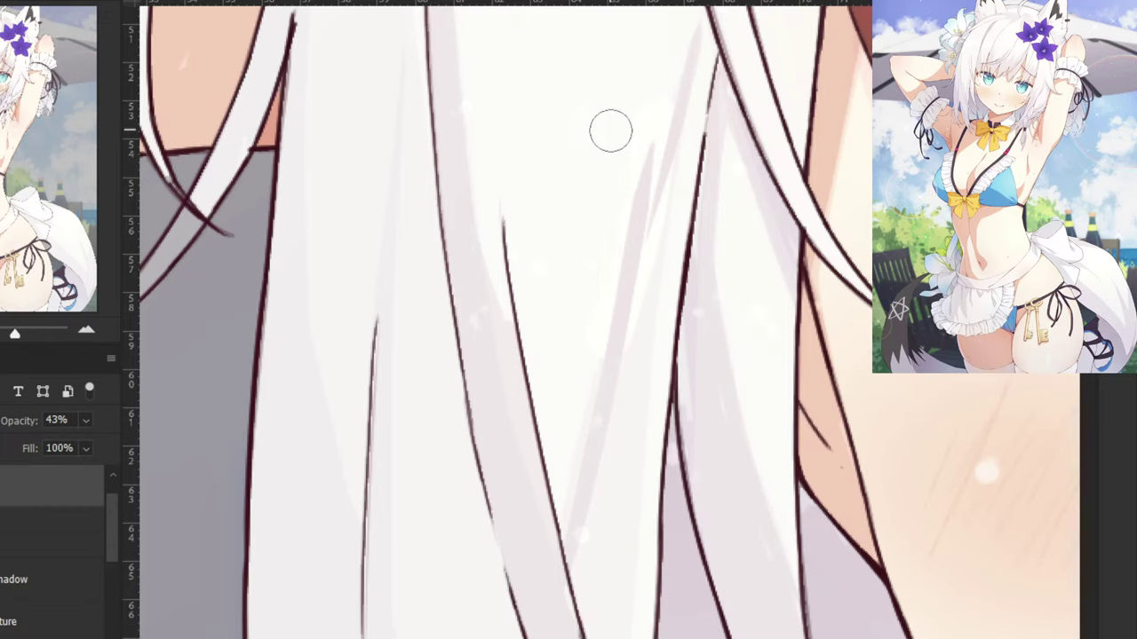
key(v)
key(b)
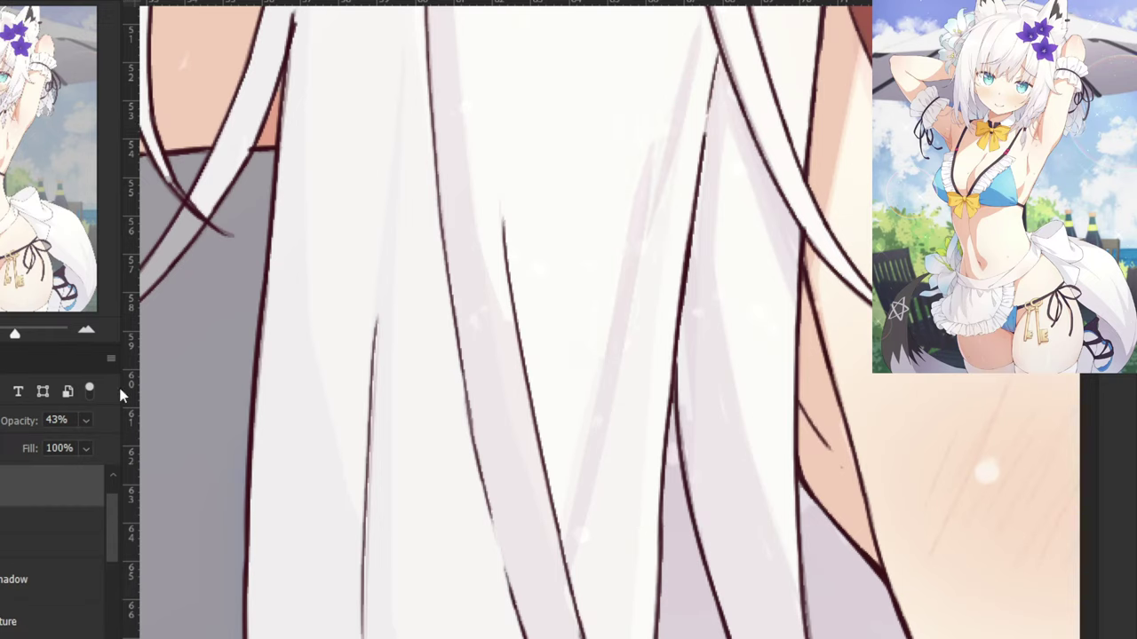
Remove the slanted shadow streak from the light part of the side lock on the shadow layer.
click(27, 573)
drag(662, 130, 580, 554)
mouse_move(679, 104)
mouse_down()
mouse_move(690, 33)
mouse_move(656, 241)
mouse_move(658, 337)
mouse_up()
key(b)
key(ctrl+z)
key(ctrl+z)
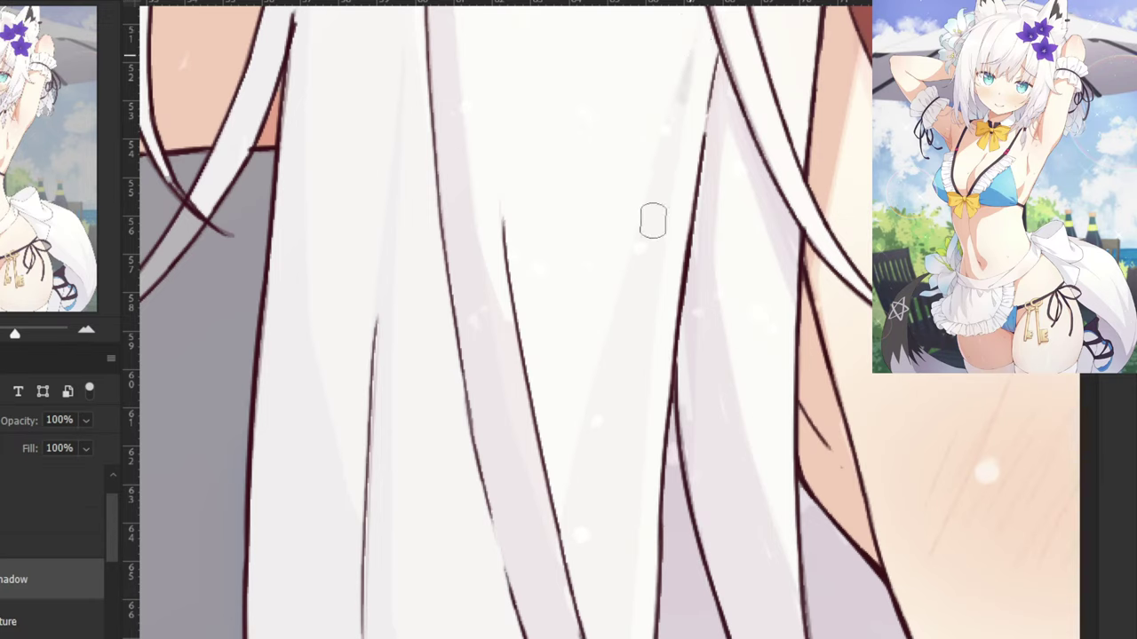
Brush a slanted cast shadow streak down the light part of the side lock, from the upper crossing strand to the long inner line.
mouse_move(667, 178)
mouse_down()
mouse_move(685, 99)
mouse_move(664, 321)
mouse_up()
key(ctrl+z)
drag(680, 111, 638, 413)
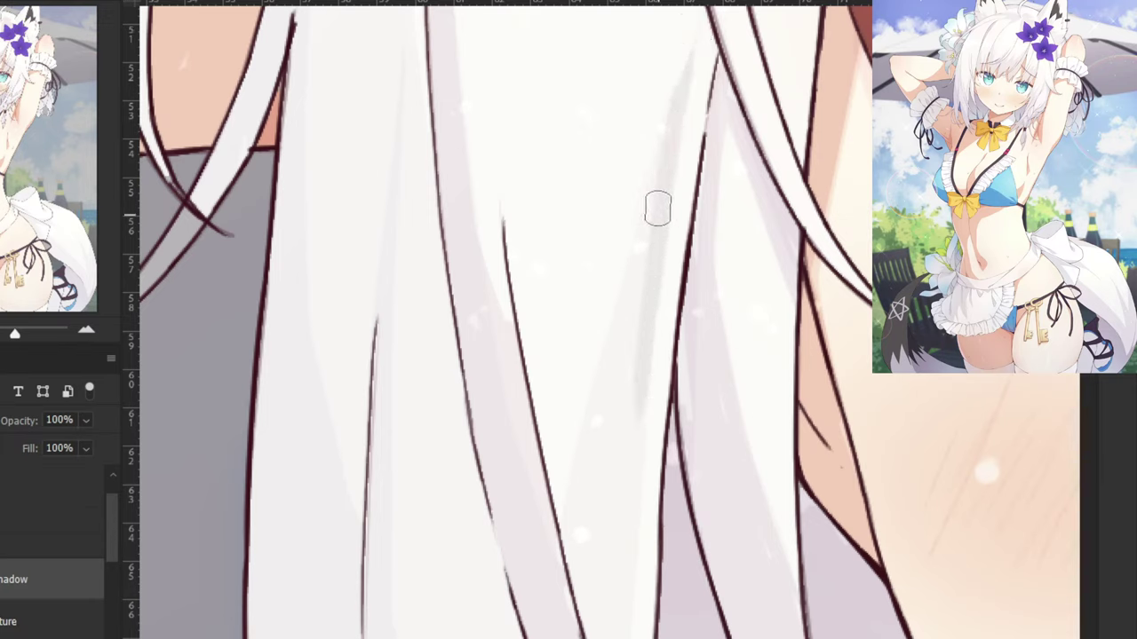
mouse_move(662, 162)
mouse_down()
mouse_move(620, 364)
mouse_move(662, 149)
mouse_move(569, 504)
mouse_up()
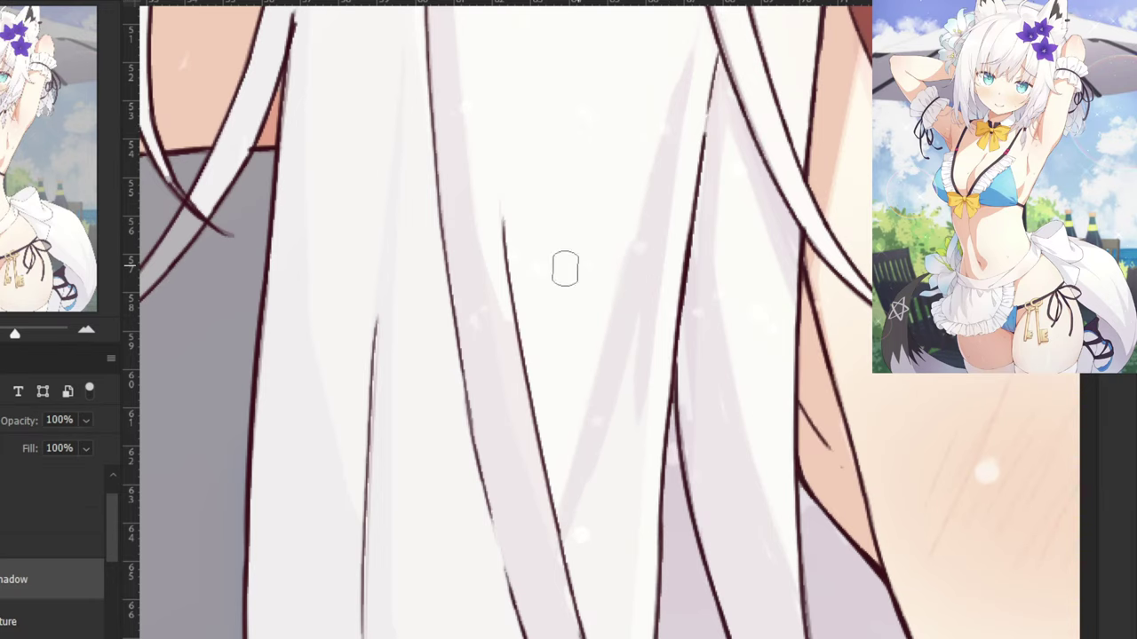
Widen the slanted streak into a solid cast shadow wedge down the side lock, leaving a thin light strip along its edge line.
mouse_move(647, 287)
mouse_down()
mouse_move(609, 600)
mouse_move(598, 489)
mouse_move(631, 638)
mouse_up()
mouse_move(598, 487)
mouse_down()
mouse_move(609, 543)
mouse_move(596, 496)
mouse_up()
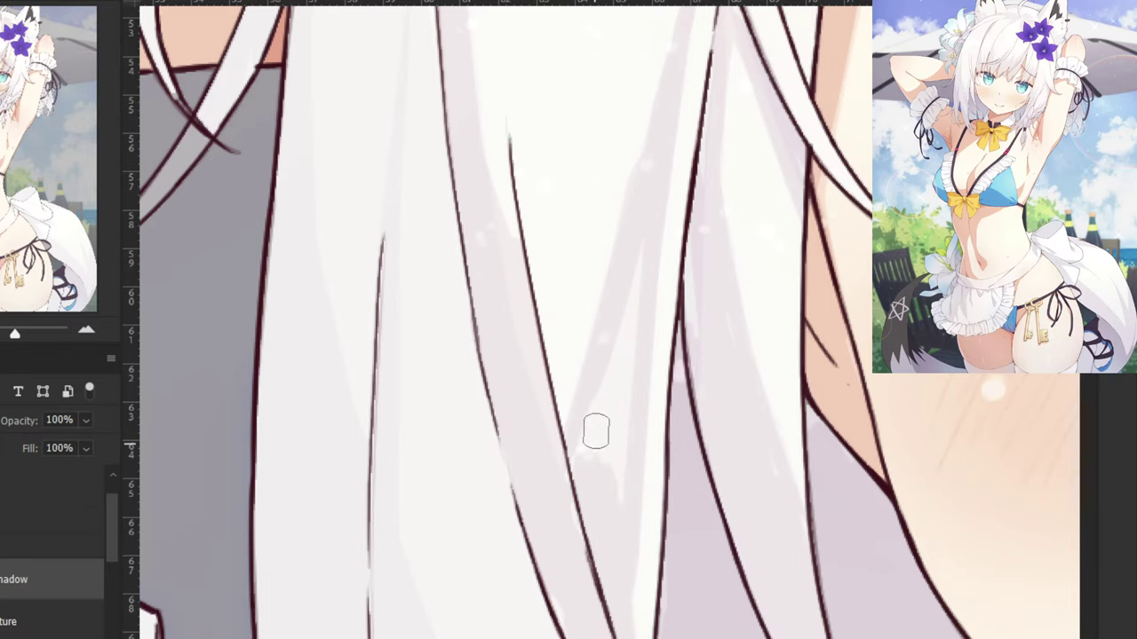
drag(600, 413, 591, 459)
drag(631, 371, 625, 485)
drag(644, 253, 597, 463)
drag(634, 317, 608, 487)
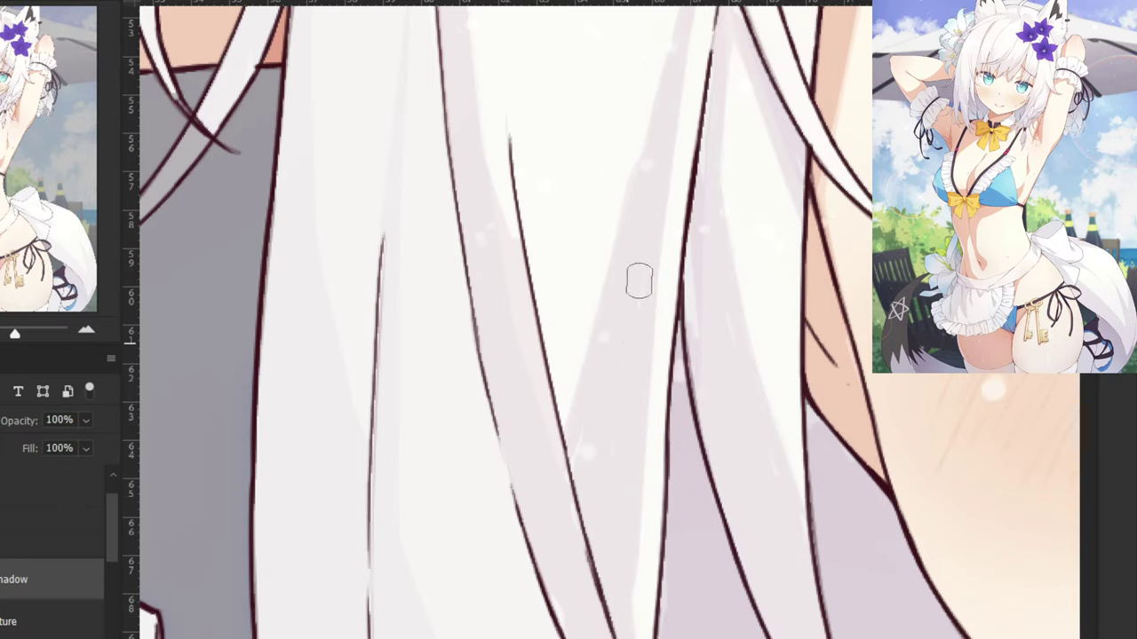
drag(639, 282, 621, 399)
Examine the cast shadows from the side lock up past the lily flowers to the crown of the head.
key(ctrl+minus)
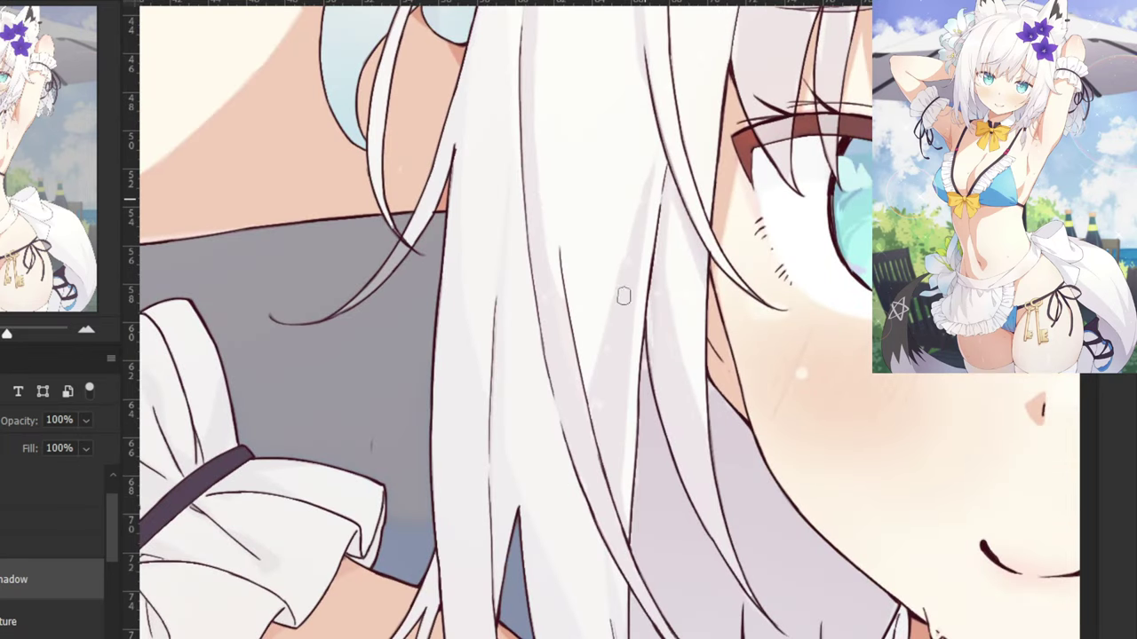
drag(651, 155, 592, 375)
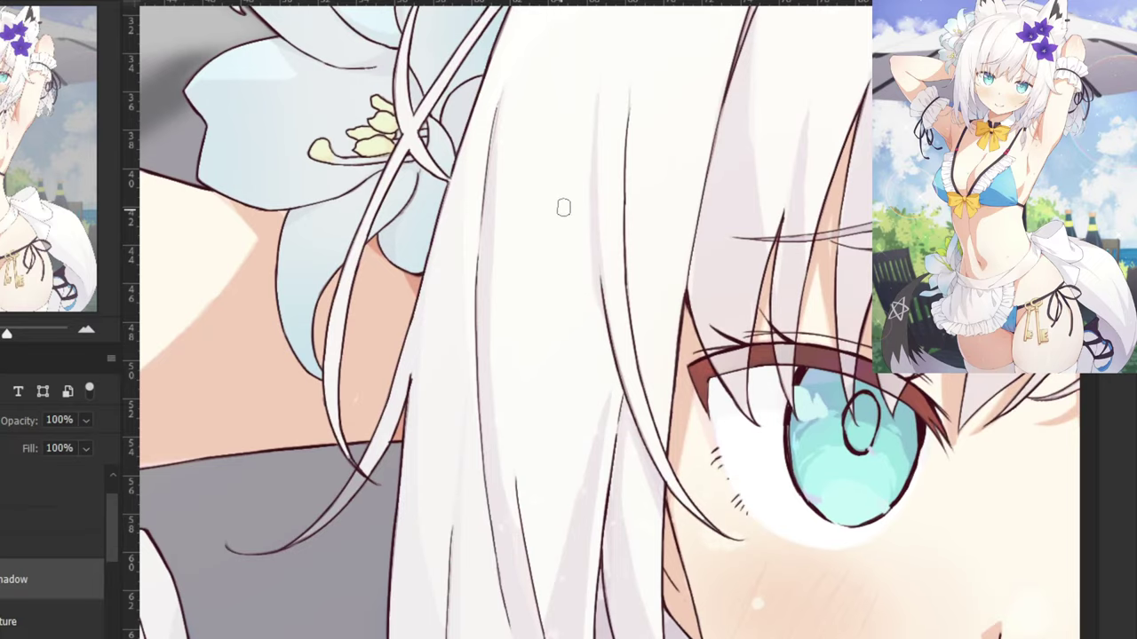
drag(563, 208, 551, 447)
drag(560, 342, 38, 328)
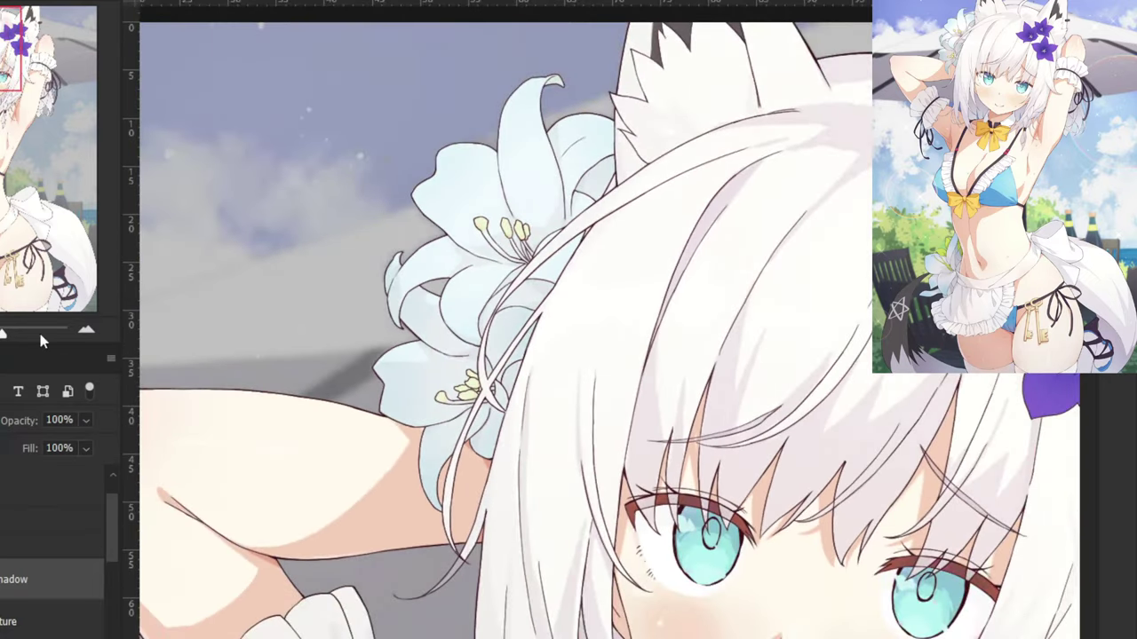
drag(568, 231, 782, 231)
drag(560, 160, 480, 443)
scroll(537, 395, up, 2)
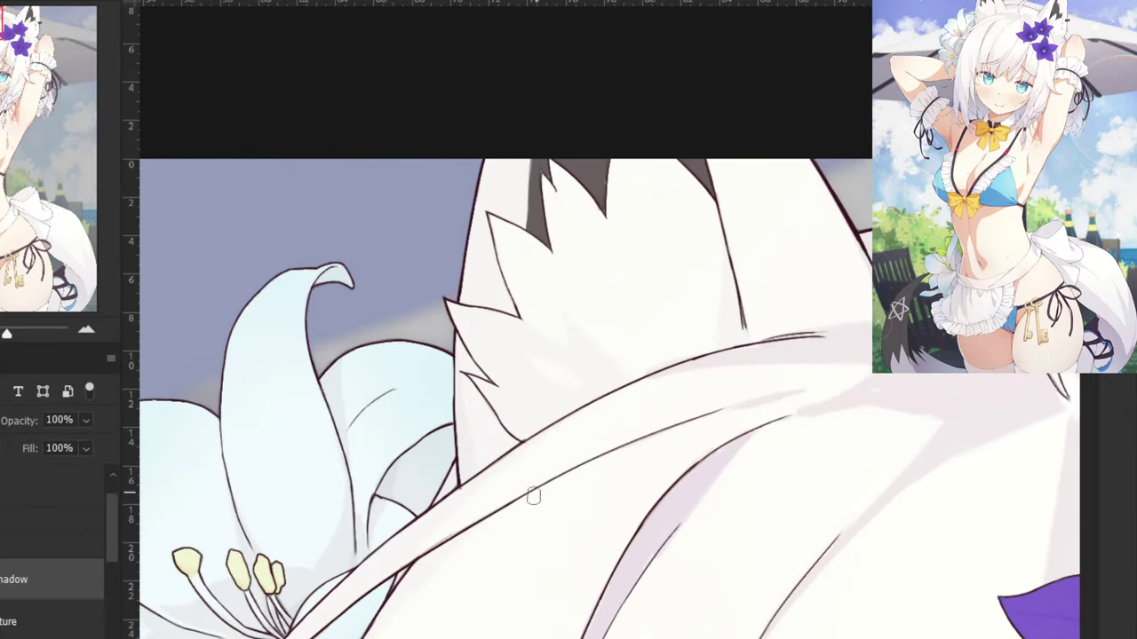
drag(432, 557, 585, 414)
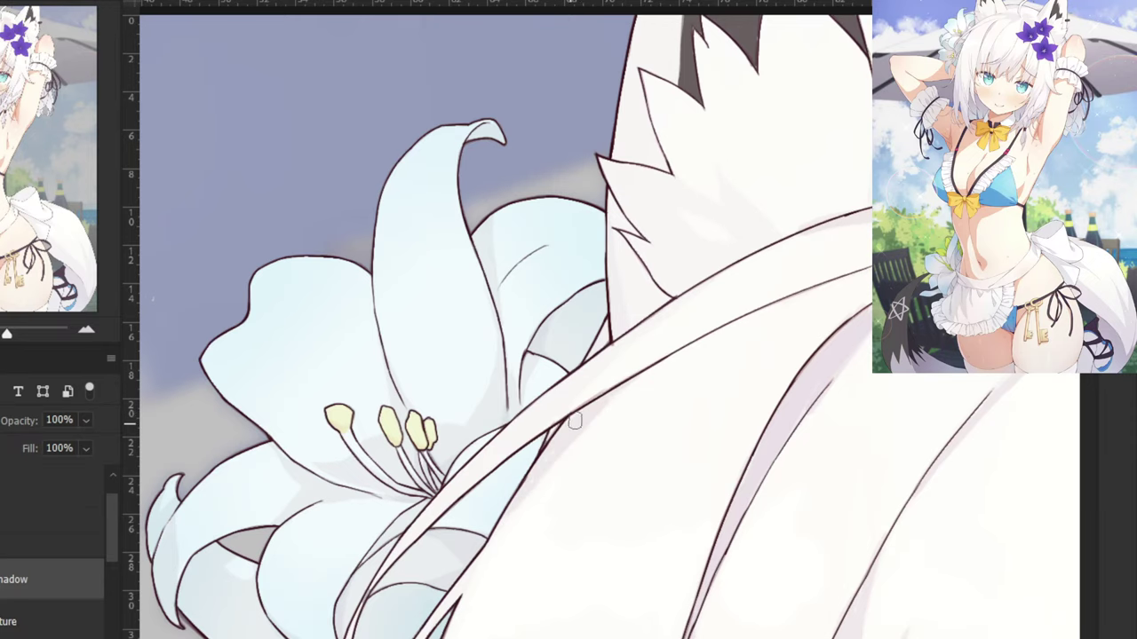
drag(809, 160, 654, 278)
drag(679, 191, 507, 364)
drag(740, 356, 662, 167)
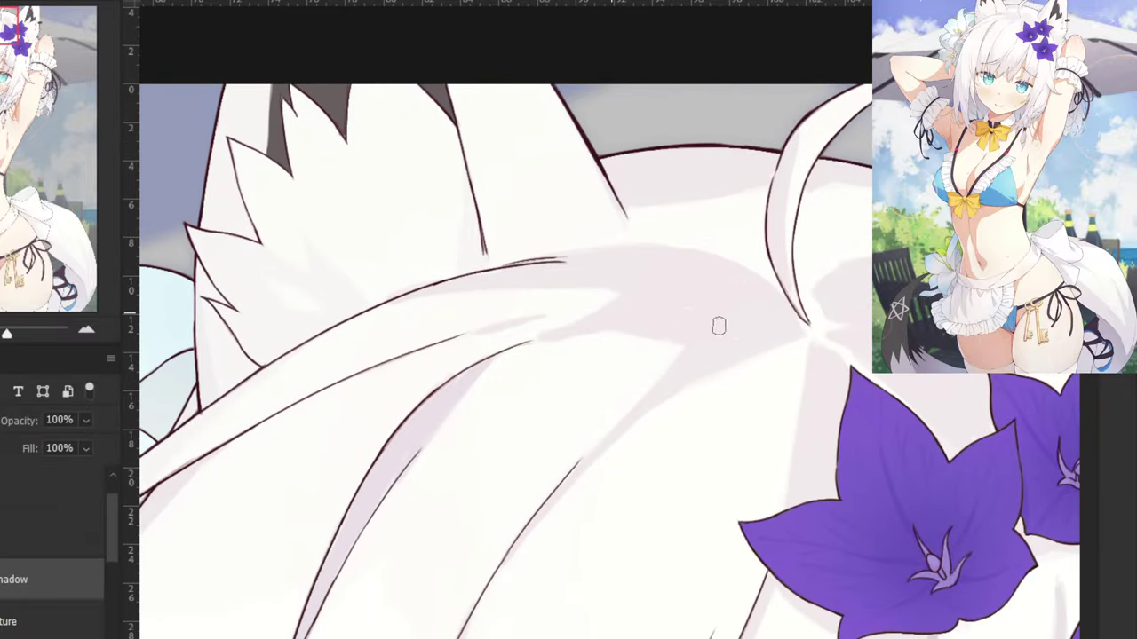
Fill the light gap in the cast shadow at the base of the fox ear above the purple flowers.
drag(769, 205, 486, 307)
drag(710, 360, 665, 356)
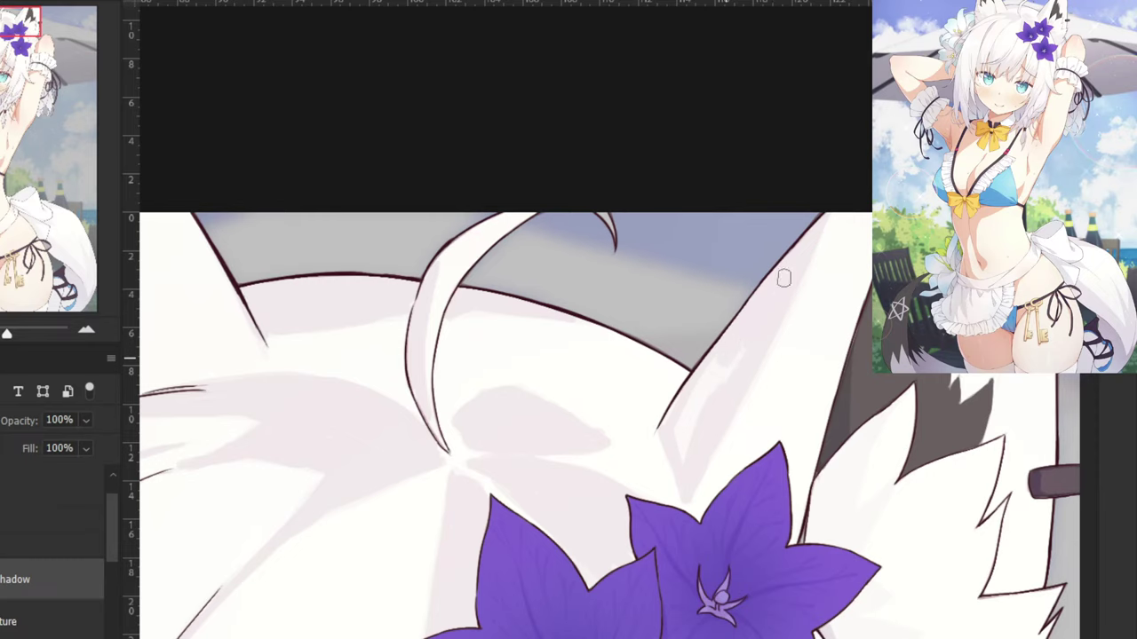
drag(723, 368, 719, 383)
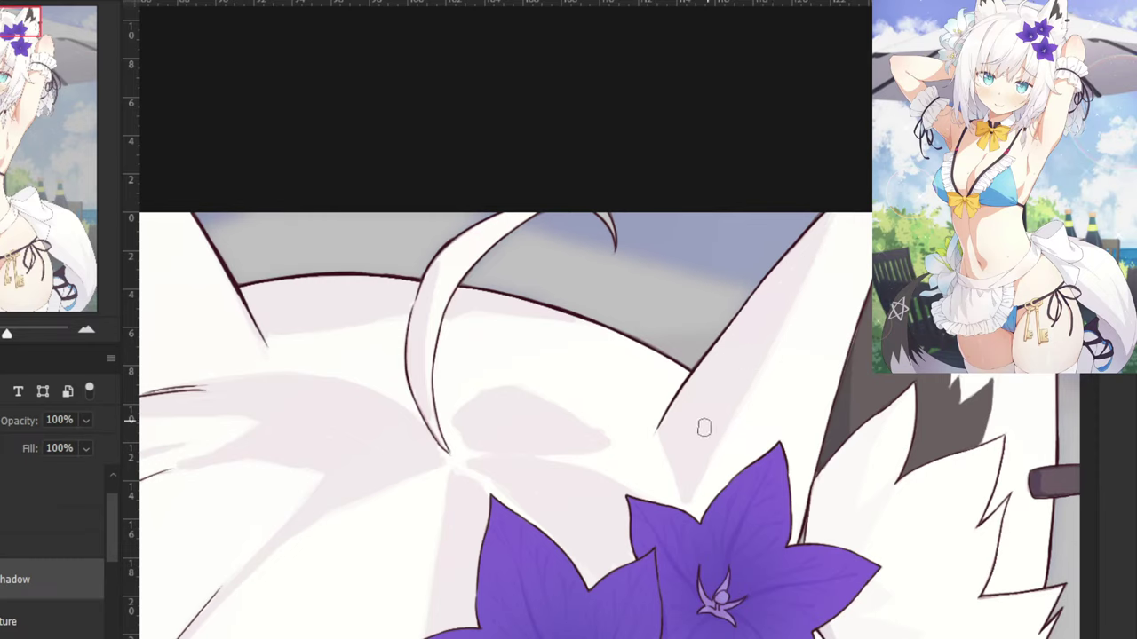
Brush a narrow cast shadow wedge beside the inner line of the fox ear nearest the lilies, down to the hair.
scroll(782, 317, down, 4)
drag(177, 524, 229, 483)
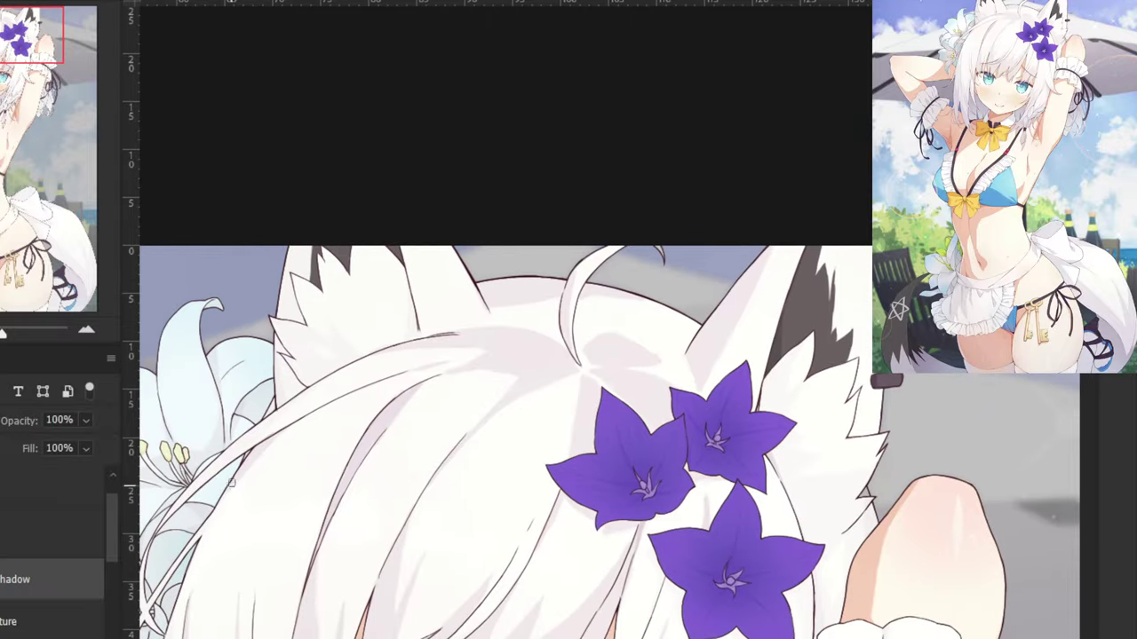
scroll(221, 482, up, 5)
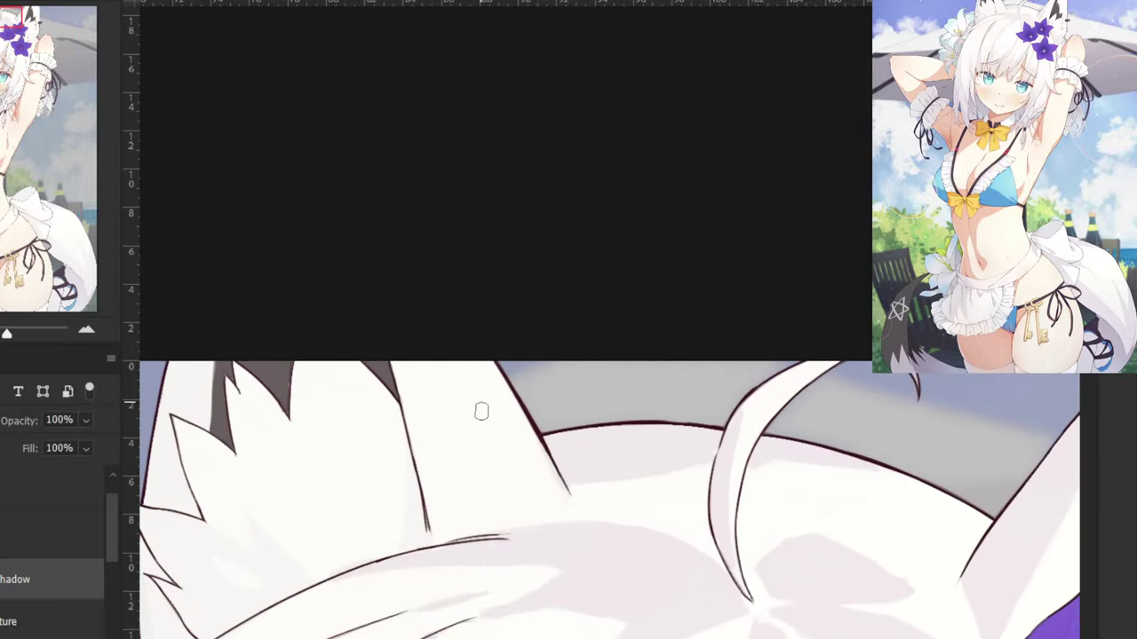
scroll(471, 429, up, 3)
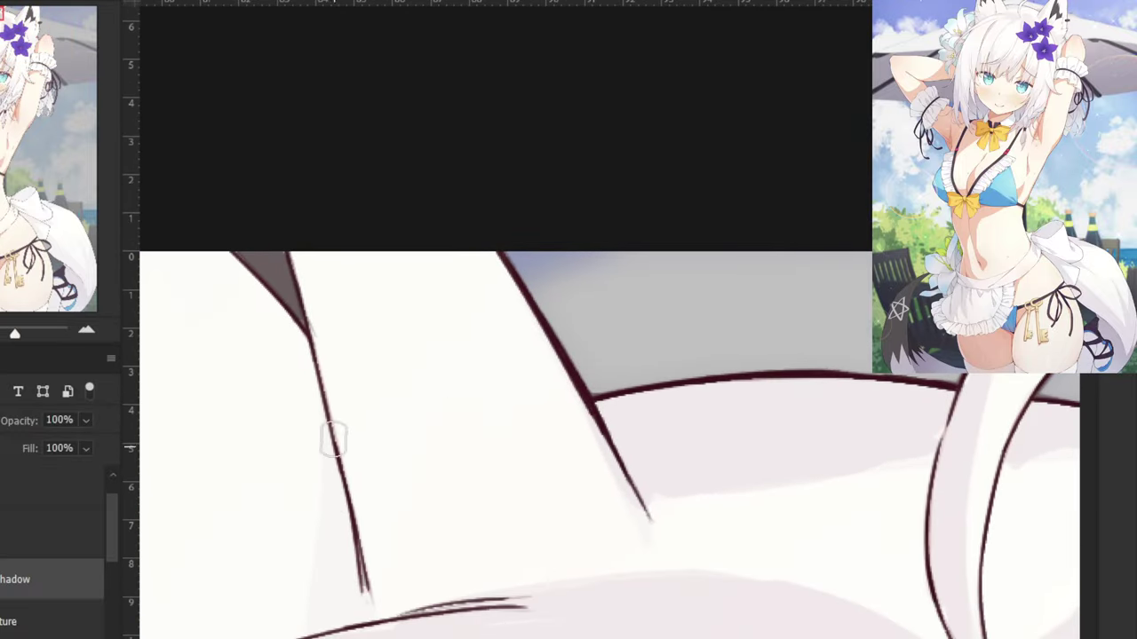
drag(276, 543, 681, 323)
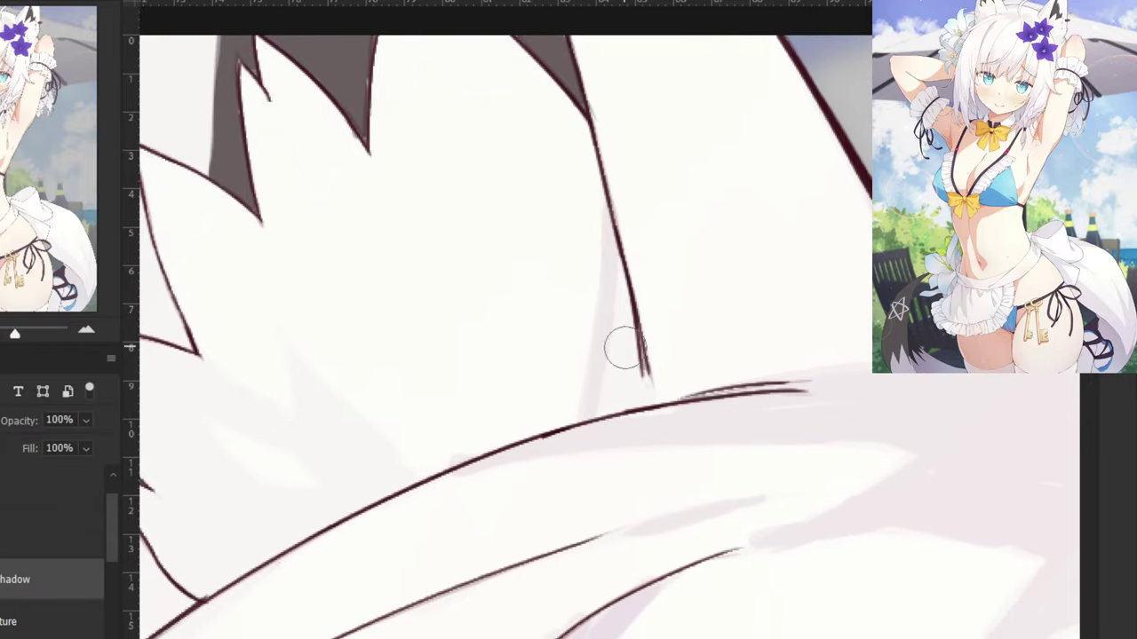
drag(618, 274, 630, 352)
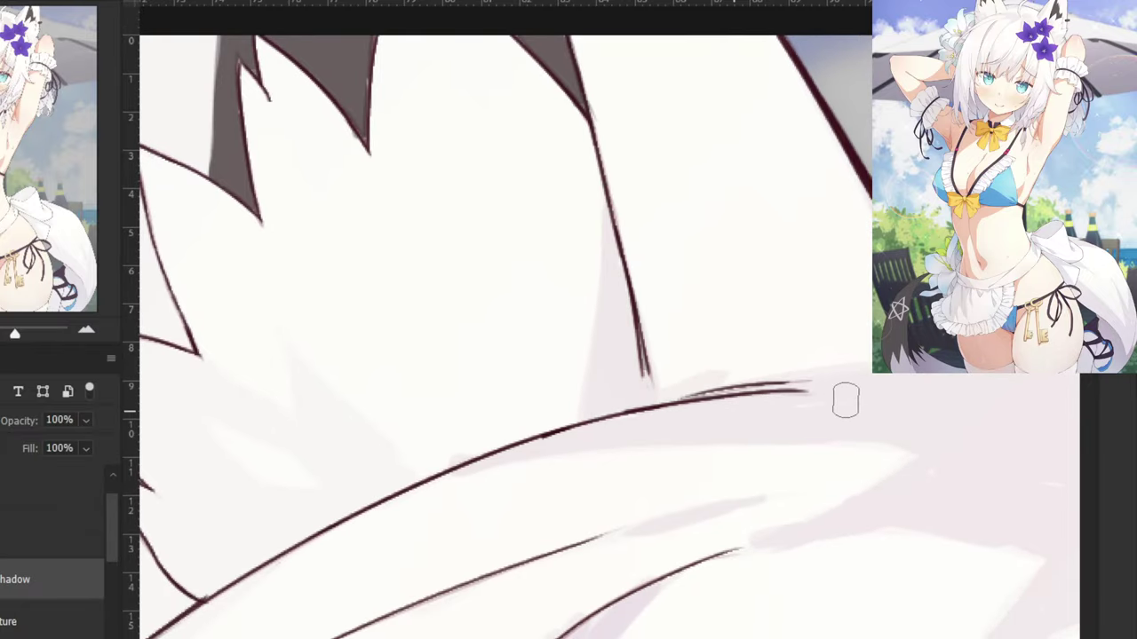
Fill the outer part of the lily-side fox ear, between its inner line and outer edge, with cast shadow.
drag(728, 211, 645, 388)
drag(828, 472, 792, 555)
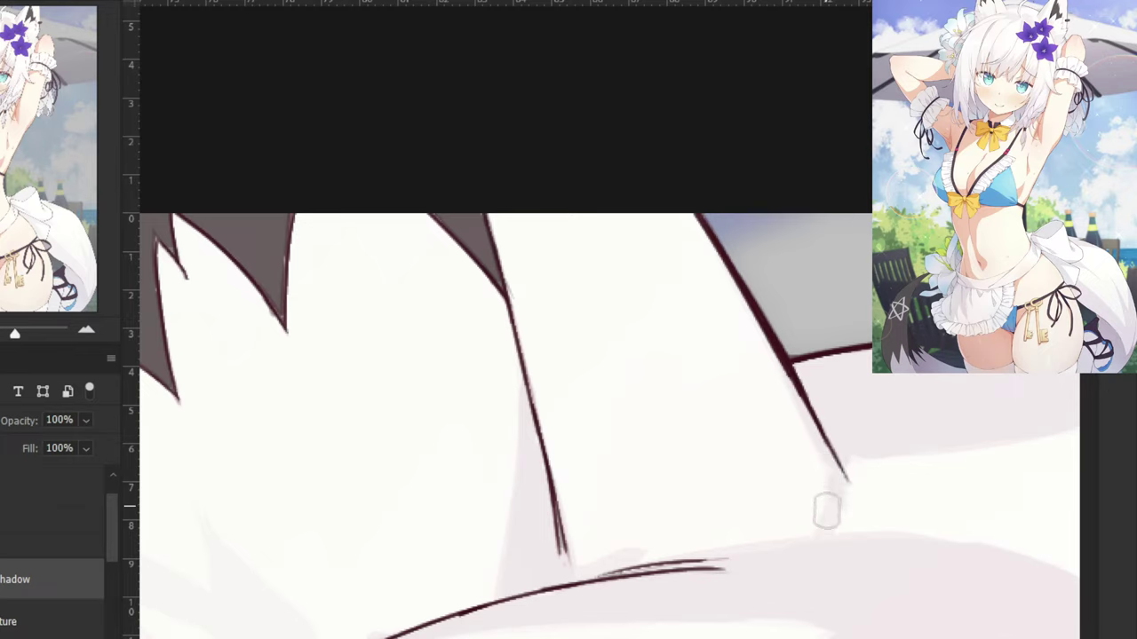
drag(827, 511, 821, 454)
drag(661, 199, 813, 442)
mouse_move(815, 522)
mouse_down()
mouse_move(782, 445)
mouse_move(796, 450)
mouse_move(693, 272)
mouse_move(659, 187)
mouse_move(610, 186)
mouse_move(552, 237)
mouse_move(498, 202)
mouse_move(616, 606)
mouse_move(639, 554)
mouse_move(649, 450)
mouse_move(646, 577)
mouse_move(706, 611)
mouse_move(716, 580)
mouse_move(677, 525)
mouse_move(670, 377)
mouse_move(683, 342)
mouse_move(699, 396)
mouse_move(675, 411)
mouse_move(649, 303)
mouse_move(696, 380)
mouse_move(602, 268)
mouse_move(548, 175)
mouse_up()
Review the hair's cast shadows against the whole upper figure, from the fox ears down to the side lock.
key(ctrl+minus)
key(ctrl+minus)
drag(394, 242, 507, 136)
drag(538, 308, 352, 216)
key(ctrl+minus)
key(ctrl+minus)
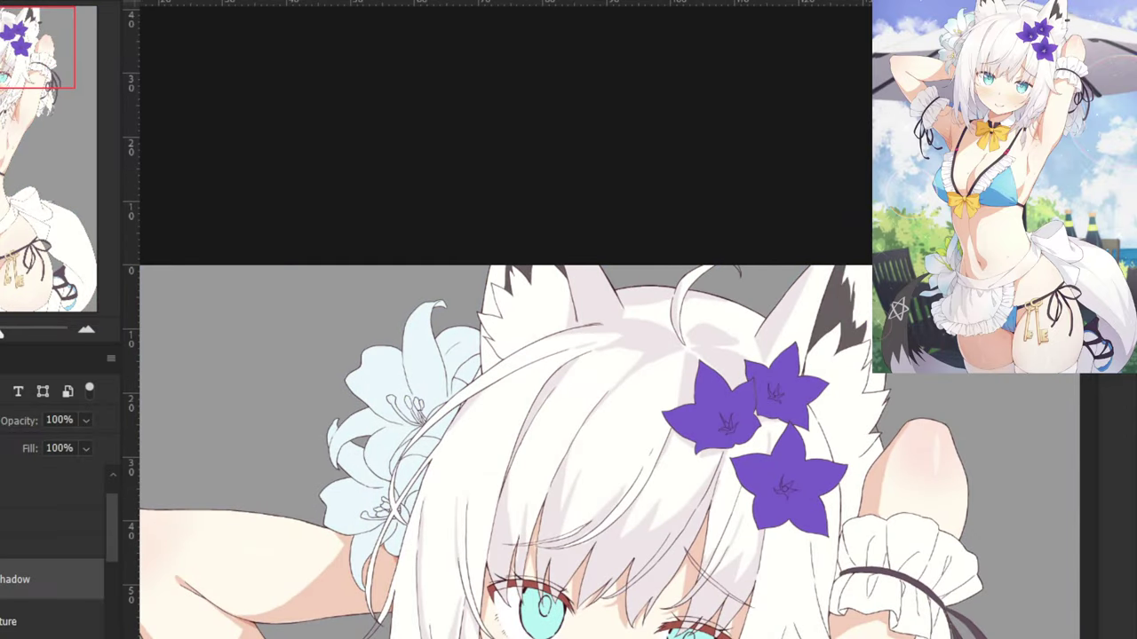
drag(204, 550, 147, 356)
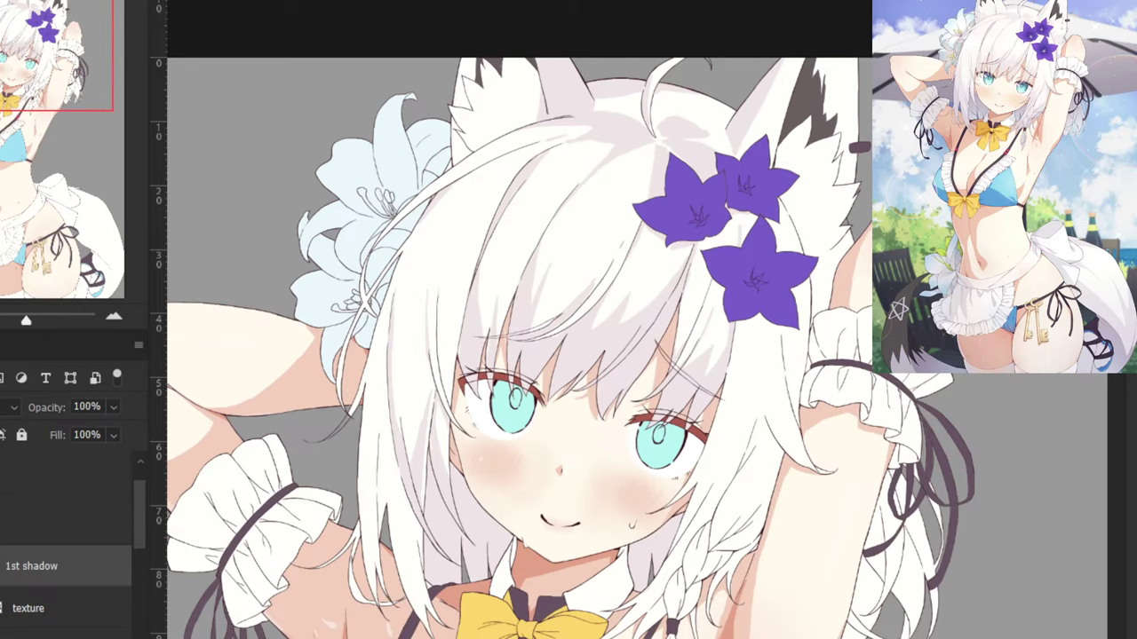
drag(466, 311, 552, 191)
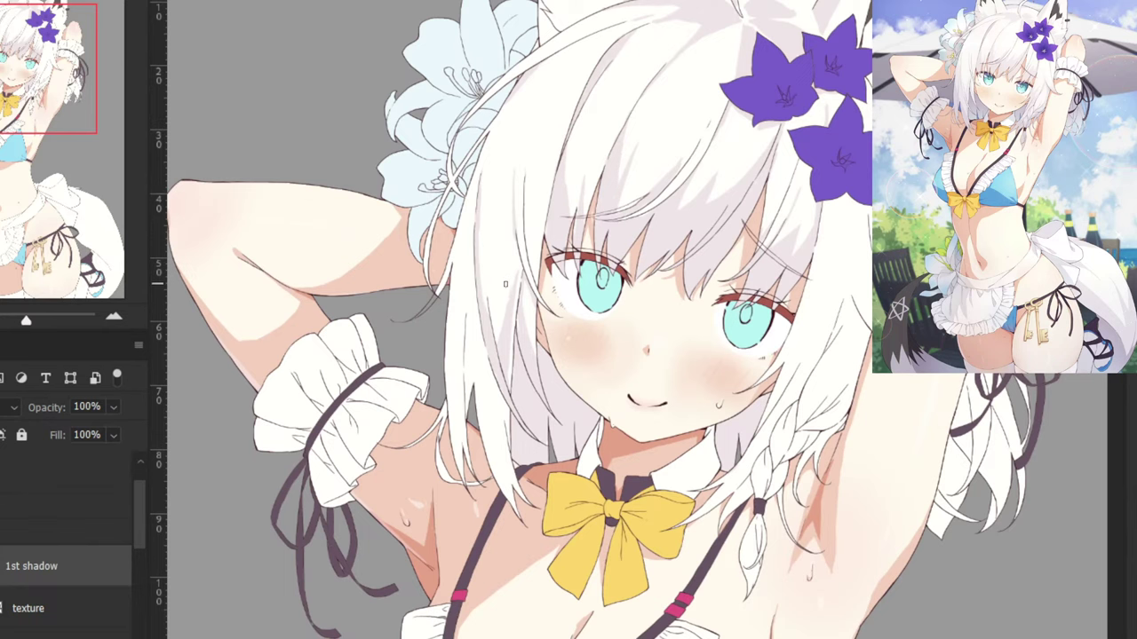
drag(495, 254, 555, 195)
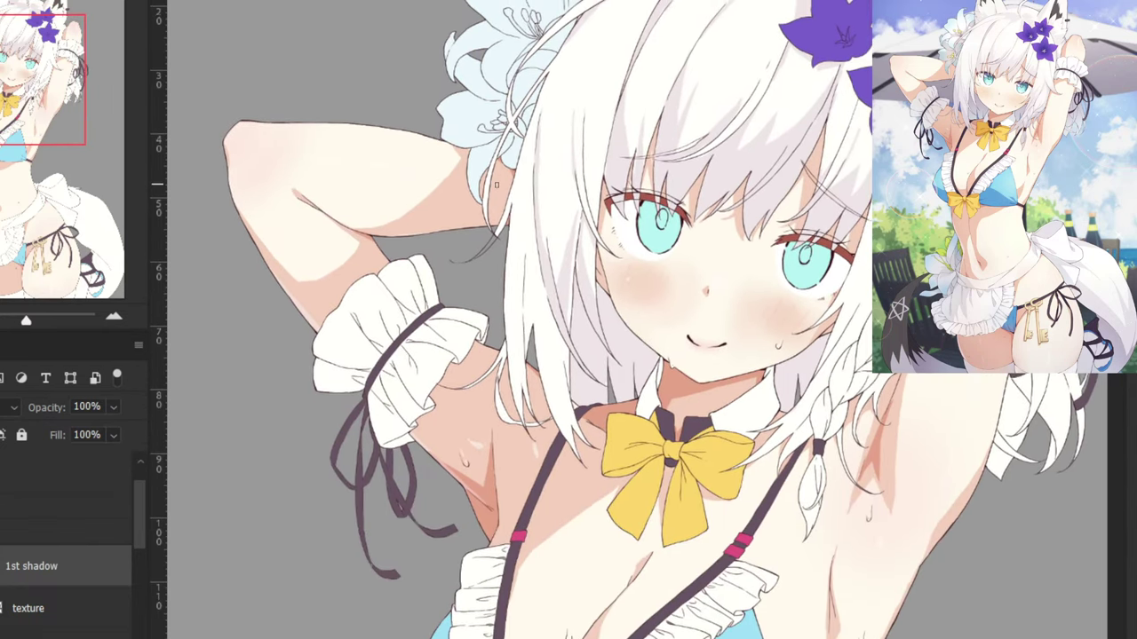
key(ctrl+plus)
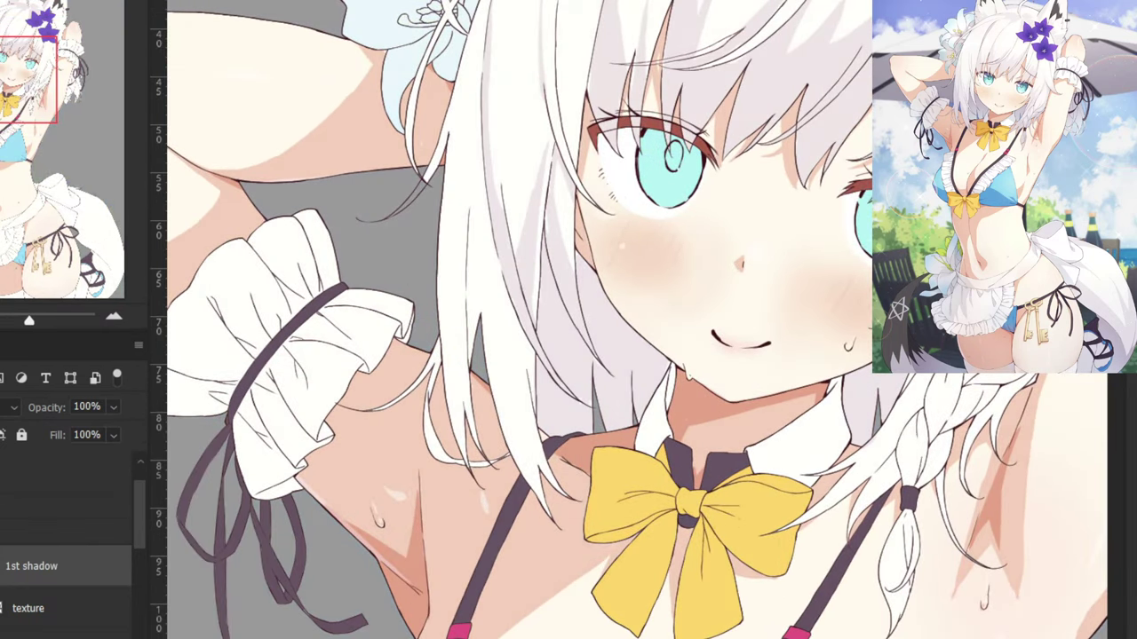
key(ctrl+plus)
key(ctrl+plus)
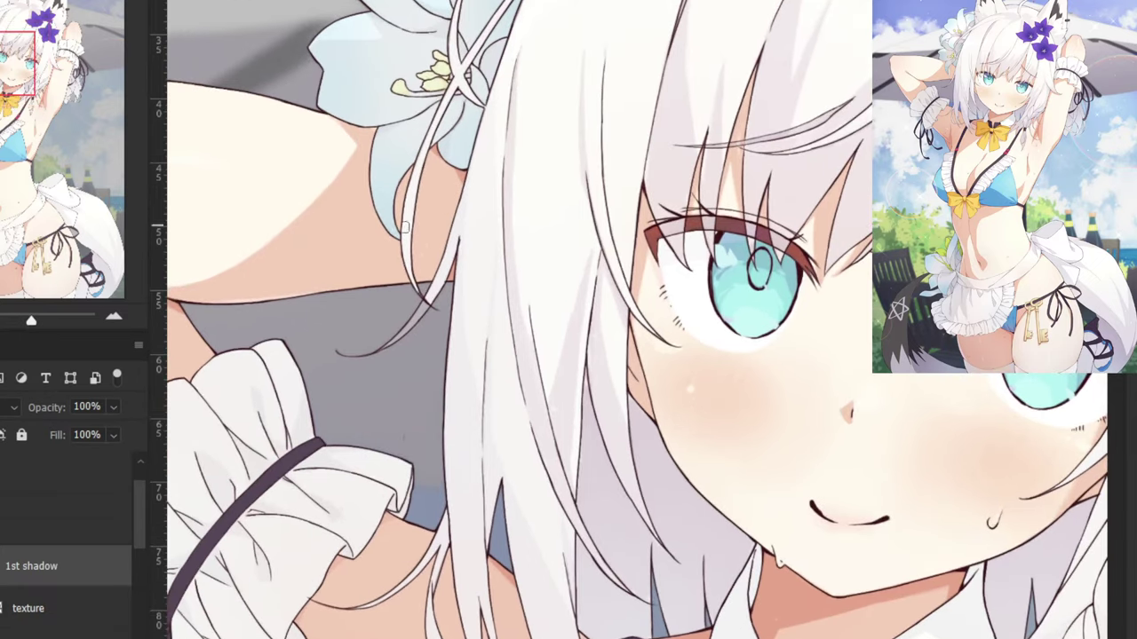
scroll(379, 379, down, 2)
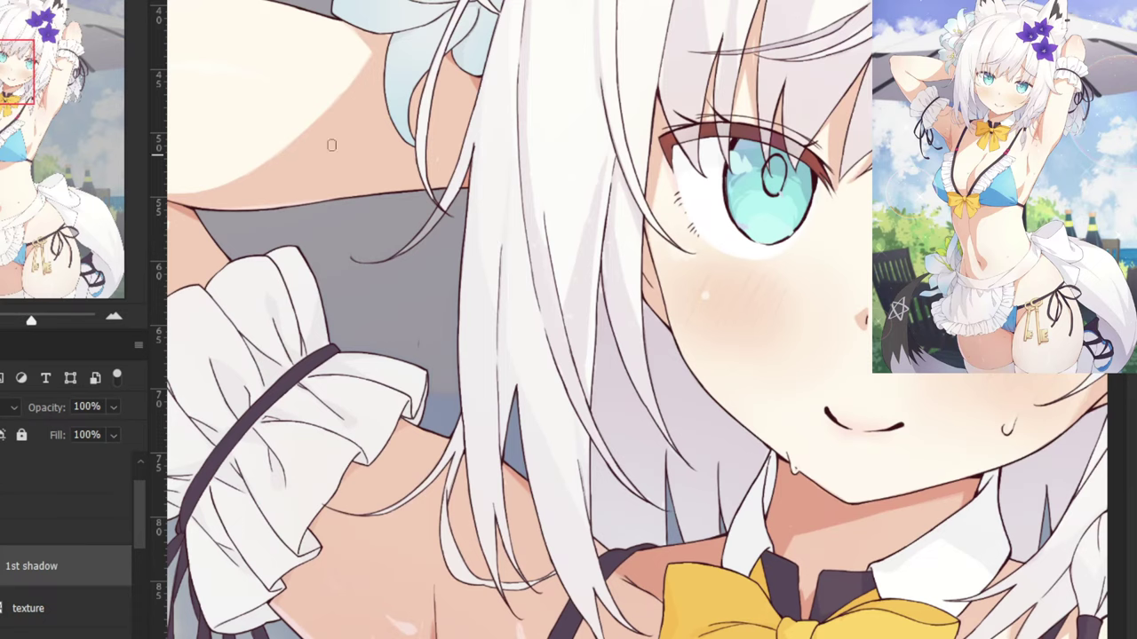
On the layer below the texture layer, repaint the lower end of the thin stray strand with white sampled from the side lock.
drag(448, 106, 550, 328)
key(ctrl+plus)
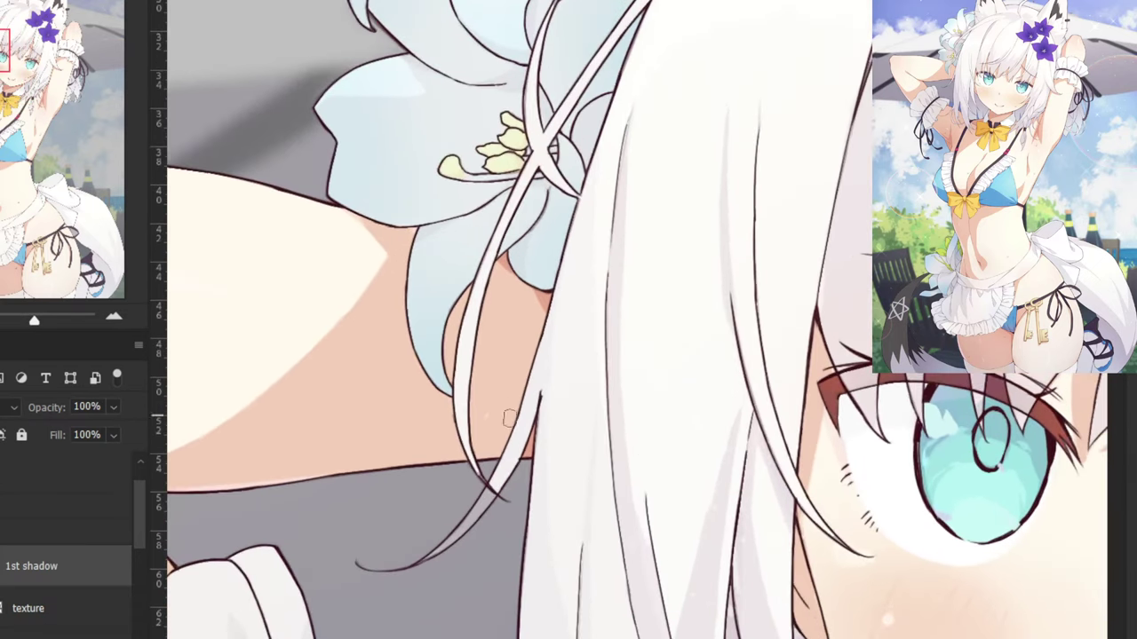
mouse_move(550, 415)
mouse_down()
mouse_move(551, 317)
mouse_move(535, 469)
mouse_move(529, 402)
mouse_up()
key(ctrl+z)
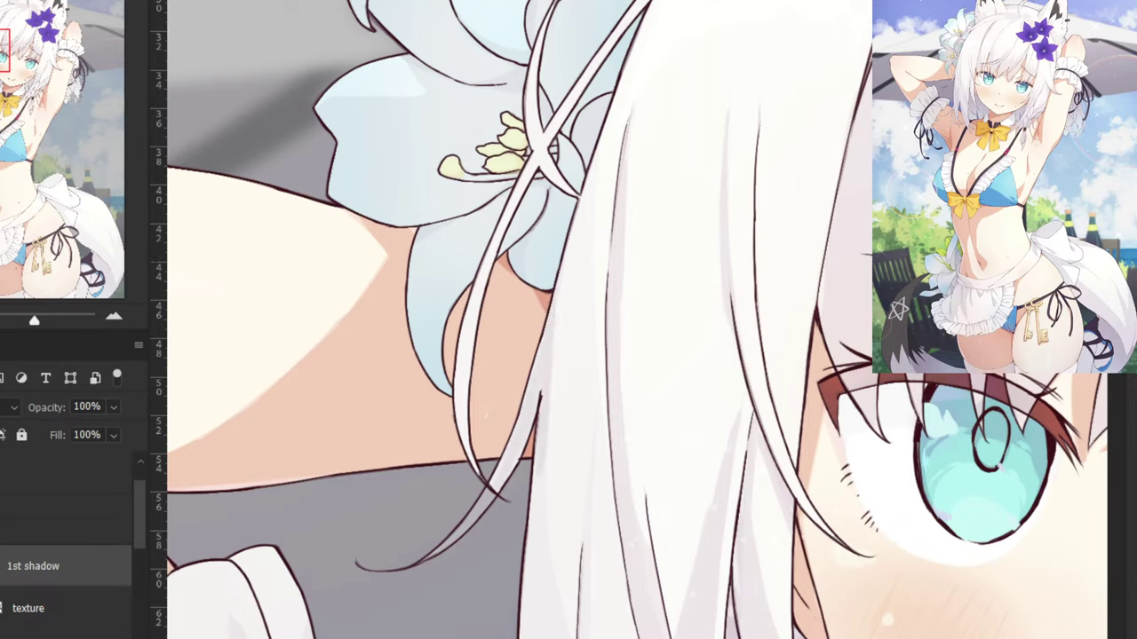
click(67, 634)
alt+click(575, 351)
drag(492, 495, 451, 543)
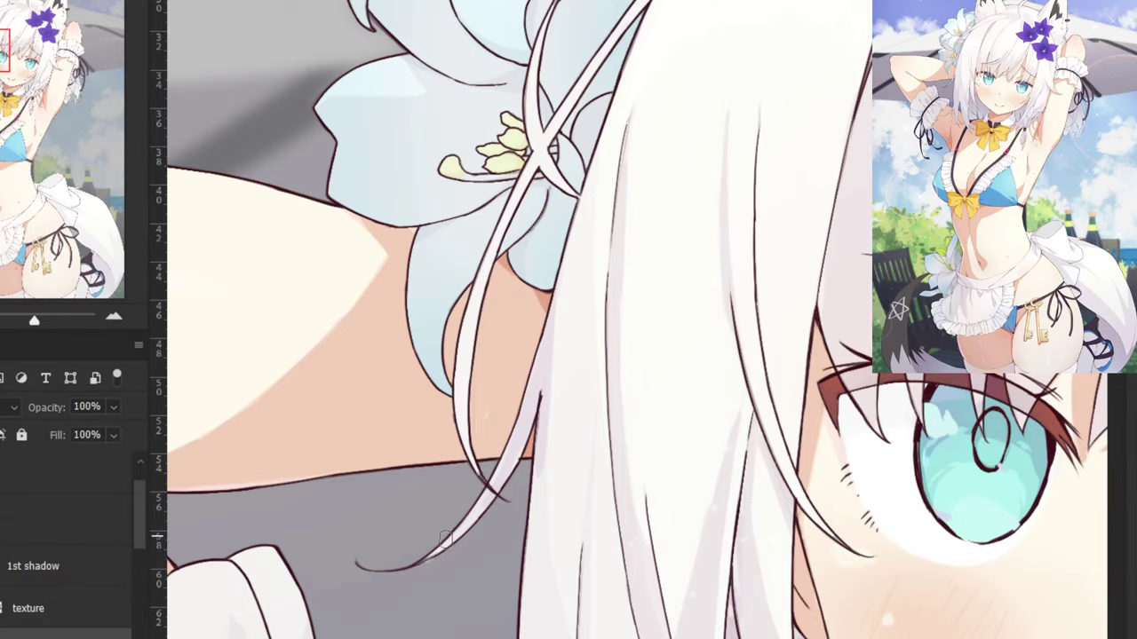
Change the blending mode of the 1st shadow layer and check the shadow tint down the side lock.
right_click(40, 547)
key(Escape)
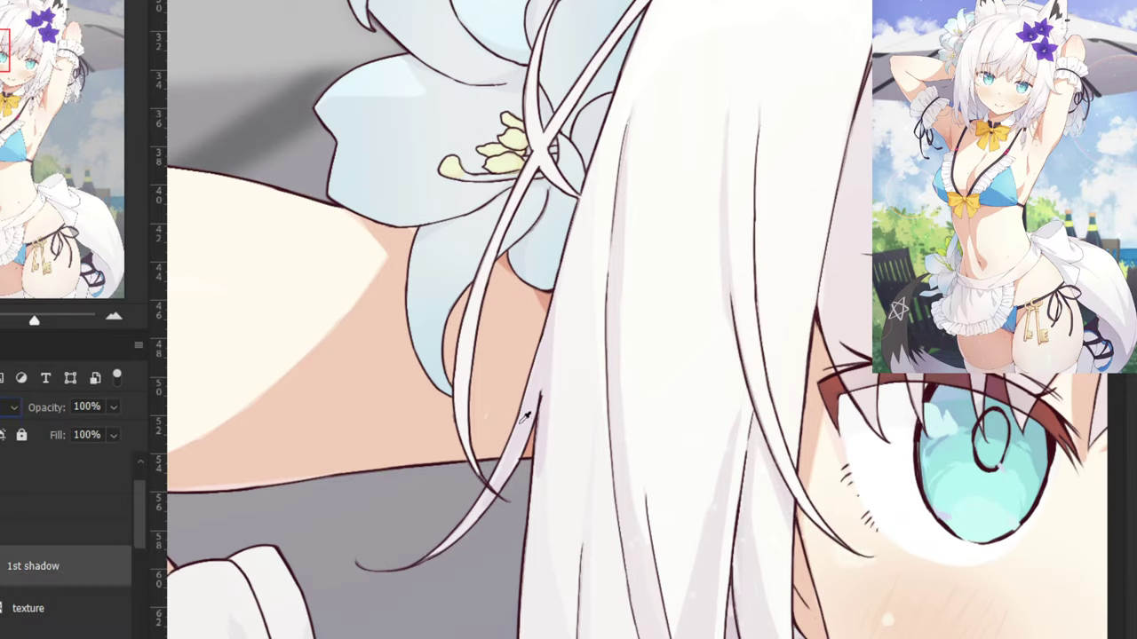
alt+click(526, 417)
click(13, 408)
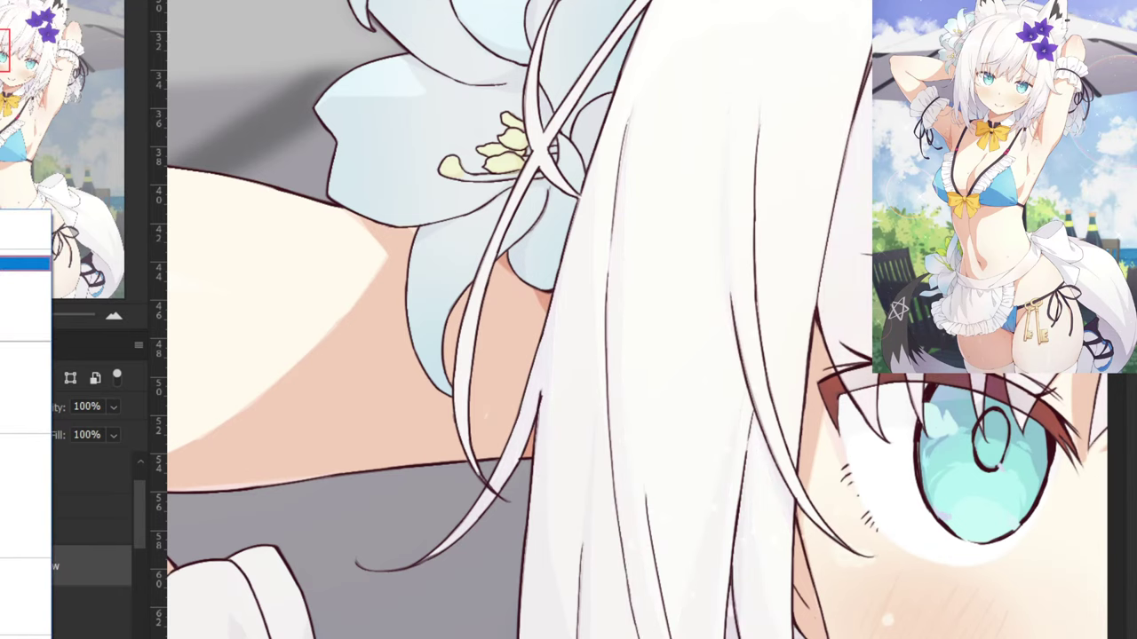
click(25, 279)
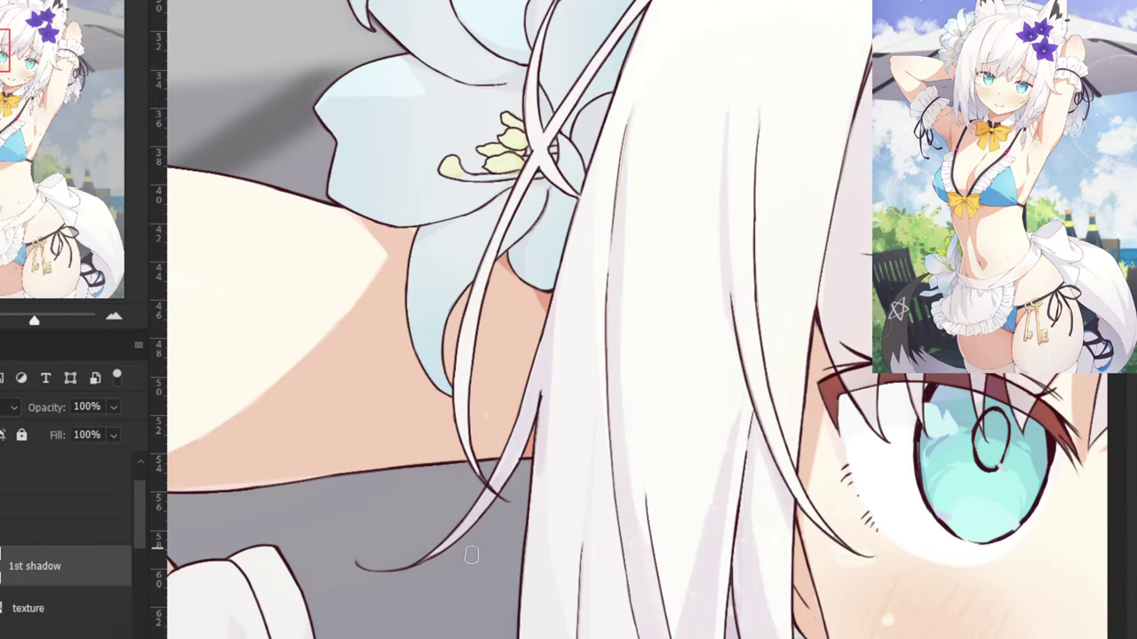
scroll(464, 553, down, 3)
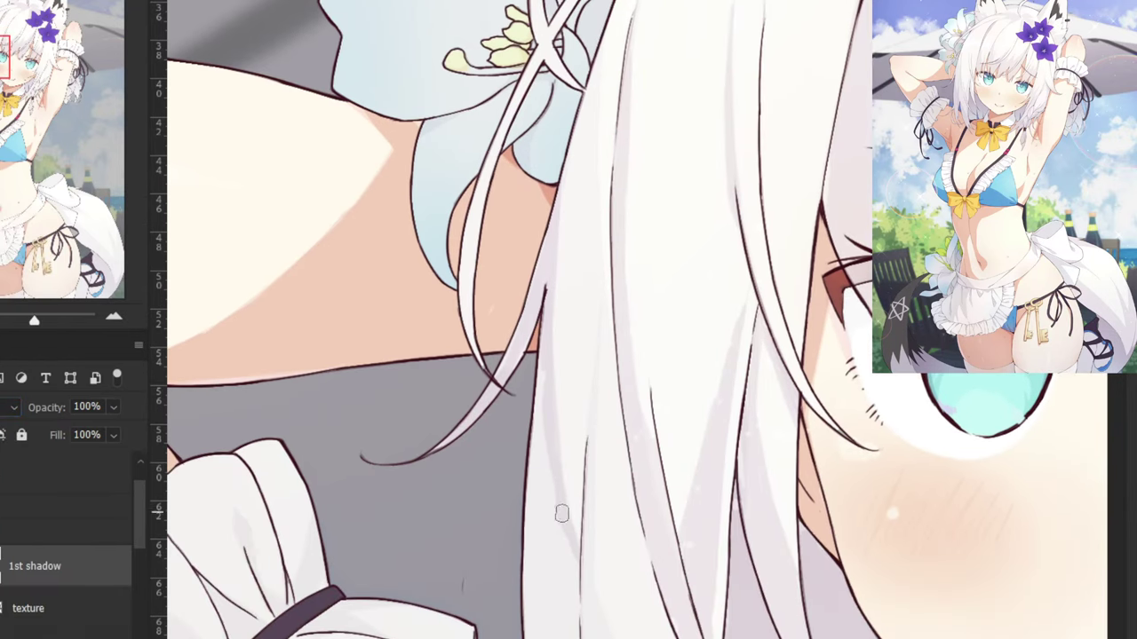
scroll(538, 450, down, 3)
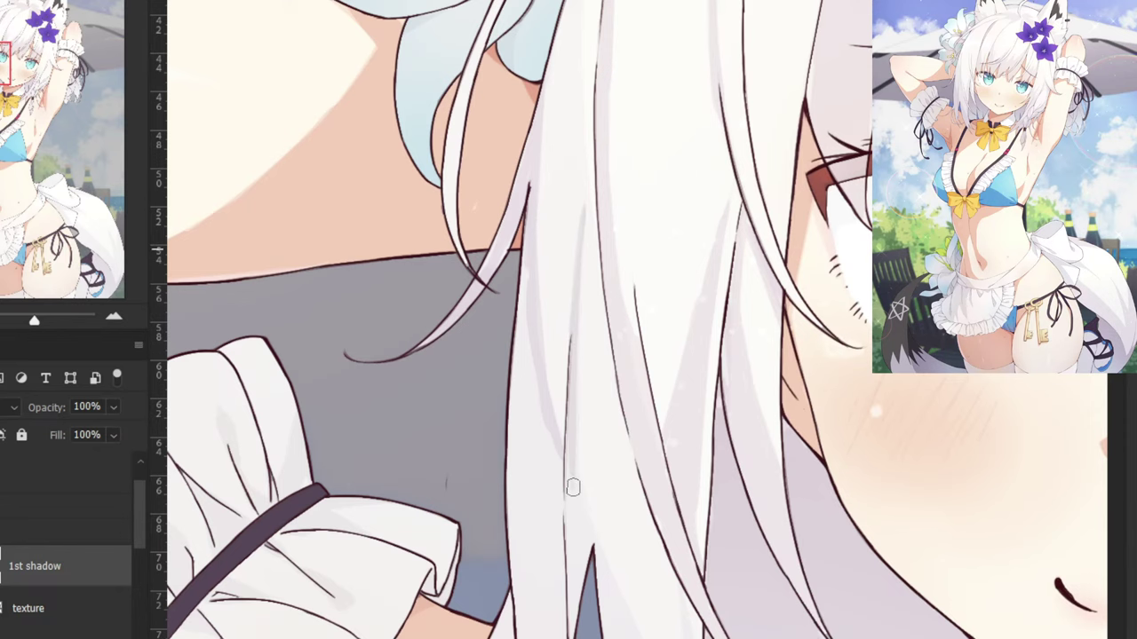
scroll(573, 497, down, 5)
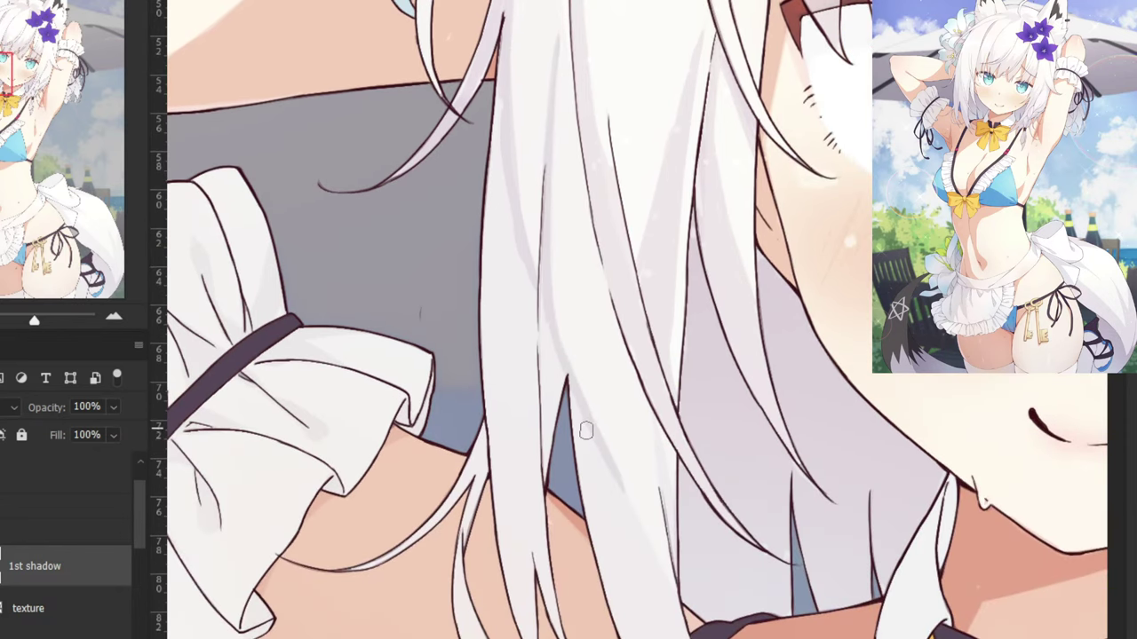
drag(449, 218, 500, 609)
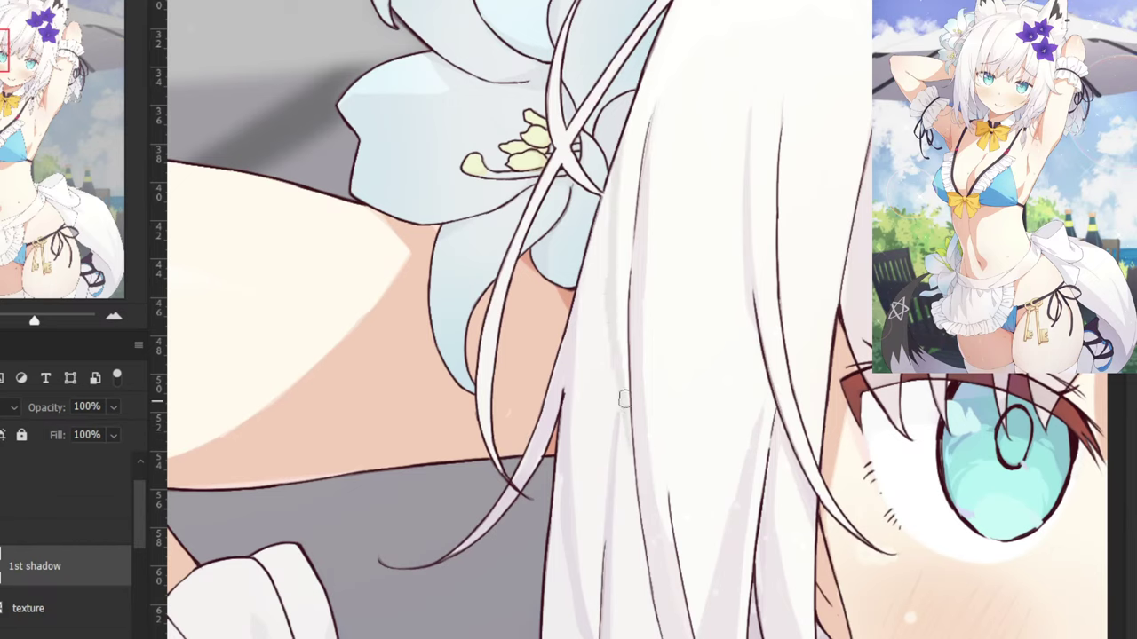
Paint pink cast shadow down the outer edge of the side lock, from beside the lily to below the ear-level stray strands.
drag(610, 179, 588, 327)
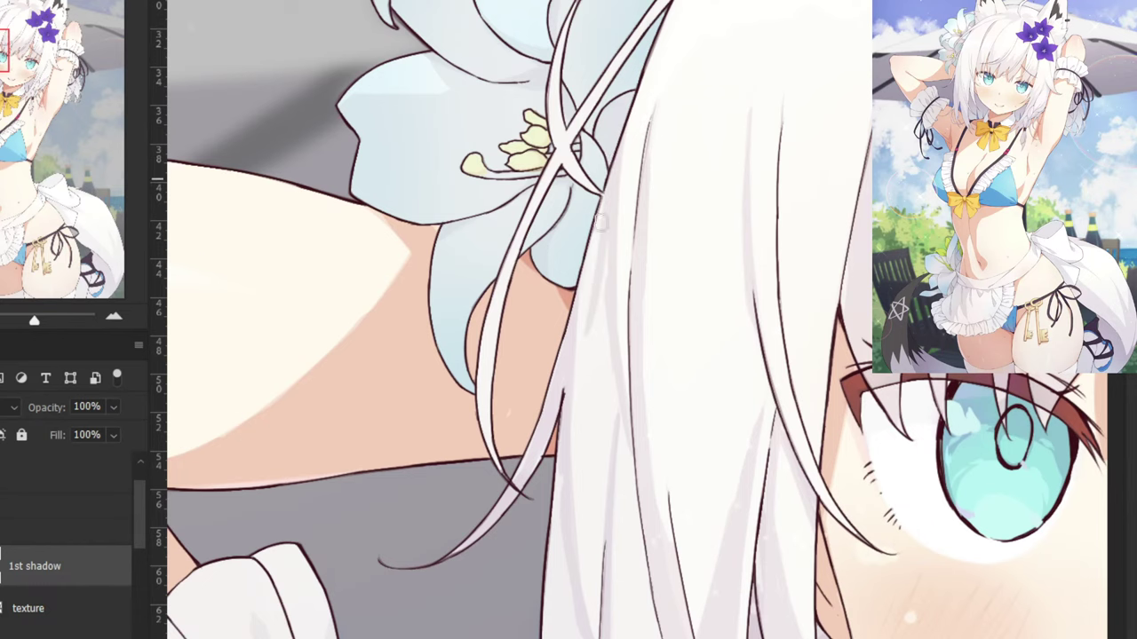
drag(603, 206, 594, 355)
drag(606, 267, 609, 382)
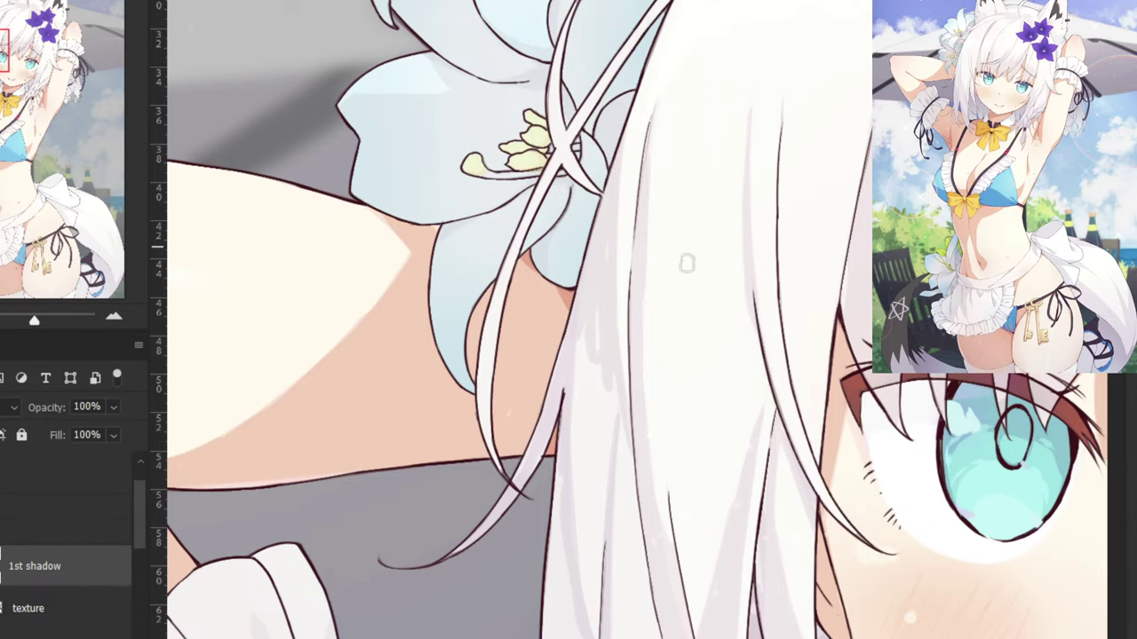
drag(531, 428, 480, 396)
drag(535, 371, 552, 373)
drag(538, 213, 545, 373)
mouse_move(545, 261)
mouse_down()
mouse_move(553, 389)
mouse_move(538, 376)
mouse_move(560, 436)
mouse_move(550, 507)
mouse_move(531, 372)
mouse_up()
Extend the cast shadow down the middle stretch of the side lock's outermost strand.
drag(513, 462, 508, 557)
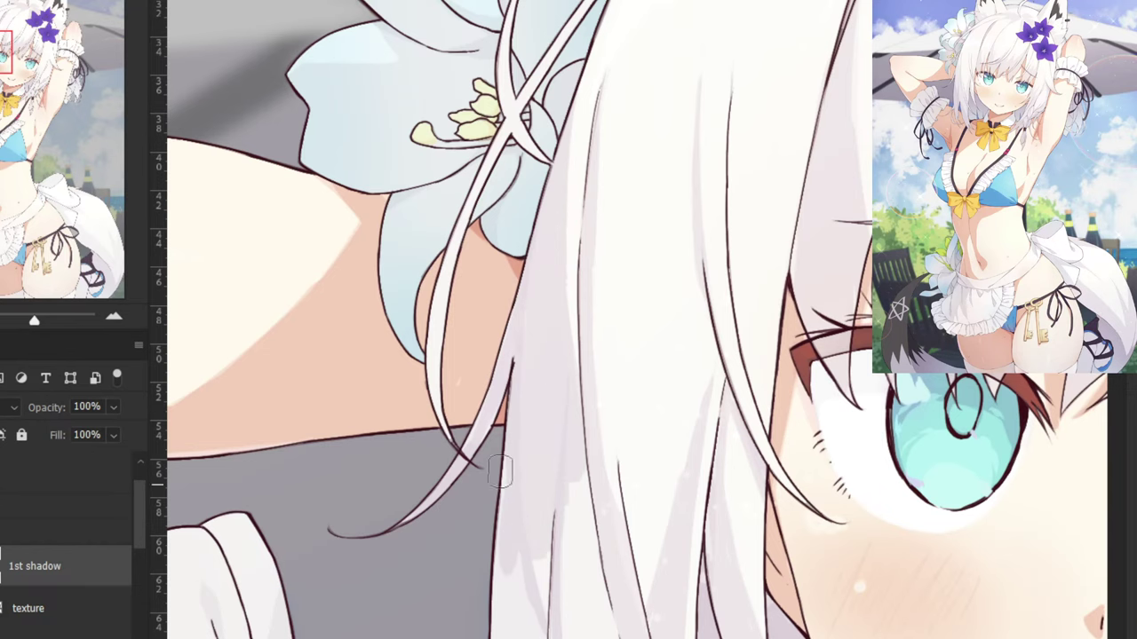
drag(496, 503, 465, 292)
drag(479, 355, 482, 543)
drag(483, 490, 485, 294)
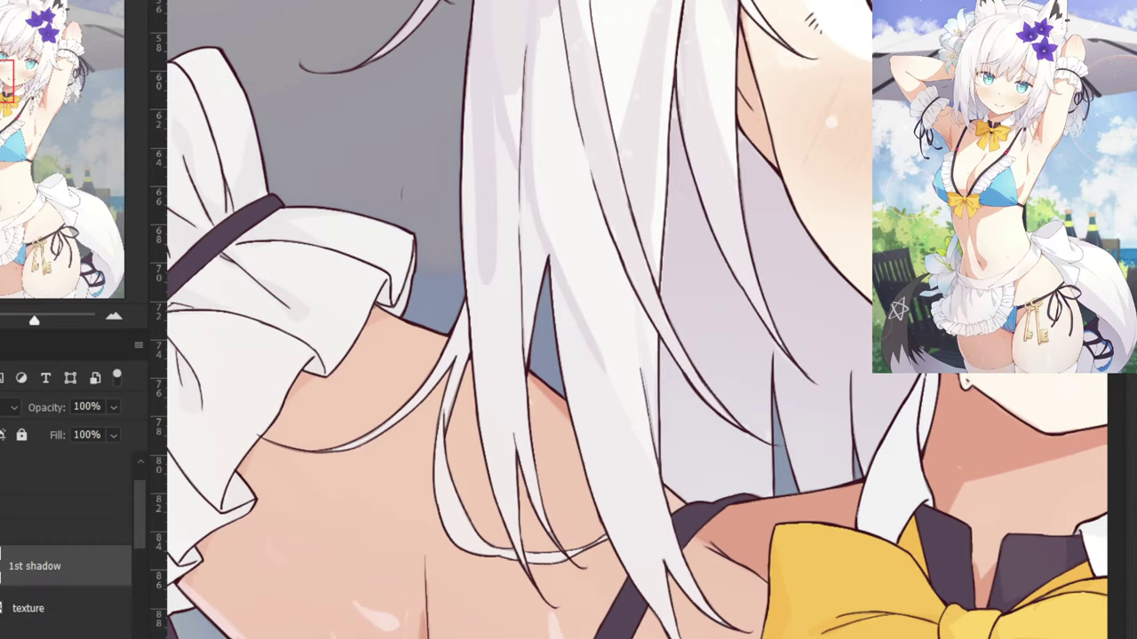
Fill the long pointed strand at the side lock's lower end with cast shadow and shade the edge above the split.
mouse_move(571, 325)
mouse_down()
mouse_move(637, 466)
mouse_move(640, 550)
mouse_up()
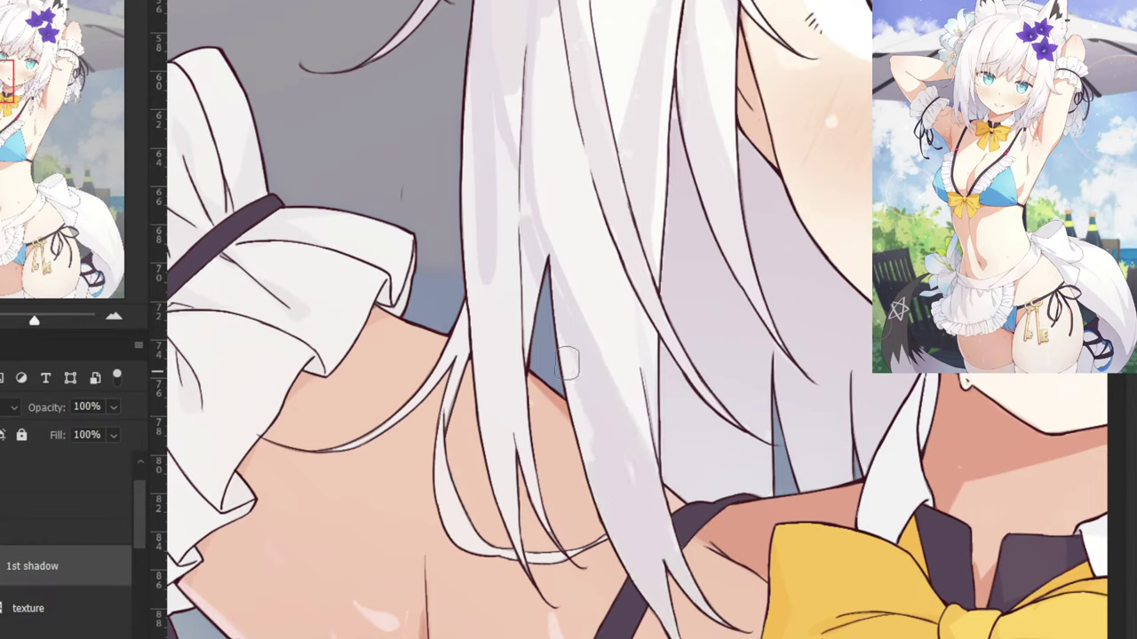
drag(514, 149, 535, 288)
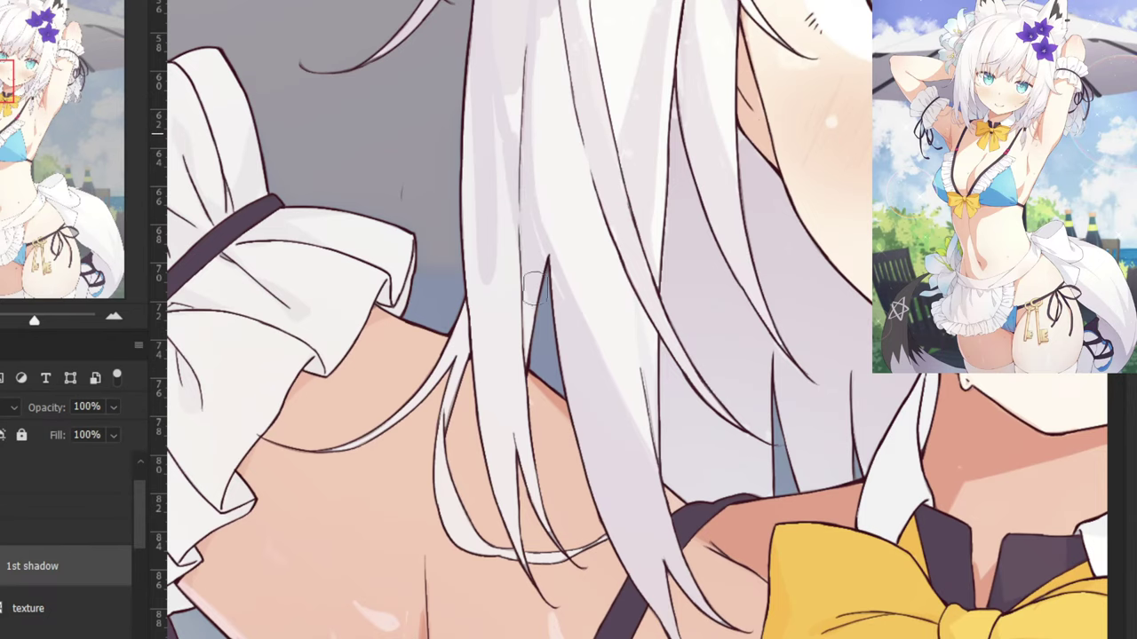
drag(503, 74, 504, 217)
drag(503, 145, 510, 260)
drag(533, 208, 538, 314)
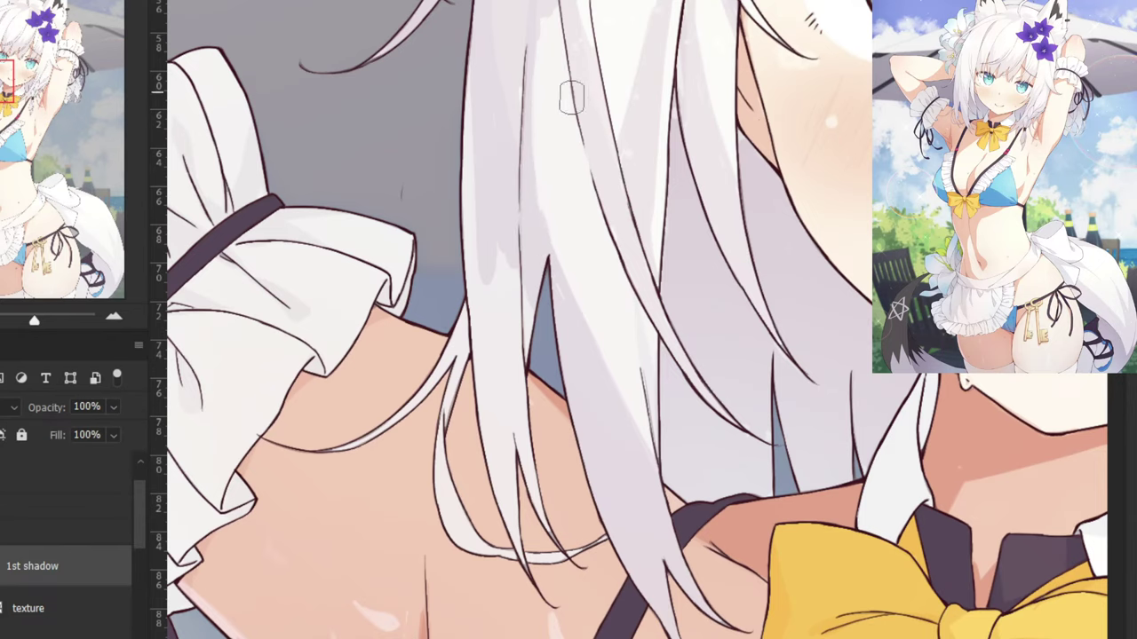
Fill the side lock's middle section with cast shadow, from cheek height down to the split between the strands.
scroll(536, 177, up, 3)
drag(550, 213, 563, 398)
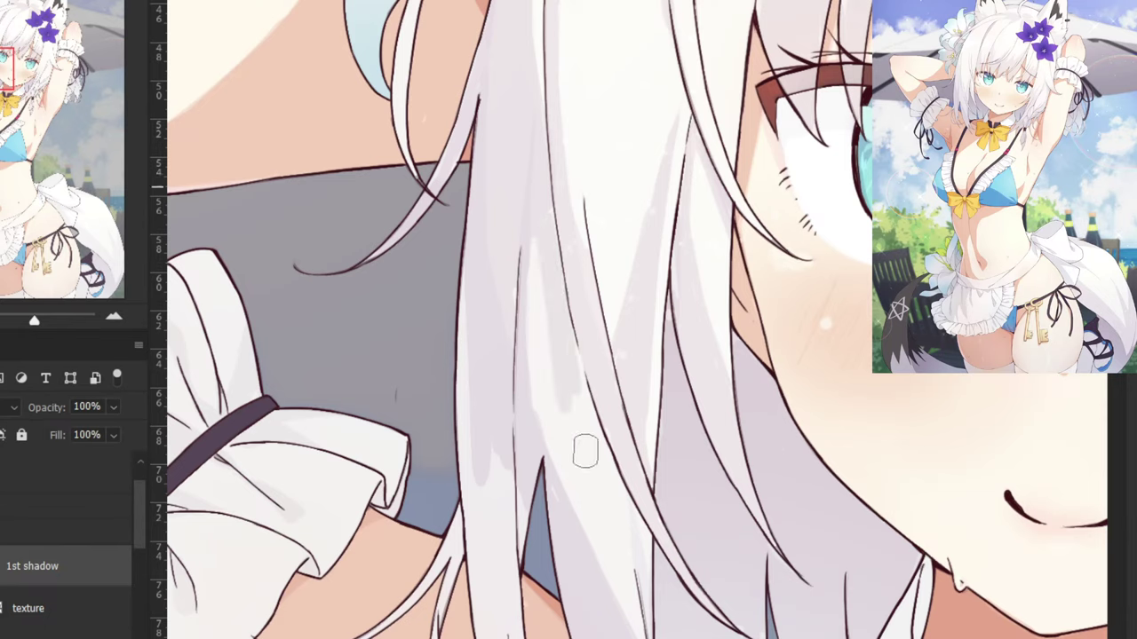
mouse_move(586, 357)
mouse_down()
mouse_move(613, 502)
mouse_move(656, 629)
mouse_up()
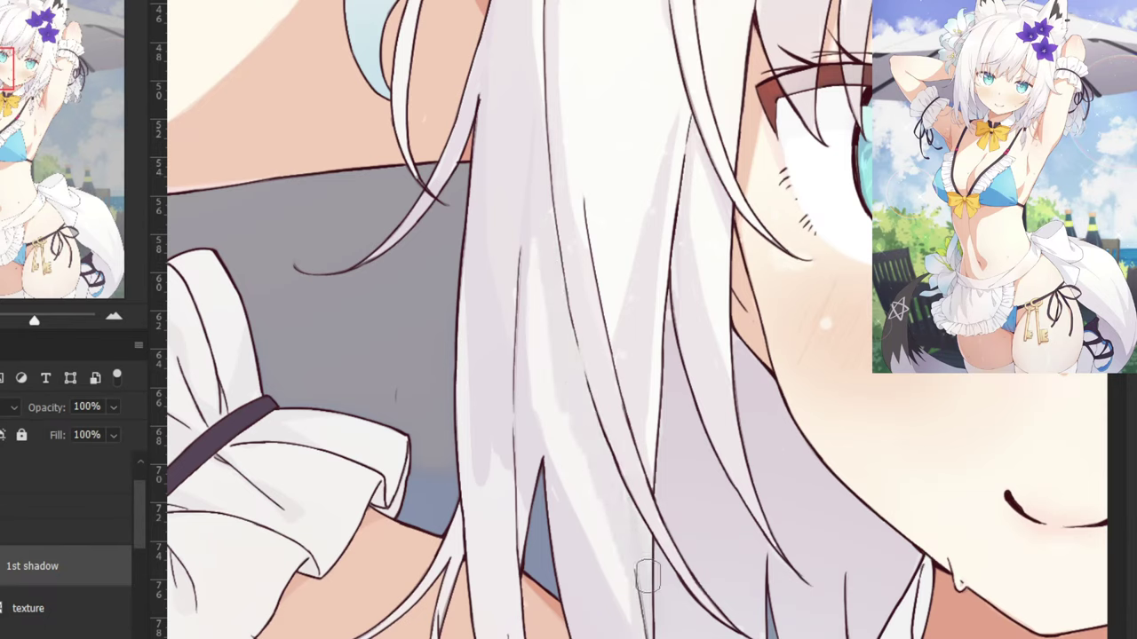
drag(606, 500, 637, 614)
mouse_move(588, 540)
mouse_down()
mouse_move(533, 340)
mouse_move(538, 266)
mouse_move(488, 425)
mouse_move(469, 277)
mouse_up()
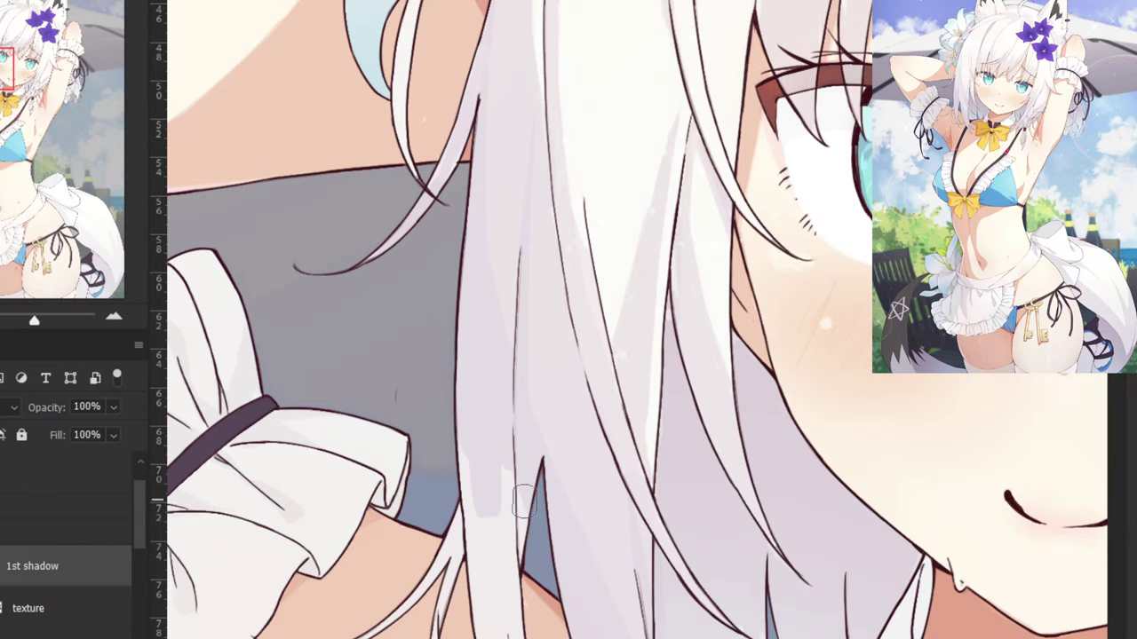
Fill the outer lower tips of the side lock and the thin stray strands beside them with cast shadow.
scroll(482, 434, down, 5)
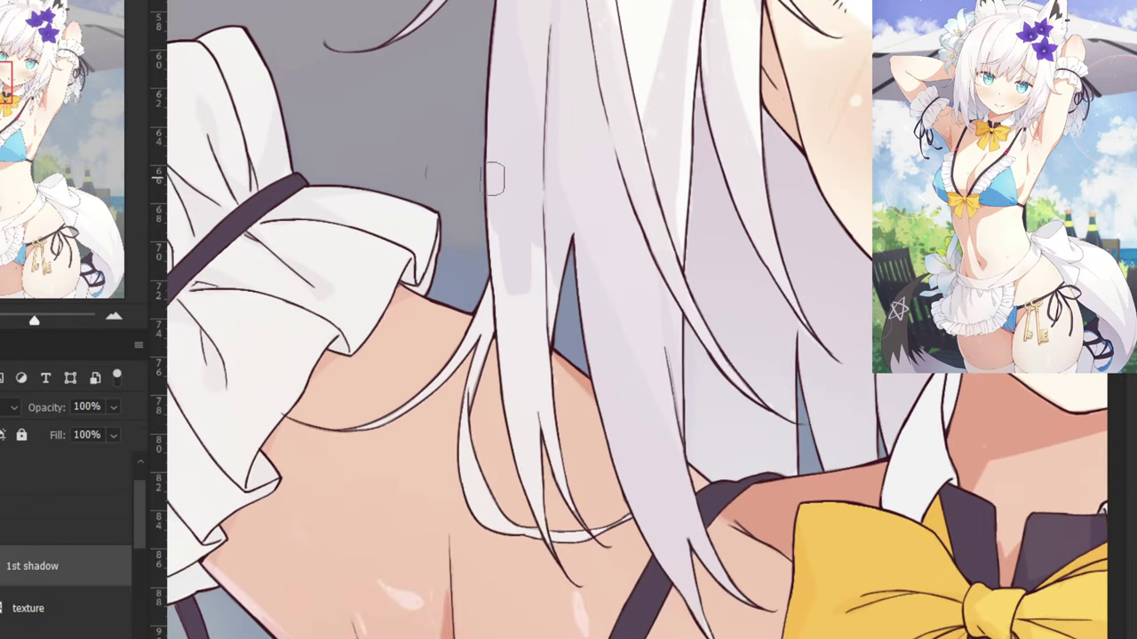
mouse_move(497, 199)
mouse_down()
mouse_move(525, 223)
mouse_move(541, 406)
mouse_move(577, 568)
mouse_up()
mouse_move(621, 507)
mouse_down()
mouse_move(488, 462)
mouse_move(470, 485)
mouse_up()
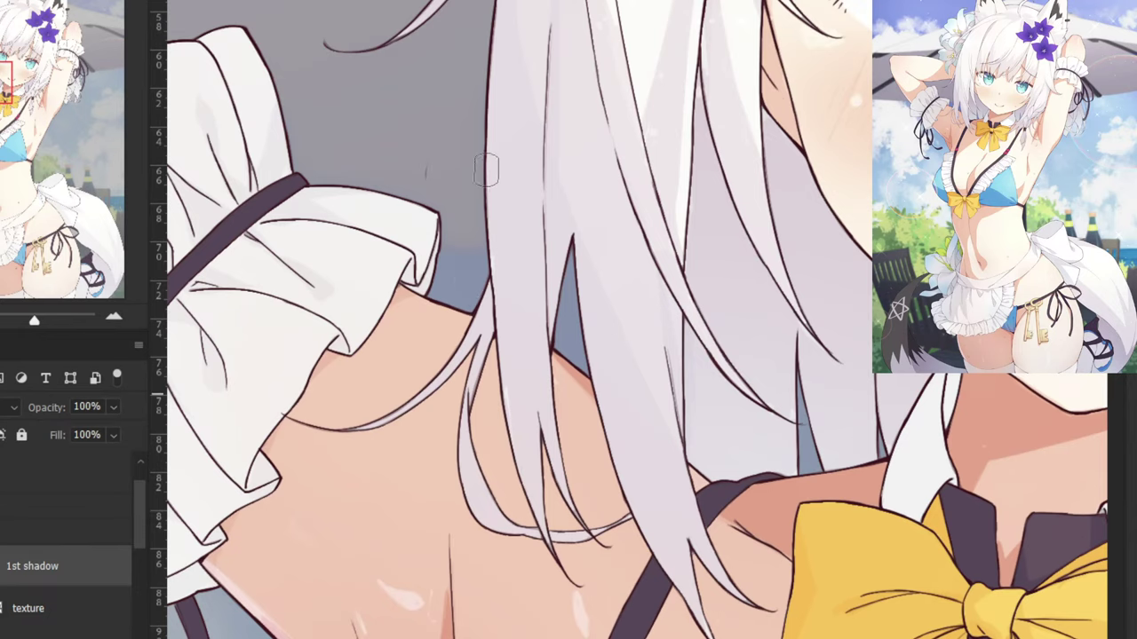
Lower the saturation of the 1st shadow layer to -38 with Hue/Saturation.
key(ctrl+minus)
key(ctrl+minus)
key(ctrl+minus)
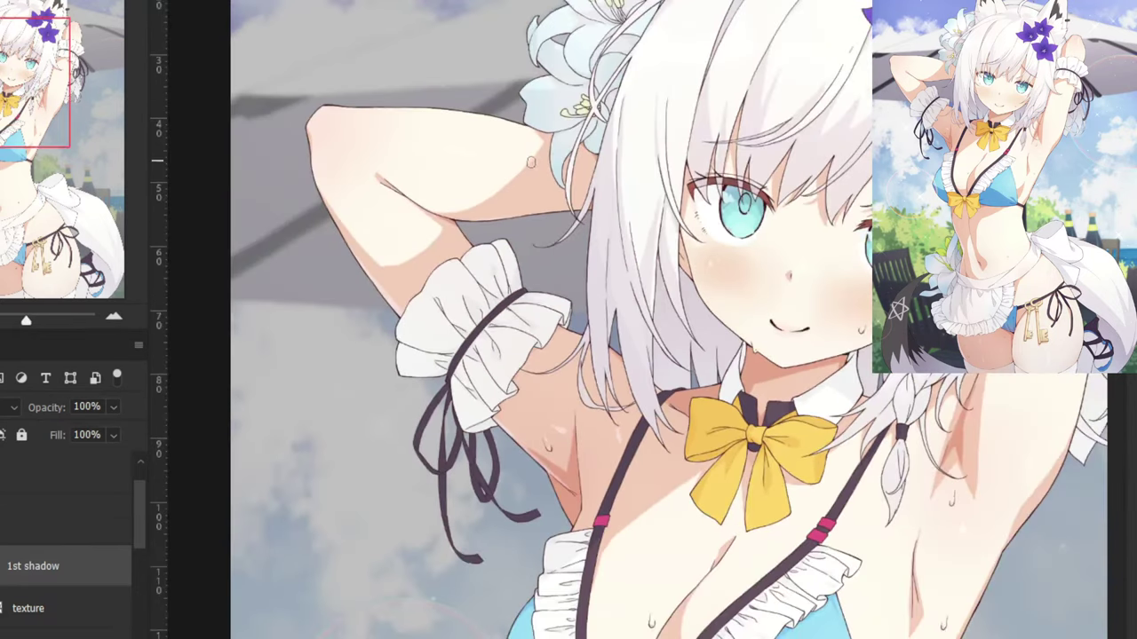
drag(534, 158, 392, 356)
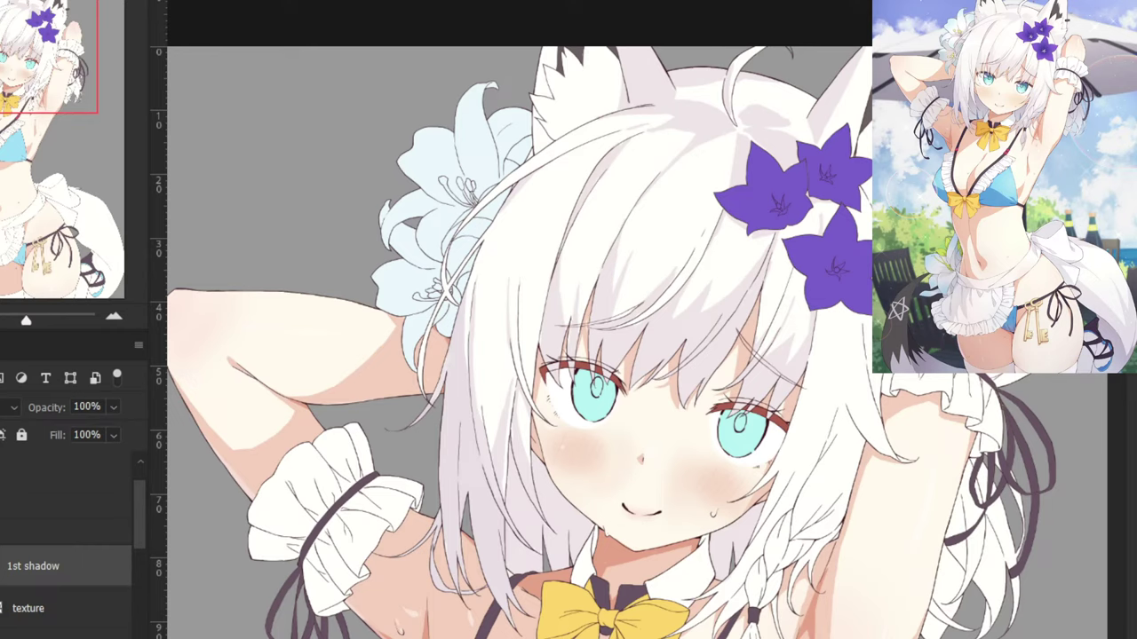
key(ctrl+u)
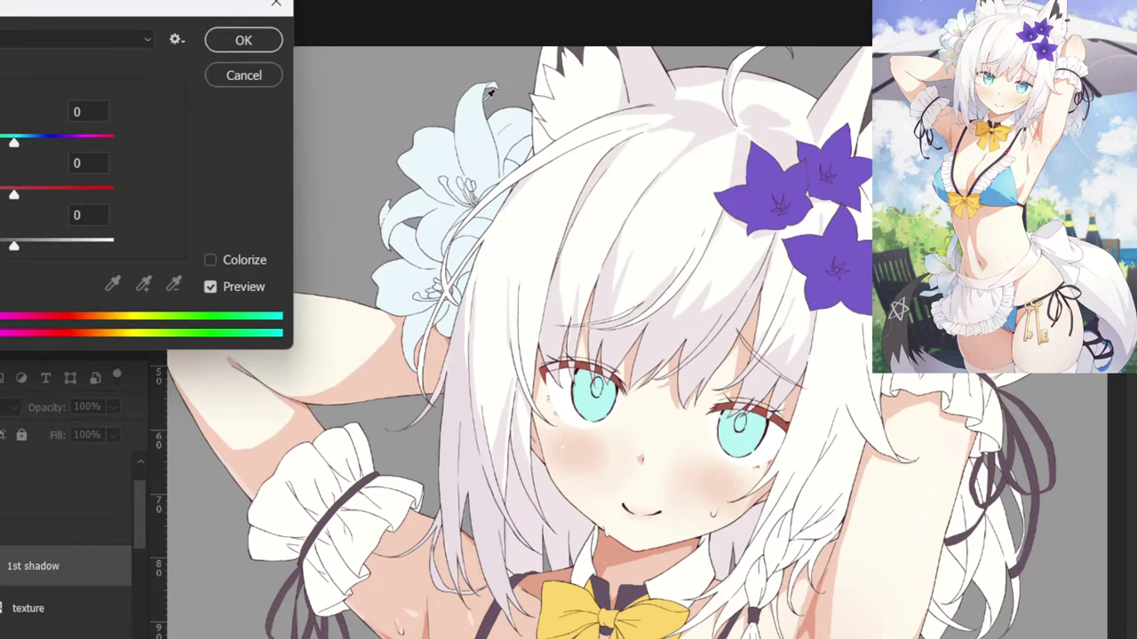
drag(13, 193, 0, 201)
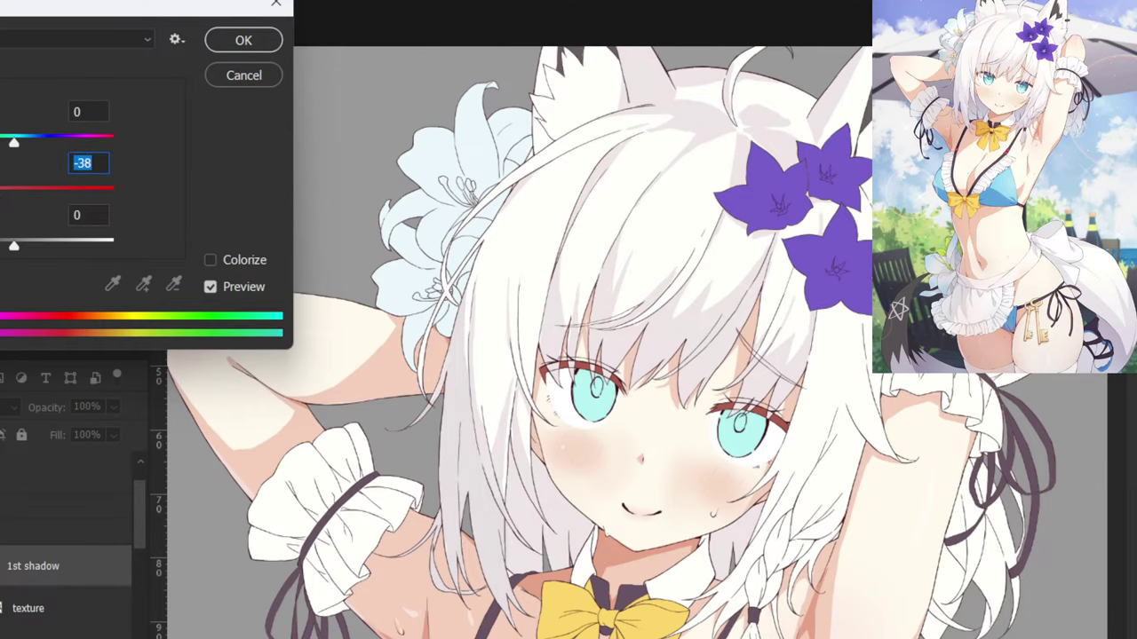
click(243, 45)
Check the blending mode assigned to the 1st shadow layer.
scroll(226, 71, up, 5)
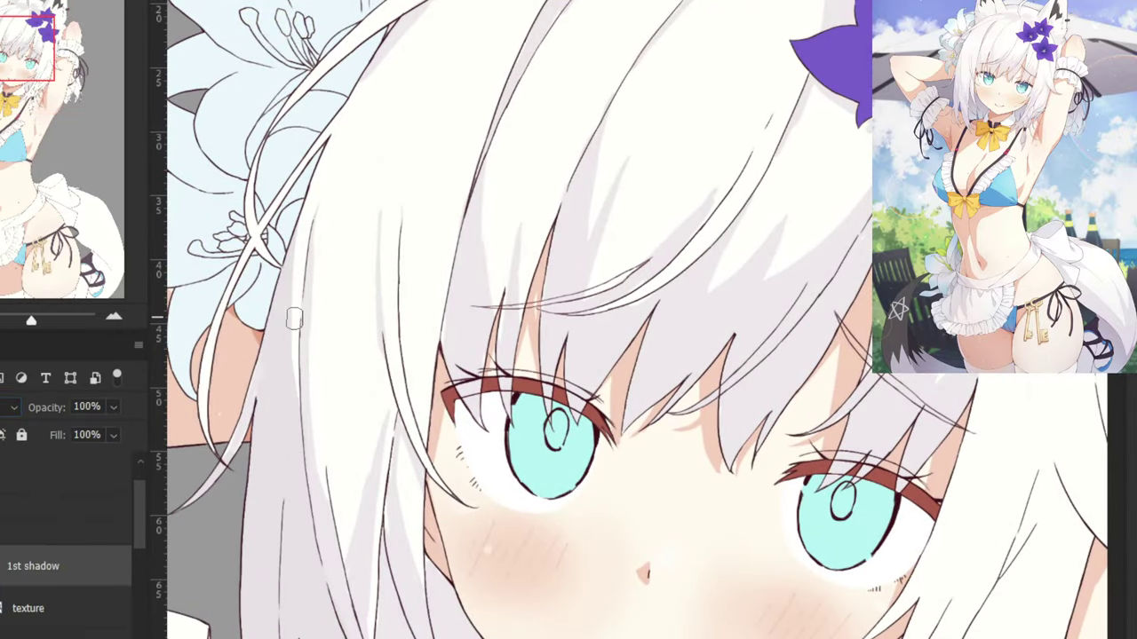
click(9, 406)
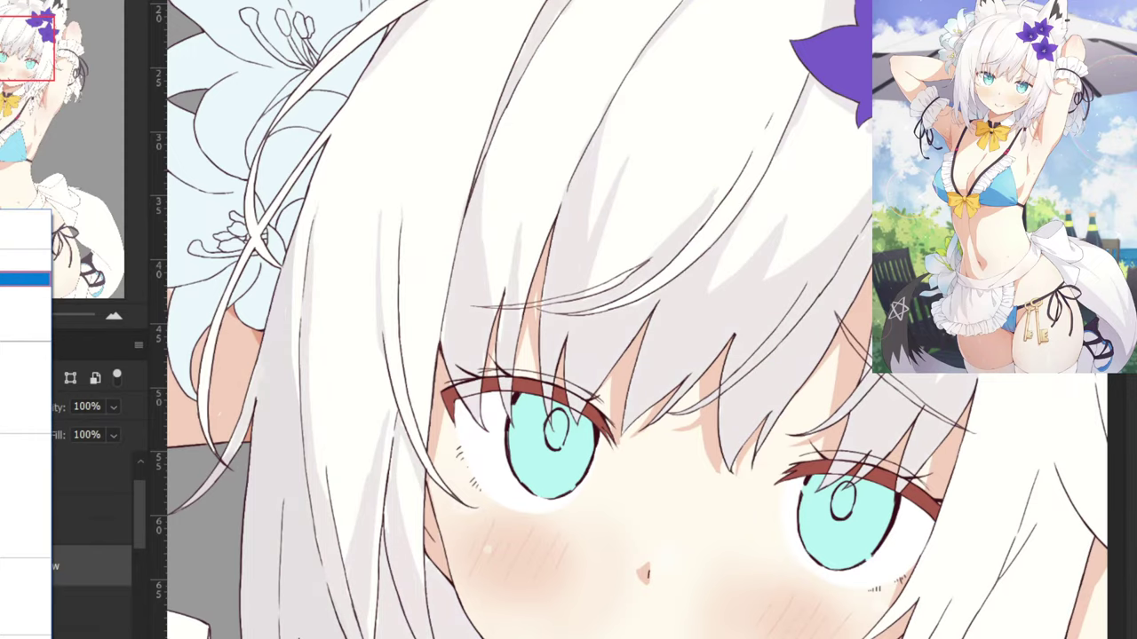
click(25, 279)
Switch to the handwritten notes document and erase the old hex code under the multiply-layer hair shadow swatch.
key(ctrl+Tab)
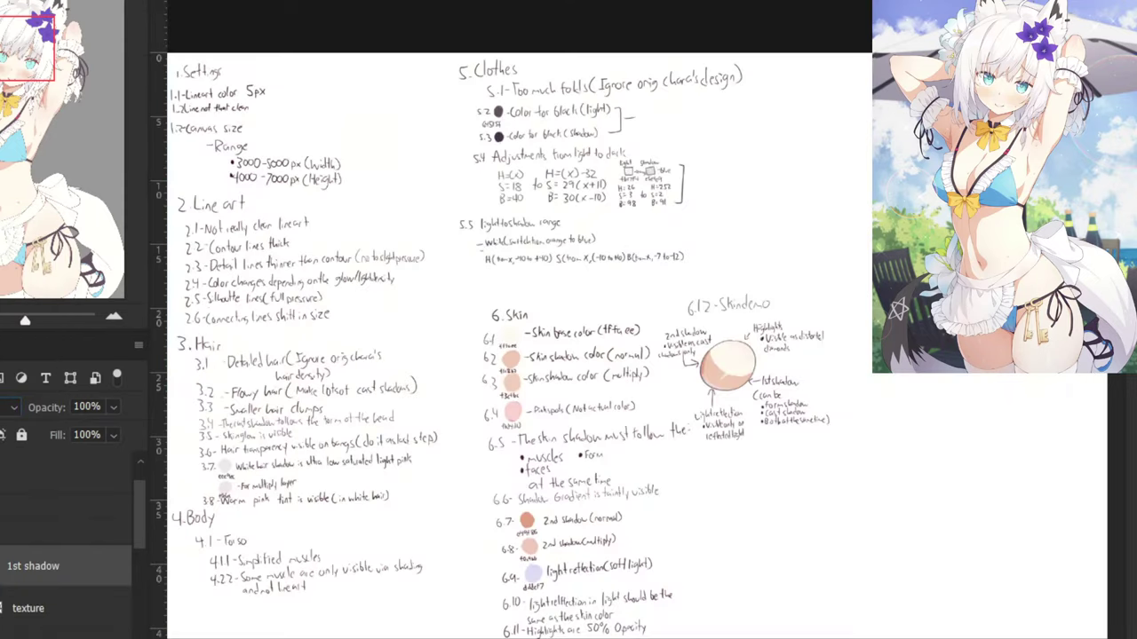
drag(382, 230, 618, 153)
key(ctrl+plus)
scroll(386, 353, up, 5)
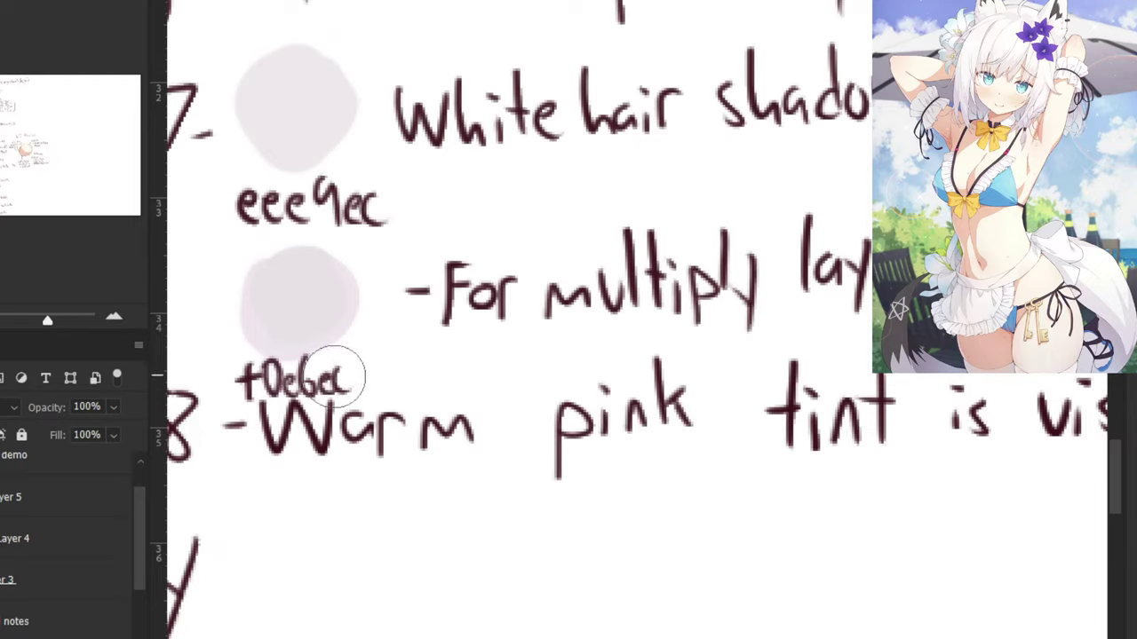
mouse_move(317, 370)
mouse_down()
mouse_move(249, 362)
mouse_move(347, 368)
mouse_up()
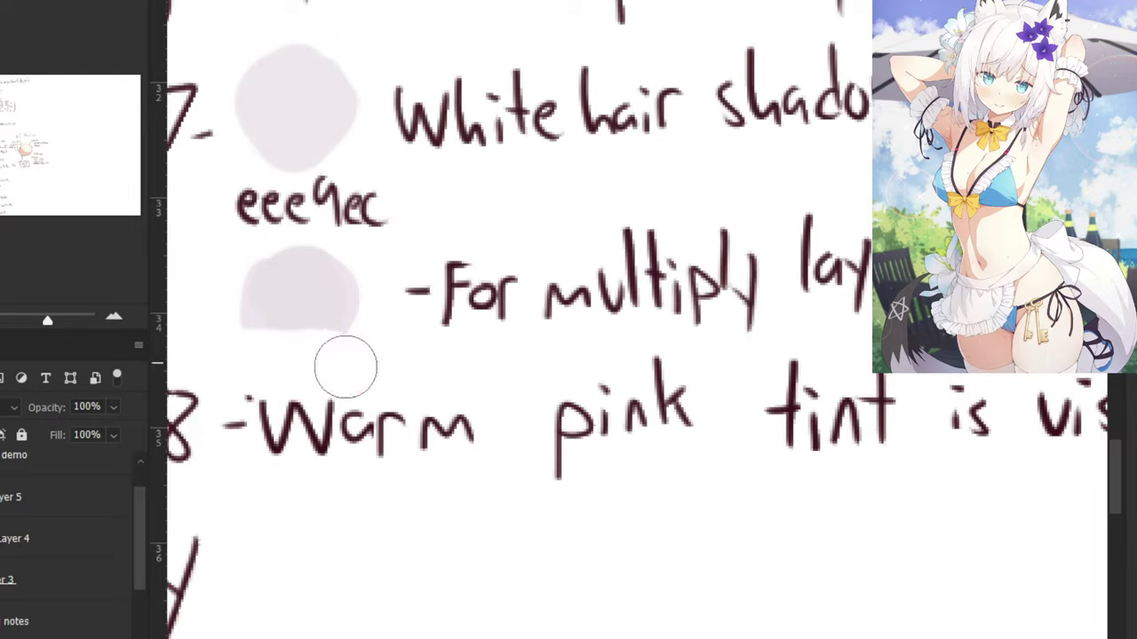
Repaint the multiply-layer swatch in note 3.7 as a full round dab of the desaturated shadow color.
key(b)
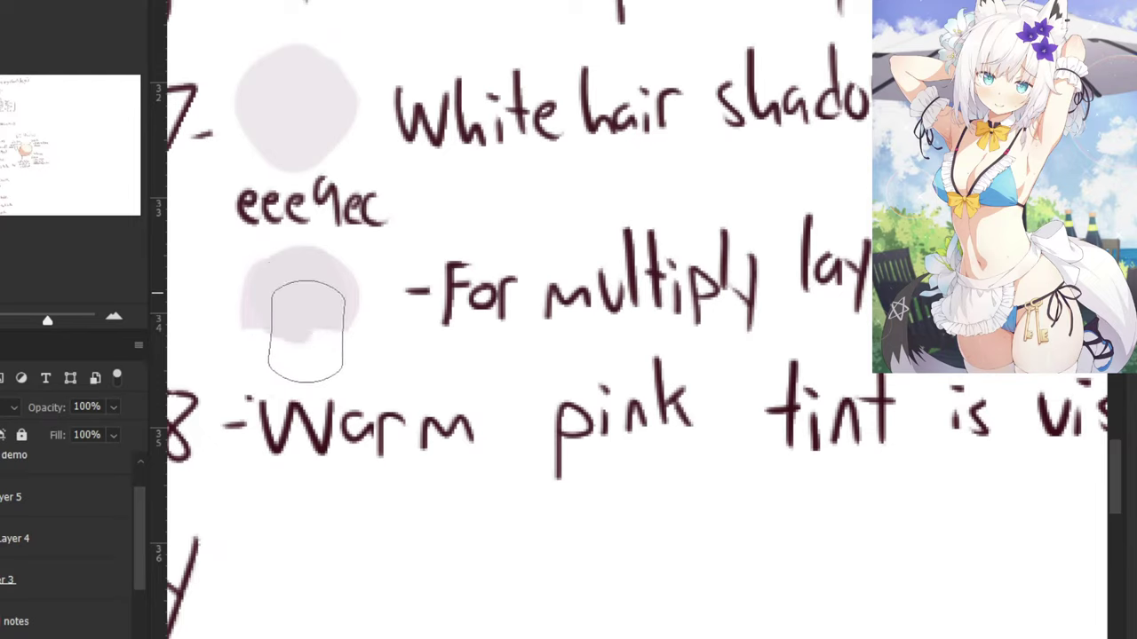
key(ctrl+z)
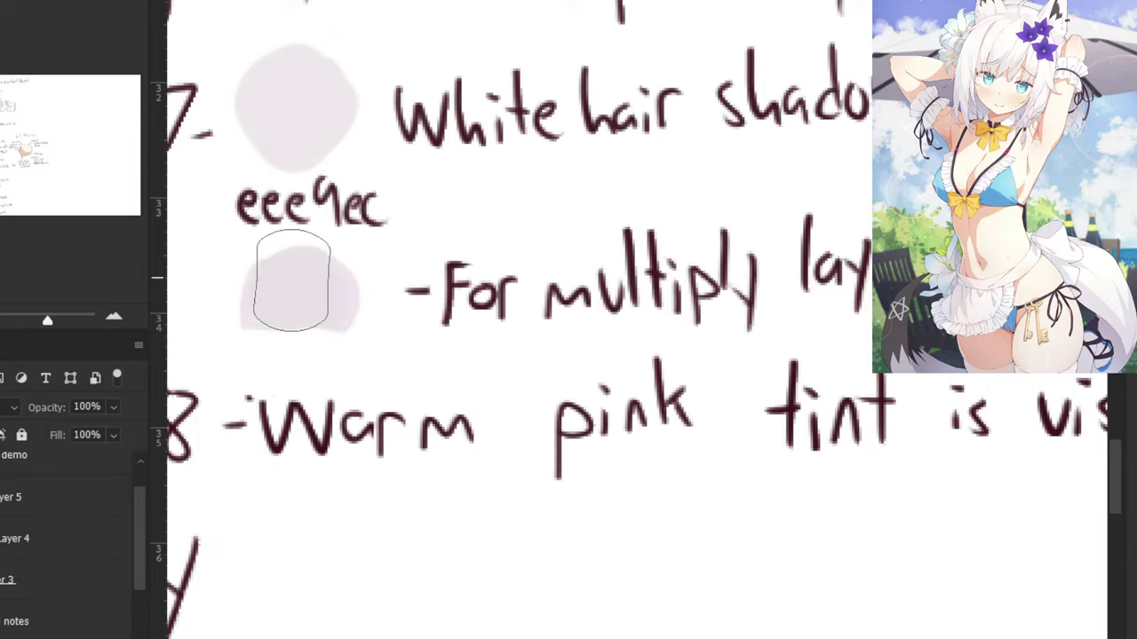
drag(295, 301, 319, 285)
key(ctrl+z)
drag(271, 324, 325, 292)
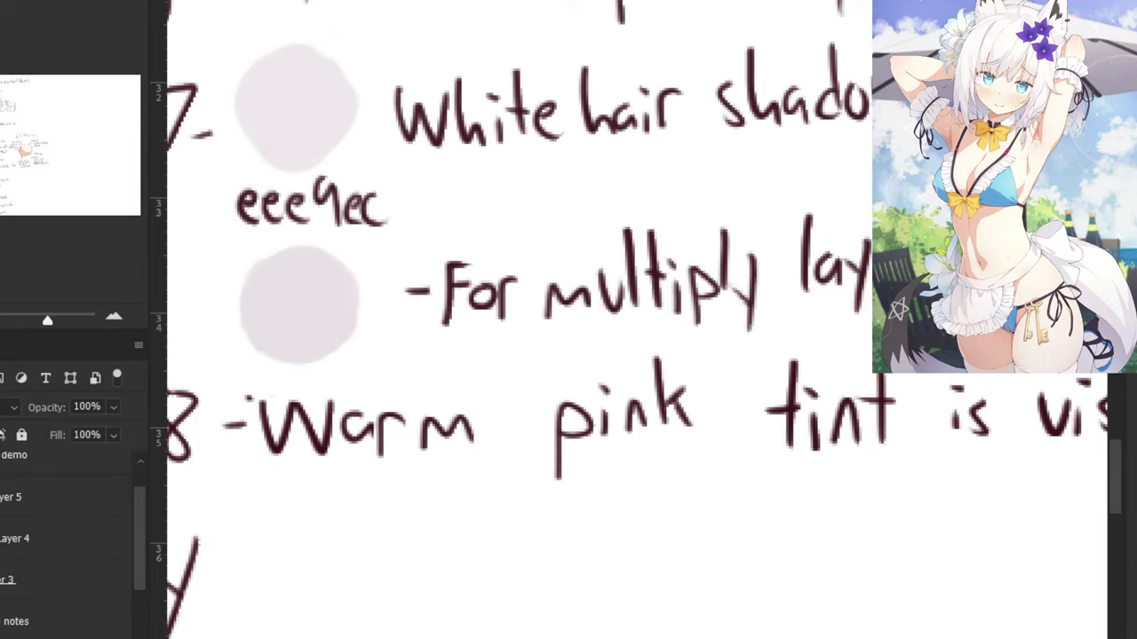
Sample the repainted multiply-layer swatch and look up its hex code in the color picker.
drag(269, 200, 404, 270)
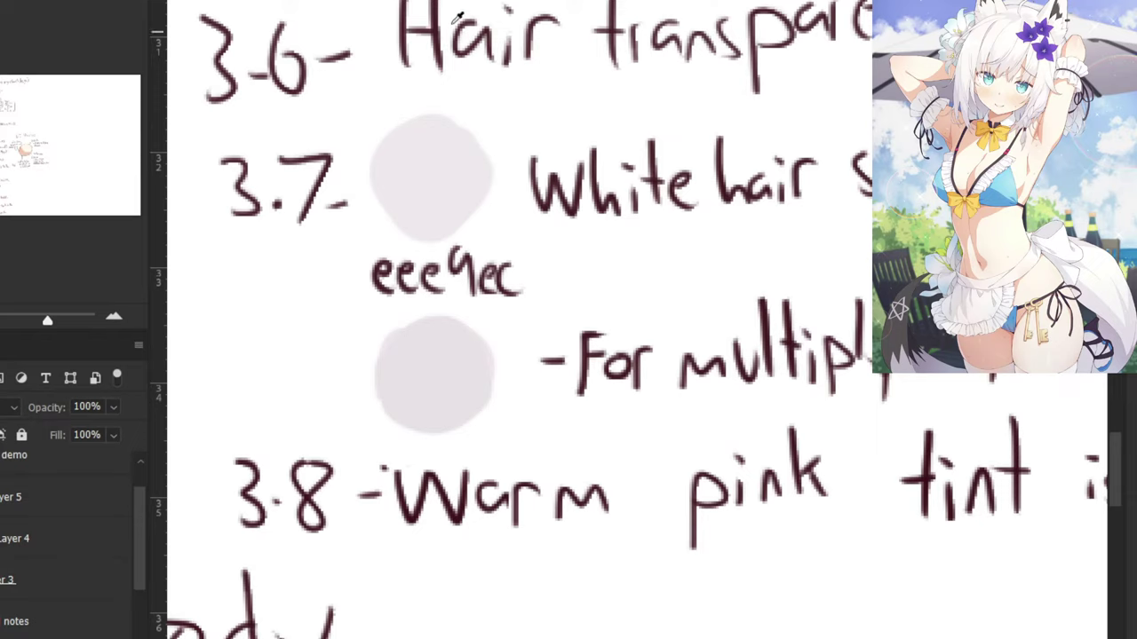
alt+click(437, 18)
alt+click(424, 384)
key(n)
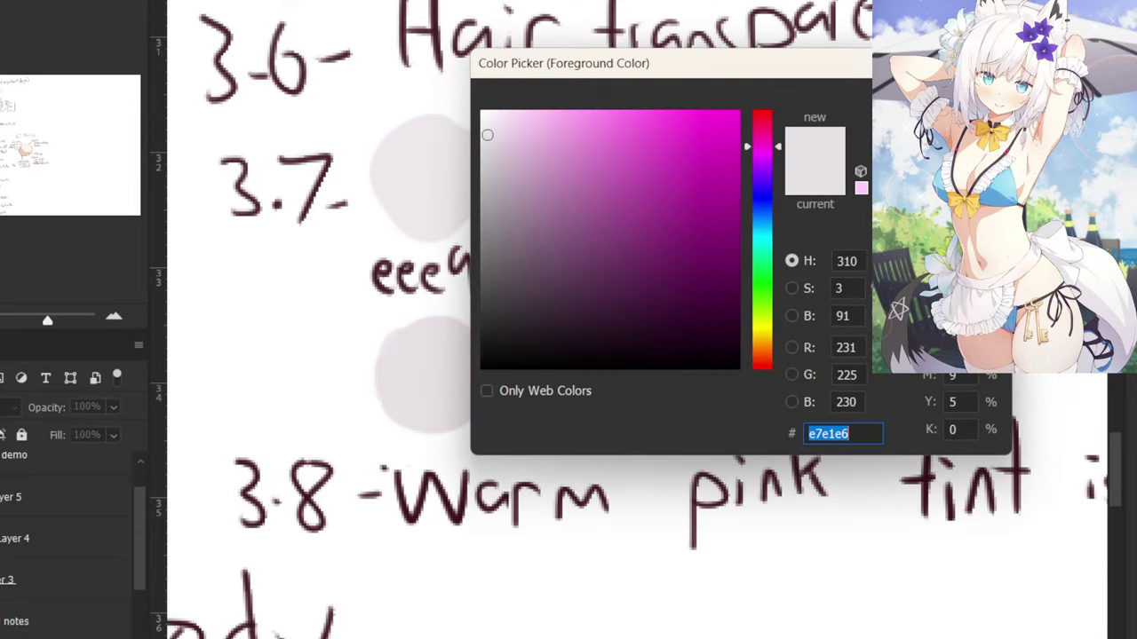
key(Return)
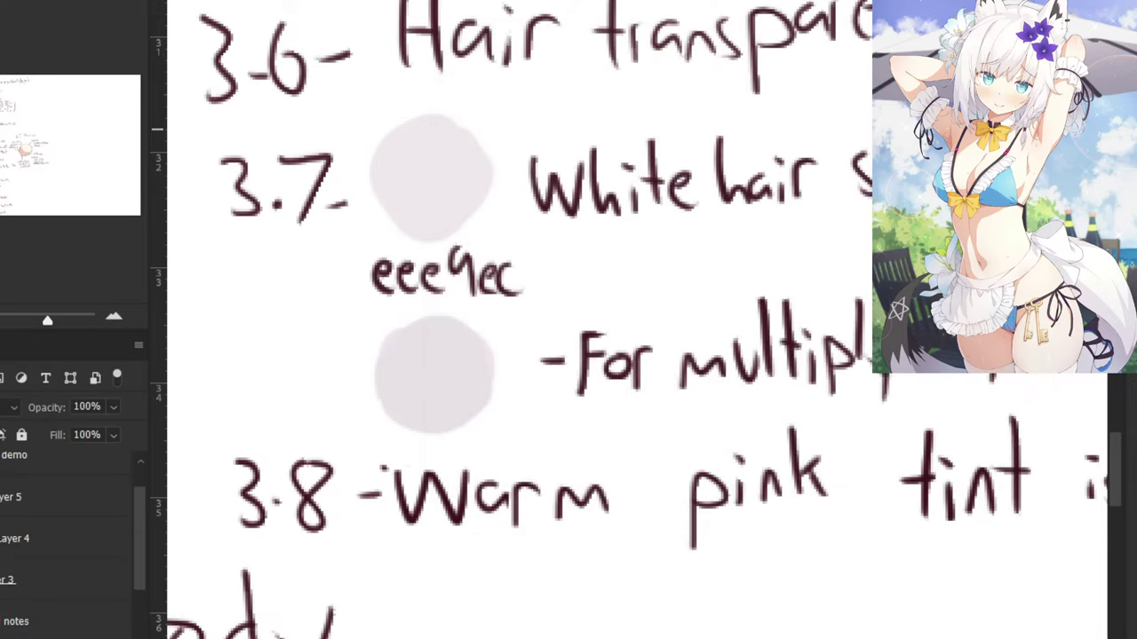
Handwrite the hex code e7e1e6 beneath the multiply-layer swatch in the dark lettering color and check it against the color picker.
alt+click(384, 268)
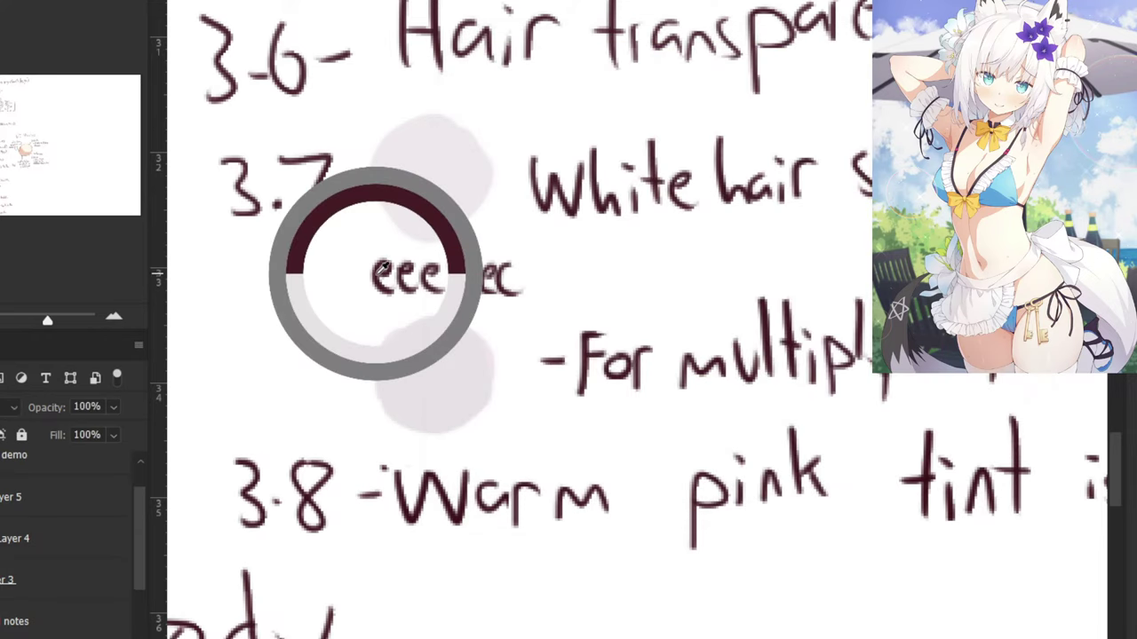
drag(382, 447, 388, 461)
mouse_move(397, 439)
mouse_down()
mouse_move(415, 443)
mouse_move(407, 458)
mouse_up()
drag(418, 454, 426, 460)
mouse_move(440, 433)
mouse_down()
mouse_move(442, 460)
mouse_move(460, 458)
mouse_up()
drag(474, 433, 468, 452)
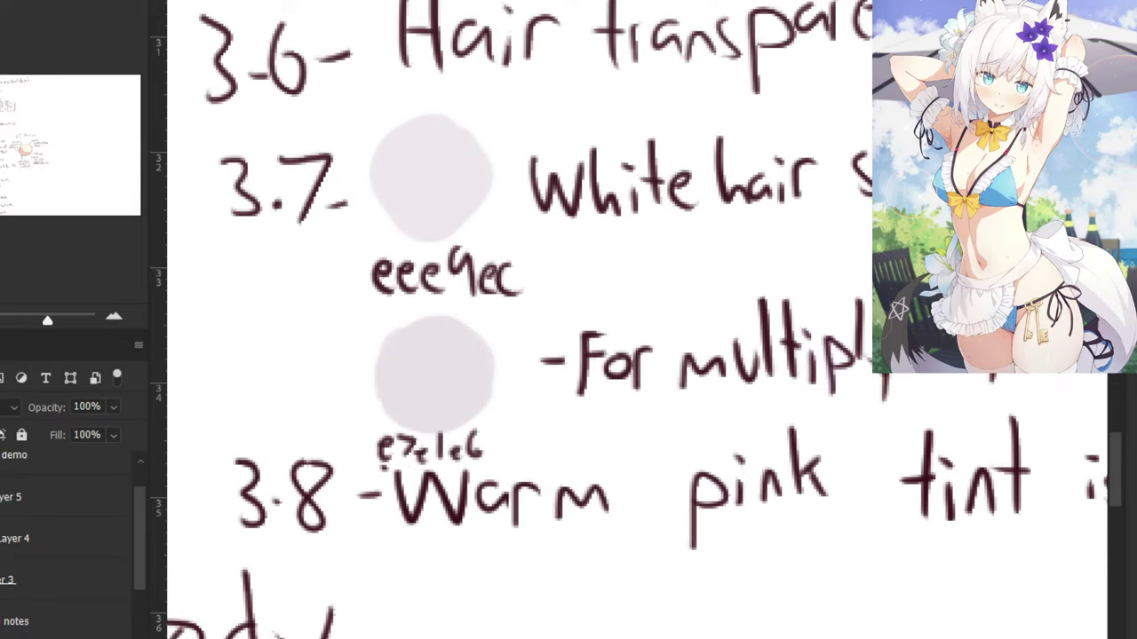
key(n)
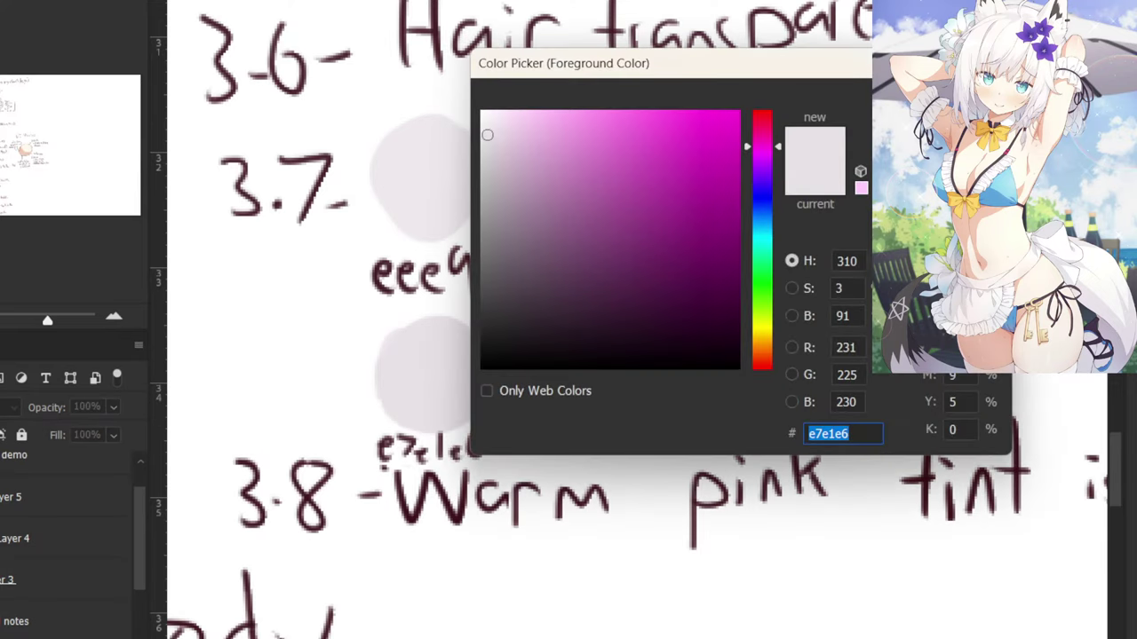
drag(574, 65, 621, 40)
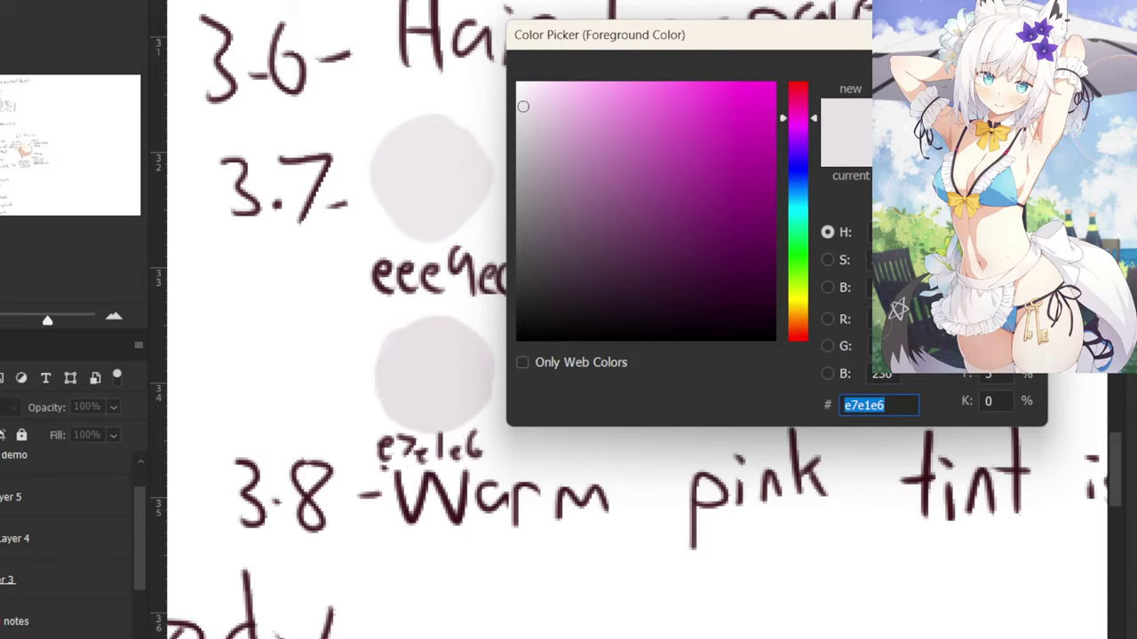
click(981, 70)
Review the whole hair section of the notes and return to the character illustration.
key(ctrl+minus)
key(ctrl+minus)
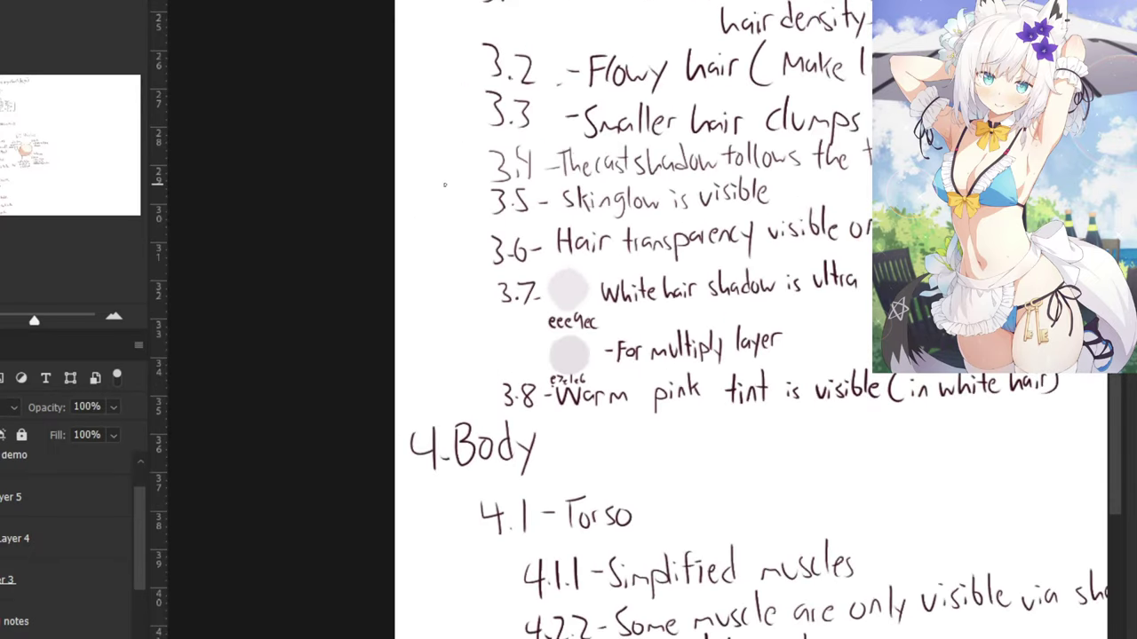
key(ctrl+minus)
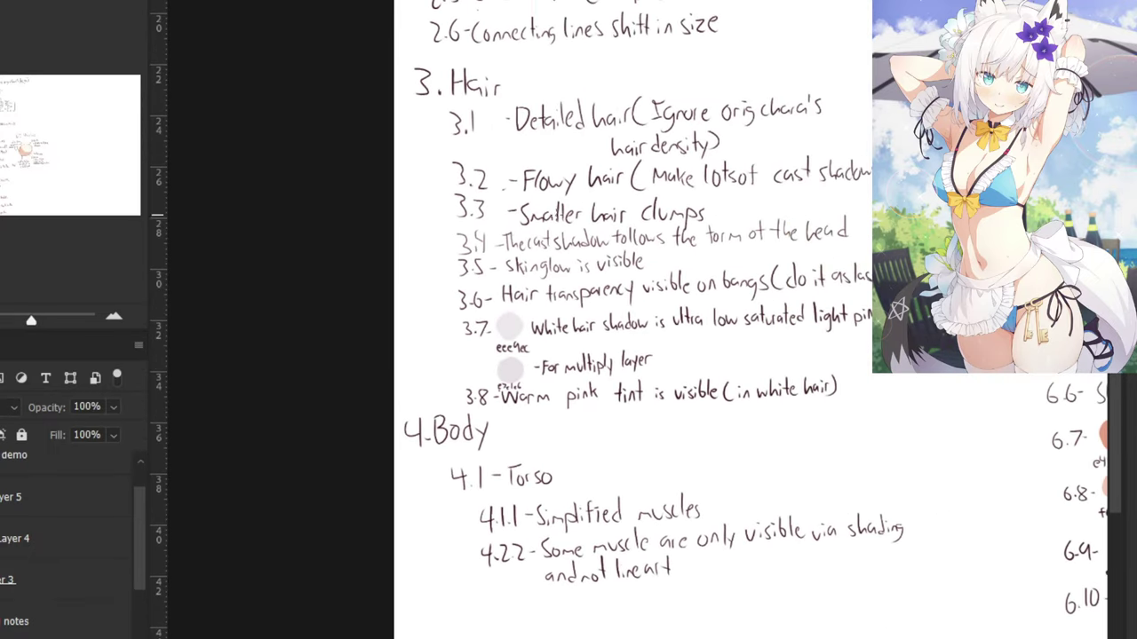
drag(605, 189, 550, 230)
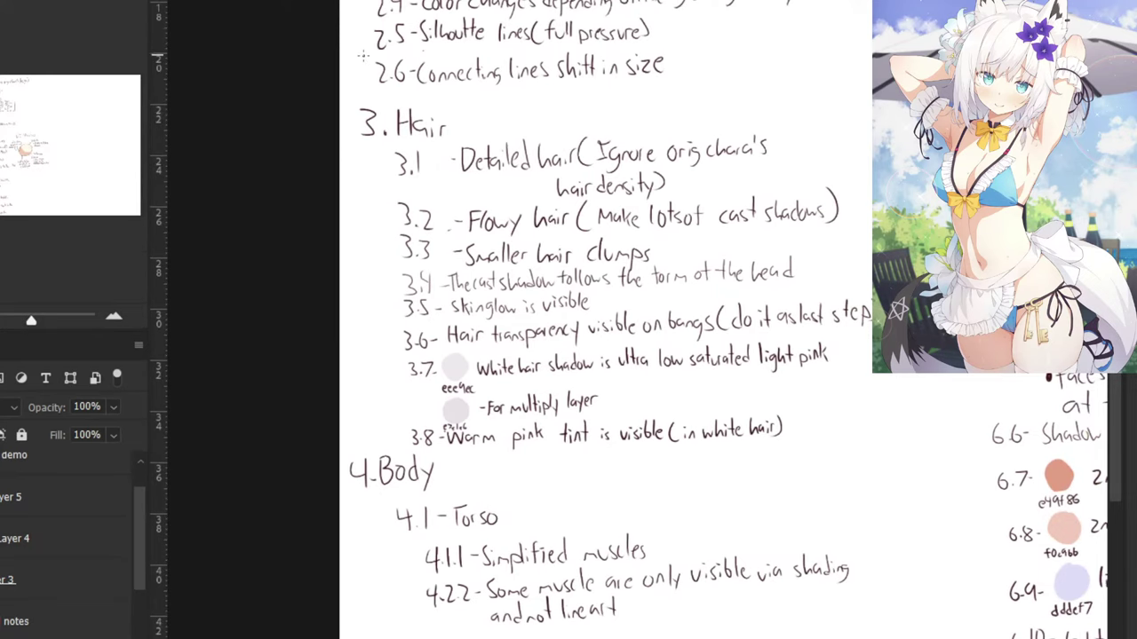
key(ctrl+Tab)
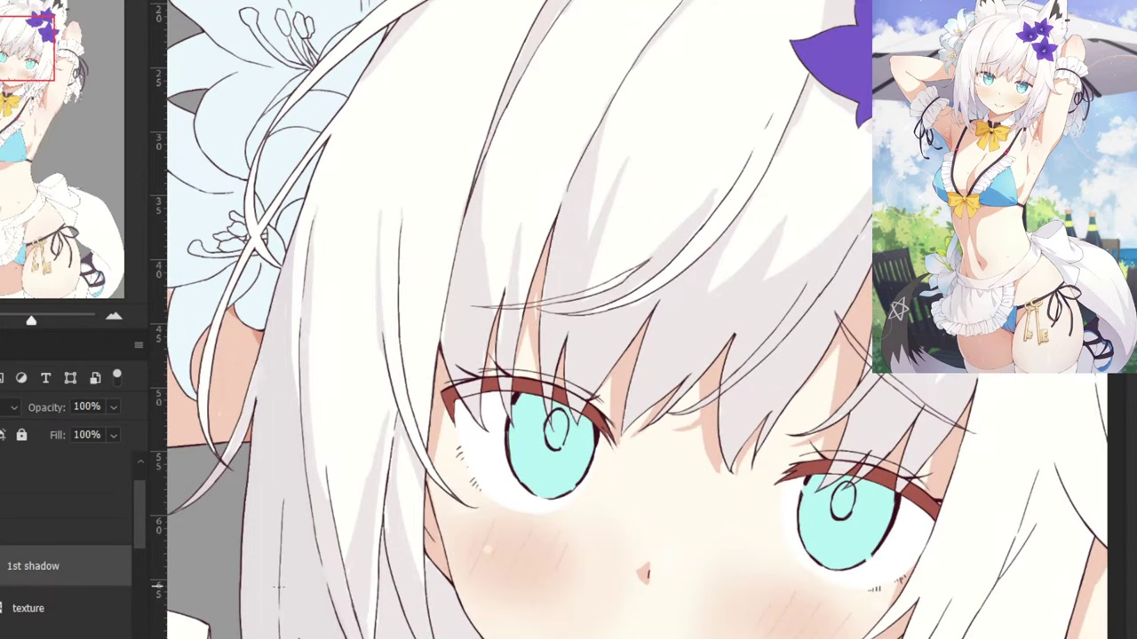
Paint cast shadow strokes across the lower inner fur of the fox ear above the white lily on the 1st shadow layer.
scroll(280, 588, up, 4)
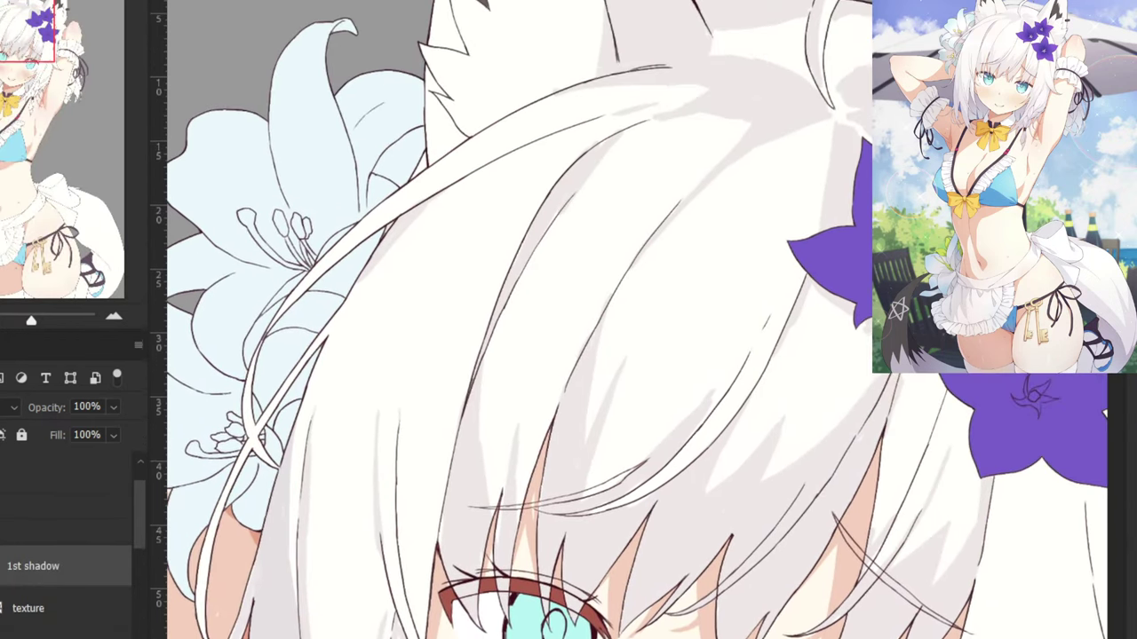
scroll(280, 588, up, 2)
scroll(293, 601, up, 3)
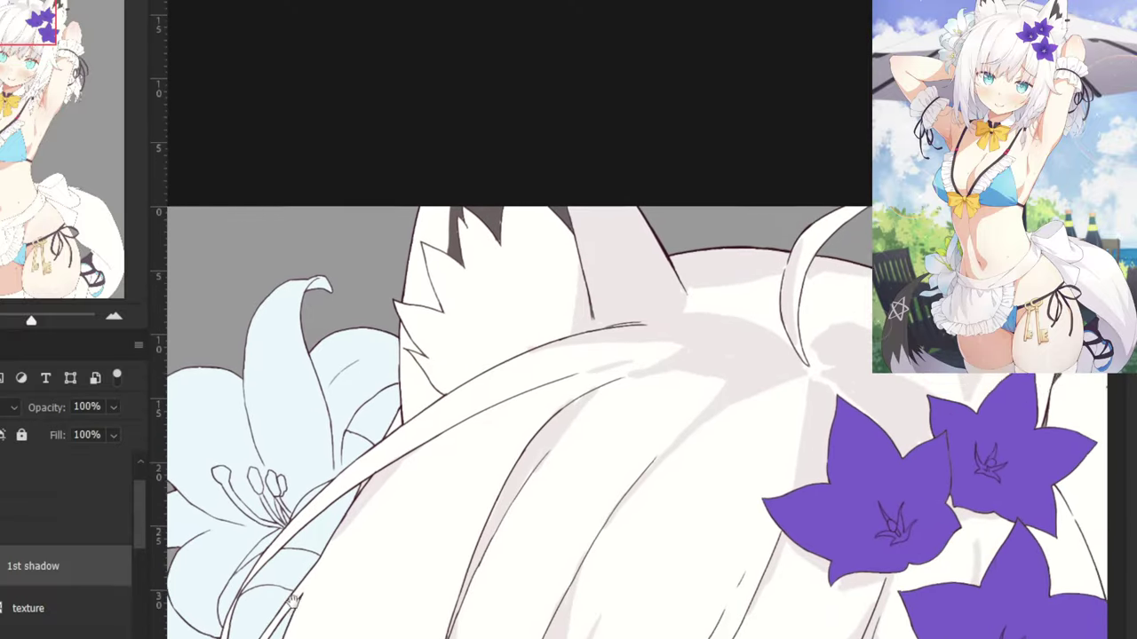
scroll(293, 602, down, 1)
scroll(285, 582, down, 7)
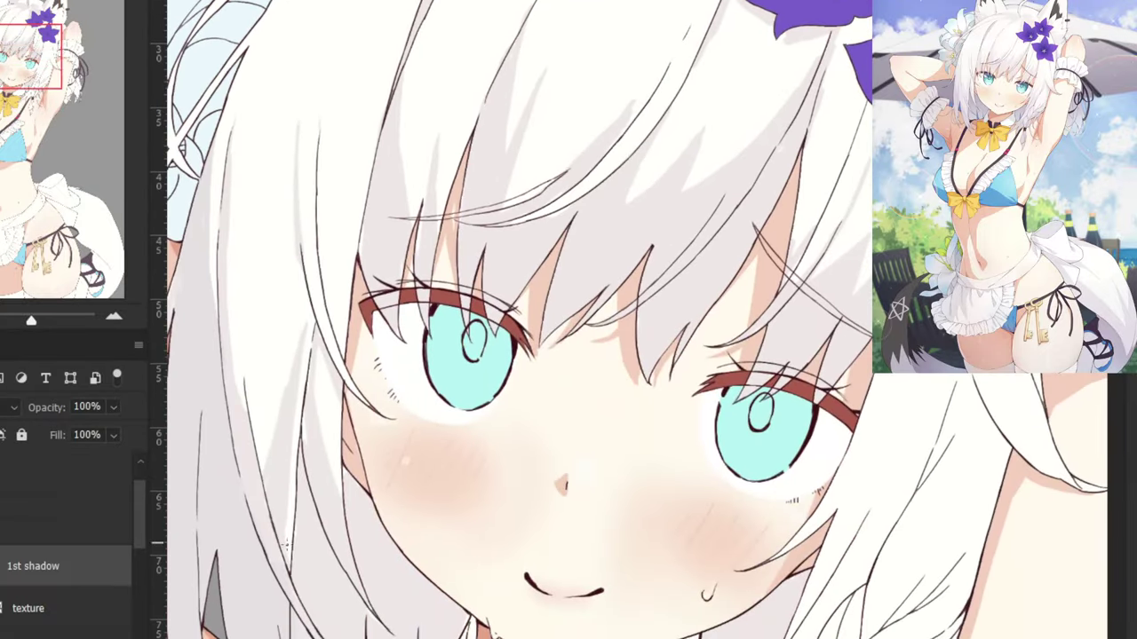
scroll(286, 555, up, 5)
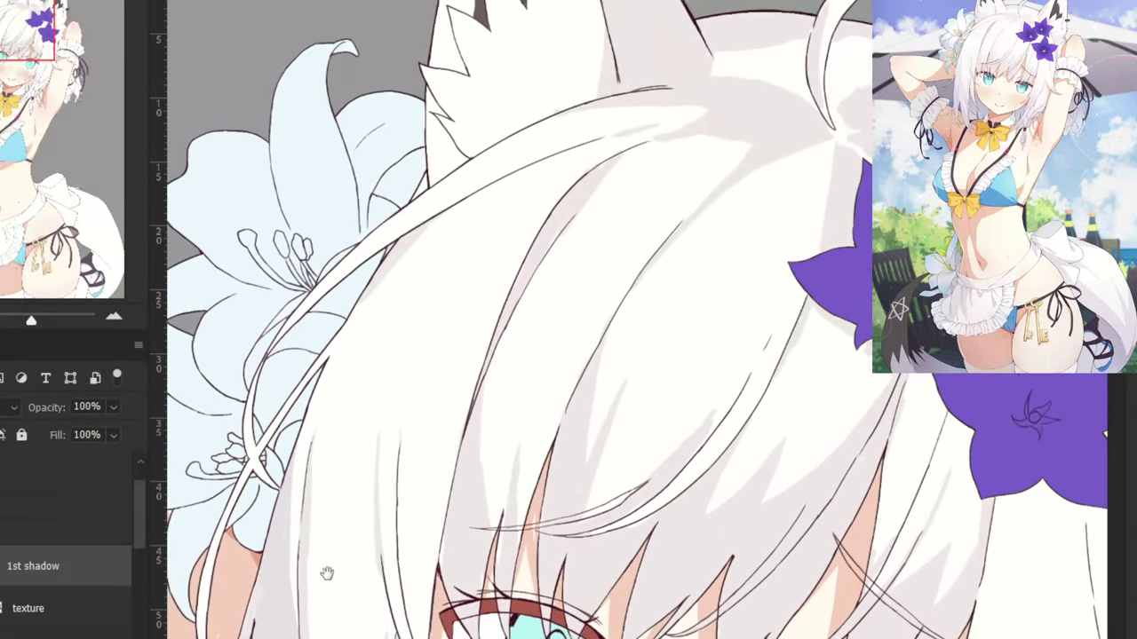
scroll(327, 573, up, 5)
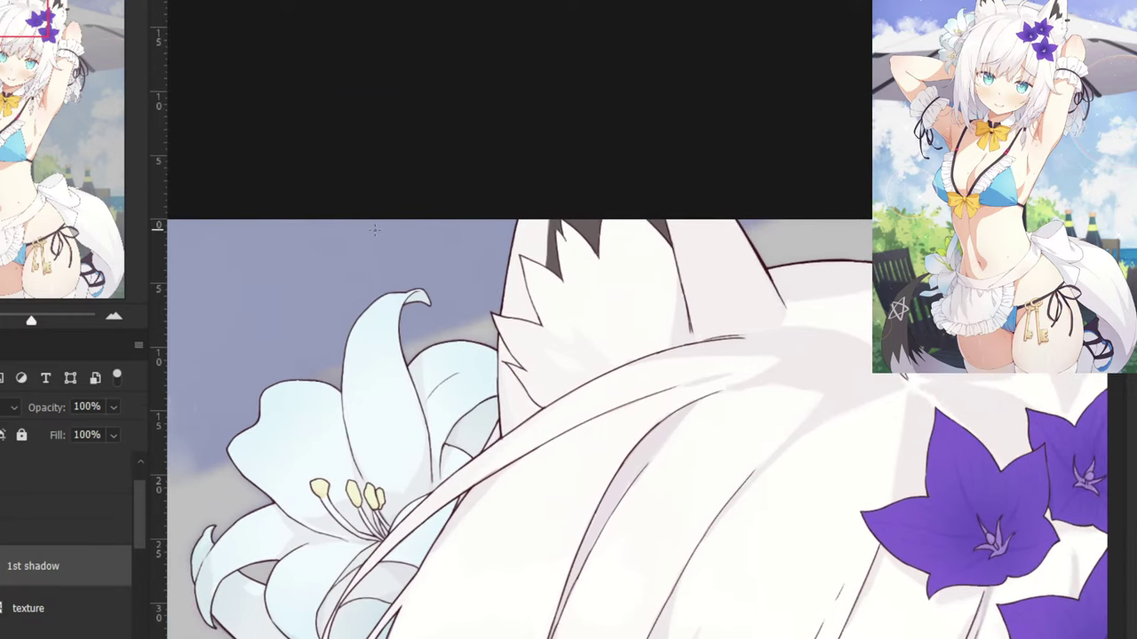
key(ctrl+plus)
drag(443, 316, 479, 397)
key(ctrl+plus)
drag(524, 175, 517, 81)
drag(441, 416, 470, 408)
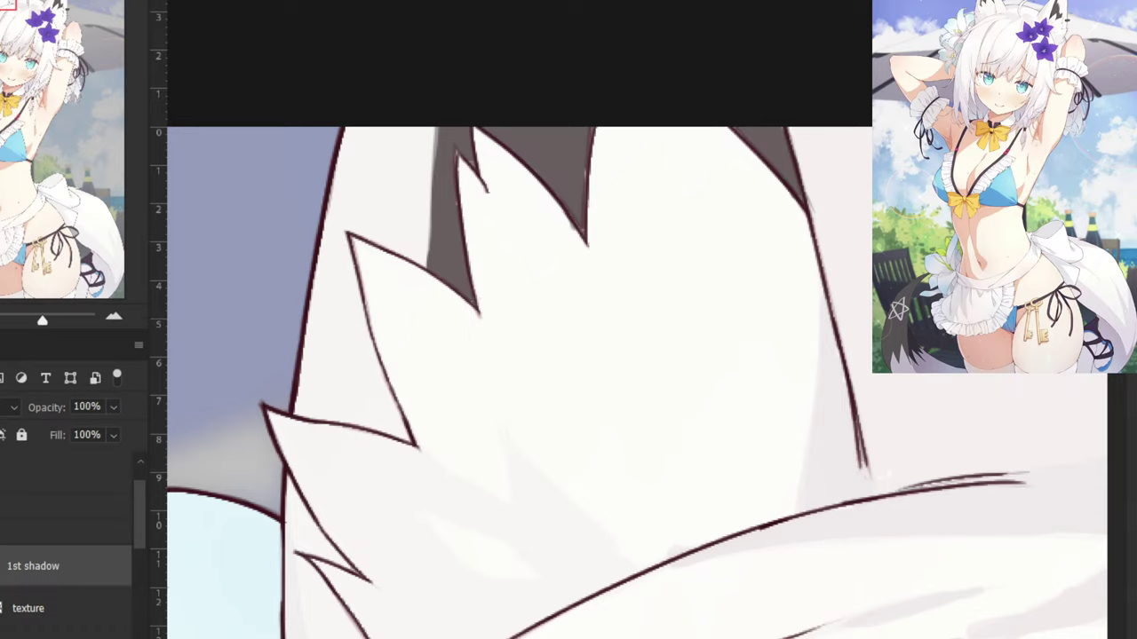
mouse_move(459, 314)
mouse_down()
mouse_move(471, 357)
mouse_move(584, 550)
mouse_move(528, 476)
mouse_move(623, 564)
mouse_up()
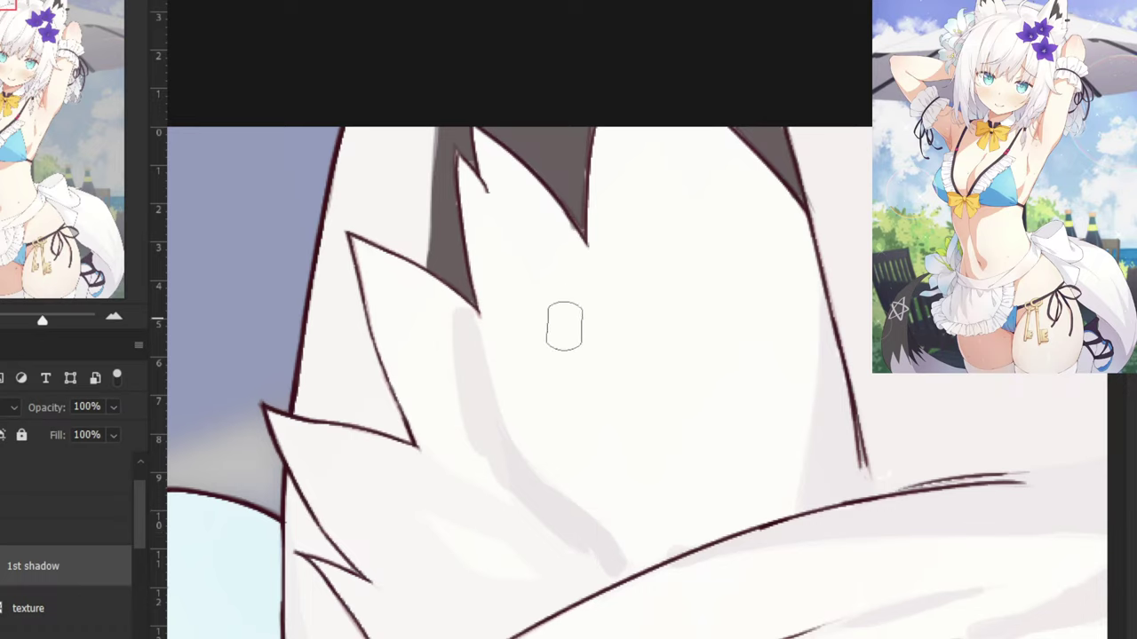
mouse_move(444, 511)
mouse_down()
mouse_move(528, 549)
mouse_move(470, 502)
mouse_move(433, 509)
mouse_move(448, 517)
mouse_move(413, 503)
mouse_move(499, 604)
mouse_move(440, 548)
mouse_move(437, 557)
mouse_move(423, 516)
mouse_move(486, 594)
mouse_move(481, 586)
mouse_move(519, 591)
mouse_move(550, 563)
mouse_move(552, 537)
mouse_move(525, 601)
mouse_move(625, 572)
mouse_move(514, 616)
mouse_move(581, 602)
mouse_up()
key(ctrl+z)
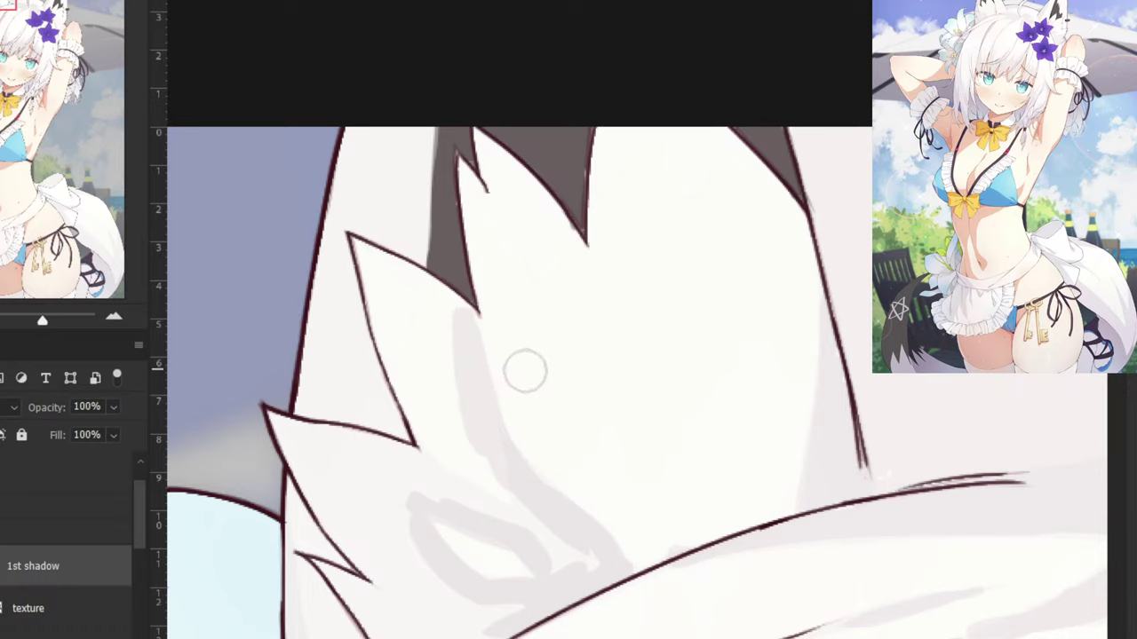
Erase the upper part of the inner-ear shadow stroke and reshape its end into a sharp fur-like point.
mouse_move(459, 353)
mouse_down()
mouse_move(476, 417)
mouse_move(495, 436)
mouse_move(477, 323)
mouse_move(509, 466)
mouse_move(505, 406)
mouse_move(535, 483)
mouse_up()
key(b)
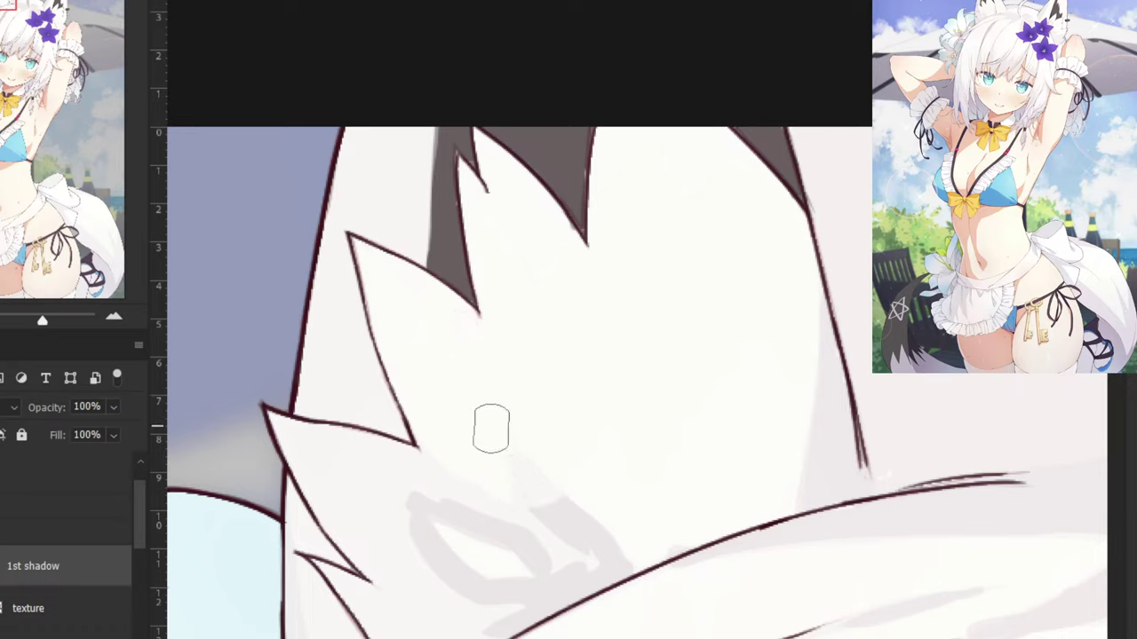
mouse_move(506, 430)
mouse_down()
mouse_move(547, 506)
mouse_move(562, 492)
mouse_up()
drag(511, 457, 515, 514)
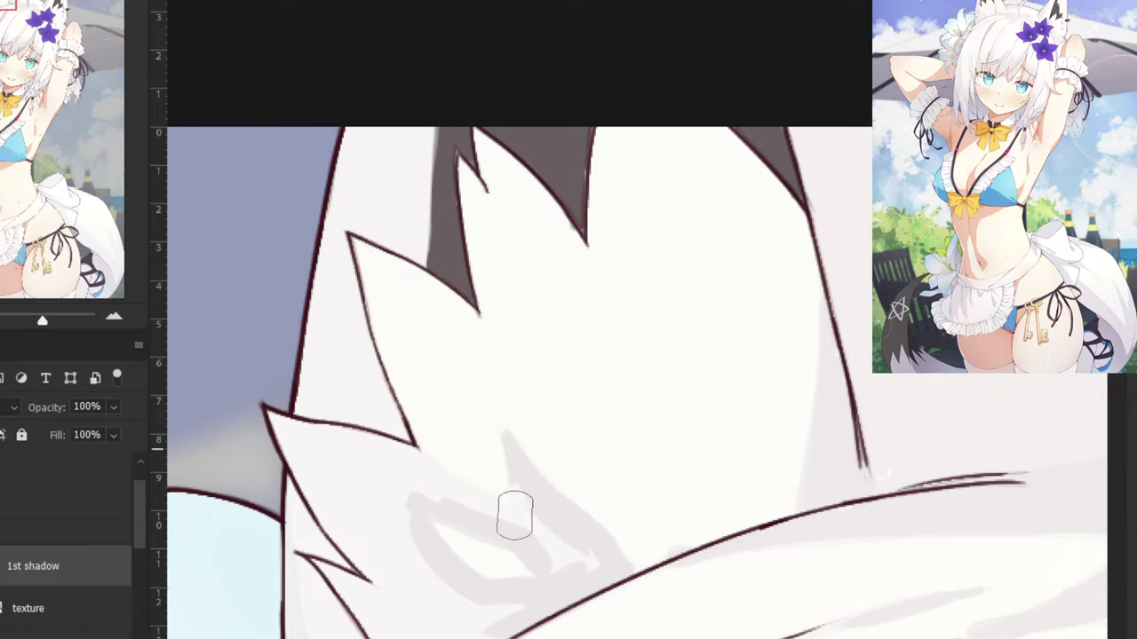
Fill the ear's side fur tuft with shadow down to the hairline, leaving a small light gap inside.
mouse_move(291, 419)
mouse_down()
mouse_move(494, 499)
mouse_move(561, 548)
mouse_move(571, 579)
mouse_up()
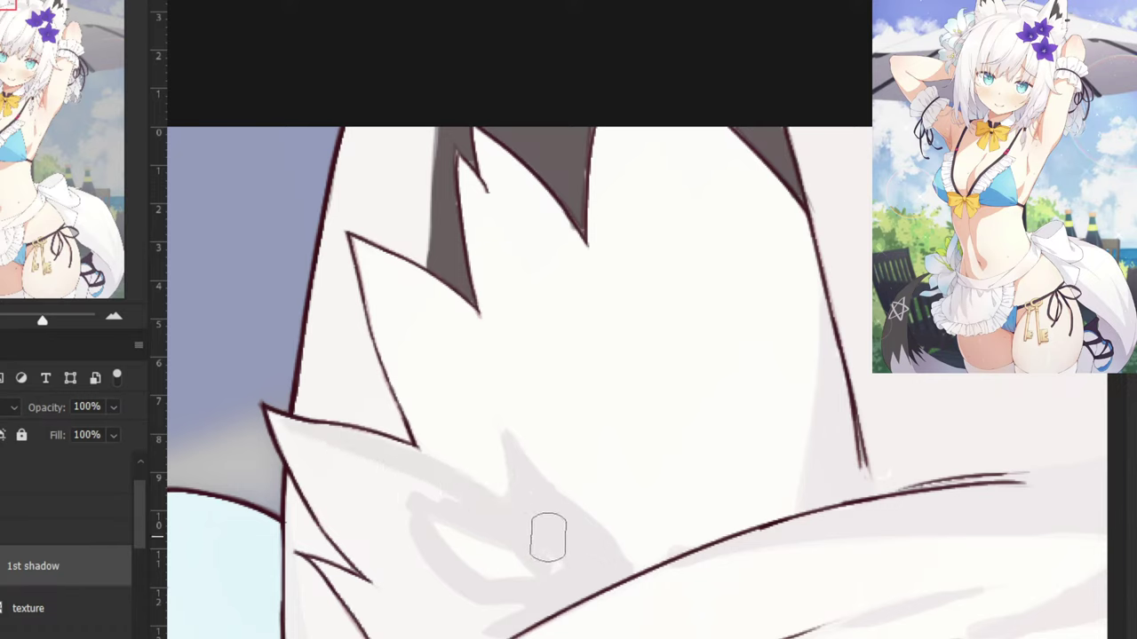
drag(548, 538, 551, 588)
mouse_move(296, 431)
mouse_down()
mouse_move(382, 594)
mouse_move(326, 508)
mouse_move(373, 635)
mouse_up()
mouse_move(509, 617)
mouse_down()
mouse_move(453, 635)
mouse_move(500, 618)
mouse_move(453, 632)
mouse_move(444, 591)
mouse_move(367, 536)
mouse_move(377, 570)
mouse_move(349, 497)
mouse_move(407, 505)
mouse_move(391, 512)
mouse_move(383, 480)
mouse_move(436, 497)
mouse_up()
Shade the outer rim of the ear behind the fur tufts and the narrow strip beside the lower tuft.
key(ctrl+minus)
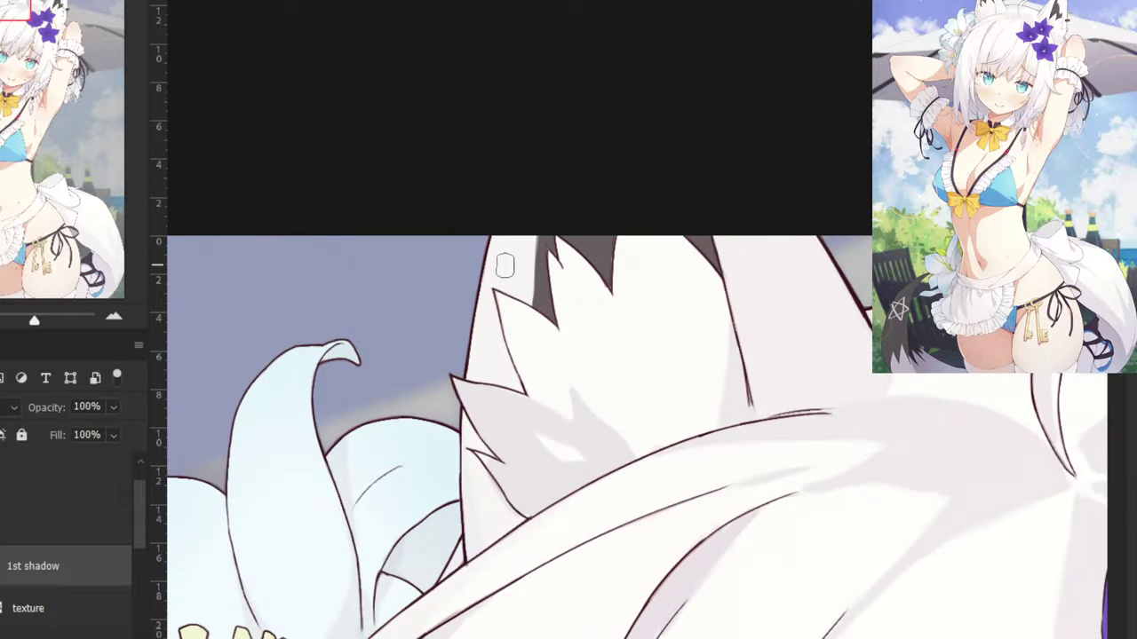
key(ctrl+z)
mouse_move(531, 238)
mouse_down()
mouse_move(529, 297)
mouse_move(523, 249)
mouse_move(530, 299)
mouse_move(493, 278)
mouse_move(502, 240)
mouse_move(473, 358)
mouse_up()
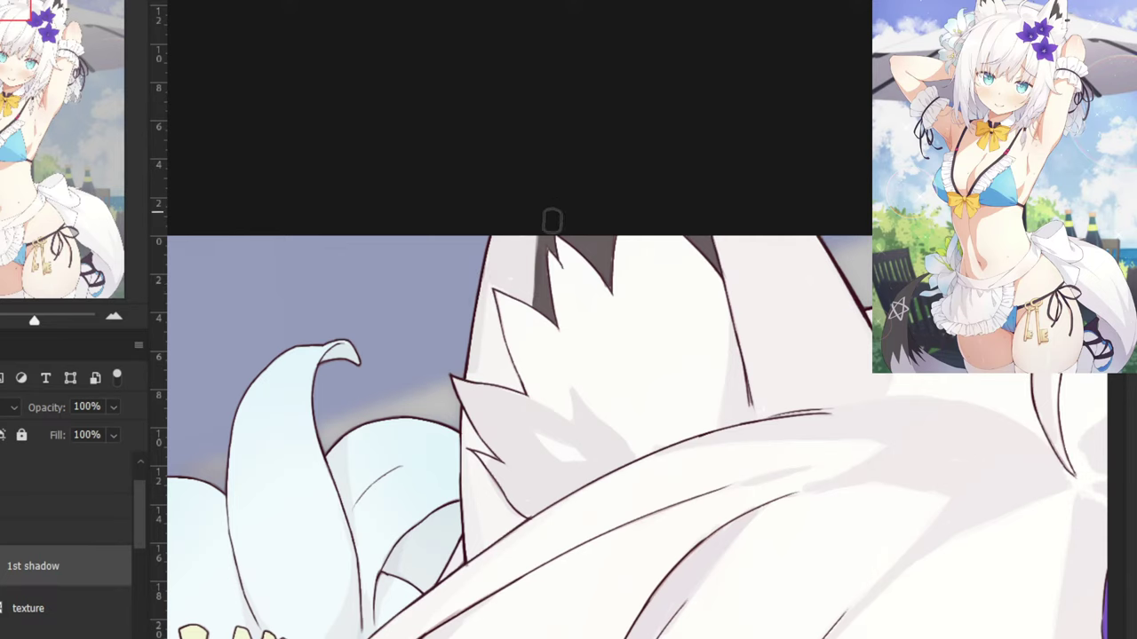
key(ctrl+plus)
mouse_move(376, 419)
mouse_down()
mouse_move(396, 423)
mouse_move(347, 370)
mouse_move(325, 399)
mouse_move(330, 419)
mouse_move(370, 403)
mouse_move(344, 274)
mouse_move(367, 297)
mouse_up()
mouse_move(338, 399)
mouse_down()
mouse_move(372, 340)
mouse_move(424, 194)
mouse_up()
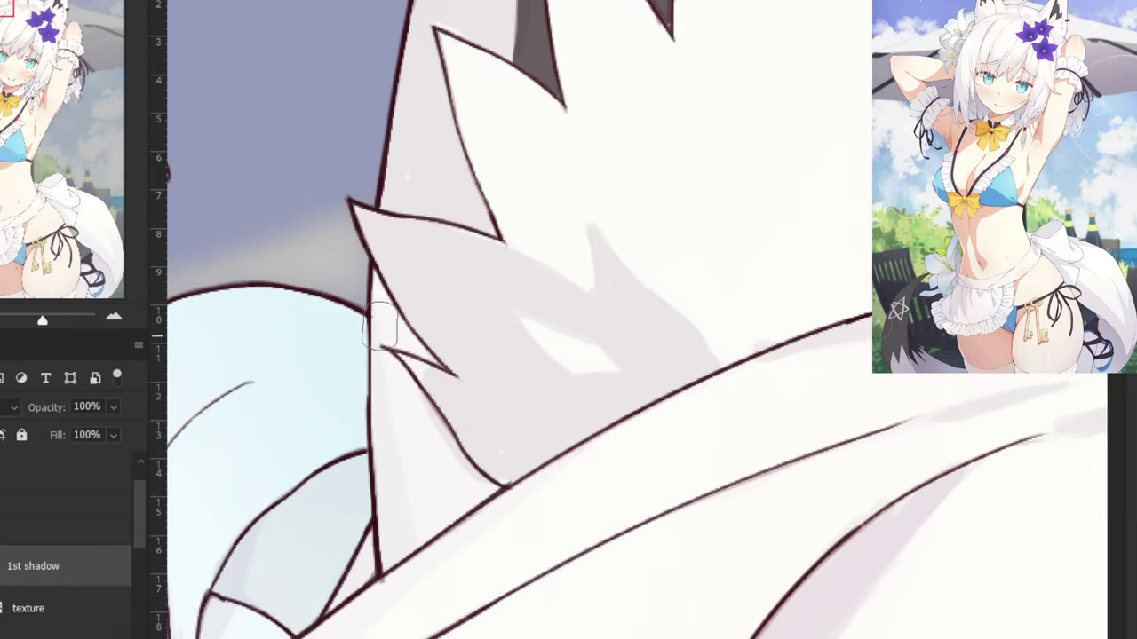
drag(377, 295, 434, 359)
mouse_move(372, 291)
mouse_down()
mouse_move(402, 466)
mouse_move(397, 553)
mouse_move(484, 486)
mouse_move(436, 494)
mouse_move(426, 483)
mouse_move(438, 490)
mouse_move(436, 468)
mouse_move(418, 495)
mouse_move(392, 378)
mouse_up()
Change the blending mode of the 1st shadow layer and review the shaded hair on the whole upper body.
key(ctrl+minus)
key(ctrl+minus)
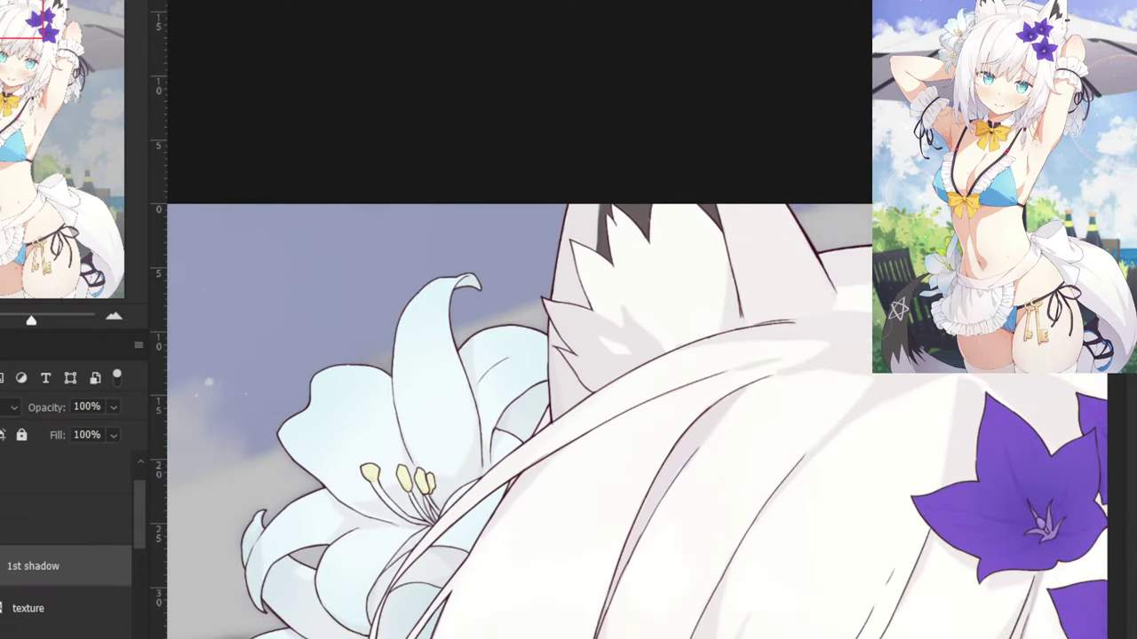
key(ctrl+minus)
key(ctrl+minus)
drag(494, 368, 403, 167)
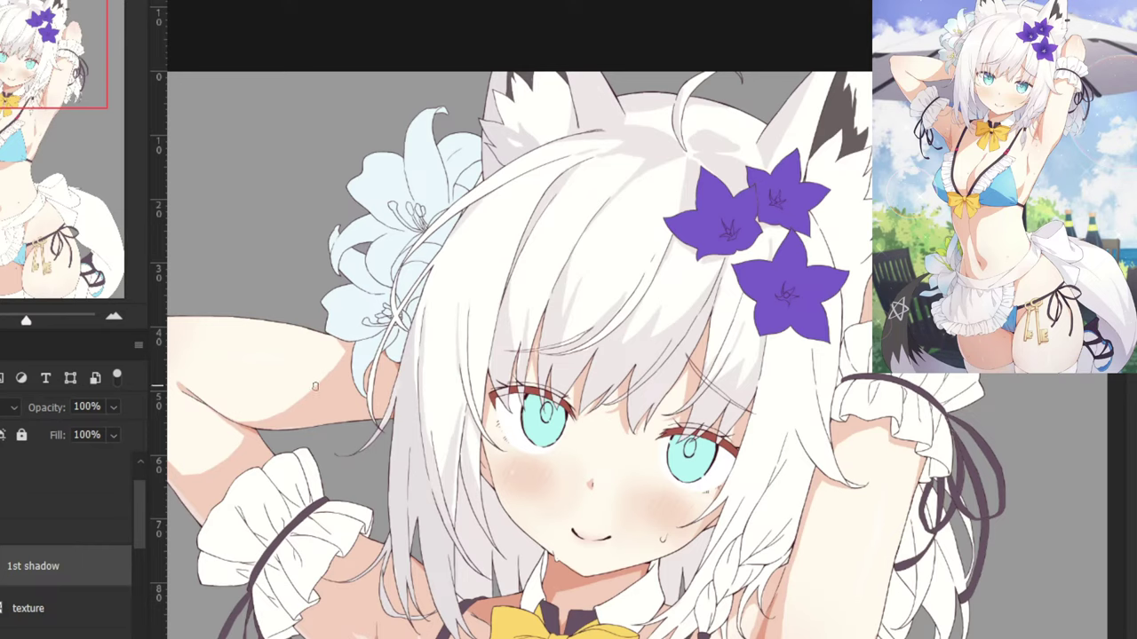
click(11, 407)
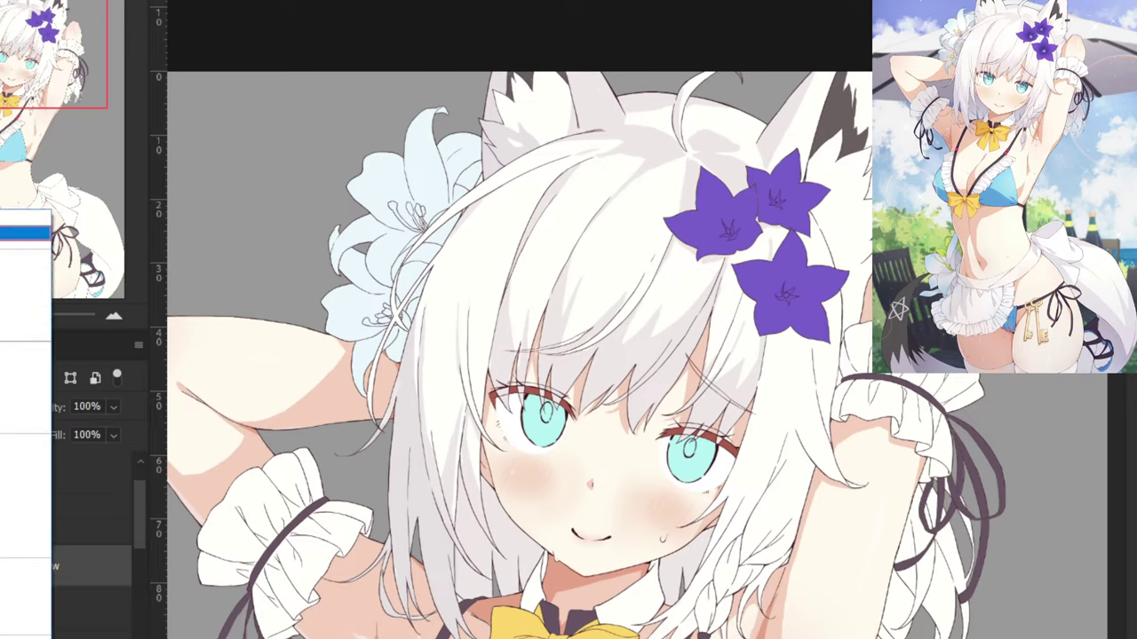
click(23, 216)
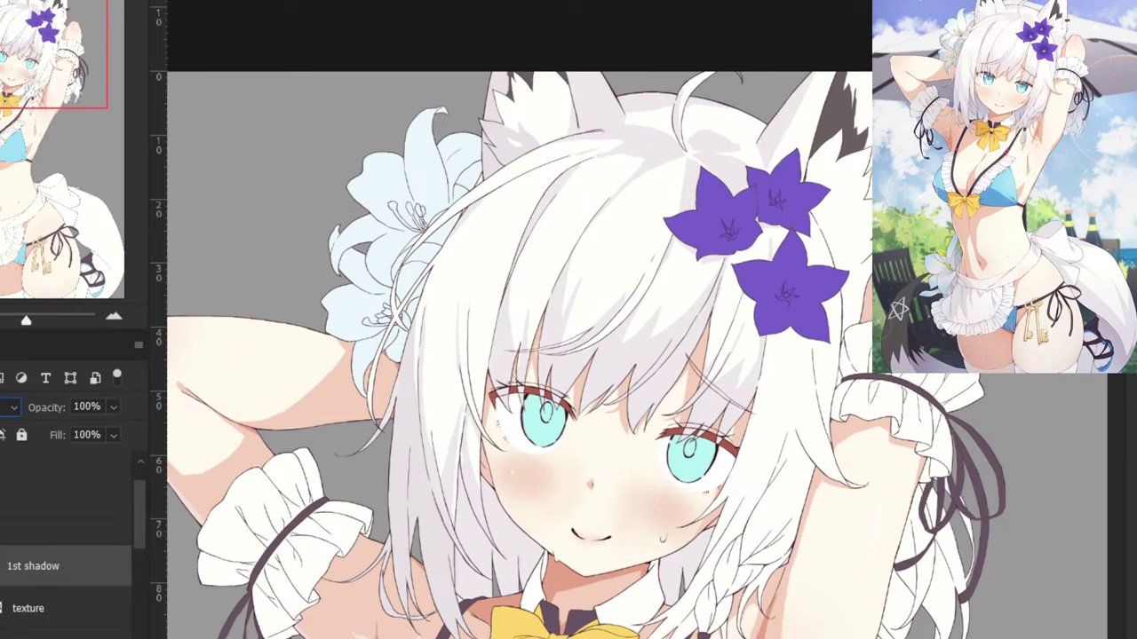
drag(622, 497, 616, 276)
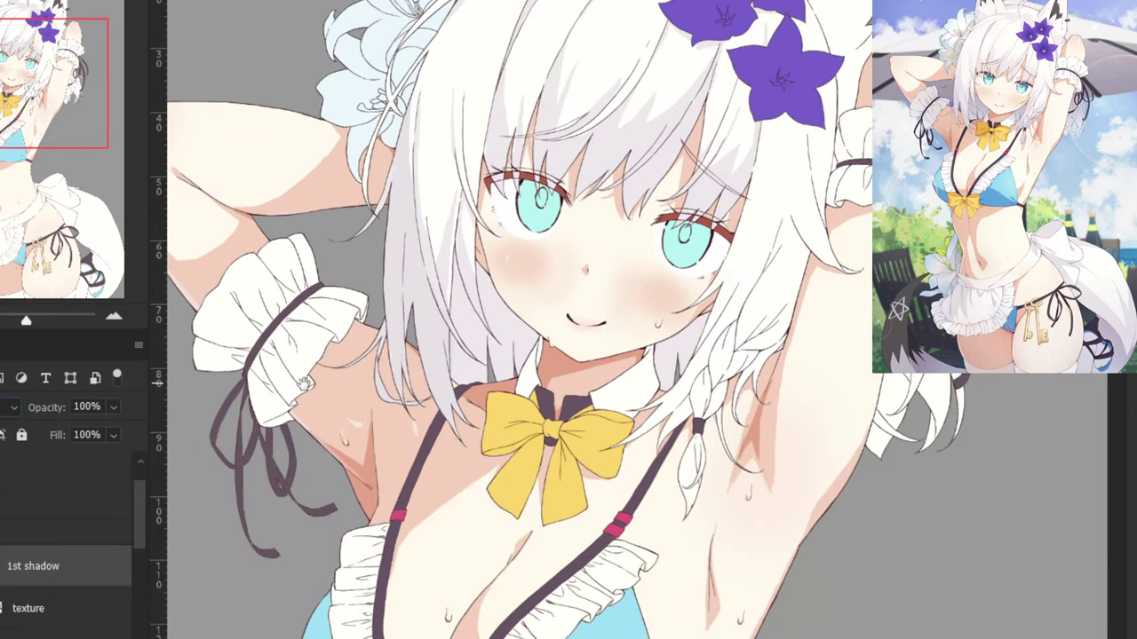
key(ctrl+minus)
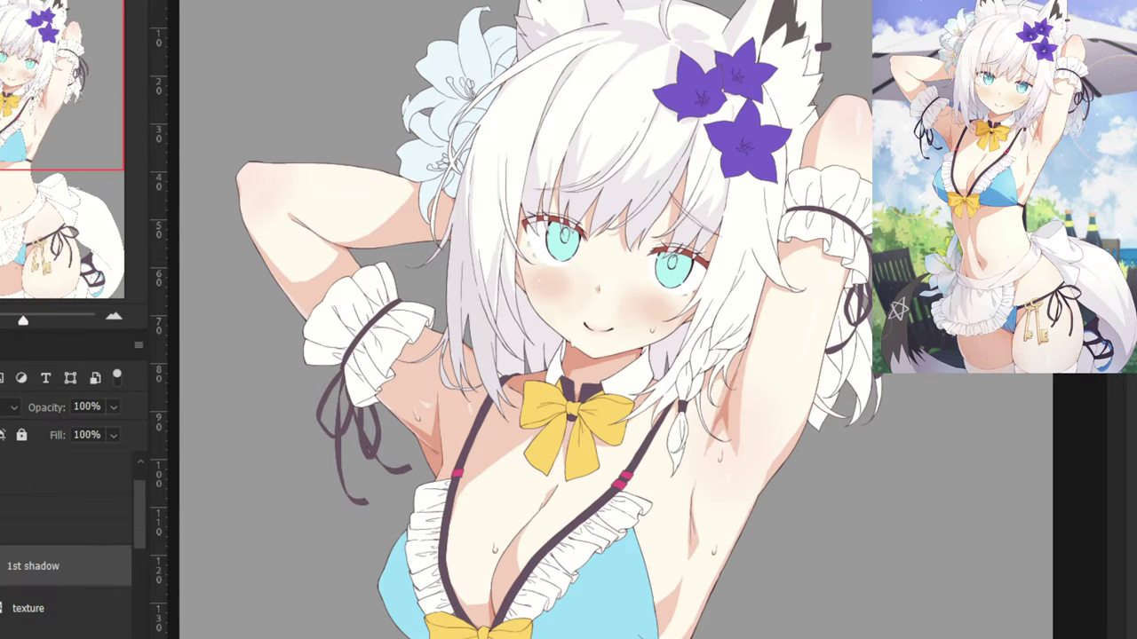
drag(289, 522, 349, 522)
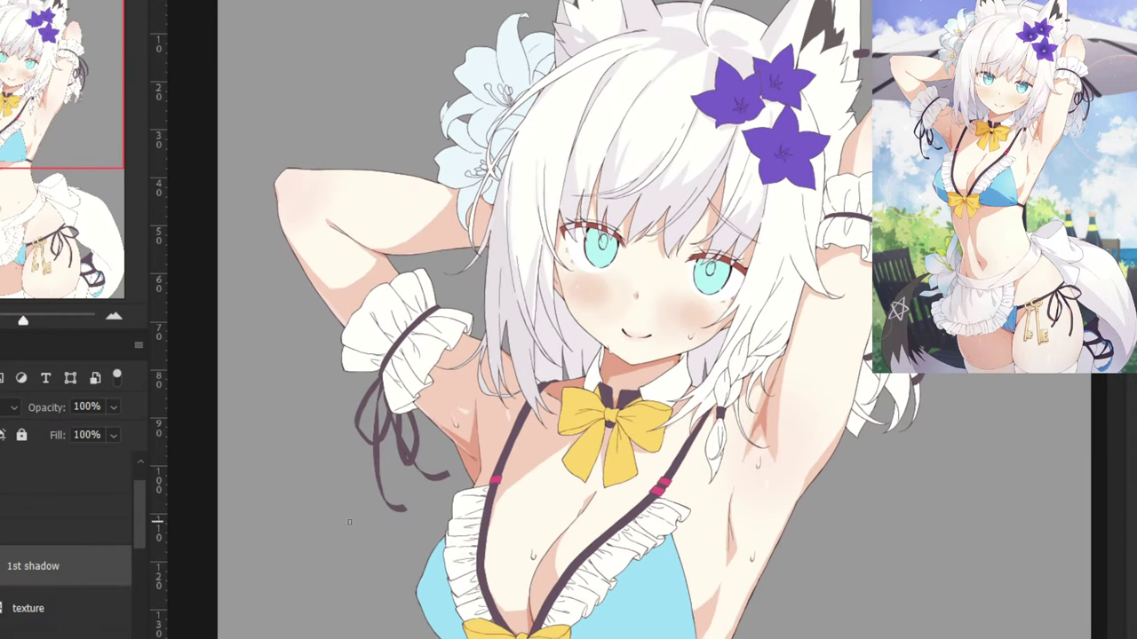
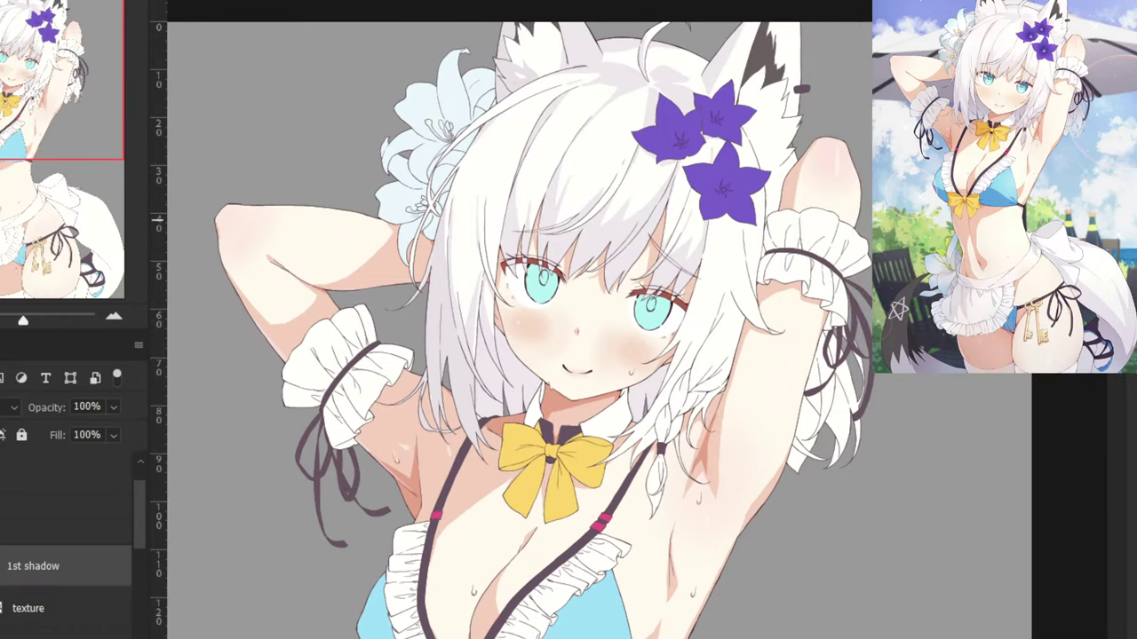
mouse_move(476, 193)
mouse_down()
mouse_move(456, 183)
mouse_move(460, 205)
mouse_up()
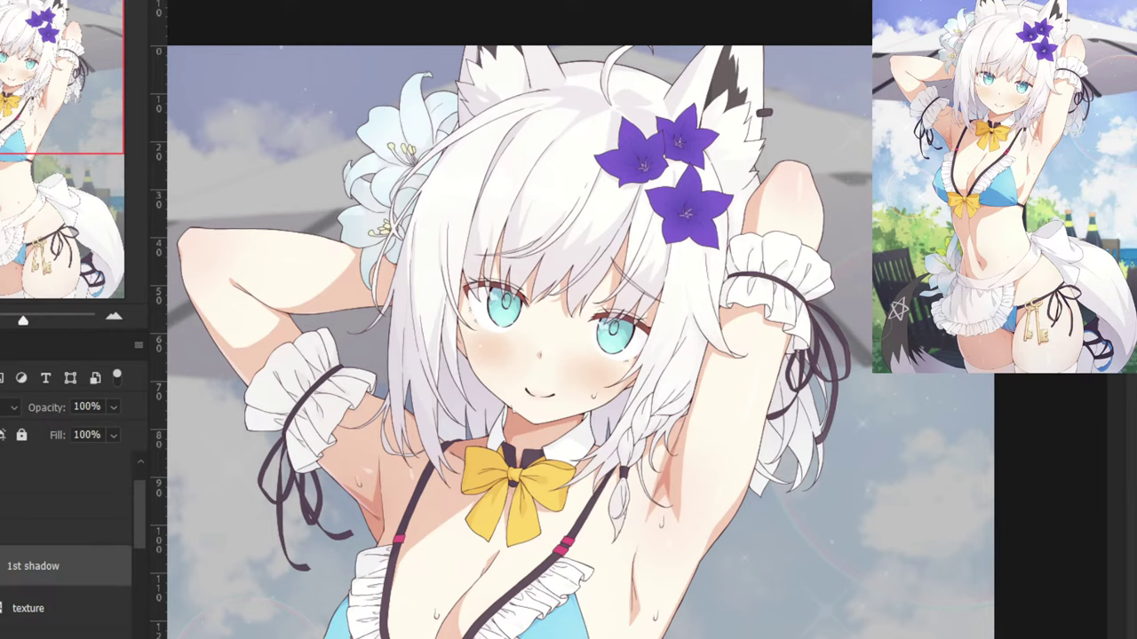
Reselect the 1st shadow layer and paint pointed cast shadows on the side lock next to the eye near the braid.
click(45, 472)
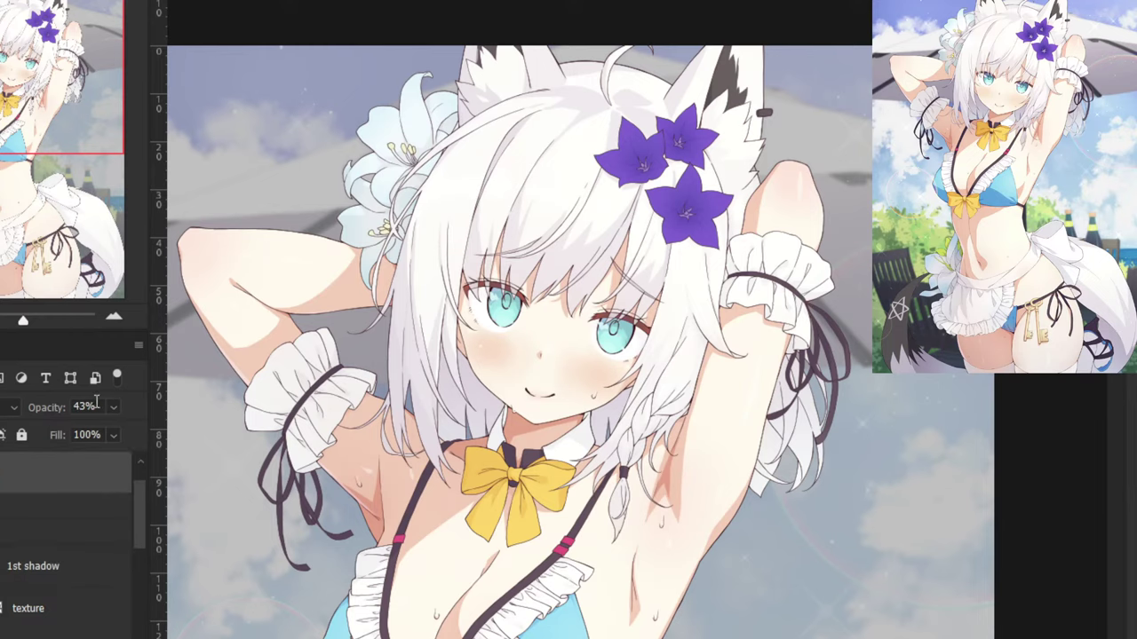
click(31, 565)
scroll(644, 345, up, 8)
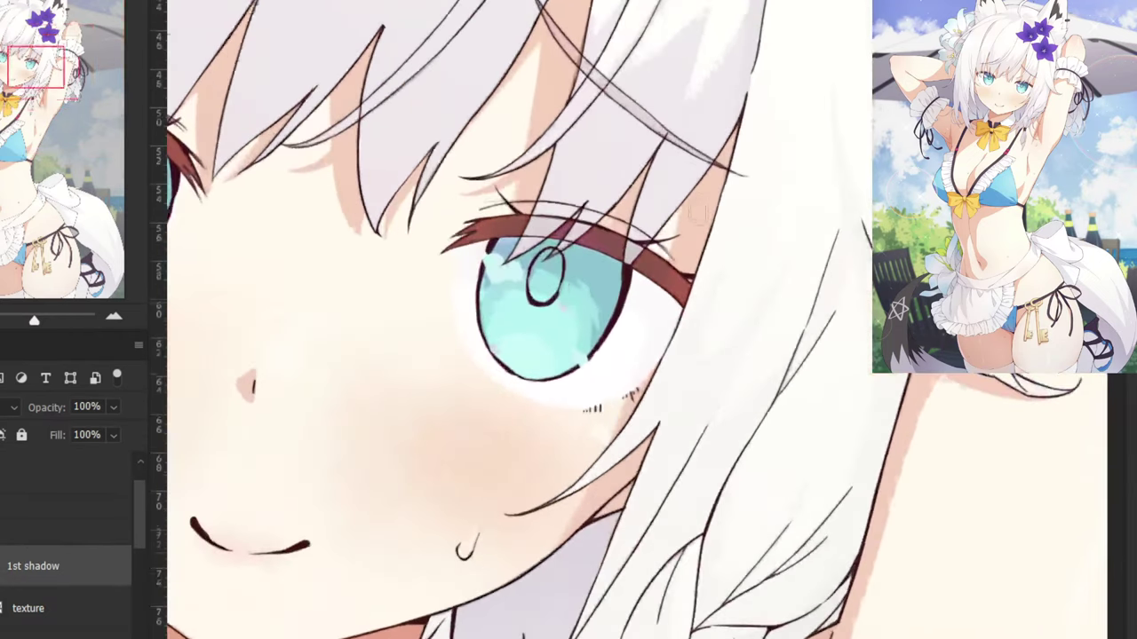
drag(701, 184, 678, 305)
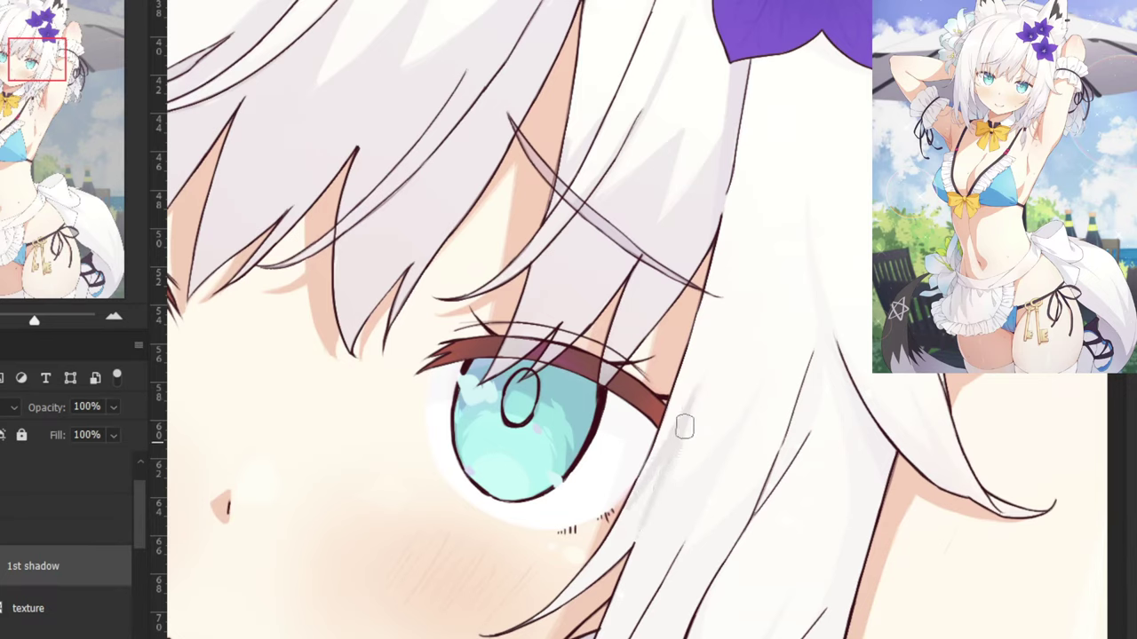
drag(695, 392, 647, 520)
mouse_move(665, 476)
mouse_down()
mouse_move(625, 549)
mouse_move(601, 563)
mouse_move(558, 562)
mouse_up()
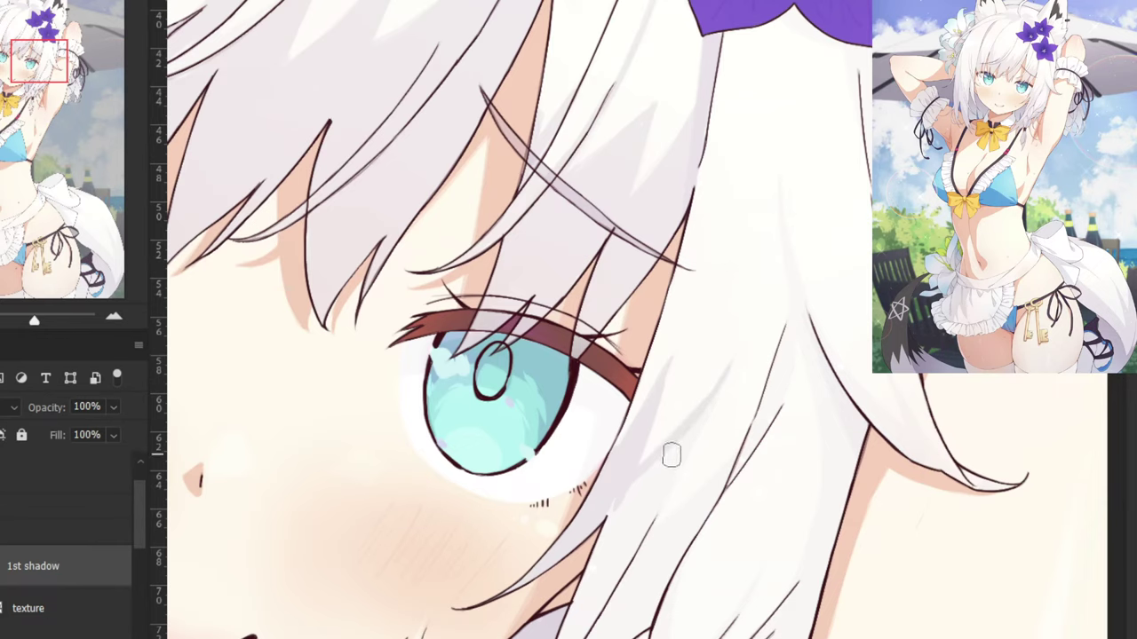
drag(715, 386, 611, 569)
drag(714, 393, 618, 575)
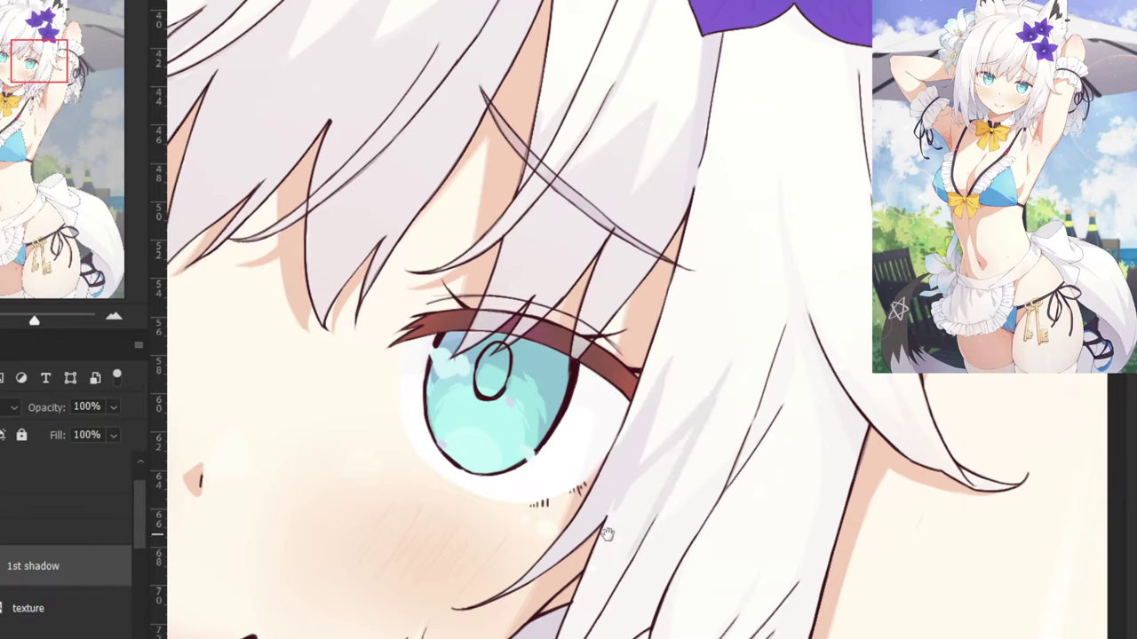
drag(608, 532, 648, 458)
key(ctrl+z)
drag(737, 317, 605, 549)
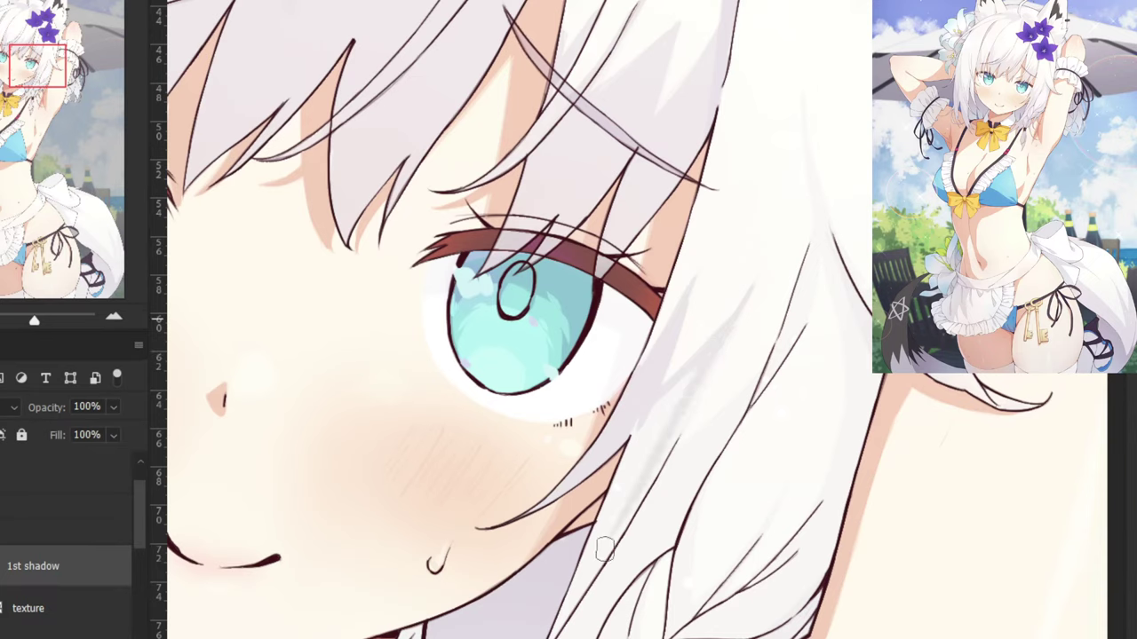
drag(721, 343, 646, 497)
key(ctrl+z)
key(ctrl+z)
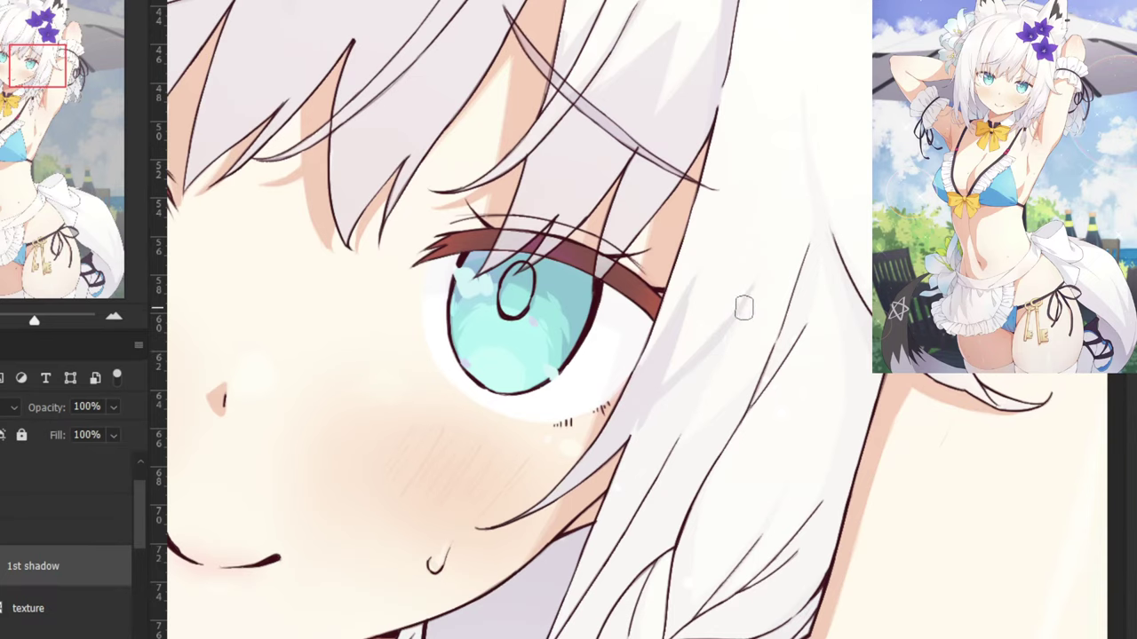
drag(744, 308, 632, 516)
key(ctrl+z)
Paint long tapering shadows down the side lock from beside the eye toward the braid, filling the strand's inner edge.
drag(733, 322, 615, 542)
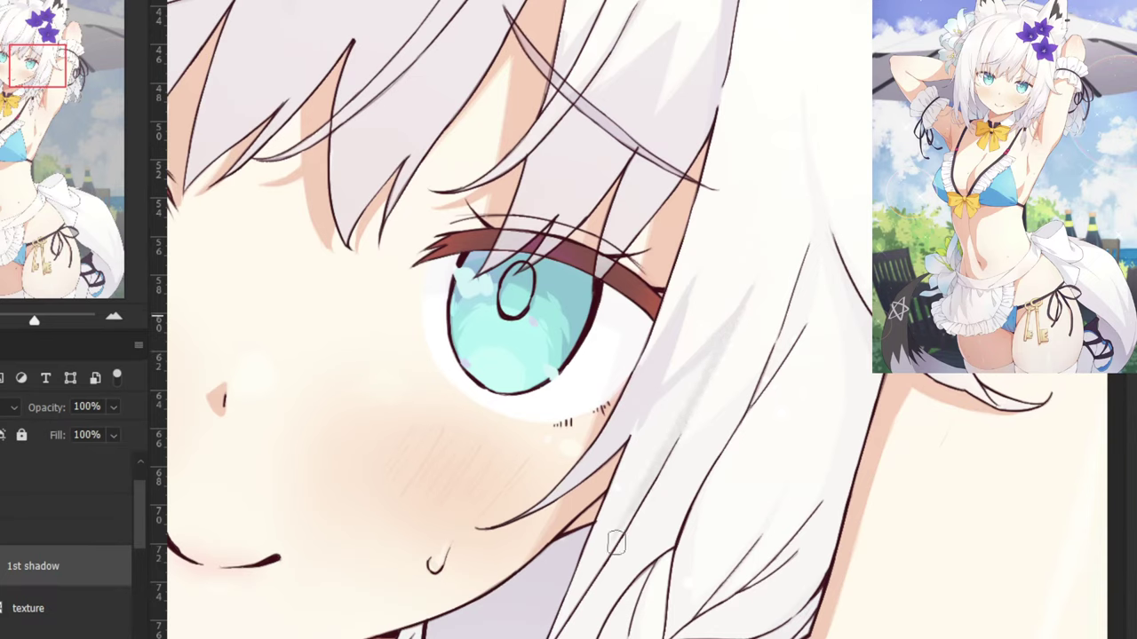
drag(703, 379, 631, 487)
drag(708, 359, 619, 482)
drag(647, 408, 567, 627)
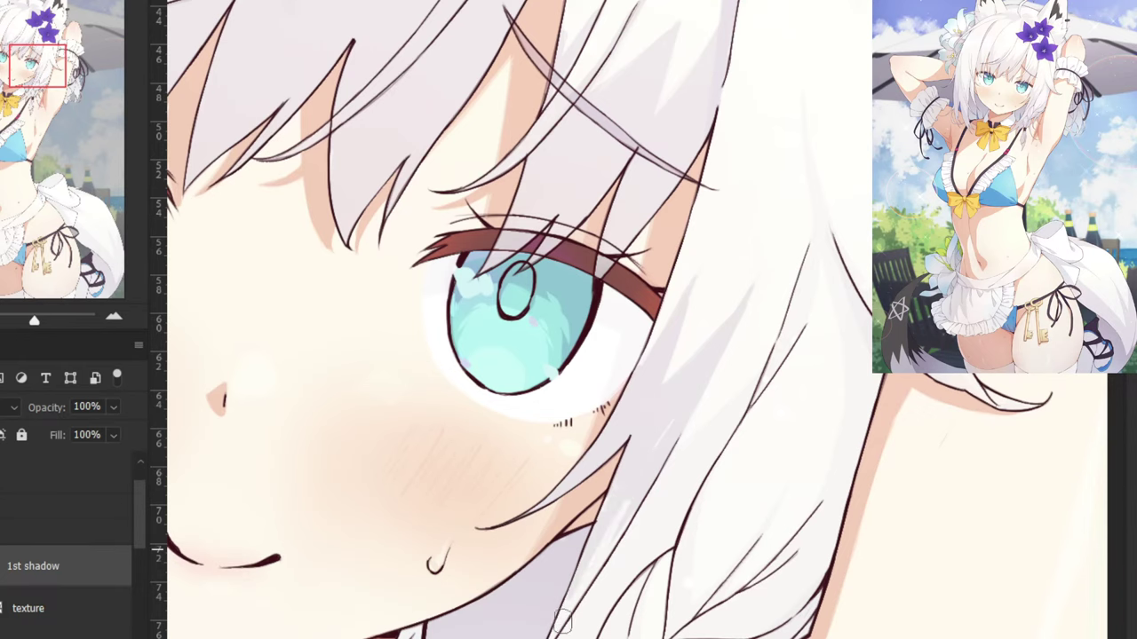
drag(623, 514, 561, 632)
Paint a thin tapering shadow down the side lock below the purple flower, ending where its strands split.
drag(627, 405, 653, 372)
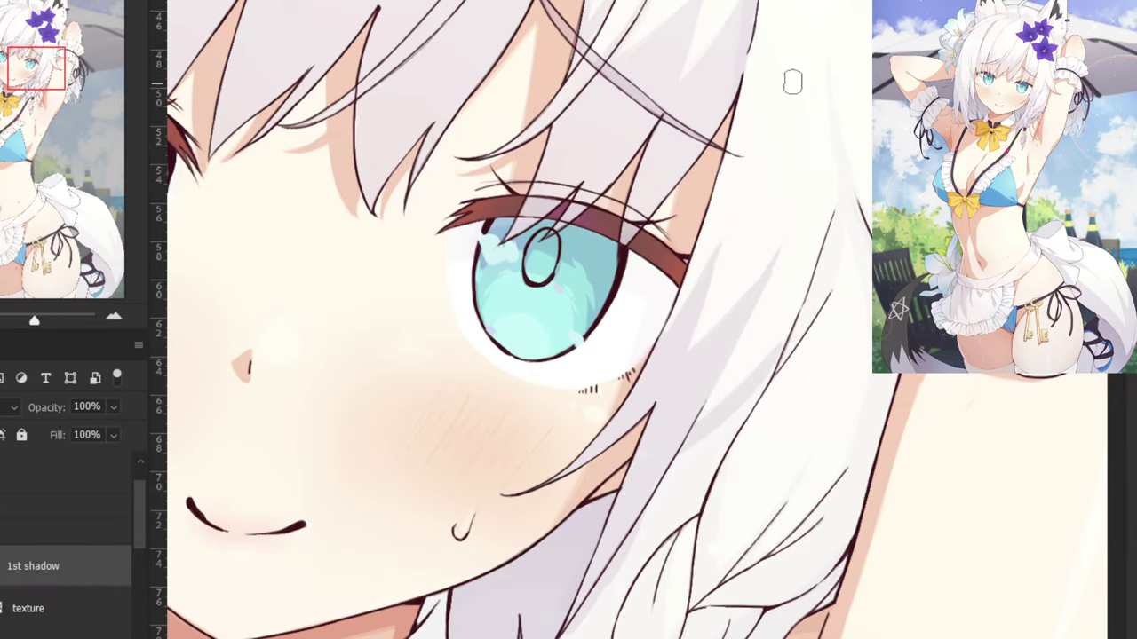
drag(792, 81, 680, 325)
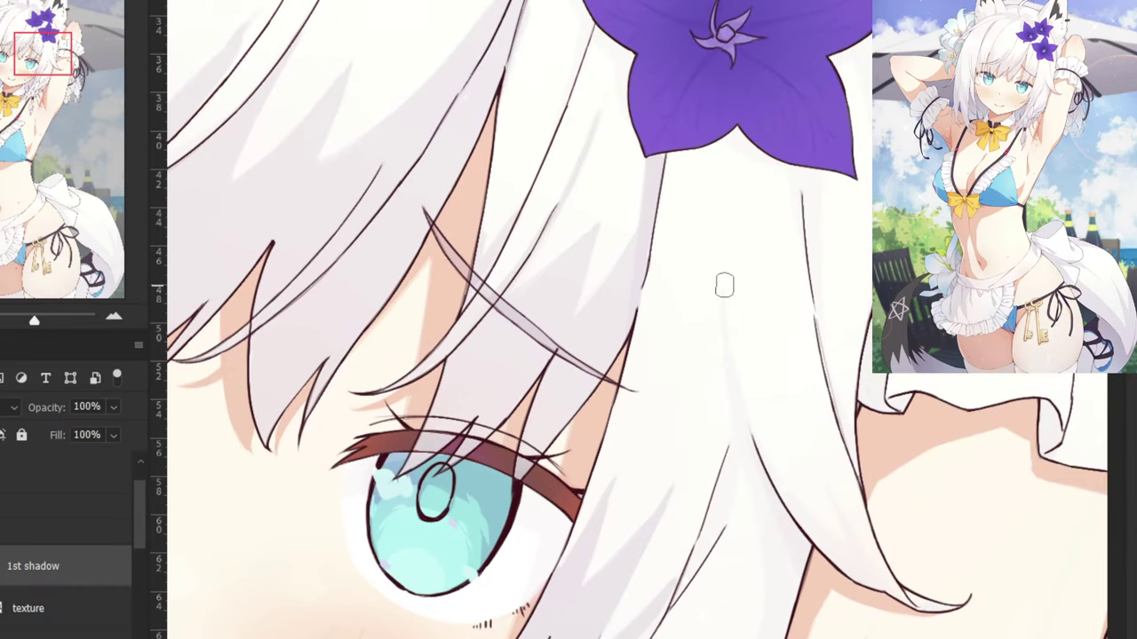
drag(722, 291, 747, 471)
drag(722, 310, 751, 435)
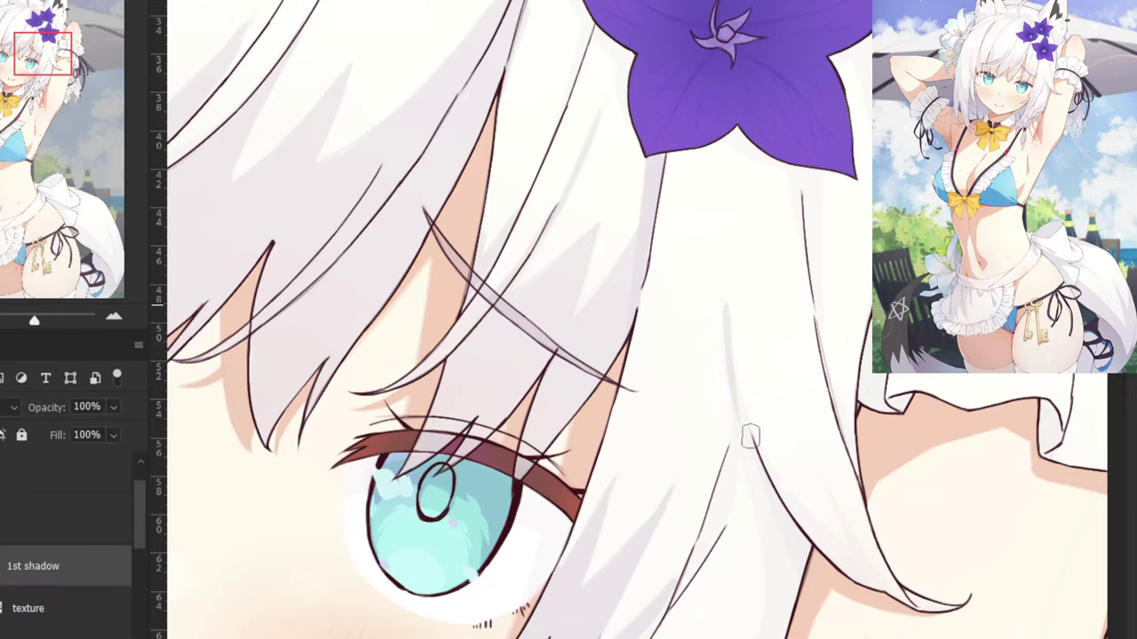
key(ctrl+z)
drag(725, 307, 749, 441)
drag(723, 325, 730, 410)
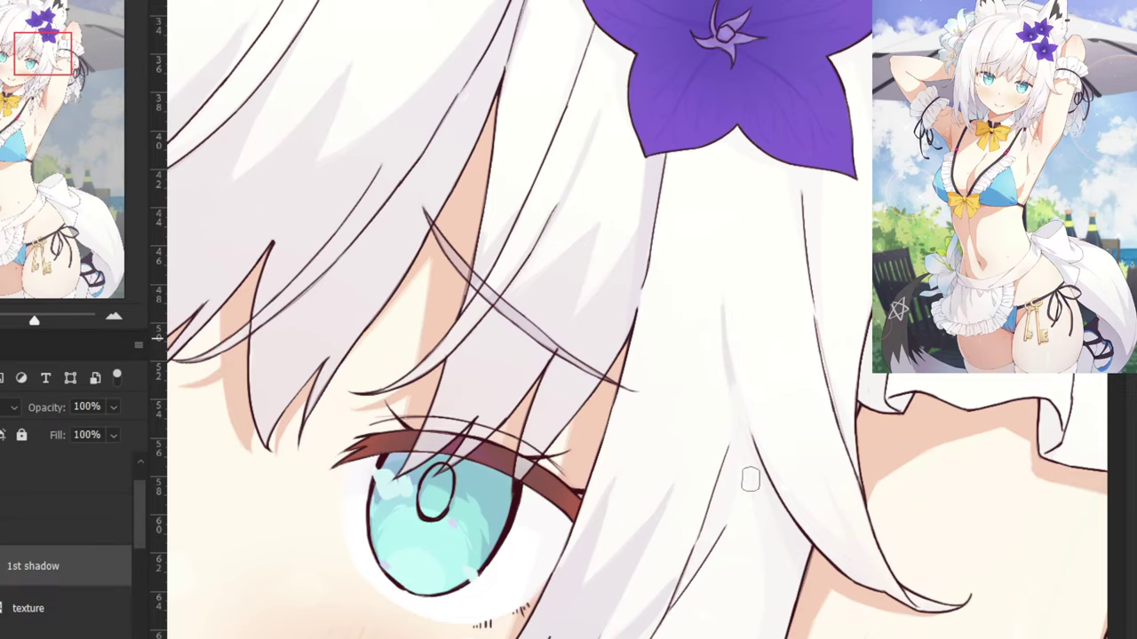
Widen the shadow at the strand split below the flower and extend it down beneath the outward-curling strand.
mouse_move(750, 479)
mouse_down()
mouse_move(768, 573)
mouse_move(739, 400)
mouse_move(684, 607)
mouse_up()
drag(734, 254, 762, 447)
drag(762, 318, 778, 408)
drag(744, 287, 755, 488)
key(ctrl+plus)
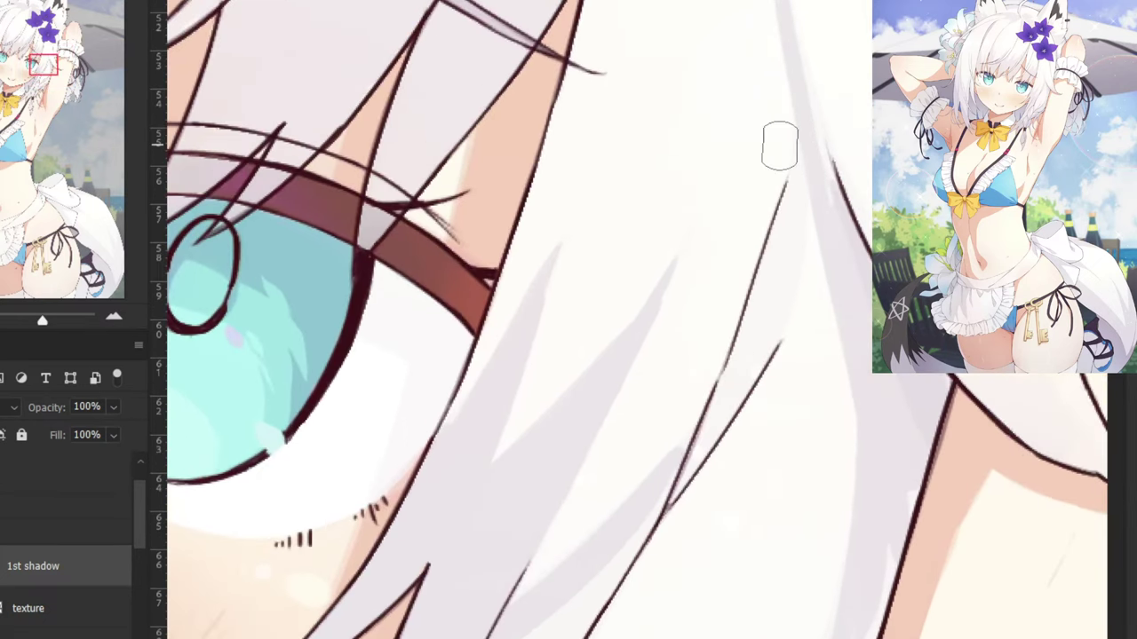
Shade the inner edge of the outward-curling strand along its length down to the curled tip.
drag(832, 294, 518, 400)
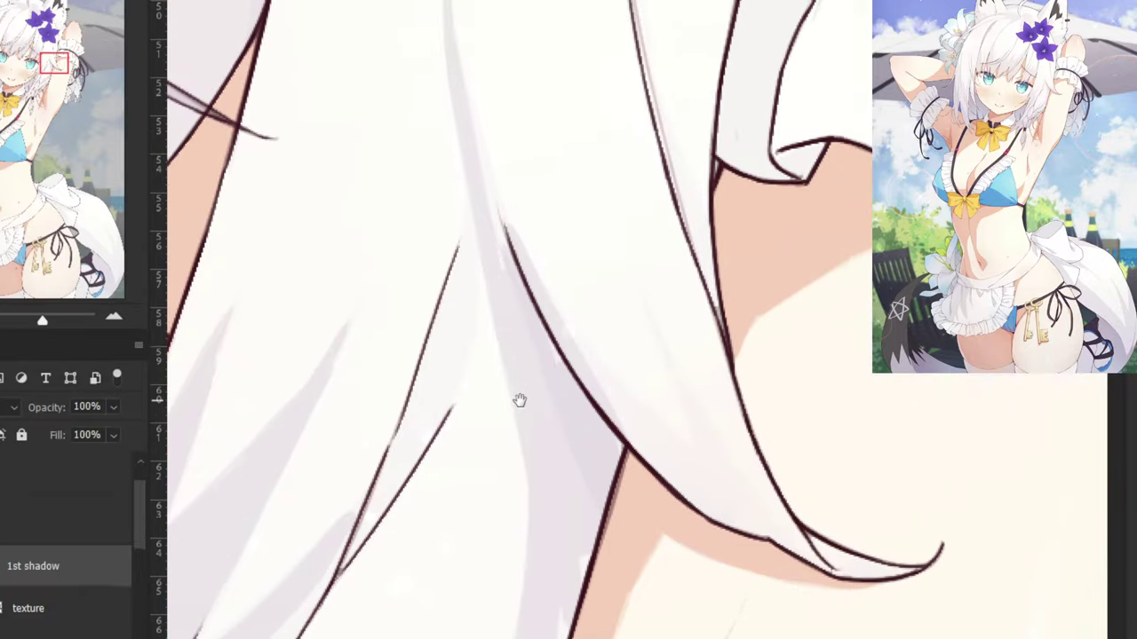
mouse_move(555, 301)
mouse_down()
mouse_move(665, 457)
mouse_move(544, 314)
mouse_move(675, 426)
mouse_move(641, 409)
mouse_move(653, 301)
mouse_move(740, 507)
mouse_move(648, 299)
mouse_move(733, 552)
mouse_move(678, 378)
mouse_move(731, 482)
mouse_up()
drag(688, 393, 862, 598)
drag(682, 485, 898, 572)
key(ctrl+minus)
key(ctrl+minus)
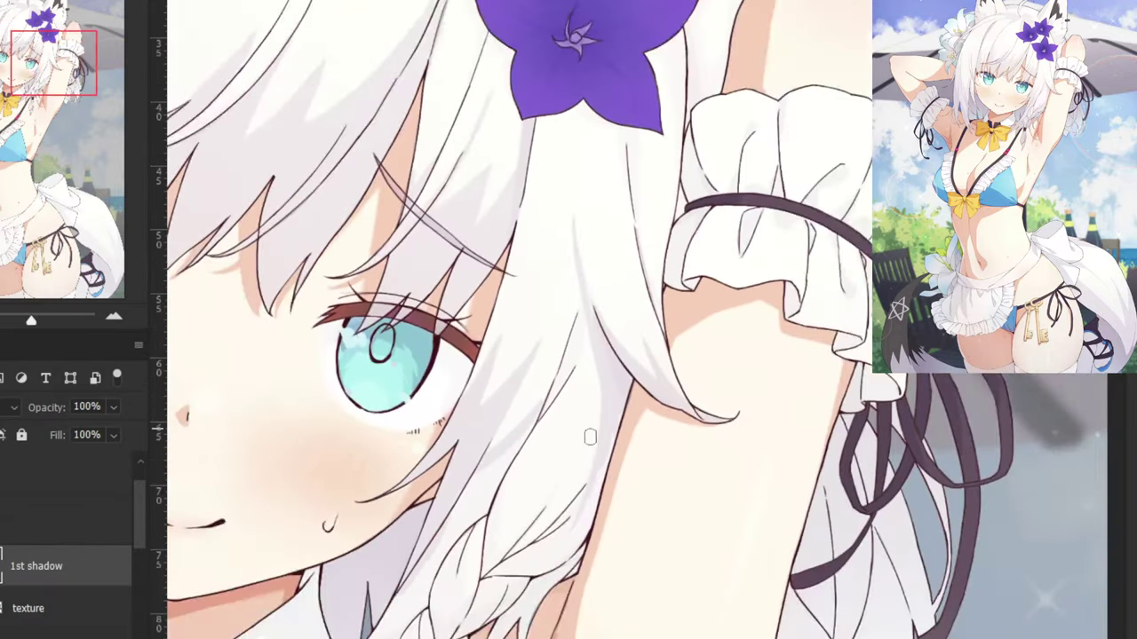
Shade the outer edge of the side lock beside the arm, from the strand split down to the braid's start.
drag(592, 436, 659, 322)
scroll(701, 292, up, 2)
scroll(707, 249, up, 3)
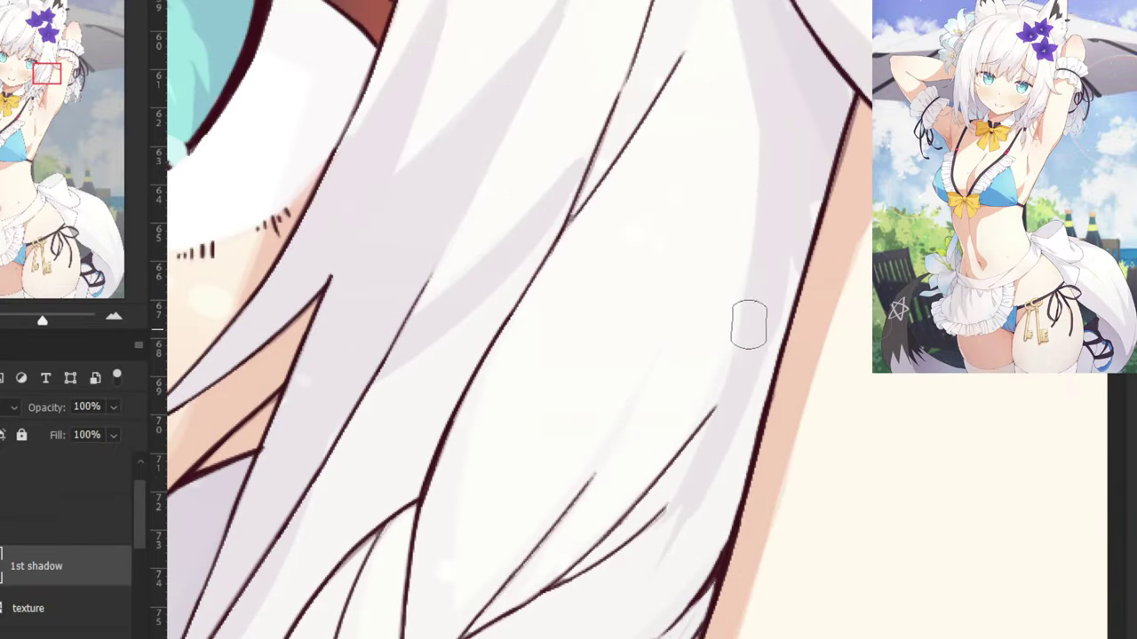
mouse_move(769, 282)
mouse_down()
mouse_move(708, 504)
mouse_move(738, 359)
mouse_up()
drag(810, 328, 653, 576)
drag(733, 522, 705, 566)
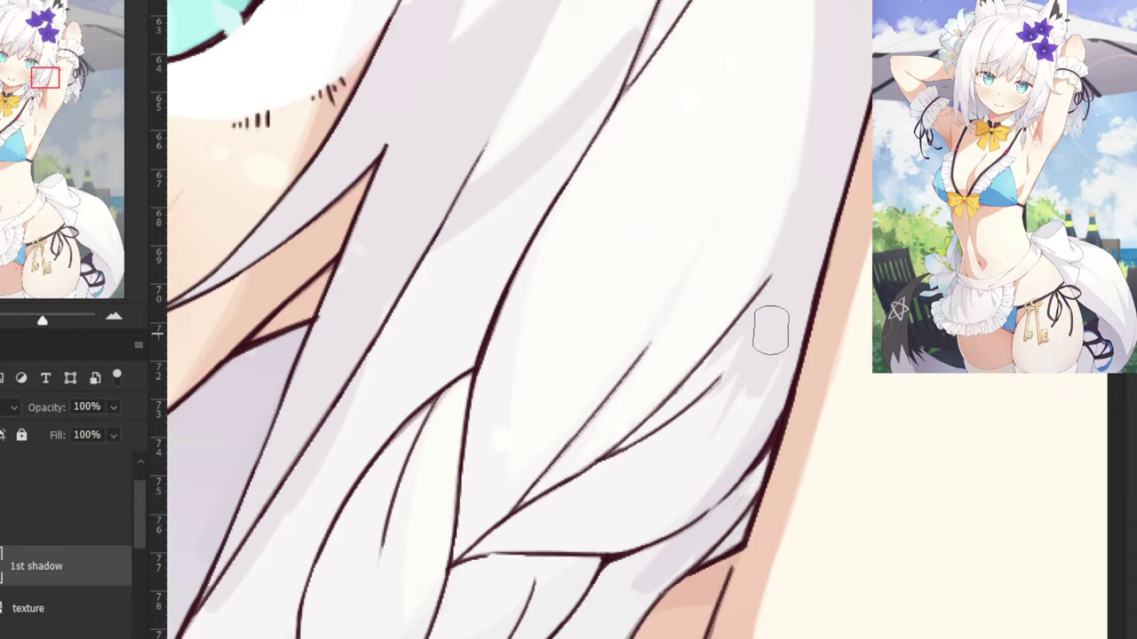
Paint shadows along the crease lines at the top of the braid, including a narrow tapering streak above them.
mouse_move(771, 331)
mouse_down()
mouse_move(580, 493)
mouse_move(752, 334)
mouse_move(623, 462)
mouse_up()
drag(744, 334, 612, 466)
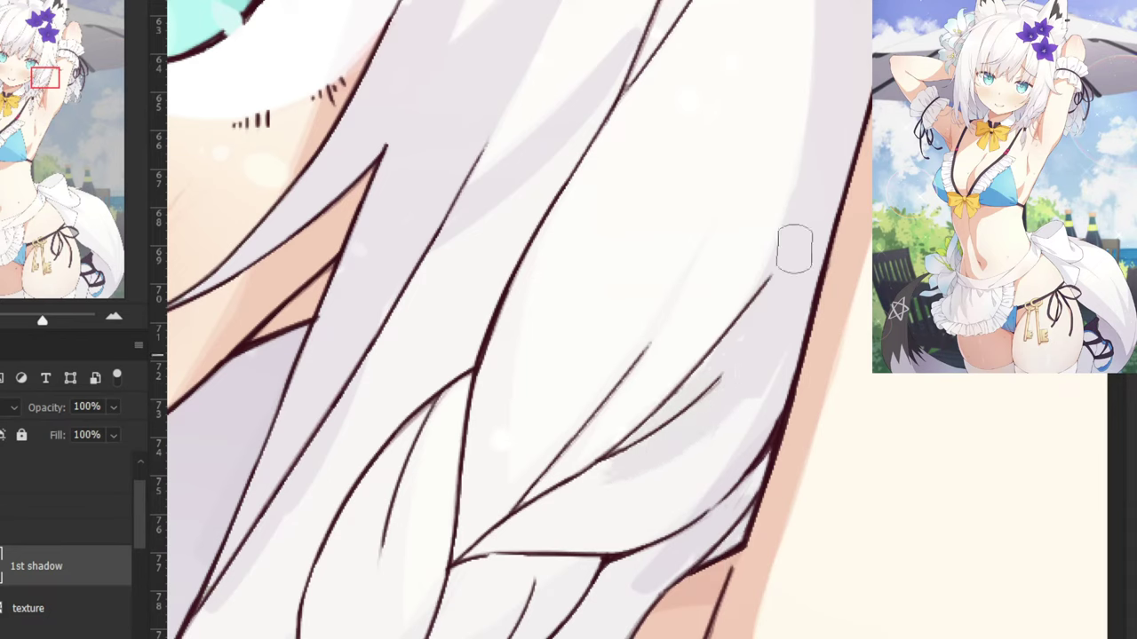
drag(713, 229, 499, 508)
key(ctrl+z)
drag(663, 314, 497, 514)
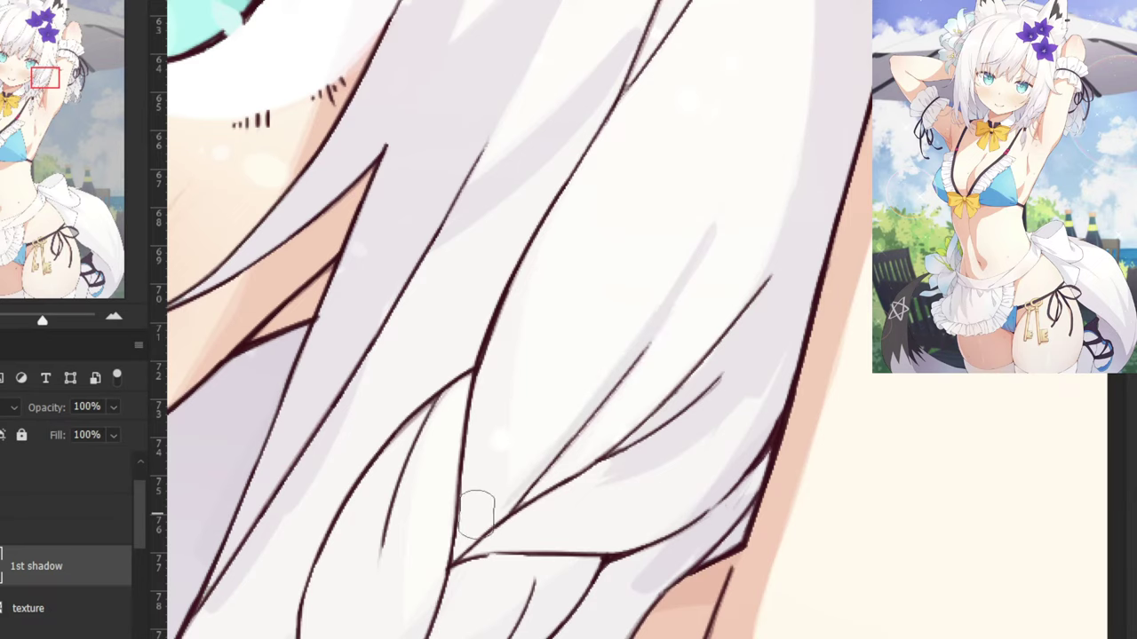
Paint a tapering shadow along the inner edge of the large upper braid strand, down to its pointed lower end.
drag(554, 201, 482, 420)
key(ctrl+z)
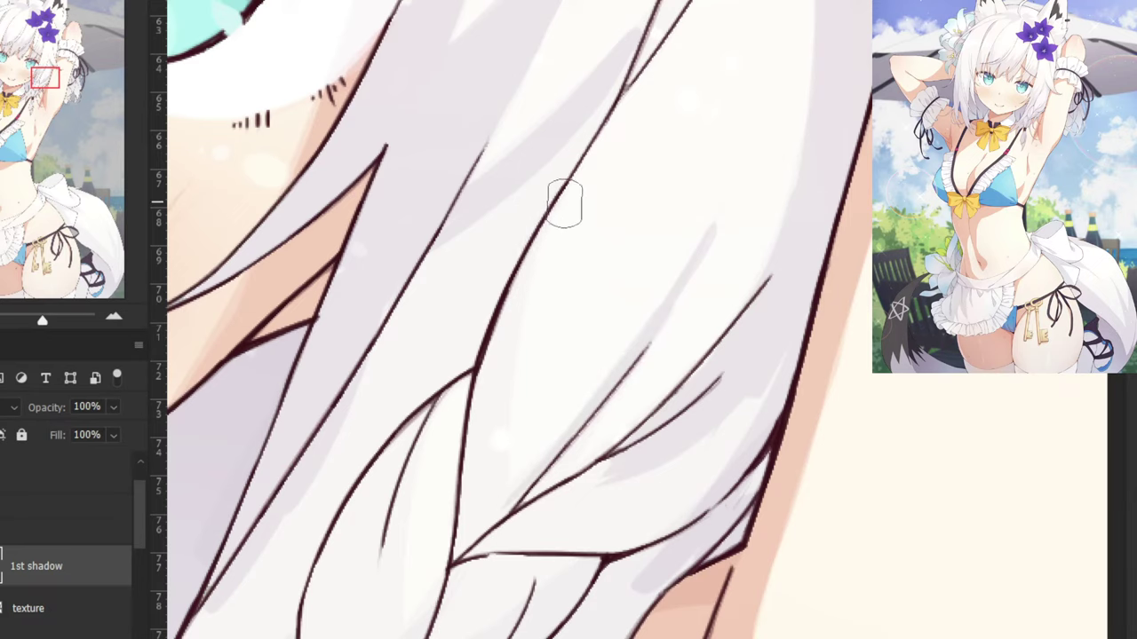
drag(565, 203, 479, 450)
drag(527, 279, 500, 508)
drag(518, 311, 506, 524)
drag(488, 395, 468, 576)
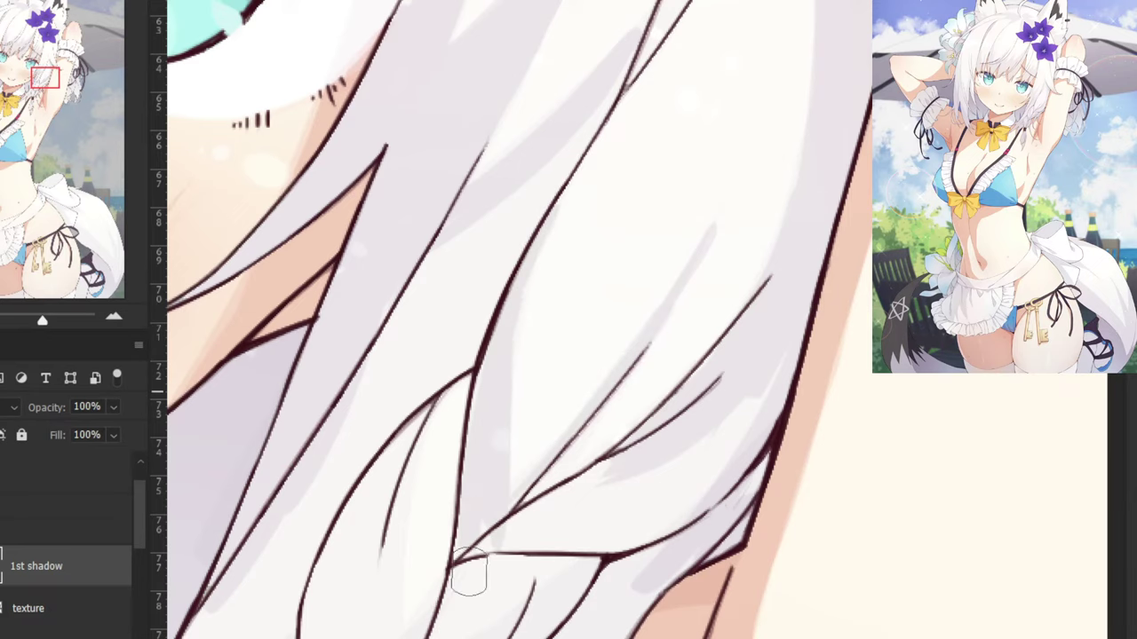
drag(481, 501, 497, 508)
key(ctrl+minus)
key(ctrl+plus)
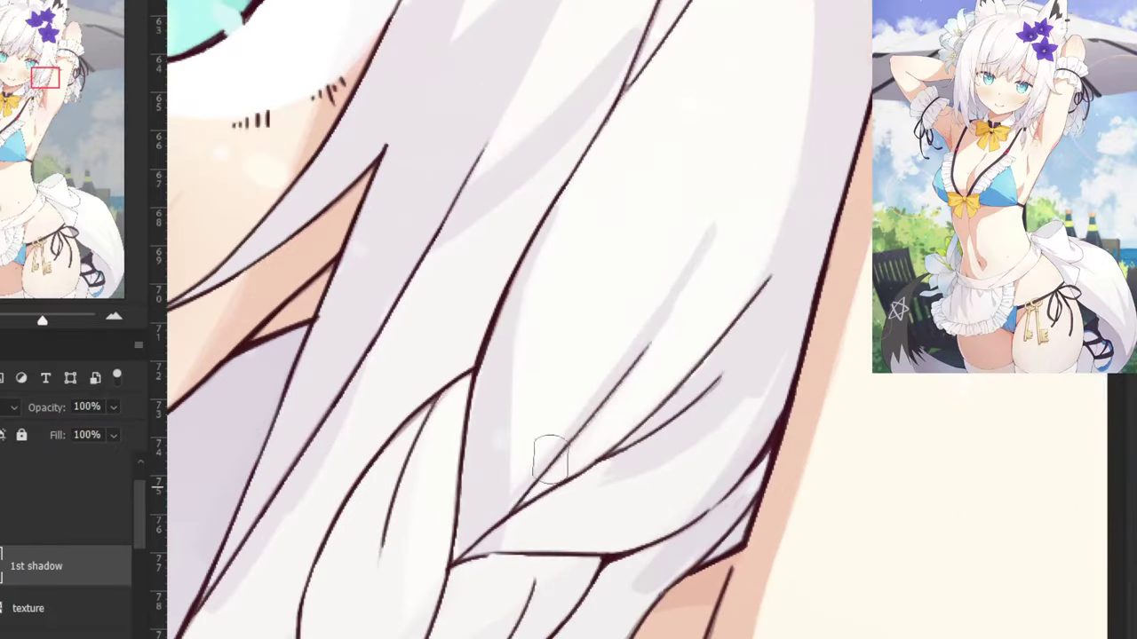
Fill the lower fold of the top braid section with shadow and shade the outer segment directly beneath it.
mouse_move(774, 347)
mouse_down()
mouse_move(727, 457)
mouse_move(655, 509)
mouse_move(497, 533)
mouse_up()
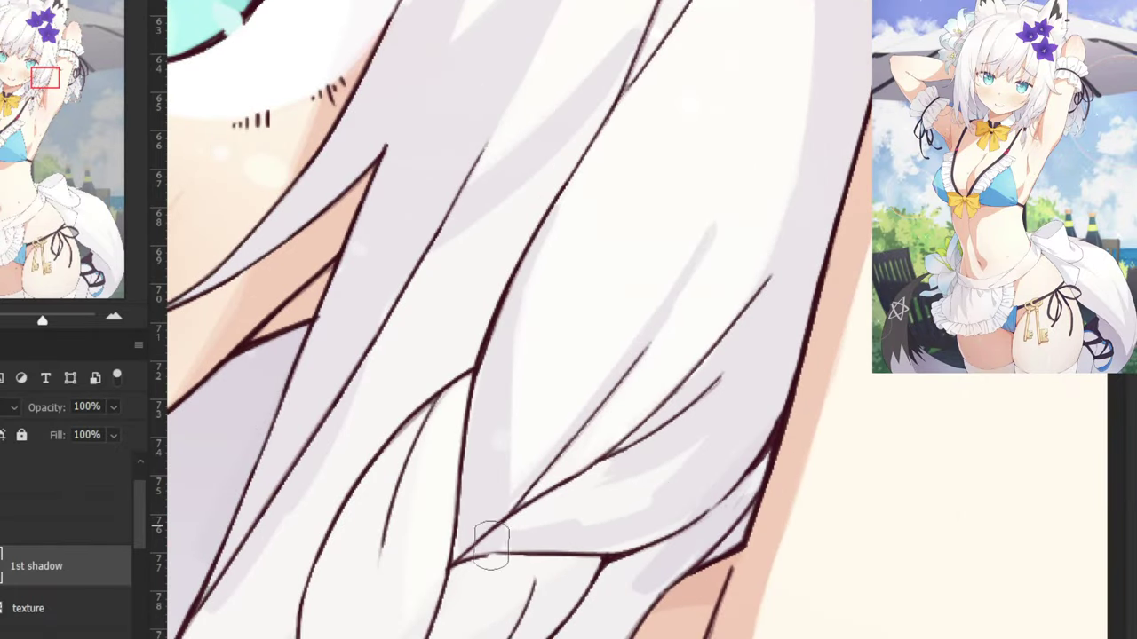
mouse_move(607, 531)
mouse_down()
mouse_move(697, 450)
mouse_move(516, 537)
mouse_up()
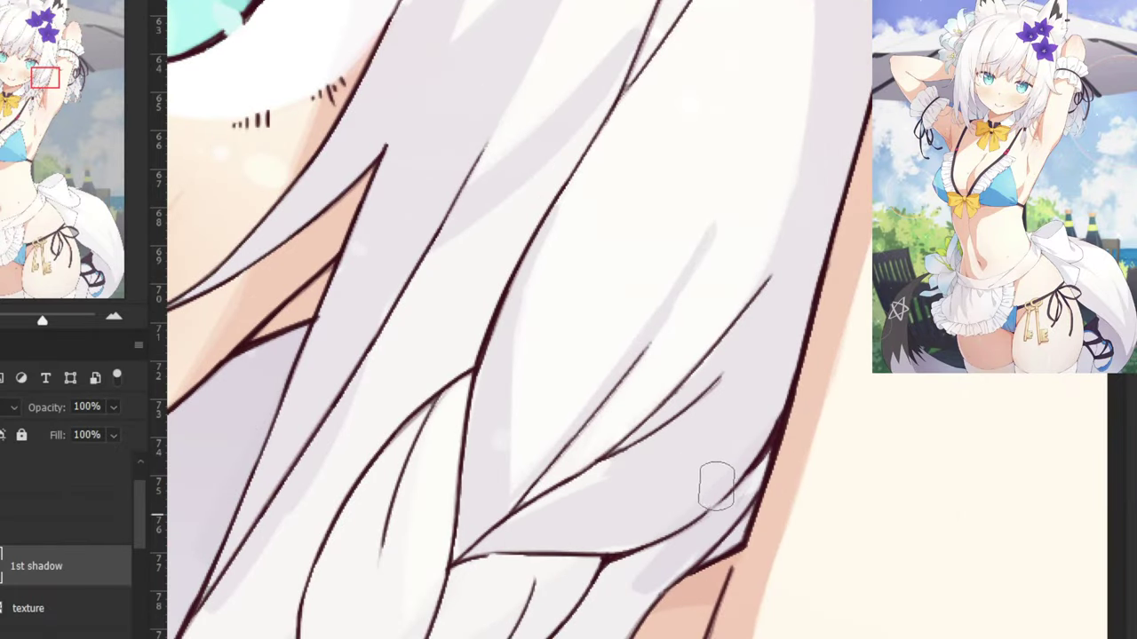
key(ctrl+minus)
drag(505, 429, 612, 340)
key(ctrl+plus)
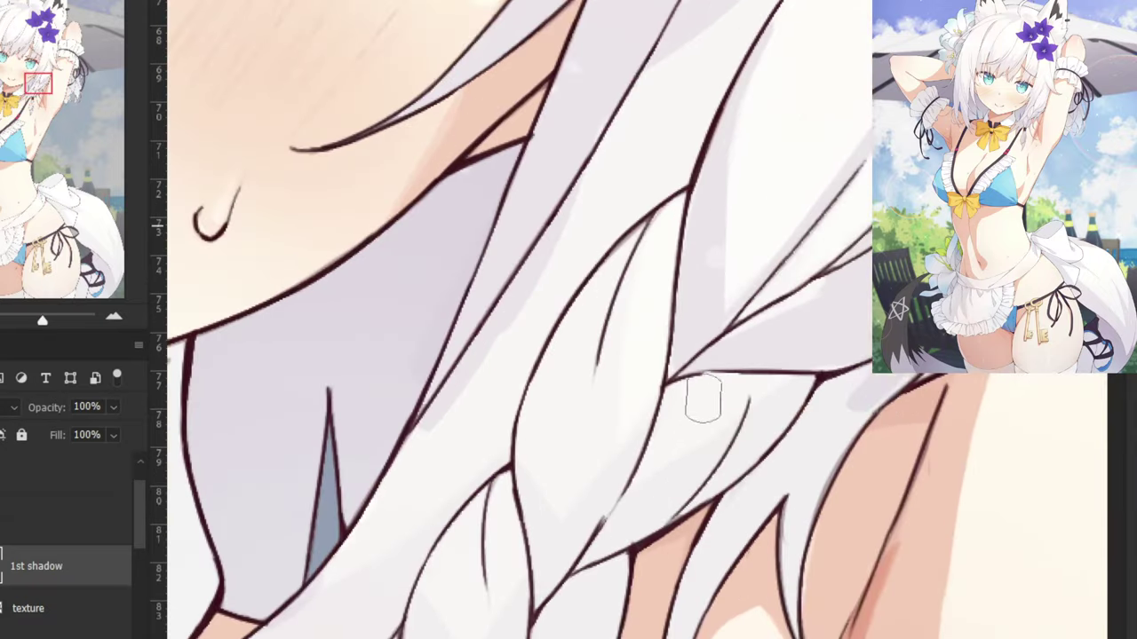
mouse_move(869, 381)
mouse_down()
mouse_move(772, 506)
mouse_move(798, 518)
mouse_up()
drag(865, 418, 749, 490)
drag(789, 398, 586, 536)
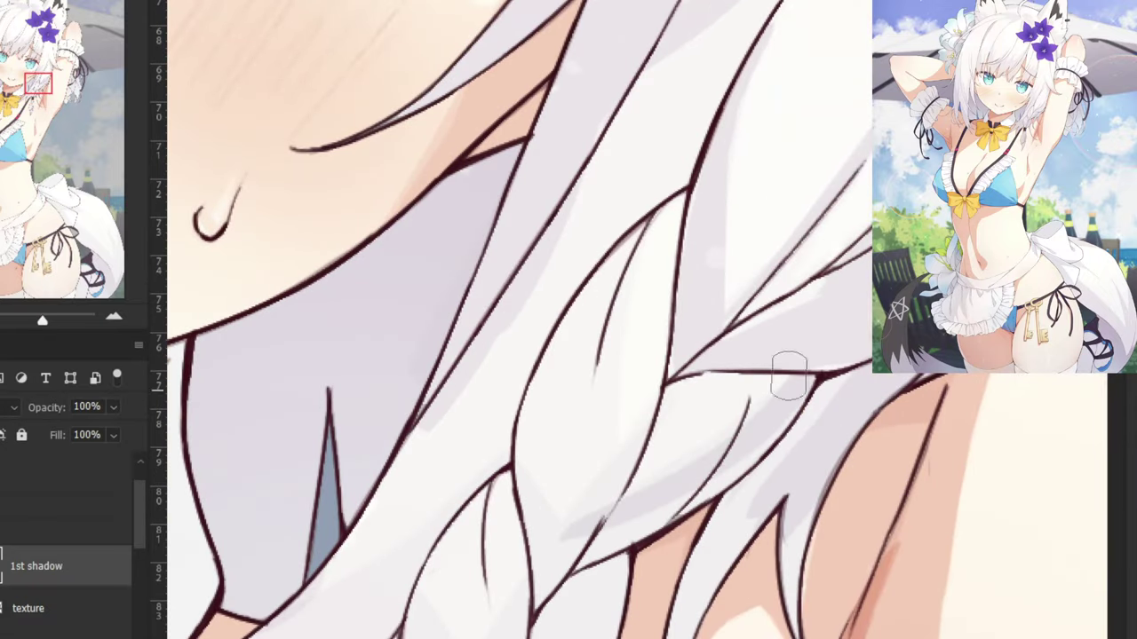
drag(662, 402, 569, 558)
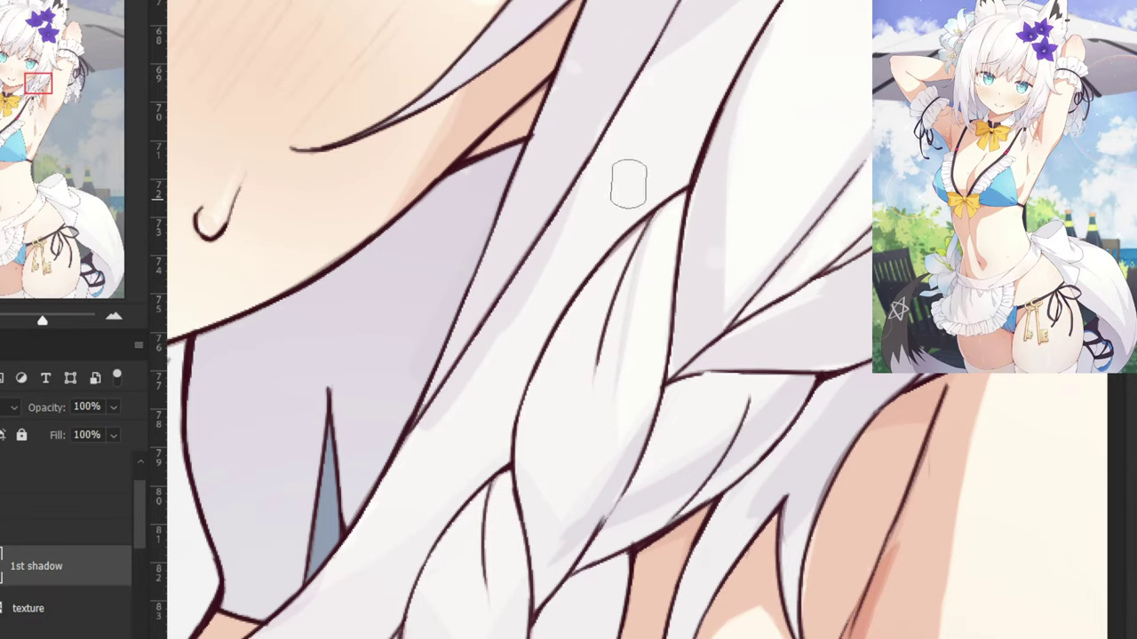
Shade the middle inner braid segment except for a light sliver, and fill the lower edge of the outer segment beside it.
mouse_move(613, 344)
mouse_down()
mouse_move(609, 470)
mouse_move(613, 460)
mouse_up()
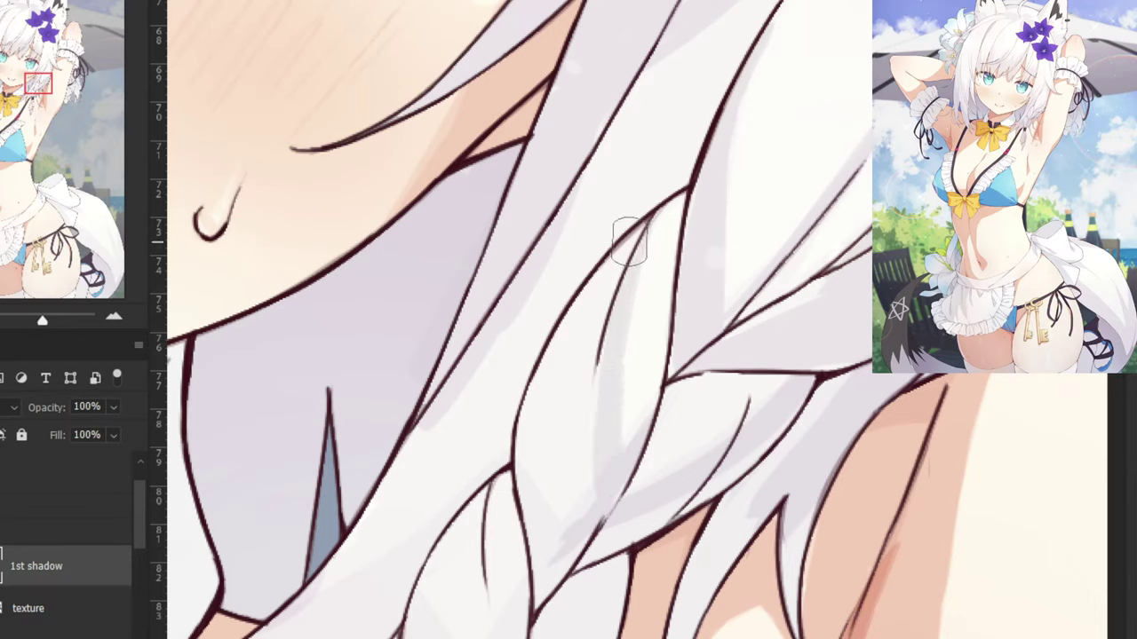
mouse_move(629, 243)
mouse_down()
mouse_move(579, 376)
mouse_move(557, 394)
mouse_up()
mouse_move(591, 278)
mouse_down()
mouse_move(538, 527)
mouse_move(581, 477)
mouse_up()
drag(586, 384, 576, 525)
drag(578, 412, 545, 597)
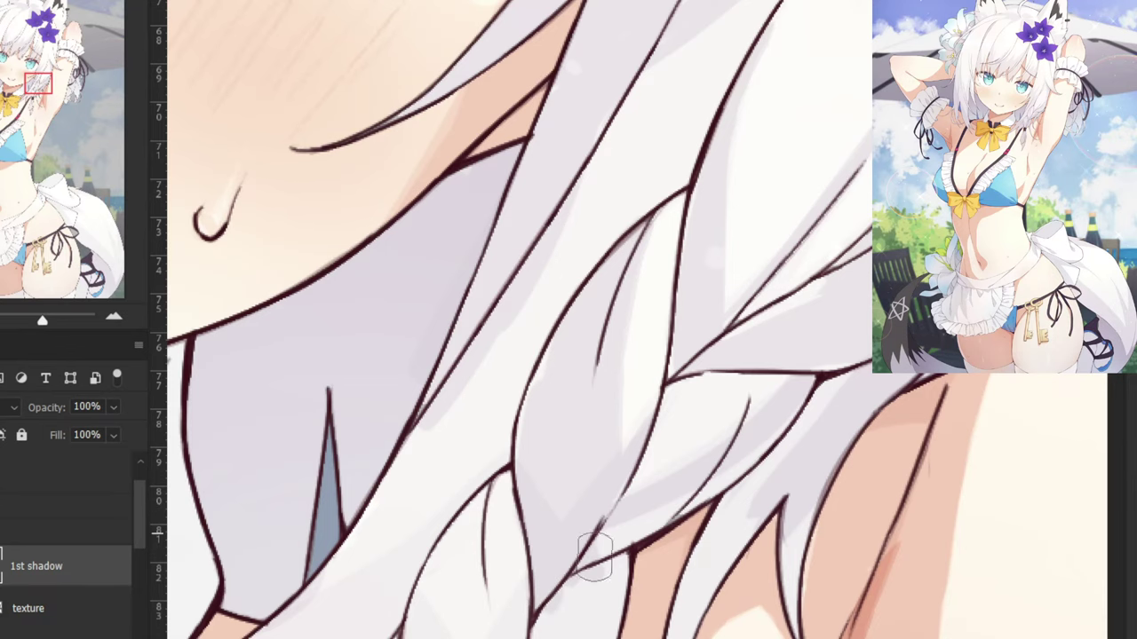
drag(733, 479, 593, 559)
drag(746, 428, 602, 511)
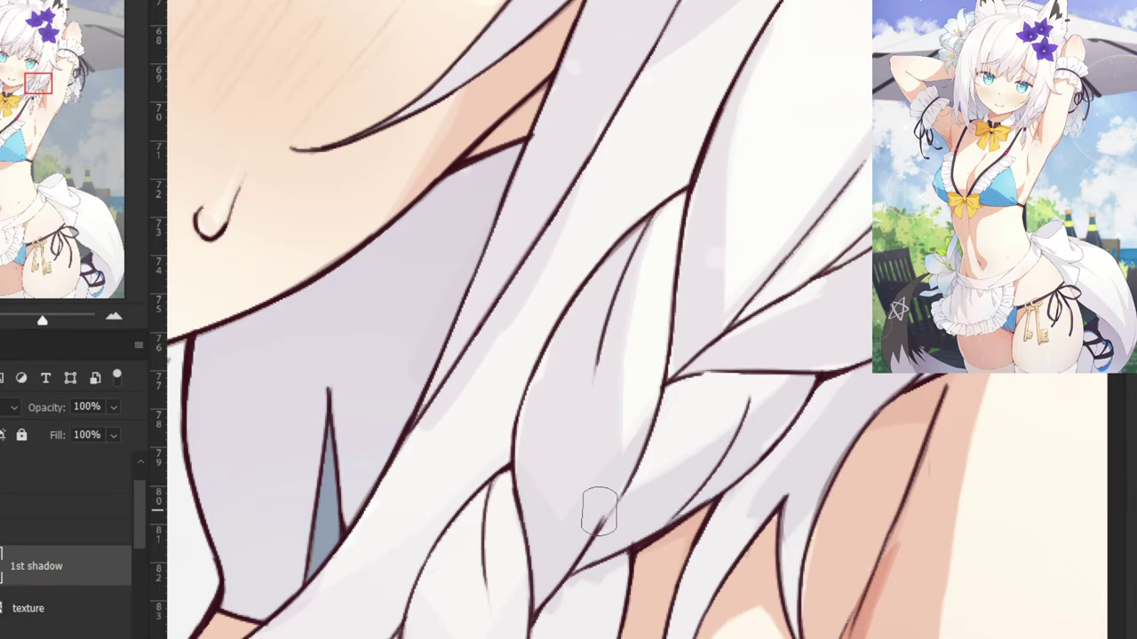
On the layer below texture, sample the light hair color and cover the line crossing the thin curled strand over the armpit.
key(ctrl+minus)
drag(582, 360, 602, 283)
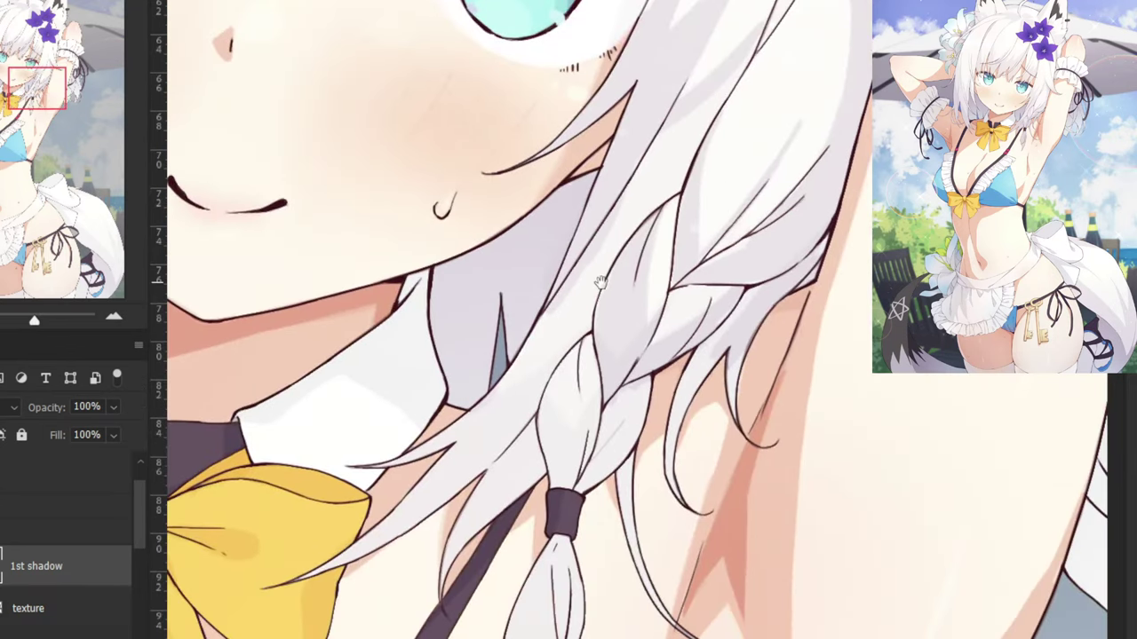
mouse_move(637, 400)
mouse_down()
mouse_move(618, 451)
mouse_move(631, 567)
mouse_up()
key(ctrl+plus)
drag(614, 492, 624, 336)
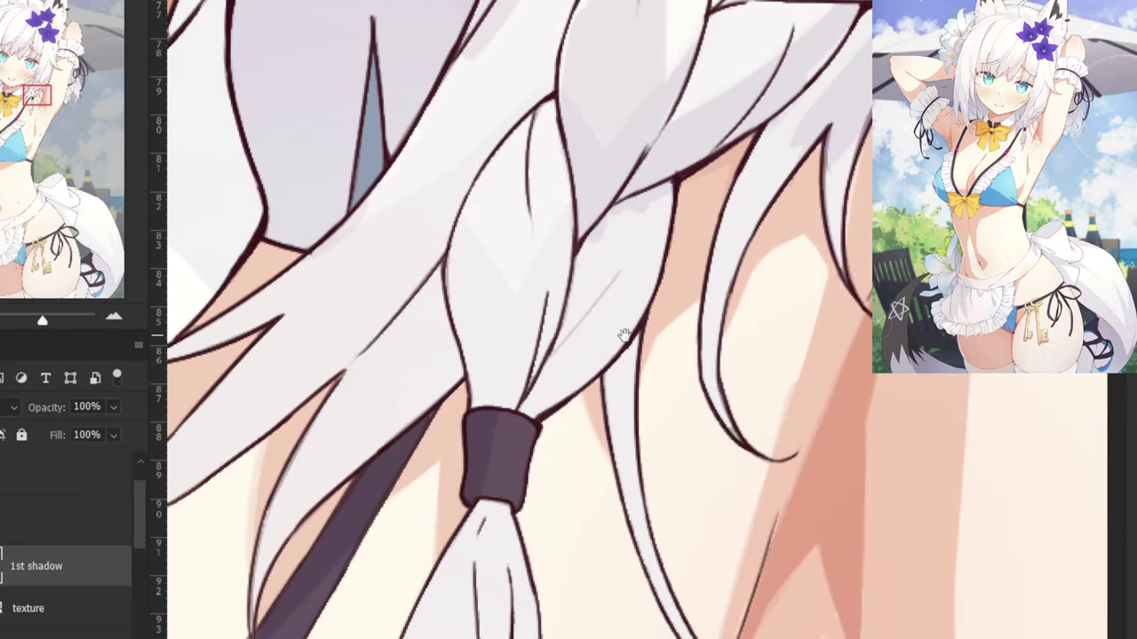
drag(622, 393, 604, 279)
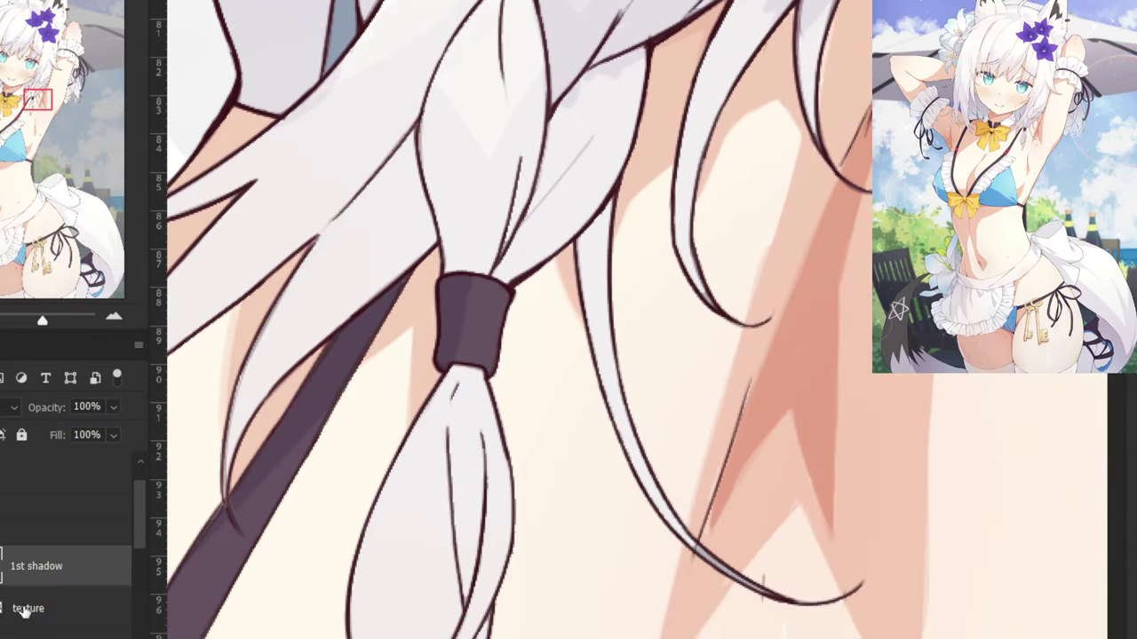
click(34, 630)
key(ctrl+minus)
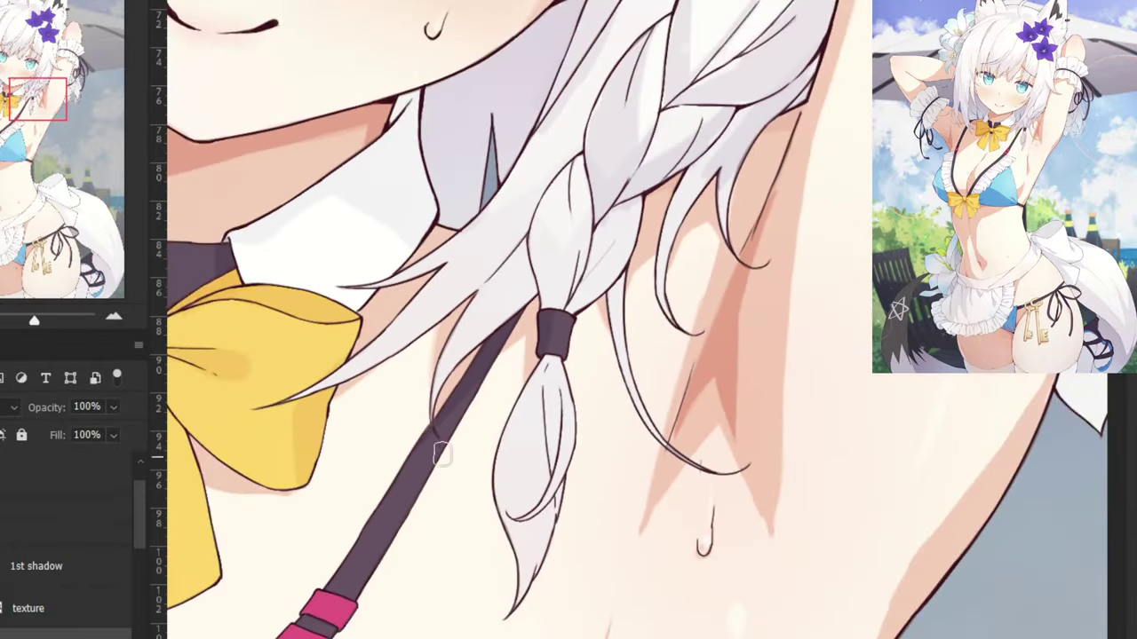
drag(399, 223, 412, 638)
alt+click(752, 135)
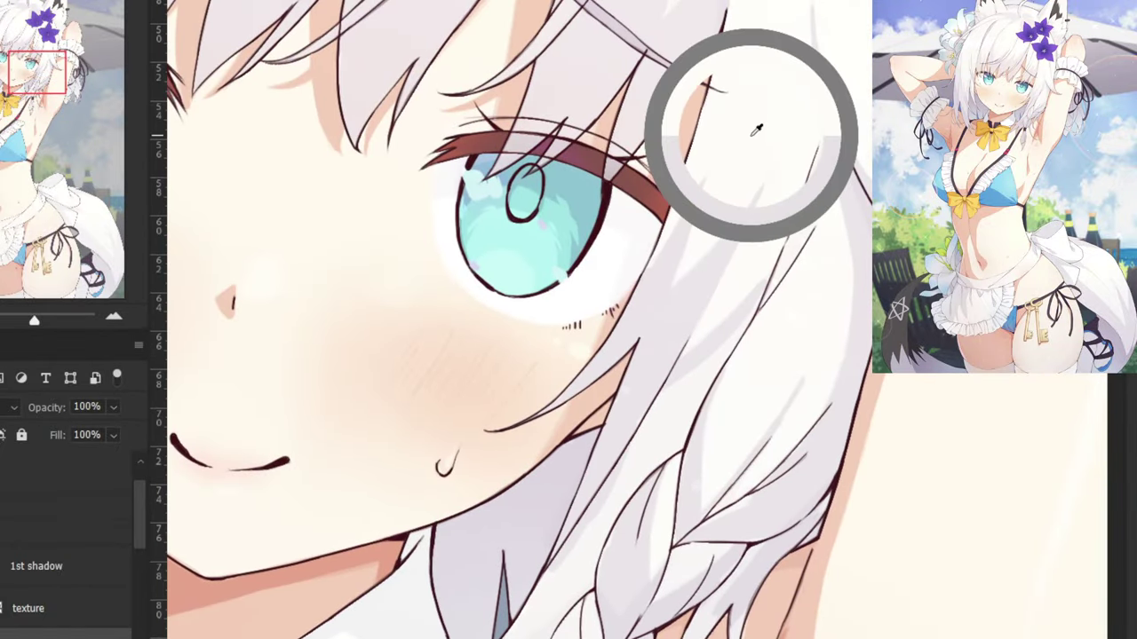
drag(687, 340, 587, 2)
drag(517, 415, 500, 391)
drag(512, 442, 517, 289)
key(ctrl+plus)
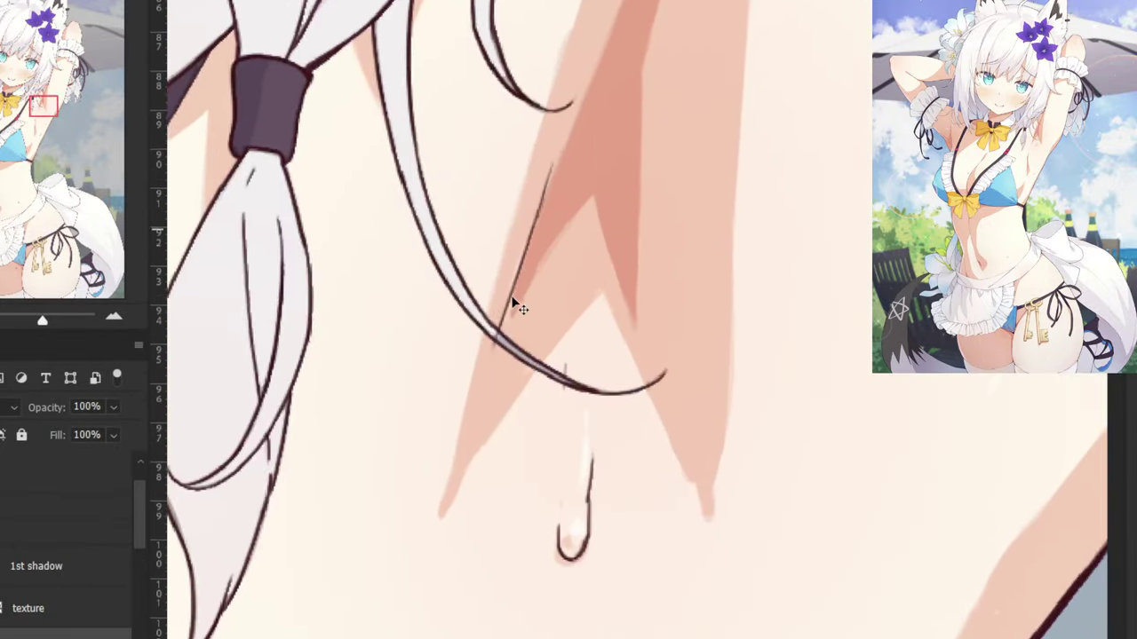
key(ctrl+plus)
mouse_move(454, 374)
mouse_down()
mouse_move(417, 386)
mouse_move(432, 407)
mouse_up()
right_click(432, 408)
key(Escape)
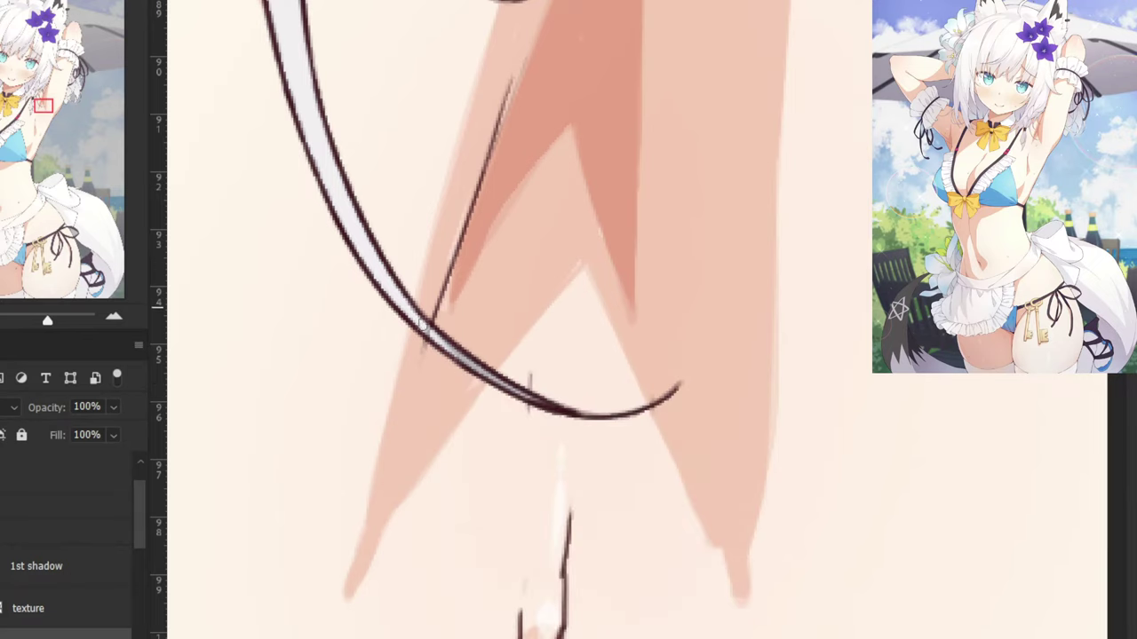
Examine the shaded side lock and braid from a distance and up close.
key(ctrl+minus)
key(ctrl+minus)
key(ctrl+minus)
key(ctrl+minus)
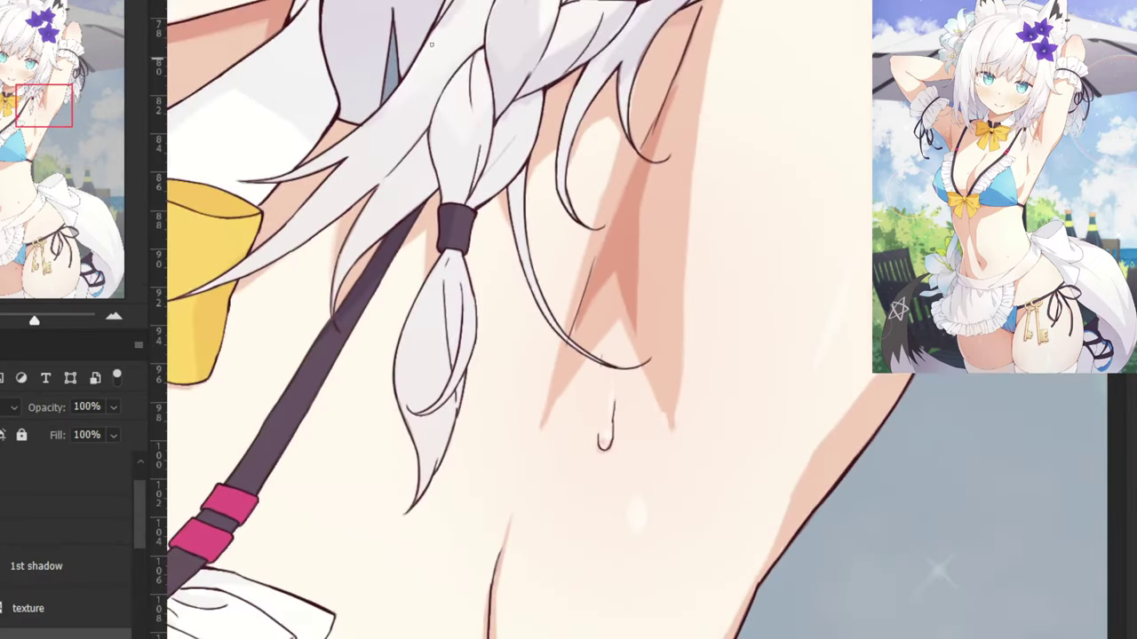
drag(436, 73, 446, 383)
drag(487, 278, 464, 322)
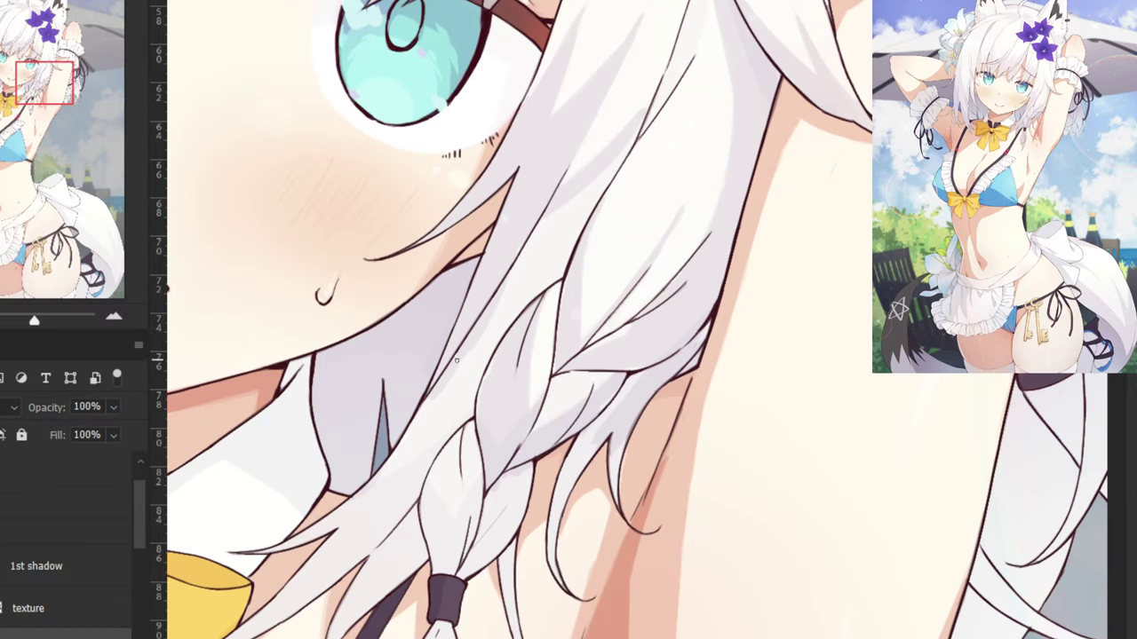
scroll(456, 359, up, 3)
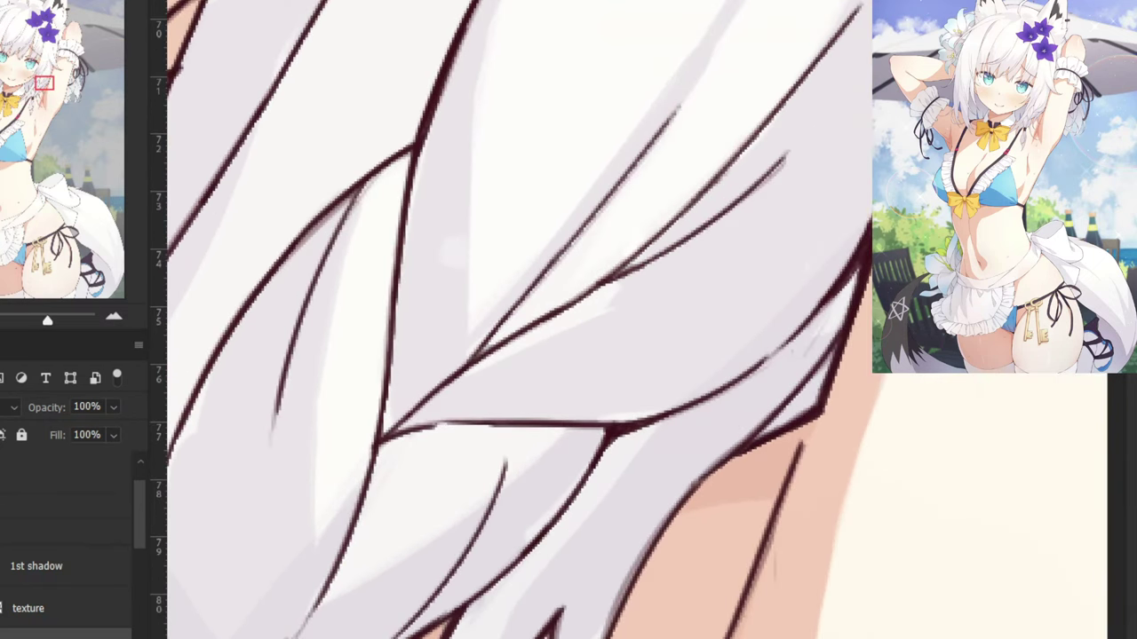
key(ctrl+minus)
key(ctrl+minus)
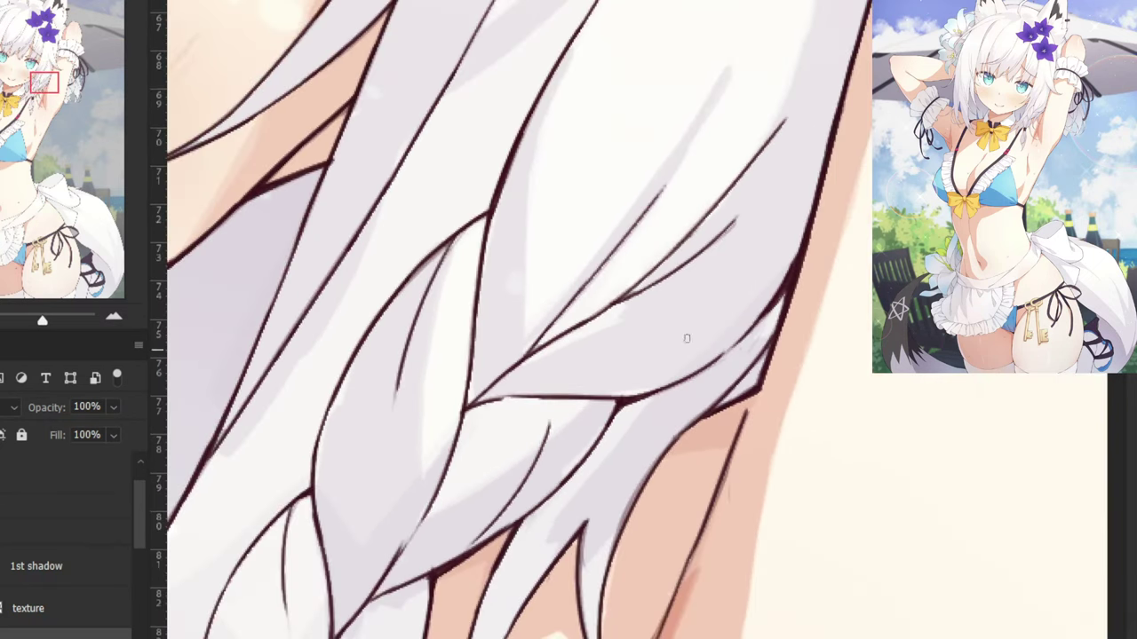
Set the 1st shadow layer's blending mode to Normal and sample the shadow color from the middle braid segment.
drag(517, 449, 682, 299)
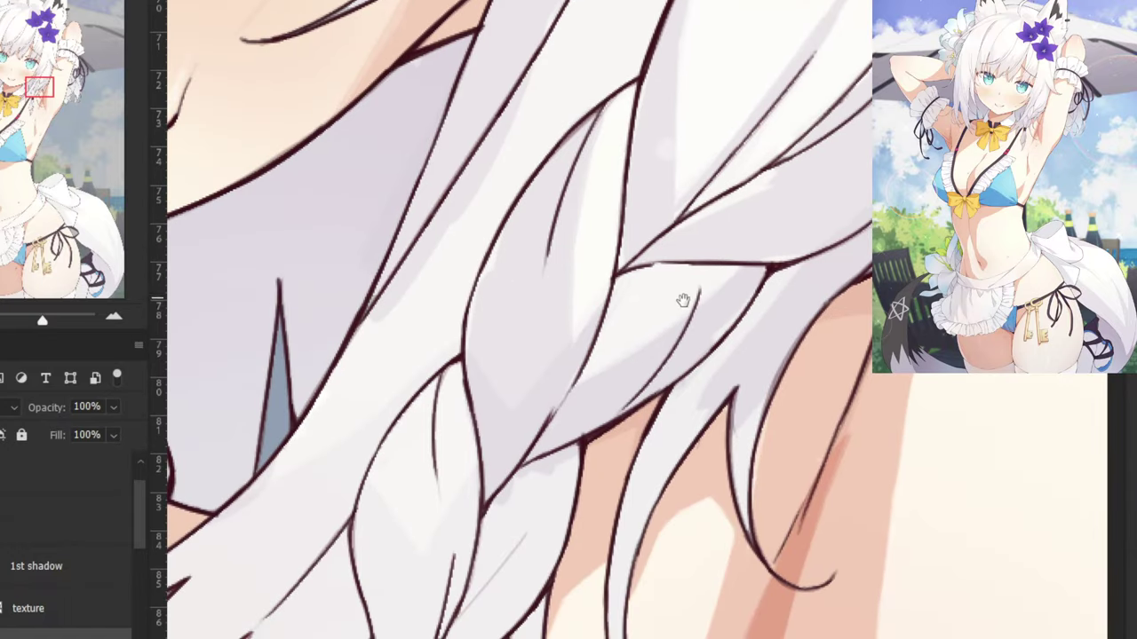
drag(571, 404, 685, 280)
click(35, 567)
click(10, 408)
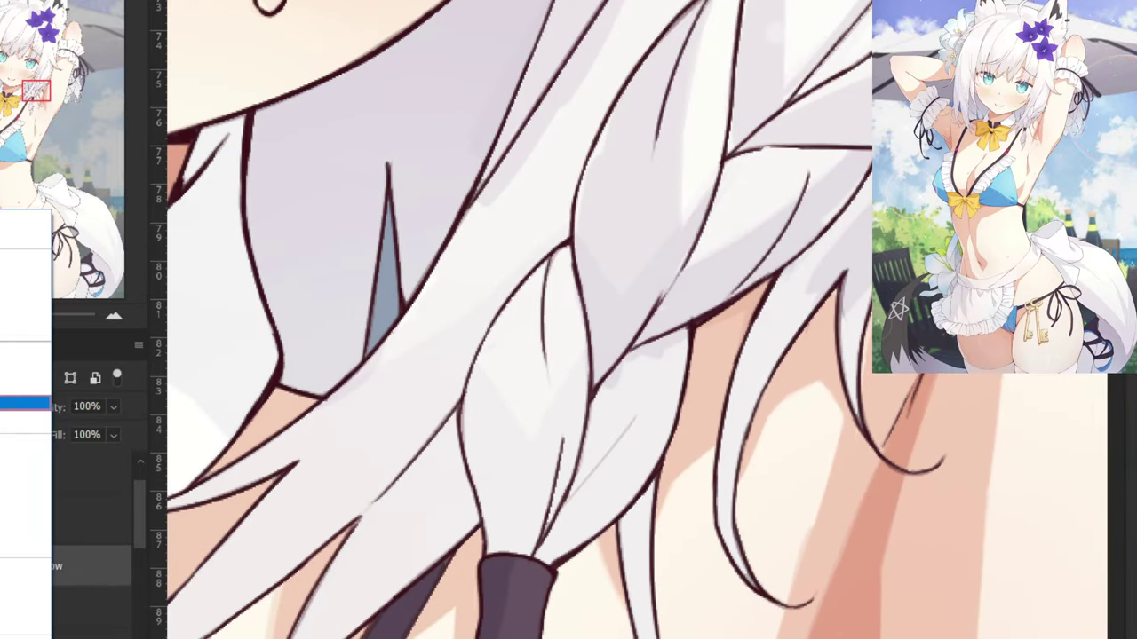
click(18, 218)
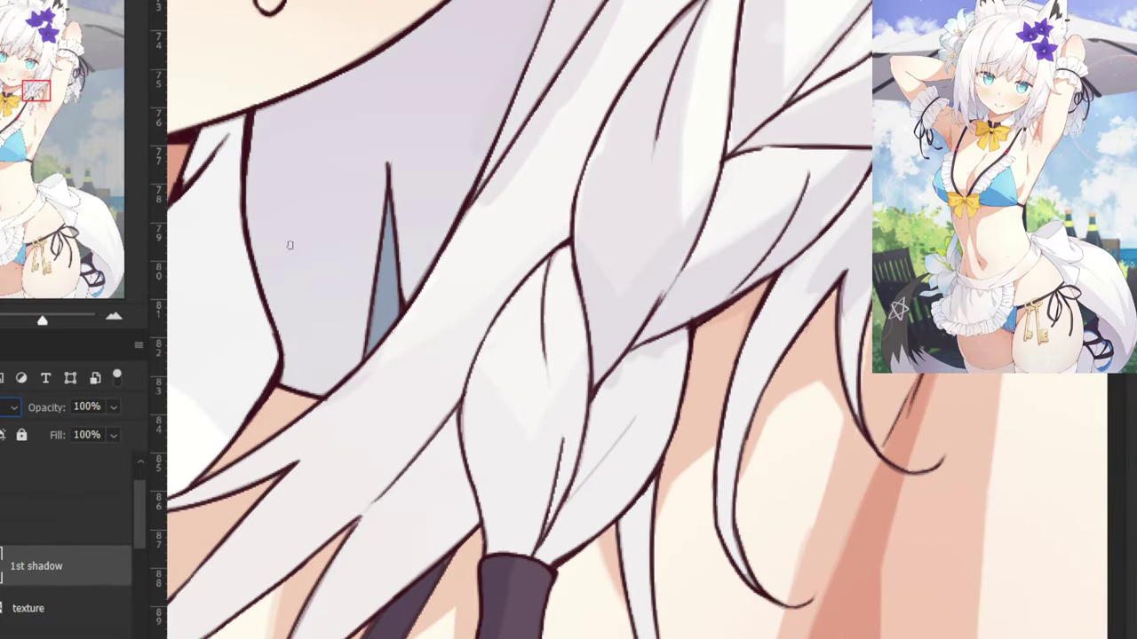
alt+click(631, 179)
Compare the side lock and braid with the 1st shadow layer hidden and shown.
drag(617, 139, 572, 232)
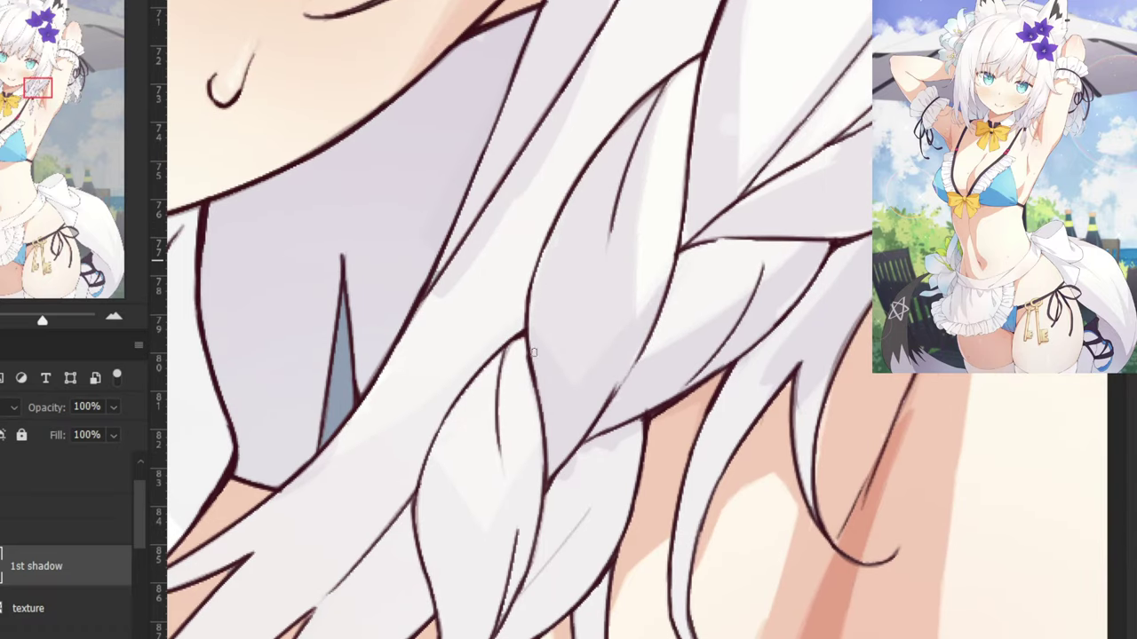
drag(490, 100, 560, 433)
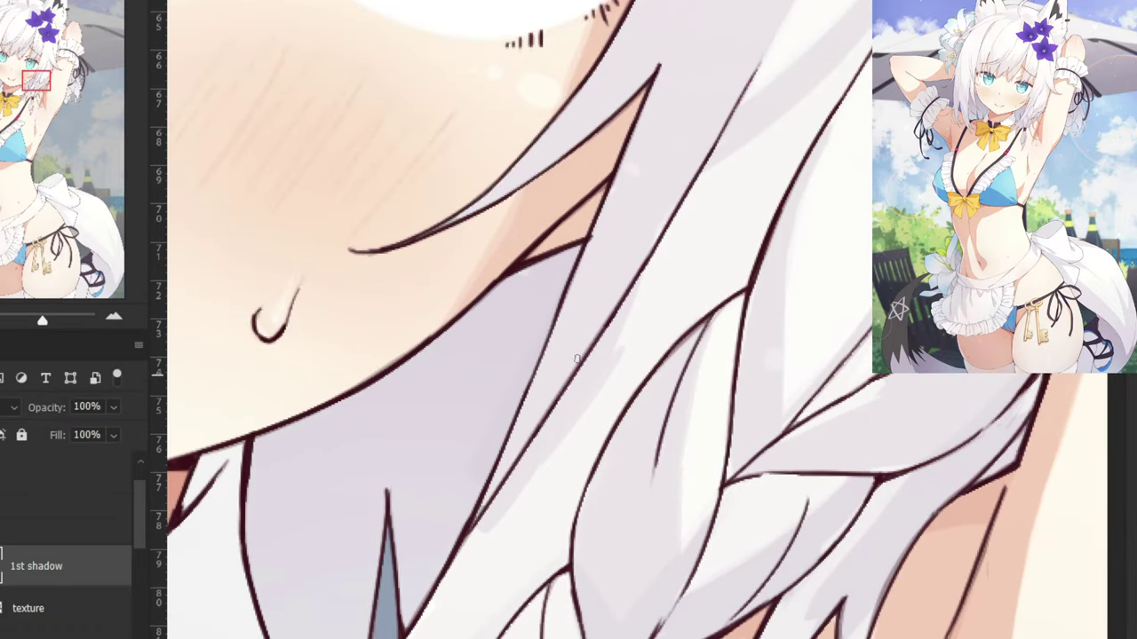
key(ctrl+minus)
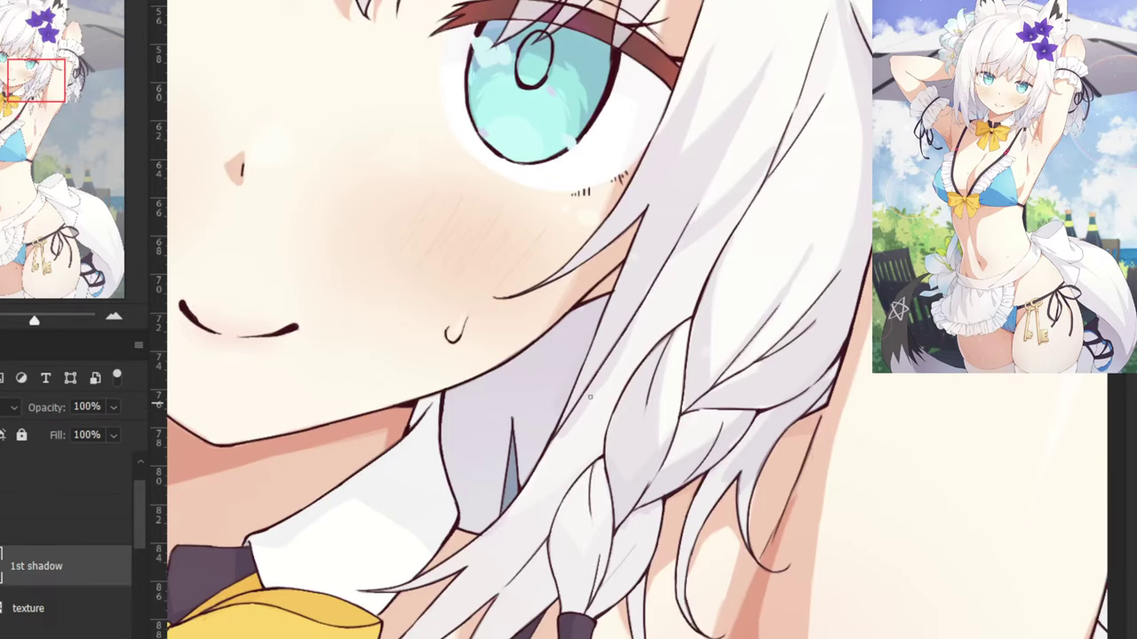
key(ctrl+comma)
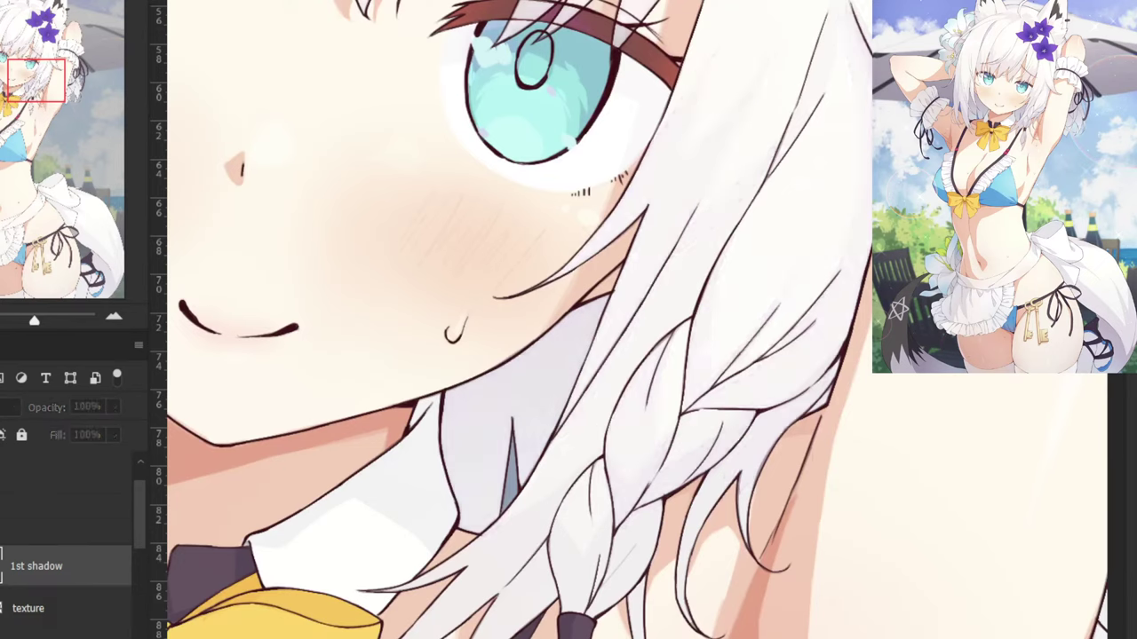
key(ctrl+comma)
Set the opacity of the effect layer above 1st shadow to 73%, comparing the hair with that layer hidden and at a lower opacity.
click(35, 472)
click(113, 408)
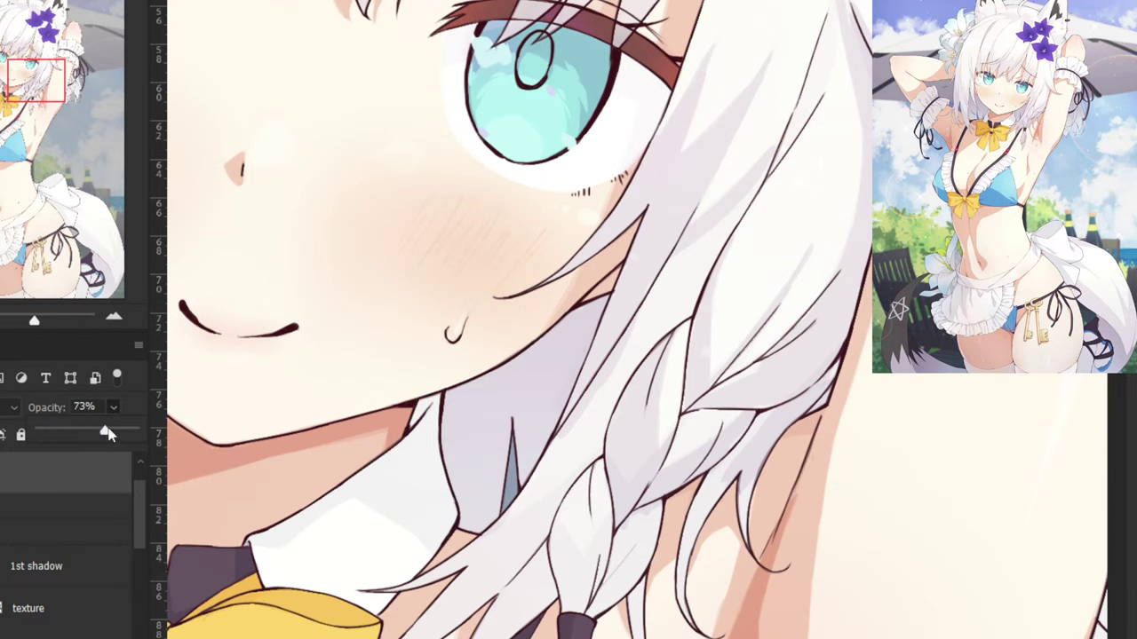
drag(106, 432, 135, 432)
drag(81, 445, 160, 438)
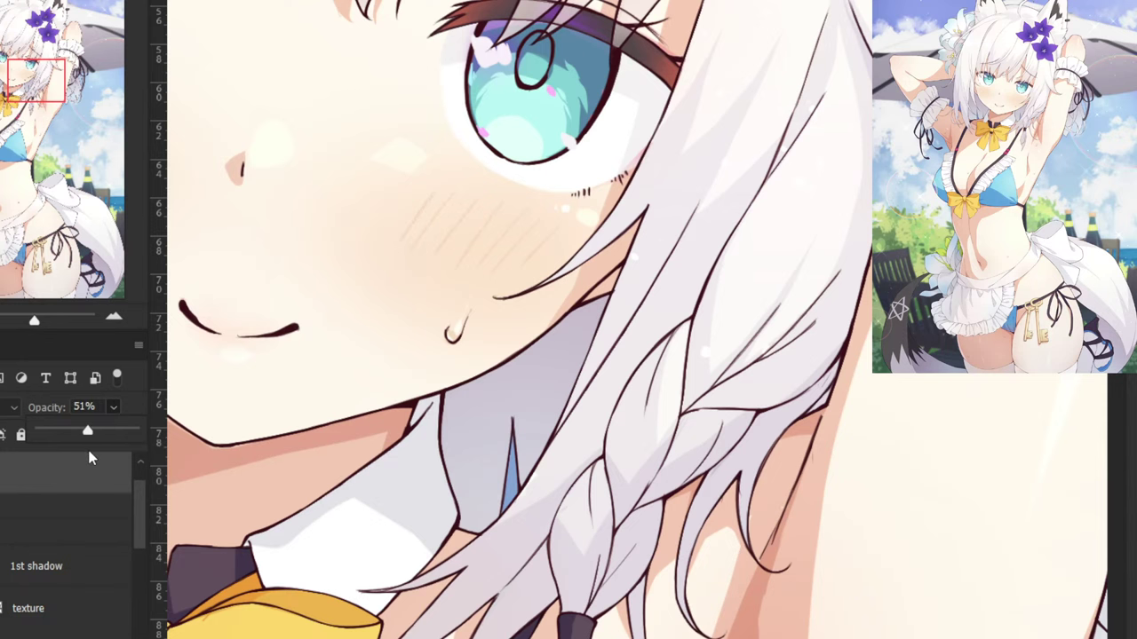
key(ctrl+comma)
drag(87, 431, 109, 435)
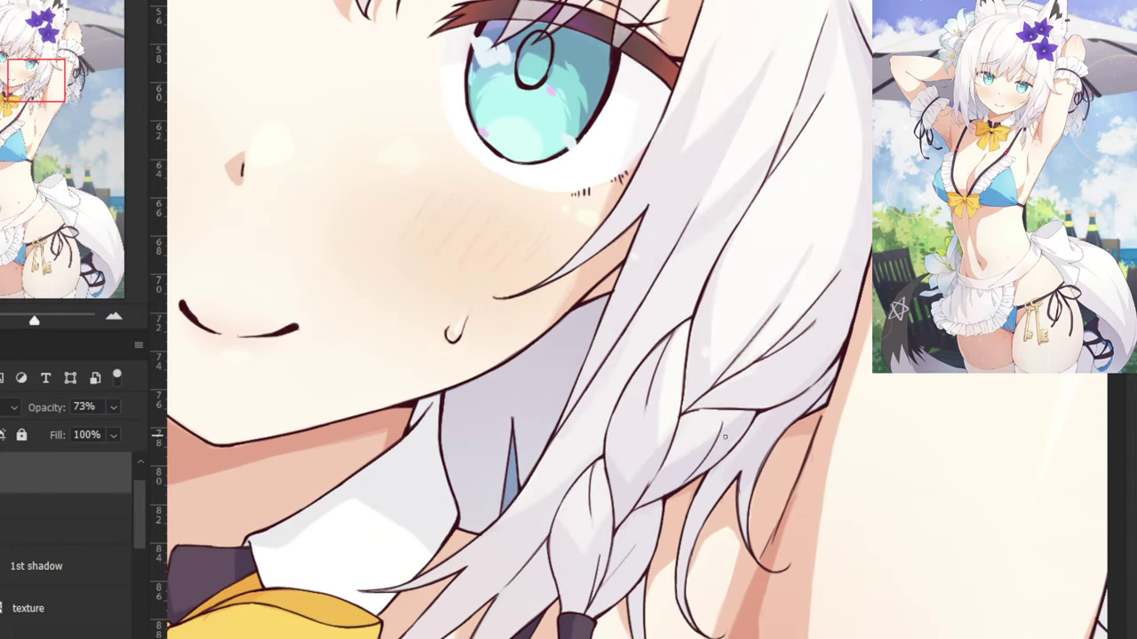
drag(688, 454, 704, 439)
scroll(715, 410, up, 3)
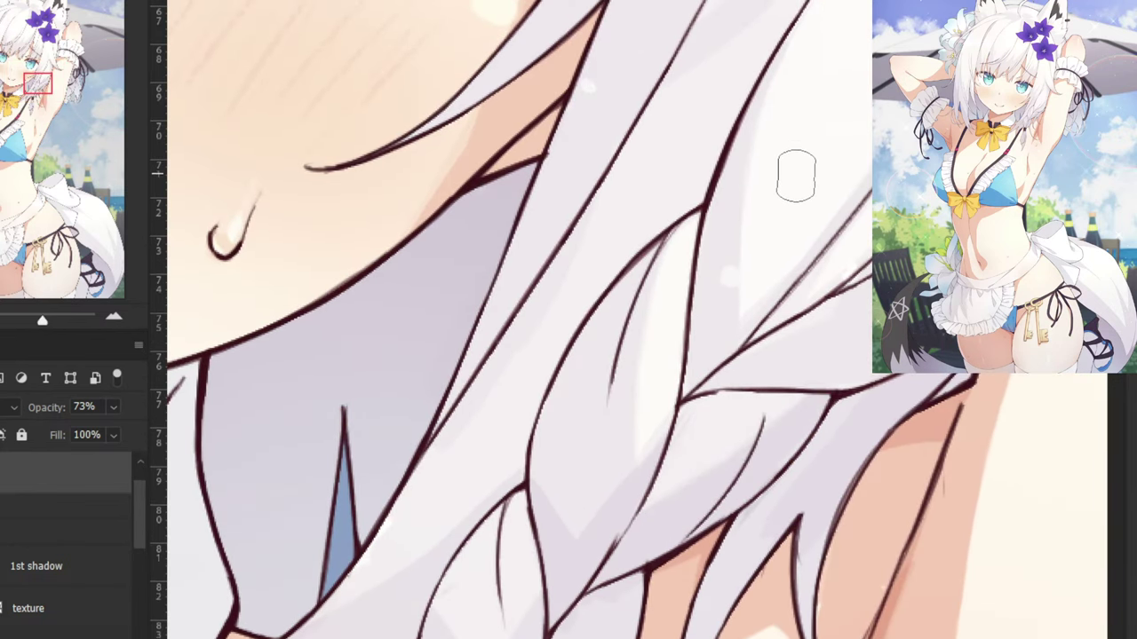
key(ctrl+minus)
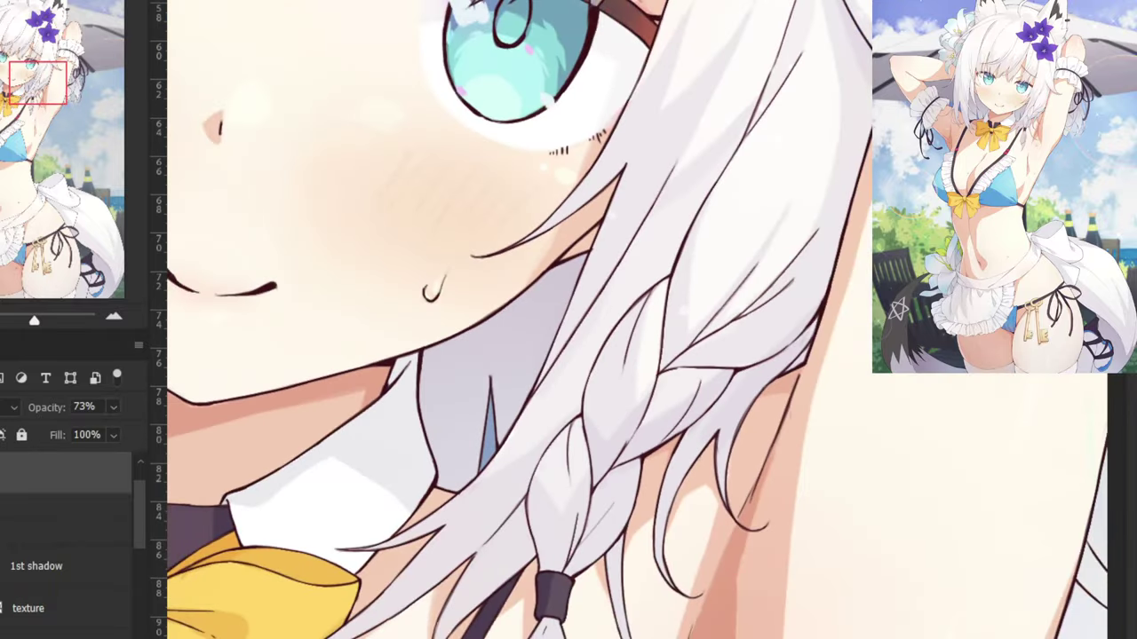
Choose Normal blending again for the 1st shadow layer and sample shadow colors from the lower side lock and the hair beside the eye.
click(27, 566)
click(11, 407)
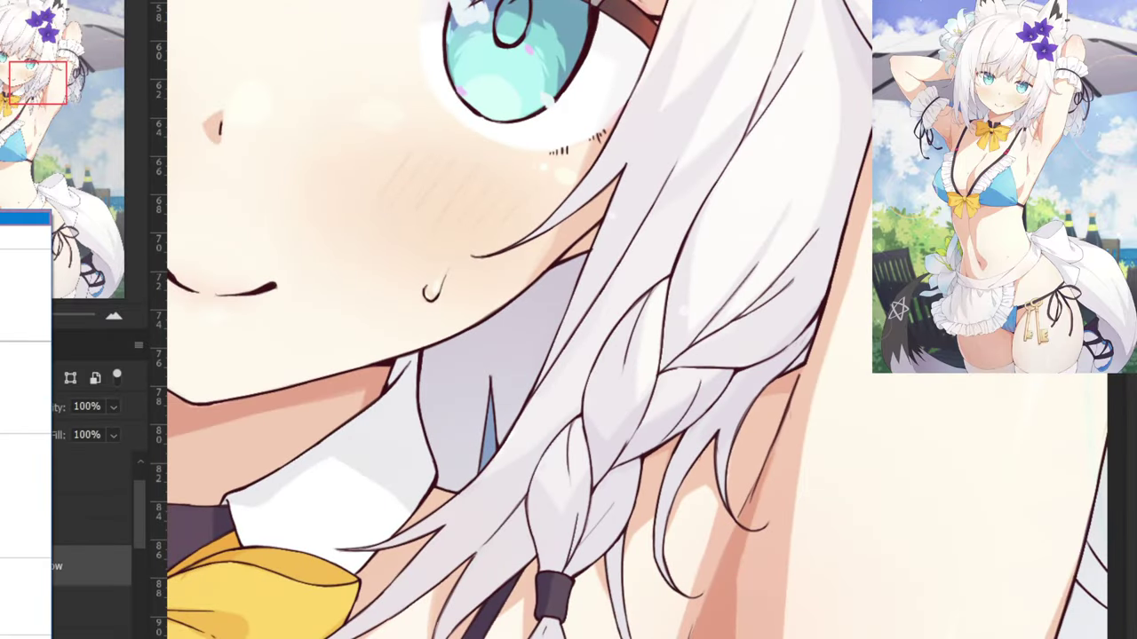
click(11, 218)
alt+click(499, 504)
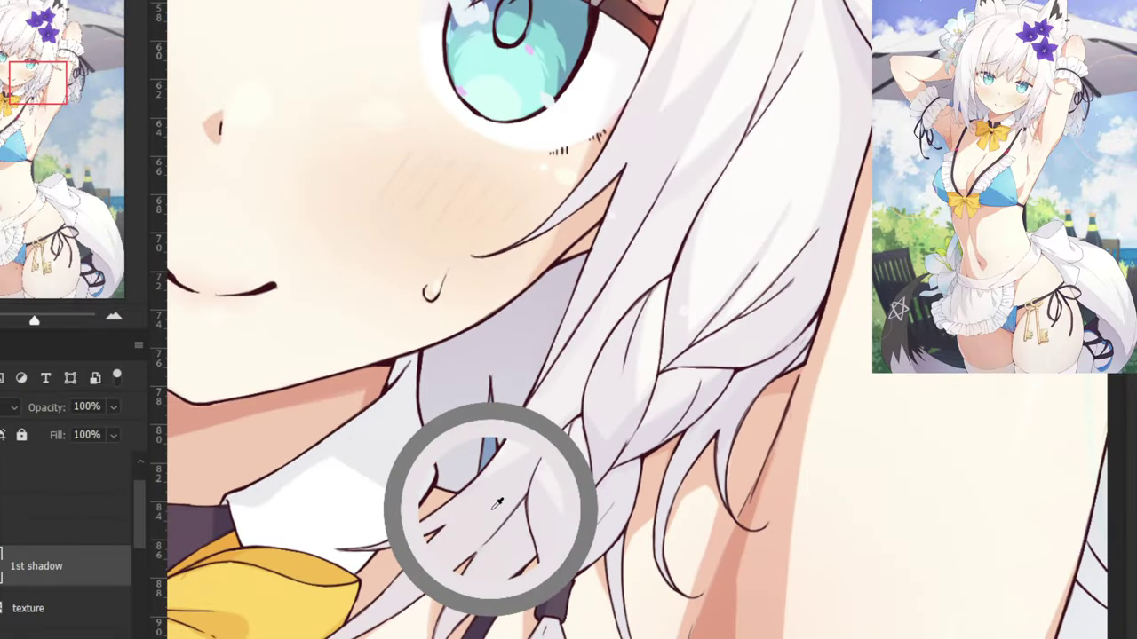
alt+click(666, 135)
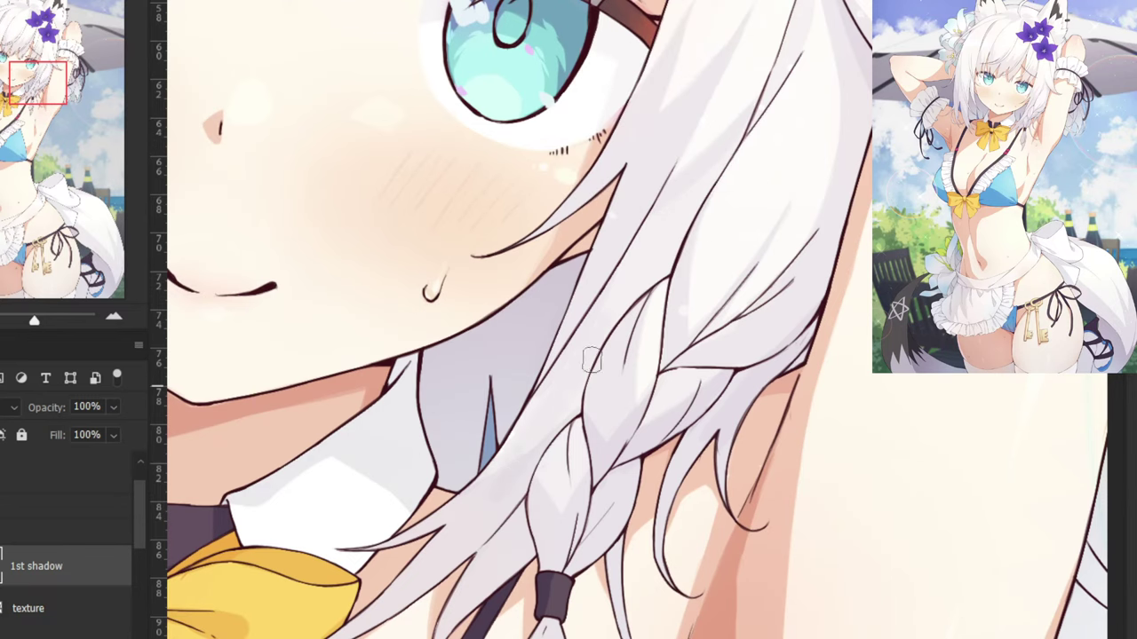
Hide the background and the effect layers, and inspect the plain hair shadows beside the eye and on the side lock.
key(ctrl+plus)
key(ctrl+minus)
scroll(634, 180, up, 5)
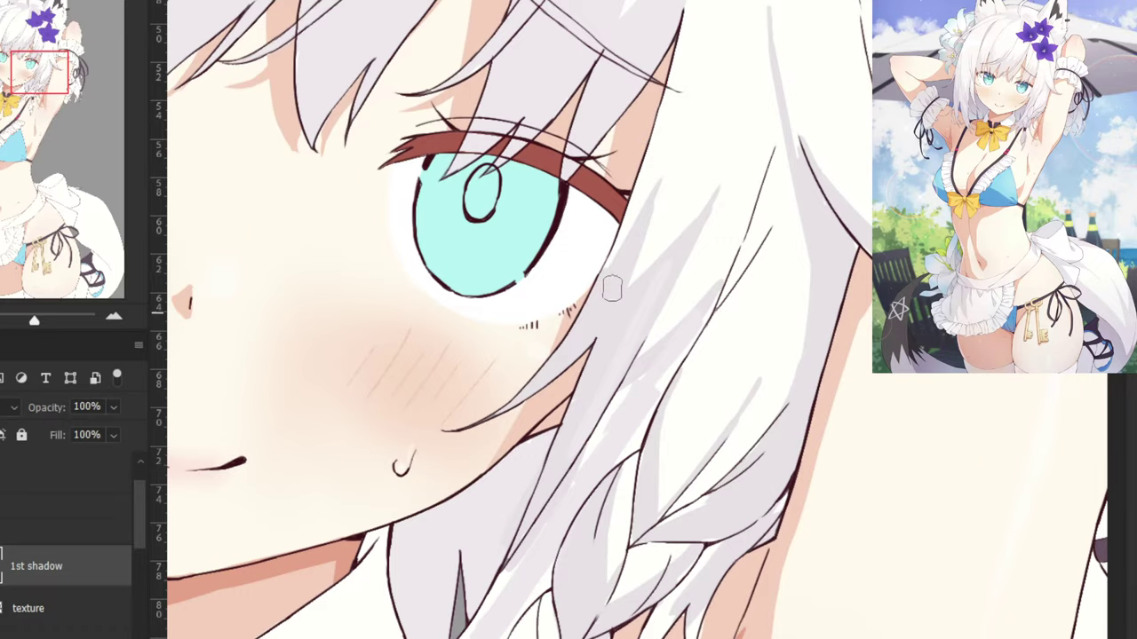
key(ctrl+plus)
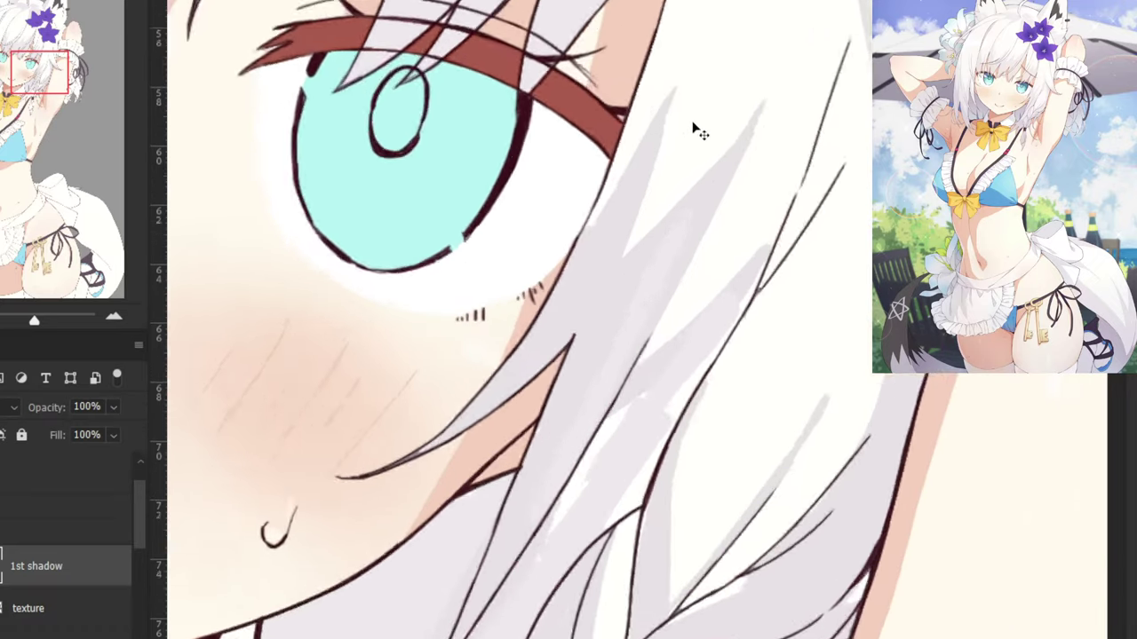
key(ctrl+minus)
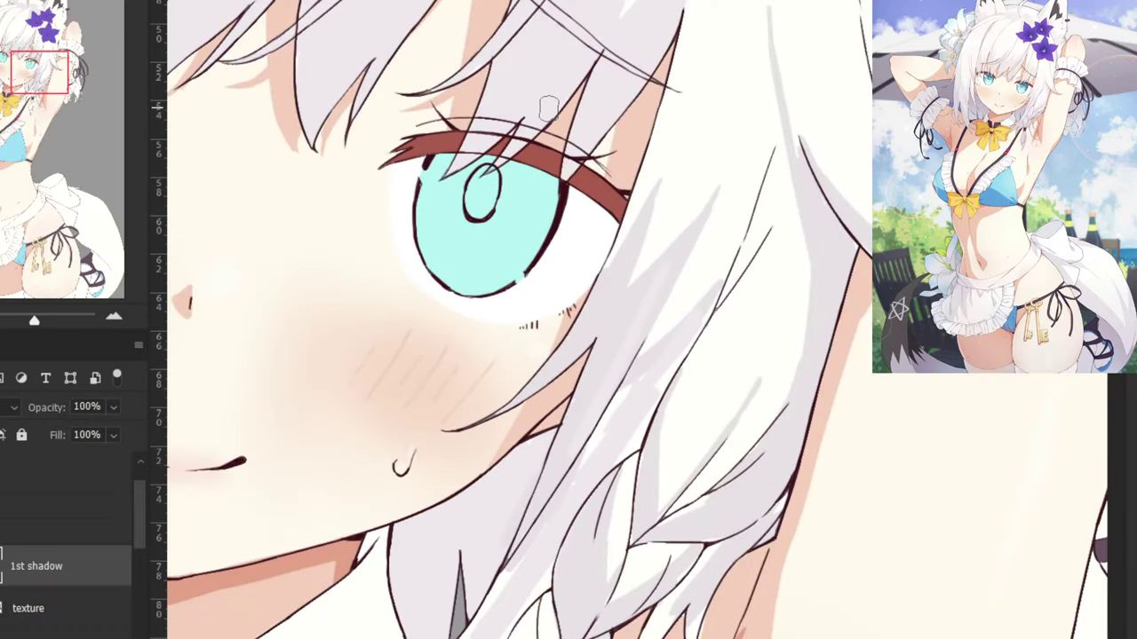
Sample the hair shadow colour and paint first-shadow tones on the strands beside the right-hand eye.
key(ctrl+minus)
key(ctrl+minus)
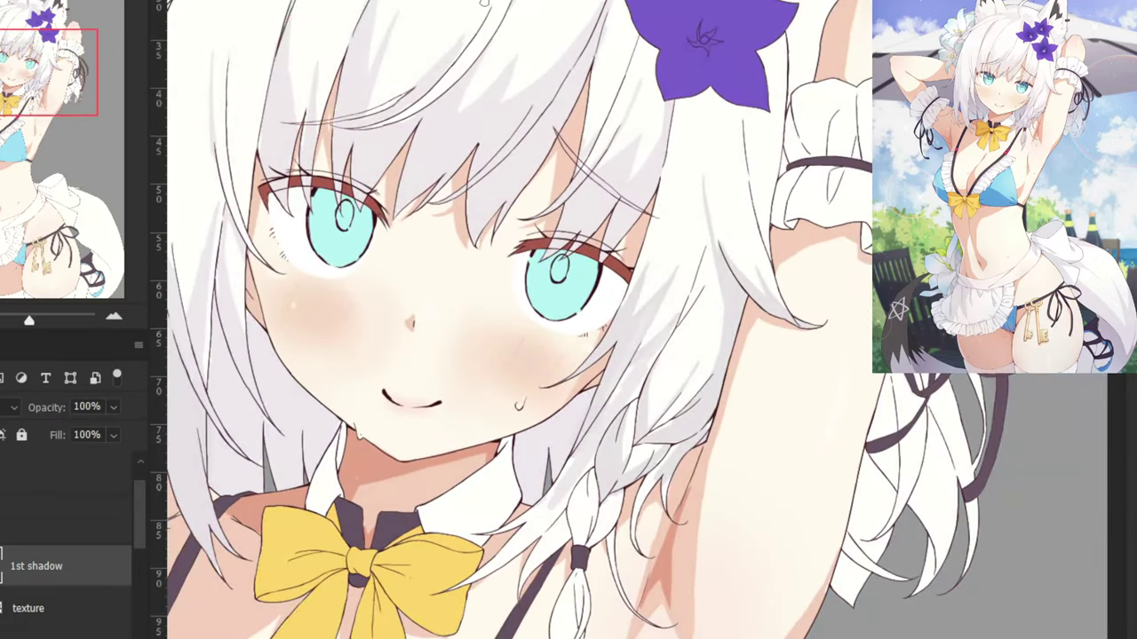
key(ctrl+plus)
key(ctrl+plus)
alt+click(613, 320)
key(ctrl+plus)
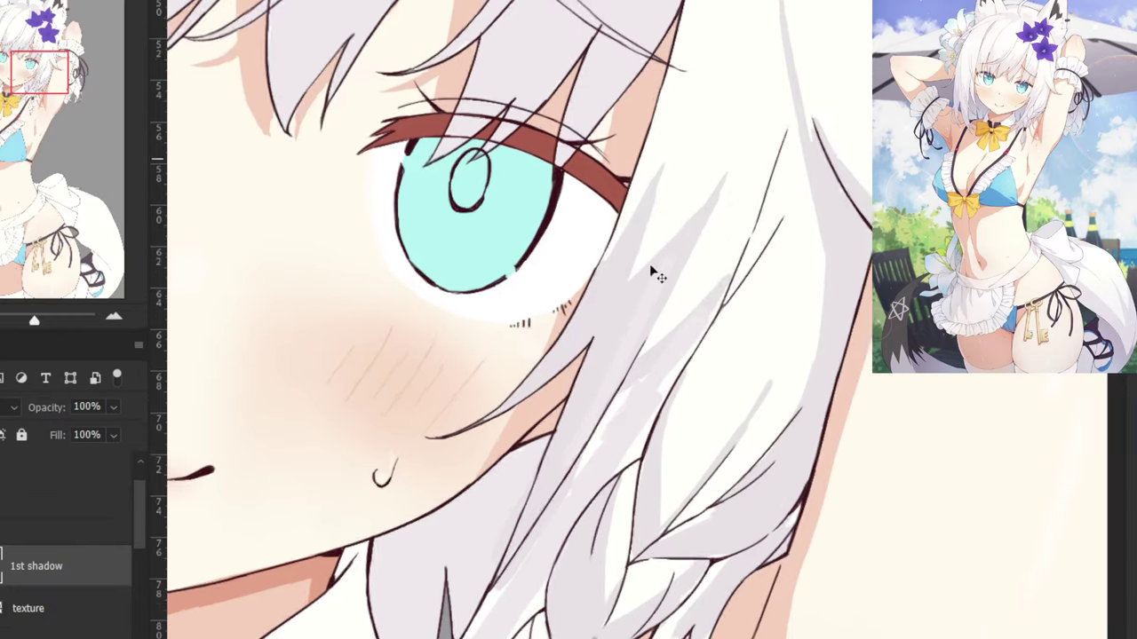
key(ctrl+plus)
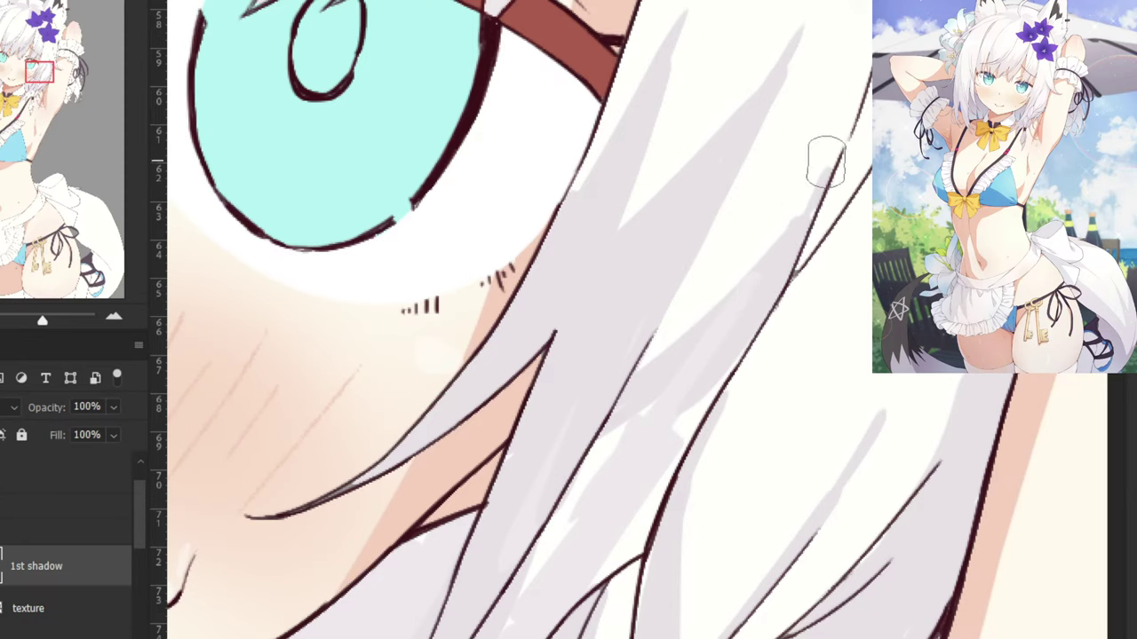
key(ctrl+minus)
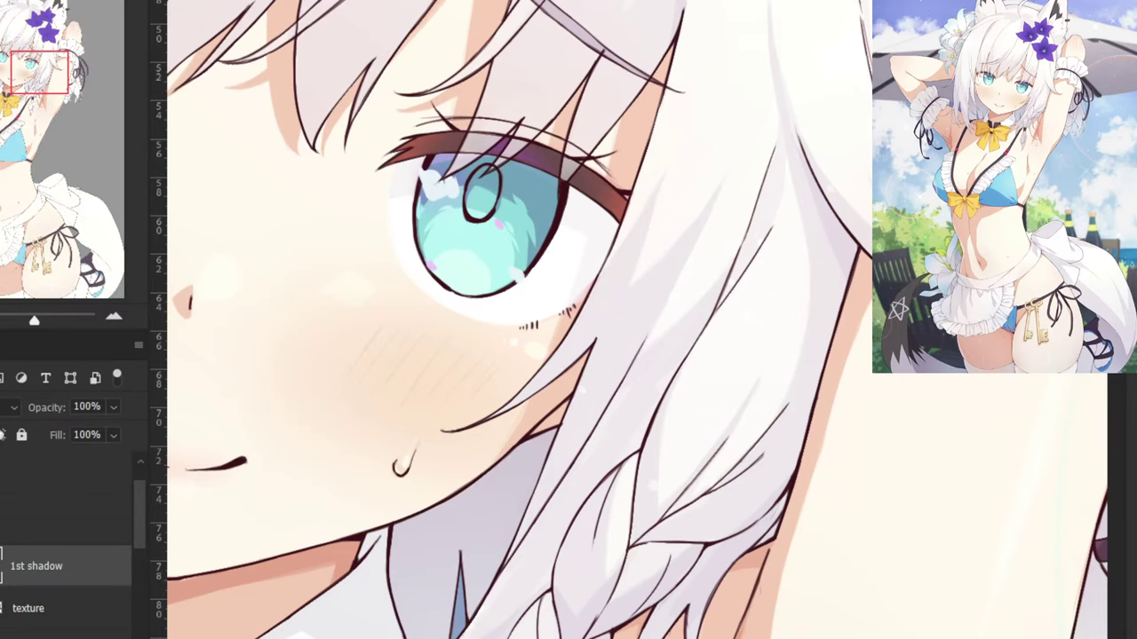
Refine the first-shadow shapes where the long side lock forks between the right-hand eye and the raised arm.
drag(525, 226, 418, 365)
key(ctrl+plus)
key(ctrl+minus)
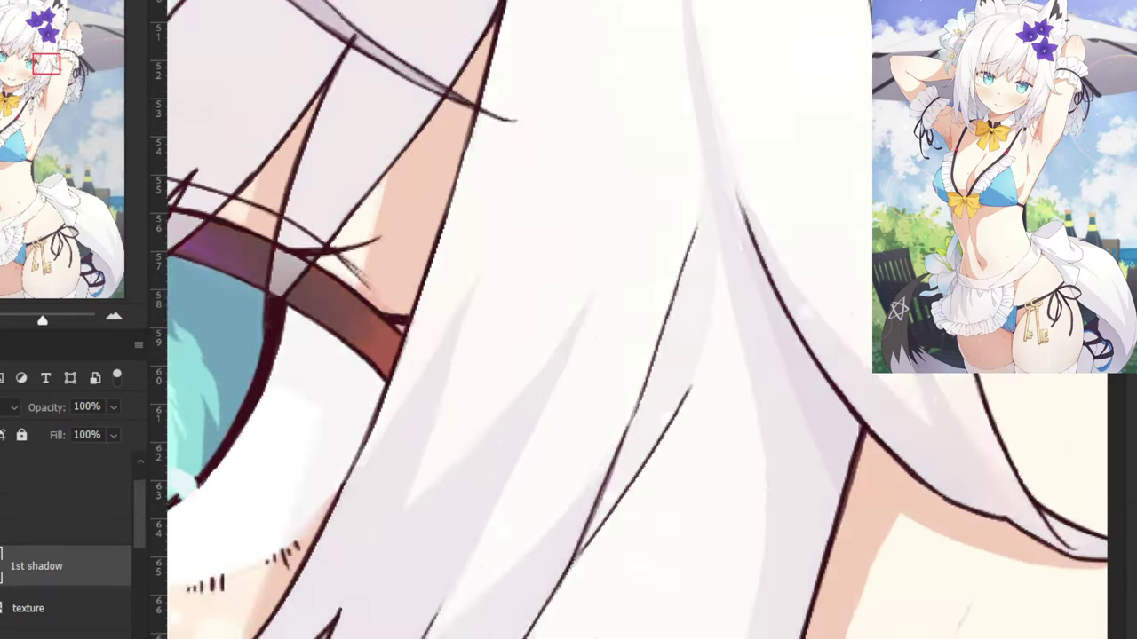
key(ctrl+plus)
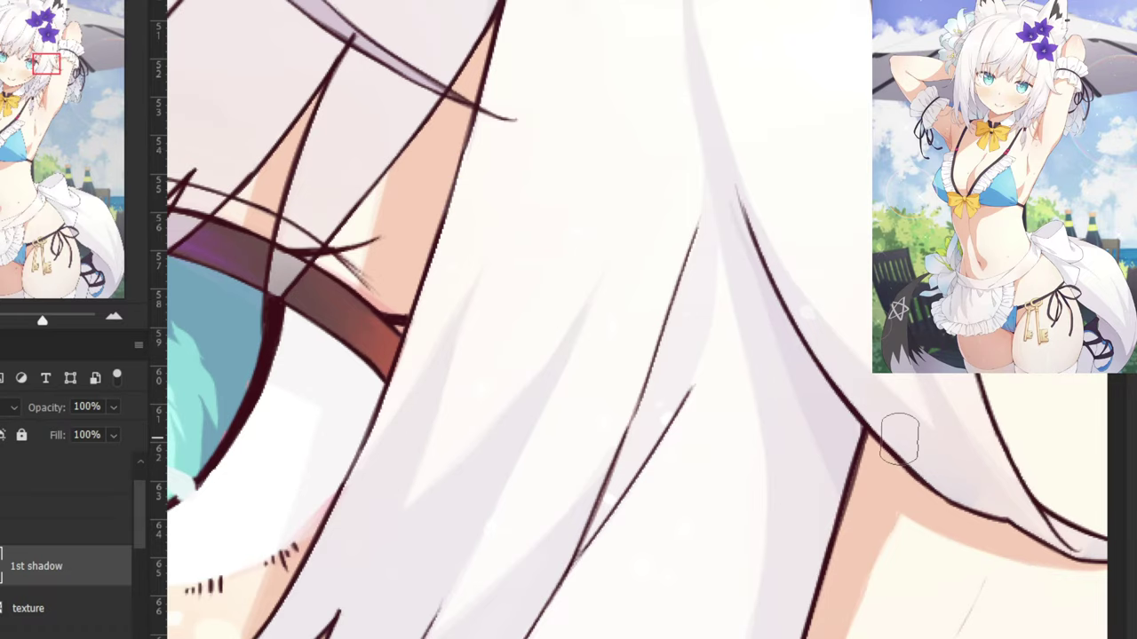
key(ctrl+minus)
key(ctrl+minus)
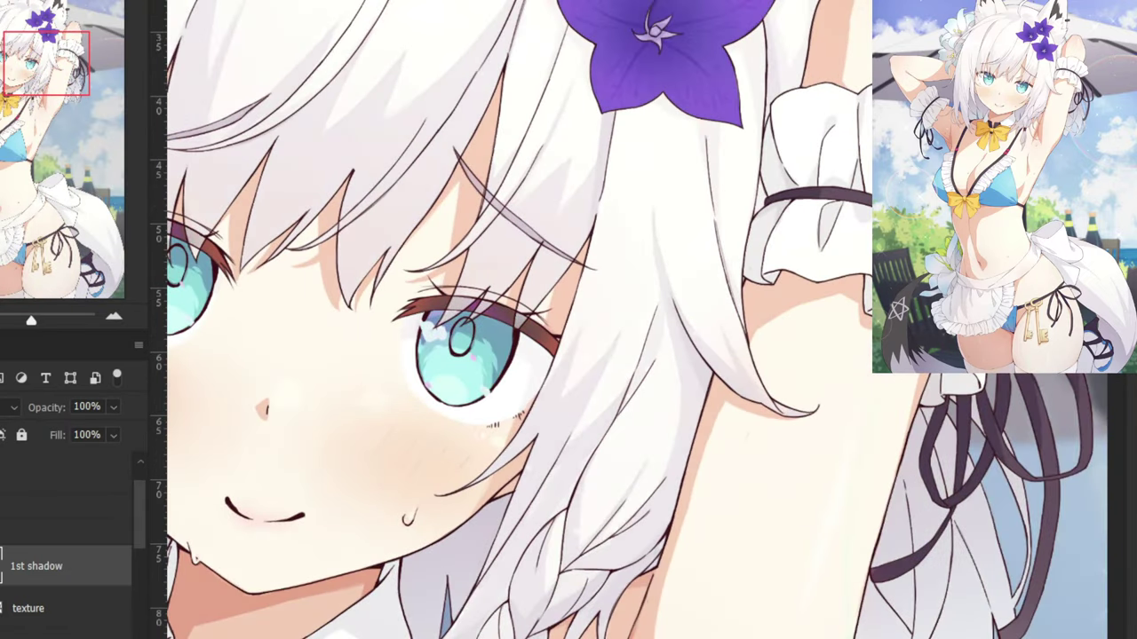
key(ctrl+minus)
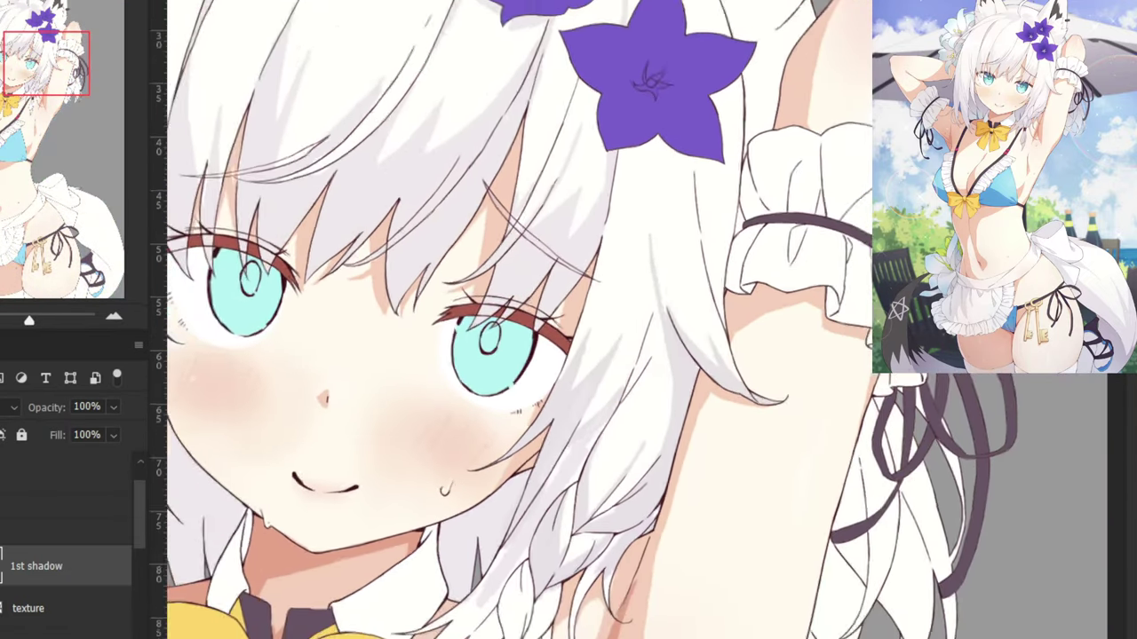
key(ctrl+plus)
key(ctrl+plus)
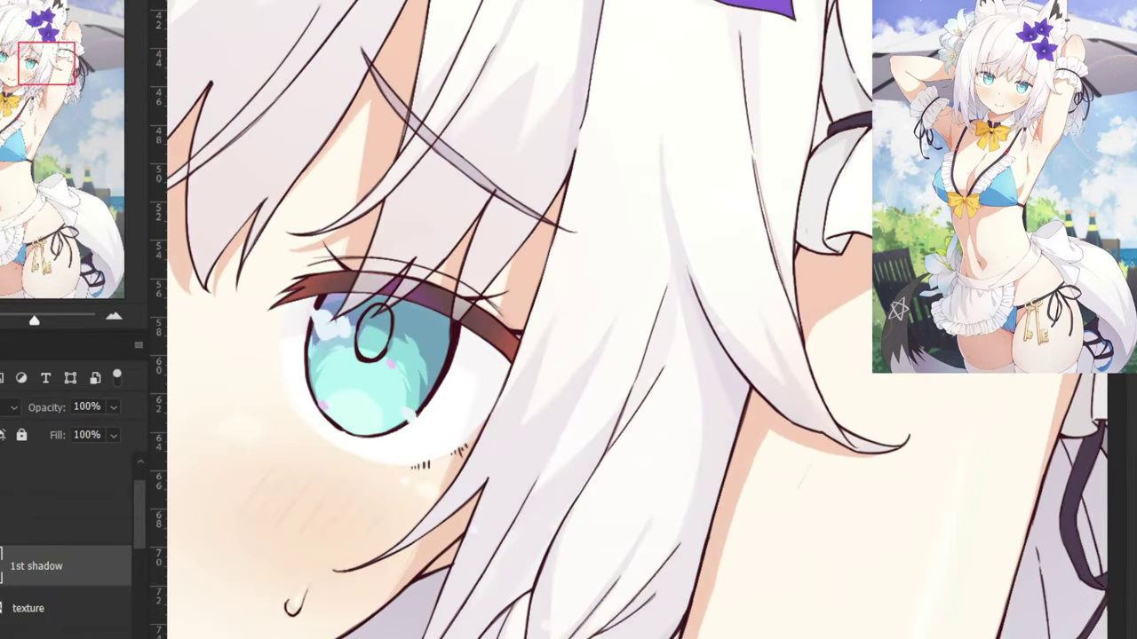
key(ctrl+plus)
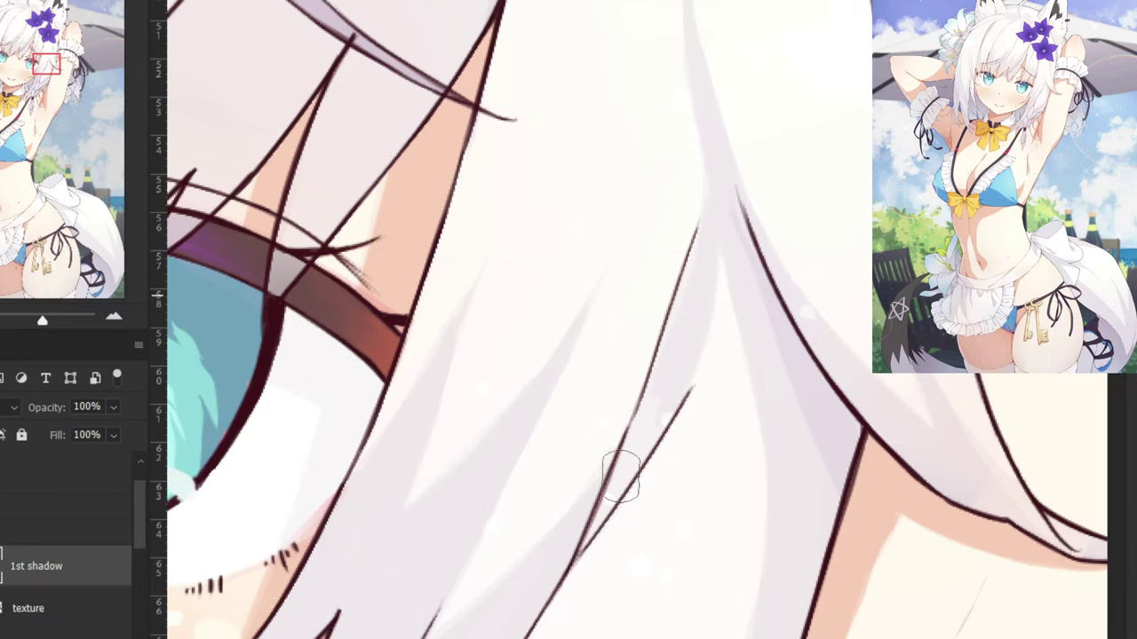
key(ctrl+minus)
Fill in the shadow on the hair strands running from the cheek down to the braid.
drag(347, 484, 435, 333)
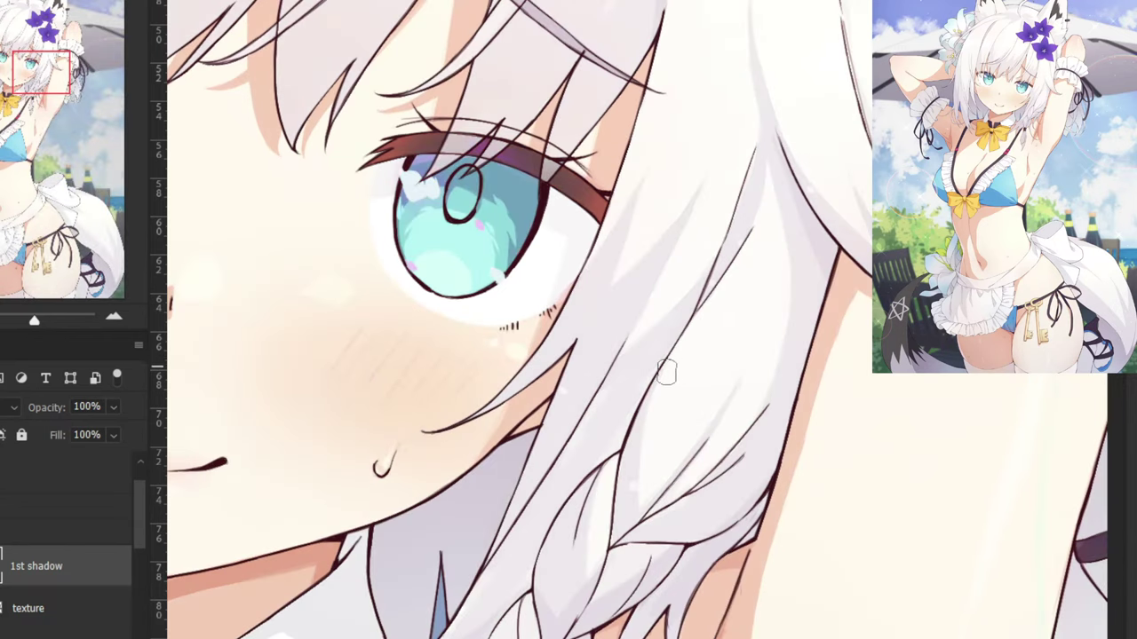
scroll(682, 287, up, 3)
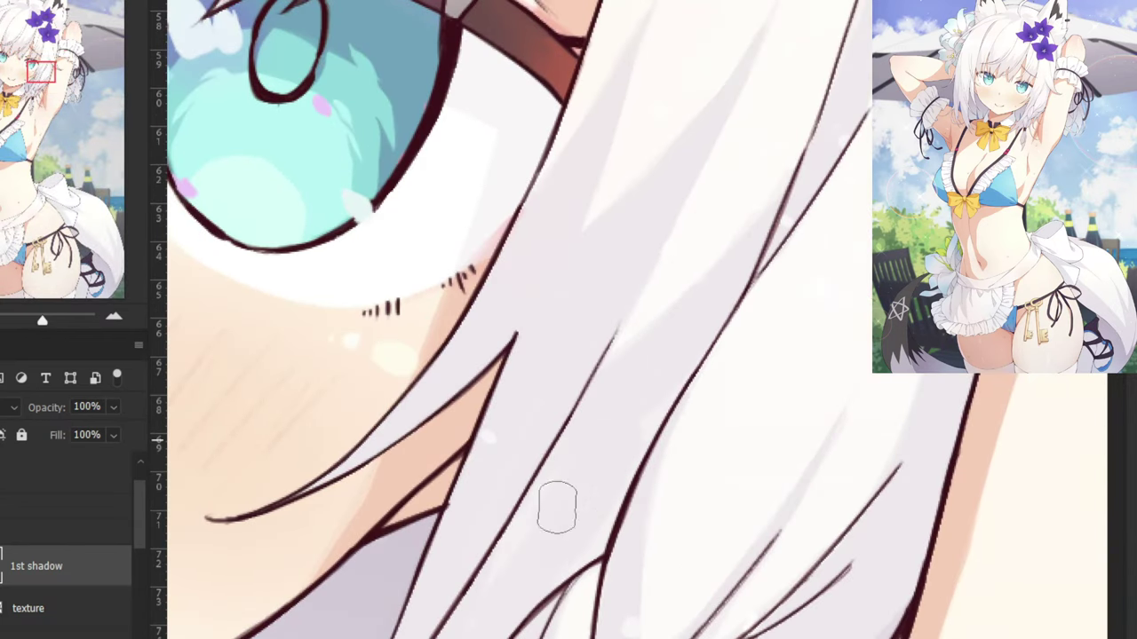
scroll(380, 469, down, 3)
drag(379, 469, 417, 410)
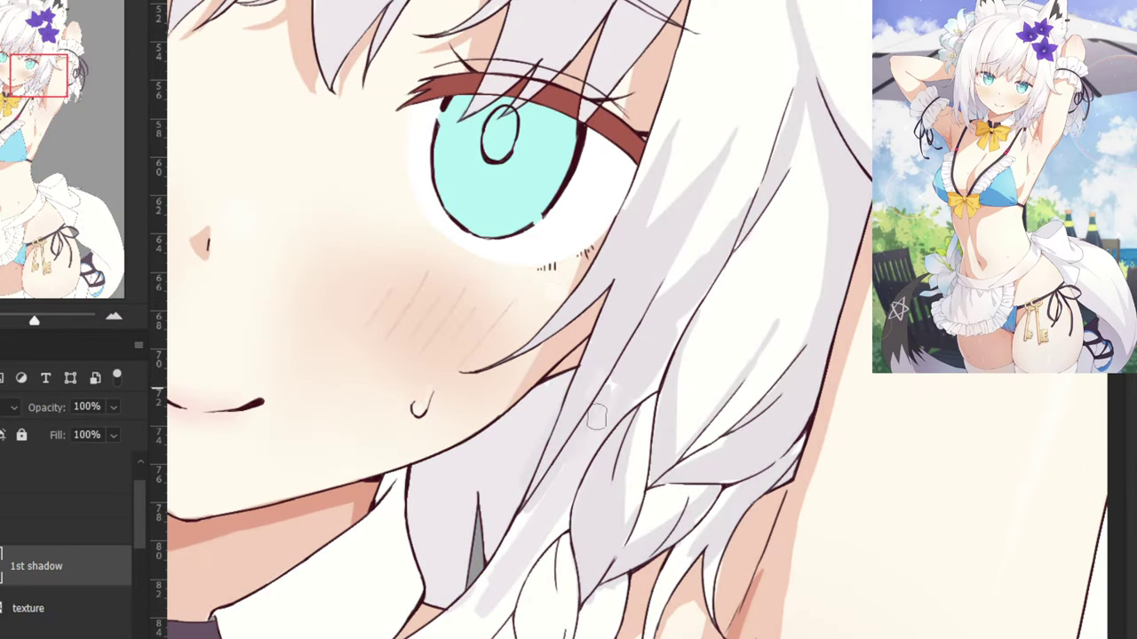
Sample the hair shadow colour and shade the loose lock that falls over the white collar beside the braid.
scroll(497, 559, down, 3)
scroll(533, 351, up, 3)
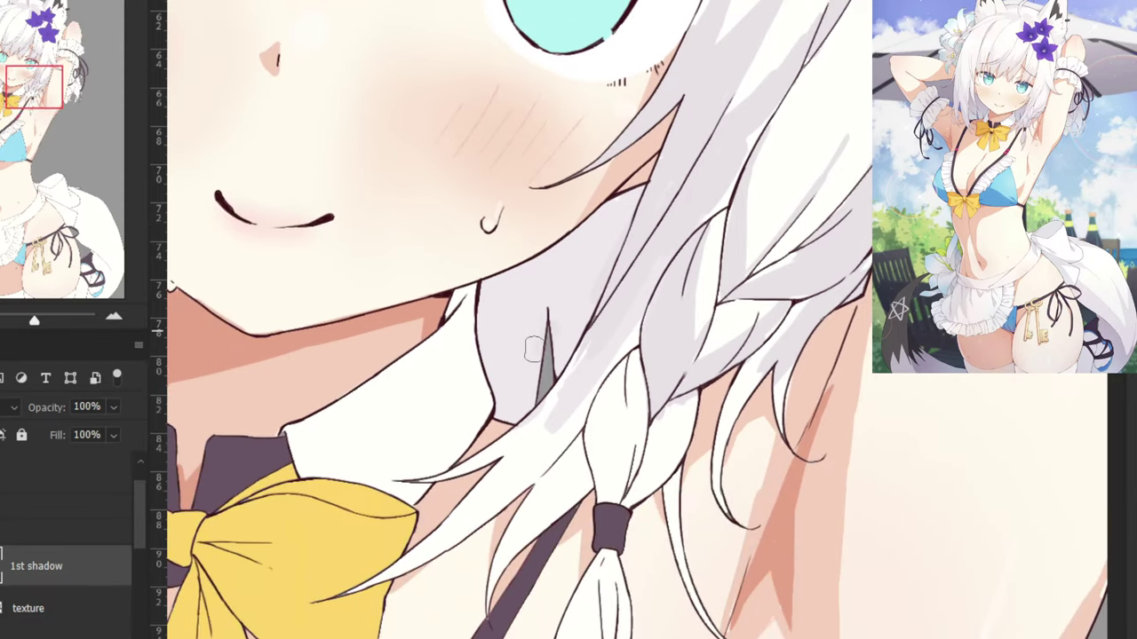
alt+click(570, 268)
drag(579, 393, 520, 472)
drag(606, 325, 500, 465)
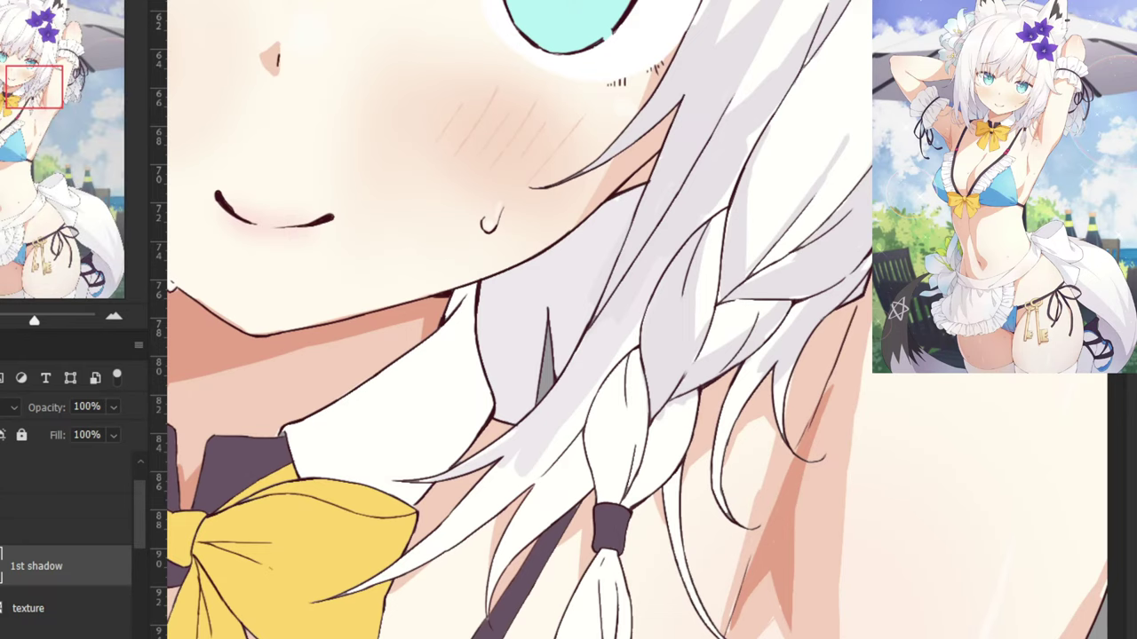
drag(470, 399, 535, 315)
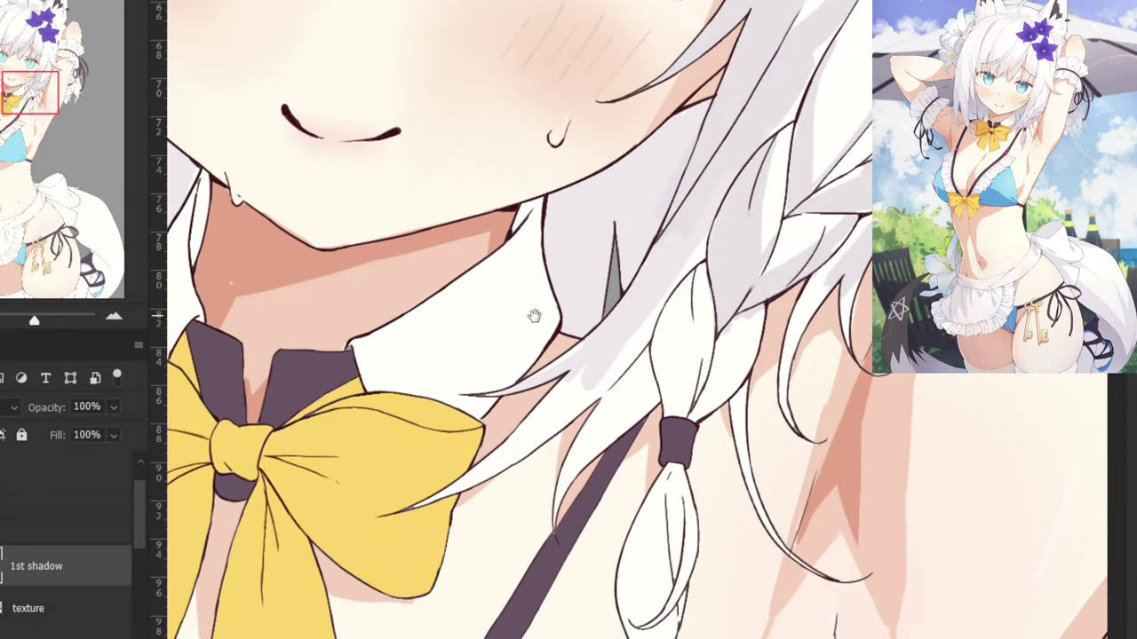
Shade the braid's tail below the dark hair tie and the braid segments directly above it.
key(ctrl+minus)
key(ctrl+minus)
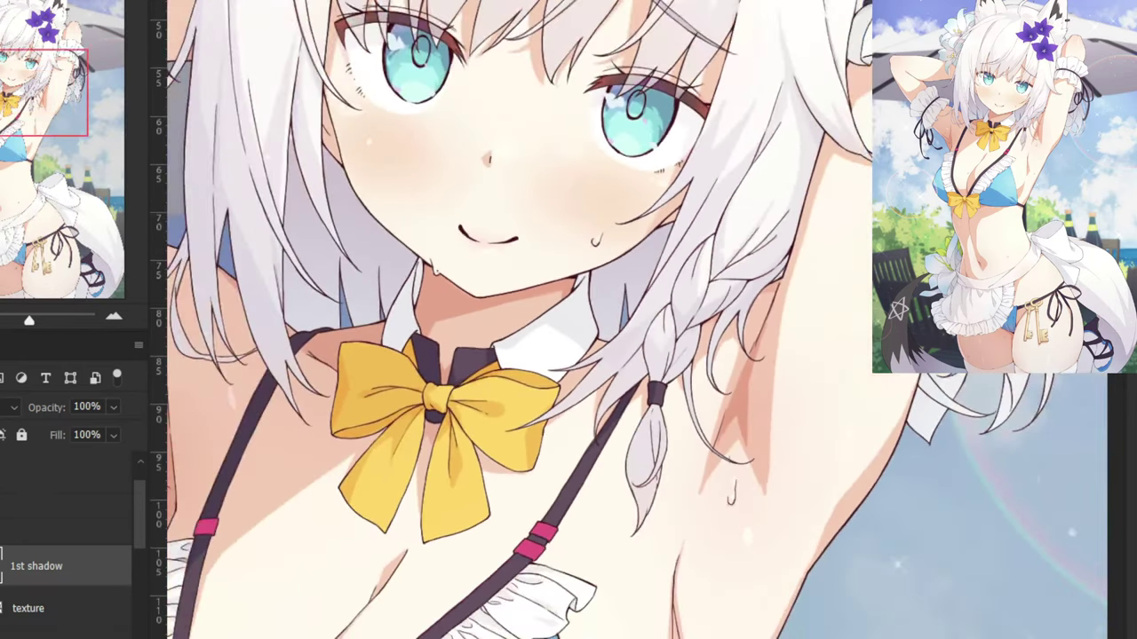
scroll(653, 346, up, 2)
key(ctrl+z)
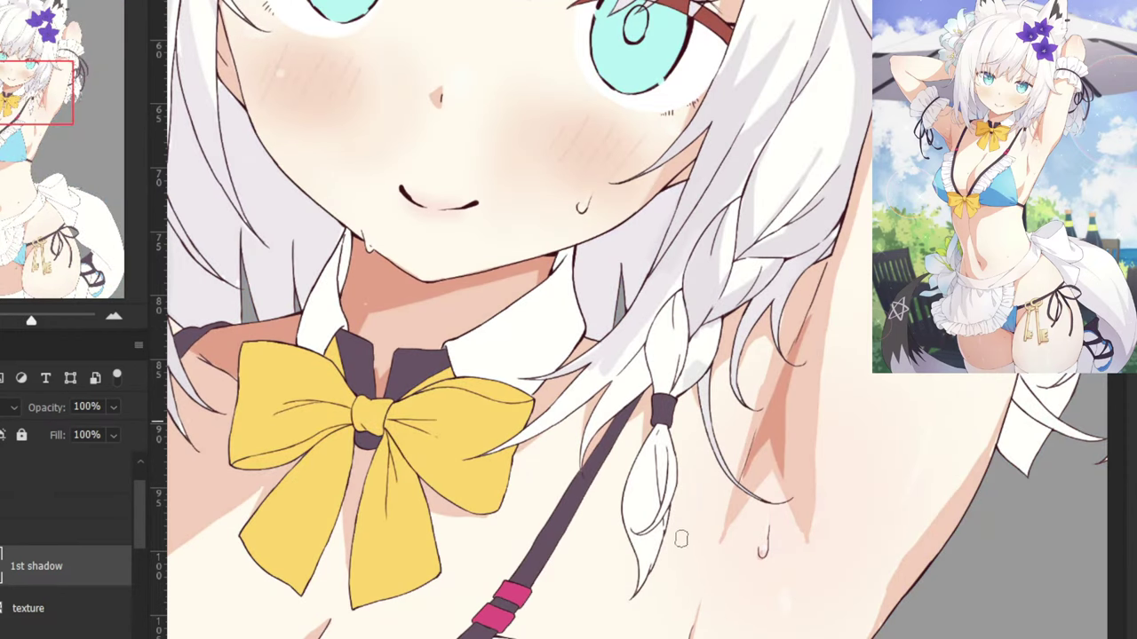
mouse_move(669, 532)
mouse_down()
mouse_move(638, 489)
mouse_move(643, 449)
mouse_up()
mouse_move(668, 390)
mouse_down()
mouse_move(696, 381)
mouse_move(714, 331)
mouse_up()
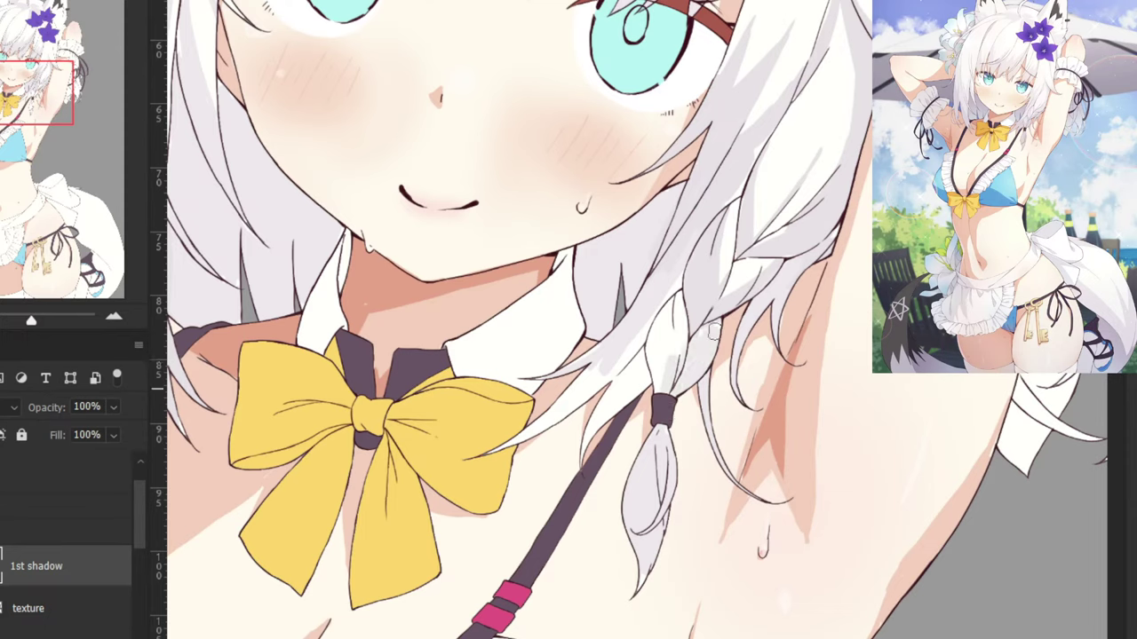
drag(673, 377, 673, 305)
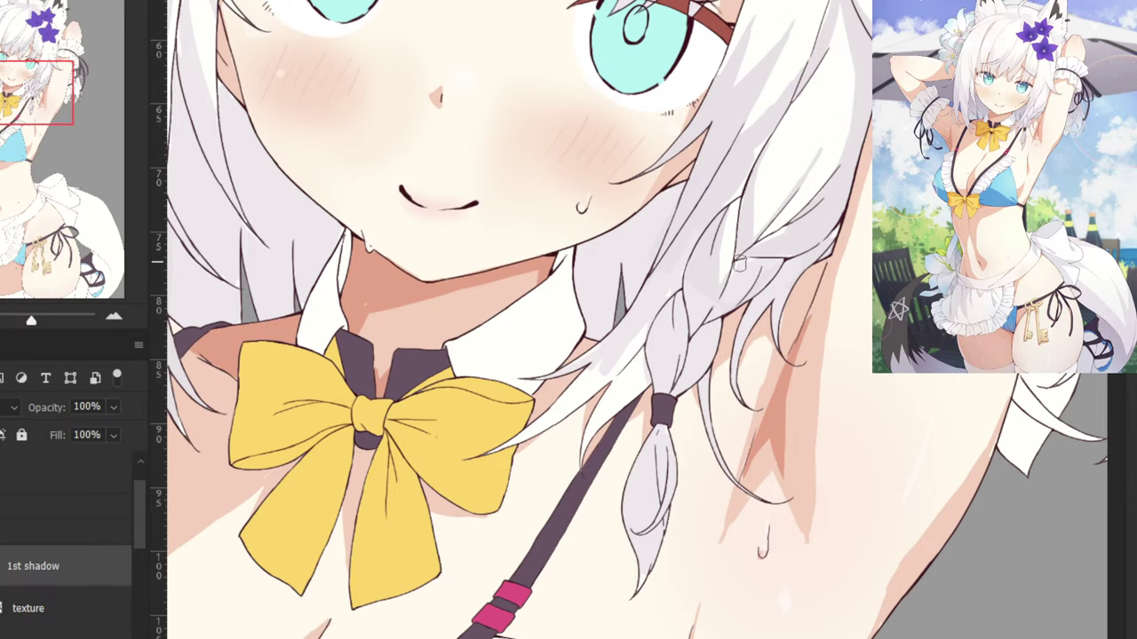
Paint the first shadow over the upper braid segments and the loose strands next to them.
key(ctrl+plus)
drag(765, 233, 689, 380)
key(ctrl+plus)
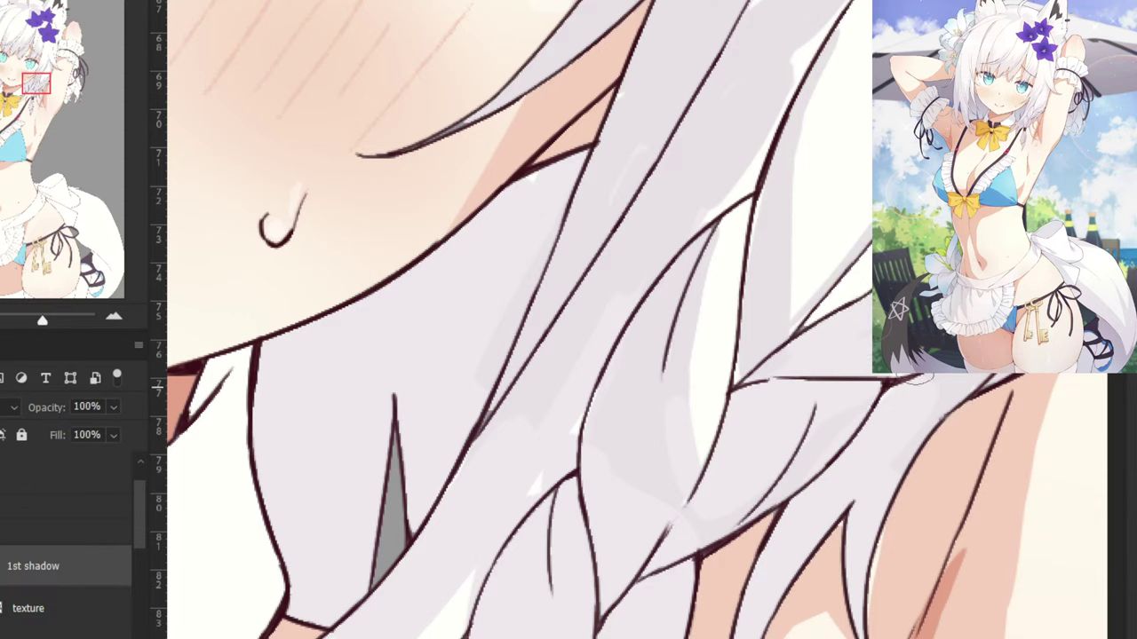
key(ctrl+minus)
drag(590, 344, 686, 264)
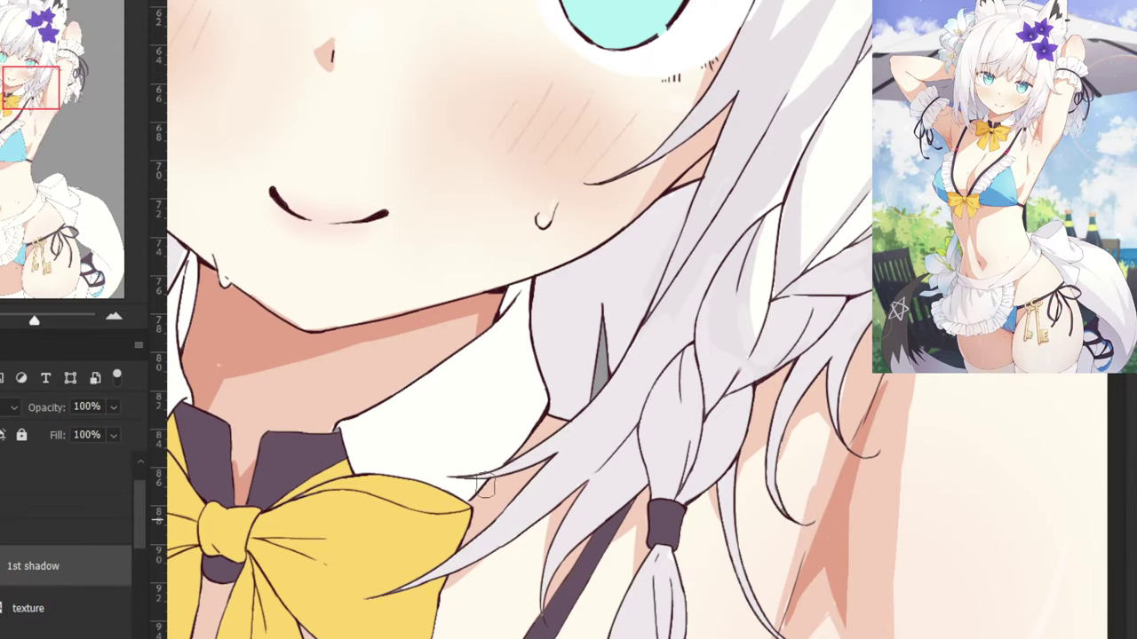
Add a first shadow on the hair under the lowest purple flower and beside the strand line below it.
scroll(482, 483, down, 5)
drag(362, 90, 362, 156)
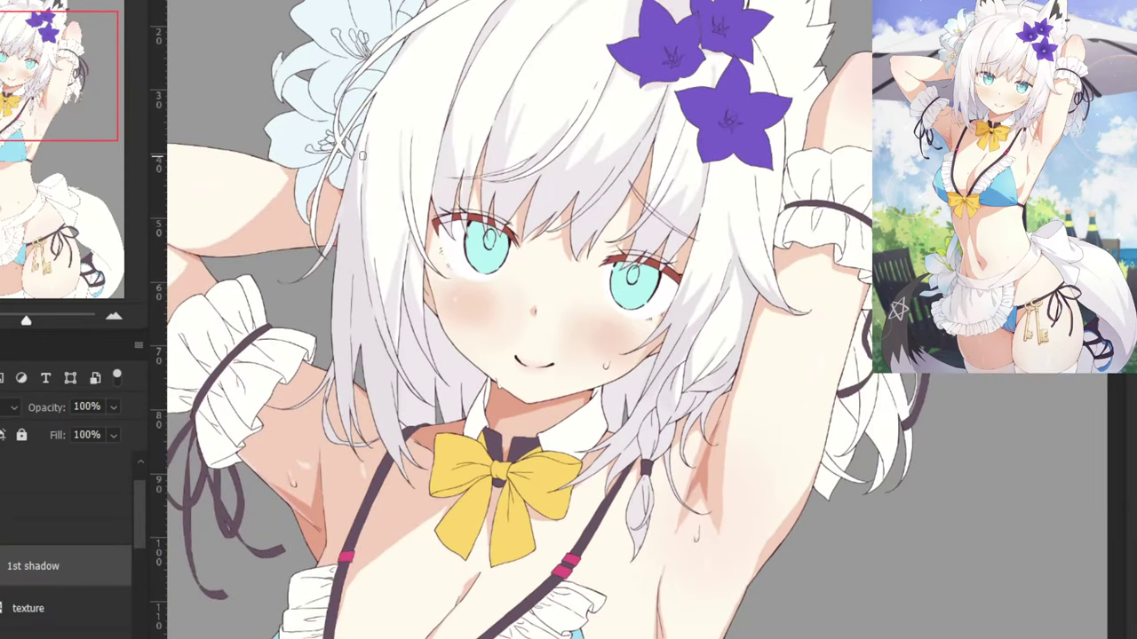
drag(511, 251, 469, 290)
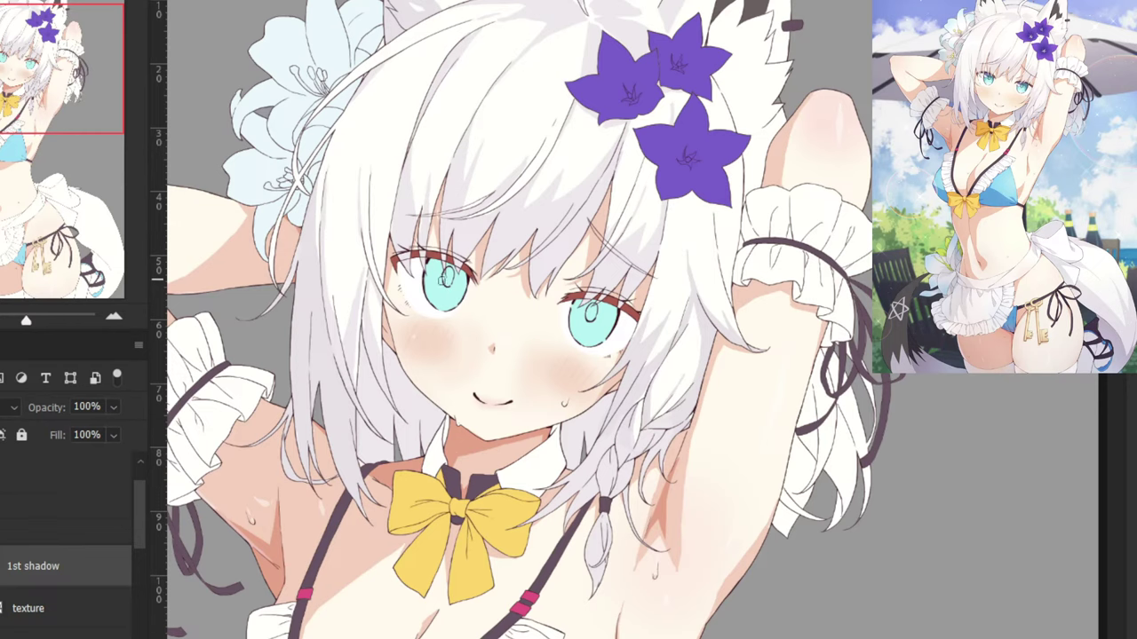
scroll(462, 236, up, 5)
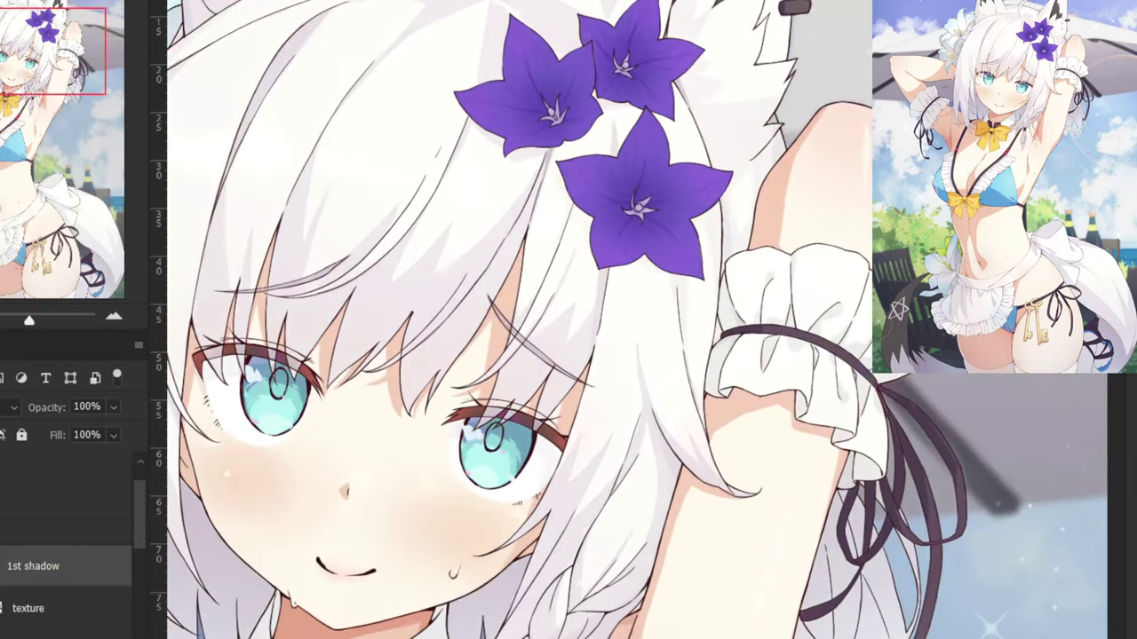
scroll(568, 266, up, 5)
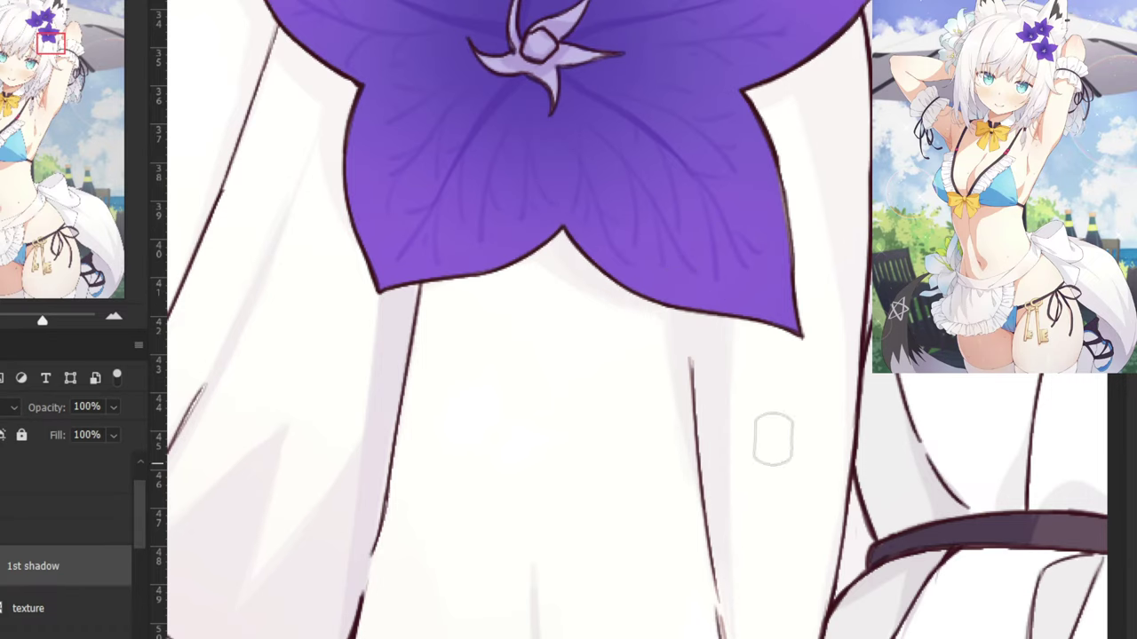
scroll(665, 145, down, 3)
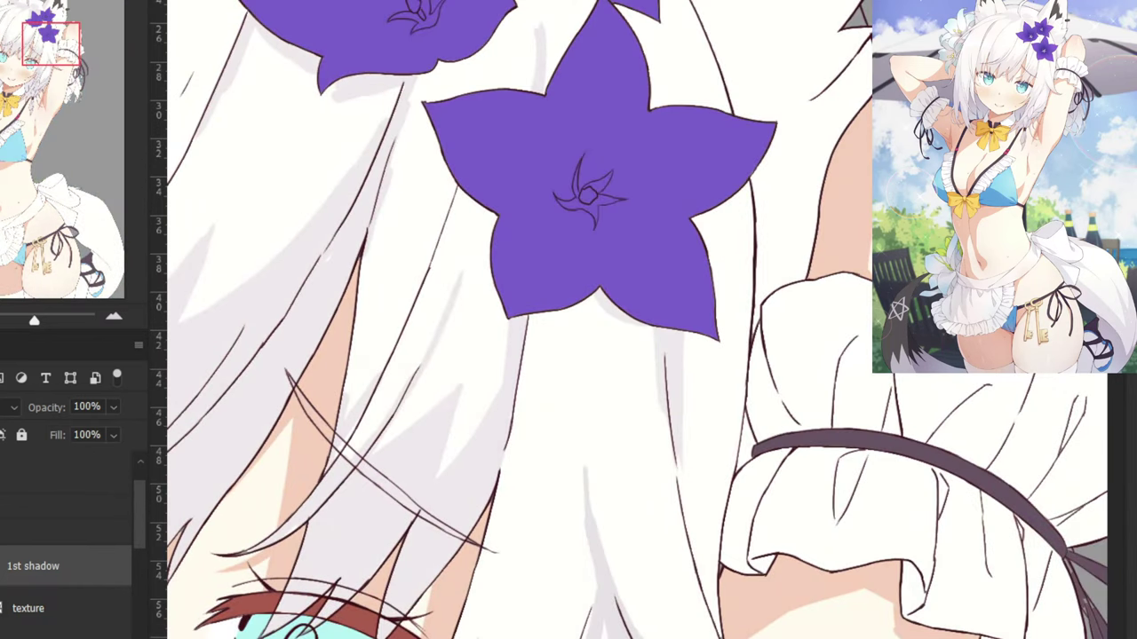
Extend the shadow along the strand line below the lowest purple flower toward the lock's curled tip.
key(ctrl+comma)
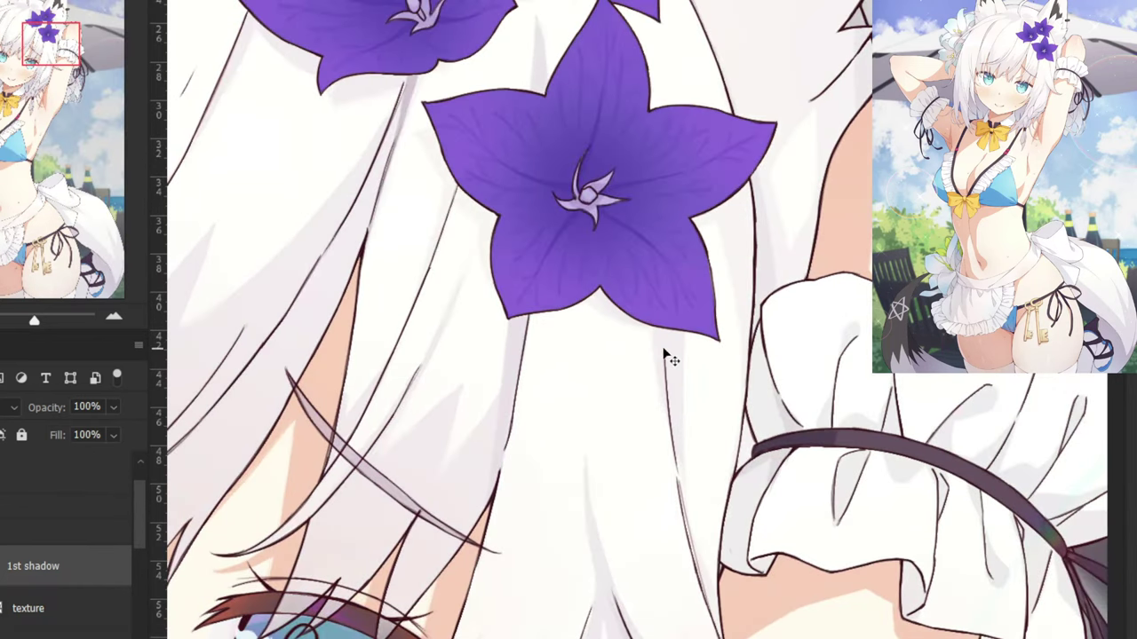
scroll(666, 355, up, 2)
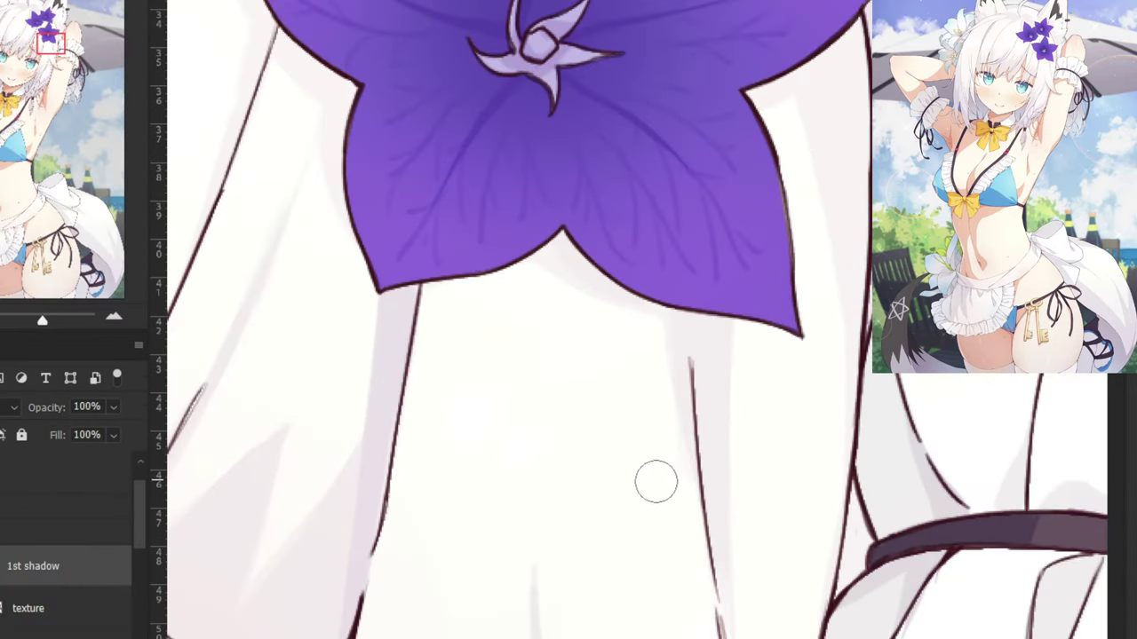
drag(657, 615, 573, 359)
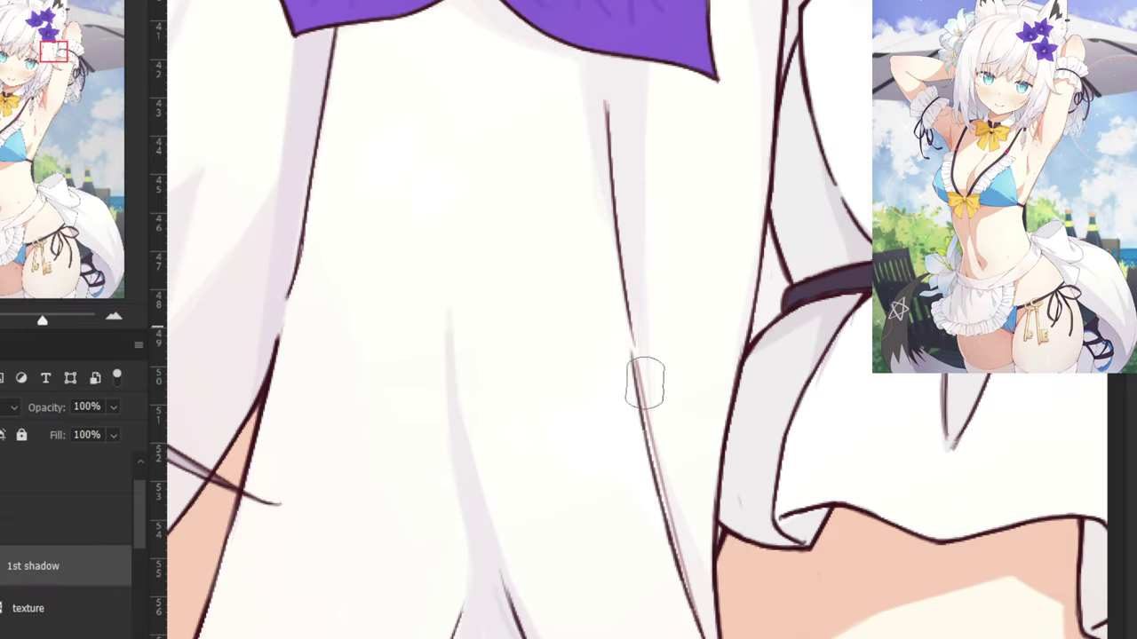
scroll(701, 558, down, 2)
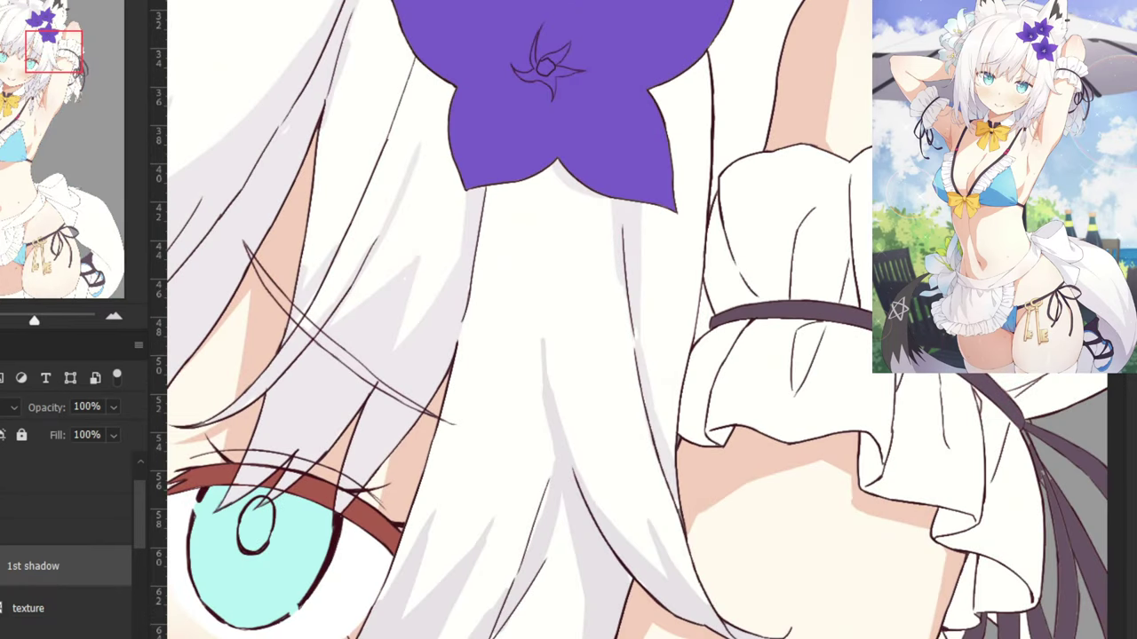
scroll(698, 342, up, 2)
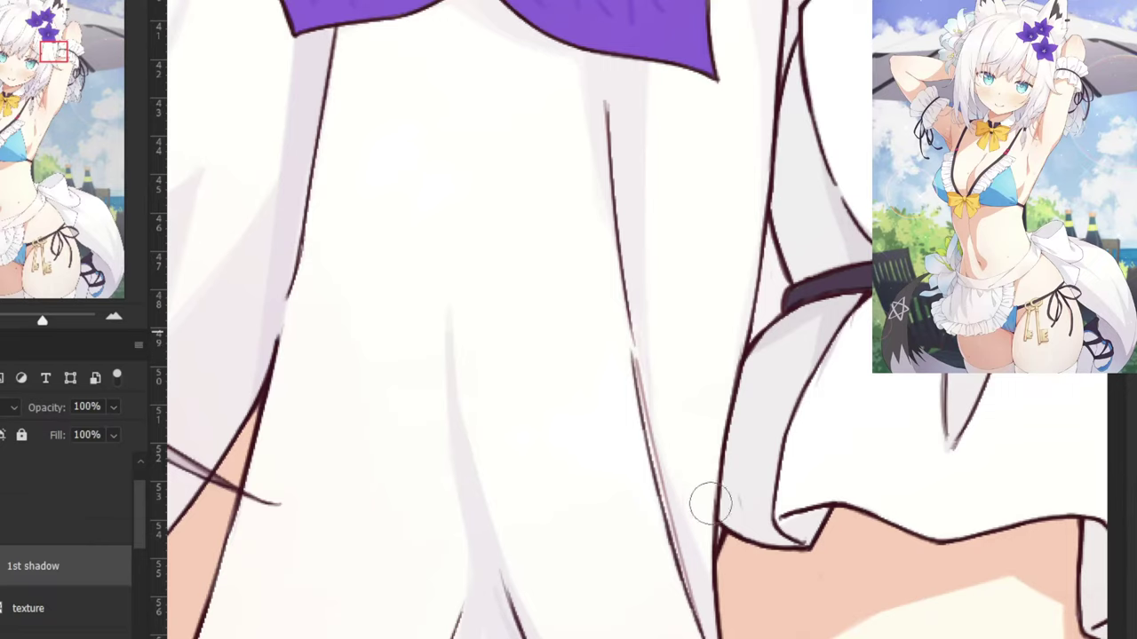
scroll(666, 338, down, 3)
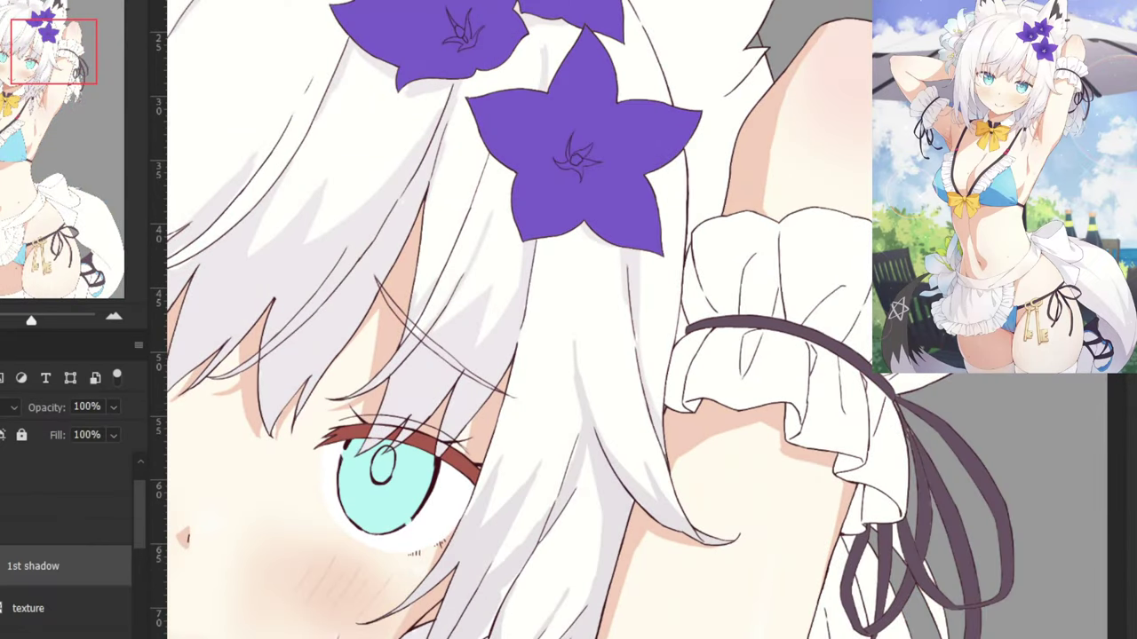
key(ctrl+comma)
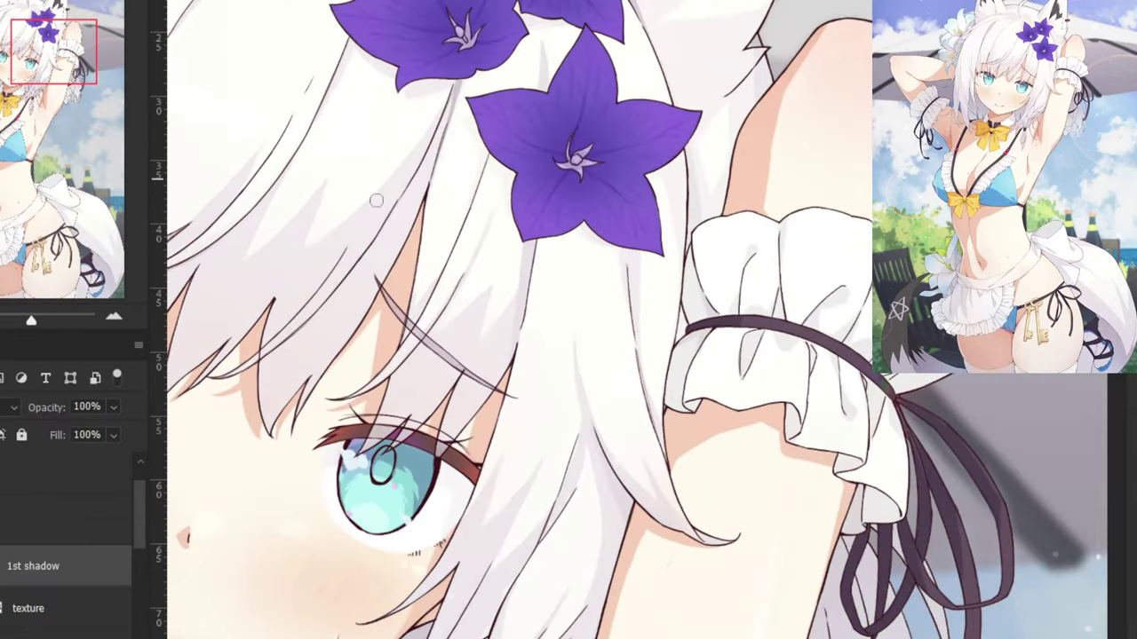
scroll(673, 288, up, 4)
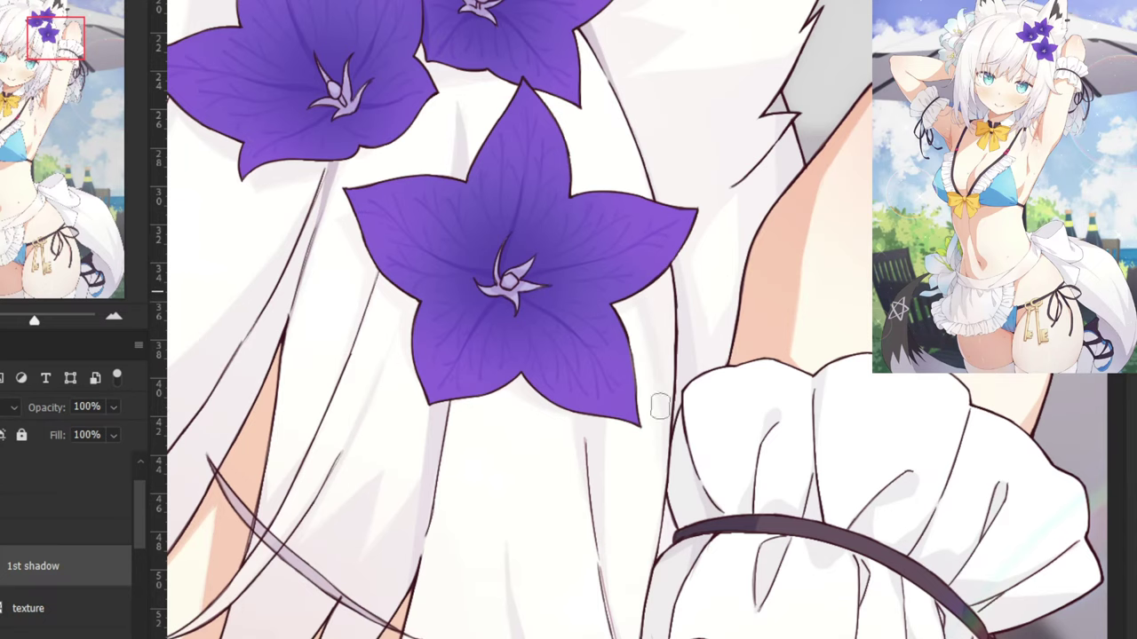
Lower the opacity of the rendered overlay layer above 1st shadow to 55% and make 1st shadow the active layer again.
scroll(672, 426, up, 2)
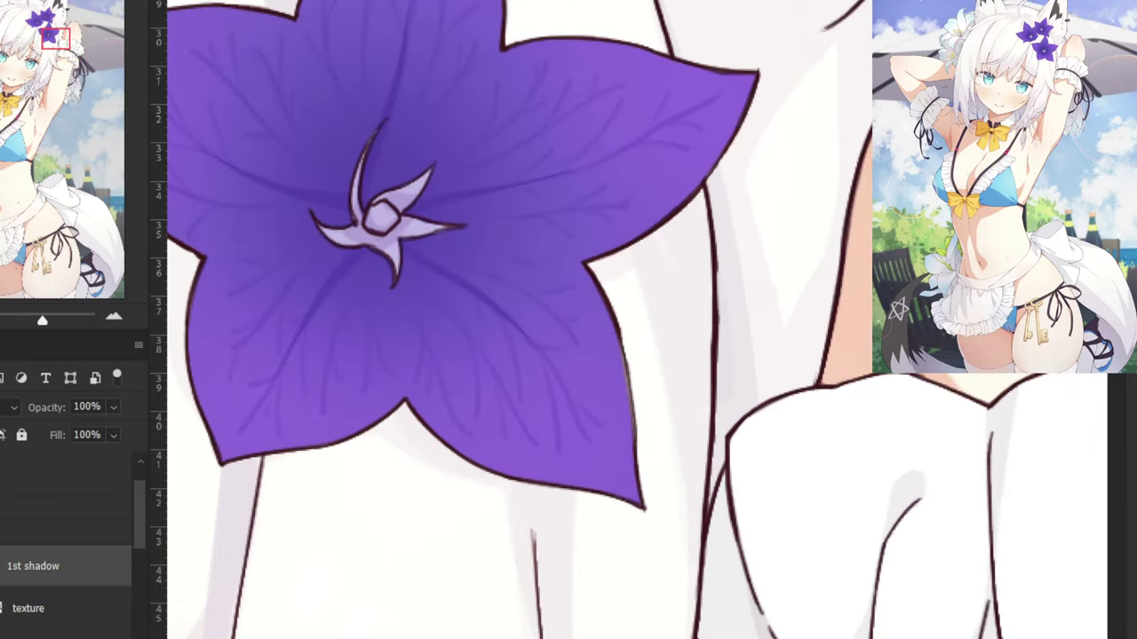
click(36, 473)
click(113, 407)
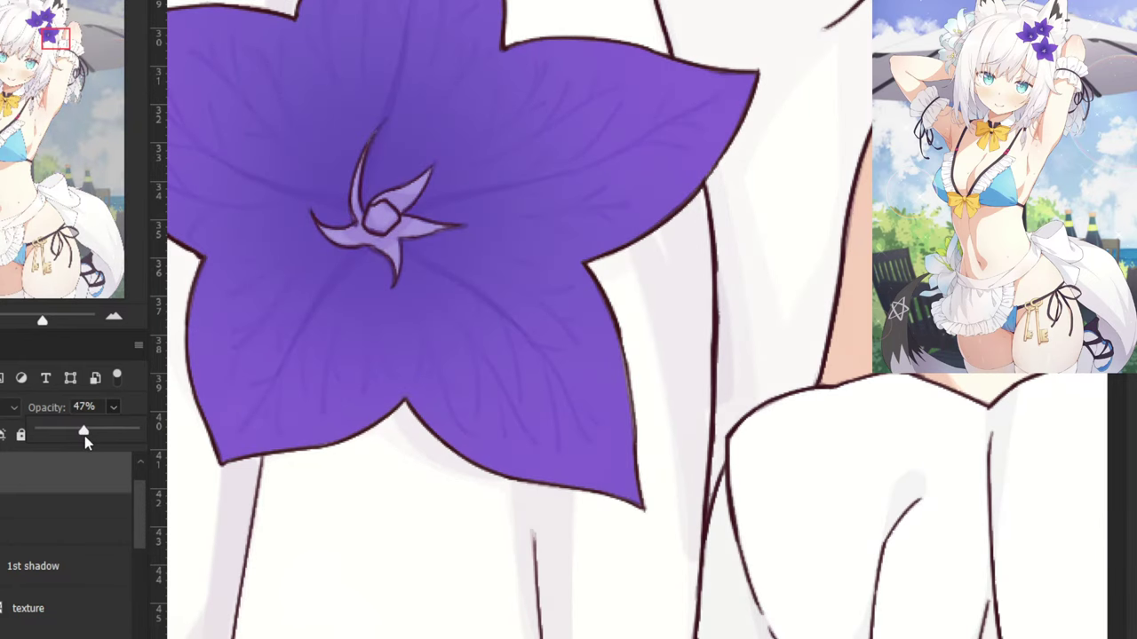
click(17, 573)
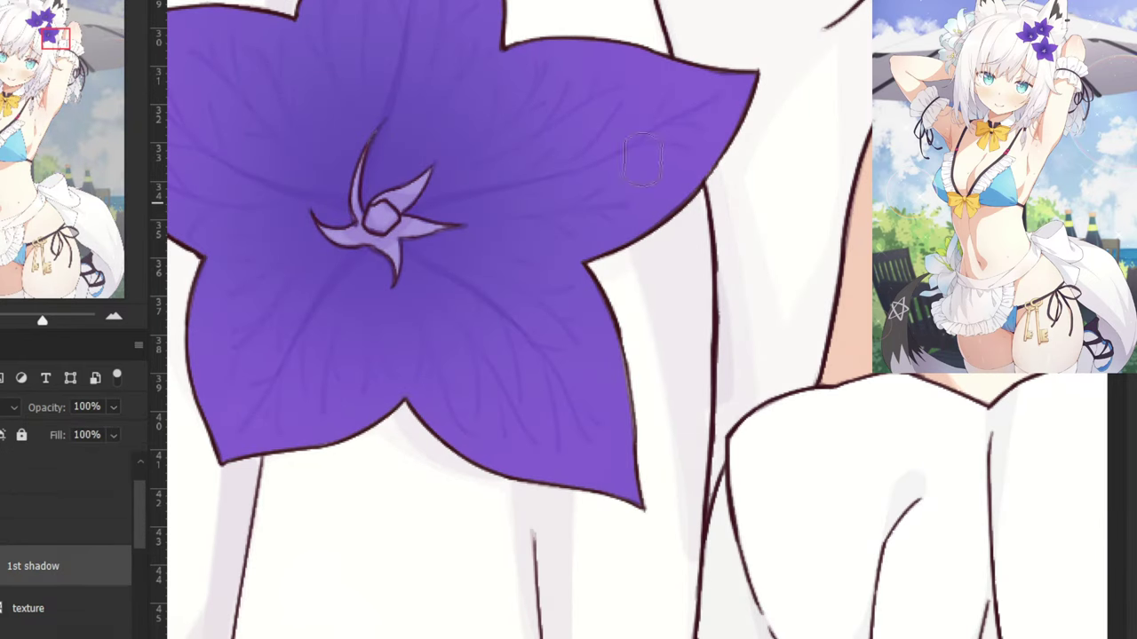
drag(559, 177, 631, 563)
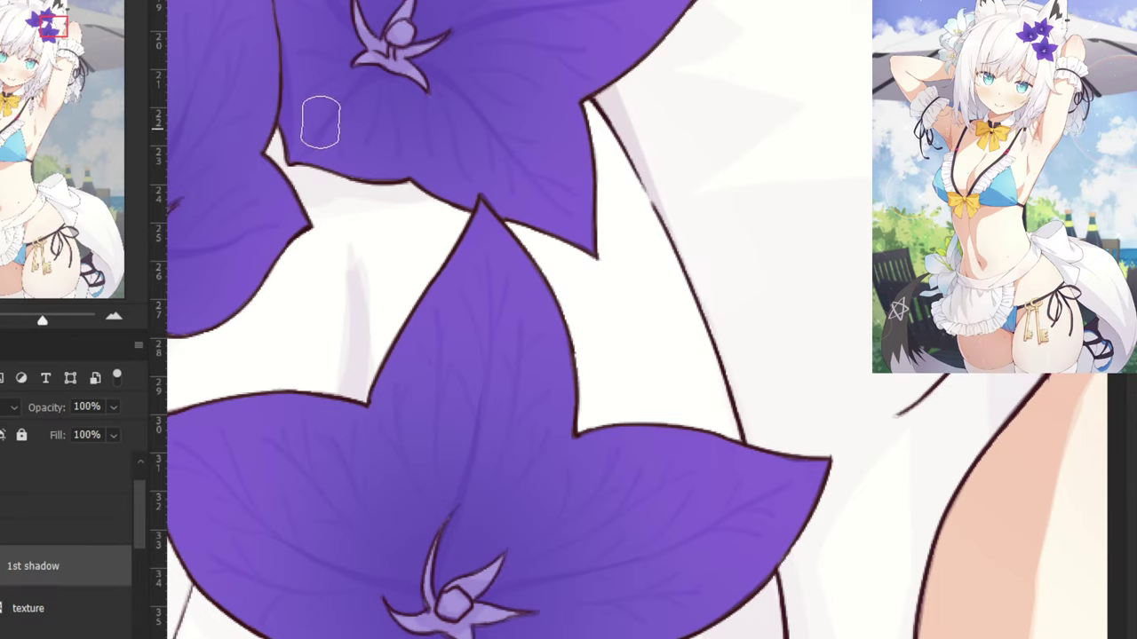
click(18, 475)
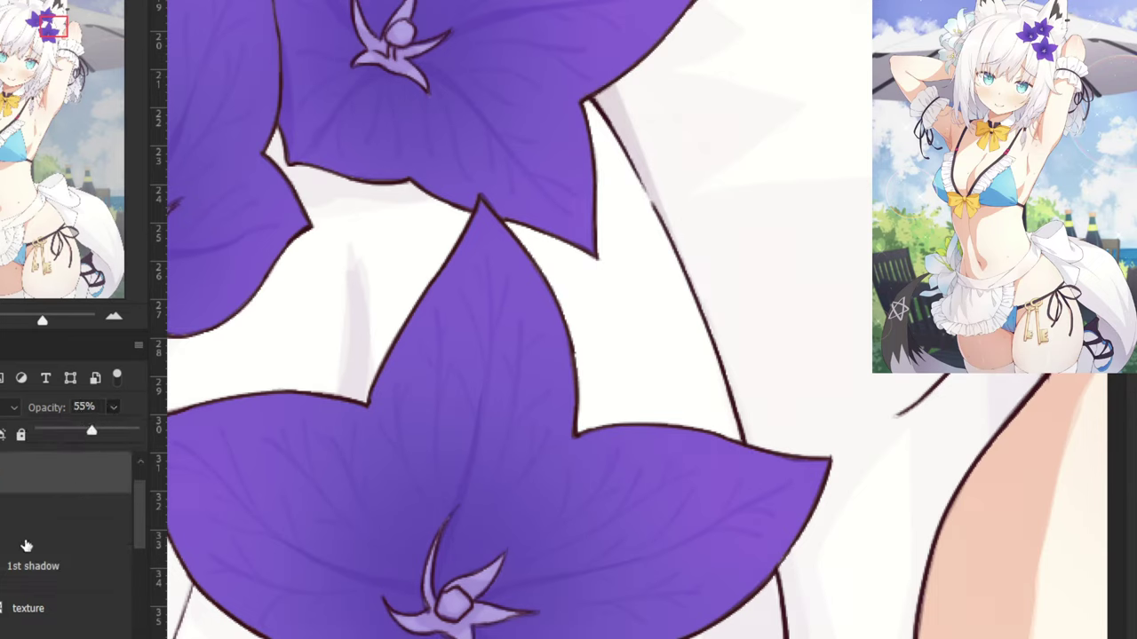
click(15, 577)
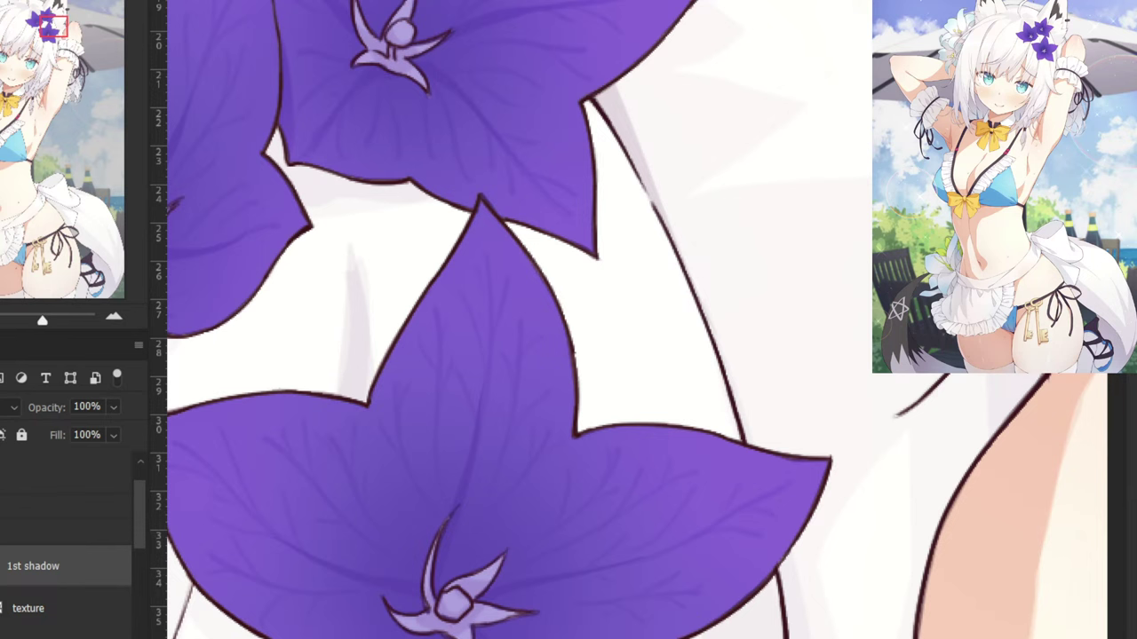
key(ctrl+minus)
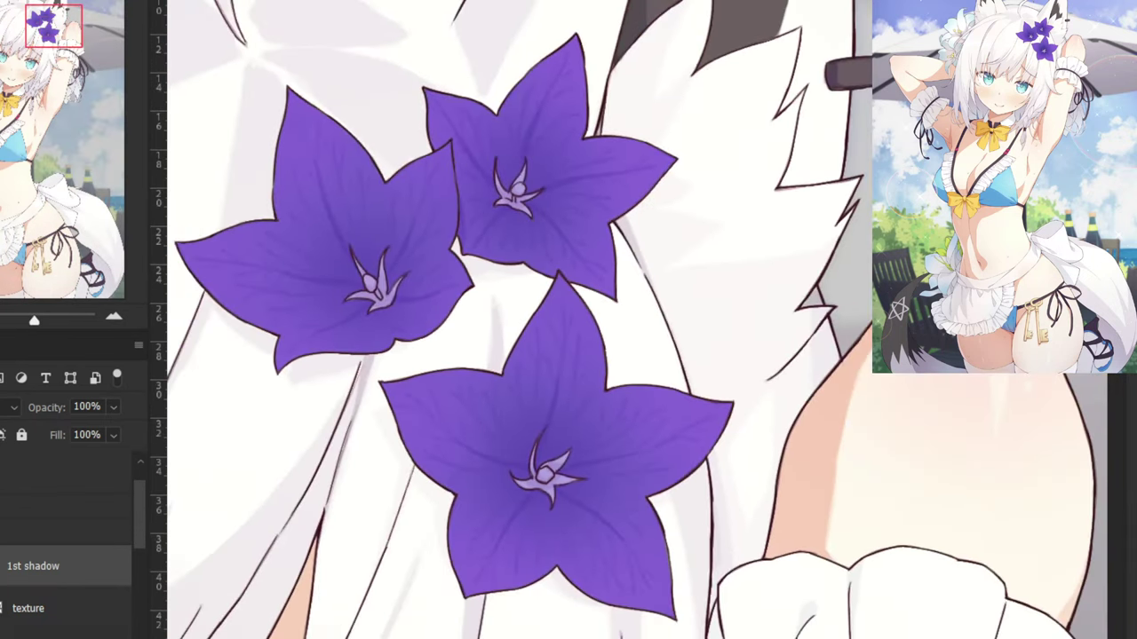
click(19, 473)
click(113, 407)
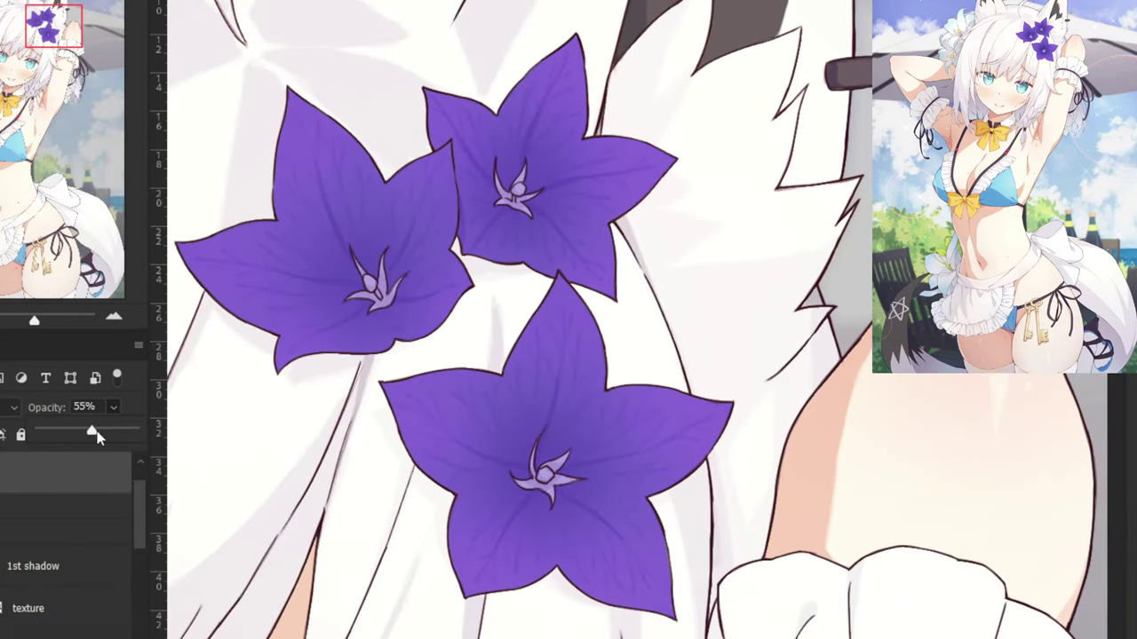
mouse_move(95, 432)
mouse_down()
mouse_move(131, 429)
mouse_move(91, 444)
mouse_up()
click(25, 565)
Paint a diagonal first-shadow stroke from the short strand line below the ear fur to the lowest flower's outer petal.
scroll(577, 373, up, 5)
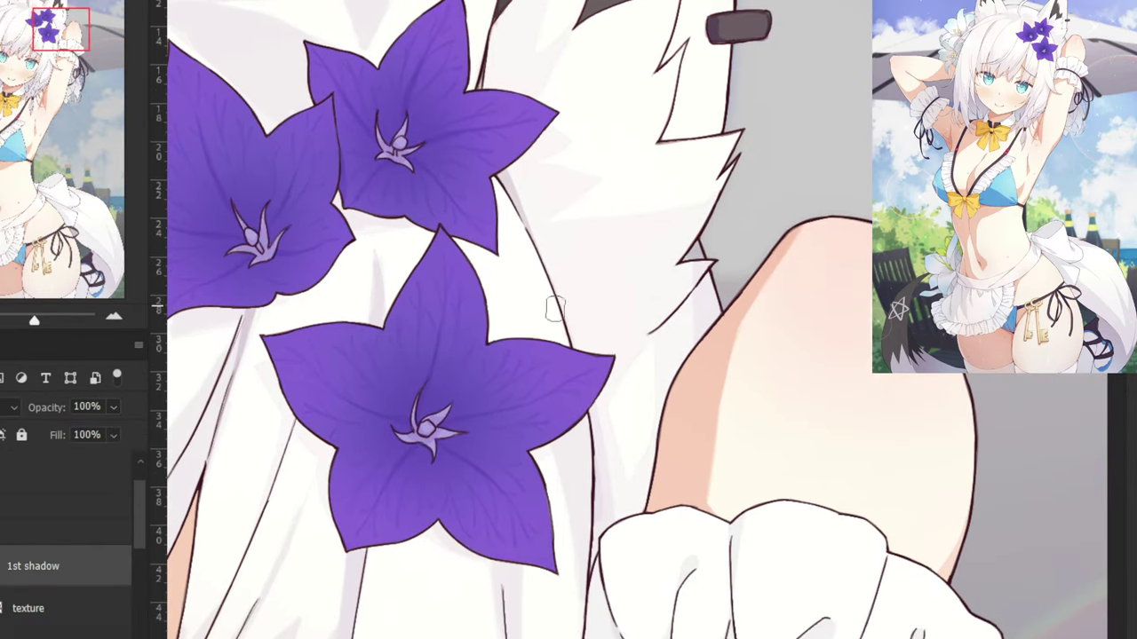
drag(670, 302, 559, 467)
key(ctrl+z)
drag(655, 316, 556, 480)
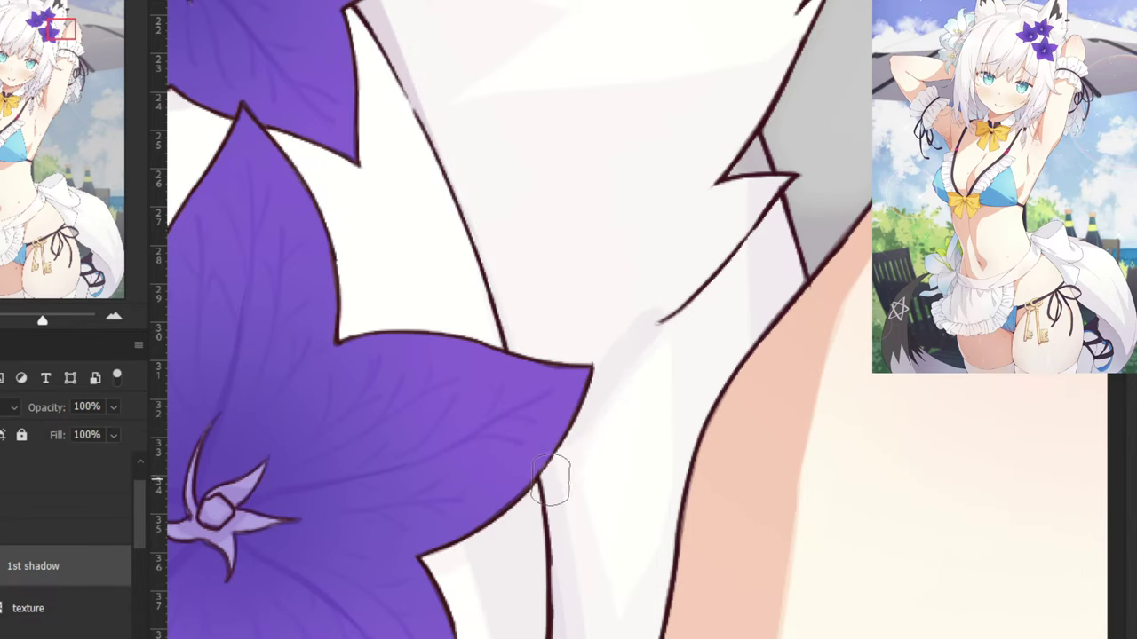
Shade the narrow hair lock between the lowest purple flower and the raised arm, leaving a pointed highlight in the middle.
drag(581, 413, 601, 615)
drag(581, 552, 606, 626)
drag(552, 414, 555, 382)
drag(556, 531, 541, 363)
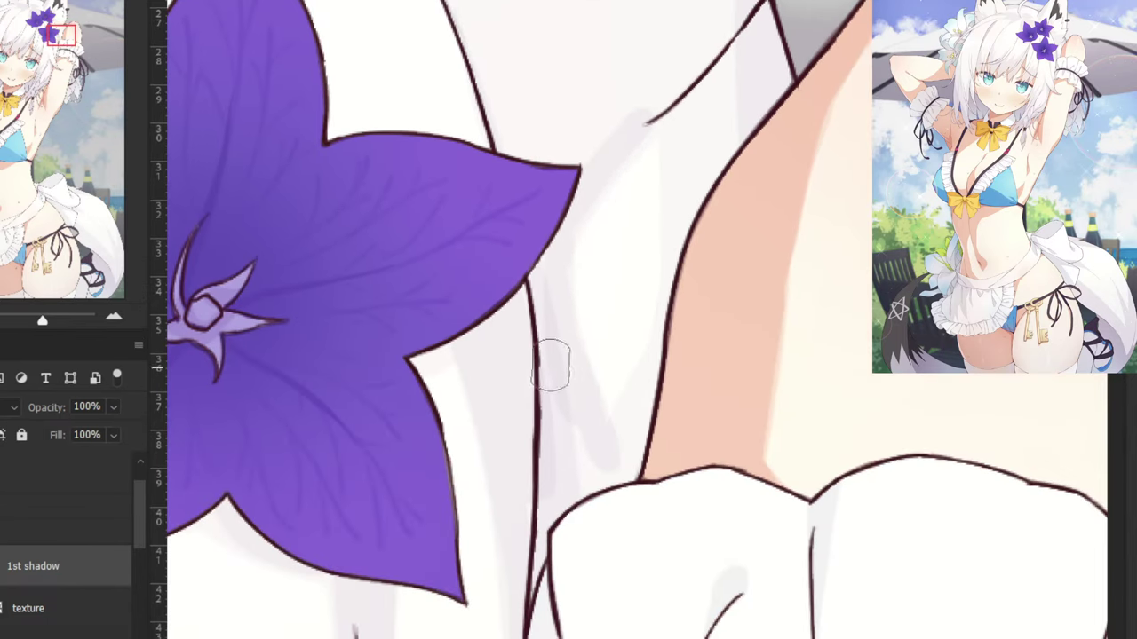
drag(631, 455, 616, 487)
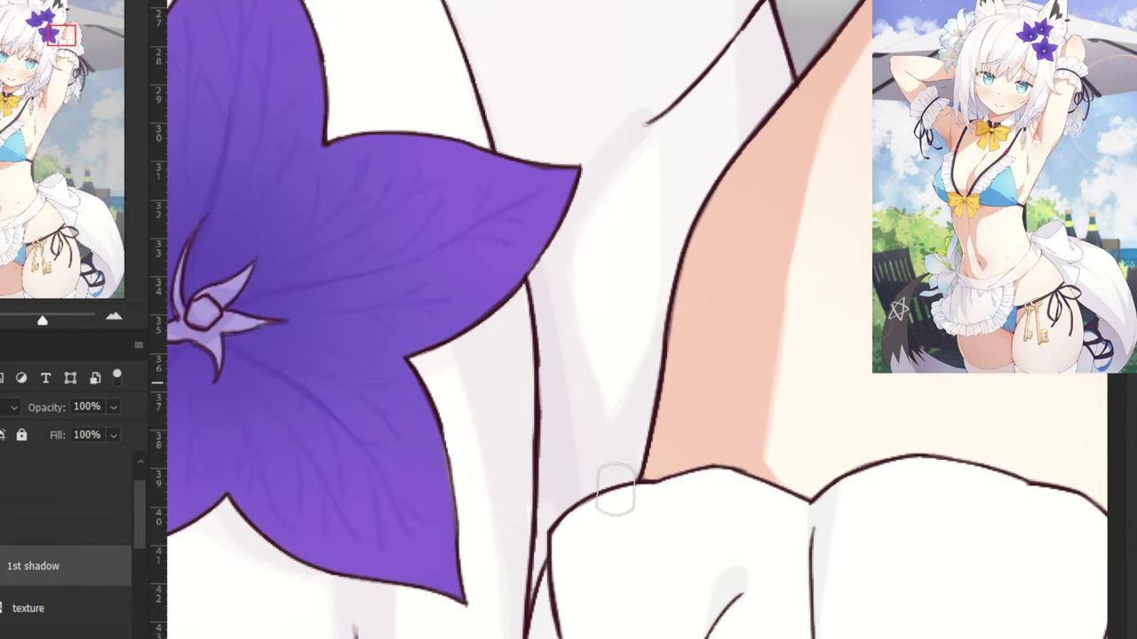
drag(593, 228, 547, 417)
mouse_move(624, 310)
mouse_down()
mouse_move(639, 407)
mouse_move(620, 348)
mouse_move(631, 450)
mouse_up()
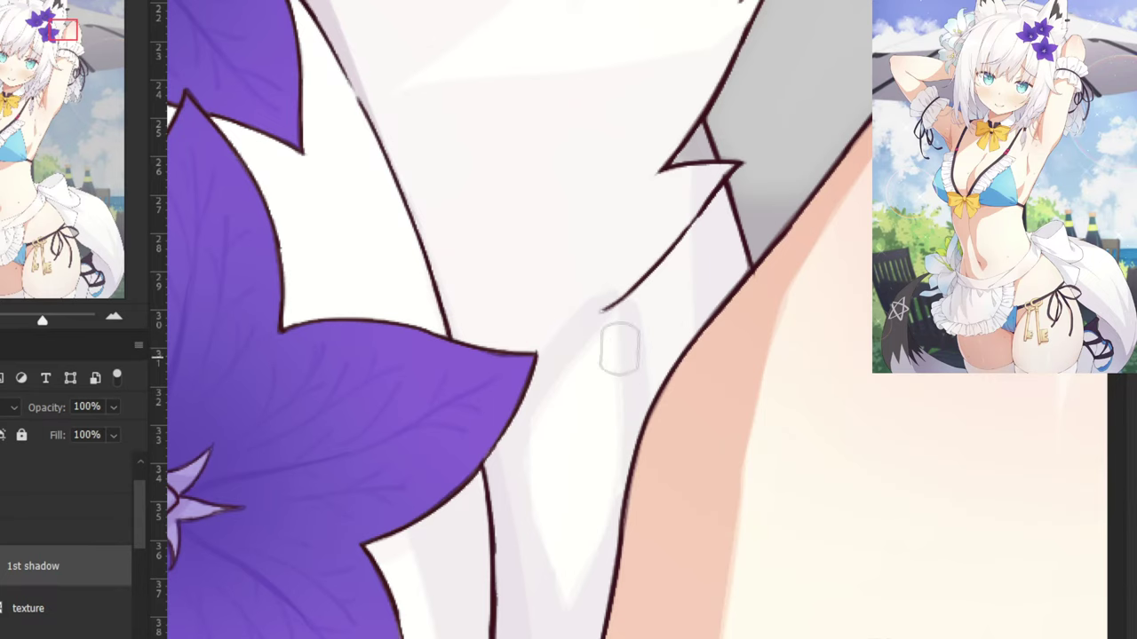
Extend the first shadow up the strand line to the pointed hair tip above the raised arm.
drag(619, 350, 629, 443)
drag(652, 269, 662, 347)
drag(676, 196, 679, 328)
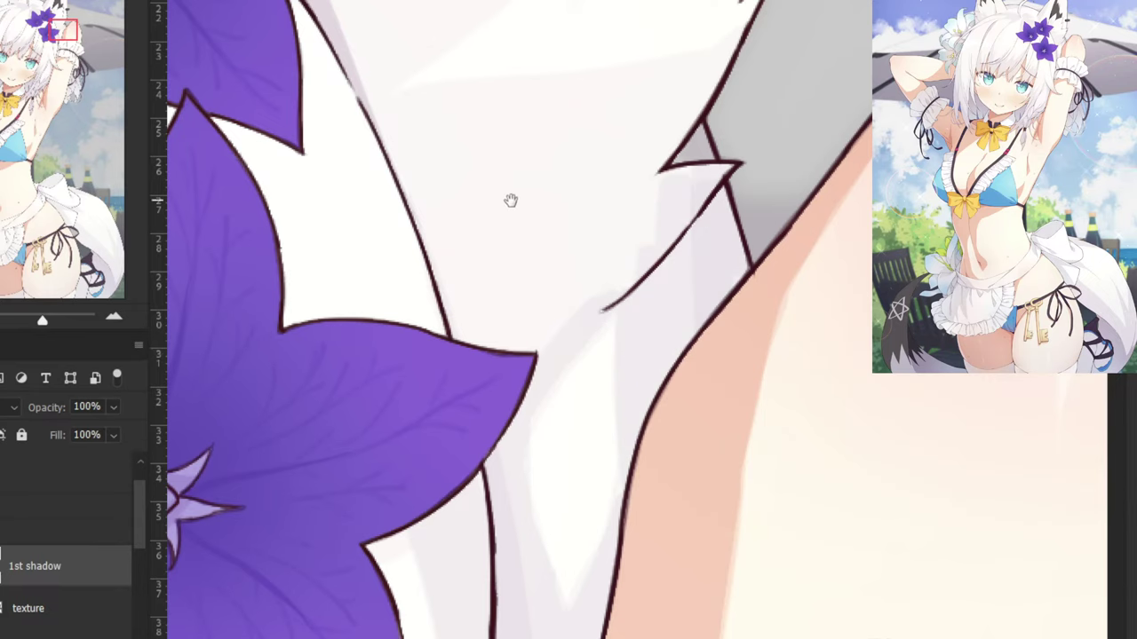
drag(509, 201, 416, 391)
click(44, 629)
alt+click(496, 187)
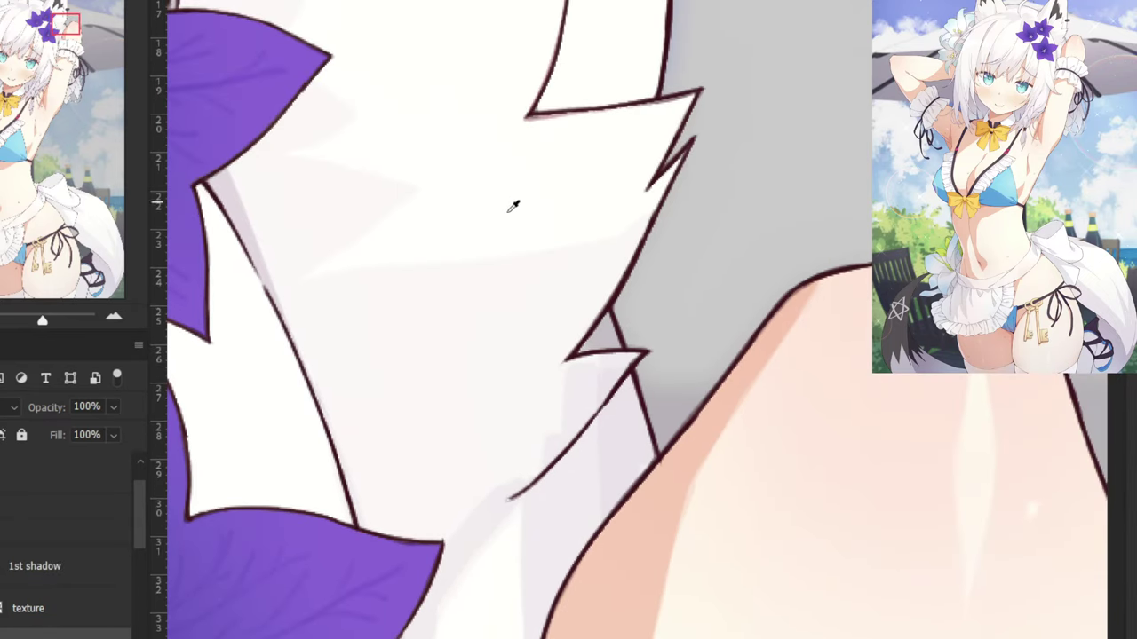
mouse_move(589, 357)
mouse_down()
mouse_move(612, 360)
mouse_move(614, 336)
mouse_up()
key(ctrl+z)
alt+click(482, 170)
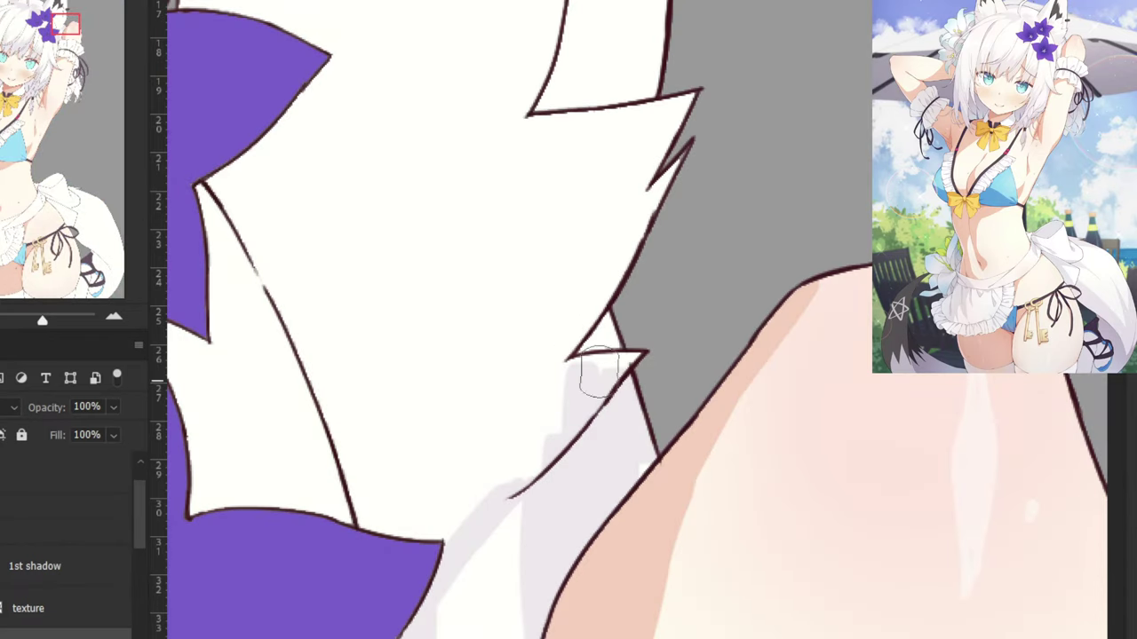
Examine the first shadows on the hair around the face and the purple flowers with the rendered overlay hidden.
key(ctrl+minus)
key(ctrl+minus)
key(ctrl+minus)
key(ctrl+minus)
key(ctrl+minus)
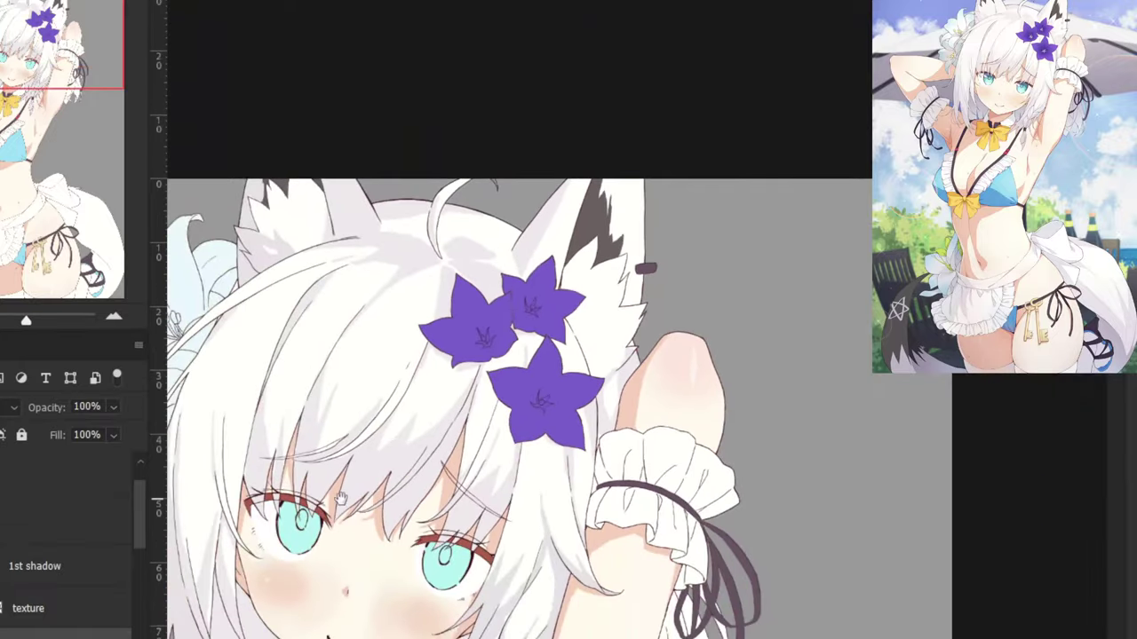
drag(340, 499, 473, 250)
scroll(439, 261, up, 5)
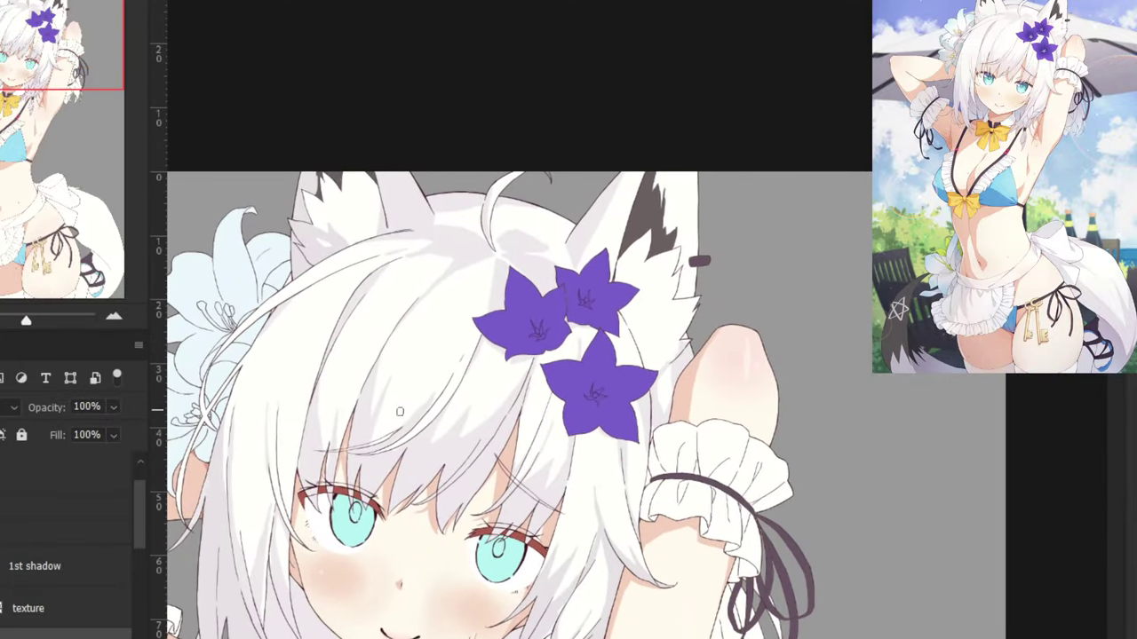
scroll(369, 385, up, 2)
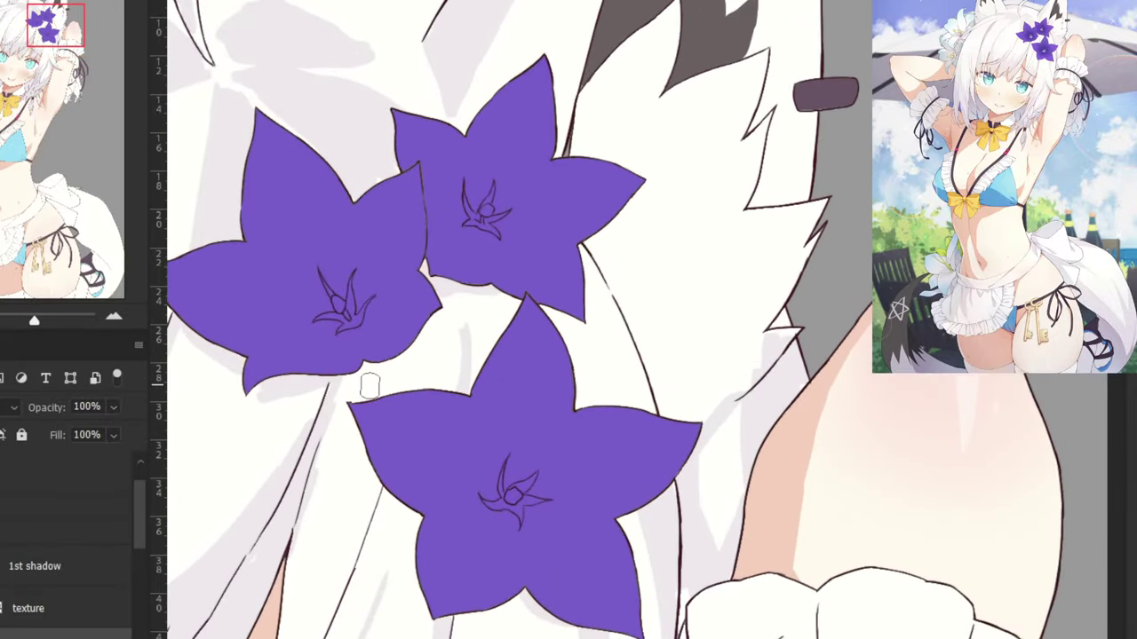
Refine the pointed pale shadows on the ear fur beside the upper flower's petal on the 55% overlay layer with smaller brush strokes.
scroll(369, 386, up, 2)
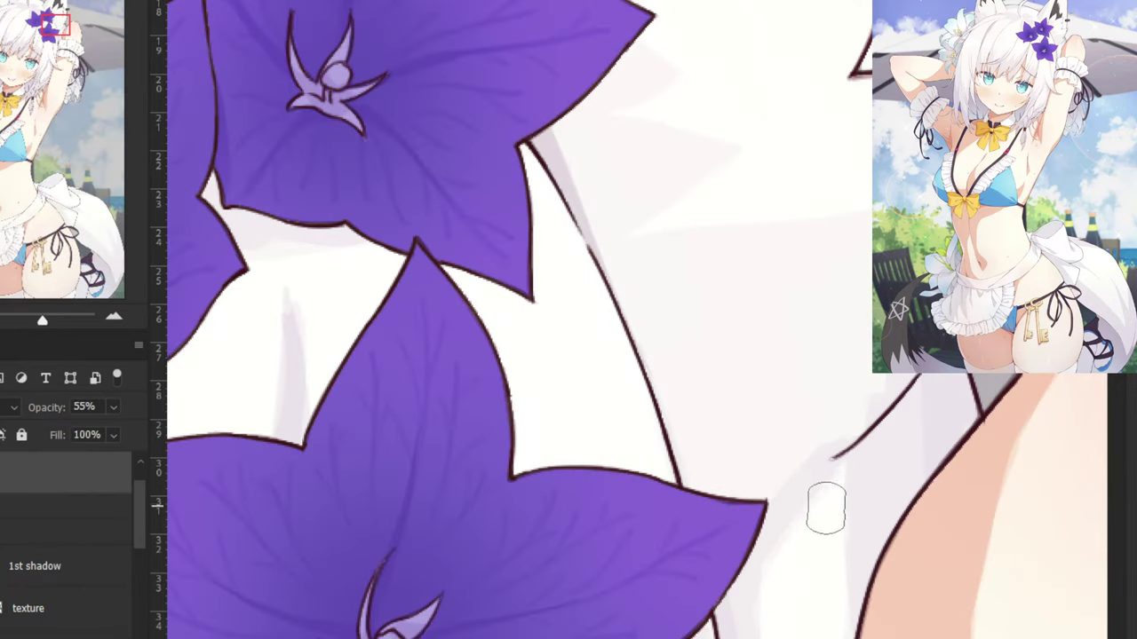
scroll(794, 127, down, 4)
scroll(746, 269, up, 3)
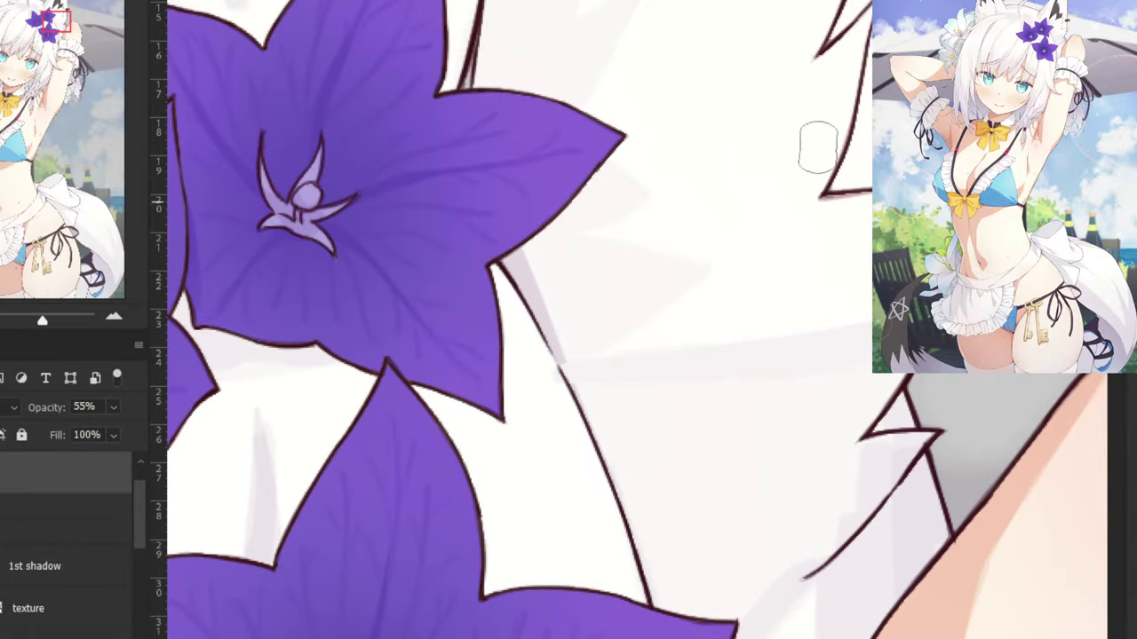
drag(533, 305, 550, 309)
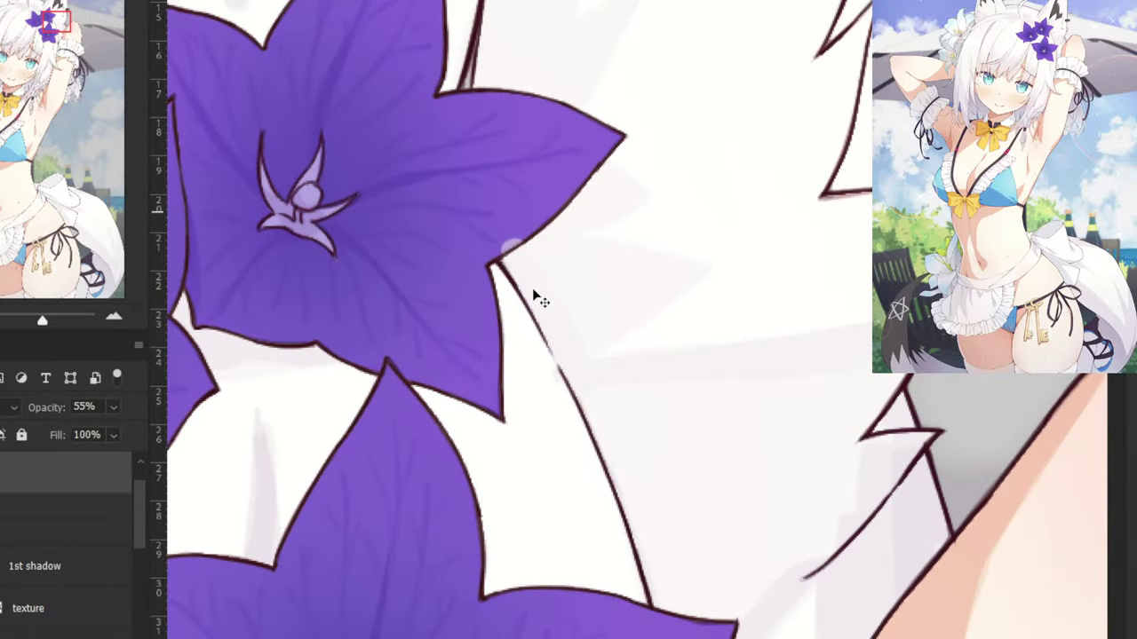
key(ctrl+z)
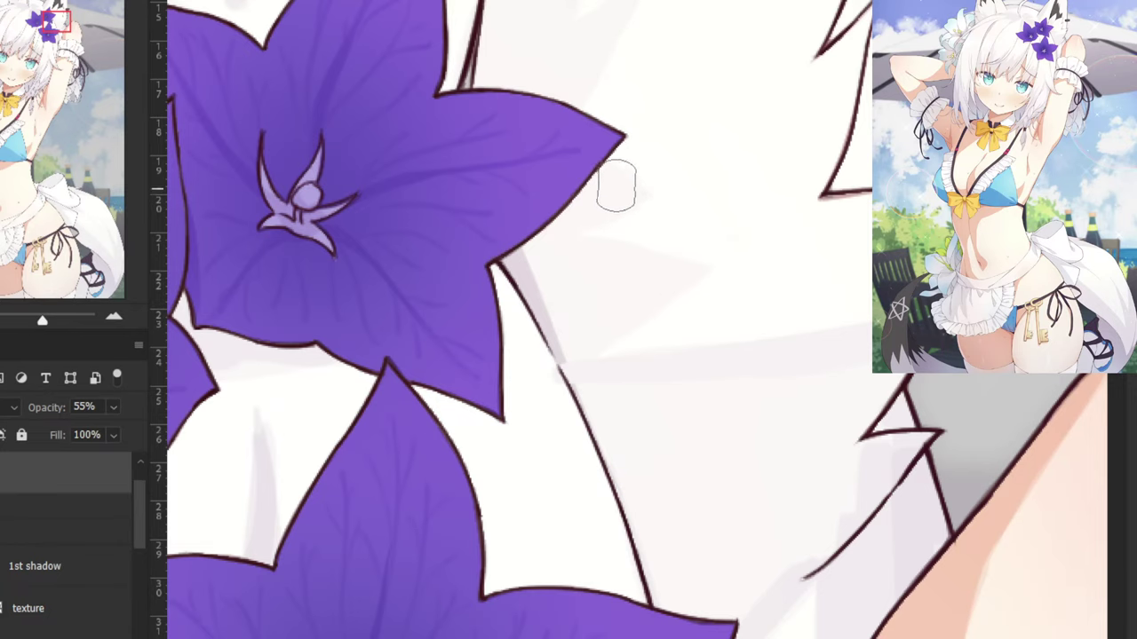
scroll(604, 186, up, 3)
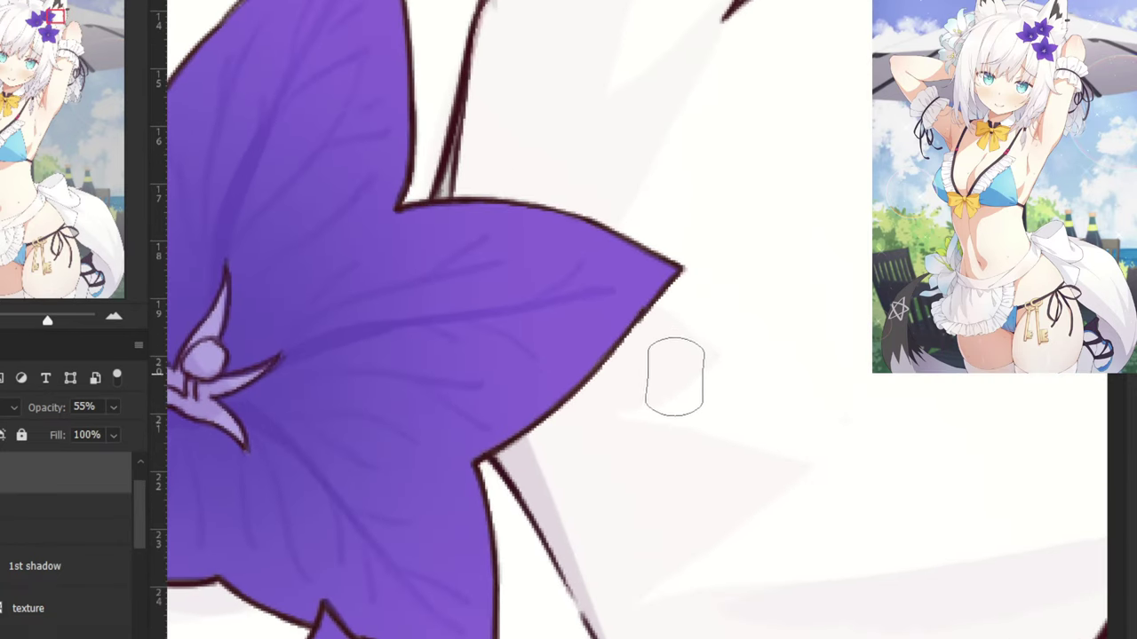
mouse_move(674, 376)
mouse_down()
mouse_move(655, 391)
mouse_move(634, 354)
mouse_up()
right_click(634, 350)
click(674, 336)
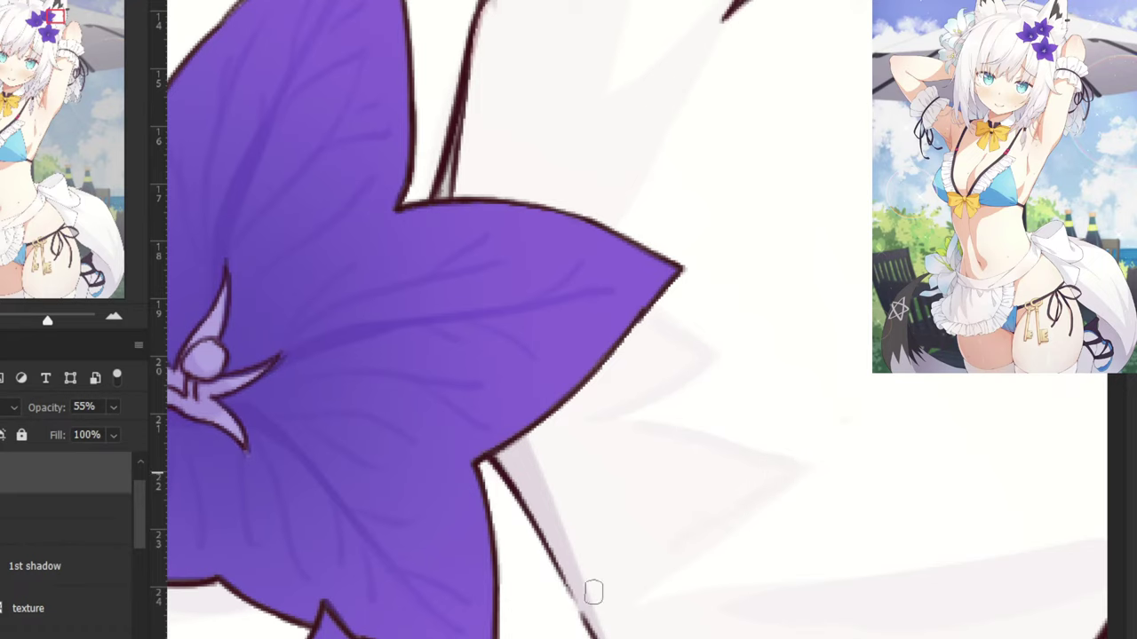
mouse_move(710, 621)
mouse_down()
mouse_move(733, 624)
mouse_move(611, 620)
mouse_up()
drag(769, 609, 580, 605)
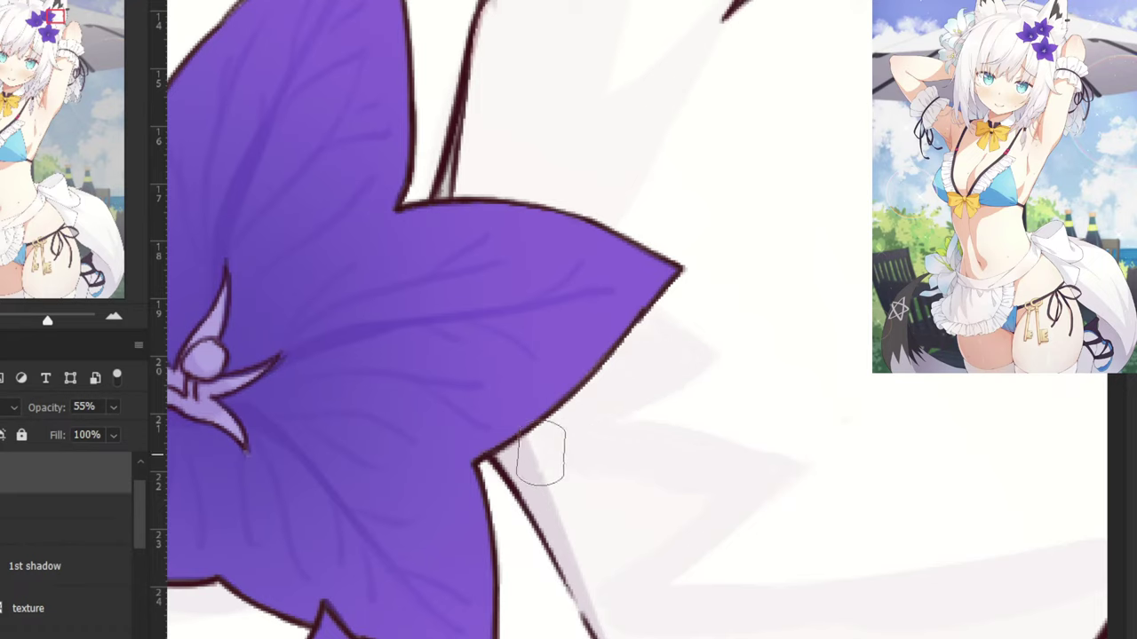
Paint over the darker strip along the hair line below the upper flower so it blends into the pale fur shadow.
drag(544, 452, 563, 561)
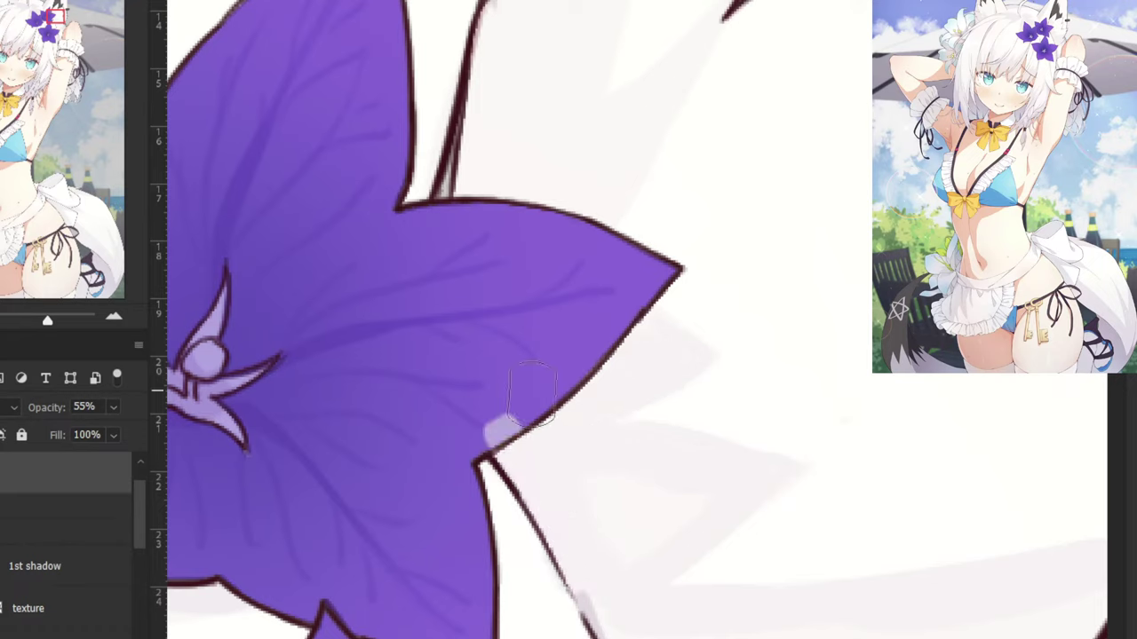
drag(508, 425, 525, 456)
drag(555, 611, 529, 568)
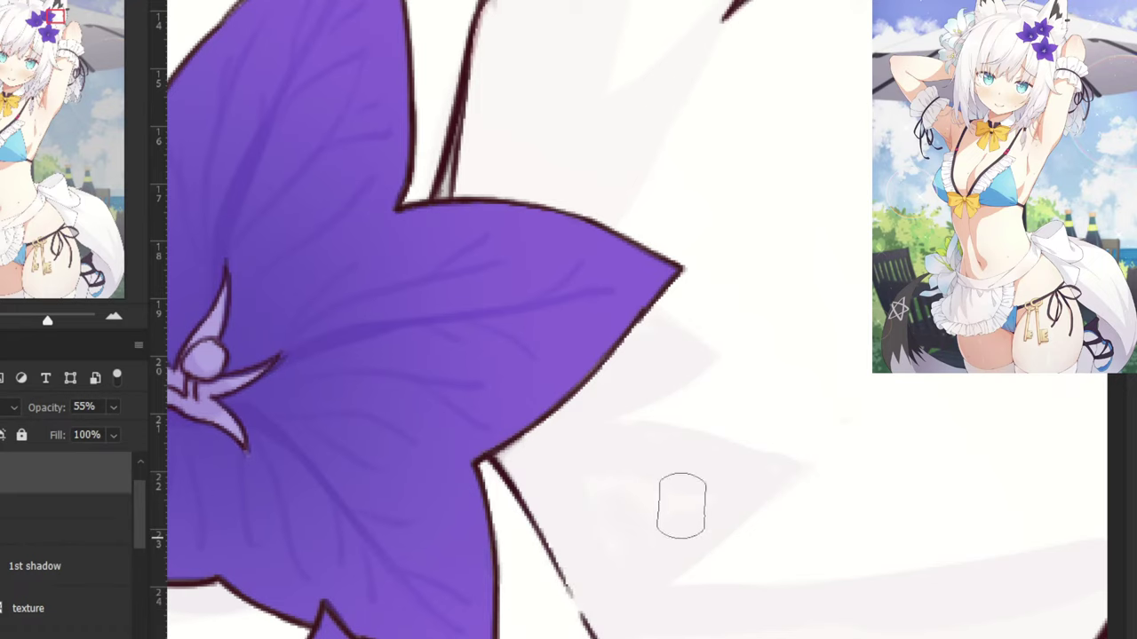
mouse_move(615, 480)
mouse_down()
mouse_move(542, 261)
mouse_move(482, 149)
mouse_up()
scroll(541, 373, down, 2)
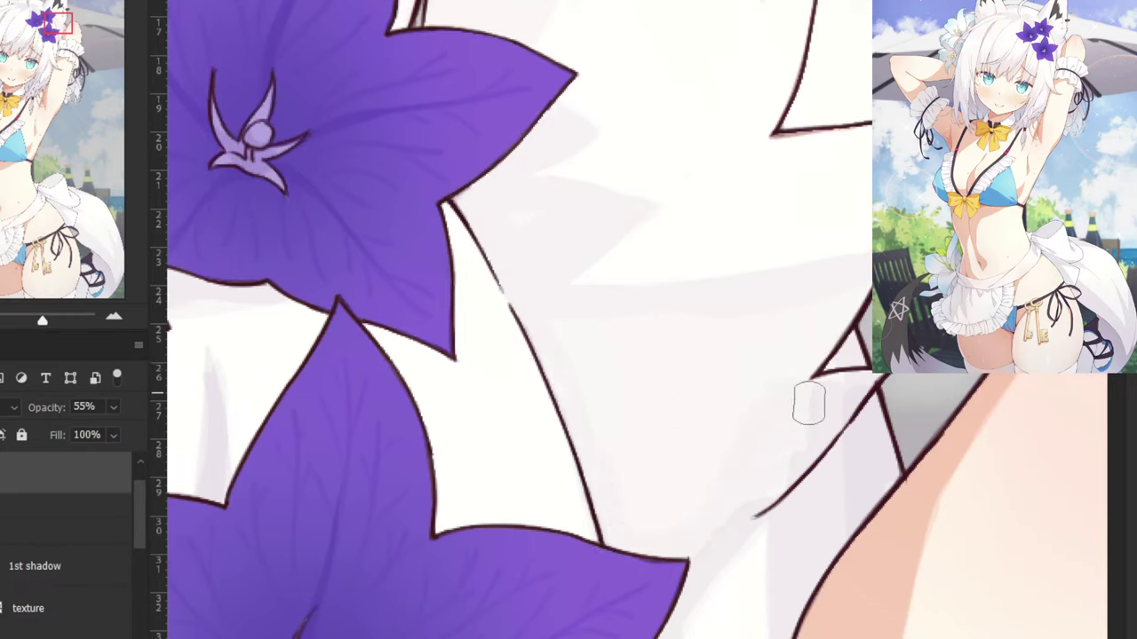
right_click(573, 396)
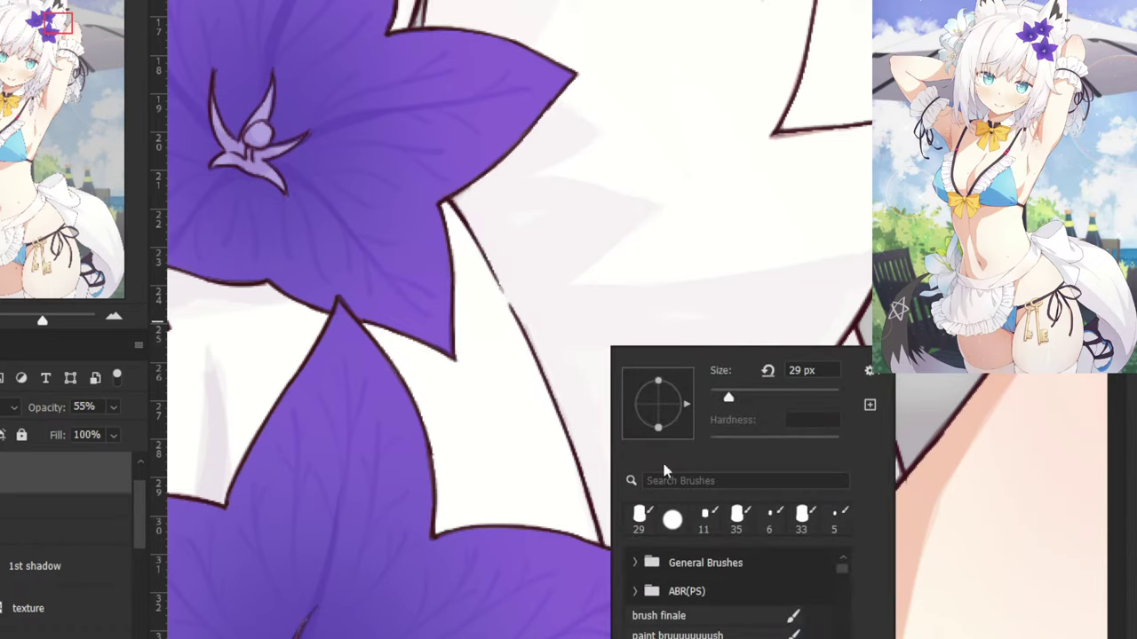
key(Escape)
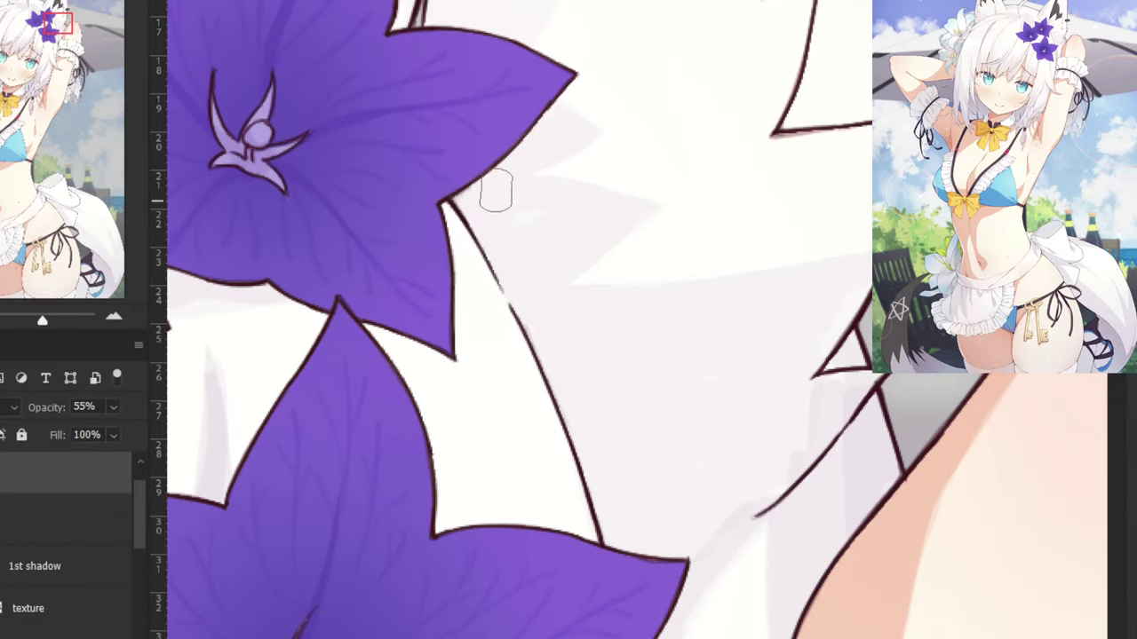
Compare the hair and ear fur around the purple flowers with the rendered overlay shown and hidden.
key(ctrl+comma)
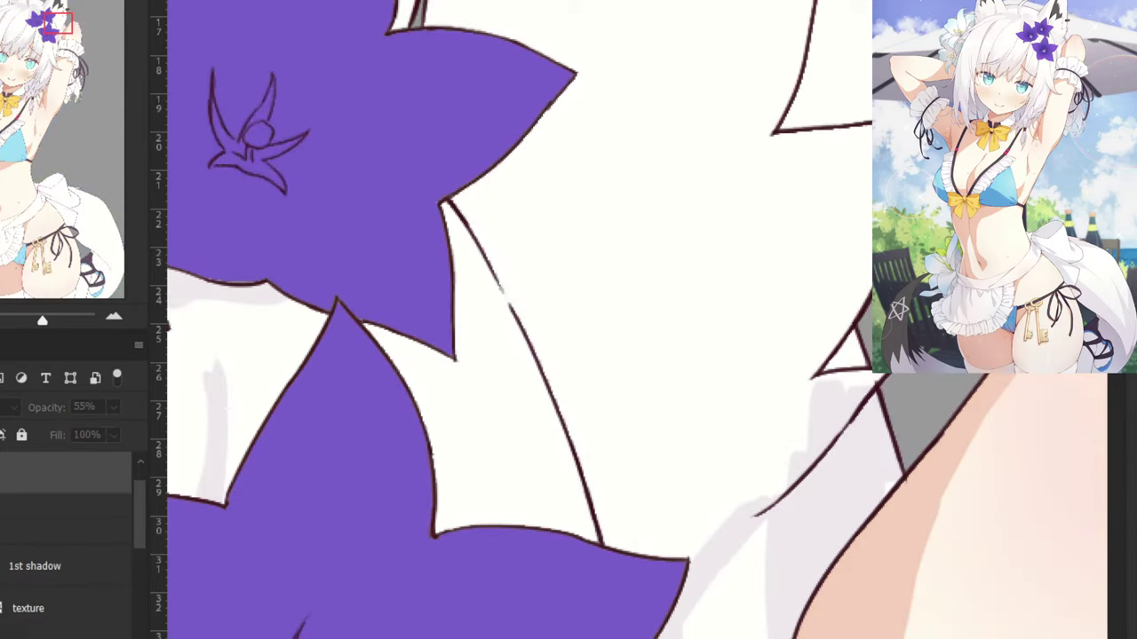
key(ctrl+comma)
key(ctrl+comma)
key(ctrl+comma)
key(ctrl+comma)
key(ctrl+minus)
key(ctrl+minus)
key(ctrl+minus)
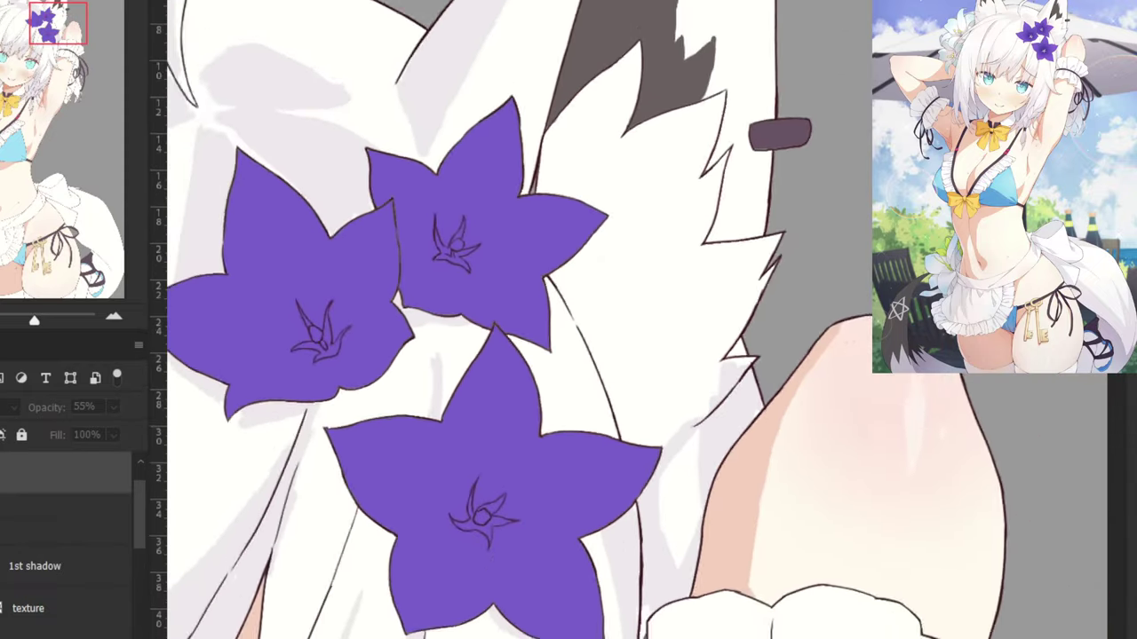
key(ctrl+comma)
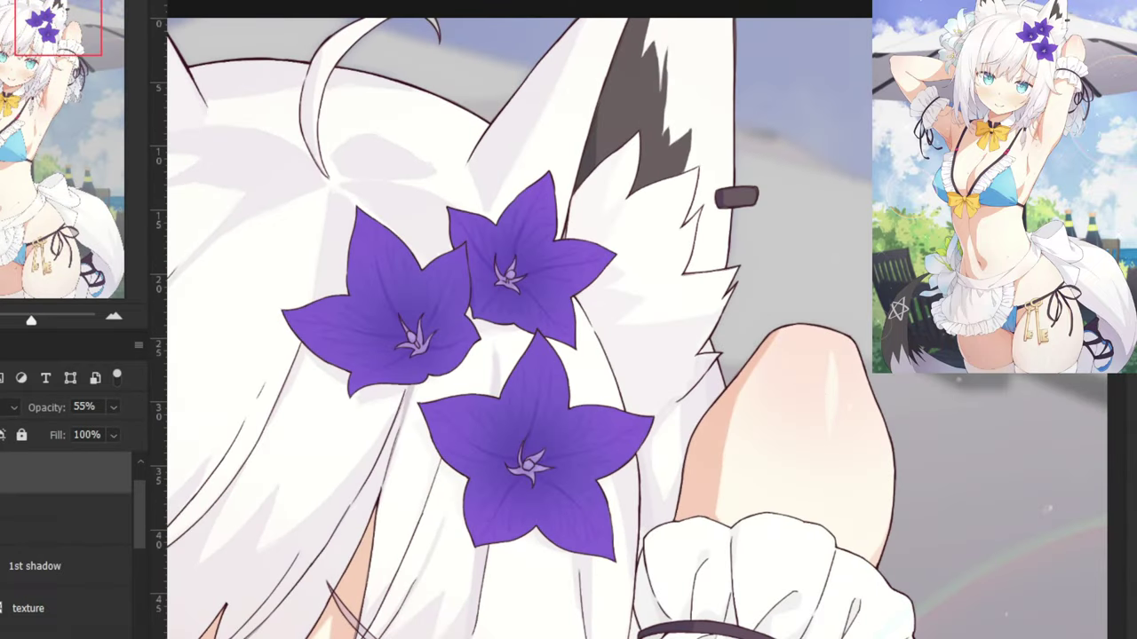
key(ctrl+comma)
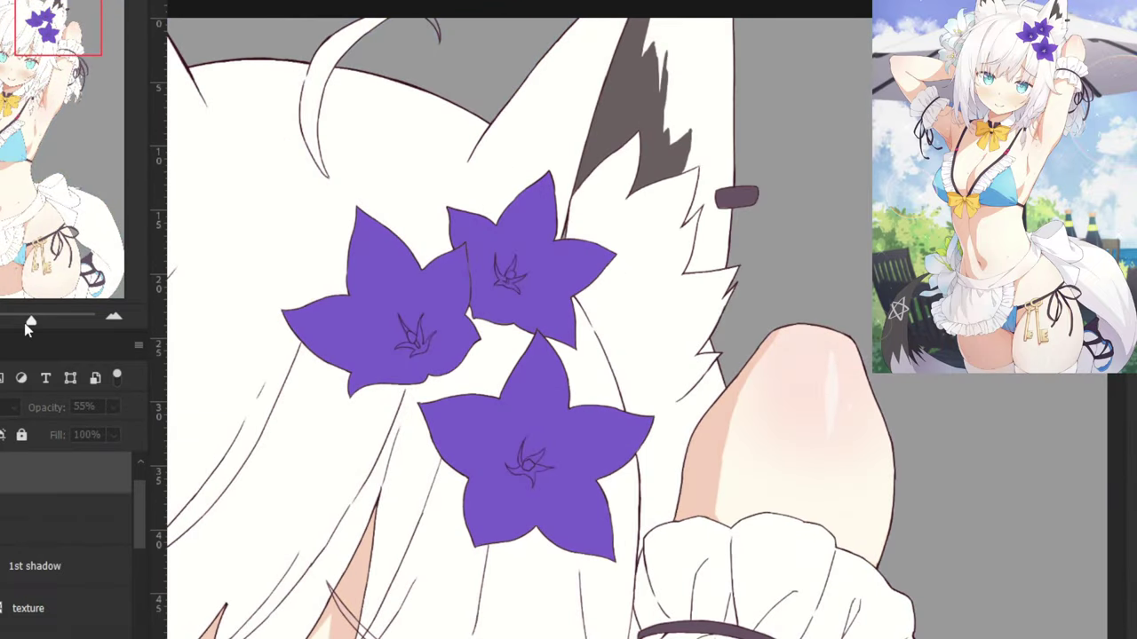
Restore the darker shadow strip along the hair line below the upper flower's petal on the 55% overlay layer.
key(ctrl+comma)
key(ctrl+comma)
key(ctrl+comma)
key(ctrl+comma)
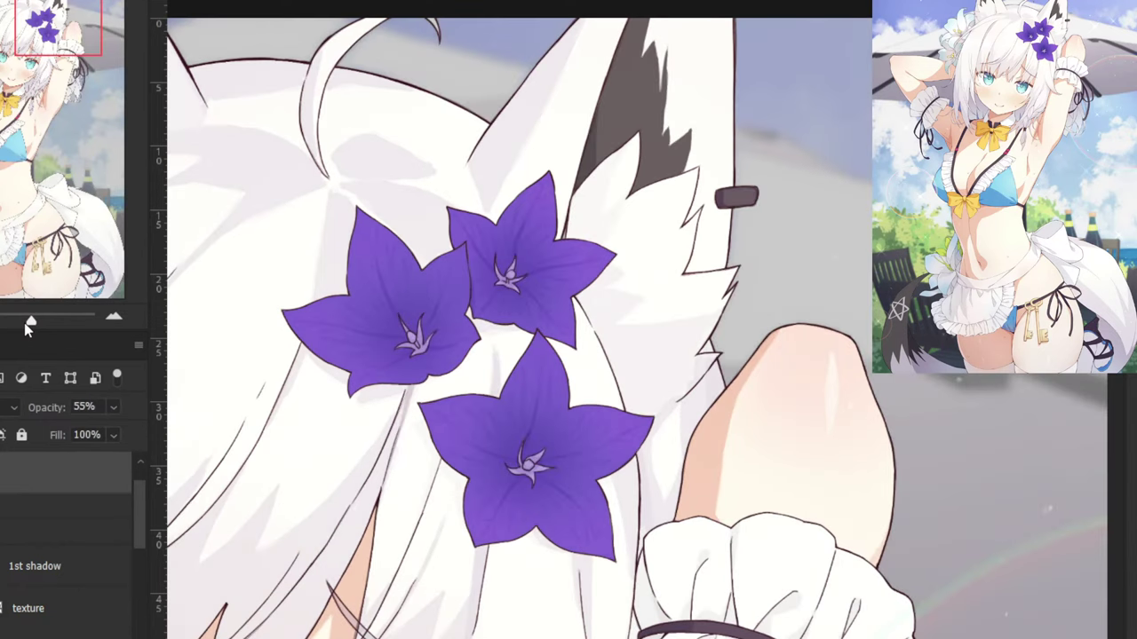
key(ctrl+plus)
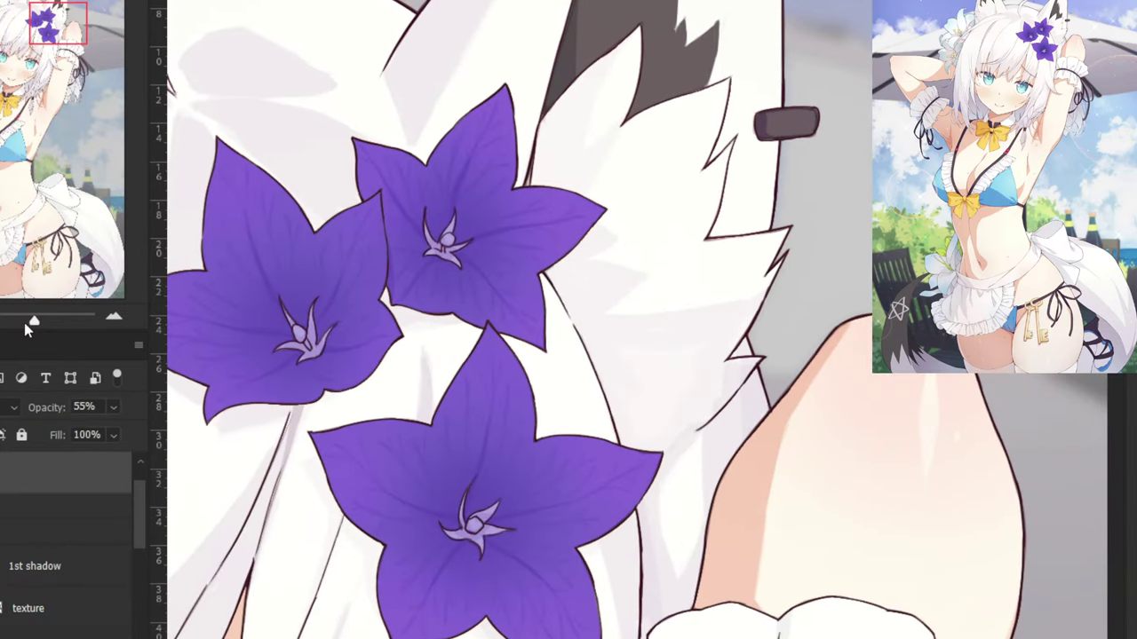
key(ctrl+plus)
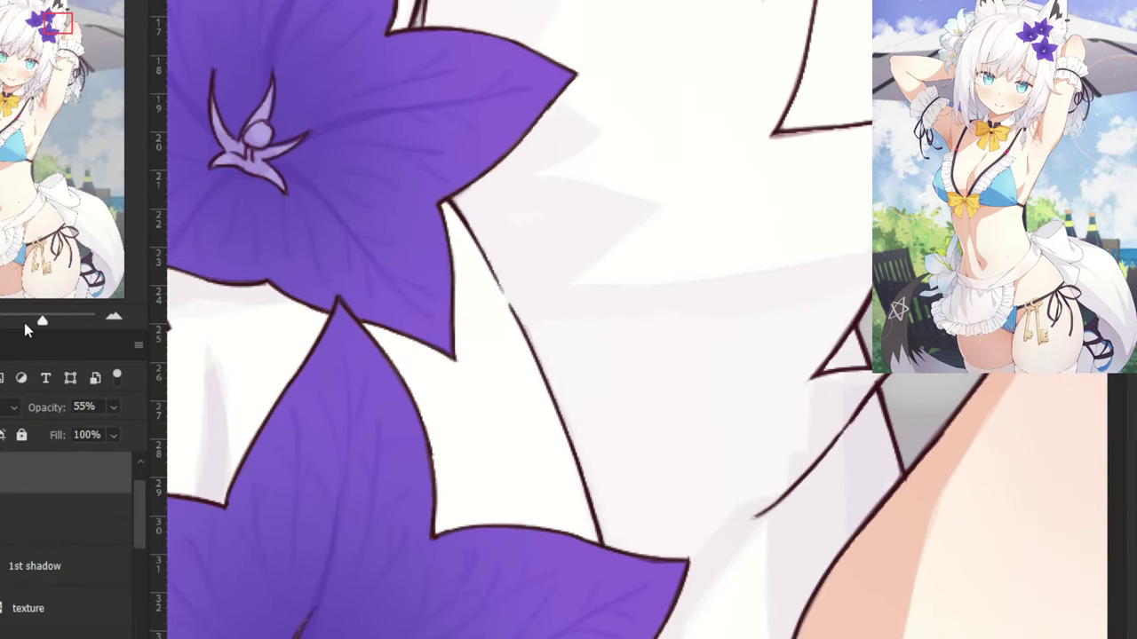
drag(459, 192, 511, 289)
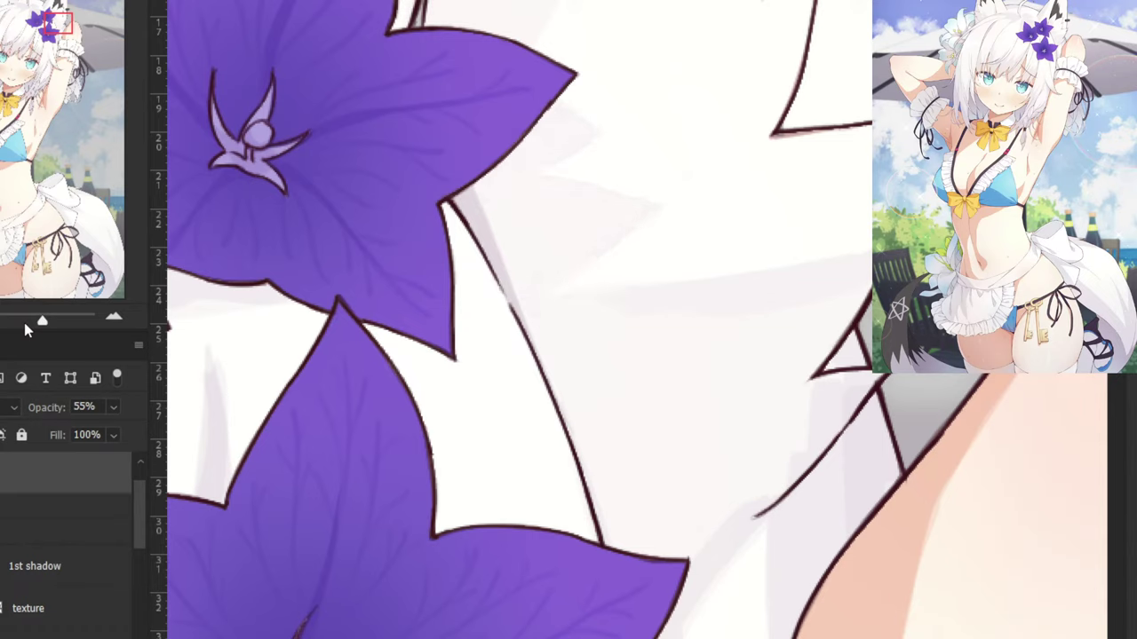
Select the 1st shadow layer and compare the ear fur beside the flowers with the first shadows and rendered overlay shown and hidden.
click(3, 573)
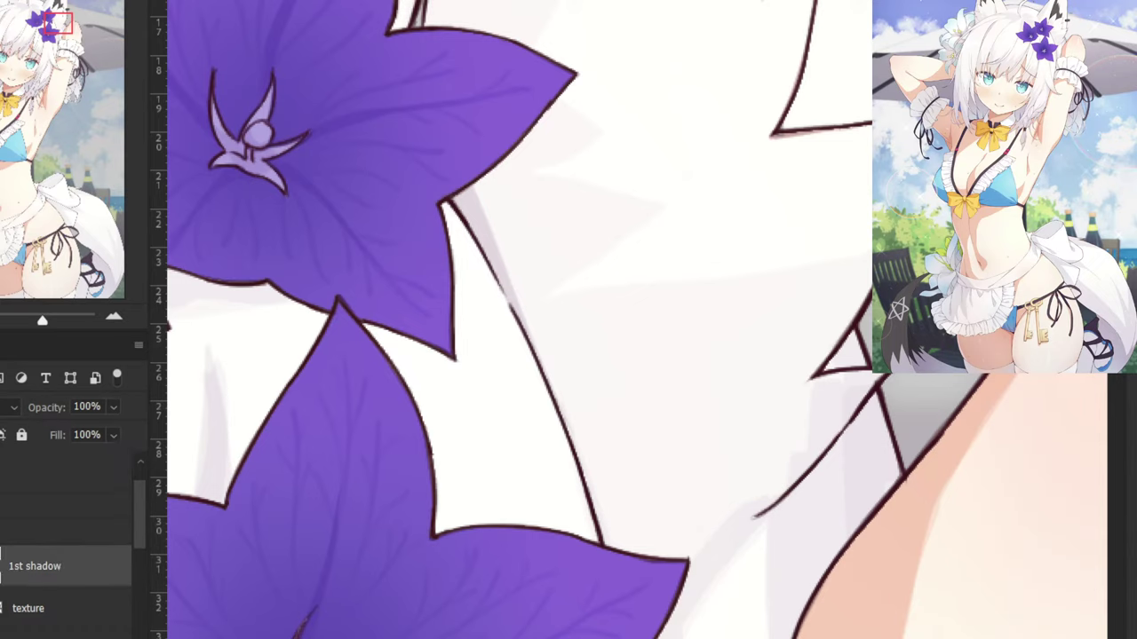
click(0, 566)
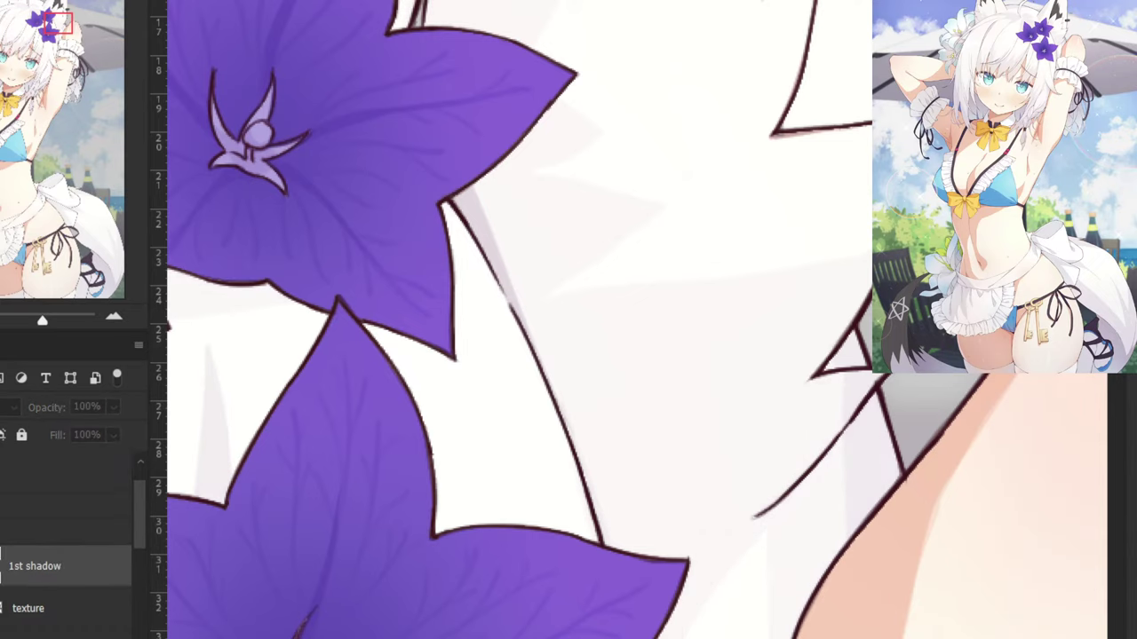
click(0, 567)
click(0, 567)
click(0, 567)
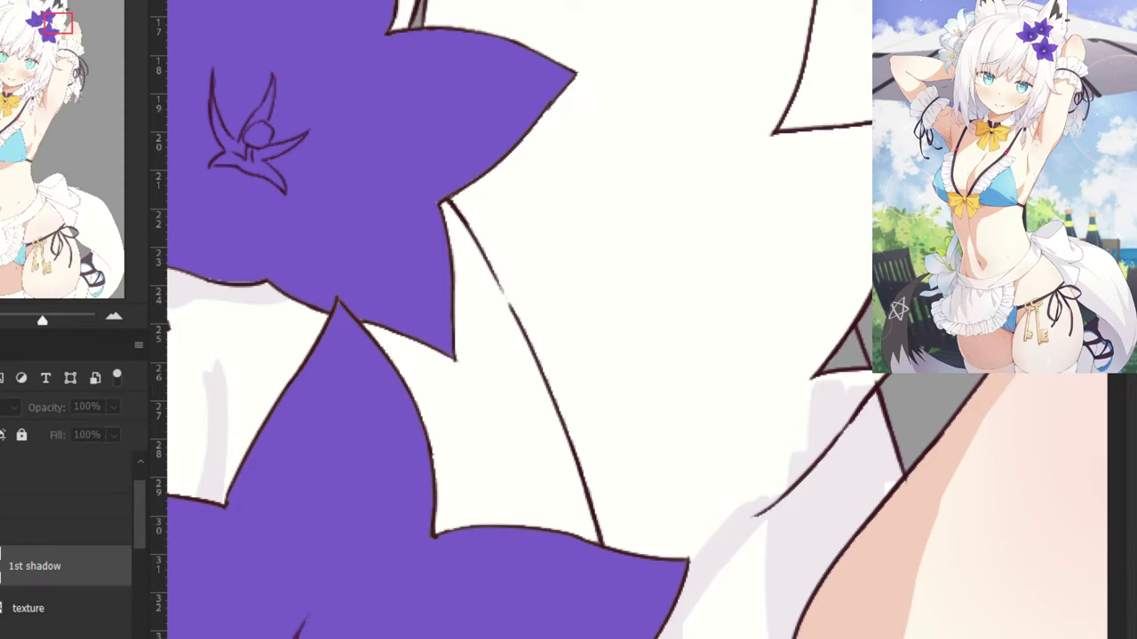
drag(0, 566, 0, 635)
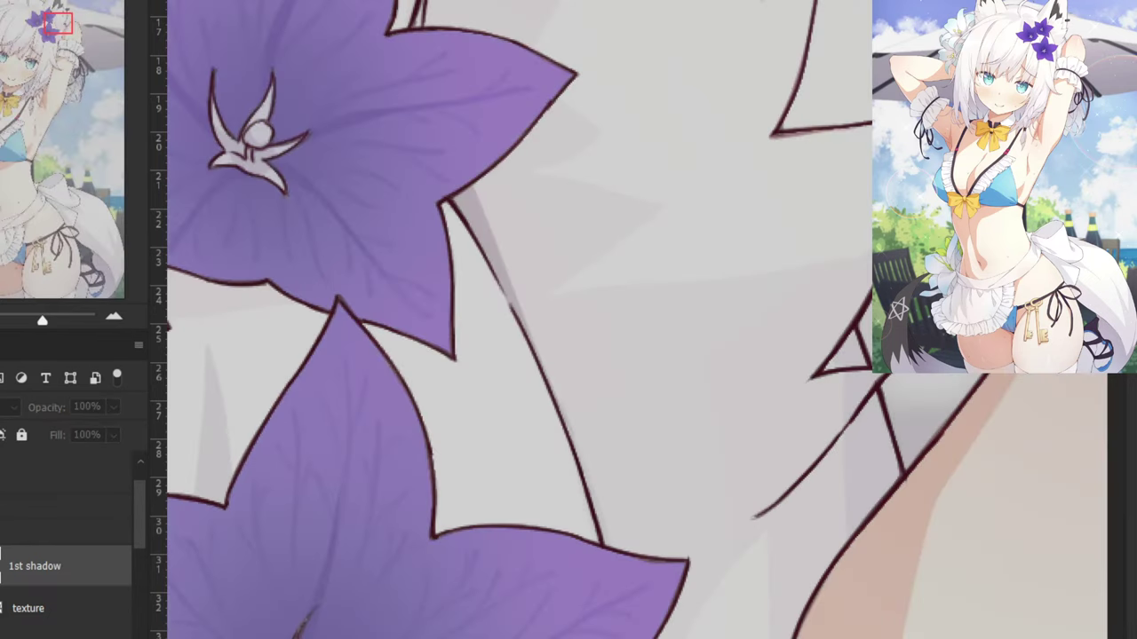
key(ctrl+minus)
key(ctrl+minus)
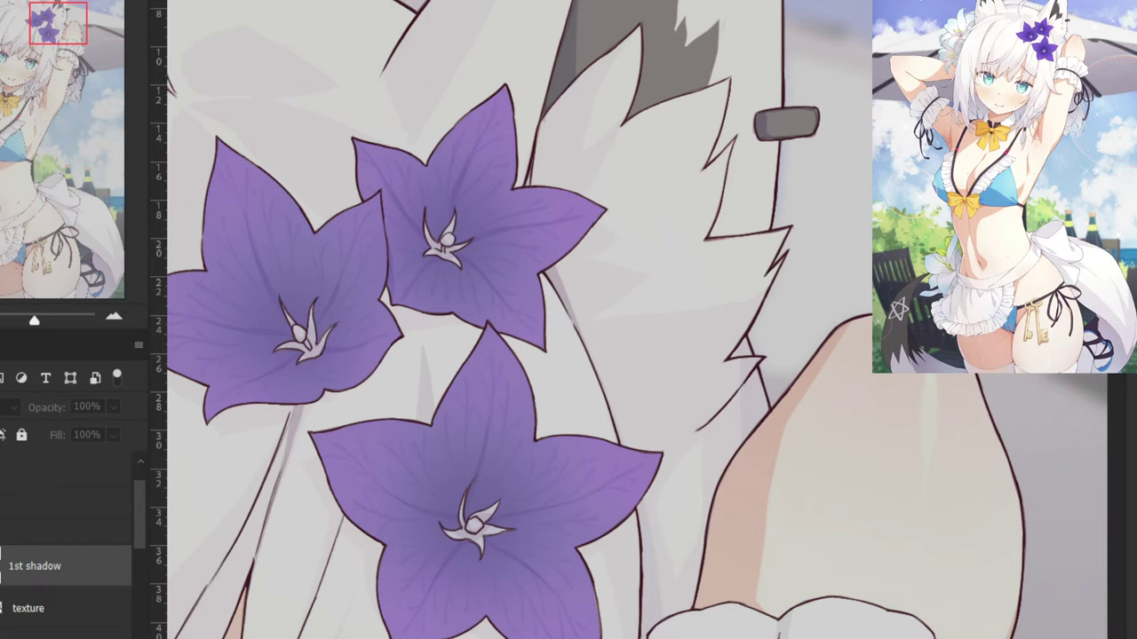
key(ctrl+plus)
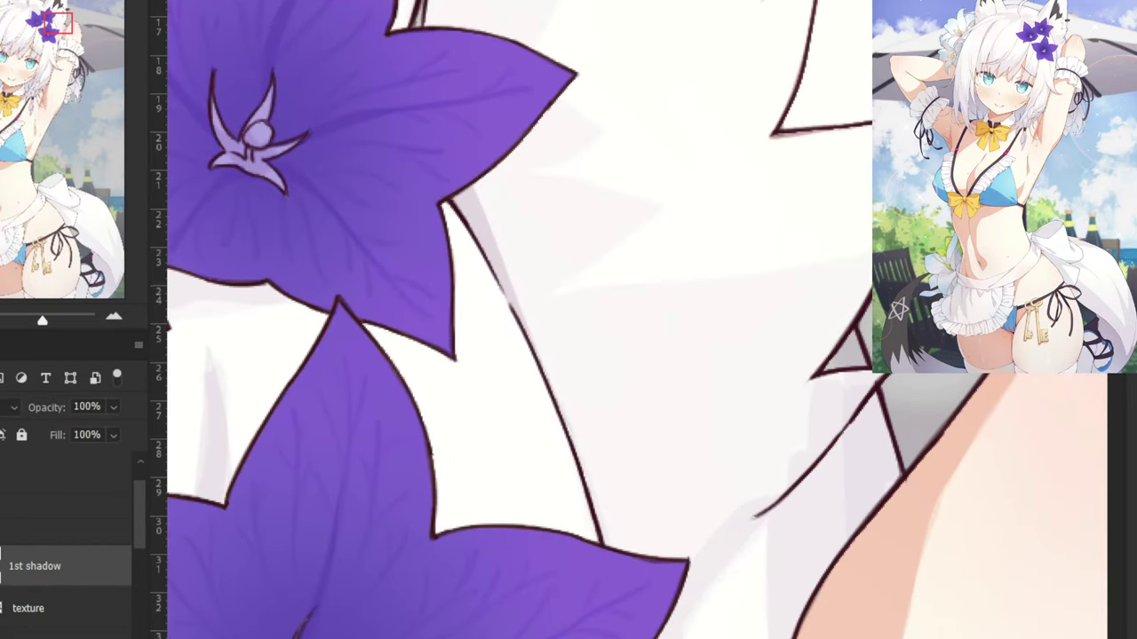
Sample the pale shadow colour and paint the shadow edge across the ear fur and along the hair line on the 1st shadow layer.
click(42, 635)
alt+click(735, 203)
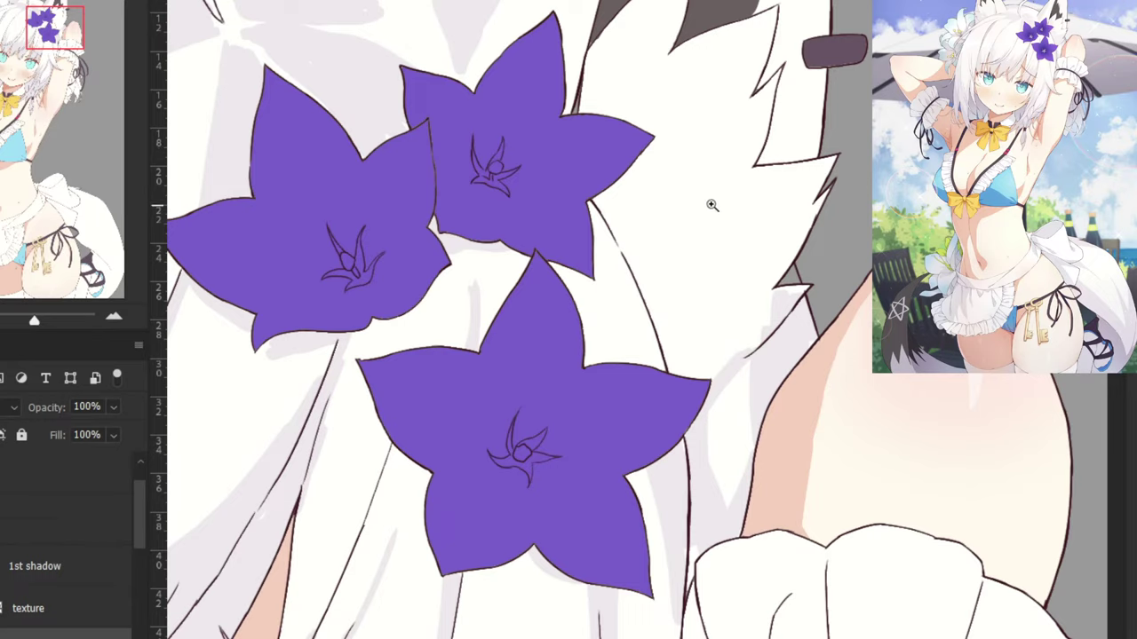
alt+click(742, 212)
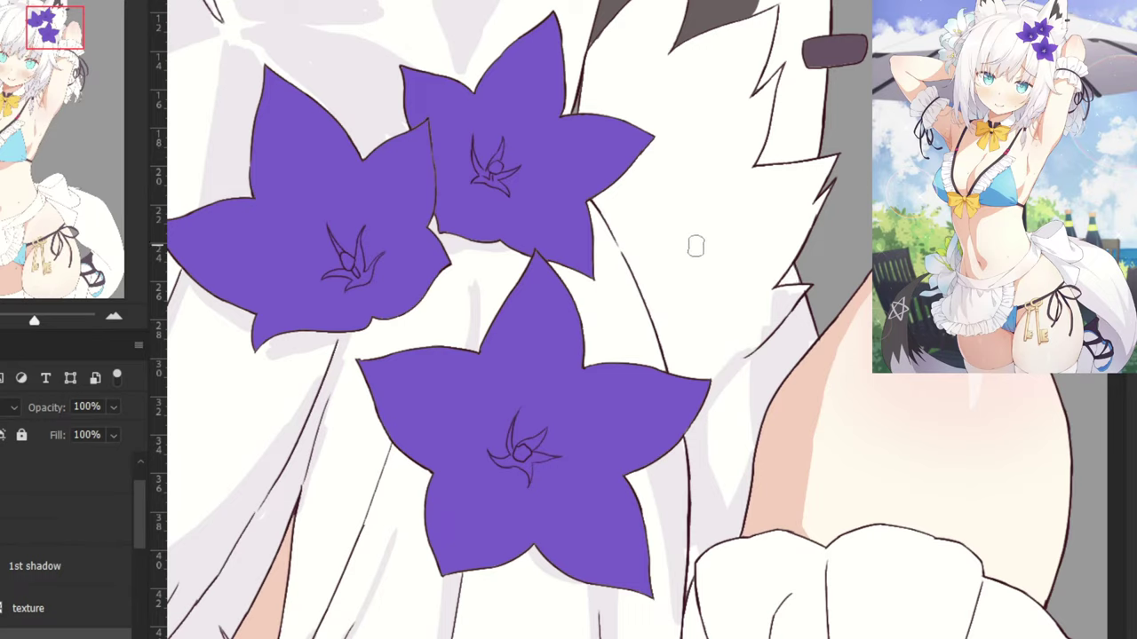
click(28, 555)
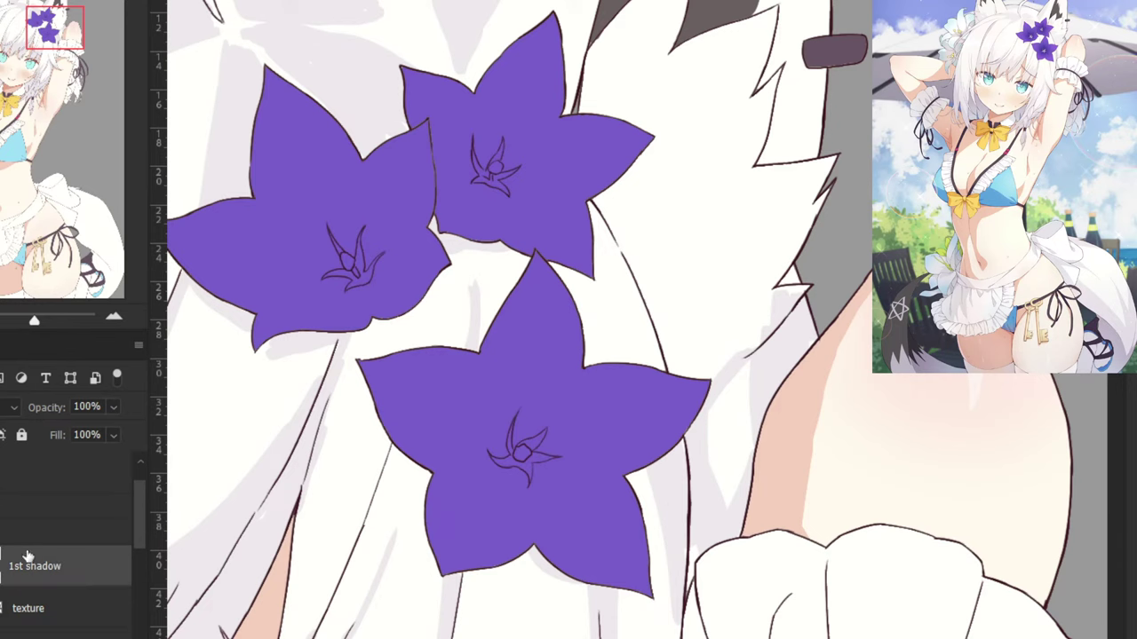
alt+click(774, 360)
drag(683, 263, 569, 317)
key(ctrl+plus)
key(ctrl+plus)
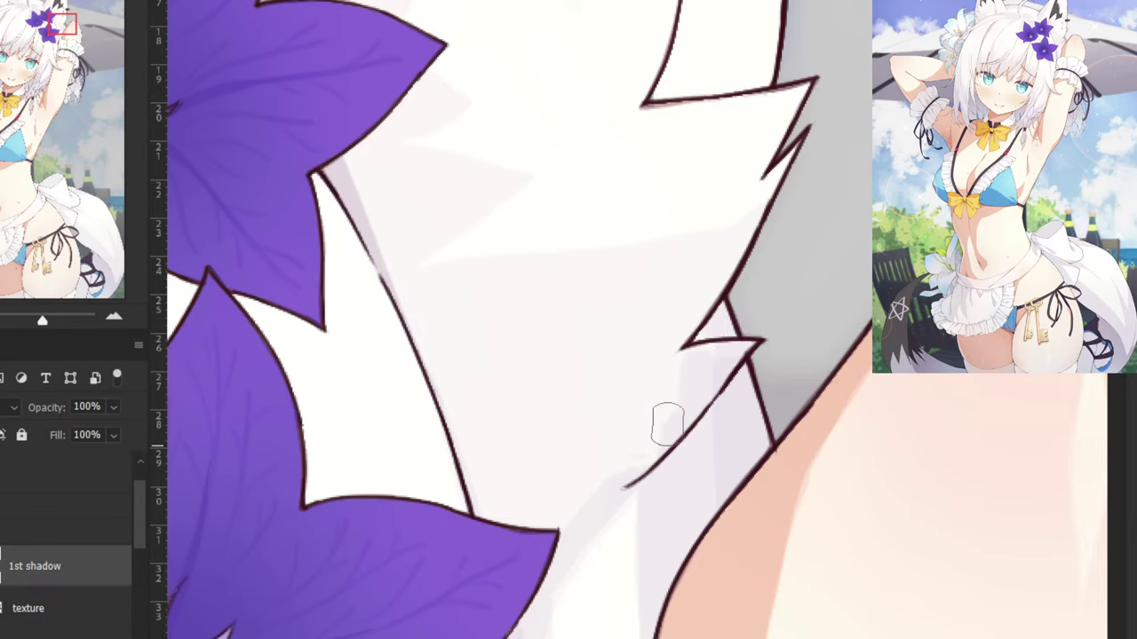
drag(593, 291, 628, 403)
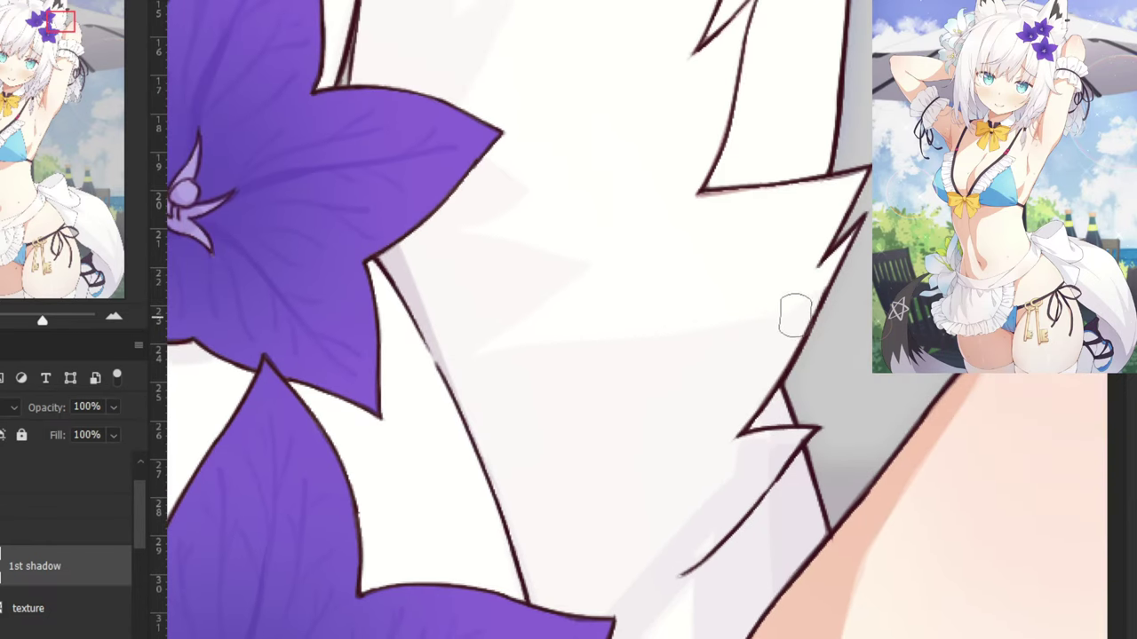
mouse_move(796, 315)
mouse_down()
mouse_move(631, 370)
mouse_move(617, 339)
mouse_move(729, 340)
mouse_move(487, 368)
mouse_up()
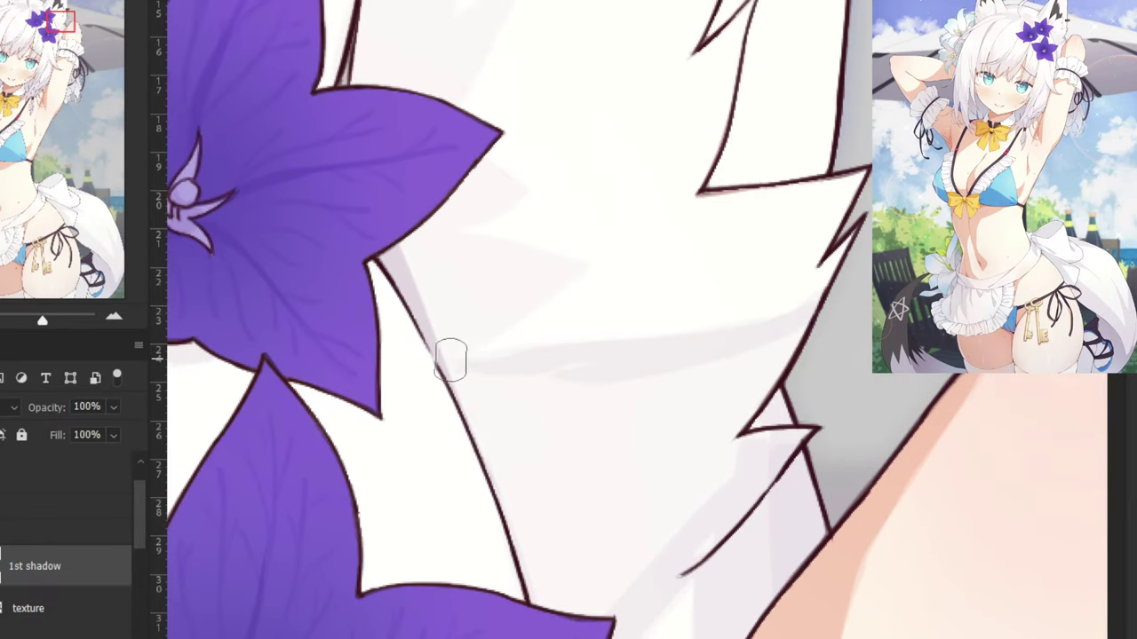
drag(404, 244, 439, 328)
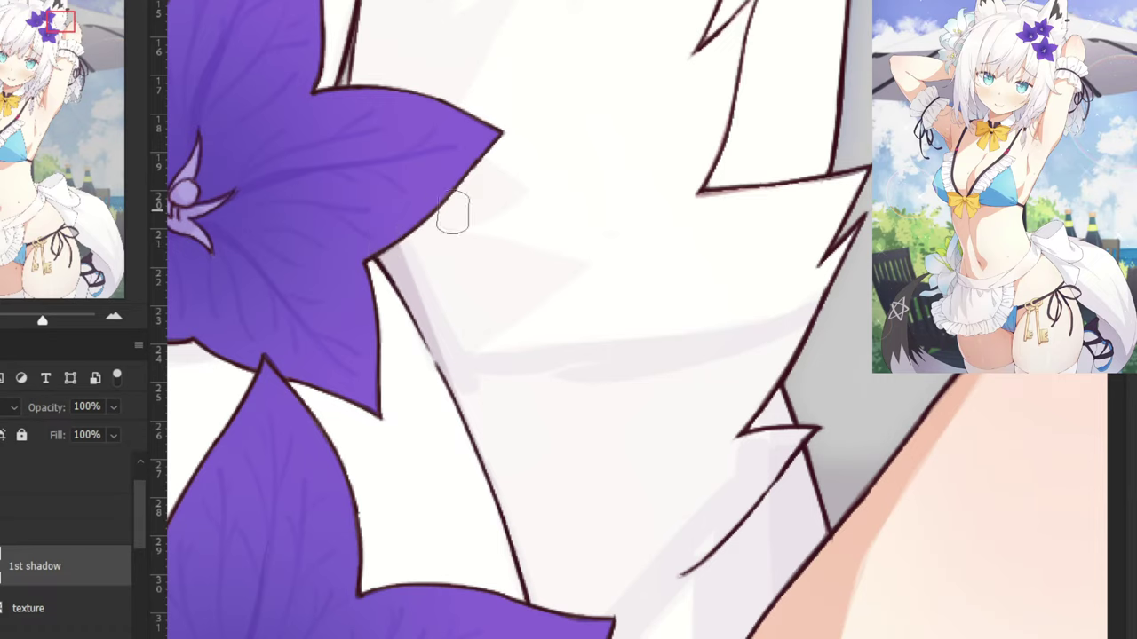
Paint the two pointed first shadows on the ear fur beside the upper flower's petal and trim the excess at the hair line.
mouse_move(479, 208)
mouse_down()
mouse_move(508, 187)
mouse_move(437, 183)
mouse_up()
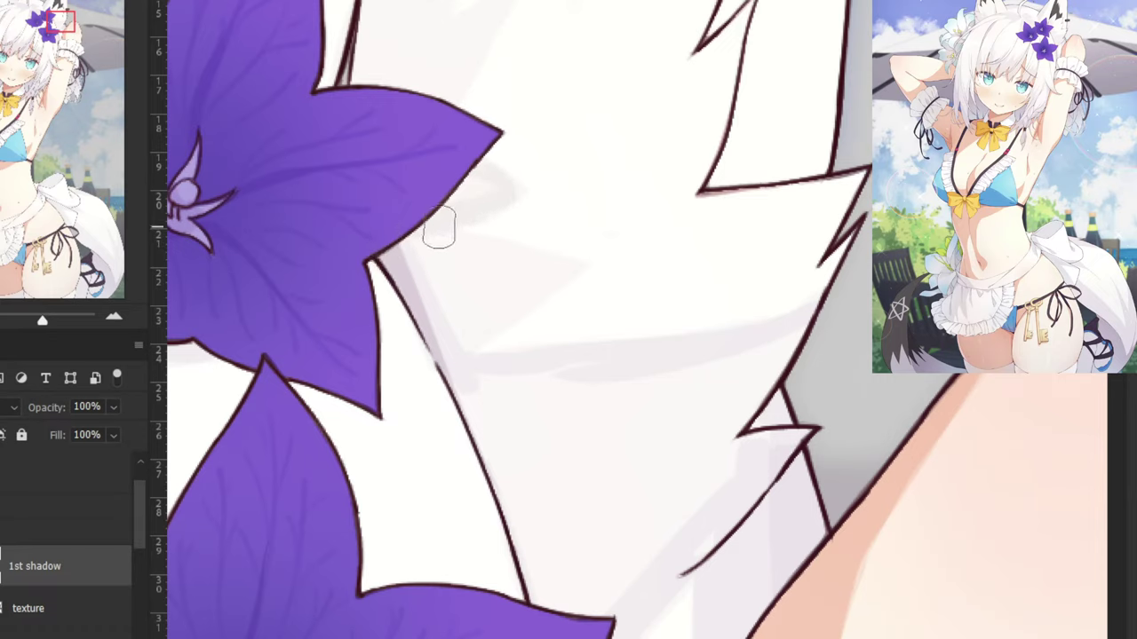
mouse_move(439, 227)
mouse_down()
mouse_move(459, 246)
mouse_move(532, 257)
mouse_move(505, 272)
mouse_move(571, 269)
mouse_up()
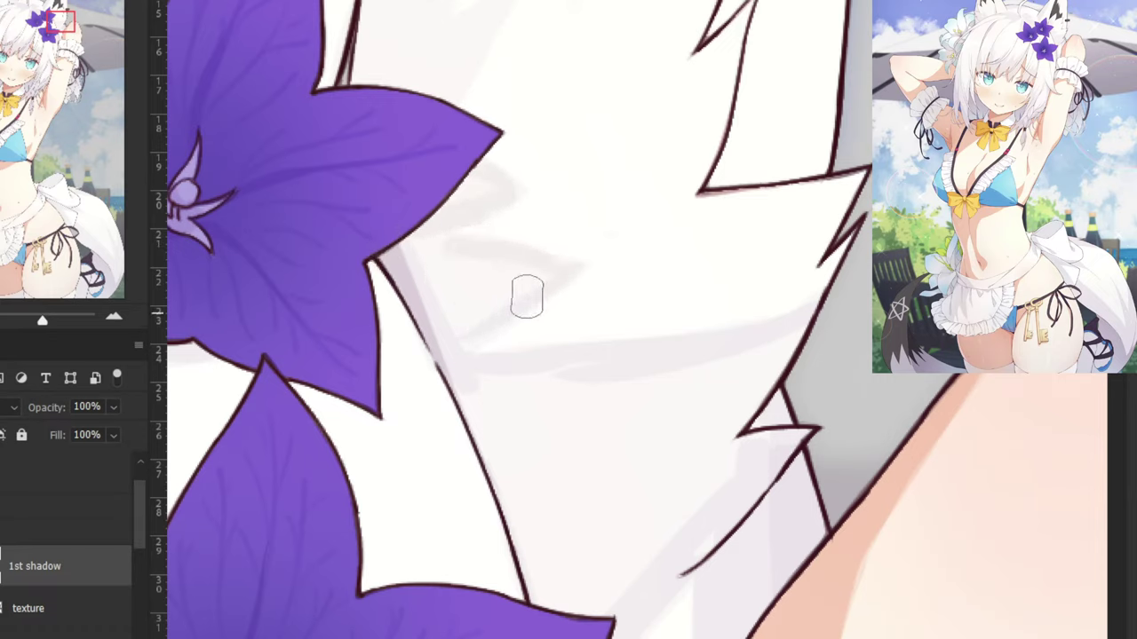
mouse_move(506, 305)
mouse_down()
mouse_move(454, 266)
mouse_move(447, 274)
mouse_up()
key(e)
mouse_move(400, 376)
mouse_down()
mouse_move(424, 377)
mouse_move(427, 350)
mouse_up()
key(b)
mouse_move(433, 279)
mouse_down()
mouse_move(467, 307)
mouse_move(405, 255)
mouse_up()
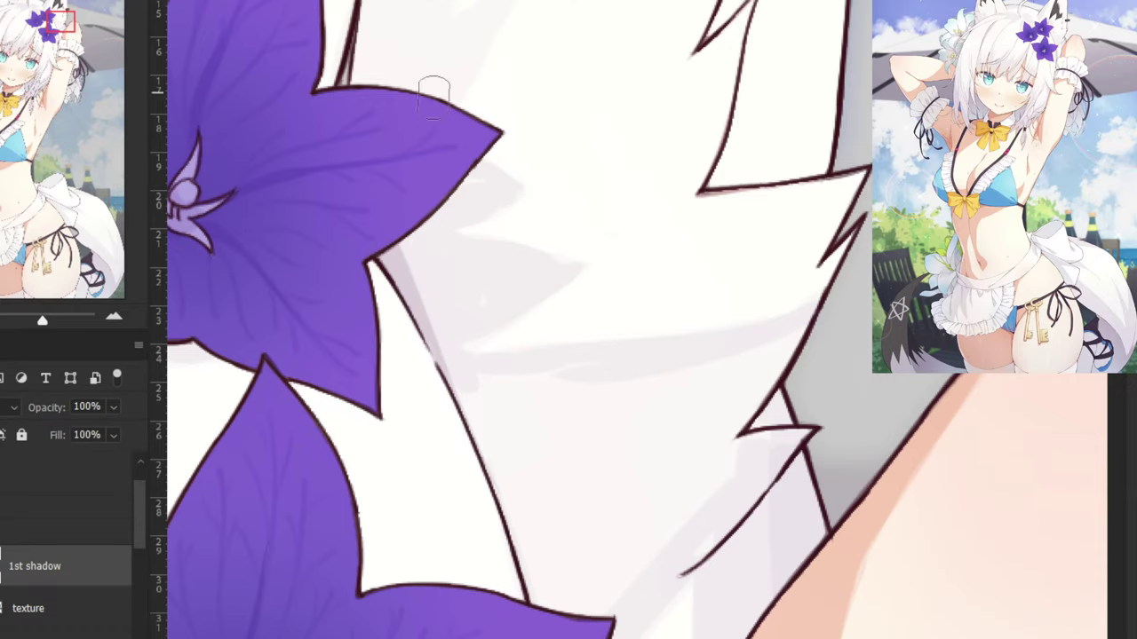
Fill the lower ear fur below the curved shadow edge with the pale first-shadow colour.
drag(398, 135, 578, 381)
key(ctrl+plus)
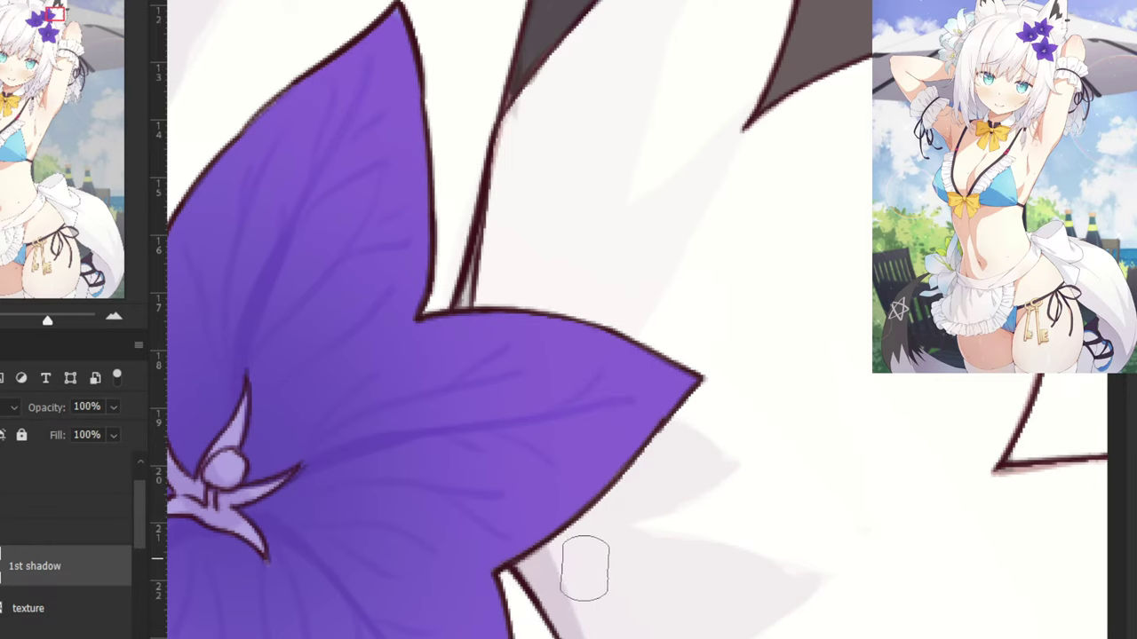
mouse_move(666, 565)
mouse_down()
mouse_move(609, 502)
mouse_move(518, 445)
mouse_up()
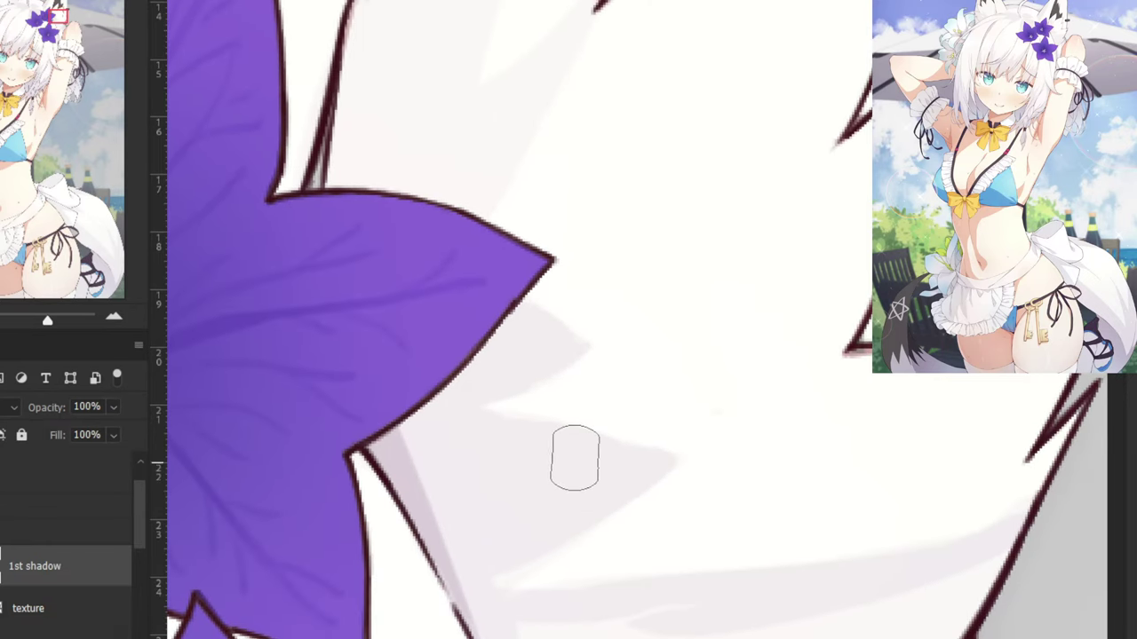
scroll(622, 444, down, 3)
scroll(622, 444, left, 2)
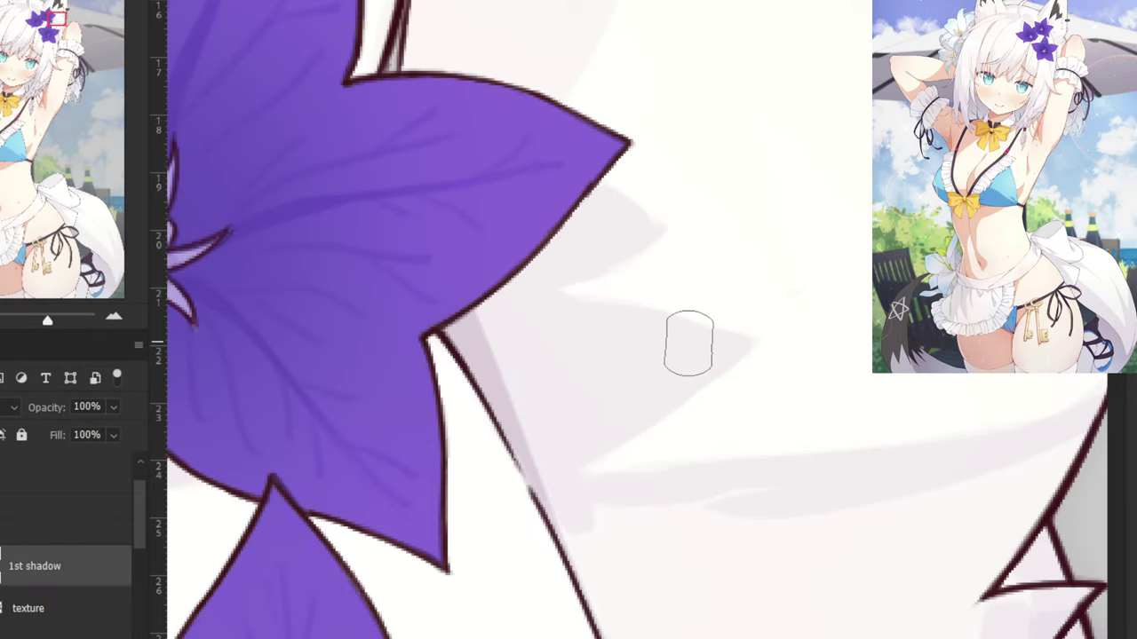
key(ctrl+minus)
drag(613, 525, 575, 408)
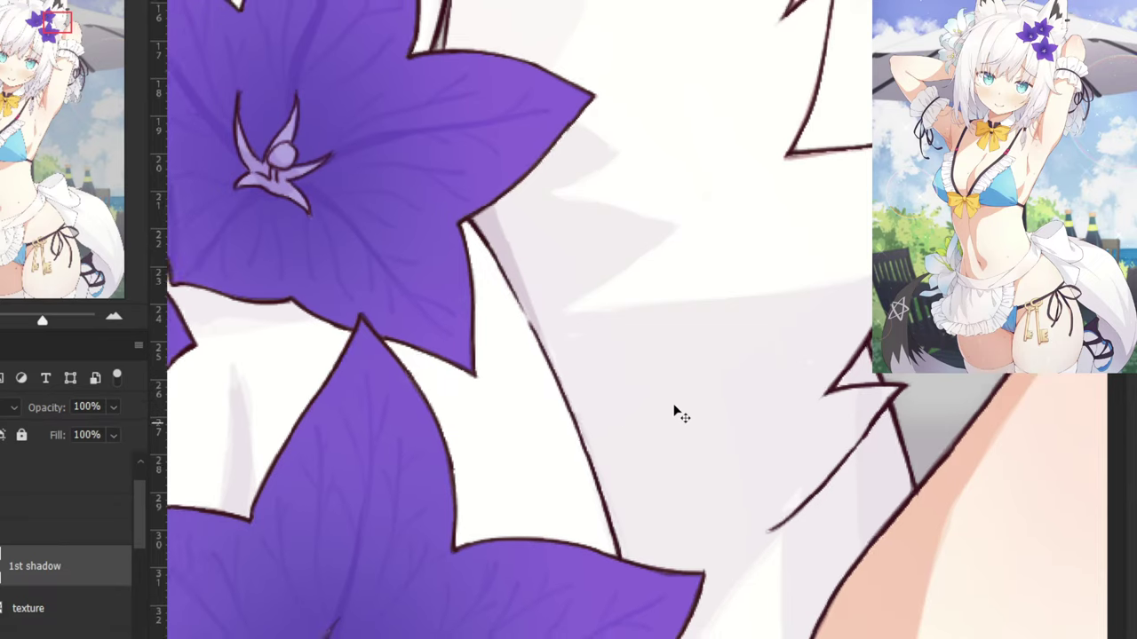
Paint the first shadow over the base of the pointed fur tuft above the upper flower, beside the dark inner ear.
key(ctrl+minus)
drag(446, 120, 580, 386)
scroll(569, 334, up, 2)
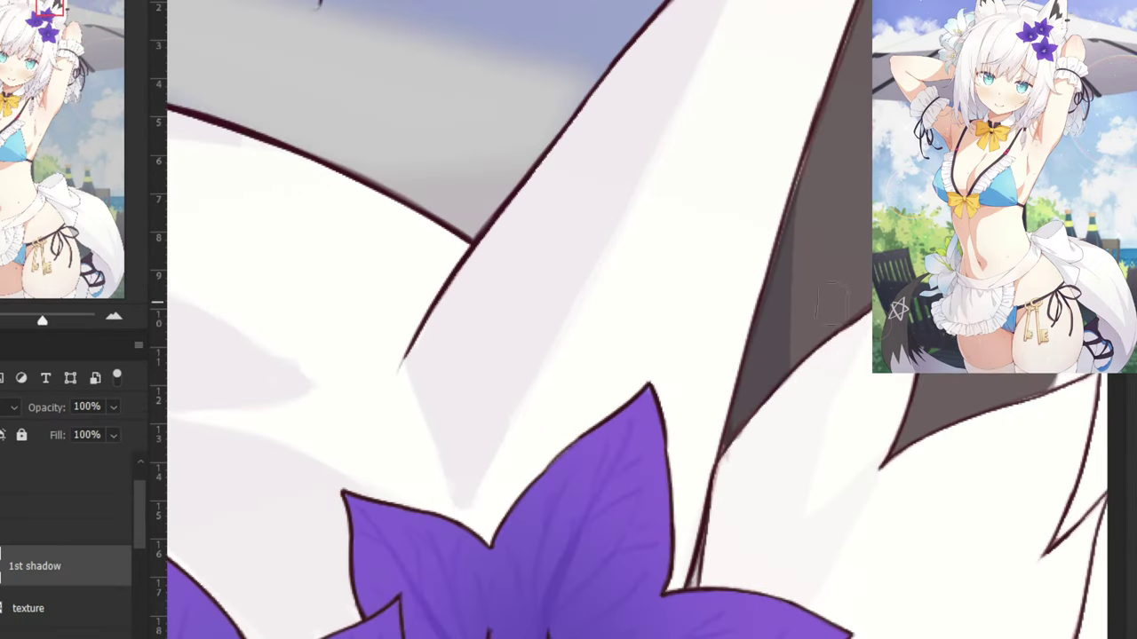
drag(785, 221, 766, 350)
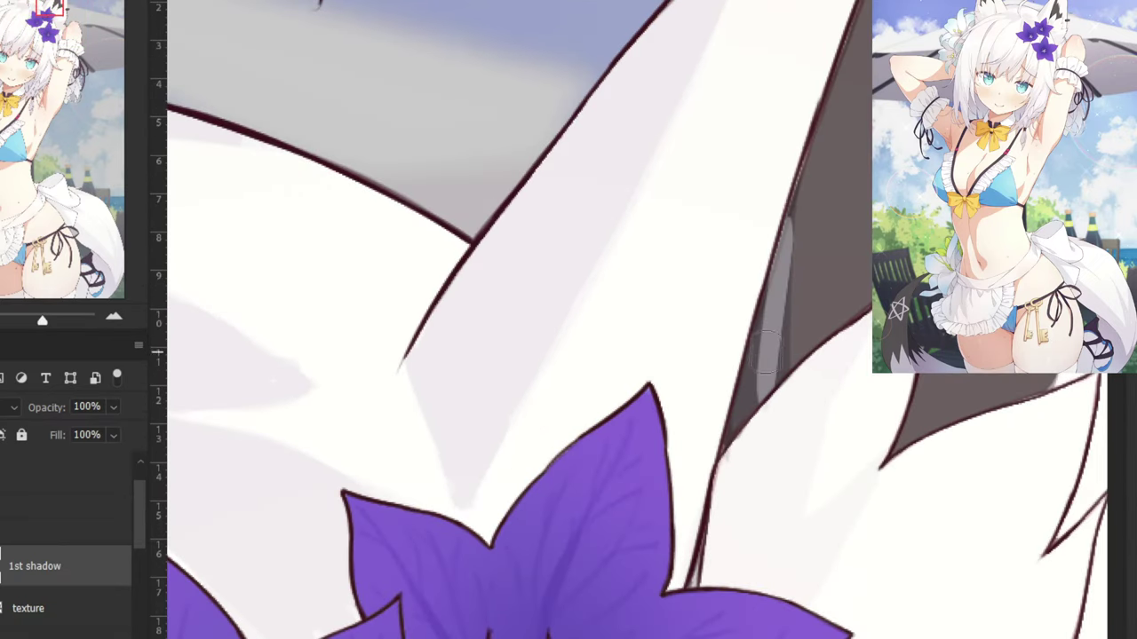
key(ctrl+z)
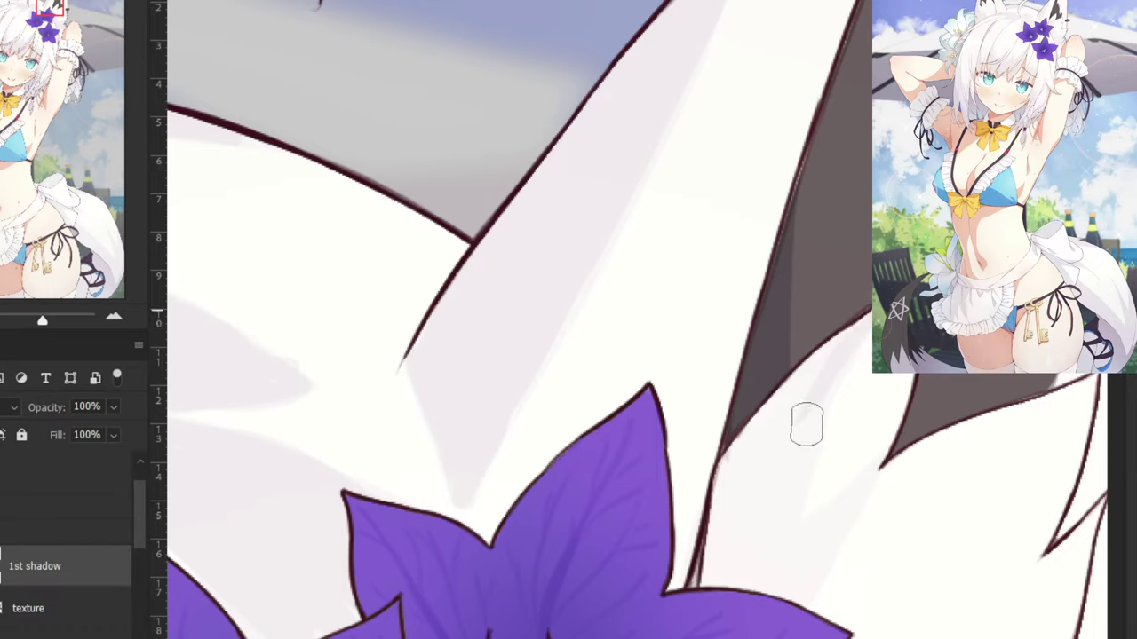
drag(831, 391, 790, 525)
drag(813, 449, 793, 507)
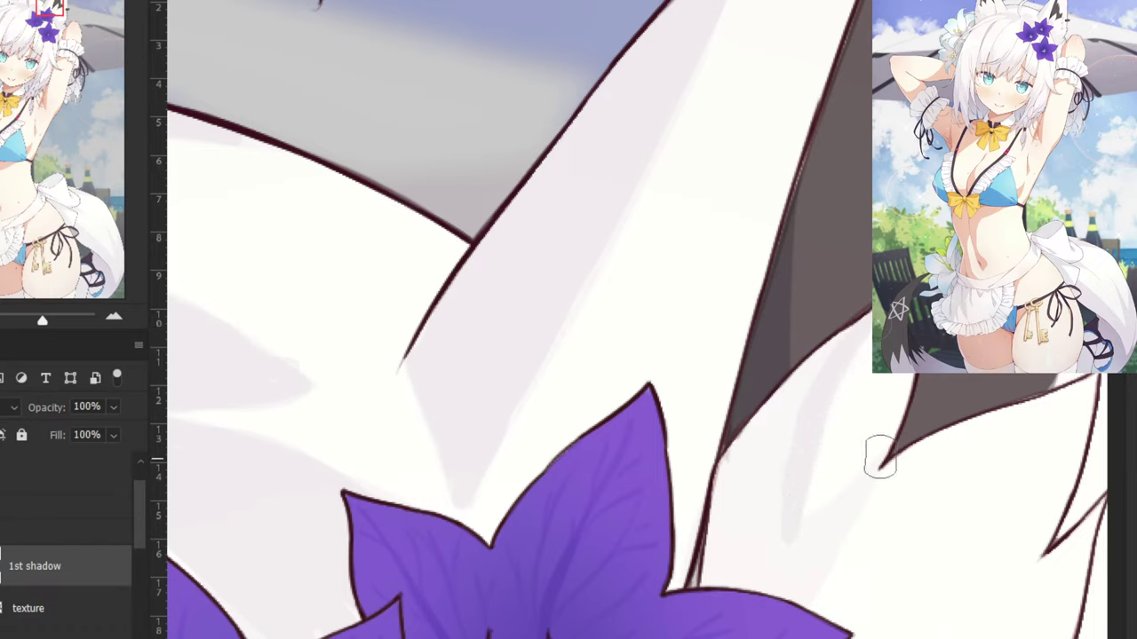
mouse_move(880, 458)
mouse_down()
mouse_move(771, 548)
mouse_move(816, 525)
mouse_move(870, 470)
mouse_move(787, 618)
mouse_move(827, 532)
mouse_move(762, 587)
mouse_up()
drag(826, 353, 740, 458)
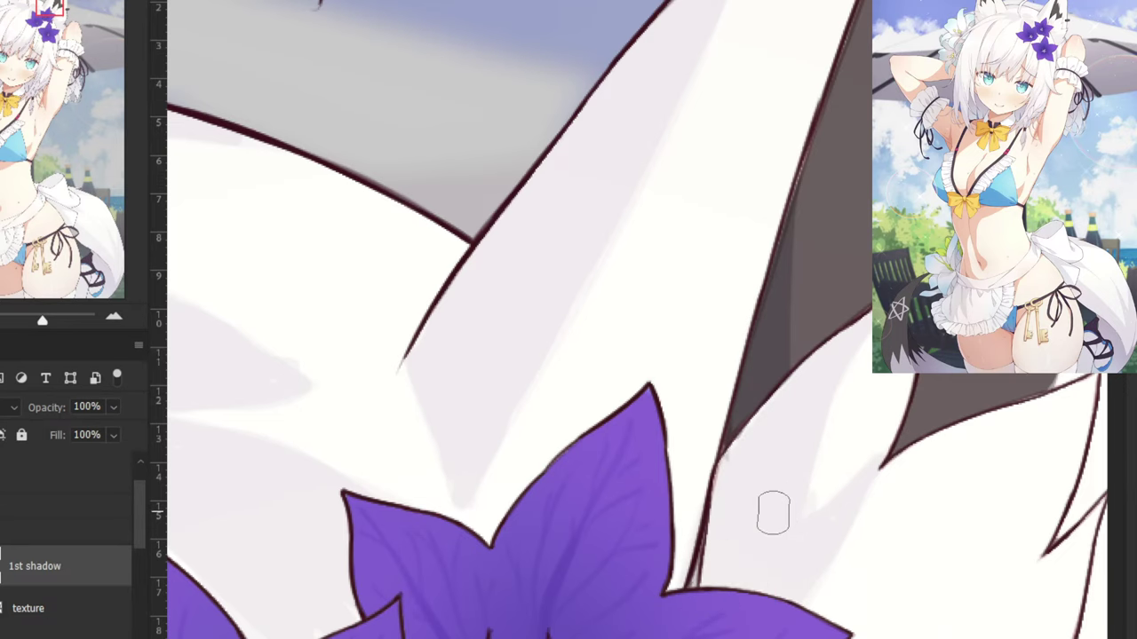
Carve a pointed light notch into the fur tuft's shadow above the upper flower and clean up its edges.
key(ctrl+minus)
scroll(693, 433, up, 2)
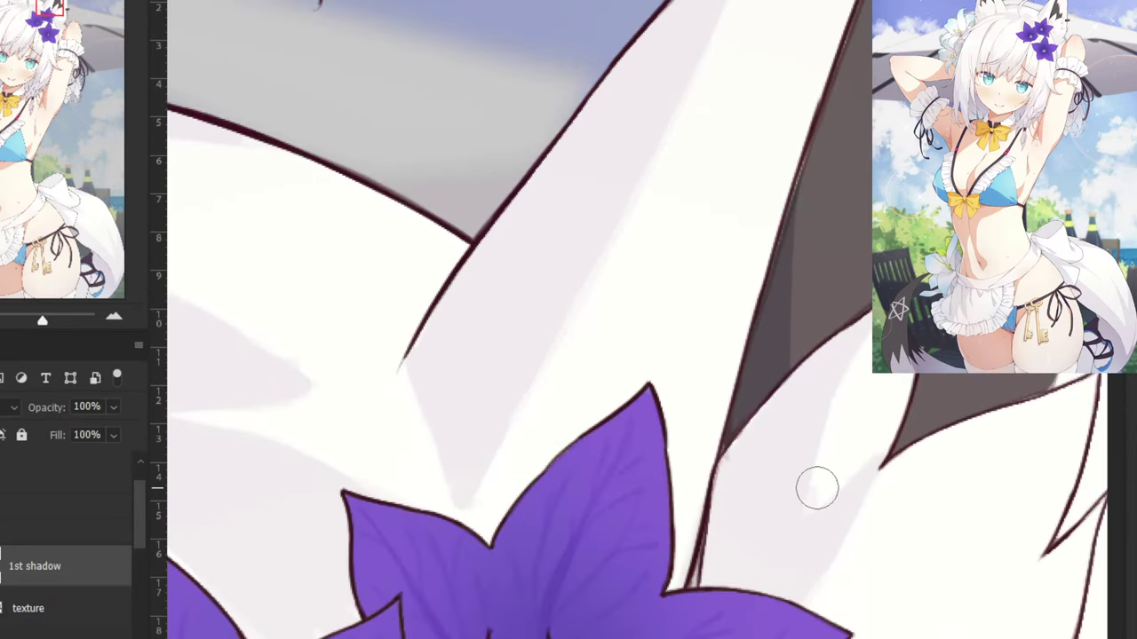
mouse_move(809, 511)
mouse_down()
mouse_move(812, 427)
mouse_move(796, 509)
mouse_move(813, 427)
mouse_up()
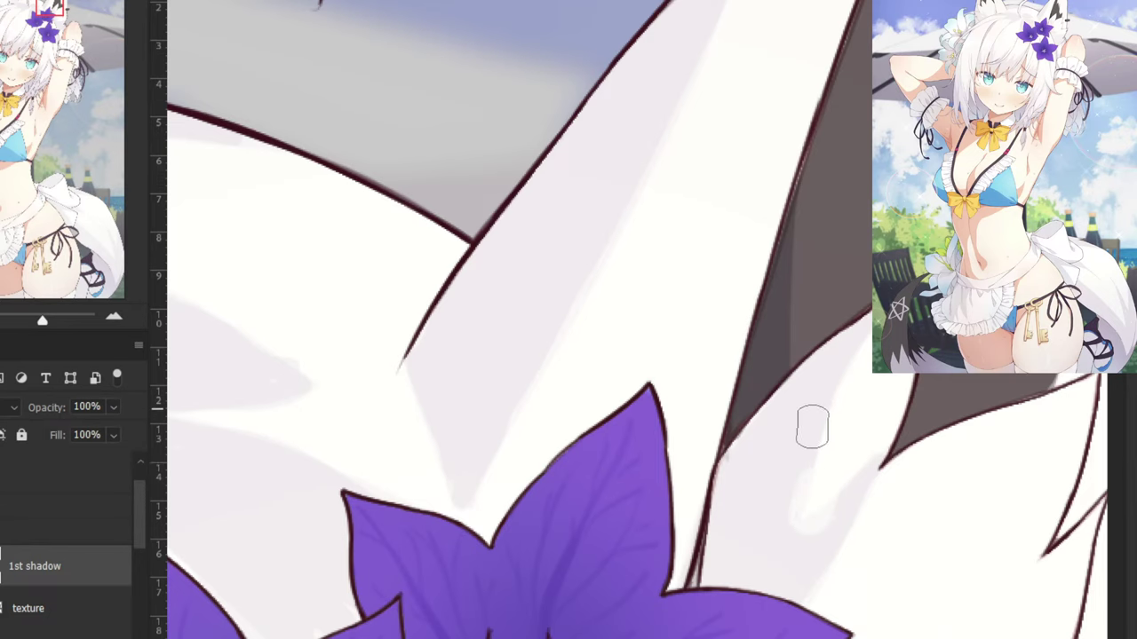
drag(796, 490, 791, 535)
drag(847, 494, 815, 522)
Try a pale shadow stroke on the narrow strip of ear fur below the dark clip.
key(ctrl+minus)
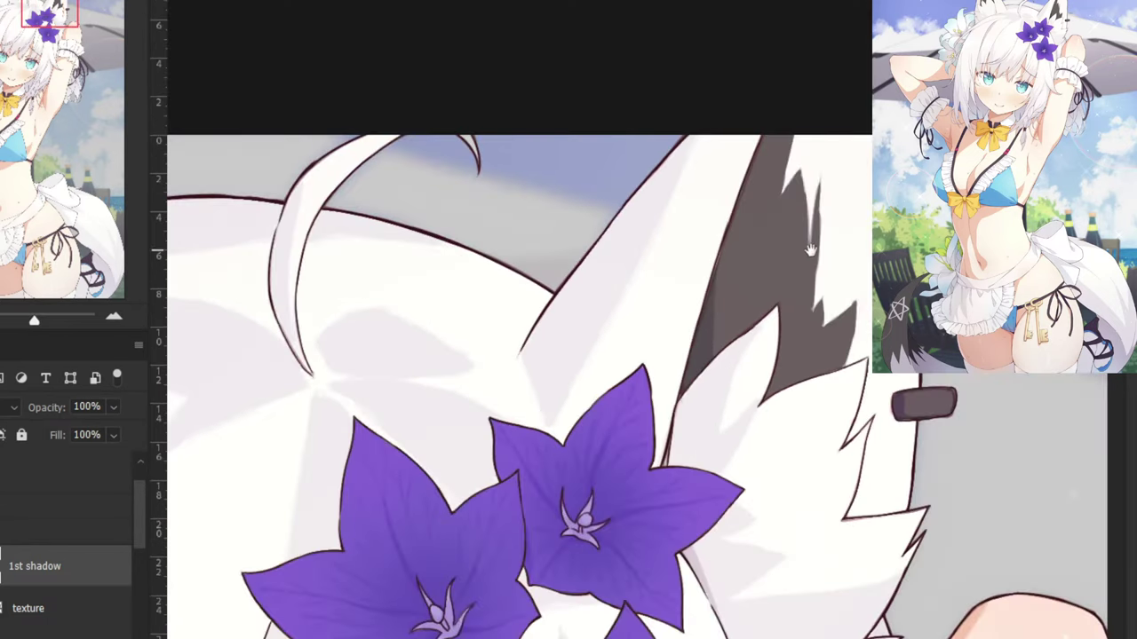
drag(810, 251, 704, 240)
drag(769, 476, 777, 425)
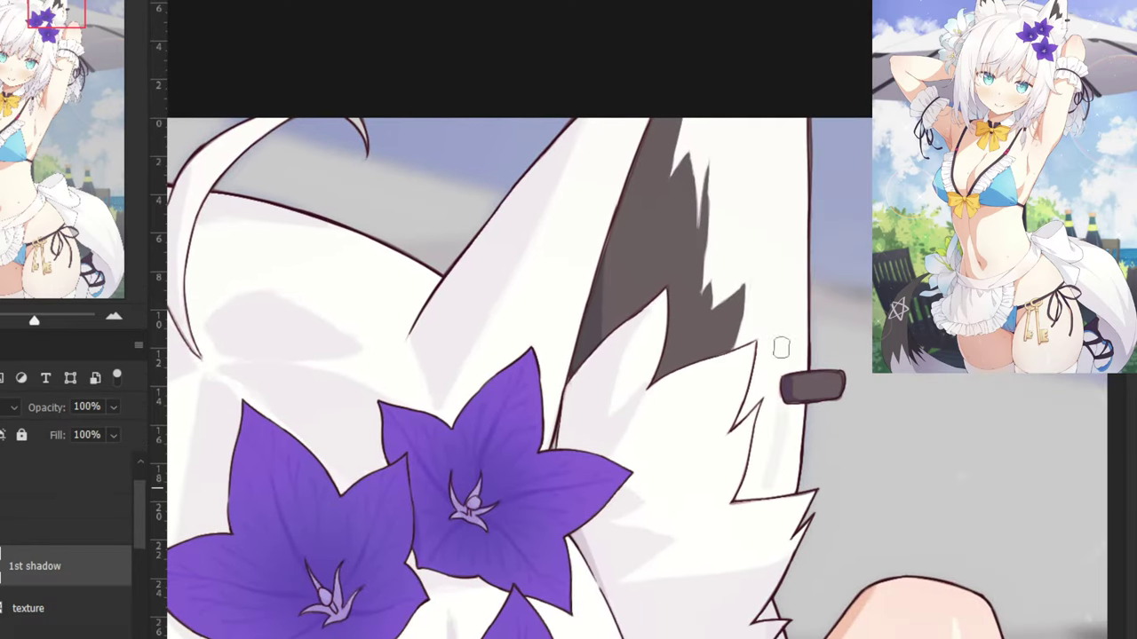
key(ctrl+plus)
key(ctrl+minus)
Set the rendered overlay layer's opacity to 100%.
click(4, 471)
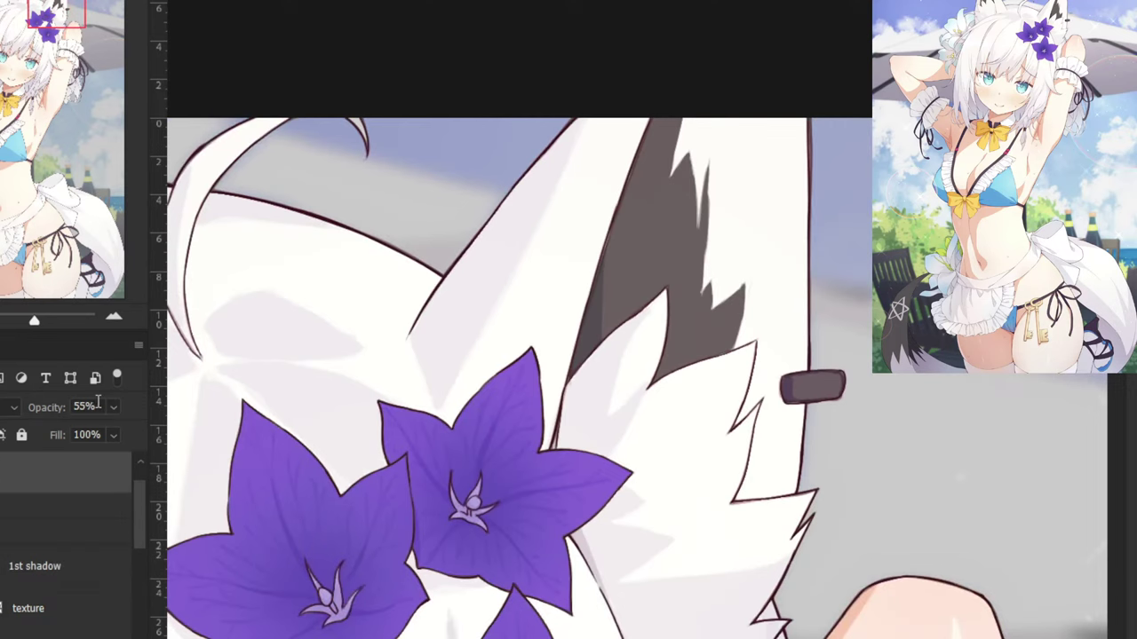
click(113, 406)
drag(73, 429, 128, 434)
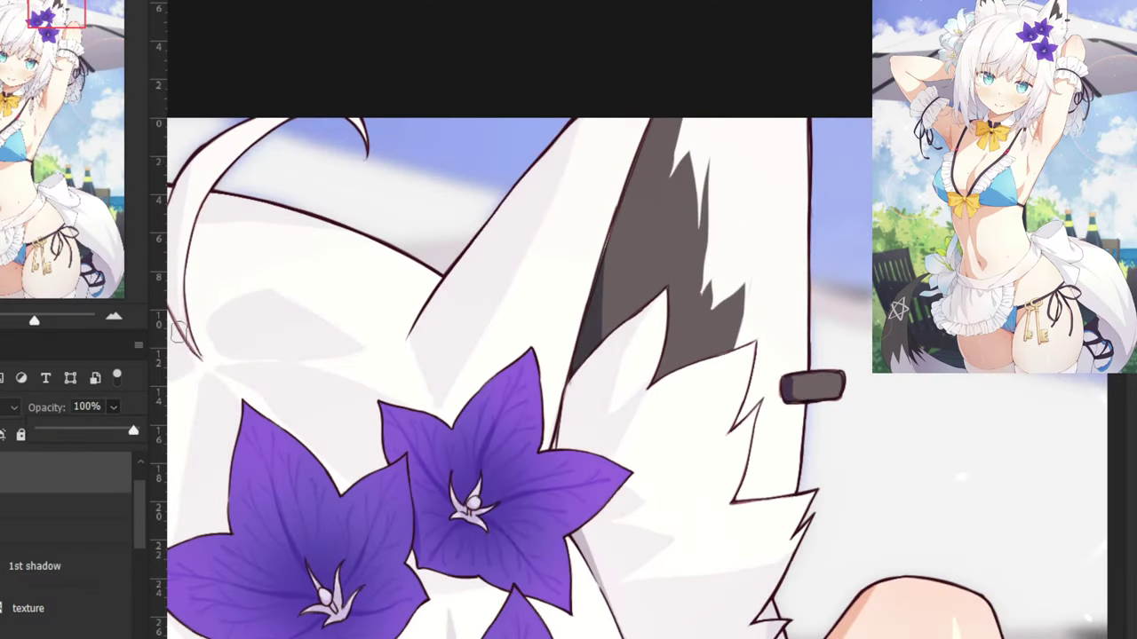
Compare the hair and ear fur shading with the rendered overlay shown and hidden.
click(146, 408)
key(ctrl+minus)
key(ctrl+minus)
key(ctrl+minus)
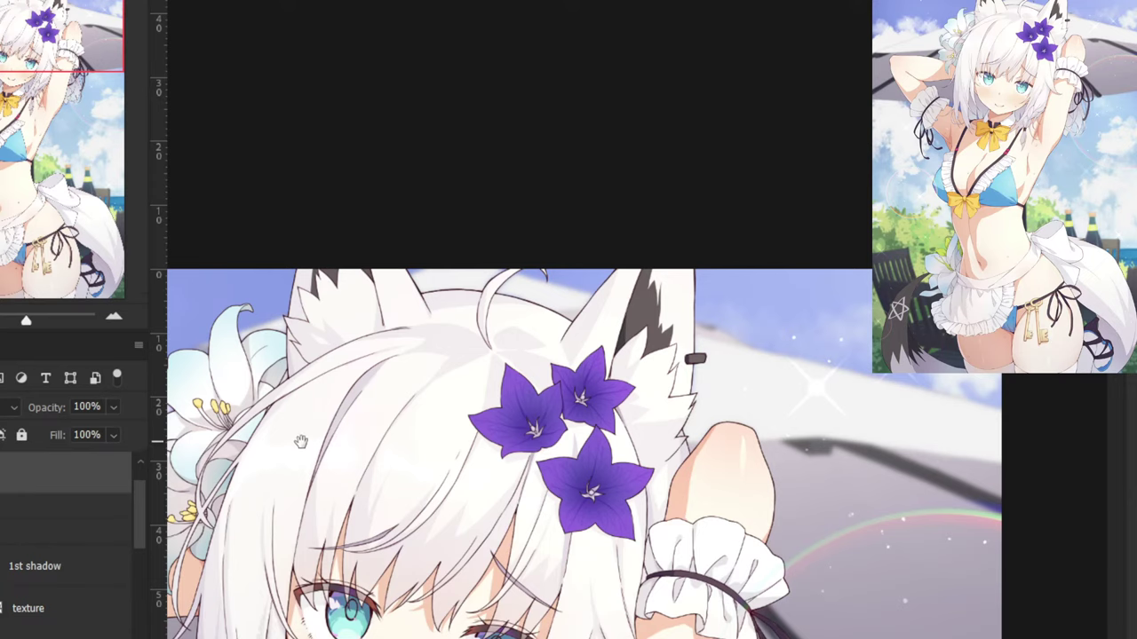
drag(301, 442, 302, 332)
click(0, 473)
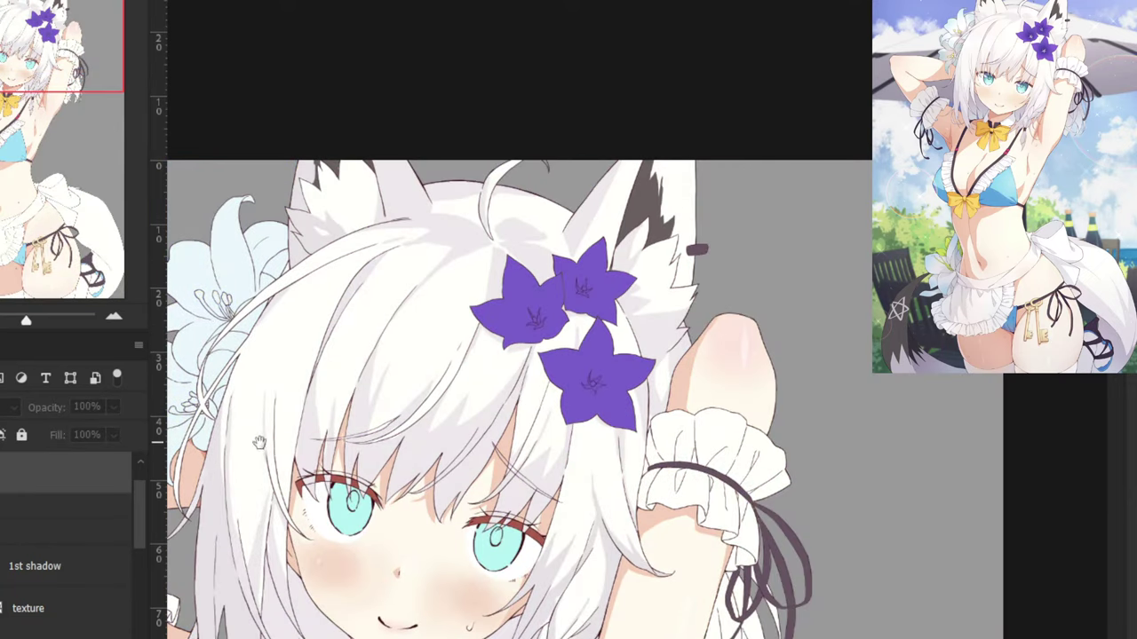
drag(259, 443, 268, 358)
key(ctrl+comma)
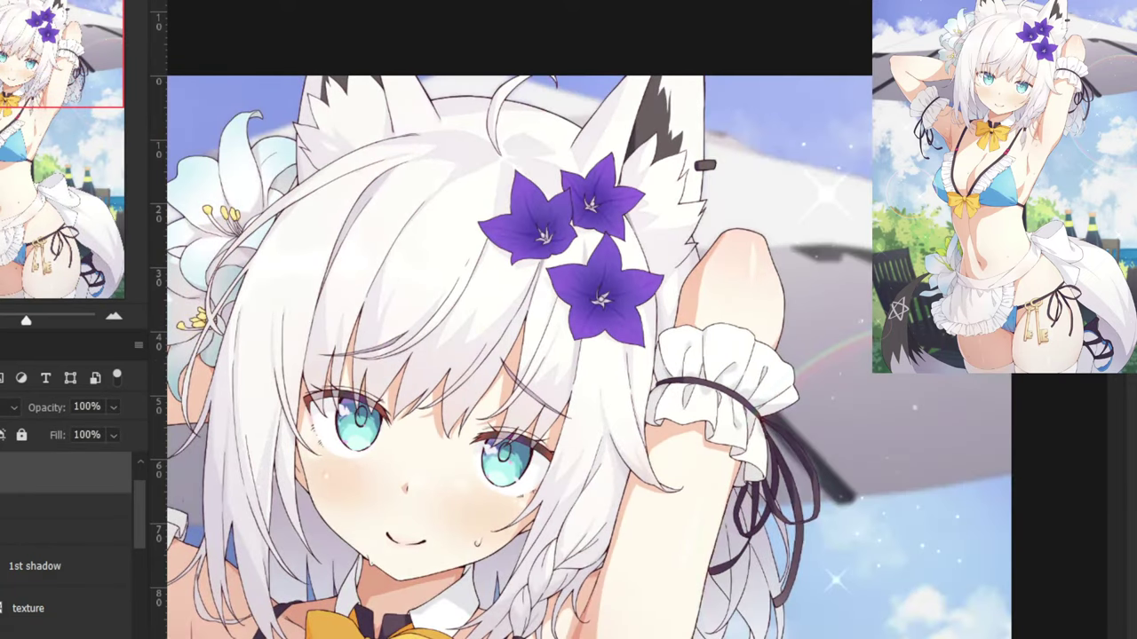
key(ctrl+comma)
key(ctrl+comma)
drag(385, 302, 286, 511)
key(ctrl+comma)
Enlarge the brush and softly shade the upper ear fur above the dark clip on the 1st shadow layer.
key(ctrl+plus)
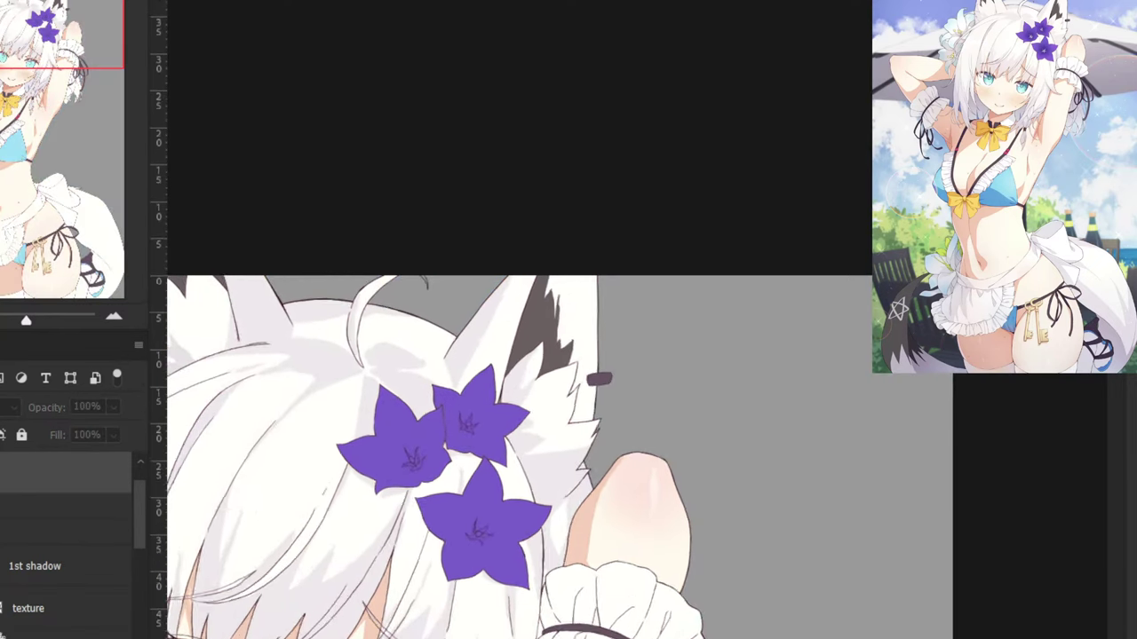
key(ctrl+plus)
click(24, 552)
key(ctrl+plus)
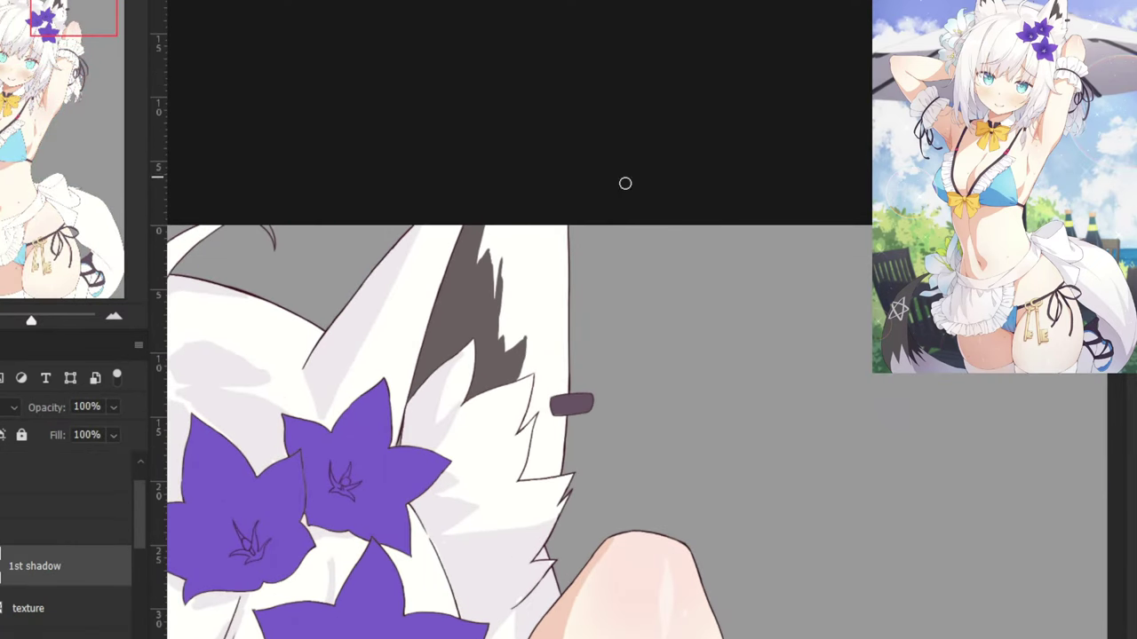
drag(538, 272, 599, 277)
right_click(600, 275)
drag(516, 220, 547, 277)
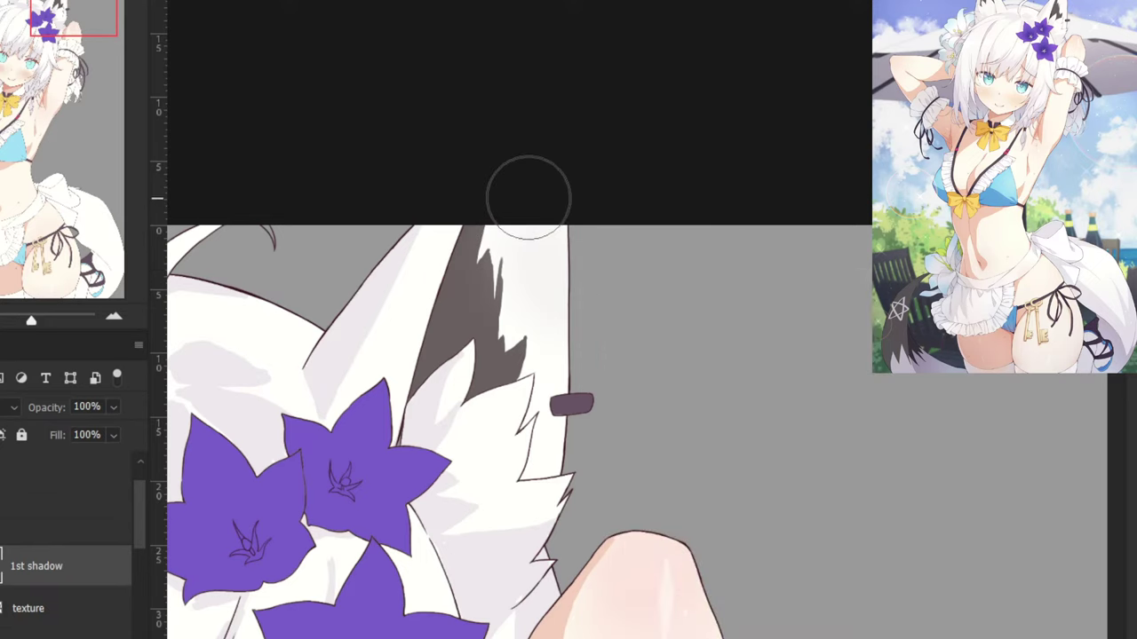
drag(528, 198, 550, 307)
drag(518, 139, 566, 296)
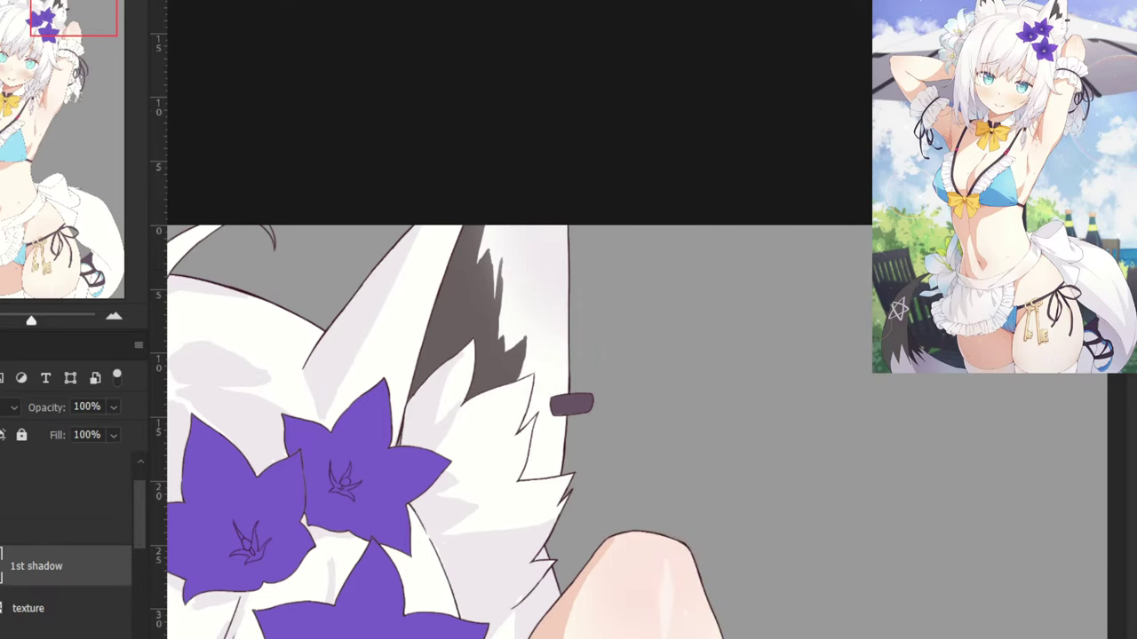
Look over the flat hair shading from the ears down to the face, braid and shoulders.
key(ctrl+minus)
key(ctrl+minus)
drag(509, 308, 594, 8)
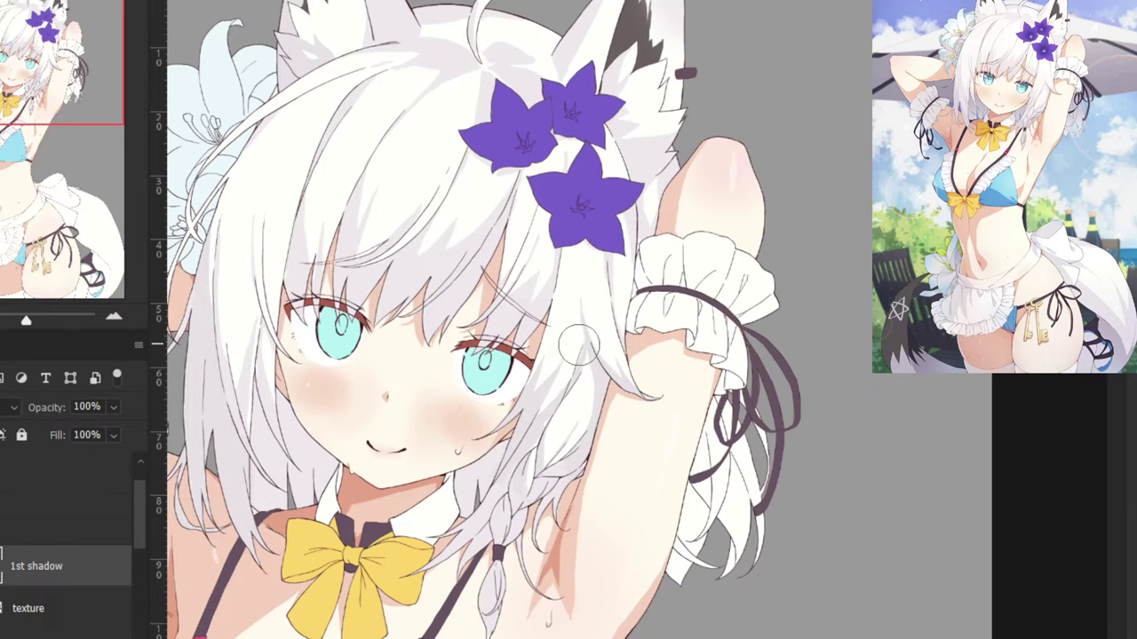
drag(454, 305, 480, 462)
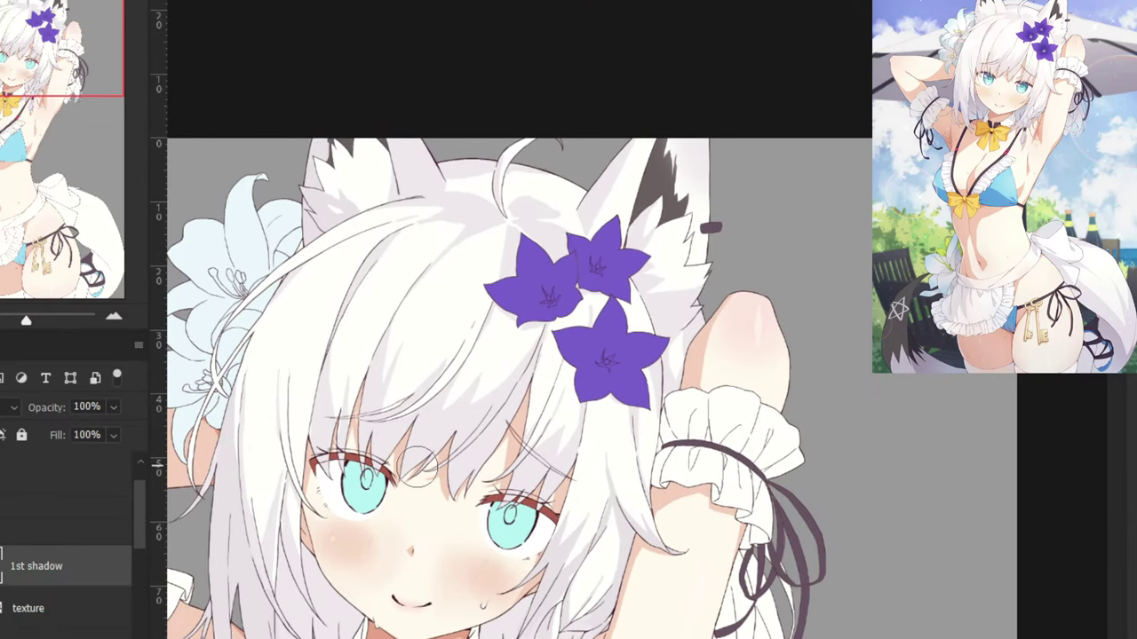
drag(493, 366, 599, 200)
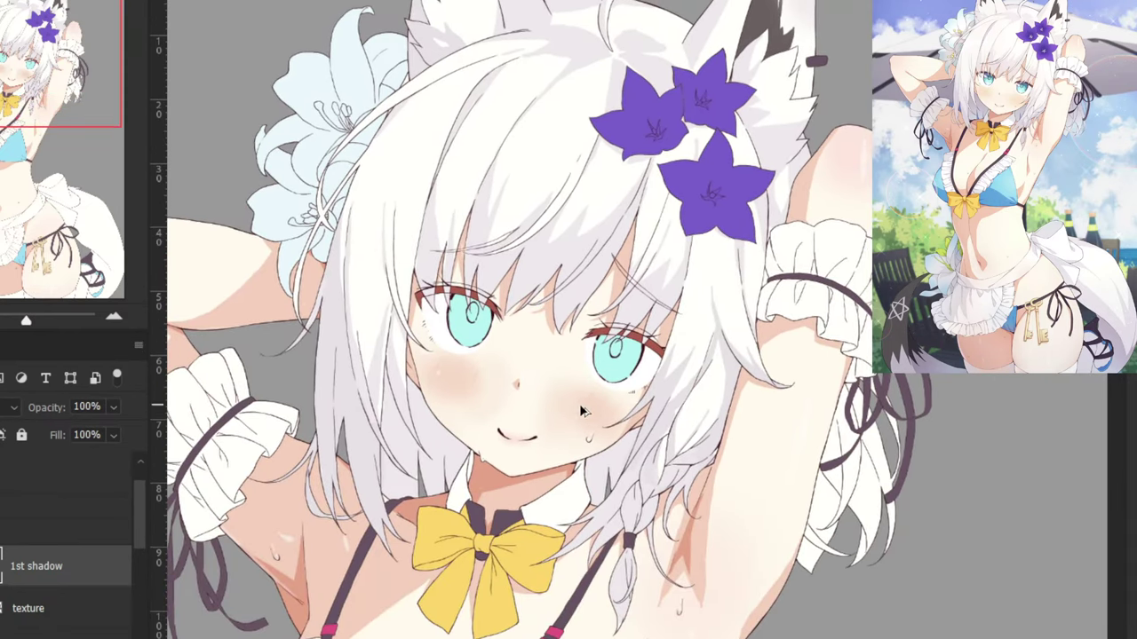
drag(579, 411, 545, 422)
drag(439, 401, 610, 292)
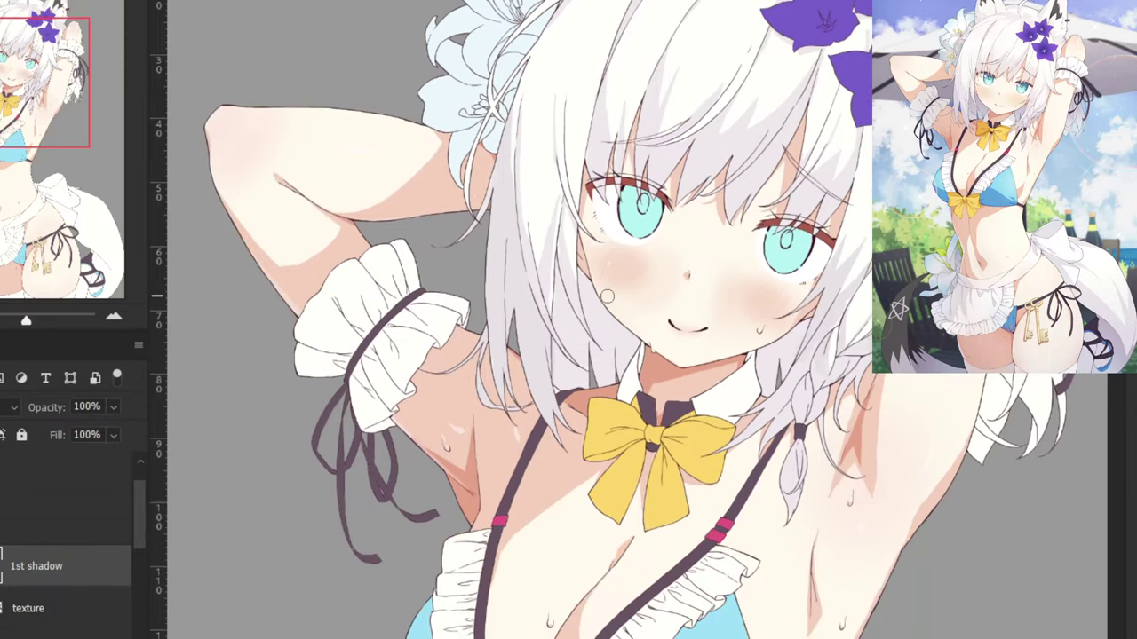
Add a new layer above the hair's 1st shadow layer and make it a clipping mask.
key(ctrl+plus)
click(51, 638)
right_click(1, 568)
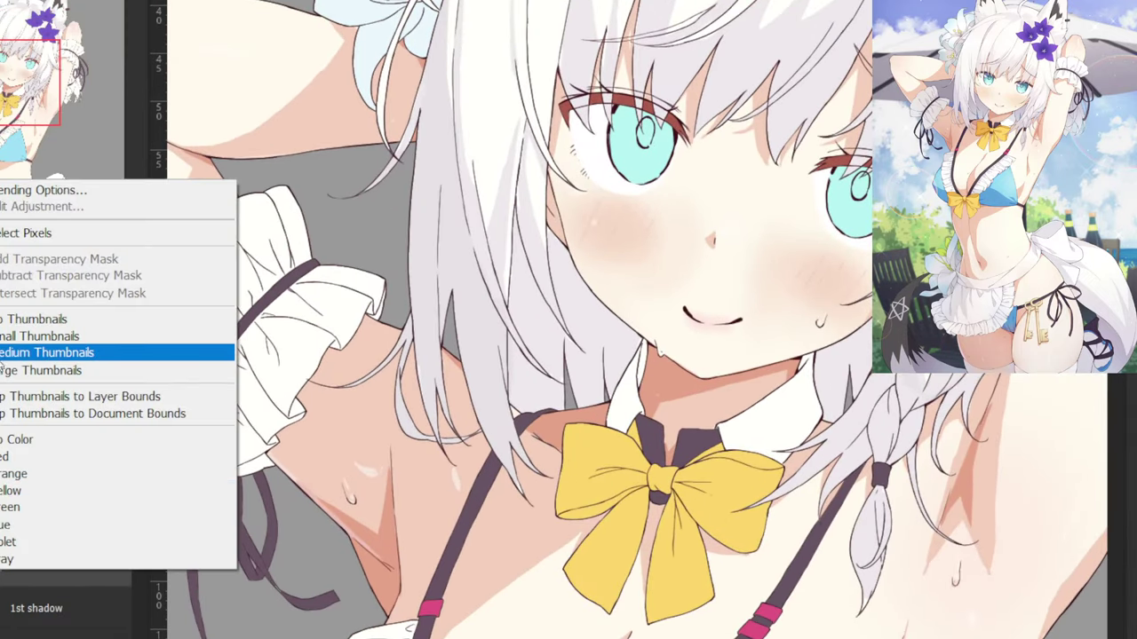
click(26, 586)
right_click(24, 573)
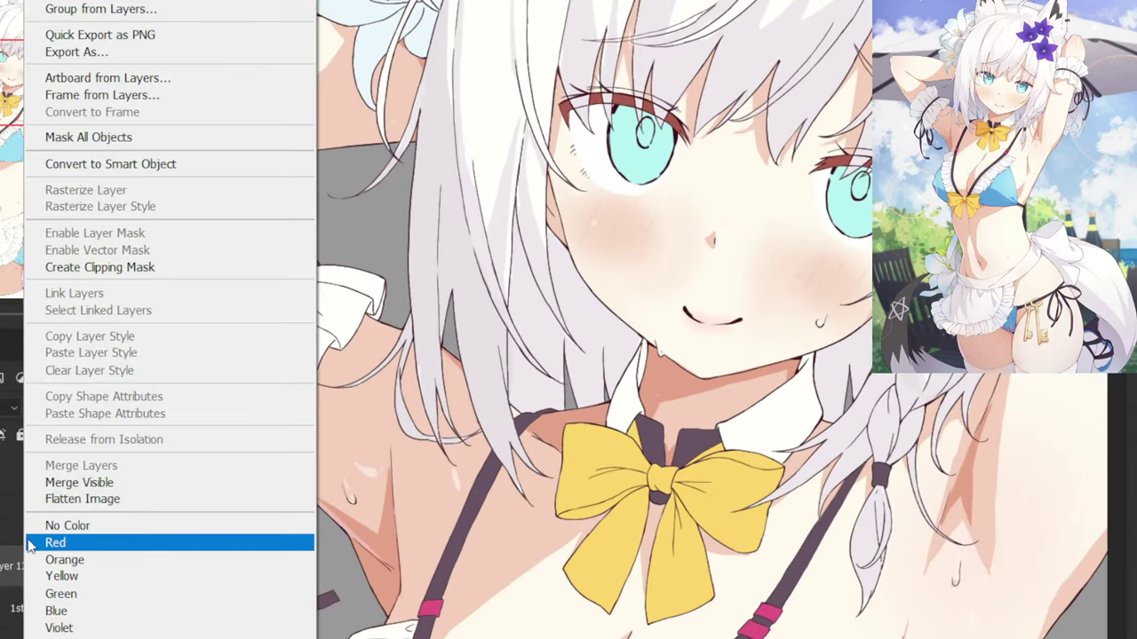
click(78, 273)
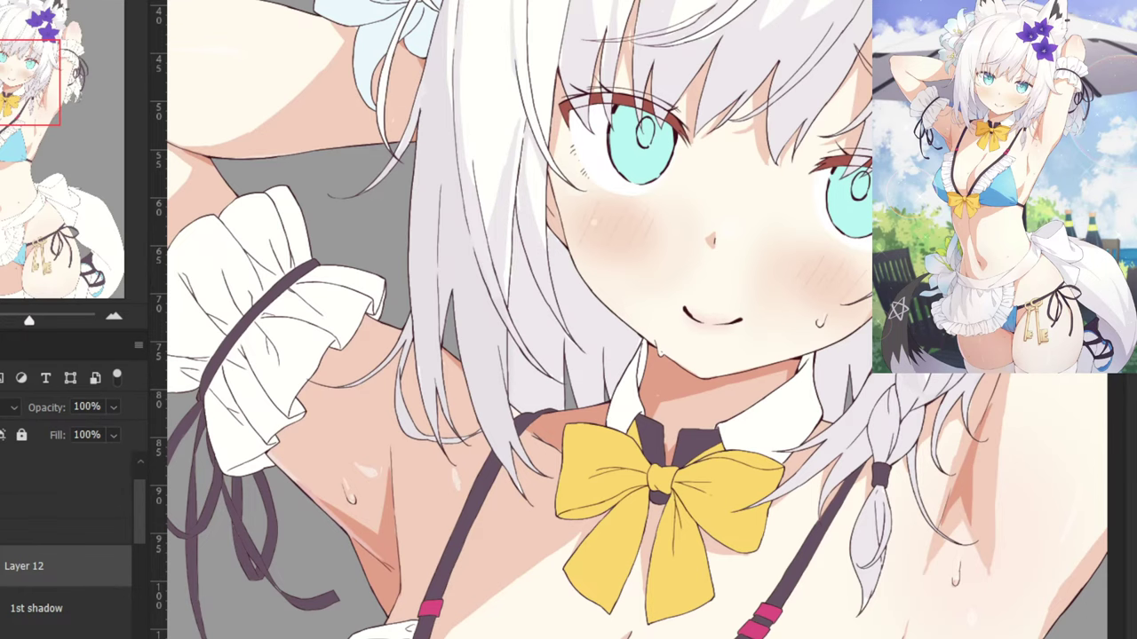
Set the blend modes of the hair's 1st shadow layer and of the new layer above it.
click(32, 604)
click(11, 407)
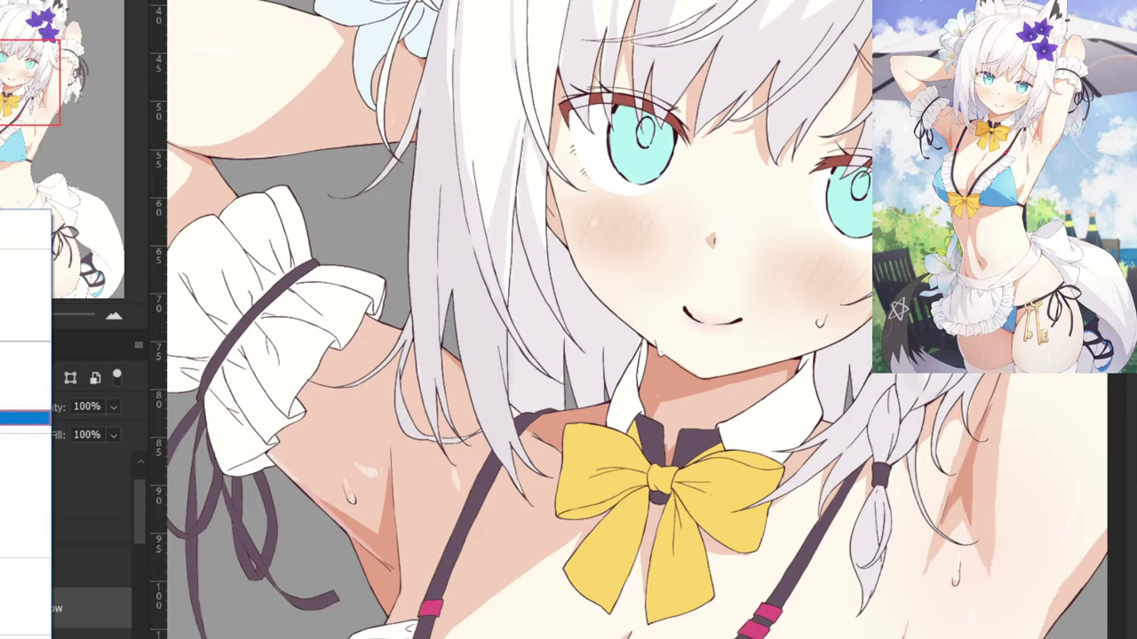
click(10, 295)
drag(417, 86, 399, 348)
drag(626, 284, 582, 401)
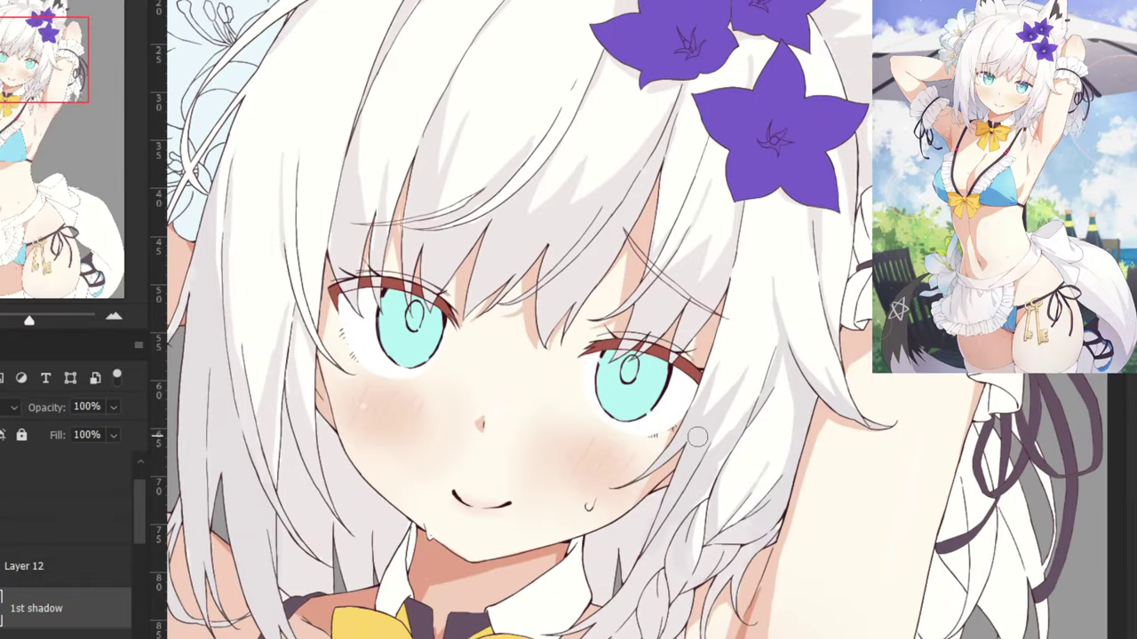
right_click(11, 578)
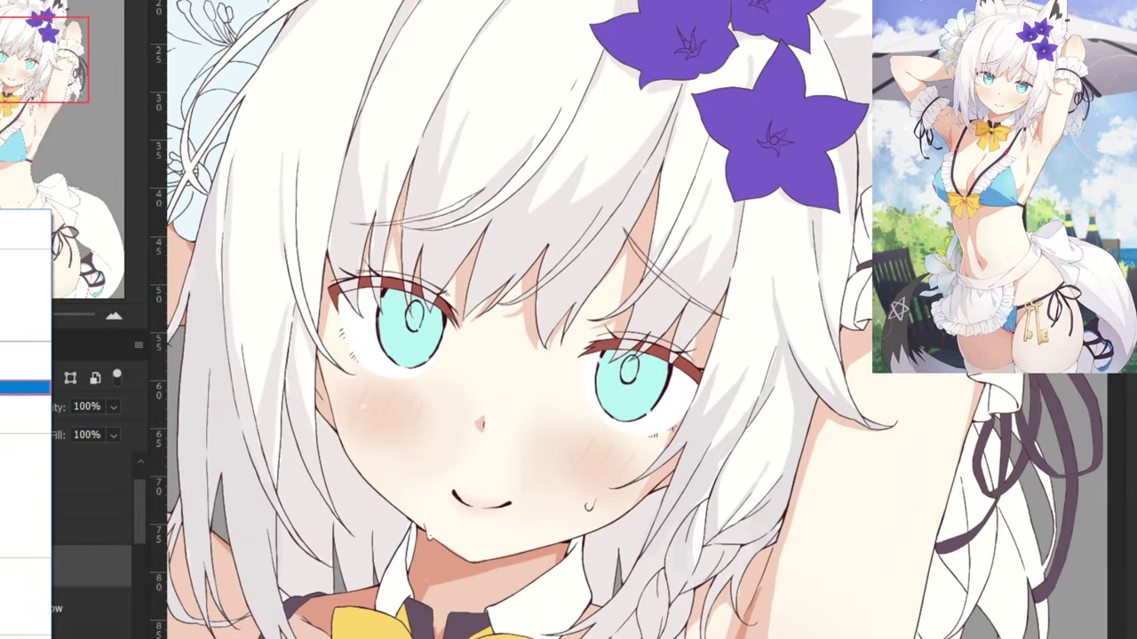
click(18, 280)
Load the back hair behind the cheeks and neck as a selection.
drag(224, 282, 450, 173)
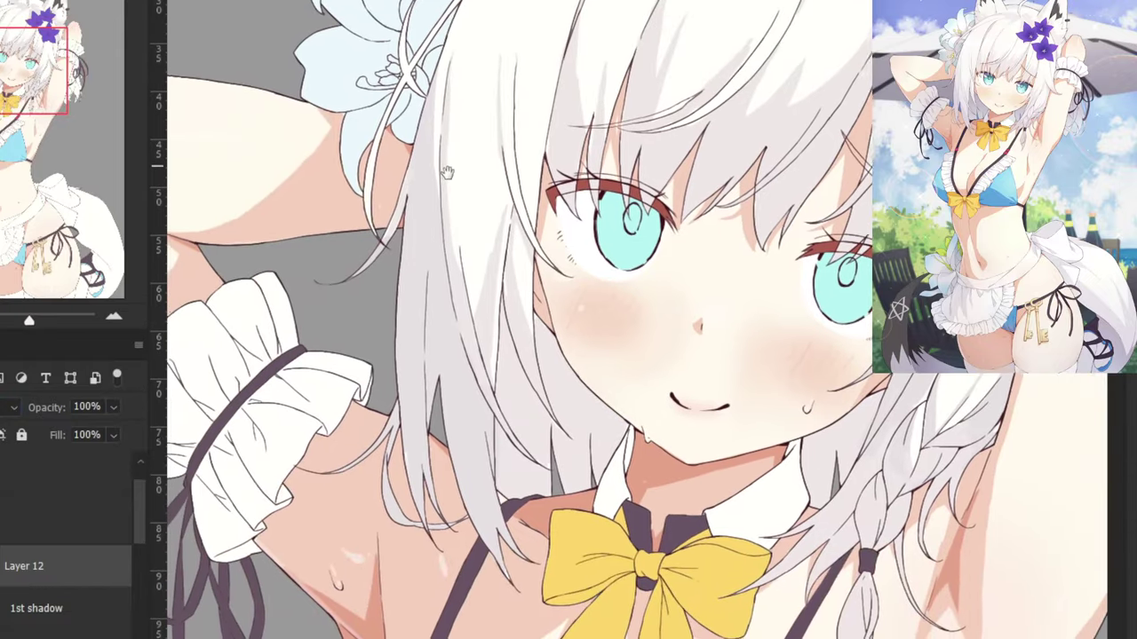
key(ctrl+plus)
click(36, 472)
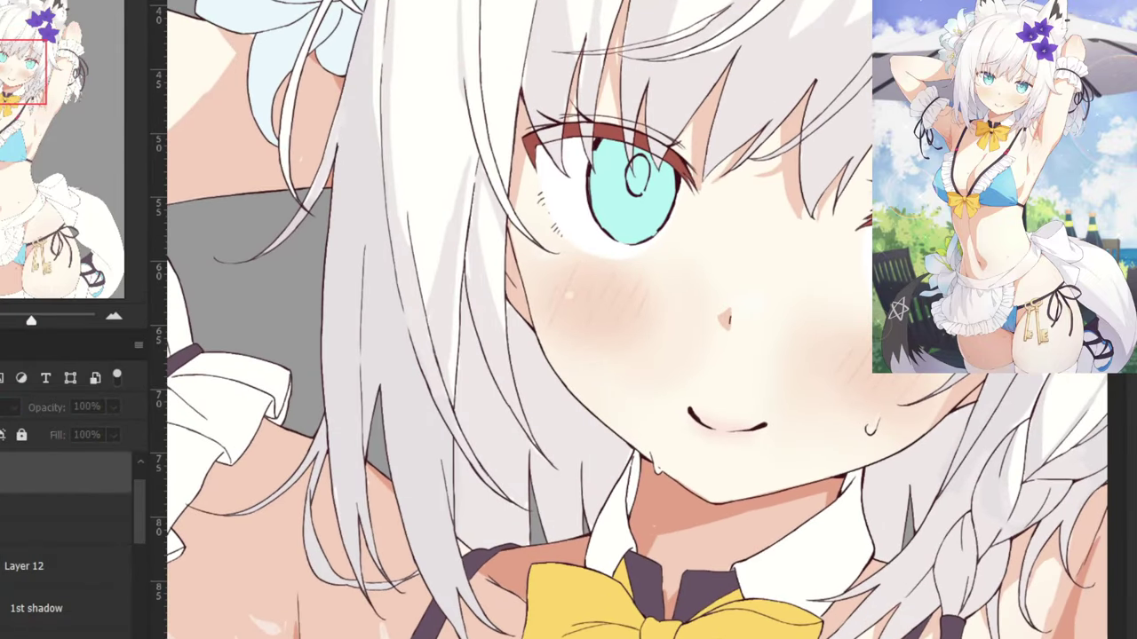
click(3, 473)
click(54, 548)
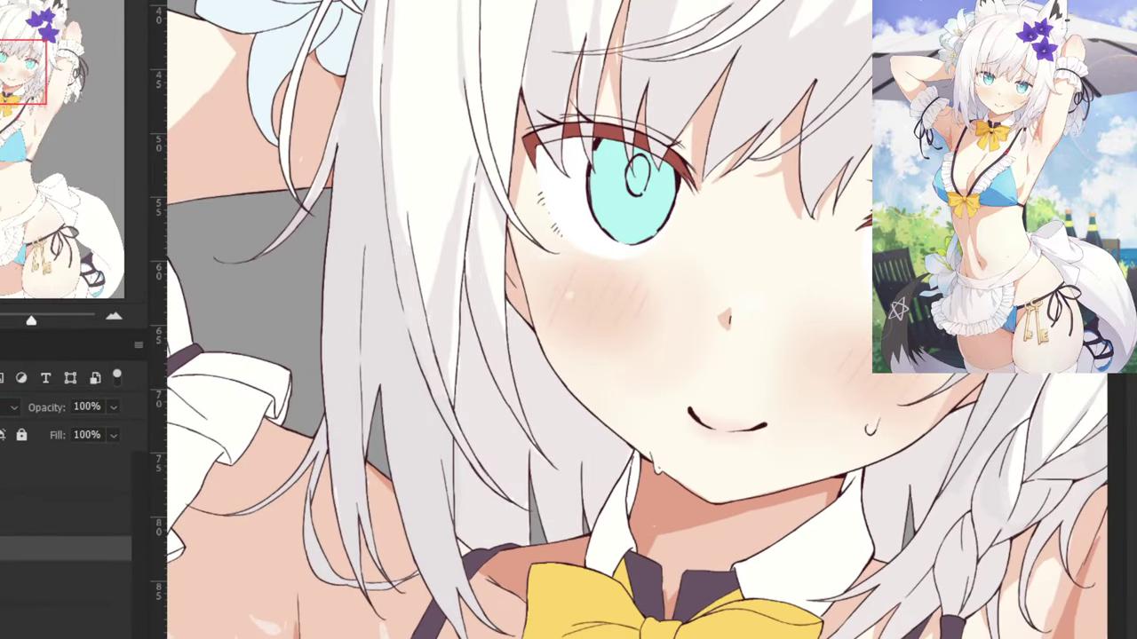
click(53, 472)
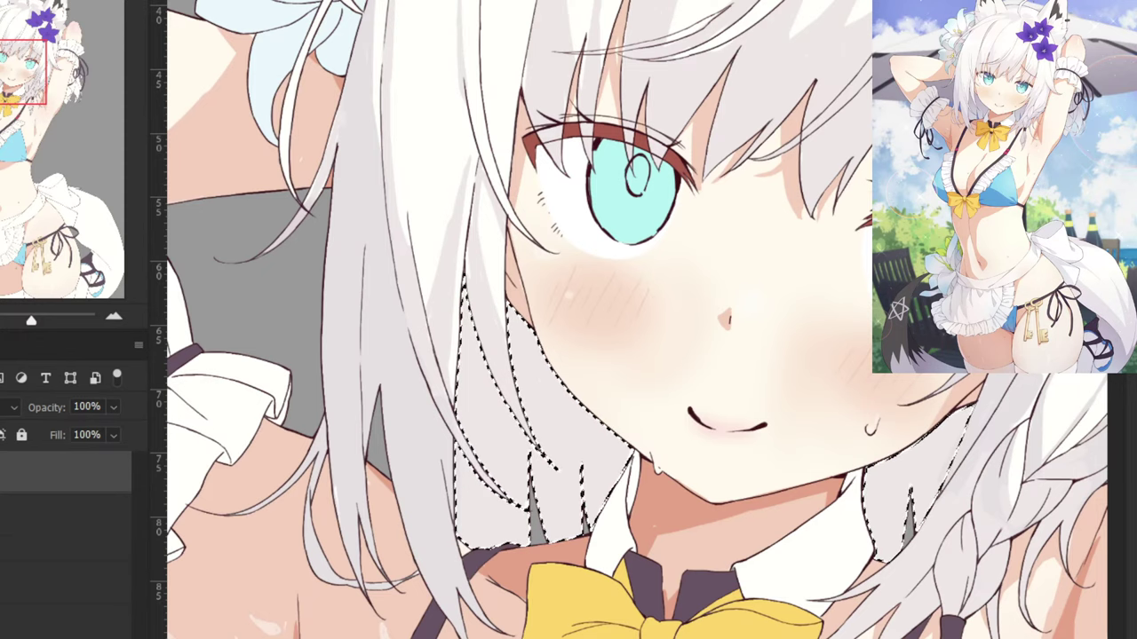
Rename the new clipped layer above the hair's first shadow to "2nd shadow".
click(2, 515)
click(1, 515)
double_click(18, 613)
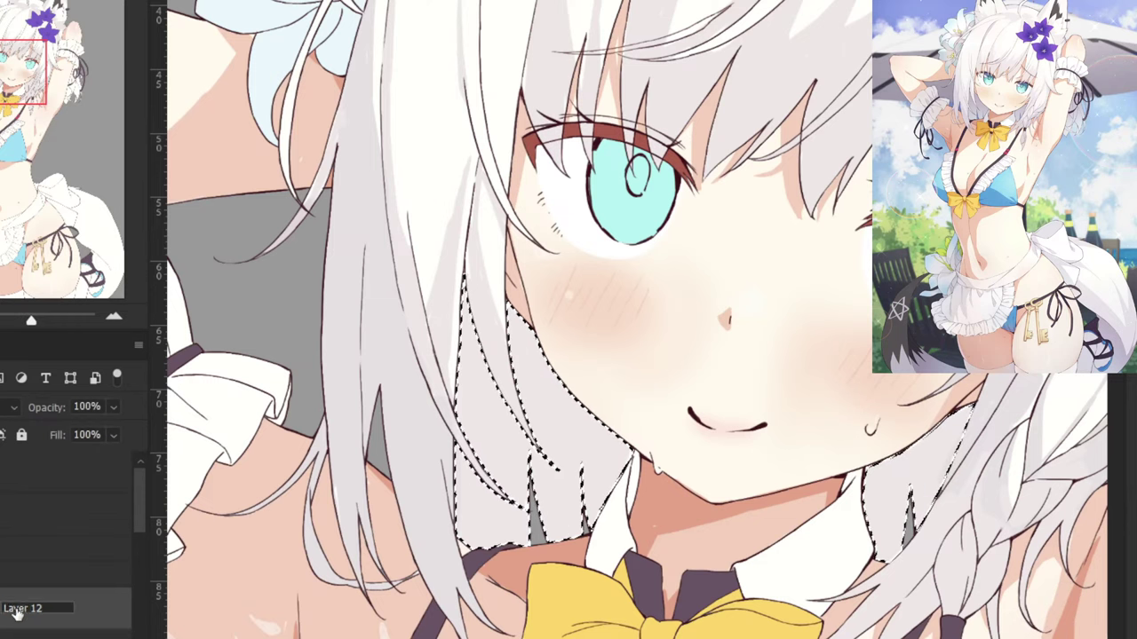
text(2n)
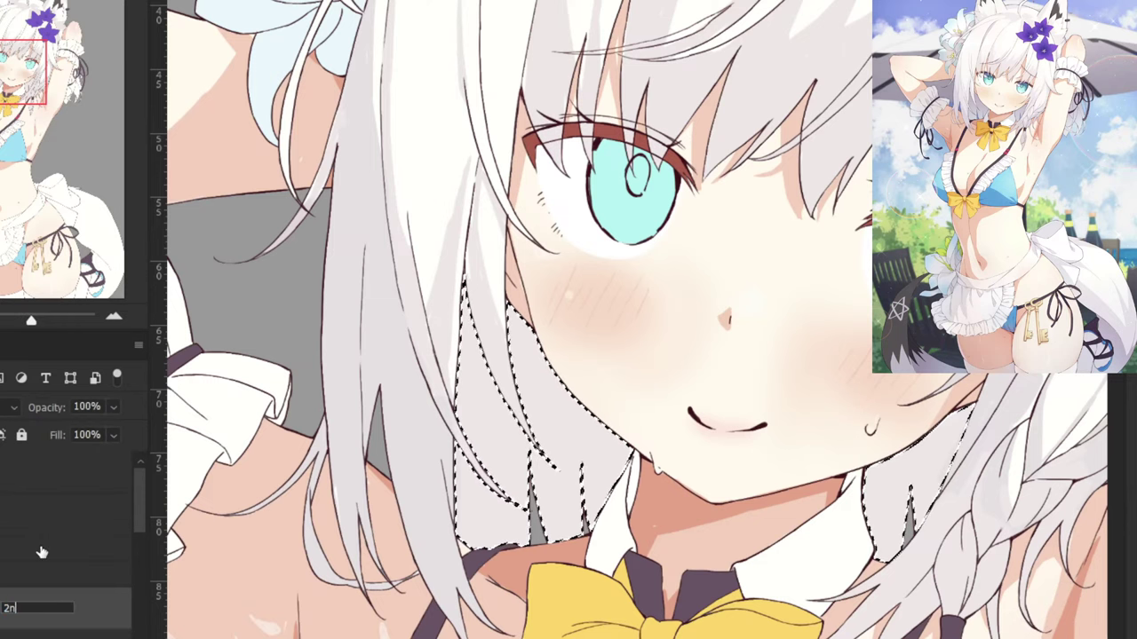
text(d shad)
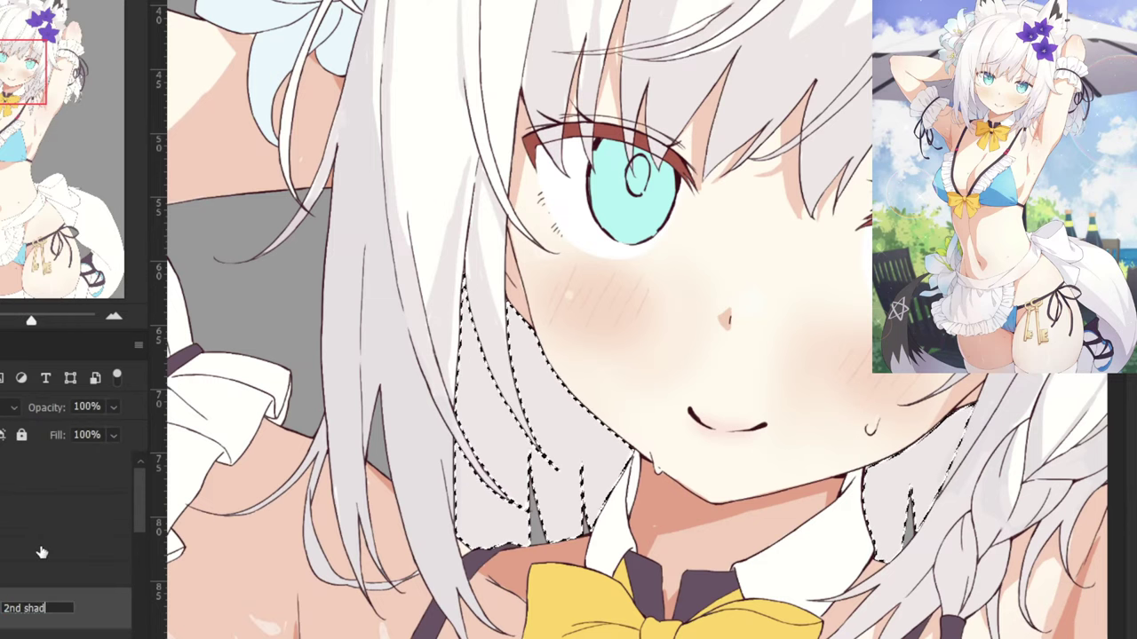
text(ow)
key(Return)
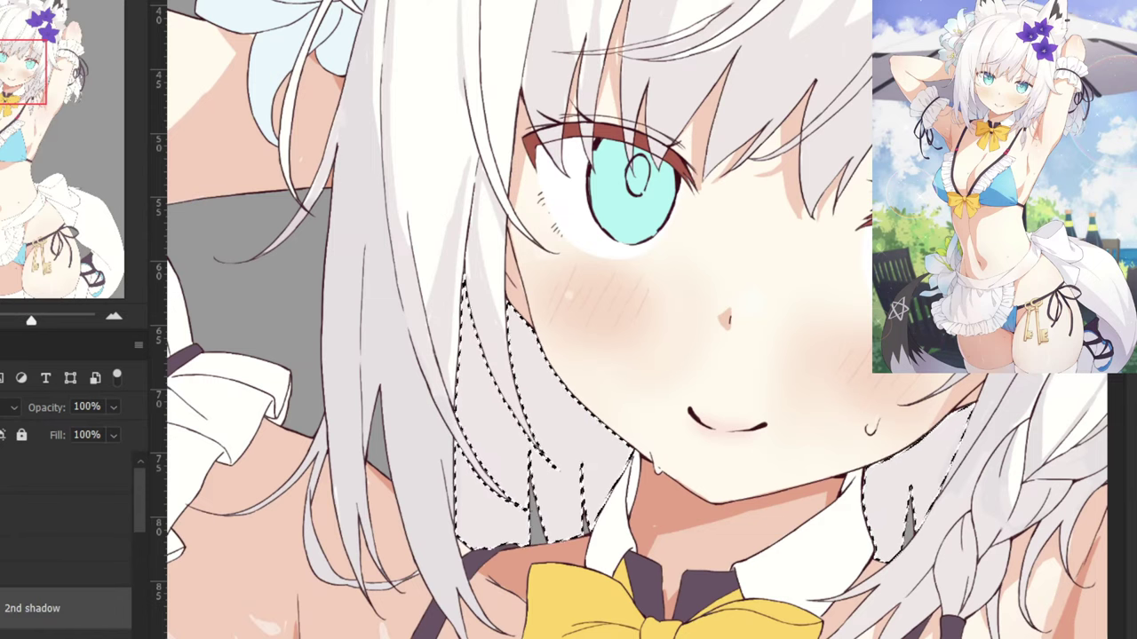
Brush a soft second shadow over the selected back hair beside the neck and clear the selection.
key(ctrl+minus)
drag(718, 401, 755, 408)
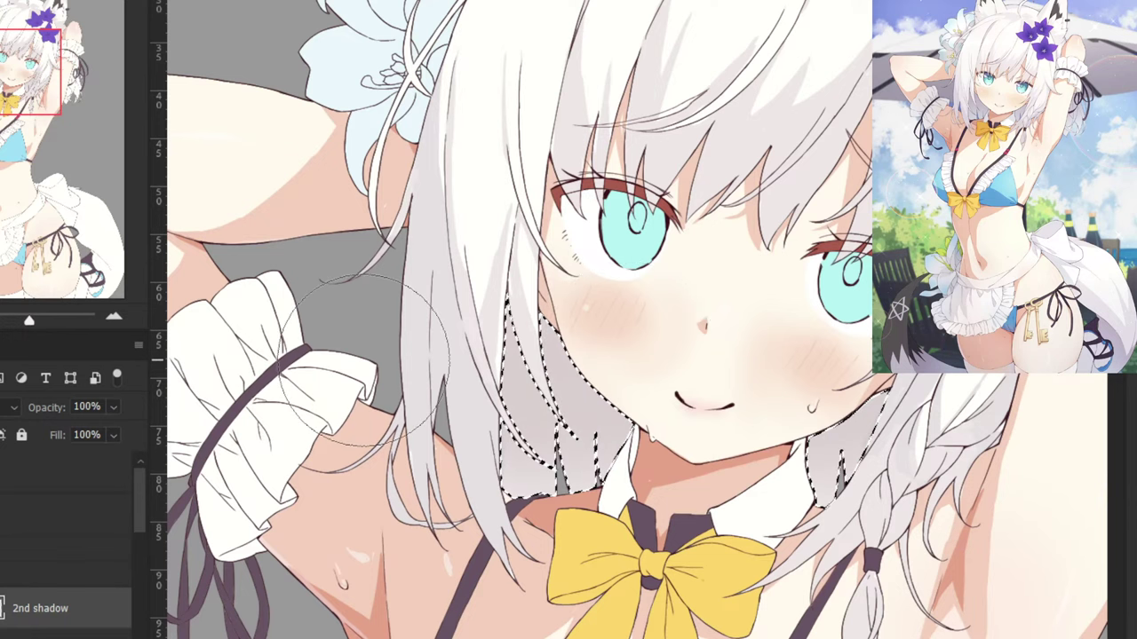
key(ctrl+d)
drag(661, 225, 522, 226)
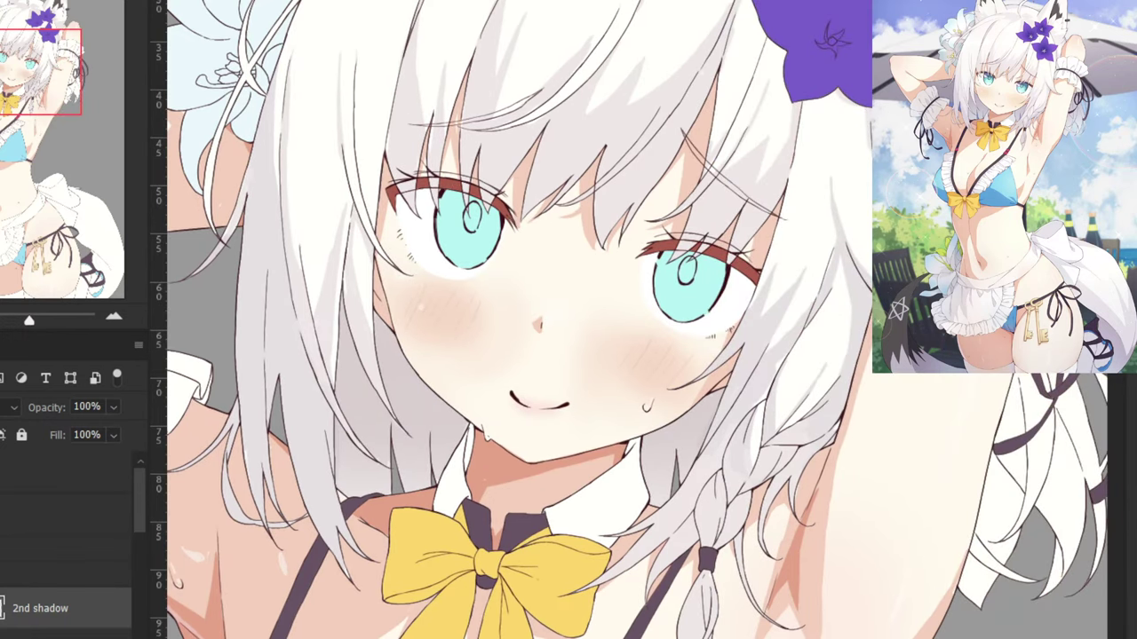
Show the rendered overlay and sample the back hair's shadow color beside the cheek.
key(ctrl+comma)
key(ctrl+comma)
key(ctrl+minus)
key(ctrl+minus)
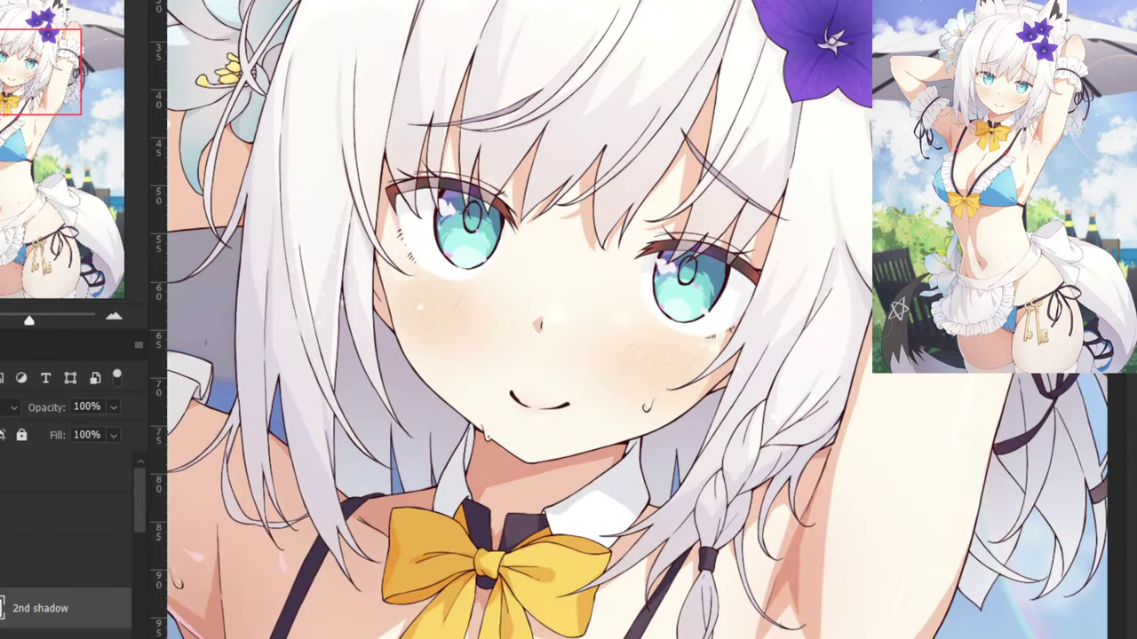
key(ctrl+plus)
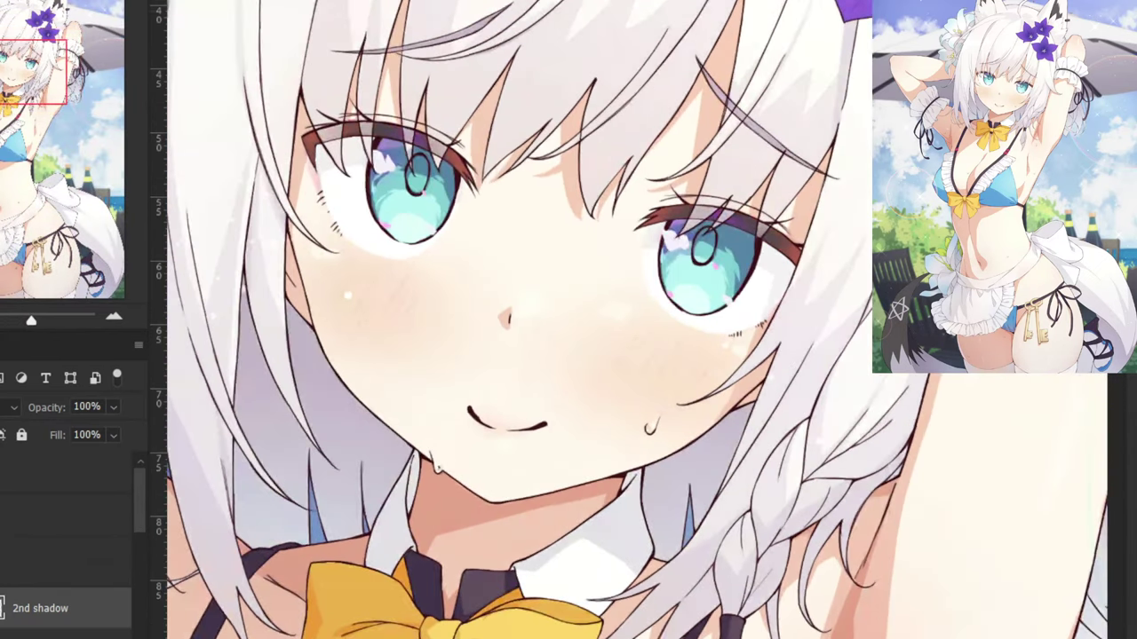
alt+click(306, 327)
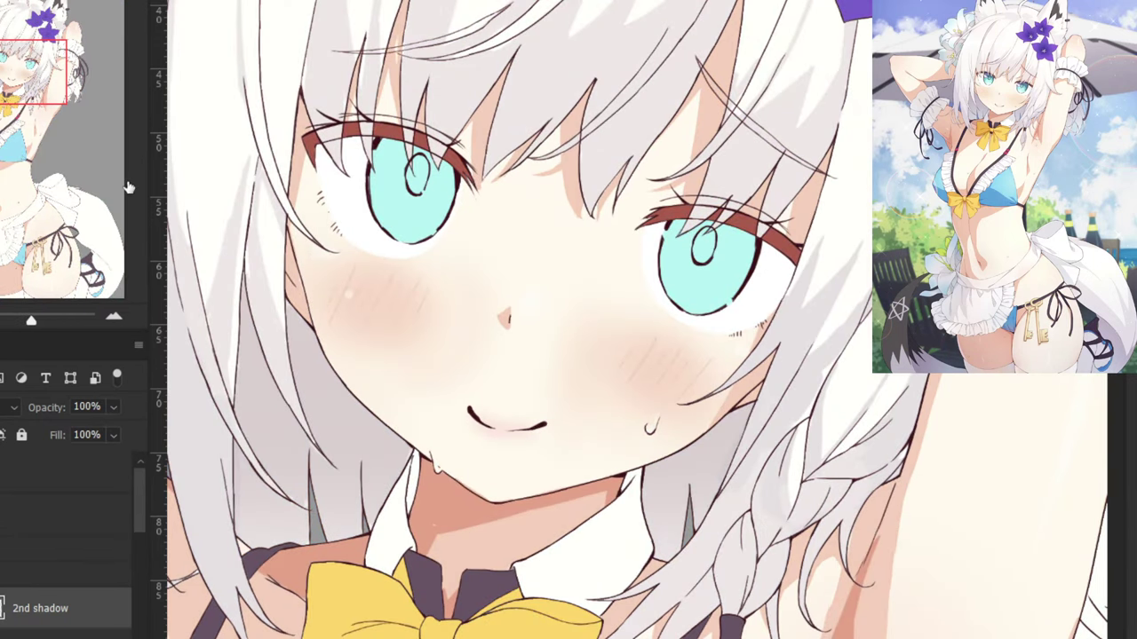
Undo the soft back-hair shading and the deselection to bring back the back-hair selection.
key(ctrl+comma)
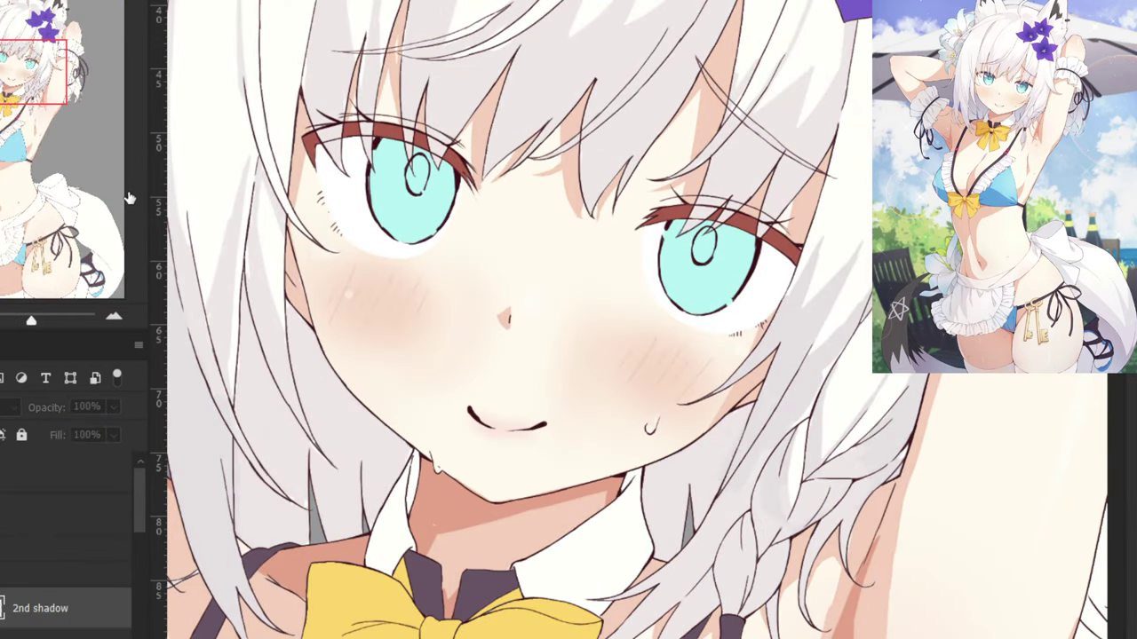
key(ctrl+comma)
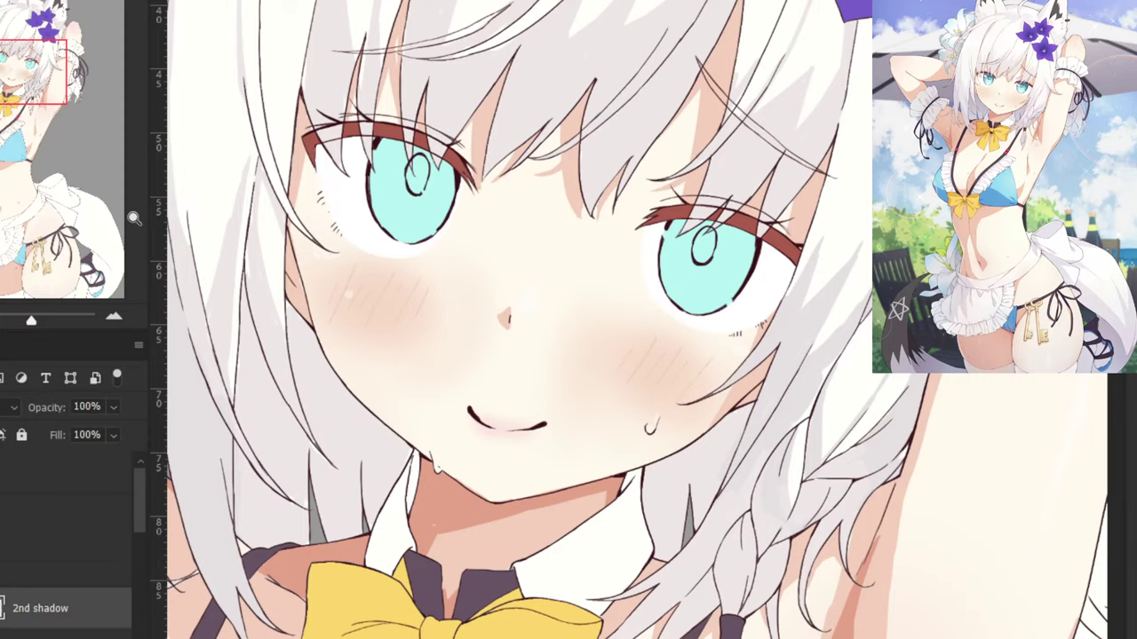
key(ctrl+minus)
key(ctrl+minus)
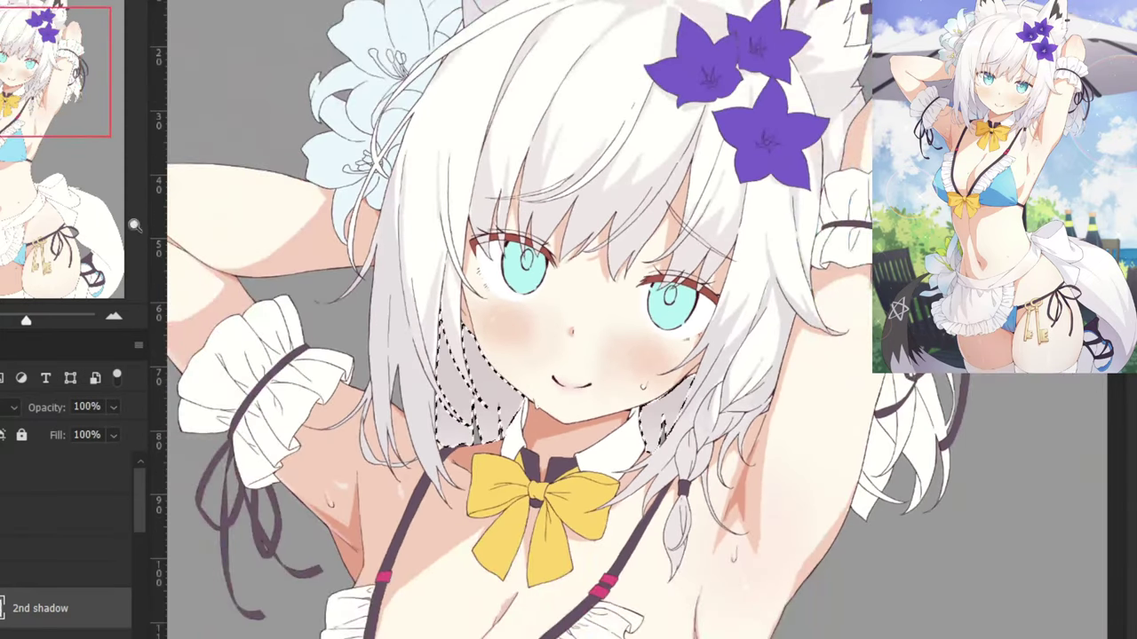
Repaint the soft second shadow across the selected back hair on both sides of the face, replacing the first stroke.
key(ctrl+plus)
drag(726, 416, 543, 370)
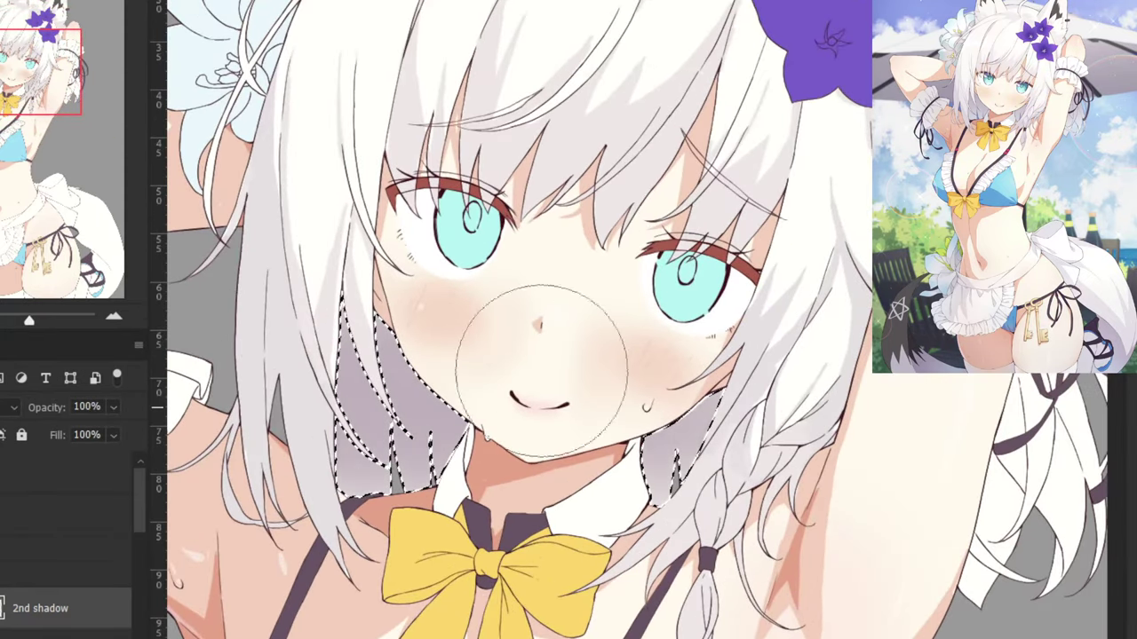
key(ctrl+z)
mouse_move(327, 316)
mouse_down()
mouse_move(515, 347)
mouse_move(769, 420)
mouse_up()
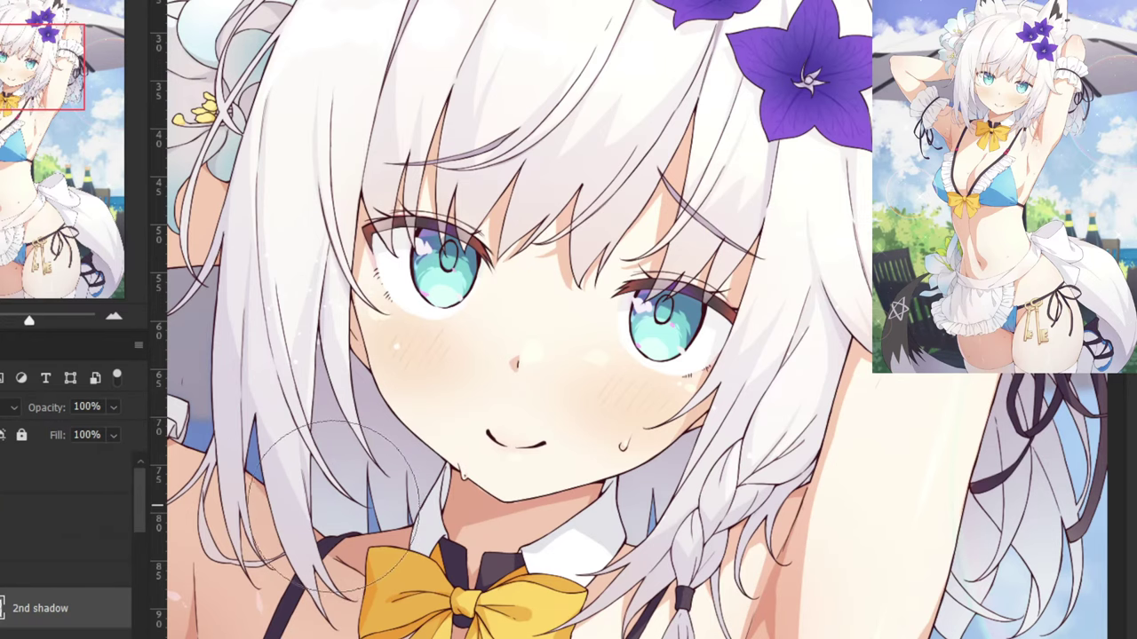
Sample the back hair's bluish tone beside the neck from the rendered overlay, and hide the overlay to view the painted shading.
alt+click(352, 513)
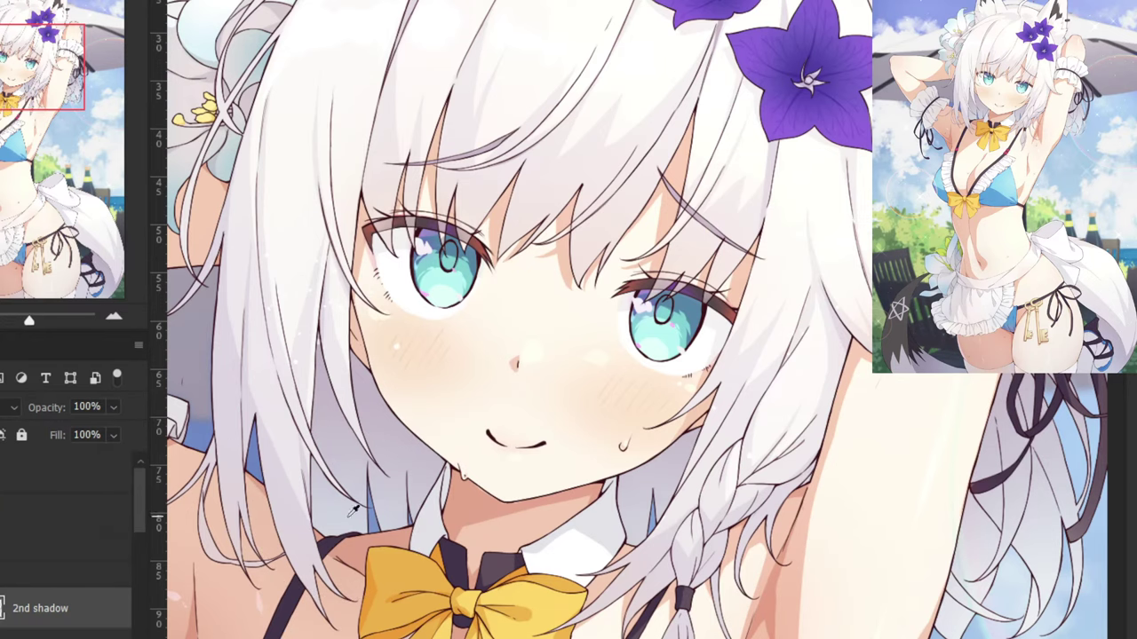
alt+click(352, 511)
alt+click(352, 508)
drag(248, 624, 243, 569)
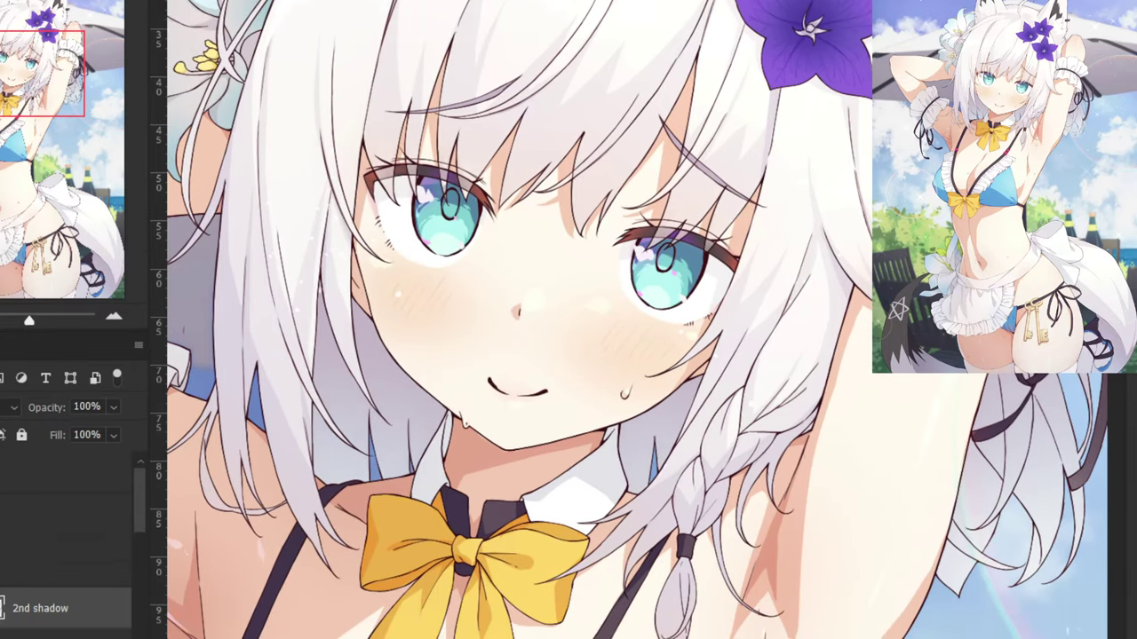
ctrl+click(1, 608)
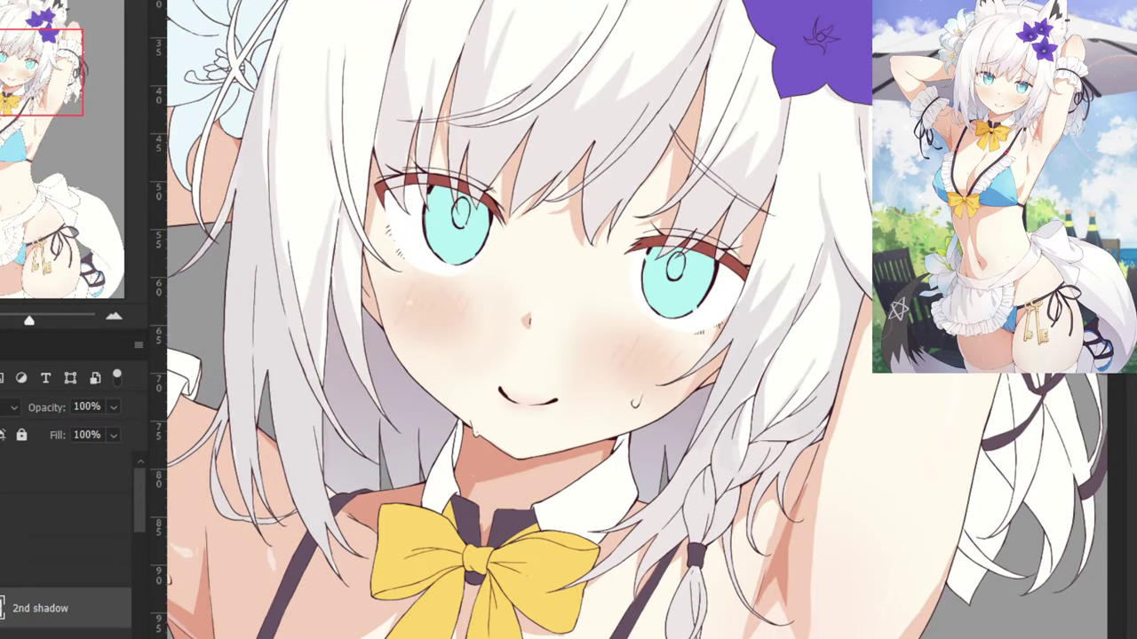
mouse_move(220, 540)
mouse_down()
mouse_move(224, 616)
mouse_move(281, 571)
mouse_move(236, 610)
mouse_move(210, 610)
mouse_move(254, 609)
mouse_up()
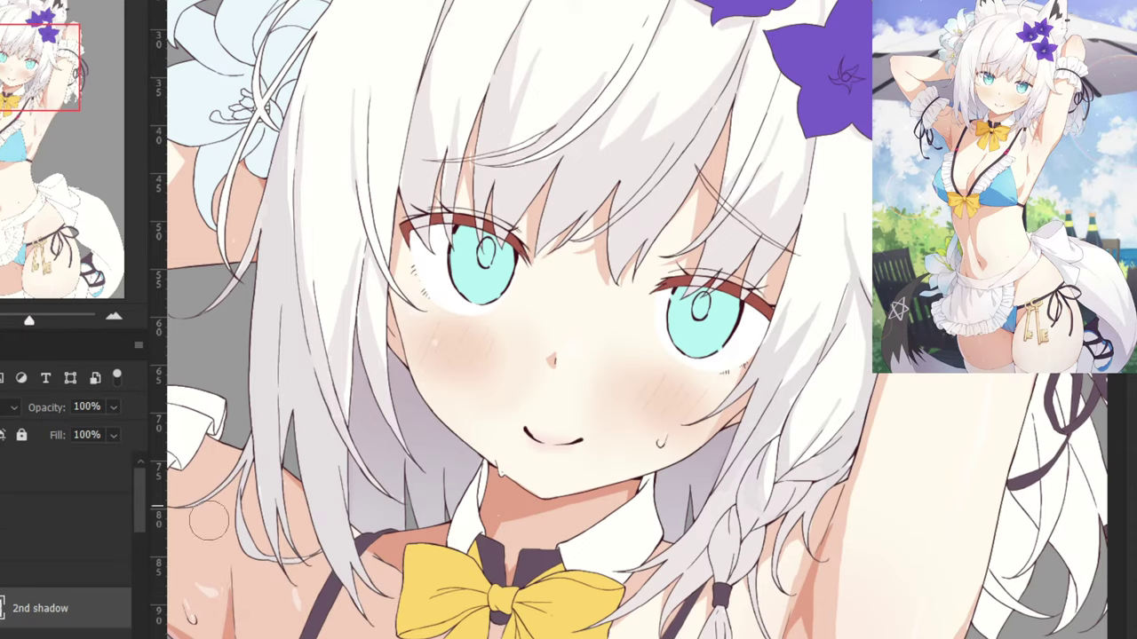
drag(209, 522, 246, 564)
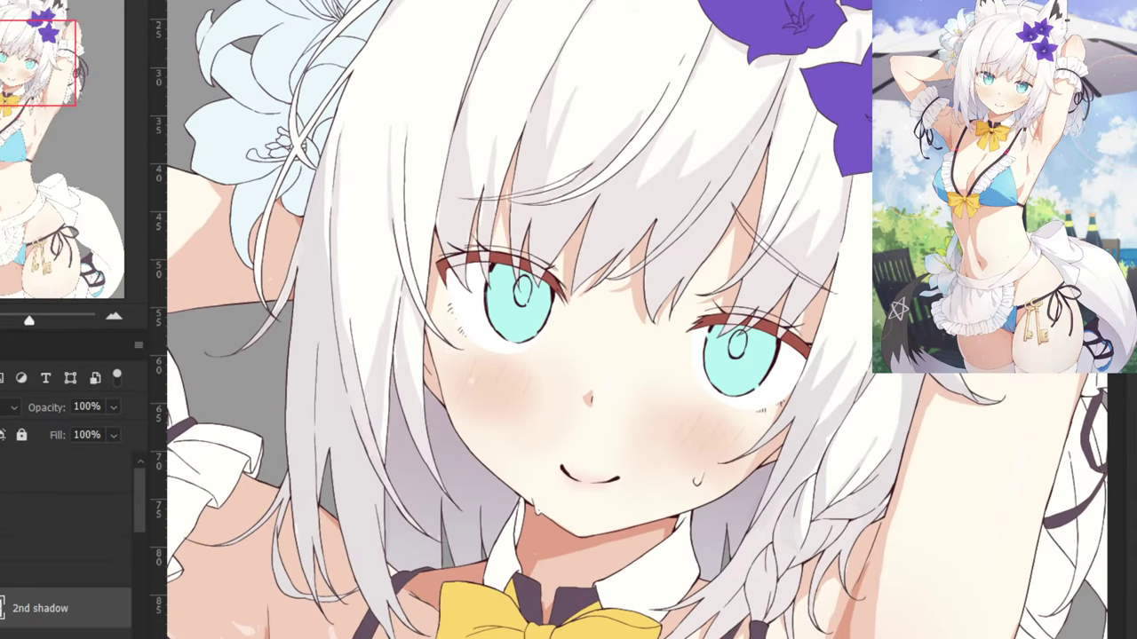
Switch to the notes document and move the 4. Body section down to make room below note 3.8.
key(ctrl+Tab)
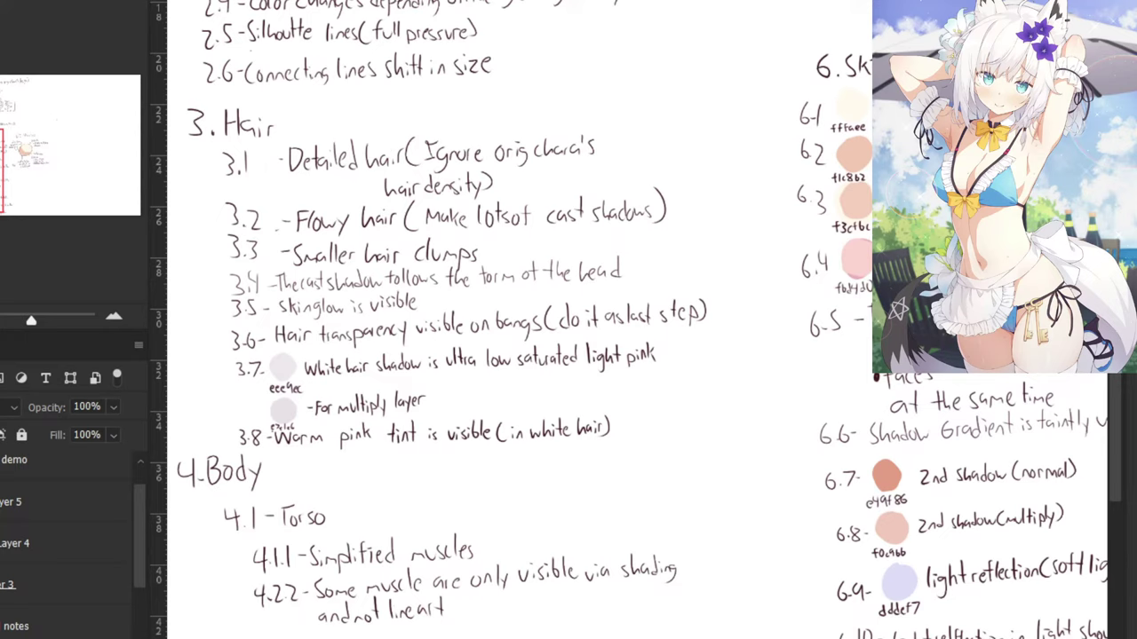
drag(533, 320, 565, 210)
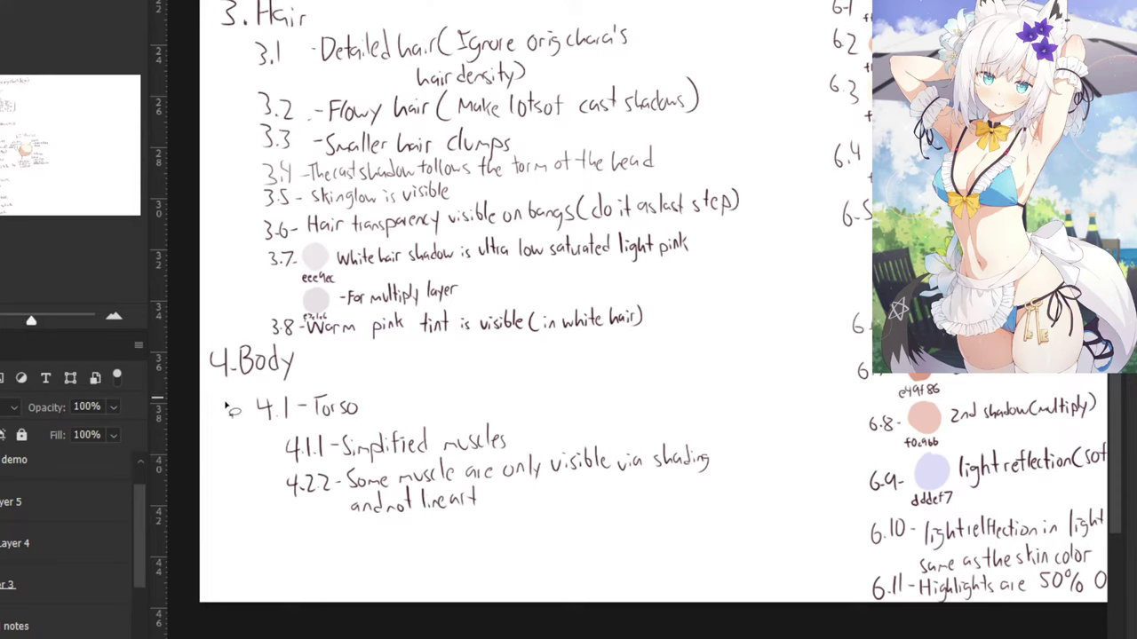
mouse_move(215, 416)
mouse_down()
mouse_move(222, 344)
mouse_move(613, 411)
mouse_move(226, 572)
mouse_move(217, 533)
mouse_up()
key(ctrl+t)
drag(263, 429, 262, 475)
key(Return)
key(ctrl+d)
Start a new handwritten hair note below 3.8 reading "3.9 - Blue", in the existing ink color.
drag(229, 368, 352, 426)
key(ctrl+plus)
key(ctrl+plus)
key(ctrl+plus)
drag(311, 374, 449, 311)
scroll(449, 311, down, 2)
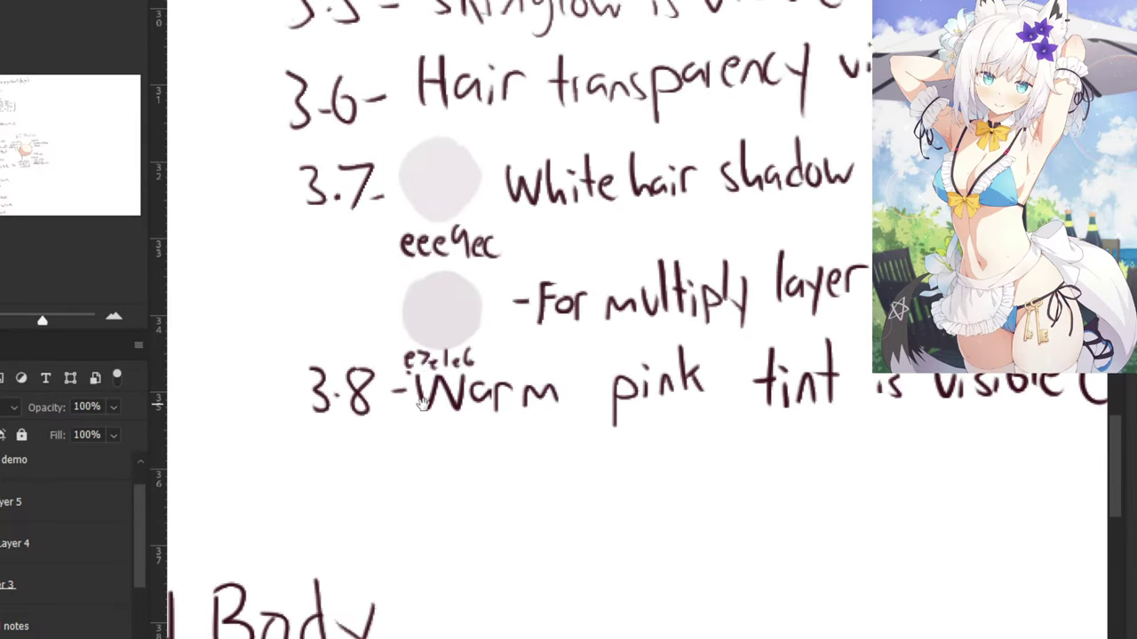
alt+click(424, 404)
mouse_move(311, 442)
mouse_down()
mouse_move(312, 471)
mouse_move(361, 479)
mouse_up()
key(ctrl+z)
mouse_move(411, 446)
mouse_down()
mouse_move(416, 488)
mouse_move(417, 462)
mouse_up()
key(ctrl+z)
key(ctrl+z)
mouse_move(433, 441)
mouse_down()
mouse_move(435, 479)
mouse_move(459, 480)
mouse_up()
mouse_move(460, 468)
mouse_down()
mouse_move(472, 462)
mouse_move(477, 478)
mouse_up()
mouse_move(456, 406)
mouse_down()
mouse_move(428, 389)
mouse_move(298, 369)
mouse_up()
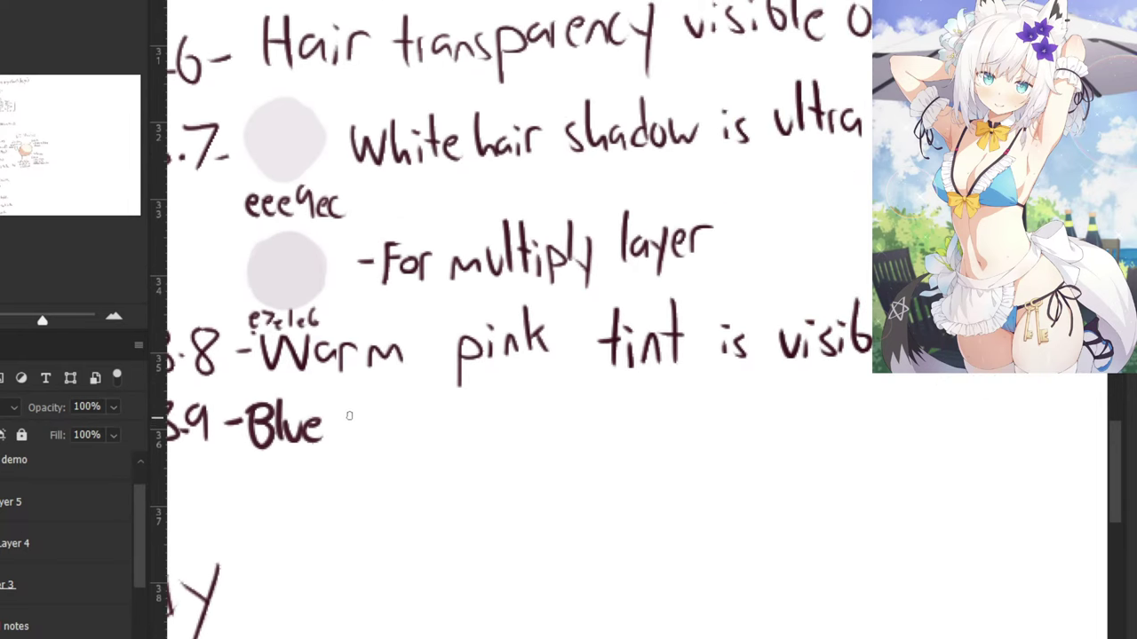
Continue note 3.9 by handwriting "light reflection gradient" after "Blue".
mouse_move(350, 400)
mouse_down()
mouse_move(348, 448)
mouse_move(365, 457)
mouse_up()
drag(395, 398, 419, 441)
mouse_move(427, 410)
mouse_down()
mouse_move(407, 413)
mouse_move(464, 435)
mouse_up()
mouse_move(474, 387)
mouse_down()
mouse_move(471, 433)
mouse_move(487, 435)
mouse_up()
mouse_move(485, 410)
mouse_down()
mouse_move(506, 414)
mouse_move(502, 433)
mouse_up()
drag(511, 421, 538, 434)
mouse_move(557, 387)
mouse_down()
mouse_move(559, 417)
mouse_move(576, 434)
mouse_up()
mouse_move(591, 417)
mouse_down()
mouse_move(665, 414)
mouse_move(651, 451)
mouse_up()
mouse_move(652, 395)
mouse_down()
mouse_move(554, 385)
mouse_move(524, 438)
mouse_up()
key(ctrl+z)
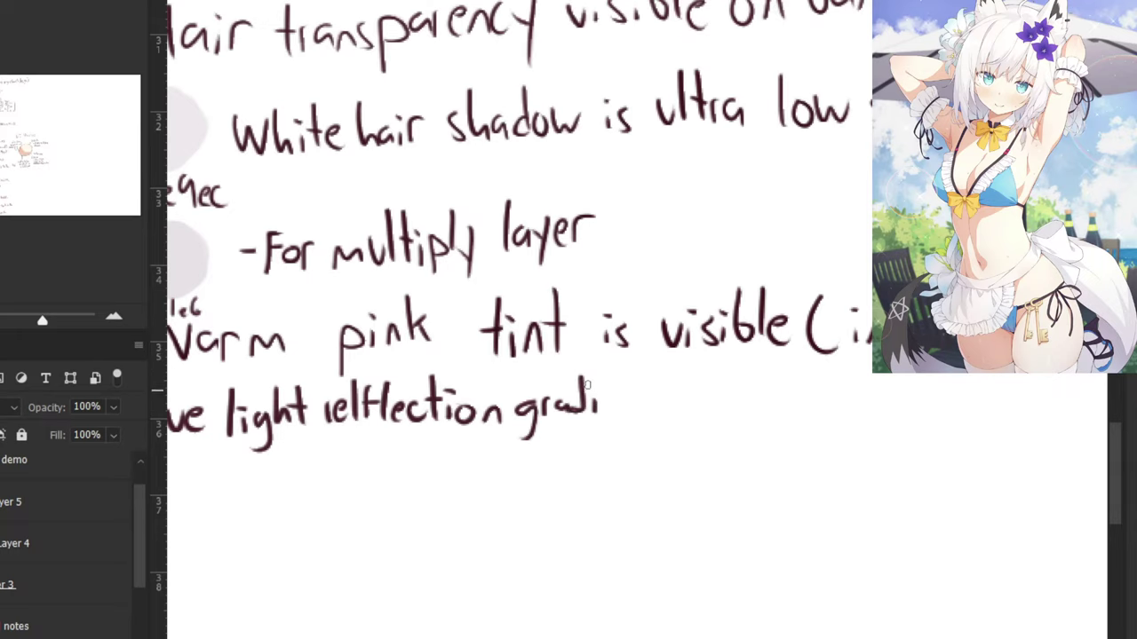
drag(604, 408, 634, 420)
drag(641, 370, 643, 423)
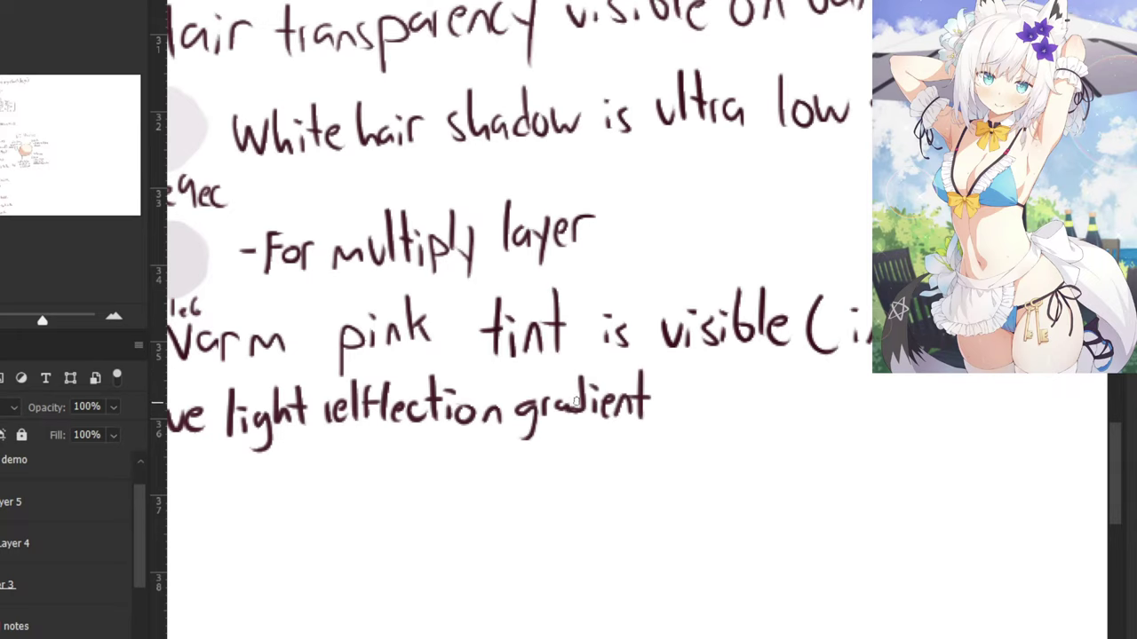
Handwrite "visible in the back" as the next words of note 3.9.
drag(601, 350, 489, 347)
drag(755, 349, 649, 348)
drag(463, 406, 477, 405)
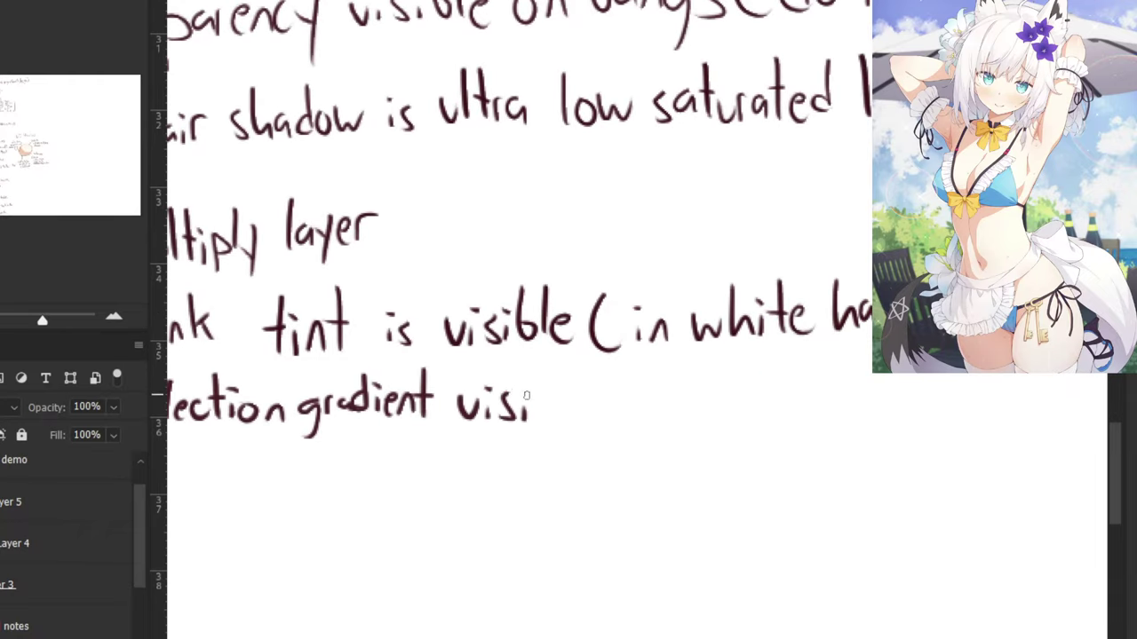
mouse_move(537, 374)
mouse_down()
mouse_move(540, 415)
mouse_move(562, 415)
mouse_up()
mouse_move(569, 407)
mouse_down()
mouse_move(579, 418)
mouse_move(641, 415)
mouse_up()
mouse_move(655, 368)
mouse_down()
mouse_move(657, 416)
mouse_move(664, 387)
mouse_up()
mouse_move(673, 371)
mouse_down()
mouse_move(669, 410)
mouse_move(684, 412)
mouse_up()
mouse_move(689, 403)
mouse_down()
mouse_move(711, 388)
mouse_move(774, 411)
mouse_up()
drag(796, 396, 789, 410)
drag(799, 368, 797, 410)
drag(813, 380, 806, 408)
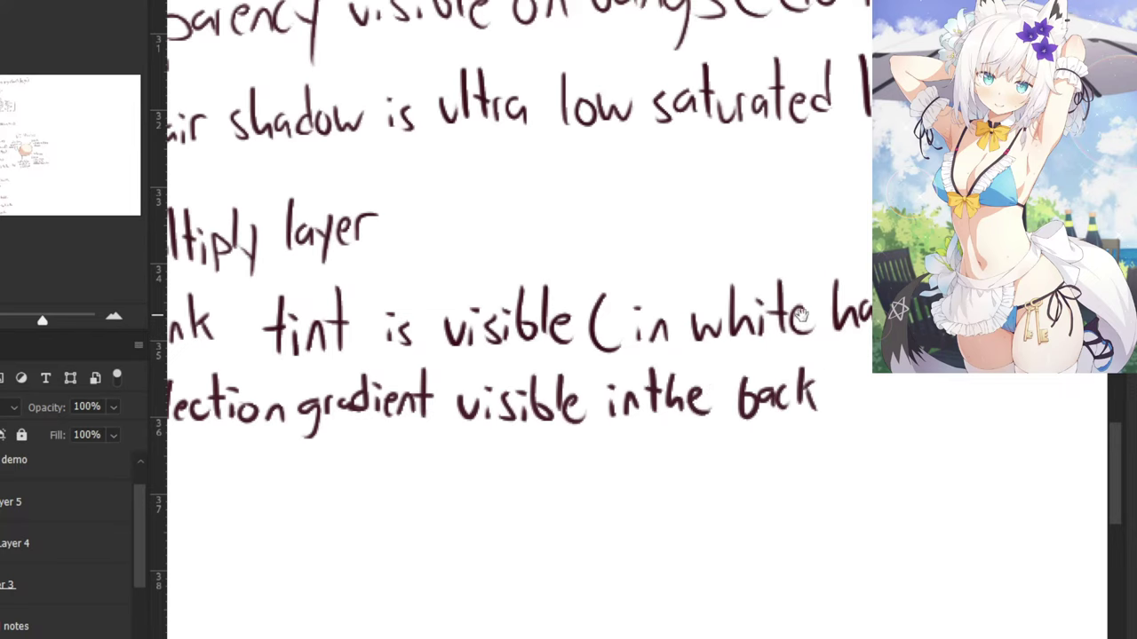
Extend note 3.9 with the handwritten words "hair (white".
drag(802, 315, 597, 328)
mouse_move(654, 386)
mouse_down()
mouse_move(652, 428)
mouse_move(669, 428)
mouse_up()
mouse_move(689, 411)
mouse_down()
mouse_move(693, 424)
mouse_move(722, 398)
mouse_up()
mouse_move(753, 374)
mouse_down()
mouse_move(746, 426)
mouse_move(758, 427)
mouse_up()
drag(755, 337, 640, 314)
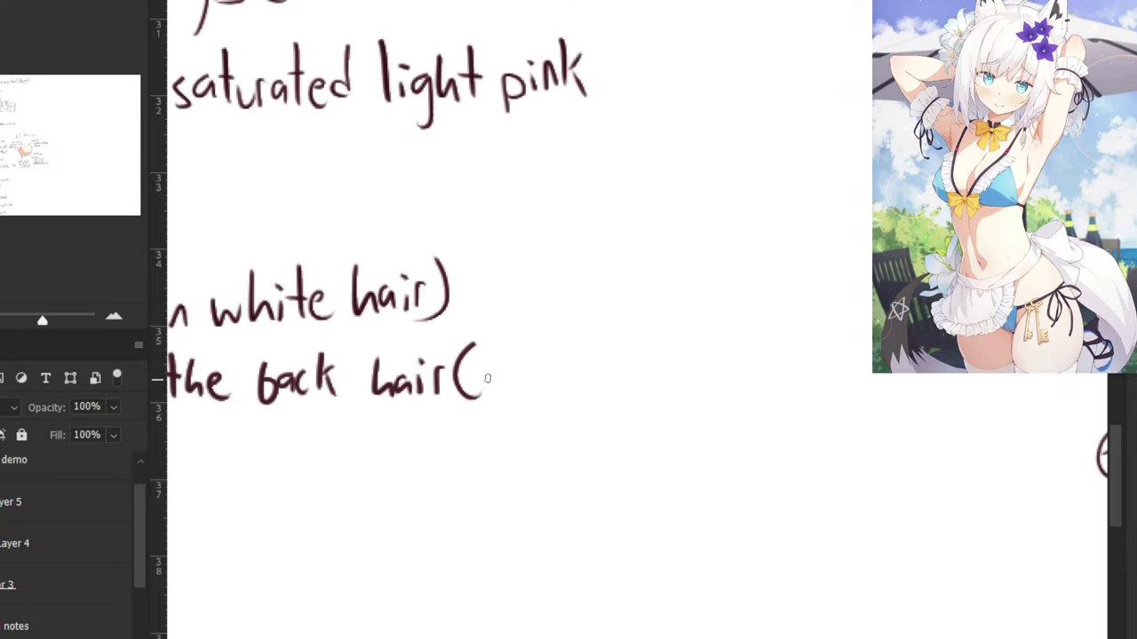
drag(485, 371, 543, 392)
mouse_move(549, 376)
mouse_down()
mouse_move(554, 394)
mouse_move(544, 362)
mouse_up()
mouse_move(568, 334)
mouse_down()
mouse_move(566, 391)
mouse_move(578, 364)
mouse_up()
drag(579, 376, 592, 385)
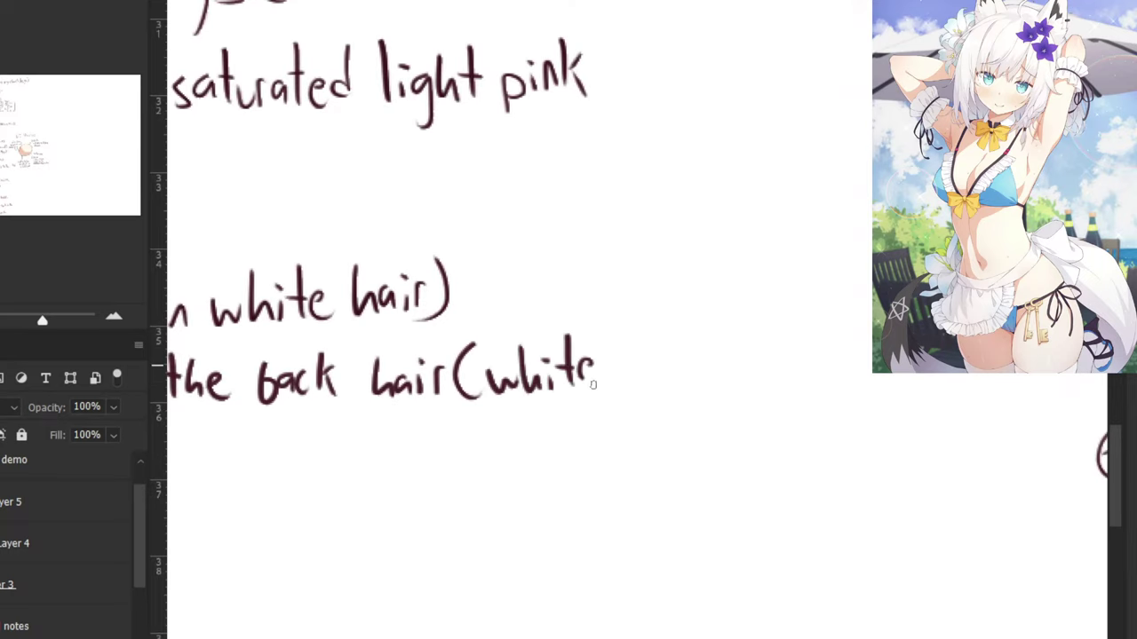
Finish note 3.9 with the handwritten words "hair only)", rewriting the last letters closer together before the closing bracket.
mouse_move(609, 340)
mouse_down()
mouse_move(628, 383)
mouse_move(660, 383)
mouse_up()
mouse_move(658, 368)
mouse_down()
mouse_move(659, 384)
mouse_move(660, 353)
mouse_up()
mouse_move(669, 382)
mouse_down()
mouse_move(689, 355)
mouse_move(772, 378)
mouse_up()
drag(786, 326, 786, 387)
drag(810, 356, 802, 391)
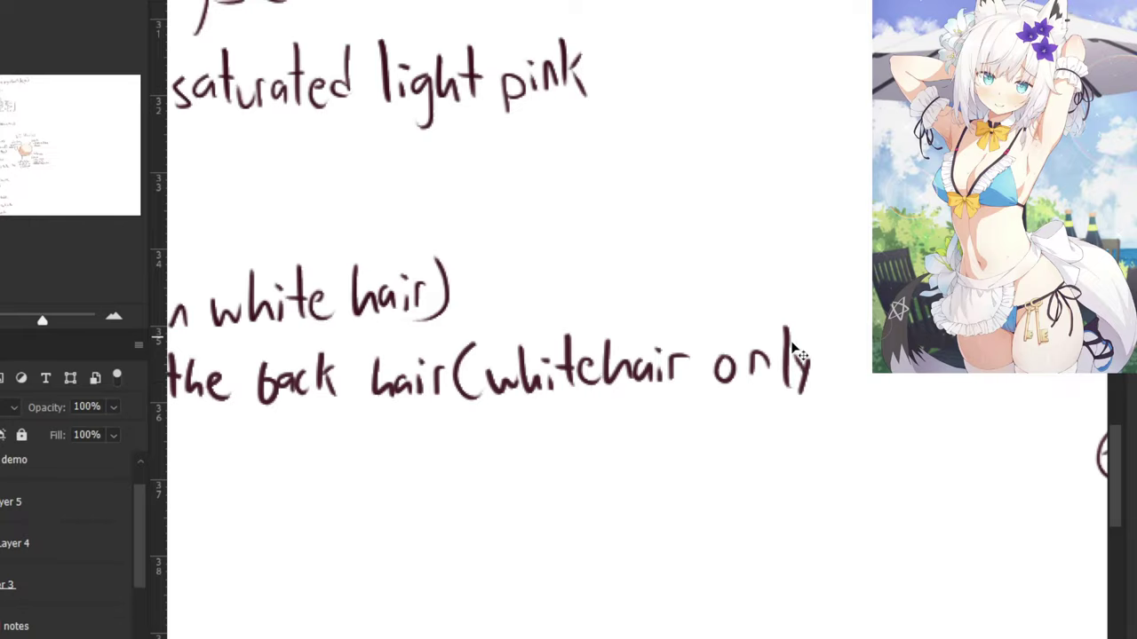
key(ctrl+z)
key(ctrl+z)
key(ctrl+z)
drag(776, 316, 774, 366)
mouse_move(805, 341)
mouse_down()
mouse_move(790, 395)
mouse_move(801, 364)
mouse_up()
mouse_move(806, 316)
mouse_down()
mouse_move(825, 342)
mouse_move(801, 373)
mouse_up()
Look over the hair notes, return to the character illustration and examine its hair shading from farther out.
key(ctrl+minus)
key(ctrl+minus)
key(ctrl+minus)
key(ctrl+minus)
drag(204, 435, 216, 535)
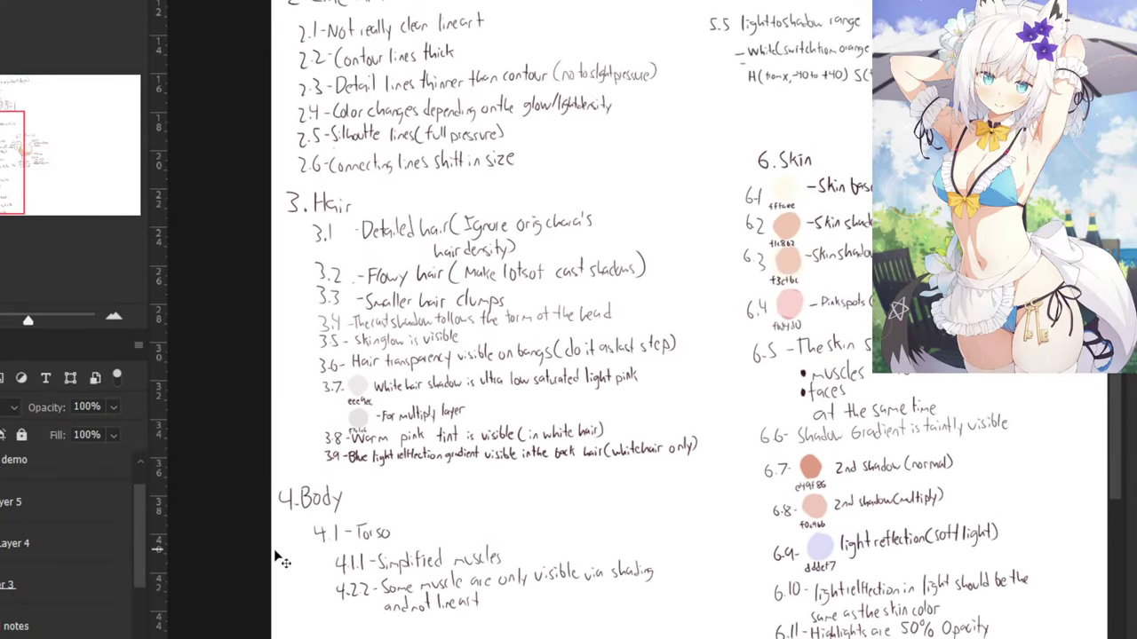
drag(300, 592, 247, 608)
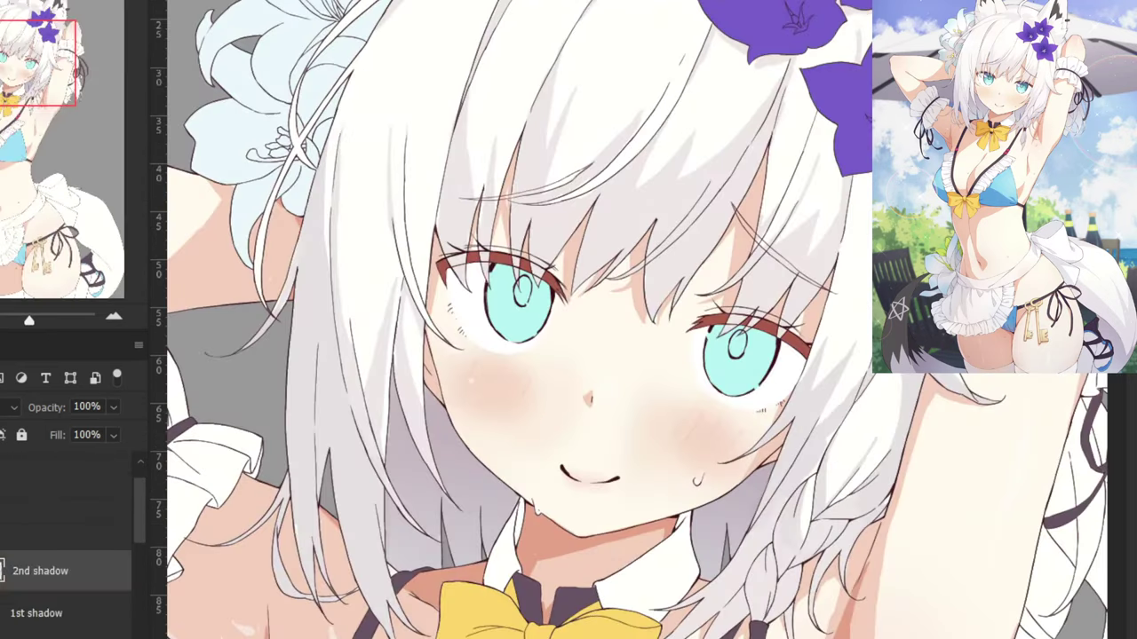
key(ctrl+minus)
key(ctrl+minus)
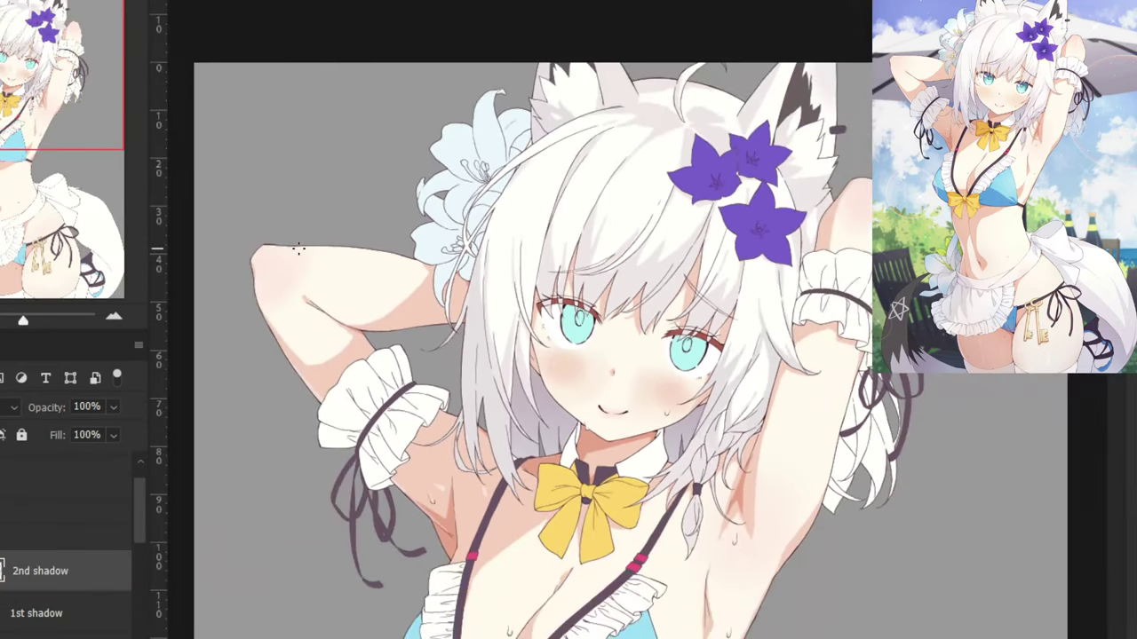
key(ctrl+plus)
key(ctrl+plus)
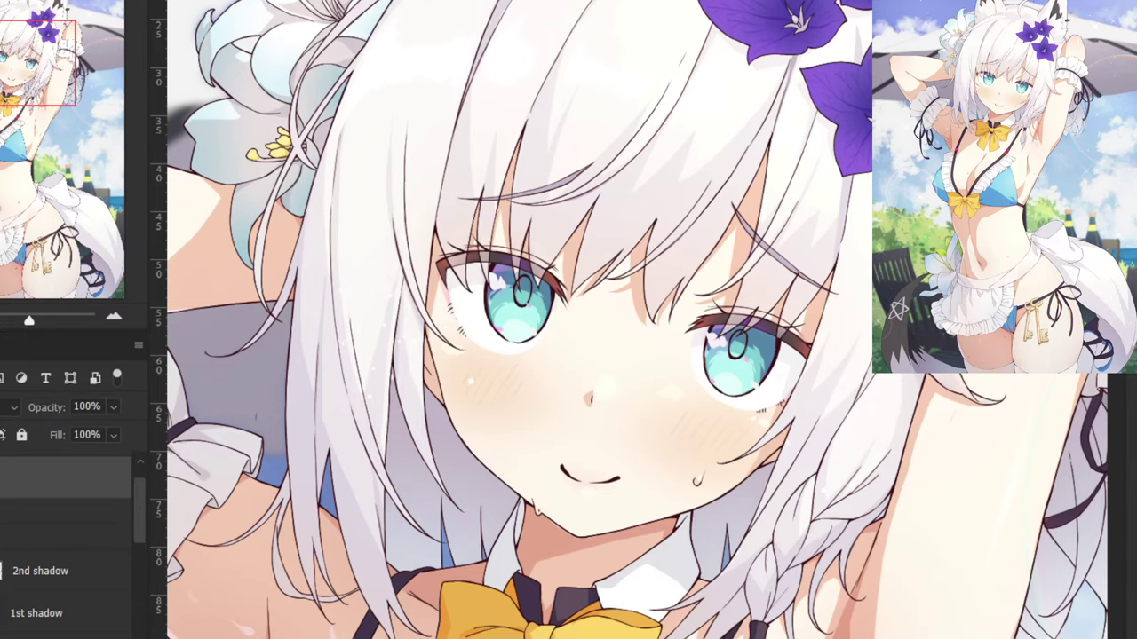
Sample the side hair's shadow tones from the rendered overlay and return to the 2nd shadow layer.
alt+click(304, 420)
alt+click(337, 390)
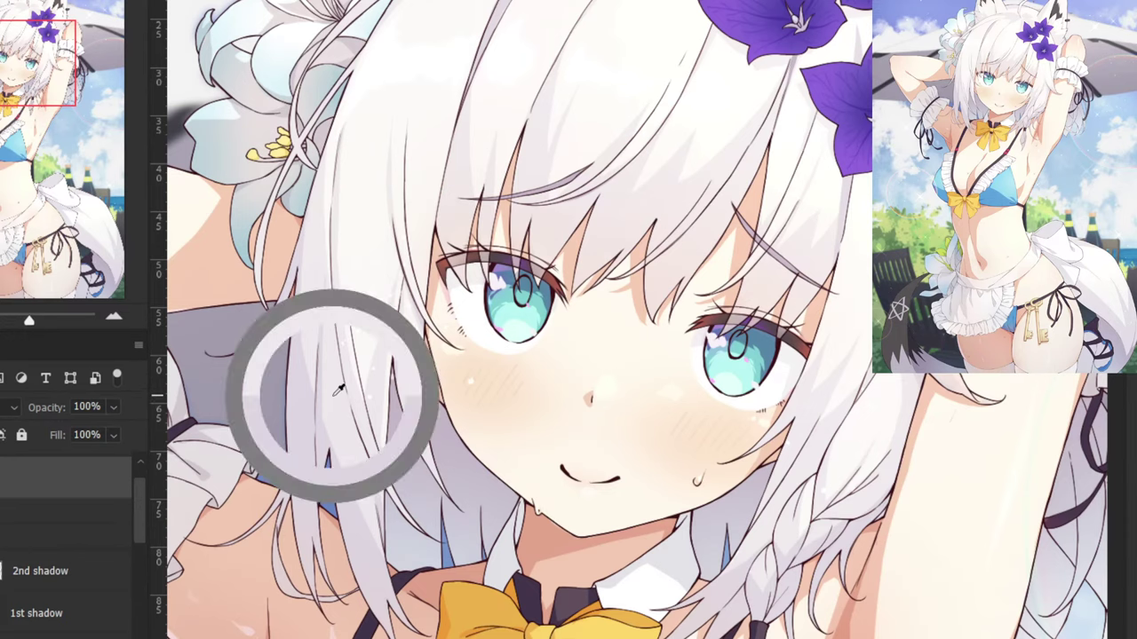
drag(337, 391, 309, 416)
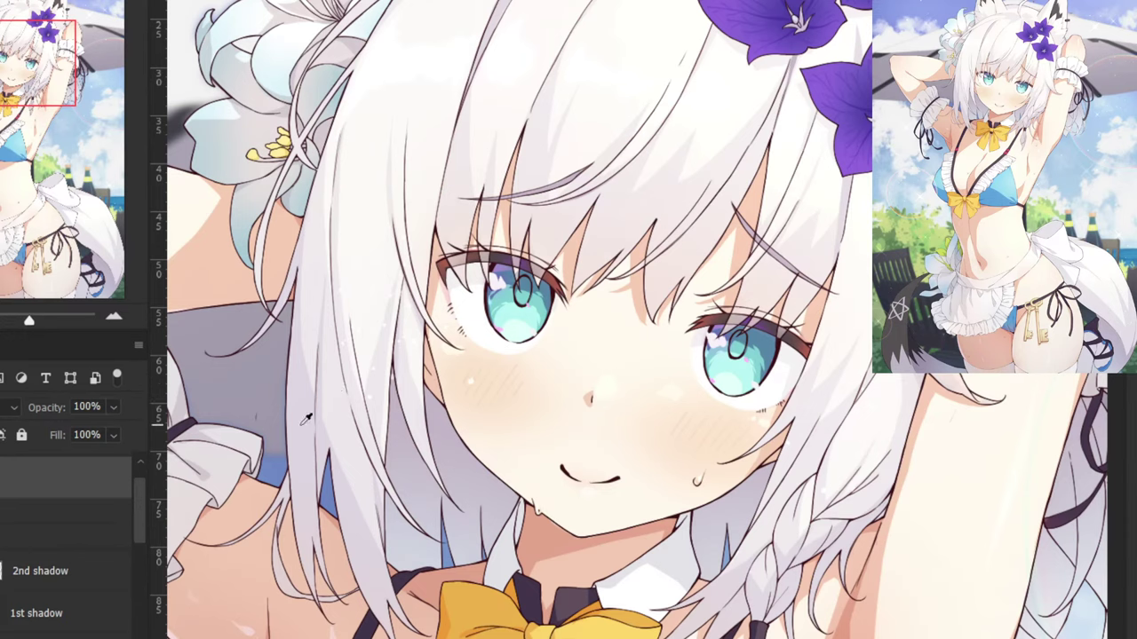
alt+click(299, 424)
alt+click(294, 417)
alt+click(297, 421)
alt+click(292, 419)
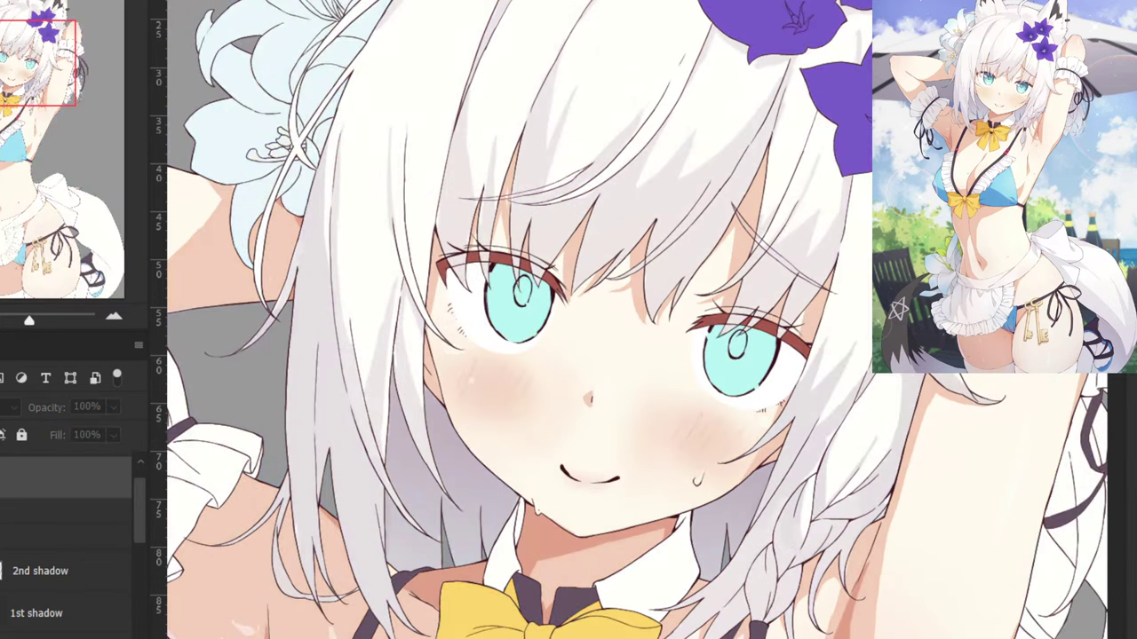
click(10, 579)
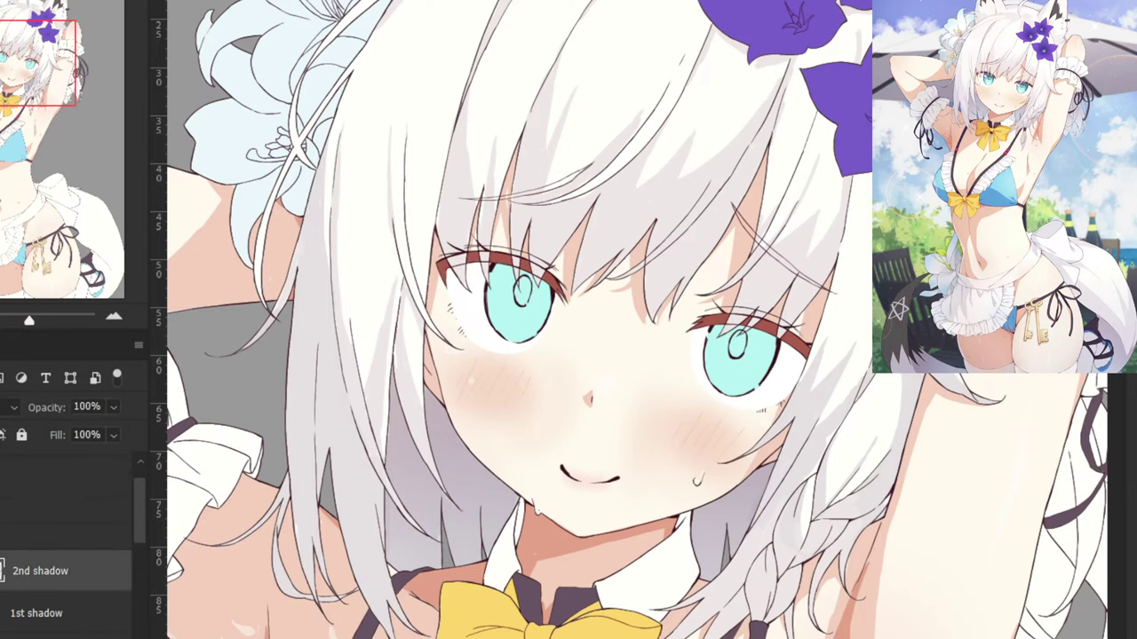
Try a thin second-shadow stroke down the outer side hair and undo it.
alt+click(311, 325)
drag(295, 330, 350, 325)
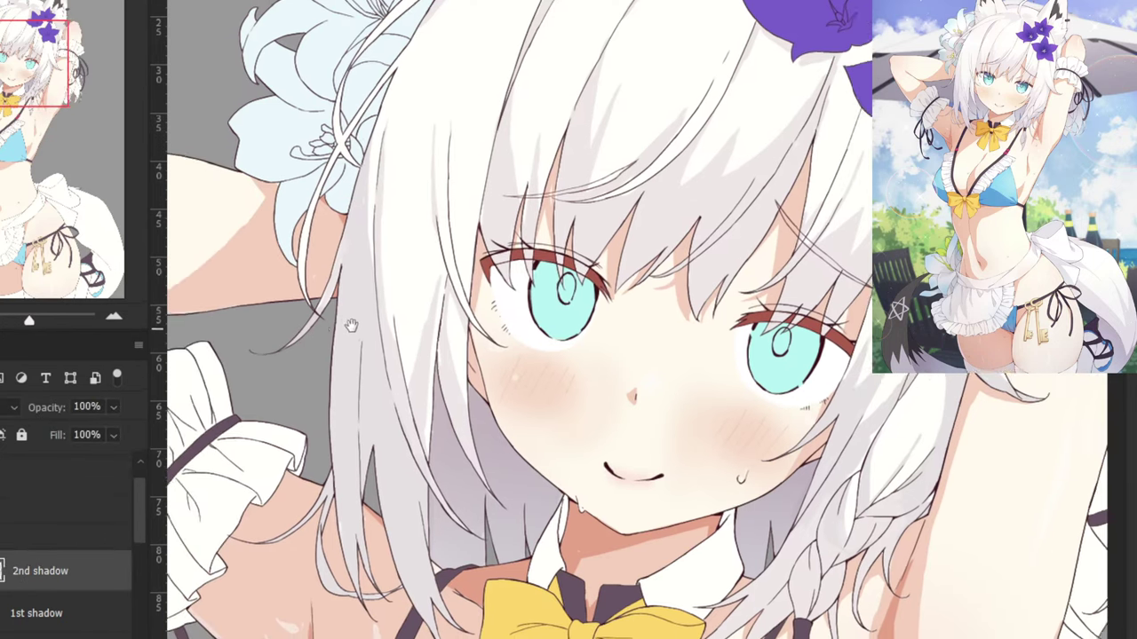
key(ctrl+plus)
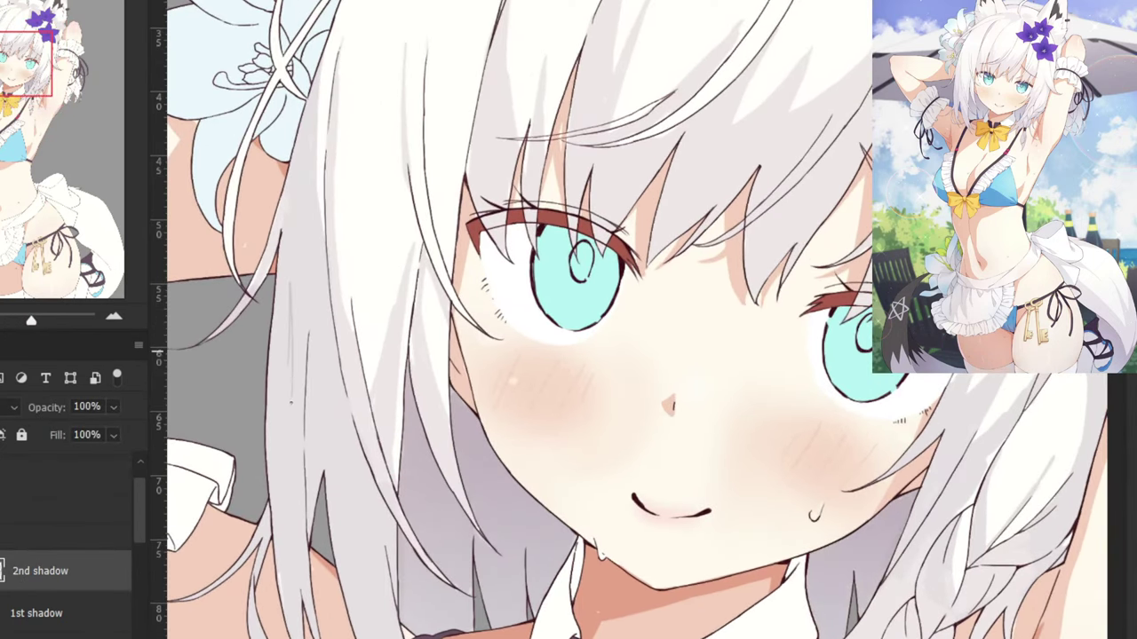
drag(298, 243, 566, 242)
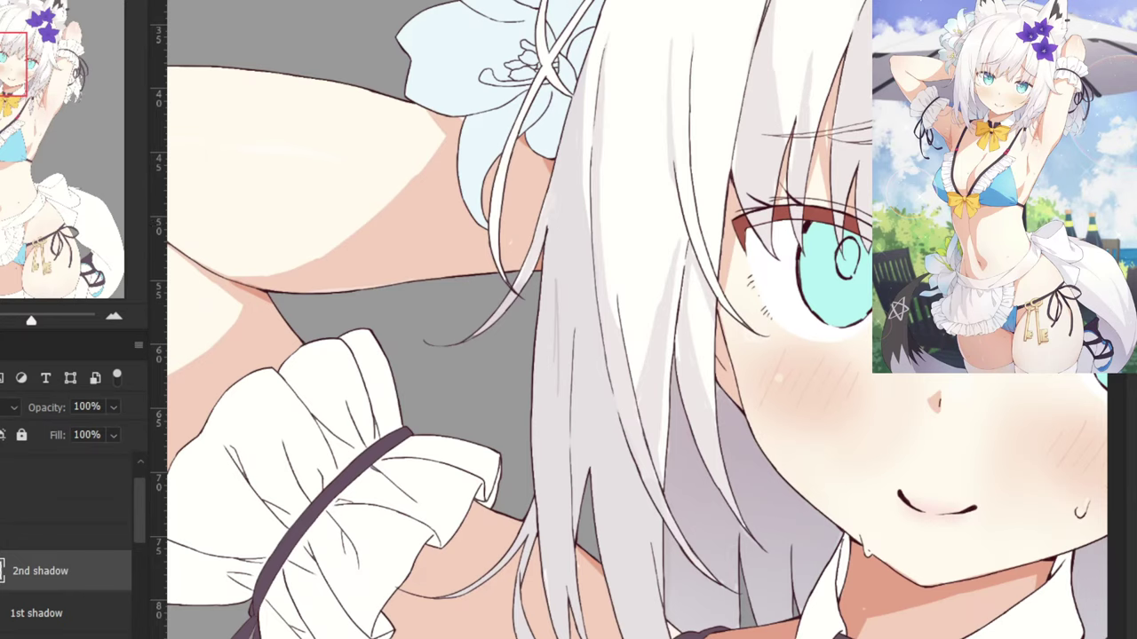
key(ctrl+z)
drag(554, 270, 542, 373)
key(ctrl+z)
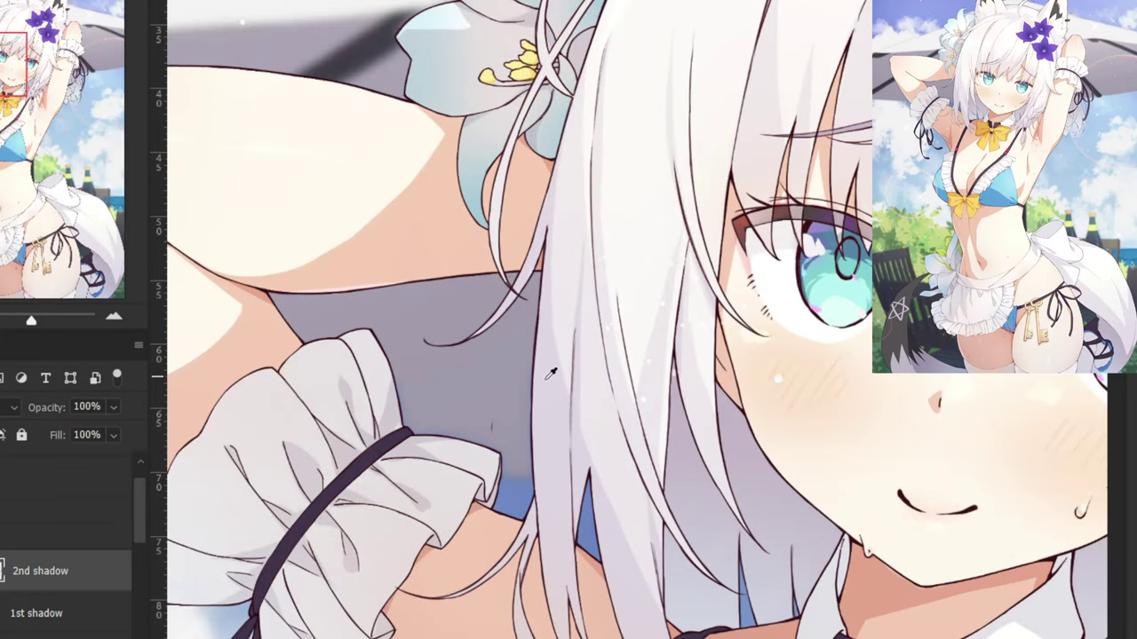
Sample the outer side hair's shadow color, set the rendered overlay's opacity to 46%, and reselect the 2nd shadow layer.
click(547, 356)
click(544, 353)
key(ctrl+comma)
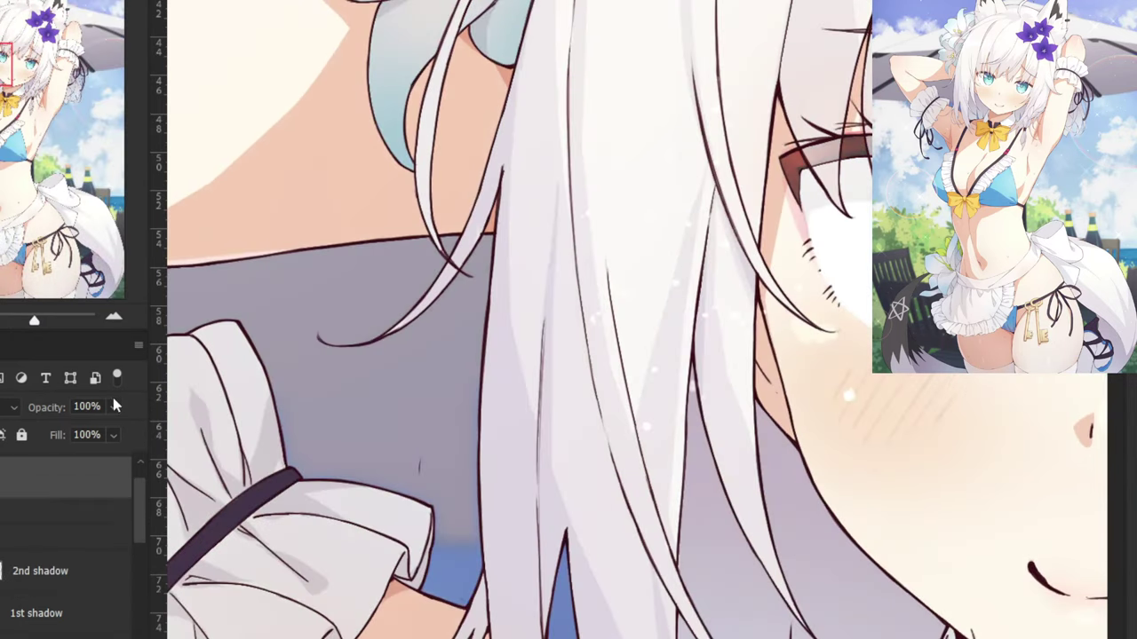
click(108, 406)
click(86, 430)
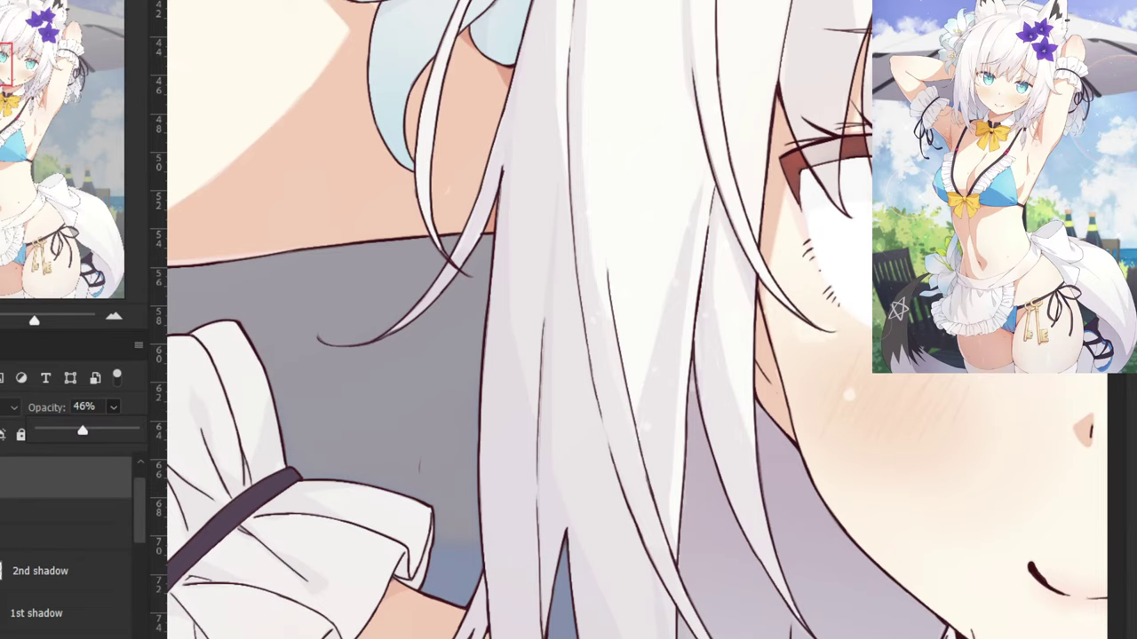
click(2, 575)
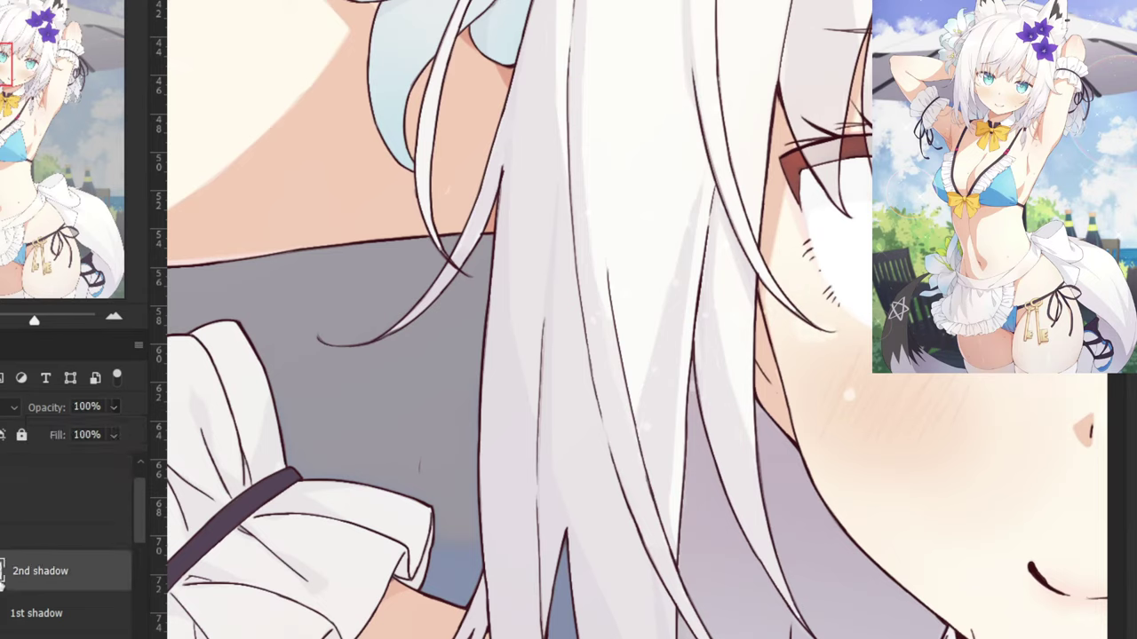
Try tracing second-shadow edges along the outer side lock over the faded overlay, and undo the strokes.
drag(495, 307, 508, 410)
drag(512, 419, 520, 454)
key(ctrl+z)
drag(507, 333, 499, 451)
drag(525, 407, 509, 524)
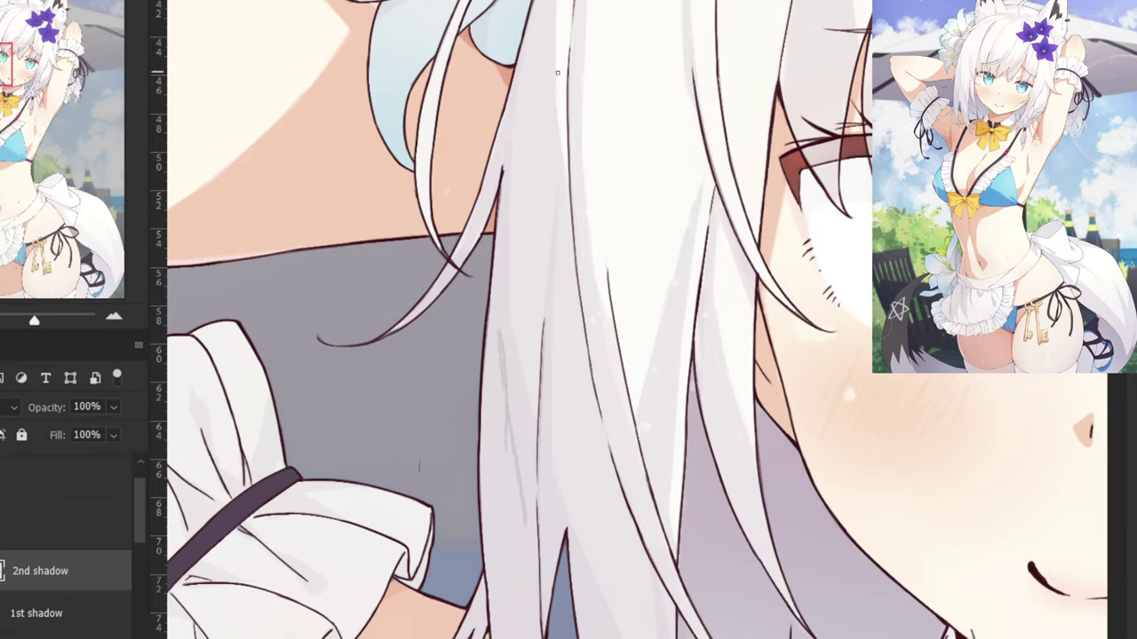
key(ctrl+z)
key(ctrl+z)
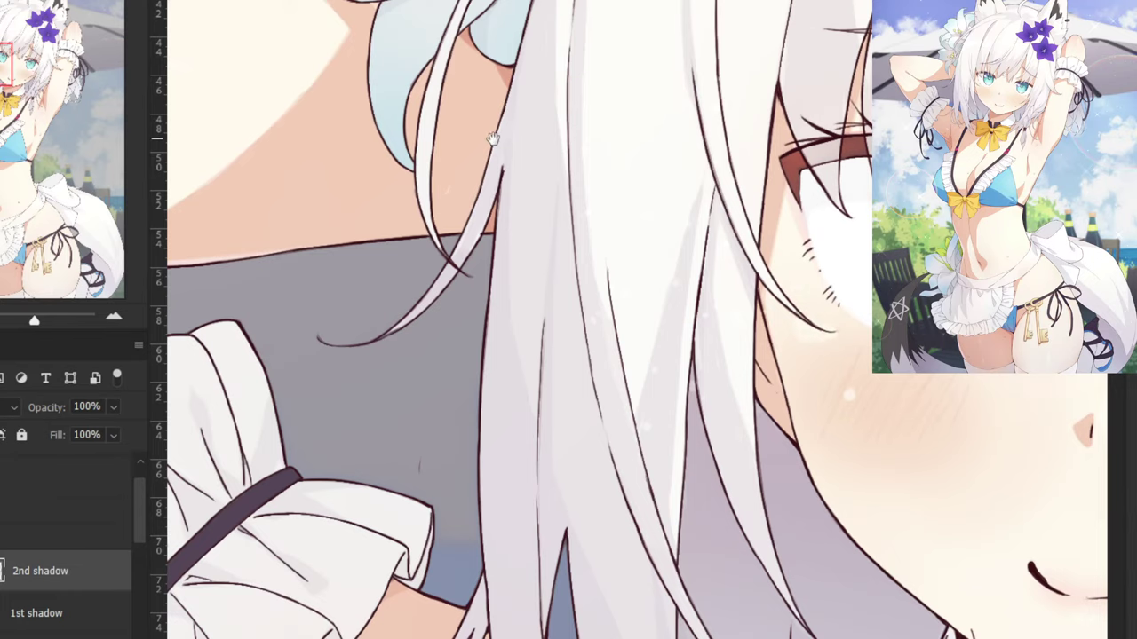
drag(493, 140, 521, 373)
drag(578, 457, 499, 266)
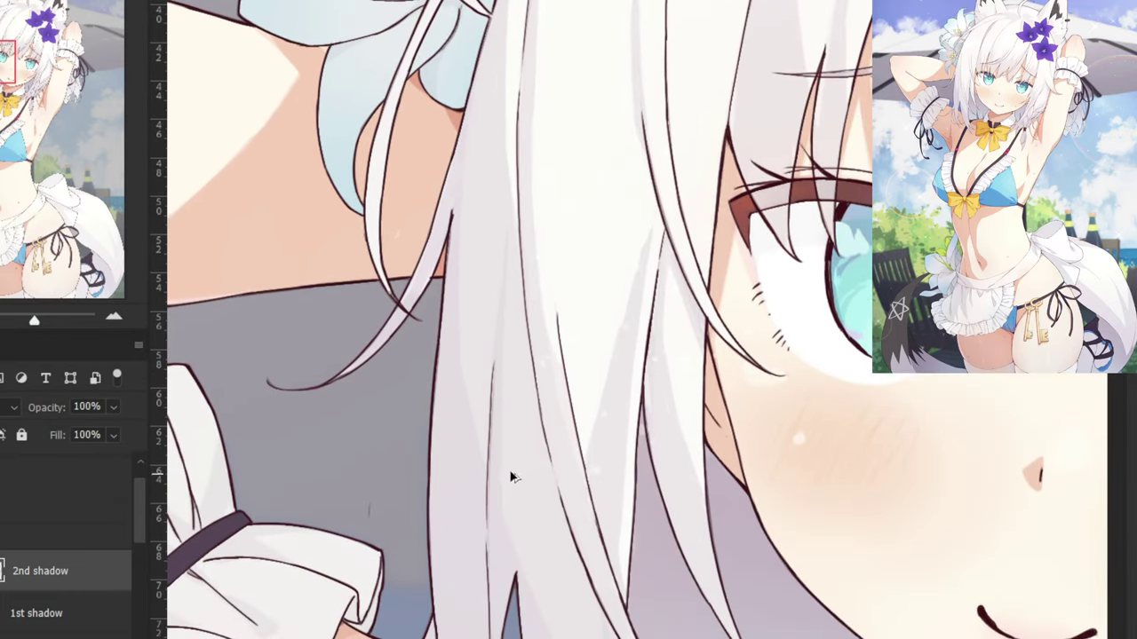
drag(510, 472, 532, 477)
drag(466, 391, 503, 289)
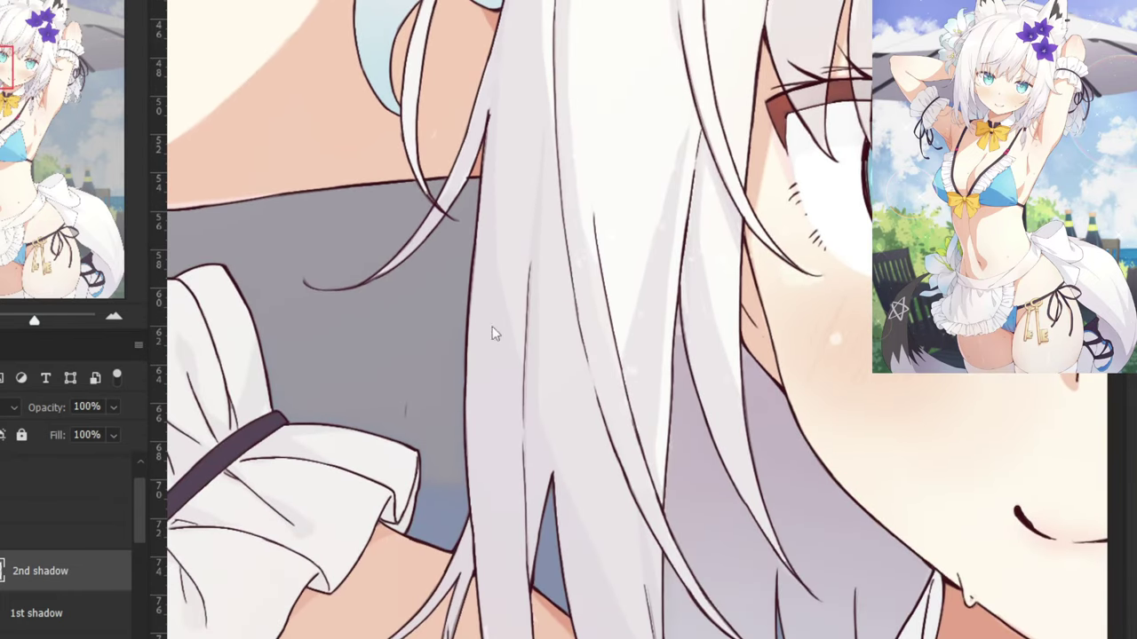
Set the rendered overlay's opacity to 60% and return to the 2nd shadow layer.
click(19, 486)
click(112, 408)
drag(84, 430, 95, 433)
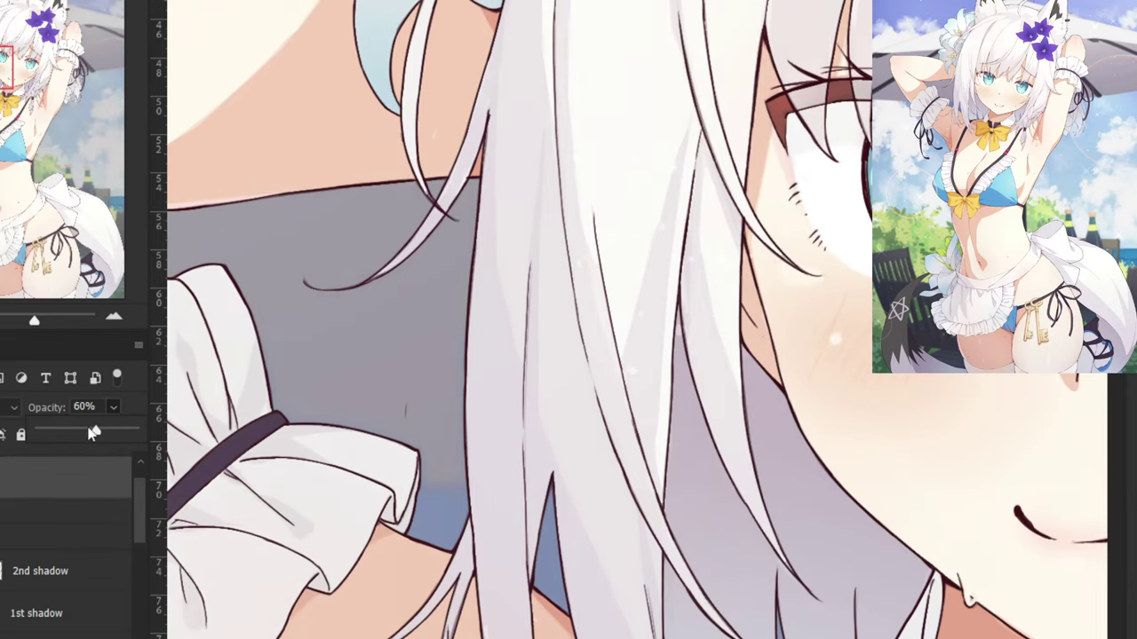
click(31, 582)
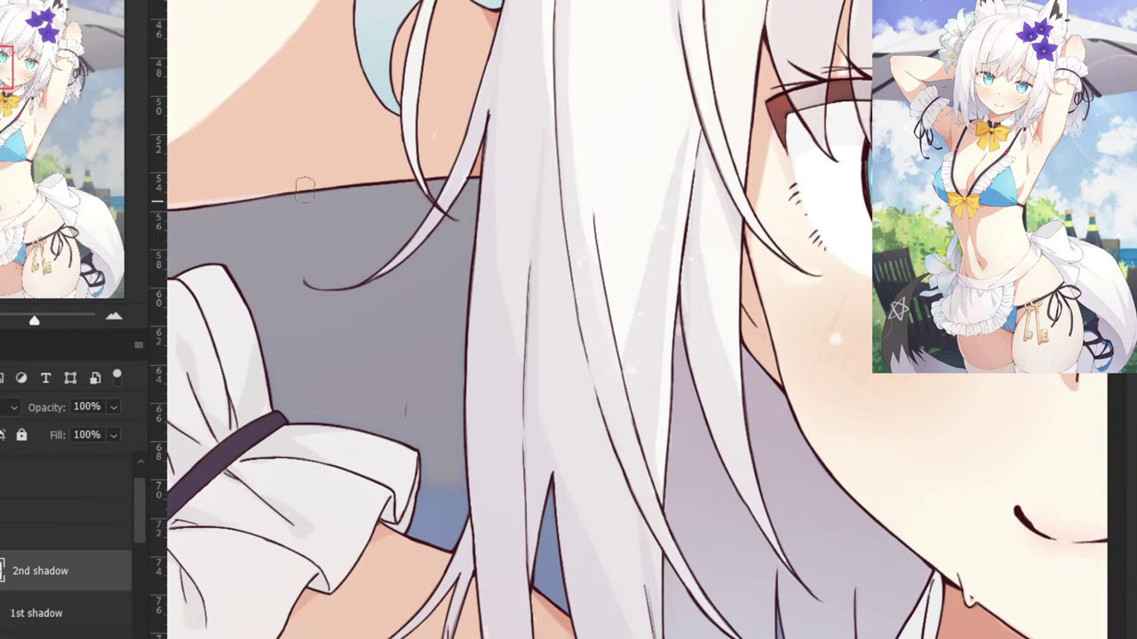
Paint thin second-shadow strokes down the outer side lock beside its inner hair line.
drag(515, 246, 527, 388)
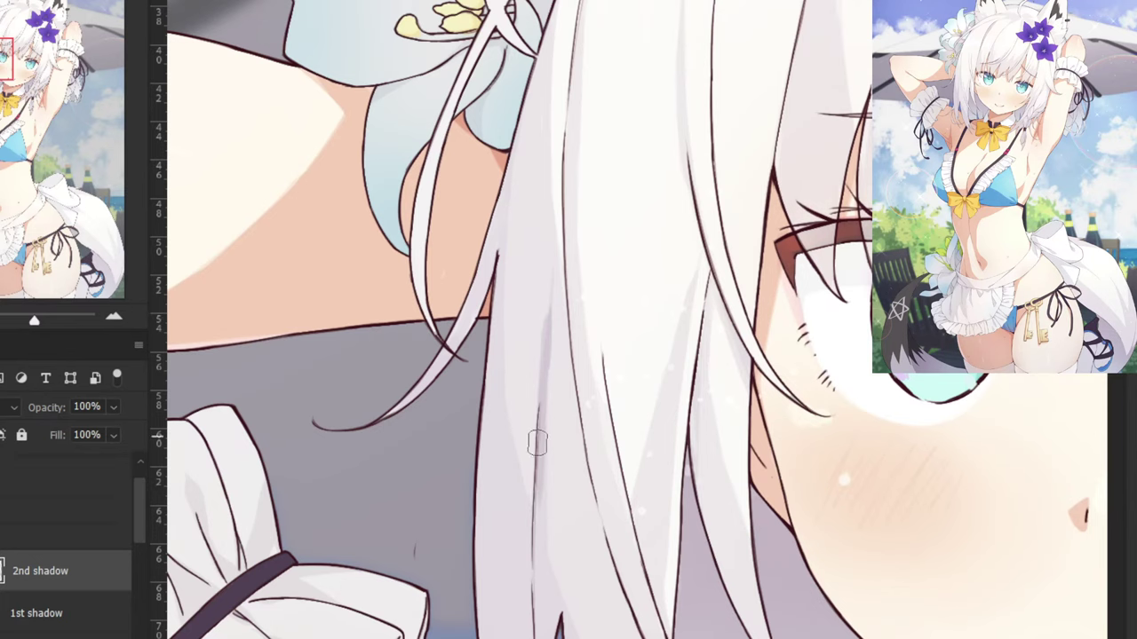
drag(539, 402, 535, 586)
mouse_move(544, 391)
mouse_down()
mouse_move(536, 606)
mouse_move(501, 450)
mouse_up()
drag(507, 400, 509, 596)
mouse_move(508, 394)
mouse_down()
mouse_move(549, 532)
mouse_move(460, 354)
mouse_move(471, 378)
mouse_up()
drag(499, 316, 552, 446)
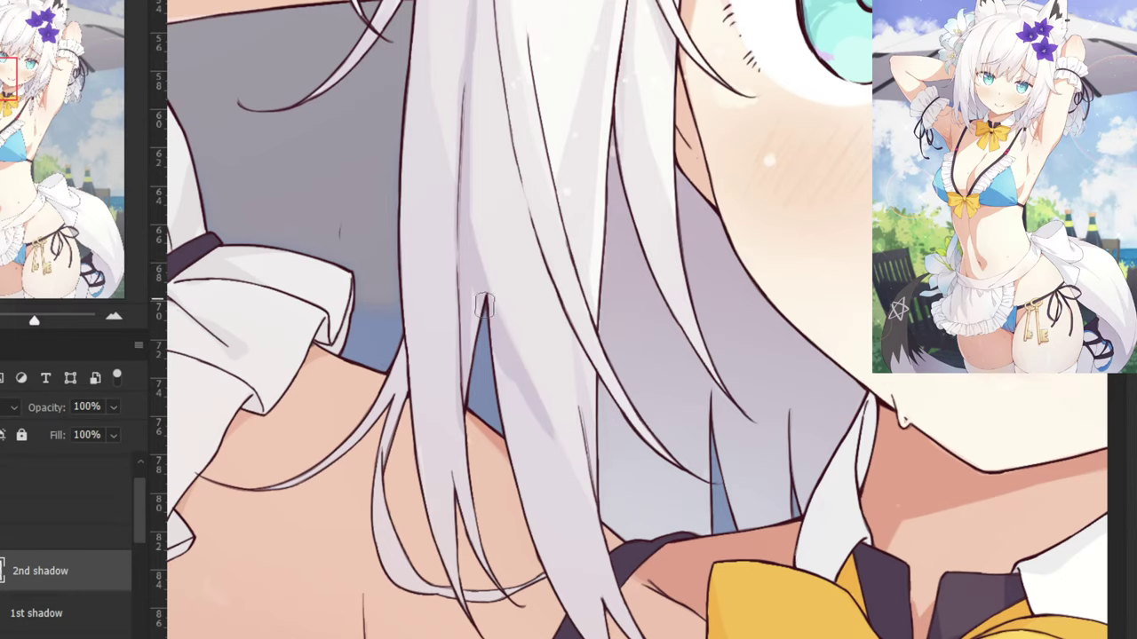
Fill the second shadow down the lower side lock, from the split between the strands toward its tip.
drag(499, 337, 580, 499)
drag(520, 378, 593, 531)
drag(470, 297, 474, 391)
drag(504, 390, 515, 425)
mouse_move(497, 365)
mouse_down()
mouse_move(548, 515)
mouse_move(604, 617)
mouse_up()
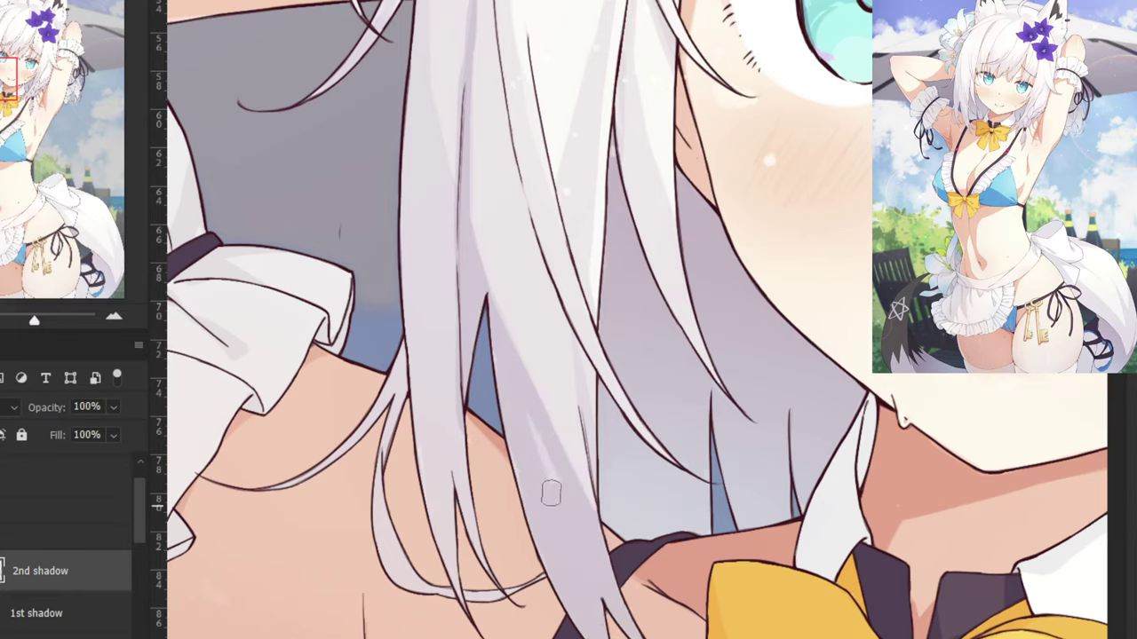
drag(516, 240, 501, 456)
Check the side hair's second shadow at several magnifications, with the shadow layer and the rendered overlay shown and hidden.
key(ctrl+minus)
key(ctrl+minus)
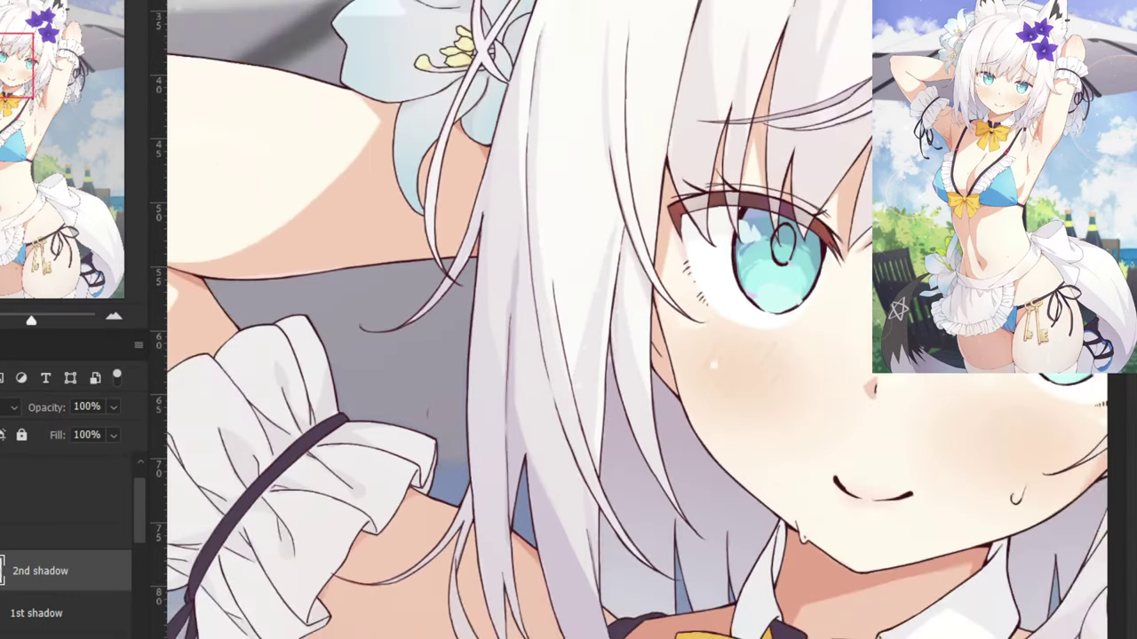
scroll(645, 351, up, 2)
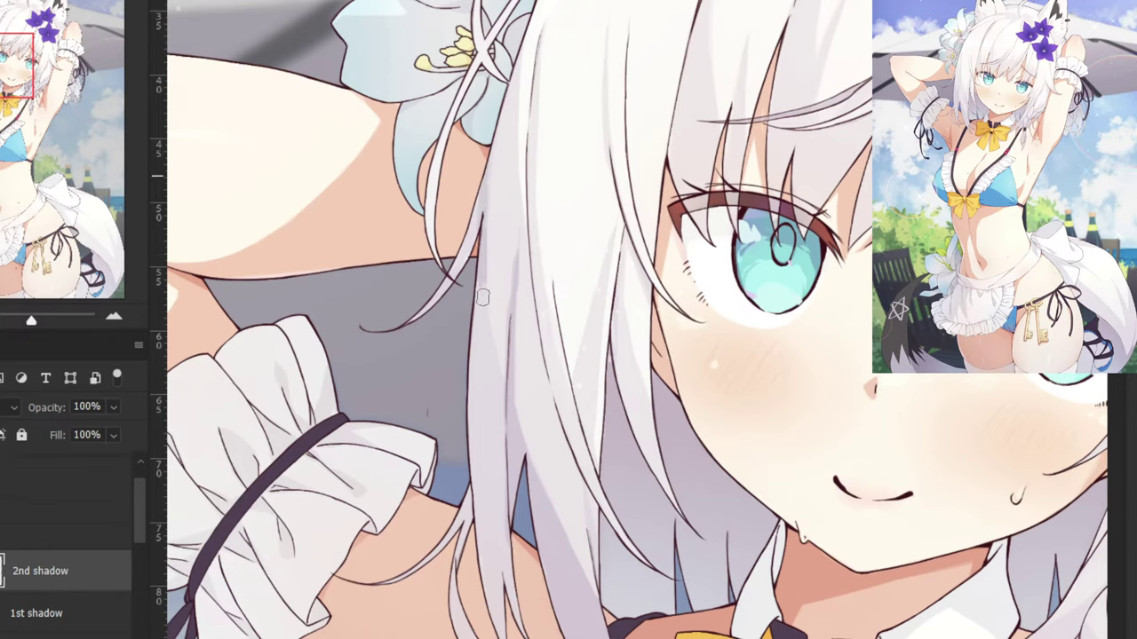
drag(394, 104, 398, 503)
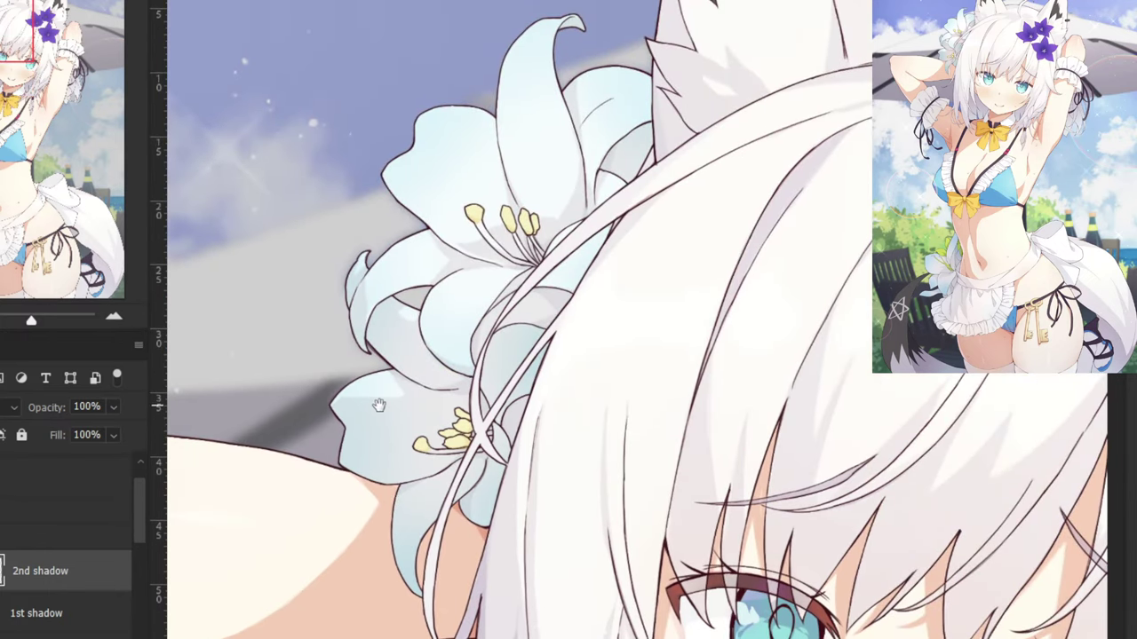
drag(379, 440, 329, 100)
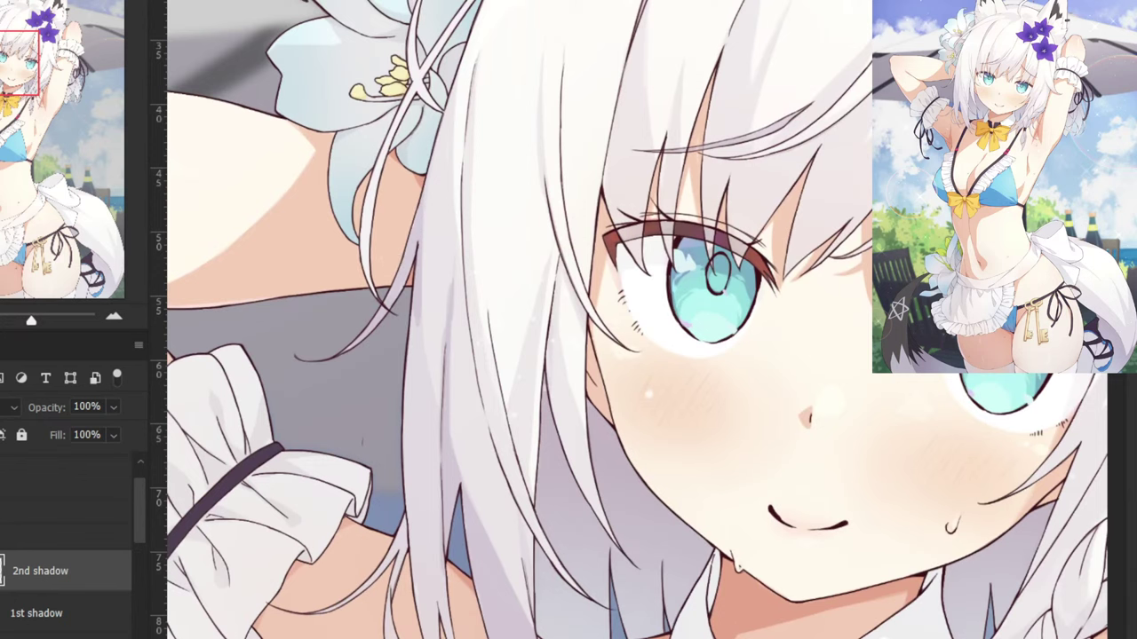
click(2, 571)
click(1, 571)
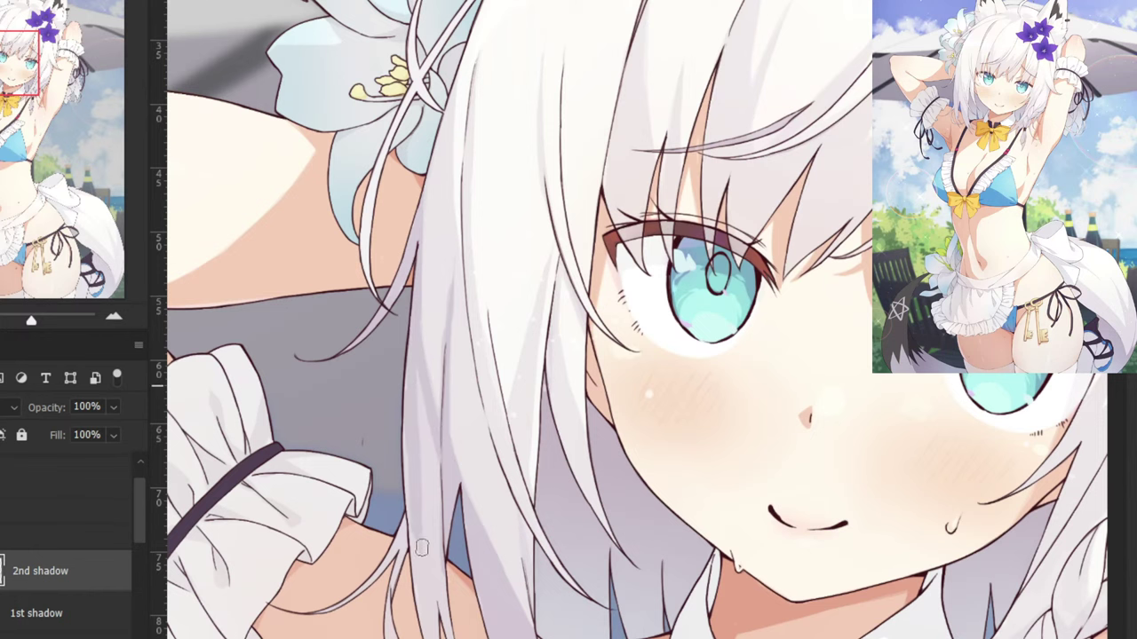
scroll(418, 533, down, 3)
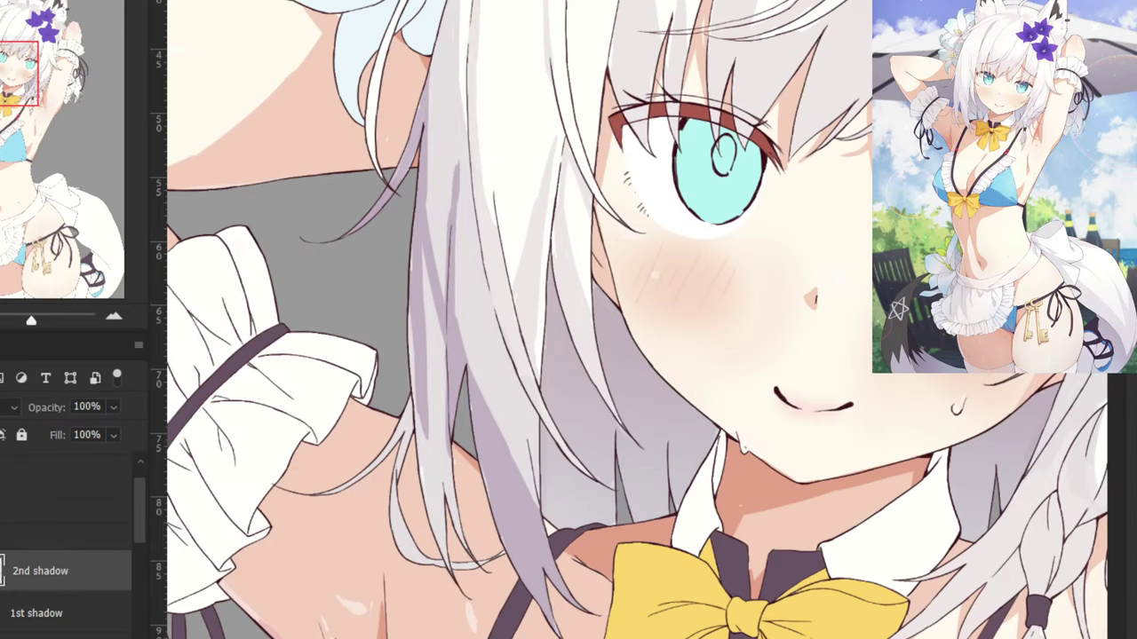
key(ctrl+minus)
key(ctrl+minus)
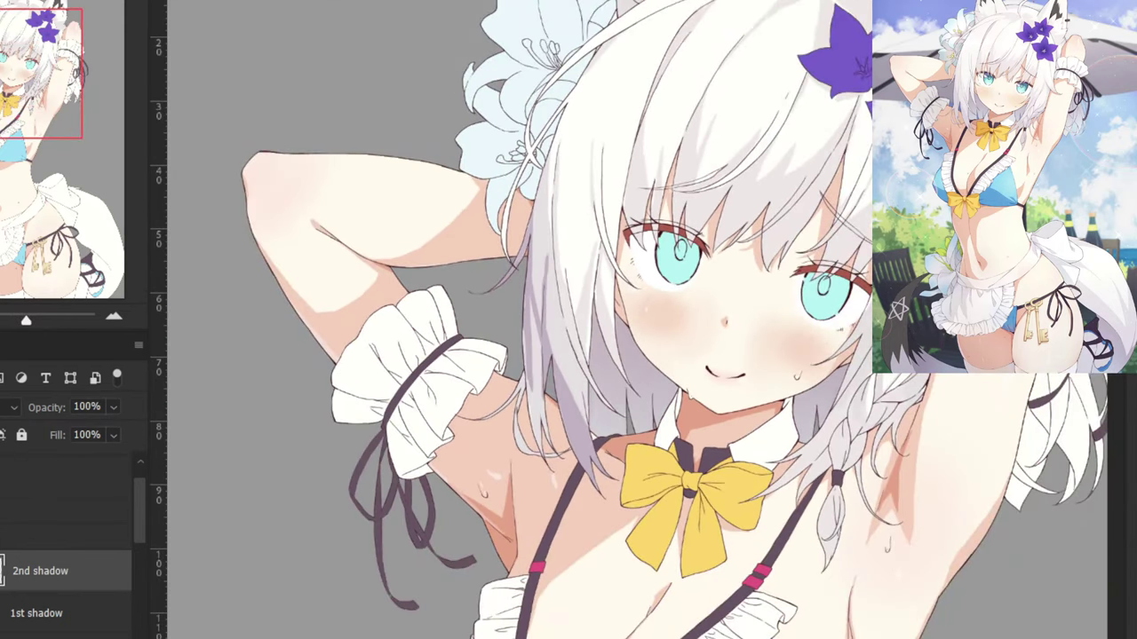
key(ctrl+plus)
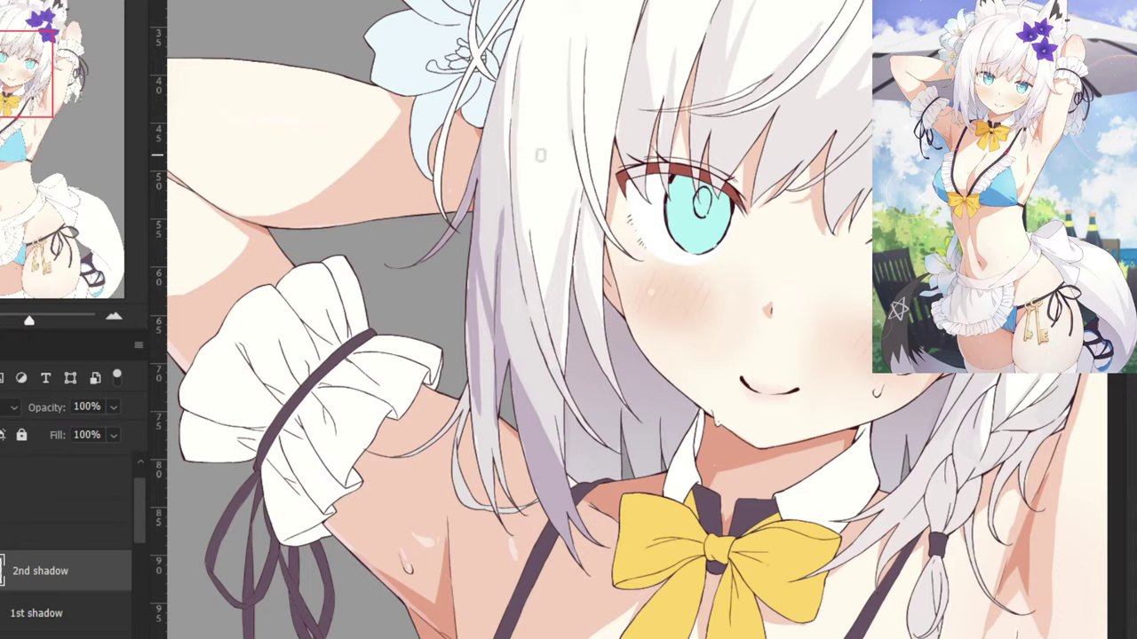
Show the rendered overlay over the hair and set its opacity to 100%.
click(547, 178)
drag(552, 174, 524, 251)
click(4, 478)
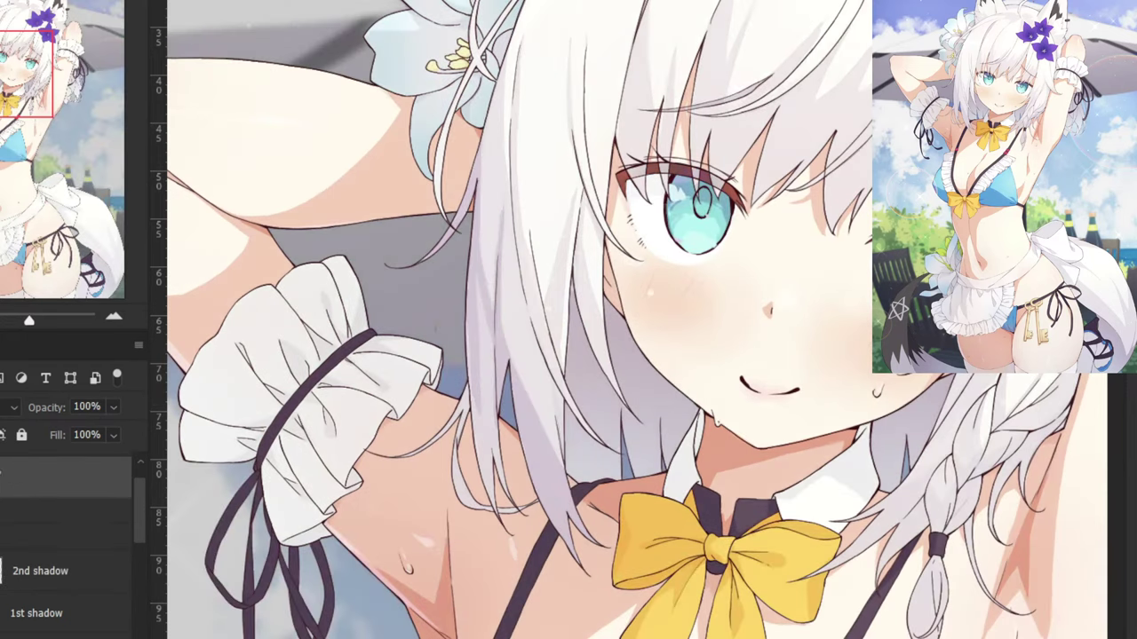
click(114, 408)
drag(110, 434, 141, 436)
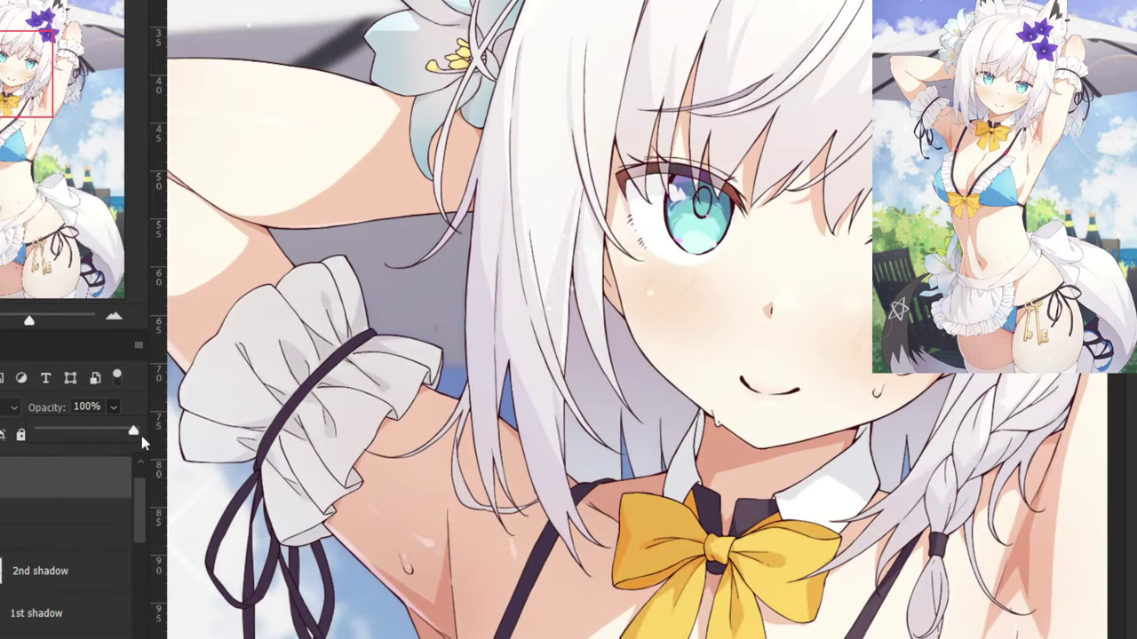
key(Return)
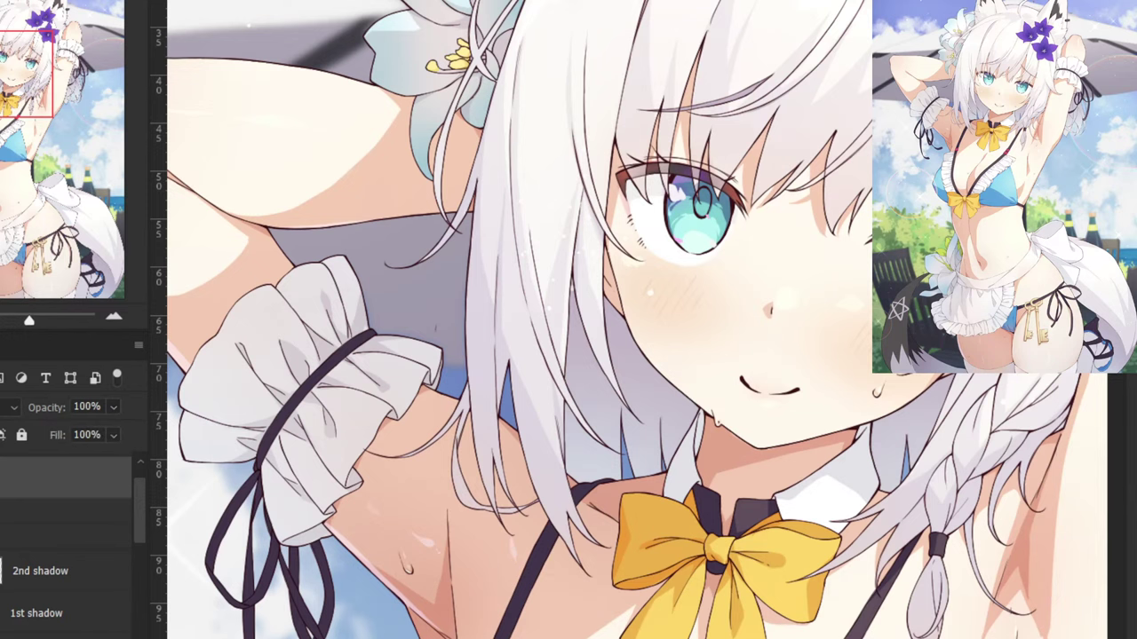
Compare the painted side hair with the rendered overlay, switching the overlay's visibility and varying its opacity.
key(ctrl+minus)
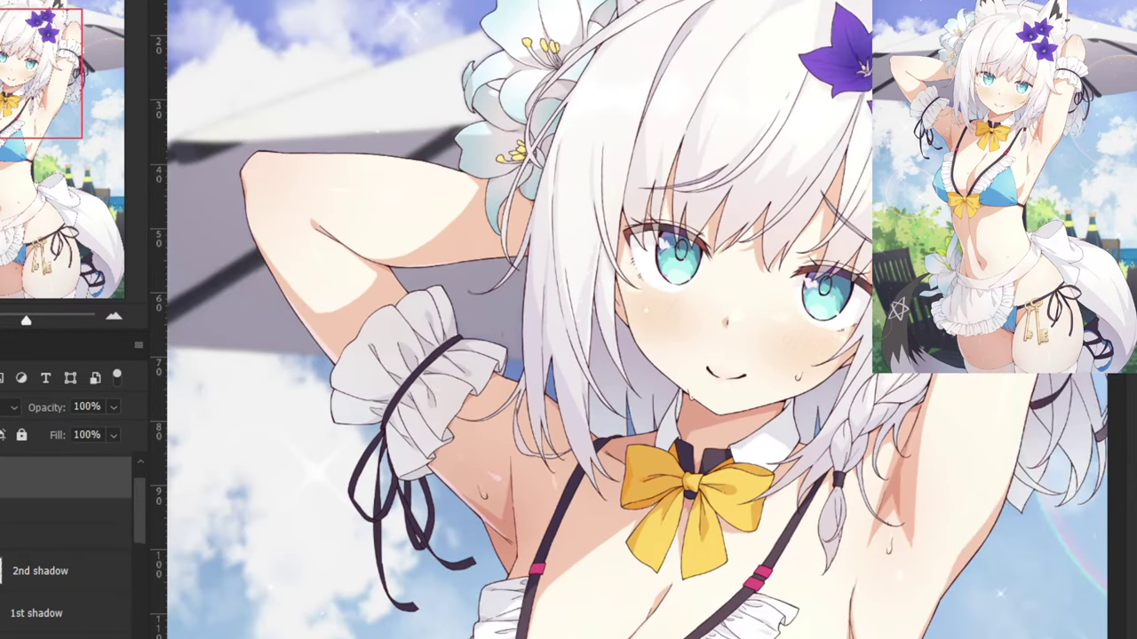
key(ctrl+plus)
key(ctrl+plus)
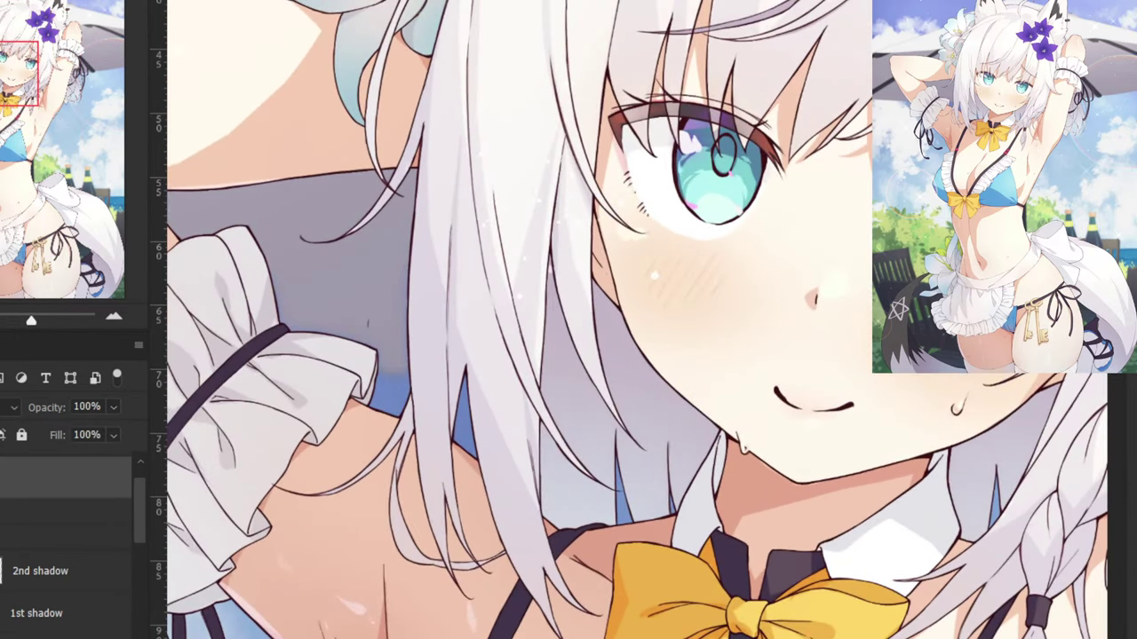
key(ctrl+minus)
key(ctrl+plus)
key(ctrl+comma)
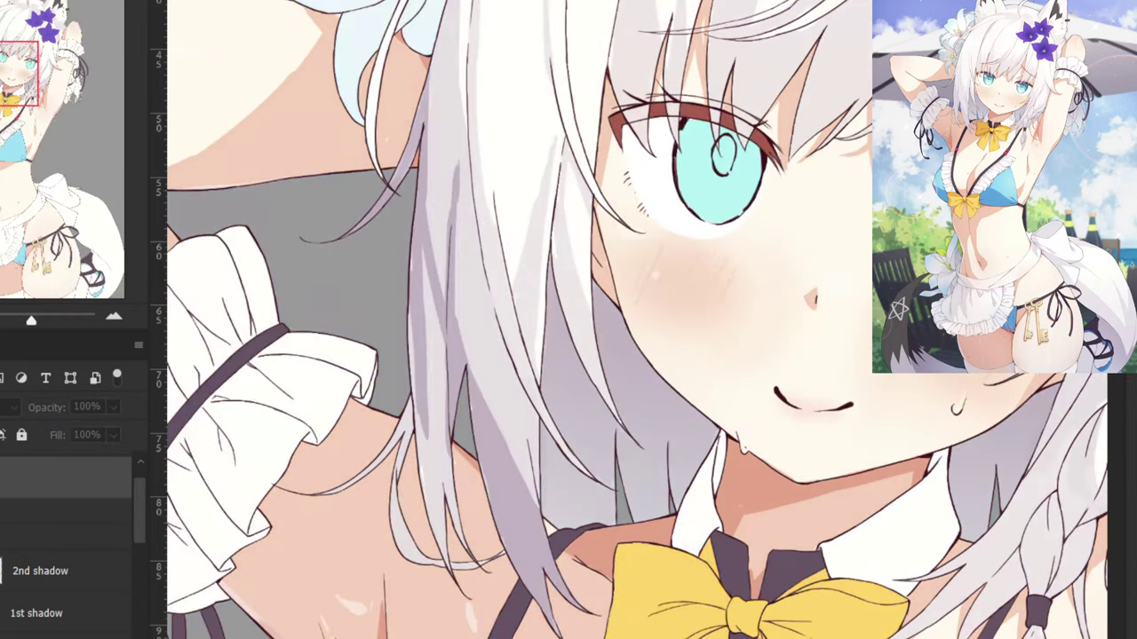
key(ctrl+comma)
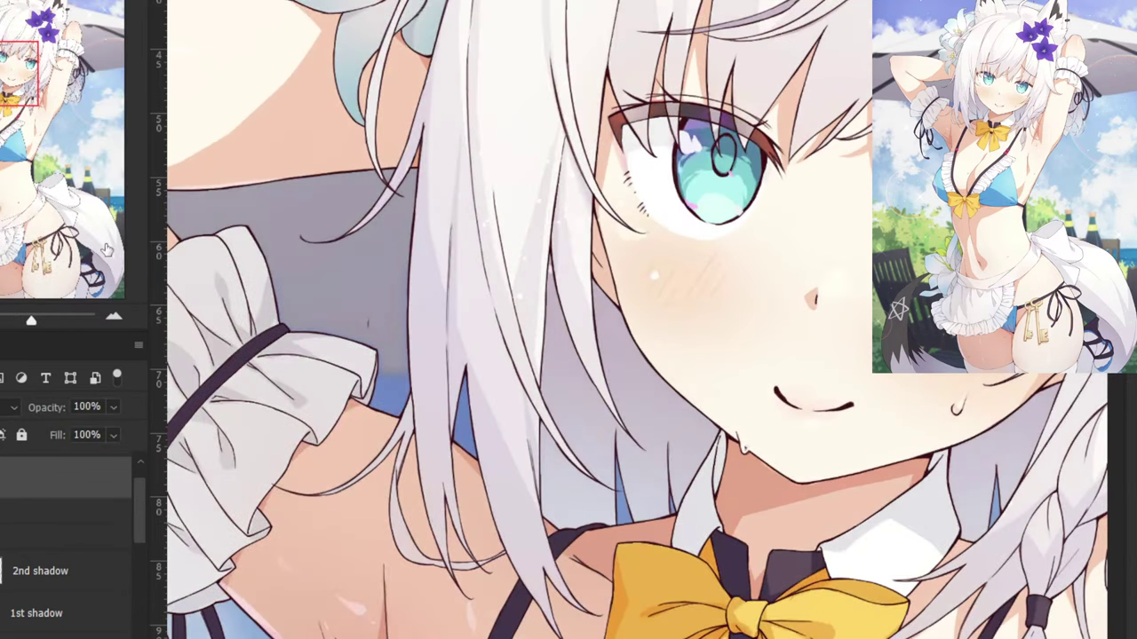
click(110, 408)
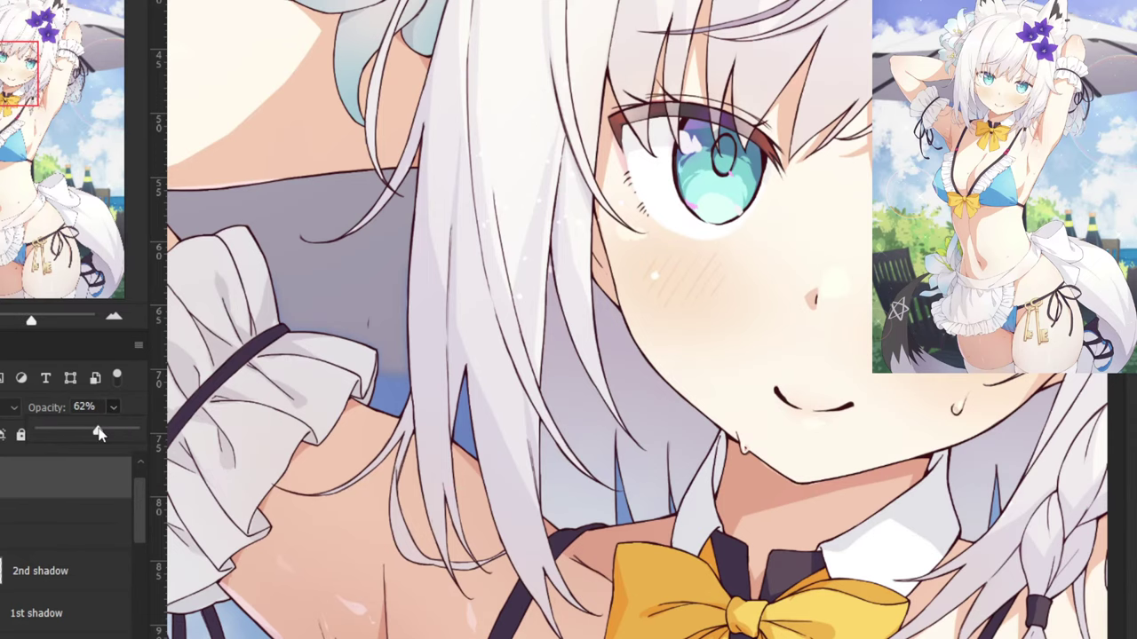
drag(97, 432, 134, 431)
Hide the rendered overlay and try softening the 2nd shadow layer with Hue/Saturation at saturation -47 and lightness +23.
key(ctrl+comma)
click(44, 581)
key(ctrl+u)
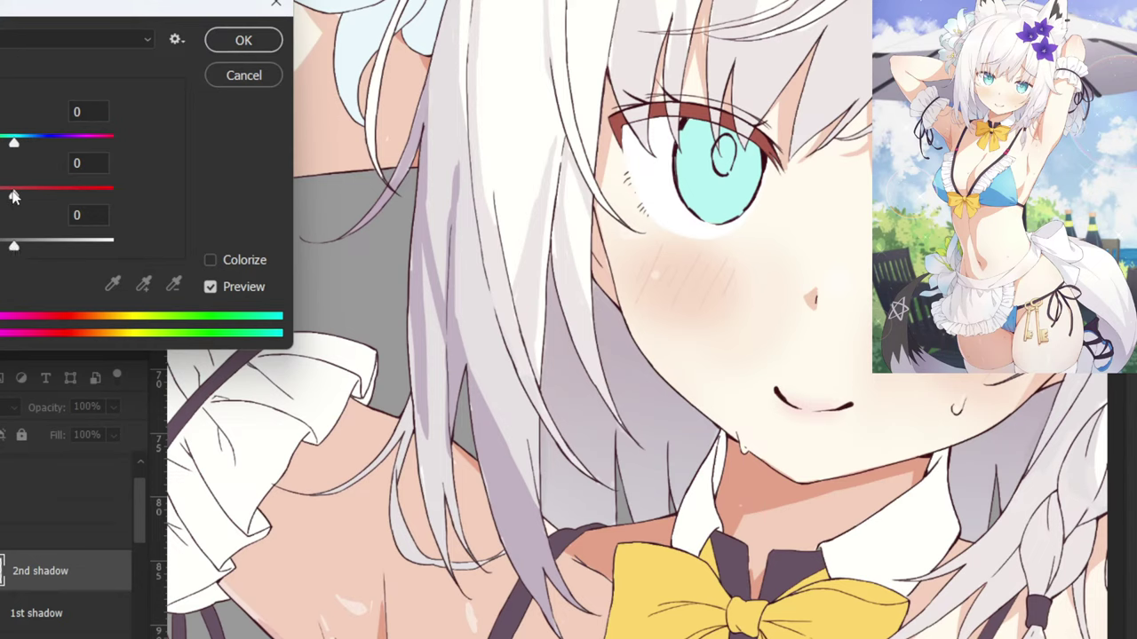
drag(13, 193, 1, 193)
drag(33, 255, 37, 249)
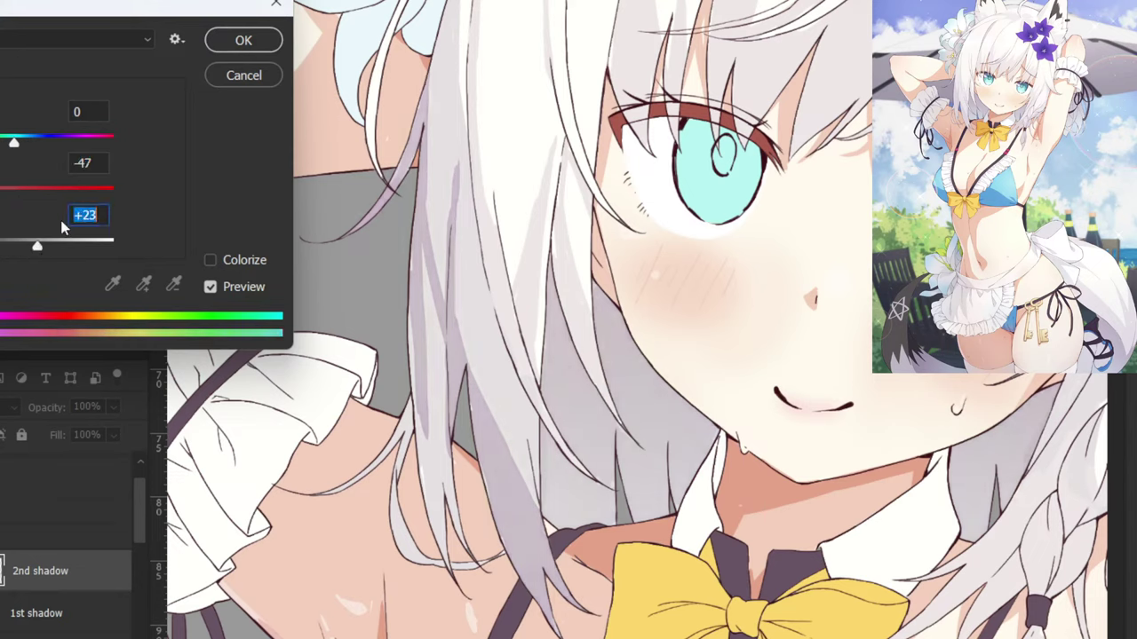
click(241, 40)
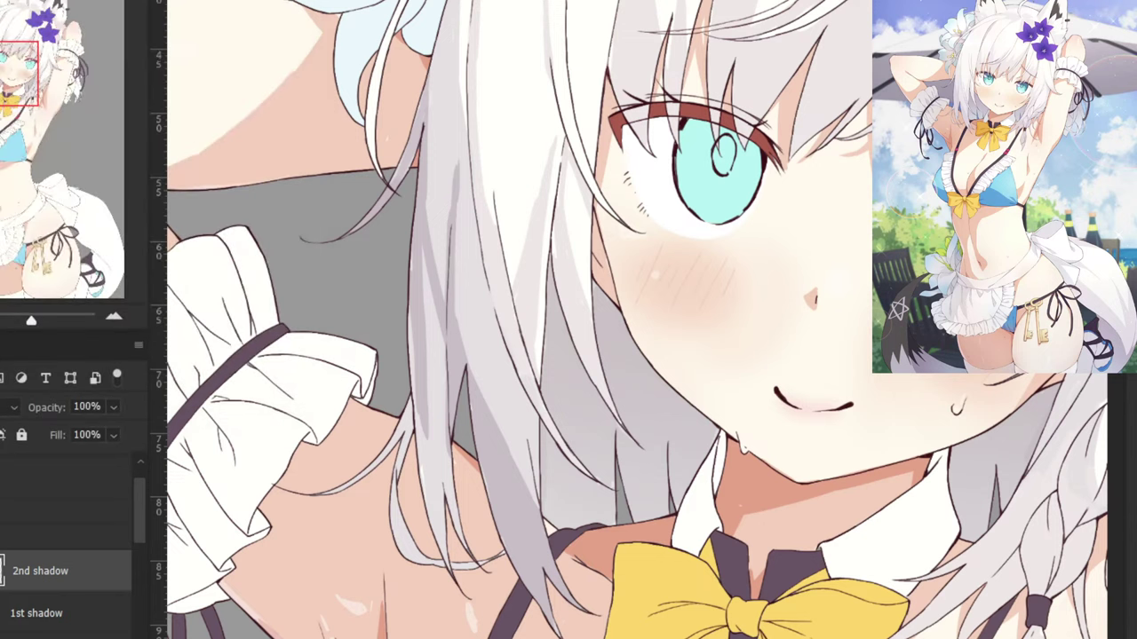
Try lightening the 2nd shadow layer further with a Hue/Saturation lightness of +35.
key(ctrl+comma)
key(ctrl+comma)
key(ctrl+u)
drag(15, 248, 50, 248)
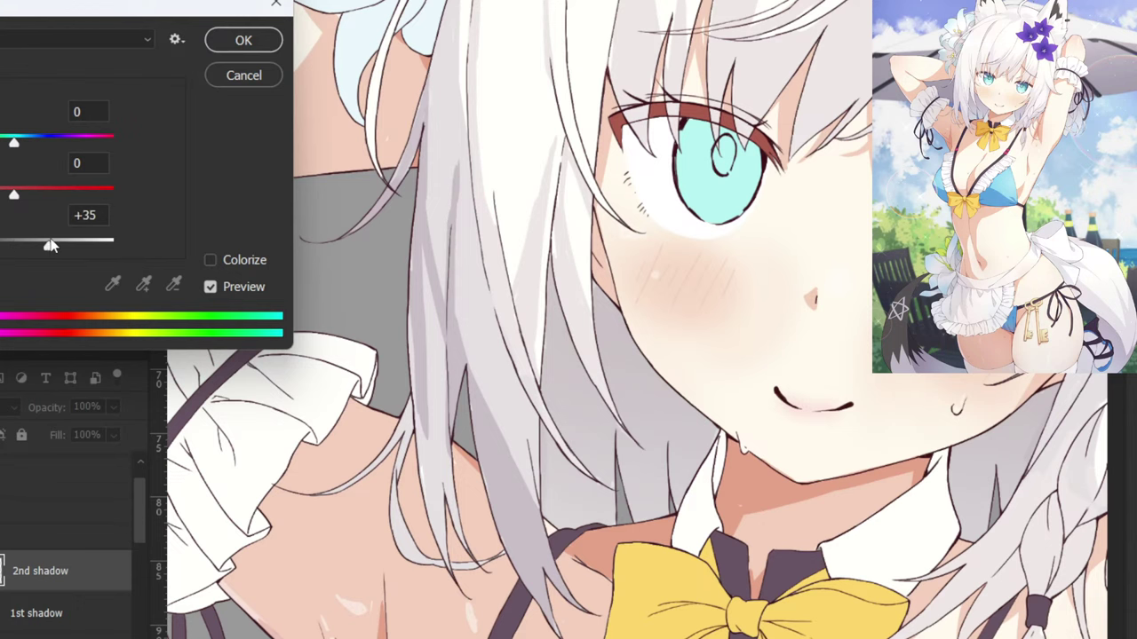
click(233, 41)
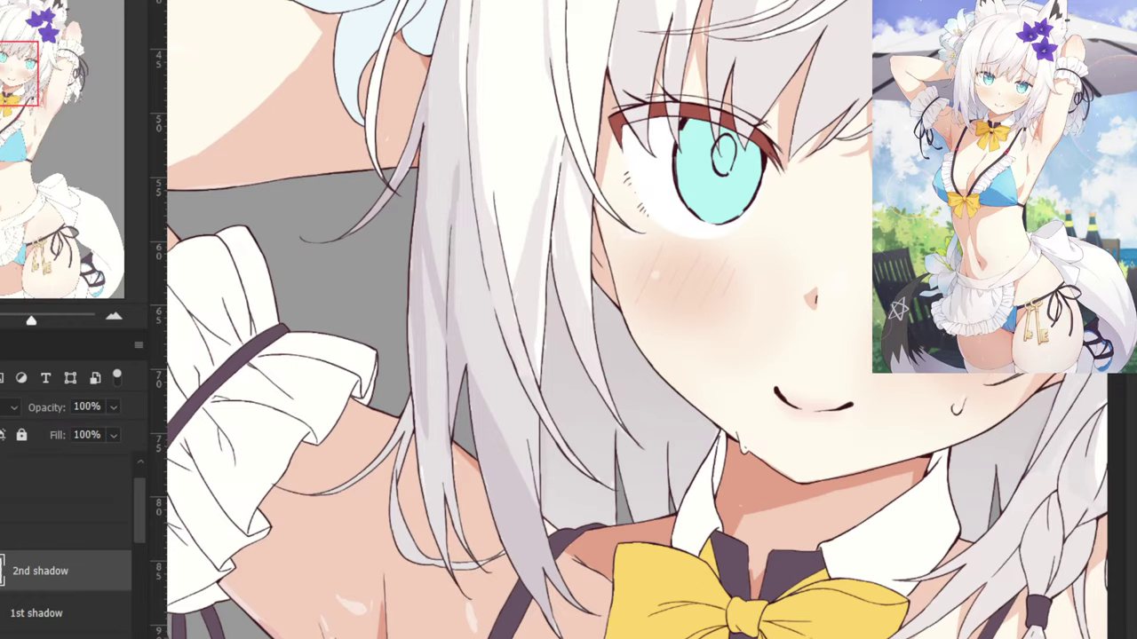
Select the side lock's second-shadow area by color and exclude the back-hair section beside the neck from the selection.
scroll(622, 320, down, 6)
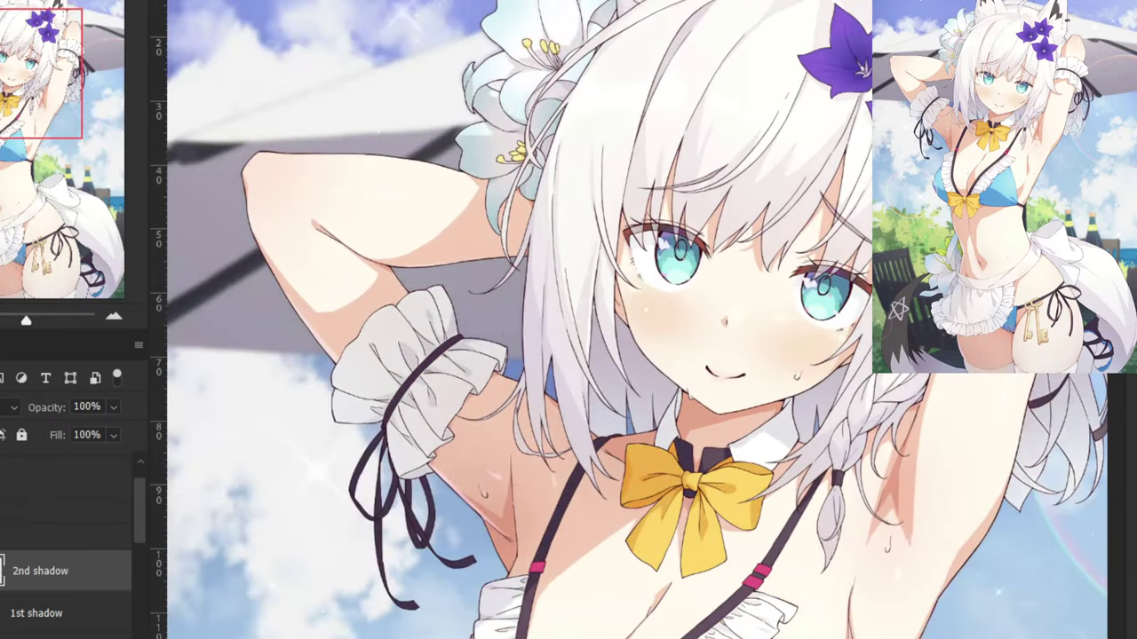
scroll(640, 346, up, 5)
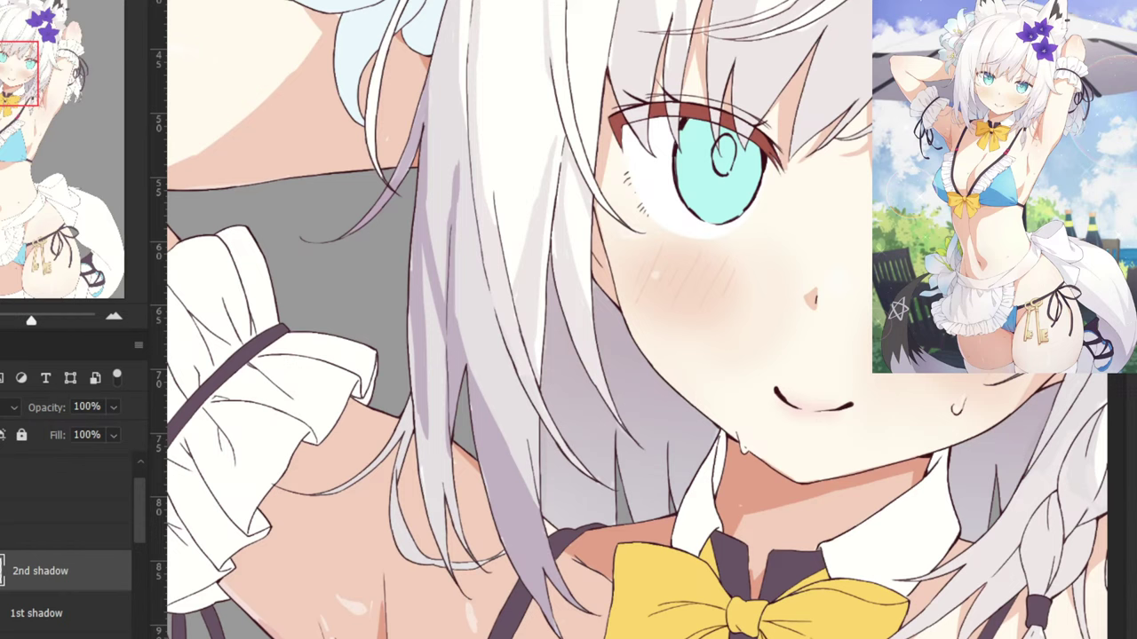
click(417, 277)
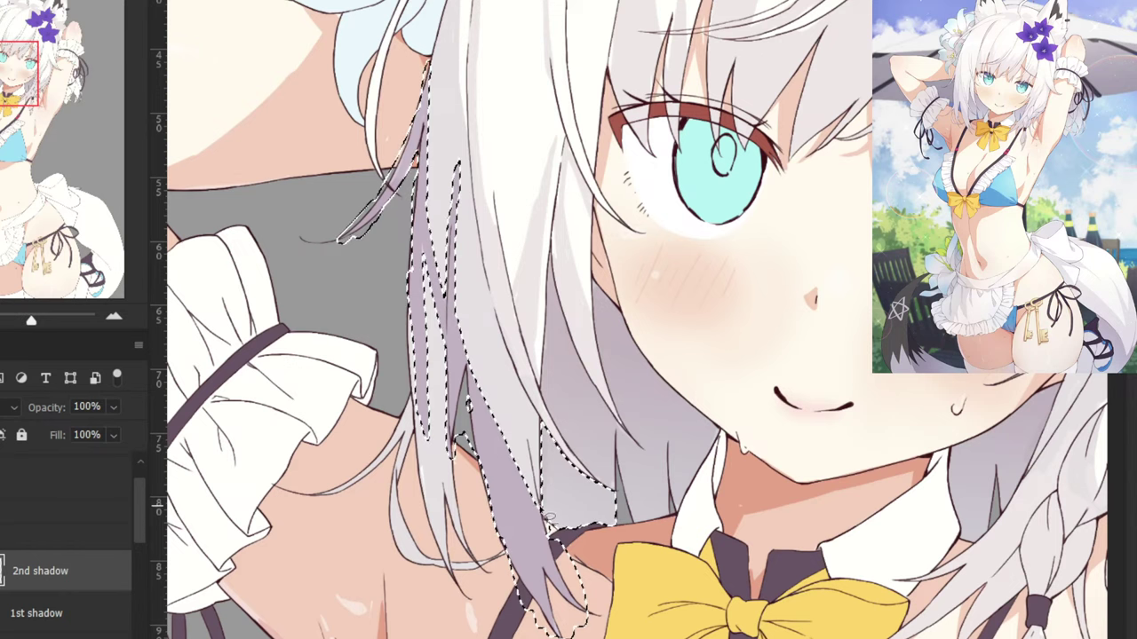
drag(549, 411, 532, 477)
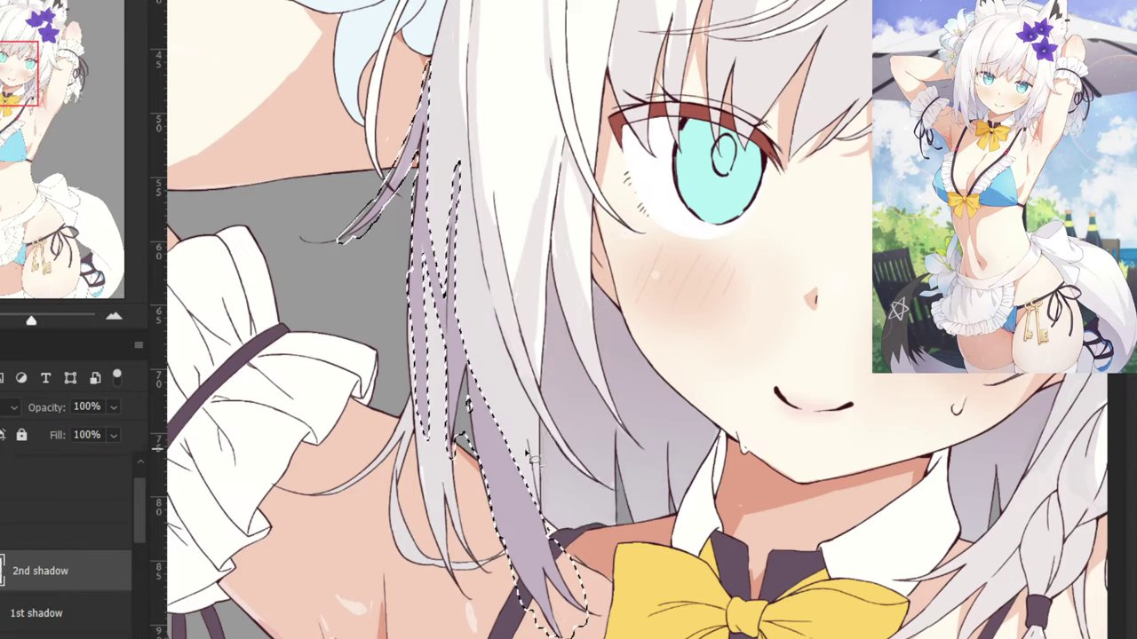
Recolor the selected side-lock shadow with Hue/Saturation at hue -27 and lightness +53, and clear the selection.
key(ctrl+u)
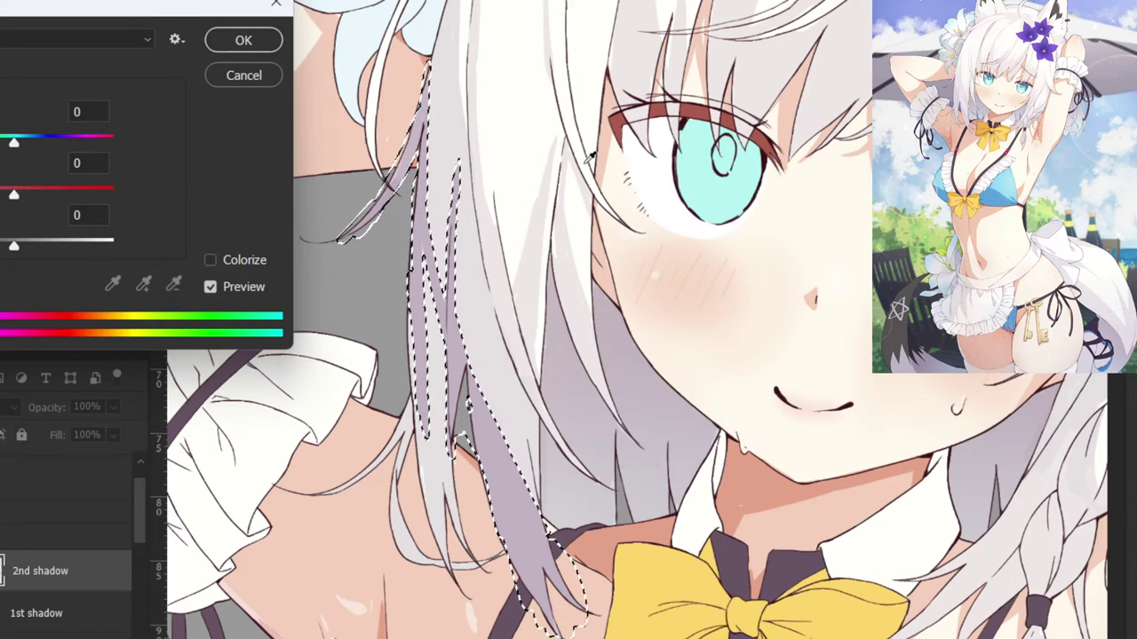
drag(14, 246, 64, 247)
drag(13, 145, 0, 149)
drag(5, 158, 0, 158)
click(73, 117)
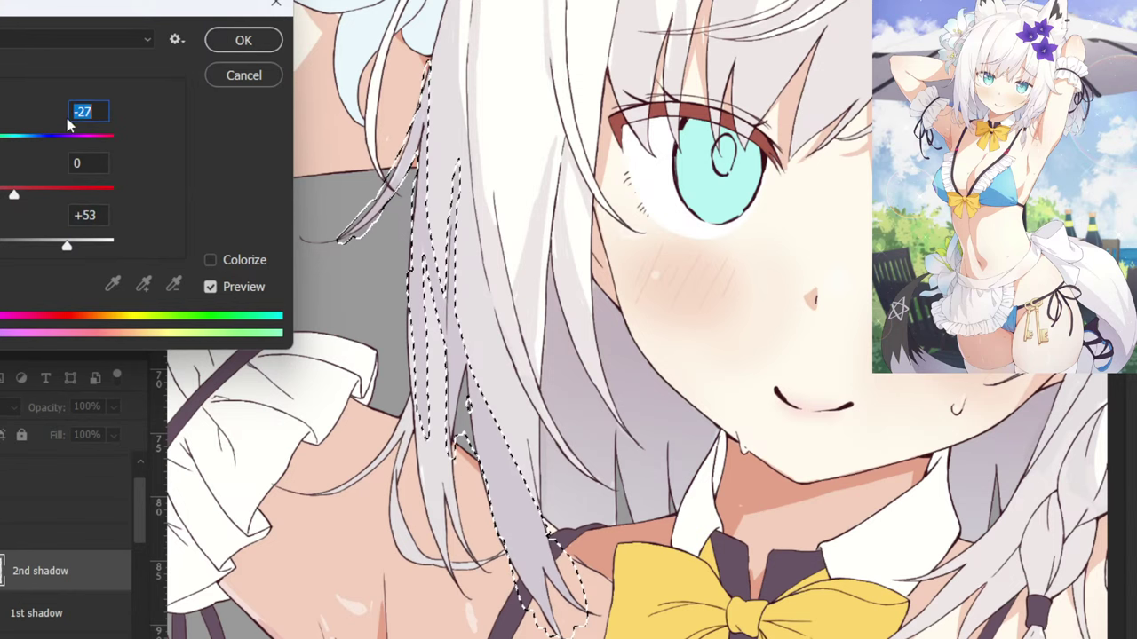
key(Return)
key(ctrl+d)
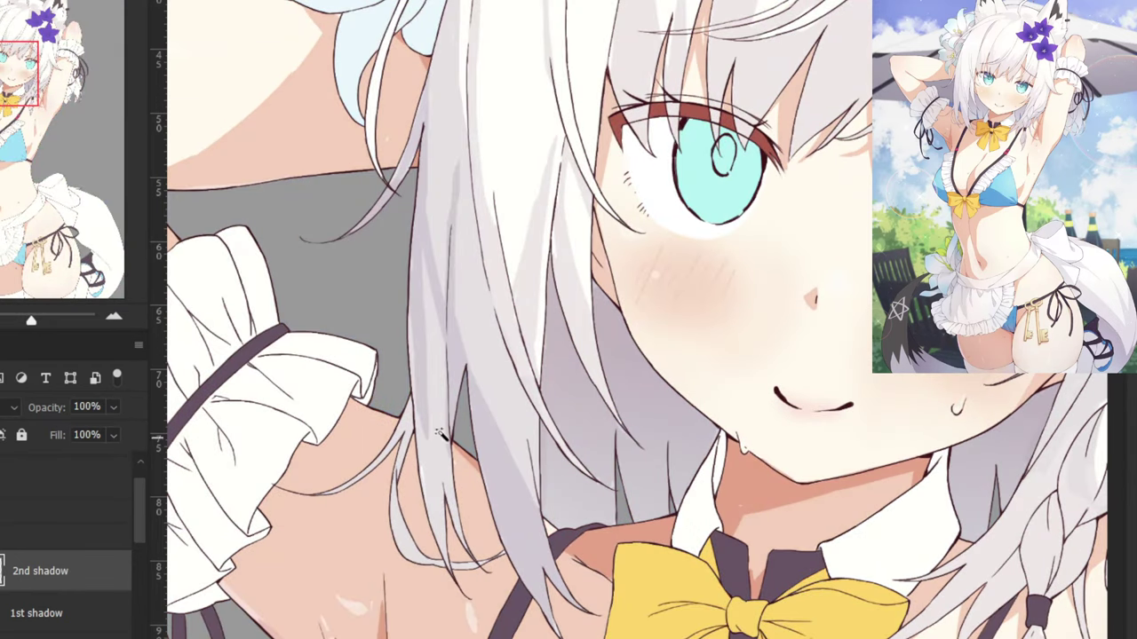
Select the side lock's second-shadow area by color, exclude the back-hair section, and shift its hue by +18 with Hue/Saturation.
click(438, 432)
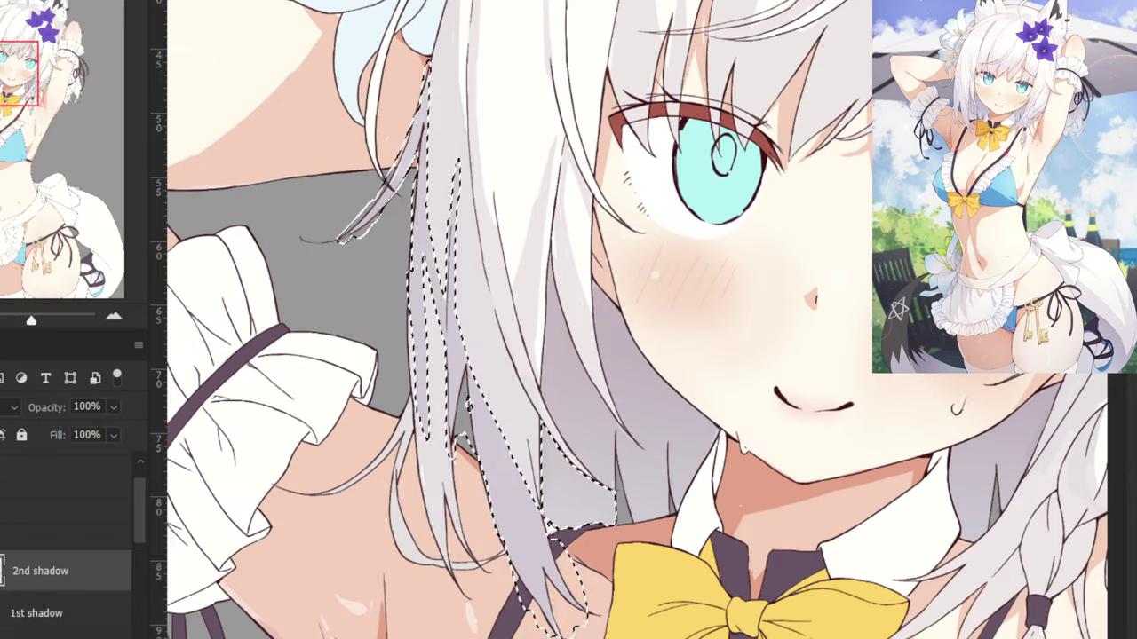
mouse_move(538, 501)
mouse_down()
mouse_move(552, 437)
mouse_move(553, 451)
mouse_move(533, 355)
mouse_up()
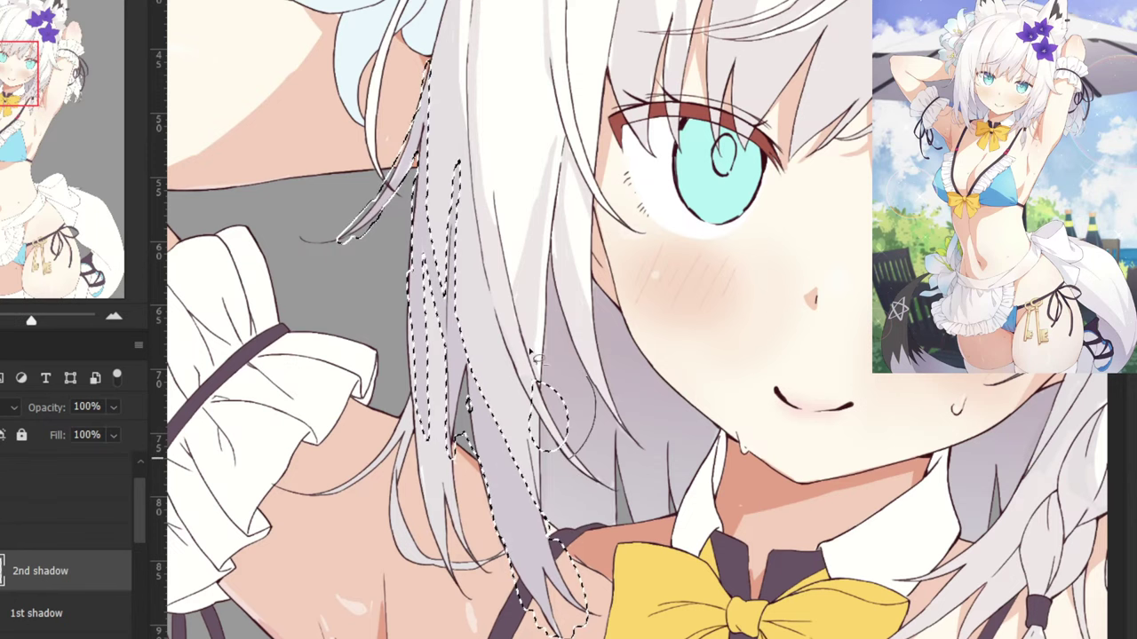
key(ctrl+u)
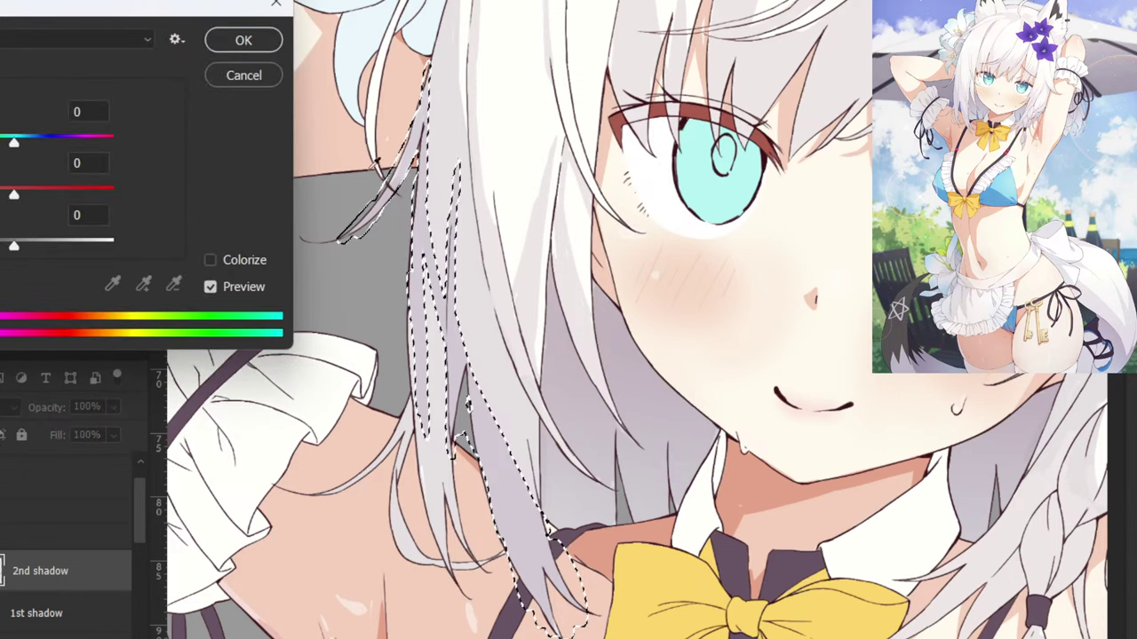
mouse_move(16, 149)
mouse_down()
mouse_move(30, 157)
mouse_move(33, 148)
mouse_move(30, 157)
mouse_up()
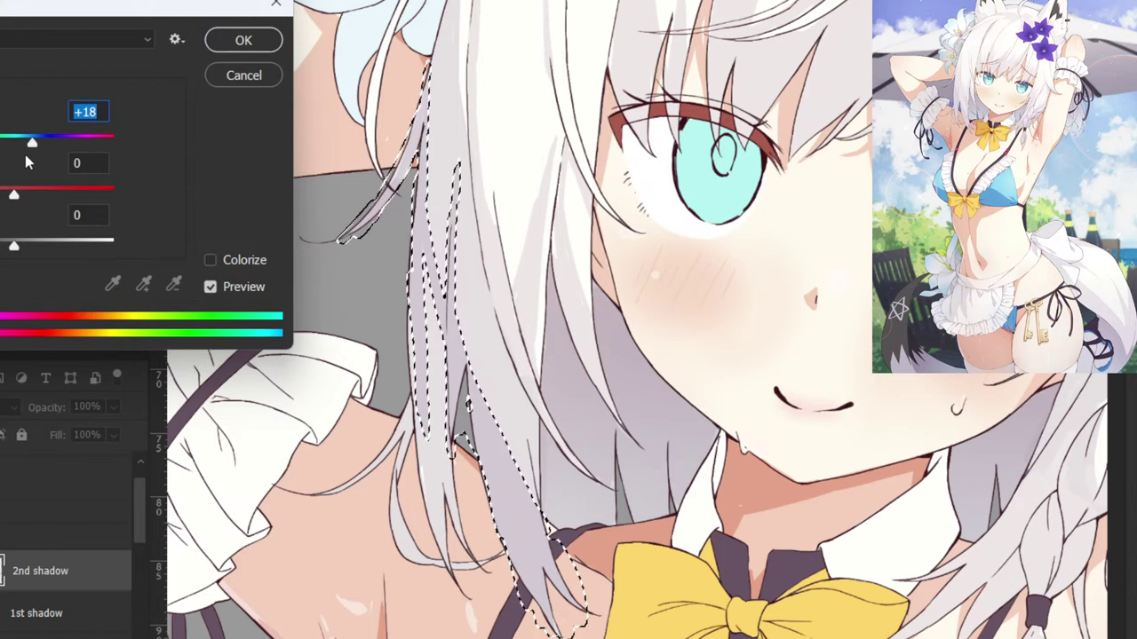
click(223, 50)
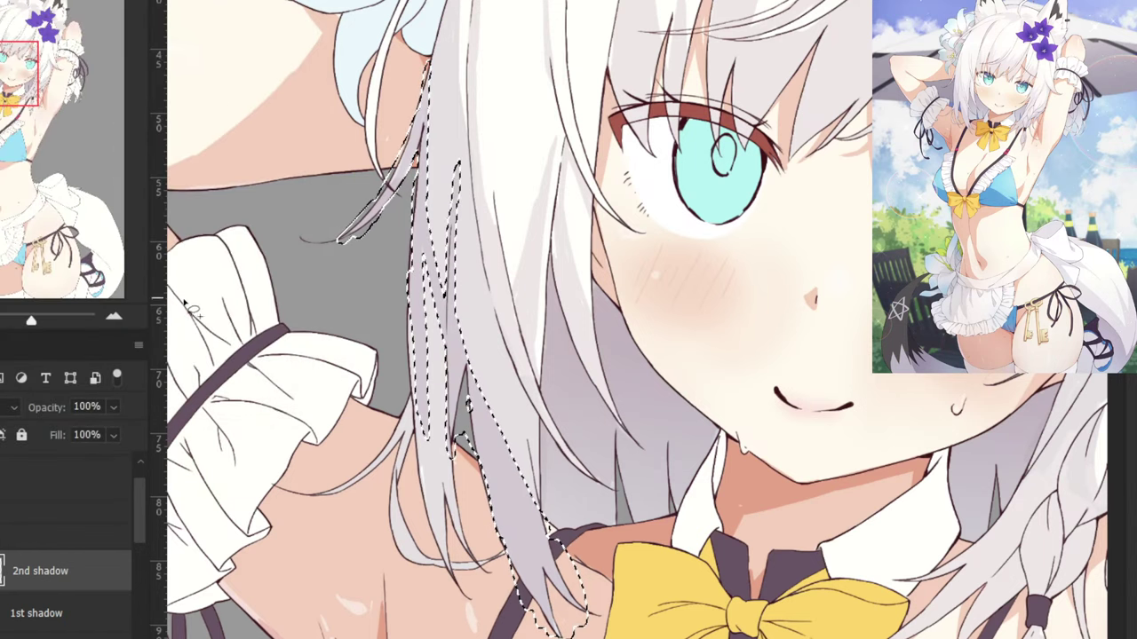
key(ctrl+d)
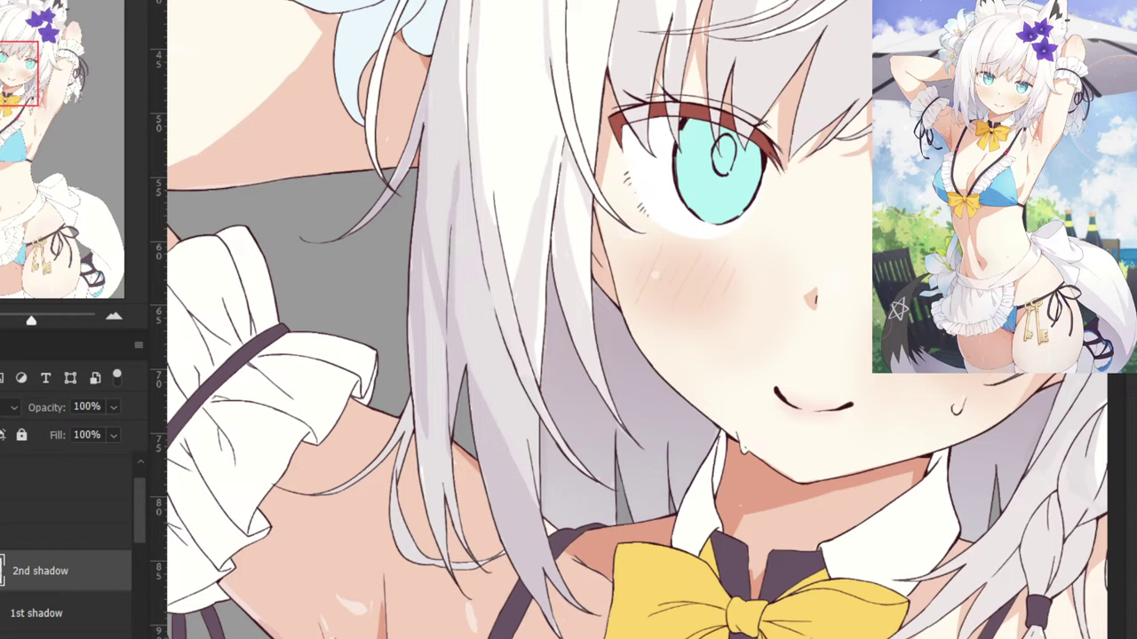
Reselect the side lock's second-shadow area without the back hair and lighten it with Hue/Saturation at lightness +18.
click(422, 261)
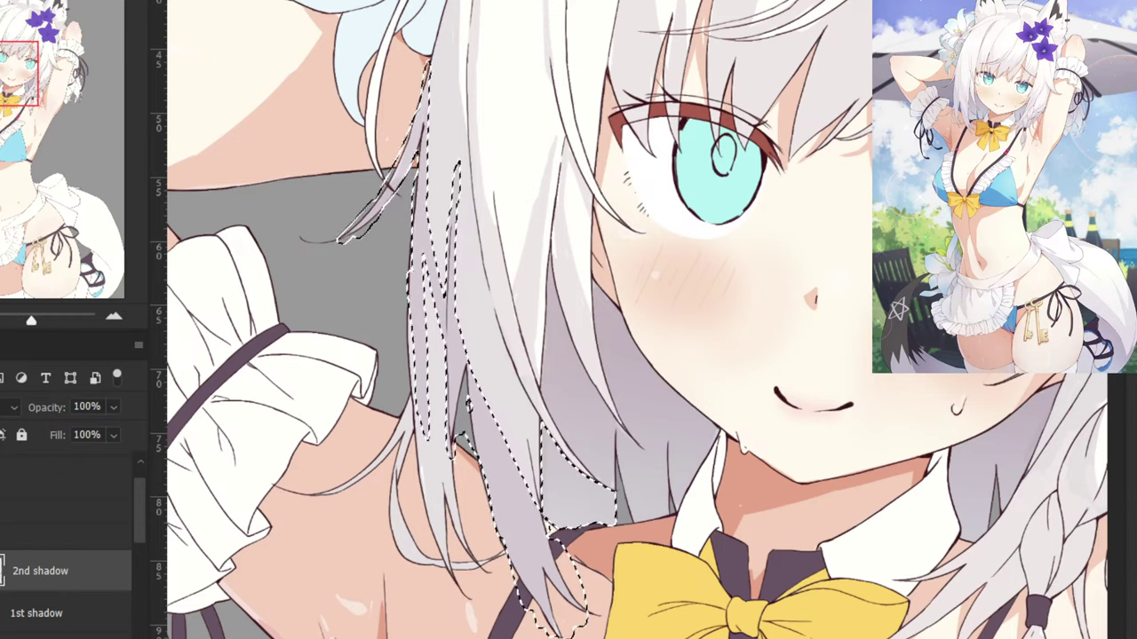
mouse_move(536, 442)
mouse_down()
mouse_move(551, 541)
mouse_move(646, 508)
mouse_move(504, 378)
mouse_up()
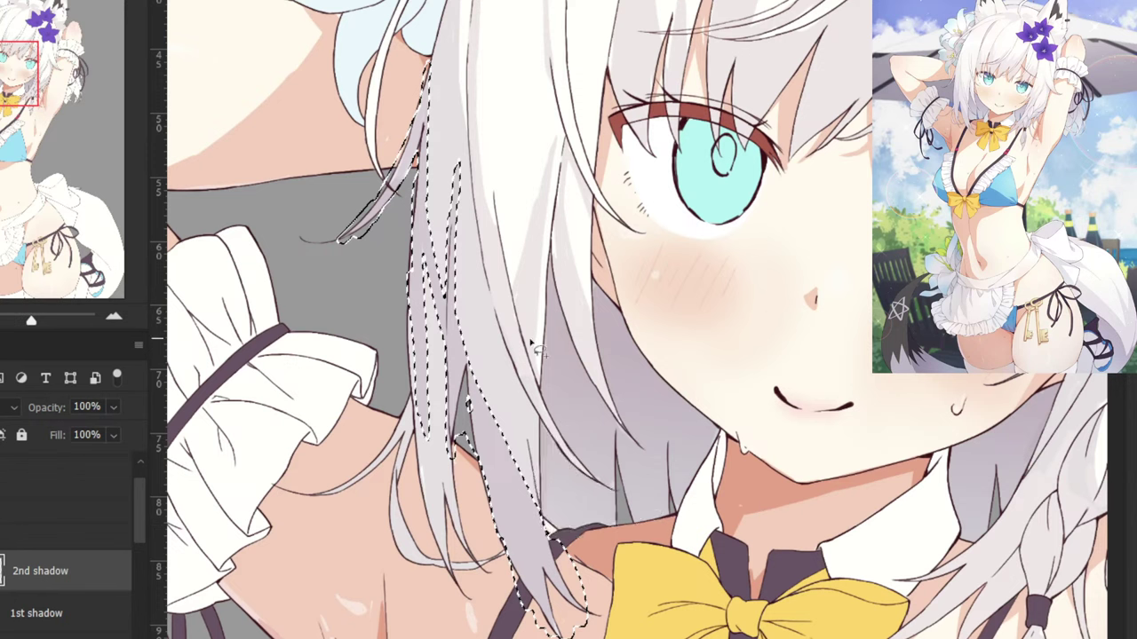
key(ctrl+u)
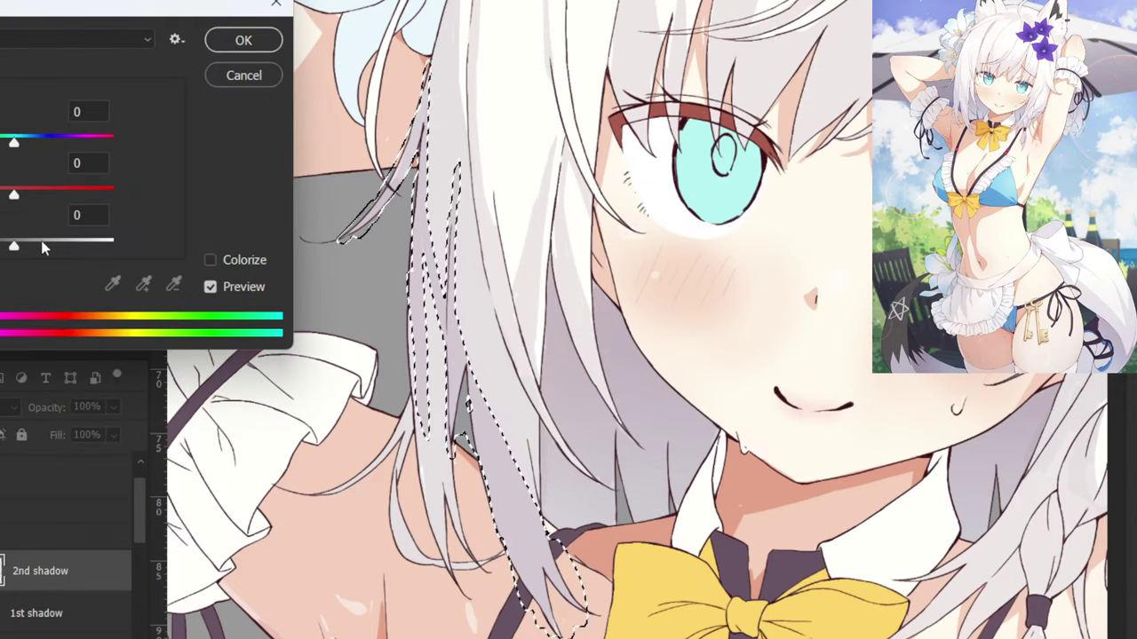
drag(15, 247, 32, 249)
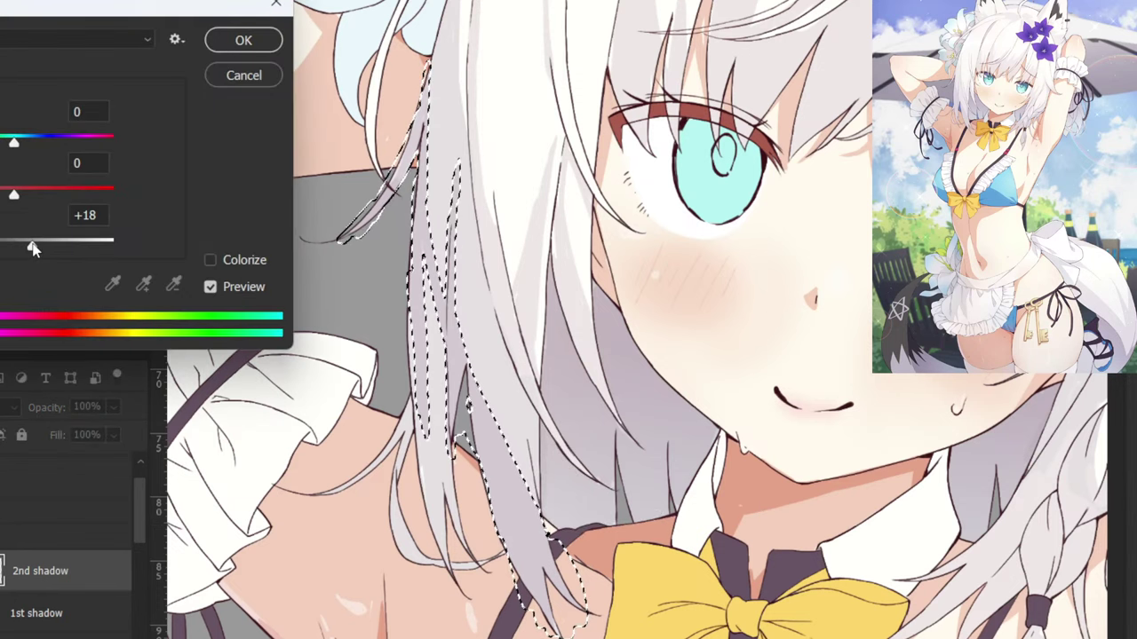
click(244, 40)
key(ctrl+d)
Compare the adjusted side-lock shadow with the rendered overlay by switching the overlay on and off.
key(ctrl+minus)
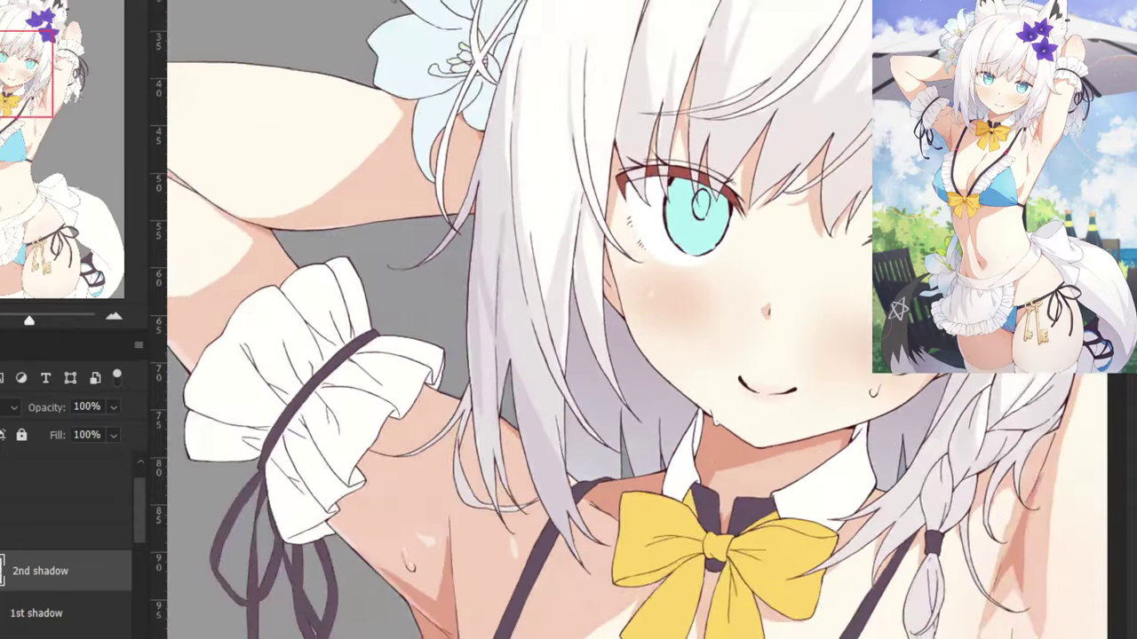
key(ctrl+comma)
key(ctrl+comma)
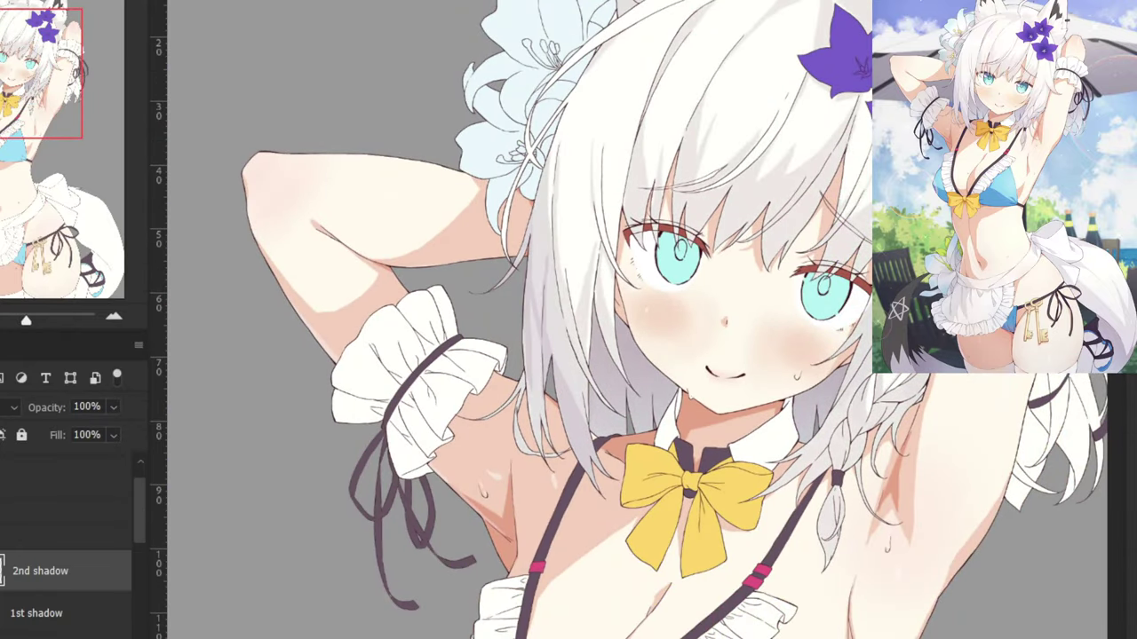
key(ctrl+plus)
key(ctrl+z)
key(ctrl+z)
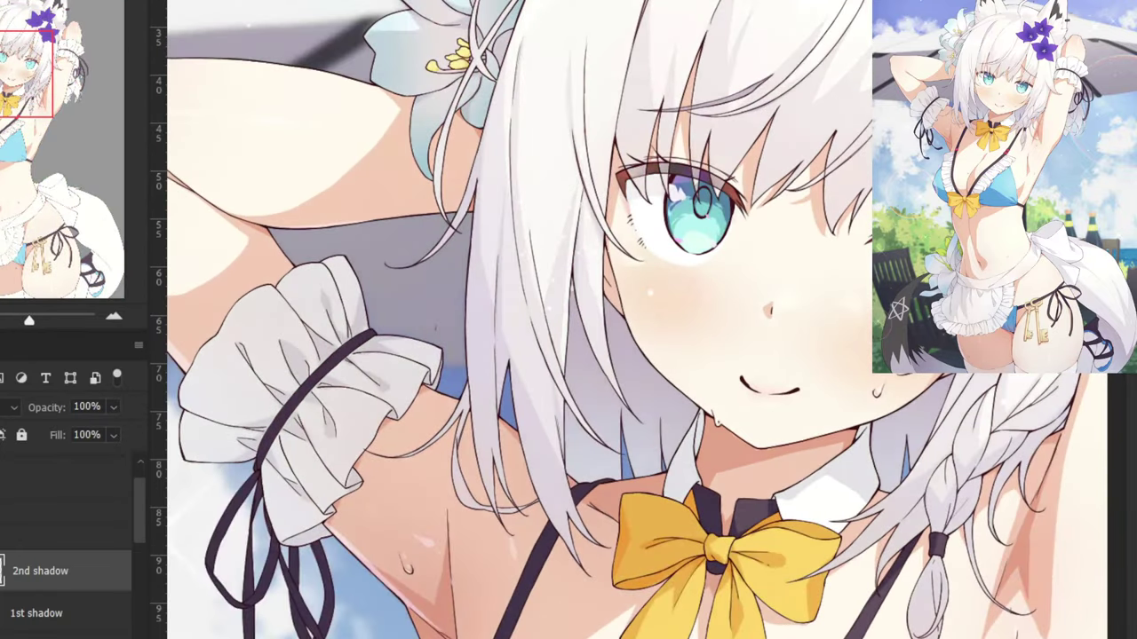
key(ctrl+z)
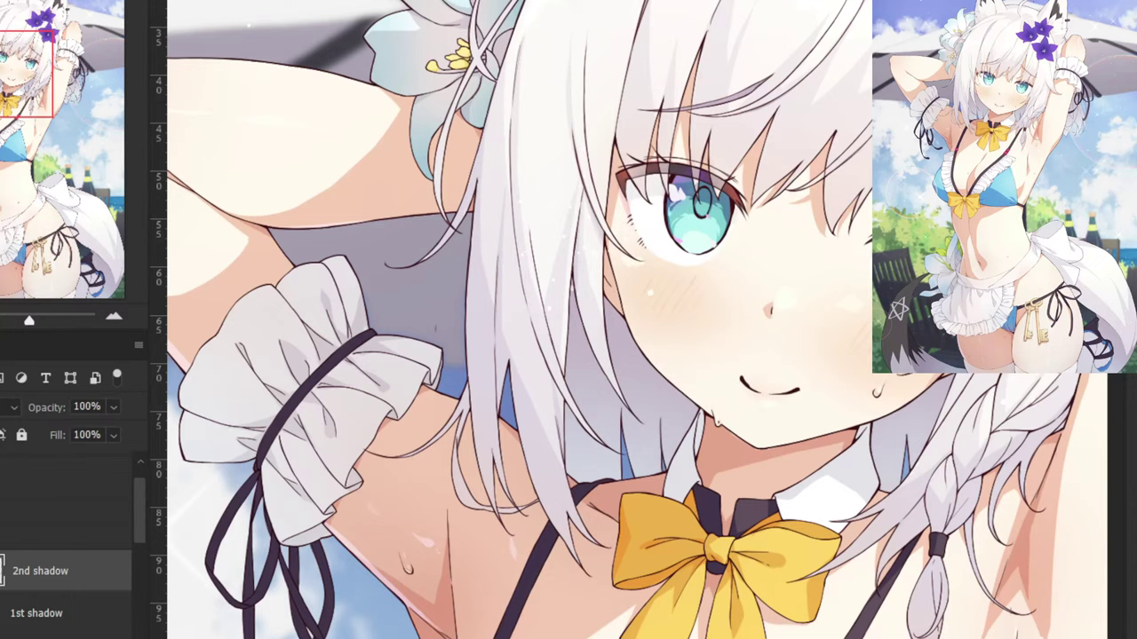
key(ctrl+z)
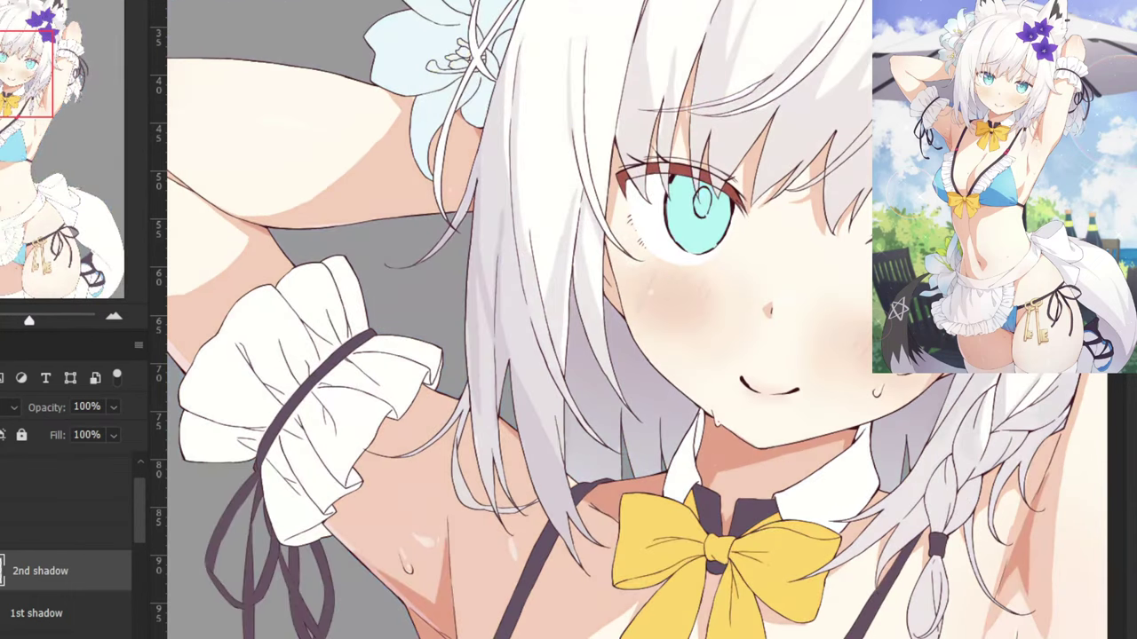
key(ctrl+z)
key(ctrl+z)
key(ctrl+z)
key(ctrl+z)
Sample the side lock's shadow color with the 2nd shadow layer's darkening blend mode temporarily switched off.
key(ctrl+plus)
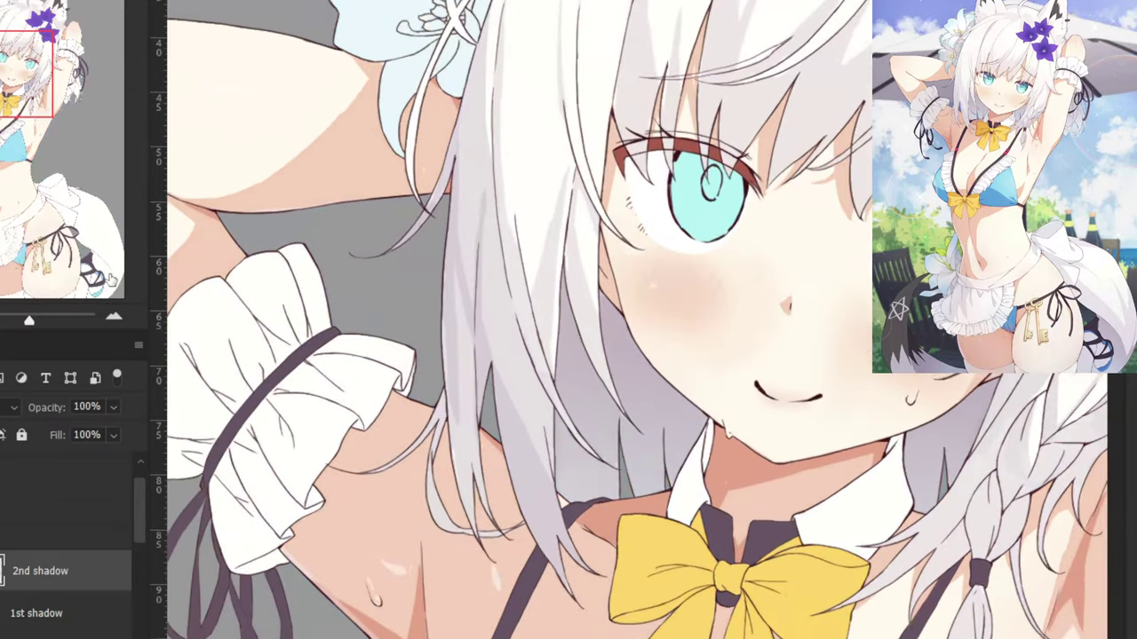
click(7, 408)
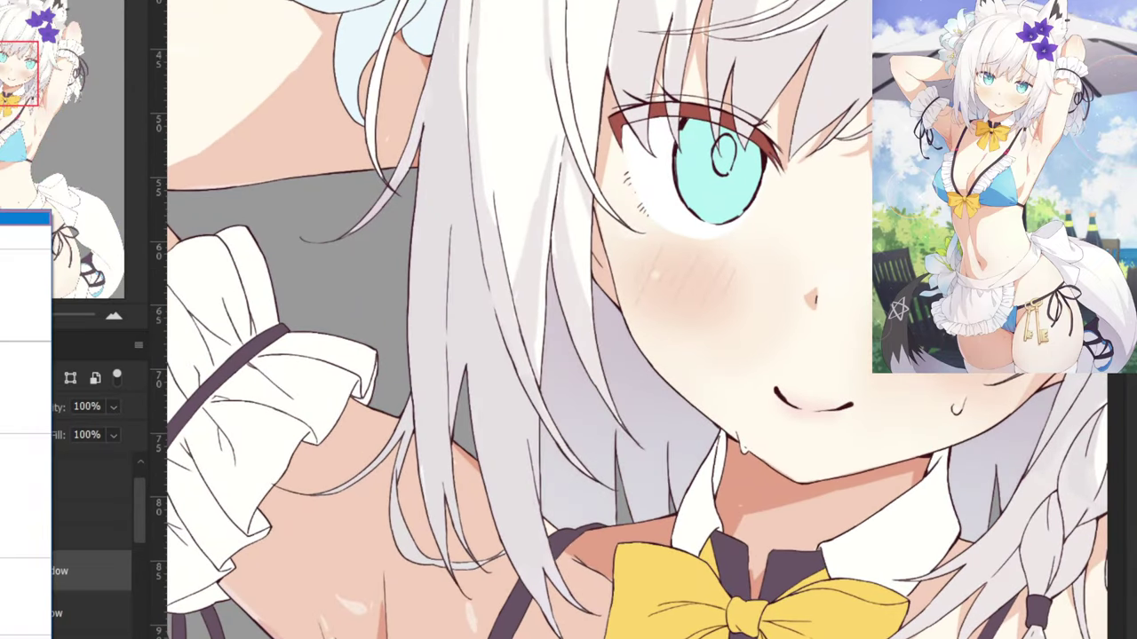
click(7, 220)
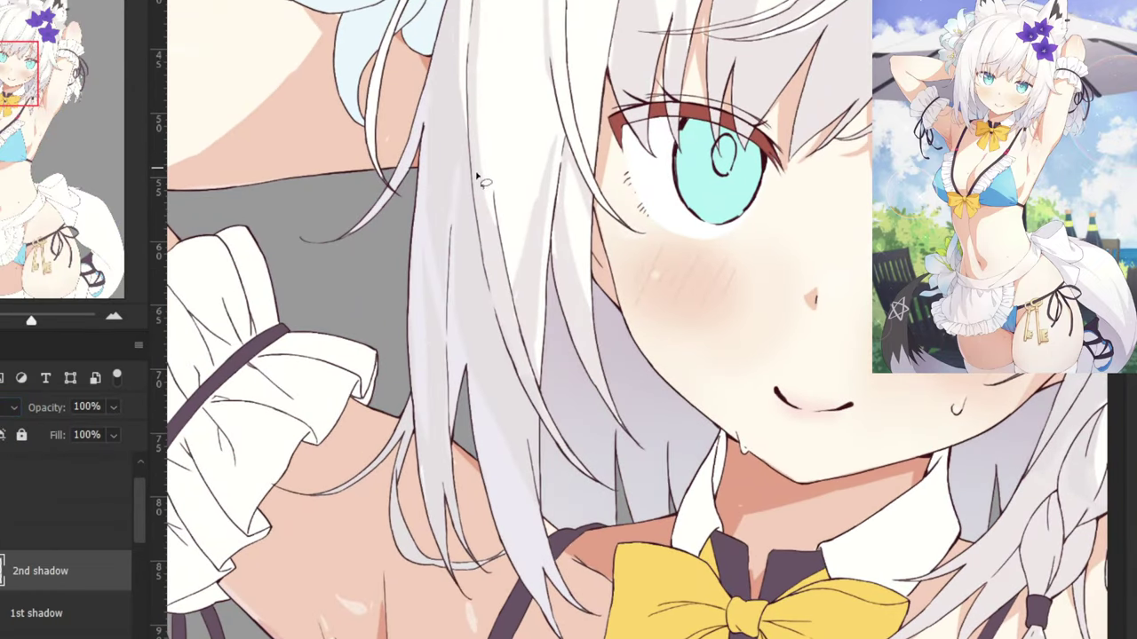
alt+click(421, 259)
click(14, 407)
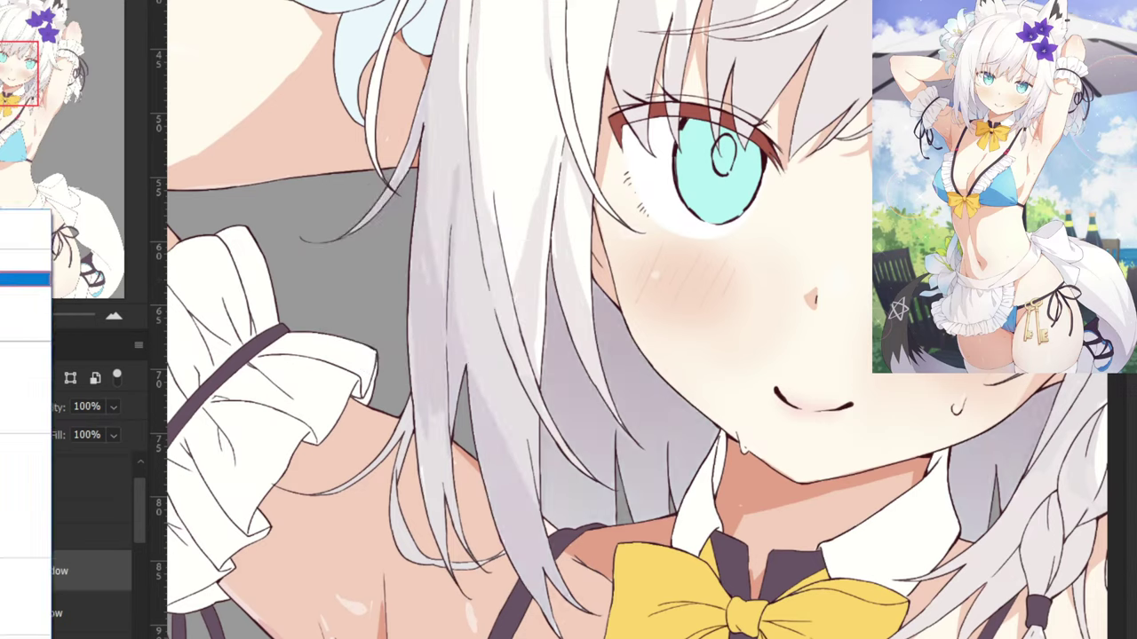
click(7, 279)
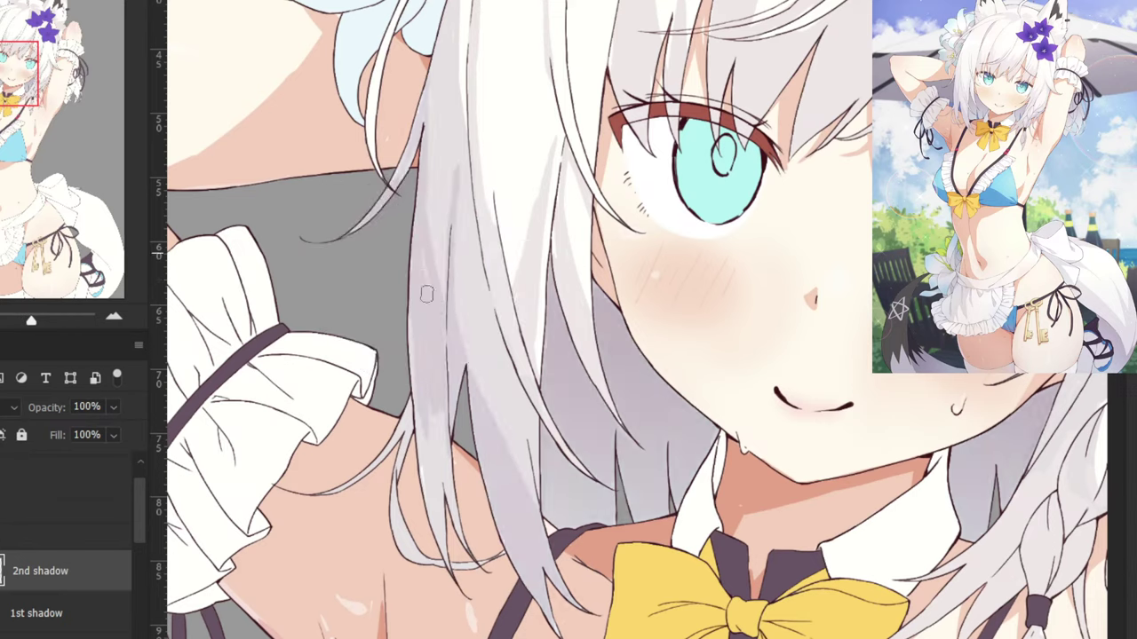
Paint second shadow over the lower ends of the side lock and the thin outer strands beside the shoulder.
mouse_move(438, 420)
mouse_down()
mouse_move(431, 520)
mouse_move(443, 552)
mouse_up()
drag(446, 497, 462, 566)
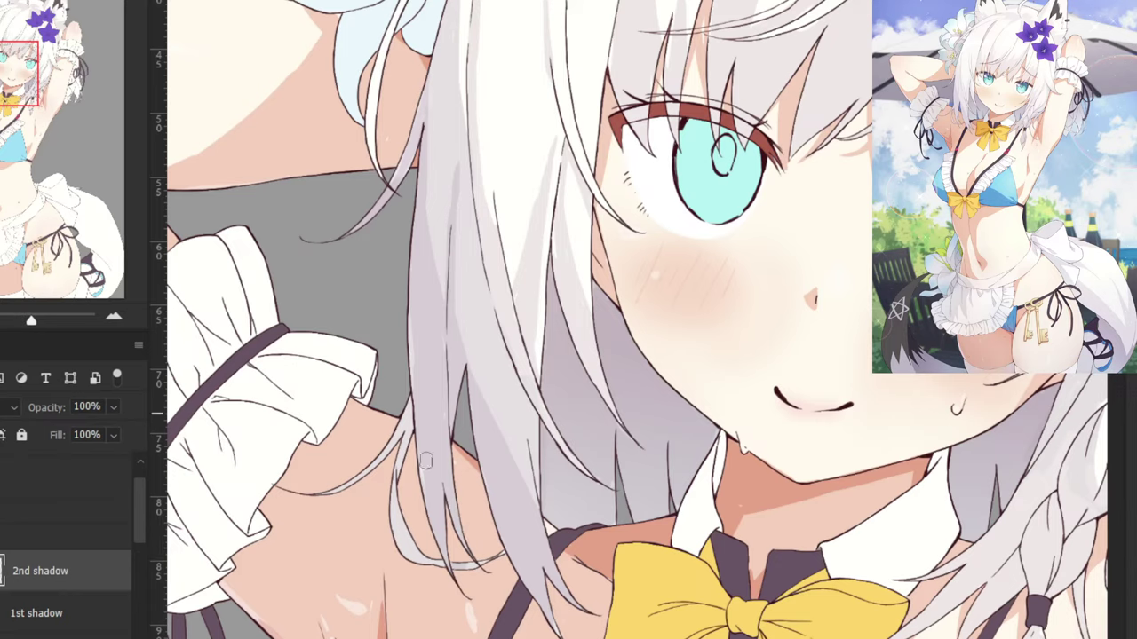
drag(408, 424, 442, 562)
mouse_move(508, 540)
mouse_down()
mouse_move(412, 559)
mouse_move(404, 466)
mouse_up()
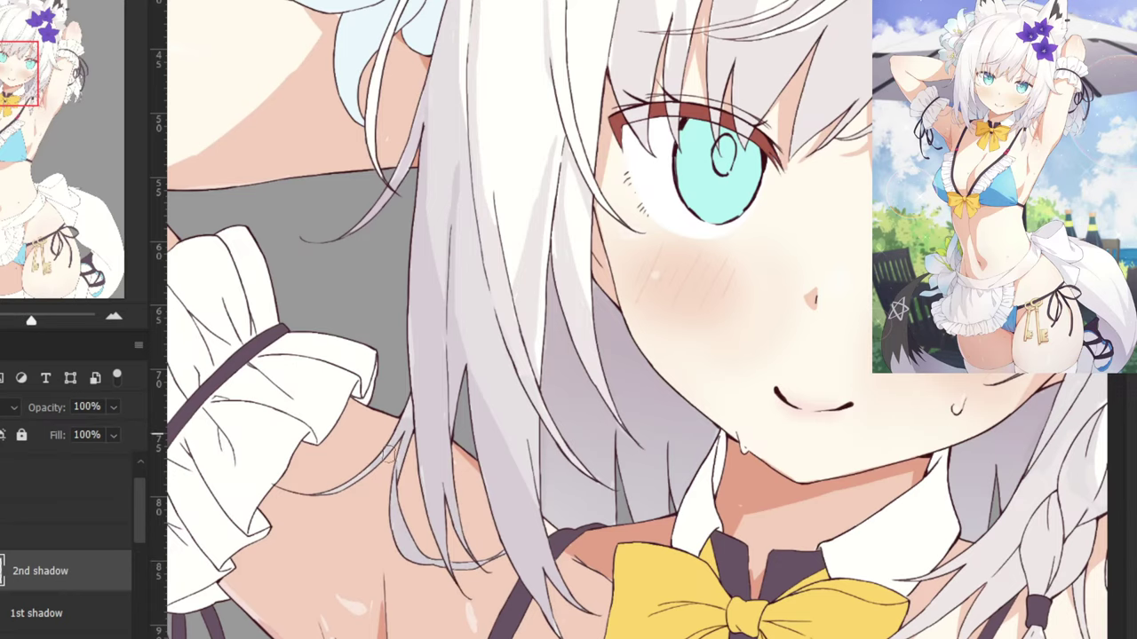
drag(411, 410, 332, 492)
Switch off the 2nd shadow layer's darkening blend mode and try changing the blend mode of the 1st shadow layer.
drag(394, 150, 434, 268)
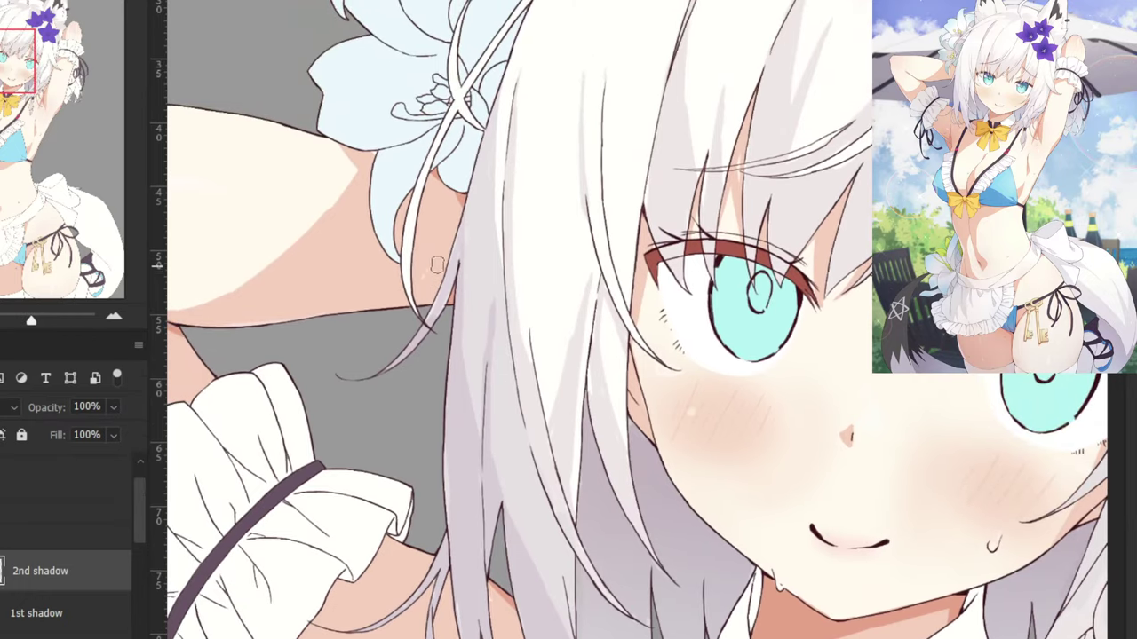
key(ctrl+plus)
click(5, 408)
click(5, 231)
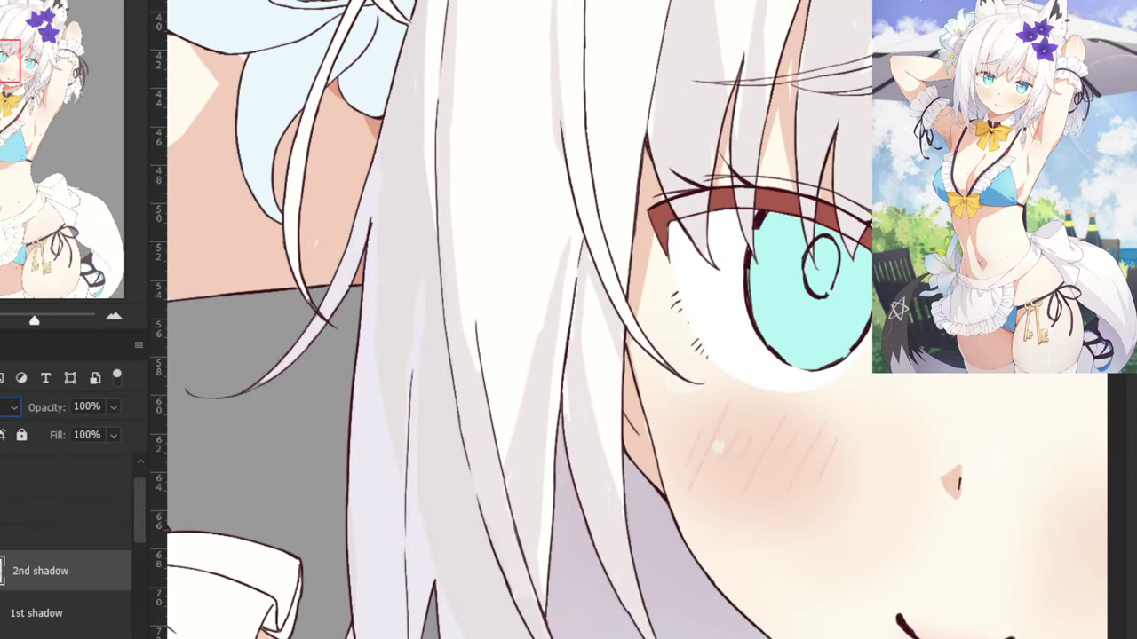
click(18, 611)
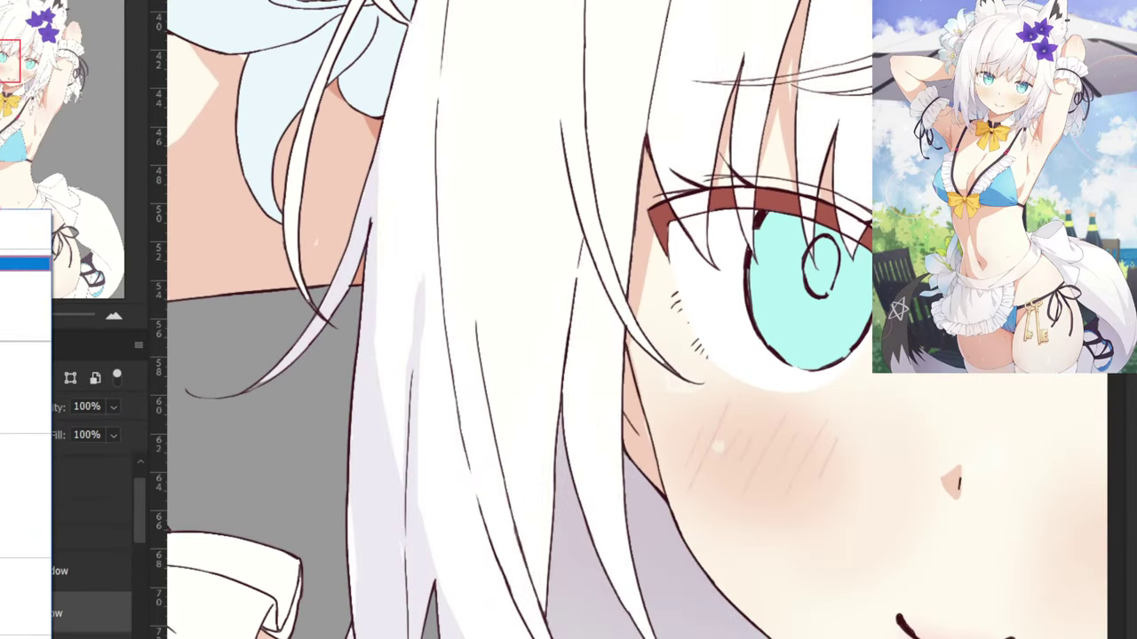
key(alt)
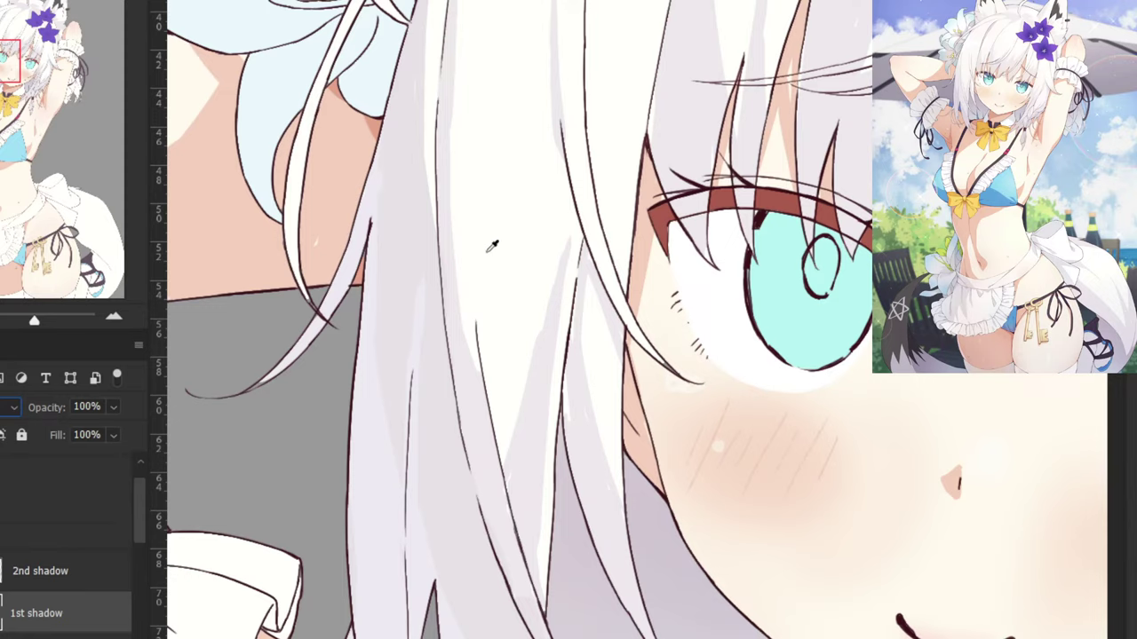
Sample the first- and second-shadow areas of the side lock alternately to compare their raw colors.
alt+click(408, 206)
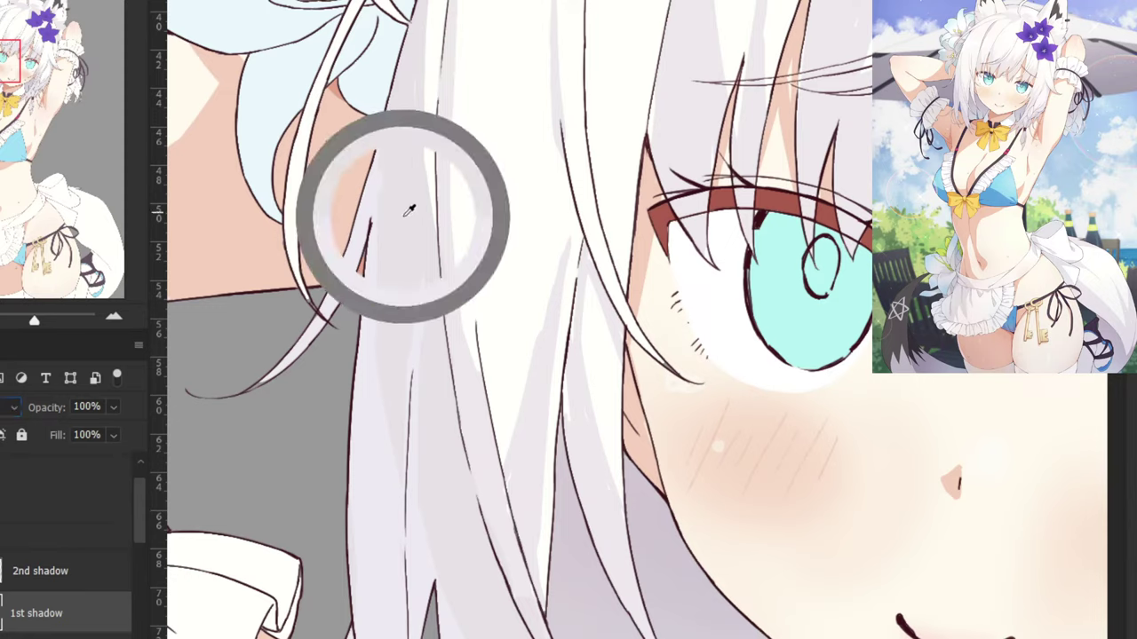
alt+click(372, 417)
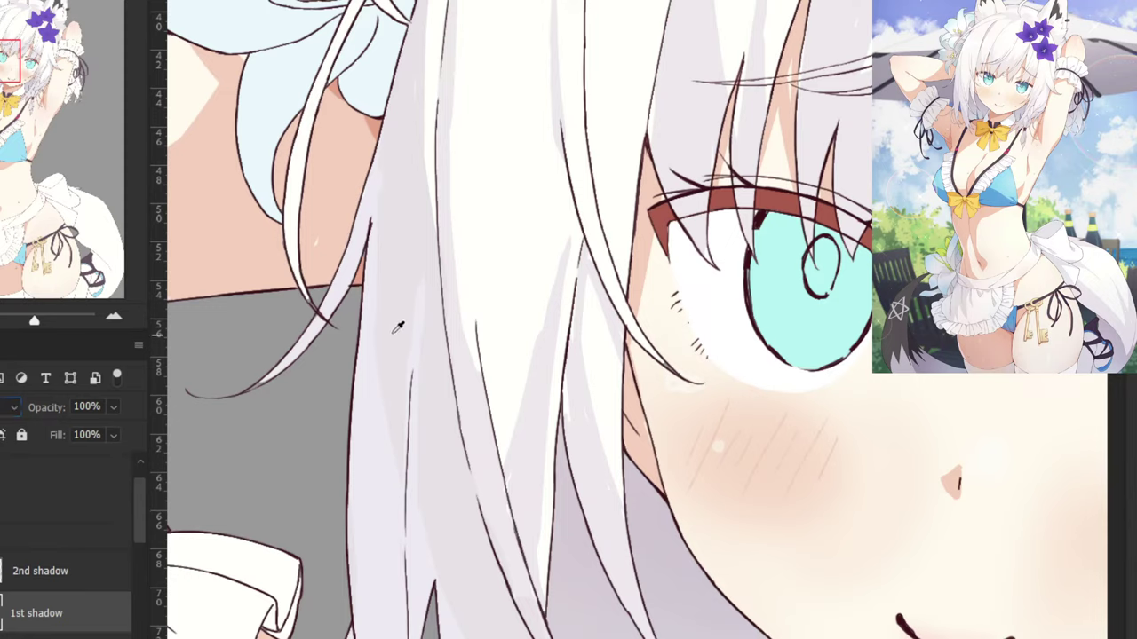
alt+click(397, 304)
alt+click(369, 390)
alt+click(368, 387)
alt+click(372, 378)
alt+click(366, 390)
alt+click(397, 299)
alt+click(366, 373)
Restore the darkening blend mode on the 2nd shadow layer.
click(7, 576)
click(10, 408)
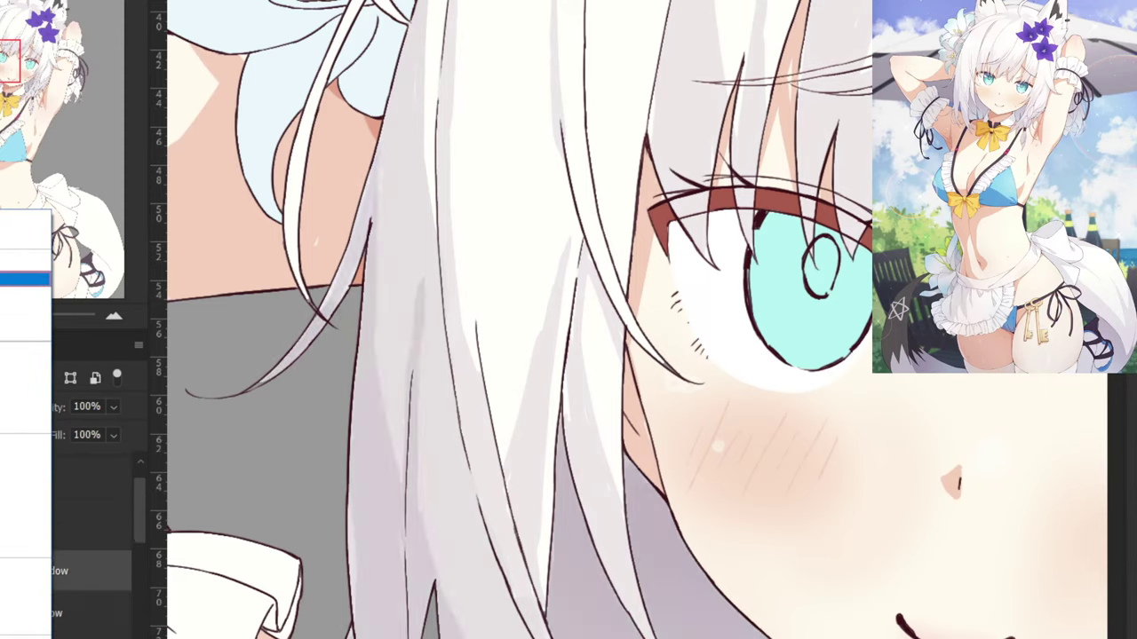
click(8, 270)
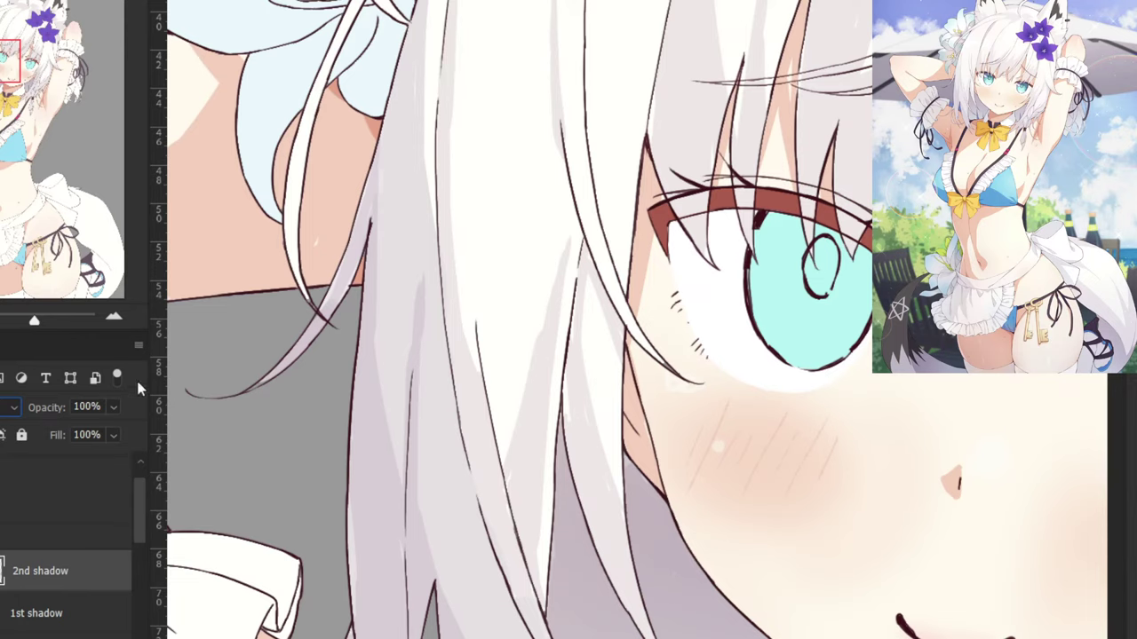
Show the rendered overlay over the head and lower its layer opacity to 47%.
scroll(227, 584, down, 2)
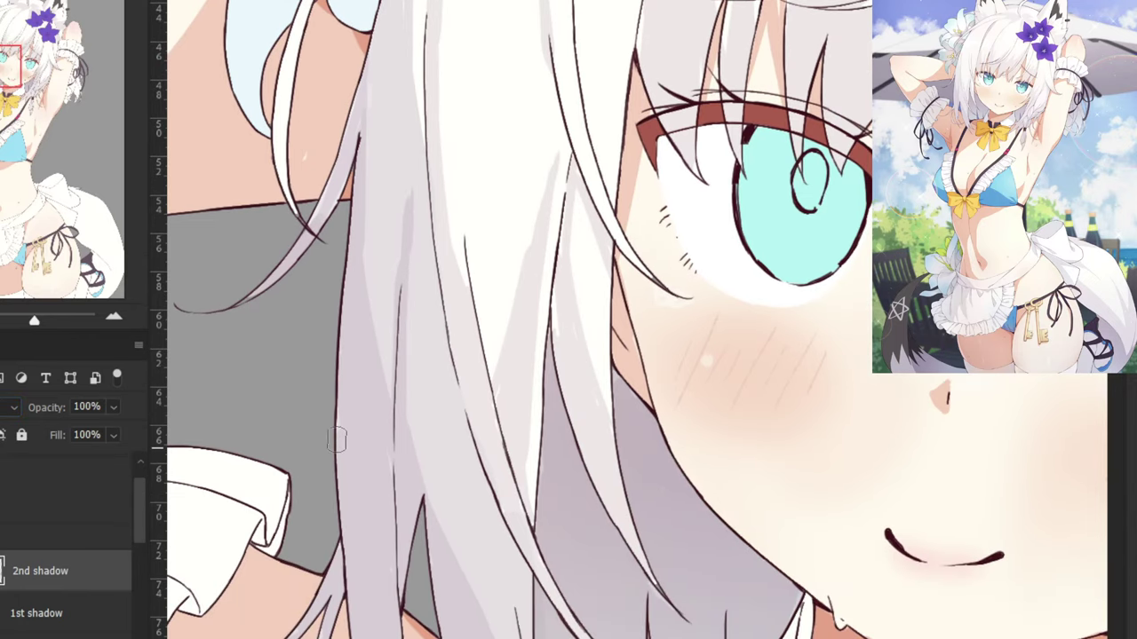
key(ctrl+minus)
key(ctrl+minus)
drag(434, 200, 373, 352)
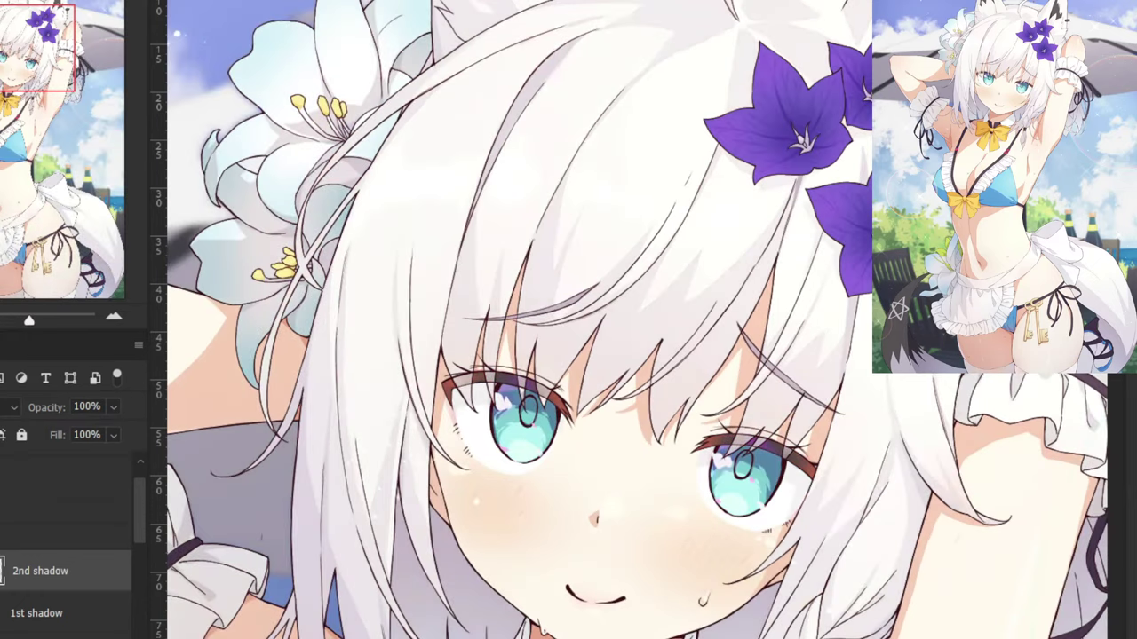
key(ctrl+plus)
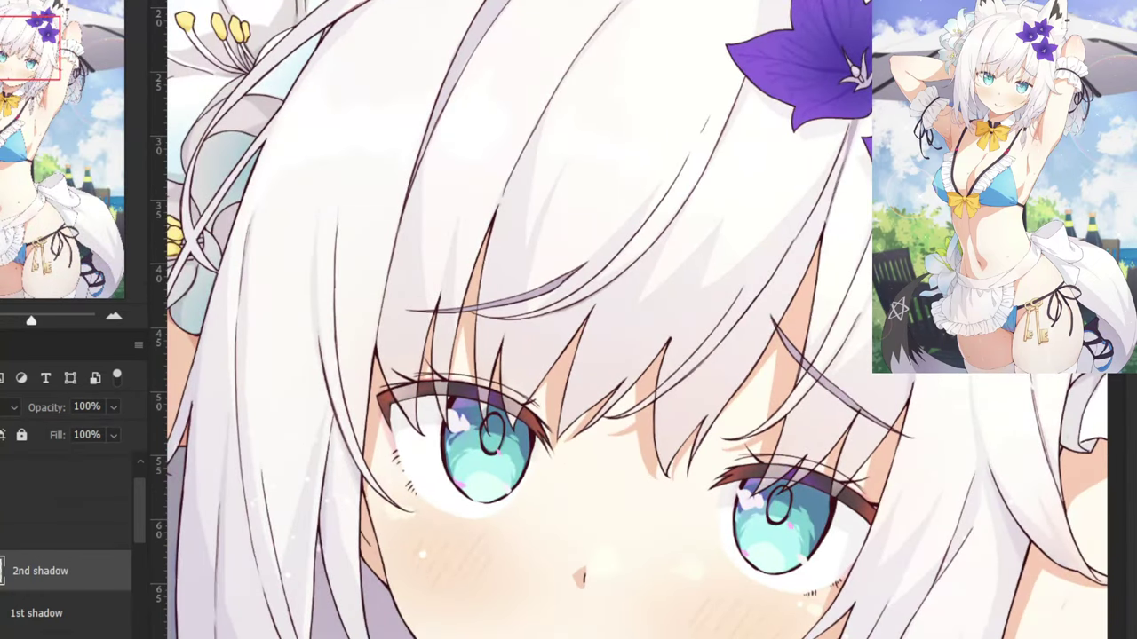
click(22, 465)
click(112, 406)
click(71, 430)
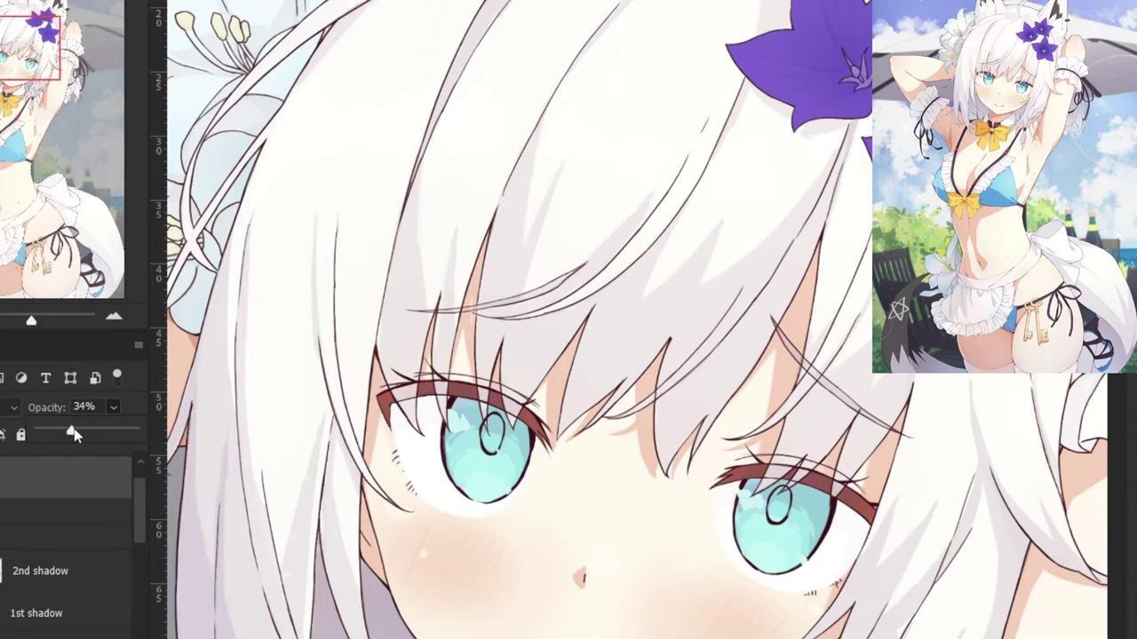
drag(74, 432, 85, 433)
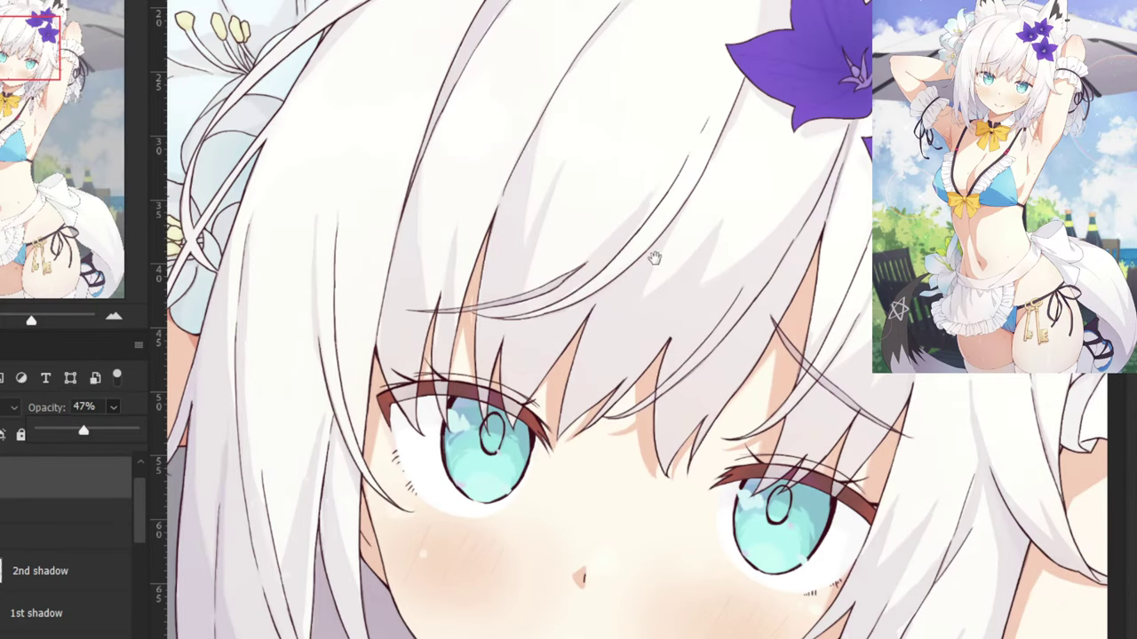
Paint a second-shadow strip on the 2nd shadow layer along the hair strand edge just beneath the lowest purple flower.
drag(654, 258, 322, 261)
key(ctrl+plus)
click(79, 570)
key(ctrl+plus)
key(ctrl+plus)
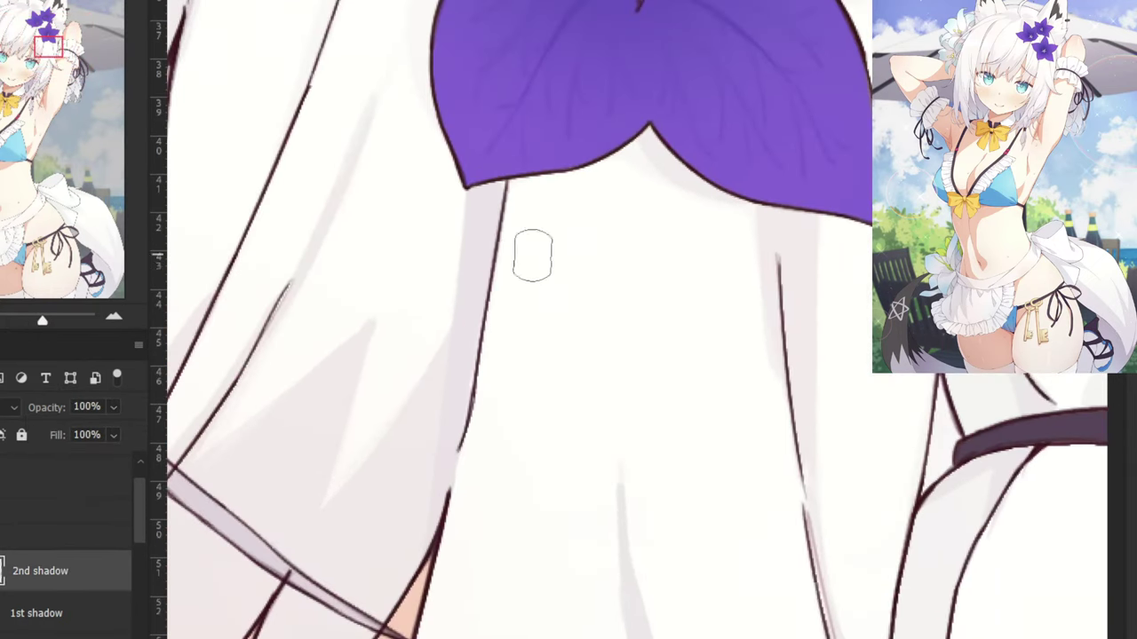
mouse_move(462, 204)
mouse_down()
mouse_move(437, 475)
mouse_move(480, 209)
mouse_move(440, 505)
mouse_up()
Paint second shadow down the hair strand between the lowest flower's outer petals and the raised arm.
key(ctrl+minus)
key(ctrl+minus)
drag(481, 222, 454, 506)
drag(531, 426, 371, 328)
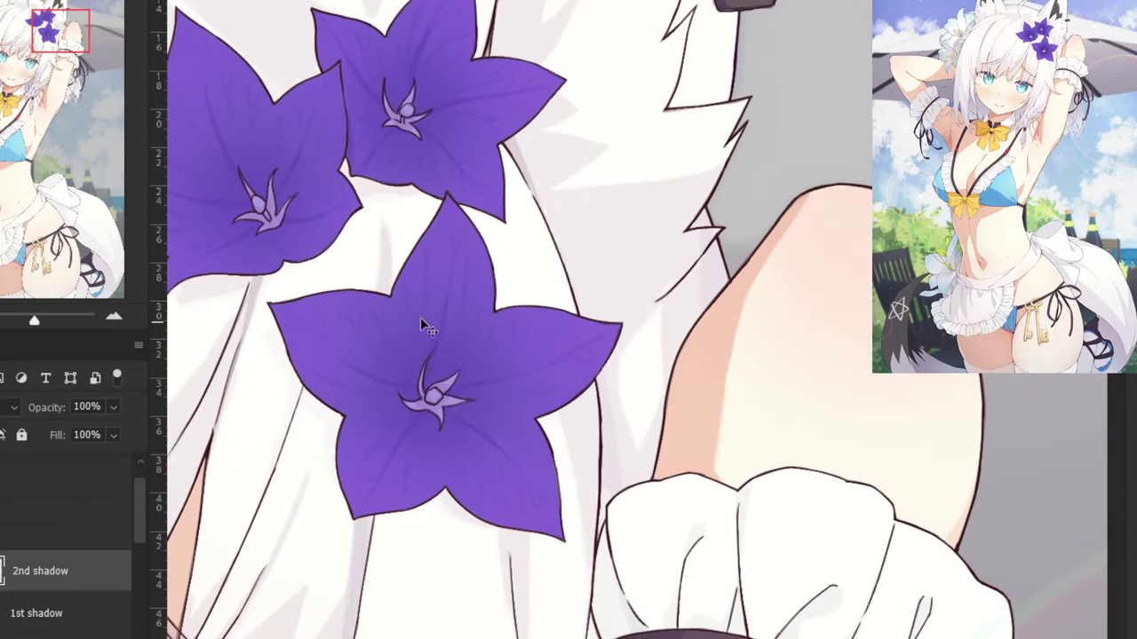
key(ctrl+plus)
drag(570, 405, 577, 629)
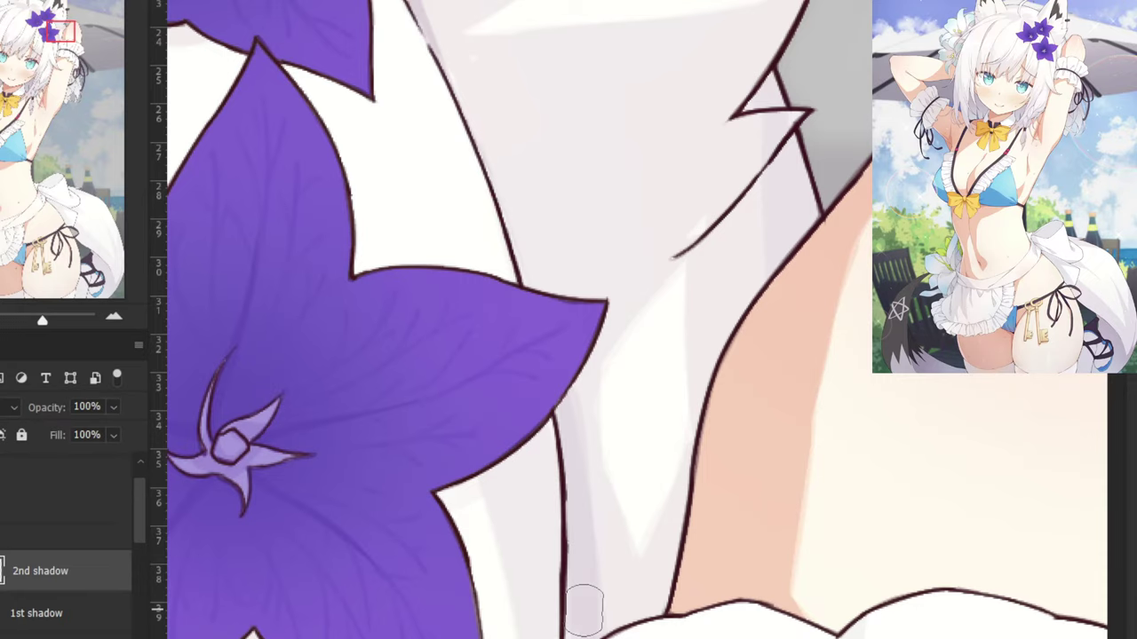
scroll(584, 611, down, 5)
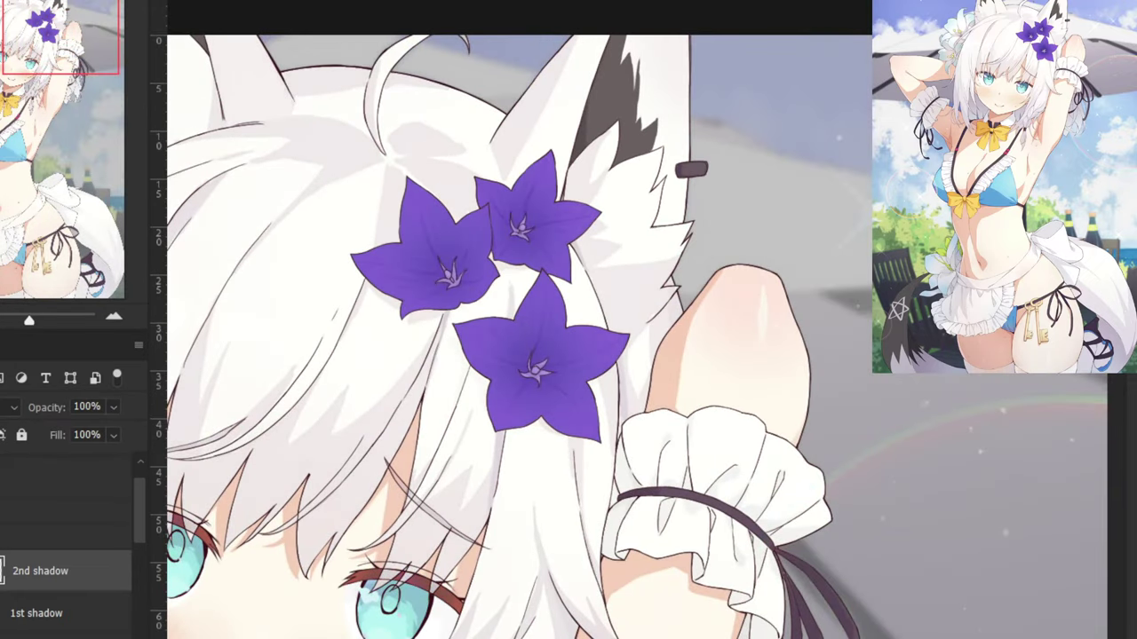
scroll(581, 498, up, 2)
scroll(616, 437, up, 3)
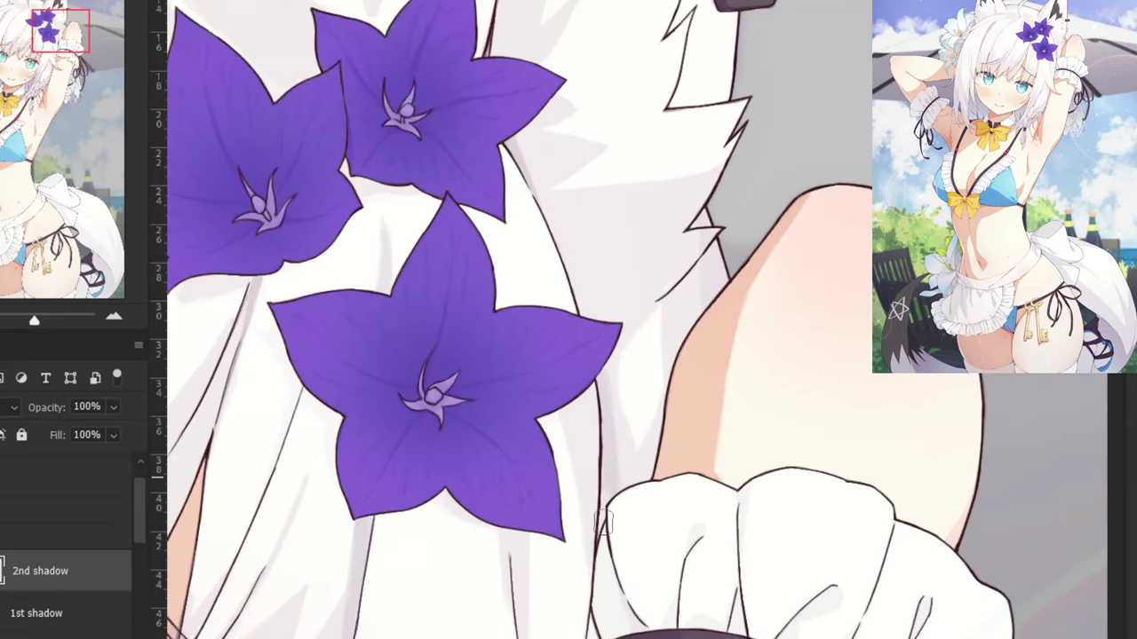
Sample the raw second-shadow color beside the flower with the 2nd shadow layer's darkening blend mode temporarily off, and restore that mode.
alt+click(436, 544)
click(53, 636)
drag(143, 540, 144, 562)
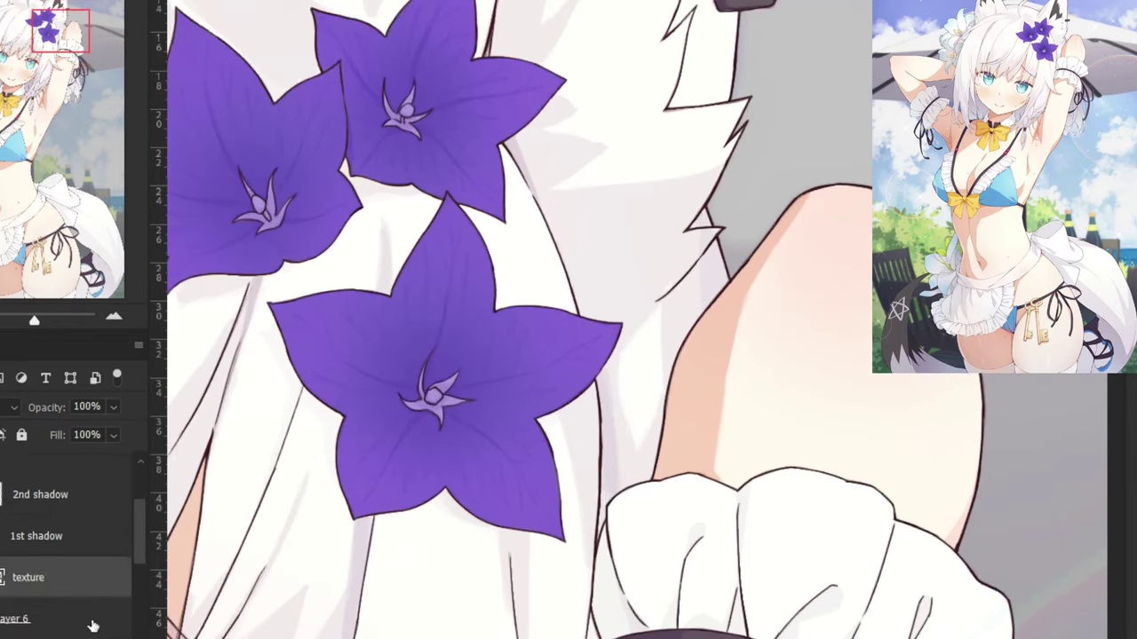
click(107, 613)
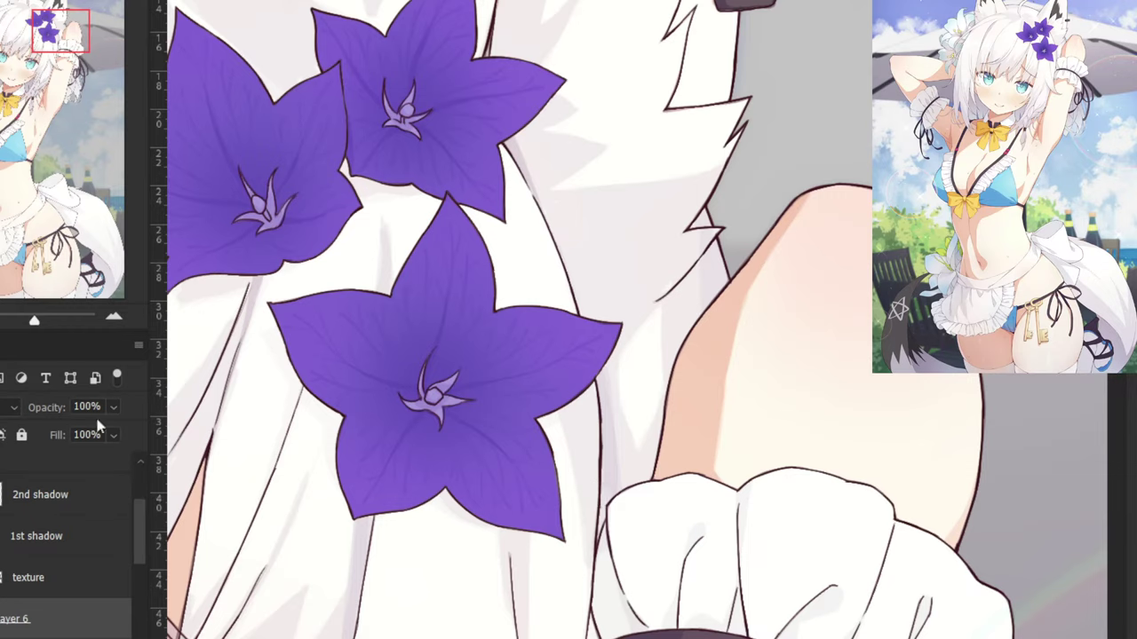
click(4, 497)
click(12, 408)
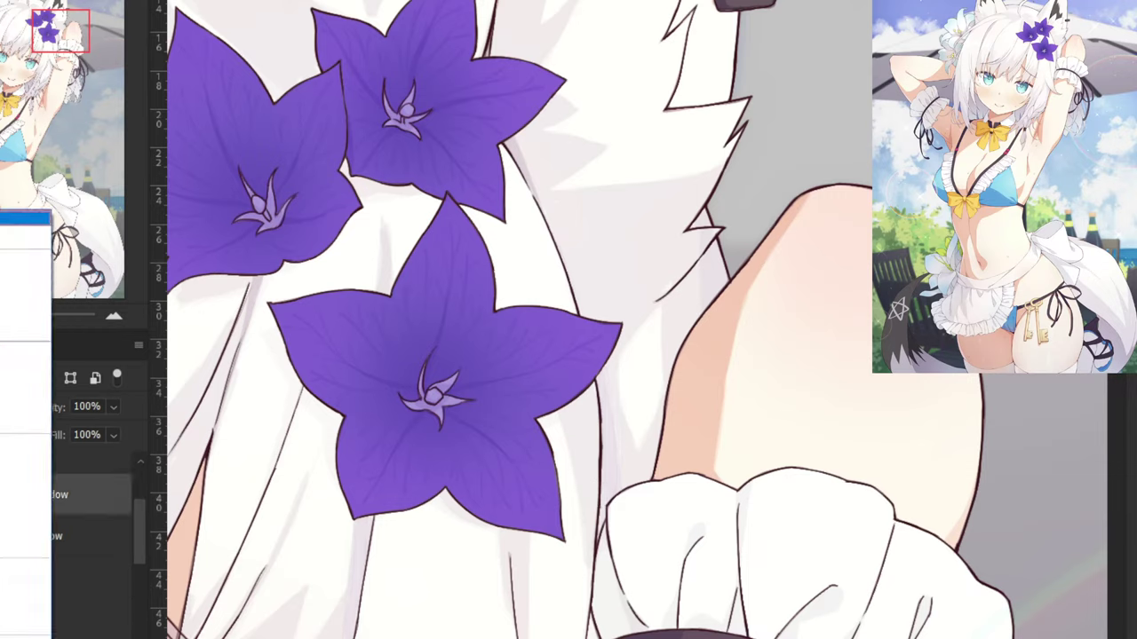
click(17, 218)
alt+click(610, 464)
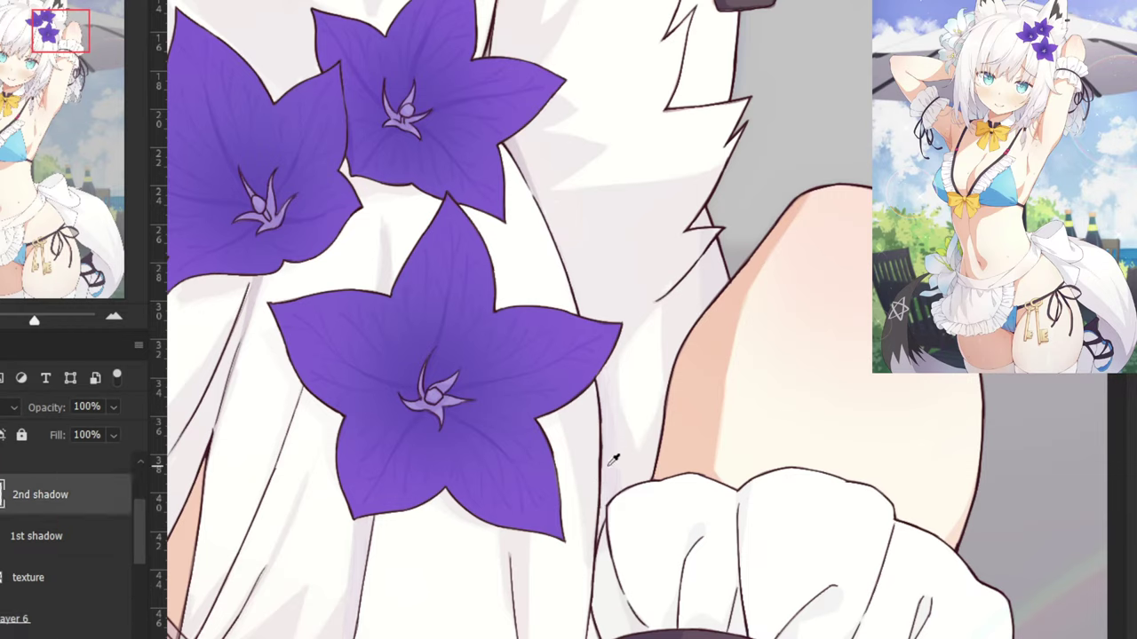
click(12, 408)
click(17, 277)
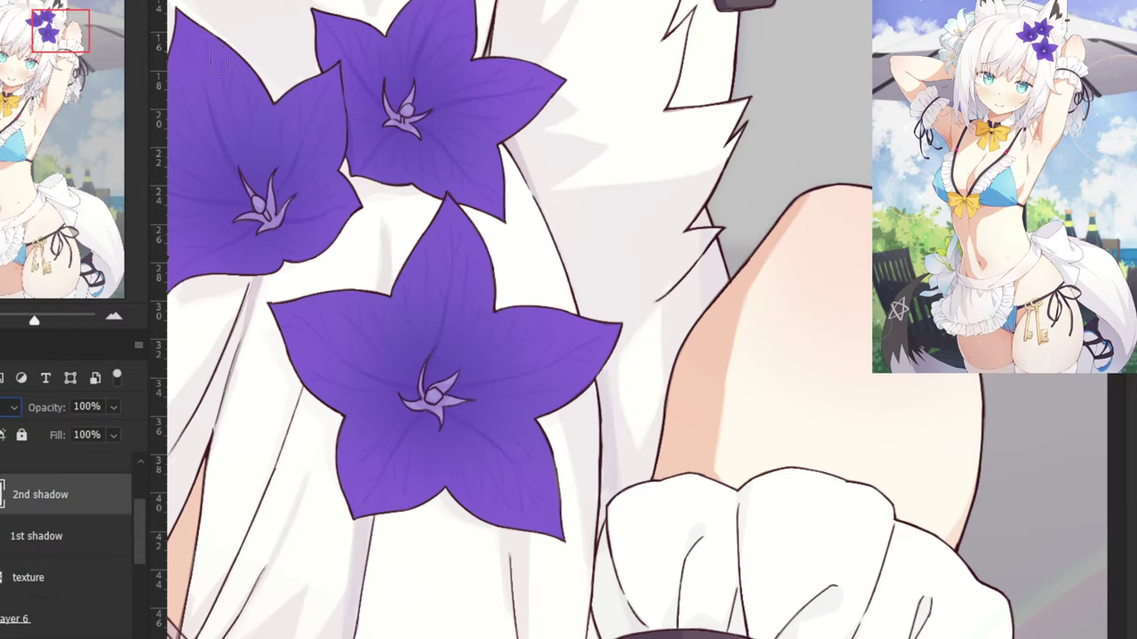
Examine the hair shading around the flowers, bangs, face and braid under the rendered overlay at several magnifications.
drag(333, 194, 514, 391)
scroll(626, 350, down, 5)
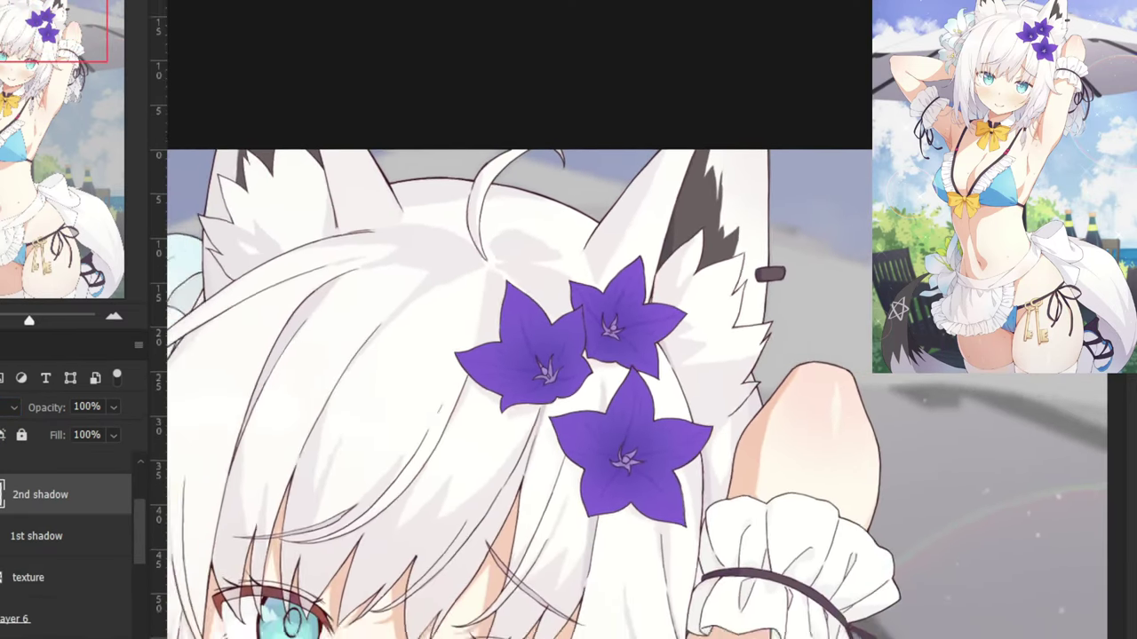
scroll(533, 391, down, 2)
key(ctrl+plus)
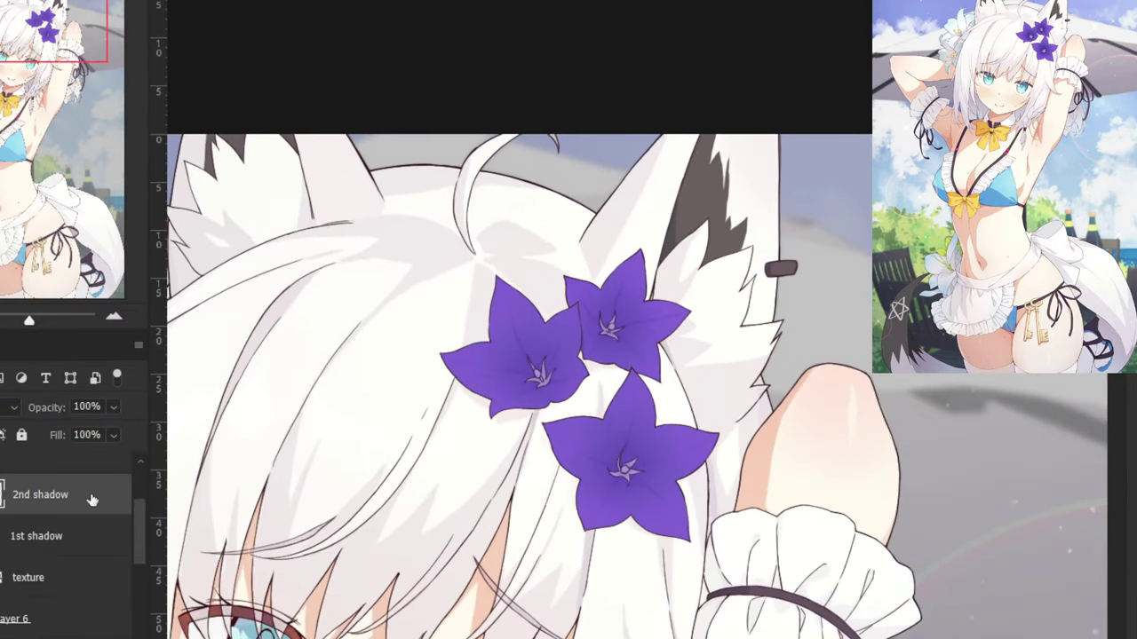
scroll(119, 482, up, 3)
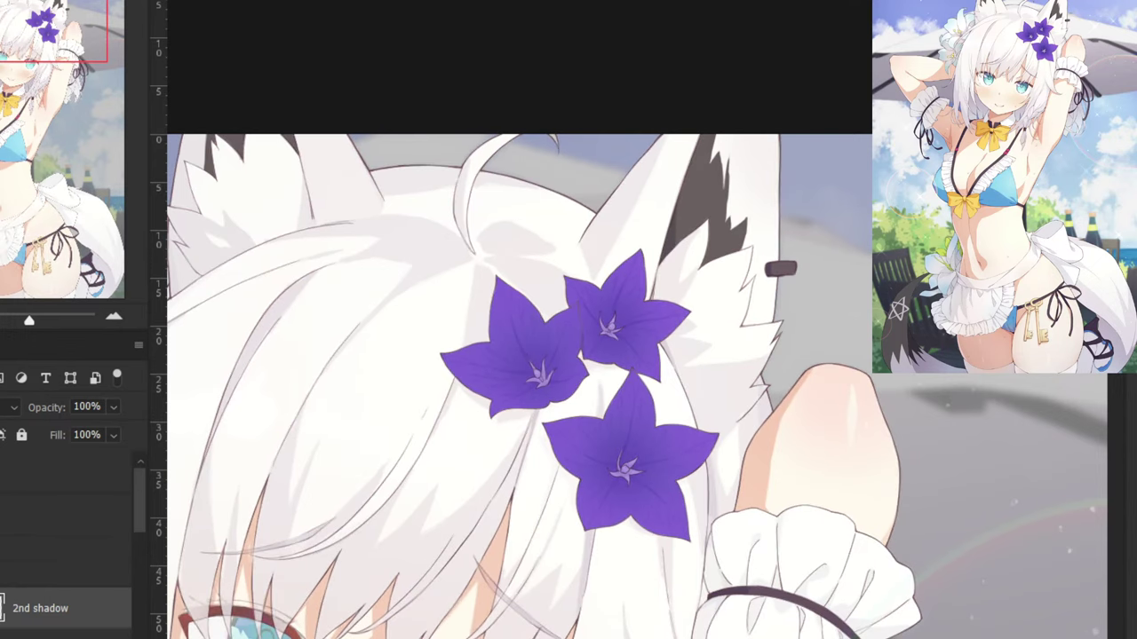
drag(322, 282, 411, 25)
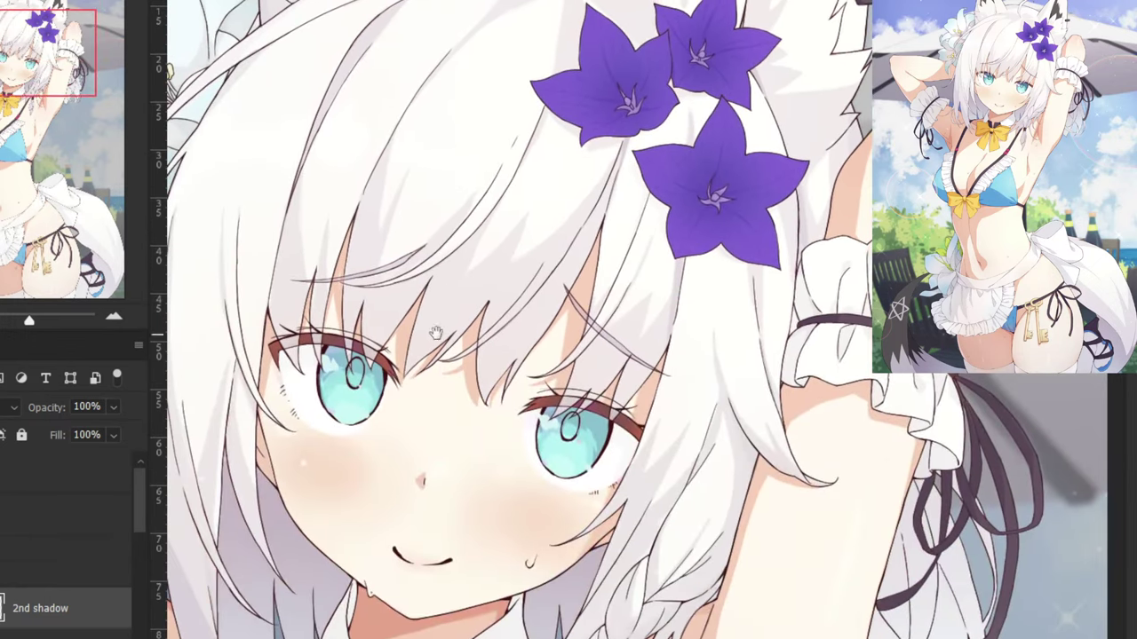
drag(434, 335, 424, 153)
key(ctrl+plus)
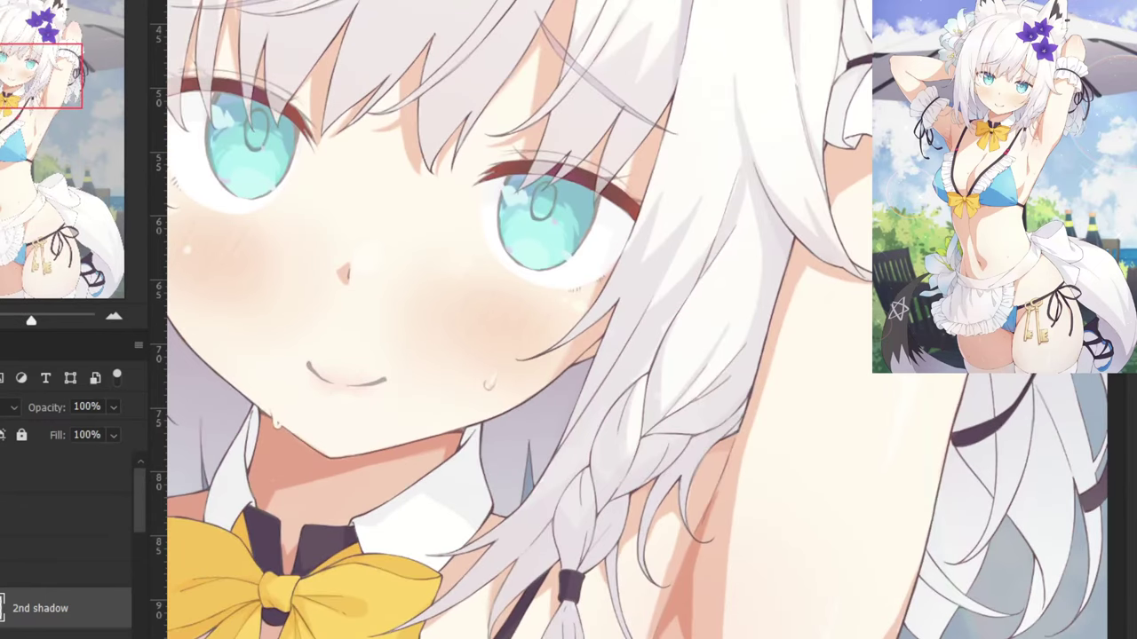
scroll(520, 319, down, 4)
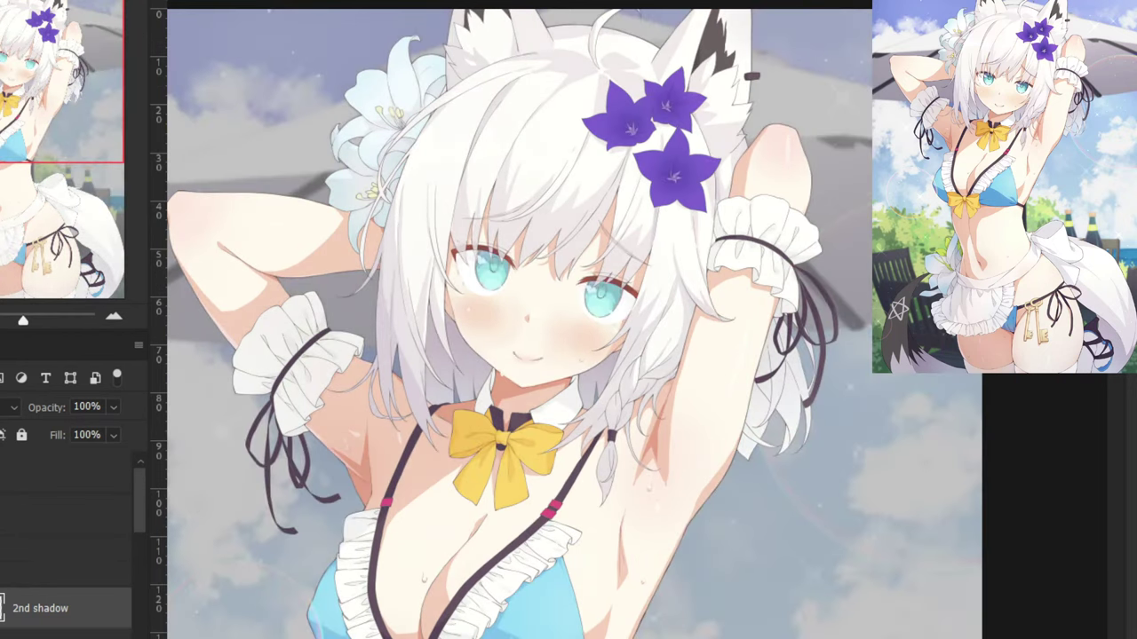
key(ctrl+plus)
key(ctrl+plus)
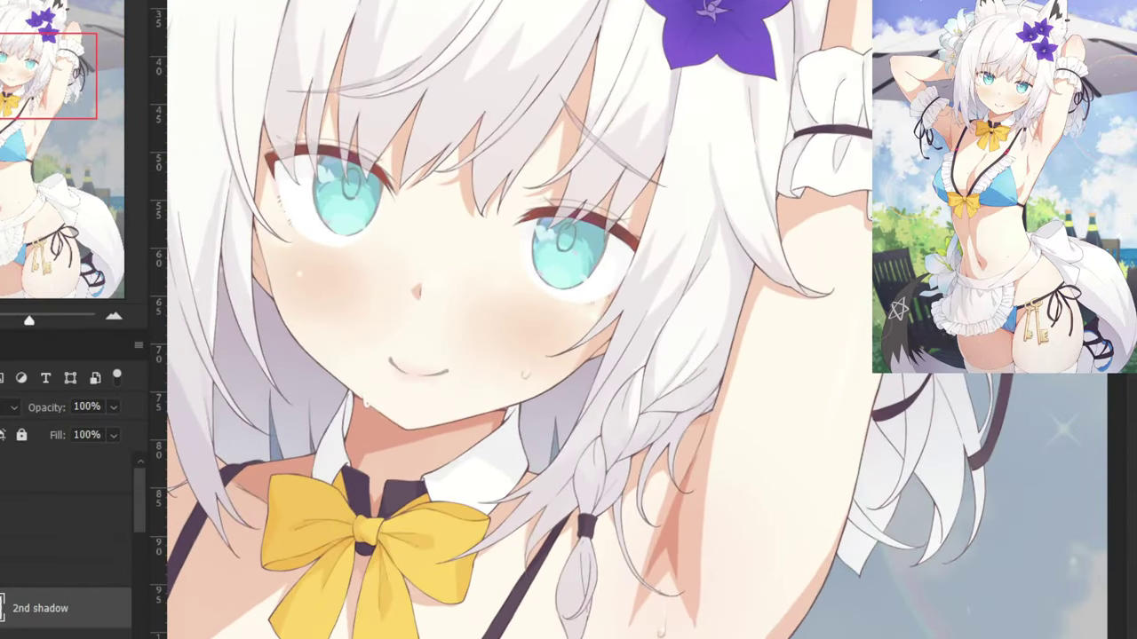
scroll(656, 338, up, 2)
scroll(629, 346, up, 2)
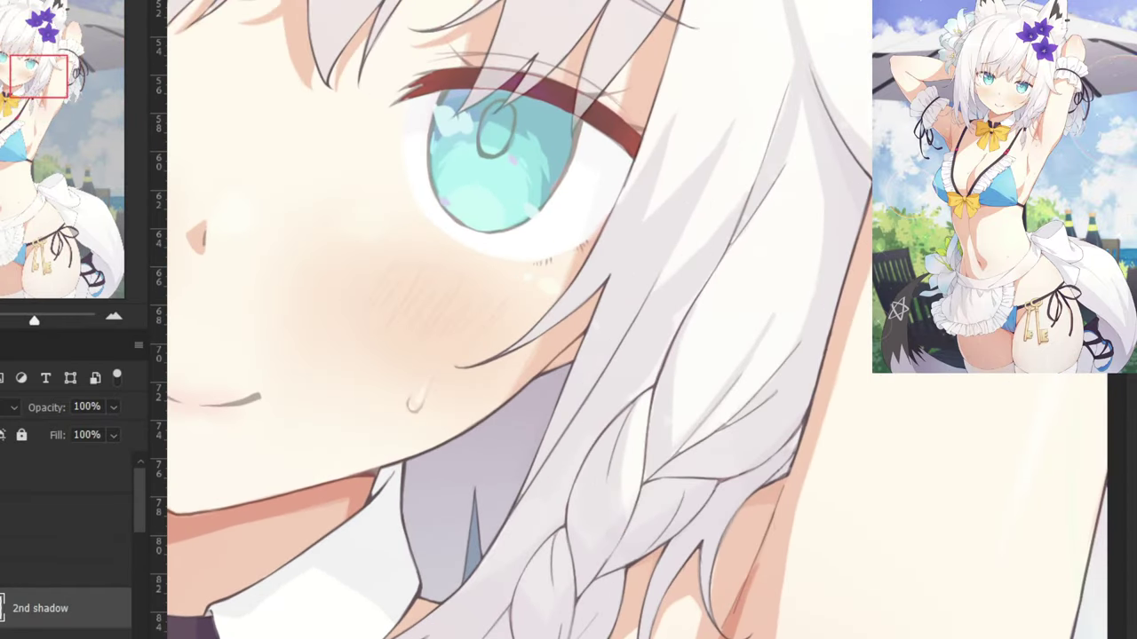
Toggle the rendered overlay off and on over the face and braid to compare it with the flat shading.
key(ctrl+z)
click(66, 515)
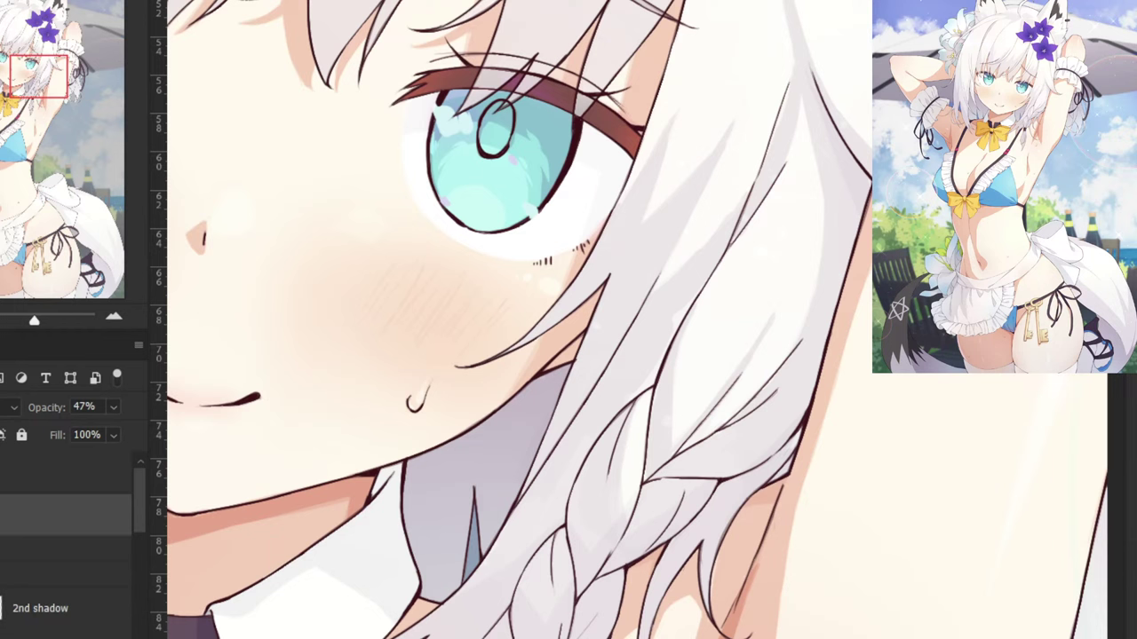
key(ctrl+comma)
key(ctrl+comma)
key(ctrl+comma)
key(ctrl+minus)
key(ctrl+minus)
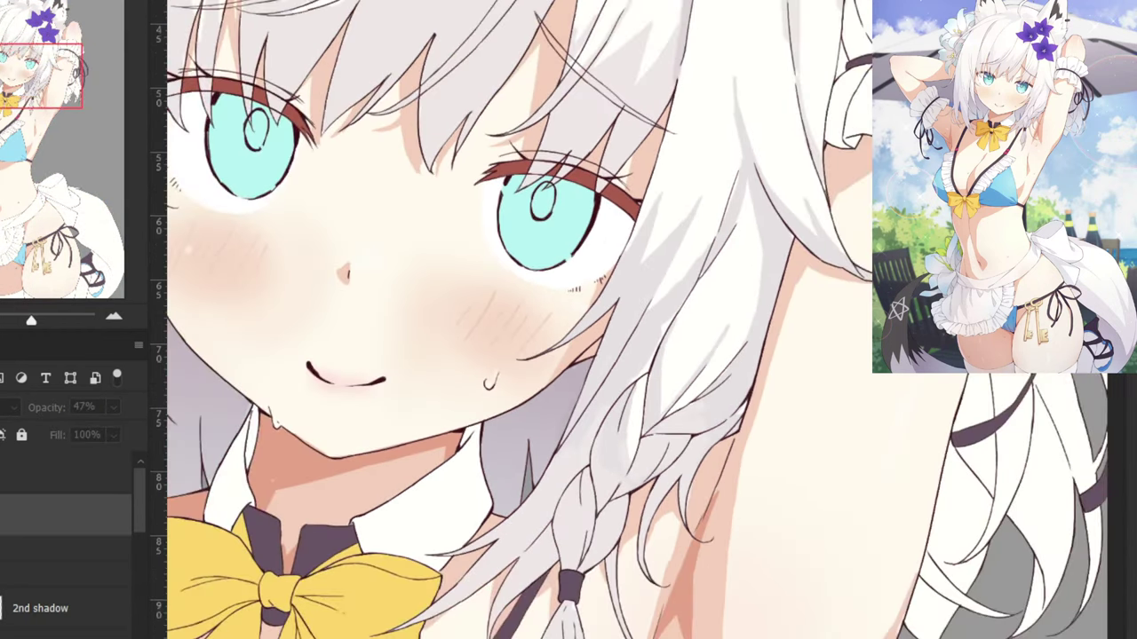
click(5, 470)
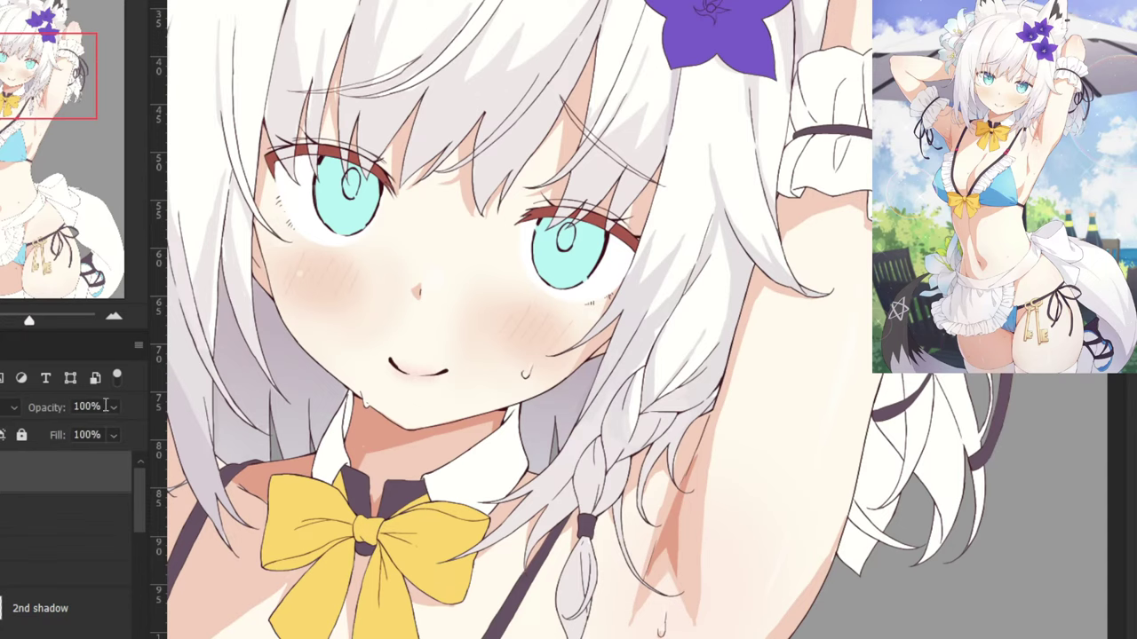
click(5, 506)
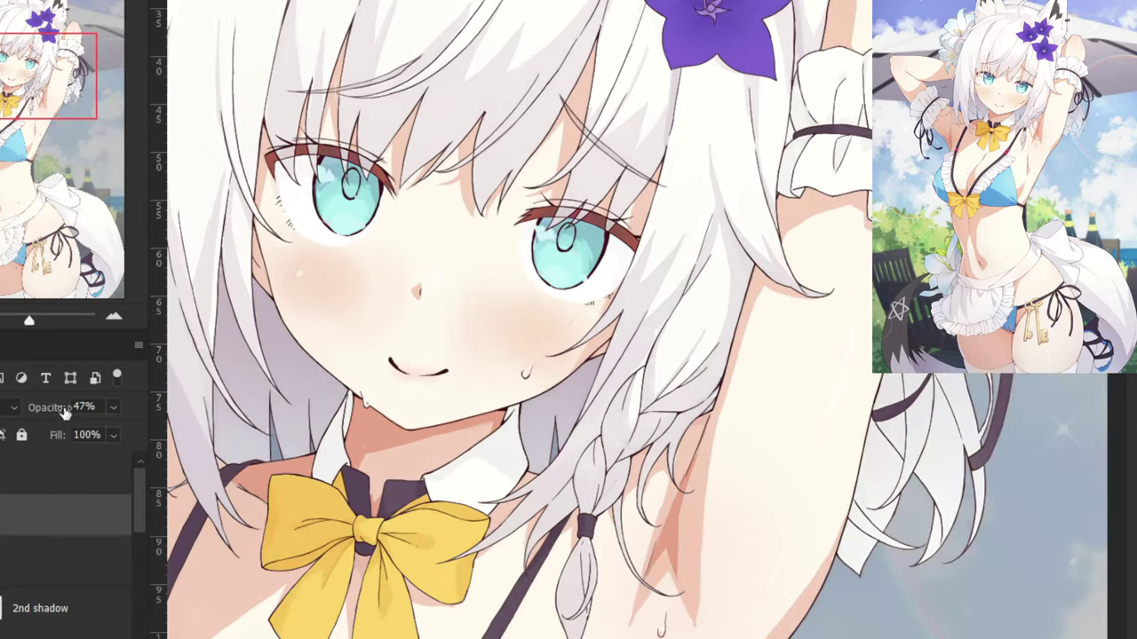
Raise the rendered overlay's layer opacity to about 64%.
click(112, 407)
drag(86, 431, 137, 437)
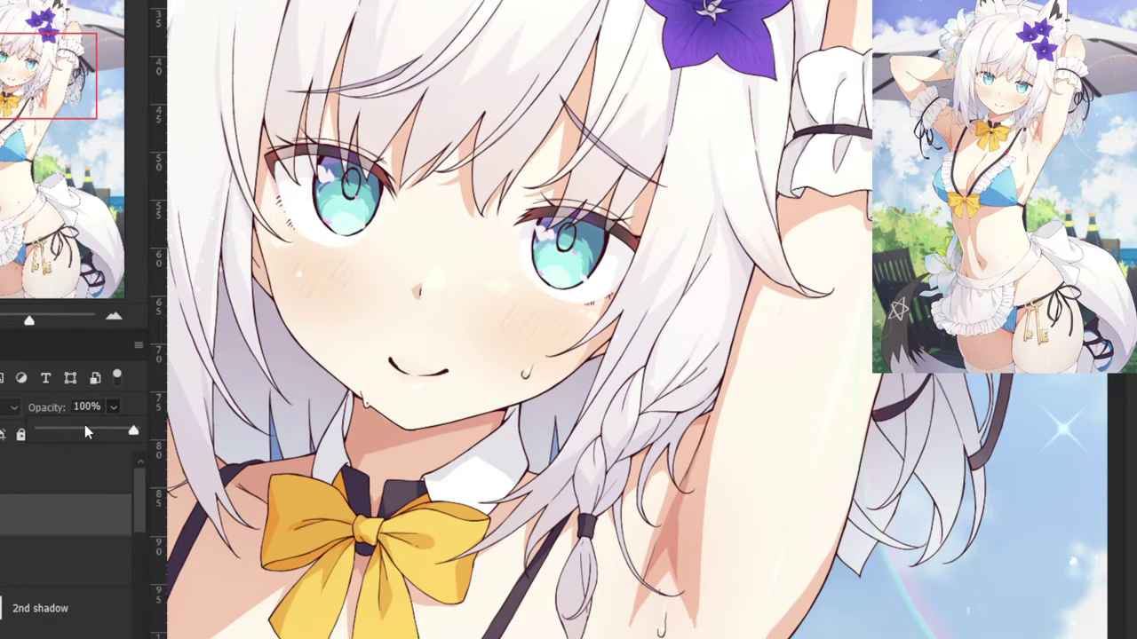
click(100, 433)
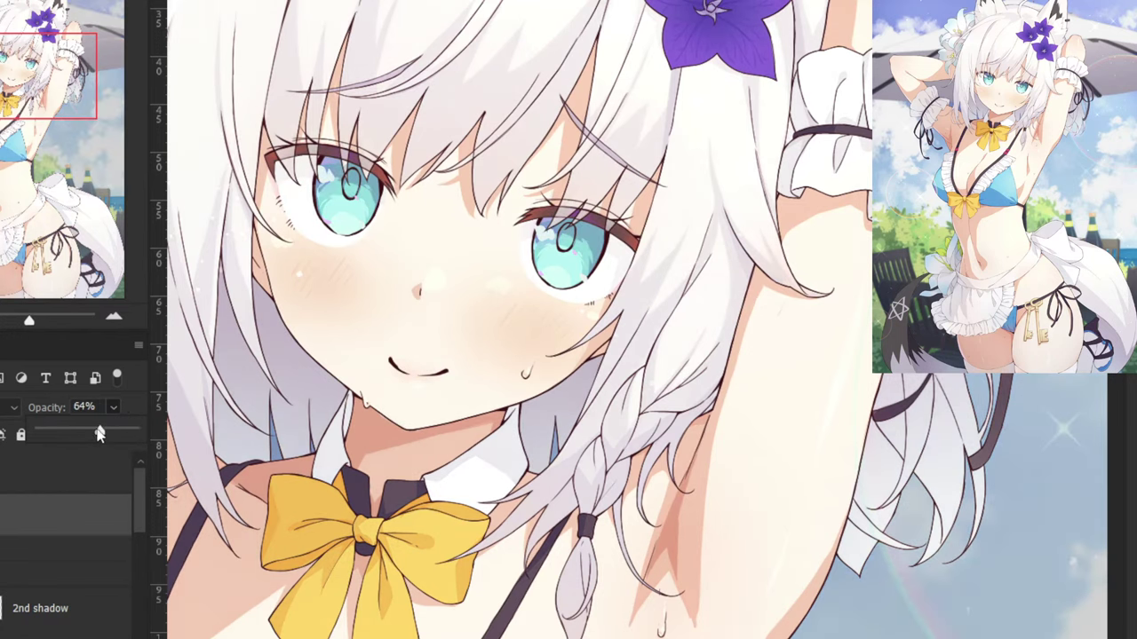
mouse_move(96, 434)
mouse_down()
mouse_move(85, 435)
mouse_move(98, 436)
mouse_up()
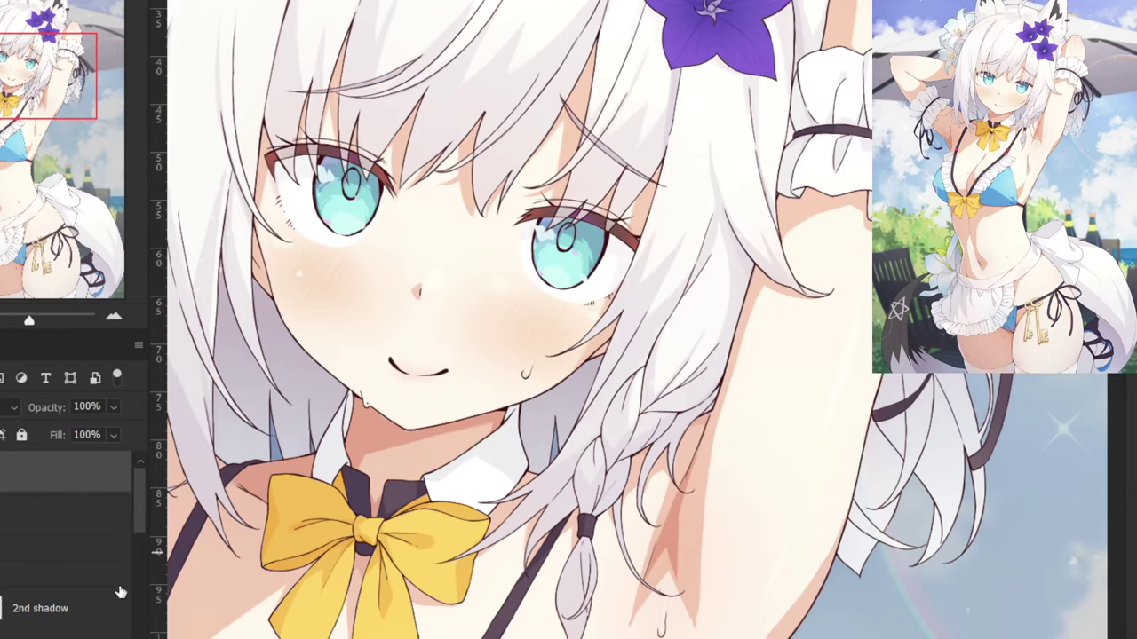
Paint second shadow on the 2nd shadow layer under the curved edge of the side lock that flips out over the arm.
click(80, 622)
drag(484, 327, 364, 409)
scroll(531, 259, up, 6)
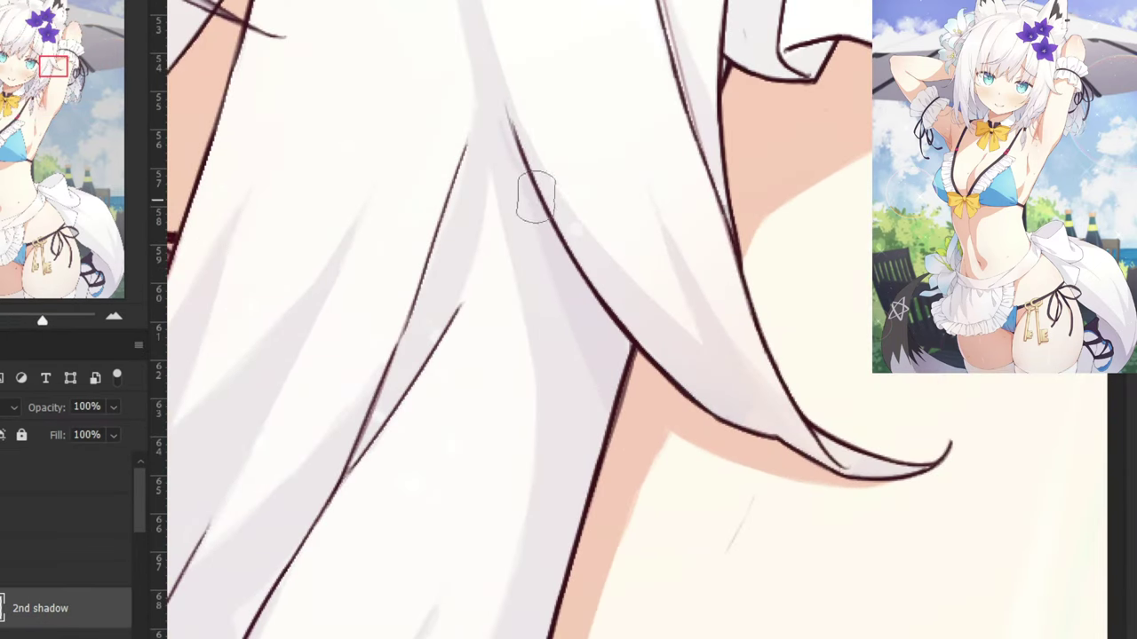
drag(535, 197, 642, 432)
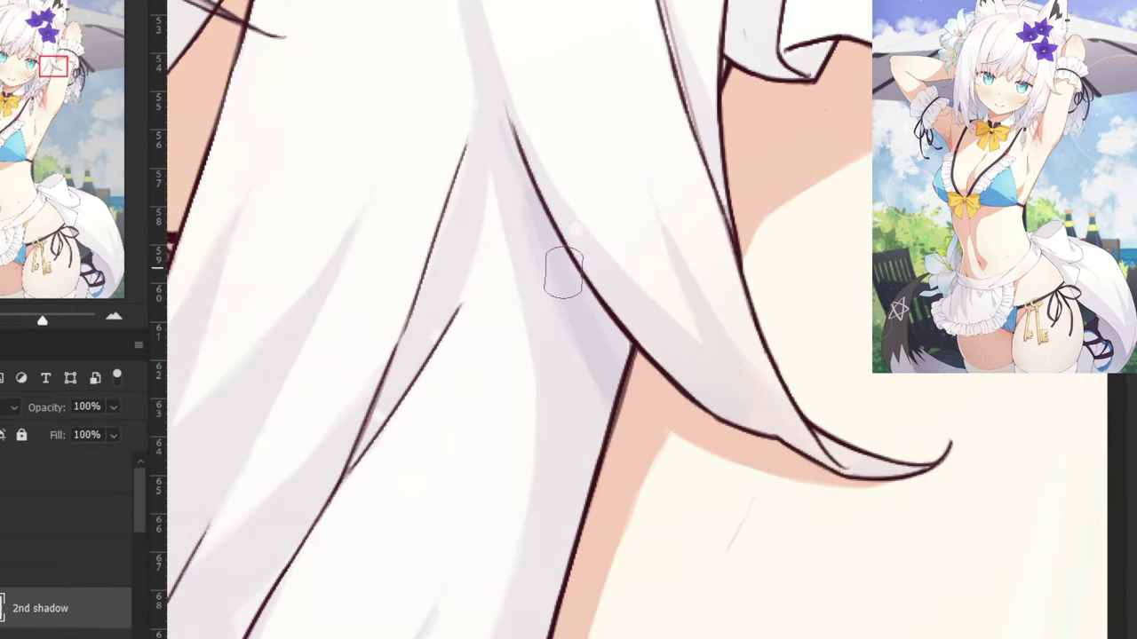
Hide the rendered overlay and paint second shadow on the lower braid segments above the hair tie.
mouse_move(470, 432)
mouse_down()
mouse_move(596, 208)
mouse_move(657, 63)
mouse_up()
drag(426, 621, 564, 344)
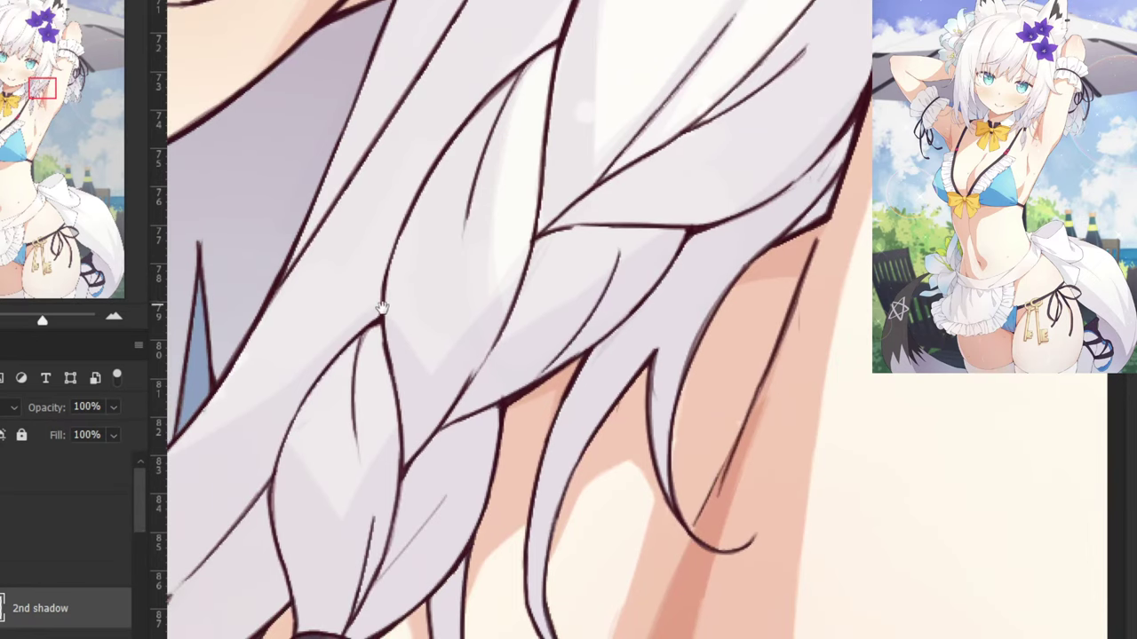
drag(383, 307, 604, 289)
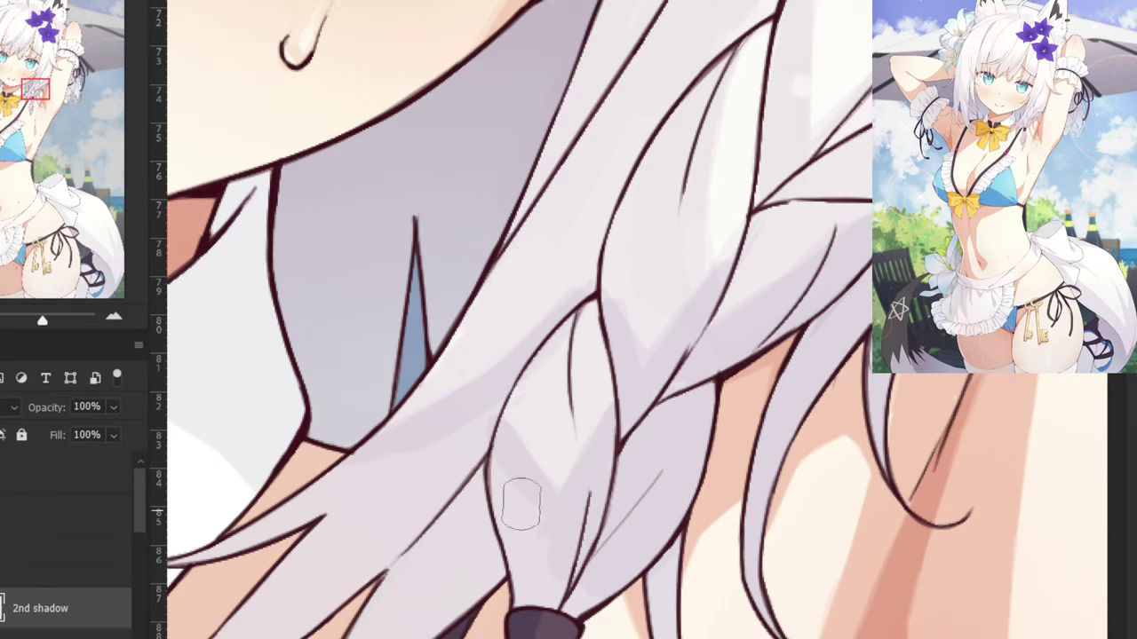
click(2, 491)
drag(525, 526, 546, 588)
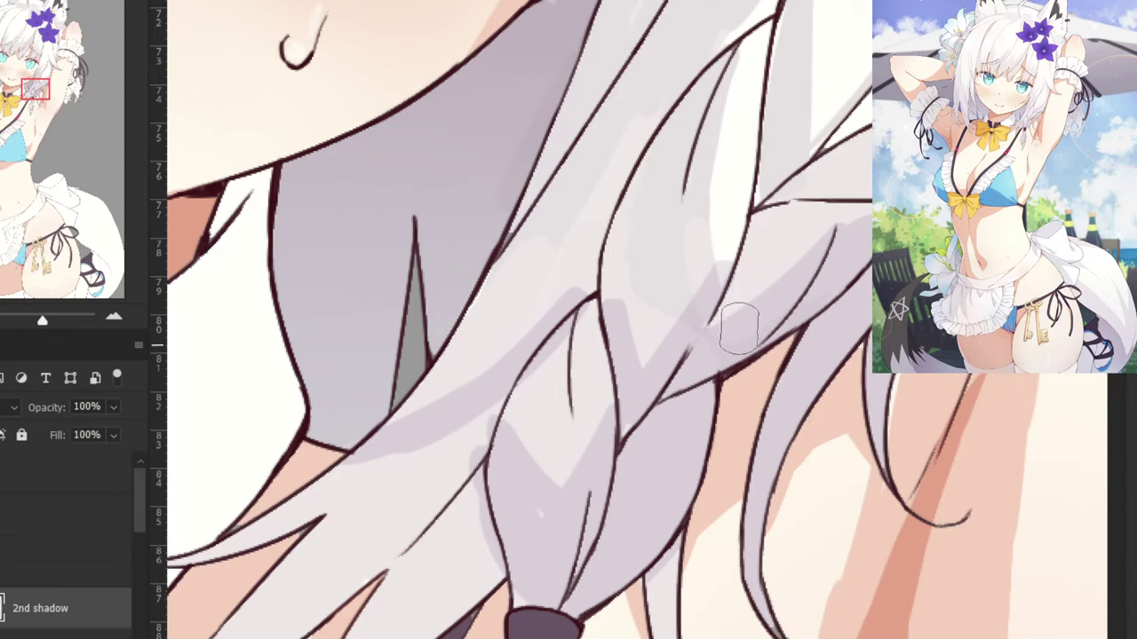
scroll(738, 322, down, 2)
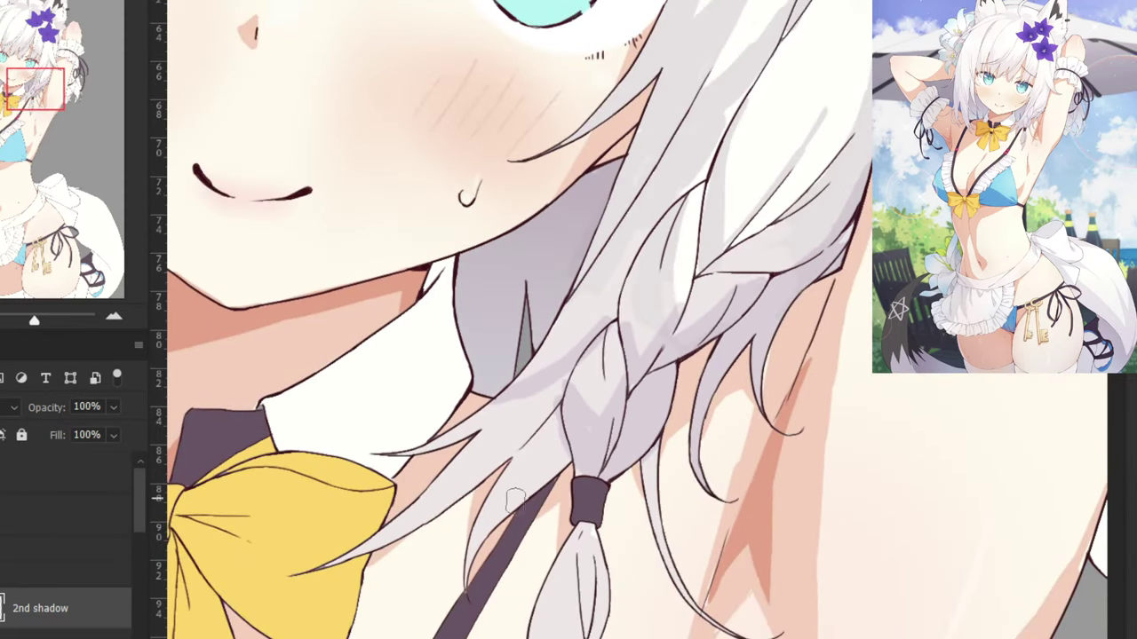
Fill the loose pointed strands between the braid and the yellow bow with second shadow.
mouse_move(536, 408)
mouse_down()
mouse_move(569, 428)
mouse_move(554, 454)
mouse_up()
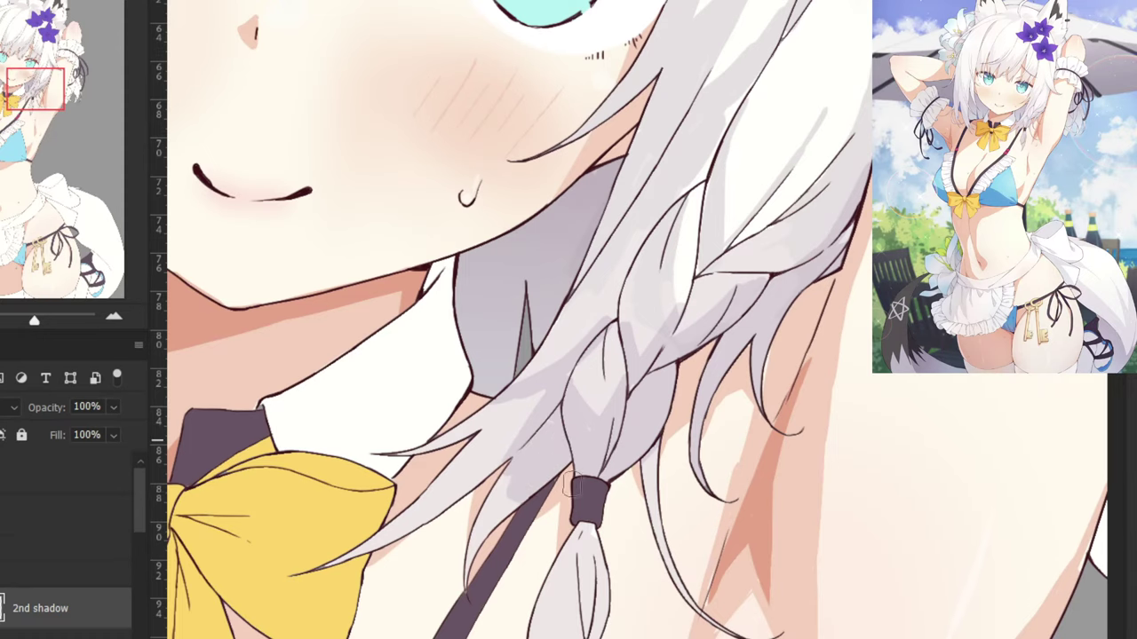
drag(535, 396, 512, 441)
mouse_move(487, 515)
mouse_down()
mouse_move(507, 500)
mouse_move(494, 421)
mouse_move(411, 528)
mouse_move(430, 500)
mouse_up()
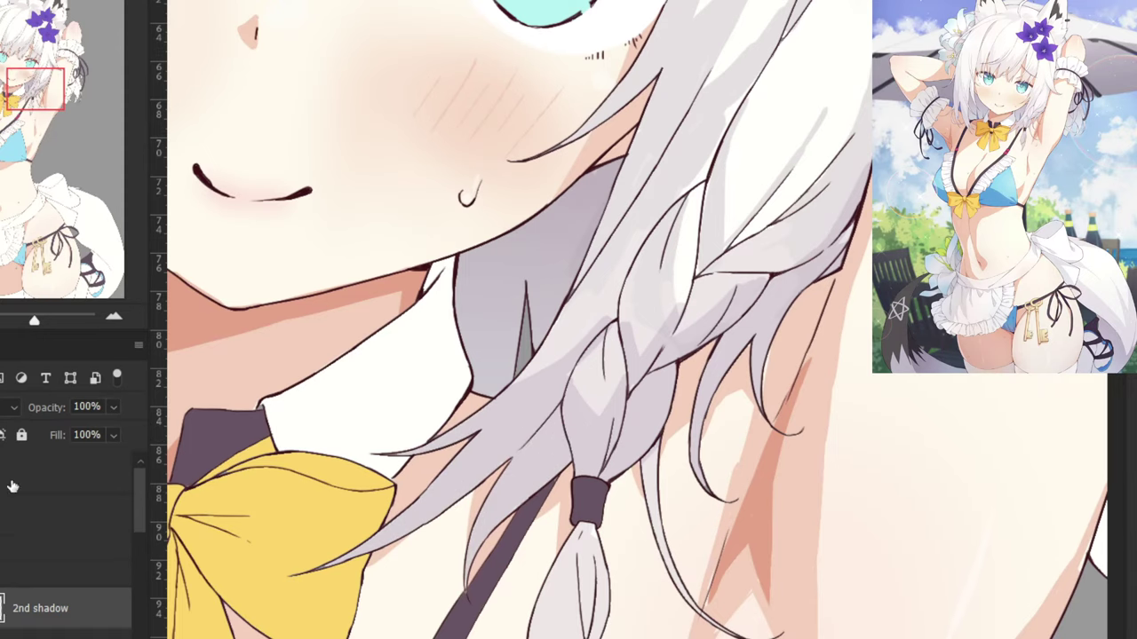
Check the braid against the rendered overlay and fill the braid's tail below the hair tie with second shadow.
drag(290, 491, 294, 367)
key(ctrl+minus)
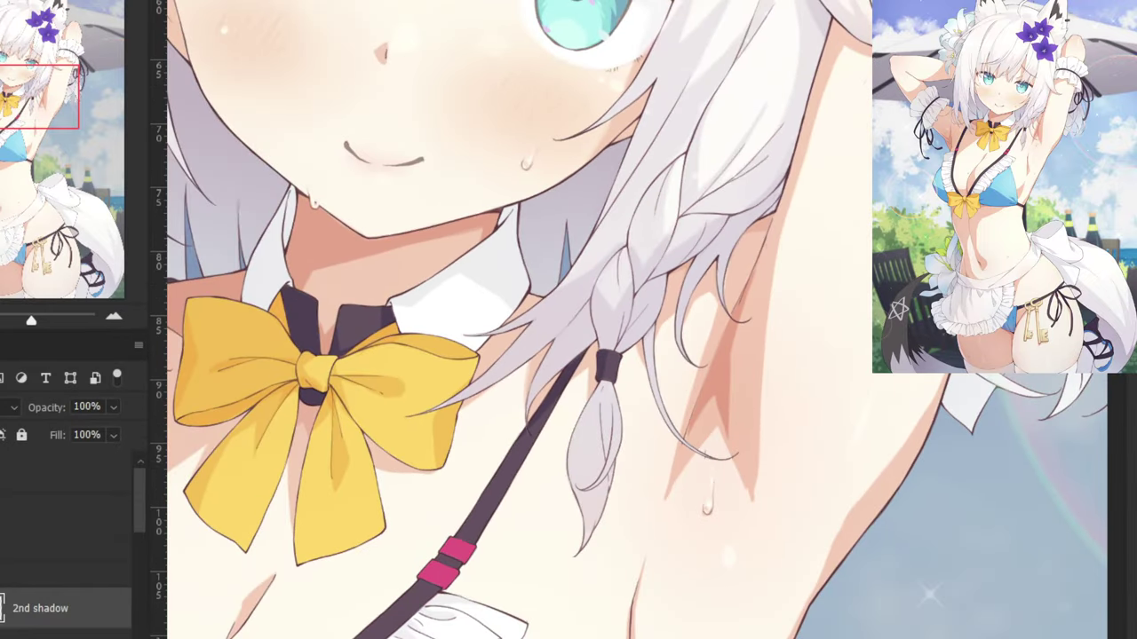
key(ctrl+plus)
mouse_move(568, 497)
mouse_down()
mouse_move(547, 612)
mouse_move(578, 435)
mouse_move(582, 546)
mouse_move(560, 451)
mouse_up()
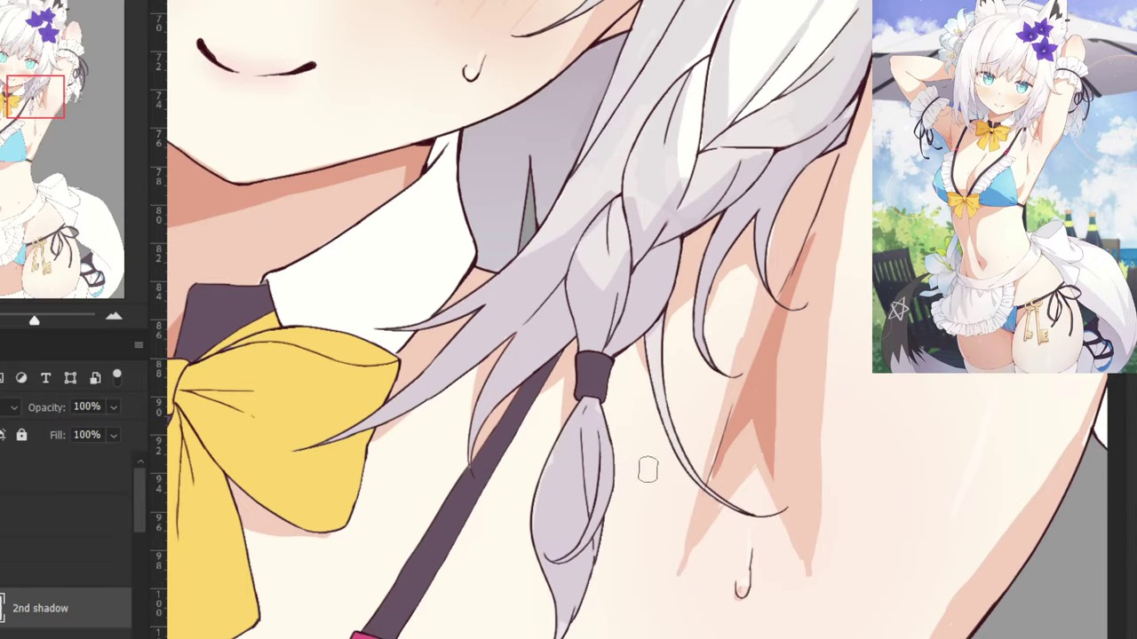
Paint second shadow along the inner outline edge of the large upper braid segment.
key(ctrl+minus)
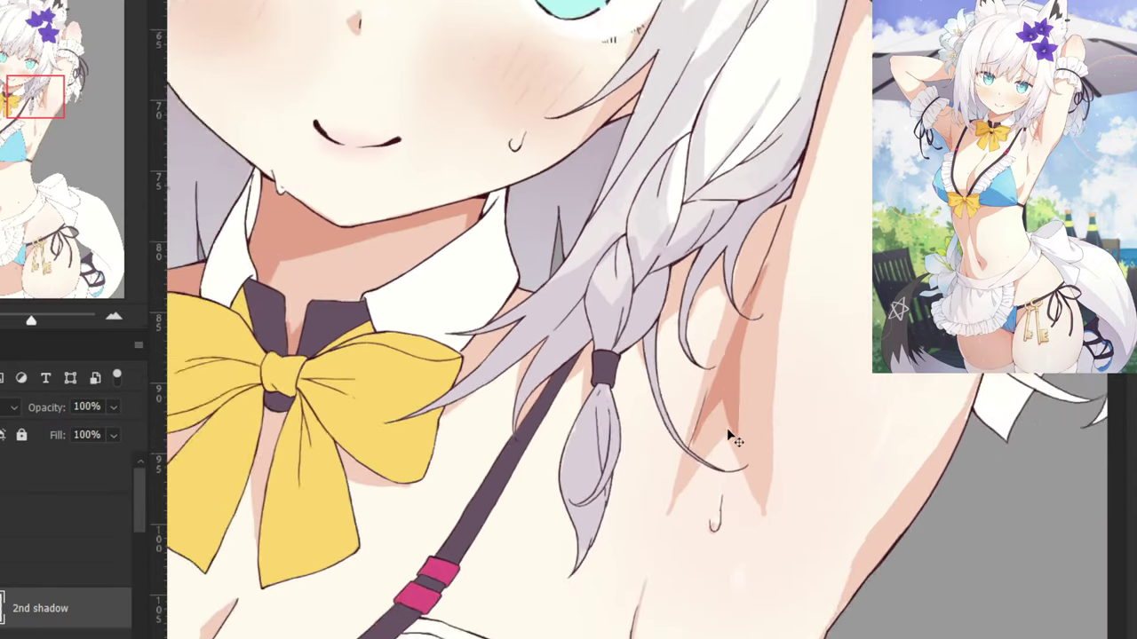
key(ctrl+plus)
key(ctrl+plus)
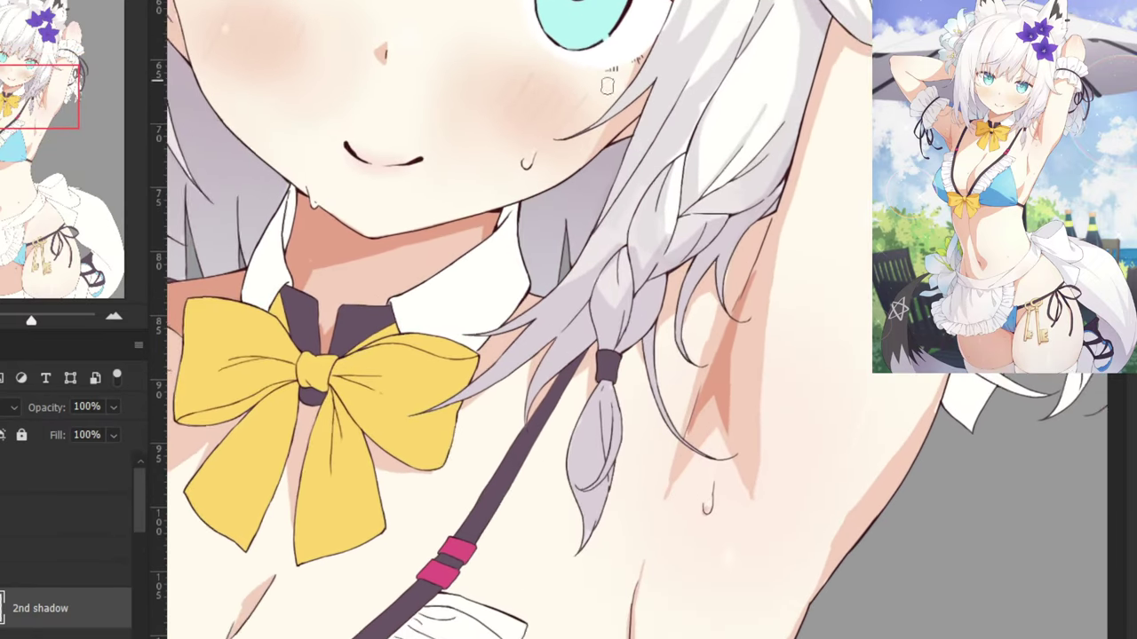
key(ctrl+plus)
drag(548, 173, 464, 532)
key(ctrl+plus)
mouse_move(490, 391)
mouse_down()
mouse_move(486, 477)
mouse_move(502, 389)
mouse_up()
key(ctrl+z)
drag(513, 339, 504, 500)
key(ctrl+z)
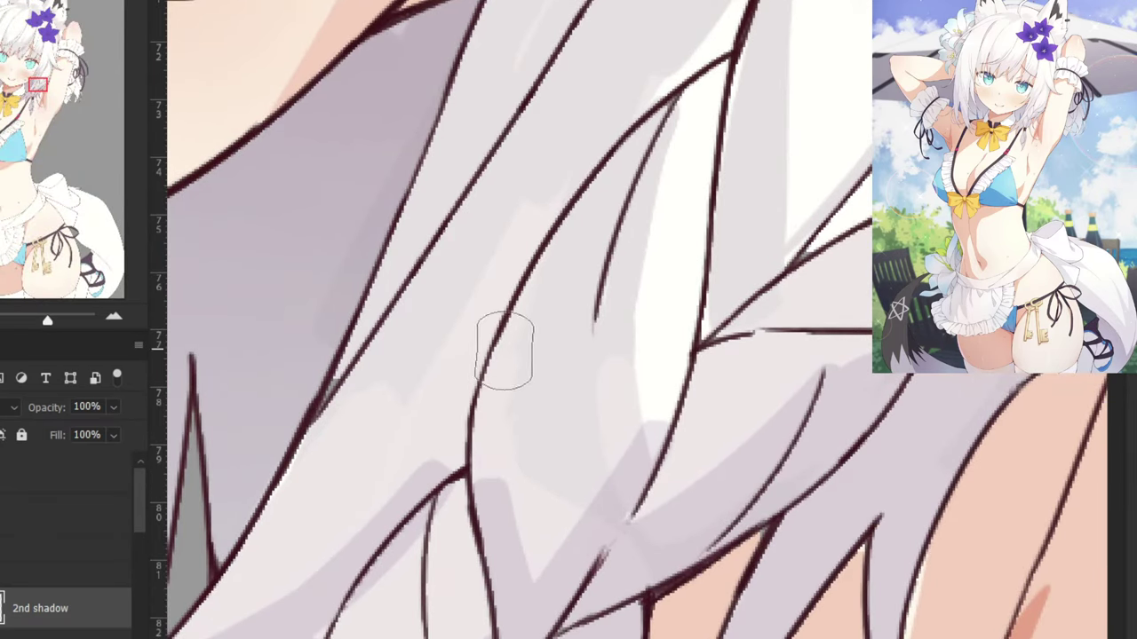
mouse_move(504, 350)
mouse_down()
mouse_move(501, 528)
mouse_move(491, 454)
mouse_move(490, 522)
mouse_up()
key(ctrl+z)
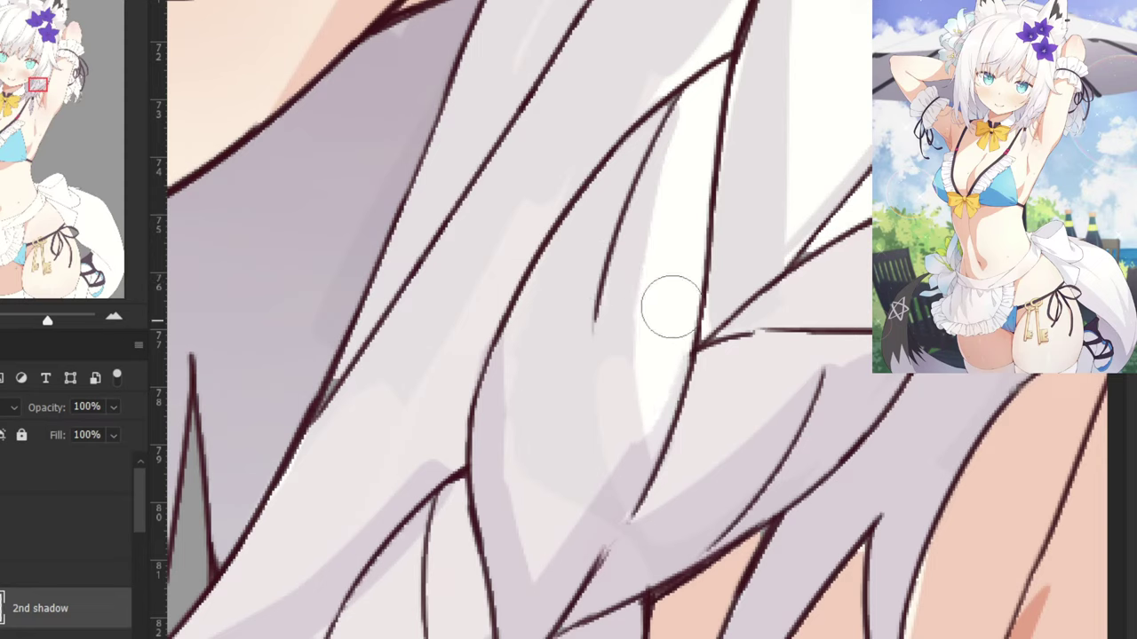
drag(666, 416, 507, 583)
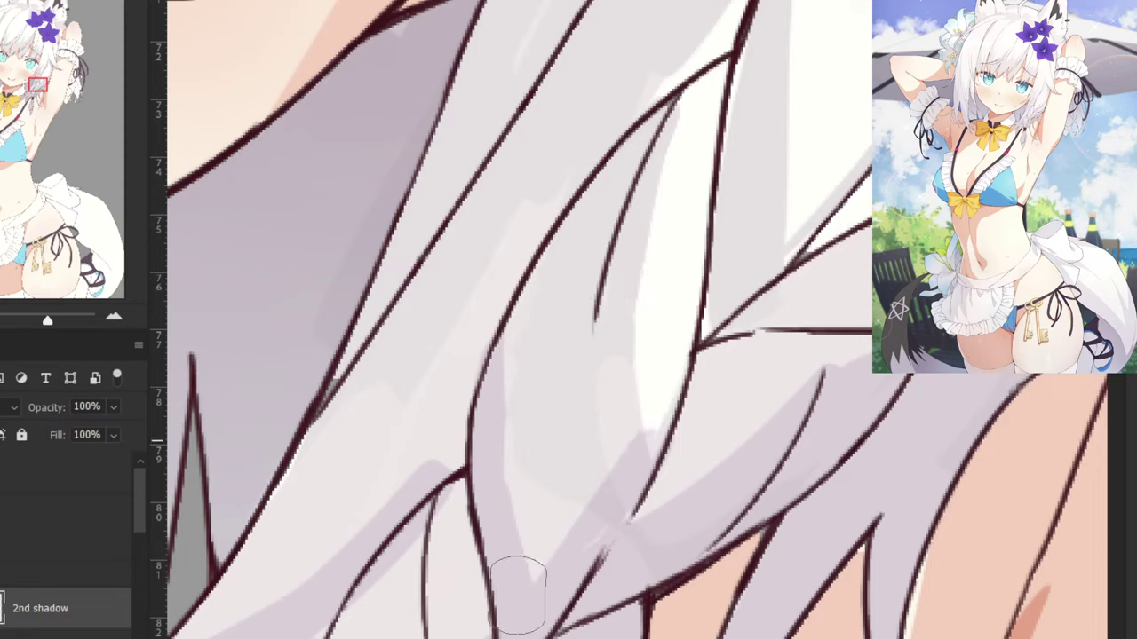
key(ctrl+z)
mouse_move(664, 408)
mouse_down()
mouse_move(563, 561)
mouse_move(623, 499)
mouse_move(551, 581)
mouse_up()
key(ctrl+z)
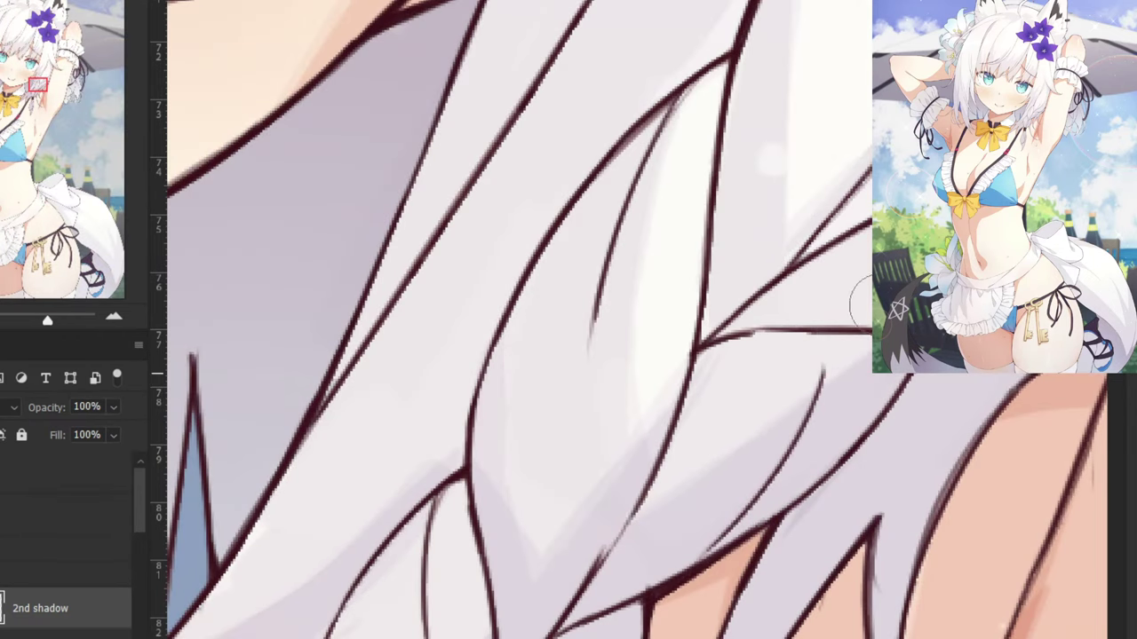
Examine the rendered overlay's shading on the braid, side hair, arm cuff, crown and fringe.
key(ctrl+minus)
key(ctrl+minus)
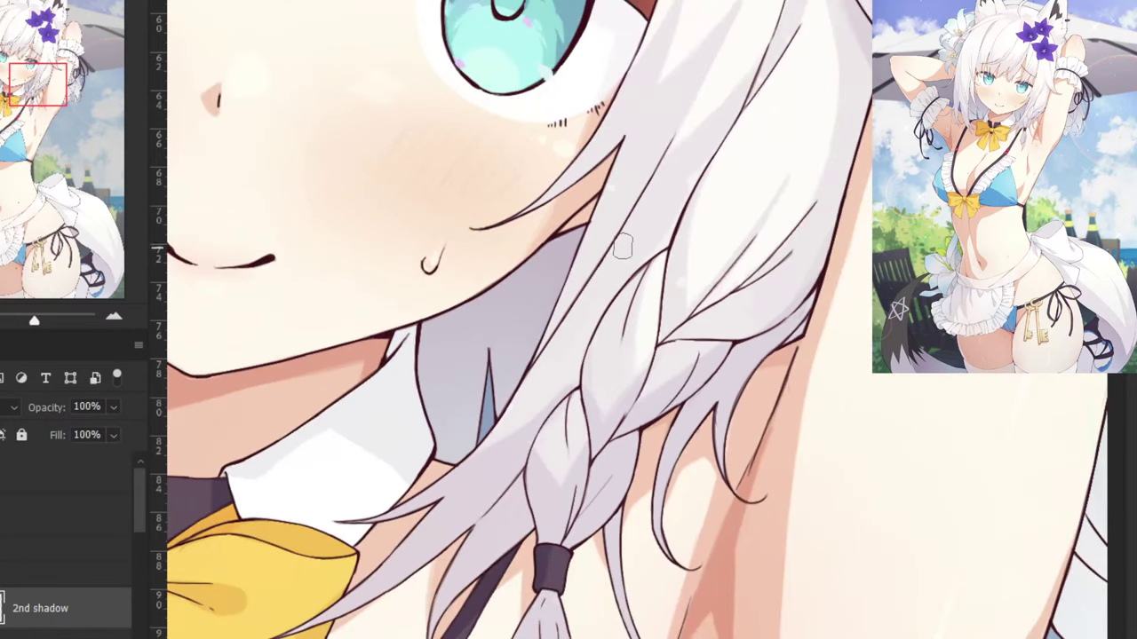
scroll(613, 231, up, 6)
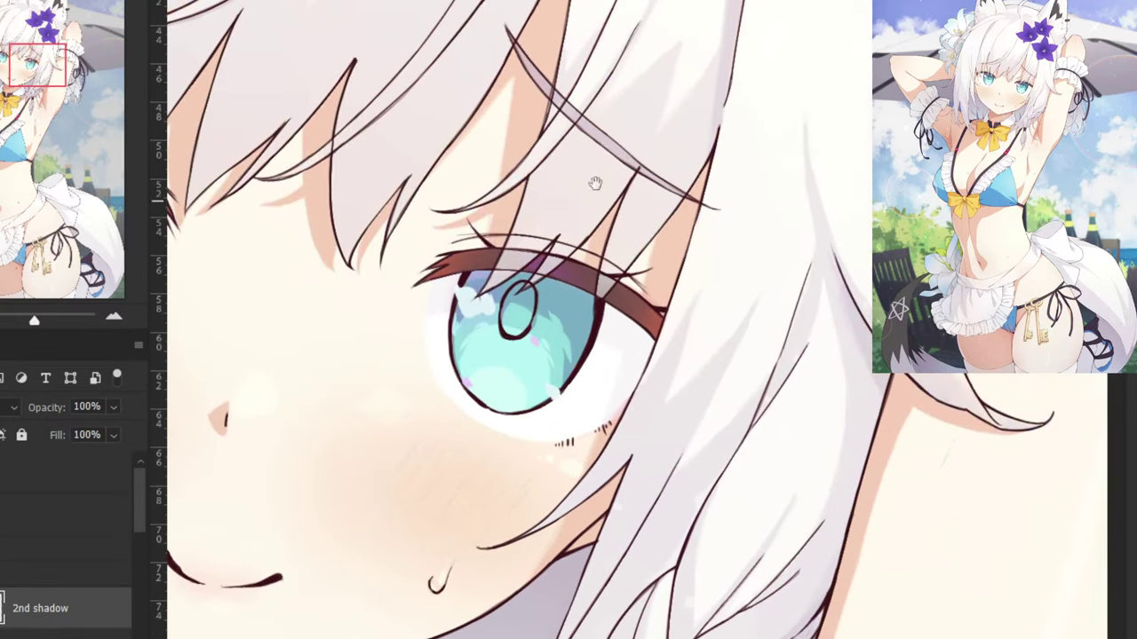
drag(812, 281, 636, 354)
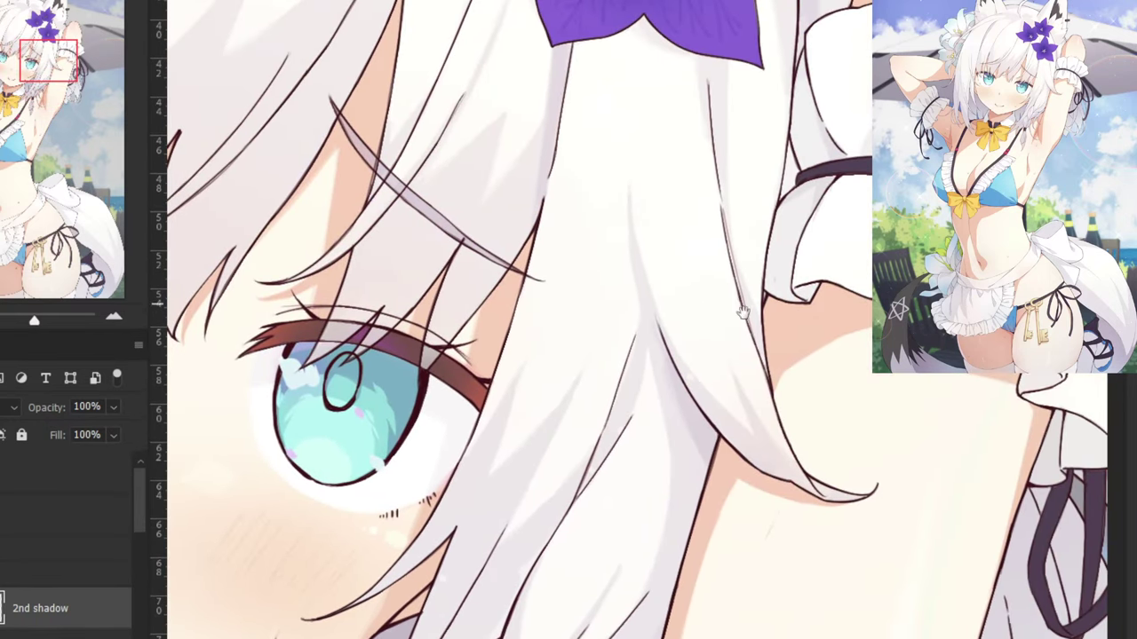
drag(779, 339, 518, 196)
drag(675, 449, 612, 148)
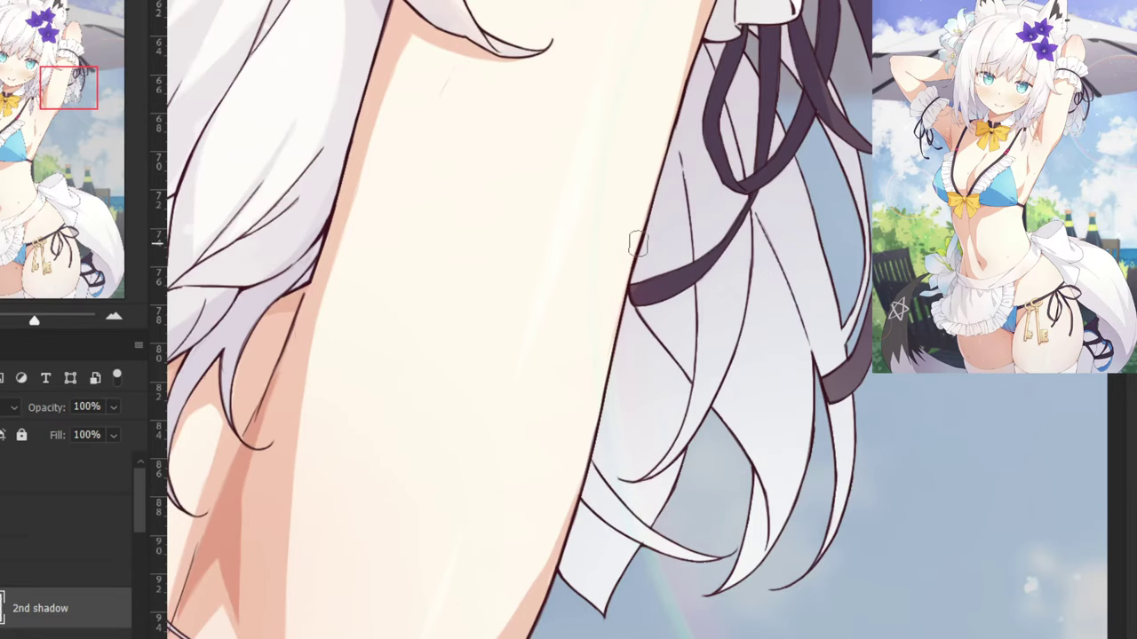
key(ctrl+minus)
key(ctrl+minus)
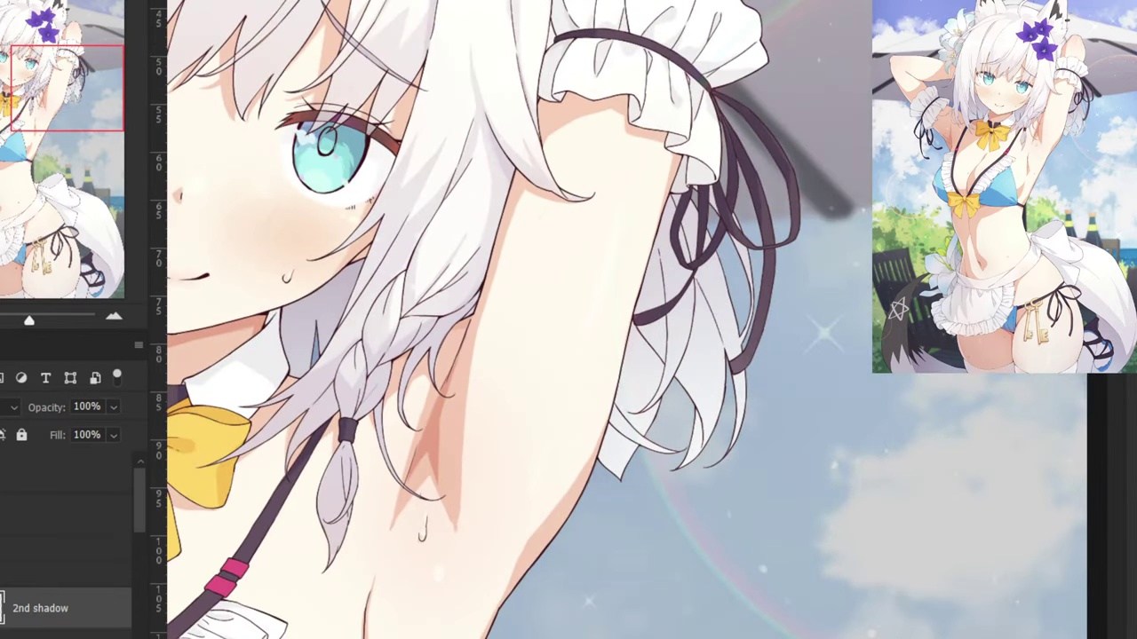
drag(482, 111, 549, 420)
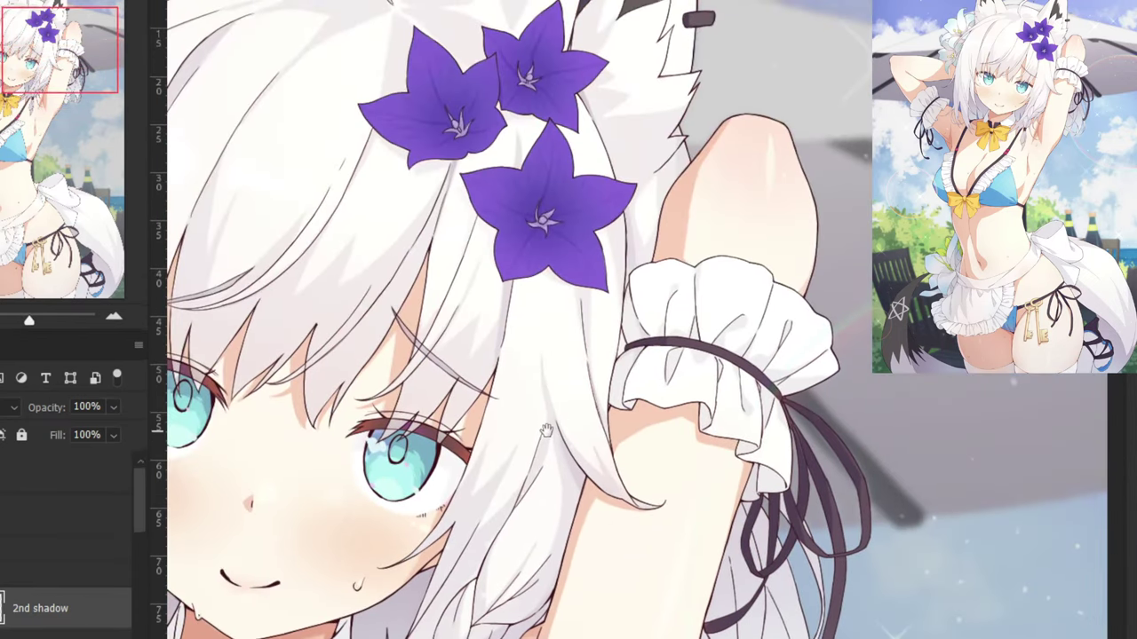
drag(416, 103, 560, 322)
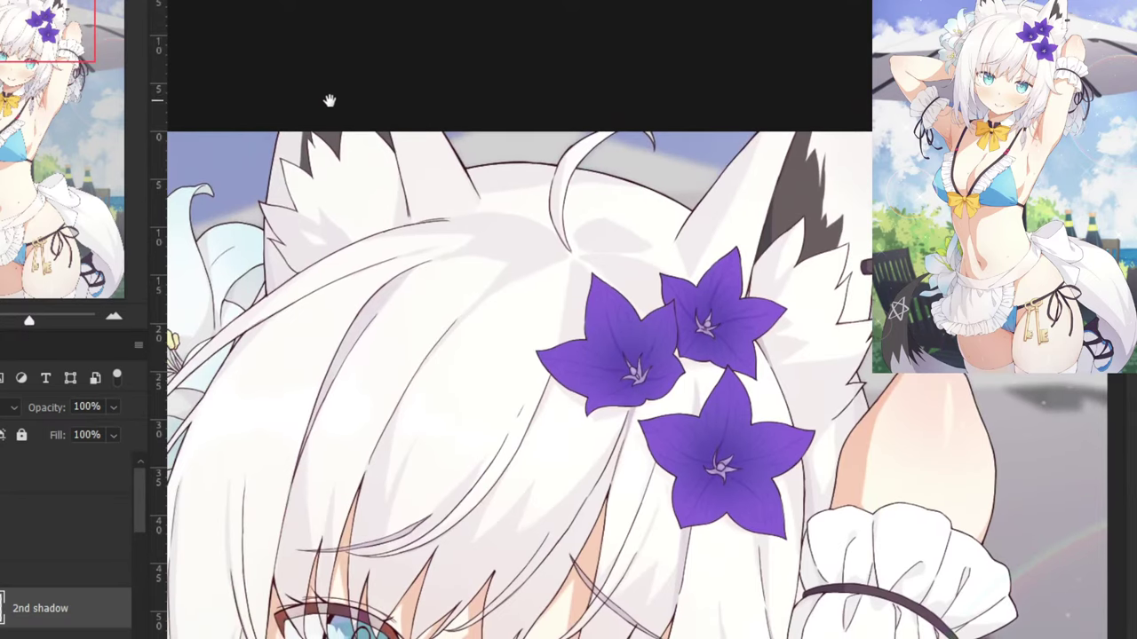
drag(330, 101, 456, 165)
drag(403, 279, 506, 166)
drag(419, 386, 527, 165)
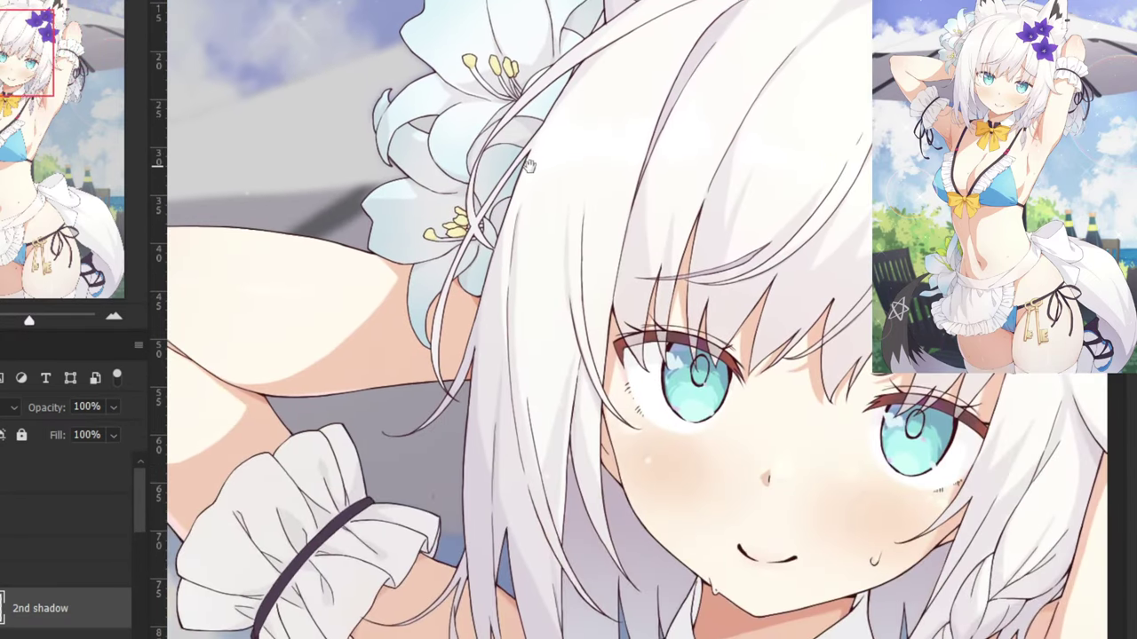
drag(588, 141, 434, 465)
key(ctrl+plus)
key(ctrl+plus)
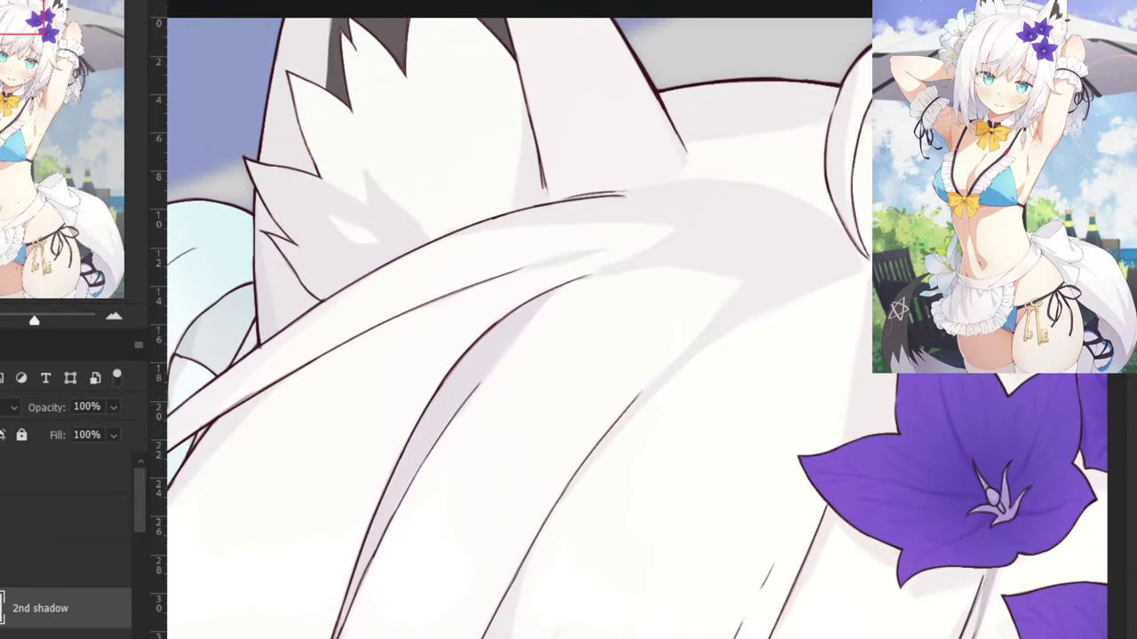
Toggle the rendered overlay on and off to compare the shading of the whole head.
key(ctrl+comma)
key(ctrl+comma)
key(ctrl+comma)
key(ctrl+minus)
key(ctrl+minus)
key(ctrl+minus)
key(ctrl+minus)
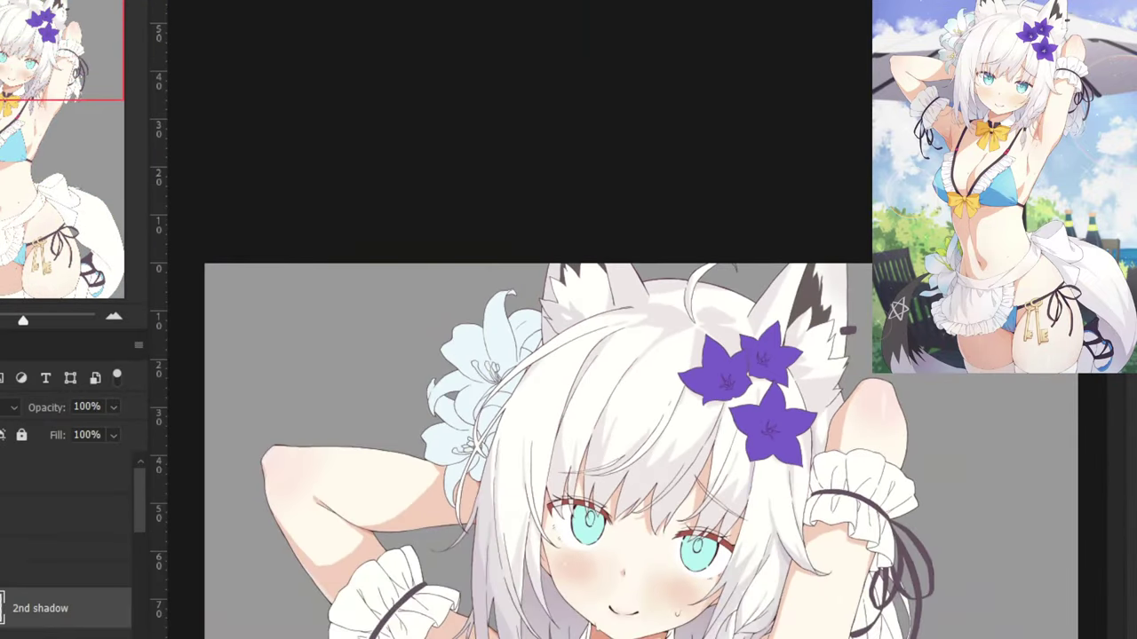
drag(244, 588, 219, 472)
key(ctrl+comma)
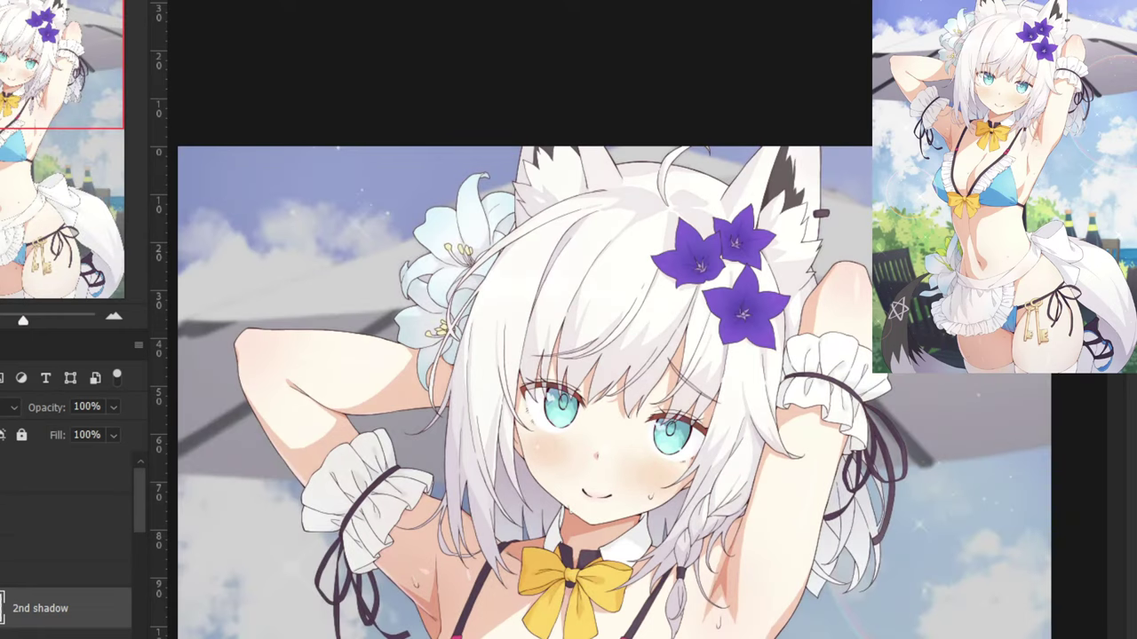
key(ctrl+plus)
key(ctrl+plus)
key(ctrl+plus)
Hide the rendered overlay and sample the shadow colour from the fringe above the eye.
click(55, 516)
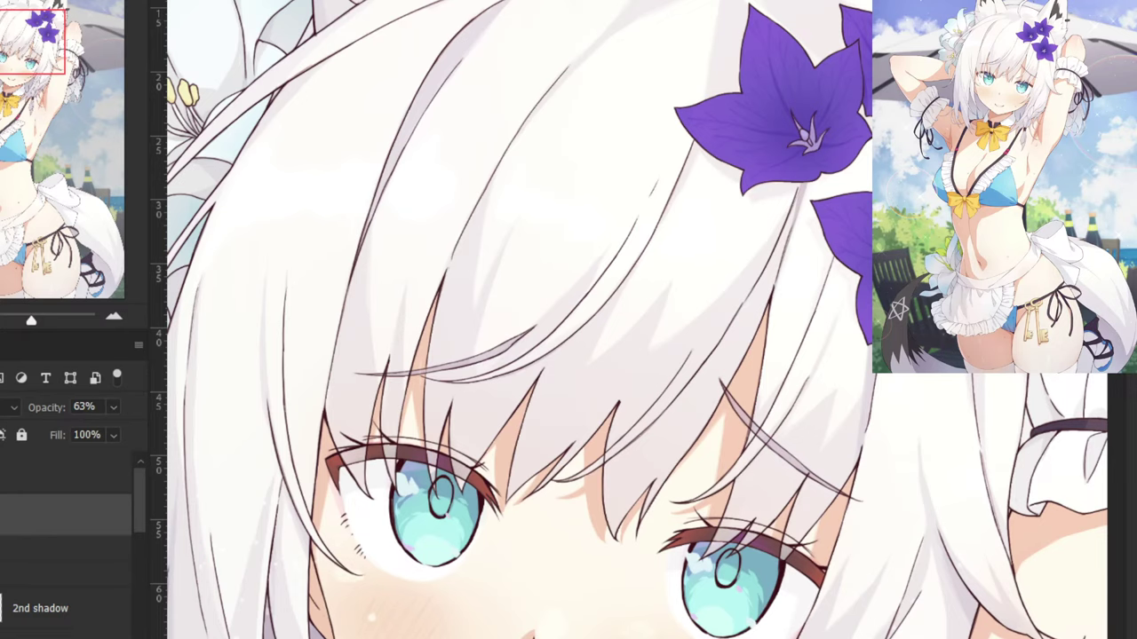
key(ctrl+minus)
key(ctrl+minus)
key(ctrl+minus)
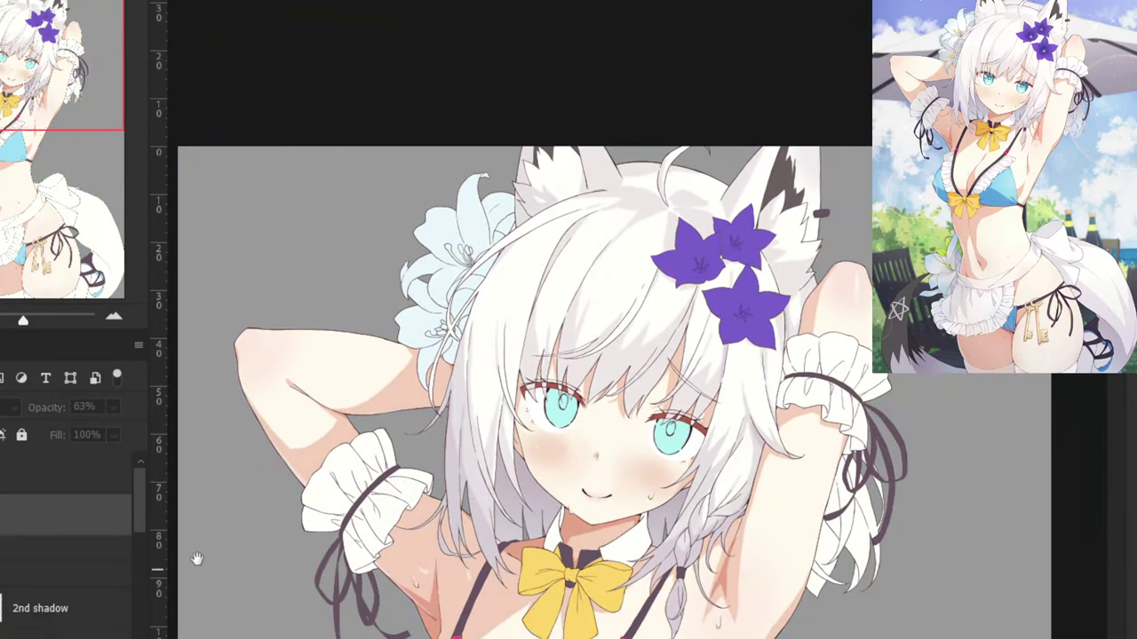
drag(197, 558, 193, 444)
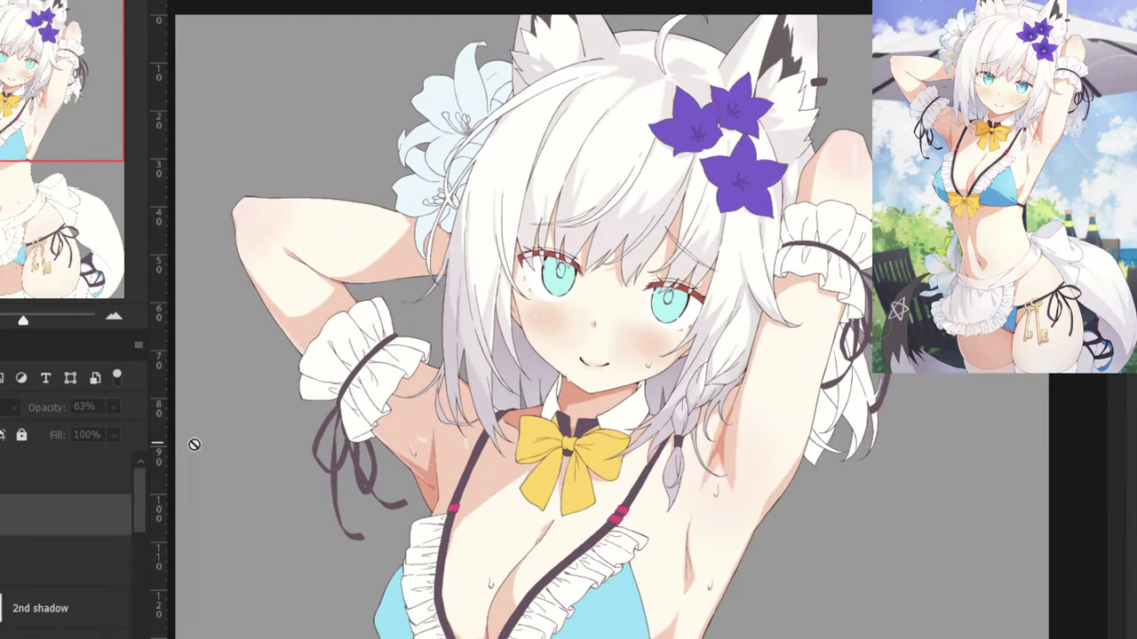
key(ctrl+plus)
alt+click(555, 201)
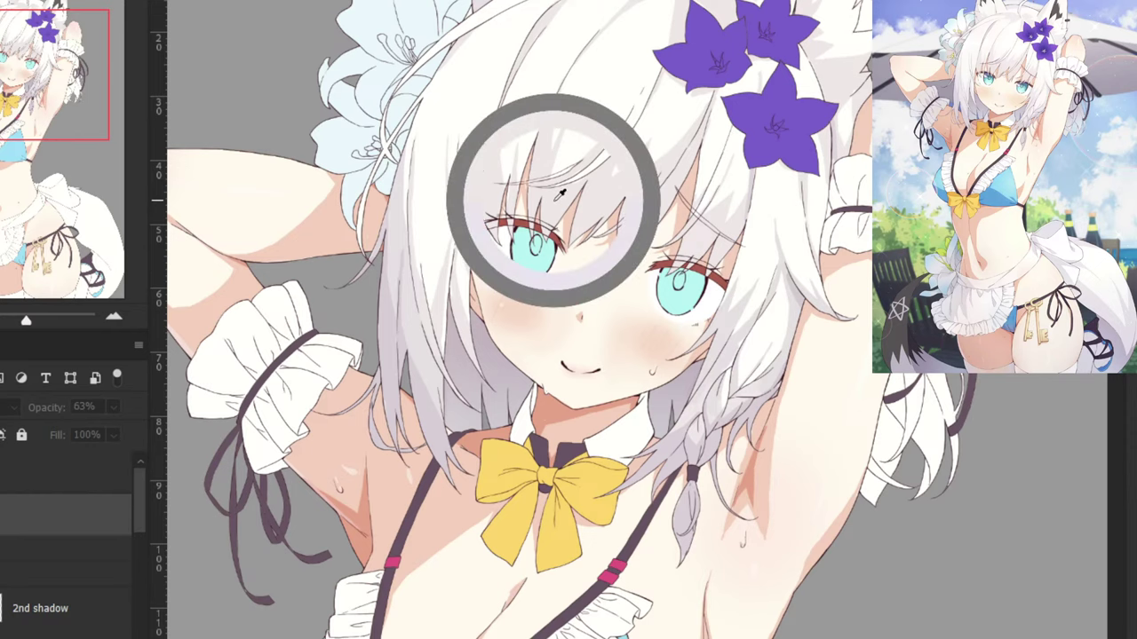
drag(620, 264, 388, 239)
Change the blend mode of the layer below 2nd shadow and fill the white strands behind the raised arm with shadow.
click(60, 630)
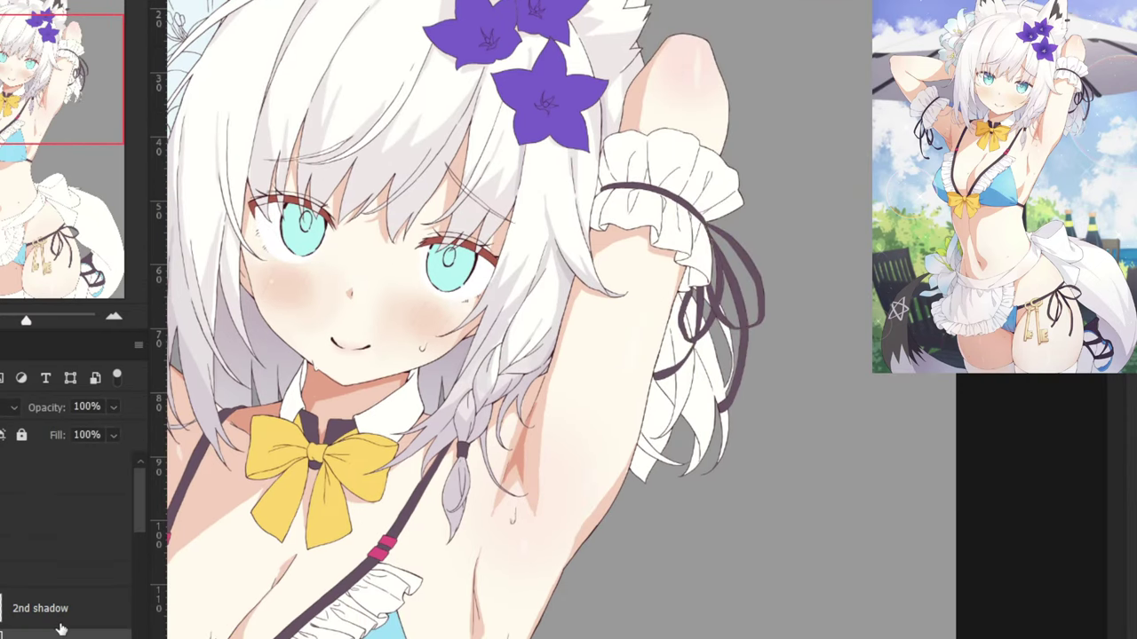
click(7, 515)
click(25, 634)
click(7, 407)
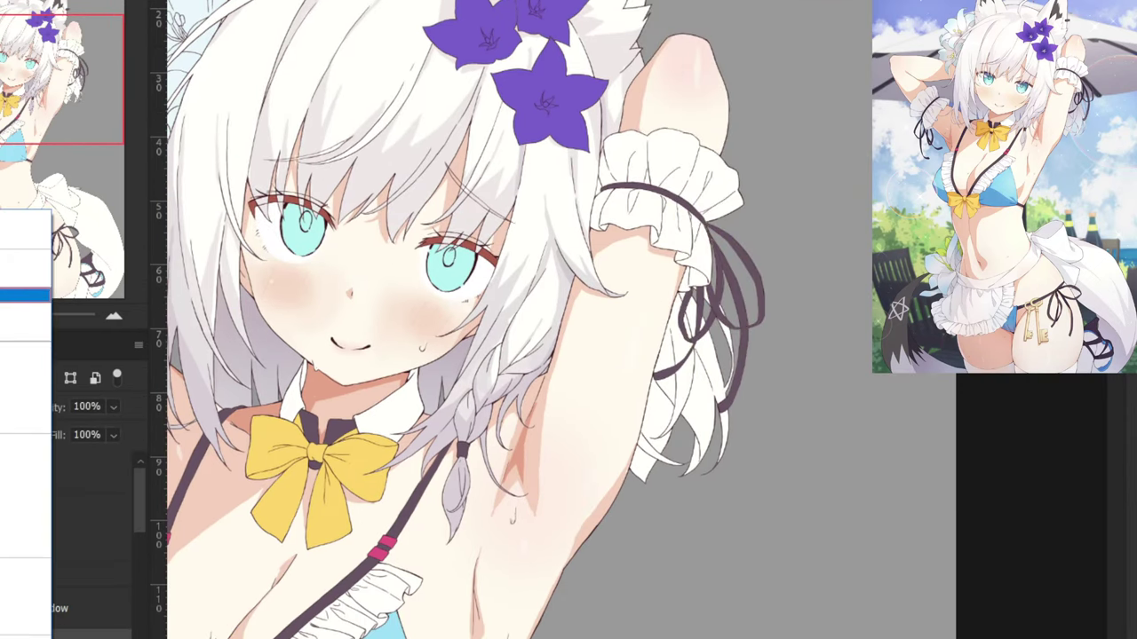
click(4, 218)
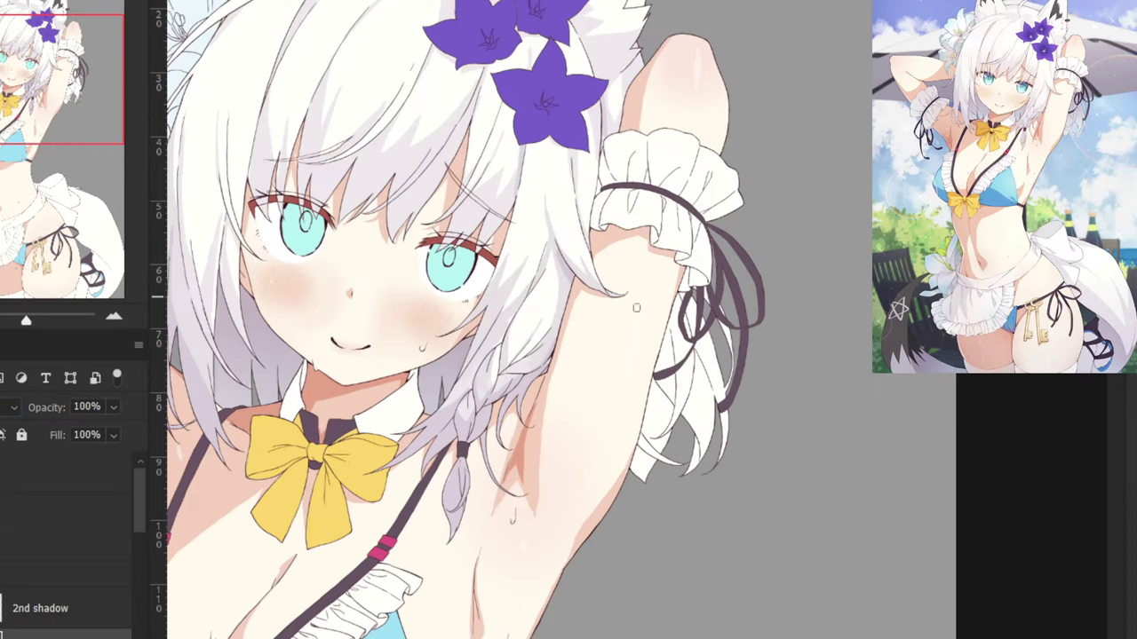
drag(676, 402, 697, 401)
mouse_move(721, 451)
mouse_down()
mouse_move(712, 374)
mouse_move(680, 384)
mouse_move(647, 460)
mouse_move(684, 300)
mouse_up()
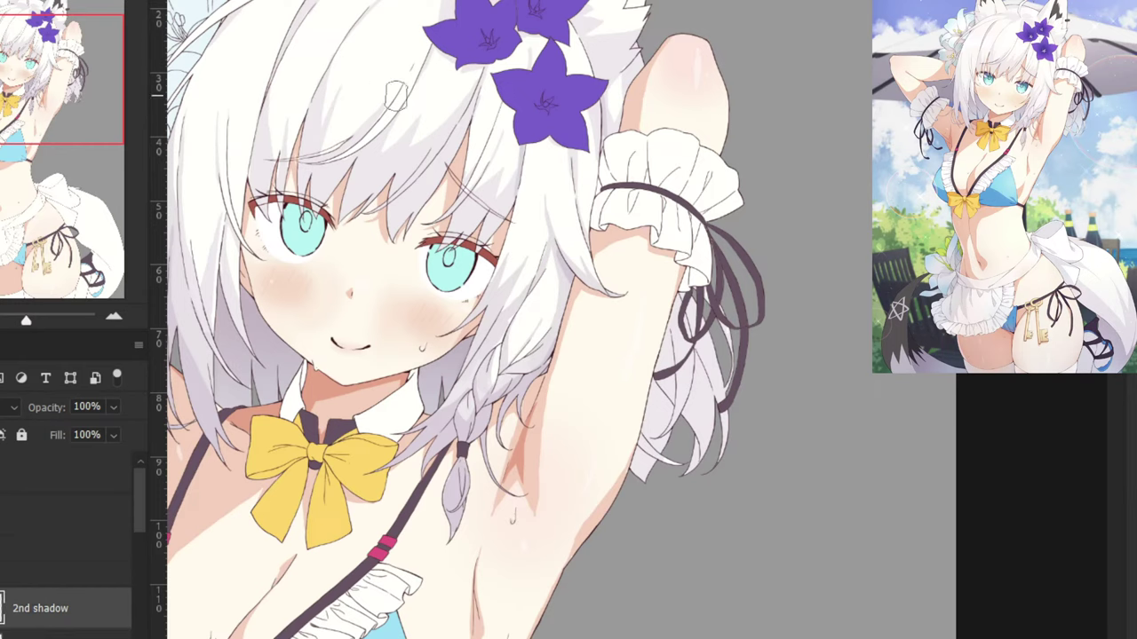
Sample the shadow colour beside the face and switch the blend mode of the layer below 2nd shadow again.
alt+click(254, 322)
click(40, 634)
click(11, 408)
click(22, 276)
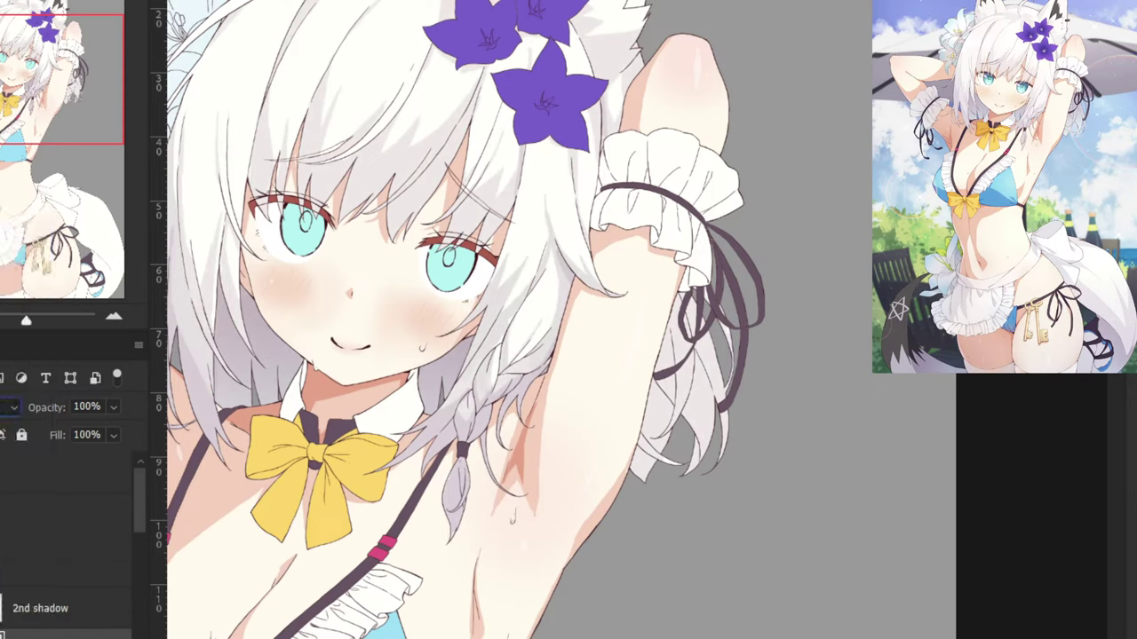
Paint second shadow on the 2nd shadow layer where the white strands meet the raised arm.
click(9, 610)
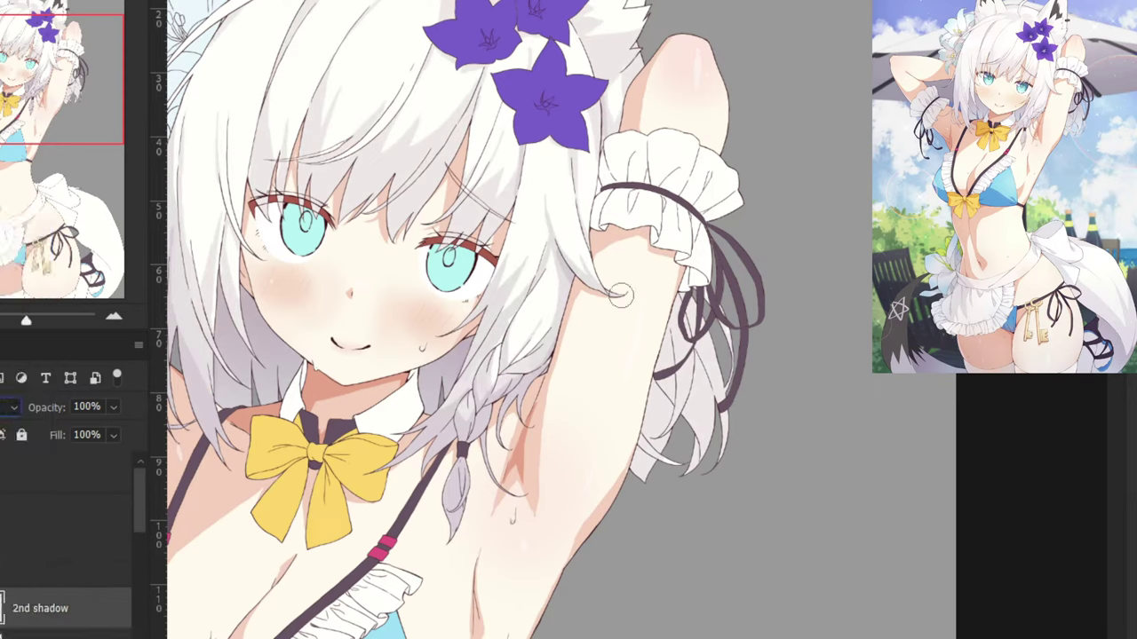
drag(633, 428, 642, 440)
key(ctrl+z)
mouse_move(642, 363)
mouse_down()
mouse_move(666, 363)
mouse_move(624, 441)
mouse_up()
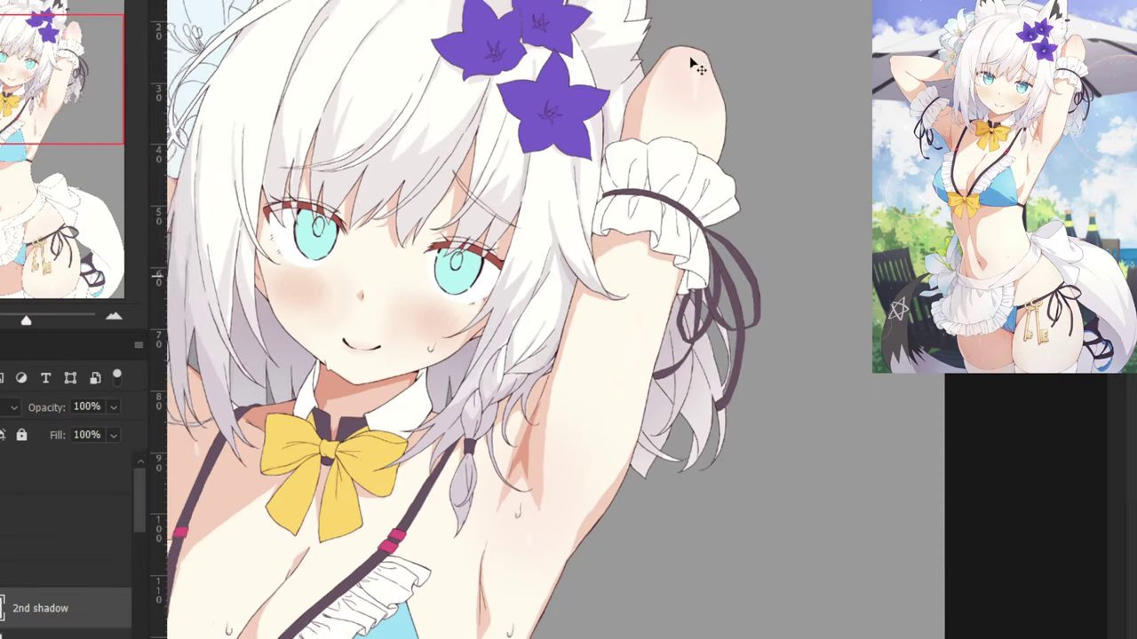
Show the rendered overlay and set its layer opacity to 100%.
key(ctrl+minus)
drag(530, 153, 588, 202)
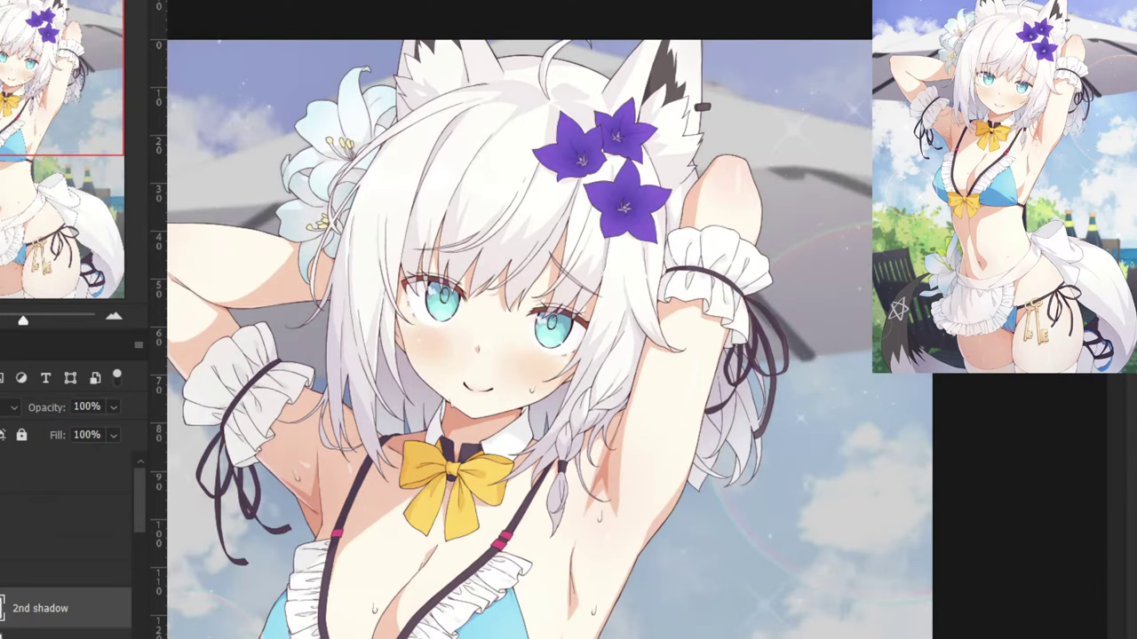
click(62, 473)
click(62, 515)
click(114, 408)
drag(97, 431, 156, 431)
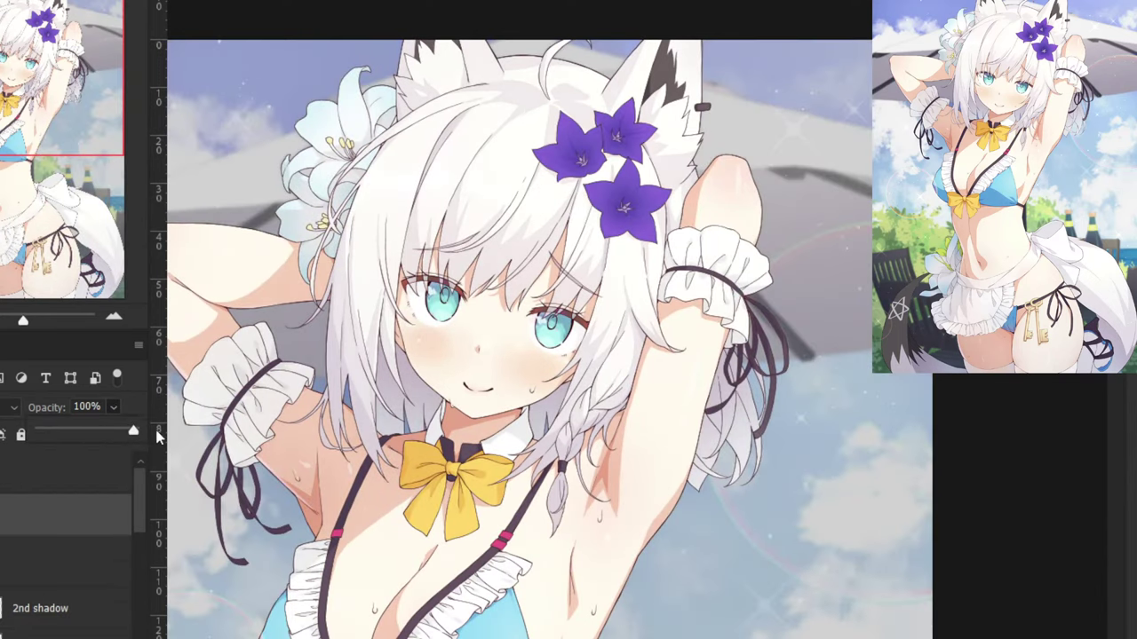
key(Return)
Compare the painted hair shadows with the full-opacity rendered overlay by toggling its visibility.
key(ctrl+comma)
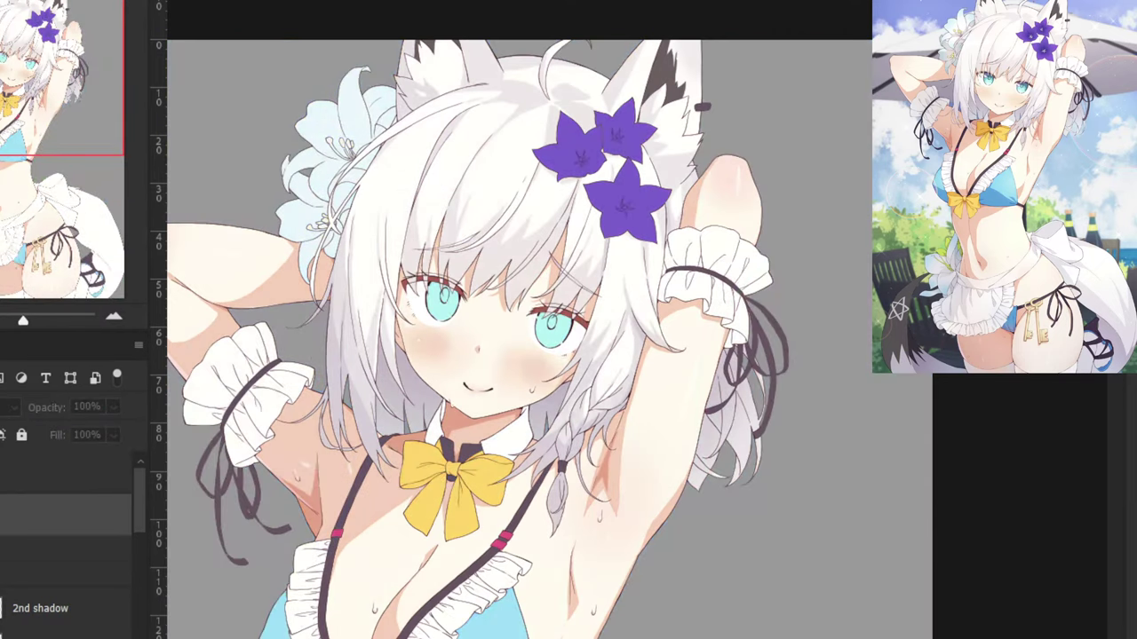
key(ctrl+comma)
key(ctrl+comma)
key(ctrl+comma)
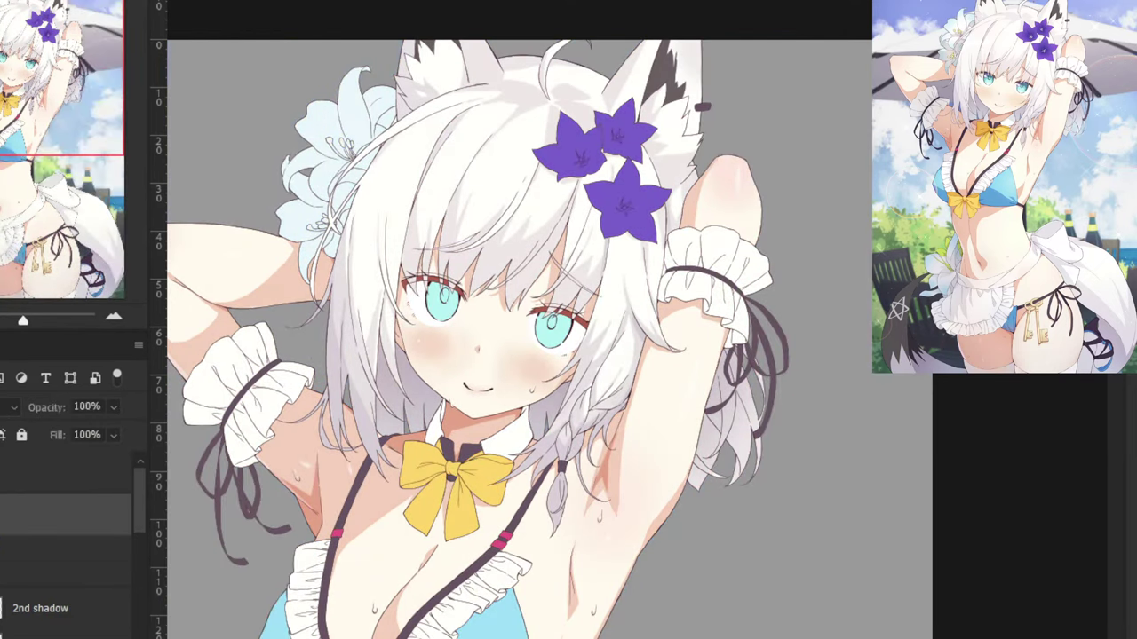
key(ctrl+comma)
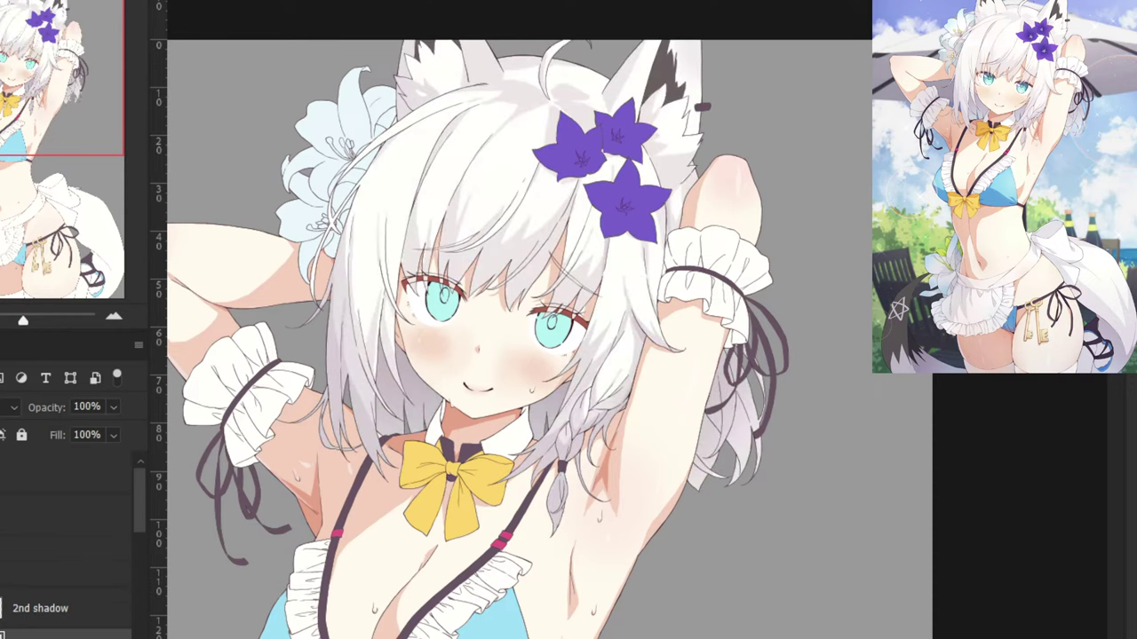
Try painting a near-black shadow along the inner edge of the dark fur in the ear beside the purple flowers.
drag(356, 255, 312, 427)
key(ctrl+plus)
key(ctrl+plus)
key(ctrl+plus)
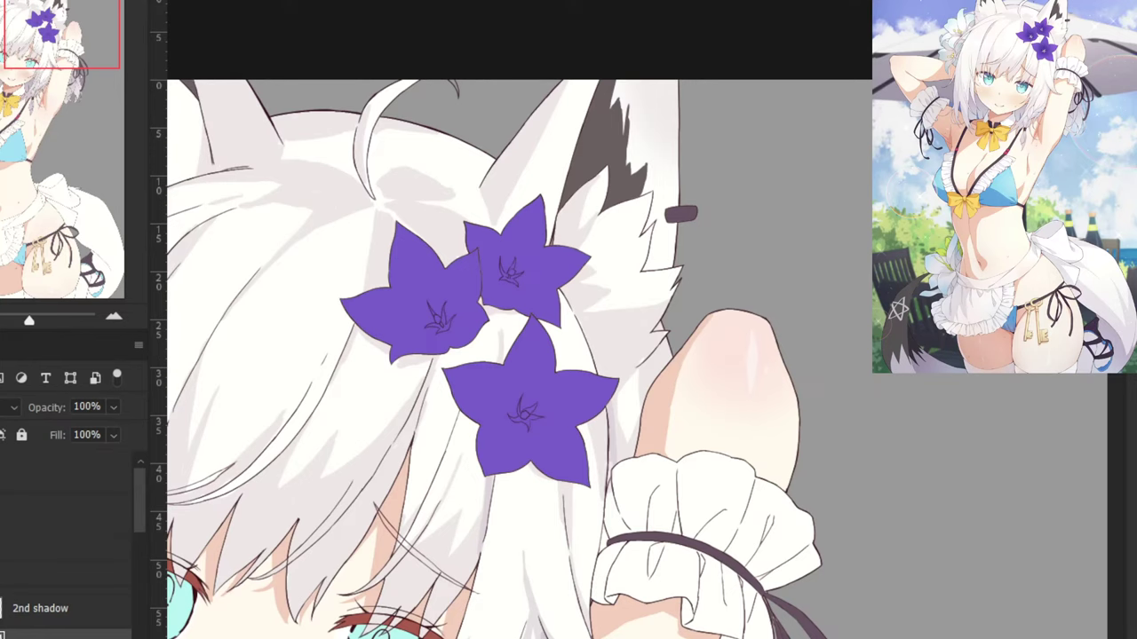
key(ctrl+plus)
drag(518, 115, 569, 322)
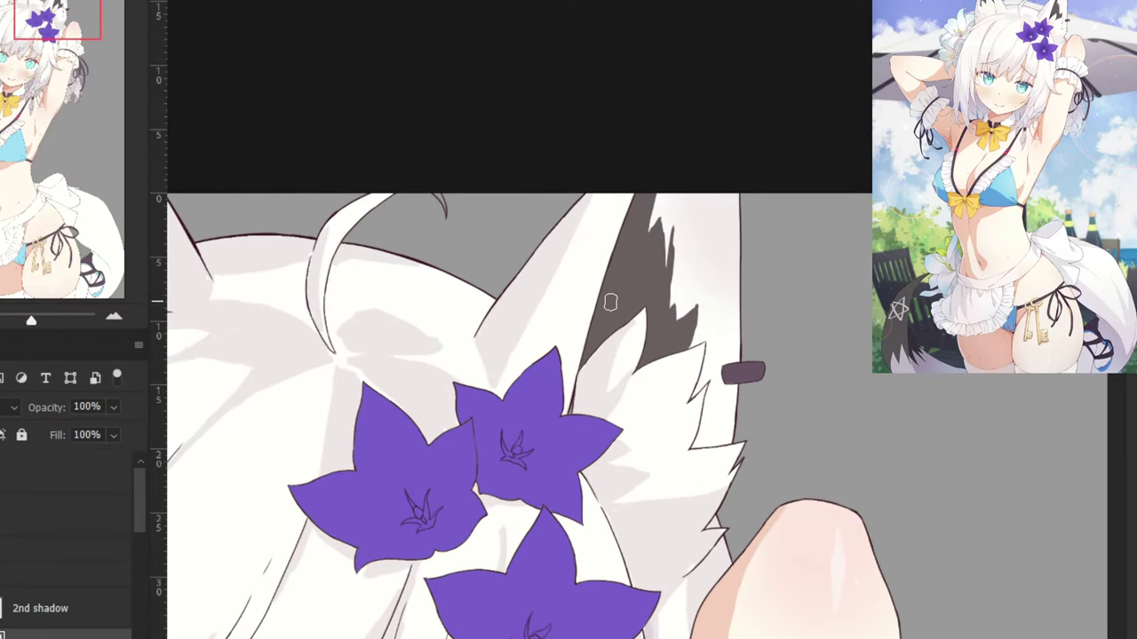
key(ctrl+plus)
key(ctrl+plus)
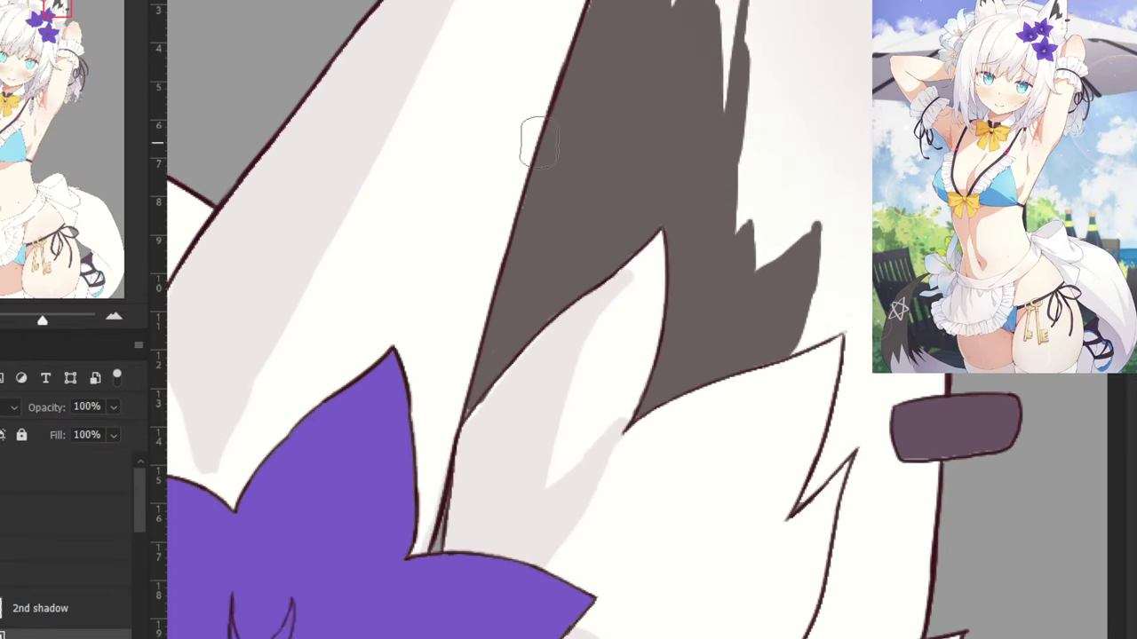
drag(555, 139, 537, 314)
key(ctrl+z)
drag(564, 86, 537, 308)
key(ctrl+z)
drag(546, 126, 524, 343)
drag(531, 201, 489, 396)
drag(518, 310, 474, 401)
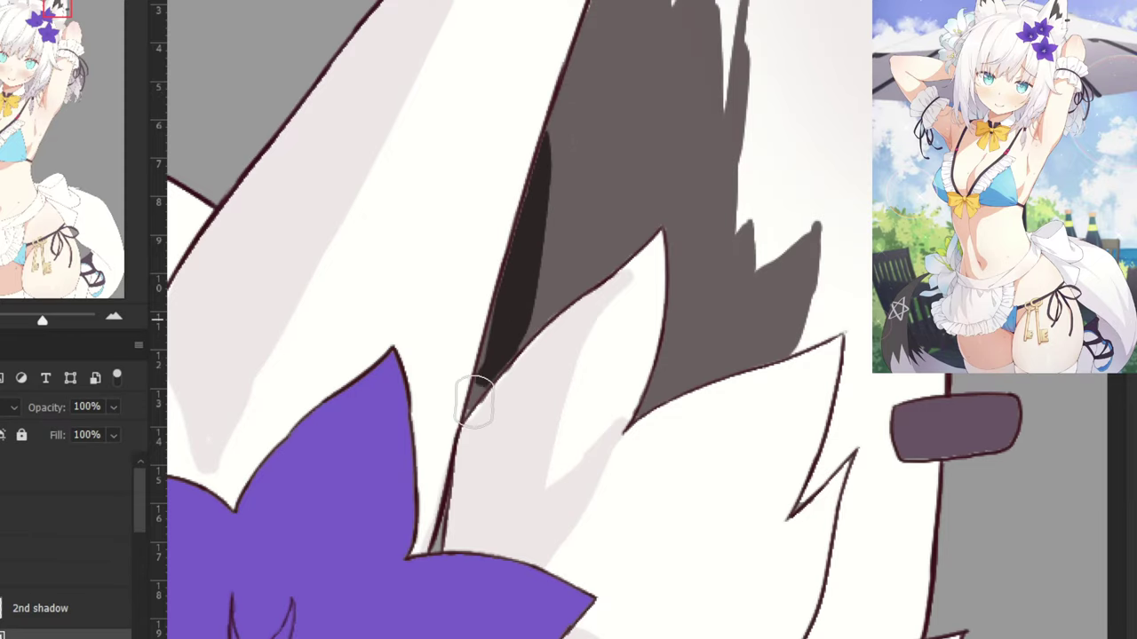
key(ctrl+minus)
key(ctrl+minus)
key(ctrl+minus)
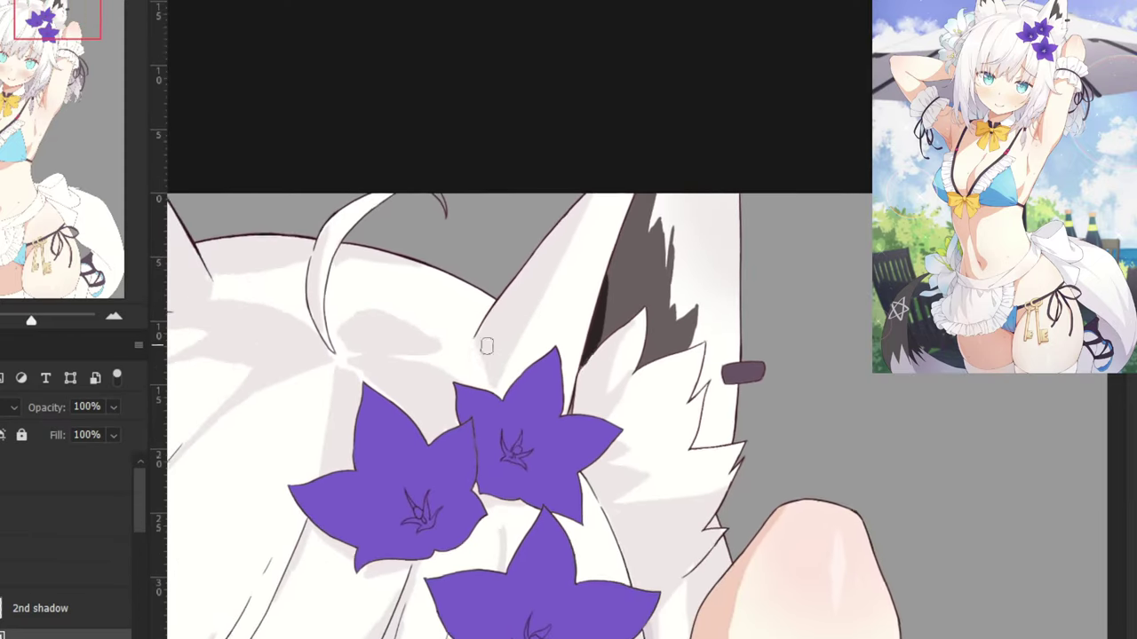
key(ctrl+minus)
key(ctrl+minus)
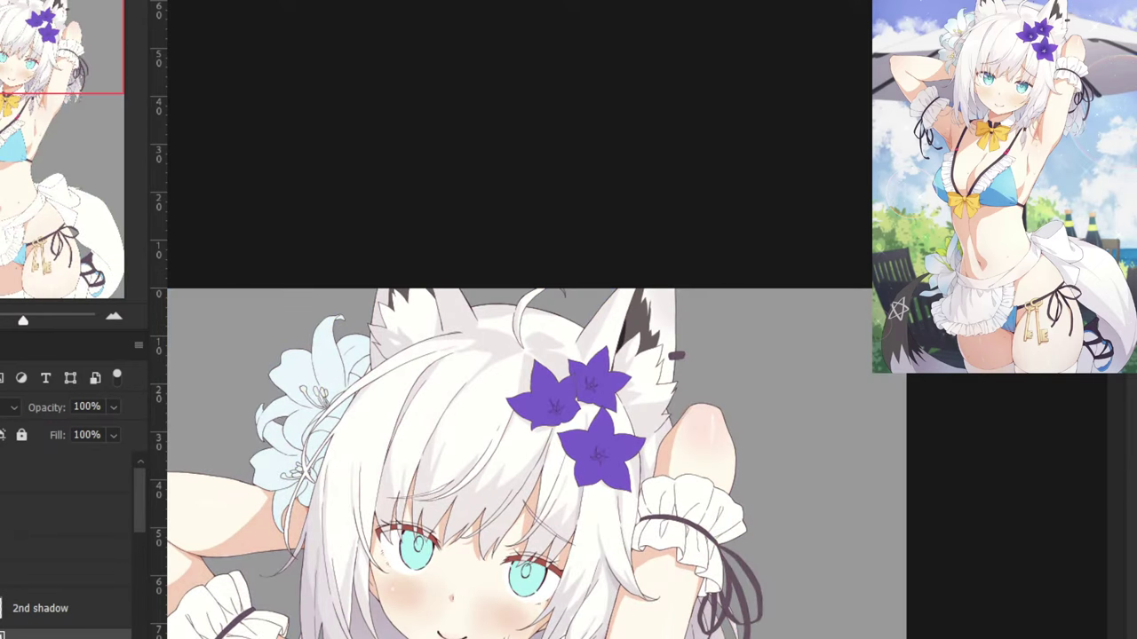
Undo the near-black ear shading and paint a shorter, softer dark-brown shadow at the base of the dark ear fur.
key(ctrl+plus)
key(ctrl+plus)
key(ctrl+plus)
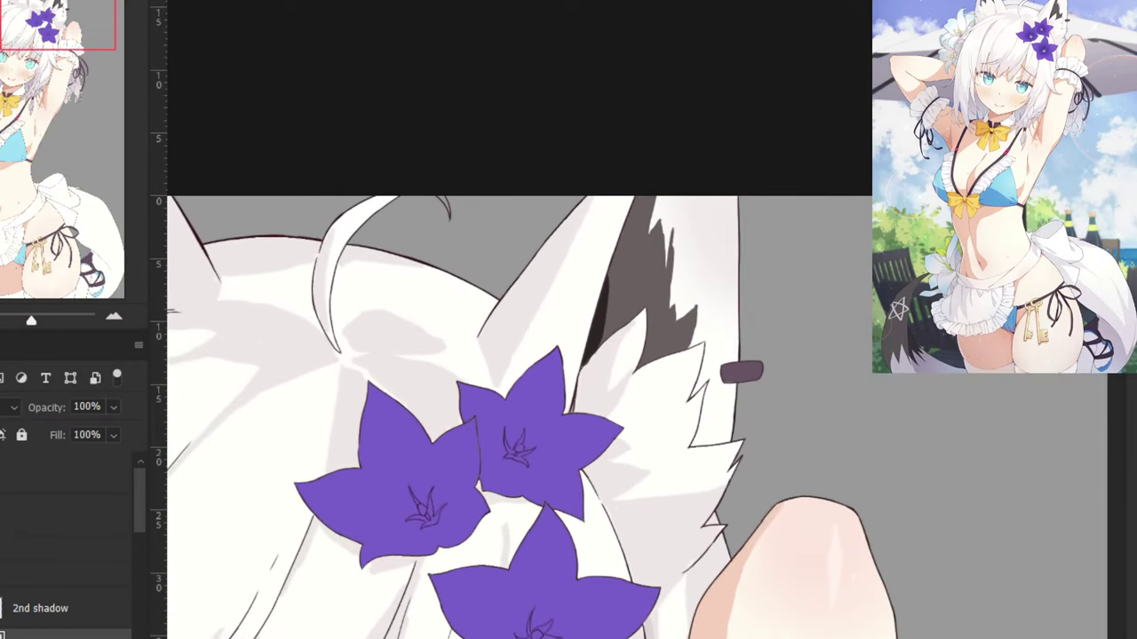
key(ctrl+plus)
key(ctrl+plus)
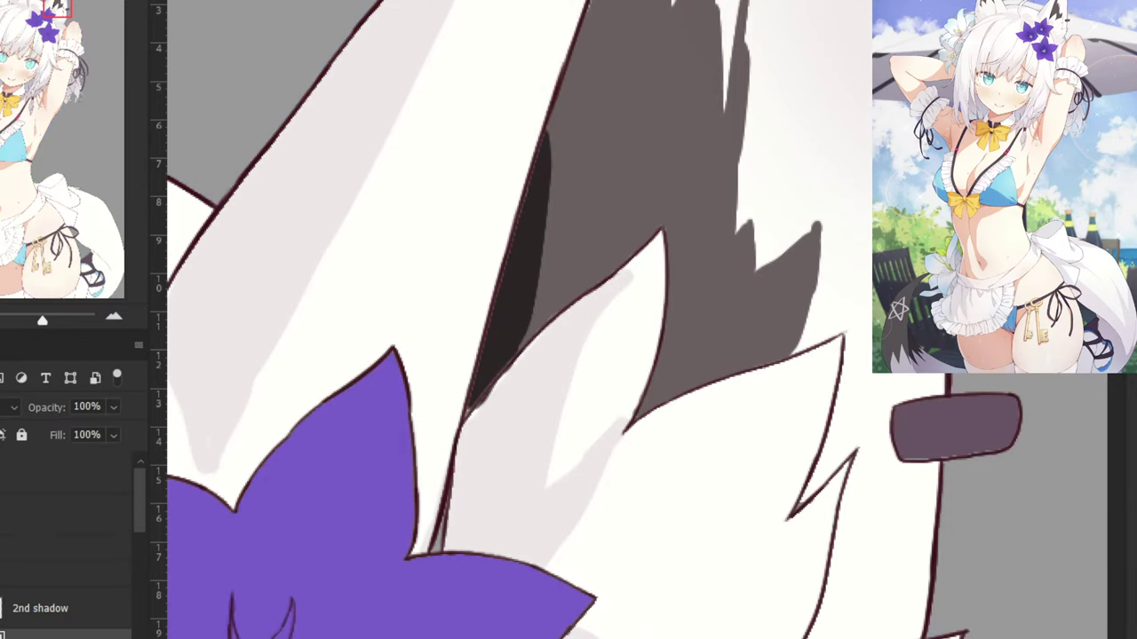
key(ctrl+z)
key(ctrl+z)
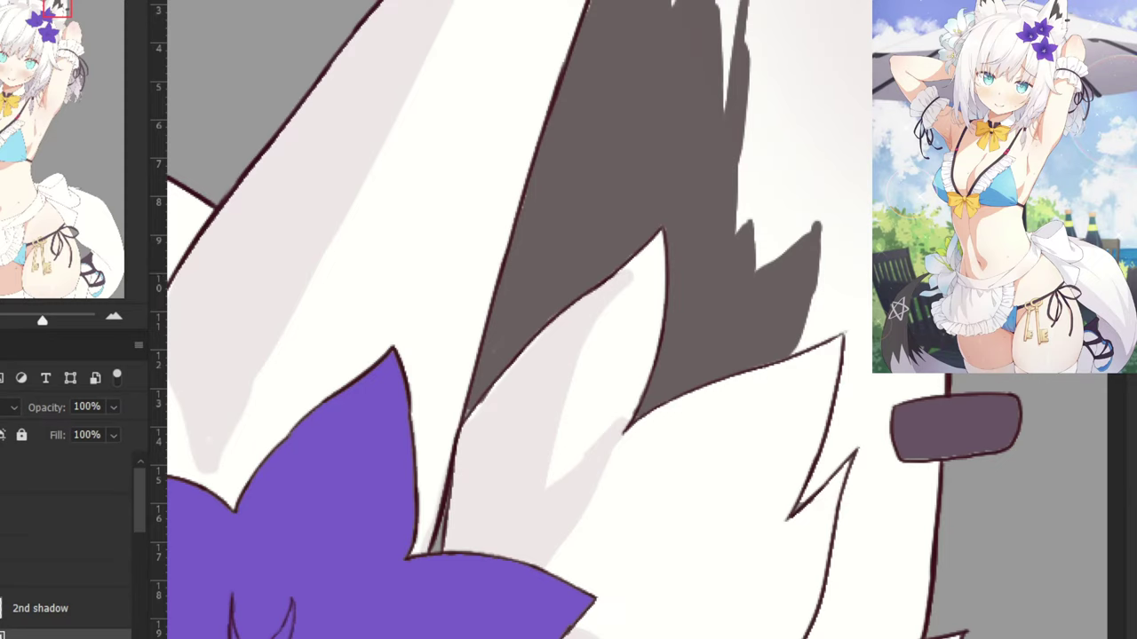
mouse_move(531, 217)
mouse_down()
mouse_move(521, 355)
mouse_move(522, 312)
mouse_move(469, 401)
mouse_move(507, 363)
mouse_move(500, 317)
mouse_move(493, 344)
mouse_move(510, 263)
mouse_move(485, 370)
mouse_up()
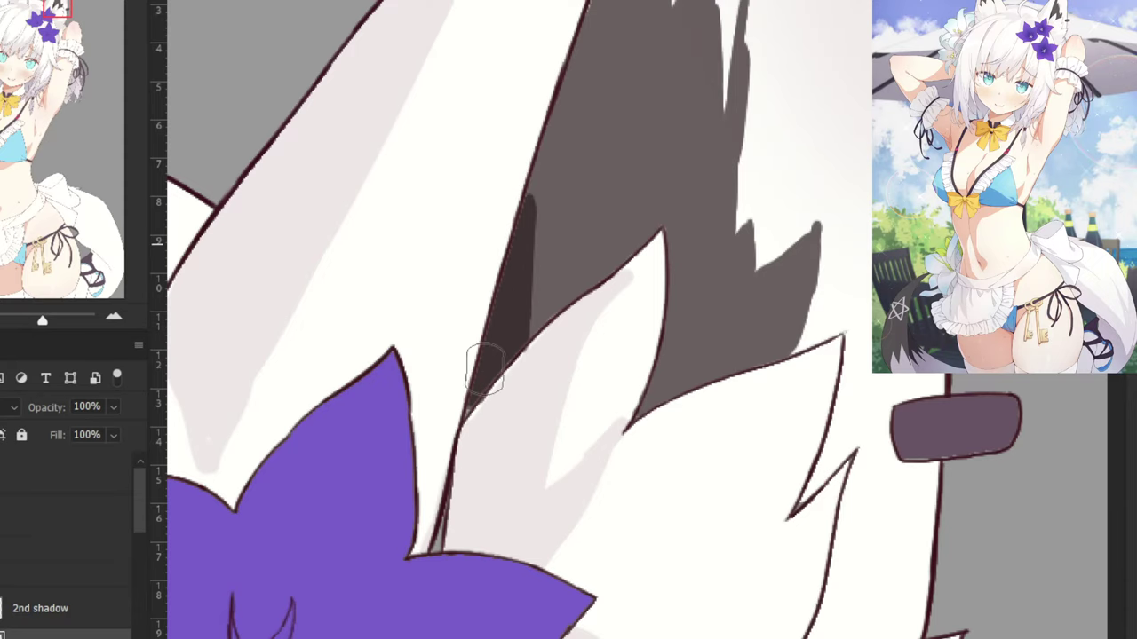
Compare the painted ear and hair shadows with the rendered overlay by toggling its visibility, first near the head and at a wider view.
key(ctrl+minus)
key(ctrl+minus)
key(ctrl+minus)
key(ctrl+minus)
key(ctrl+minus)
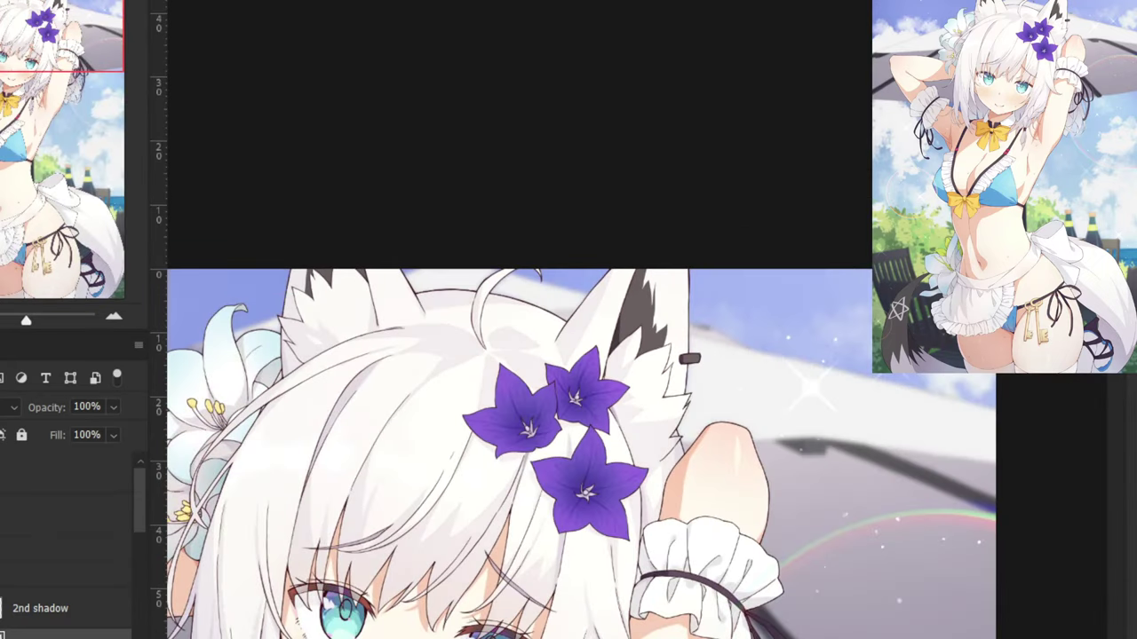
key(ctrl+comma)
key(ctrl+comma)
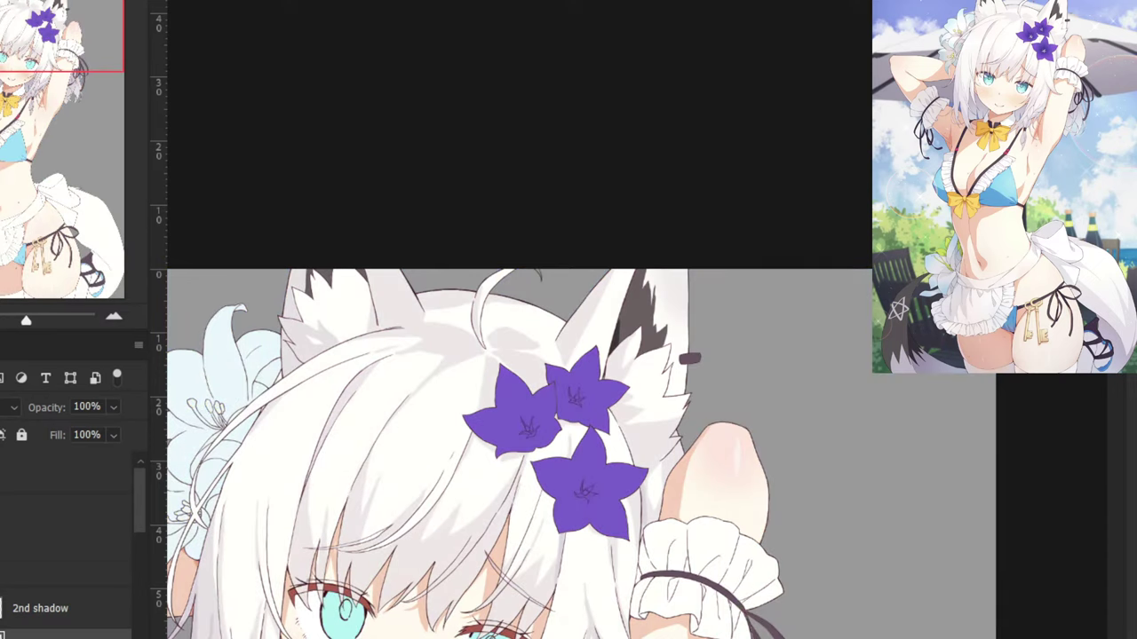
key(ctrl+minus)
scroll(267, 533, down, 3)
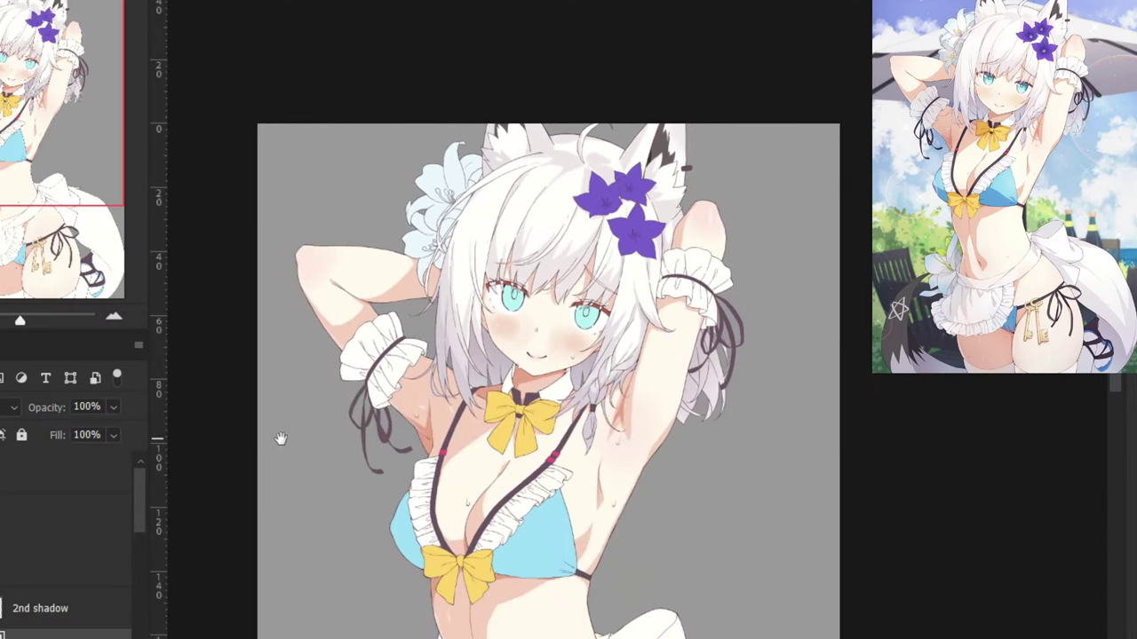
drag(252, 523, 292, 447)
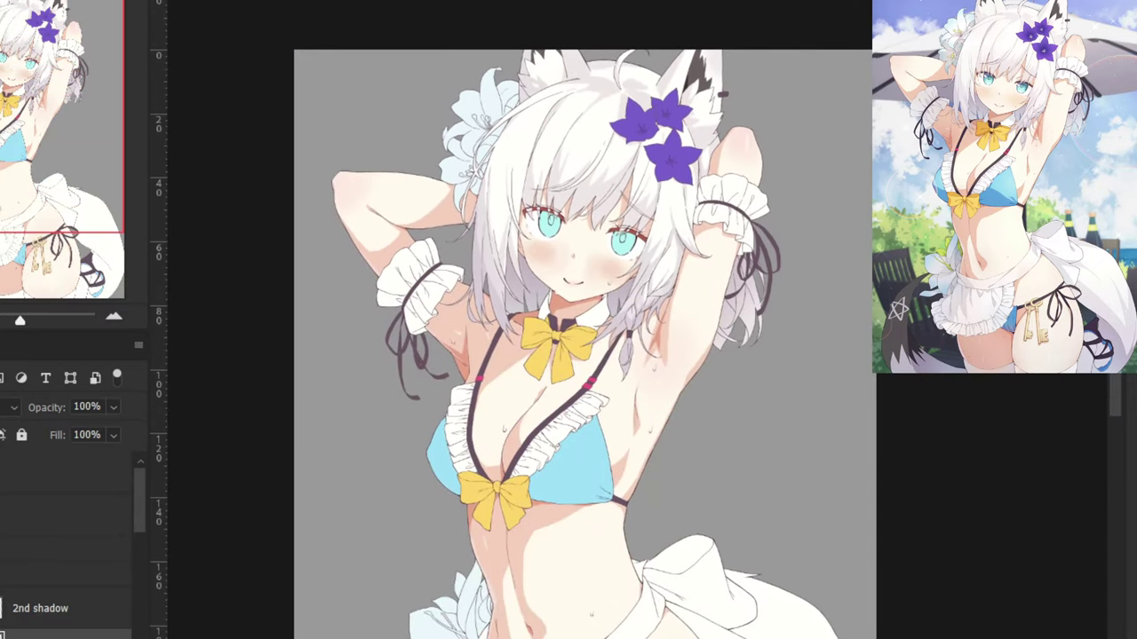
key(ctrl+comma)
key(ctrl+comma)
key(ctrl+comma)
key(ctrl+comma)
key(ctrl+comma)
key(ctrl+comma)
Create a new layer above 2nd shadow and name it highlights.
key(ctrl+plus)
key(ctrl+plus)
drag(208, 531, 246, 593)
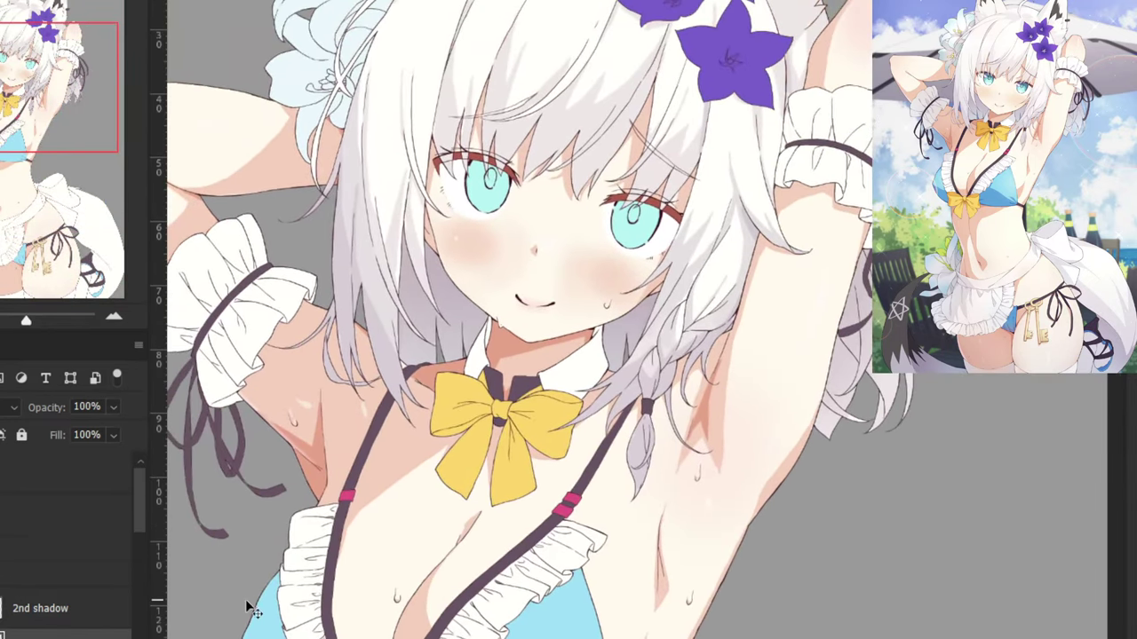
drag(224, 491, 215, 633)
drag(239, 541, 263, 620)
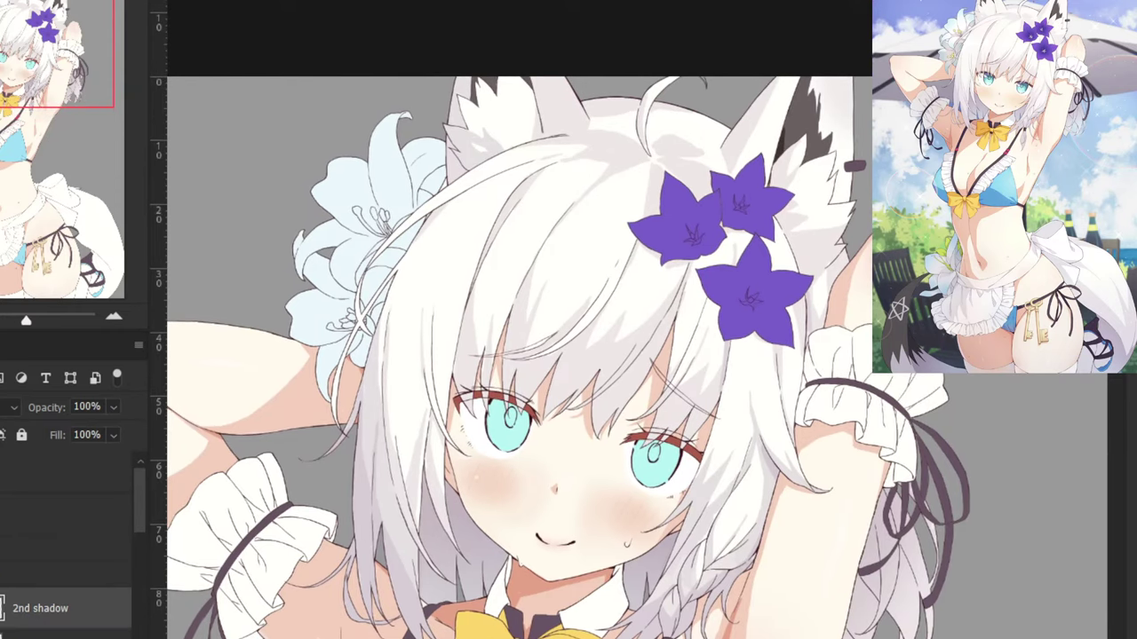
key(ctrl+plus)
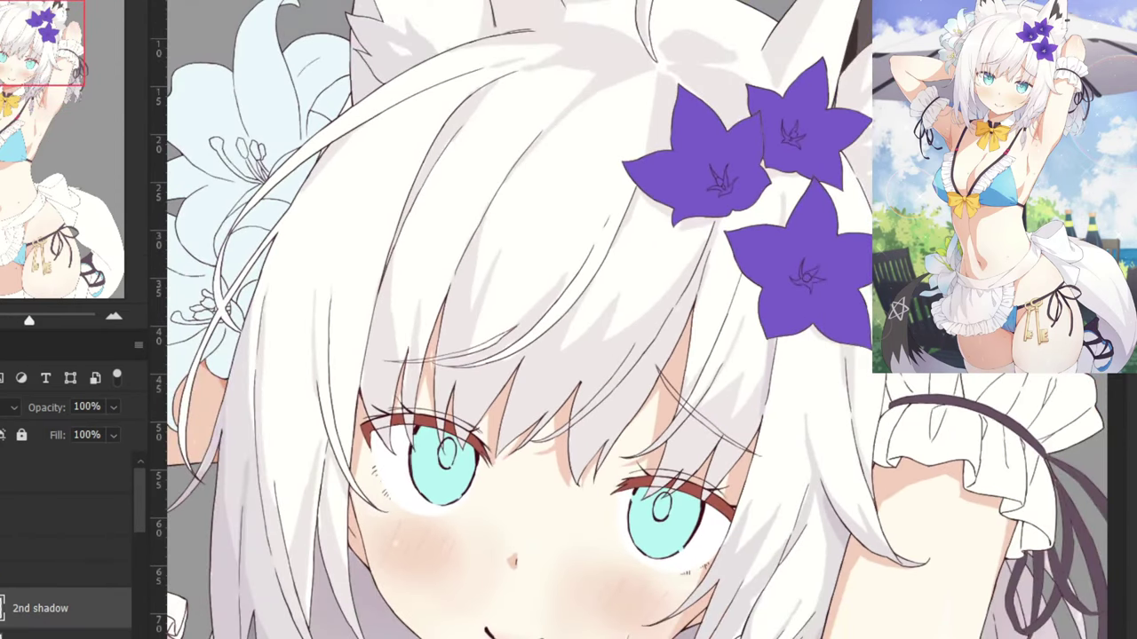
key(ctrl+alt+shift+n)
right_click(25, 619)
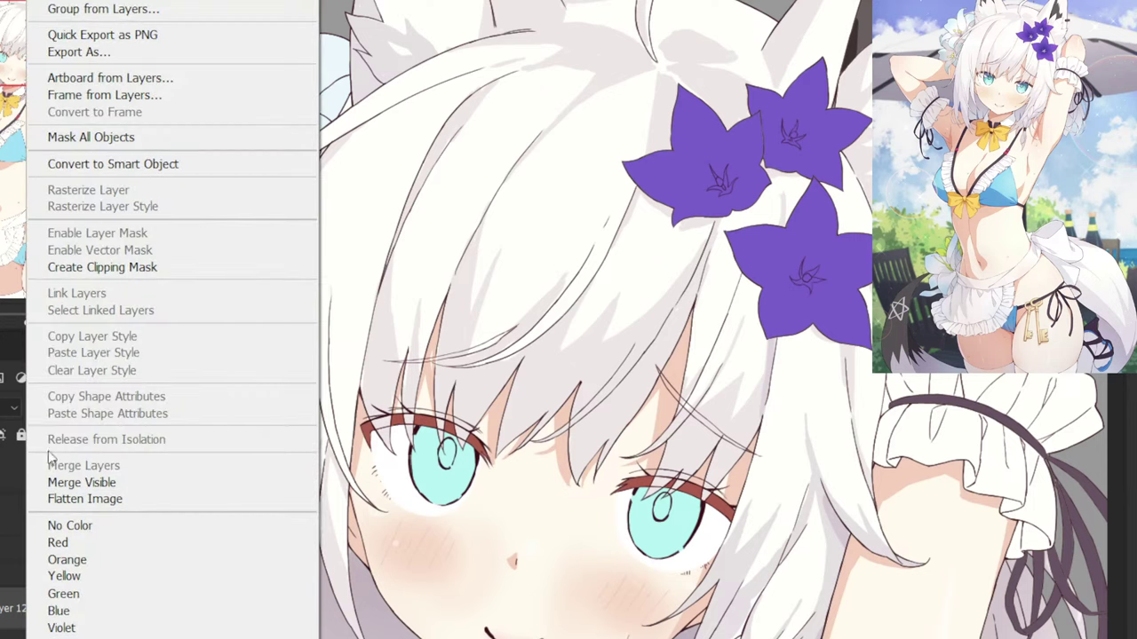
key(Escape)
double_click(29, 616)
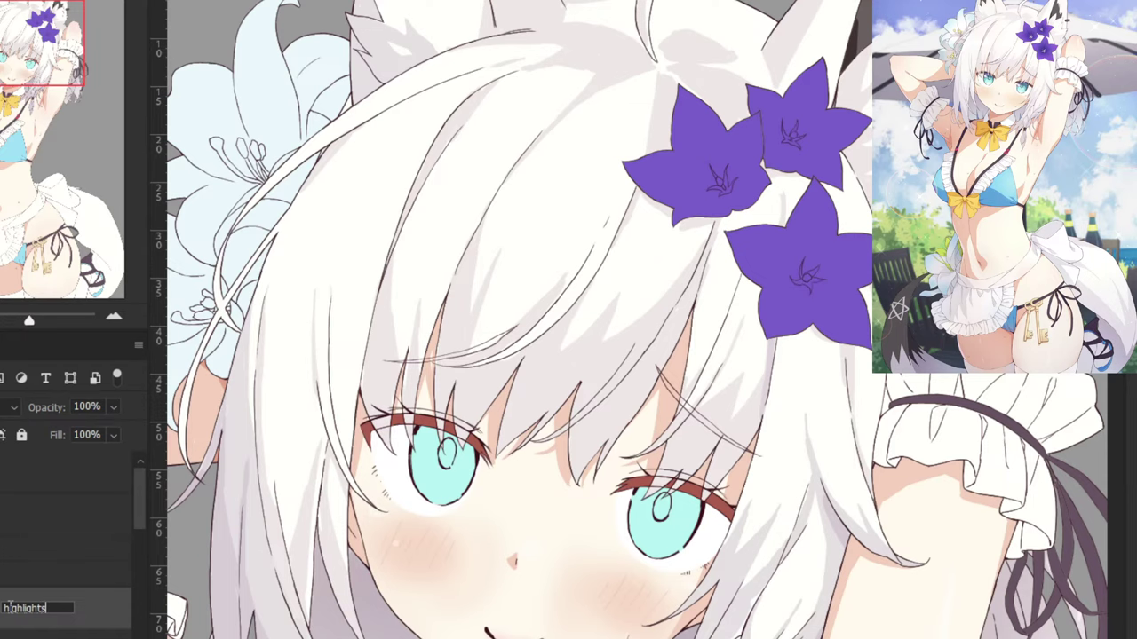
key(Return)
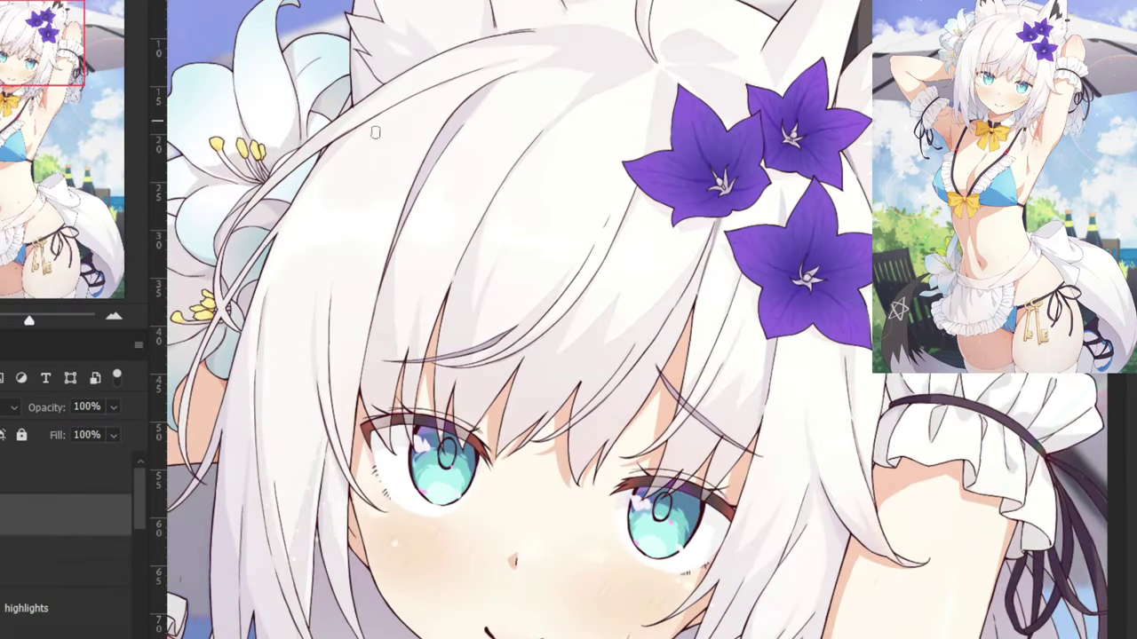
Activate the highlights layer and set the brush diameter to 11 px for the hair lock beside the lily.
drag(288, 167, 483, 304)
key(ctrl+plus)
key(ctrl+plus)
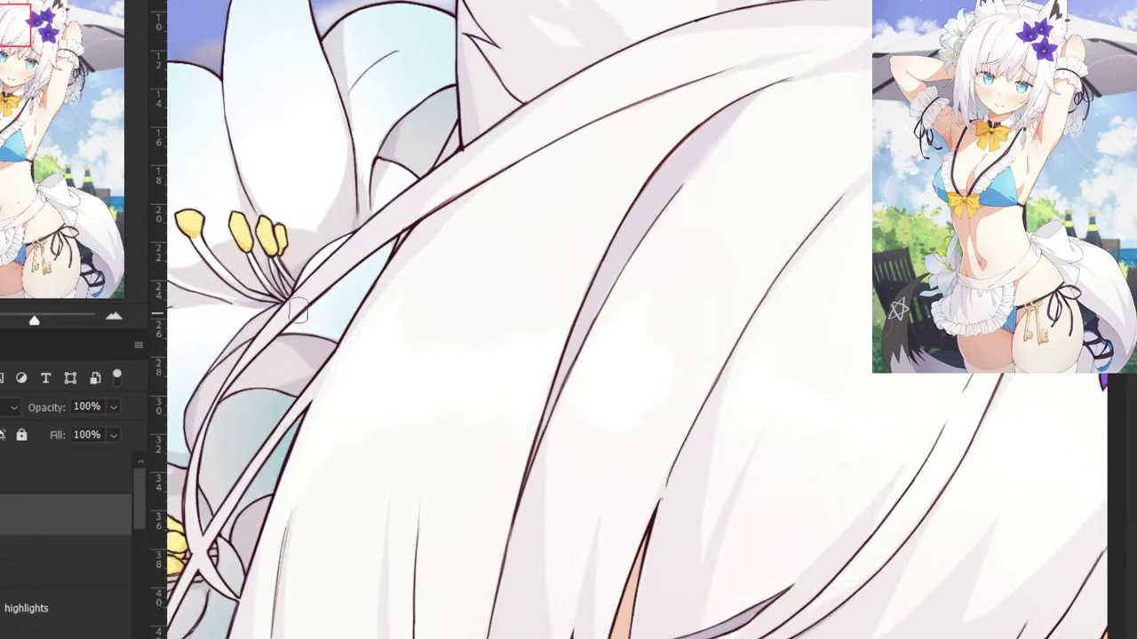
drag(285, 327, 380, 289)
click(66, 604)
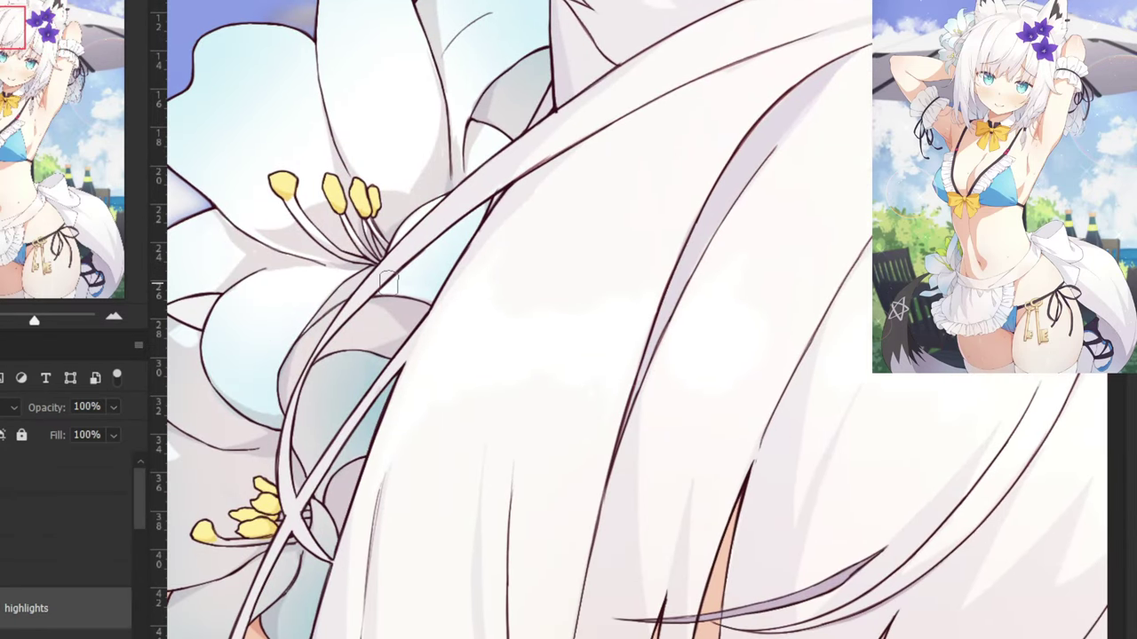
scroll(388, 282, up, 3)
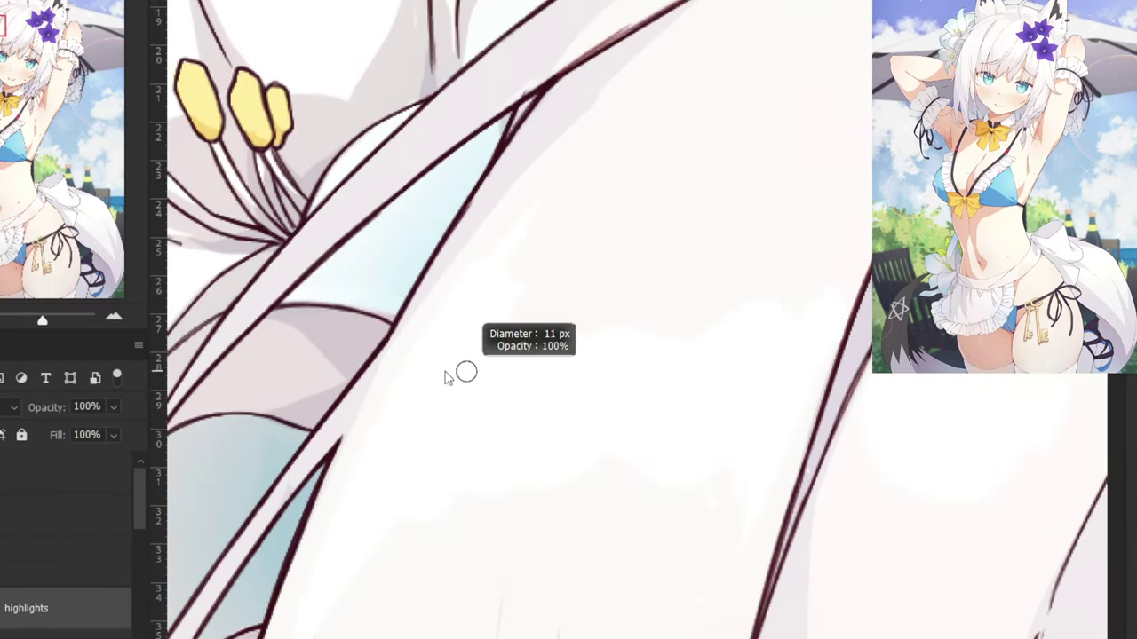
drag(328, 369, 355, 320)
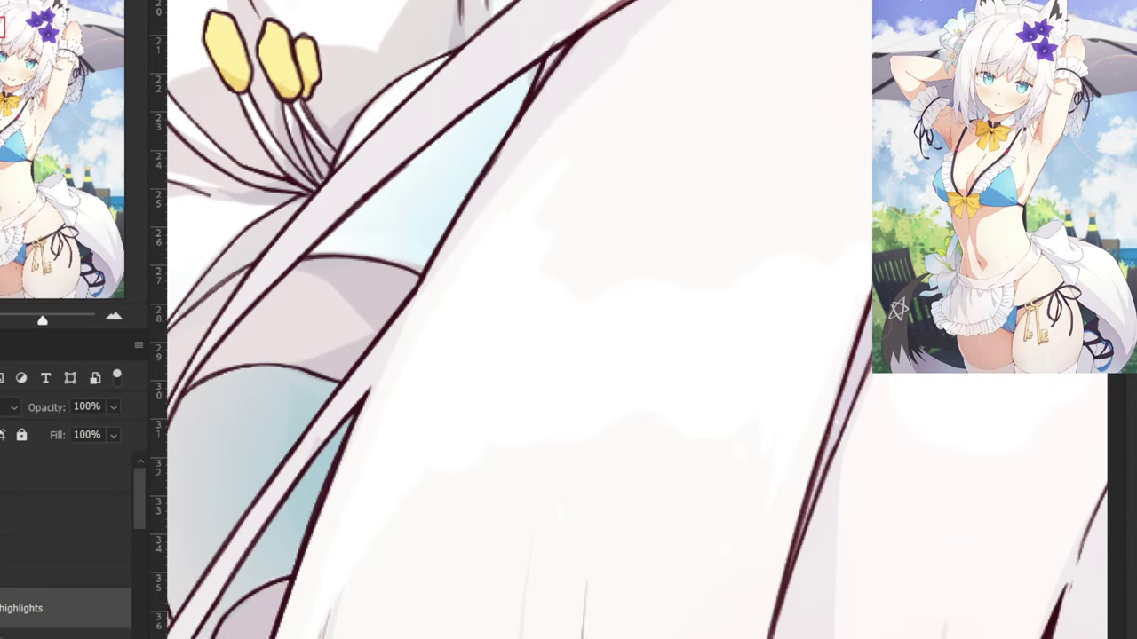
Adjust the rendered overlay layer's opacity, hide the overlay and make the highlights layer active again.
click(55, 514)
drag(86, 434, 154, 443)
click(36, 613)
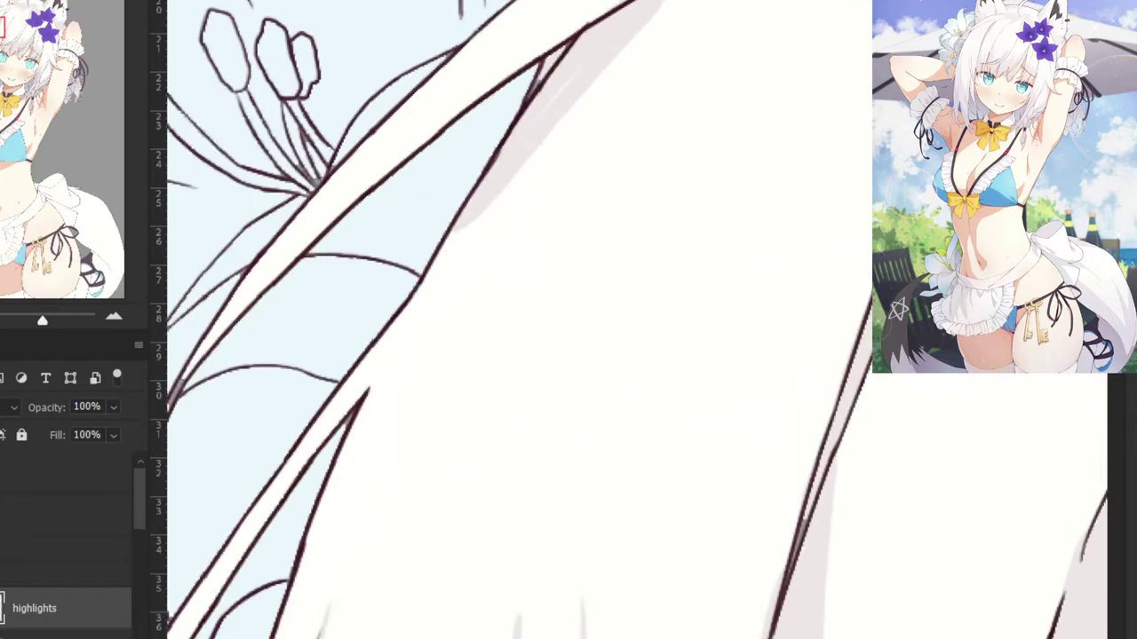
key(ctrl+plus)
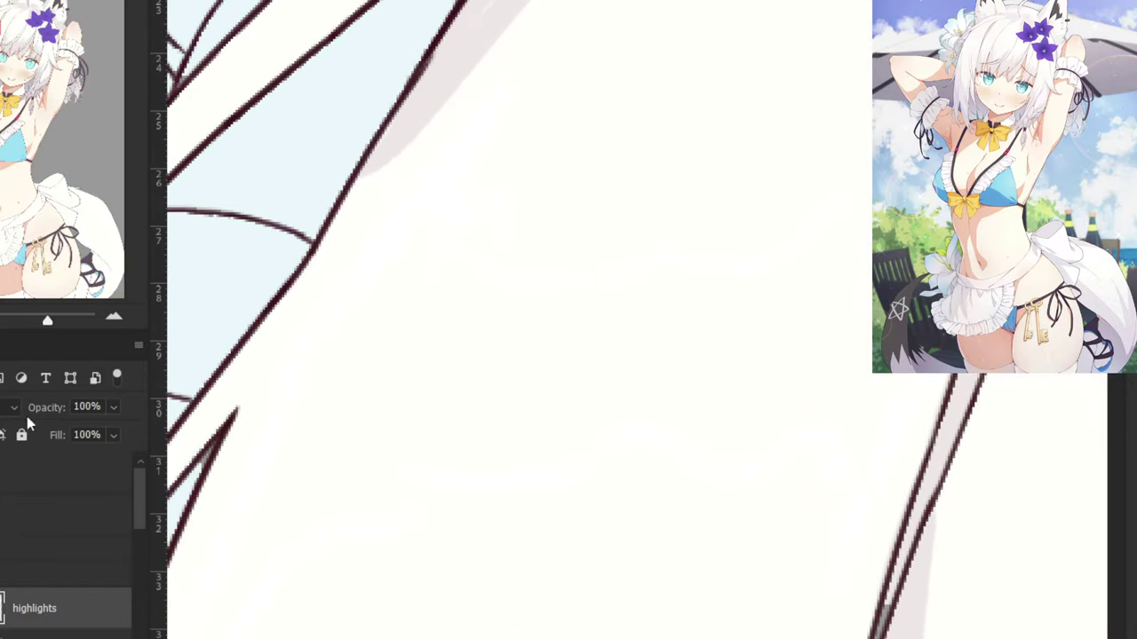
key(ctrl+minus)
key(ctrl+minus)
key(ctrl+minus)
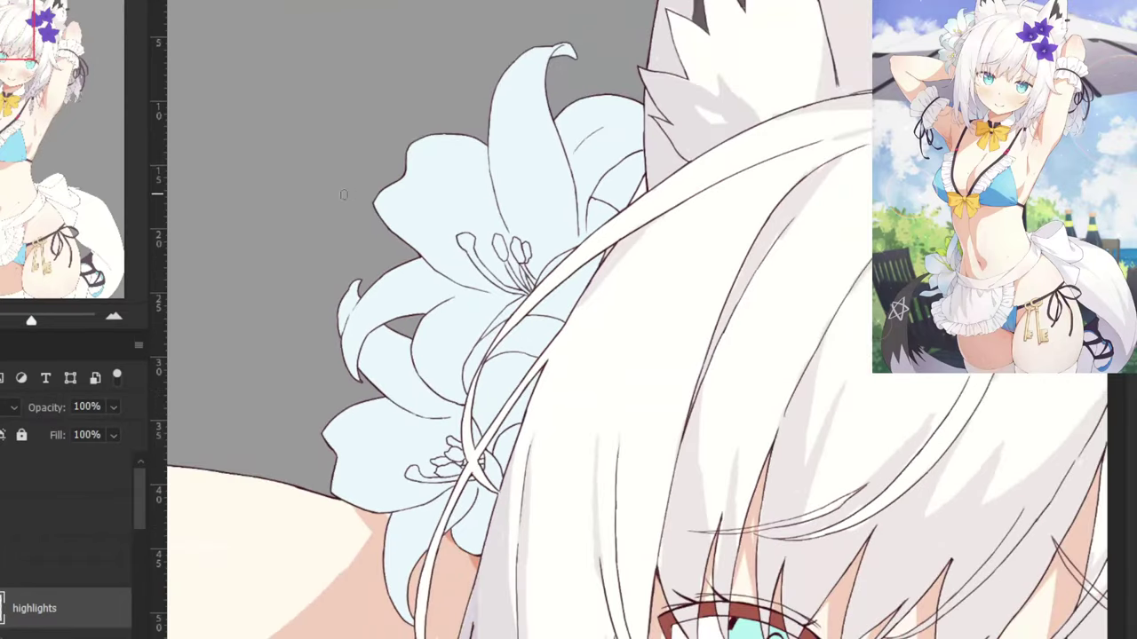
Lower the opacity of Layer 6, the white hair base beneath the texture layer, until the hair reads as grey.
key(ctrl+plus)
drag(140, 507, 145, 545)
click(30, 598)
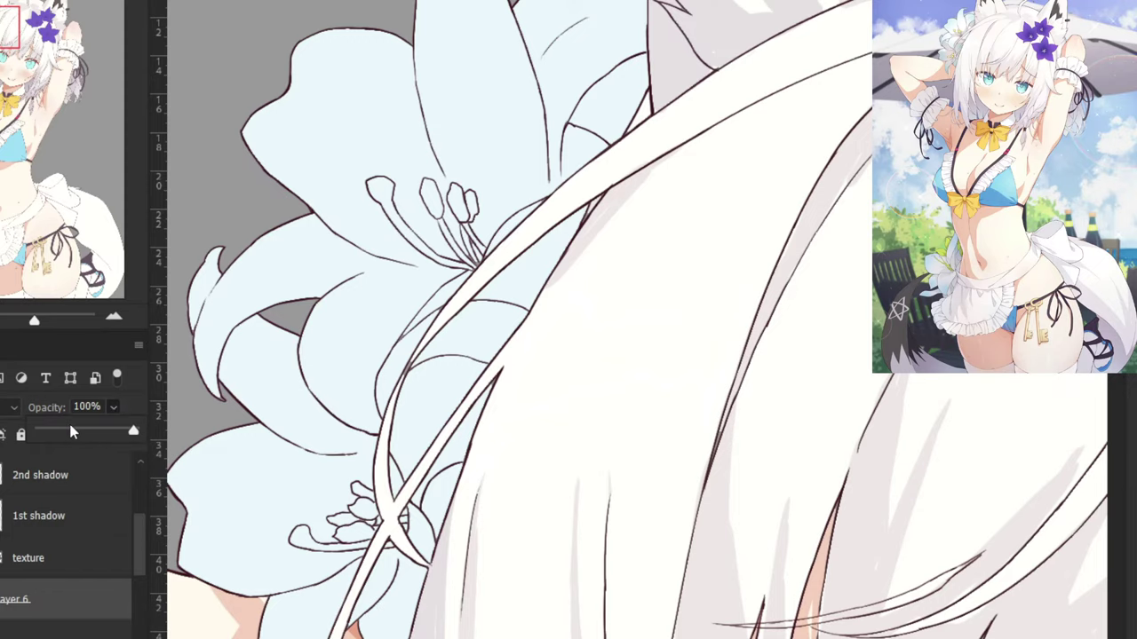
drag(66, 429, 205, 434)
drag(79, 435, 71, 438)
scroll(141, 544, up, 3)
Select the highlights layer and release its clipping mask.
click(13, 568)
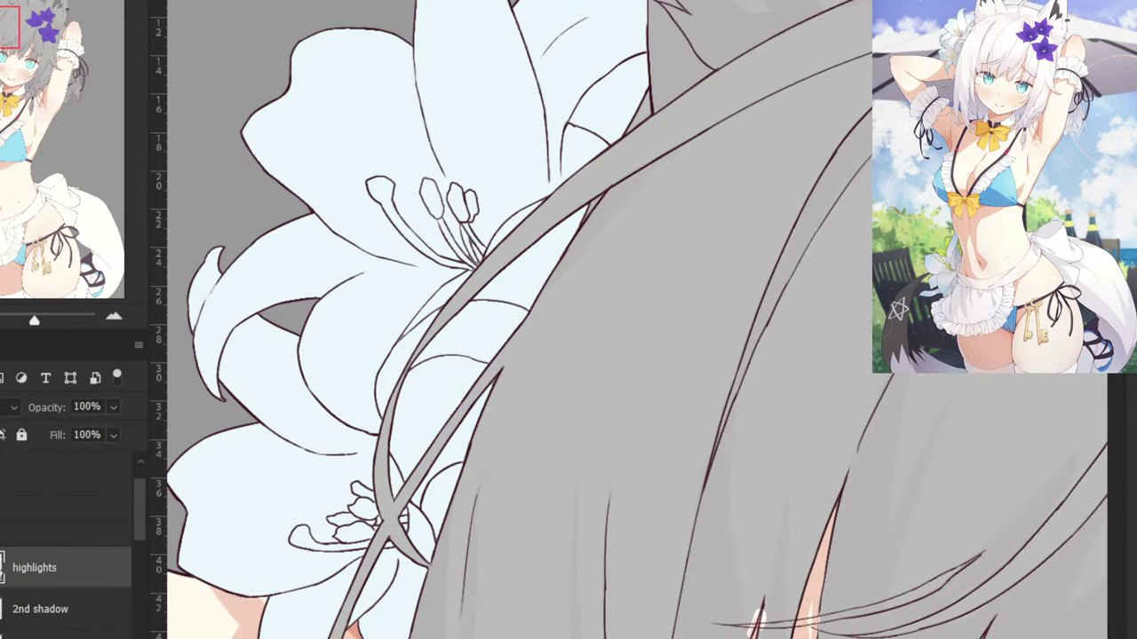
right_click(4, 566)
click(11, 577)
right_click(13, 577)
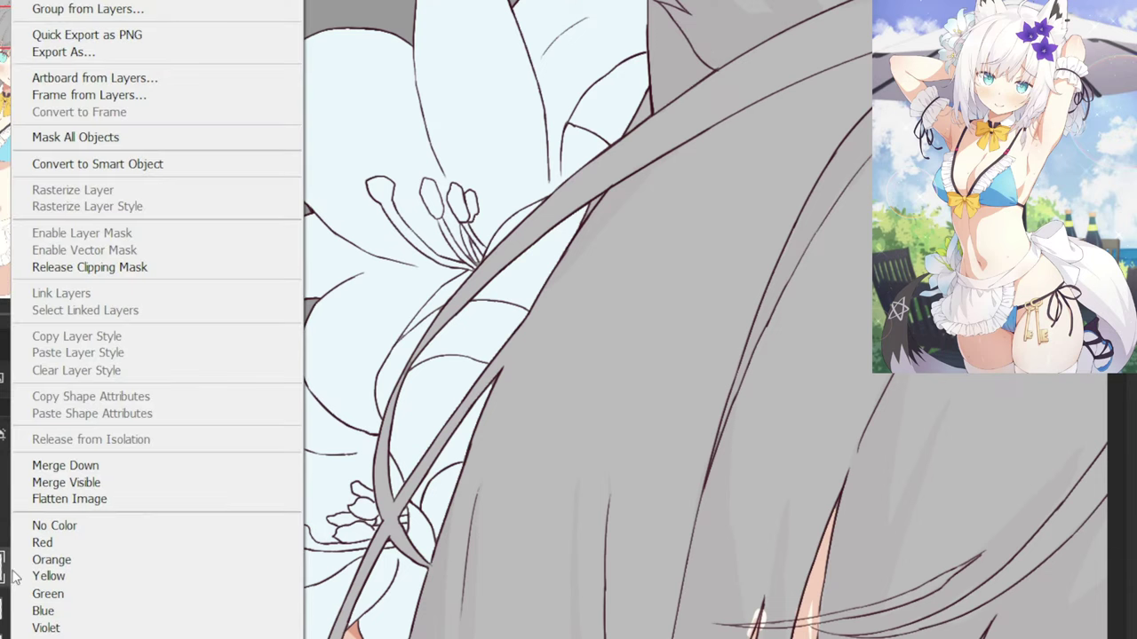
click(65, 268)
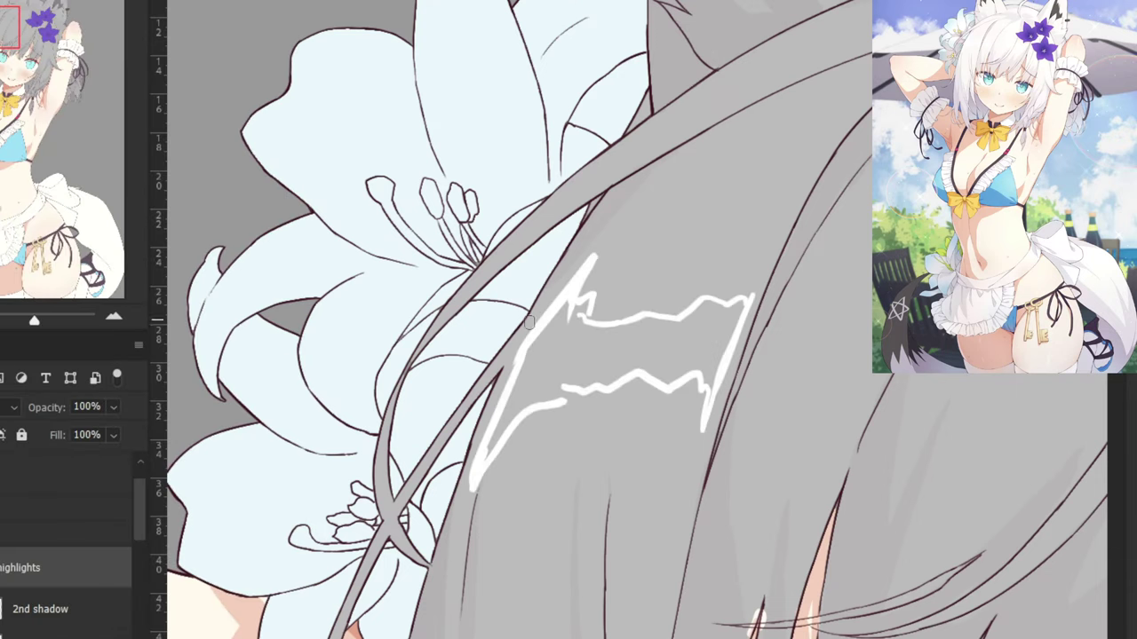
Outline and fill a jagged white highlight band across the hair lock beside the lily and check it against the rendered overlay.
key(ctrl+plus)
key(ctrl+plus)
mouse_move(456, 451)
mouse_down()
mouse_move(516, 426)
mouse_move(477, 458)
mouse_move(505, 433)
mouse_move(465, 453)
mouse_up()
key(ctrl+z)
key(ctrl+z)
mouse_move(535, 270)
mouse_down()
mouse_move(526, 300)
mouse_move(535, 268)
mouse_move(490, 279)
mouse_move(540, 255)
mouse_move(475, 300)
mouse_move(422, 386)
mouse_move(500, 254)
mouse_move(389, 422)
mouse_move(388, 371)
mouse_move(405, 364)
mouse_move(357, 493)
mouse_up()
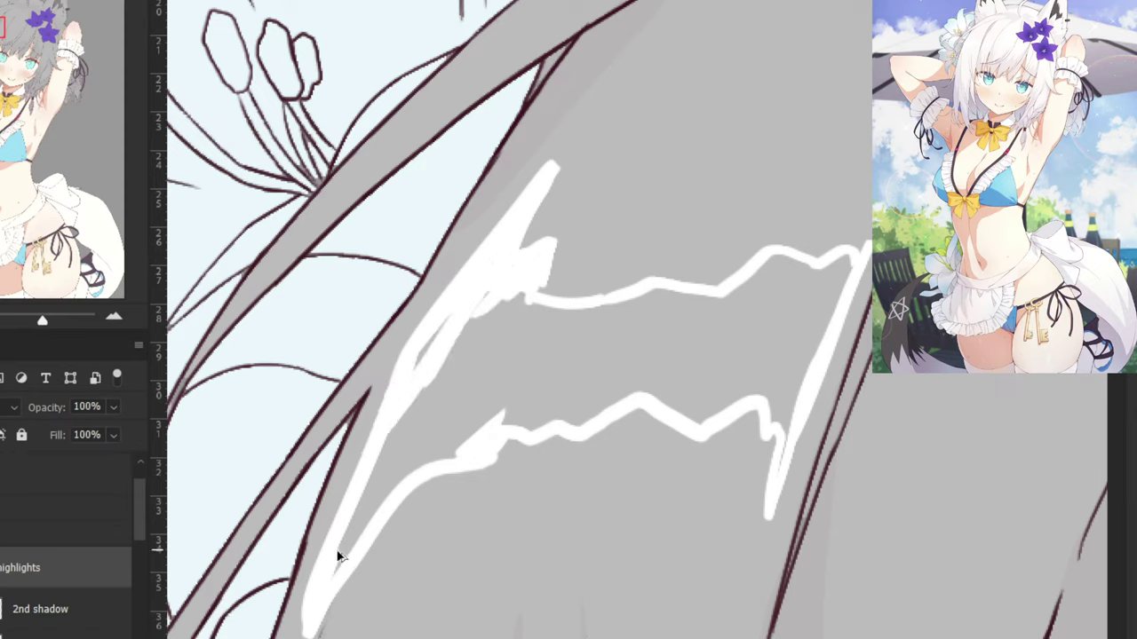
mouse_move(338, 557)
mouse_down()
mouse_move(449, 347)
mouse_move(446, 313)
mouse_move(494, 284)
mouse_move(437, 382)
mouse_move(569, 288)
mouse_move(402, 447)
mouse_move(385, 500)
mouse_move(402, 475)
mouse_move(482, 430)
mouse_move(479, 408)
mouse_move(434, 403)
mouse_move(418, 444)
mouse_move(489, 370)
mouse_move(513, 298)
mouse_move(490, 312)
mouse_move(474, 356)
mouse_move(494, 413)
mouse_move(525, 426)
mouse_move(482, 342)
mouse_move(516, 415)
mouse_move(583, 415)
mouse_move(538, 414)
mouse_move(547, 409)
mouse_move(444, 366)
mouse_move(489, 361)
mouse_move(530, 314)
mouse_move(573, 317)
mouse_move(538, 288)
mouse_move(537, 310)
mouse_move(534, 281)
mouse_move(534, 334)
mouse_move(667, 292)
mouse_move(740, 299)
mouse_move(769, 261)
mouse_move(811, 273)
mouse_move(841, 259)
mouse_move(795, 410)
mouse_move(792, 394)
mouse_move(781, 458)
mouse_move(830, 298)
mouse_move(781, 468)
mouse_move(781, 418)
mouse_move(772, 424)
mouse_move(797, 334)
mouse_move(839, 275)
mouse_move(828, 285)
mouse_move(767, 275)
mouse_move(746, 315)
mouse_move(818, 288)
mouse_up()
mouse_move(788, 283)
mouse_down()
mouse_move(746, 303)
mouse_move(778, 316)
mouse_move(782, 345)
mouse_move(768, 388)
mouse_move(730, 415)
mouse_move(688, 421)
mouse_move(645, 396)
mouse_move(557, 419)
mouse_move(518, 360)
mouse_move(583, 414)
mouse_move(538, 364)
mouse_move(557, 398)
mouse_move(621, 368)
mouse_move(608, 372)
mouse_move(717, 400)
mouse_move(754, 374)
mouse_move(751, 346)
mouse_move(695, 334)
mouse_move(692, 359)
mouse_move(712, 388)
mouse_move(728, 343)
mouse_move(699, 310)
mouse_move(642, 315)
mouse_move(611, 358)
mouse_move(545, 328)
mouse_move(665, 358)
mouse_move(629, 305)
mouse_move(505, 388)
mouse_up()
mouse_move(737, 324)
mouse_down()
mouse_move(428, 362)
mouse_move(439, 371)
mouse_up()
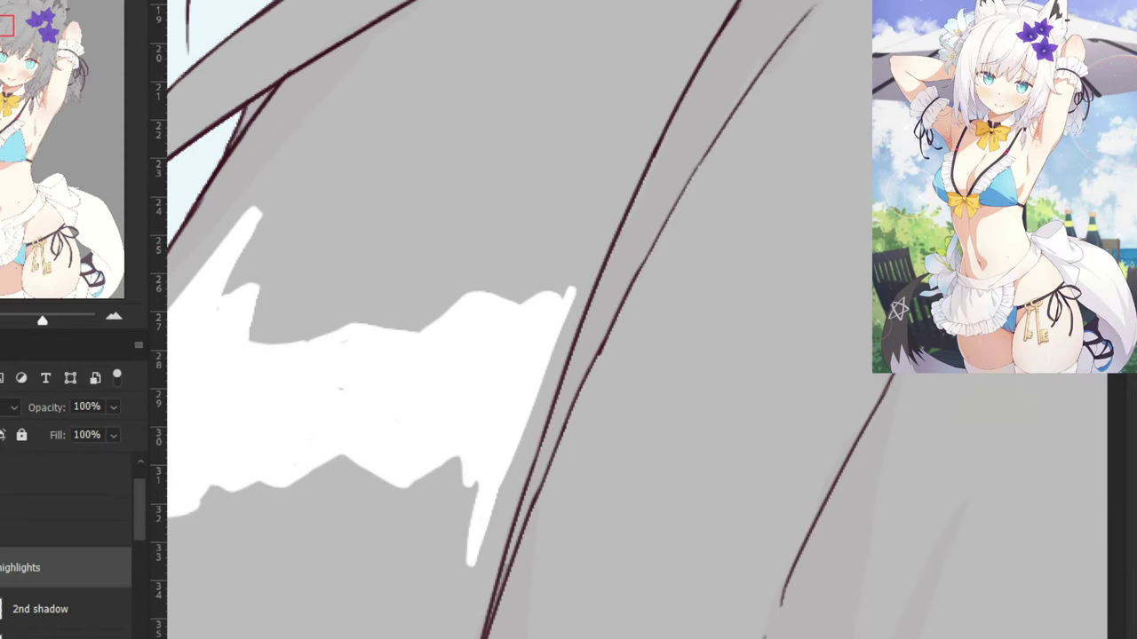
key(ctrl+comma)
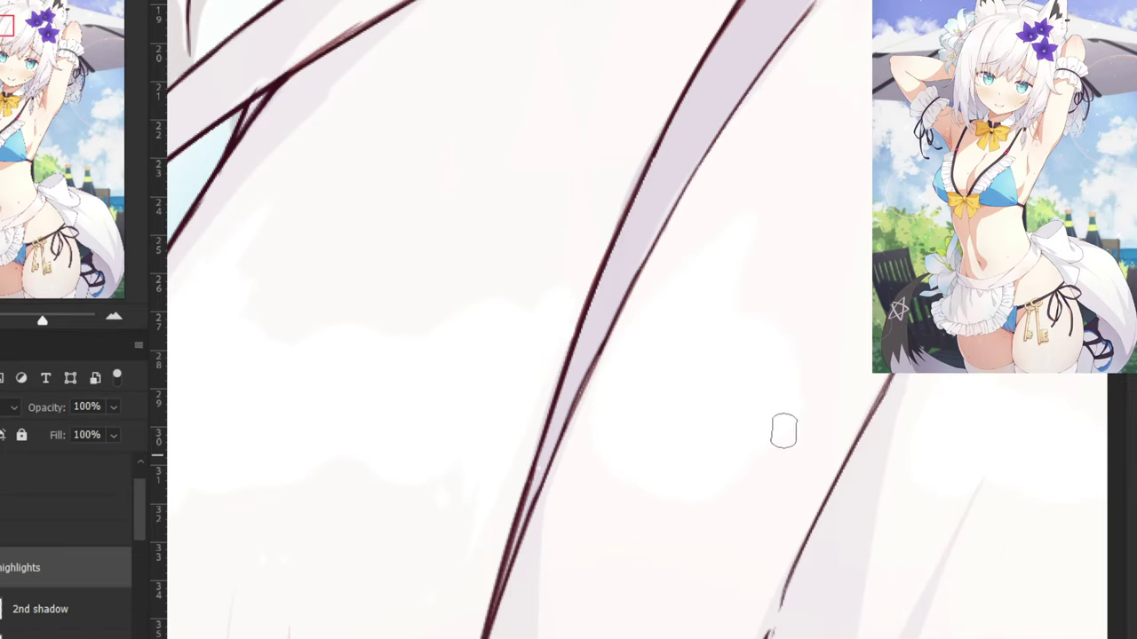
key(ctrl+comma)
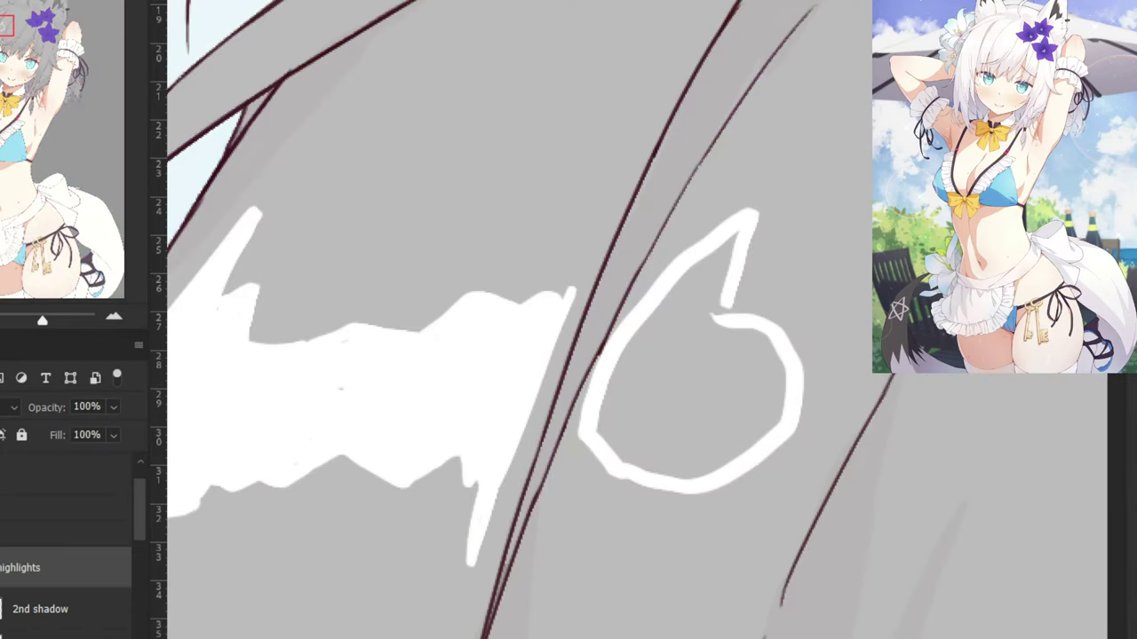
Fill the rounded highlight outline on the second hair lock with white and compare it with the rendered overlay.
mouse_move(746, 234)
mouse_down()
mouse_move(719, 319)
mouse_move(729, 242)
mouse_move(667, 313)
mouse_move(730, 241)
mouse_move(633, 352)
mouse_move(687, 282)
mouse_move(600, 432)
mouse_move(604, 413)
mouse_move(640, 463)
mouse_move(684, 474)
mouse_move(732, 461)
mouse_move(768, 431)
mouse_move(785, 388)
mouse_move(765, 341)
mouse_move(736, 327)
mouse_move(730, 264)
mouse_move(661, 327)
mouse_move(628, 417)
mouse_move(664, 404)
mouse_move(637, 415)
mouse_move(636, 429)
mouse_move(689, 455)
mouse_move(752, 437)
mouse_move(770, 380)
mouse_move(741, 353)
mouse_move(675, 350)
mouse_move(692, 401)
mouse_up()
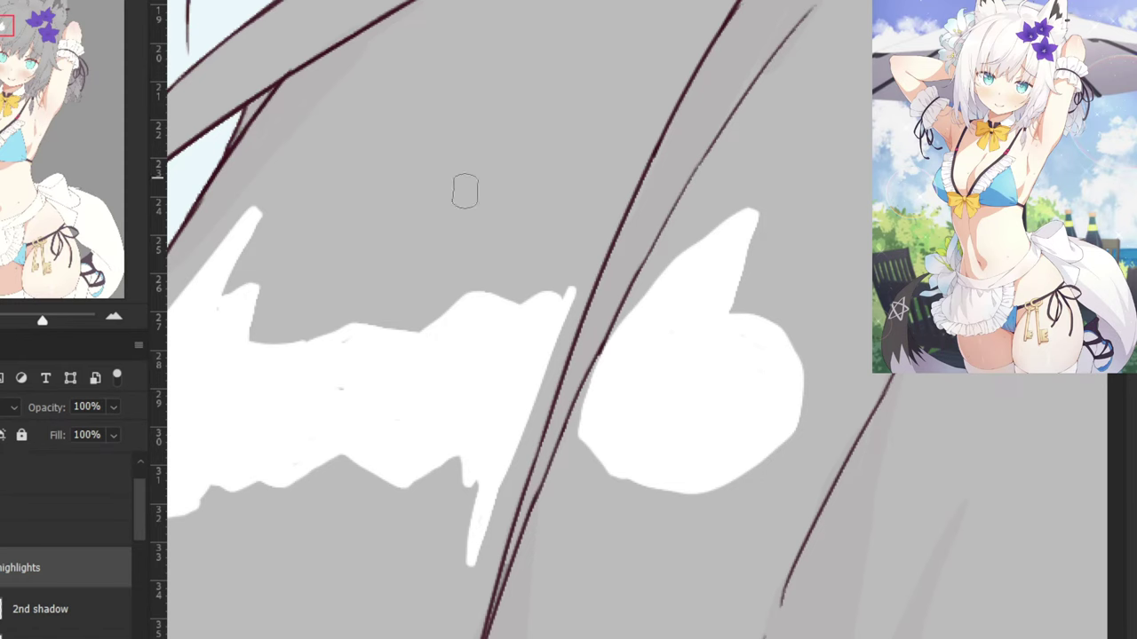
drag(440, 313, 500, 152)
click(2, 508)
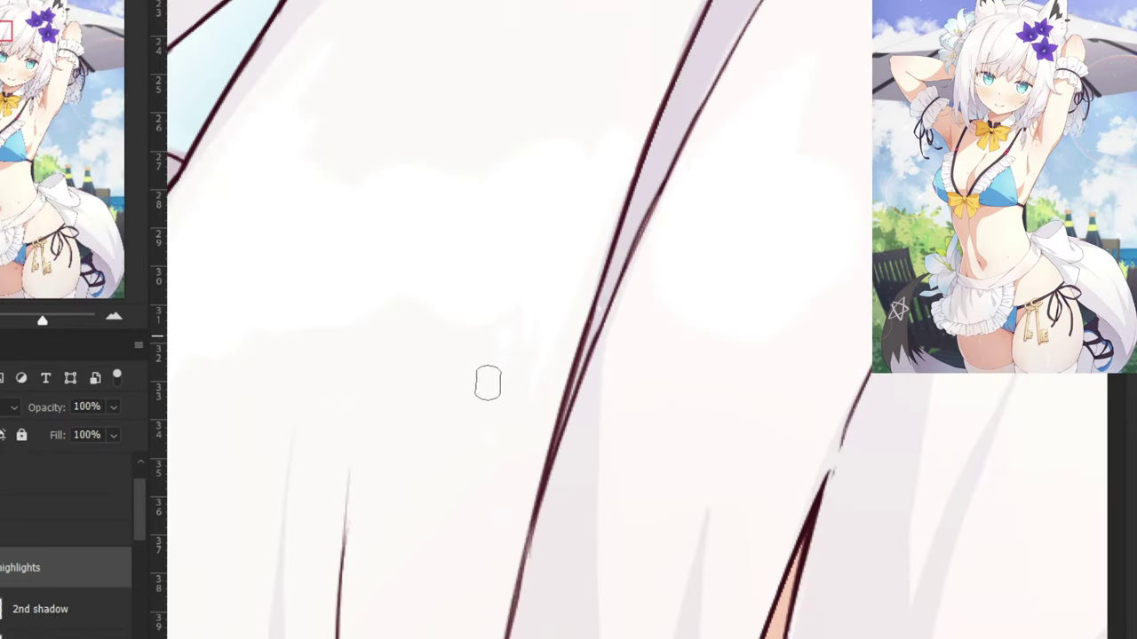
mouse_move(482, 177)
mouse_down()
mouse_move(282, 423)
mouse_move(538, 378)
mouse_move(497, 246)
mouse_up()
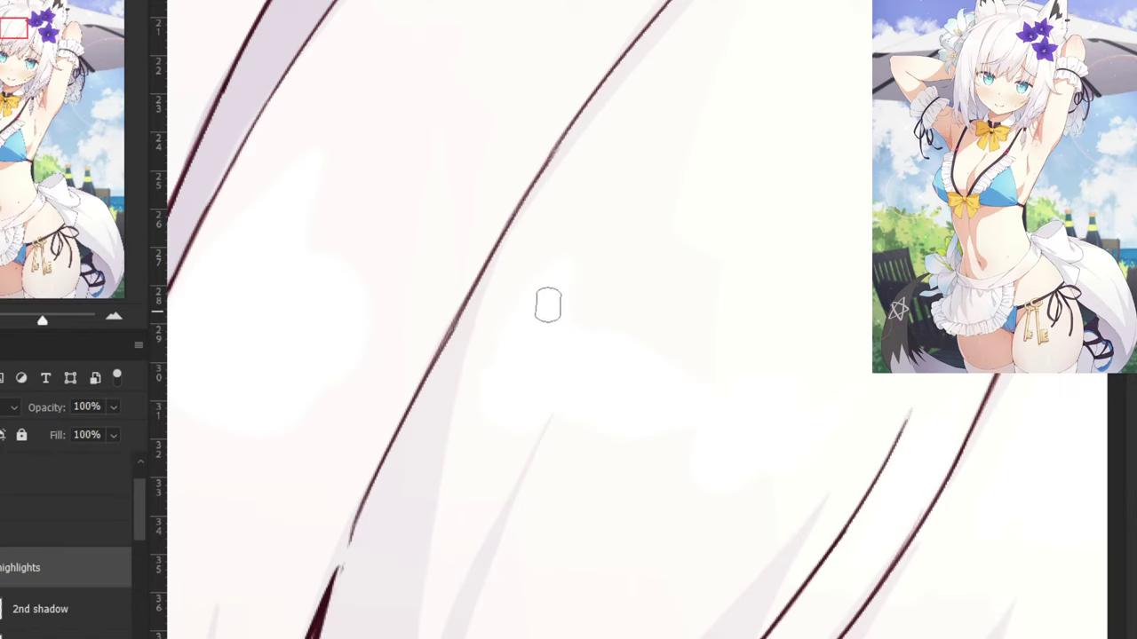
key(ctrl+minus)
key(ctrl+minus)
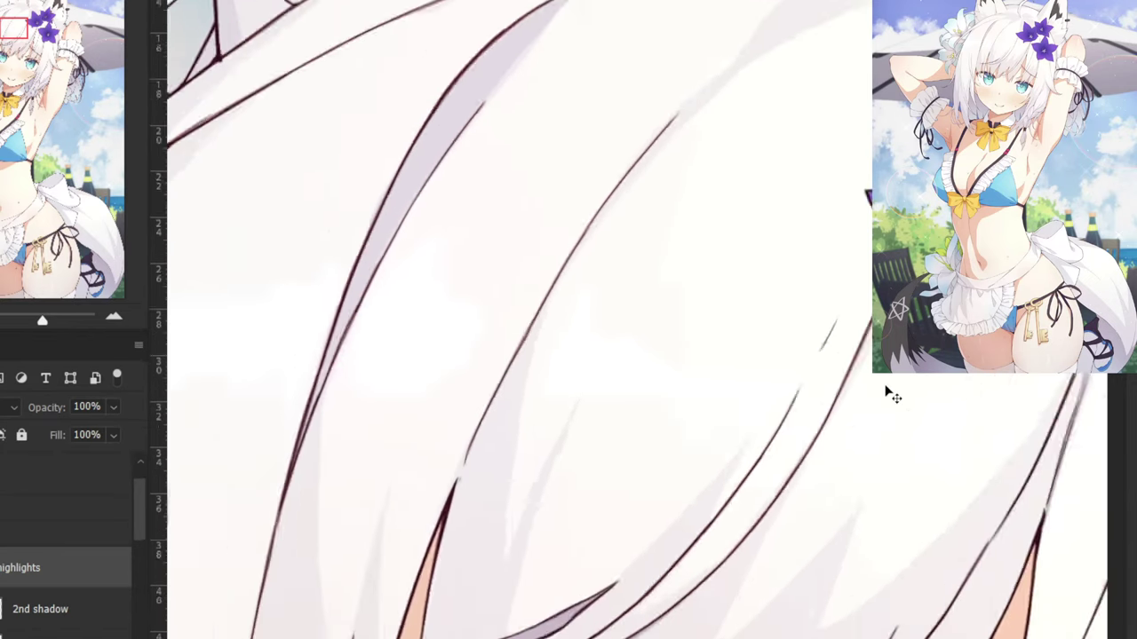
Outline and fill a jagged white highlight across the next fringe lock and check it against the rendered overlay.
scroll(884, 384, up, 2)
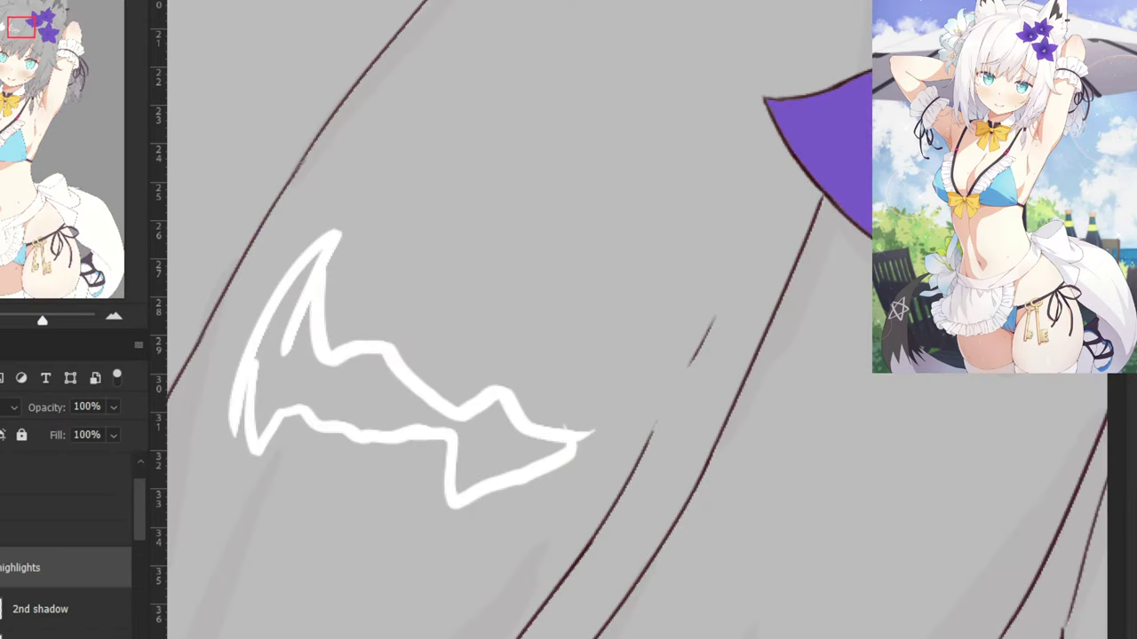
drag(556, 333, 645, 323)
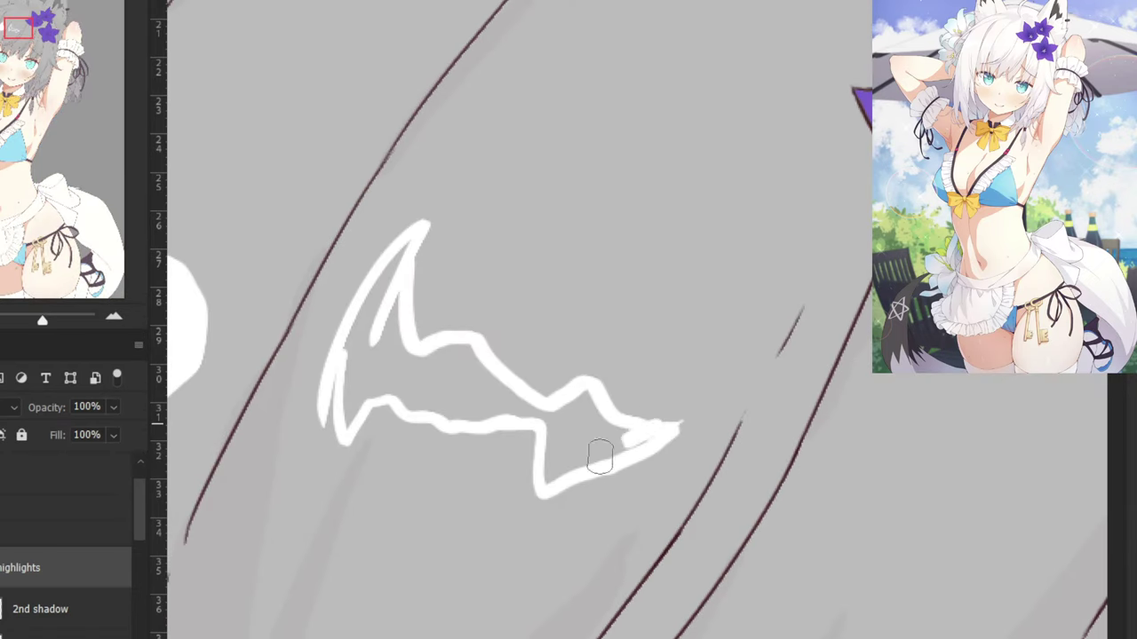
mouse_move(599, 457)
mouse_down()
mouse_move(647, 440)
mouse_move(547, 479)
mouse_move(552, 424)
mouse_move(579, 400)
mouse_move(592, 438)
mouse_move(633, 427)
mouse_move(551, 467)
mouse_move(590, 417)
mouse_move(612, 422)
mouse_move(429, 401)
mouse_move(475, 416)
mouse_move(520, 405)
mouse_move(460, 350)
mouse_move(425, 373)
mouse_move(482, 400)
mouse_move(435, 408)
mouse_move(457, 369)
mouse_move(420, 365)
mouse_move(431, 396)
mouse_move(407, 404)
mouse_move(426, 370)
mouse_move(403, 398)
mouse_move(389, 386)
mouse_move(422, 403)
mouse_move(423, 382)
mouse_move(416, 393)
mouse_move(391, 383)
mouse_move(410, 369)
mouse_move(356, 319)
mouse_move(390, 310)
mouse_move(391, 272)
mouse_move(356, 304)
mouse_move(331, 393)
mouse_move(339, 409)
mouse_move(365, 306)
mouse_move(335, 431)
mouse_move(328, 404)
mouse_move(353, 412)
mouse_move(377, 342)
mouse_move(381, 380)
mouse_move(369, 375)
mouse_move(400, 358)
mouse_move(384, 332)
mouse_up()
key(ctrl+z)
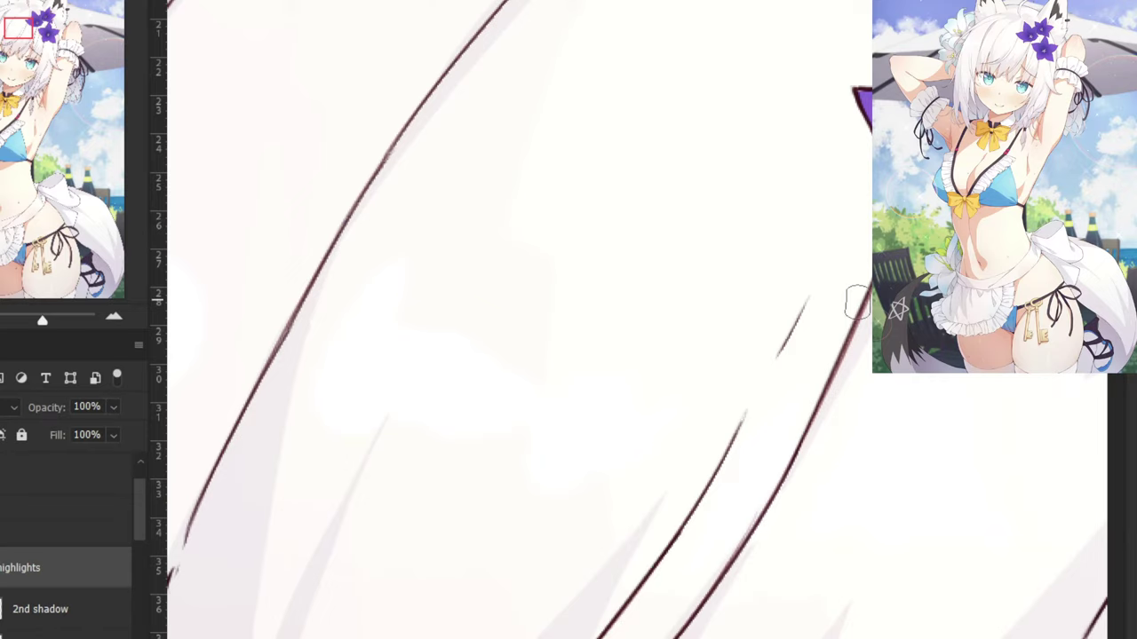
Outline and fill a small triangular white highlight on the fringe lock below the purple flowers.
drag(879, 296, 603, 194)
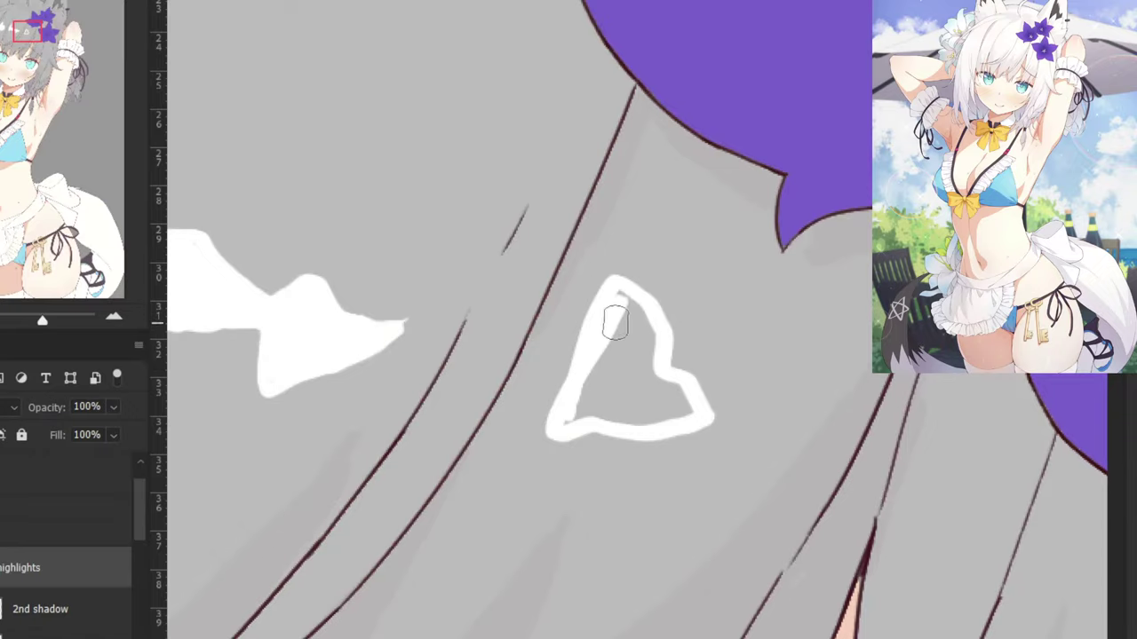
mouse_move(620, 312)
mouse_down()
mouse_move(579, 423)
mouse_move(672, 411)
mouse_move(618, 381)
mouse_move(651, 378)
mouse_move(616, 299)
mouse_up()
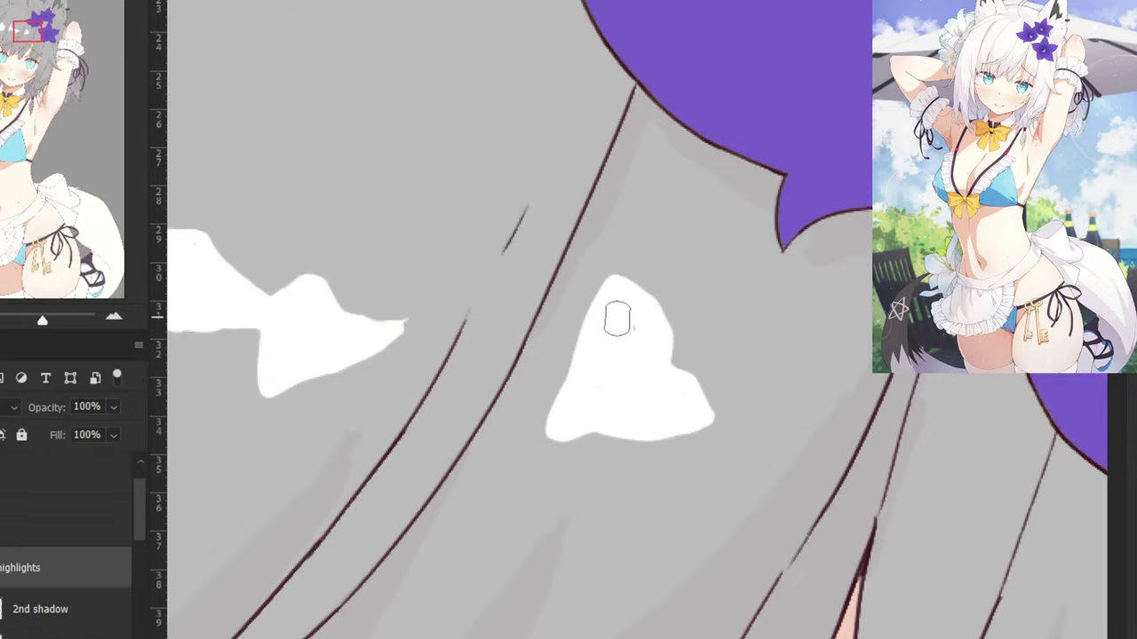
scroll(633, 335, down, 3)
scroll(632, 335, down, 5)
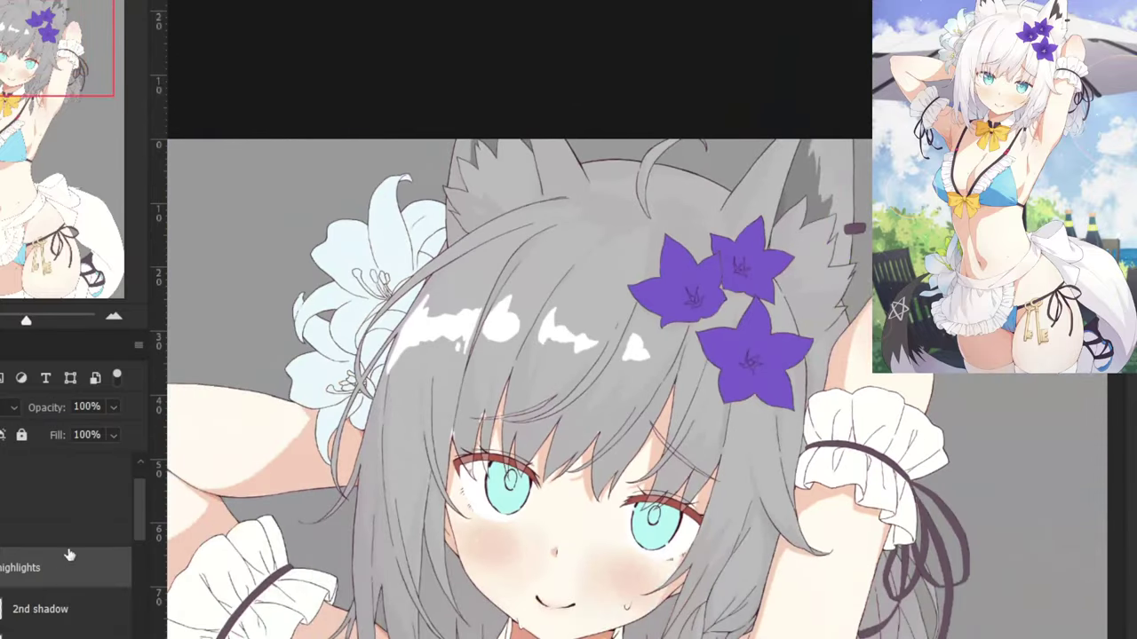
Restore the opacity of Layer 6, the white hair base, to 100%.
drag(140, 519, 143, 555)
click(18, 582)
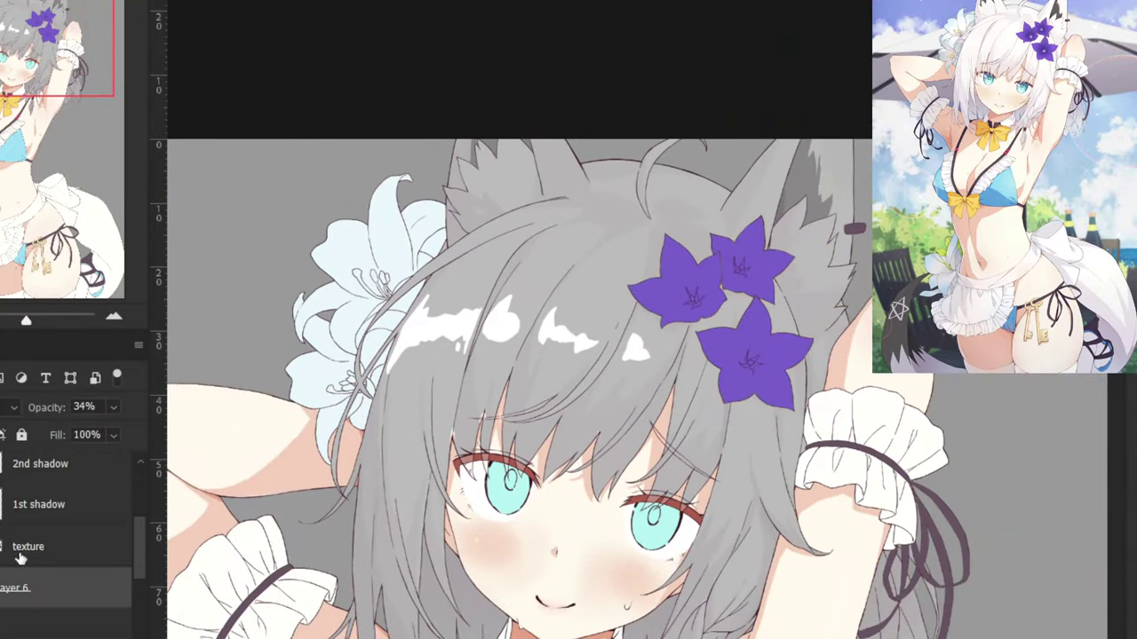
click(114, 406)
drag(72, 431, 135, 463)
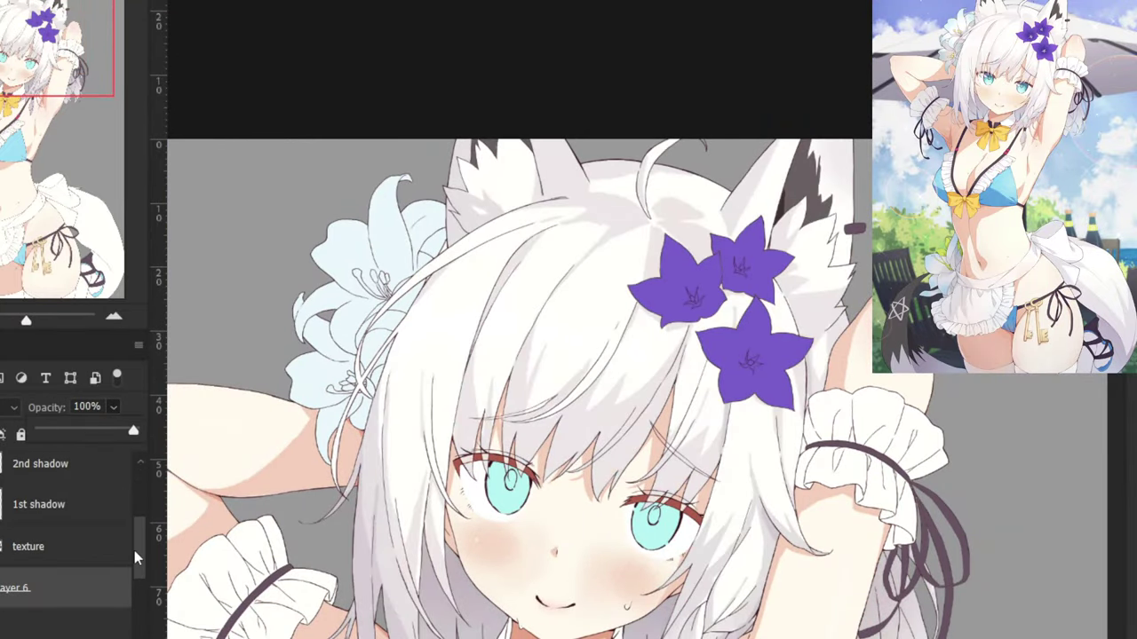
Clip the highlights layer to the hair layers beneath it with a clipping mask.
drag(136, 553, 137, 502)
click(9, 608)
right_click(51, 615)
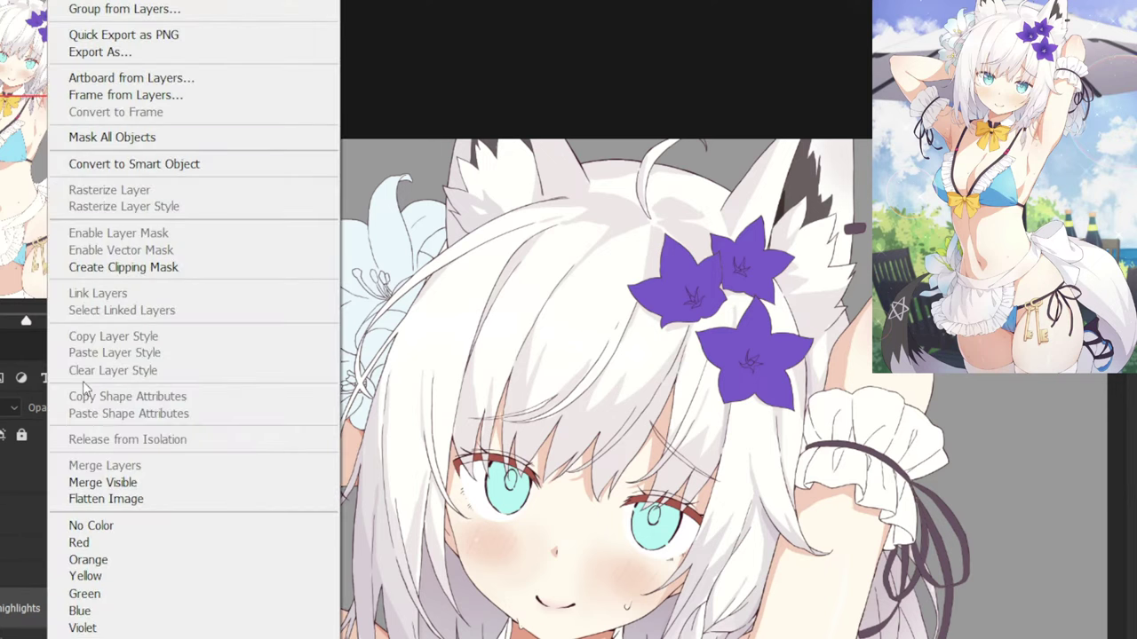
click(89, 268)
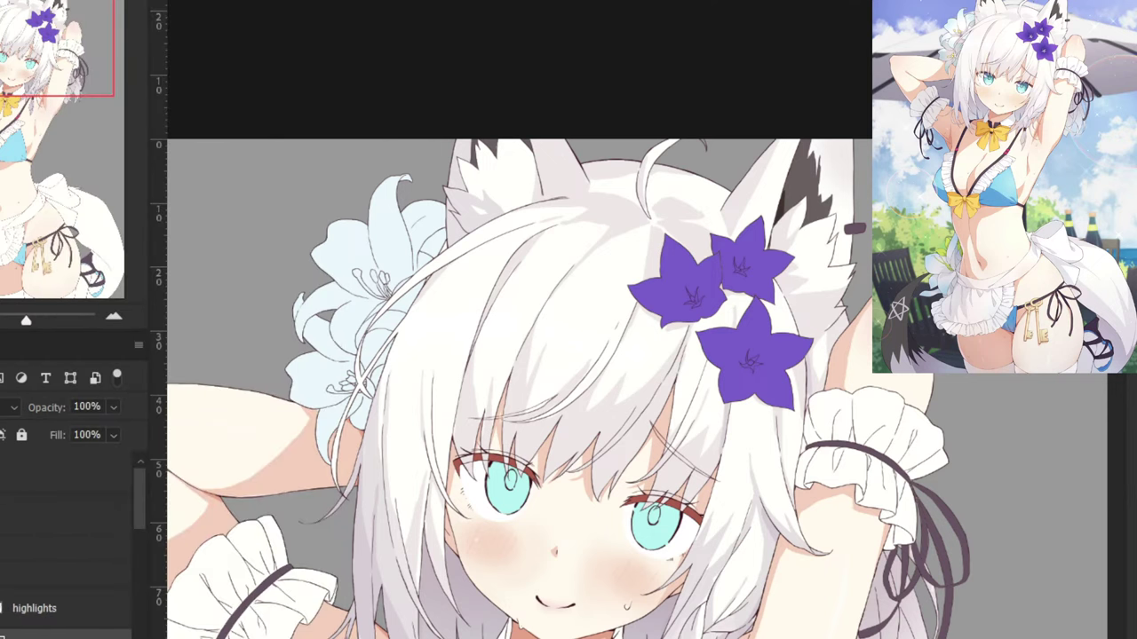
Add a new layer directly above the 2nd shadow layer and name it "hair tint".
right_click(35, 611)
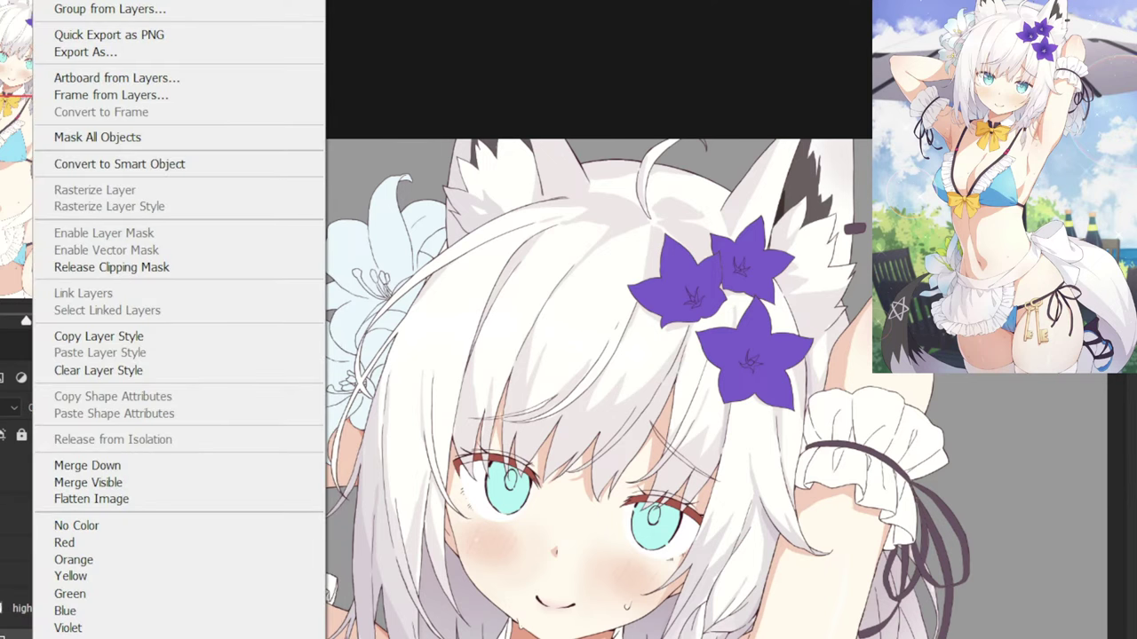
click(16, 621)
drag(139, 510, 140, 515)
right_click(19, 619)
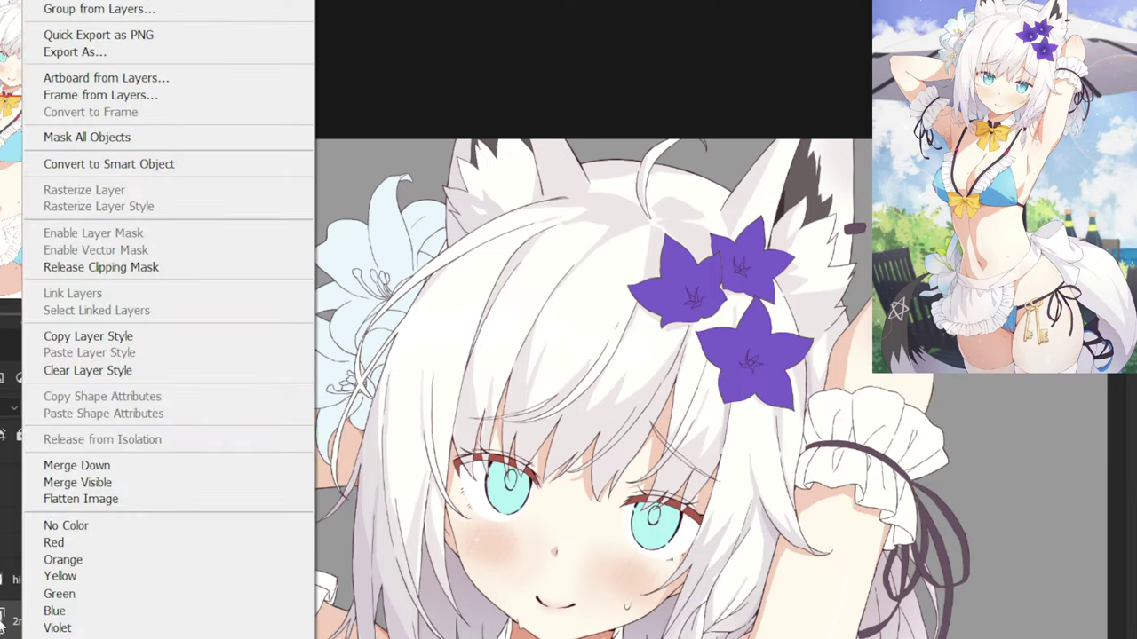
key(Escape)
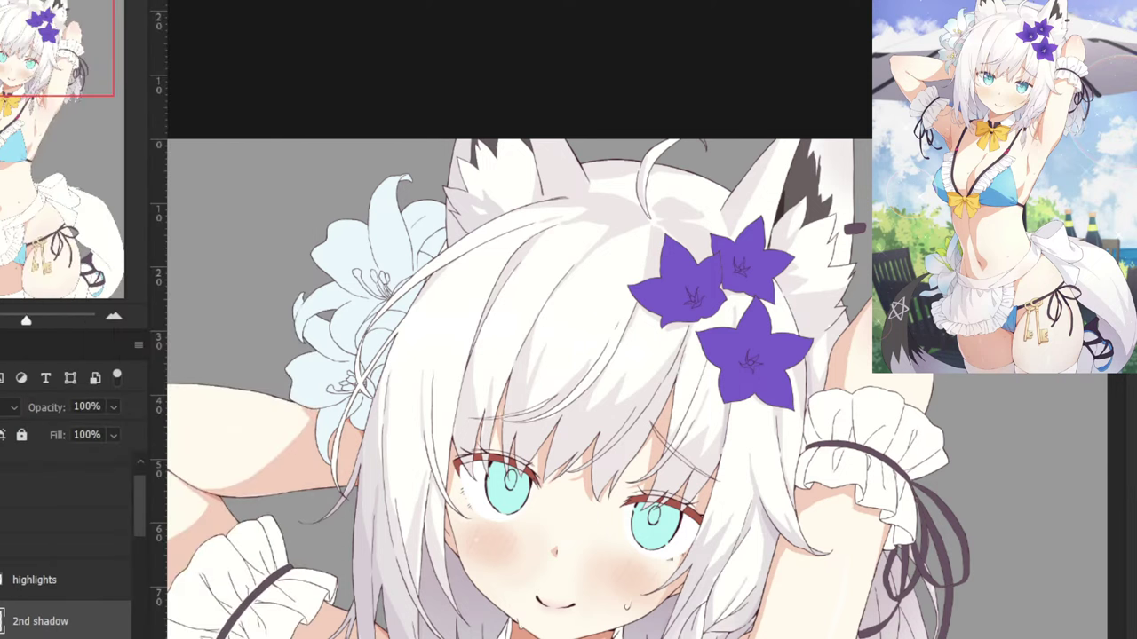
key(ctrl+alt+shift+n)
double_click(22, 625)
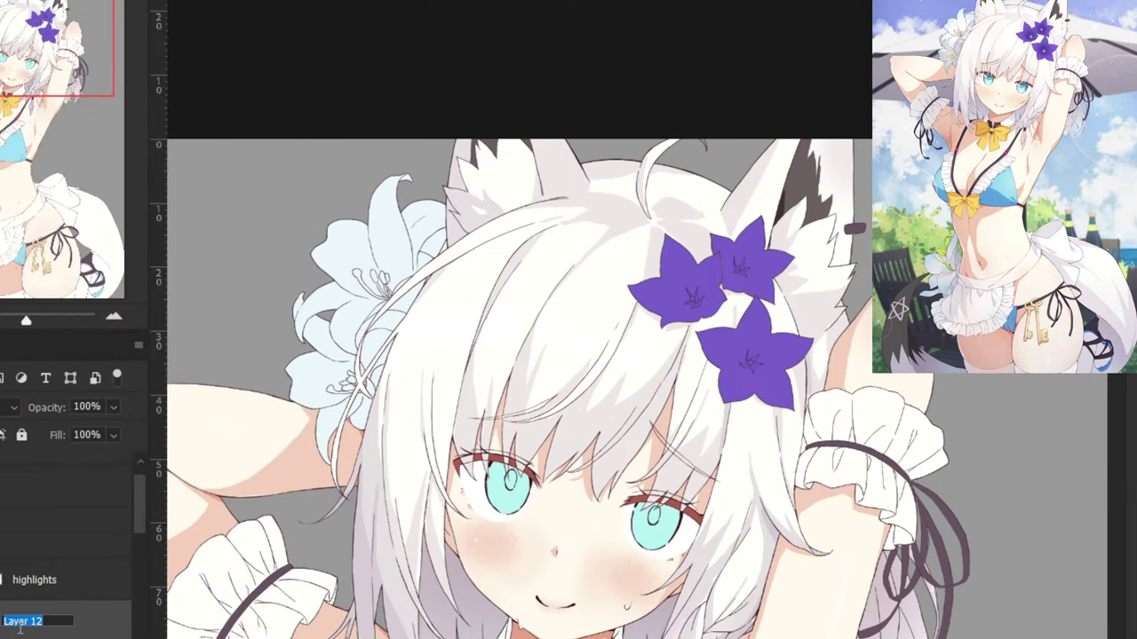
text(hair tint)
key(Return)
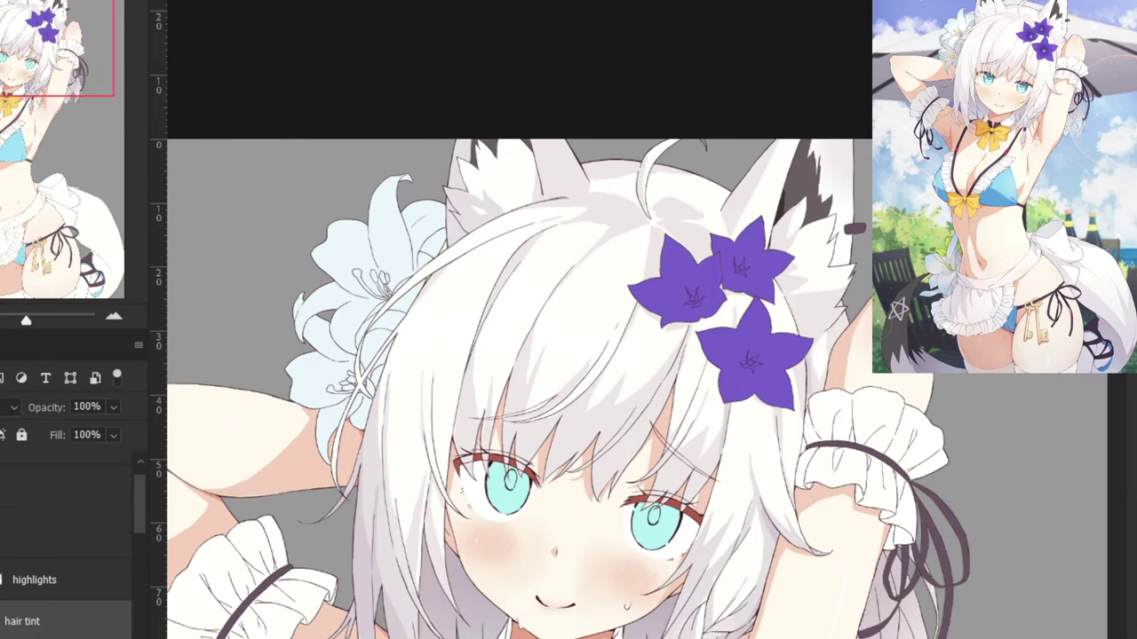
Fill the hair tint layer with pale lavender over the hair and fox ears.
click(489, 306)
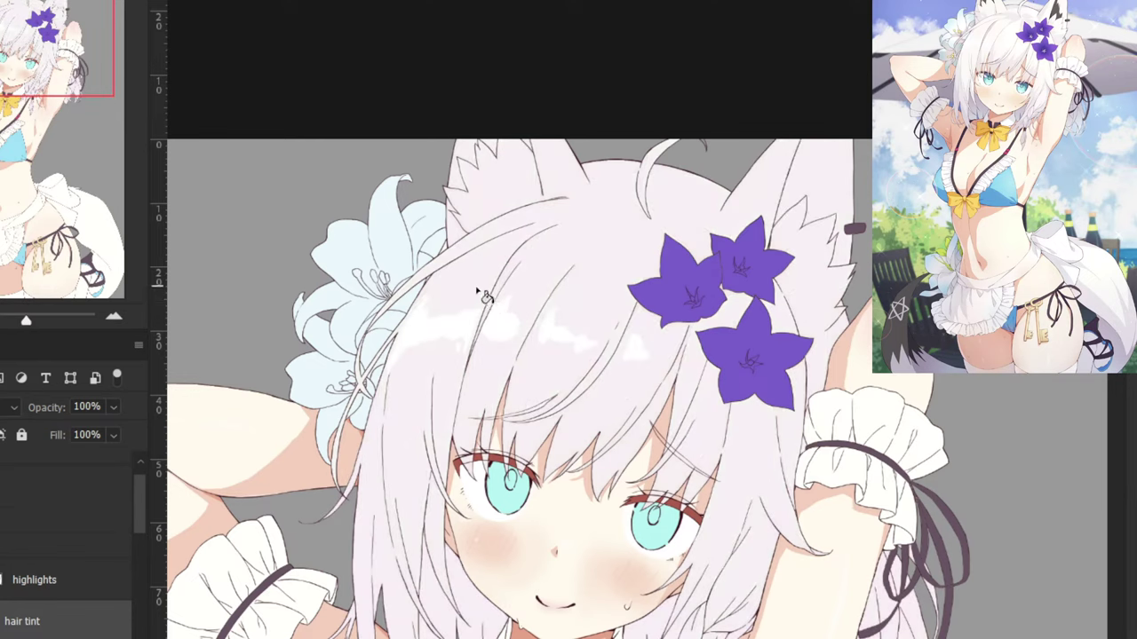
key(ctrl+shift+z)
key(ctrl+z)
Preview several blend modes on the hair tint layer and try one that subtly tints the hair shading.
click(7, 408)
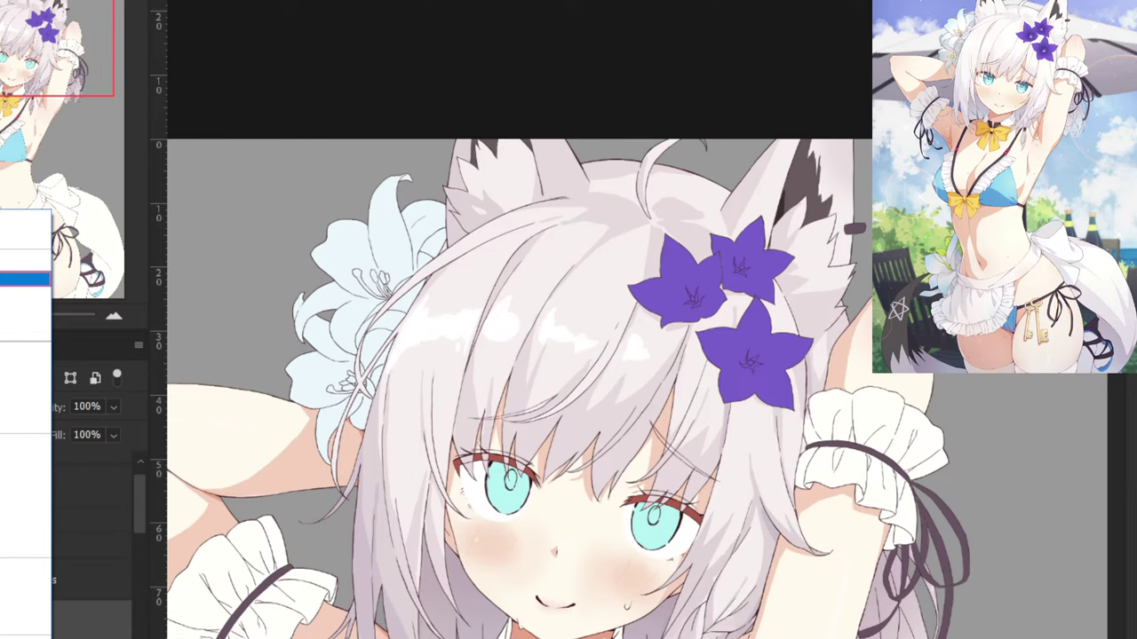
key(ctrl+shift+z)
key(ctrl+shift+z)
key(ctrl+shift+z)
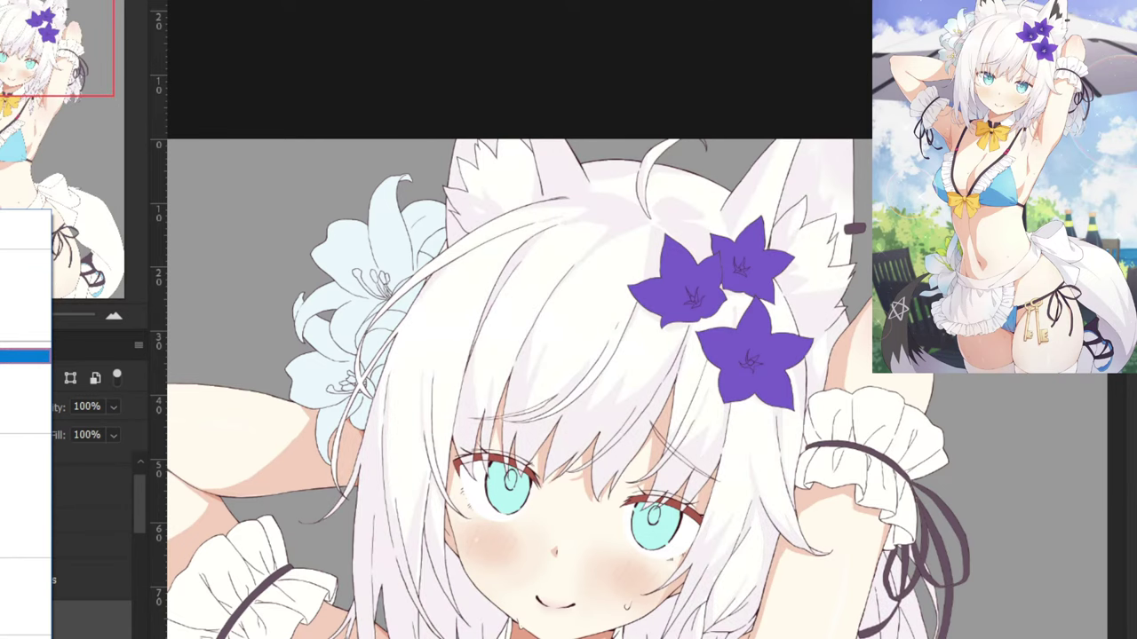
key(ctrl+shift+z)
key(ctrl+z)
key(ctrl+shift+z)
key(ctrl+shift+z)
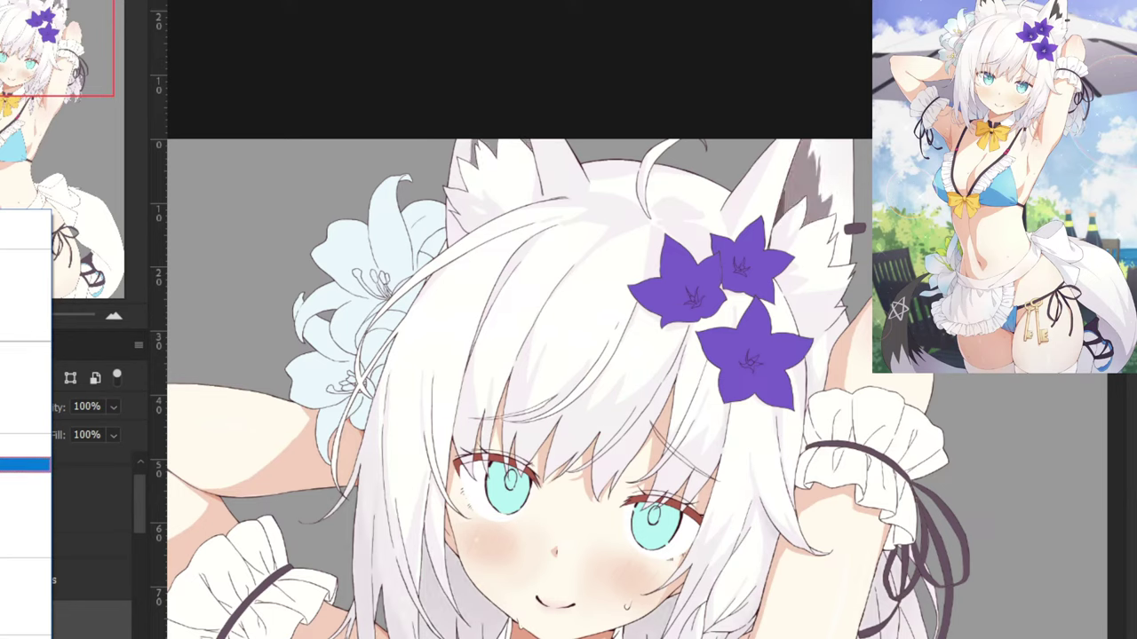
key(ctrl+z)
key(ctrl+shift+z)
Compare the hair with and without the tint layer, and against the rendered overlay.
key(ctrl+comma)
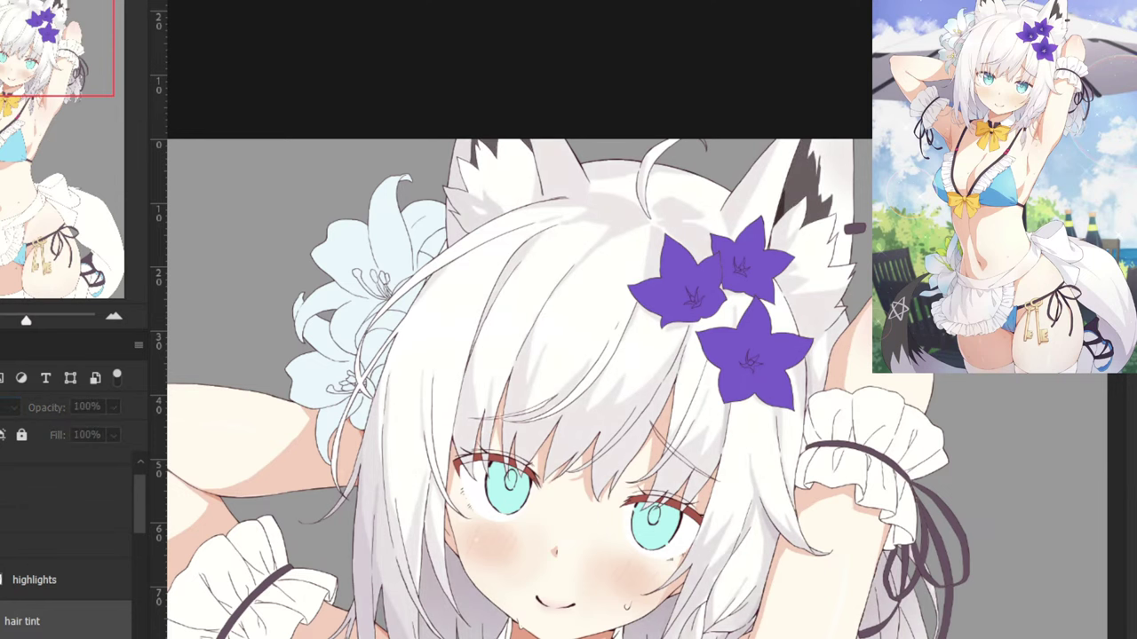
key(ctrl+comma)
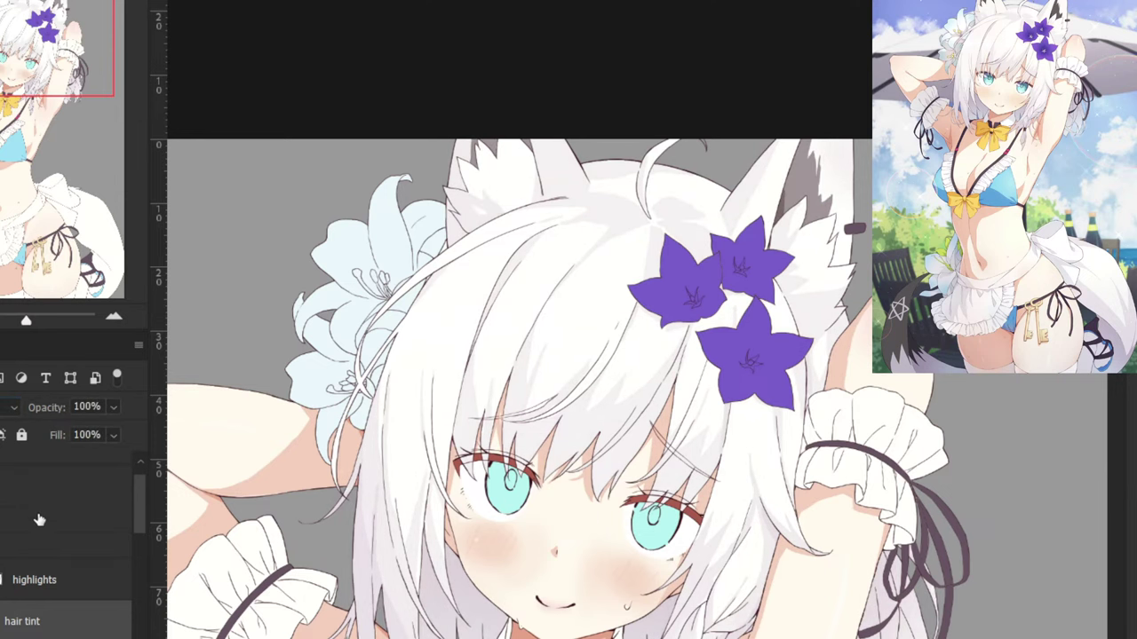
scroll(227, 577, down, 3)
scroll(206, 593, right, 1)
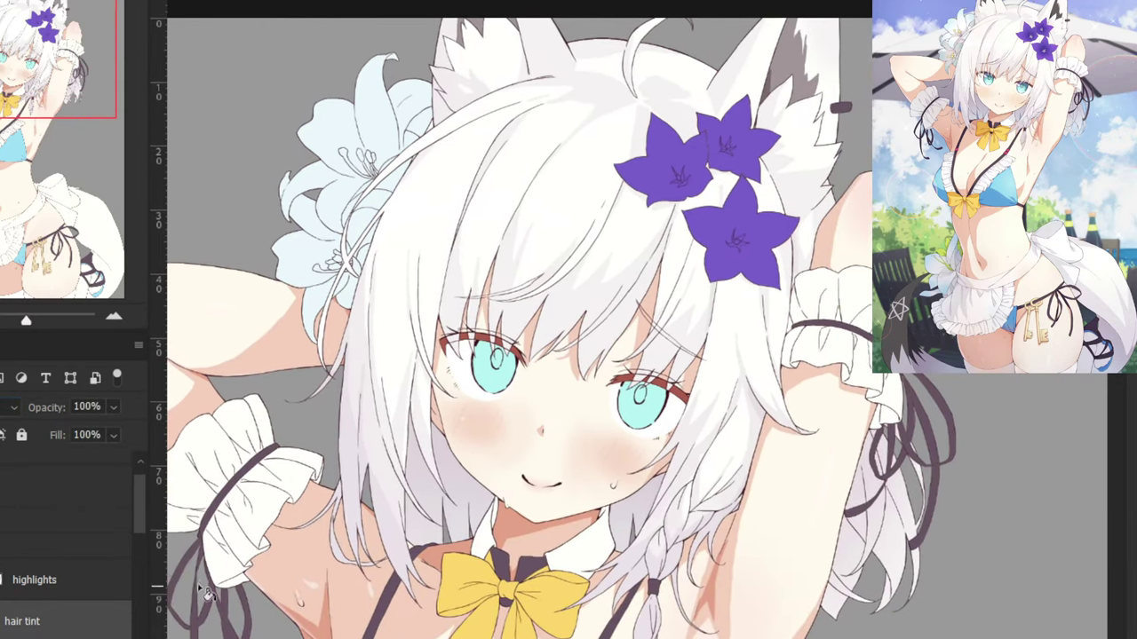
drag(226, 632, 273, 608)
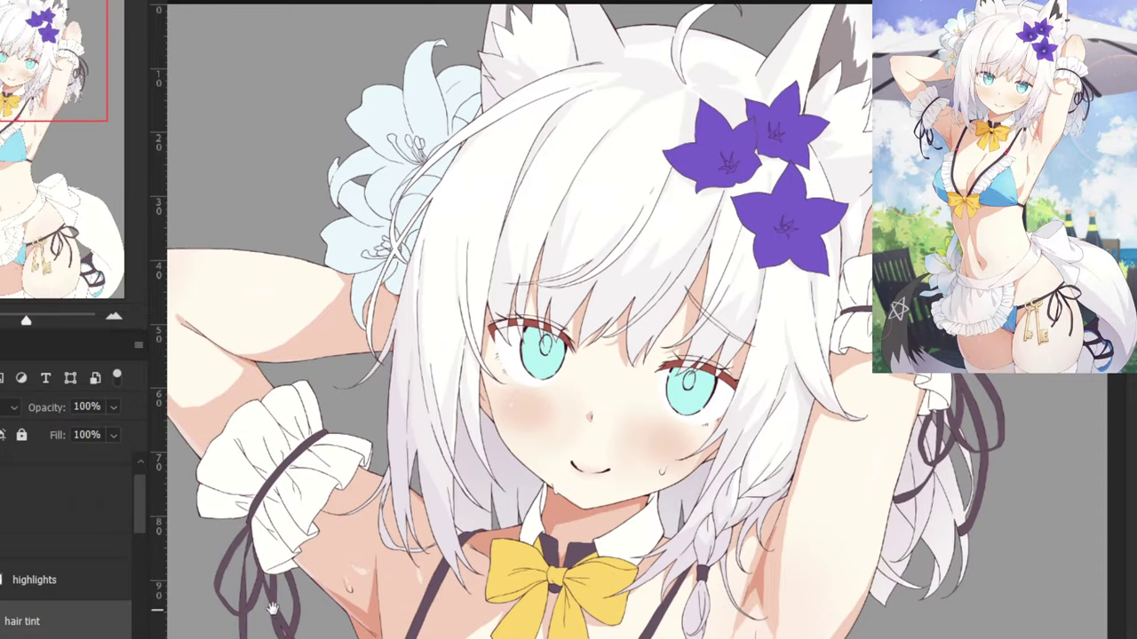
key(ctrl+comma)
key(ctrl+comma)
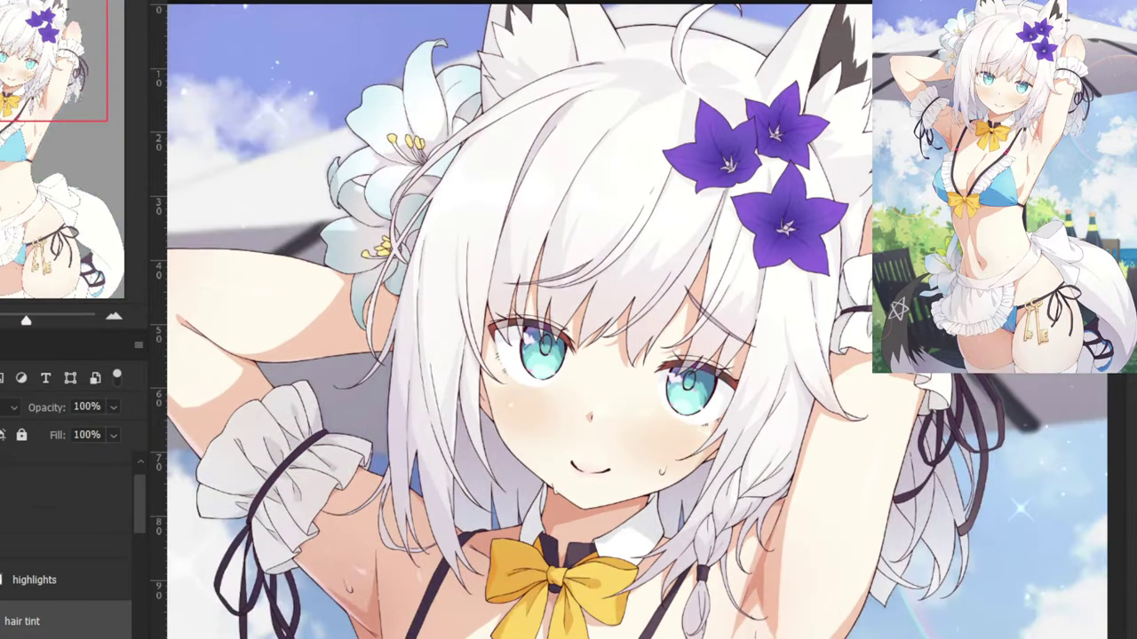
key(ctrl+comma)
key(ctrl+comma)
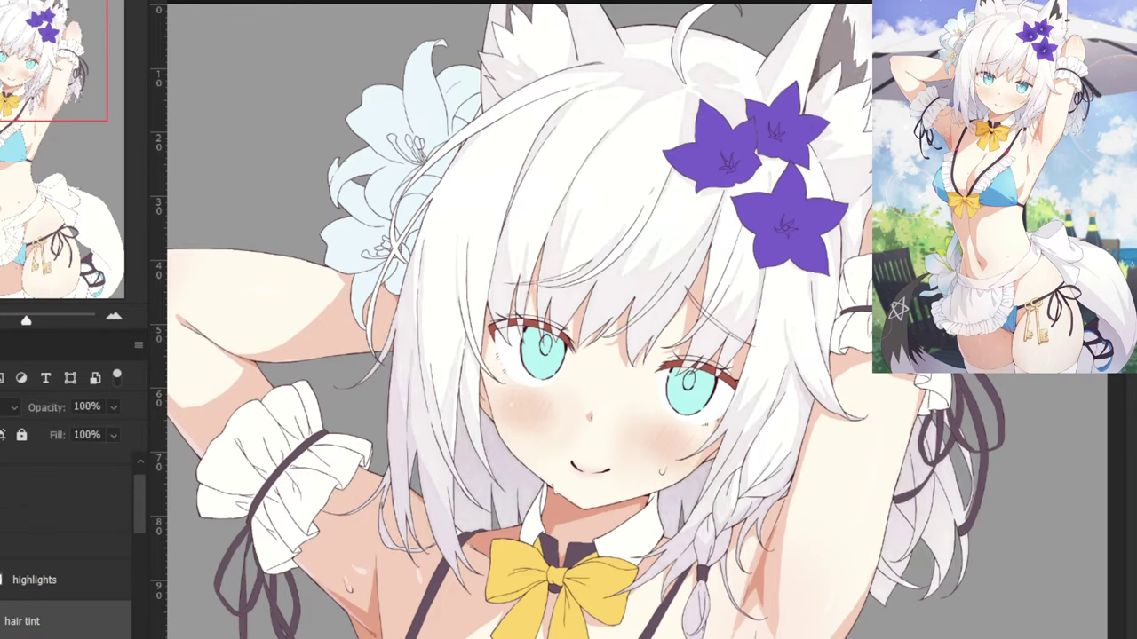
Preview further blend modes on the hair tint layer and apply one that turns the hair shadows pinkish lavender.
click(13, 408)
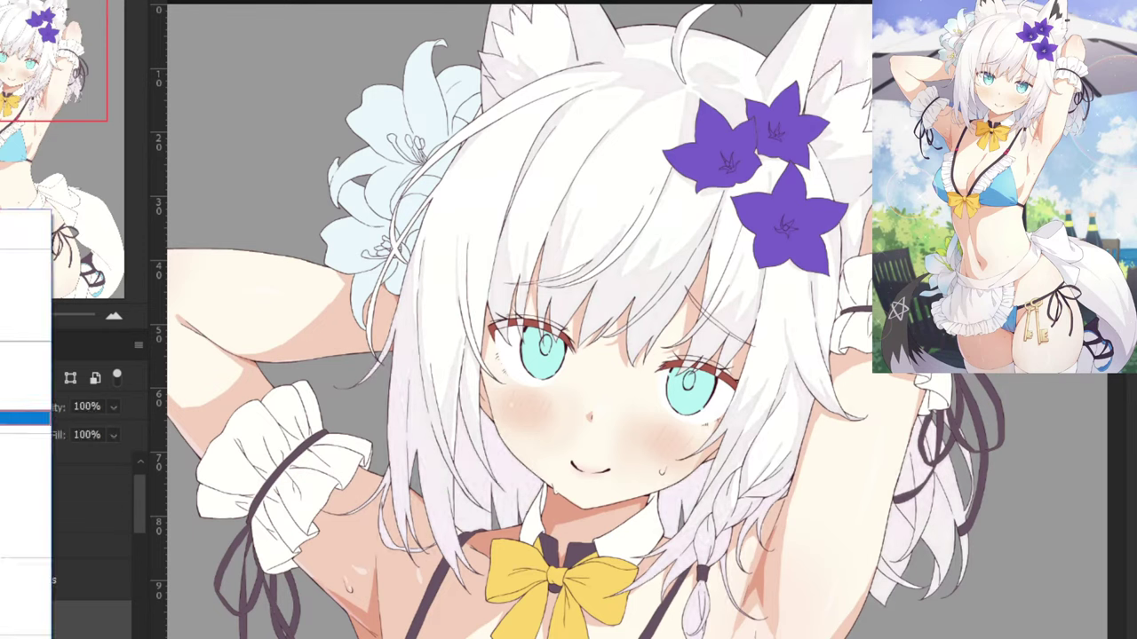
key(Down)
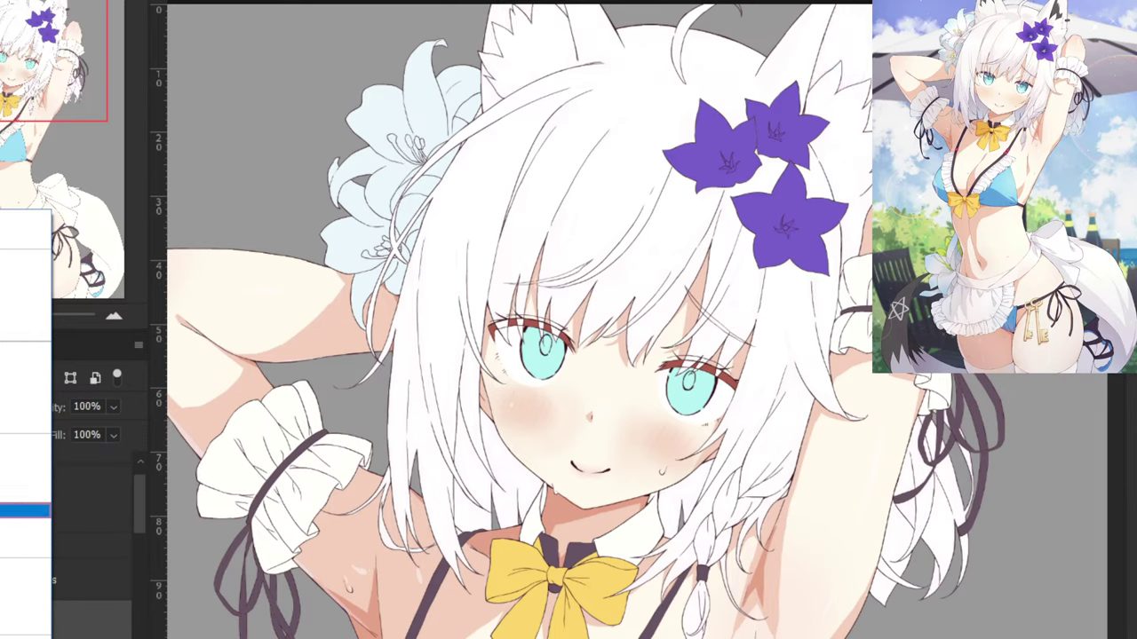
click(13, 464)
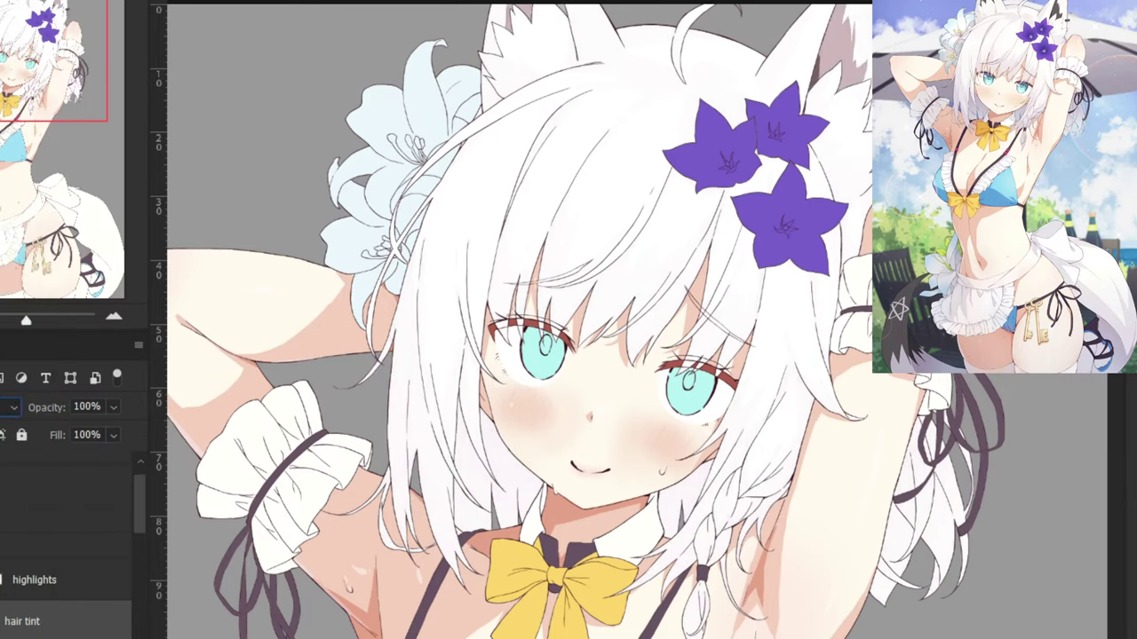
click(13, 408)
key(Down)
key(Down)
key(Down)
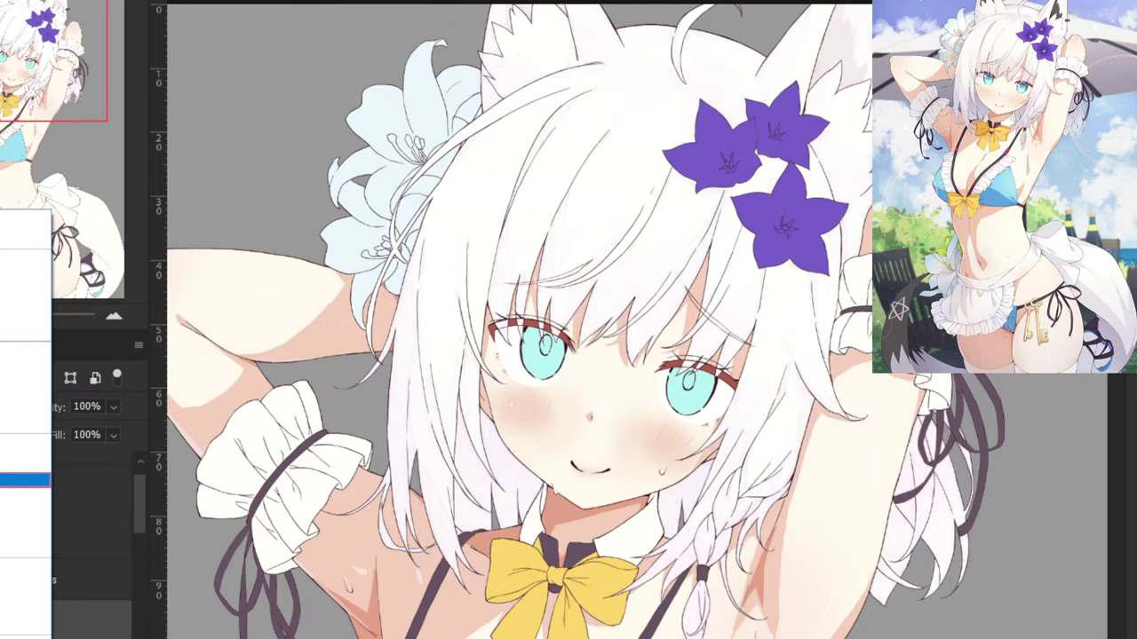
key(Down)
key(Down)
key(Down)
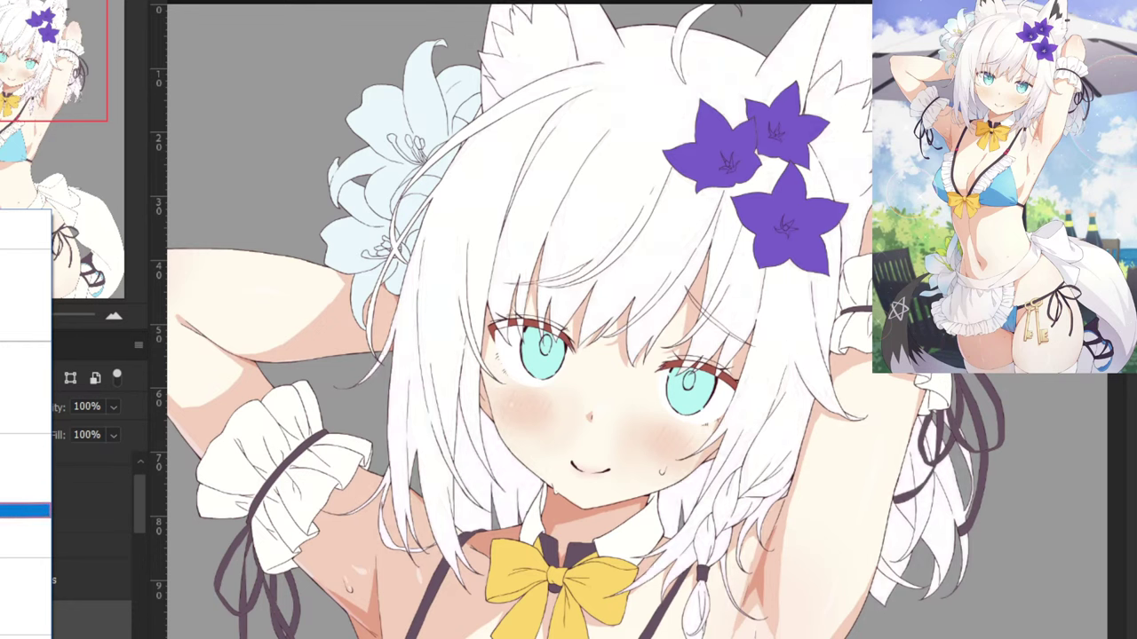
key(Down)
key(Up)
key(Down)
key(Return)
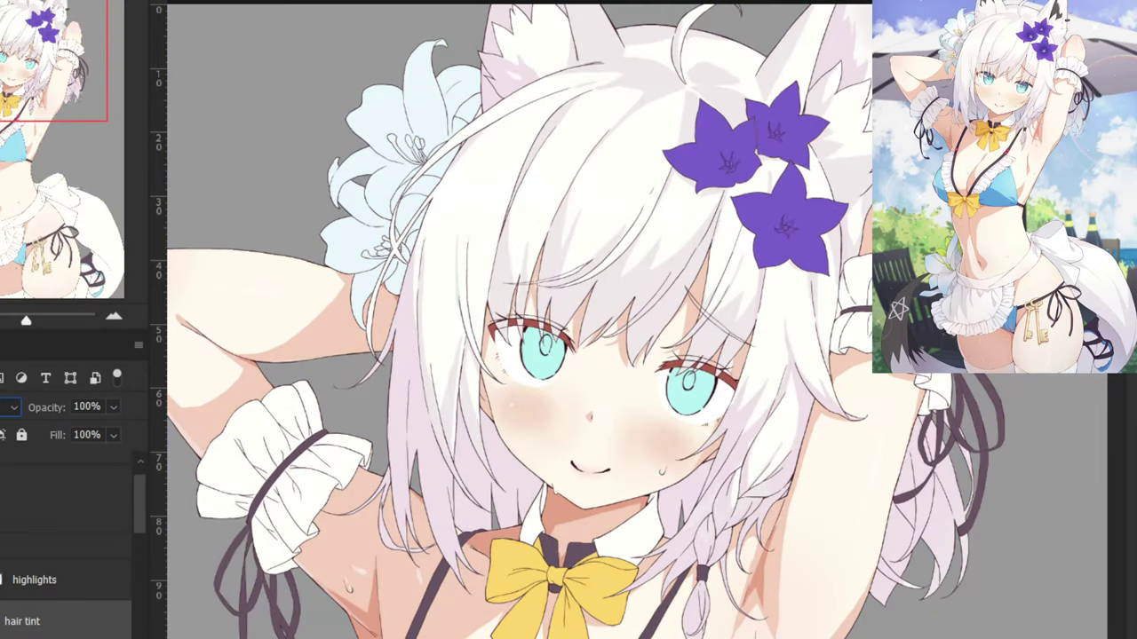
Hide and show the hair tint layer repeatedly to judge its effect on the hair and ear shadows.
key(ctrl+comma)
key(ctrl+comma)
key(ctrl+comma)
key(ctrl+comma)
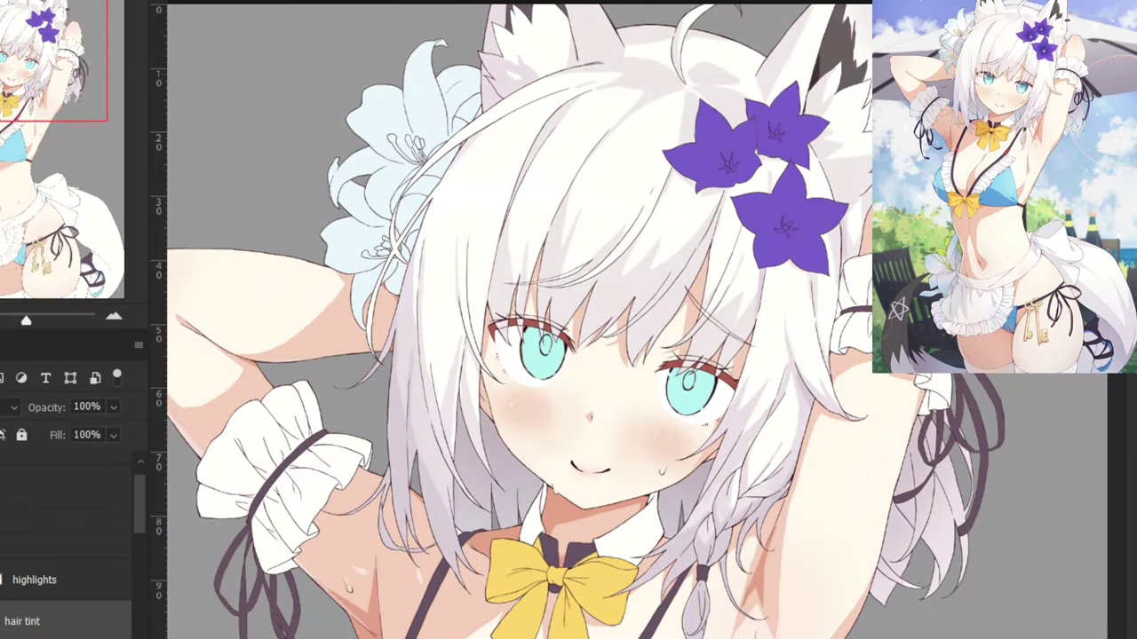
key(ctrl+comma)
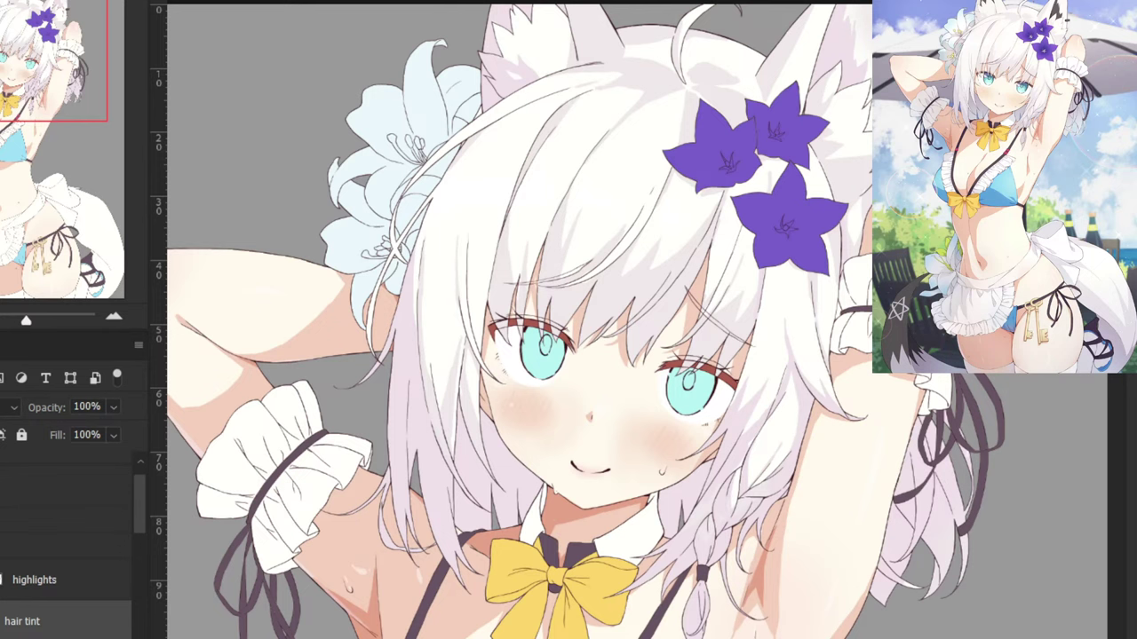
key(ctrl+comma)
key(ctrl+comma)
Try darkening and lightening blend modes on the hair tint layer and compare the hair with the tint shown and hidden.
click(12, 408)
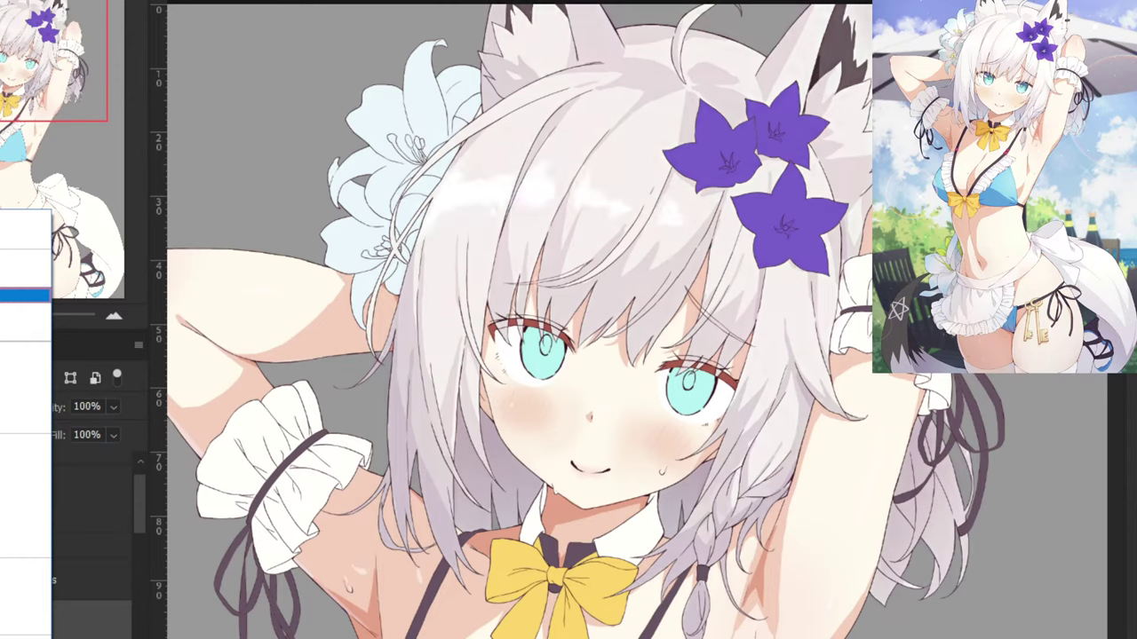
click(25, 295)
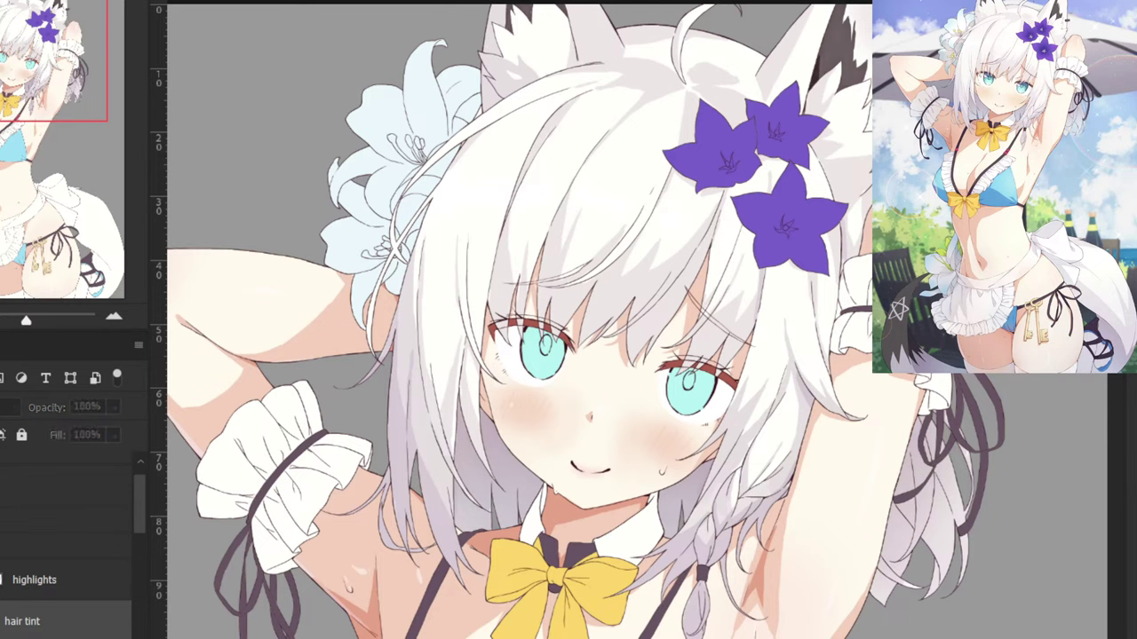
click(12, 408)
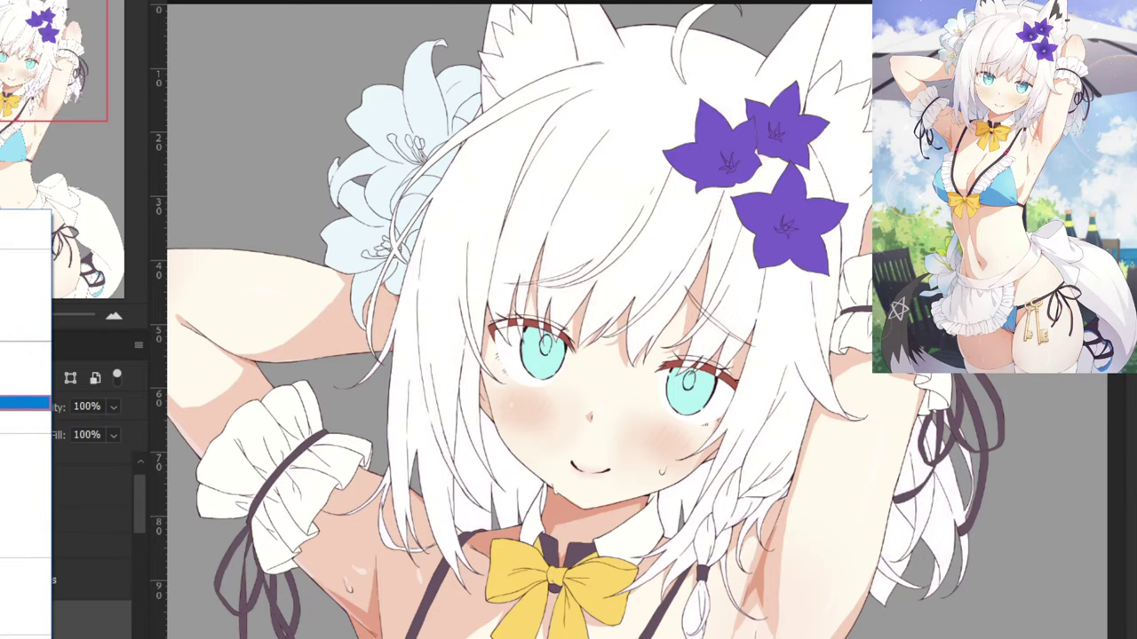
key(Down)
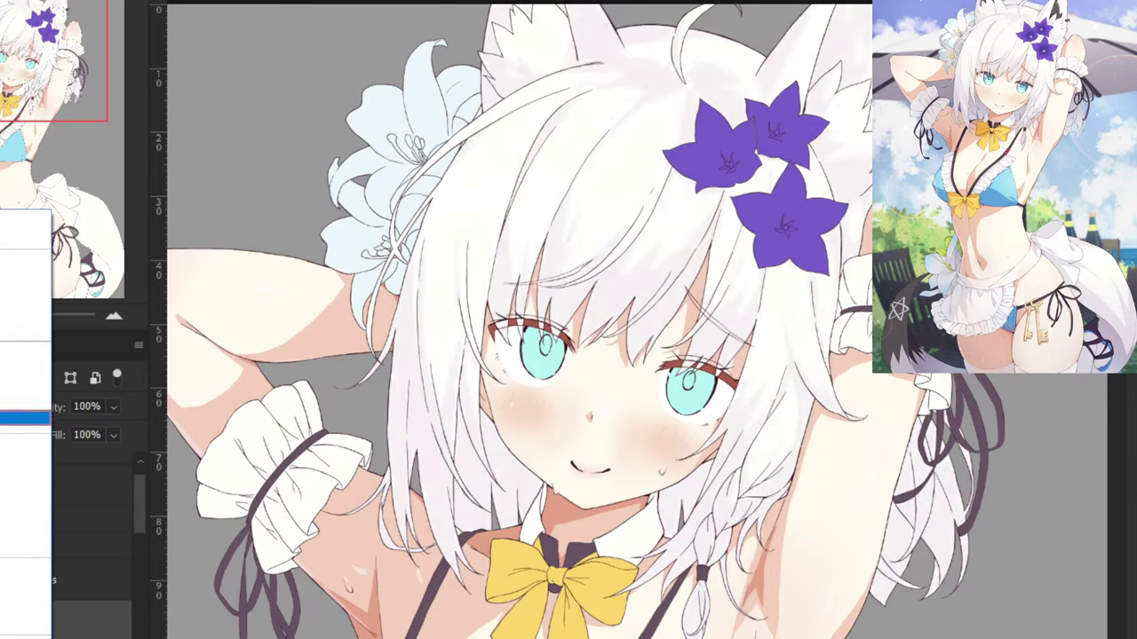
key(Return)
key(Down)
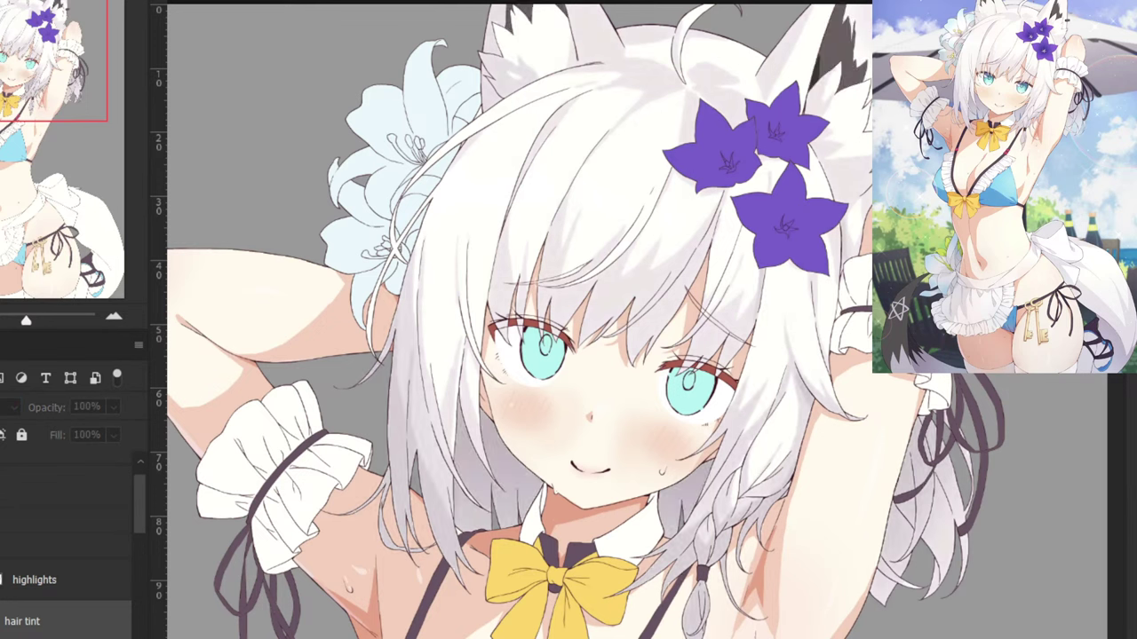
key(Down)
key(ctrl+comma)
key(ctrl+comma)
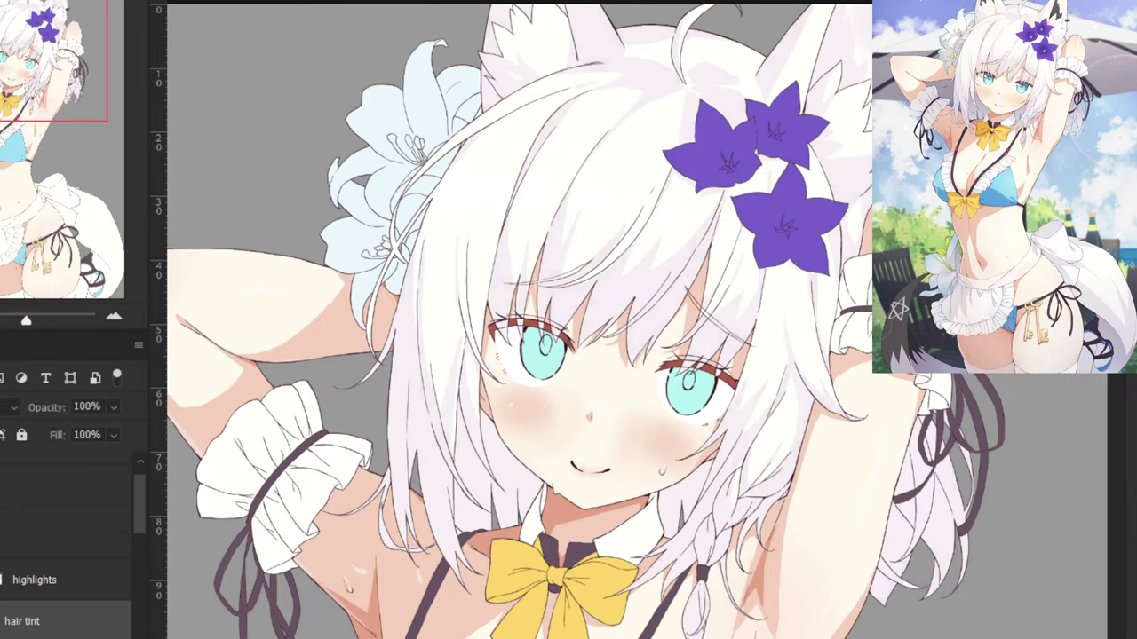
Switch the hair tint layer to a softer blend mode that subtly tints the shadows and check the hair without it.
click(13, 408)
key(Up)
key(Down)
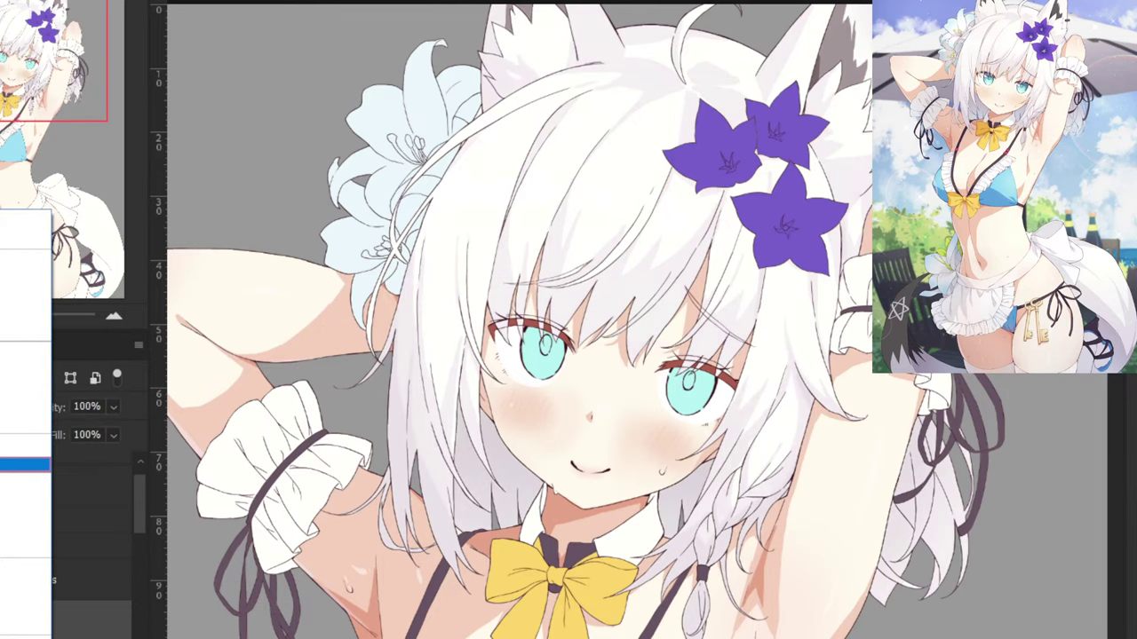
key(Return)
key(ctrl+comma)
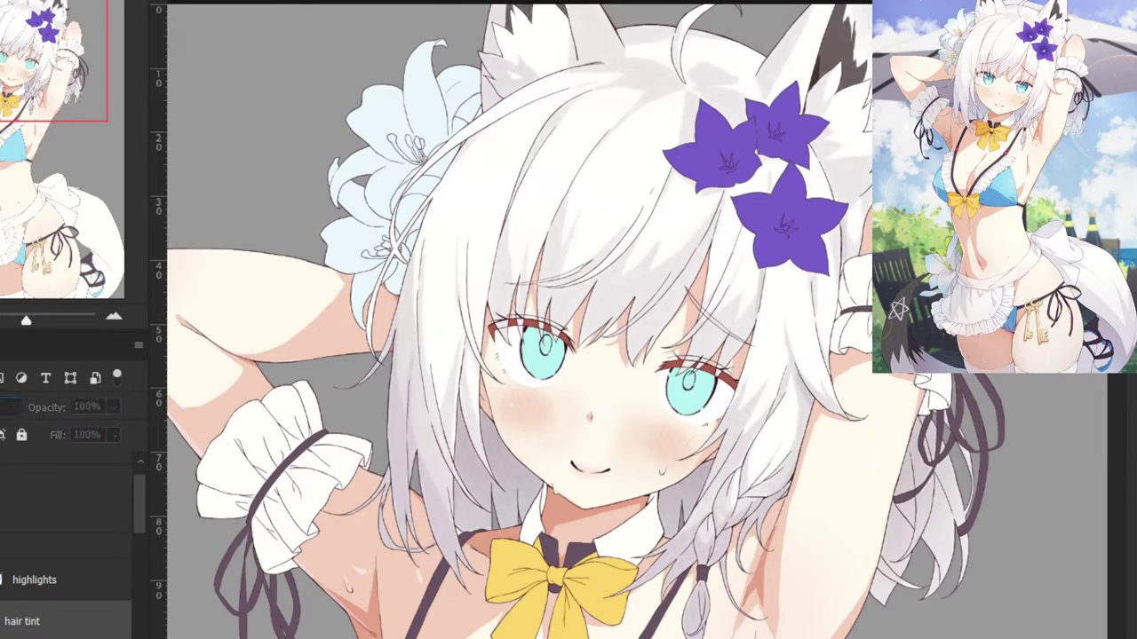
Try darkening the hair tint layer with Hue/Saturation, testing Lightness values of -100, -73 and -52.
key(ctrl+comma)
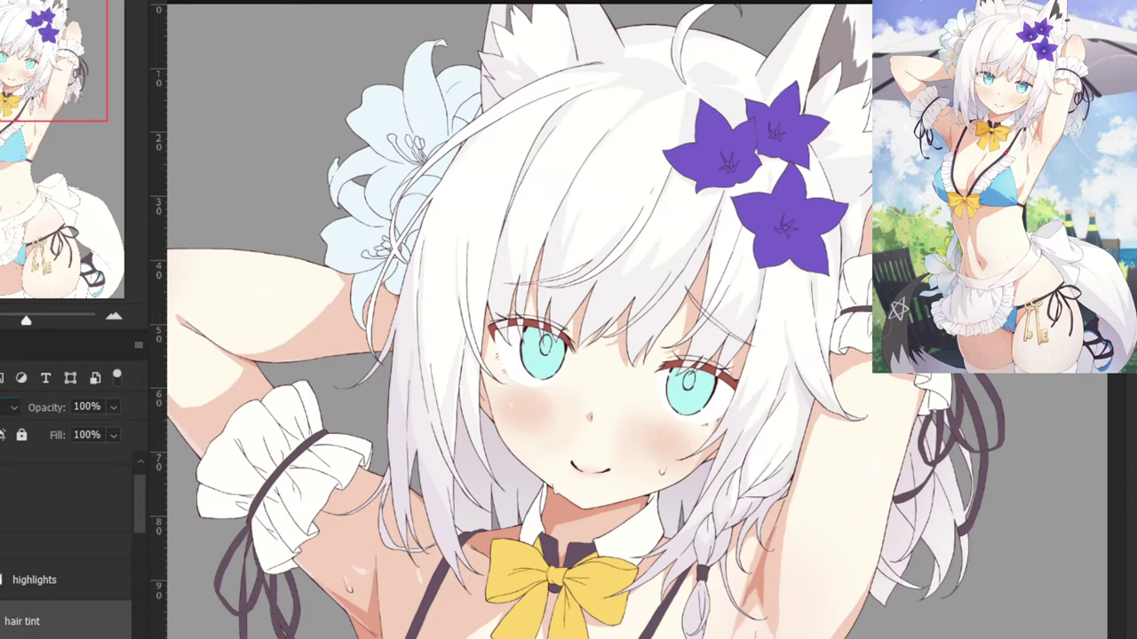
key(ctrl+u)
drag(3, 247, 0, 248)
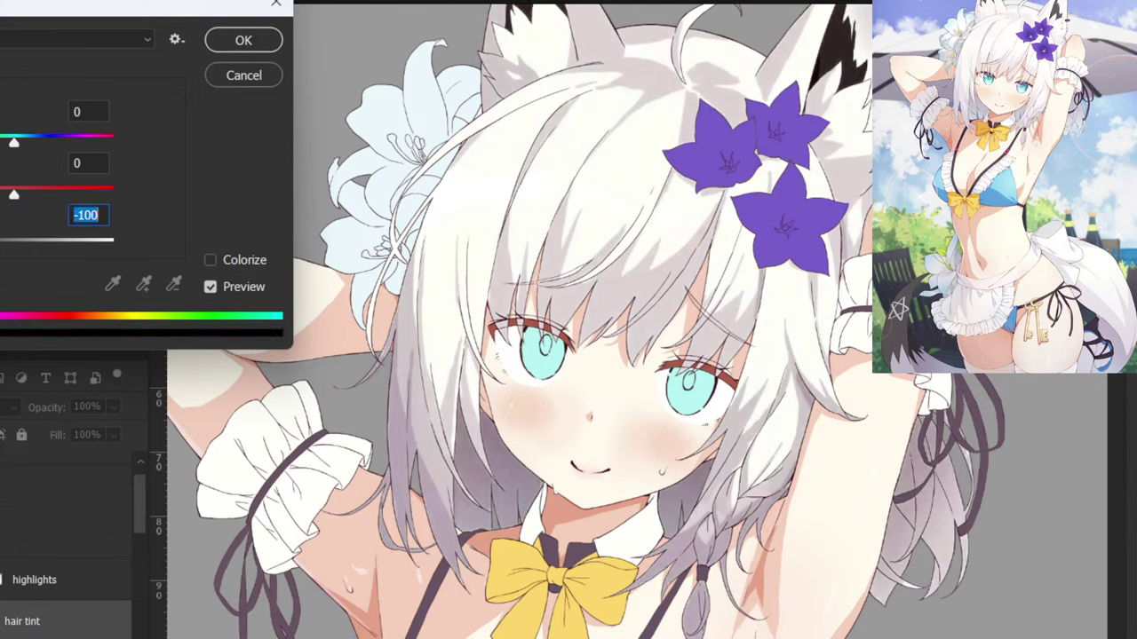
text(-73)
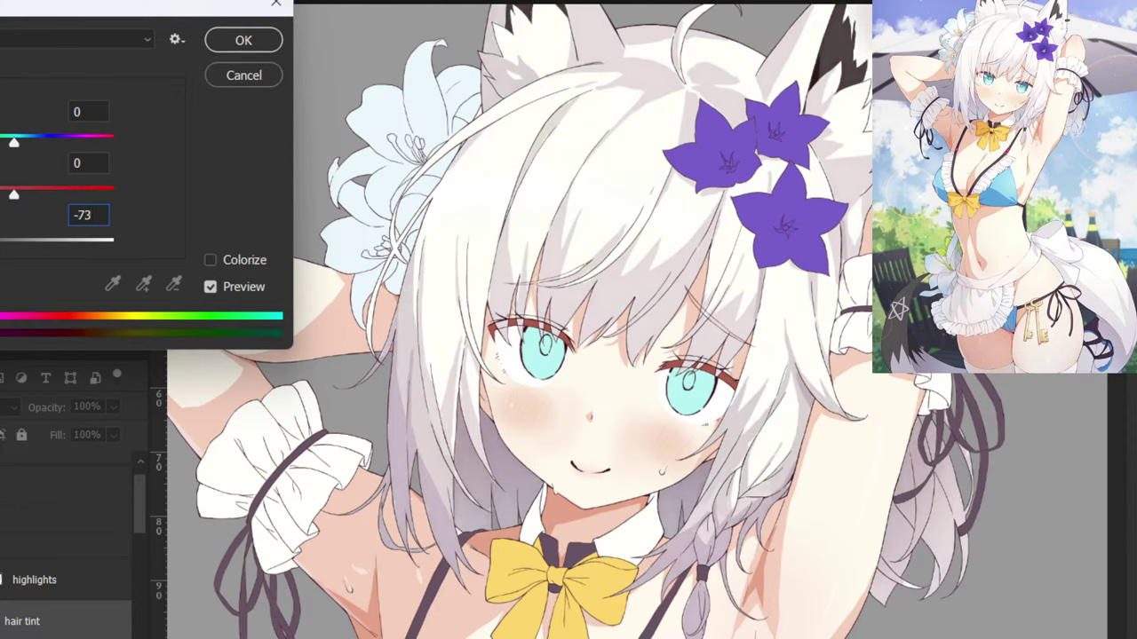
key(Up)
key(Up)
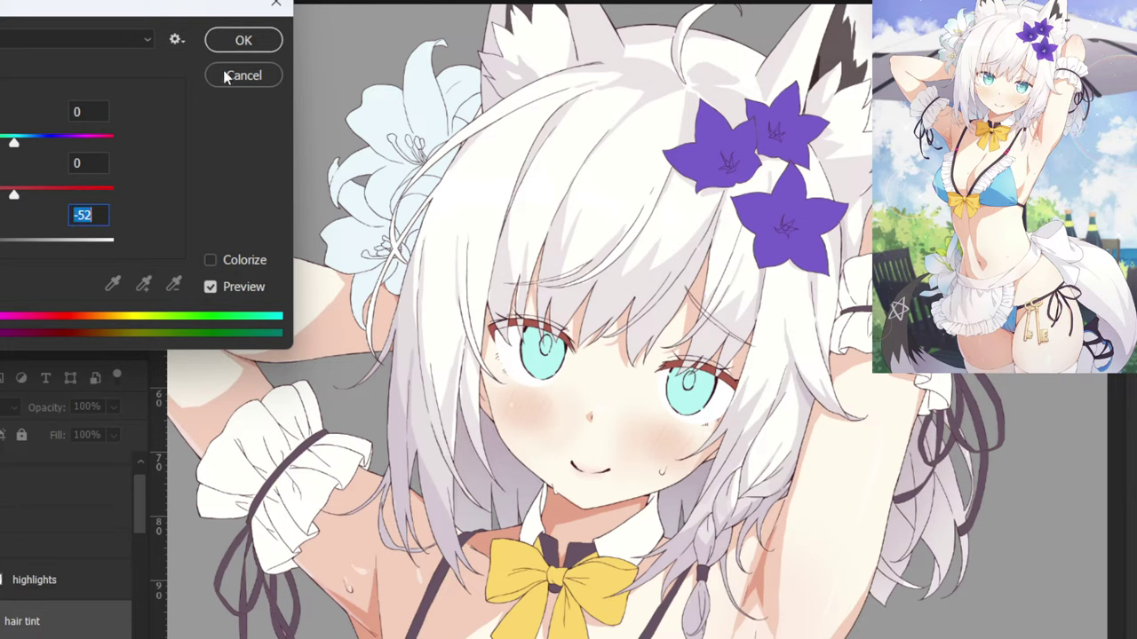
click(223, 75)
Change the hair tint layer's blend mode and reduce its opacity to 29%.
click(0, 621)
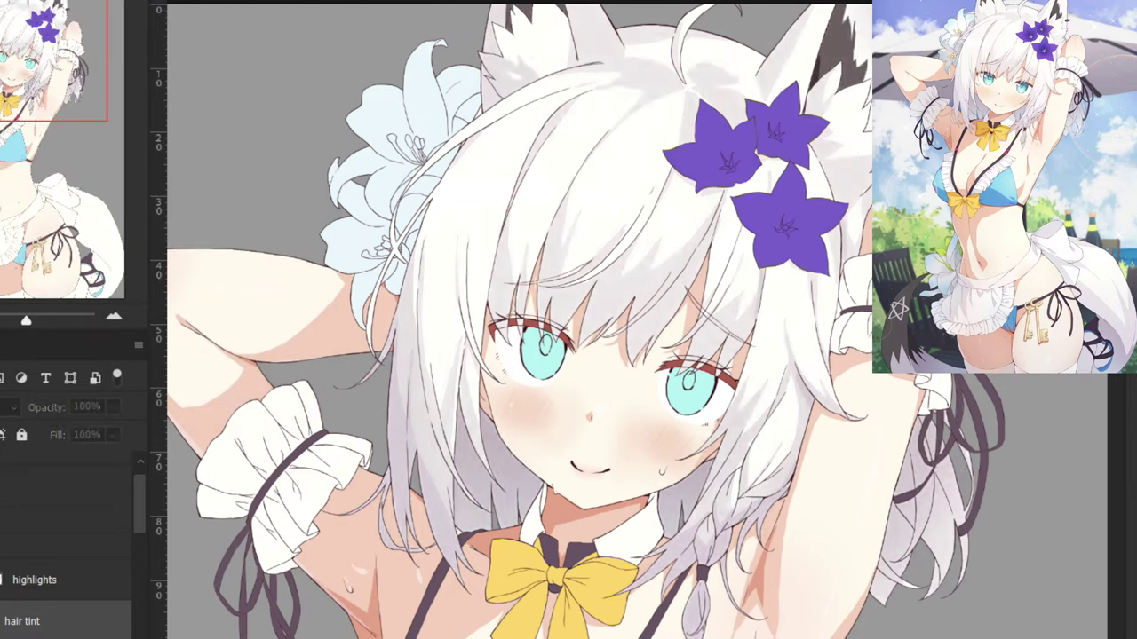
click(3, 622)
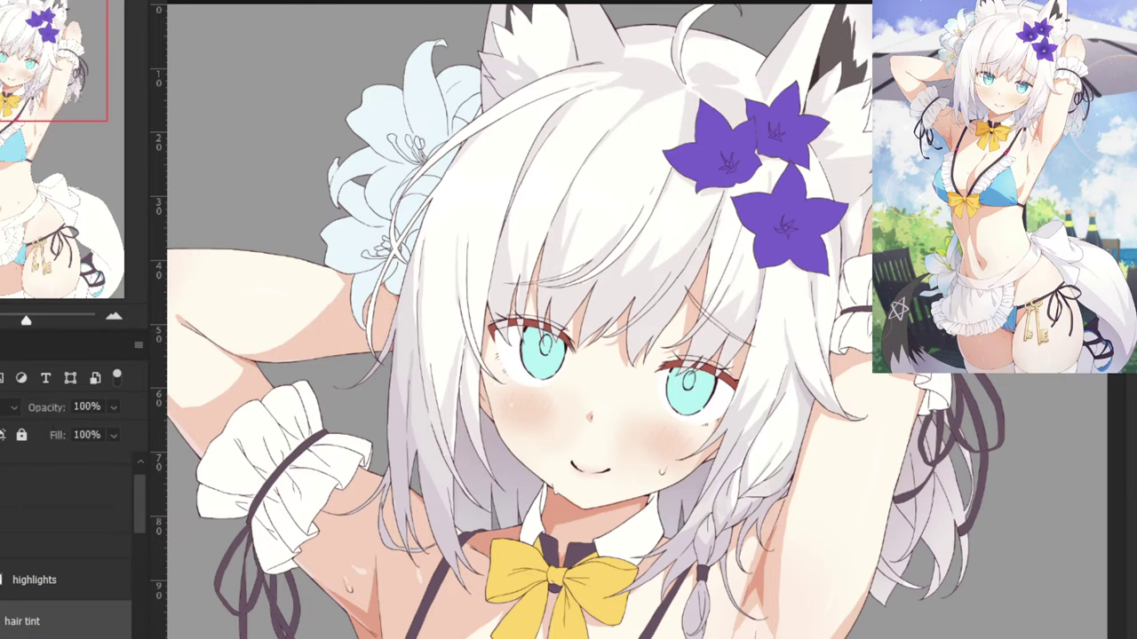
click(9, 408)
click(9, 220)
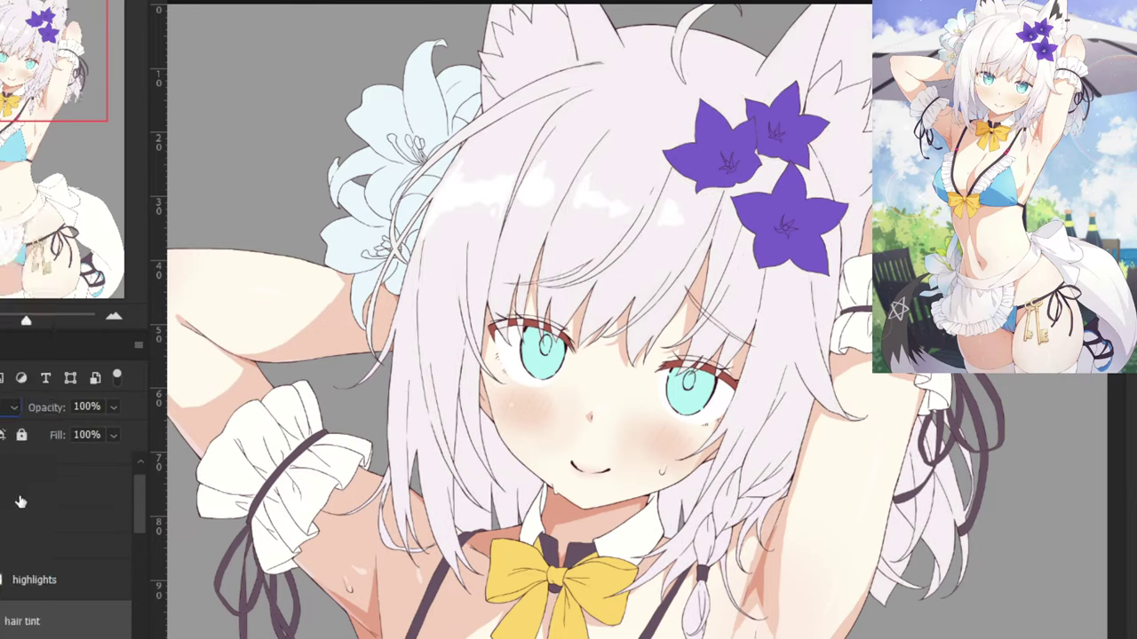
mouse_move(56, 432)
mouse_down()
mouse_move(85, 433)
mouse_move(57, 432)
mouse_move(68, 433)
mouse_up()
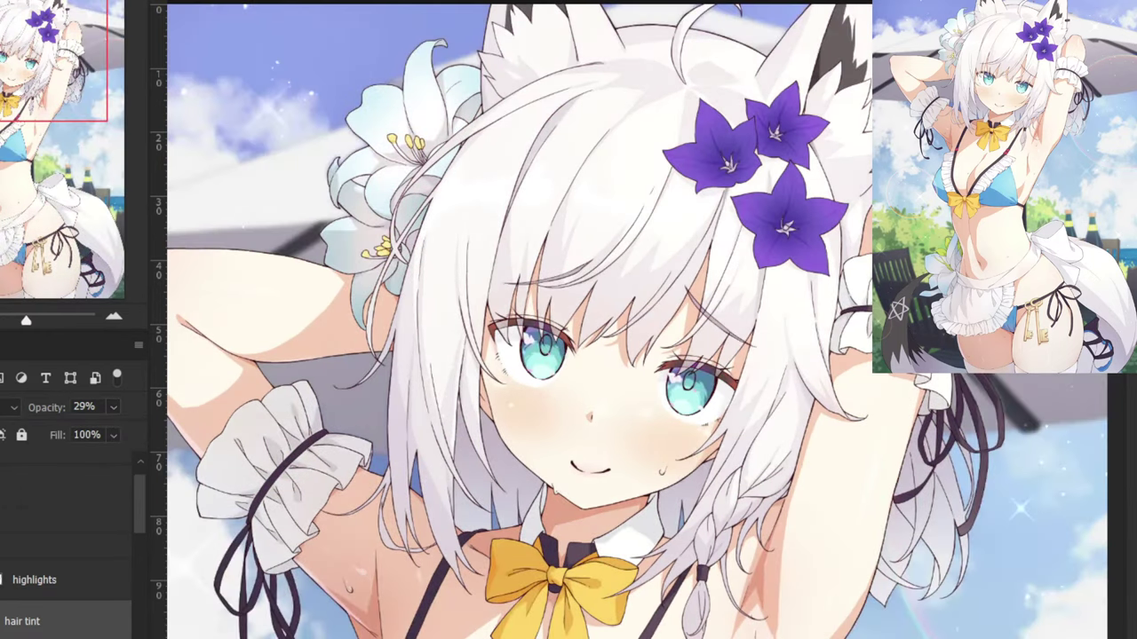
click(3, 497)
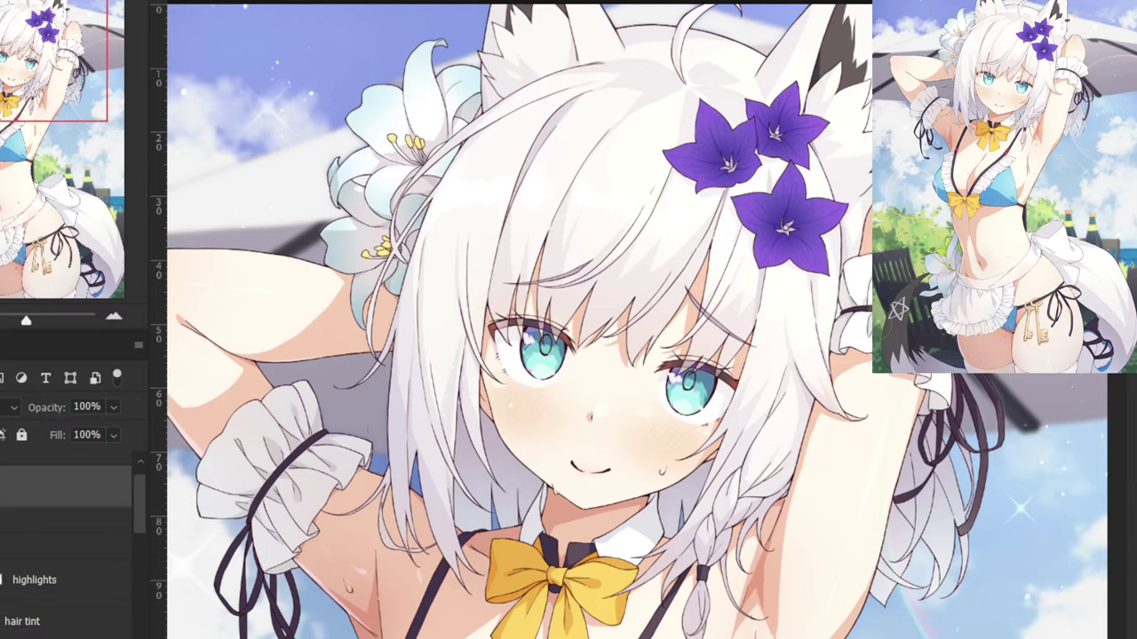
click(22, 622)
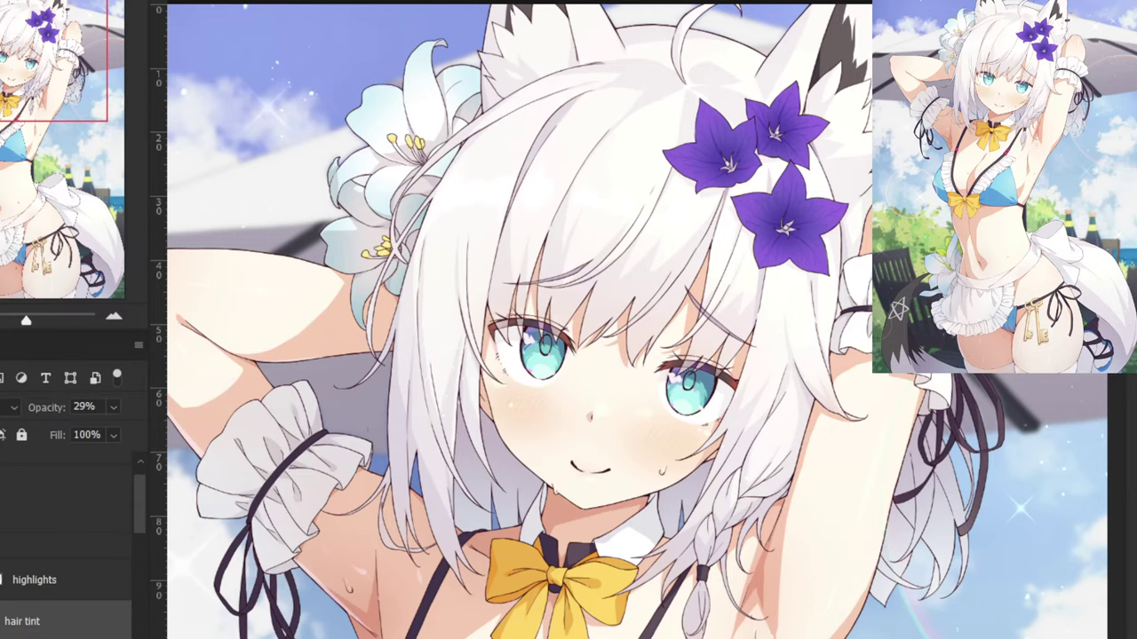
drag(211, 618, 235, 562)
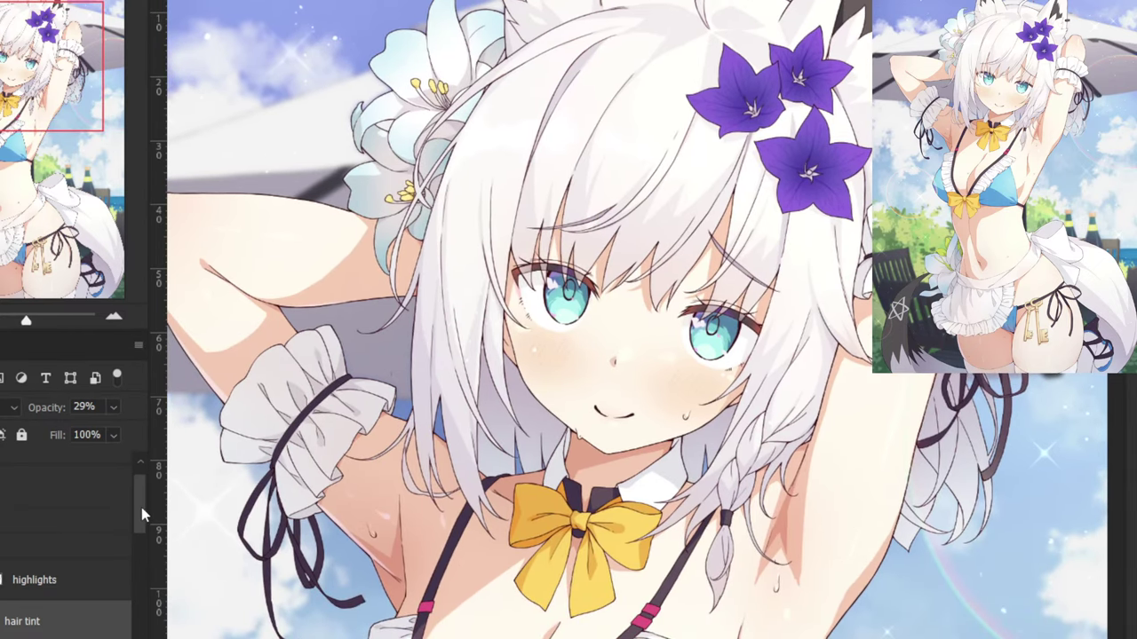
drag(142, 507, 141, 545)
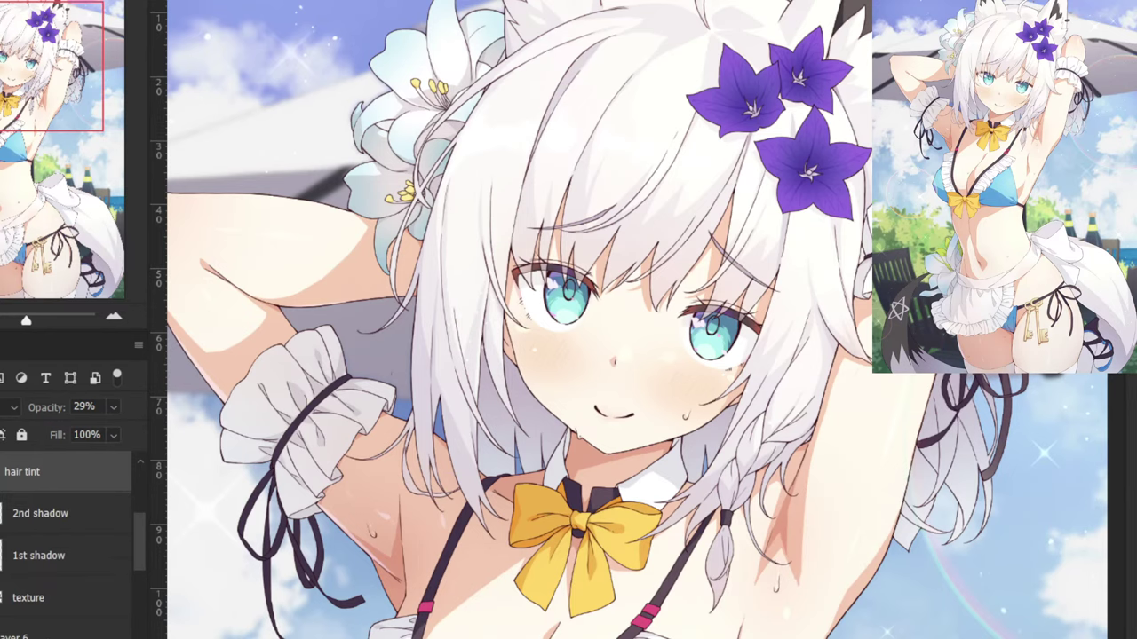
Compare the character's face and bangs up close with Layer 6 hidden and shown.
click(23, 632)
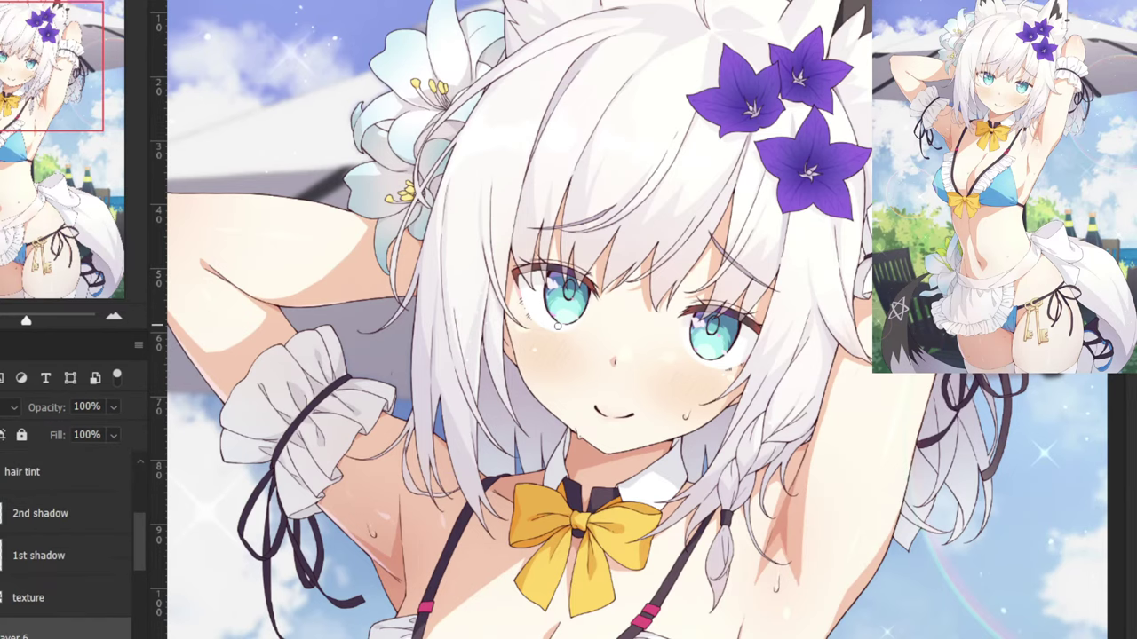
mouse_move(566, 394)
mouse_down()
mouse_move(636, 411)
mouse_move(543, 439)
mouse_move(547, 185)
mouse_move(523, 24)
mouse_up()
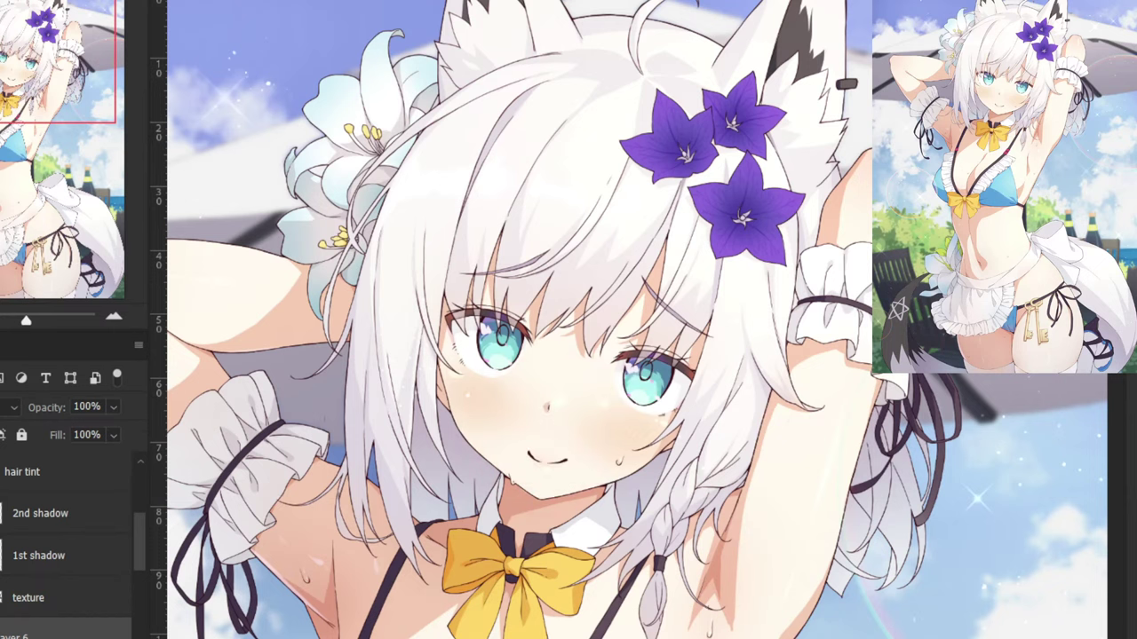
key(ctrl+plus)
key(ctrl+plus)
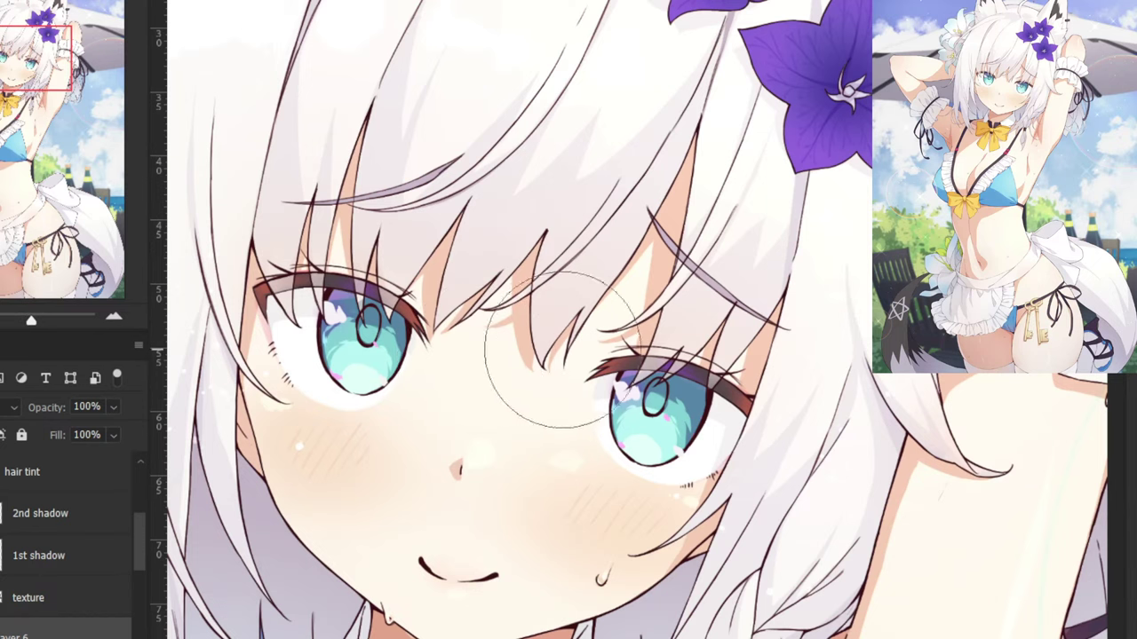
key(ctrl+comma)
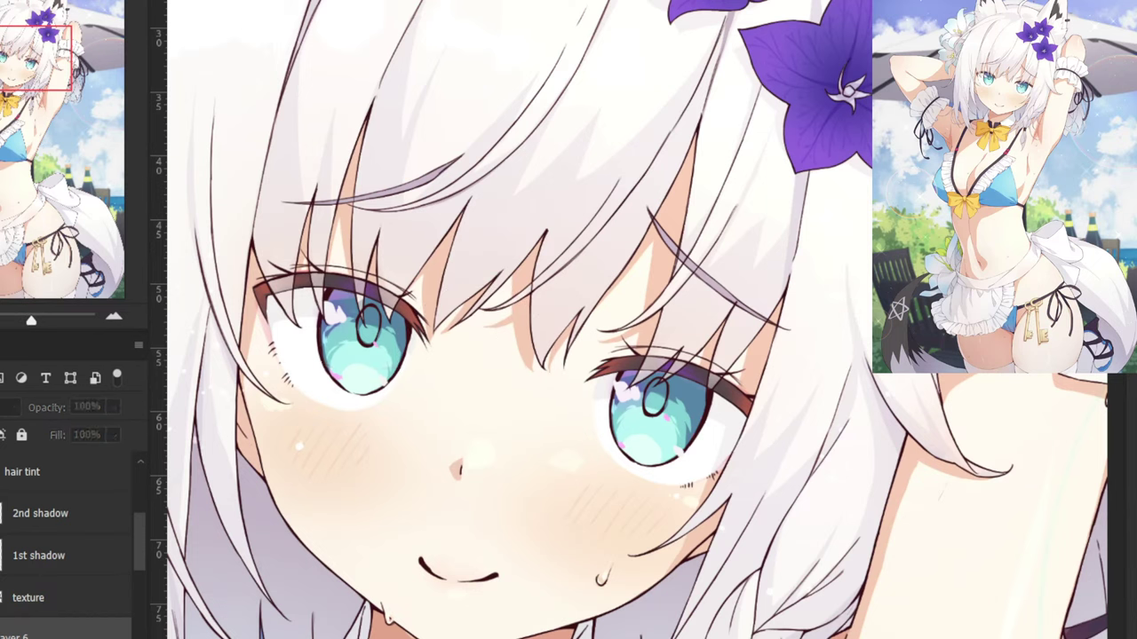
key(ctrl+comma)
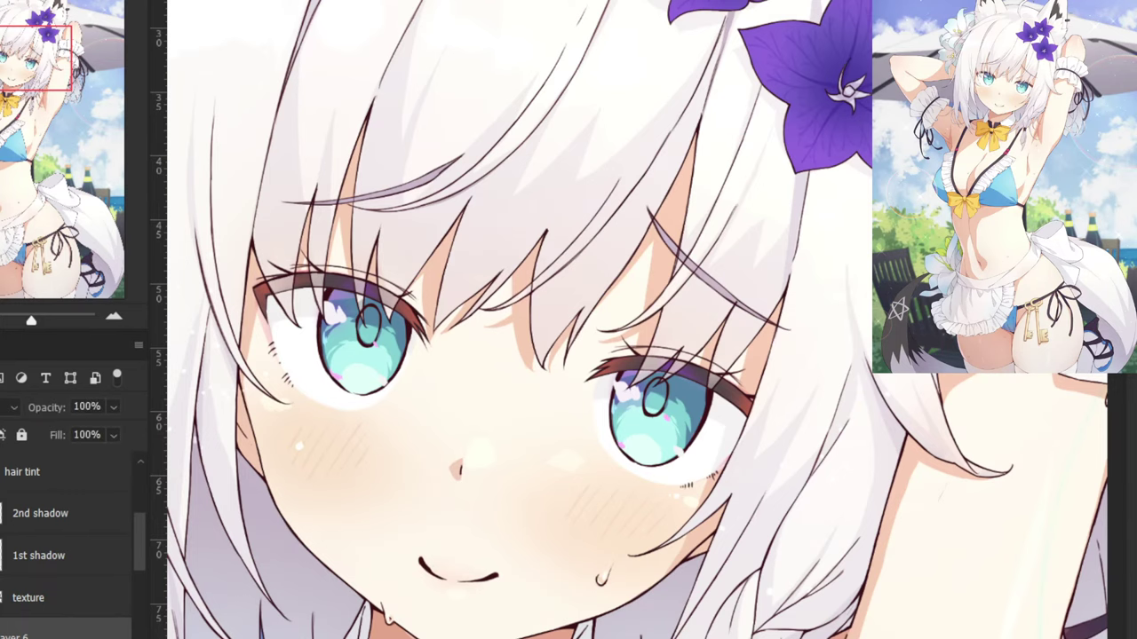
key(ctrl+minus)
key(ctrl+minus)
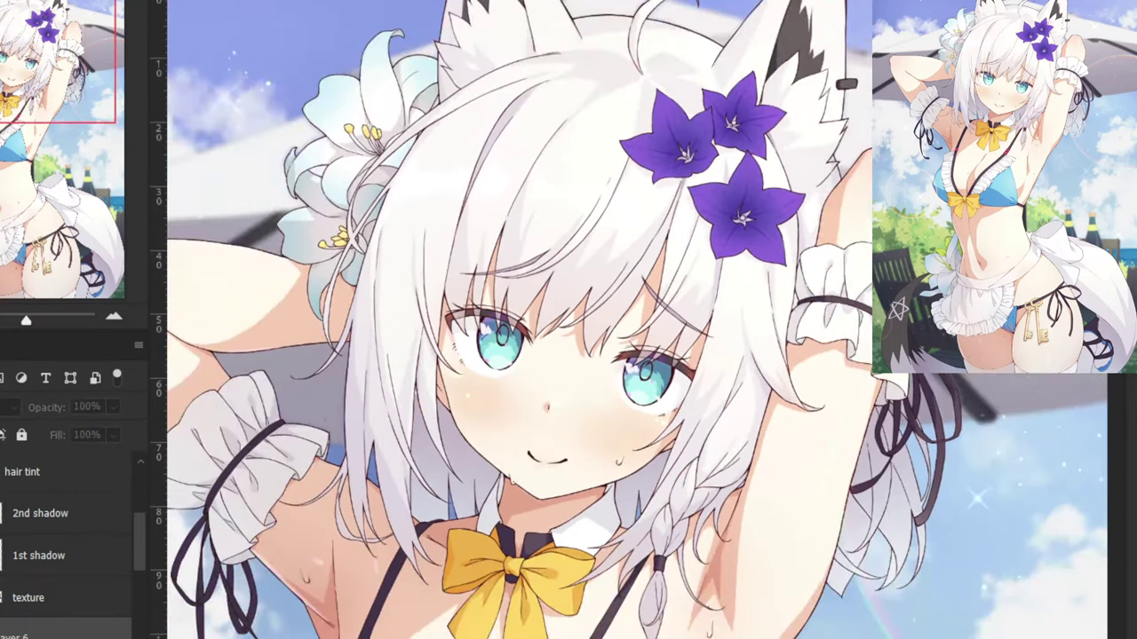
Examine the bangs with and without the overlay effects, and look through the hair layers around highlights, hair tint and the shadows.
scroll(67, 551, up, 2)
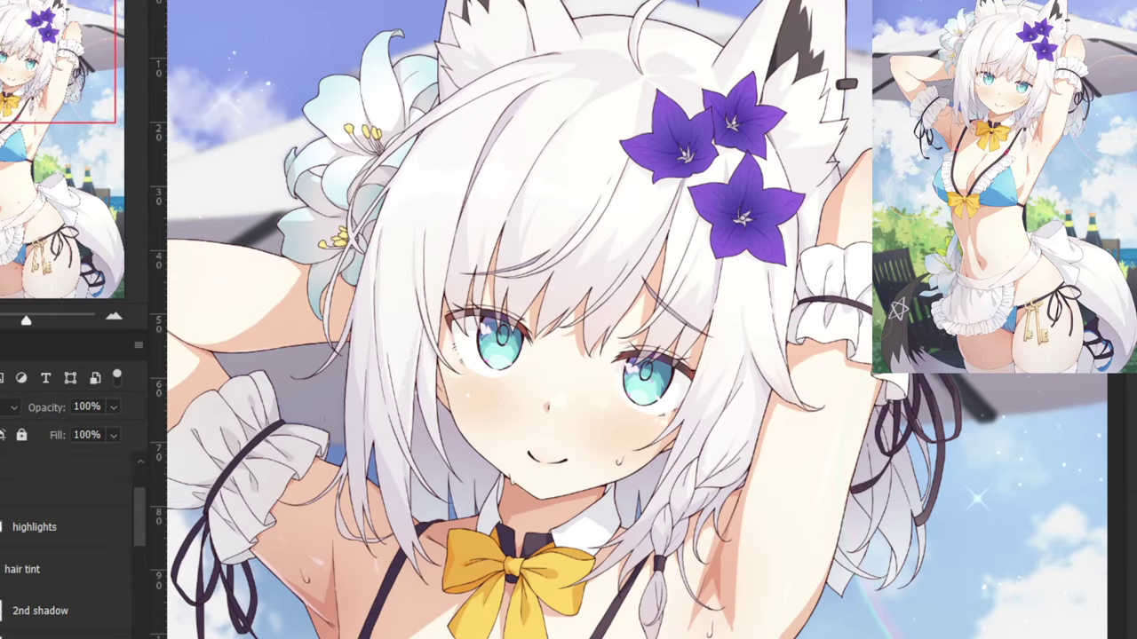
drag(142, 520, 142, 500)
click(2, 526)
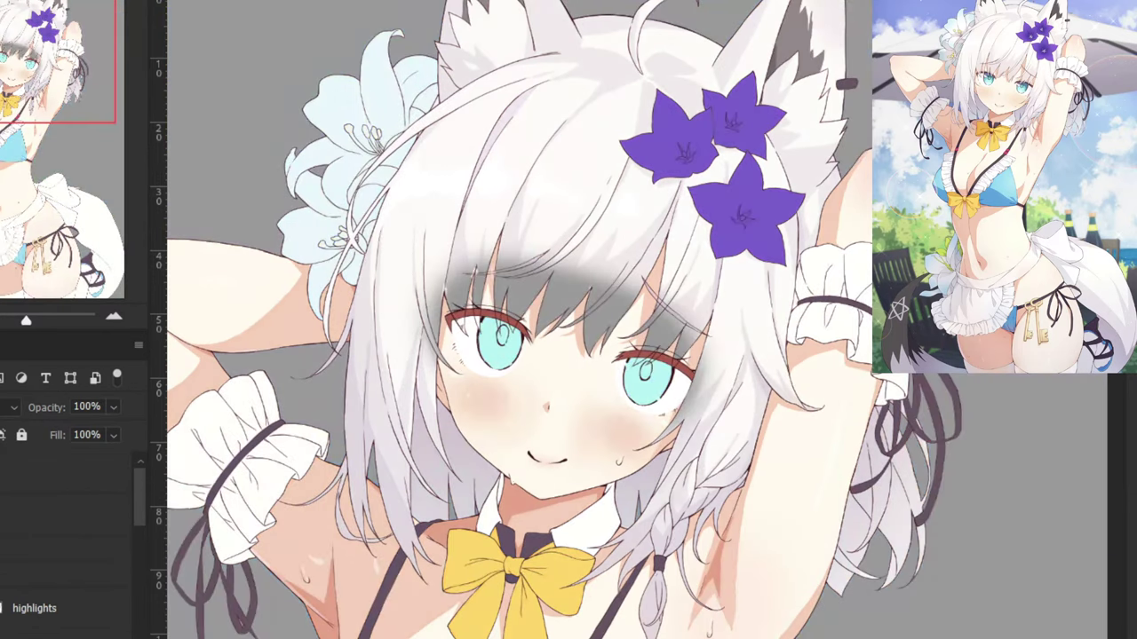
key(ctrl+plus)
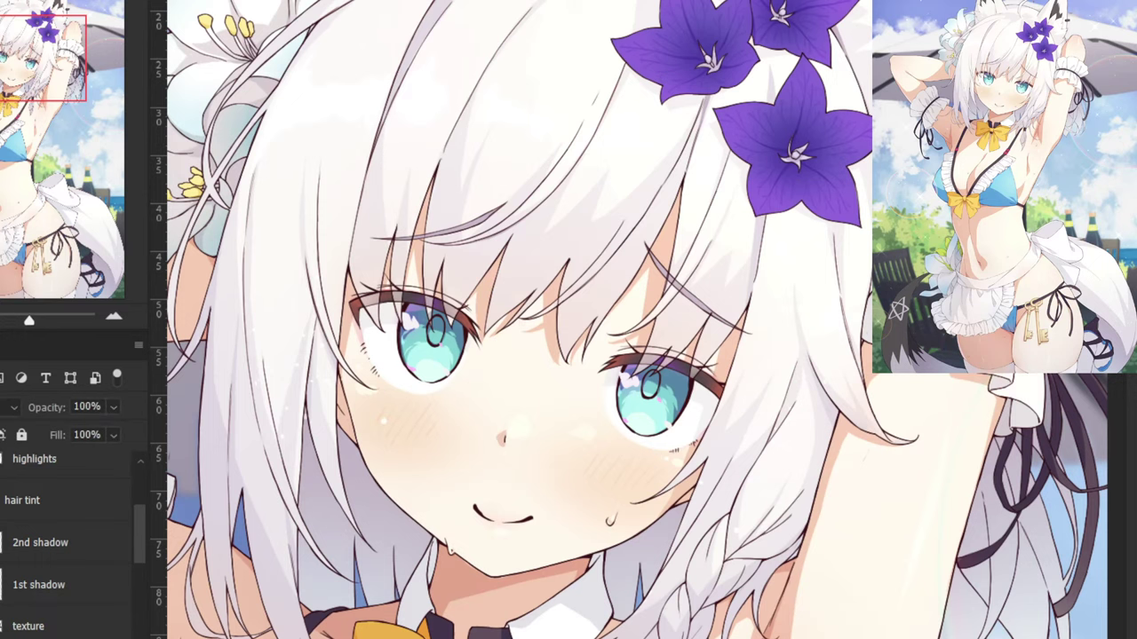
scroll(131, 540, up, 3)
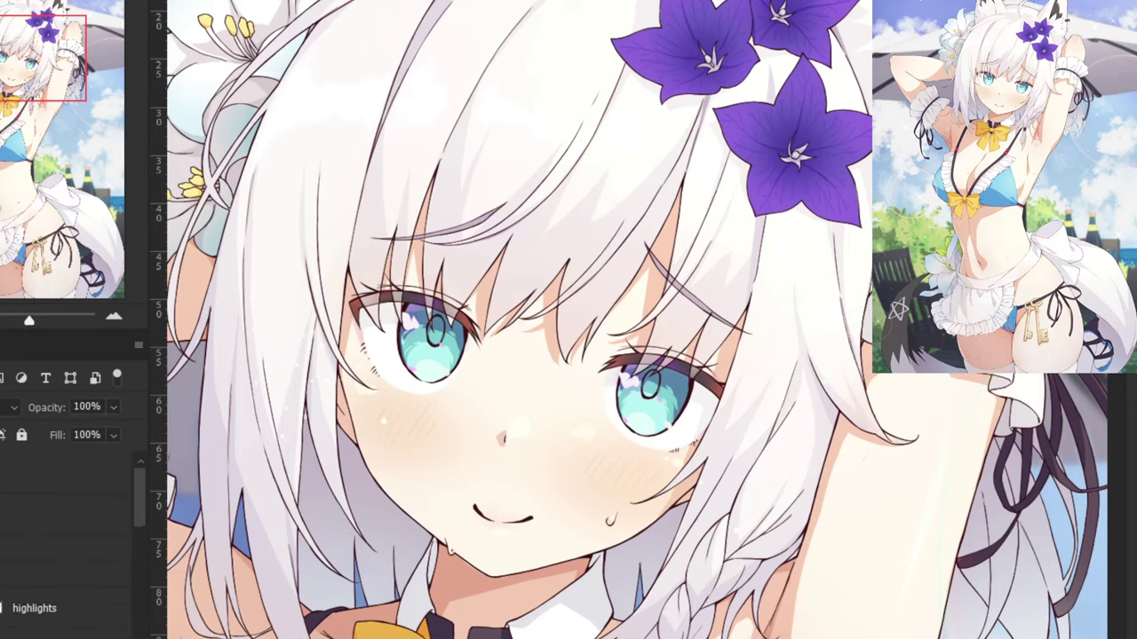
scroll(67, 542, down, 3)
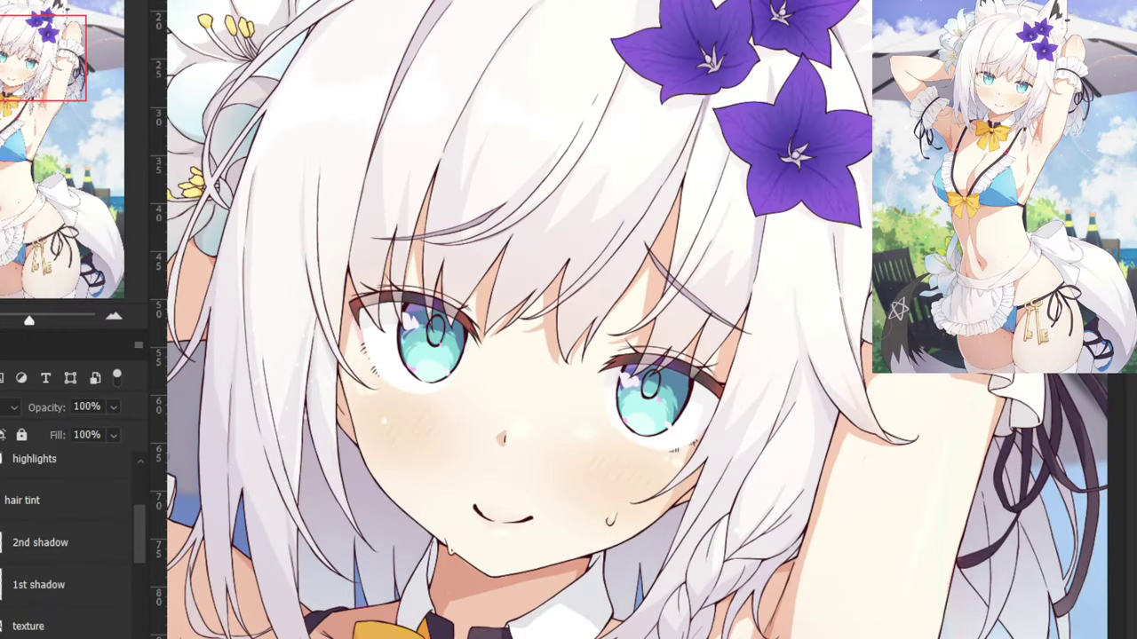
scroll(58, 455, up, 3)
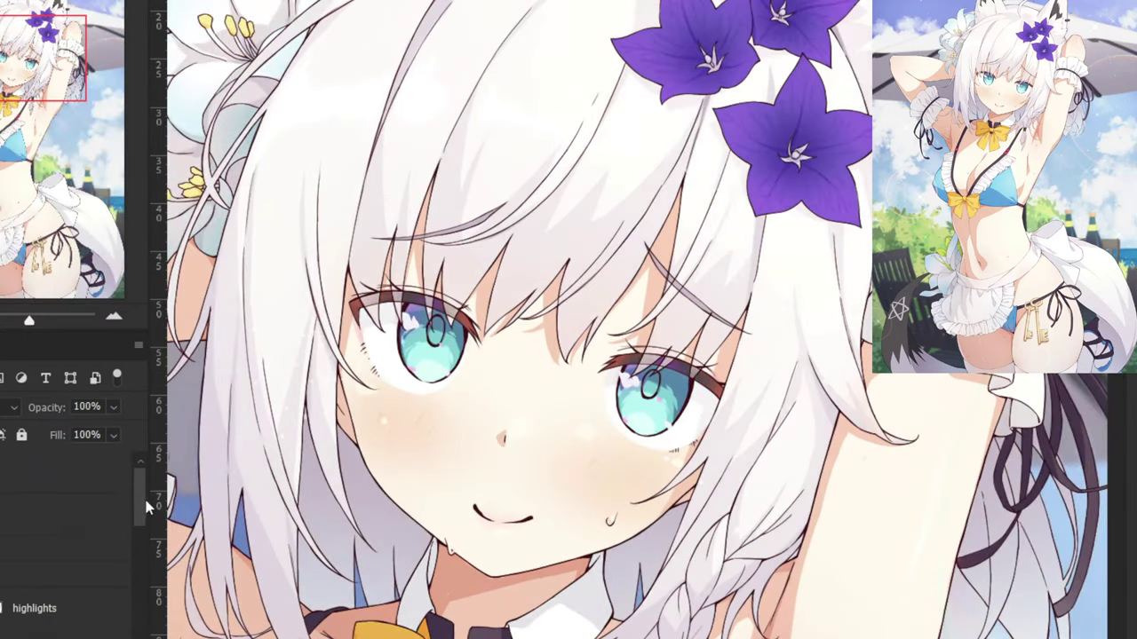
scroll(149, 507, down, 4)
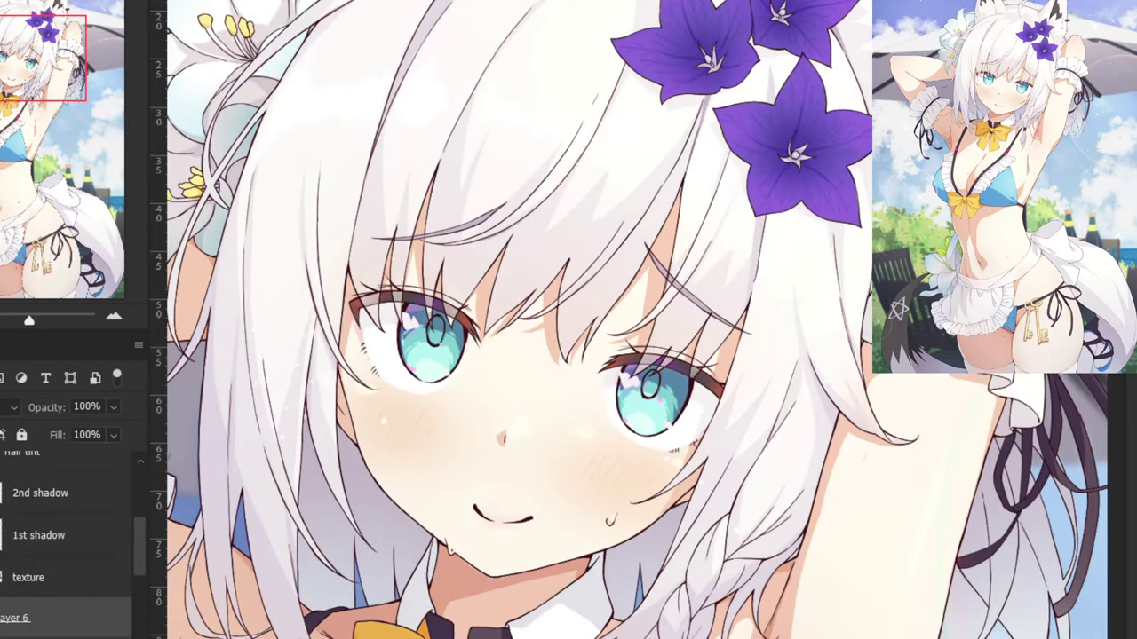
Check how the hair tint layer and Layer 6 affect the bangs by hiding Layer 6 for comparison.
scroll(88, 537, up, 2)
click(11, 532)
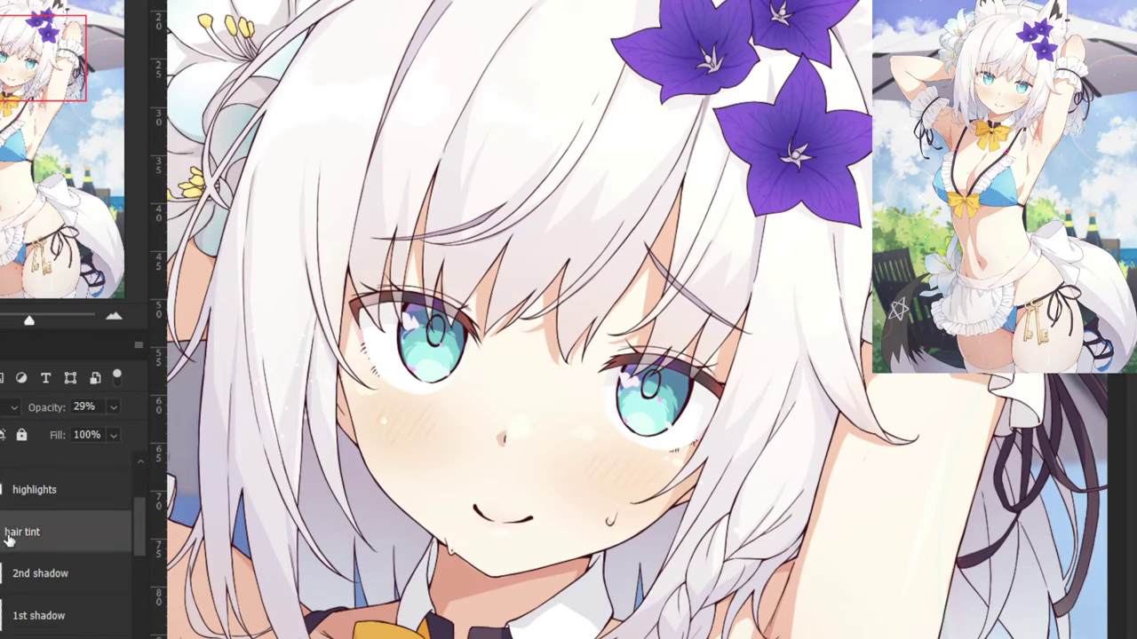
scroll(145, 540, down, 2)
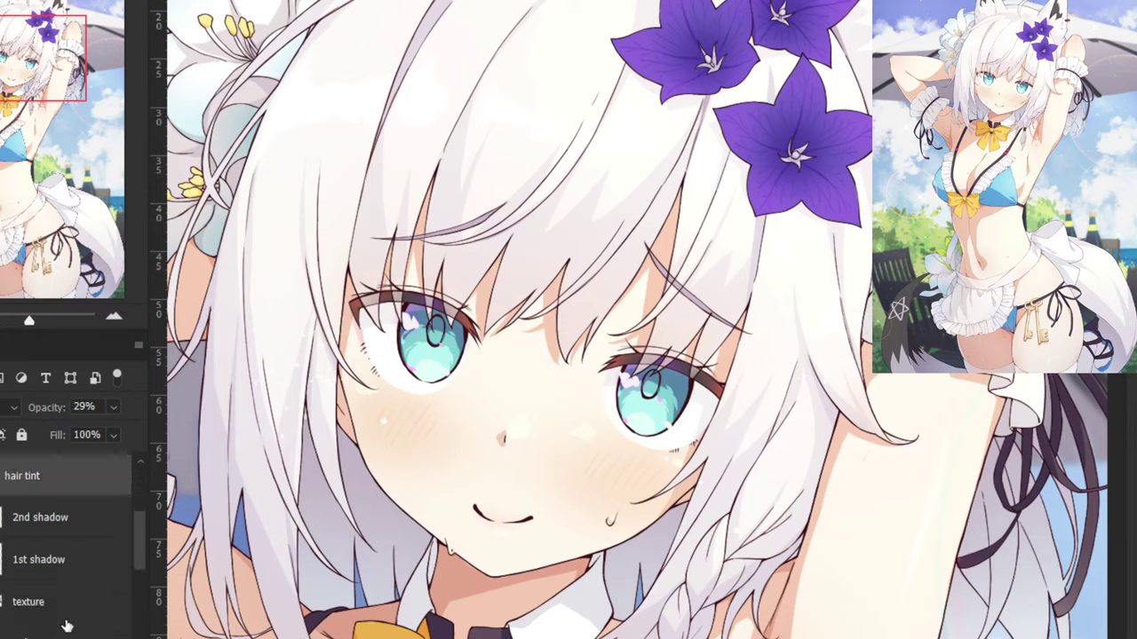
click(29, 607)
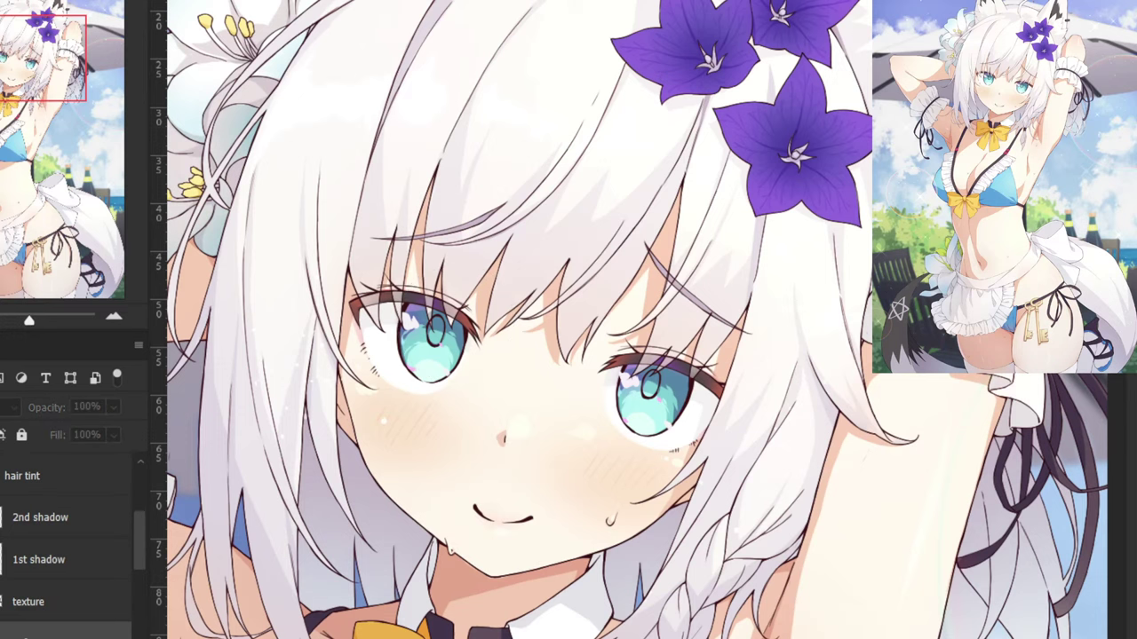
scroll(67, 533, down, 3)
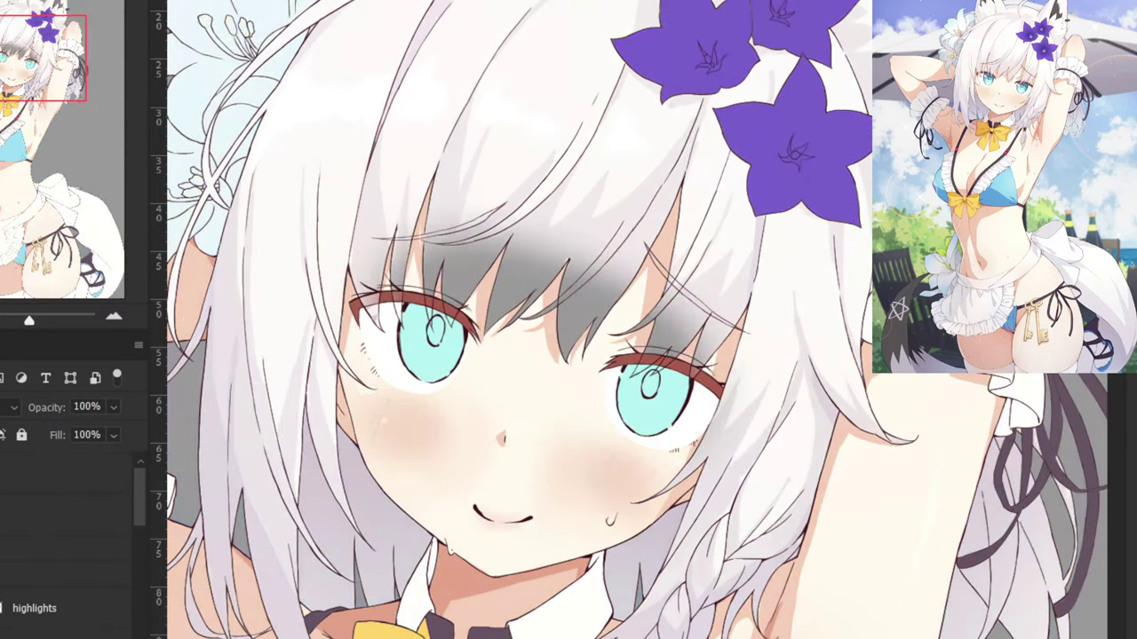
scroll(67, 542, down, 3)
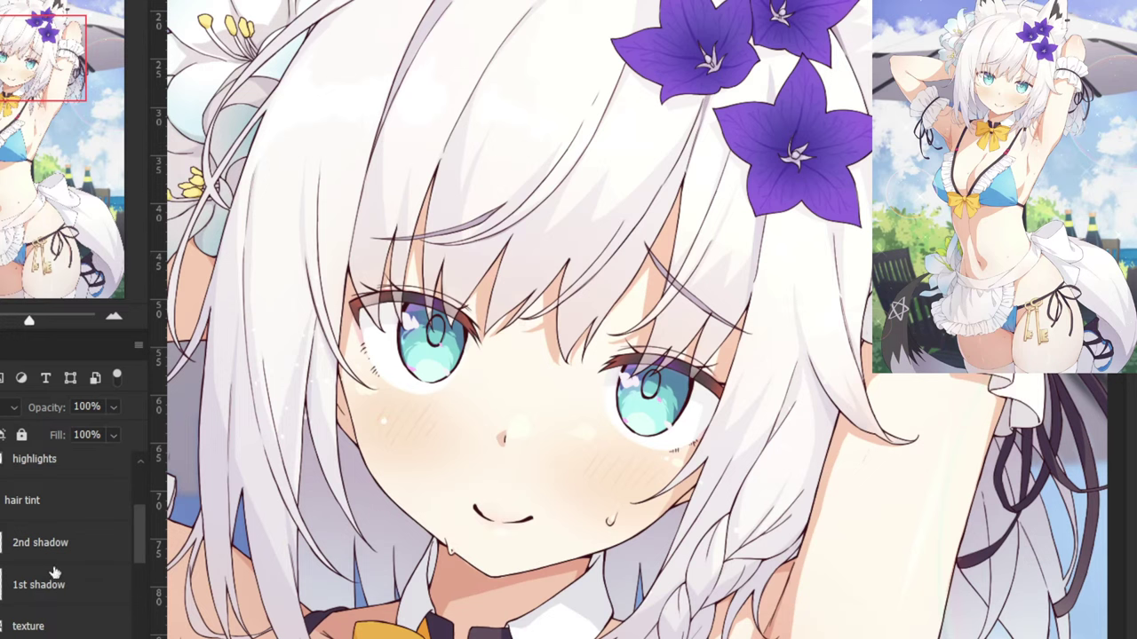
Review the tinted hair from farther out with the background and effects hidden, and select Layer 6 below the texture layer.
click(3, 522)
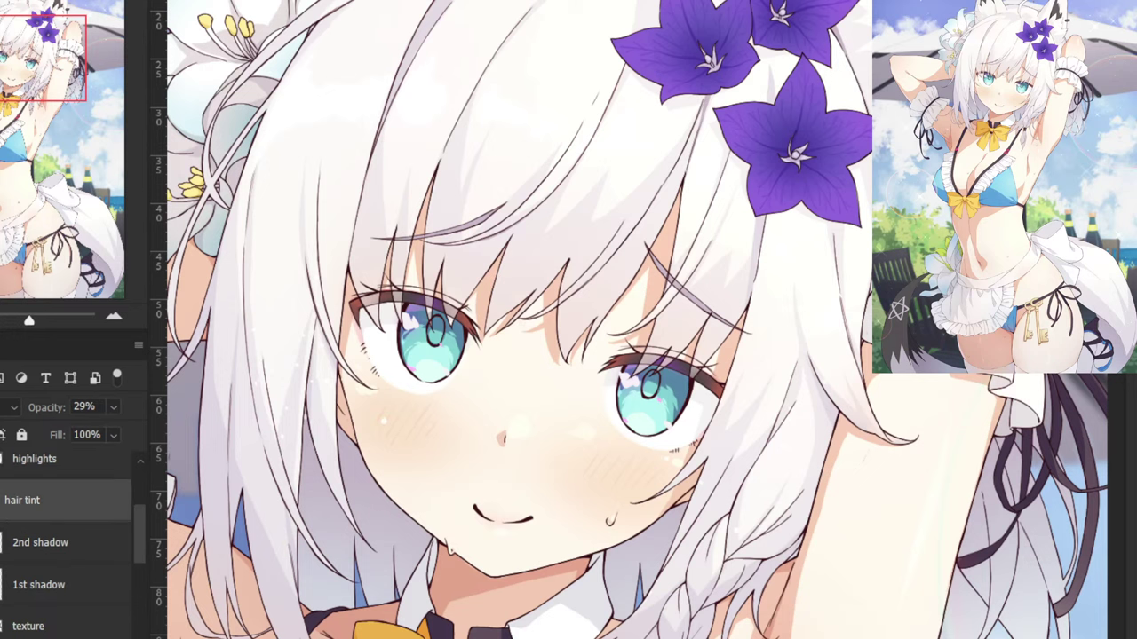
drag(139, 542, 140, 503)
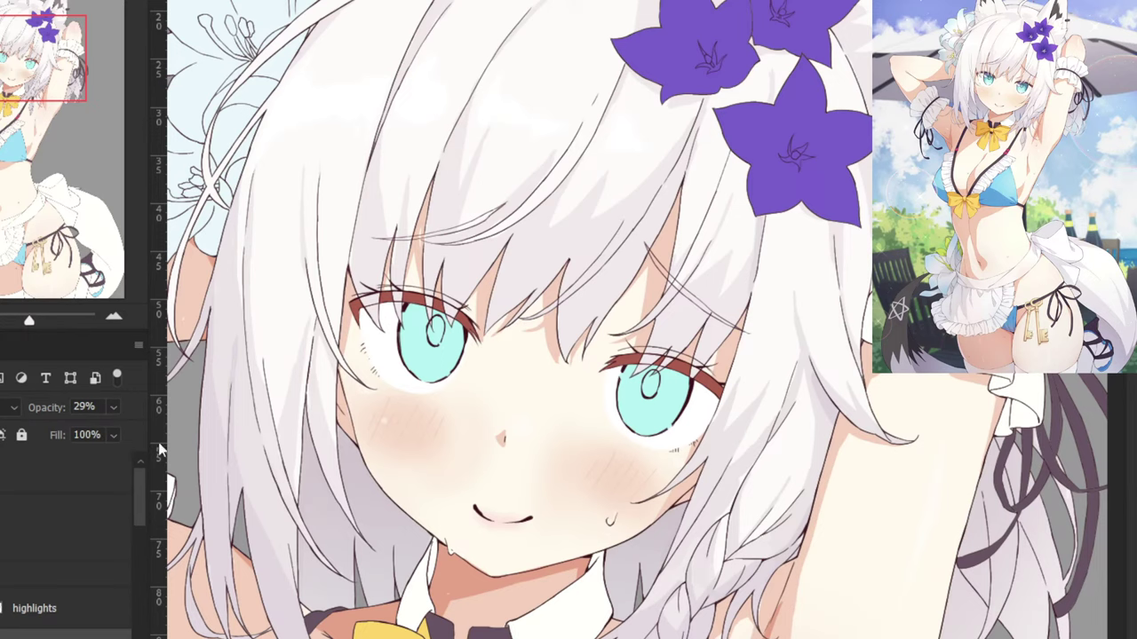
key(ctrl+minus)
key(ctrl+minus)
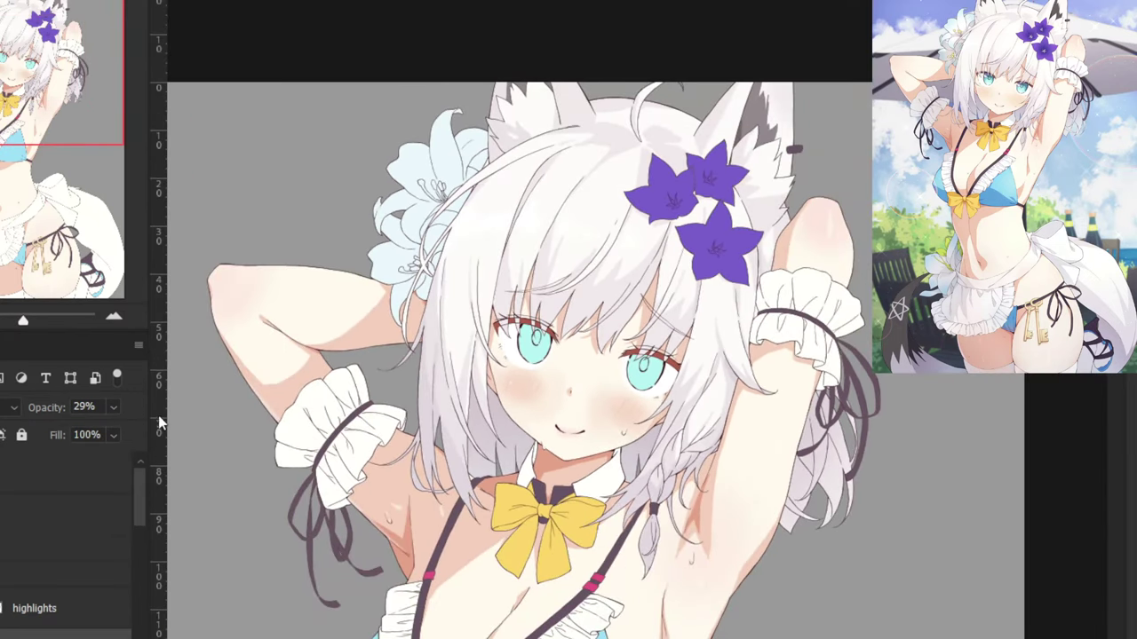
key(ctrl+plus)
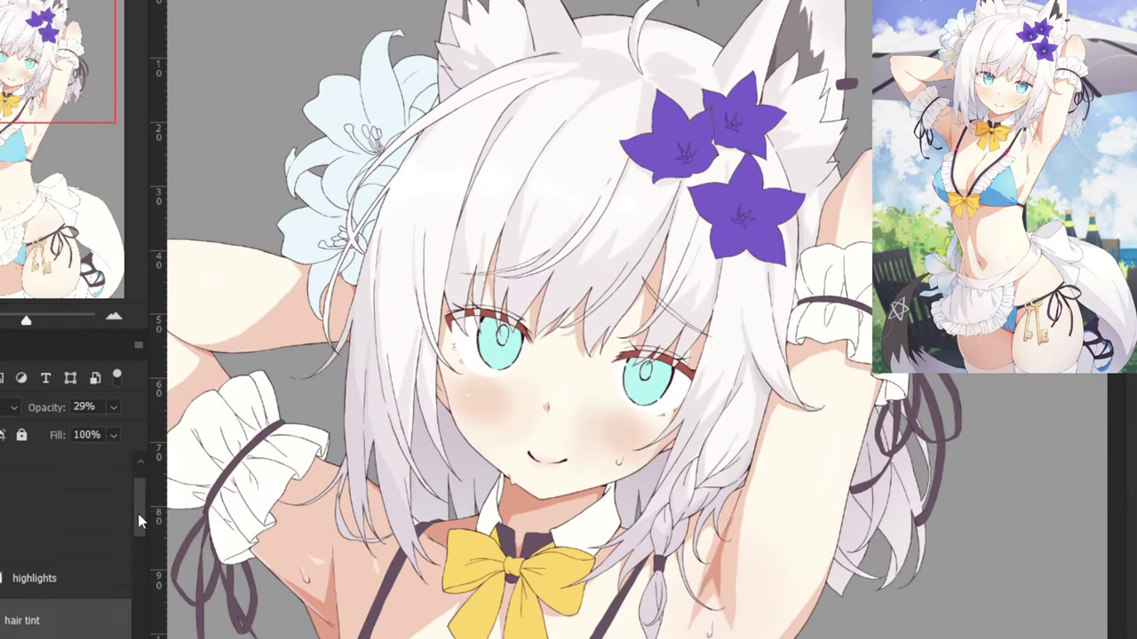
drag(137, 513, 146, 538)
click(56, 585)
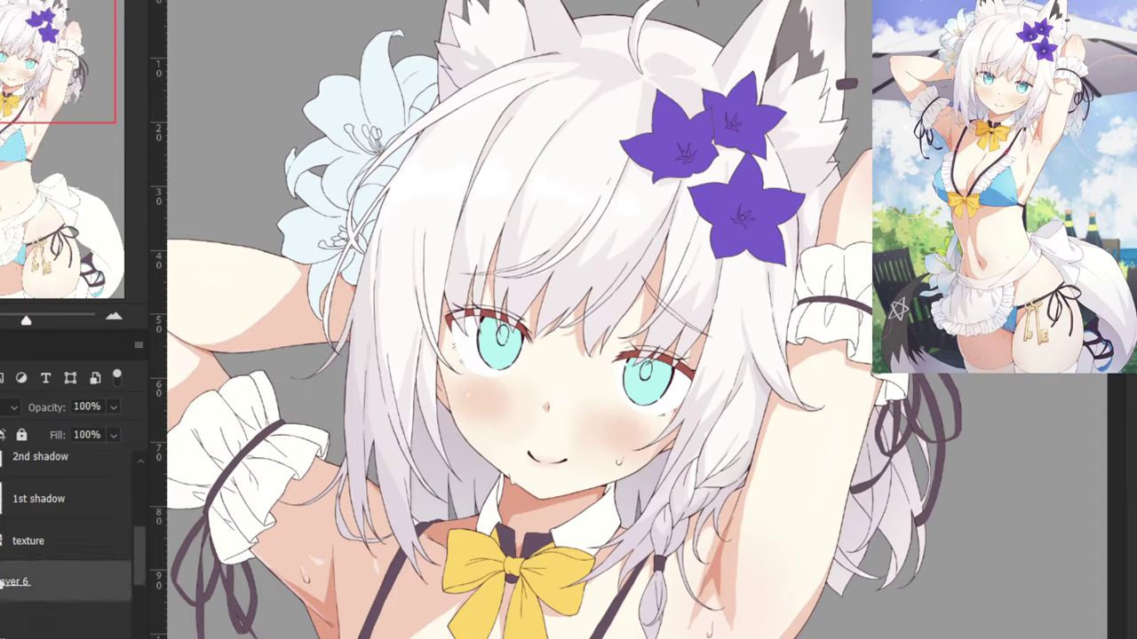
Recolour the hair's Layer 6 with Hue/Saturation at hue -95, saturation 0 and lightness +2, and compare it hidden and shown.
key(ctrl+u)
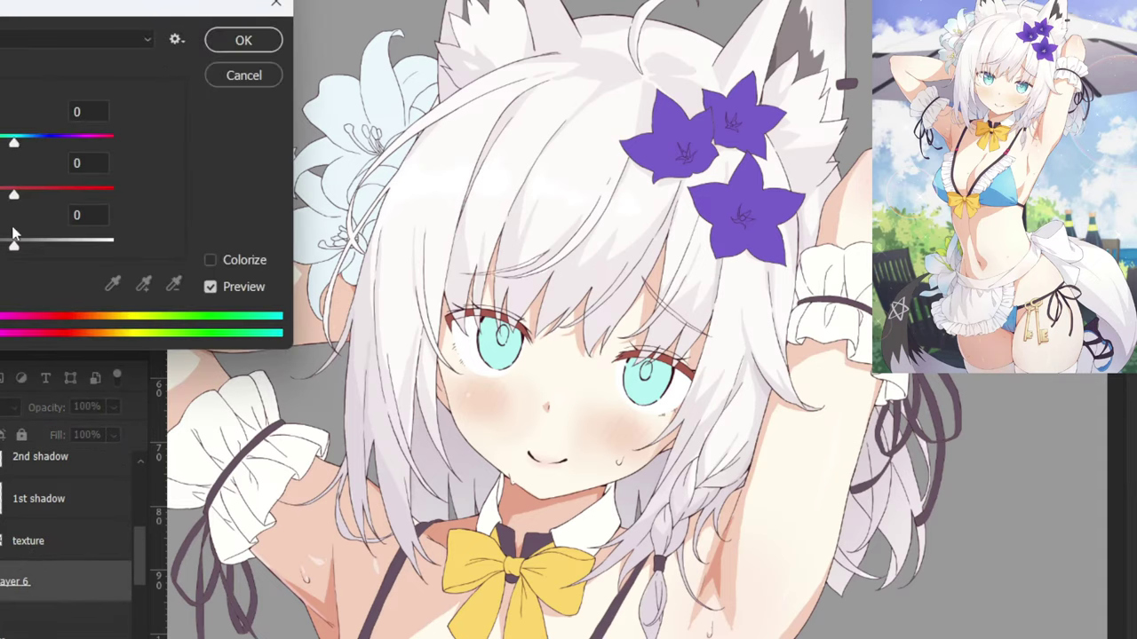
drag(13, 250, 10, 249)
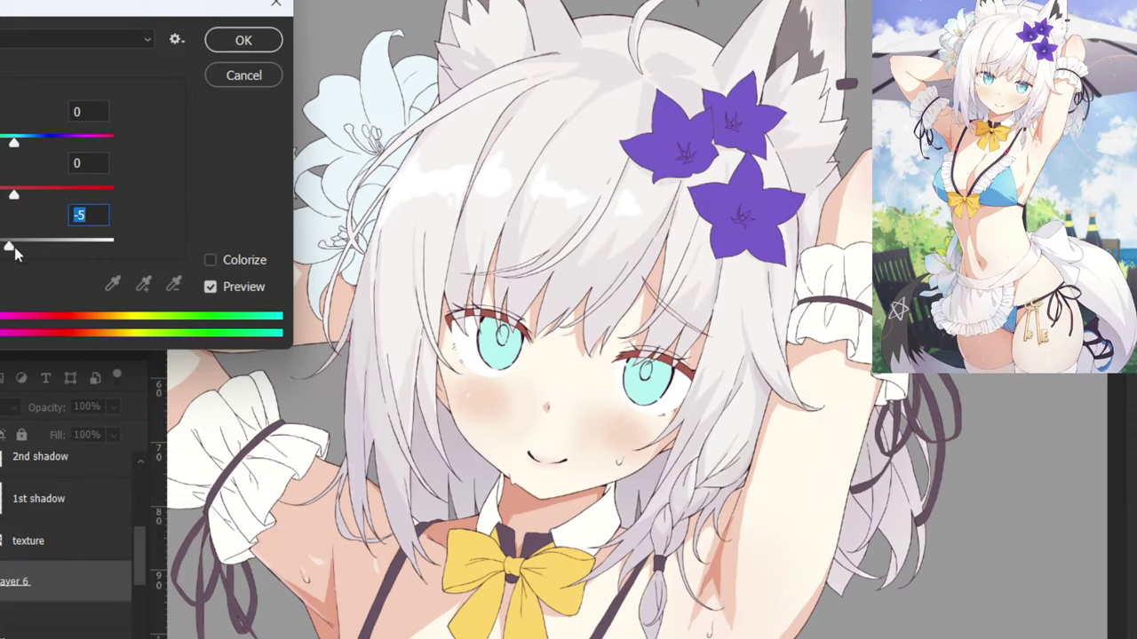
drag(14, 247, 12, 248)
drag(13, 194, 141, 182)
drag(9, 249, 15, 261)
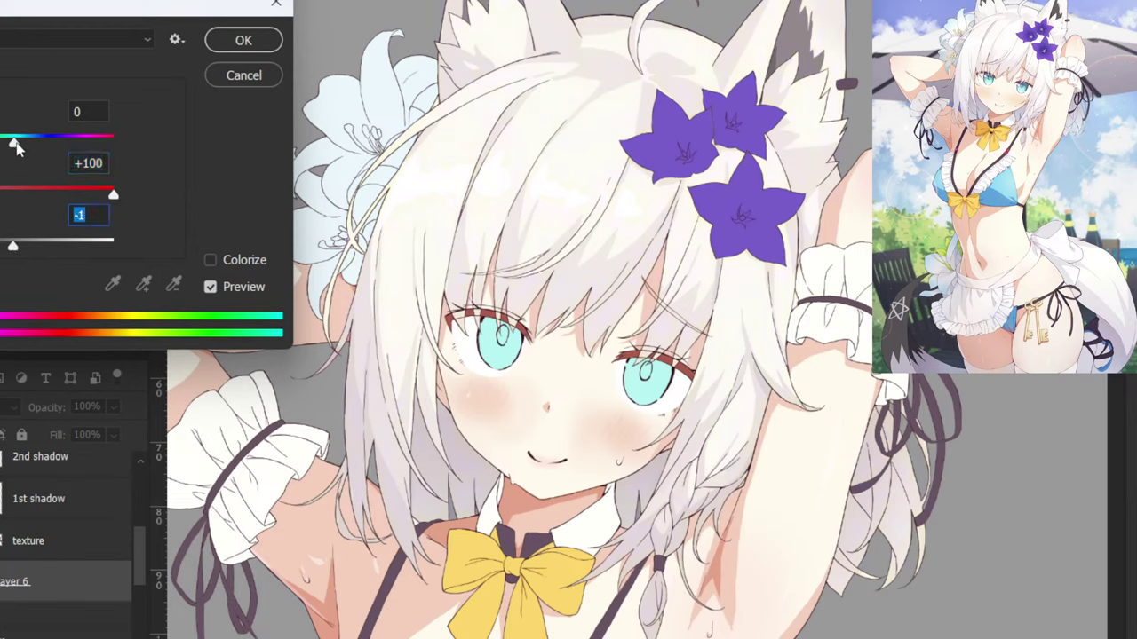
mouse_move(16, 148)
mouse_down()
mouse_move(46, 147)
mouse_move(0, 148)
mouse_up()
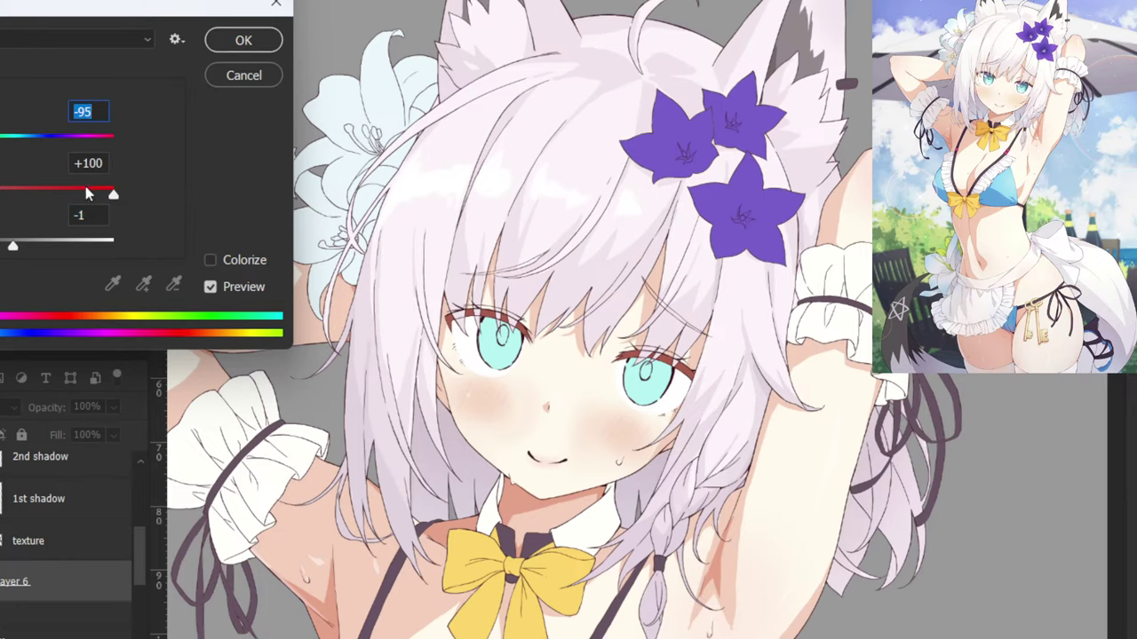
drag(72, 195, 14, 204)
text(-1)
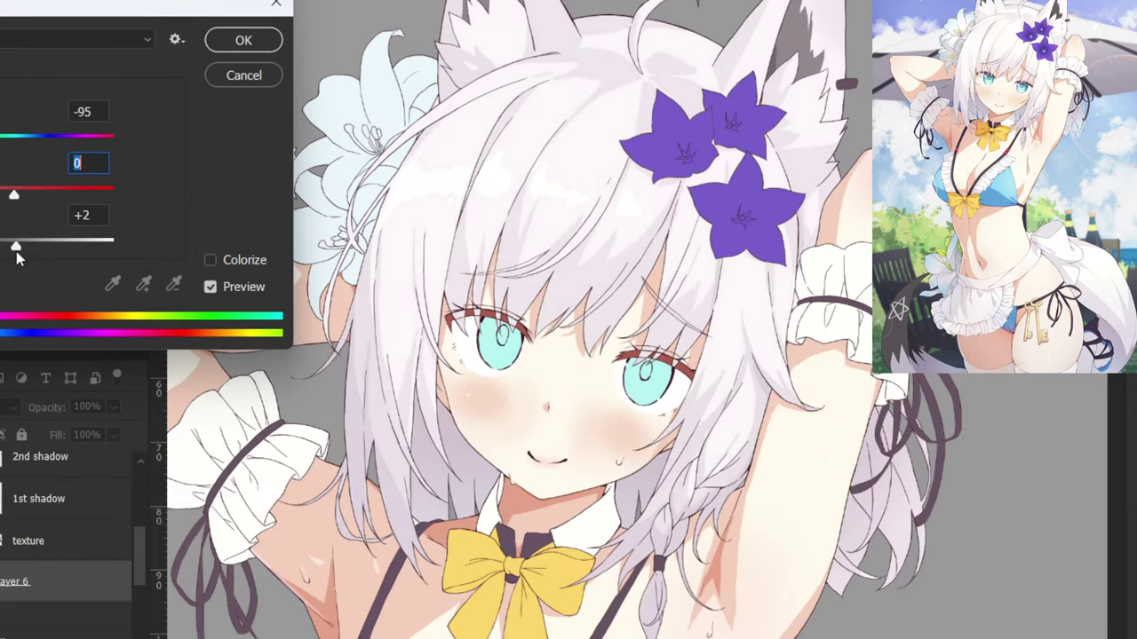
drag(16, 252, 15, 253)
click(244, 40)
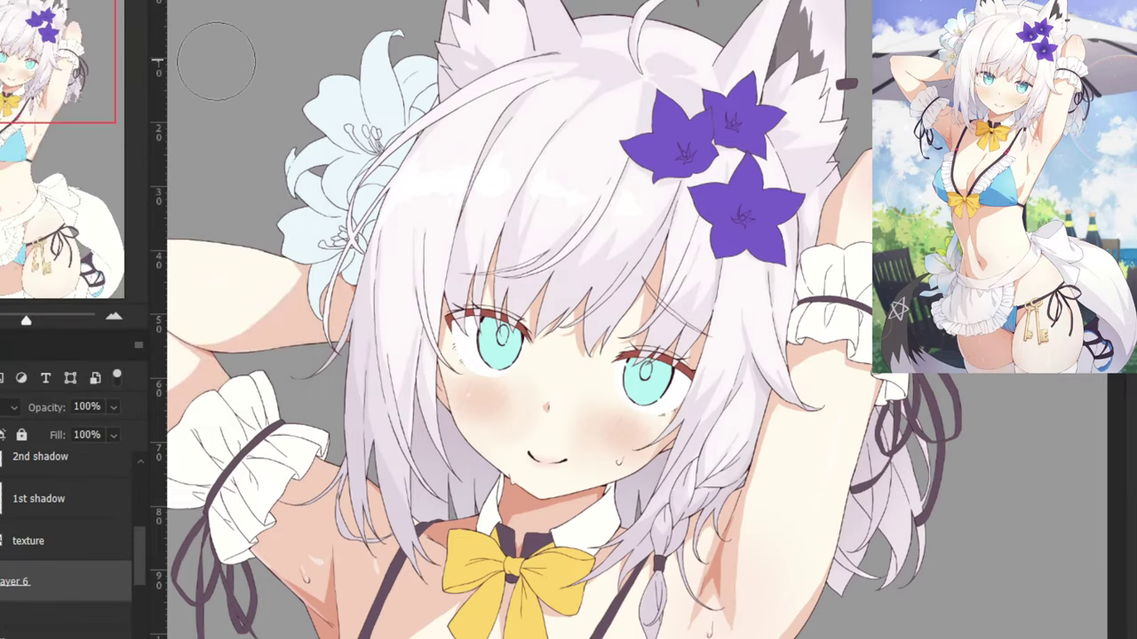
key(ctrl+comma)
key(ctrl+comma)
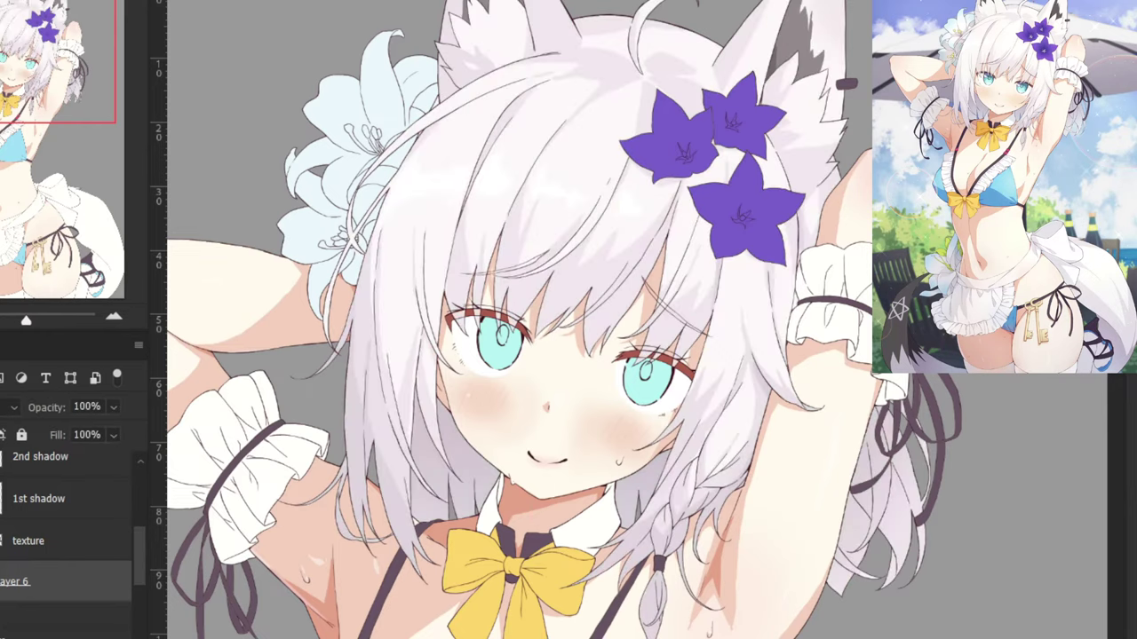
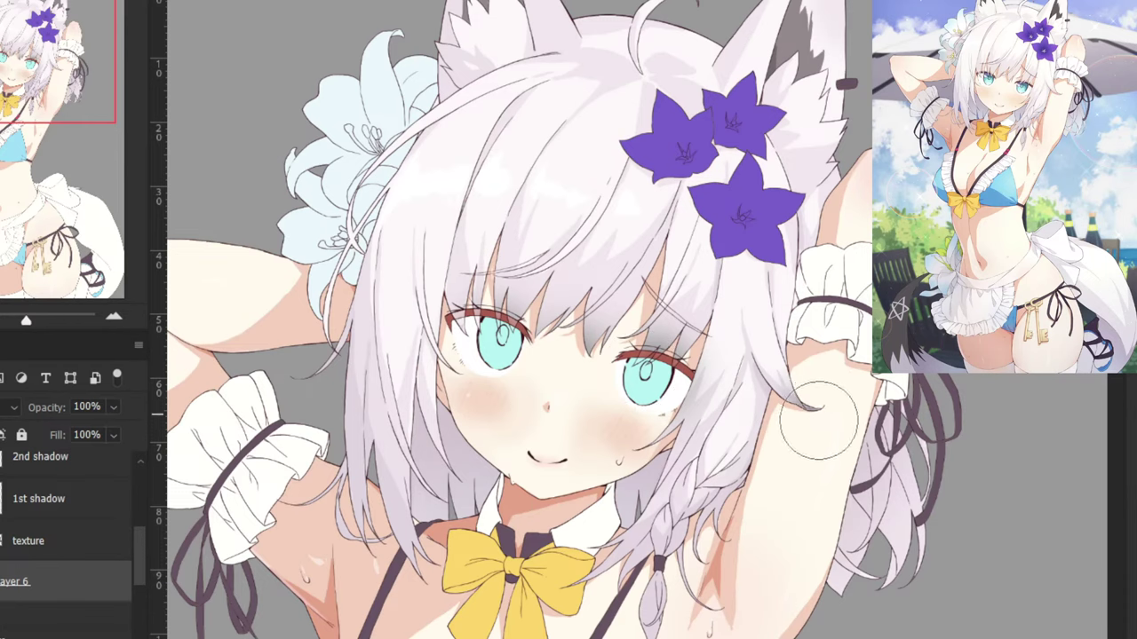
Look through the hair layers down to Layer 4 below the texture layer, and examine the grey bang tips up close.
scroll(140, 575, down, 5)
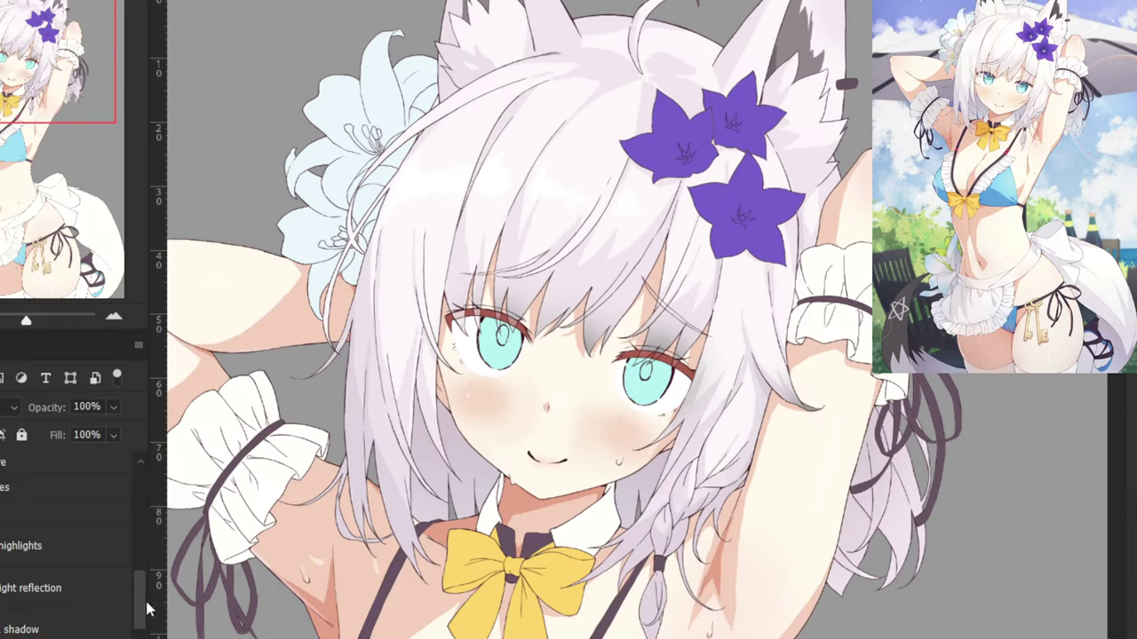
scroll(145, 609, down, 2)
drag(543, 437, 537, 568)
mouse_move(548, 395)
mouse_down()
mouse_move(552, 607)
mouse_move(544, 536)
mouse_move(560, 629)
mouse_move(538, 583)
mouse_move(487, 534)
mouse_up()
drag(493, 419, 433, 414)
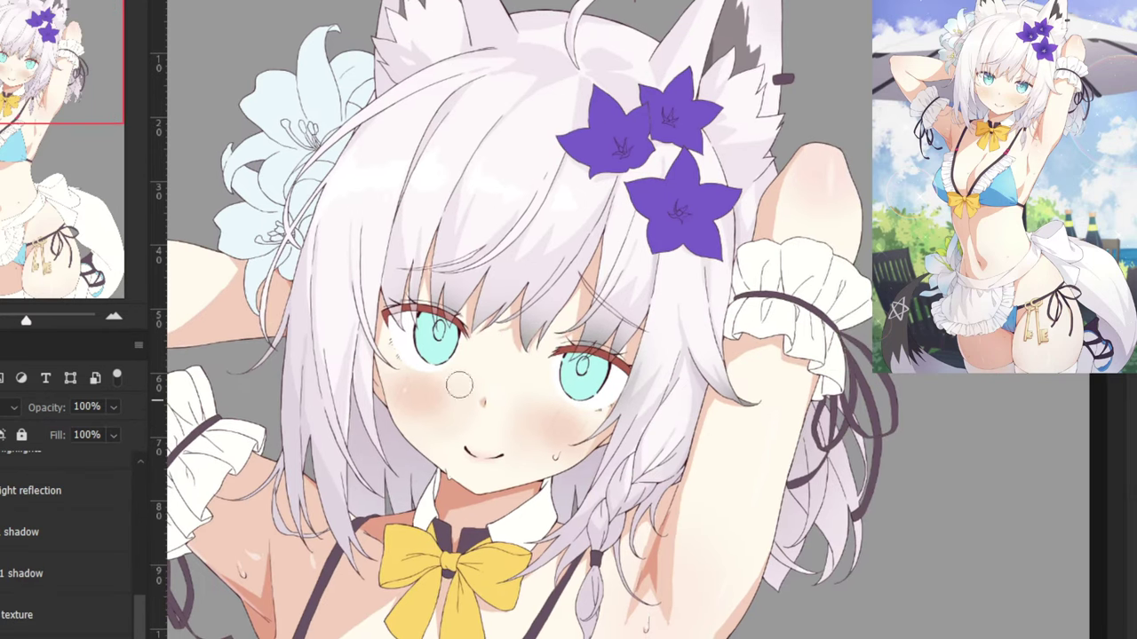
key(ctrl+plus)
key(ctrl+plus)
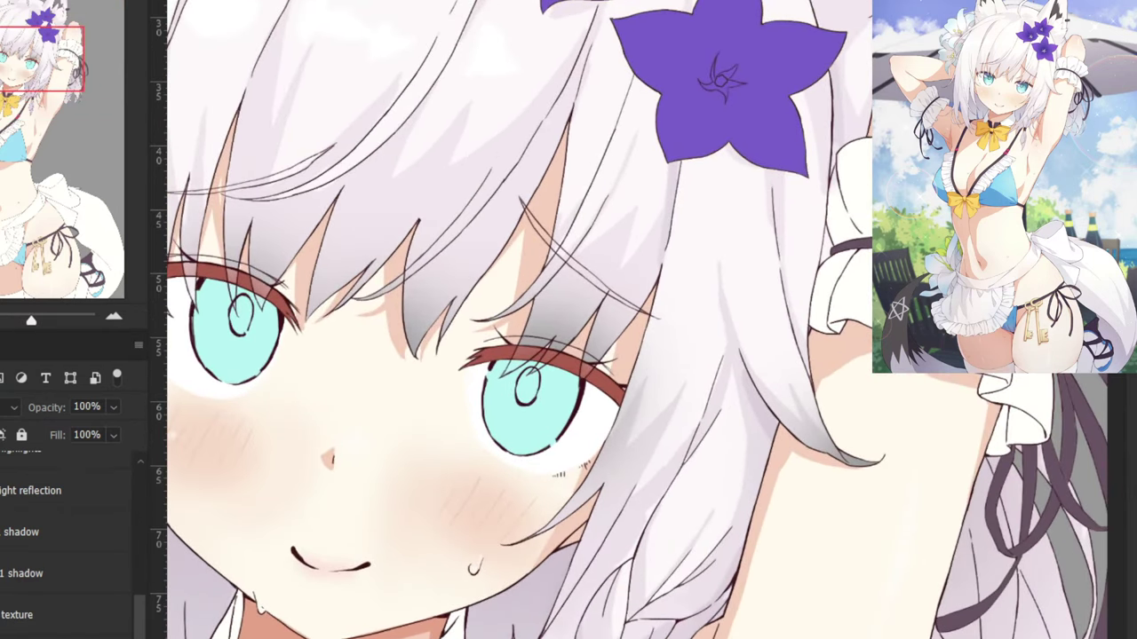
scroll(116, 611, down, 2)
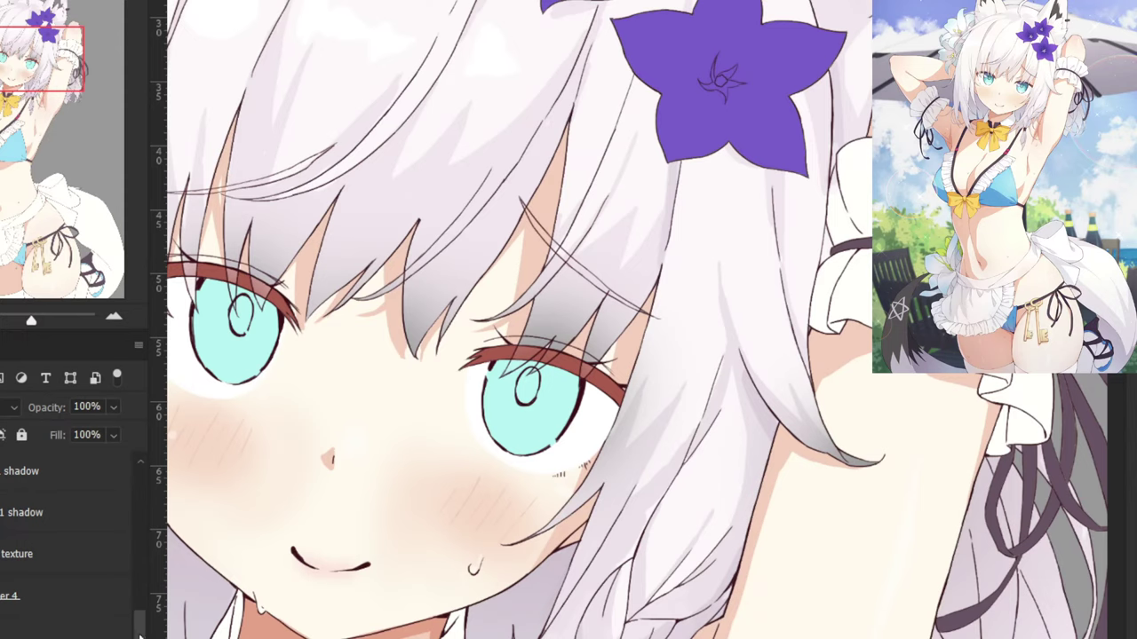
scroll(139, 626, up, 1)
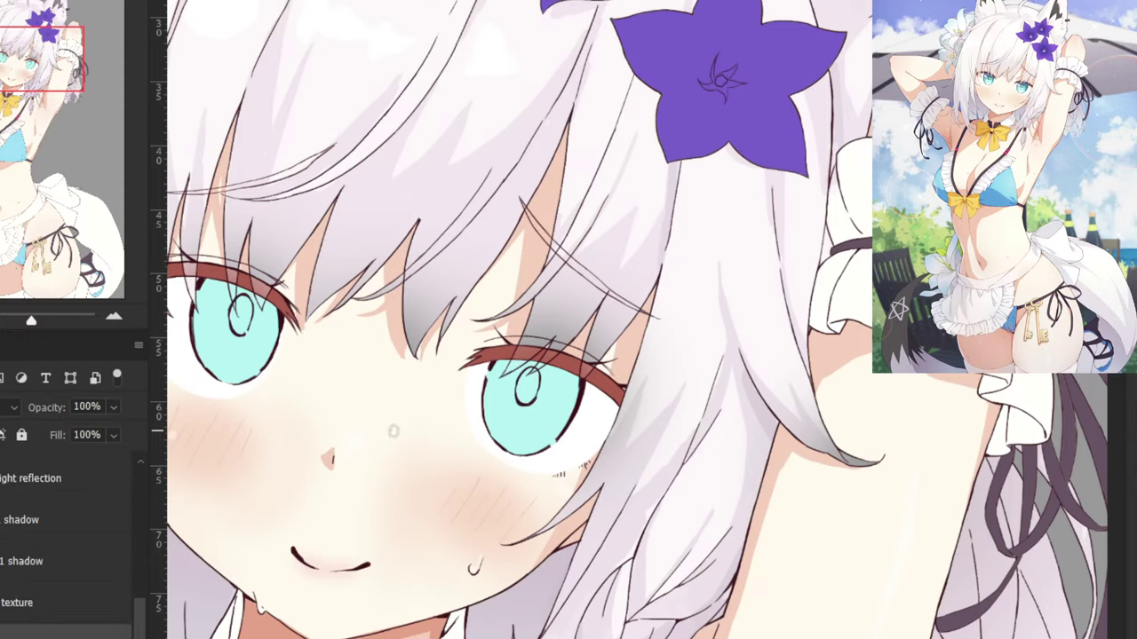
Sample the facial skin colour and paint over the grey tips of the bangs and the long side strand.
alt+click(404, 431)
mouse_move(427, 402)
mouse_down()
mouse_move(485, 418)
mouse_move(455, 418)
mouse_up()
right_click(454, 399)
drag(350, 295, 373, 313)
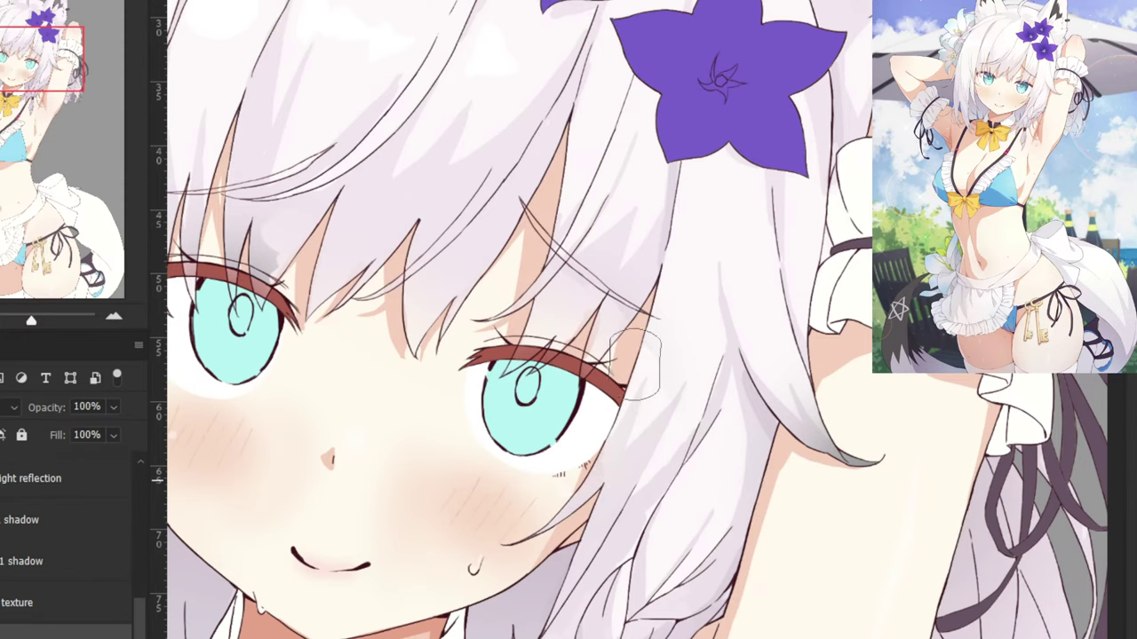
drag(359, 312, 582, 464)
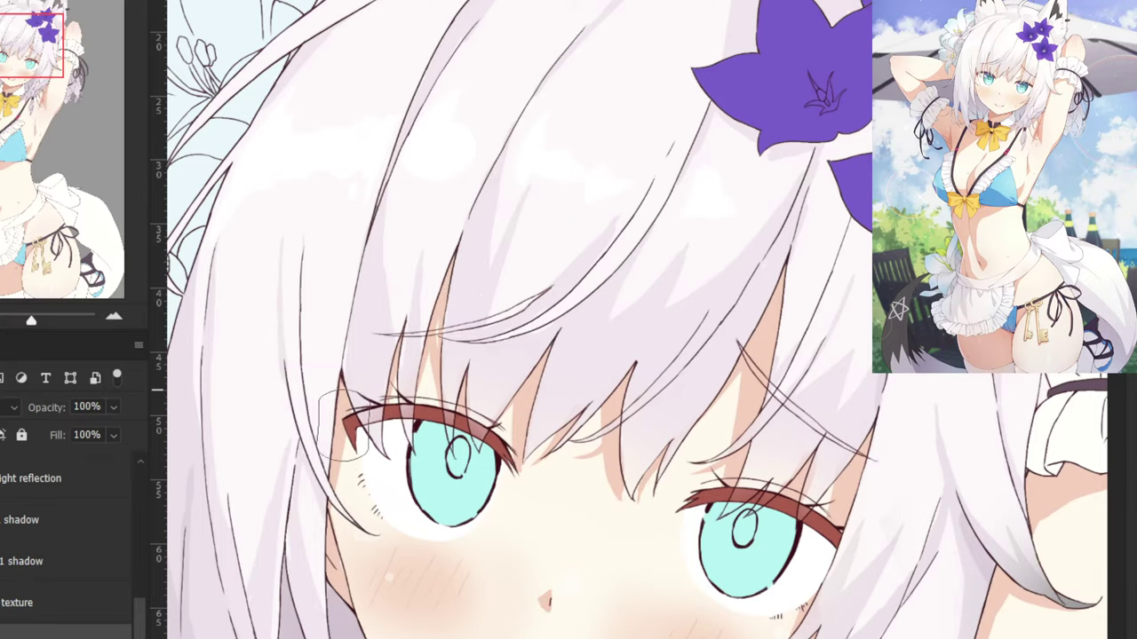
drag(659, 511, 427, 377)
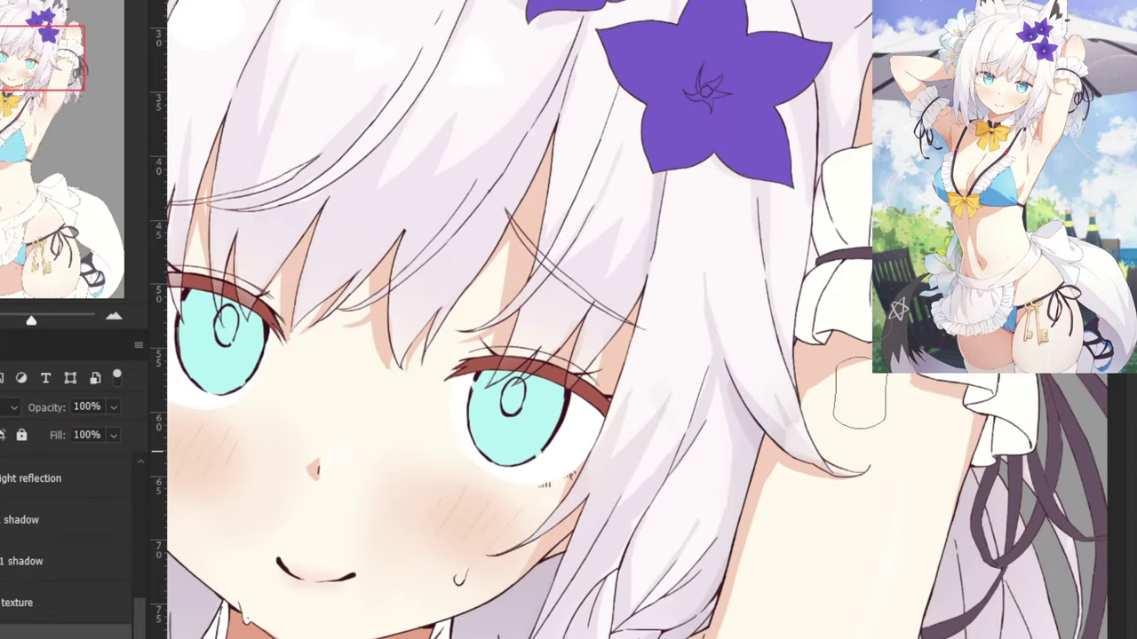
Review the repainted bangs from farther out and select the hair's 1 shadow layer above the texture layer.
key(ctrl+minus)
key(ctrl+minus)
key(ctrl+minus)
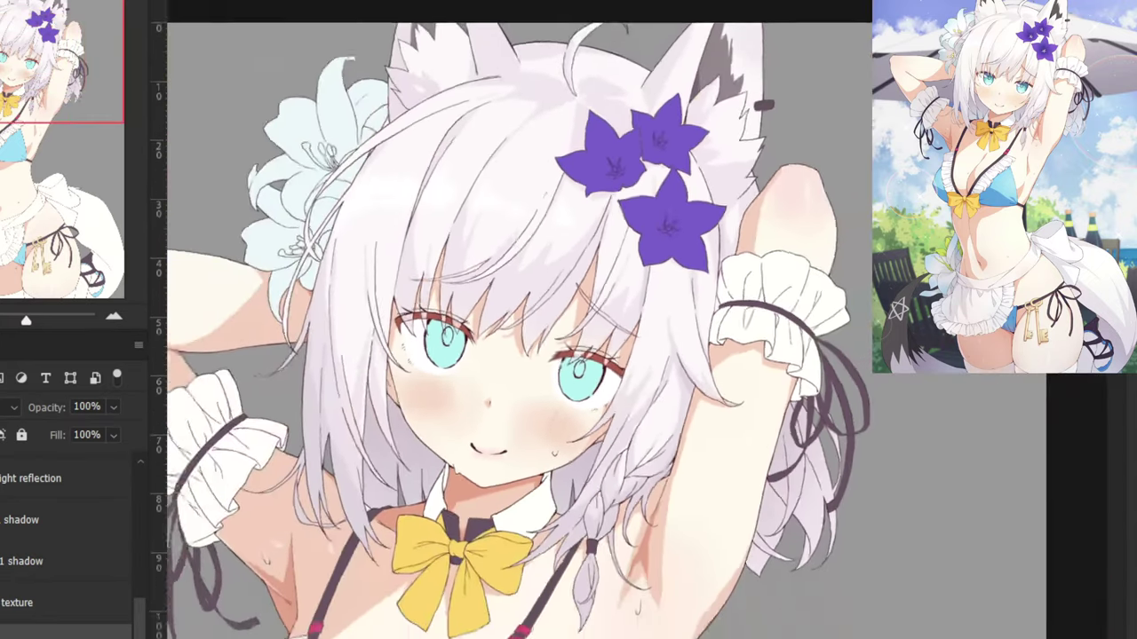
key(ctrl+plus)
key(ctrl+plus)
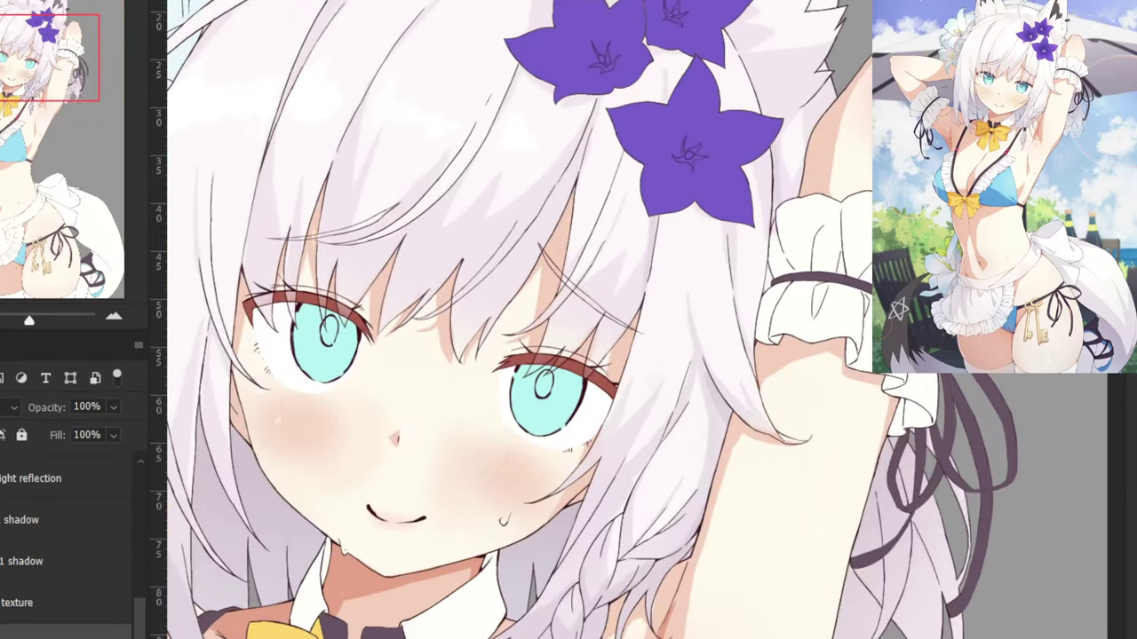
click(31, 562)
drag(346, 271, 451, 322)
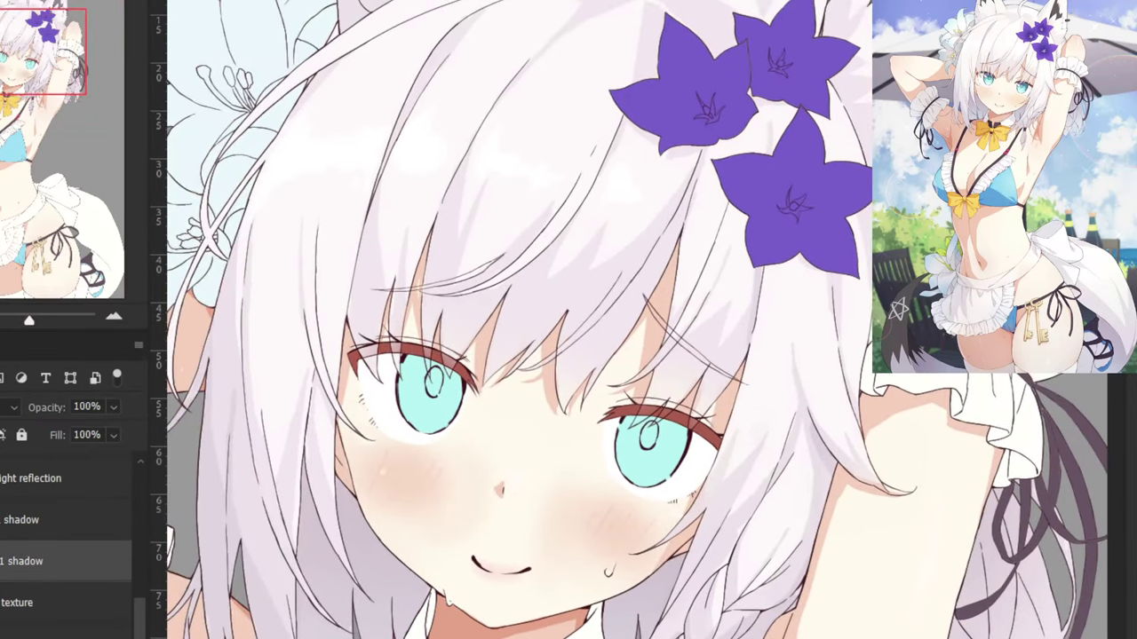
right_click(46, 561)
click(10, 219)
Try brushing sampled skin colour over the central bang tip with a large soft brush.
drag(348, 281, 385, 303)
key(ctrl+plus)
key(ctrl+plus)
alt+click(530, 458)
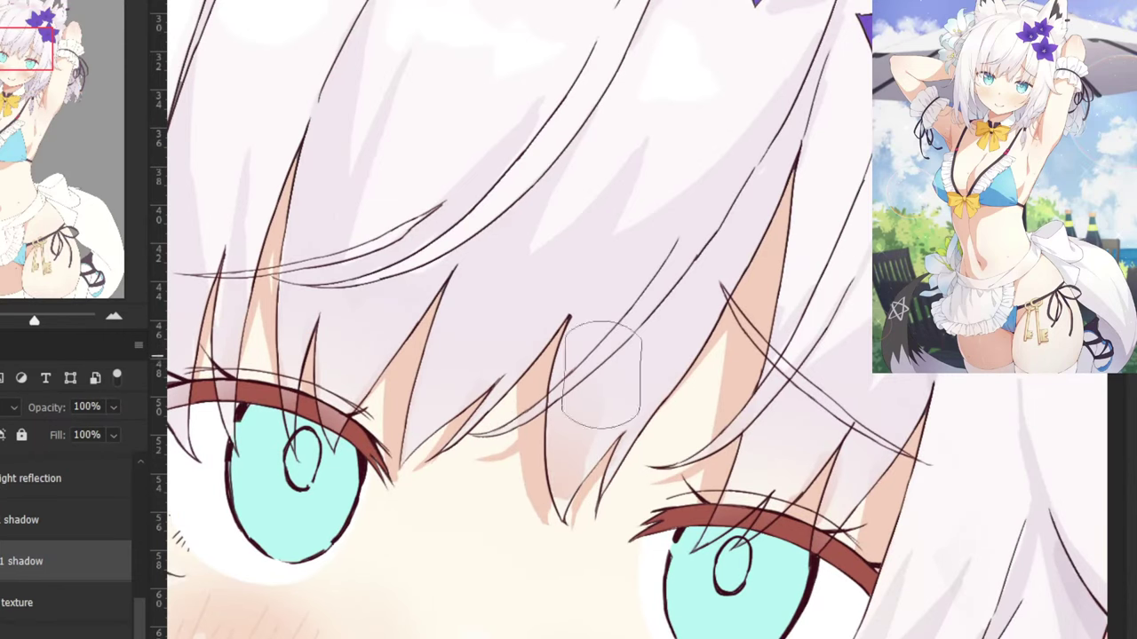
drag(543, 425, 606, 325)
key(ctrl+plus)
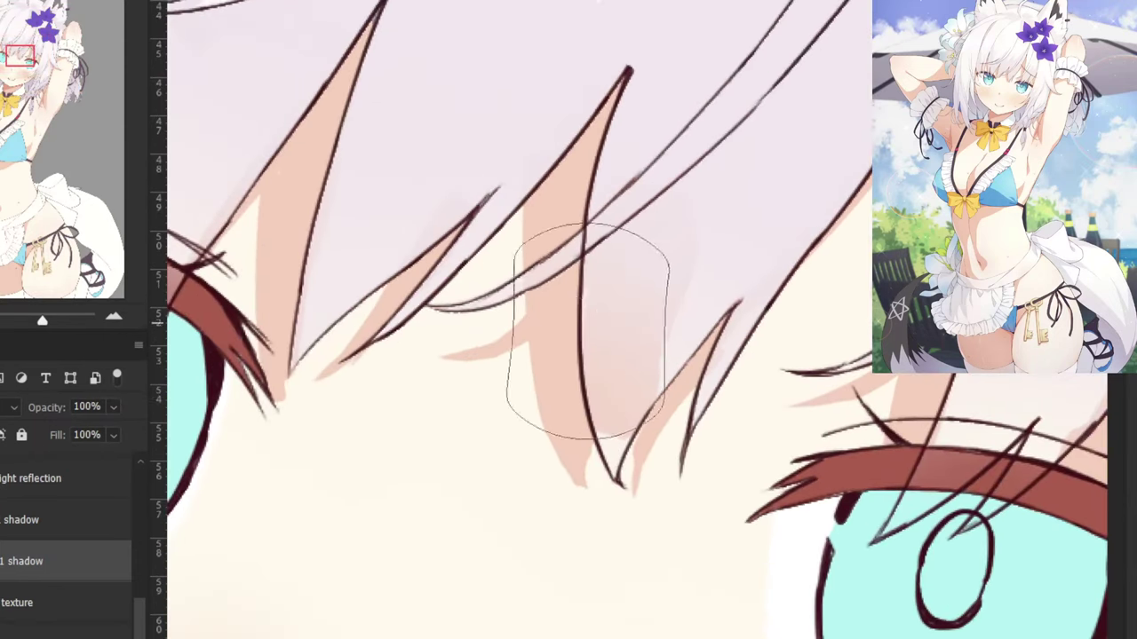
key(ctrl+alt+z)
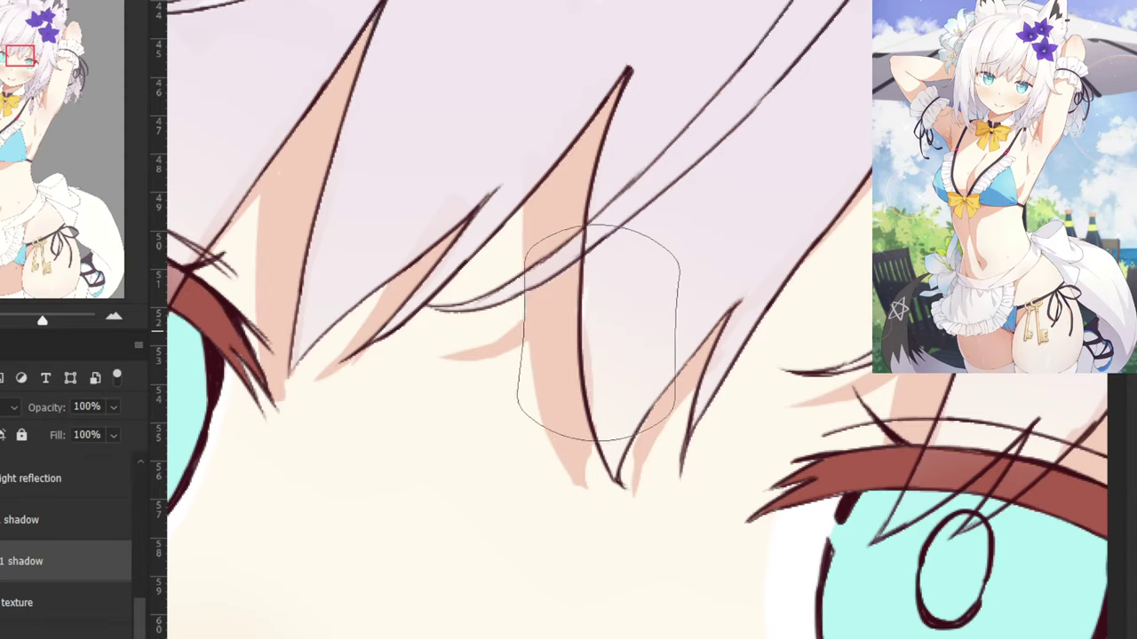
key(ctrl+alt+z)
drag(621, 345, 520, 357)
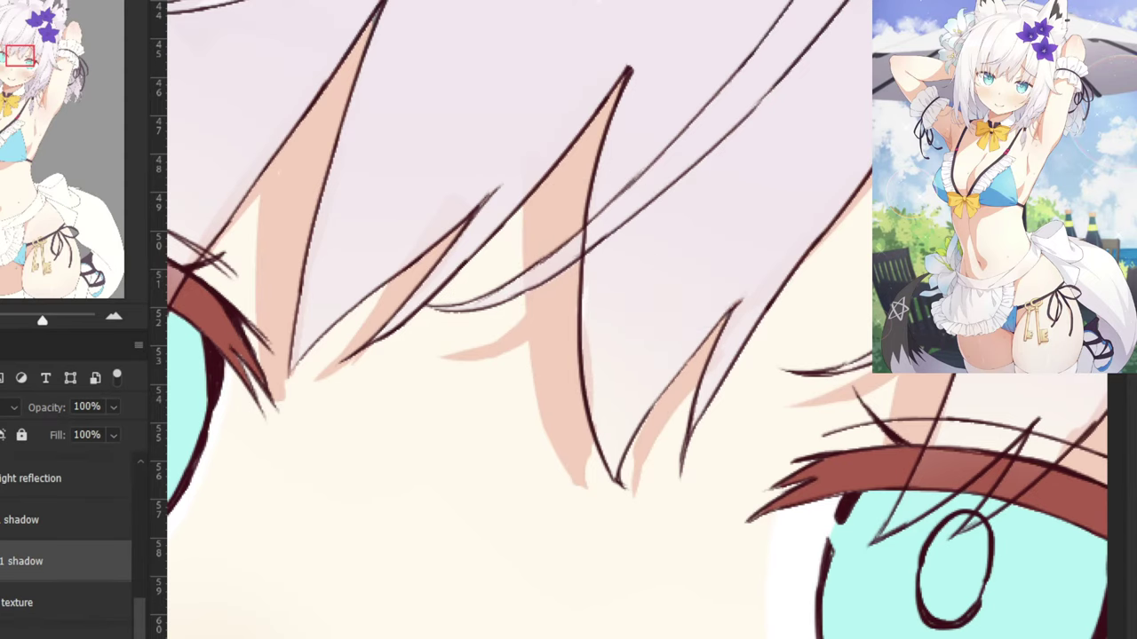
Try thin diagonal skin-tone strokes across the central bang tip with a smaller brush.
click(2, 346)
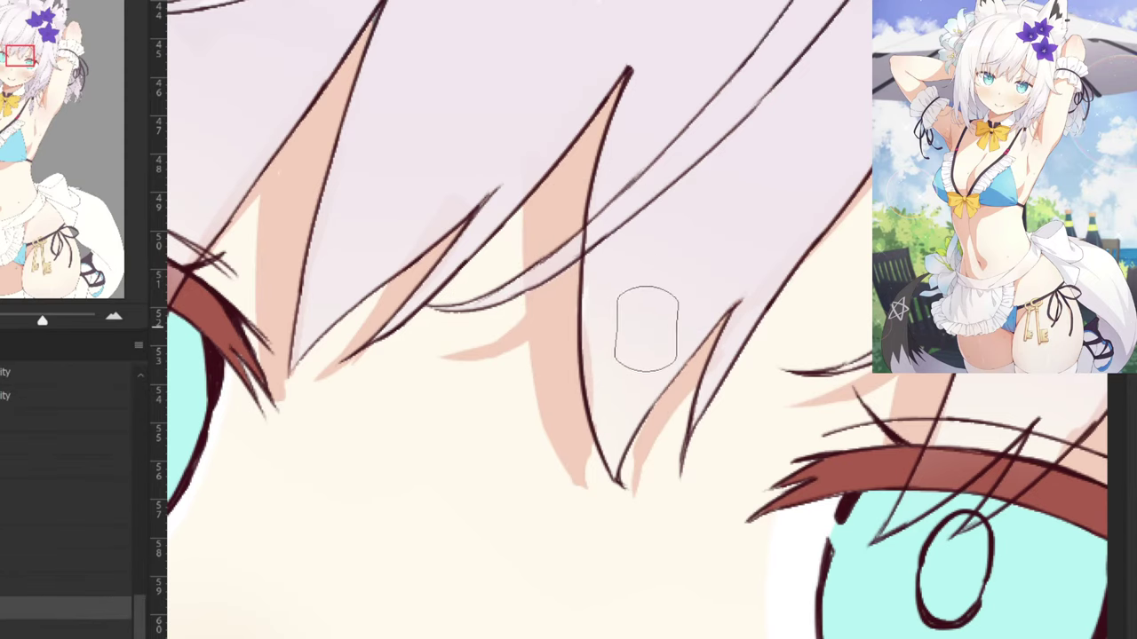
mouse_move(640, 334)
mouse_down()
mouse_move(606, 343)
mouse_move(616, 335)
mouse_move(602, 403)
mouse_up()
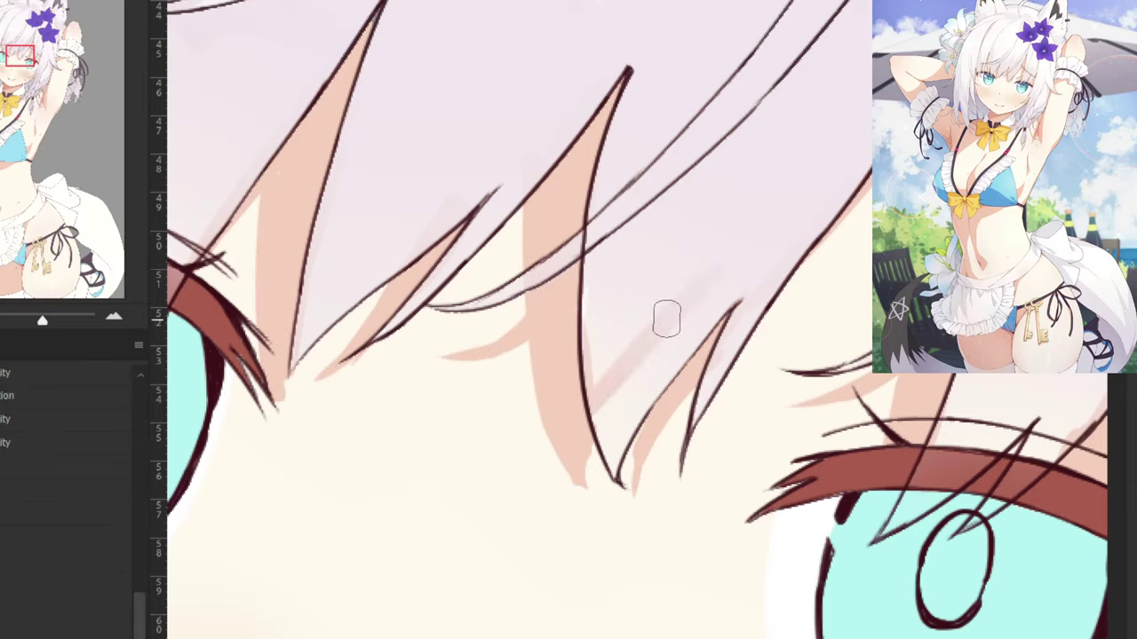
key(ctrl+z)
drag(670, 323, 610, 415)
mouse_move(651, 344)
mouse_down()
mouse_move(711, 222)
mouse_move(587, 376)
mouse_move(597, 390)
mouse_move(631, 253)
mouse_move(599, 177)
mouse_up()
key(ctrl+z)
key(ctrl+z)
key(ctrl+z)
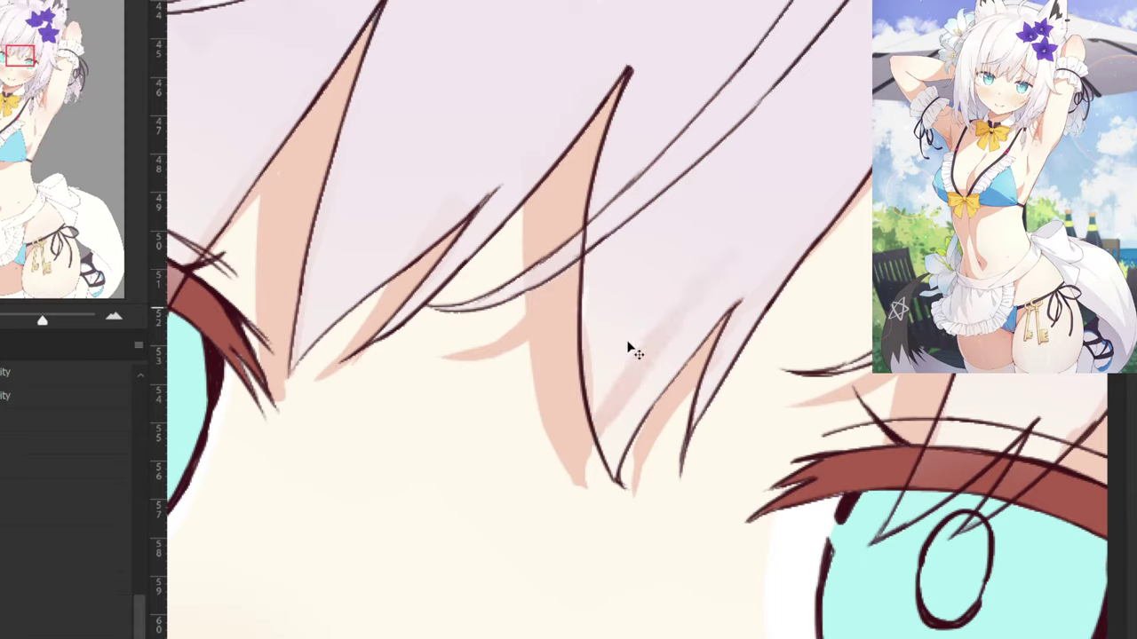
drag(697, 318, 597, 419)
key(ctrl+z)
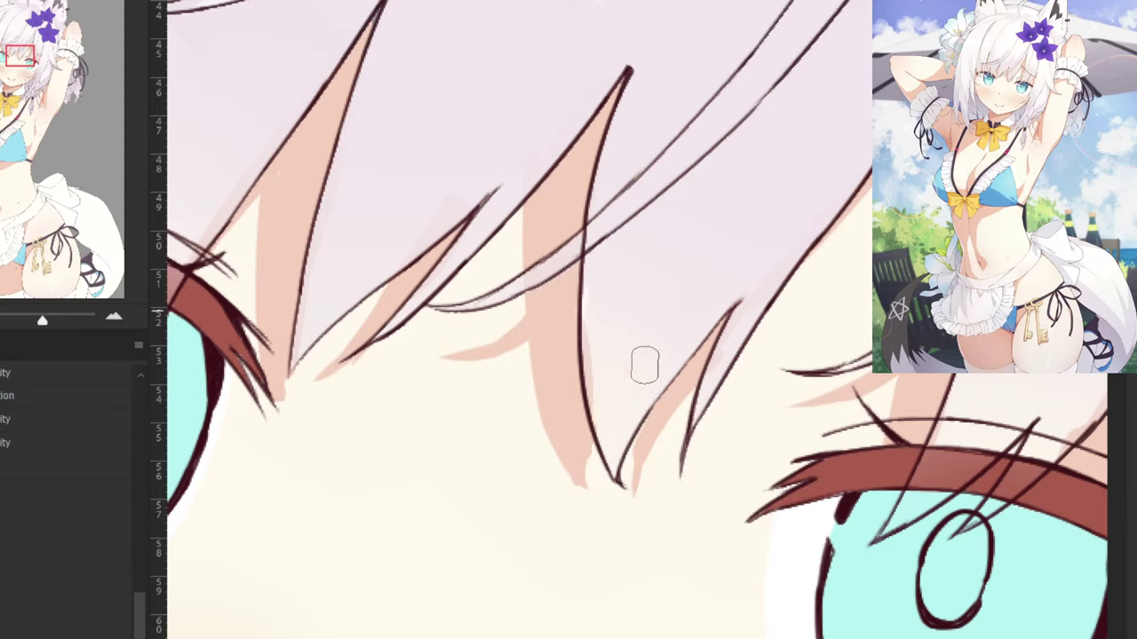
Brush a faint skin tone over the lower part of the central bang, undoing stray strokes, and check it from farther out.
drag(697, 322, 593, 431)
drag(669, 357, 632, 444)
key(ctrl+z)
drag(701, 318, 640, 459)
key(ctrl+z)
mouse_move(692, 330)
mouse_down()
mouse_move(666, 287)
mouse_move(607, 357)
mouse_move(636, 317)
mouse_up()
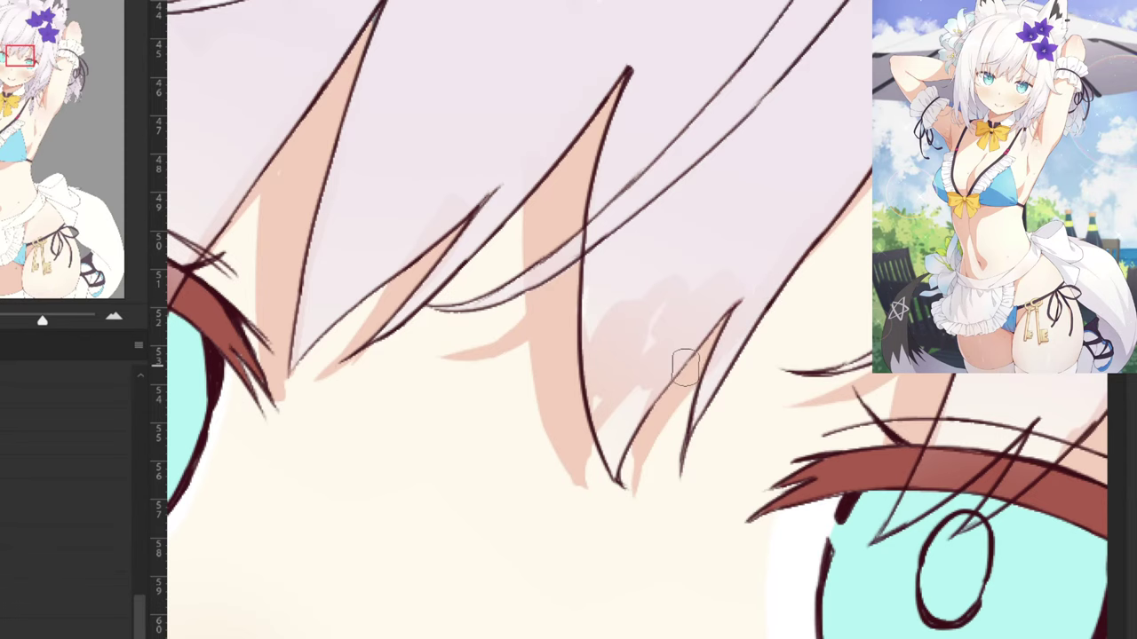
drag(672, 320, 597, 399)
key(ctrl+minus)
key(ctrl+minus)
key(ctrl+minus)
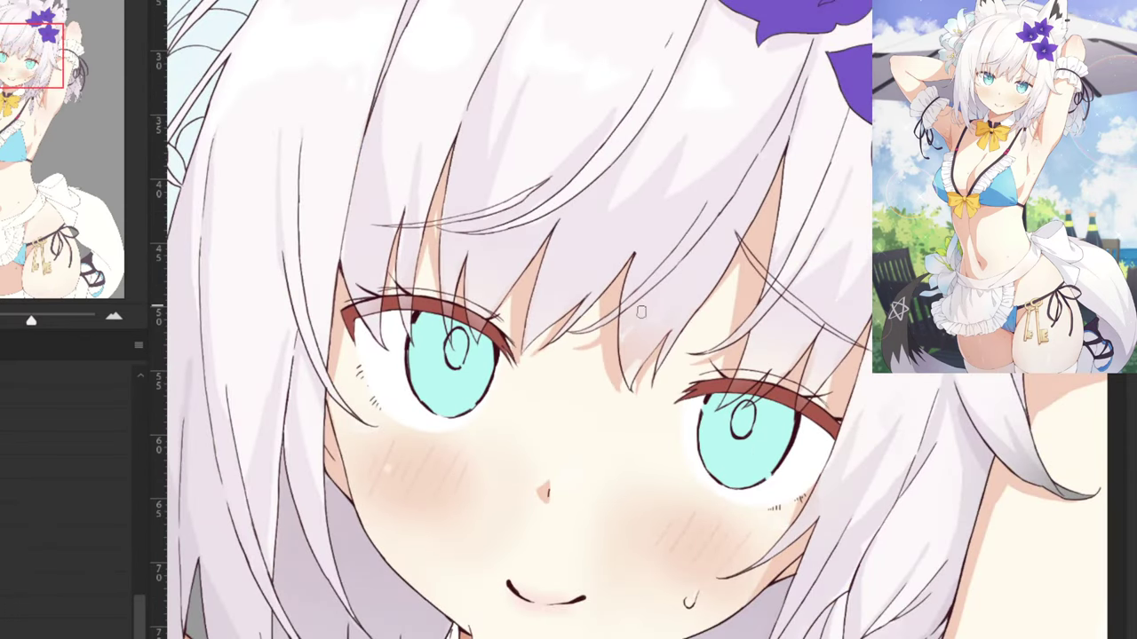
Smooth the skin tint at the central bang's tip and blend it into the bangs above the picture-right eye.
scroll(632, 256, up, 3)
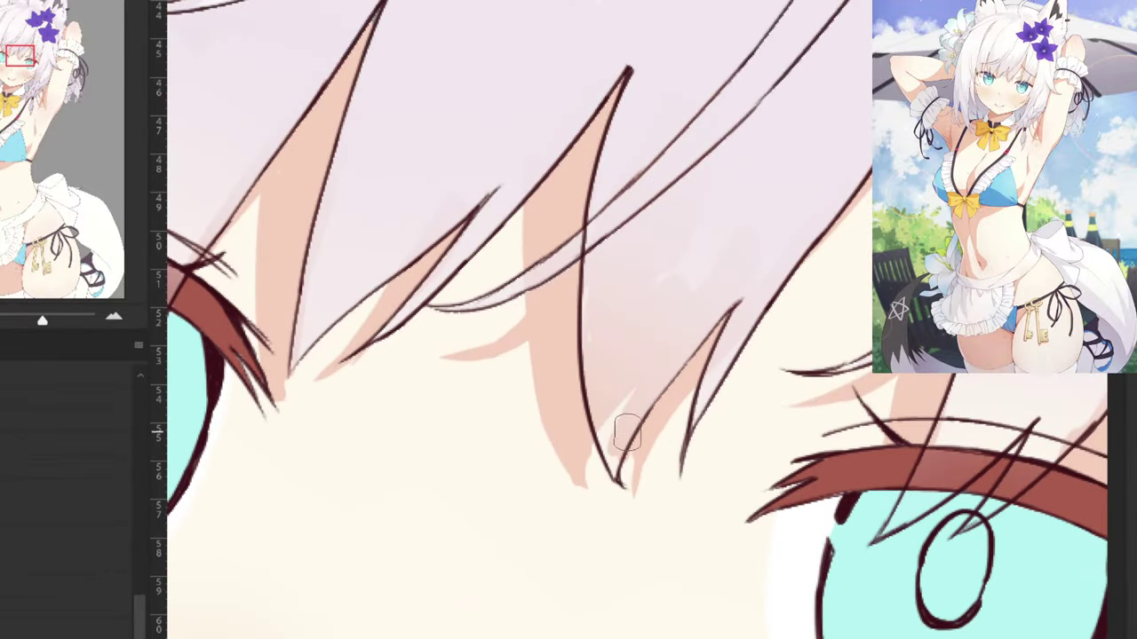
mouse_move(613, 473)
mouse_down()
mouse_move(603, 409)
mouse_move(633, 388)
mouse_move(682, 284)
mouse_move(605, 370)
mouse_move(596, 432)
mouse_up()
key(ctrl+minus)
scroll(636, 117, down, 3)
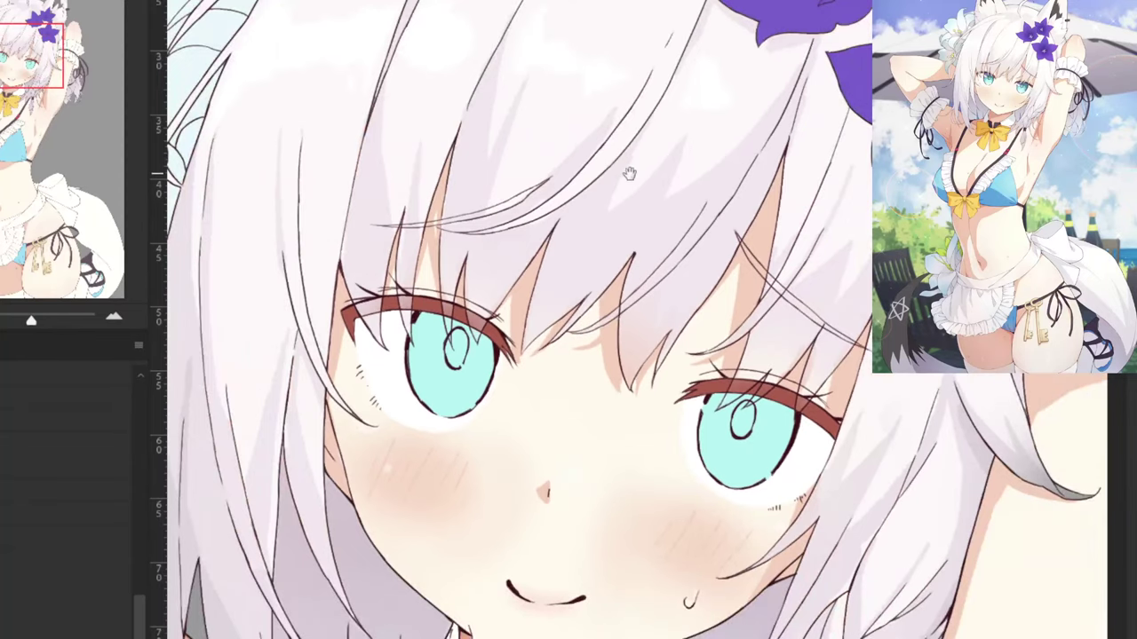
scroll(563, 183, up, 5)
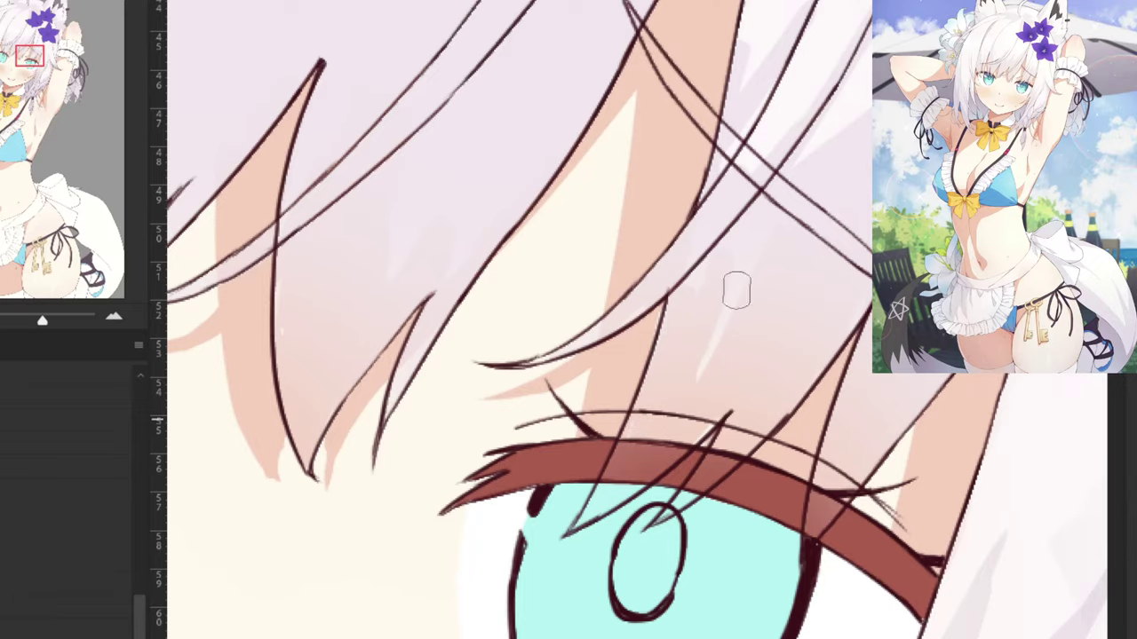
key(ctrl+minus)
key(ctrl+minus)
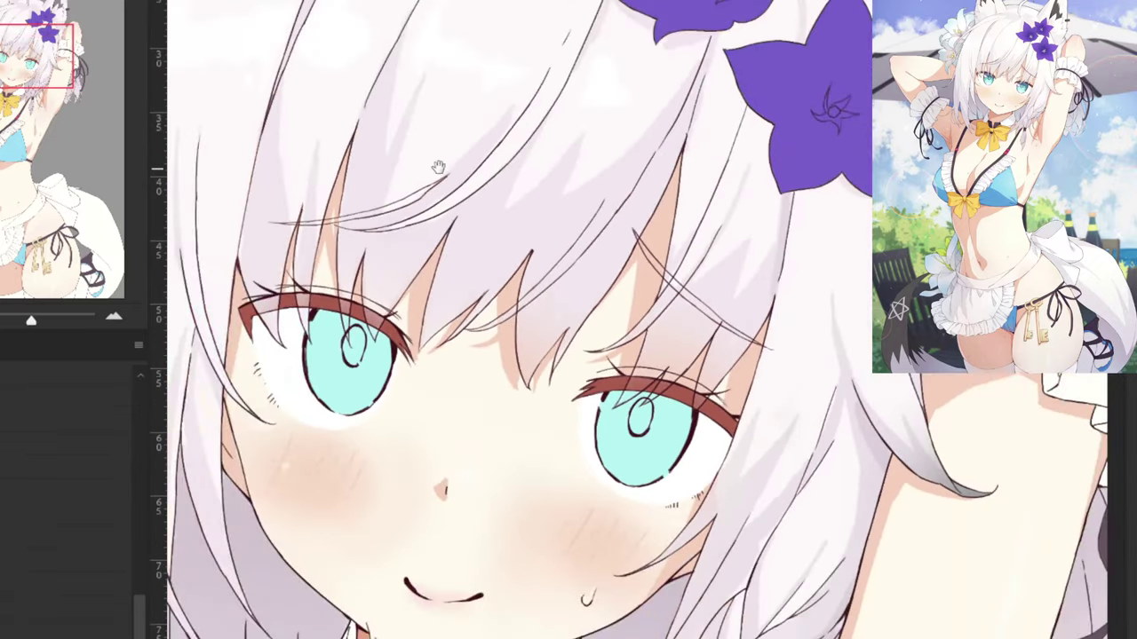
Brush a faint skin tint into the lower bangs above the picture-left eye and check it from farther out.
drag(437, 167, 641, 282)
key(ctrl+plus)
key(ctrl+plus)
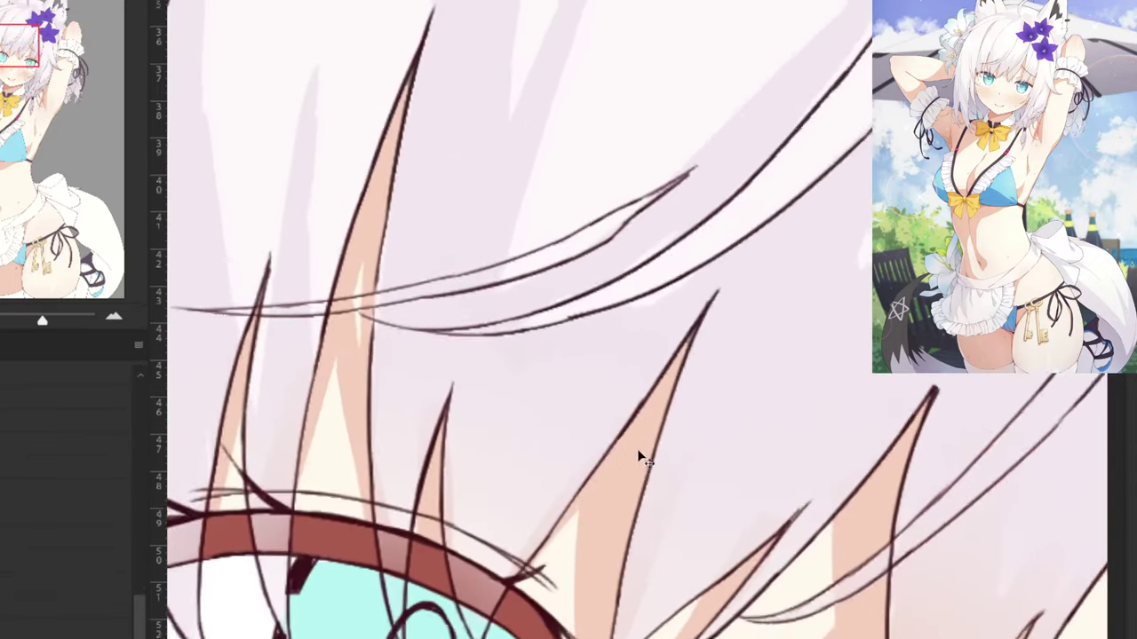
drag(636, 457, 625, 406)
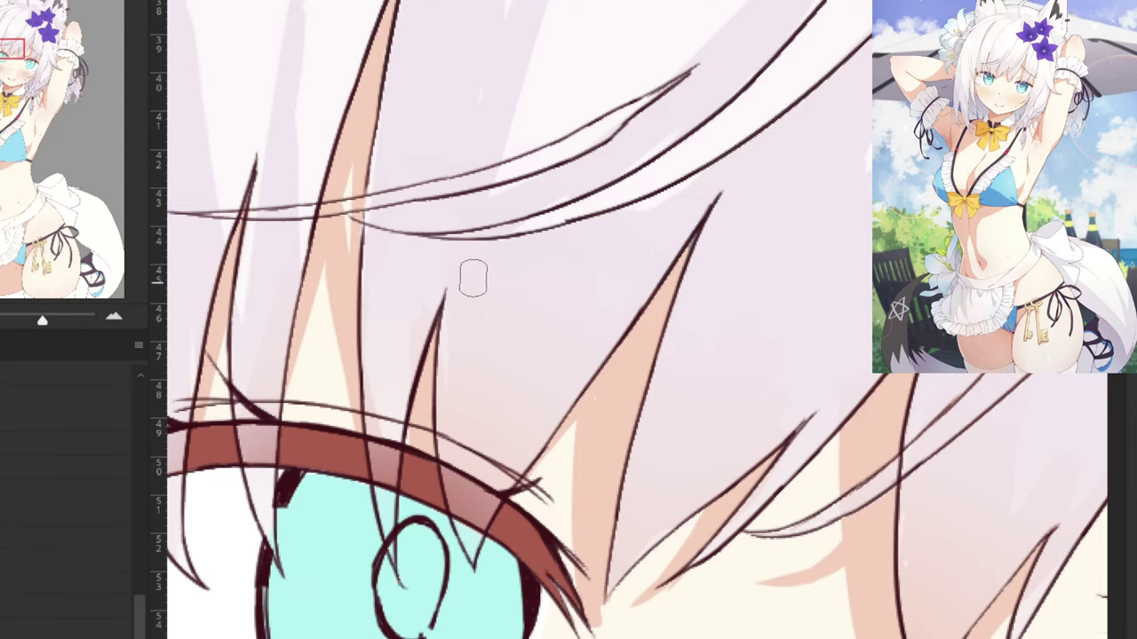
drag(401, 353, 536, 312)
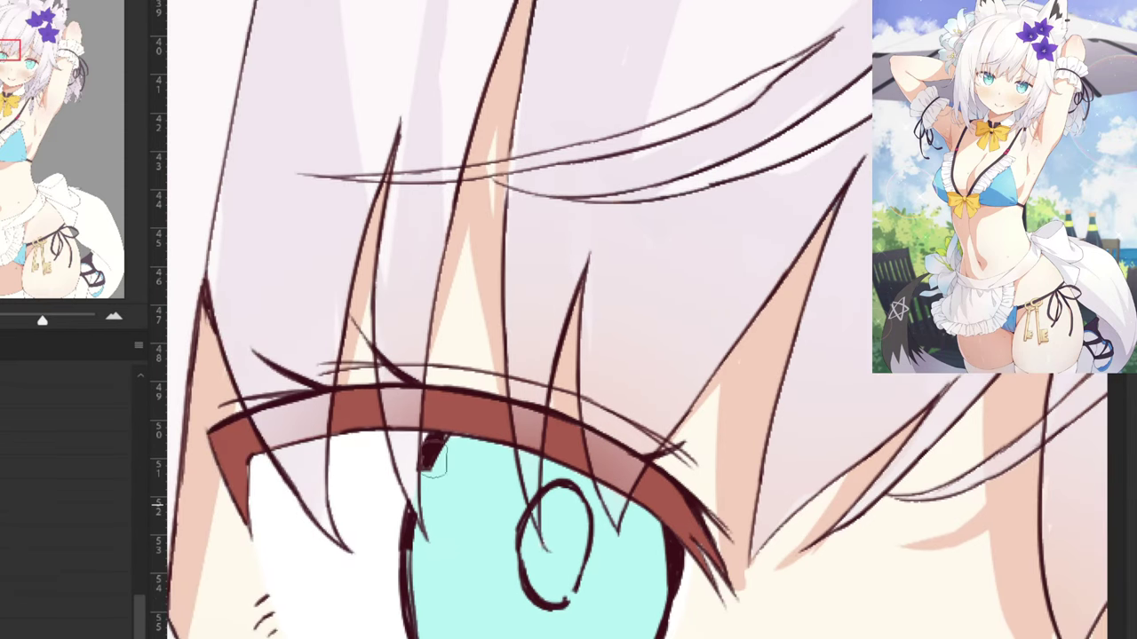
drag(334, 255, 497, 357)
key(ctrl+minus)
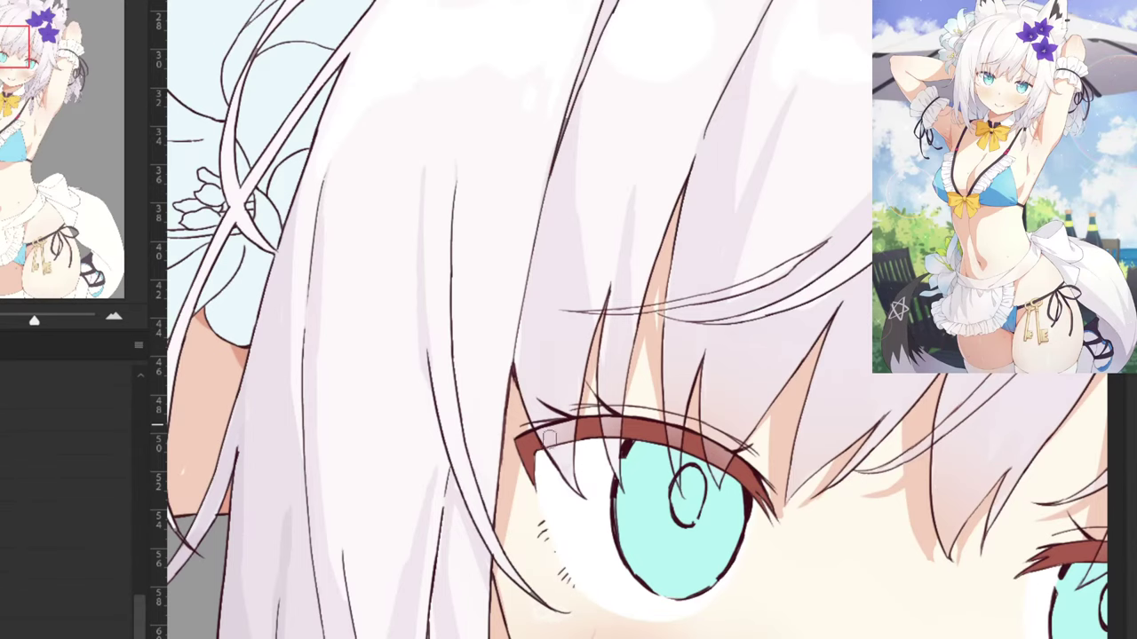
key(ctrl+minus)
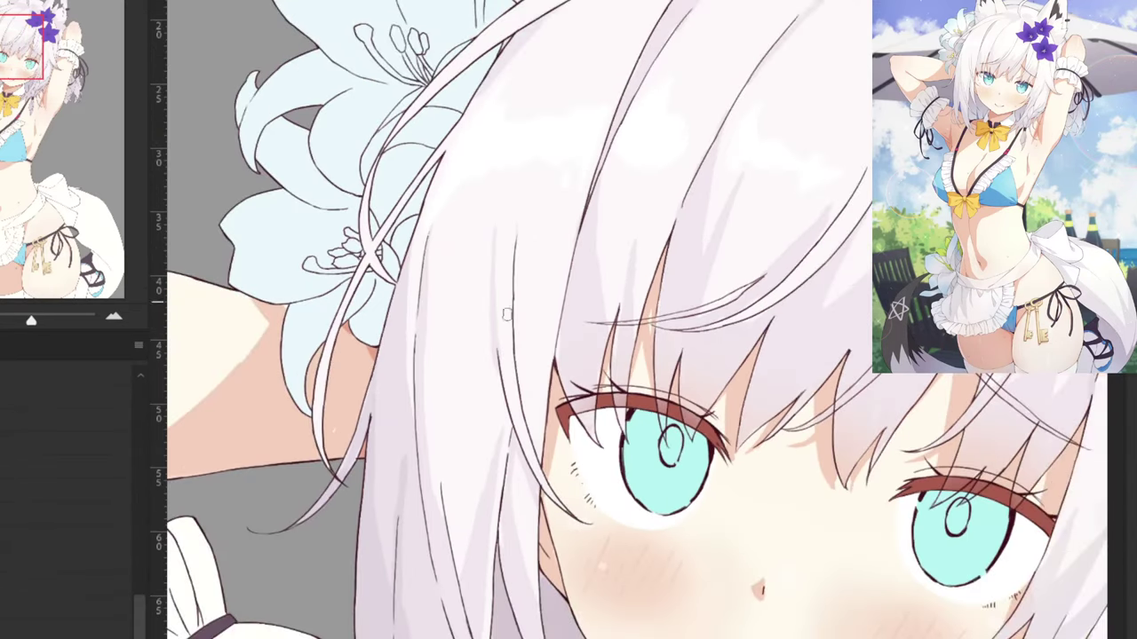
drag(606, 306, 279, 248)
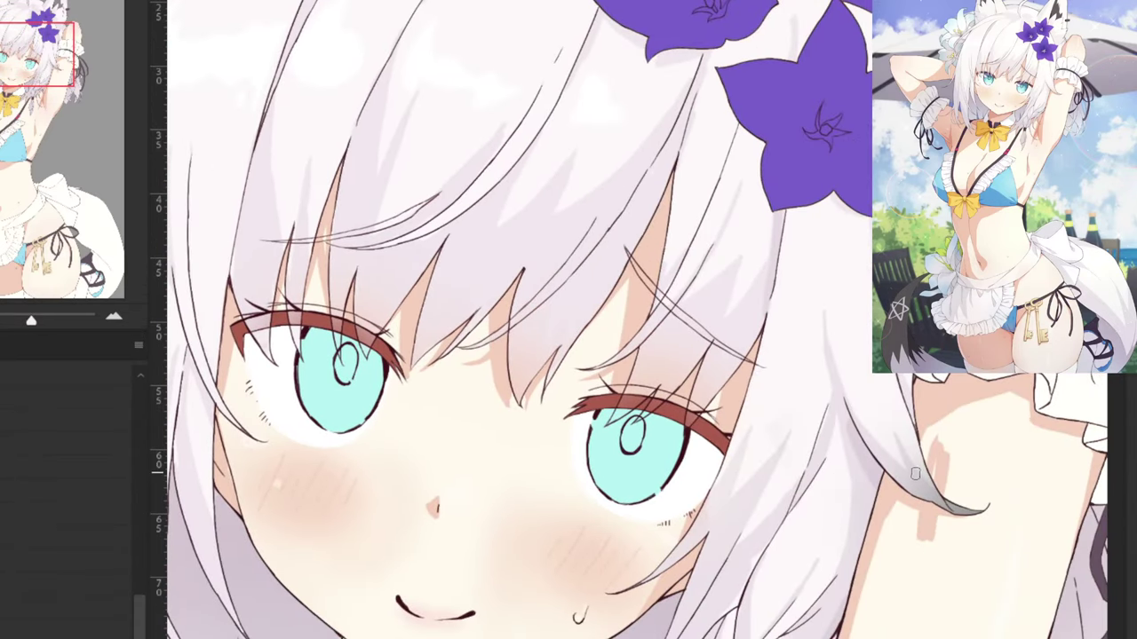
Paint sampled light skin colour over the grey tip of the side lock that overlaps the raised arm.
scroll(939, 439, up, 2)
scroll(732, 295, up, 2)
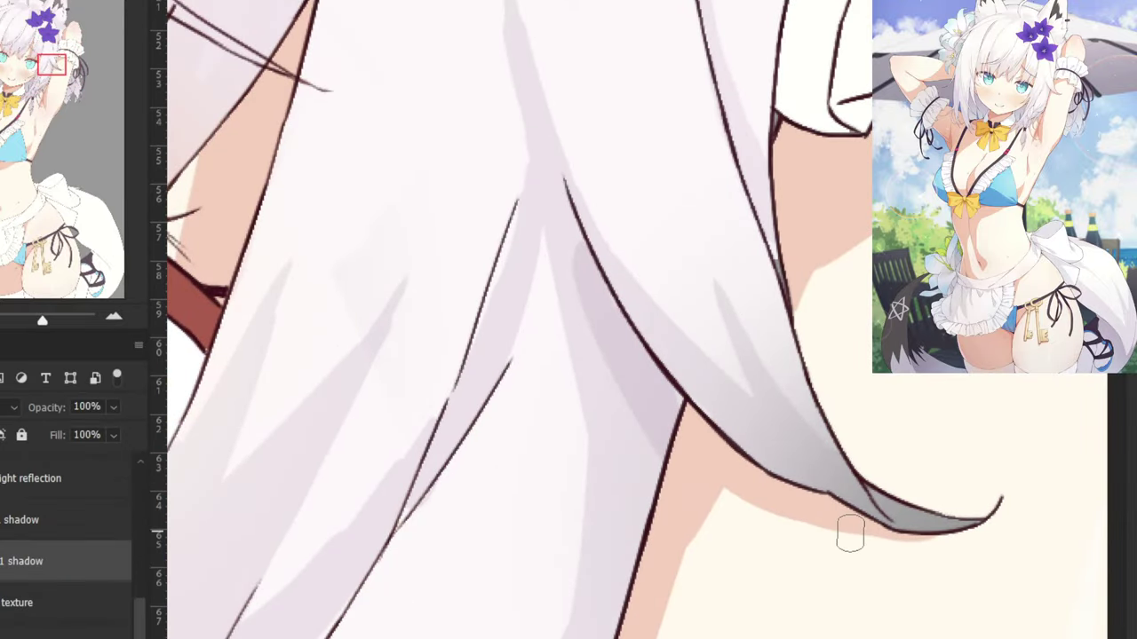
click(67, 616)
click(82, 631)
alt+click(868, 594)
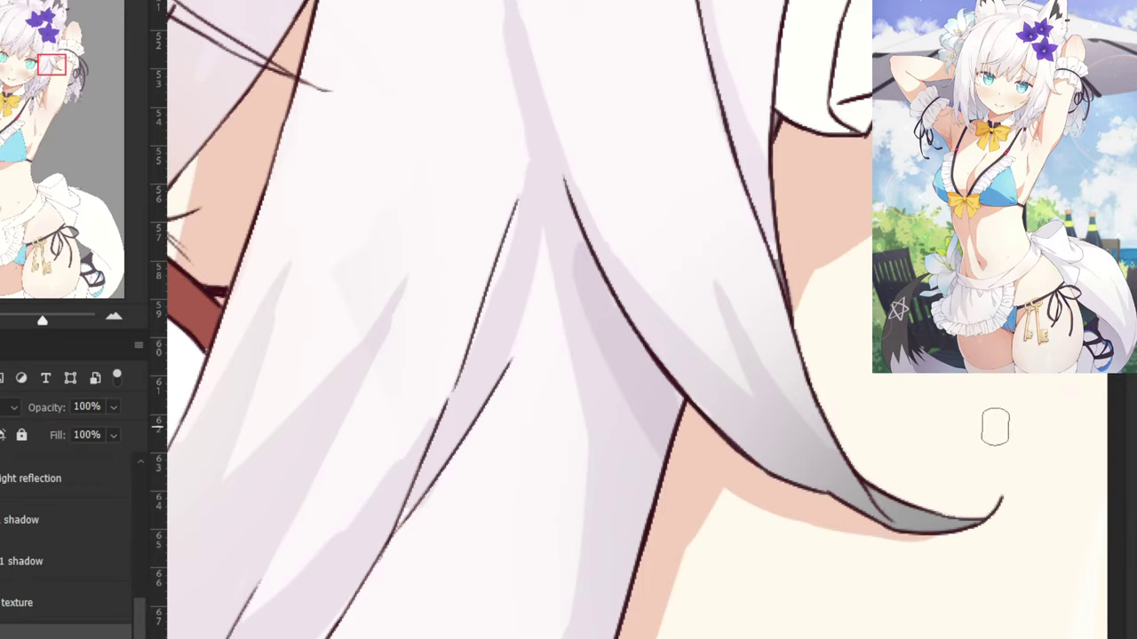
mouse_move(995, 427)
mouse_down()
mouse_move(938, 545)
mouse_move(920, 480)
mouse_move(903, 474)
mouse_move(852, 543)
mouse_move(798, 351)
mouse_move(774, 347)
mouse_move(747, 465)
mouse_move(732, 478)
mouse_move(695, 444)
mouse_up()
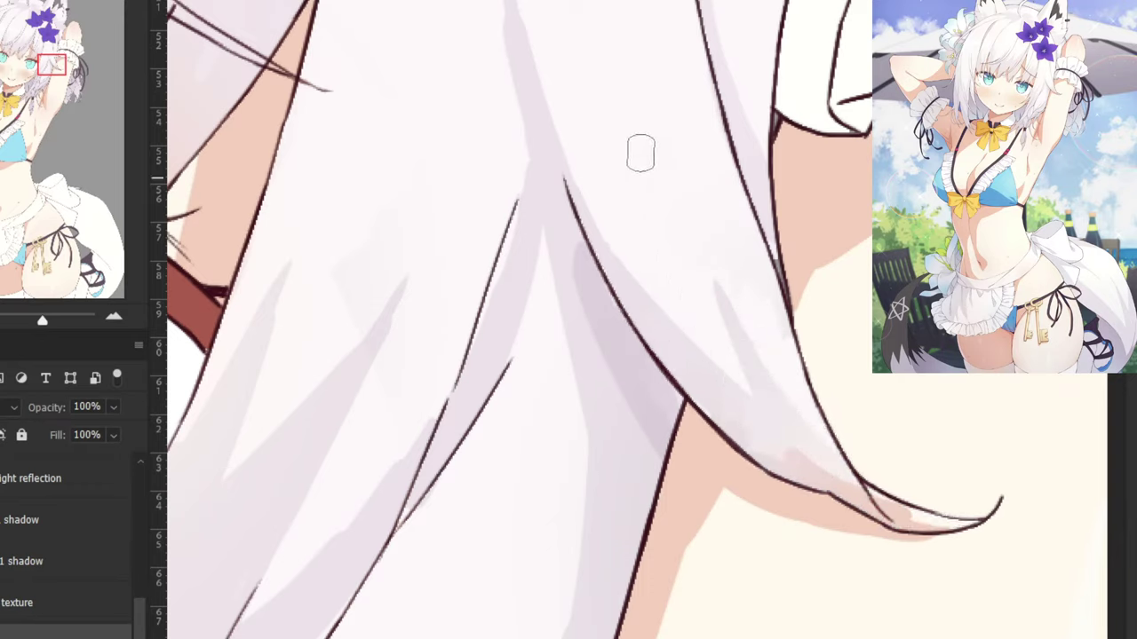
drag(776, 308, 772, 327)
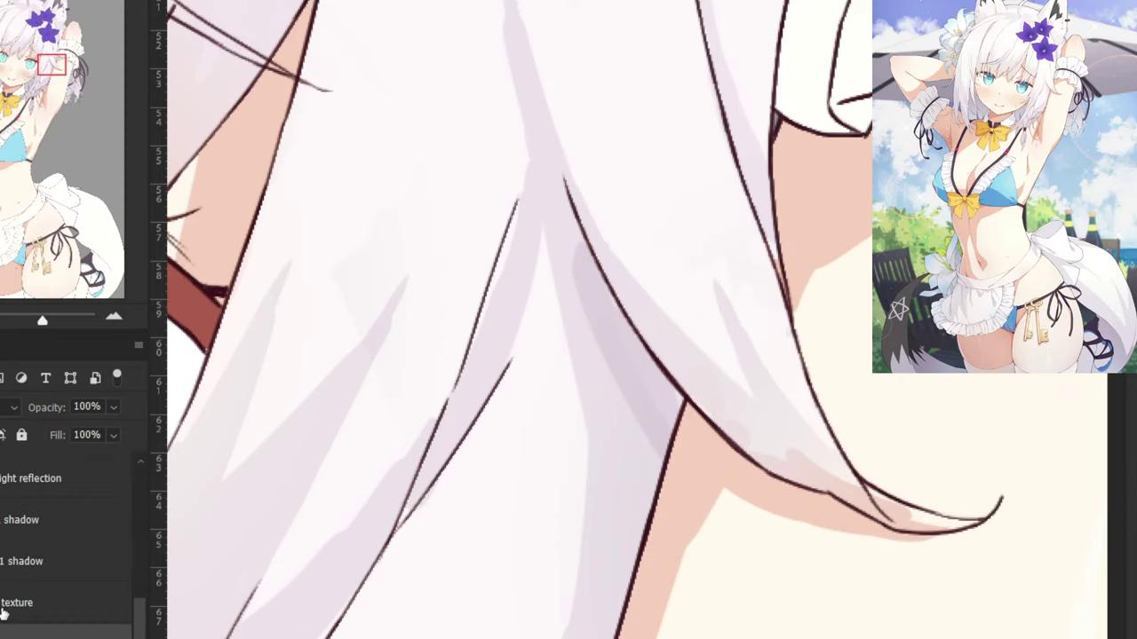
On the 1 shadow layer, undo the stray stroke and tint the side lock's tip with skin shadow colour sampled from the arm.
click(5, 613)
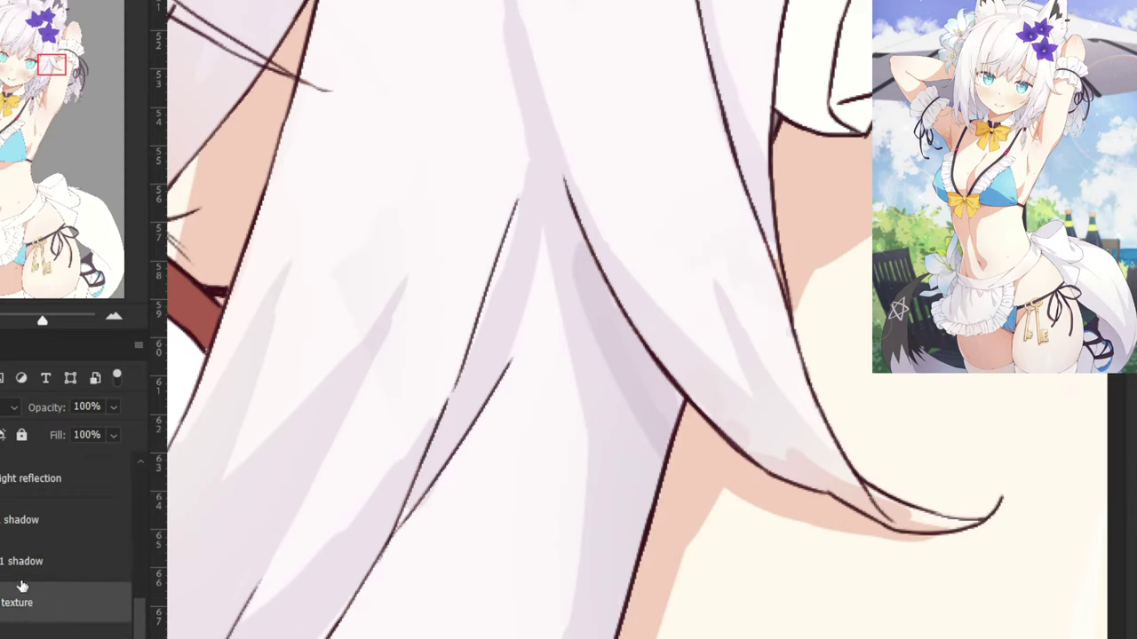
click(45, 564)
drag(870, 502, 928, 520)
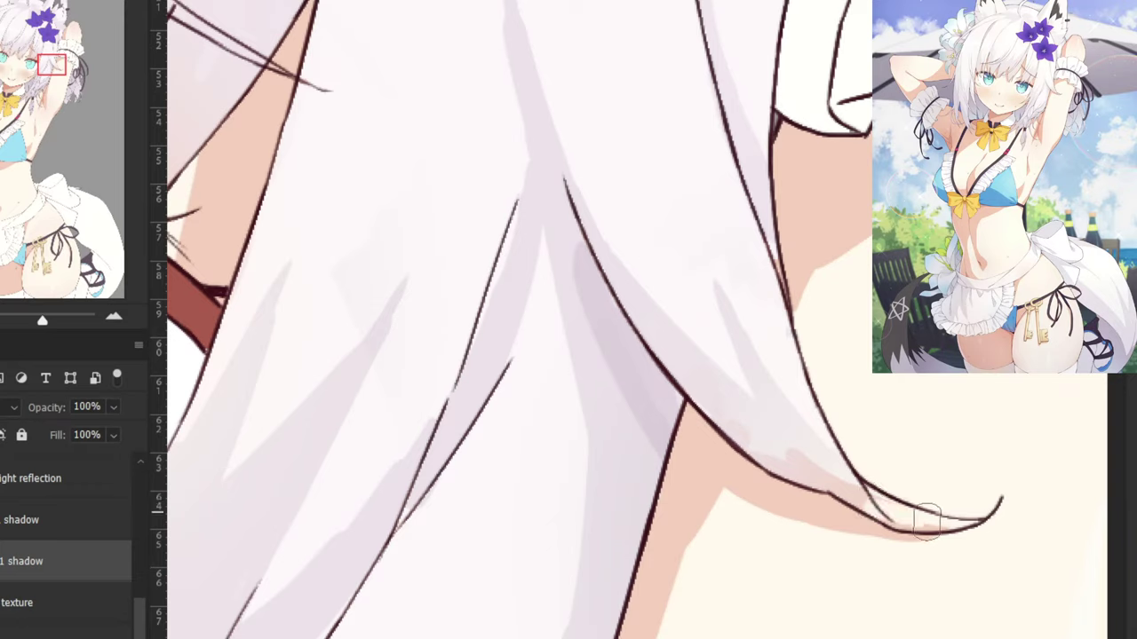
key(ctrl+z)
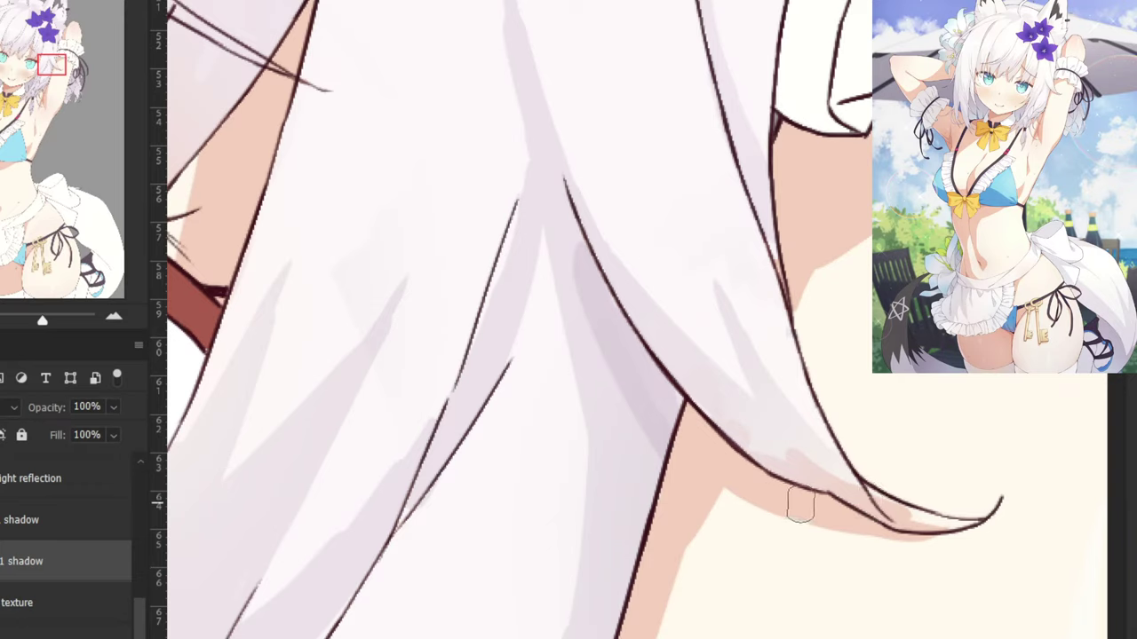
alt+click(794, 506)
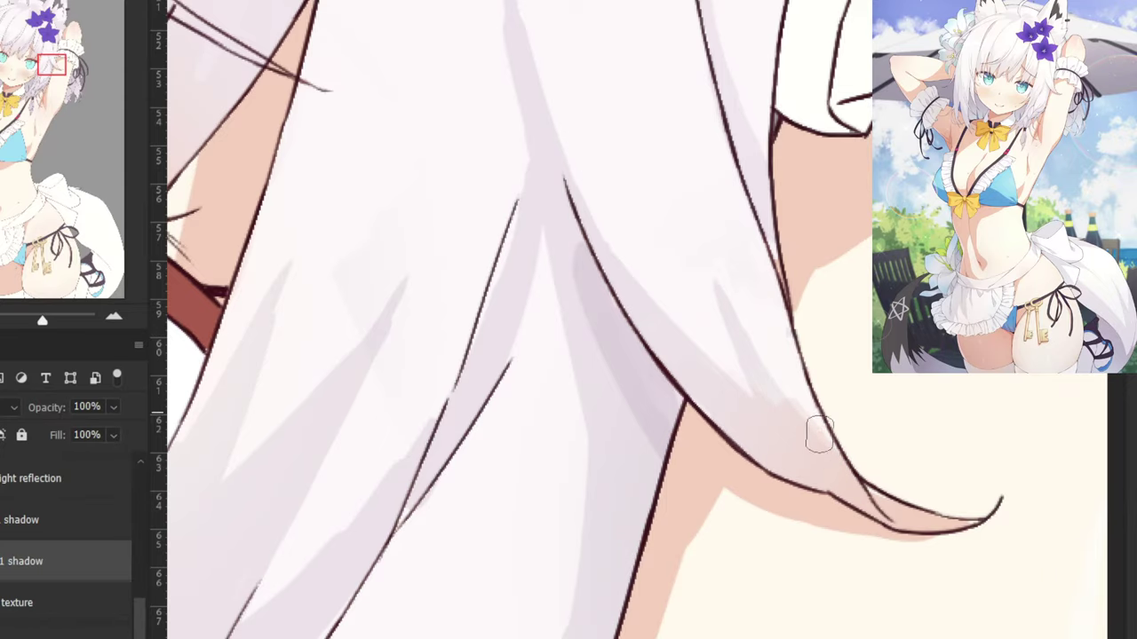
scroll(738, 320, down, 2)
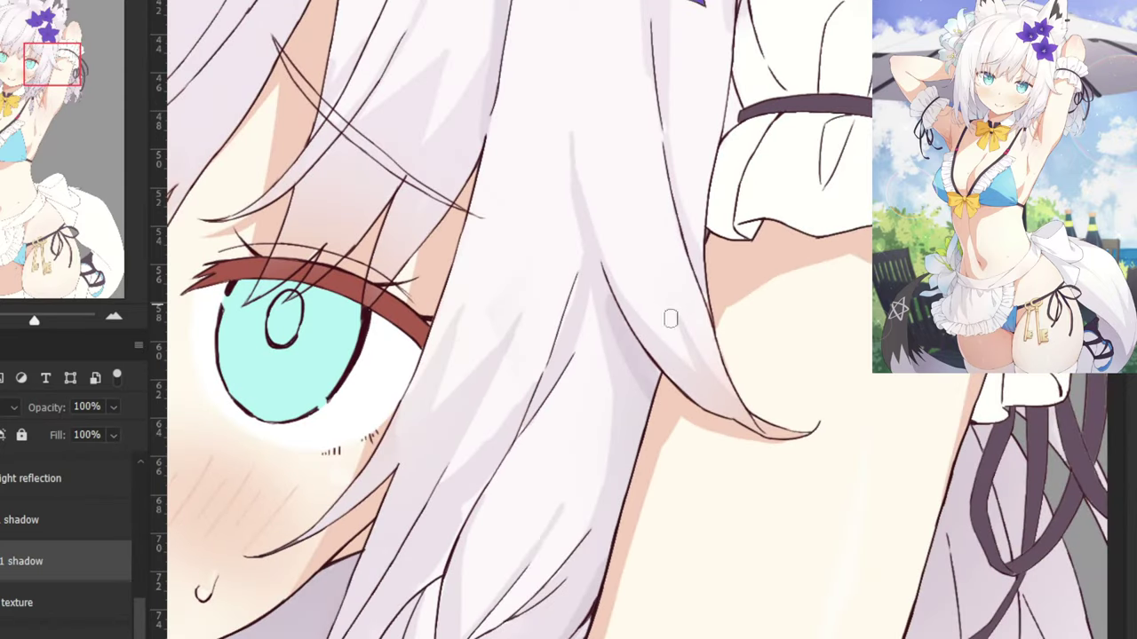
scroll(678, 248, down, 5)
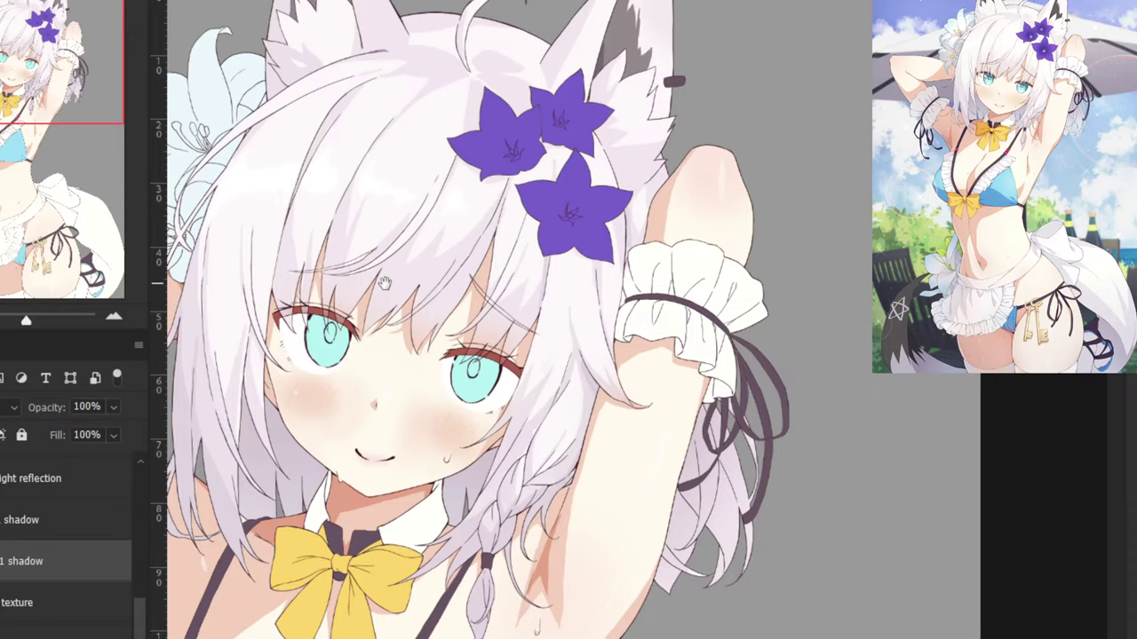
drag(384, 282, 392, 235)
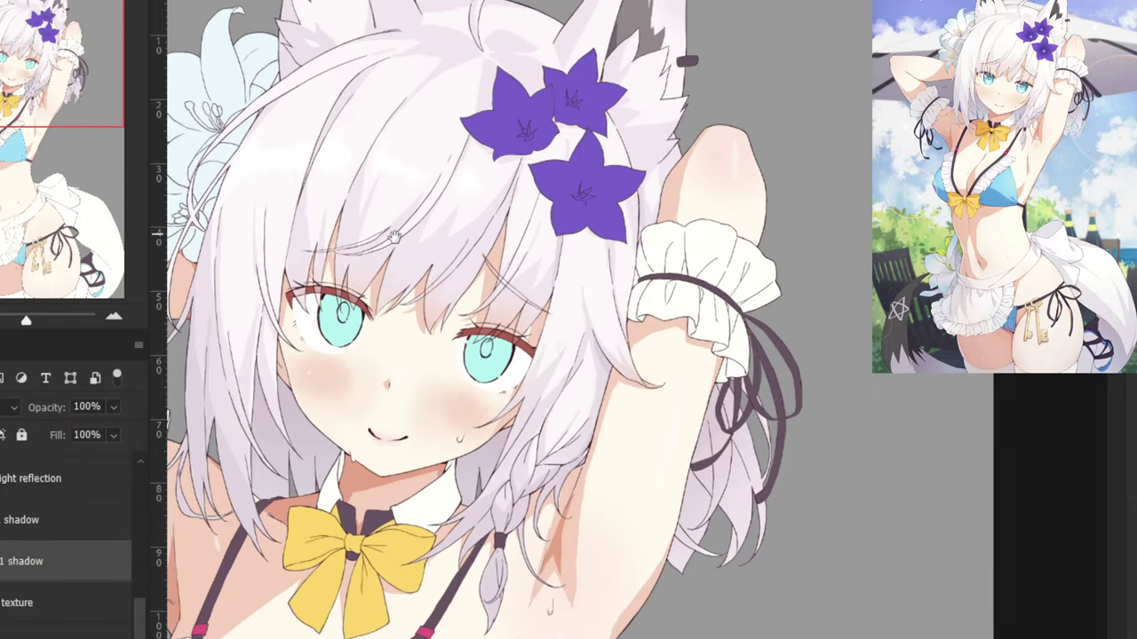
Change the blend mode of the 1 shadow layer and check the tinted hair tips up close and from farther out.
scroll(370, 259, up, 4)
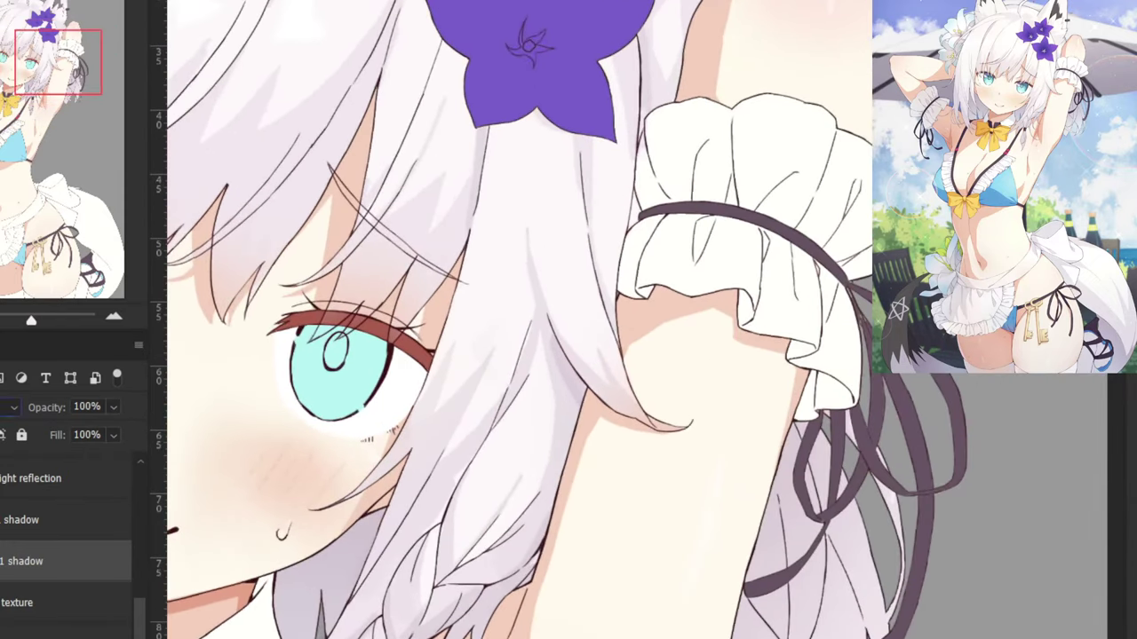
click(11, 407)
click(25, 279)
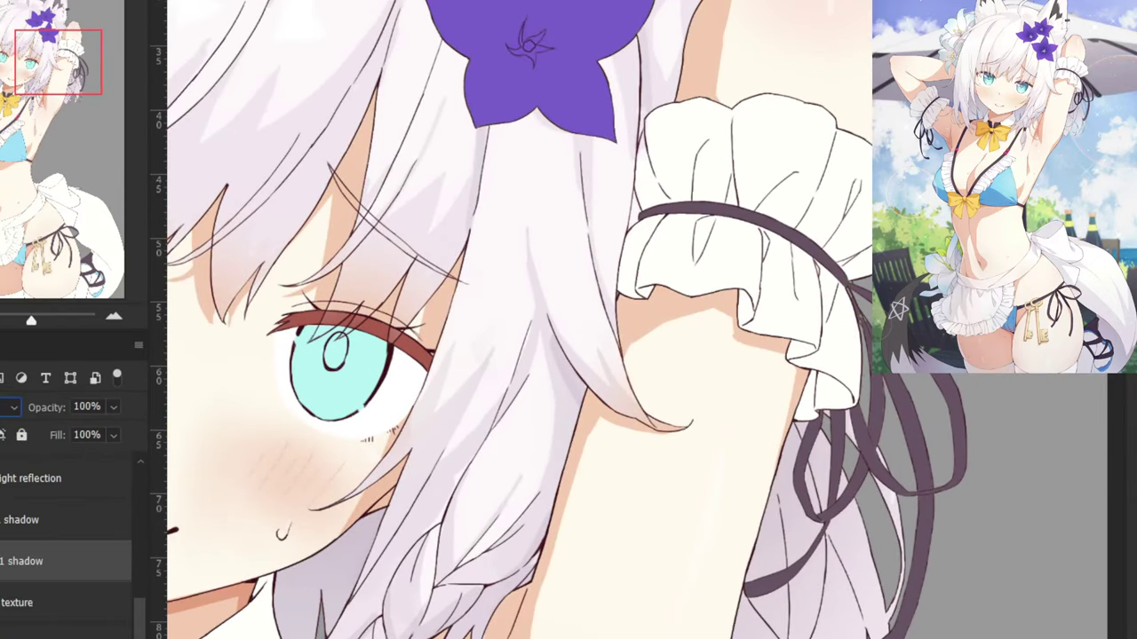
drag(353, 106, 529, 194)
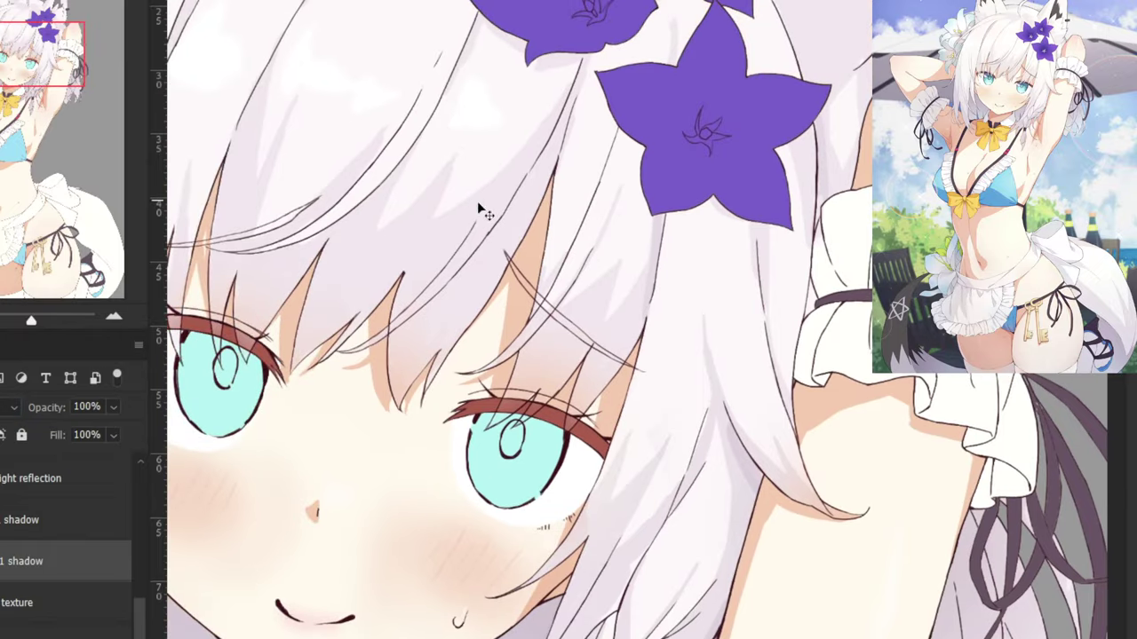
scroll(374, 217, down, 3)
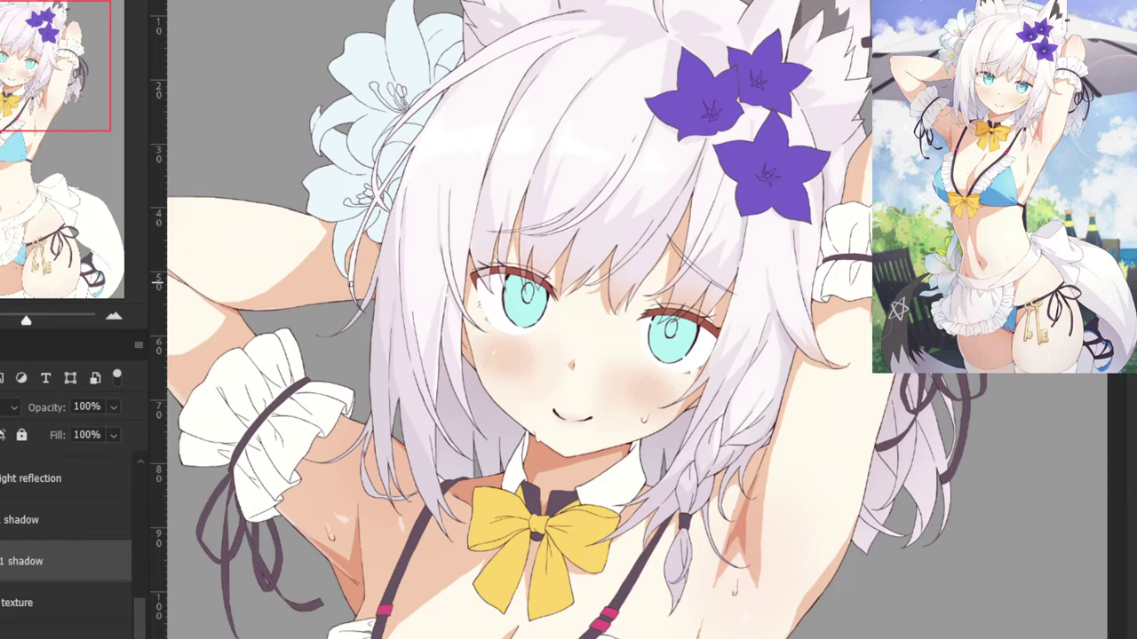
scroll(405, 348, up, 3)
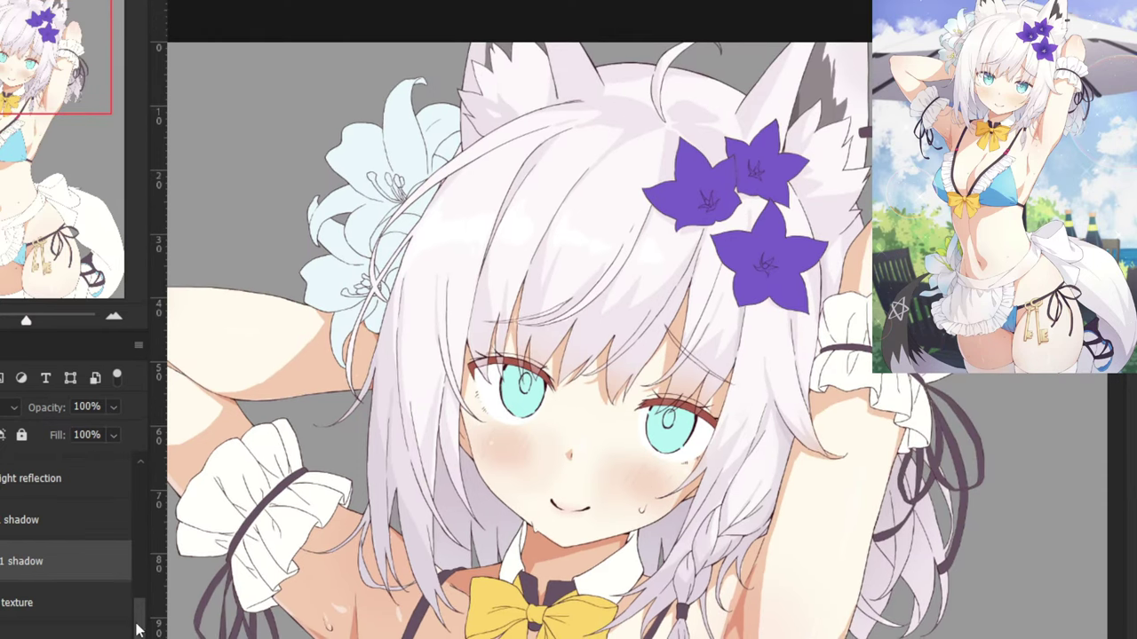
Compare the flat shading with the fully rendered illustration by repeatedly switching the upper effect layers' visibility.
scroll(138, 629, down, 3)
scroll(291, 506, down, 1)
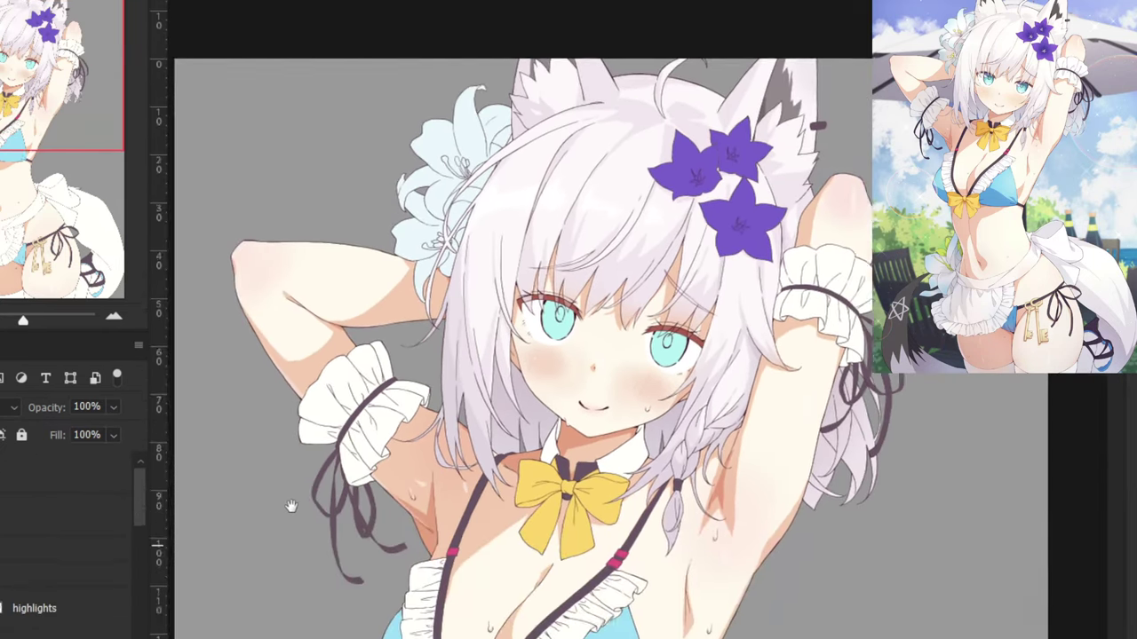
scroll(291, 506, down, 3)
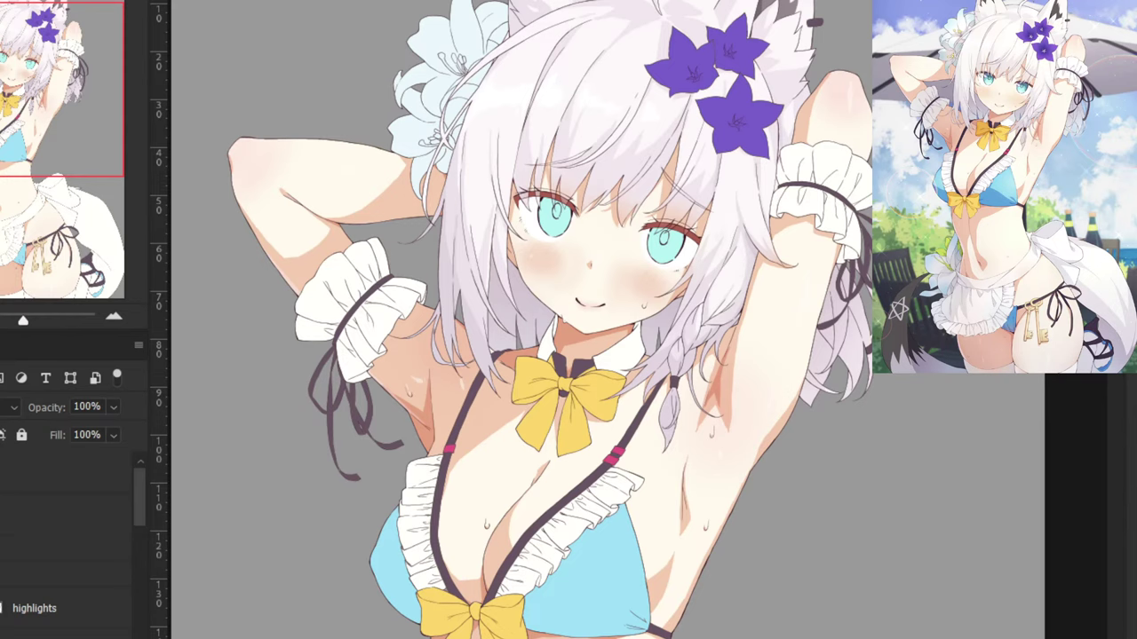
key(ctrl+z)
key(ctrl+z)
key(ctrl+z)
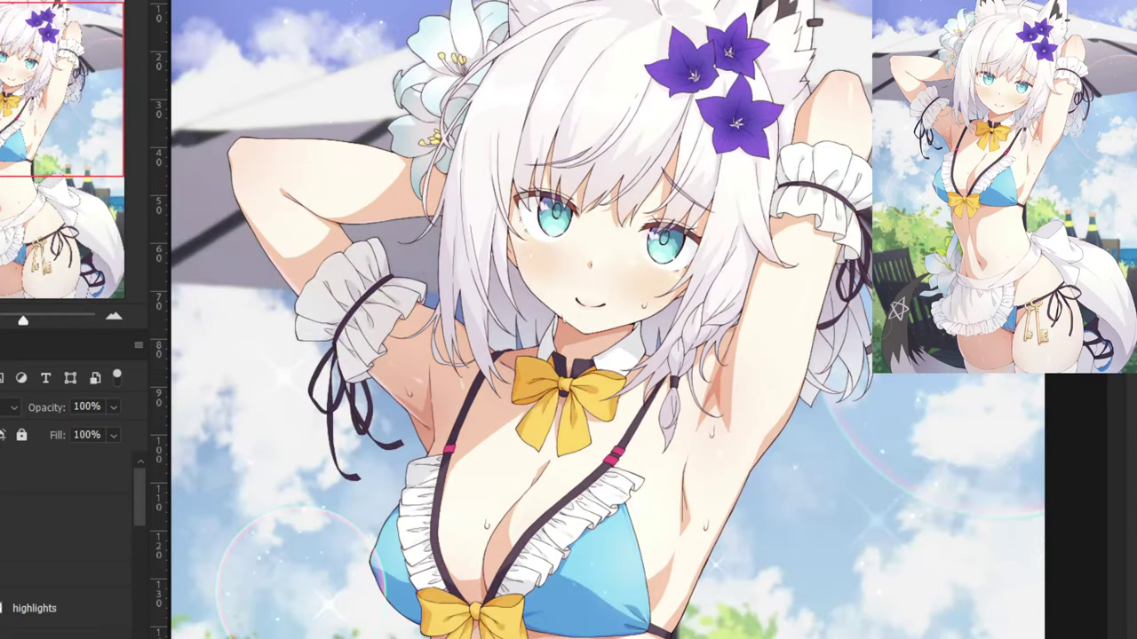
key(ctrl+comma)
key(ctrl+comma)
key(ctrl+comma)
key(ctrl+comma)
key(ctrl+comma)
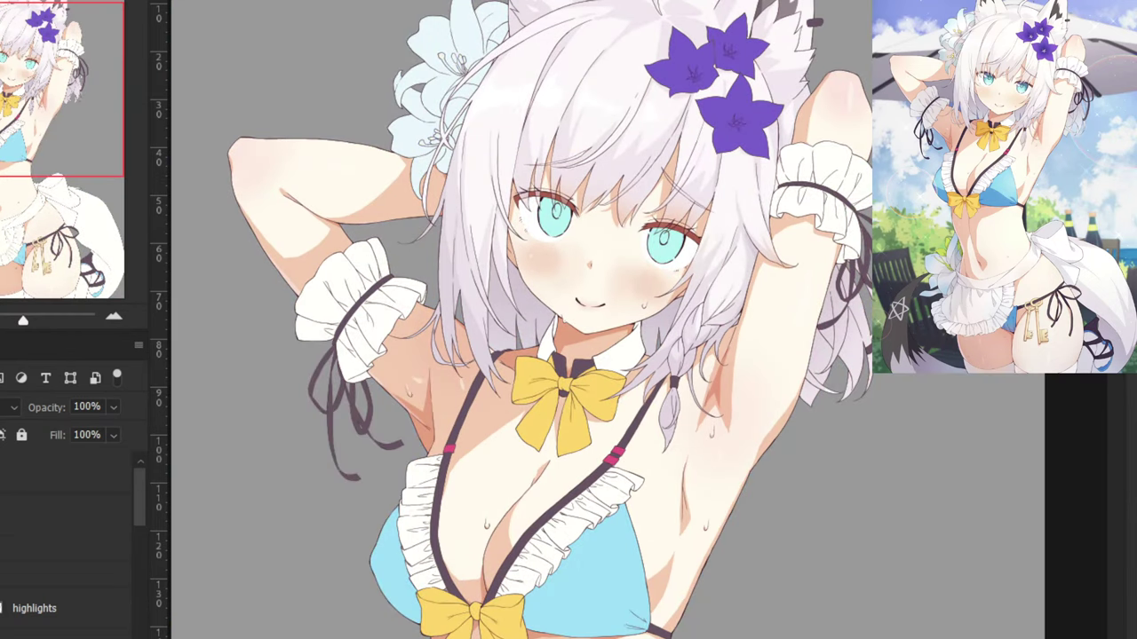
Examine the face and skin-tinted bangs up close with the upper effect layers hidden.
key(ctrl+plus)
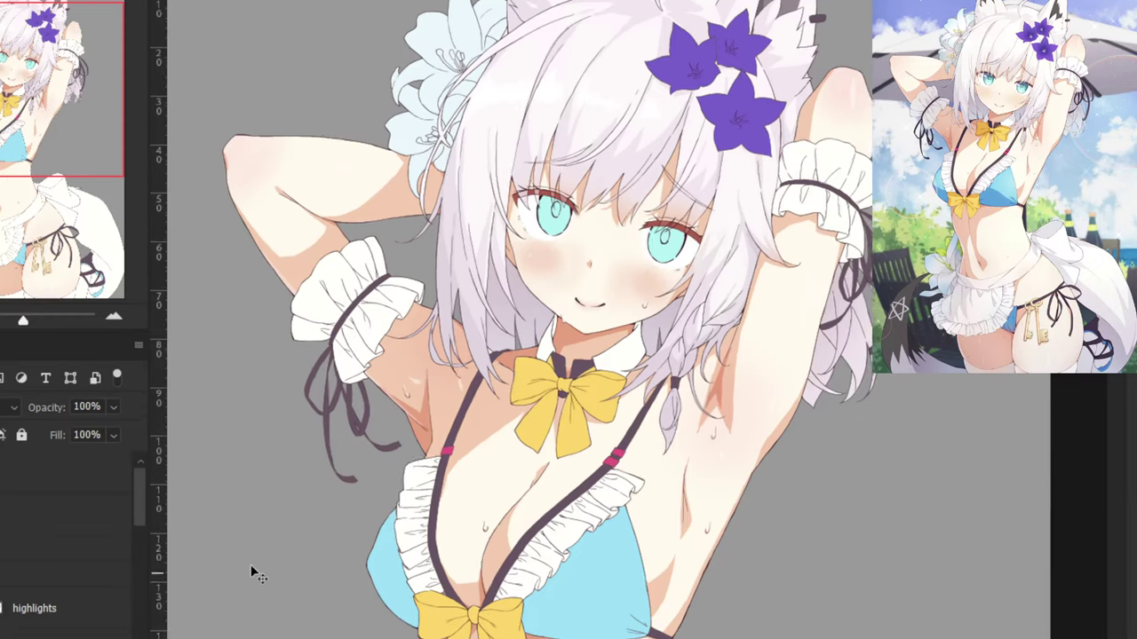
drag(227, 506, 230, 612)
key(ctrl+plus)
key(ctrl+plus)
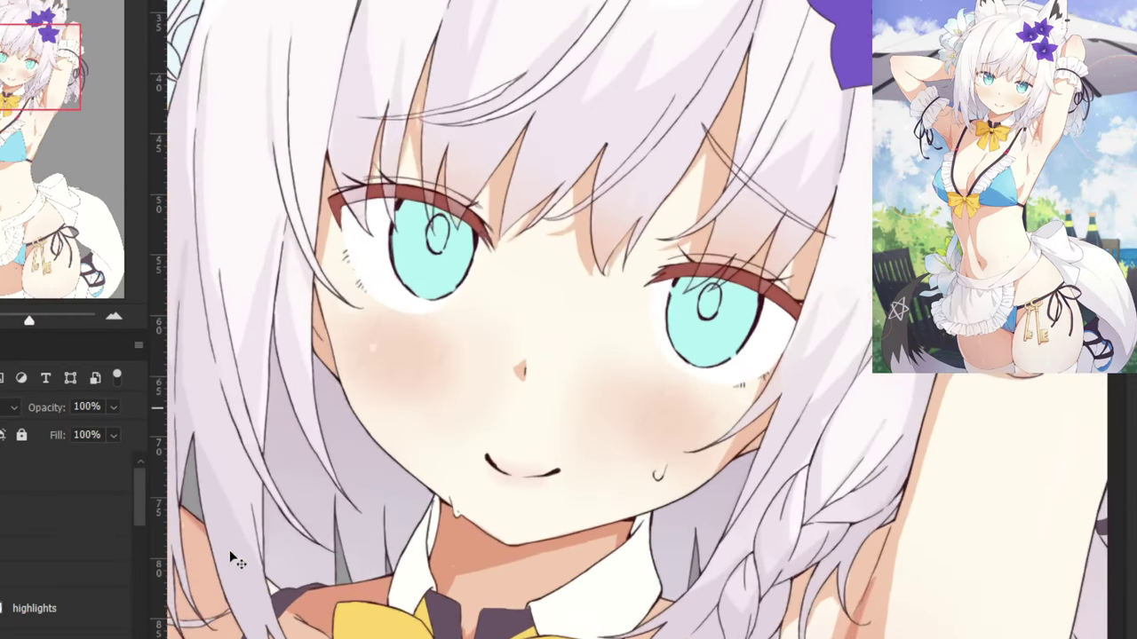
drag(228, 560, 253, 610)
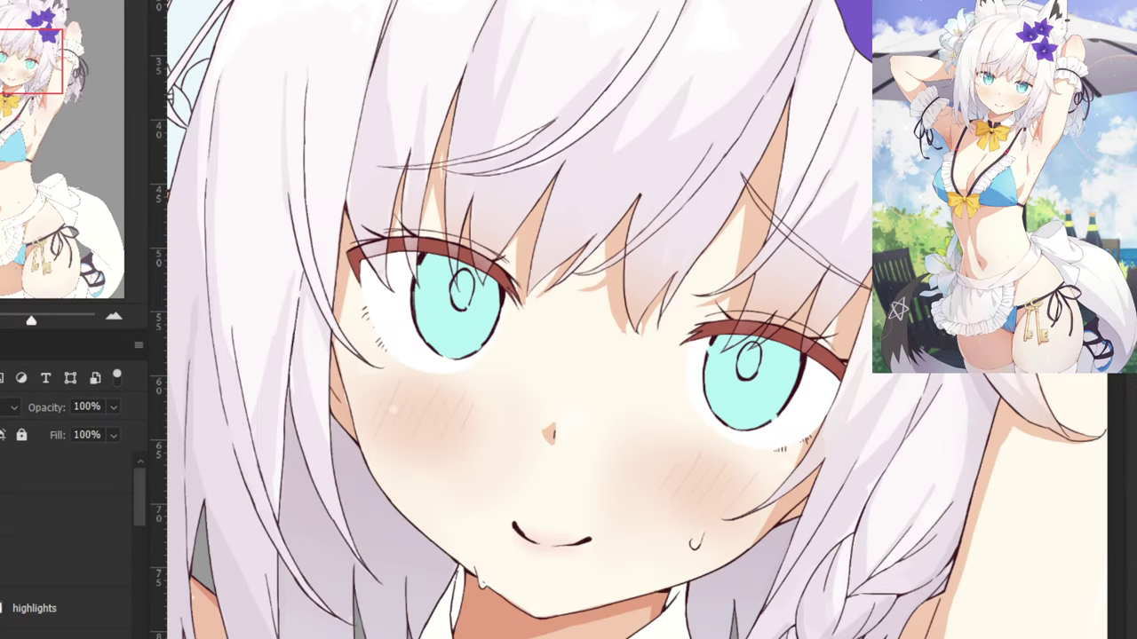
Compare the bangs and face with and without the rendered effects by switching the upper layer's visibility.
key(ctrl+minus)
key(ctrl+minus)
click(2, 508)
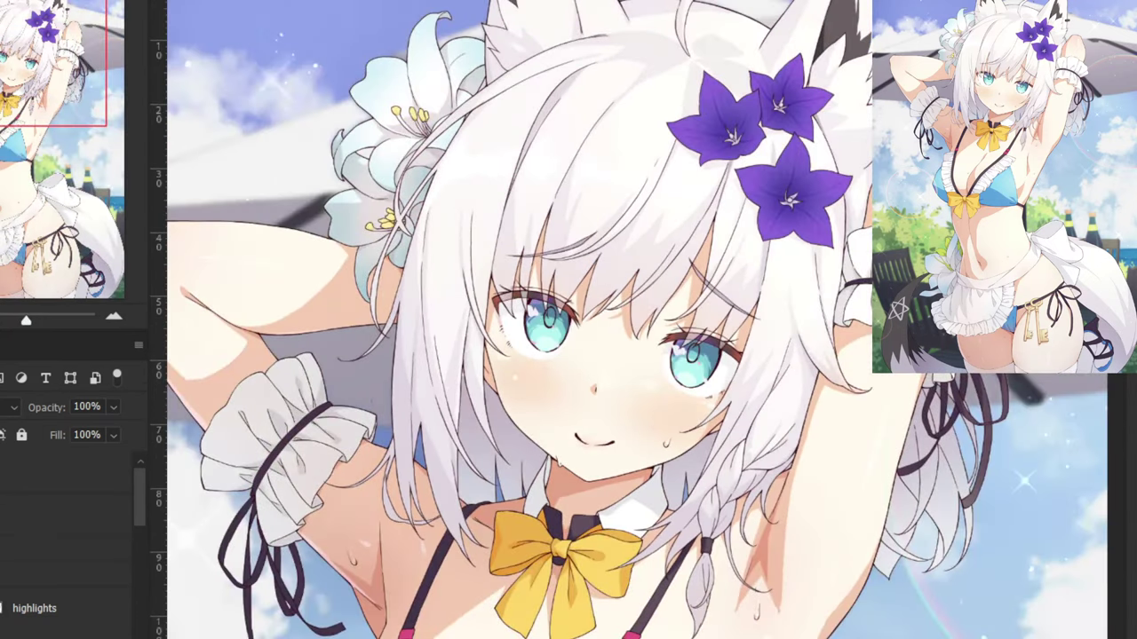
click(14, 525)
key(ctrl+plus)
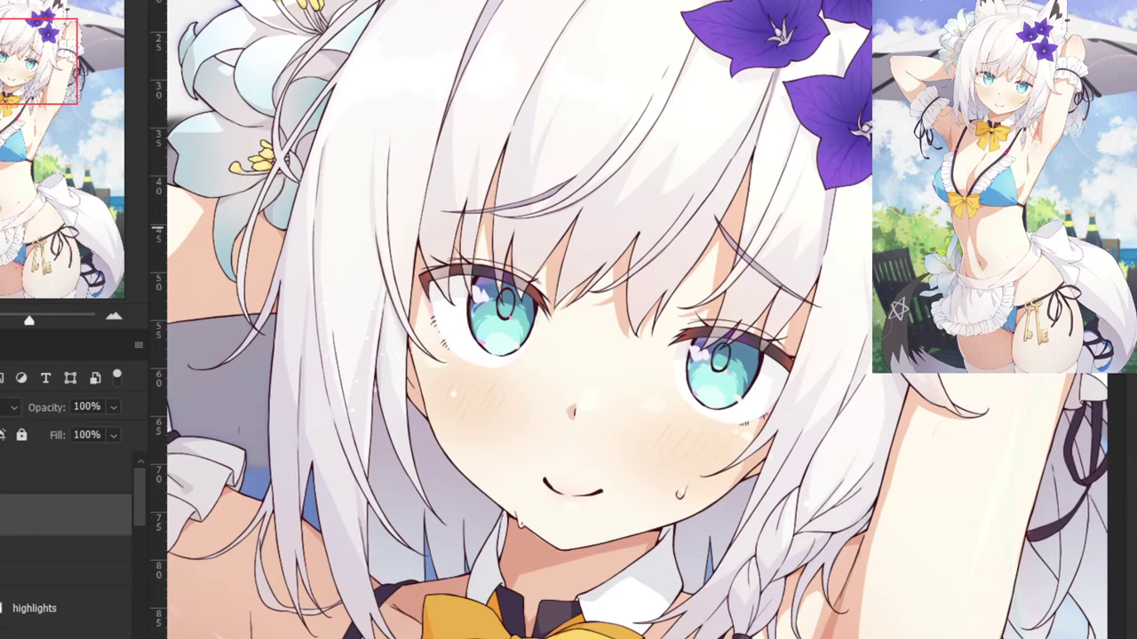
key(ctrl+)
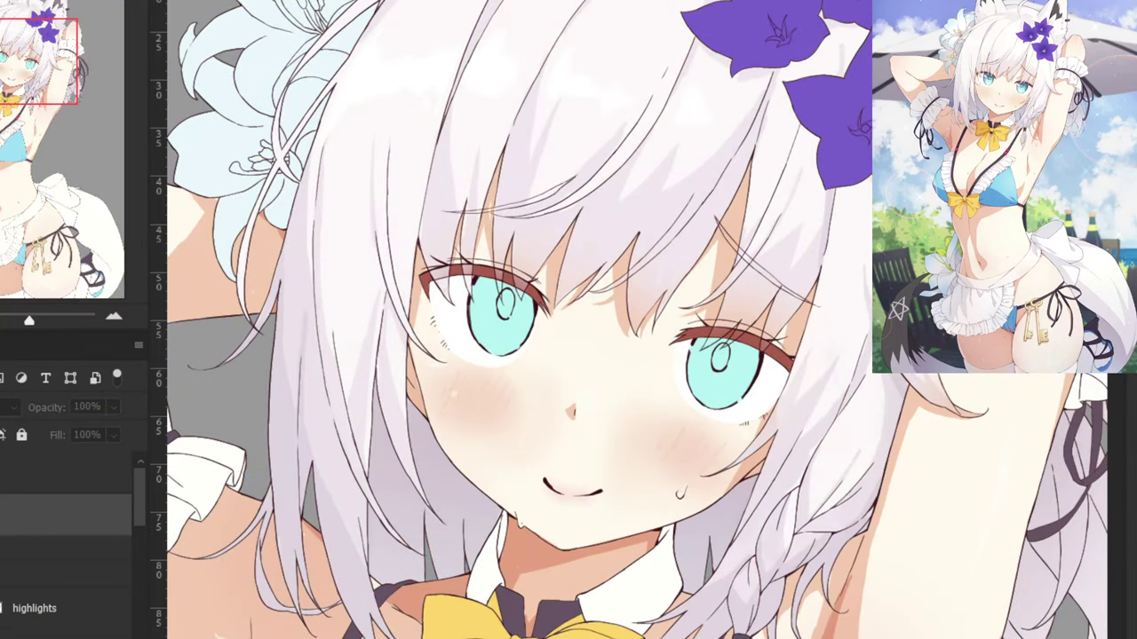
key(ctrl+comma)
key(ctrl+comma)
key(ctrl+comma)
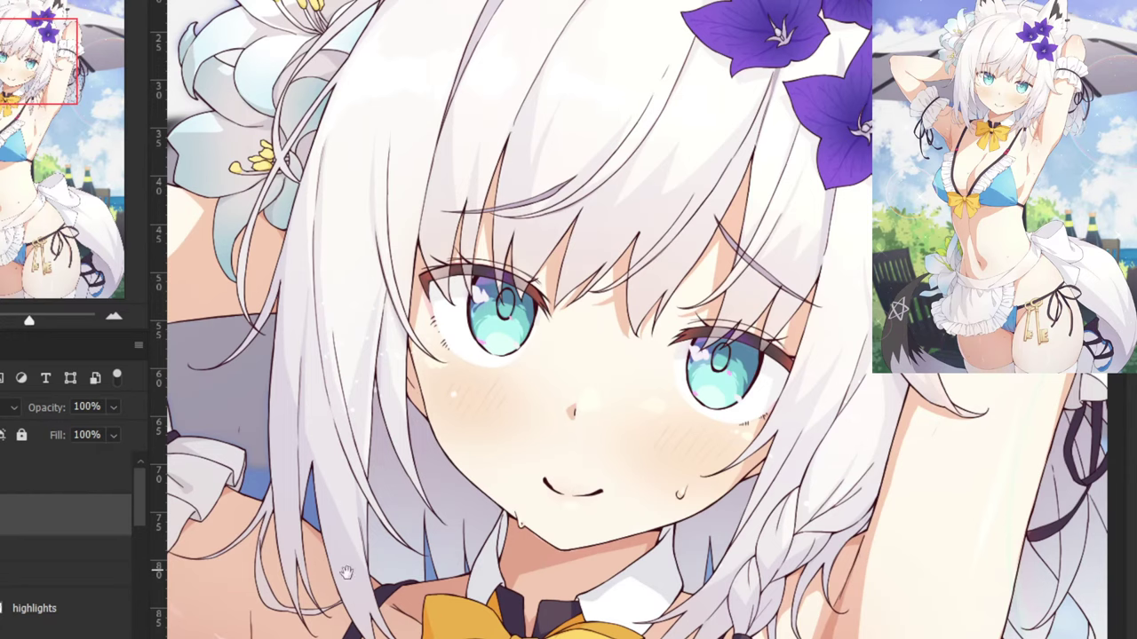
Inspect the rendered hair, ears and lily ornament from the bangs up to the top of the head.
drag(346, 573, 201, 588)
mouse_move(277, 609)
mouse_down()
mouse_move(262, 581)
mouse_move(271, 603)
mouse_move(299, 576)
mouse_move(284, 594)
mouse_up()
drag(281, 522, 294, 619)
scroll(283, 568, up, 2)
drag(314, 550, 325, 638)
drag(272, 505, 352, 633)
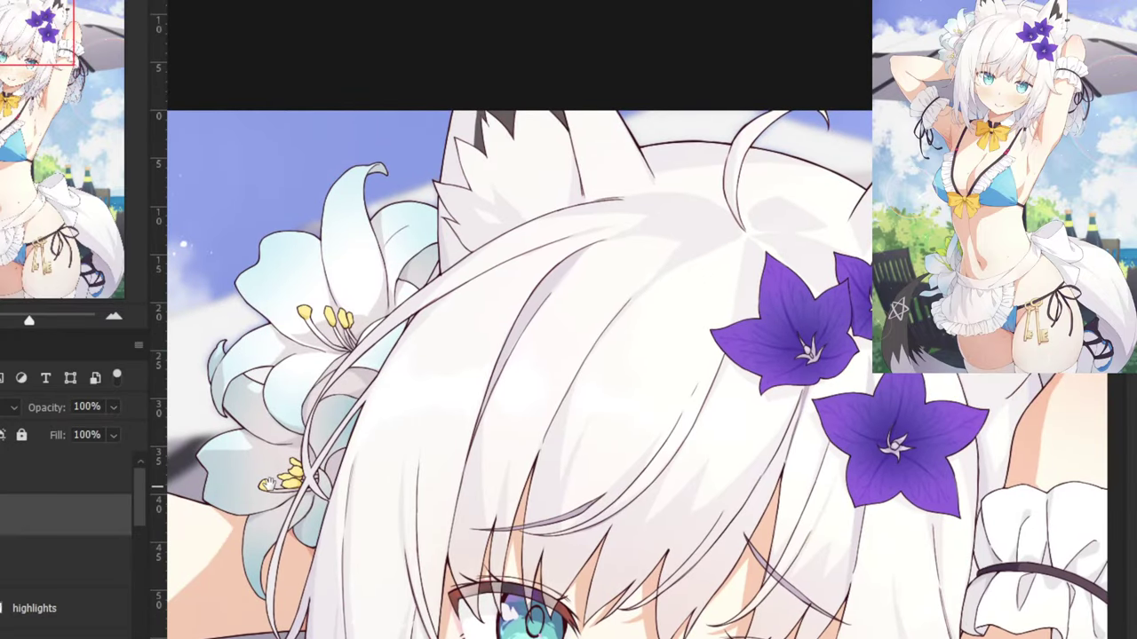
drag(266, 484, 271, 523)
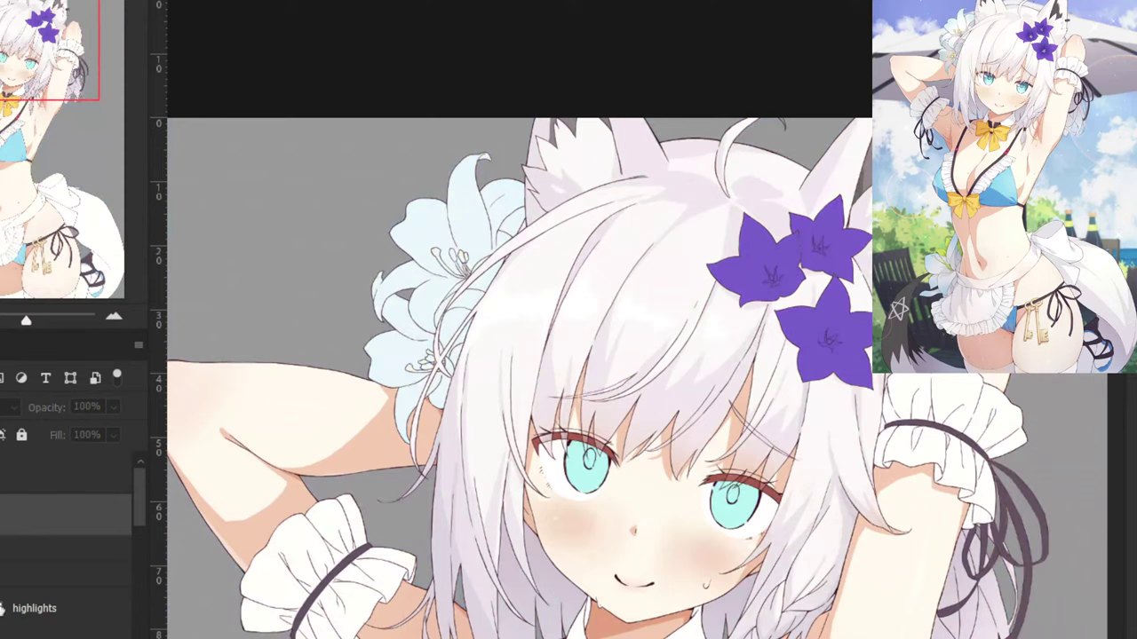
Work down the layer stack from the hair highlights layer and select Layer 7.
click(3, 607)
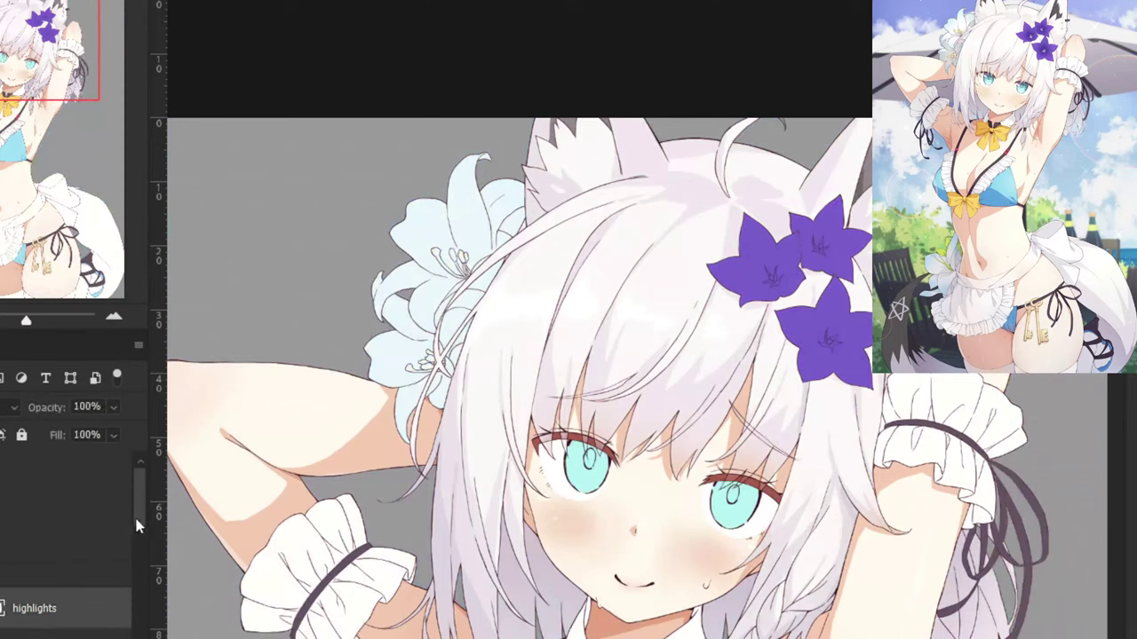
mouse_move(136, 519)
mouse_down()
mouse_move(154, 635)
mouse_move(149, 511)
mouse_up()
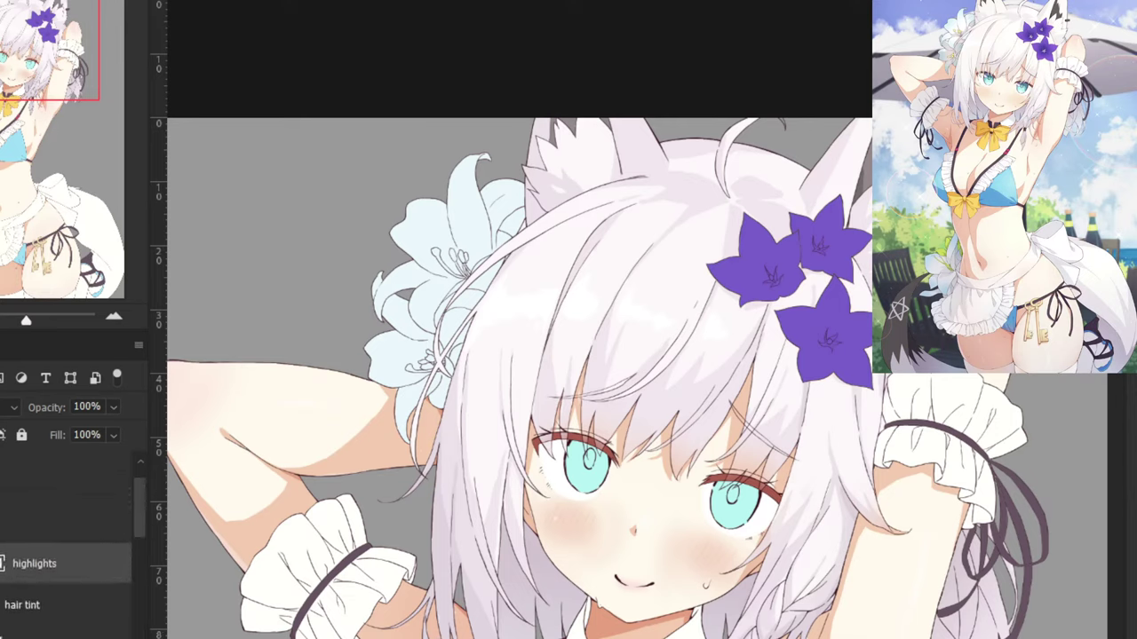
click(2, 529)
click(5, 607)
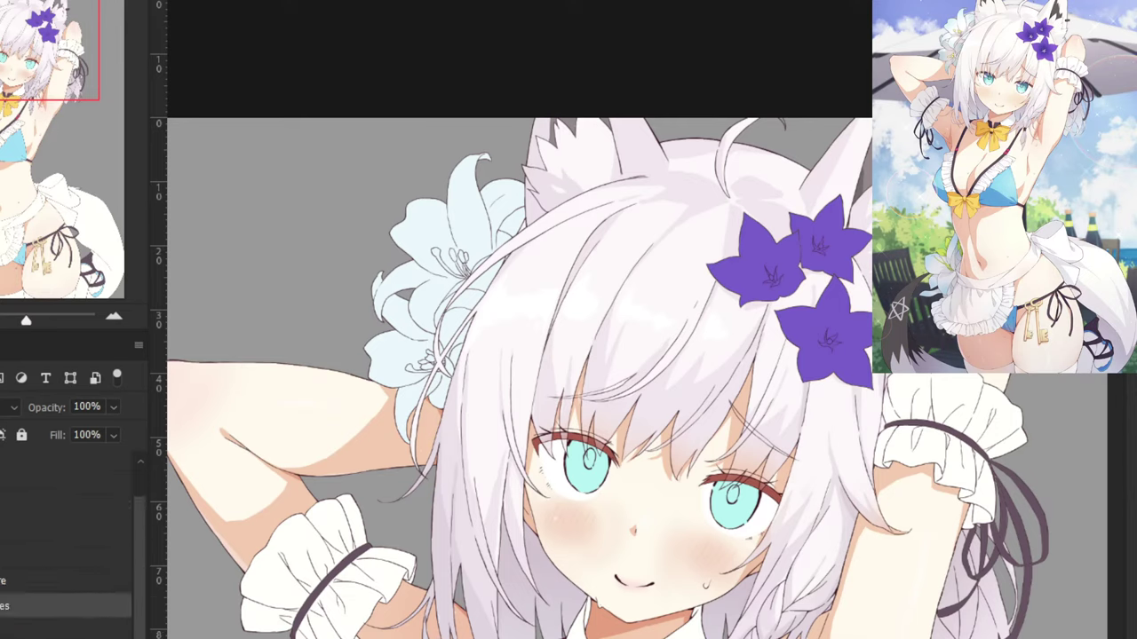
click(10, 636)
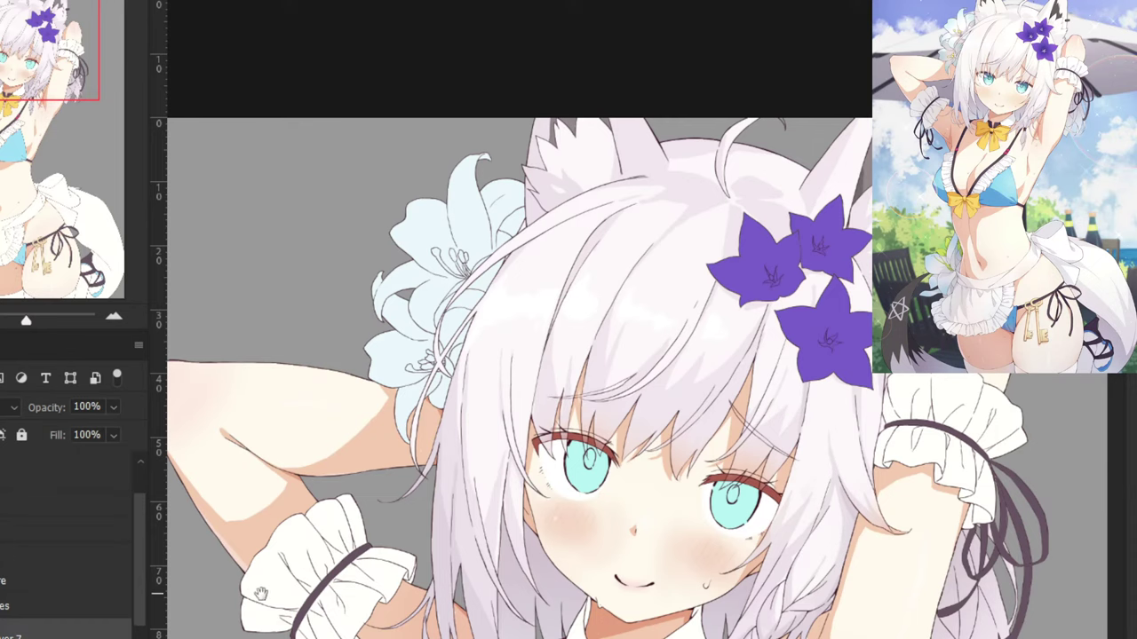
Look over the outfit from the frilled armbands down to the apron, with and without the rendered effects.
scroll(260, 593, down, 5)
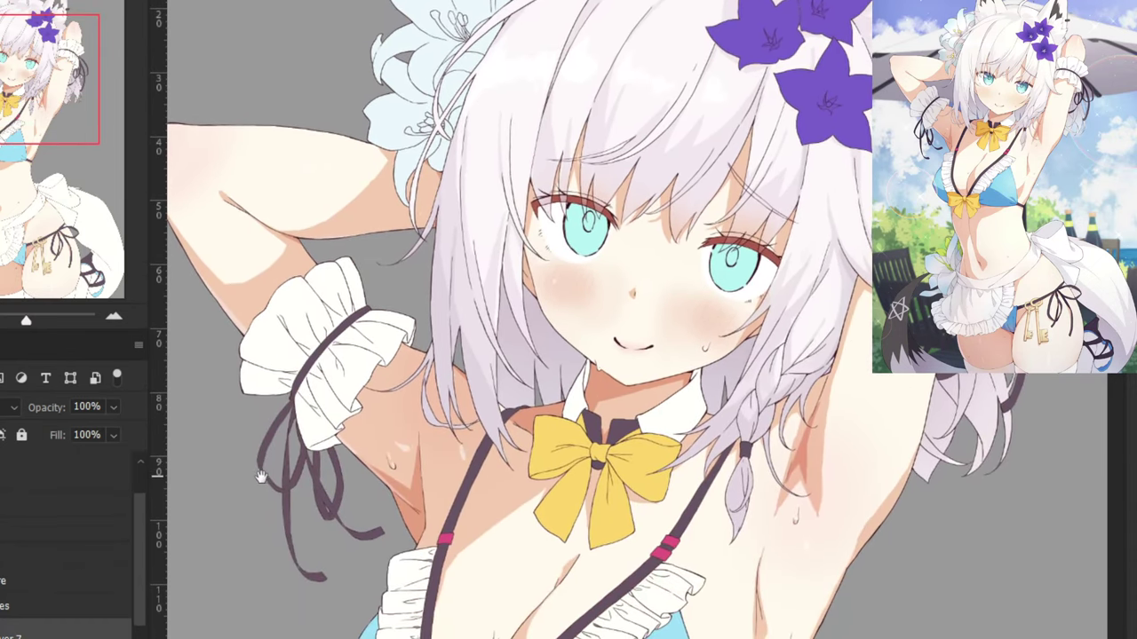
scroll(260, 478, down, 5)
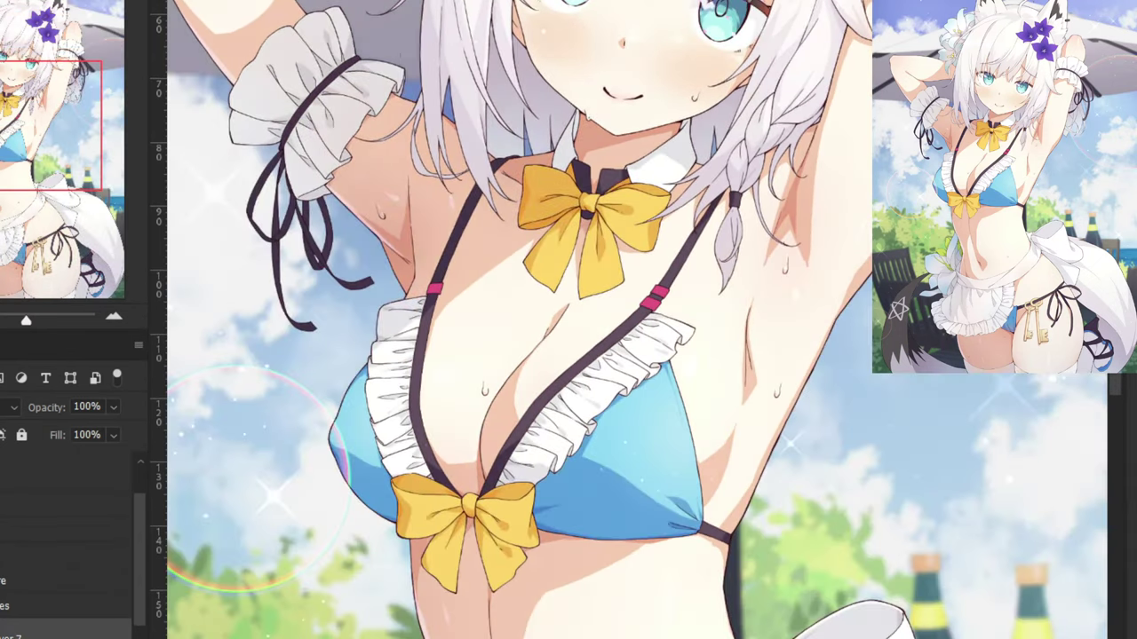
key(ctrl+minus)
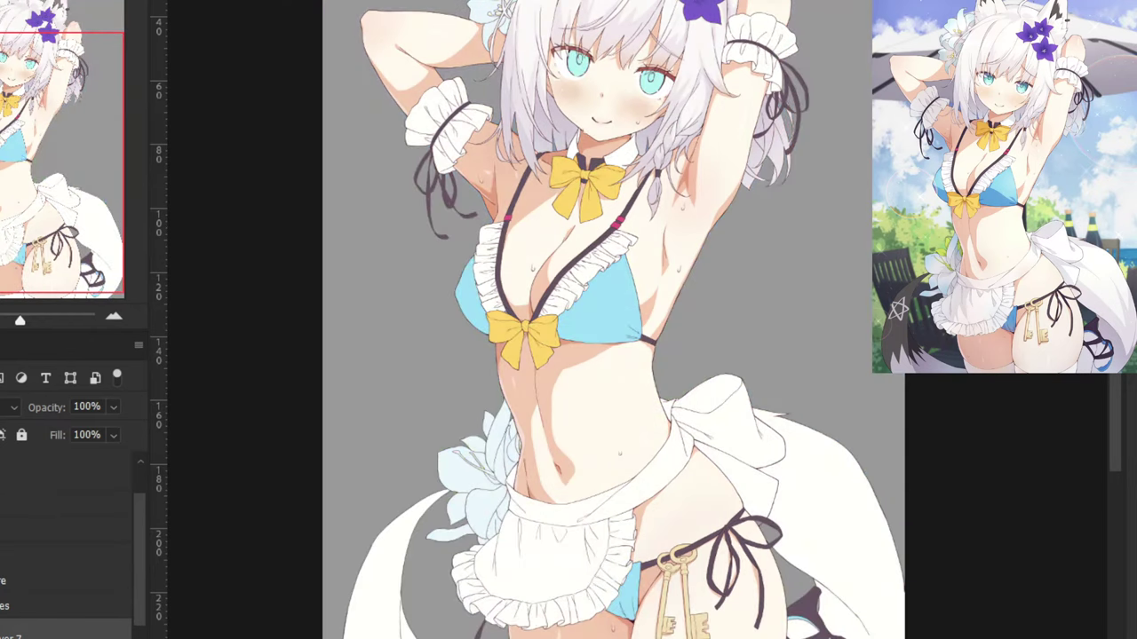
Check what the hair layers contribute by switching their visibility off and on.
click(3, 606)
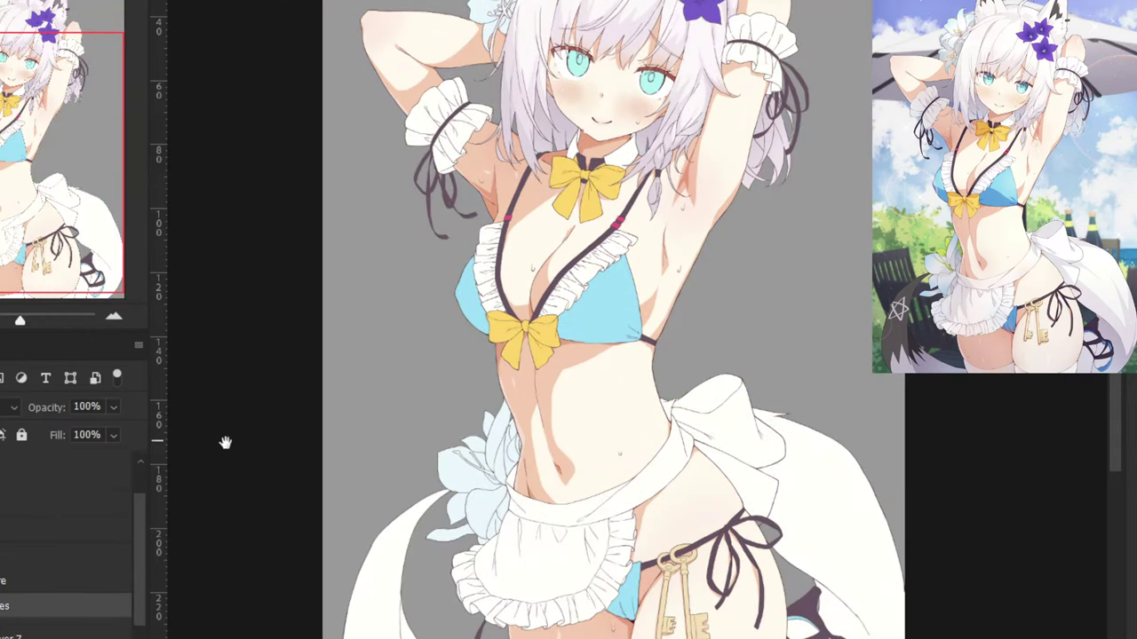
key(ctrl+comma)
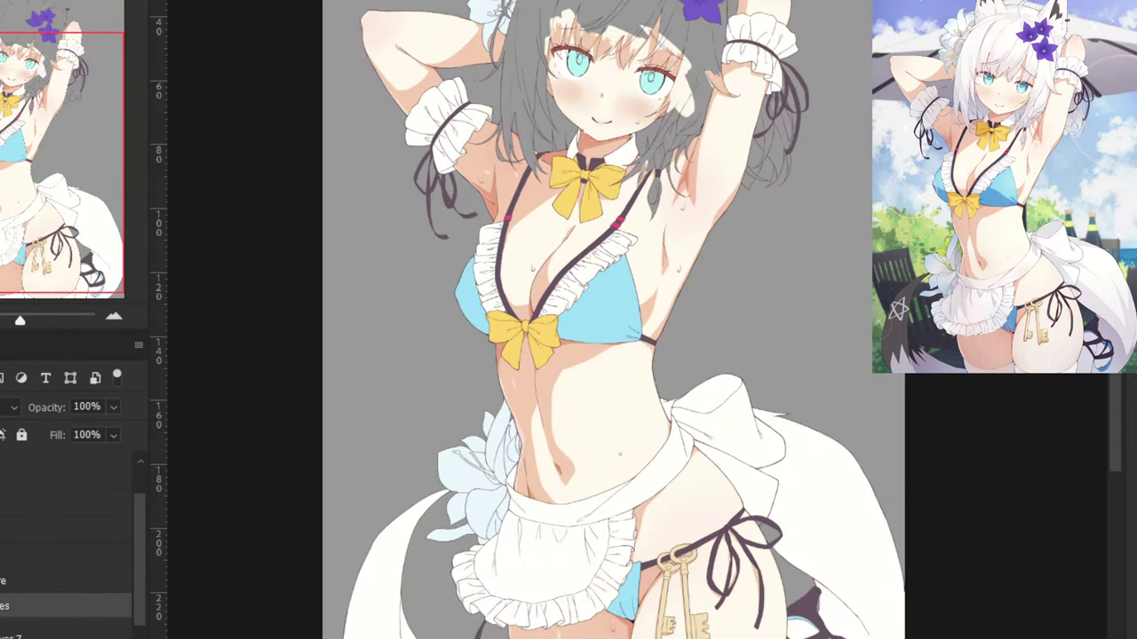
key(ctrl+z)
key(ctrl+shift+z)
click(0, 538)
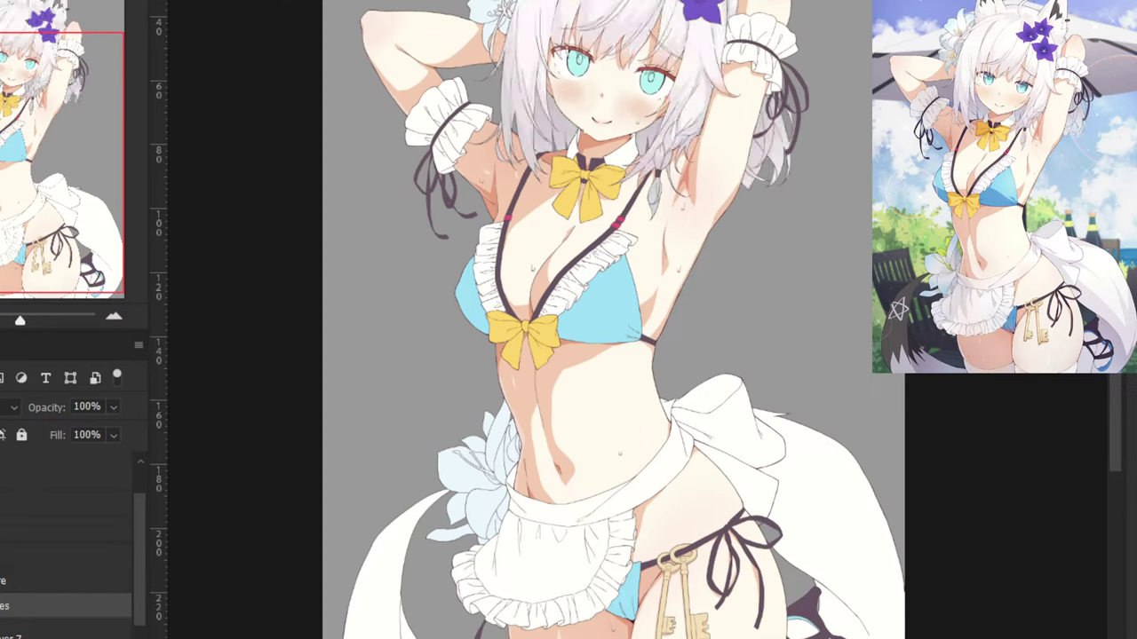
key(ctrl+shift+z)
key(ctrl+z)
key(ctrl+shift+z)
key(ctrl+z)
Add a new layer directly above Layer 7 and make it a clipping mask.
key(ctrl+plus)
key(ctrl+plus)
drag(438, 527, 448, 638)
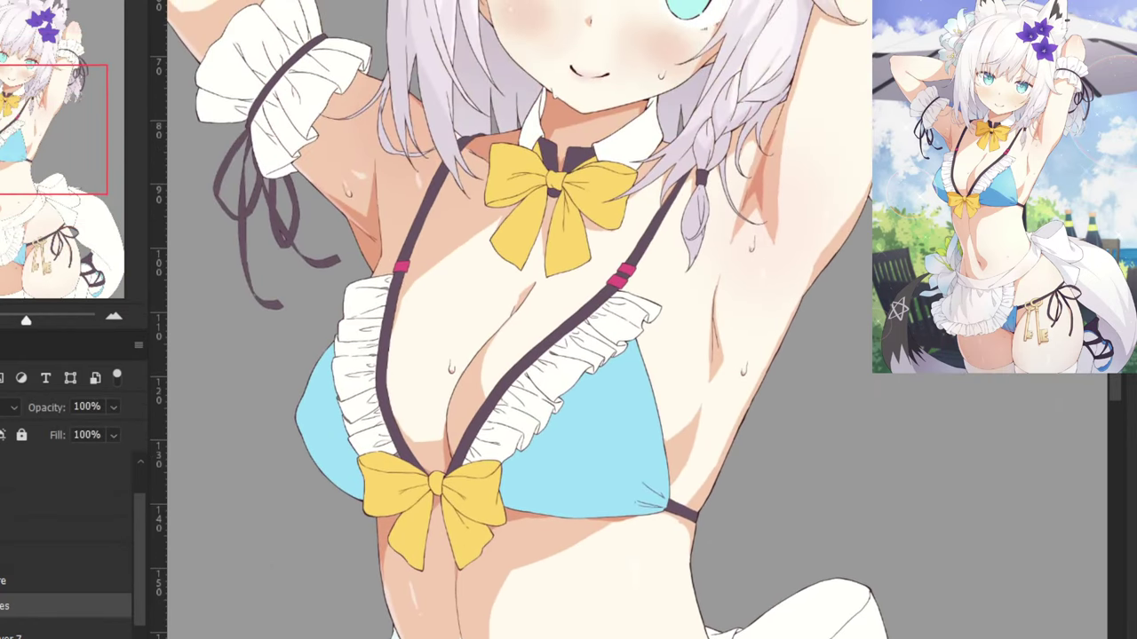
scroll(482, 488, up, 3)
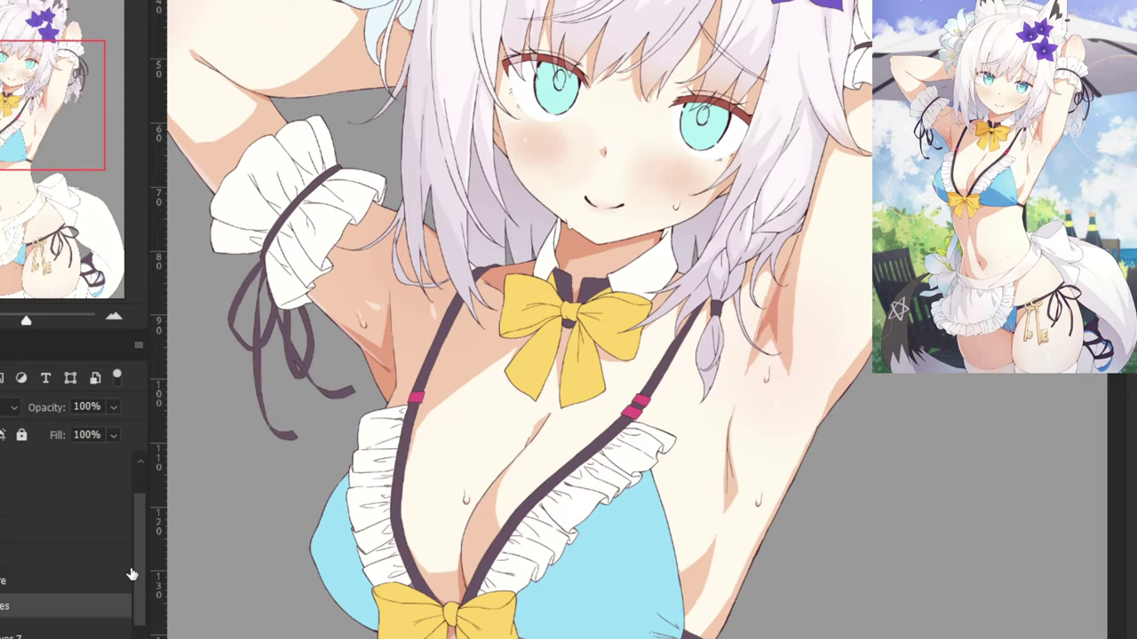
scroll(138, 573, down, 2)
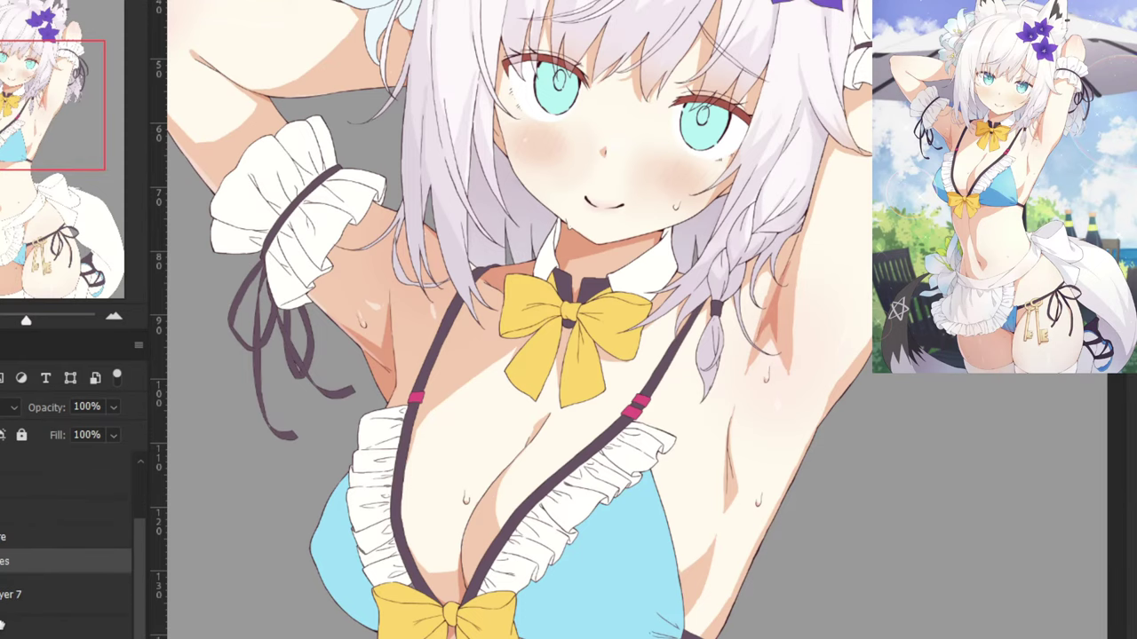
click(3, 596)
key(ctrl+alt+shift+n)
right_click(9, 593)
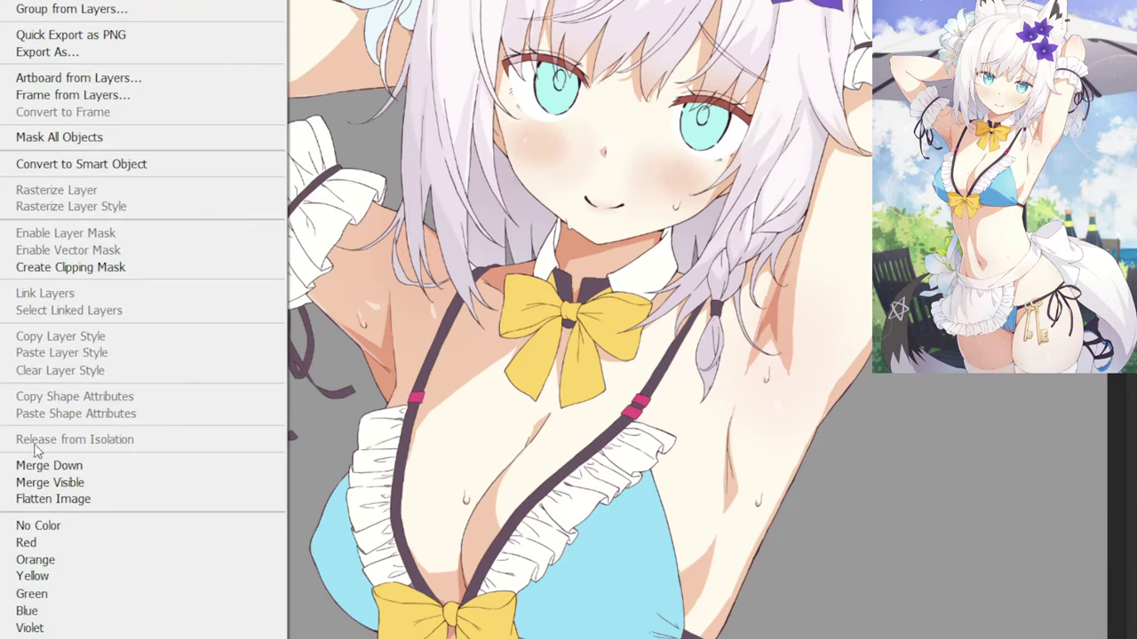
click(20, 267)
Rename the new clipped layer as "1st shadow (white)".
double_click(23, 596)
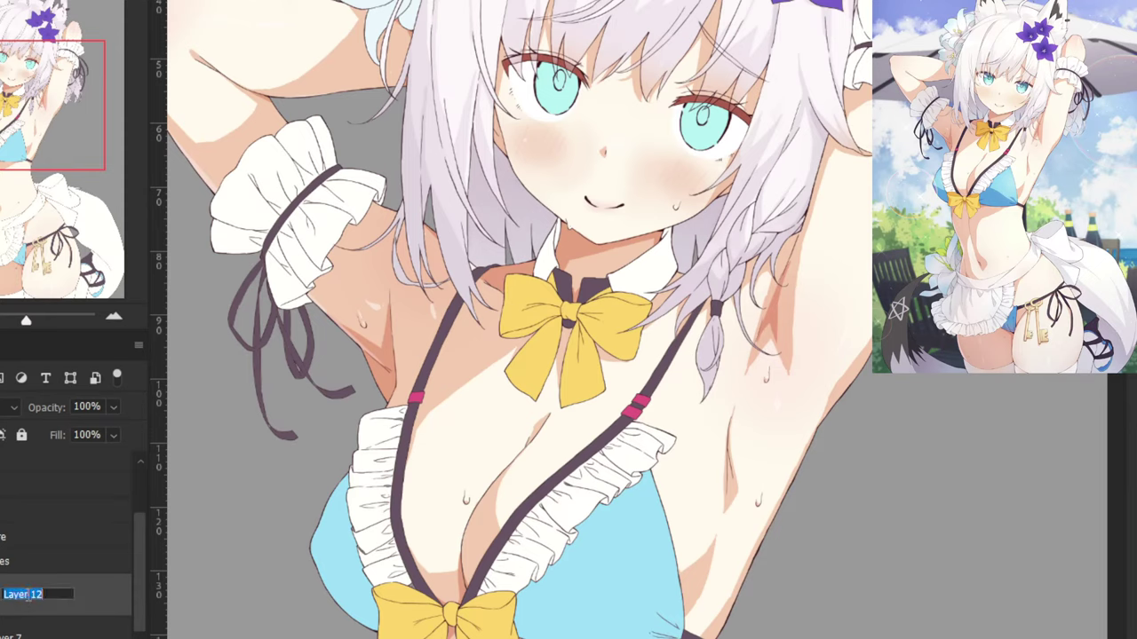
text(1)
text(st shadow (white)
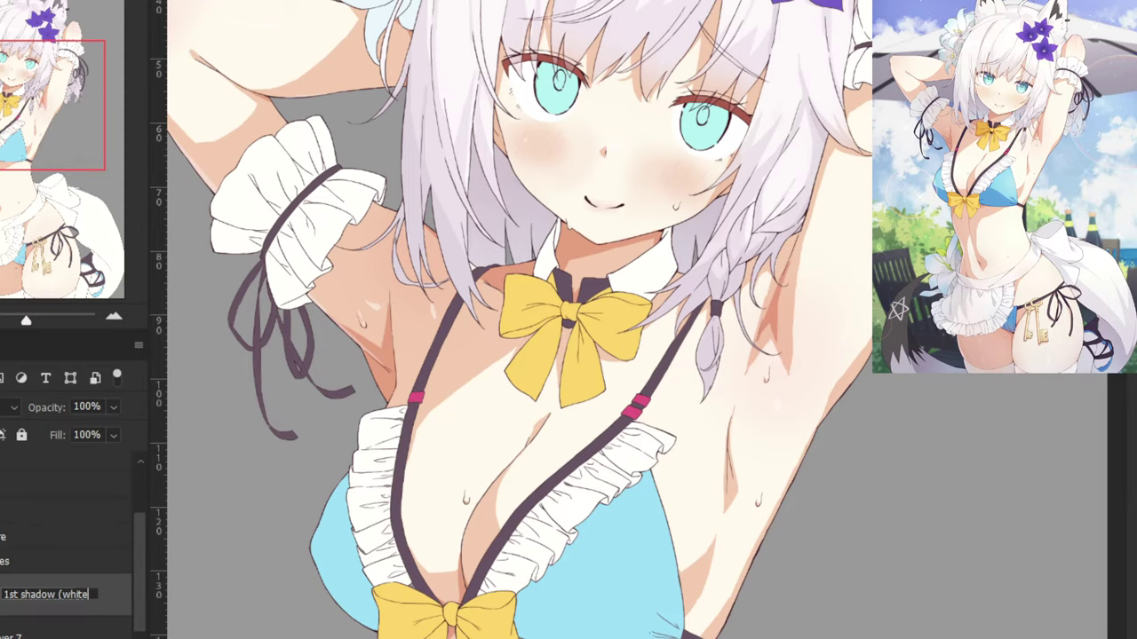
key(Return)
Examine the white clothing in the fully rendered illustration, from the whole figure to the upper body.
key(ctrl+minus)
key(ctrl+minus)
key(ctrl+minus)
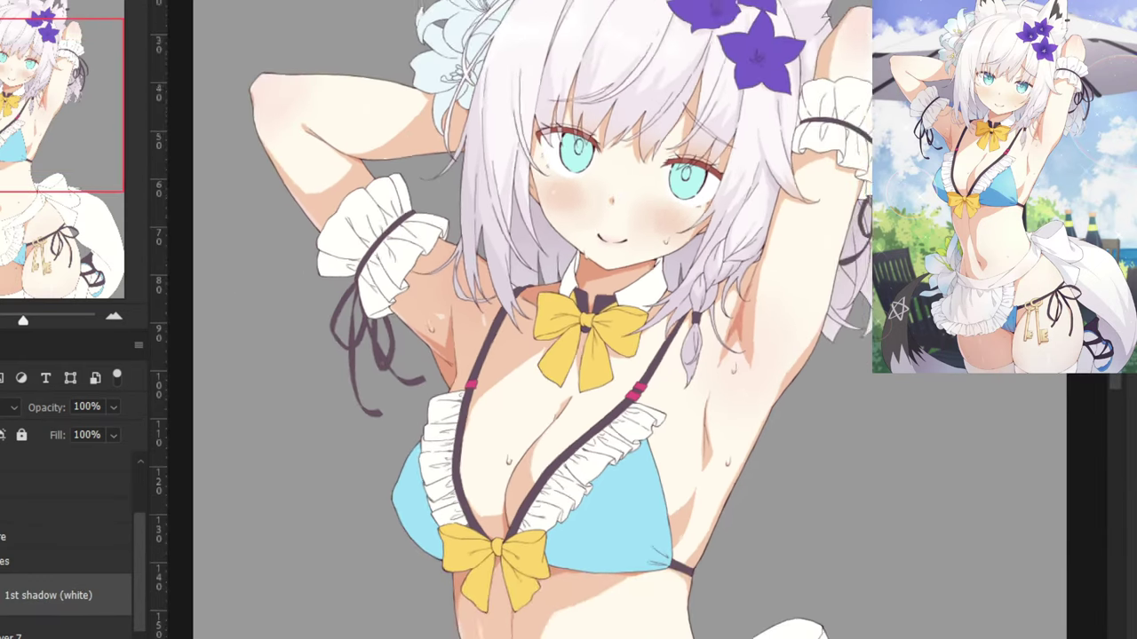
drag(142, 547, 142, 503)
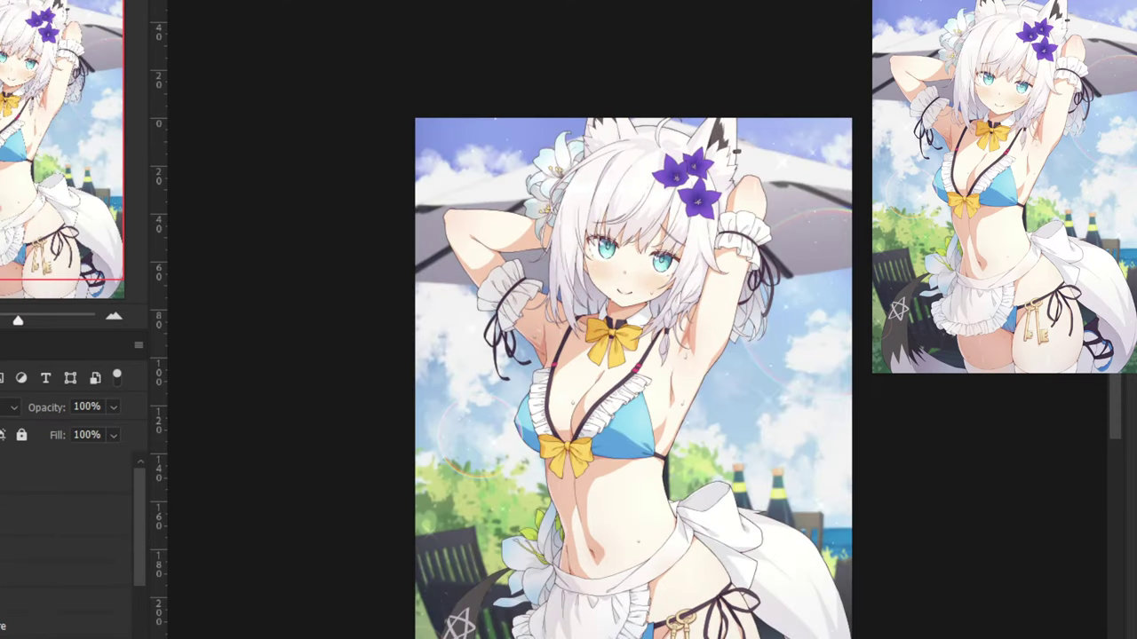
drag(296, 577, 259, 430)
key(ctrl+plus)
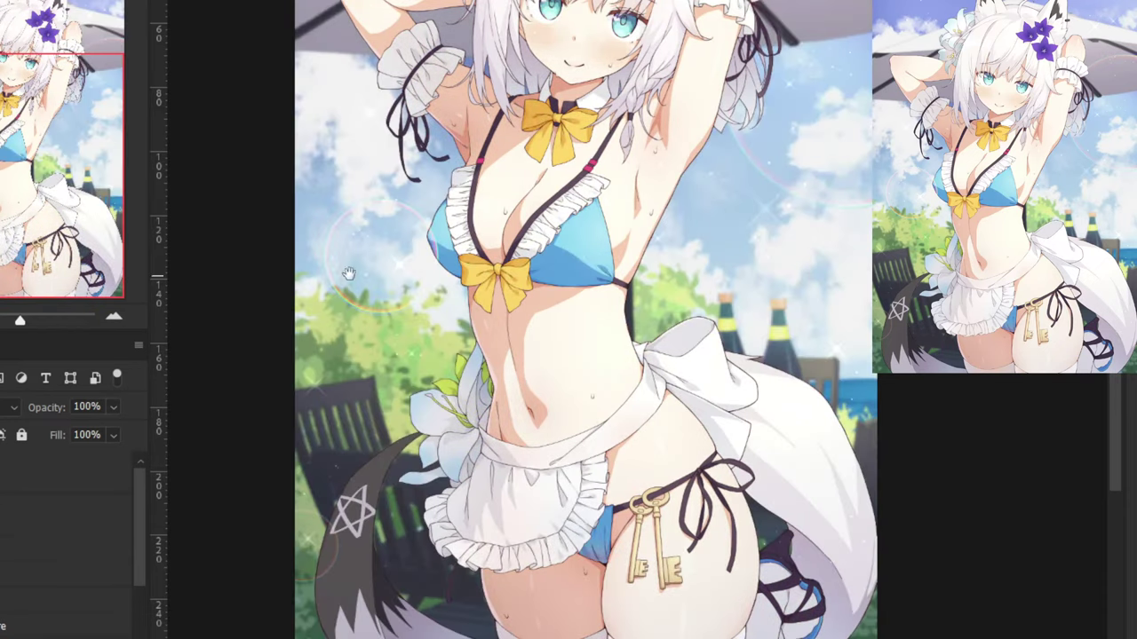
drag(349, 273, 406, 505)
key(ctrl+plus)
key(ctrl+plus)
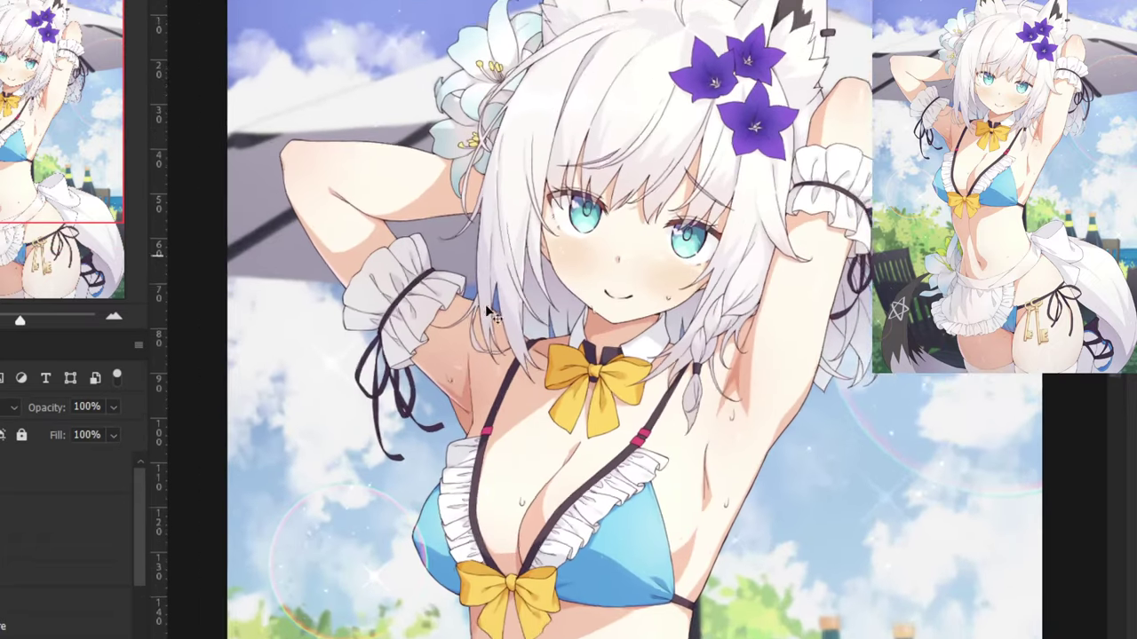
Lower the opacity of the topmost effects layer to 51% and return to the 1st shadow (white) layer.
click(55, 497)
click(112, 407)
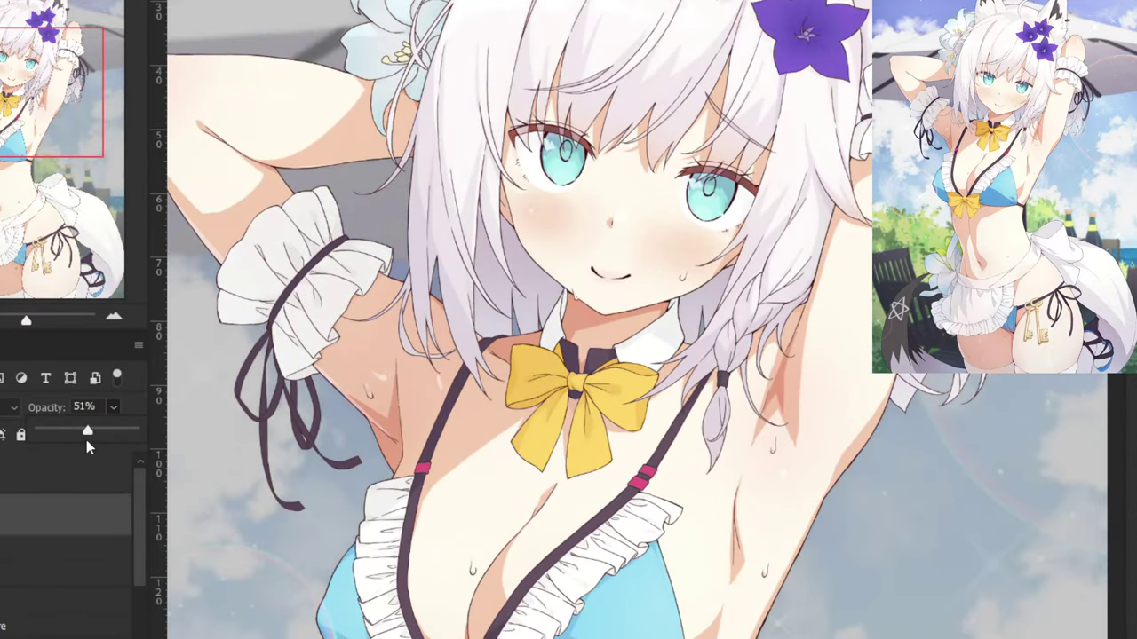
drag(579, 301, 420, 465)
click(98, 634)
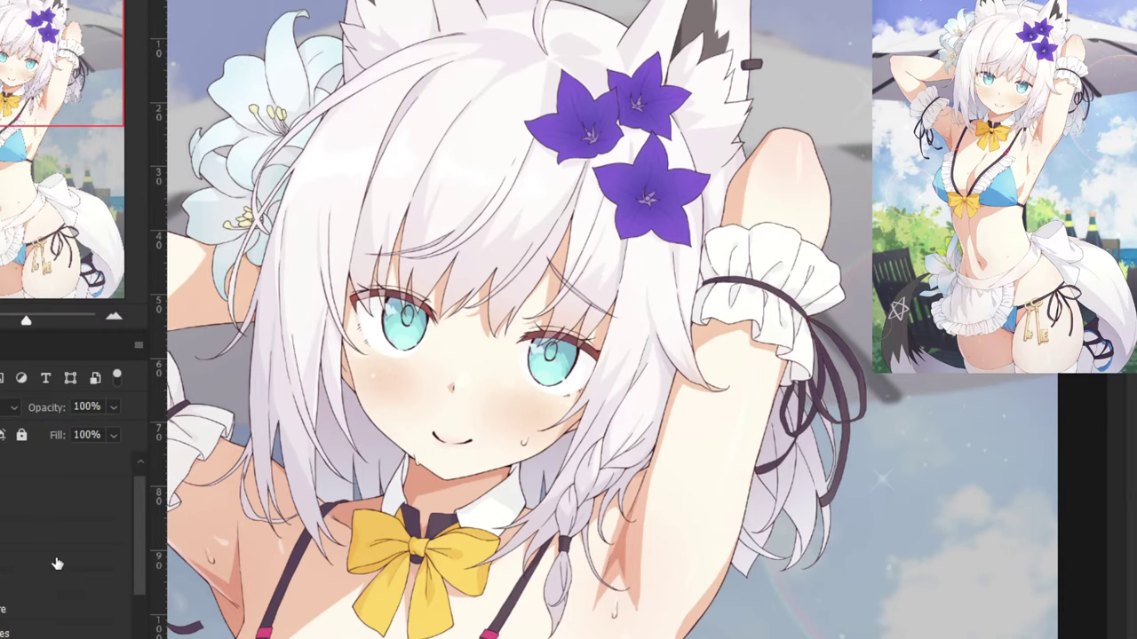
Change the blending mode of the 1st shadow (white) layer, with the armband frill beside the purple flower in close view.
key(ctrl+plus)
key(ctrl+plus)
drag(680, 216, 564, 432)
key(ctrl+plus)
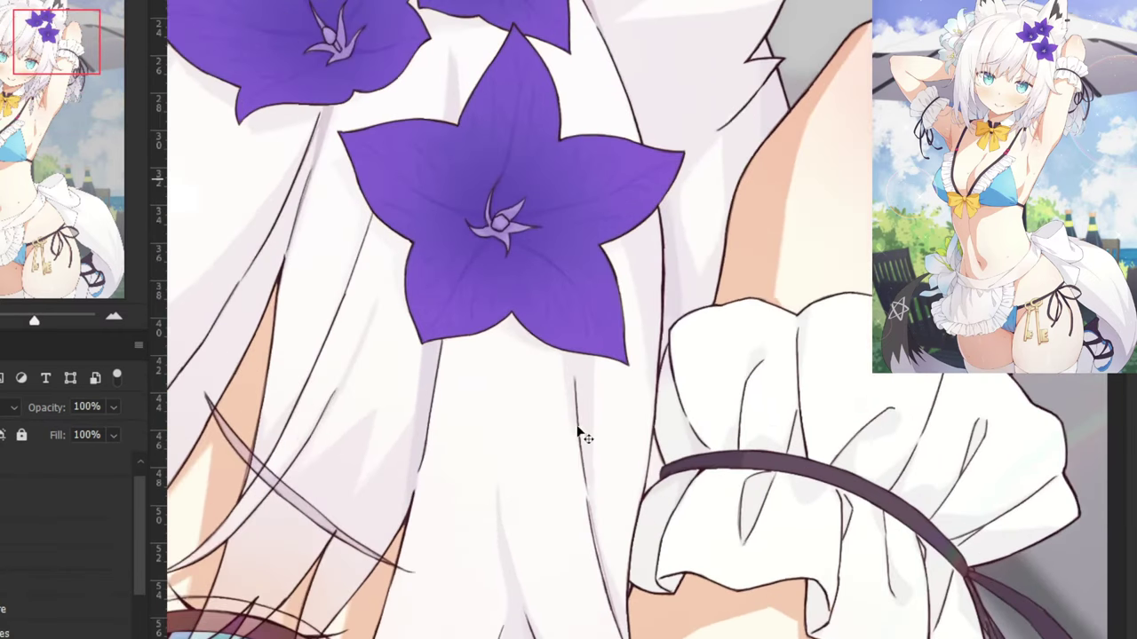
key(ctrl+plus)
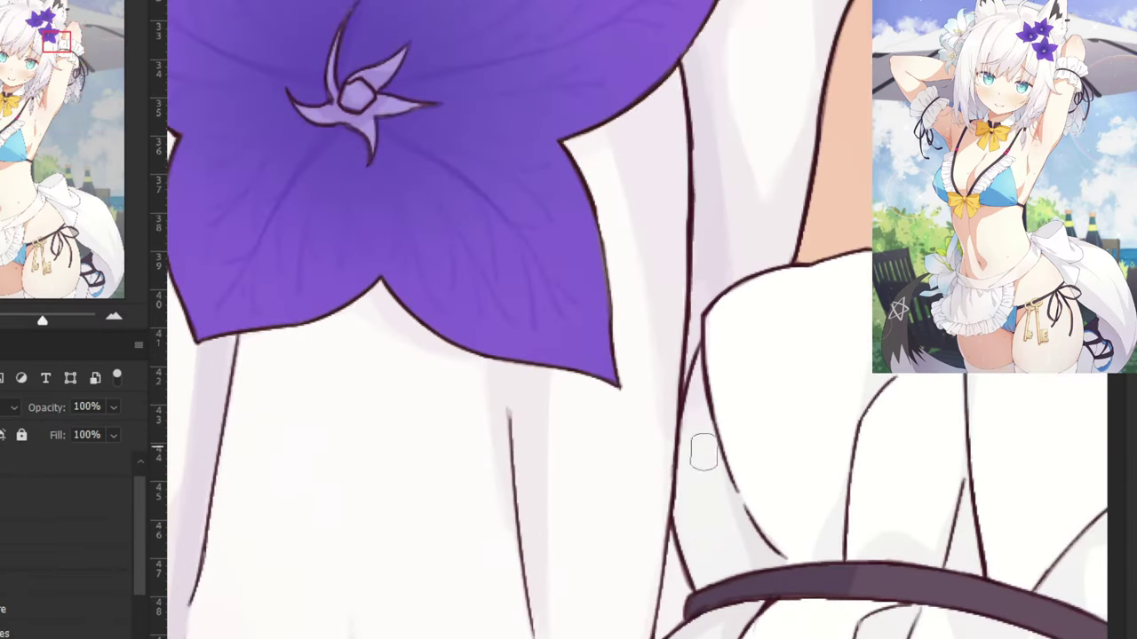
click(13, 408)
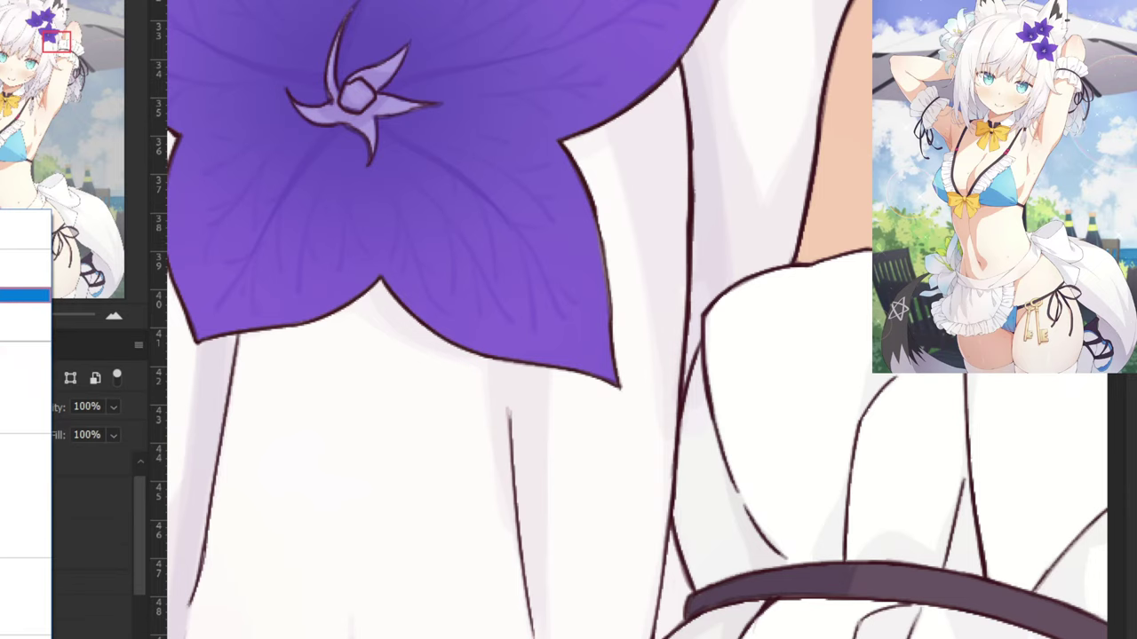
click(18, 278)
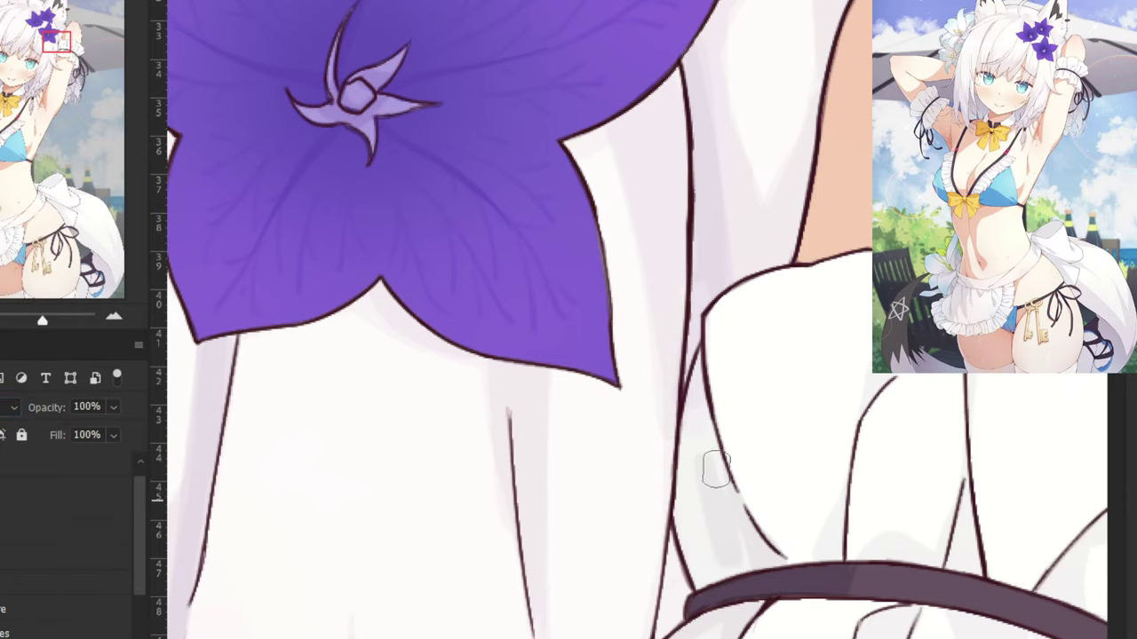
Paint a light grey shadow in the armband frill's fold next to the hair, switching the rendered effects' visibility to compare.
key(ctrl+comma)
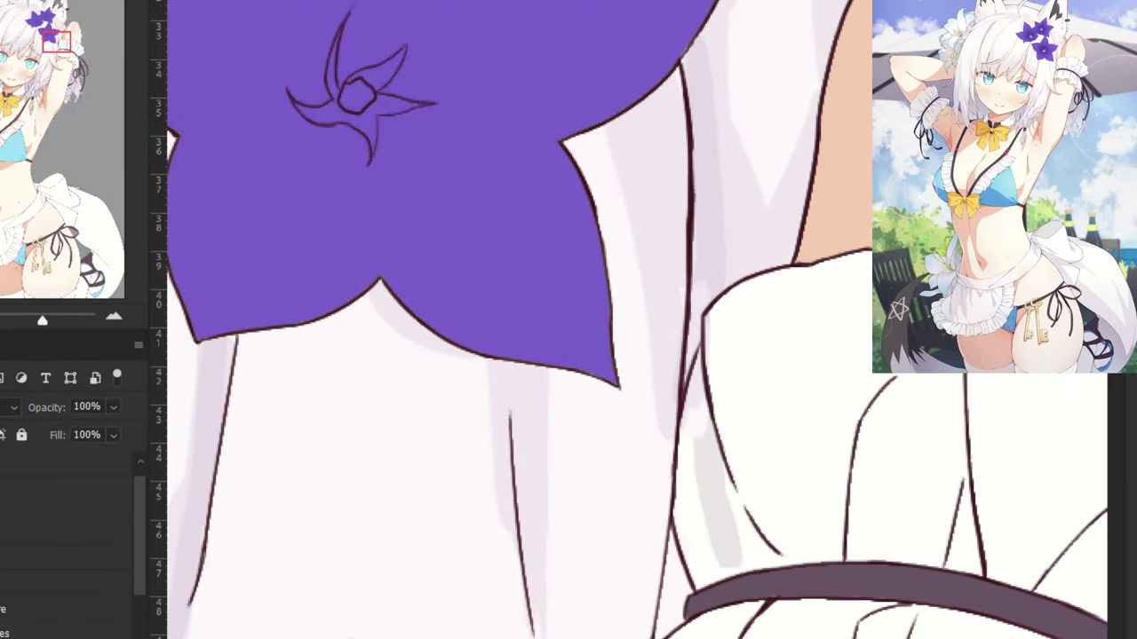
key(ctrl+comma)
key(ctrl+comma)
key(ctrl+comma)
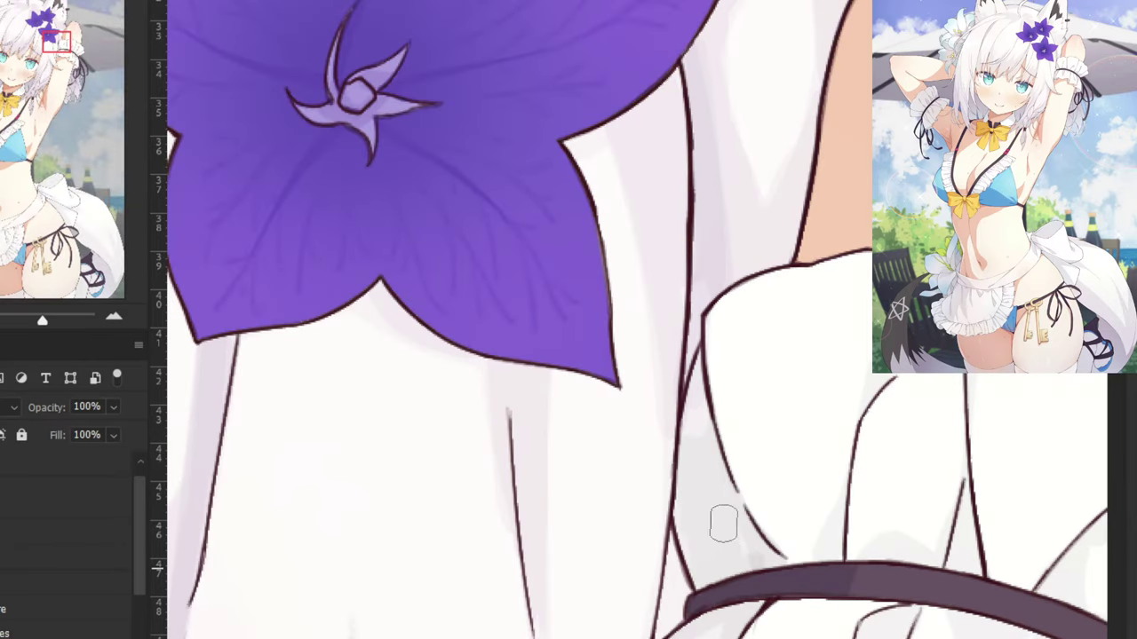
key(ctrl+minus)
key(ctrl+minus)
key(ctrl+minus)
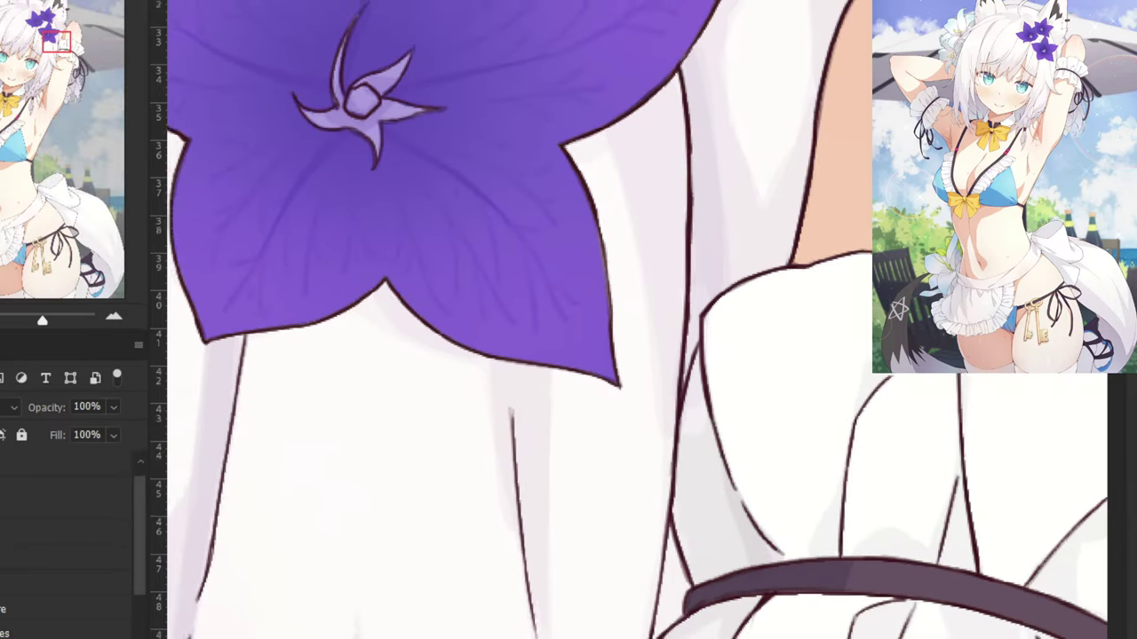
key(ctrl+minus)
key(ctrl+comma)
key(ctrl+plus)
key(ctrl+plus)
key(ctrl+plus)
key(ctrl+plus)
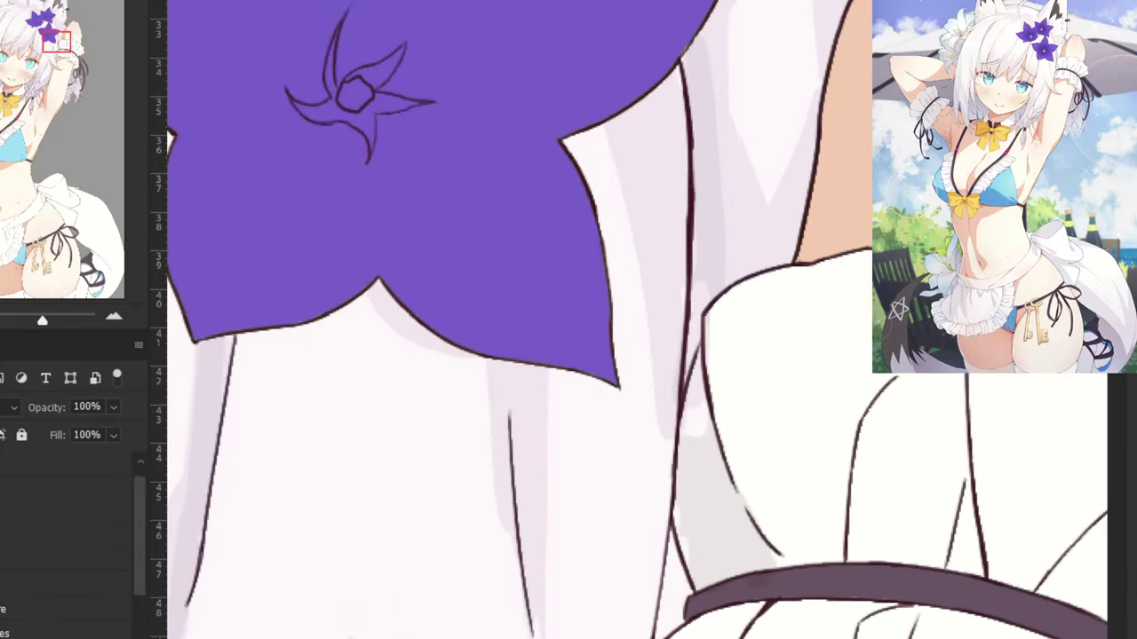
Erase the lavender hair shading spilling into the armband frill's fold beside the purple flower, using a small hard-edged 11 px eraser.
key(ctrl+equal)
click(0, 561)
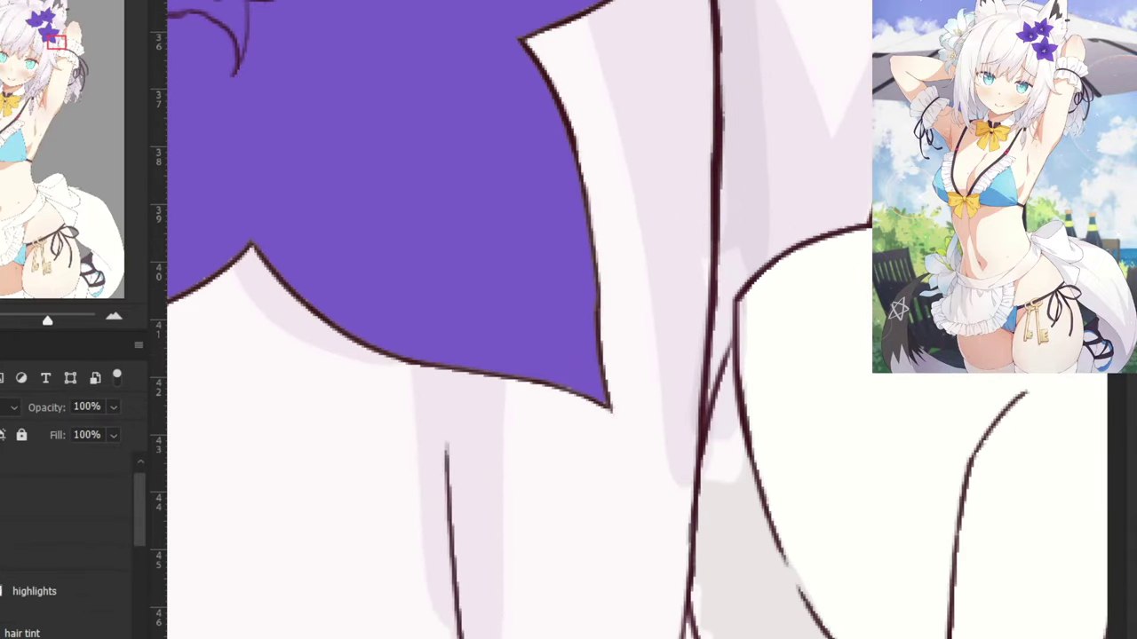
click(13, 635)
click(54, 638)
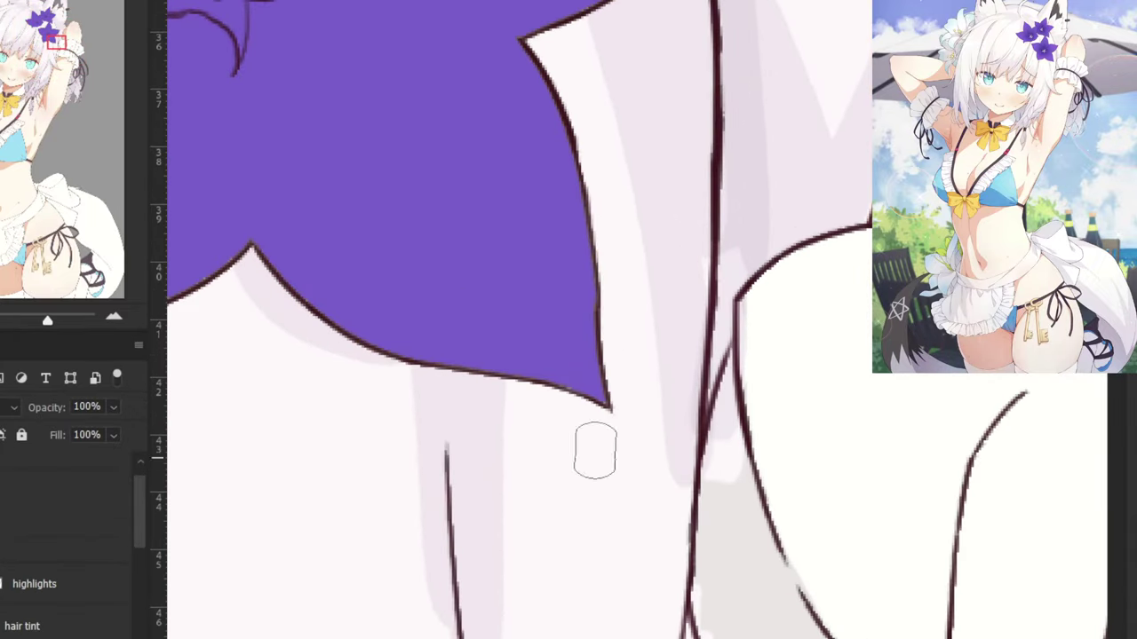
key(e)
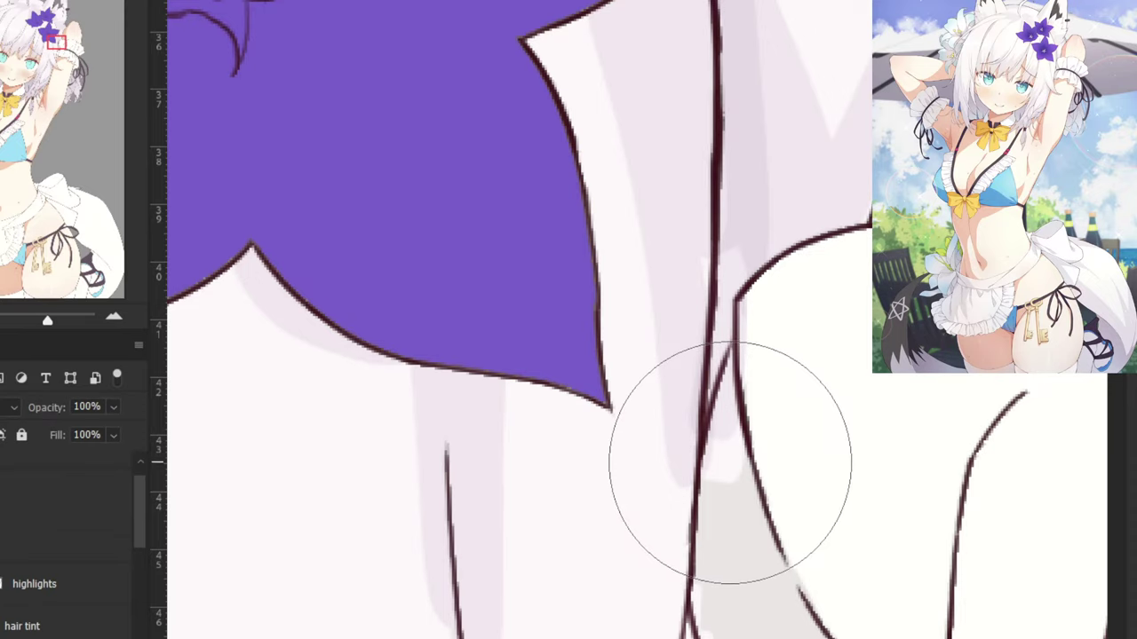
drag(737, 490, 665, 487)
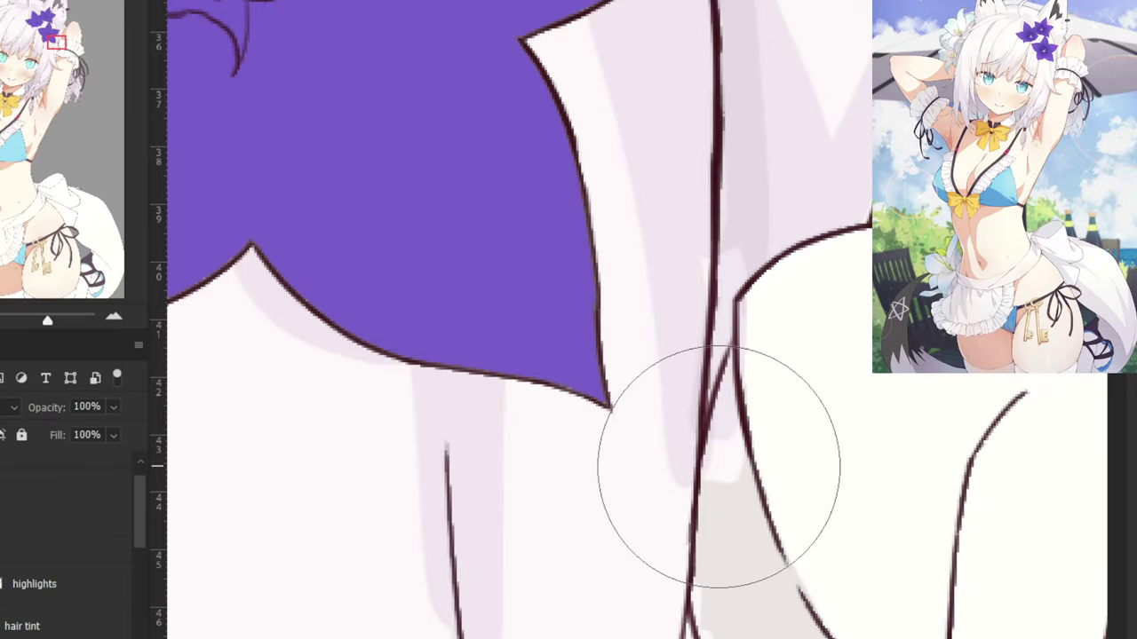
drag(713, 473, 580, 473)
right_click(586, 473)
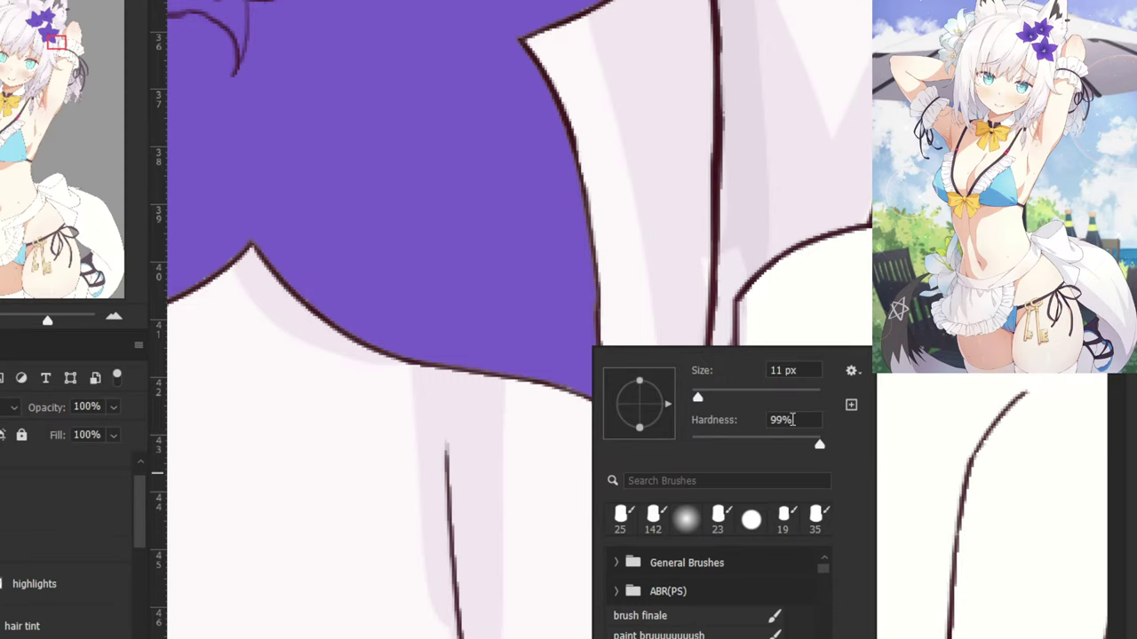
drag(819, 445, 822, 442)
click(769, 306)
drag(732, 381, 725, 425)
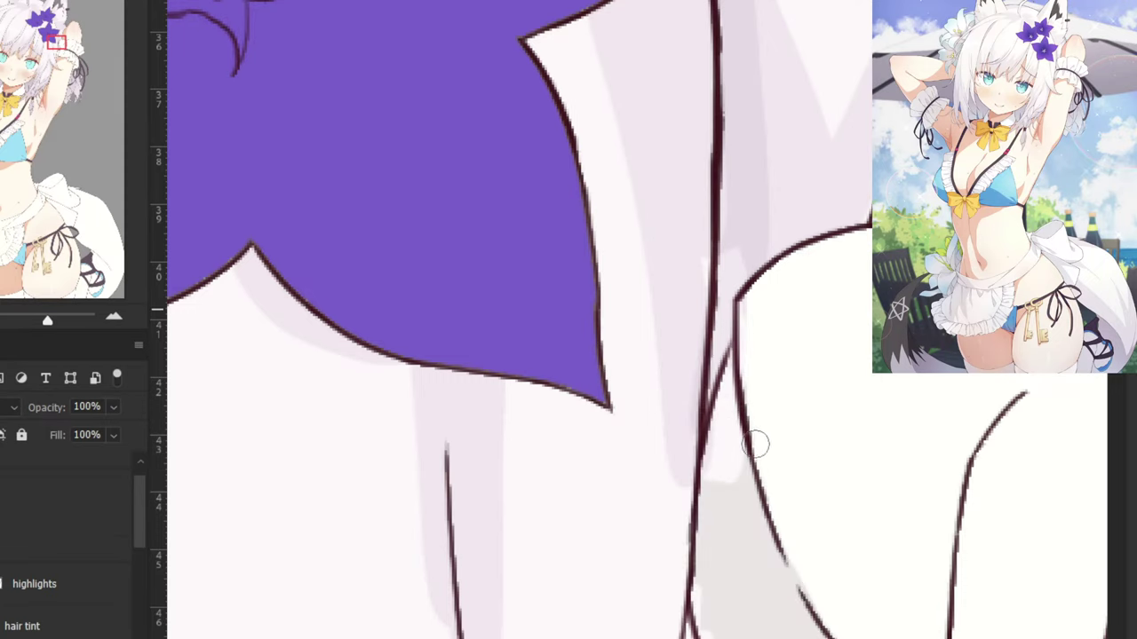
scroll(737, 437, down, 1)
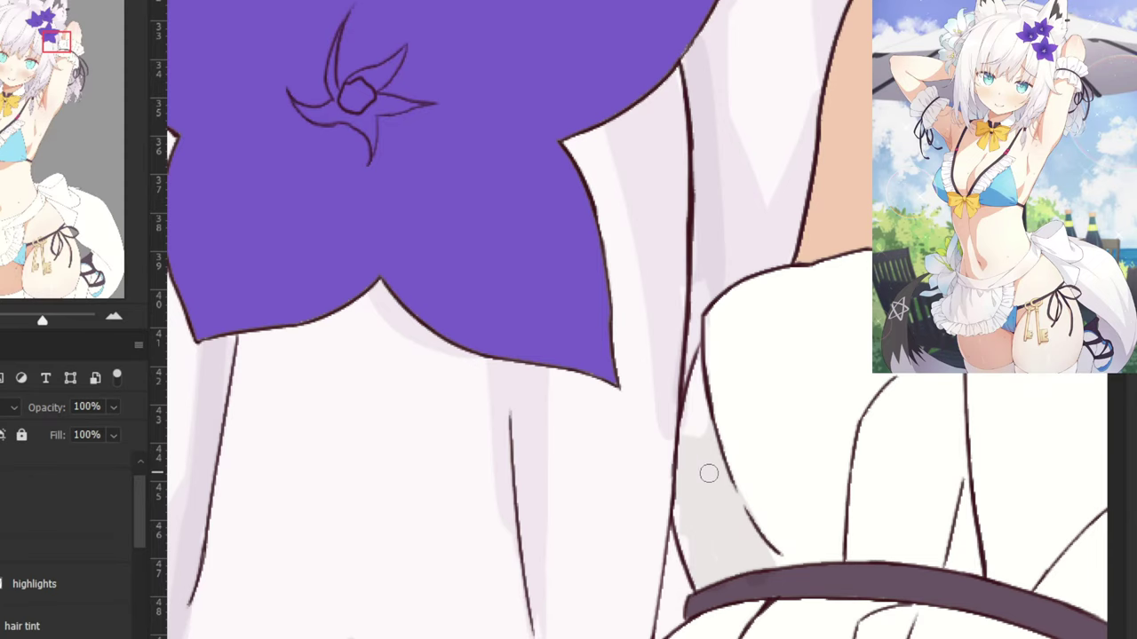
scroll(636, 341, up, 1)
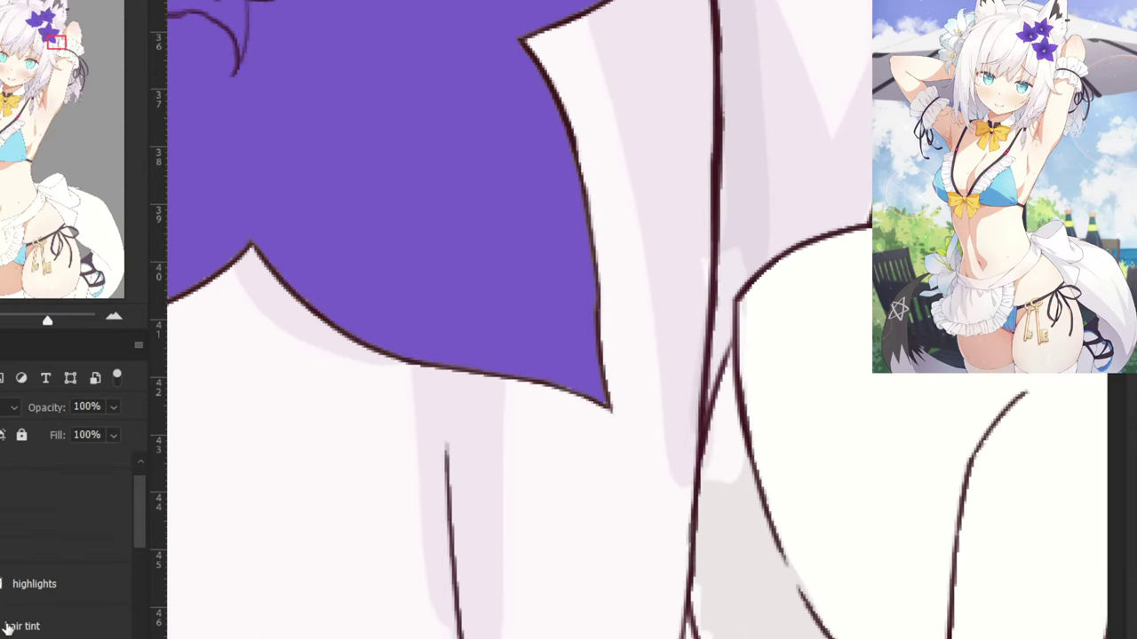
Find the hair layer covering the top of the frill's fold and erase the spill on Layer 6.
click(4, 550)
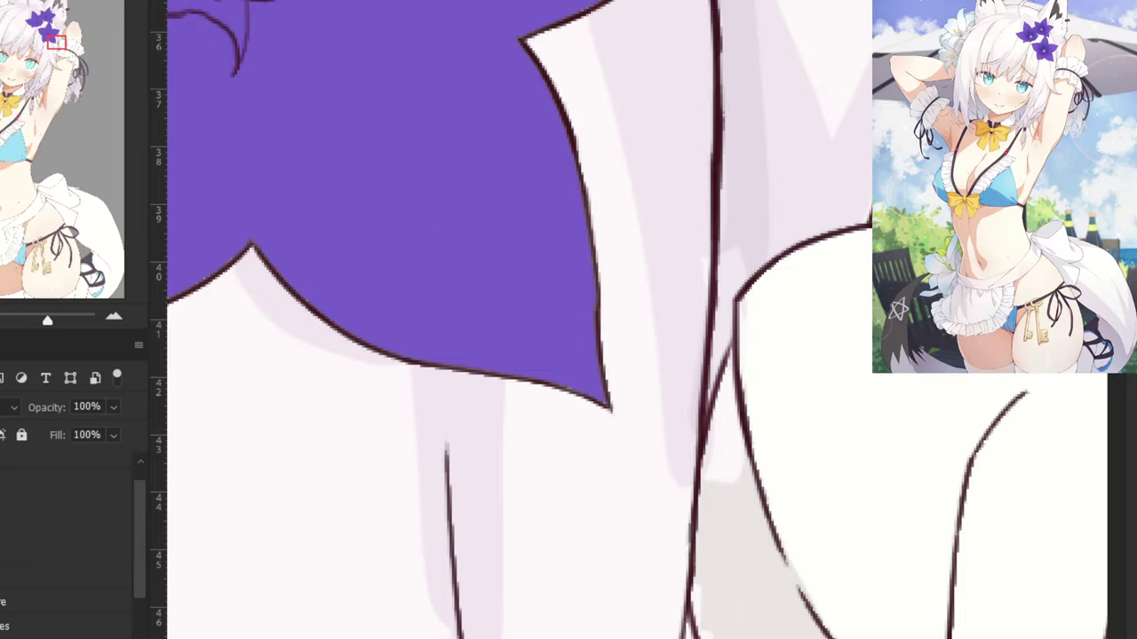
click(17, 549)
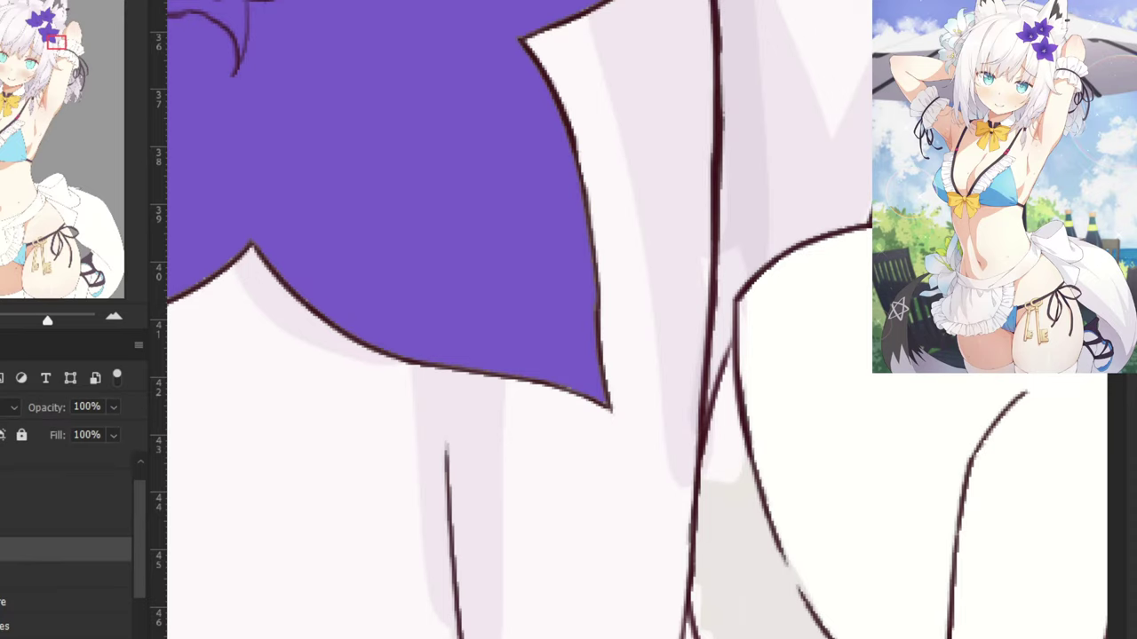
click(2, 549)
scroll(144, 528, down, 2)
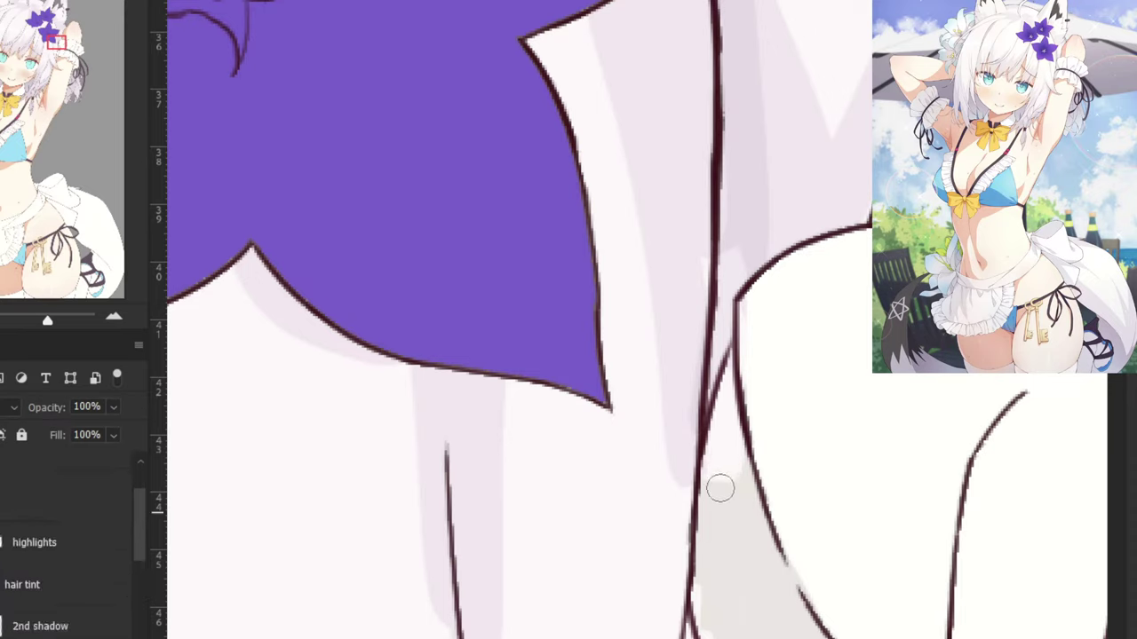
click(67, 629)
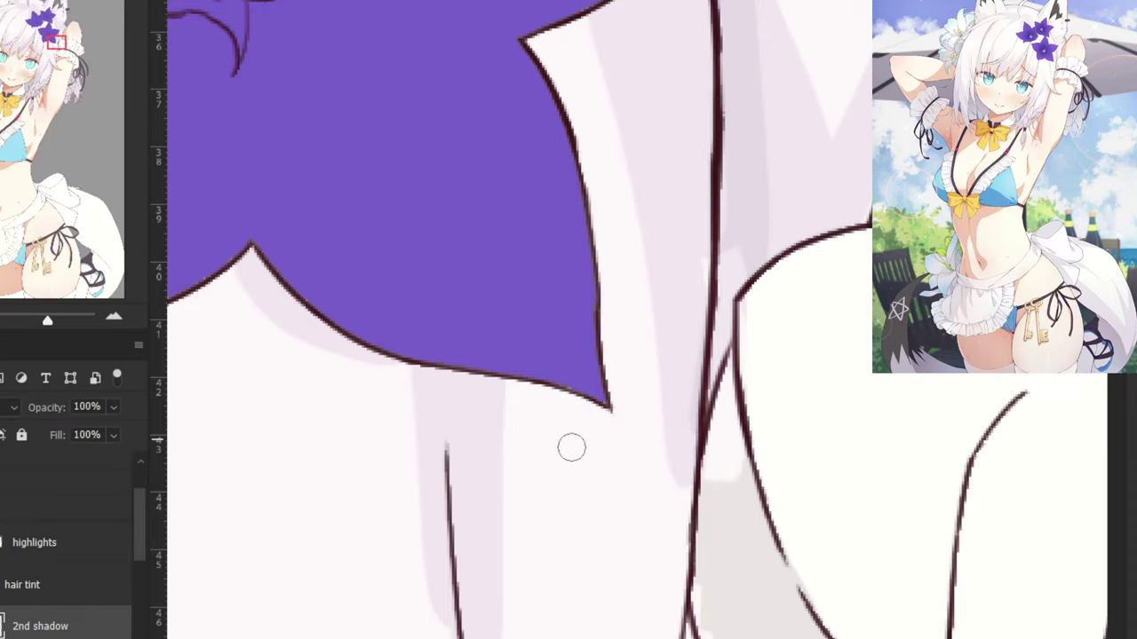
scroll(139, 546, down, 1)
scroll(140, 545, down, 1)
click(55, 627)
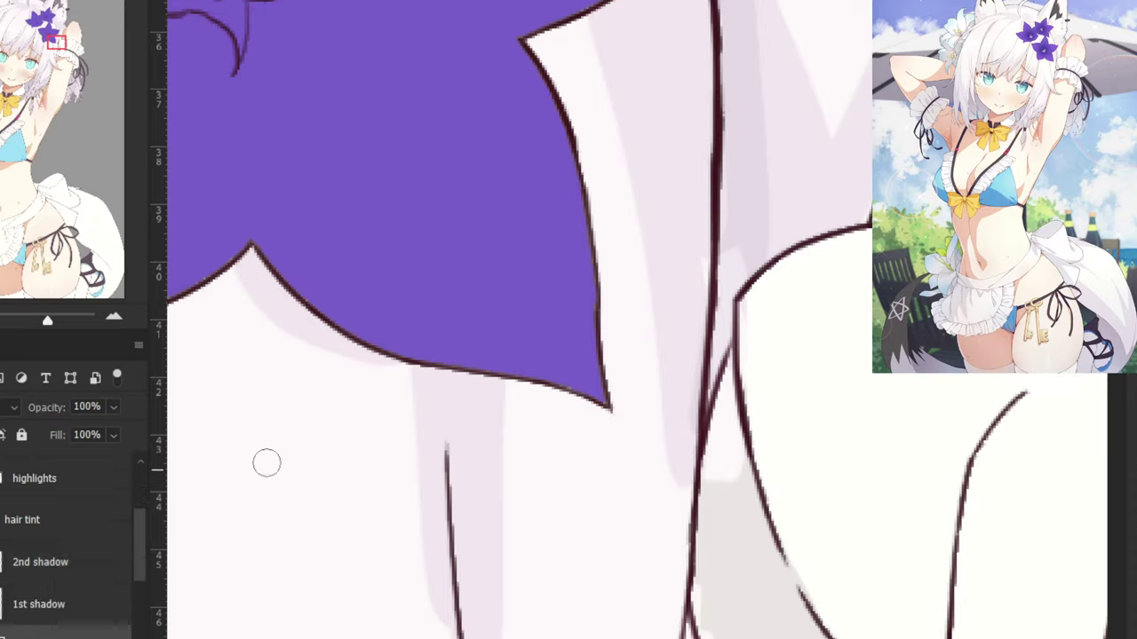
click(45, 485)
key(ctrl+minus)
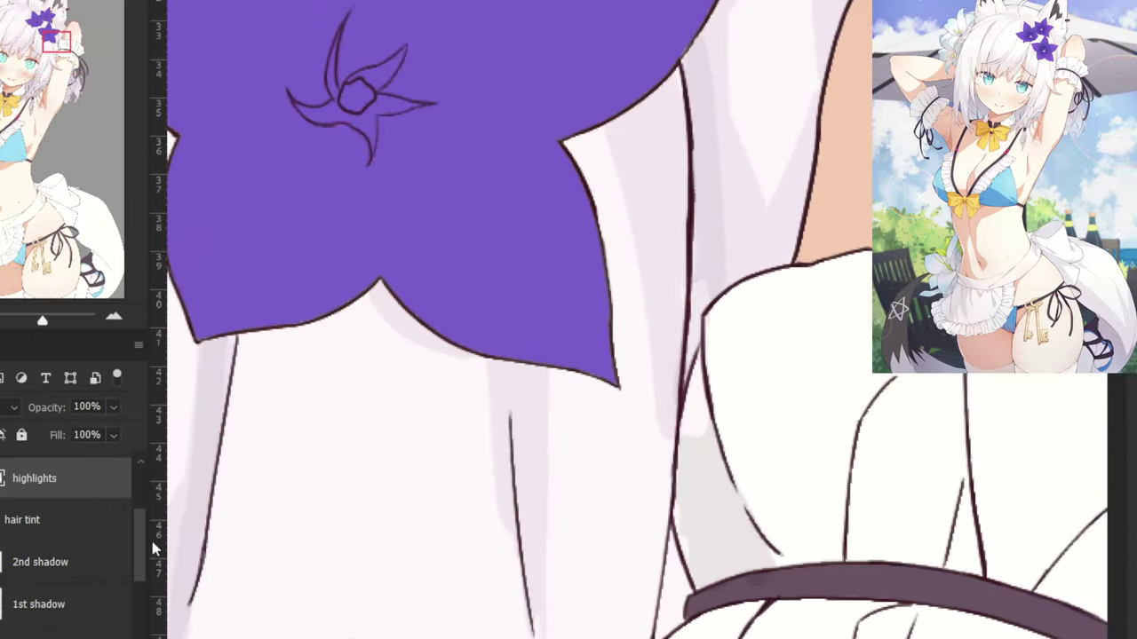
scroll(140, 569, down, 2)
click(51, 602)
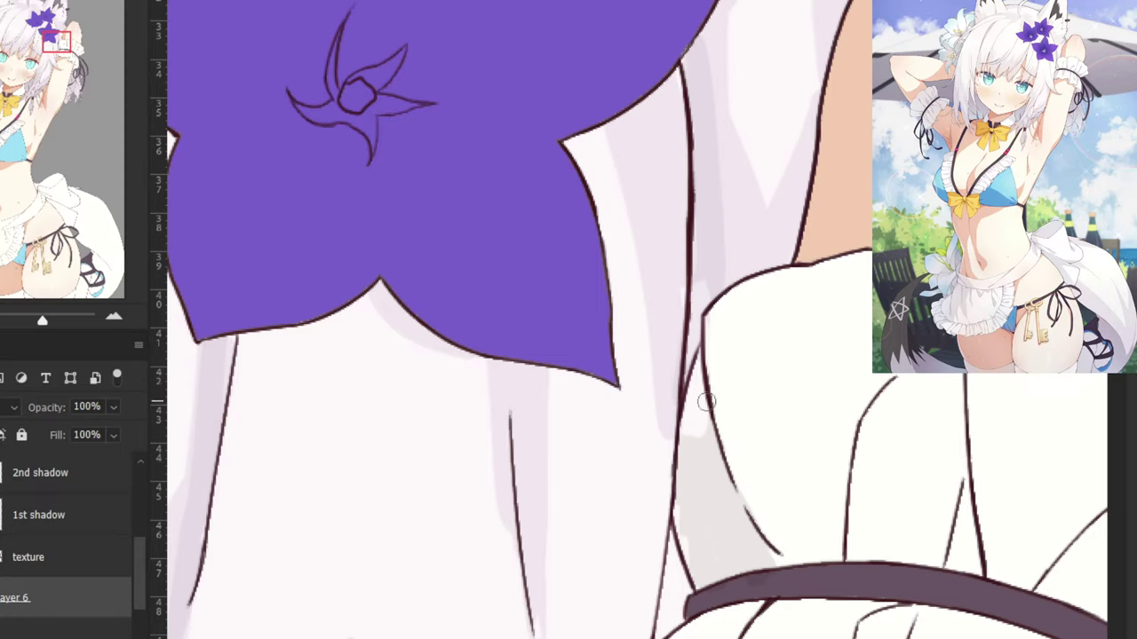
mouse_move(706, 402)
mouse_down()
mouse_move(686, 452)
mouse_move(701, 367)
mouse_move(685, 505)
mouse_move(678, 483)
mouse_up()
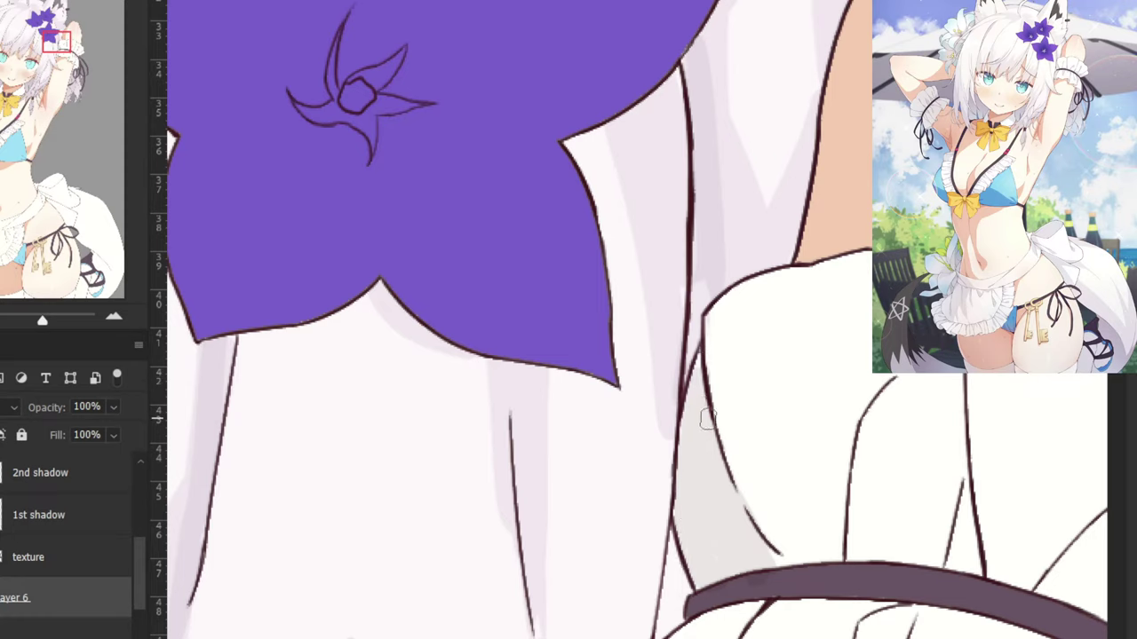
Return to the 1st shadow (white) layer and show the rendered effects over the armband frill as a shading reference.
scroll(140, 581, up, 3)
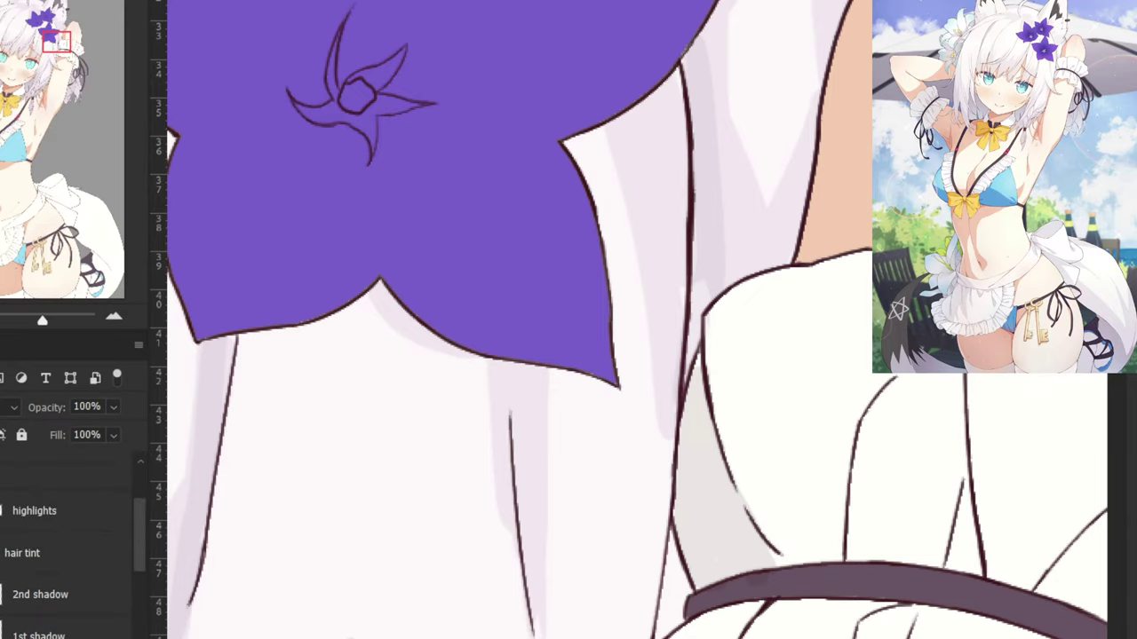
scroll(66, 550, down, 2)
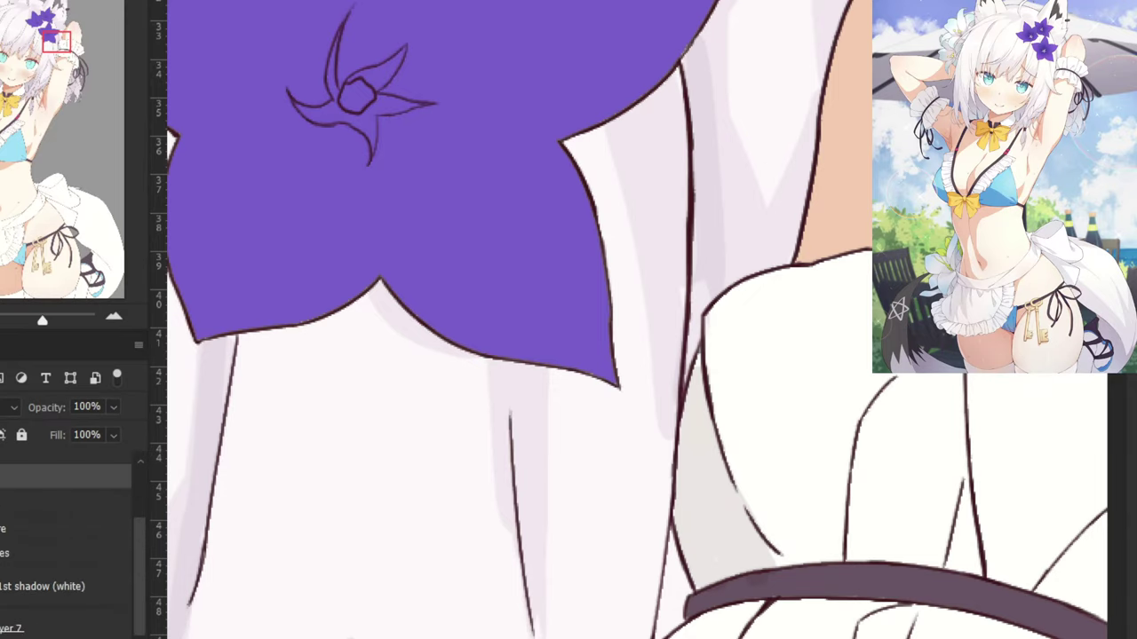
click(7, 586)
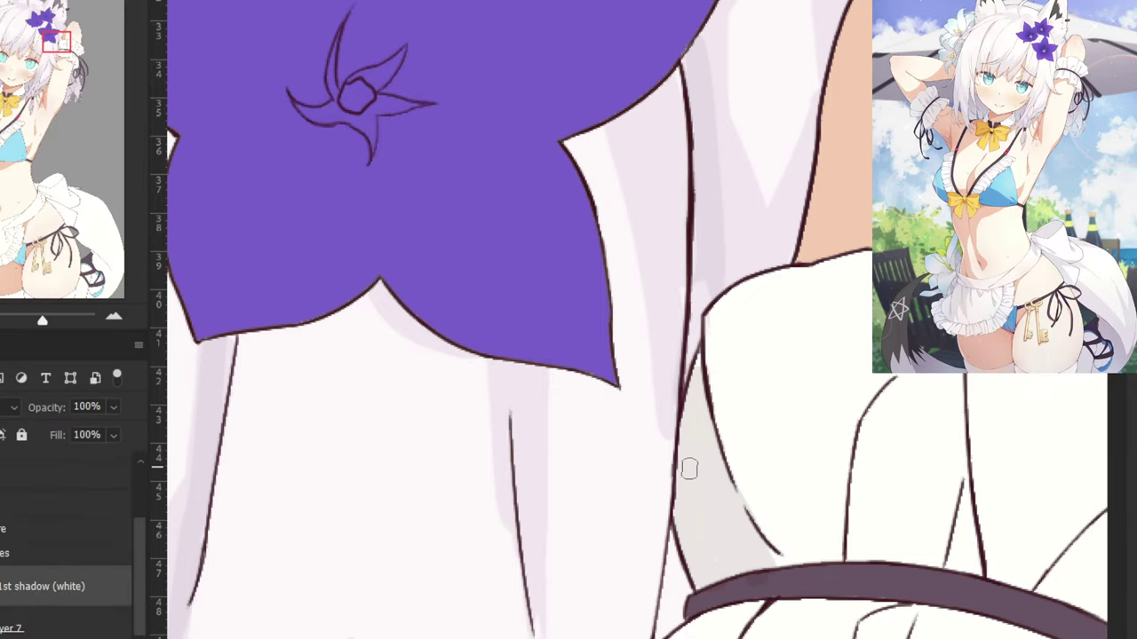
drag(819, 469, 590, 253)
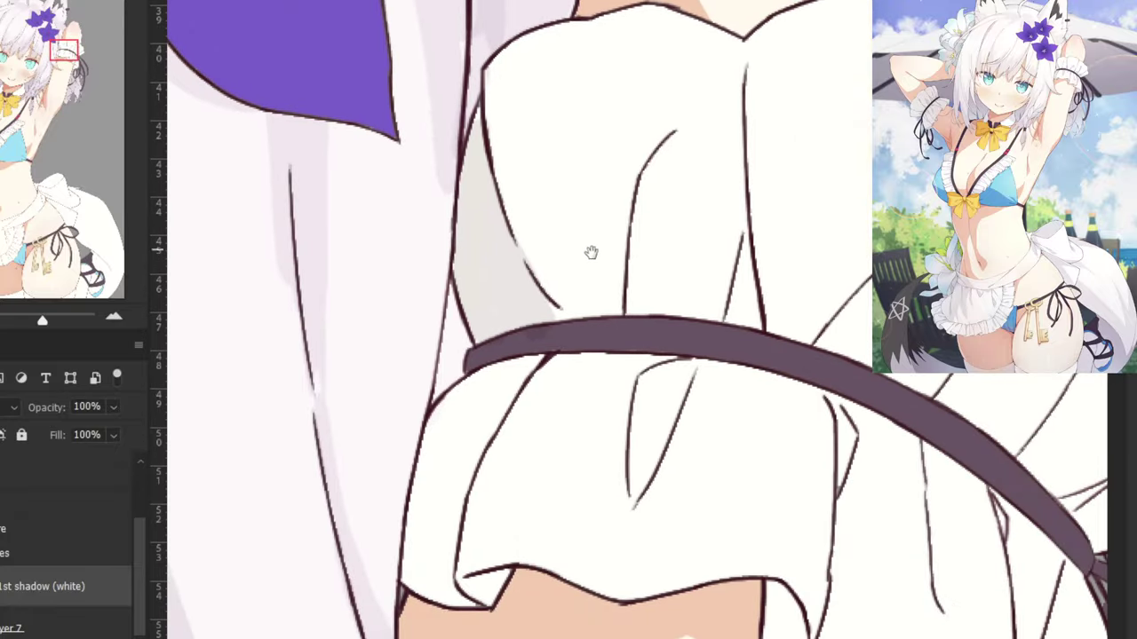
scroll(105, 473, up, 2)
click(3, 515)
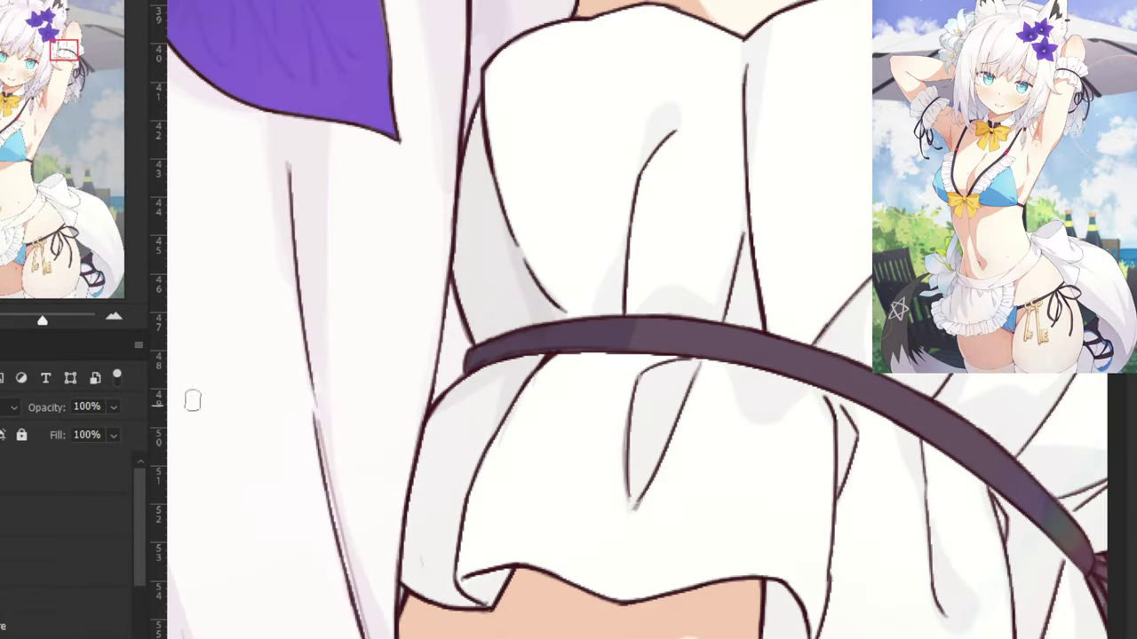
Paint light grey shadows above the armband's dark band along the curved fold, at its tip, over the band and in the narrow fold.
mouse_move(452, 288)
mouse_down()
mouse_move(548, 292)
mouse_move(591, 311)
mouse_up()
mouse_move(649, 392)
mouse_down()
mouse_move(608, 493)
mouse_move(658, 386)
mouse_move(611, 435)
mouse_move(626, 399)
mouse_move(557, 515)
mouse_move(566, 484)
mouse_move(559, 616)
mouse_move(612, 616)
mouse_move(642, 601)
mouse_move(548, 600)
mouse_move(599, 463)
mouse_move(587, 469)
mouse_move(564, 567)
mouse_move(578, 482)
mouse_move(621, 405)
mouse_up()
drag(640, 290, 577, 447)
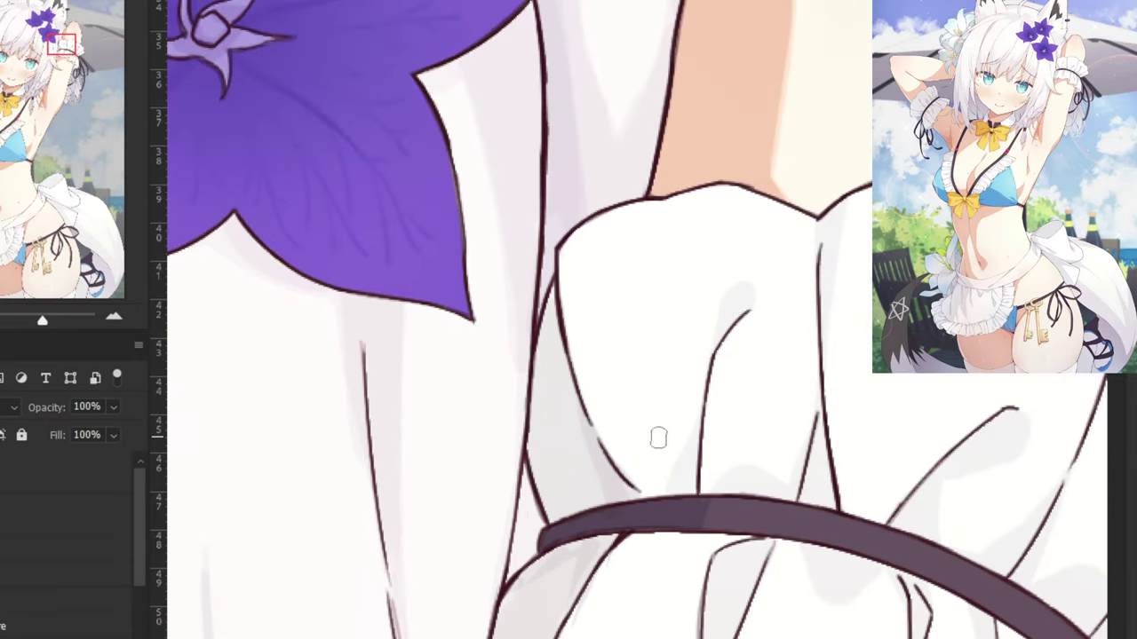
key(ctrl+plus)
mouse_move(733, 451)
mouse_down()
mouse_move(702, 533)
mouse_move(717, 551)
mouse_up()
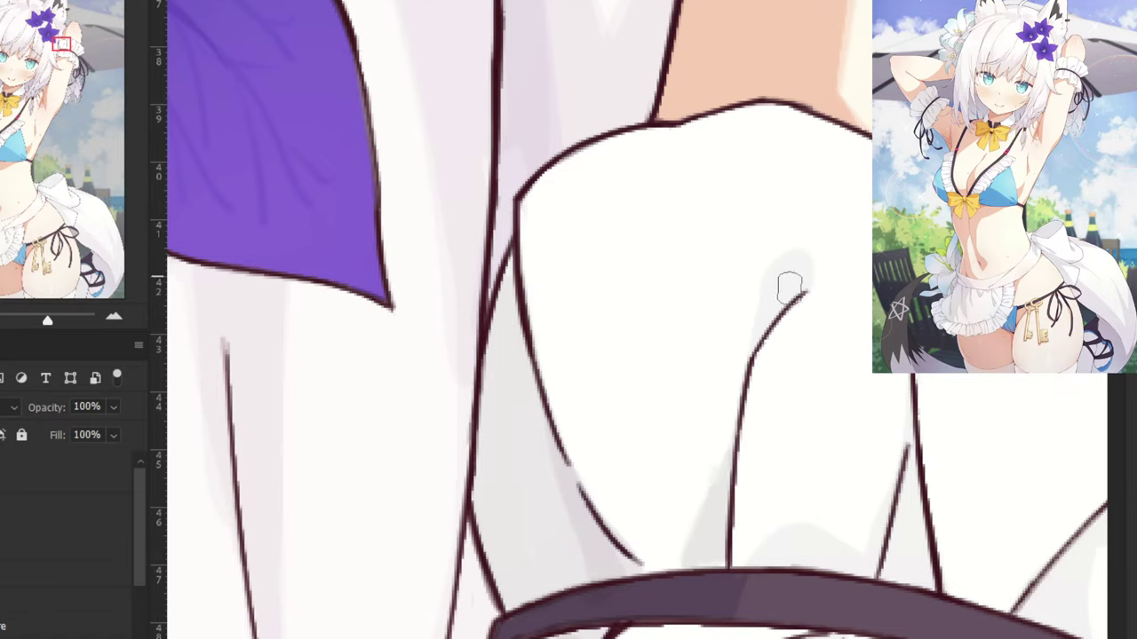
drag(803, 279, 771, 295)
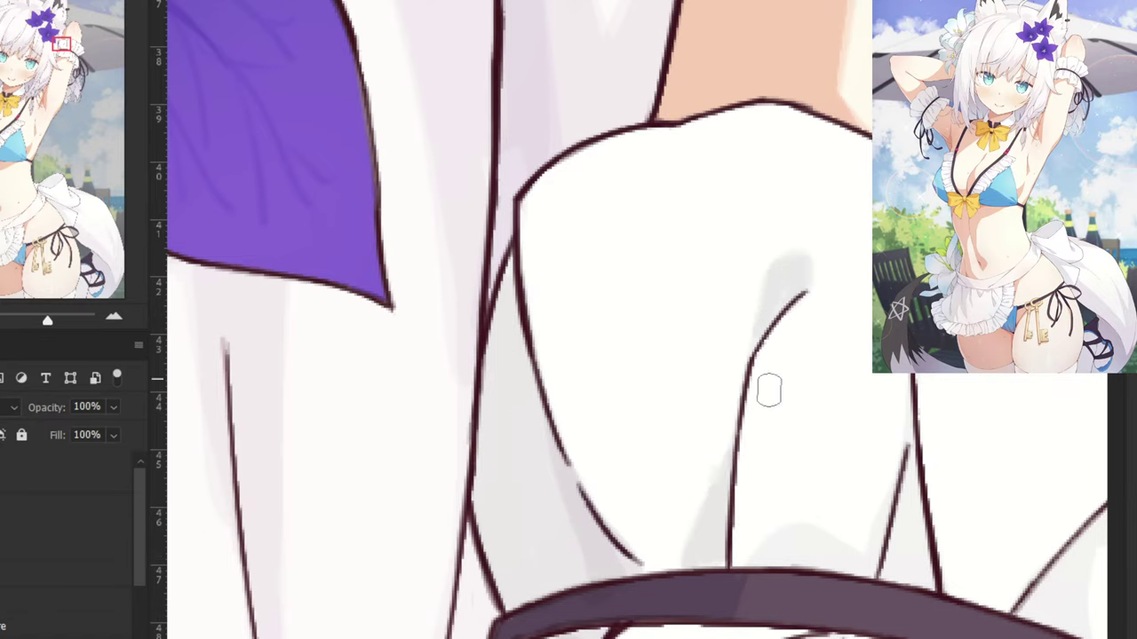
mouse_move(757, 557)
mouse_down()
mouse_move(803, 540)
mouse_move(862, 569)
mouse_move(789, 555)
mouse_move(863, 569)
mouse_up()
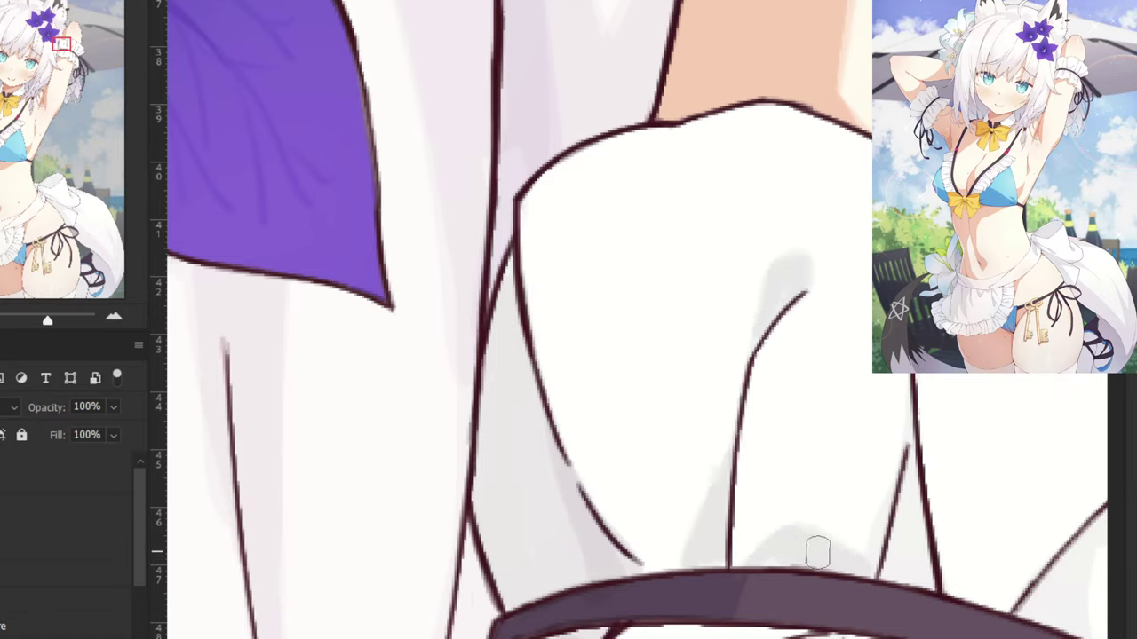
drag(911, 479, 922, 510)
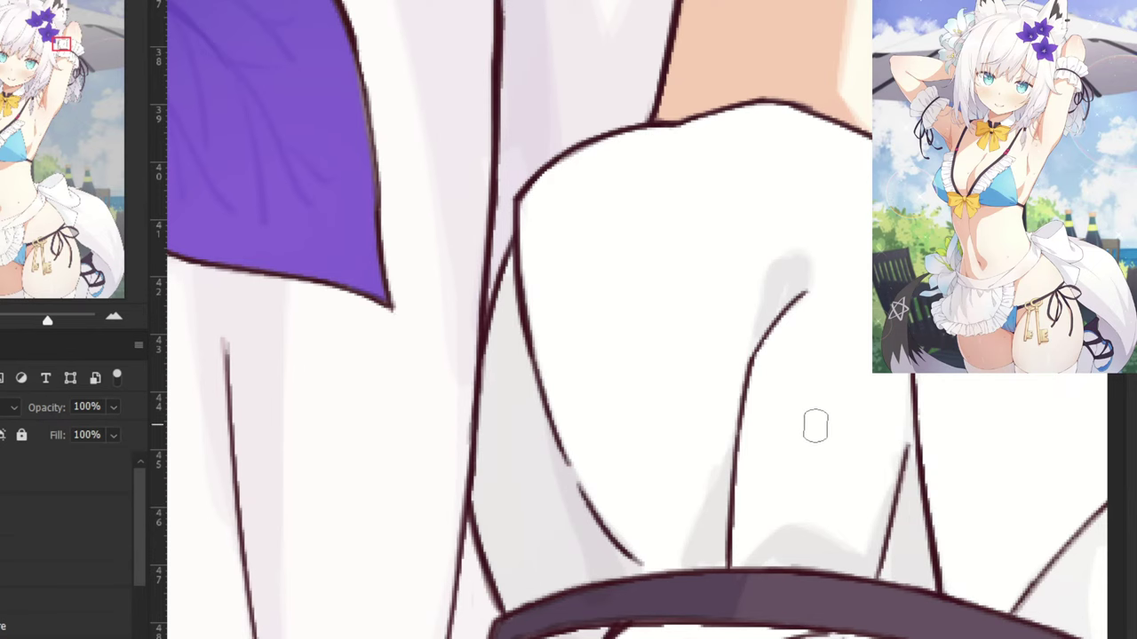
Paint light grey shadows below the dark band in the pointed closed fold and the rounded patch beside it.
mouse_move(854, 561)
mouse_down()
mouse_move(634, 263)
mouse_move(635, 276)
mouse_up()
mouse_move(672, 370)
mouse_down()
mouse_move(684, 416)
mouse_move(715, 436)
mouse_move(765, 406)
mouse_move(704, 361)
mouse_move(672, 361)
mouse_move(697, 429)
mouse_move(740, 435)
mouse_move(769, 382)
mouse_move(697, 376)
mouse_move(713, 366)
mouse_move(708, 385)
mouse_move(734, 376)
mouse_up()
key(ctrl+z)
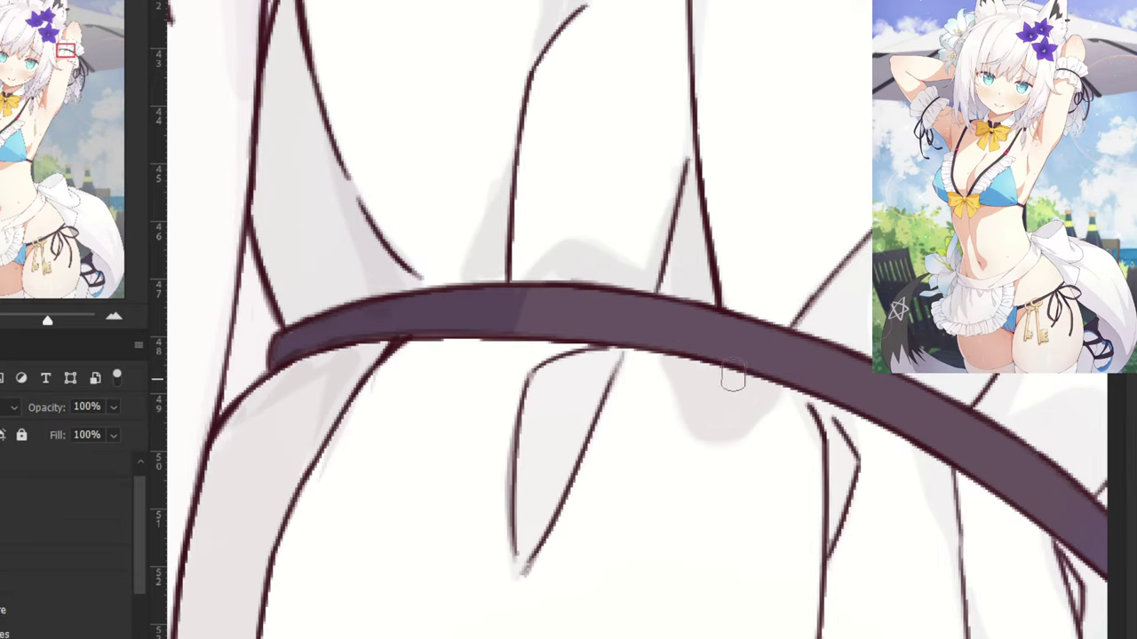
mouse_move(602, 370)
mouse_down()
mouse_move(525, 557)
mouse_move(532, 421)
mouse_move(534, 439)
mouse_move(579, 352)
mouse_move(587, 366)
mouse_move(565, 399)
mouse_up()
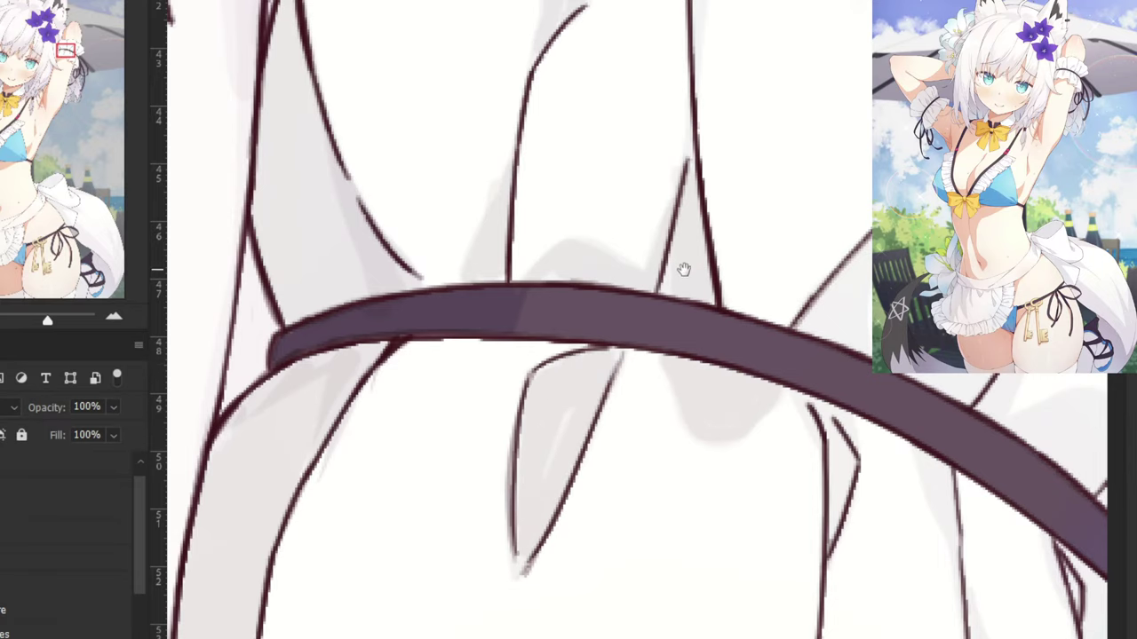
Shade the small narrow fold below the dark band and the long round-tipped fold above it in light grey.
drag(680, 266, 512, 436)
drag(435, 612, 426, 502)
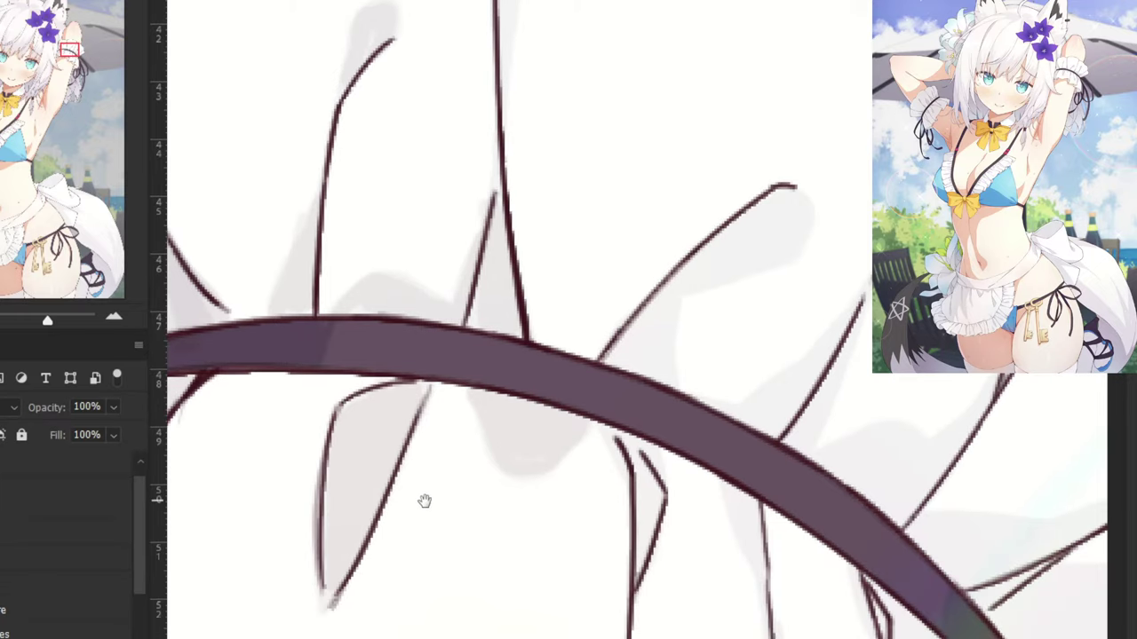
mouse_move(623, 455)
mouse_down()
mouse_move(647, 530)
mouse_move(652, 472)
mouse_up()
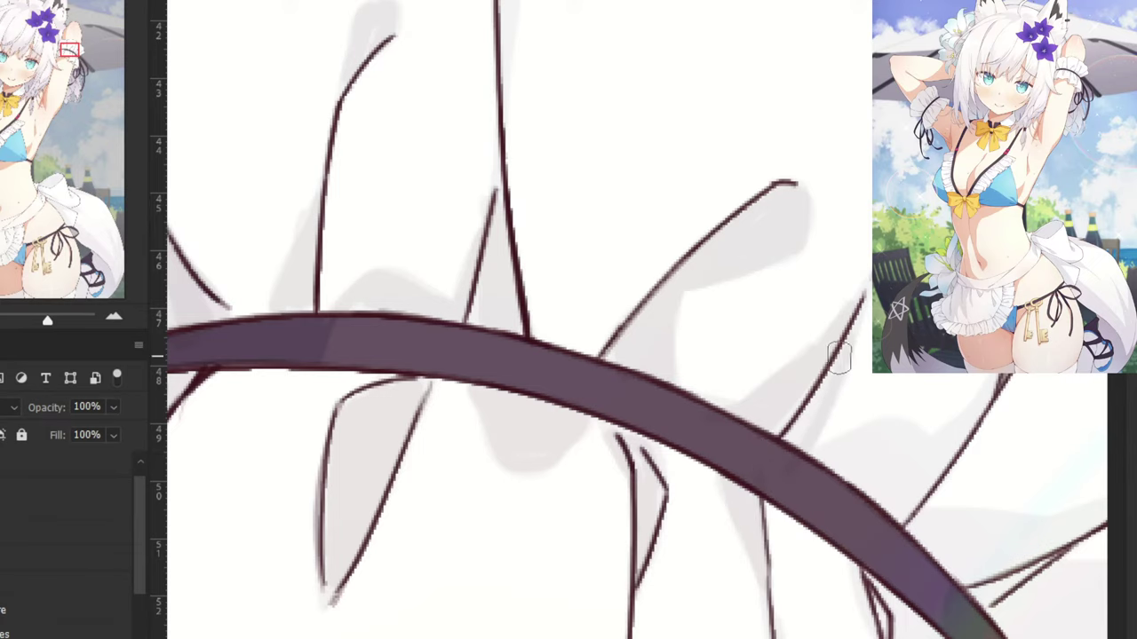
Fill the rounded shadow above the dark band's descending end with light grey, extending it up along the adjoining long fold line.
drag(817, 400, 718, 441)
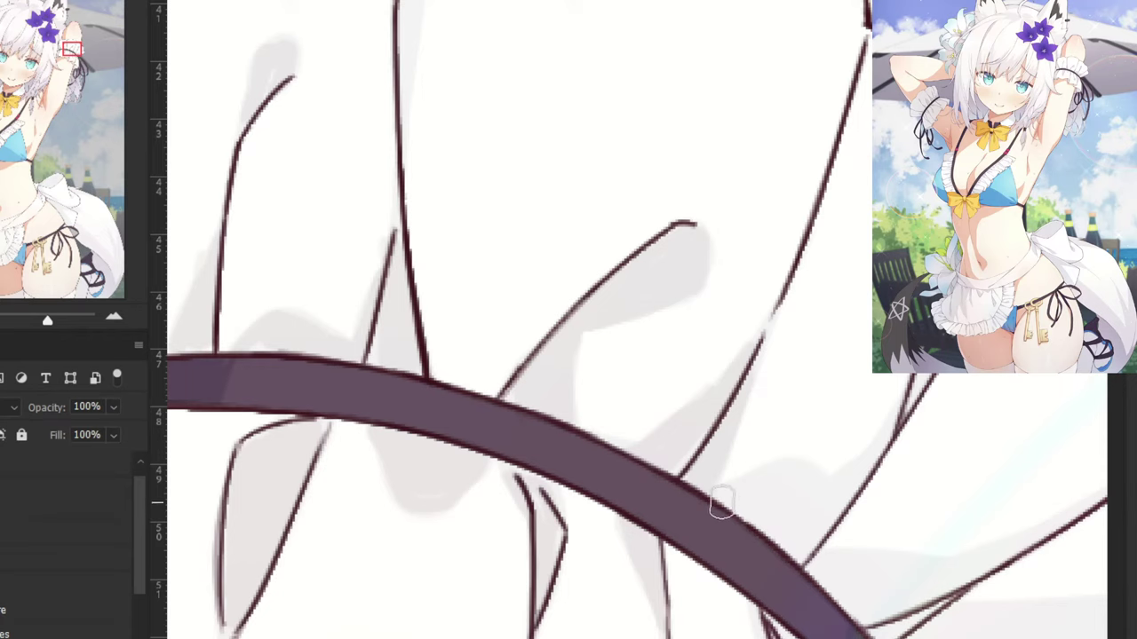
mouse_move(718, 503)
mouse_down()
mouse_move(560, 225)
mouse_move(597, 347)
mouse_up()
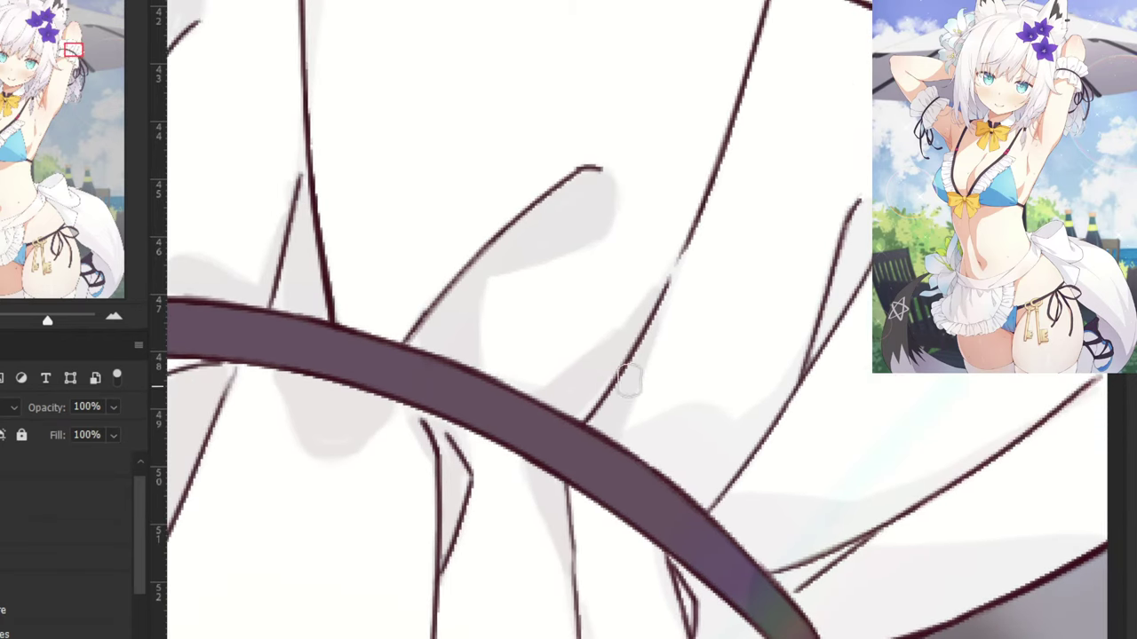
drag(663, 433, 697, 472)
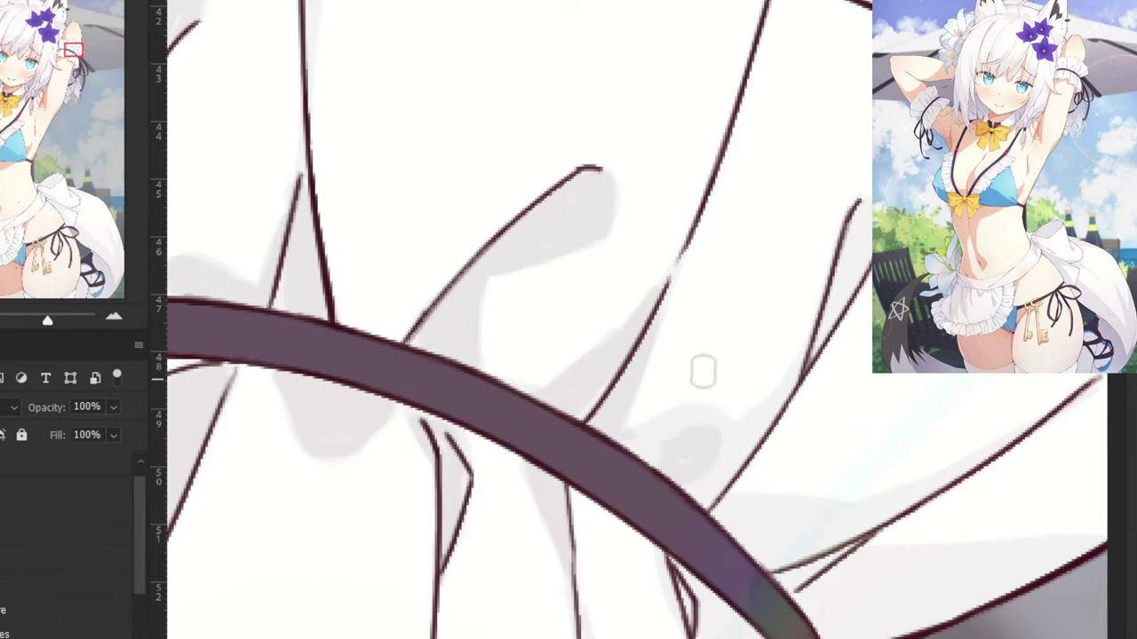
drag(787, 380, 730, 468)
drag(778, 400, 703, 491)
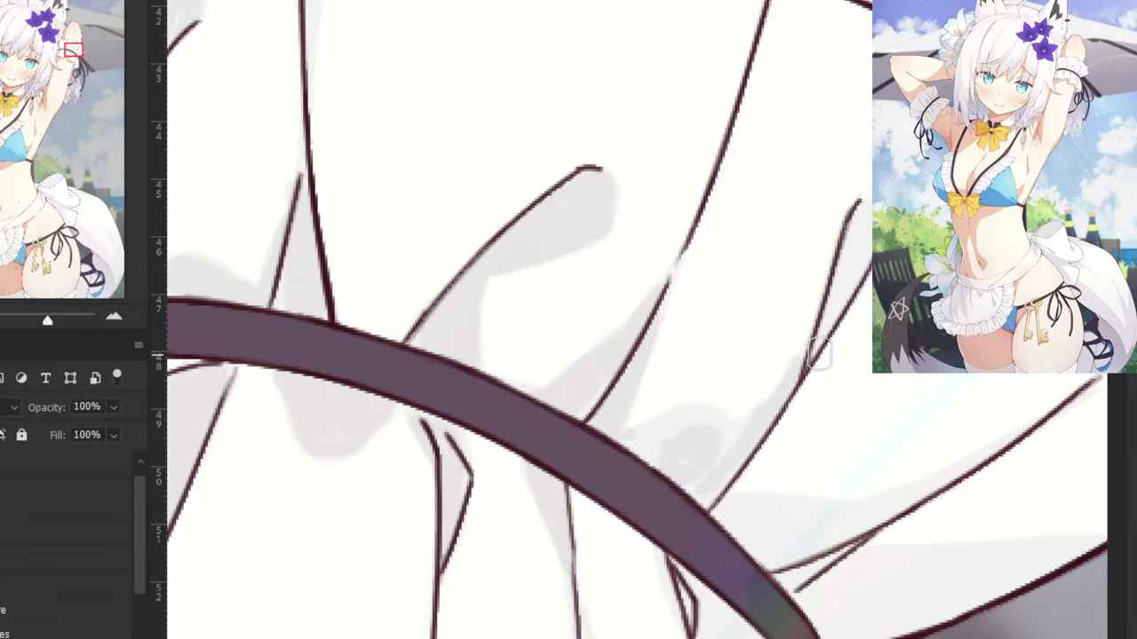
mouse_move(759, 414)
mouse_down()
mouse_move(645, 426)
mouse_move(713, 474)
mouse_up()
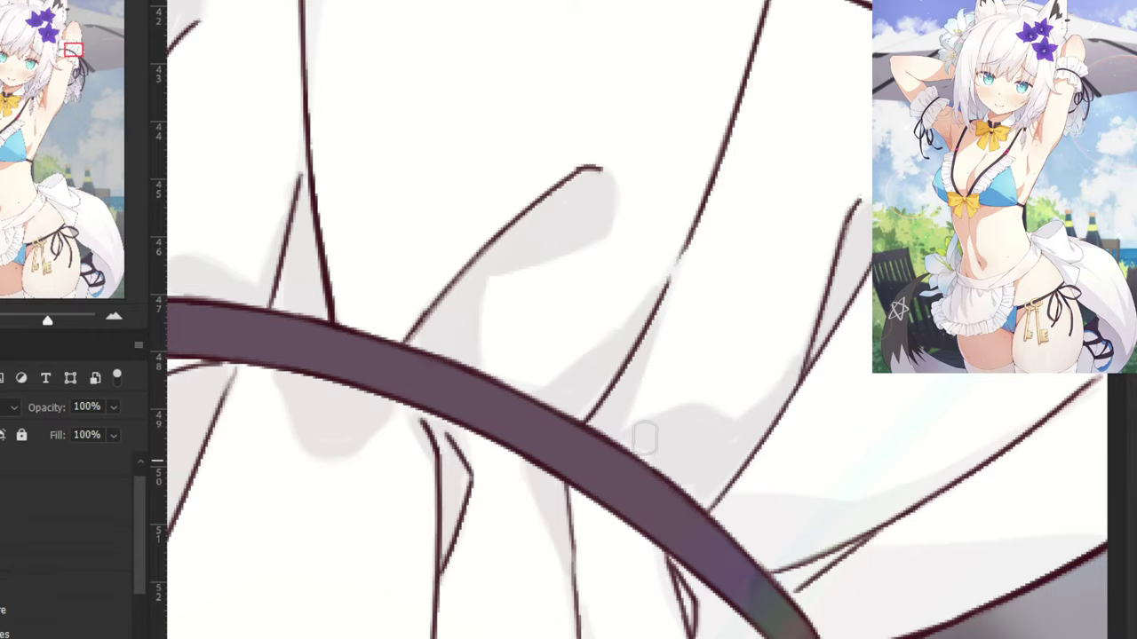
Paint light grey over the shadow patch above the dark band's descending end and into the lowest flap beside the knot.
mouse_move(968, 462)
mouse_down()
mouse_move(819, 529)
mouse_move(923, 483)
mouse_move(805, 528)
mouse_move(847, 502)
mouse_move(715, 512)
mouse_up()
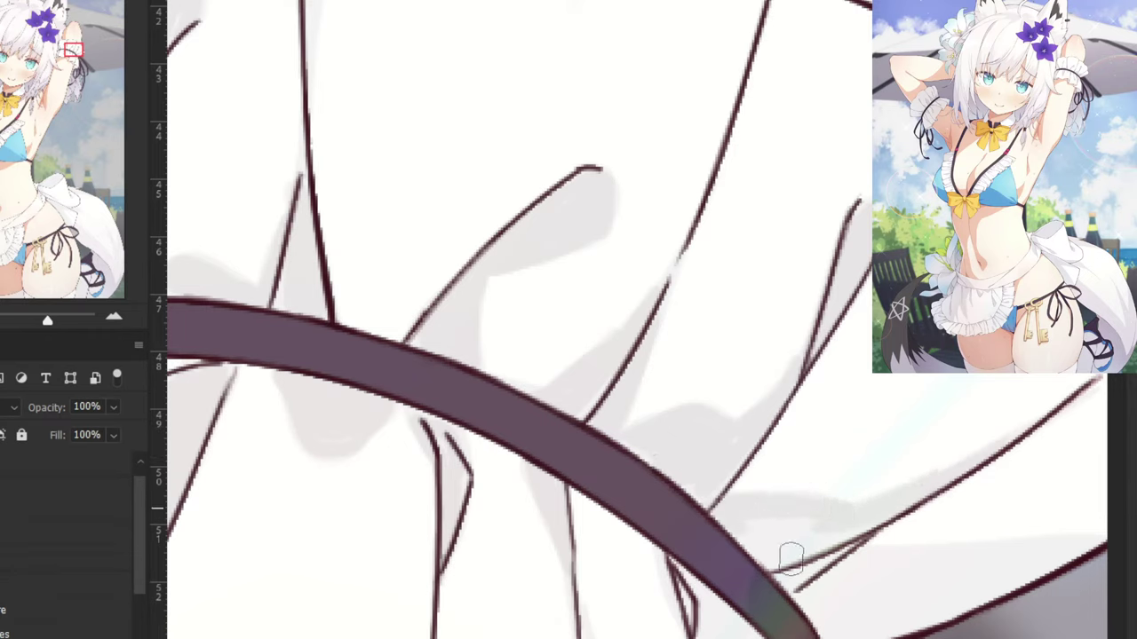
drag(822, 591, 824, 619)
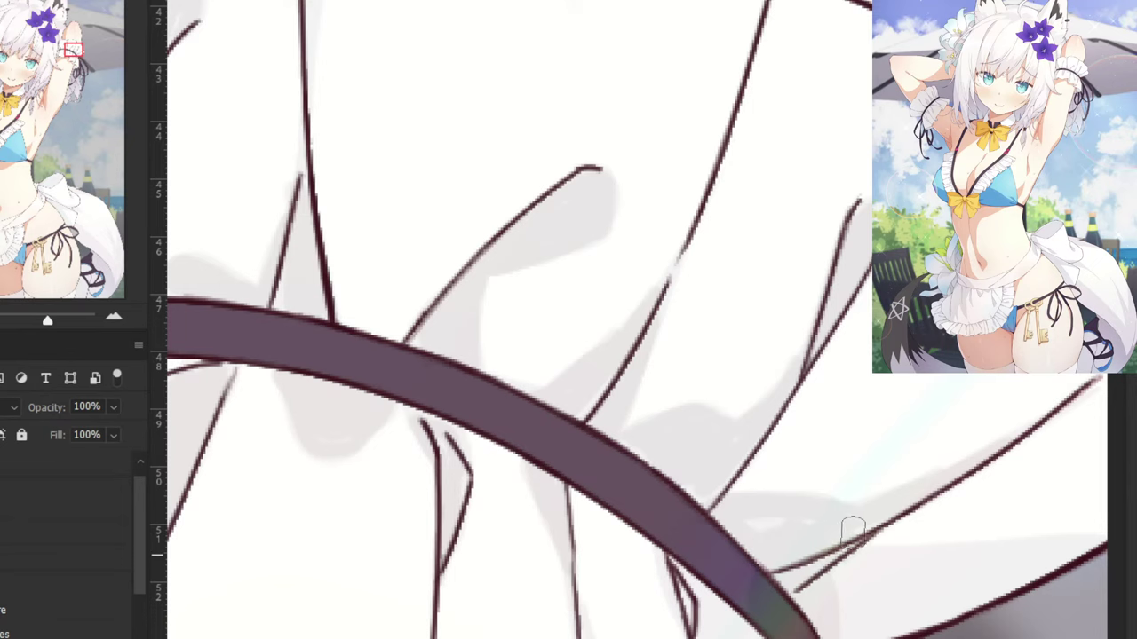
key(ctrl+minus)
key(ctrl+minus)
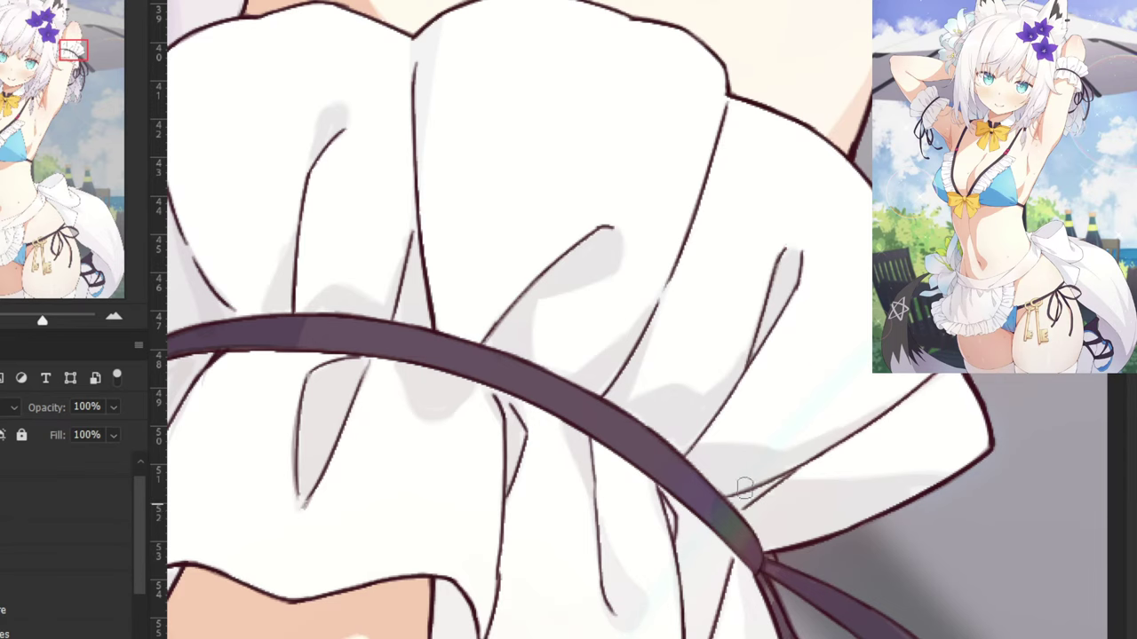
Shade the long hooked fold below the dark band and the narrow area beneath the knot in light grey.
drag(435, 383, 469, 236)
key(ctrl+plus)
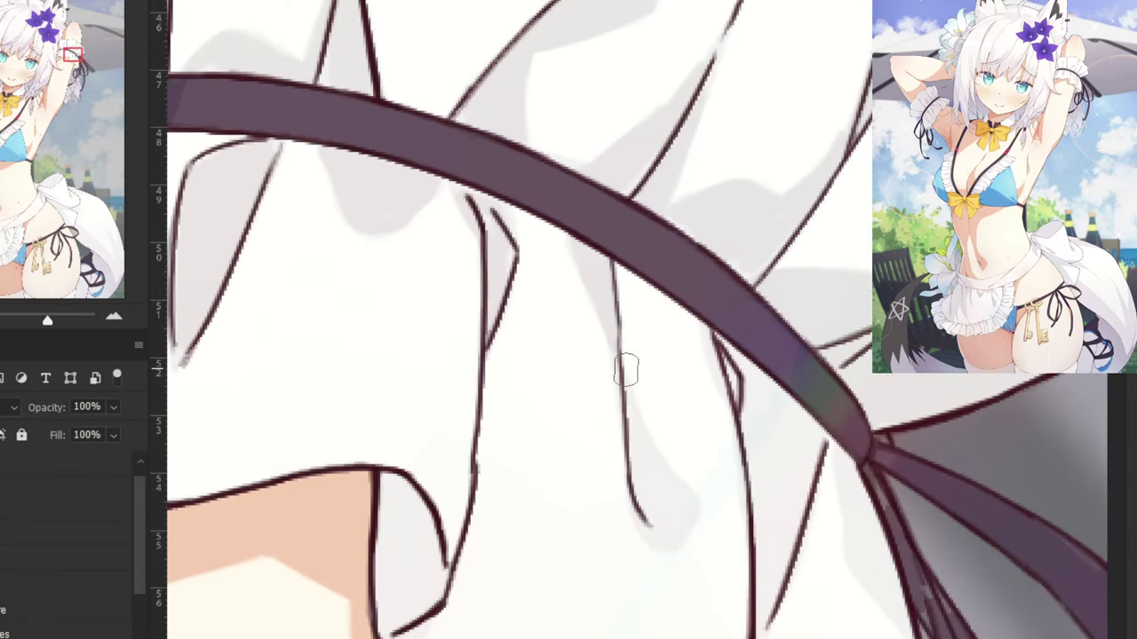
drag(626, 369, 645, 491)
mouse_move(649, 533)
mouse_down()
mouse_move(688, 514)
mouse_move(685, 491)
mouse_move(652, 459)
mouse_up()
mouse_move(633, 405)
mouse_down()
mouse_move(653, 494)
mouse_move(674, 507)
mouse_move(660, 500)
mouse_up()
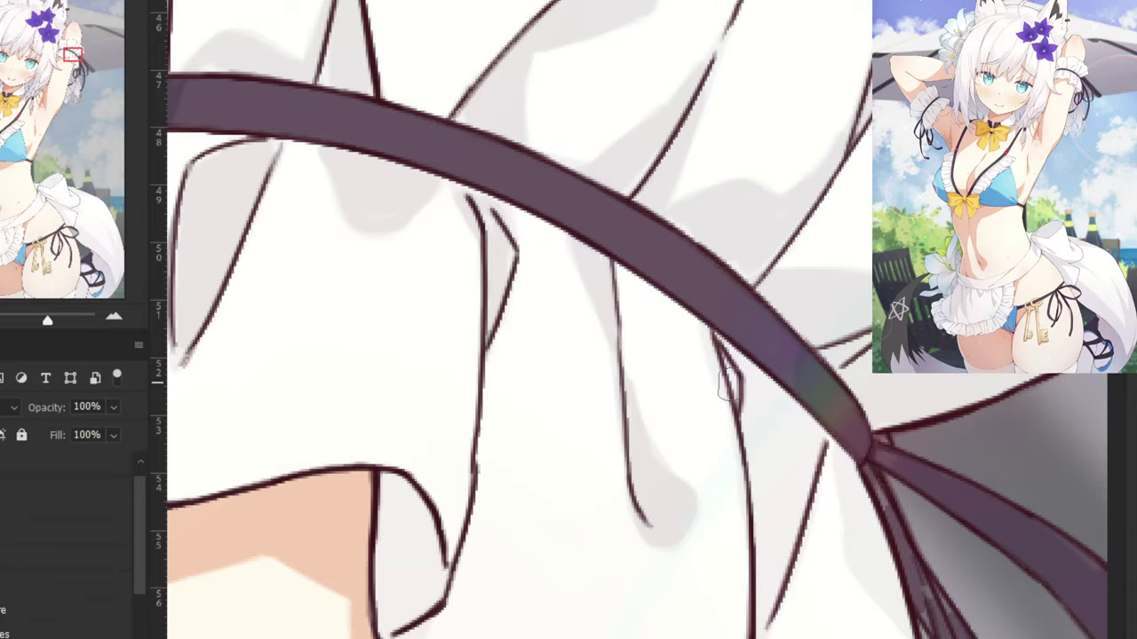
mouse_move(836, 462)
mouse_down()
mouse_move(864, 573)
mouse_move(903, 617)
mouse_move(864, 518)
mouse_up()
key(ctrl+minus)
key(ctrl+minus)
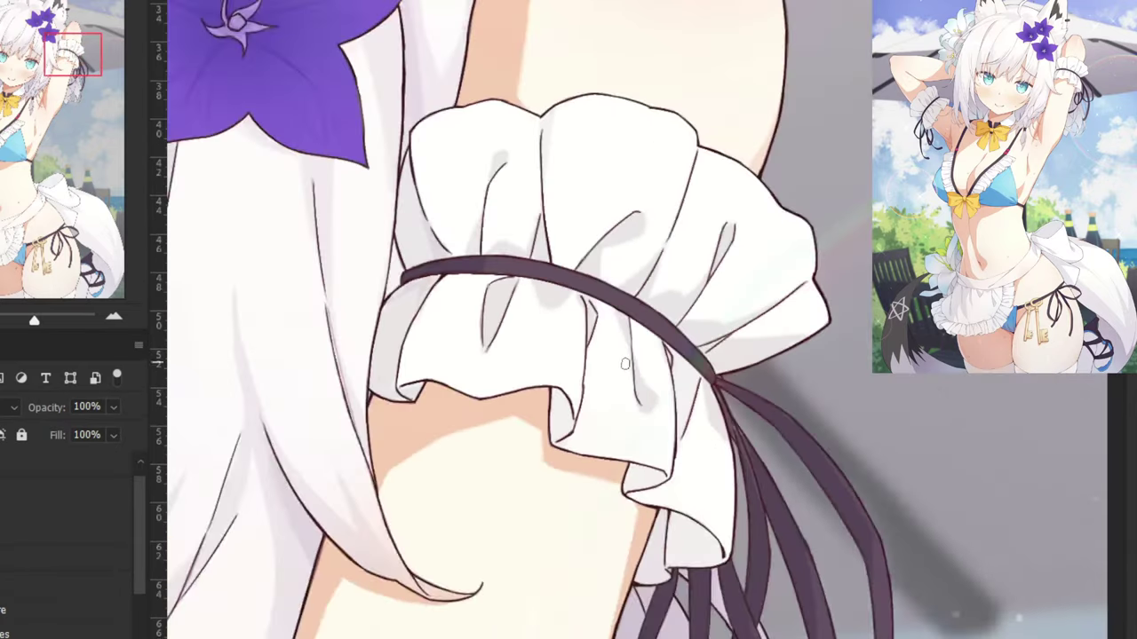
Fill the exposed undersides of the frill's lowest ruffle with light grey.
scroll(625, 364, down, 3)
scroll(632, 409, up, 6)
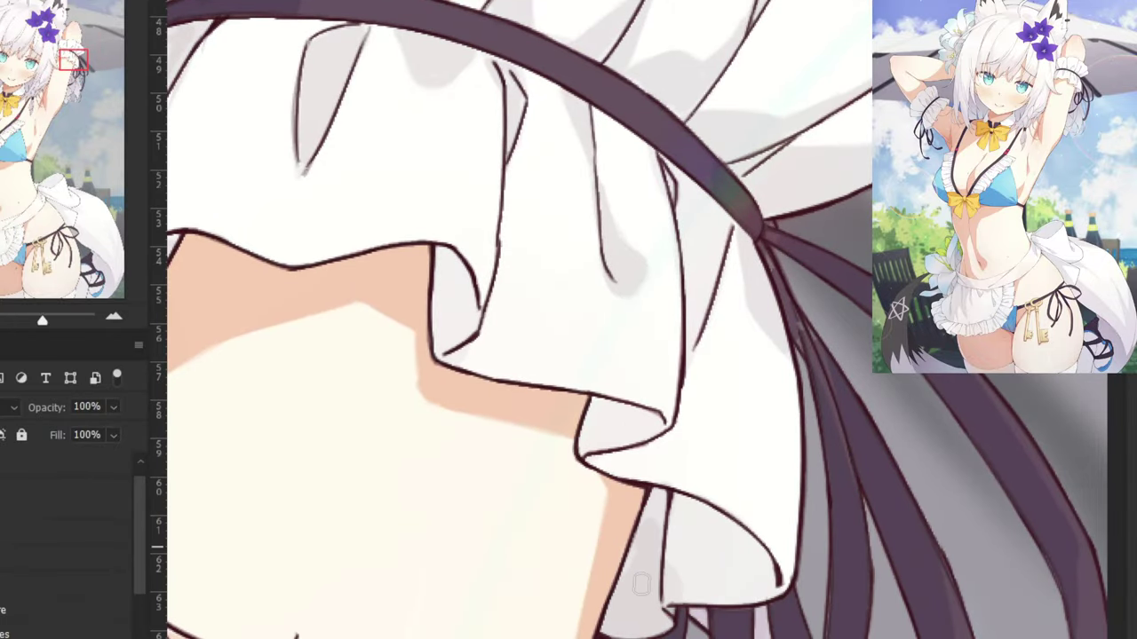
drag(656, 532, 664, 497)
mouse_move(719, 582)
mouse_down()
mouse_move(693, 600)
mouse_move(770, 589)
mouse_move(727, 533)
mouse_move(669, 498)
mouse_move(677, 548)
mouse_move(746, 594)
mouse_up()
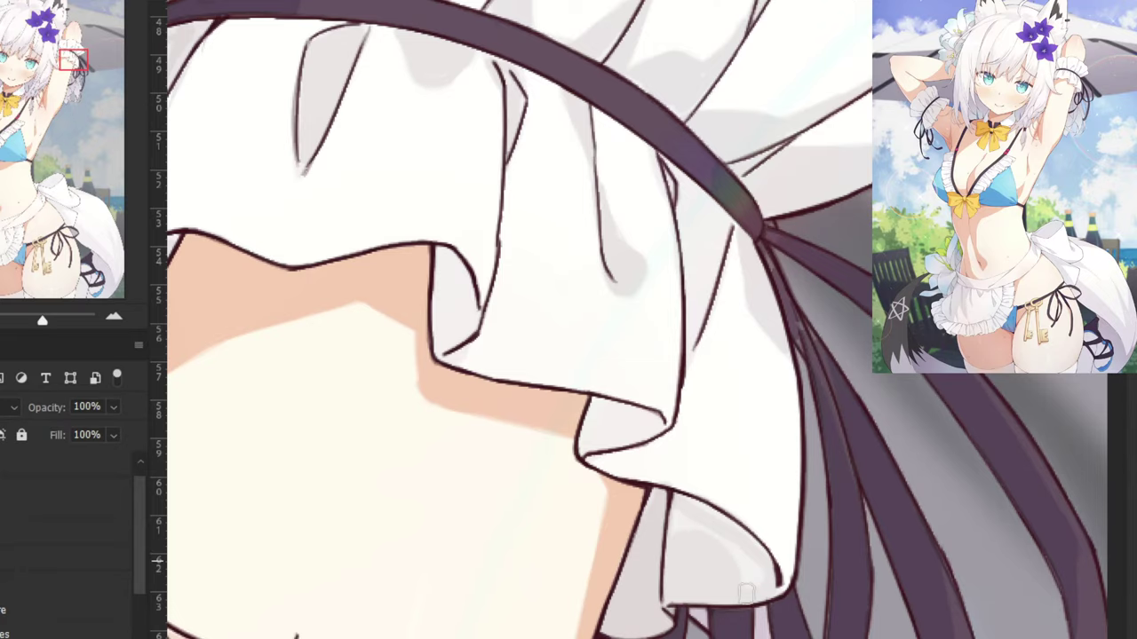
Hide the background and effects, and touch up the grey shadow along the dark band's descending end.
scroll(638, 484, down, 1)
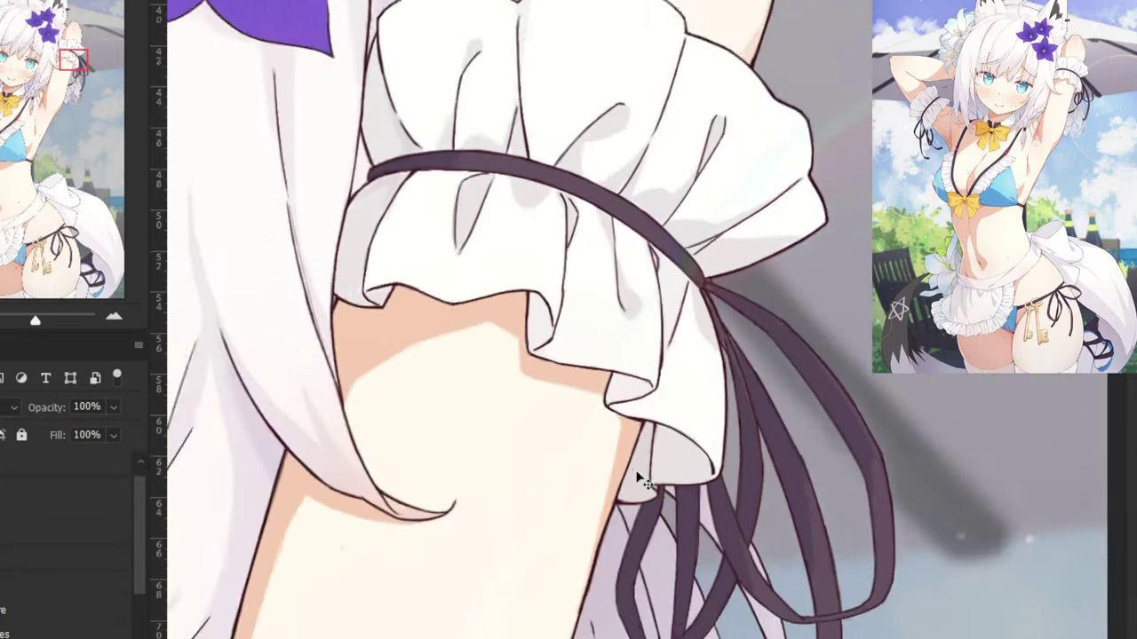
scroll(637, 480, down, 2)
scroll(637, 479, down, 2)
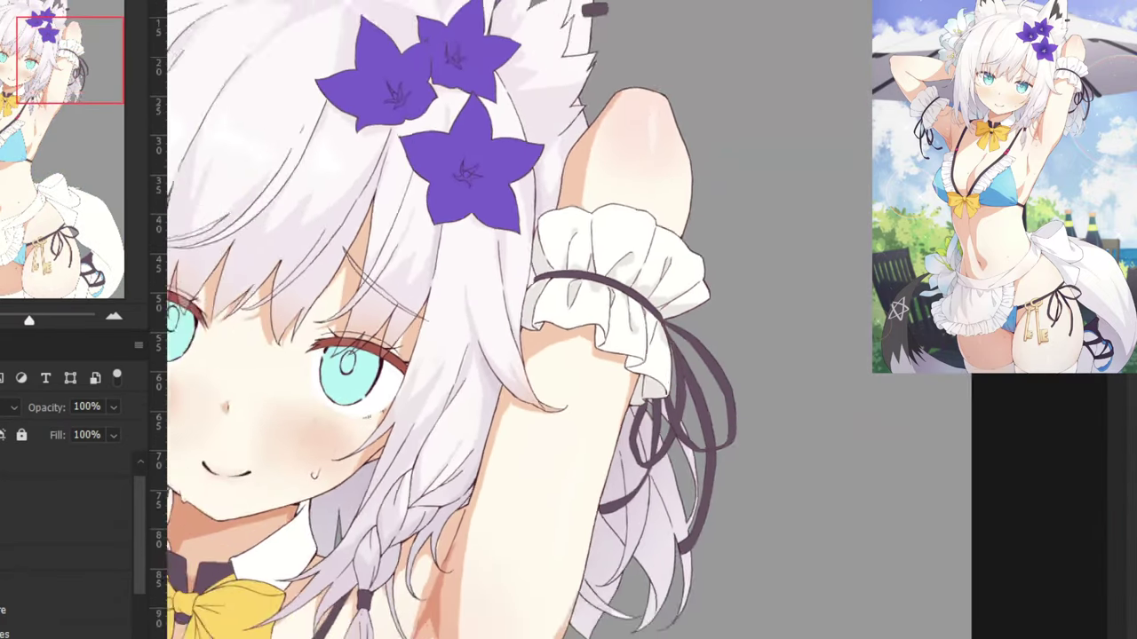
scroll(632, 342, up, 2)
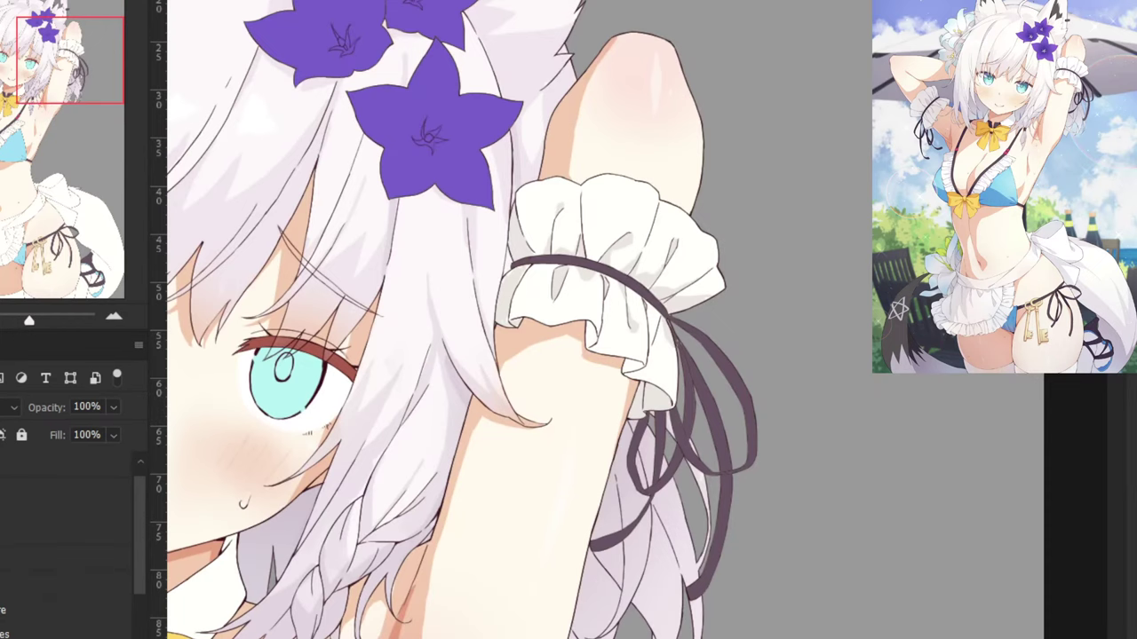
scroll(633, 341, up, 2)
drag(362, 137, 331, 346)
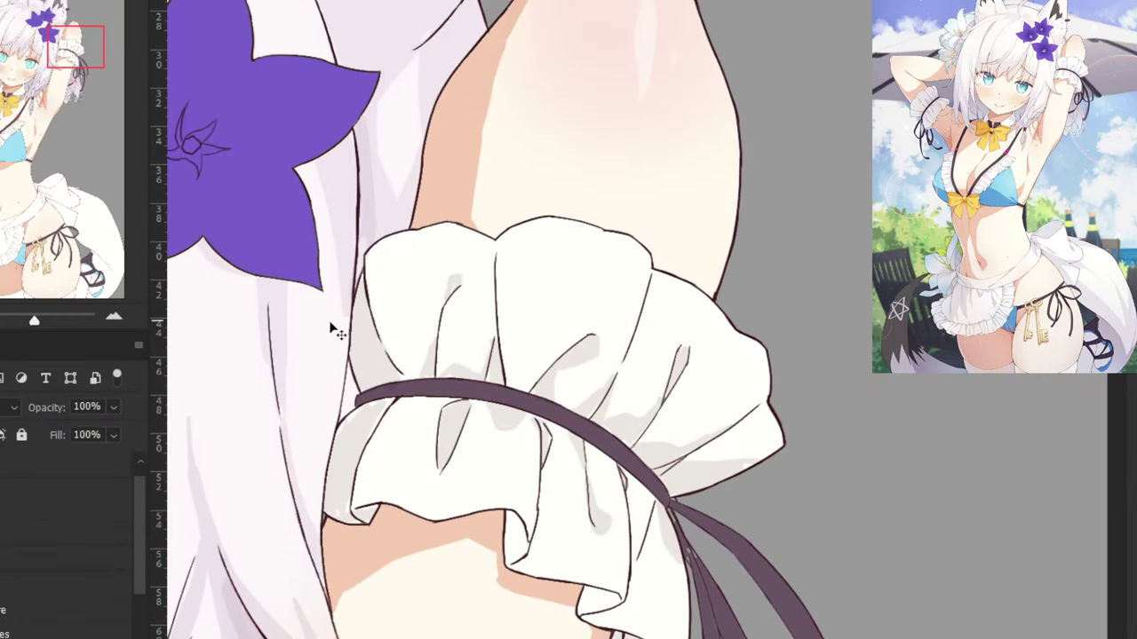
scroll(728, 481, up, 2)
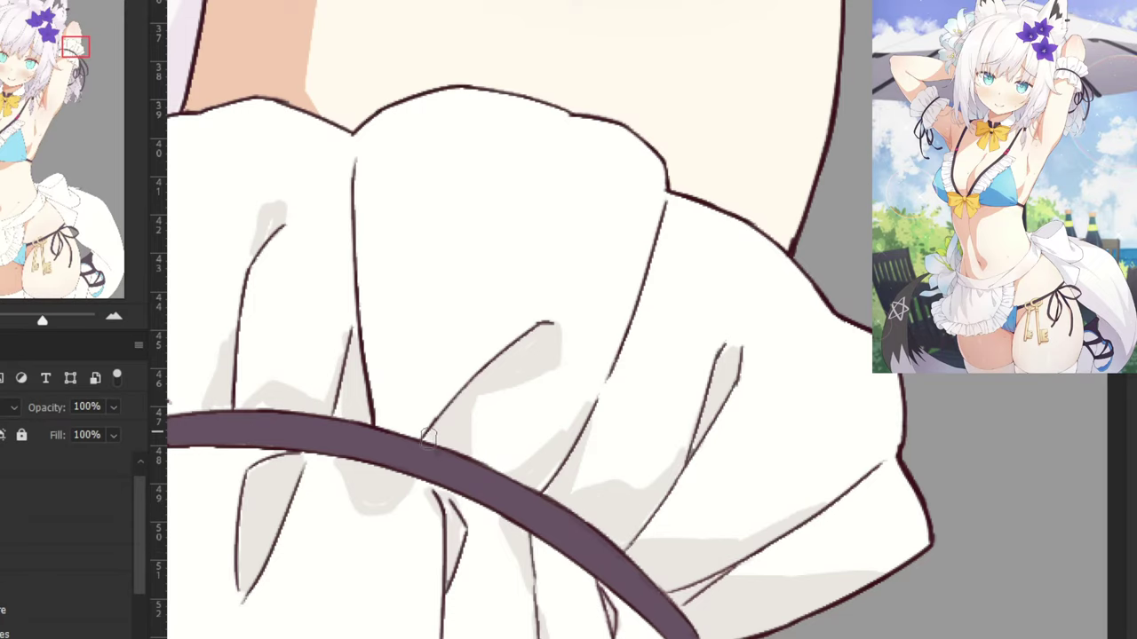
drag(588, 524, 636, 561)
Examine the armband frill's shading up close and against the surrounding hair and arm.
key(ctrl+minus)
key(ctrl+minus)
key(ctrl+plus)
key(ctrl+plus)
key(ctrl+minus)
key(ctrl+minus)
key(ctrl+minus)
key(ctrl+minus)
key(ctrl+minus)
key(ctrl+plus)
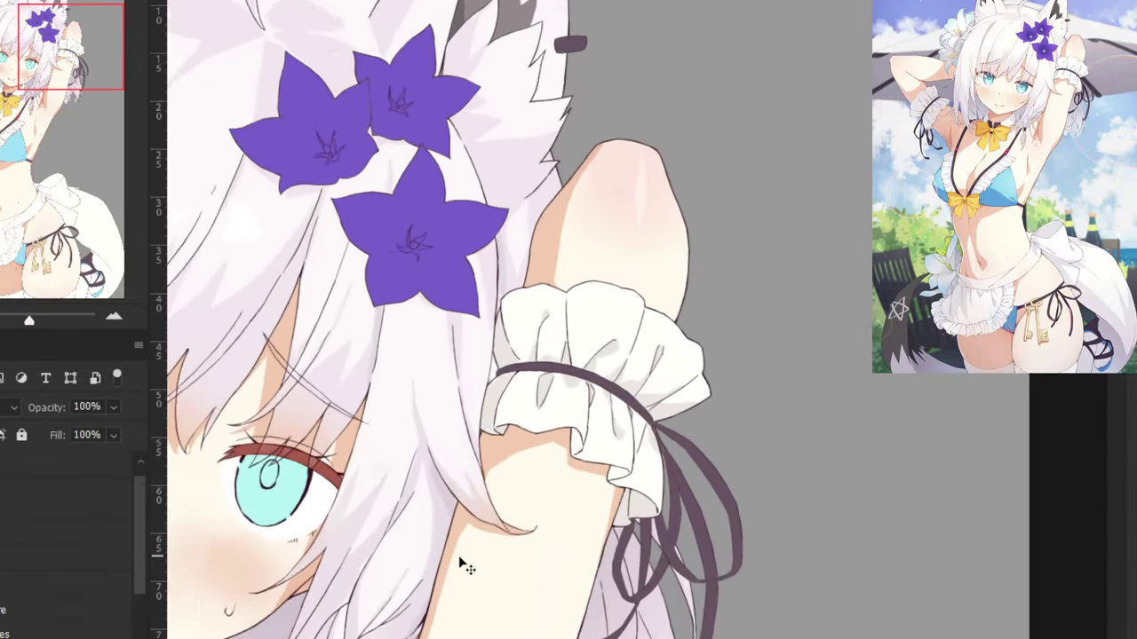
key(ctrl+plus)
scroll(506, 291, up, 2)
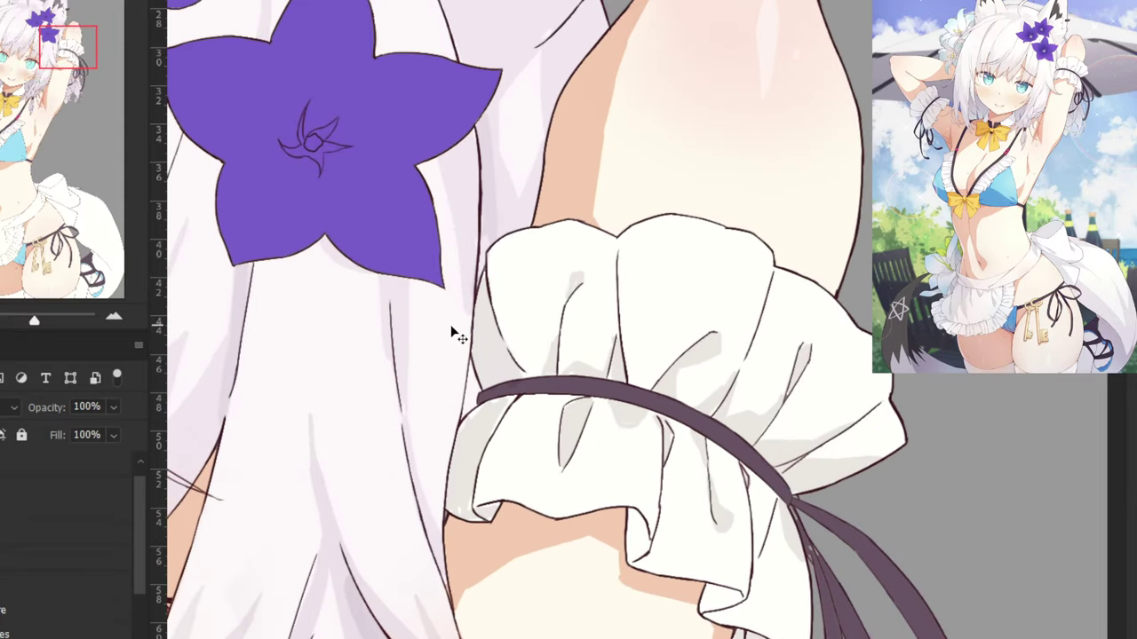
Open a Hue/Saturation adjustment for the frill shadows and try hue -18 with saturation +41.
key(ctrl+u)
drag(31, 195, 28, 199)
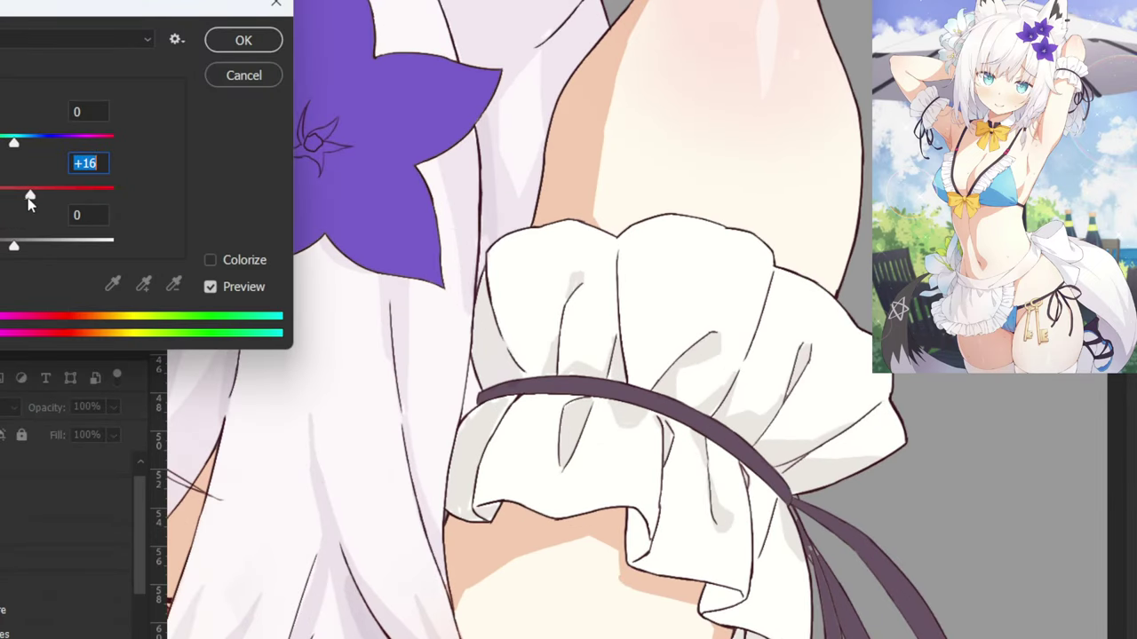
click(106, 193)
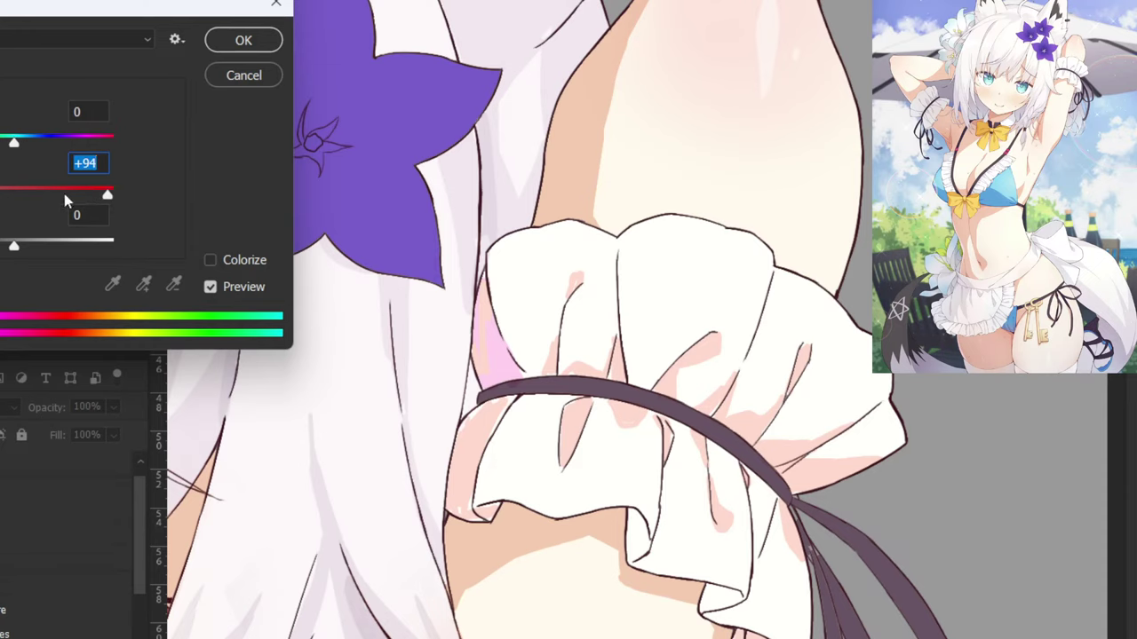
drag(42, 192, 145, 190)
mouse_move(13, 142)
mouse_down()
mouse_move(28, 146)
mouse_move(0, 153)
mouse_up()
click(76, 190)
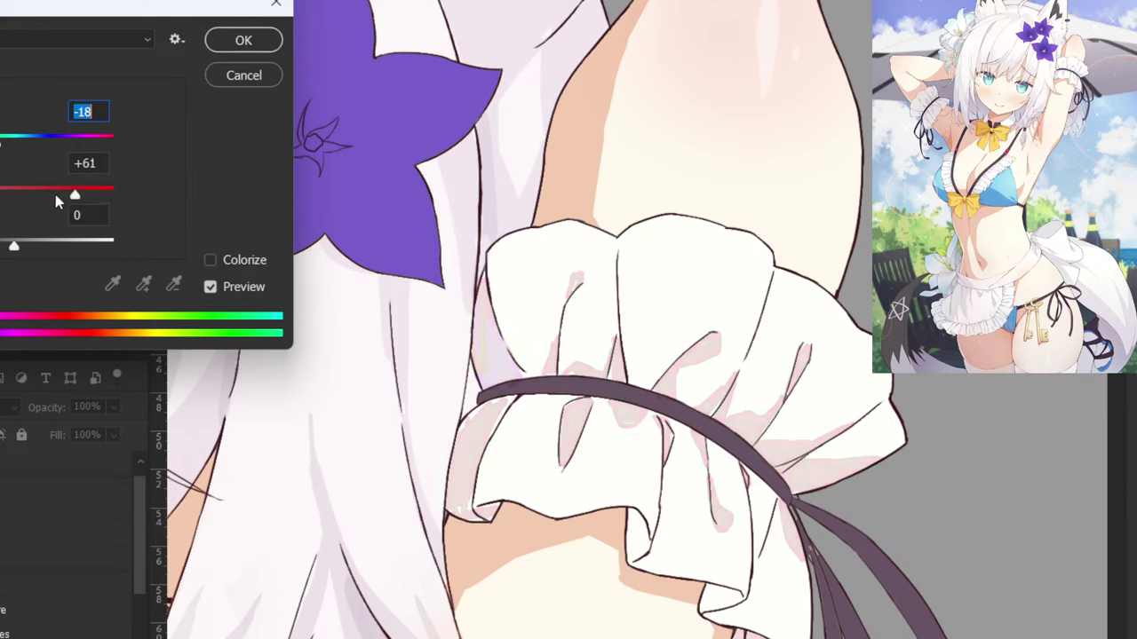
mouse_move(54, 201)
mouse_down()
mouse_move(34, 200)
mouse_move(49, 200)
mouse_up()
key(Tab)
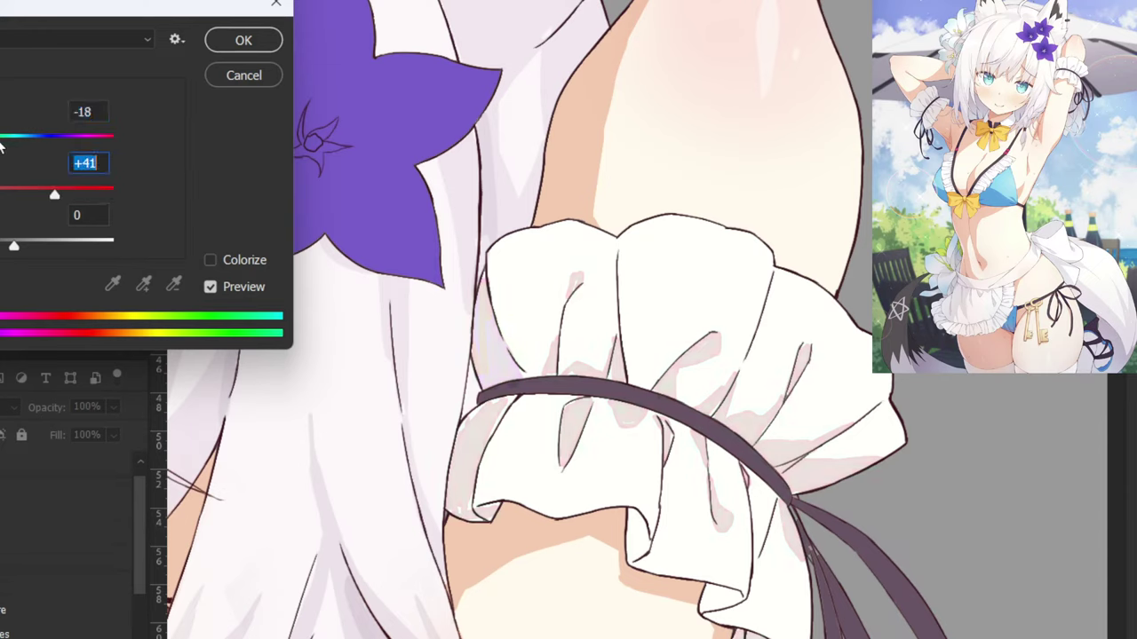
Shift the frill shadows' hue to -24, raise their saturation moderately and apply the Hue/Saturation adjustment.
mouse_move(4, 147)
mouse_down()
mouse_move(10, 154)
mouse_move(4, 147)
mouse_up()
click(112, 194)
click(83, 111)
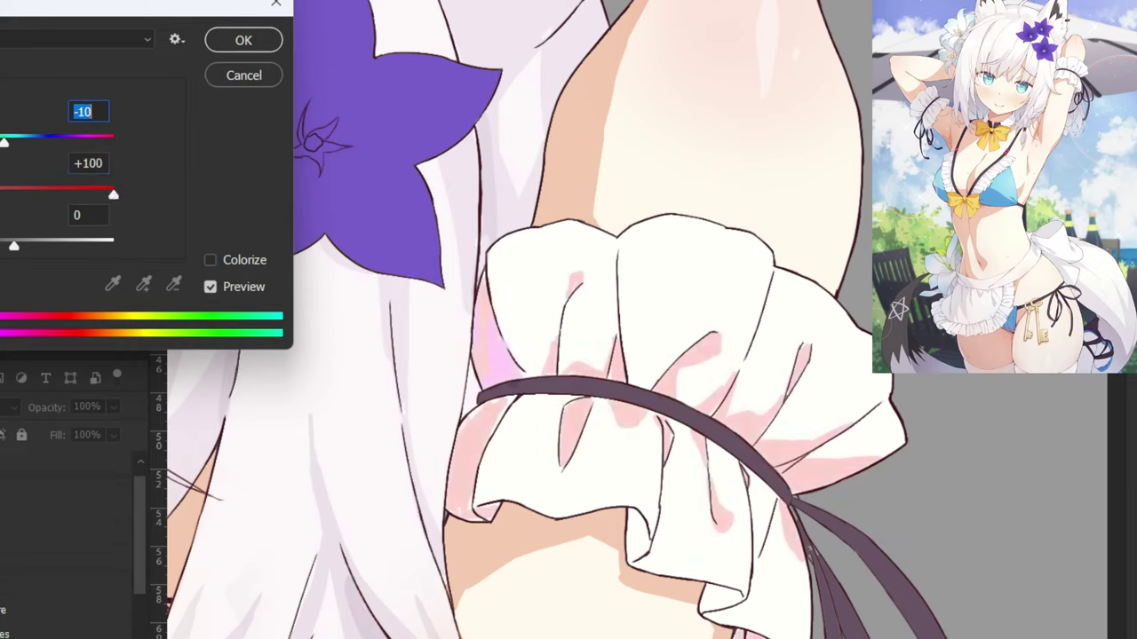
key(Down)
key(Down)
key(Down)
key(Down)
key(Down)
key(Down)
key(Down)
key(Down)
click(72, 195)
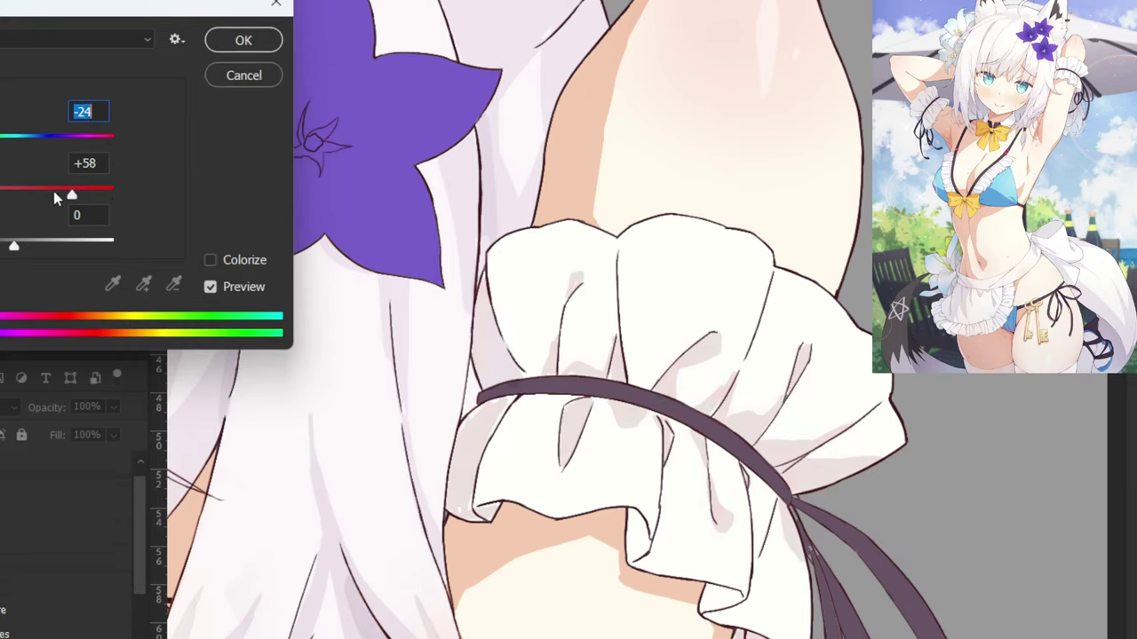
key(Tab)
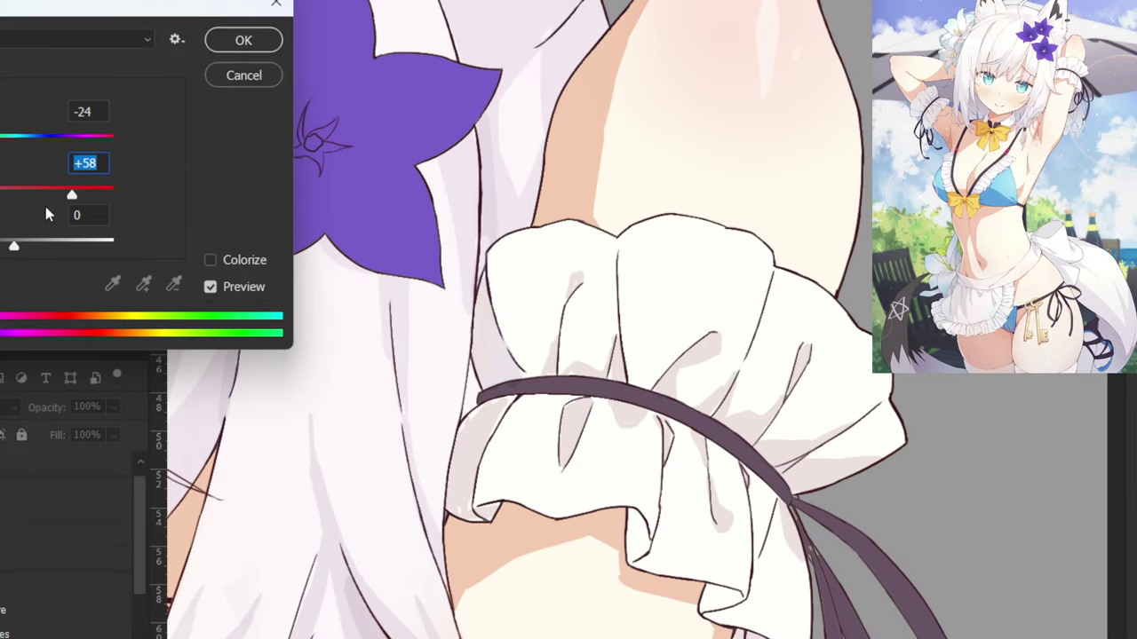
click(58, 192)
click(241, 42)
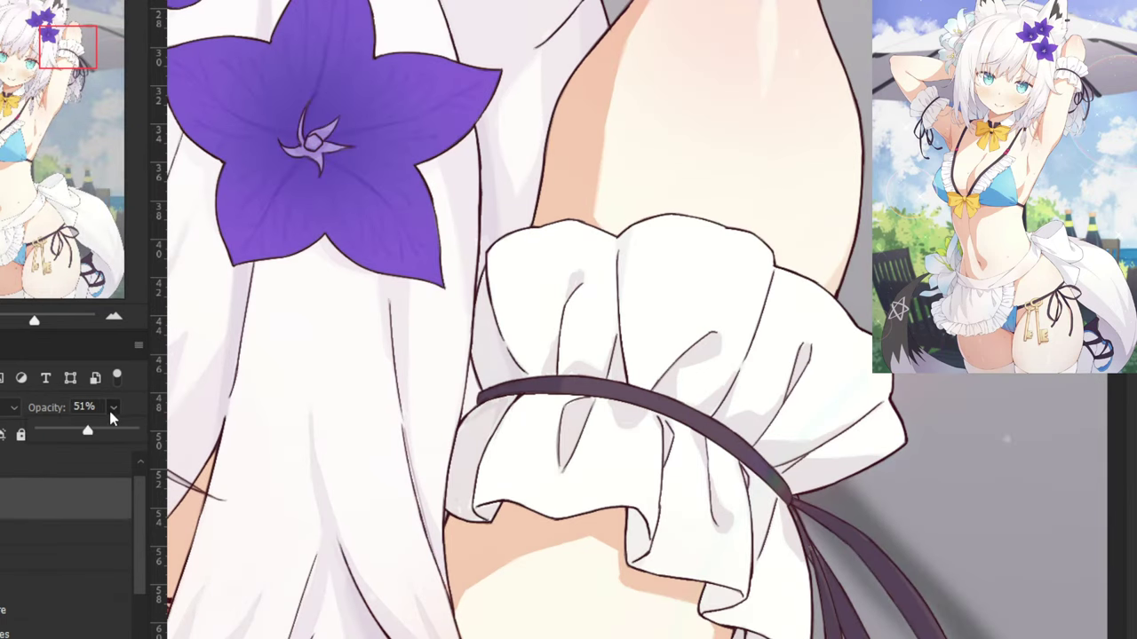
Raise the opacity of the effect layer over the illustration and return to the frill shadow layer.
drag(87, 431, 133, 431)
click(80, 638)
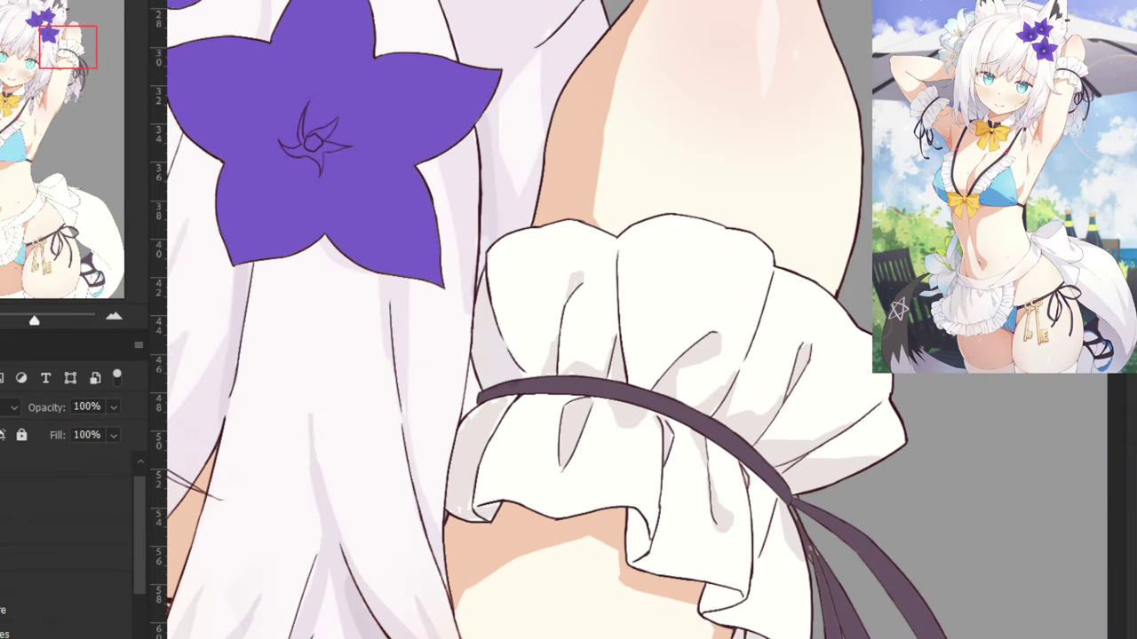
Open another Hue/Saturation adjustment for the frill shadows and try hue -90 with saturation -3.
key(ctrl+u)
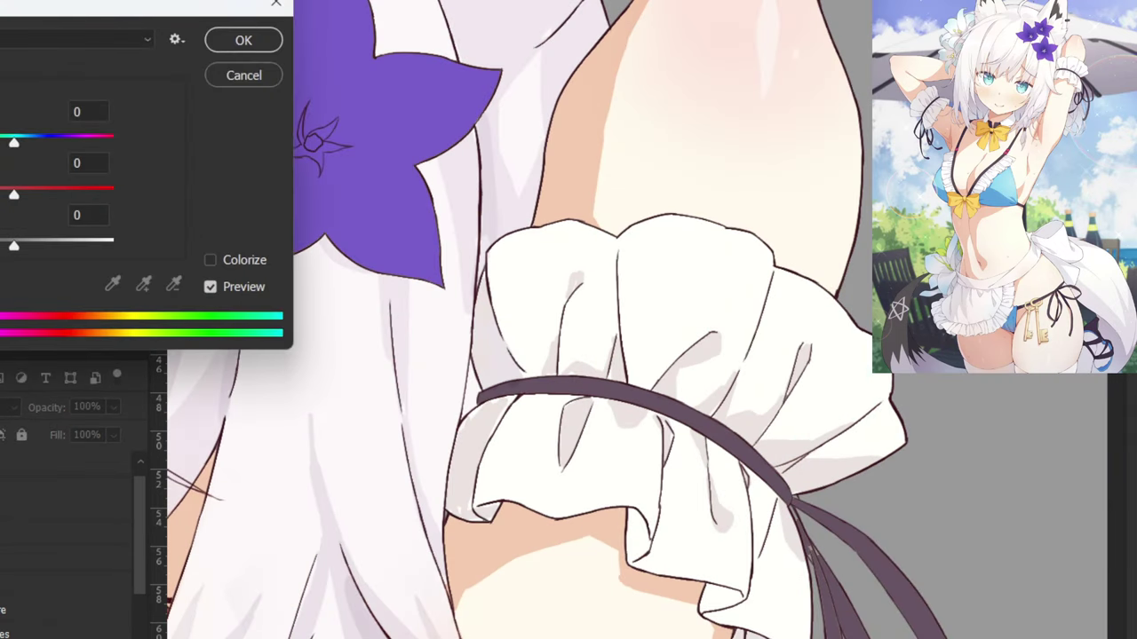
drag(13, 143, 0, 143)
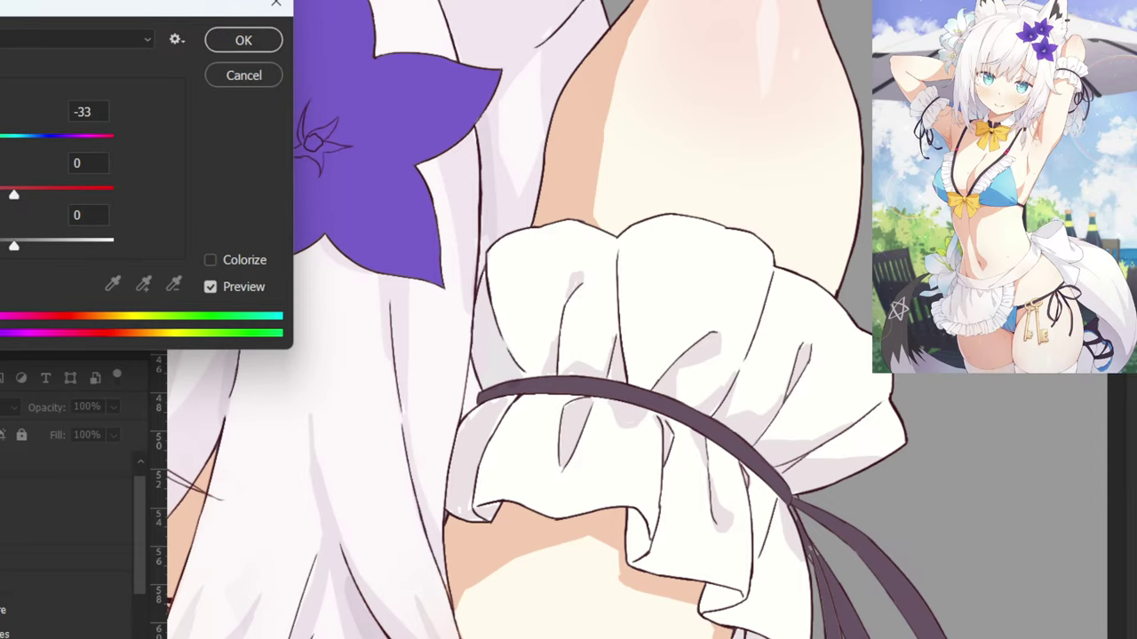
text(-37)
drag(87, 185, 135, 183)
drag(3, 142, 0, 142)
text(-92)
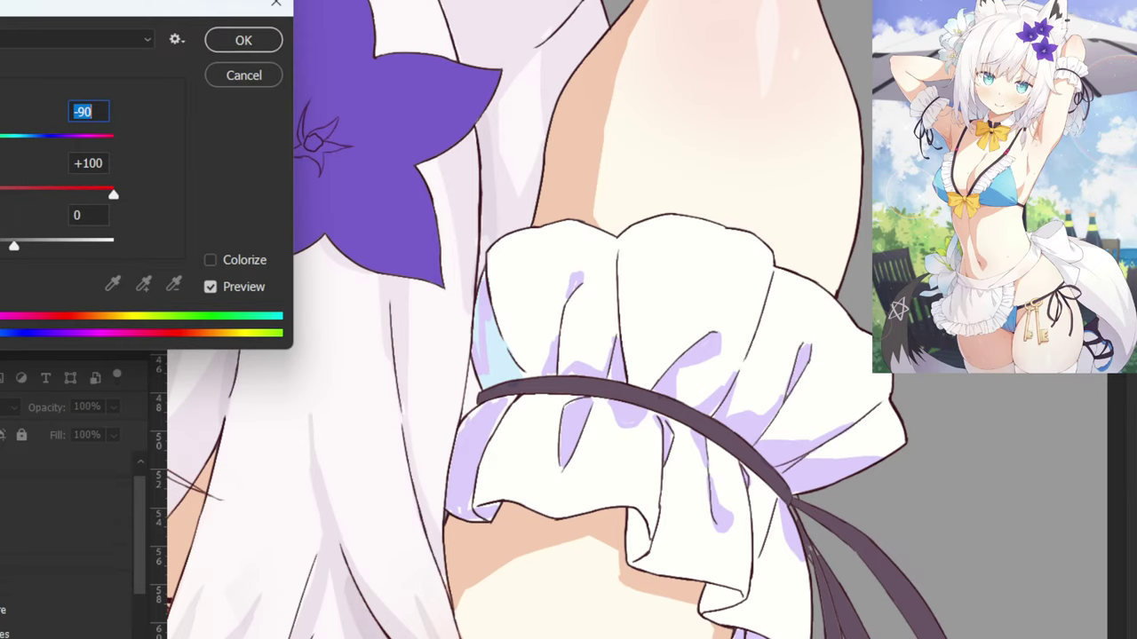
click(7, 196)
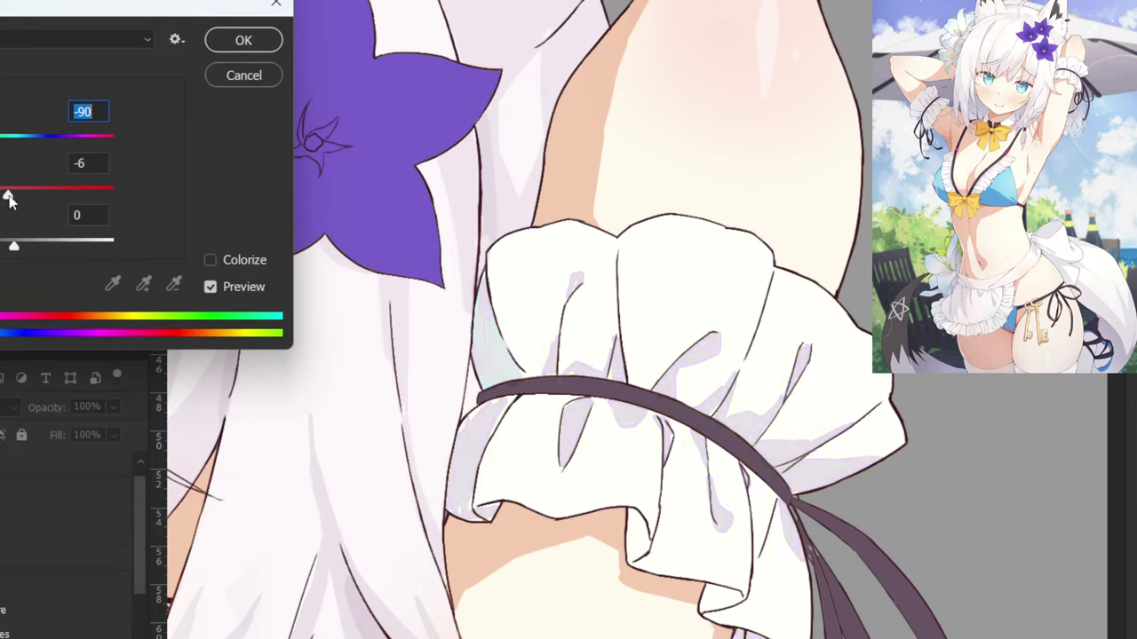
key(Tab)
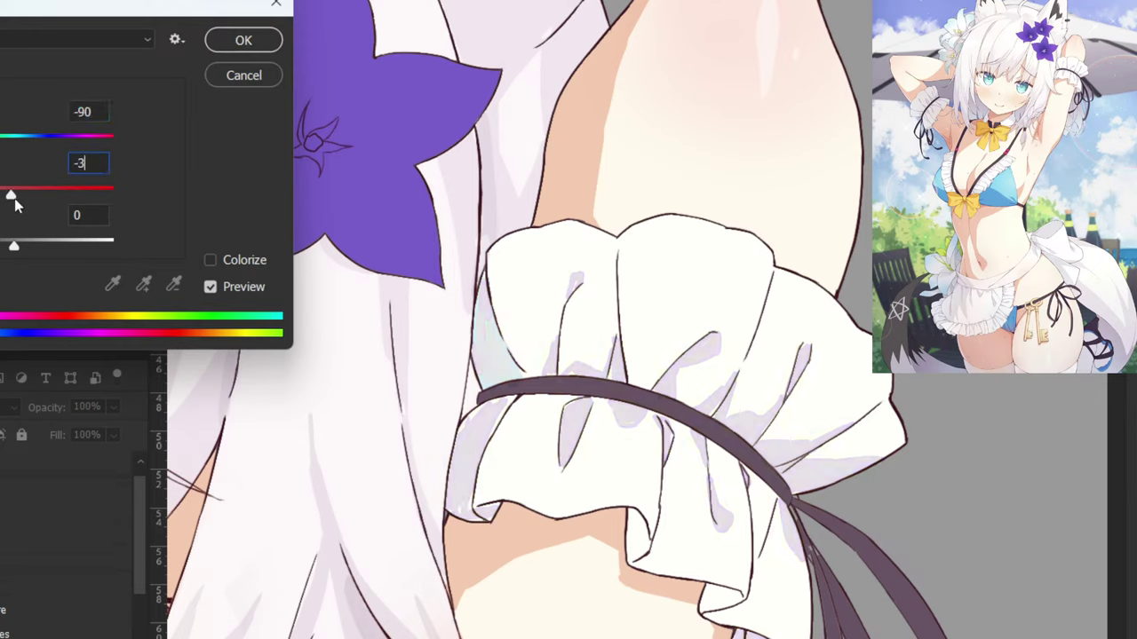
Set the frill shadows' hue to -40 and saturation to about +2, and apply the adjustment.
drag(0, 143, 0, 143)
scroll(82, 112, up, 20)
drag(40, 200, 110, 190)
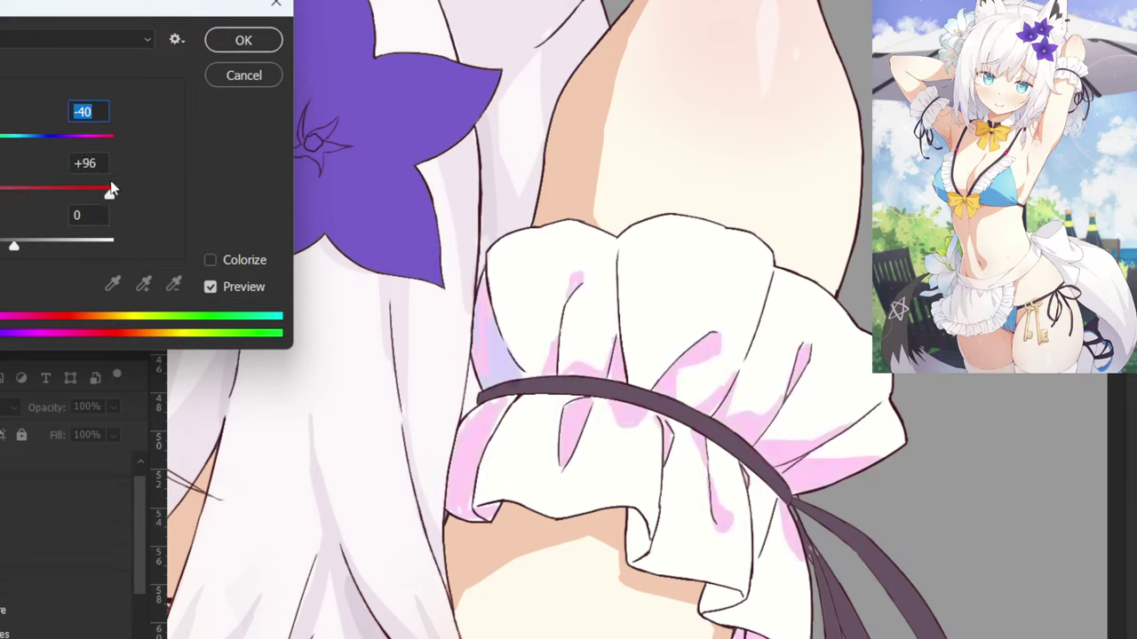
drag(39, 208, 18, 209)
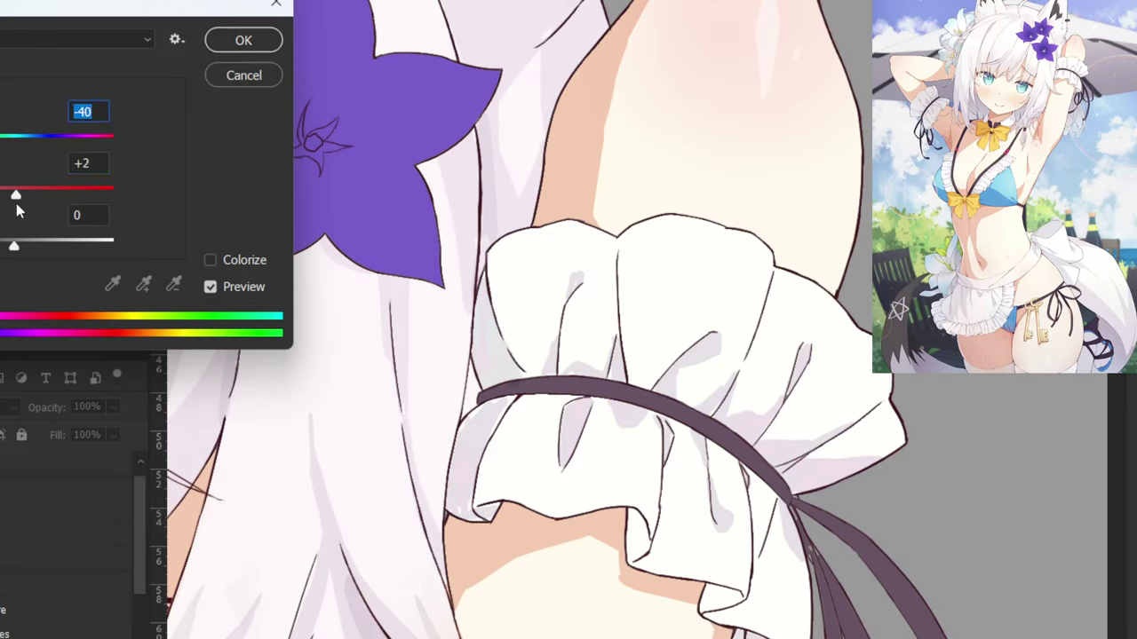
key(Tab)
click(218, 51)
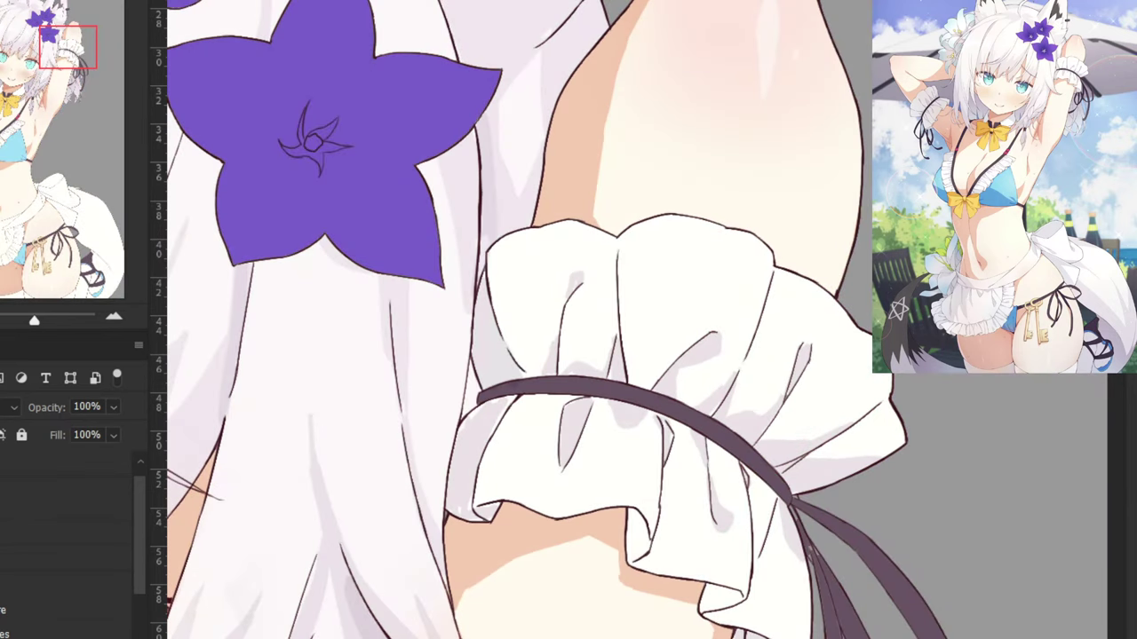
Try hue -77 on the frill shadows in another Hue/Saturation adjustment, then set the hue to -45 and apply it.
key(ctrl+u)
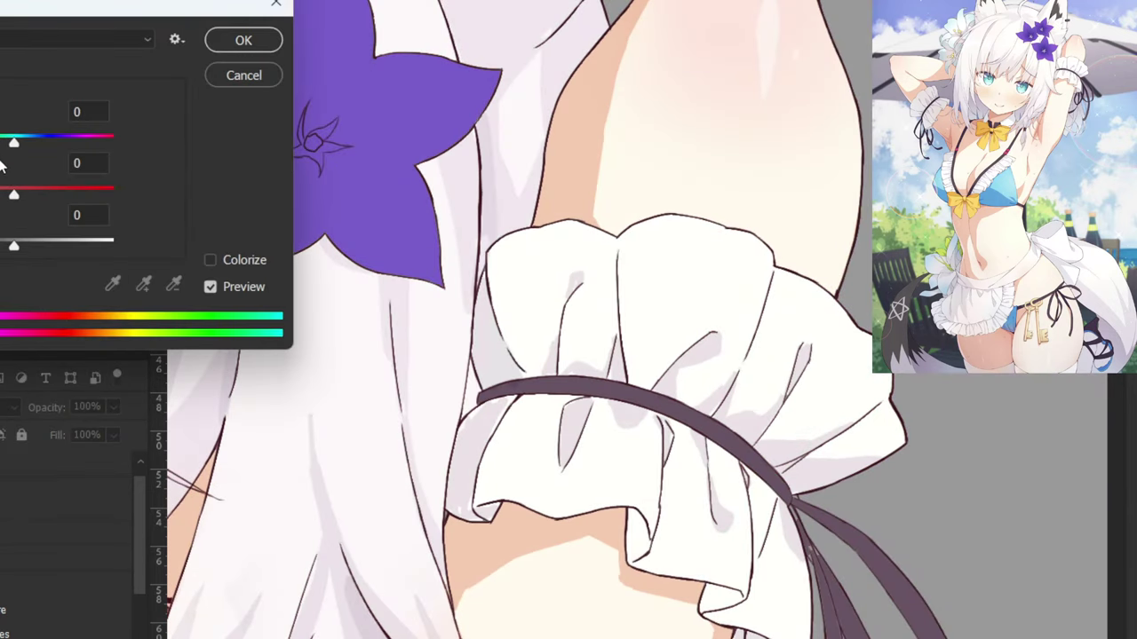
drag(3, 144, 0, 142)
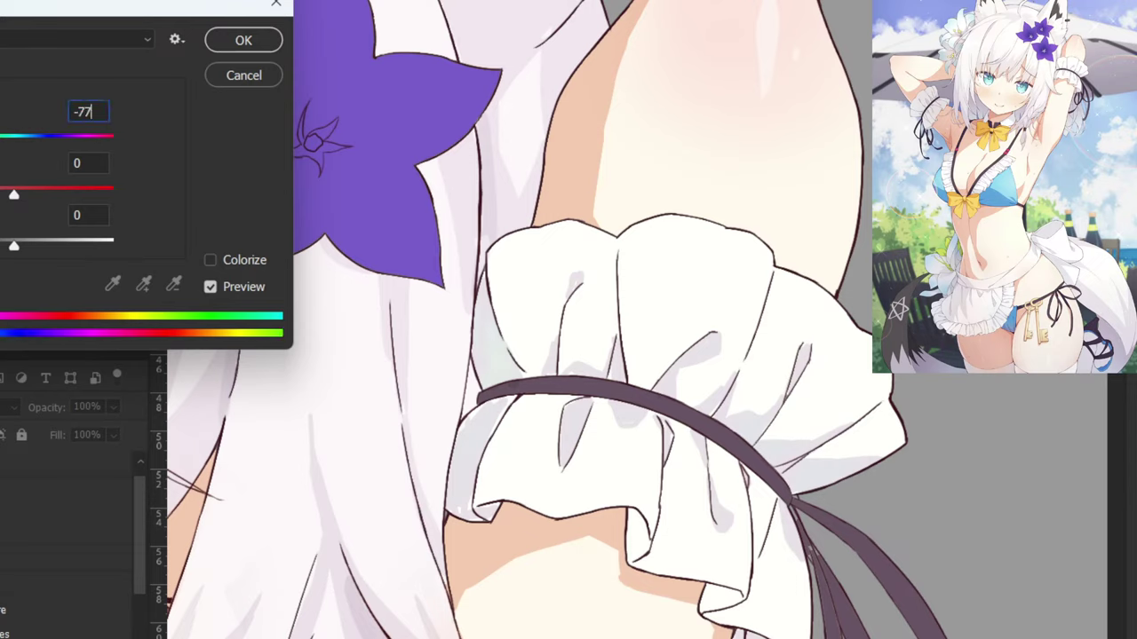
text(-77)
key(Return)
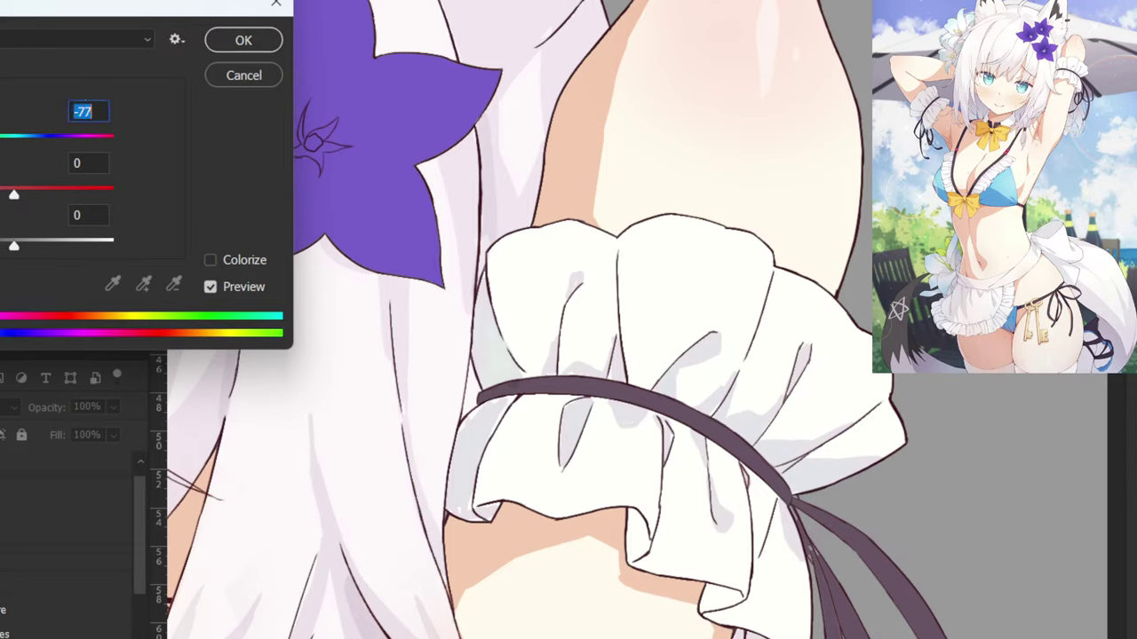
text(-45)
key(Return)
click(242, 41)
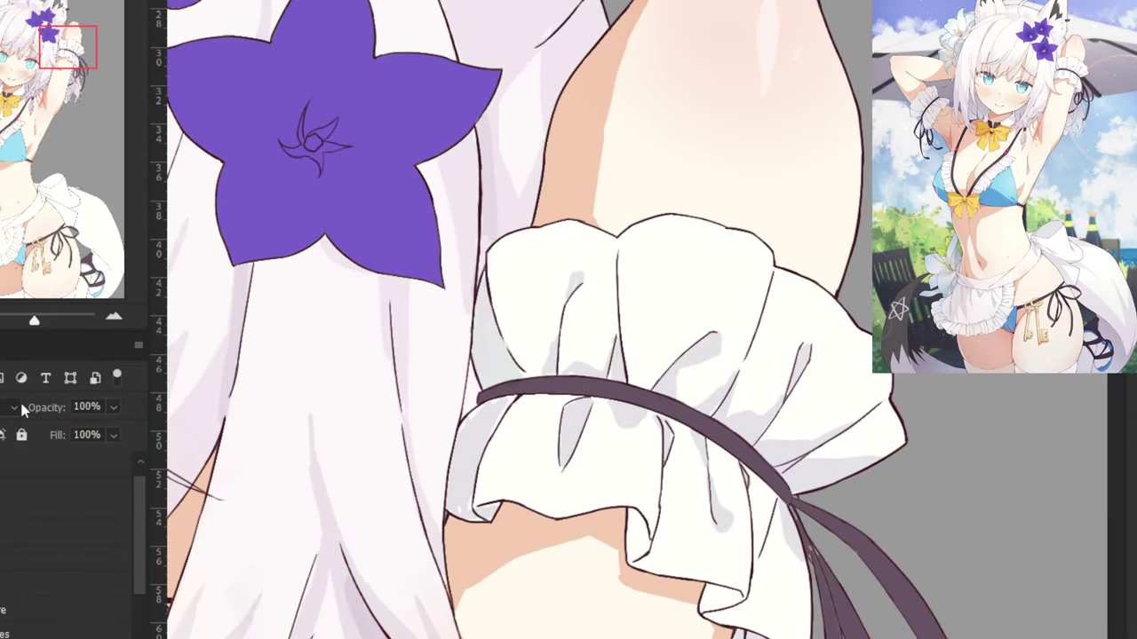
Clean the light specks of shadow colour off the dark ribbon around the armband frill.
key(ctrl+minus)
key(ctrl+minus)
key(ctrl+minus)
key(ctrl+plus)
key(ctrl+plus)
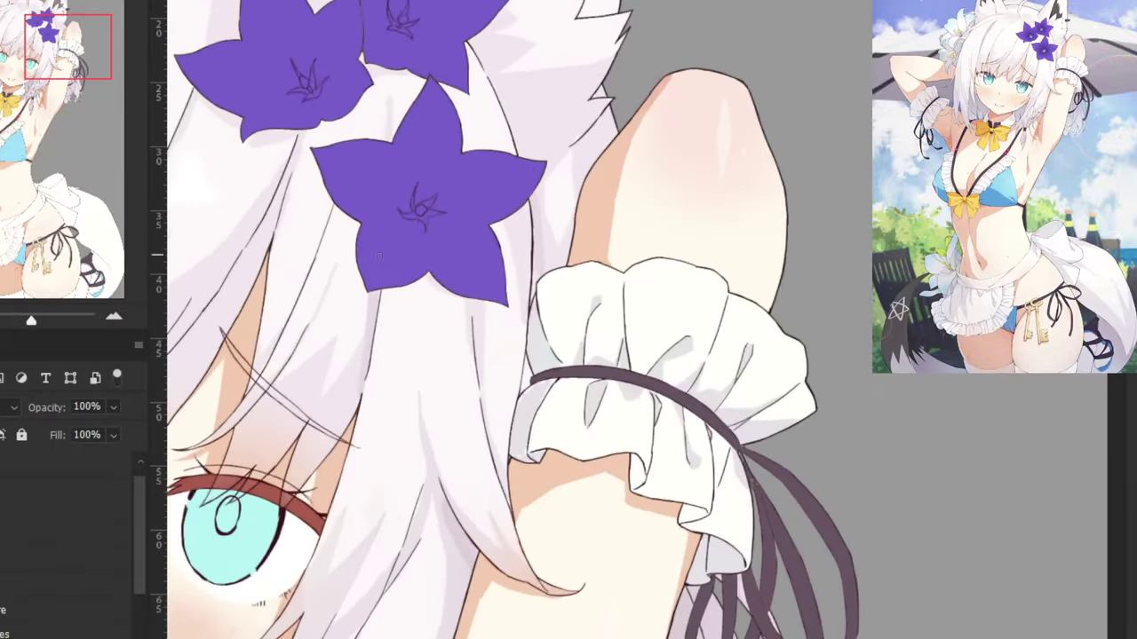
key(ctrl+plus)
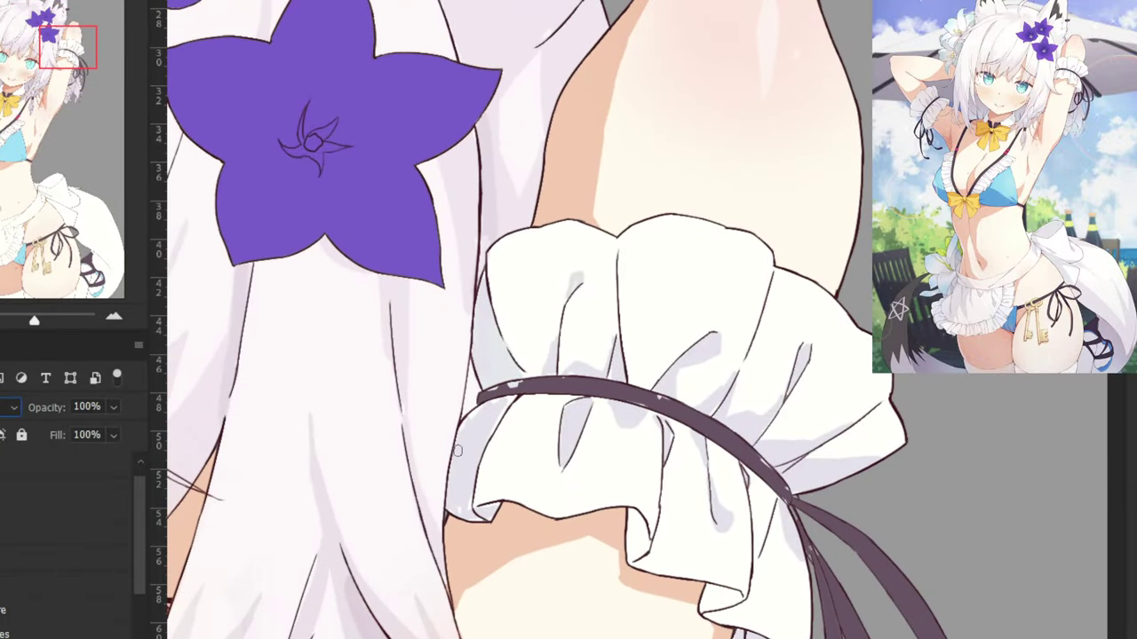
drag(457, 450, 434, 418)
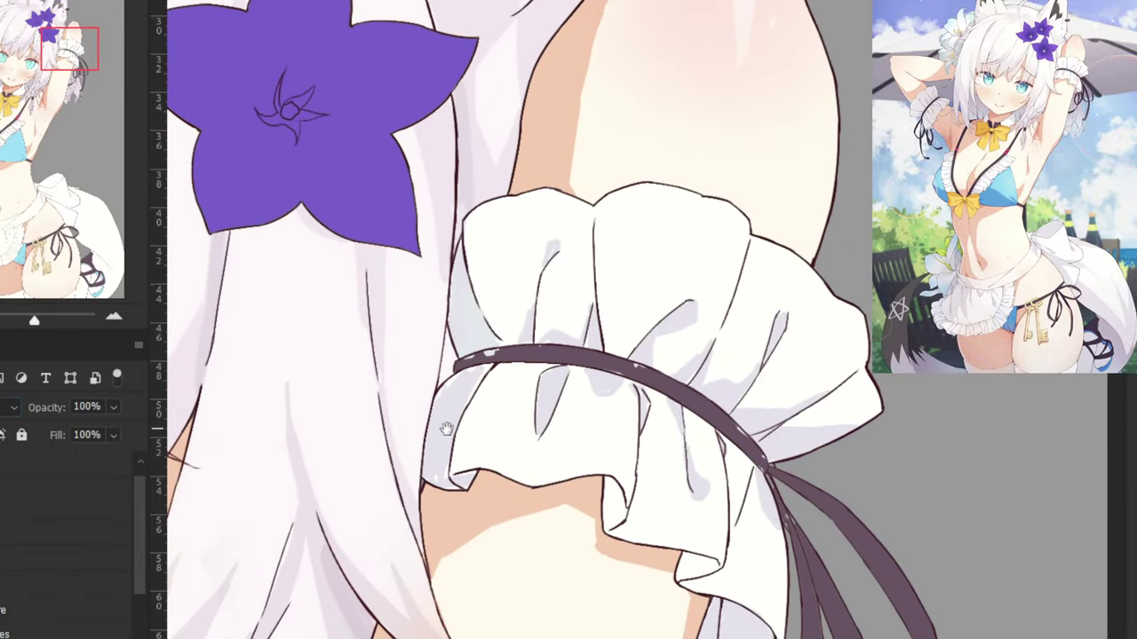
key(ctrl+plus)
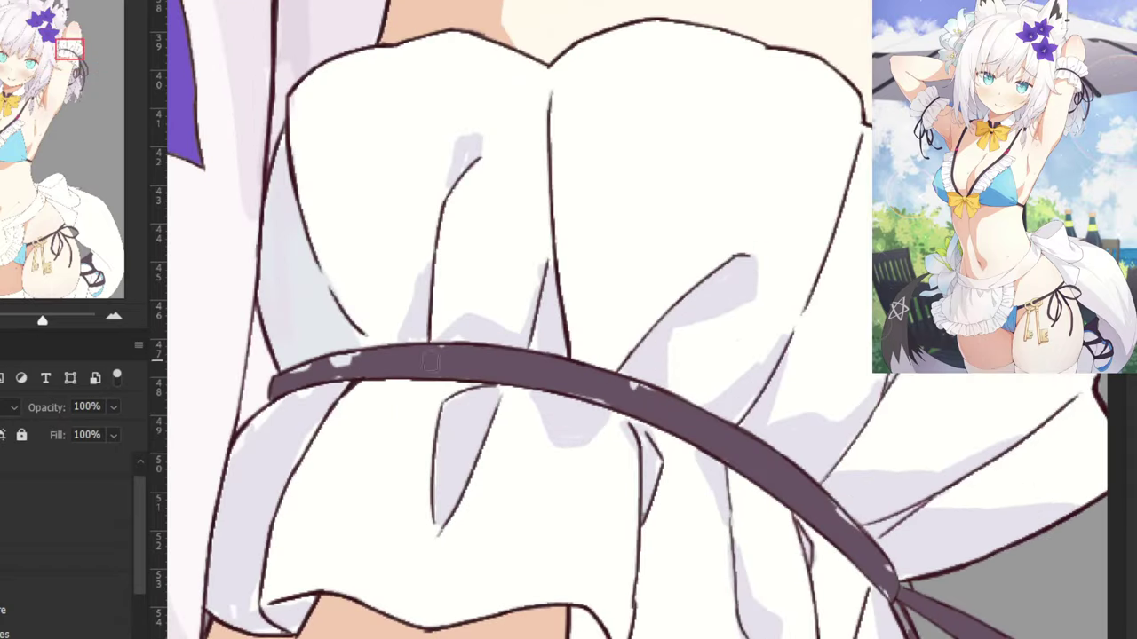
drag(337, 364, 293, 374)
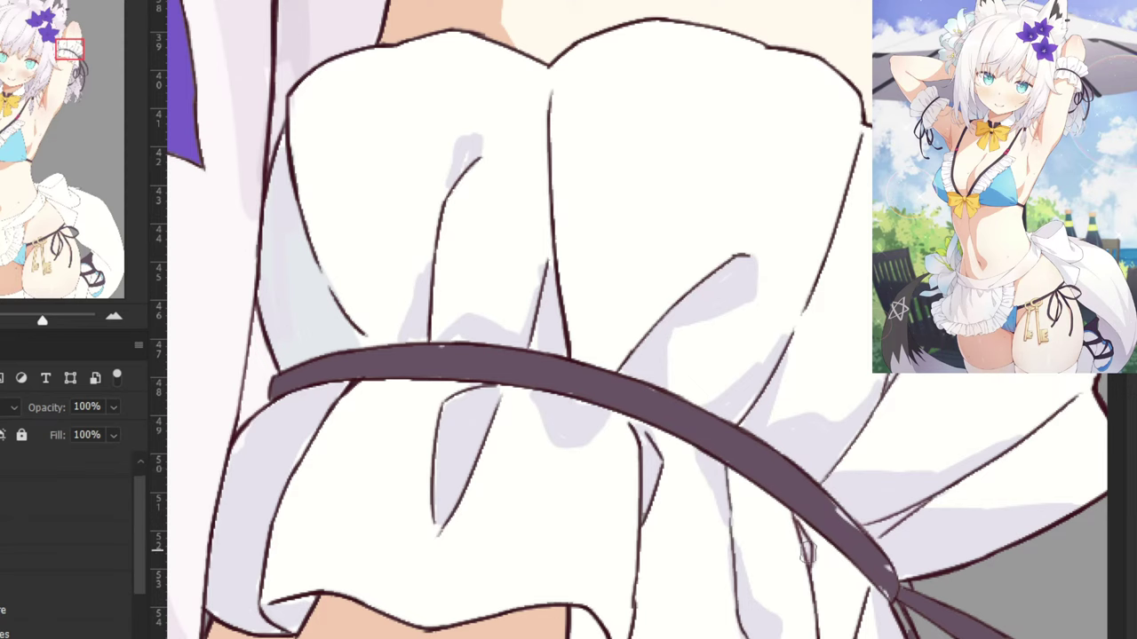
Shade the folded undersides along the lower hem of the armband frill with the first-shadow colour.
drag(620, 587, 647, 448)
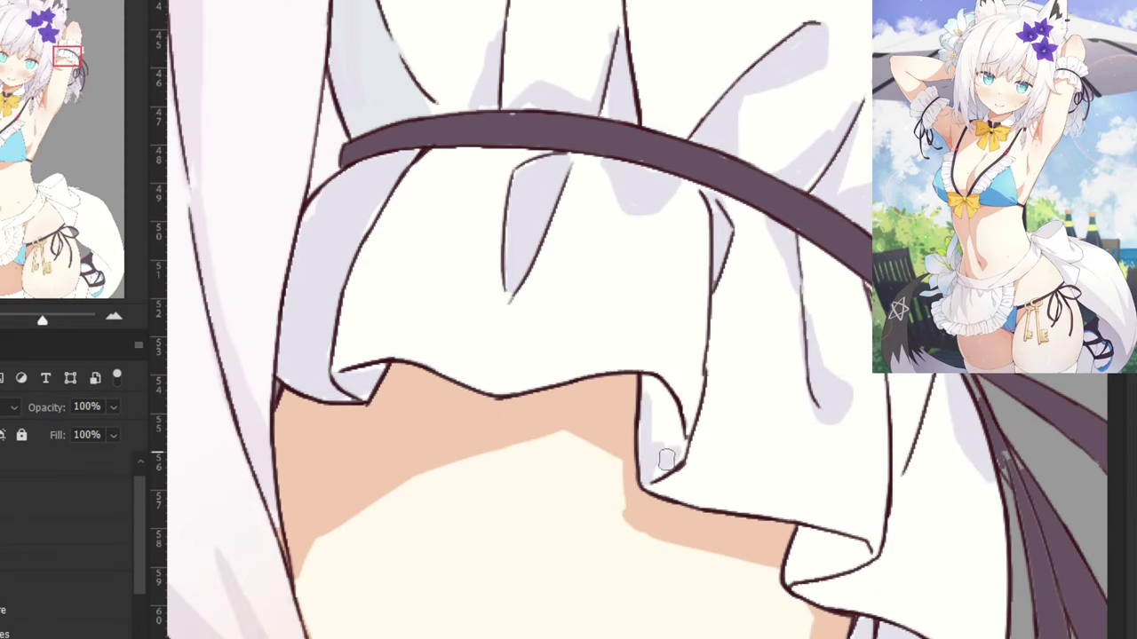
key(ctrl+comma)
key(ctrl+comma)
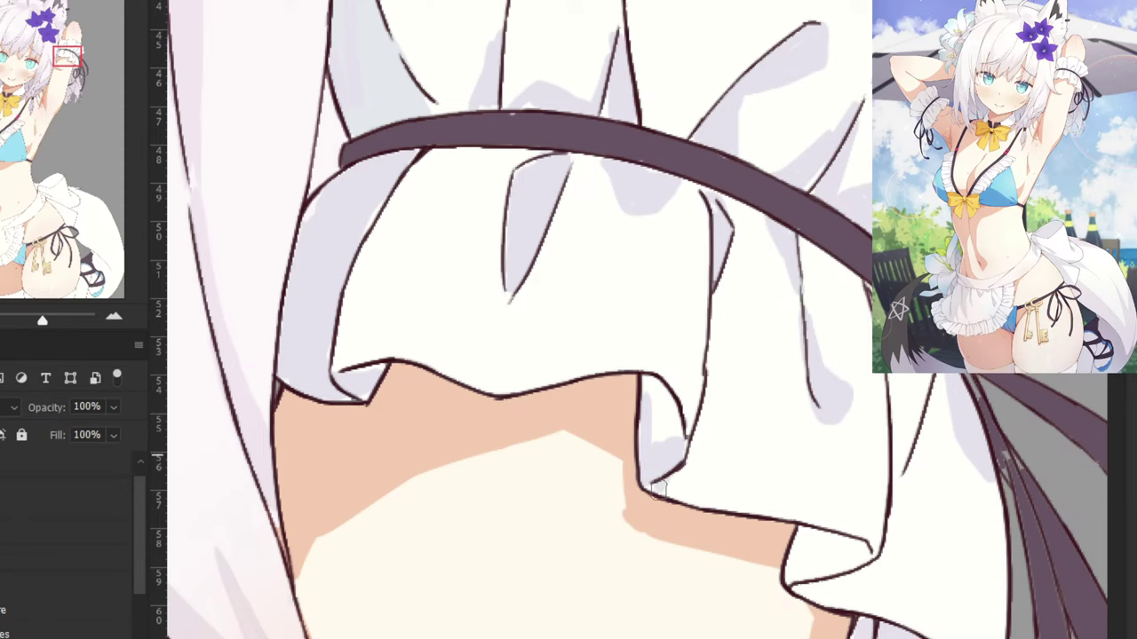
mouse_move(662, 481)
mouse_down()
mouse_move(679, 448)
mouse_move(665, 387)
mouse_move(661, 420)
mouse_up()
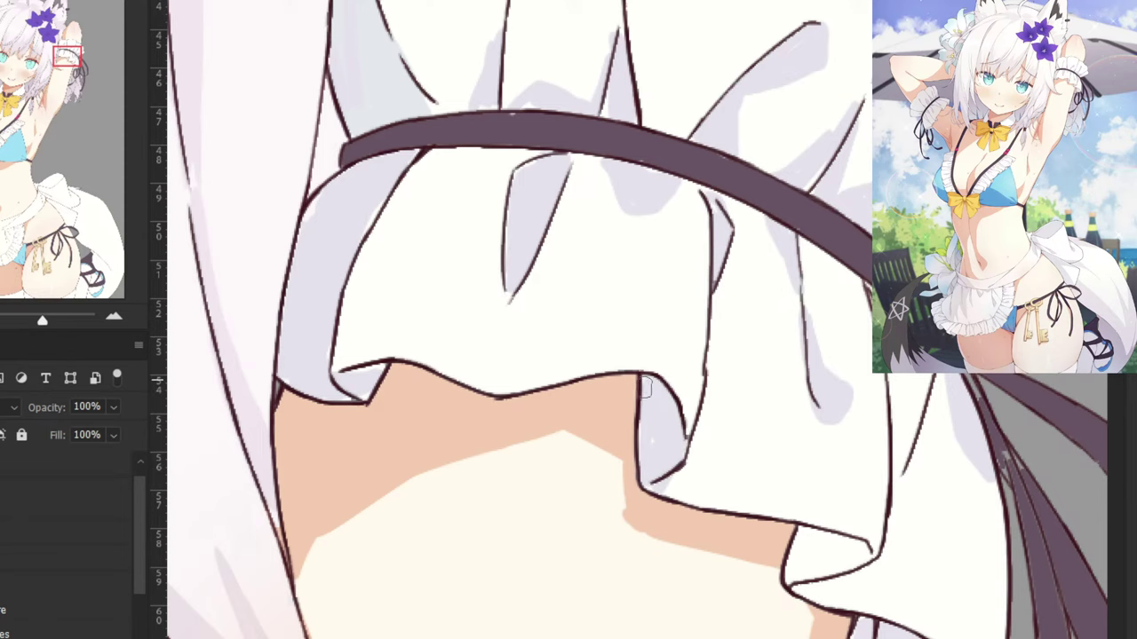
drag(642, 347, 445, 193)
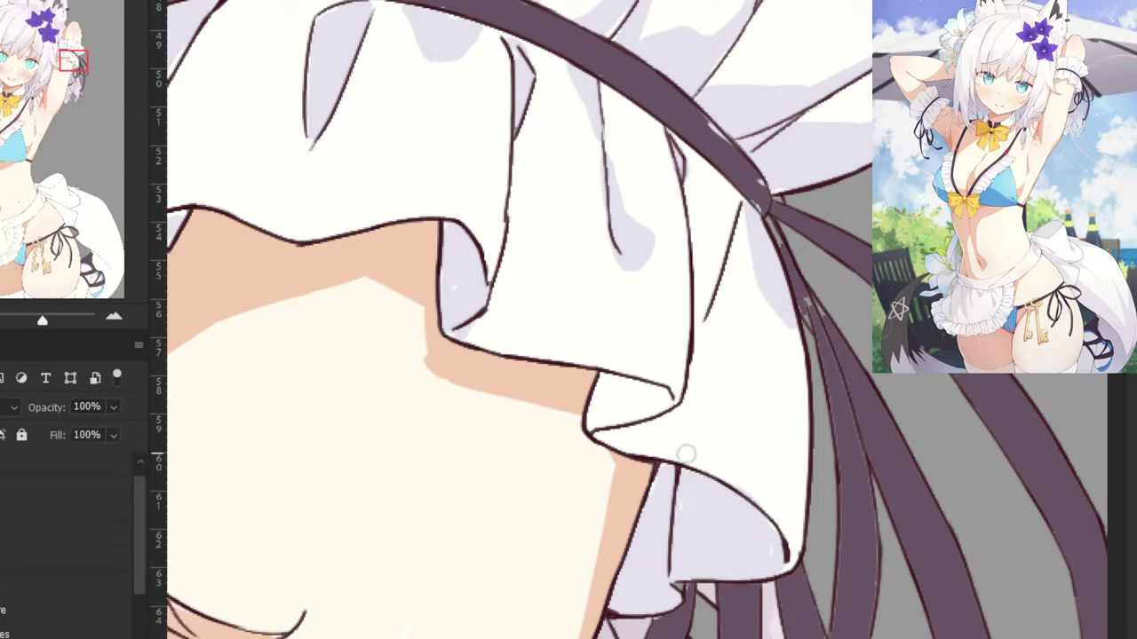
drag(593, 411, 667, 398)
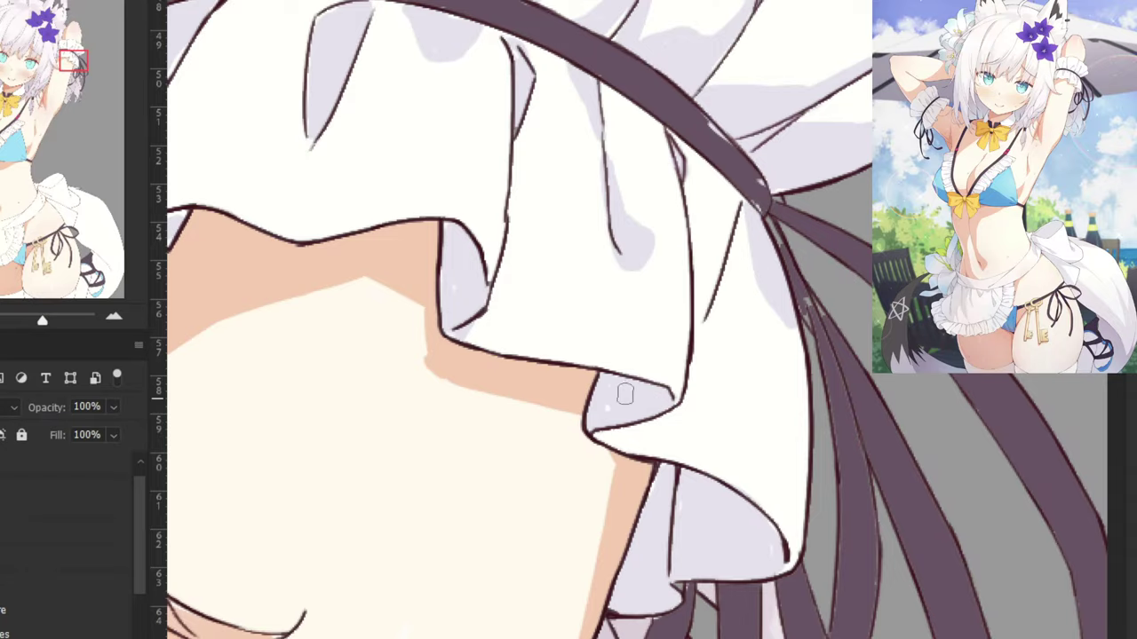
Paint a band of first shadow beside the ribbon on the other armband's lower frill.
key(ctrl+minus)
key(ctrl+minus)
key(ctrl+minus)
key(ctrl+minus)
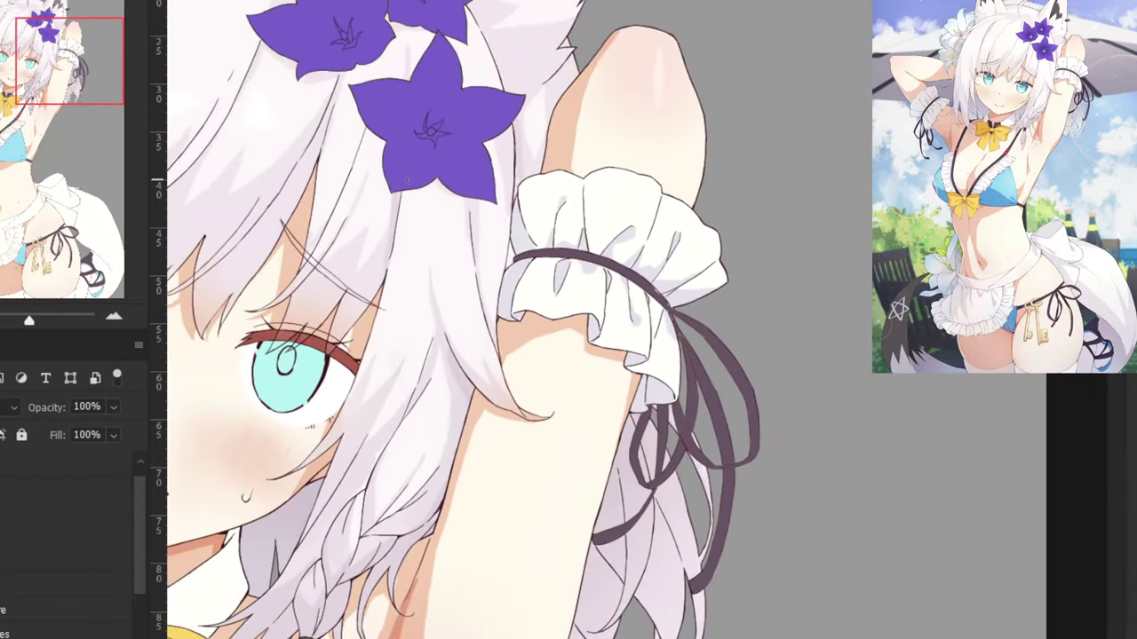
scroll(367, 161, down, 3)
scroll(439, 191, up, 4)
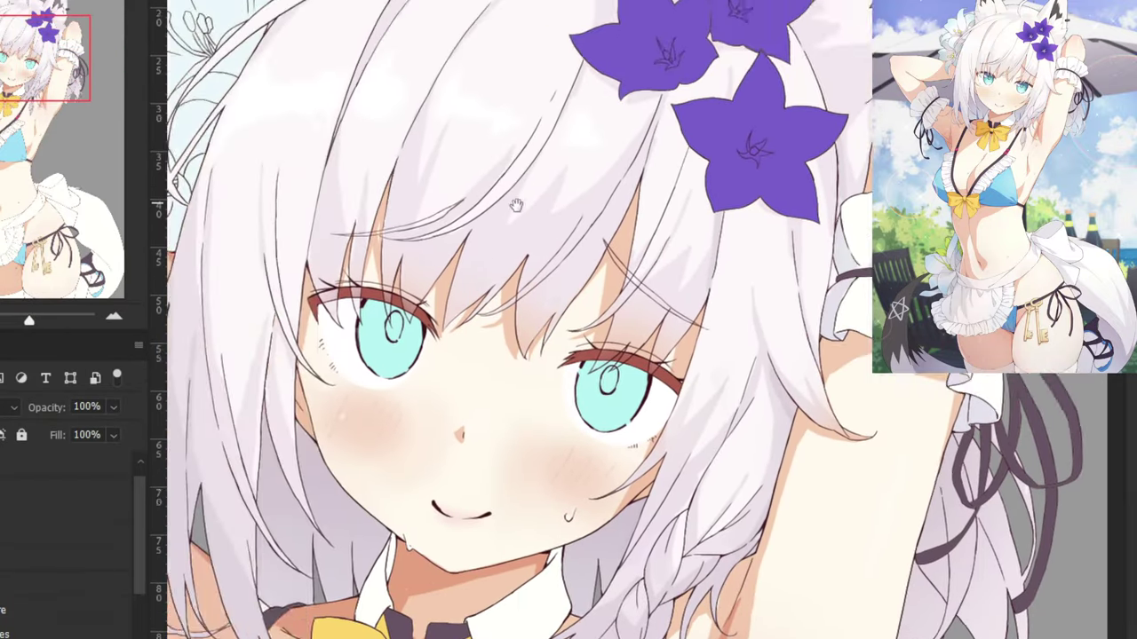
drag(419, 194, 560, 257)
drag(441, 392, 441, 203)
drag(485, 401, 485, 231)
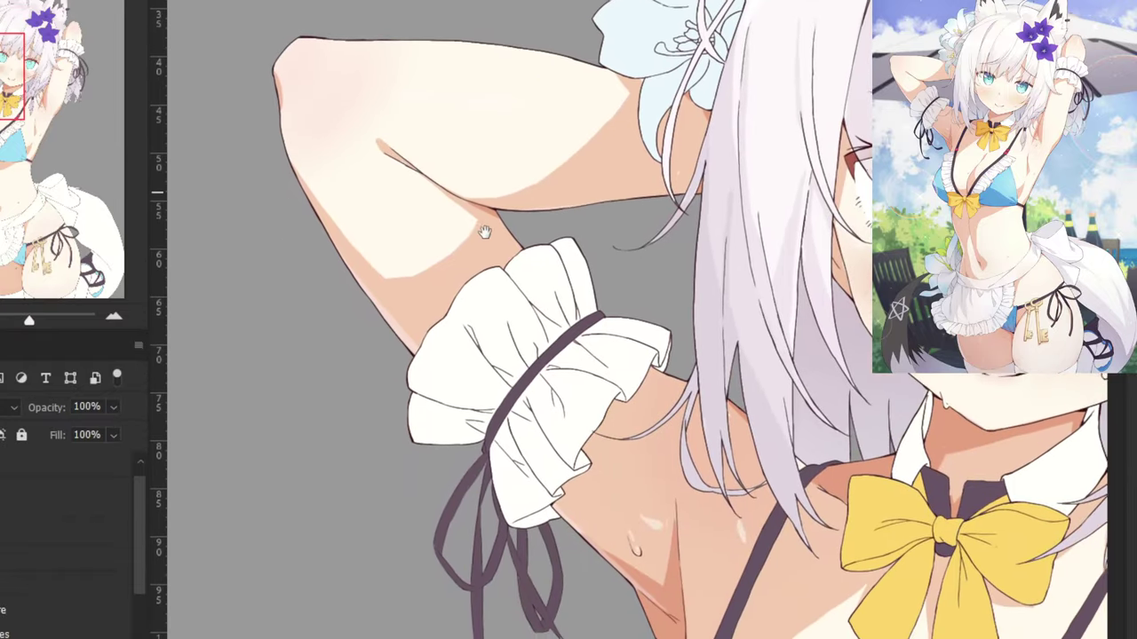
scroll(533, 373, up, 3)
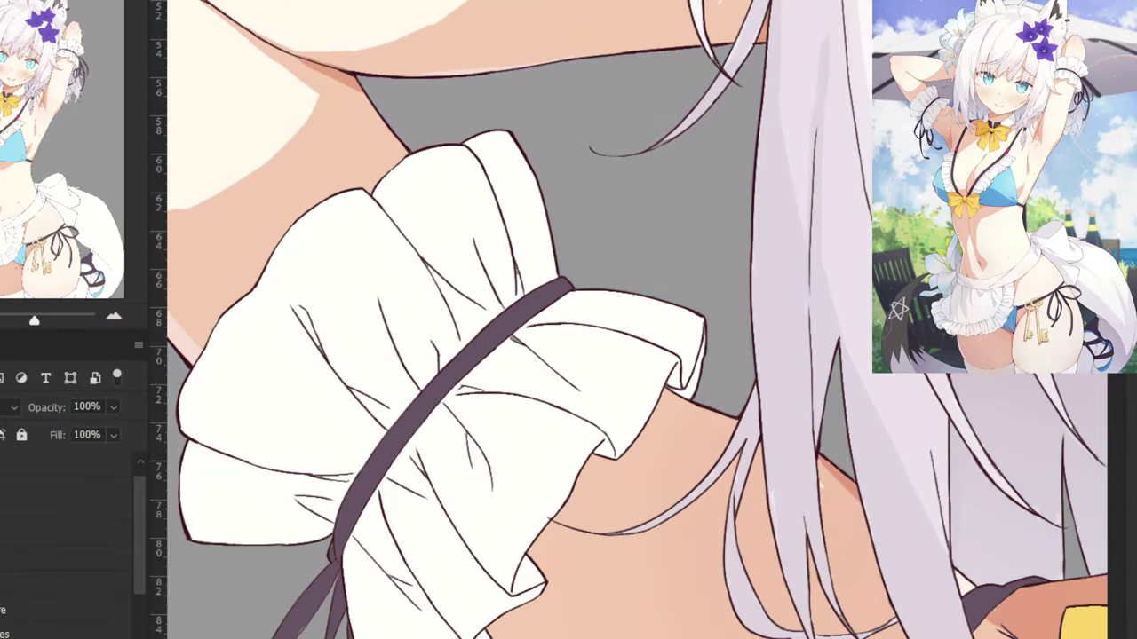
drag(406, 417, 487, 295)
drag(526, 458, 546, 440)
mouse_move(667, 185)
mouse_down()
mouse_move(578, 253)
mouse_move(640, 182)
mouse_move(539, 288)
mouse_move(570, 252)
mouse_up()
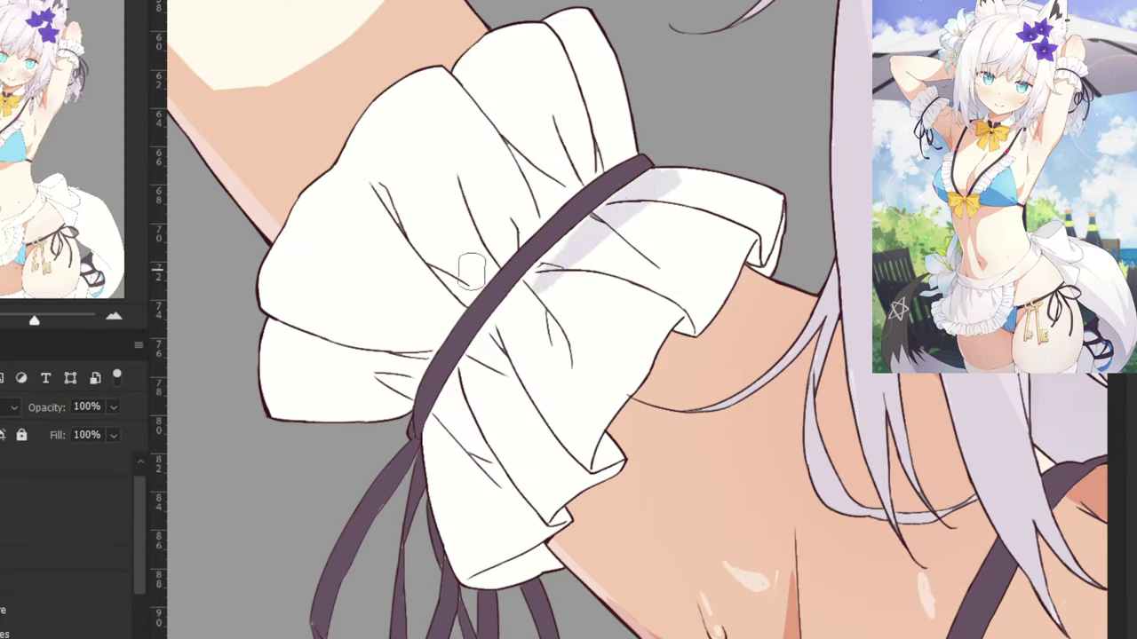
Compare blend modes for the frill shadow on the "1st shadow (white)" layer while extending the shadow along the ribbon.
click(12, 408)
click(17, 278)
drag(561, 249, 503, 313)
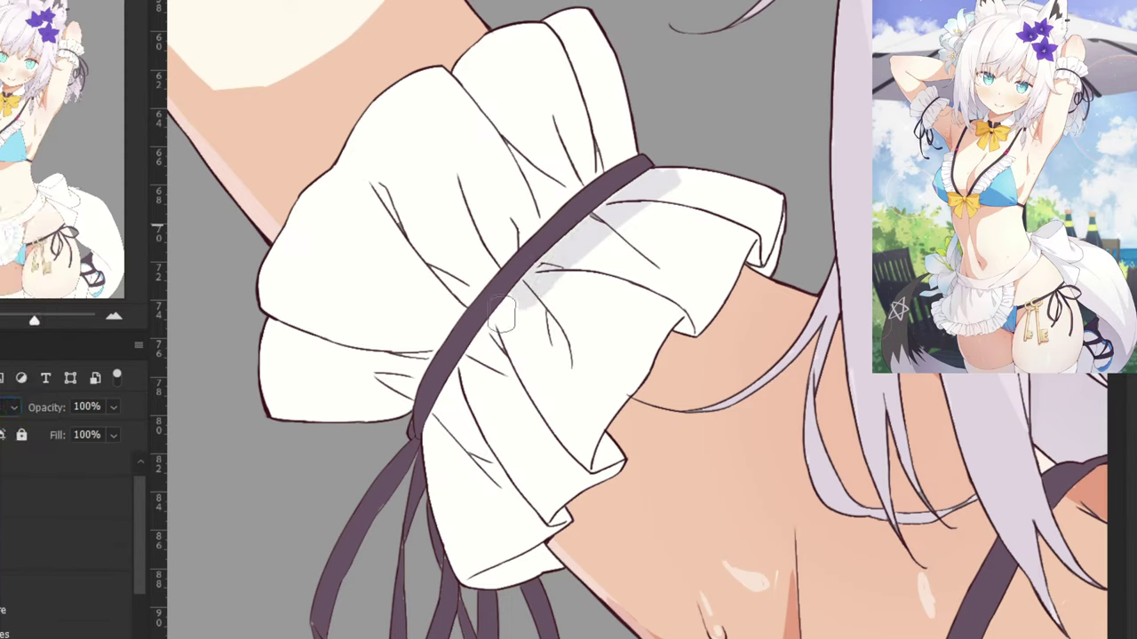
alt+click(537, 356)
scroll(142, 556, down, 2)
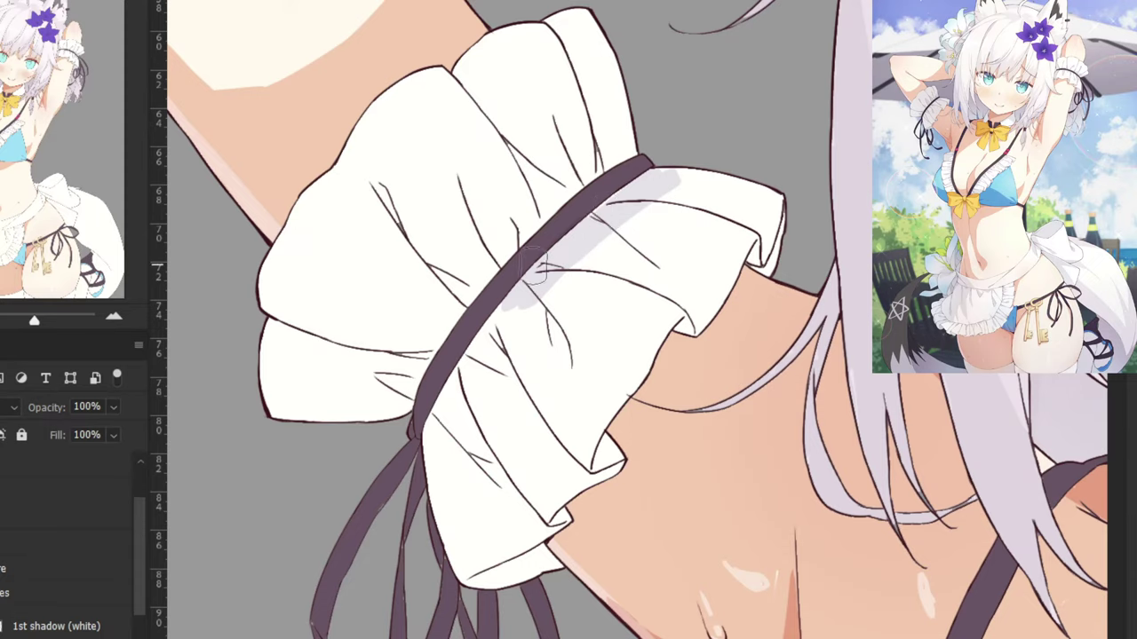
click(44, 627)
click(11, 408)
click(16, 217)
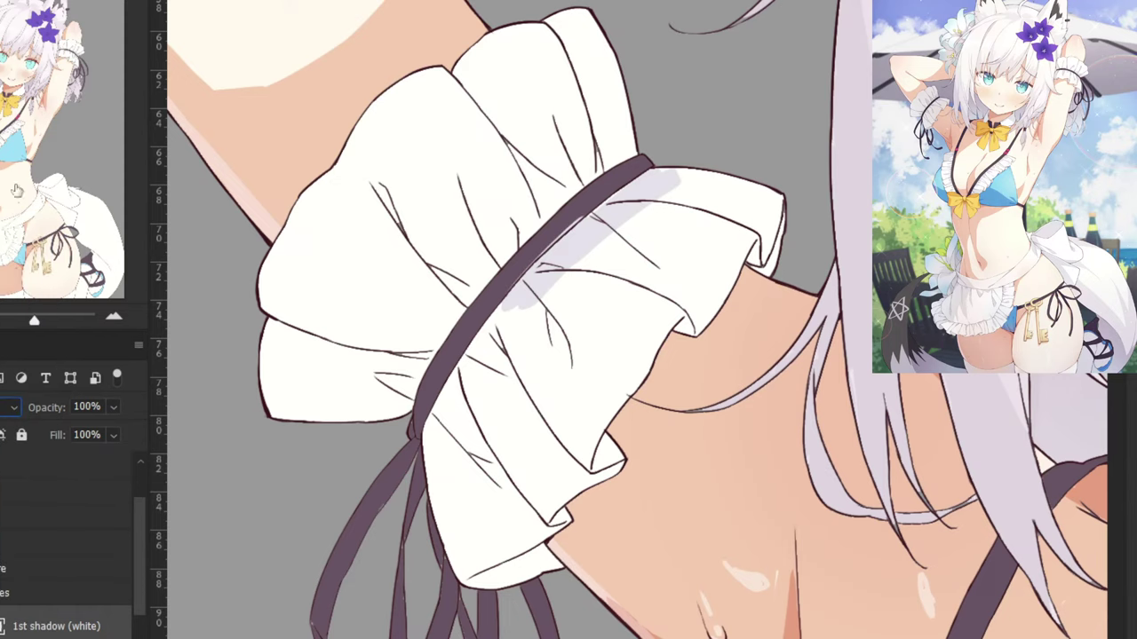
Cover the whole frill below the ribbon of this armband with the first-shadow colour.
mouse_move(500, 328)
mouse_down()
mouse_move(462, 389)
mouse_move(515, 301)
mouse_move(490, 336)
mouse_up()
scroll(490, 336, up, 3)
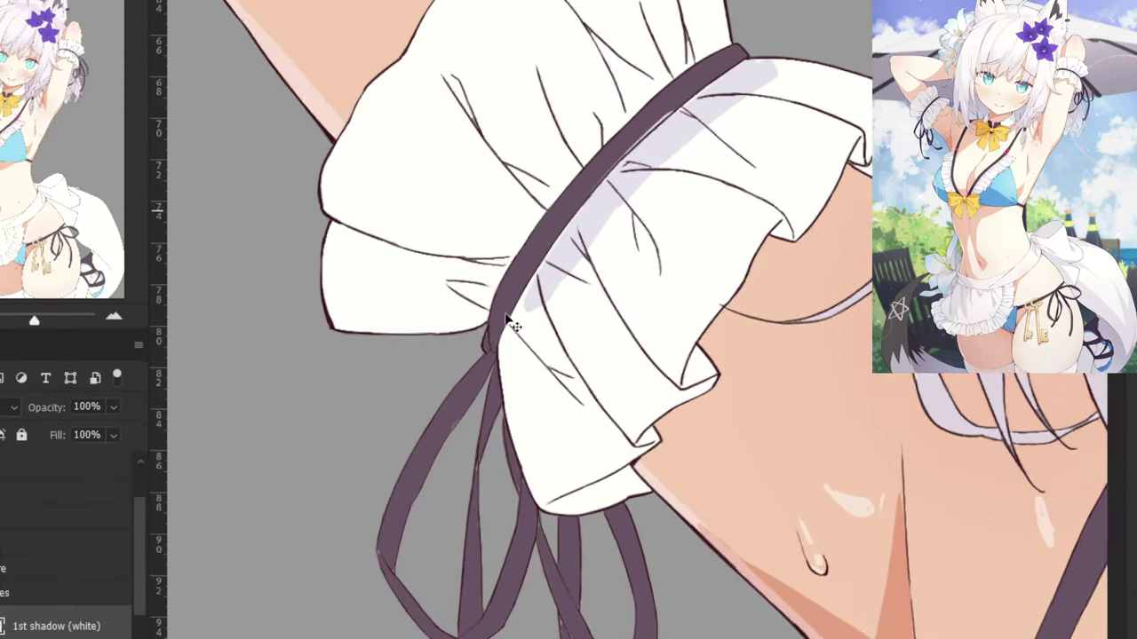
mouse_move(435, 264)
mouse_down()
mouse_move(405, 356)
mouse_move(445, 548)
mouse_up()
mouse_move(396, 407)
mouse_down()
mouse_move(455, 578)
mouse_move(406, 393)
mouse_move(446, 535)
mouse_move(406, 434)
mouse_move(448, 587)
mouse_up()
mouse_move(585, 515)
mouse_down()
mouse_move(460, 611)
mouse_move(532, 622)
mouse_move(478, 611)
mouse_move(608, 615)
mouse_move(629, 604)
mouse_move(490, 620)
mouse_move(576, 612)
mouse_move(510, 620)
mouse_move(577, 626)
mouse_move(621, 602)
mouse_move(648, 613)
mouse_move(548, 582)
mouse_move(572, 564)
mouse_move(537, 577)
mouse_up()
key(ctrl+minus)
mouse_move(623, 447)
mouse_down()
mouse_move(689, 388)
mouse_move(691, 341)
mouse_move(592, 423)
mouse_move(579, 459)
mouse_move(556, 433)
mouse_move(533, 343)
mouse_move(695, 149)
mouse_move(770, 90)
mouse_move(671, 133)
mouse_up()
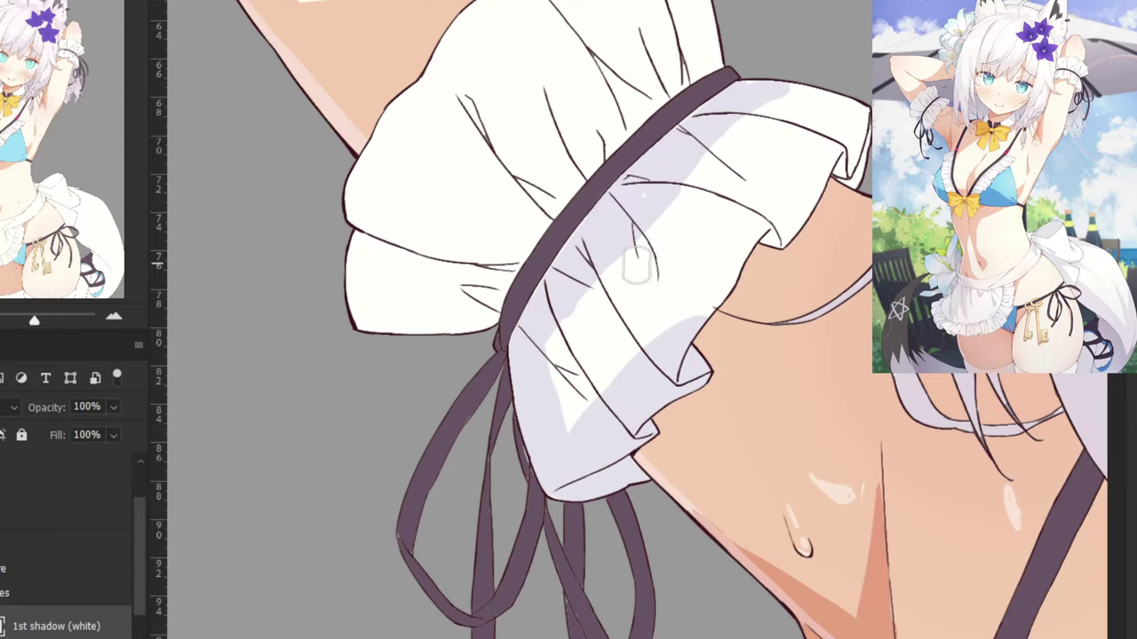
mouse_move(636, 265)
mouse_down()
mouse_move(759, 92)
mouse_move(829, 148)
mouse_move(857, 128)
mouse_move(819, 120)
mouse_move(827, 182)
mouse_up()
mouse_move(858, 126)
mouse_down()
mouse_move(779, 199)
mouse_move(763, 242)
mouse_move(797, 200)
mouse_move(814, 117)
mouse_move(727, 135)
mouse_up()
mouse_move(683, 247)
mouse_down()
mouse_move(760, 227)
mouse_move(808, 131)
mouse_move(676, 231)
mouse_move(634, 235)
mouse_move(586, 315)
mouse_move(755, 131)
mouse_move(718, 256)
mouse_move(566, 416)
mouse_move(578, 349)
mouse_move(568, 331)
mouse_move(629, 310)
mouse_move(619, 335)
mouse_up()
Fill the frill above the armband's ribbon with the first-shadow colour, out to its outer edge.
key(ctrl+minus)
drag(547, 126, 550, 304)
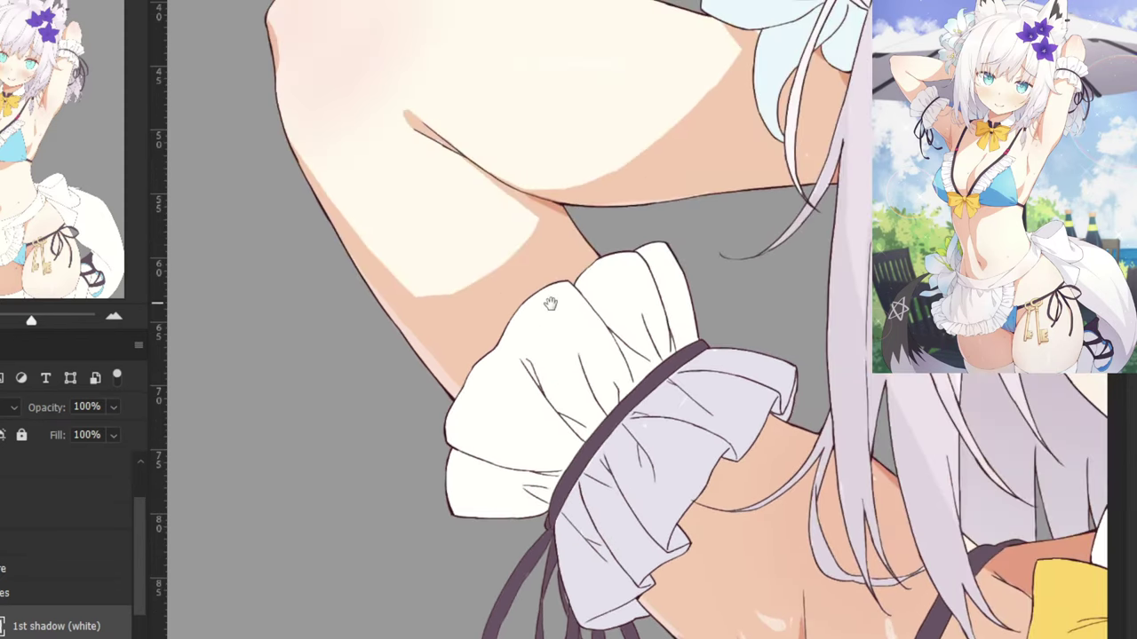
key(ctrl+plus)
mouse_move(703, 318)
mouse_down()
mouse_move(636, 378)
mouse_move(732, 311)
mouse_move(641, 374)
mouse_move(730, 321)
mouse_move(721, 252)
mouse_move(668, 226)
mouse_move(675, 268)
mouse_move(622, 230)
mouse_move(644, 201)
mouse_move(679, 267)
mouse_move(688, 308)
mouse_move(678, 332)
mouse_move(521, 460)
mouse_move(647, 364)
mouse_move(633, 424)
mouse_up()
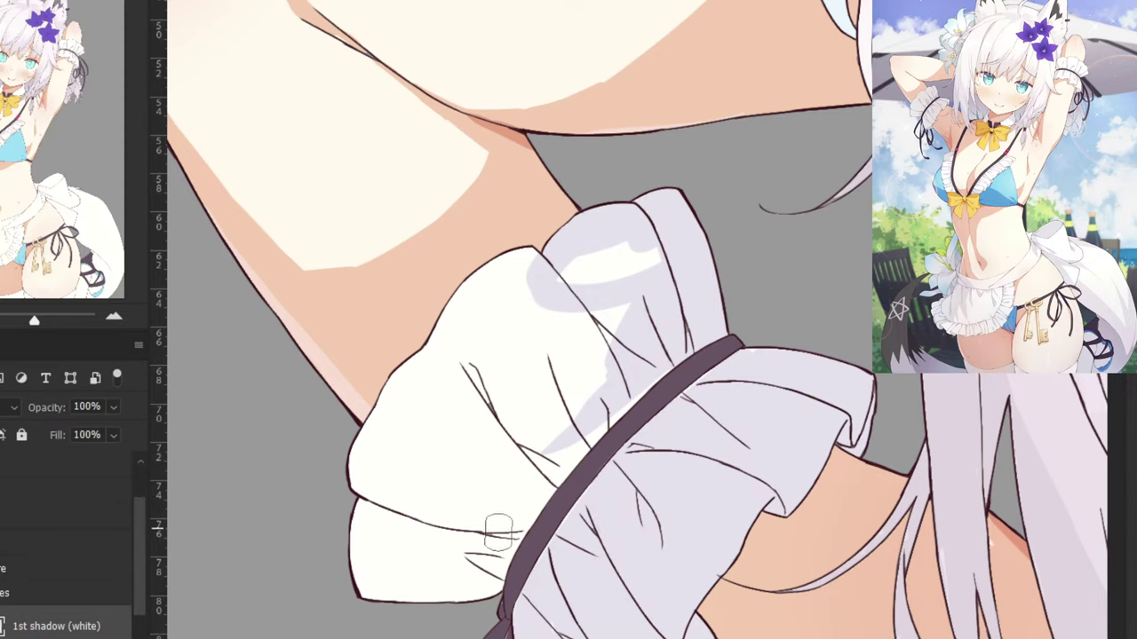
mouse_move(543, 469)
mouse_down()
mouse_move(501, 542)
mouse_move(566, 460)
mouse_move(496, 564)
mouse_move(534, 516)
mouse_move(490, 582)
mouse_move(490, 605)
mouse_move(462, 621)
mouse_move(450, 583)
mouse_move(464, 564)
mouse_move(417, 542)
mouse_move(415, 588)
mouse_move(426, 604)
mouse_move(409, 547)
mouse_move(369, 491)
mouse_move(357, 553)
mouse_up()
drag(449, 591, 474, 591)
key(ctrl+minus)
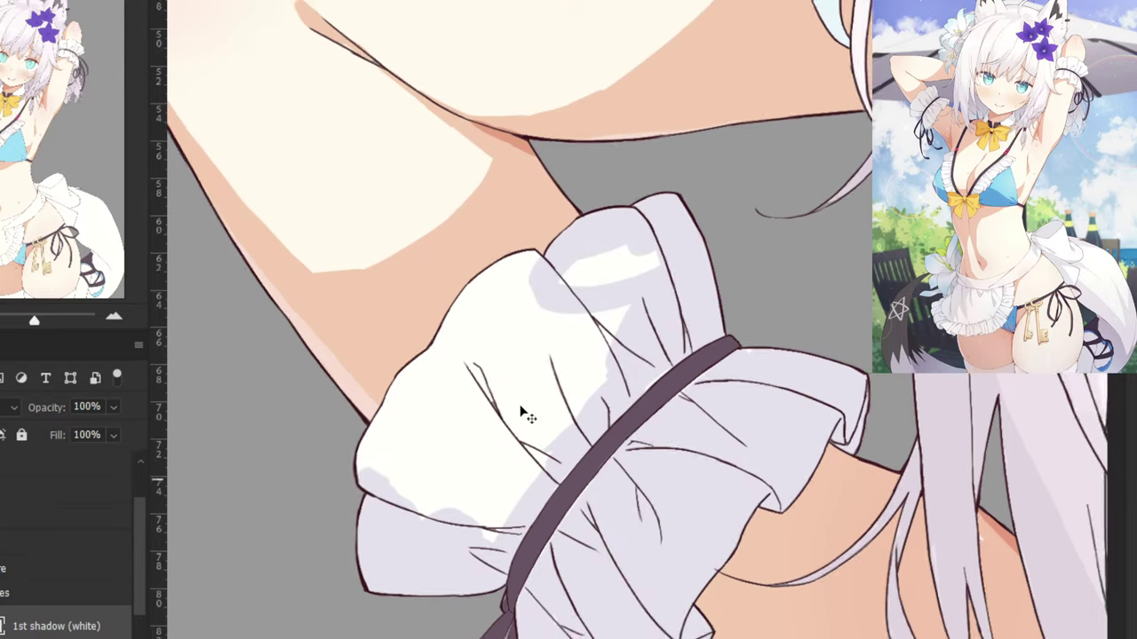
mouse_move(527, 464)
mouse_down()
mouse_move(621, 342)
mouse_move(652, 273)
mouse_move(610, 282)
mouse_move(560, 340)
mouse_move(506, 447)
mouse_move(543, 388)
mouse_up()
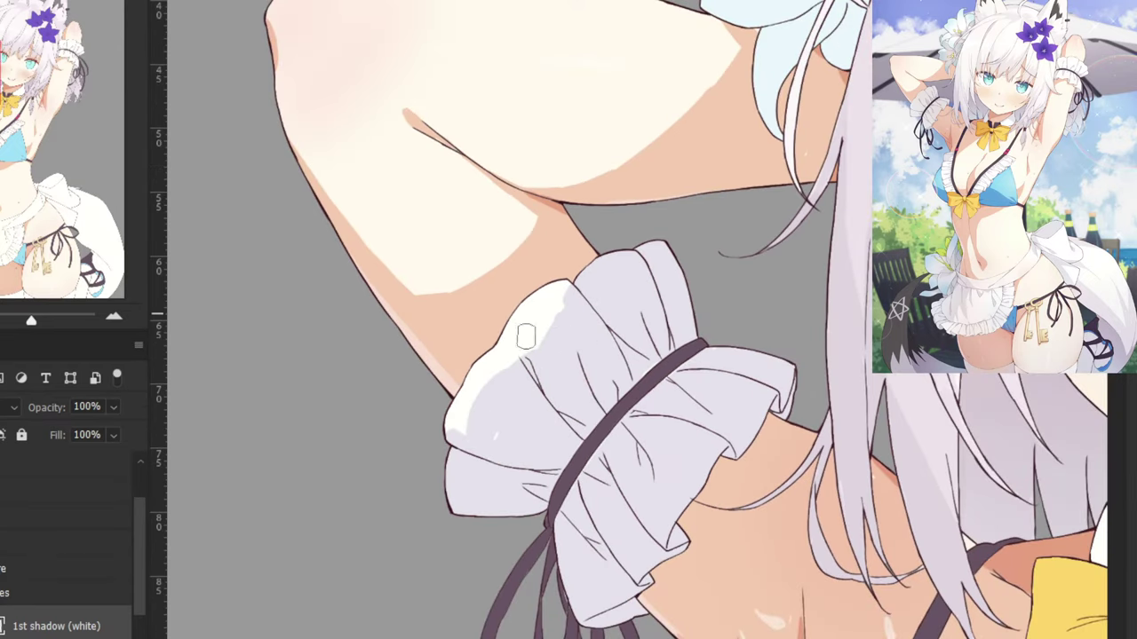
mouse_move(526, 336)
mouse_down()
mouse_move(496, 352)
mouse_move(472, 412)
mouse_move(475, 382)
mouse_move(449, 411)
mouse_up()
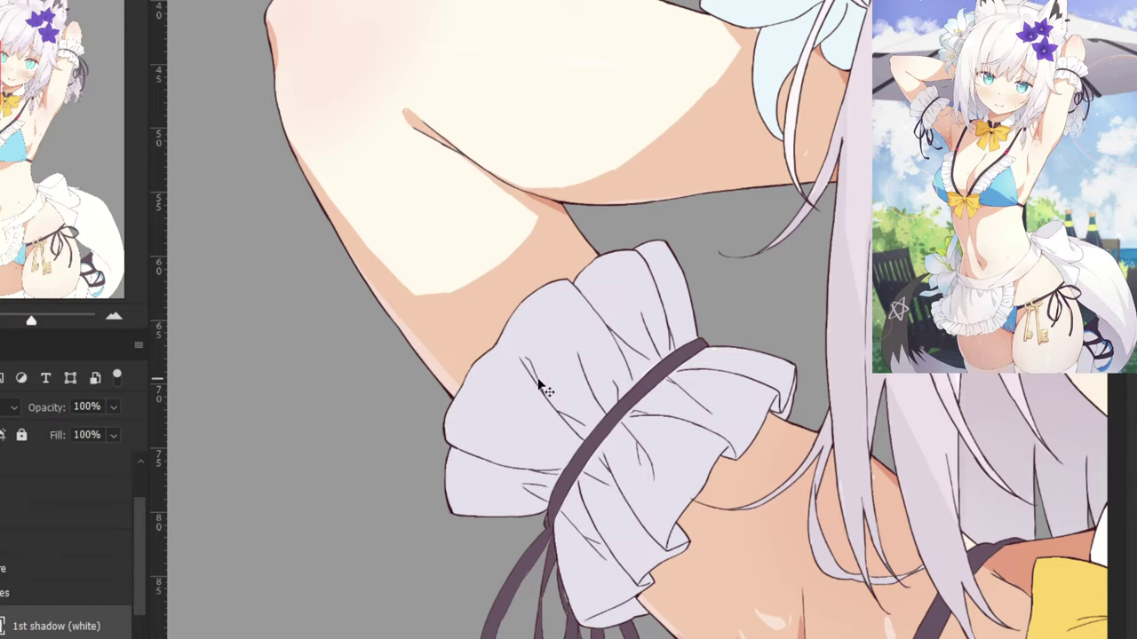
Check the shaded armband and the bikini frills against the finished illustration.
scroll(539, 384, down, 3)
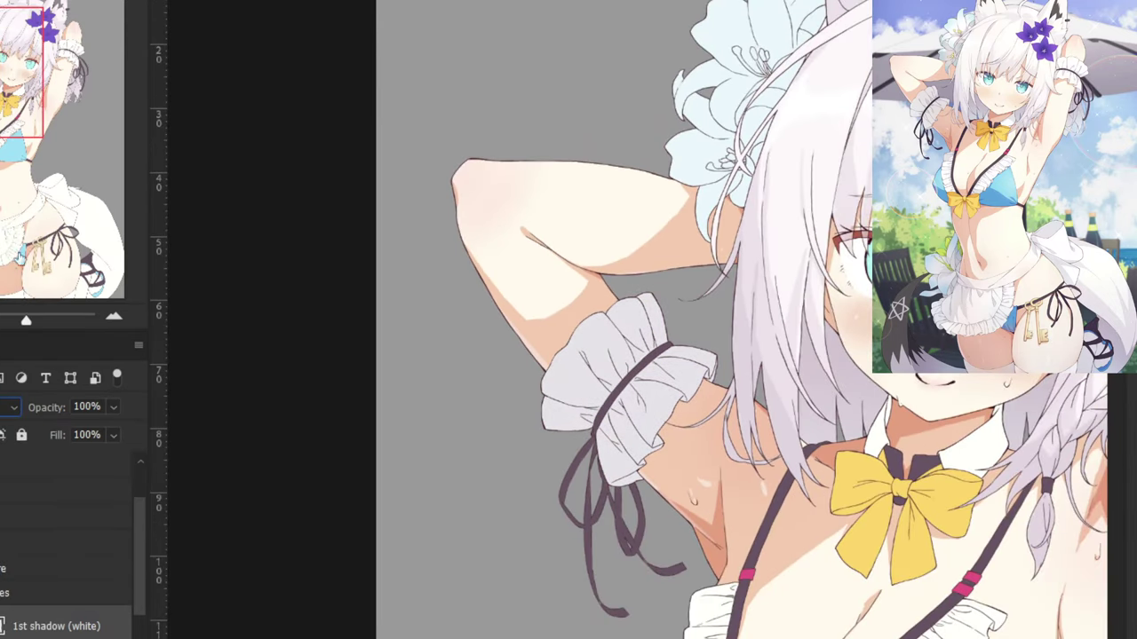
drag(509, 295, 289, 148)
drag(359, 239, 397, 166)
key(ctrl+z)
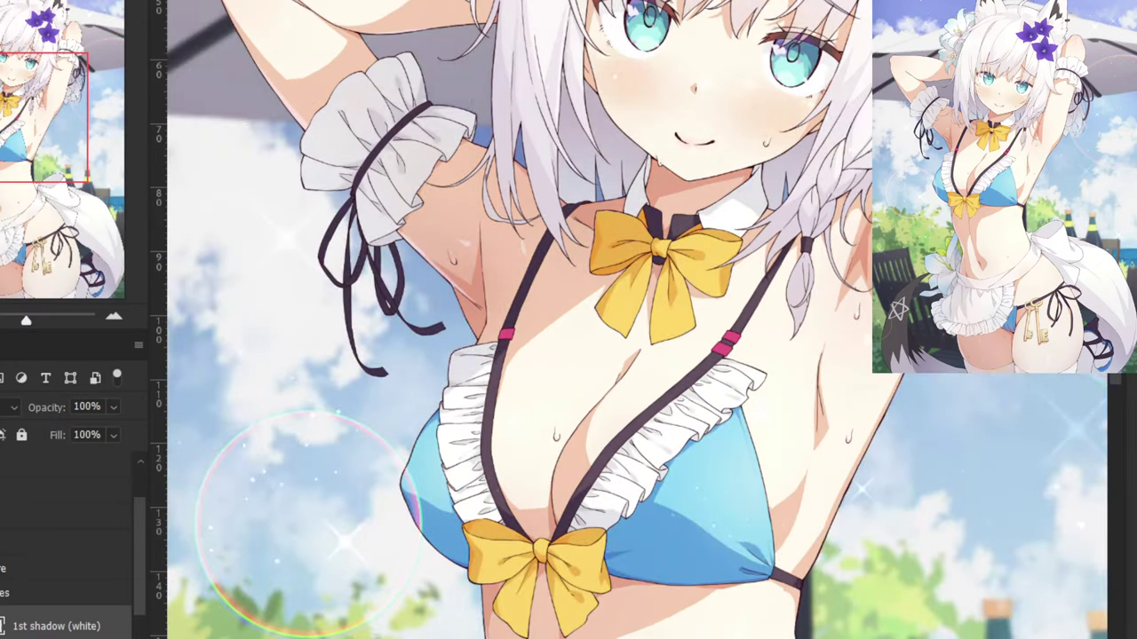
key(ctrl+z)
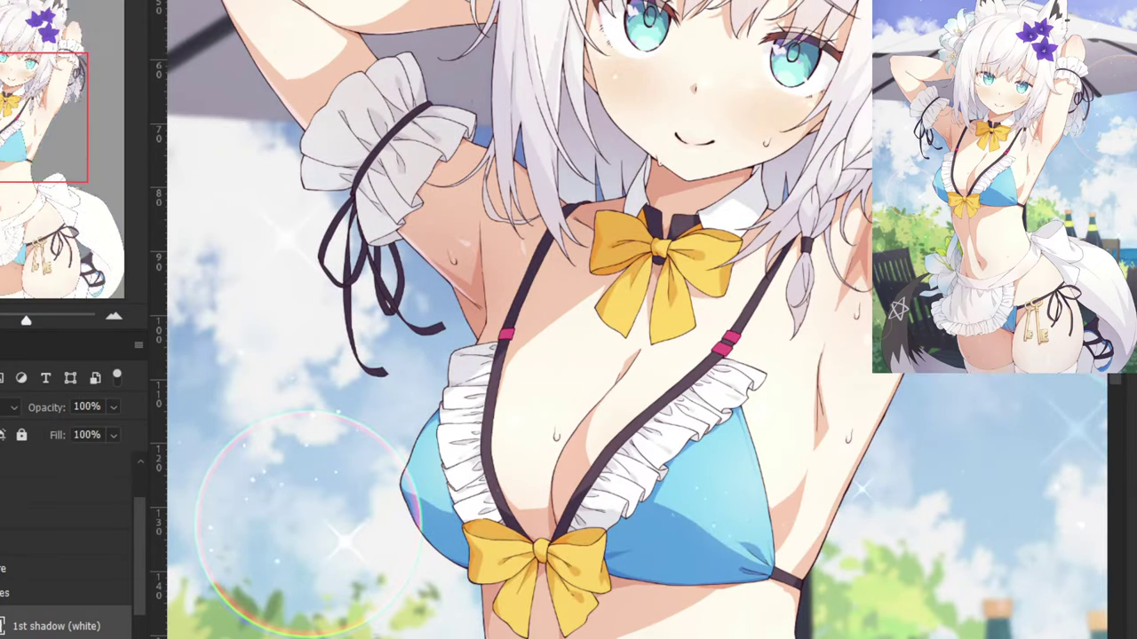
key(ctrl+z)
Select the finished-illustration overlay layer and lower its opacity to 60% for working on the bikini frill beneath the strap.
key(ctrl+plus)
click(62, 468)
key(ctrl+plus)
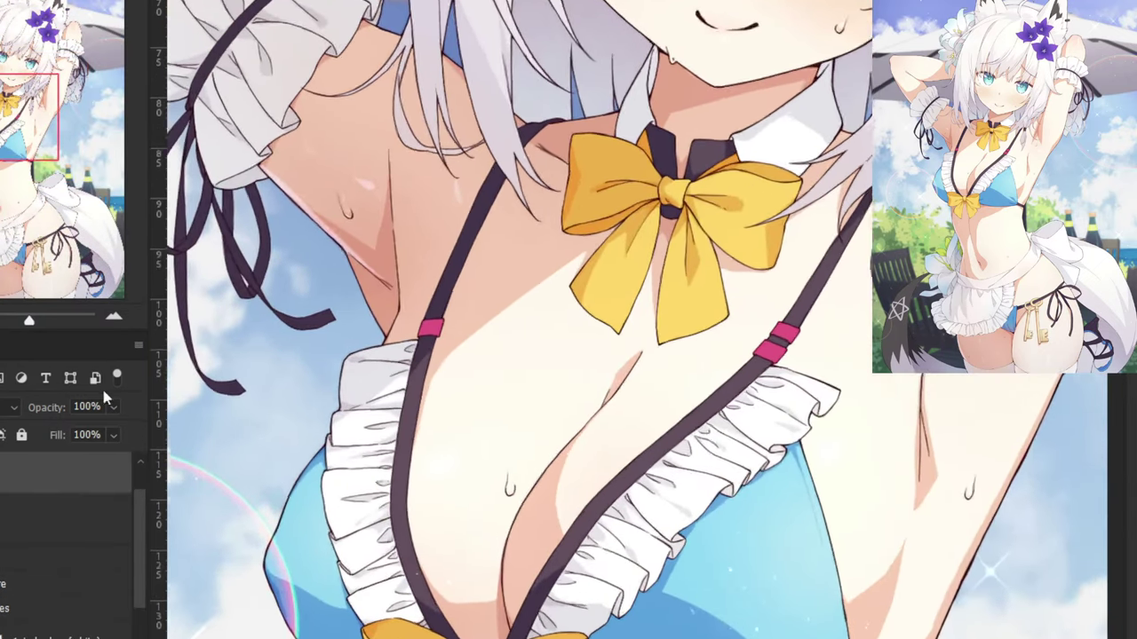
click(113, 407)
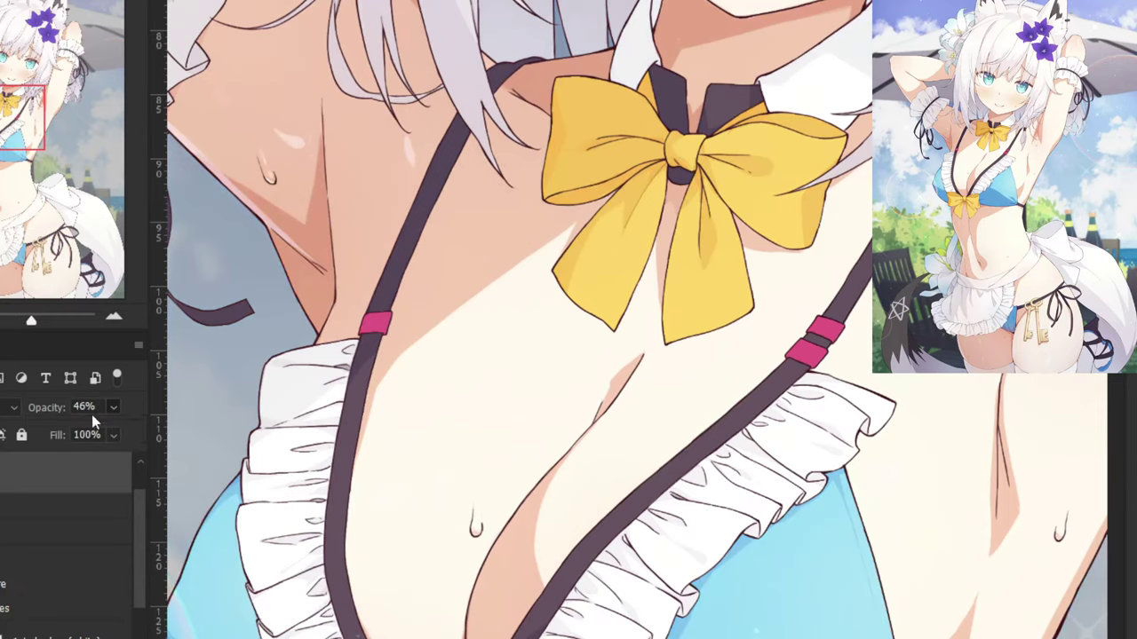
key(ctrl+plus)
key(ctrl+plus)
click(113, 407)
click(96, 429)
mouse_move(467, 365)
mouse_down()
mouse_move(424, 323)
mouse_move(206, 222)
mouse_up()
drag(897, 417, 649, 426)
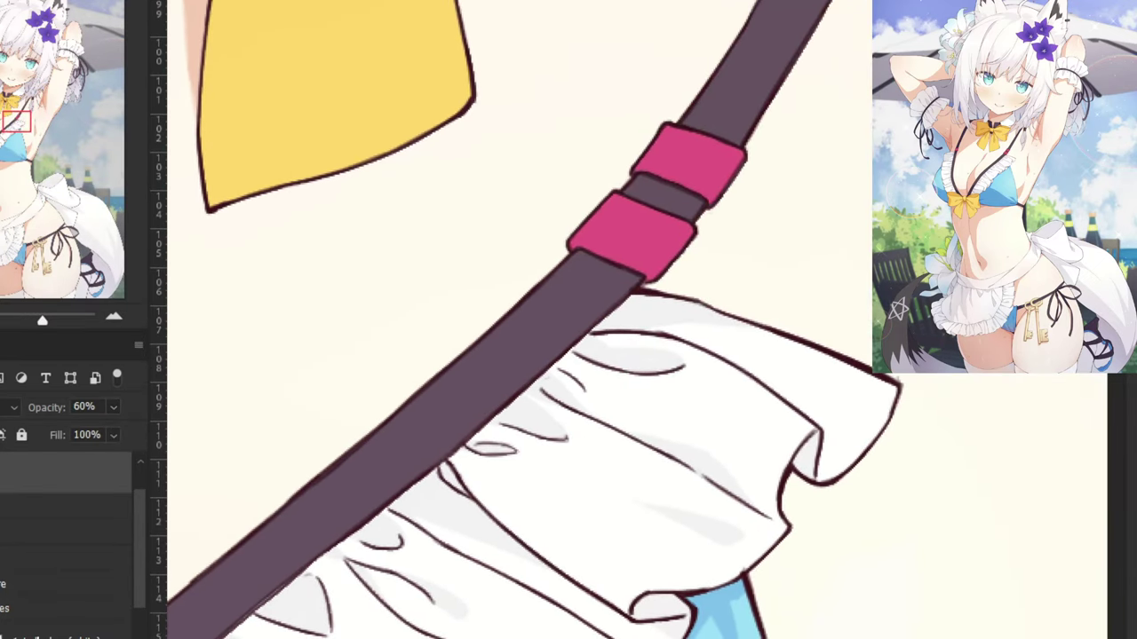
Select the first-shadow layer and shade the upper folds of the bikini frill just below the pink strap slider.
click(55, 634)
drag(644, 337, 613, 345)
right_click(629, 321)
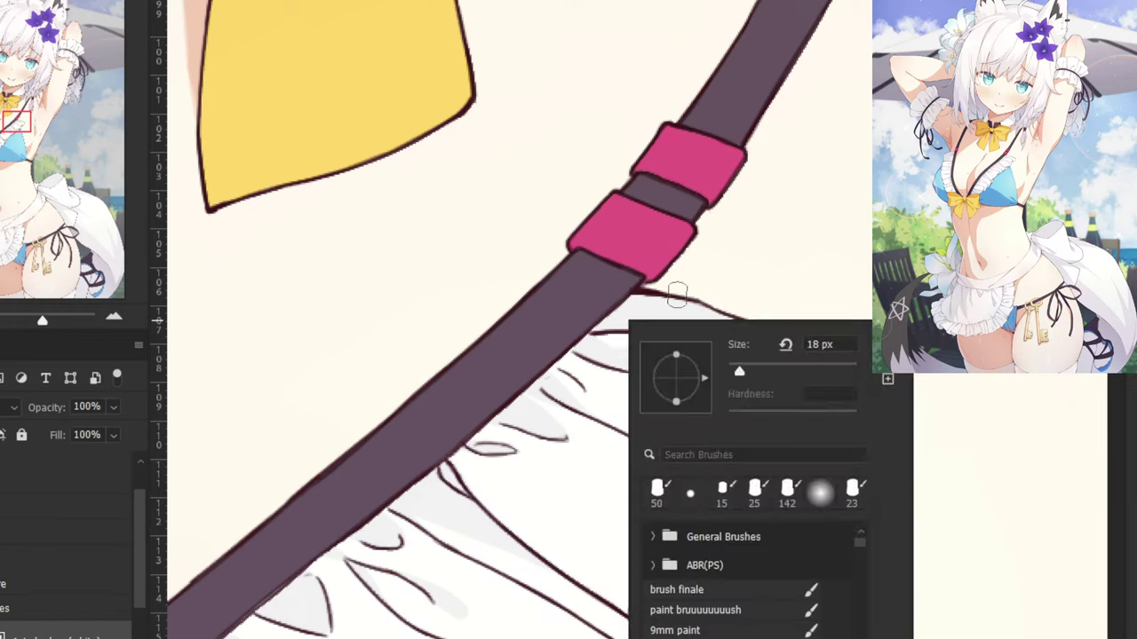
key(Escape)
key(ctrl+plus)
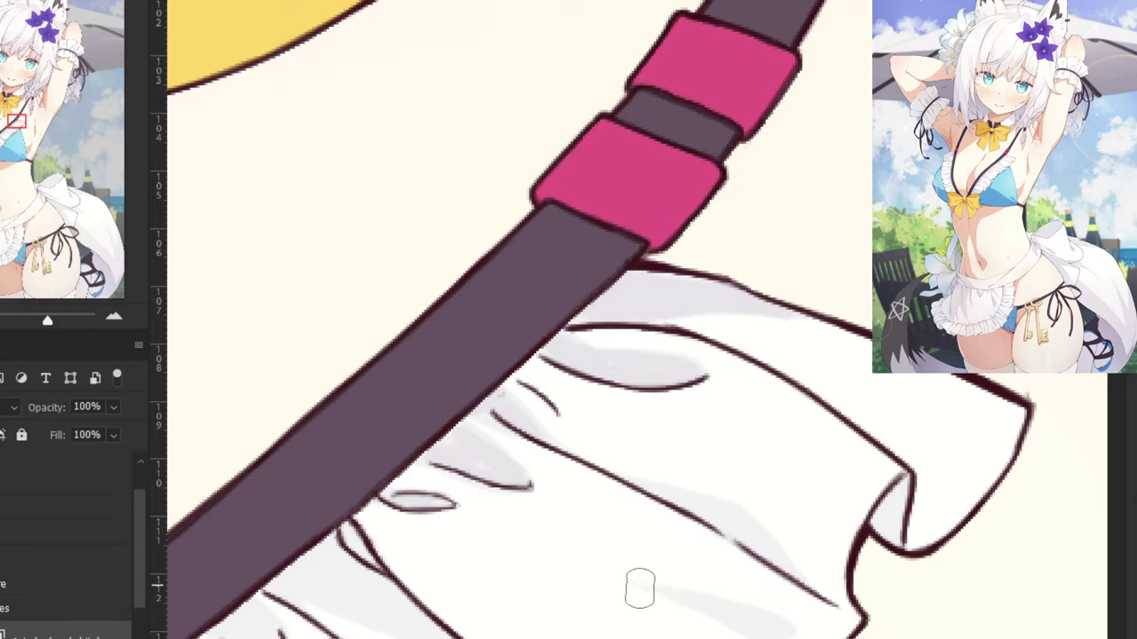
drag(639, 587, 748, 631)
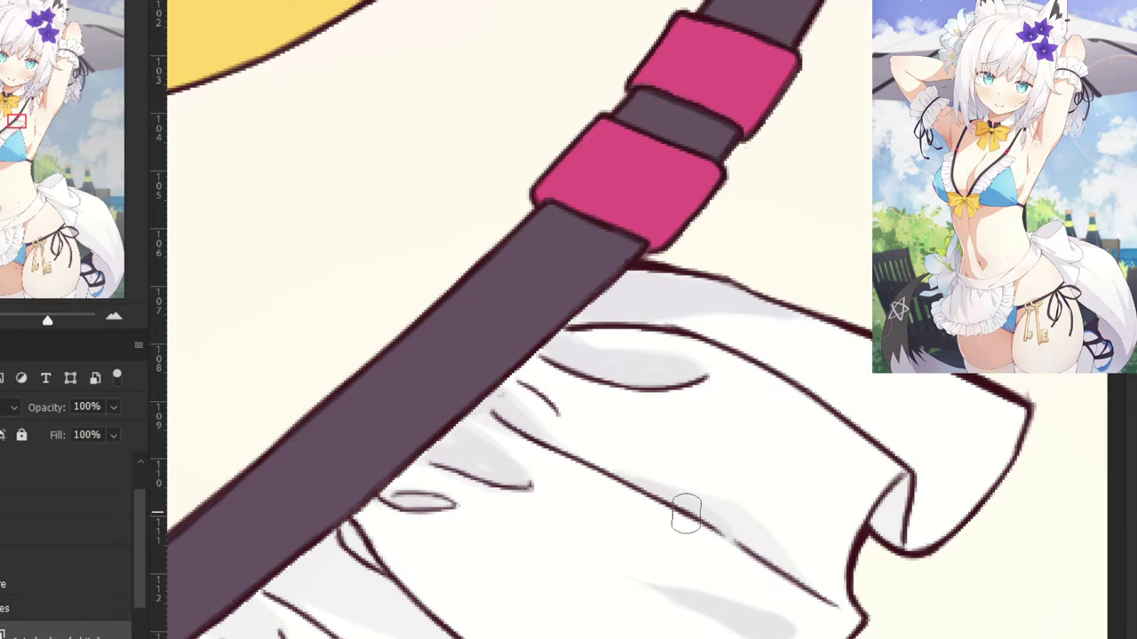
drag(693, 511, 793, 579)
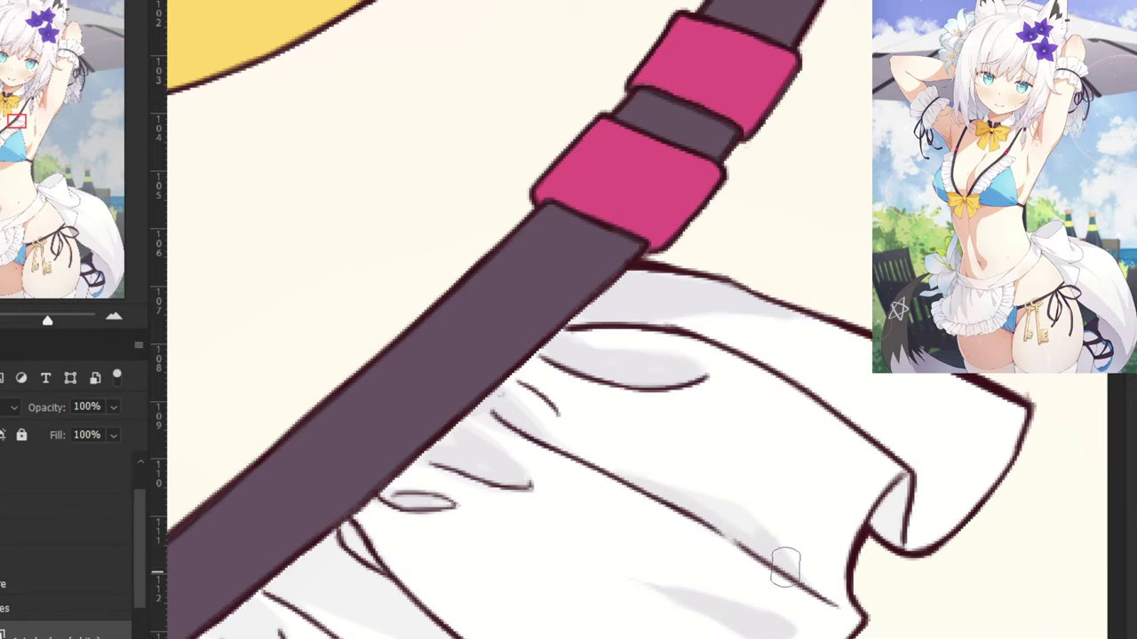
Shade the deep fold in the next ruffle down, from the strap along its fold line towards the curled edge.
key(ctrl+minus)
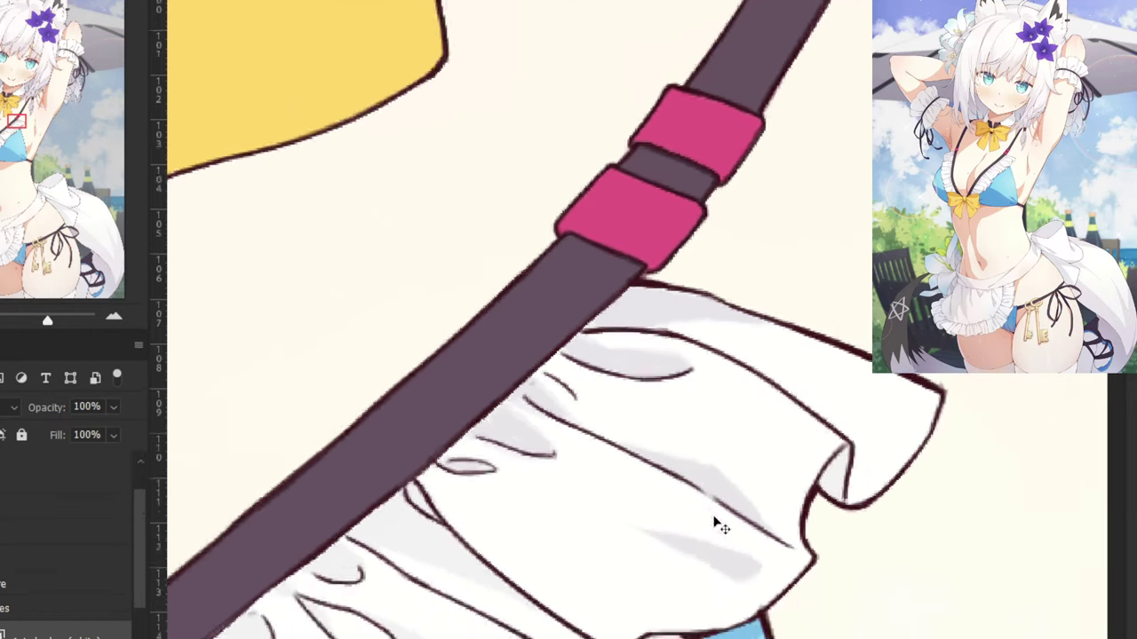
drag(558, 332, 680, 185)
key(ctrl+plus)
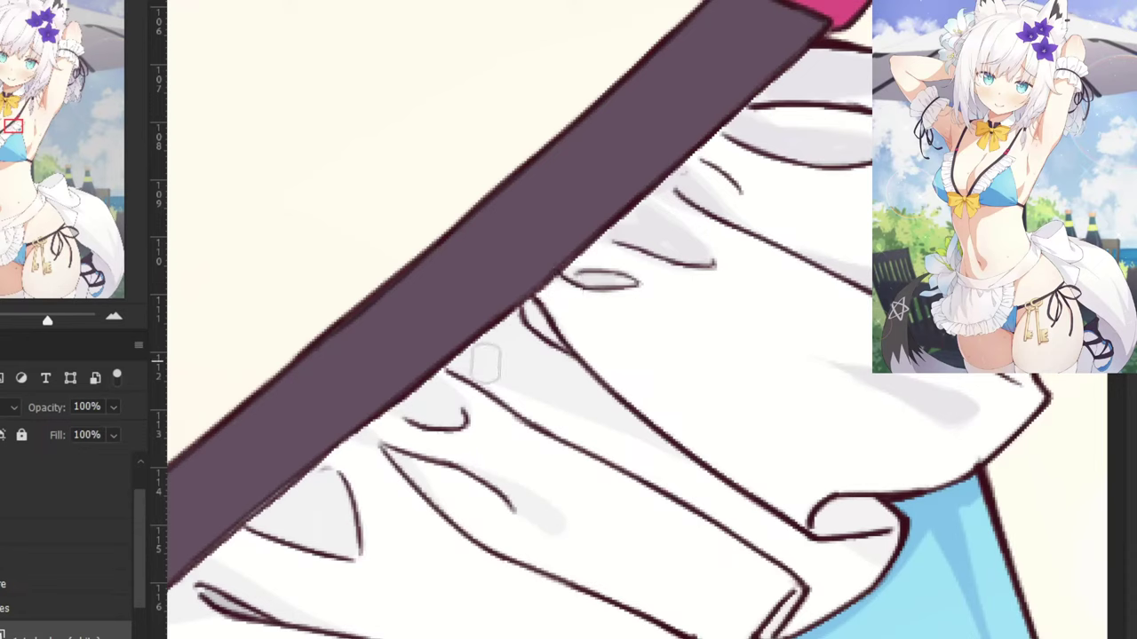
mouse_move(473, 368)
mouse_down()
mouse_move(596, 411)
mouse_move(693, 469)
mouse_up()
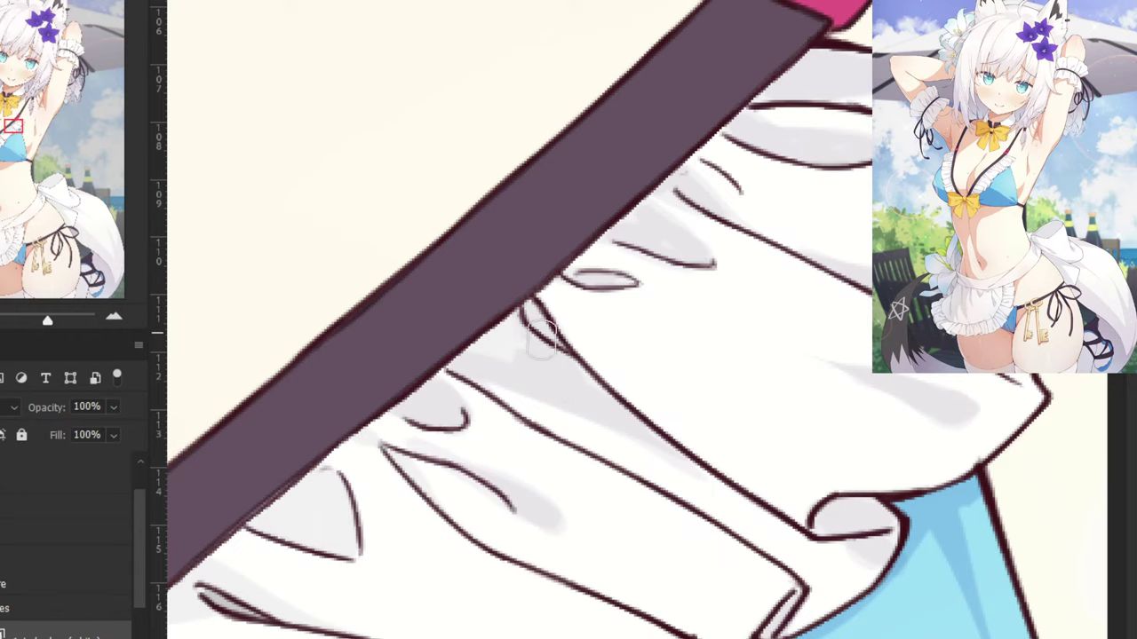
key(ctrl+minus)
key(ctrl+minus)
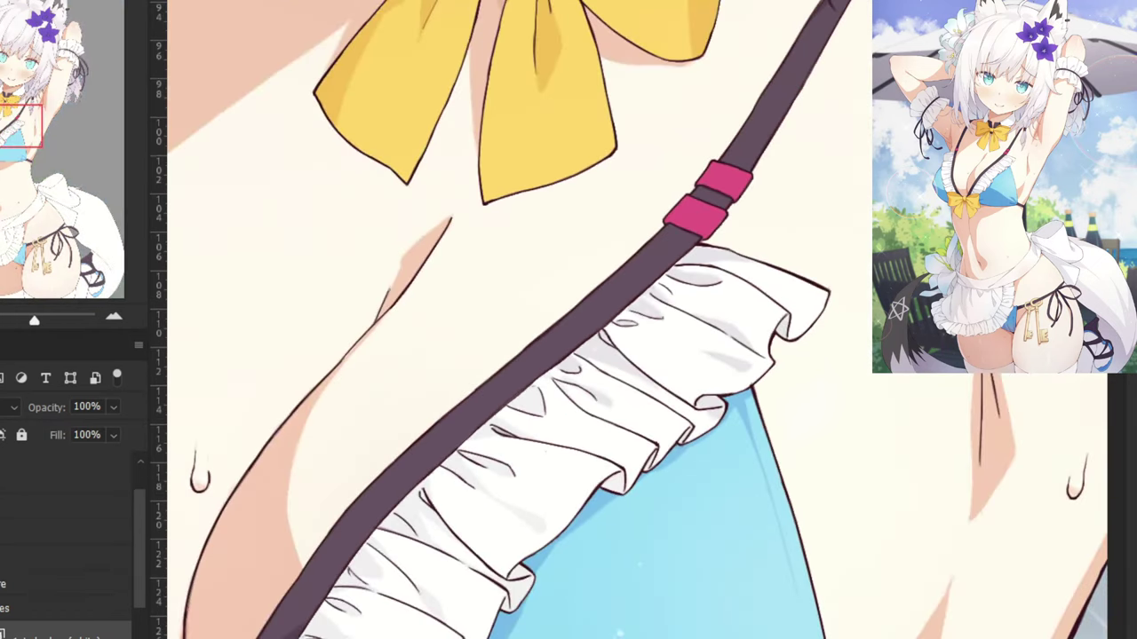
scroll(666, 329, up, 3)
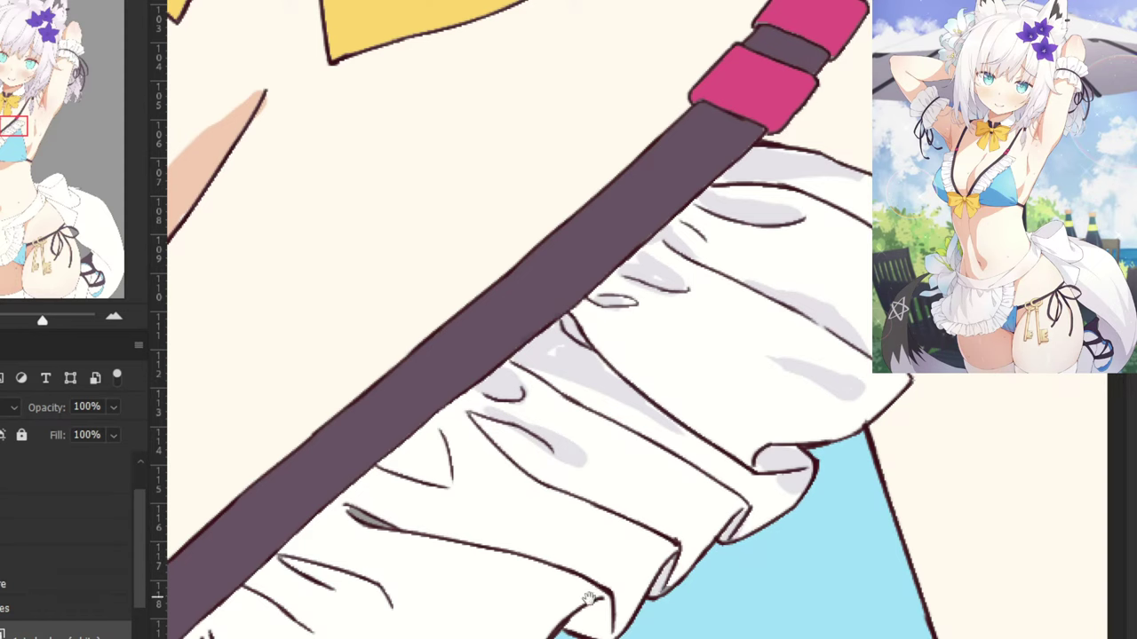
drag(588, 599, 622, 521)
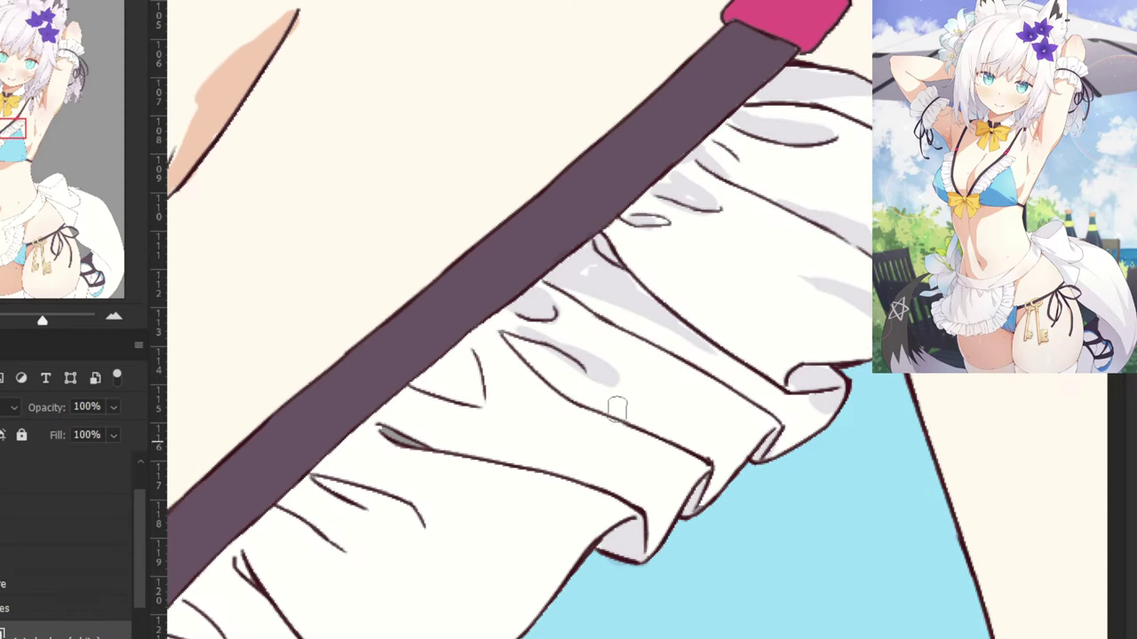
Sample the frill's white and cover the grey gap inside the small fold on the layer below 1st shadow (white).
alt+click(417, 478)
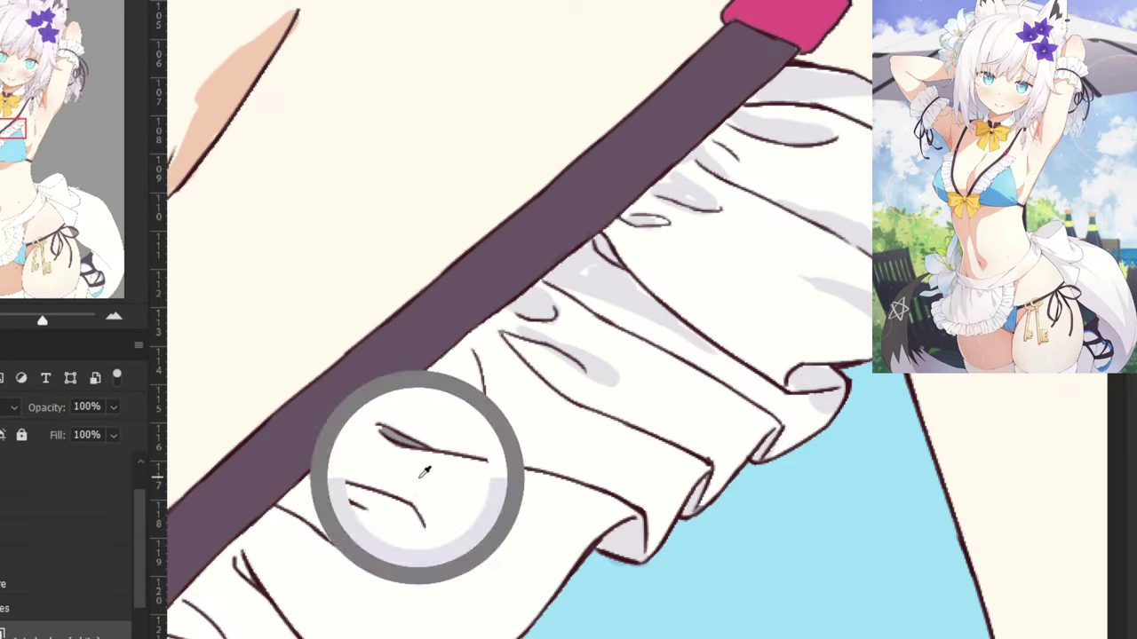
scroll(113, 614, down, 1)
click(95, 635)
drag(418, 452, 380, 431)
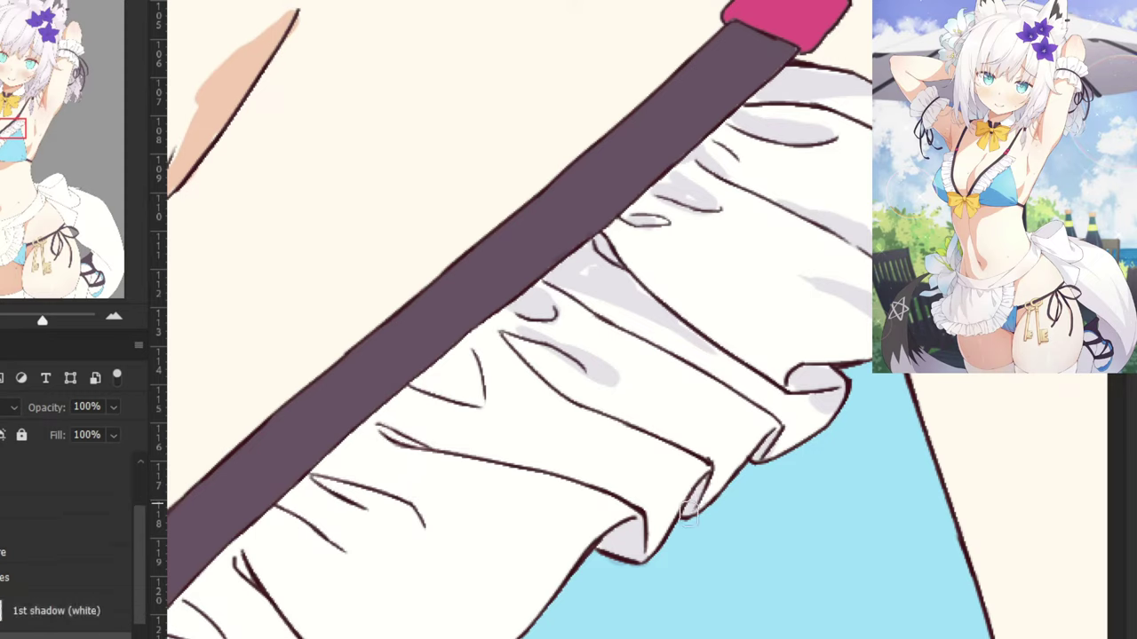
Return to the 1st shadow (white) layer, adjust its blend mode and sample the lavender shadow colour from the frill.
key(ctrl+minus)
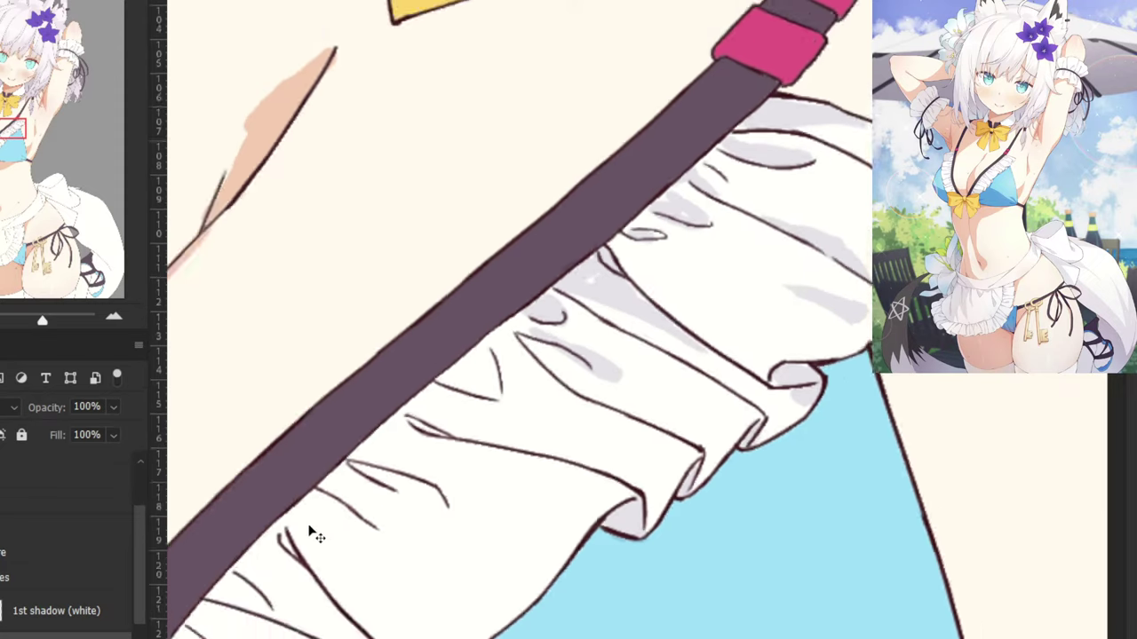
drag(255, 475, 396, 405)
key(ctrl+plus)
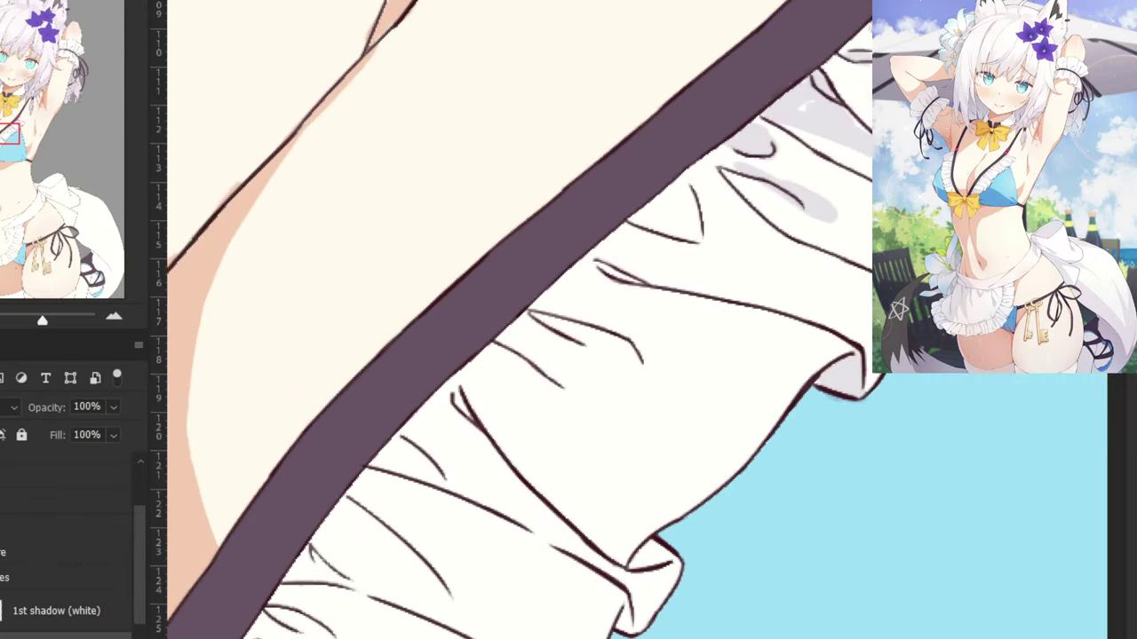
drag(277, 625, 330, 530)
drag(269, 637, 377, 463)
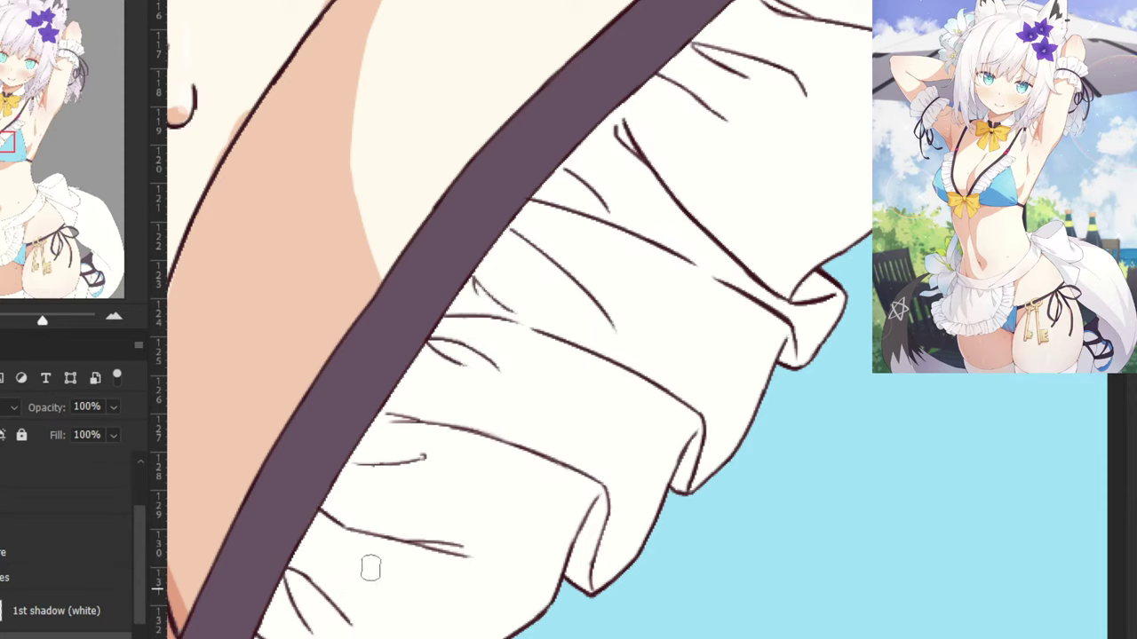
drag(681, 319, 544, 573)
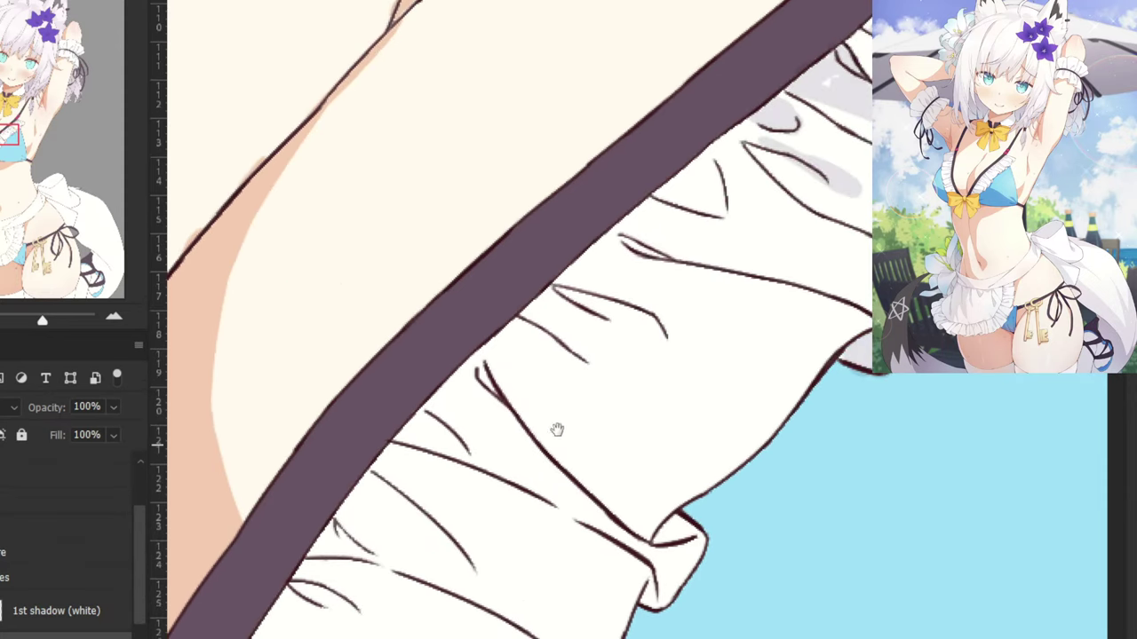
drag(514, 388, 340, 620)
click(62, 614)
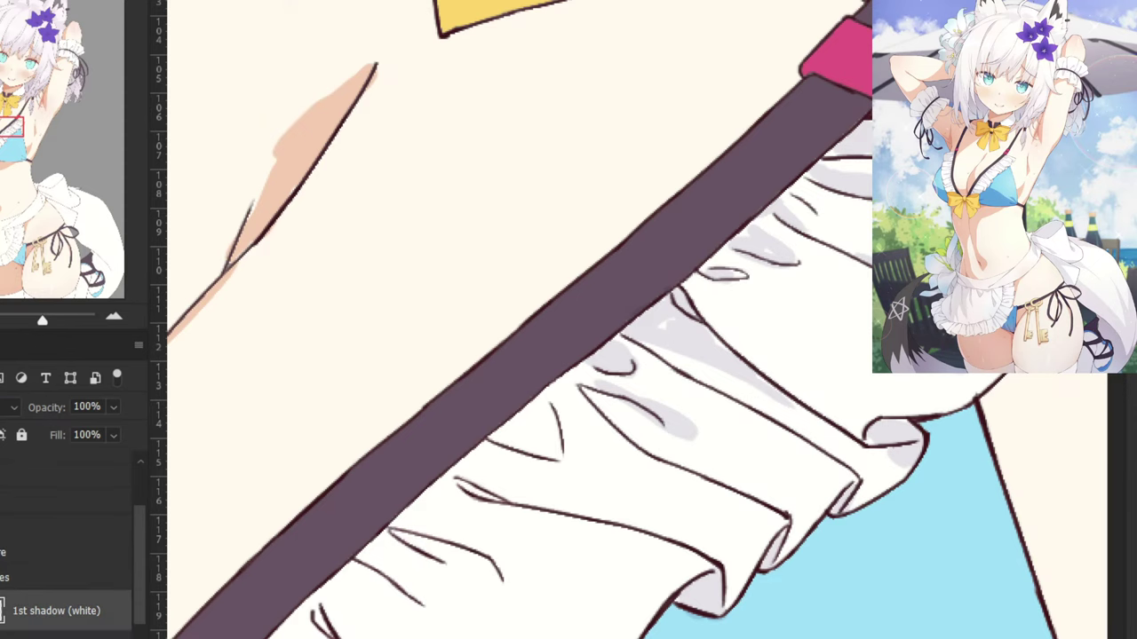
click(11, 408)
click(18, 218)
alt+click(674, 338)
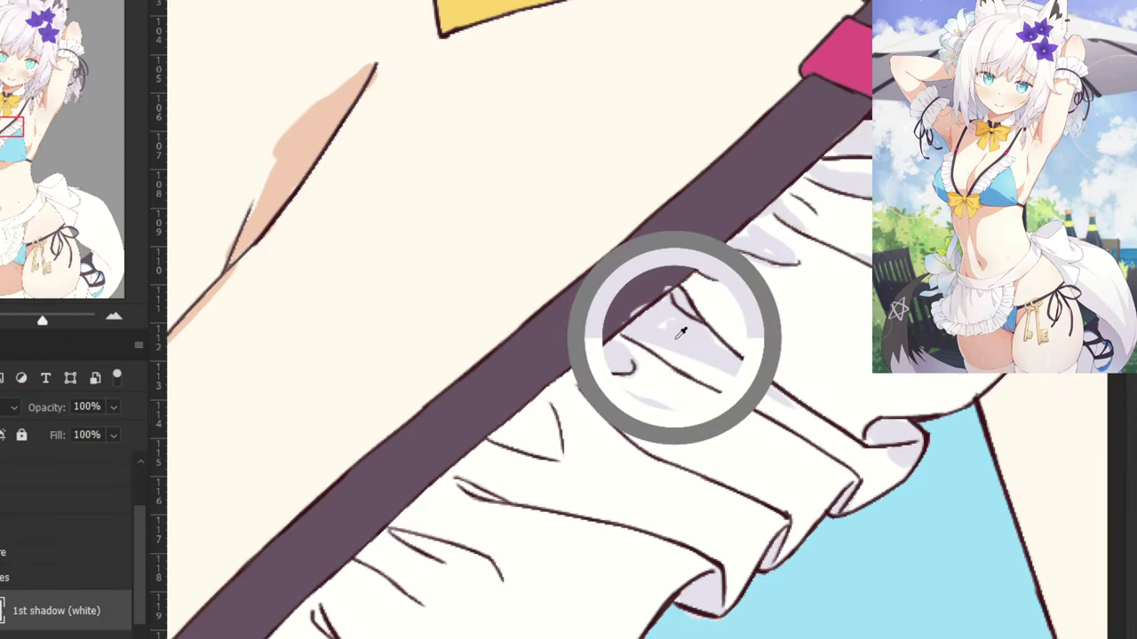
Shade the triangular fold beside the strap, the small folds beneath it and the long crease across the wide ruffle.
key(ctrl+plus)
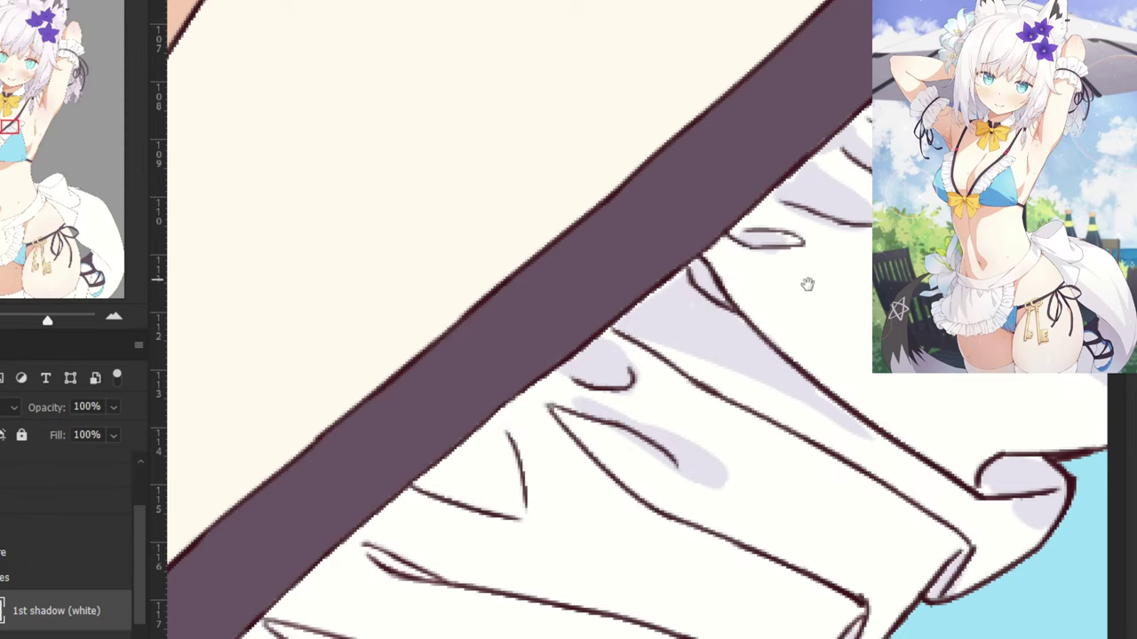
drag(807, 284, 689, 213)
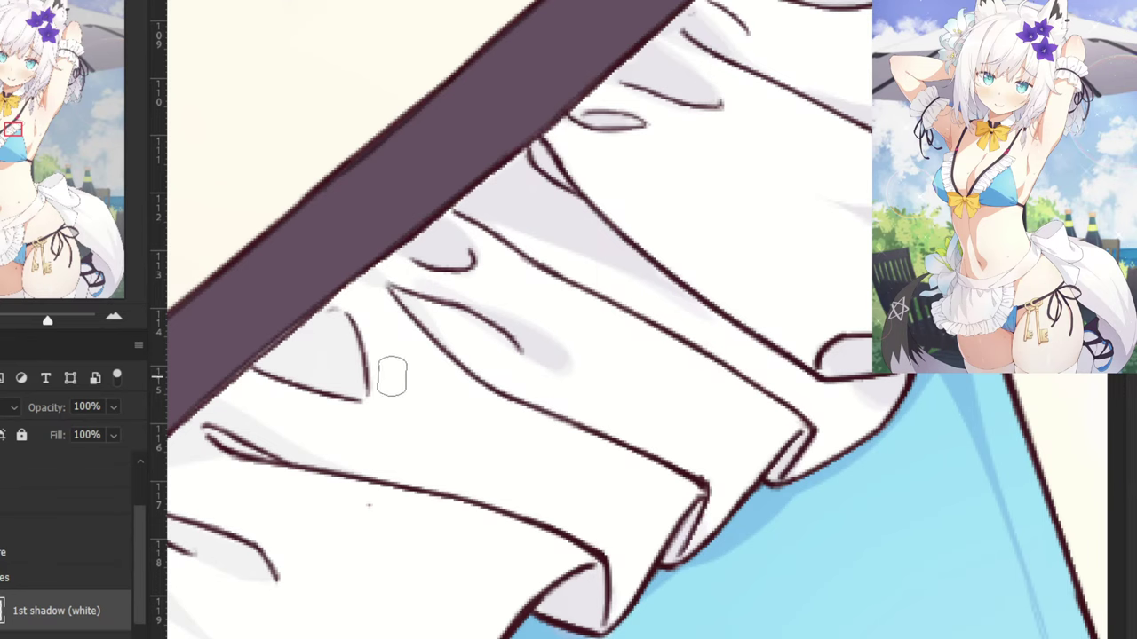
drag(355, 330, 475, 318)
mouse_move(395, 352)
mouse_down()
mouse_move(458, 377)
mouse_move(470, 362)
mouse_move(451, 310)
mouse_move(399, 383)
mouse_up()
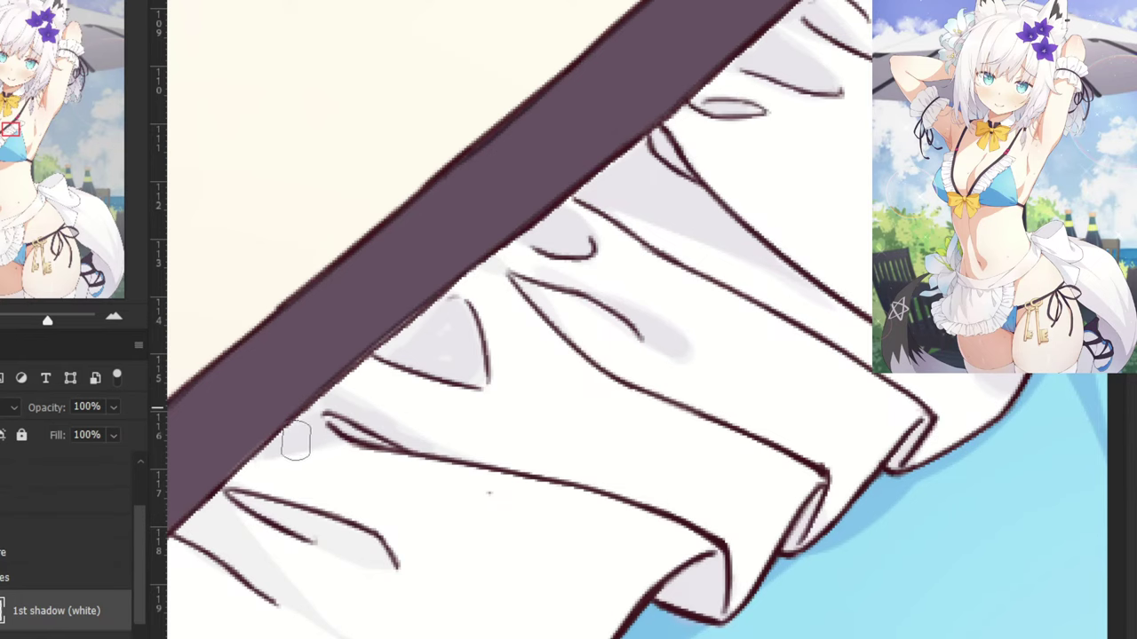
drag(325, 476, 464, 357)
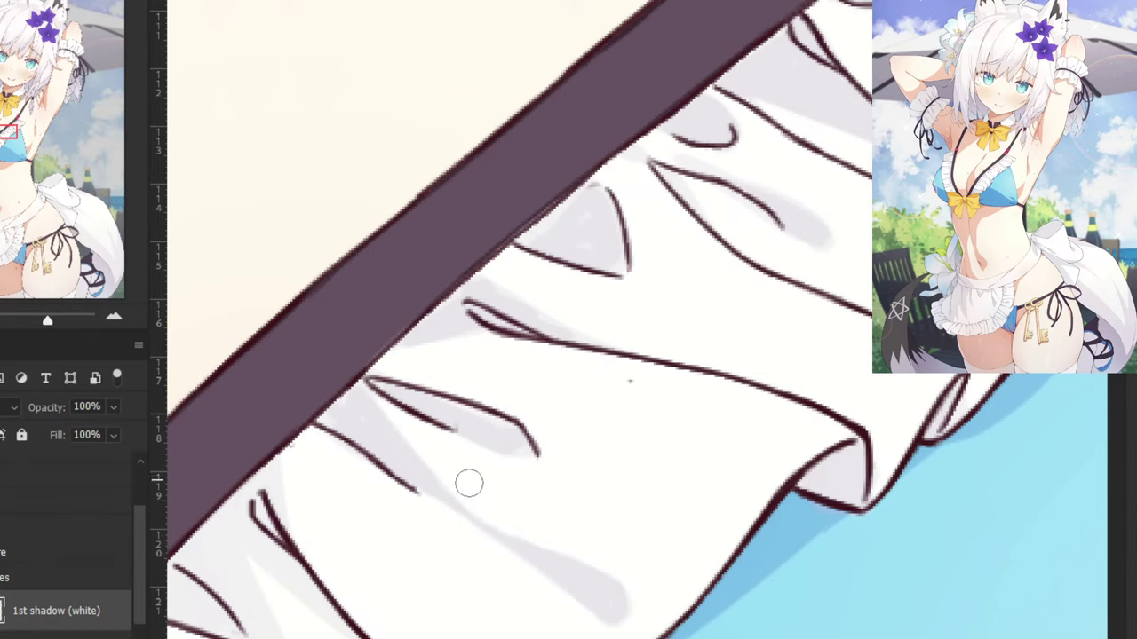
Fill the gathers on both sides of the doubled fold line below the wide ruffle with the first-shadow colour.
scroll(830, 477, down, 3)
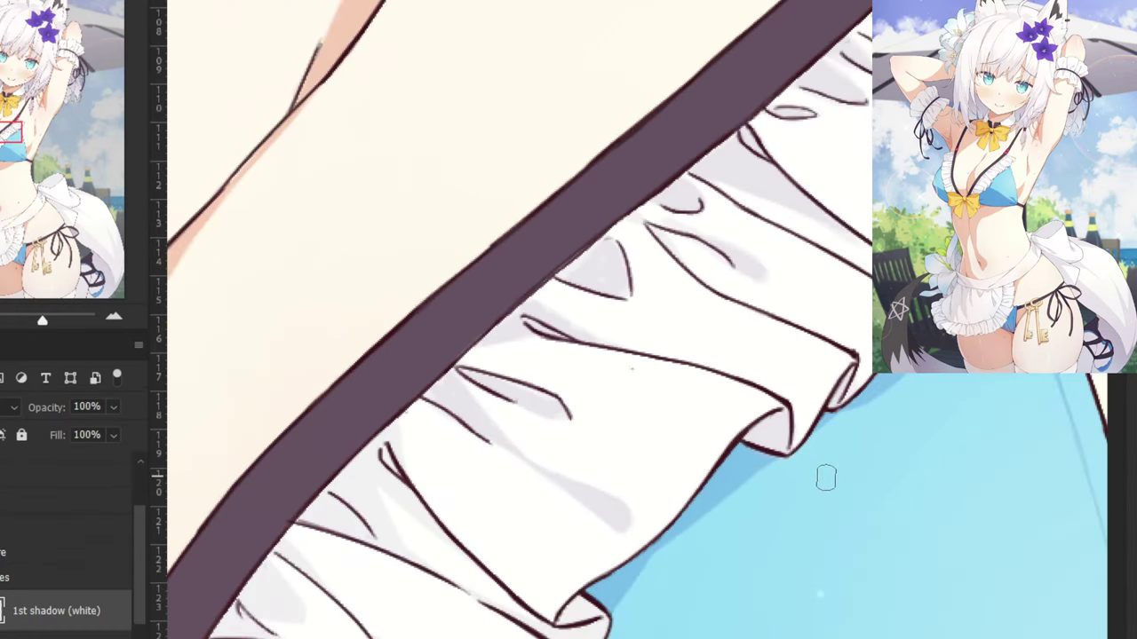
scroll(532, 336, up, 5)
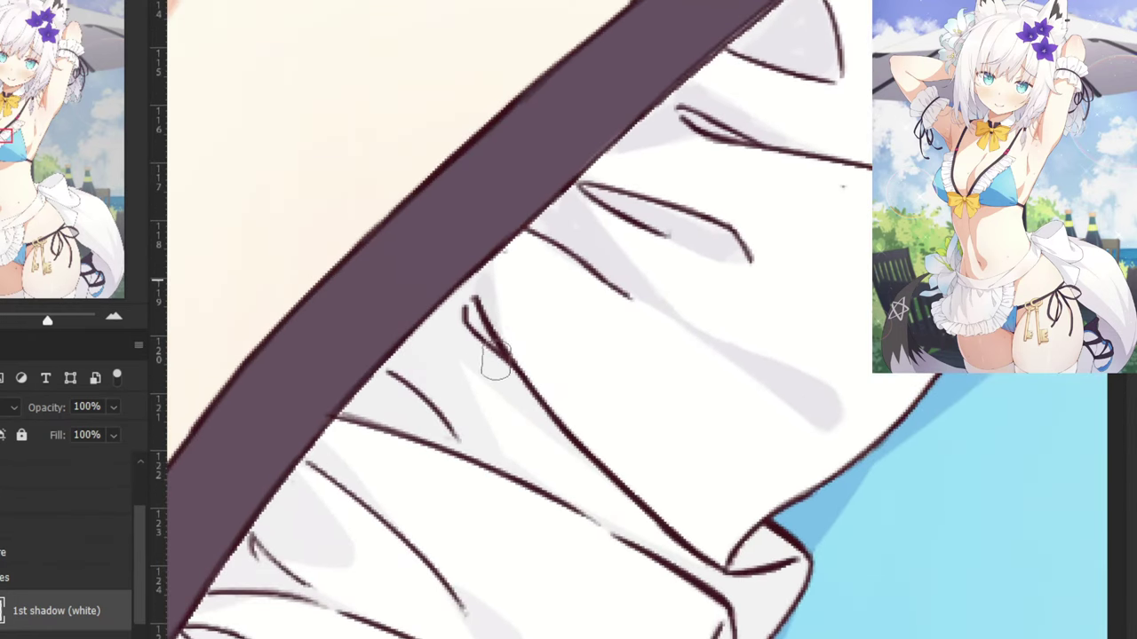
drag(487, 363, 523, 412)
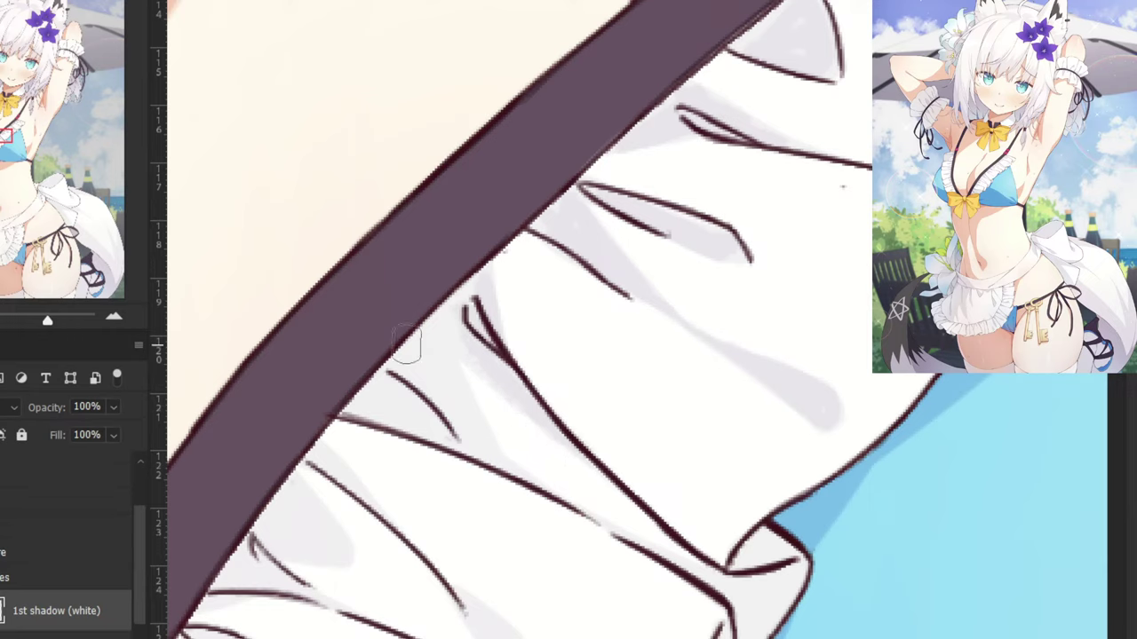
mouse_move(354, 407)
mouse_down()
mouse_move(434, 429)
mouse_move(407, 427)
mouse_move(501, 463)
mouse_move(430, 344)
mouse_move(475, 443)
mouse_move(445, 367)
mouse_move(469, 417)
mouse_up()
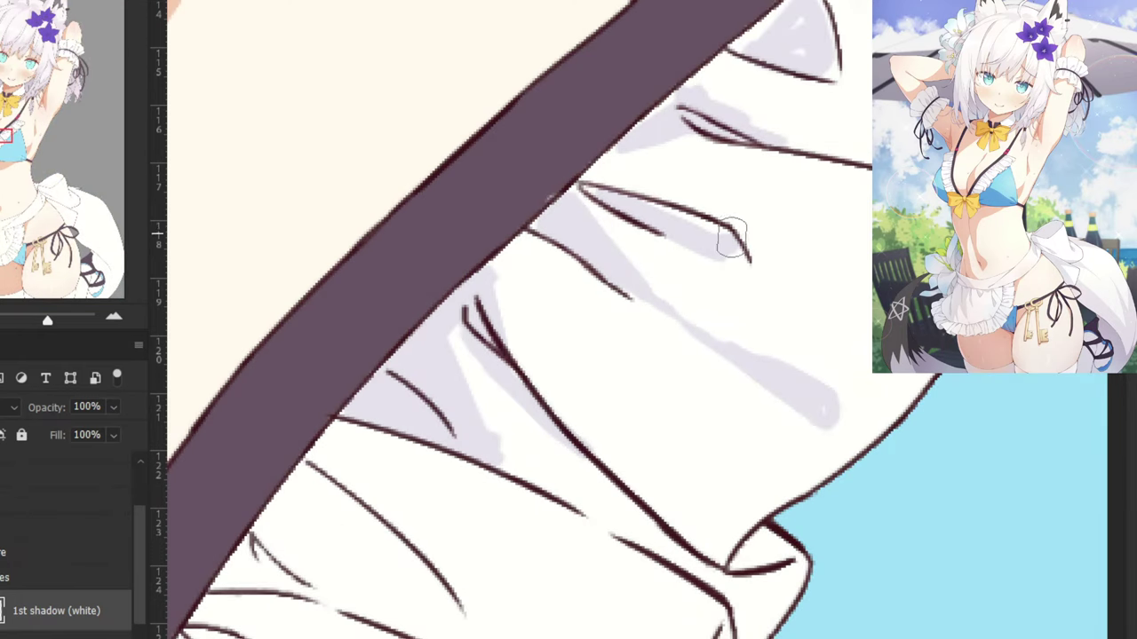
Trim the shadow above the small fold, fill the gaps in the triangular fold and smooth the long crease's edge.
drag(697, 79, 771, 127)
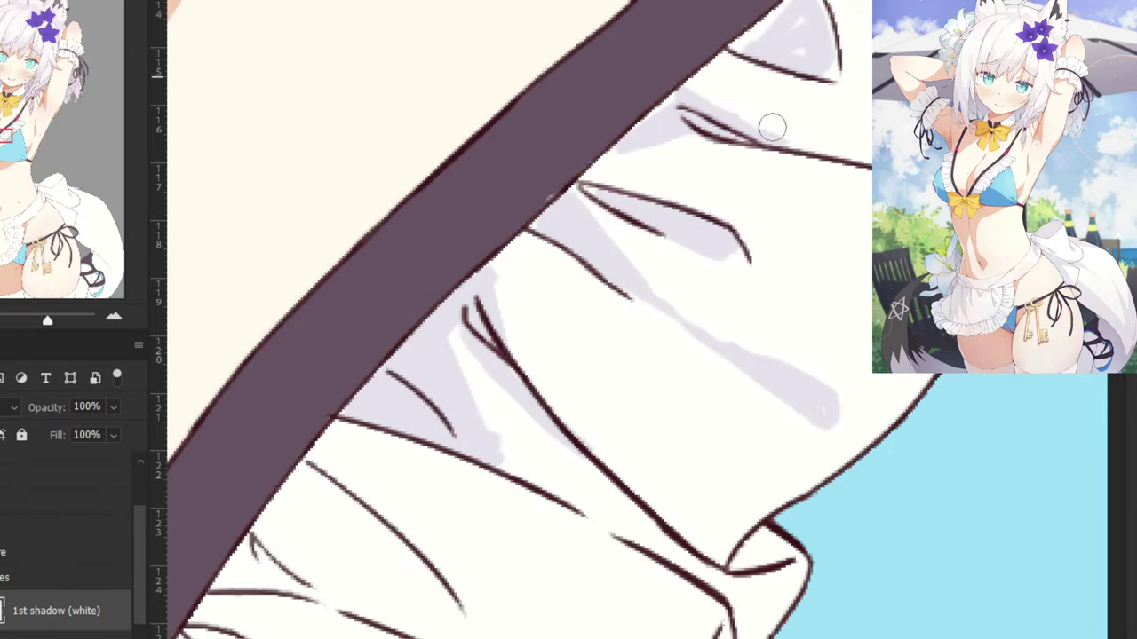
mouse_move(735, 39)
mouse_down()
mouse_move(708, 179)
mouse_move(651, 277)
mouse_up()
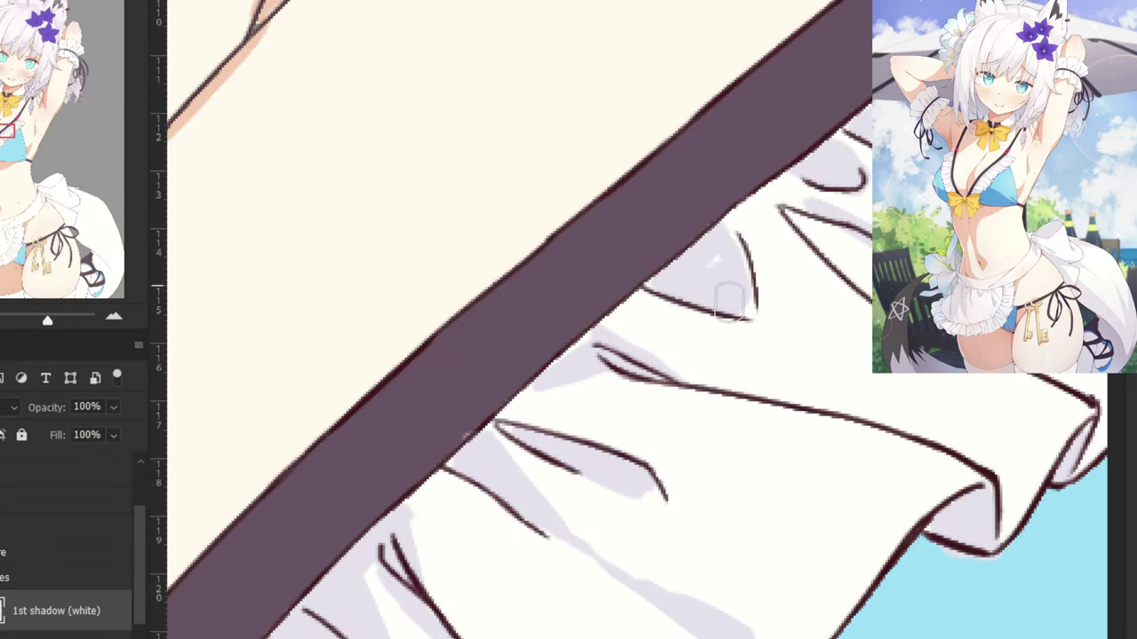
scroll(666, 261, down, 2)
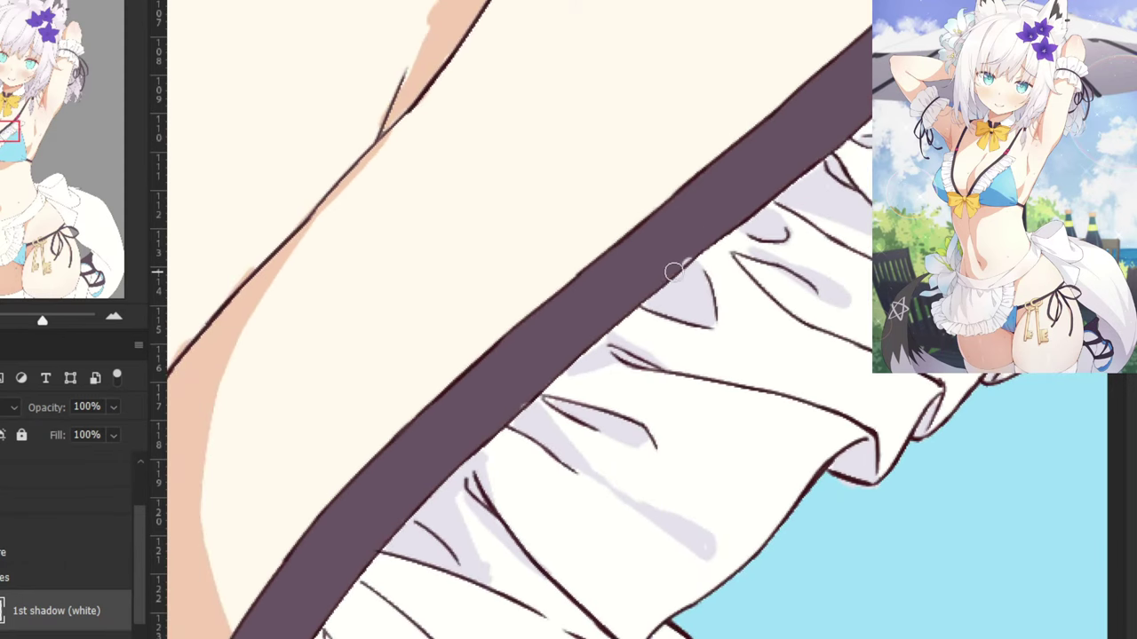
scroll(639, 378, up, 2)
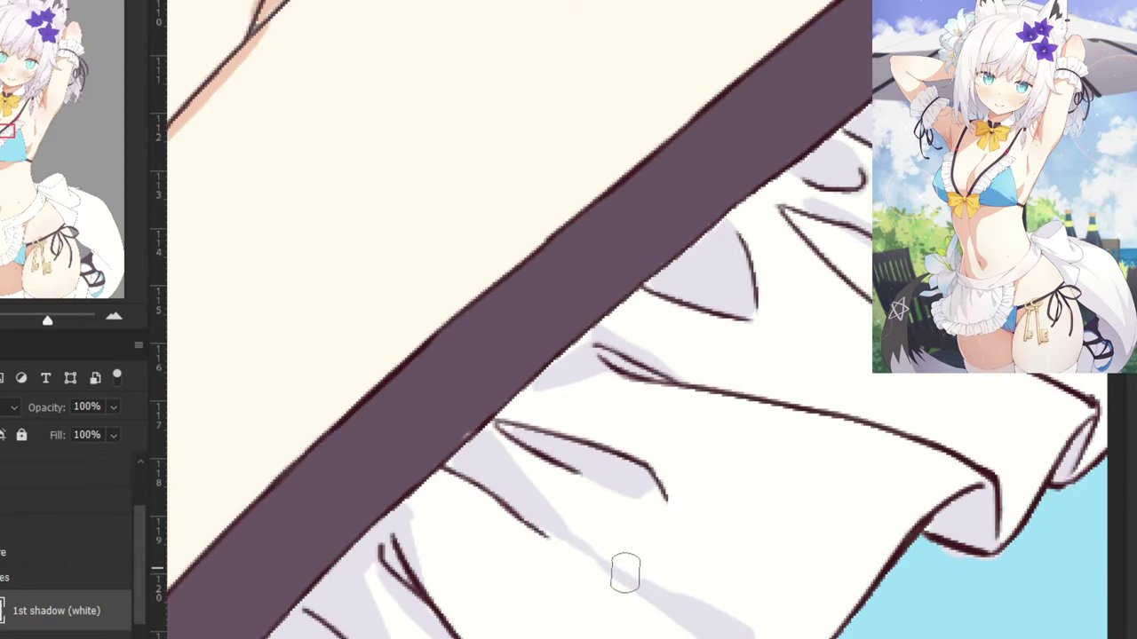
drag(552, 527, 653, 589)
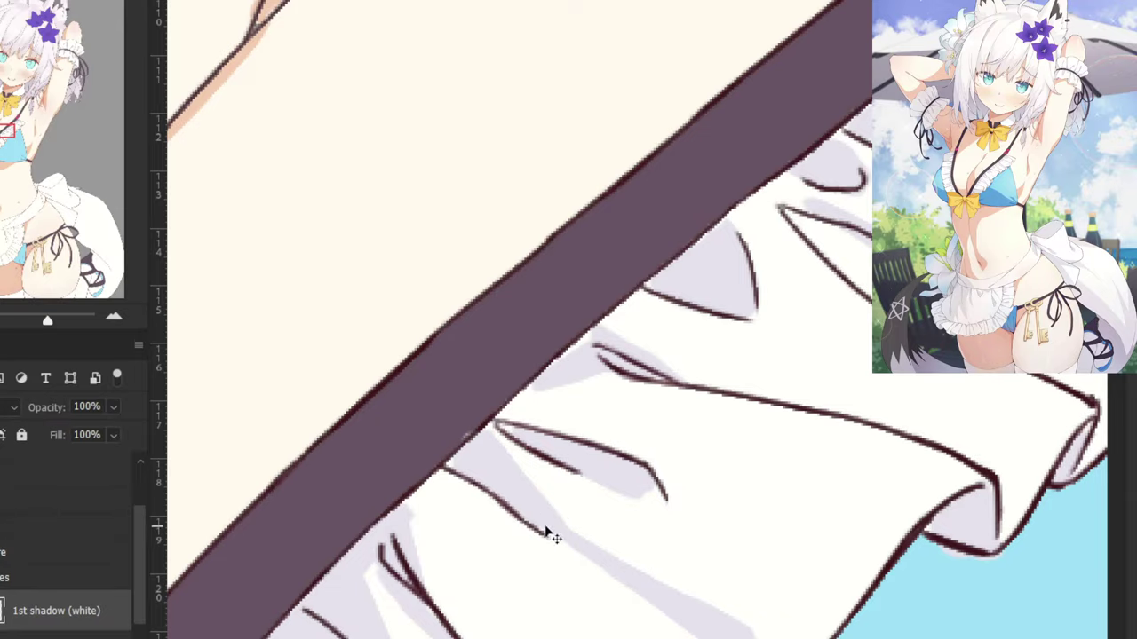
Check the partly shaded bikini frill in the context of the whole upper body.
key(ctrl+minus)
key(ctrl+minus)
key(ctrl+minus)
key(ctrl+minus)
key(ctrl+minus)
drag(494, 168, 464, 257)
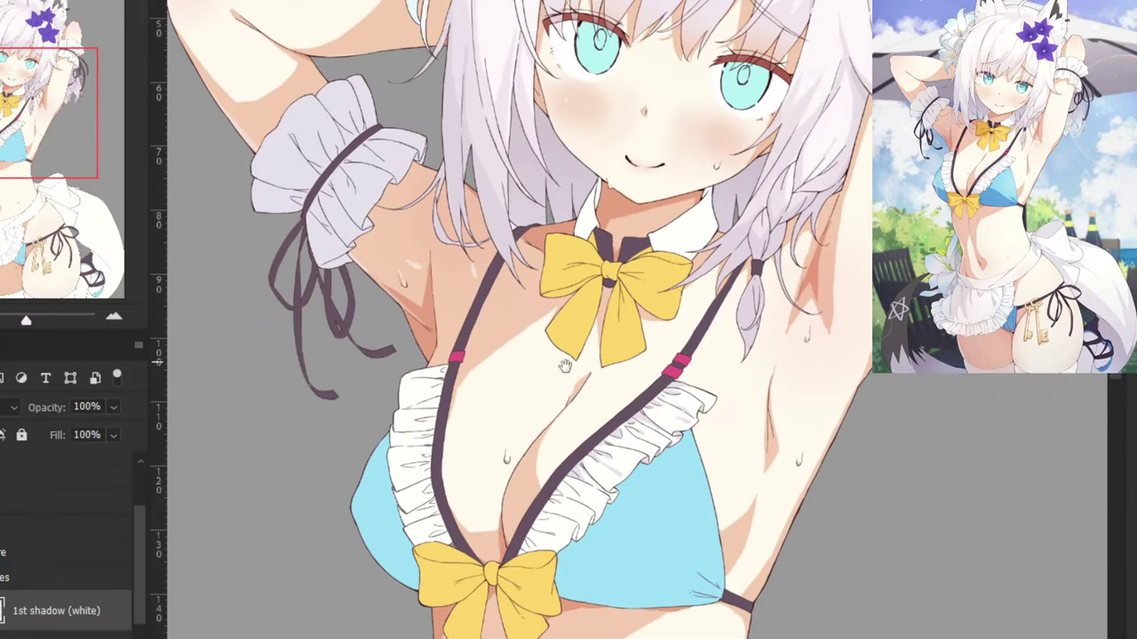
drag(566, 366, 601, 208)
Shade the folds below the doubled crease in the middle of the bikini frill with the first-shadow colour.
key(ctrl+plus)
key(ctrl+plus)
key(ctrl+plus)
key(ctrl+plus)
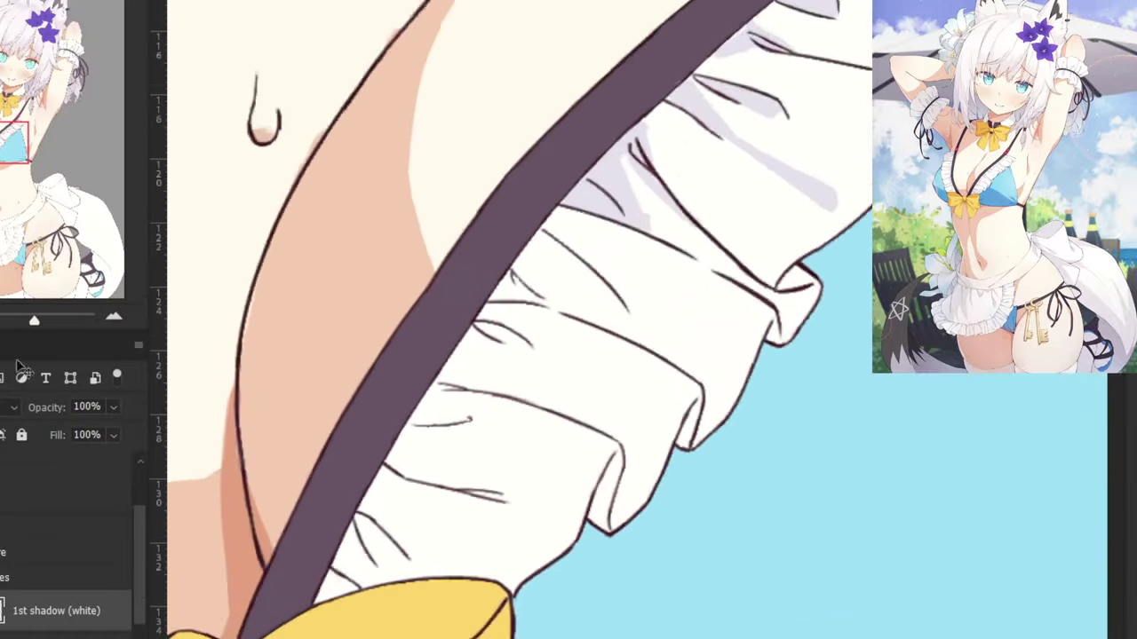
key(ctrl+plus)
drag(139, 553, 137, 520)
click(0, 484)
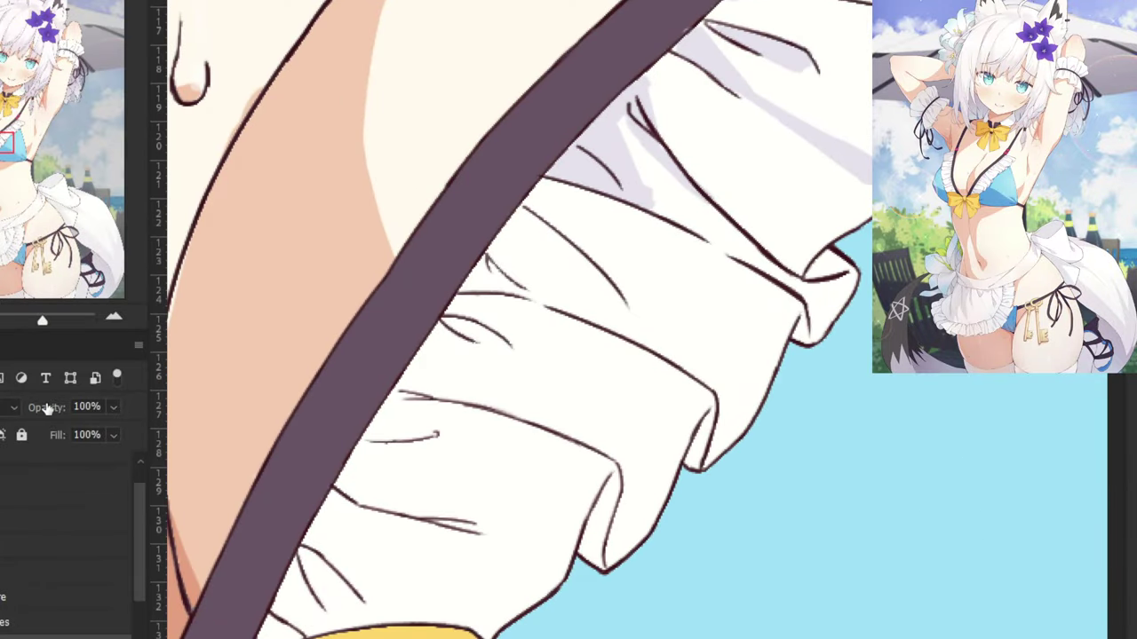
drag(492, 188, 516, 280)
key(ctrl+plus)
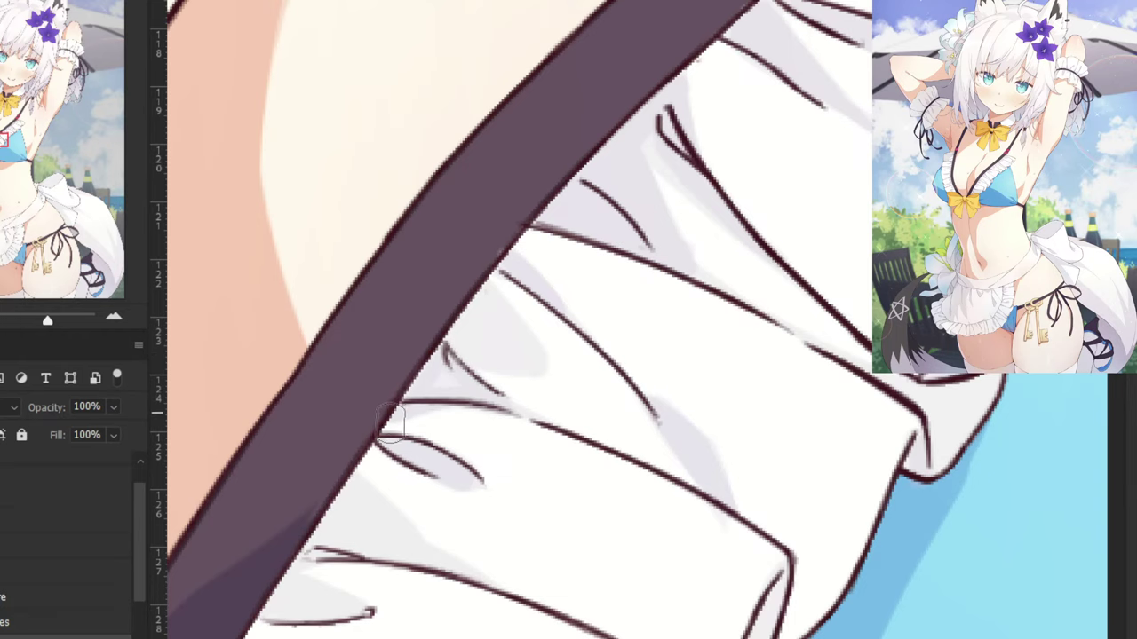
Fill the small gathers beside the strap and the turned-up hems in the lower half of the frill with shadow.
drag(347, 462, 422, 313)
mouse_move(397, 407)
mouse_down()
mouse_move(512, 411)
mouse_move(552, 428)
mouse_up()
mouse_move(431, 336)
mouse_down()
mouse_move(492, 398)
mouse_move(457, 371)
mouse_move(397, 378)
mouse_move(391, 415)
mouse_move(363, 437)
mouse_move(427, 459)
mouse_move(359, 448)
mouse_up()
mouse_move(639, 543)
mouse_down()
mouse_move(596, 393)
mouse_move(541, 332)
mouse_up()
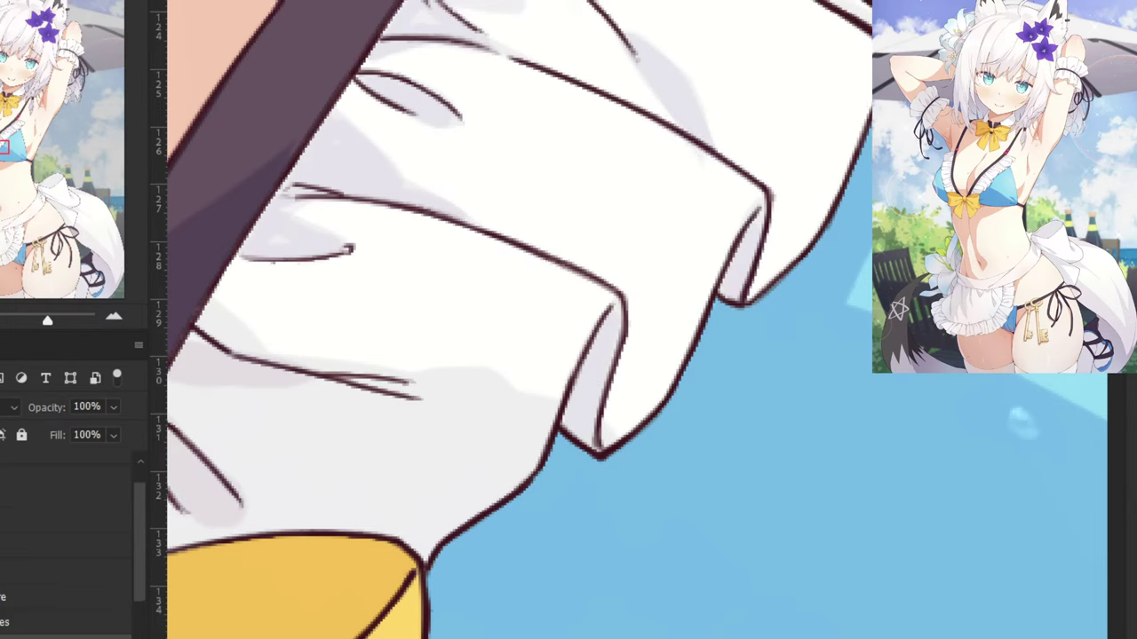
key(ctrl+minus)
key(ctrl+comma)
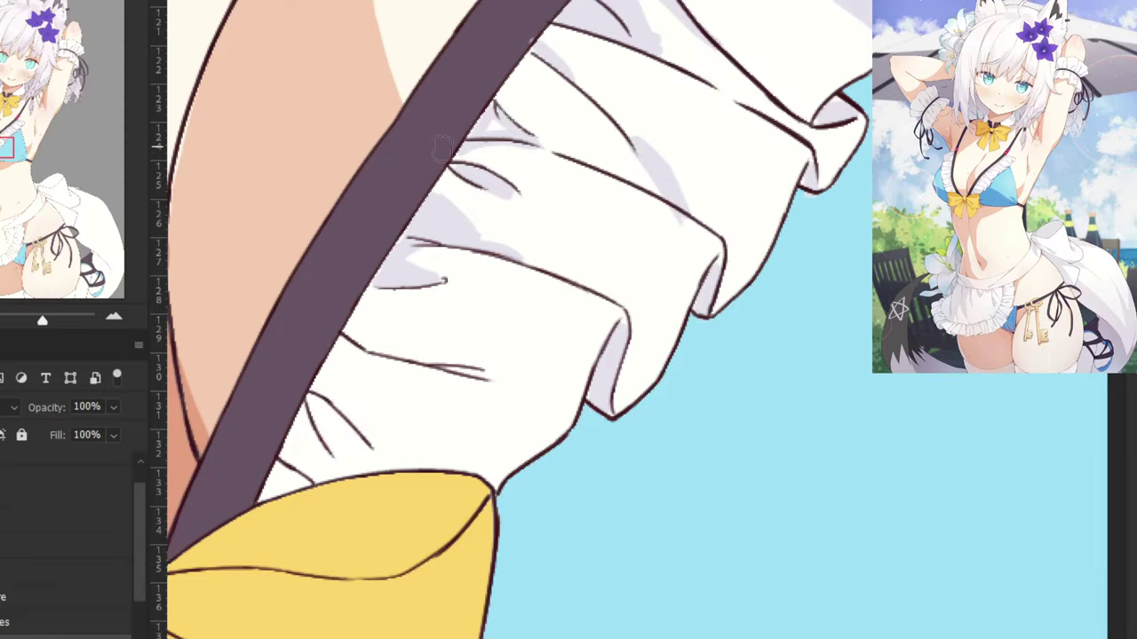
Check the shaded gathers and turned-up hems of the frill both close up and within the whole bikini top.
key(ctrl+minus)
key(ctrl+minus)
key(ctrl+minus)
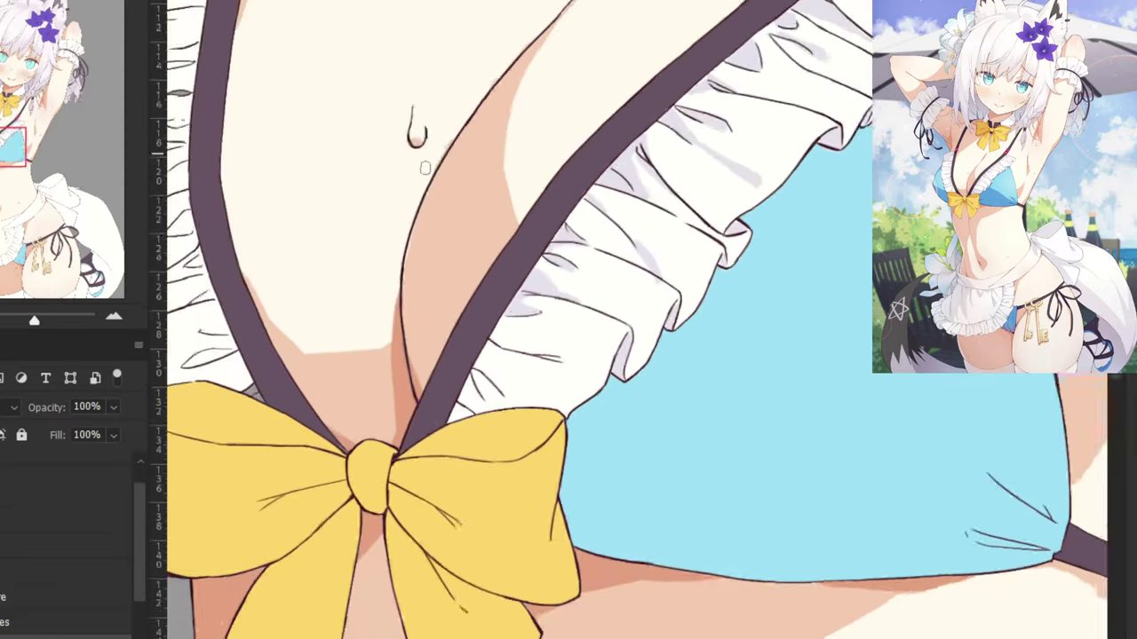
key(ctrl+plus)
key(ctrl+plus)
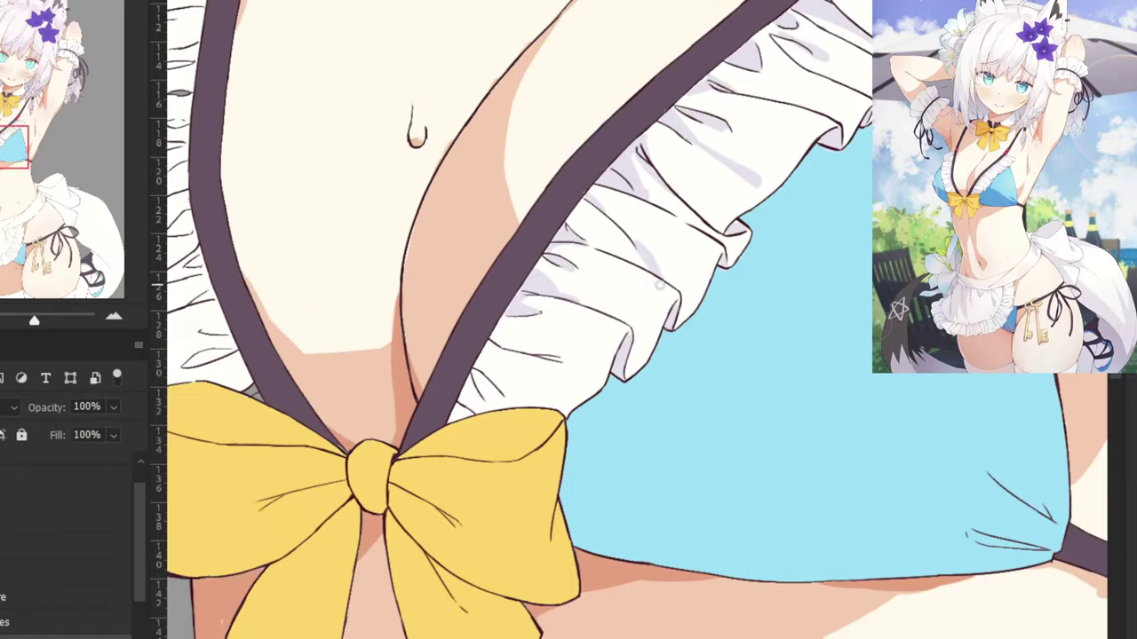
scroll(659, 284, down, 3)
scroll(554, 304, up, 1)
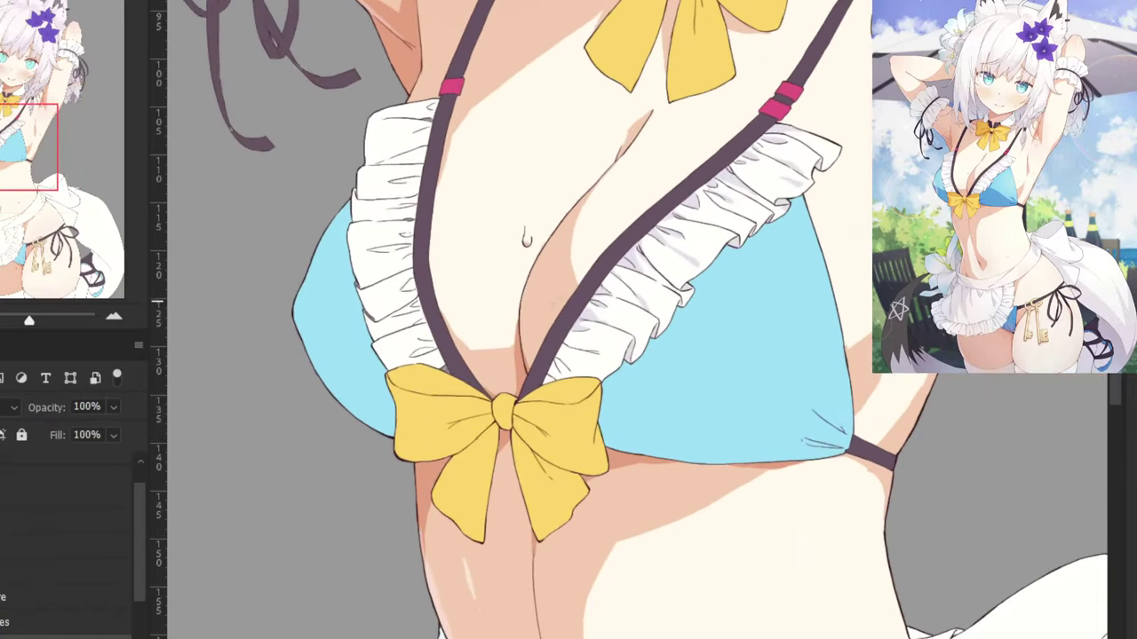
scroll(355, 317, up, 4)
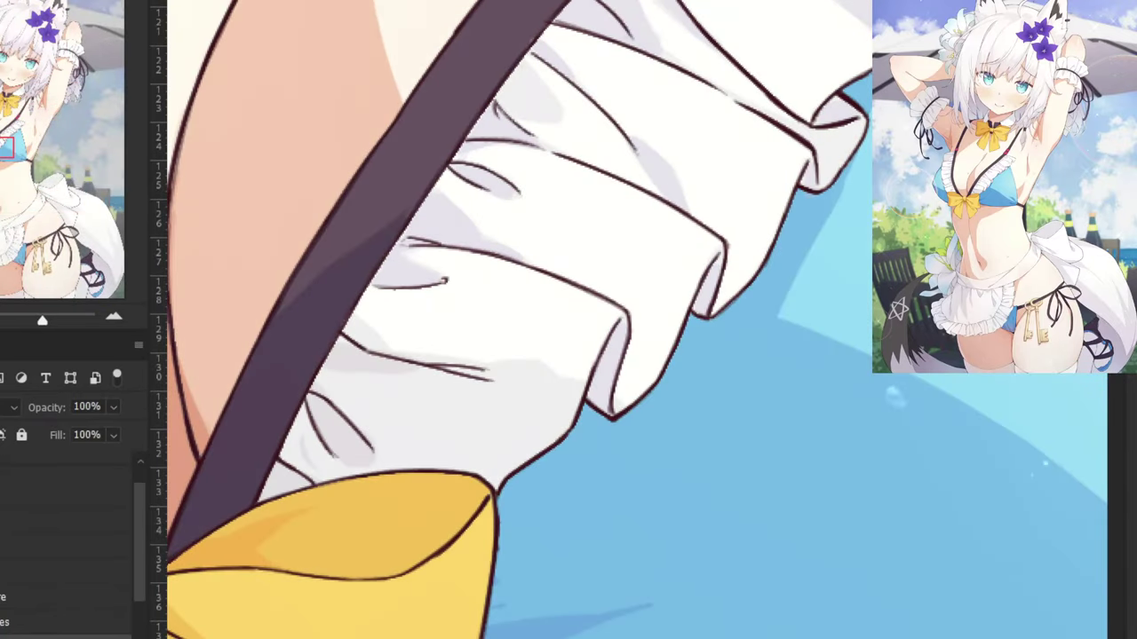
scroll(468, 147, up, 3)
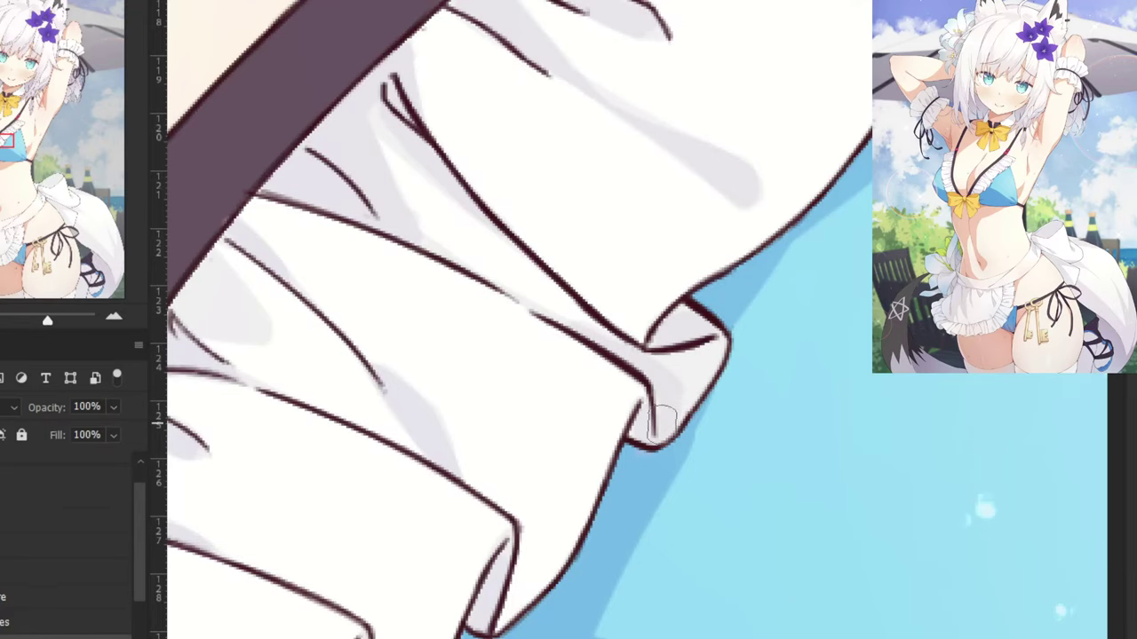
scroll(667, 398, down, 4)
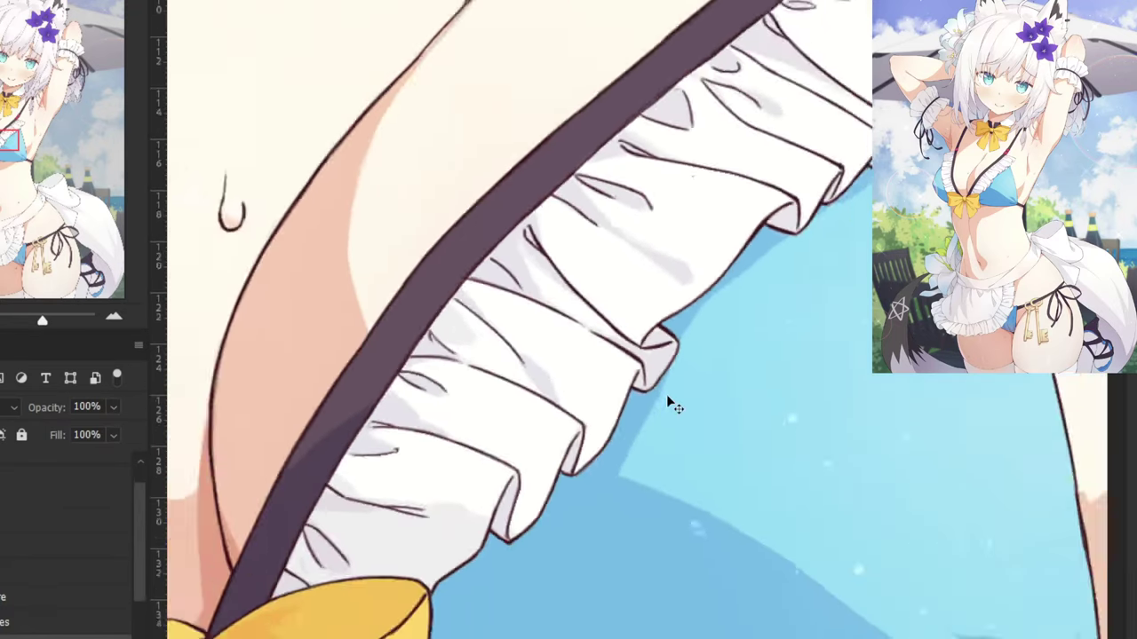
scroll(691, 293, up, 5)
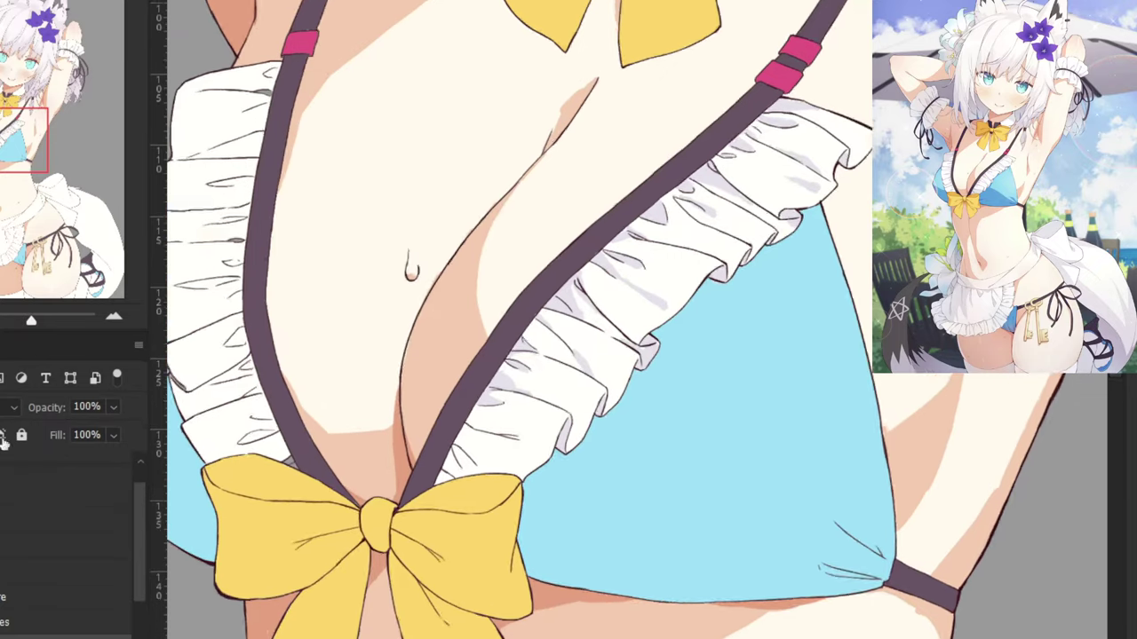
scroll(690, 293, up, 2)
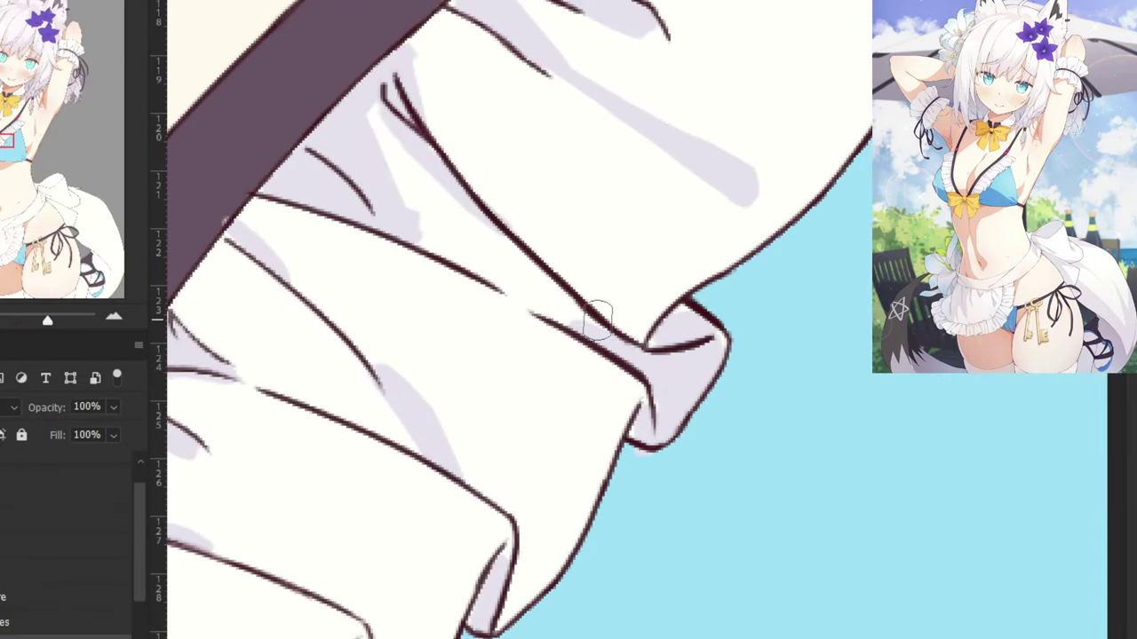
Shade the lowest ruffle next to the yellow bow, filling the area beneath its long crease and around the small folds.
scroll(612, 335, down, 2)
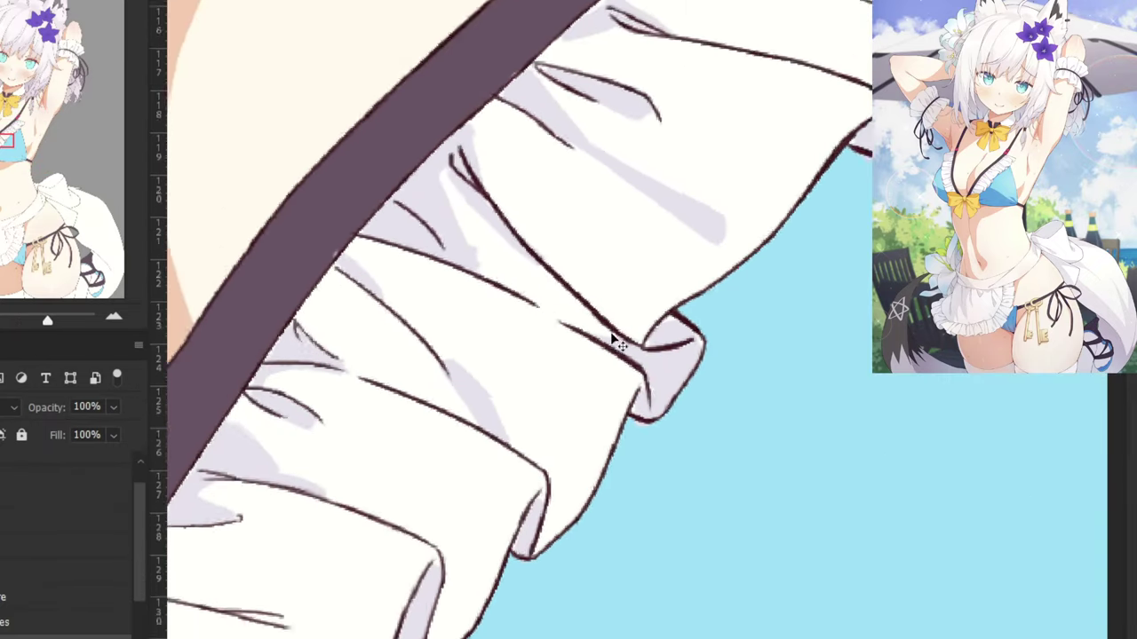
drag(484, 377, 713, 221)
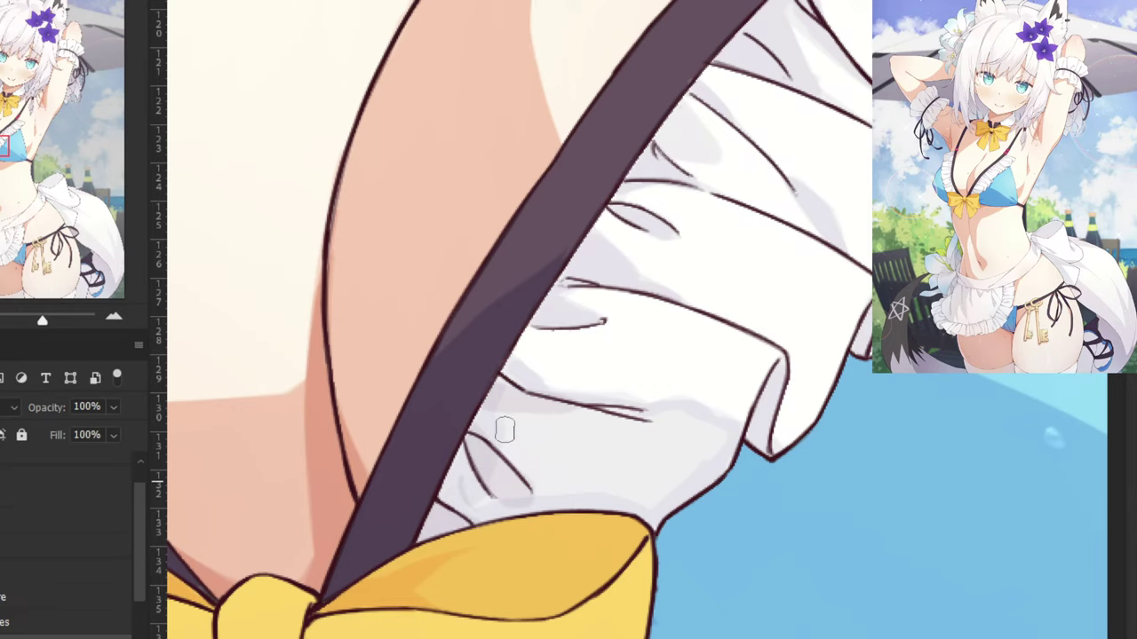
key(ctrl+z)
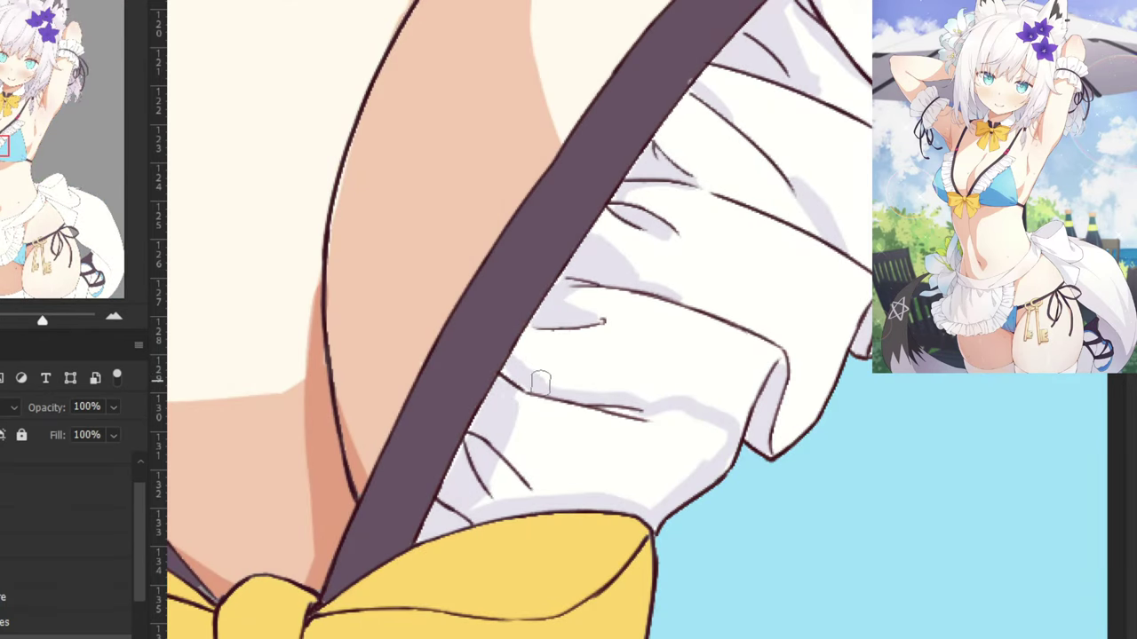
mouse_move(627, 411)
mouse_down()
mouse_move(719, 435)
mouse_move(714, 470)
mouse_move(727, 450)
mouse_move(656, 492)
mouse_move(679, 489)
mouse_move(717, 441)
mouse_move(605, 423)
mouse_move(653, 419)
mouse_up()
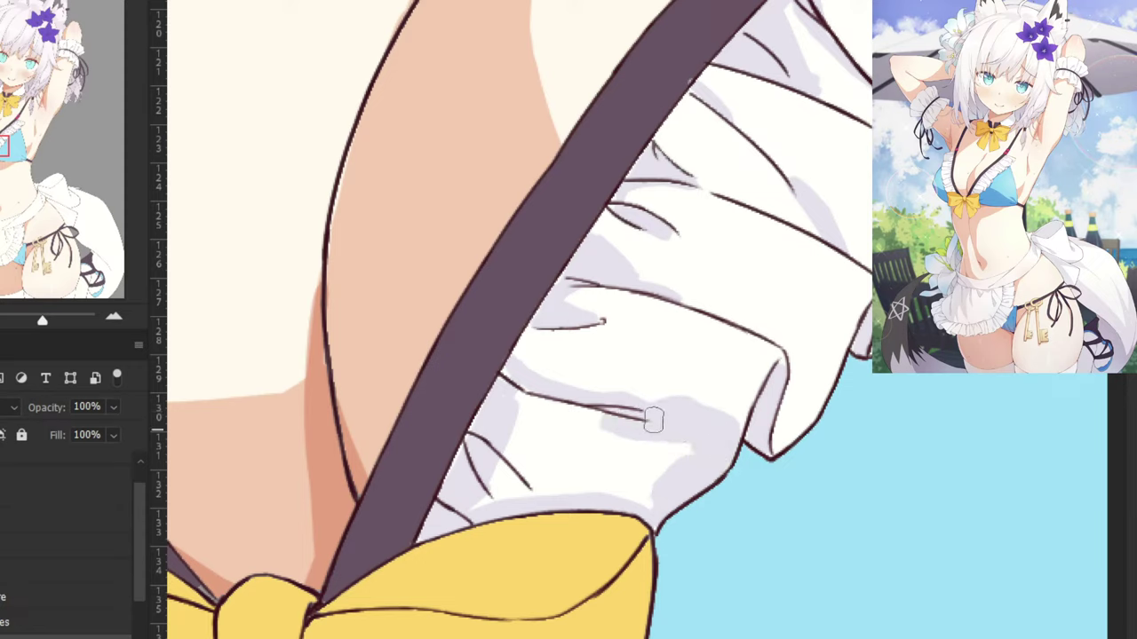
mouse_move(480, 499)
mouse_down()
mouse_move(623, 499)
mouse_move(674, 468)
mouse_move(666, 454)
mouse_move(660, 482)
mouse_move(671, 451)
mouse_move(594, 457)
mouse_move(590, 482)
mouse_move(606, 437)
mouse_move(542, 440)
mouse_move(496, 481)
mouse_move(538, 397)
mouse_up()
key(ctrl+minus)
key(ctrl+minus)
key(ctrl+minus)
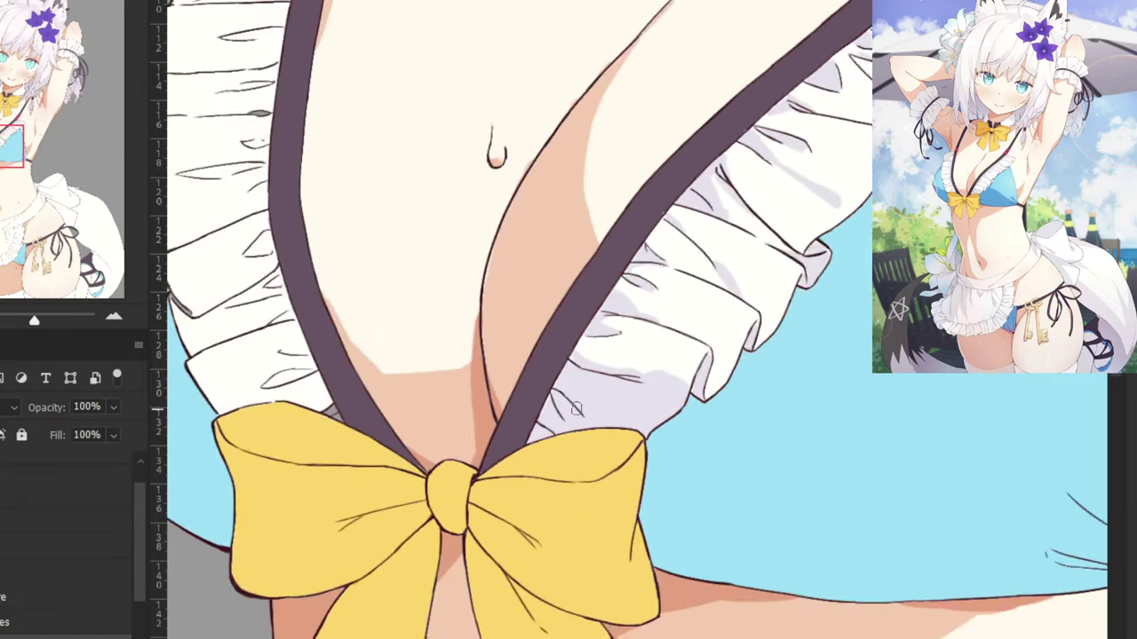
Check the shaded frill against the armband and the opposite frill in a wider view of the upper body.
click(11, 408)
click(13, 279)
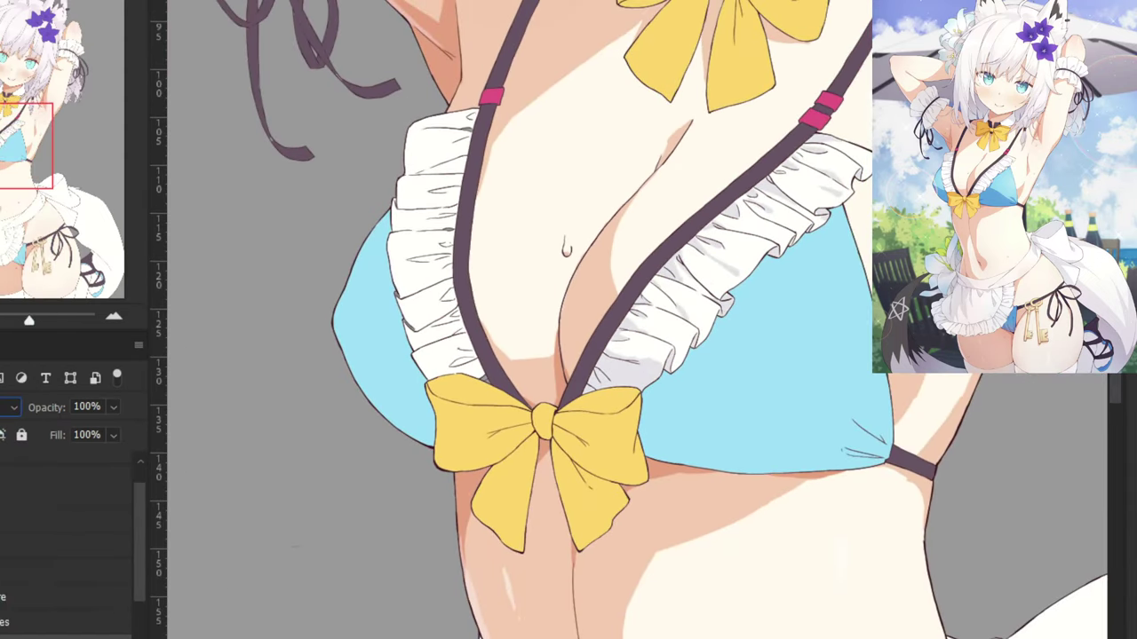
drag(433, 134, 369, 325)
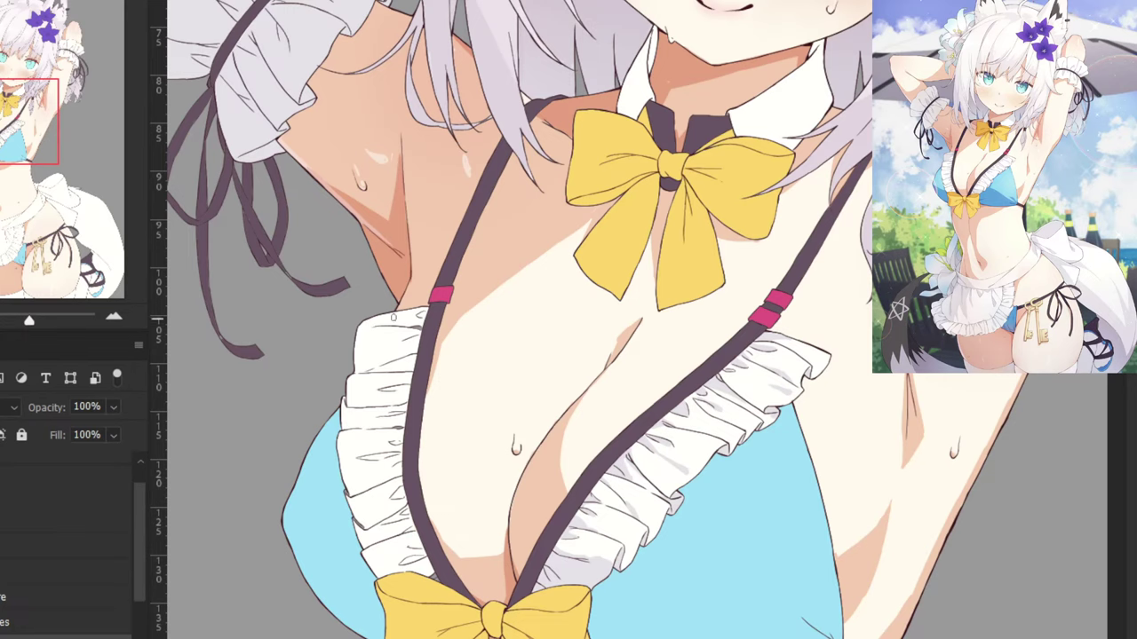
key(ctrl+minus)
drag(437, 204, 401, 325)
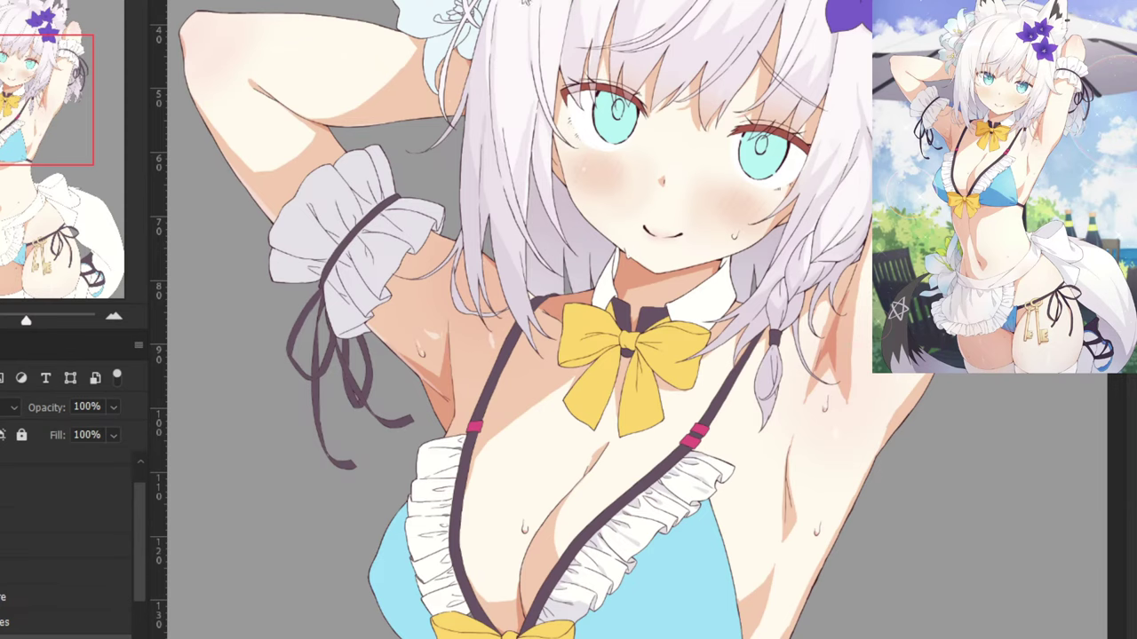
drag(436, 313, 579, 197)
Shade the top ruffle of the opposite bikini frill below the pink strap clip, including the folds along its lower edge.
key(ctrl+plus)
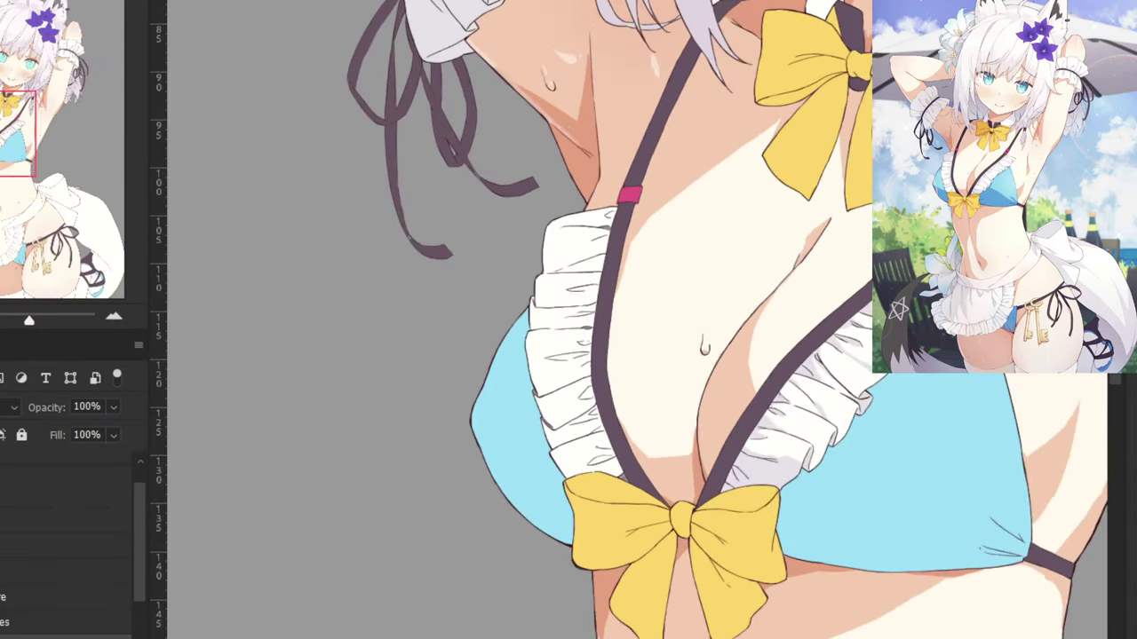
key(ctrl+plus)
key(ctrl+plus)
key(ctrl+plus)
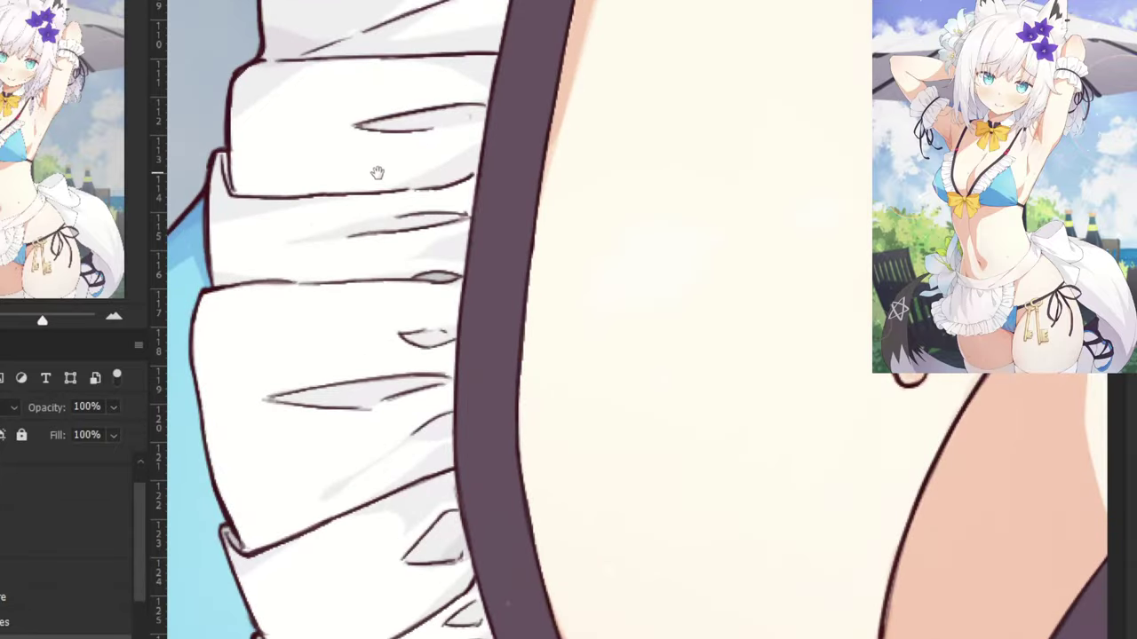
drag(378, 173, 477, 568)
drag(515, 180, 532, 255)
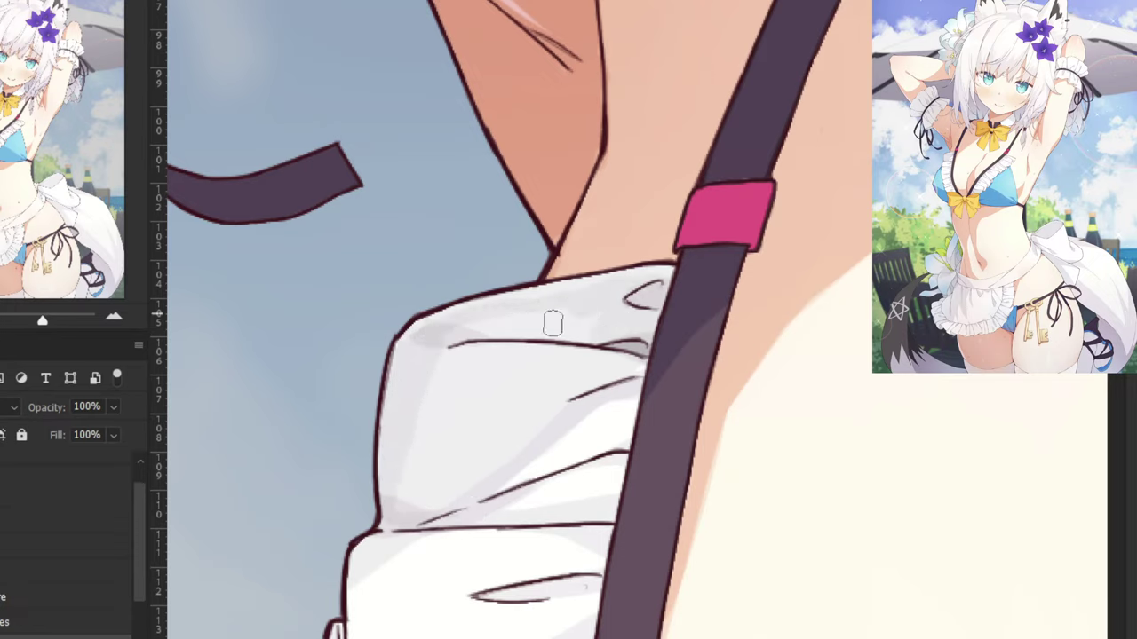
drag(553, 323, 456, 352)
mouse_move(602, 281)
mouse_down()
mouse_move(414, 402)
mouse_move(399, 478)
mouse_move(422, 510)
mouse_move(491, 447)
mouse_move(413, 499)
mouse_move(537, 428)
mouse_move(607, 365)
mouse_move(623, 325)
mouse_move(609, 331)
mouse_move(610, 351)
mouse_move(531, 375)
mouse_move(591, 342)
mouse_move(483, 334)
mouse_move(442, 380)
mouse_up()
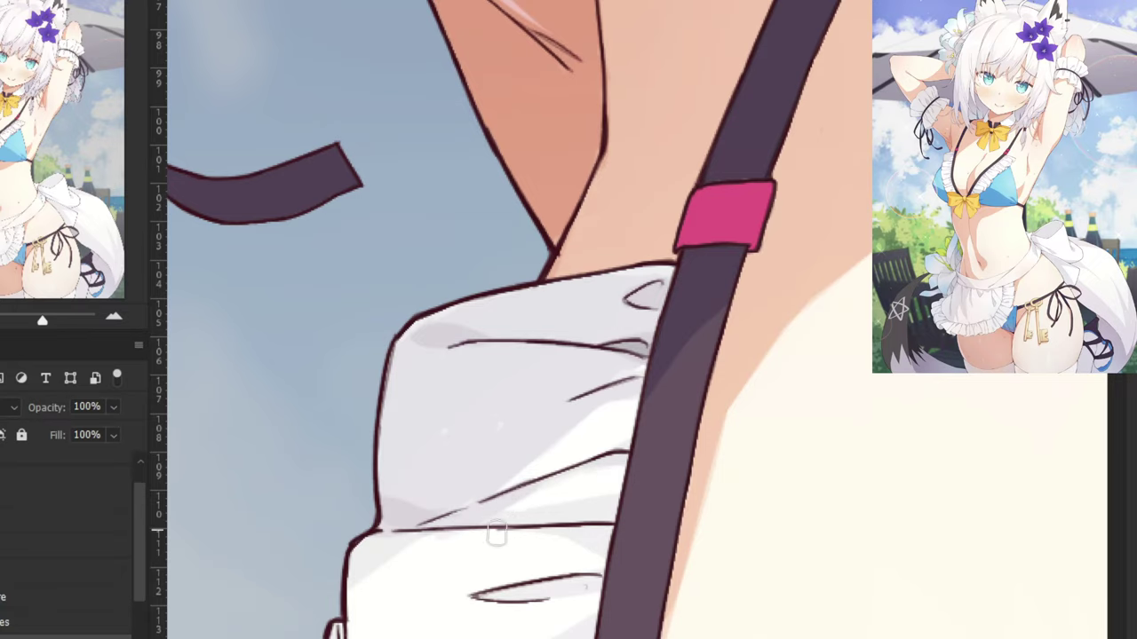
drag(472, 526, 600, 506)
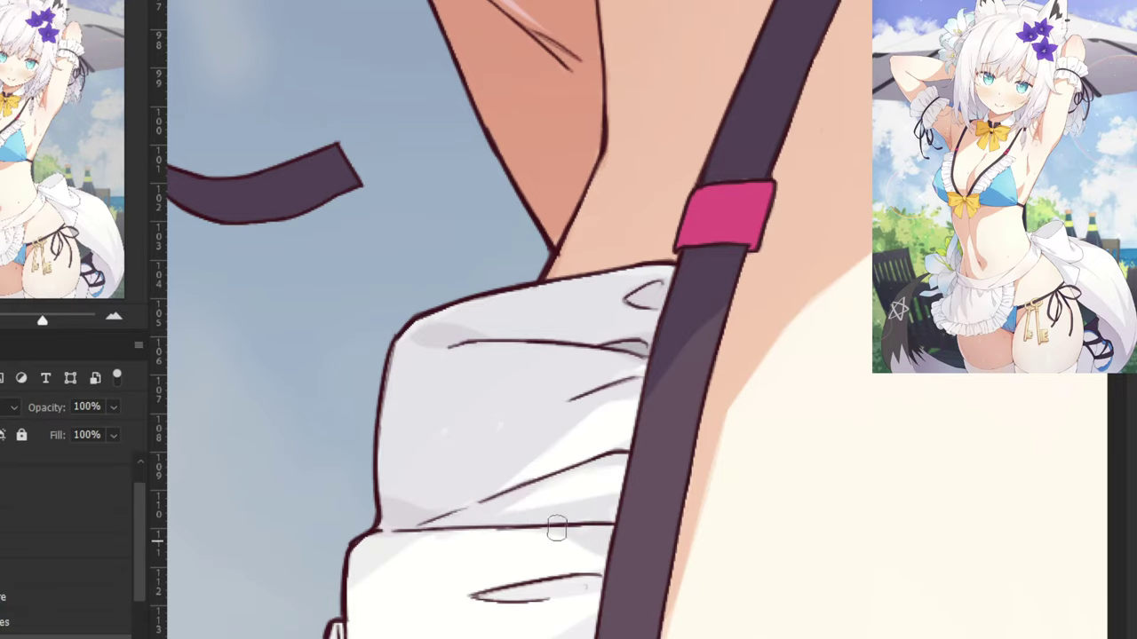
drag(408, 501, 496, 439)
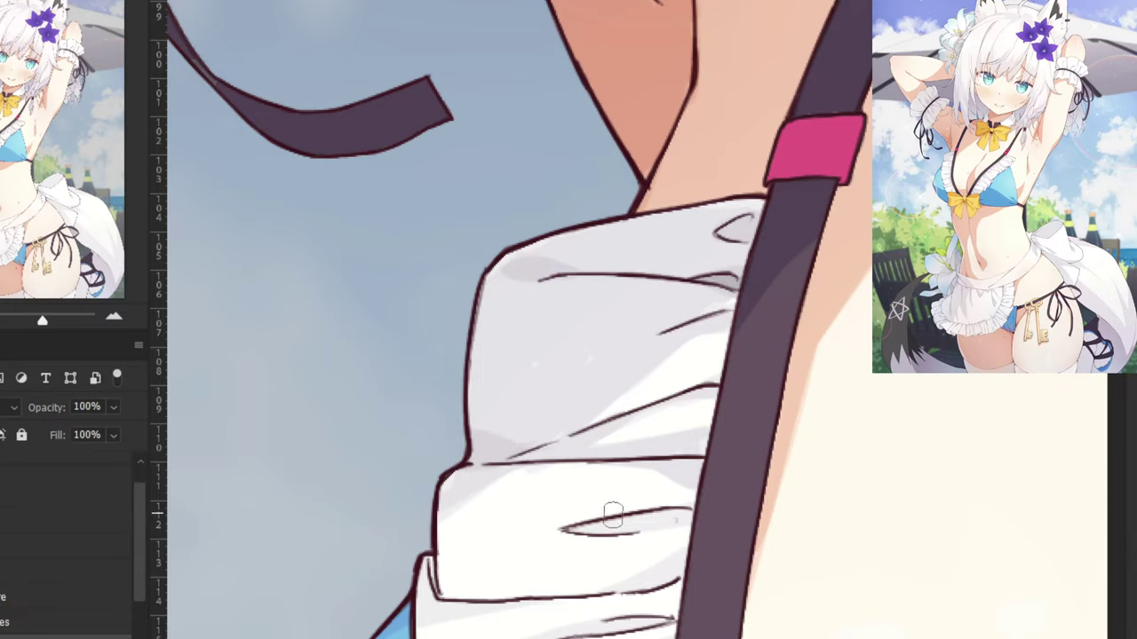
Fill the narrow folds and strap-side gathers of the upper and middle ruffles with the first-shadow colour.
drag(689, 513, 586, 528)
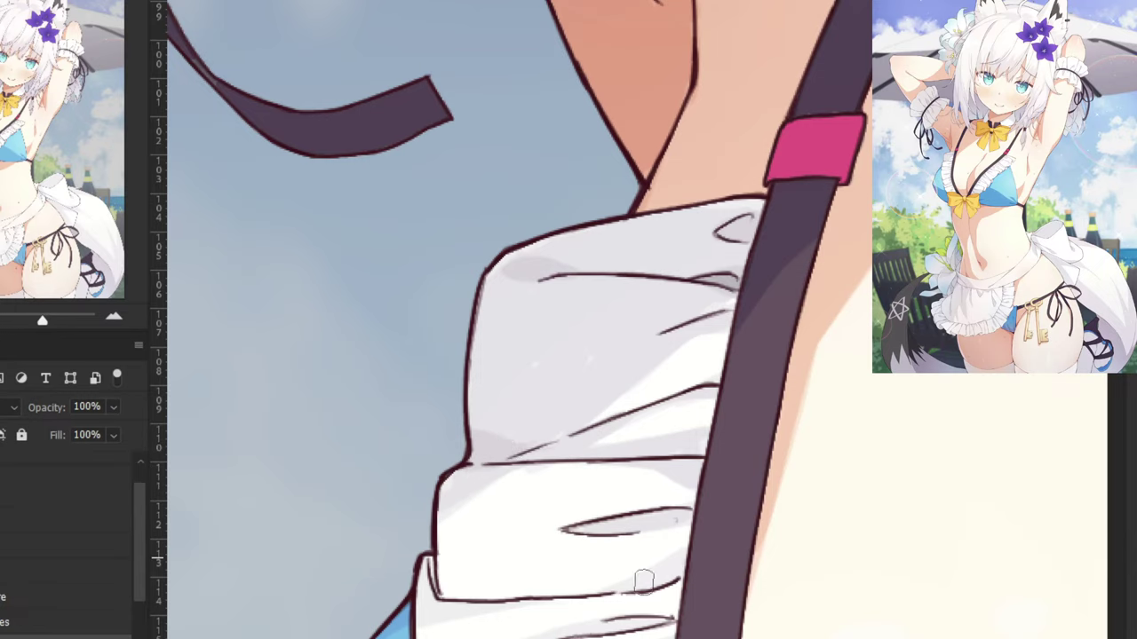
drag(647, 580, 612, 491)
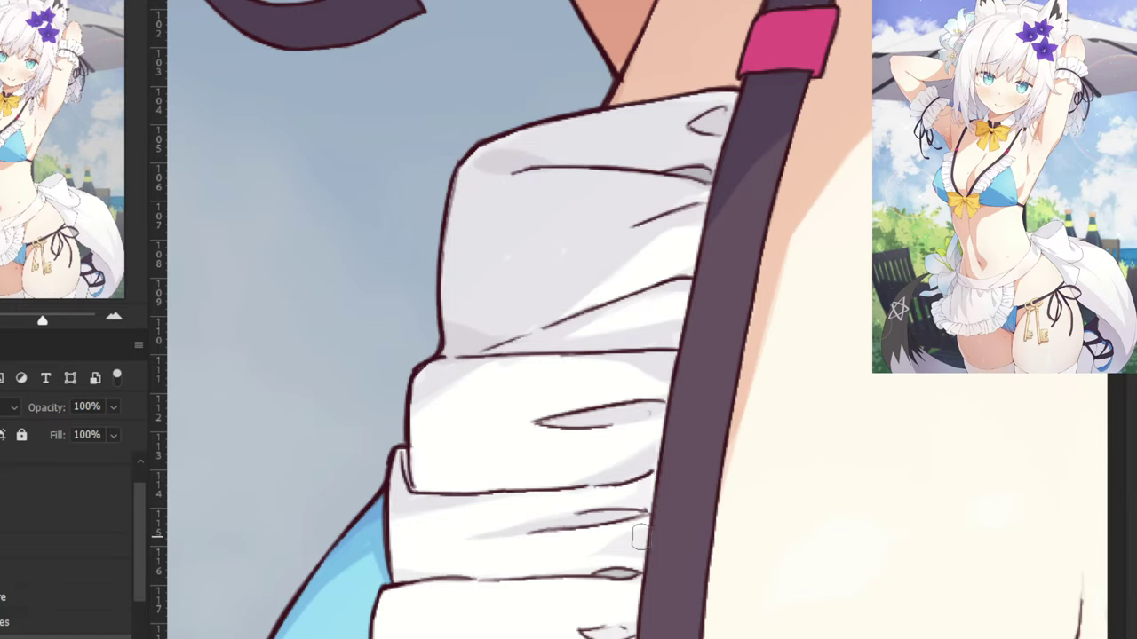
scroll(645, 533, down, 3)
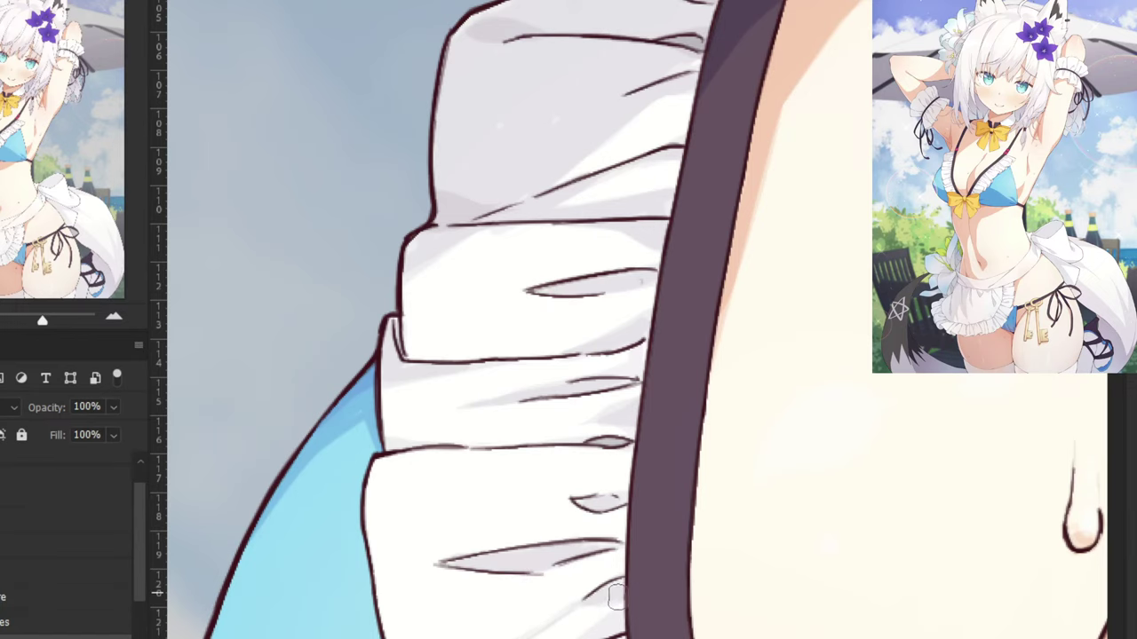
scroll(596, 533, down, 3)
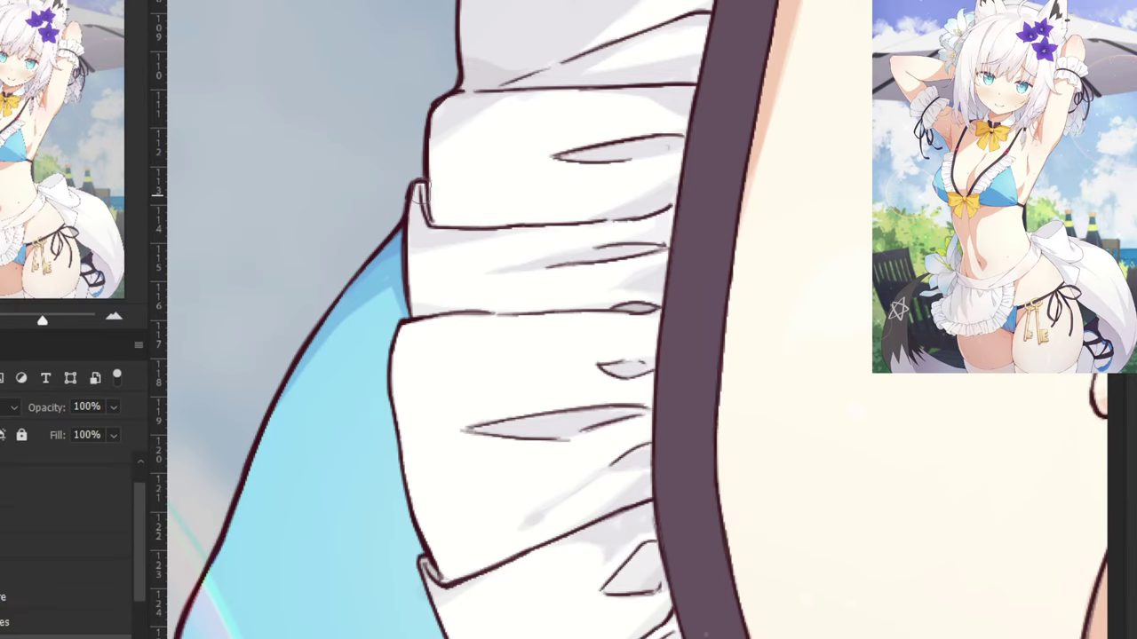
Shade the gathers and pointed folds beside the strap on the lower ruffles down to the yellow bow.
scroll(419, 193, down, 4)
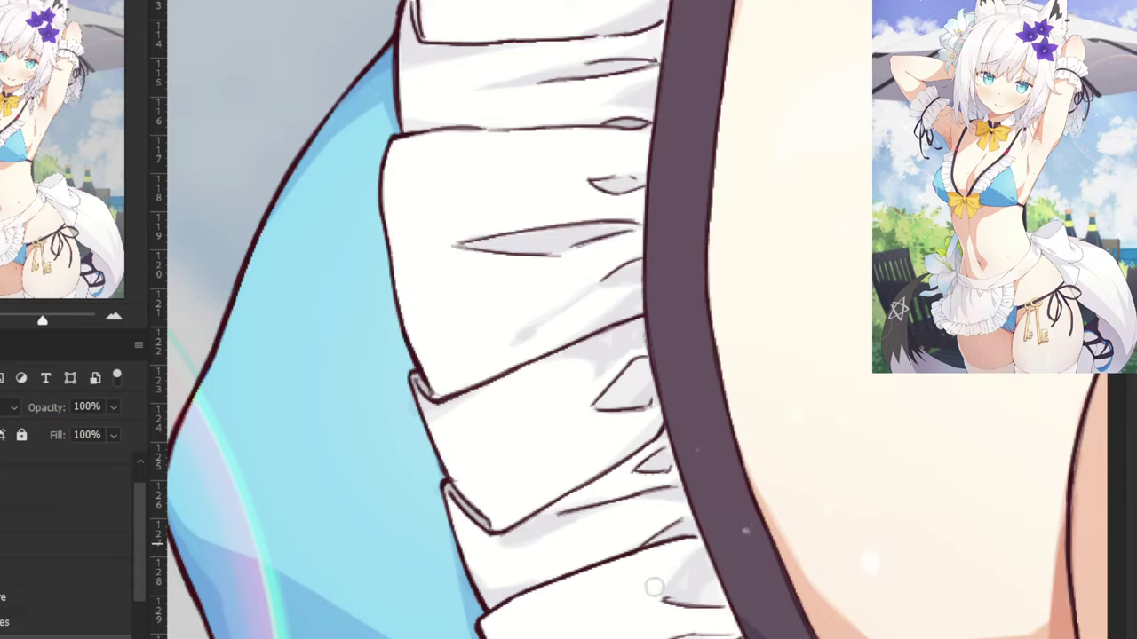
drag(691, 590, 651, 479)
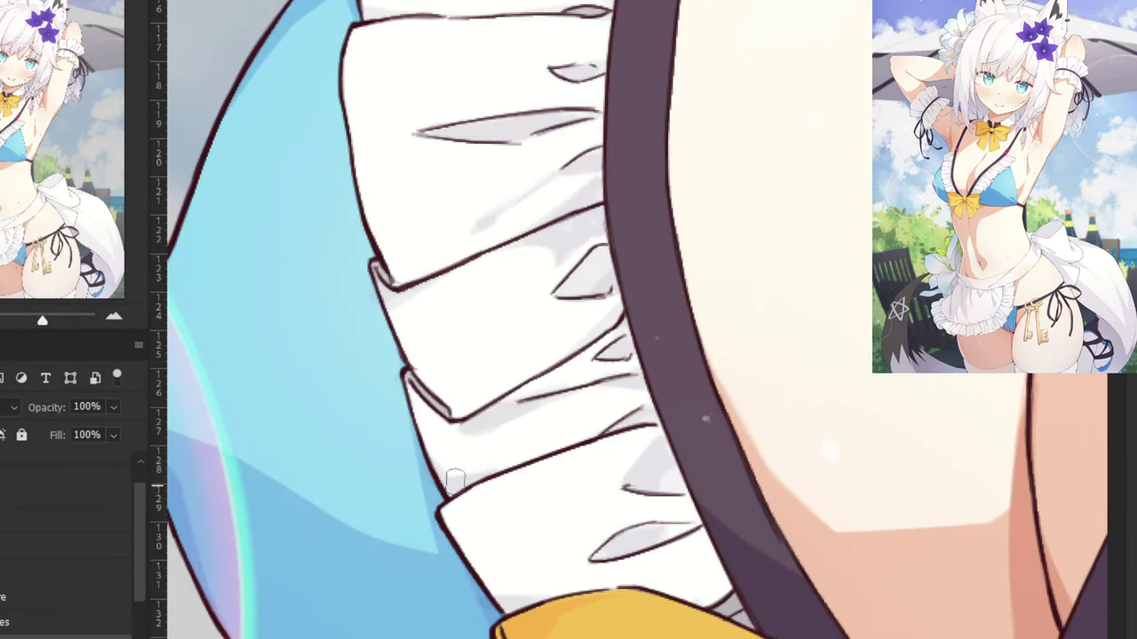
scroll(138, 555, down, 2)
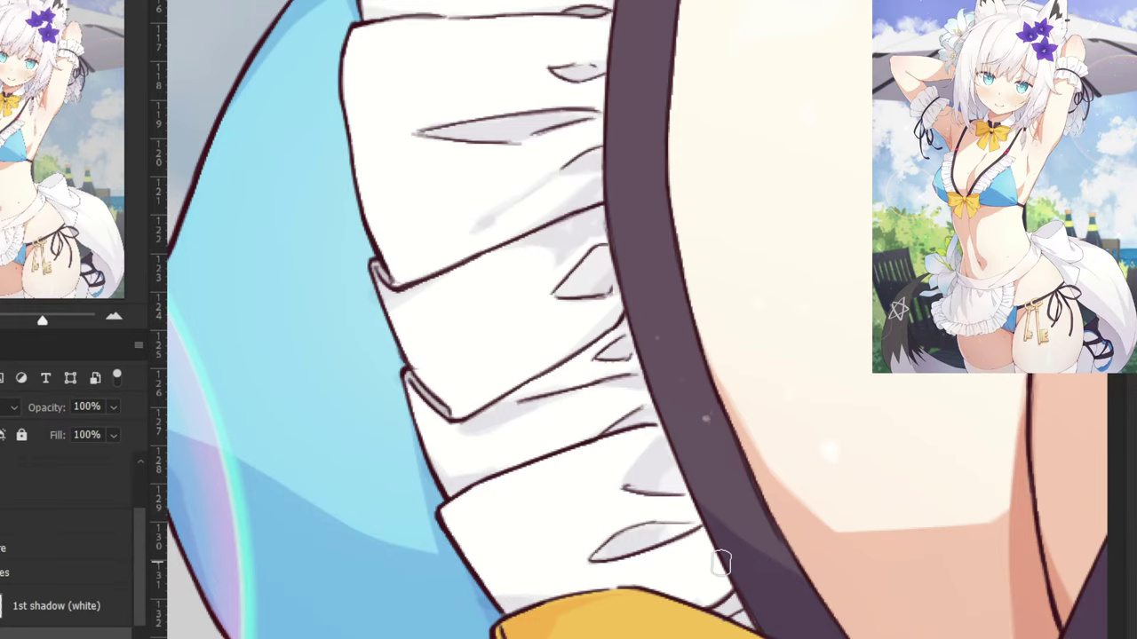
scroll(711, 560, up, 5)
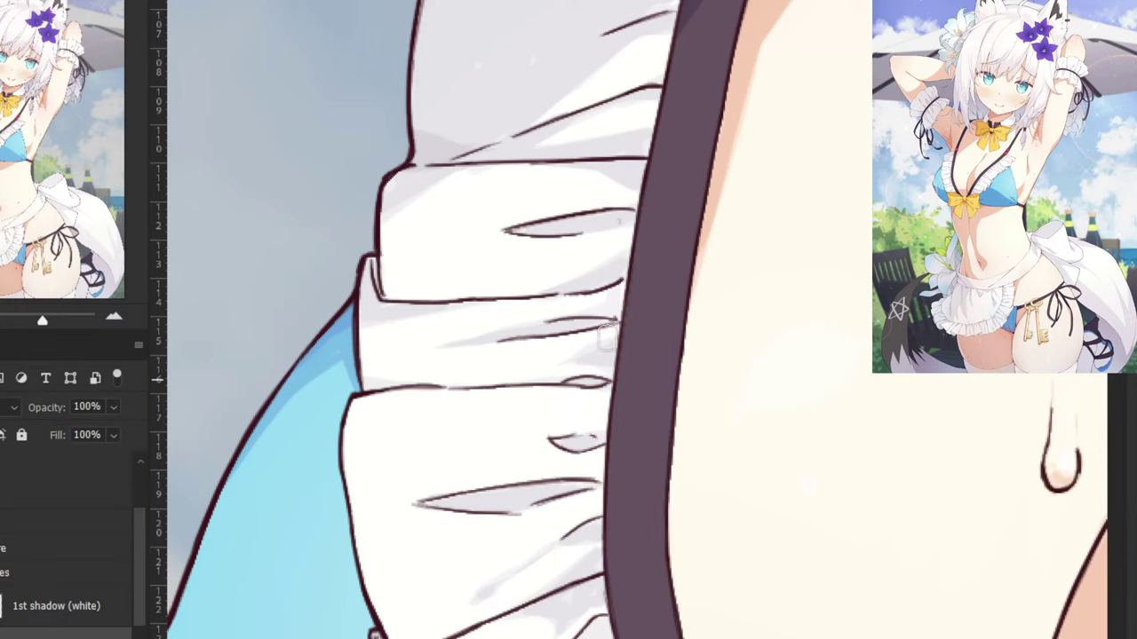
Review the shaded frill from the pink strap clip down to the yellow bow, with the background and effects hidden.
scroll(608, 338, up, 4)
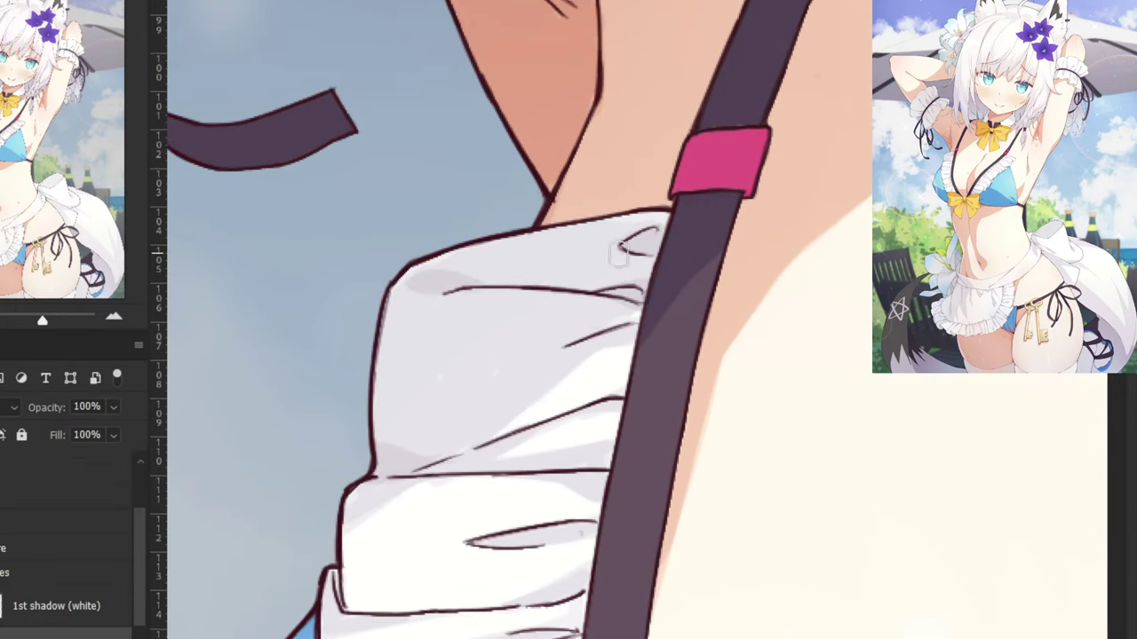
scroll(625, 302, down, 5)
scroll(102, 485, up, 3)
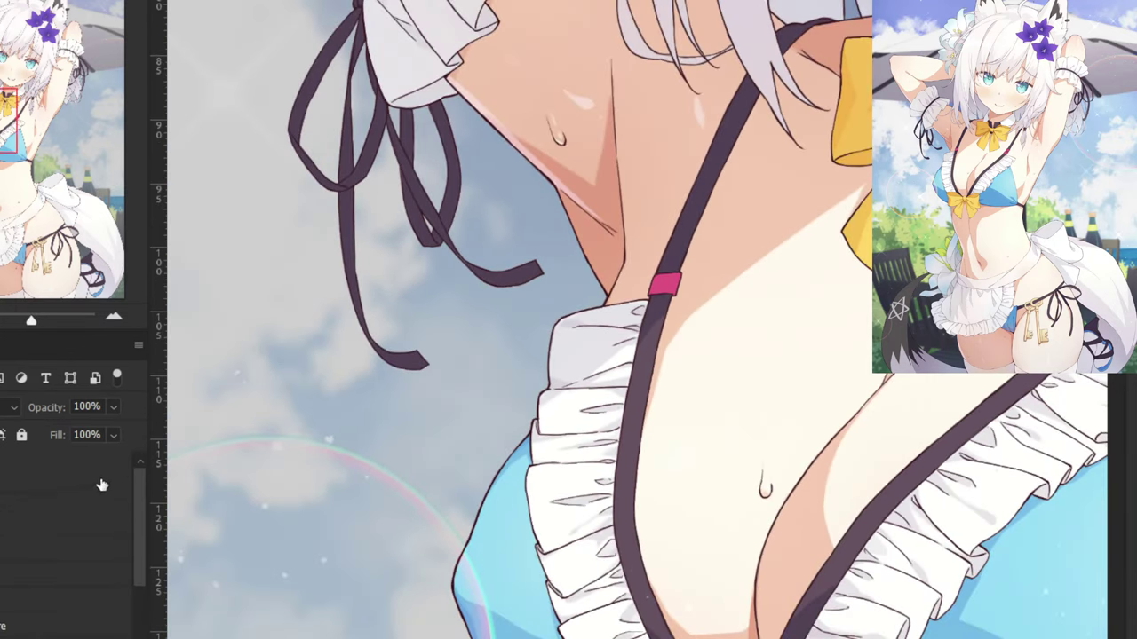
click(1, 479)
drag(452, 388, 457, 218)
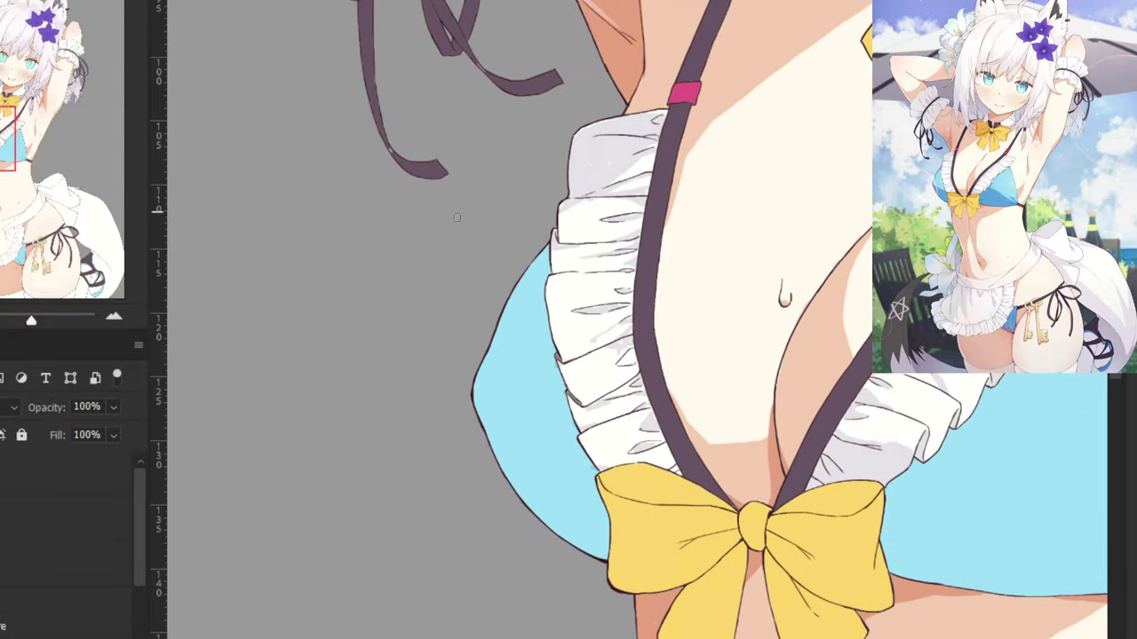
scroll(457, 218, up, 4)
Change the shadow layer's blending mode, then fill the pointed fold and lower gathers beside the strap with the sampled shadow colour.
click(7, 408)
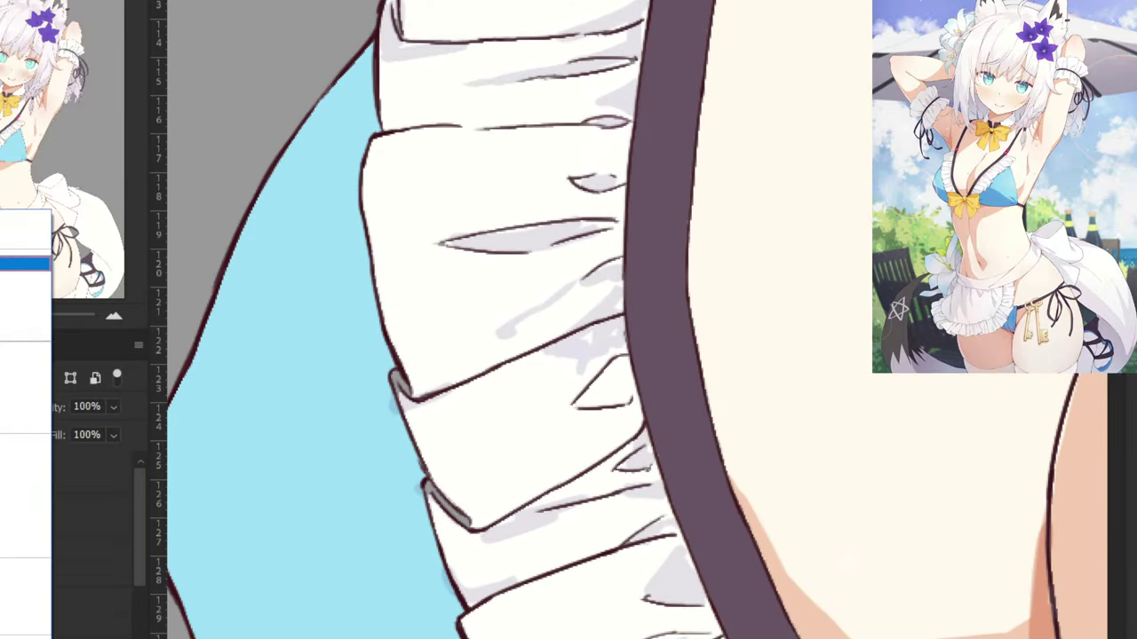
click(7, 217)
alt+click(581, 342)
key(ctrl+plus)
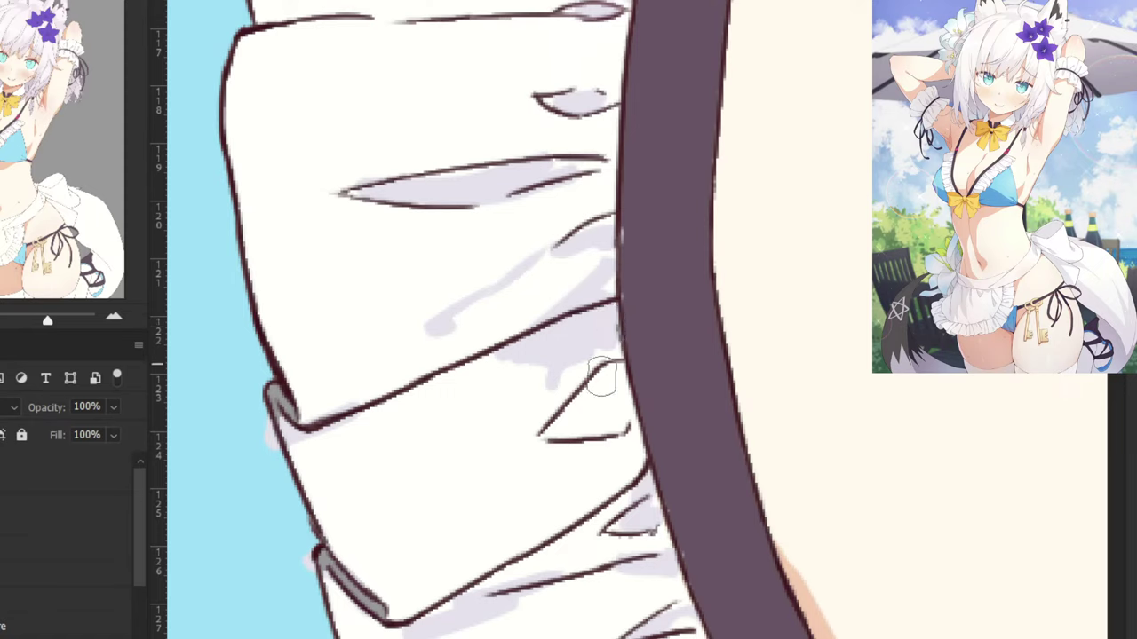
mouse_move(590, 362)
mouse_down()
mouse_move(563, 389)
mouse_move(544, 430)
mouse_move(620, 425)
mouse_move(613, 398)
mouse_move(603, 419)
mouse_move(597, 399)
mouse_move(571, 402)
mouse_move(615, 362)
mouse_up()
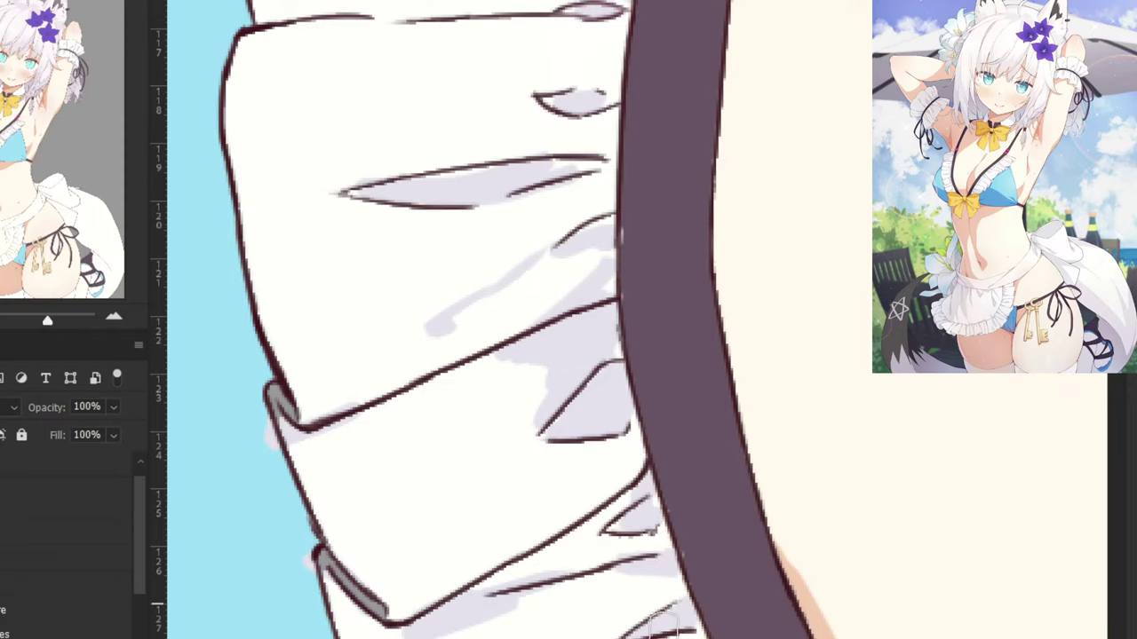
scroll(644, 462, down, 3)
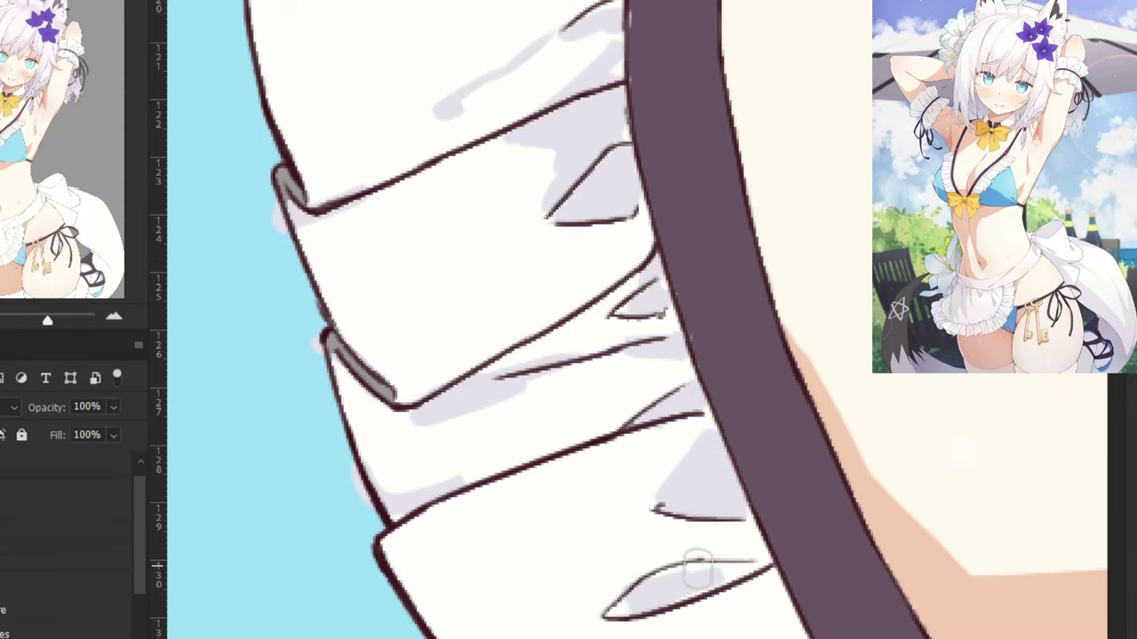
Compare the frill's shading with the background and effects shown and hidden, both close up and in a wider view.
key(ctrl+minus)
scroll(778, 477, down, 2)
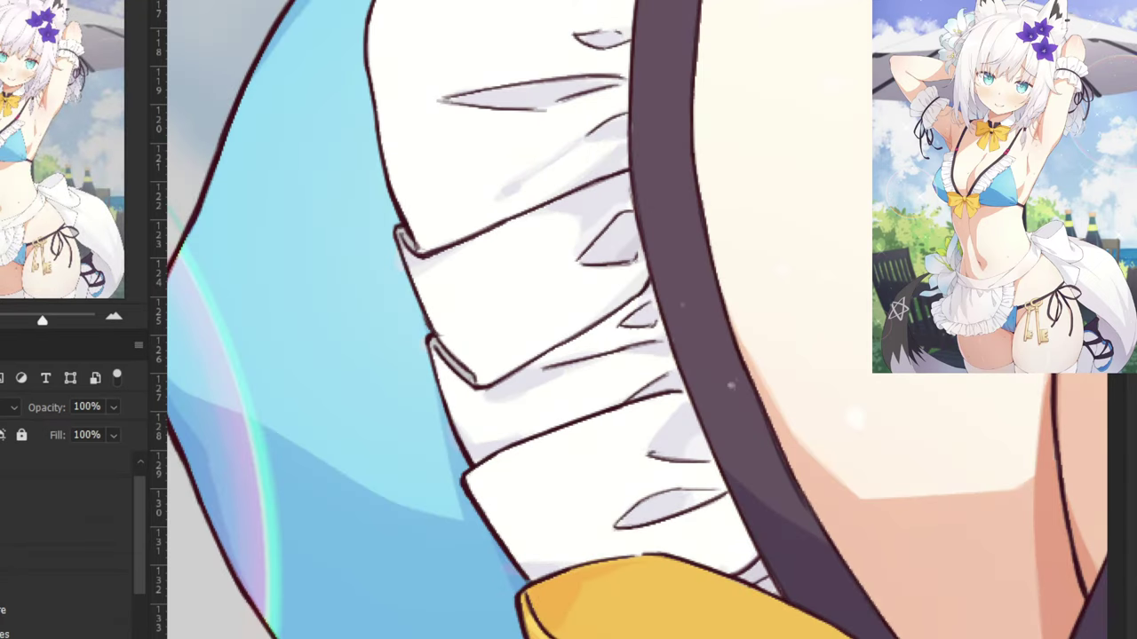
key(ctrl+)
scroll(640, 357, down, 6)
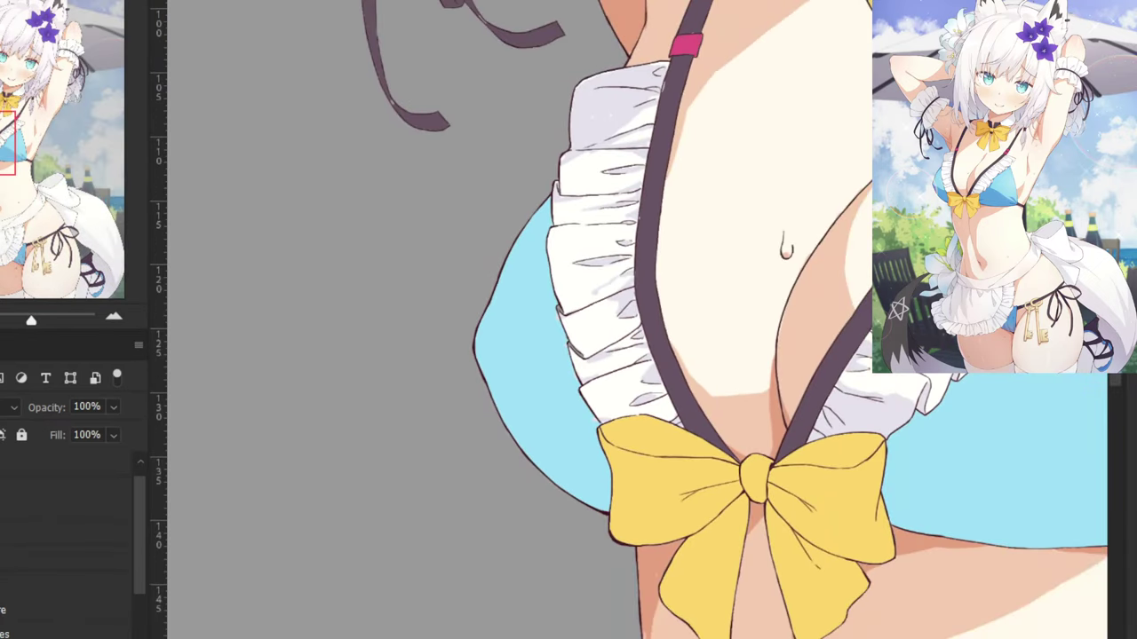
key(ctrl+)
scroll(657, 356, up, 5)
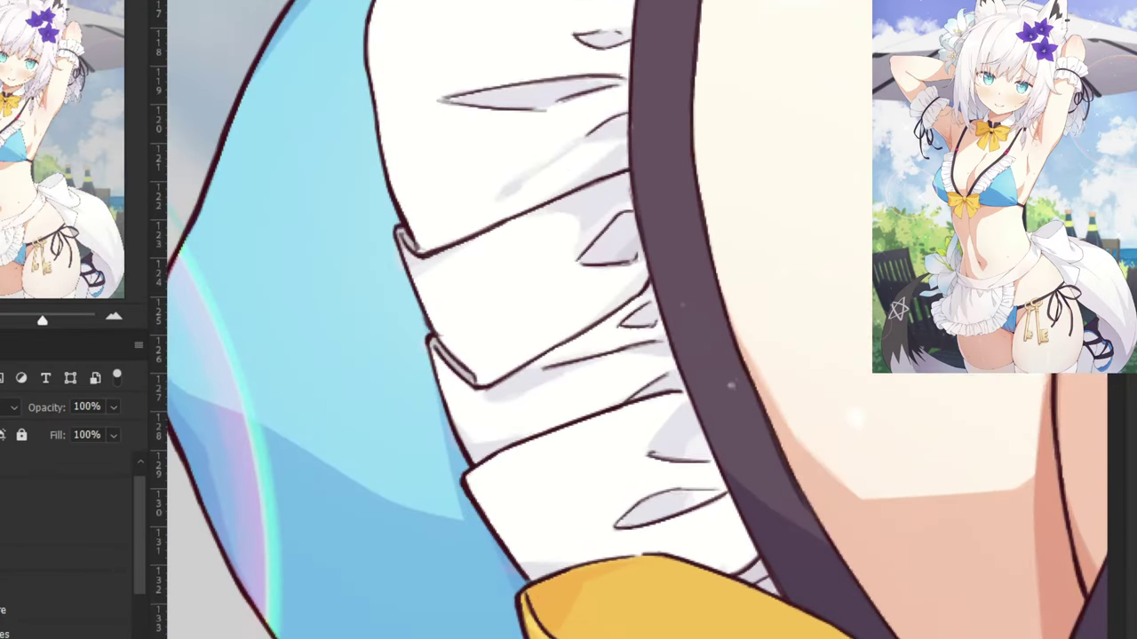
key(ctrl+)
key(ctrl+)
key(ctrl+)
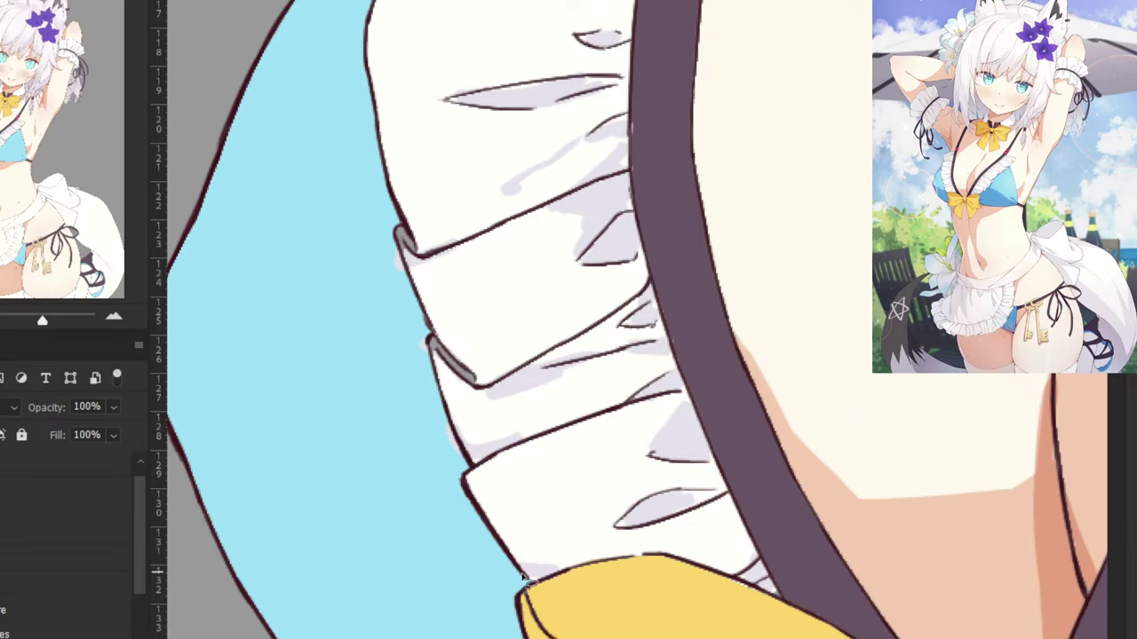
Select the lowest ruffle above the yellow bow with a lasso outline and softly brush shadow over it.
drag(522, 576, 477, 508)
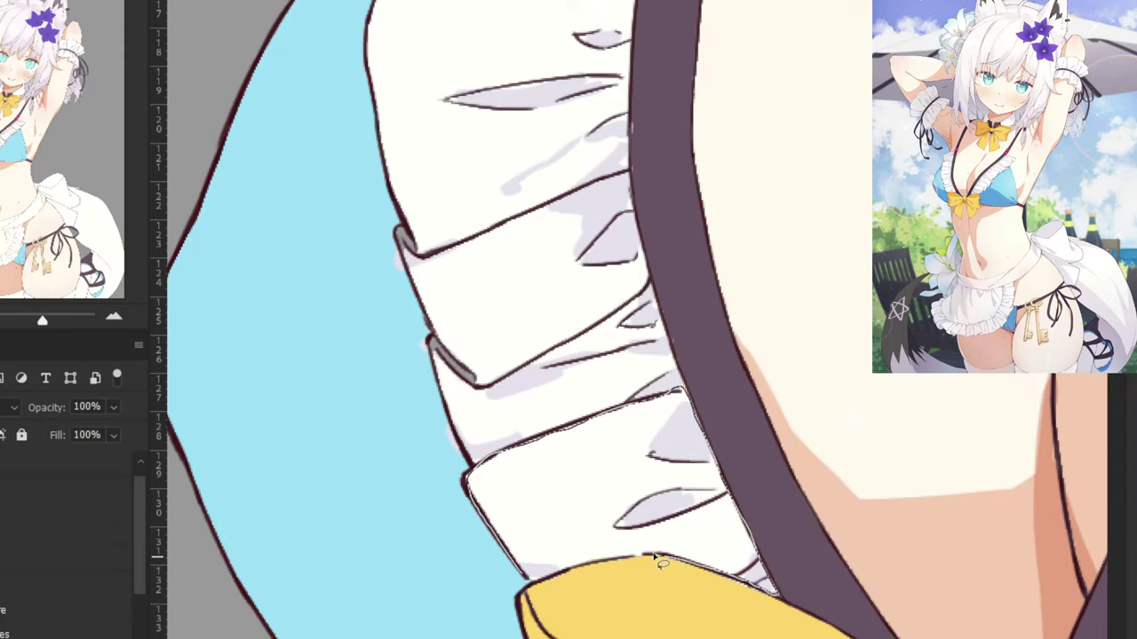
drag(532, 586, 530, 583)
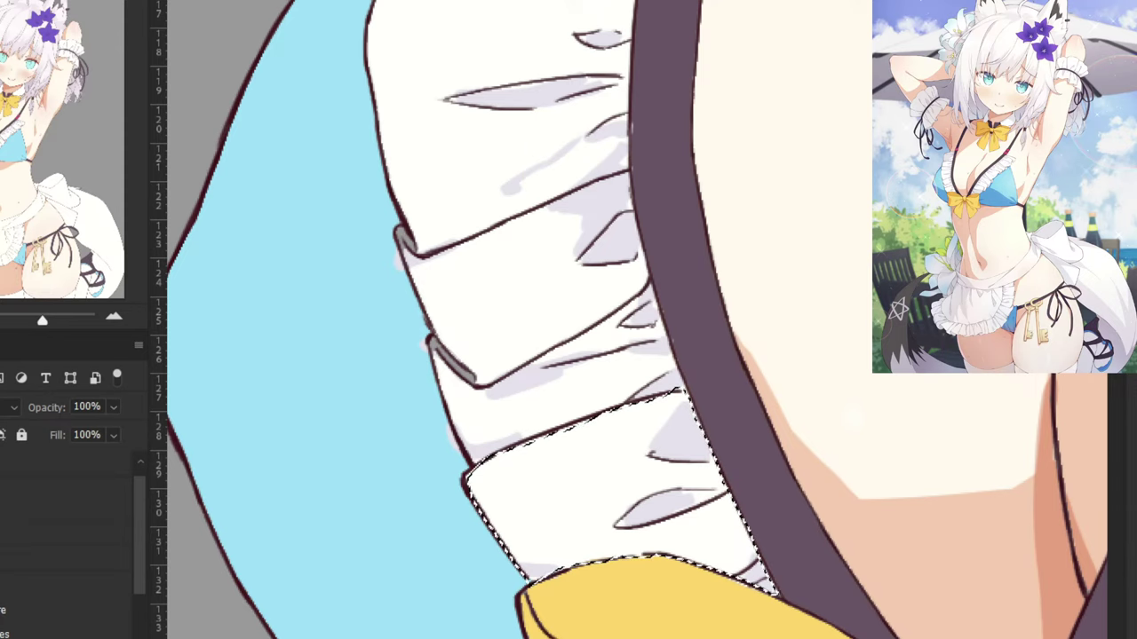
key(b)
mouse_move(545, 542)
mouse_down()
mouse_move(601, 547)
mouse_move(560, 509)
mouse_move(564, 538)
mouse_move(496, 523)
mouse_move(558, 504)
mouse_move(477, 505)
mouse_move(634, 533)
mouse_move(479, 480)
mouse_up()
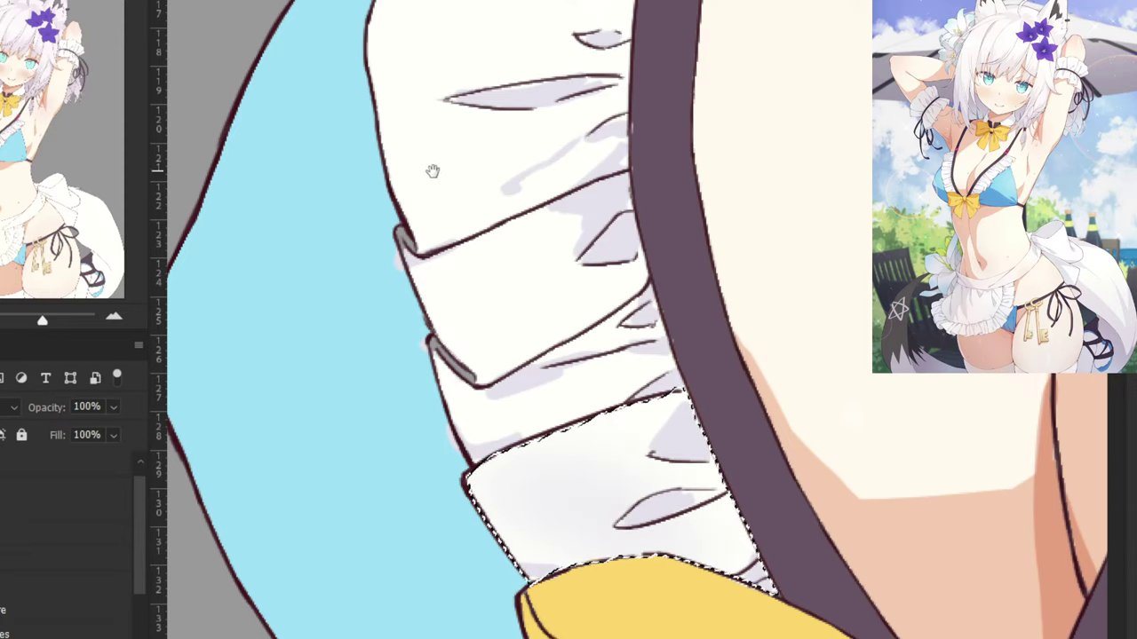
drag(434, 172, 441, 248)
key(ctrl+d)
Sample the shadow colour and shade the two folded-over hem corners on the frill's outer edge.
key(bracketleft)
key(bracketleft)
key(bracketleft)
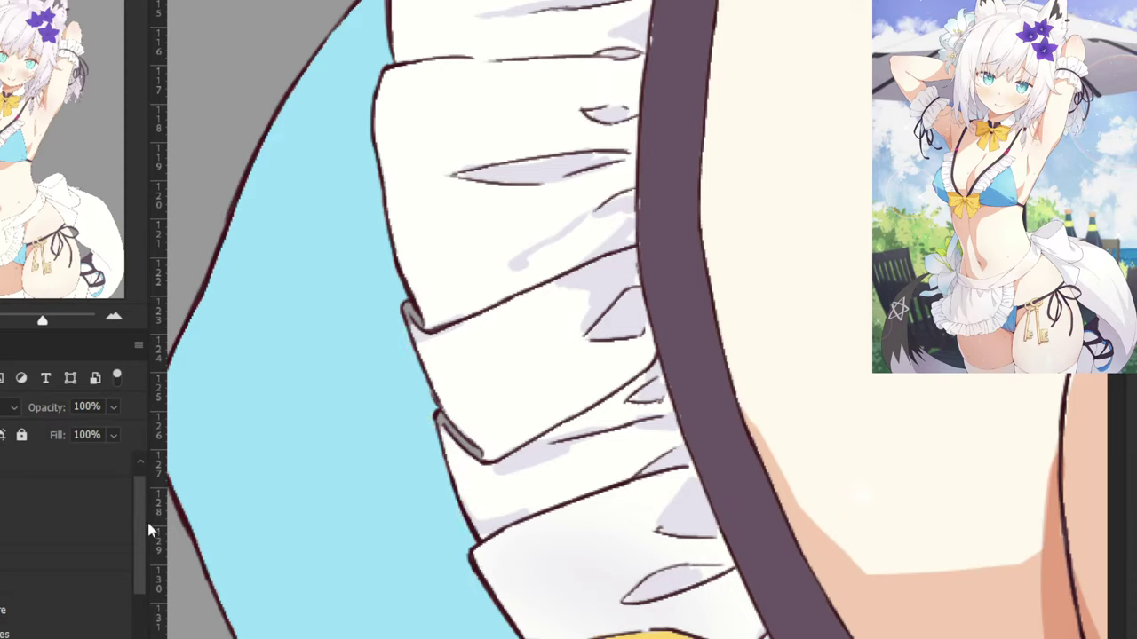
scroll(141, 550, down, 2)
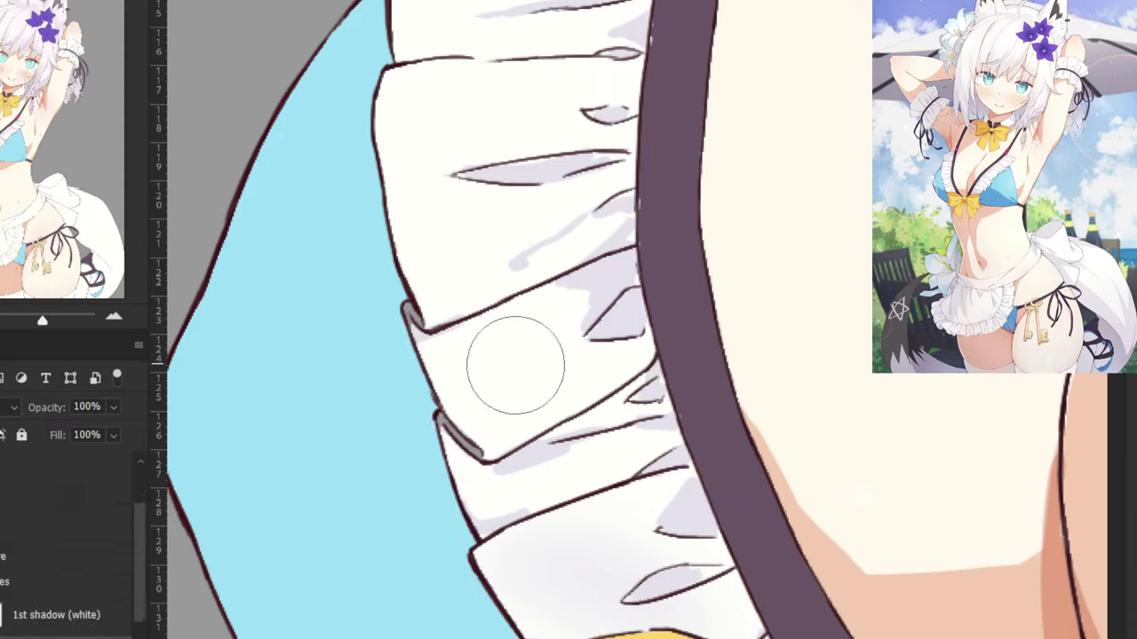
alt+click(461, 378)
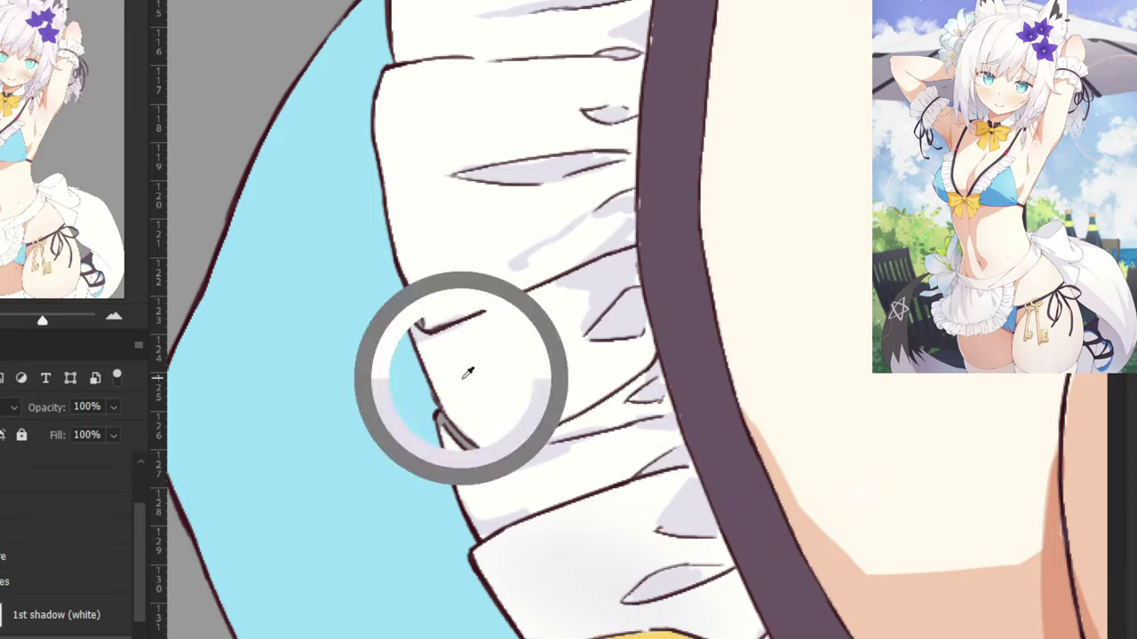
drag(420, 330, 409, 311)
mouse_move(444, 415)
mouse_down()
mouse_move(475, 453)
mouse_move(438, 420)
mouse_up()
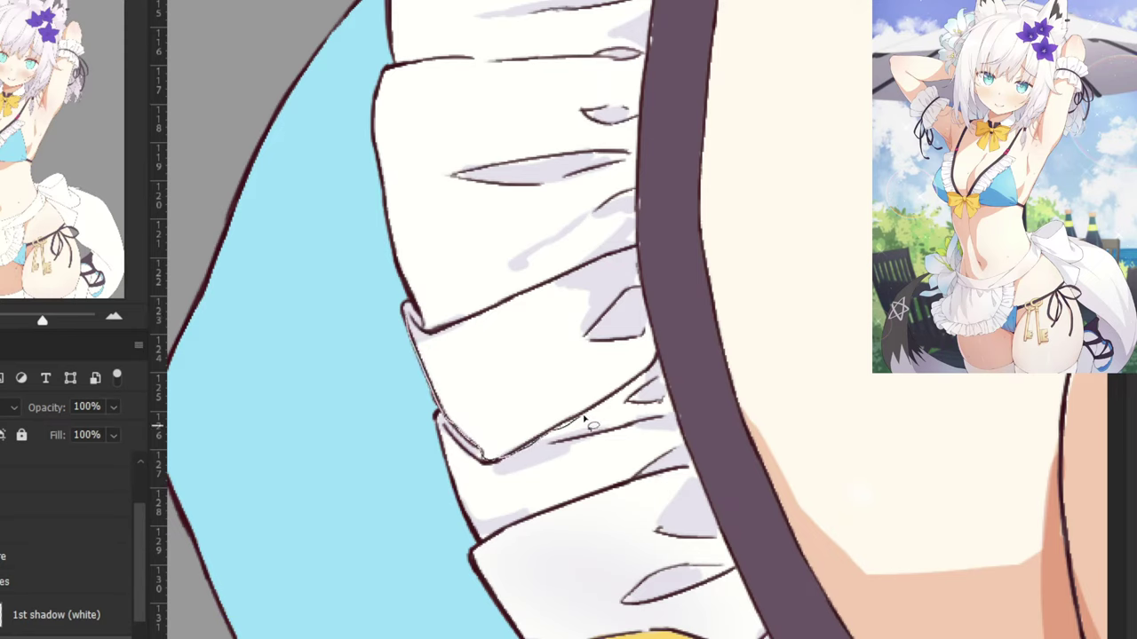
Lasso the ruffle between the two folded hem corners and softly shade it on the 1st shadow (white) layer.
mouse_move(650, 331)
mouse_down()
mouse_move(639, 252)
mouse_move(566, 261)
mouse_move(489, 300)
mouse_move(408, 312)
mouse_up()
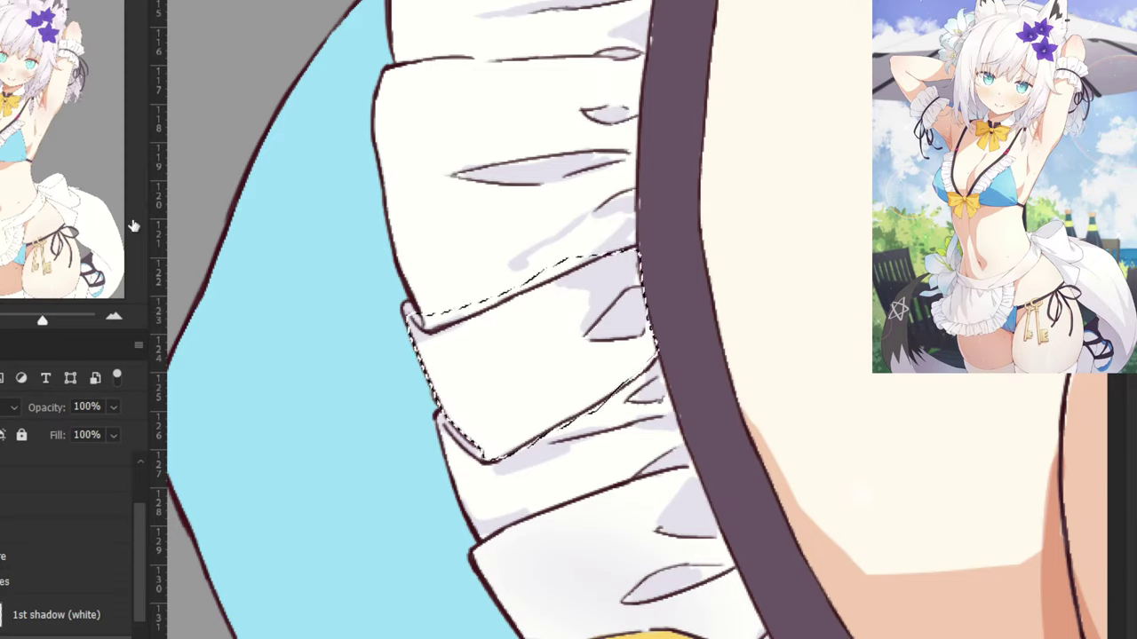
click(56, 615)
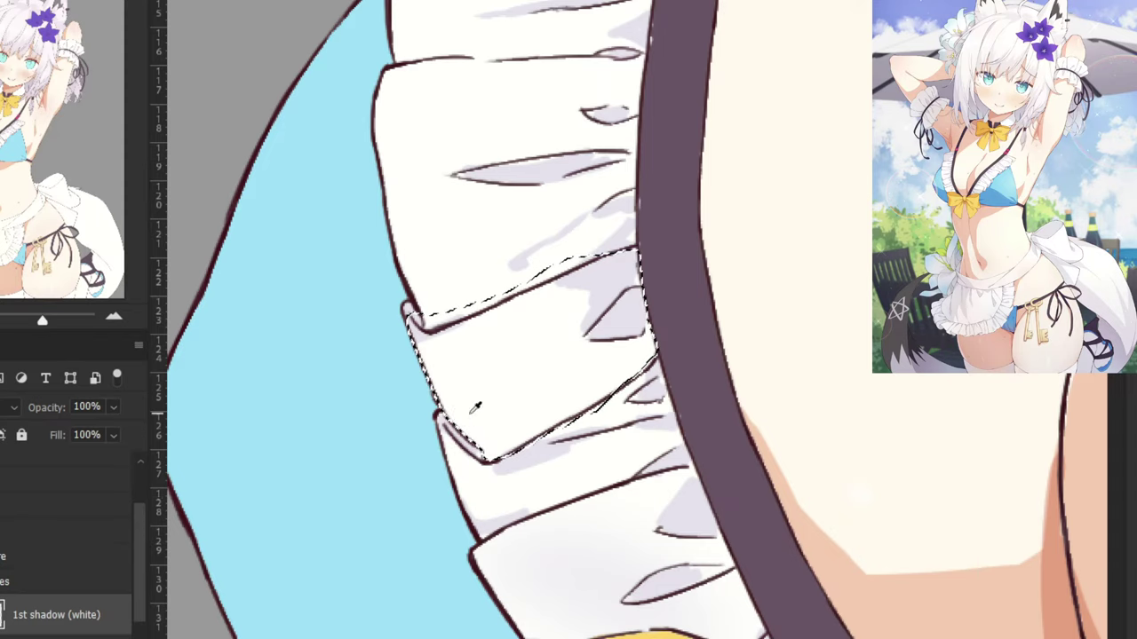
drag(470, 422, 510, 421)
drag(420, 377, 439, 370)
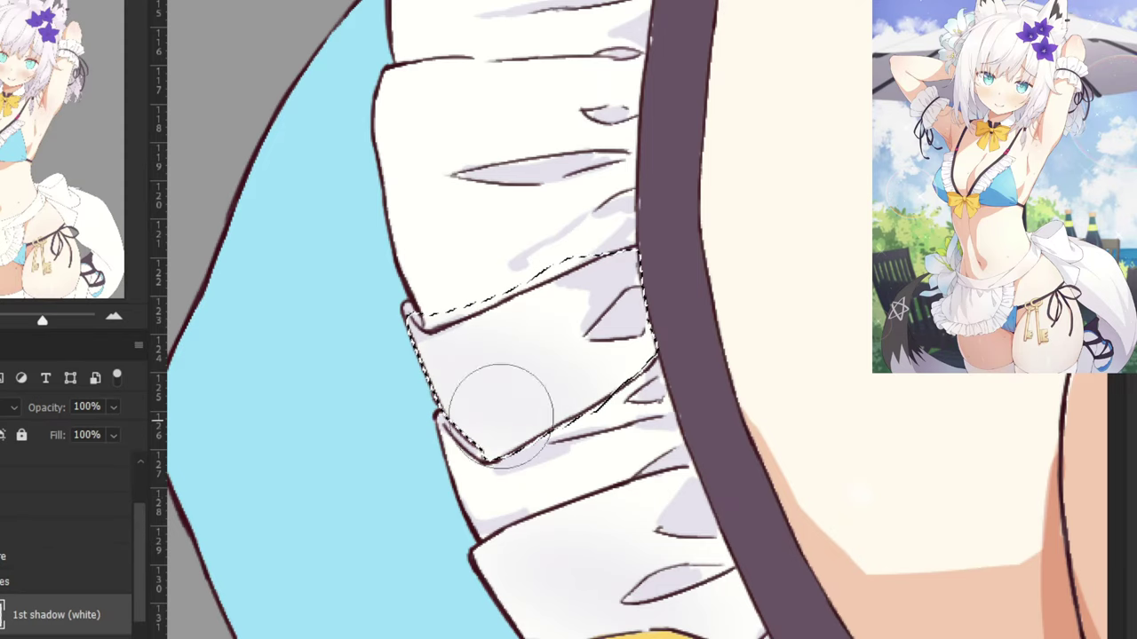
Deselect the ruffle, change the blending mode of the 1st shadow (white) layer and compare both frills in a wider view.
key(ctrl+minus)
key(ctrl+minus)
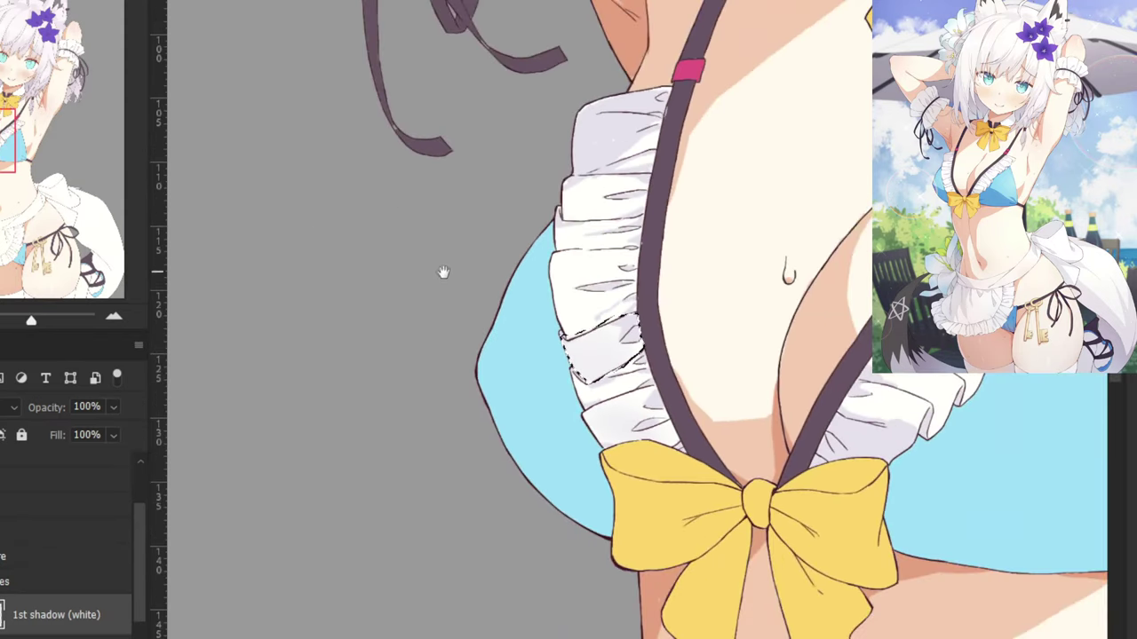
drag(444, 272, 325, 326)
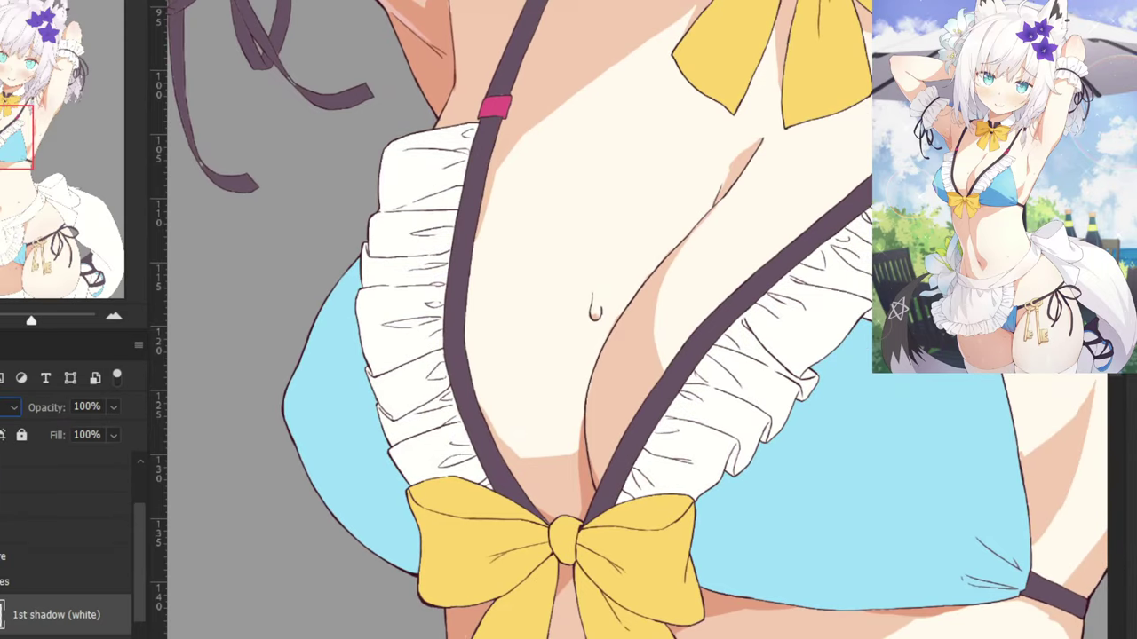
click(12, 408)
click(25, 279)
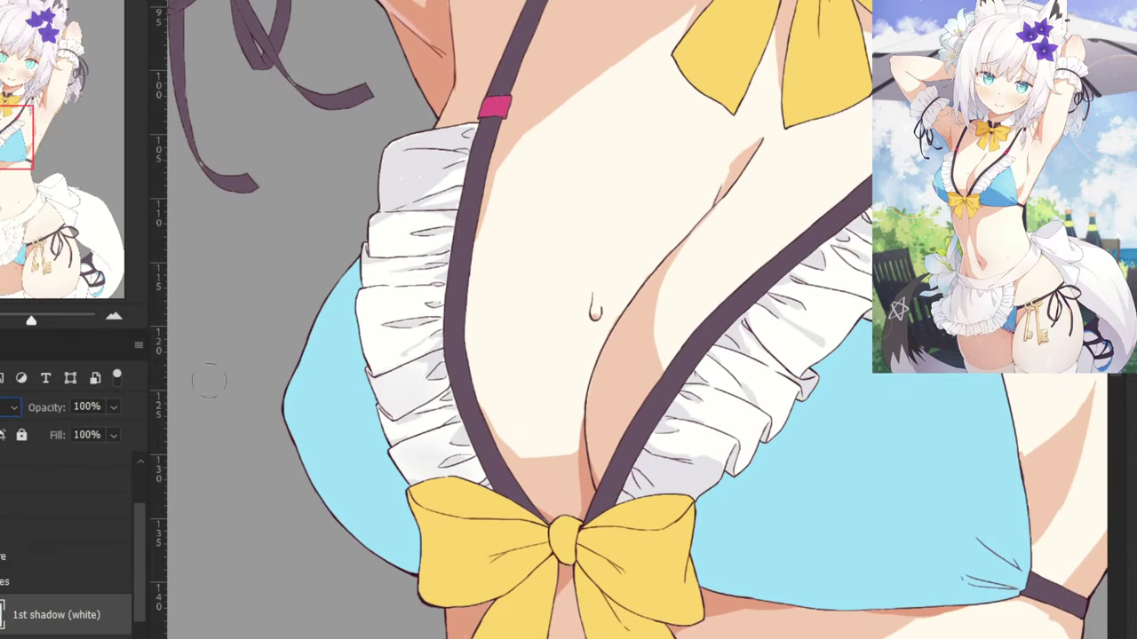
drag(342, 424, 274, 526)
drag(284, 581, 303, 405)
drag(260, 471, 240, 638)
key(ctrl+minus)
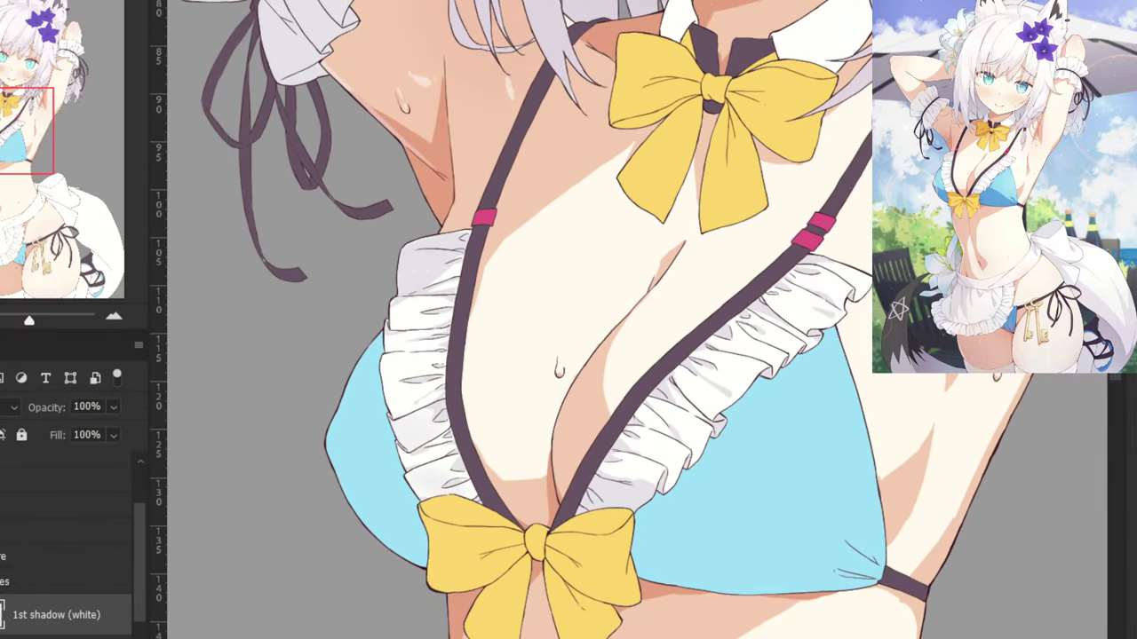
drag(285, 567, 342, 156)
Show the background and effects again and deepen the shadow on the waist bow's lower loop beside the knot.
drag(139, 515, 139, 481)
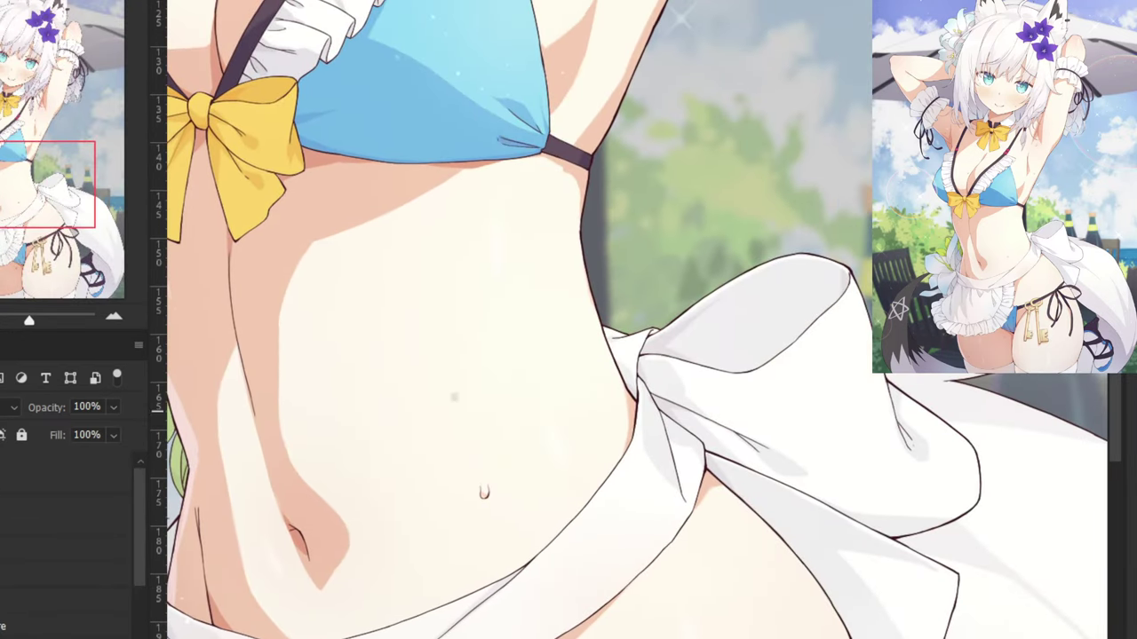
key(ctrl+plus)
key(ctrl+plus)
drag(684, 305, 652, 333)
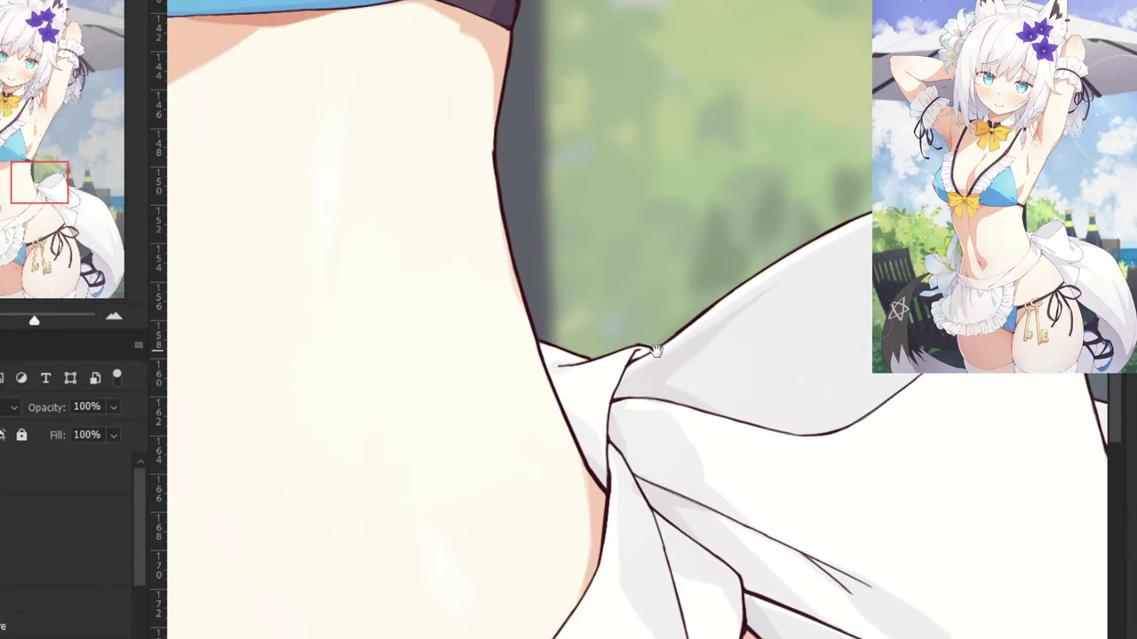
key(ctrl+plus)
drag(525, 478, 584, 610)
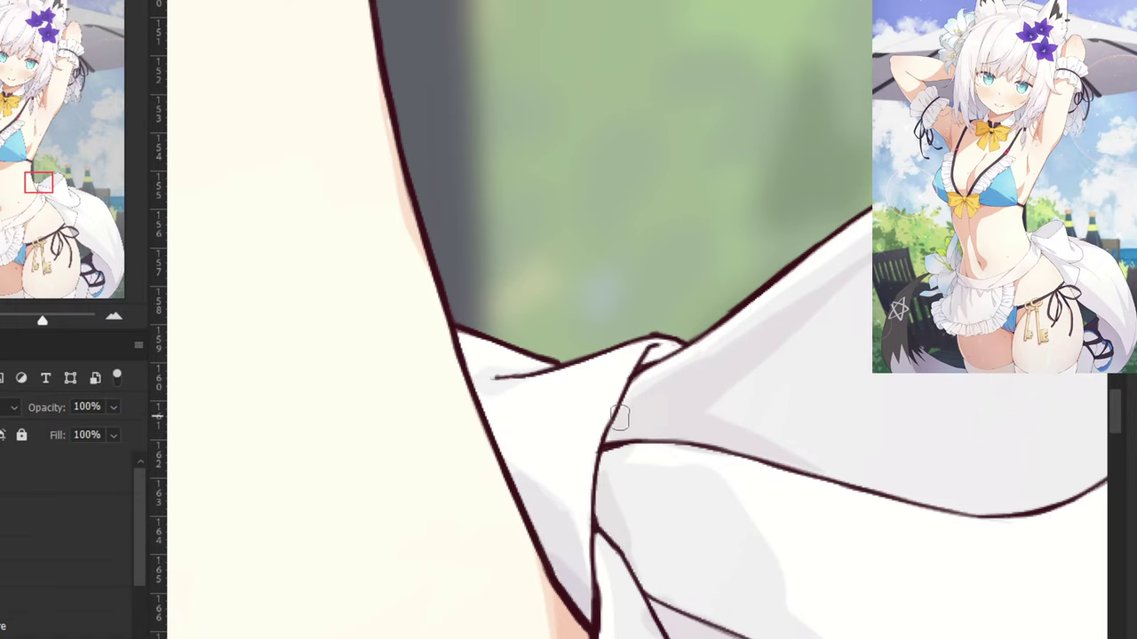
drag(675, 595, 527, 452)
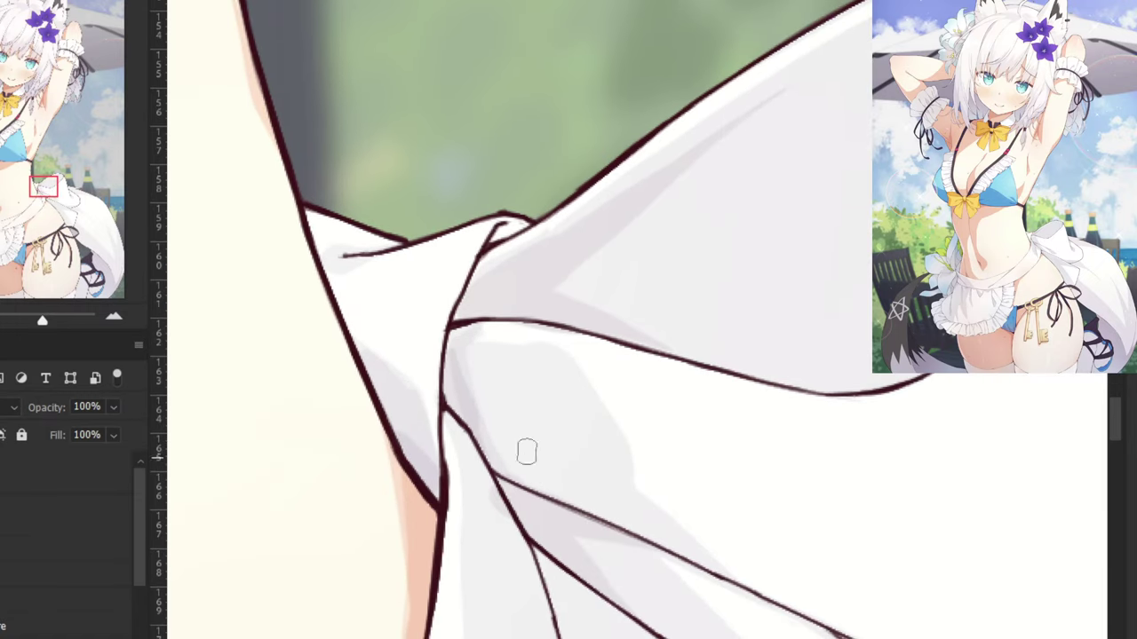
mouse_move(465, 346)
mouse_down()
mouse_move(559, 366)
mouse_move(590, 397)
mouse_move(657, 528)
mouse_move(702, 568)
mouse_up()
drag(633, 517, 550, 482)
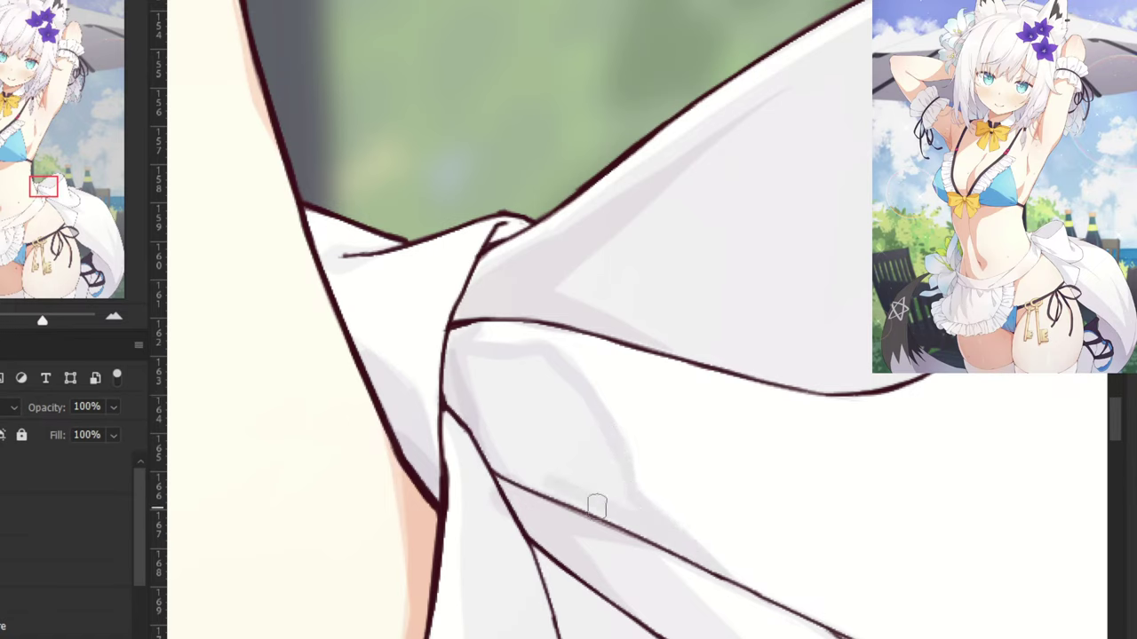
mouse_move(488, 442)
mouse_down()
mouse_move(565, 498)
mouse_move(517, 471)
mouse_move(494, 425)
mouse_move(504, 411)
mouse_move(621, 486)
mouse_move(564, 381)
mouse_move(501, 359)
mouse_move(475, 383)
mouse_move(505, 414)
mouse_move(573, 437)
mouse_move(569, 410)
mouse_up()
drag(592, 539, 482, 373)
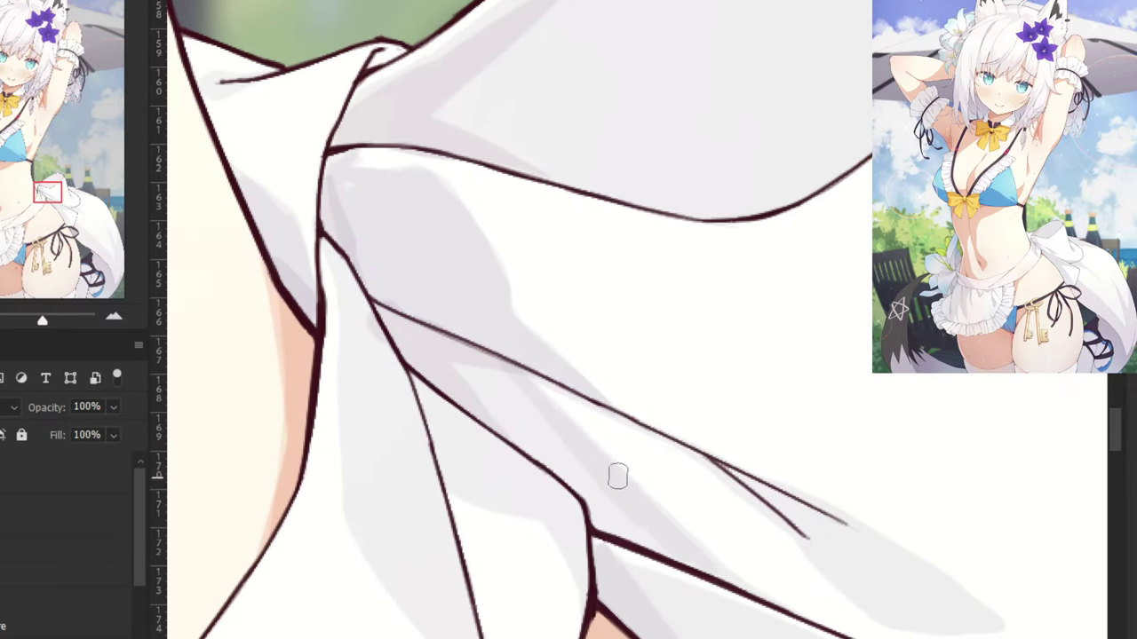
Deepen the shadows on the narrow folds fanning out below the waist bow's knot.
mouse_move(531, 425)
mouse_down()
mouse_move(620, 521)
mouse_move(495, 411)
mouse_move(428, 372)
mouse_move(441, 370)
mouse_move(416, 341)
mouse_move(531, 423)
mouse_move(584, 493)
mouse_move(466, 354)
mouse_move(422, 326)
mouse_up()
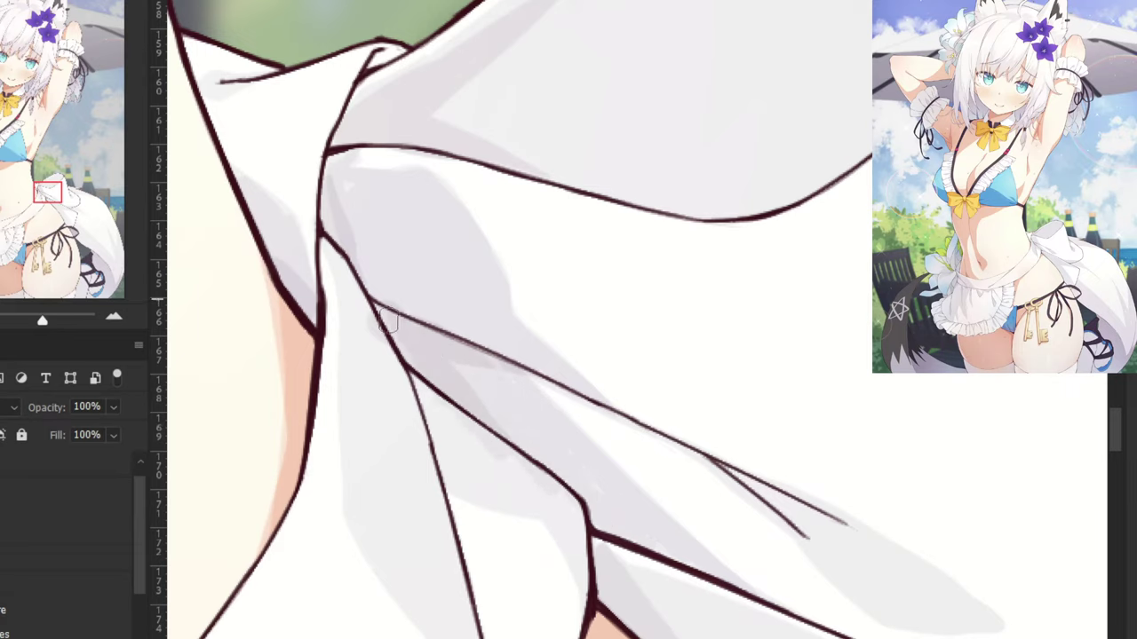
mouse_move(453, 485)
mouse_down()
mouse_move(554, 523)
mouse_move(583, 595)
mouse_up()
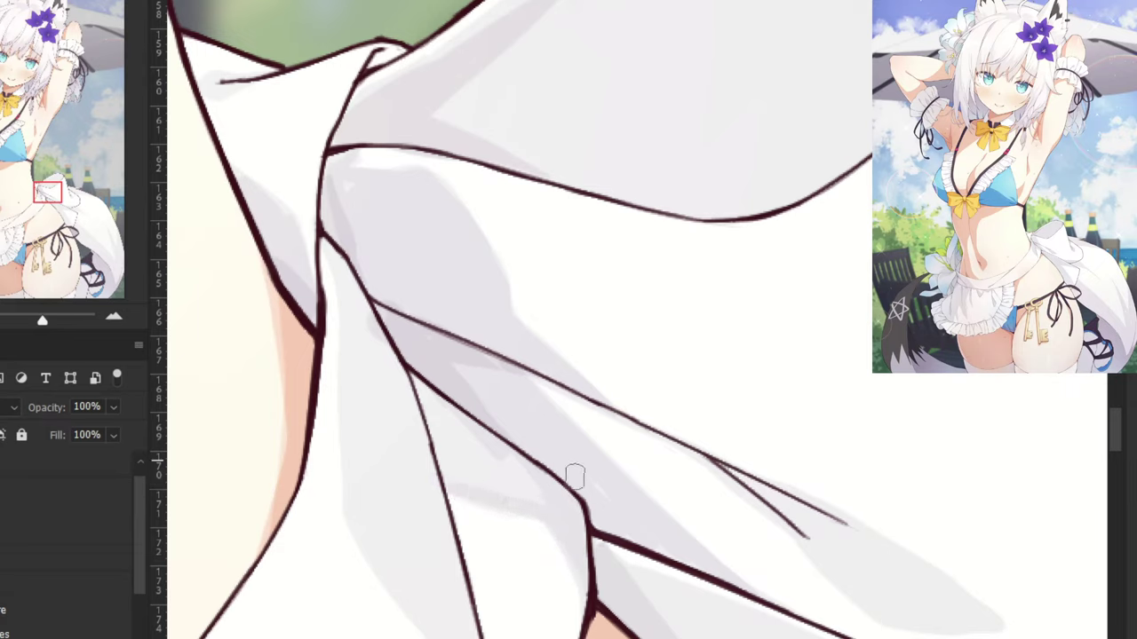
mouse_move(575, 477)
mouse_down()
mouse_move(516, 464)
mouse_move(529, 509)
mouse_move(507, 479)
mouse_move(484, 488)
mouse_move(433, 409)
mouse_move(444, 477)
mouse_up()
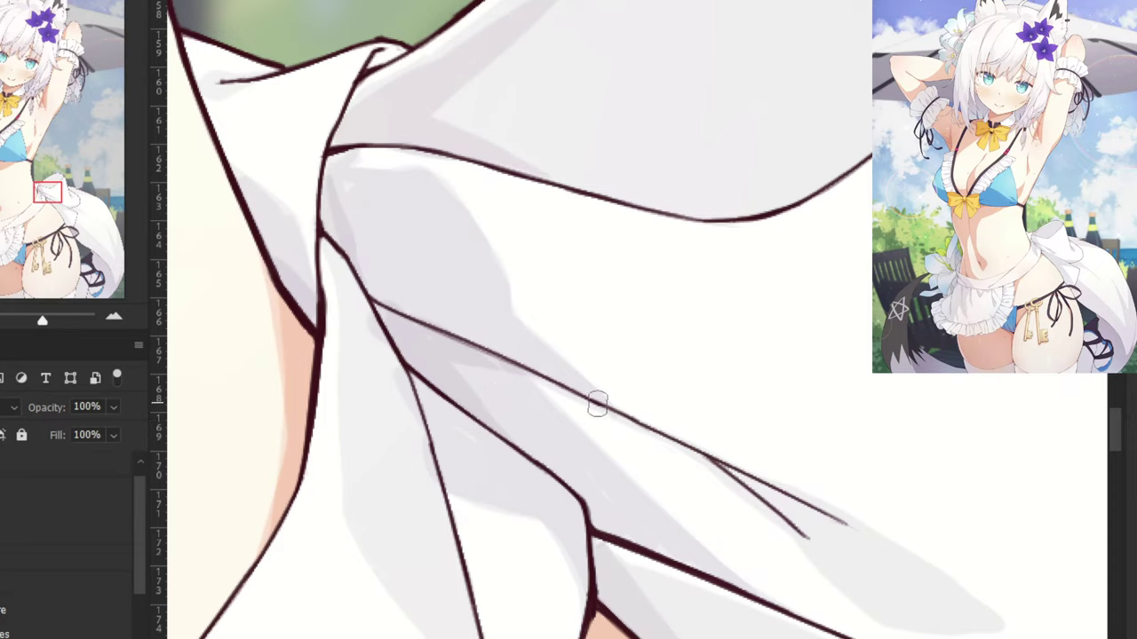
drag(622, 426, 498, 364)
drag(610, 416, 707, 464)
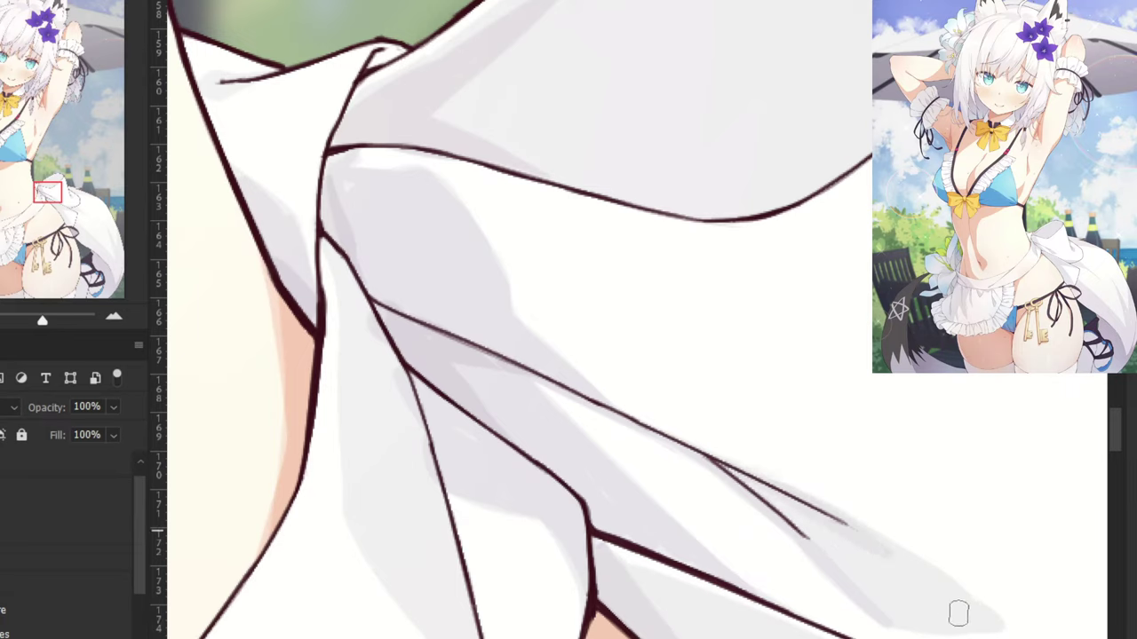
Deepen the pointed shadow beyond the short creases on the waist bow's lower loop.
drag(828, 512, 941, 589)
mouse_move(881, 538)
mouse_down()
mouse_move(994, 626)
mouse_move(865, 611)
mouse_move(952, 624)
mouse_move(884, 596)
mouse_move(974, 616)
mouse_move(883, 620)
mouse_move(941, 632)
mouse_move(904, 606)
mouse_move(922, 620)
mouse_move(874, 612)
mouse_move(960, 626)
mouse_move(934, 594)
mouse_move(874, 573)
mouse_move(888, 600)
mouse_up()
key(ctrl+z)
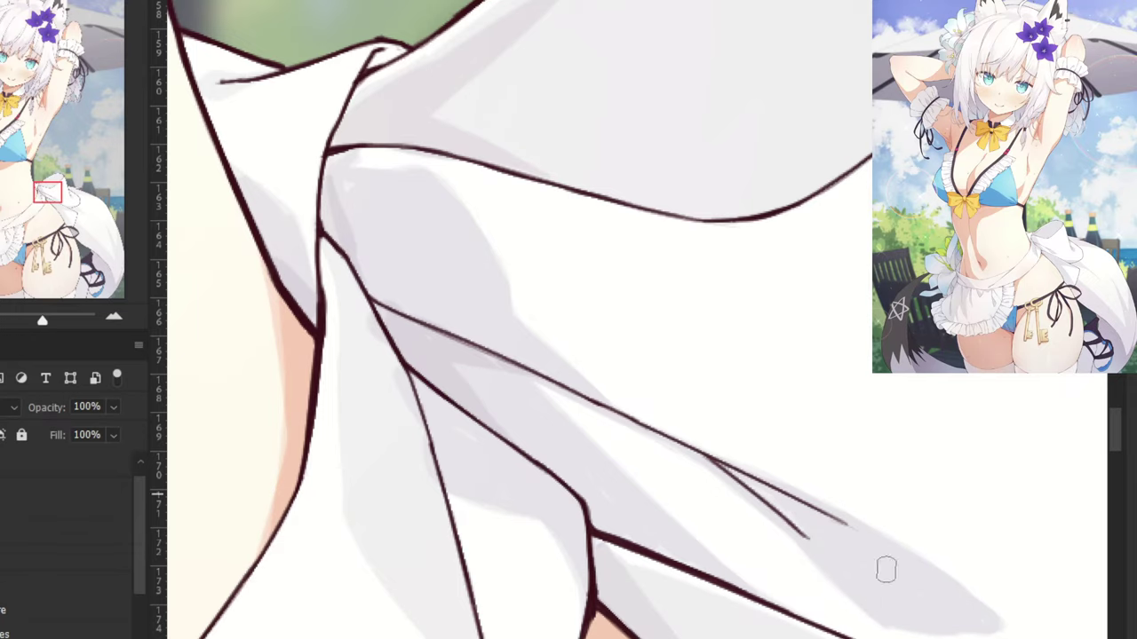
drag(615, 563, 554, 373)
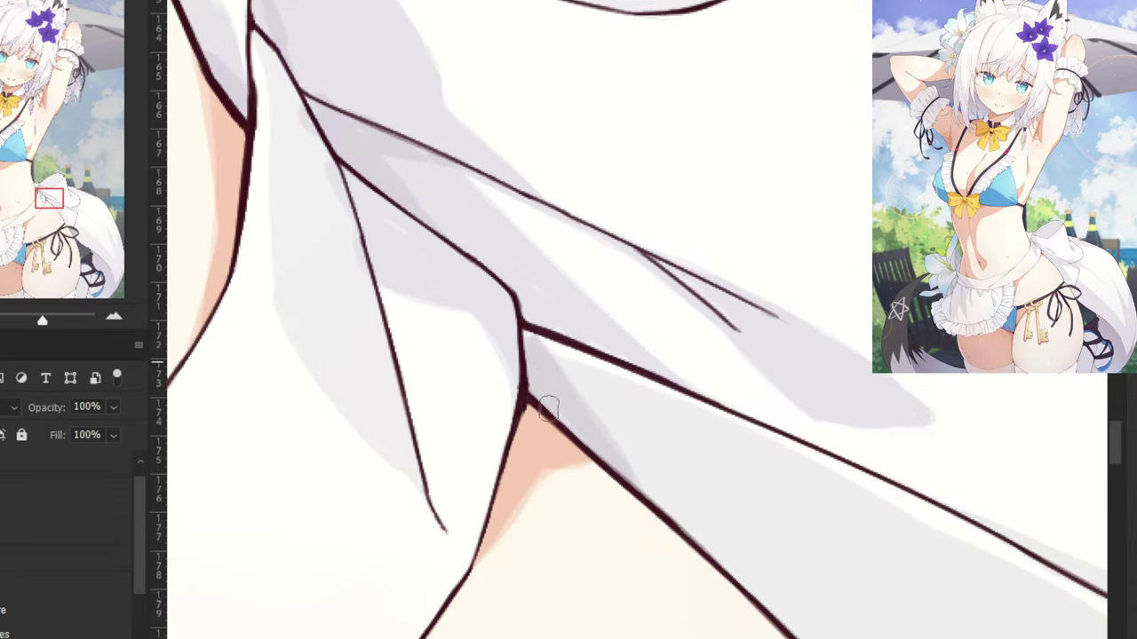
key(ctrl+minus)
key(ctrl+minus)
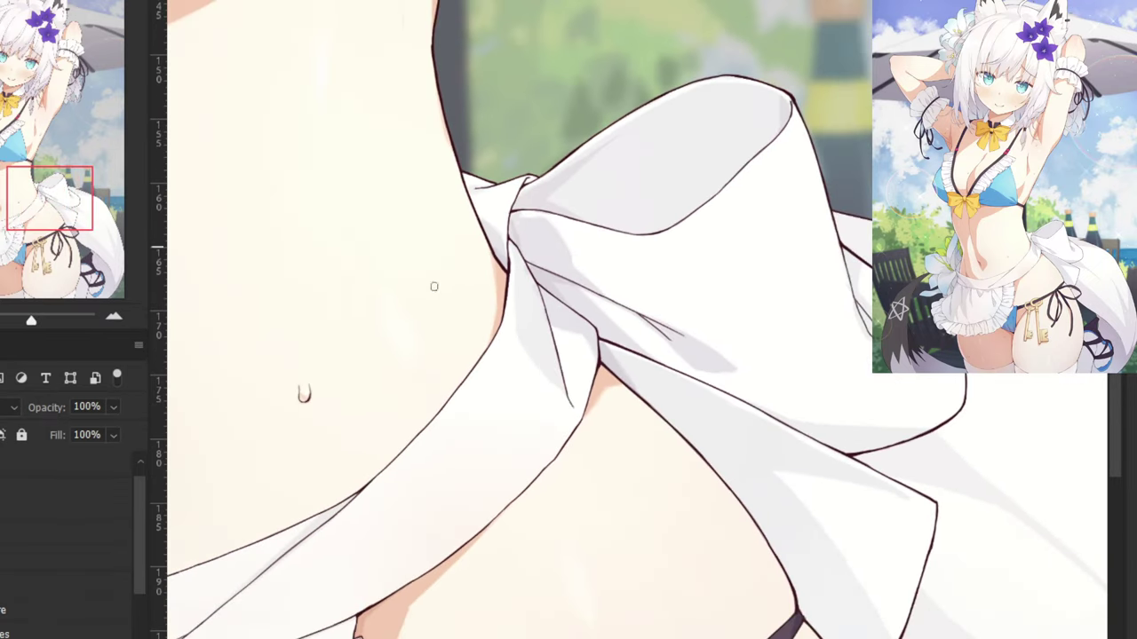
drag(498, 344, 403, 289)
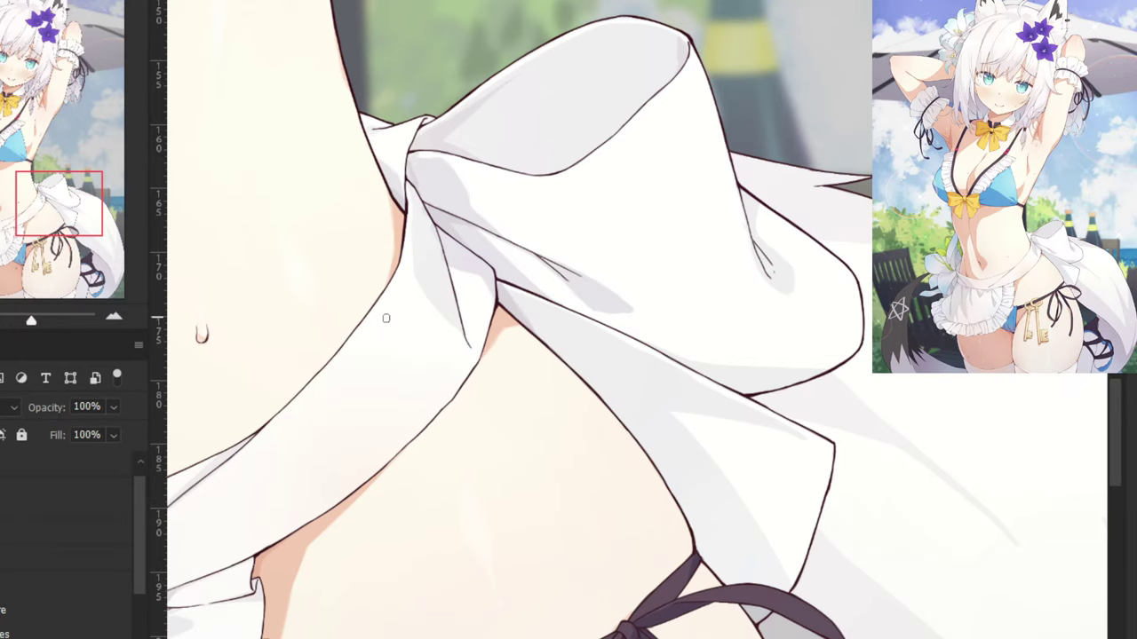
scroll(386, 318, up, 3)
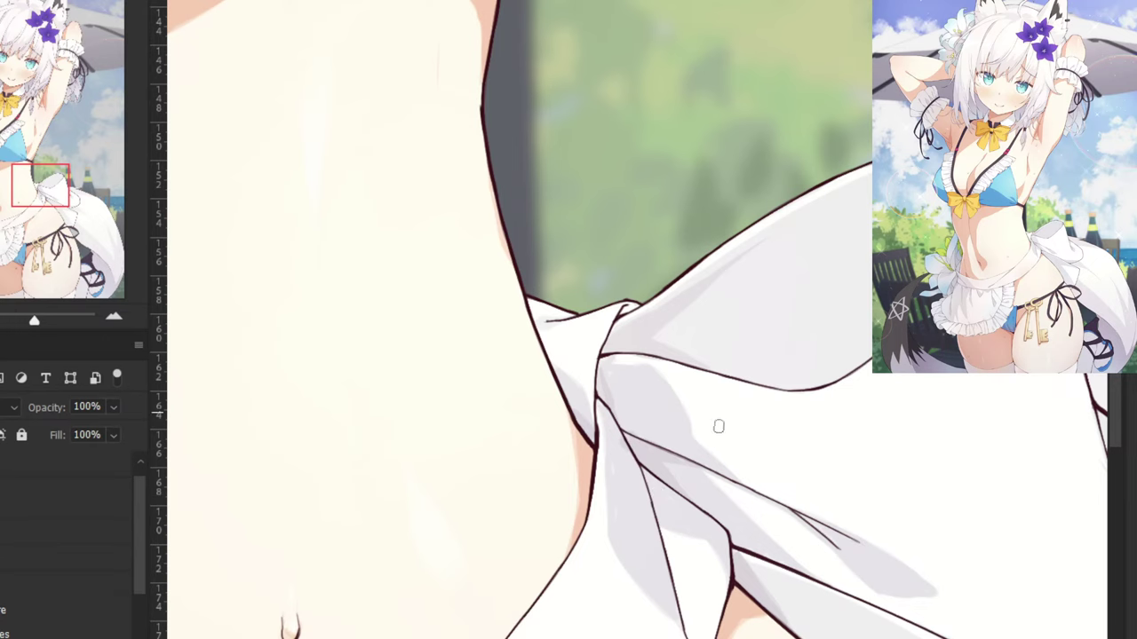
Outline the deeper shadow edges along the upper border and central fold of the waist bow's hanging end.
drag(749, 571, 451, 408)
drag(559, 489, 476, 415)
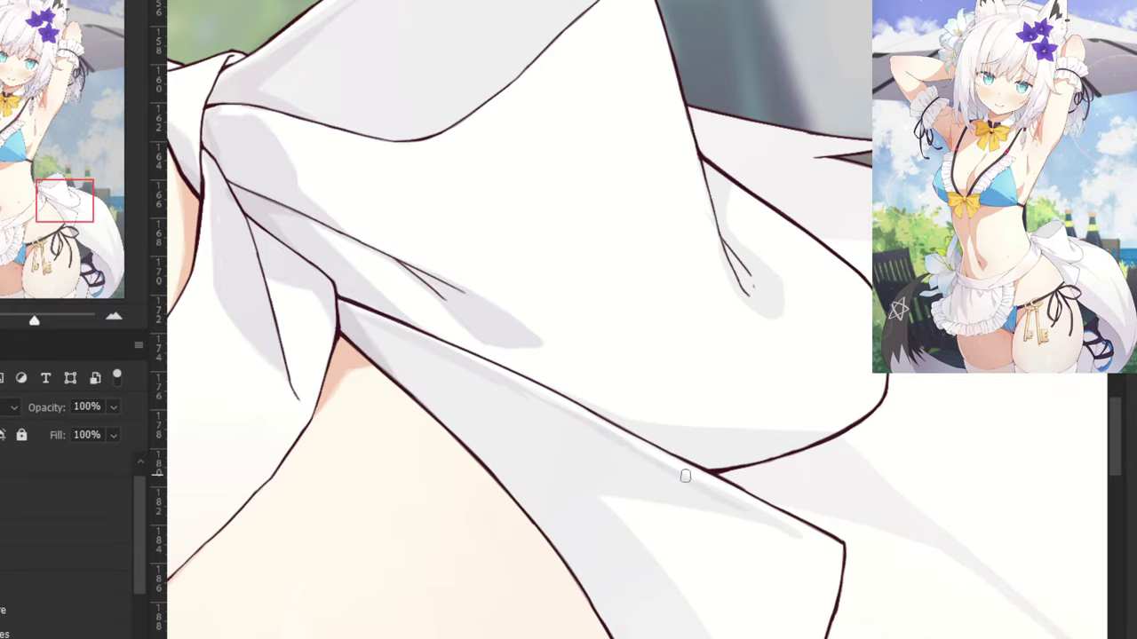
drag(588, 487, 701, 508)
drag(782, 529, 460, 222)
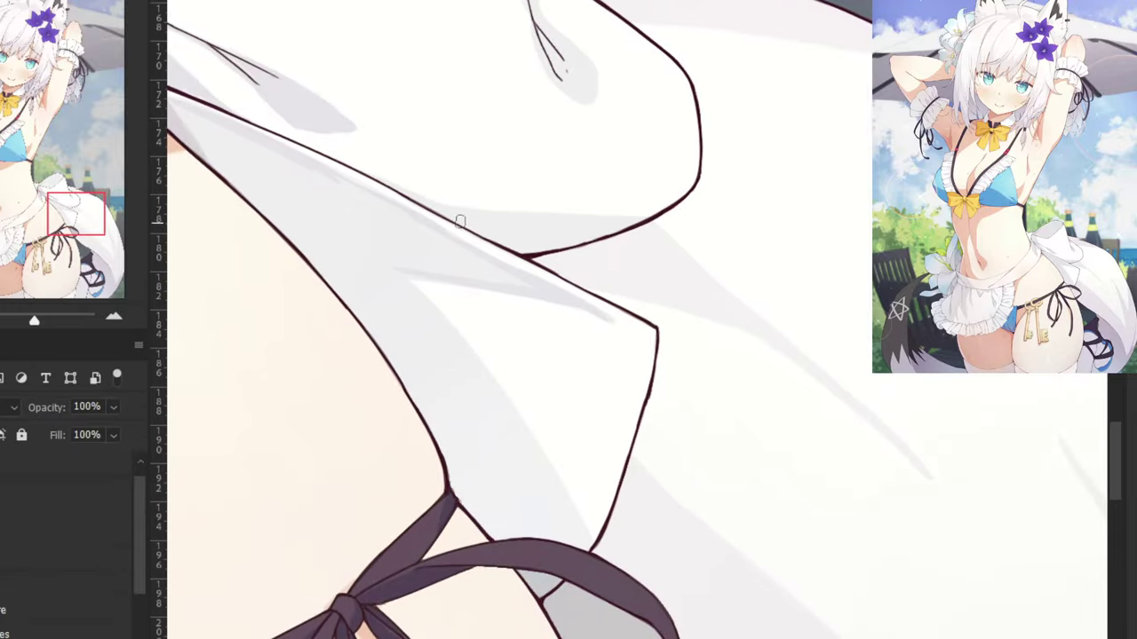
drag(412, 282, 518, 435)
key(ctrl+z)
drag(404, 275, 519, 434)
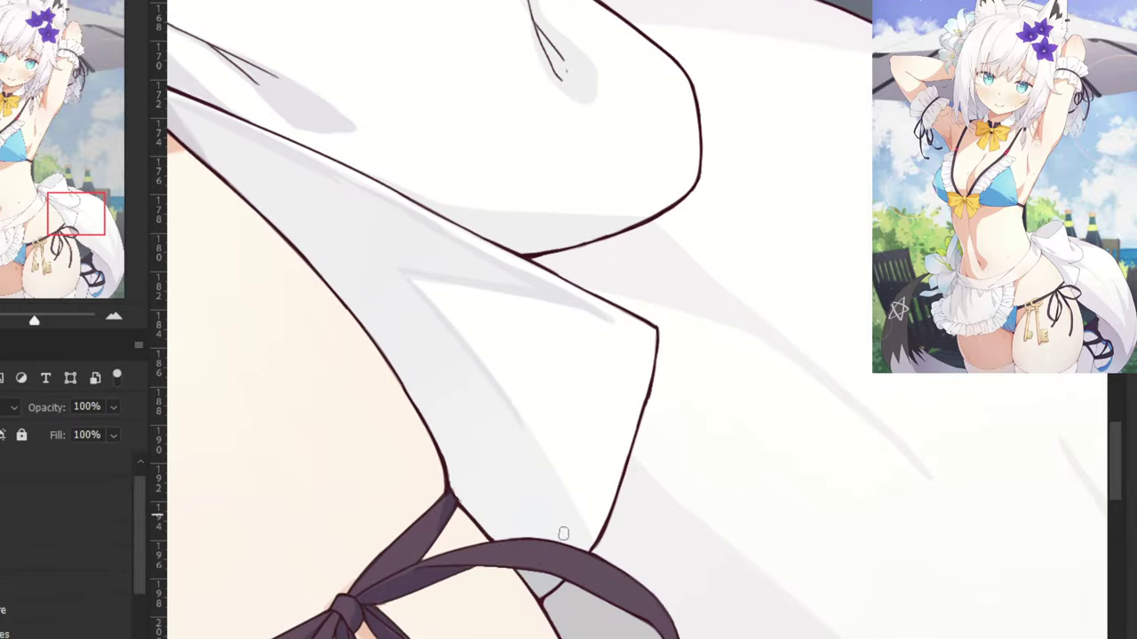
drag(429, 491, 529, 382)
scroll(129, 559, down, 1)
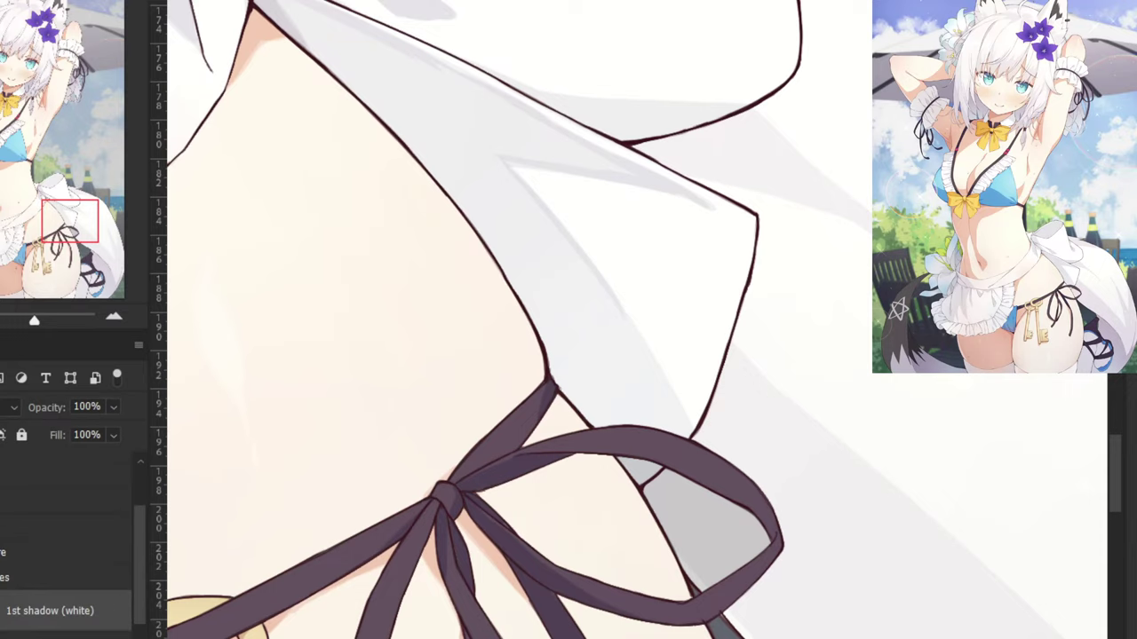
Hide the background and effects and sample the bow's white for the unpainted gaps inside the hip string's loop.
click(10, 407)
click(11, 219)
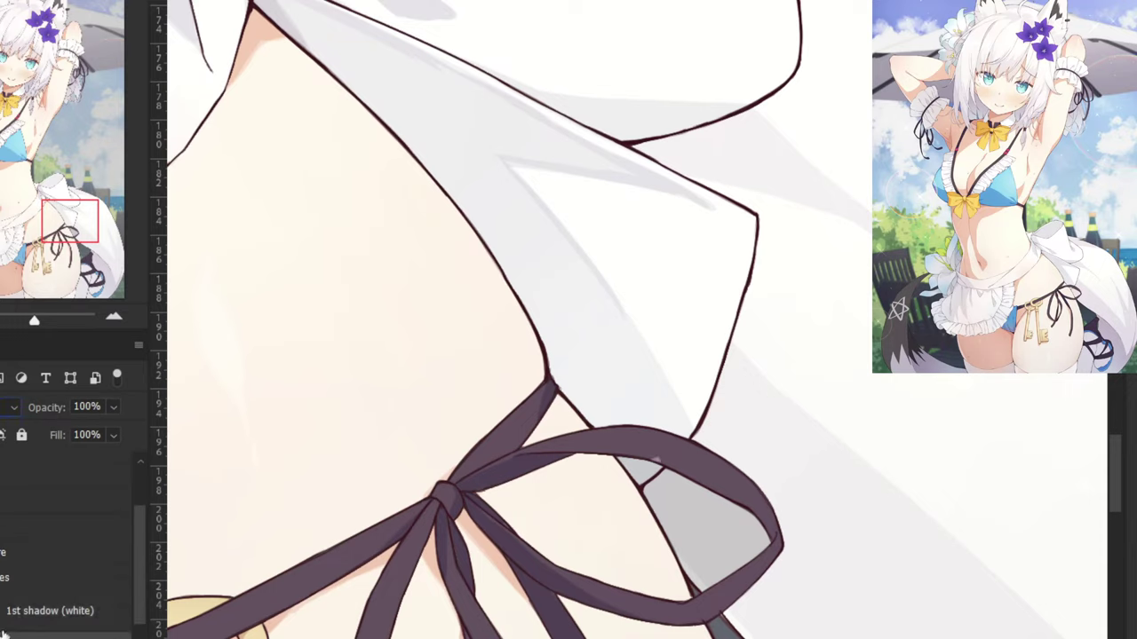
scroll(96, 481, up, 1)
click(2, 515)
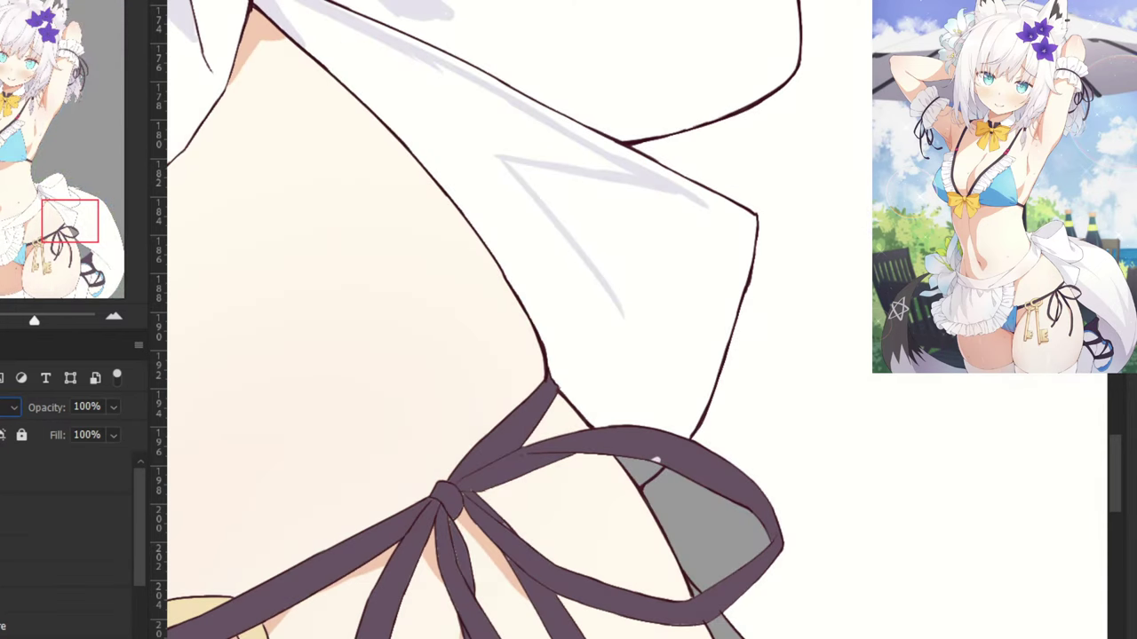
alt+click(658, 301)
scroll(653, 468, up, 4)
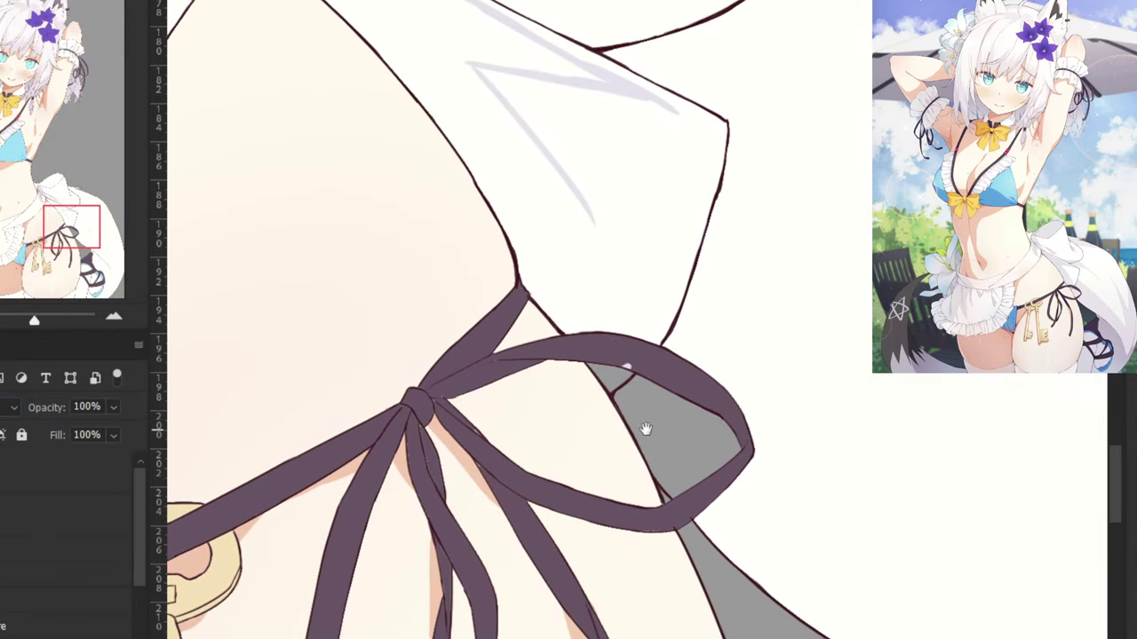
drag(626, 379, 595, 384)
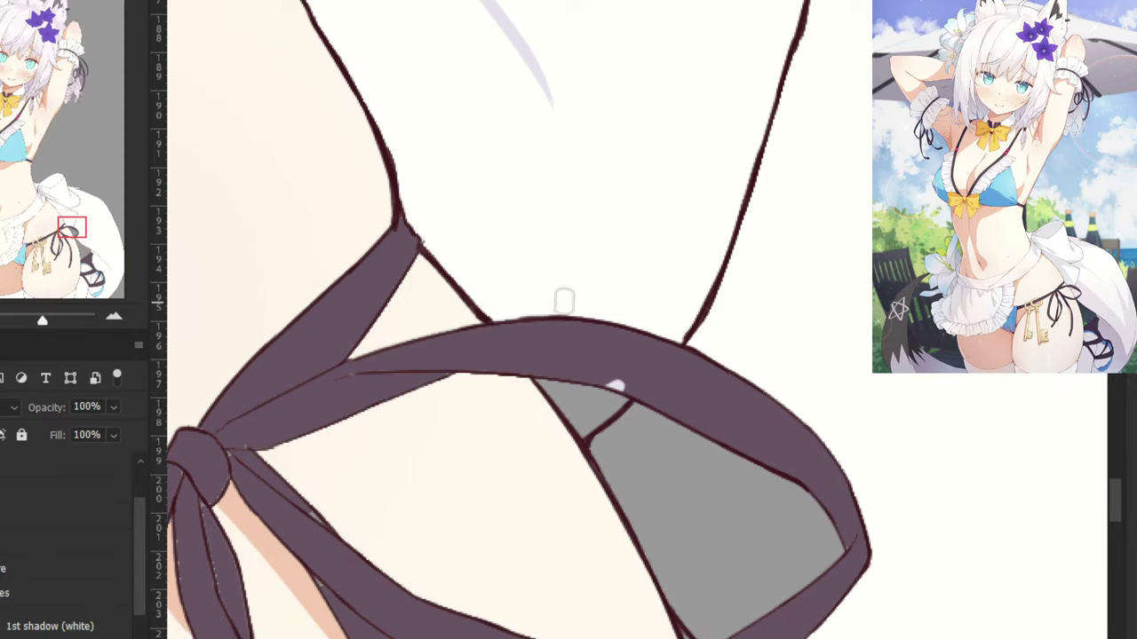
alt+click(563, 262)
Paint the small upper gap inside the hip string's loop and the borders of the larger gap beside the thigh.
mouse_move(568, 404)
mouse_down()
mouse_move(714, 631)
mouse_move(653, 546)
mouse_up()
mouse_move(652, 598)
mouse_down()
mouse_move(589, 301)
mouse_move(629, 416)
mouse_up()
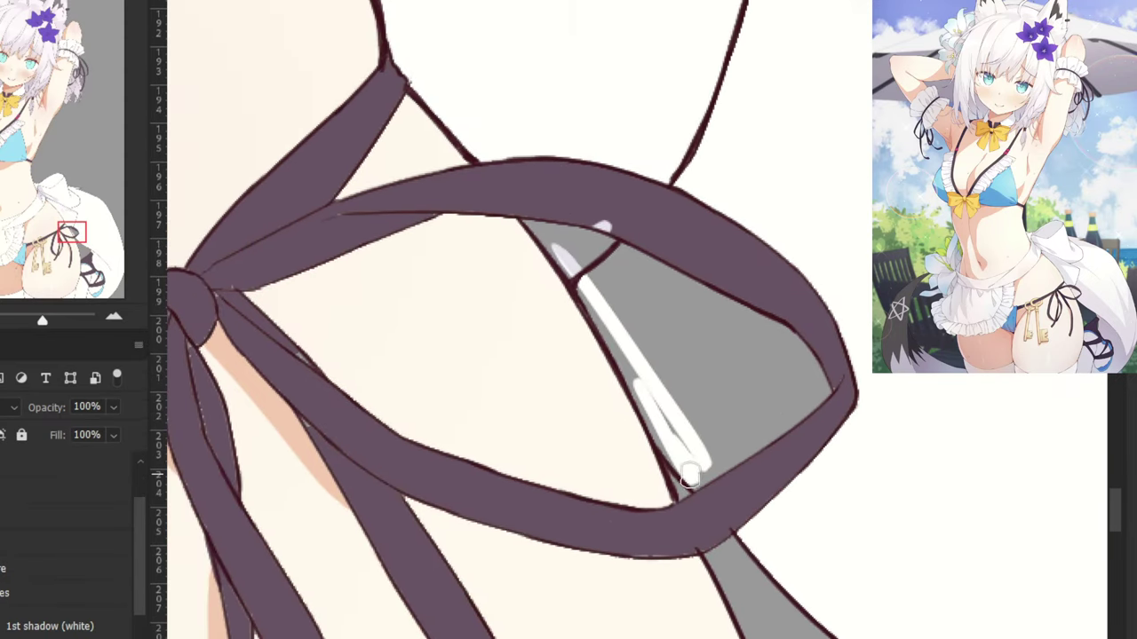
right_click(699, 433)
mouse_move(577, 274)
mouse_down()
mouse_move(532, 225)
mouse_move(595, 241)
mouse_move(564, 236)
mouse_move(596, 271)
mouse_move(571, 249)
mouse_move(703, 477)
mouse_up()
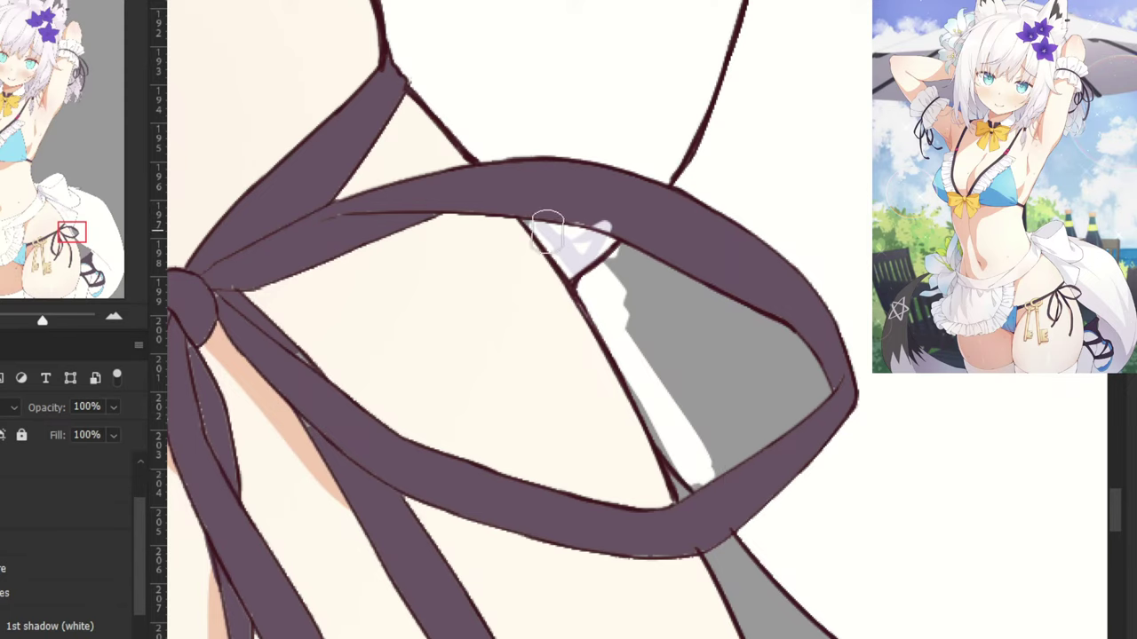
mouse_move(617, 252)
mouse_down()
mouse_move(695, 282)
mouse_move(728, 310)
mouse_move(716, 306)
mouse_up()
key(ctrl+z)
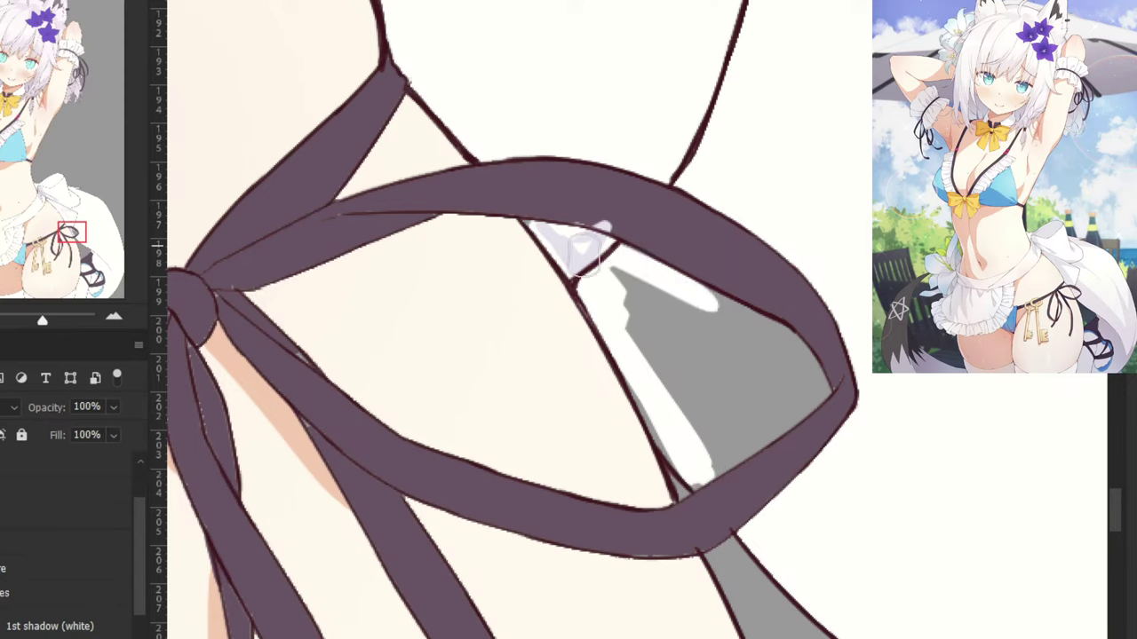
mouse_move(579, 251)
mouse_down()
mouse_move(801, 354)
mouse_move(818, 396)
mouse_move(792, 407)
mouse_move(822, 387)
mouse_move(742, 457)
mouse_up()
key(ctrl+z)
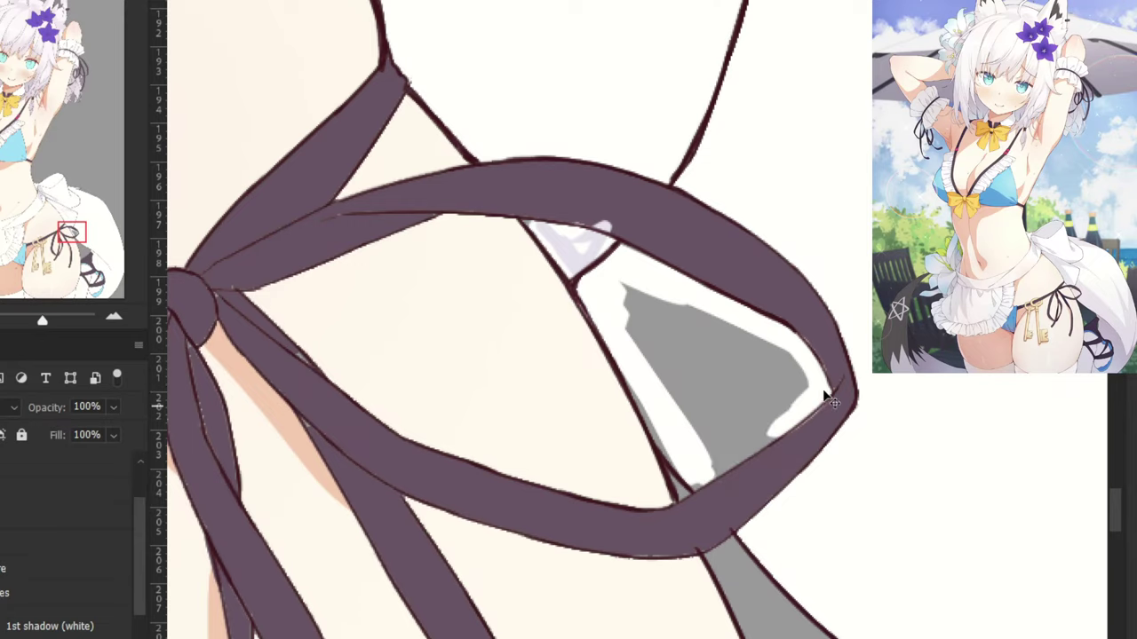
Fill the rest of the larger gap inside the hip string's loop with white.
mouse_move(827, 399)
mouse_down()
mouse_move(701, 484)
mouse_move(726, 460)
mouse_move(862, 413)
mouse_move(788, 445)
mouse_move(728, 499)
mouse_move(746, 490)
mouse_move(810, 432)
mouse_move(725, 499)
mouse_move(703, 510)
mouse_move(769, 454)
mouse_move(690, 507)
mouse_up()
alt+click(737, 496)
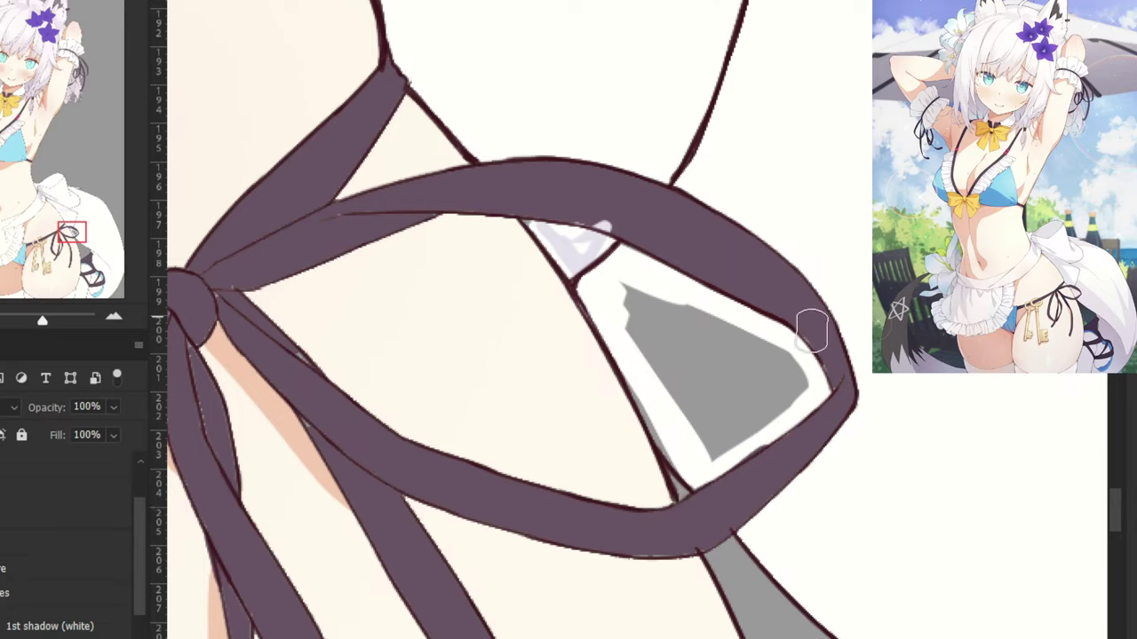
alt+click(808, 389)
mouse_move(774, 431)
mouse_down()
mouse_move(717, 463)
mouse_move(770, 435)
mouse_up()
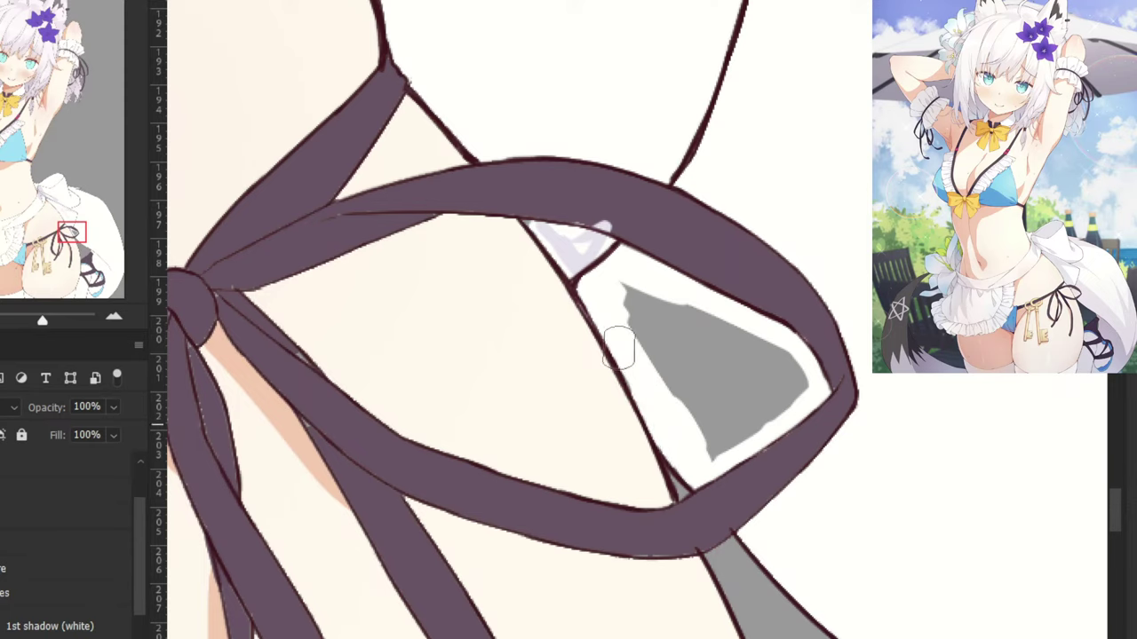
mouse_move(688, 429)
mouse_down()
mouse_move(713, 457)
mouse_move(762, 423)
mouse_move(801, 373)
mouse_move(639, 281)
mouse_move(615, 301)
mouse_move(707, 421)
mouse_move(727, 433)
mouse_move(726, 379)
mouse_move(708, 336)
mouse_move(673, 312)
mouse_move(726, 390)
mouse_move(767, 394)
mouse_up()
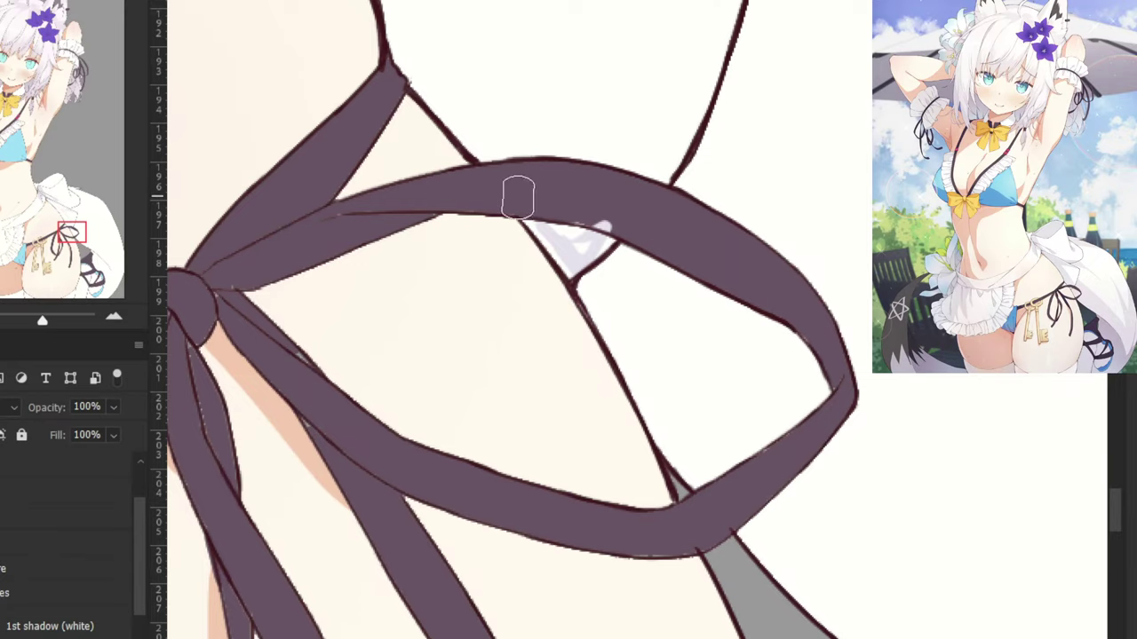
Show the background and effects again and outline the lower shadow of the bow's hanging end on the 1st shadow (white) layer.
click(21, 631)
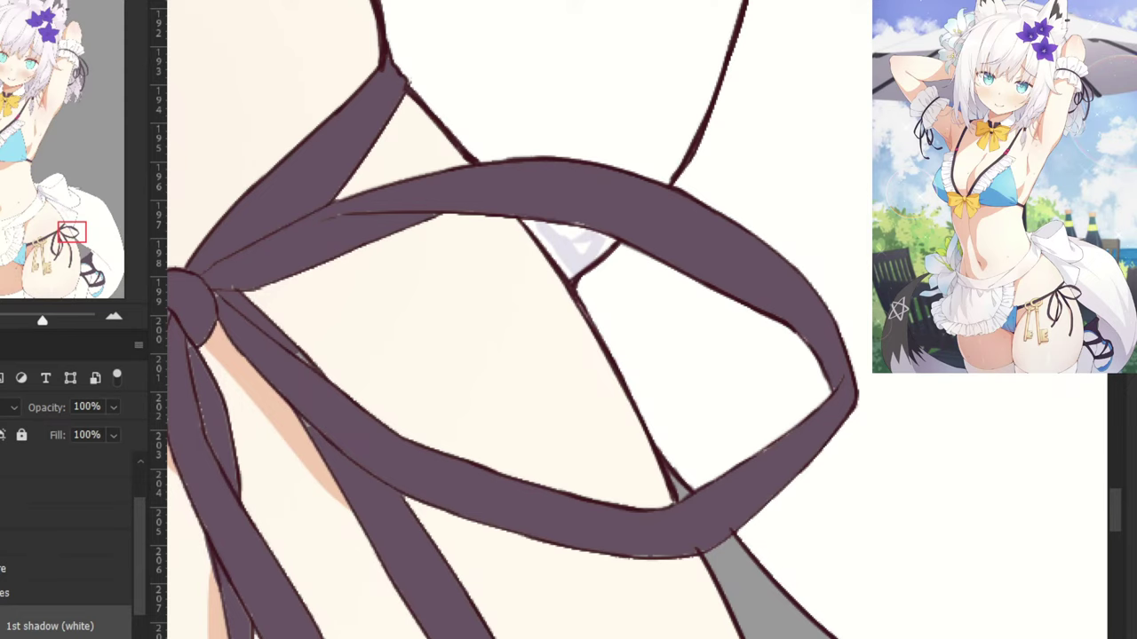
mouse_move(568, 244)
mouse_down()
mouse_move(644, 343)
mouse_move(670, 408)
mouse_move(657, 398)
mouse_up()
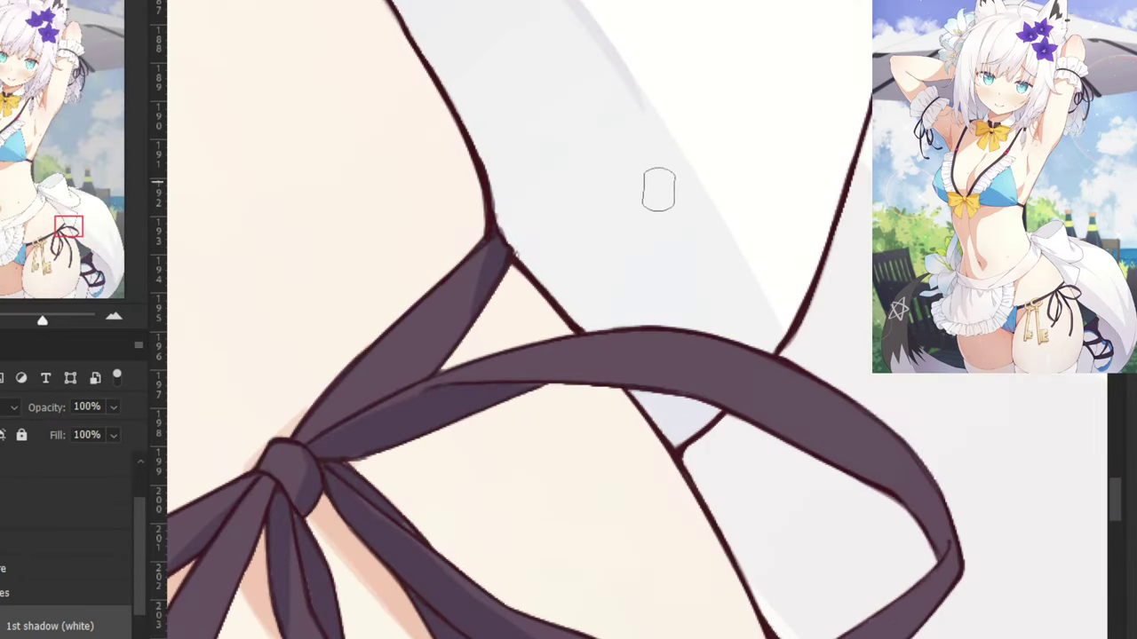
drag(608, 66, 741, 309)
drag(718, 233, 761, 317)
drag(739, 278, 771, 335)
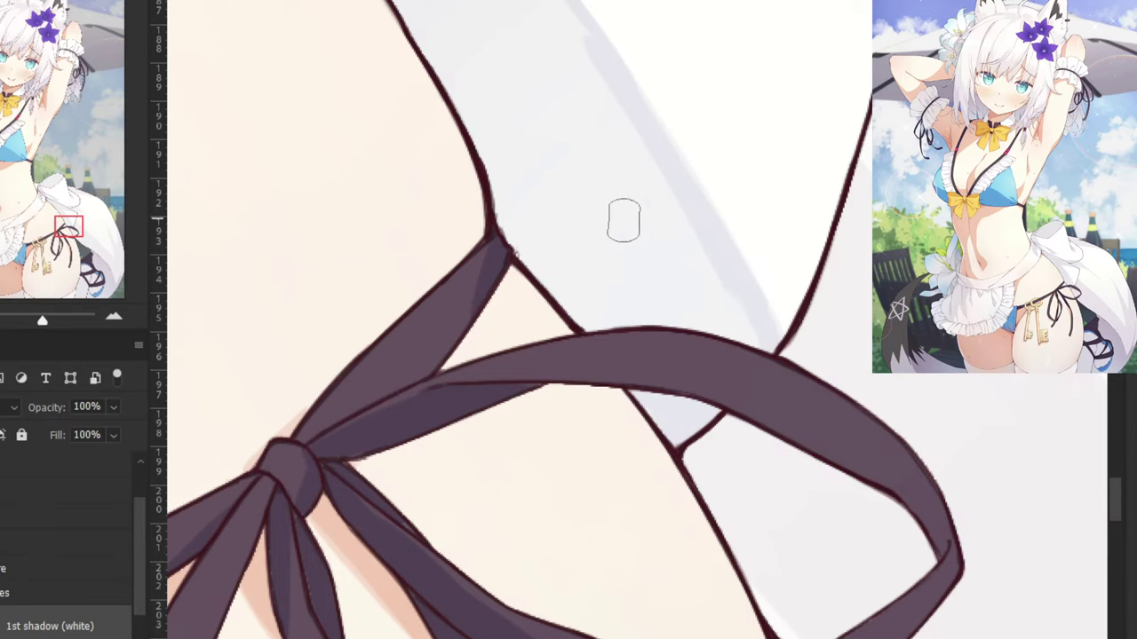
mouse_move(576, 319)
mouse_down()
mouse_move(608, 310)
mouse_move(672, 299)
mouse_up()
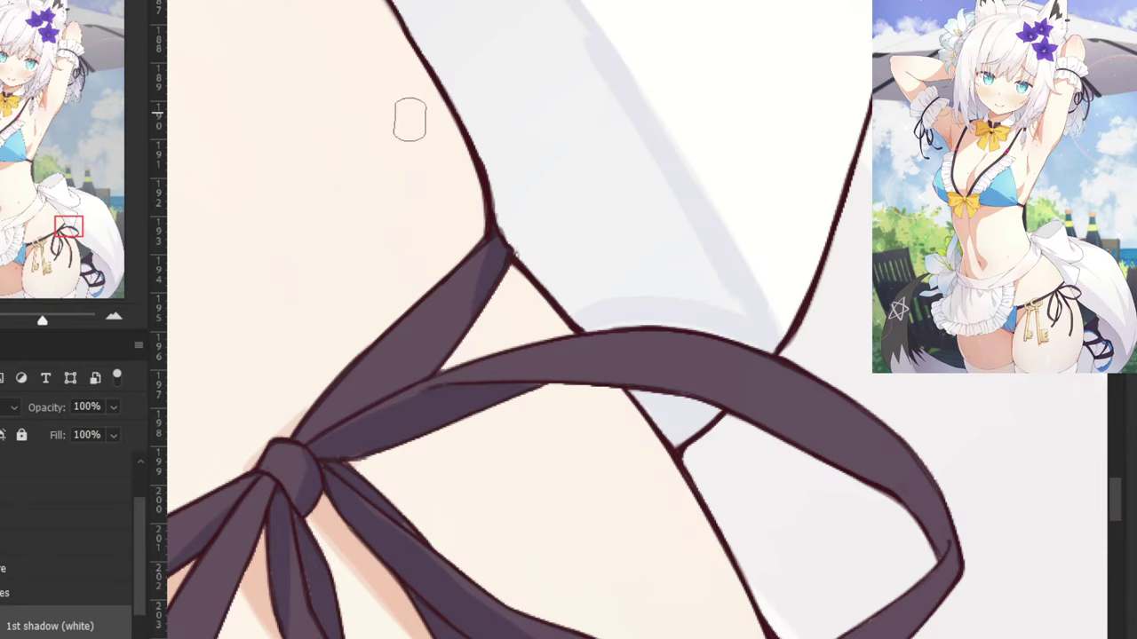
Fill in the deeper shadow on the lower part of the bow's hanging end, above the hip string.
drag(374, 125, 455, 334)
key(ctrl+minus)
mouse_move(375, 57)
mouse_down()
mouse_move(461, 139)
mouse_move(399, 71)
mouse_move(577, 286)
mouse_move(551, 241)
mouse_move(614, 381)
mouse_move(653, 413)
mouse_move(604, 354)
mouse_move(650, 420)
mouse_move(624, 360)
mouse_move(706, 413)
mouse_move(714, 404)
mouse_move(702, 385)
mouse_move(602, 269)
mouse_move(665, 321)
mouse_up()
drag(530, 238, 619, 345)
scroll(711, 387, down, 6)
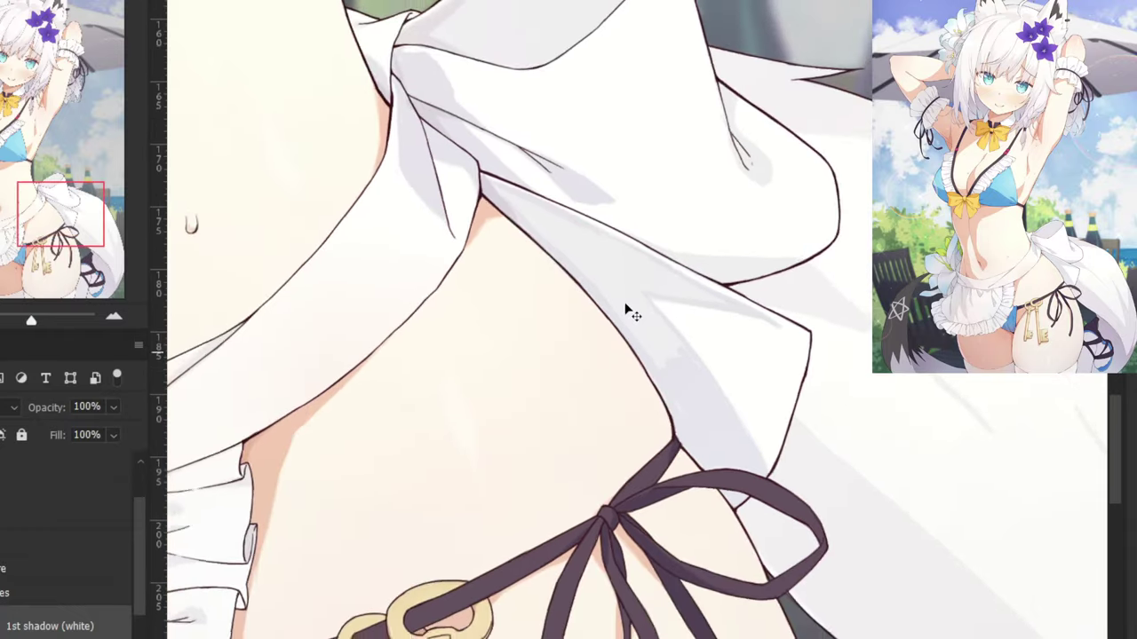
scroll(588, 397, up, 8)
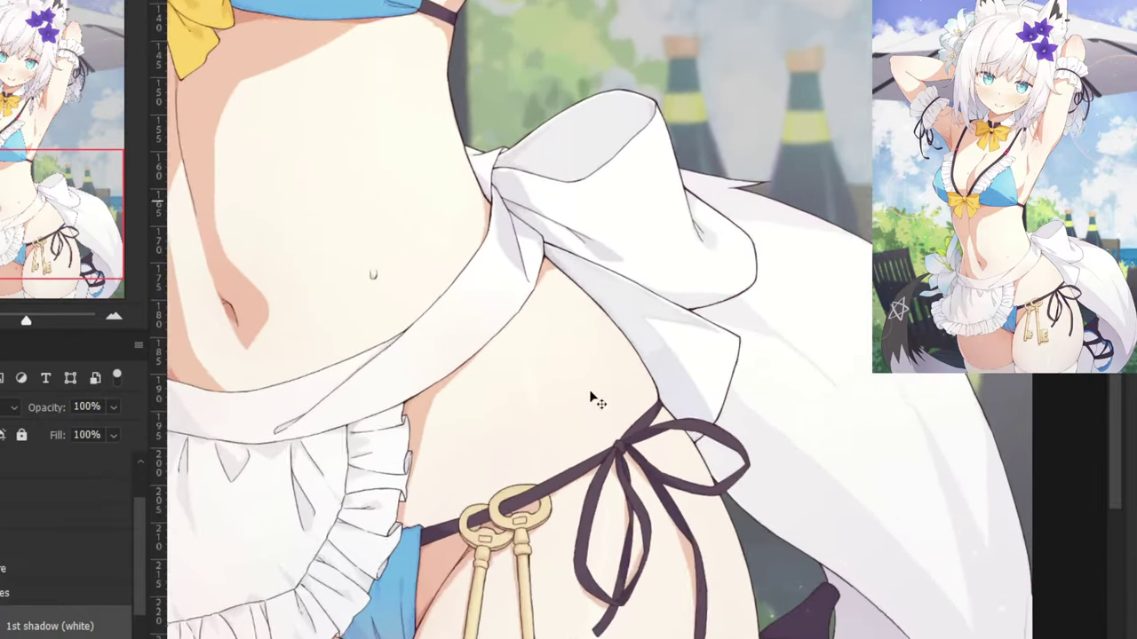
scroll(710, 454, up, 5)
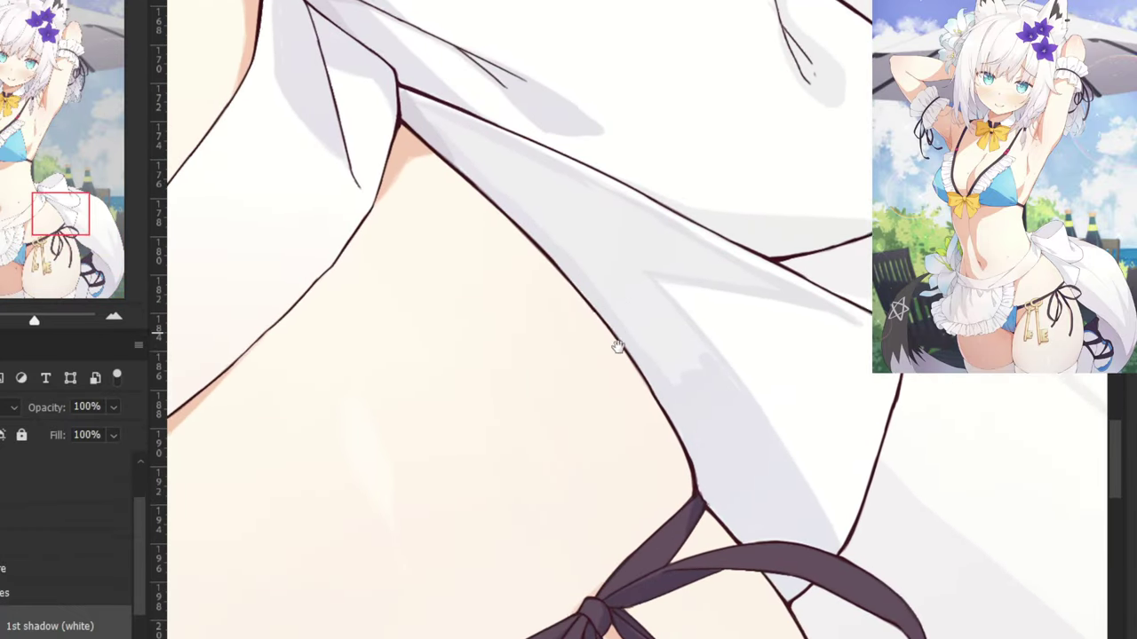
Extend the deeper shadow up the bow's hanging end along the thigh toward the knot and blend it across the middle.
scroll(751, 516, down, 3)
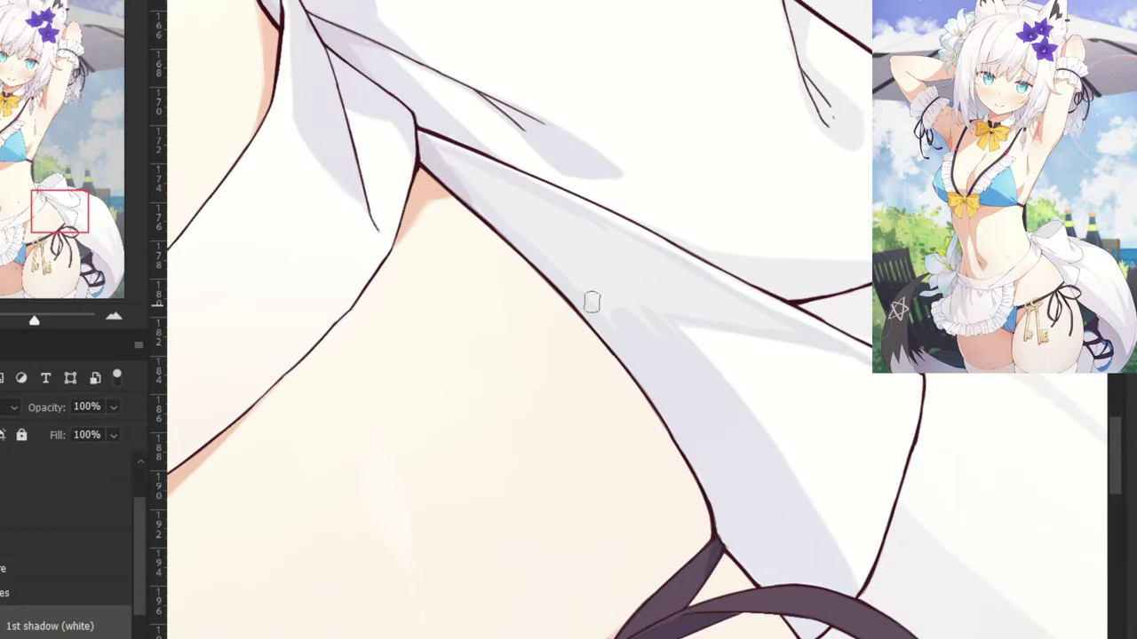
drag(517, 258, 572, 347)
drag(530, 272, 667, 416)
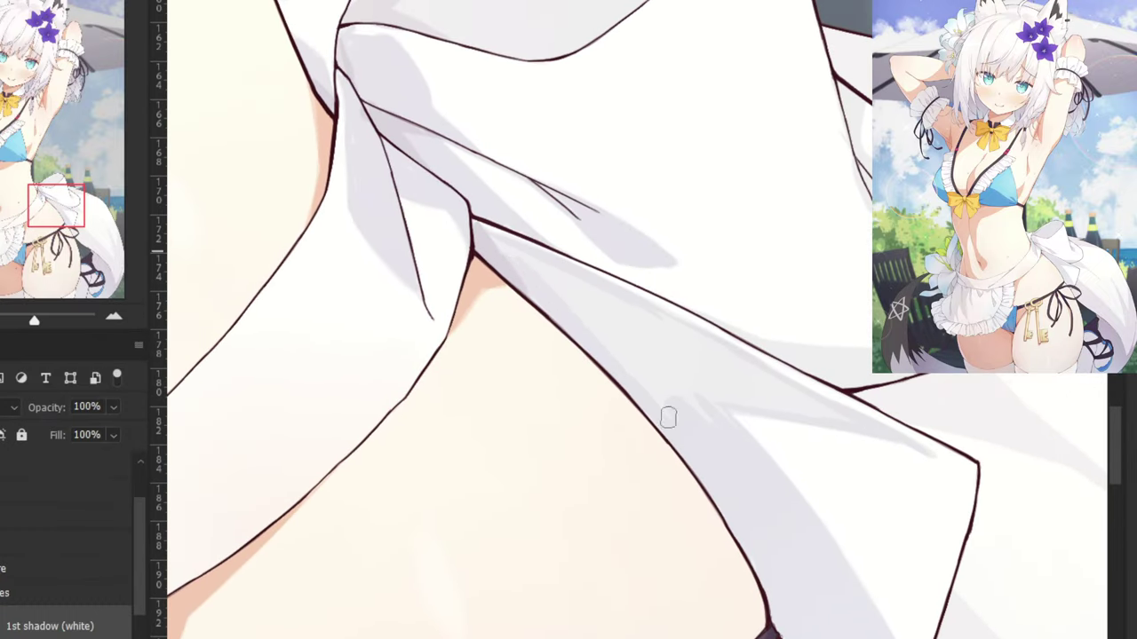
mouse_move(563, 311)
mouse_down()
mouse_move(657, 395)
mouse_move(619, 349)
mouse_up()
drag(512, 249, 634, 327)
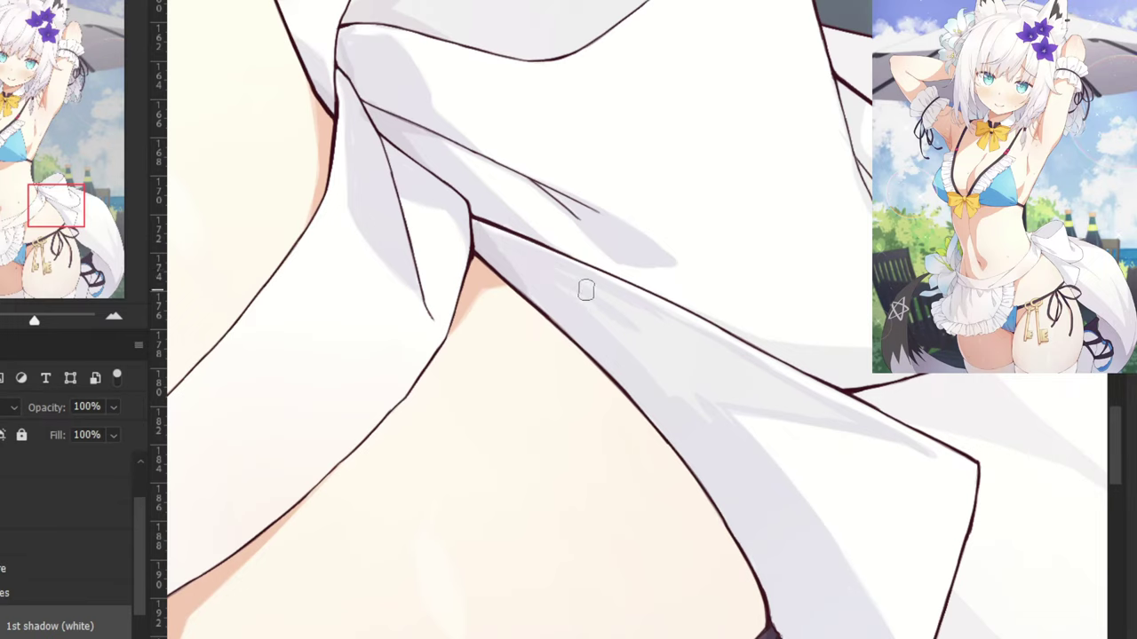
drag(586, 290, 744, 366)
drag(846, 420, 681, 385)
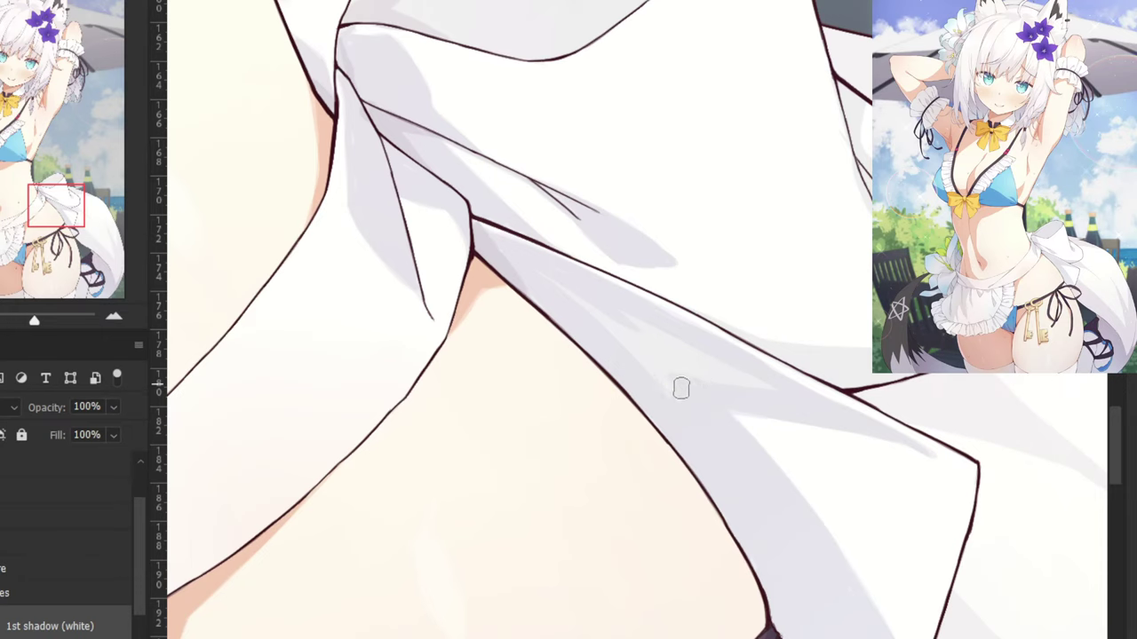
Deepen the shadow across the middle of the bow's hanging end and fill its remaining light streaks into one even tone.
key(ctrl+plus)
key(ctrl+plus)
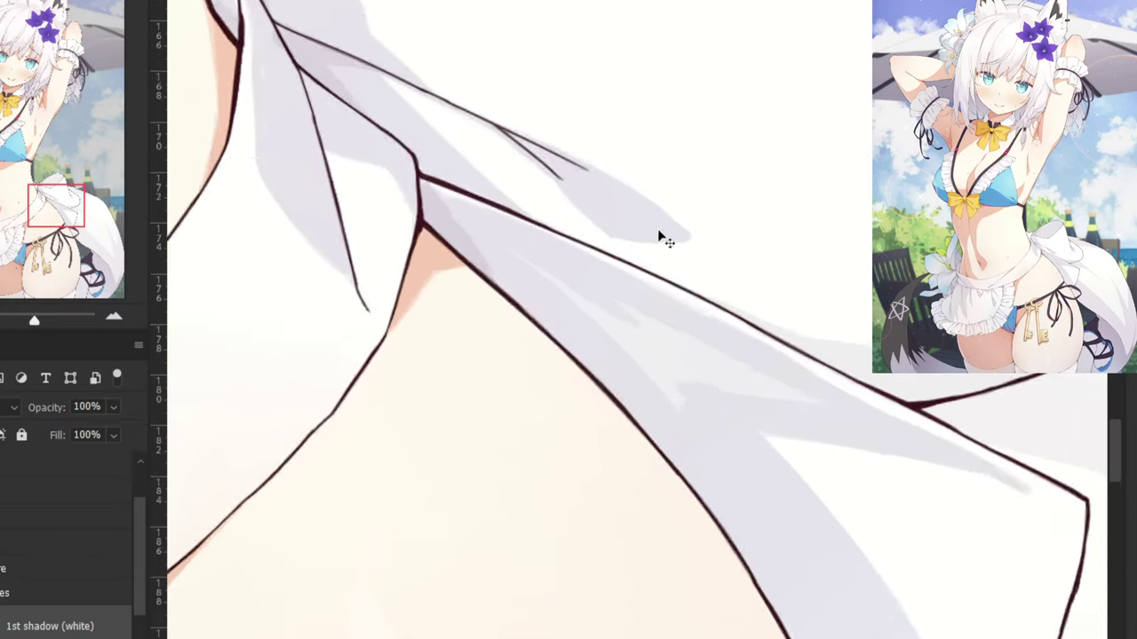
drag(596, 328, 692, 426)
drag(579, 296, 650, 347)
drag(464, 206, 761, 400)
drag(668, 318, 863, 413)
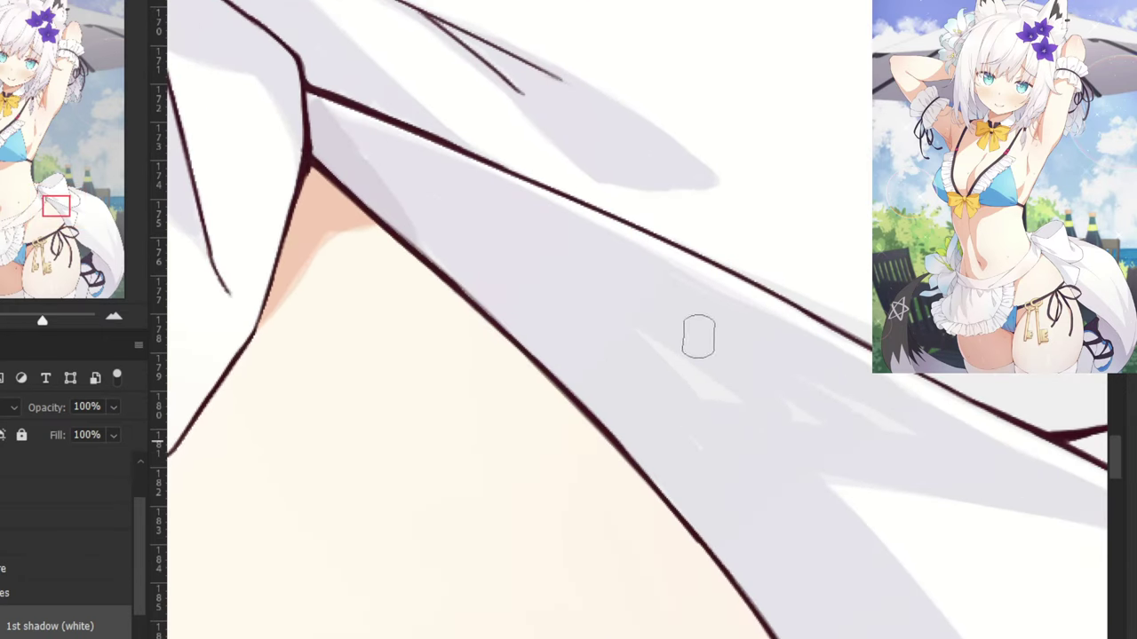
drag(698, 335, 893, 414)
drag(595, 322, 723, 381)
drag(674, 345, 803, 414)
key(ctrl+minus)
key(ctrl+minus)
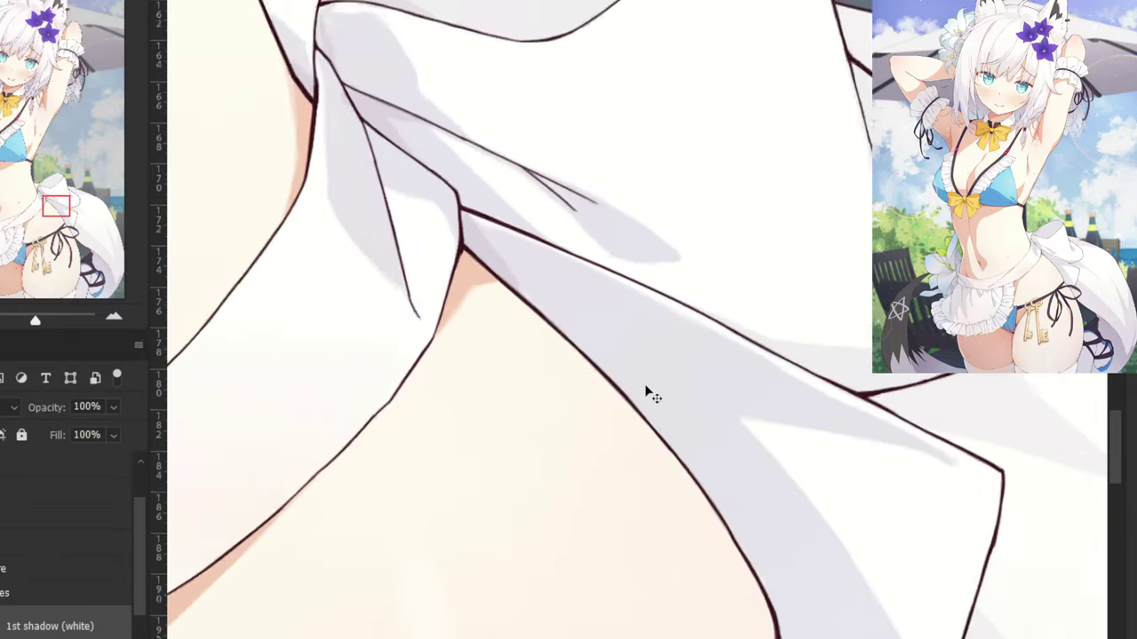
Extend the first shadow around the small crease lines where the bow loop folds beside the tail.
drag(231, 315, 329, 532)
drag(819, 455, 584, 420)
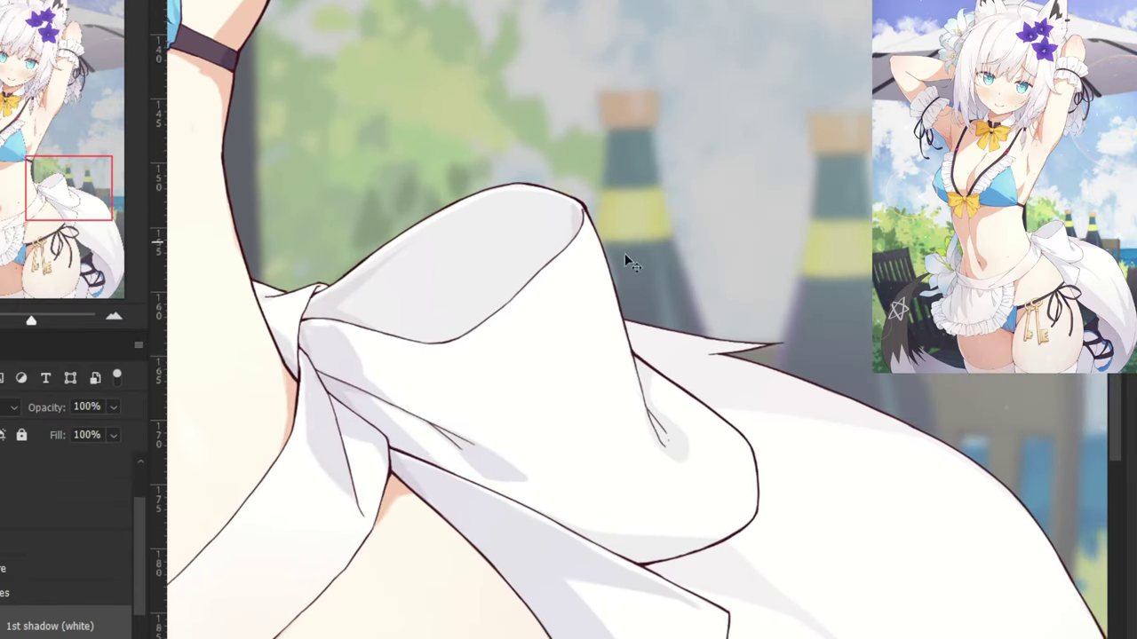
scroll(638, 350, up, 2)
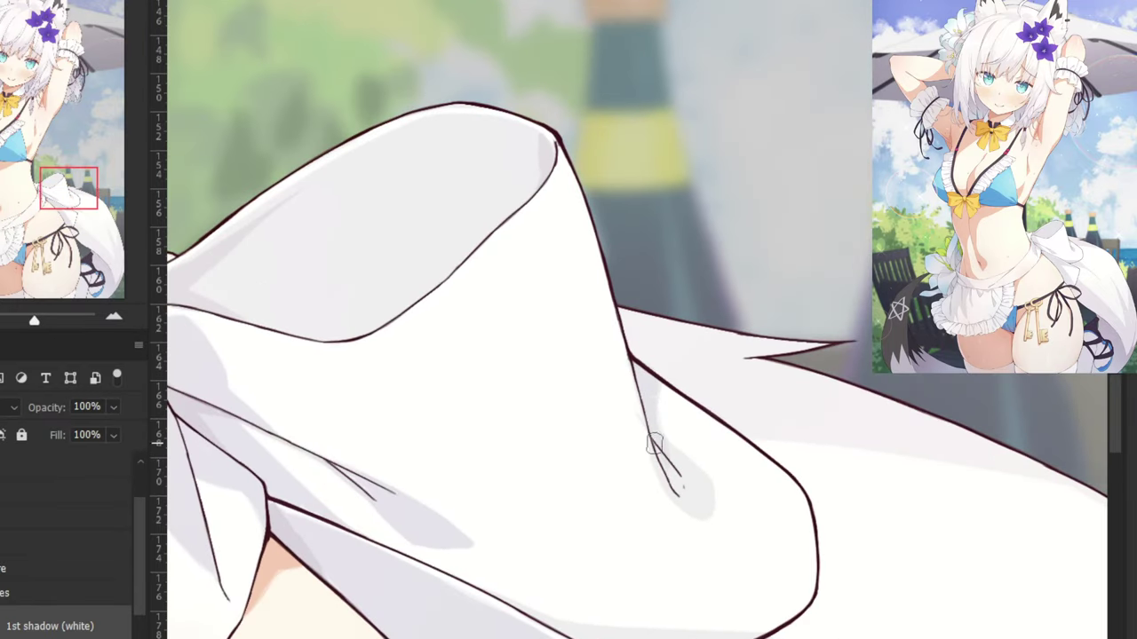
mouse_move(706, 503)
mouse_down()
mouse_move(677, 459)
mouse_move(672, 470)
mouse_up()
scroll(662, 380, up, 2)
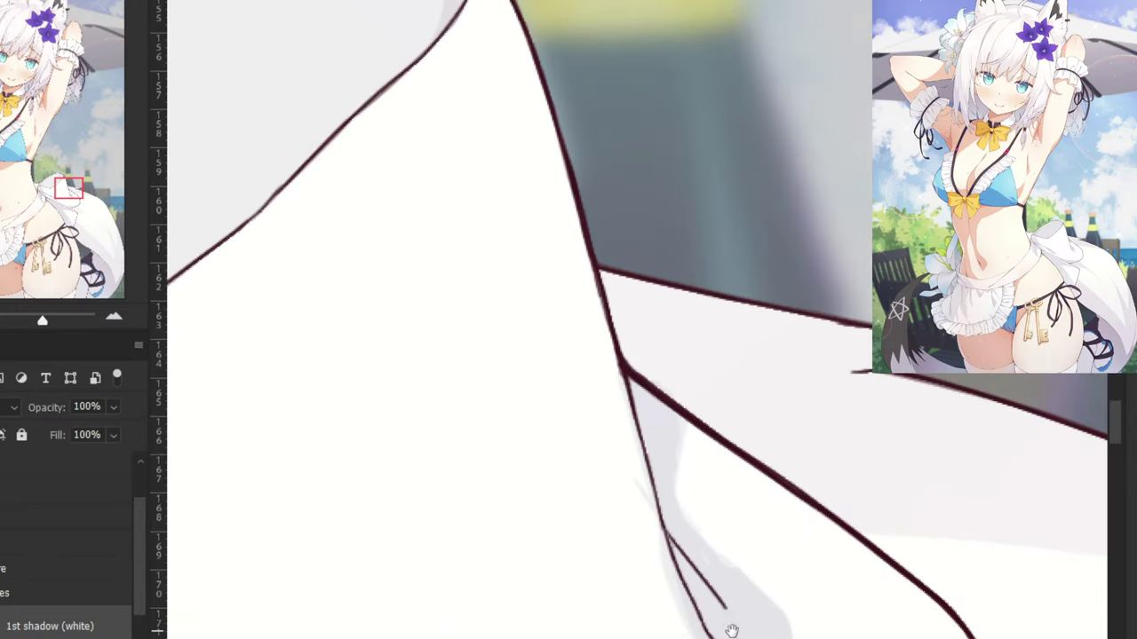
scroll(724, 613, up, 1)
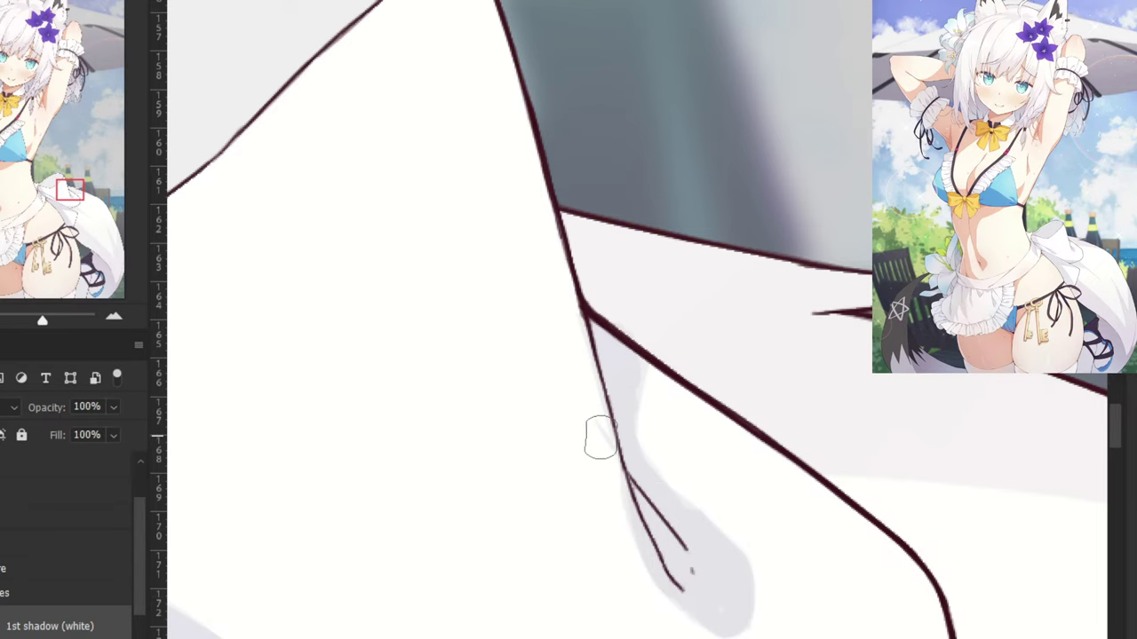
scroll(592, 438, down, 1)
Touch up the shadow inside the bow loop near the knot with a larger brush on the 1st shadow (white) layer.
drag(370, 426, 700, 567)
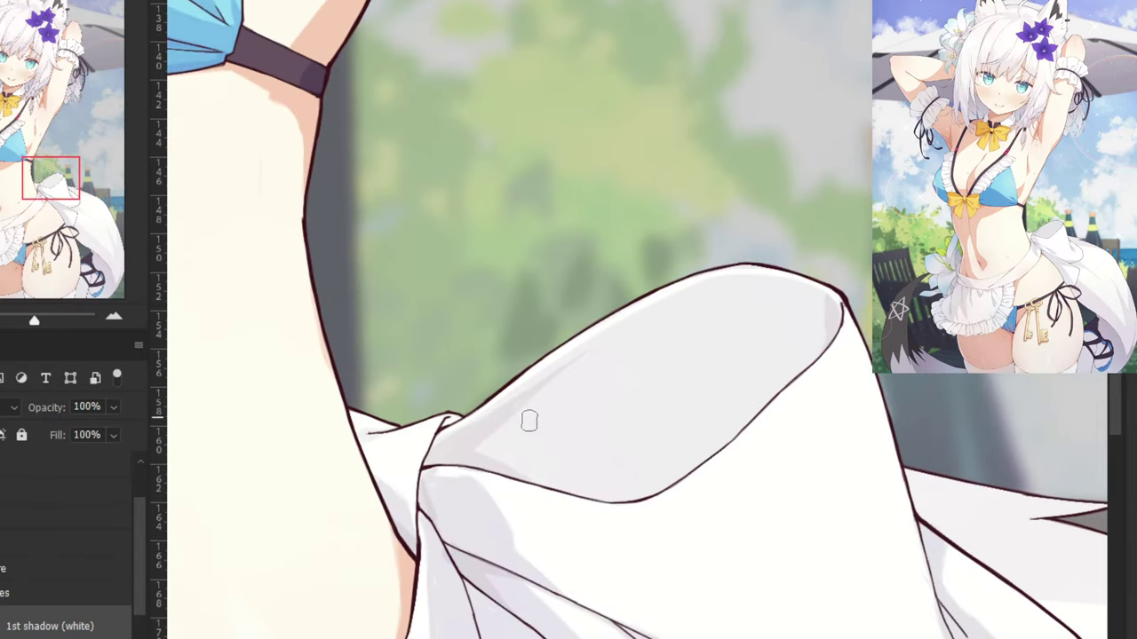
drag(529, 420, 581, 225)
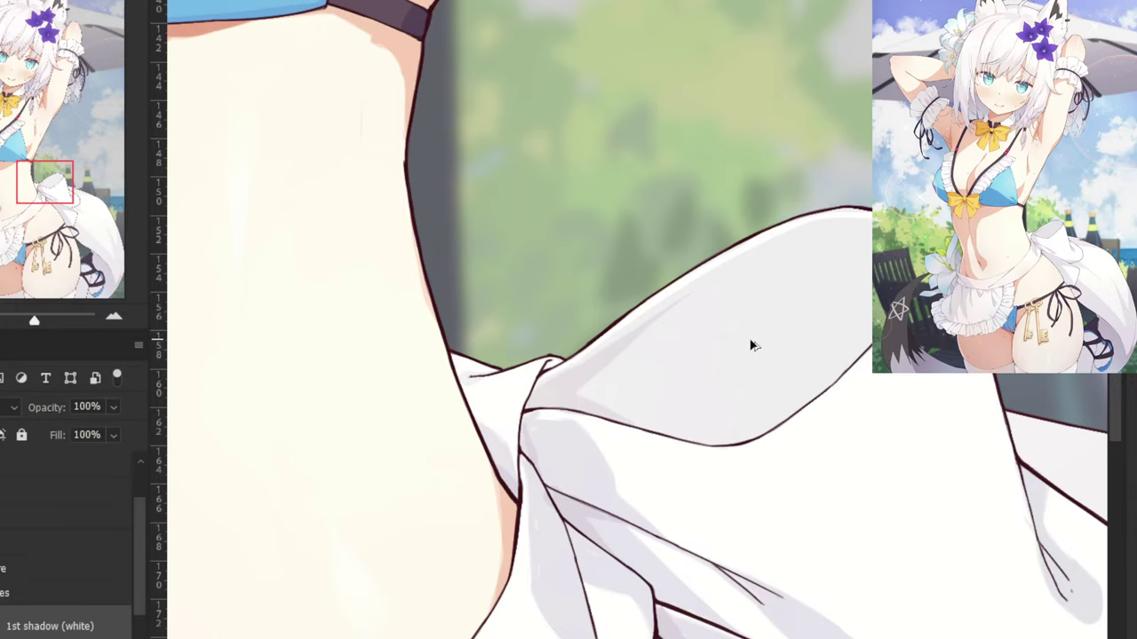
drag(751, 340, 786, 341)
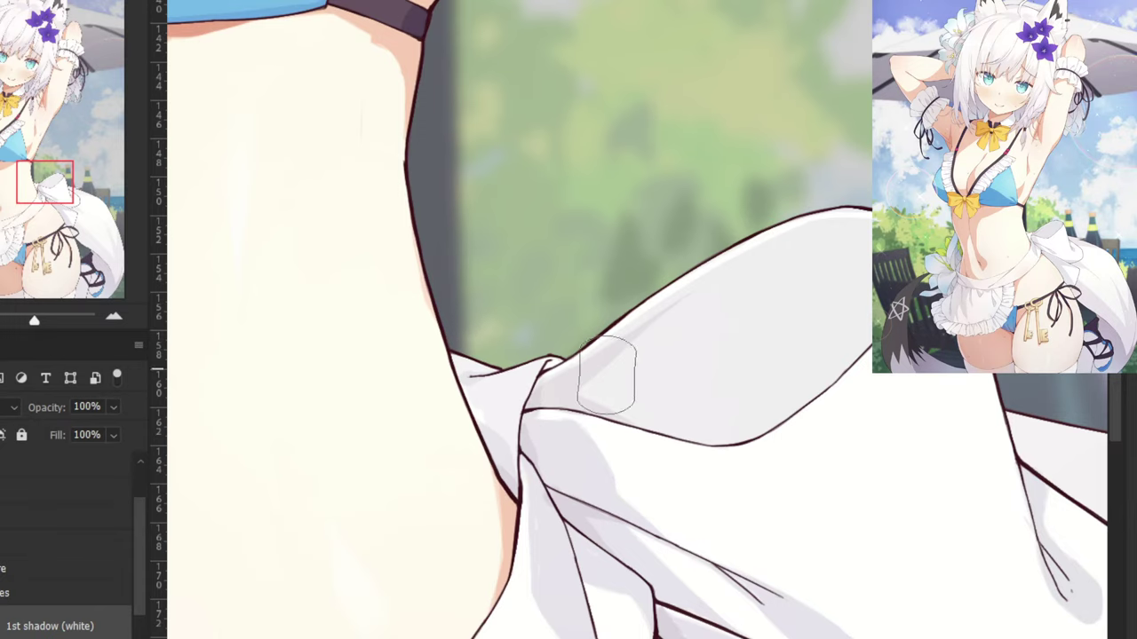
key(ctrl+minus)
key(ctrl+minus)
scroll(596, 266, down, 2)
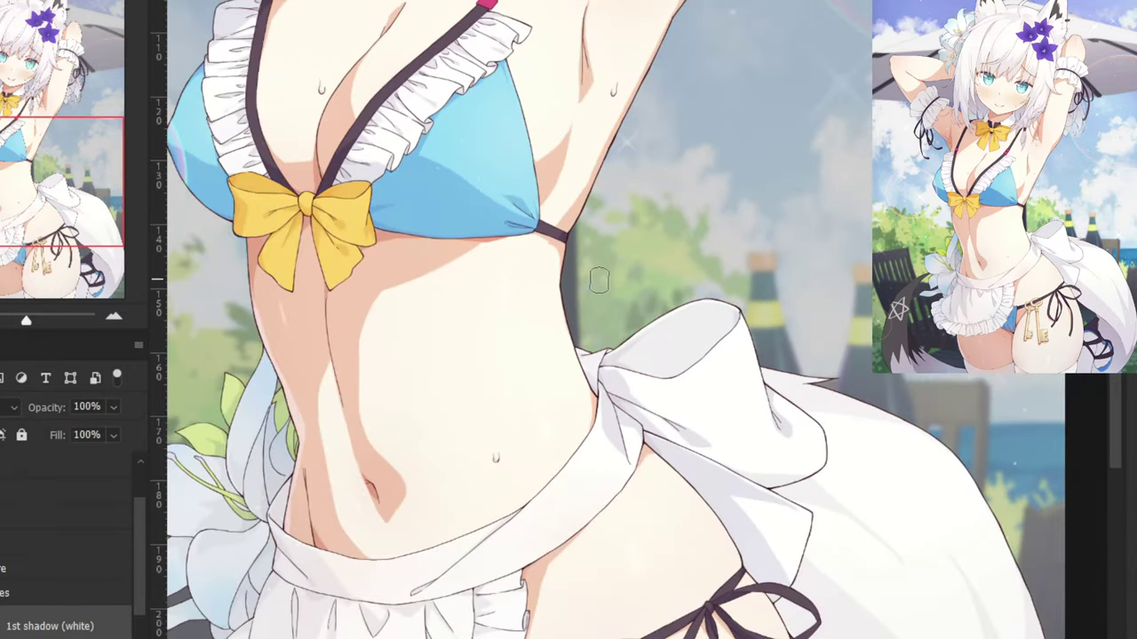
scroll(602, 289, up, 2)
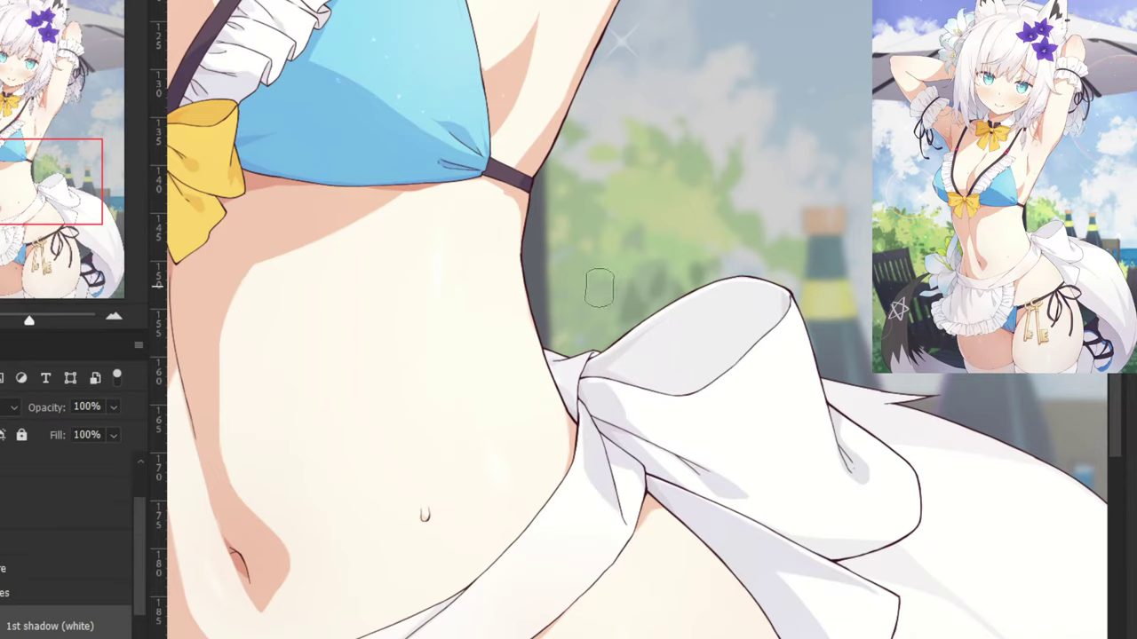
click(71, 466)
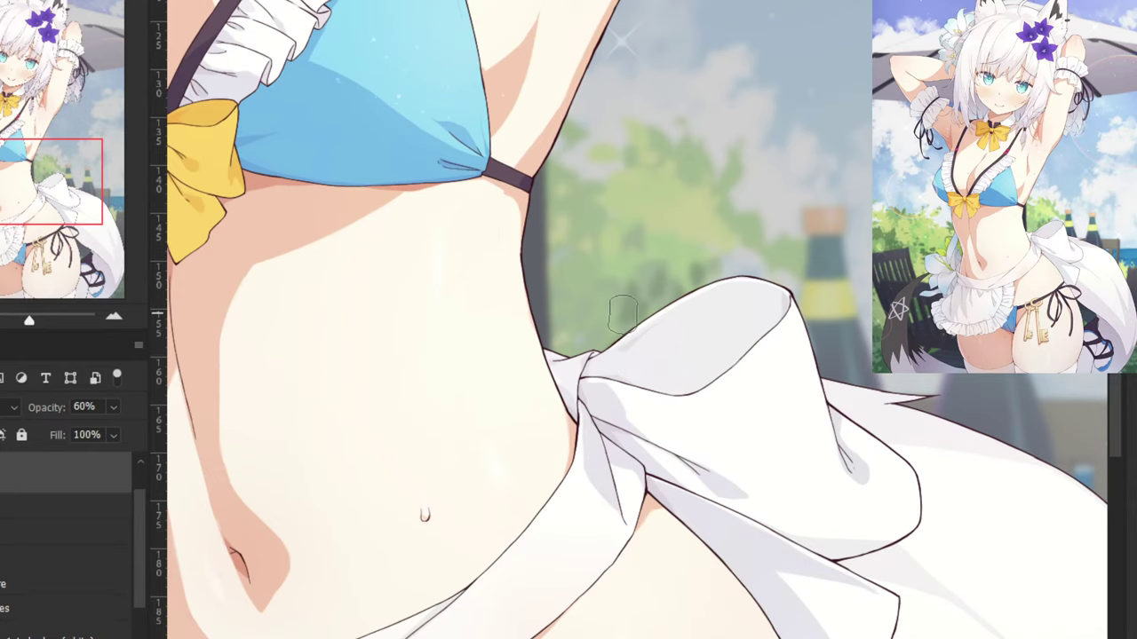
key(ctrl+plus)
click(71, 624)
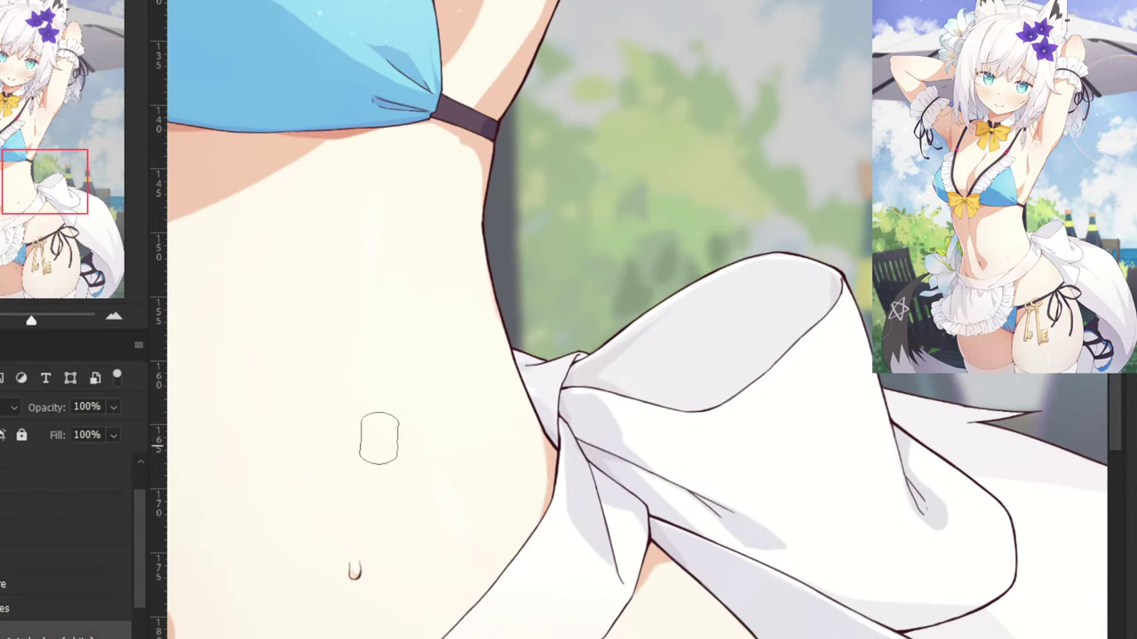
mouse_move(618, 357)
mouse_down()
mouse_move(651, 384)
mouse_move(706, 392)
mouse_move(791, 329)
mouse_move(732, 383)
mouse_move(832, 290)
mouse_move(769, 293)
mouse_move(724, 329)
mouse_move(717, 355)
mouse_move(693, 321)
mouse_move(764, 251)
mouse_move(841, 250)
mouse_move(665, 316)
mouse_move(674, 292)
mouse_move(595, 344)
mouse_up()
Hide the background and effects and examine the flat shading of the bow, waistband and apron.
scroll(647, 297, down, 6)
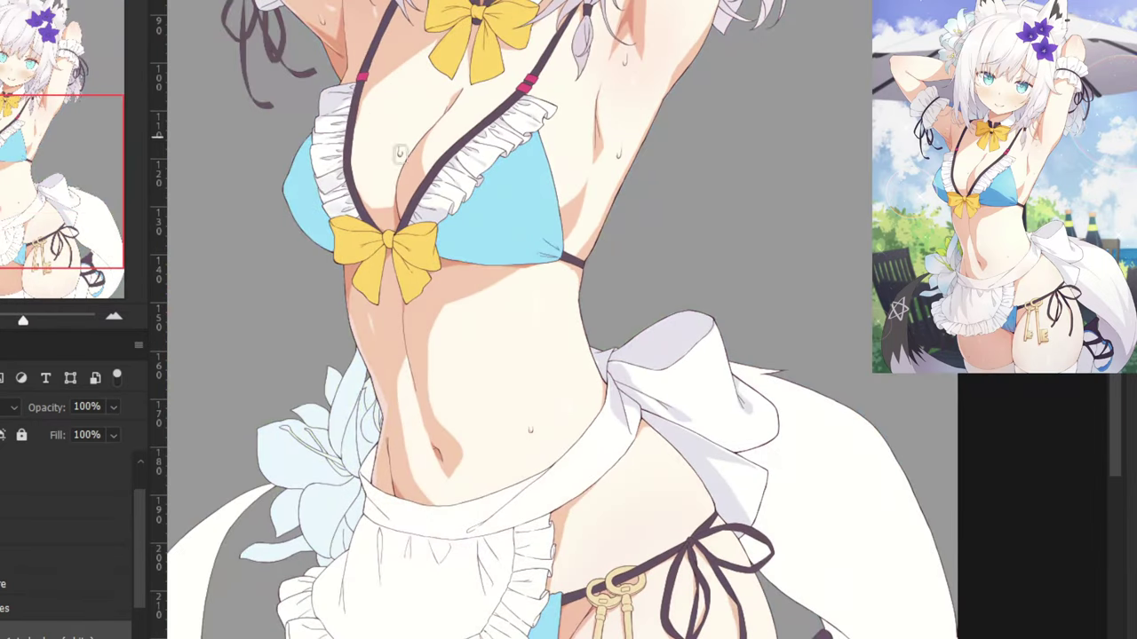
drag(351, 298, 368, 183)
drag(303, 310, 375, 189)
drag(345, 355, 358, 192)
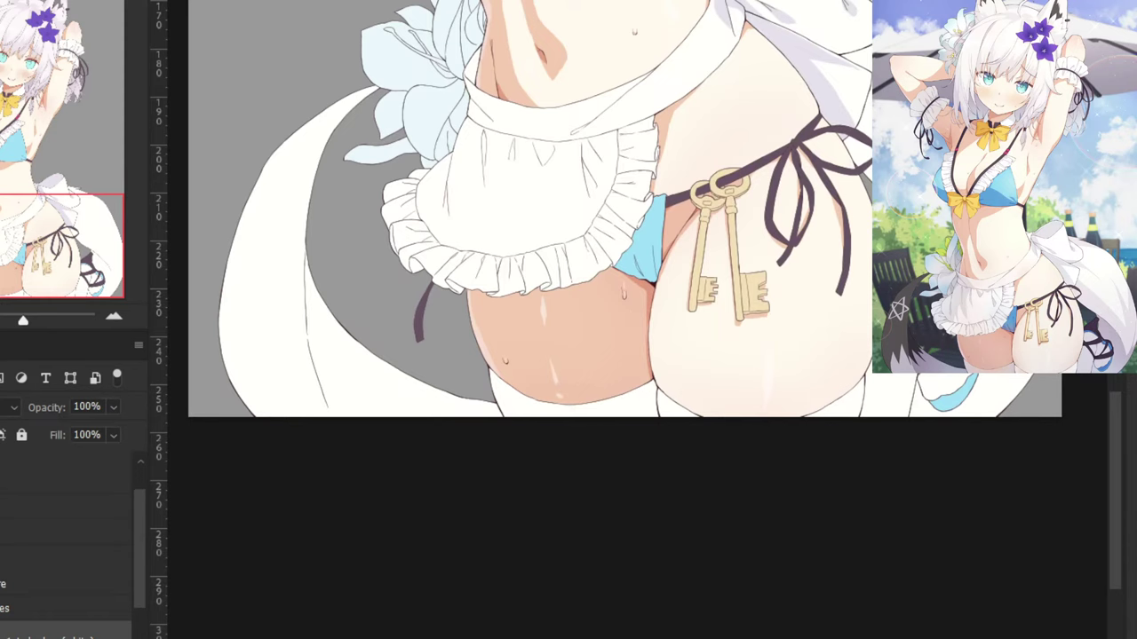
drag(728, 145, 601, 342)
scroll(690, 184, up, 4)
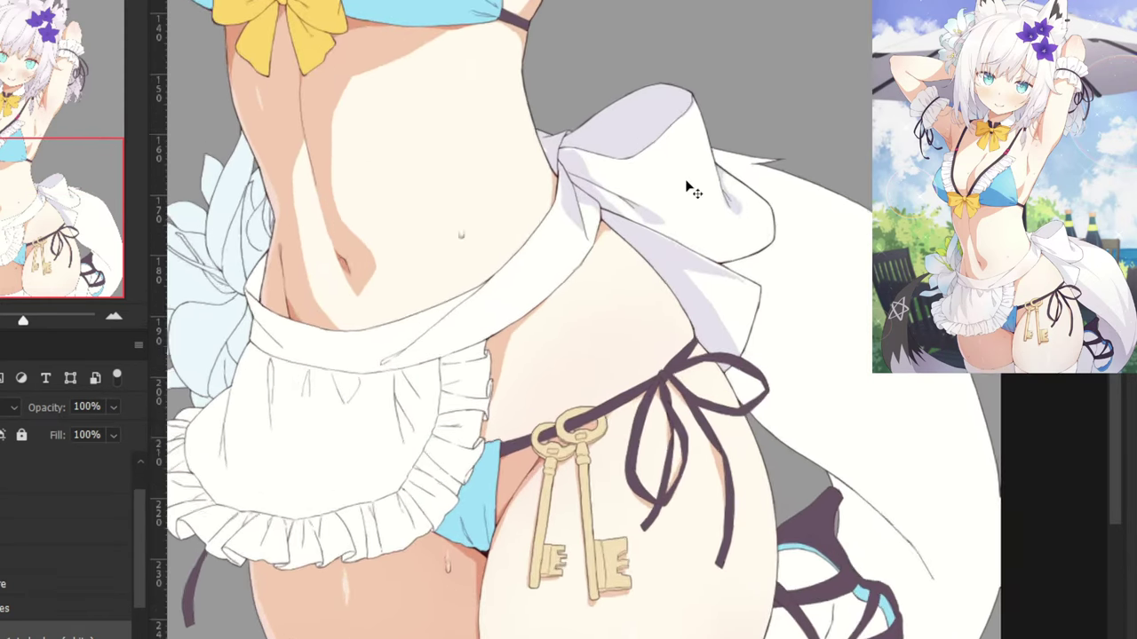
drag(471, 298, 710, 391)
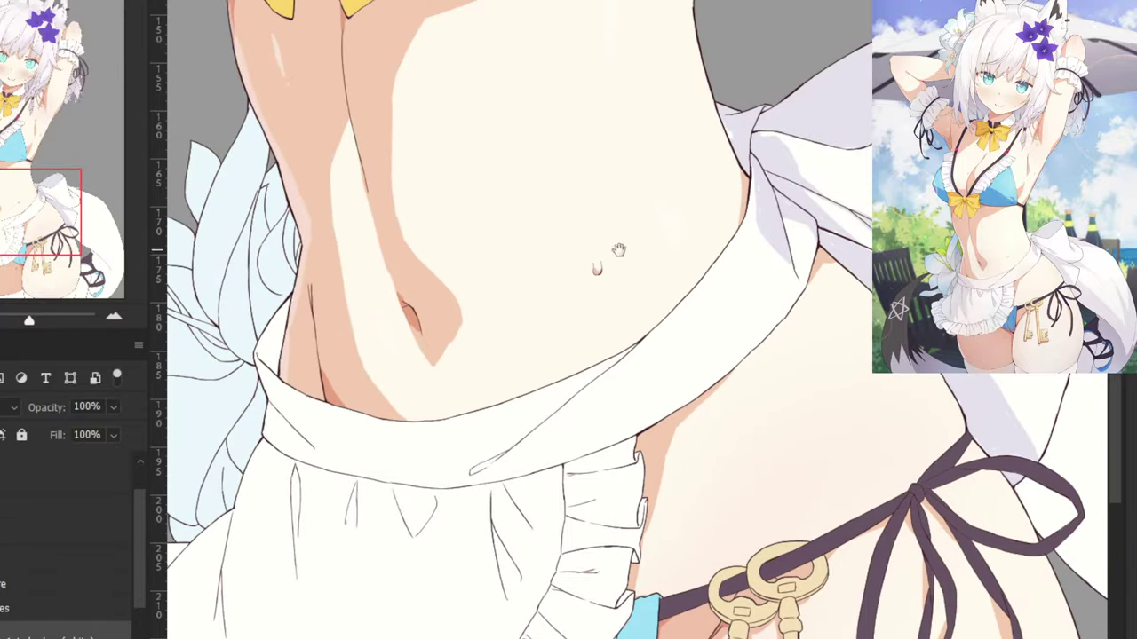
drag(618, 249, 644, 199)
Show the background and effects again and shade the apron waistband's end beside the flower, along its diagonal fold.
scroll(626, 309, down, 1)
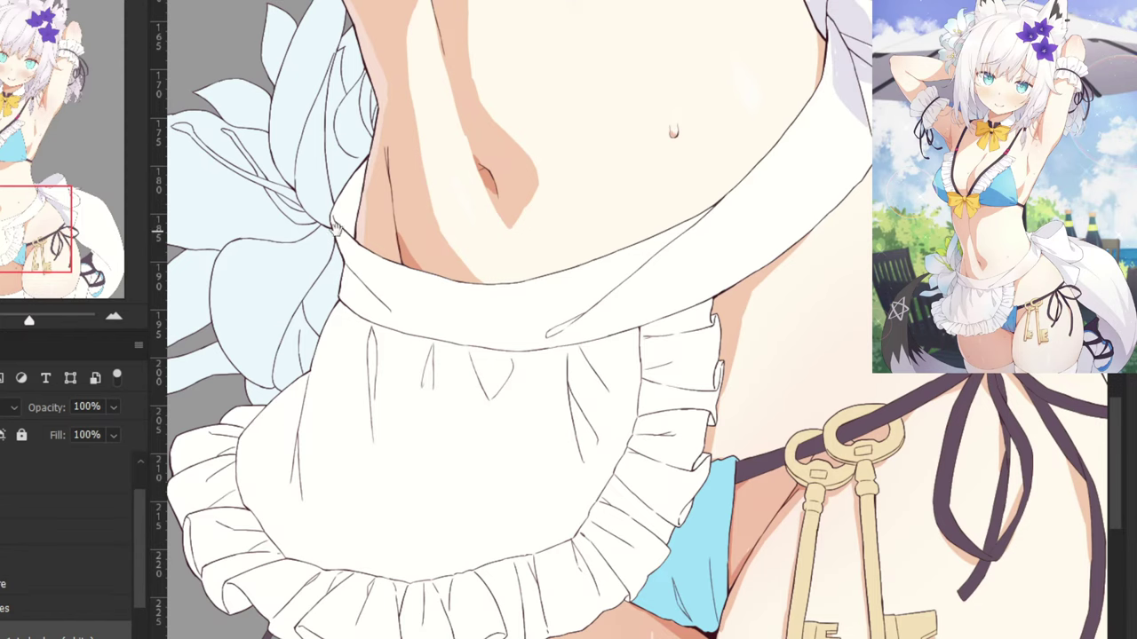
drag(336, 229, 433, 290)
key(ctrl+plus)
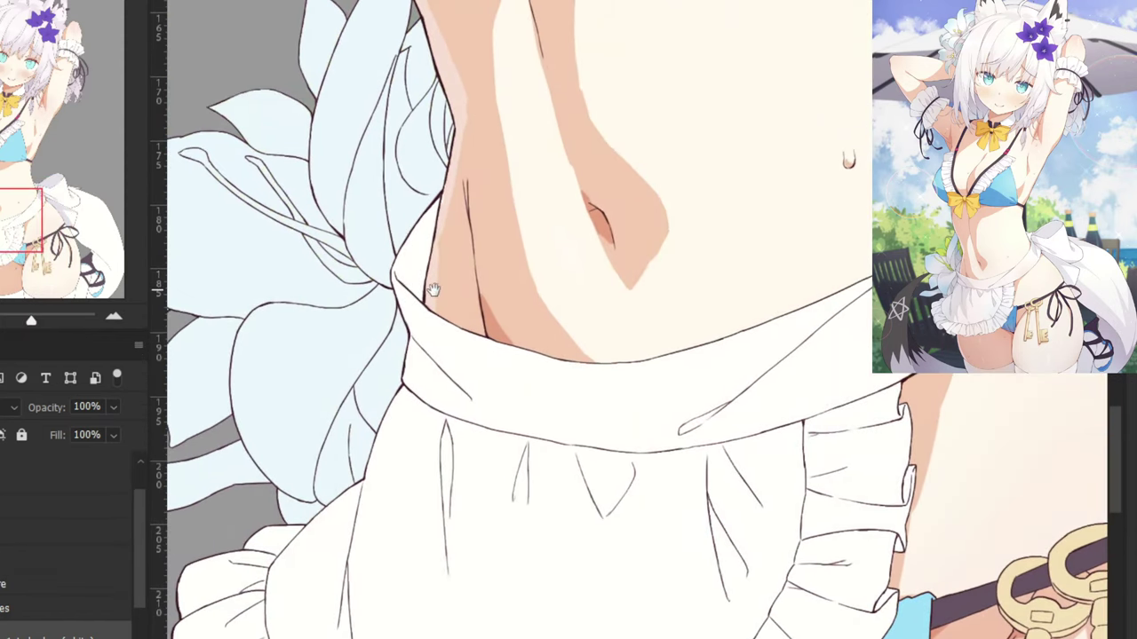
key(ctrl+plus)
mouse_move(349, 257)
mouse_down()
mouse_move(436, 290)
mouse_move(388, 273)
mouse_up()
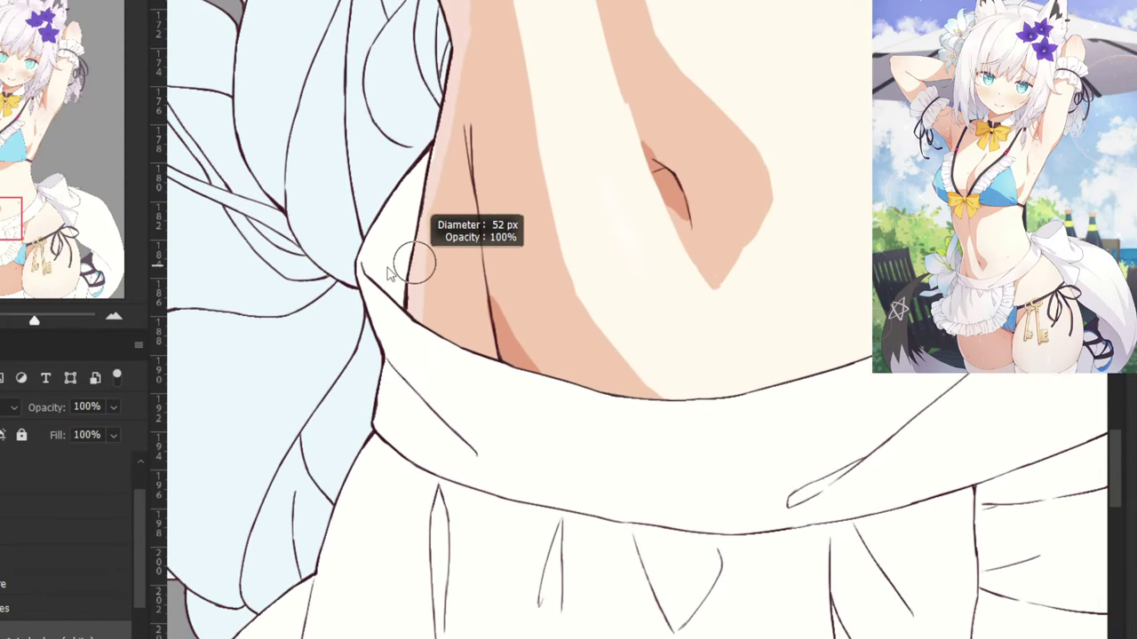
right_click(388, 273)
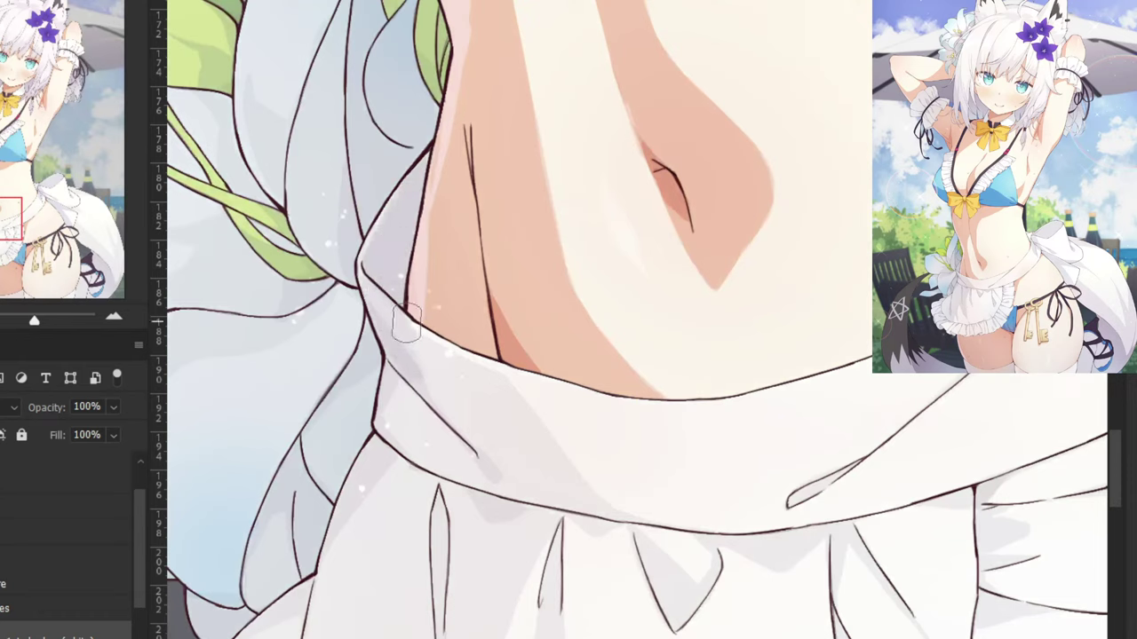
mouse_move(391, 328)
mouse_down()
mouse_move(489, 388)
mouse_move(589, 510)
mouse_up()
mouse_move(390, 424)
mouse_down()
mouse_move(574, 504)
mouse_move(471, 428)
mouse_move(508, 476)
mouse_move(460, 447)
mouse_move(436, 383)
mouse_up()
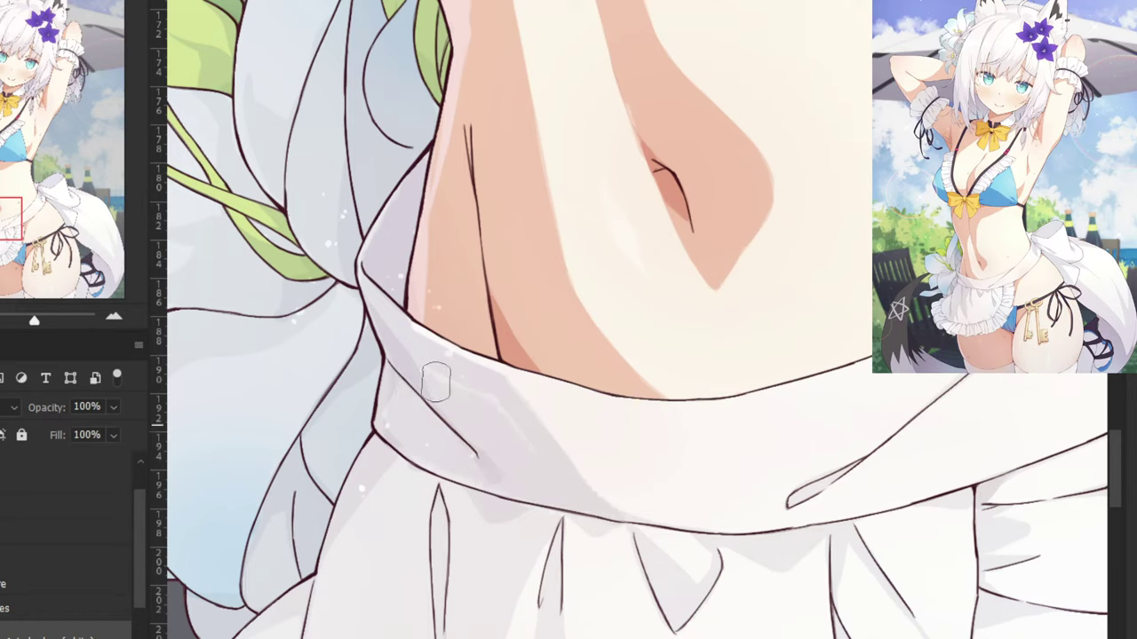
Paint pale lavender shading inside the narrow diagonal fold of the apron's waistband.
drag(878, 412, 635, 296)
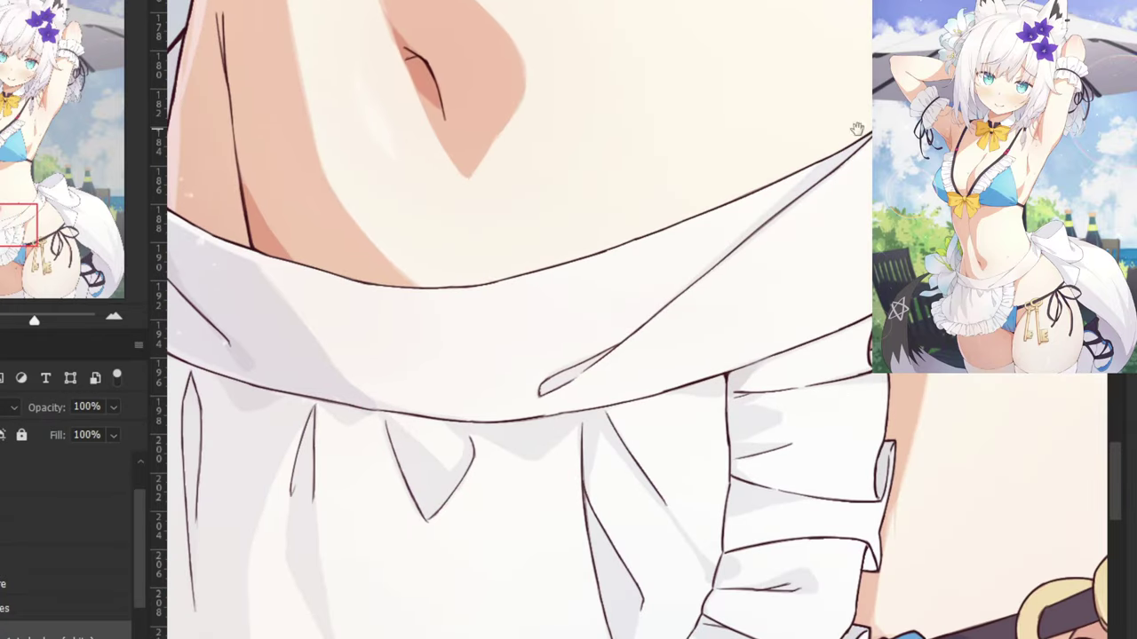
mouse_move(858, 132)
mouse_down()
mouse_move(775, 271)
mouse_move(720, 308)
mouse_up()
key(ctrl+z)
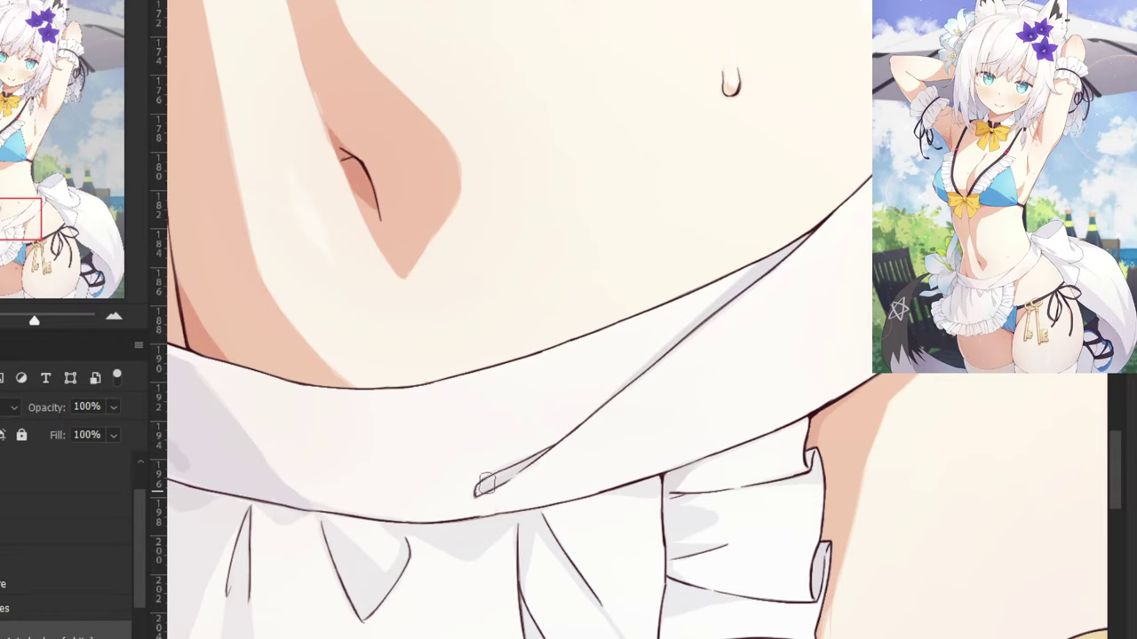
drag(466, 420, 715, 275)
drag(641, 257, 511, 197)
drag(662, 239, 564, 303)
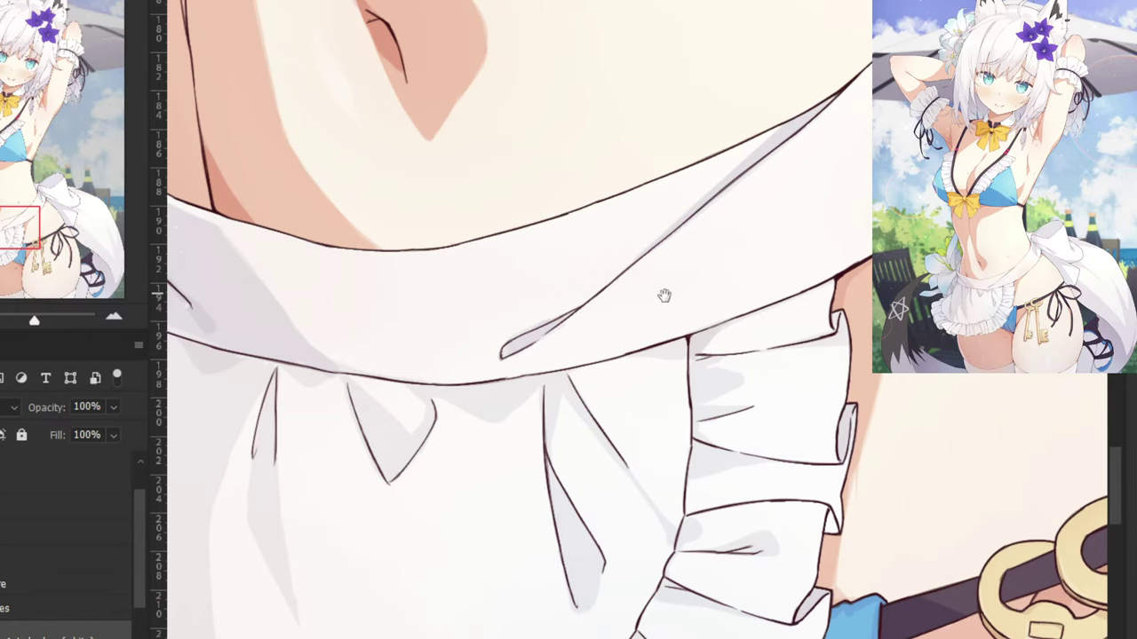
drag(665, 295, 481, 349)
Shade the ruffle folds beside the hip, just below the waistband, with pale lavender.
key(ctrl+plus)
drag(652, 443, 598, 444)
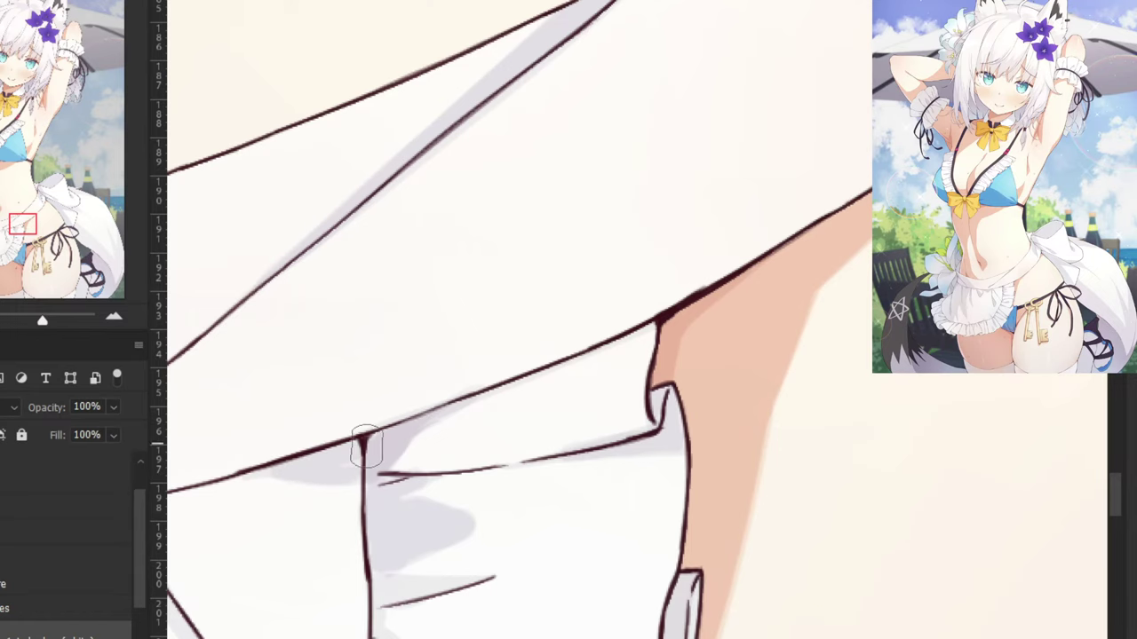
drag(386, 556, 398, 428)
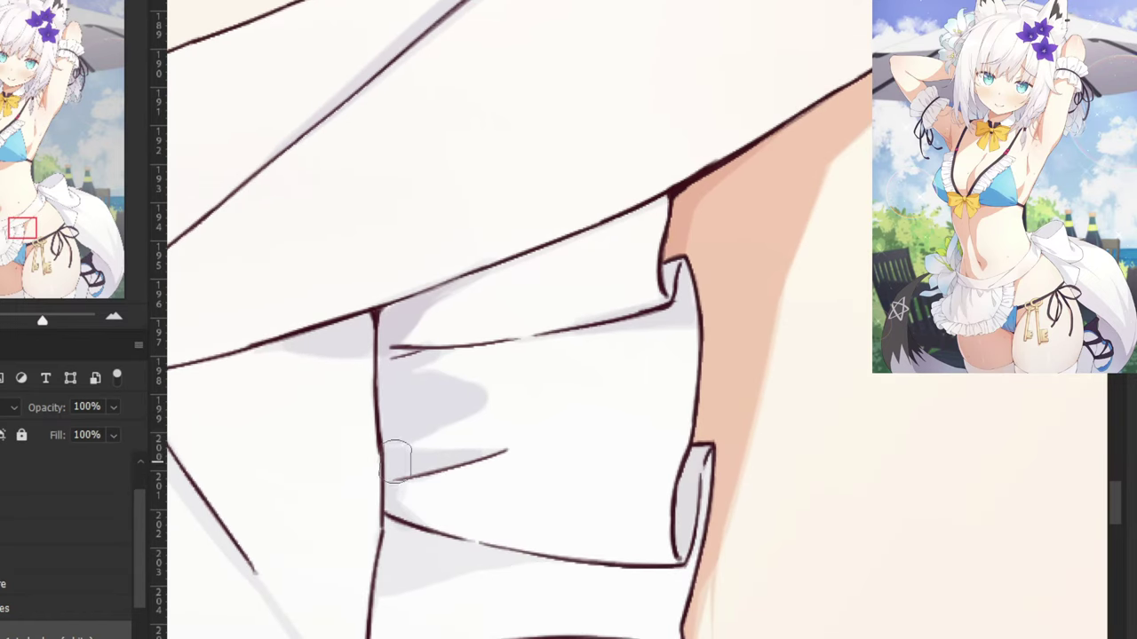
scroll(397, 462, down, 3)
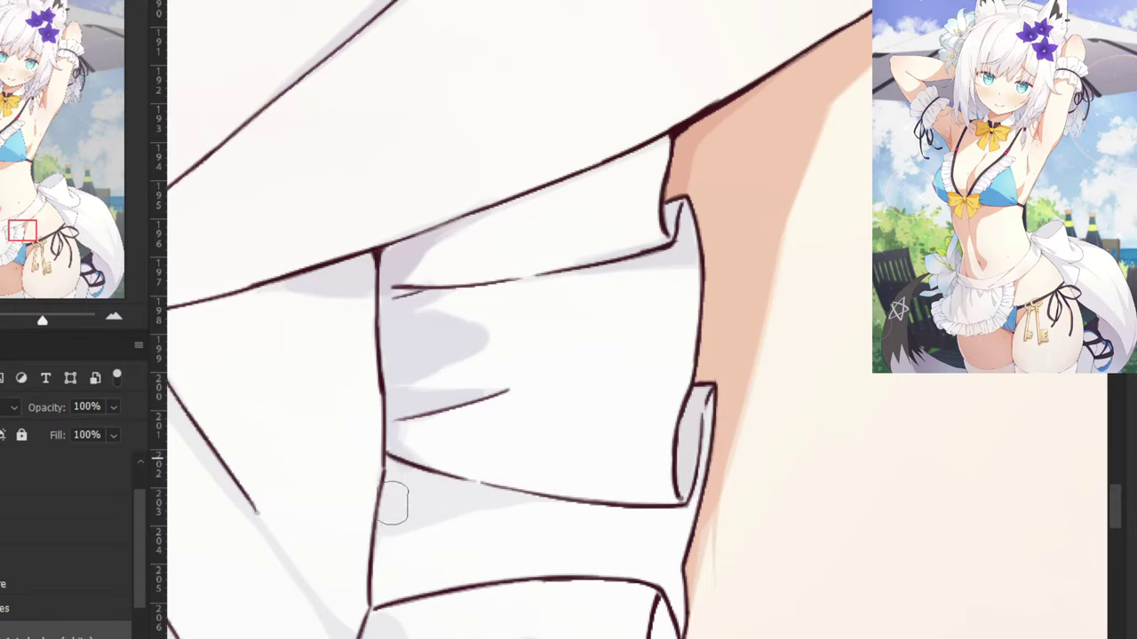
mouse_move(392, 487)
mouse_down()
mouse_move(391, 534)
mouse_move(416, 518)
mouse_move(527, 502)
mouse_up()
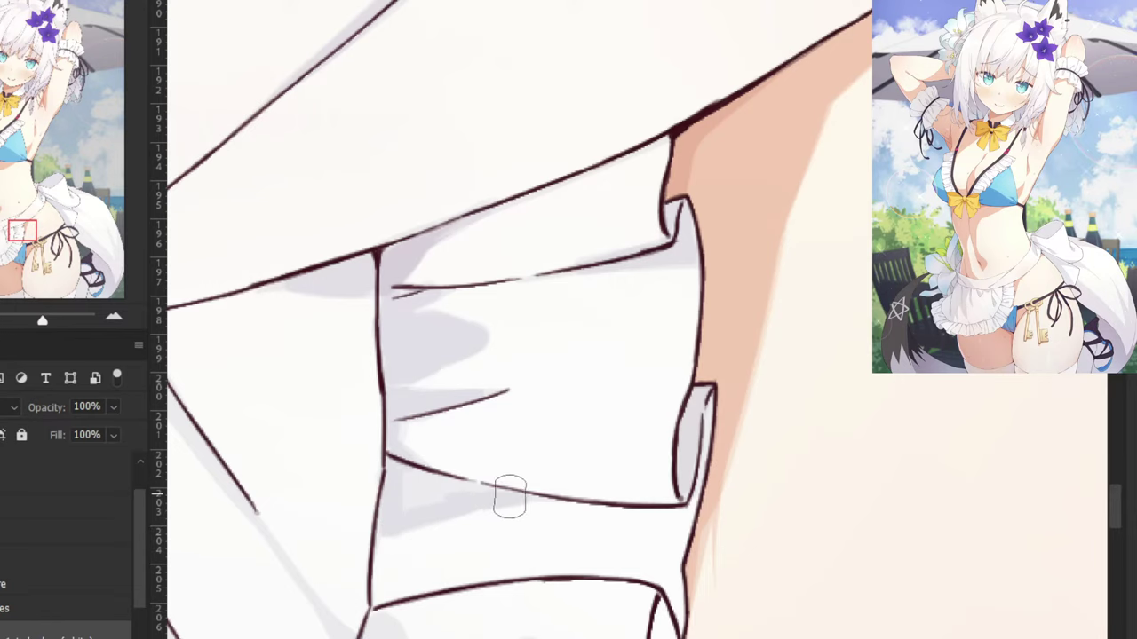
scroll(395, 484, down, 7)
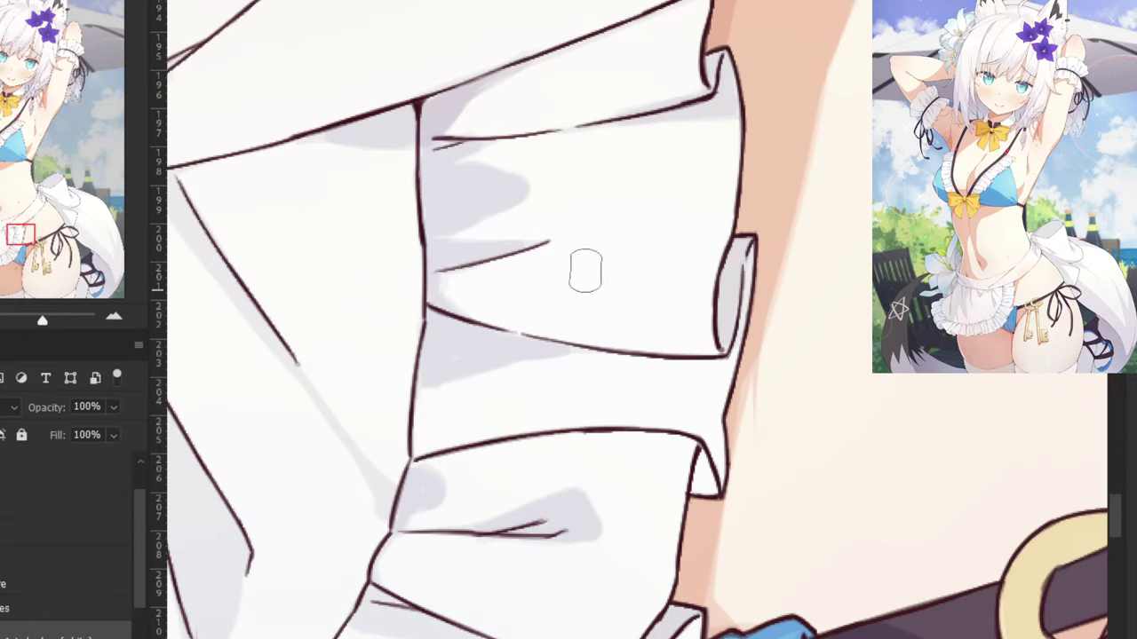
Fill the two connected pleats below the waistband, next to the hip-side ruffle, with lavender shading.
drag(215, 310, 495, 405)
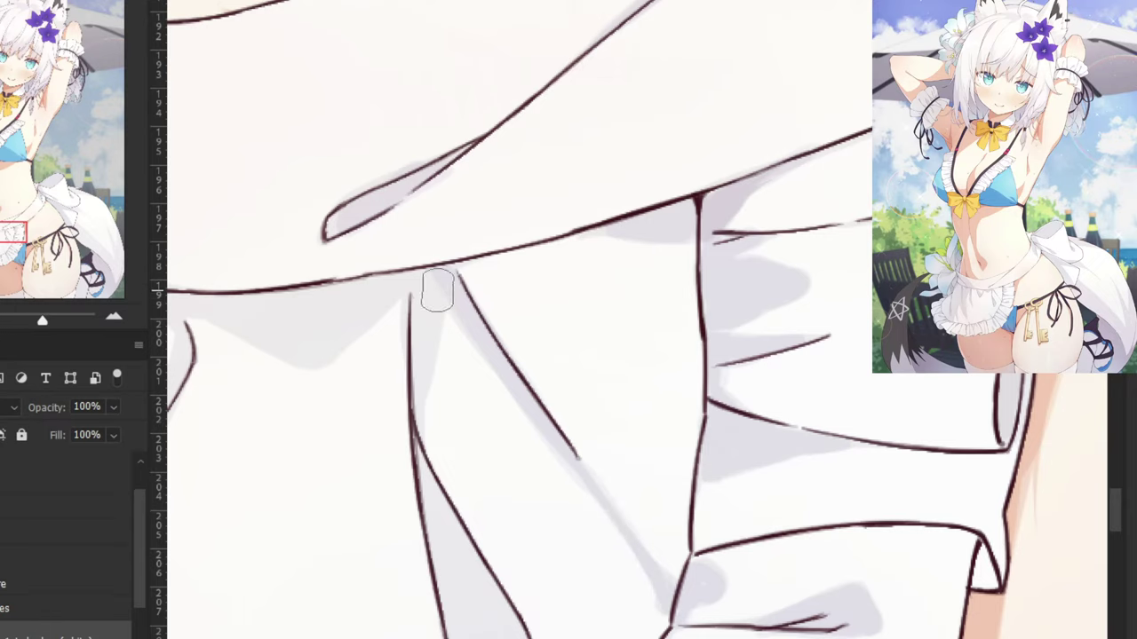
drag(438, 291, 419, 407)
key(ctrl+z)
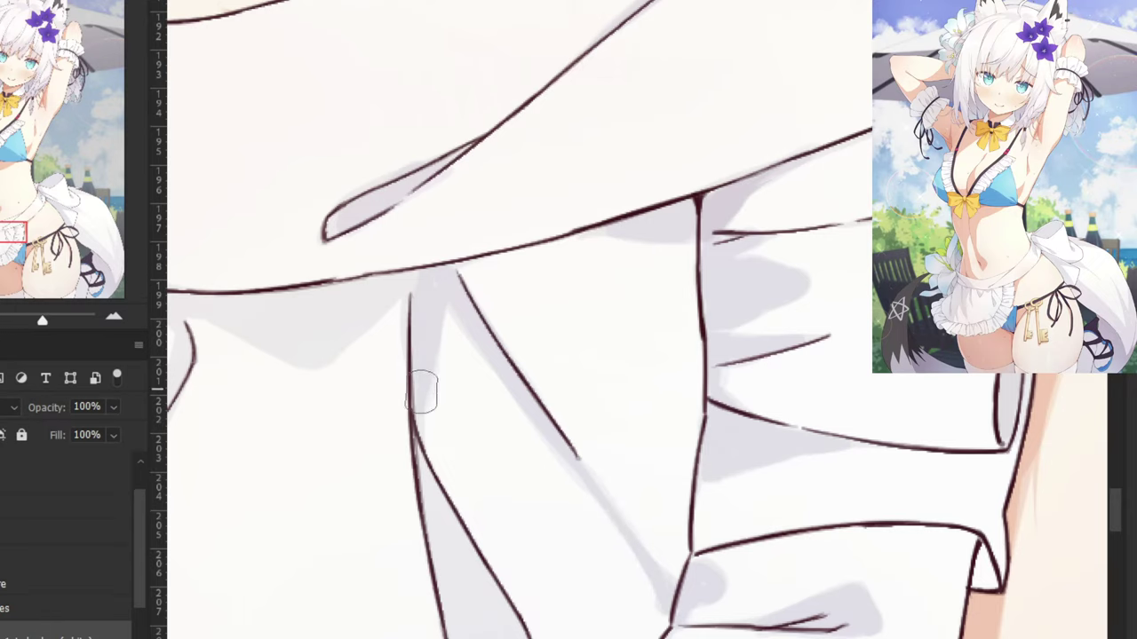
scroll(421, 391, down, 3)
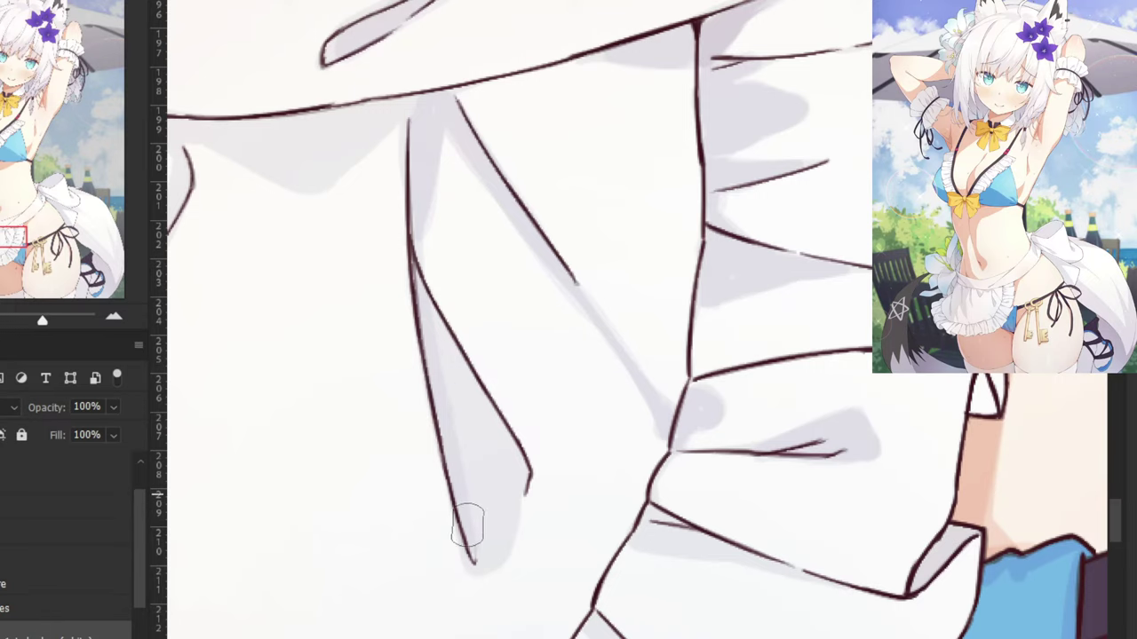
mouse_move(468, 525)
mouse_down()
mouse_move(497, 556)
mouse_move(517, 473)
mouse_up()
mouse_move(414, 275)
mouse_down()
mouse_move(511, 457)
mouse_move(432, 314)
mouse_move(489, 537)
mouse_up()
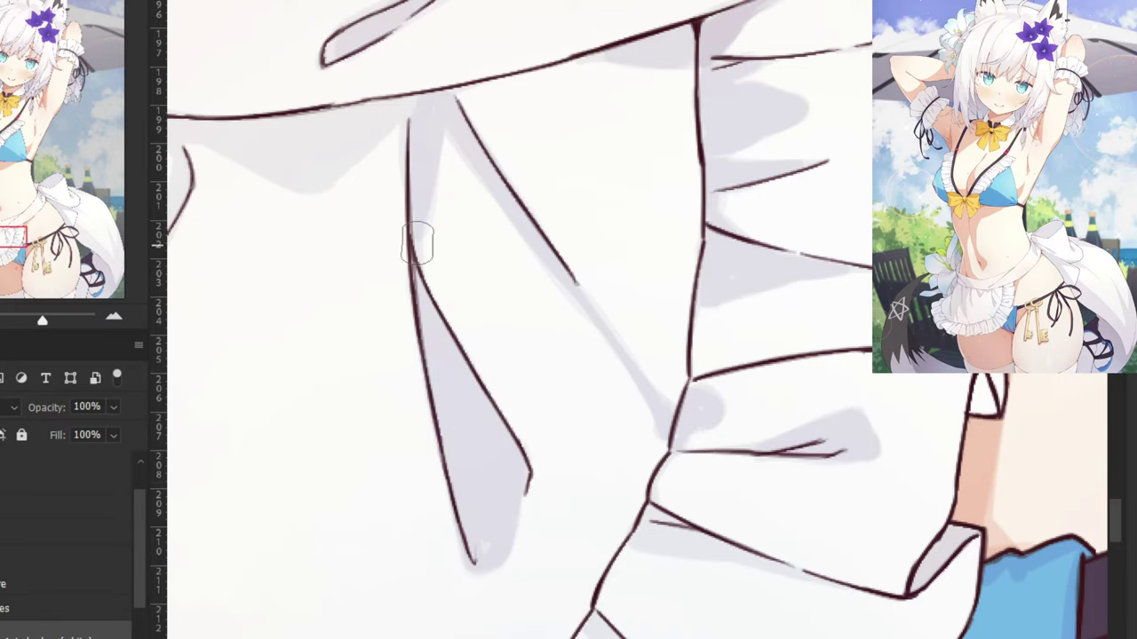
Paint lavender shadows under the middle of the waistband and inside the triangular fold beneath it.
drag(321, 219, 363, 234)
drag(404, 362, 628, 562)
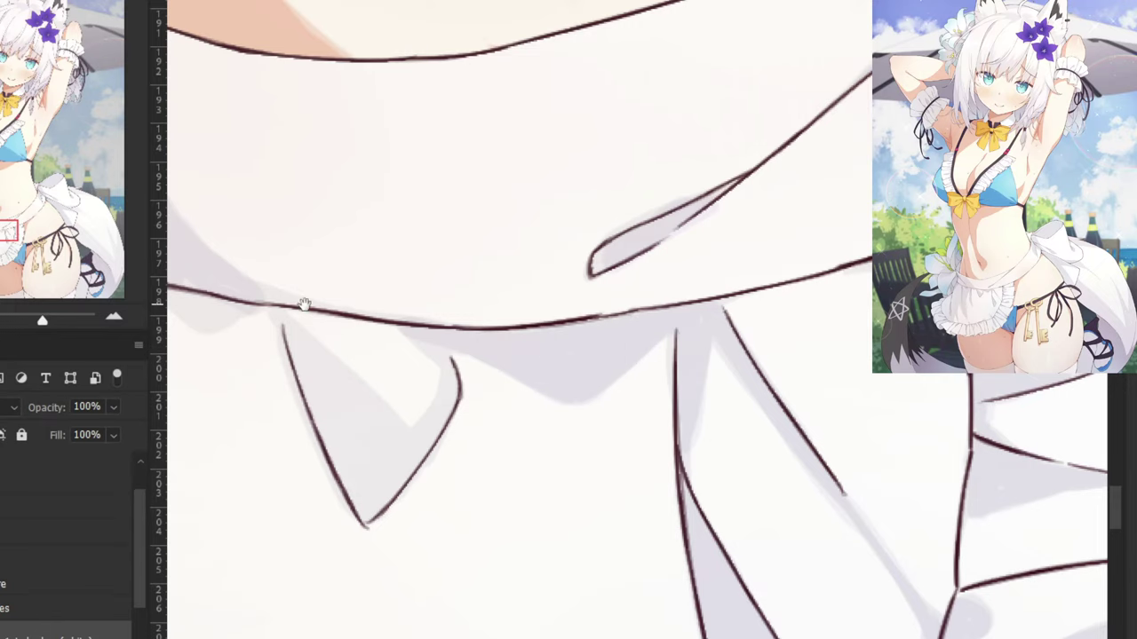
drag(303, 305, 494, 307)
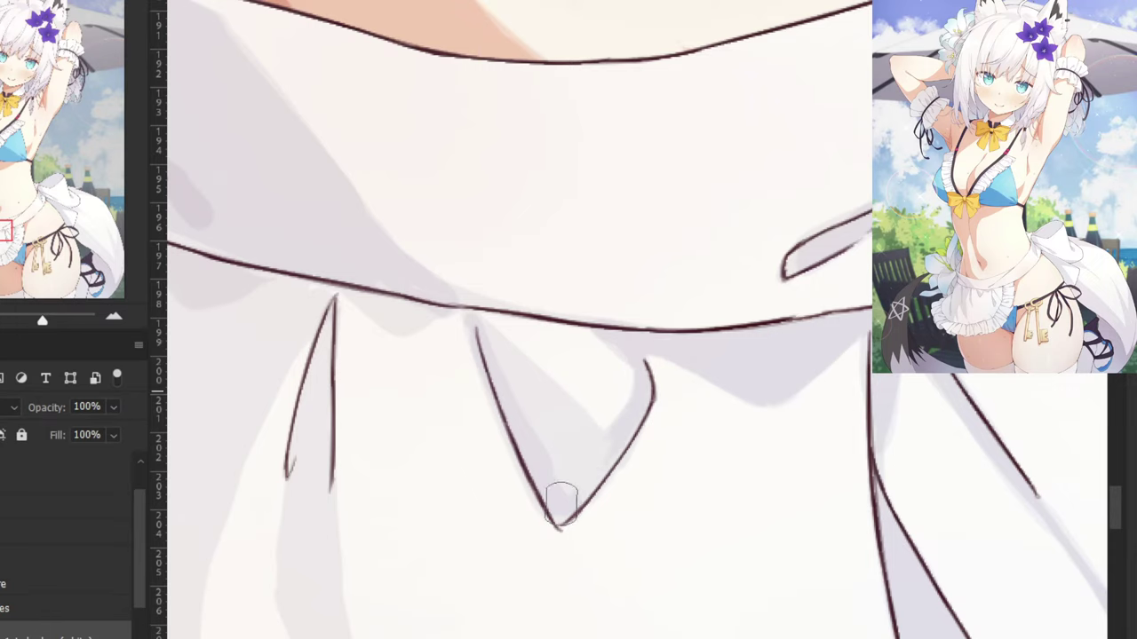
drag(561, 504, 571, 503)
mouse_move(479, 330)
mouse_down()
mouse_move(550, 401)
mouse_move(490, 324)
mouse_move(589, 433)
mouse_move(553, 463)
mouse_move(515, 393)
mouse_up()
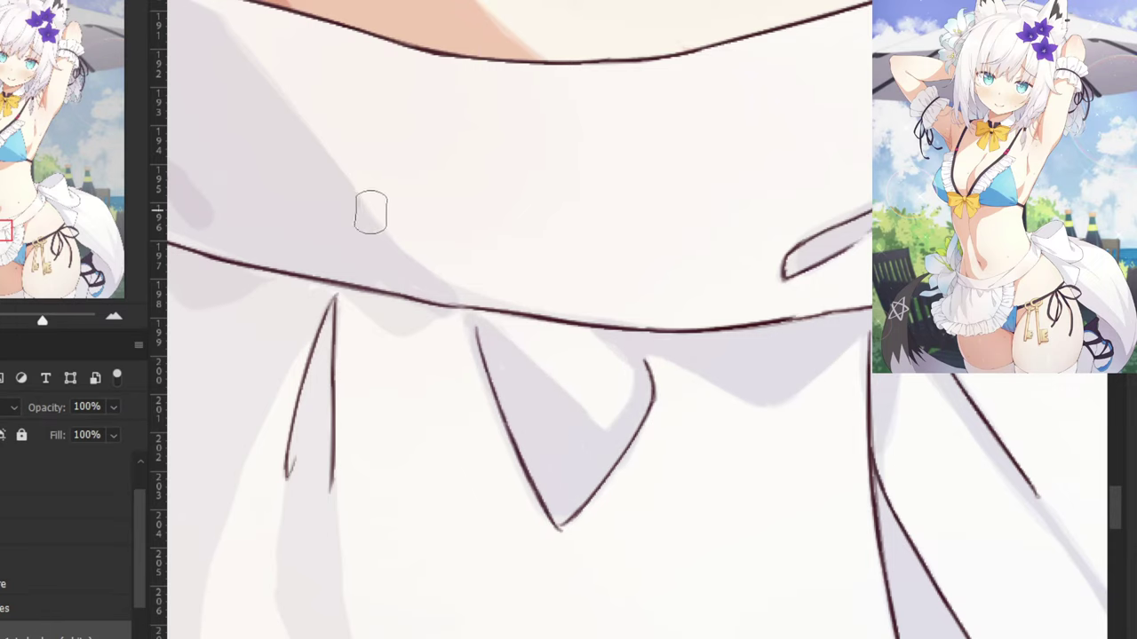
Paint the diagonal edge of the large waistband shadow down to the lower waistband line.
drag(355, 225, 553, 381)
drag(379, 205, 515, 315)
drag(571, 453, 430, 267)
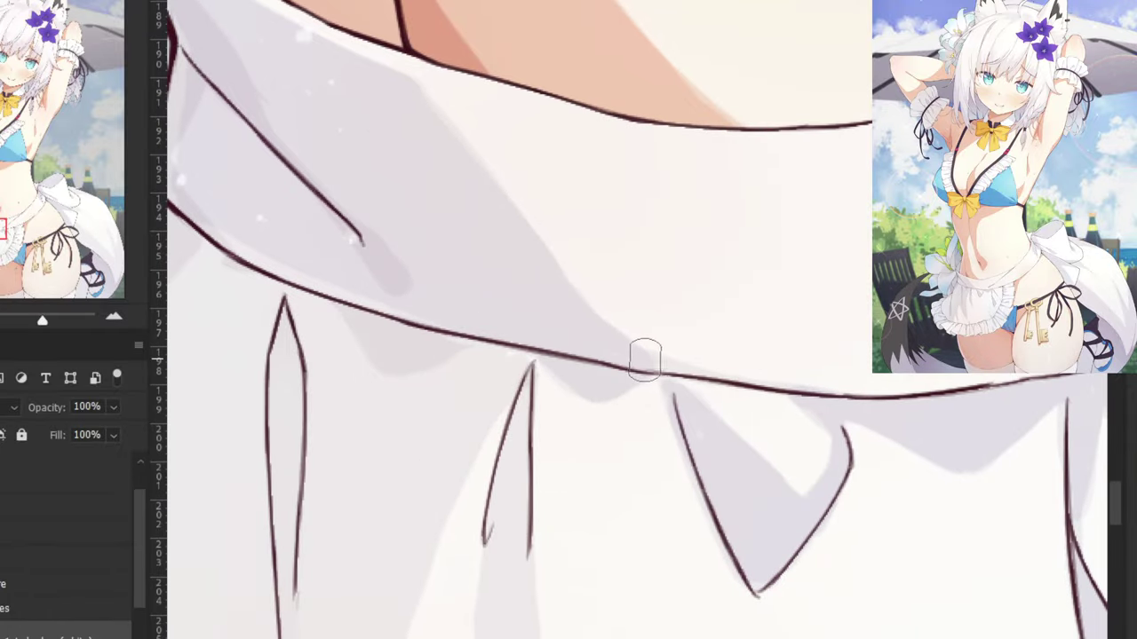
drag(645, 360, 690, 382)
Shade the slender pleat left of the triangular fold and extend its shadow into a tapered point down the apron.
mouse_move(504, 484)
mouse_down()
mouse_move(553, 342)
mouse_move(559, 204)
mouse_up()
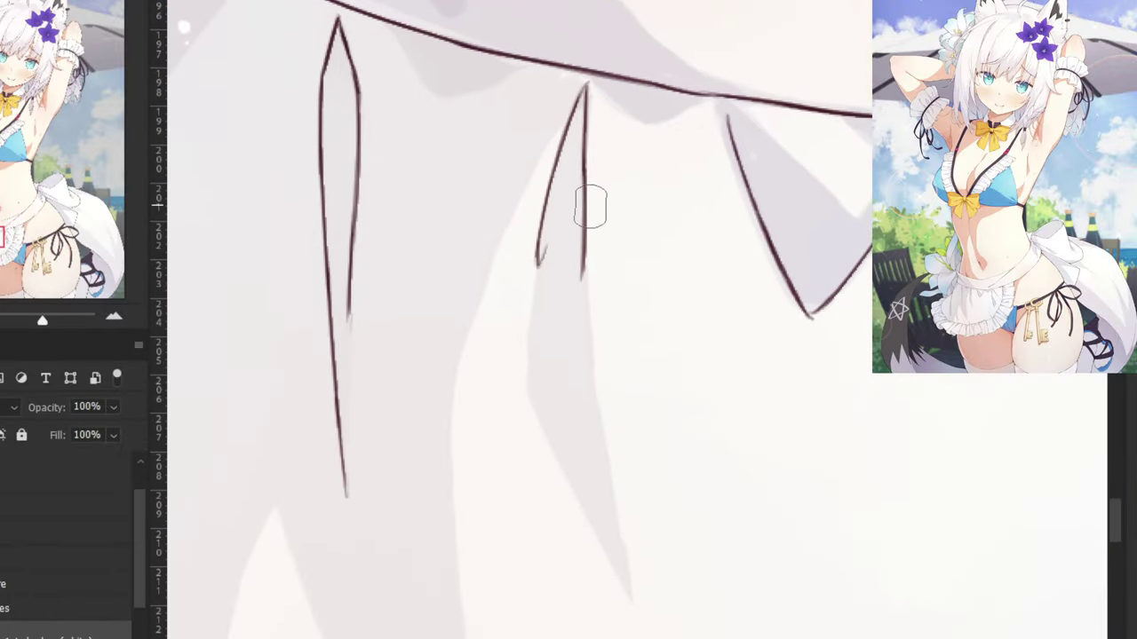
drag(583, 108, 583, 365)
drag(573, 256, 596, 457)
drag(586, 358, 617, 562)
drag(602, 468, 621, 564)
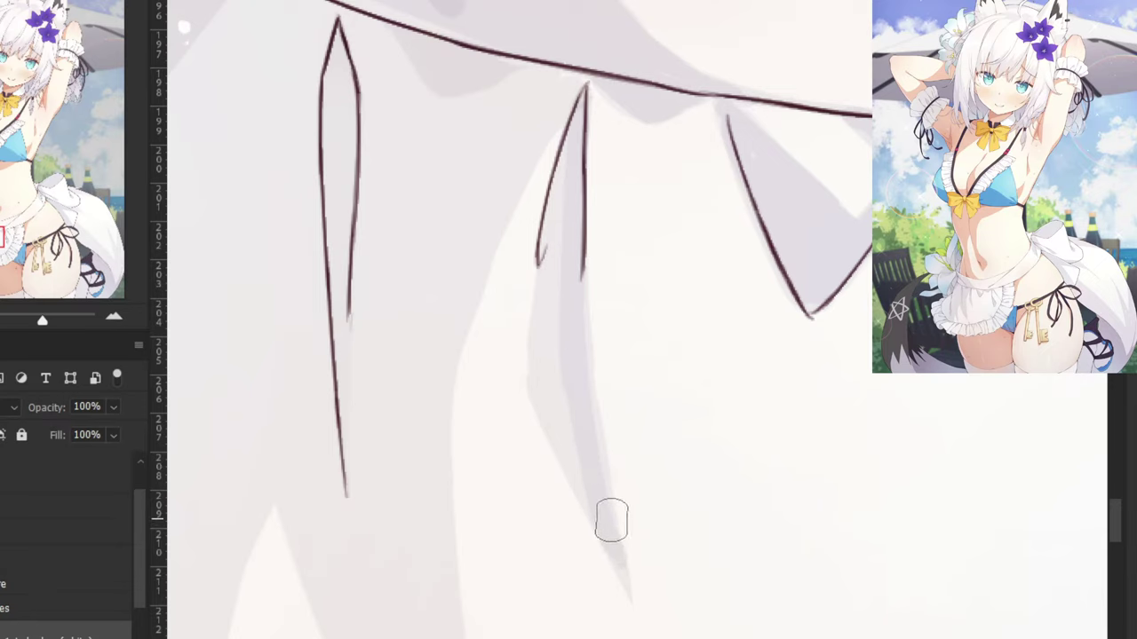
drag(567, 135, 559, 282)
drag(559, 229, 544, 320)
drag(556, 235, 549, 414)
mouse_move(548, 289)
mouse_down()
mouse_move(545, 387)
mouse_move(552, 267)
mouse_move(584, 439)
mouse_move(549, 288)
mouse_move(549, 396)
mouse_move(585, 487)
mouse_move(544, 383)
mouse_move(540, 367)
mouse_move(590, 457)
mouse_move(568, 307)
mouse_move(610, 506)
mouse_up()
drag(621, 571, 616, 566)
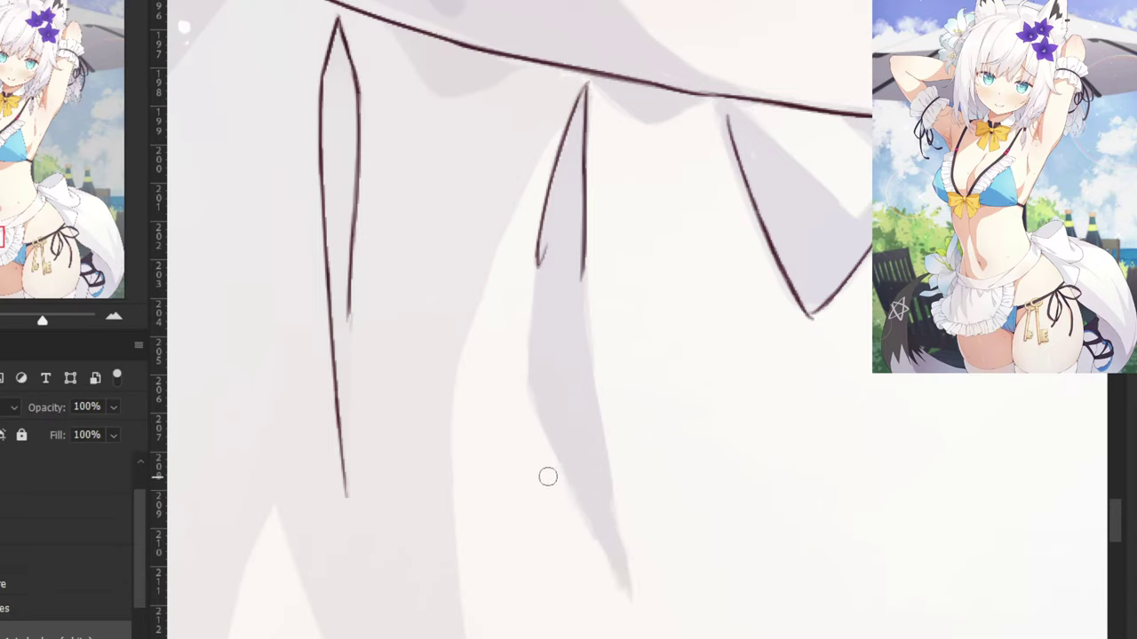
mouse_move(620, 557)
mouse_down()
mouse_move(630, 603)
mouse_move(619, 571)
mouse_move(624, 592)
mouse_up()
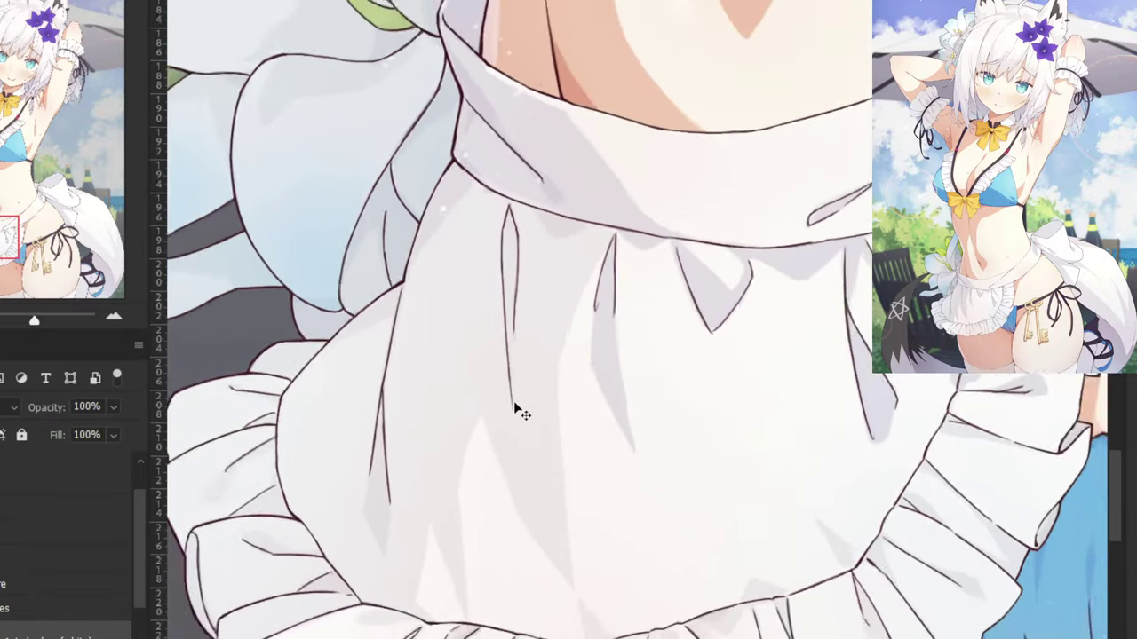
Compare the apron with and without the reference overlay, and consult the shading notes on the light-to-shadow range for white.
scroll(513, 401, up, 2)
scroll(535, 417, up, 2)
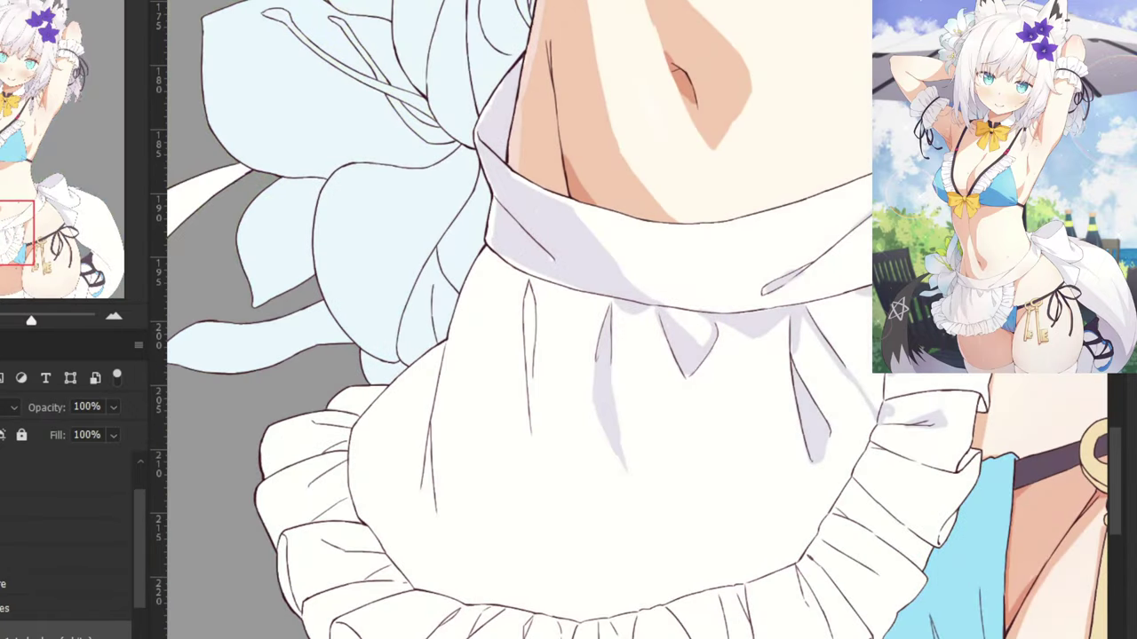
scroll(519, 319, down, 3)
key(ctrl+minus)
drag(355, 282, 309, 632)
drag(329, 359, 315, 504)
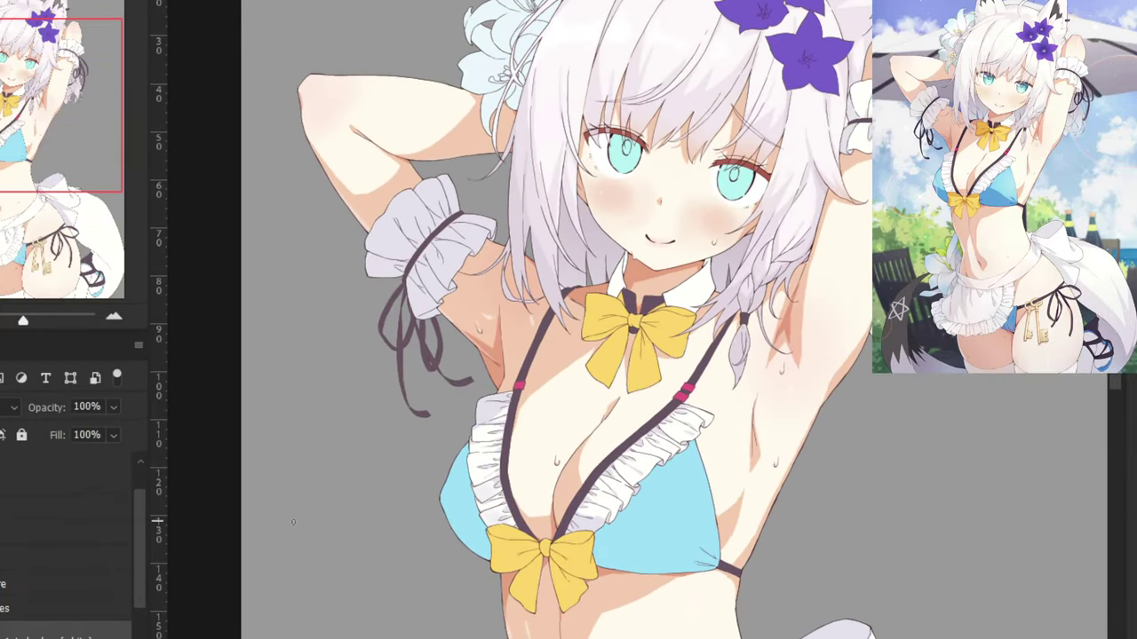
scroll(385, 430, down, 5)
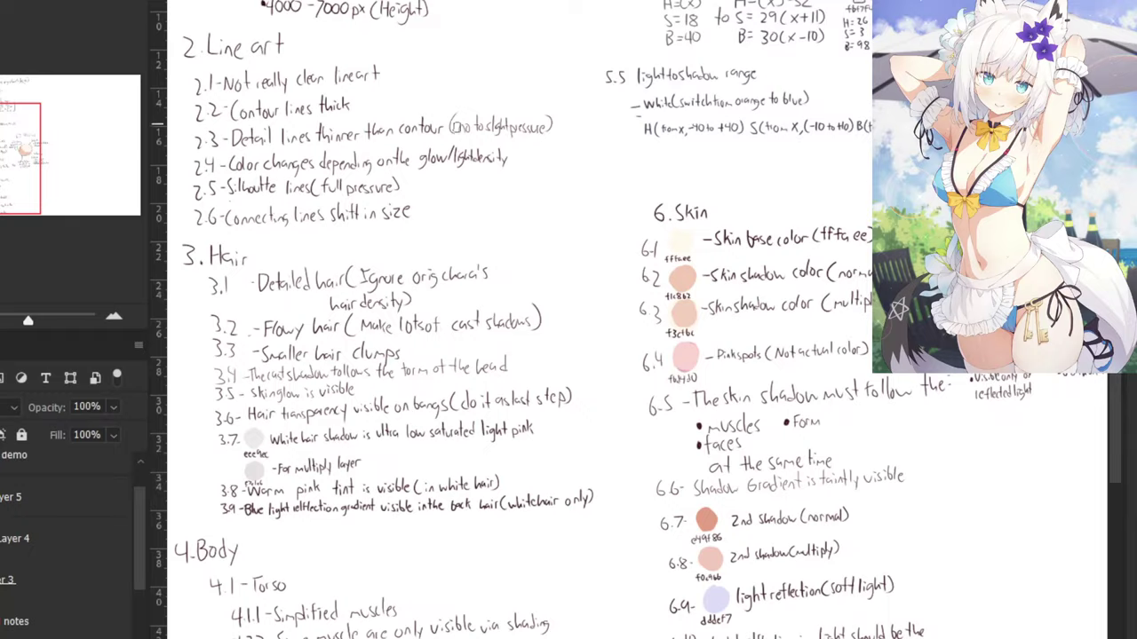
drag(458, 127, 370, 101)
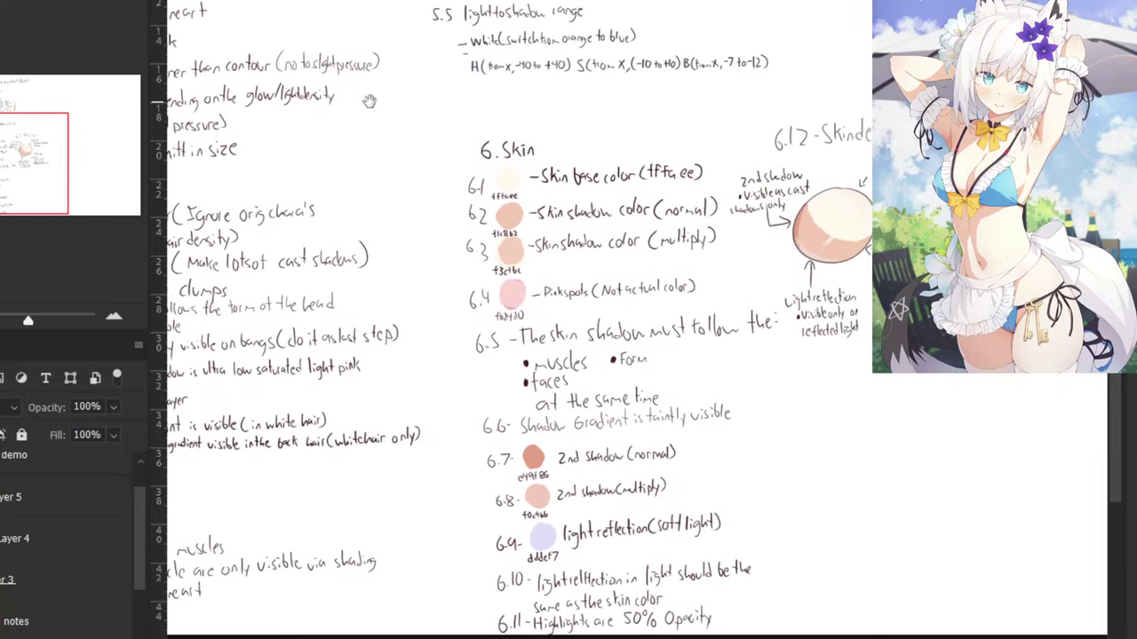
drag(484, 111, 427, 218)
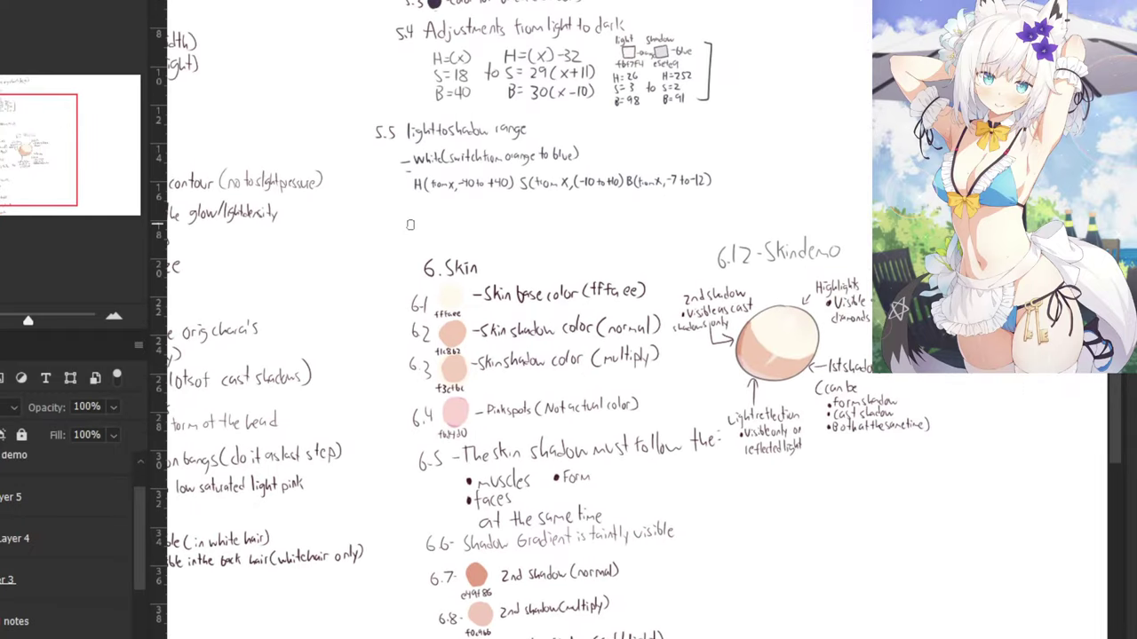
scroll(422, 231, down, 5)
scroll(422, 231, up, 2)
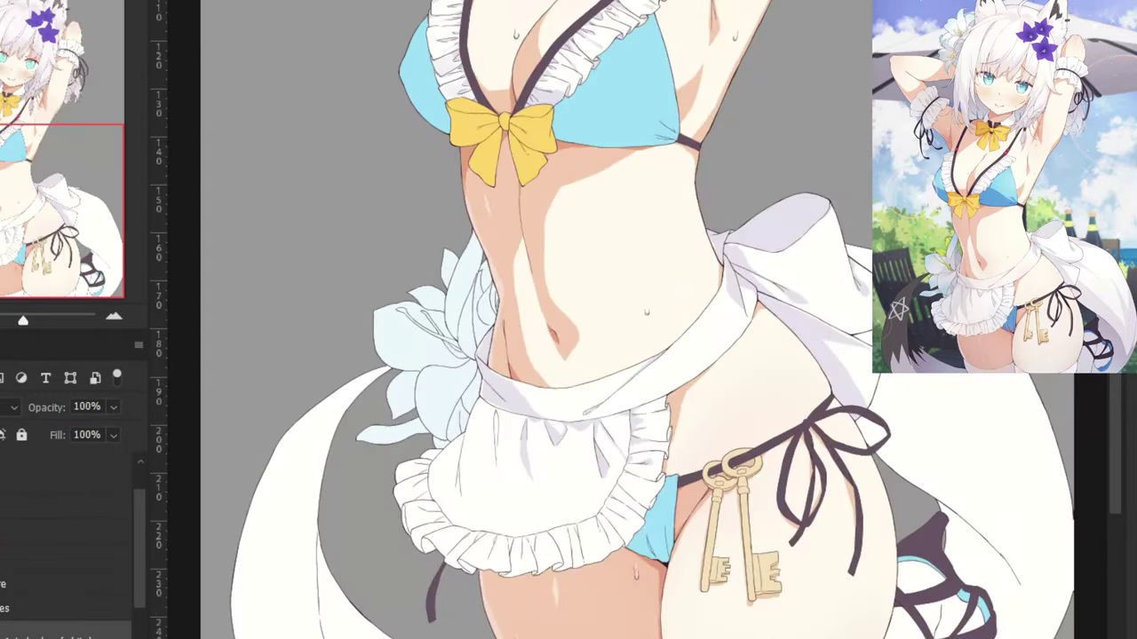
scroll(551, 320, up, 3)
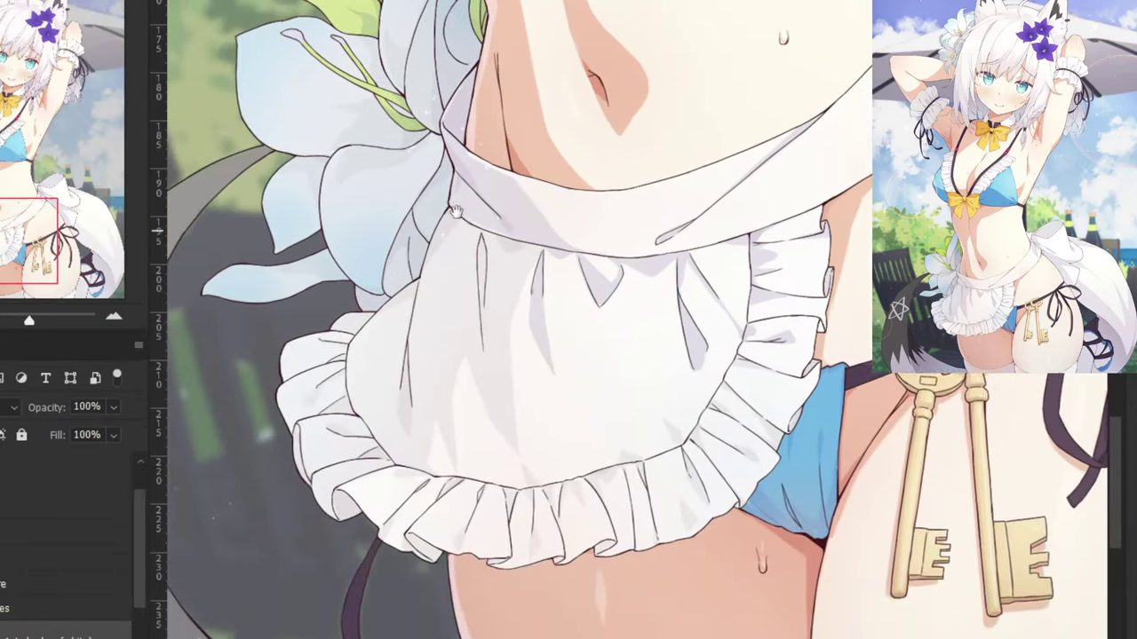
Make the semi-transparent reference overlay layer active.
scroll(453, 210, up, 5)
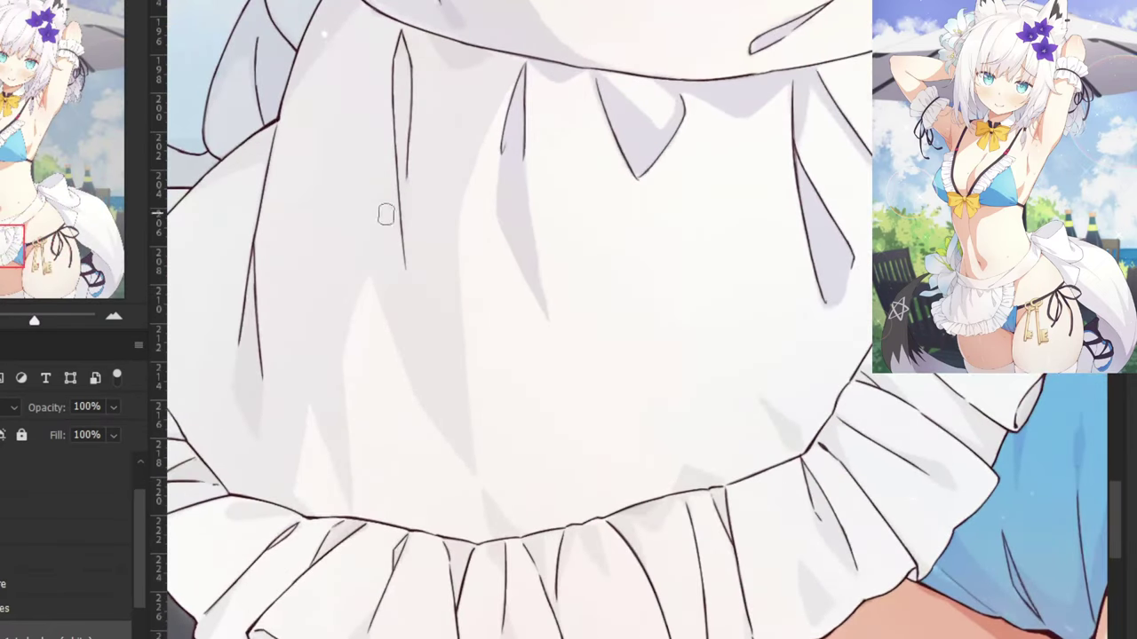
drag(403, 244, 405, 242)
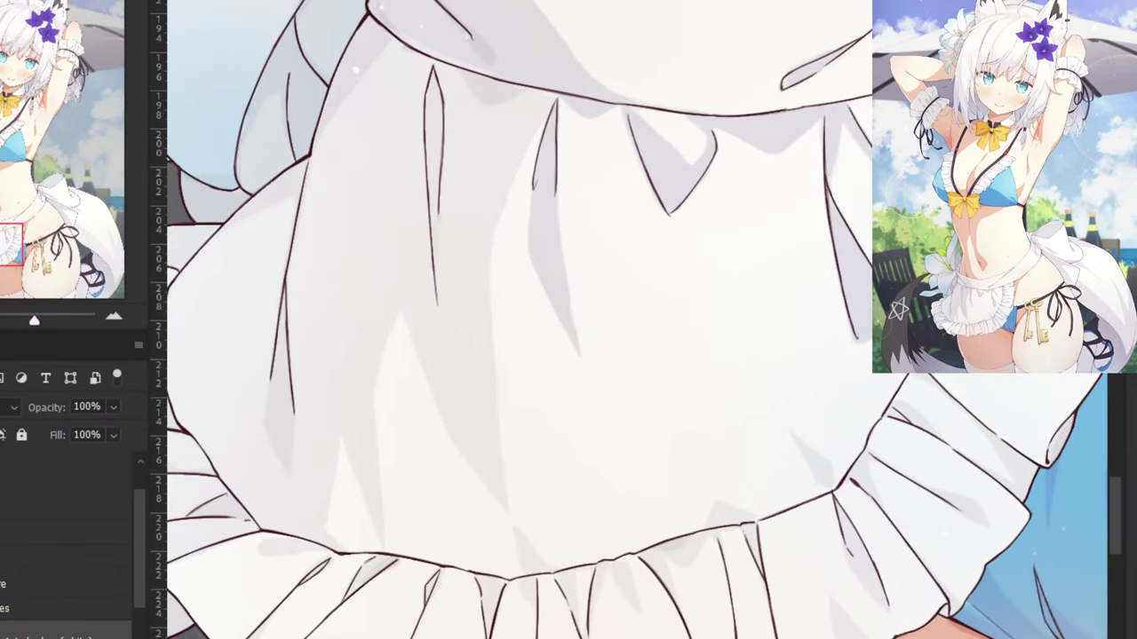
click(66, 473)
click(316, 263)
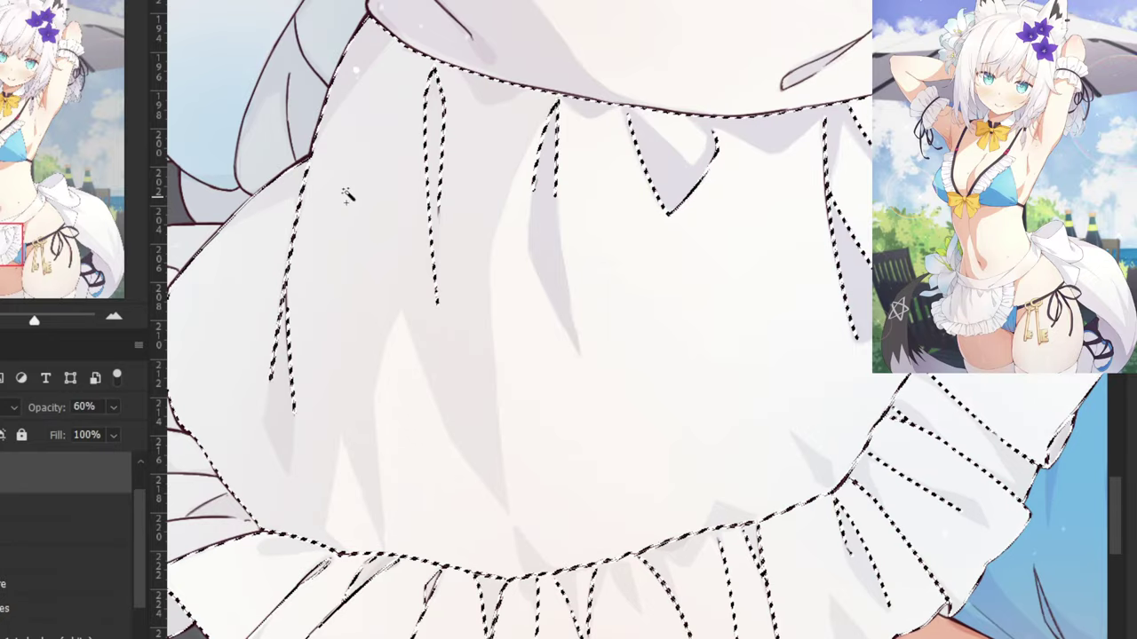
key(ctrl+d)
click(343, 286)
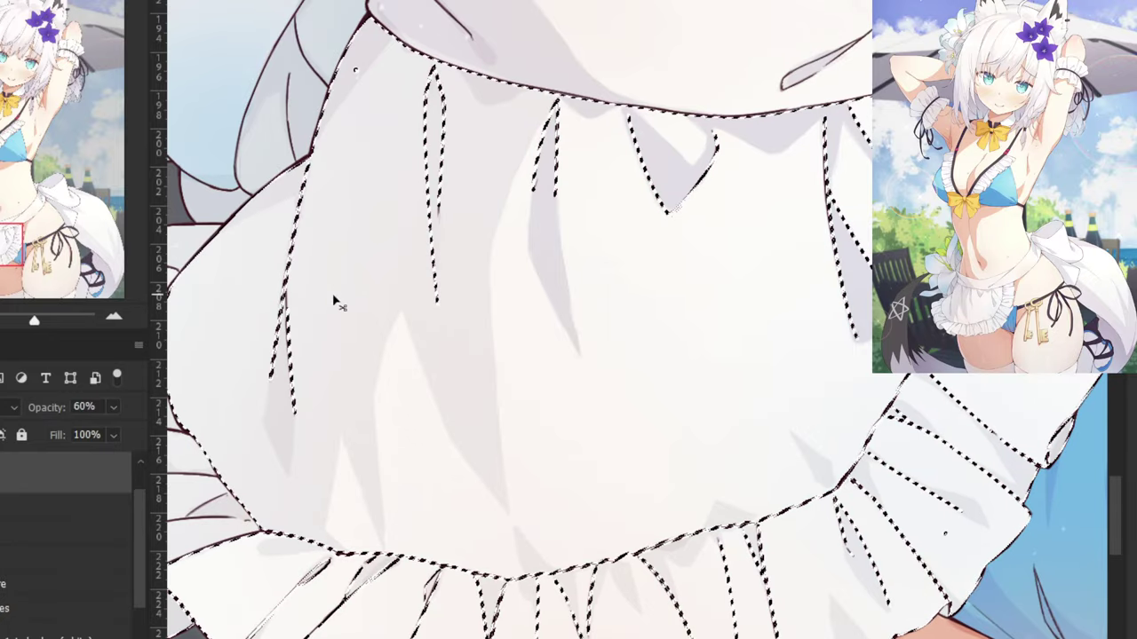
scroll(343, 286, down, 6)
key(ctrl+minus)
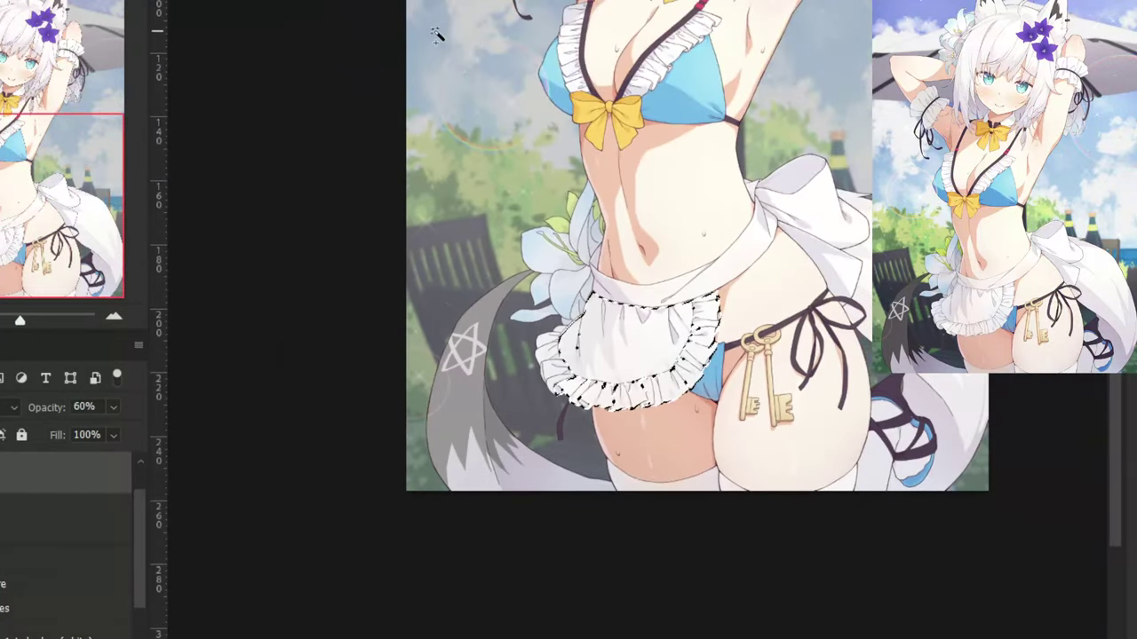
Set the reference overlay layer's opacity to 100%.
key(ctrl+plus)
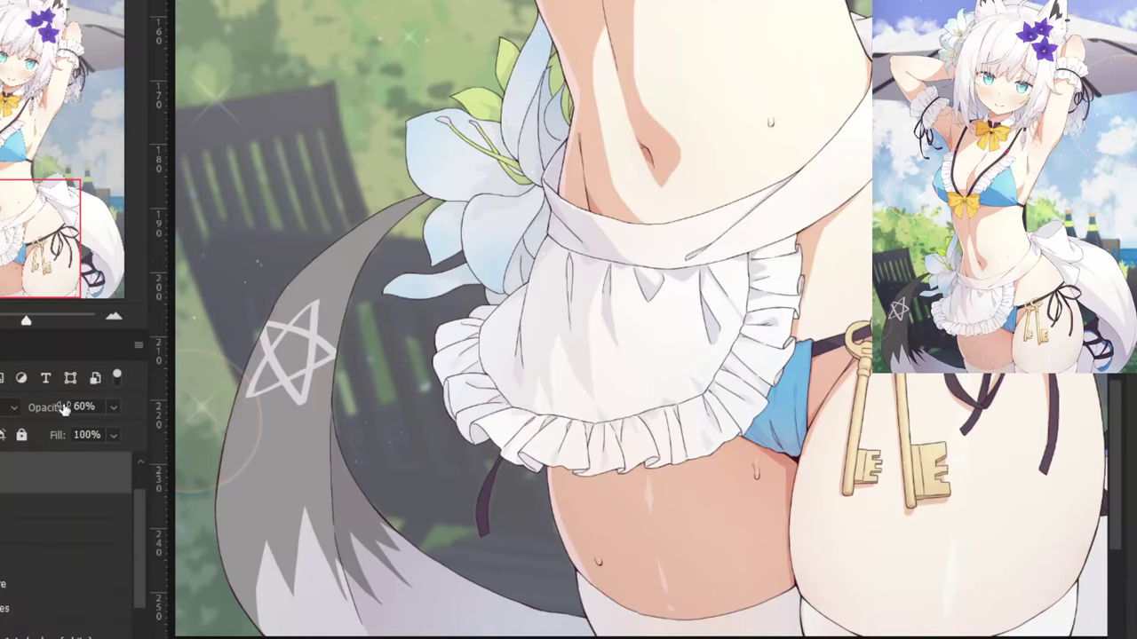
drag(99, 433, 167, 401)
key(ctrl+plus)
key(ctrl+plus)
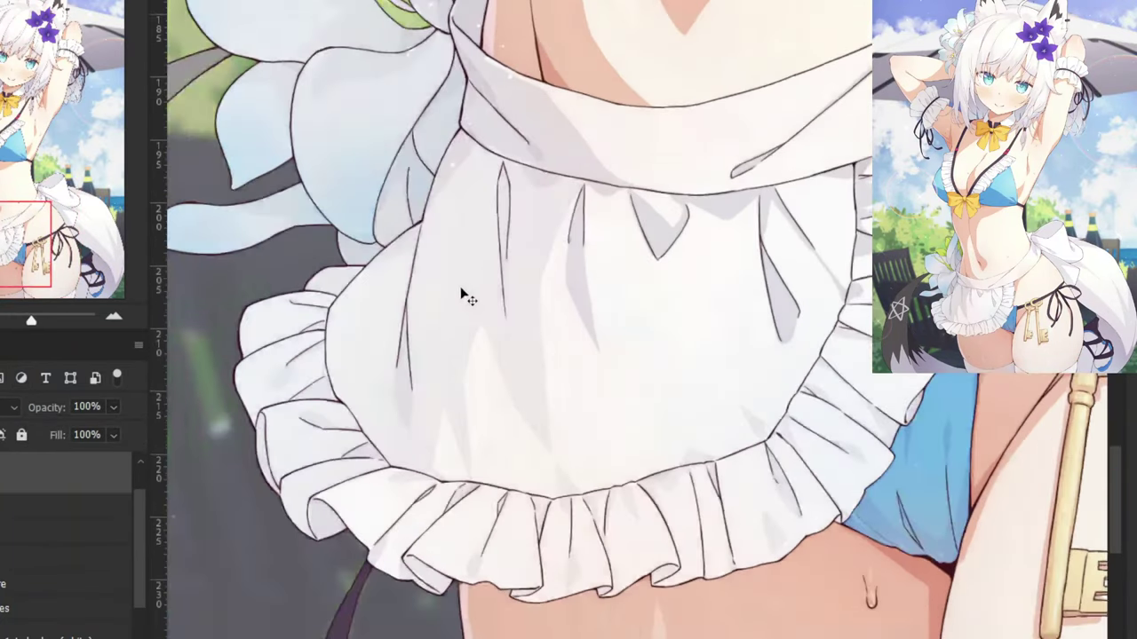
Select the apron's white area with the Magic Wand, keeping the selection outline shown.
click(446, 279)
key(ctrl+h)
key(ctrl+h)
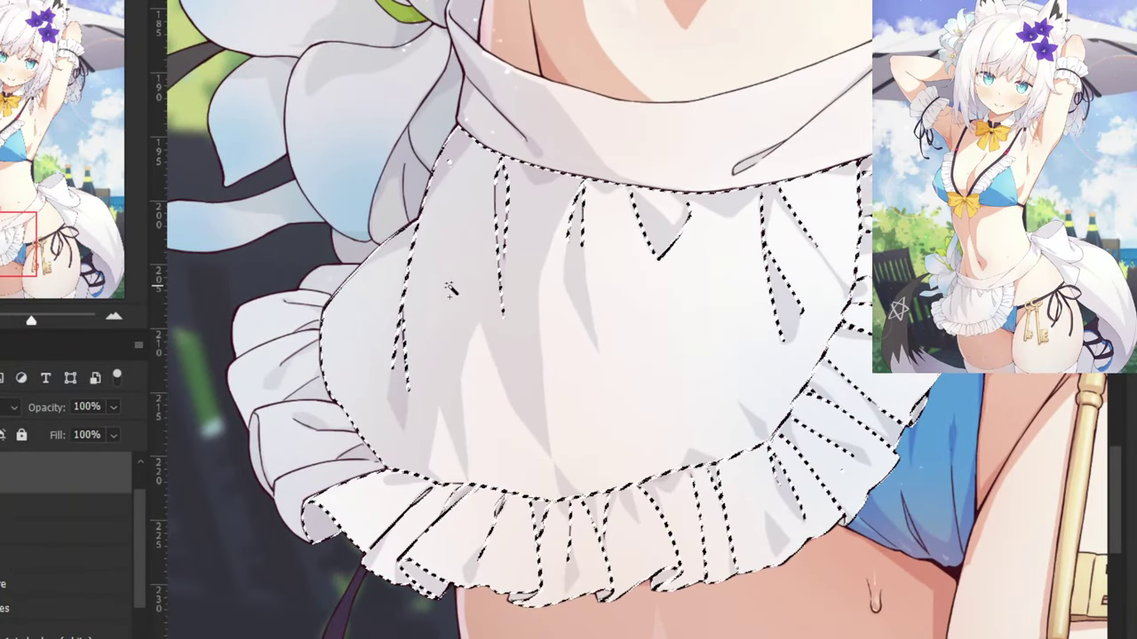
Clear the apron selection and lower the reference overlay layer's opacity to 47%.
key(ctrl+h)
scroll(147, 532, down, 3)
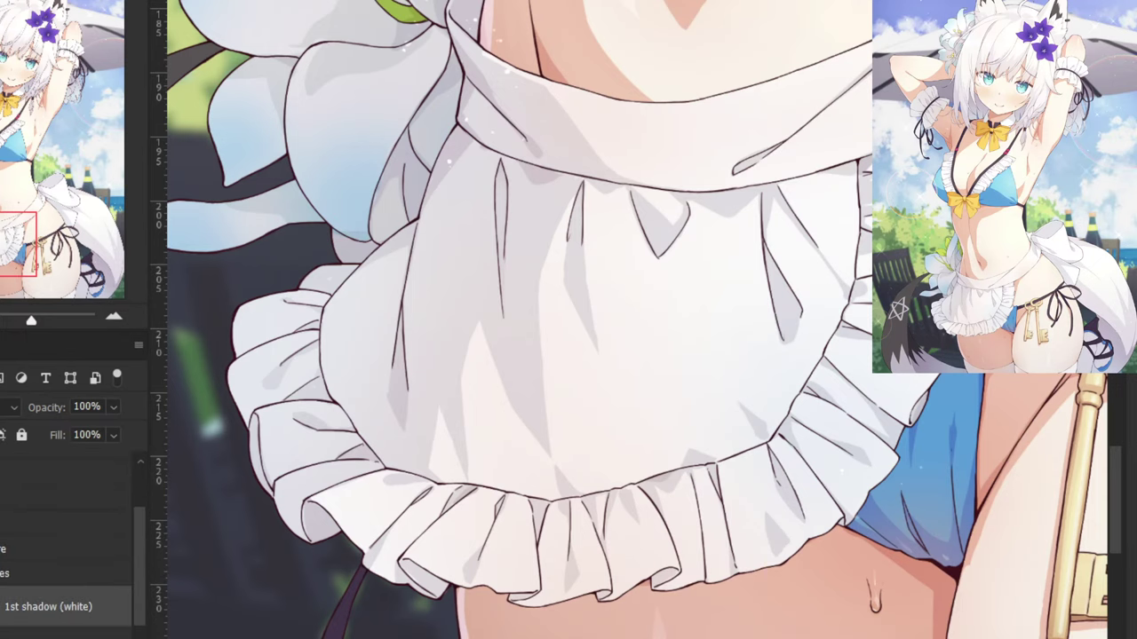
key(ctrl+plus)
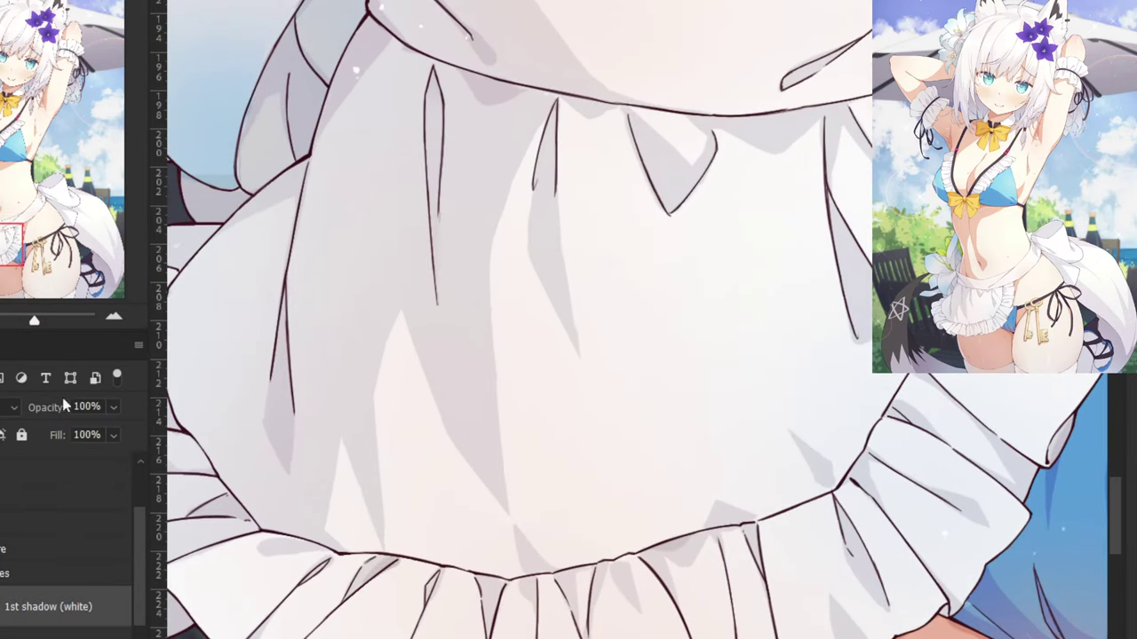
scroll(139, 553, up, 2)
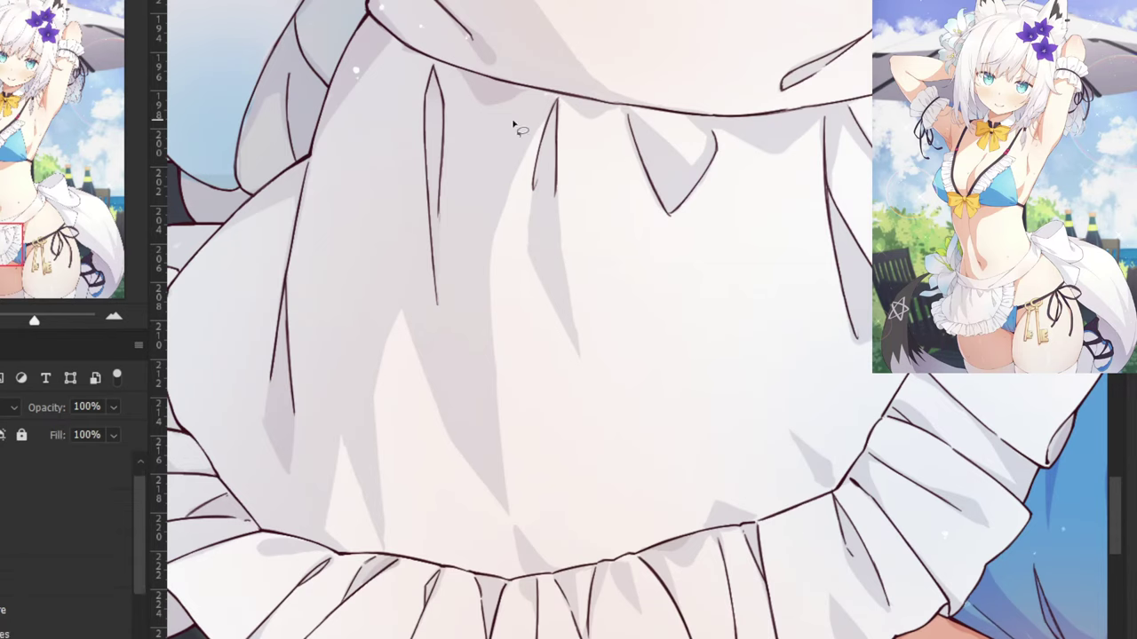
click(62, 499)
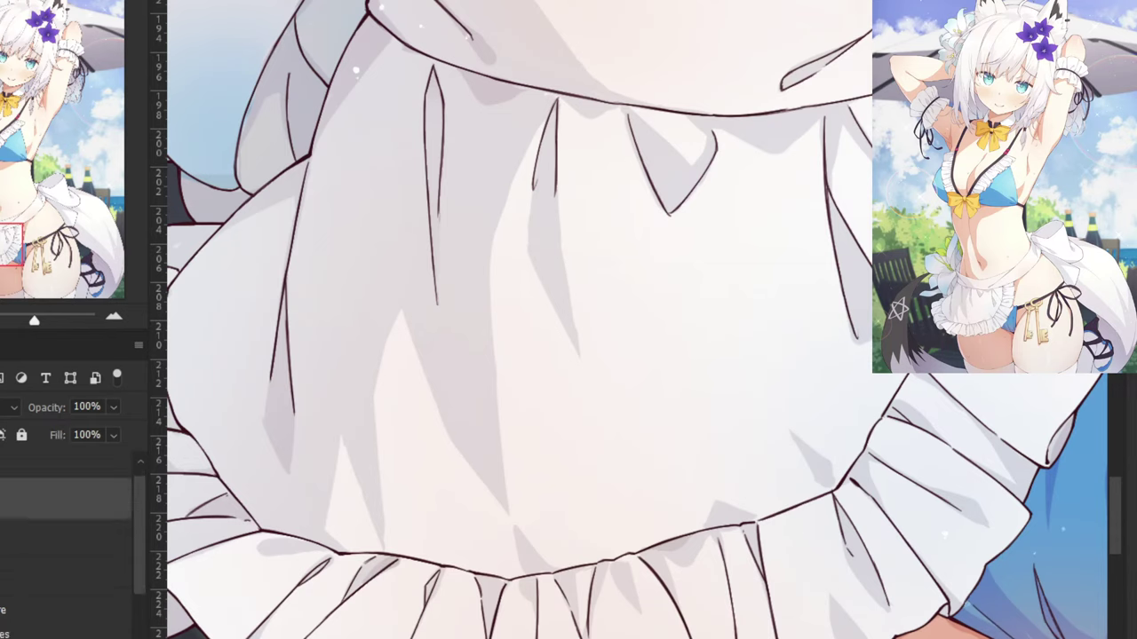
click(363, 303)
key(ctrl+d)
click(112, 407)
mouse_move(138, 434)
mouse_down()
mouse_move(71, 435)
mouse_move(84, 432)
mouse_up()
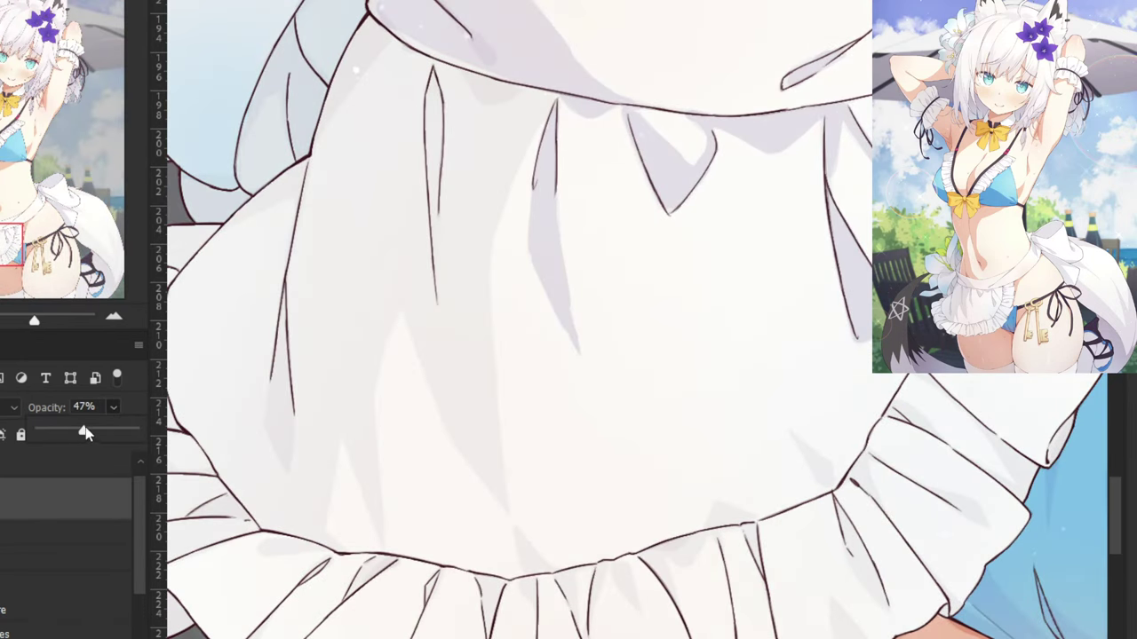
On the white shadow layer, paint the long central fold shadow from the waistband pleat down the apron's front, following the overlay.
click(37, 632)
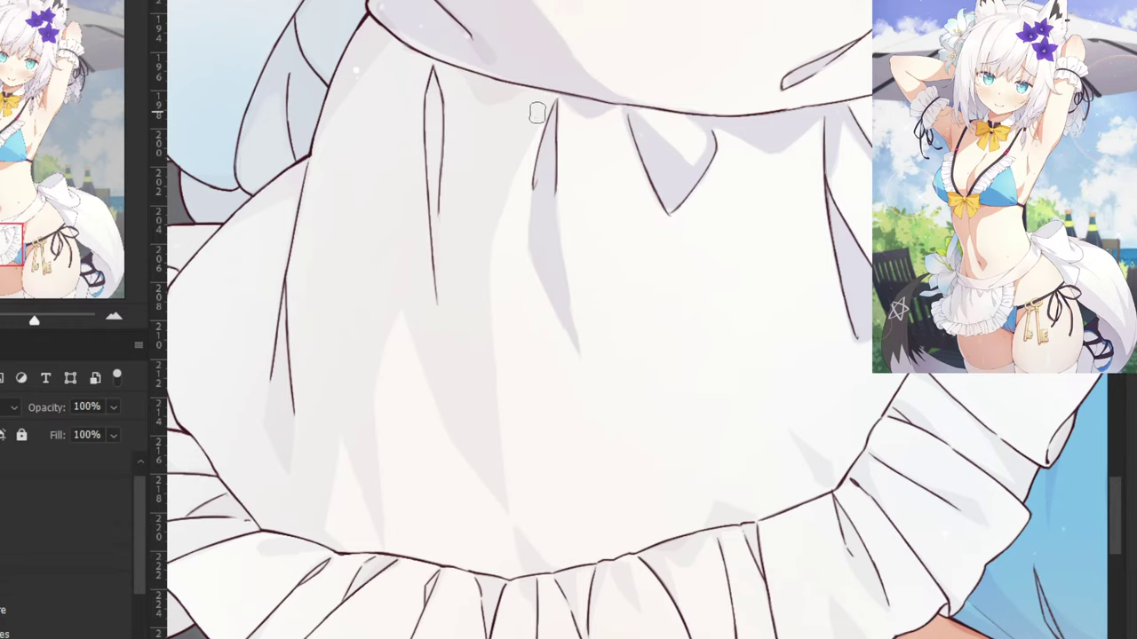
drag(538, 113, 485, 211)
key(ctrl+z)
drag(545, 105, 480, 232)
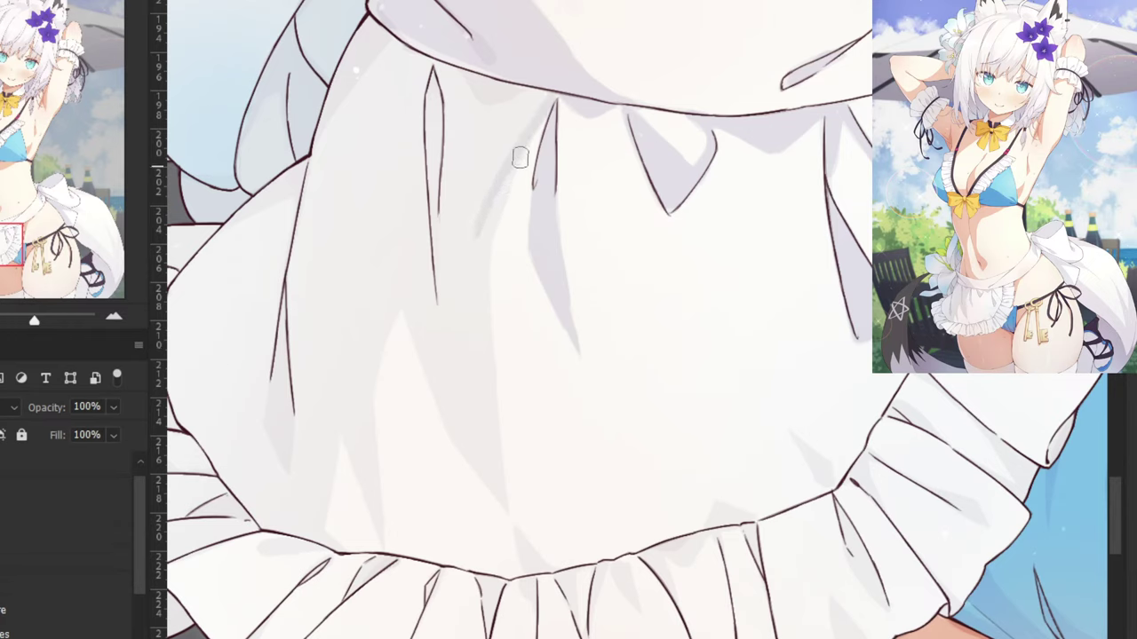
mouse_move(538, 129)
mouse_down()
mouse_move(485, 251)
mouse_move(485, 440)
mouse_up()
drag(488, 328, 499, 496)
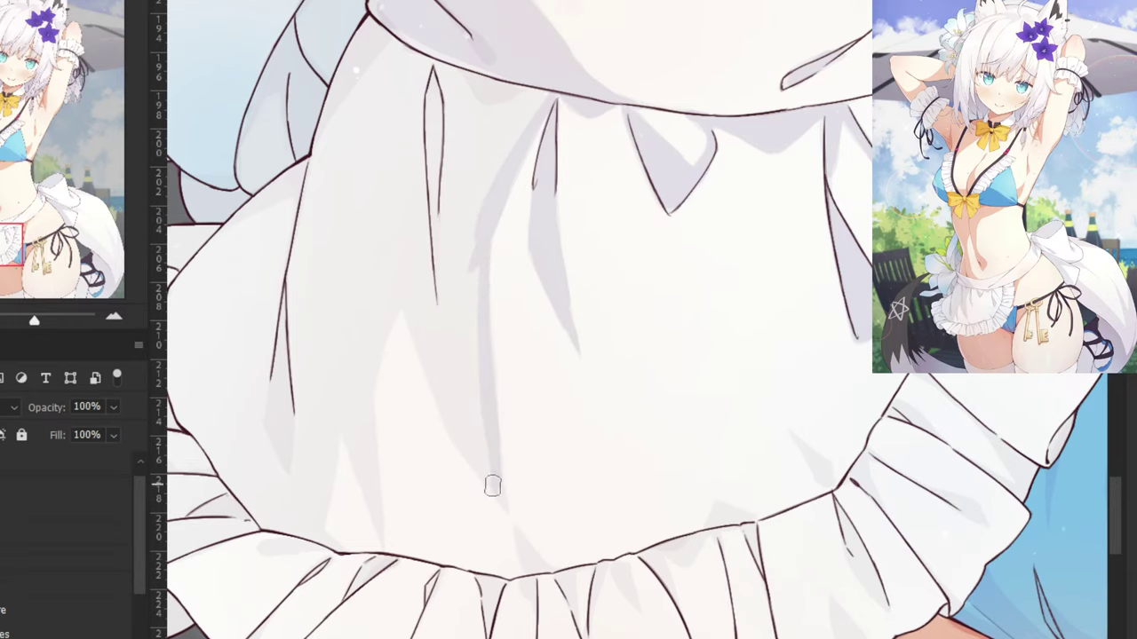
Paint shadow along both sides of the tall pointed highlight beside the apron's central fold.
drag(412, 346, 474, 252)
key(ctrl+plus)
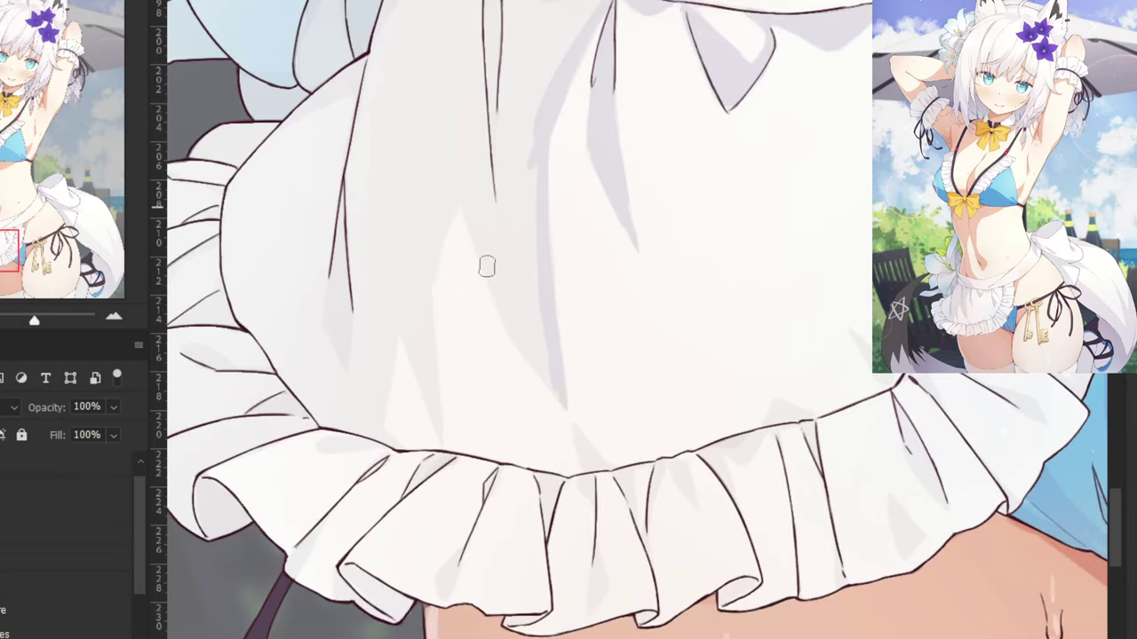
mouse_move(464, 208)
mouse_down()
mouse_move(508, 312)
mouse_move(552, 387)
mouse_move(522, 336)
mouse_move(547, 369)
mouse_move(535, 324)
mouse_move(524, 319)
mouse_move(562, 399)
mouse_move(521, 255)
mouse_move(478, 211)
mouse_move(495, 257)
mouse_move(480, 205)
mouse_move(392, 269)
mouse_move(449, 203)
mouse_move(425, 310)
mouse_up()
drag(433, 238, 430, 334)
drag(428, 289, 440, 399)
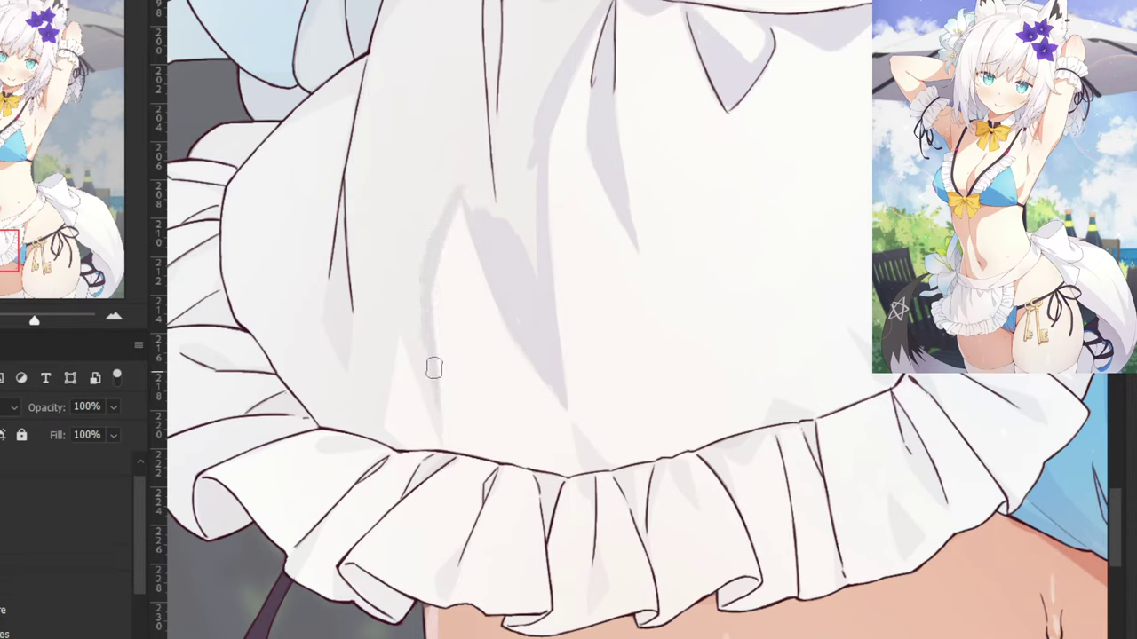
Paint the slanting shadow of the narrower fold on the tall highlight's left side, reaching down towards the hem.
drag(410, 324, 415, 374)
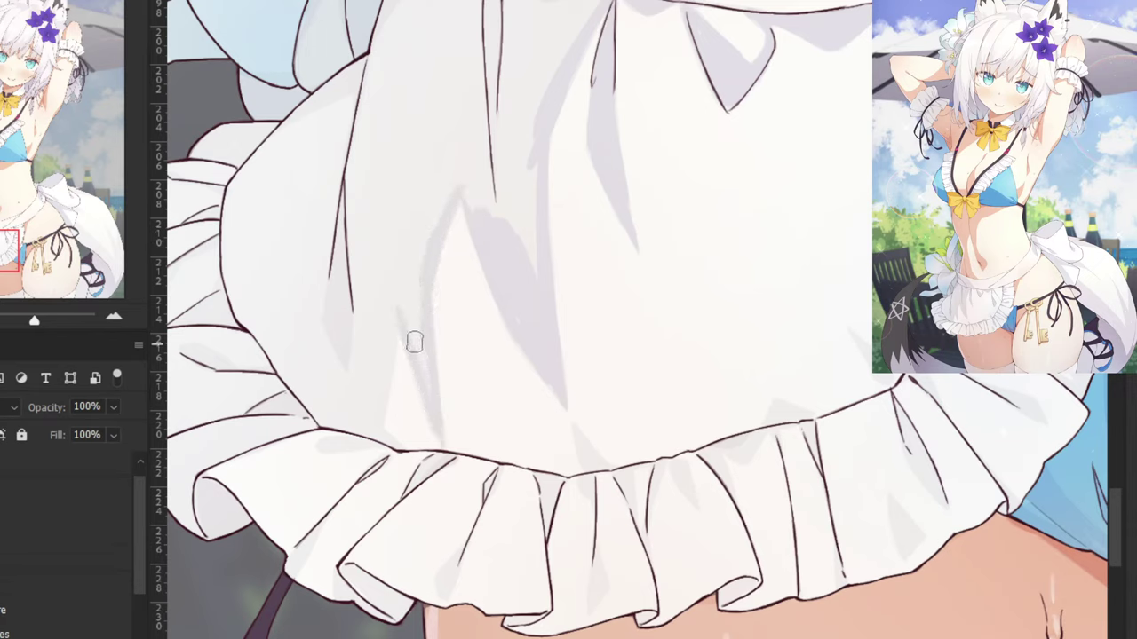
key(ctrl+z)
drag(406, 317, 447, 440)
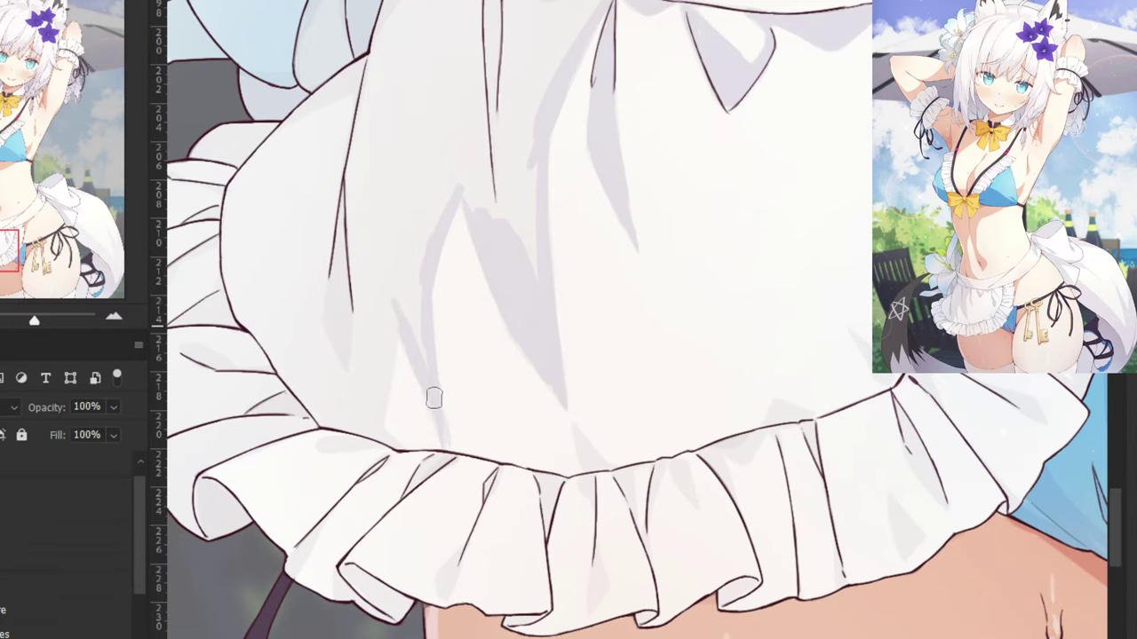
drag(399, 268, 421, 339)
Paint the small triangular shadow above the ruffle seam, just below the tip of the central fold shadow.
drag(578, 421, 590, 483)
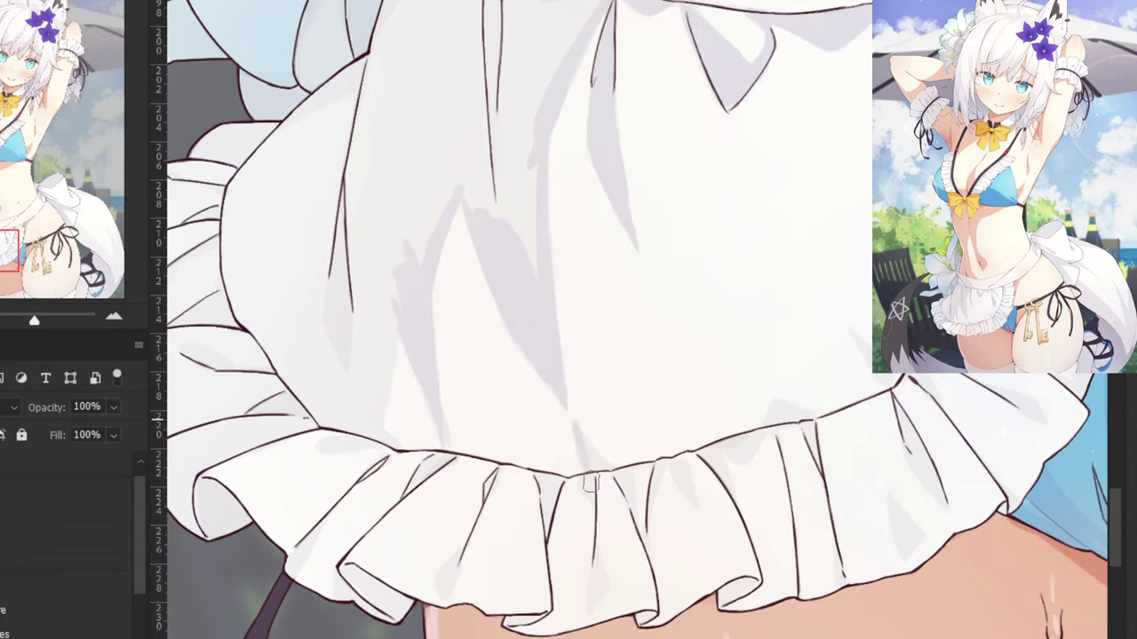
drag(576, 425, 599, 458)
key(ctrl+plus)
key(ctrl+plus)
drag(548, 505, 492, 342)
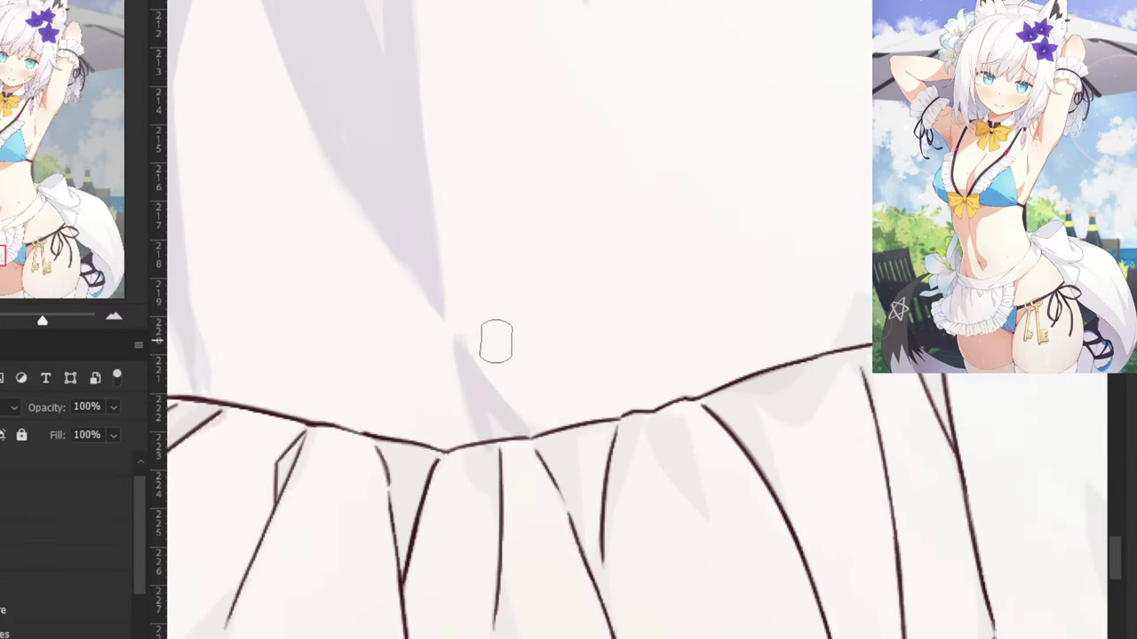
key(ctrl+z)
key(ctrl+plus)
key(ctrl+z)
mouse_move(378, 382)
mouse_down()
mouse_move(412, 468)
mouse_move(400, 468)
mouse_move(362, 365)
mouse_move(391, 487)
mouse_up()
key(ctrl+z)
right_click(400, 471)
key(Escape)
key(ctrl+z)
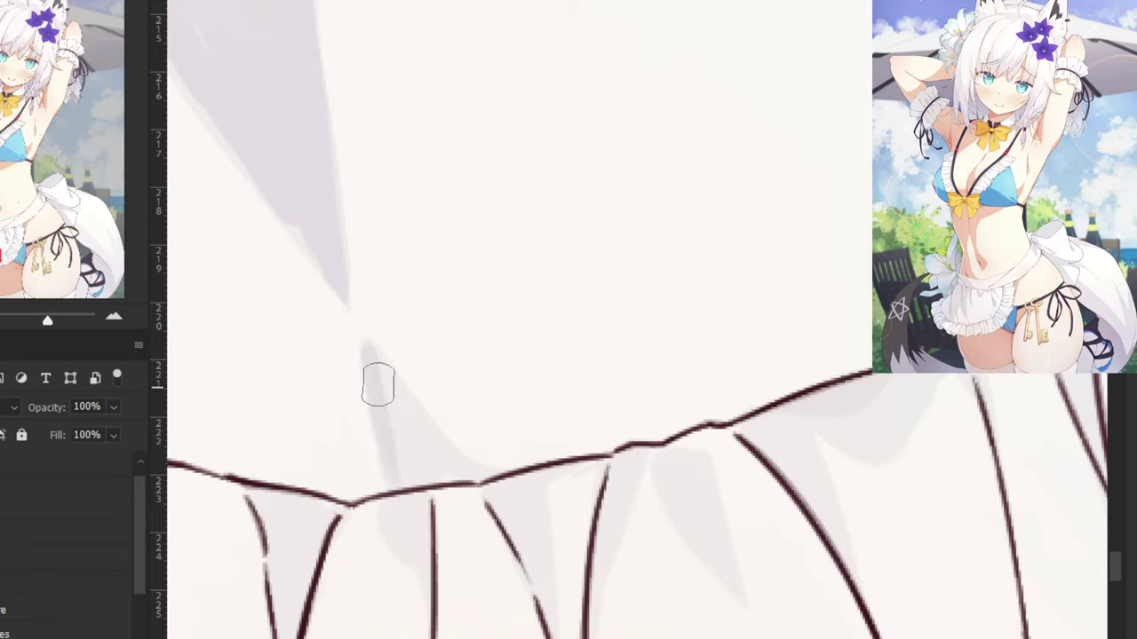
mouse_move(370, 351)
mouse_down()
mouse_move(446, 461)
mouse_move(430, 437)
mouse_move(476, 478)
mouse_move(401, 410)
mouse_move(381, 407)
mouse_move(396, 449)
mouse_up()
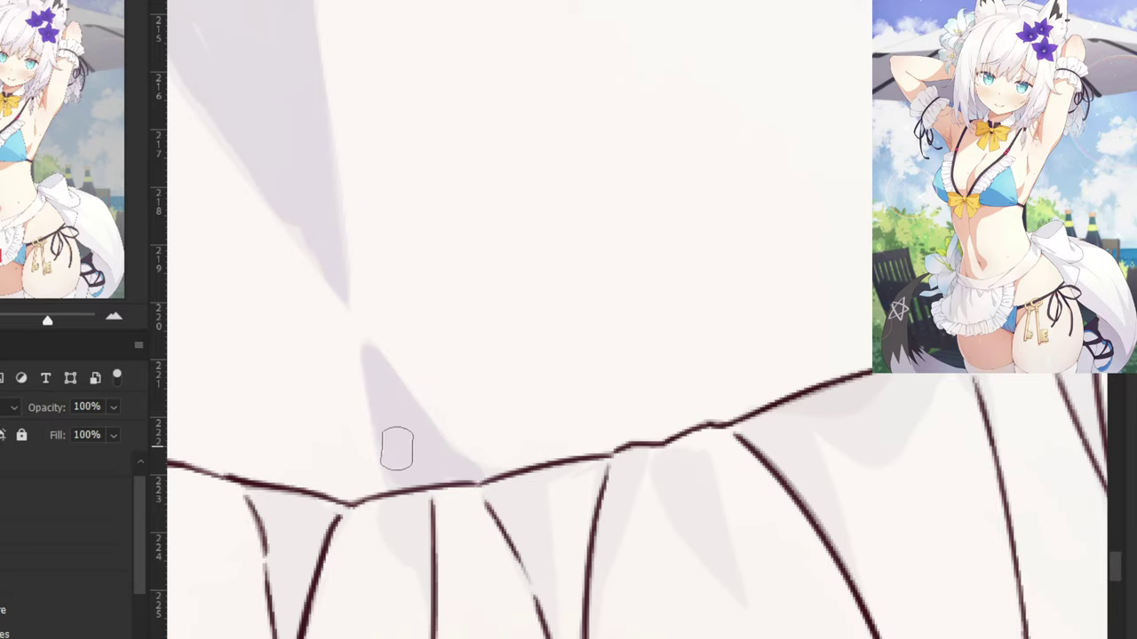
Smooth the slanted lower edge of the central fold shadow down to its tip.
key(ctrl+minus)
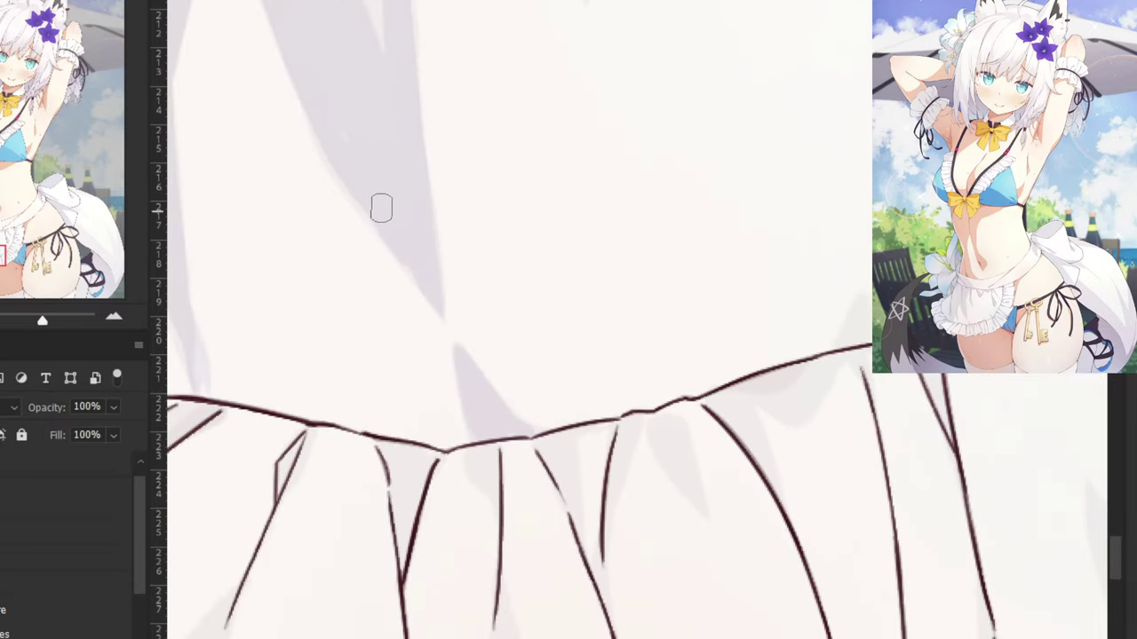
drag(297, 124, 470, 482)
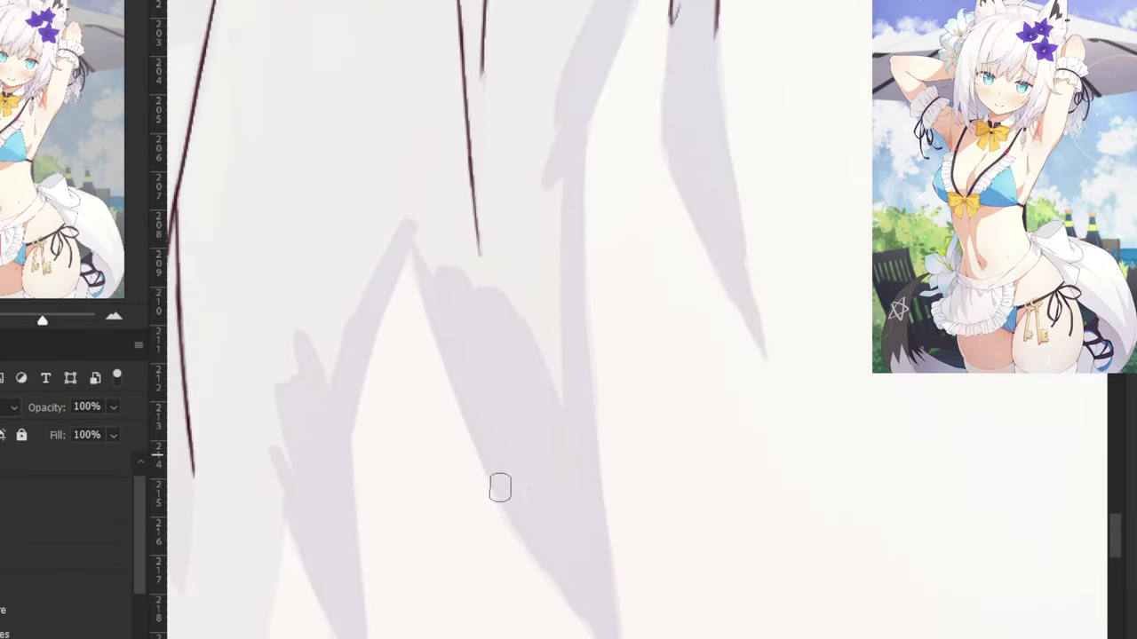
drag(530, 533, 614, 627)
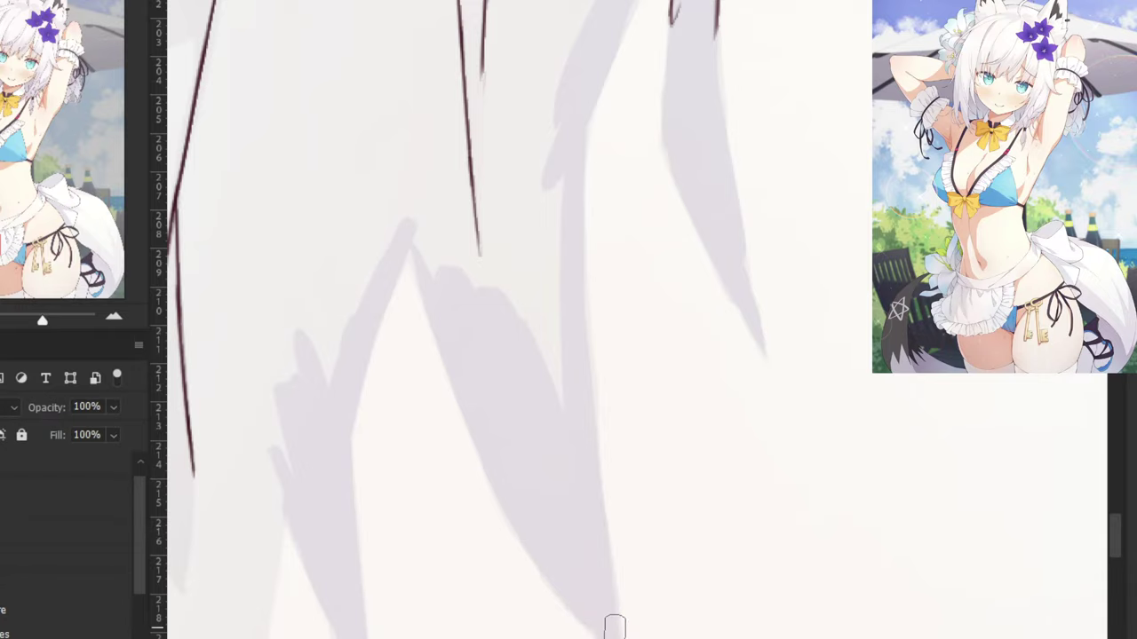
Outline the small pointed highlight above the ruffle seam with shadow, and shade along the fold edge of the lower-left ruffle.
key(ctrl+minus)
key(ctrl+minus)
key(ctrl+minus)
drag(411, 380, 484, 355)
key(ctrl+plus)
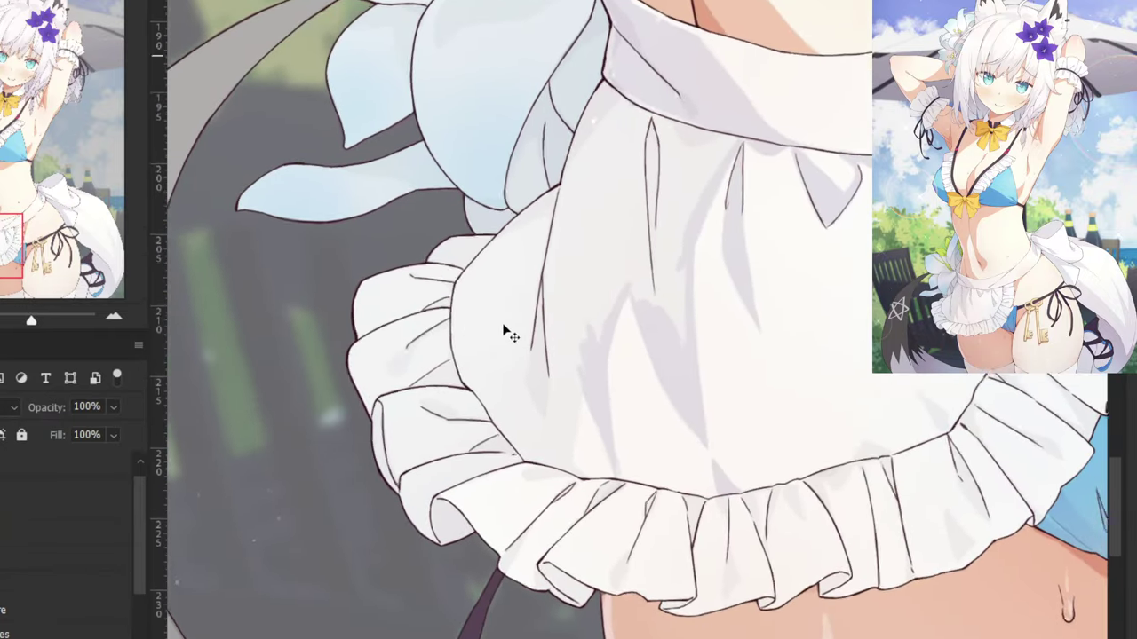
scroll(538, 427, down, 2)
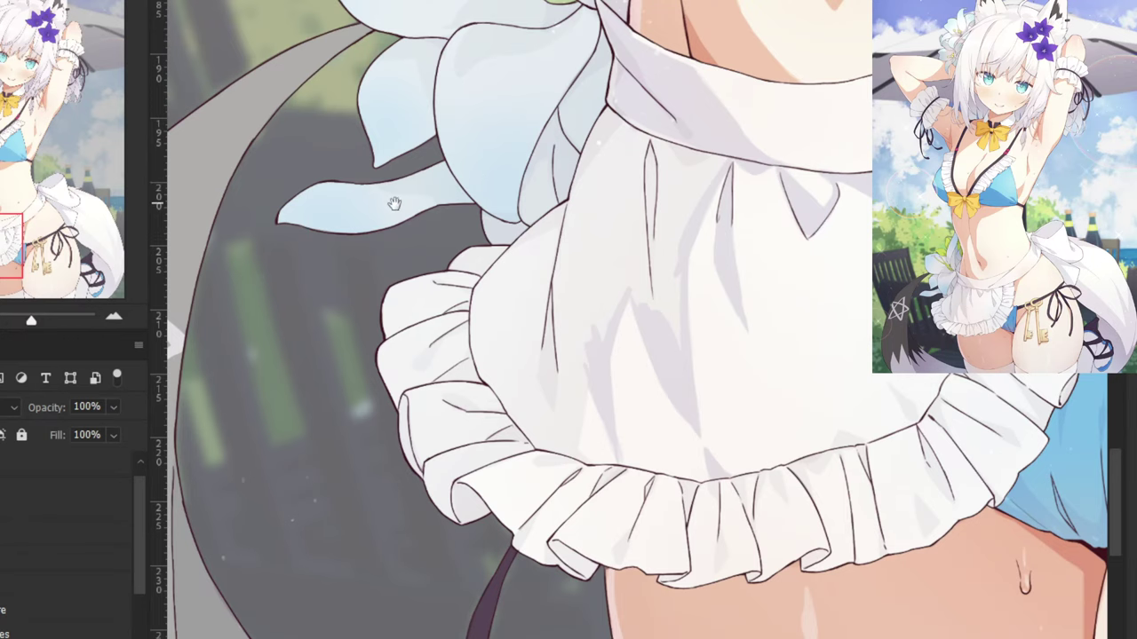
scroll(466, 381, up, 5)
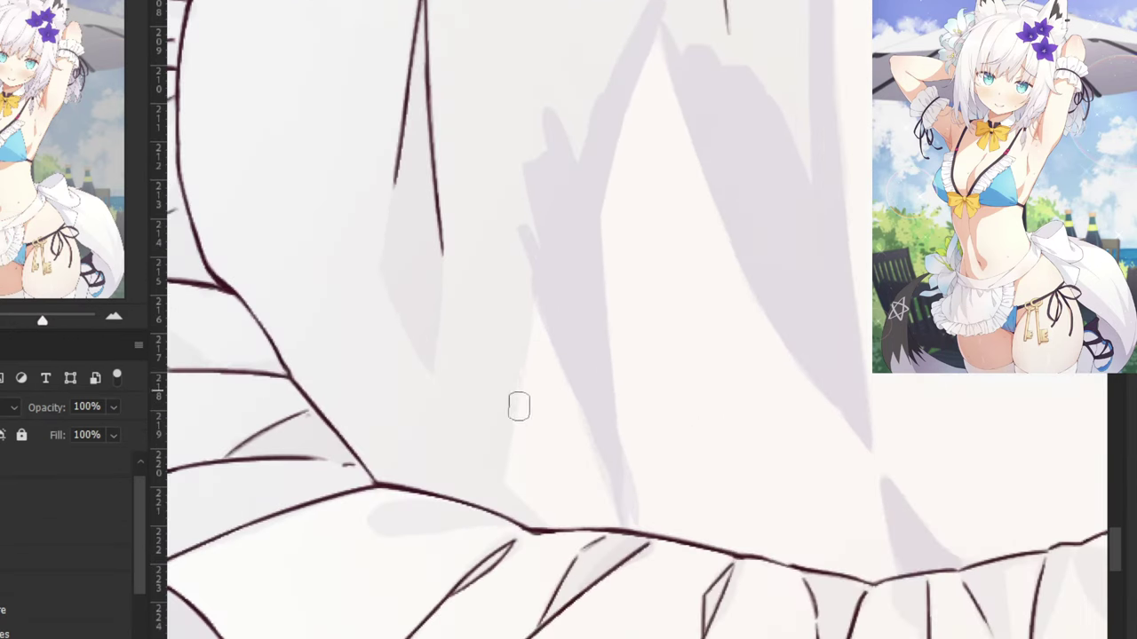
drag(538, 281, 497, 487)
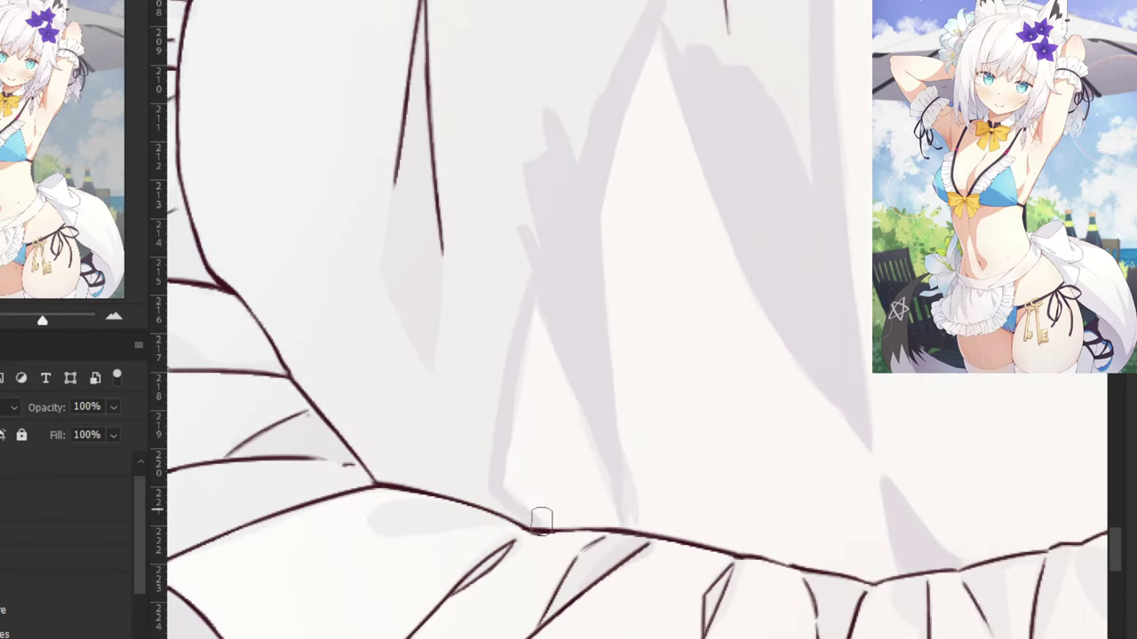
drag(626, 468, 633, 515)
scroll(489, 225, down, 4)
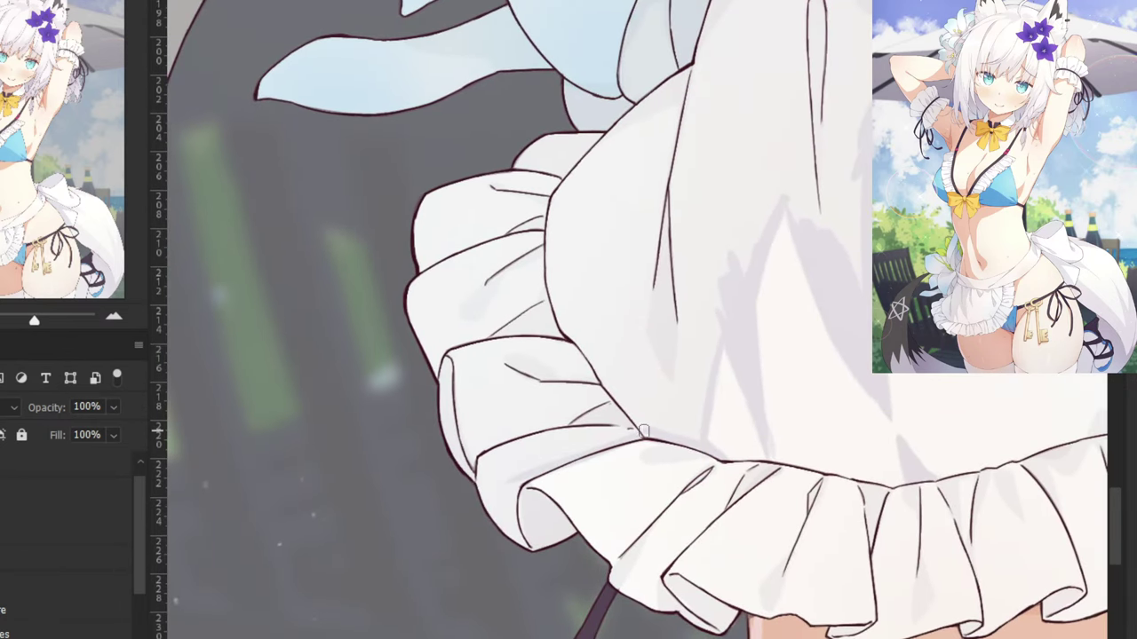
mouse_move(643, 438)
mouse_down()
mouse_move(515, 487)
mouse_move(530, 539)
mouse_move(550, 526)
mouse_up()
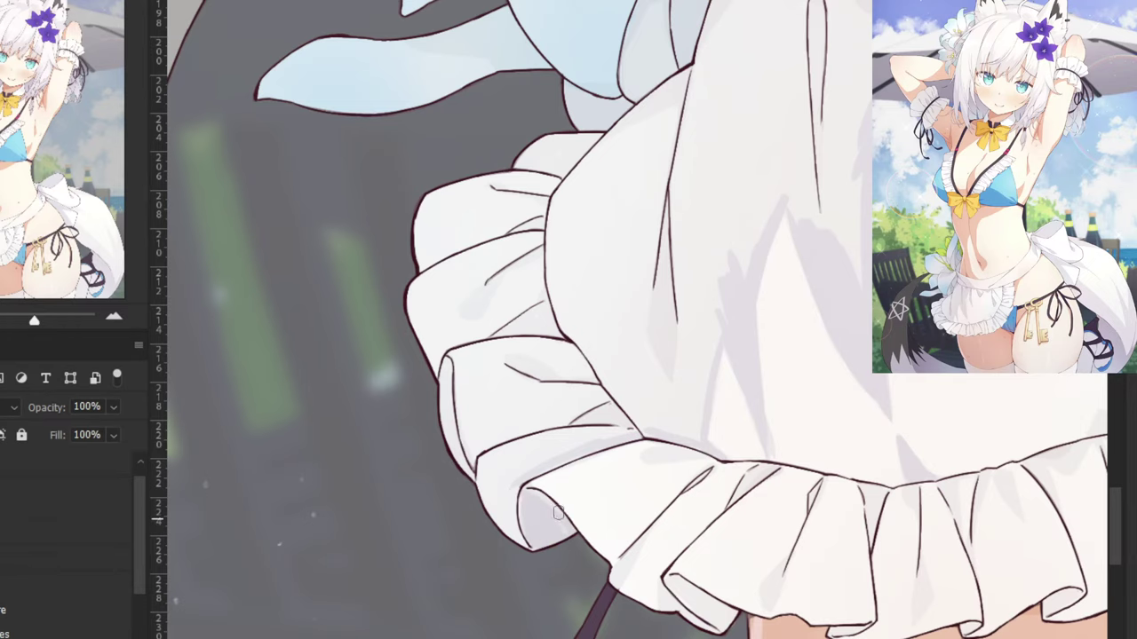
Enlarge the brush to 56 px and shade the apron body below the waistband and along its upper-left edge.
mouse_move(511, 216)
mouse_down()
mouse_move(469, 320)
mouse_move(459, 411)
mouse_up()
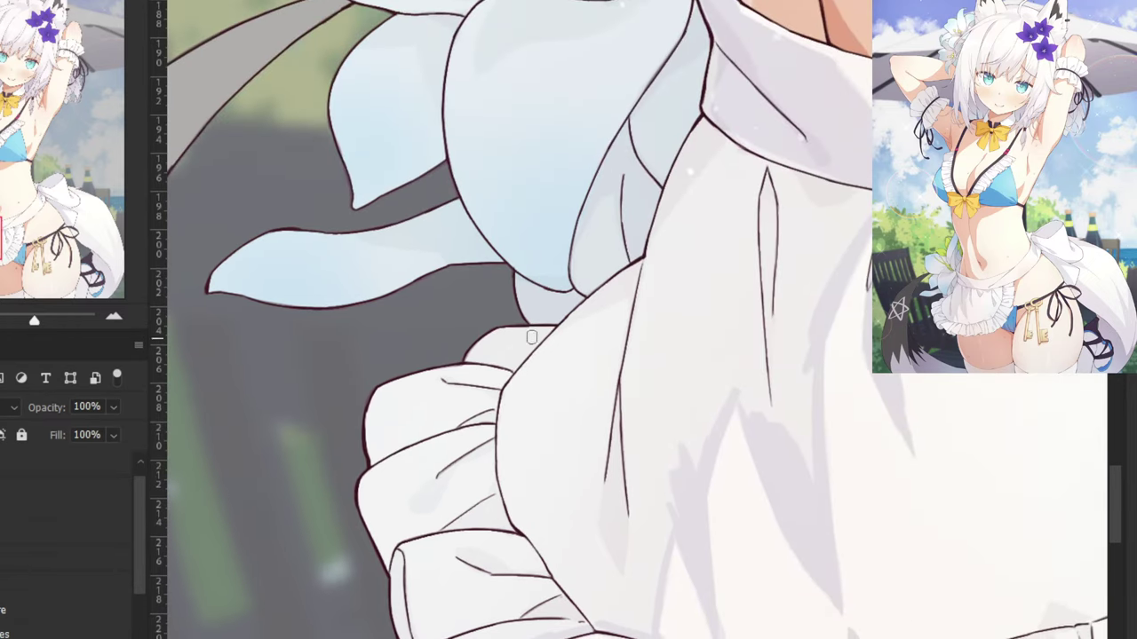
drag(578, 315, 496, 396)
drag(606, 297, 627, 305)
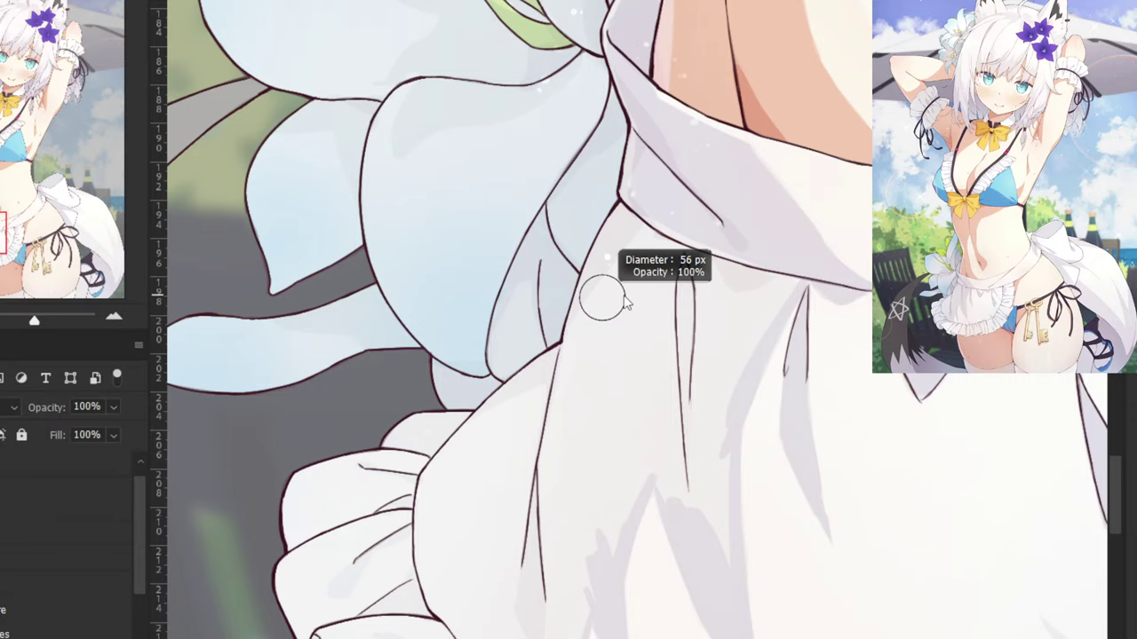
drag(762, 273, 692, 391)
mouse_move(766, 277)
mouse_down()
mouse_move(719, 257)
mouse_move(718, 236)
mouse_move(663, 219)
mouse_move(619, 231)
mouse_move(549, 366)
mouse_move(471, 443)
mouse_move(436, 434)
mouse_up()
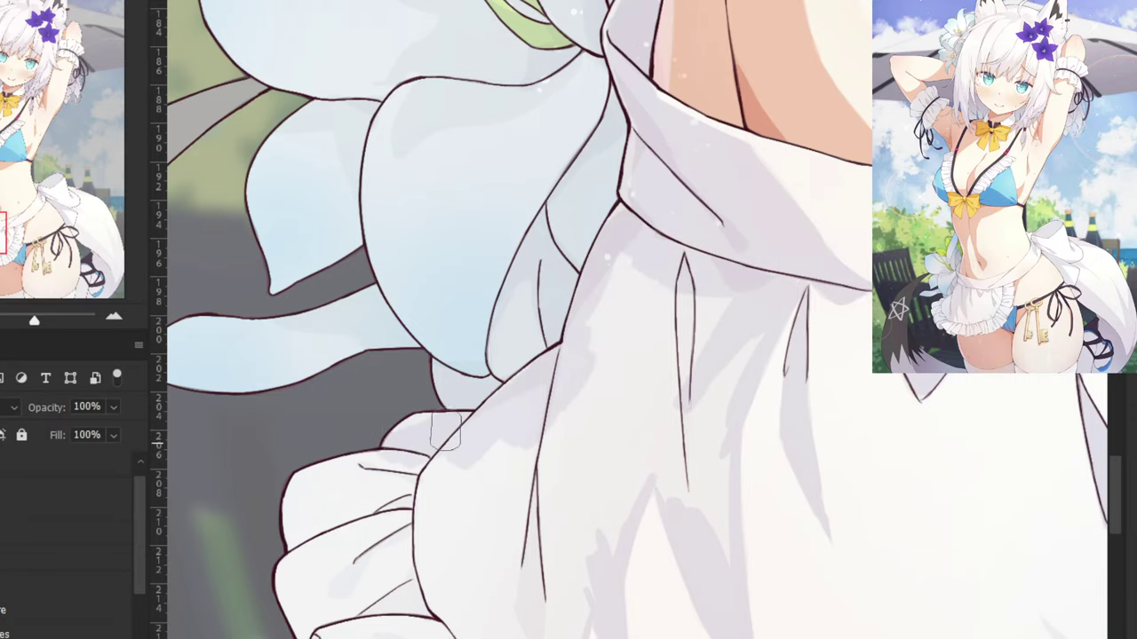
Fill the left-side ruffles with shadow and extend the shading down the apron body's left edge.
mouse_move(428, 488)
mouse_down()
mouse_move(419, 344)
mouse_move(338, 356)
mouse_move(296, 343)
mouse_move(335, 568)
mouse_up()
drag(363, 632, 366, 500)
drag(391, 459, 388, 517)
mouse_move(542, 469)
mouse_down()
mouse_move(400, 592)
mouse_move(478, 564)
mouse_move(431, 573)
mouse_move(382, 507)
mouse_move(392, 553)
mouse_move(455, 539)
mouse_move(466, 494)
mouse_move(443, 533)
mouse_move(365, 436)
mouse_move(350, 436)
mouse_move(396, 401)
mouse_move(304, 409)
mouse_up()
mouse_move(465, 346)
mouse_down()
mouse_move(500, 292)
mouse_move(473, 325)
mouse_up()
drag(593, 185, 606, 140)
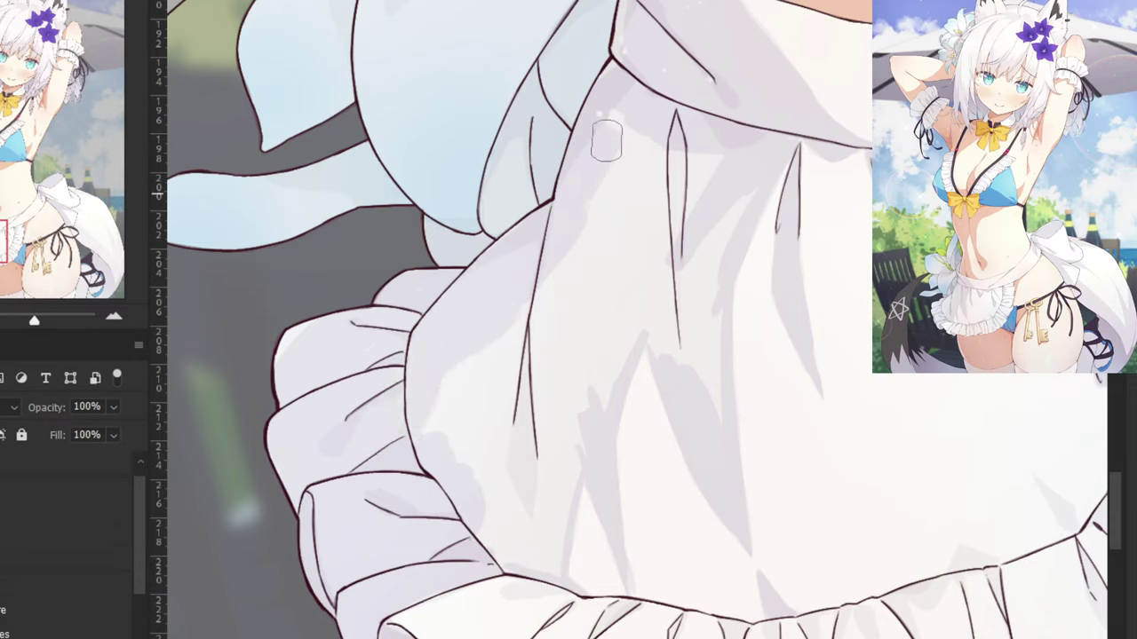
Fill the remaining gaps on the apron body's left half with shadow, leaving the pointed highlights near the hem white.
mouse_move(726, 128)
mouse_down()
mouse_move(743, 158)
mouse_move(718, 249)
mouse_move(723, 240)
mouse_up()
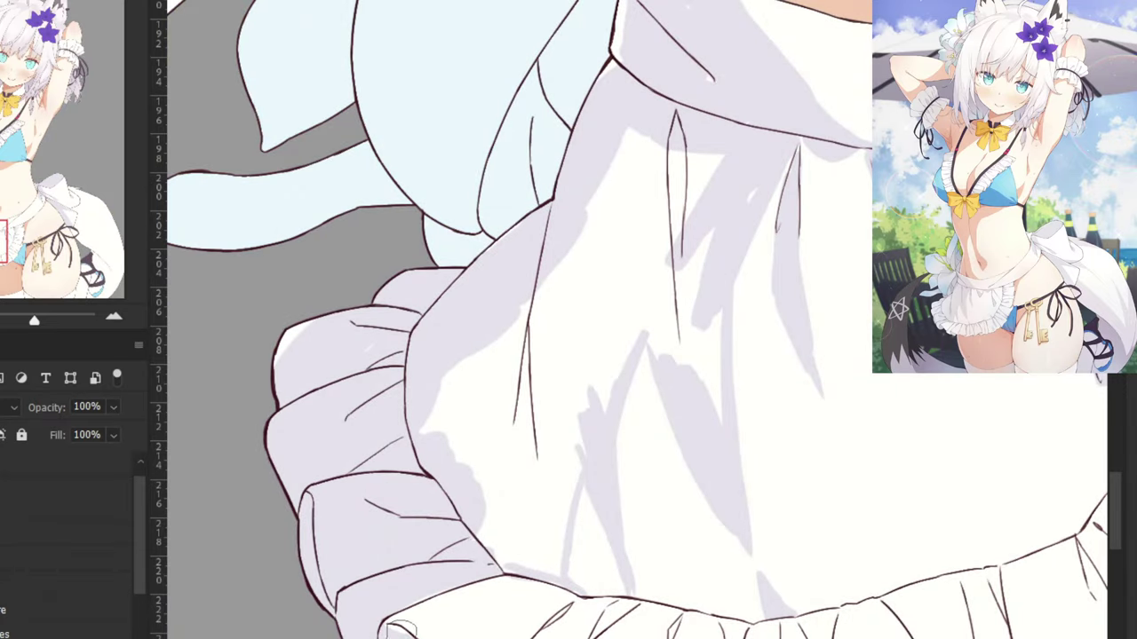
key(ctrl+minus)
key(ctrl+minus)
key(ctrl+minus)
key(ctrl+minus)
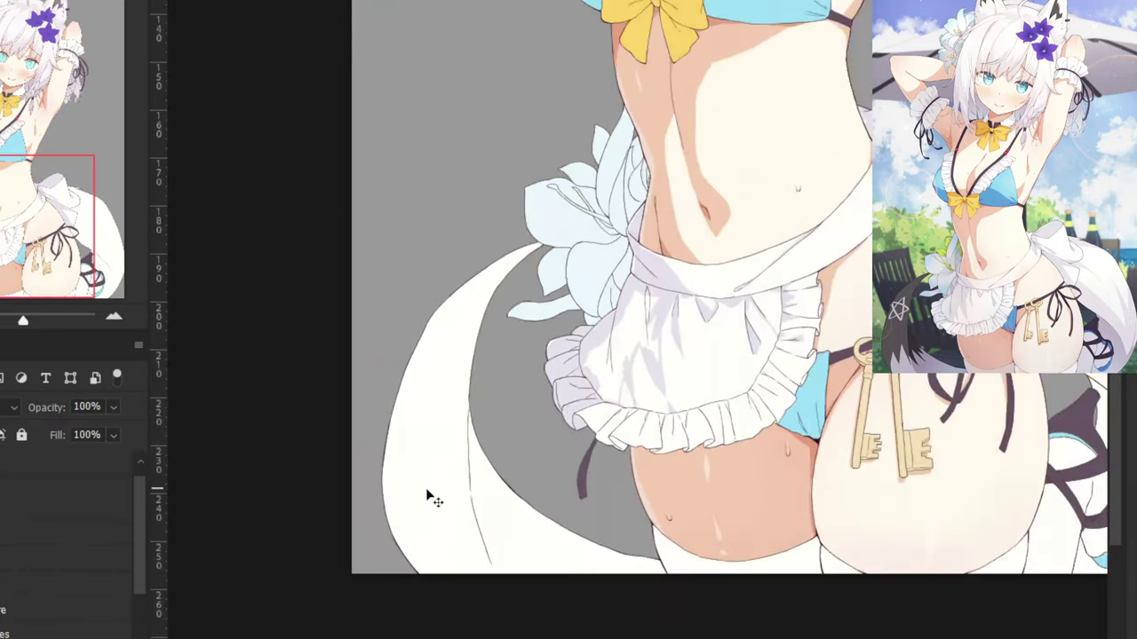
key(ctrl+plus)
key(ctrl+plus)
scroll(442, 364, up, 2)
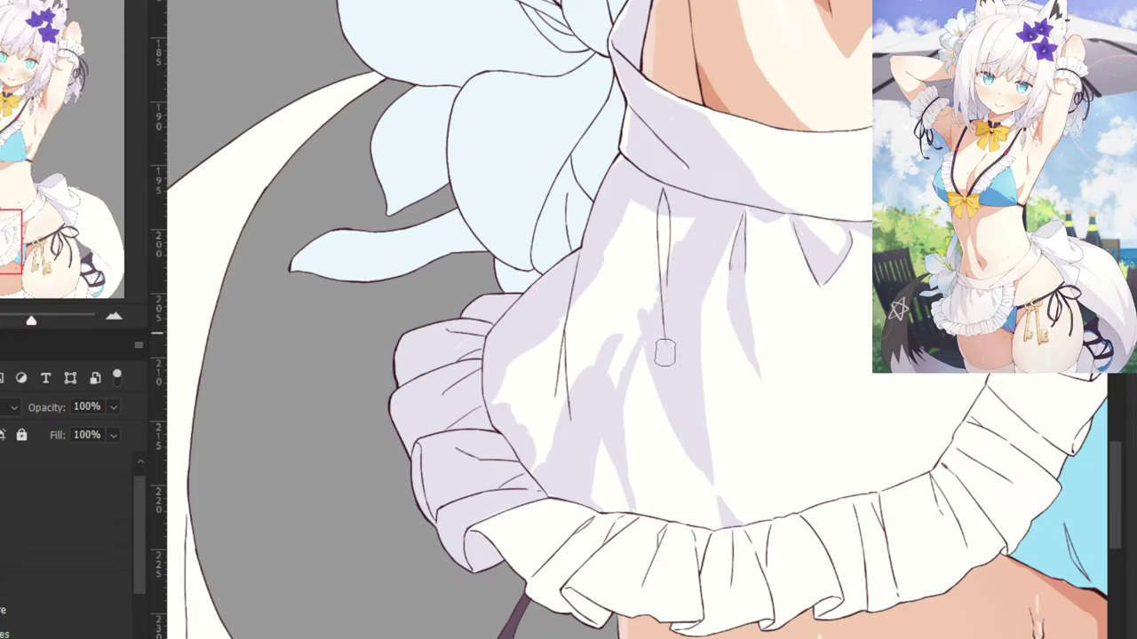
mouse_move(508, 413)
mouse_down()
mouse_move(531, 381)
mouse_move(543, 459)
mouse_move(575, 413)
mouse_move(597, 410)
mouse_move(622, 344)
mouse_move(662, 307)
mouse_move(674, 210)
mouse_move(608, 250)
mouse_move(591, 347)
mouse_move(620, 314)
mouse_move(585, 300)
mouse_move(548, 309)
mouse_move(575, 305)
mouse_move(630, 189)
mouse_move(610, 118)
mouse_up()
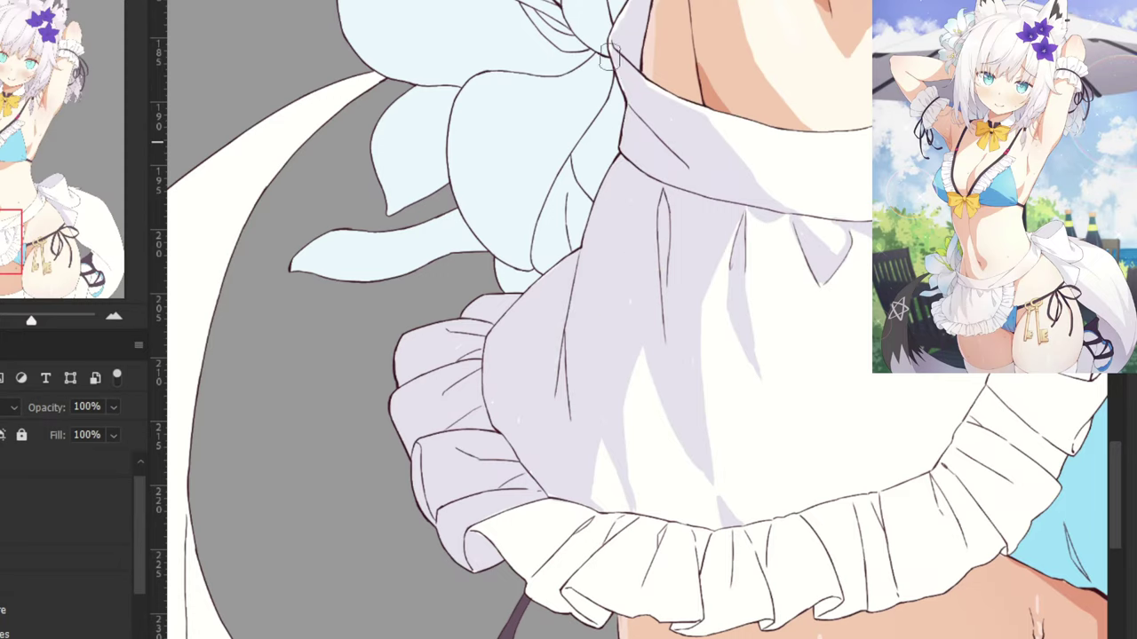
drag(609, 58, 569, 354)
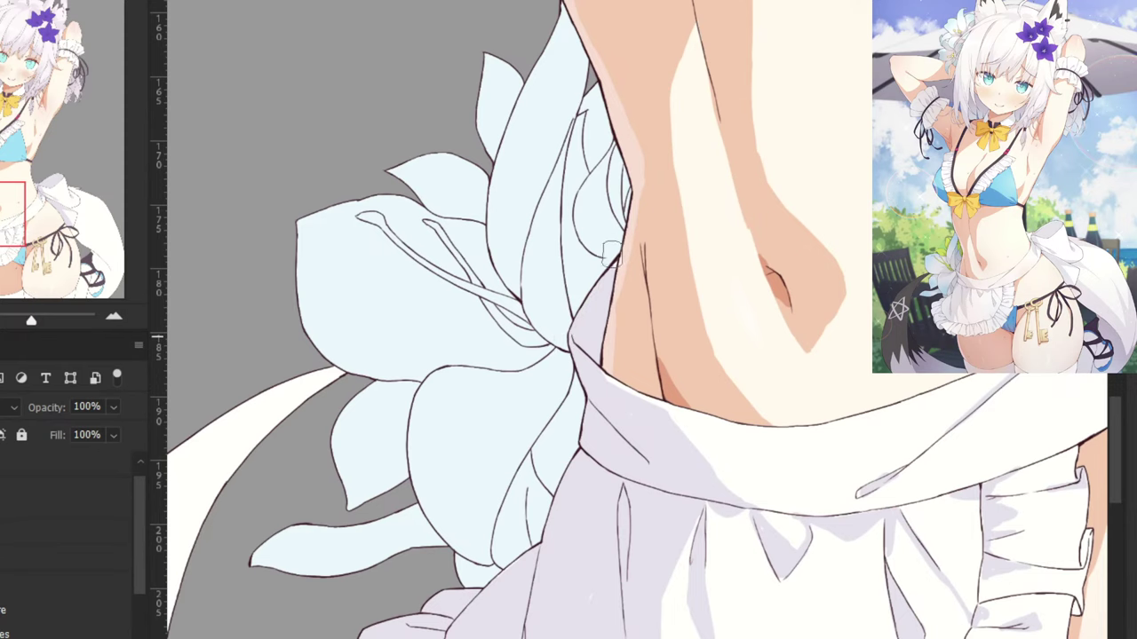
key(ctrl+minus)
scroll(608, 308, down, 4)
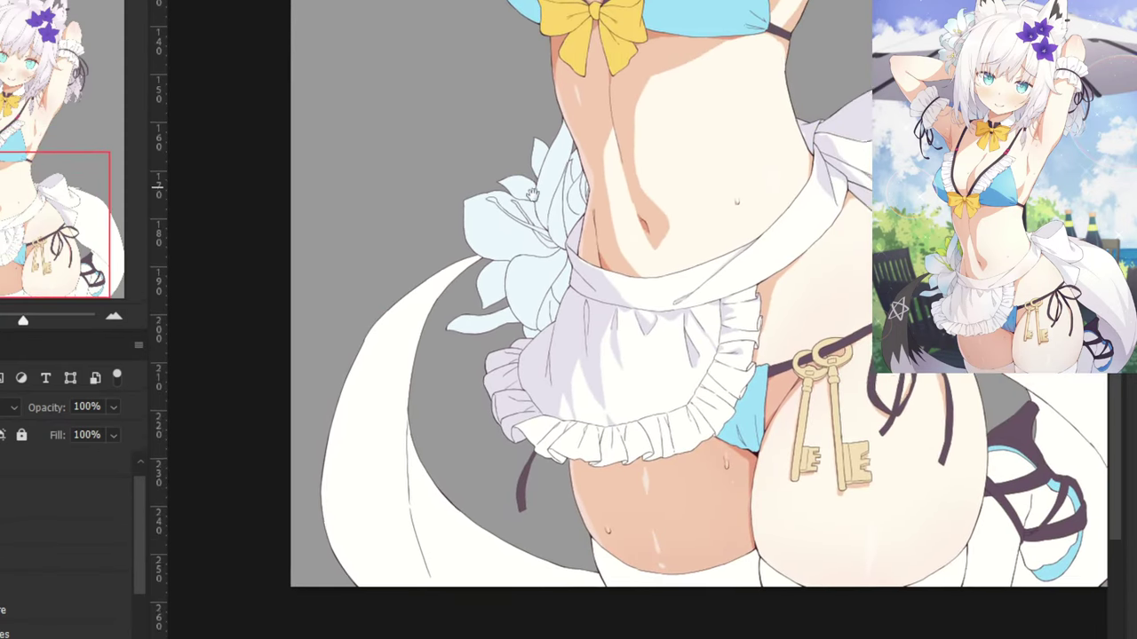
Inspect the shaded apron and waistband against the rest of the figure, from the bikini top to the hem.
drag(550, 129, 520, 348)
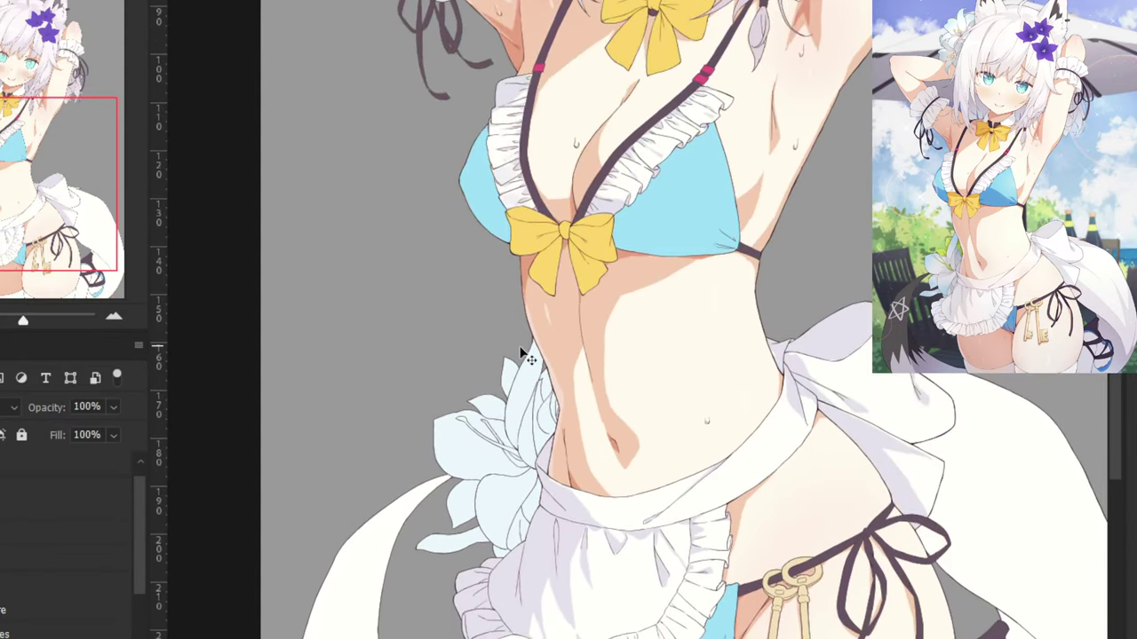
drag(561, 153, 568, 85)
scroll(568, 348, up, 5)
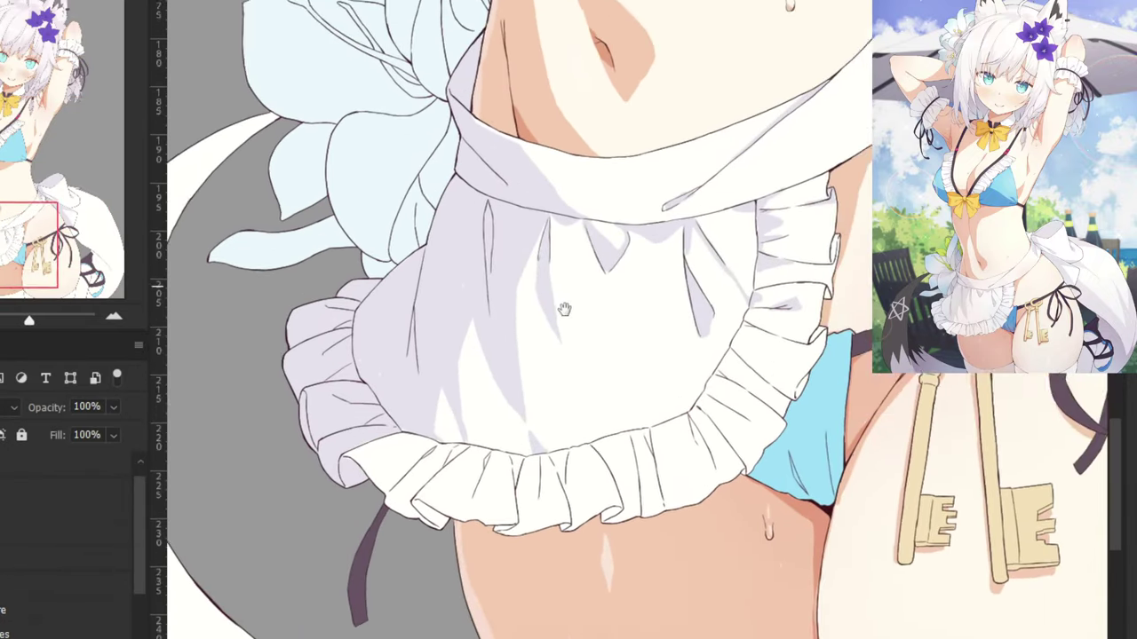
drag(564, 309, 403, 414)
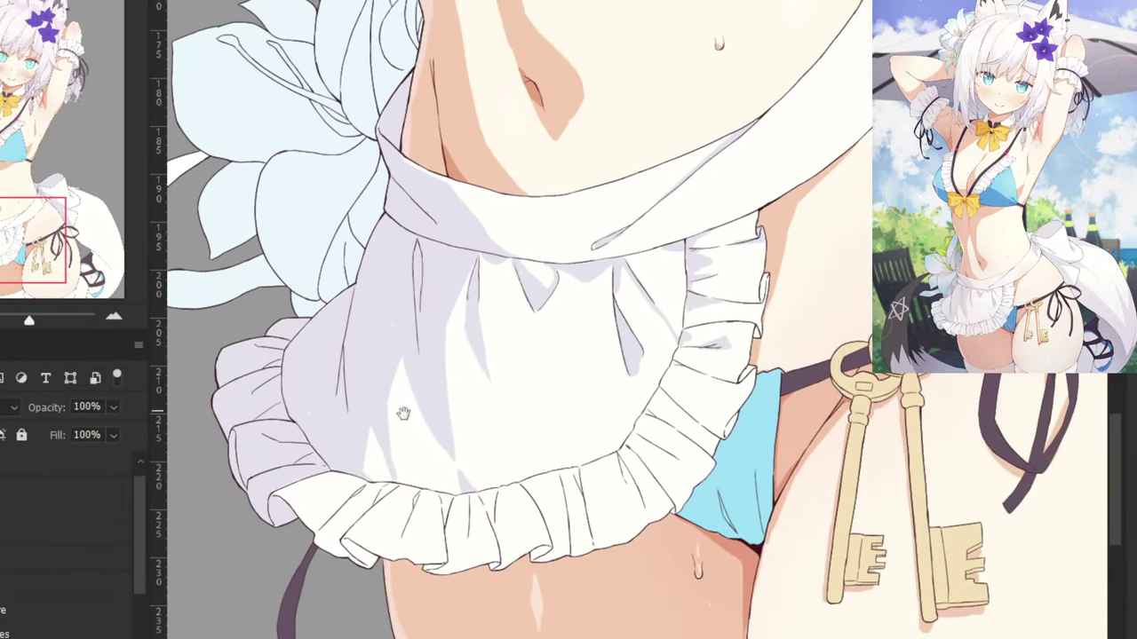
drag(583, 220, 558, 306)
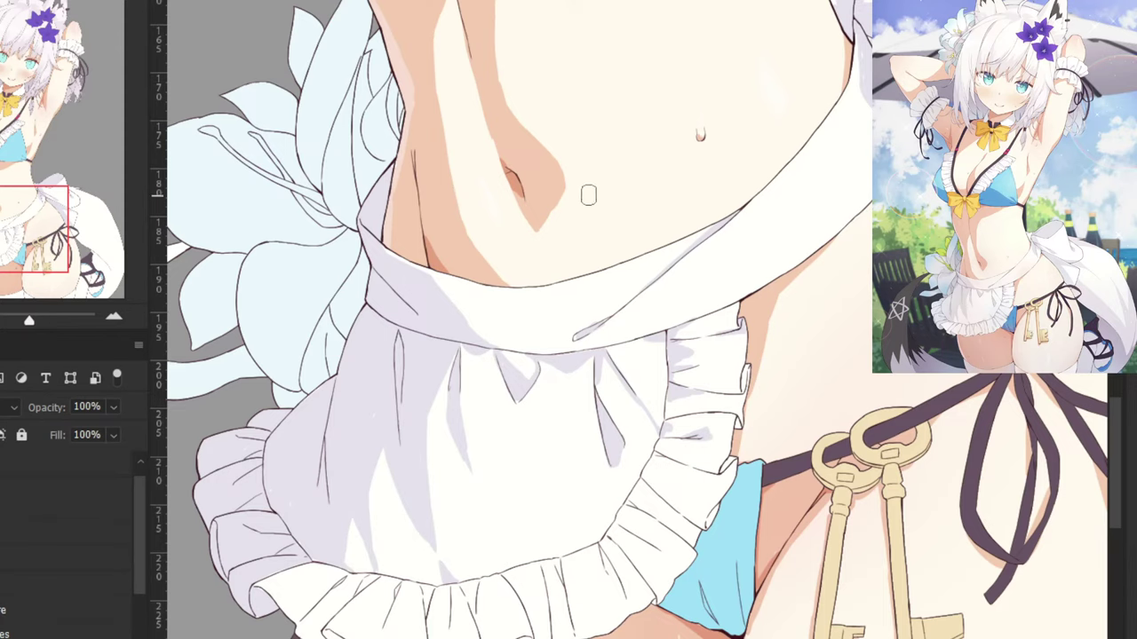
drag(593, 186, 585, 190)
drag(585, 278, 584, 179)
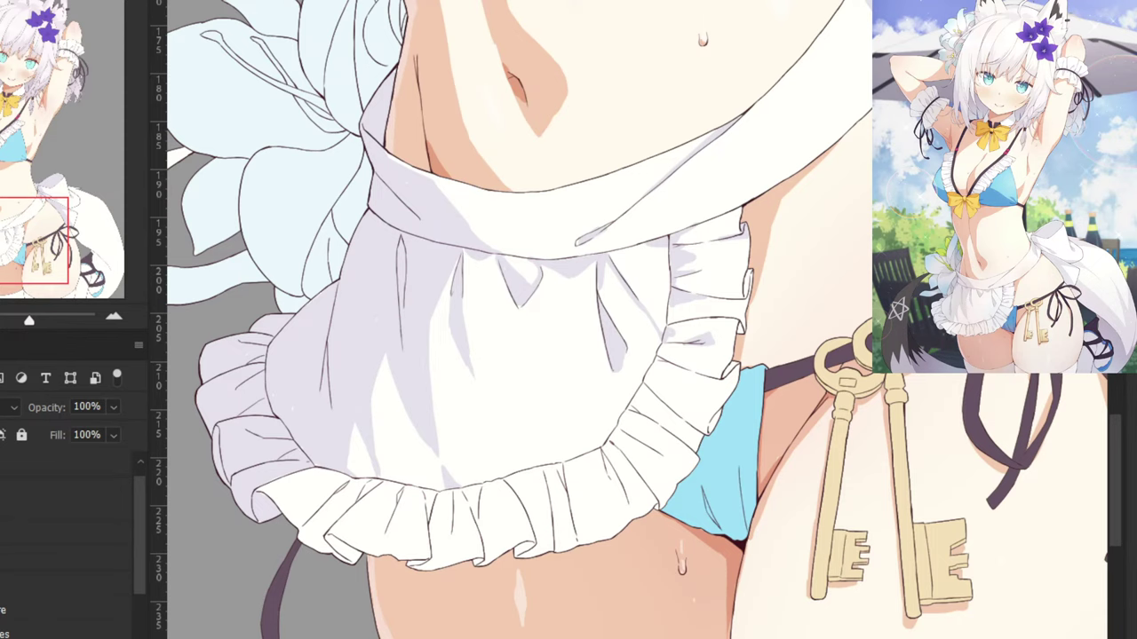
Outline and fill the shadow beneath the fold line at the inner seam of the apron's right-side ruffle.
scroll(673, 252, up, 2)
scroll(646, 386, up, 2)
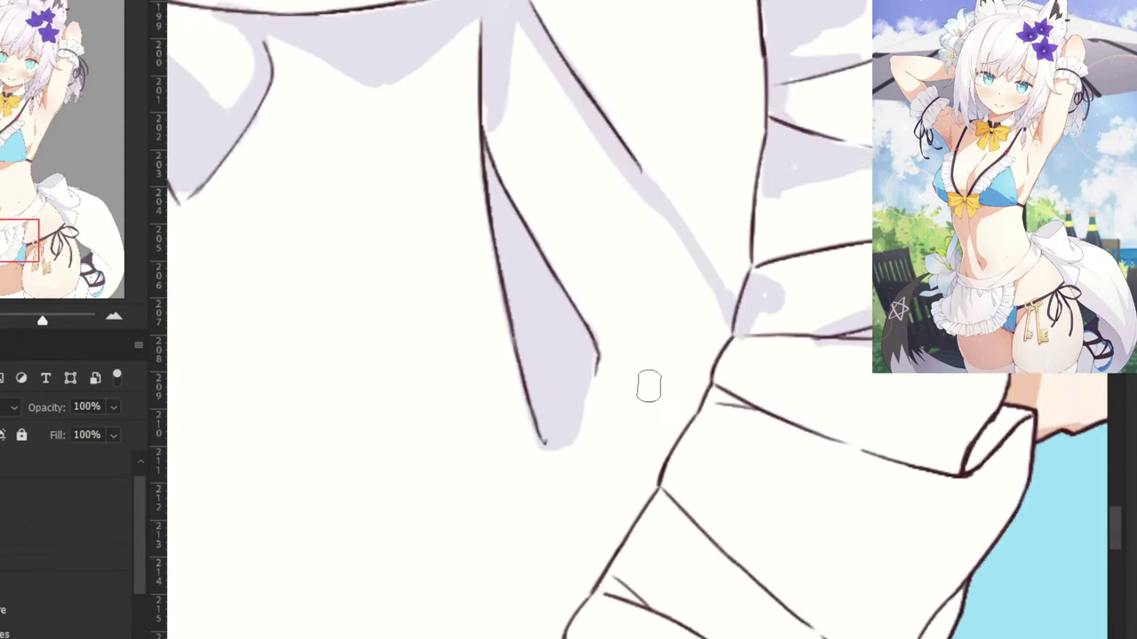
scroll(547, 472, up, 1)
drag(536, 430, 710, 464)
key(ctrl+z)
drag(537, 429, 721, 454)
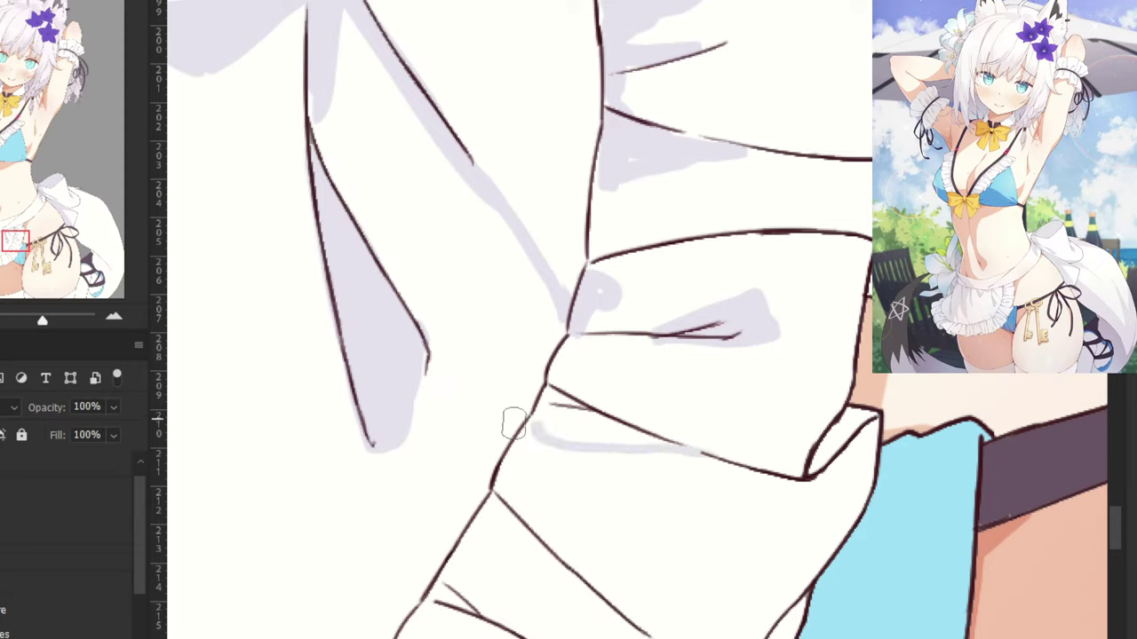
mouse_move(558, 426)
mouse_down()
mouse_move(646, 441)
mouse_move(558, 401)
mouse_move(575, 437)
mouse_move(612, 441)
mouse_move(554, 406)
mouse_up()
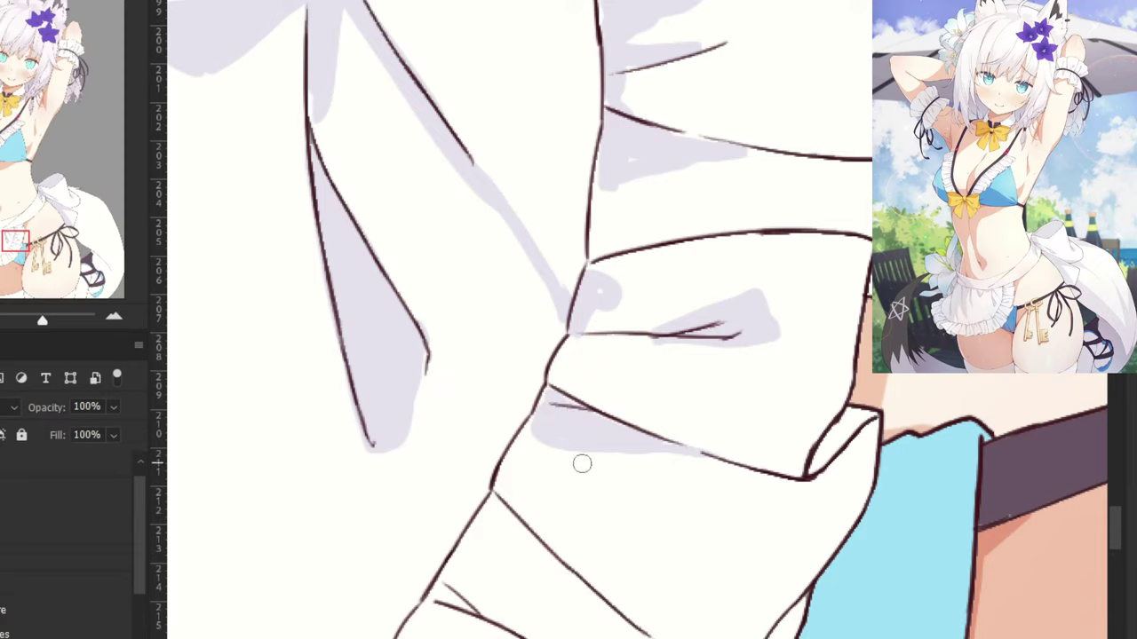
mouse_move(582, 464)
mouse_down()
mouse_move(678, 464)
mouse_move(628, 443)
mouse_move(720, 470)
mouse_up()
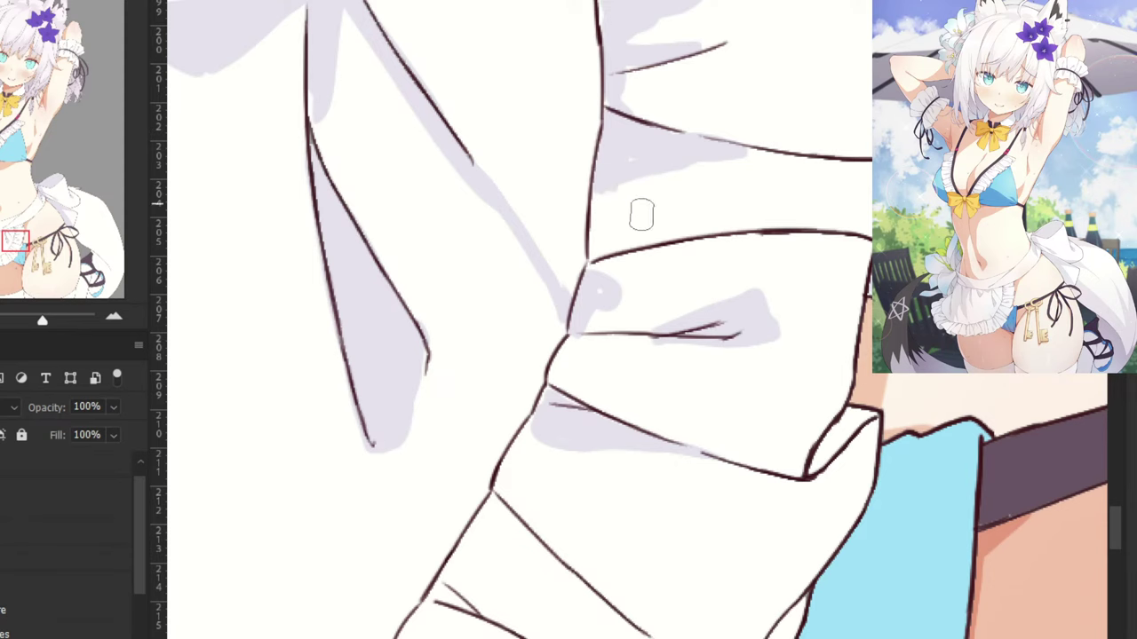
Fill the small turned-over folds along the outer edge of the right-side ruffle with shadow.
mouse_move(610, 446)
mouse_down()
mouse_move(596, 310)
mouse_move(542, 314)
mouse_up()
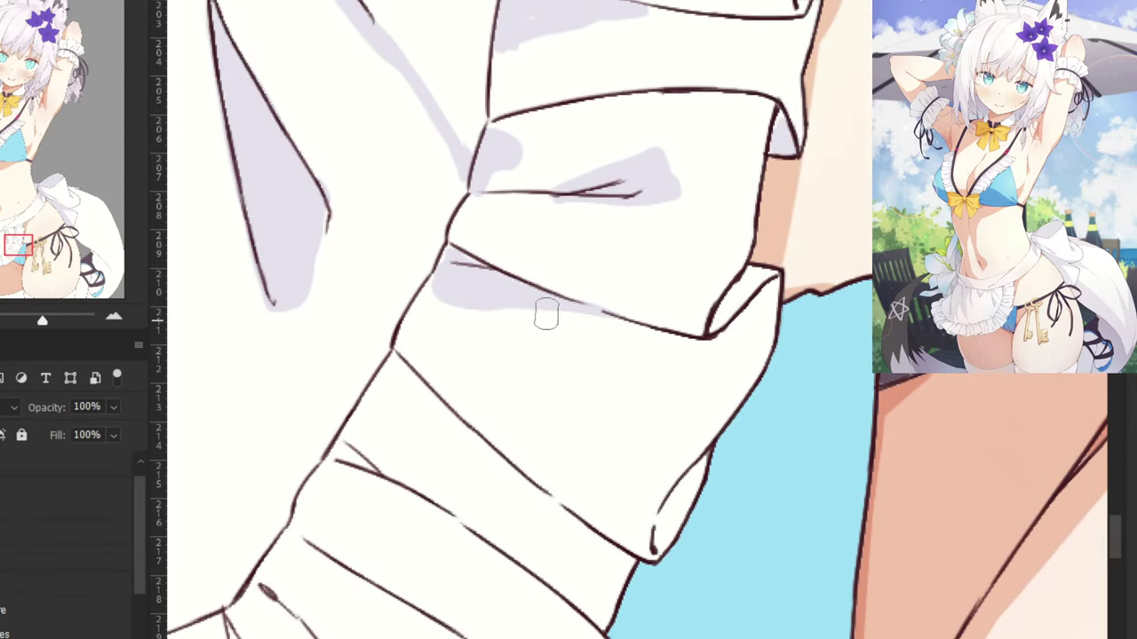
drag(681, 454, 705, 294)
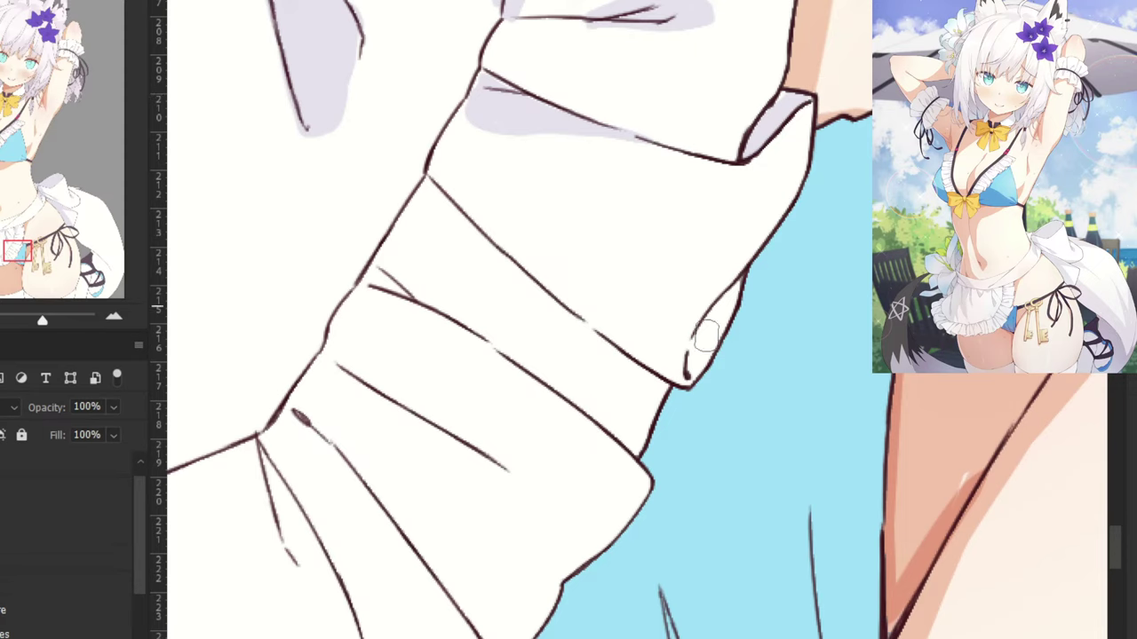
drag(706, 336, 681, 378)
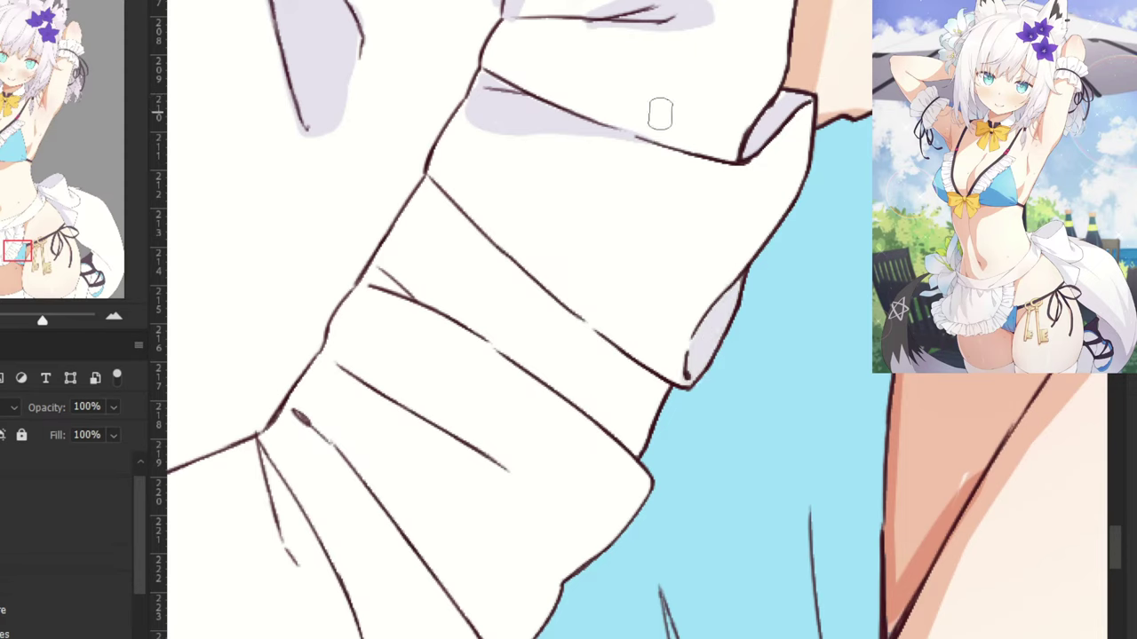
Shade the next pleat down the right-side ruffle along both fold lines and fill its outer end, leaving a pointed white highlight.
mouse_move(403, 207)
mouse_down()
mouse_move(436, 211)
mouse_move(431, 189)
mouse_up()
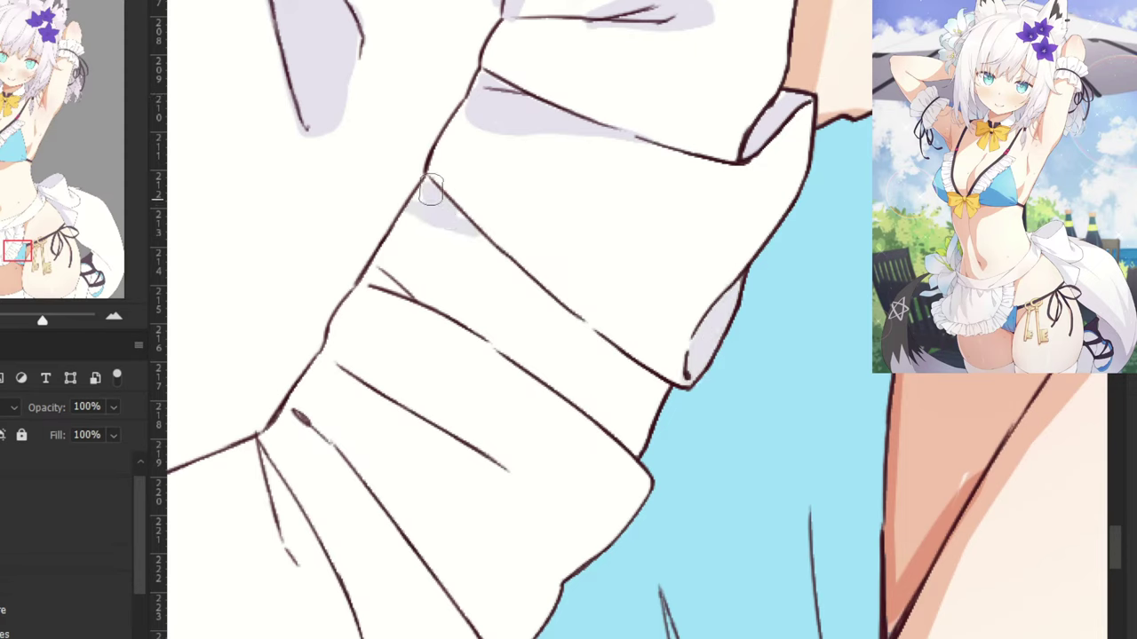
drag(464, 228, 621, 359)
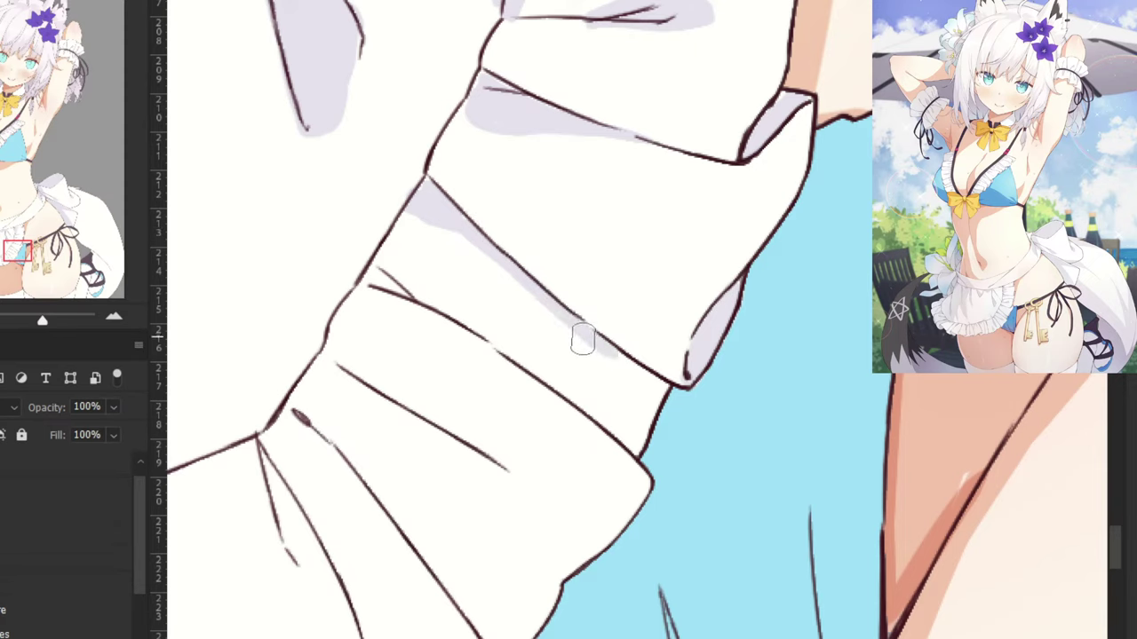
drag(554, 317, 637, 449)
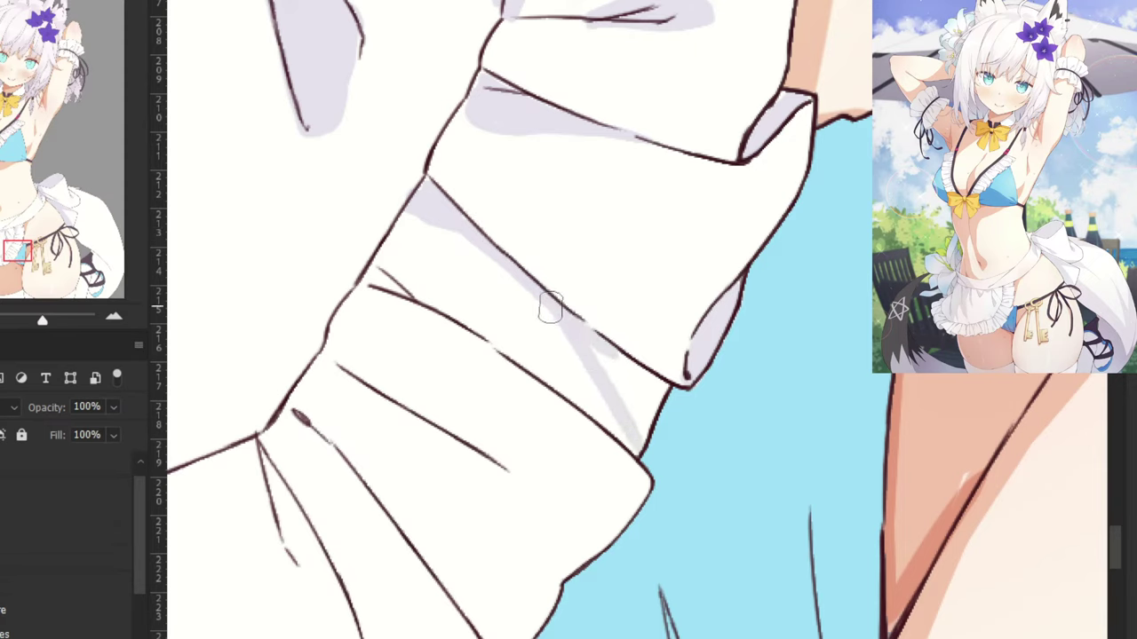
drag(524, 361, 590, 414)
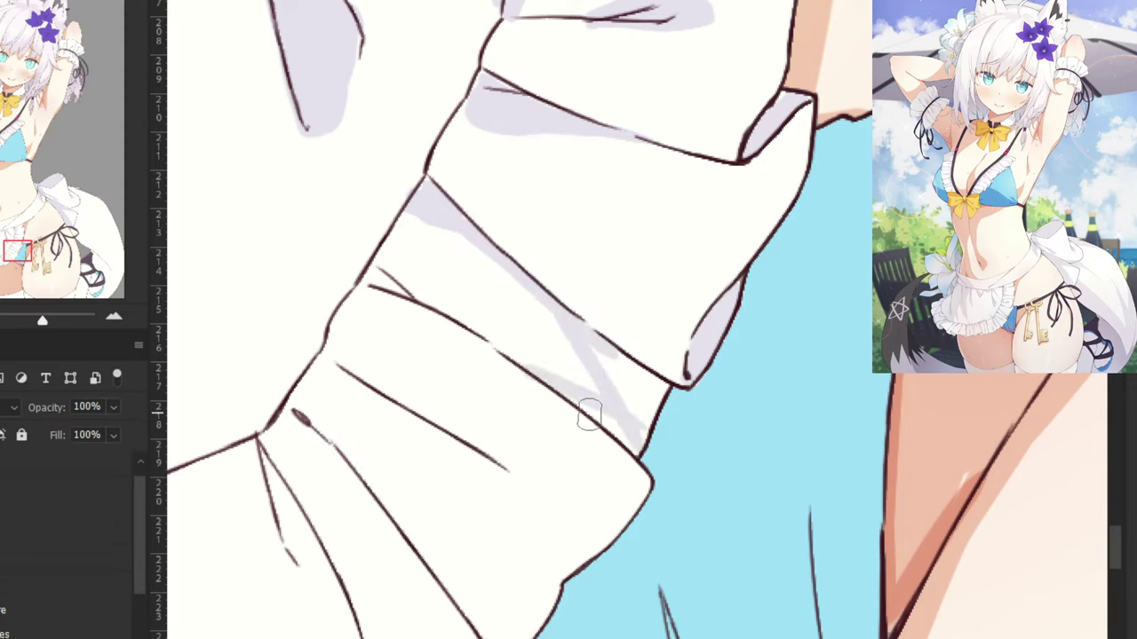
drag(549, 380, 649, 444)
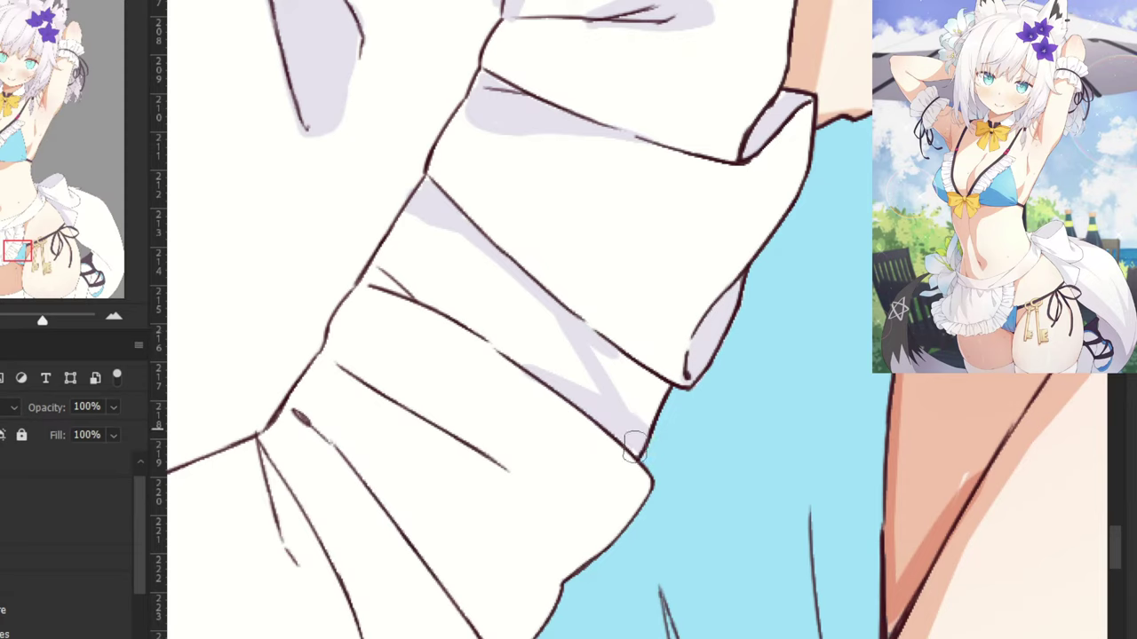
mouse_move(632, 449)
mouse_down()
mouse_move(655, 395)
mouse_move(635, 439)
mouse_move(650, 394)
mouse_move(638, 399)
mouse_up()
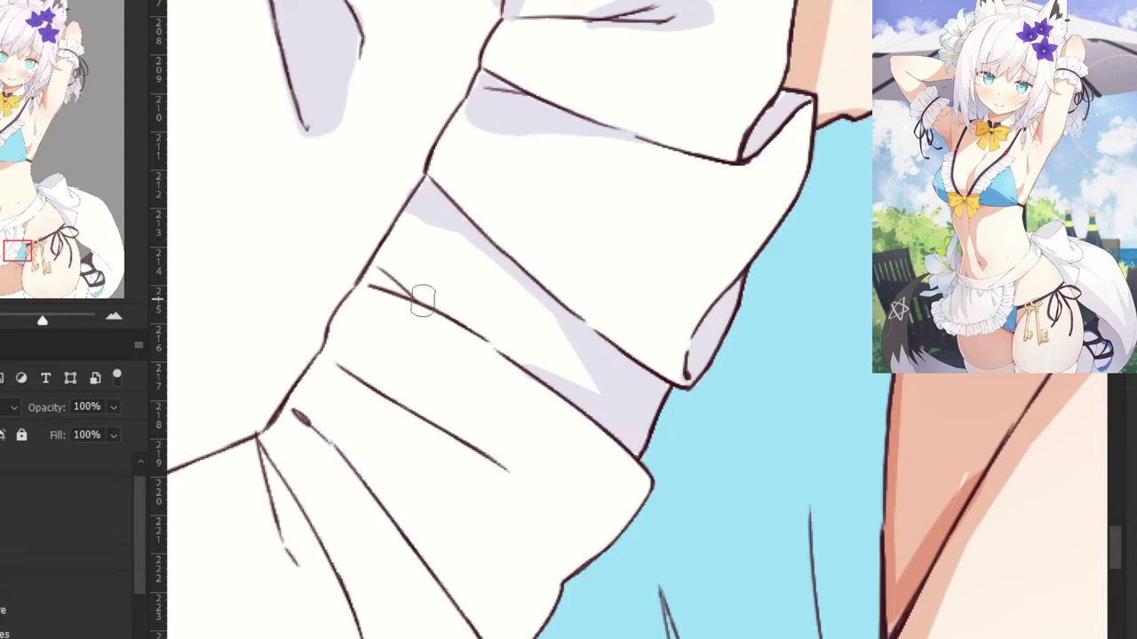
drag(375, 282, 424, 302)
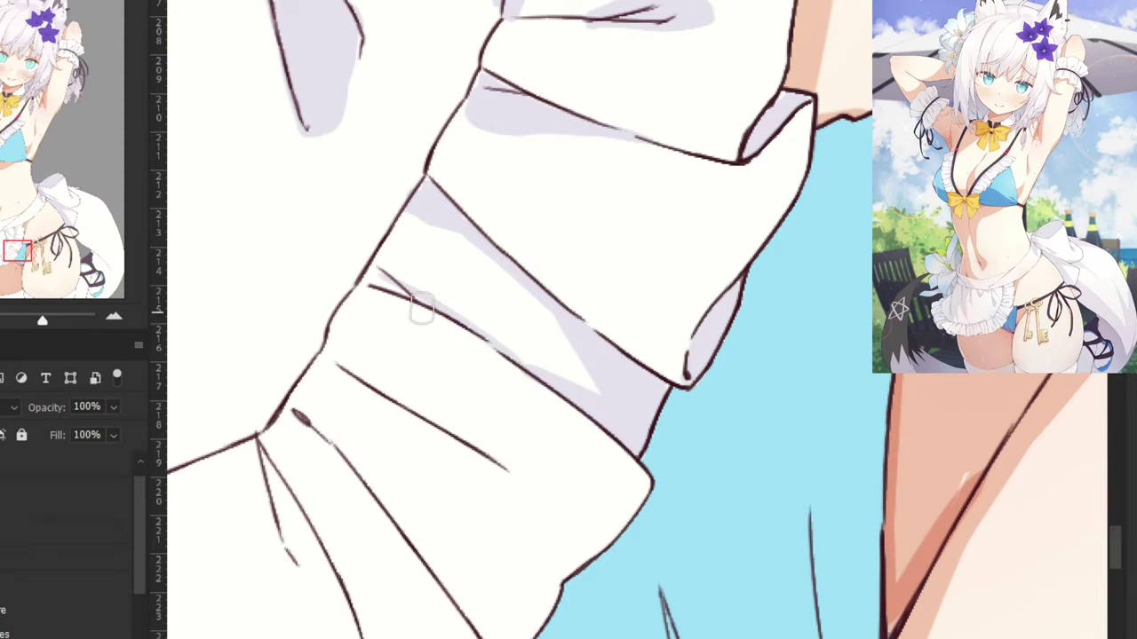
drag(444, 308, 375, 284)
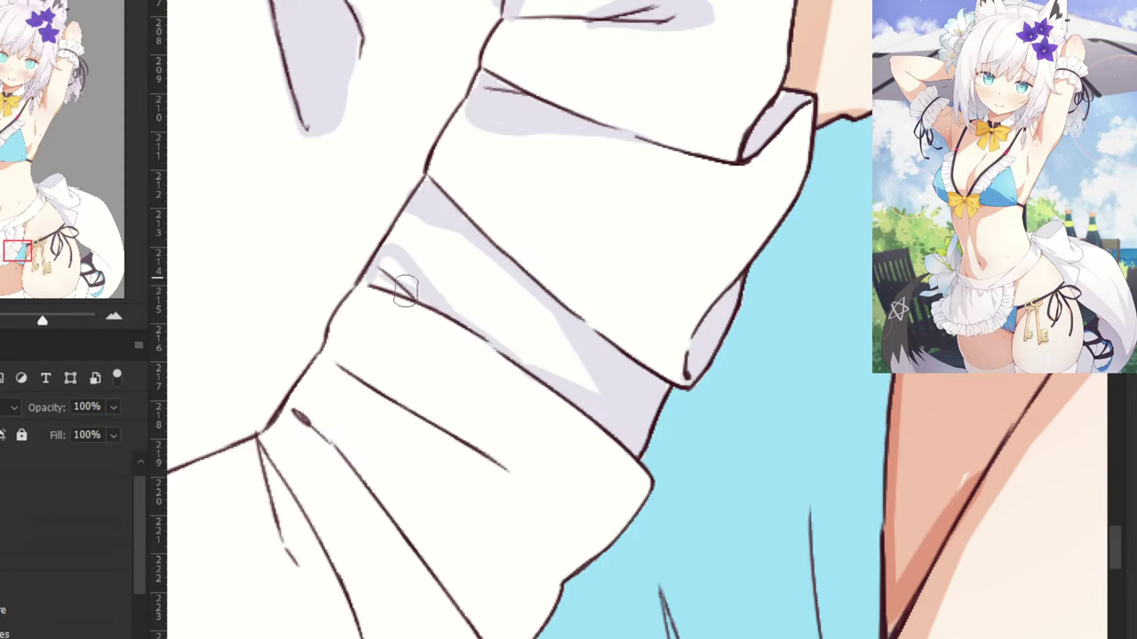
Try recolouring the apron shadow with a Hue/Saturation adjustment, using hue -13 and saturation -64.
key(ctrl+minus)
key(ctrl+minus)
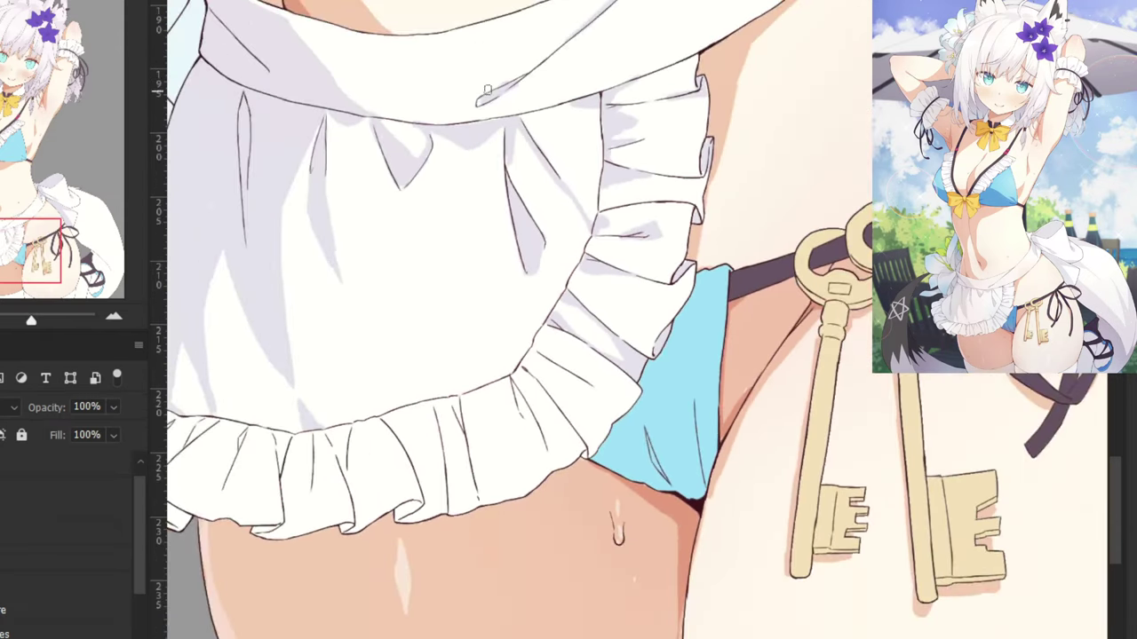
drag(486, 89, 507, 158)
key(ctrl+u)
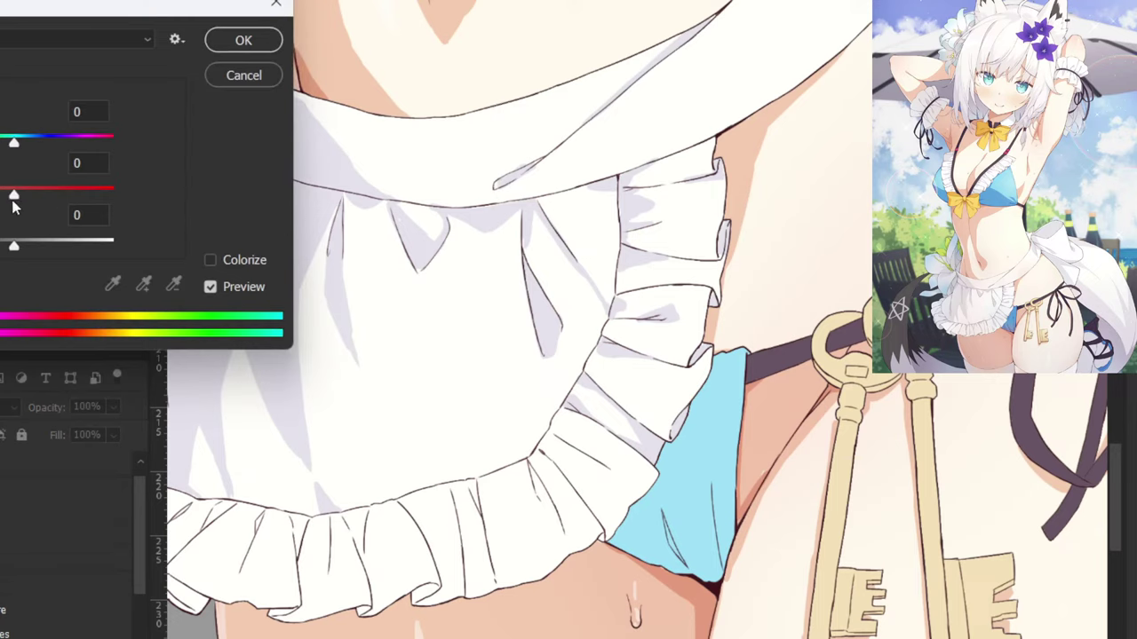
drag(13, 194, 0, 194)
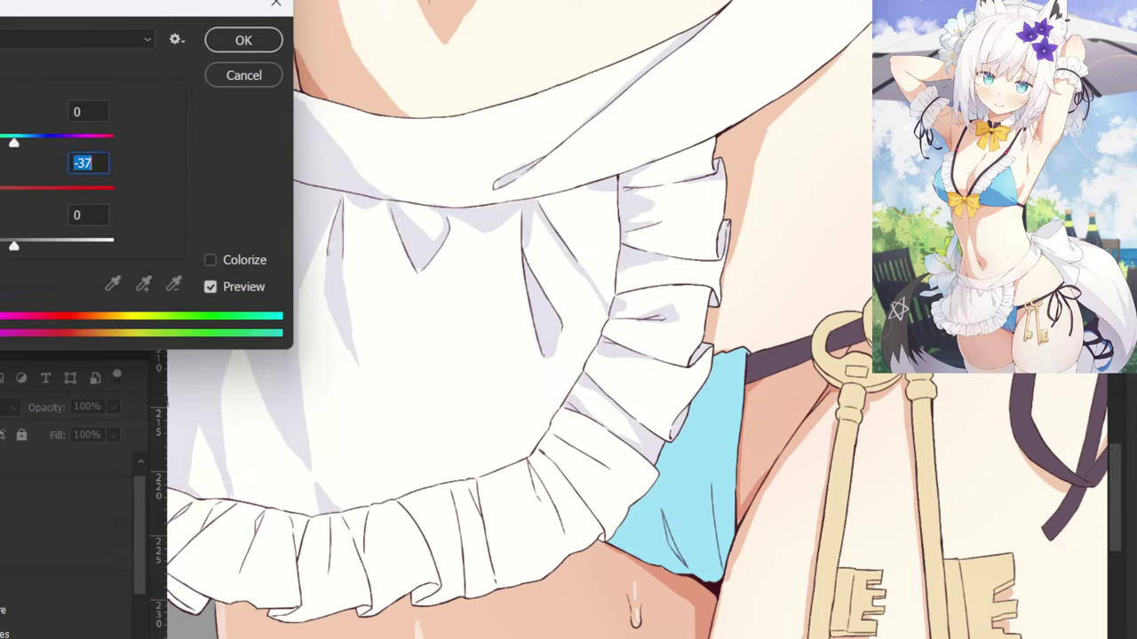
drag(0, 194, 0, 193)
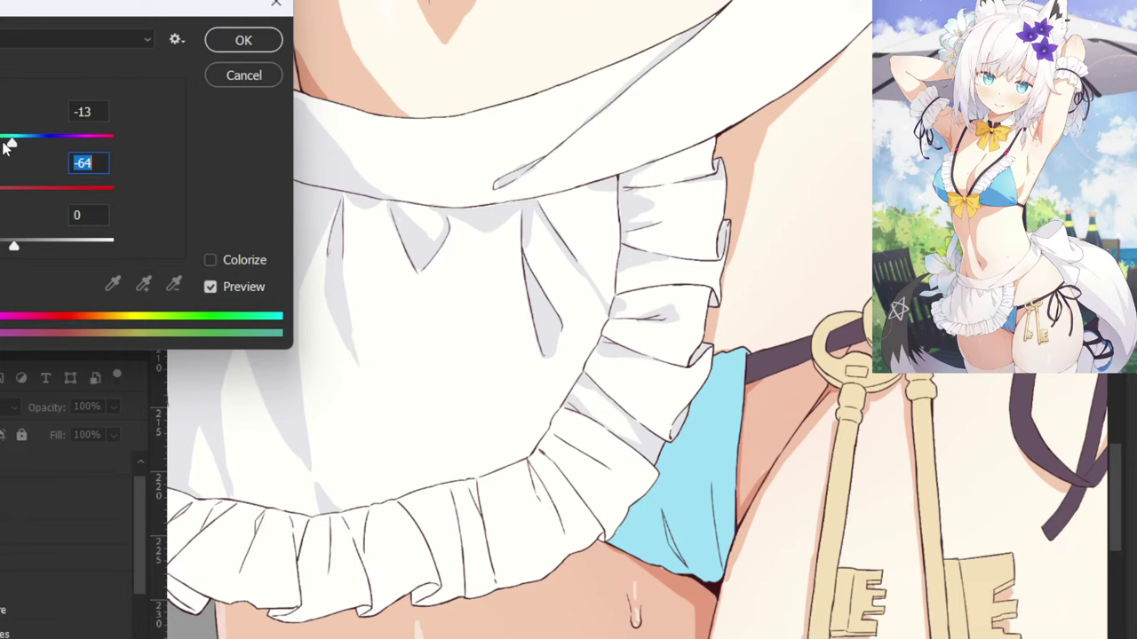
key(shift+Tab)
click(240, 40)
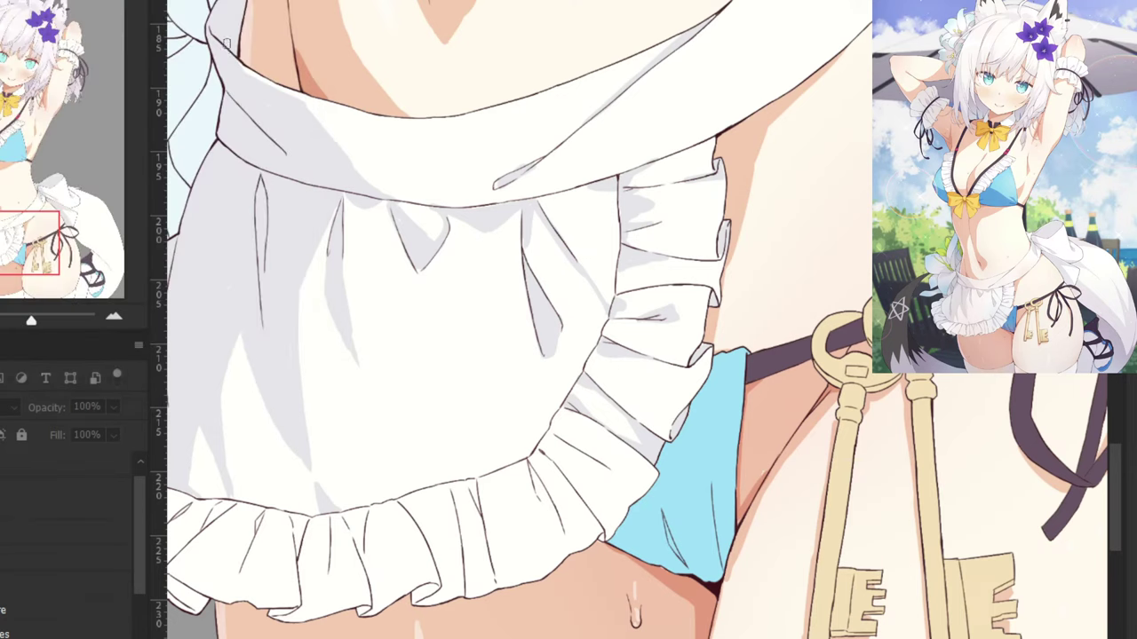
Sample the recoloured shadow, try another blend mode on the shadow layer, and check the effect across the apron.
drag(31, 321, 36, 324)
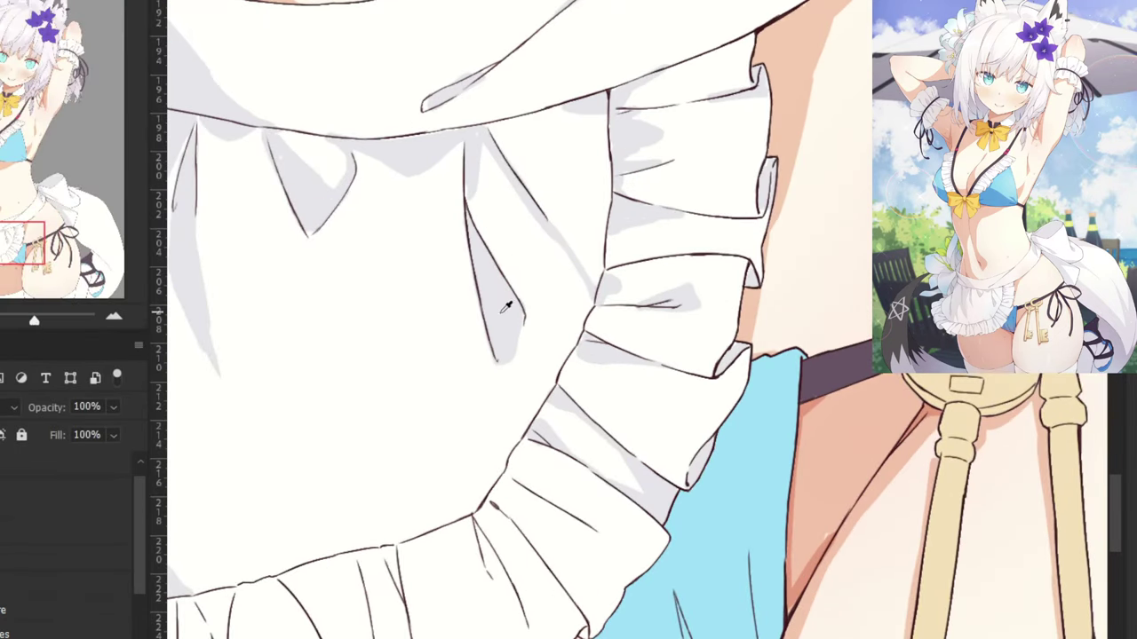
alt+click(505, 308)
click(11, 407)
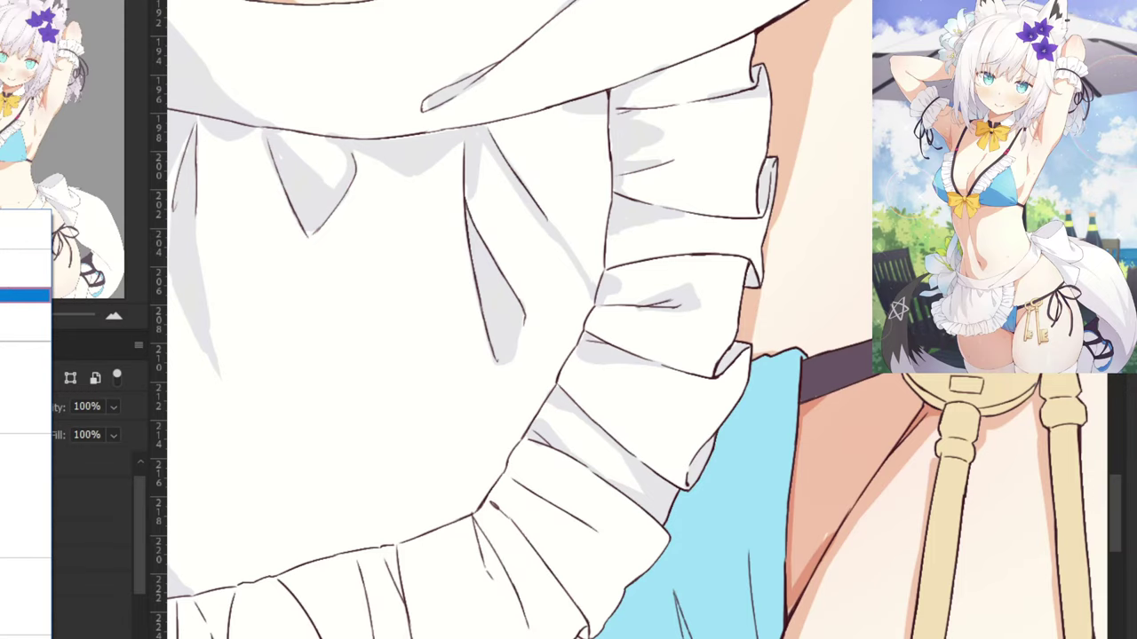
click(25, 279)
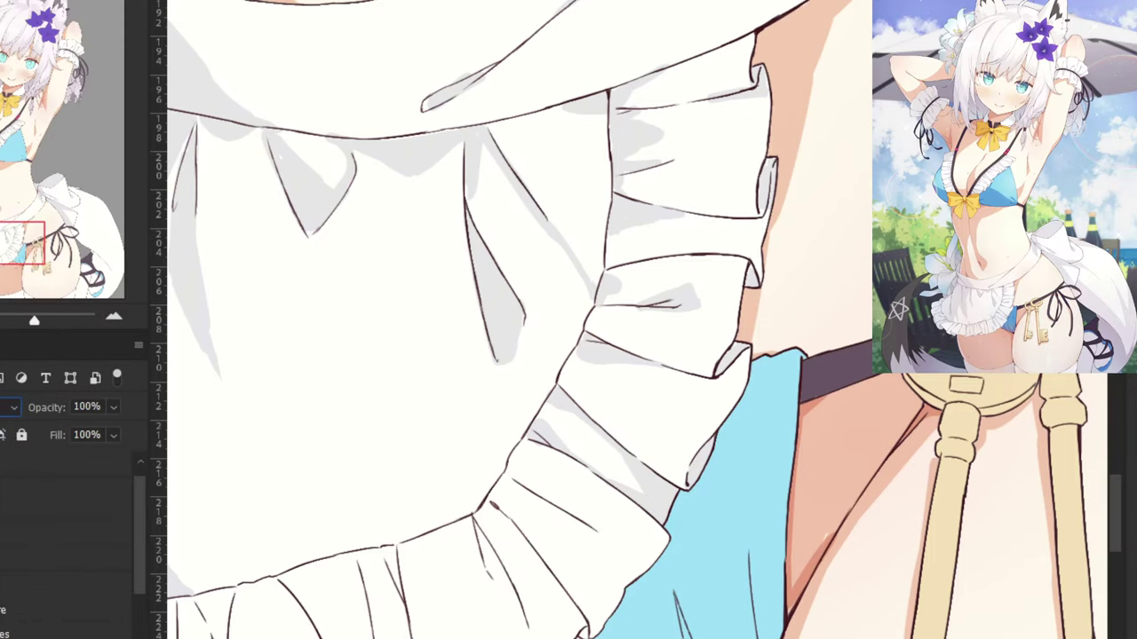
drag(343, 102, 619, 158)
key(ctrl+minus)
key(ctrl+minus)
key(ctrl+minus)
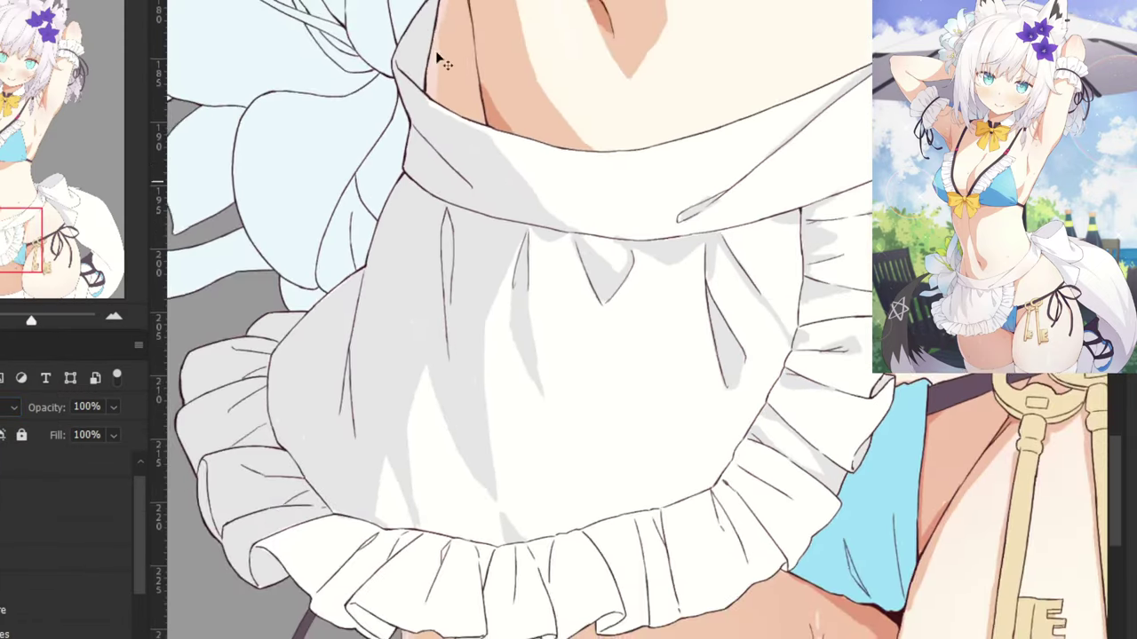
drag(497, 99, 491, 160)
drag(548, 151, 619, 307)
drag(619, 306, 533, 269)
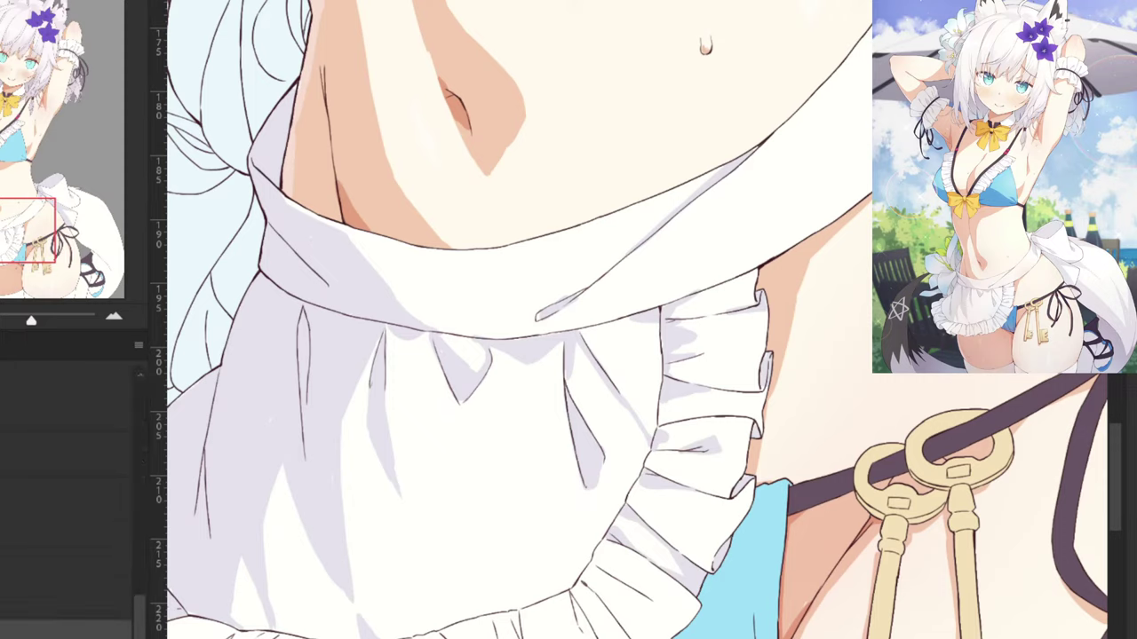
Change the blend mode of the apron's original lavender shadow layer to a darkening mode.
click(12, 408)
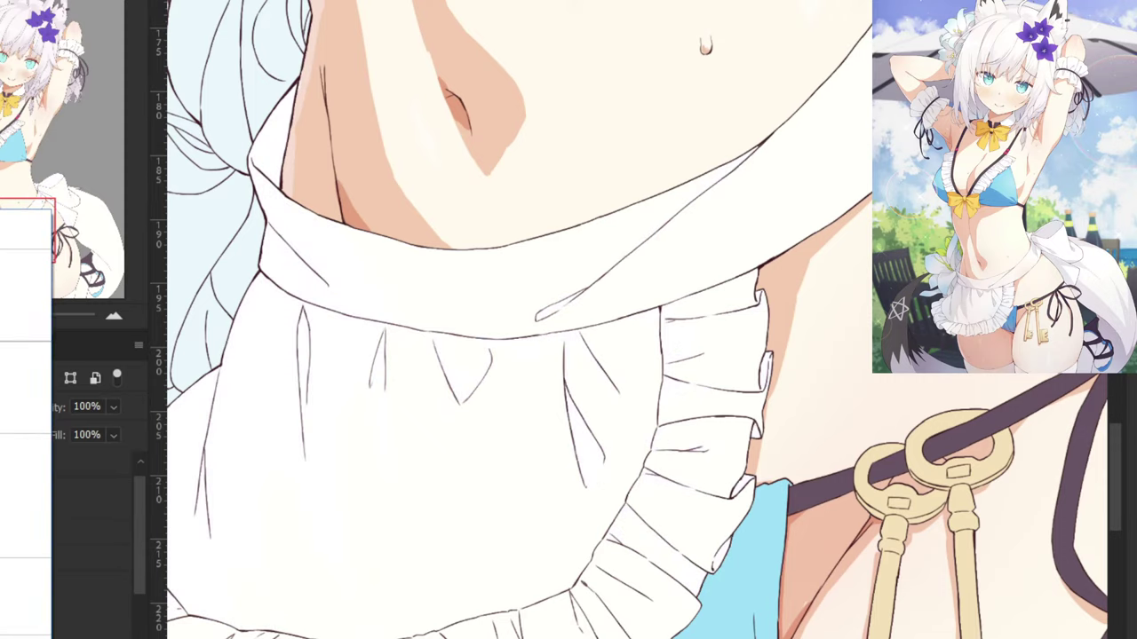
click(25, 279)
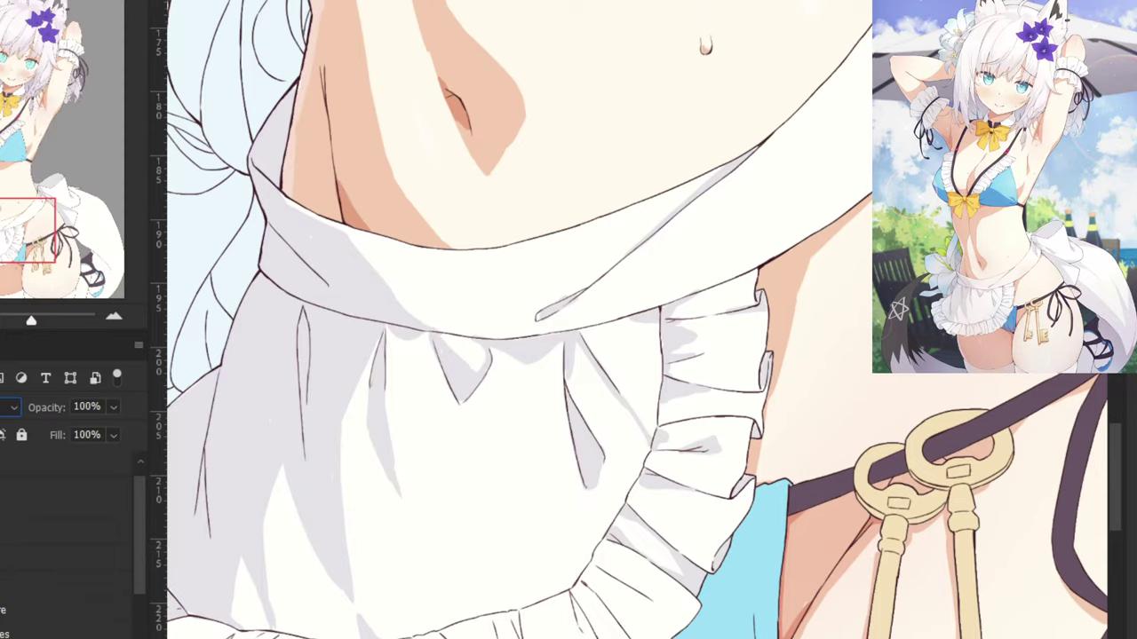
drag(295, 405, 355, 261)
Examine the apron's pleats and lower-right ruffle up close, and compare the new shadow tone with the whole lower figure.
key(ctrl+plus)
key(ctrl+plus)
key(ctrl+plus)
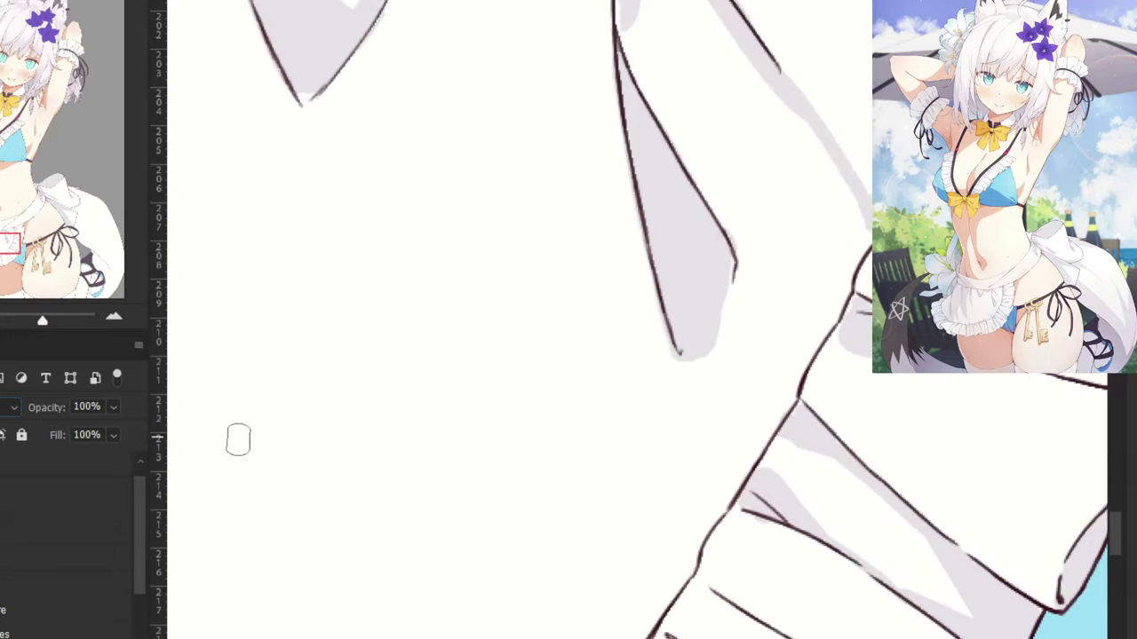
drag(351, 416, 242, 392)
drag(332, 418, 327, 288)
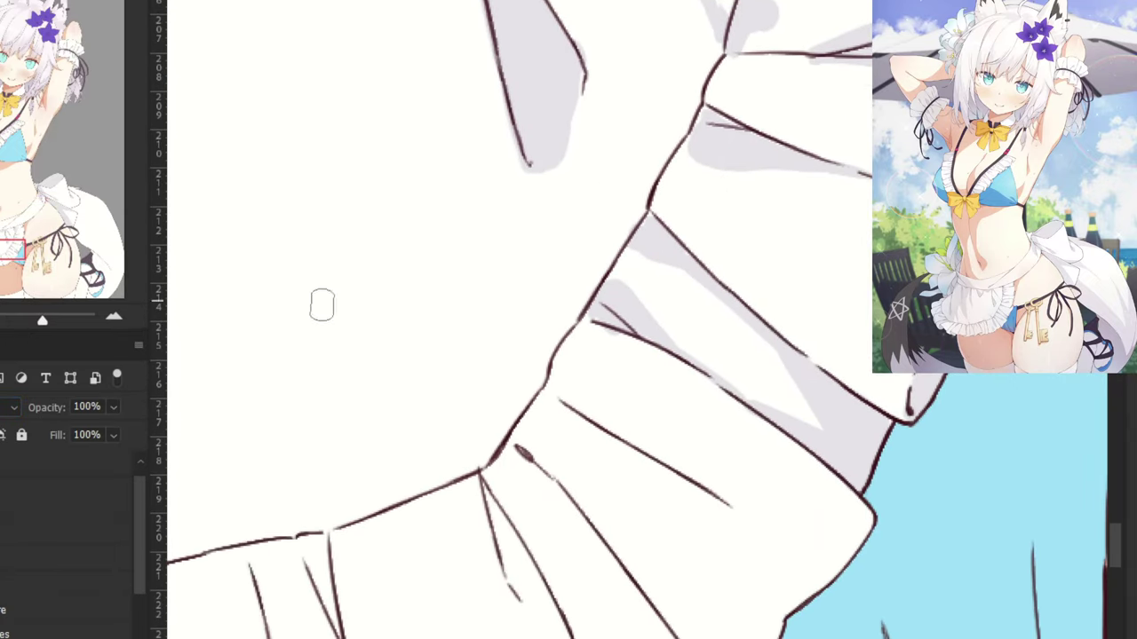
key(ctrl+minus)
key(ctrl+minus)
key(ctrl+minus)
key(ctrl+minus)
scroll(310, 208, down, 4)
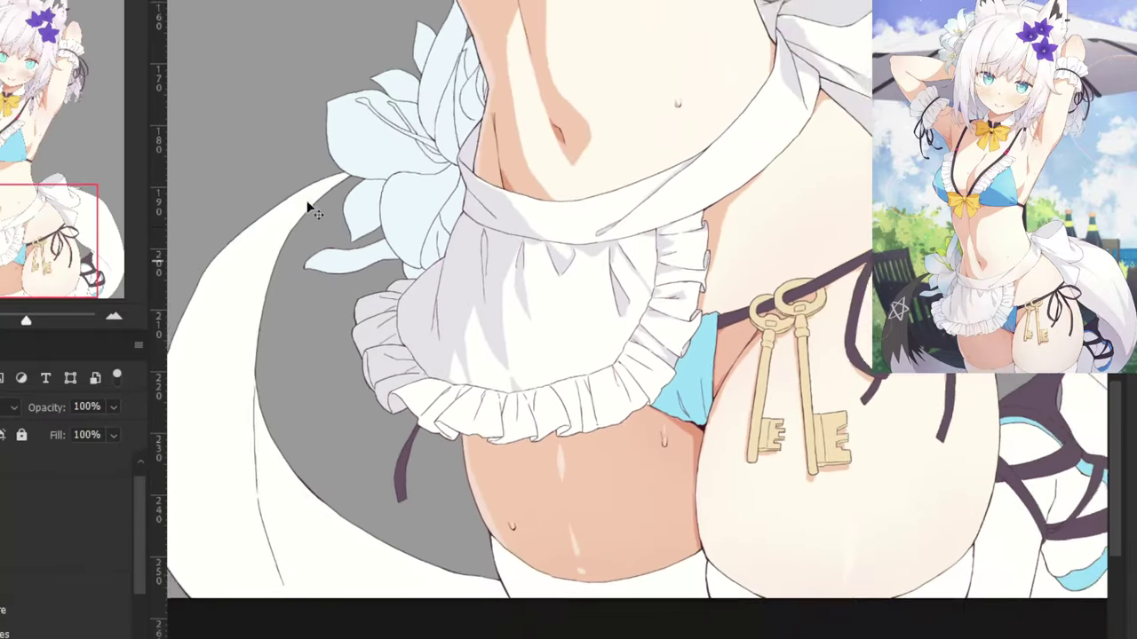
Try whitening the hair layer beneath the texture with a Hue/Saturation adjustment, using saturation -100 and lightness +100.
drag(317, 249, 334, 414)
scroll(326, 526, up, 4)
mouse_move(328, 526)
mouse_down()
mouse_move(325, 325)
mouse_move(327, 524)
mouse_up()
drag(327, 314, 327, 409)
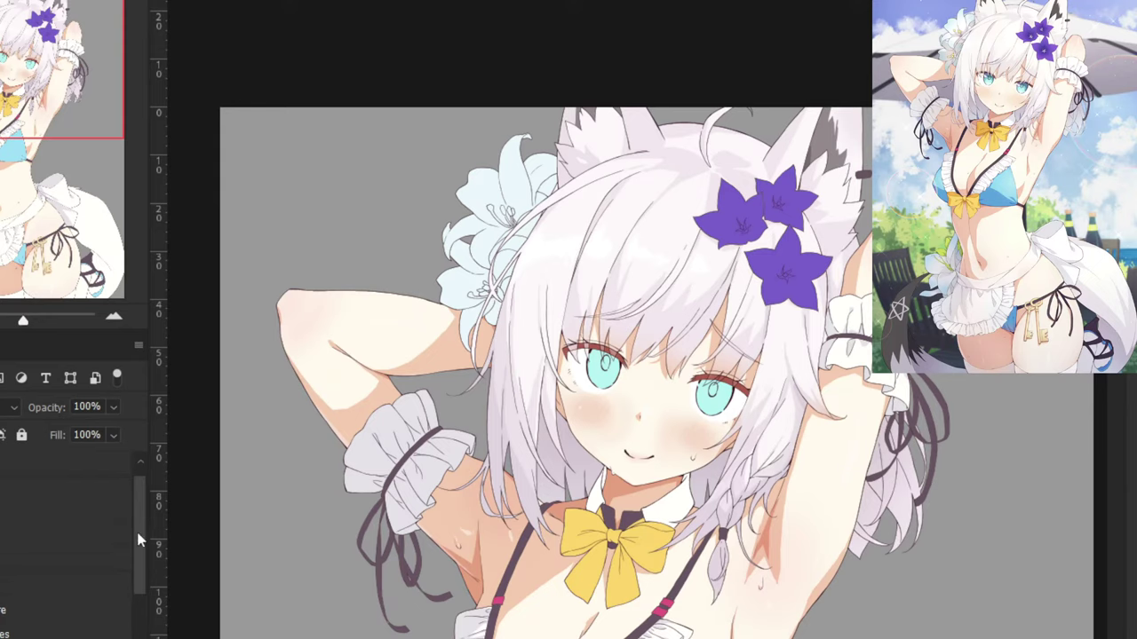
scroll(138, 551, down, 4)
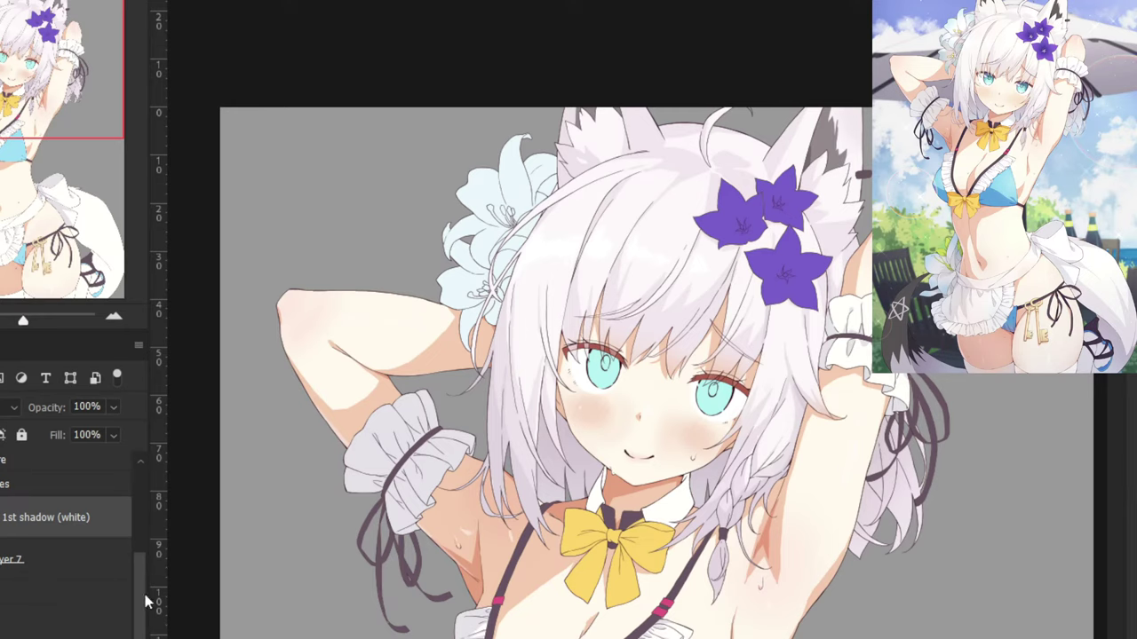
drag(145, 595, 131, 525)
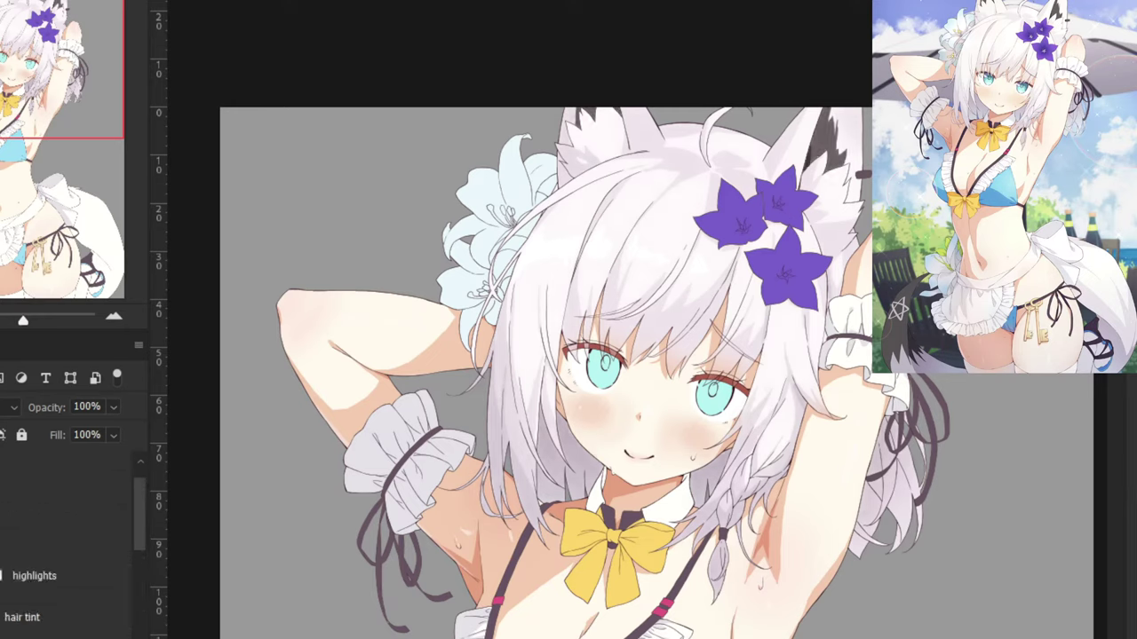
scroll(52, 609, down, 3)
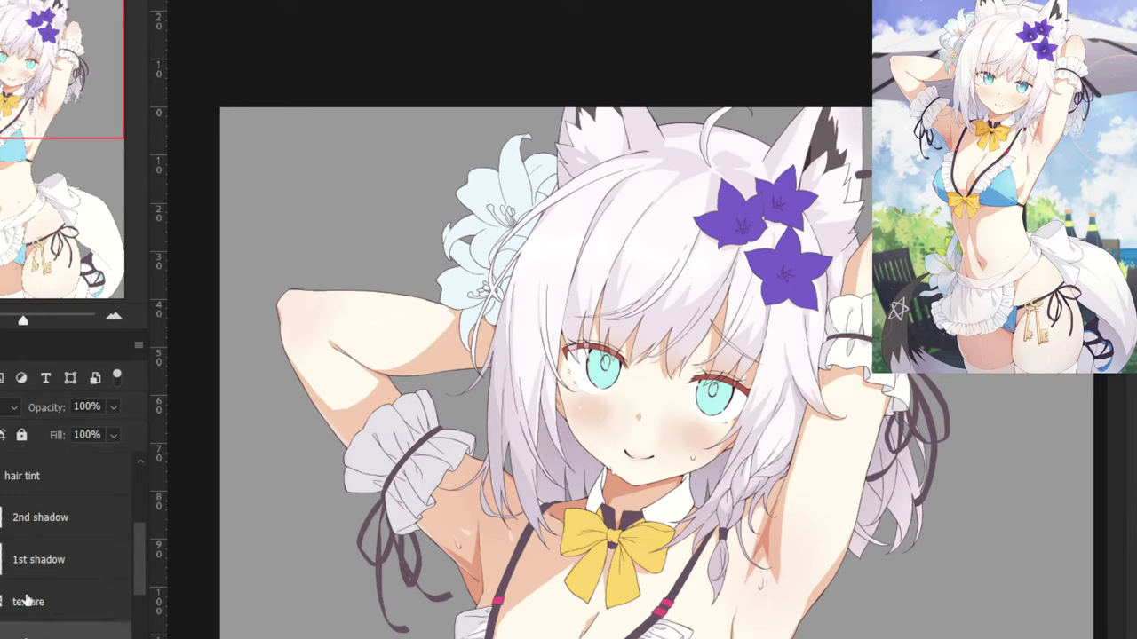
key(ctrl+u)
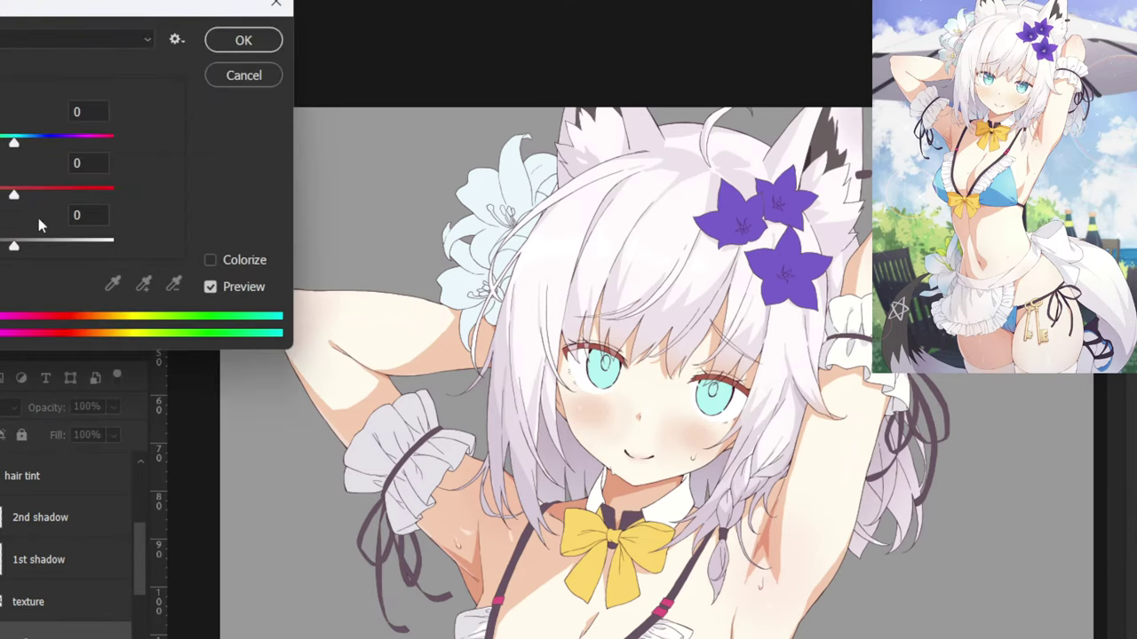
drag(16, 244, 153, 239)
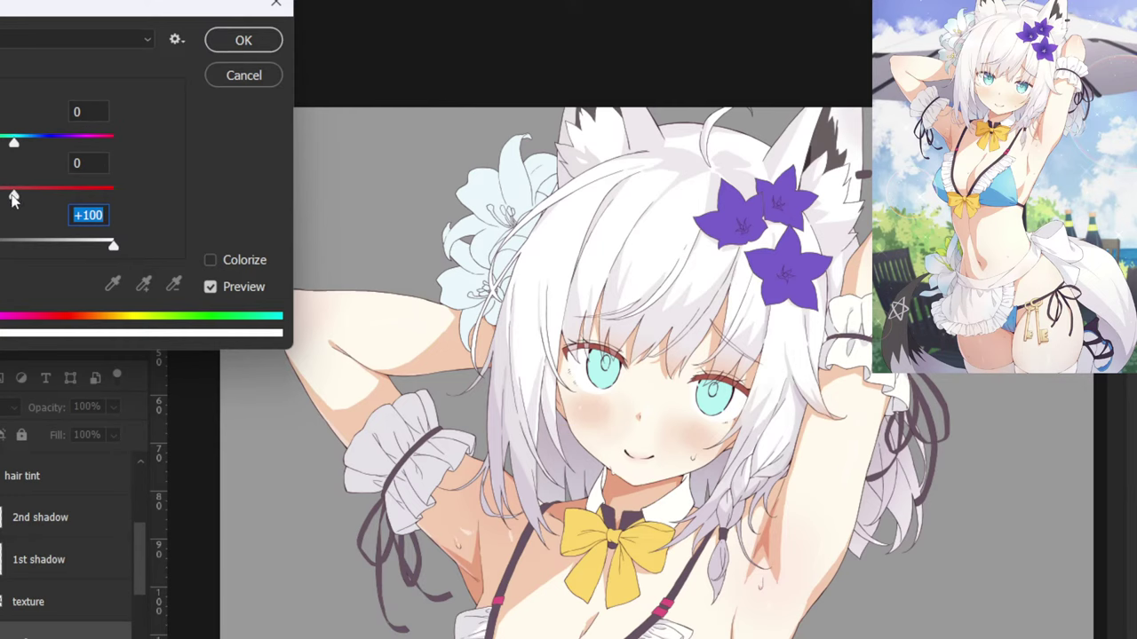
click(86, 163)
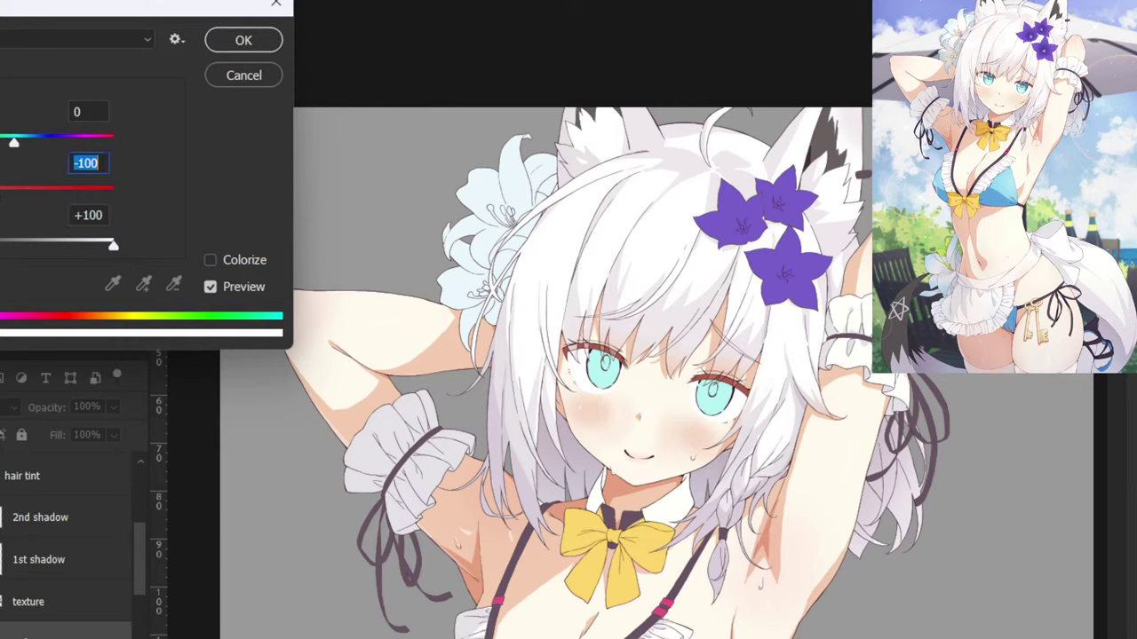
click(221, 41)
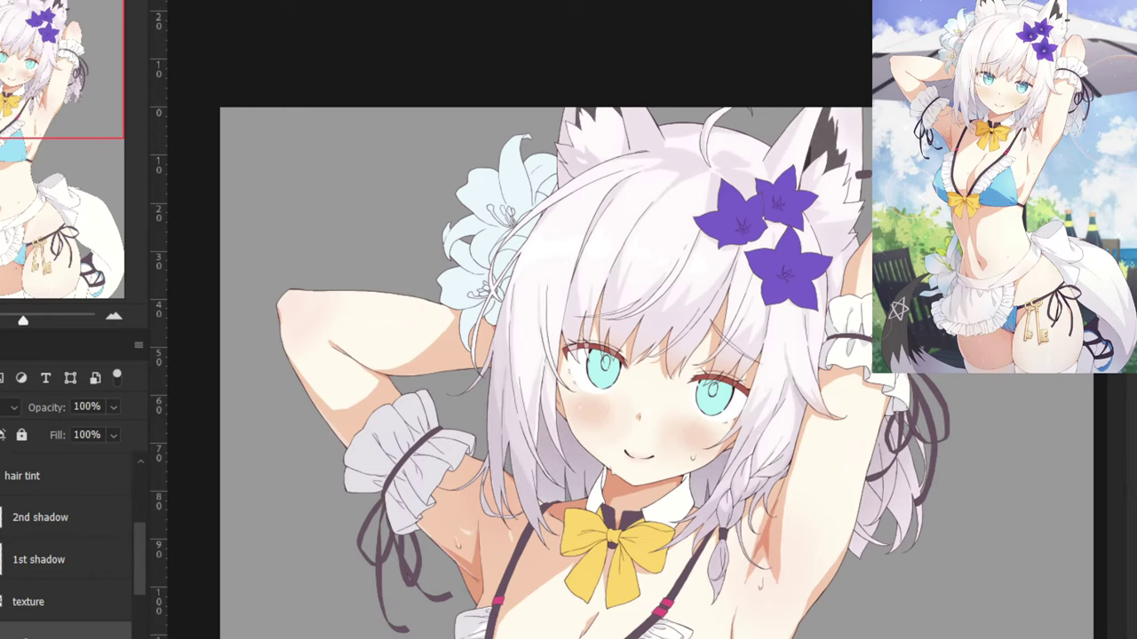
Examine the hair tone against the whole figure, the torso and the white ruffles at several magnifications.
key(ctrl+minus)
key(ctrl+minus)
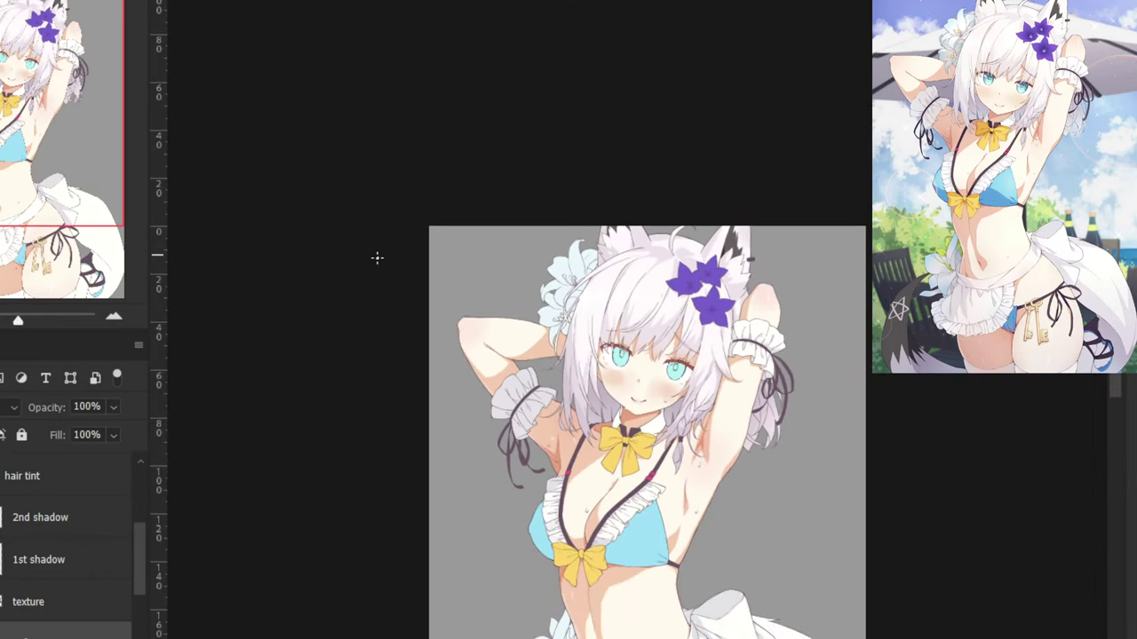
drag(376, 256, 363, 112)
scroll(350, 157, up, 3)
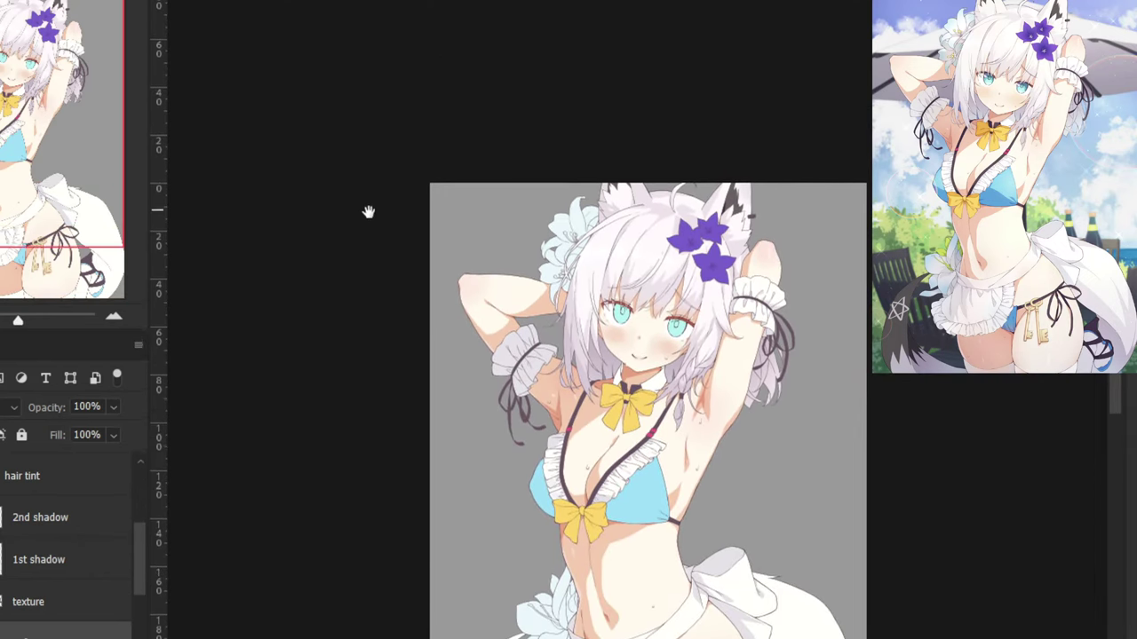
key(ctrl+plus)
key(ctrl+plus)
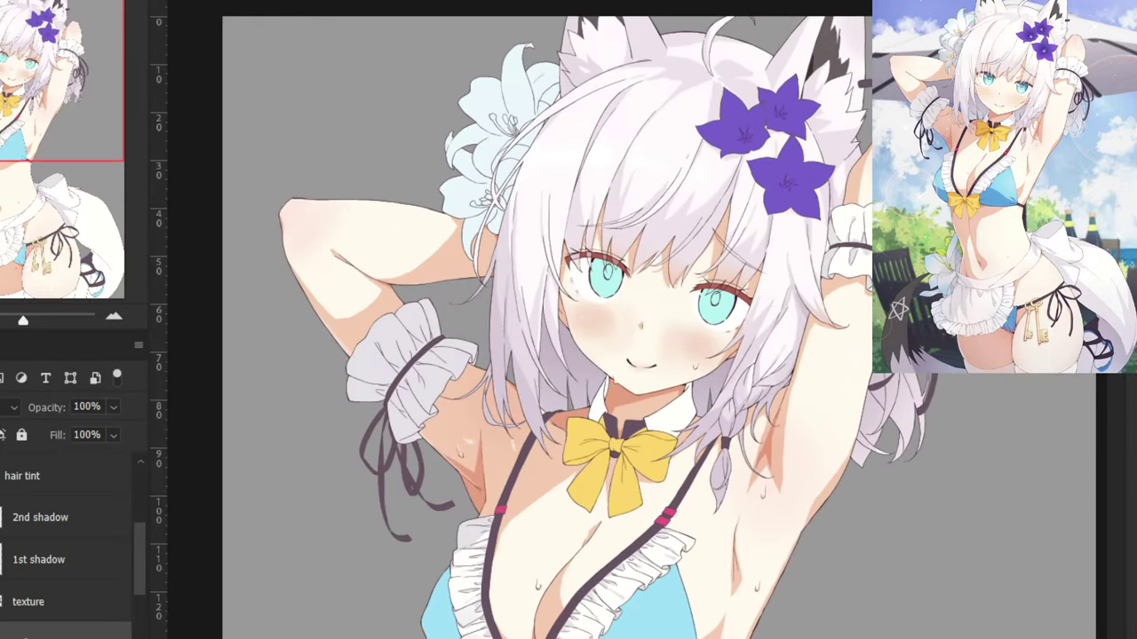
click(558, 159)
drag(539, 399, 559, 241)
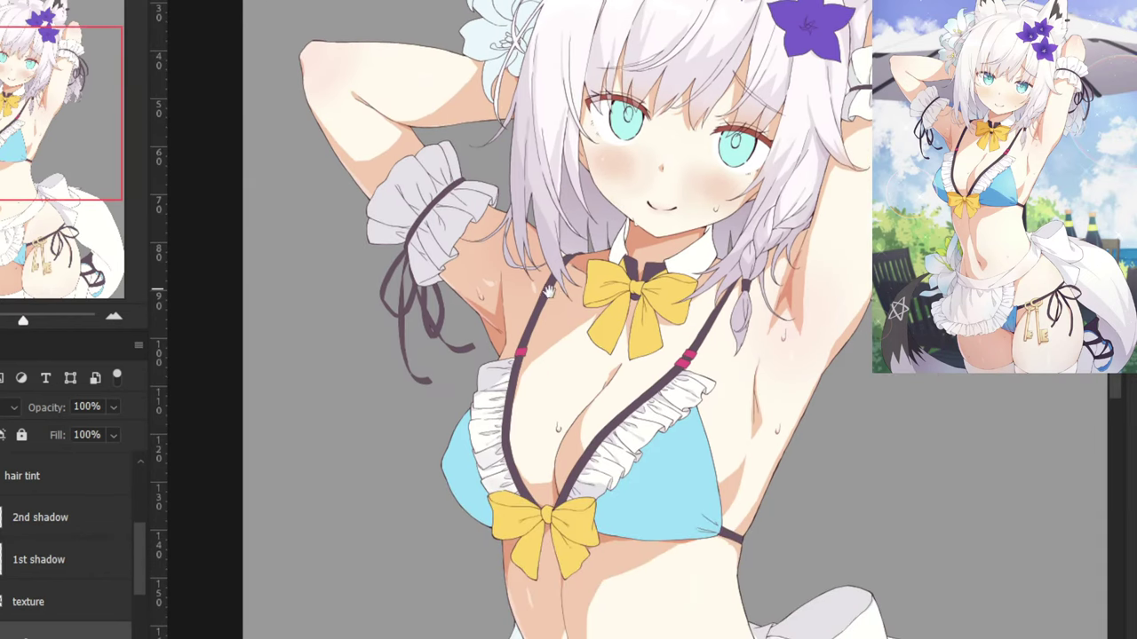
drag(536, 414, 558, 133)
drag(571, 572, 453, 457)
drag(538, 149, 539, 465)
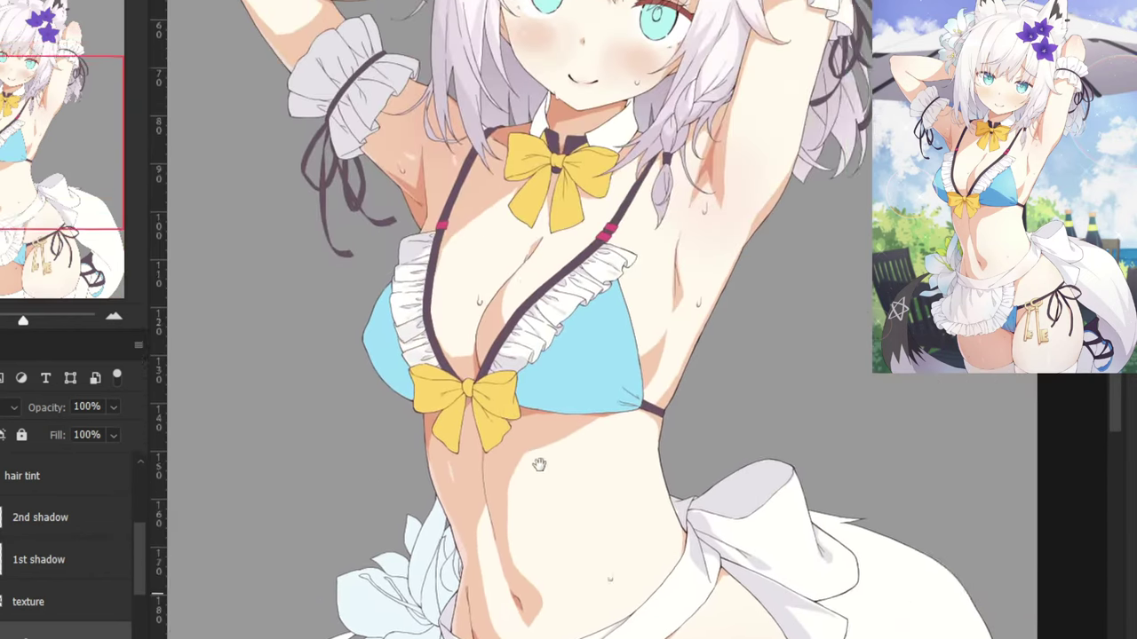
scroll(539, 464, up, 6)
scroll(471, 266, right, 2)
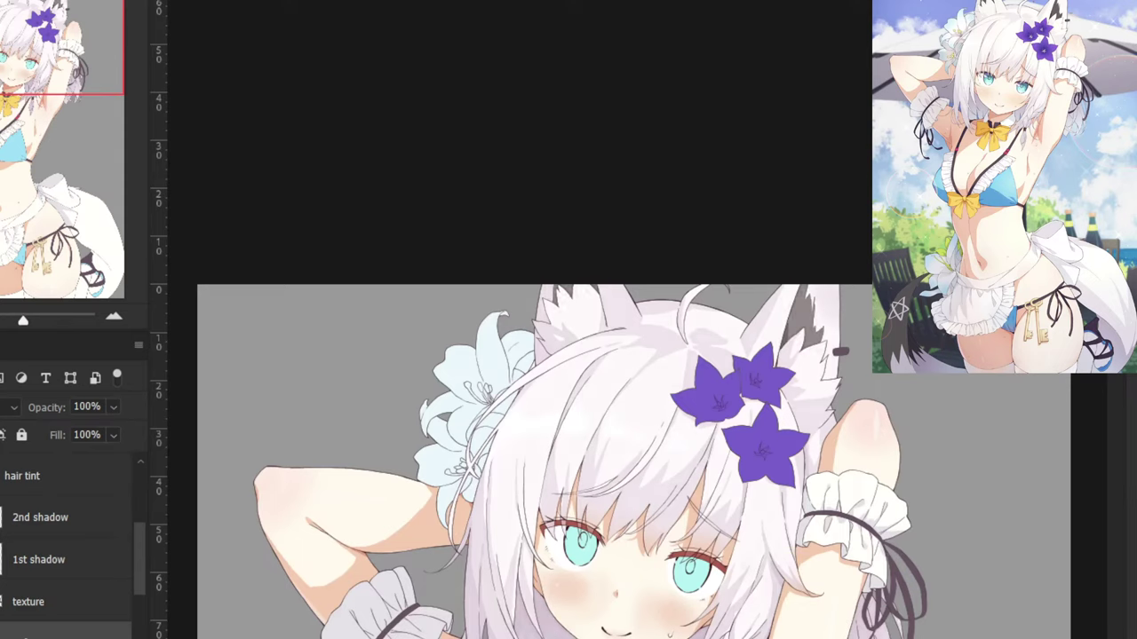
Lower the opacity of the hair tint layer to 12%.
click(13, 473)
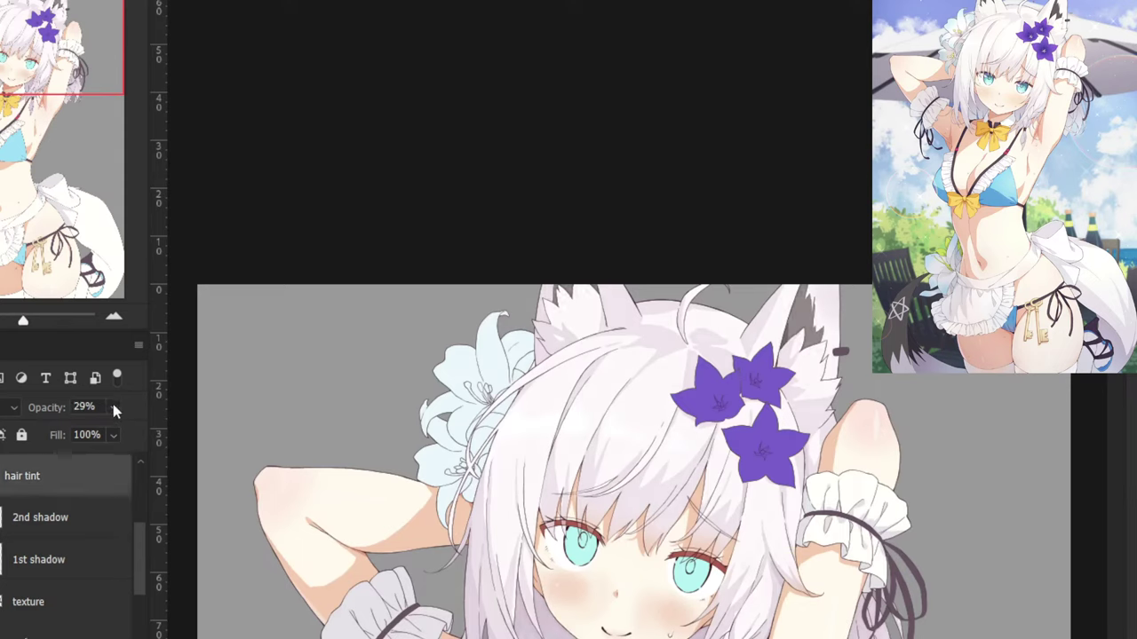
click(113, 406)
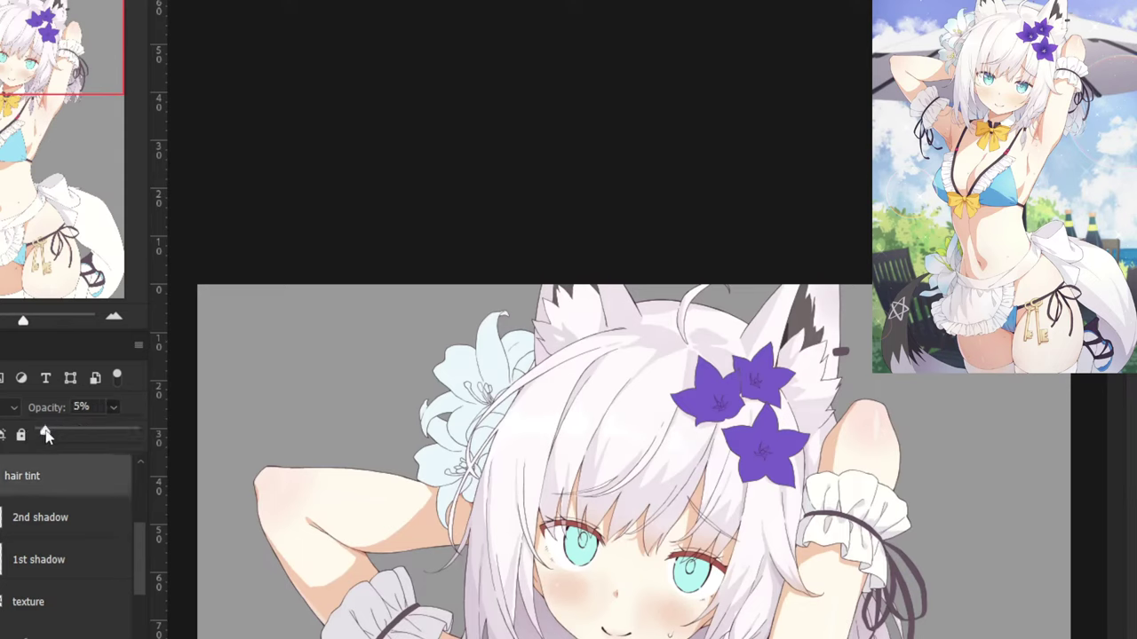
mouse_move(50, 434)
mouse_down()
mouse_move(61, 440)
mouse_move(52, 438)
mouse_up()
key(Return)
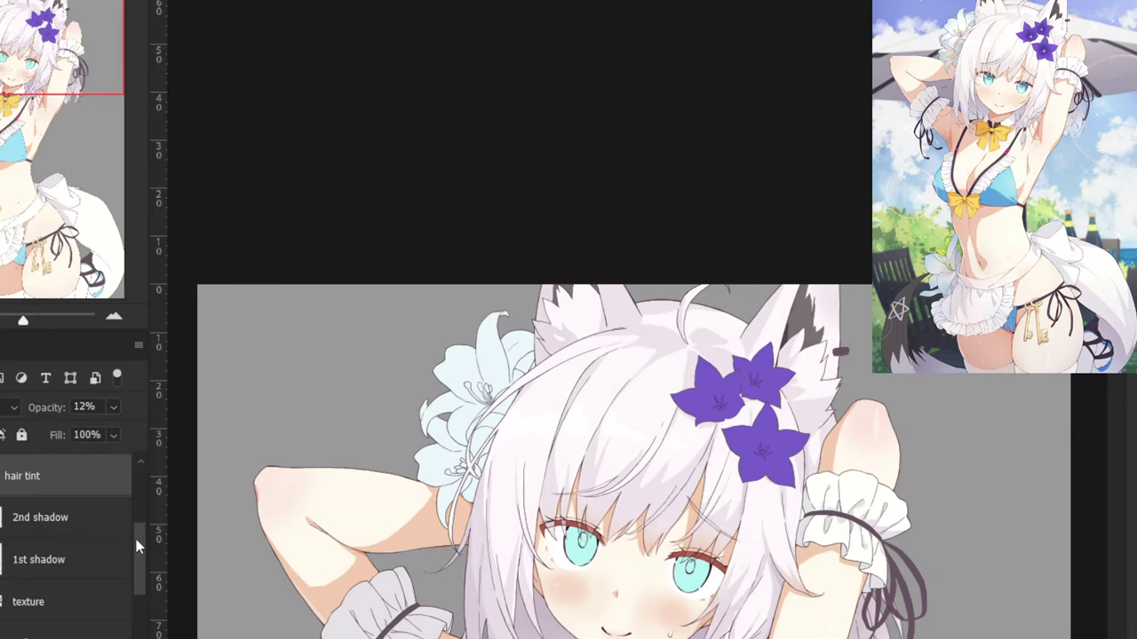
Return to the 1st shadow (white) layer and try a different blend mode on the apron's shadow.
drag(138, 546, 137, 603)
mouse_move(290, 604)
mouse_down()
mouse_move(310, 522)
mouse_move(300, 588)
mouse_up()
drag(138, 592, 140, 567)
click(0, 509)
drag(292, 612, 311, 320)
drag(315, 457, 315, 430)
key(ctrl+plus)
key(ctrl+plus)
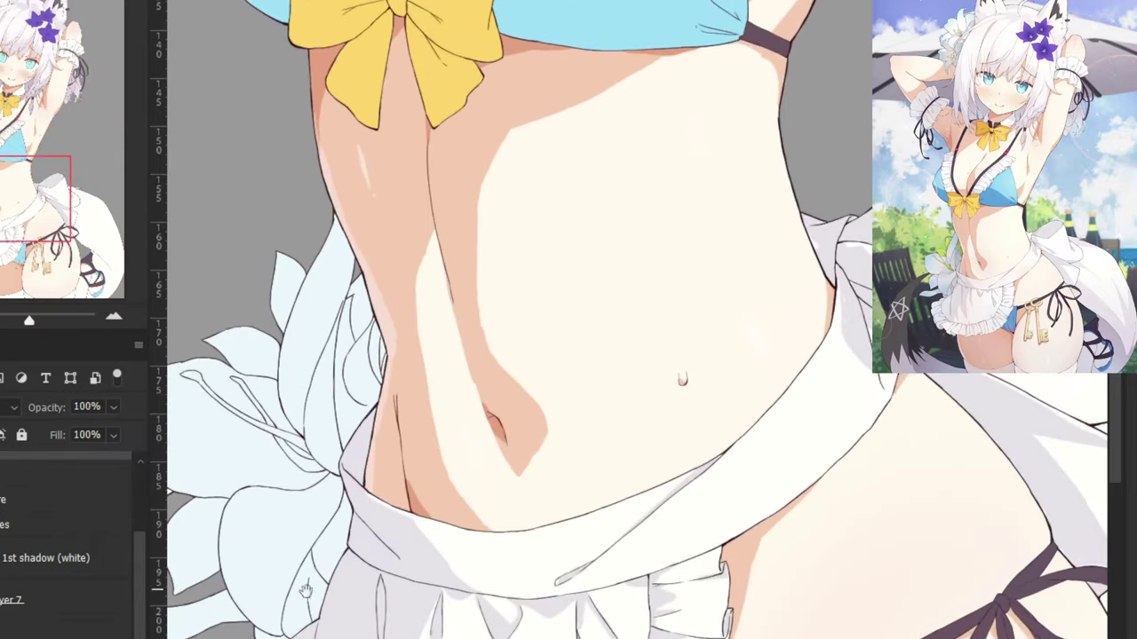
drag(298, 635, 339, 504)
key(ctrl+plus)
click(7, 607)
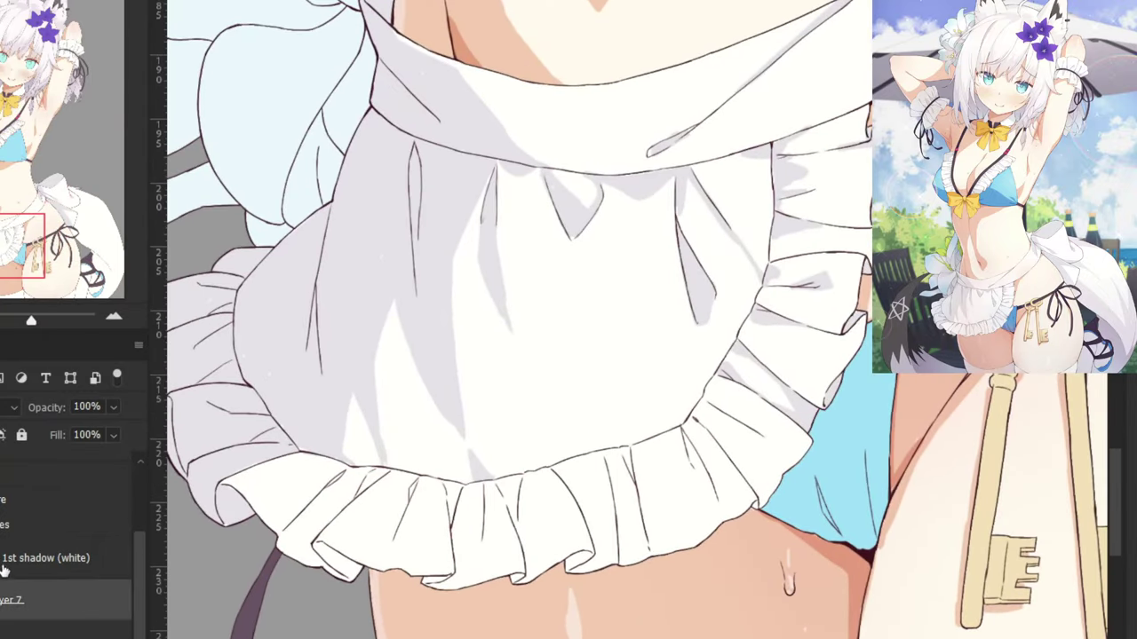
key(ctrl+plus)
click(13, 565)
click(9, 408)
click(12, 217)
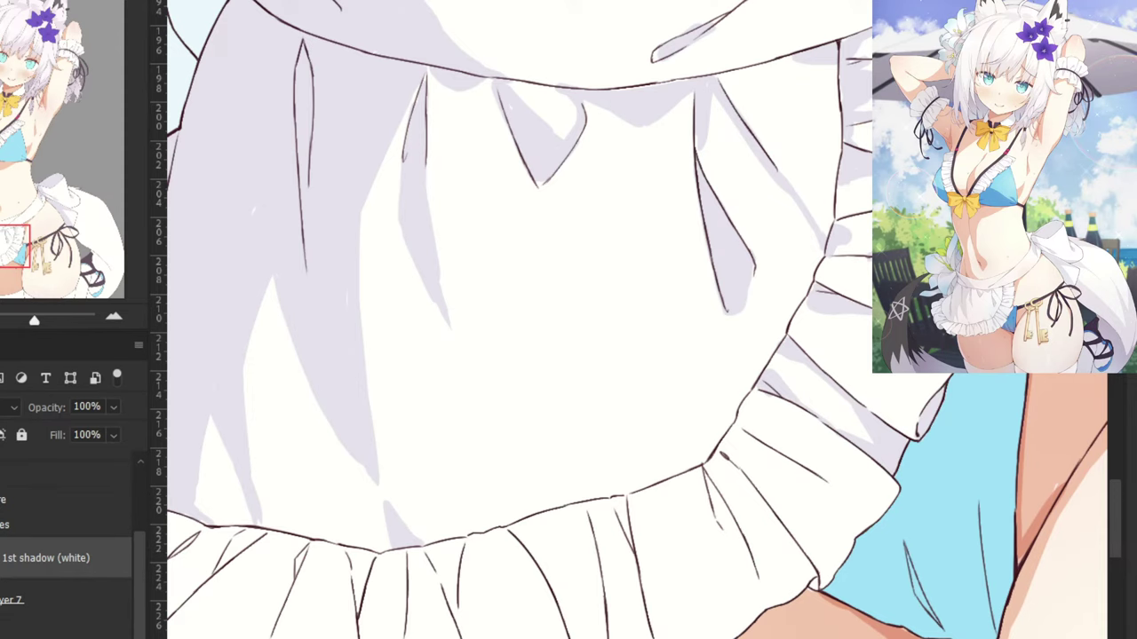
Outline a tapering shadow along the short crease in the apron's lower-right ruffle, redoing the strokes until the shape fits.
drag(769, 408, 729, 338)
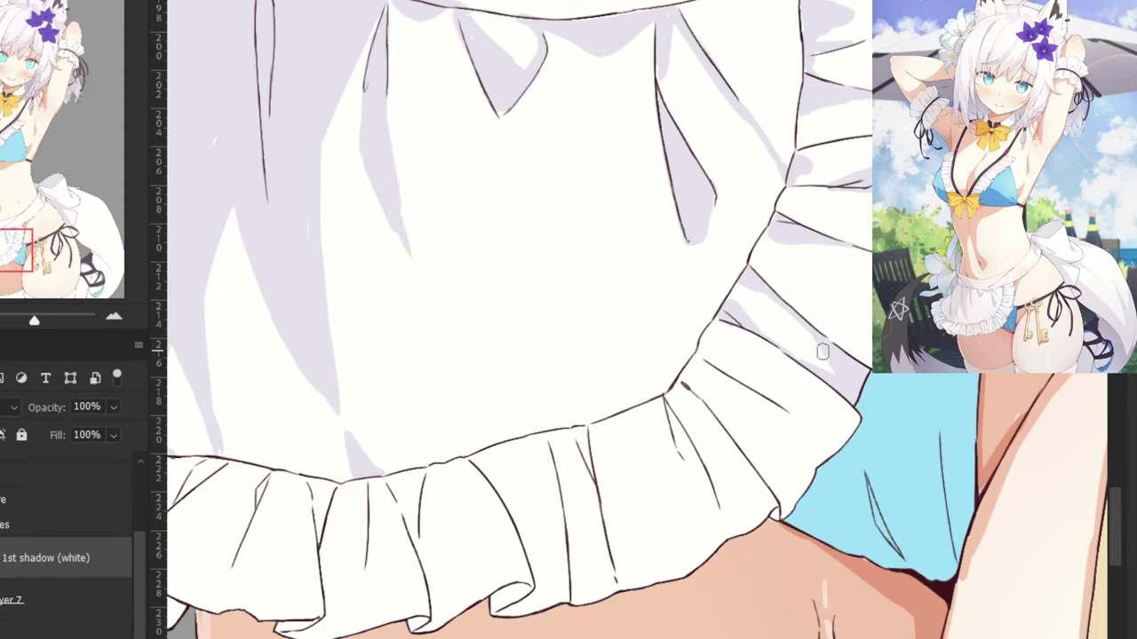
drag(844, 359, 824, 386)
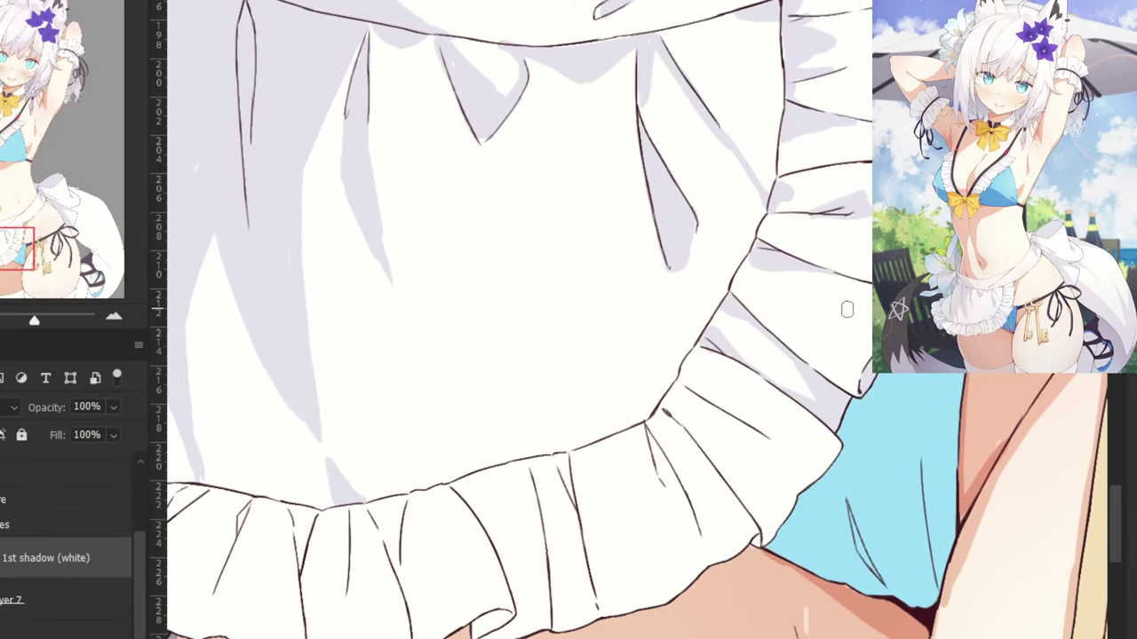
key(ctrl+plus)
key(ctrl+plus)
drag(819, 474, 649, 471)
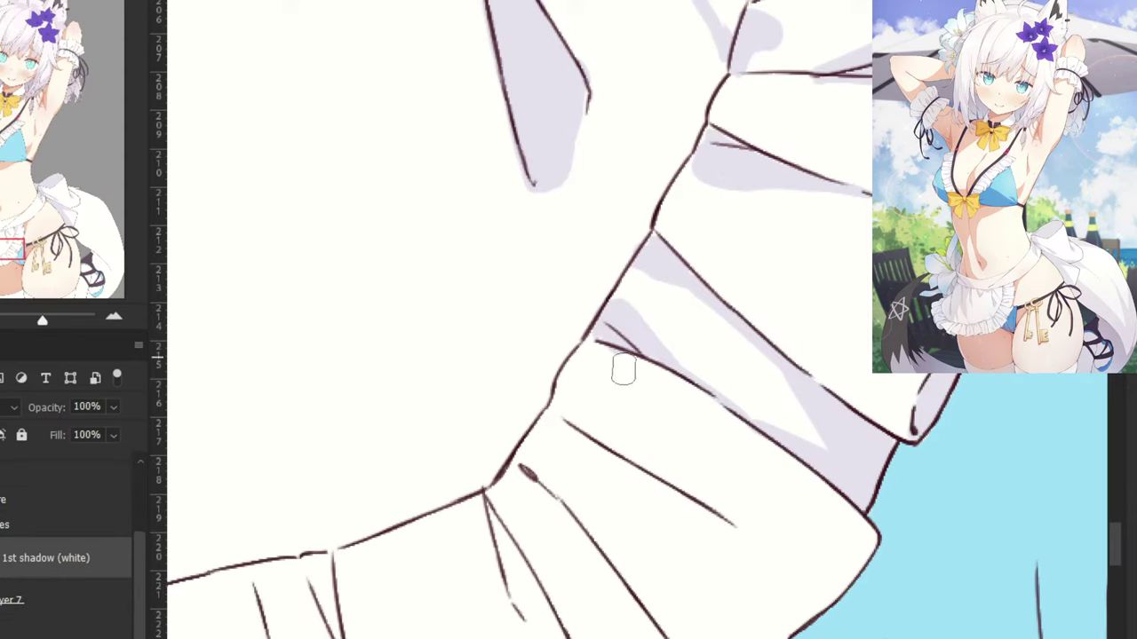
mouse_move(556, 399)
mouse_down()
mouse_move(596, 435)
mouse_move(560, 404)
mouse_move(586, 435)
mouse_move(572, 418)
mouse_move(668, 456)
mouse_move(619, 442)
mouse_move(755, 525)
mouse_up()
key(ctrl+z)
key(ctrl+z)
drag(611, 442, 749, 531)
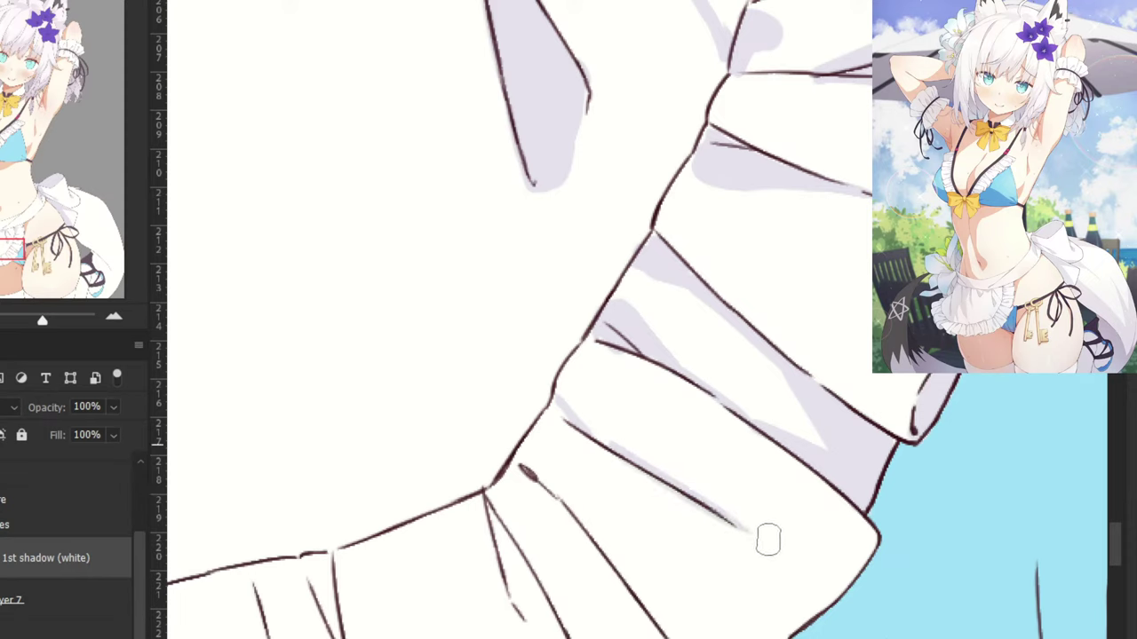
key(ctrl+z)
drag(651, 466, 735, 492)
mouse_move(647, 465)
mouse_down()
mouse_move(751, 493)
mouse_move(719, 482)
mouse_move(766, 546)
mouse_up()
Switch the 1st shadow (white) layer back to a darkening blend mode and fill the outlined ruffle shadow.
click(9, 407)
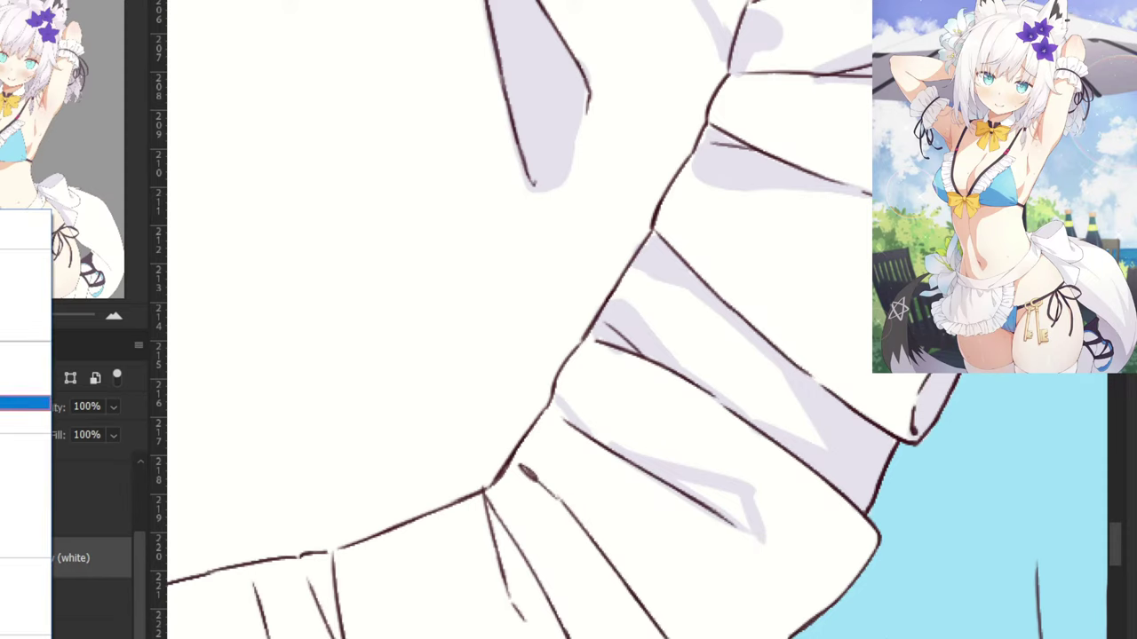
click(18, 278)
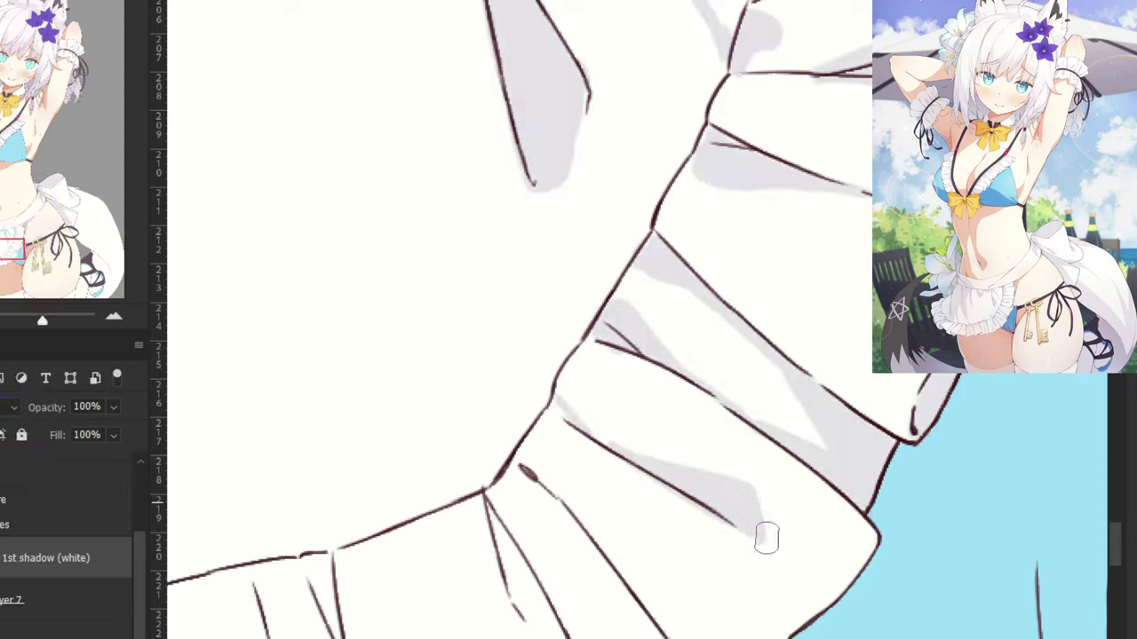
Paint a pointed shadow at the gathered edge of the lower-right ruffle, running down along the neighbouring long fold.
drag(460, 325, 459, 170)
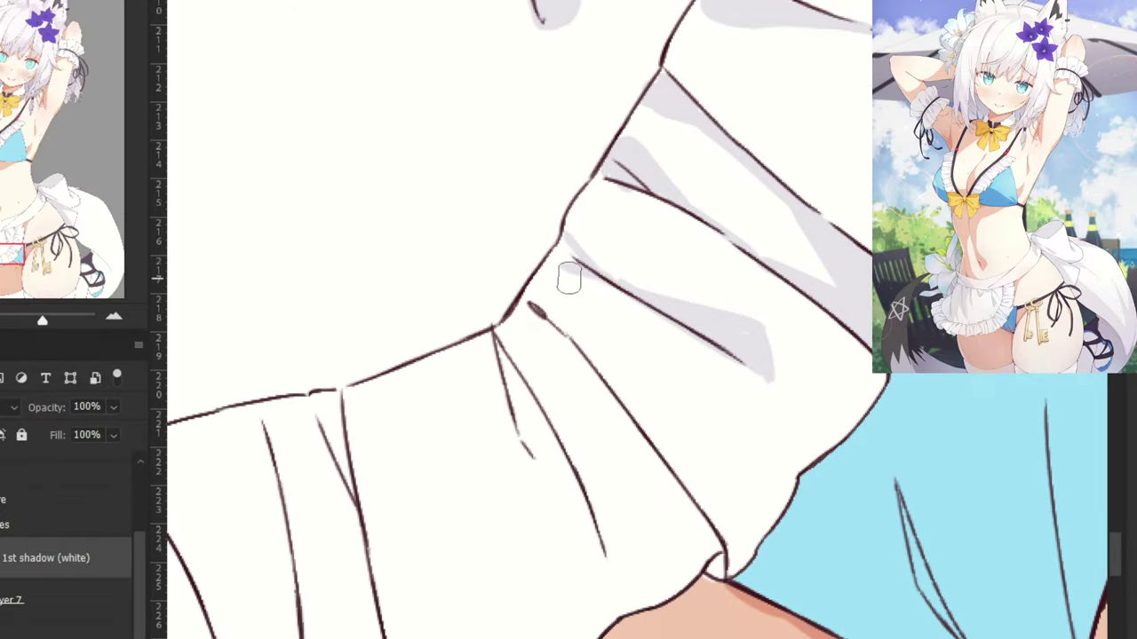
drag(566, 269, 613, 380)
key(ctrl+z)
drag(571, 306, 629, 409)
key(ctrl+z)
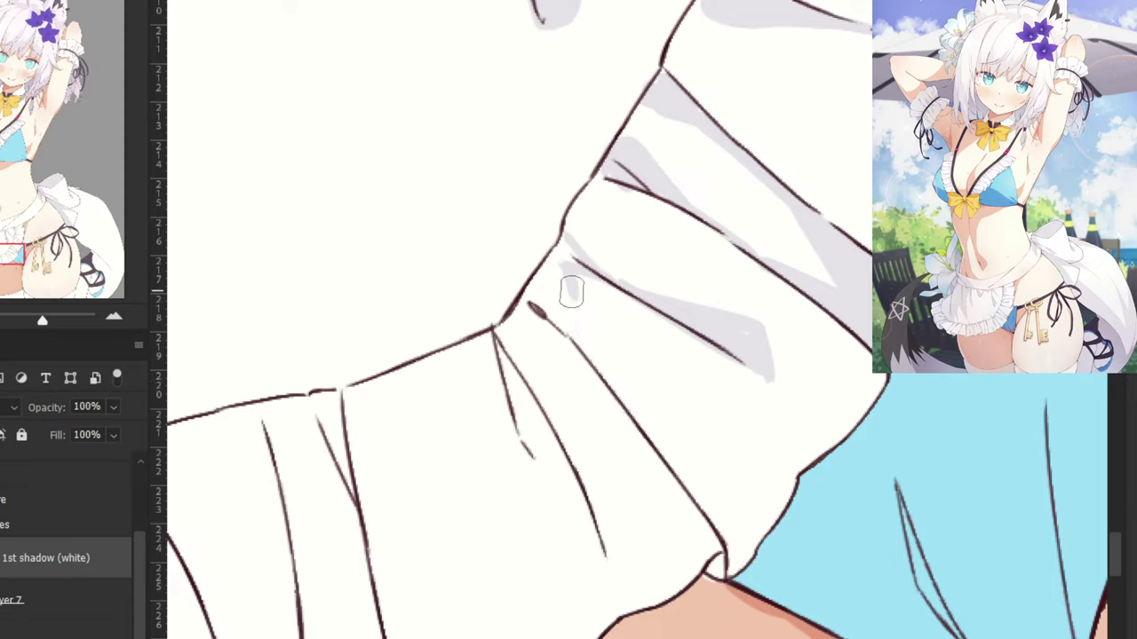
mouse_move(572, 289)
mouse_down()
mouse_move(610, 391)
mouse_move(574, 307)
mouse_move(556, 317)
mouse_move(532, 305)
mouse_move(558, 241)
mouse_move(559, 279)
mouse_move(573, 254)
mouse_up()
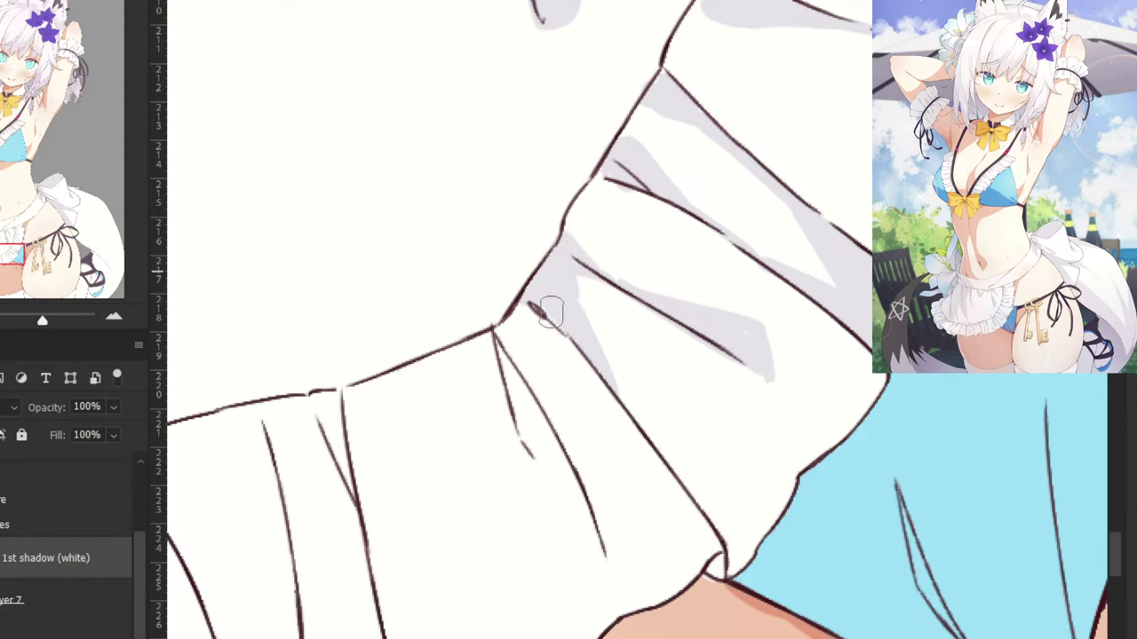
Paint and fill a narrow leaf-shaped shadow between the two fold lines of the next pleat along the bottom ruffle.
drag(507, 404, 612, 309)
drag(605, 415, 568, 363)
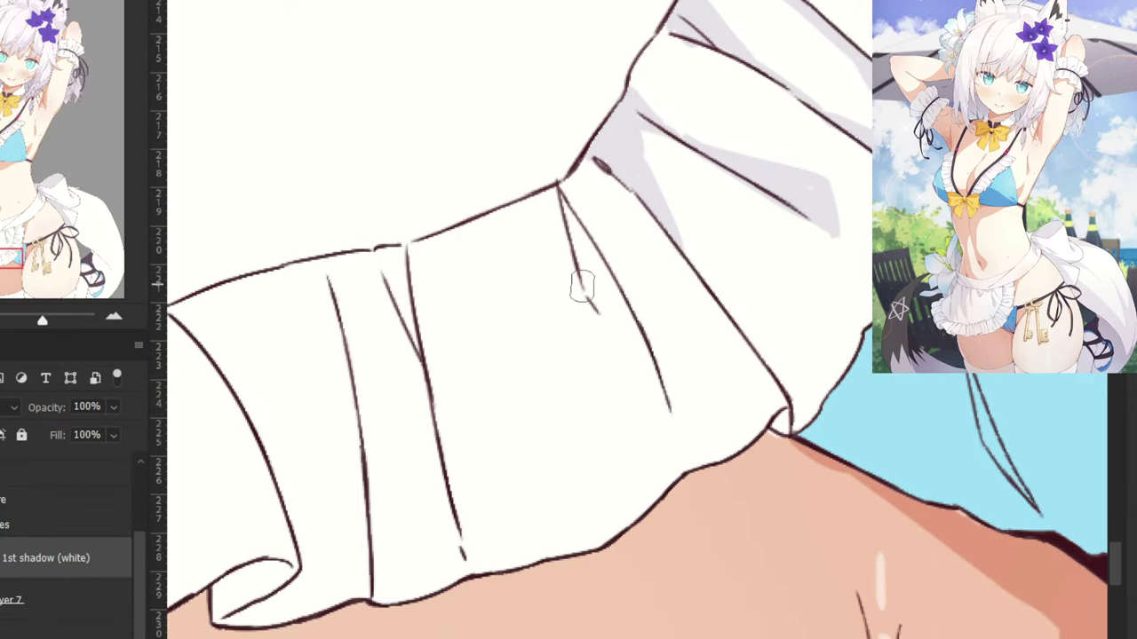
mouse_move(573, 222)
mouse_down()
mouse_move(588, 354)
mouse_move(612, 365)
mouse_move(600, 349)
mouse_move(666, 433)
mouse_up()
drag(603, 345, 658, 421)
key(ctrl+z)
drag(584, 305, 669, 426)
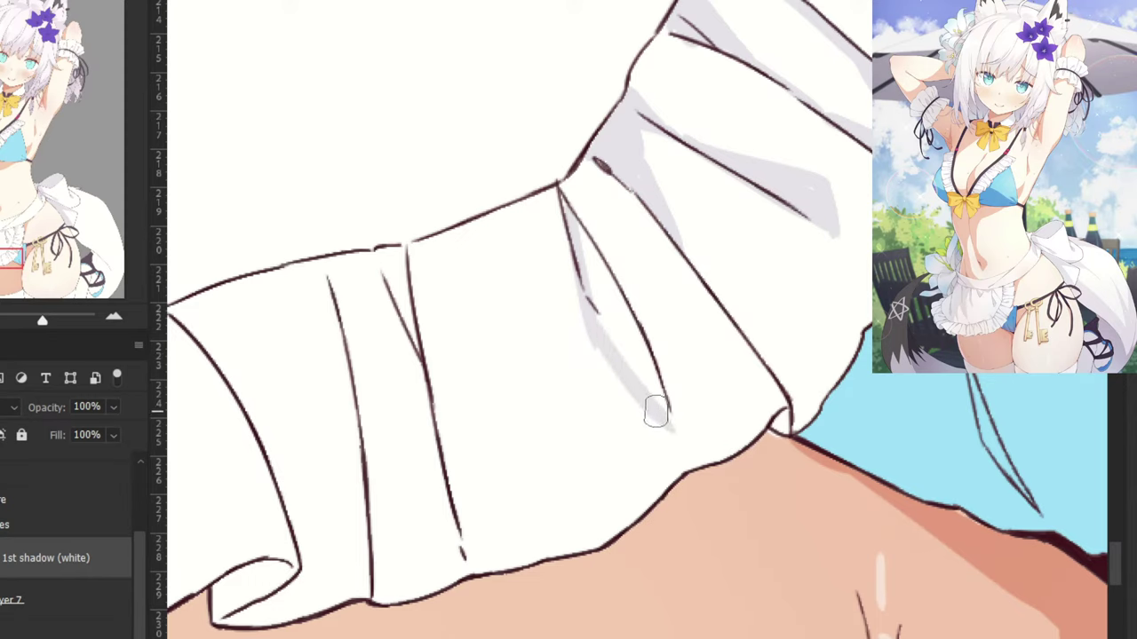
drag(570, 217, 651, 375)
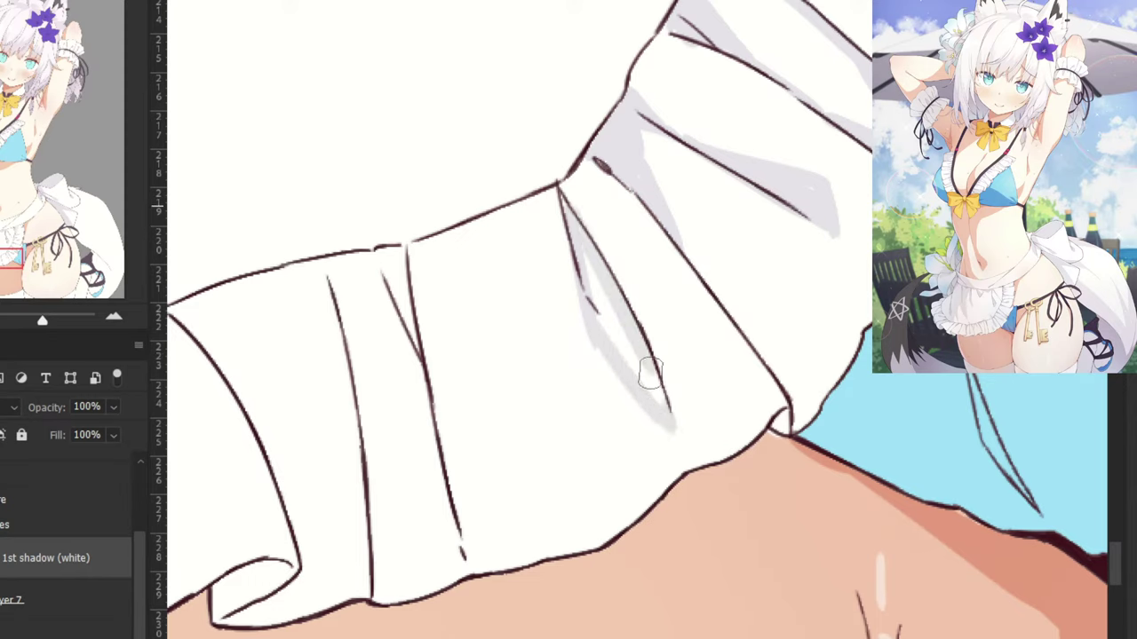
drag(590, 235, 654, 402)
drag(596, 292, 615, 343)
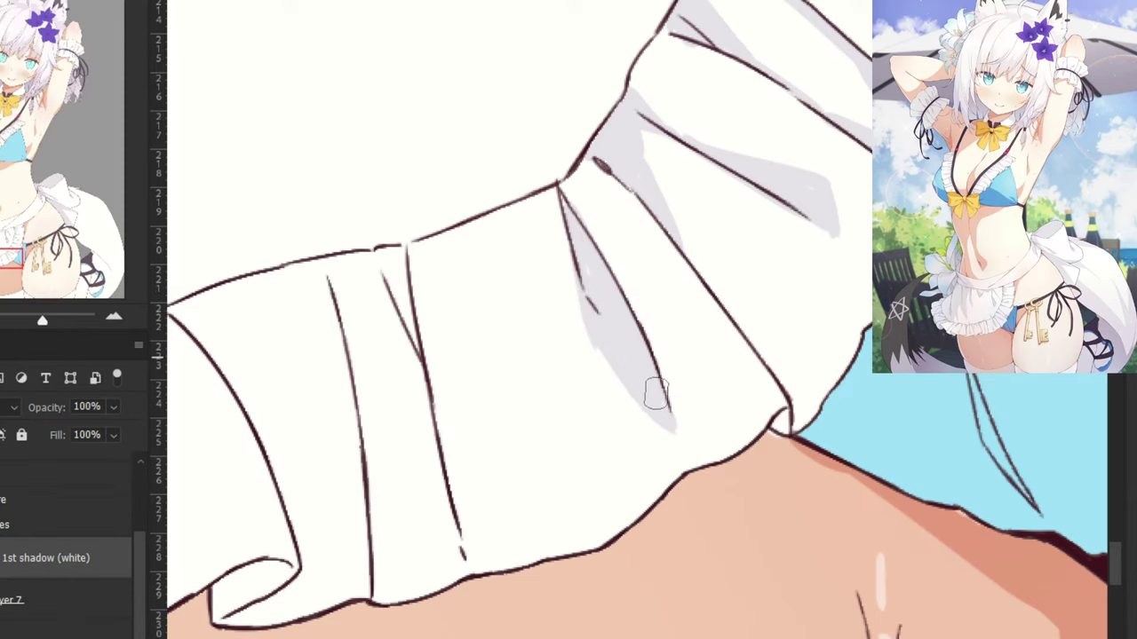
key(ctrl+minus)
key(ctrl+minus)
drag(450, 249, 505, 244)
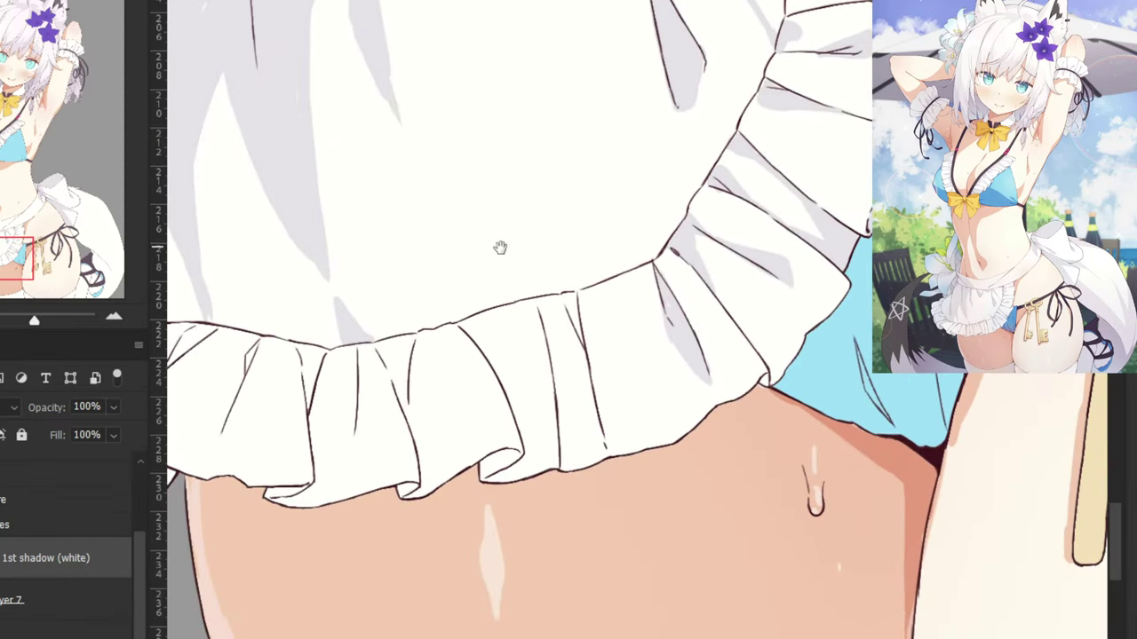
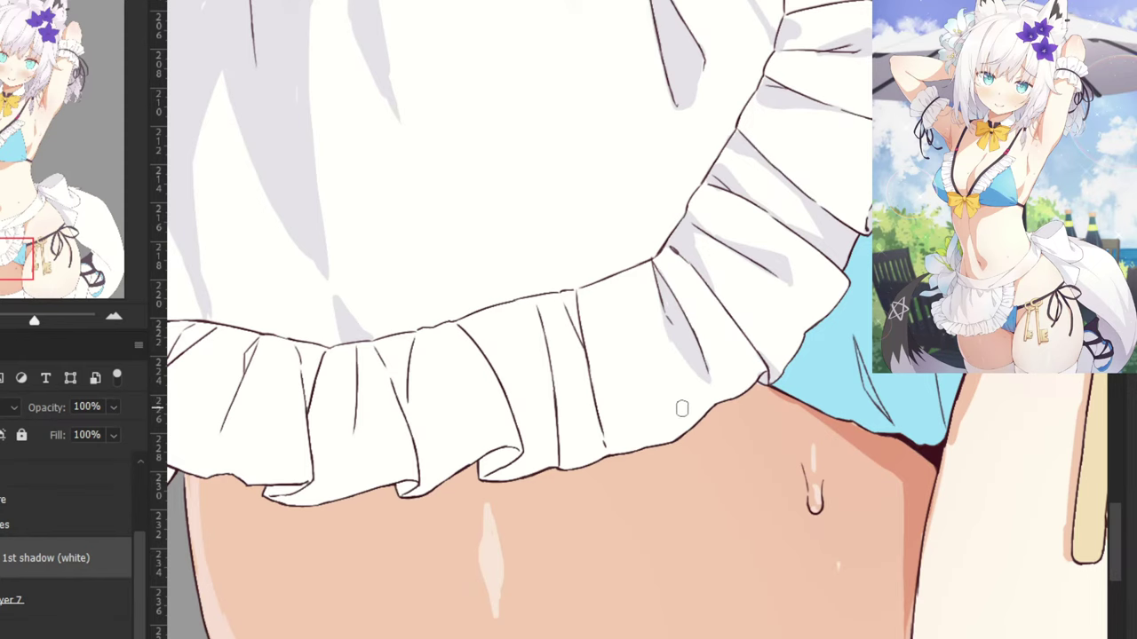
Outline a triangular shadow near the hem of the wide pleat beside the leaf-shaped shadow, redoing its edges until the shape fits.
drag(689, 397, 671, 418)
key(ctrl+plus)
key(ctrl+plus)
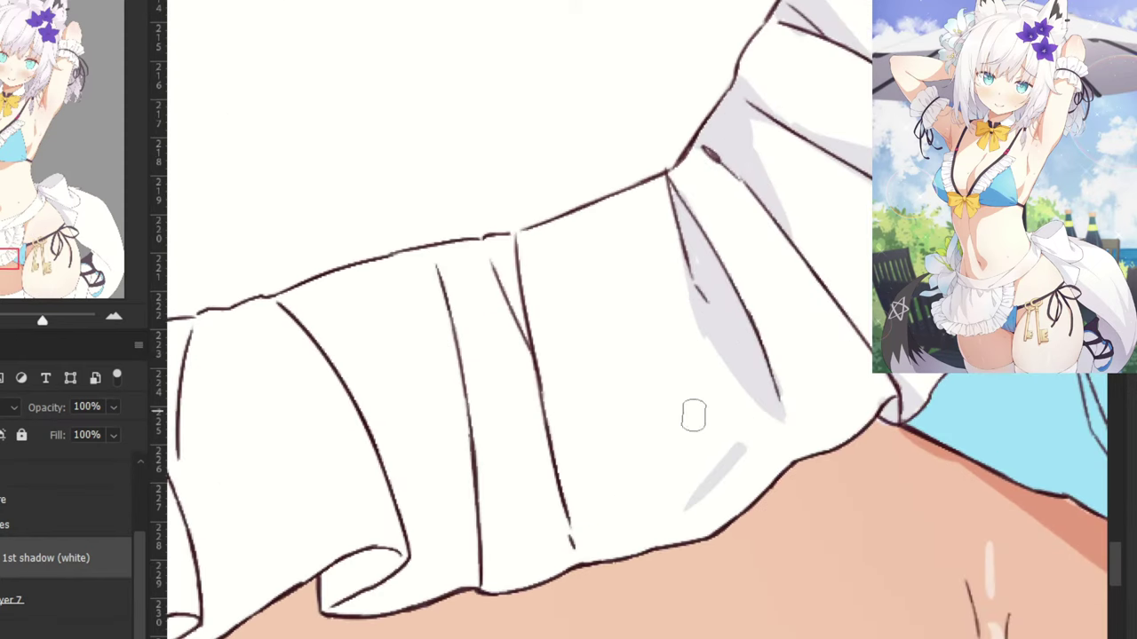
drag(649, 381, 742, 439)
key(ctrl+z)
mouse_move(645, 382)
mouse_down()
mouse_move(747, 449)
mouse_move(702, 507)
mouse_up()
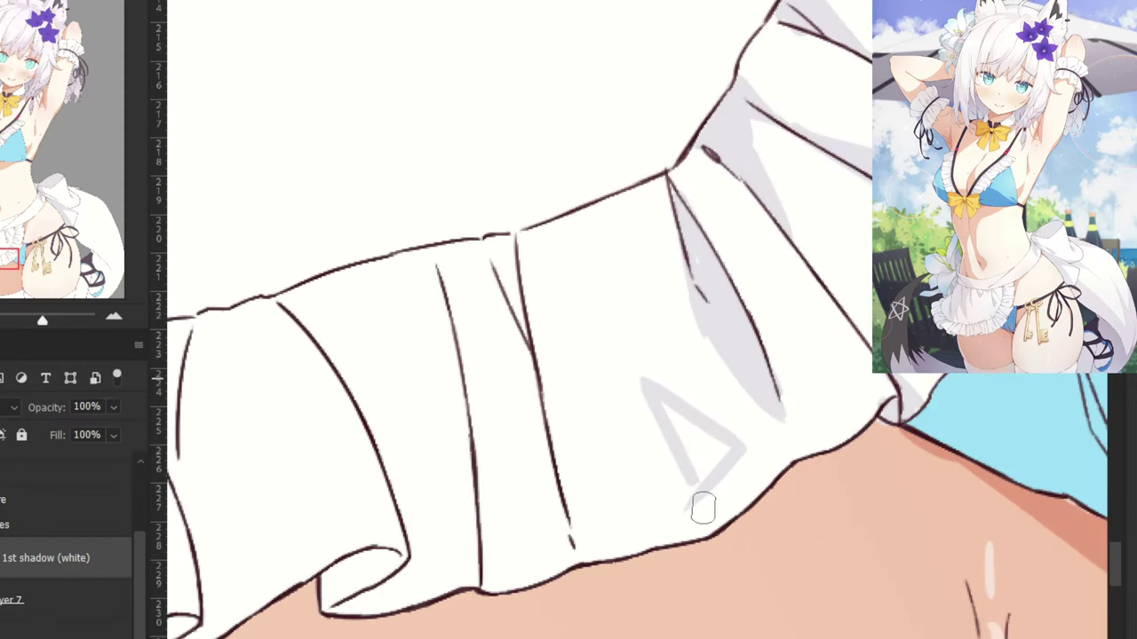
key(ctrl+z)
mouse_move(643, 384)
mouse_down()
mouse_move(699, 507)
mouse_move(688, 503)
mouse_up()
key(ctrl+z)
key(ctrl+z)
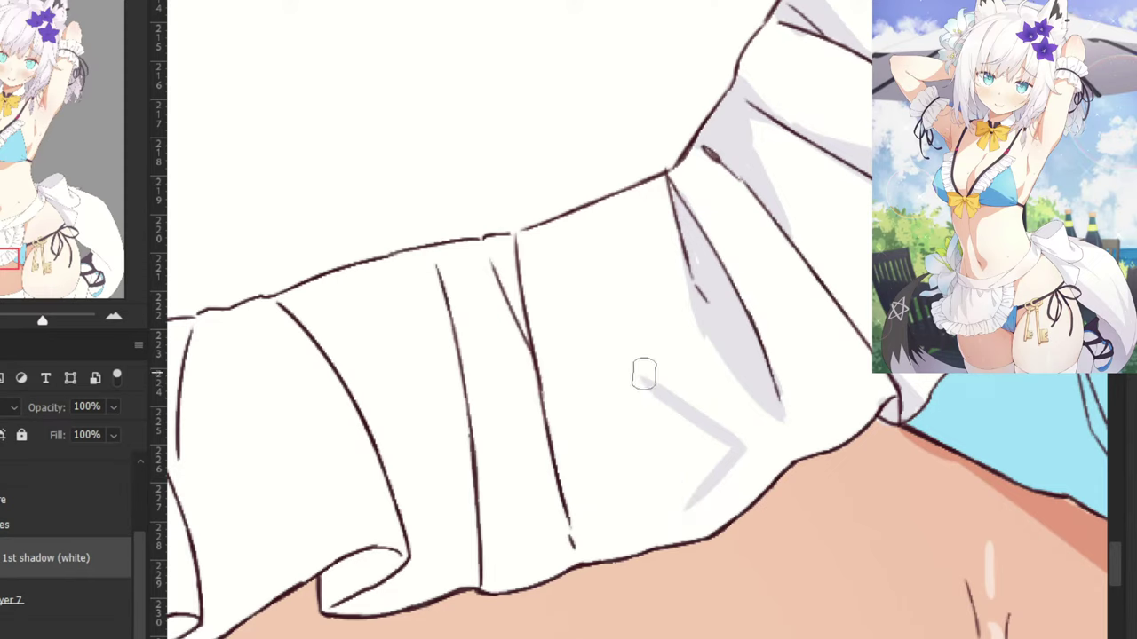
drag(642, 375, 689, 504)
key(ctrl+z)
Fill the outlined triangular shadow near the wide pleat's hem.
mouse_move(653, 428)
mouse_down()
mouse_move(685, 500)
mouse_move(726, 450)
mouse_move(676, 444)
mouse_move(718, 449)
mouse_move(660, 411)
mouse_move(667, 421)
mouse_up()
key(ctrl+minus)
key(ctrl+minus)
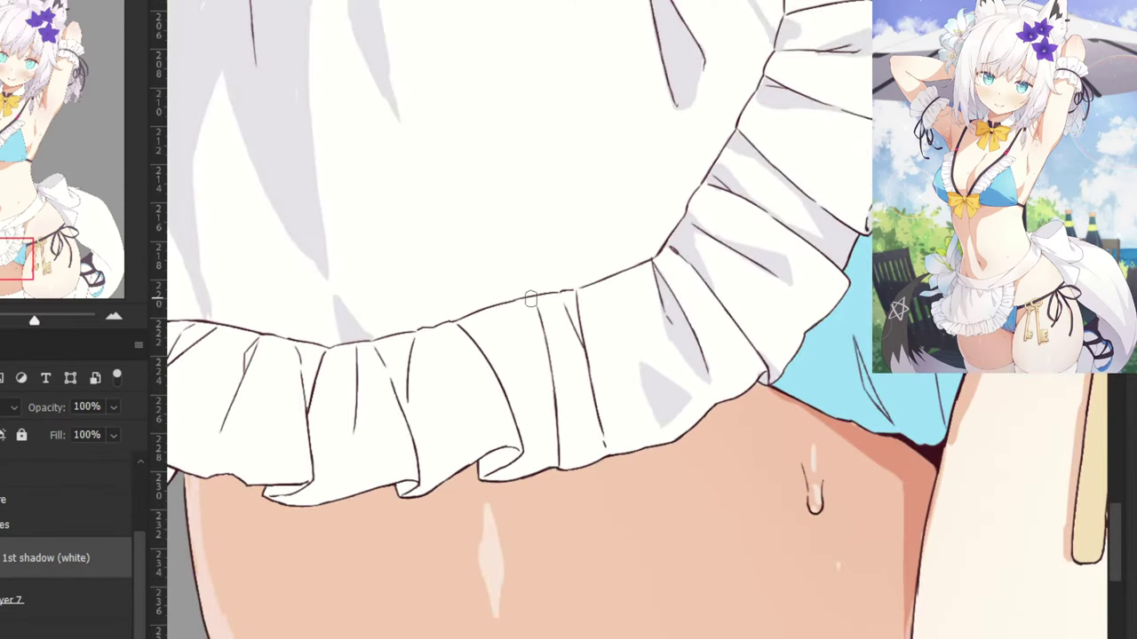
Fill the narrow wedge between the two converging fold lines at the gathered edge, and shade the adjacent folded hem's underside.
key(ctrl+plus)
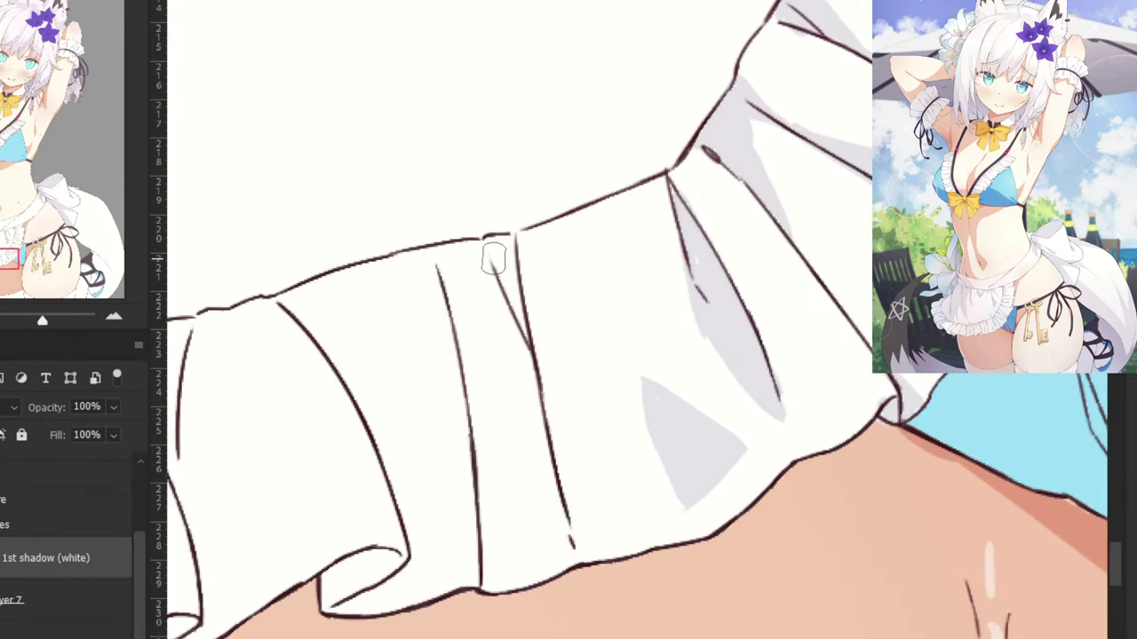
mouse_move(495, 245)
mouse_down()
mouse_move(525, 322)
mouse_move(507, 236)
mouse_move(500, 246)
mouse_up()
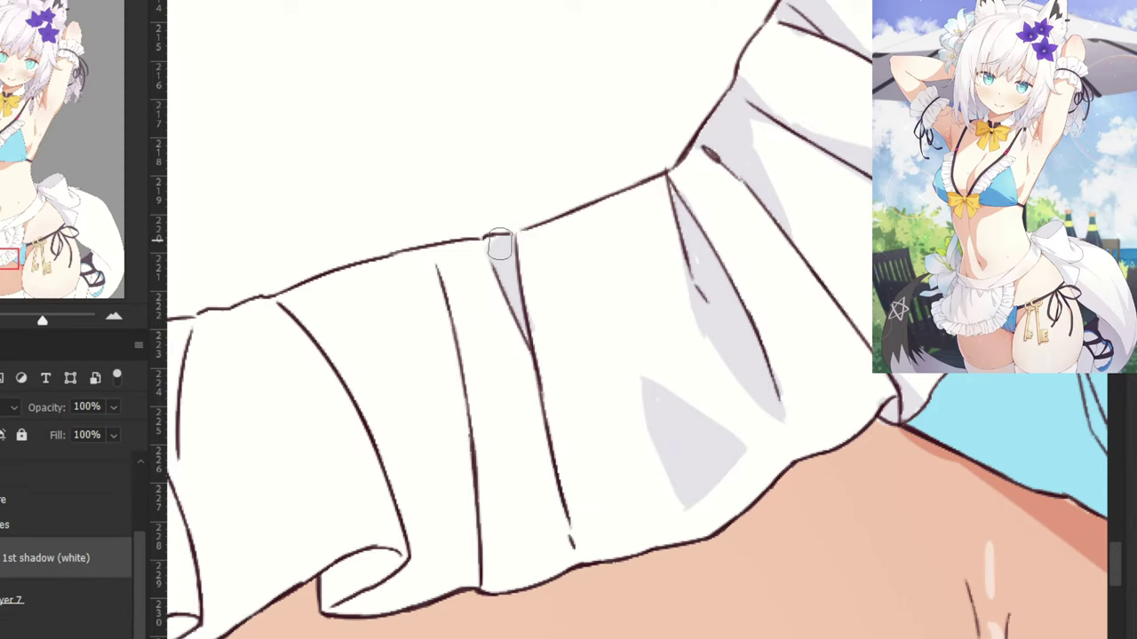
mouse_move(471, 350)
mouse_down()
mouse_move(609, 250)
mouse_move(616, 260)
mouse_up()
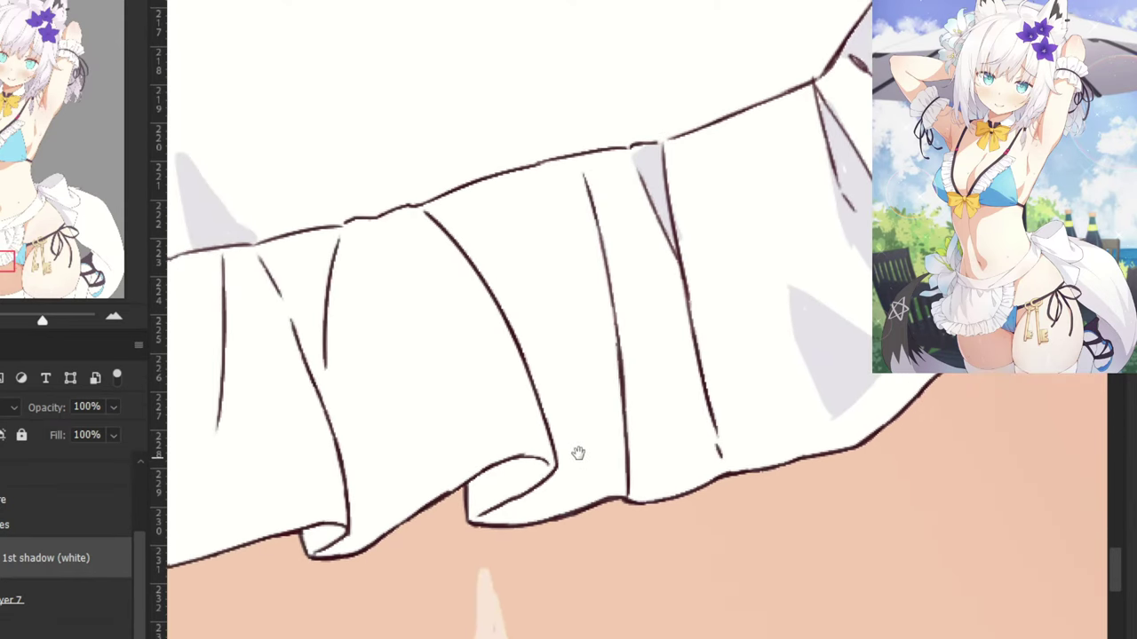
mouse_move(496, 504)
mouse_down()
mouse_move(548, 469)
mouse_move(494, 484)
mouse_up()
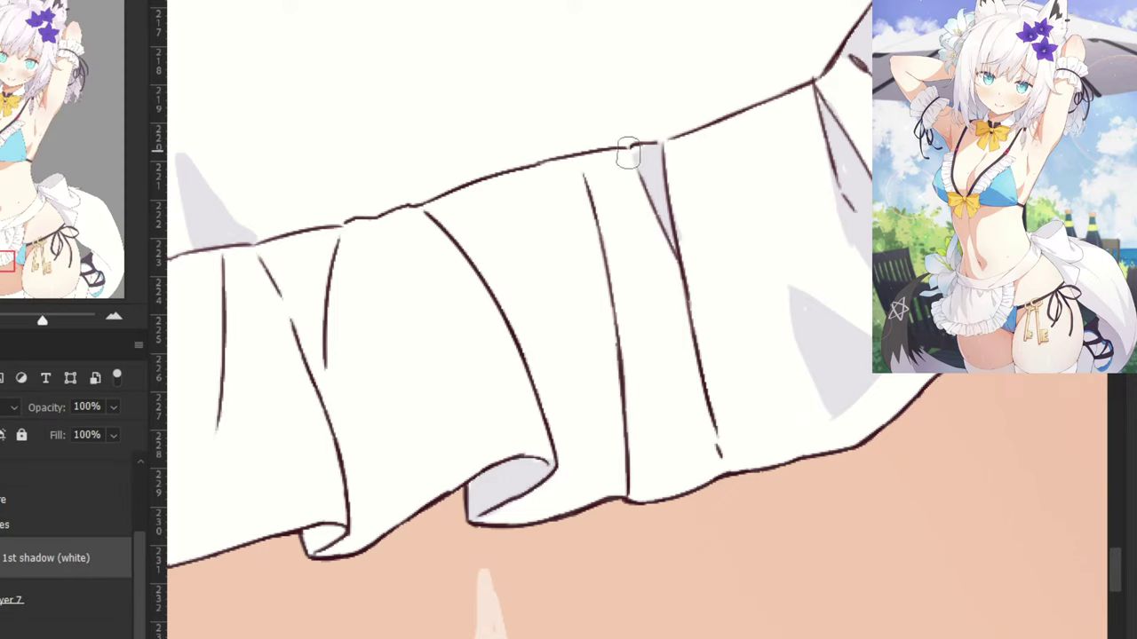
Paint an uneven shadow below the ruffle's gathered edge, with a point running down along the long curved fold, and fill it.
drag(634, 157, 587, 171)
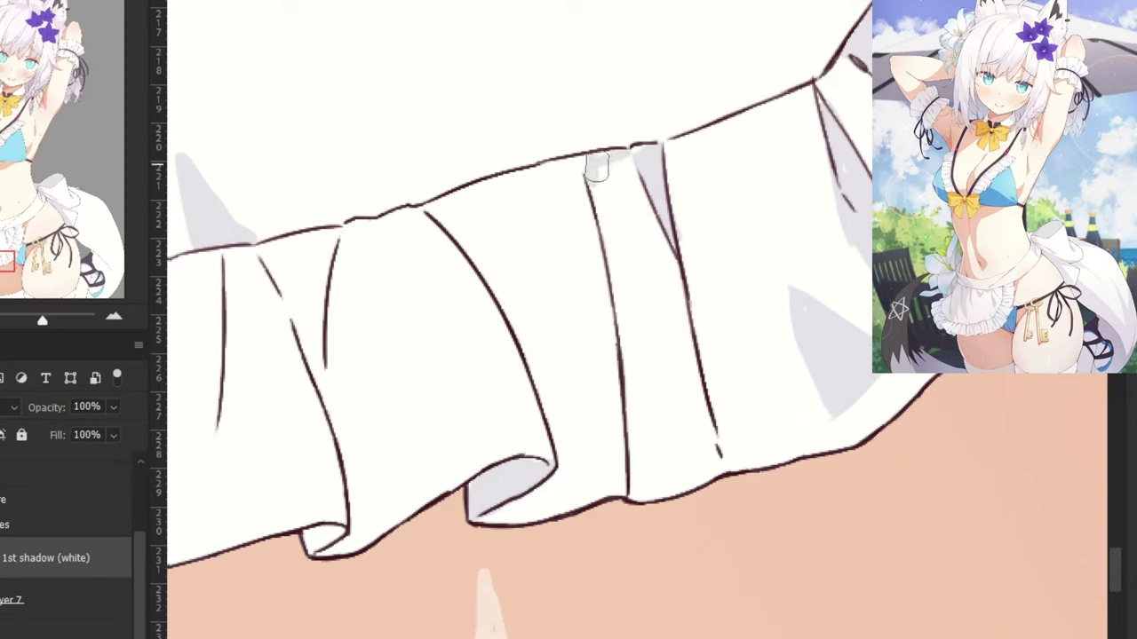
mouse_move(590, 180)
mouse_down()
mouse_move(564, 165)
mouse_move(577, 167)
mouse_move(589, 144)
mouse_move(584, 182)
mouse_move(563, 168)
mouse_move(596, 161)
mouse_move(532, 186)
mouse_move(564, 184)
mouse_move(534, 237)
mouse_move(508, 237)
mouse_move(483, 216)
mouse_move(506, 332)
mouse_up()
key(ctrl+z)
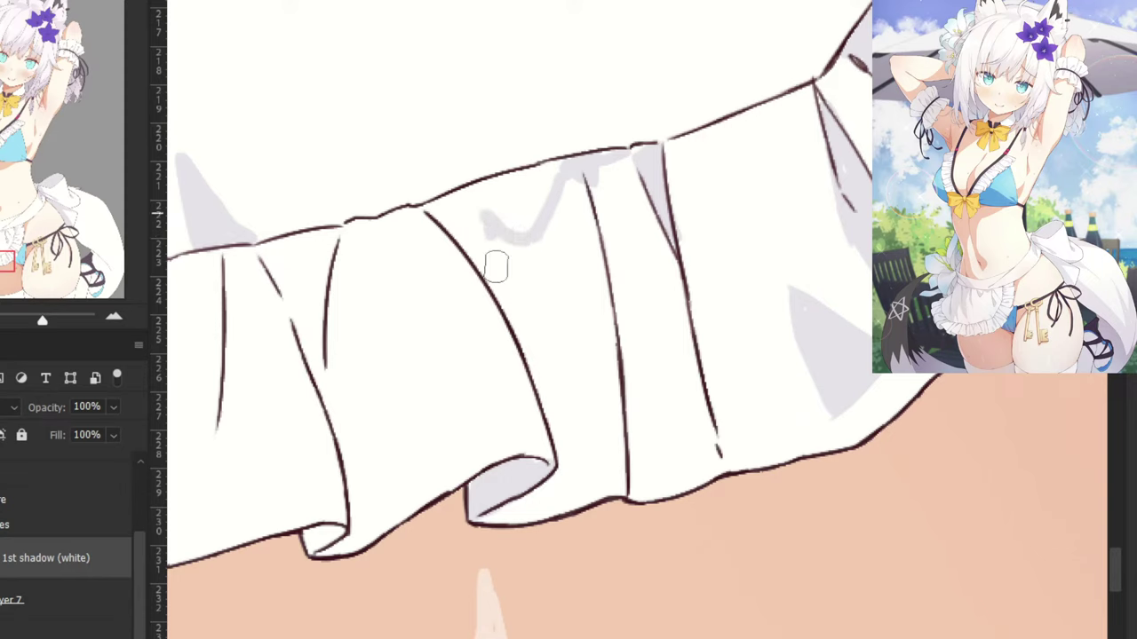
drag(494, 248, 499, 303)
mouse_move(438, 216)
mouse_down()
mouse_move(477, 249)
mouse_move(431, 205)
mouse_move(488, 252)
mouse_move(467, 216)
mouse_move(439, 205)
mouse_move(524, 225)
mouse_move(568, 169)
mouse_move(488, 213)
mouse_move(500, 195)
mouse_move(454, 210)
mouse_up()
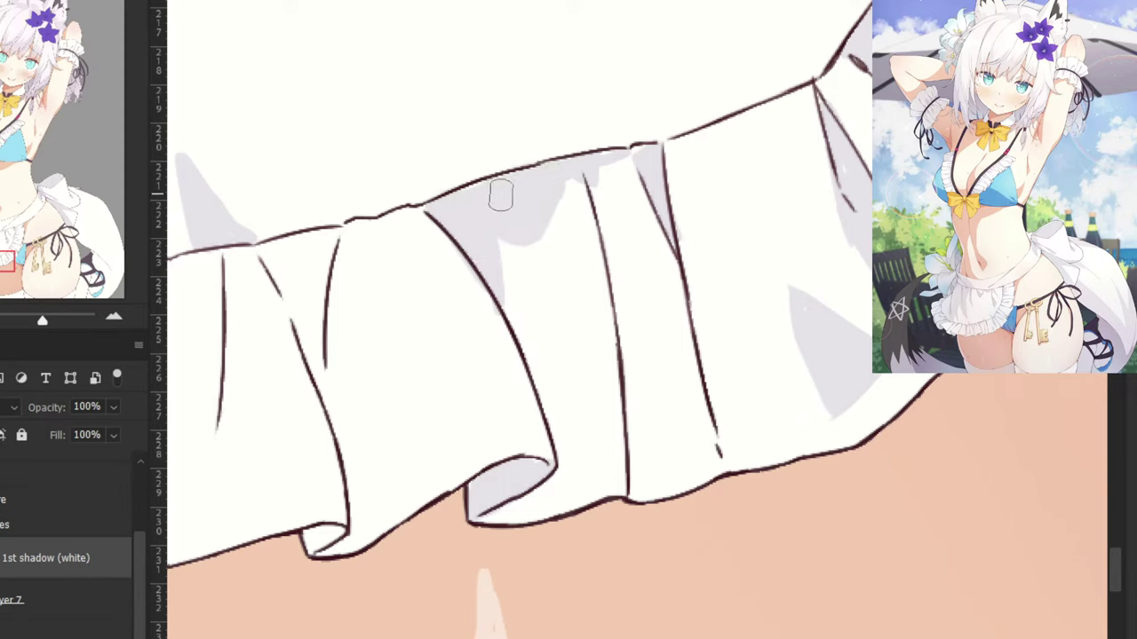
Paint a pointed shadow at the next pleat's gathered edge, with a second thin point running down beside the short crease.
drag(444, 238, 588, 172)
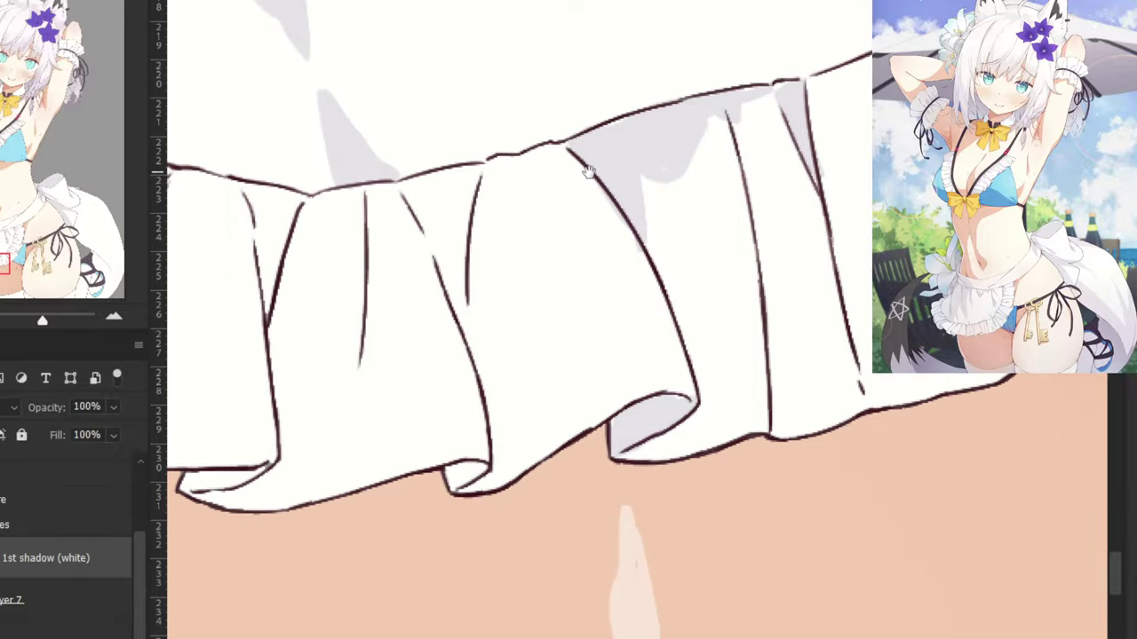
mouse_move(509, 184)
mouse_down()
mouse_move(502, 172)
mouse_move(494, 184)
mouse_move(520, 243)
mouse_move(502, 186)
mouse_move(507, 223)
mouse_move(503, 190)
mouse_move(508, 220)
mouse_move(551, 262)
mouse_up()
key(ctrl+z)
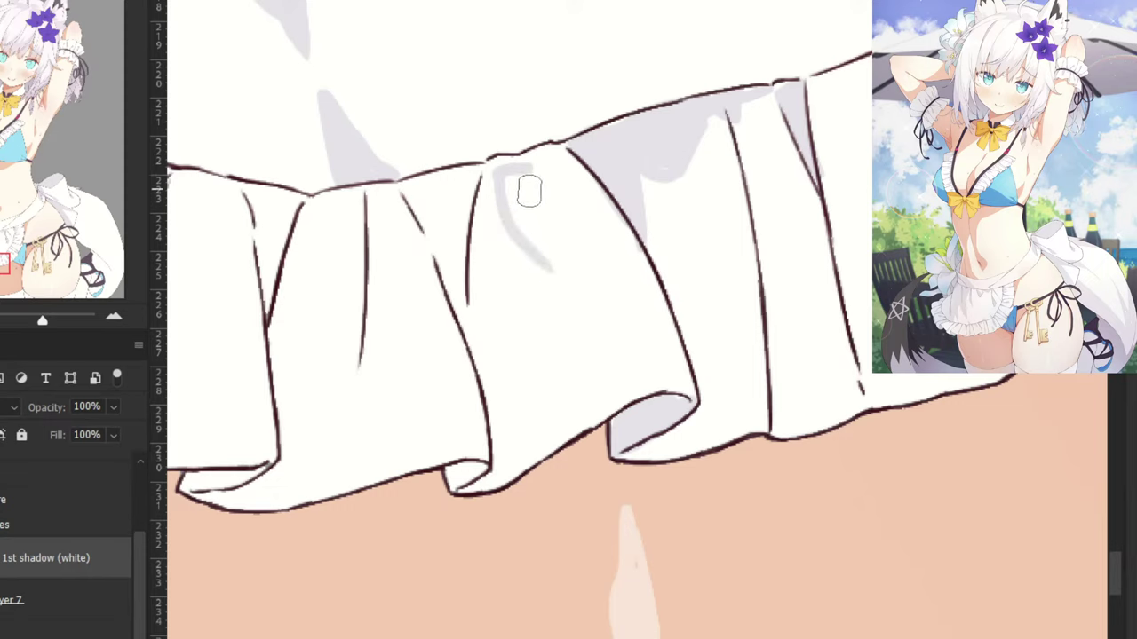
mouse_move(533, 177)
mouse_down()
mouse_move(554, 274)
mouse_move(526, 197)
mouse_move(522, 210)
mouse_move(513, 184)
mouse_move(468, 182)
mouse_move(476, 170)
mouse_move(485, 188)
mouse_move(500, 156)
mouse_move(470, 255)
mouse_move(502, 286)
mouse_move(499, 210)
mouse_move(481, 248)
mouse_move(472, 327)
mouse_up()
drag(481, 237, 475, 323)
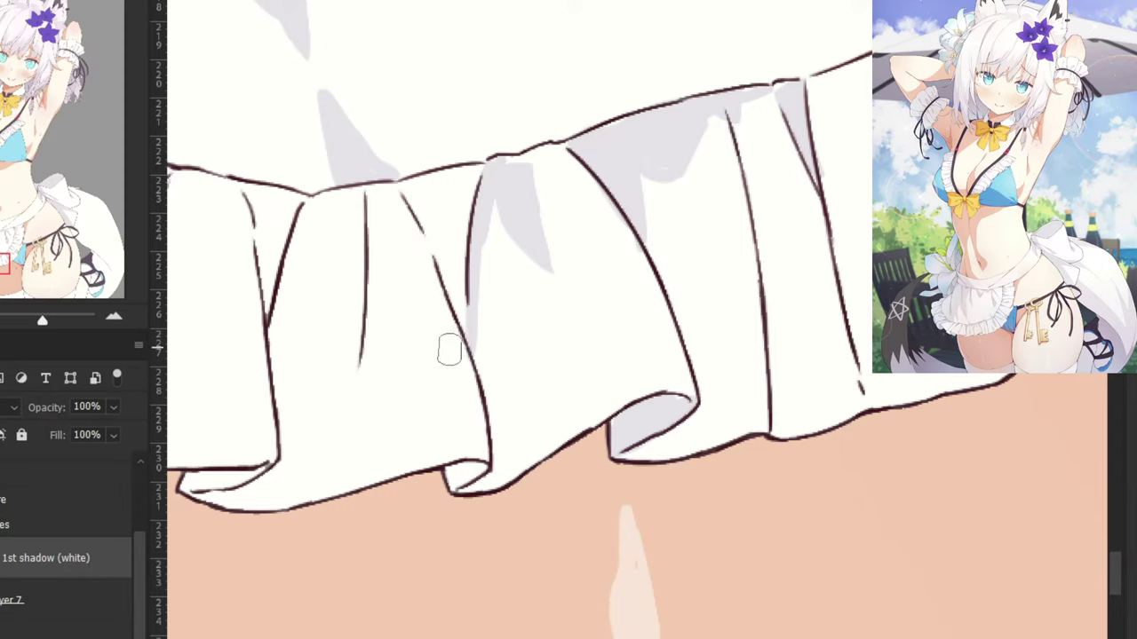
Shade the wedge between the short crease and the neighbouring fold, and fill the small folded hem below.
drag(463, 276, 463, 317)
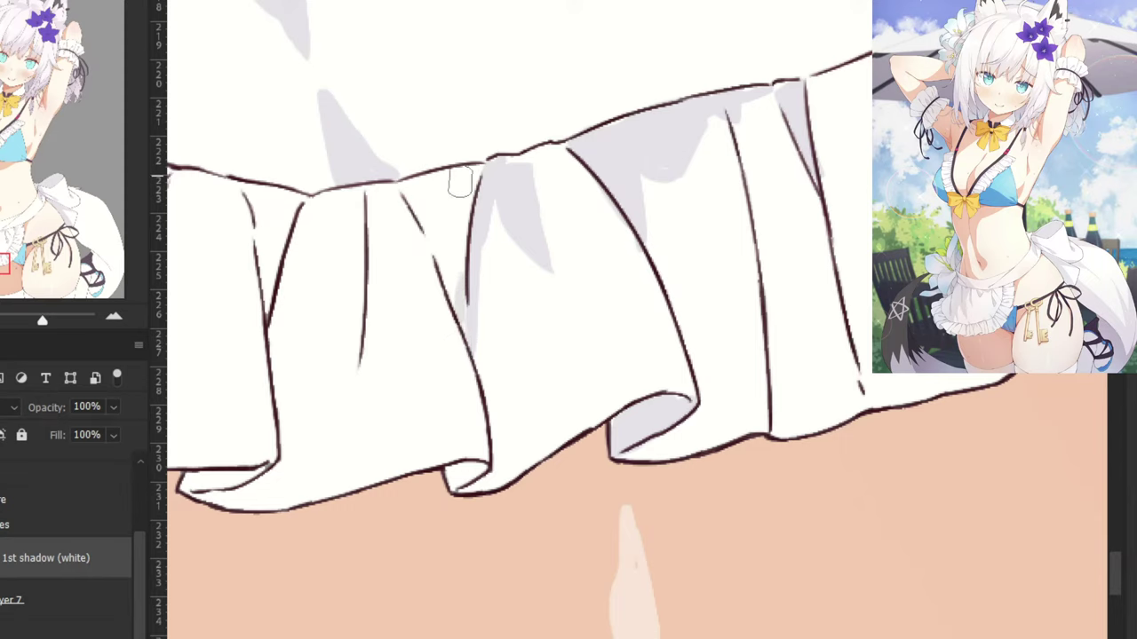
mouse_move(430, 174)
mouse_down()
mouse_move(458, 308)
mouse_move(454, 274)
mouse_move(406, 195)
mouse_up()
key(ctrl+z)
key(ctrl+z)
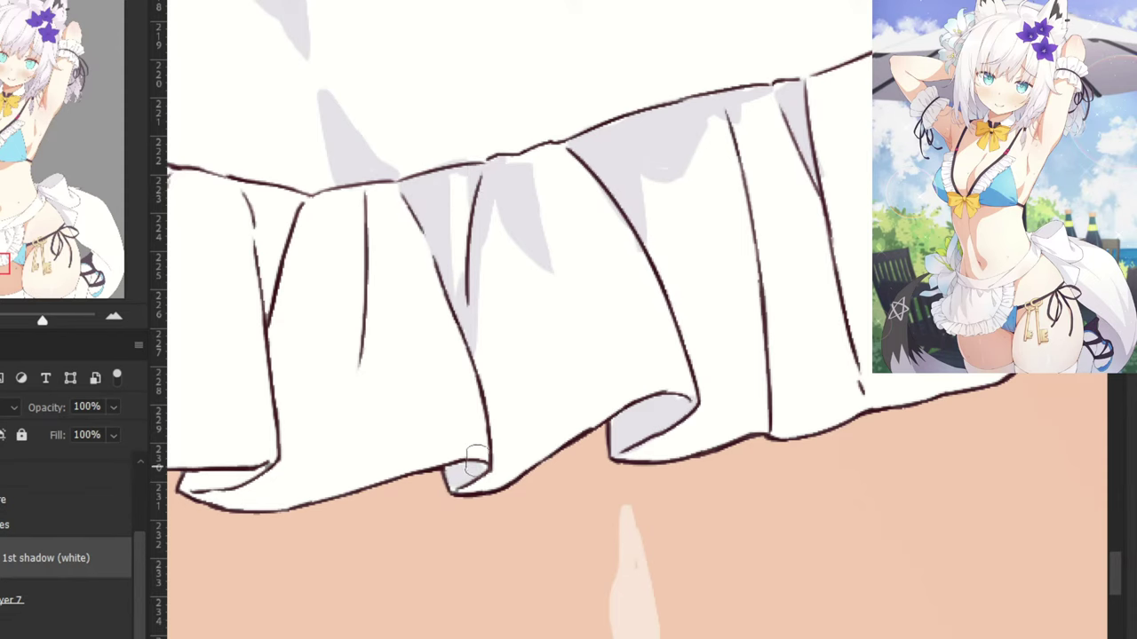
Outline and fill a leaf-shaped shadow along the lower end of the middle pleat's vertical crease, redoing strokes as needed.
drag(370, 385, 474, 323)
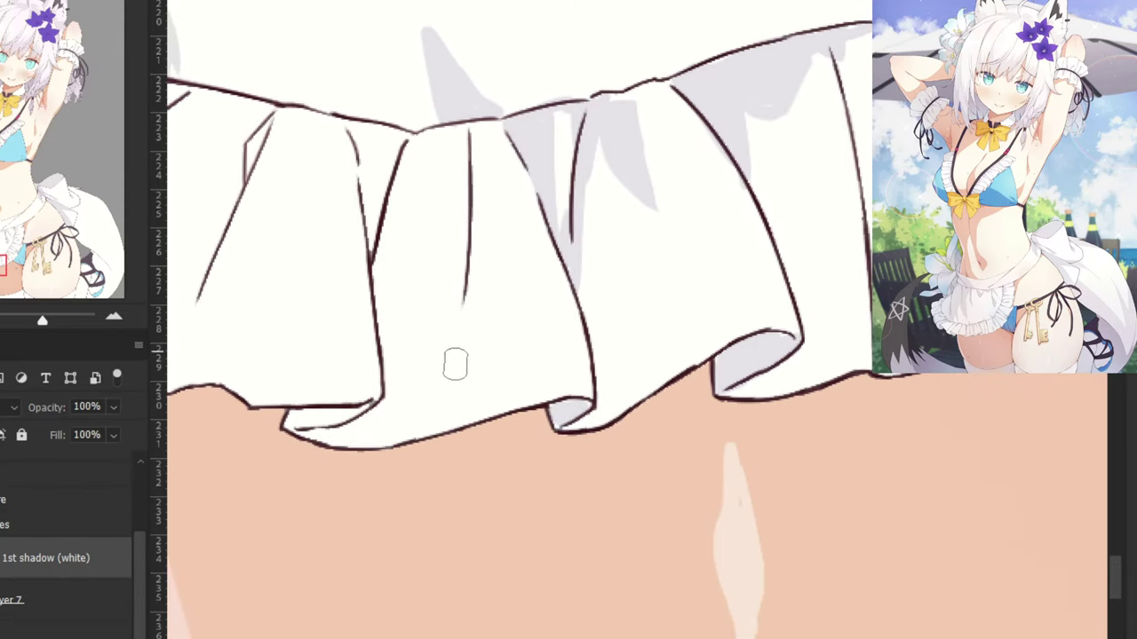
drag(478, 244, 454, 364)
key(ctrl+z)
mouse_move(479, 240)
mouse_down()
mouse_move(462, 376)
mouse_move(496, 318)
mouse_up()
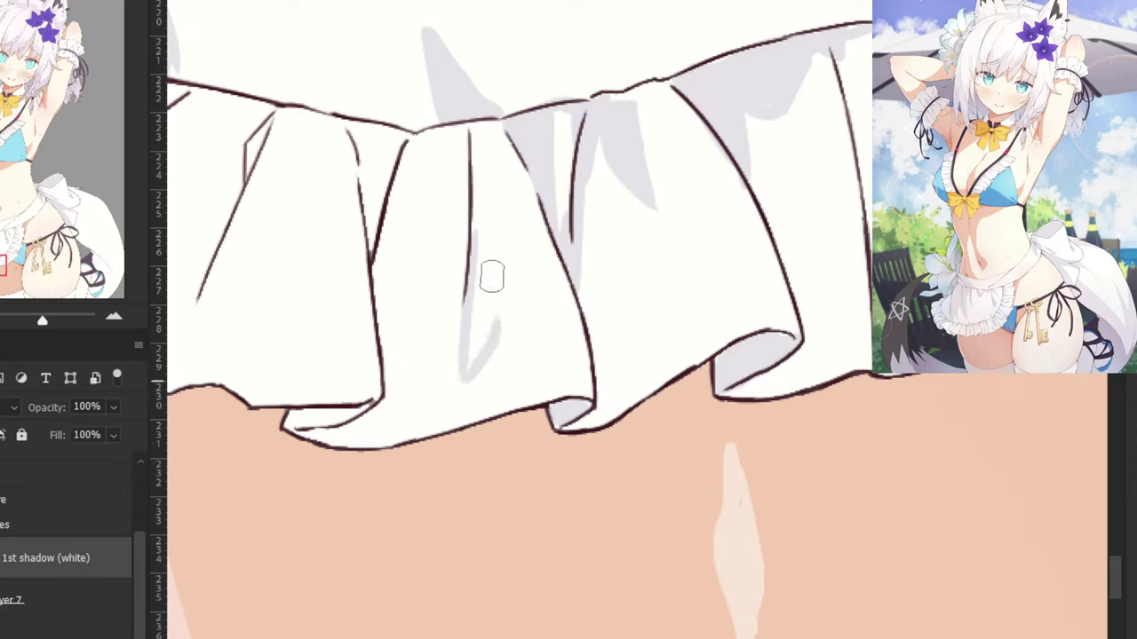
drag(476, 218, 487, 295)
key(ctrl+z)
drag(479, 228, 497, 332)
key(ctrl+z)
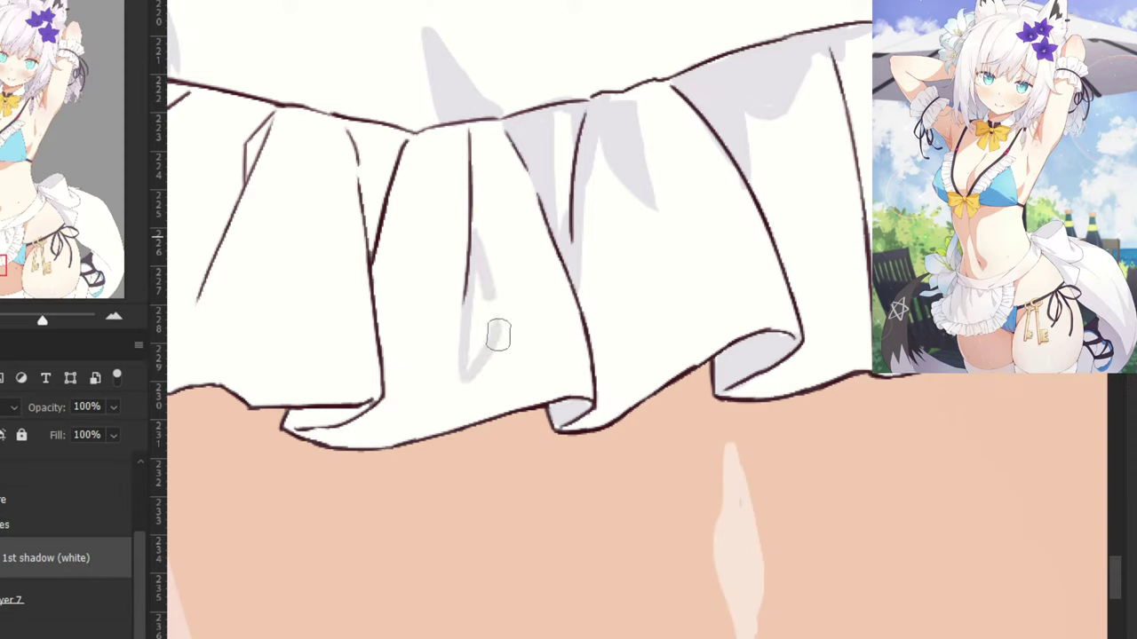
mouse_move(482, 292)
mouse_down()
mouse_move(473, 363)
mouse_move(477, 262)
mouse_move(486, 348)
mouse_move(463, 378)
mouse_up()
Paint a small tapering shadow at the gathered edge beside the upper end of the middle pleat's crease.
mouse_move(471, 191)
mouse_down()
mouse_move(440, 114)
mouse_move(421, 149)
mouse_move(437, 130)
mouse_move(451, 158)
mouse_move(453, 125)
mouse_up()
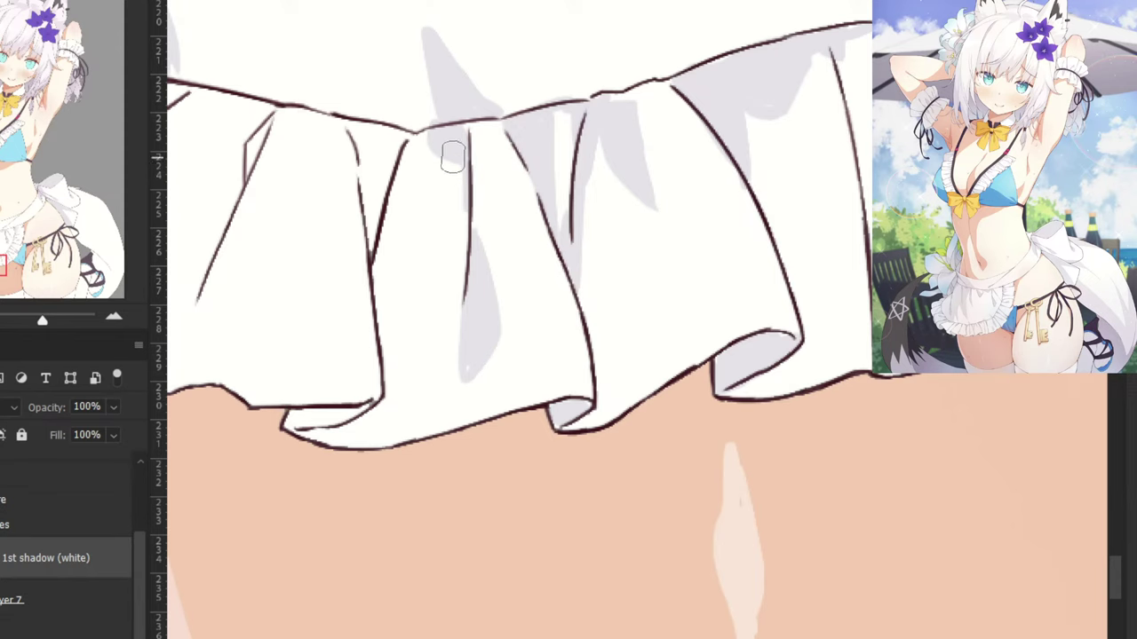
drag(453, 158, 465, 202)
drag(460, 144, 457, 181)
Fill the V-shaped gap between the next two fold lines at the gathered edge, and shade the turned-up hem beneath it.
drag(377, 202, 535, 196)
drag(520, 99, 539, 238)
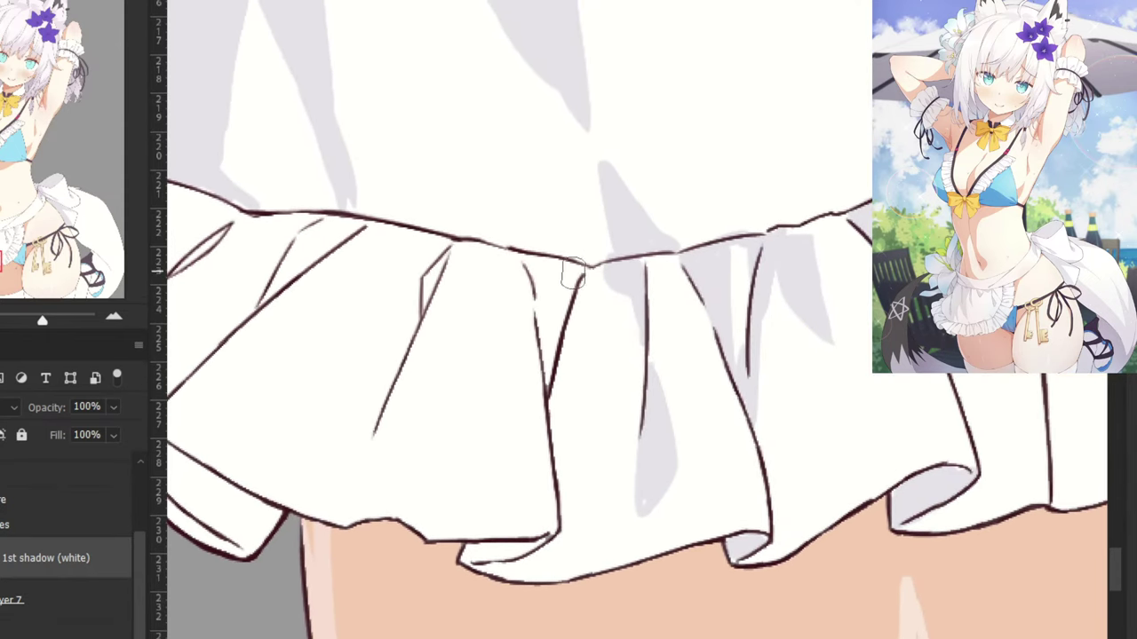
mouse_move(573, 275)
mouse_down()
mouse_move(529, 262)
mouse_move(550, 386)
mouse_move(569, 279)
mouse_move(550, 280)
mouse_move(552, 308)
mouse_move(571, 273)
mouse_up()
drag(487, 407, 498, 363)
mouse_move(639, 427)
mouse_down()
mouse_move(691, 400)
mouse_move(658, 434)
mouse_move(679, 383)
mouse_move(698, 386)
mouse_move(665, 421)
mouse_move(695, 384)
mouse_up()
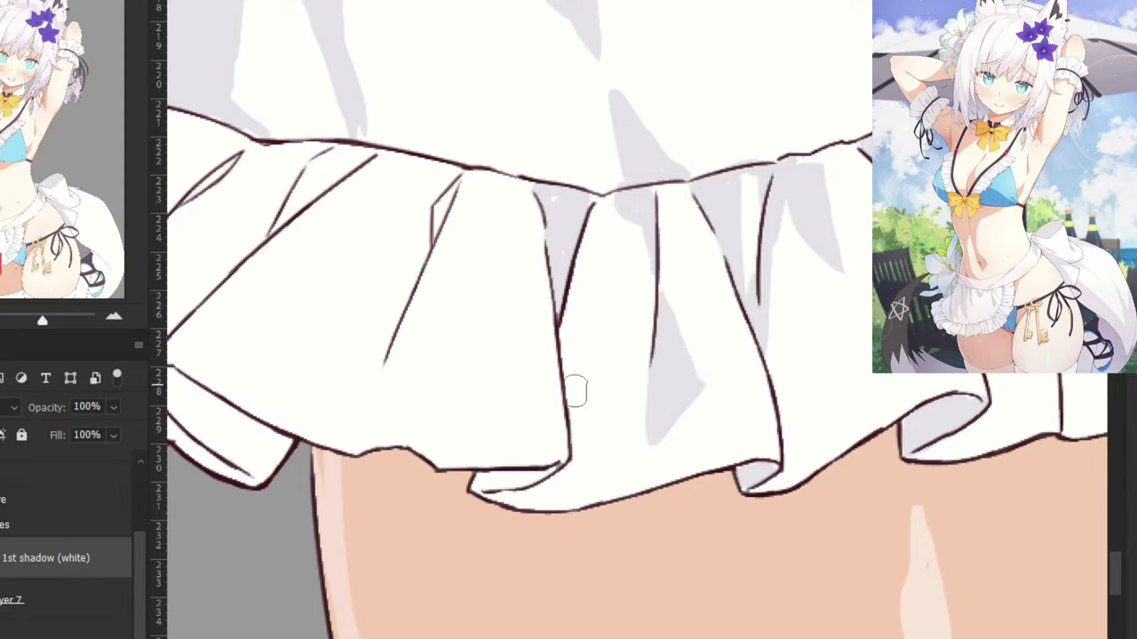
drag(560, 464, 466, 490)
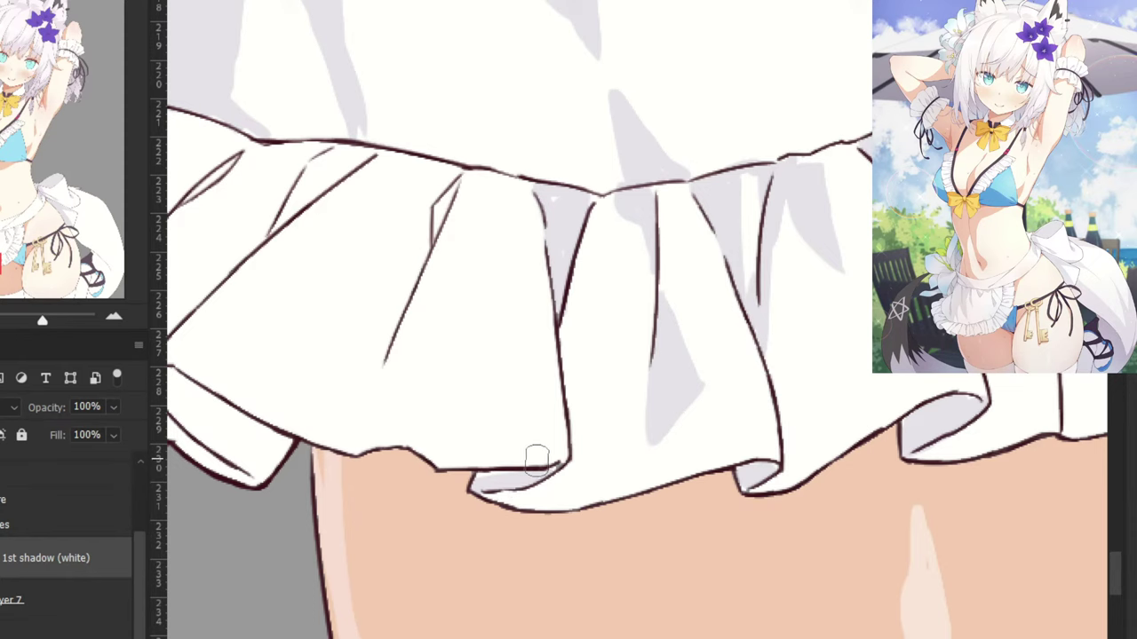
Shade the small notch atop the next slanted crease, and paint a tapering shadow from the crease's lower end toward the hem.
mouse_move(412, 222)
mouse_down()
mouse_move(570, 261)
mouse_move(603, 250)
mouse_move(596, 267)
mouse_move(609, 254)
mouse_up()
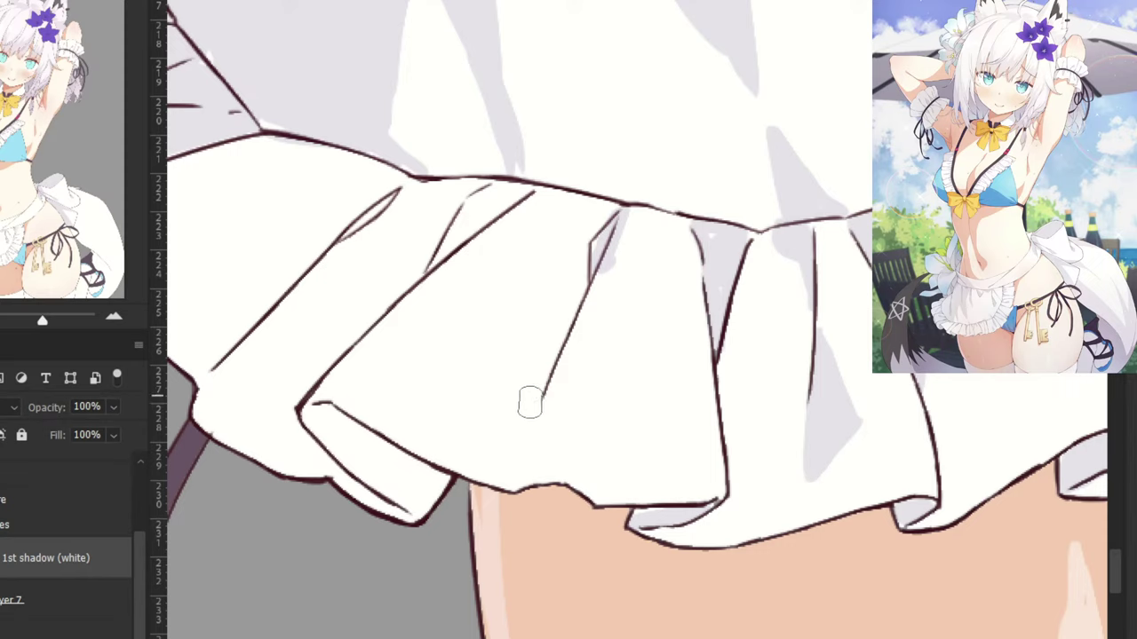
drag(547, 373, 534, 413)
mouse_move(558, 357)
mouse_down()
mouse_move(510, 481)
mouse_move(514, 443)
mouse_move(498, 471)
mouse_move(485, 435)
mouse_up()
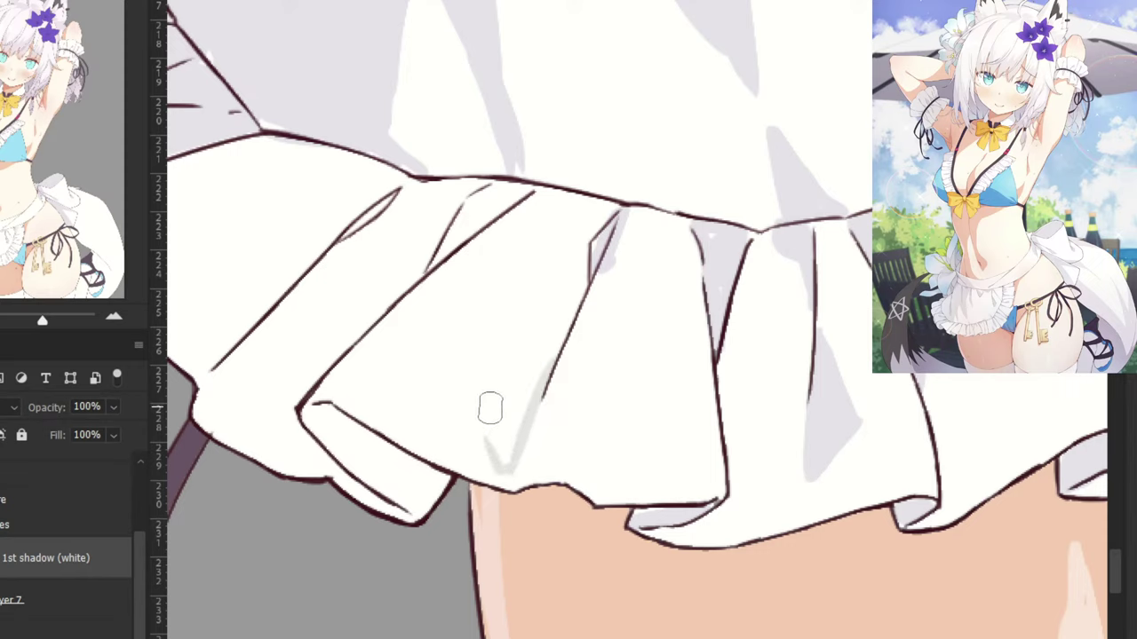
mouse_move(552, 365)
mouse_down()
mouse_move(489, 429)
mouse_move(495, 447)
mouse_up()
key(ctrl+z)
mouse_move(490, 427)
mouse_down()
mouse_move(511, 457)
mouse_move(531, 392)
mouse_move(505, 439)
mouse_up()
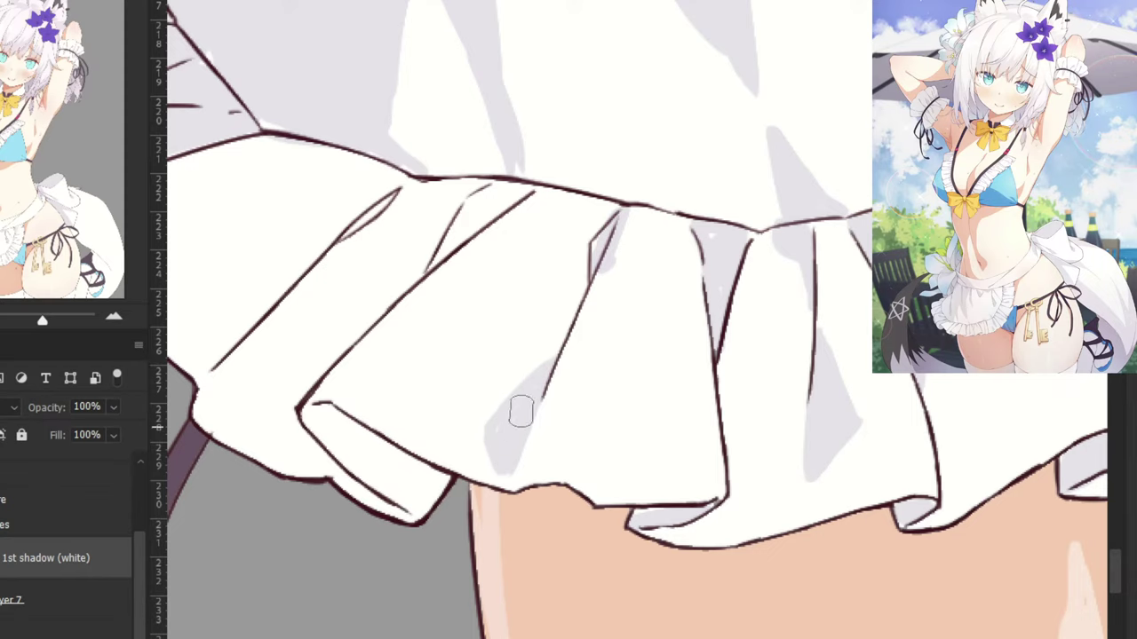
Fill the wedge between the next slanted folds at the gathered edge, and shade the turned-up hem and the sliver beside it.
mouse_move(467, 203)
mouse_down()
mouse_move(609, 175)
mouse_move(598, 249)
mouse_up()
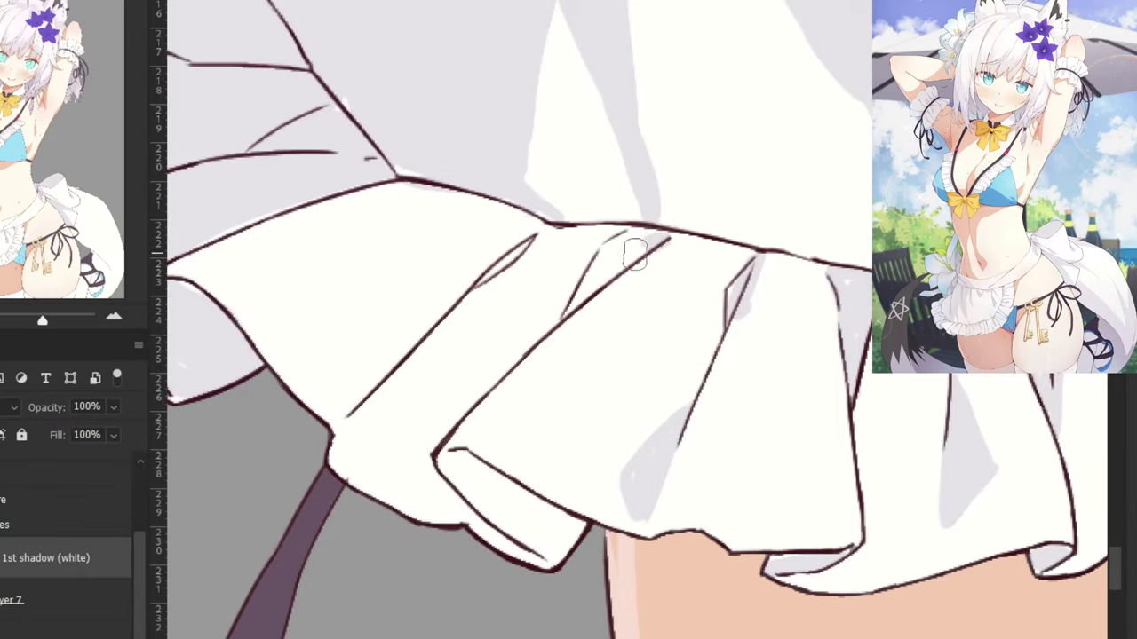
mouse_move(634, 255)
mouse_down()
mouse_move(621, 241)
mouse_move(609, 246)
mouse_move(578, 310)
mouse_move(636, 250)
mouse_move(673, 238)
mouse_up()
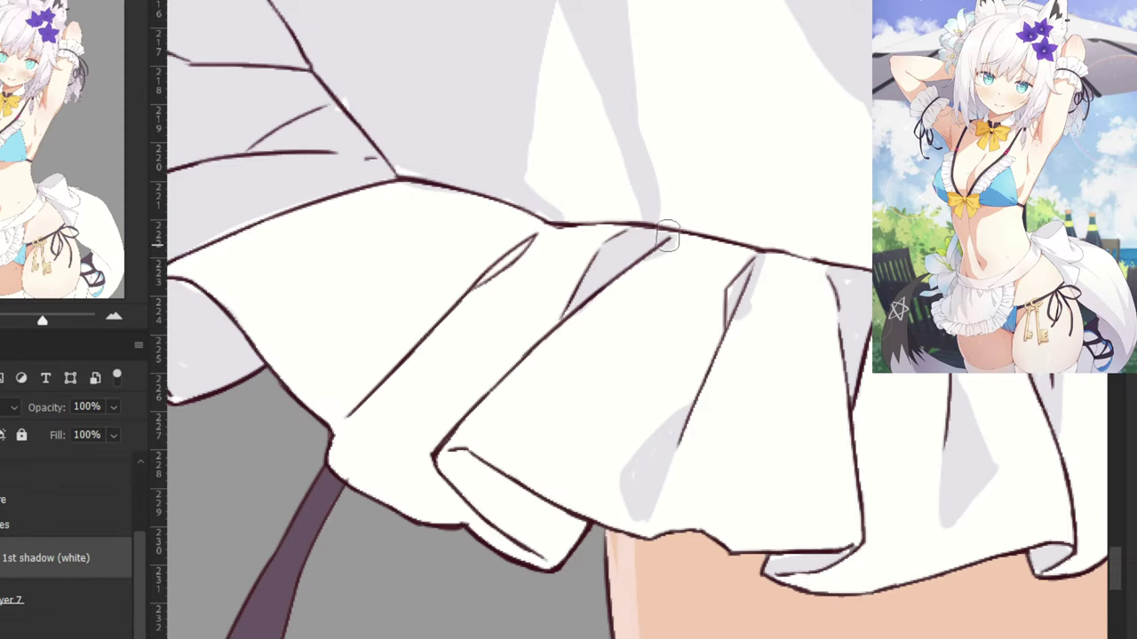
drag(507, 433, 584, 322)
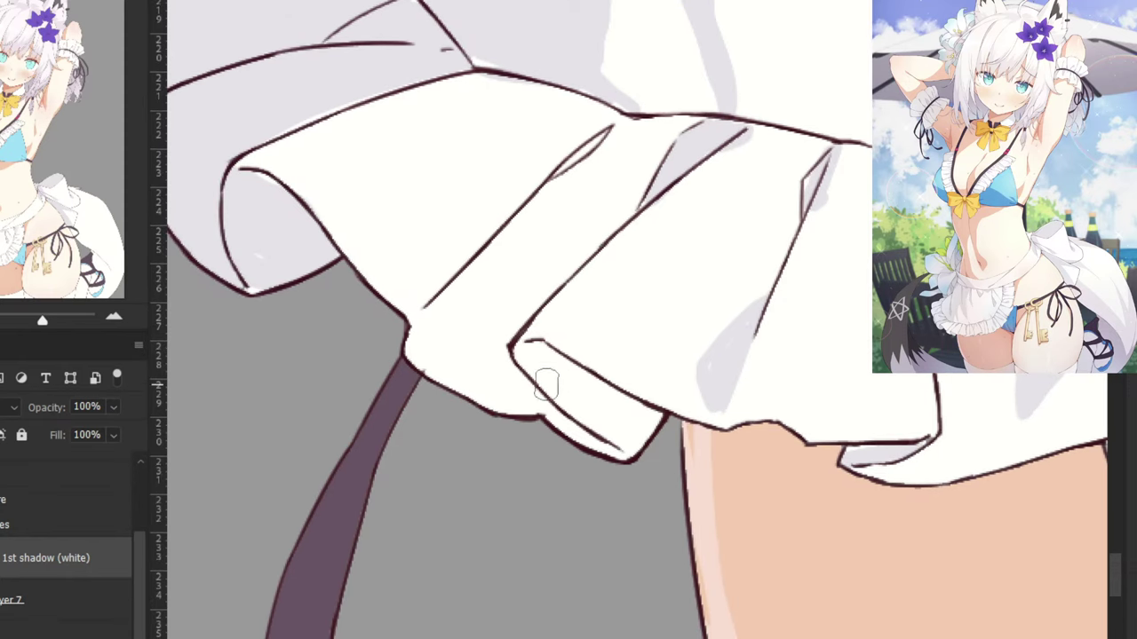
mouse_move(546, 384)
mouse_down()
mouse_move(595, 436)
mouse_move(556, 381)
mouse_move(610, 411)
mouse_up()
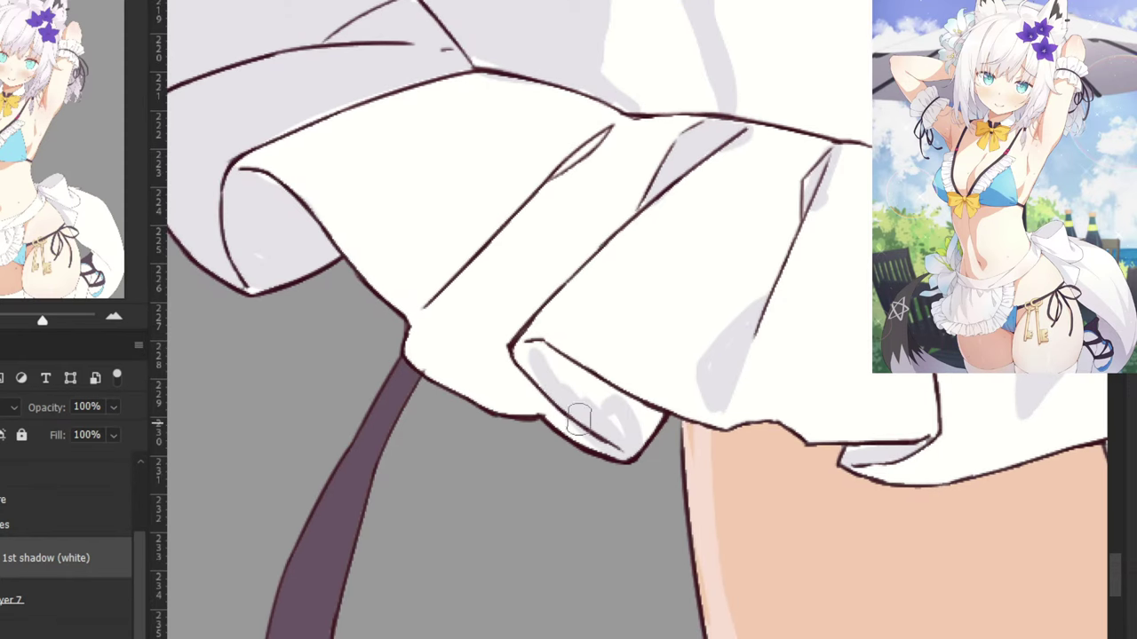
drag(508, 351, 530, 406)
key(ctrl+z)
drag(513, 357, 534, 411)
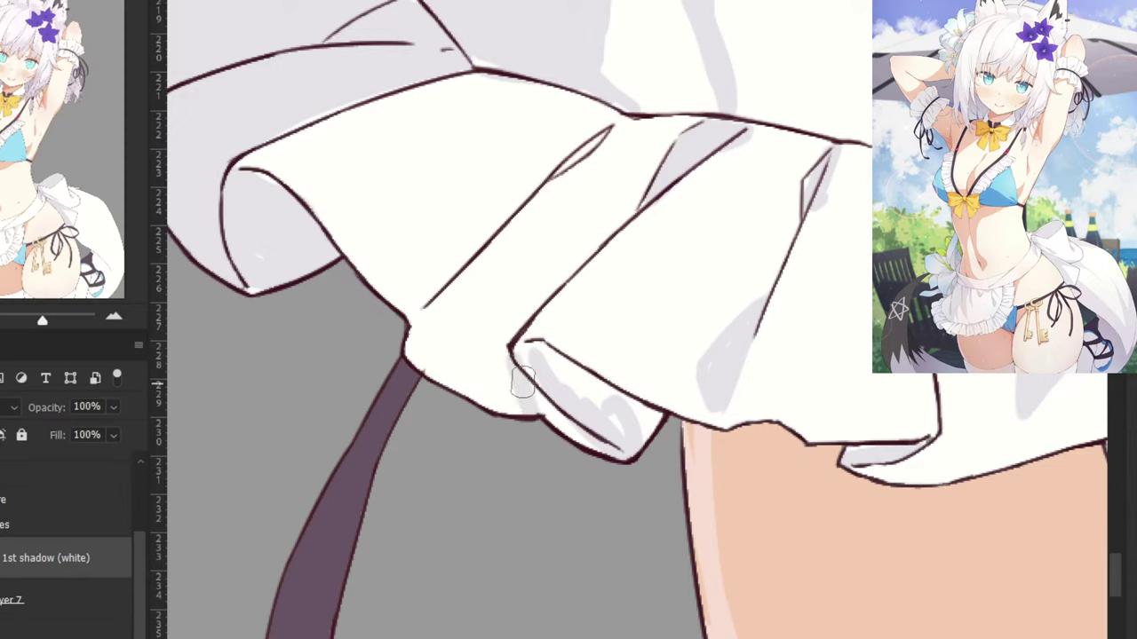
mouse_move(531, 356)
mouse_down()
mouse_move(559, 417)
mouse_move(599, 446)
mouse_move(642, 440)
mouse_move(653, 424)
mouse_move(561, 377)
mouse_move(544, 361)
mouse_move(553, 353)
mouse_move(533, 344)
mouse_move(604, 365)
mouse_up()
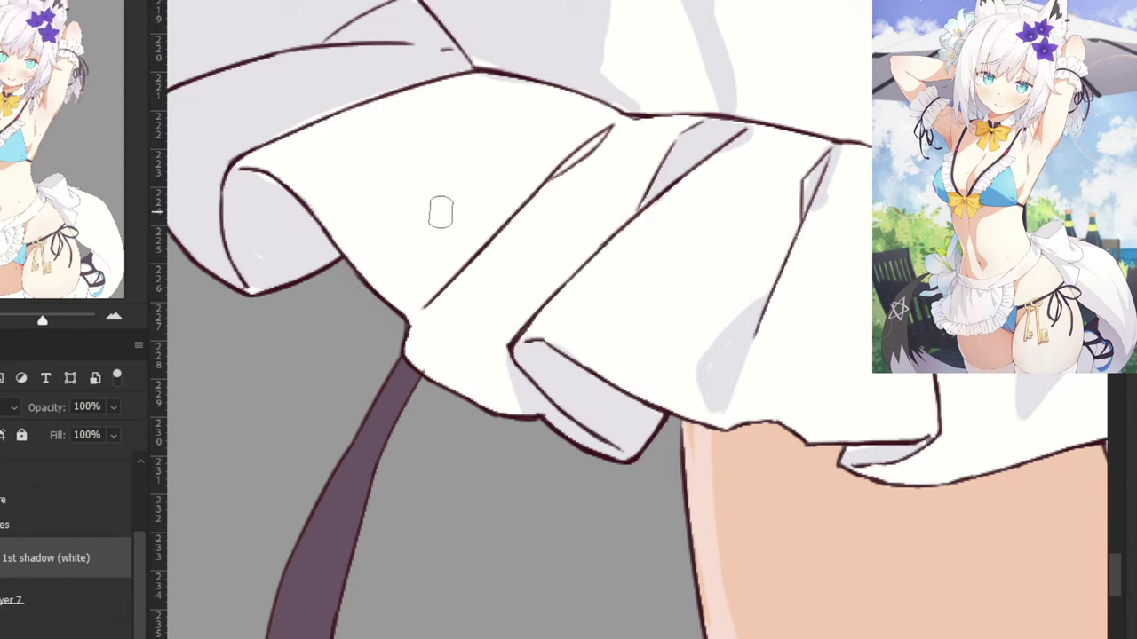
Paint a thin tapering shadow along the lower end of the next long slanted crease, down to the hem corner.
drag(440, 213, 545, 261)
drag(464, 186, 512, 216)
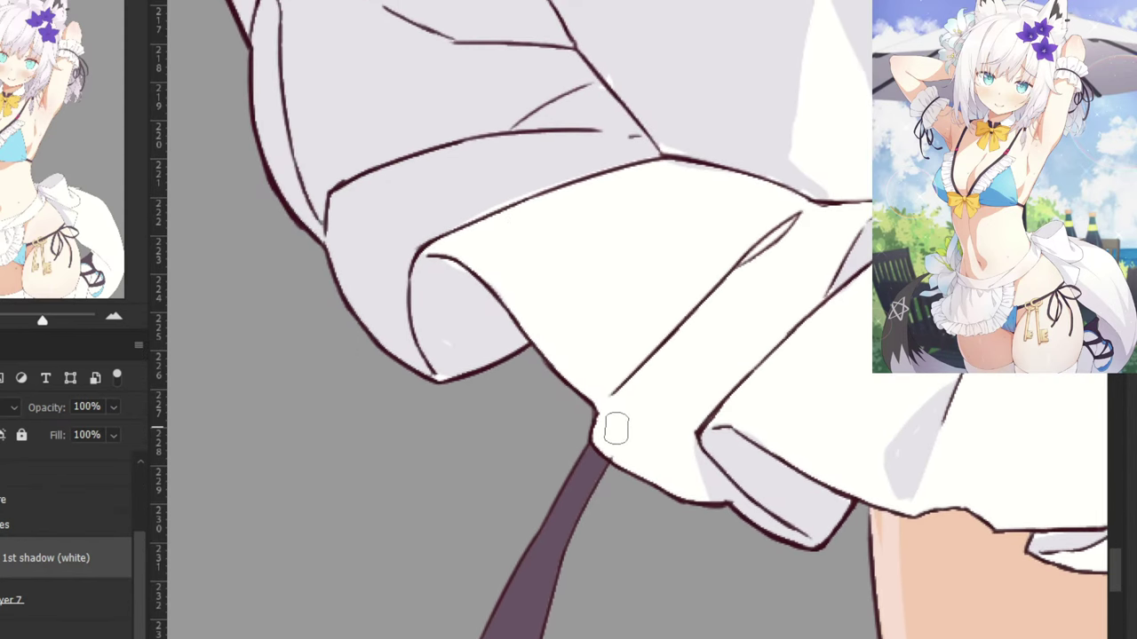
mouse_move(672, 336)
mouse_down()
mouse_move(602, 450)
mouse_move(616, 424)
mouse_move(616, 436)
mouse_up()
key(ctrl+z)
key(ctrl+z)
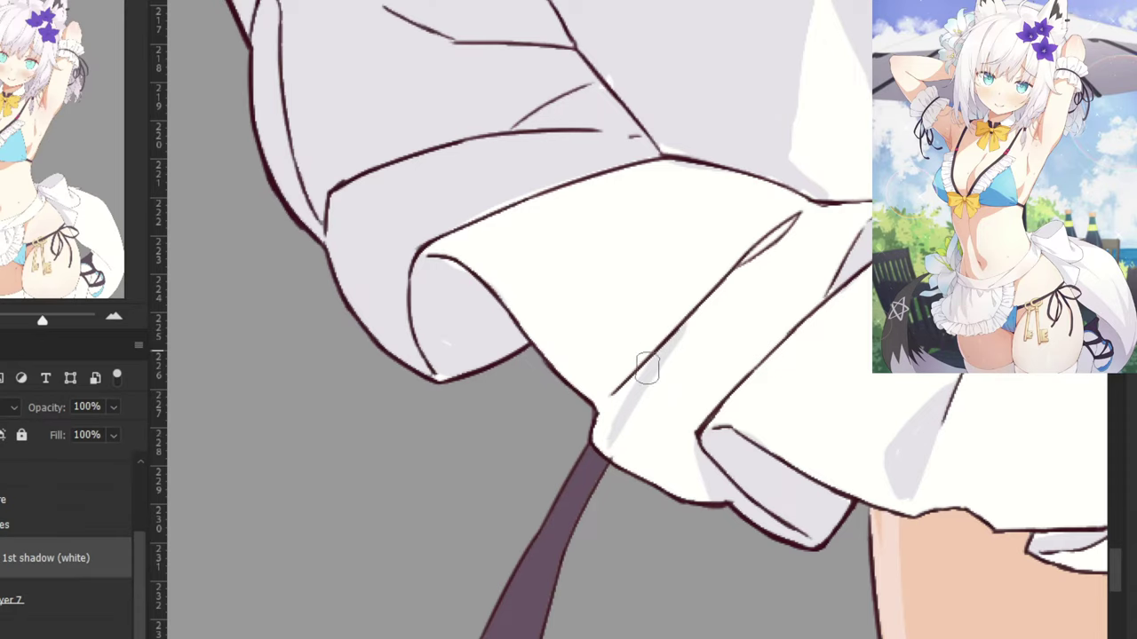
drag(634, 377, 603, 433)
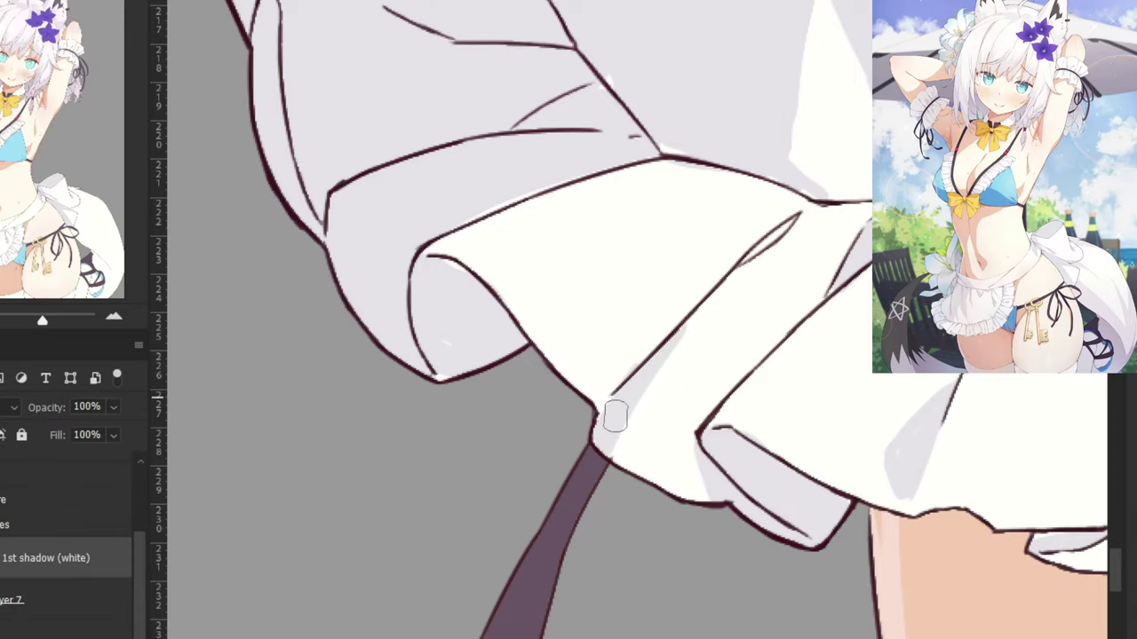
Complete the long slanted crease's shadow at its hem corner and top notch, and shade the patch beneath the gathered edge beside it.
drag(648, 387, 623, 431)
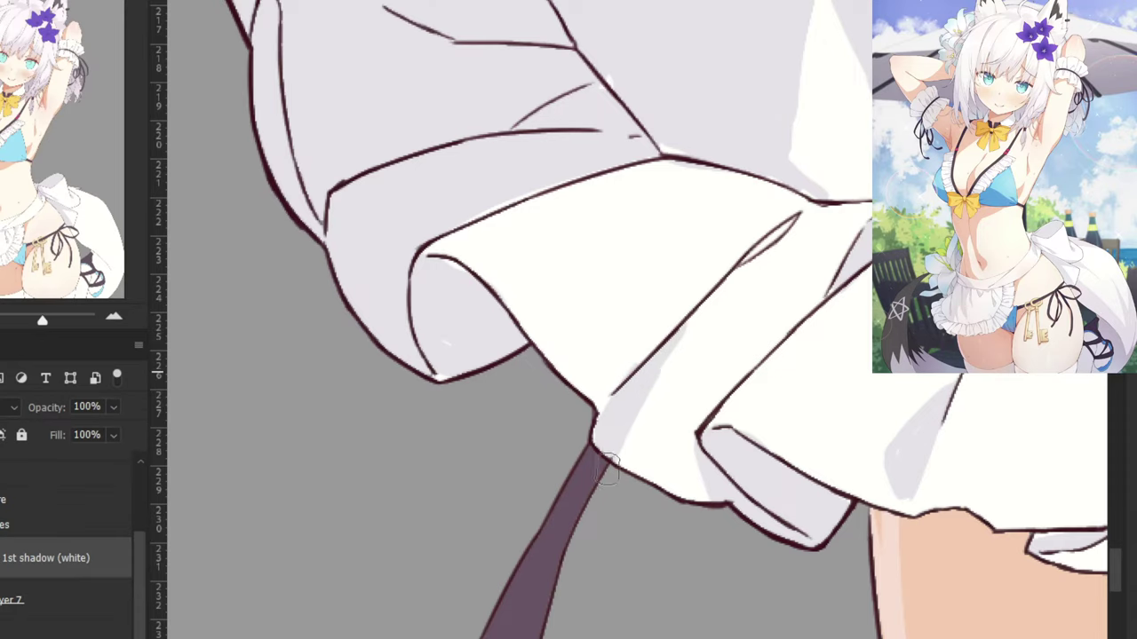
scroll(661, 348, up, 3)
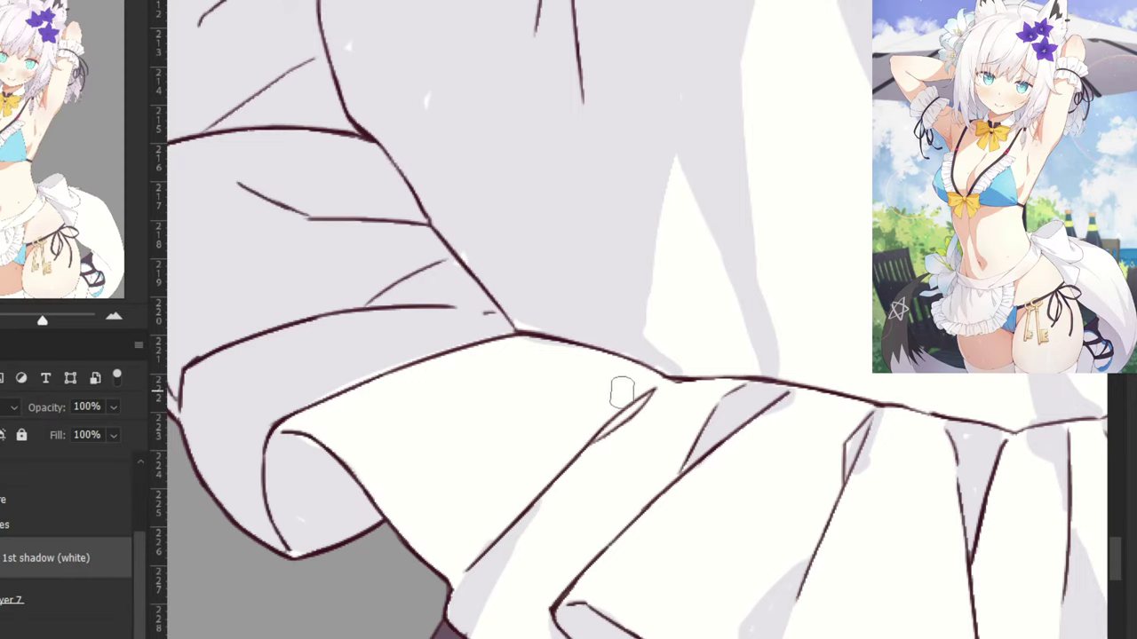
mouse_move(613, 426)
mouse_down()
mouse_move(655, 381)
mouse_move(609, 433)
mouse_up()
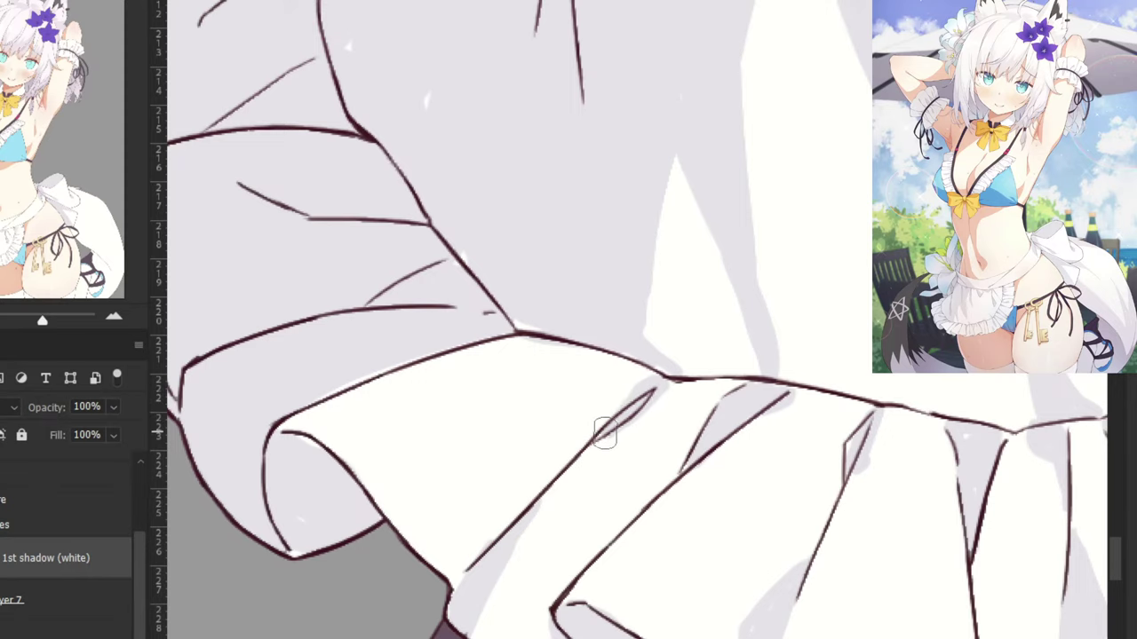
drag(480, 297, 669, 230)
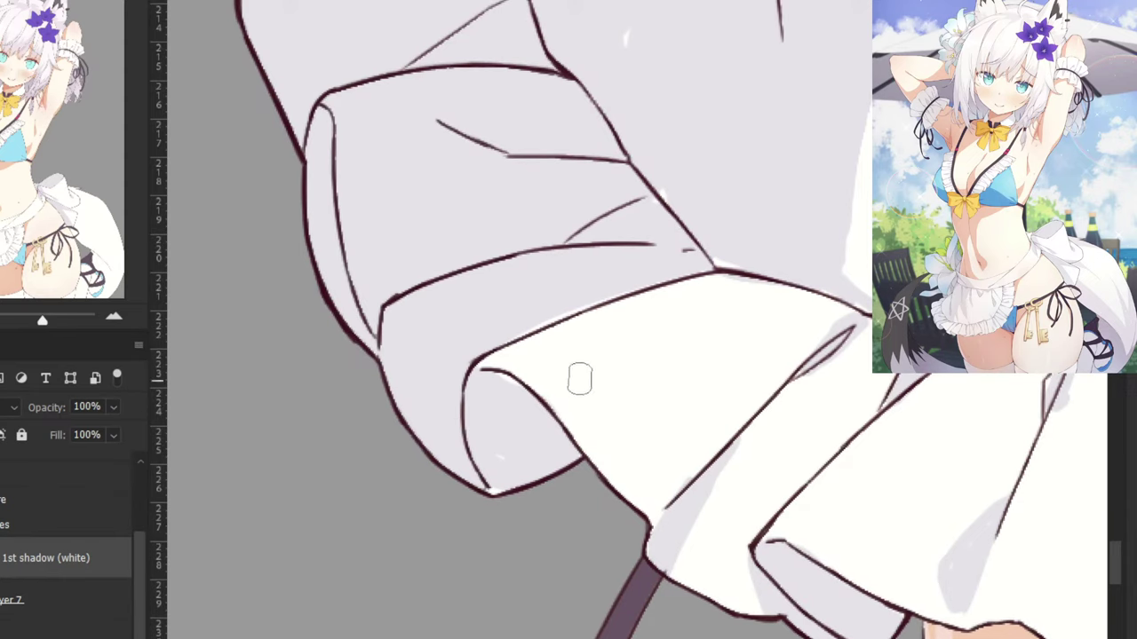
mouse_move(780, 304)
mouse_down()
mouse_move(826, 302)
mouse_move(735, 315)
mouse_move(825, 292)
mouse_move(742, 317)
mouse_up()
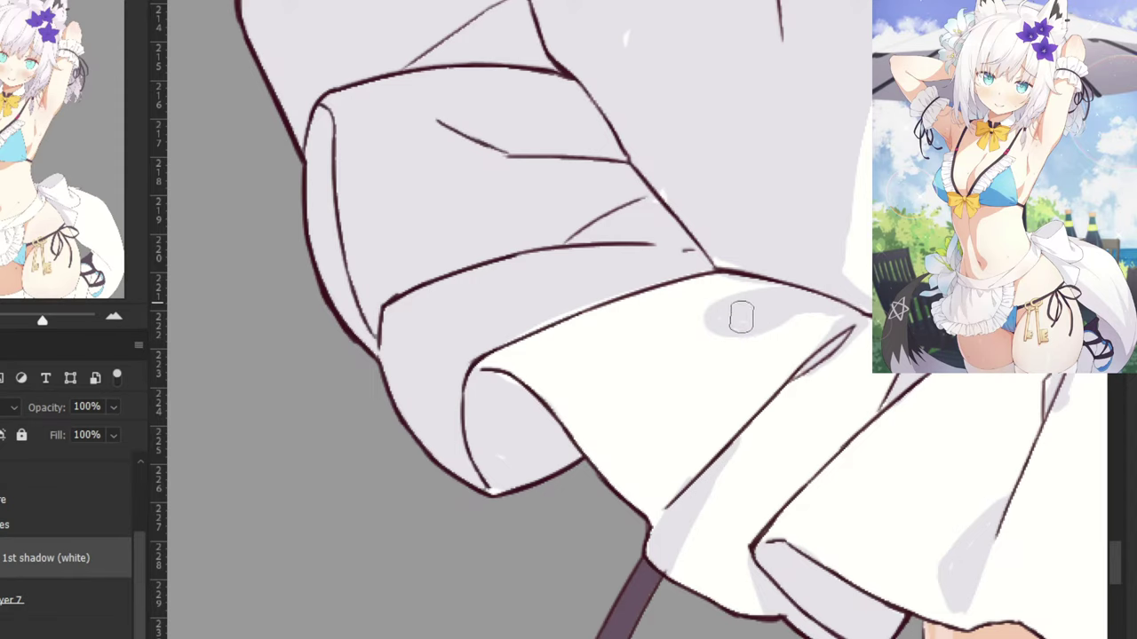
Paint a small rounded shadow on the apron body just above the bottom ruffle's seam, near the upper ends of two folds.
key(ctrl+minus)
key(ctrl+minus)
key(ctrl+minus)
key(ctrl+minus)
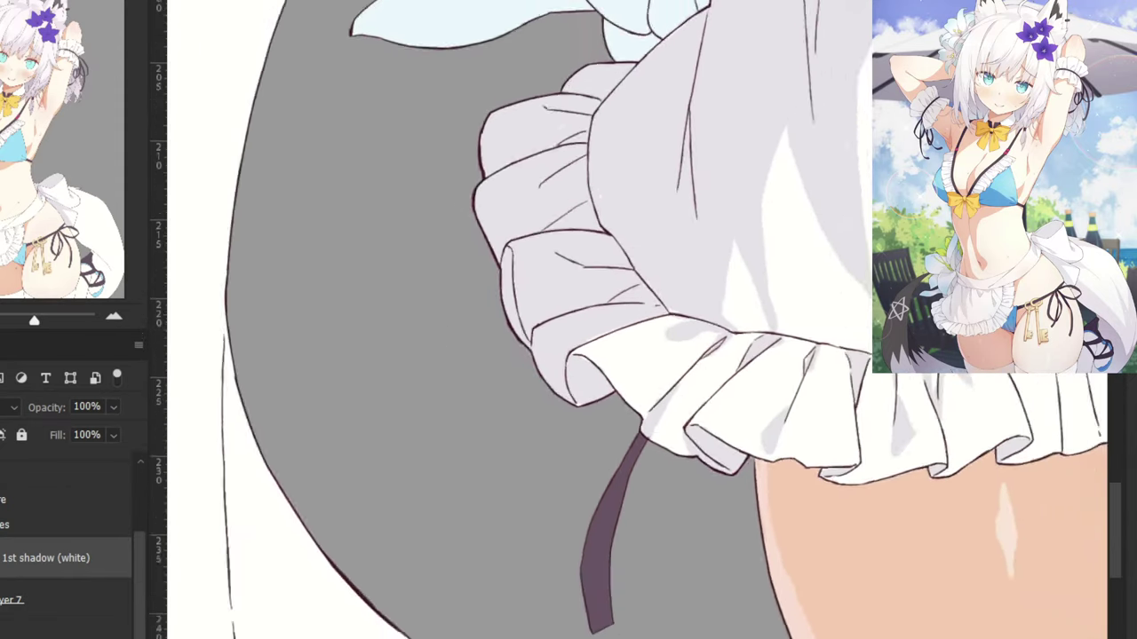
drag(802, 152, 632, 313)
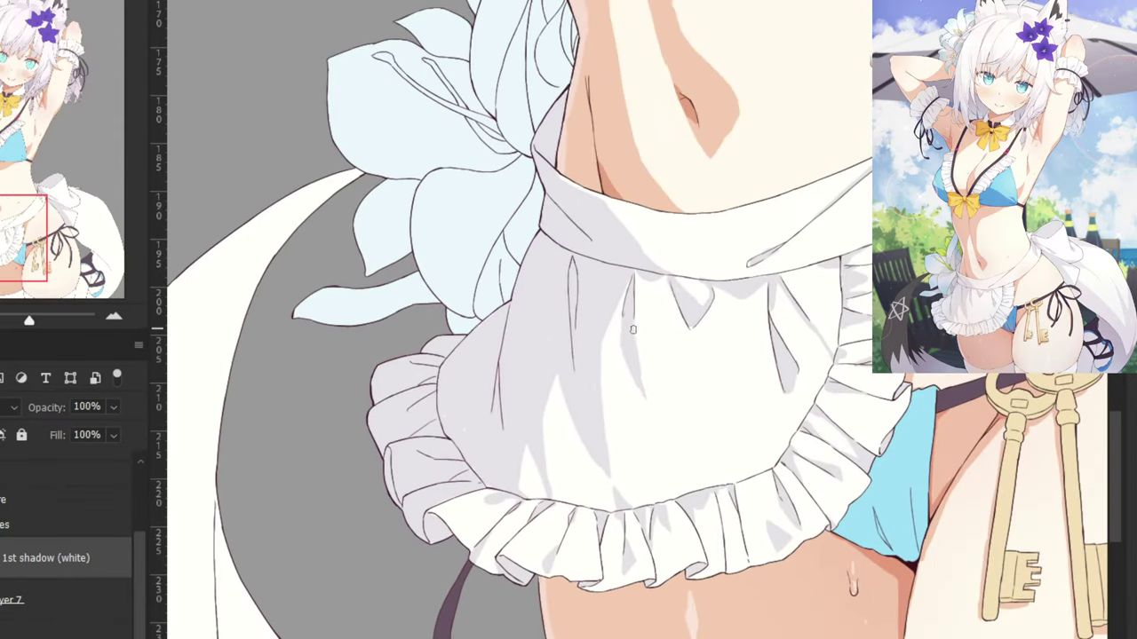
key(ctrl+plus)
drag(748, 447, 677, 339)
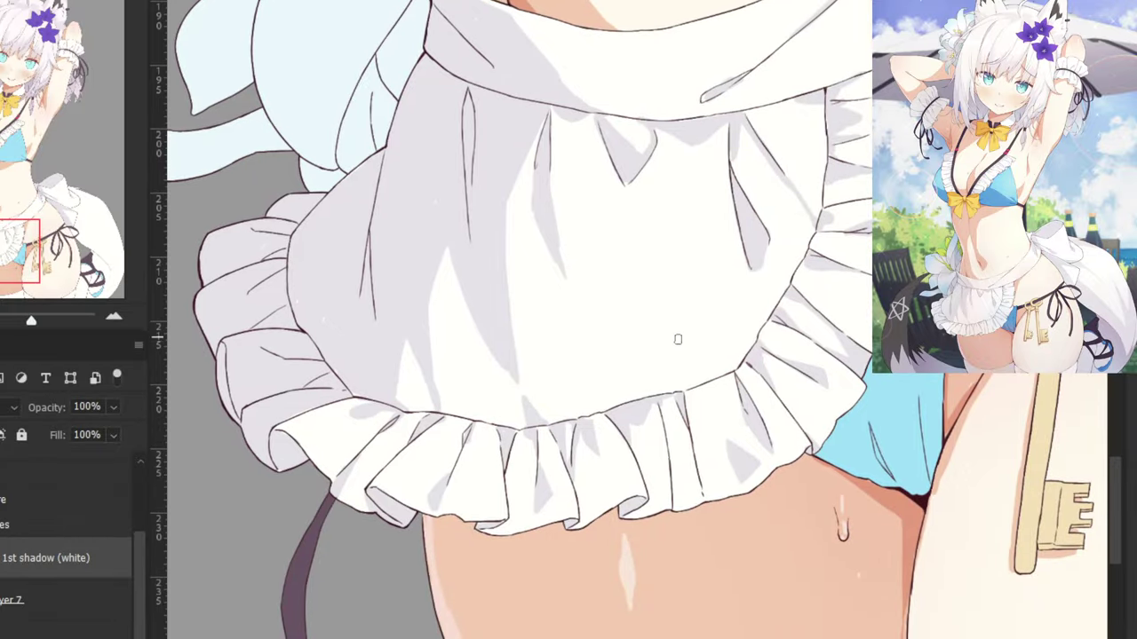
key(ctrl+plus)
key(ctrl+plus)
key(ctrl+plus)
drag(771, 474, 654, 494)
key(ctrl+z)
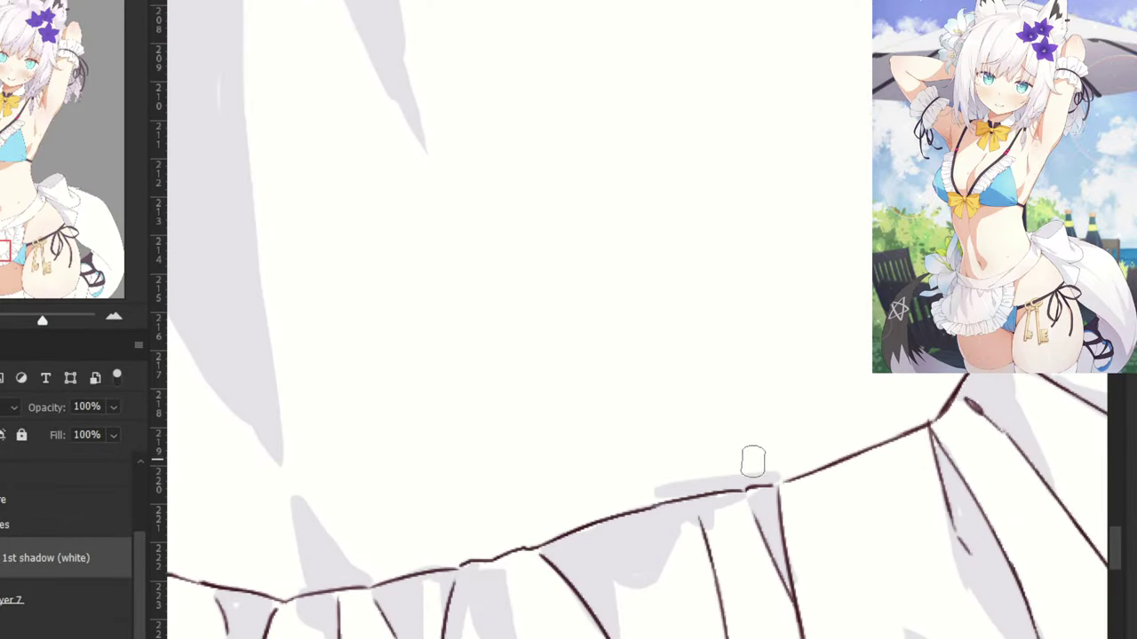
mouse_move(773, 474)
mouse_down()
mouse_move(676, 451)
mouse_move(667, 475)
mouse_move(754, 472)
mouse_up()
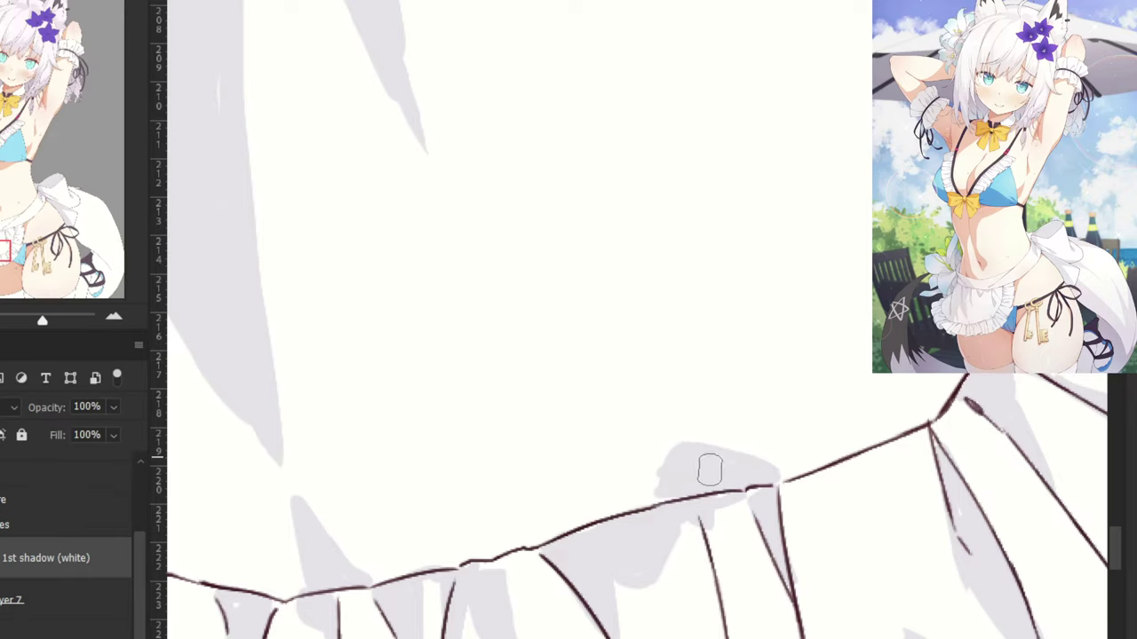
Paint a pointed shadow wedge on the apron body, tapering up from the seam where the bottom ruffle curves toward the side.
mouse_move(827, 301)
mouse_down()
mouse_move(772, 325)
mouse_move(724, 317)
mouse_up()
mouse_move(748, 387)
mouse_down()
mouse_move(776, 411)
mouse_move(793, 401)
mouse_up()
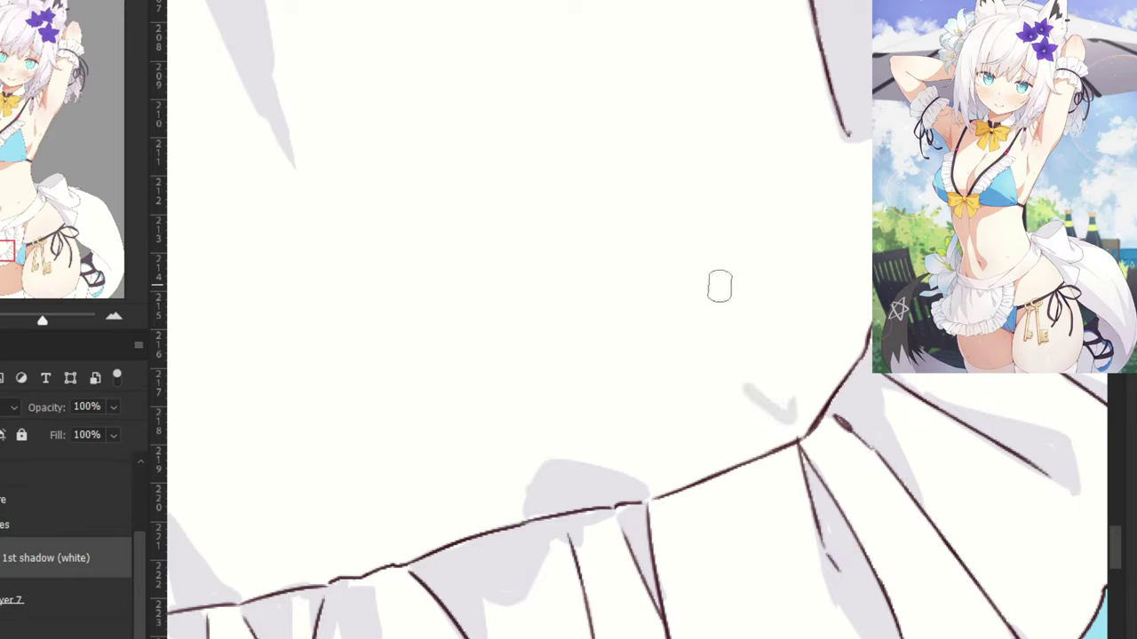
mouse_move(721, 287)
mouse_down()
mouse_move(795, 389)
mouse_move(787, 371)
mouse_up()
key(ctrl+z)
drag(716, 302, 753, 334)
drag(714, 300, 760, 407)
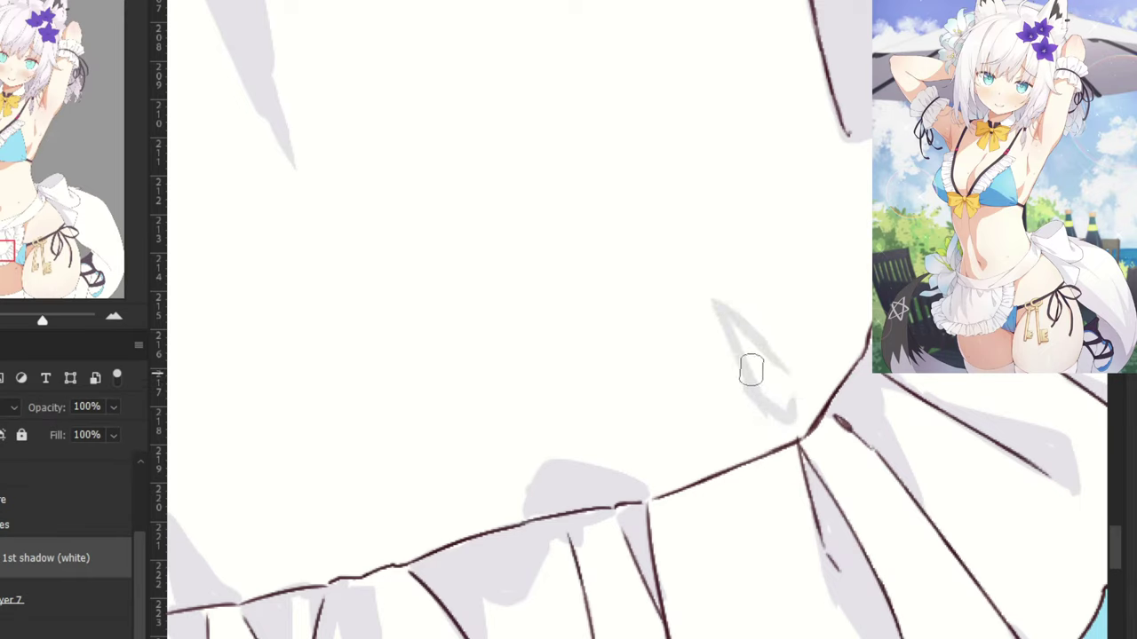
drag(719, 322, 757, 388)
key(ctrl+z)
mouse_move(737, 347)
mouse_down()
mouse_move(743, 368)
mouse_move(769, 362)
mouse_move(782, 382)
mouse_up()
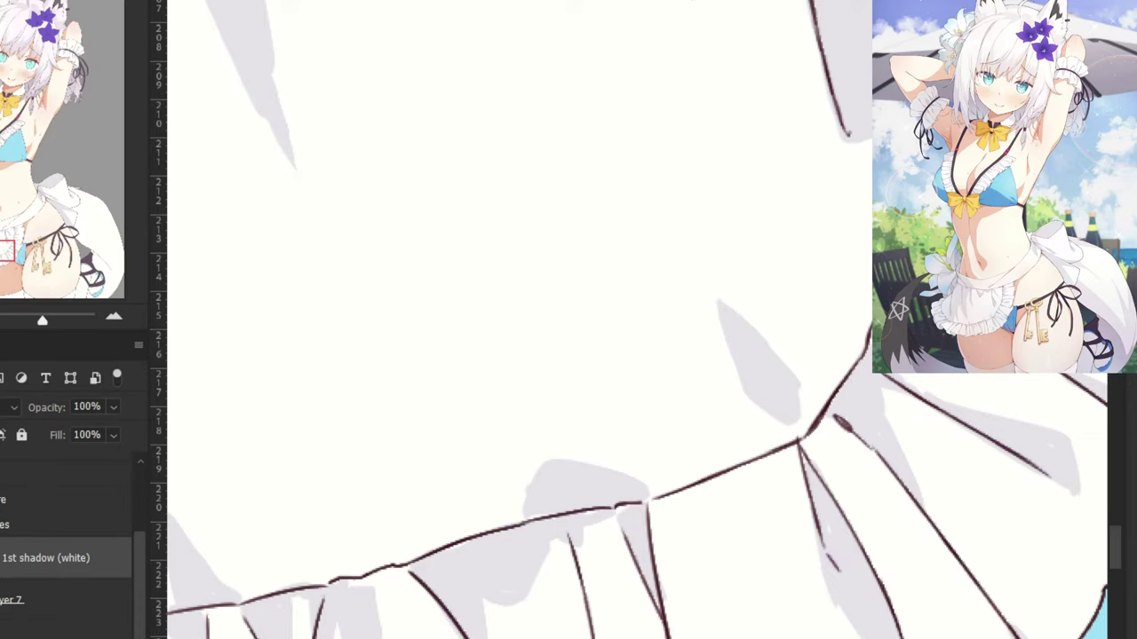
Examine the shading across the figure, from the apron and waistband up to the face and arm ruffles, and back to the legs.
key(ctrl+minus)
key(ctrl+minus)
drag(454, 103, 436, 222)
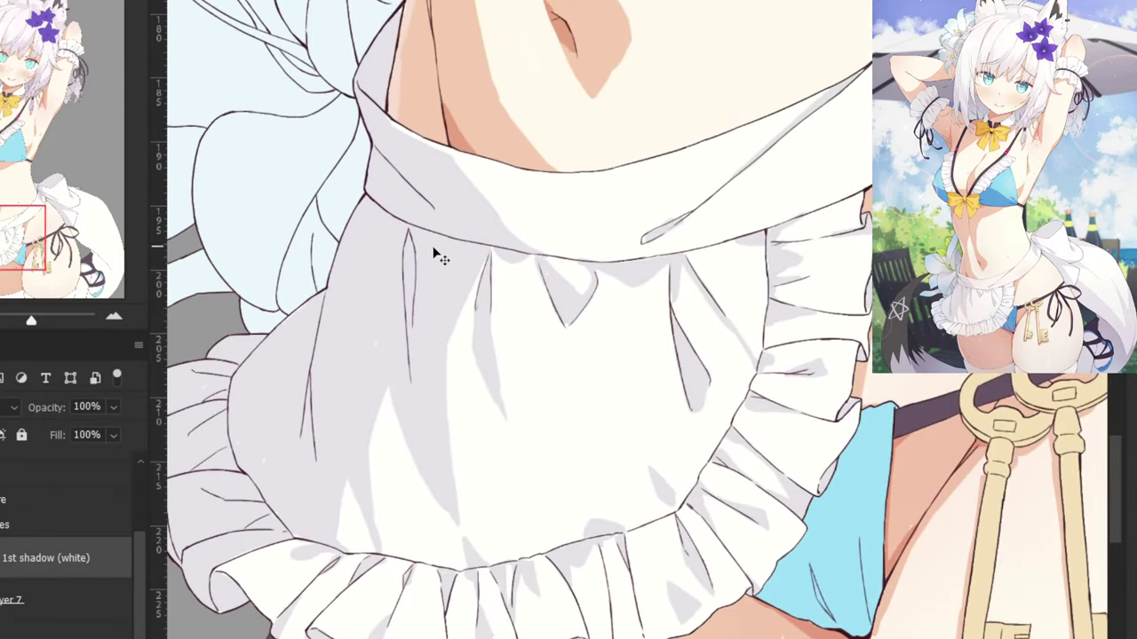
drag(500, 133, 471, 188)
drag(431, 149, 489, 211)
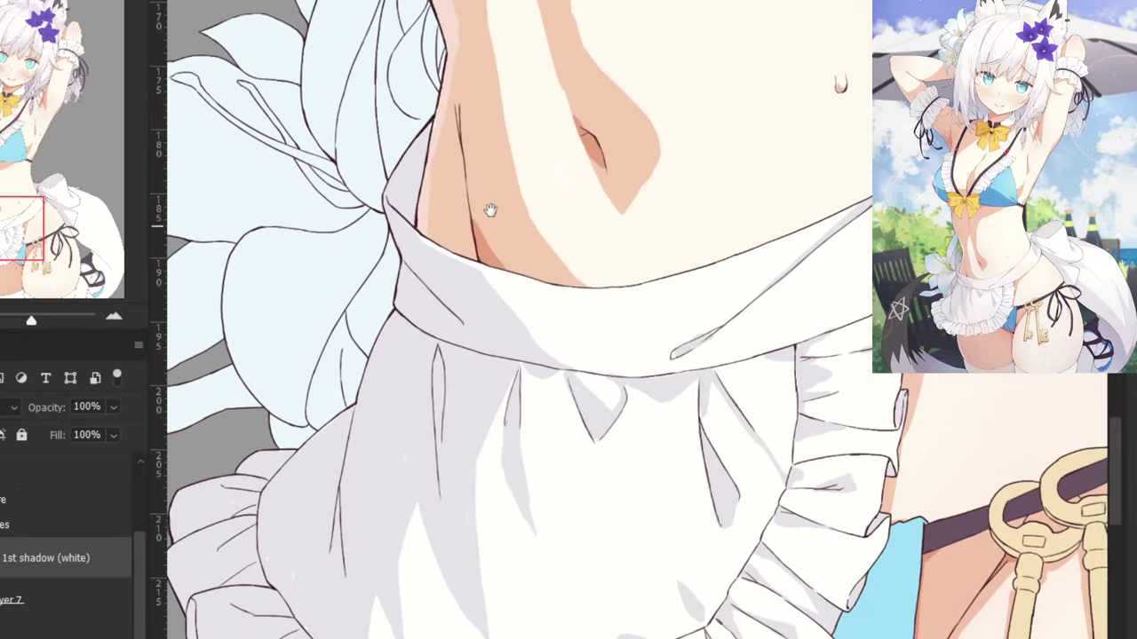
key(ctrl+minus)
drag(464, 81, 394, 538)
drag(454, 17, 415, 300)
key(ctrl+minus)
drag(409, 106, 404, 133)
scroll(404, 133, up, 4)
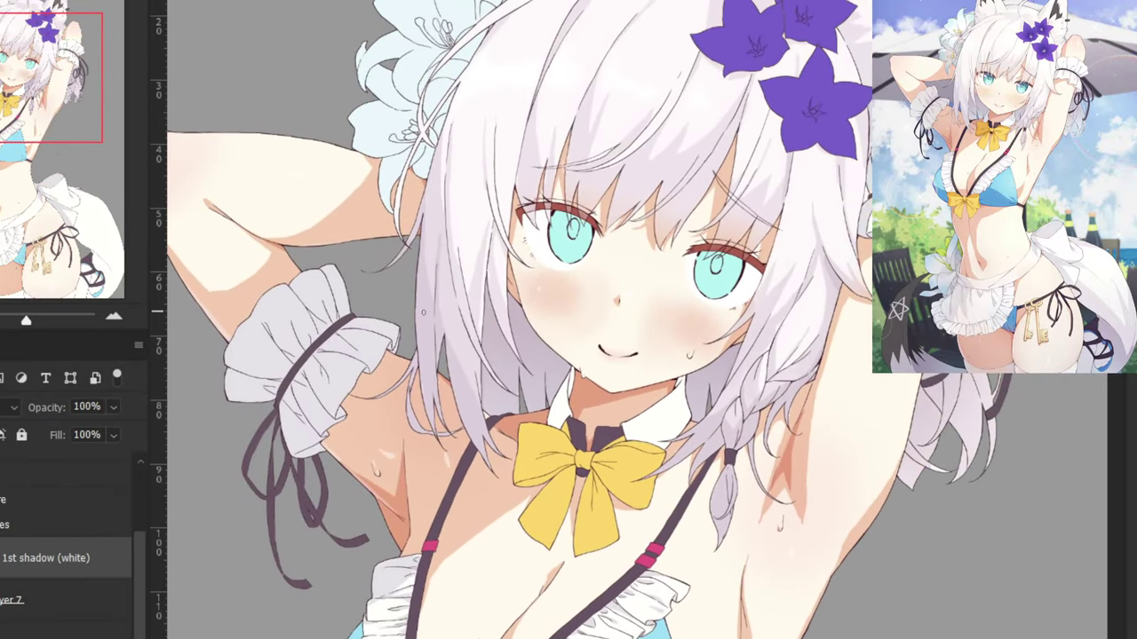
key(ctrl+minus)
drag(423, 316, 439, 153)
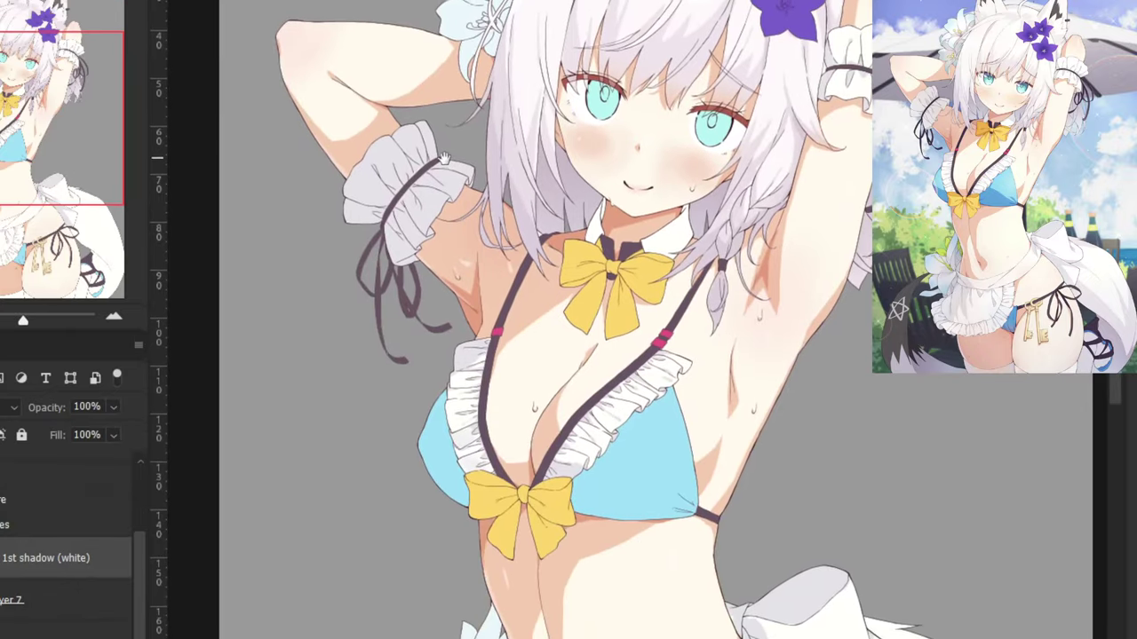
drag(442, 227, 441, 26)
drag(435, 205, 440, 170)
scroll(440, 170, up, 4)
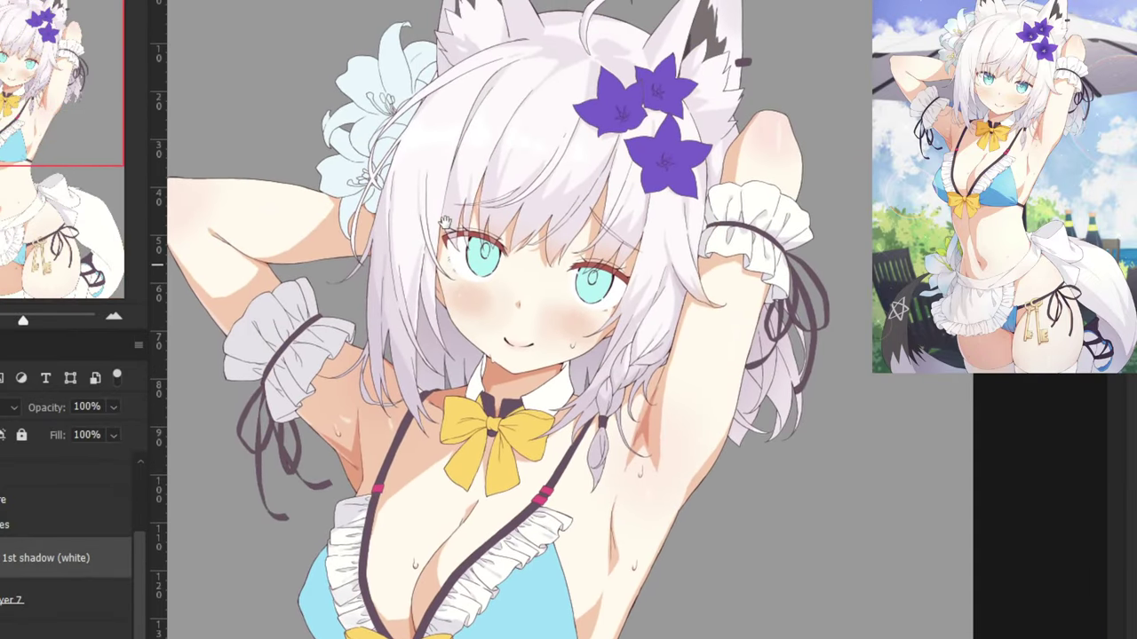
scroll(463, 200, down, 10)
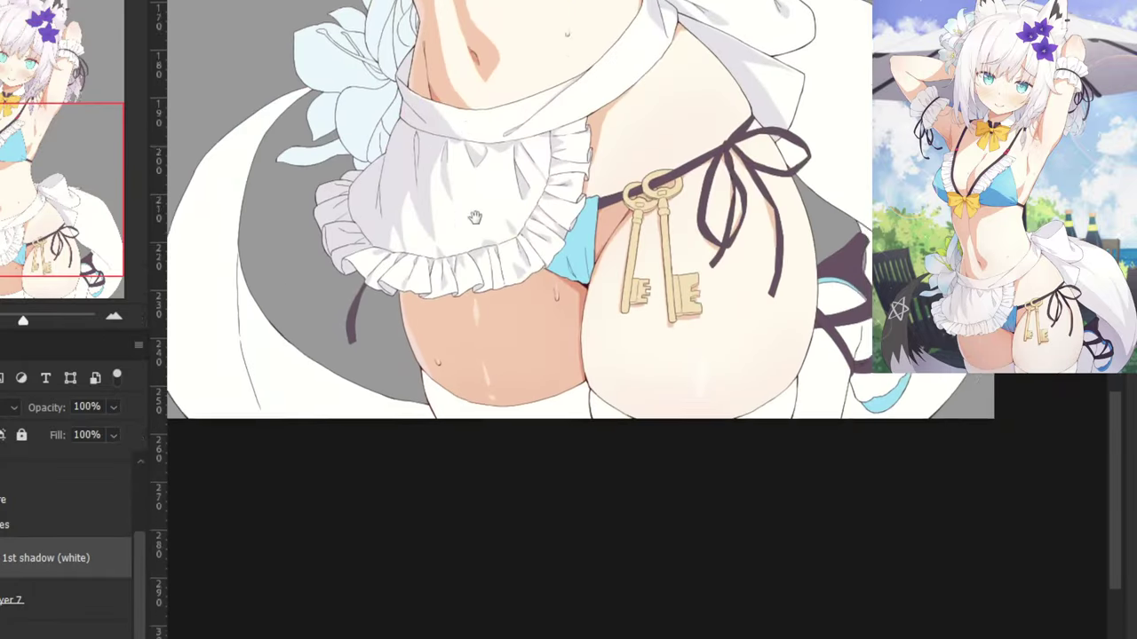
scroll(465, 347, up, 3)
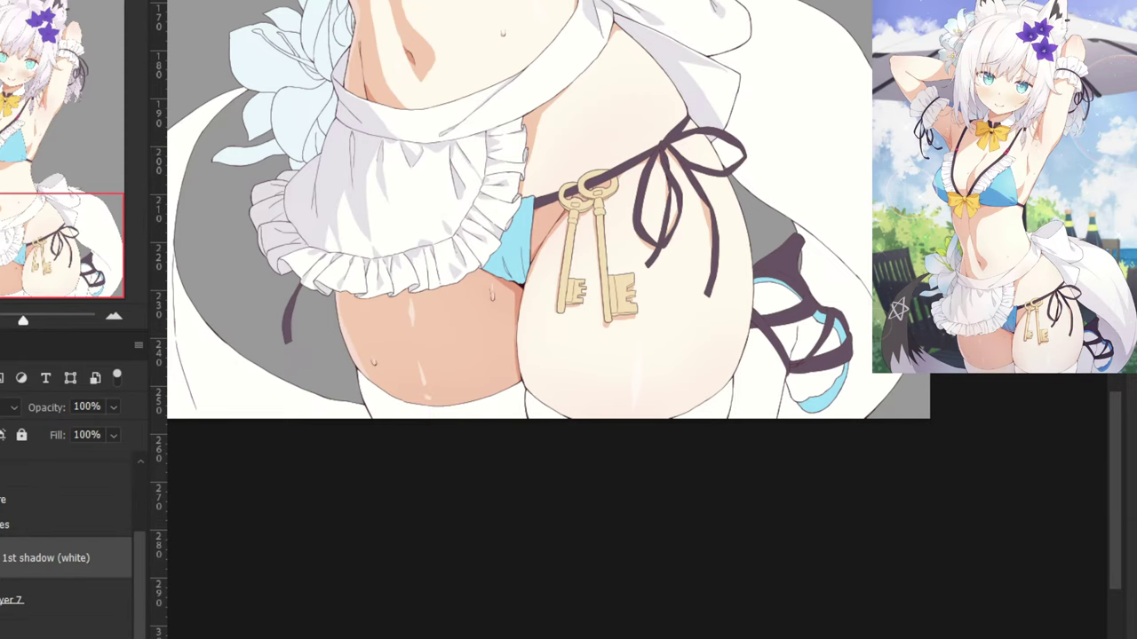
Resize the brush and outline a shadow along the upper edge and sides of the stocking on the shaded thigh.
drag(756, 443, 655, 420)
drag(641, 345, 764, 357)
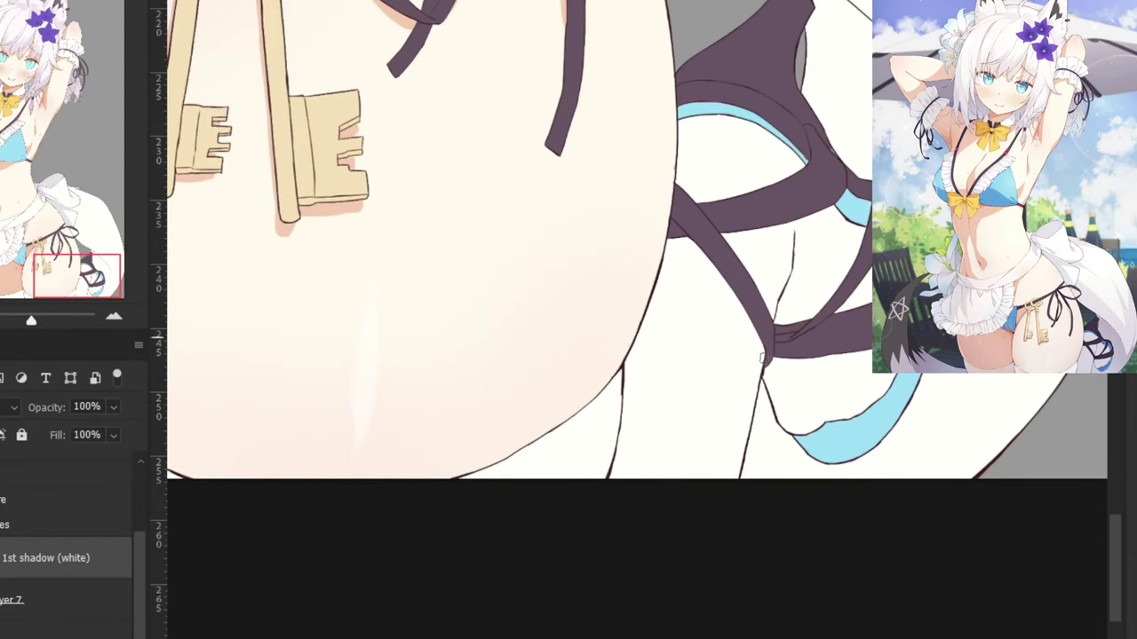
alt+right_click(738, 416)
drag(490, 333, 817, 298)
mouse_move(201, 422)
mouse_down()
mouse_move(563, 367)
mouse_move(570, 381)
mouse_up()
mouse_move(760, 311)
mouse_down()
mouse_move(761, 325)
mouse_move(757, 306)
mouse_up()
drag(762, 356, 772, 413)
drag(328, 286, 369, 406)
drag(328, 286, 398, 358)
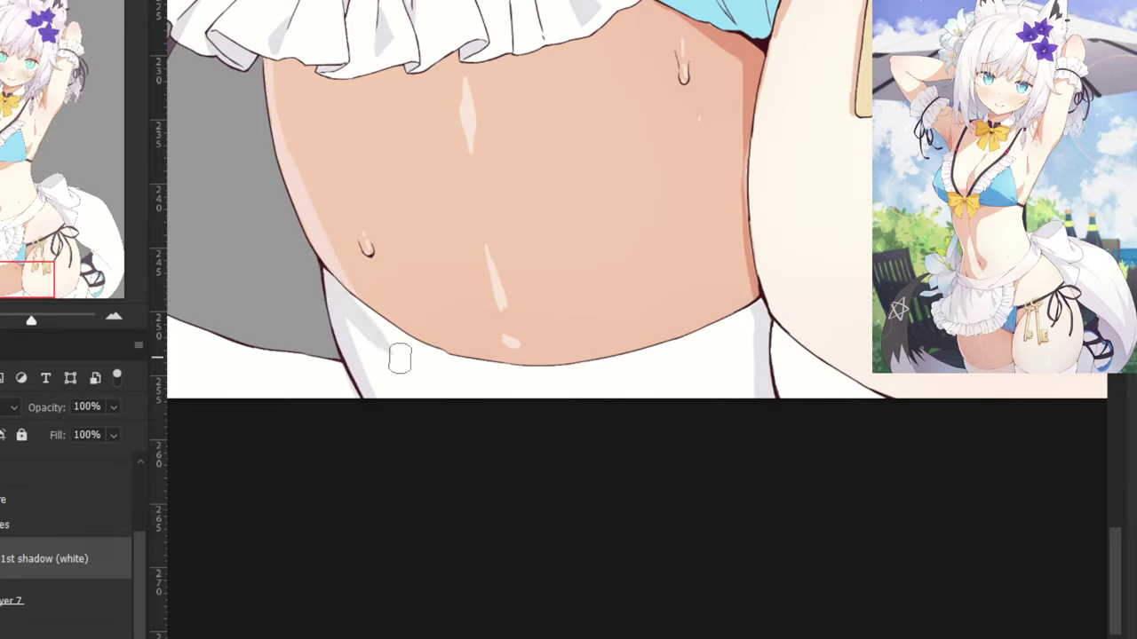
mouse_move(332, 303)
mouse_down()
mouse_move(450, 367)
mouse_move(347, 301)
mouse_move(477, 366)
mouse_move(447, 361)
mouse_move(573, 370)
mouse_up()
mouse_move(749, 316)
mouse_down()
mouse_move(602, 379)
mouse_move(758, 304)
mouse_move(624, 368)
mouse_move(746, 315)
mouse_move(564, 368)
mouse_up()
drag(633, 366, 534, 372)
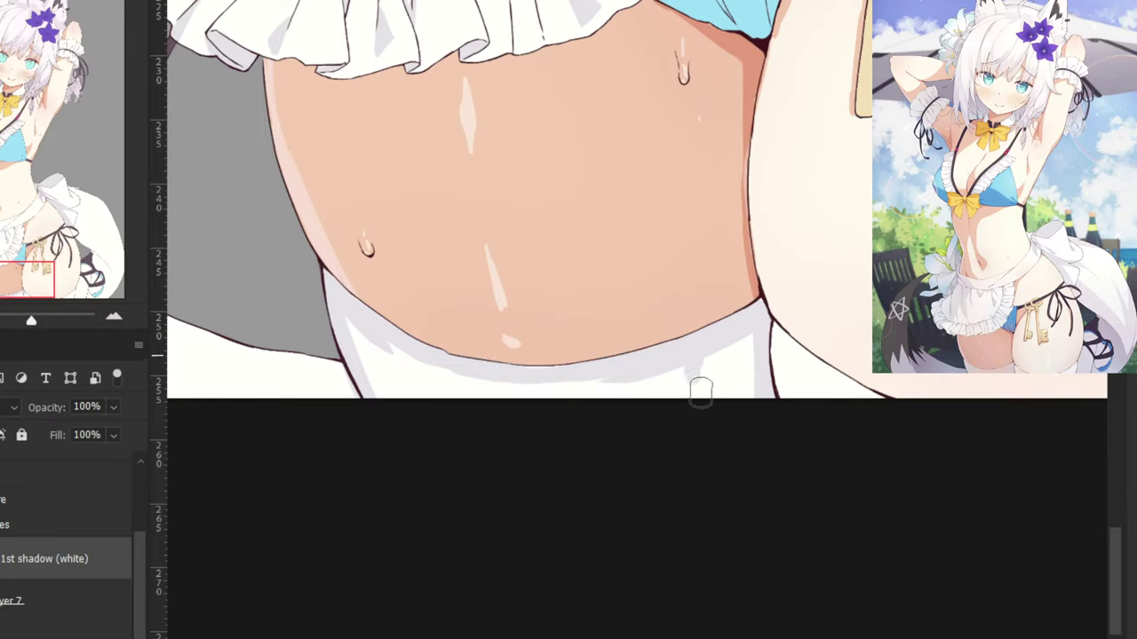
Fill the rest of the shaded thigh's stocking with shadow down to the canvas edge.
mouse_move(698, 388)
mouse_down()
mouse_move(749, 370)
mouse_move(749, 342)
mouse_move(701, 351)
mouse_move(688, 392)
mouse_move(750, 364)
mouse_move(694, 353)
mouse_up()
mouse_move(656, 387)
mouse_down()
mouse_move(543, 398)
mouse_move(446, 378)
mouse_up()
mouse_move(348, 343)
mouse_down()
mouse_move(396, 408)
mouse_move(364, 335)
mouse_move(479, 406)
mouse_move(455, 378)
mouse_move(388, 357)
mouse_up()
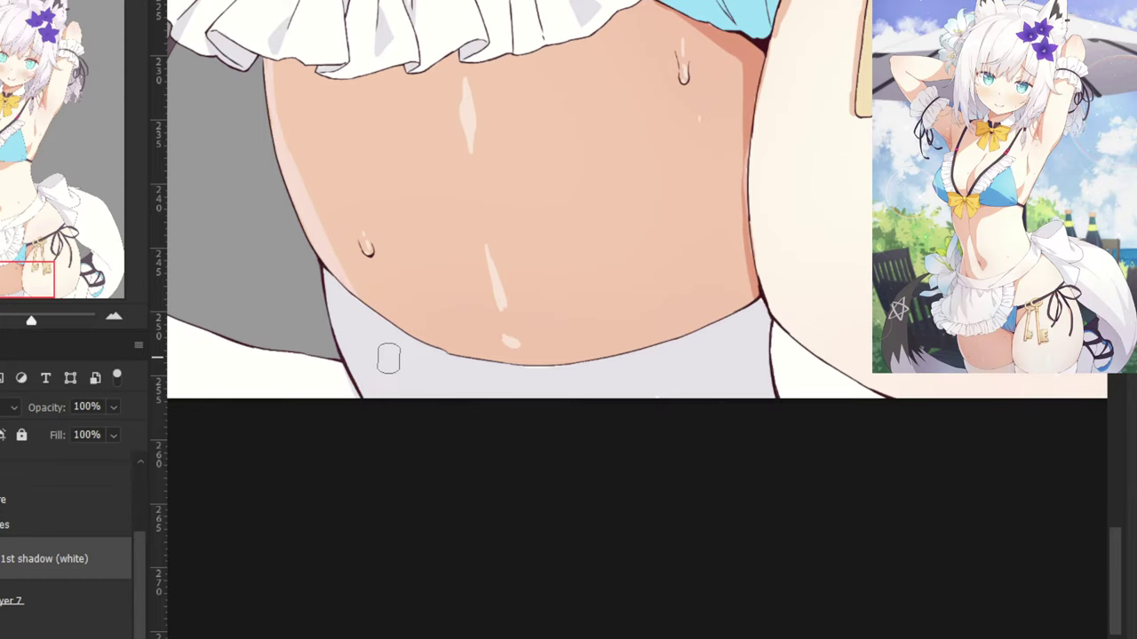
Outline and completely fill with shadow the white lower leg visible between the bright thigh and the sandal straps.
mouse_move(790, 358)
mouse_down()
mouse_move(601, 343)
mouse_move(701, 337)
mouse_move(756, 369)
mouse_up()
key(ctrl+plus)
mouse_move(650, 264)
mouse_down()
mouse_move(674, 262)
mouse_move(769, 399)
mouse_move(745, 608)
mouse_up()
drag(775, 467, 771, 522)
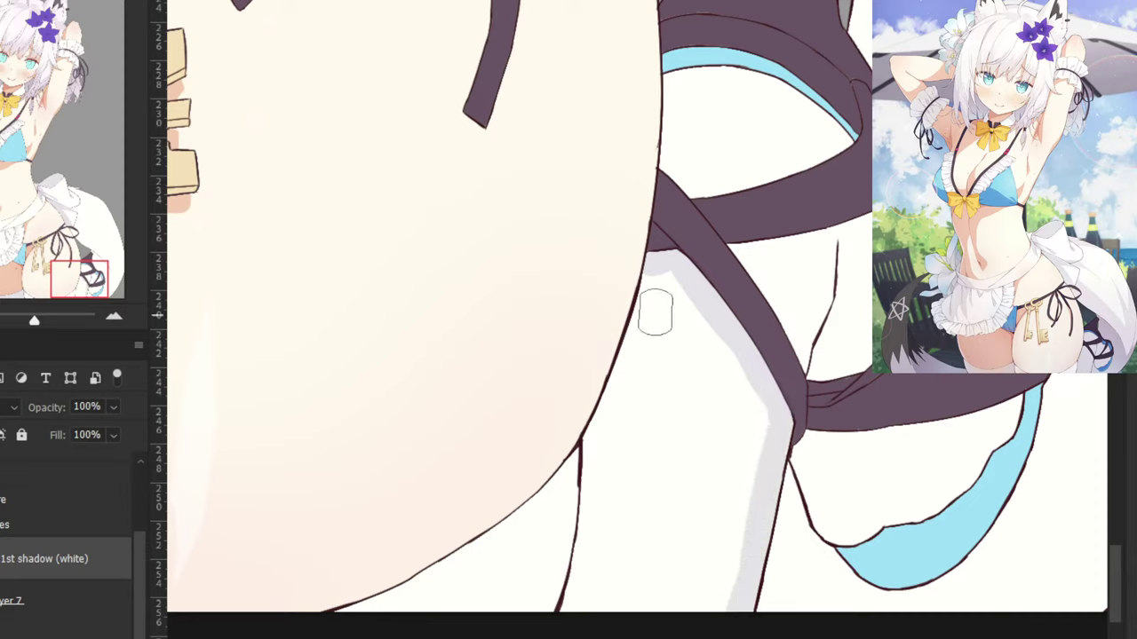
mouse_move(653, 262)
mouse_down()
mouse_move(591, 460)
mouse_move(591, 430)
mouse_move(582, 614)
mouse_move(581, 560)
mouse_up()
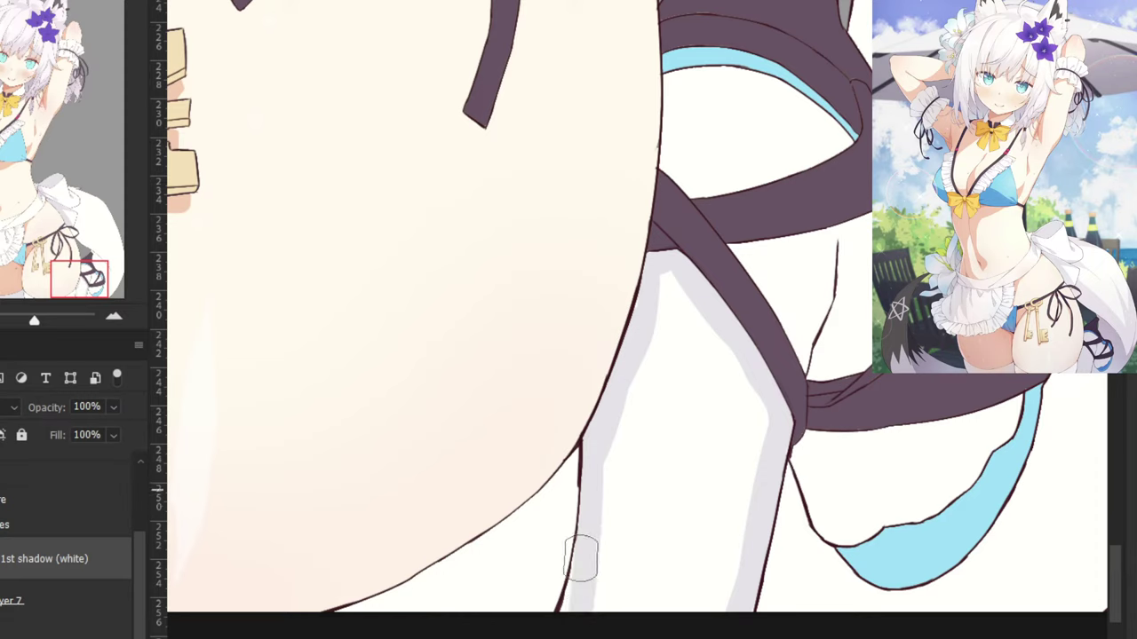
mouse_move(547, 626)
mouse_down()
mouse_move(588, 623)
mouse_move(634, 509)
mouse_move(635, 610)
mouse_move(698, 619)
mouse_move(733, 541)
mouse_move(755, 414)
mouse_move(672, 280)
mouse_move(618, 476)
mouse_move(674, 363)
mouse_move(680, 315)
mouse_move(713, 502)
mouse_move(703, 364)
mouse_up()
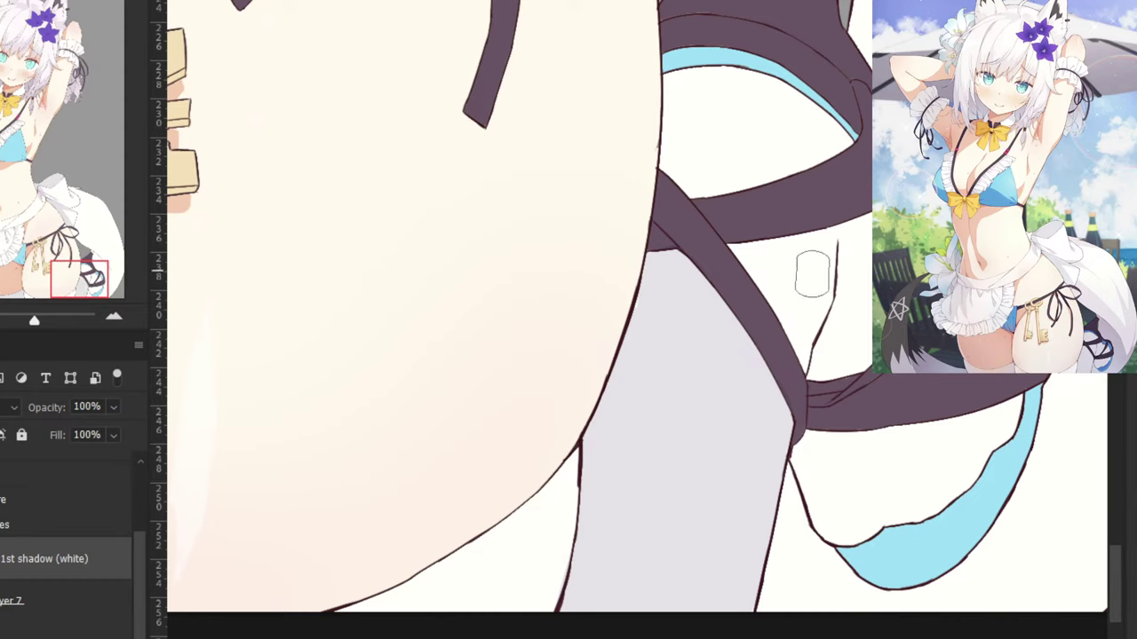
Cover the white part of the foot below the lowest sandal strap with shadow, up to the blue sole.
drag(831, 300, 734, 332)
mouse_move(886, 467)
mouse_down()
mouse_move(905, 440)
mouse_move(842, 461)
mouse_move(711, 474)
mouse_move(710, 517)
mouse_move(744, 569)
mouse_up()
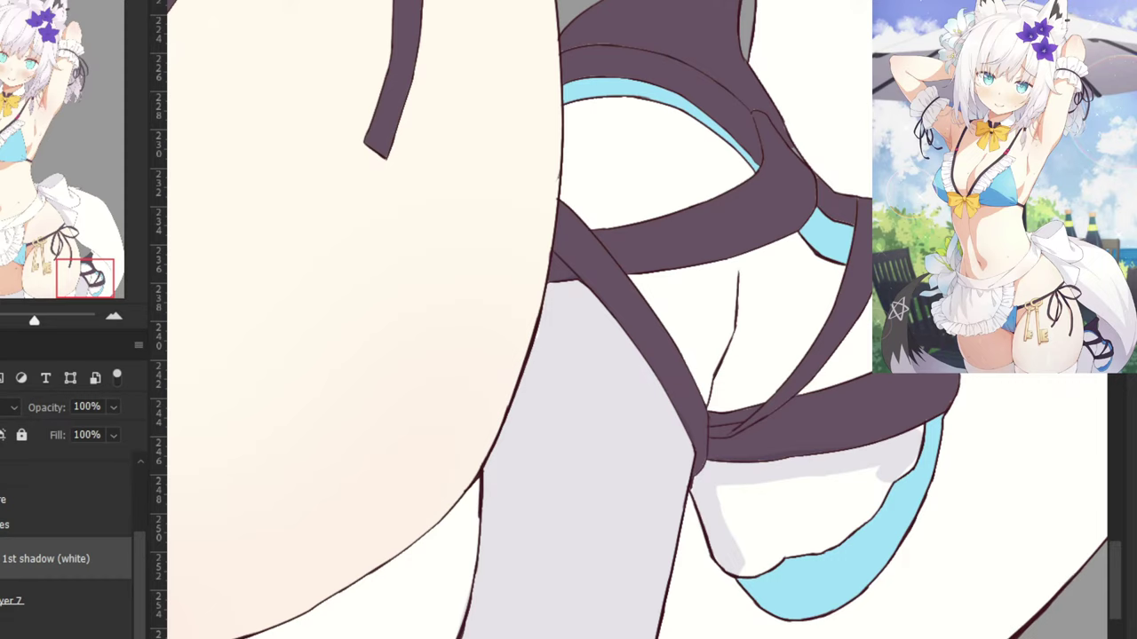
mouse_move(731, 549)
mouse_down()
mouse_move(759, 566)
mouse_move(775, 548)
mouse_move(736, 565)
mouse_move(820, 539)
mouse_move(879, 487)
mouse_move(833, 530)
mouse_move(790, 540)
mouse_move(866, 480)
mouse_move(755, 527)
mouse_move(804, 508)
mouse_move(753, 506)
mouse_move(730, 530)
mouse_move(758, 486)
mouse_up()
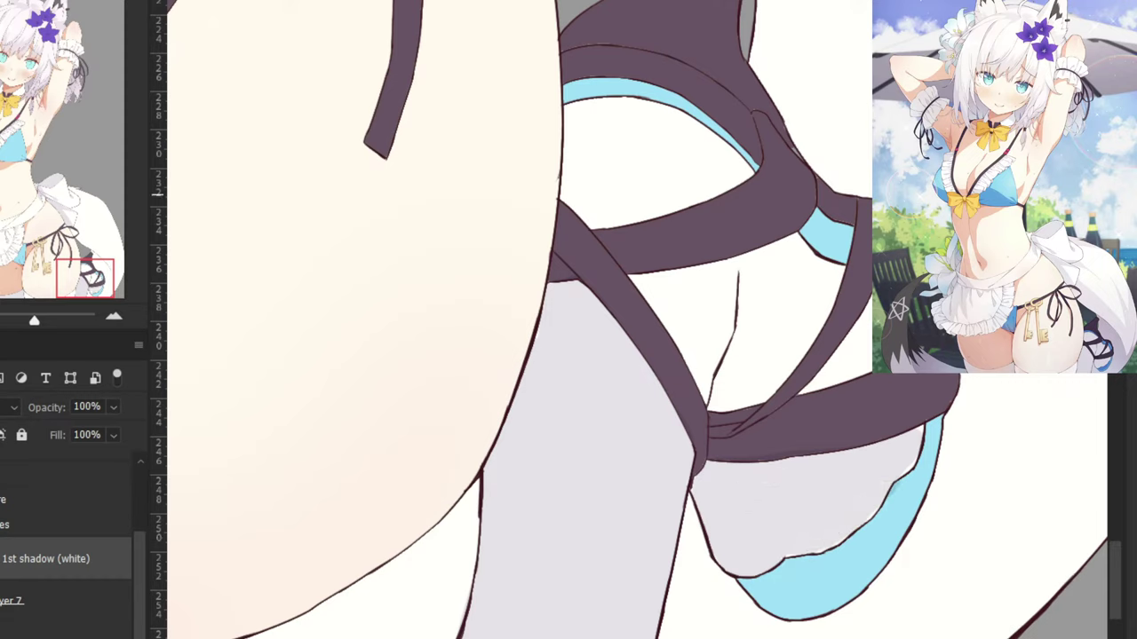
Fill the remaining white foot sections between the crossed sandal straps and above the upper strap with shadow.
mouse_move(866, 361)
mouse_down()
mouse_move(804, 392)
mouse_move(858, 333)
mouse_move(819, 382)
mouse_up()
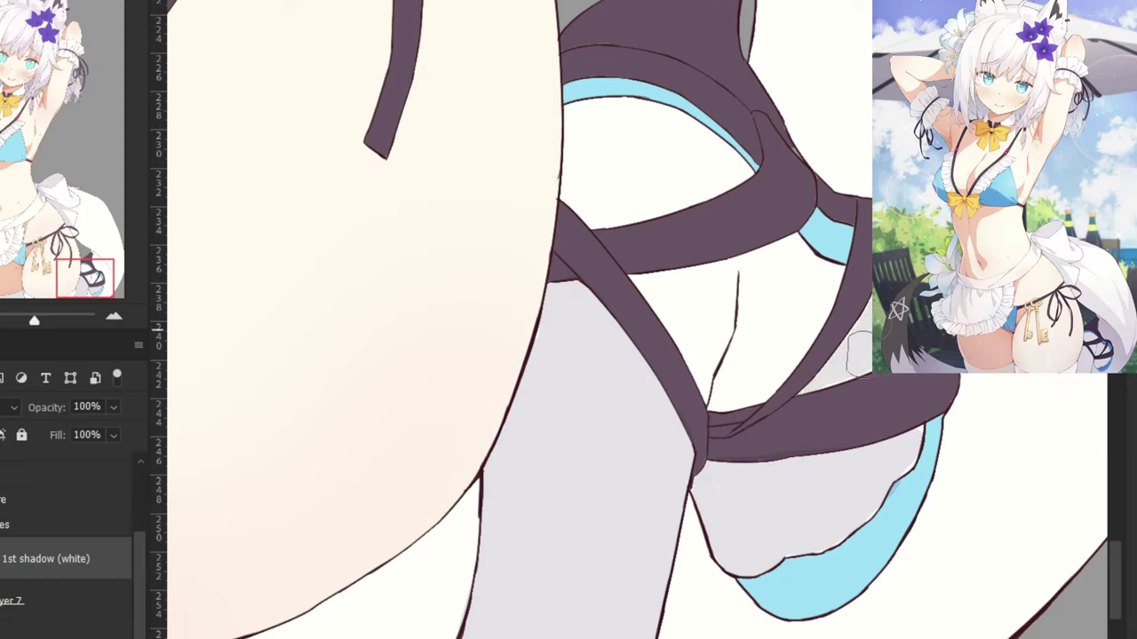
mouse_move(646, 289)
mouse_down()
mouse_move(712, 393)
mouse_move(731, 401)
mouse_move(764, 391)
mouse_move(836, 274)
mouse_move(791, 241)
mouse_move(784, 266)
mouse_move(812, 285)
mouse_move(823, 273)
mouse_move(764, 264)
mouse_move(797, 247)
mouse_move(713, 277)
mouse_move(638, 282)
mouse_move(704, 341)
mouse_move(711, 321)
mouse_move(742, 373)
mouse_move(800, 325)
mouse_move(771, 286)
mouse_move(718, 297)
mouse_move(760, 305)
mouse_move(707, 316)
mouse_move(745, 320)
mouse_up()
mouse_move(810, 295)
mouse_down()
mouse_move(802, 280)
mouse_move(812, 274)
mouse_up()
drag(646, 117, 736, 296)
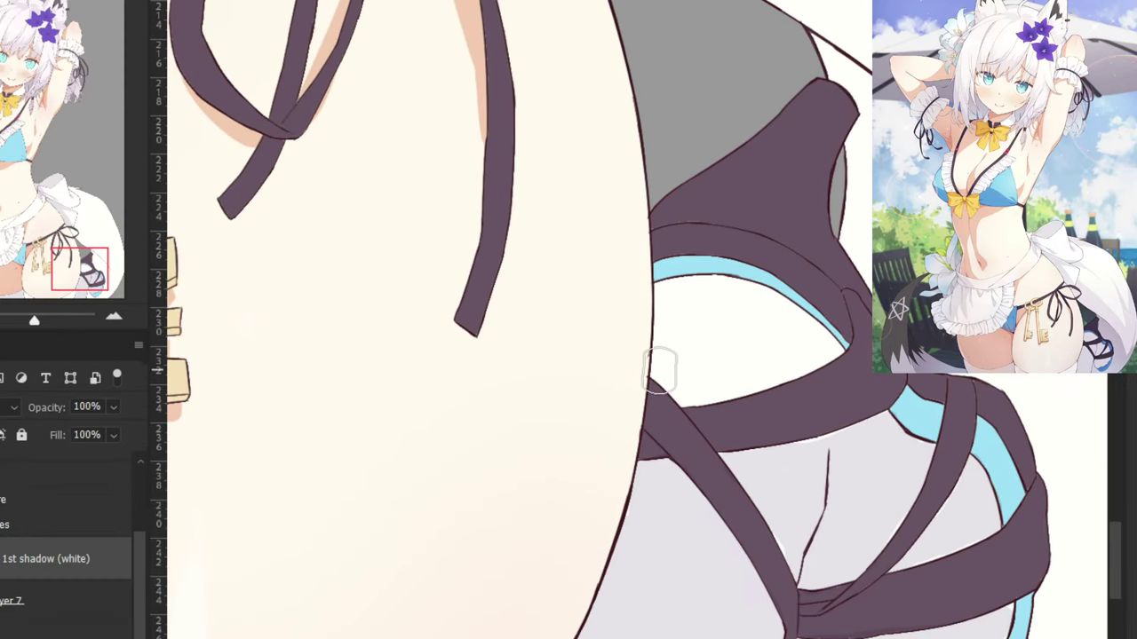
mouse_move(664, 371)
mouse_down()
mouse_move(690, 399)
mouse_move(834, 353)
mouse_move(753, 296)
mouse_move(710, 292)
mouse_move(746, 289)
mouse_move(693, 288)
mouse_move(664, 297)
mouse_move(656, 367)
mouse_move(687, 332)
mouse_move(682, 351)
mouse_move(709, 380)
mouse_move(808, 342)
mouse_move(807, 322)
mouse_move(719, 287)
mouse_move(722, 340)
mouse_move(771, 320)
mouse_move(701, 315)
mouse_move(680, 271)
mouse_up()
Lighten the white shadow layer using Hue/Saturation with Lightness +52, and review the softened shadows across the legs, apron and bow.
key(ctrl+u)
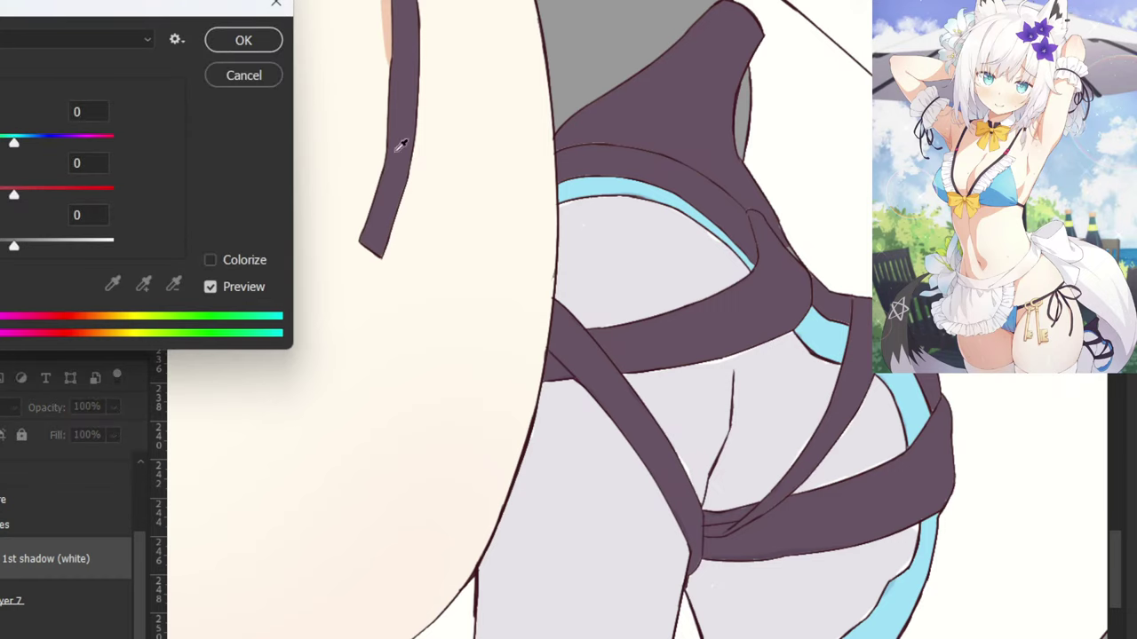
drag(46, 246, 65, 244)
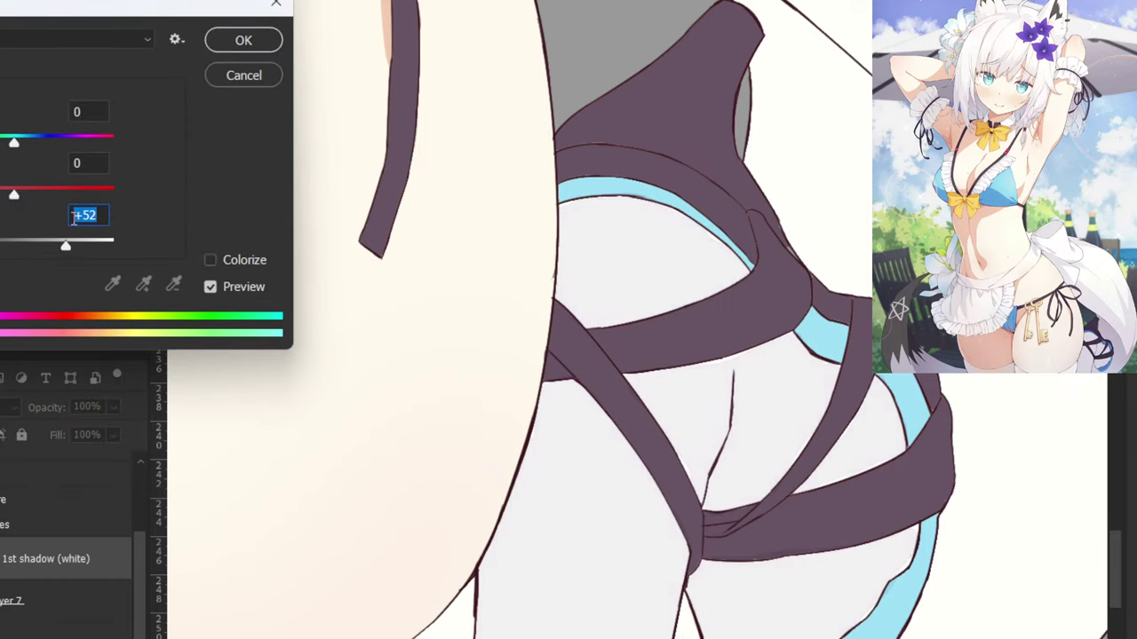
click(237, 45)
key(ctrl+minus)
key(ctrl+minus)
key(ctrl+minus)
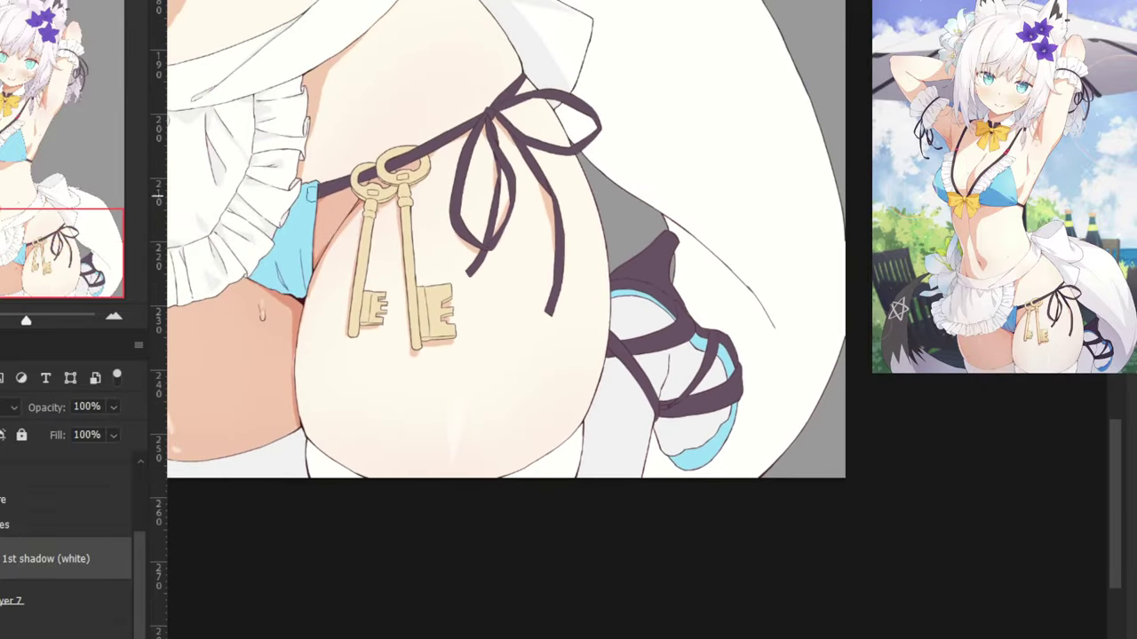
drag(309, 191, 399, 353)
scroll(399, 350, up, 5)
scroll(408, 341, up, 5)
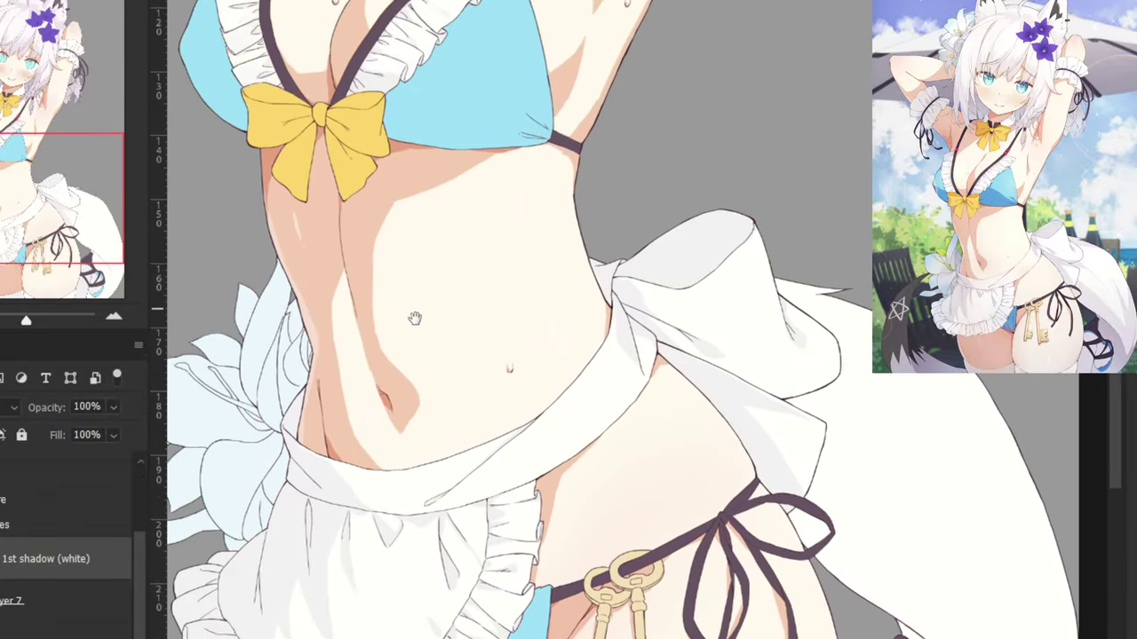
Examine the softened white shadows from the apron bow up to the bikini ruffles and arm cuffs, then across the whole figure.
scroll(421, 335, left, 2)
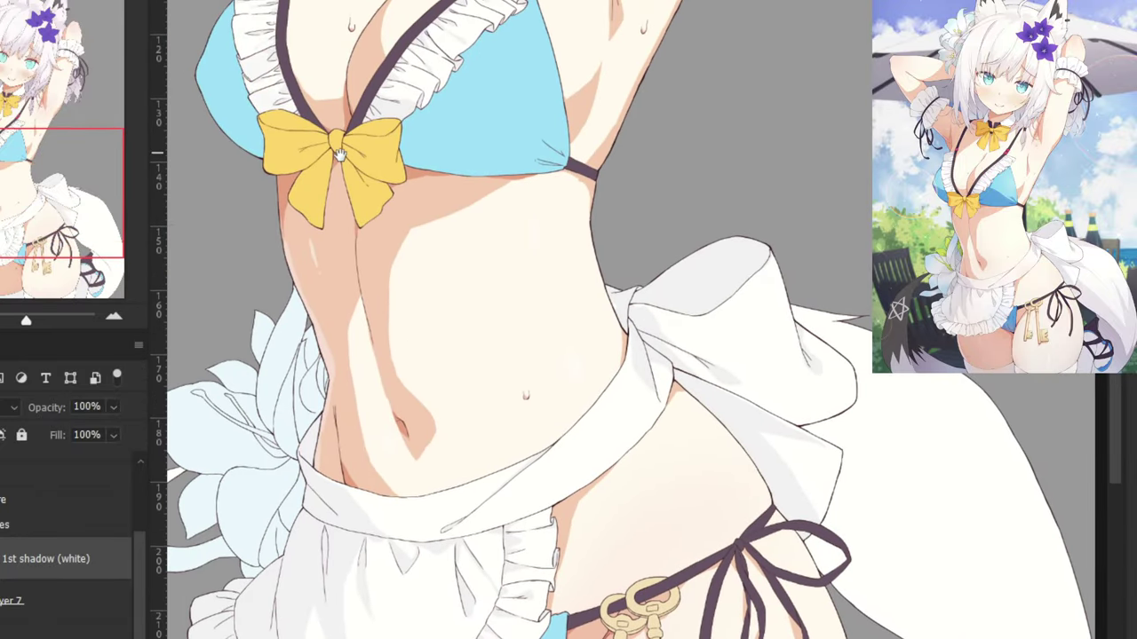
drag(339, 150, 449, 431)
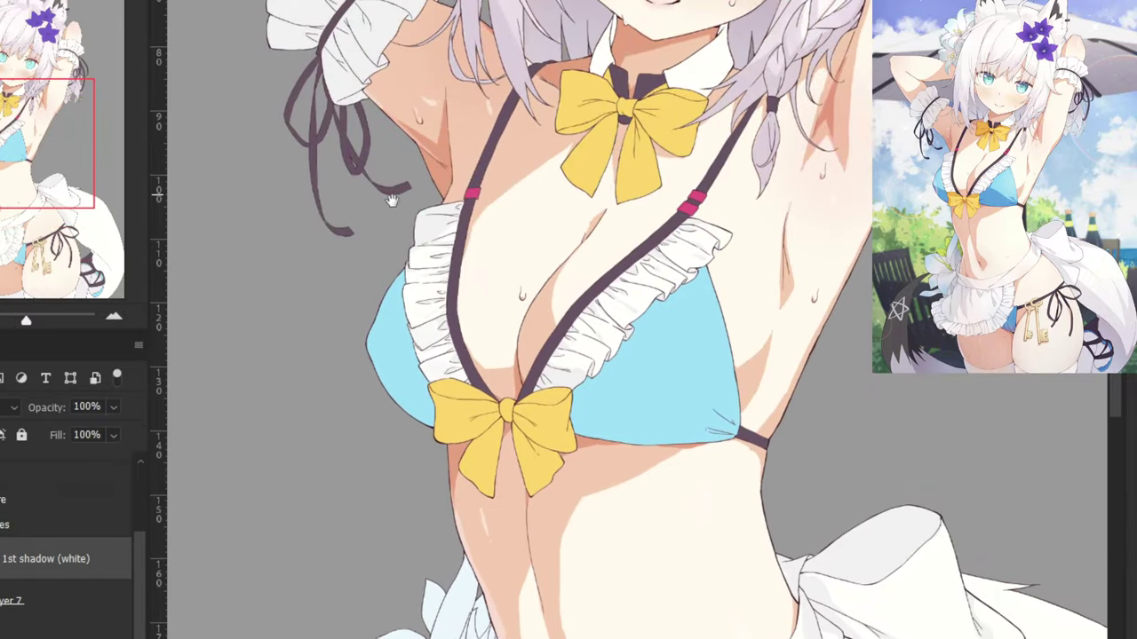
drag(391, 195, 391, 422)
drag(400, 126, 381, 308)
scroll(388, 362, down, 4)
scroll(399, 359, up, 4)
key(ctrl+minus)
drag(382, 368, 391, 169)
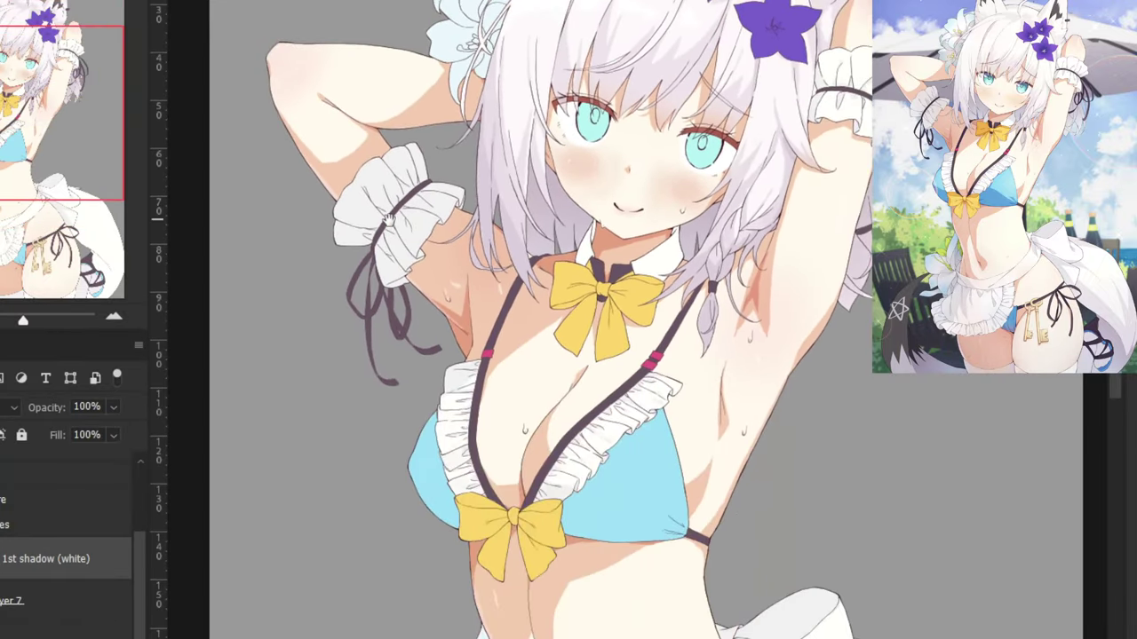
key(ctrl+minus)
key(ctrl+minus)
drag(385, 384, 385, 347)
scroll(384, 324, up, 4)
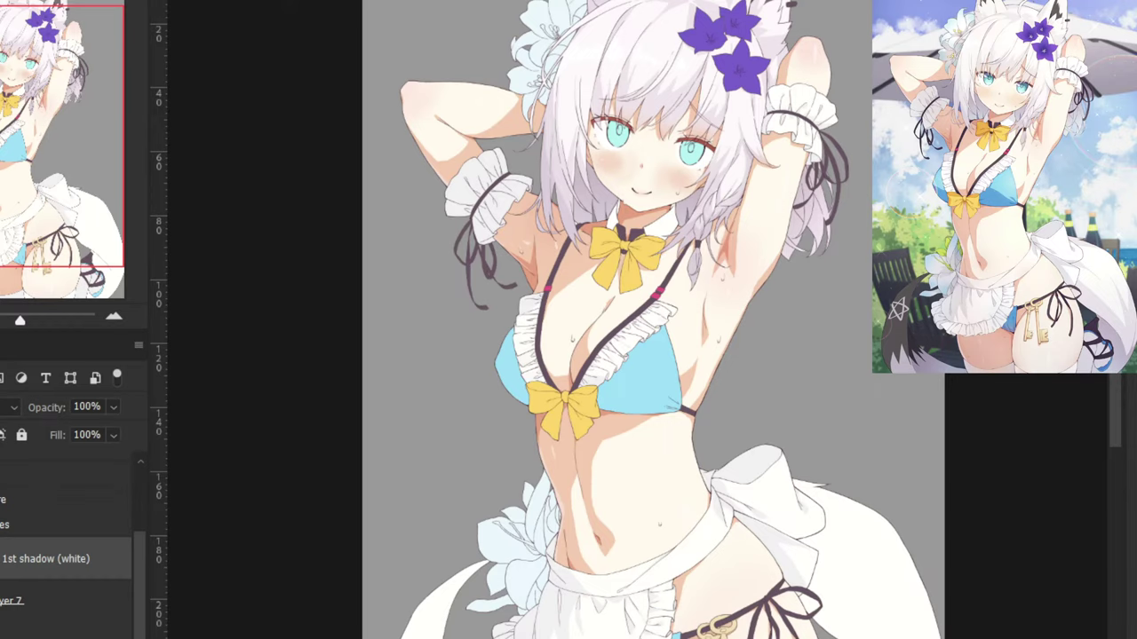
key(ctrl+plus)
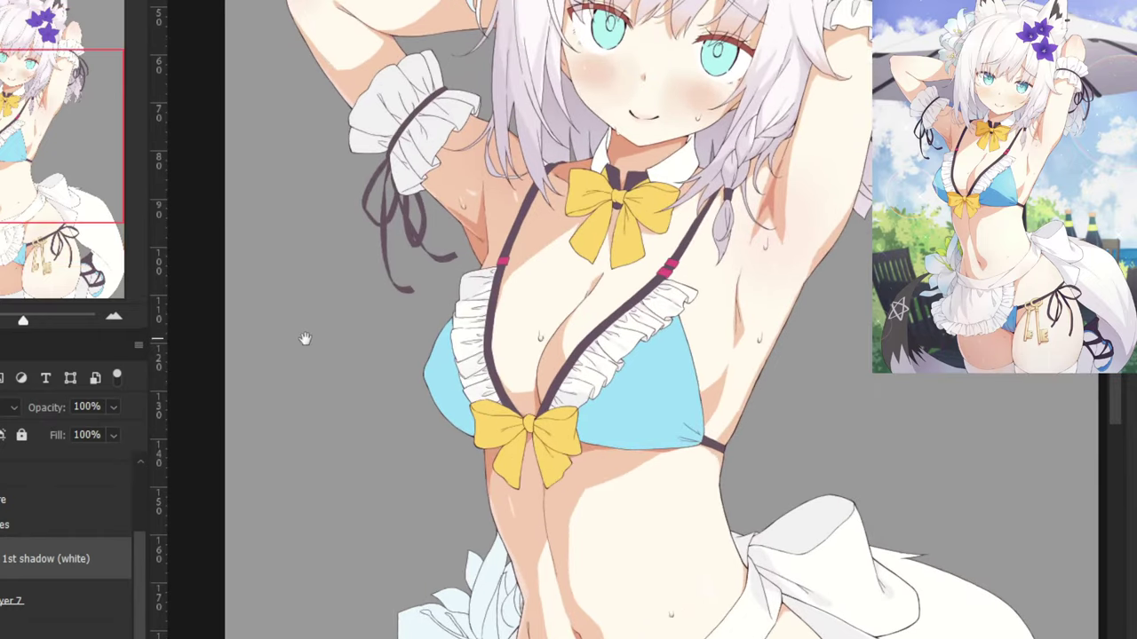
drag(305, 339, 381, 426)
Add a new layer above "1st shadow (white)" and name it "2nd shadow (whit)".
key(ctrl+shift+alt+n)
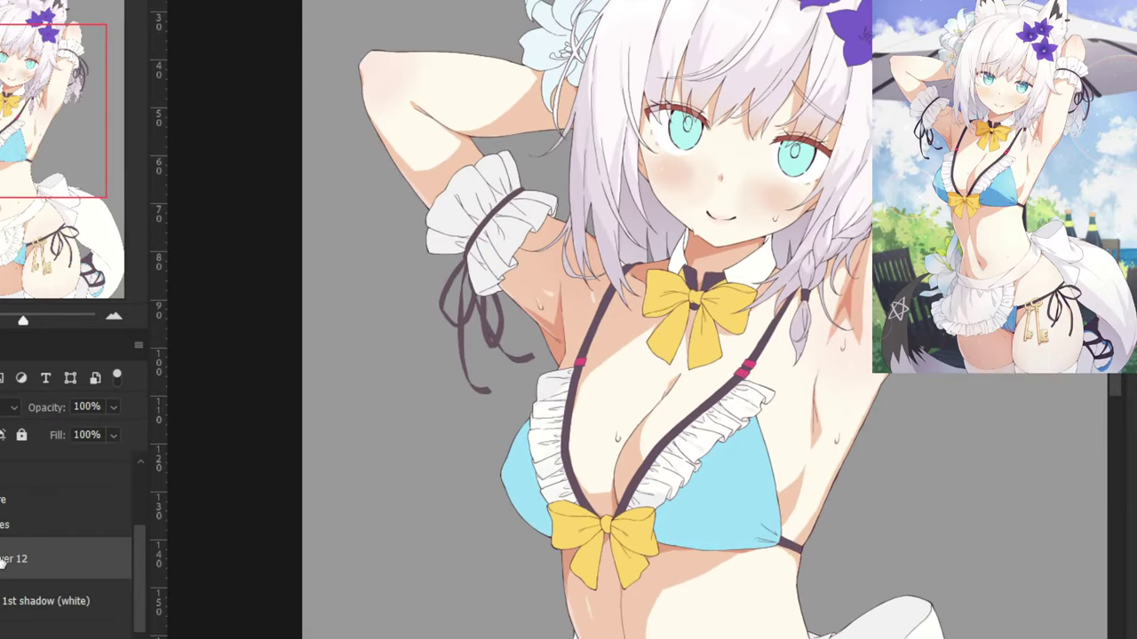
right_click(4, 564)
key(Escape)
double_click(18, 558)
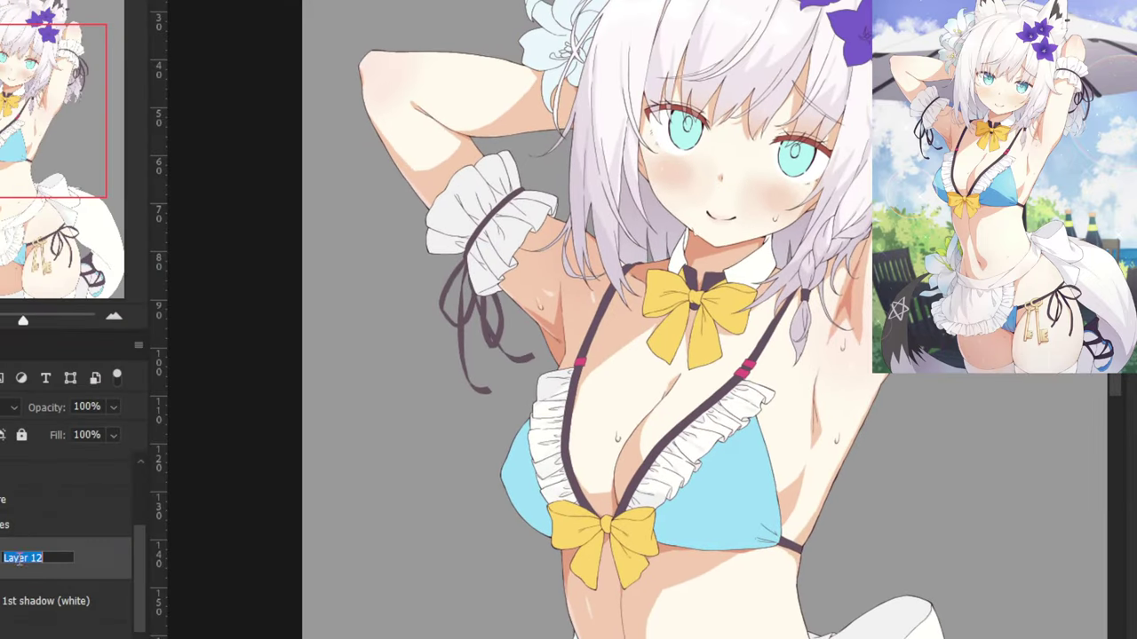
text(2nd shadow (whit)
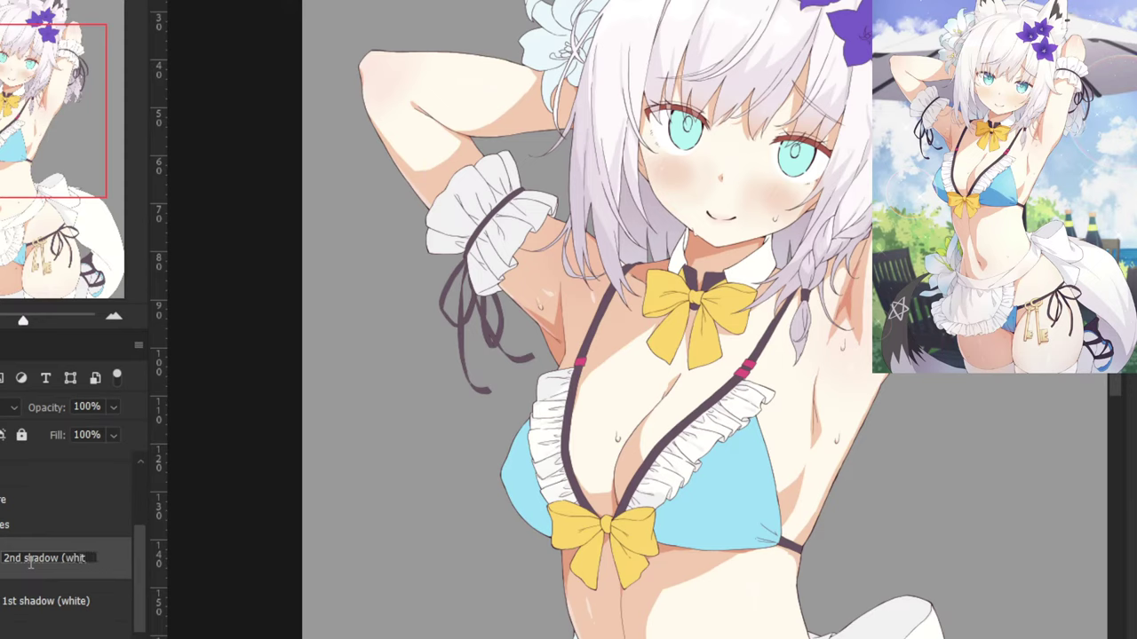
key(Return)
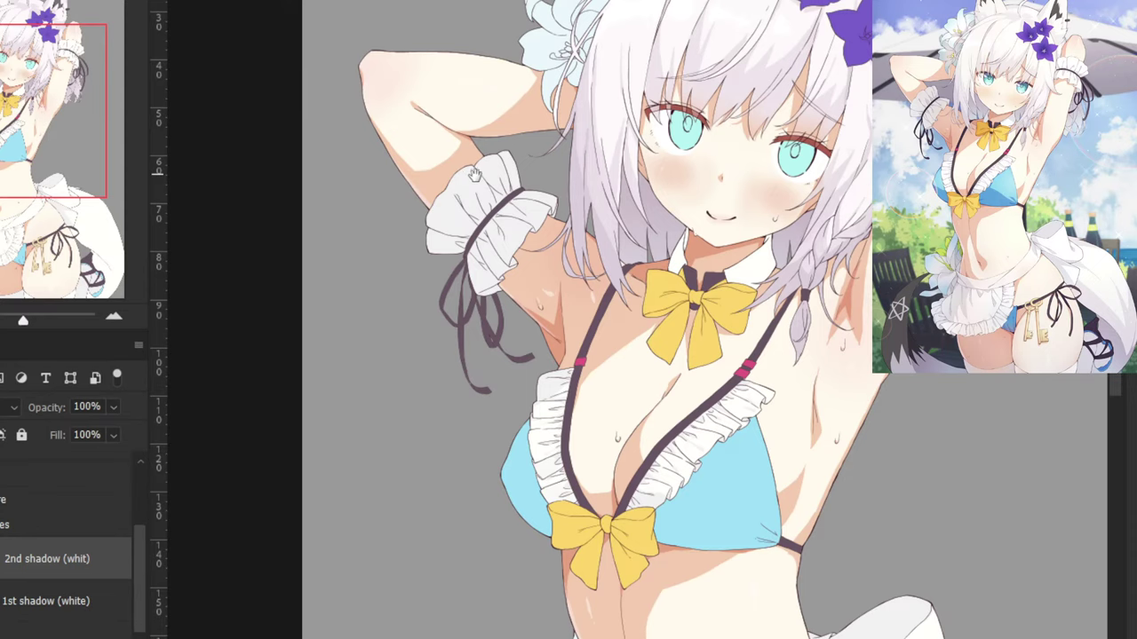
Change the blending mode of the "2nd shadow (whit)" layer and sample the shadow colour from the arm cuff beside the hair.
drag(475, 175, 300, 409)
key(ctrl+plus)
key(ctrl+plus)
click(13, 408)
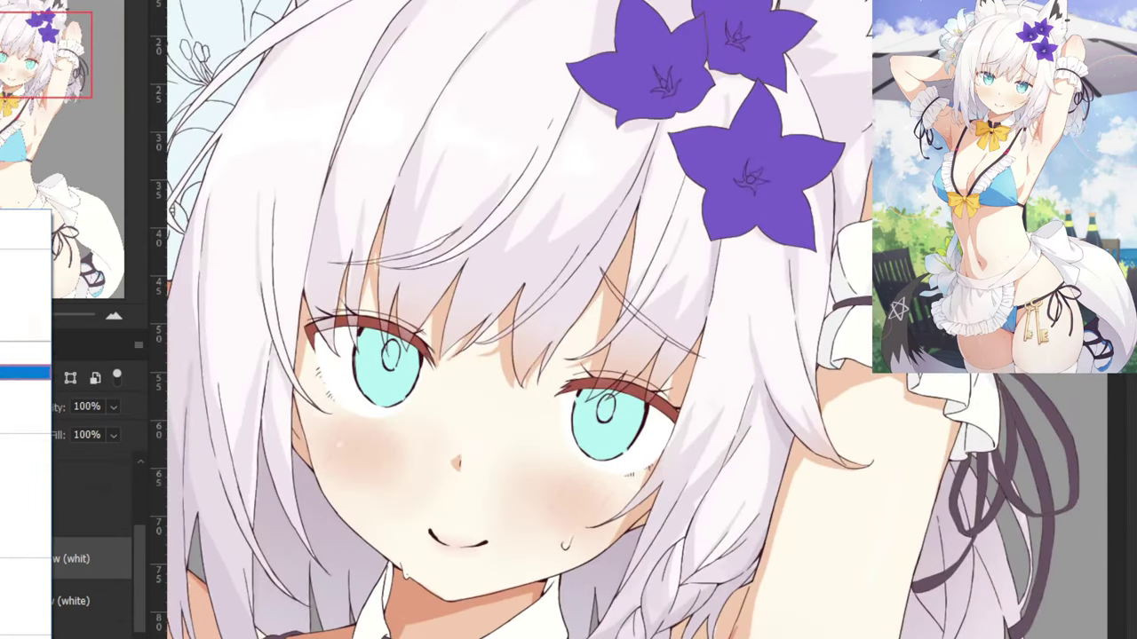
click(18, 279)
drag(728, 224, 573, 326)
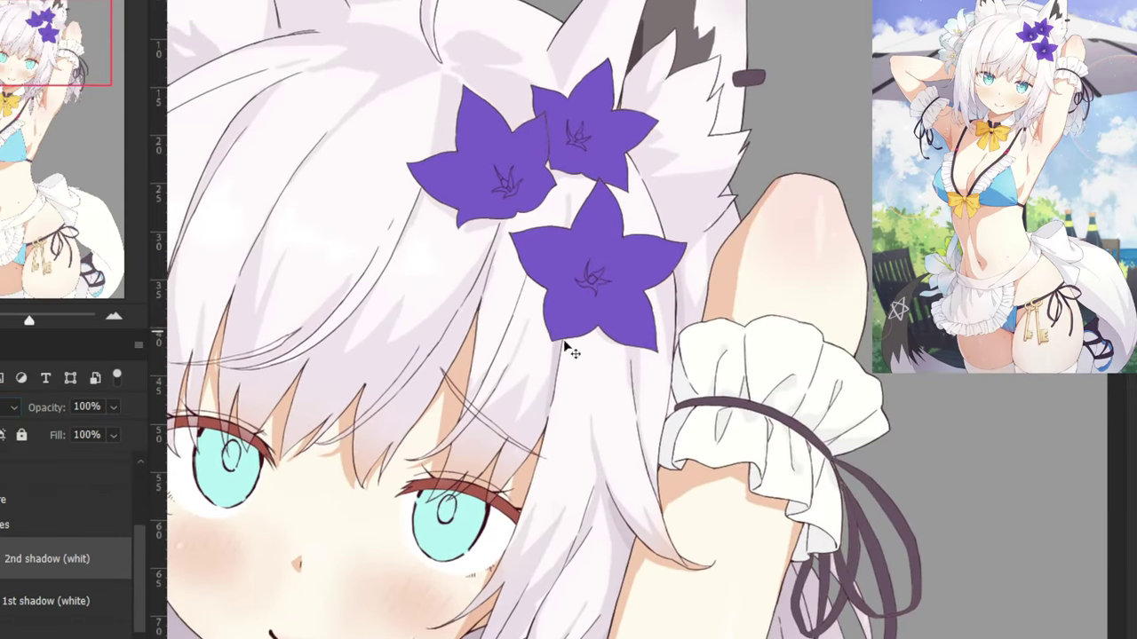
key(ctrl+plus)
alt+click(682, 460)
scroll(708, 429, up, 3)
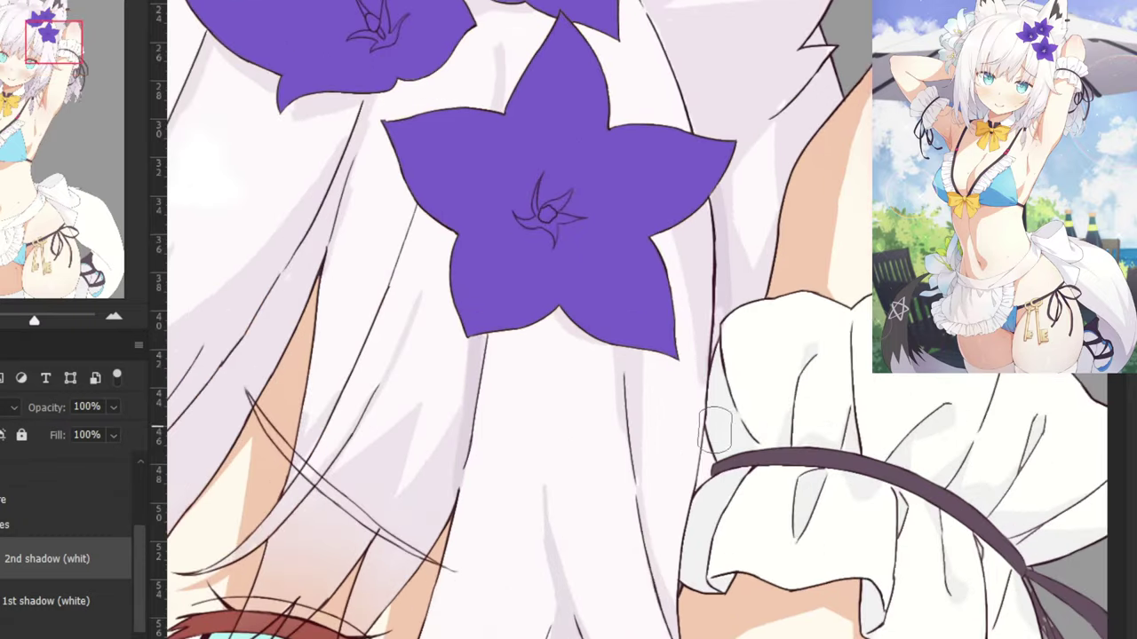
Try a second-shadow stroke inside the shaded cuff fold just above the dark band, and undo it.
mouse_move(778, 533)
mouse_down()
mouse_move(776, 510)
mouse_move(611, 387)
mouse_up()
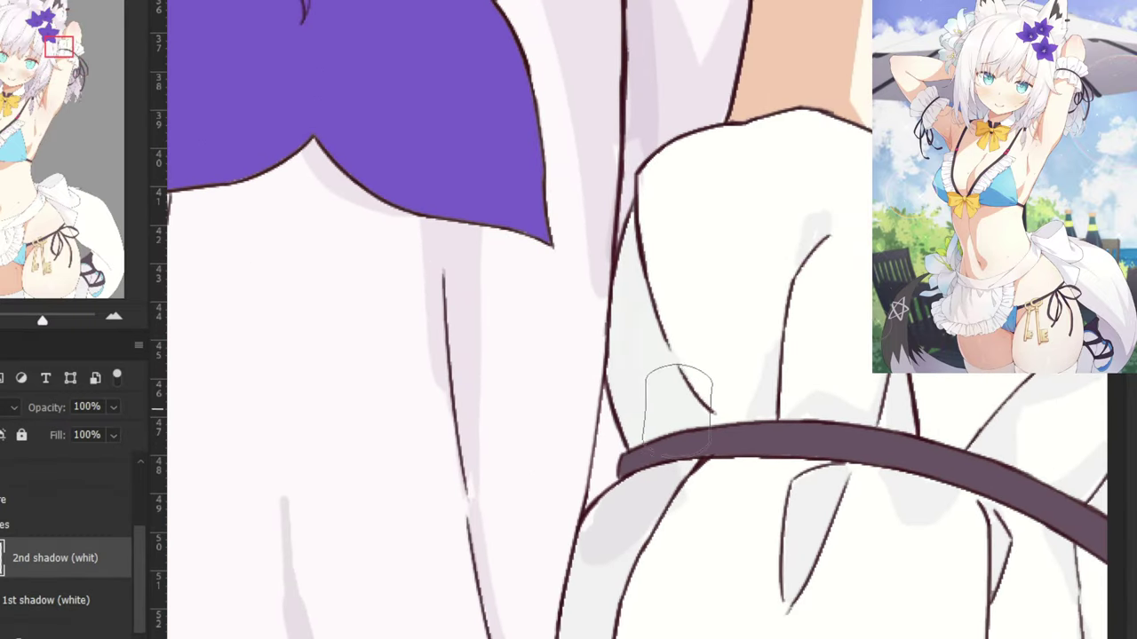
alt+right_click(634, 519)
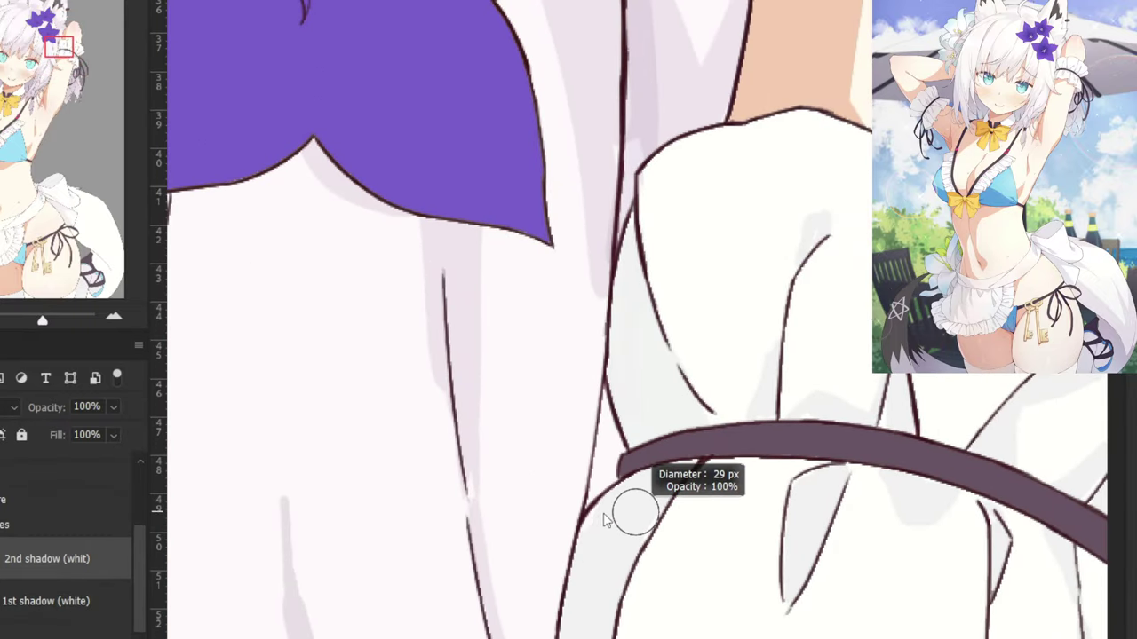
right_click(621, 520)
click(645, 286)
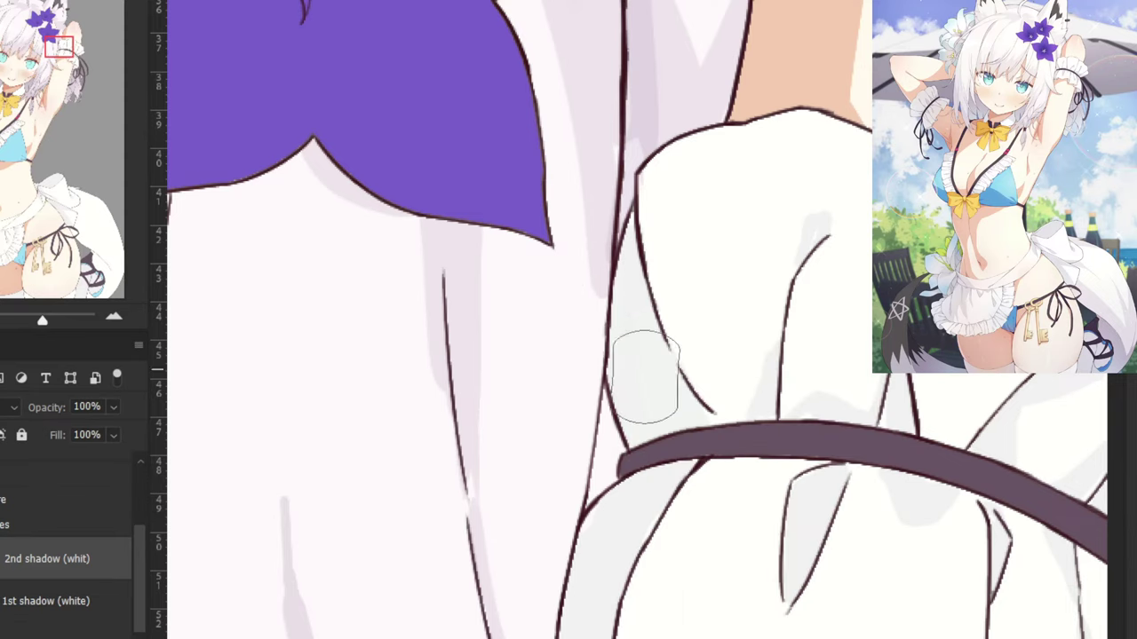
drag(644, 377, 649, 362)
key(ctrl+z)
Try darker strokes in the cuff fold above the band on the "2nd shadow (whit)" layer with a 39 px brush, and undo them.
click(7, 604)
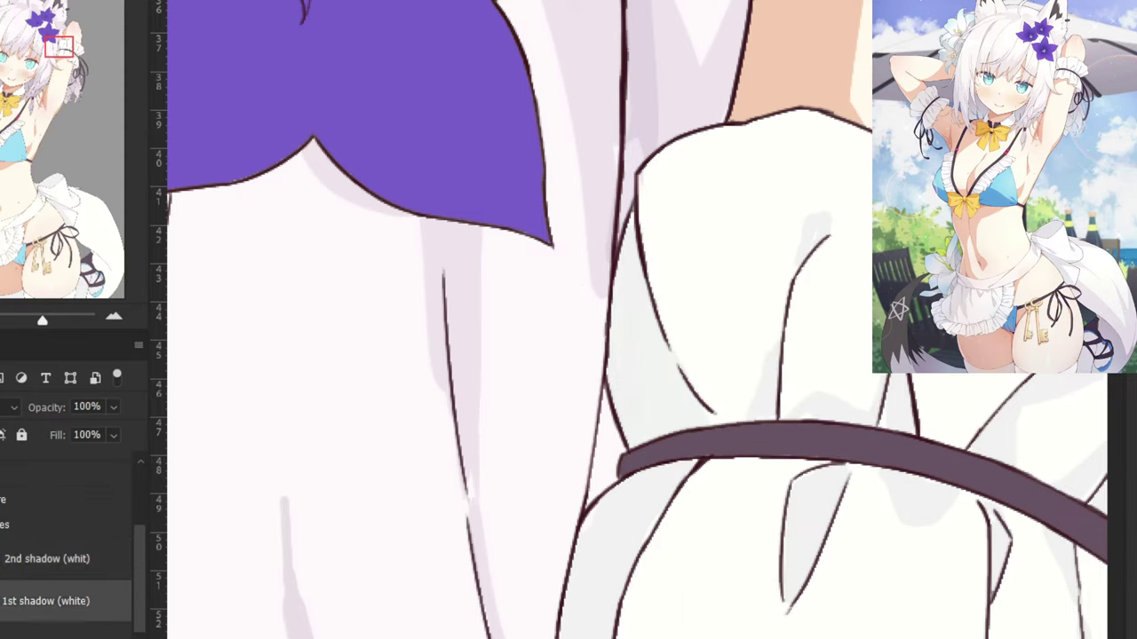
click(16, 555)
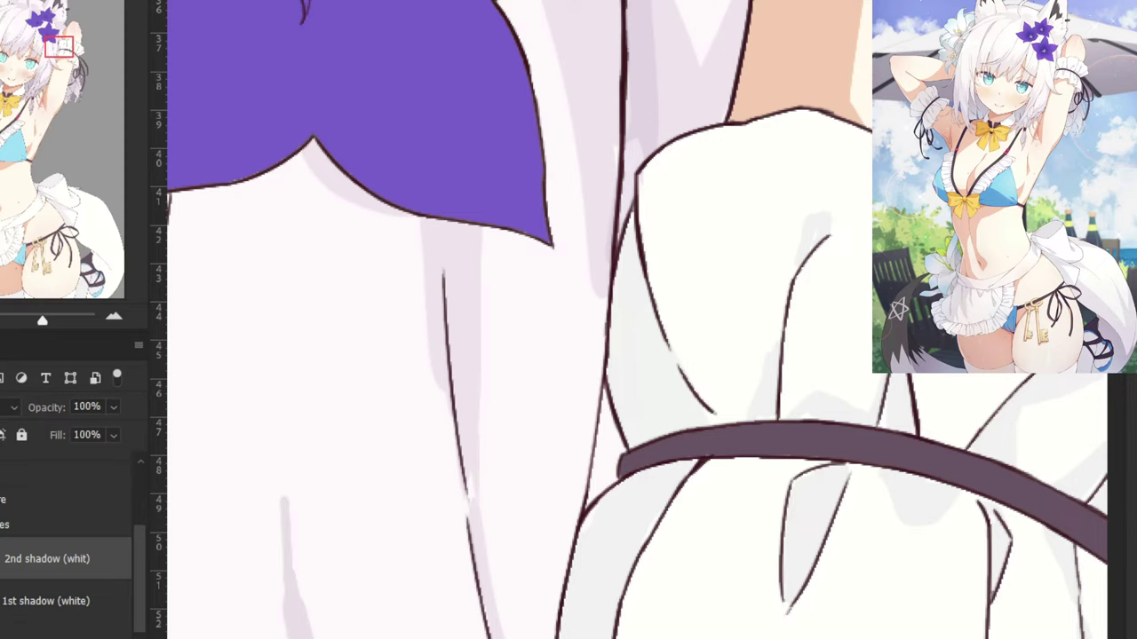
drag(676, 420, 649, 414)
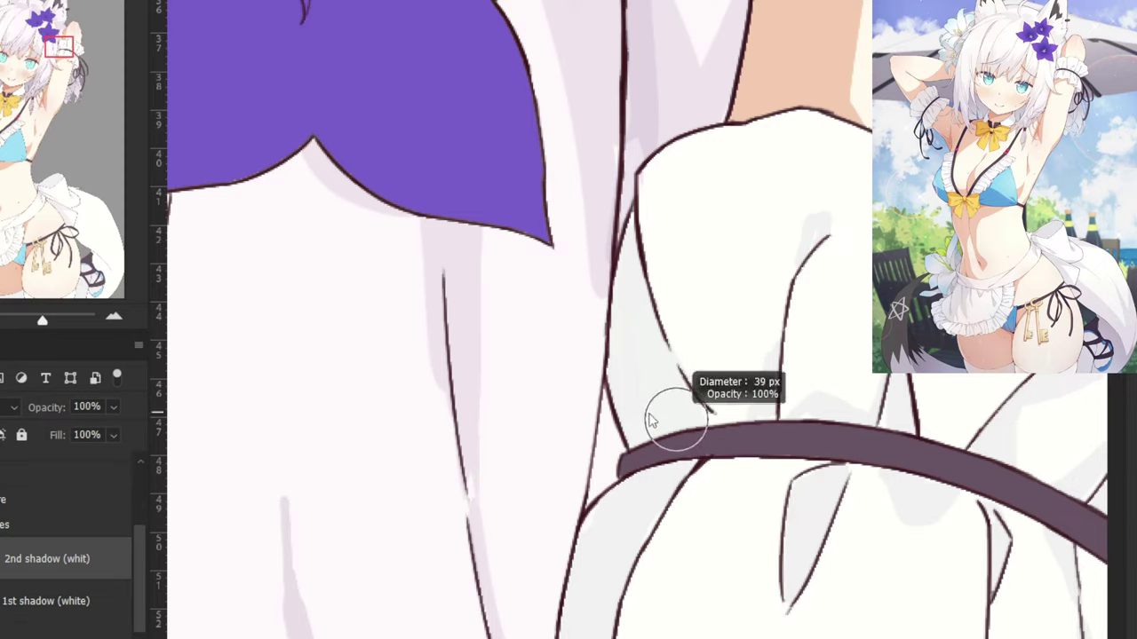
drag(676, 355, 686, 430)
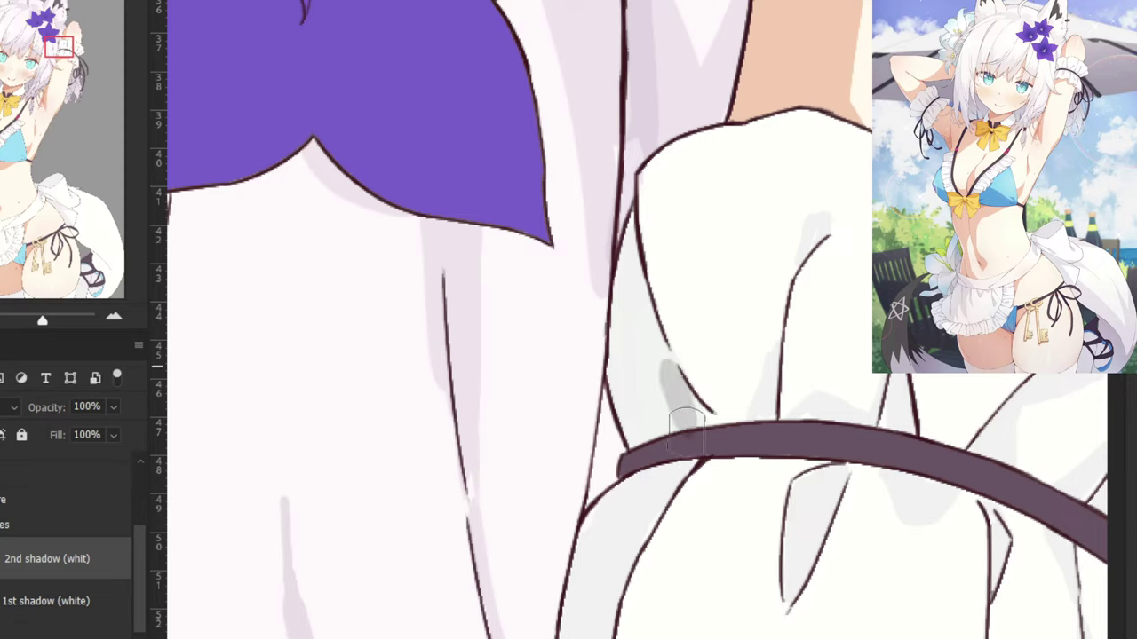
key(ctrl+z)
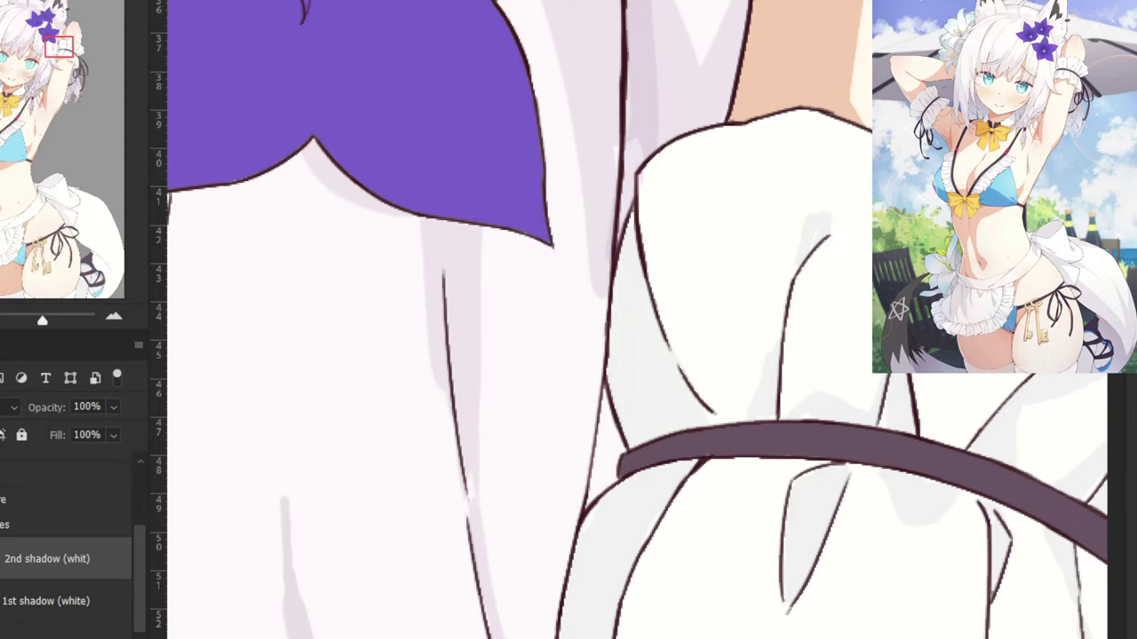
drag(653, 424, 647, 375)
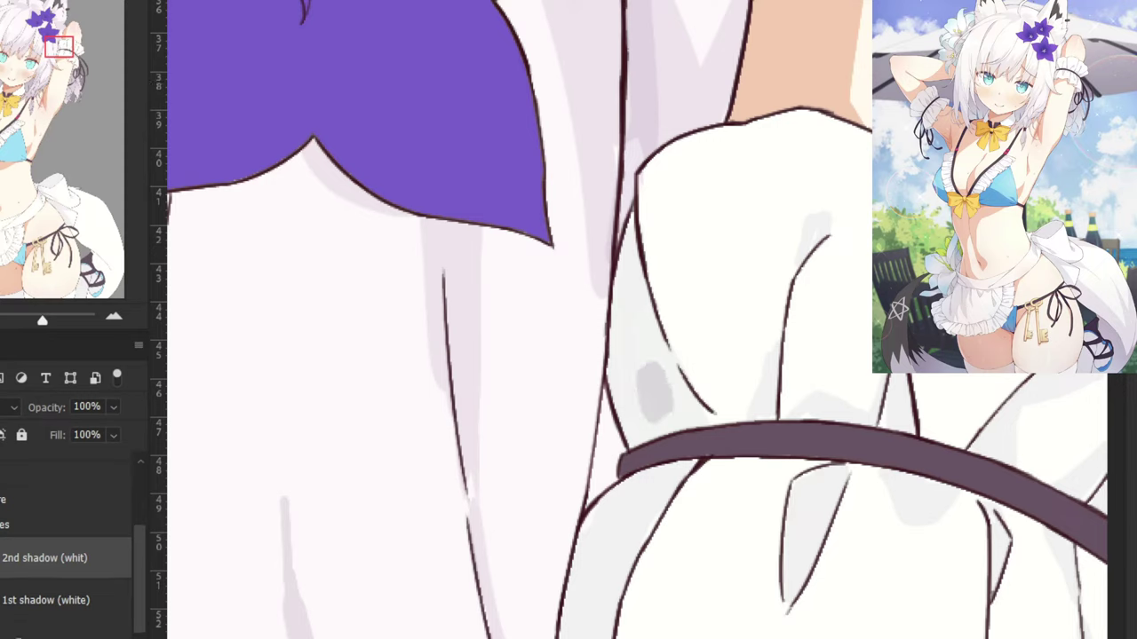
key(ctrl+z)
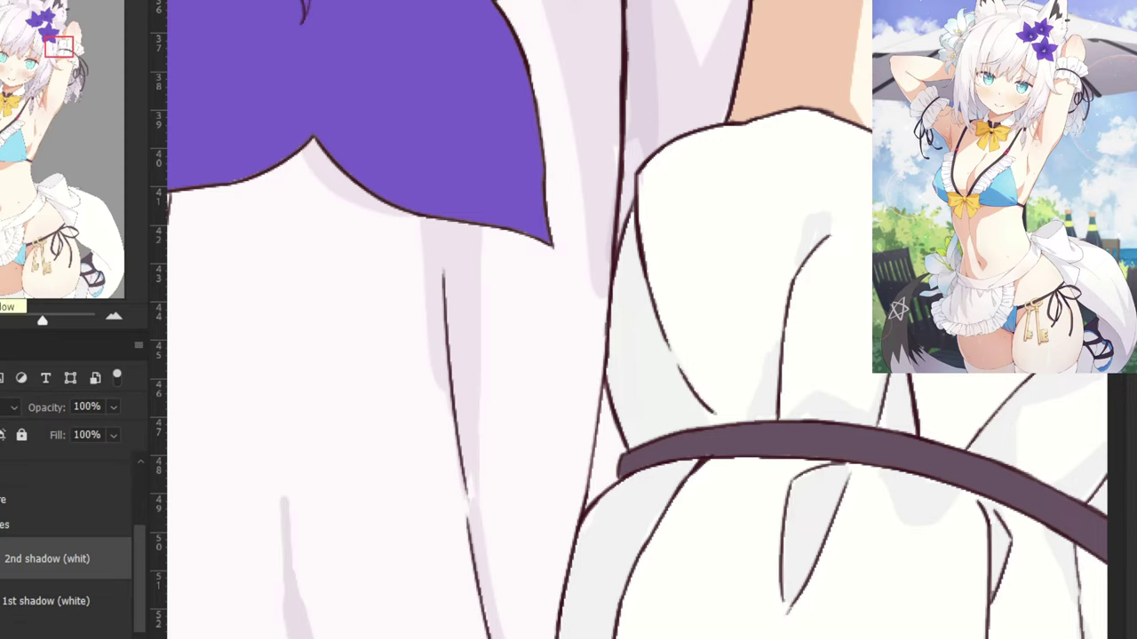
Reduce the brush to about 8 px and paint a narrow second shadow along the cuff fold line above the dark band.
drag(770, 394, 750, 400)
mouse_move(673, 422)
mouse_down()
mouse_move(666, 379)
mouse_move(716, 355)
mouse_up()
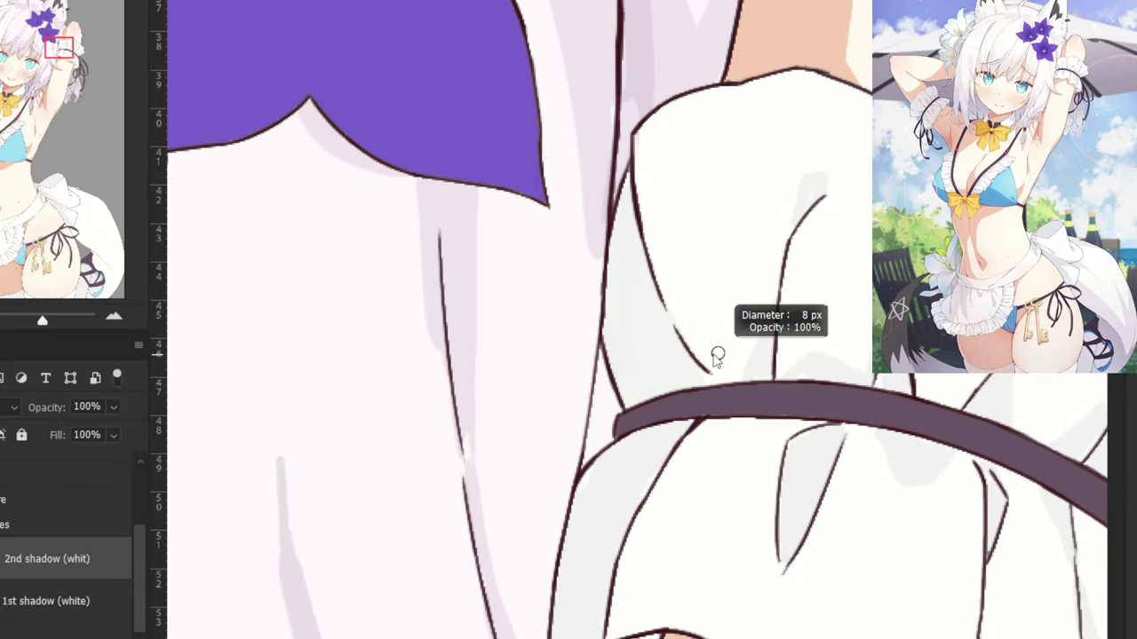
right_click(716, 346)
drag(663, 307, 682, 361)
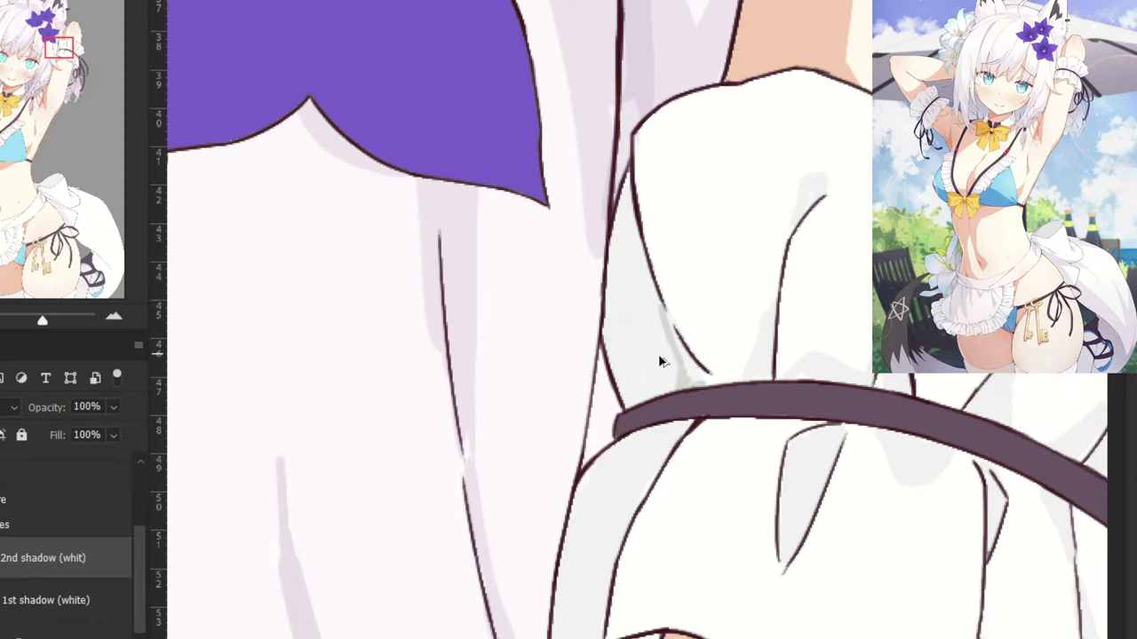
alt+right_click(683, 374)
mouse_move(665, 312)
mouse_down()
mouse_move(691, 373)
mouse_move(684, 350)
mouse_up()
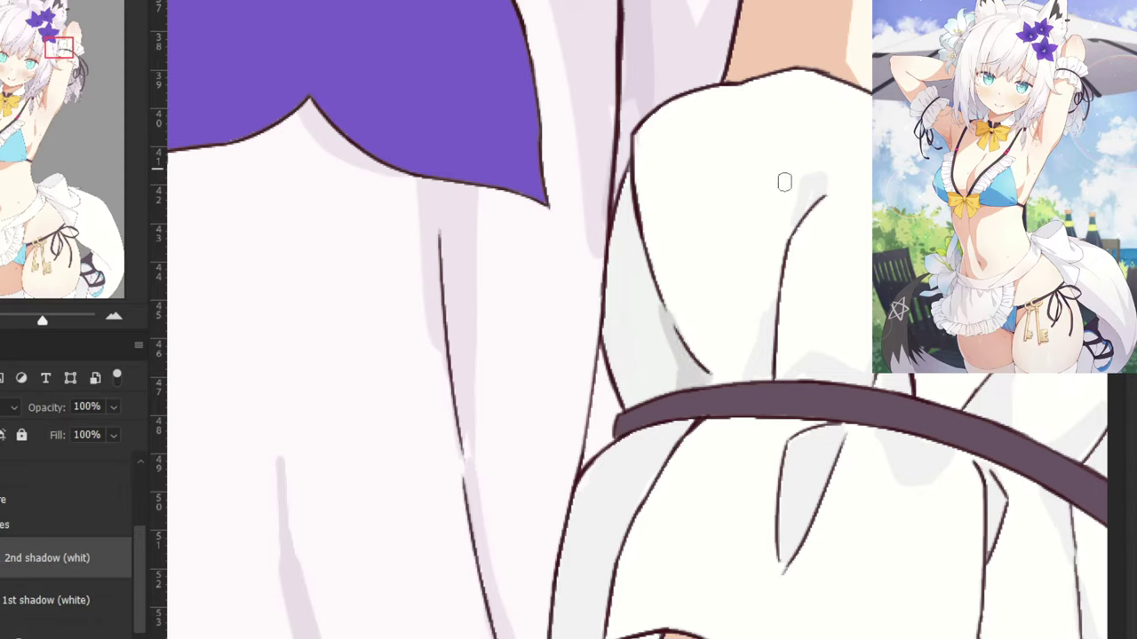
Paint a second shadow on the shaded part of the lower cuff ruffle directly beneath the dark band.
drag(653, 444, 590, 473)
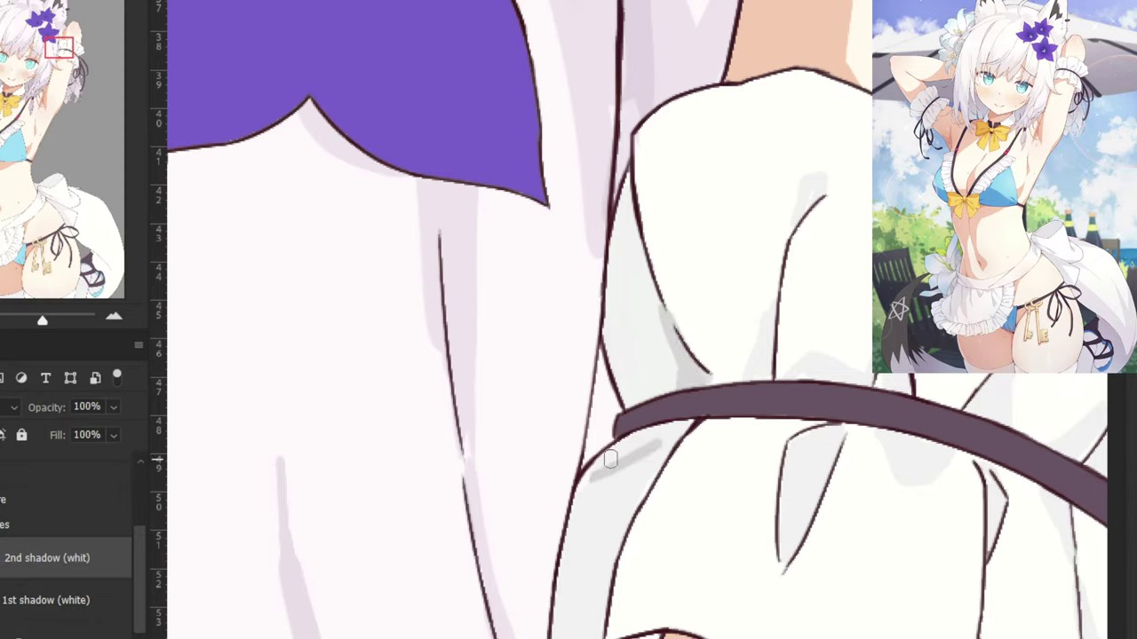
key(ctrl+z)
drag(663, 438, 600, 465)
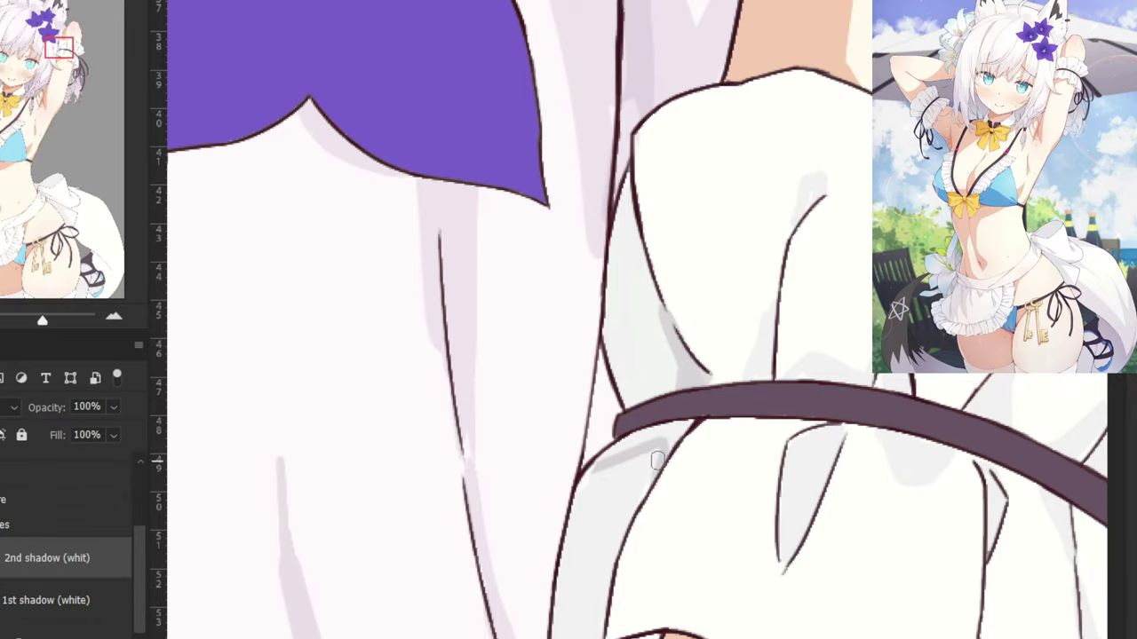
drag(683, 422, 596, 463)
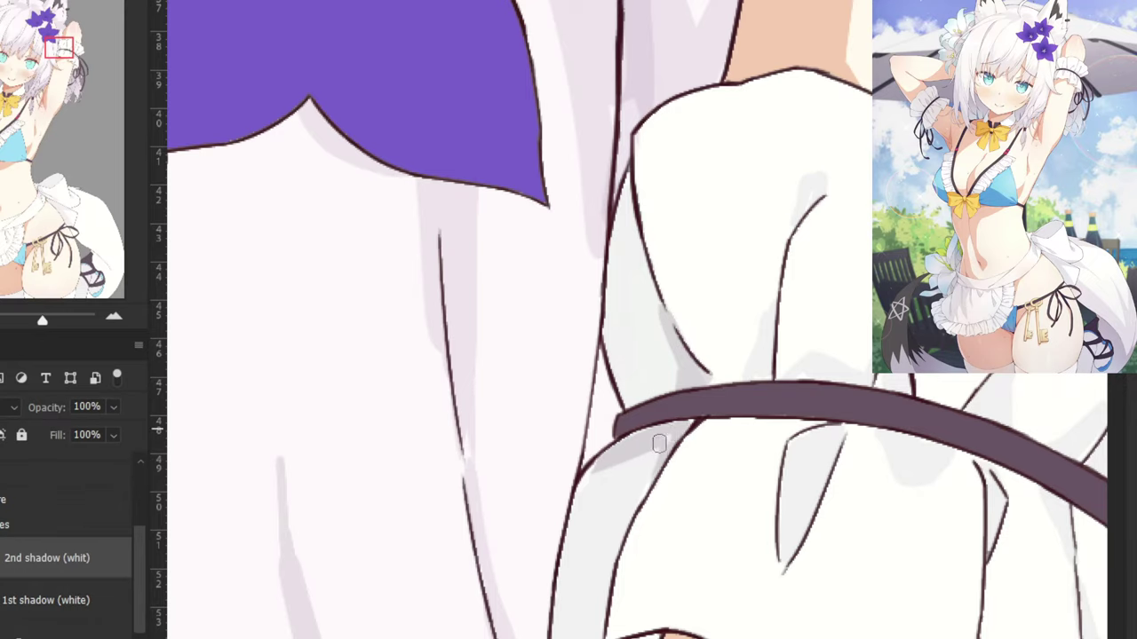
Review the white shading across the arm cuffs, face and collar, comparing it with and without the latest changes.
key(ctrl+minus)
key(ctrl+minus)
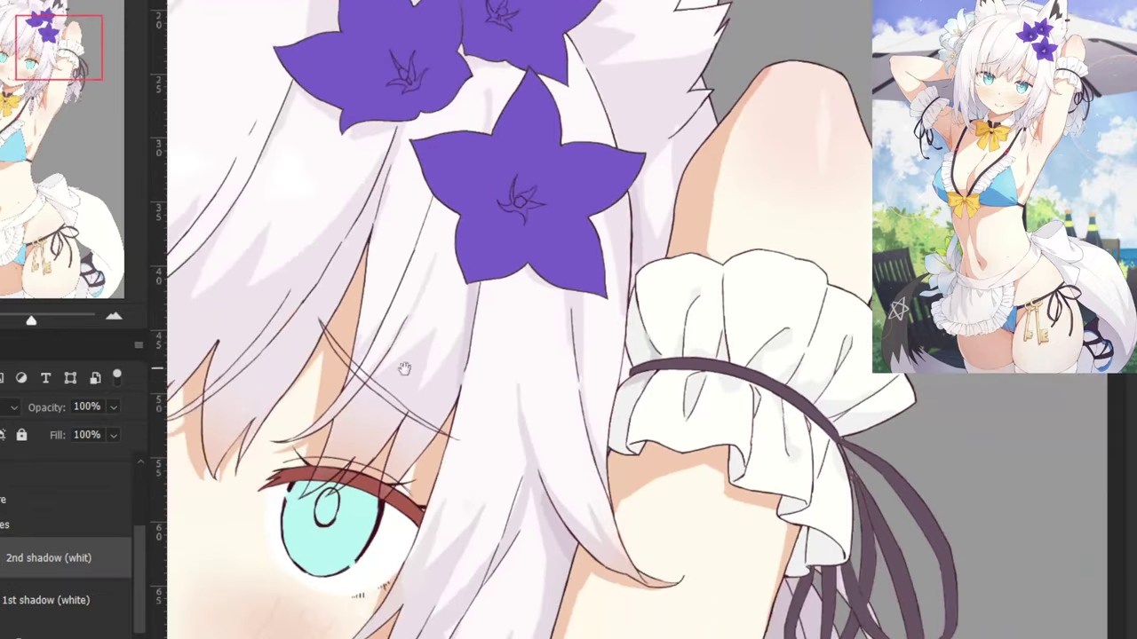
drag(403, 368, 568, 249)
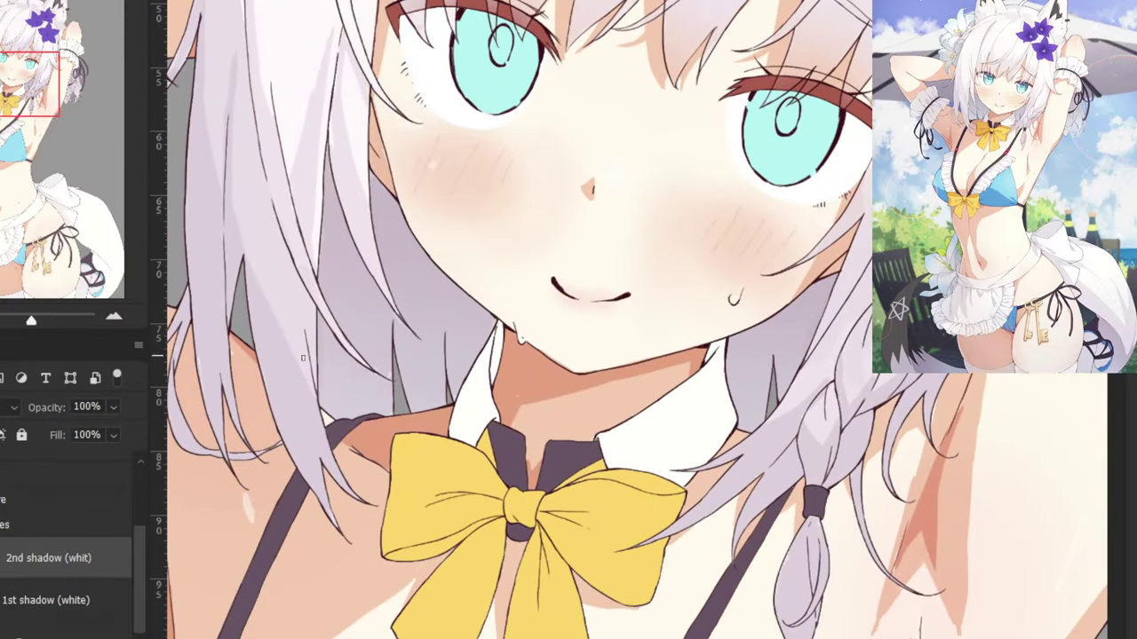
key(ctrl+minus)
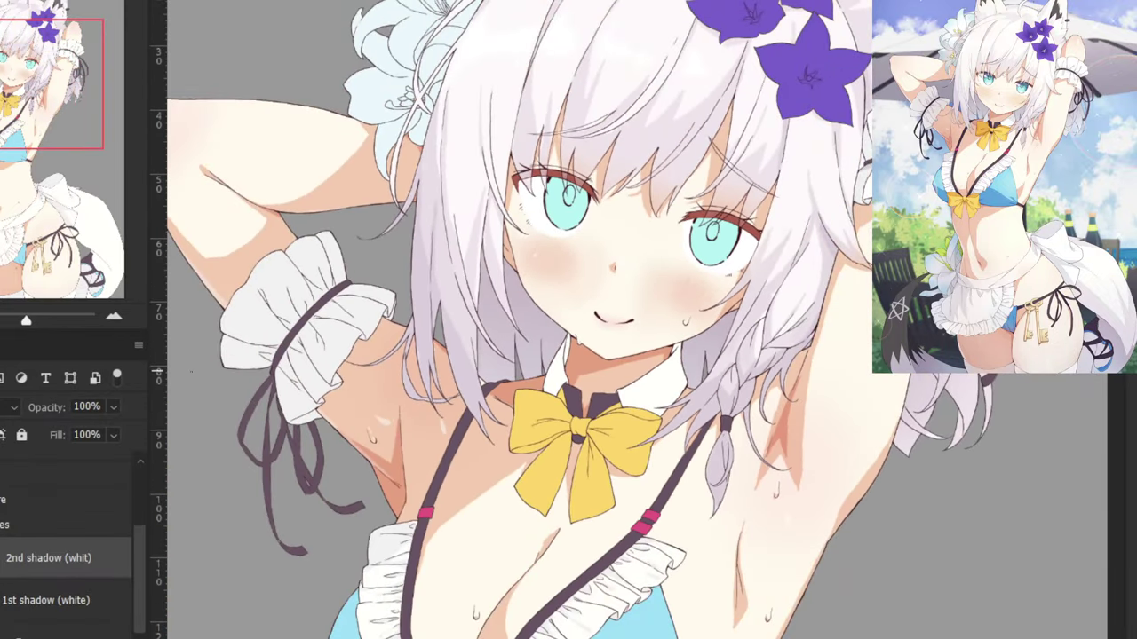
key(ctrl+z)
key(ctrl+shift+z)
key(ctrl+z)
key(ctrl+comma)
On the "1st shadow (white)" layer, change the blend mode and paint the first shadow across the collar wing beside the braid.
click(41, 602)
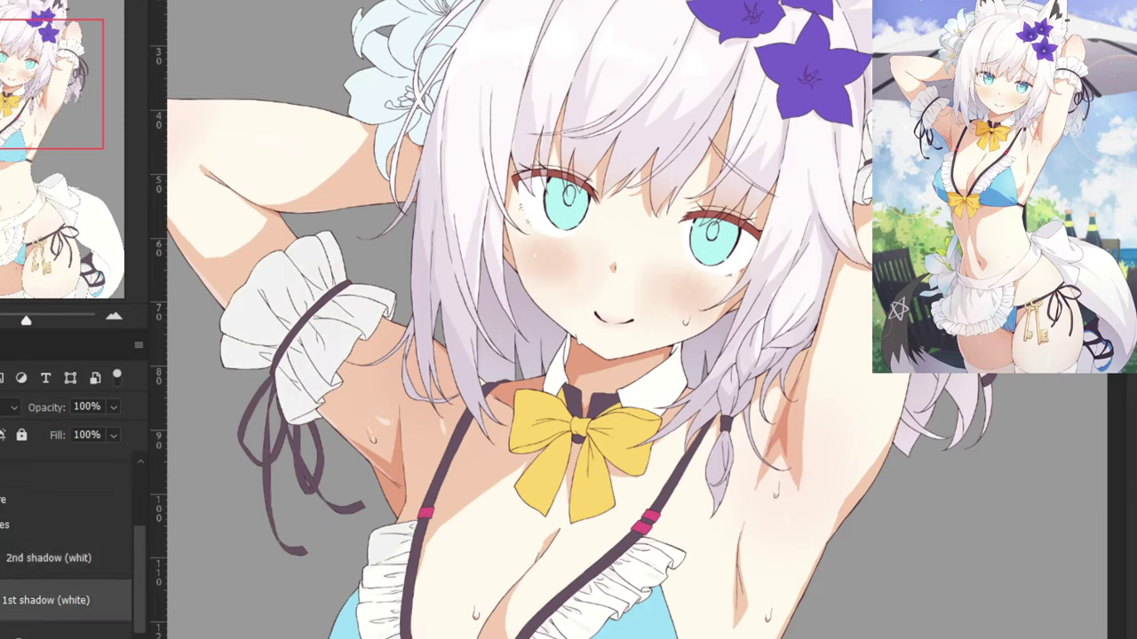
click(13, 407)
click(32, 218)
drag(640, 387, 671, 353)
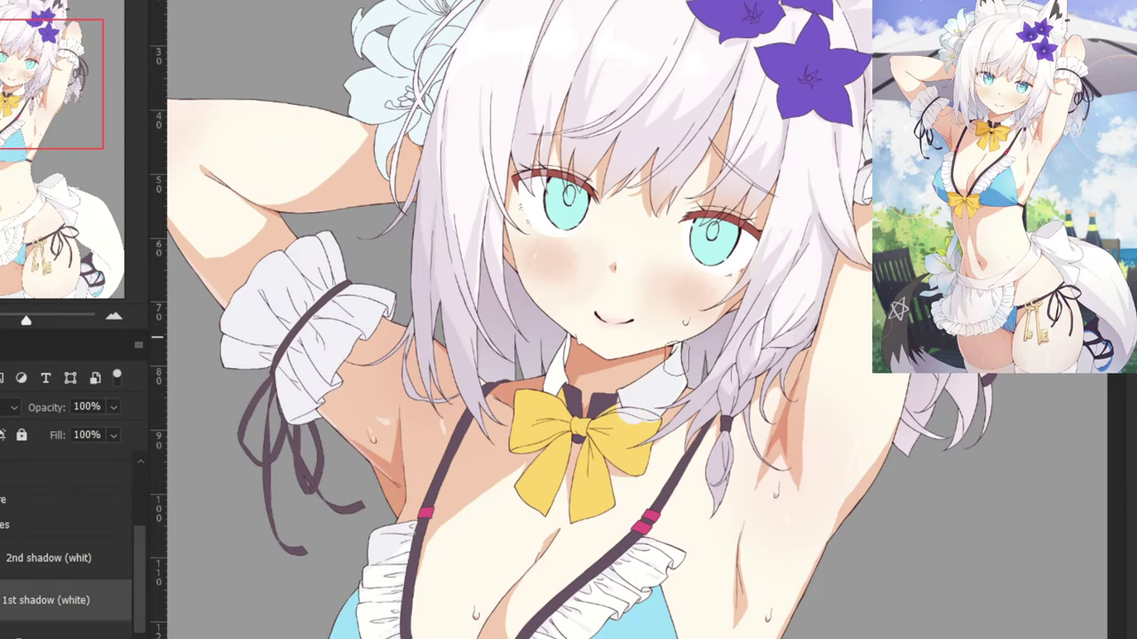
scroll(666, 355, up, 5)
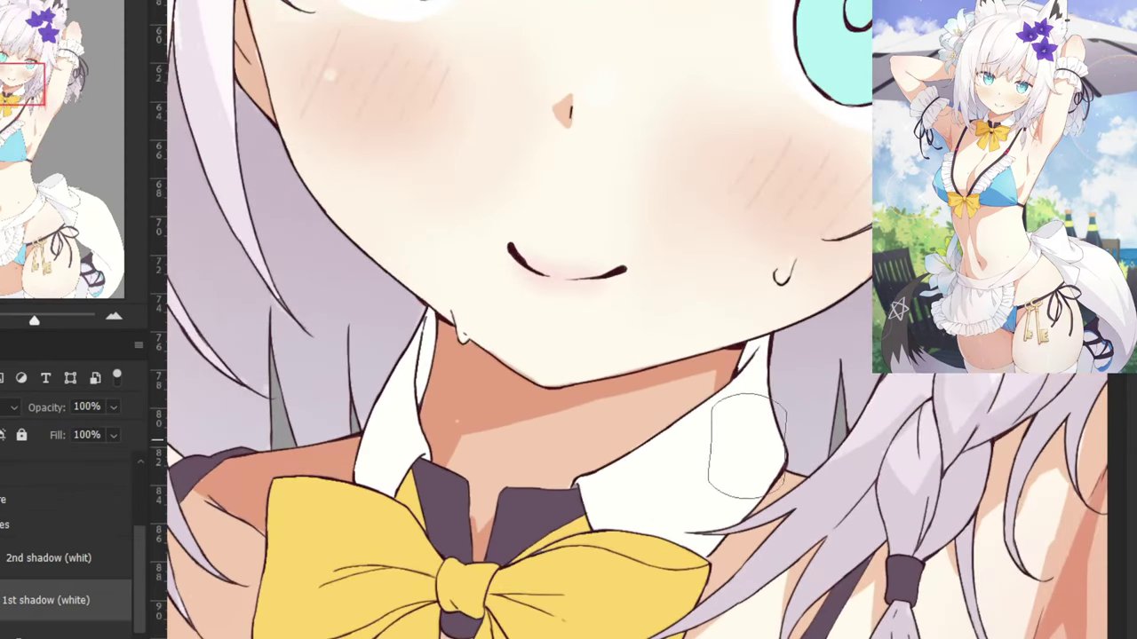
mouse_move(747, 447)
mouse_down()
mouse_move(769, 422)
mouse_move(758, 355)
mouse_move(745, 480)
mouse_move(707, 530)
mouse_move(680, 527)
mouse_move(704, 449)
mouse_move(618, 468)
mouse_move(599, 506)
mouse_move(662, 500)
mouse_move(719, 448)
mouse_move(718, 411)
mouse_up()
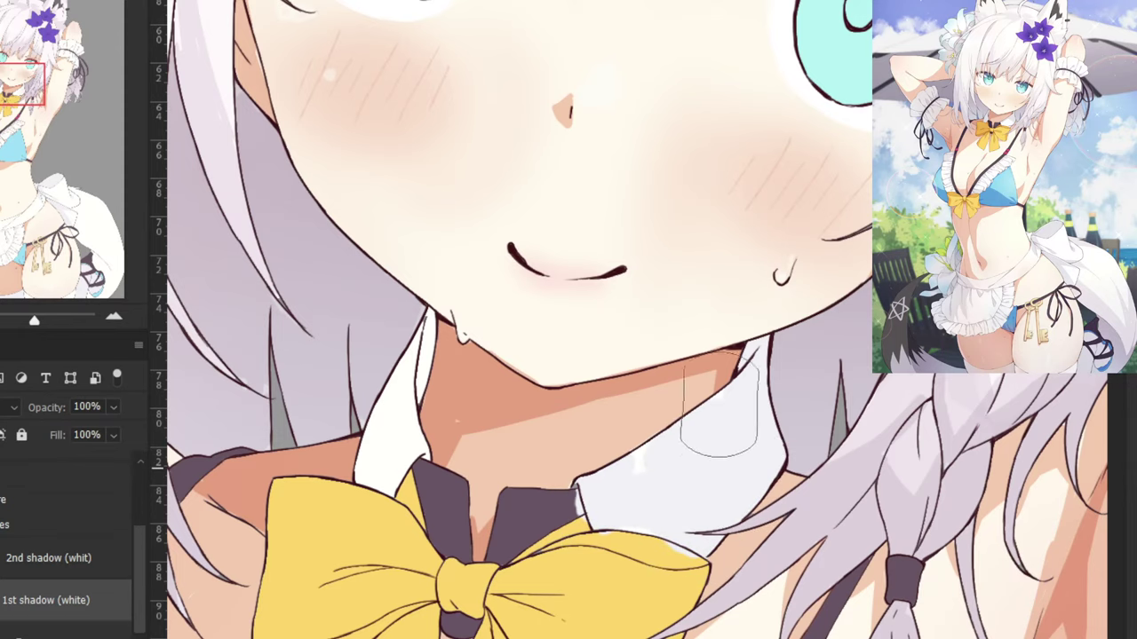
Fill the remaining gap in the braid-side collar wing and clean the shadow spill off the bow, dark neckband and neck edge.
scroll(622, 393, up, 3)
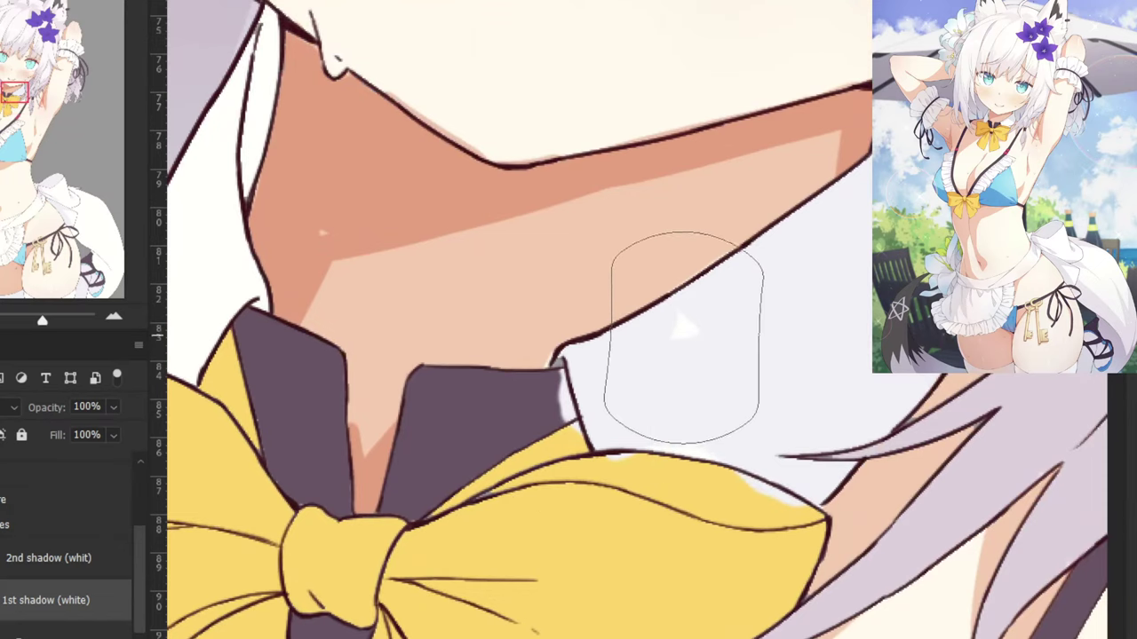
mouse_move(684, 338)
mouse_down()
mouse_move(609, 367)
mouse_move(568, 427)
mouse_up()
key(e)
drag(609, 462, 619, 466)
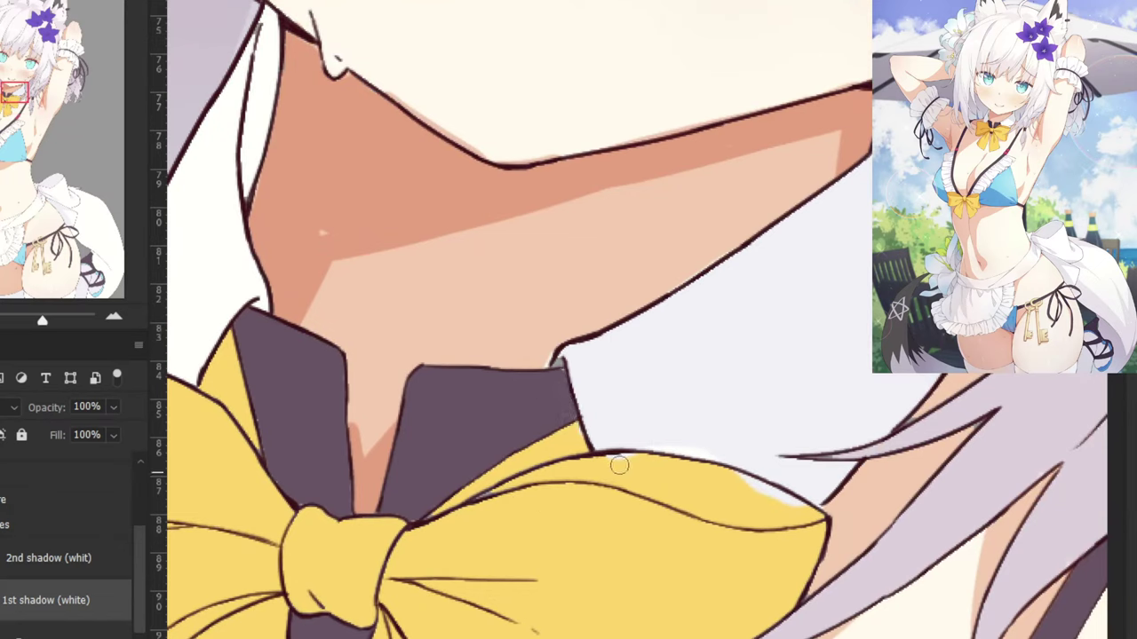
drag(761, 493, 790, 505)
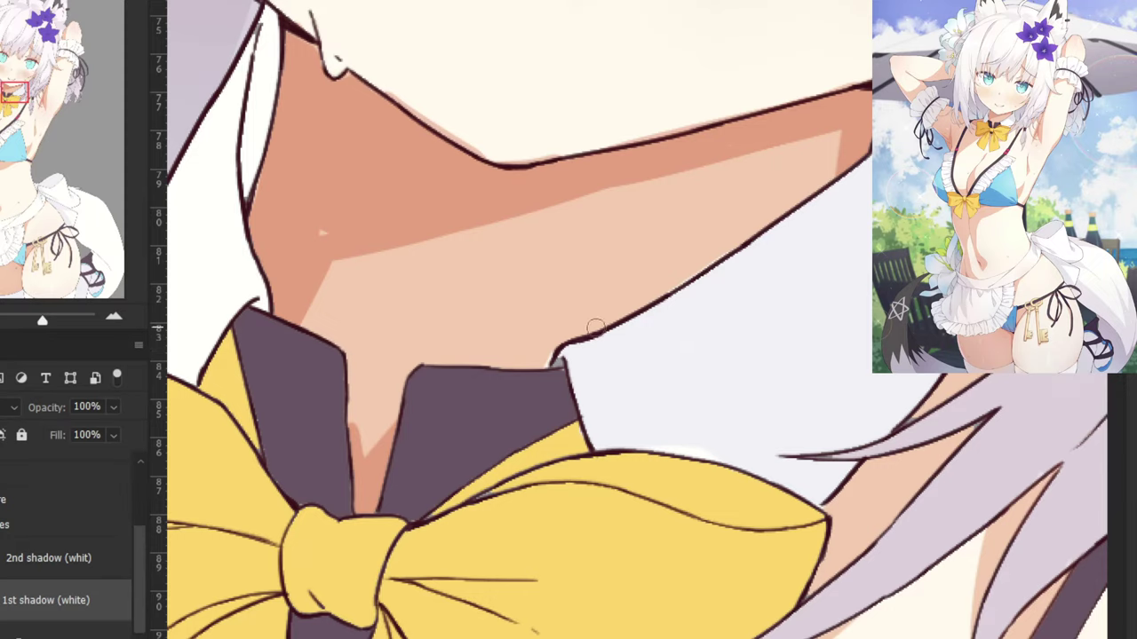
key(b)
drag(711, 335, 590, 329)
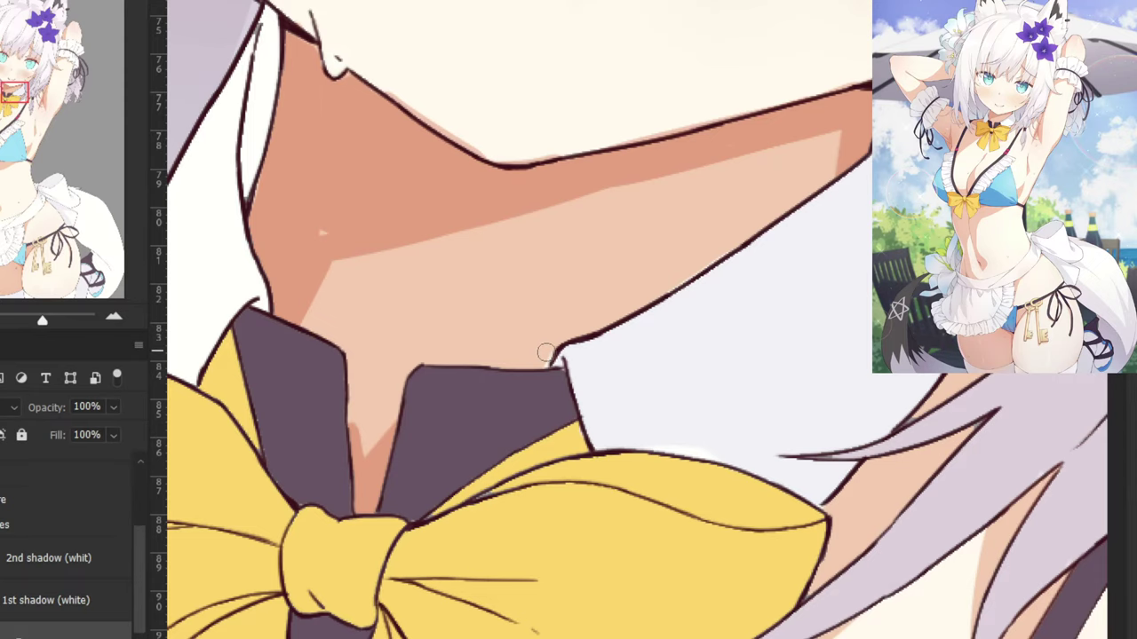
Sample the collar's shadow colour and paint the opposite collar wing and its inner fold on the "1st shadow (white)" layer.
click(69, 610)
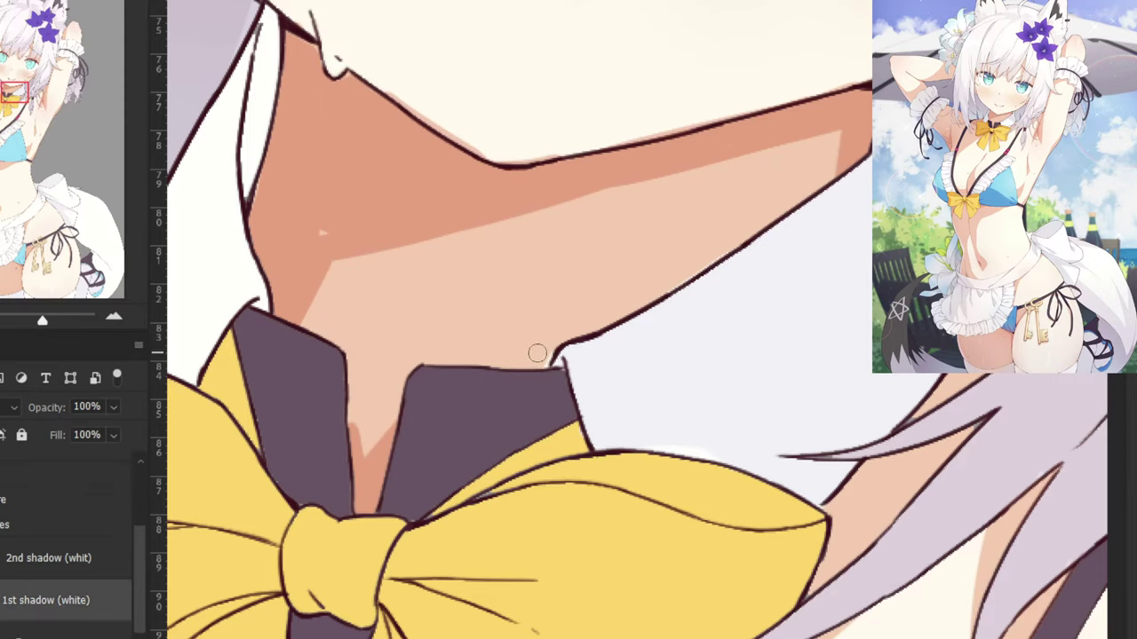
drag(514, 282, 666, 314)
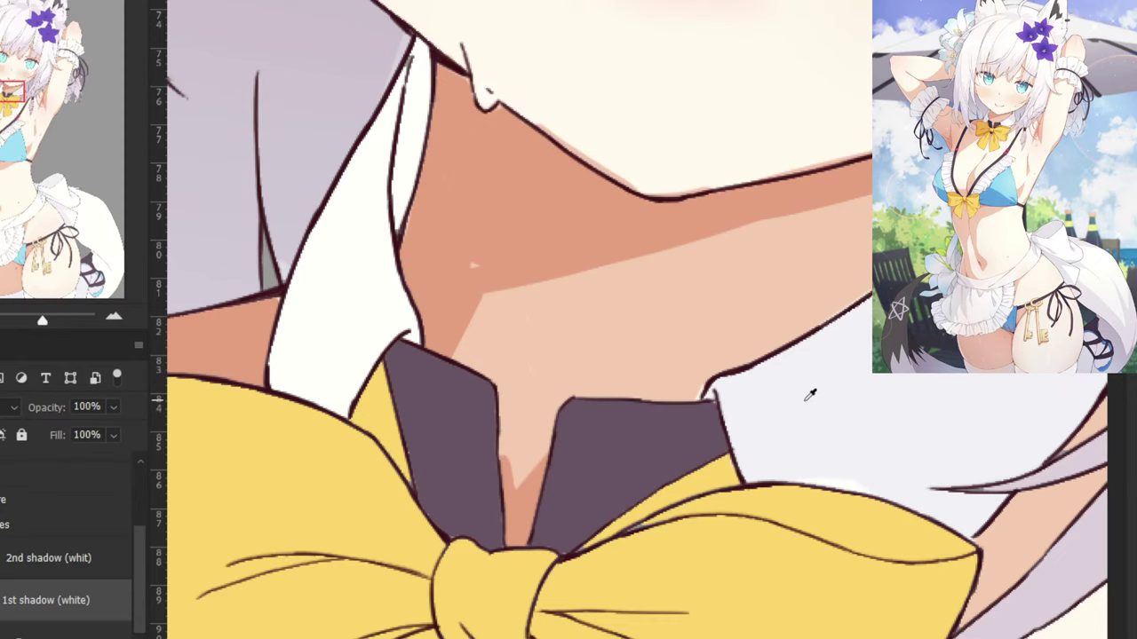
alt+click(805, 399)
drag(340, 275, 366, 289)
drag(322, 211, 414, 356)
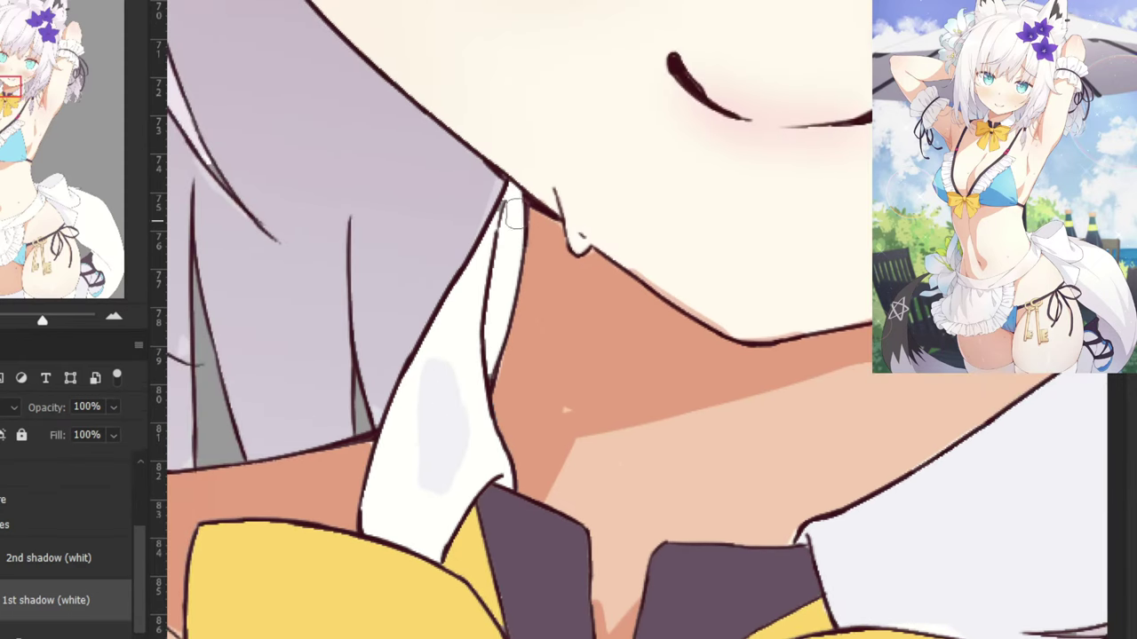
mouse_move(494, 350)
mouse_down()
mouse_move(506, 244)
mouse_move(488, 284)
mouse_up()
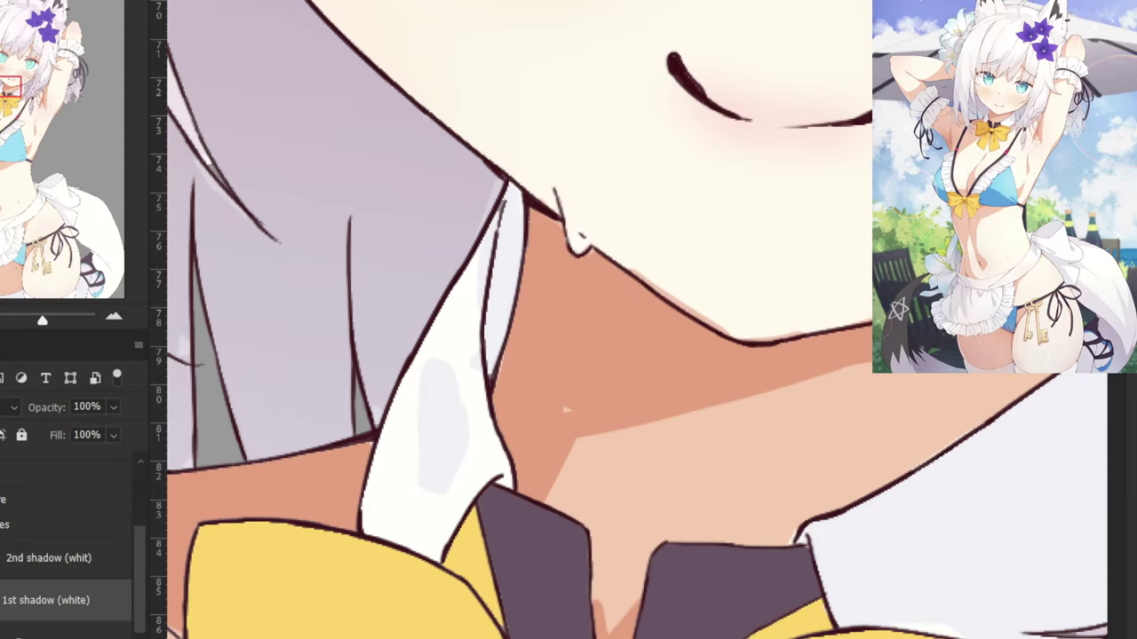
mouse_move(470, 405)
mouse_down()
mouse_move(484, 273)
mouse_move(468, 323)
mouse_move(489, 447)
mouse_move(505, 463)
mouse_move(453, 515)
mouse_move(465, 489)
mouse_move(441, 547)
mouse_move(424, 550)
mouse_move(372, 522)
mouse_move(464, 371)
mouse_move(429, 536)
mouse_move(385, 473)
mouse_move(381, 505)
mouse_move(434, 358)
mouse_move(410, 389)
mouse_up()
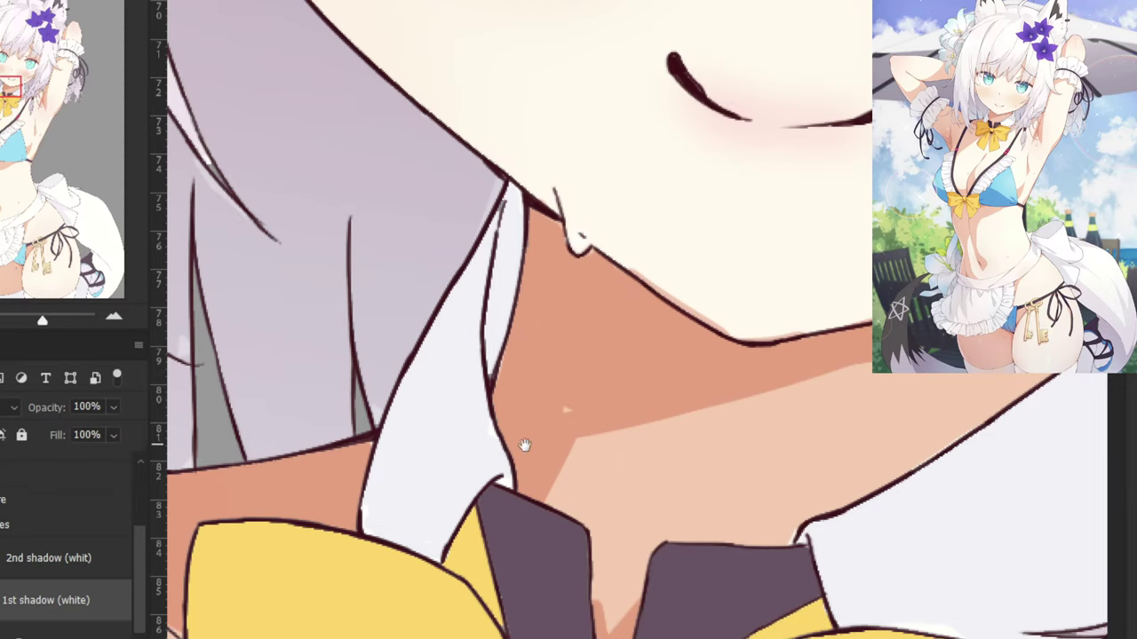
Paint a white lit area over the lower part of the braid-side collar wing, leaving shadow along its upper and outer edges.
drag(535, 460, 247, 328)
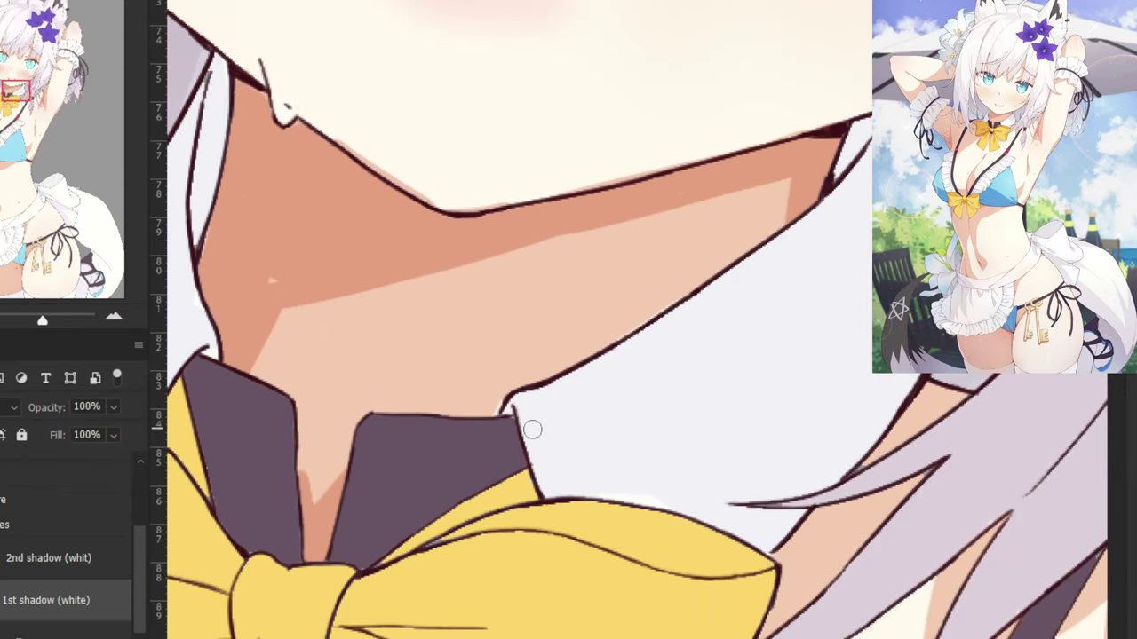
mouse_move(526, 430)
mouse_down()
mouse_move(583, 420)
mouse_move(712, 366)
mouse_up()
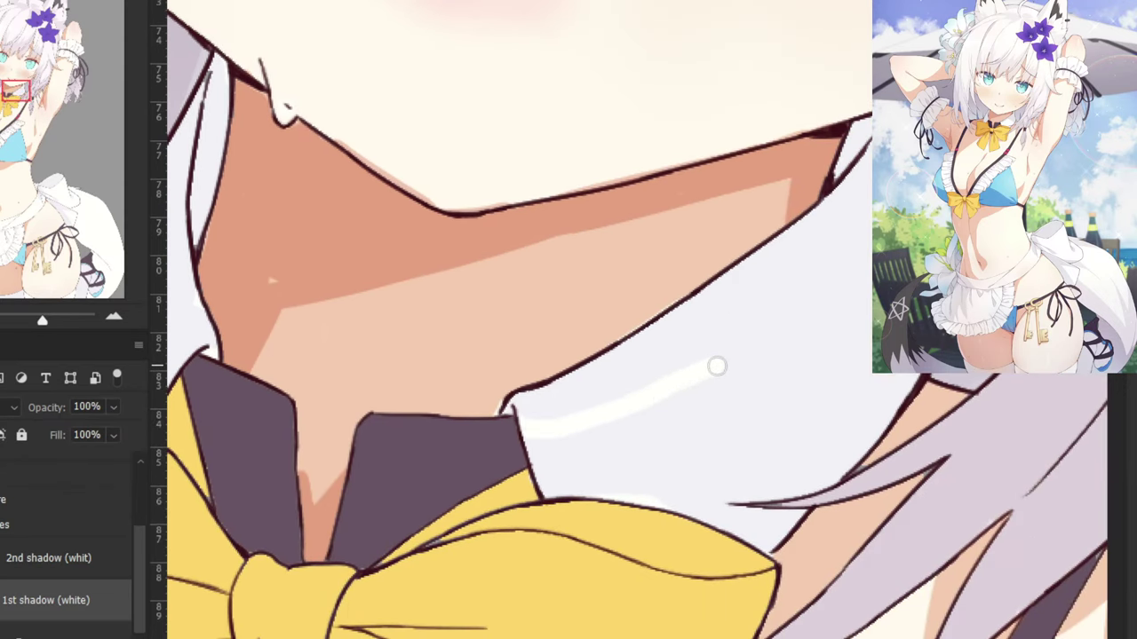
mouse_move(830, 466)
mouse_down()
mouse_move(722, 357)
mouse_move(600, 416)
mouse_move(717, 353)
mouse_move(600, 421)
mouse_move(730, 375)
mouse_move(776, 424)
mouse_move(782, 396)
mouse_move(797, 453)
mouse_move(747, 408)
mouse_move(667, 388)
mouse_move(534, 486)
mouse_move(617, 489)
mouse_move(575, 485)
mouse_move(635, 431)
mouse_move(604, 441)
mouse_move(696, 428)
mouse_move(742, 377)
mouse_move(647, 426)
mouse_move(721, 435)
mouse_move(769, 424)
mouse_move(791, 522)
mouse_move(805, 516)
mouse_move(756, 486)
mouse_move(730, 512)
mouse_move(750, 527)
mouse_move(746, 464)
mouse_move(634, 466)
mouse_move(668, 515)
mouse_move(681, 471)
mouse_move(743, 518)
mouse_move(616, 486)
mouse_move(606, 457)
mouse_move(558, 466)
mouse_up()
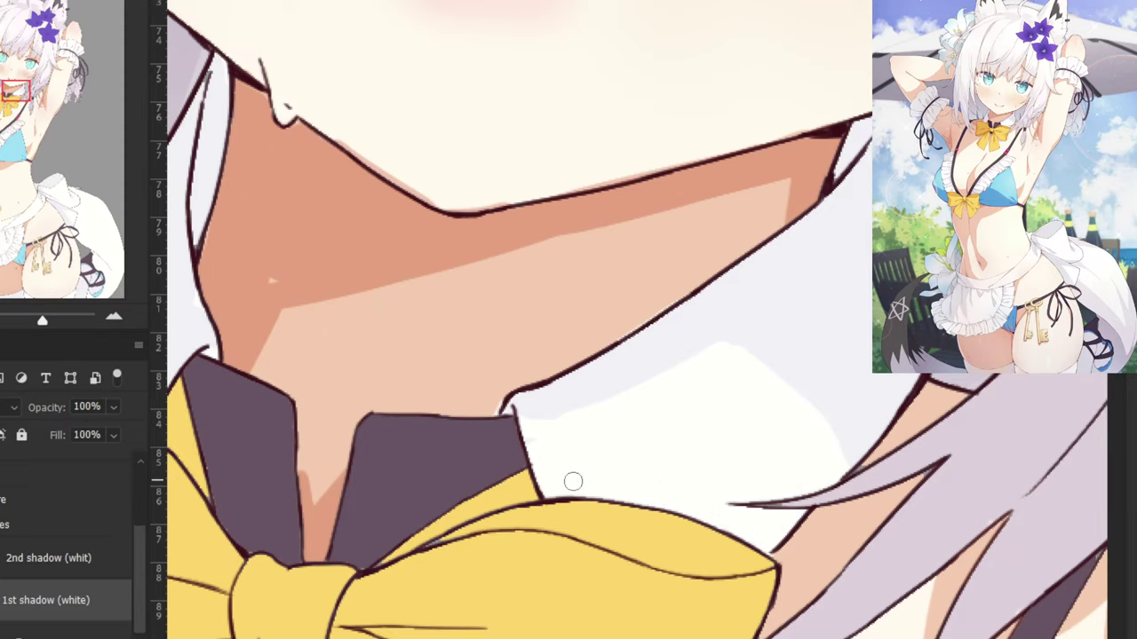
Check the collar shading and change the blend mode of the "1st shadow (white)" layer.
scroll(572, 482, down, 5)
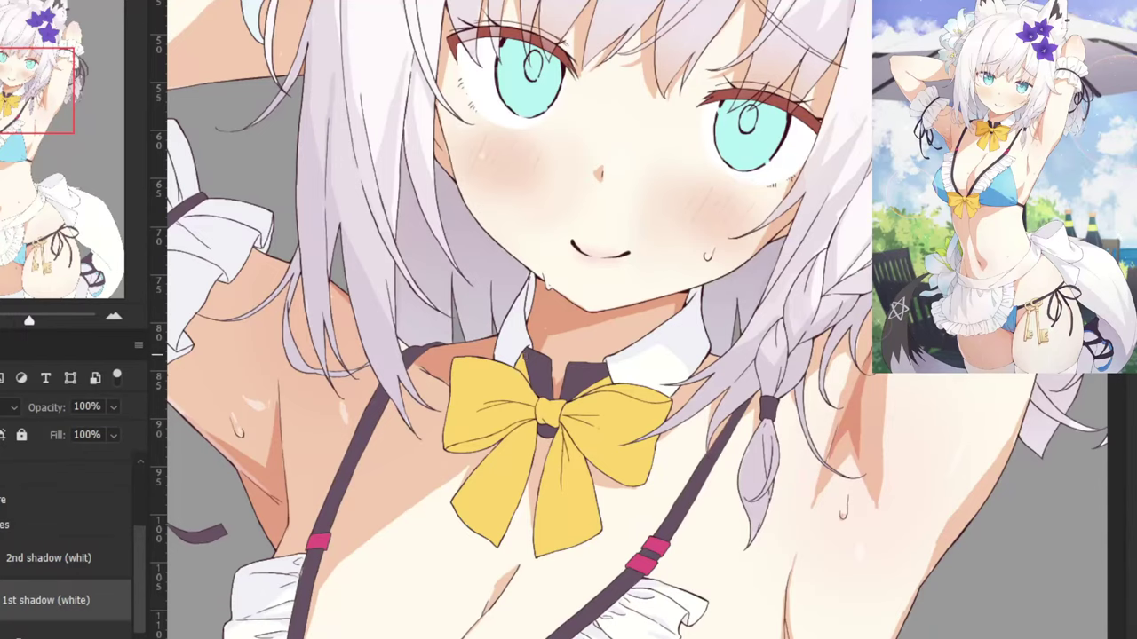
scroll(618, 166, up, 3)
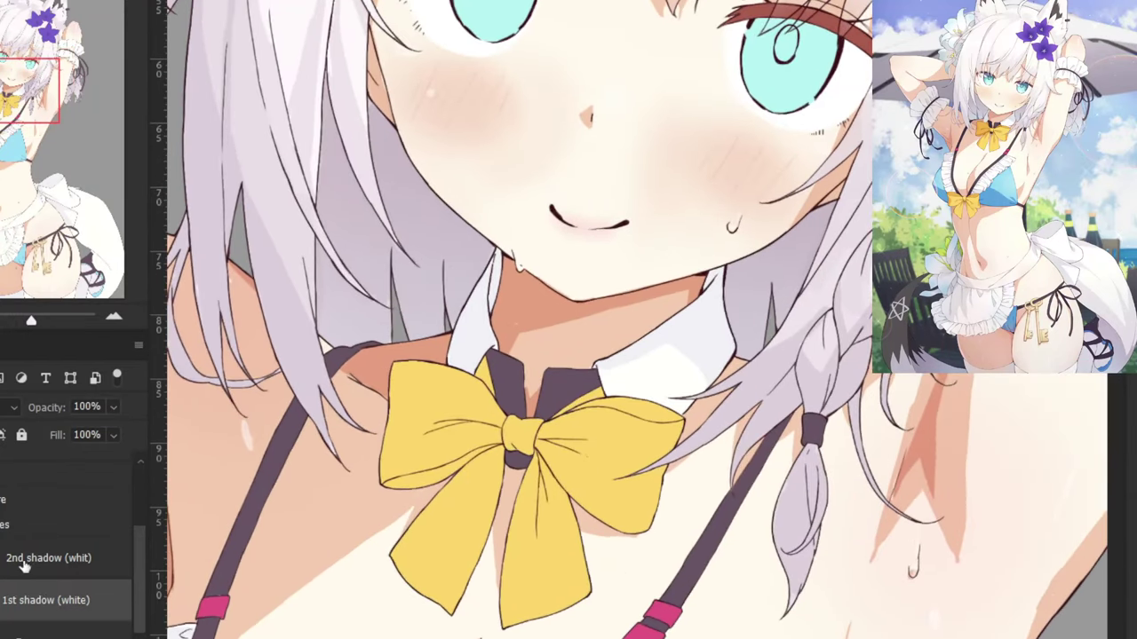
click(49, 557)
click(46, 600)
click(10, 408)
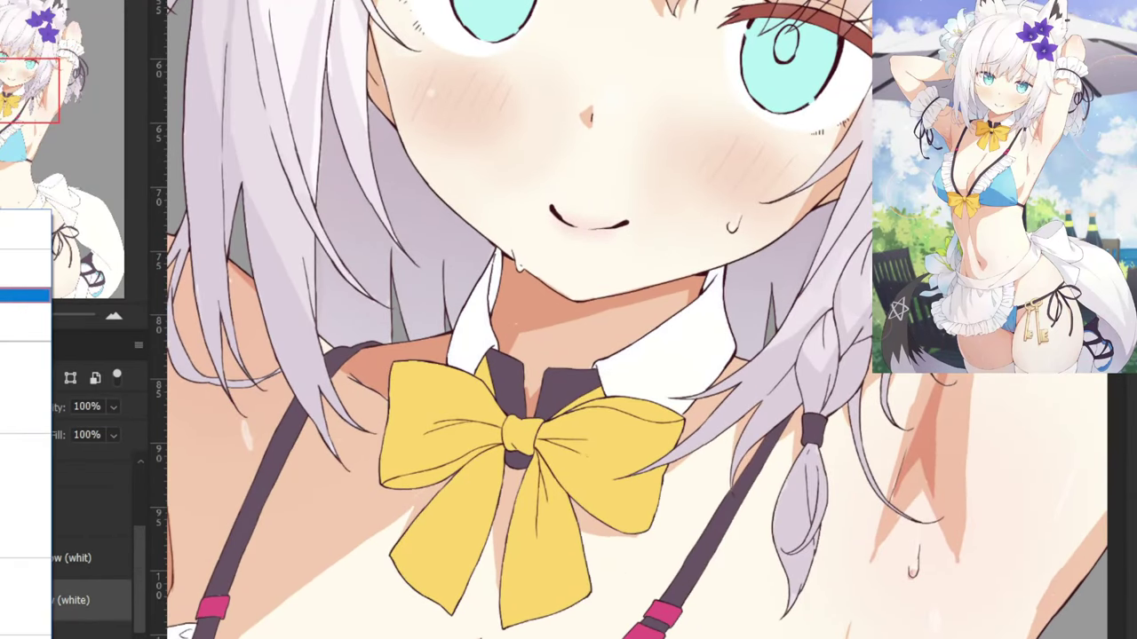
click(25, 279)
Switch the "2nd shadow (whit)" layer's blend mode to sample the shadow colour from the cuff beside the hair, then change the mode again.
drag(533, 214, 257, 435)
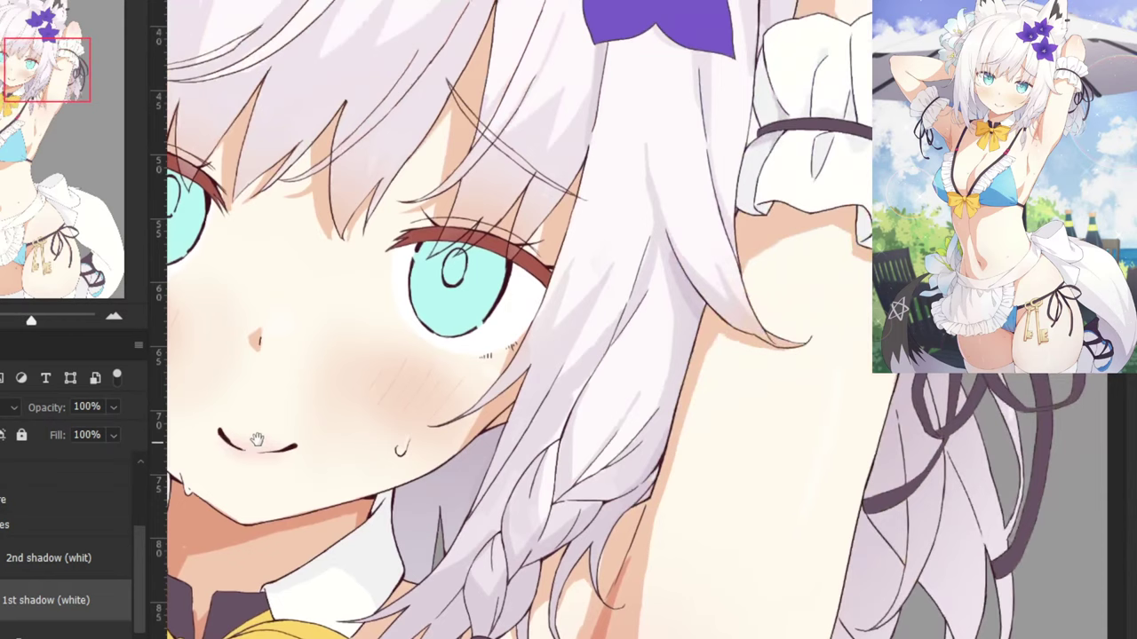
click(16, 546)
click(11, 408)
click(25, 219)
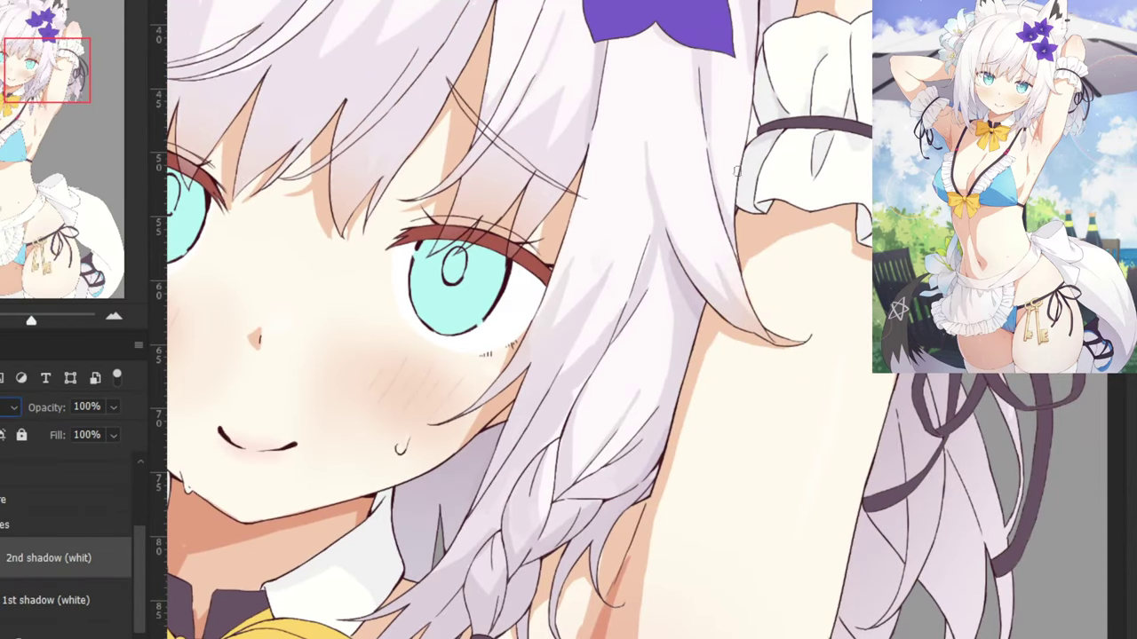
scroll(736, 171, up, 5)
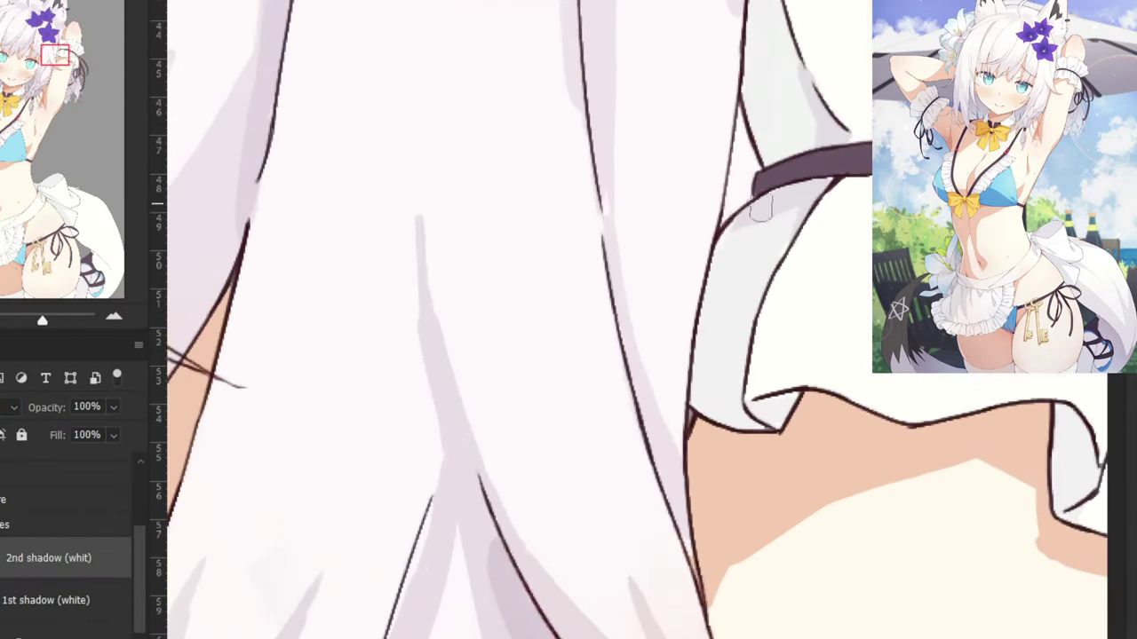
alt+click(769, 203)
scroll(133, 533, up, 2)
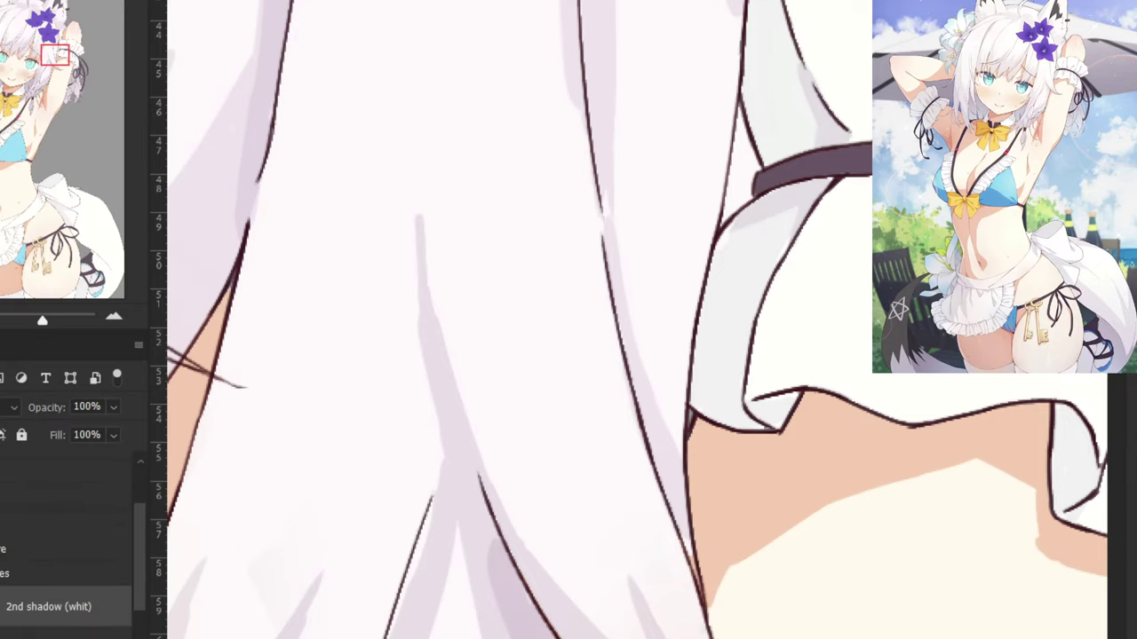
click(12, 408)
click(13, 274)
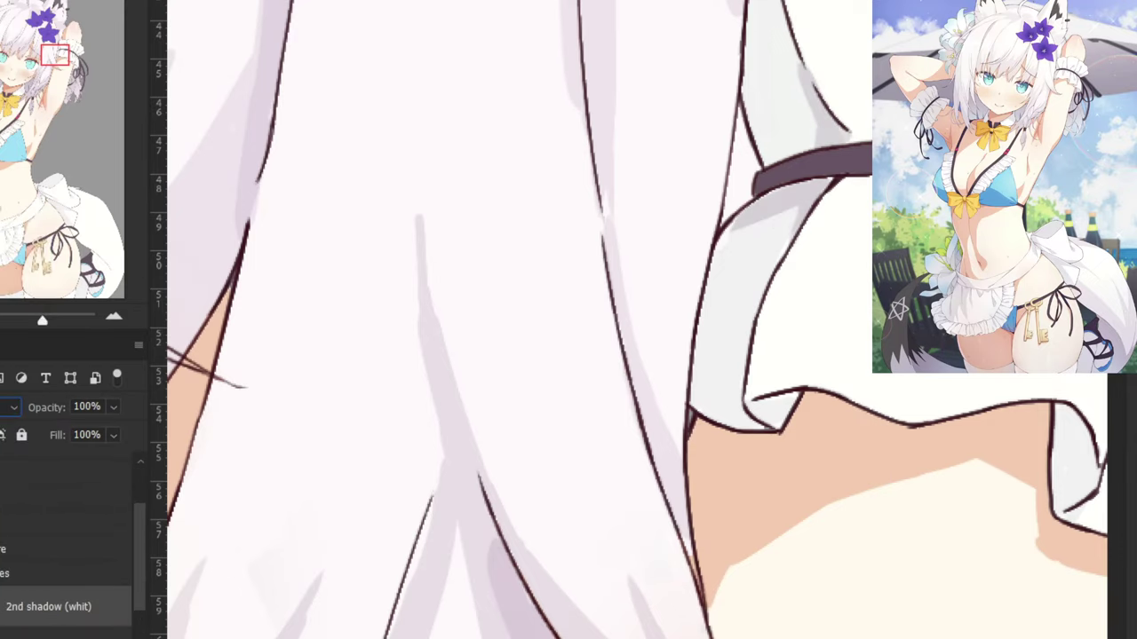
Paint a second shadow inside the folded tip of the opposite arm cuff's lower ruffle on the "2nd shadow (whit)" layer.
drag(515, 346, 518, 205)
key(ctrl+minus)
key(ctrl+minus)
key(ctrl+minus)
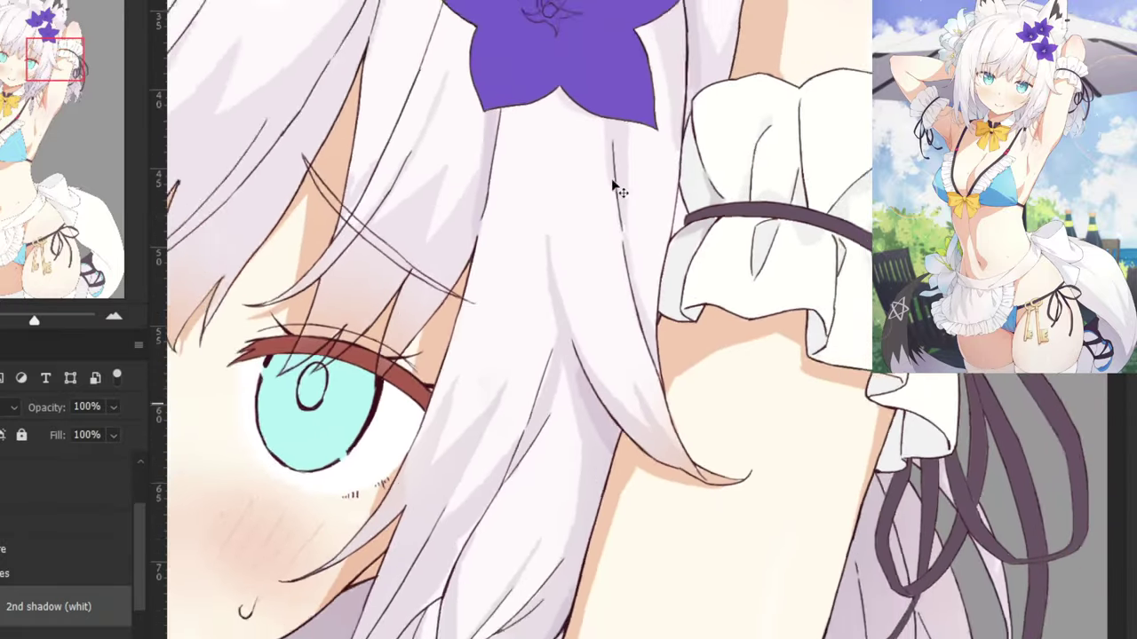
drag(443, 404, 543, 331)
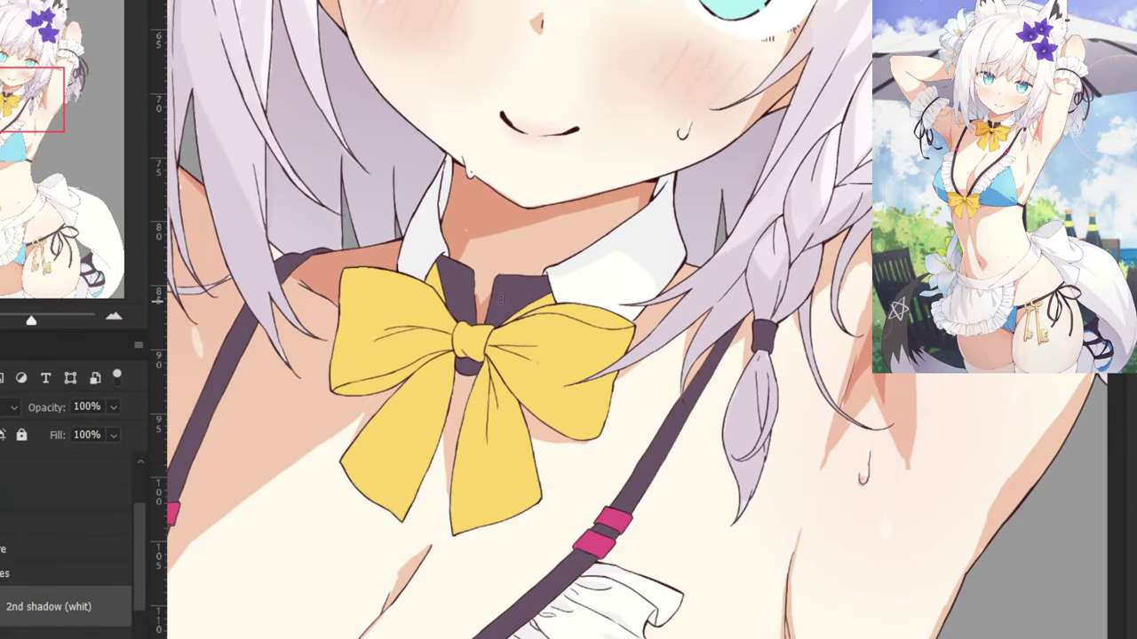
drag(377, 204, 619, 232)
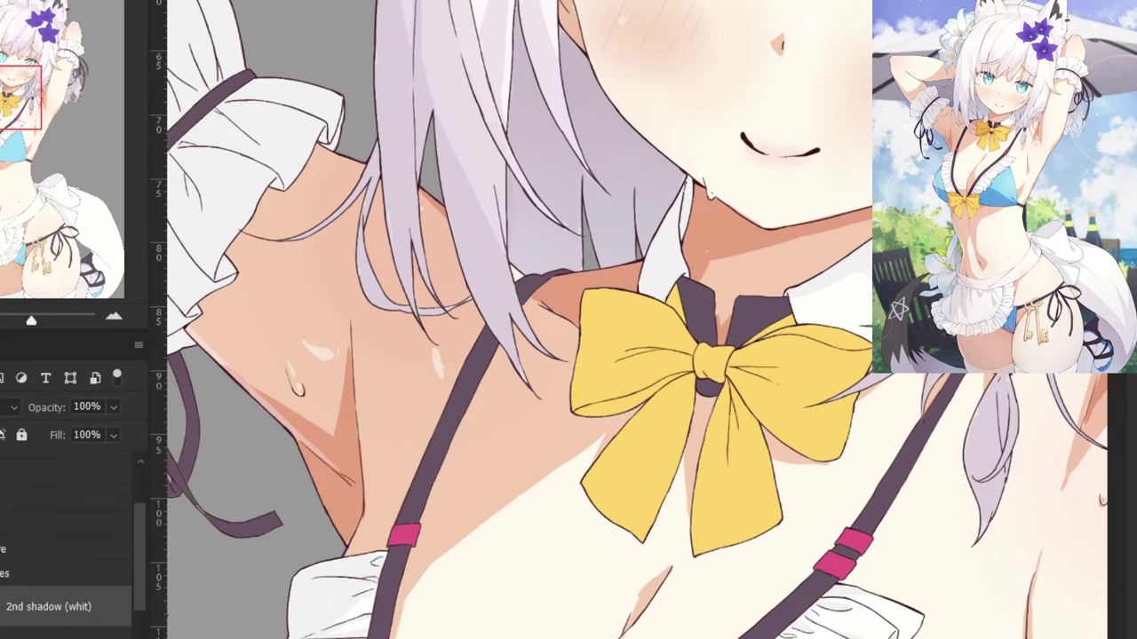
drag(268, 57, 579, 266)
key(ctrl+plus)
key(ctrl+plus)
key(ctrl+plus)
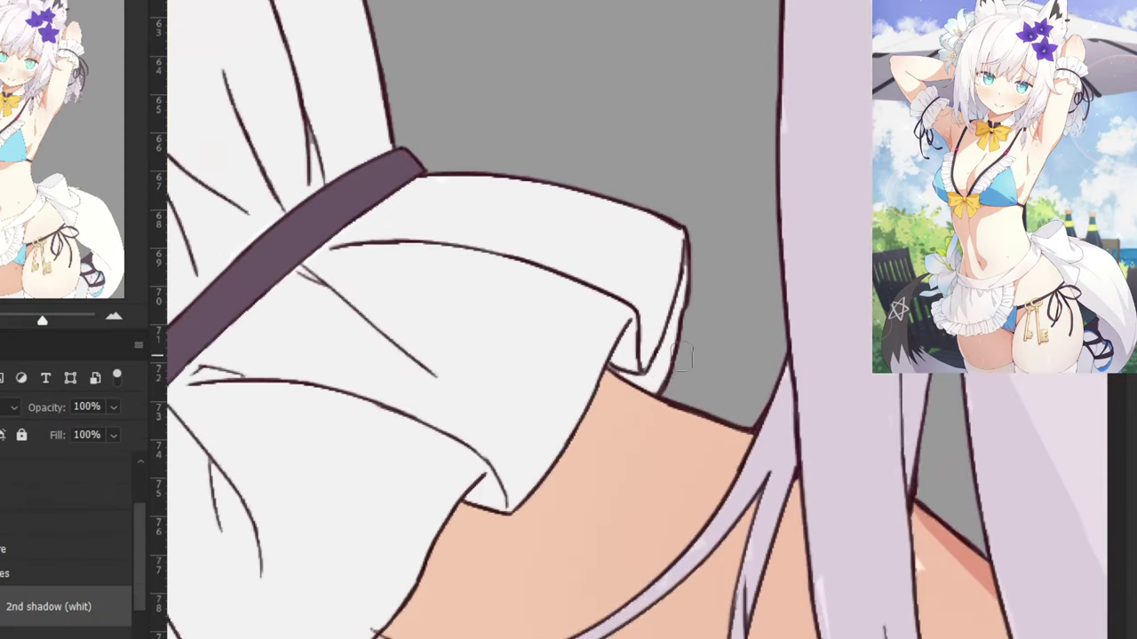
mouse_move(650, 384)
mouse_down()
mouse_move(682, 296)
mouse_move(668, 333)
mouse_up()
mouse_move(651, 381)
mouse_down()
mouse_move(620, 351)
mouse_move(629, 372)
mouse_move(628, 328)
mouse_move(643, 360)
mouse_up()
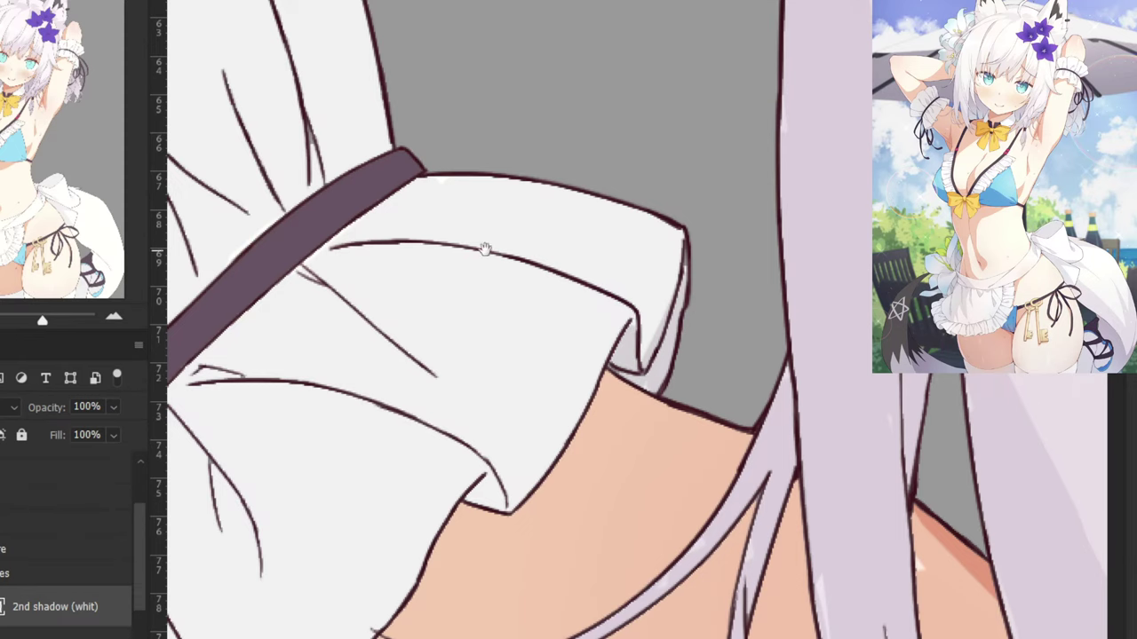
Paint a forked second shadow on the ruffle's uppermost fold where it meets the dark band, undoing the first strokes.
drag(486, 248, 596, 291)
mouse_move(604, 231)
mouse_down()
mouse_move(536, 256)
mouse_move(668, 238)
mouse_up()
key(ctrl+z)
key(ctrl+z)
drag(515, 249, 657, 229)
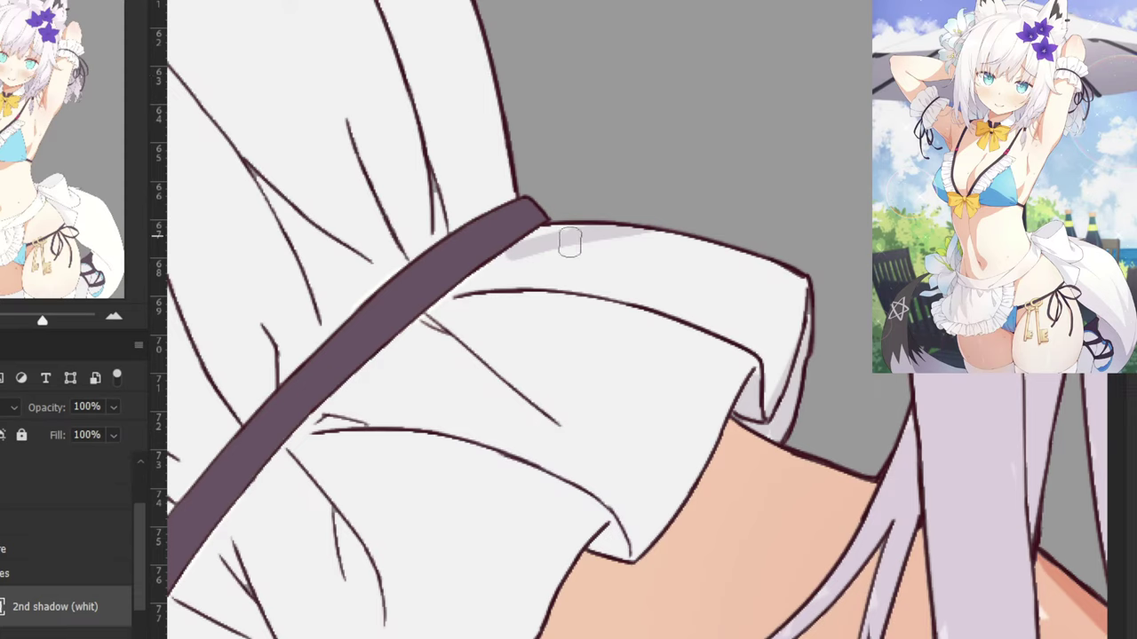
mouse_move(520, 246)
mouse_down()
mouse_move(536, 268)
mouse_move(514, 263)
mouse_move(526, 275)
mouse_move(464, 289)
mouse_up()
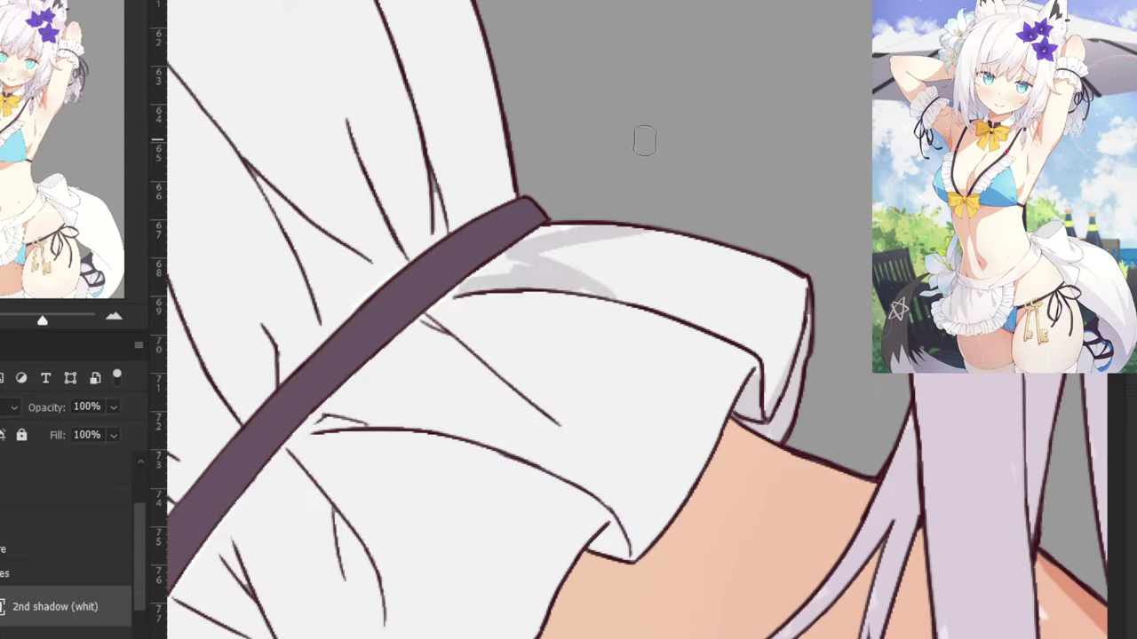
drag(526, 263, 475, 279)
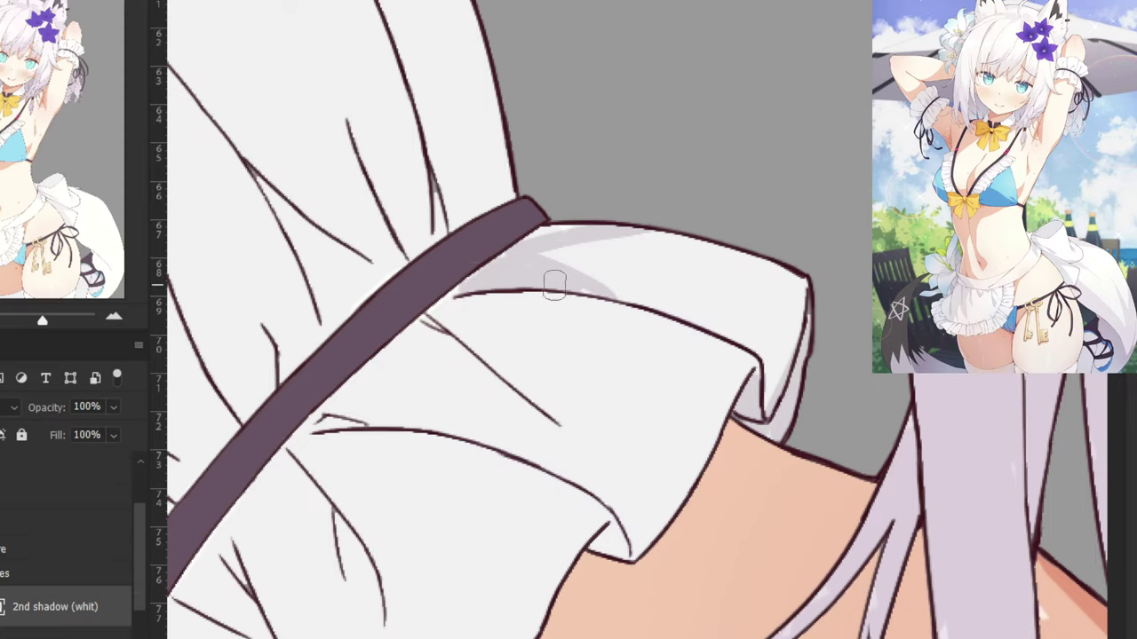
Paint a second shadow on both sides of the lower ruffle's diagonal crease below the dark band, undoing a stray stroke.
mouse_move(554, 284)
mouse_down()
mouse_move(578, 297)
mouse_move(512, 245)
mouse_move(456, 290)
mouse_move(456, 338)
mouse_move(420, 327)
mouse_up()
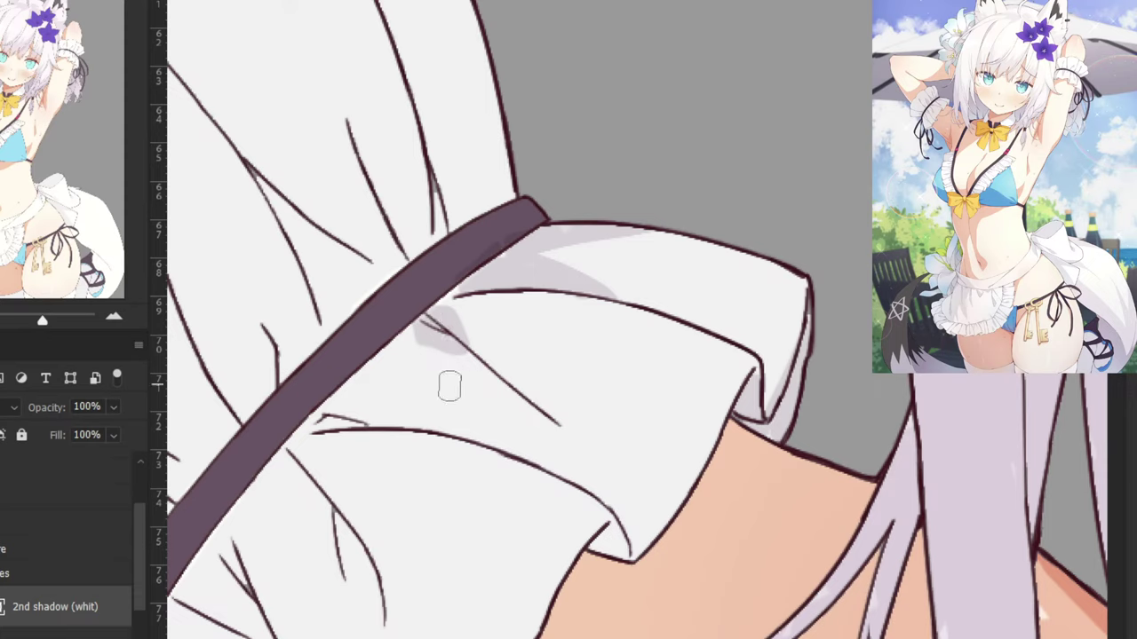
drag(455, 357, 564, 439)
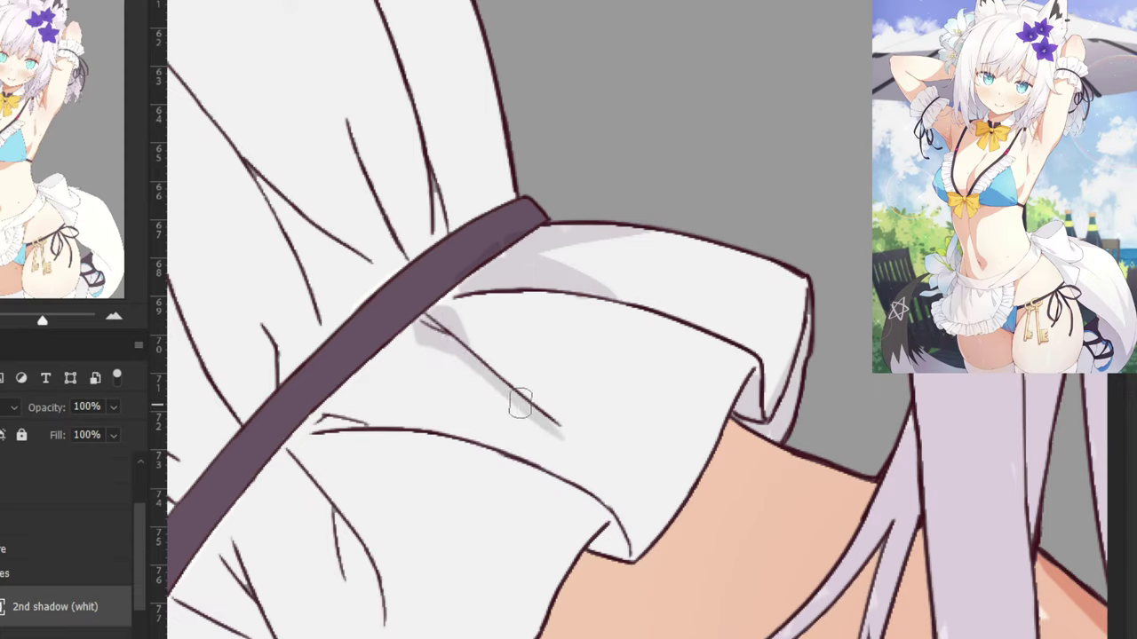
mouse_move(488, 358)
mouse_down()
mouse_move(575, 410)
mouse_move(556, 439)
mouse_move(562, 424)
mouse_move(515, 388)
mouse_move(570, 416)
mouse_move(507, 381)
mouse_up()
key(ctrl+z)
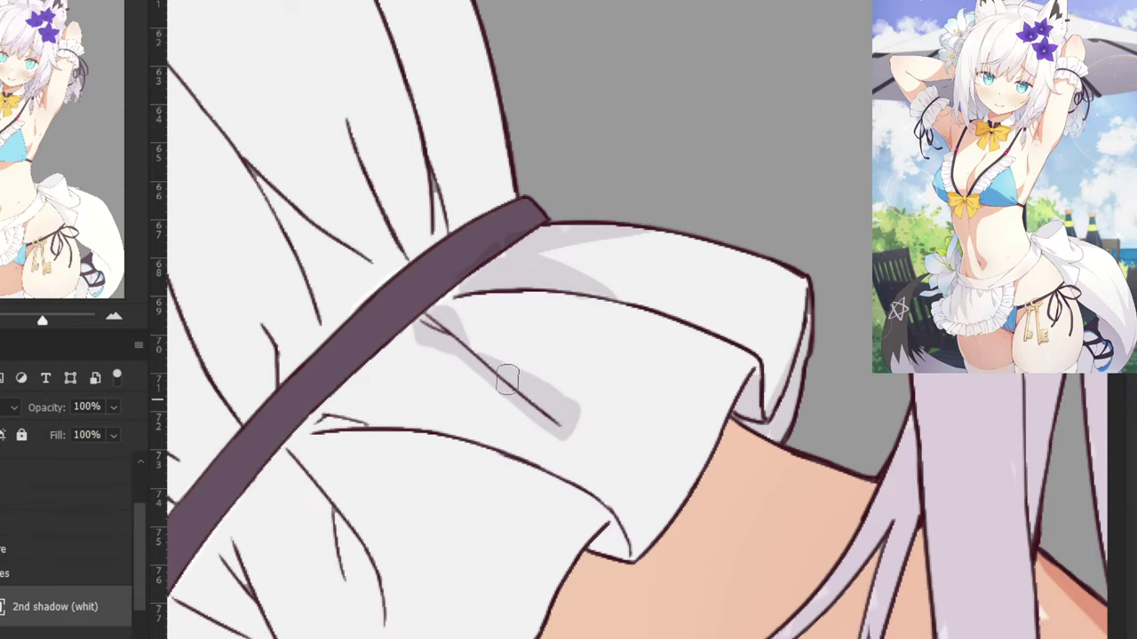
Paint small second-shadow wedges around the short crease and at the root of the next fold below the band.
drag(408, 464, 586, 368)
mouse_move(515, 311)
mouse_down()
mouse_move(628, 310)
mouse_move(533, 318)
mouse_move(514, 304)
mouse_move(550, 306)
mouse_move(587, 327)
mouse_move(504, 336)
mouse_move(561, 323)
mouse_move(498, 320)
mouse_move(490, 331)
mouse_move(497, 322)
mouse_move(540, 348)
mouse_move(554, 344)
mouse_move(512, 342)
mouse_move(569, 345)
mouse_move(491, 340)
mouse_move(515, 337)
mouse_move(514, 312)
mouse_move(484, 343)
mouse_move(519, 263)
mouse_move(546, 256)
mouse_up()
key(ctrl+z)
key(ctrl+z)
mouse_move(453, 278)
mouse_down()
mouse_move(554, 320)
mouse_move(499, 309)
mouse_move(520, 302)
mouse_move(502, 283)
mouse_move(532, 303)
mouse_move(488, 286)
mouse_up()
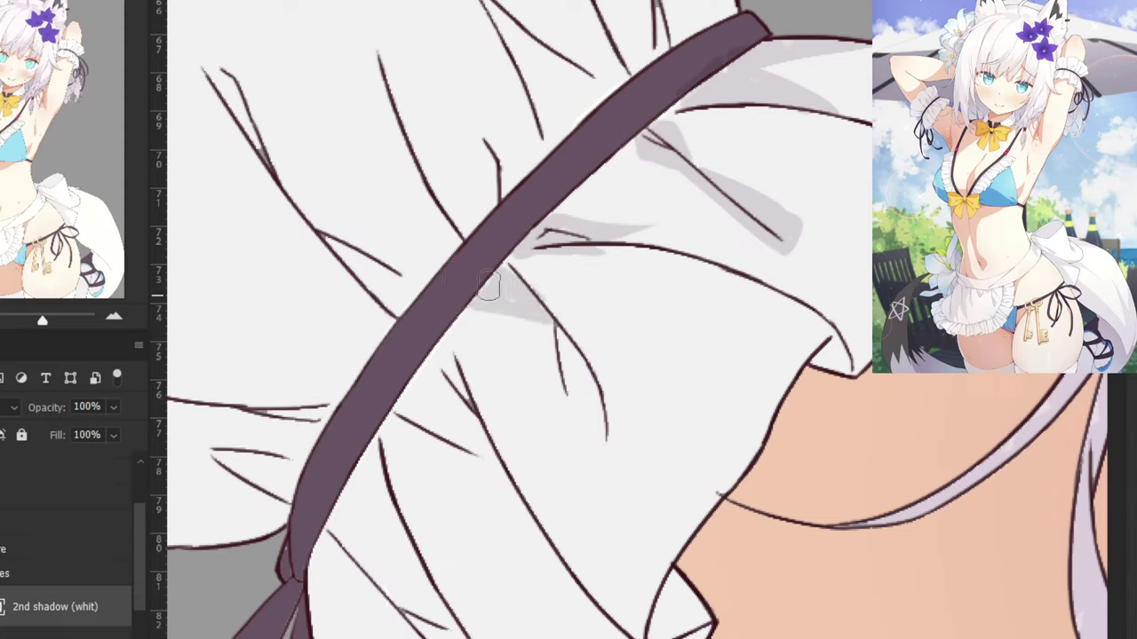
Fill the teardrop-shaped fold between the two forked creases of the lower ruffle with second shadow, redoing its rounded end.
mouse_move(548, 327)
mouse_down()
mouse_move(575, 426)
mouse_move(599, 443)
mouse_move(573, 363)
mouse_move(582, 410)
mouse_move(605, 427)
mouse_move(568, 341)
mouse_move(592, 432)
mouse_move(584, 415)
mouse_move(570, 453)
mouse_up()
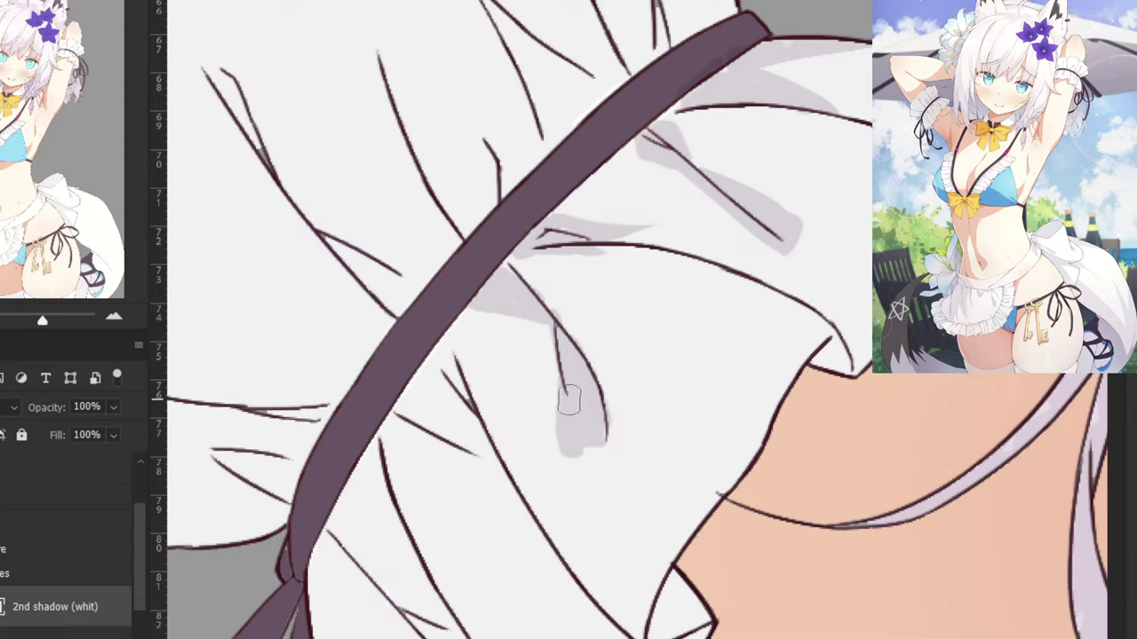
key(ctrl+z)
drag(566, 405, 574, 434)
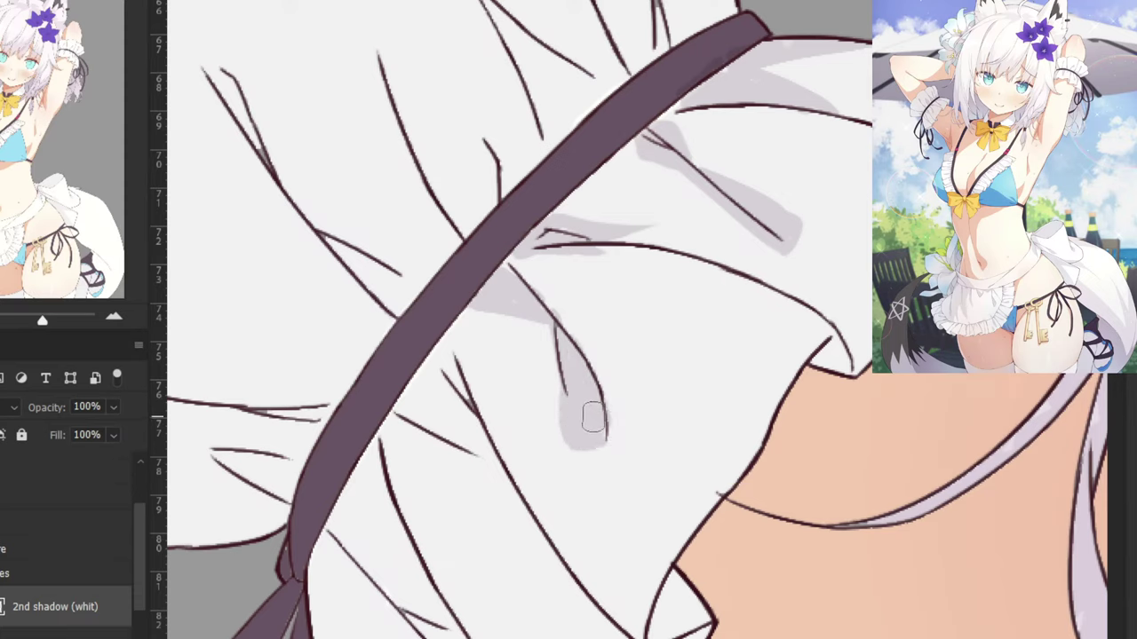
Shade the lower ruffle's larger folded hem tip, then the wedge between the crossing creases just below the band.
scroll(456, 306, down, 3)
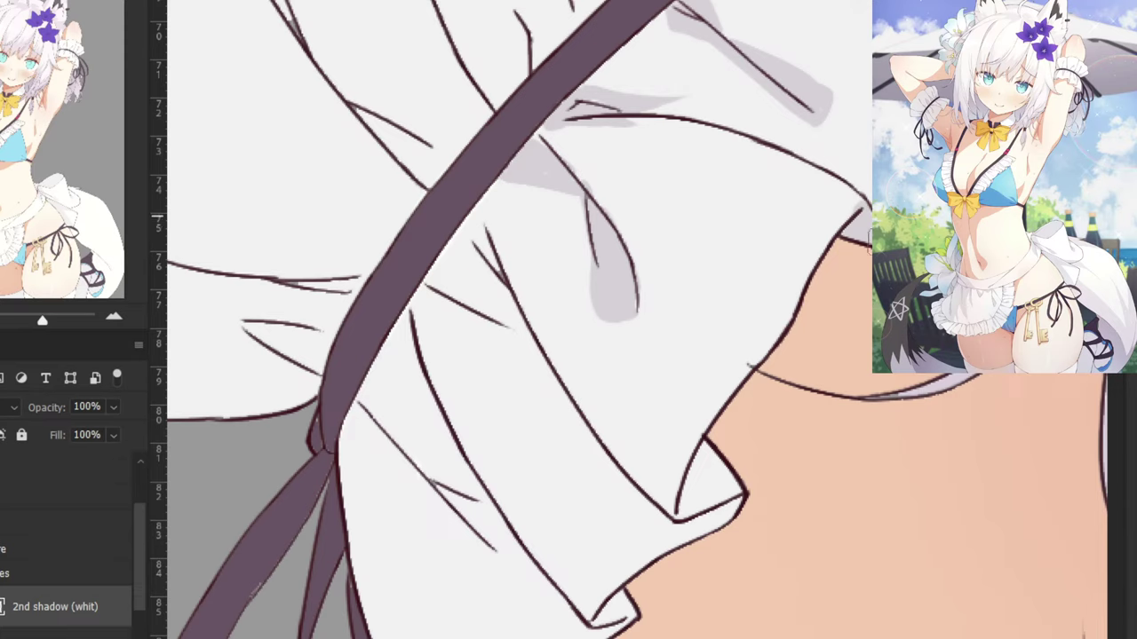
mouse_move(707, 457)
mouse_down()
mouse_move(685, 512)
mouse_move(740, 486)
mouse_move(717, 461)
mouse_move(687, 502)
mouse_move(710, 480)
mouse_move(706, 448)
mouse_move(683, 522)
mouse_move(712, 487)
mouse_move(721, 524)
mouse_up()
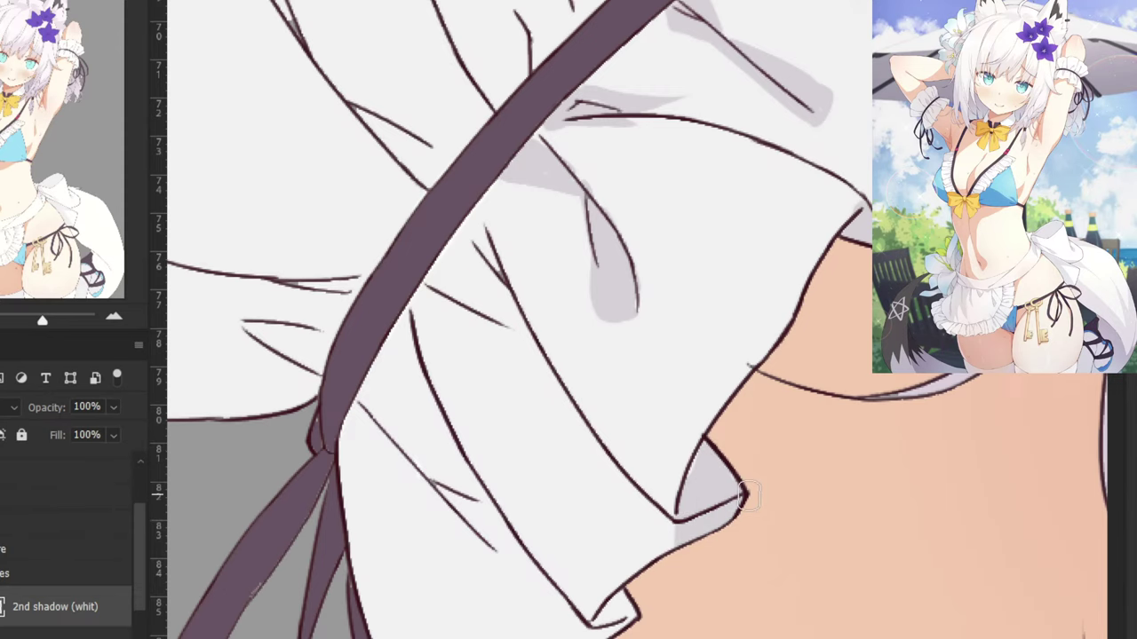
drag(383, 186, 474, 246)
mouse_move(609, 261)
mouse_down()
mouse_move(616, 336)
mouse_move(599, 261)
mouse_move(640, 355)
mouse_move(580, 238)
mouse_up()
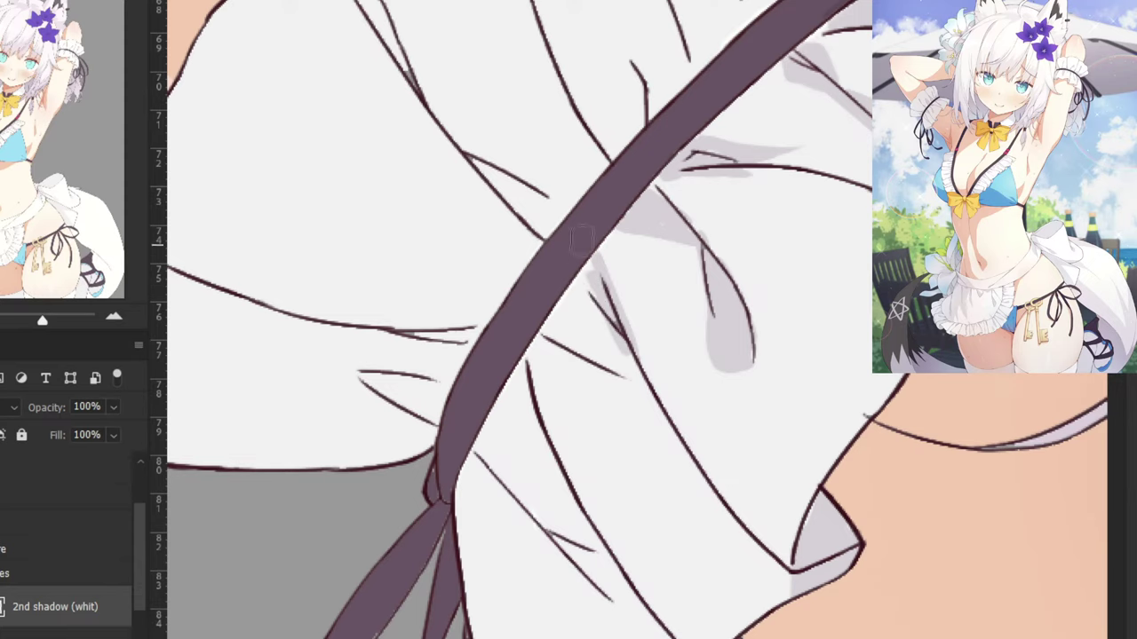
mouse_move(552, 323)
mouse_down()
mouse_move(652, 388)
mouse_move(606, 371)
mouse_move(619, 367)
mouse_move(578, 336)
mouse_move(625, 364)
mouse_move(594, 270)
mouse_move(571, 311)
mouse_move(582, 332)
mouse_move(601, 322)
mouse_move(575, 302)
mouse_up()
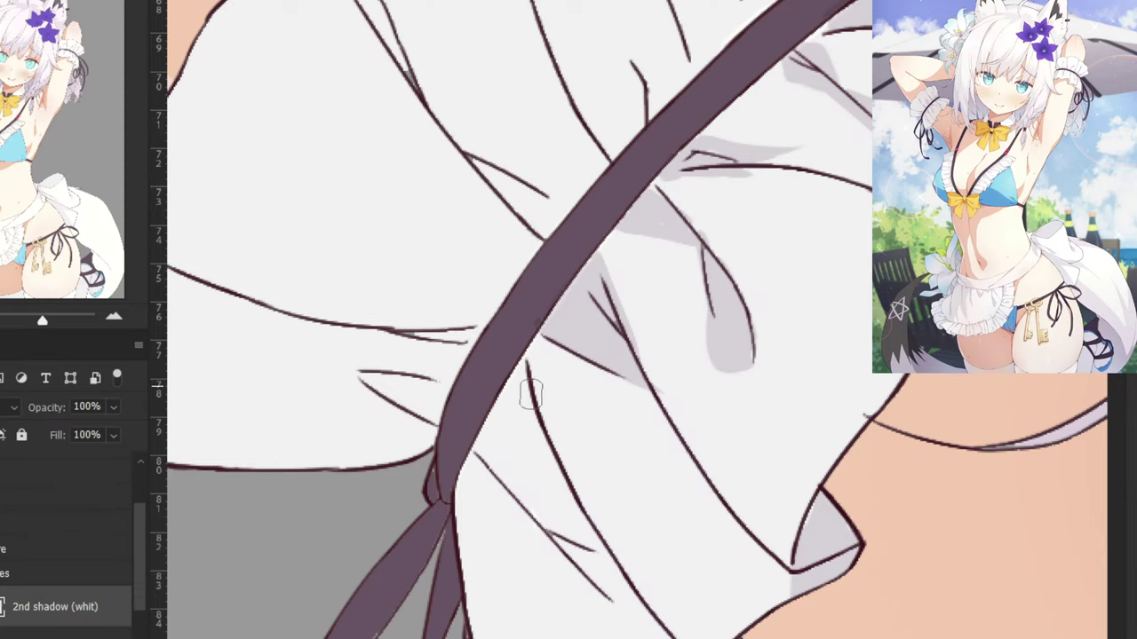
Paint a tapered second shadow between the two long creases beside the band's knot, undoing the stray strokes.
drag(502, 509, 538, 368)
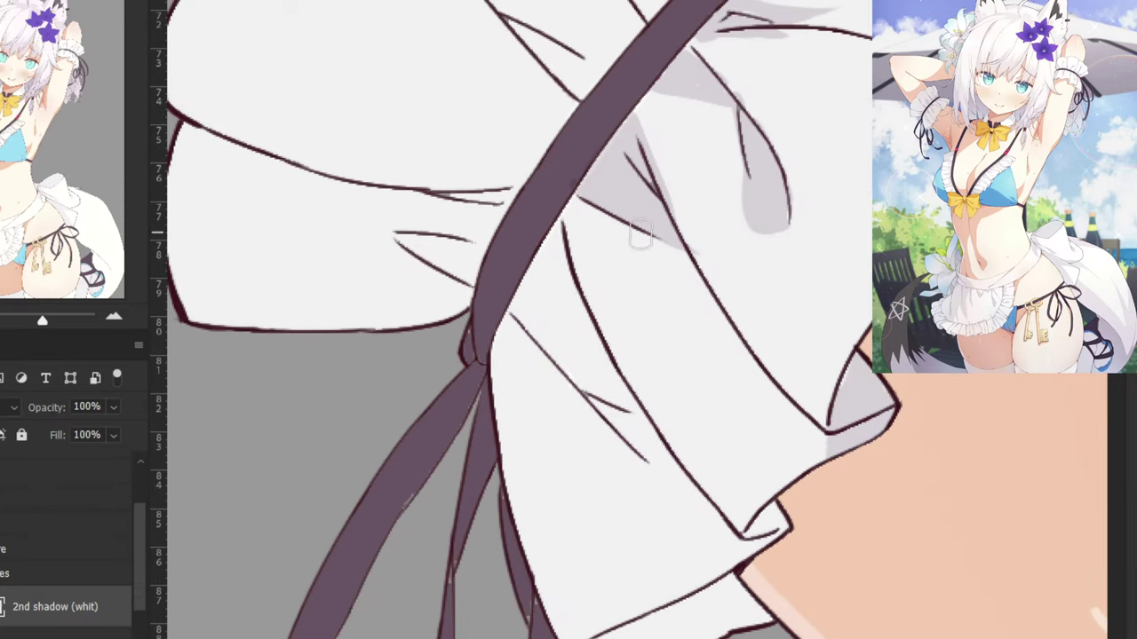
drag(534, 258, 586, 384)
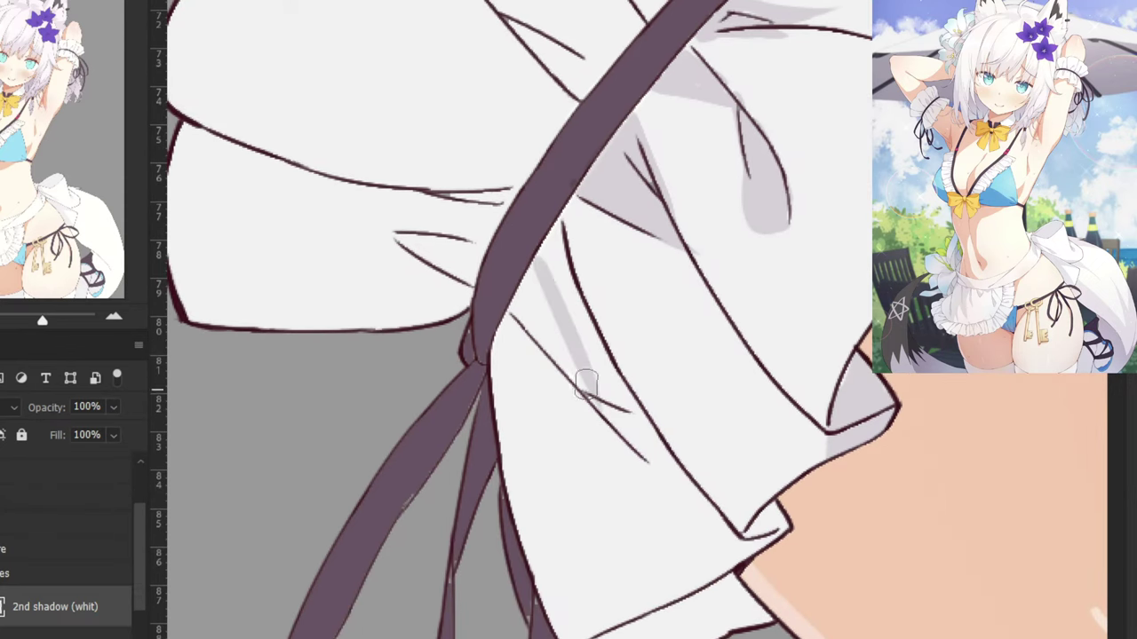
mouse_move(534, 316)
mouse_down()
mouse_move(573, 368)
mouse_move(532, 324)
mouse_move(542, 333)
mouse_move(524, 278)
mouse_move(554, 341)
mouse_up()
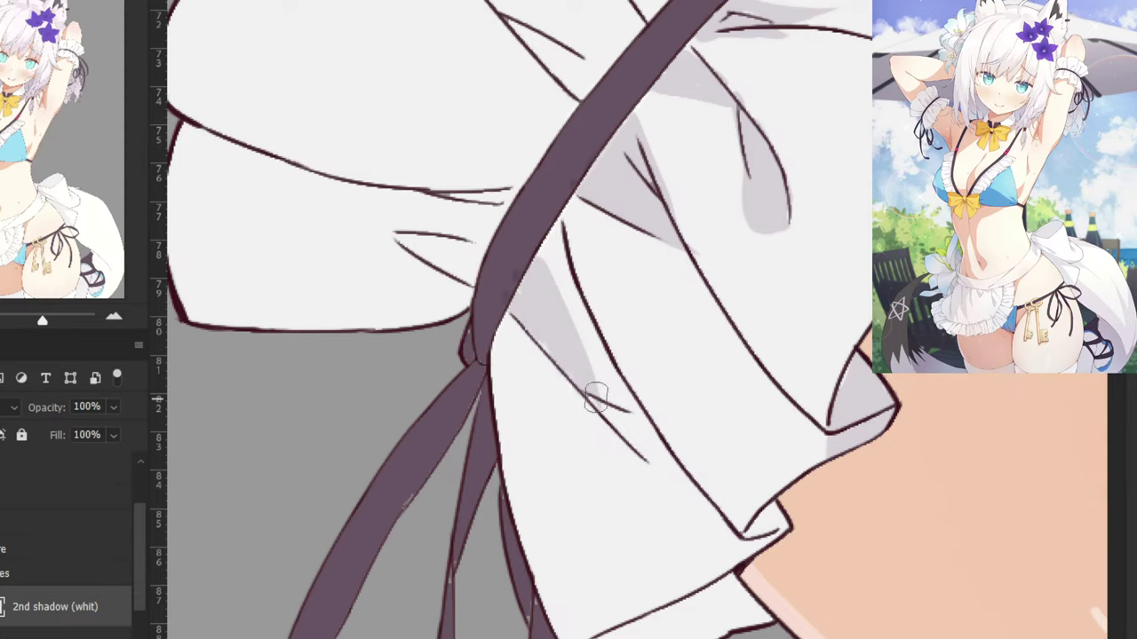
mouse_move(595, 397)
mouse_down()
mouse_move(687, 491)
mouse_move(585, 393)
mouse_move(643, 449)
mouse_move(622, 417)
mouse_move(658, 450)
mouse_up()
key(ctrl+z)
key(ctrl+z)
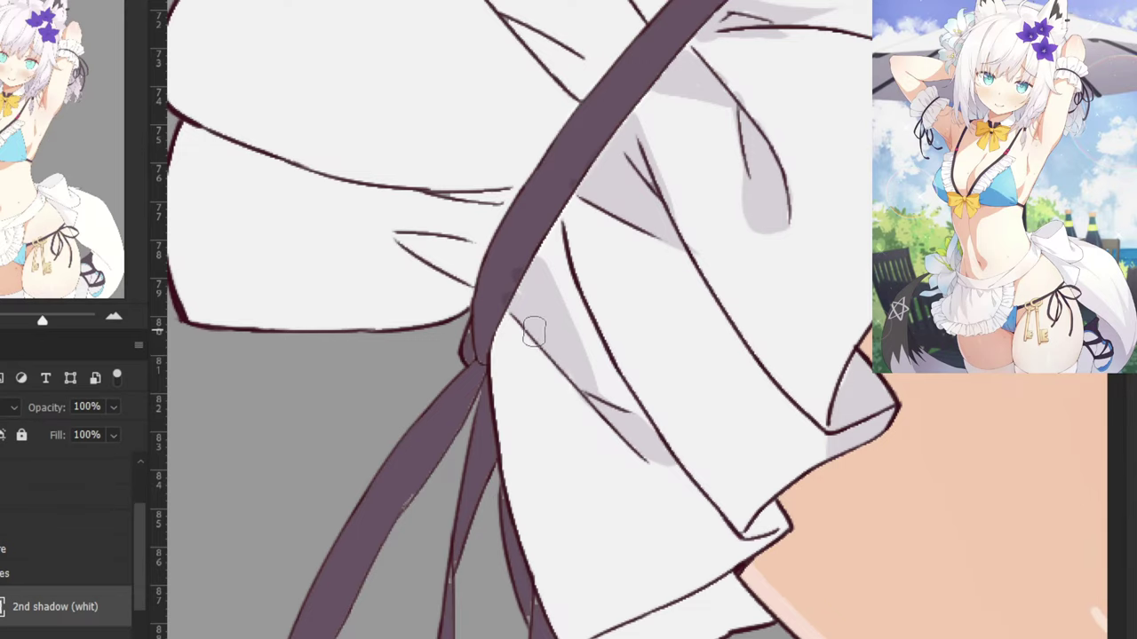
Fill the lower ruffle's small folded tip and the visible underside of its hem beside the arm with second shadow.
mouse_move(776, 523)
mouse_down()
mouse_move(802, 503)
mouse_move(795, 475)
mouse_move(772, 524)
mouse_up()
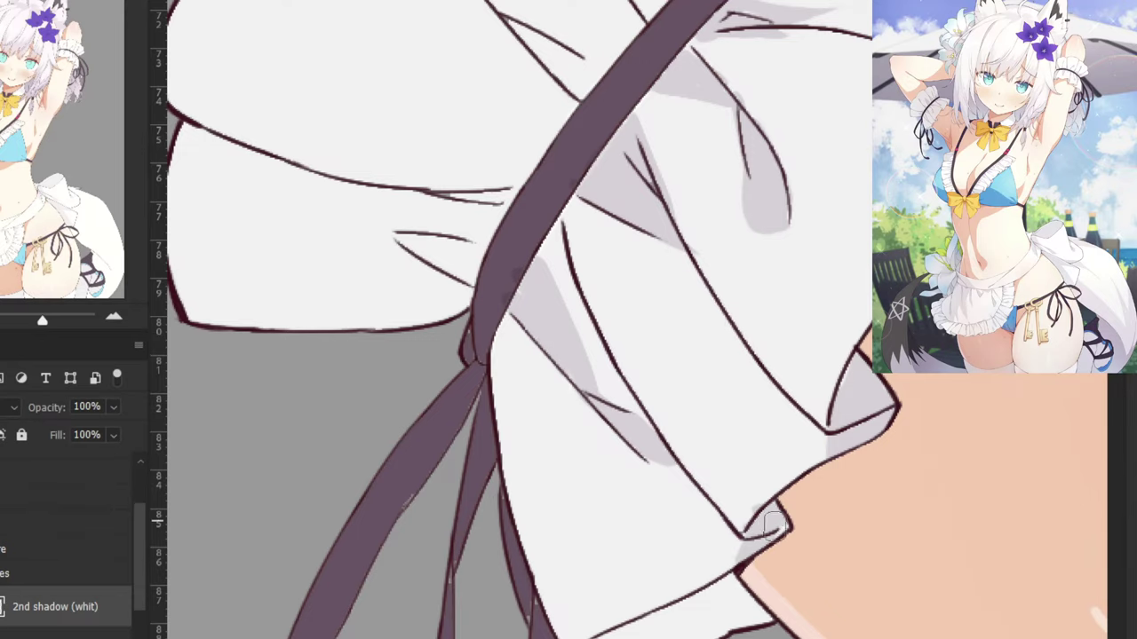
drag(684, 585, 760, 452)
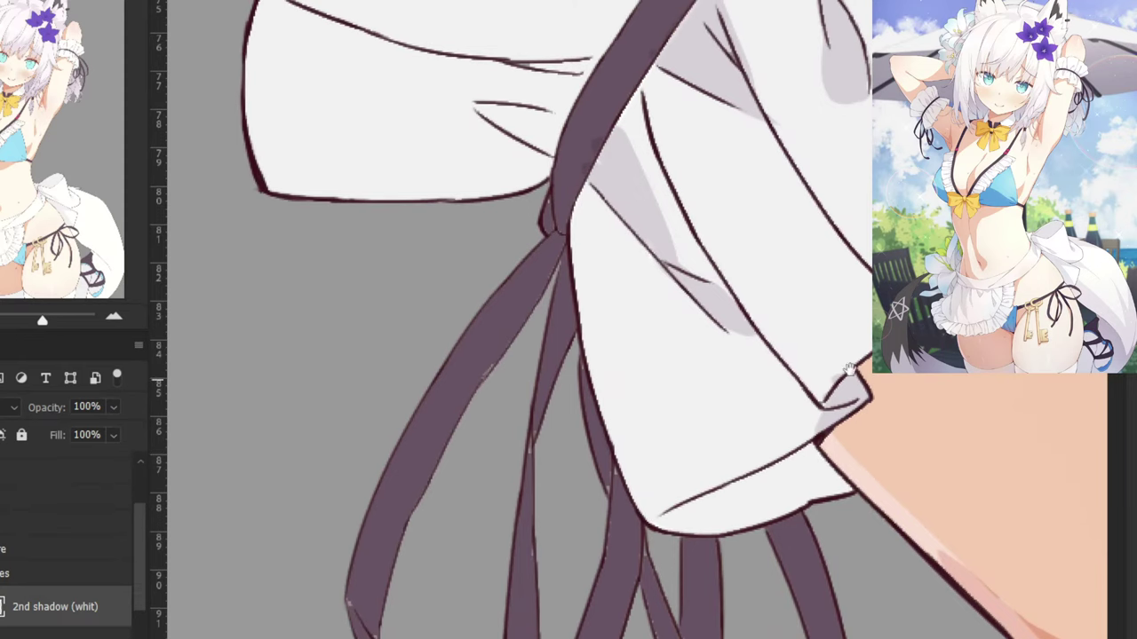
mouse_move(807, 500)
mouse_down()
mouse_move(816, 485)
mouse_move(769, 484)
mouse_move(680, 515)
mouse_move(769, 497)
mouse_move(708, 530)
mouse_up()
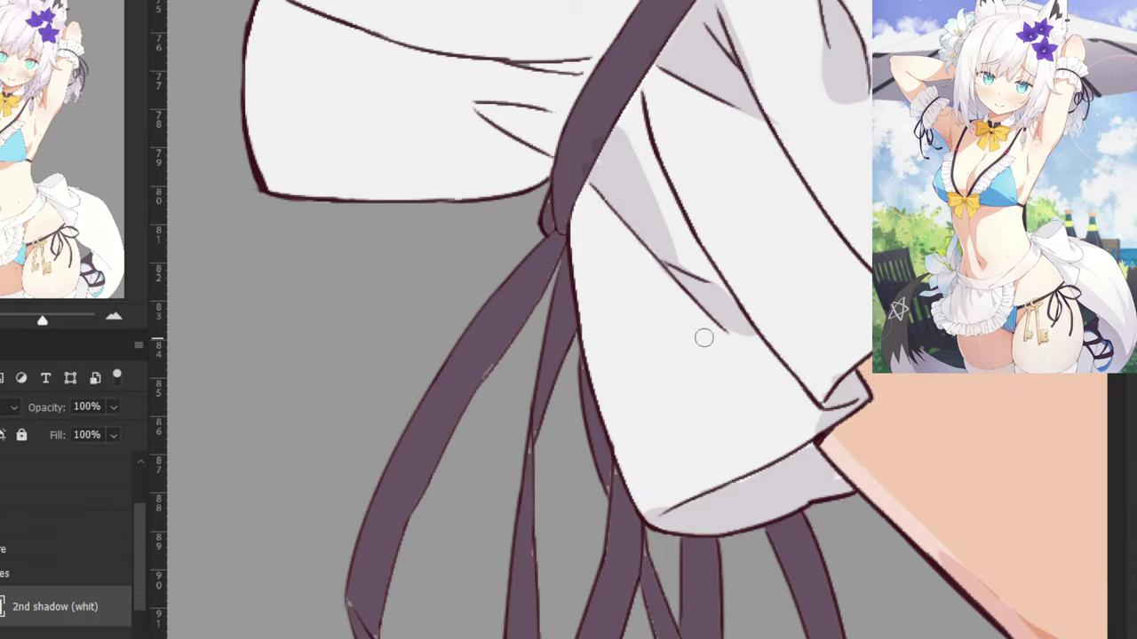
Paint a tapered second shadow along the upper ruffle's lower edge, from the band's knot up to the nearby crease.
drag(470, 63, 543, 314)
drag(493, 445, 616, 421)
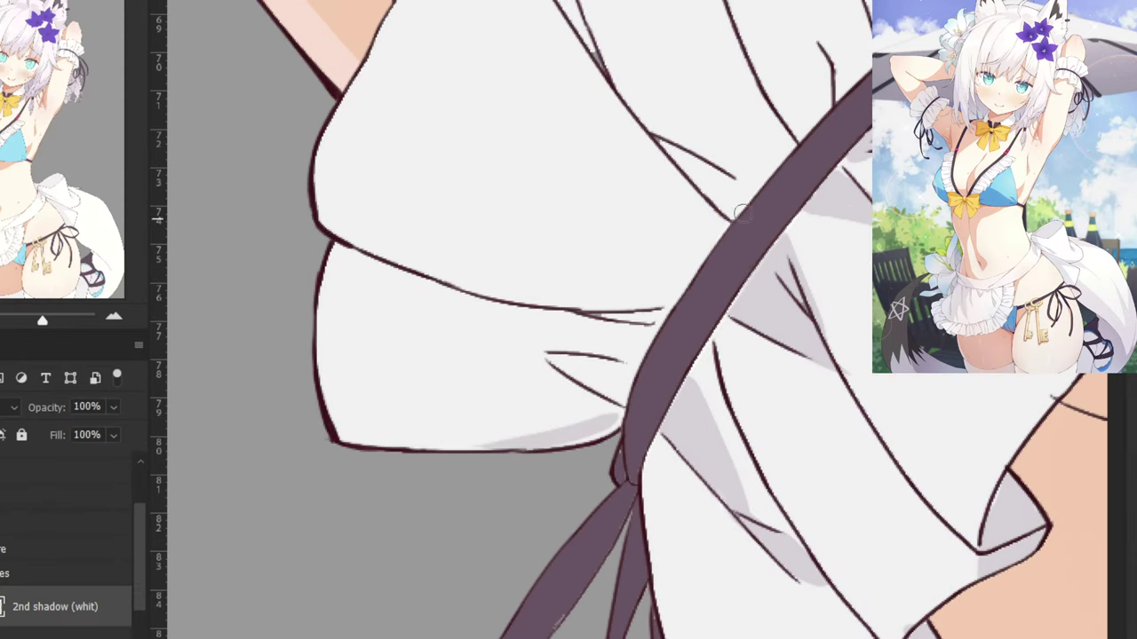
scroll(568, 346, up, 1)
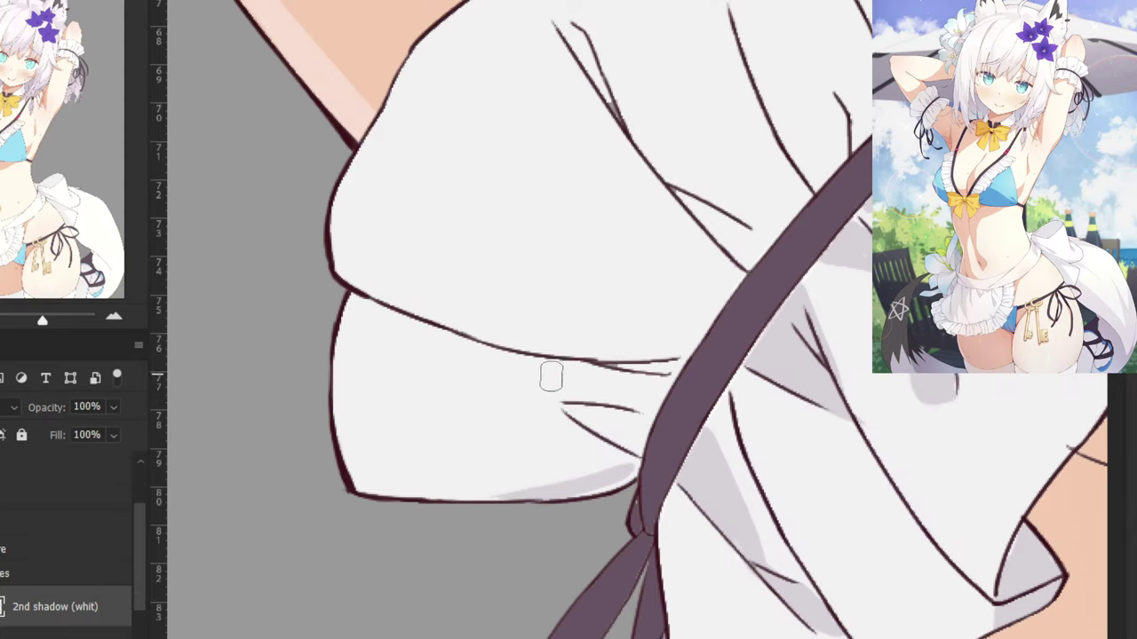
mouse_move(614, 448)
mouse_down()
mouse_move(577, 456)
mouse_move(505, 496)
mouse_move(598, 454)
mouse_move(537, 484)
mouse_move(568, 483)
mouse_move(613, 447)
mouse_move(537, 502)
mouse_move(599, 494)
mouse_move(635, 468)
mouse_move(566, 484)
mouse_up()
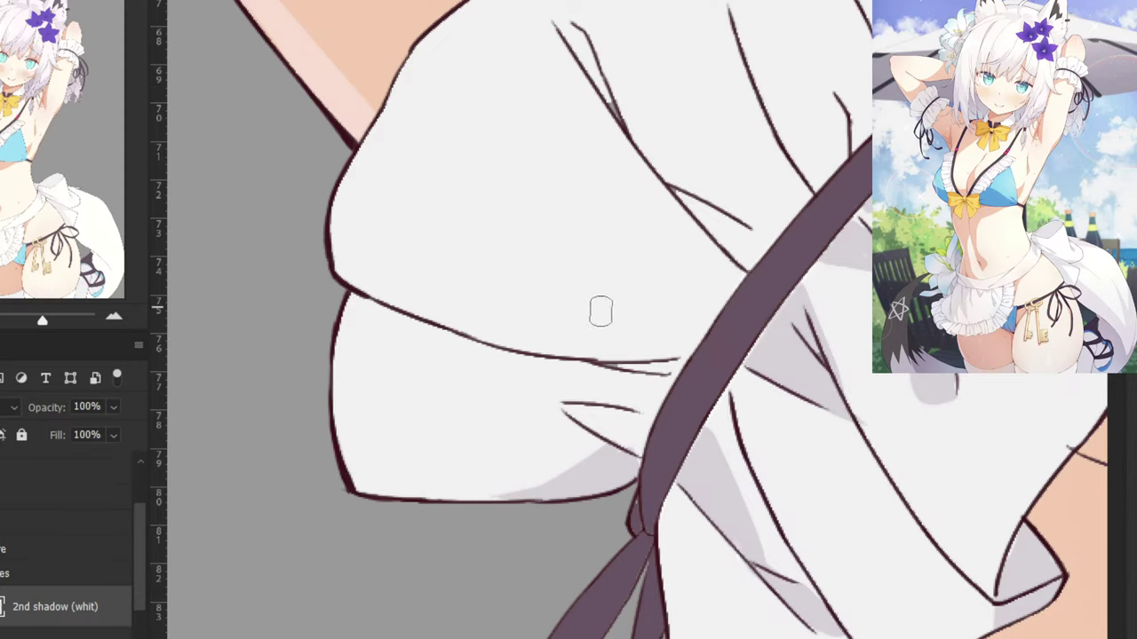
Paint a second-shadow wedge between the short creases where the upper ruffle's lowest fold meets the band, undoing earlier strokes.
drag(668, 373, 598, 404)
key(ctrl+z)
drag(656, 382, 597, 406)
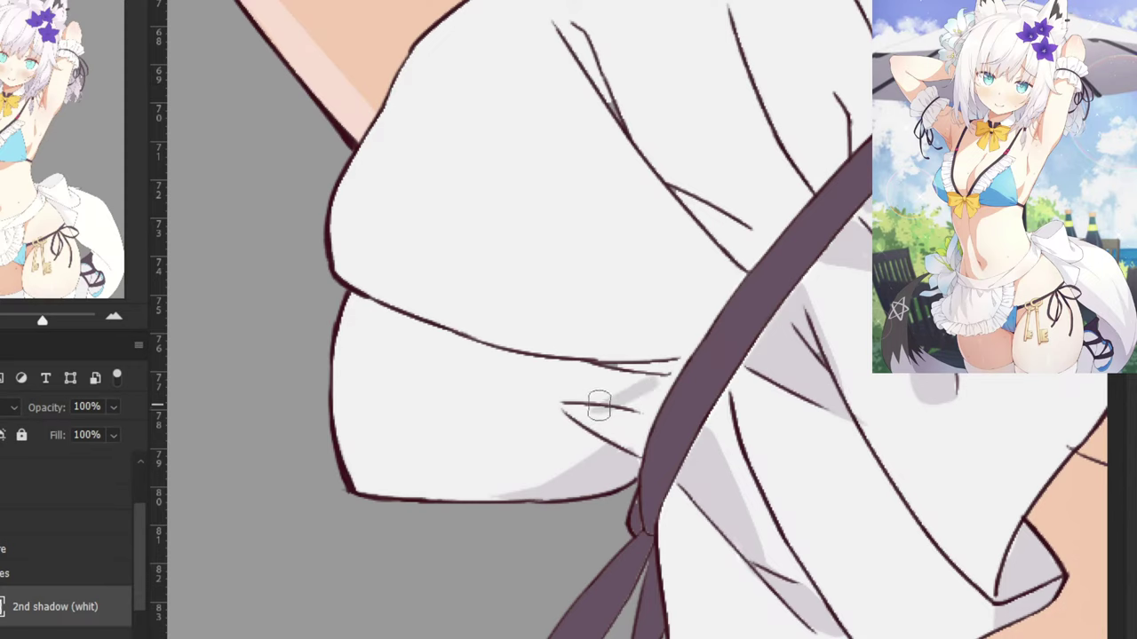
key(ctrl+z)
mouse_move(653, 383)
mouse_down()
mouse_move(570, 412)
mouse_move(637, 451)
mouse_move(666, 386)
mouse_move(647, 411)
mouse_move(648, 396)
mouse_move(597, 424)
mouse_move(573, 413)
mouse_move(624, 418)
mouse_move(587, 411)
mouse_move(647, 399)
mouse_move(616, 373)
mouse_move(683, 364)
mouse_up()
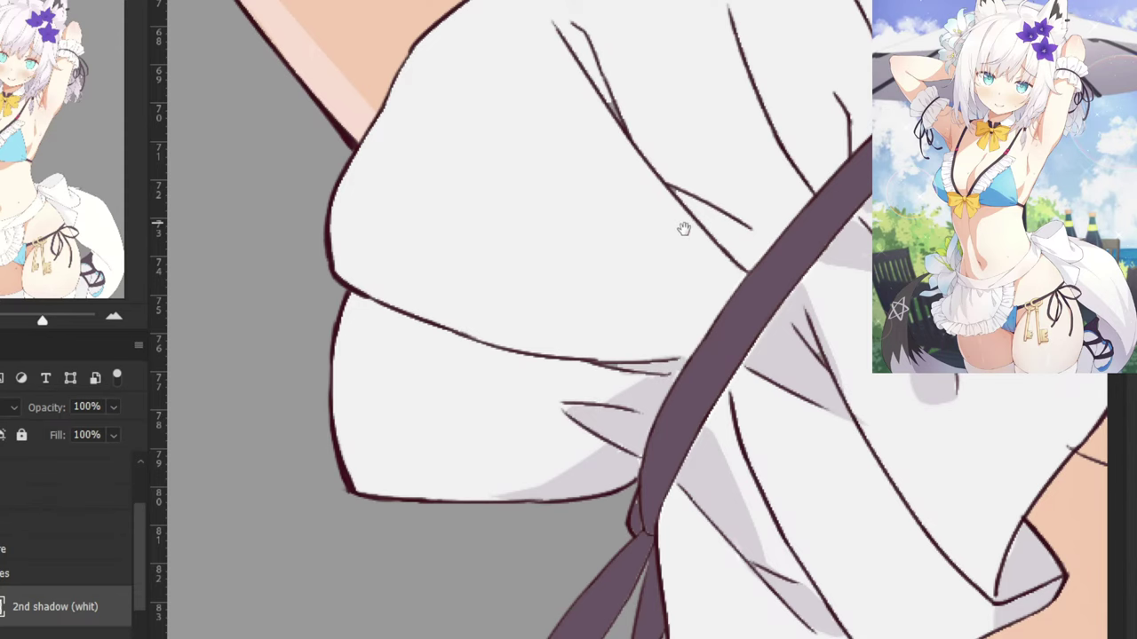
Shade above the upper ruffle's long fold line and along the underside of the next crease, tapering away from the band.
drag(683, 230, 673, 313)
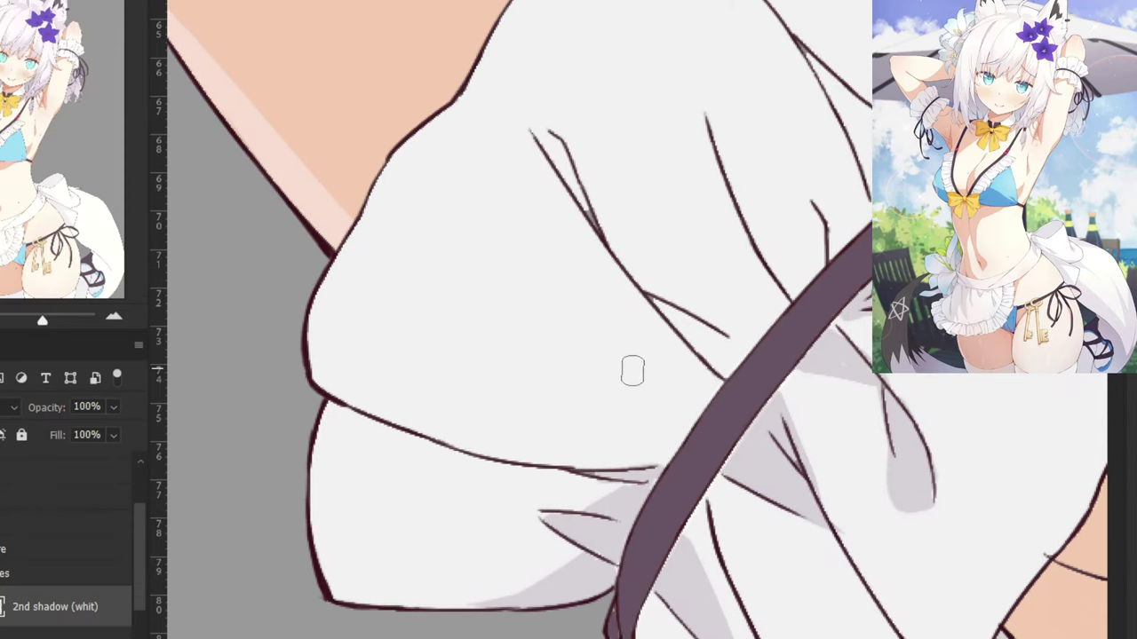
drag(477, 454, 707, 411)
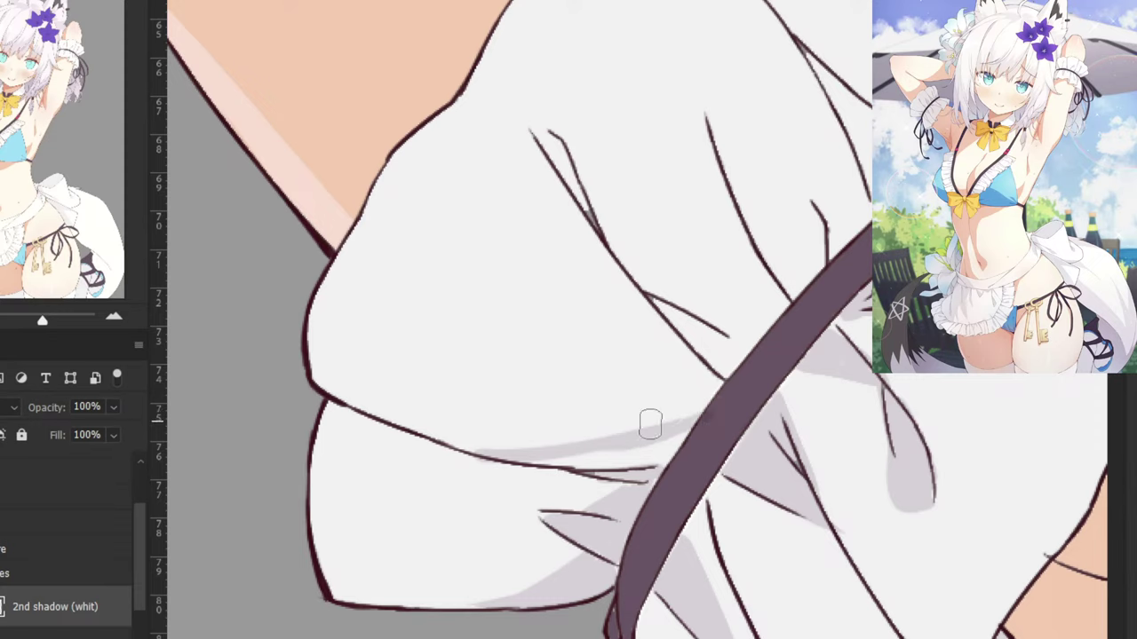
mouse_move(520, 459)
mouse_down()
mouse_move(673, 455)
mouse_move(654, 445)
mouse_up()
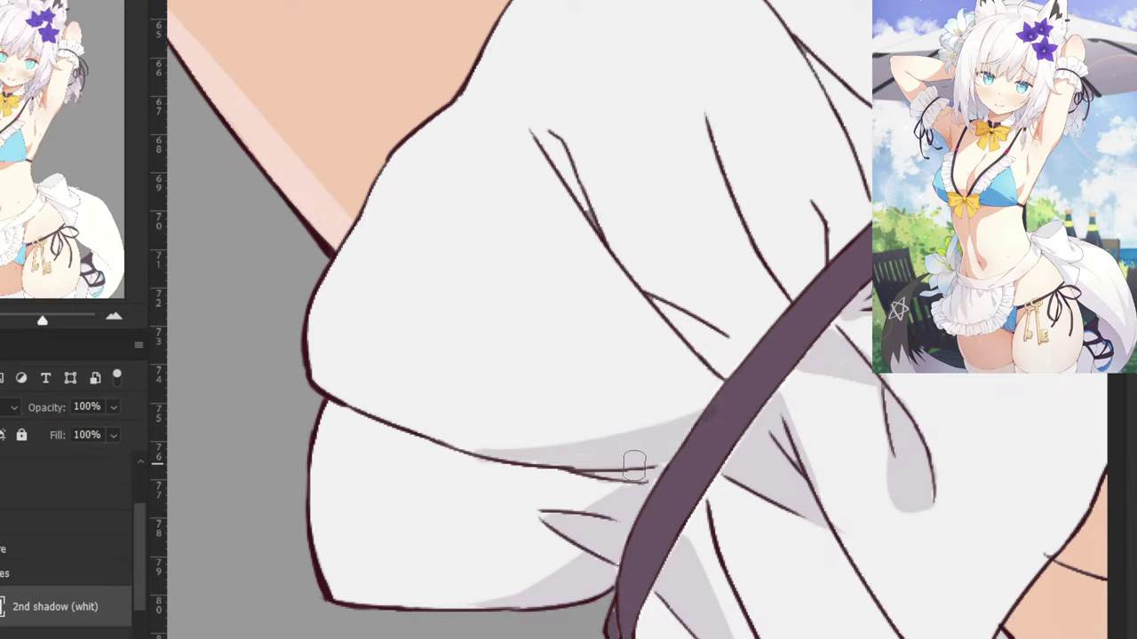
drag(653, 319, 710, 391)
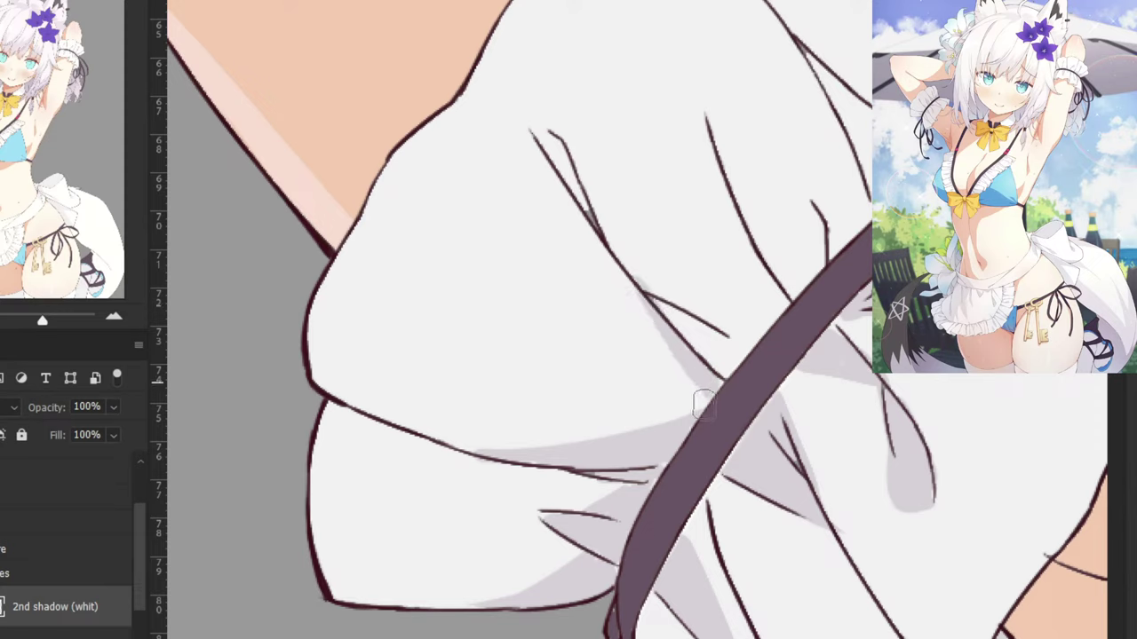
Fill the narrow gap between the paired creases with second shadow and shade around the branching crease near the band.
drag(523, 271, 548, 367)
drag(609, 298, 587, 235)
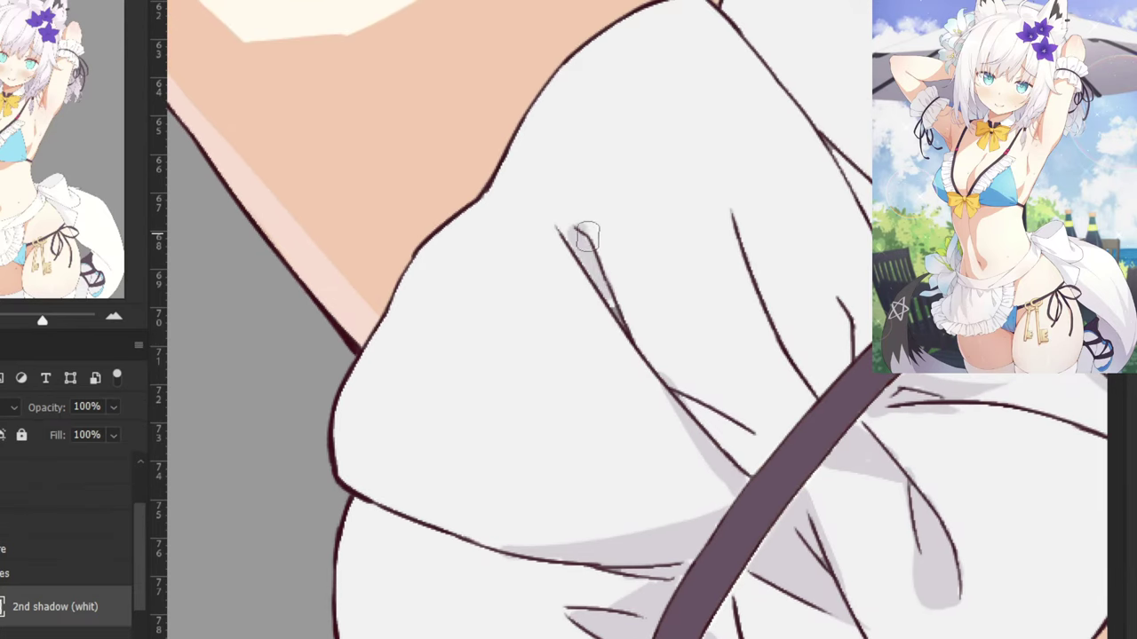
key(ctrl+z)
drag(613, 302, 565, 222)
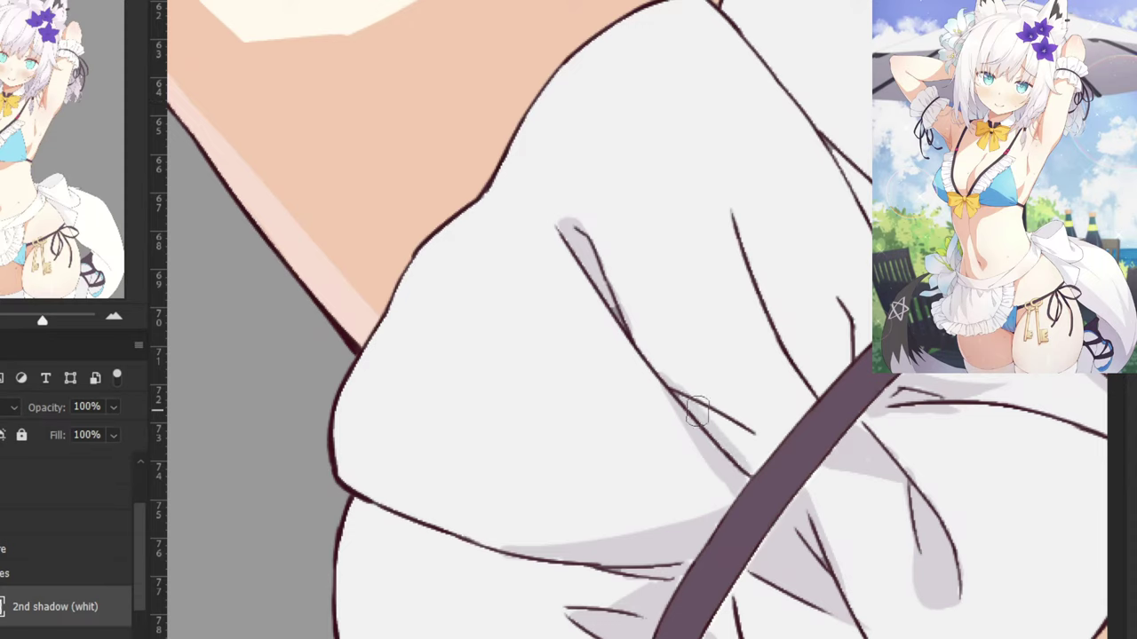
drag(685, 378, 761, 436)
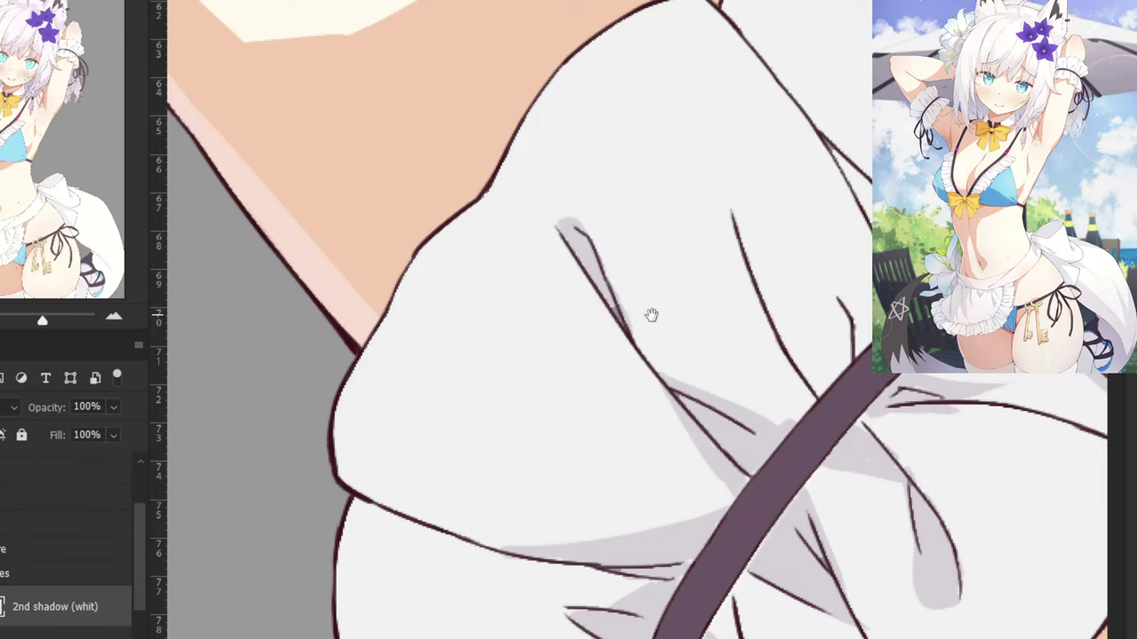
Paint a broad second shadow beside the upper ruffle's curved crease, reaching the short crease next to the band.
drag(651, 314, 533, 456)
drag(620, 364, 672, 477)
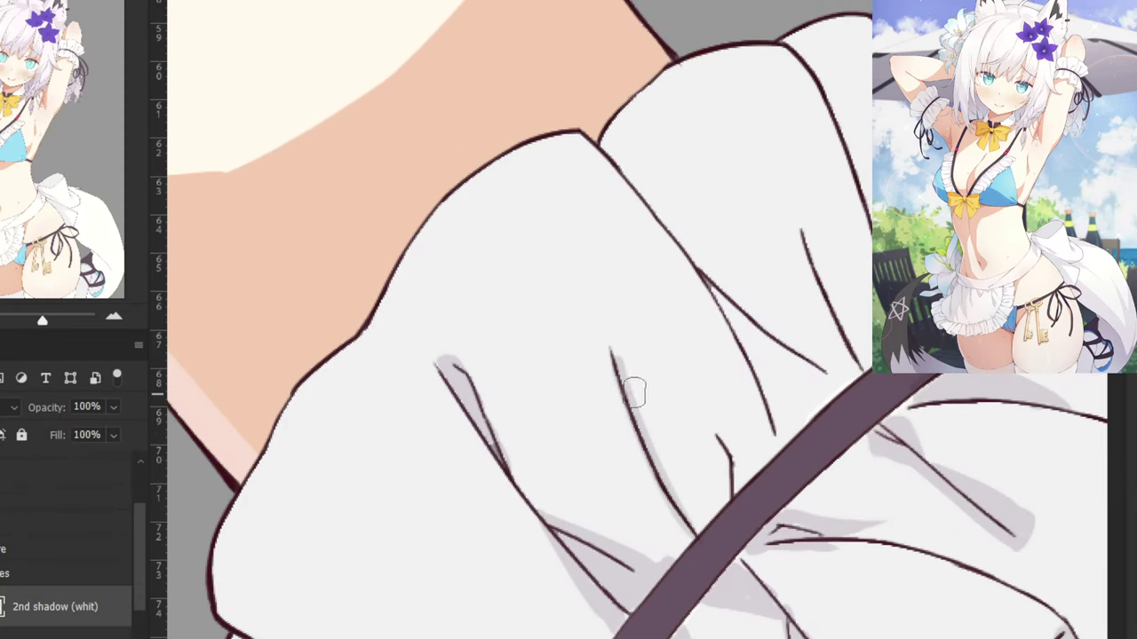
drag(633, 391, 673, 487)
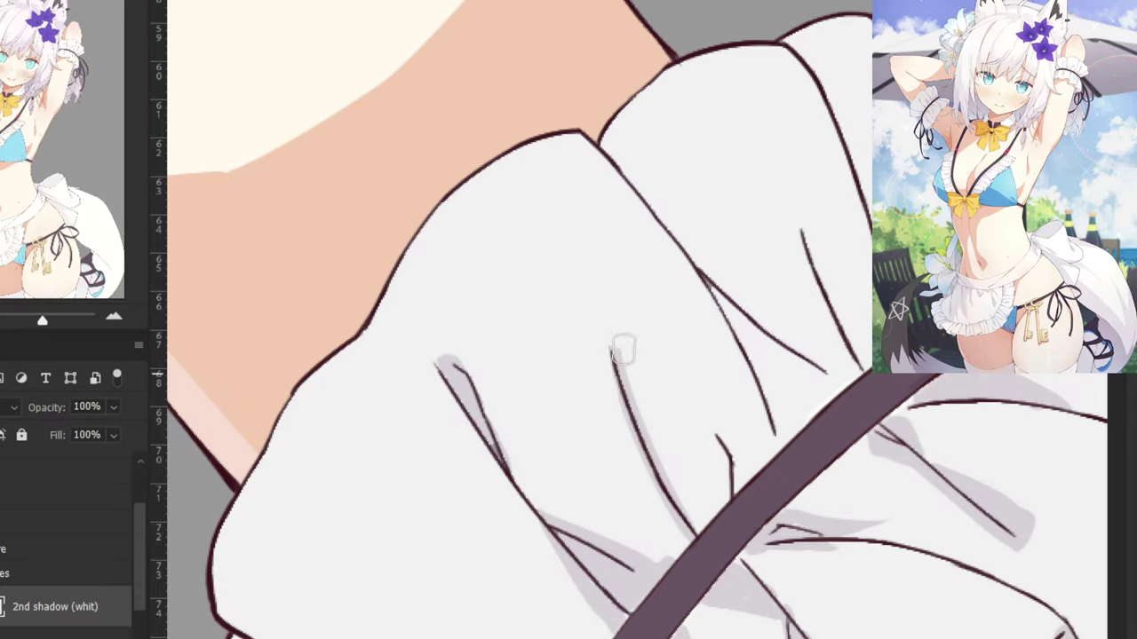
mouse_move(622, 350)
mouse_down()
mouse_move(678, 403)
mouse_move(705, 450)
mouse_move(698, 419)
mouse_move(727, 499)
mouse_move(714, 436)
mouse_move(724, 508)
mouse_move(720, 475)
mouse_move(698, 525)
mouse_move(634, 369)
mouse_move(685, 492)
mouse_move(710, 491)
mouse_move(698, 468)
mouse_move(708, 520)
mouse_move(710, 444)
mouse_move(632, 361)
mouse_move(618, 407)
mouse_move(651, 470)
mouse_up()
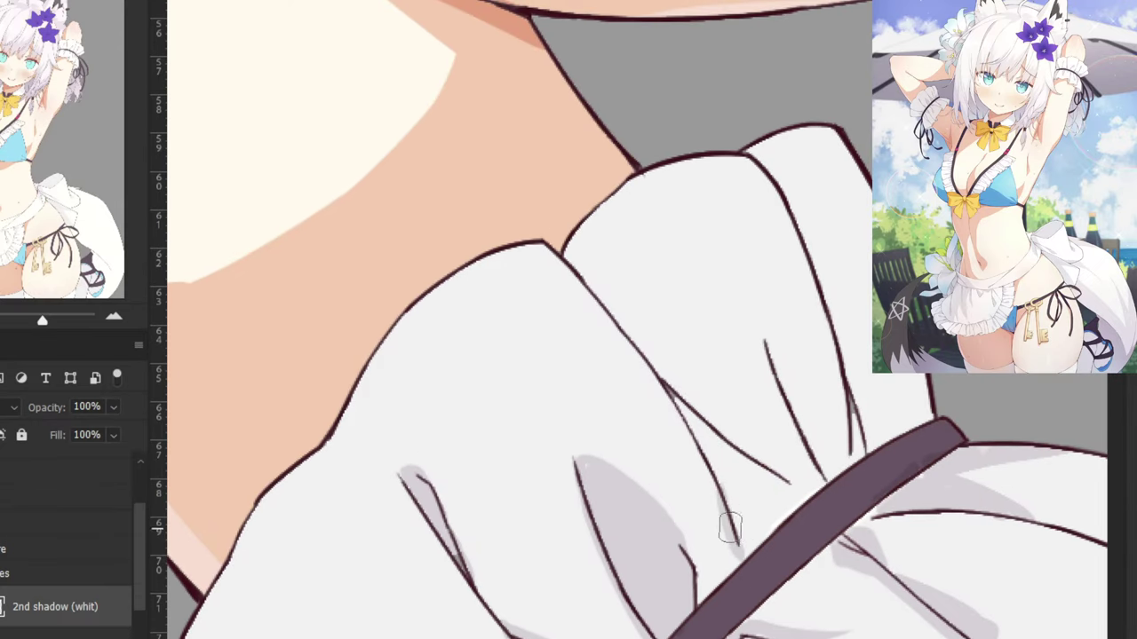
Fill the wedge between the two converging ruffle creases with second shadow and try a thin stroke over the neighbouring crease, undoing it.
mouse_move(695, 419)
mouse_down()
mouse_move(723, 463)
mouse_move(673, 397)
mouse_move(789, 513)
mouse_move(757, 482)
mouse_move(787, 480)
mouse_move(772, 488)
mouse_move(746, 455)
mouse_up()
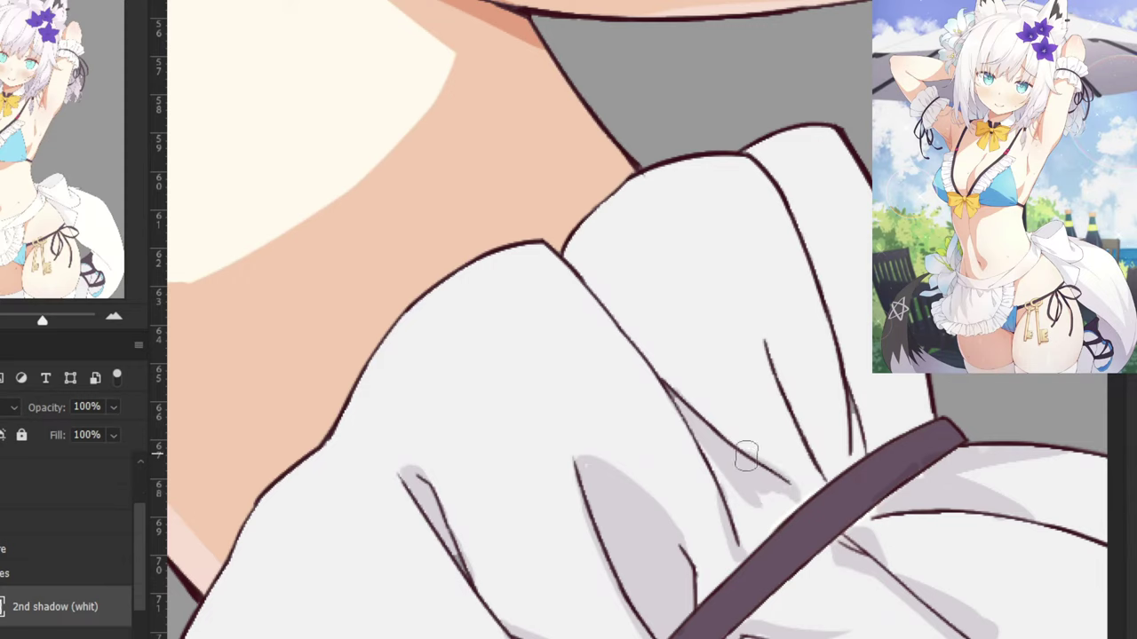
mouse_move(822, 423)
mouse_down()
mouse_move(783, 478)
mouse_move(789, 508)
mouse_move(743, 556)
mouse_move(769, 537)
mouse_move(773, 514)
mouse_move(736, 494)
mouse_move(713, 453)
mouse_move(741, 522)
mouse_up()
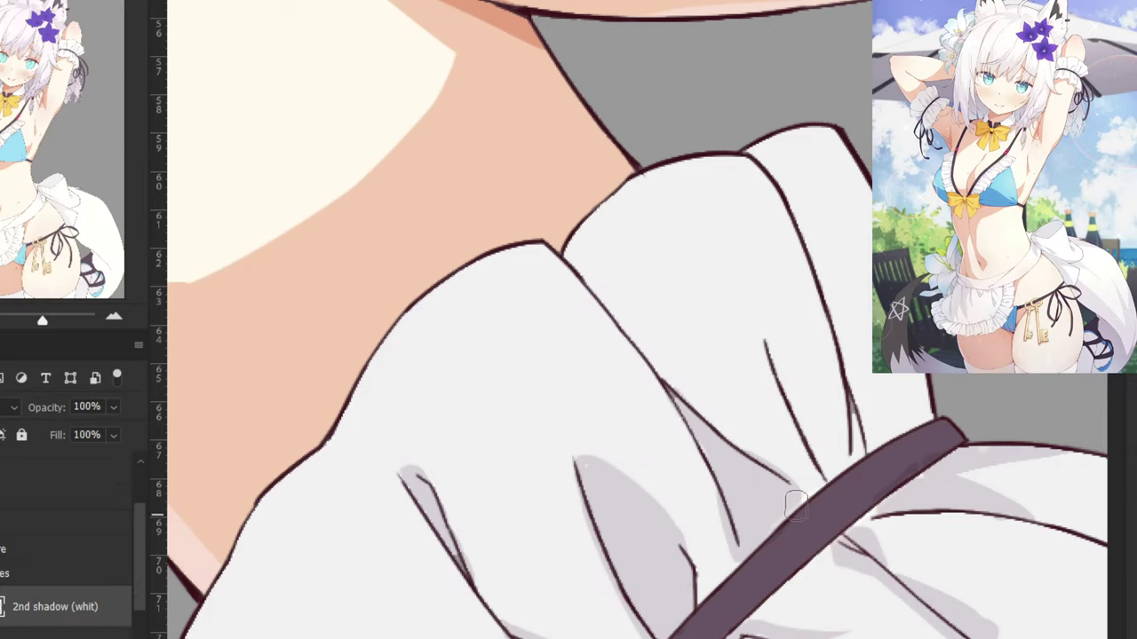
mouse_move(757, 266)
mouse_down()
mouse_move(754, 299)
mouse_move(787, 383)
mouse_up()
key(ctrl+z)
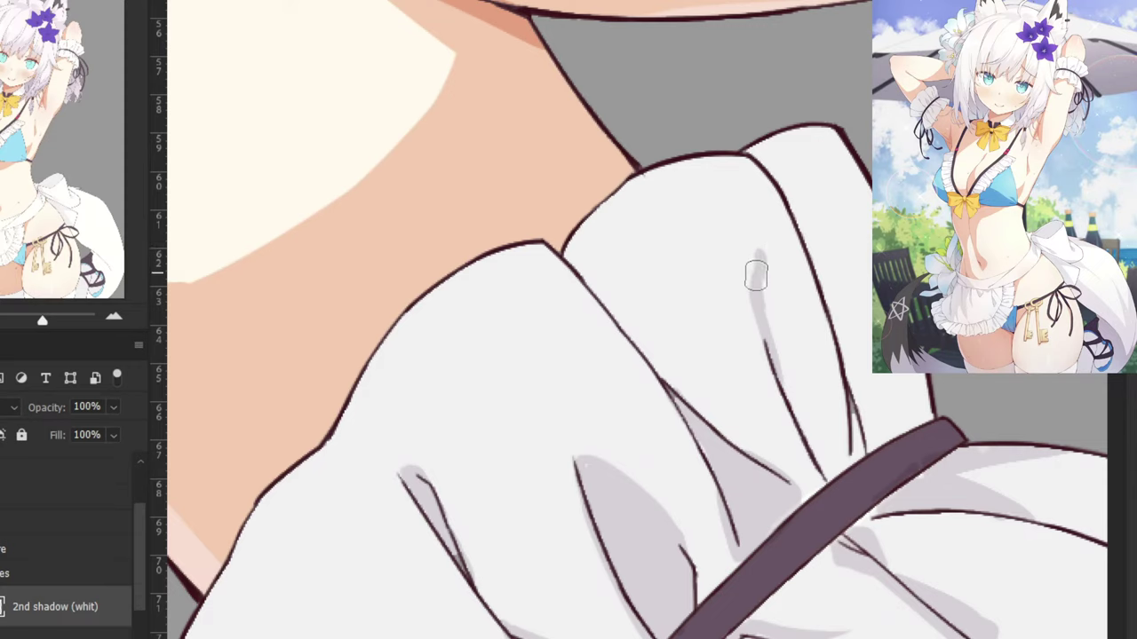
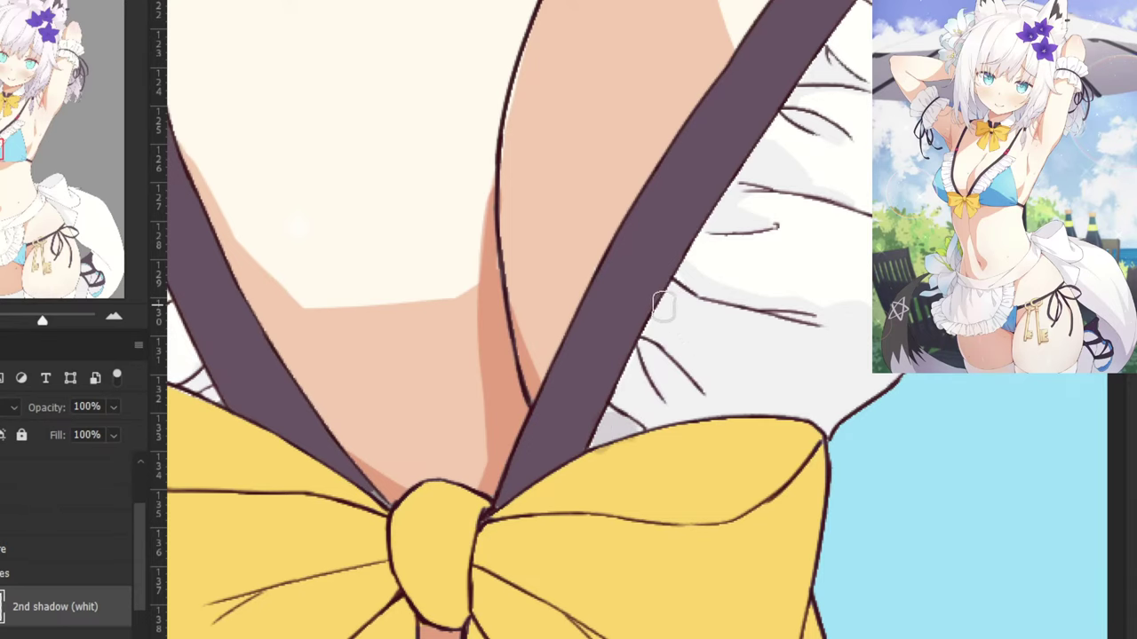
Add small second shadows at the start of the long crease and the lower outer corner of the bikini ruffle's topmost fold.
mouse_move(664, 303)
mouse_down()
mouse_move(750, 312)
mouse_move(666, 305)
mouse_move(703, 310)
mouse_up()
key(ctrl+minus)
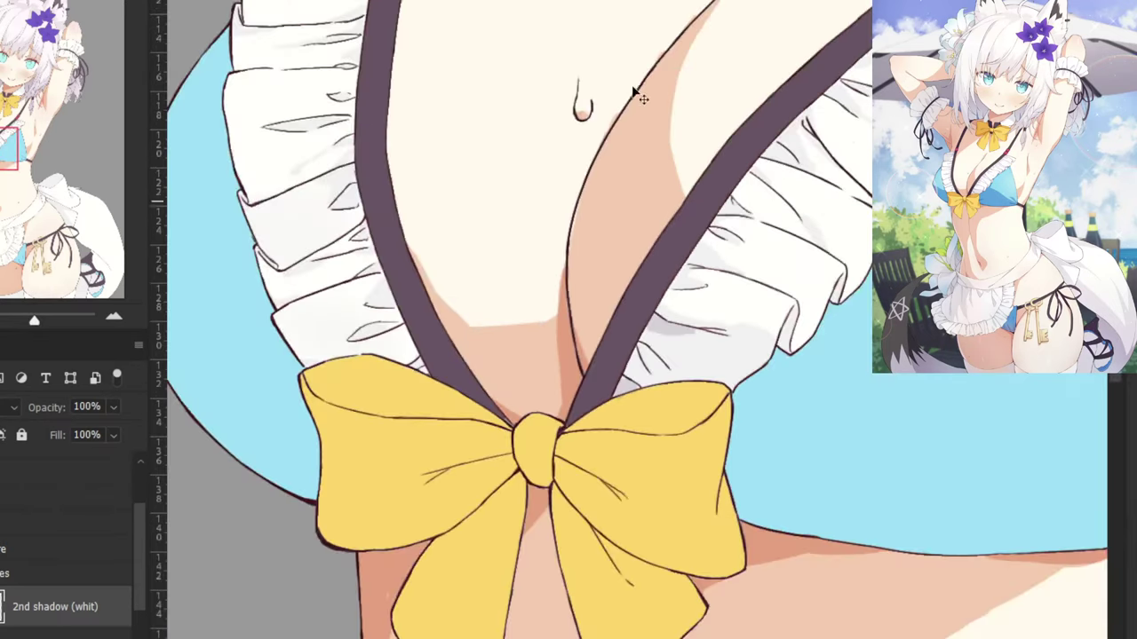
key(ctrl+minus)
drag(491, 127, 715, 264)
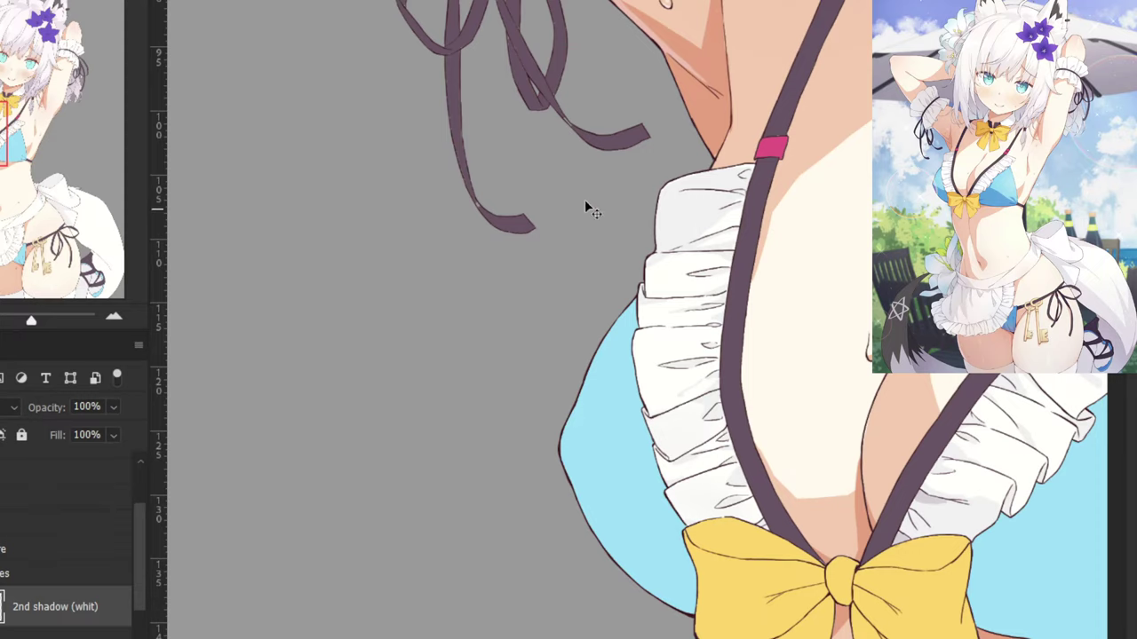
scroll(584, 208, up, 5)
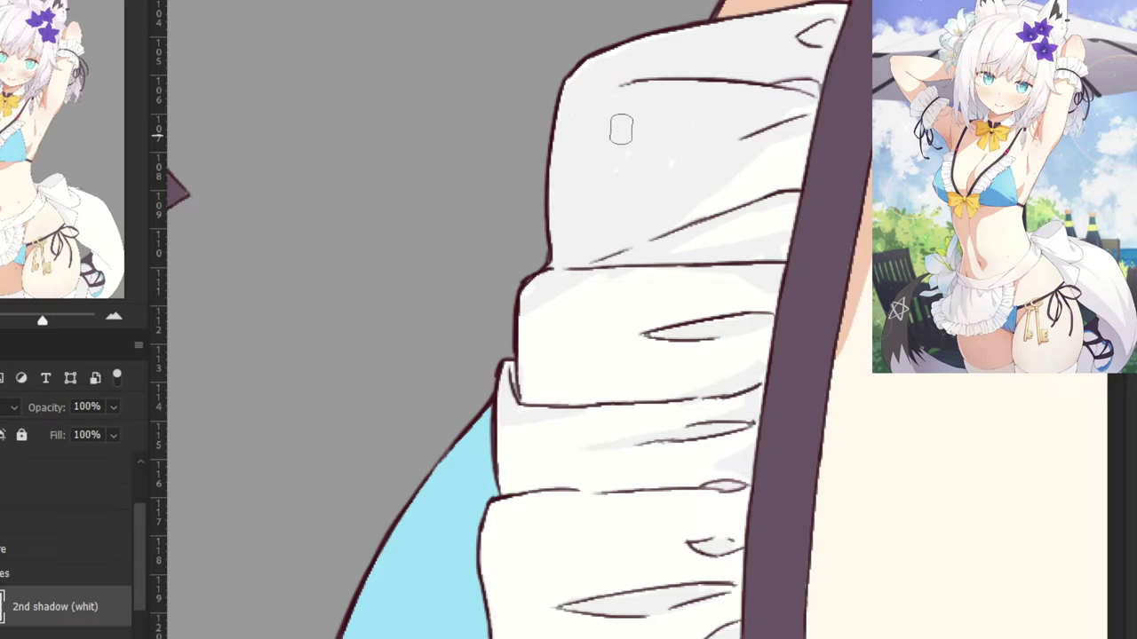
mouse_move(658, 69)
mouse_down()
mouse_move(594, 98)
mouse_move(620, 92)
mouse_up()
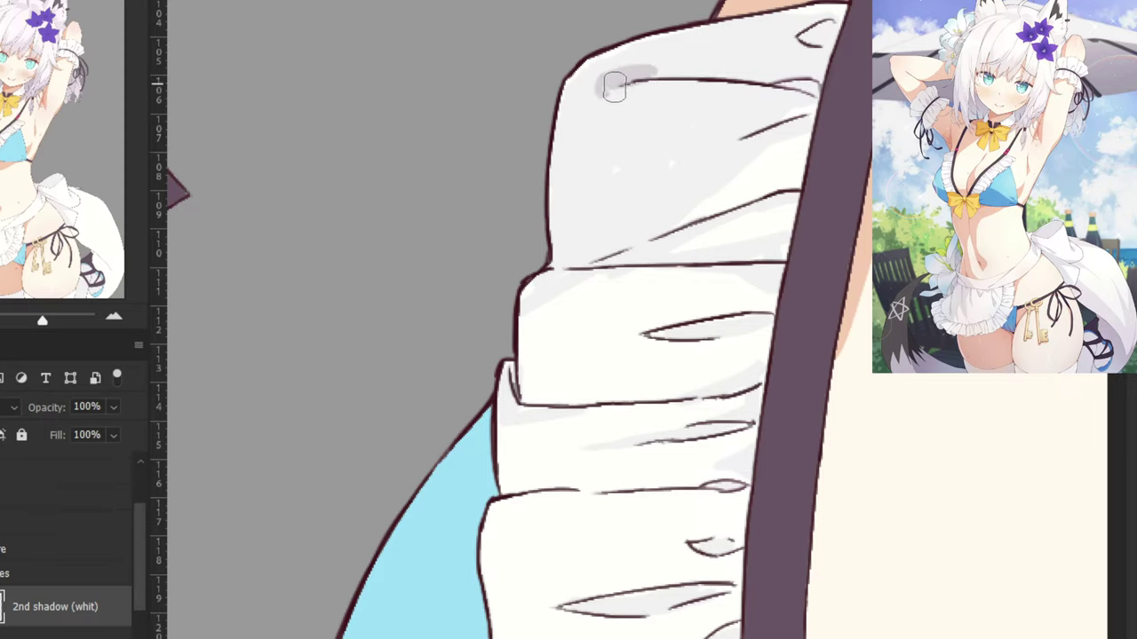
drag(593, 225, 627, 182)
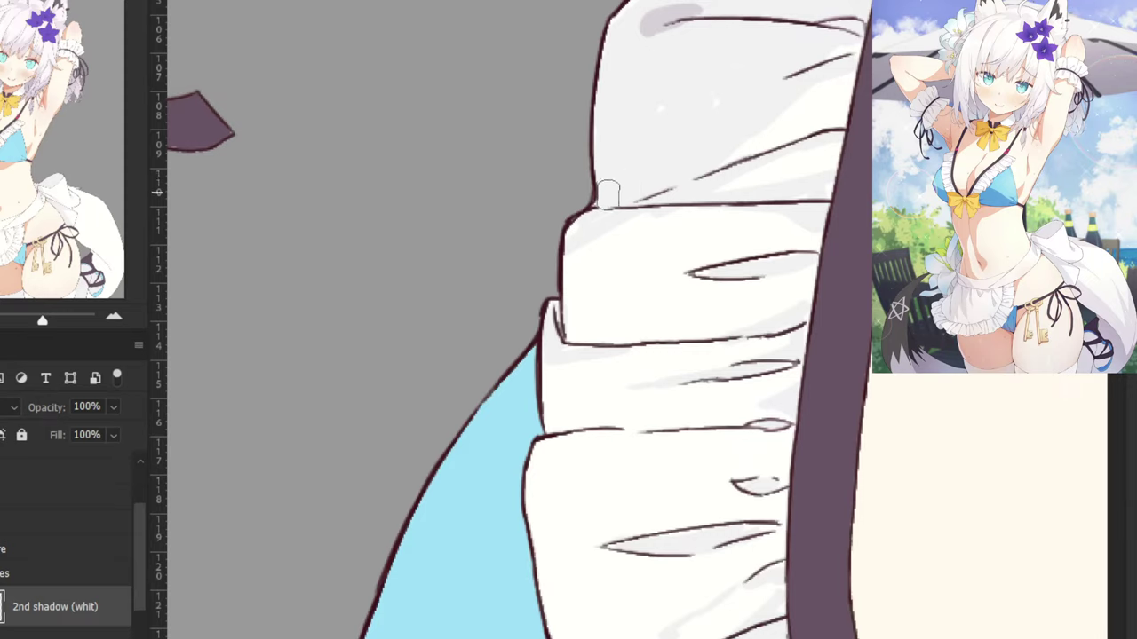
drag(595, 169, 642, 191)
key(ctrl+z)
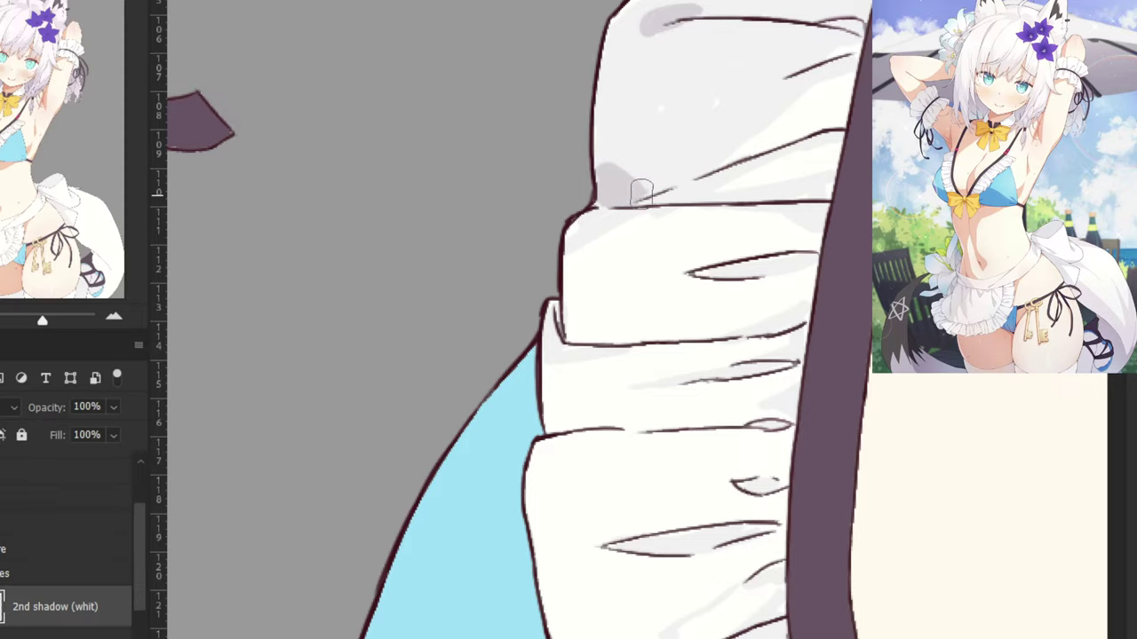
Fill the triangular crease beside the bikini strap and the small gap just above the yellow bow with second shadow.
key(ctrl+minus)
key(ctrl+minus)
key(ctrl+minus)
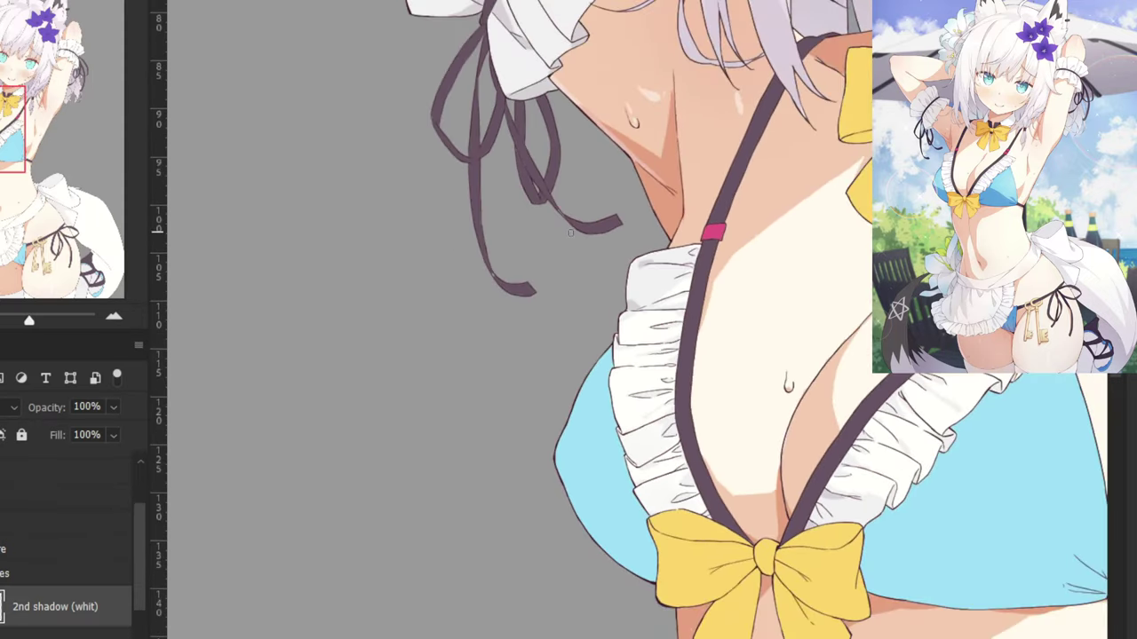
scroll(736, 304, up, 6)
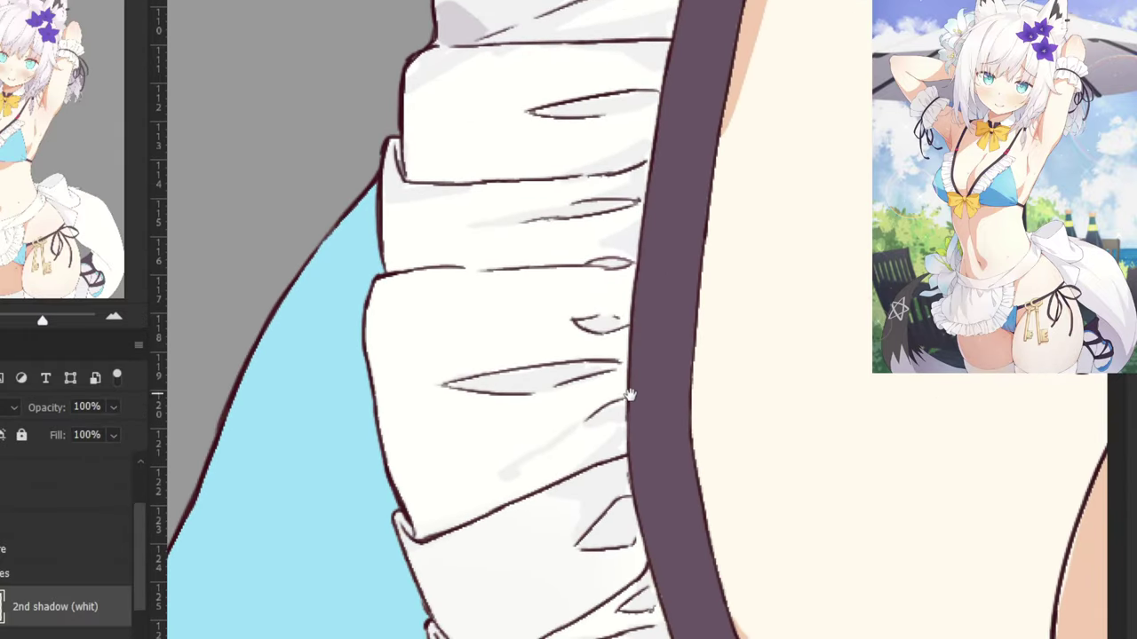
drag(628, 394, 658, 259)
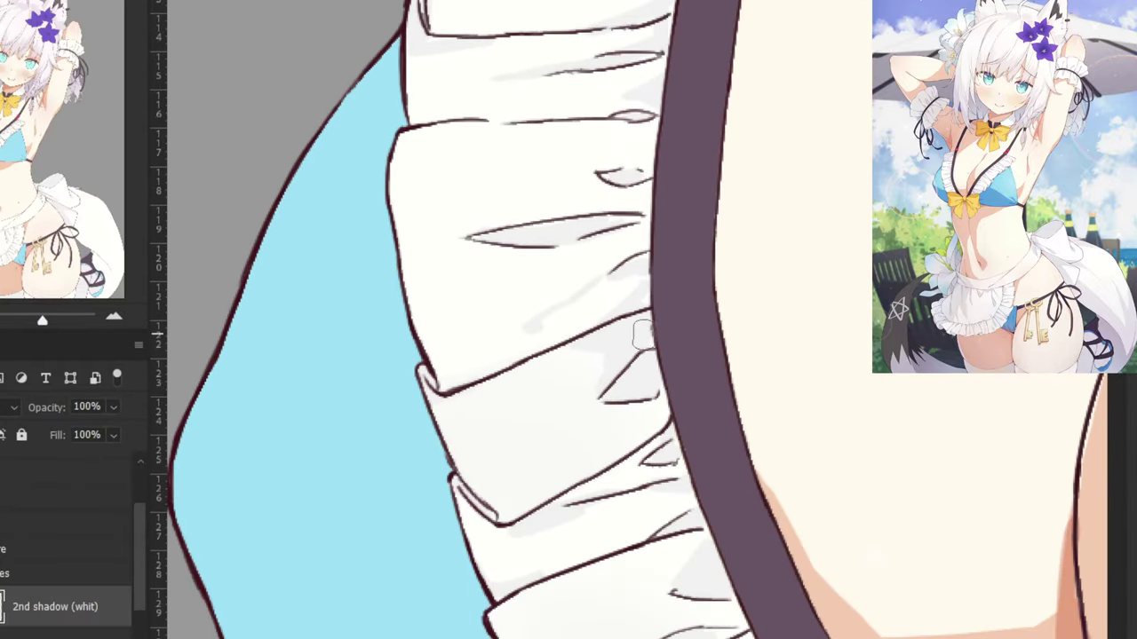
scroll(644, 332, up, 3)
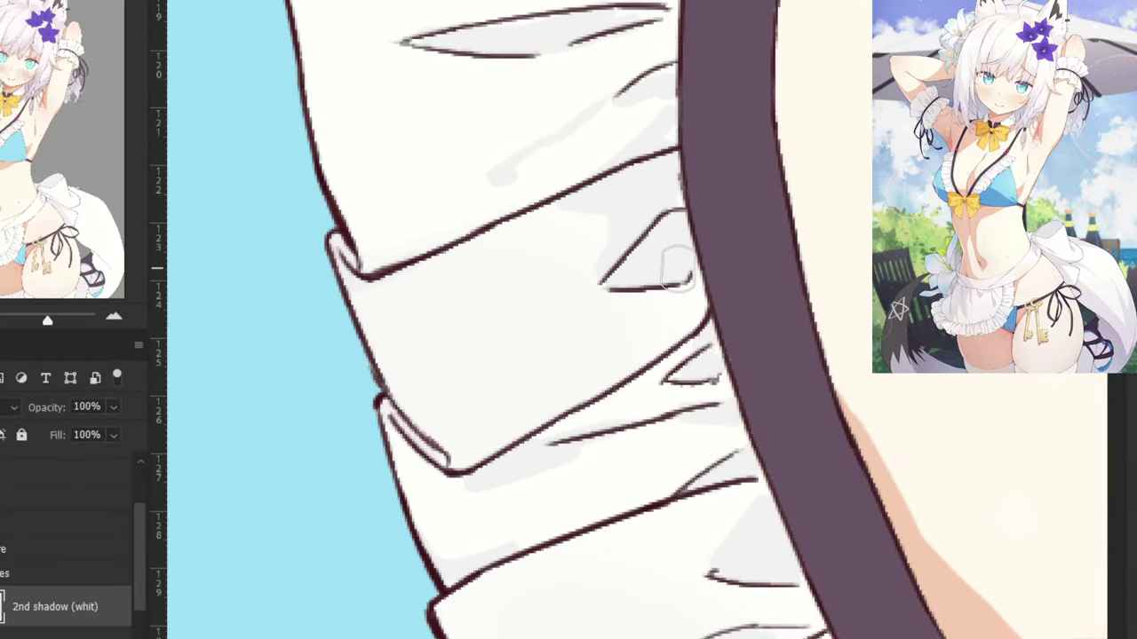
mouse_move(677, 266)
mouse_down()
mouse_move(673, 224)
mouse_move(651, 242)
mouse_move(682, 247)
mouse_move(667, 275)
mouse_move(689, 265)
mouse_move(657, 271)
mouse_up()
key(ctrl+minus)
key(ctrl+minus)
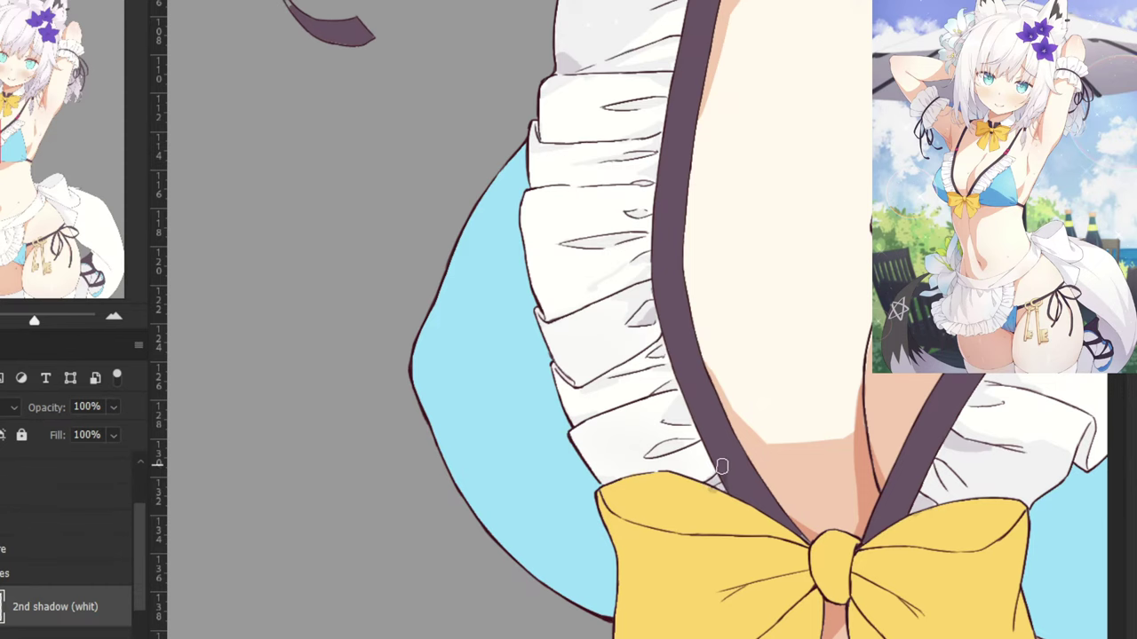
scroll(711, 503, up, 2)
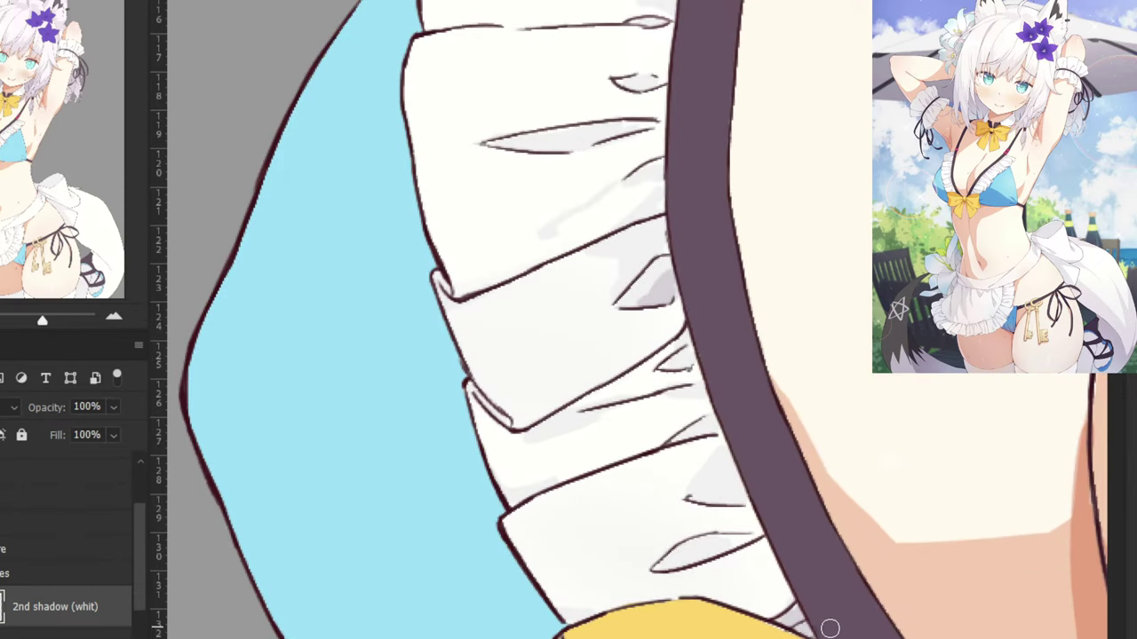
scroll(827, 566, down, 3)
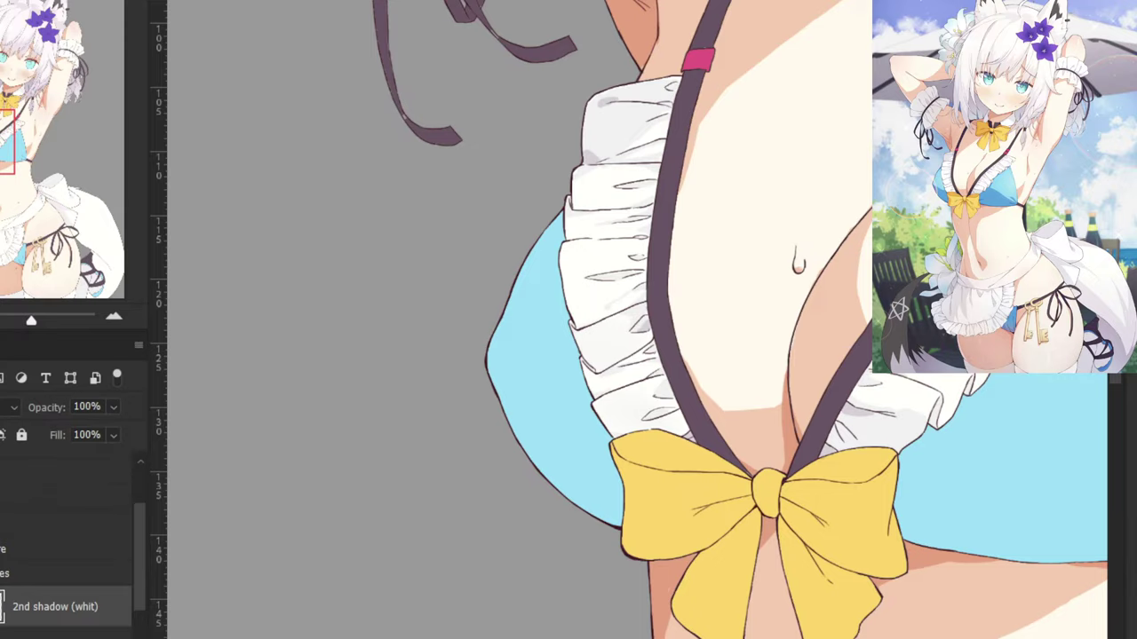
Outline a curved second-shadow shape above the diagonal crease at the flower end of the apron waistband, redoing its lower stroke.
drag(734, 349, 619, 87)
drag(623, 249, 609, 56)
drag(666, 533, 671, 127)
drag(583, 9, 615, 391)
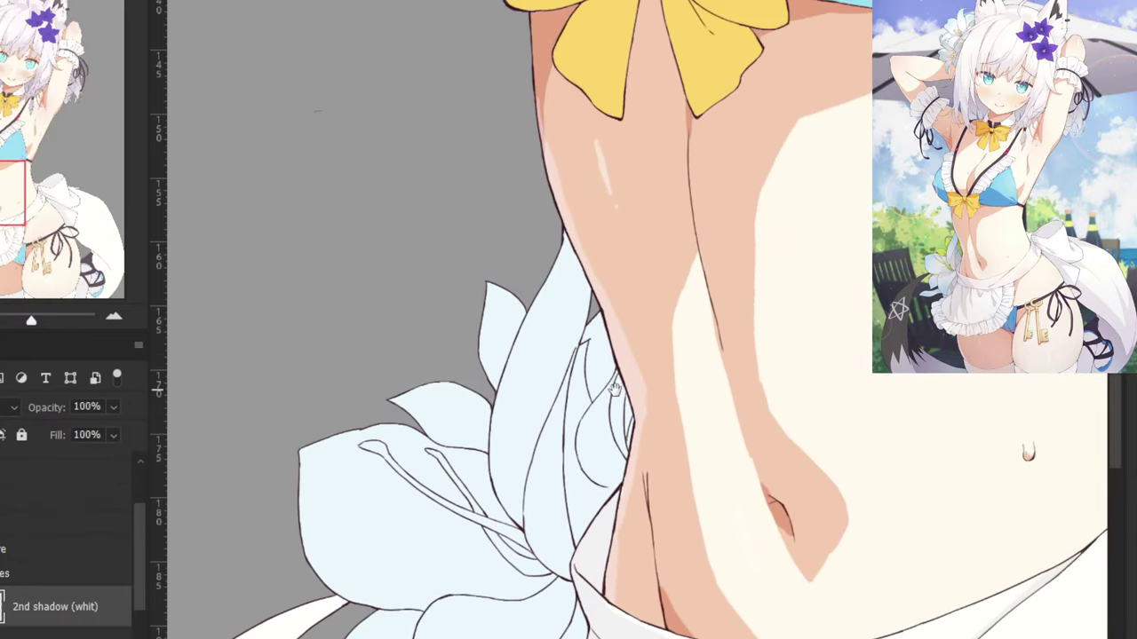
drag(568, 320, 629, 91)
key(ctrl+plus)
key(ctrl+plus)
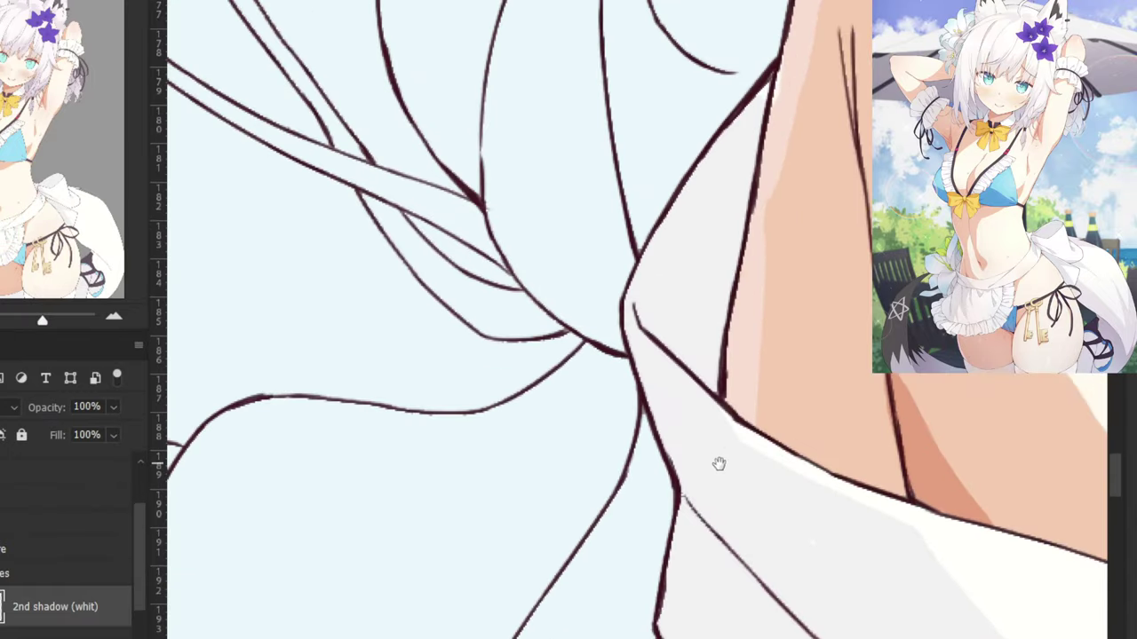
drag(718, 463, 606, 413)
mouse_move(519, 340)
mouse_down()
mouse_move(679, 531)
mouse_move(591, 437)
mouse_up()
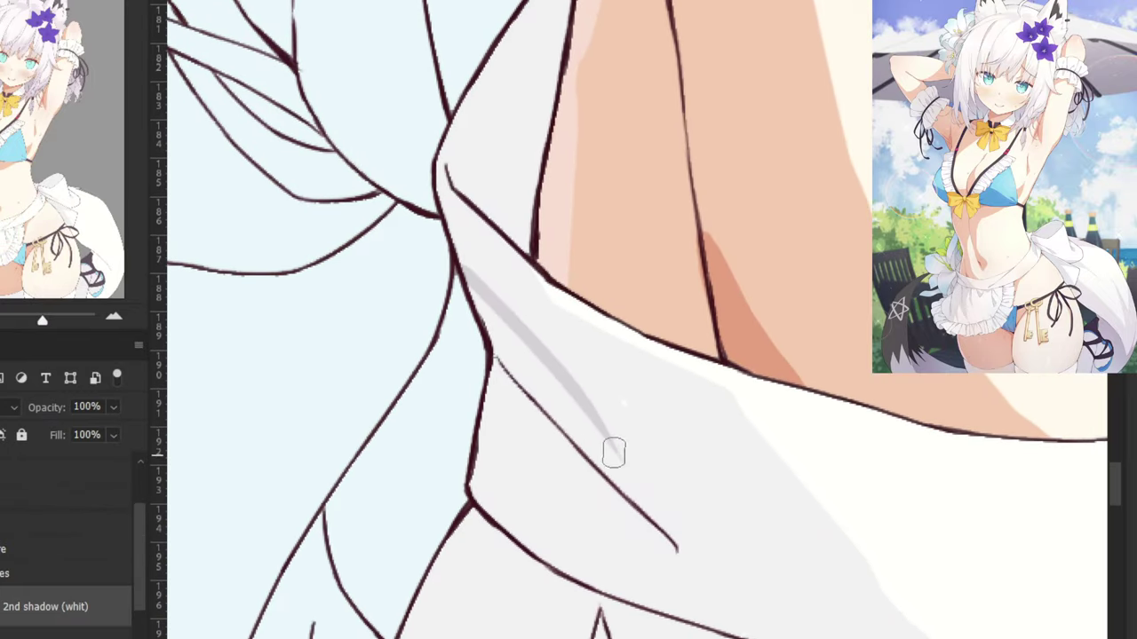
drag(576, 392, 639, 515)
key(ctrl+z)
drag(581, 401, 635, 504)
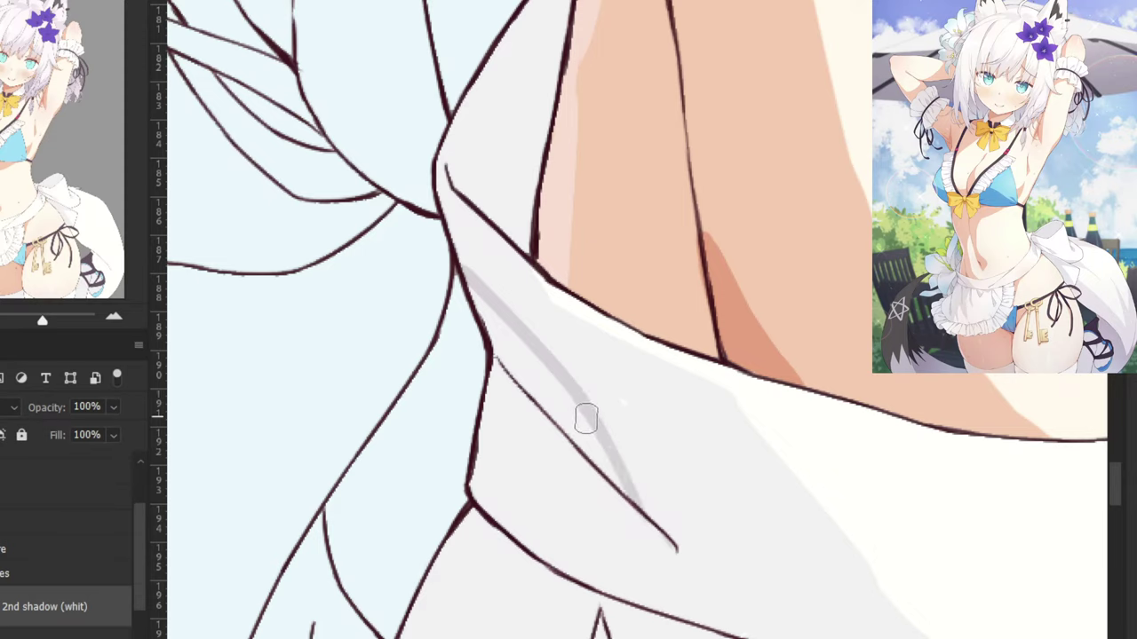
Fill the waistband shadow down to the diagonal crease and extend it past the crease's end with a rounded tip.
drag(593, 428, 671, 530)
mouse_move(615, 472)
mouse_down()
mouse_move(550, 403)
mouse_move(620, 482)
mouse_move(479, 300)
mouse_move(544, 395)
mouse_up()
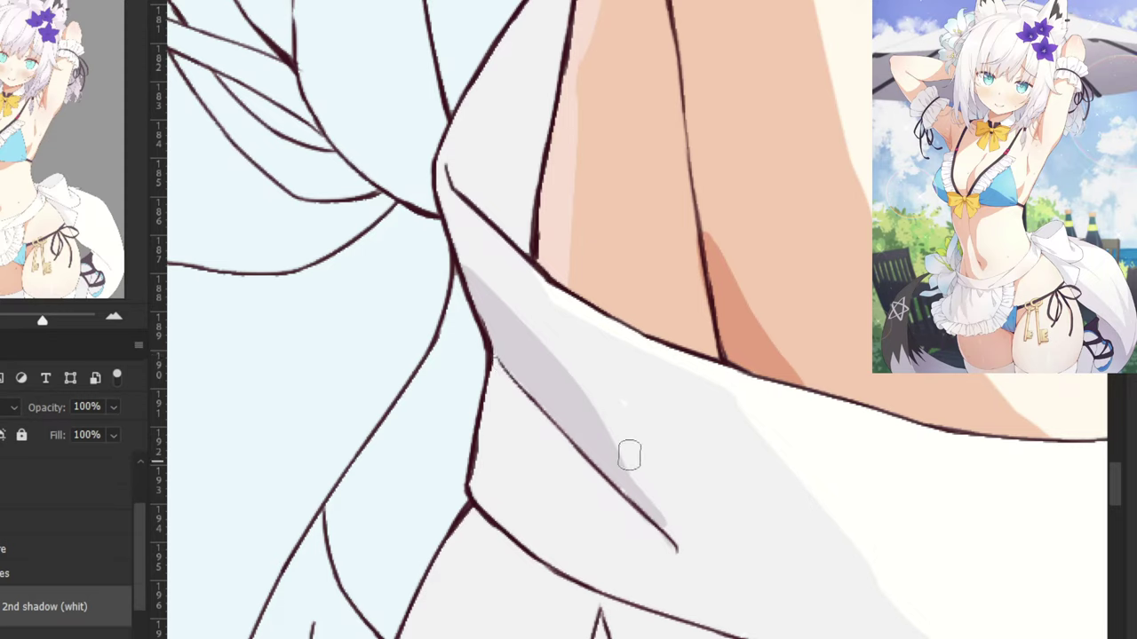
mouse_move(591, 448)
mouse_down()
mouse_move(711, 594)
mouse_move(637, 492)
mouse_move(710, 578)
mouse_move(704, 557)
mouse_up()
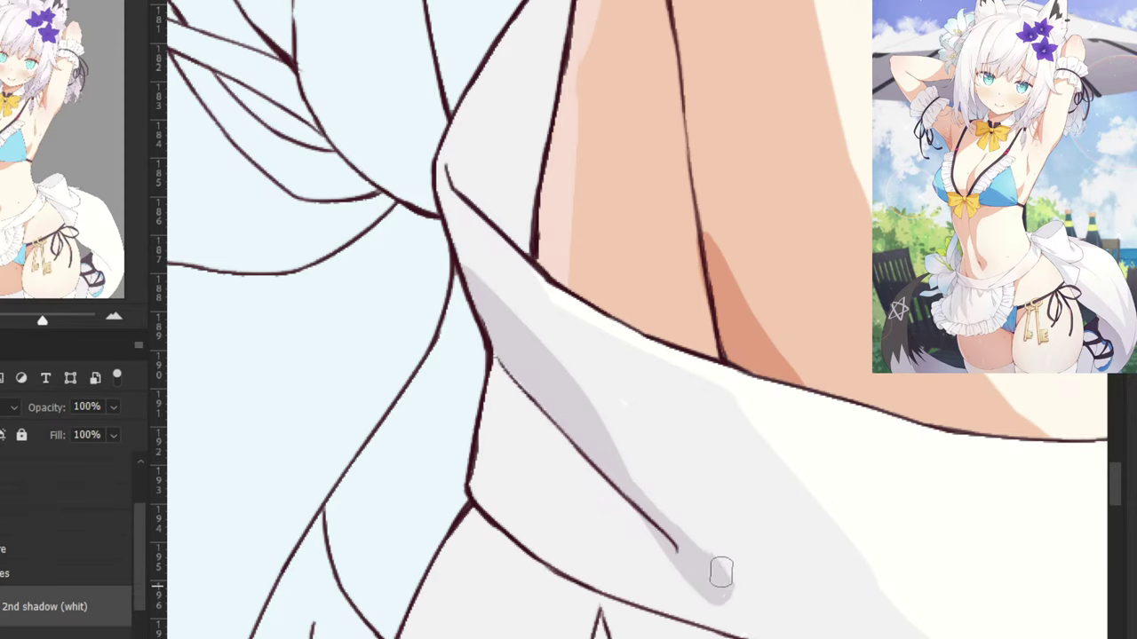
mouse_move(721, 586)
mouse_down()
mouse_move(665, 536)
mouse_move(720, 587)
mouse_up()
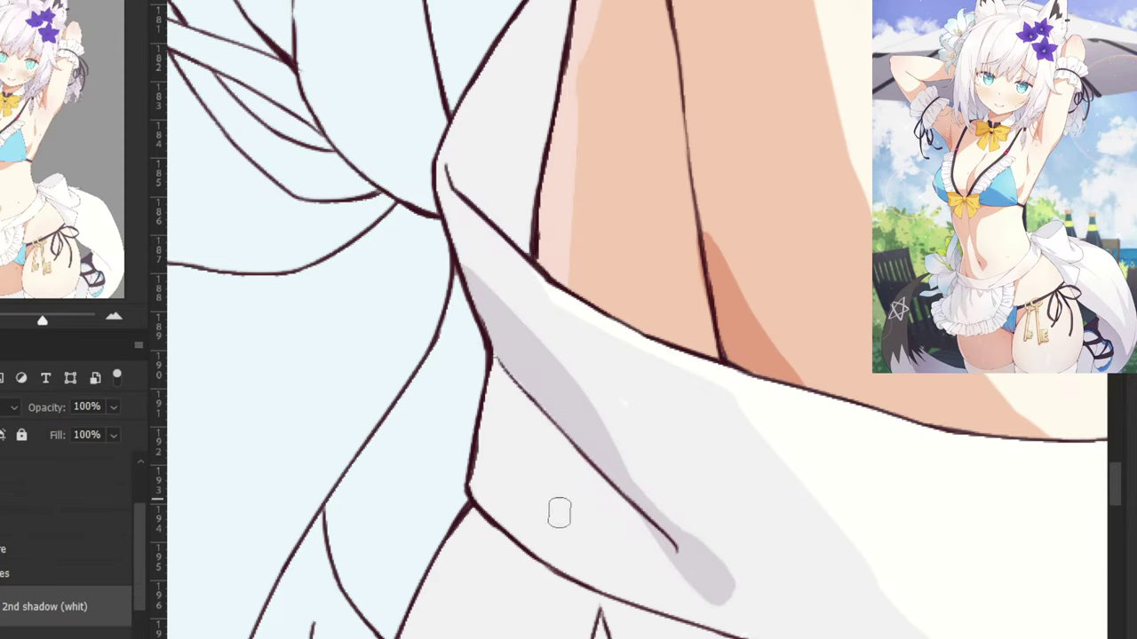
Paint a rounded second-shadow patch on the apron directly under the waistband, between the first two pleats.
drag(559, 513, 618, 334)
mouse_move(682, 388)
mouse_down()
mouse_move(613, 410)
mouse_move(651, 394)
mouse_up()
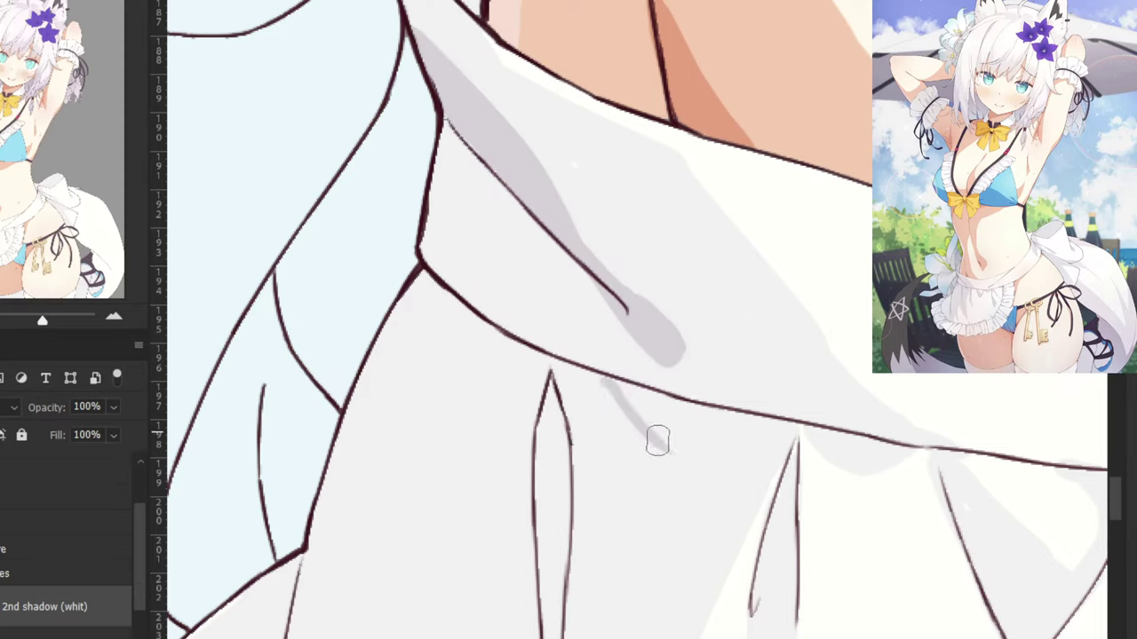
drag(657, 441, 748, 429)
key(ctrl+z)
key(ctrl+z)
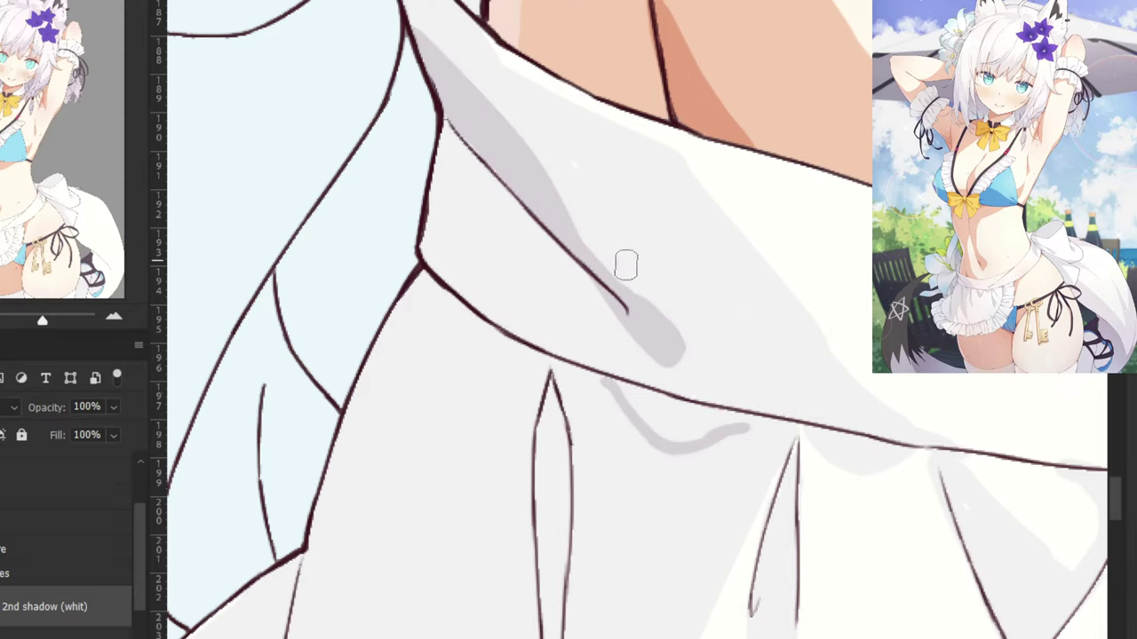
mouse_move(609, 383)
mouse_down()
mouse_move(732, 420)
mouse_move(718, 421)
mouse_up()
mouse_move(654, 404)
mouse_down()
mouse_move(720, 424)
mouse_move(627, 398)
mouse_move(681, 437)
mouse_up()
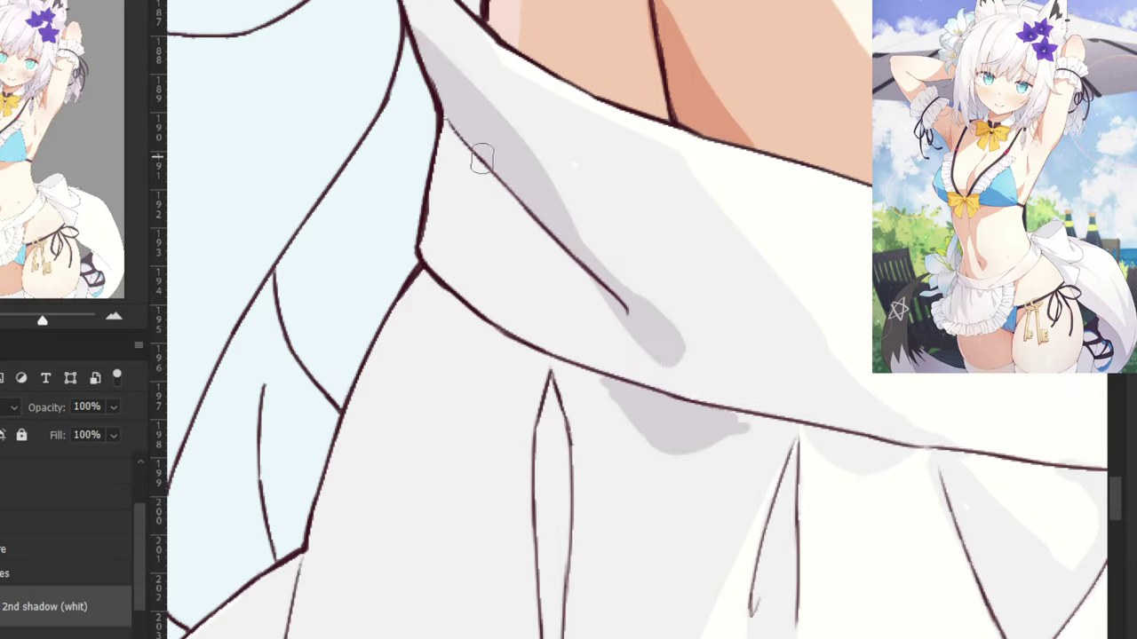
Shade the waistband's outer corner around a light diamond-shaped area below the diagonal crease, undoing stray strokes.
drag(482, 158, 447, 211)
mouse_move(465, 174)
mouse_down()
mouse_move(431, 223)
mouse_move(485, 294)
mouse_up()
key(ctrl+z)
drag(442, 242, 495, 303)
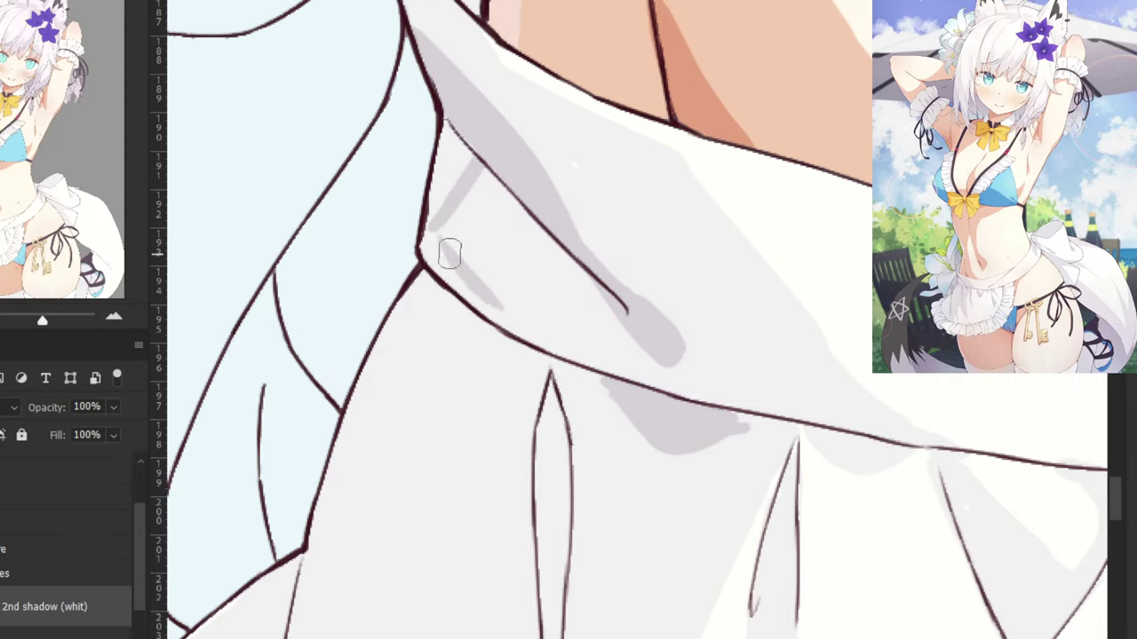
key(ctrl+z)
mouse_move(435, 220)
mouse_down()
mouse_move(448, 261)
mouse_move(506, 330)
mouse_move(430, 250)
mouse_move(436, 261)
mouse_move(429, 238)
mouse_move(473, 302)
mouse_move(476, 281)
mouse_move(431, 214)
mouse_move(452, 128)
mouse_move(455, 167)
mouse_up()
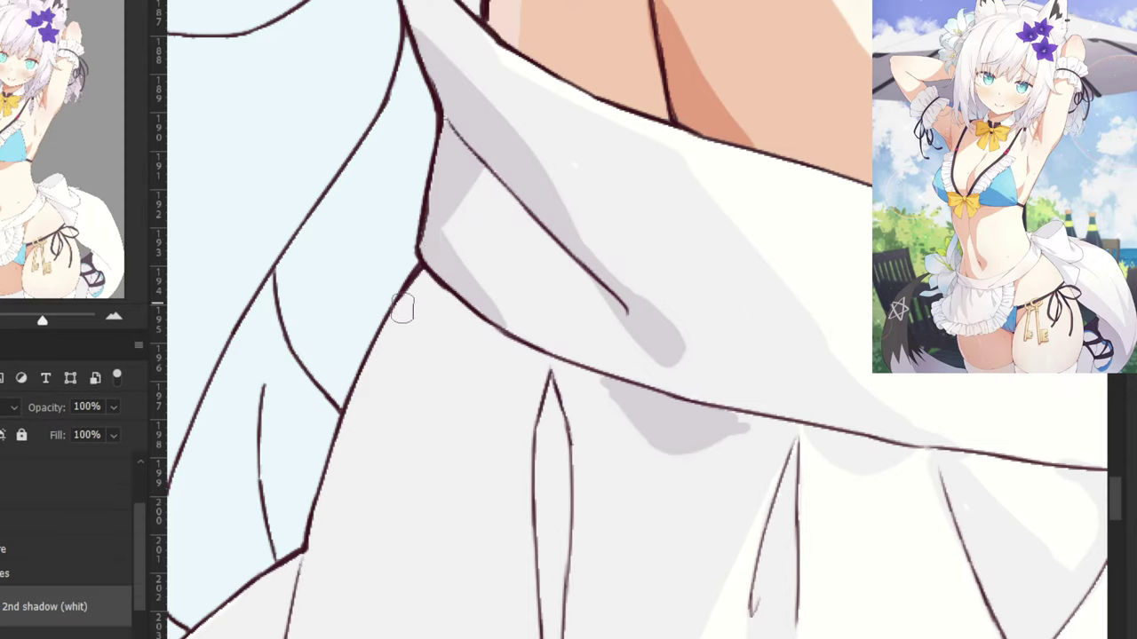
Paint second shadow along the apron's upper outer edge, curving down from the waistband corner beside the flower.
drag(460, 302, 334, 482)
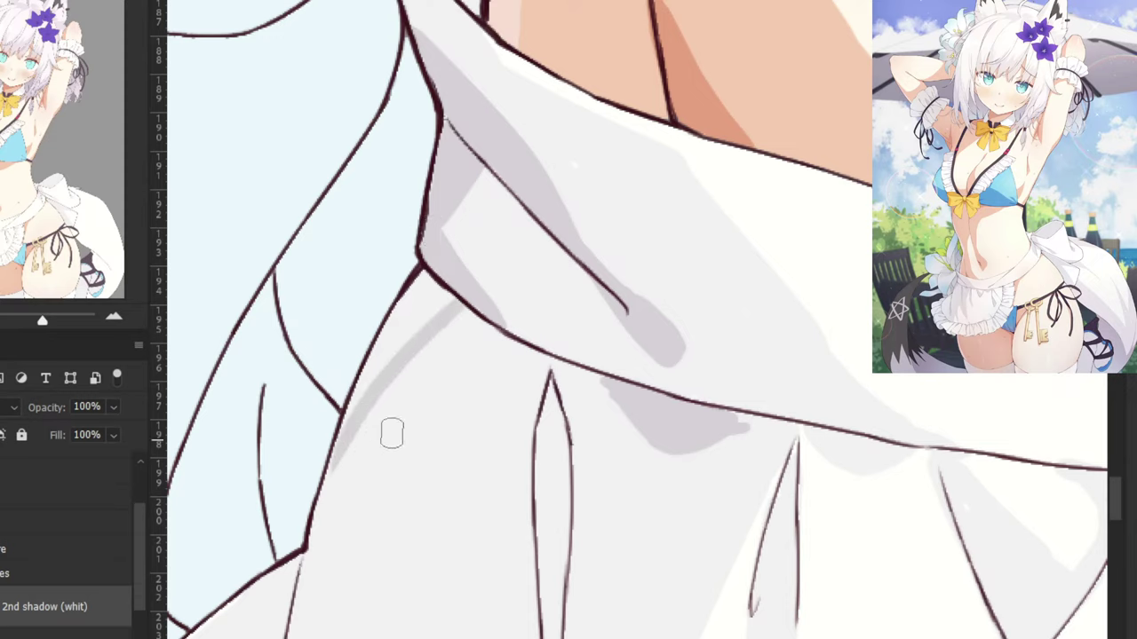
mouse_move(395, 361)
mouse_down()
mouse_move(325, 529)
mouse_move(383, 400)
mouse_move(464, 302)
mouse_move(322, 539)
mouse_move(358, 451)
mouse_move(457, 315)
mouse_move(333, 500)
mouse_up()
mouse_move(435, 335)
mouse_down()
mouse_move(339, 488)
mouse_move(456, 329)
mouse_move(297, 532)
mouse_move(336, 499)
mouse_move(309, 550)
mouse_move(376, 432)
mouse_move(468, 324)
mouse_move(292, 574)
mouse_move(460, 309)
mouse_move(297, 566)
mouse_move(373, 385)
mouse_move(341, 447)
mouse_up()
mouse_move(410, 327)
mouse_down()
mouse_move(446, 293)
mouse_move(404, 289)
mouse_up()
Paint a second-shadow wedge on the apron's outer corner beneath the flower, reaching the long pleat line, undoing stray strokes.
key(ctrl+minus)
key(ctrl+minus)
key(ctrl+minus)
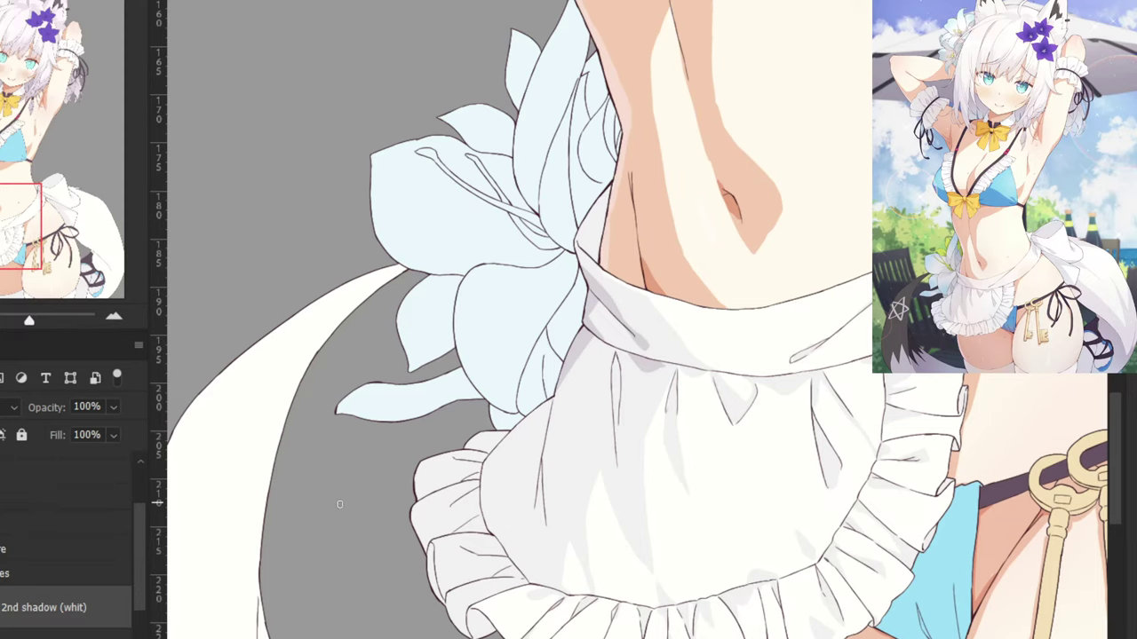
drag(339, 504, 451, 368)
key(ctrl+plus)
key(ctrl+plus)
key(ctrl+plus)
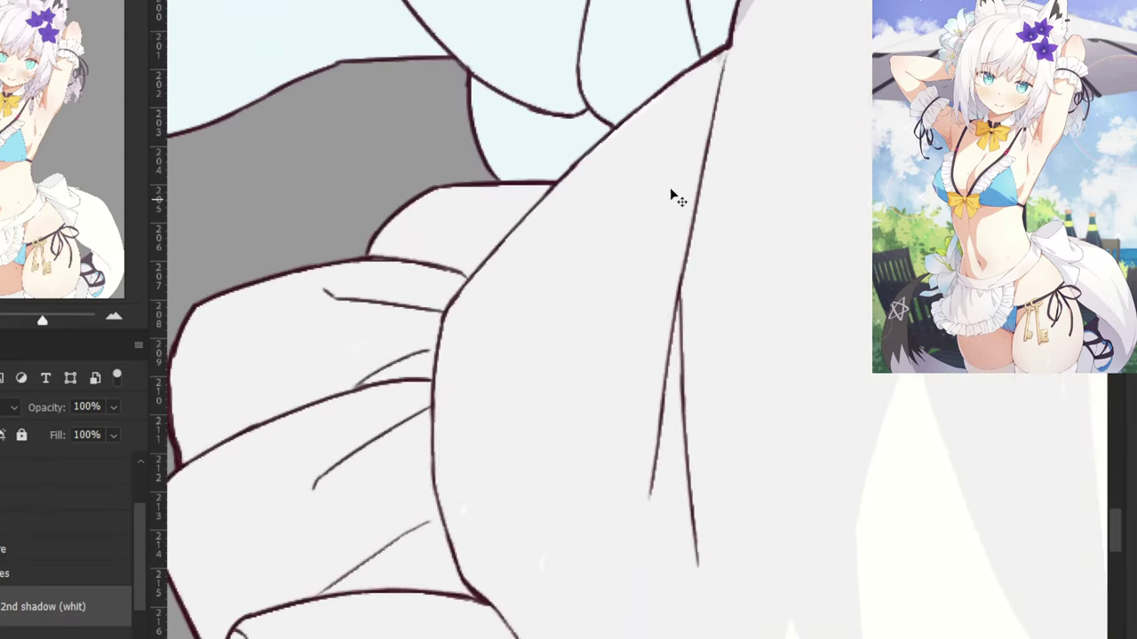
key(ctrl+plus)
drag(673, 195, 601, 279)
drag(634, 135, 415, 270)
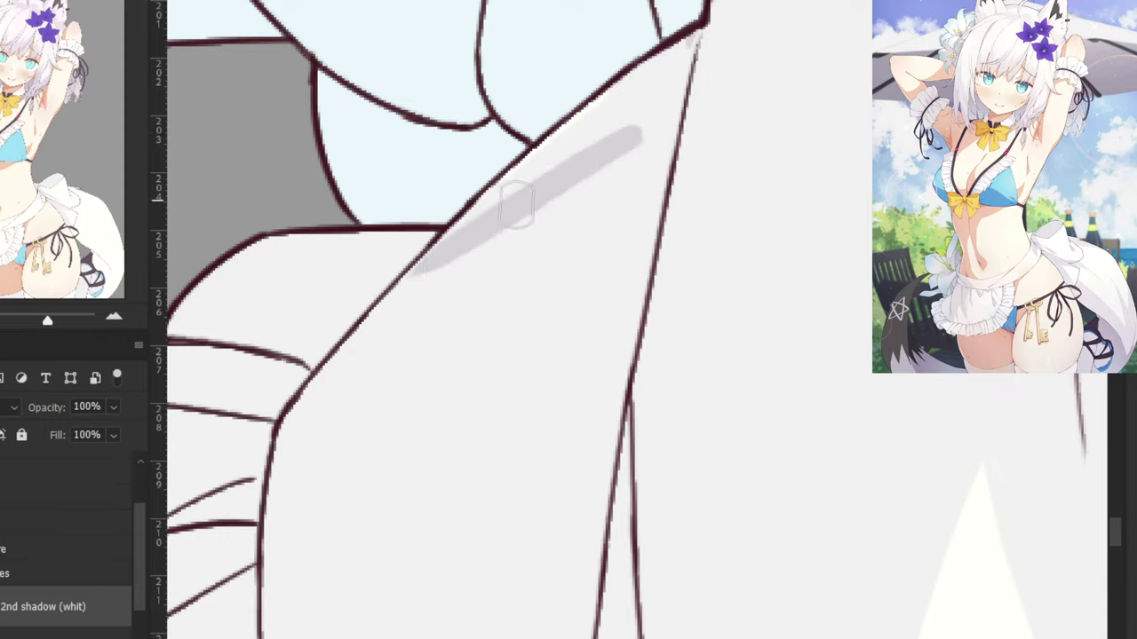
drag(656, 153, 660, 211)
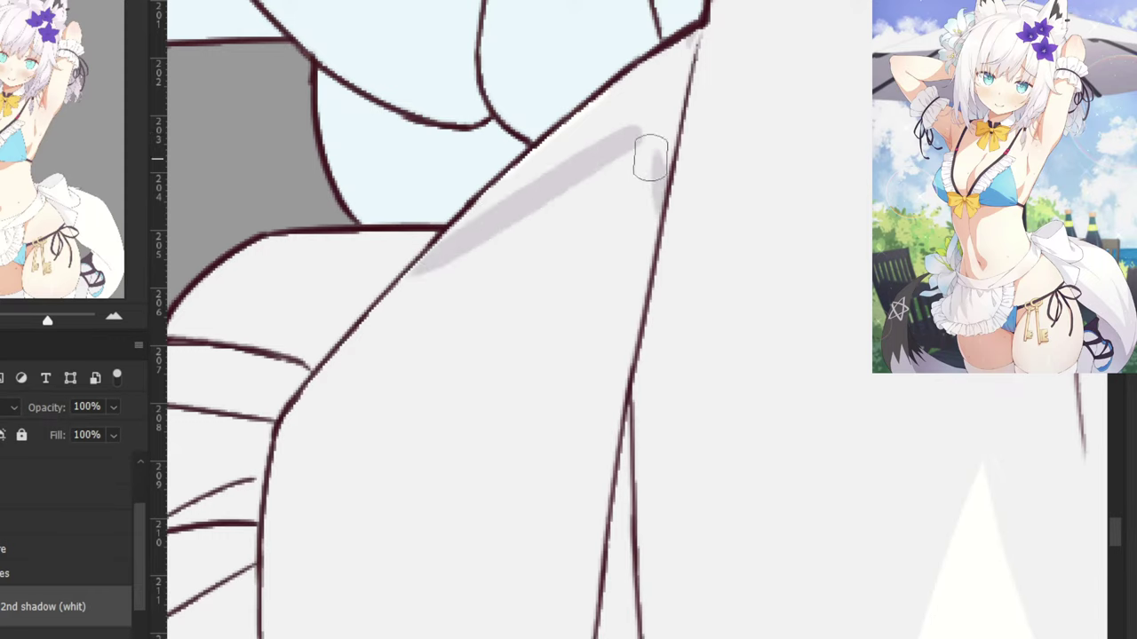
key(ctrl+z)
key(ctrl+z)
drag(670, 95, 420, 280)
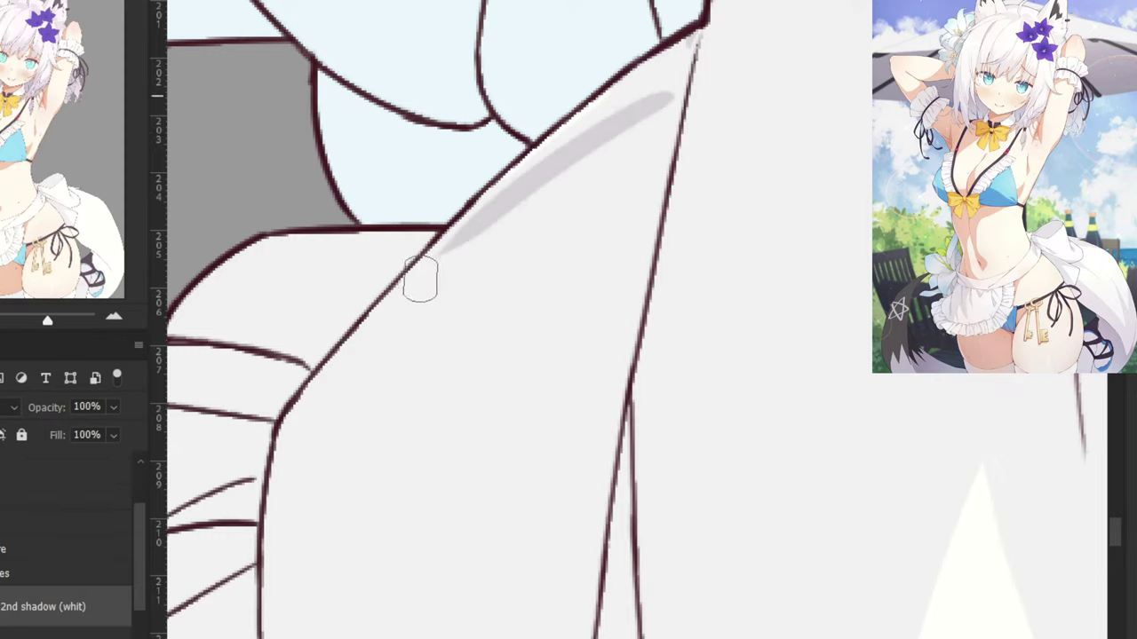
key(ctrl+z)
drag(653, 116, 406, 264)
mouse_move(661, 213)
mouse_down()
mouse_move(648, 144)
mouse_move(659, 174)
mouse_up()
key(ctrl+z)
key(ctrl+z)
mouse_move(662, 113)
mouse_down()
mouse_move(655, 184)
mouse_move(687, 32)
mouse_move(609, 131)
mouse_move(668, 98)
mouse_move(668, 73)
mouse_move(646, 79)
mouse_move(472, 215)
mouse_up()
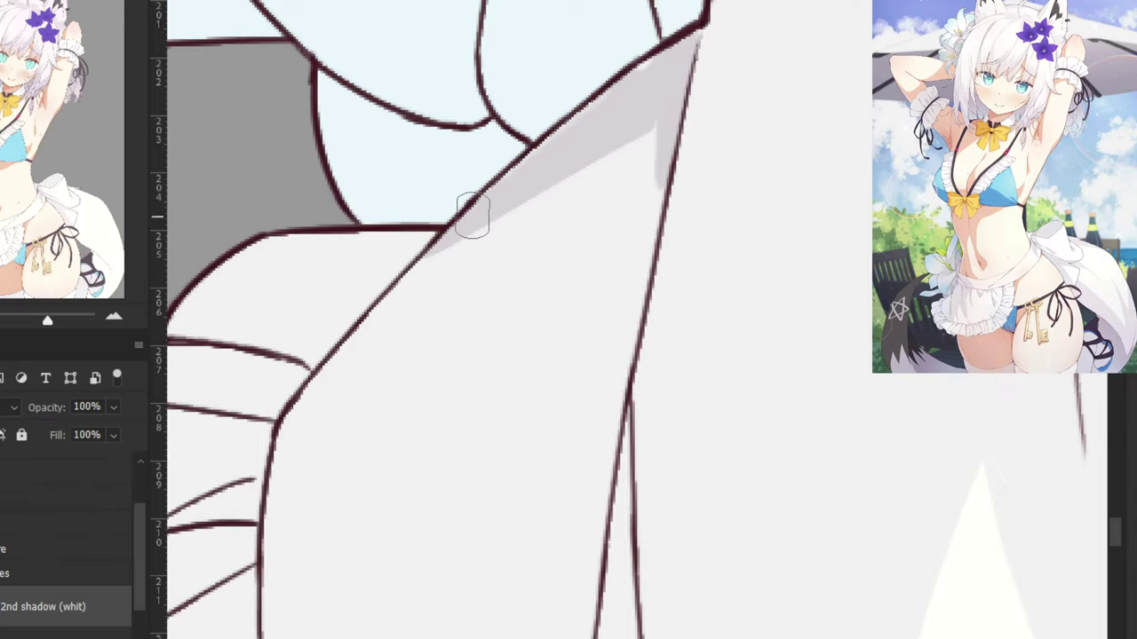
Paint a narrow second-shadow strip inside the apron's outer pleat, running down past the end of the shorter crease line.
mouse_move(584, 371)
mouse_down()
mouse_move(649, 104)
mouse_move(630, 43)
mouse_up()
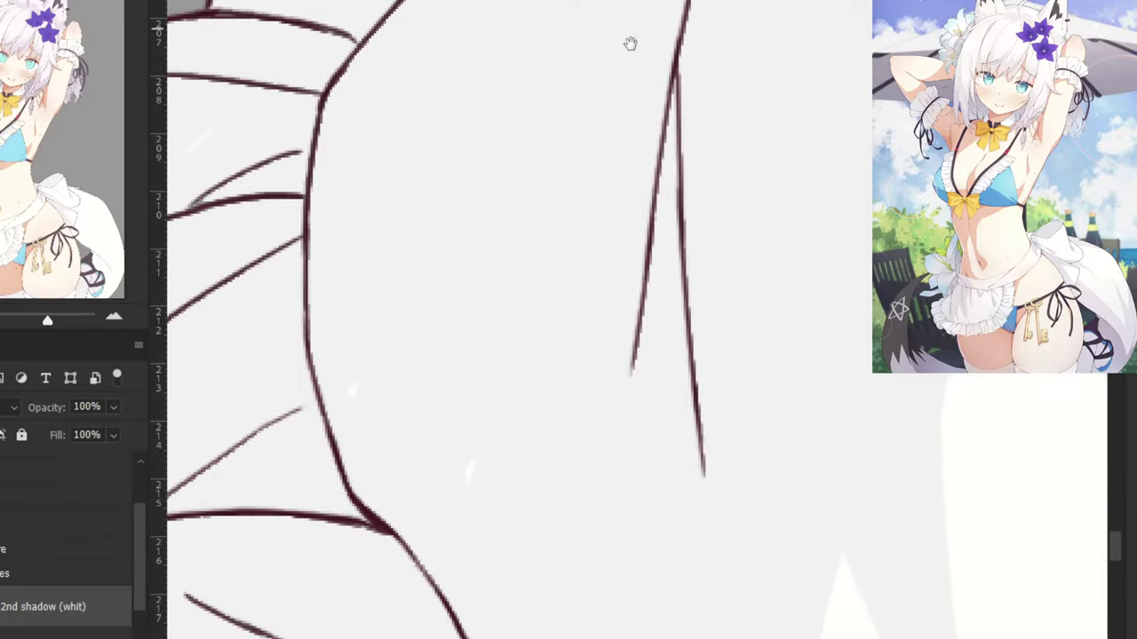
drag(627, 356, 586, 320)
mouse_move(633, 58)
mouse_down()
mouse_move(558, 421)
mouse_move(601, 356)
mouse_up()
key(ctrl+z)
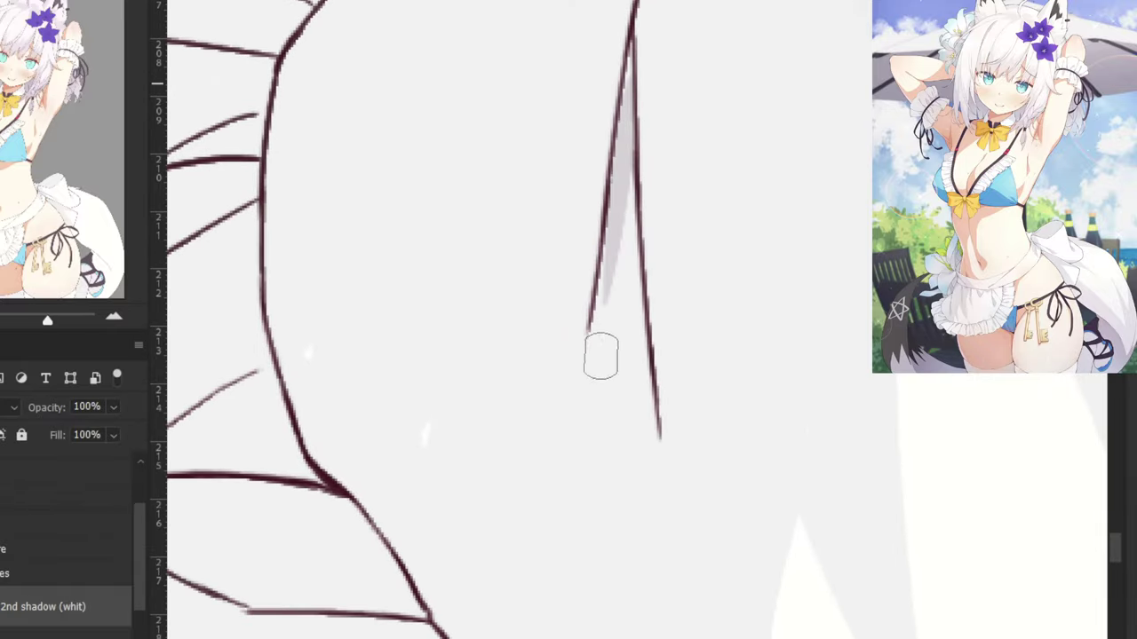
drag(625, 152, 579, 420)
key(ctrl+z)
drag(625, 196, 571, 447)
key(ctrl+z)
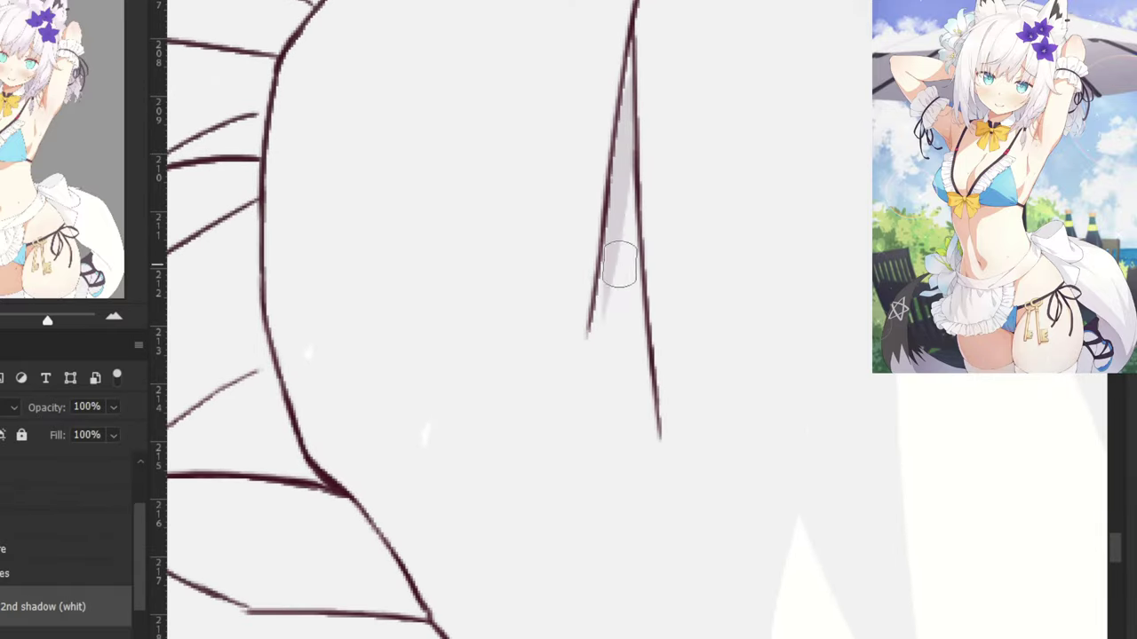
drag(619, 264, 571, 452)
Outline a tapered tip below the pleat's two crease lines and fill the whole pleat with second shadow.
mouse_move(648, 436)
mouse_down()
mouse_move(615, 573)
mouse_move(594, 566)
mouse_up()
key(ctrl+z)
drag(575, 432, 586, 560)
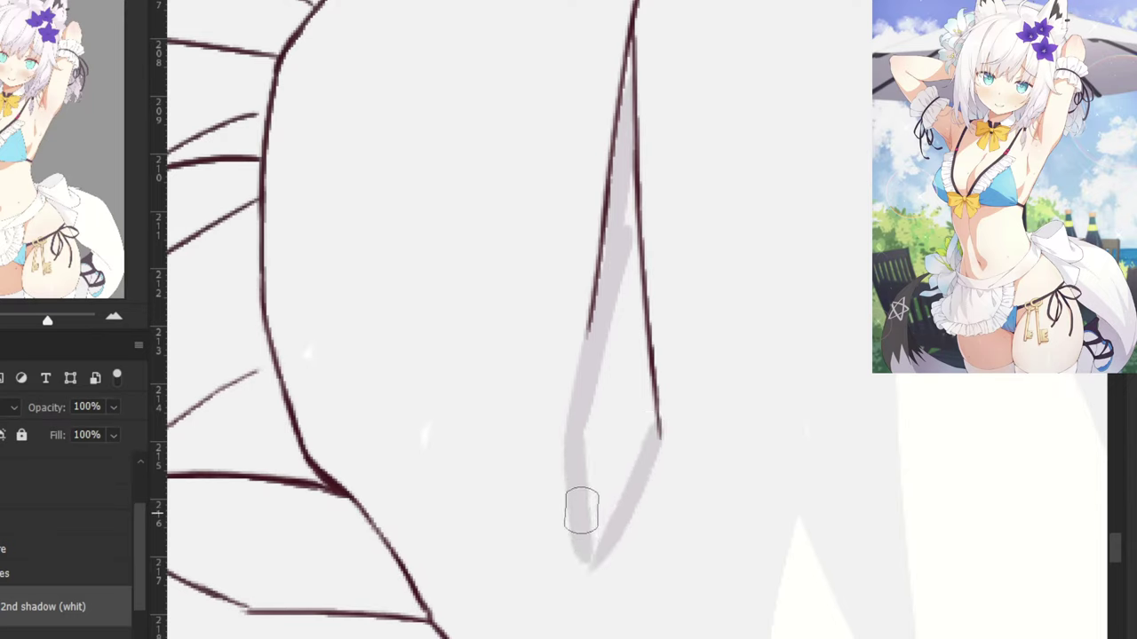
key(ctrl+z)
drag(578, 419, 589, 559)
key(ctrl+z)
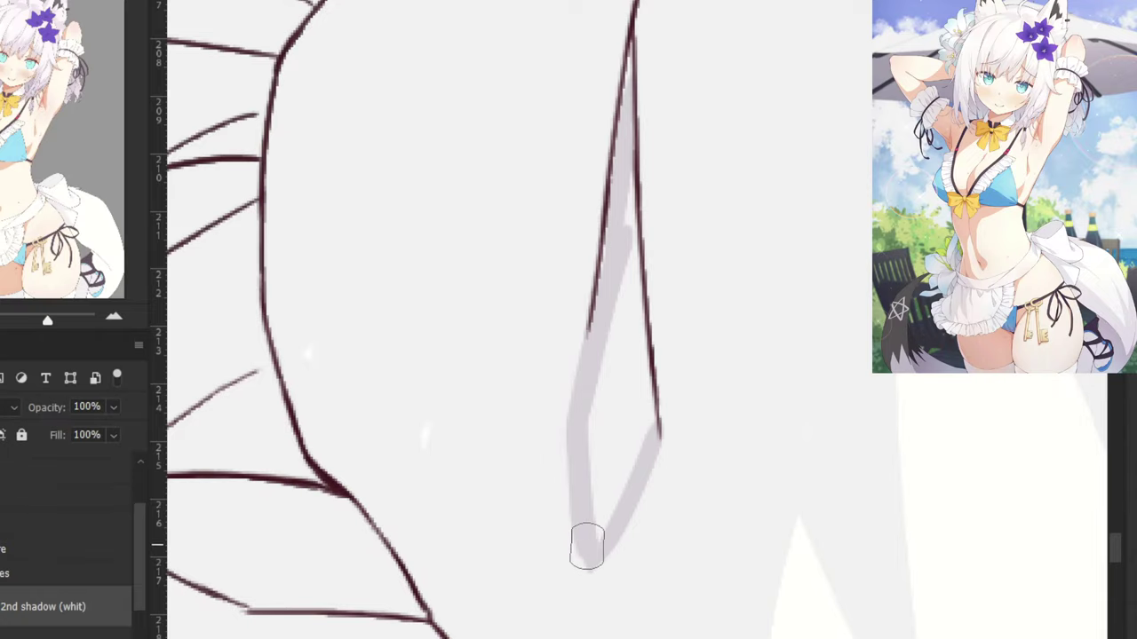
drag(584, 543, 640, 413)
mouse_move(633, 184)
mouse_down()
mouse_move(640, 350)
mouse_move(601, 447)
mouse_move(612, 320)
mouse_up()
scroll(612, 320, down, 3)
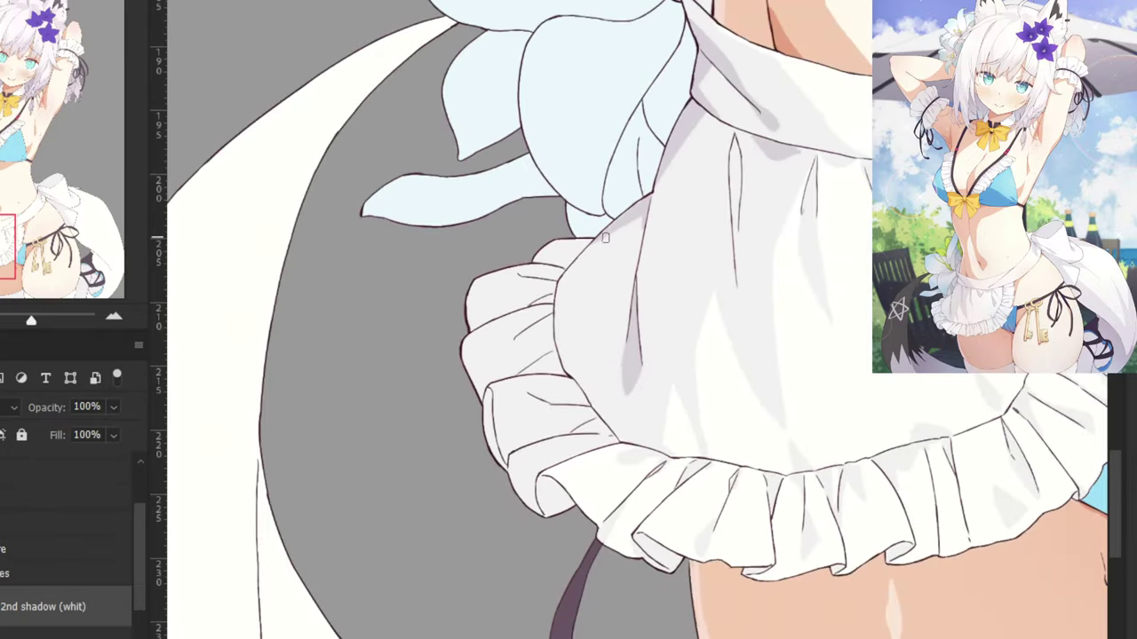
Fill the apron's uppermost ruffle fold, just below the flower petals, completely with second shadow.
scroll(630, 283, up, 2)
drag(457, 259, 590, 315)
scroll(654, 173, up, 3)
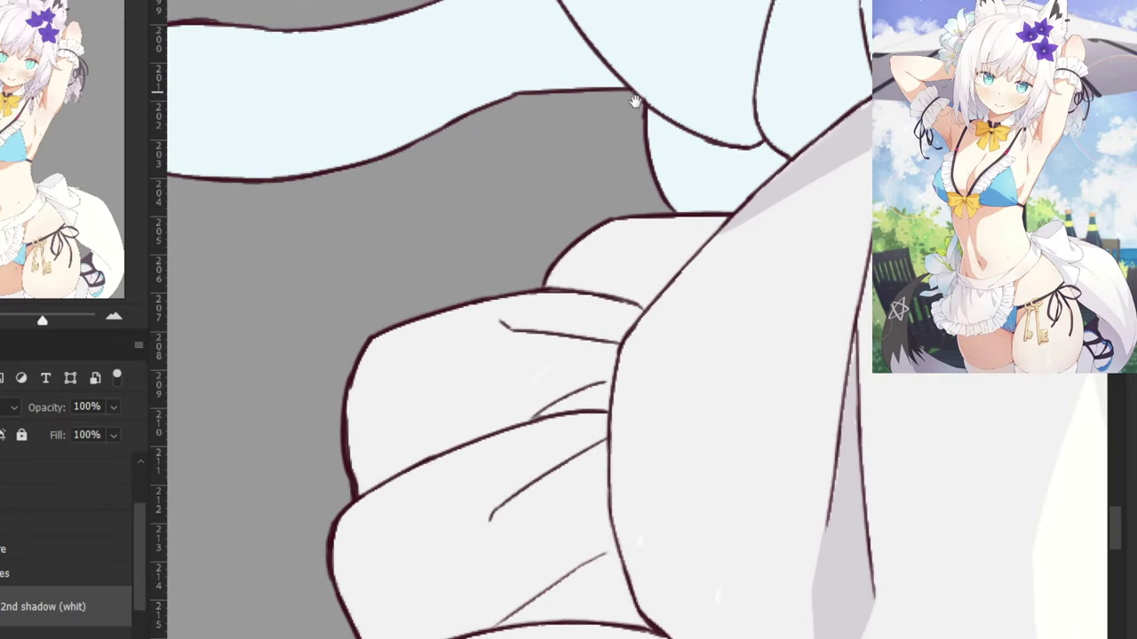
drag(634, 96, 658, 213)
key(ctrl+plus)
mouse_move(652, 410)
mouse_down()
mouse_move(669, 401)
mouse_move(669, 457)
mouse_move(754, 363)
mouse_move(781, 353)
mouse_up()
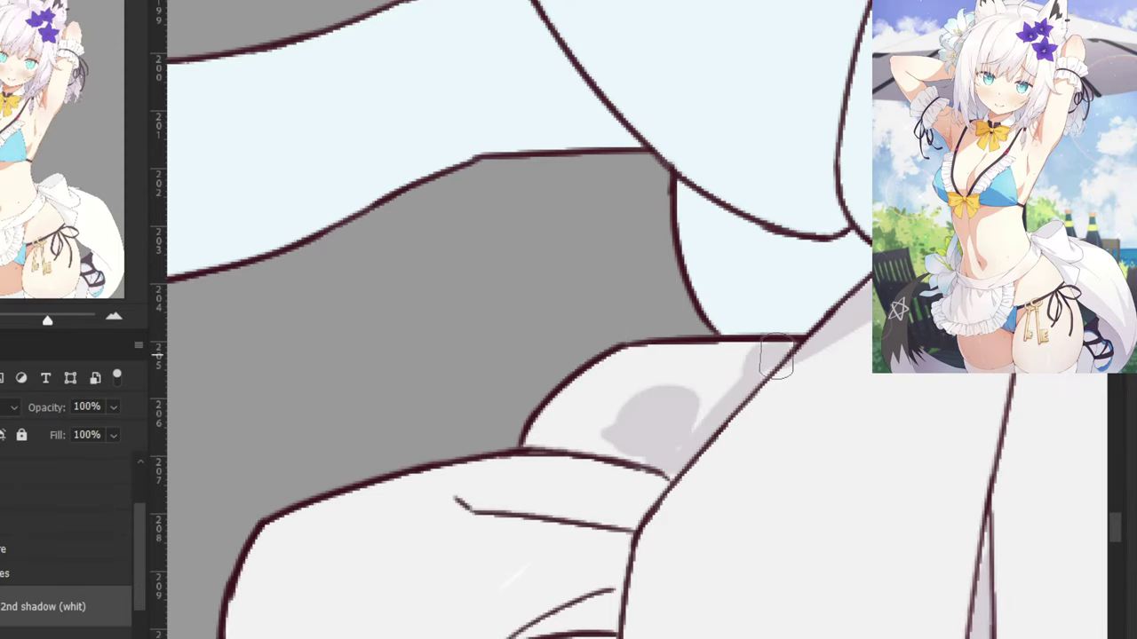
key(ctrl+z)
mouse_move(683, 408)
mouse_down()
mouse_move(688, 376)
mouse_move(694, 384)
mouse_up()
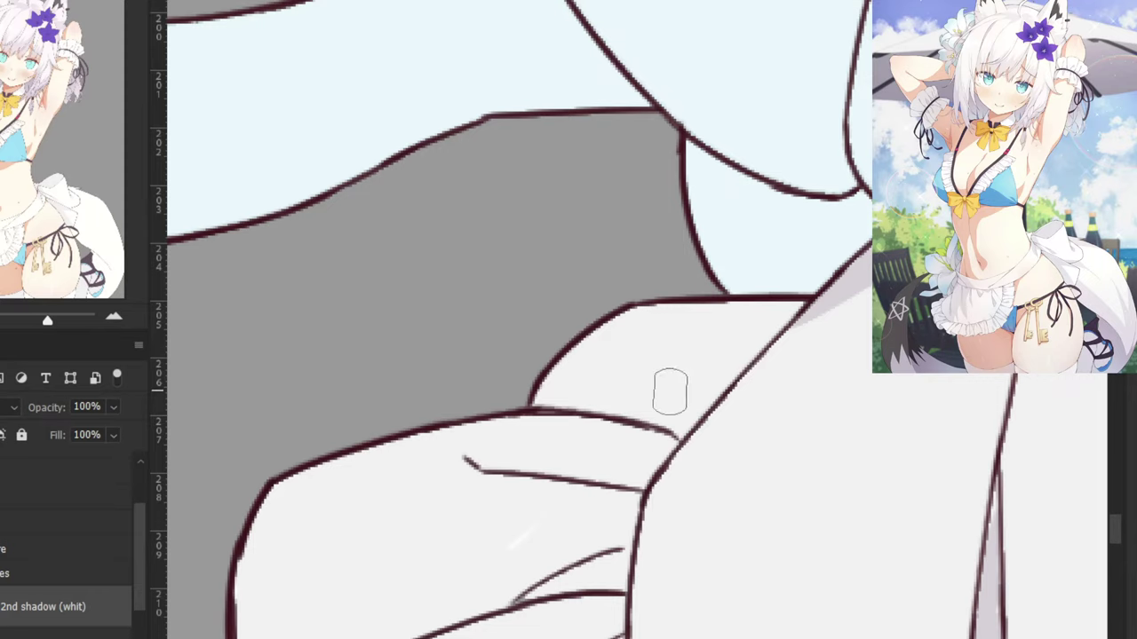
drag(766, 332, 662, 419)
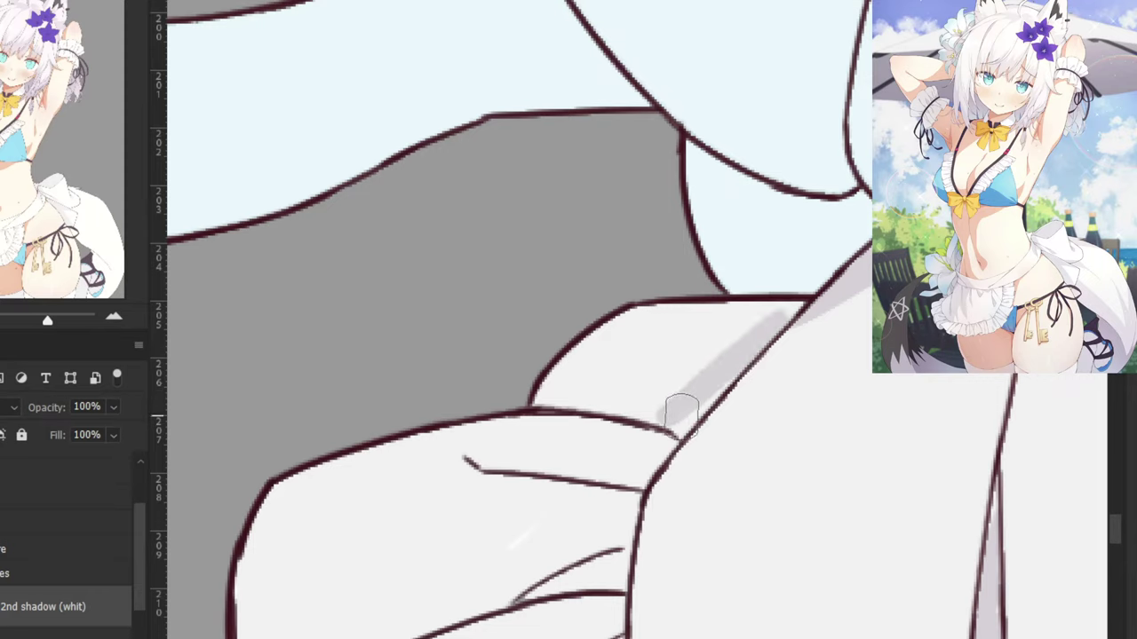
mouse_move(763, 325)
mouse_down()
mouse_move(785, 298)
mouse_move(539, 400)
mouse_move(681, 405)
mouse_move(733, 375)
mouse_move(657, 399)
mouse_move(619, 370)
mouse_move(782, 307)
mouse_up()
Add second shadow to the second ruffle fold: a patch at the crease tip, a strip under the crease and the small lower wedge.
mouse_move(610, 388)
mouse_down()
mouse_move(723, 284)
mouse_move(717, 294)
mouse_up()
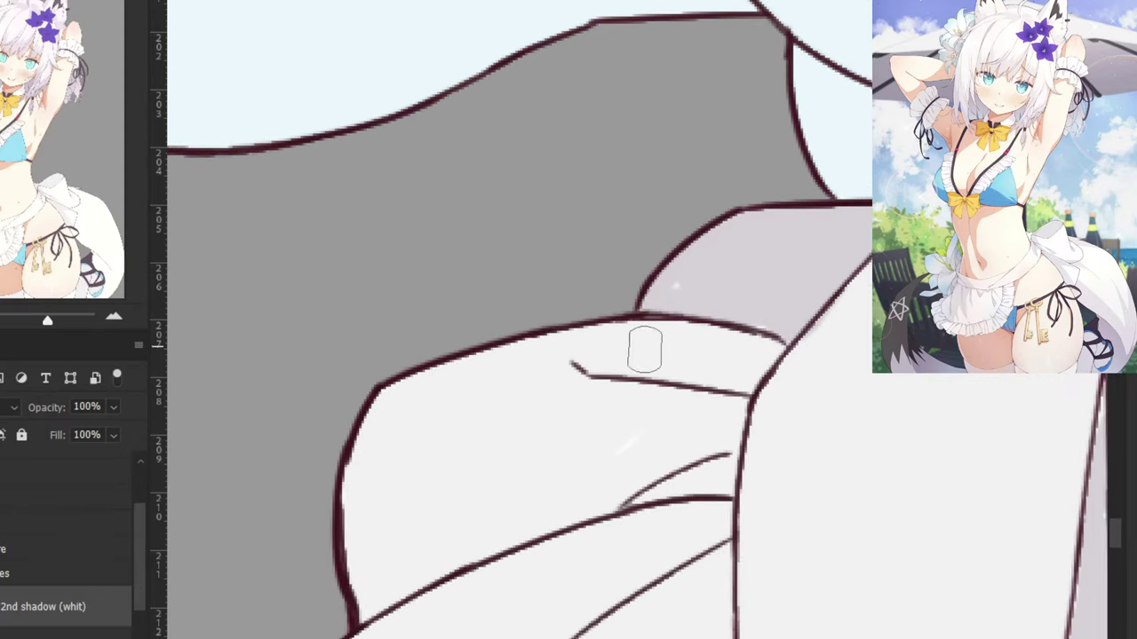
mouse_move(630, 375)
mouse_down()
mouse_move(569, 360)
mouse_move(606, 361)
mouse_up()
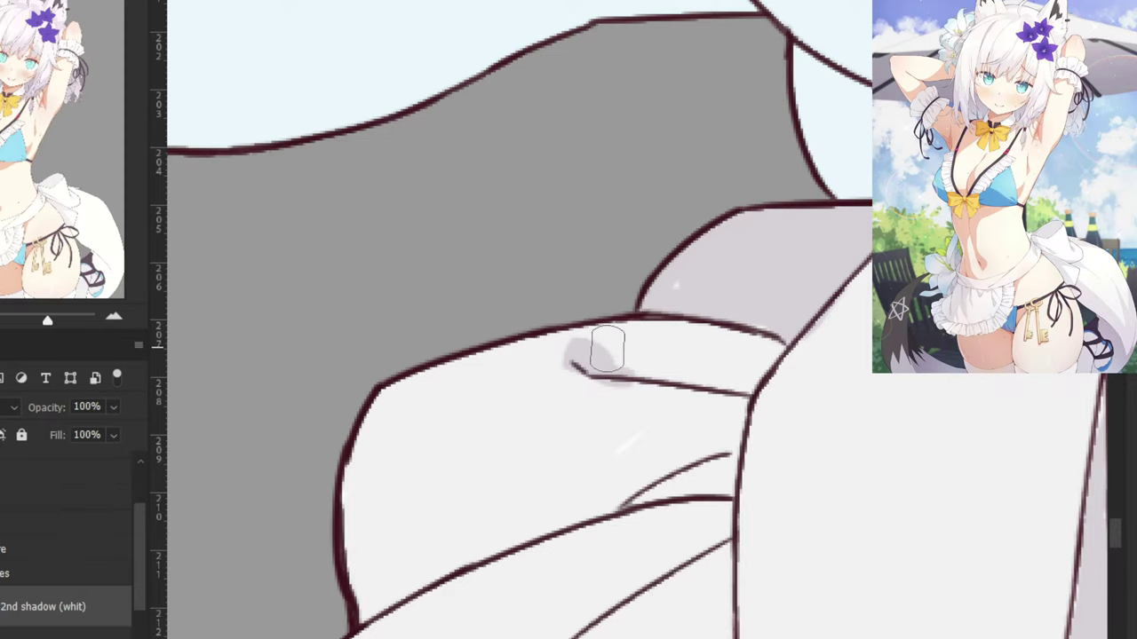
mouse_move(644, 398)
mouse_down()
mouse_move(741, 409)
mouse_move(669, 389)
mouse_up()
mouse_move(665, 469)
mouse_down()
mouse_move(640, 507)
mouse_move(722, 477)
mouse_move(695, 502)
mouse_up()
Paint second shadow under the third ruffle fold's upper crease, widening into a rounded patch beyond the crease's end.
scroll(695, 502, down, 5)
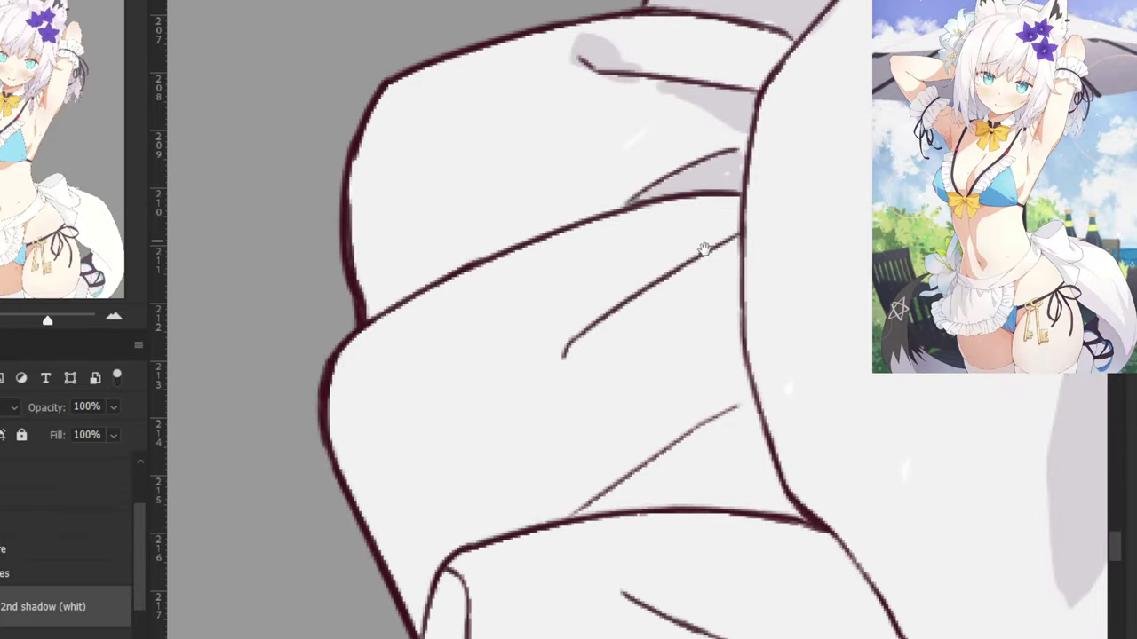
drag(648, 289, 482, 439)
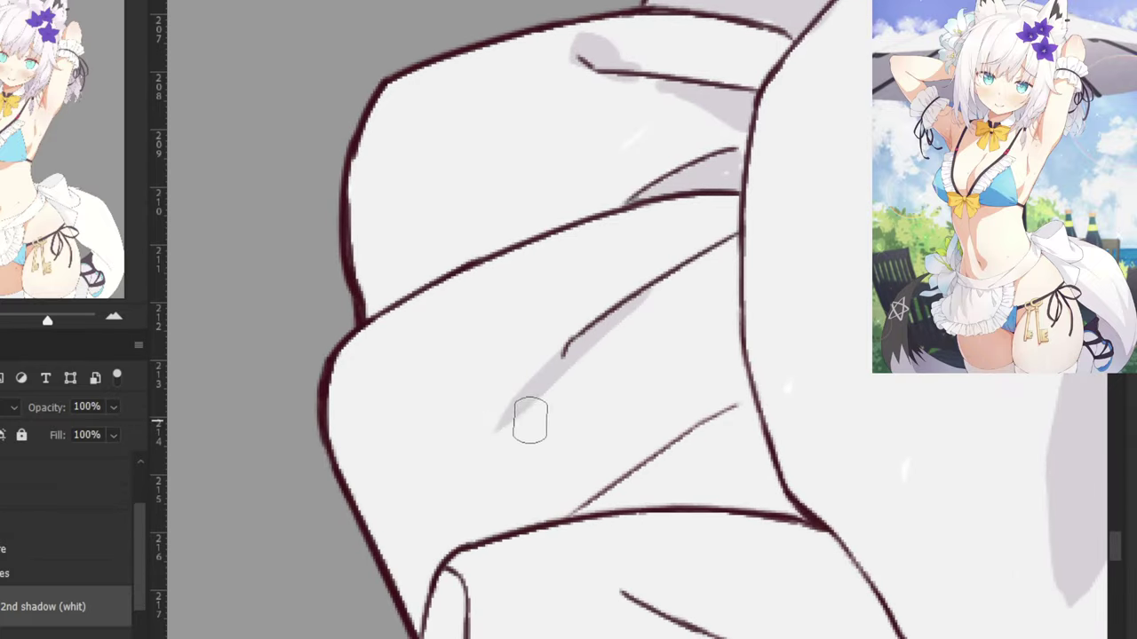
drag(605, 338, 538, 459)
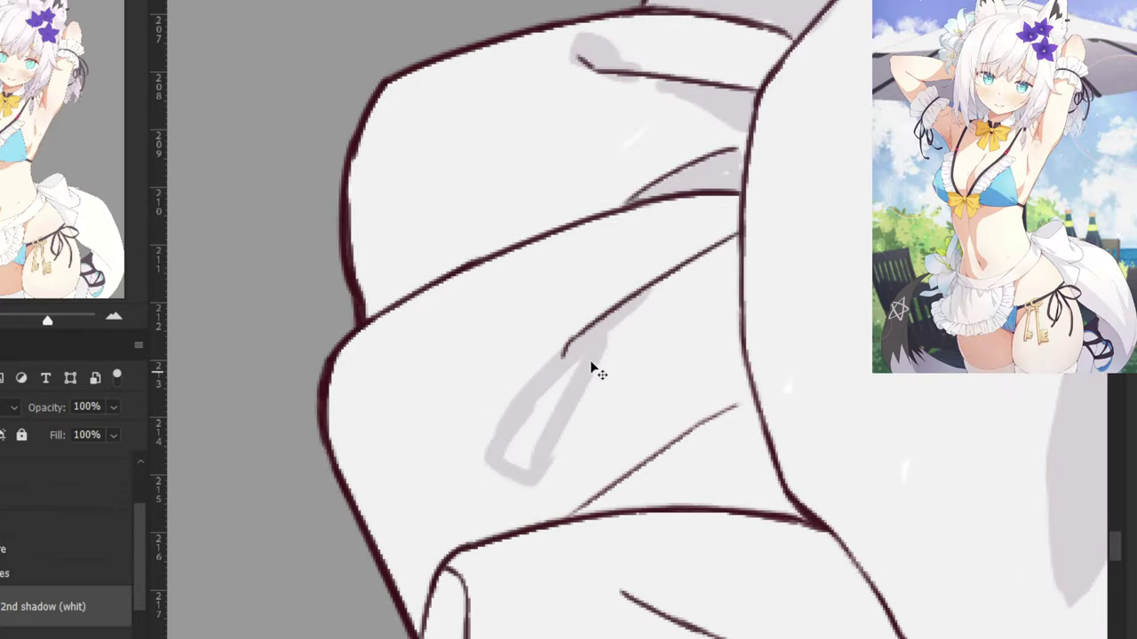
key(ctrl+z)
drag(593, 341, 538, 473)
drag(564, 417, 534, 475)
drag(563, 366, 528, 457)
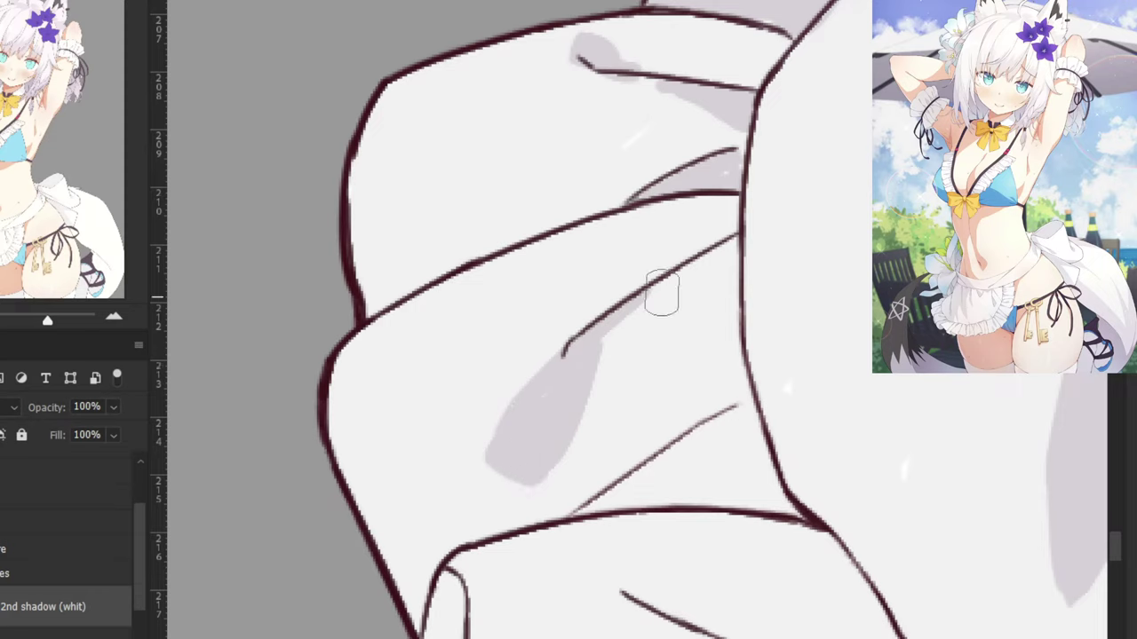
mouse_move(734, 259)
mouse_down()
mouse_move(592, 345)
mouse_move(722, 241)
mouse_up()
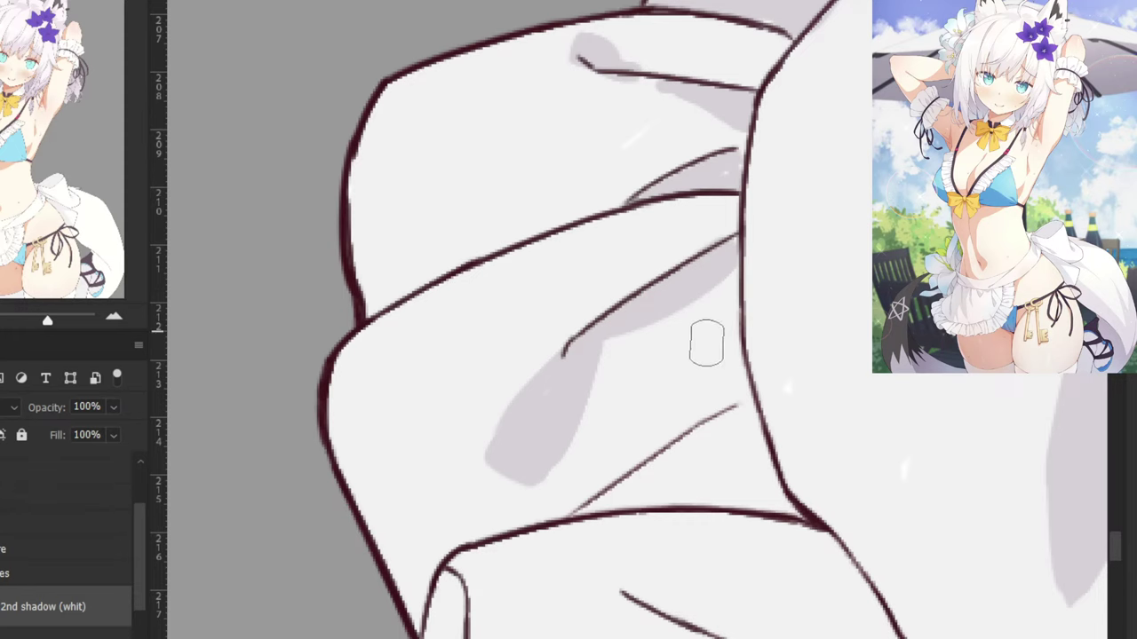
Shade the fourth ruffle fold with a rounded second shadow above its crease and fill the wedge beside the apron edge below.
drag(644, 406, 761, 192)
mouse_move(703, 337)
mouse_down()
mouse_move(594, 360)
mouse_move(680, 384)
mouse_move(744, 434)
mouse_up()
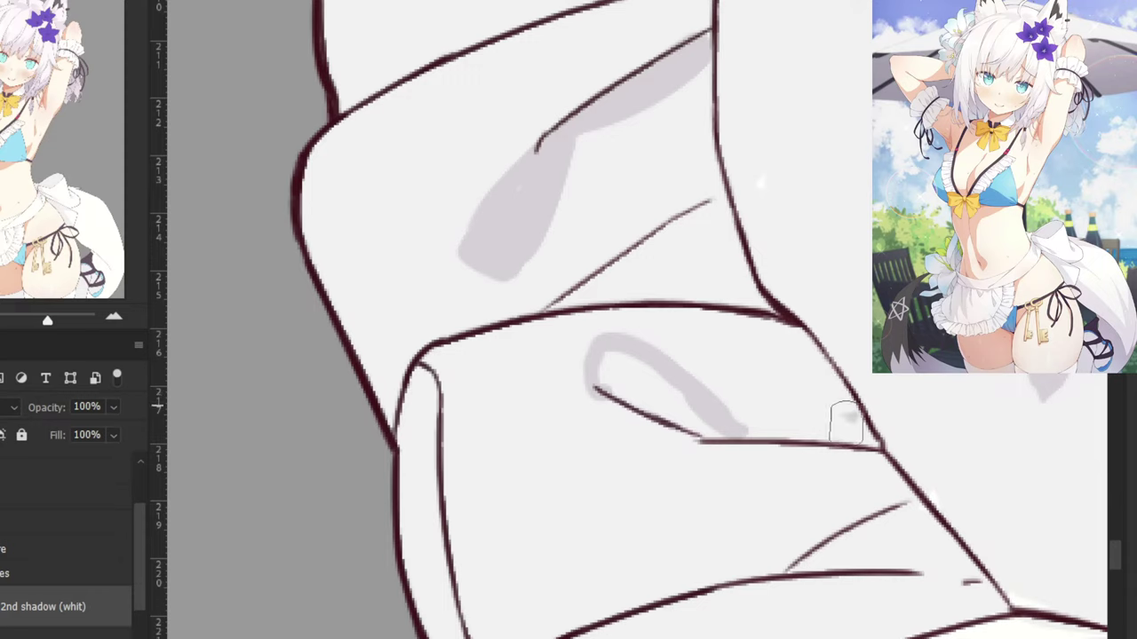
drag(848, 425, 749, 433)
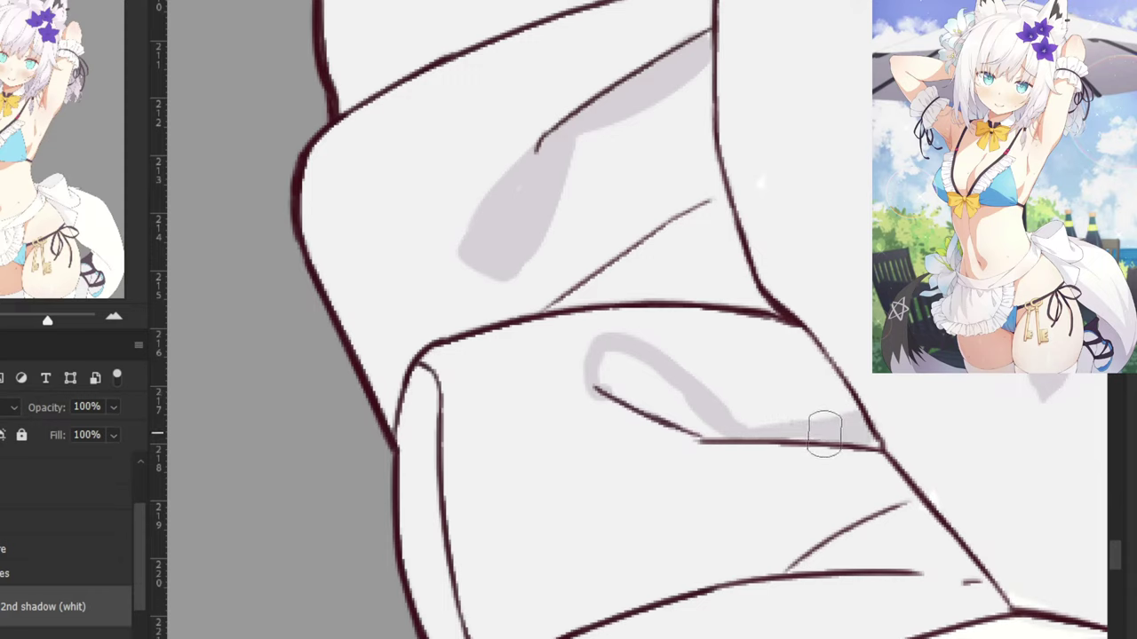
mouse_move(904, 525)
mouse_down()
mouse_move(802, 571)
mouse_move(970, 572)
mouse_move(915, 531)
mouse_move(944, 541)
mouse_move(914, 510)
mouse_move(834, 551)
mouse_move(886, 549)
mouse_move(816, 567)
mouse_move(918, 533)
mouse_up()
mouse_move(620, 386)
mouse_down()
mouse_move(616, 376)
mouse_move(702, 421)
mouse_move(611, 358)
mouse_up()
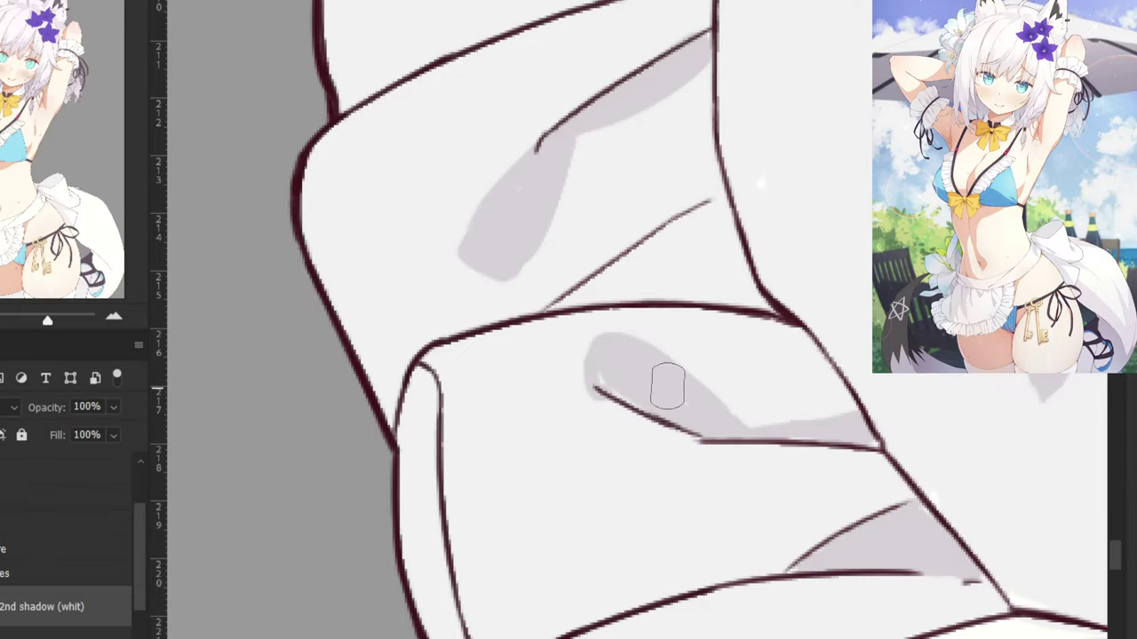
Fill the narrow turned-over edge of the fourth ruffle fold with second shadow and erase the spill past its inner line.
drag(507, 427, 494, 145)
mouse_move(414, 123)
mouse_down()
mouse_move(417, 235)
mouse_move(488, 447)
mouse_move(409, 249)
mouse_move(422, 324)
mouse_up()
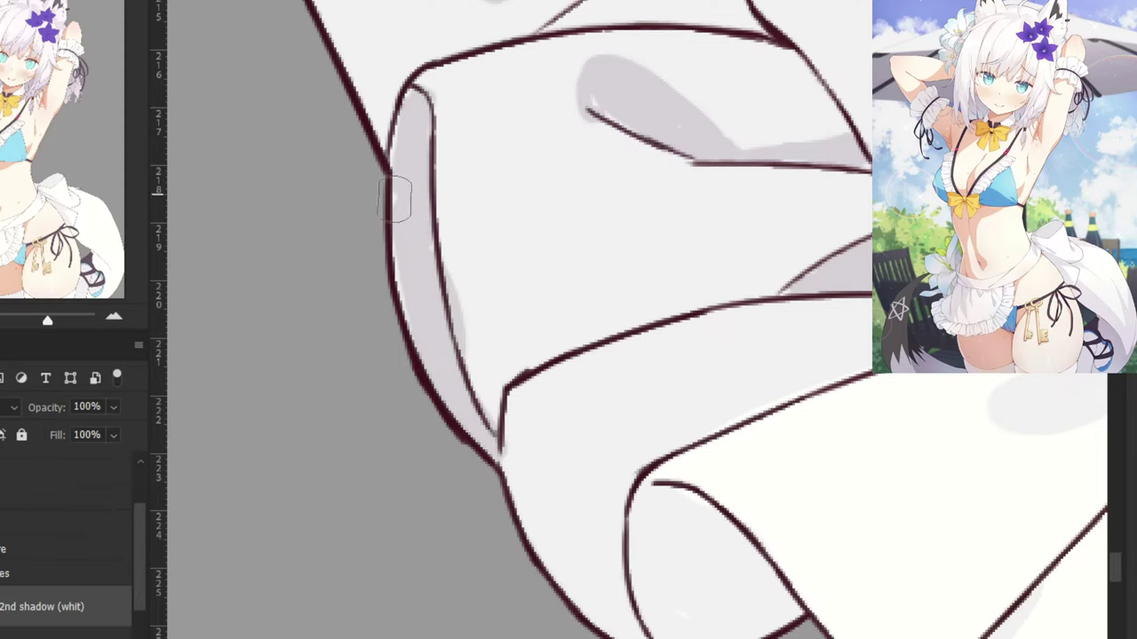
drag(396, 199, 408, 317)
key(e)
drag(458, 280, 463, 340)
Shade the curled underside of the next ruffle fold along the hem with second shadow.
key(ctrl+minus)
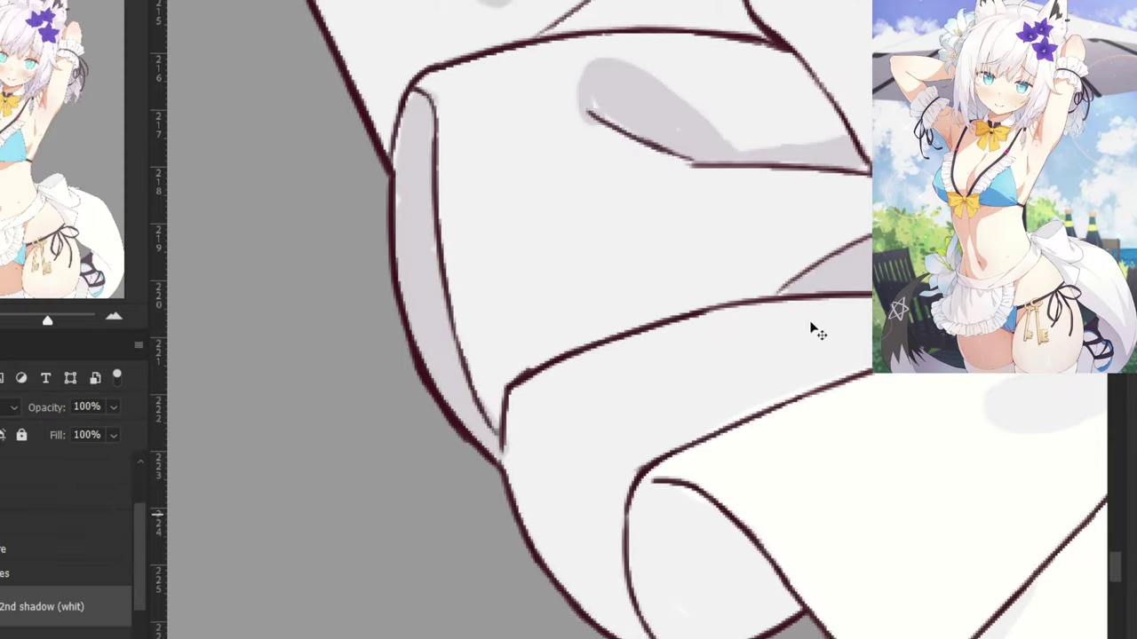
drag(701, 454, 670, 331)
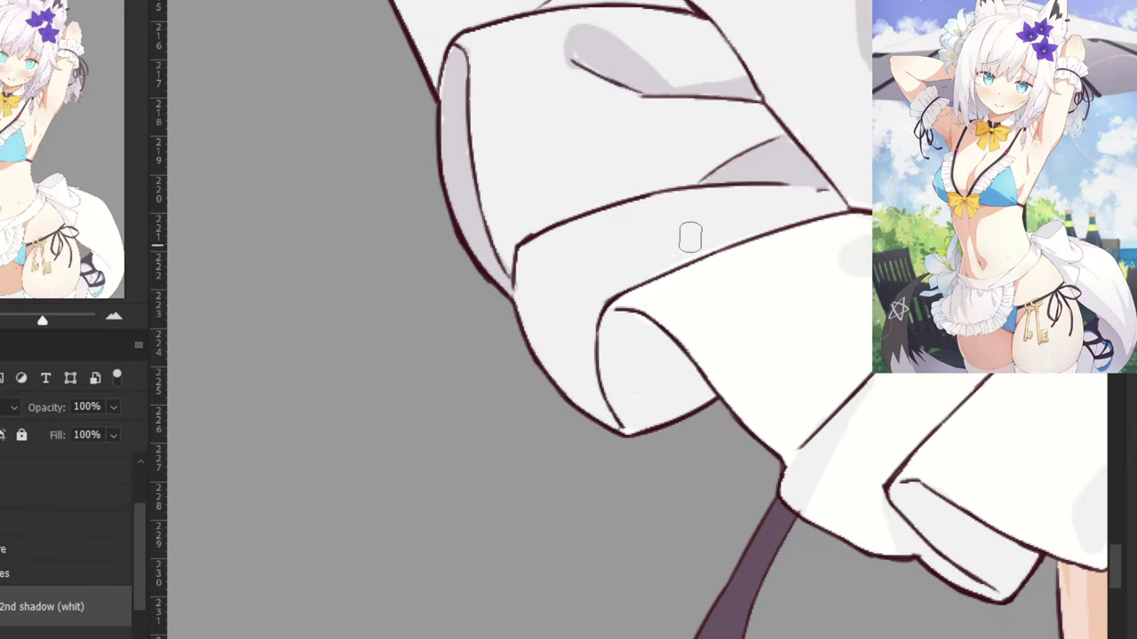
mouse_move(636, 373)
mouse_down()
mouse_move(646, 426)
mouse_move(635, 392)
mouse_move(624, 427)
mouse_move(699, 401)
mouse_move(685, 409)
mouse_move(689, 372)
mouse_move(628, 317)
mouse_move(609, 350)
mouse_move(618, 385)
mouse_move(632, 336)
mouse_move(661, 383)
mouse_move(664, 349)
mouse_move(624, 355)
mouse_up()
key(ctrl+minus)
key(ctrl+minus)
key(ctrl+minus)
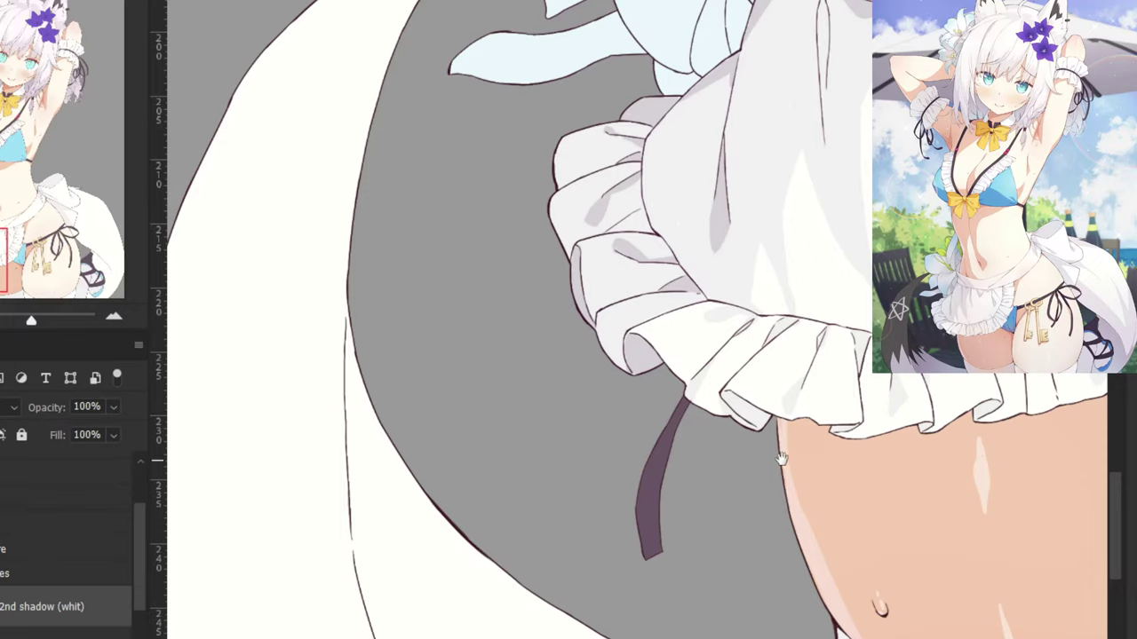
Paint a thin second-shadow band on the stockinged foot along the sandal's upper blue edge.
drag(781, 465, 431, 455)
drag(932, 437, 411, 597)
drag(1070, 590, 647, 357)
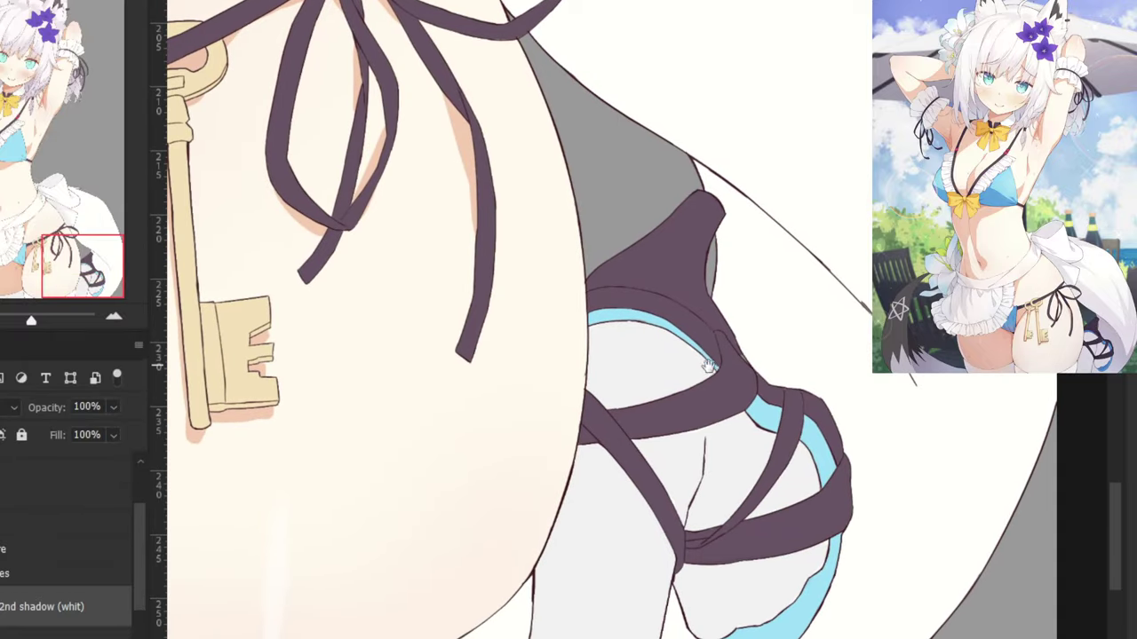
key(ctrl+plus)
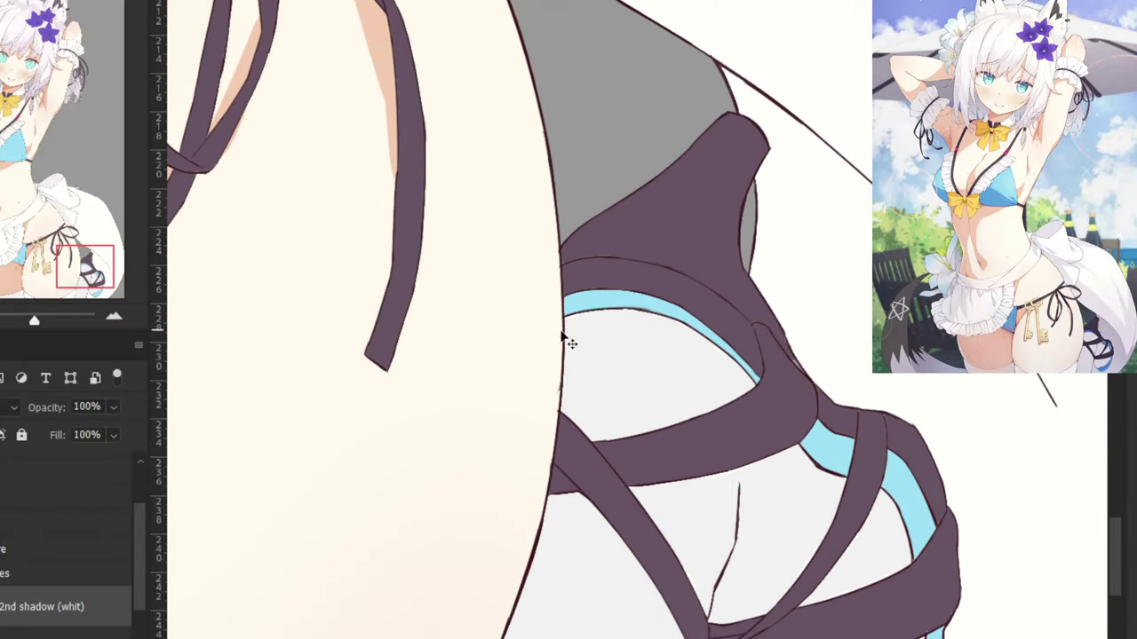
scroll(569, 338, up, 2)
mouse_move(501, 305)
mouse_down()
mouse_move(518, 287)
mouse_move(597, 274)
mouse_move(543, 282)
mouse_move(646, 283)
mouse_up()
key(ctrl+z)
mouse_move(561, 286)
mouse_down()
mouse_move(689, 297)
mouse_move(606, 280)
mouse_move(724, 317)
mouse_move(638, 281)
mouse_move(722, 306)
mouse_move(654, 285)
mouse_move(749, 330)
mouse_up()
mouse_move(672, 292)
mouse_down()
mouse_move(761, 334)
mouse_move(692, 291)
mouse_move(792, 359)
mouse_up()
drag(712, 294, 856, 415)
drag(801, 358, 860, 420)
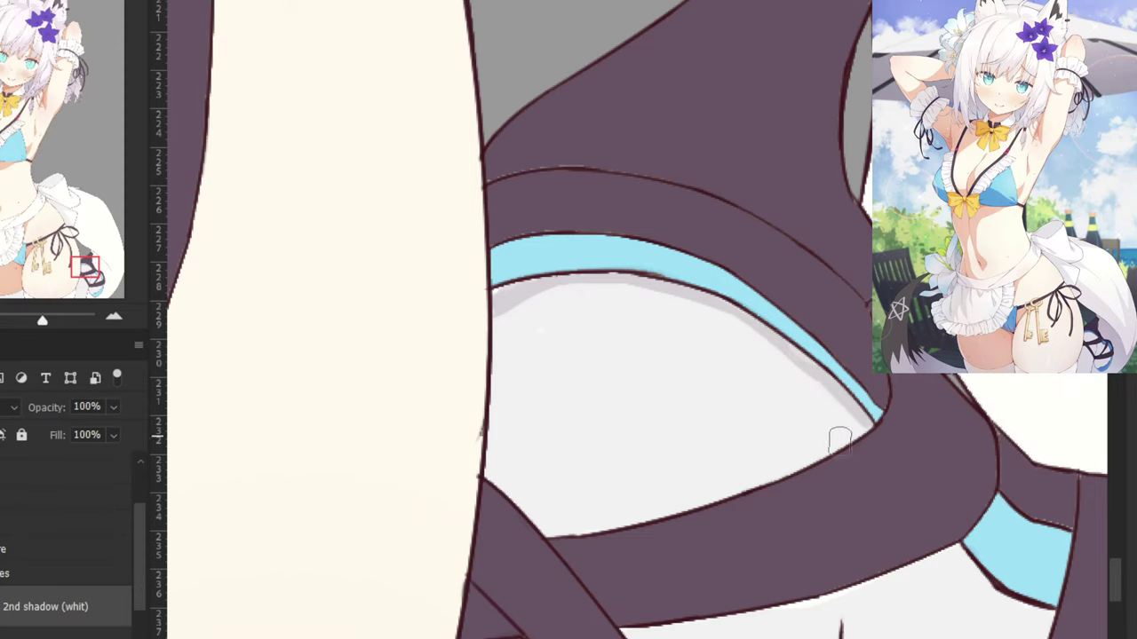
Paint second shadow on the foot under the sandal's blue edge between the straps and along the upper part of the foot's crease line.
drag(866, 505, 572, 318)
mouse_move(672, 361)
mouse_down()
mouse_move(726, 427)
mouse_move(715, 419)
mouse_up()
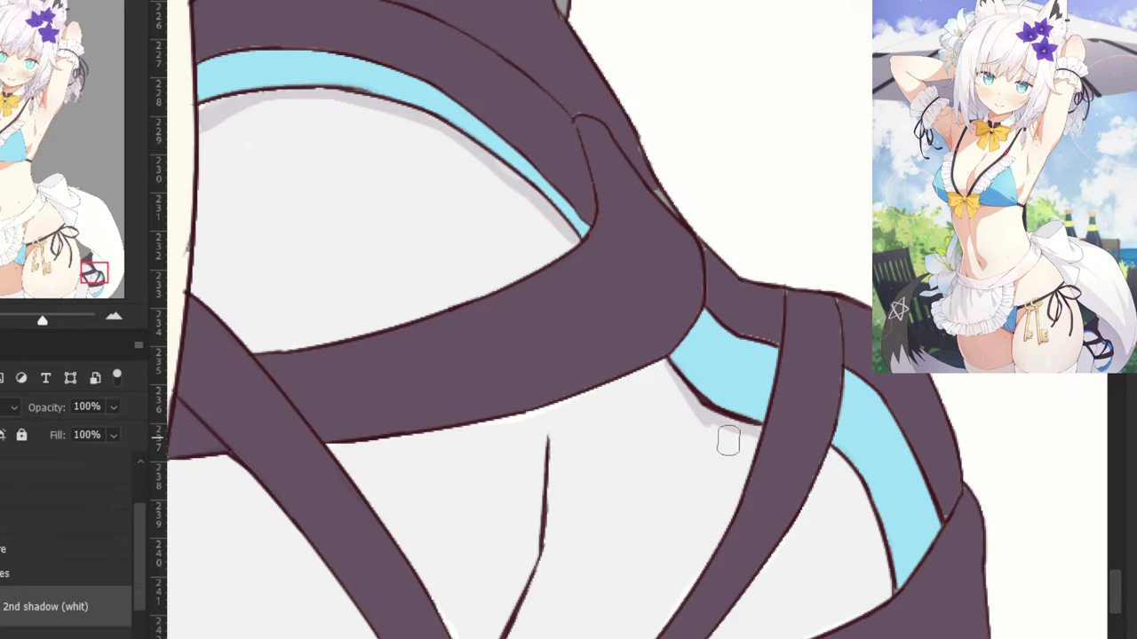
drag(588, 486, 718, 387)
mouse_move(674, 312)
mouse_down()
mouse_move(652, 354)
mouse_move(661, 413)
mouse_up()
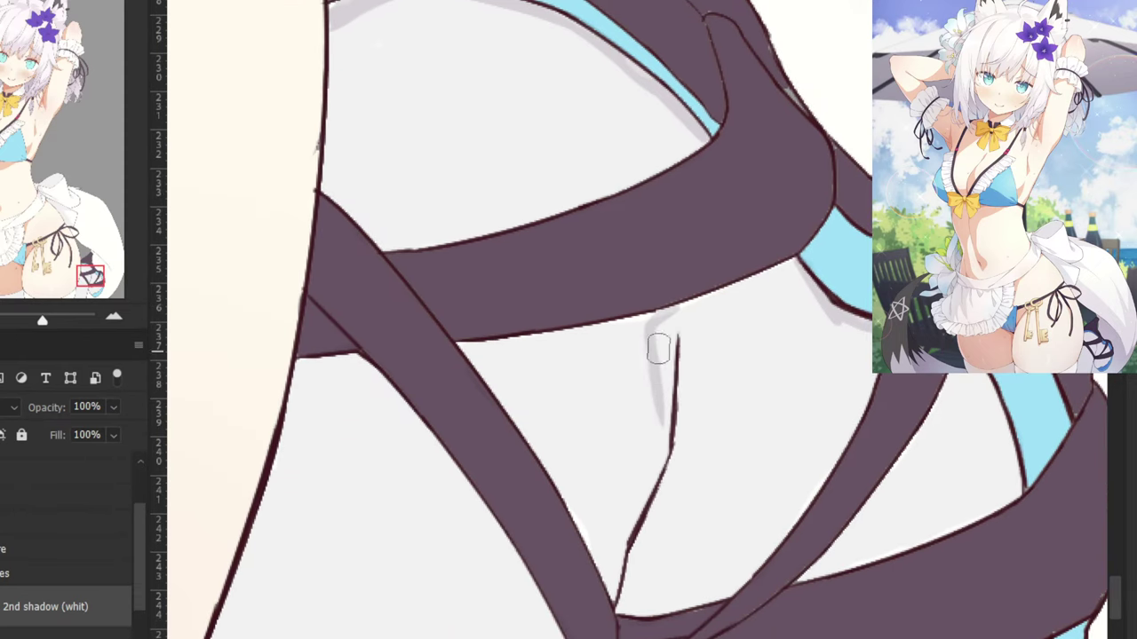
mouse_move(660, 347)
mouse_down()
mouse_move(672, 404)
mouse_move(675, 321)
mouse_up()
drag(666, 388, 665, 347)
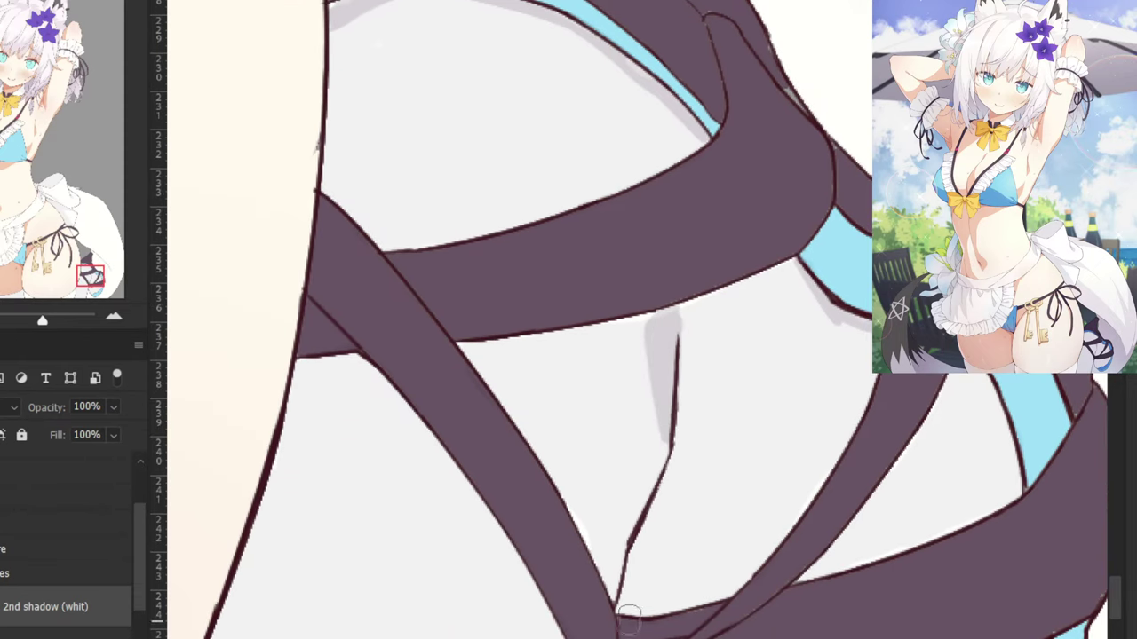
Add second shadow beside the lower end of the foot's crease and beneath the strap crossing, and erase the spill outside the foot.
mouse_move(654, 507)
mouse_down()
mouse_move(623, 609)
mouse_move(680, 384)
mouse_up()
drag(707, 480, 667, 578)
mouse_move(684, 518)
mouse_down()
mouse_move(706, 480)
mouse_move(668, 543)
mouse_up()
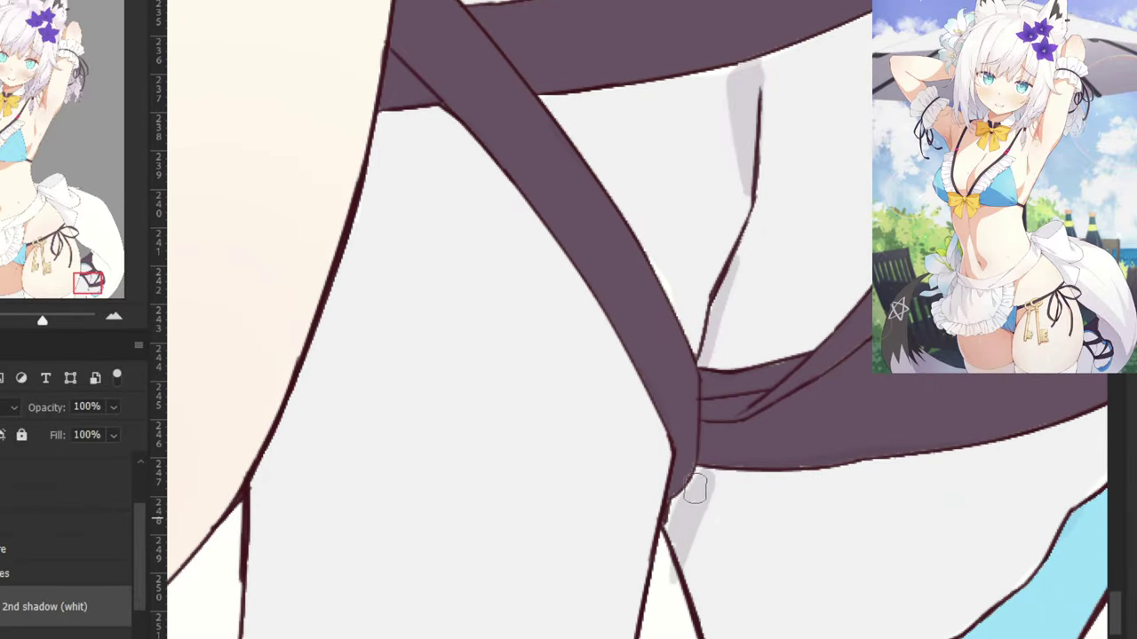
drag(690, 488, 681, 502)
key(e)
drag(672, 586, 669, 578)
Review the white shading across the hips, apron, sash and bikini frills, and consult the handwritten style notes in the other document.
key(ctrl+minus)
key(ctrl+minus)
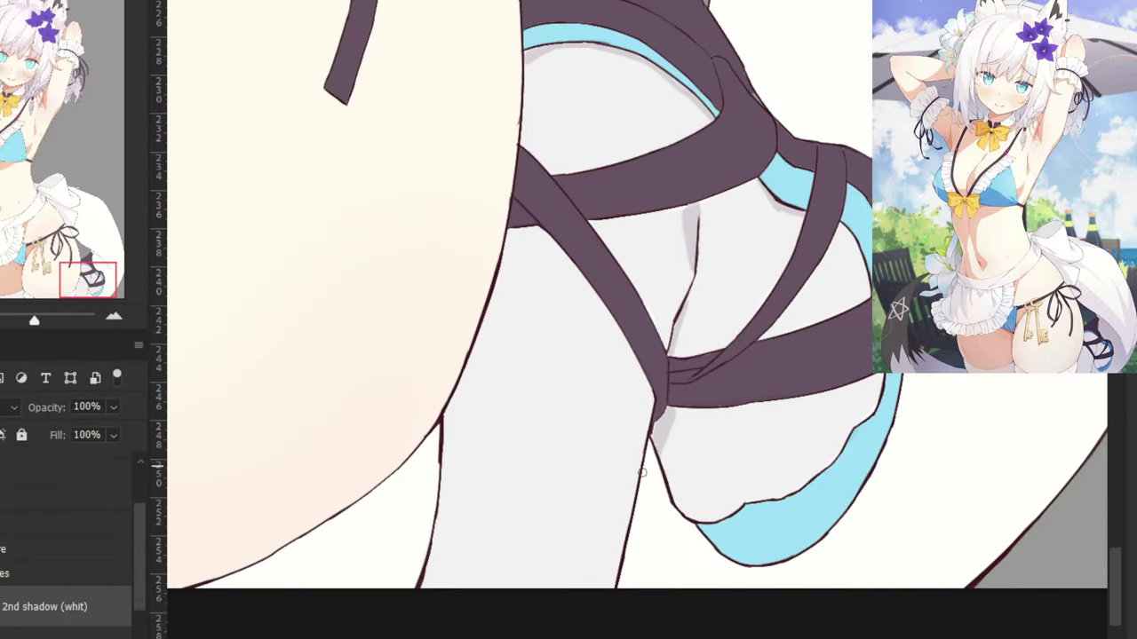
key(ctrl+minus)
key(ctrl+minus)
drag(348, 132, 560, 142)
drag(414, 92, 545, 303)
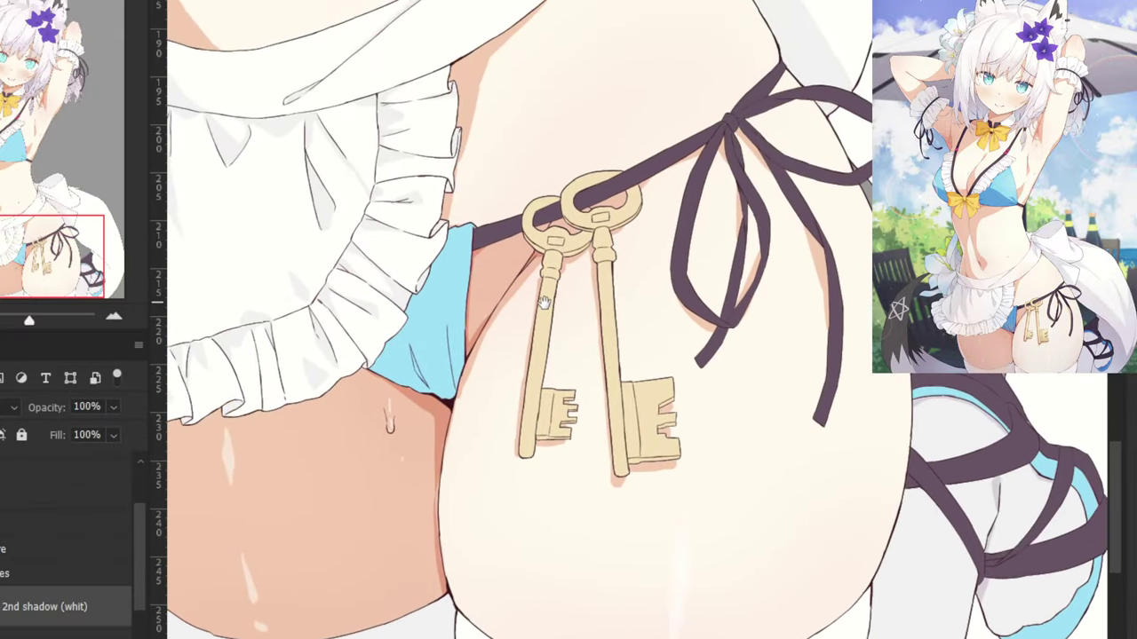
drag(507, 209, 569, 109)
drag(480, 159, 477, 242)
key(ctrl+minus)
key(ctrl+minus)
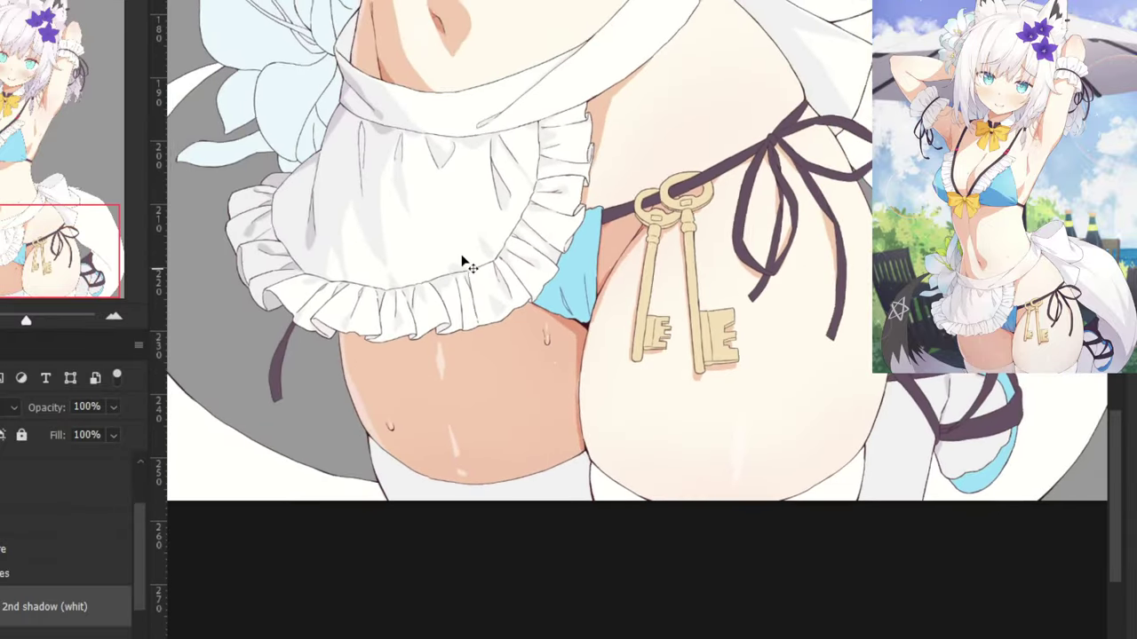
scroll(459, 262, down, 2)
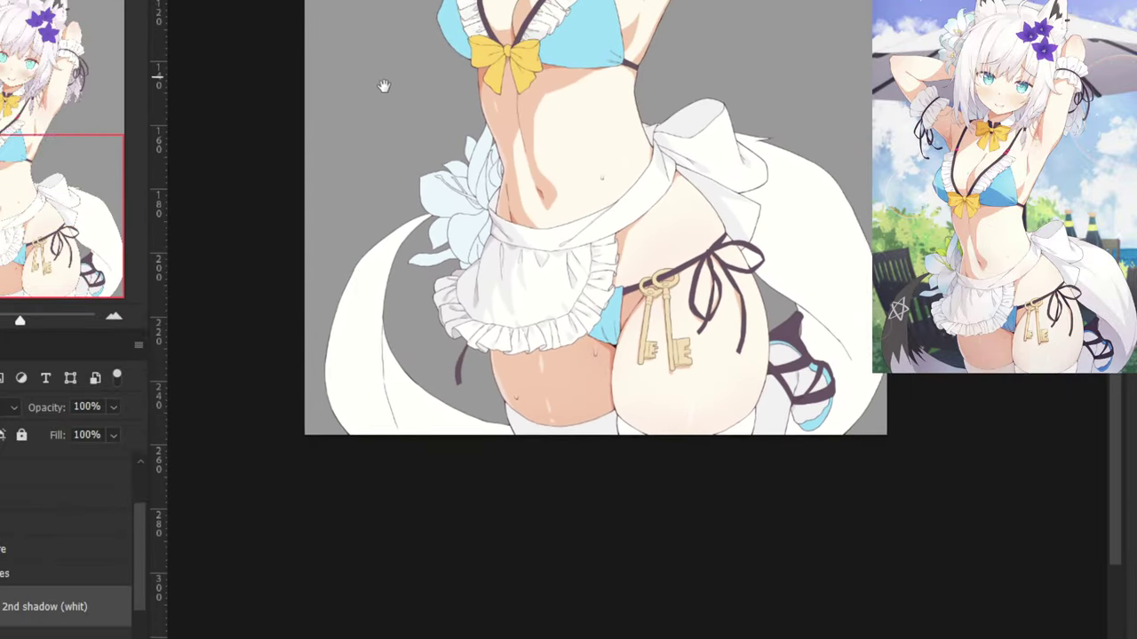
drag(383, 83, 395, 204)
key(ctrl+plus)
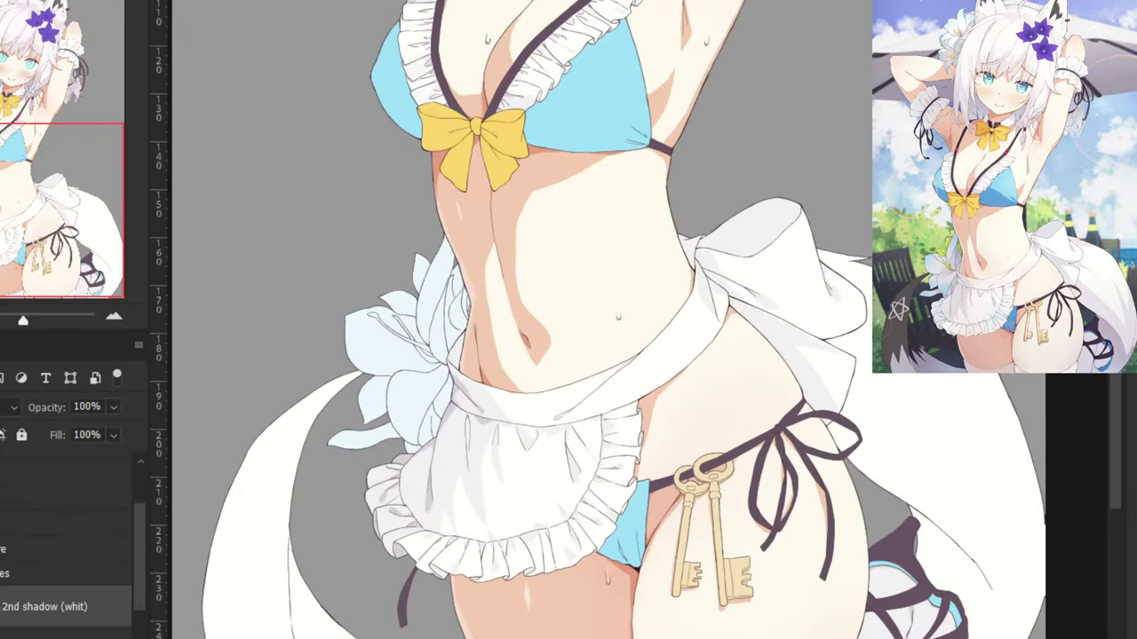
drag(351, 60, 391, 310)
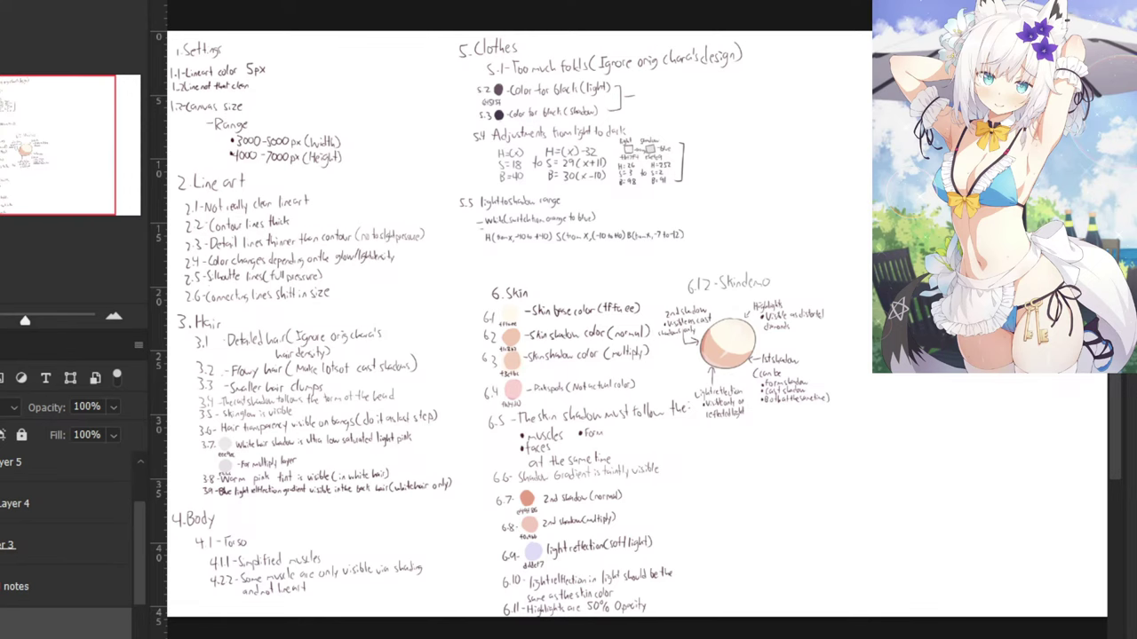
key(ctrl+Tab)
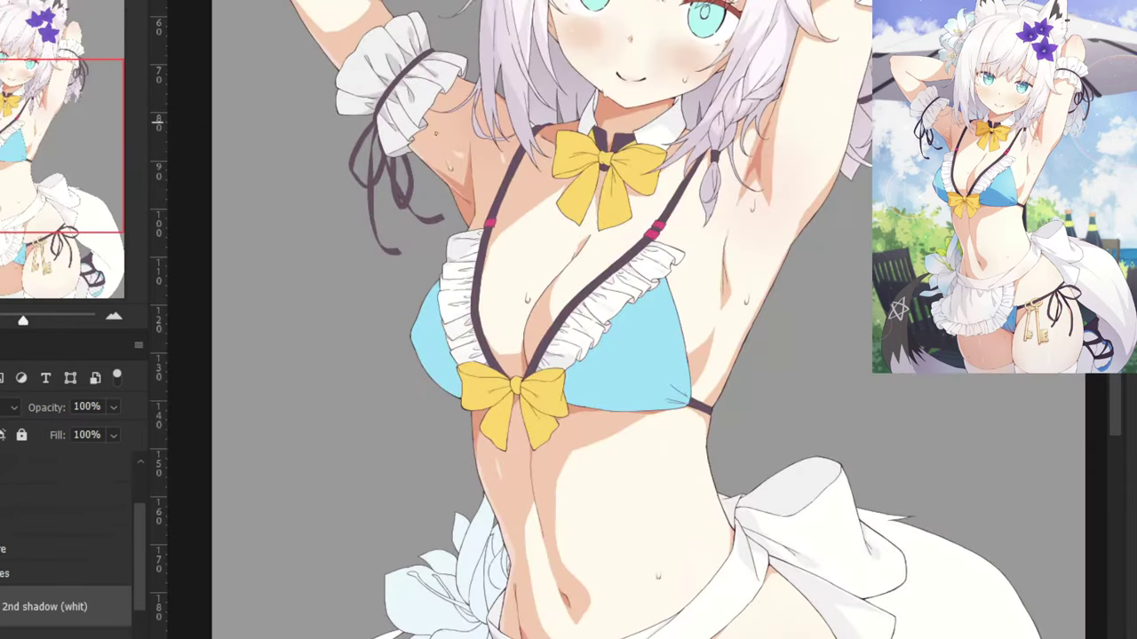
drag(531, 307, 527, 83)
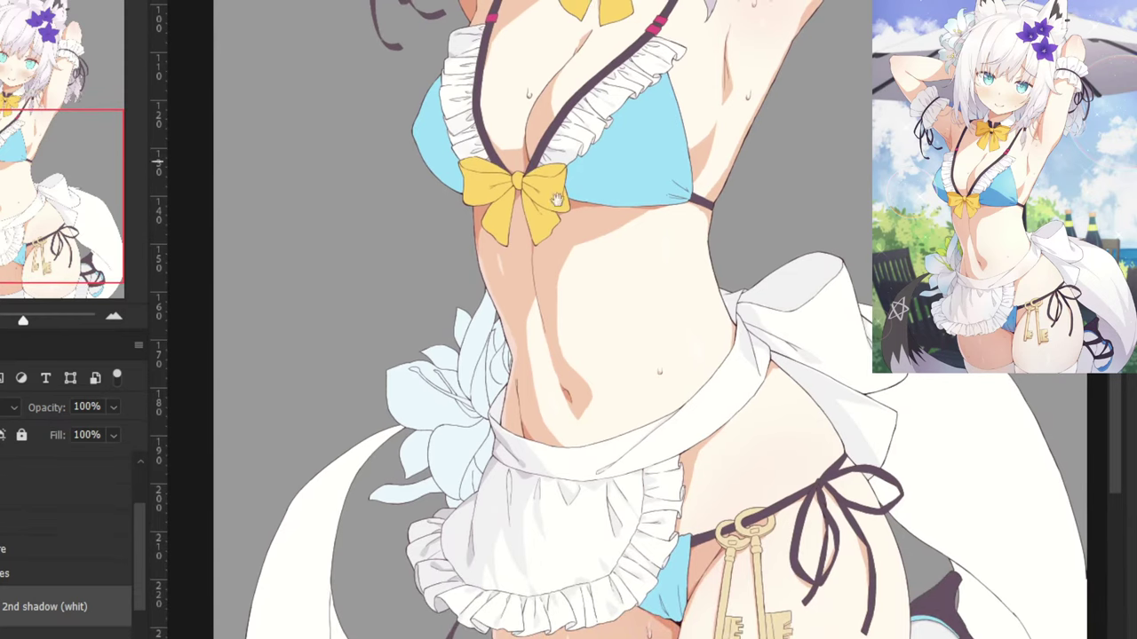
drag(557, 200, 530, 214)
mouse_move(519, 284)
mouse_down()
mouse_move(520, 219)
mouse_move(522, 306)
mouse_up()
drag(513, 209, 515, 325)
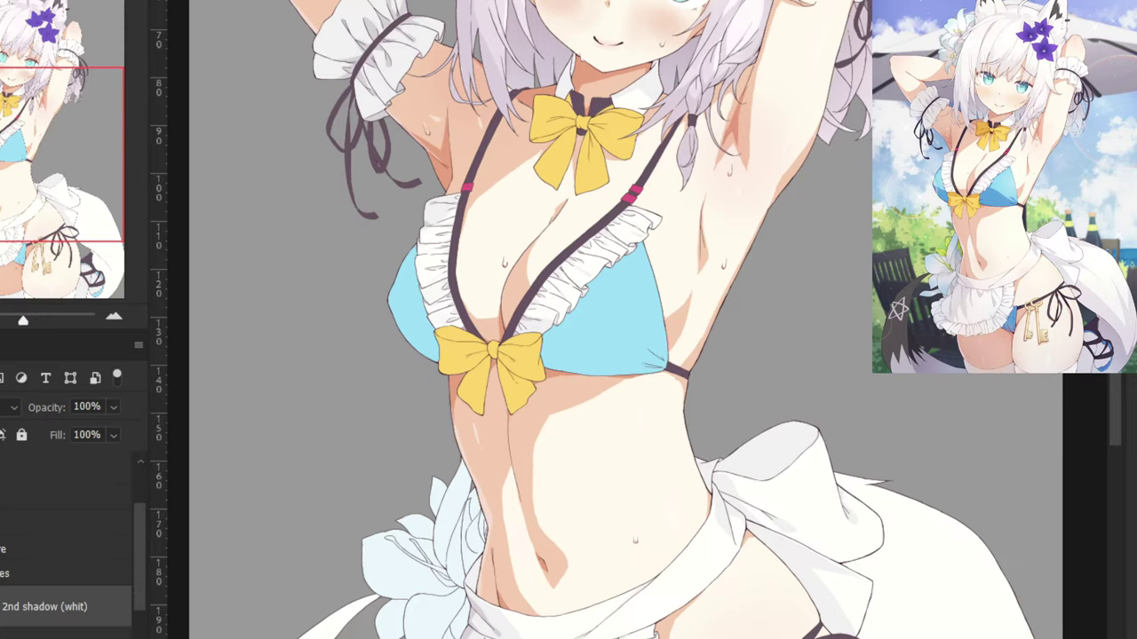
Create a layer above the 2nd shadow (whit) layer and name it "light reflection (white)".
scroll(140, 592, down, 2)
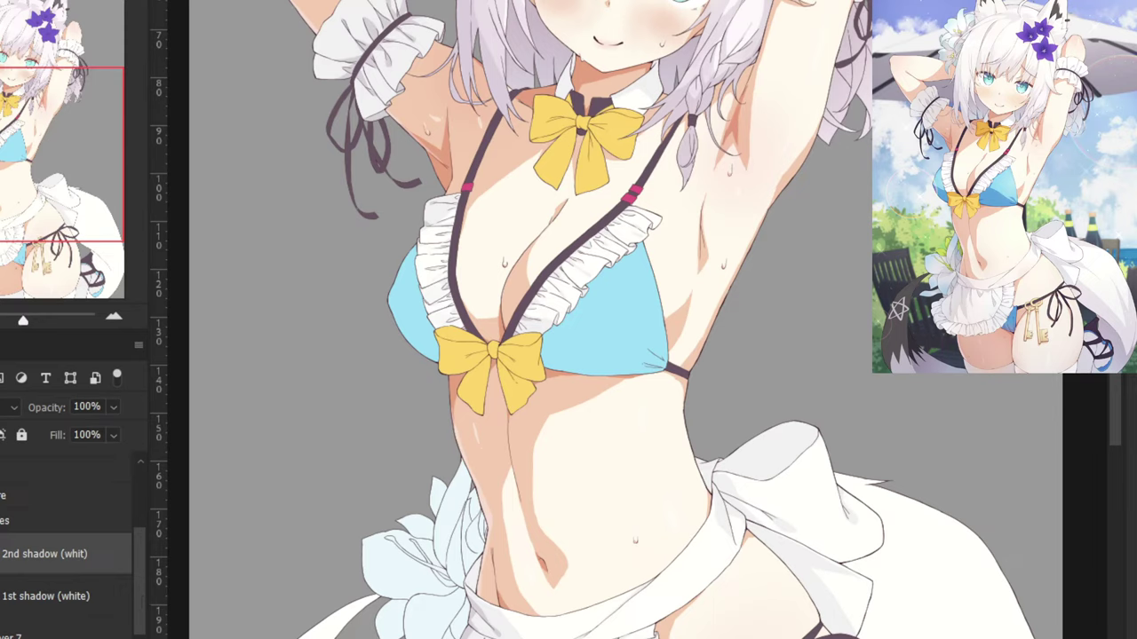
key(ctrl+shift+alt+n)
double_click(5, 560)
click(72, 566)
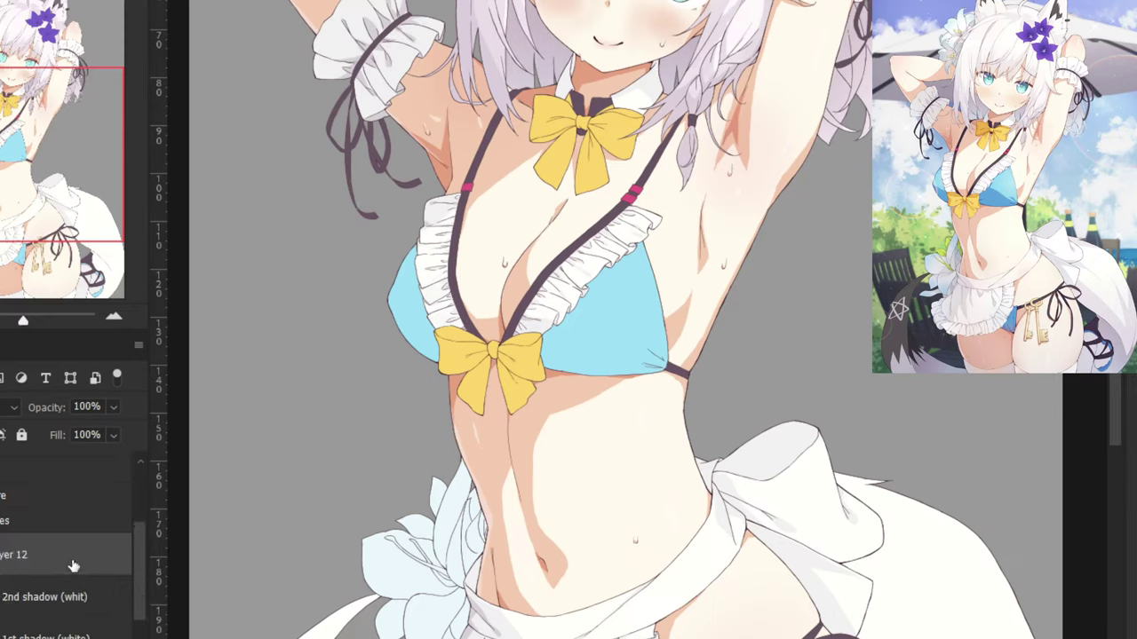
double_click(12, 555)
key(BackSpace)
text(eflection (w)
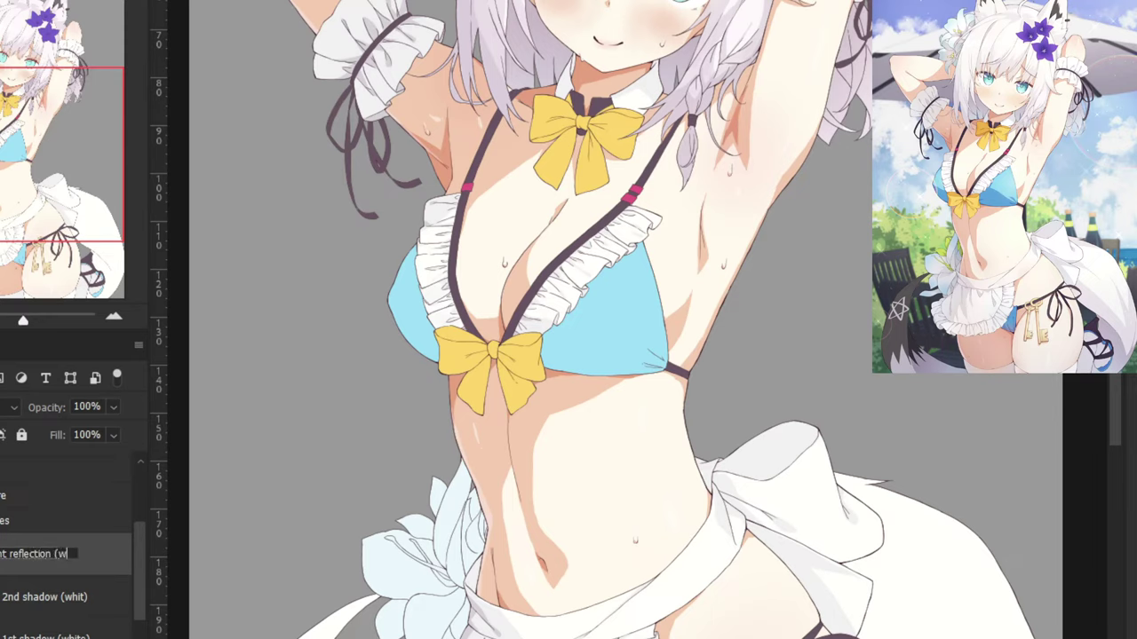
text(hite))
key(Return)
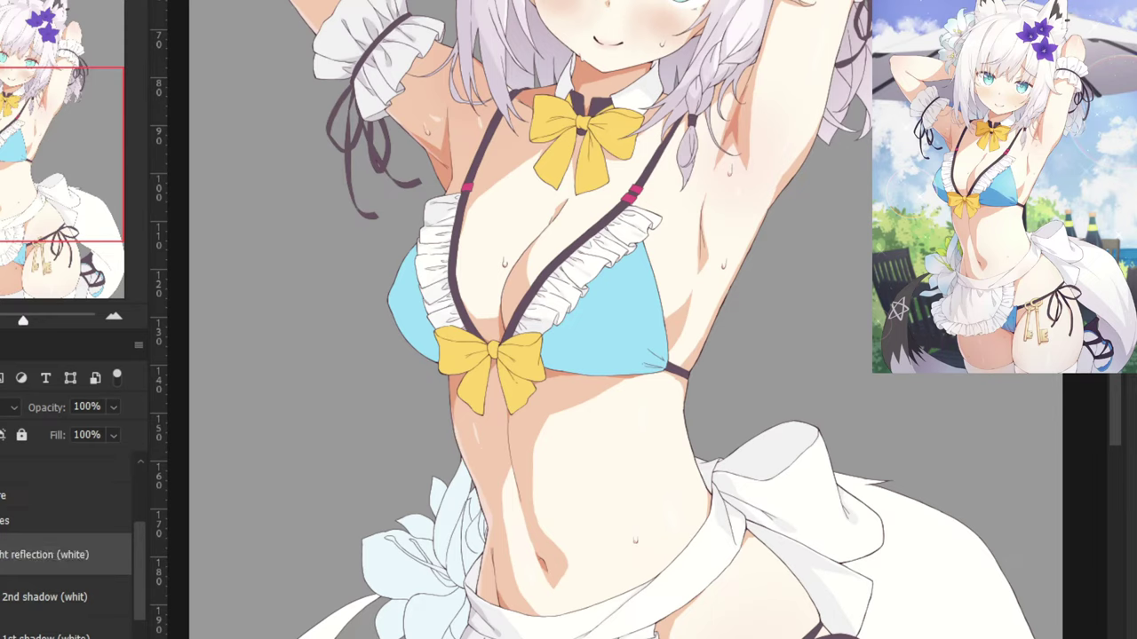
Clip the light reflection (white) layer to the white clothing layers below it.
right_click(2, 554)
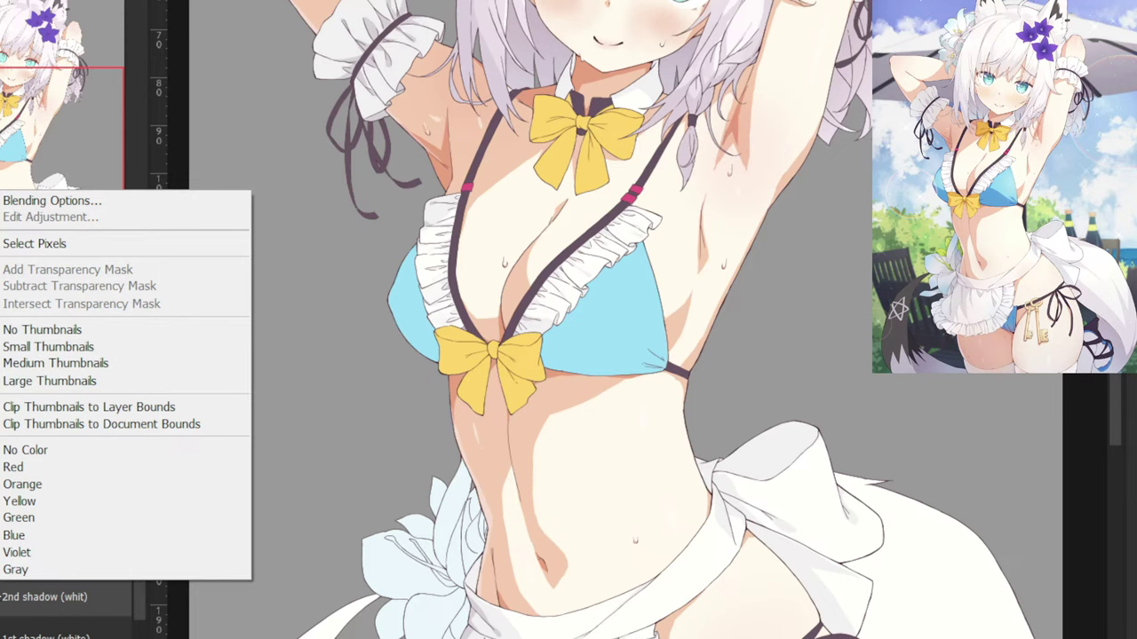
key(Escape)
right_click(11, 562)
click(84, 268)
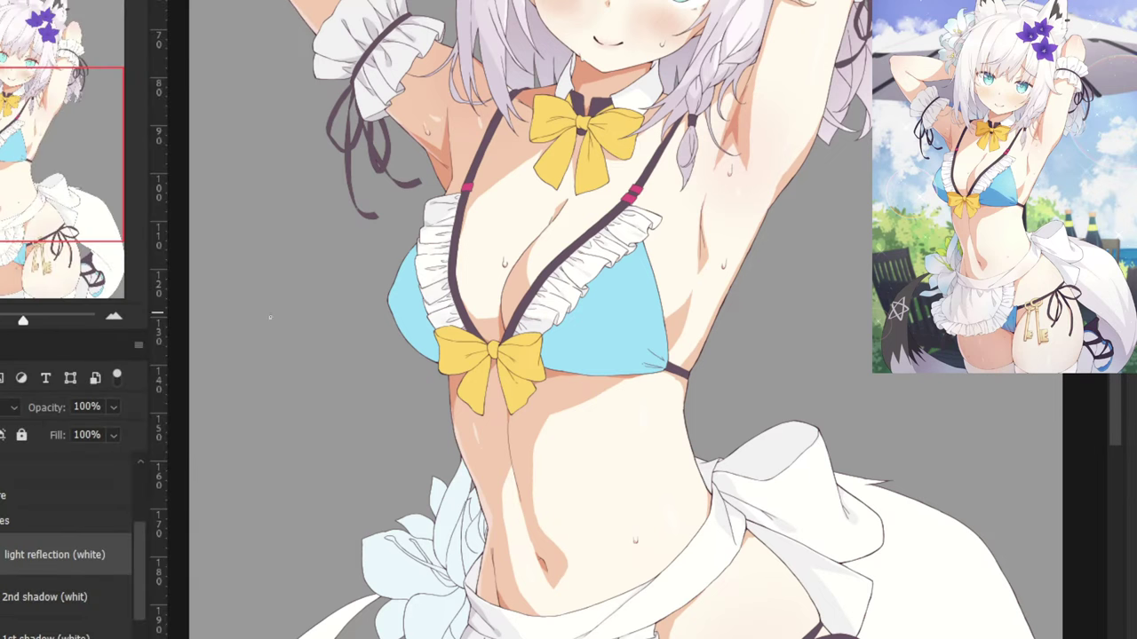
Enlarge the brush for painting light reflection around the apron's outer ruffles.
drag(305, 408, 540, 166)
scroll(588, 364, up, 2)
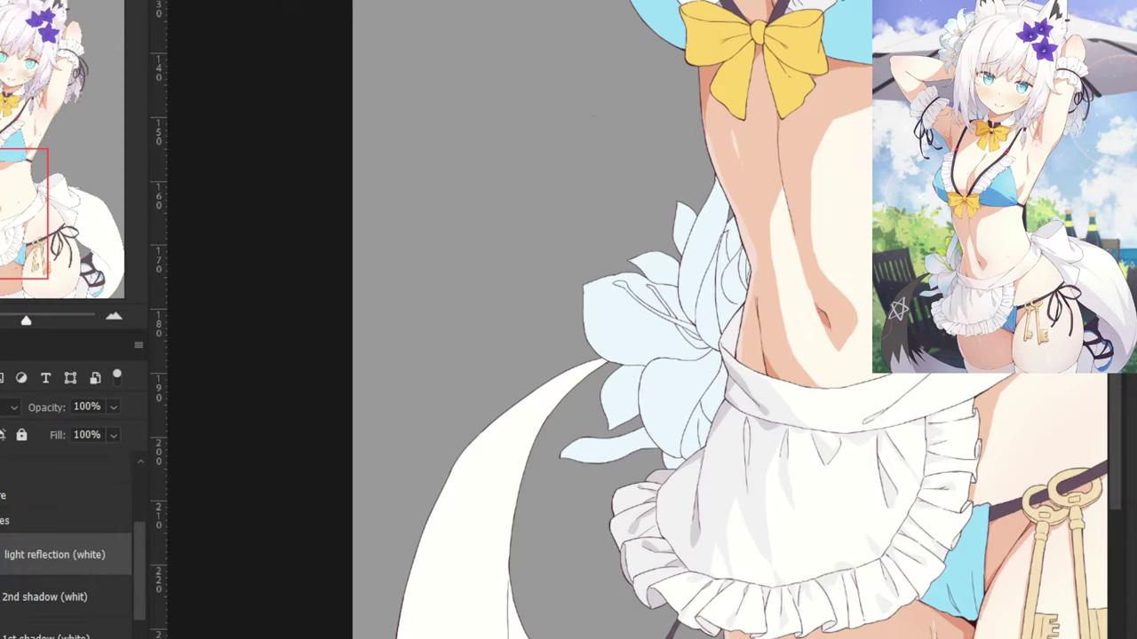
drag(418, 224, 406, 184)
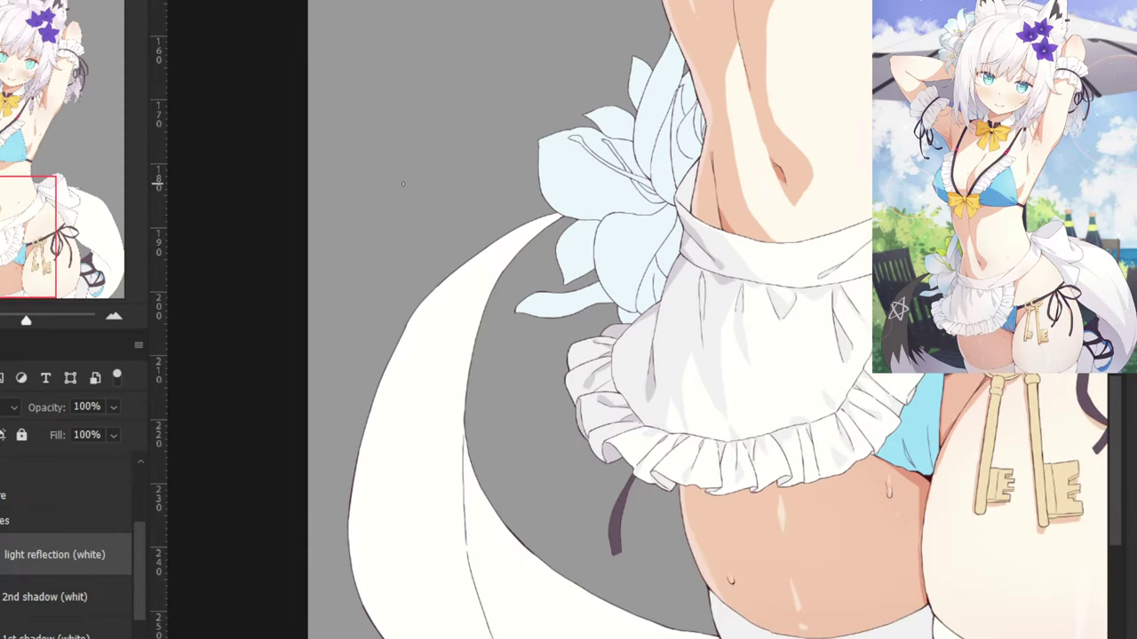
key(ctrl+plus)
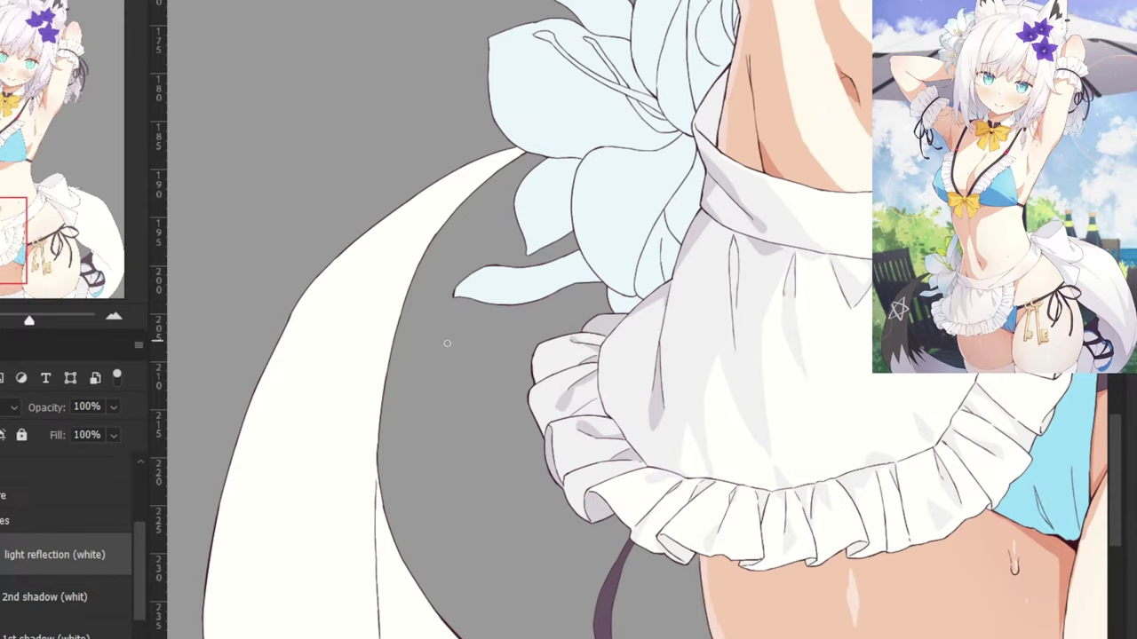
drag(461, 421, 543, 421)
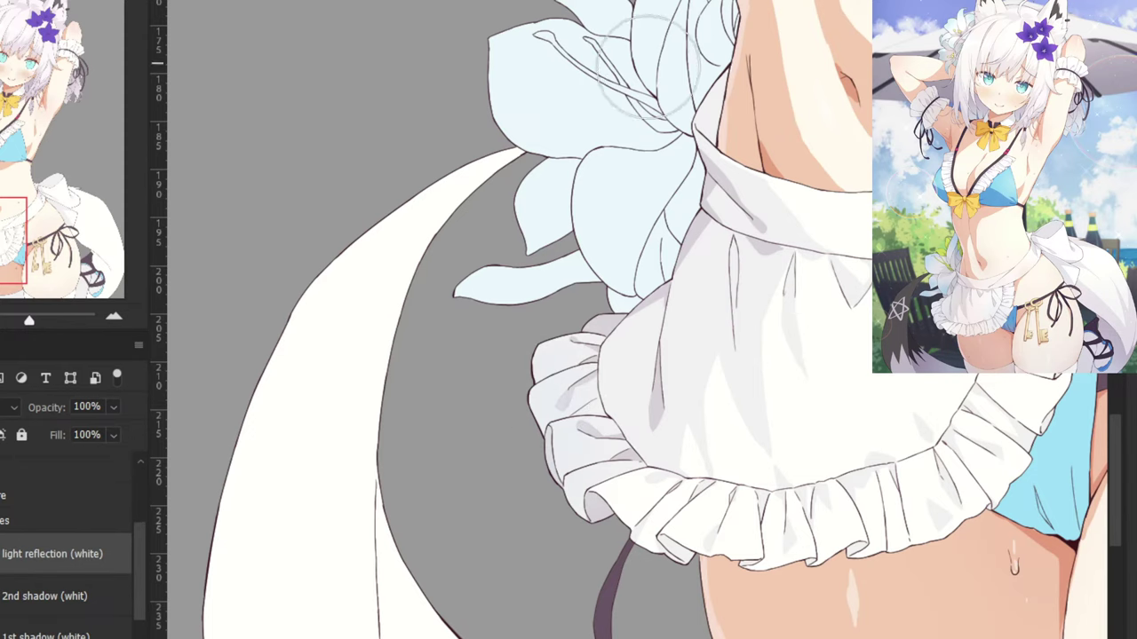
Add a clipped layer above "light reflection (white)" and name it "1st shadow (black)".
key(ctrl+minus)
key(ctrl+minus)
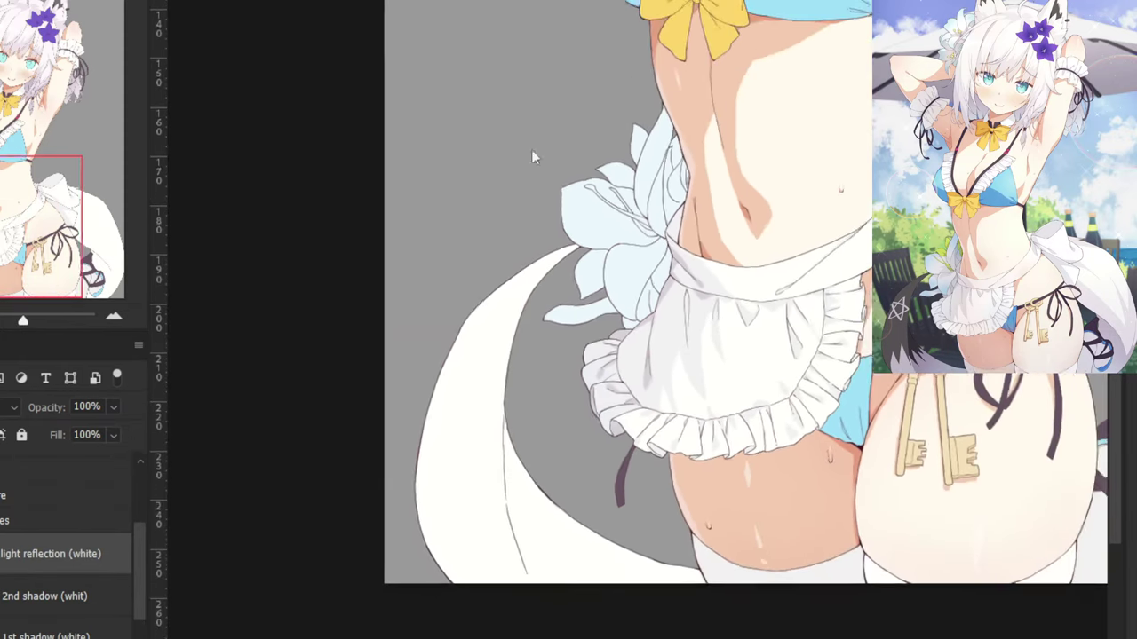
drag(586, 278, 430, 389)
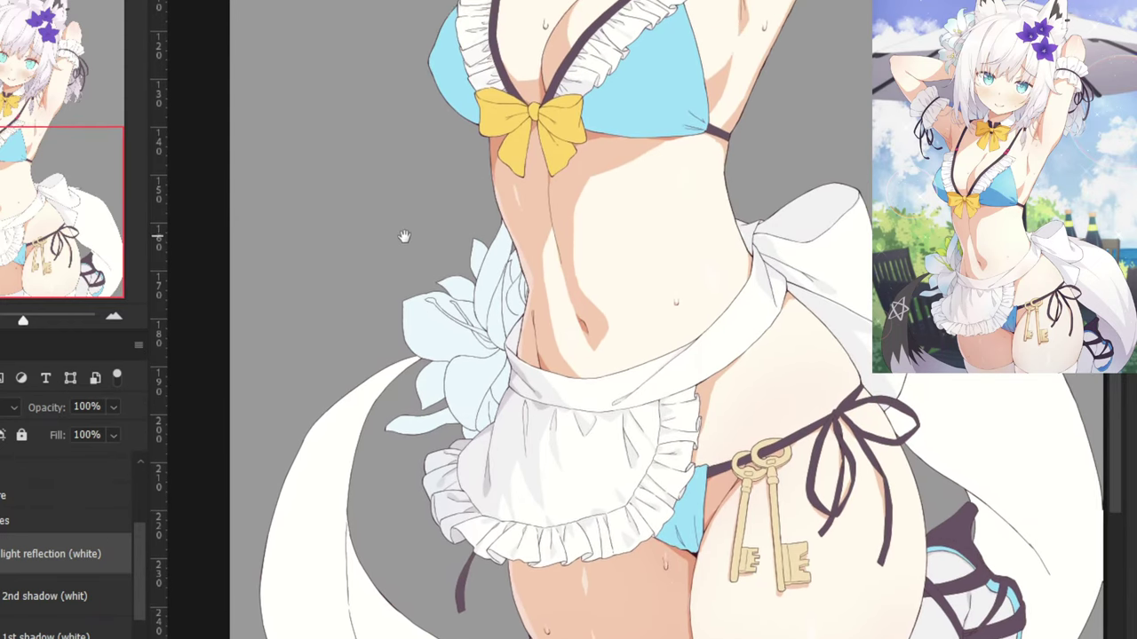
drag(404, 238, 421, 302)
drag(453, 396, 435, 245)
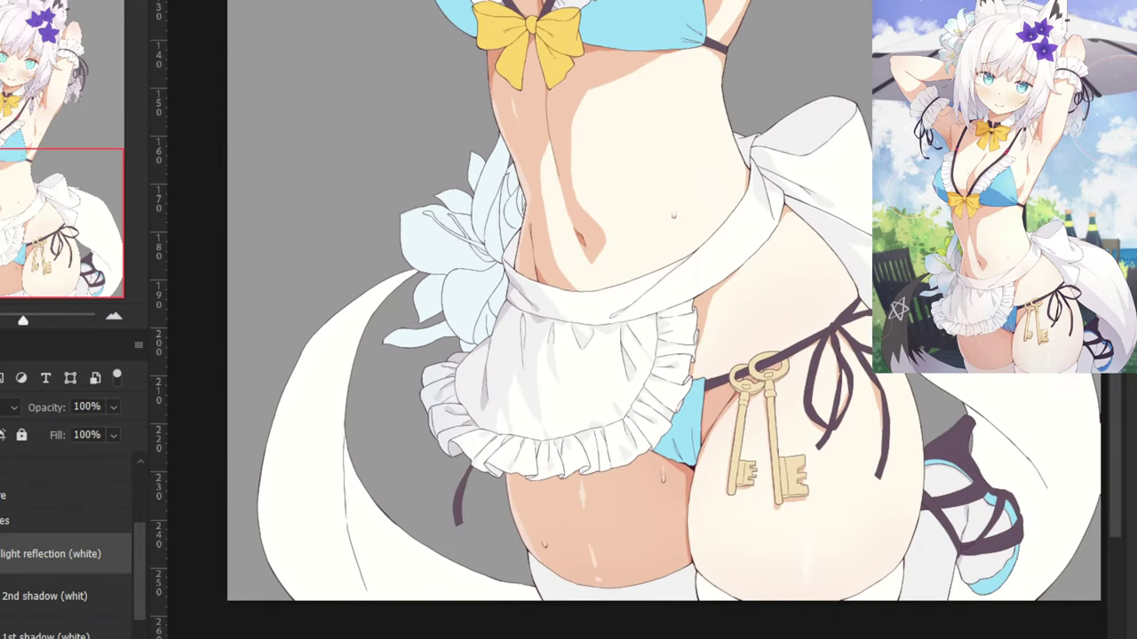
key(ctrl+alt+shift+n)
right_click(5, 555)
click(21, 266)
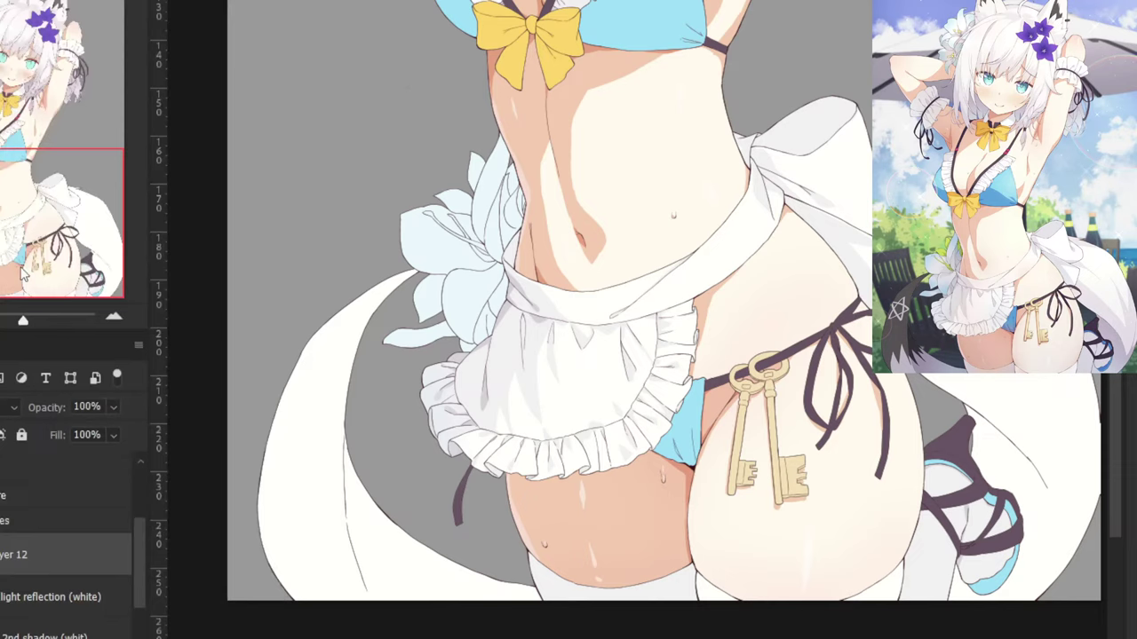
double_click(24, 555)
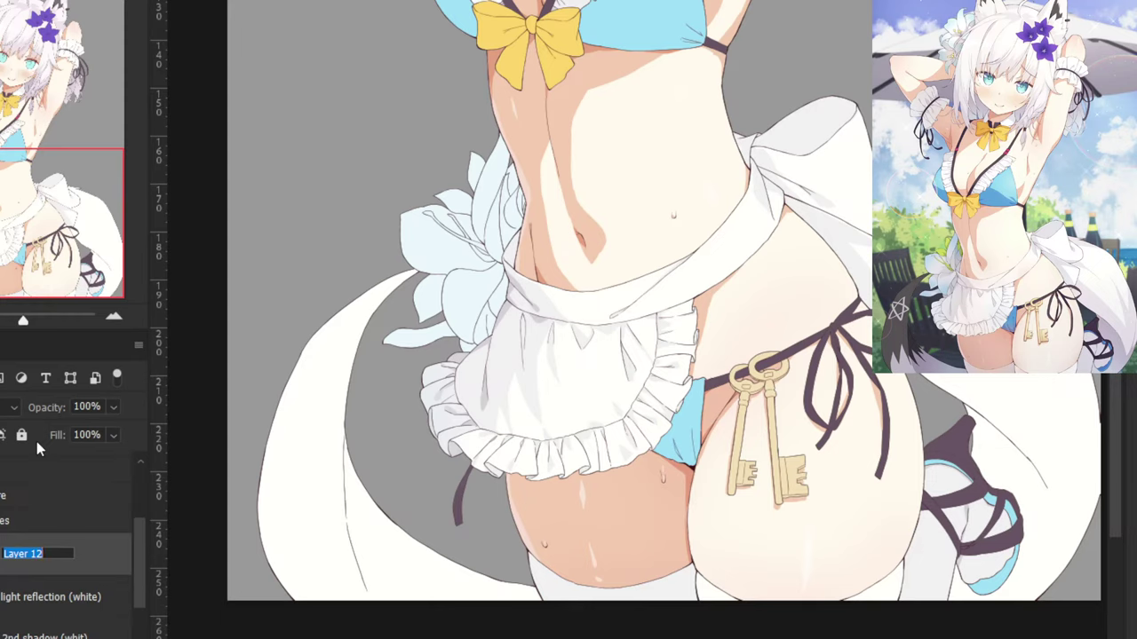
text(1st shadow (black))
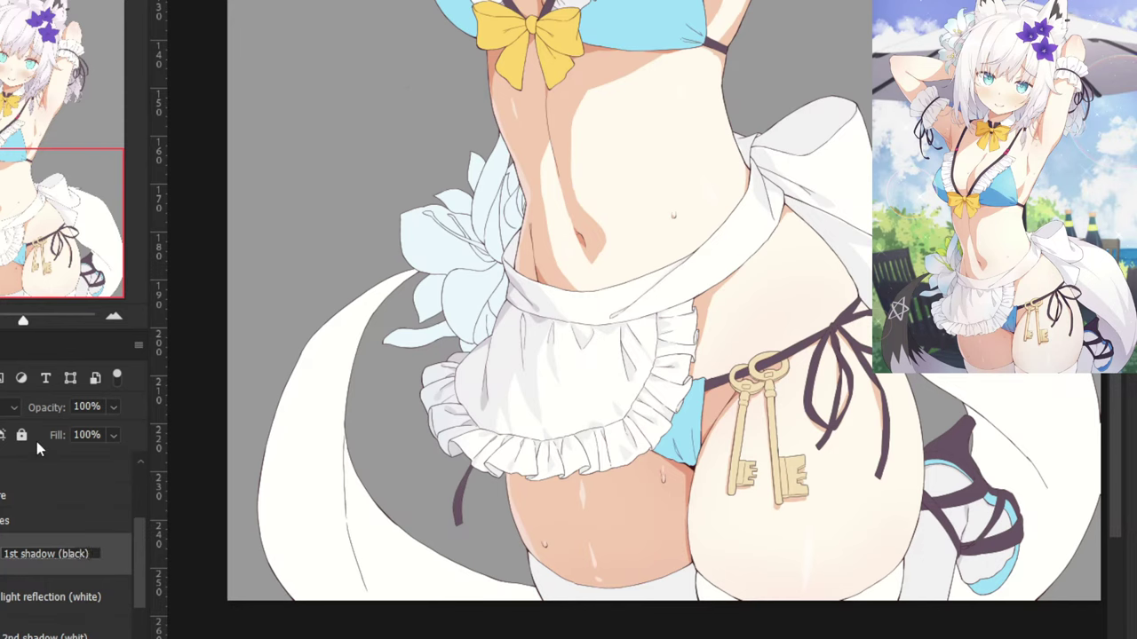
key(Return)
On Layer 7, fill the unpainted gaps around the raised arm's ribbon knot with the ribbon's dark purple.
drag(348, 135, 302, 273)
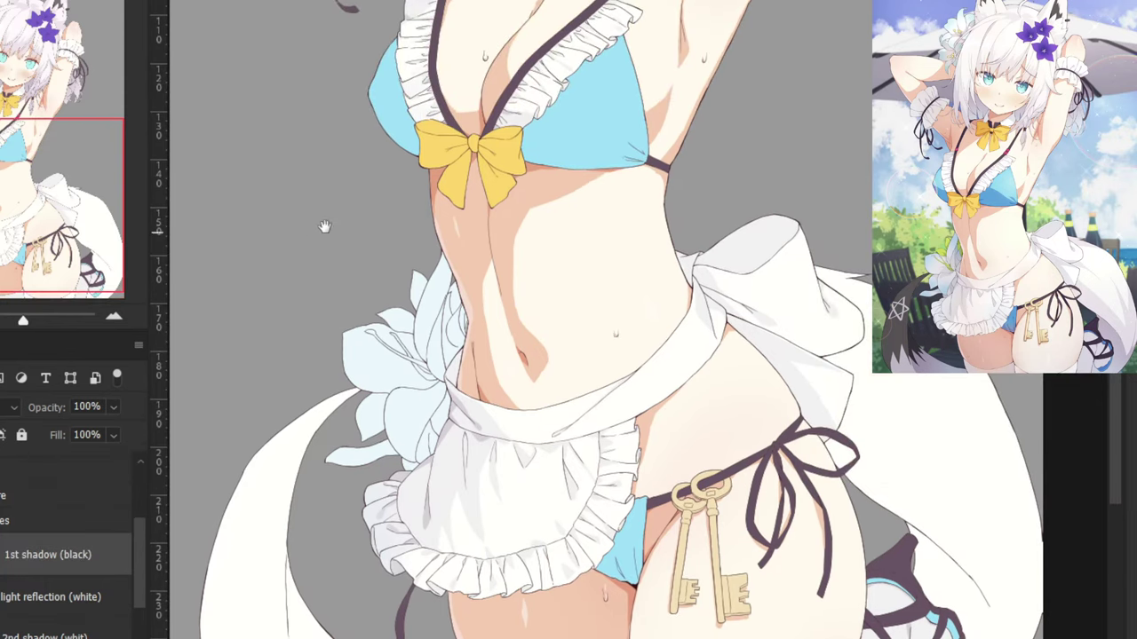
drag(341, 179, 279, 456)
drag(348, 270, 265, 497)
scroll(760, 327, up, 1)
scroll(759, 329, up, 1)
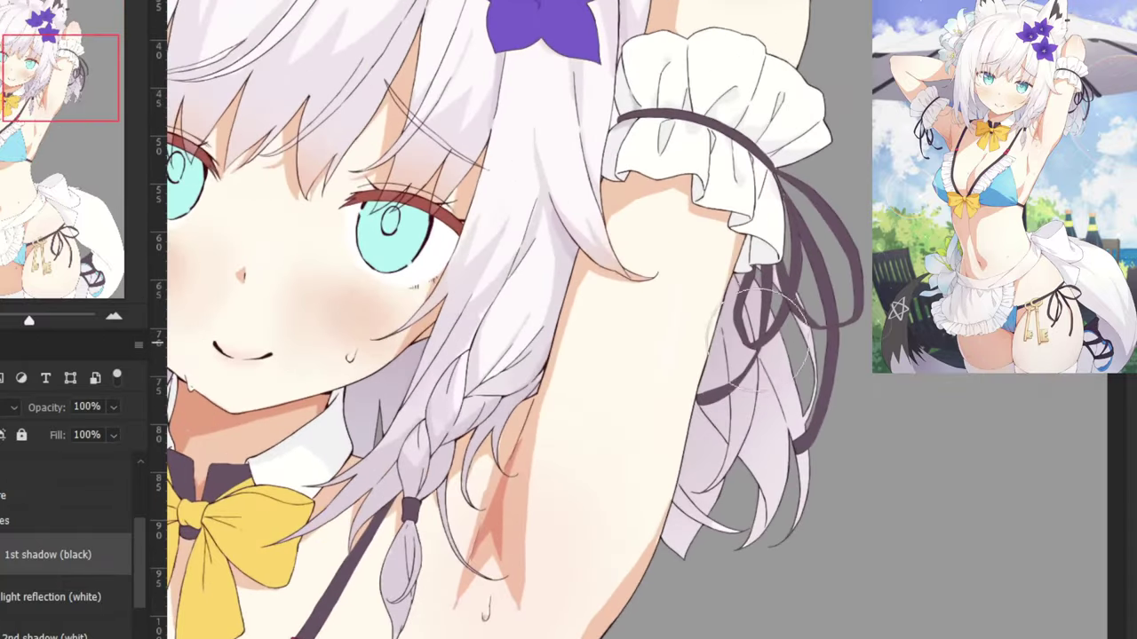
scroll(772, 311, up, 1)
scroll(612, 390, up, 1)
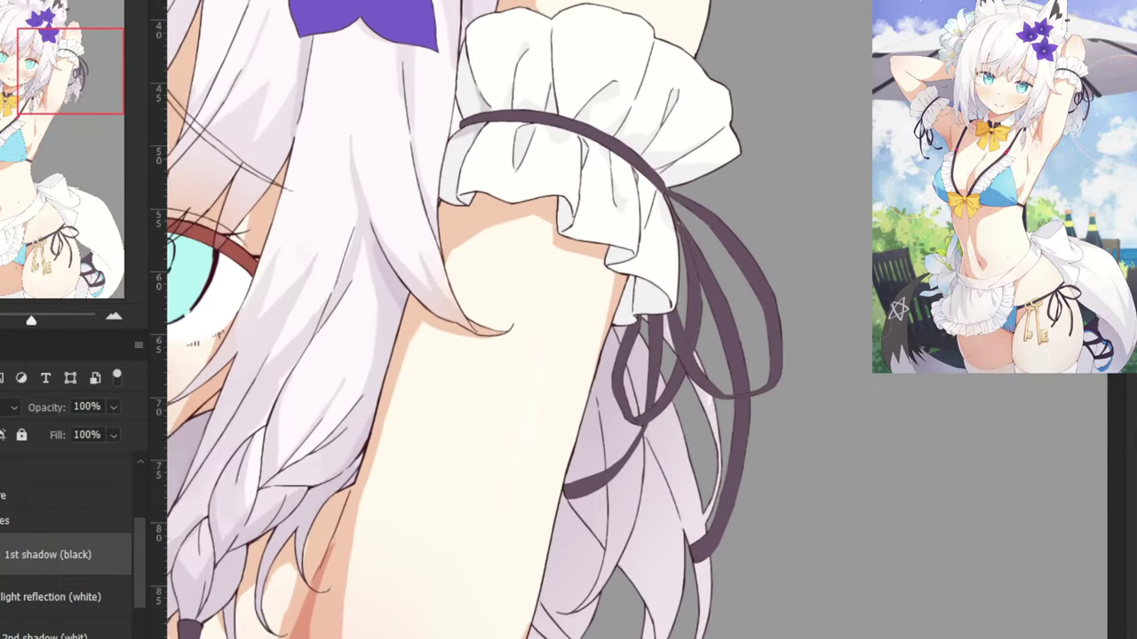
scroll(741, 202, up, 1)
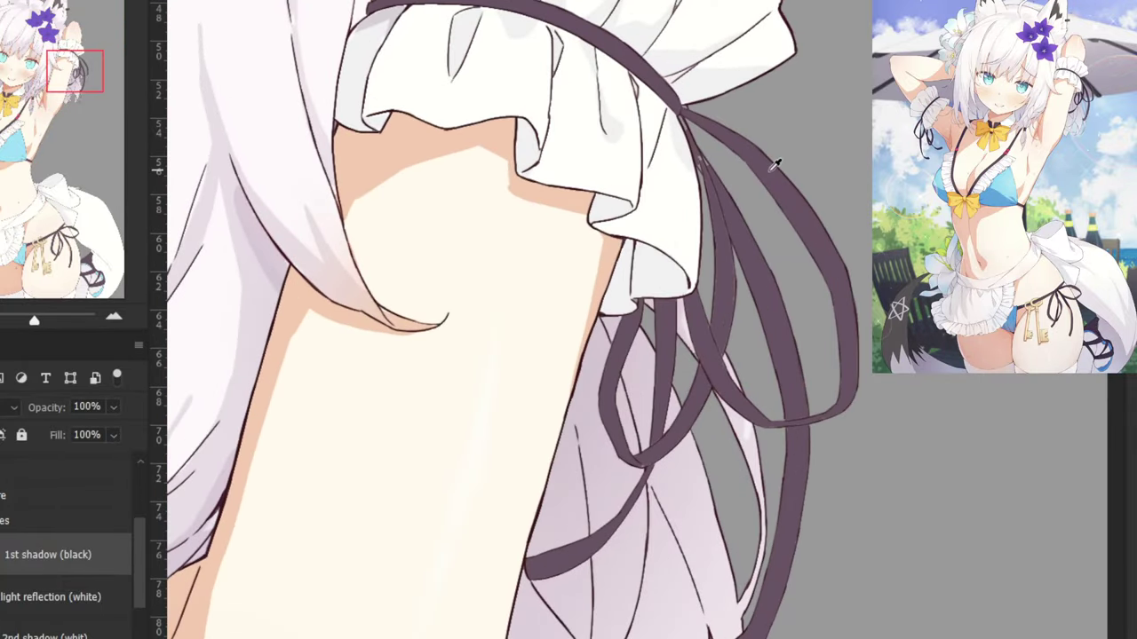
drag(771, 167, 674, 311)
scroll(655, 327, up, 3)
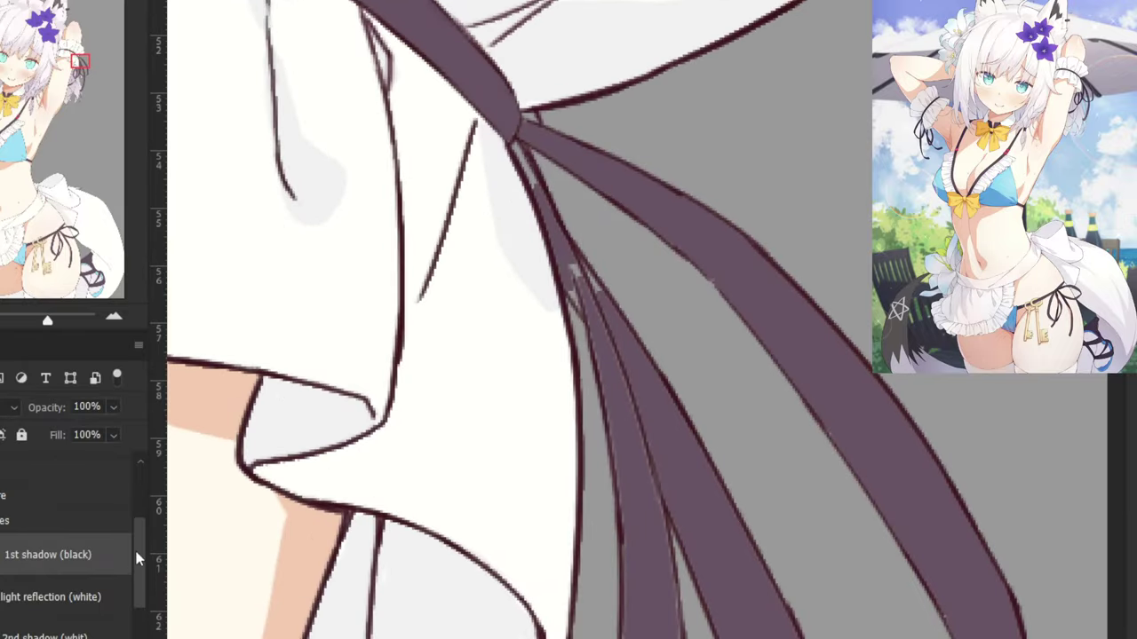
scroll(138, 557, down, 1)
click(120, 613)
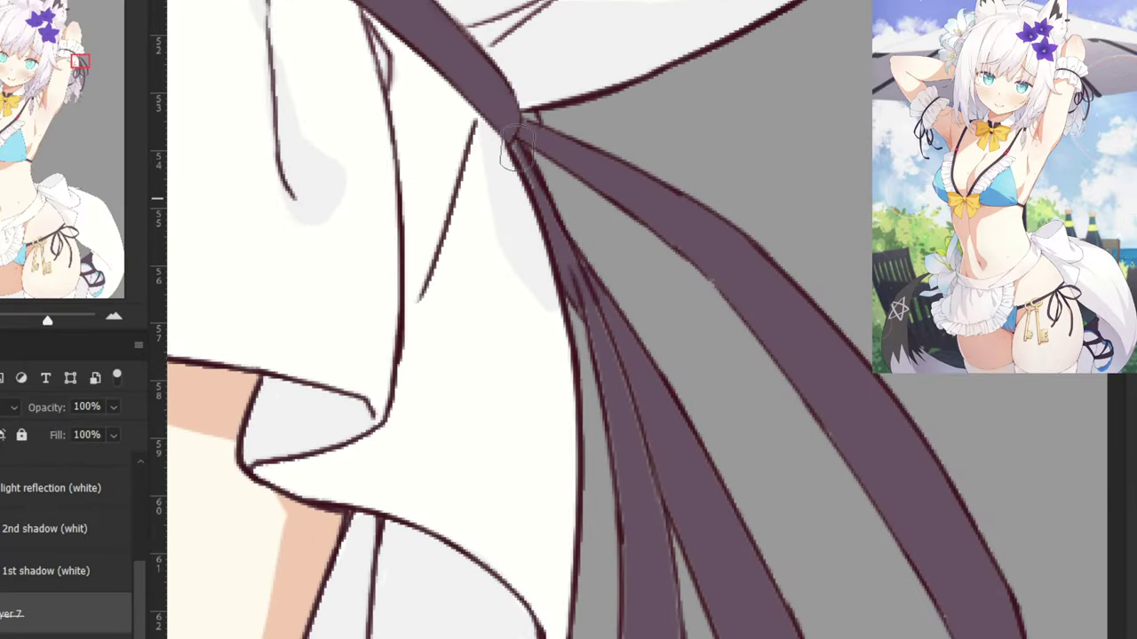
drag(525, 119, 531, 120)
drag(578, 266, 604, 327)
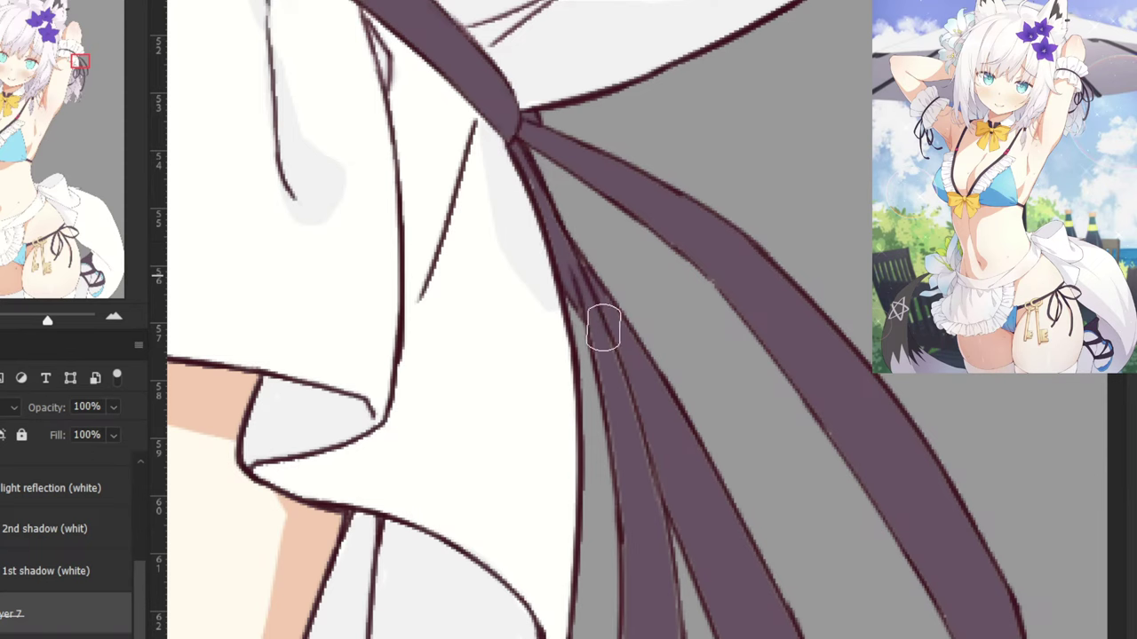
Touch up the dark purple base color along the ribbon strands hanging below the arm frill.
scroll(636, 402, down, 3)
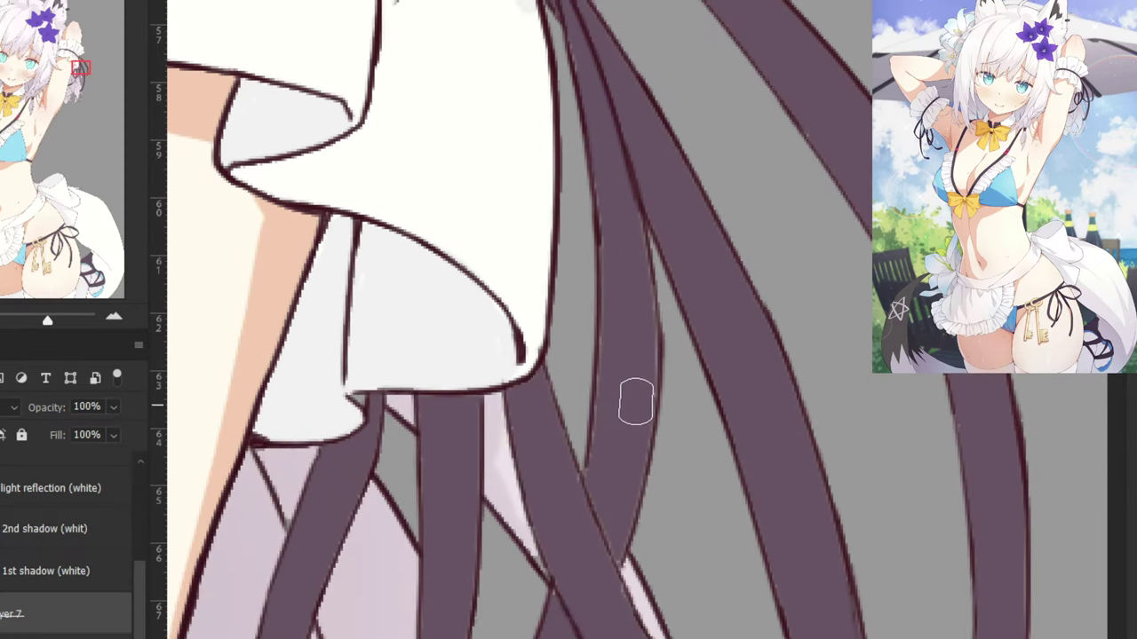
drag(582, 562, 610, 337)
drag(625, 290, 641, 334)
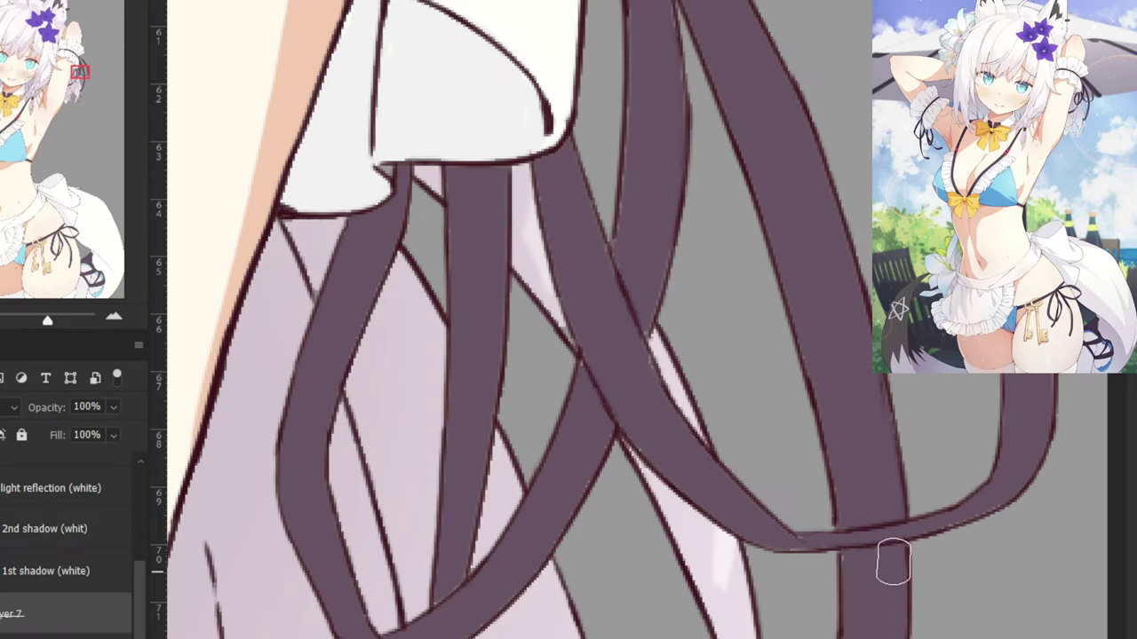
drag(529, 305, 732, 286)
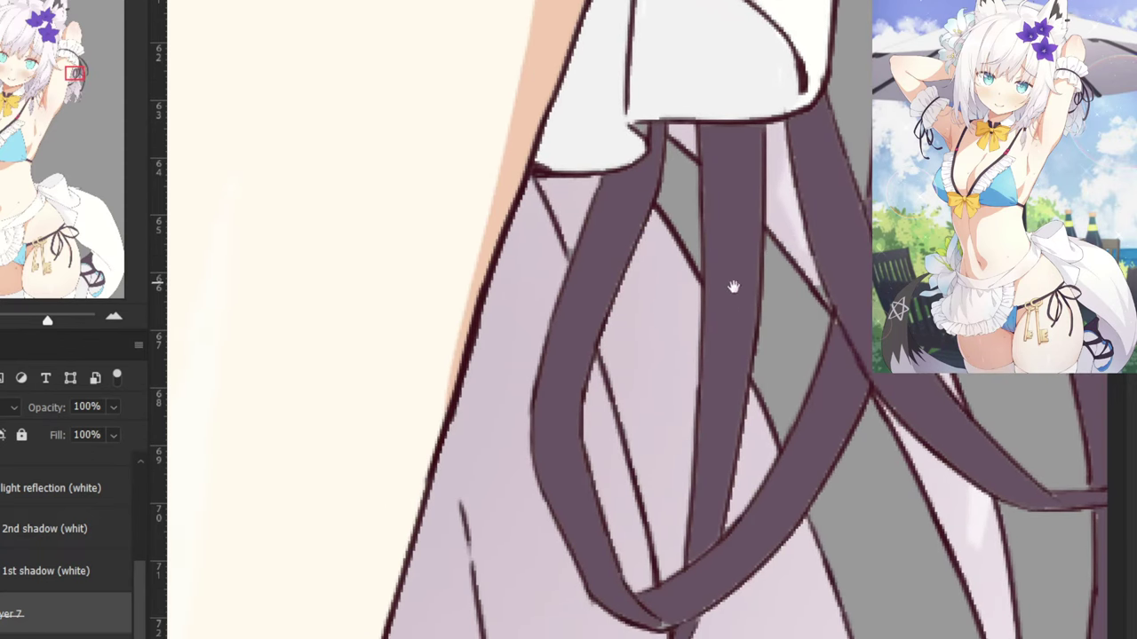
Clean up the base color along the lower edge of the arm frill using colors sampled from the artwork.
drag(615, 69, 589, 229)
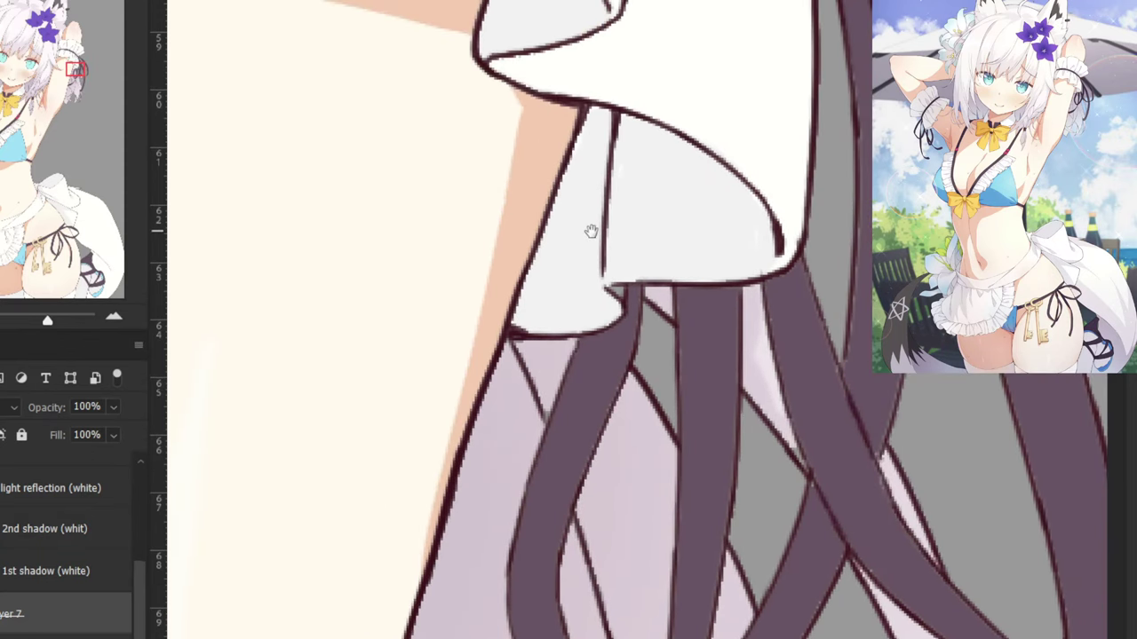
scroll(92, 572, up, 1)
scroll(92, 586, down, 1)
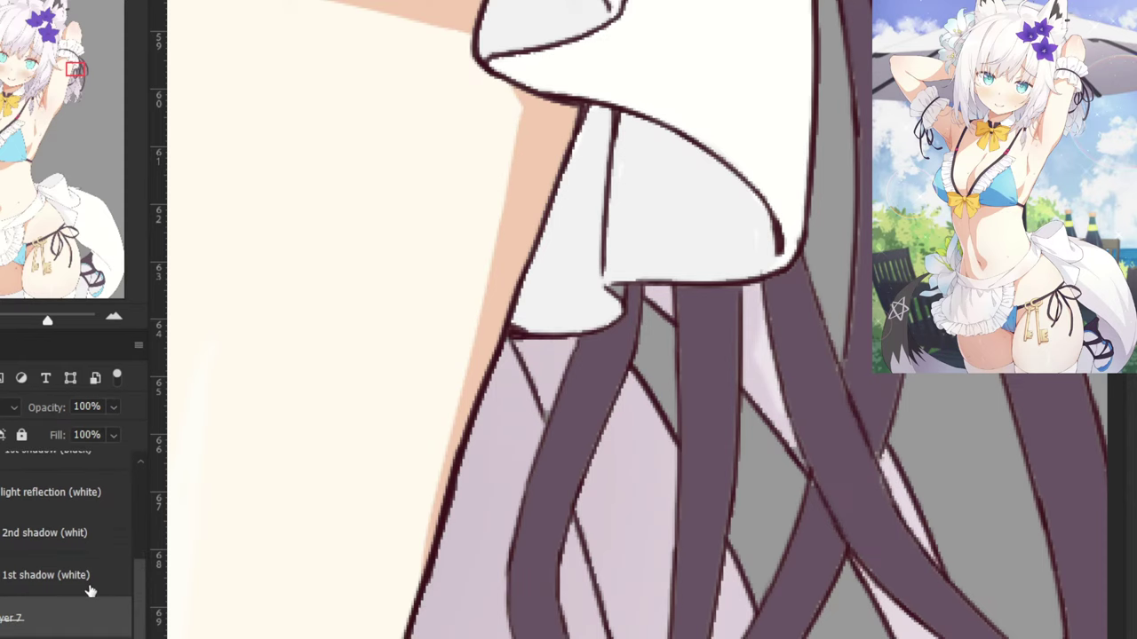
alt+click(579, 282)
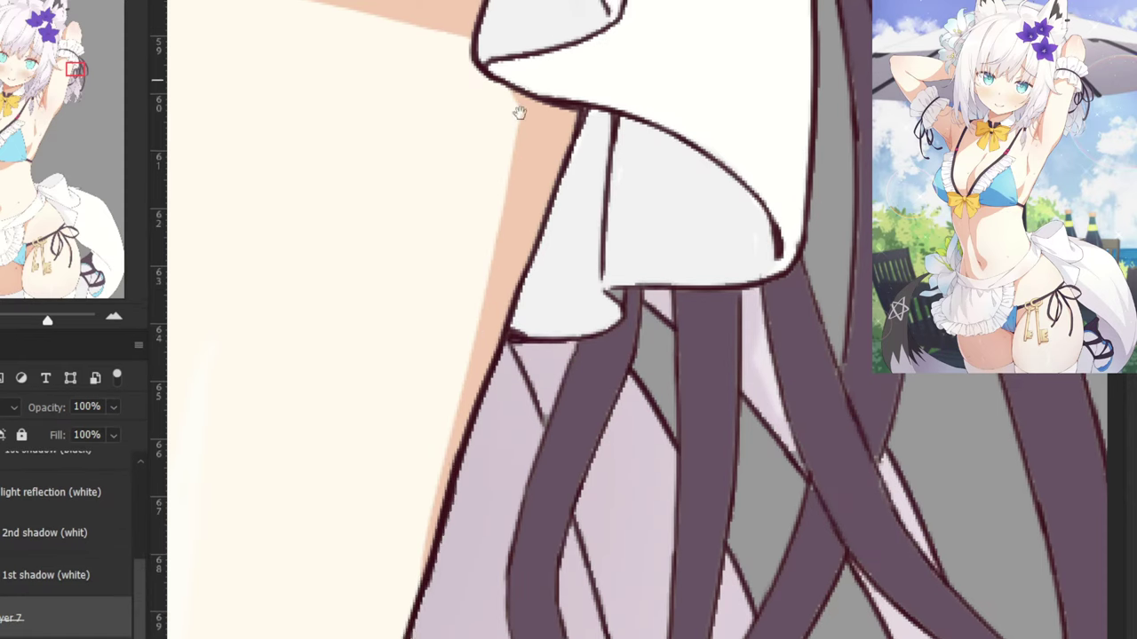
drag(520, 115, 474, 477)
alt+click(533, 274)
drag(545, 456, 567, 163)
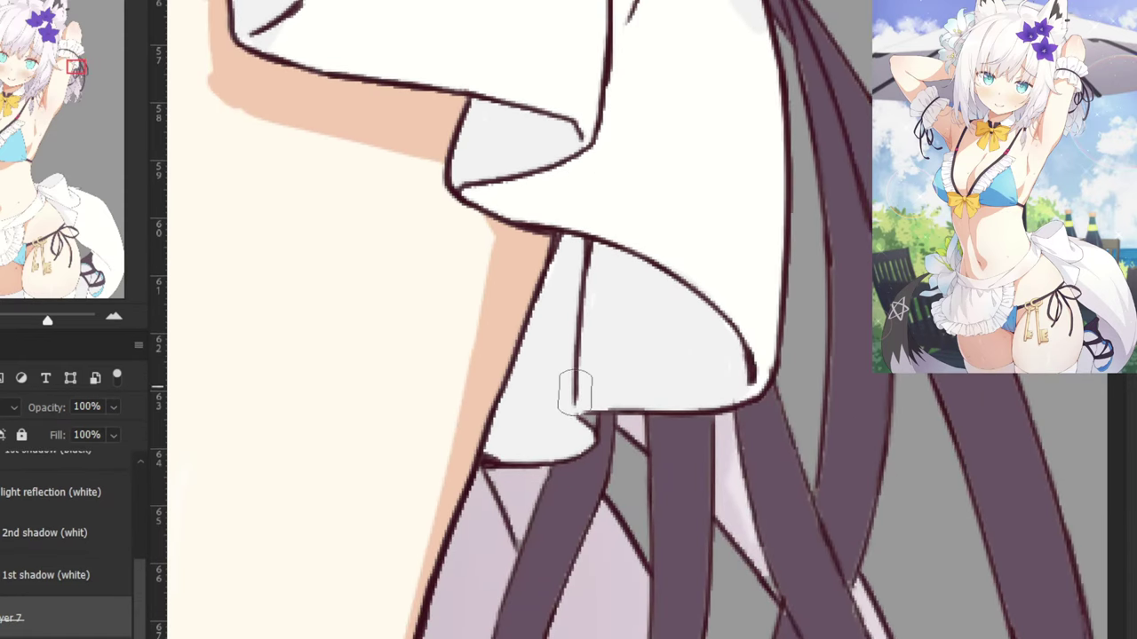
alt+click(556, 424)
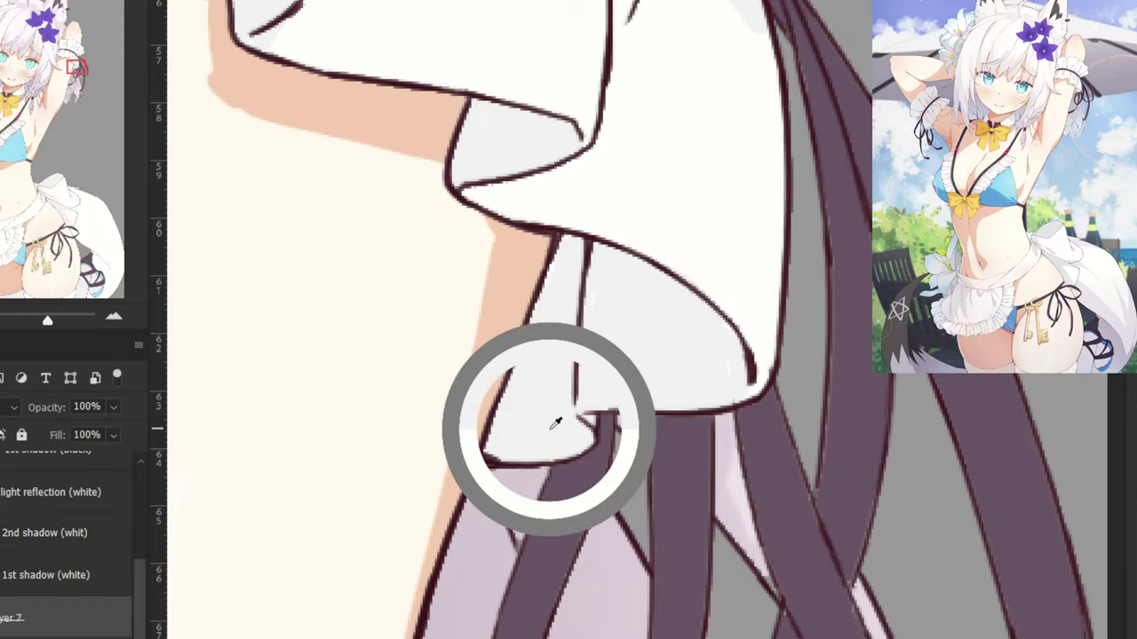
alt+click(565, 532)
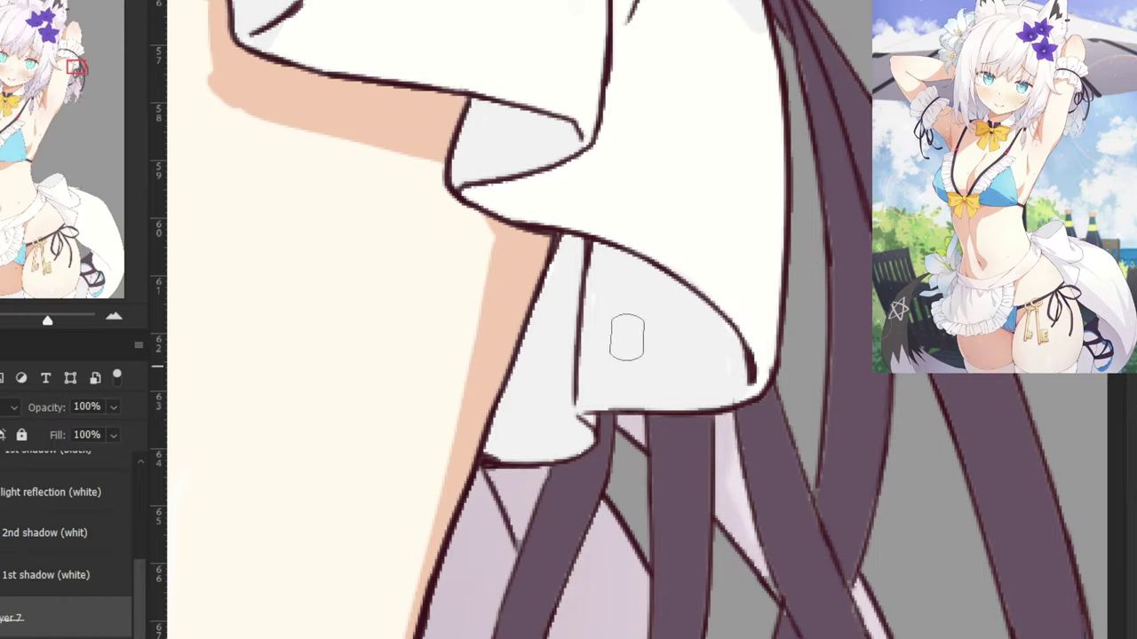
Select the "1st shadow (black)" layer and change its blend mode.
key(ctrl+minus)
key(ctrl+minus)
key(ctrl+minus)
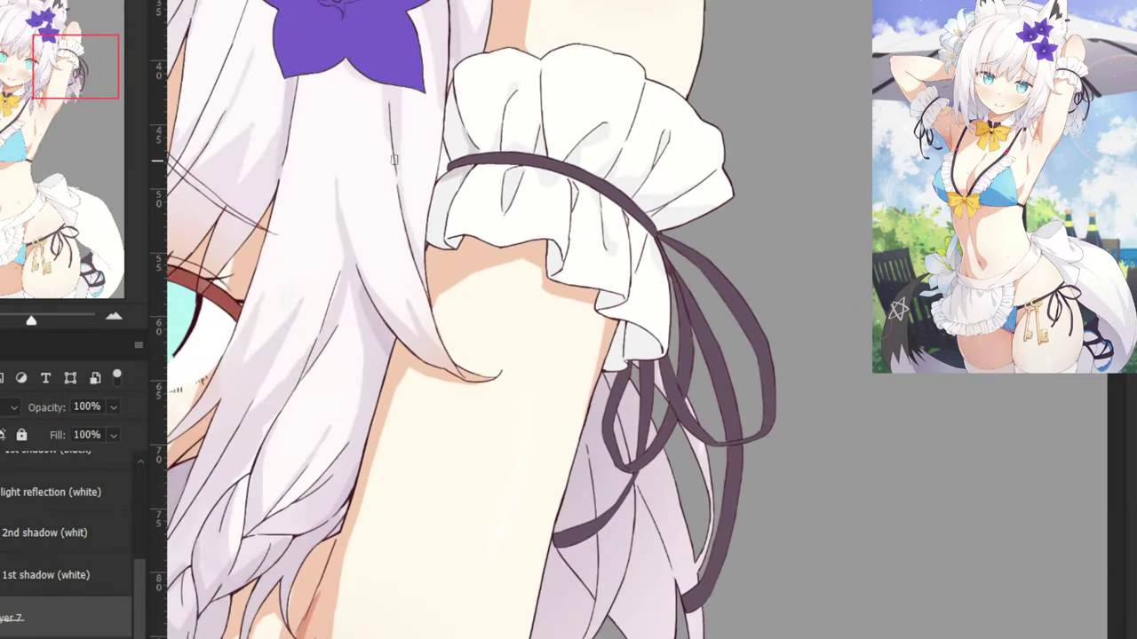
drag(408, 165, 480, 375)
drag(527, 300, 486, 357)
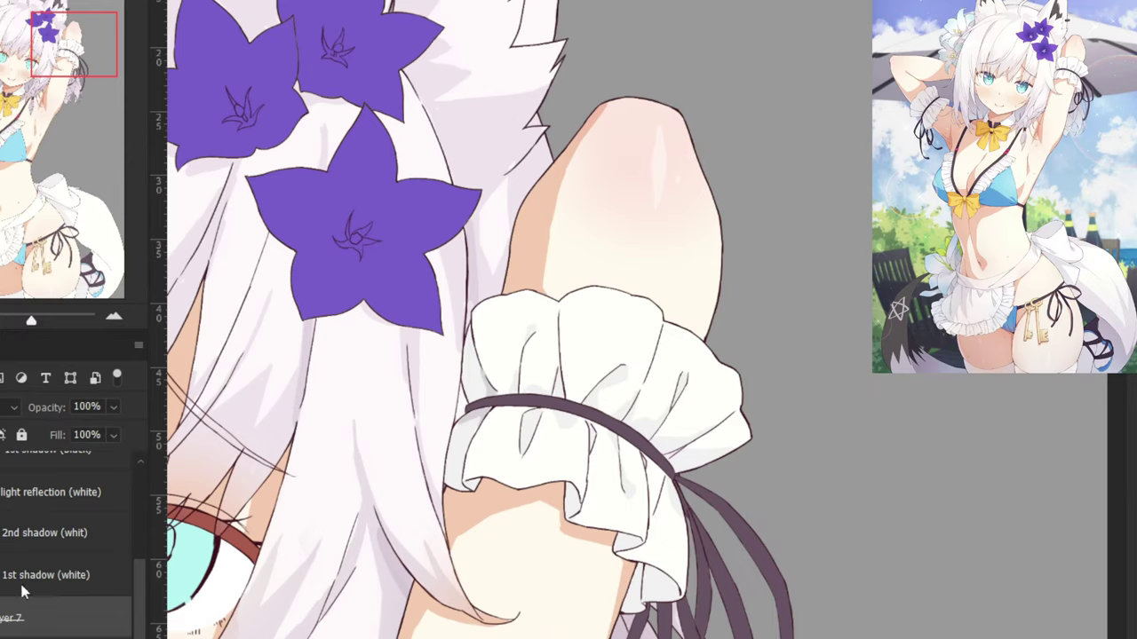
scroll(108, 522, up, 1)
click(68, 512)
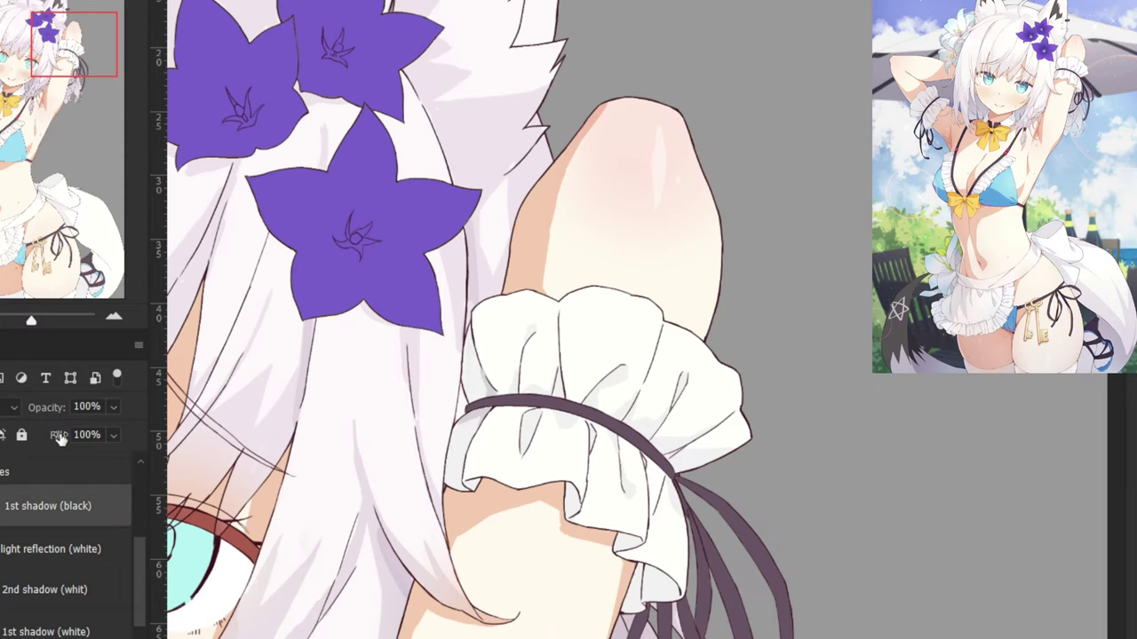
click(9, 406)
click(25, 265)
Try dark shadow strokes on the long ribbon strand hanging from the arm frill, undoing each one.
drag(608, 487, 479, 192)
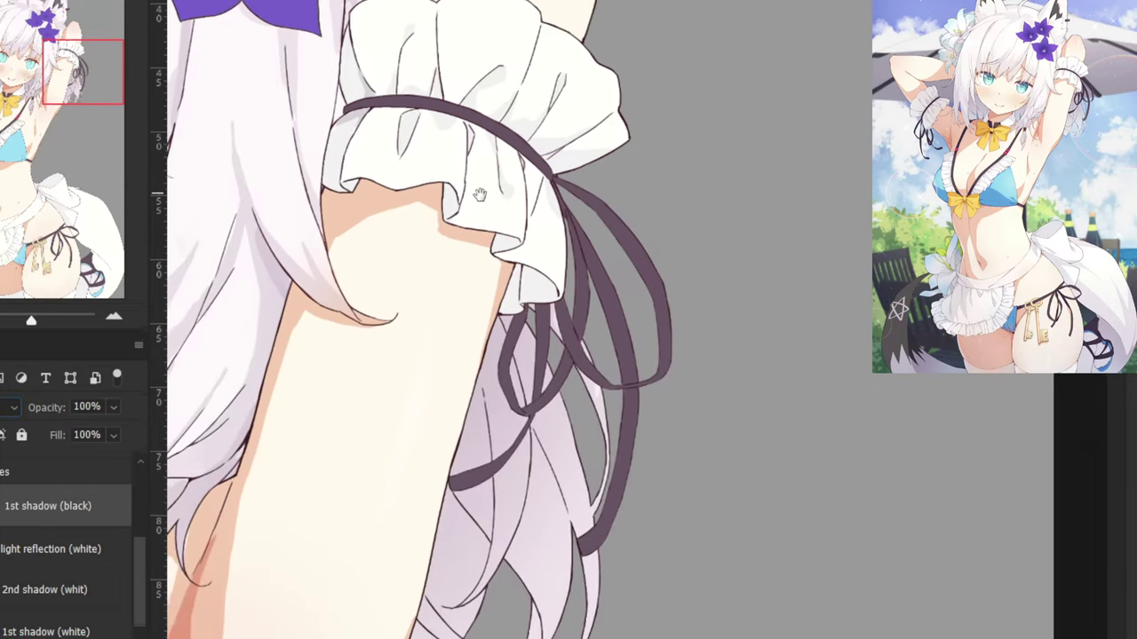
key(ctrl+plus)
drag(586, 240, 592, 357)
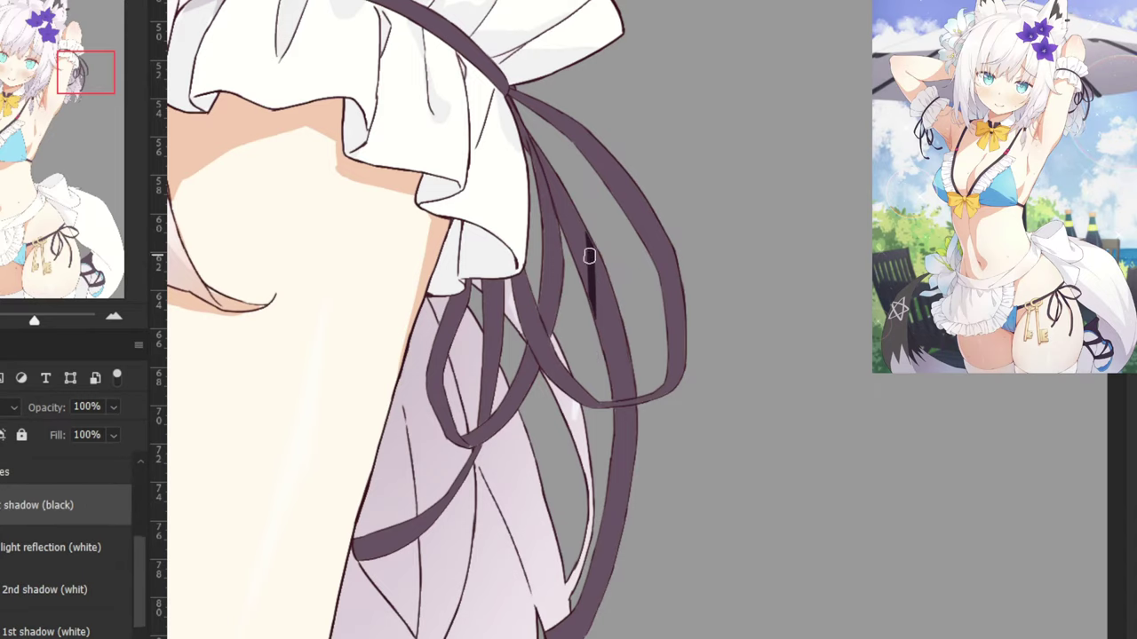
key(ctrl+z)
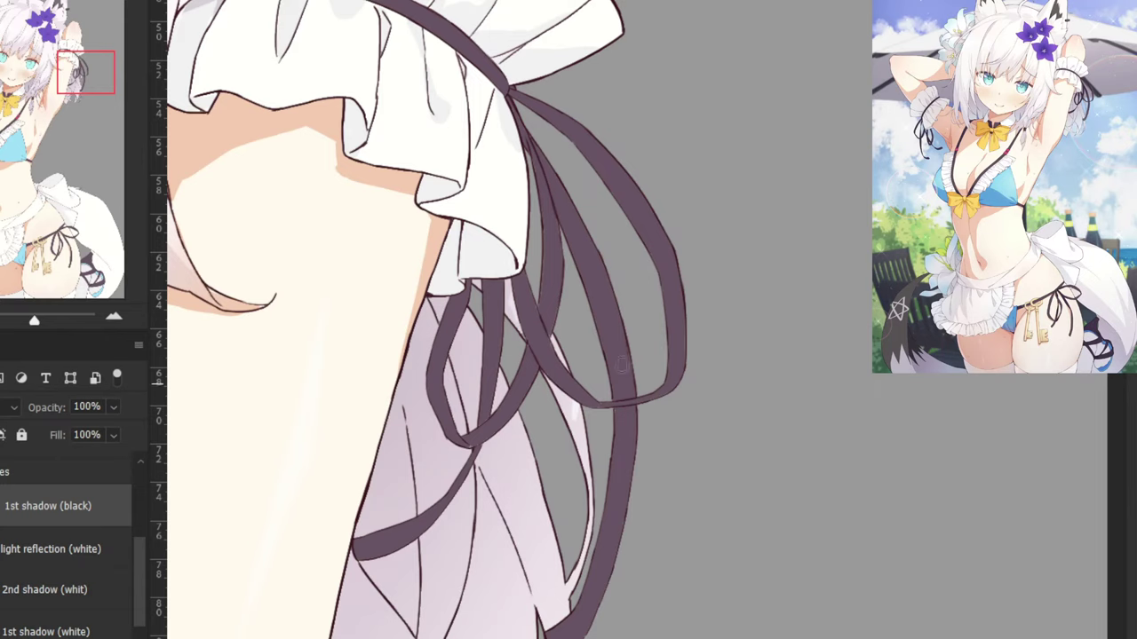
drag(598, 344, 610, 268)
key(ctrl+plus)
key(ctrl+plus)
key(ctrl+z)
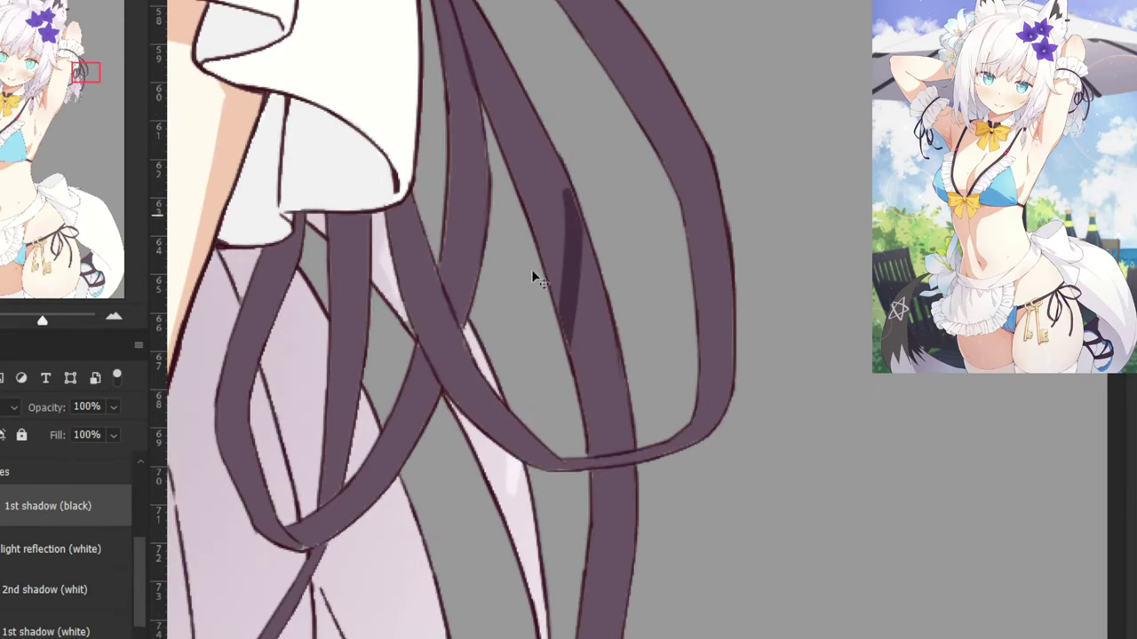
drag(554, 146, 562, 333)
key(ctrl+z)
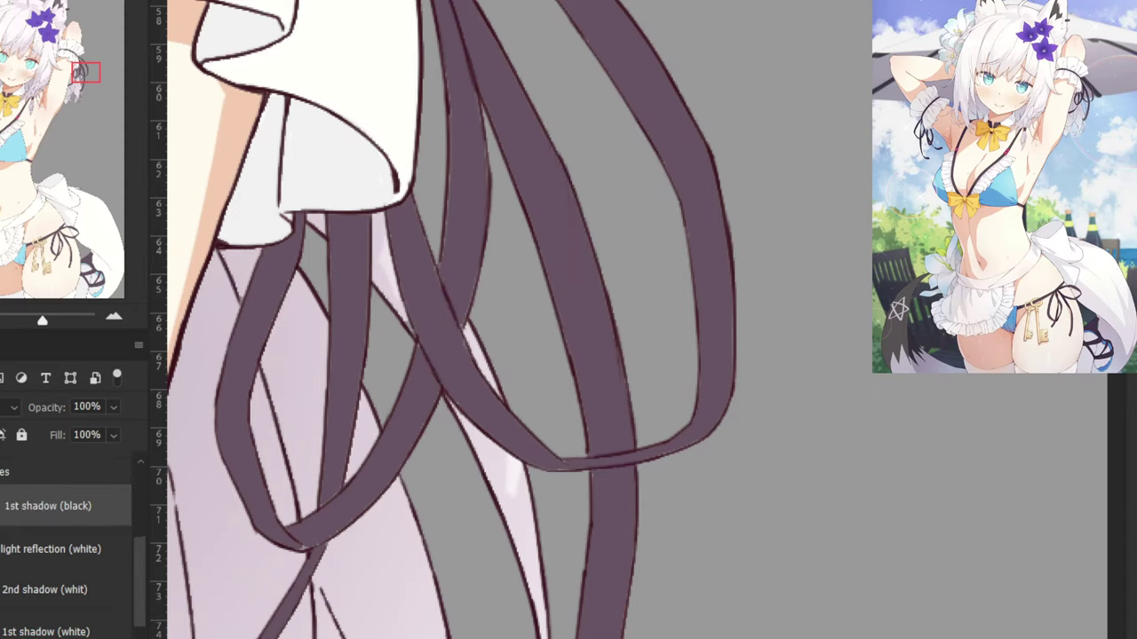
Paint a narrow, dark bluish shadow stroke across the middle of the long hanging ribbon strand.
drag(554, 137, 544, 284)
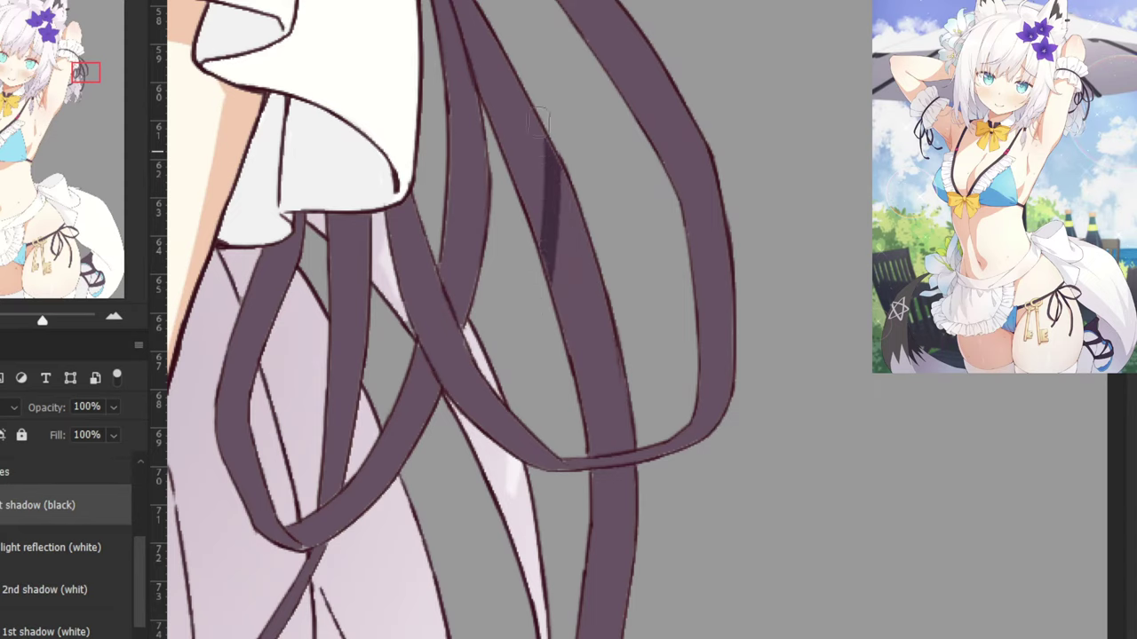
key(ctrl+z)
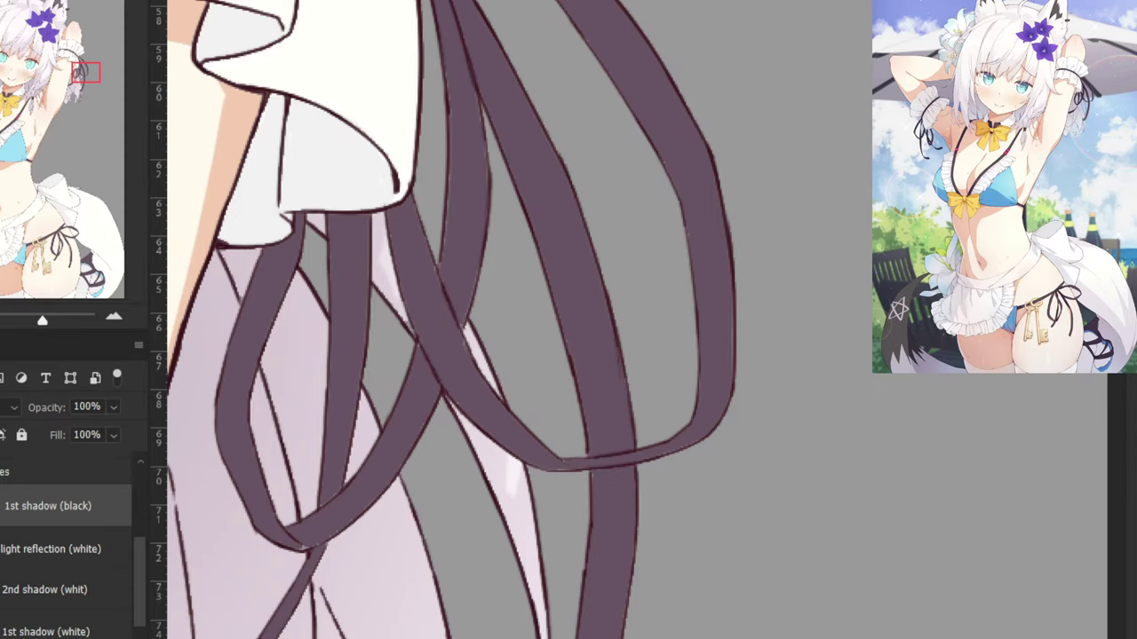
key(ctrl+shift+z)
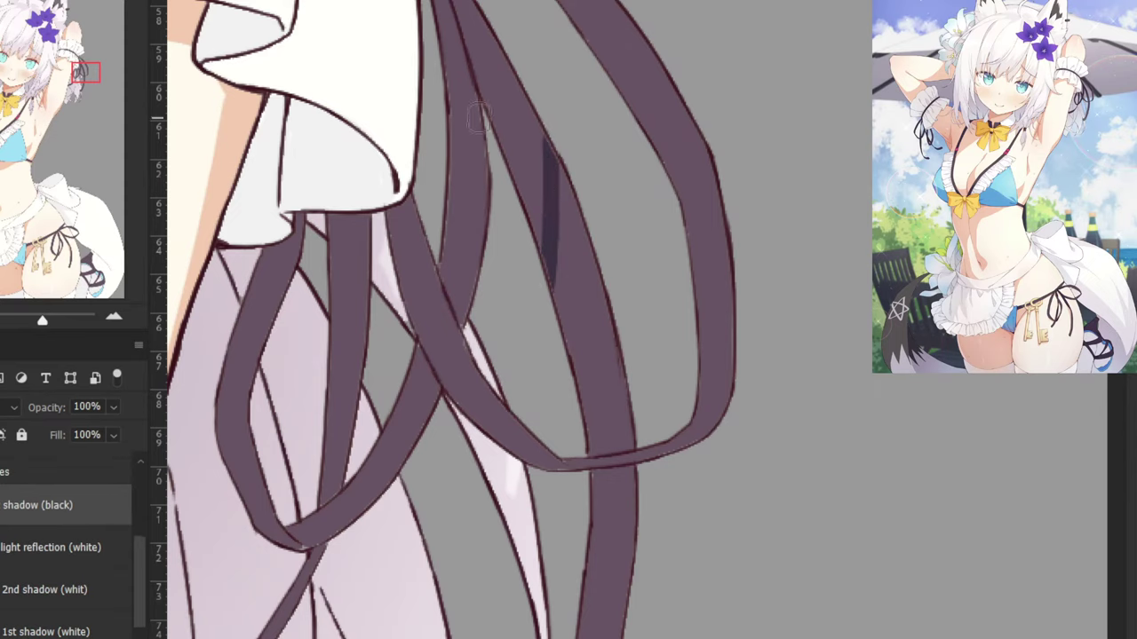
key(ctrl+z)
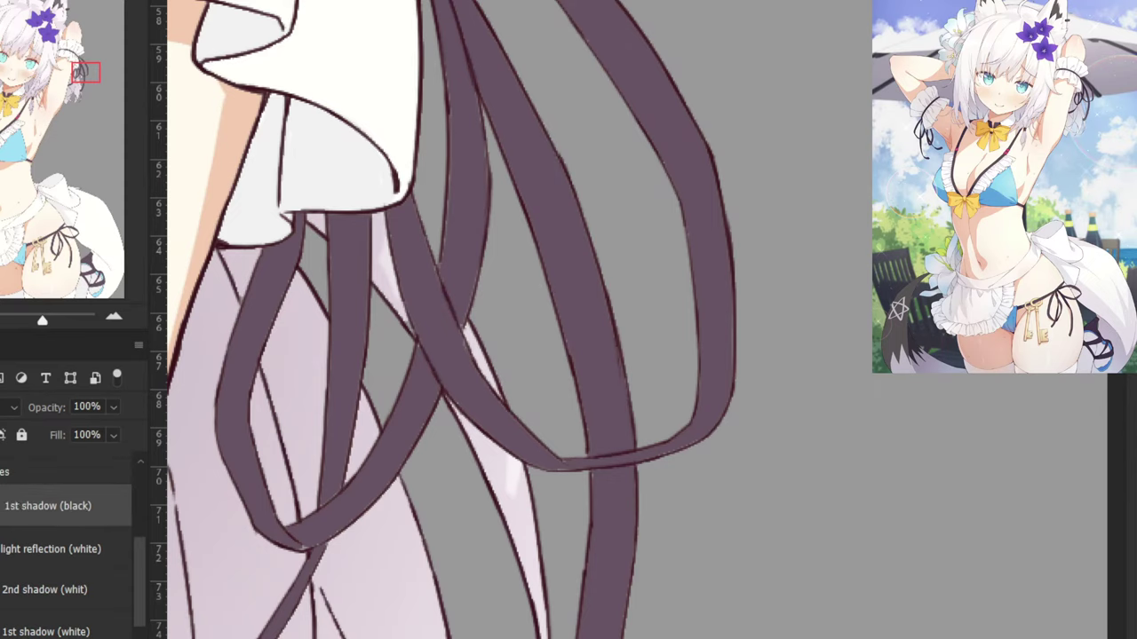
drag(560, 182, 548, 284)
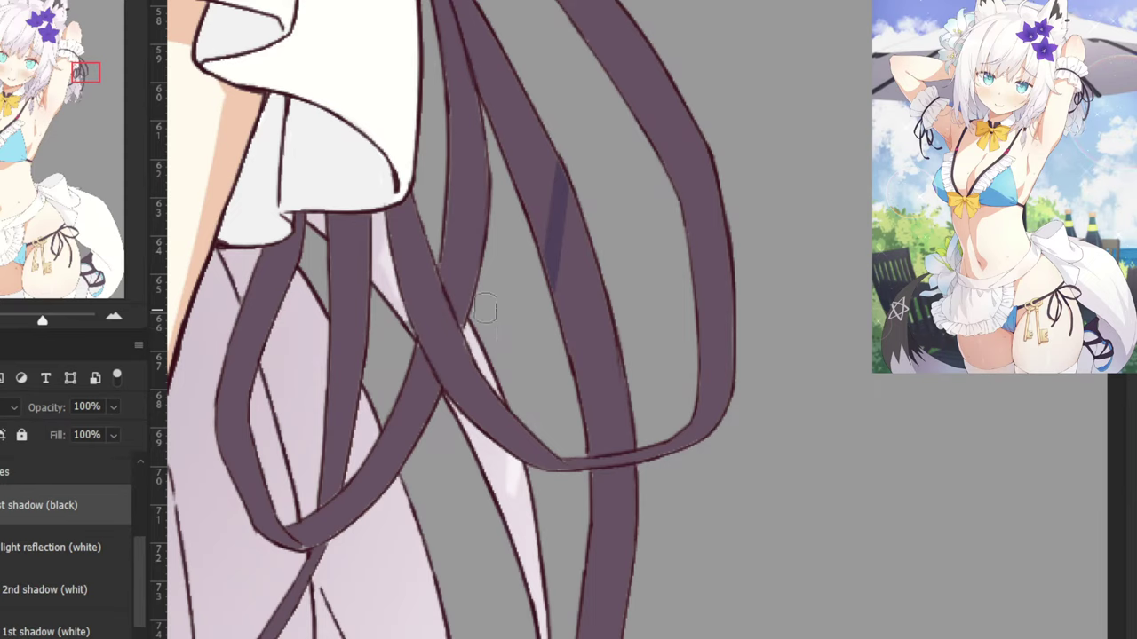
Replace the trial stroke and paint a dark bluish shadow over the upper part of the long hanging ribbon strand.
key(ctrl+z)
drag(535, 121, 536, 229)
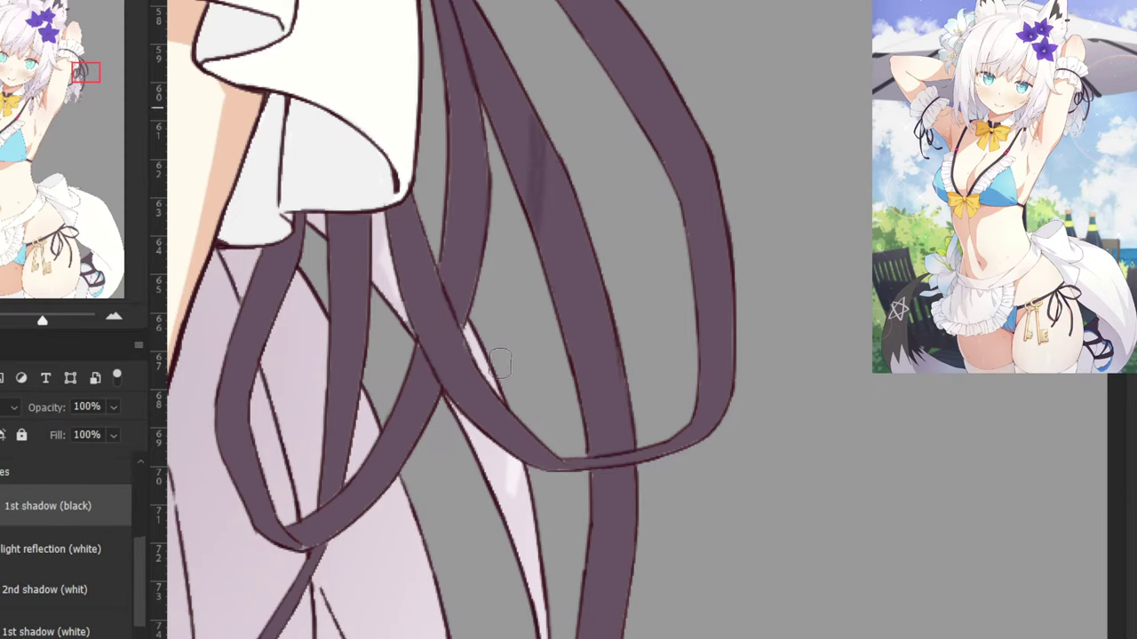
key(ctrl+z)
drag(552, 155, 551, 283)
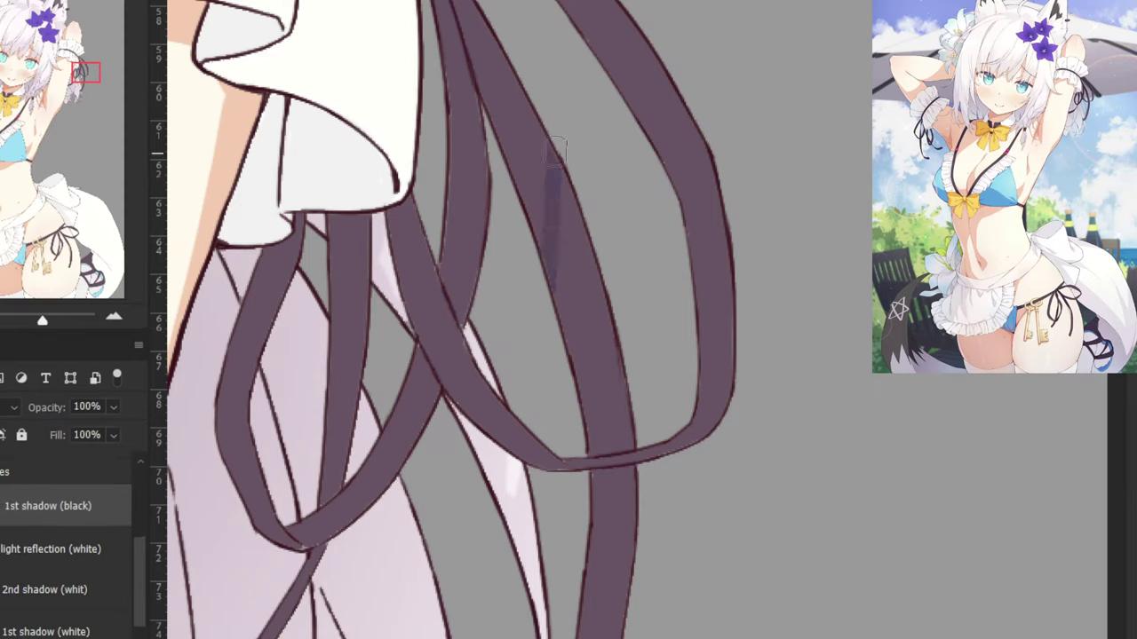
mouse_move(542, 99)
mouse_down()
mouse_move(533, 297)
mouse_move(535, 226)
mouse_up()
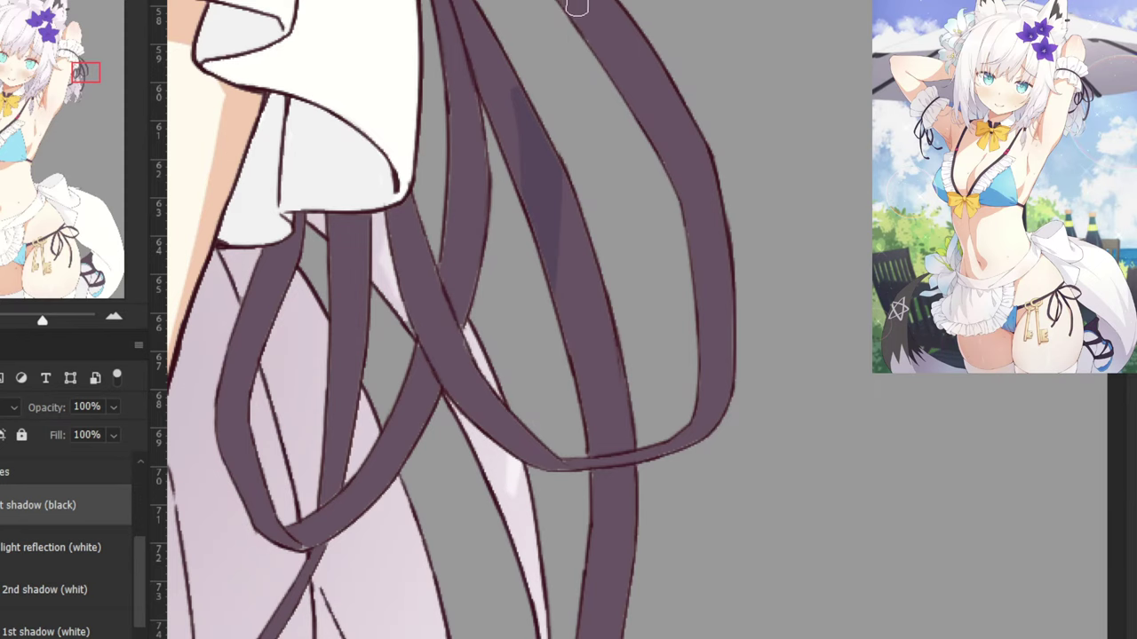
drag(499, 106, 531, 296)
mouse_move(479, 153)
mouse_down()
mouse_move(532, 308)
mouse_move(503, 192)
mouse_move(517, 213)
mouse_move(523, 263)
mouse_move(485, 167)
mouse_up()
Paint the dark bluish shadow along the ribbon band around the arm frill, starting from its end nearest the hair.
key(ctrl+minus)
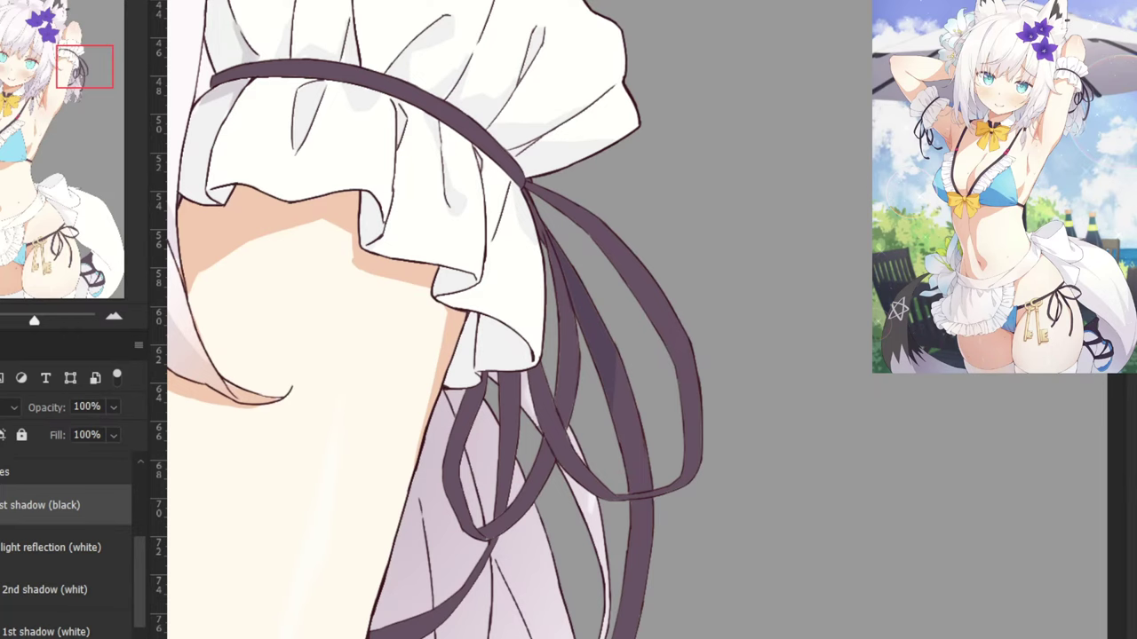
mouse_move(336, 117)
mouse_down()
mouse_move(617, 464)
mouse_move(639, 459)
mouse_up()
key(ctrl+plus)
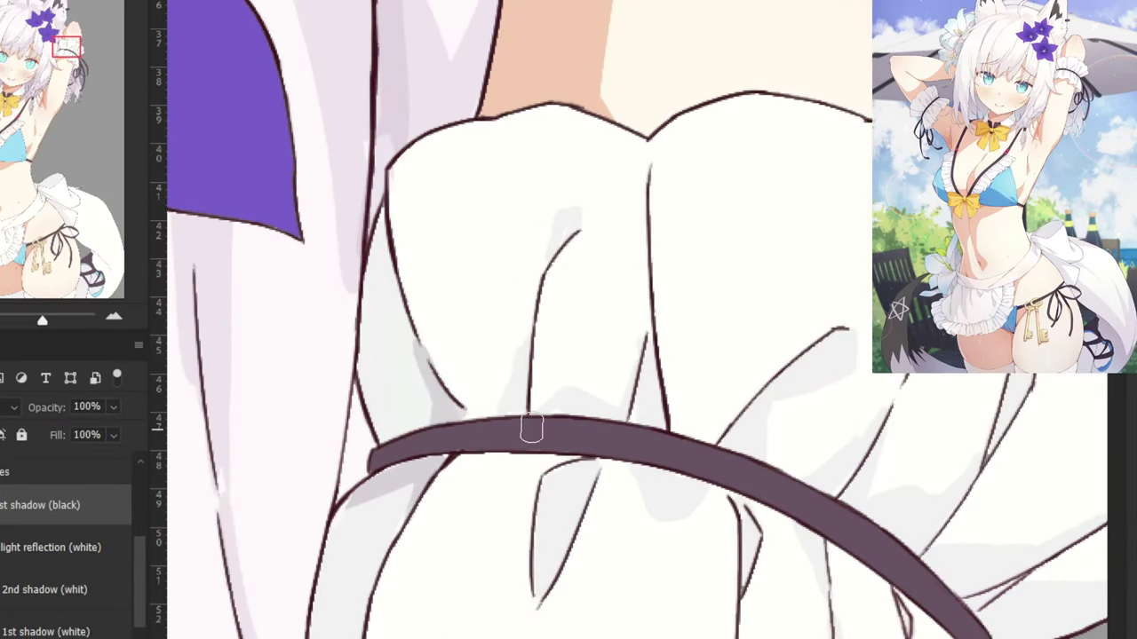
mouse_move(539, 428)
mouse_down()
mouse_move(503, 425)
mouse_move(516, 425)
mouse_move(469, 438)
mouse_move(519, 434)
mouse_move(450, 442)
mouse_move(525, 432)
mouse_move(407, 448)
mouse_up()
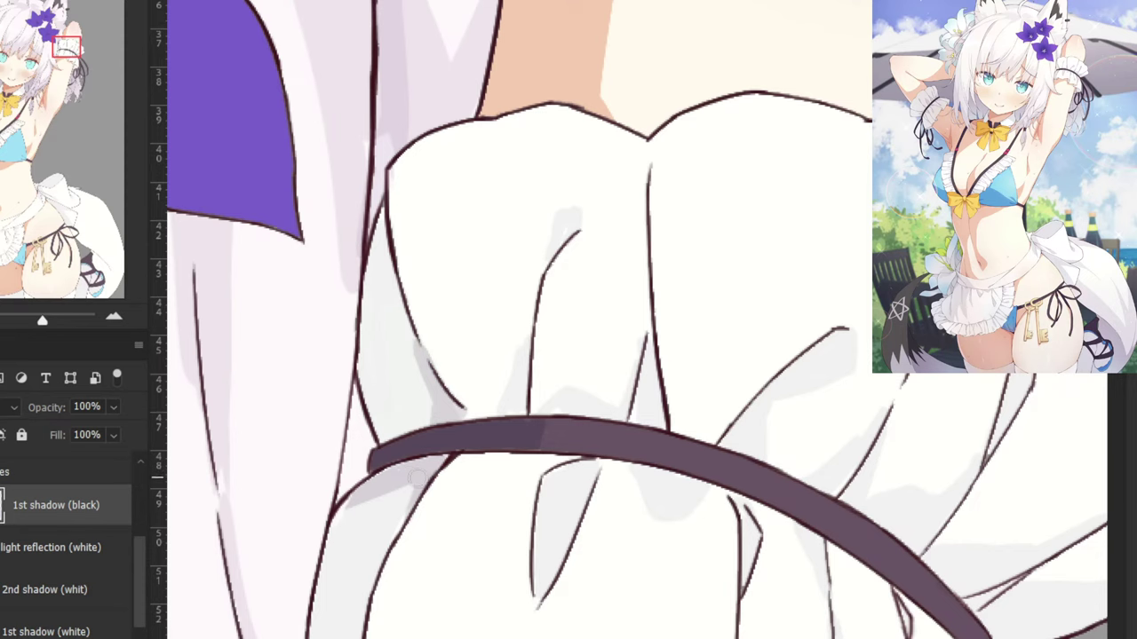
drag(566, 424, 492, 312)
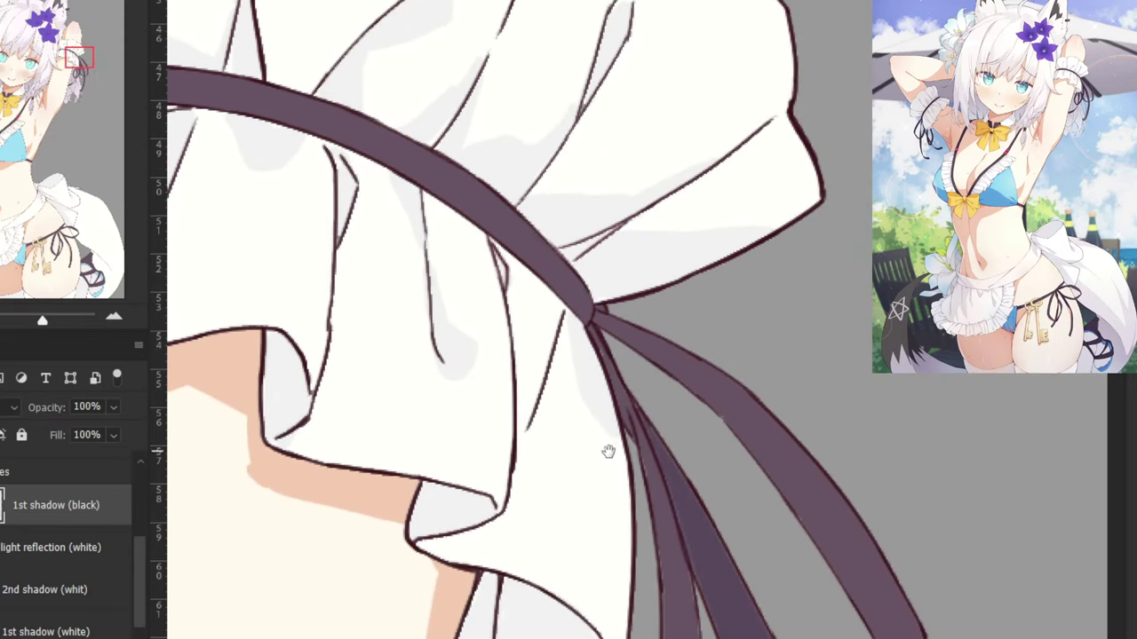
Shade the narrow ribbon strand between the frill edge and the long hanging strand, redoing the first stroke.
drag(613, 428, 520, 250)
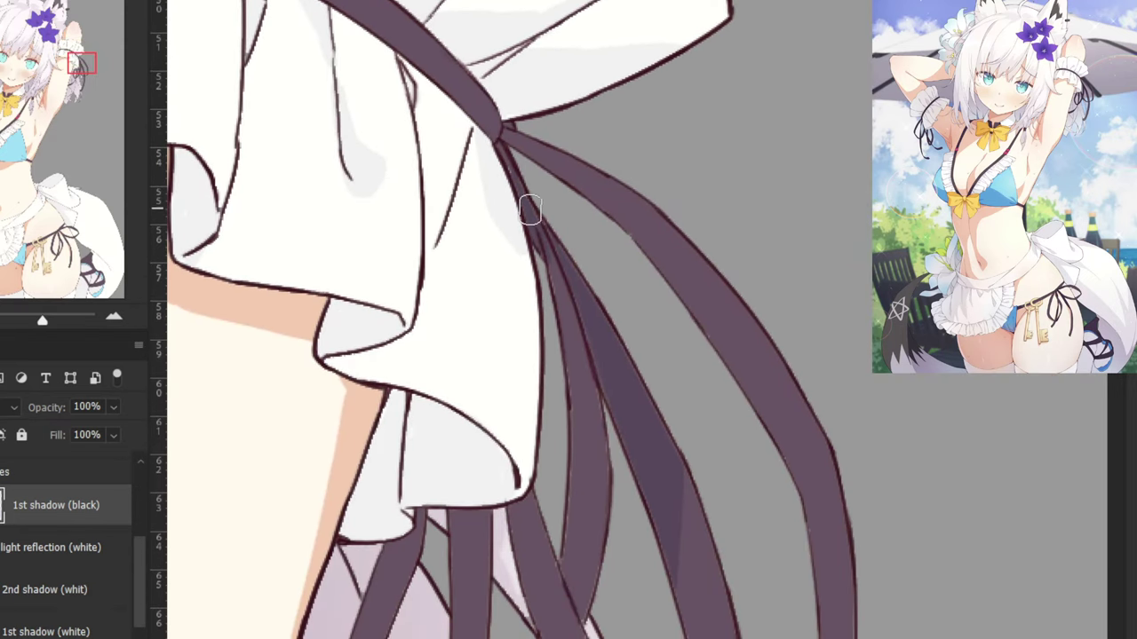
drag(531, 346, 545, 285)
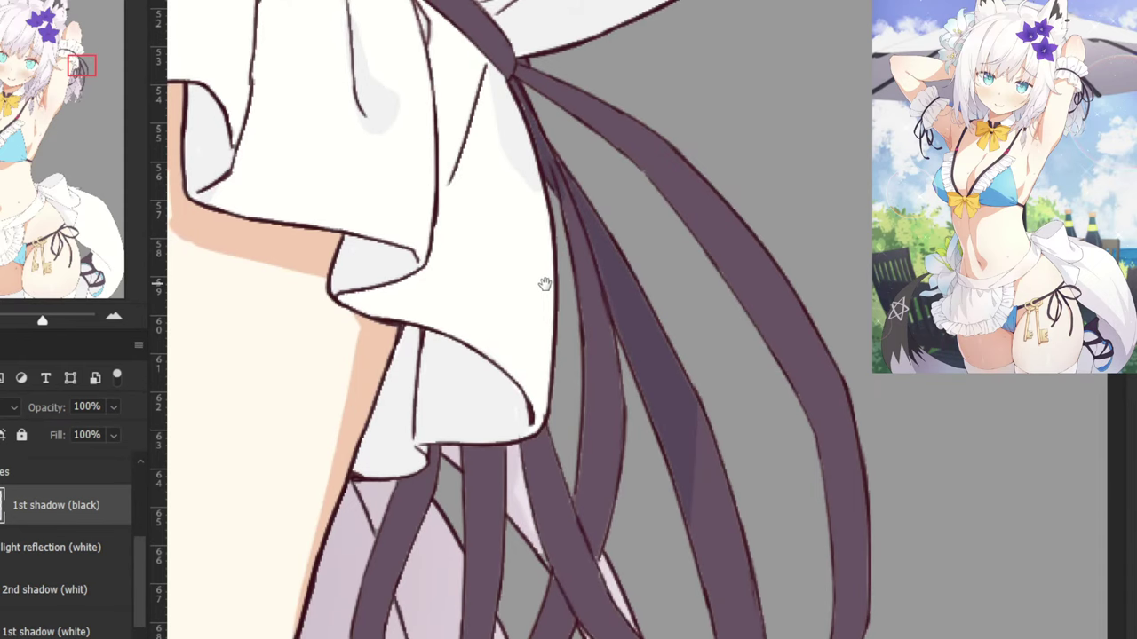
drag(566, 218, 606, 354)
key(ctrl+z)
mouse_move(584, 297)
mouse_down()
mouse_move(609, 423)
mouse_move(572, 273)
mouse_move(611, 324)
mouse_up()
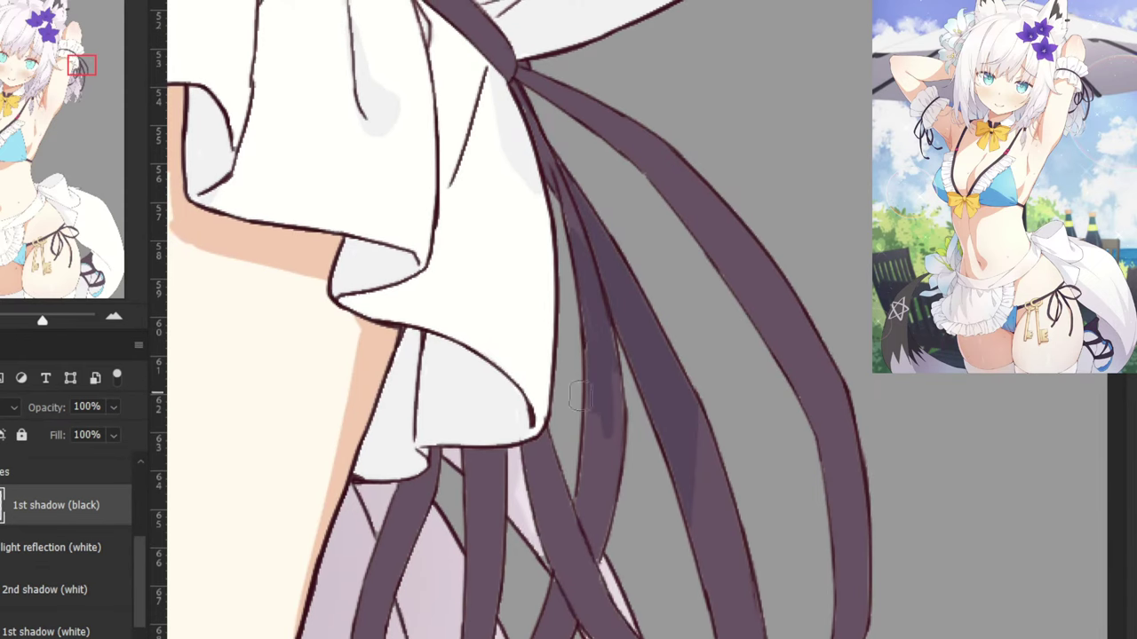
mouse_move(574, 286)
mouse_down()
mouse_move(599, 479)
mouse_move(621, 371)
mouse_move(617, 336)
mouse_move(595, 336)
mouse_move(598, 303)
mouse_move(624, 359)
mouse_move(608, 231)
mouse_up()
Shade the crossing loop and the short ribbon strands that emerge from under the frill's lower edge.
drag(595, 320, 644, 472)
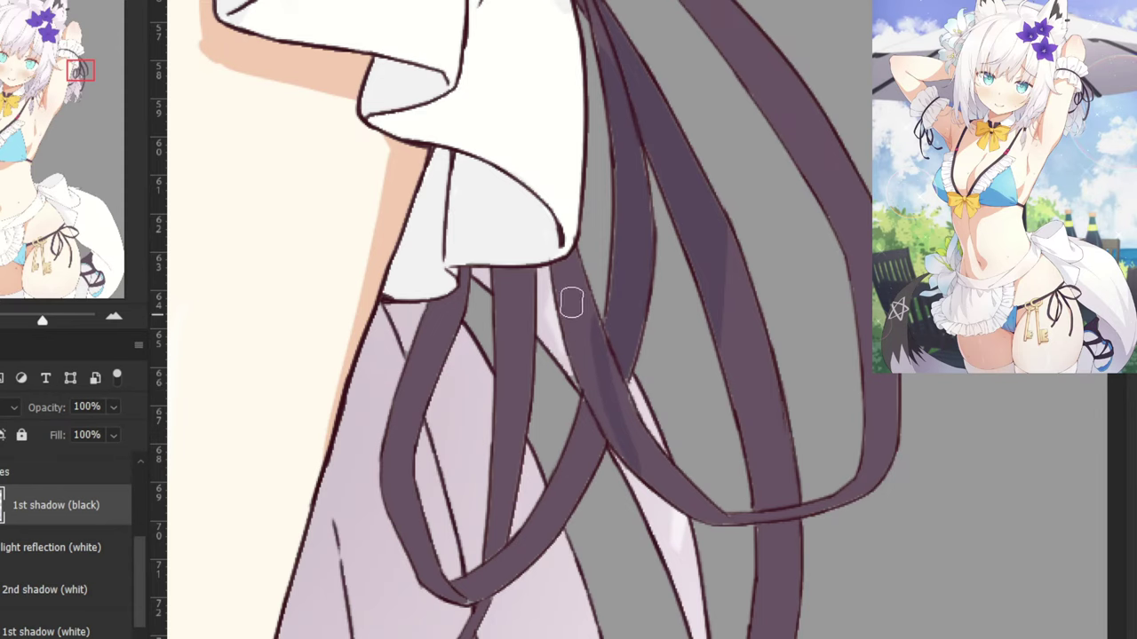
mouse_move(575, 296)
mouse_down()
mouse_move(575, 256)
mouse_move(598, 396)
mouse_move(573, 299)
mouse_up()
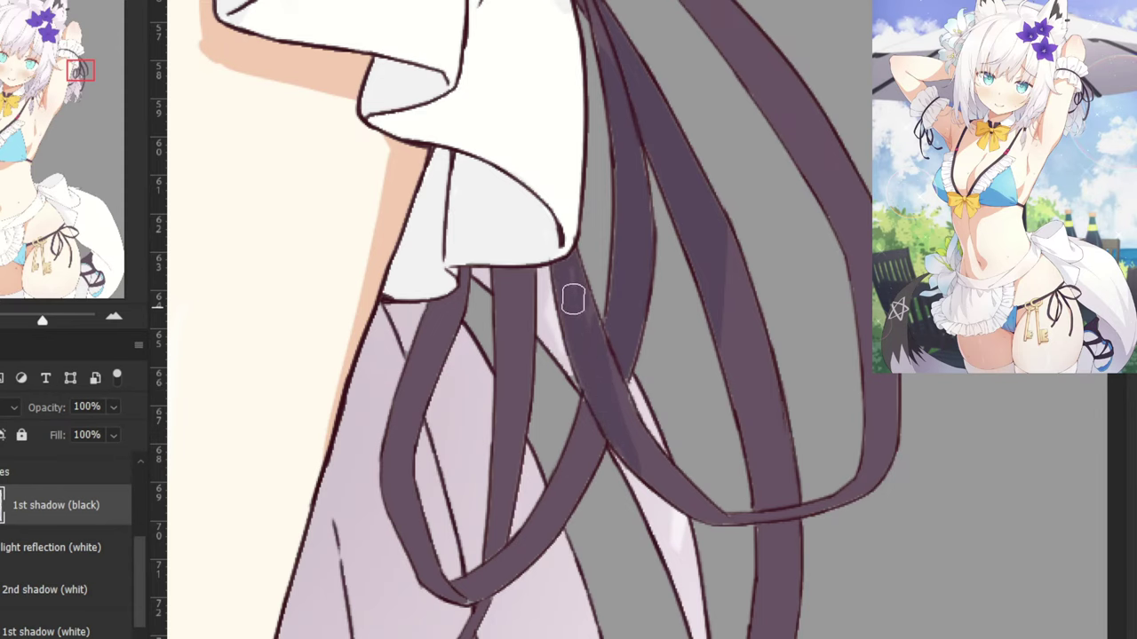
mouse_move(587, 393)
mouse_down()
mouse_move(615, 325)
mouse_move(644, 289)
mouse_move(642, 264)
mouse_move(680, 328)
mouse_move(637, 278)
mouse_move(634, 327)
mouse_move(648, 251)
mouse_move(639, 338)
mouse_move(611, 382)
mouse_move(574, 426)
mouse_move(506, 461)
mouse_up()
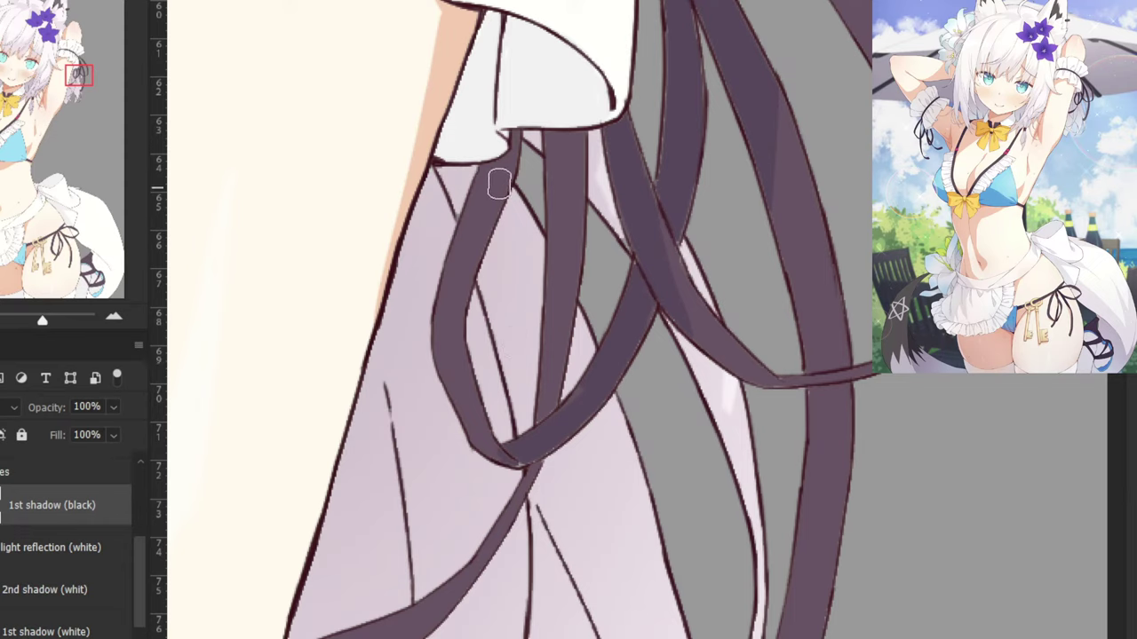
mouse_move(480, 205)
mouse_down()
mouse_move(457, 271)
mouse_move(456, 339)
mouse_move(458, 386)
mouse_move(487, 433)
mouse_up()
drag(560, 257, 551, 426)
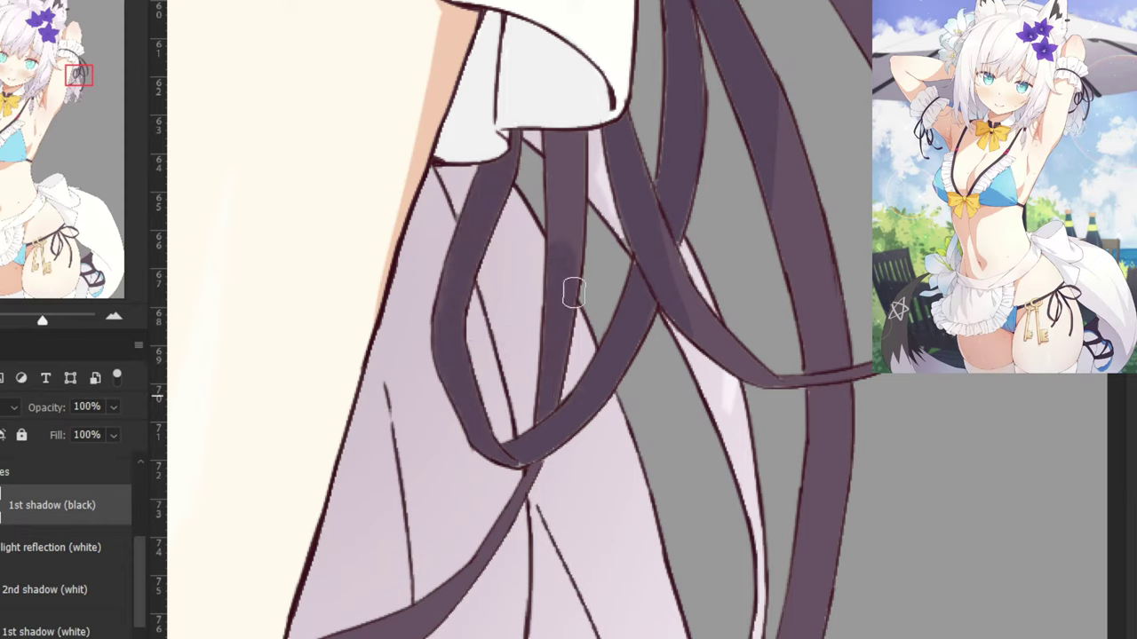
mouse_move(569, 173)
mouse_down()
mouse_move(563, 284)
mouse_move(561, 94)
mouse_move(550, 114)
mouse_move(563, 120)
mouse_up()
Shade the upper stretch of the outermost ribbon loop, from the knot down to its bend, redoing the first strokes.
key(ctrl+minus)
key(ctrl+minus)
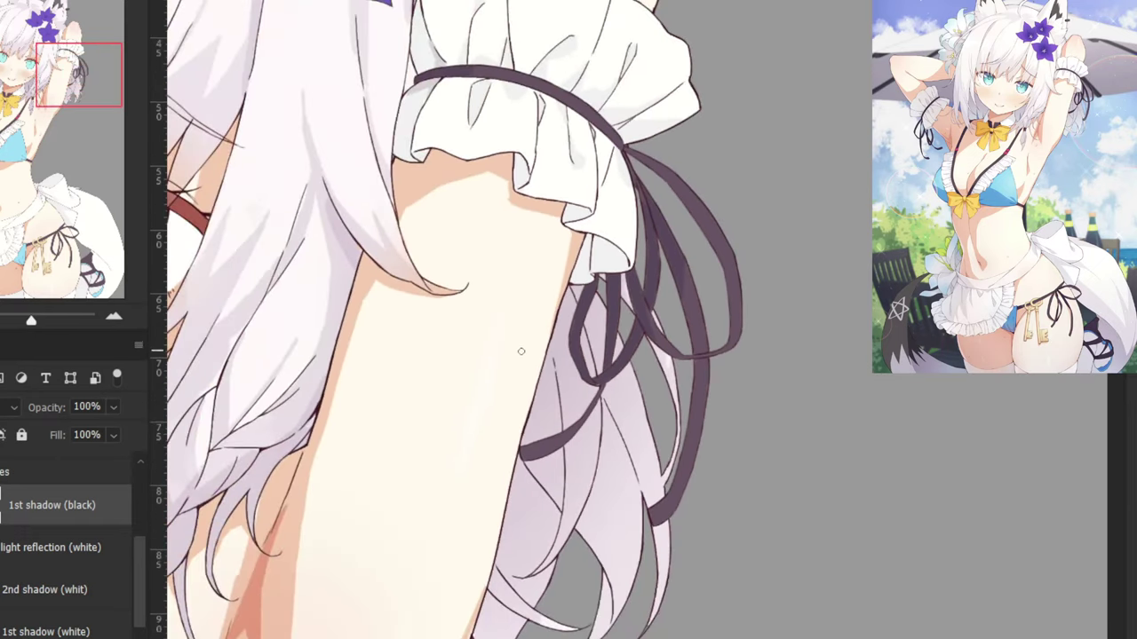
drag(520, 258, 467, 404)
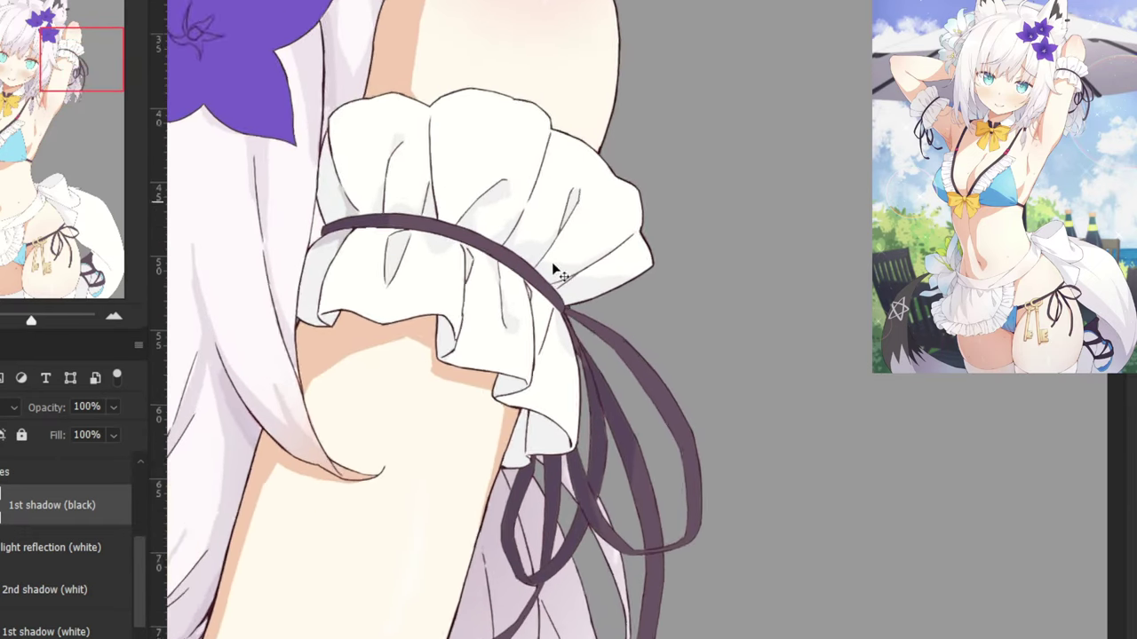
key(ctrl+plus)
key(ctrl+plus)
drag(683, 409, 683, 532)
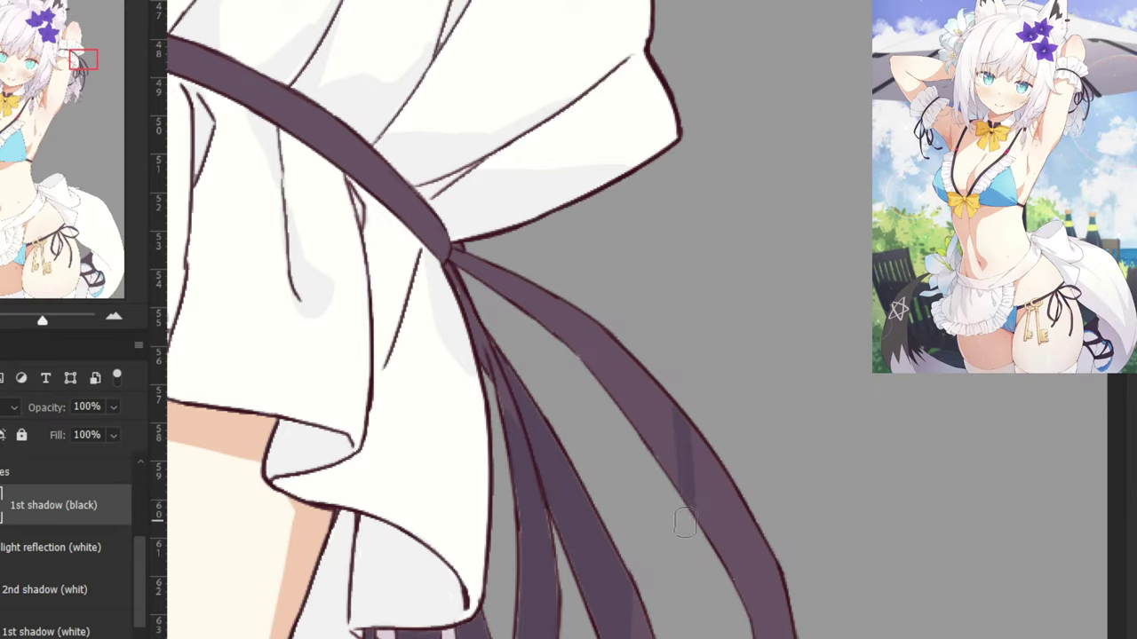
key(ctrl+z)
drag(692, 436, 703, 515)
mouse_move(675, 404)
mouse_down()
mouse_move(693, 581)
mouse_move(678, 418)
mouse_move(663, 402)
mouse_up()
key(ctrl+z)
key(ctrl+z)
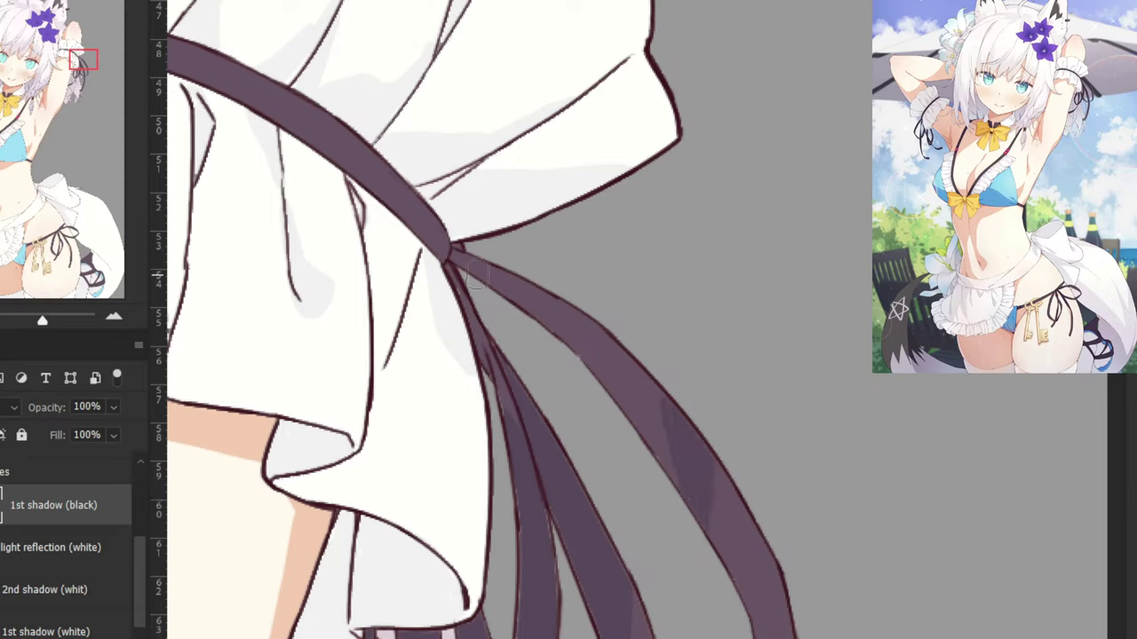
mouse_move(476, 275)
mouse_down()
mouse_move(621, 391)
mouse_move(684, 480)
mouse_move(552, 286)
mouse_up()
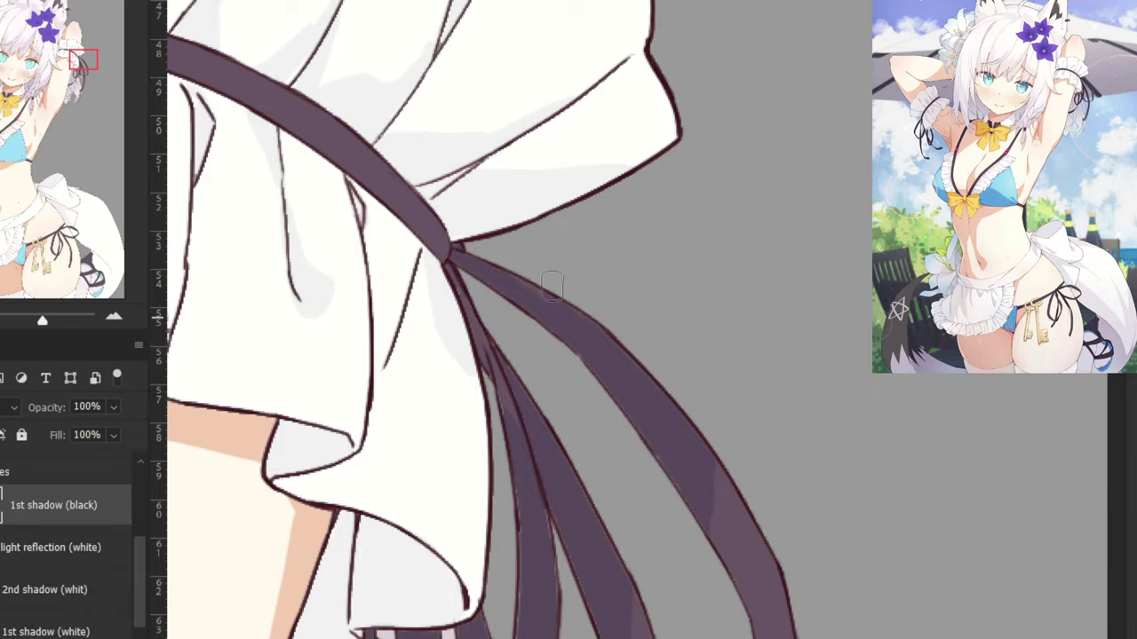
Extend the shadow over the remaining lower ribbon strands and tail ends hanging from this arm frill.
scroll(609, 341, down, 5)
drag(438, 434, 550, 135)
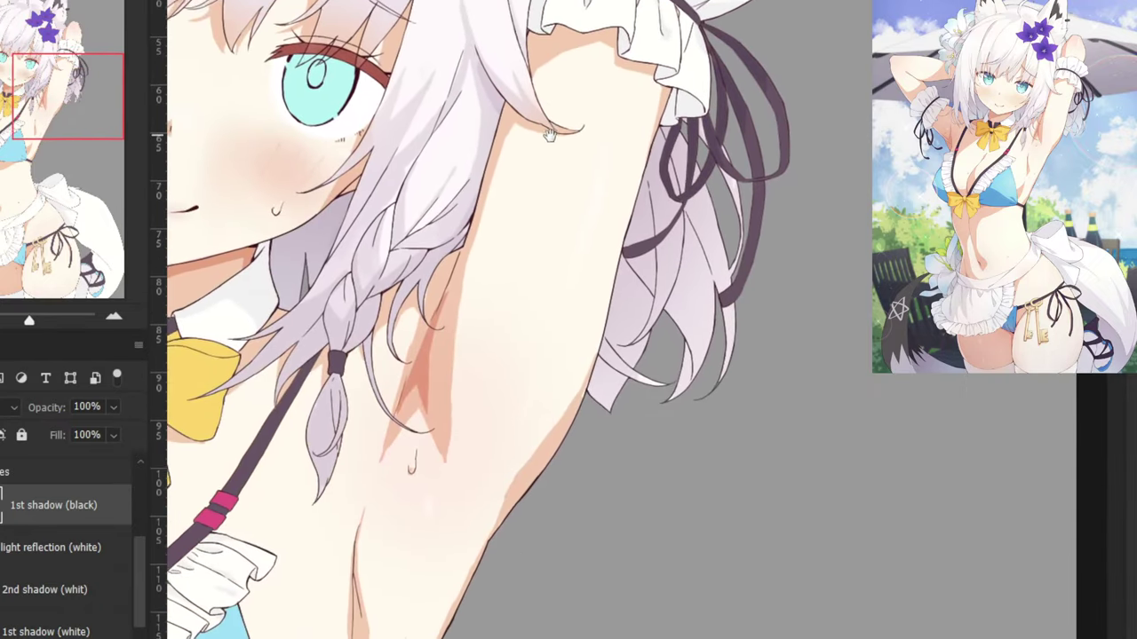
drag(503, 283, 469, 485)
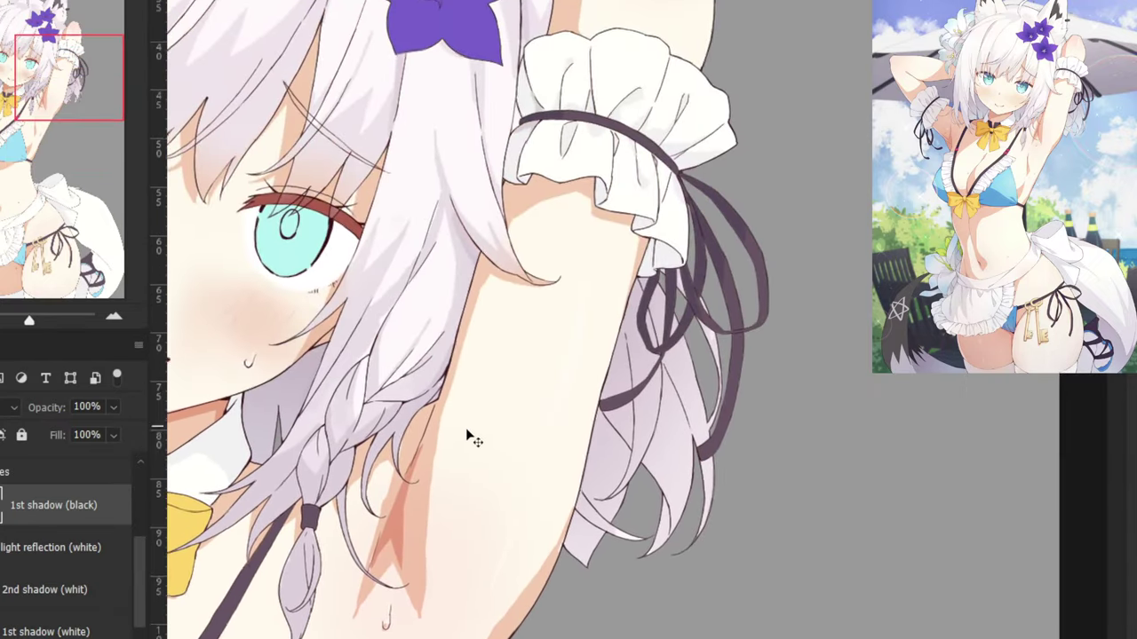
scroll(473, 438, up, 3)
drag(637, 437, 568, 464)
key(ctrl+minus)
key(ctrl+minus)
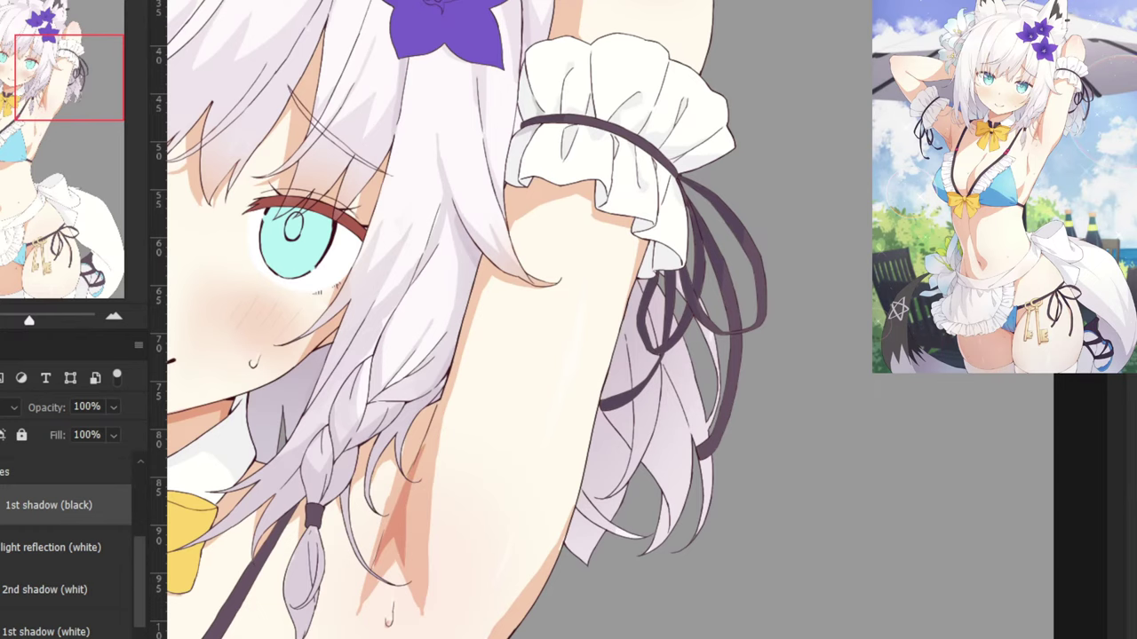
Shade the upper half of the ribbon band on the other arm's frill, undoing the first trial strokes.
drag(550, 434, 1066, 253)
drag(213, 364, 701, 257)
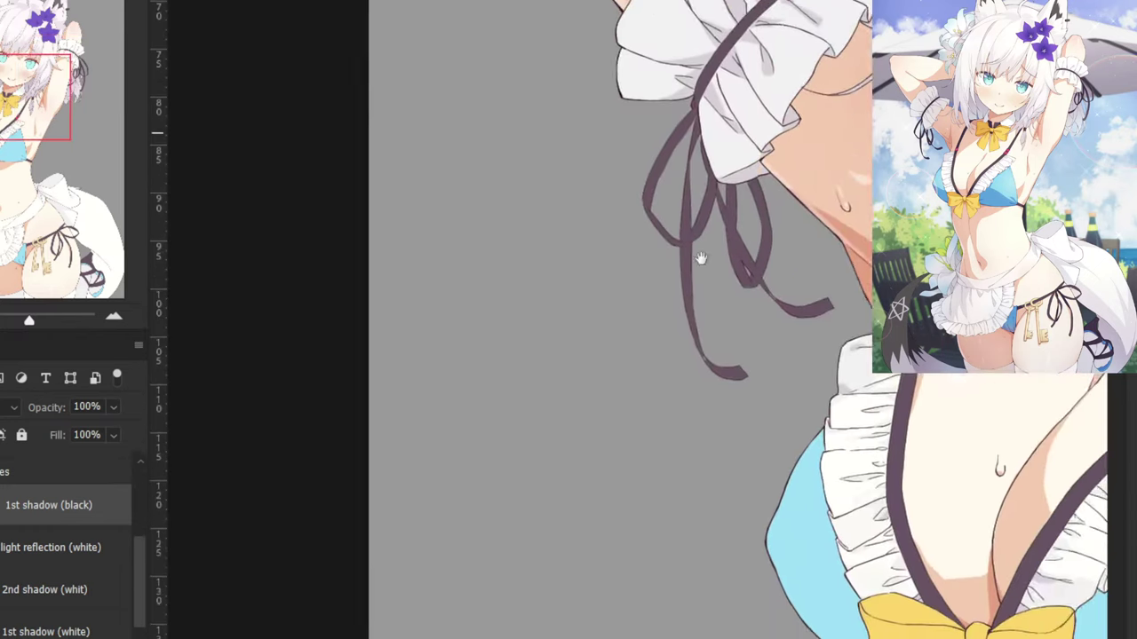
drag(715, 186, 522, 578)
drag(757, 251, 828, 95)
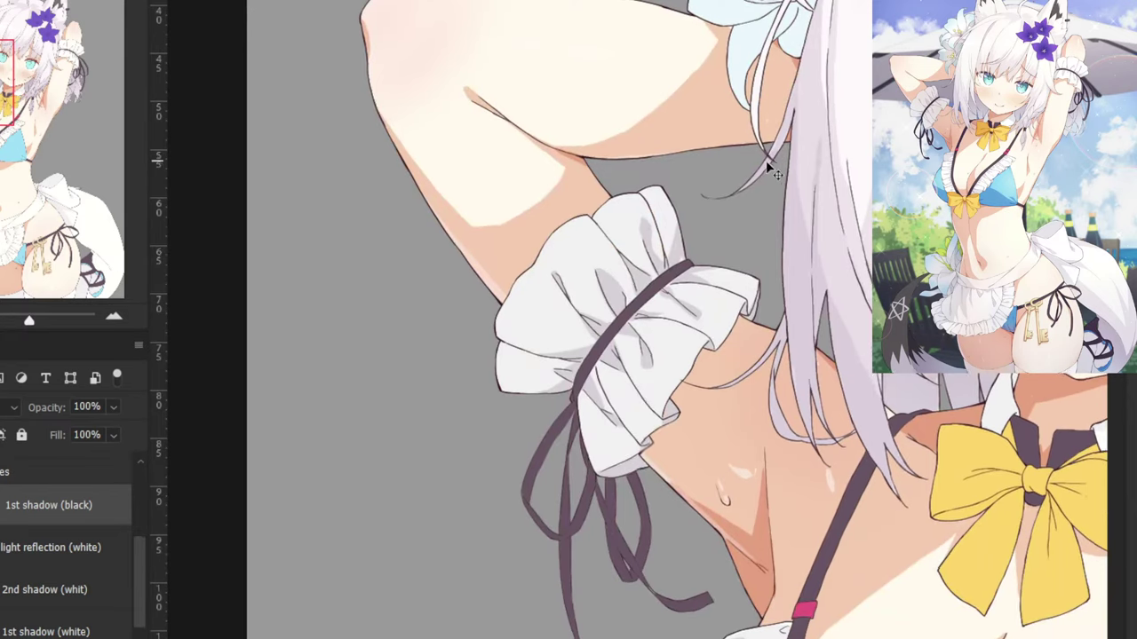
key(ctrl+plus)
key(ctrl+plus)
drag(746, 179, 640, 261)
scroll(640, 260, up, 3)
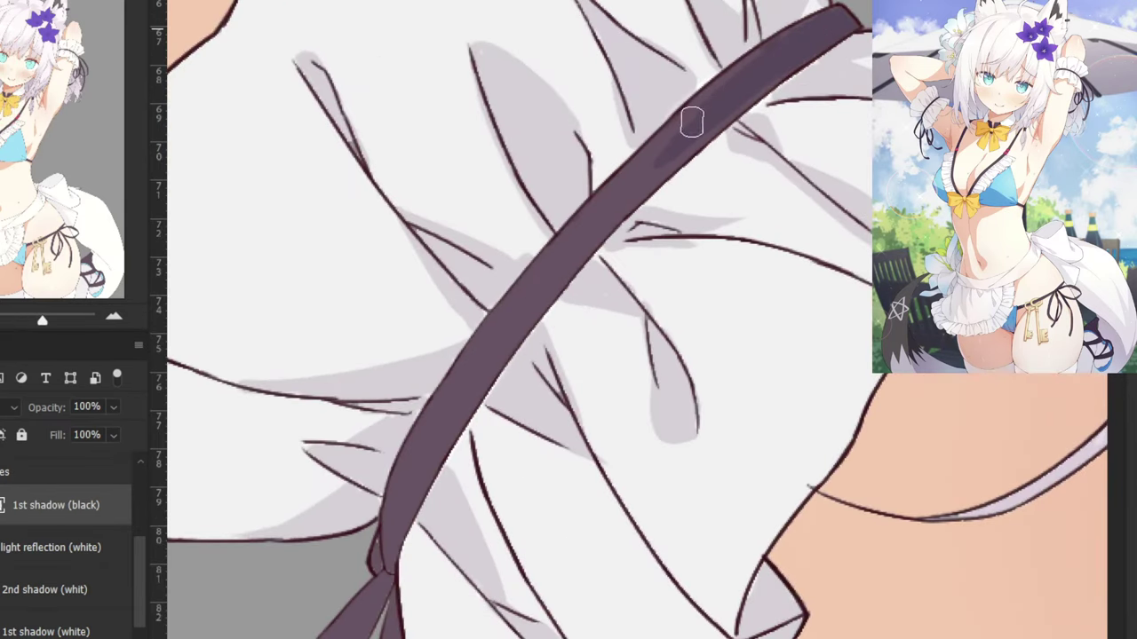
key(ctrl+z)
key(ctrl+z)
drag(803, 33, 676, 130)
drag(767, 59, 624, 173)
drag(757, 86, 642, 185)
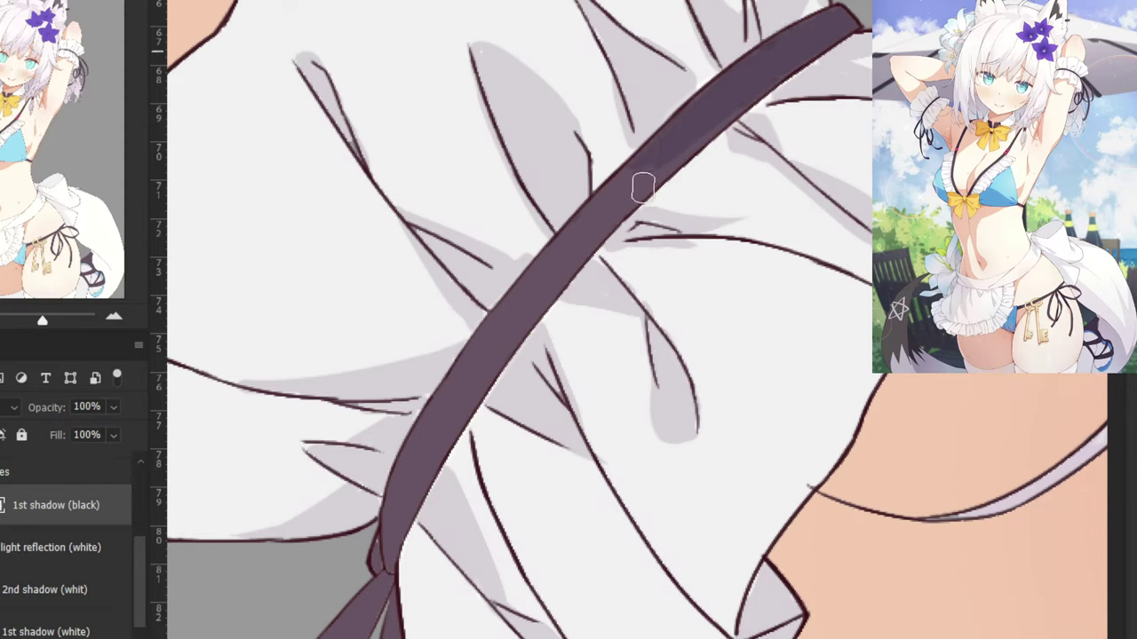
drag(722, 131, 596, 228)
mouse_move(674, 146)
mouse_down()
mouse_move(554, 272)
mouse_move(677, 142)
mouse_move(521, 306)
mouse_up()
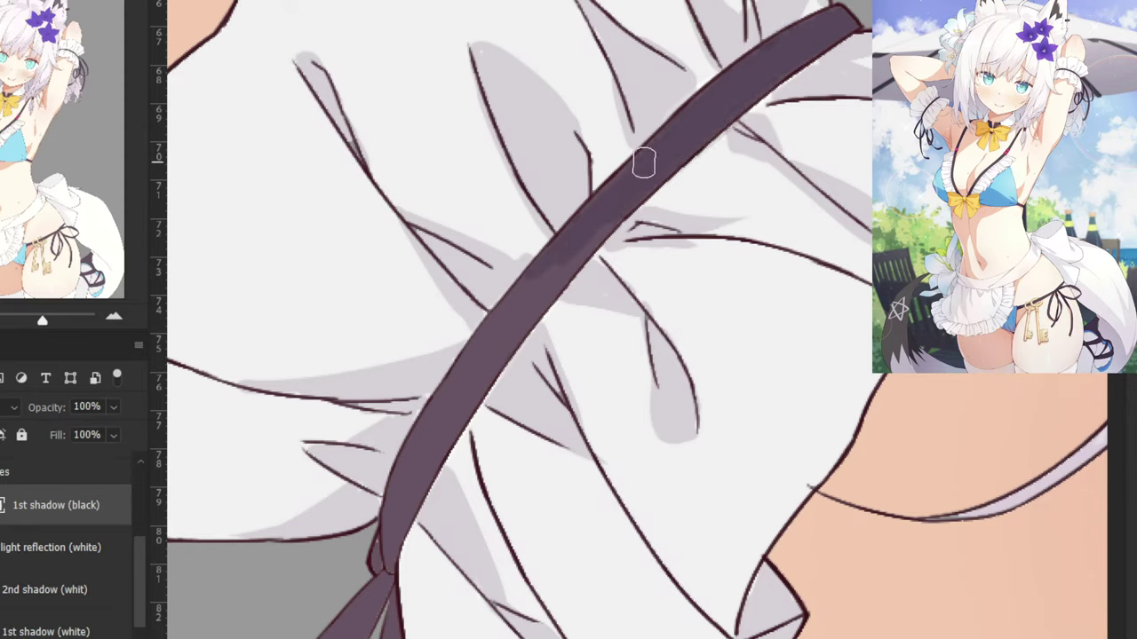
Continue the shadow down the lower half of the other arm frill's band to the knot, filling its full width.
drag(645, 162, 488, 355)
mouse_move(637, 220)
mouse_down()
mouse_move(509, 333)
mouse_move(580, 265)
mouse_move(596, 223)
mouse_move(575, 267)
mouse_move(510, 338)
mouse_move(614, 218)
mouse_move(470, 380)
mouse_move(543, 270)
mouse_move(470, 370)
mouse_move(524, 288)
mouse_move(424, 444)
mouse_up()
drag(521, 276, 414, 445)
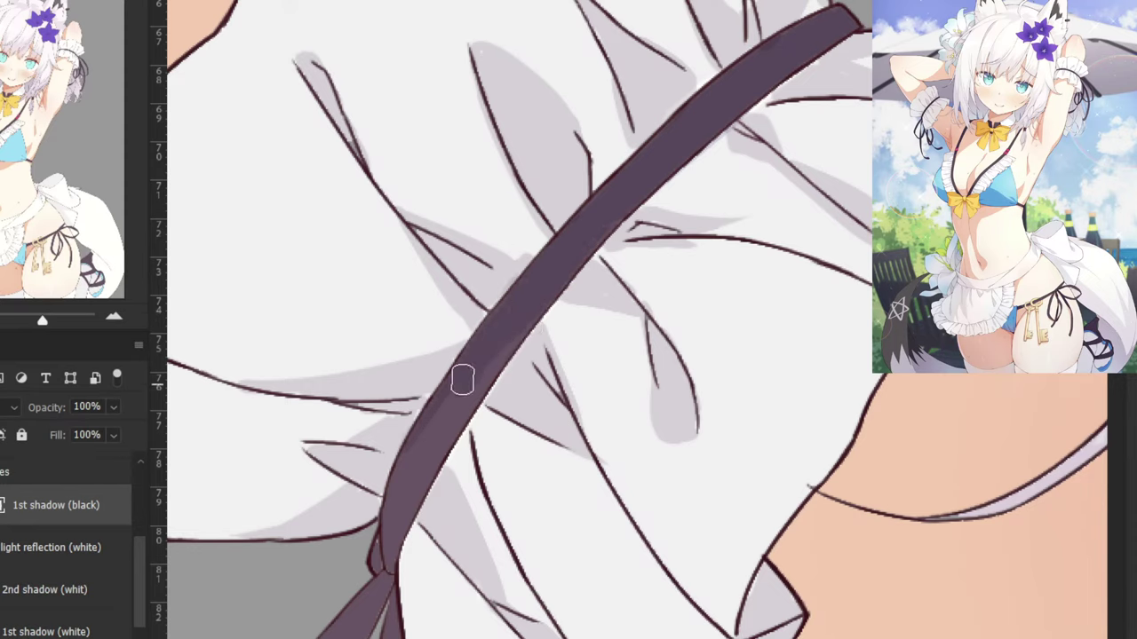
drag(463, 380, 373, 538)
mouse_move(410, 464)
mouse_down()
mouse_move(384, 572)
mouse_move(414, 494)
mouse_move(364, 589)
mouse_up()
mouse_move(531, 291)
mouse_down()
mouse_move(422, 431)
mouse_move(468, 361)
mouse_move(395, 498)
mouse_move(414, 449)
mouse_move(382, 546)
mouse_move(468, 361)
mouse_move(497, 351)
mouse_move(439, 449)
mouse_up()
drag(489, 388, 428, 472)
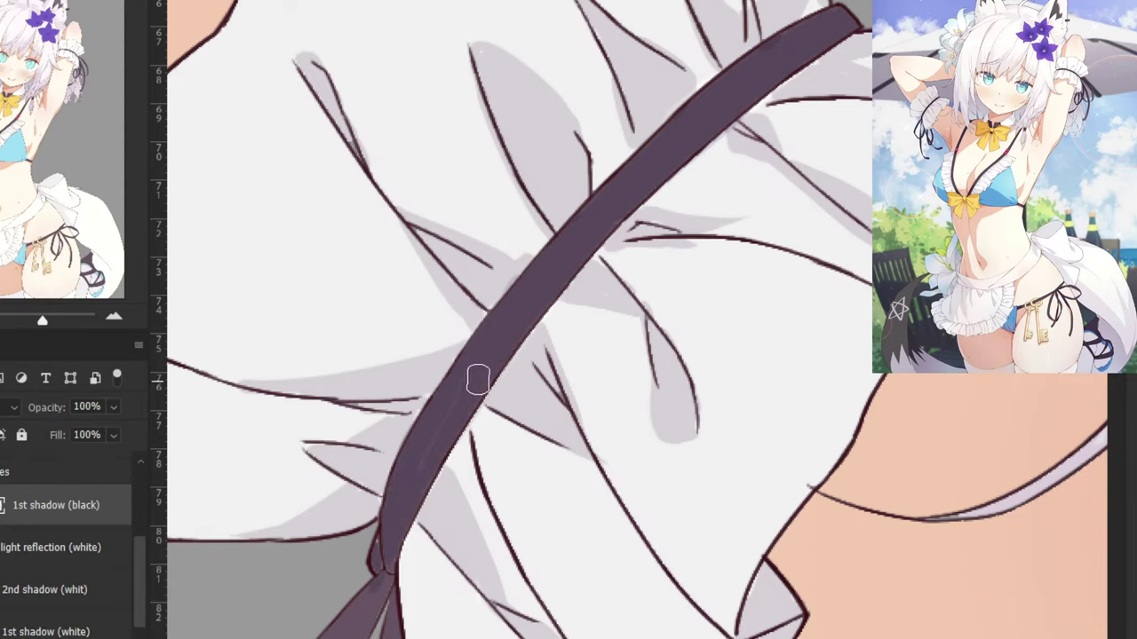
Shade the ribbon strands just below the knot and frill, the large outer loop and the upper part of the long tail.
mouse_move(388, 544)
mouse_down()
mouse_move(523, 241)
mouse_move(547, 102)
mouse_up()
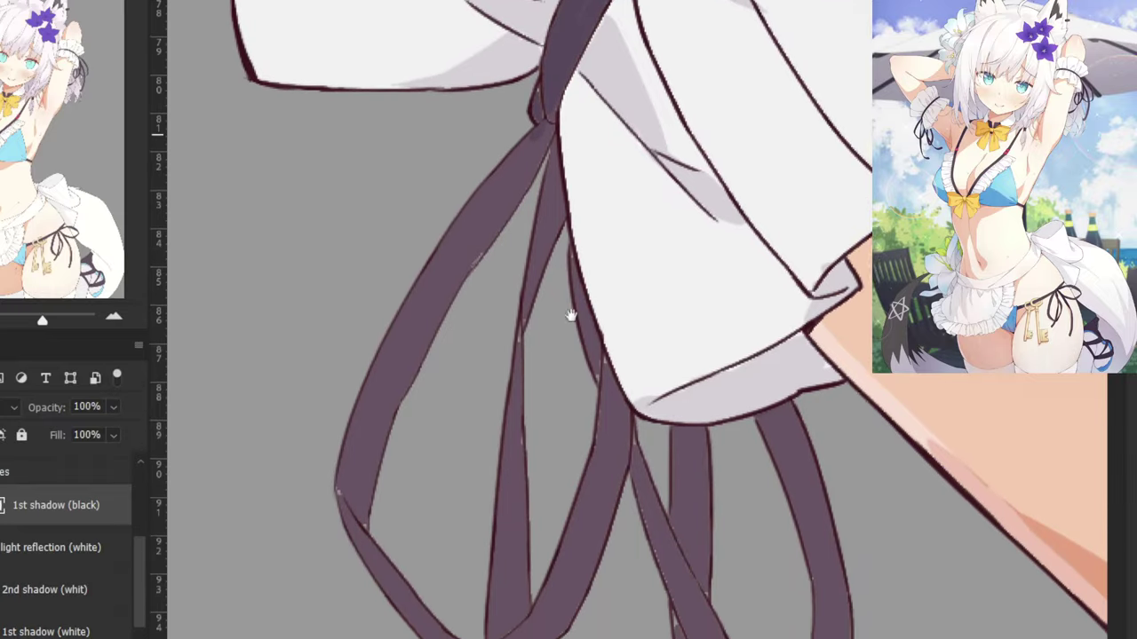
mouse_move(566, 414)
mouse_down()
mouse_move(462, 350)
mouse_move(422, 344)
mouse_up()
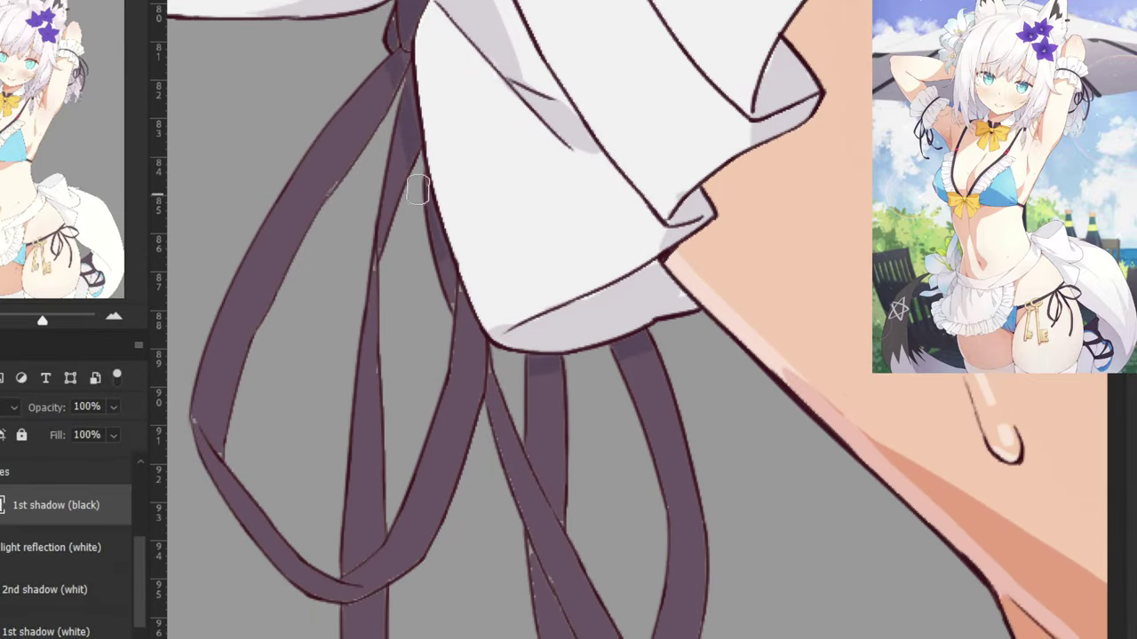
key(ctrl+minus)
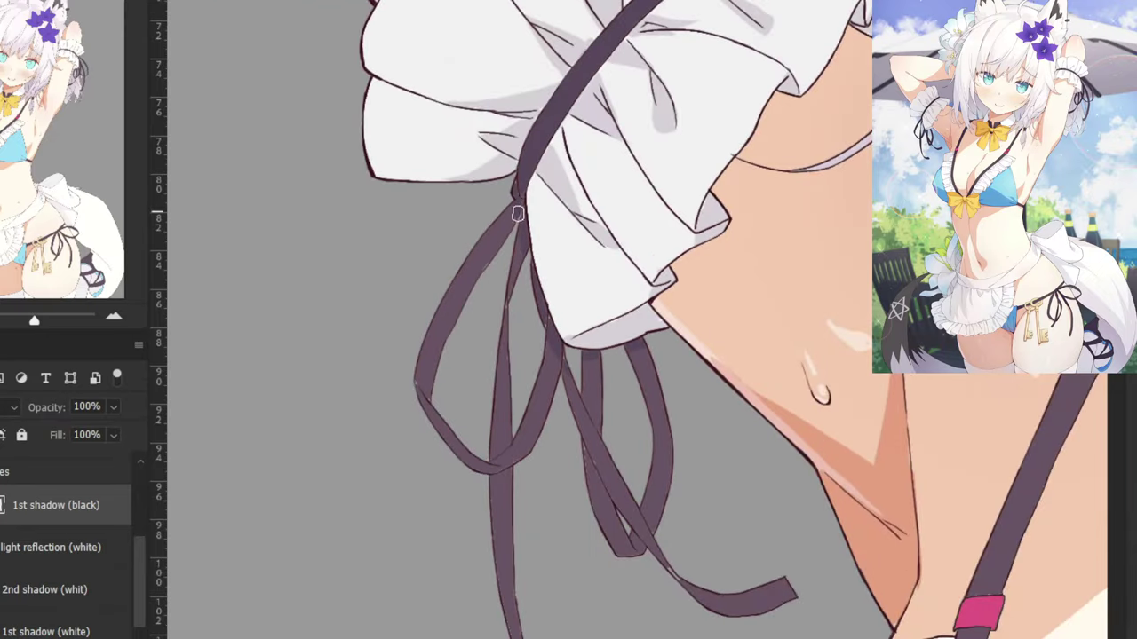
drag(484, 265, 497, 265)
mouse_move(442, 329)
mouse_down()
mouse_move(477, 243)
mouse_move(510, 230)
mouse_move(497, 480)
mouse_up()
drag(421, 360, 435, 406)
drag(507, 476, 505, 624)
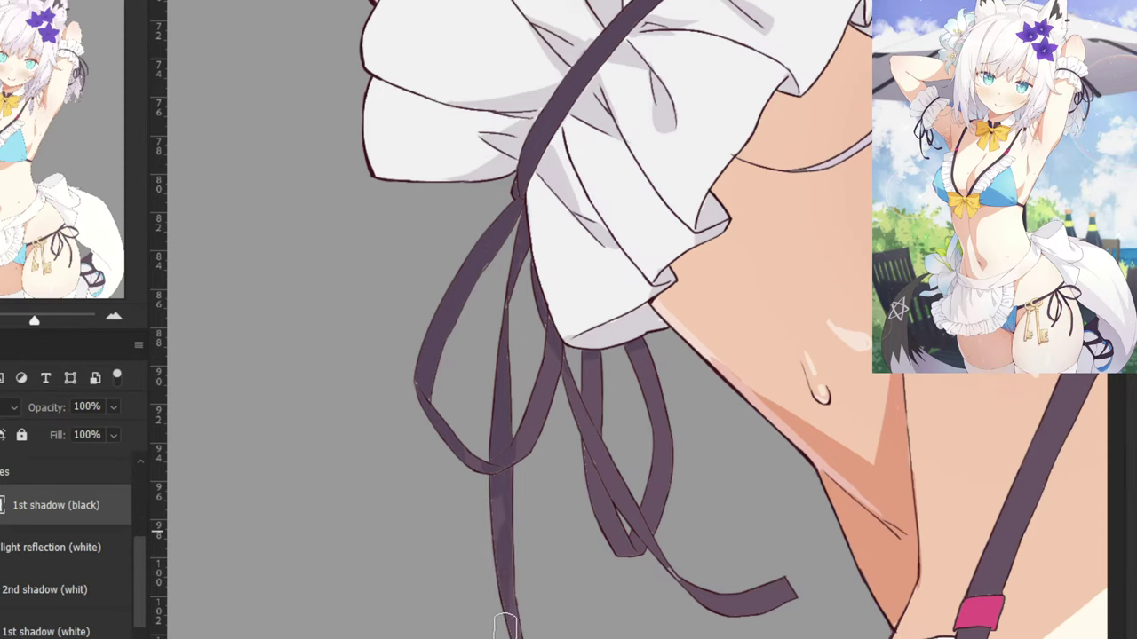
Shade the long tail down to its end, plus the short tail and smaller loop of the ribbon.
drag(494, 582, 451, 428)
drag(457, 350, 474, 418)
mouse_move(451, 316)
mouse_down()
mouse_move(491, 532)
mouse_move(568, 597)
mouse_up()
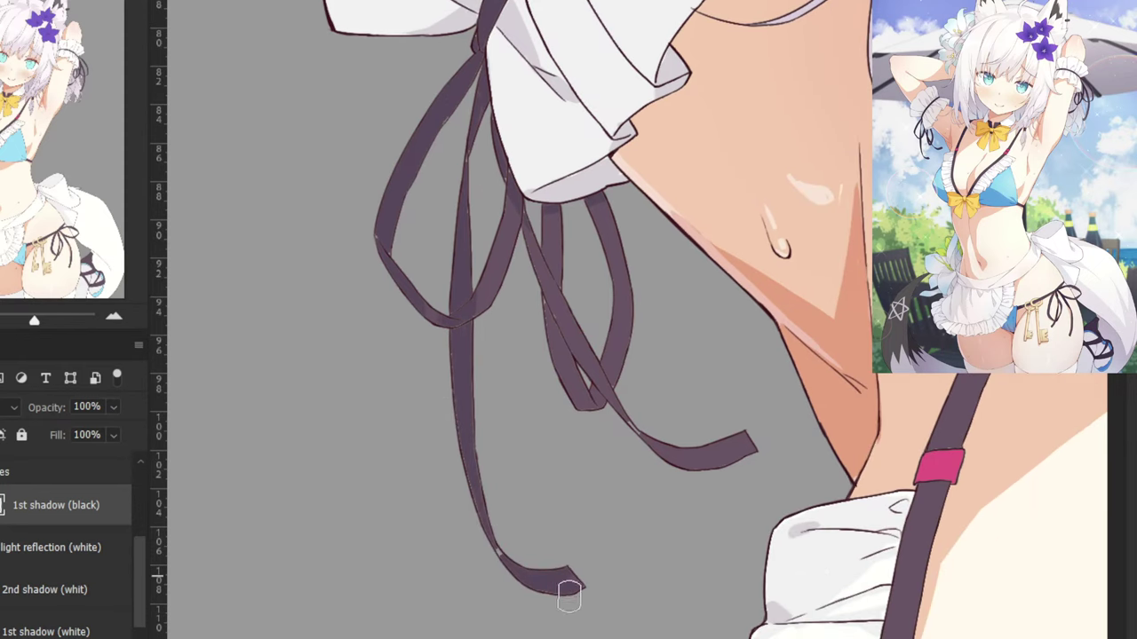
mouse_move(692, 447)
mouse_down()
mouse_move(715, 459)
mouse_move(695, 467)
mouse_up()
mouse_move(620, 393)
mouse_down()
mouse_move(592, 368)
mouse_move(584, 406)
mouse_move(578, 342)
mouse_move(551, 276)
mouse_move(533, 268)
mouse_move(537, 221)
mouse_up()
mouse_move(616, 261)
mouse_down()
mouse_move(619, 291)
mouse_move(602, 214)
mouse_up()
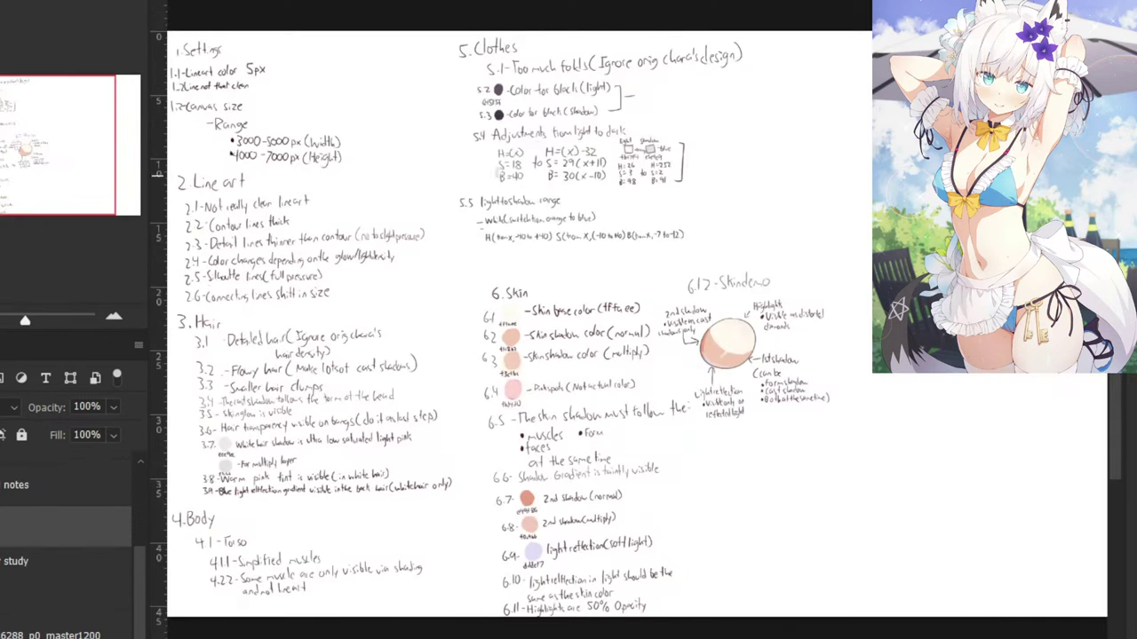
Begin note 5.6 in the Clothes section of the notes, handwriting "5.6-Us" below the 5.5 light to shadow range notes.
drag(401, 196, 428, 442)
drag(442, 310, 423, 219)
key(ctrl+plus)
key(ctrl+plus)
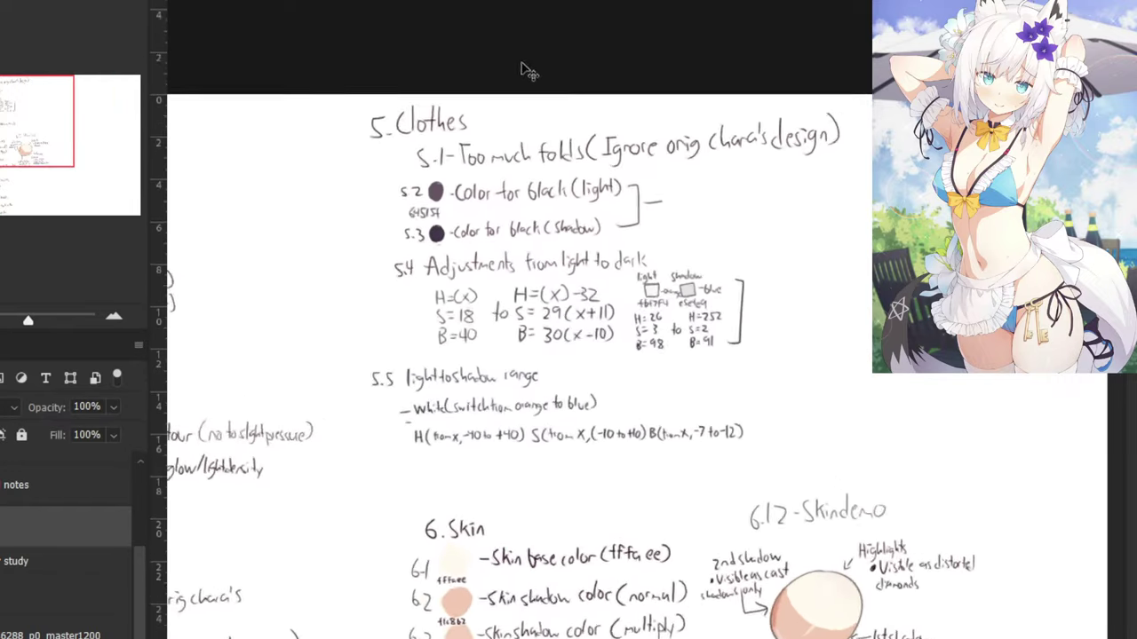
drag(308, 165, 455, 245)
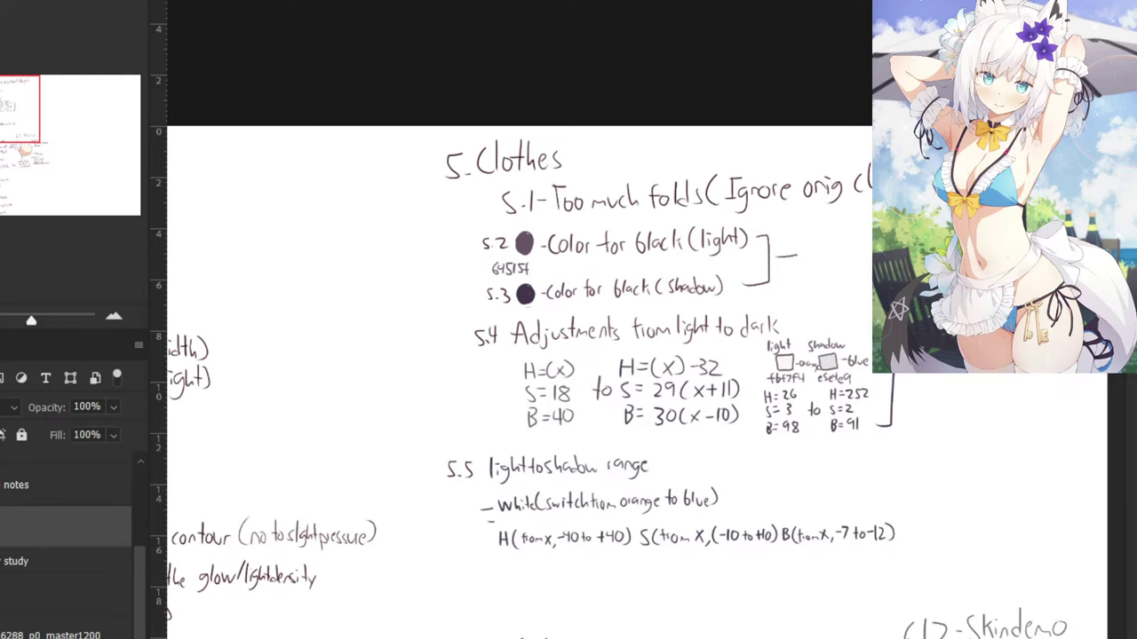
drag(304, 256, 294, 67)
key(ctrl+plus)
key(ctrl+plus)
key(ctrl+plus)
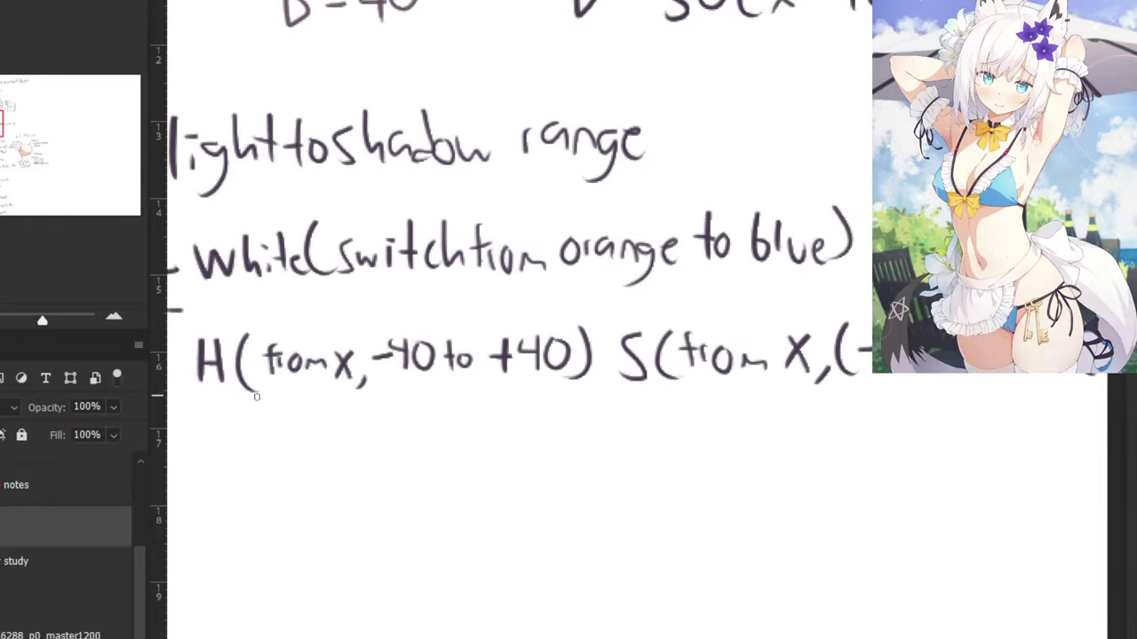
drag(259, 396, 530, 357)
key(ctrl+minus)
key(ctrl+minus)
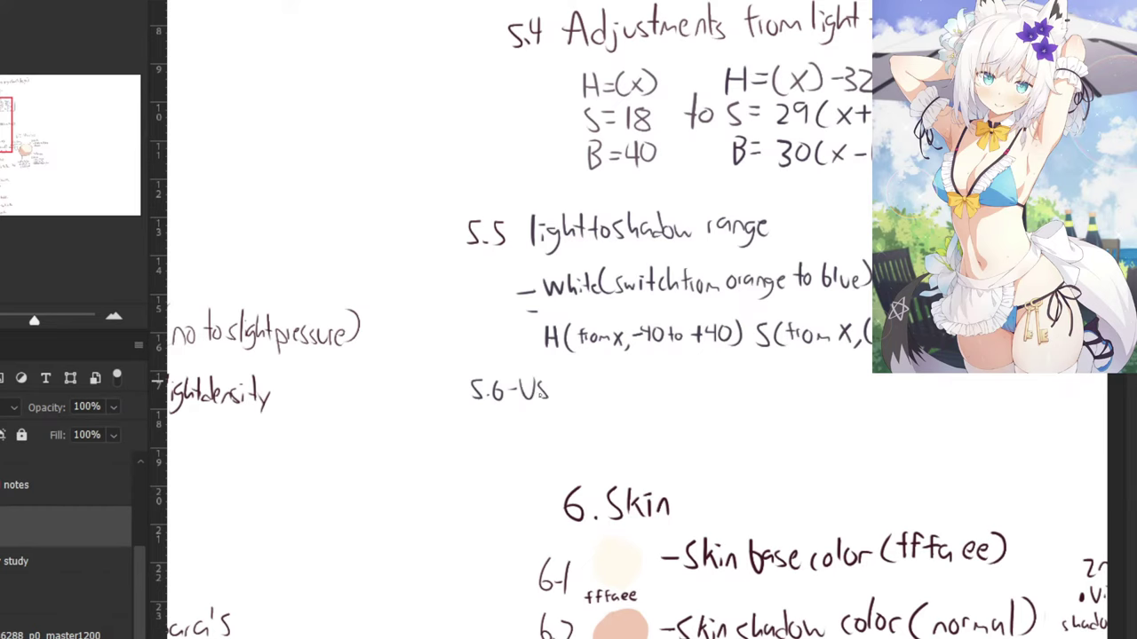
Rewrite the first word of note 5.6 as "Uses" and undo the trial word "blue" after it.
drag(564, 388, 558, 398)
key(ctrl+plus)
key(ctrl+plus)
key(ctrl+z)
key(ctrl+z)
key(ctrl+z)
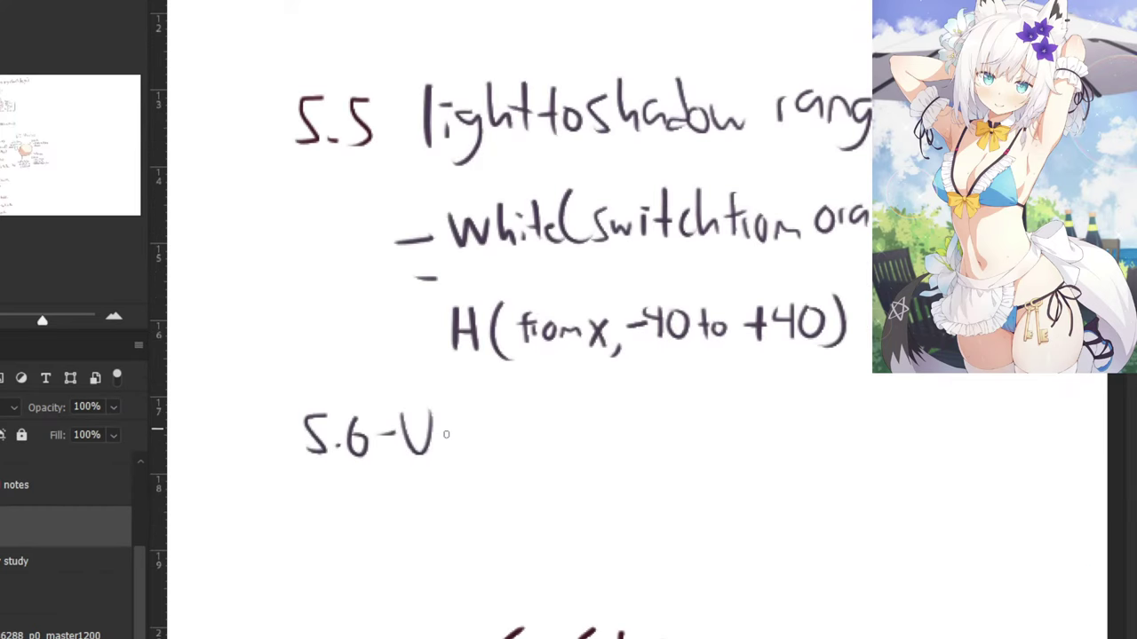
drag(457, 430, 445, 454)
drag(460, 445, 469, 455)
mouse_move(532, 408)
mouse_down()
mouse_move(530, 442)
mouse_move(553, 421)
mouse_move(563, 435)
mouse_move(607, 438)
mouse_up()
drag(683, 374, 456, 345)
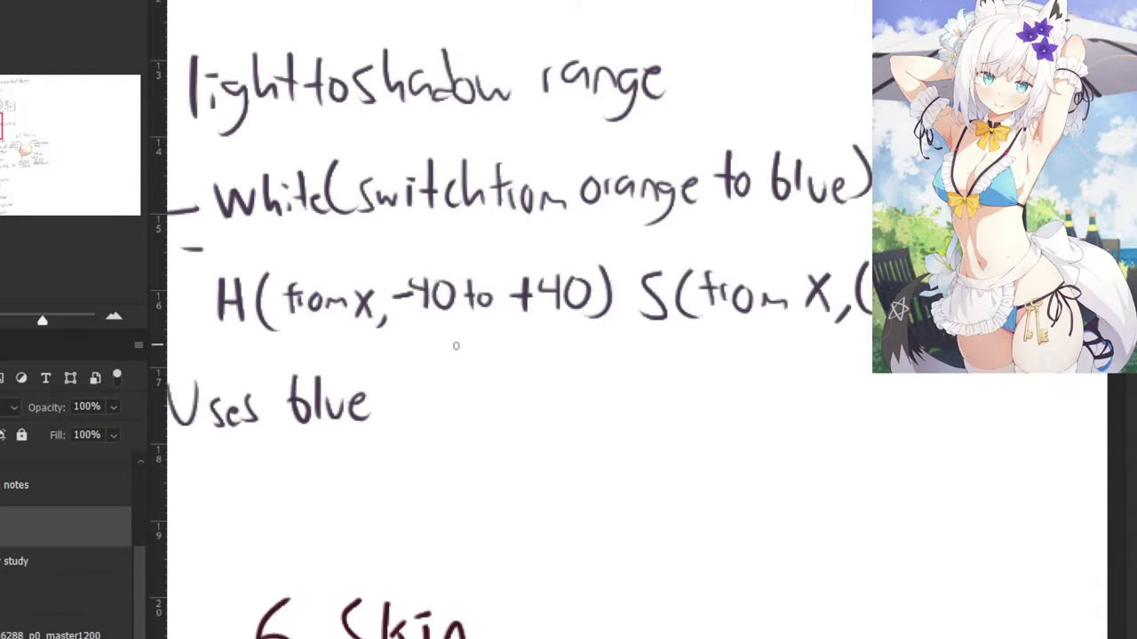
key(ctrl+z)
key(ctrl+z)
key(ctrl+z)
key(ctrl+z)
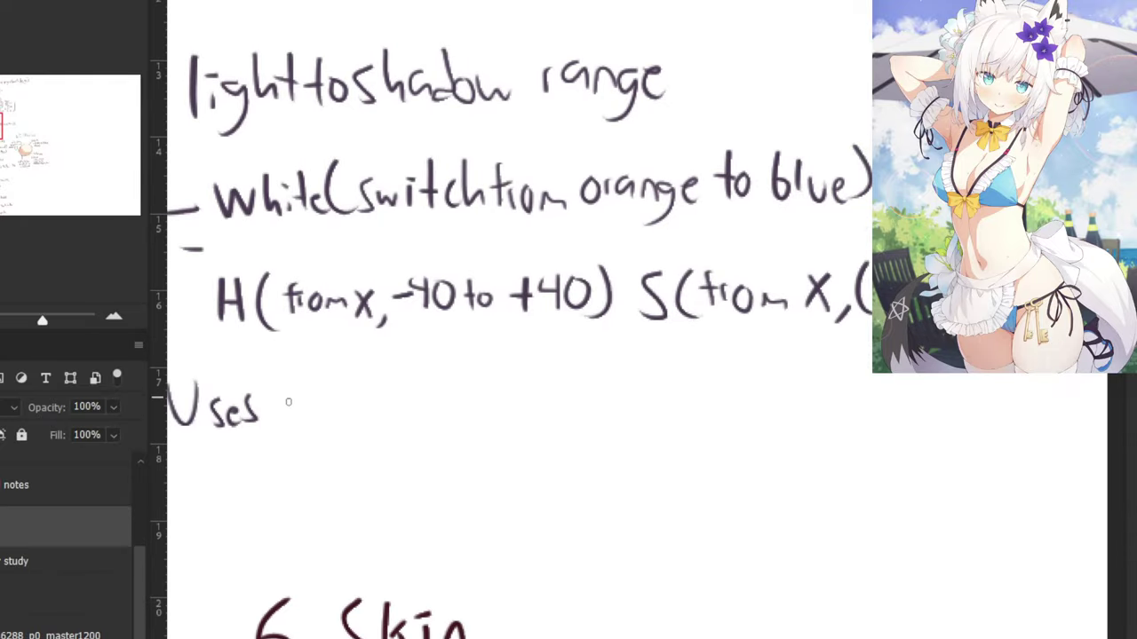
Handwrite "Ultralow saturated" after "Uses" in note 5.6.
mouse_move(283, 380)
mouse_down()
mouse_move(300, 426)
mouse_move(309, 391)
mouse_up()
mouse_move(316, 373)
mouse_down()
mouse_move(327, 422)
mouse_move(338, 421)
mouse_up()
drag(324, 400, 353, 391)
drag(371, 396, 392, 418)
mouse_move(407, 396)
mouse_down()
mouse_move(400, 410)
mouse_move(410, 397)
mouse_up()
mouse_move(413, 396)
mouse_down()
mouse_move(432, 417)
mouse_move(490, 408)
mouse_up()
drag(504, 363, 503, 407)
drag(494, 388, 510, 385)
mouse_move(513, 391)
mouse_down()
mouse_move(551, 399)
mouse_move(579, 377)
mouse_move(581, 407)
mouse_up()
mouse_move(585, 359)
mouse_down()
mouse_move(588, 403)
mouse_move(636, 401)
mouse_up()
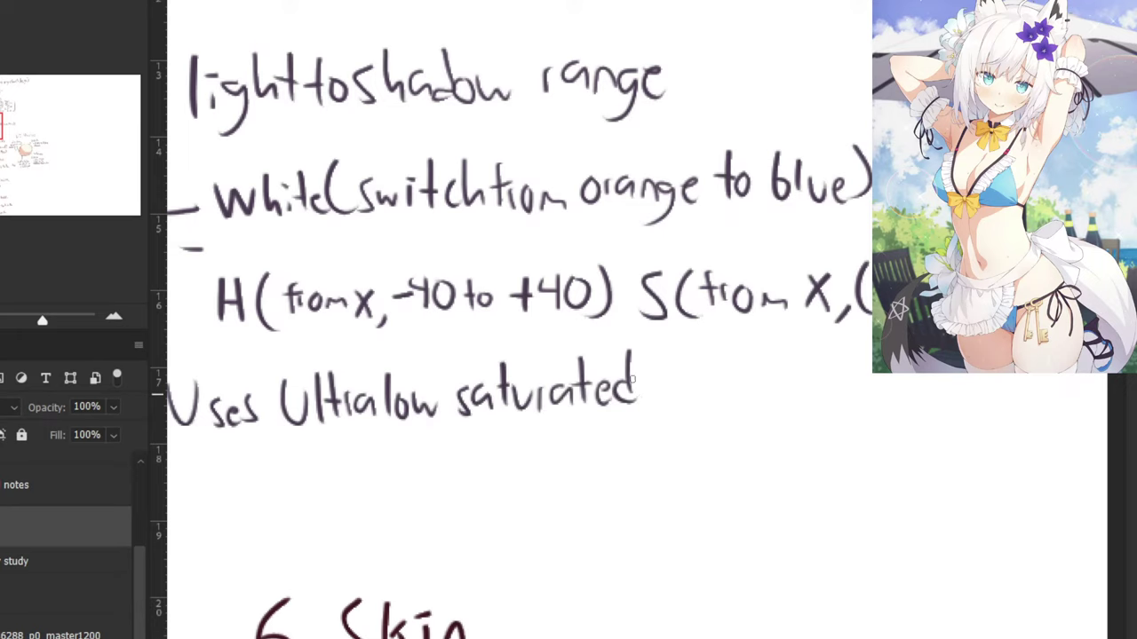
Continue note 5.6 with the words "blue as shadows", undoing the miswritten letters.
mouse_move(670, 351)
mouse_down()
mouse_move(495, 355)
mouse_move(499, 398)
mouse_up()
drag(508, 362, 504, 411)
drag(513, 387, 551, 407)
drag(626, 360, 648, 406)
mouse_move(668, 385)
mouse_down()
mouse_move(675, 405)
mouse_move(652, 405)
mouse_up()
key(ctrl+z)
key(ctrl+z)
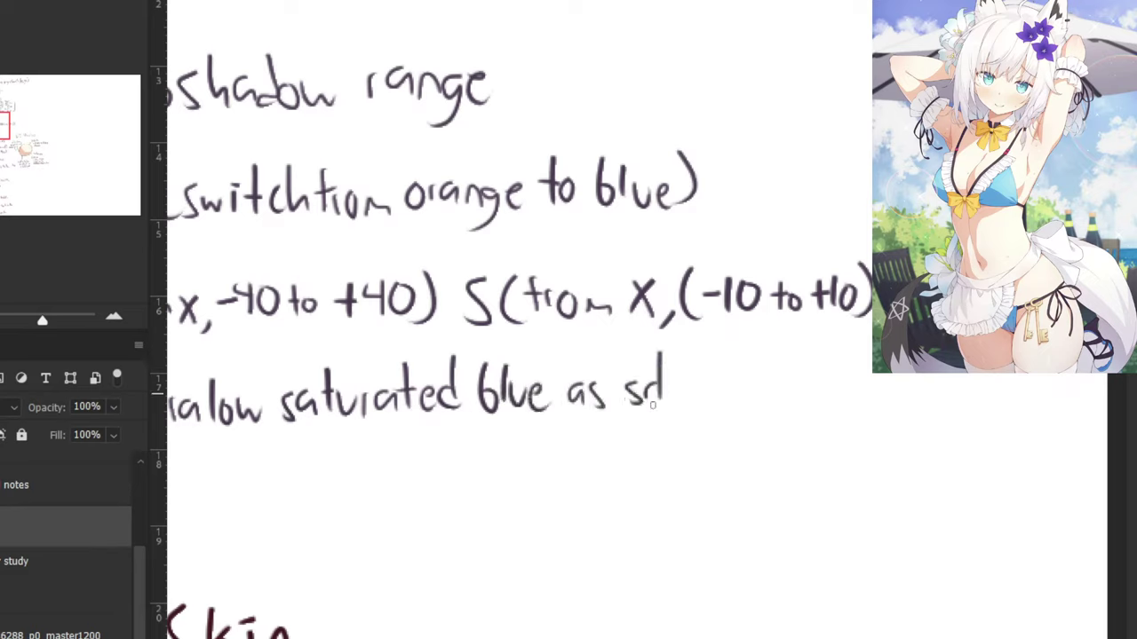
key(ctrl+z)
key(ctrl+z)
drag(652, 356, 650, 405)
mouse_move(651, 387)
mouse_down()
mouse_move(671, 405)
mouse_move(698, 401)
mouse_up()
drag(716, 355, 716, 402)
mouse_move(714, 385)
mouse_down()
mouse_move(709, 402)
mouse_move(771, 375)
mouse_move(775, 398)
mouse_up()
Add "(for black & white)" in parentheses at the end of note 5.6.
mouse_move(776, 349)
mouse_down()
mouse_move(526, 389)
mouse_move(571, 455)
mouse_up()
drag(600, 405, 587, 451)
drag(581, 425, 616, 423)
mouse_move(627, 440)
mouse_down()
mouse_move(654, 409)
mouse_move(688, 443)
mouse_move(719, 441)
mouse_up()
mouse_move(723, 441)
mouse_down()
mouse_move(733, 421)
mouse_move(747, 440)
mouse_up()
mouse_move(764, 406)
mouse_down()
mouse_move(752, 421)
mouse_move(773, 440)
mouse_up()
drag(737, 336, 511, 334)
drag(559, 390, 559, 435)
mouse_move(557, 387)
mouse_down()
mouse_move(588, 436)
mouse_move(632, 415)
mouse_move(662, 428)
mouse_up()
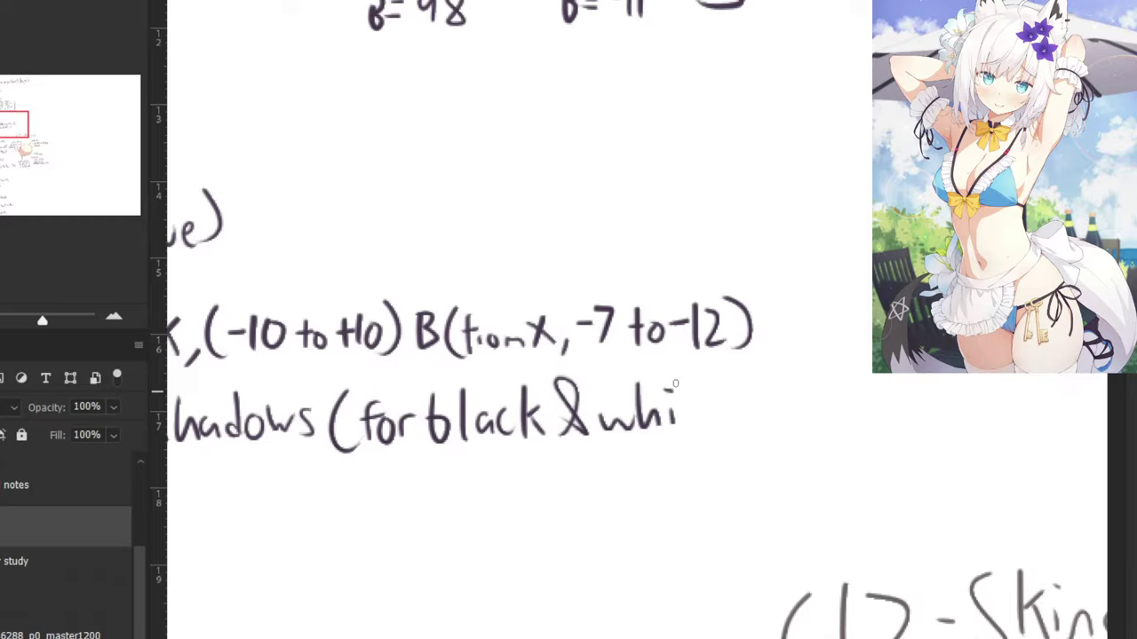
drag(691, 373, 689, 423)
mouse_move(675, 405)
mouse_down()
mouse_move(698, 402)
mouse_move(714, 424)
mouse_up()
drag(716, 368, 720, 426)
Open a second parenthesis after note 5.6 and handwrite the brightness formula "B = x+30" followed by a dash.
scroll(705, 426, down, 3)
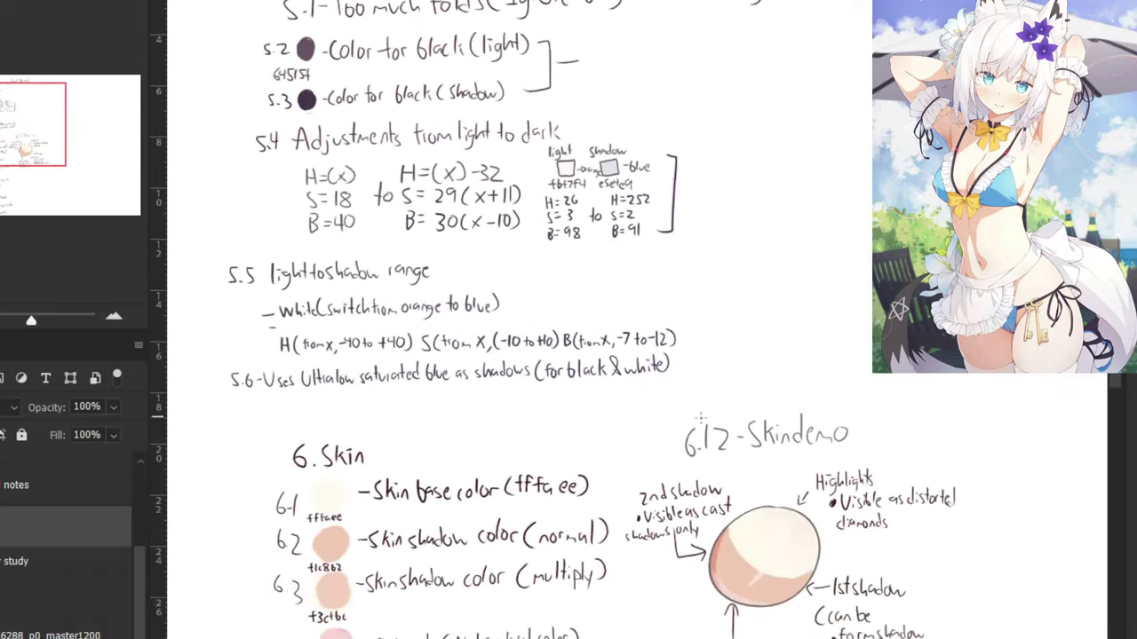
drag(419, 234, 465, 235)
drag(532, 244, 375, 209)
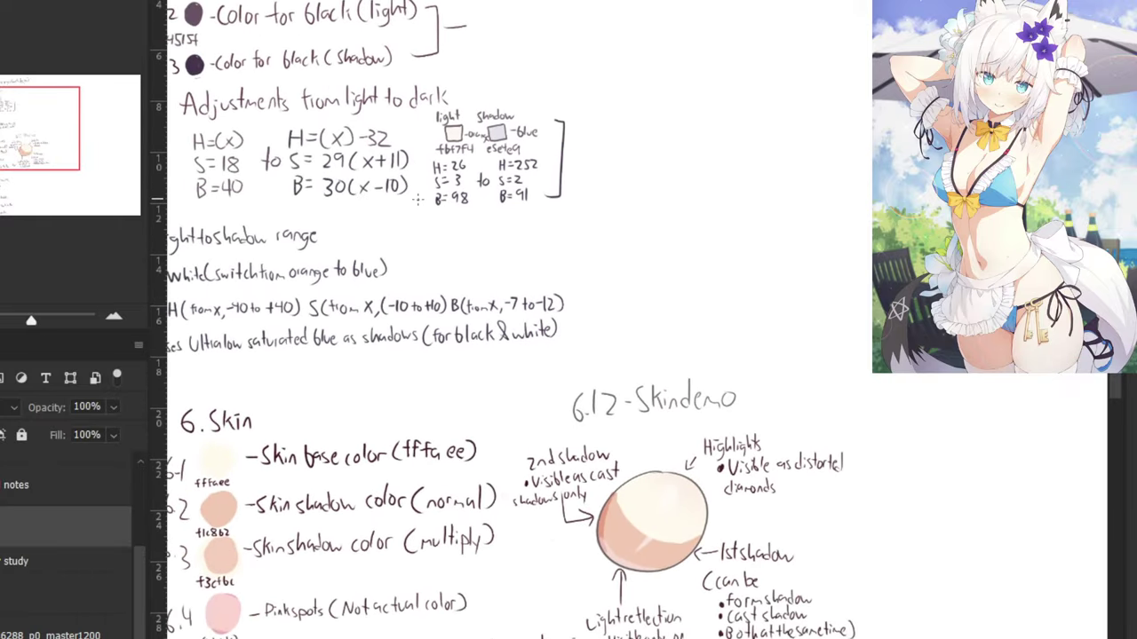
key(ctrl+plus)
key(ctrl+plus)
key(ctrl+plus)
drag(421, 270, 439, 329)
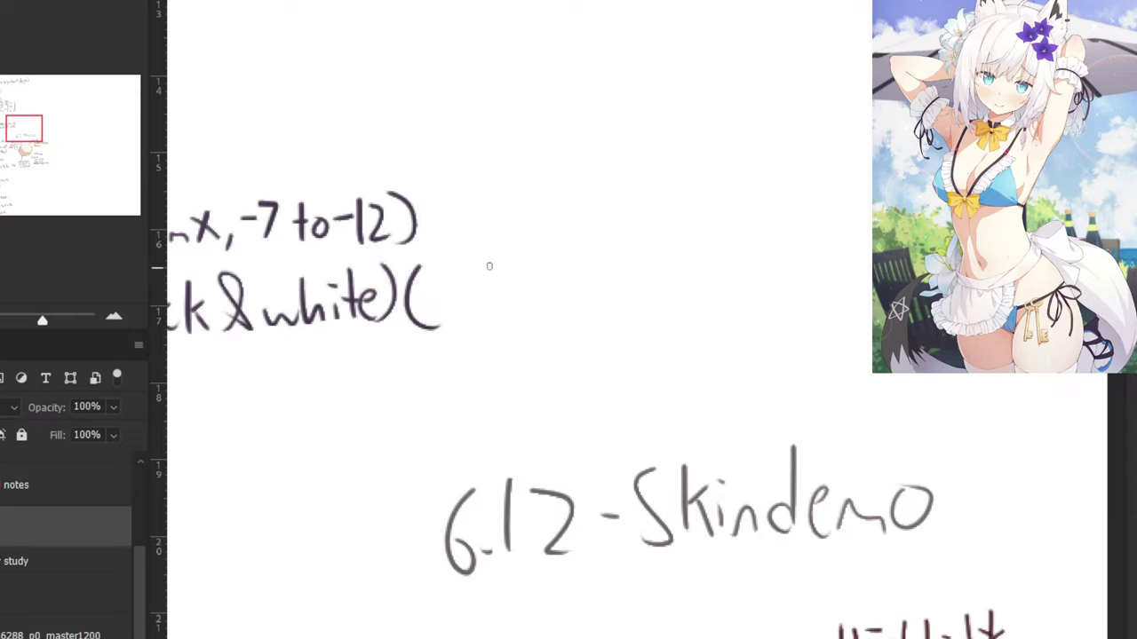
mouse_move(459, 277)
mouse_down()
mouse_move(475, 277)
mouse_move(454, 318)
mouse_move(457, 270)
mouse_up()
key(ctrl+z)
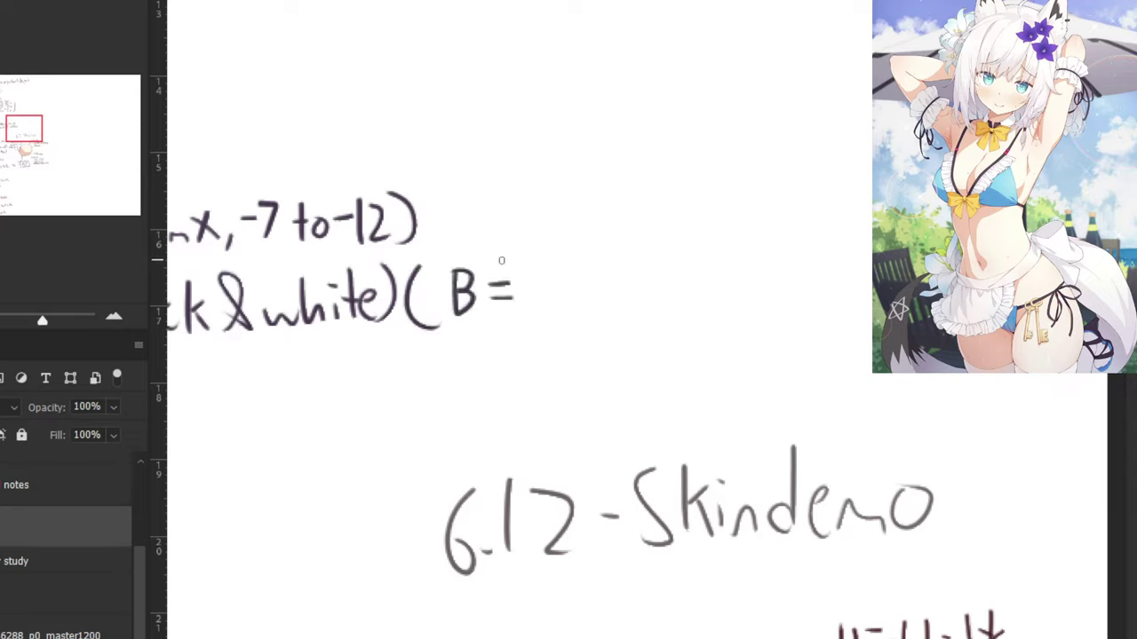
mouse_move(555, 279)
mouse_down()
mouse_move(530, 315)
mouse_move(558, 293)
mouse_move(589, 311)
mouse_up()
mouse_move(579, 288)
mouse_down()
mouse_move(636, 291)
mouse_move(616, 304)
mouse_up()
click(639, 300)
key(ctrl+z)
drag(661, 267, 659, 268)
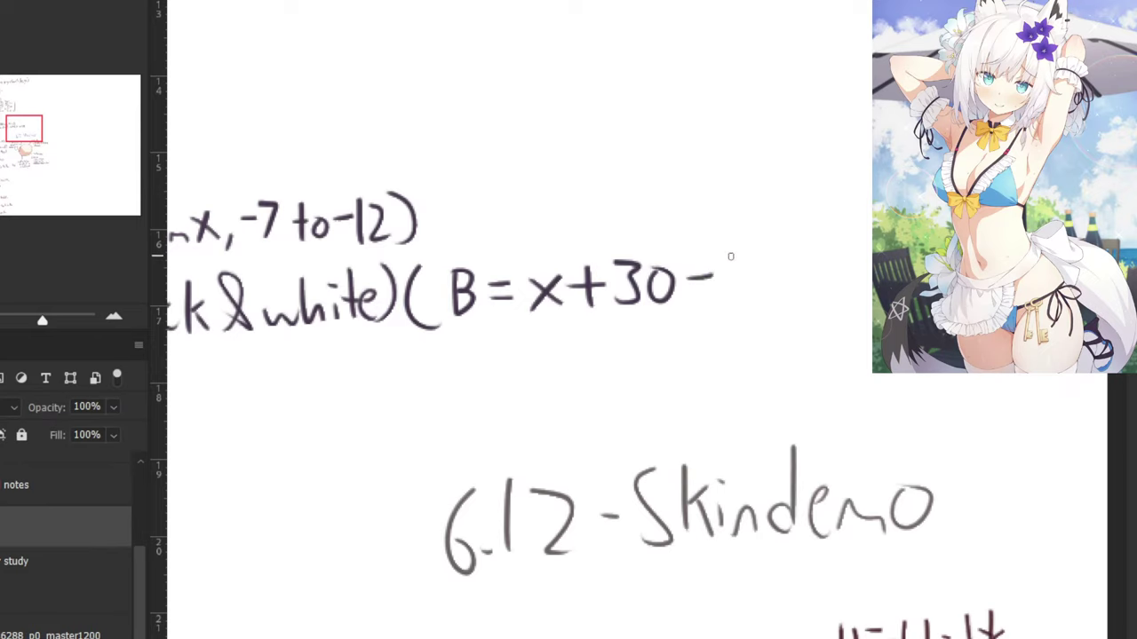
Finish the brightness range with "50)" and replace the dash with the word "to".
drag(721, 252, 711, 308)
mouse_move(719, 252)
mouse_down()
mouse_move(757, 263)
mouse_move(782, 309)
mouse_up()
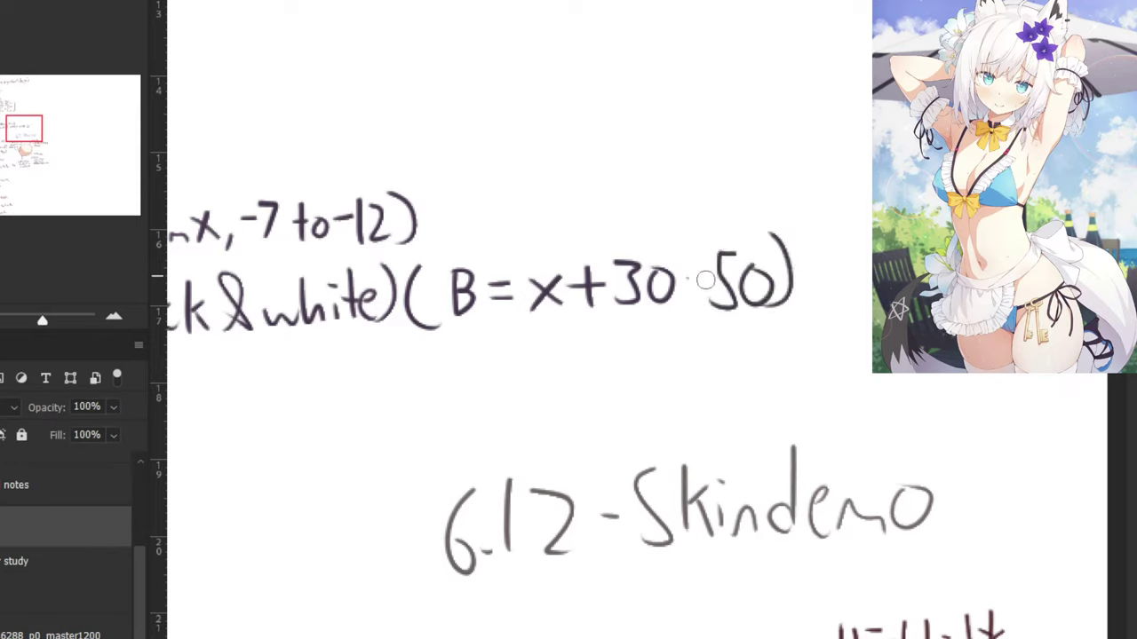
drag(685, 252, 690, 298)
drag(678, 281, 704, 280)
key(ctrl+minus)
key(ctrl+minus)
key(ctrl+minus)
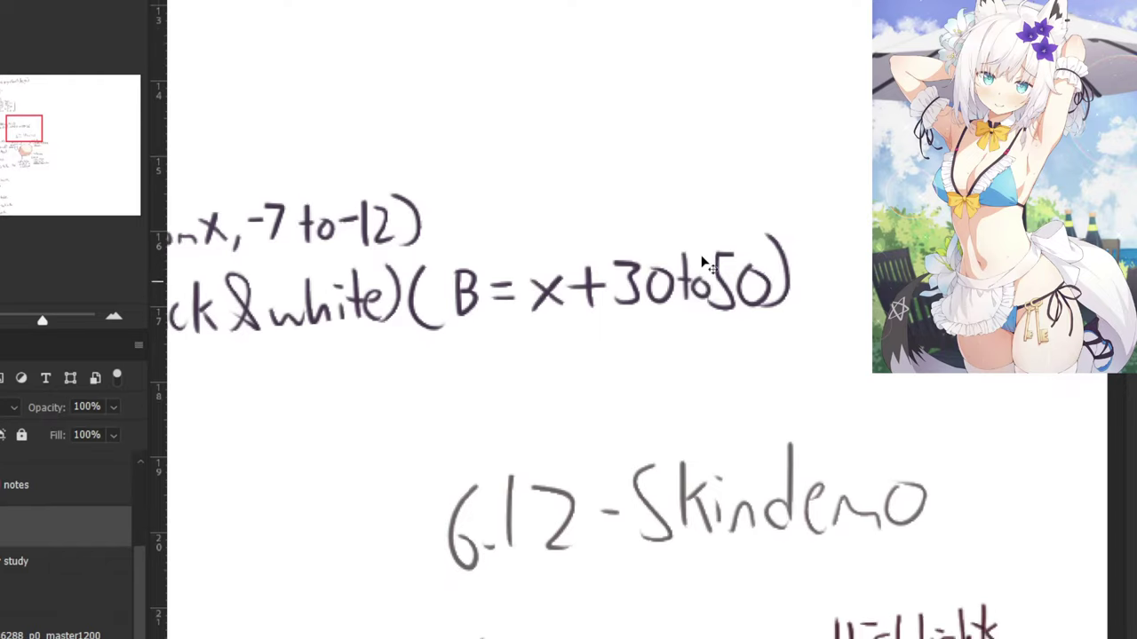
Handwrite note 5.7 below note 5.6, reading "Shadows can excess".
drag(367, 201, 464, 214)
drag(484, 161, 477, 200)
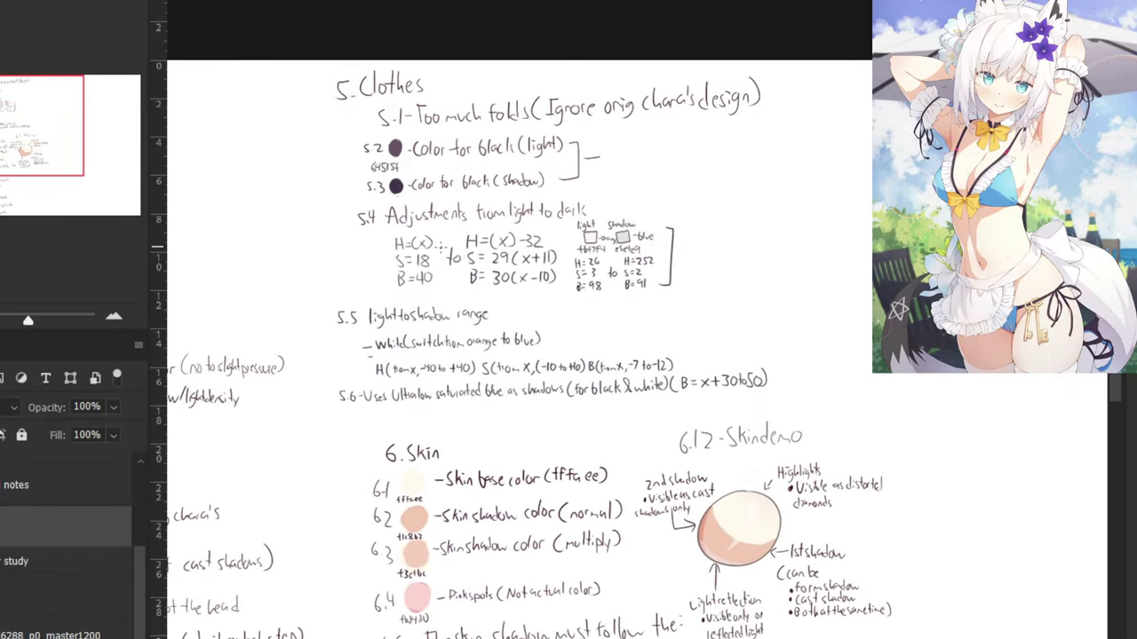
scroll(335, 166, down, 3)
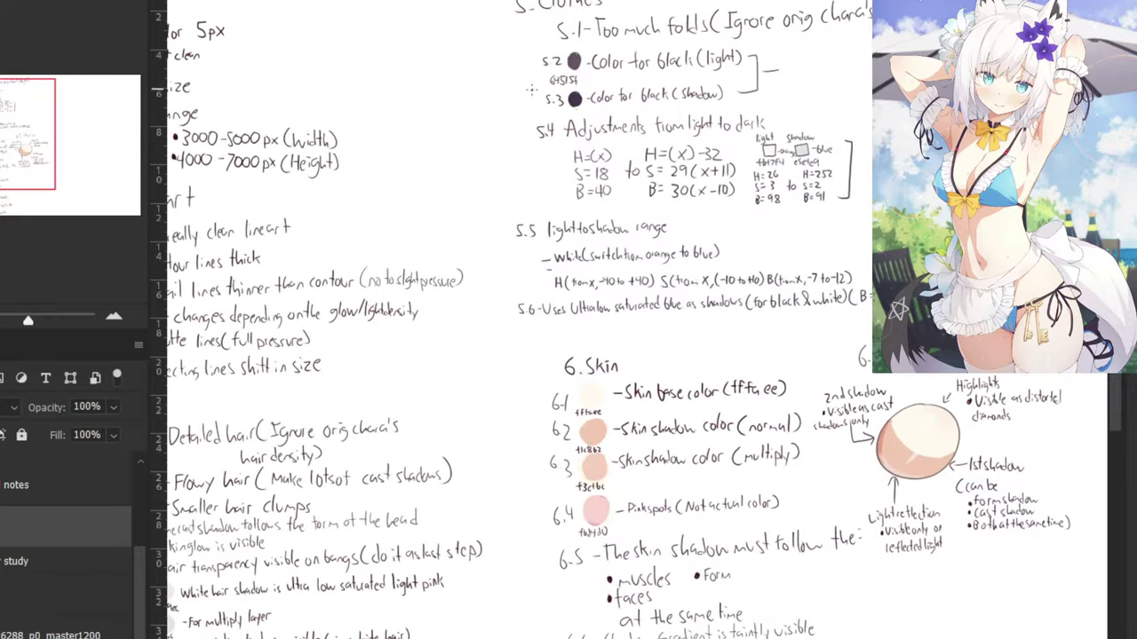
drag(463, 186, 435, 157)
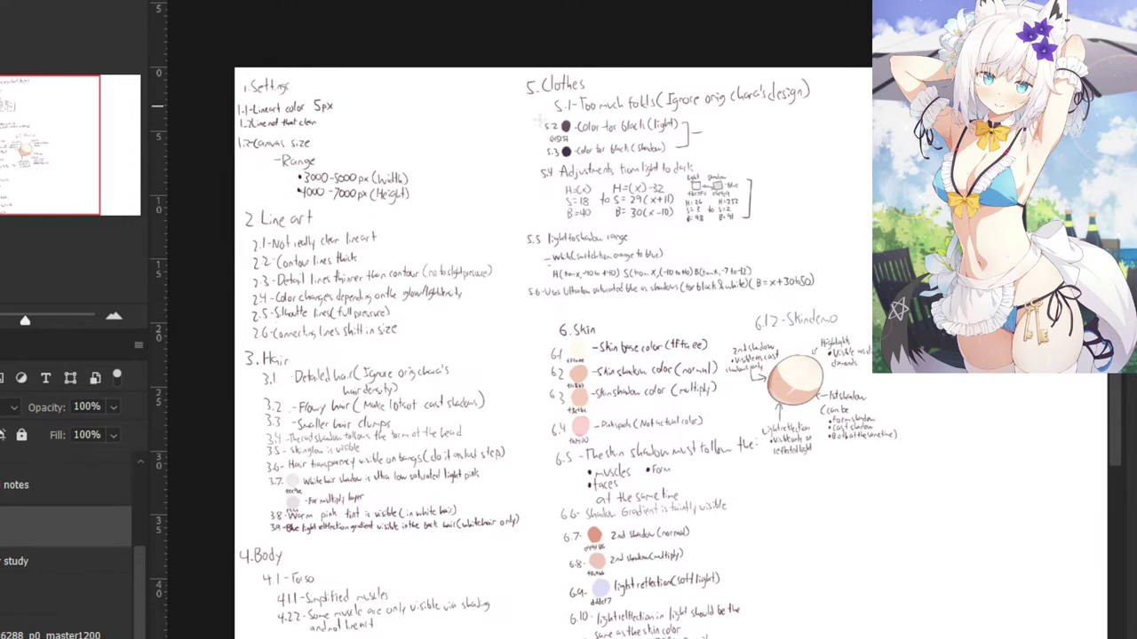
drag(571, 76, 453, 44)
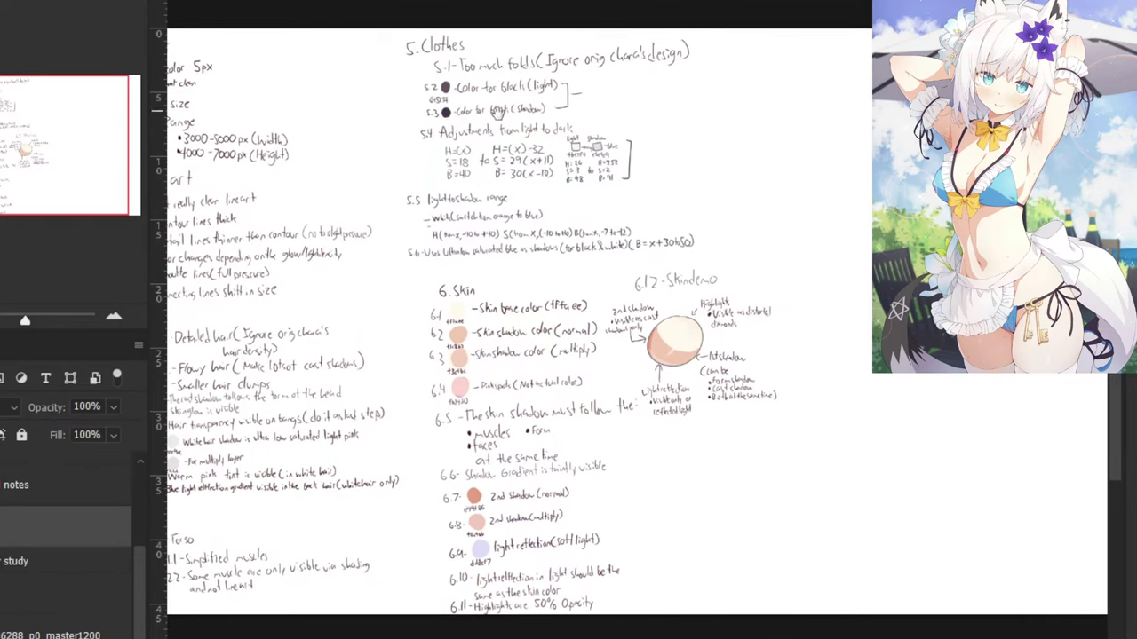
drag(395, 166, 458, 181)
key(ctrl+plus)
key(ctrl+plus)
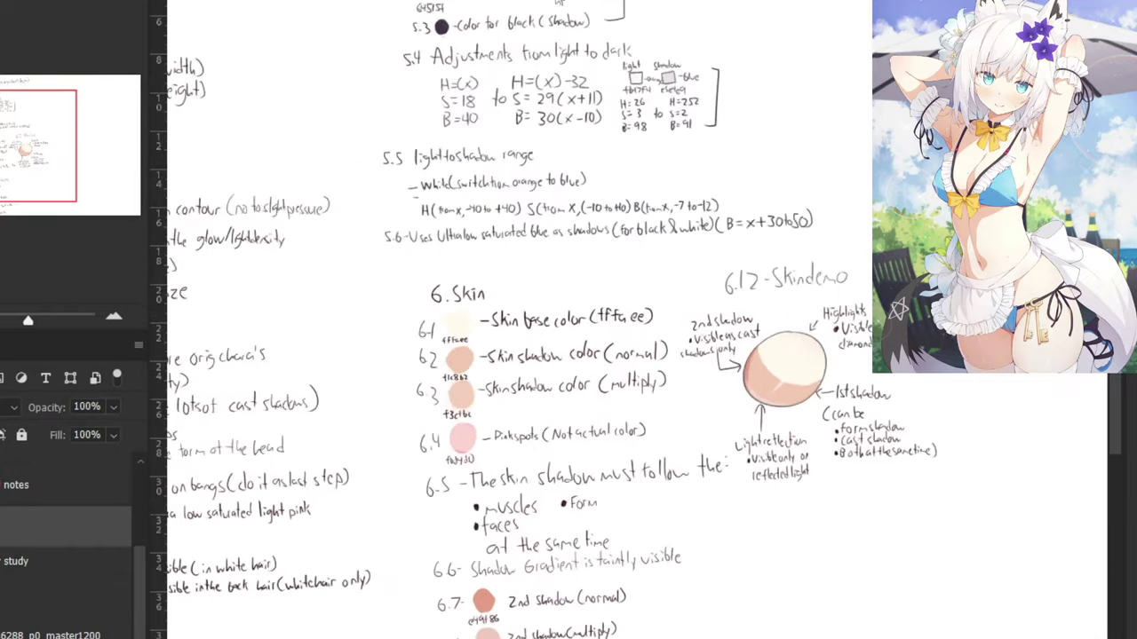
drag(379, 140, 529, 243)
key(ctrl+plus)
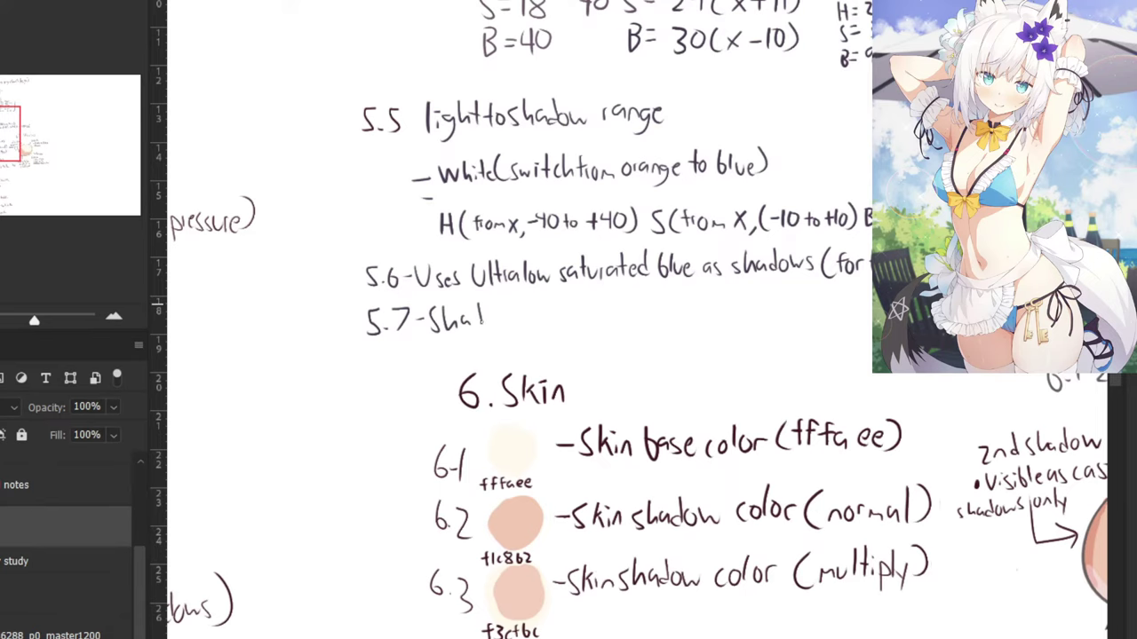
drag(541, 286, 429, 321)
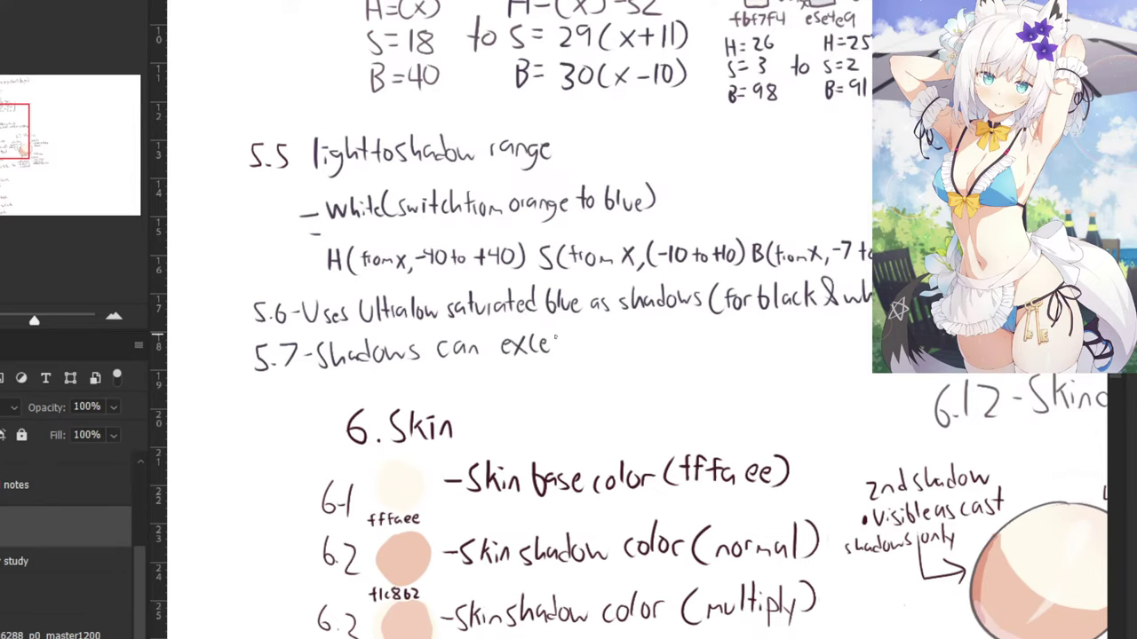
drag(599, 277, 513, 288)
Open a parenthesis in note 5.7 and handwrite "both form & cast," in it.
key(ctrl+plus)
key(ctrl+plus)
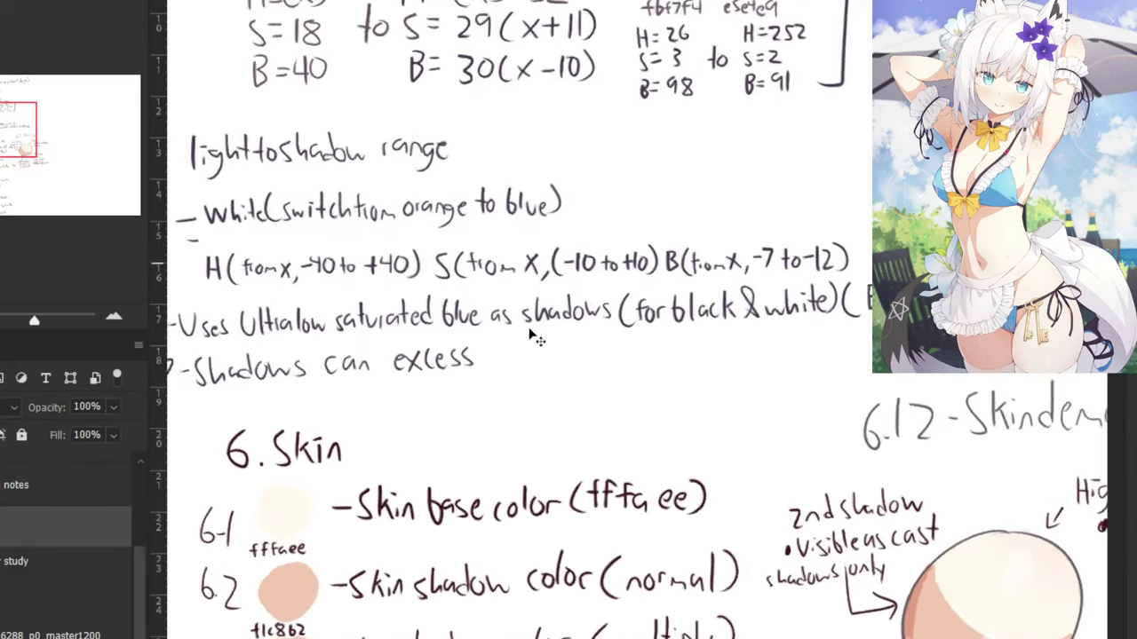
drag(388, 334, 402, 401)
drag(435, 335, 424, 371)
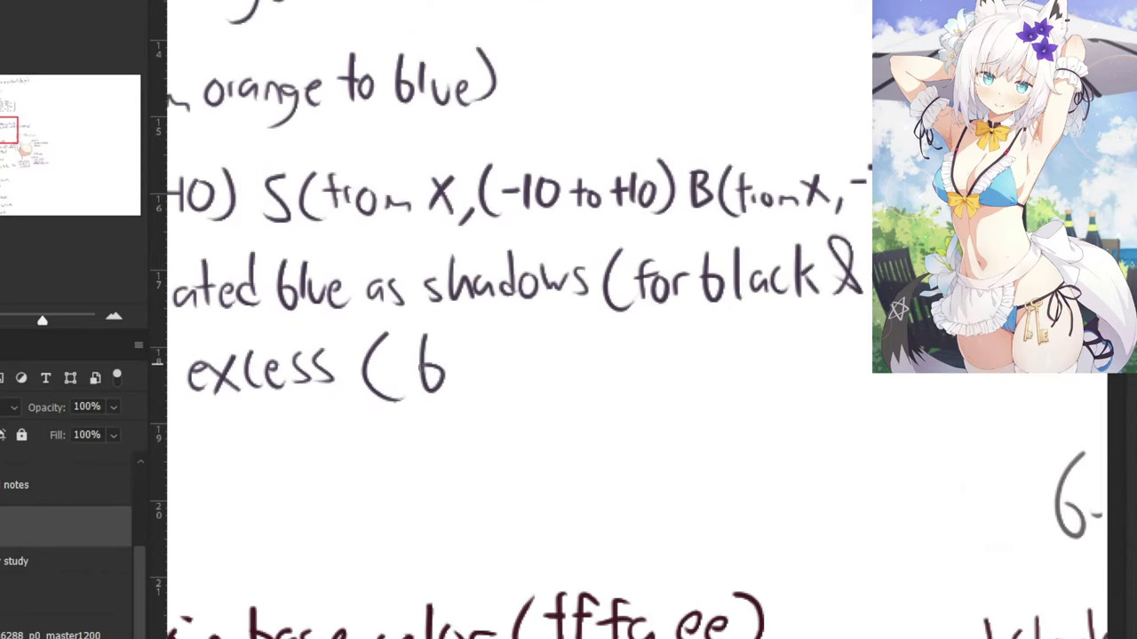
drag(485, 336, 485, 382)
drag(473, 360, 494, 359)
mouse_move(497, 337)
mouse_down()
mouse_move(523, 377)
mouse_move(501, 333)
mouse_move(418, 326)
mouse_move(441, 375)
mouse_move(457, 354)
mouse_up()
mouse_move(468, 354)
mouse_down()
mouse_move(556, 325)
mouse_move(568, 365)
mouse_up()
mouse_move(583, 345)
mouse_down()
mouse_move(593, 364)
mouse_move(623, 366)
mouse_up()
drag(640, 334, 628, 366)
mouse_move(654, 303)
mouse_down()
mouse_move(656, 362)
mouse_move(423, 384)
mouse_up()
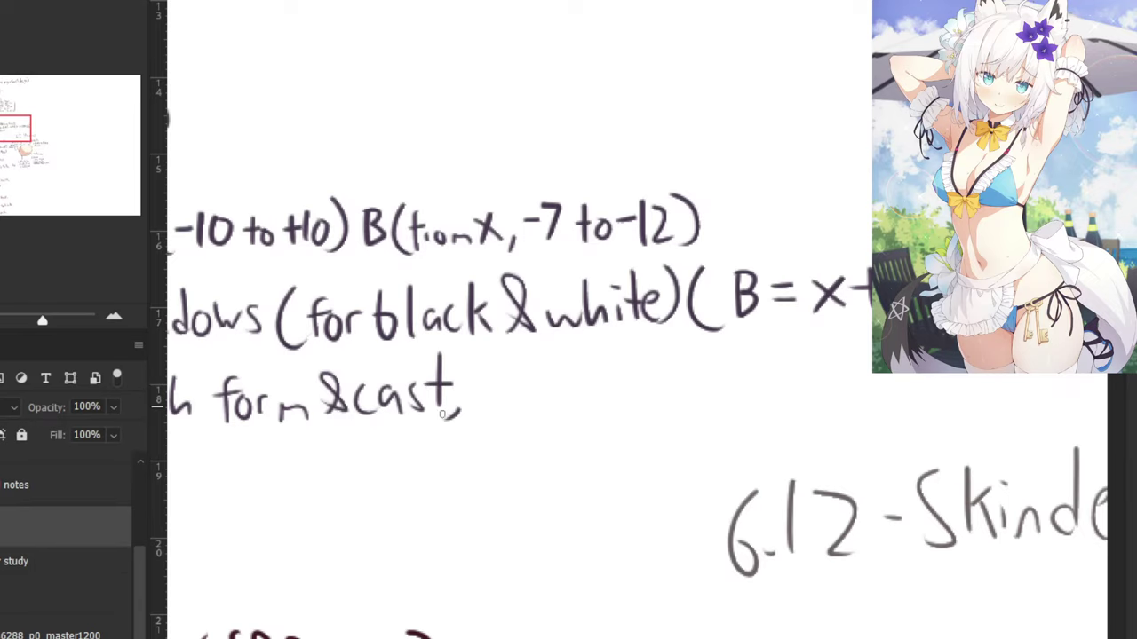
Add "1st & 2nd" after the comma in note 5.7, undoing the faulty strokes.
key(ctrl+minus)
key(ctrl+minus)
key(ctrl+plus)
key(ctrl+plus)
drag(488, 356, 491, 405)
drag(521, 363, 520, 404)
mouse_move(505, 392)
mouse_down()
mouse_move(525, 388)
mouse_move(499, 405)
mouse_up()
key(ctrl+z)
key(ctrl+z)
mouse_move(530, 355)
mouse_down()
mouse_move(531, 406)
mouse_move(634, 404)
mouse_up()
drag(633, 382, 653, 383)
key(ctrl+z)
Complete note 5.7 with the word "shadows" and a closing parenthesis.
mouse_move(676, 315)
mouse_down()
mouse_move(479, 325)
mouse_move(476, 410)
mouse_up()
mouse_move(525, 377)
mouse_down()
mouse_move(510, 411)
mouse_move(530, 407)
mouse_up()
drag(533, 394, 579, 407)
drag(595, 357, 588, 408)
mouse_move(615, 384)
mouse_down()
mouse_move(654, 385)
mouse_move(659, 407)
mouse_up()
drag(675, 364, 678, 409)
scroll(652, 404, down, 2)
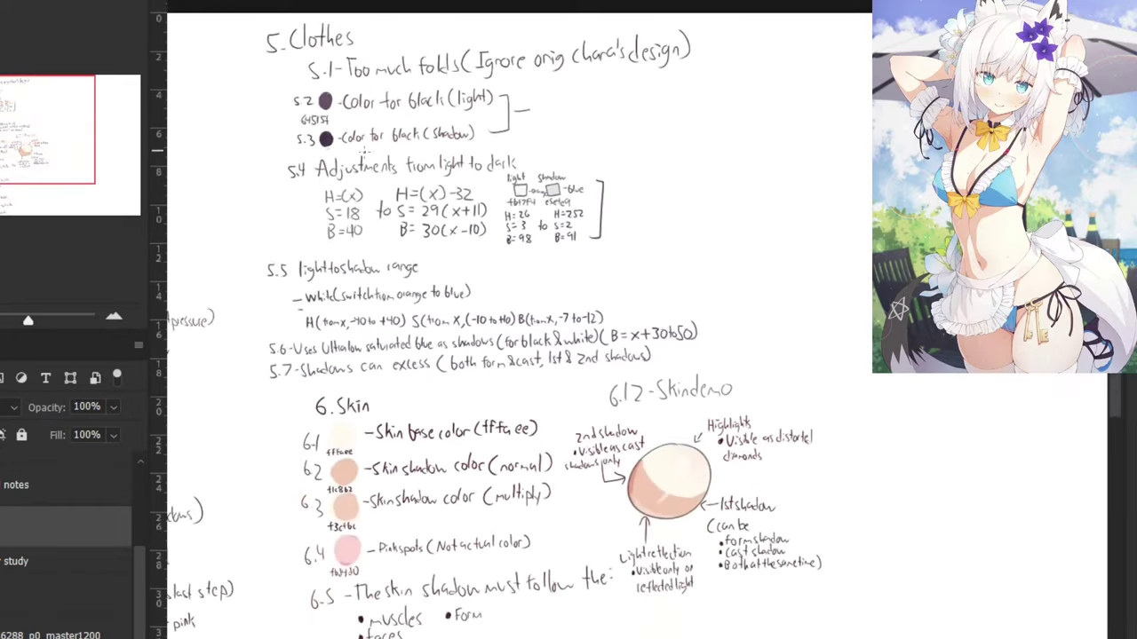
scroll(313, 195, down, 3)
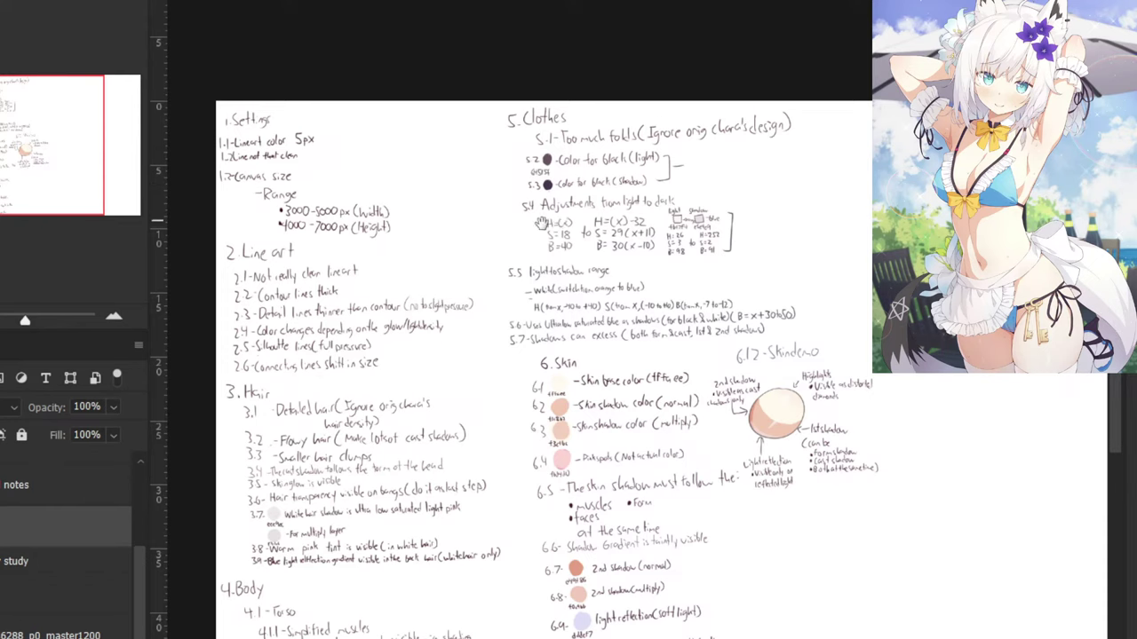
drag(562, 227, 412, 237)
drag(481, 319, 520, 218)
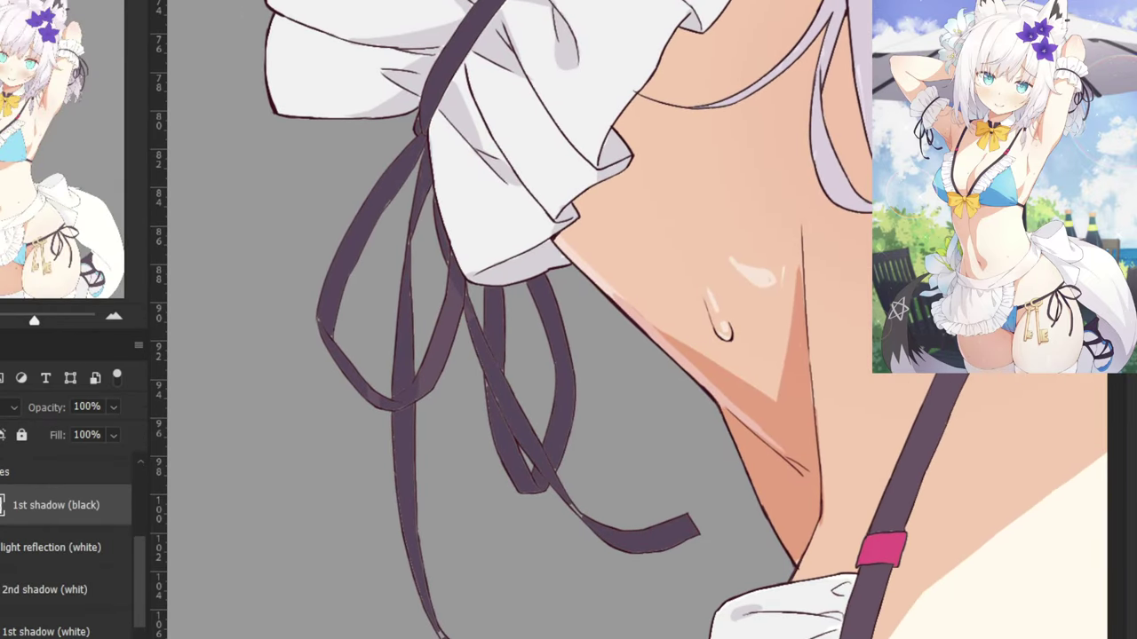
In the illustration, change the 1st shadow (black) layer's blend mode to reveal its pale color and fill the unshaded parts of the ribbon loop.
click(13, 408)
click(18, 218)
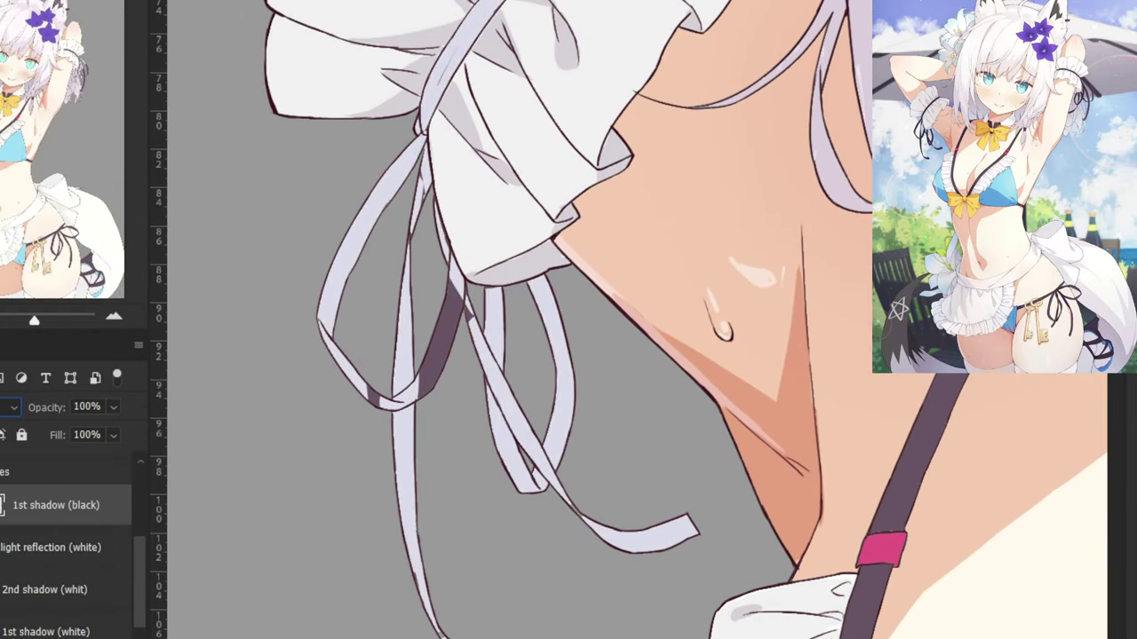
alt+click(405, 341)
ctrl+click(375, 398)
mouse_move(372, 383)
mouse_down()
mouse_move(373, 350)
mouse_move(432, 436)
mouse_move(421, 328)
mouse_move(441, 310)
mouse_move(466, 355)
mouse_move(448, 267)
mouse_up()
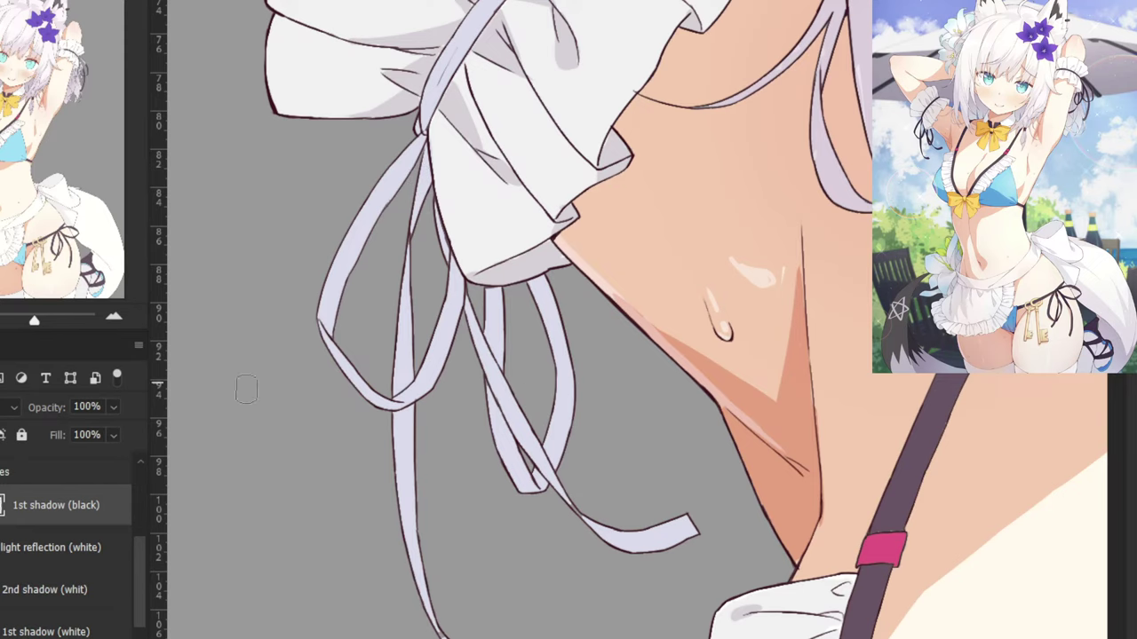
Set the 1st shadow (black) layer's blend mode back to the darkening mode for the ribbons.
click(10, 407)
click(14, 273)
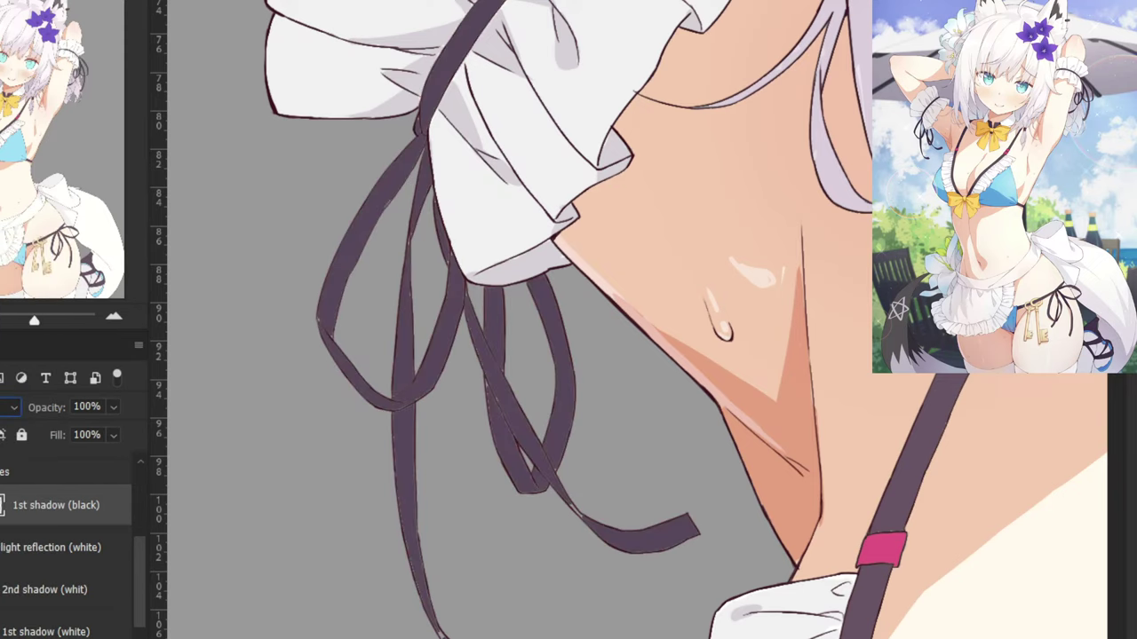
drag(396, 173, 328, 255)
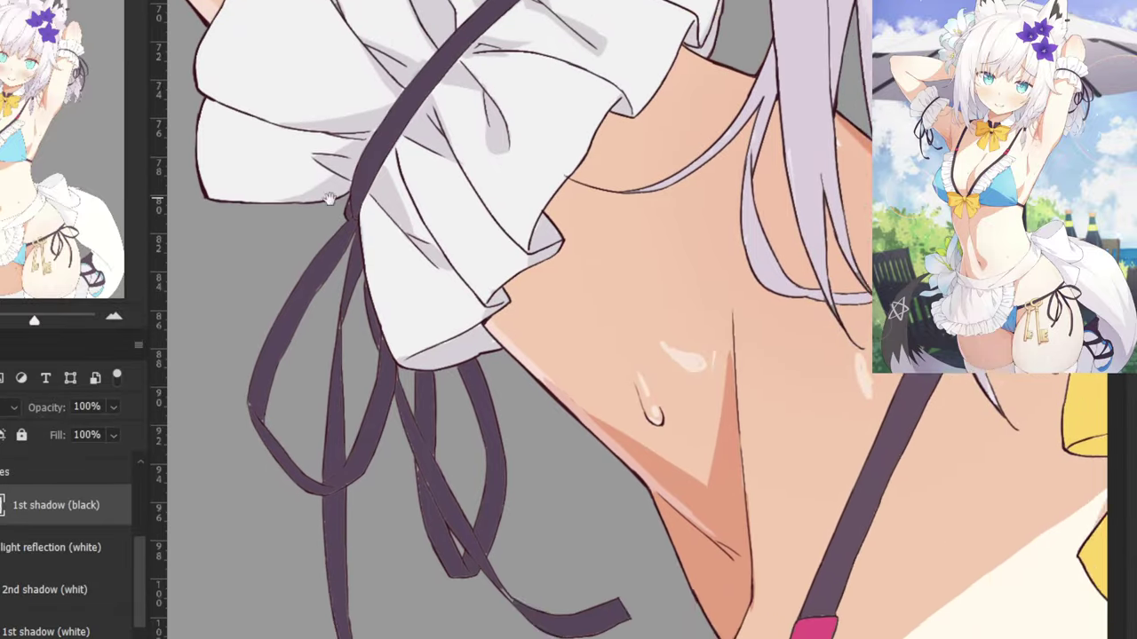
drag(493, 626, 394, 280)
drag(444, 236, 588, 282)
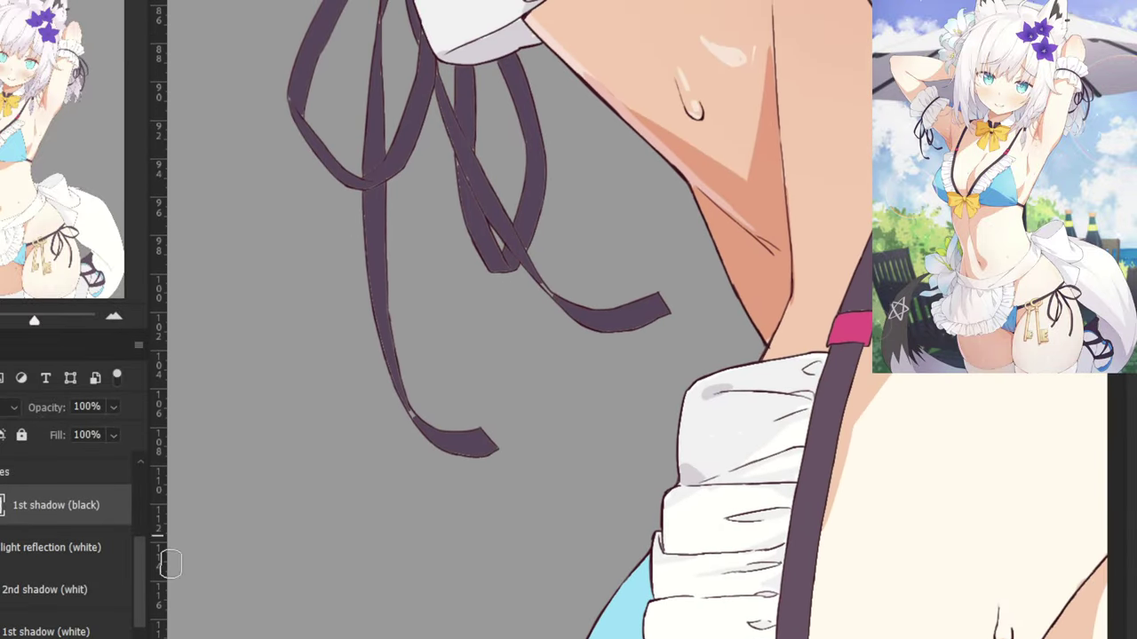
Select the layer below 1st shadow (white) and paint over light gaps along the short curled ribbon tail.
click(66, 638)
key(ctrl+plus)
key(ctrl+plus)
drag(302, 251, 380, 443)
mouse_move(467, 357)
mouse_down()
mouse_move(422, 355)
mouse_move(457, 378)
mouse_move(446, 370)
mouse_up()
right_click(423, 356)
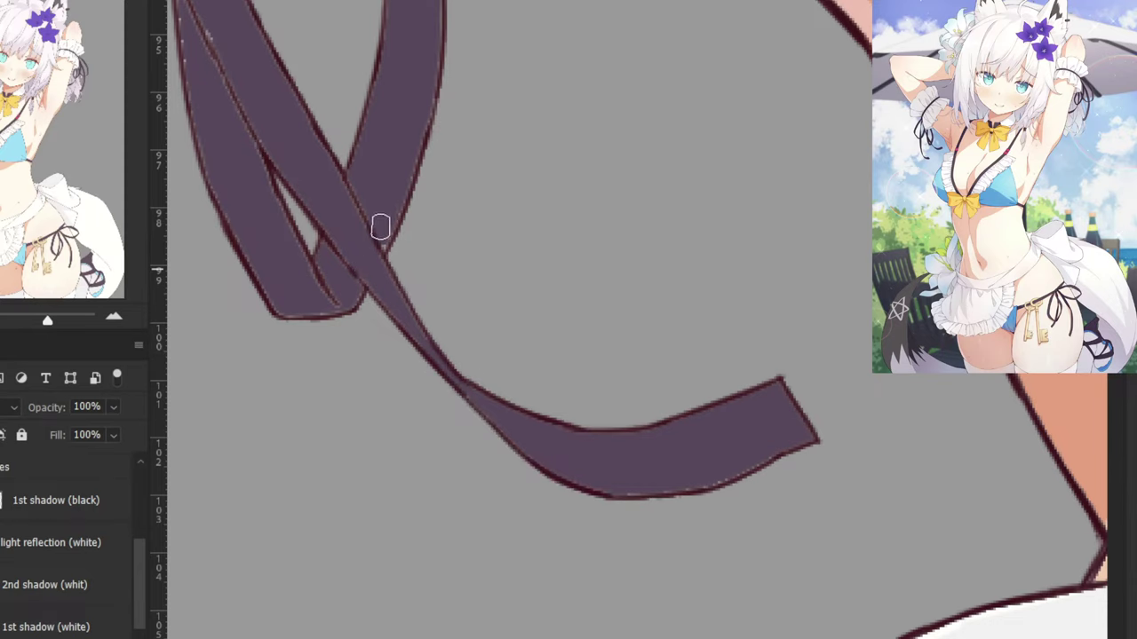
Fill the remaining light gaps where the right-hand ribbon loop crosses and along its strands up to the frilled cuff.
drag(236, 133, 396, 335)
drag(334, 174, 382, 286)
mouse_move(337, 186)
mouse_down()
mouse_move(343, 283)
mouse_move(404, 343)
mouse_up()
drag(387, 221, 390, 178)
drag(312, 56, 401, 365)
drag(365, 213, 373, 295)
mouse_move(300, 105)
mouse_down()
mouse_move(334, 181)
mouse_move(343, 165)
mouse_up()
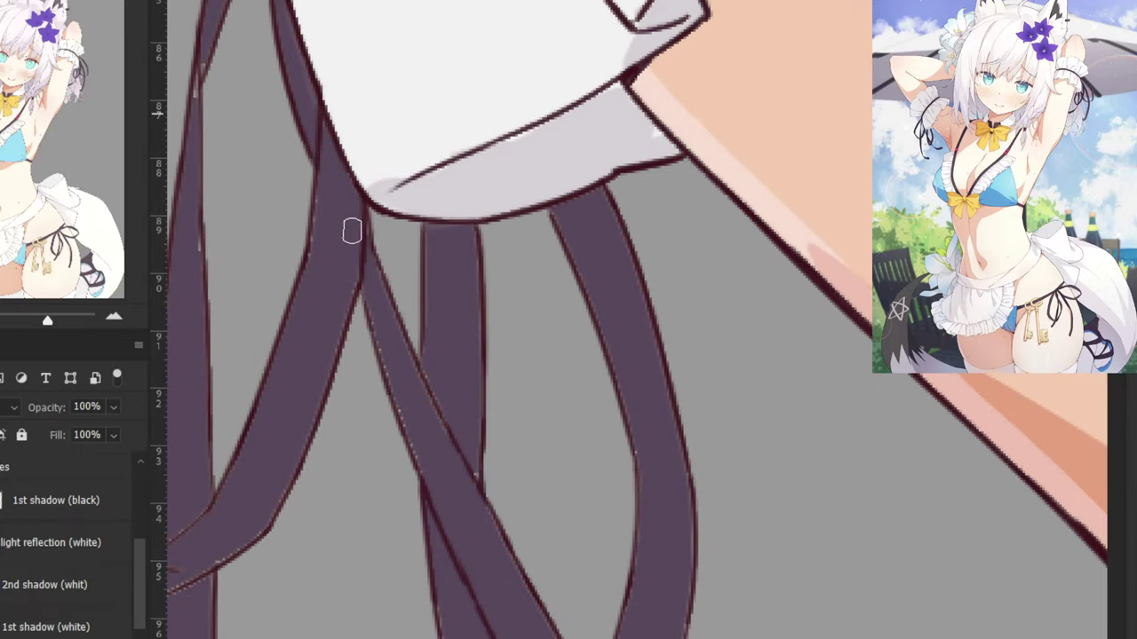
drag(360, 266, 420, 465)
drag(423, 376, 454, 436)
drag(355, 318, 570, 400)
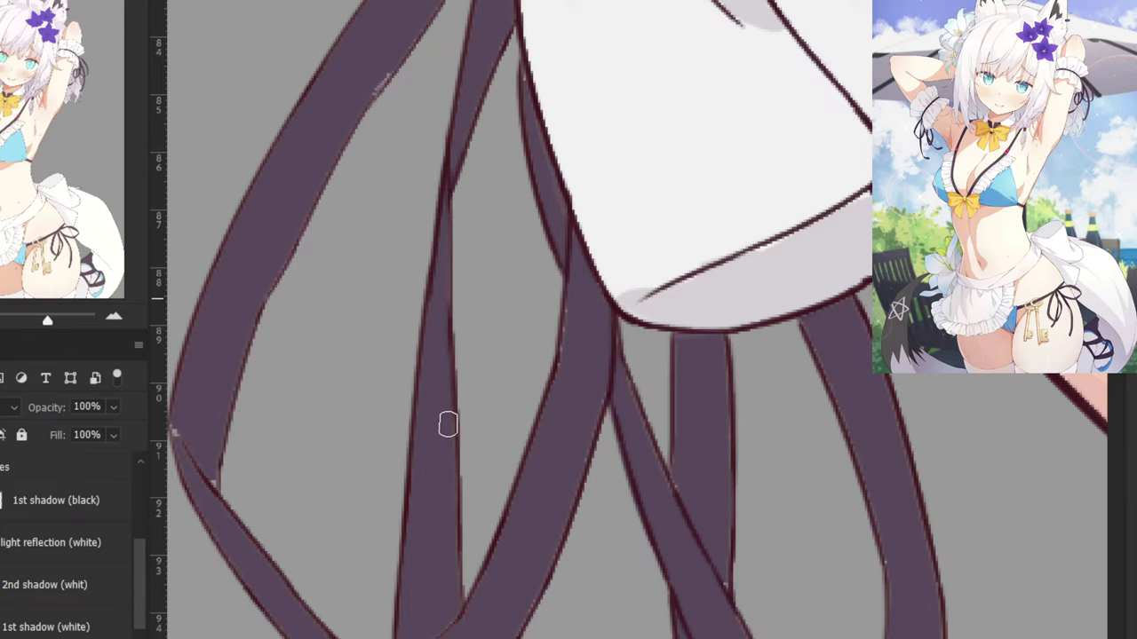
Paint over the light specks at the folds and crossing of the left-hand ribbon loop.
key(ctrl+minus)
drag(471, 161, 447, 201)
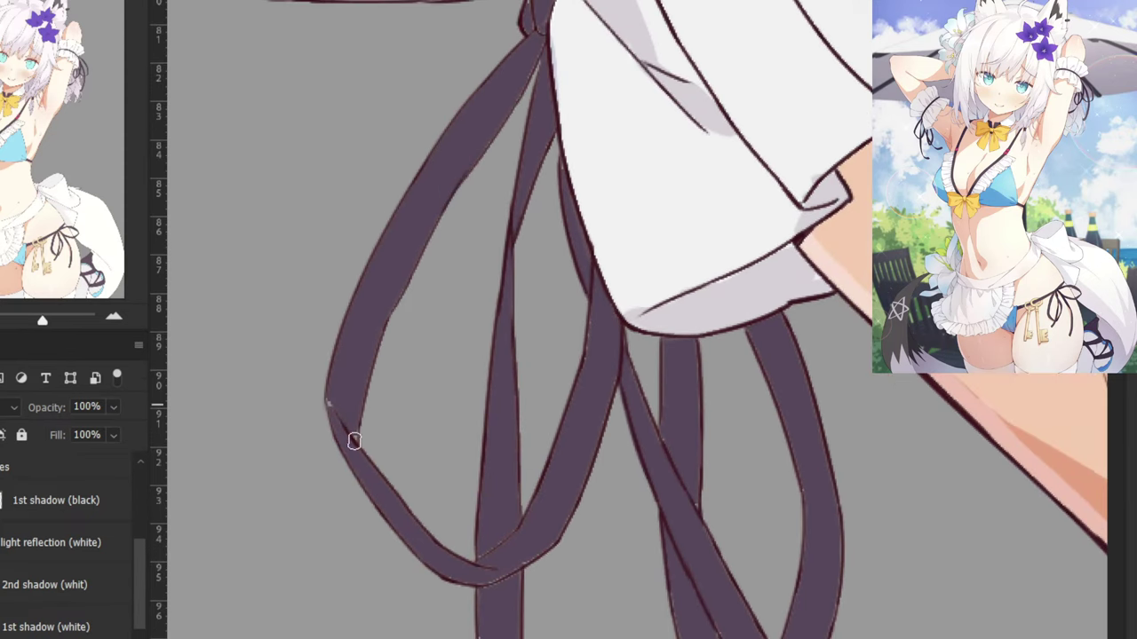
mouse_move(353, 441)
mouse_down()
mouse_move(327, 396)
mouse_move(348, 444)
mouse_up()
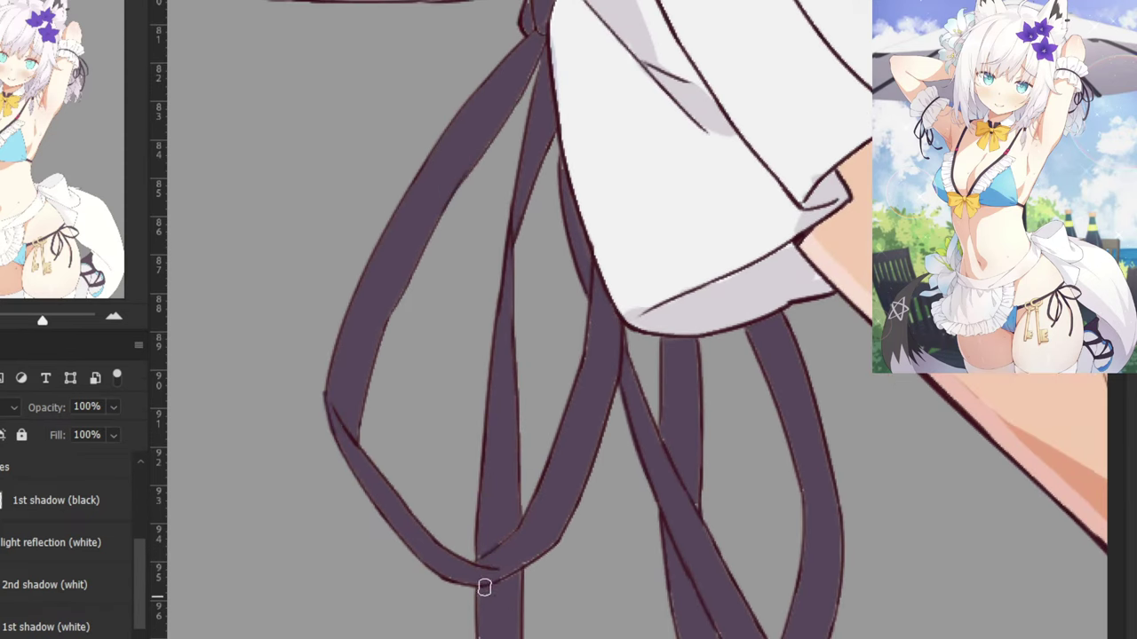
mouse_move(484, 587)
mouse_down()
mouse_move(547, 550)
mouse_move(505, 432)
mouse_up()
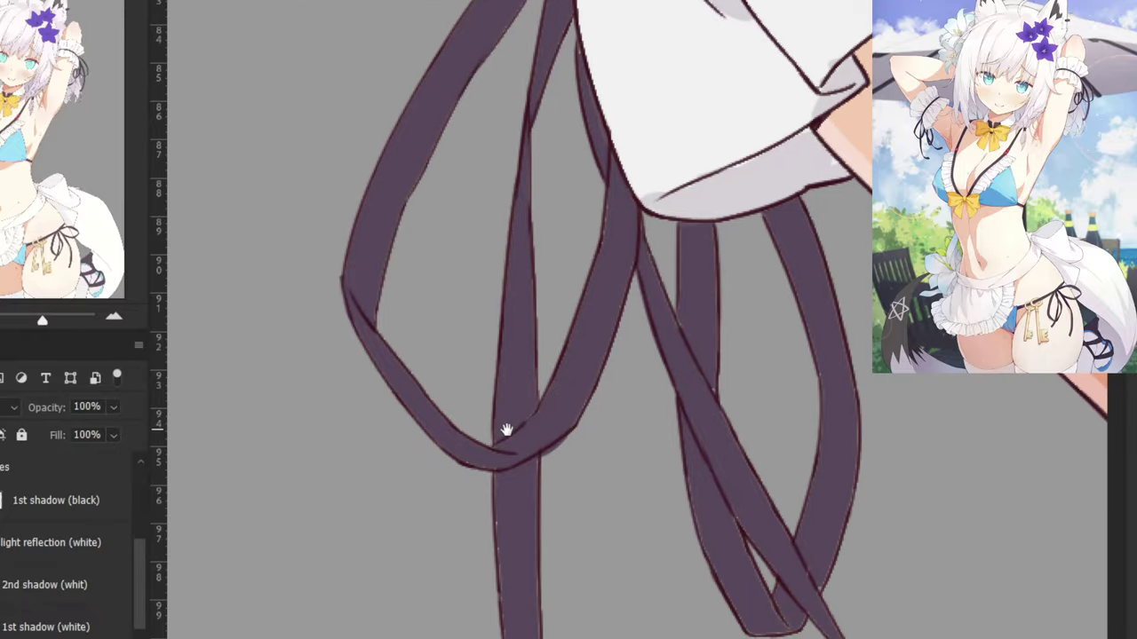
key(ctrl+plus)
mouse_move(525, 481)
mouse_down()
mouse_move(438, 507)
mouse_move(449, 525)
mouse_move(459, 449)
mouse_move(477, 487)
mouse_up()
key(ctrl+minus)
Fill the light gaps along the long hanging ribbon tail, redoing the faulty stroke.
drag(449, 616, 474, 342)
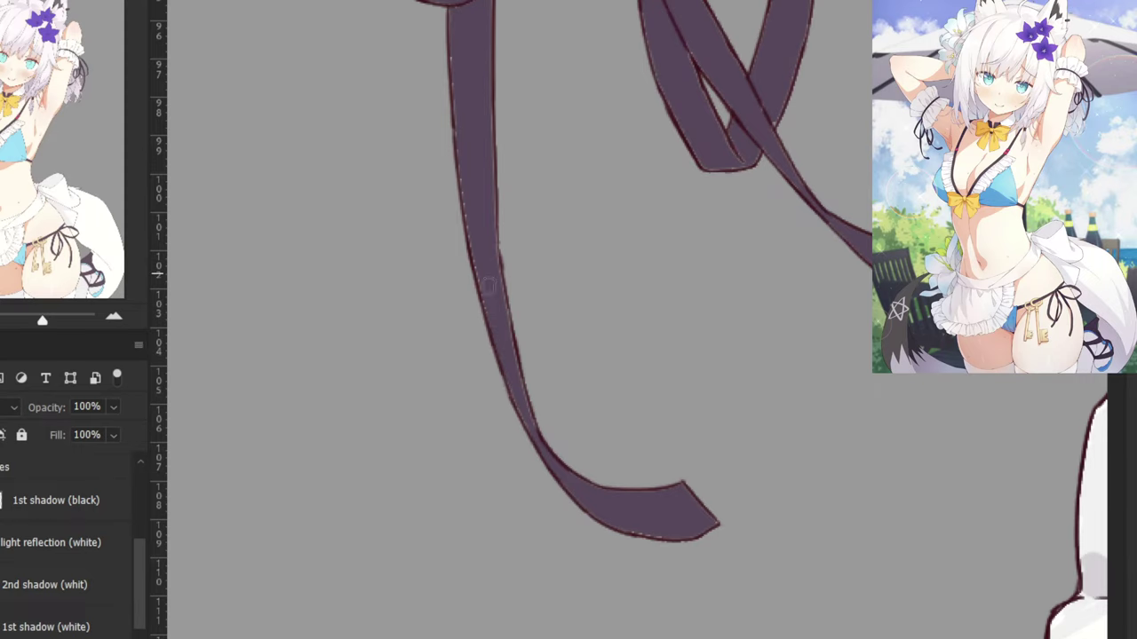
mouse_move(473, 213)
mouse_down()
mouse_move(477, 302)
mouse_move(538, 573)
mouse_up()
key(ctrl+z)
drag(520, 524, 540, 570)
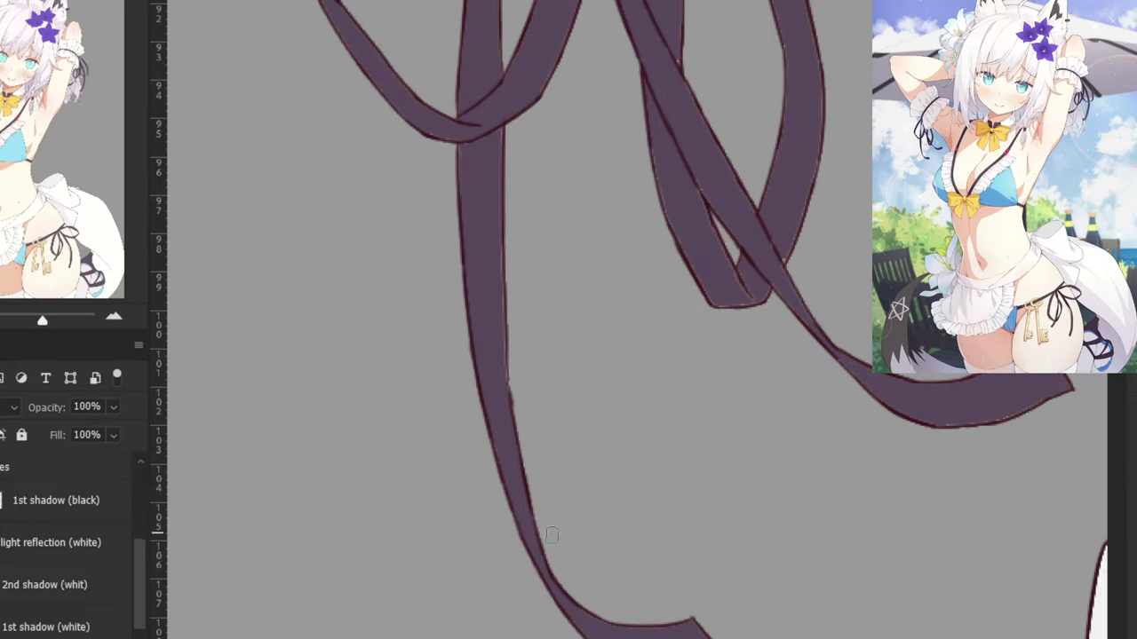
Try a different blend mode on the 1st shadow (white) layer, then restore its earlier mode.
key(ctrl+minus)
key(ctrl+minus)
key(ctrl+minus)
key(ctrl+minus)
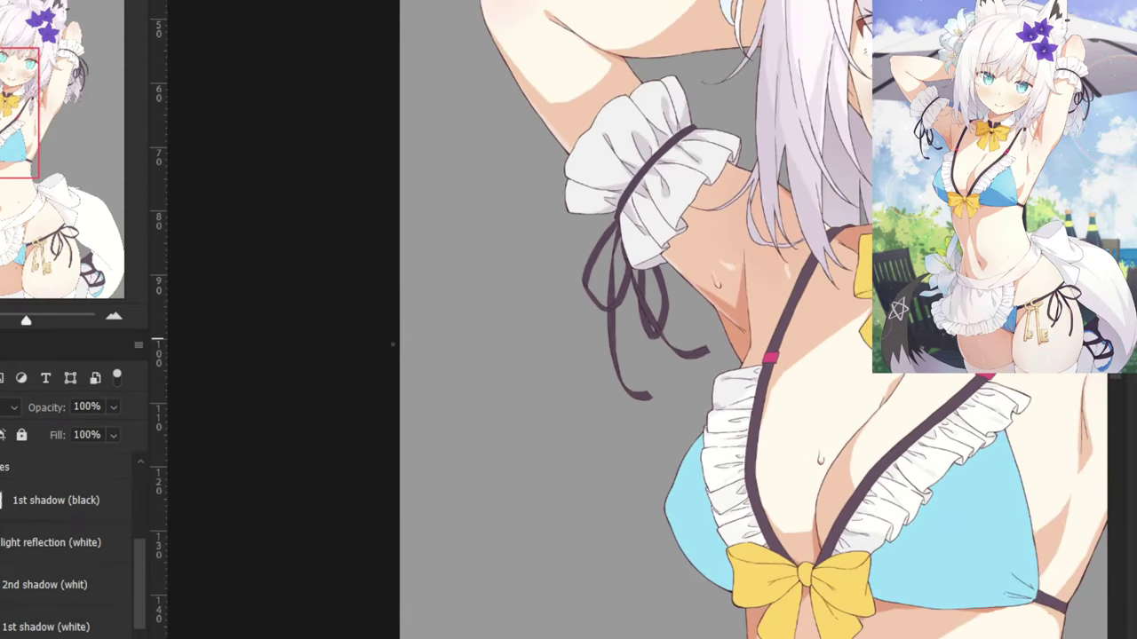
drag(578, 307, 405, 327)
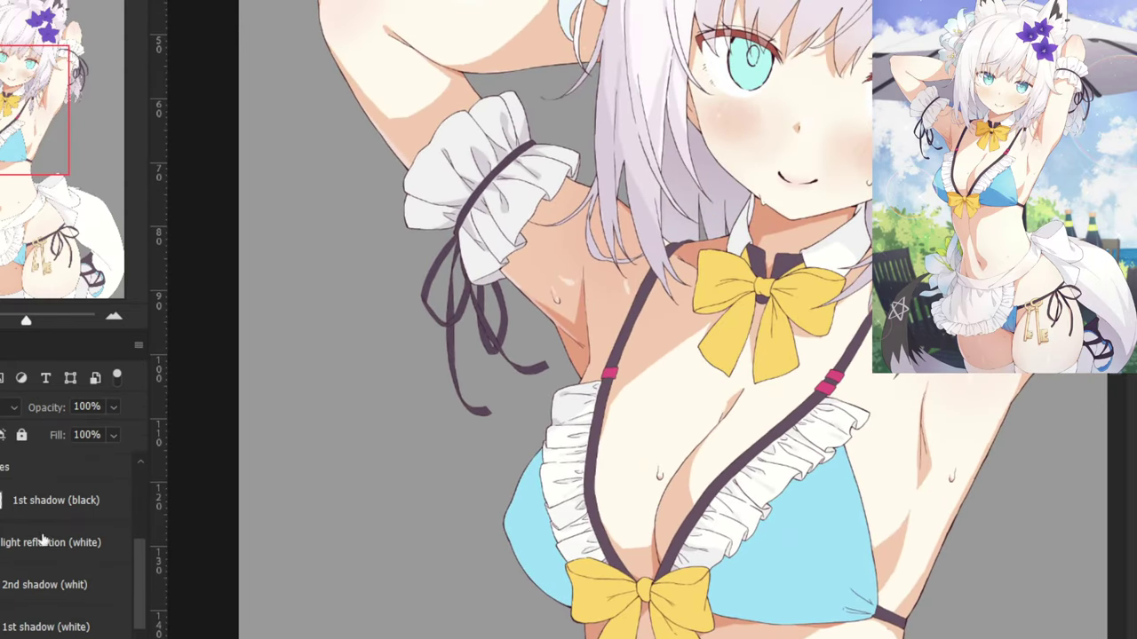
click(26, 624)
click(11, 405)
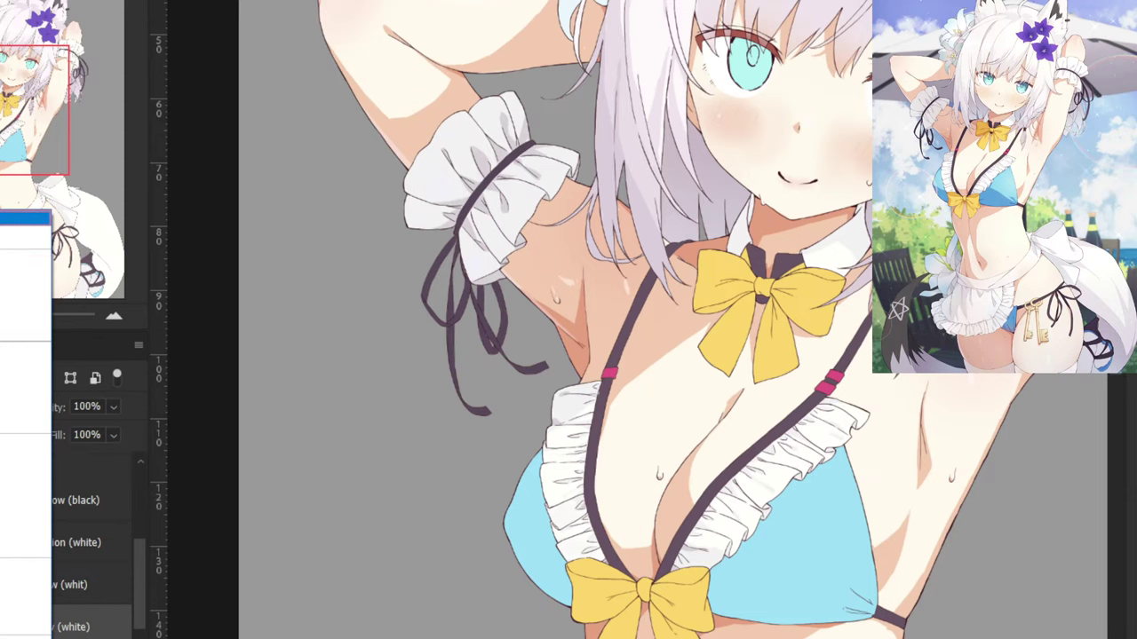
click(36, 219)
drag(391, 245, 296, 400)
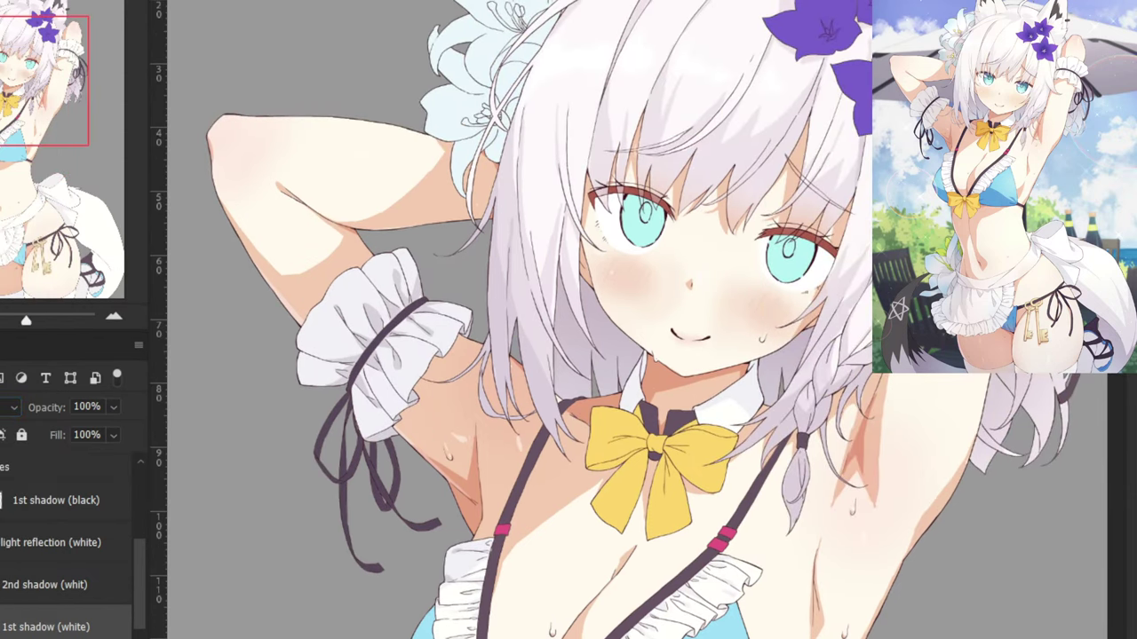
click(11, 407)
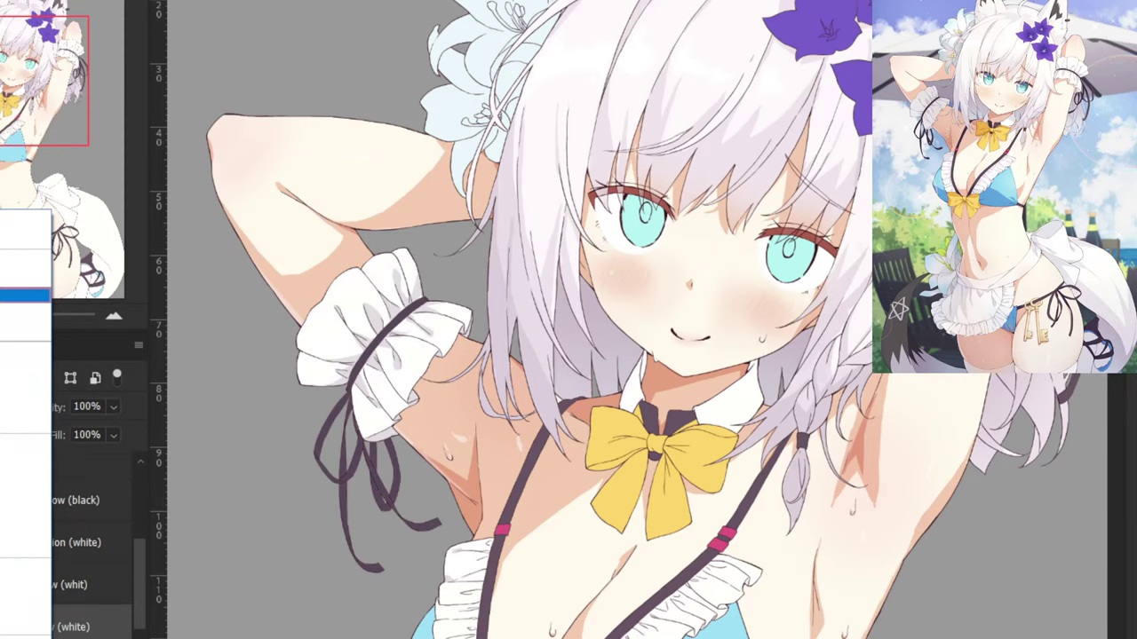
click(27, 278)
Set the 1st shadow (black) layer to the first blend mode so the ribbon shadows show in their pale color.
click(44, 501)
click(12, 406)
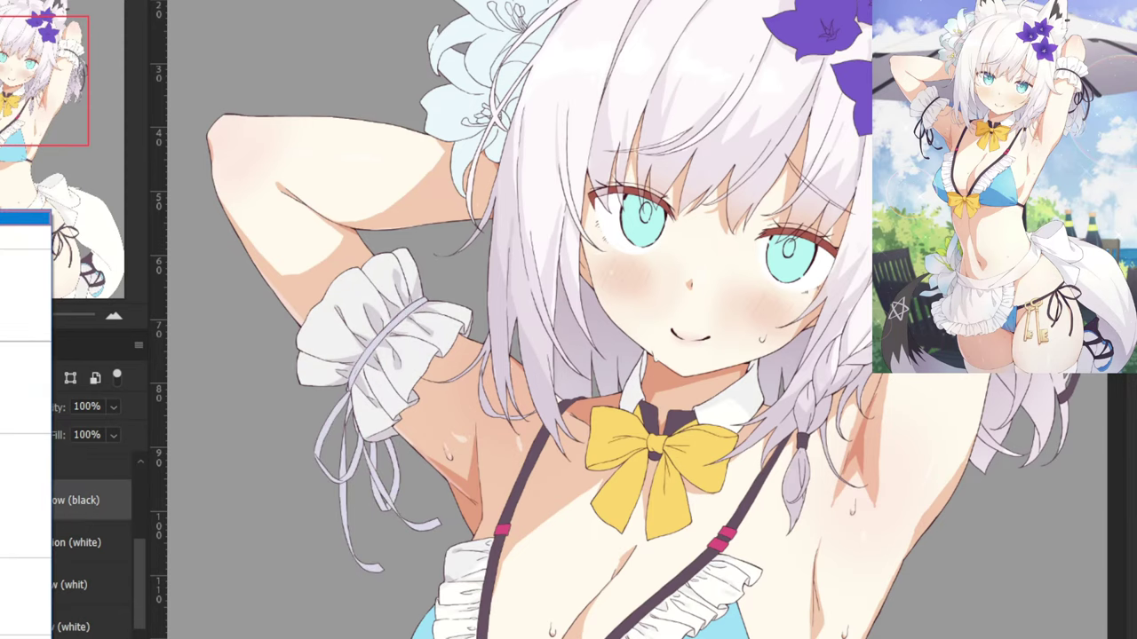
click(29, 220)
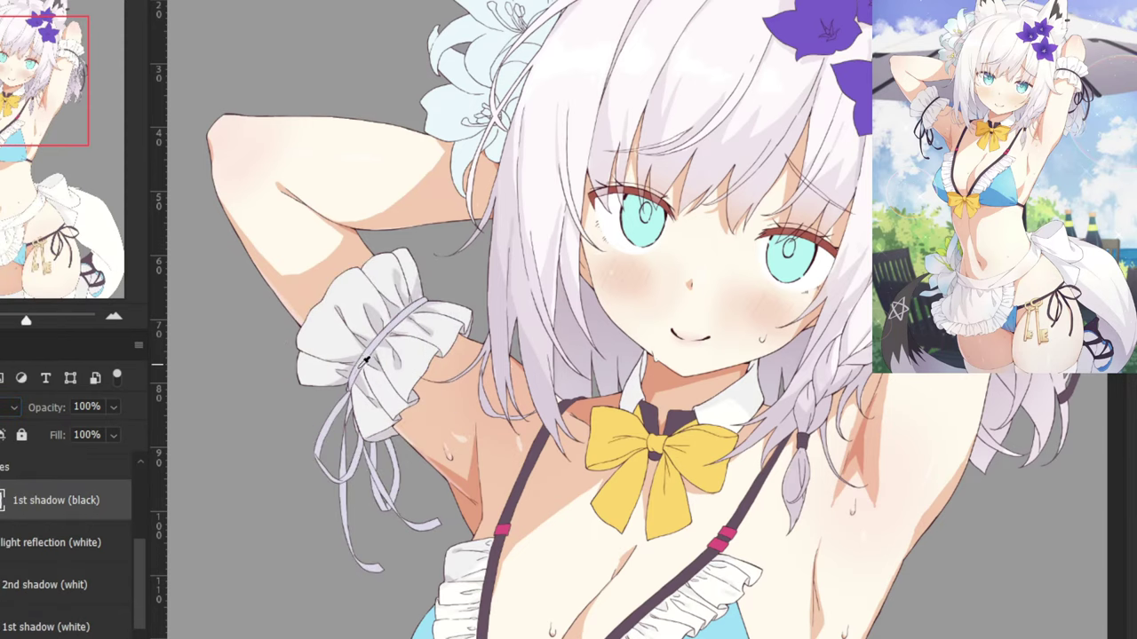
Paint the first shadow on the left bikini strap just below the pink band, with a slanted lower edge, redoing the initial outline.
drag(411, 414, 395, 282)
drag(417, 432, 451, 211)
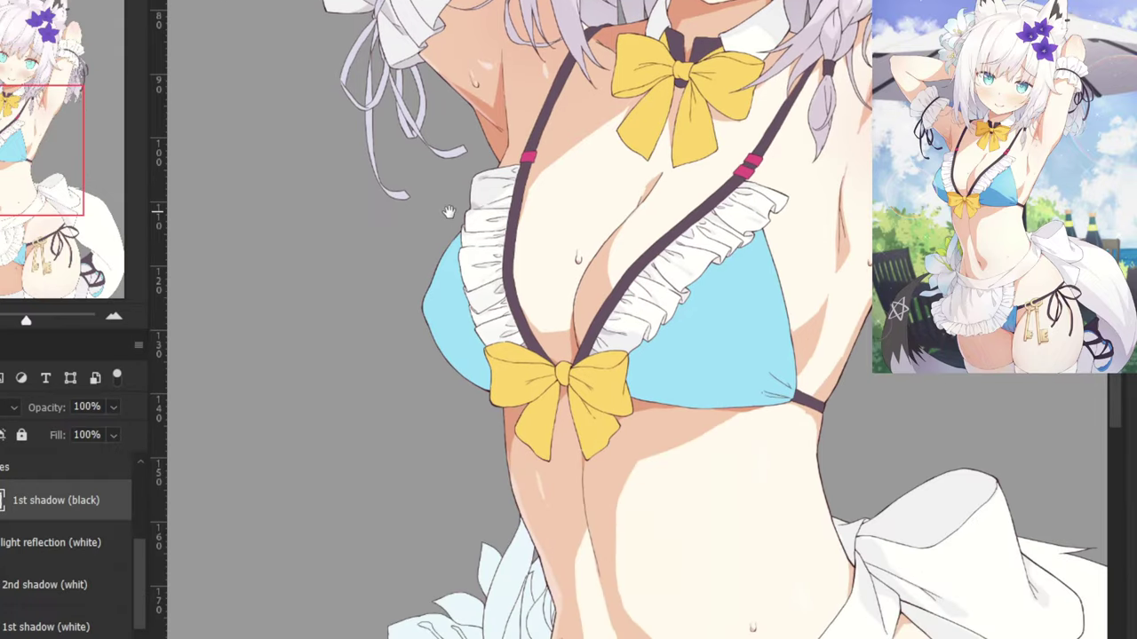
key(ctrl+plus)
key(ctrl+plus)
drag(437, 77, 692, 487)
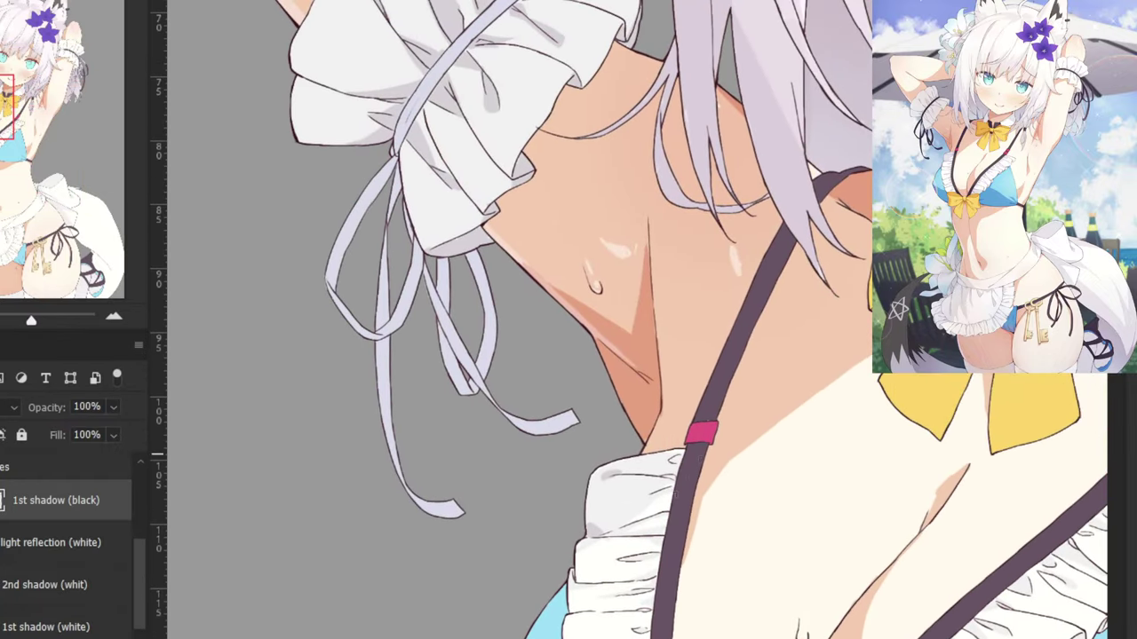
scroll(748, 433, up, 1)
scroll(748, 433, up, 1)
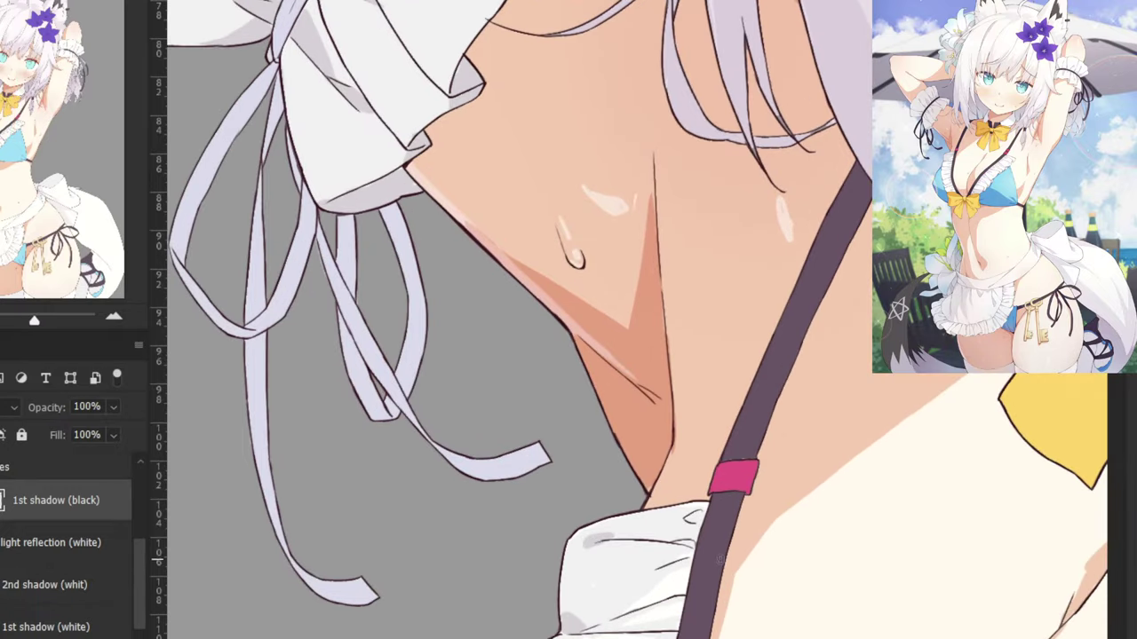
drag(698, 559, 712, 499)
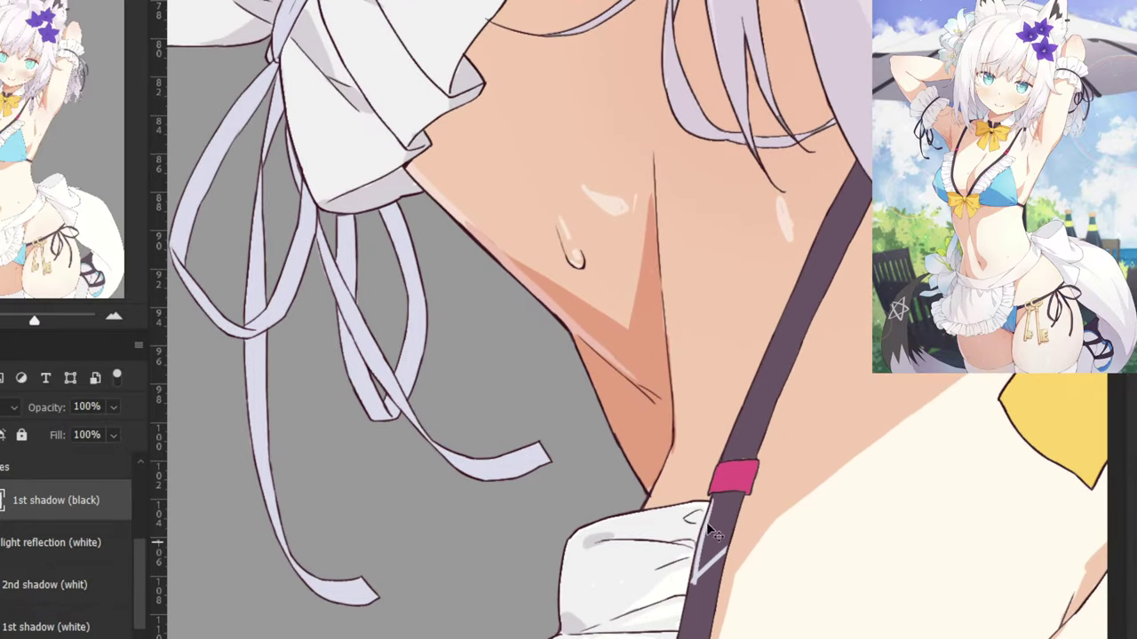
key(ctrl+z)
drag(694, 577, 727, 538)
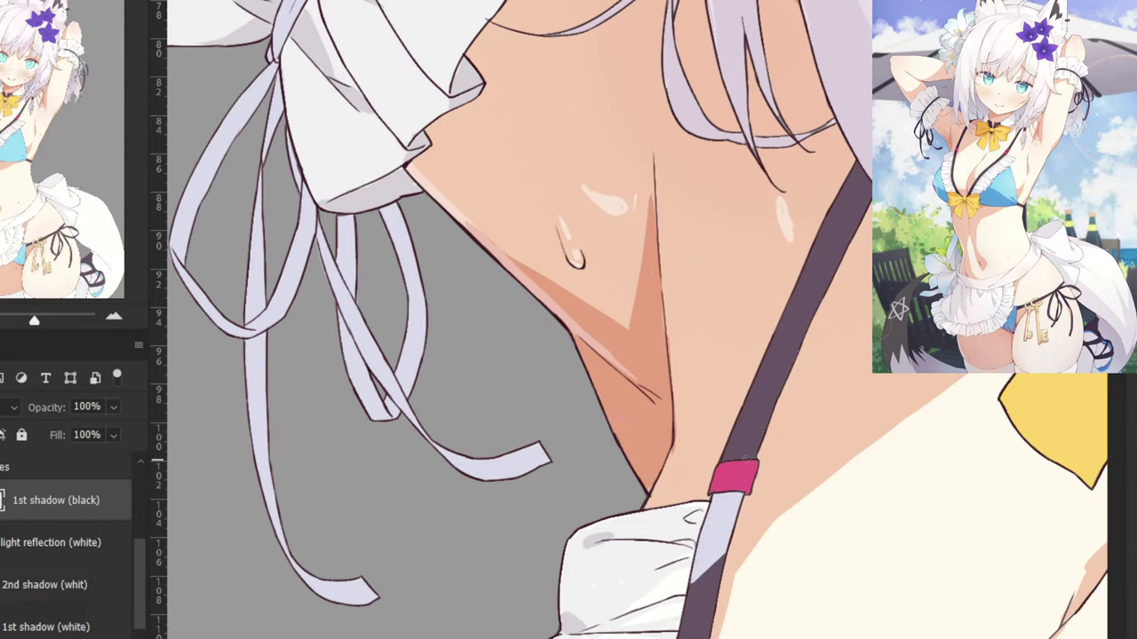
Fill the left bikini strap above the pink band with first shadow up to the shoulder and behind the hair.
drag(780, 333, 808, 337)
right_click(810, 334)
drag(837, 203, 672, 288)
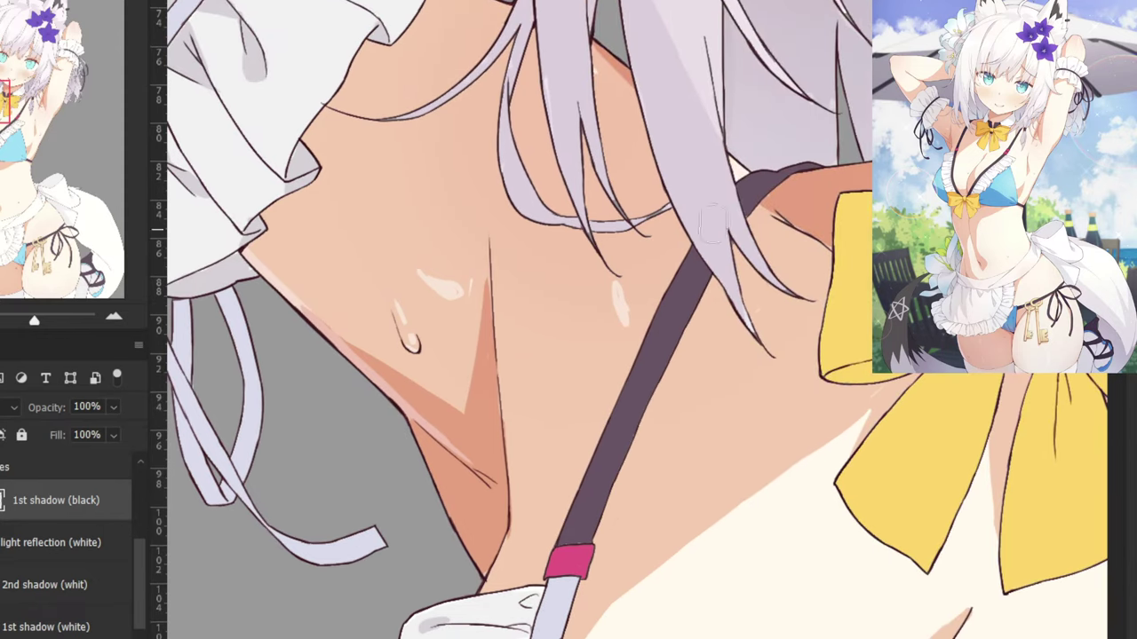
mouse_move(741, 219)
mouse_down()
mouse_move(818, 166)
mouse_move(744, 191)
mouse_up()
drag(715, 244, 697, 317)
mouse_move(588, 514)
mouse_down()
mouse_move(547, 535)
mouse_move(611, 529)
mouse_move(545, 536)
mouse_move(621, 464)
mouse_move(585, 482)
mouse_move(635, 432)
mouse_move(620, 405)
mouse_up()
Cover the left half of the black collar above the yellow bow with the first shadow, using a smaller brush.
key(ctrl+minus)
key(ctrl+minus)
drag(703, 347, 543, 237)
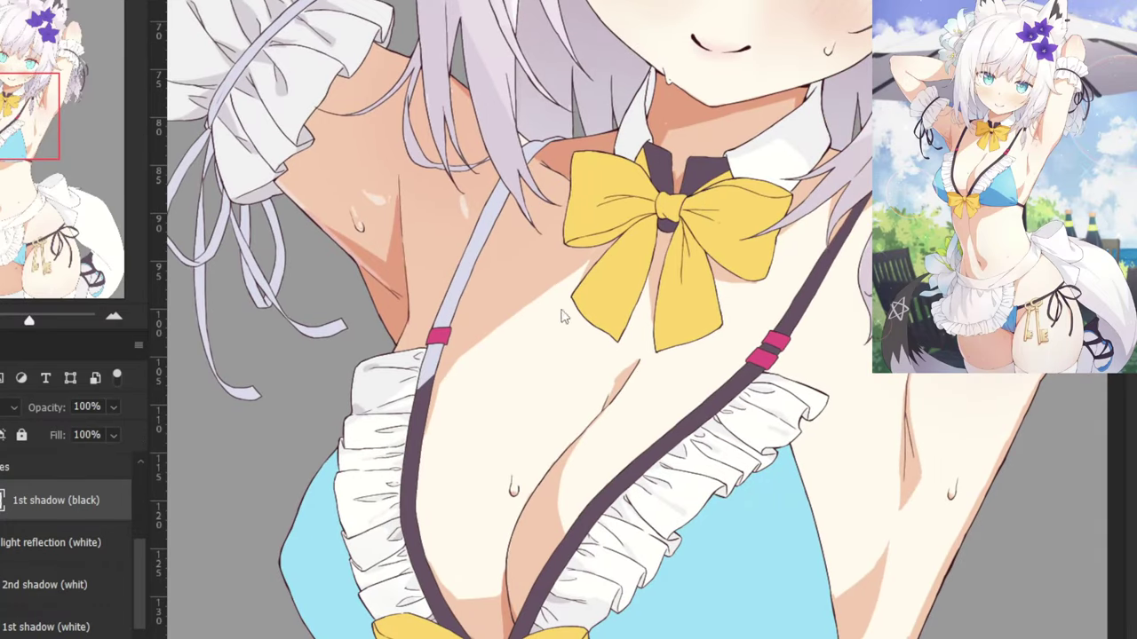
scroll(546, 263, up, 5)
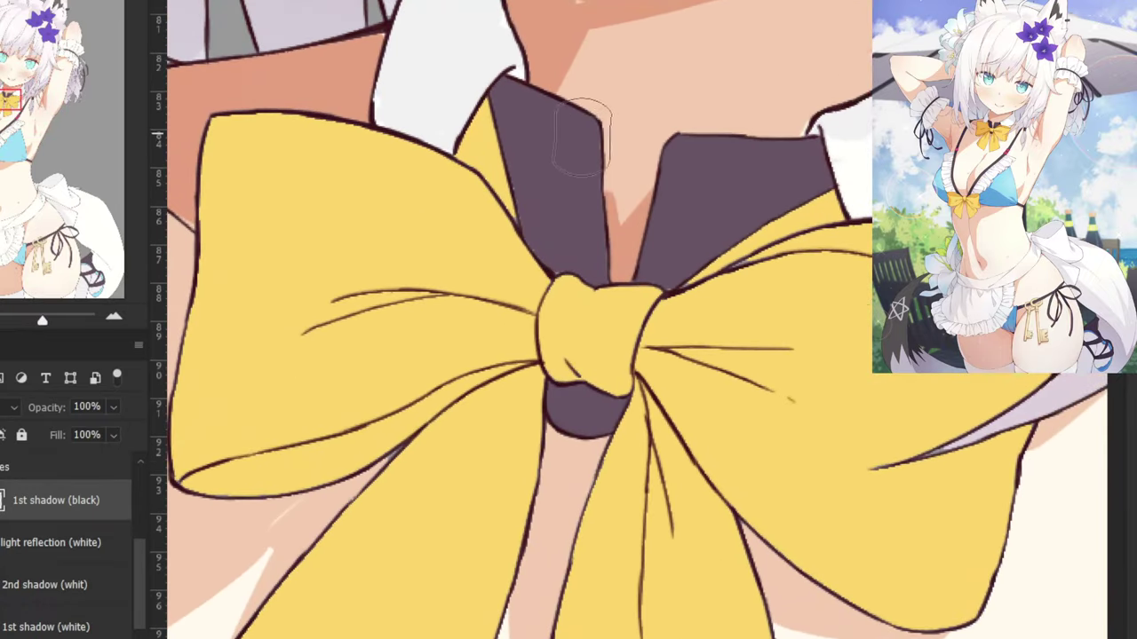
mouse_move(581, 138)
mouse_down()
mouse_move(552, 133)
mouse_move(584, 143)
mouse_move(515, 96)
mouse_move(565, 156)
mouse_move(541, 169)
mouse_up()
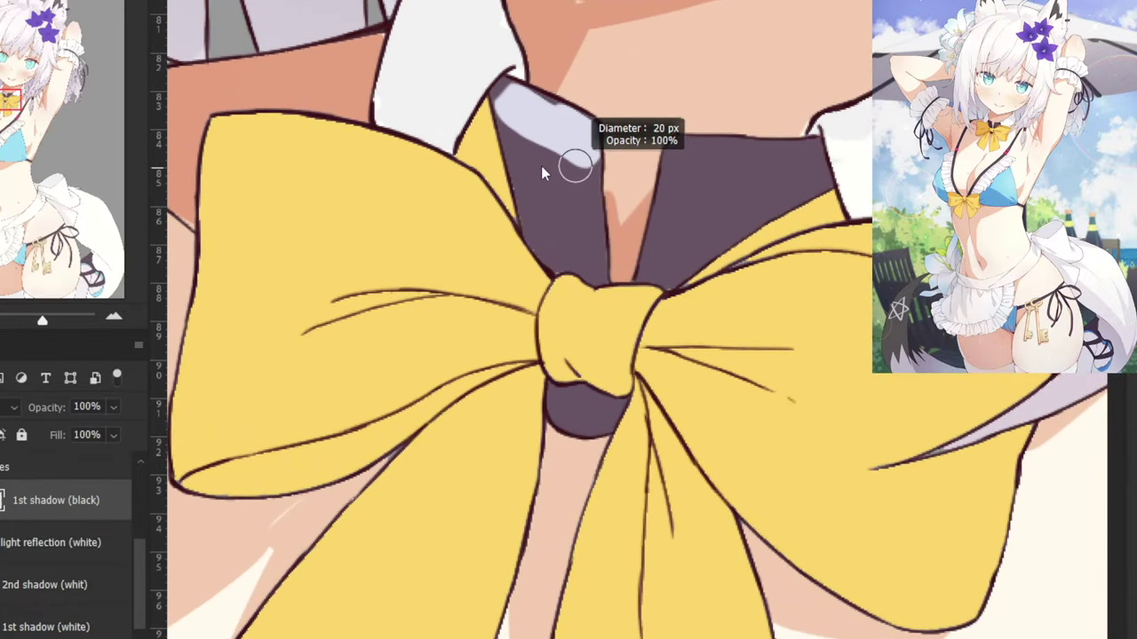
mouse_move(516, 98)
mouse_down()
mouse_move(534, 238)
mouse_move(550, 262)
mouse_move(599, 286)
mouse_move(597, 160)
mouse_move(590, 149)
mouse_move(576, 171)
mouse_move(591, 253)
mouse_move(545, 236)
mouse_move(548, 246)
mouse_move(557, 254)
mouse_move(563, 178)
mouse_move(546, 160)
mouse_move(540, 172)
mouse_move(545, 207)
mouse_move(570, 185)
mouse_move(574, 245)
mouse_up()
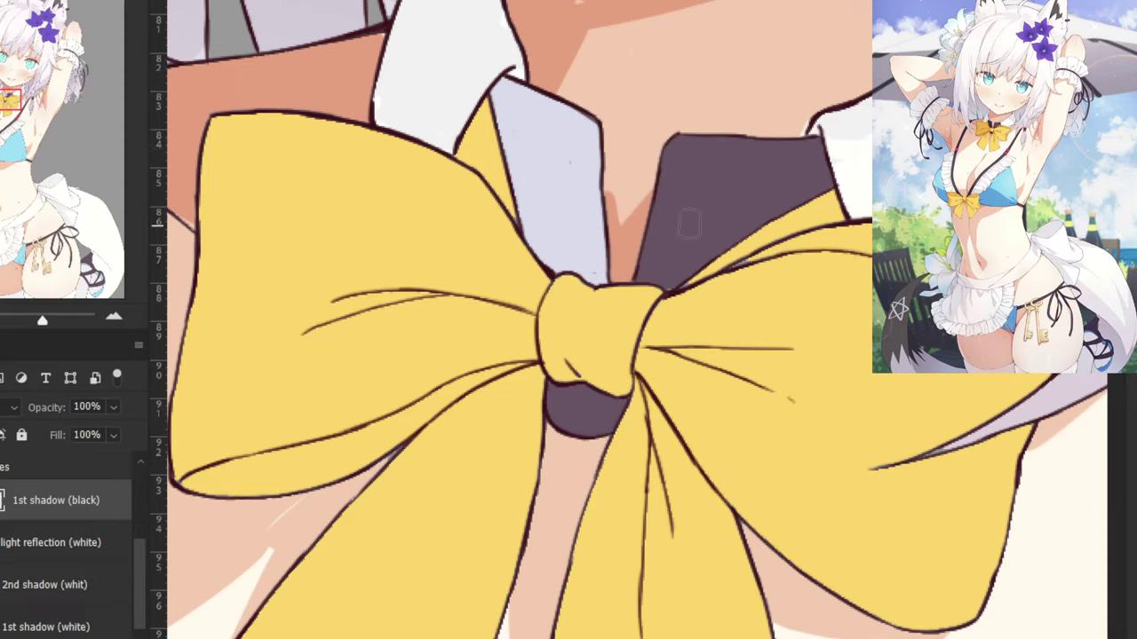
Shade the outer, inner and lower edges of the collar's right half and fill the black piece under the bow knot.
mouse_move(790, 156)
mouse_down()
mouse_move(790, 206)
mouse_move(827, 182)
mouse_move(827, 169)
mouse_move(797, 200)
mouse_move(825, 182)
mouse_move(821, 146)
mouse_move(809, 146)
mouse_move(802, 187)
mouse_move(810, 167)
mouse_move(800, 156)
mouse_move(833, 140)
mouse_up()
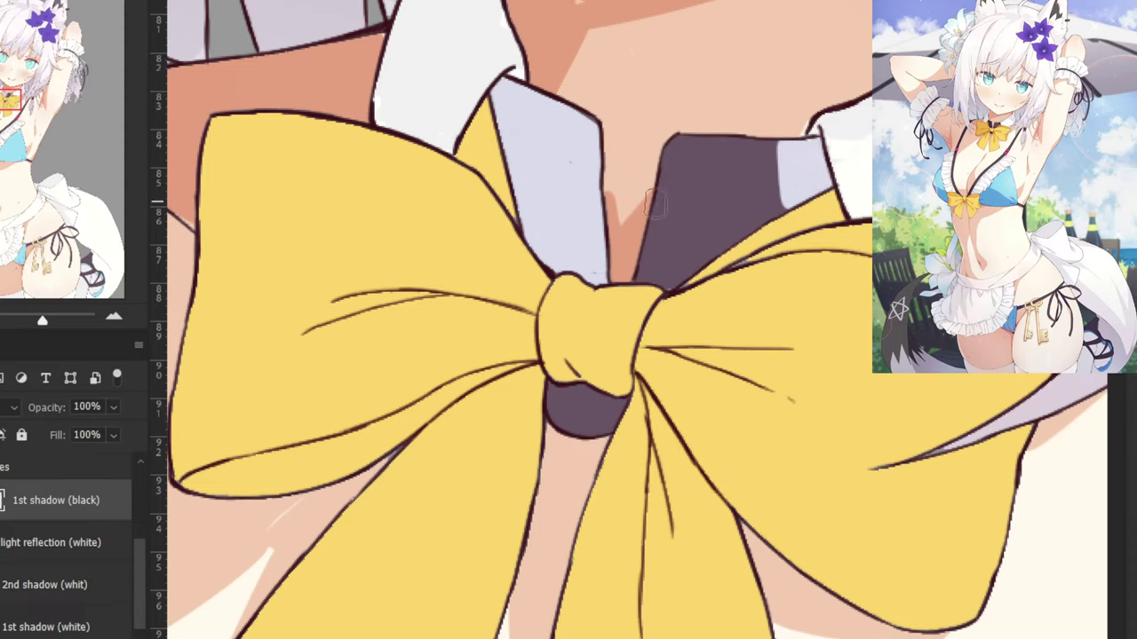
drag(655, 204, 647, 275)
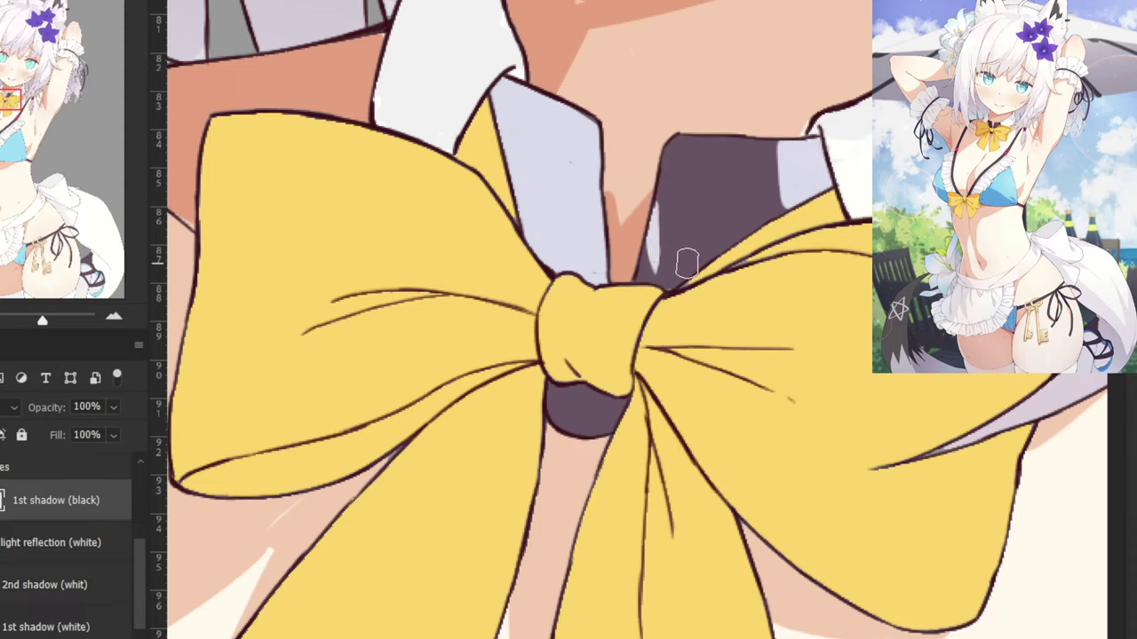
drag(716, 253, 640, 275)
key(ctrl+z)
drag(710, 257, 641, 275)
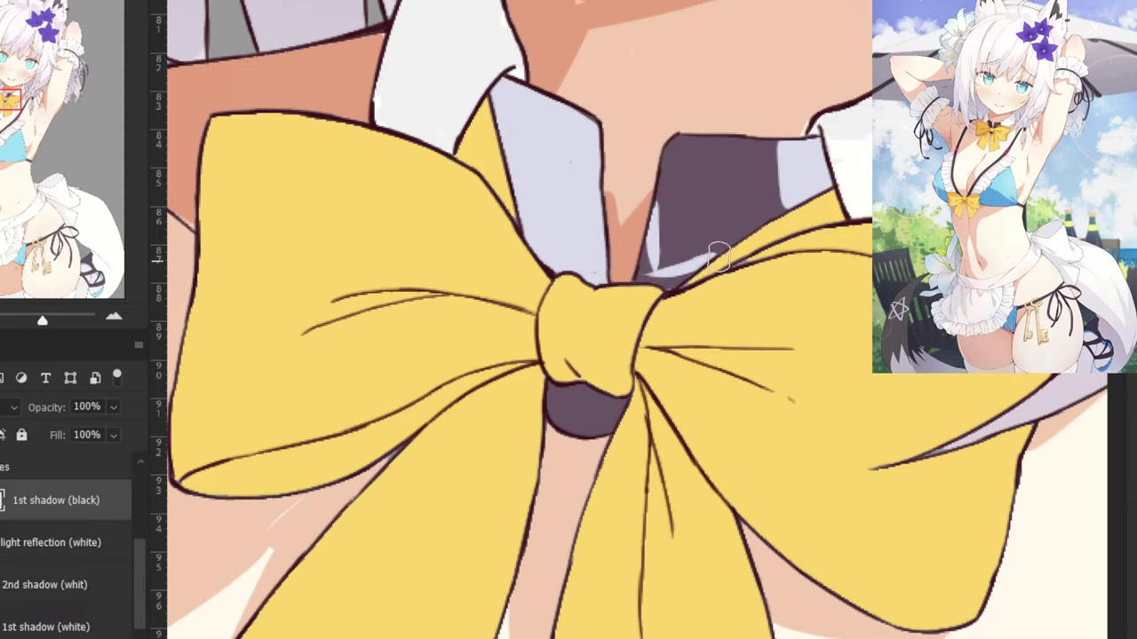
mouse_move(720, 255)
mouse_down()
mouse_move(641, 276)
mouse_move(686, 273)
mouse_up()
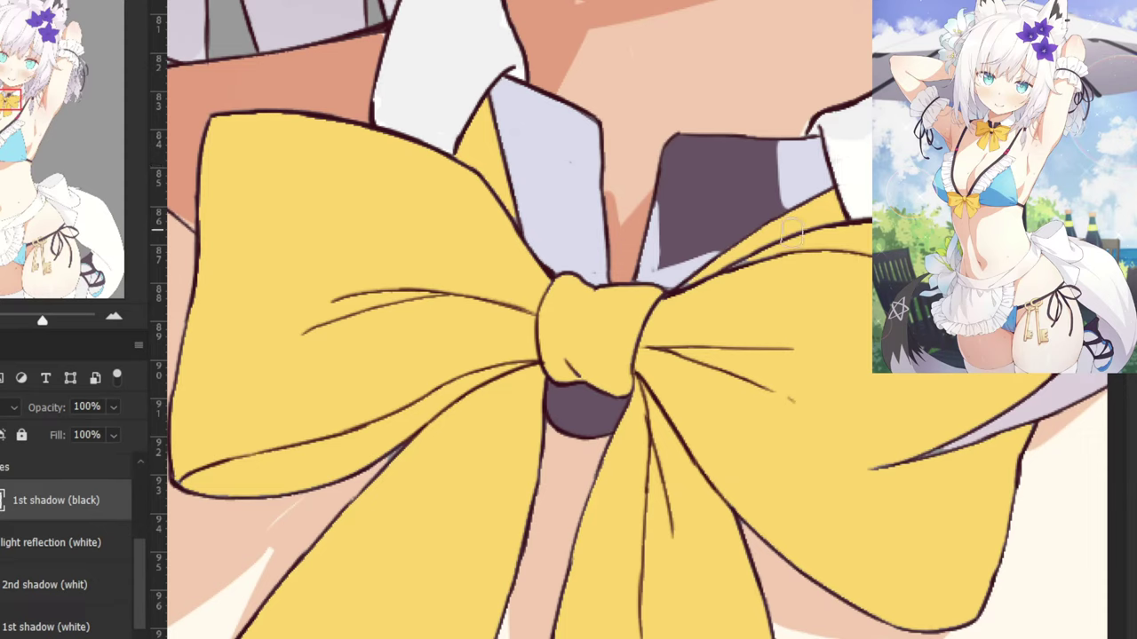
mouse_move(577, 407)
mouse_down()
mouse_move(573, 421)
mouse_move(607, 422)
mouse_move(619, 401)
mouse_move(552, 393)
mouse_move(566, 401)
mouse_up()
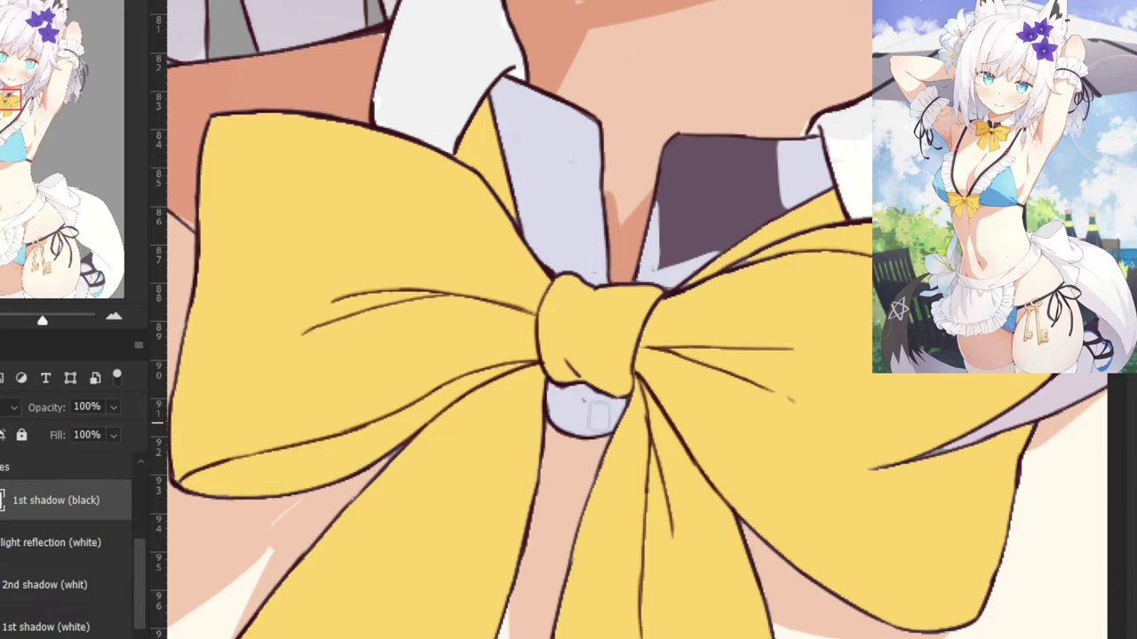
Paint the first shadow on the upper part of the right bikini strap beneath the hair, redoing the slanted edge until it fits.
key(ctrl+minus)
key(ctrl+minus)
key(ctrl+minus)
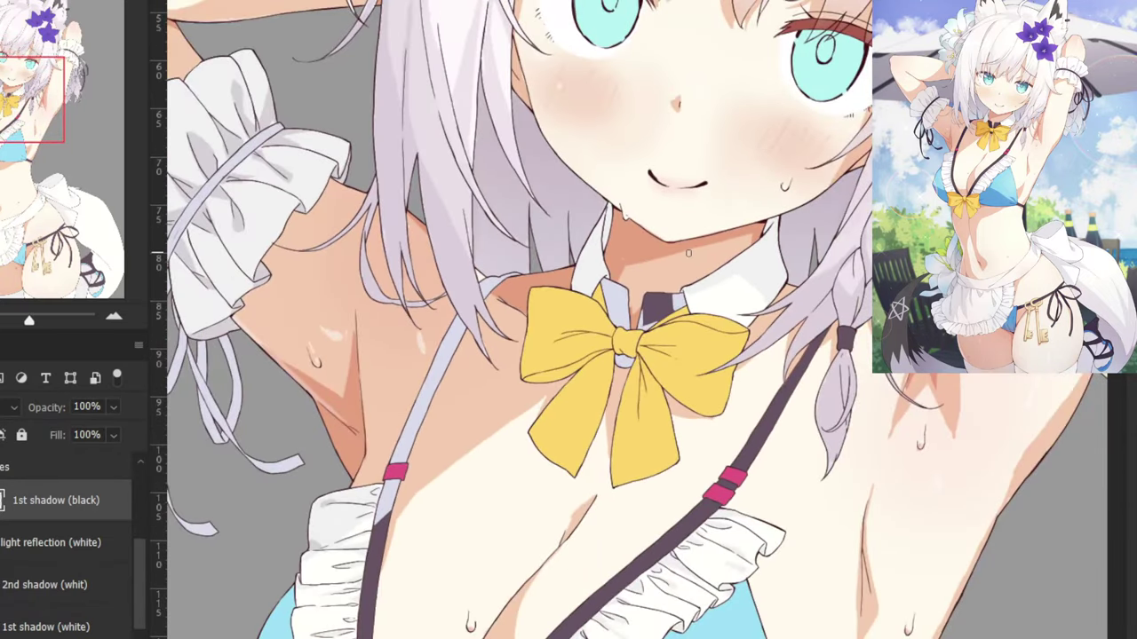
drag(638, 397, 539, 314)
key(ctrl+plus)
key(ctrl+plus)
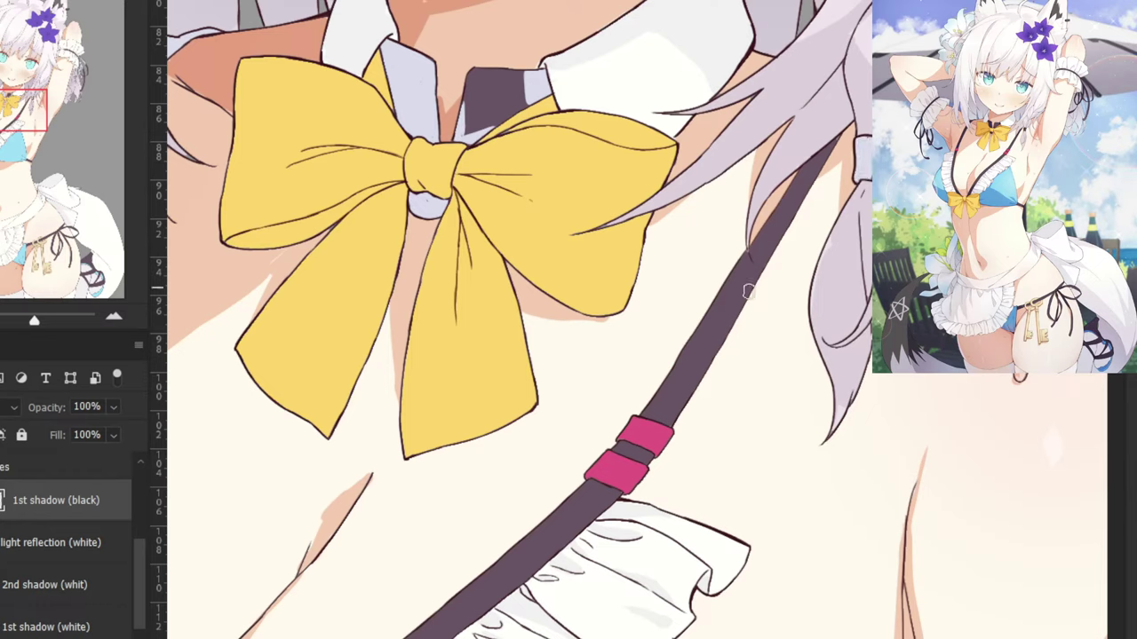
drag(780, 232, 736, 268)
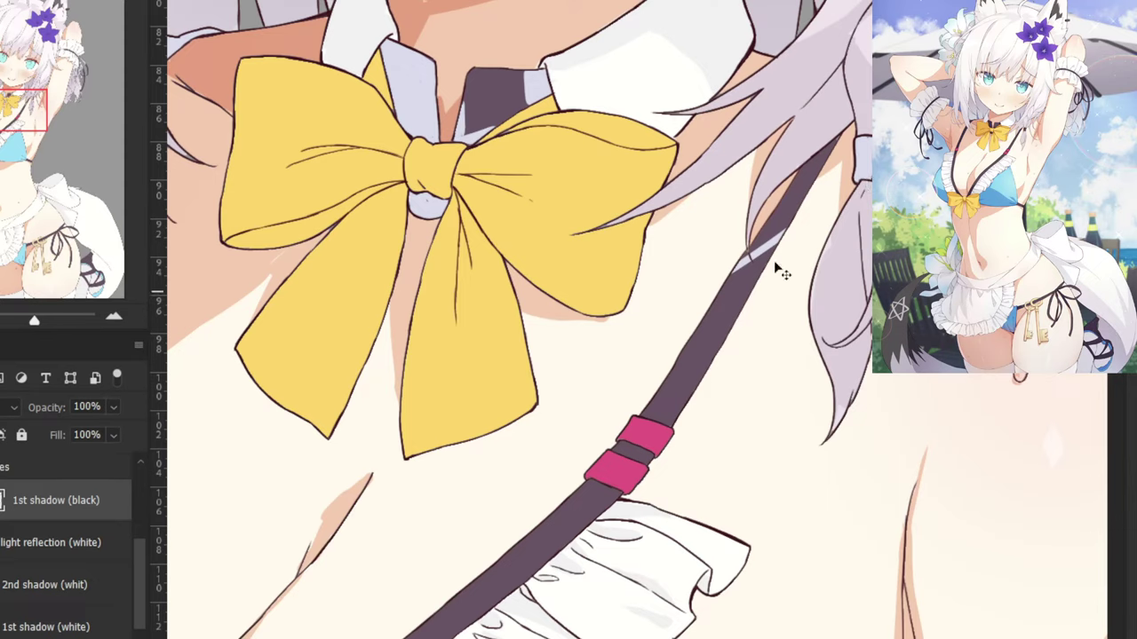
key(ctrl+z)
drag(793, 209, 695, 310)
key(ctrl+z)
drag(801, 202, 707, 292)
key(ctrl+z)
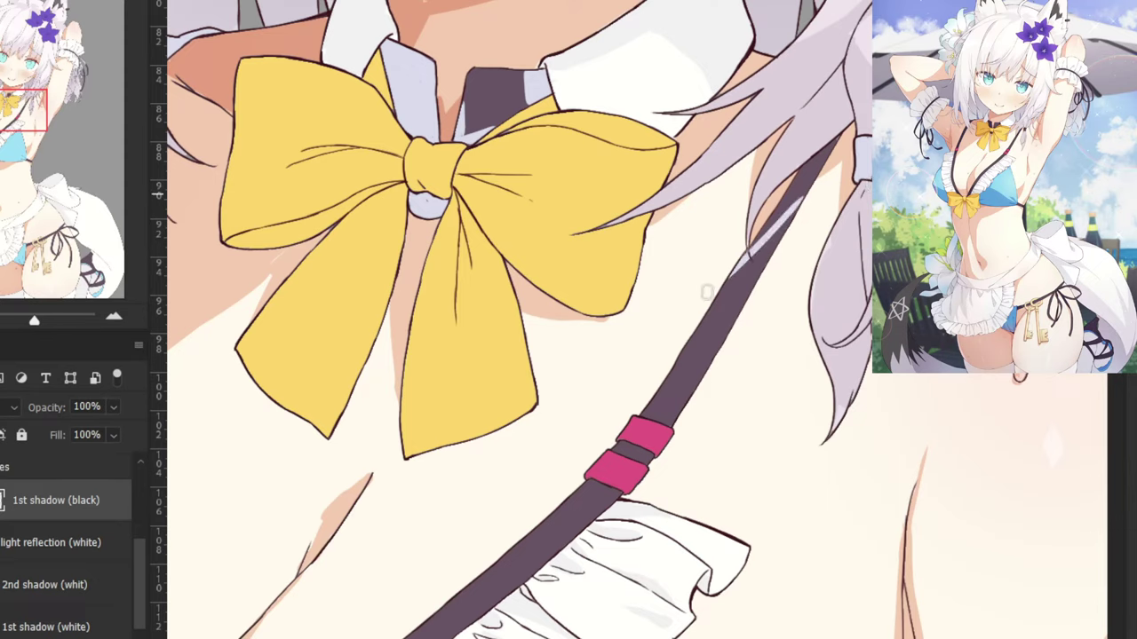
mouse_move(776, 227)
mouse_down()
mouse_move(821, 160)
mouse_move(776, 217)
mouse_up()
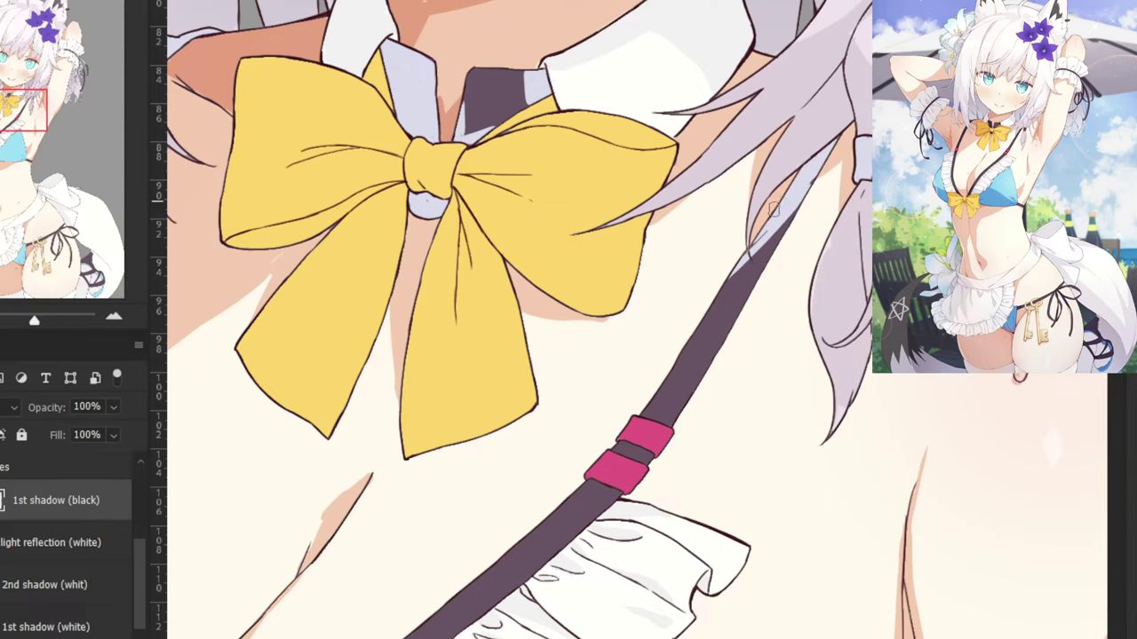
Undo the last stroke and repaint the slanted first-shadow edge on the upper right bikini strap beneath the hair.
key(ctrl+z)
mouse_move(806, 184)
mouse_down()
mouse_move(739, 252)
mouse_move(773, 215)
mouse_up()
Change the blend mode of the 1st shadow (black) layer so it darkens the black ribbons and straps.
drag(716, 185, 622, 533)
drag(674, 152, 576, 391)
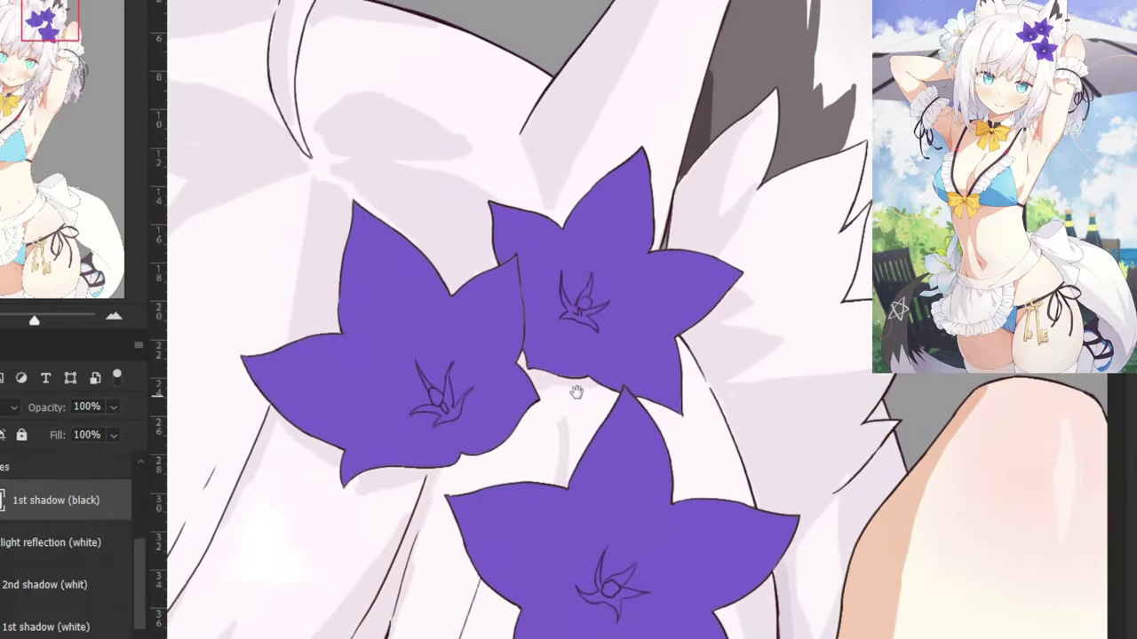
drag(788, 345, 715, 337)
mouse_move(799, 200)
mouse_down()
mouse_move(717, 366)
mouse_move(794, 408)
mouse_move(769, 370)
mouse_up()
key(ctrl+plus)
key(ctrl+minus)
key(ctrl+minus)
key(ctrl+minus)
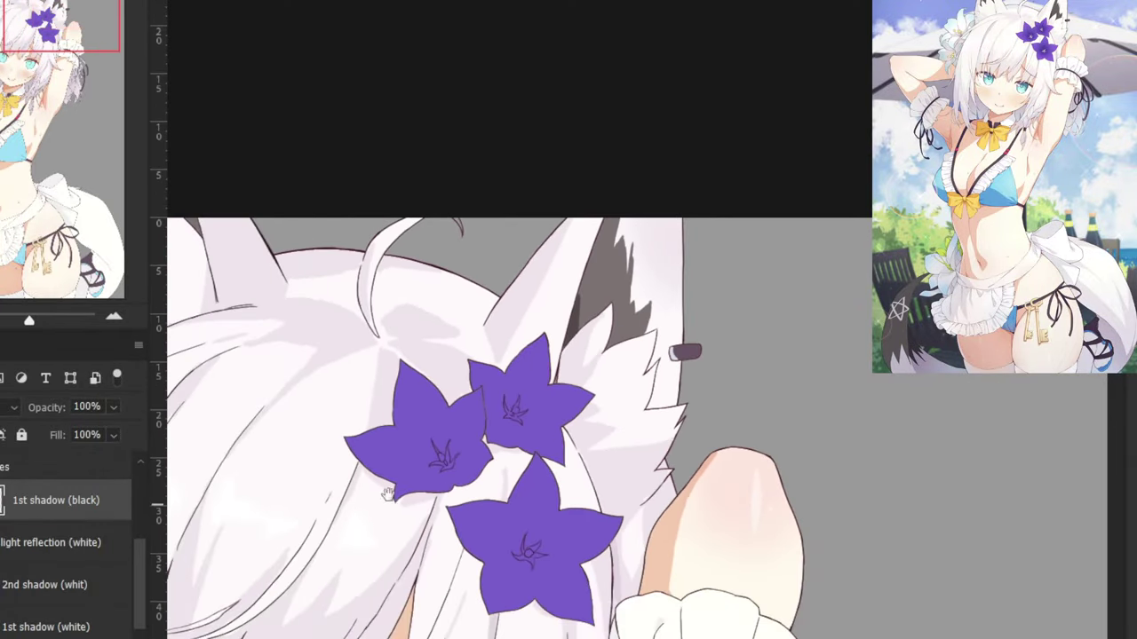
drag(382, 542, 572, 88)
drag(418, 533, 514, 98)
key(ctrl+minus)
key(ctrl+minus)
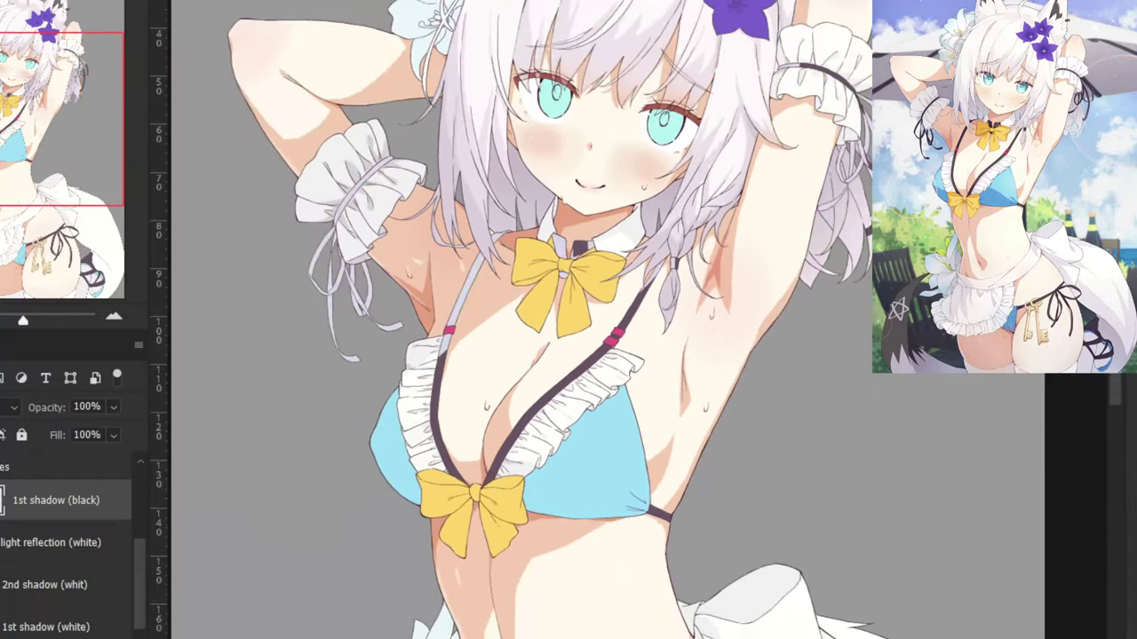
click(12, 407)
key(Escape)
drag(360, 98, 383, 218)
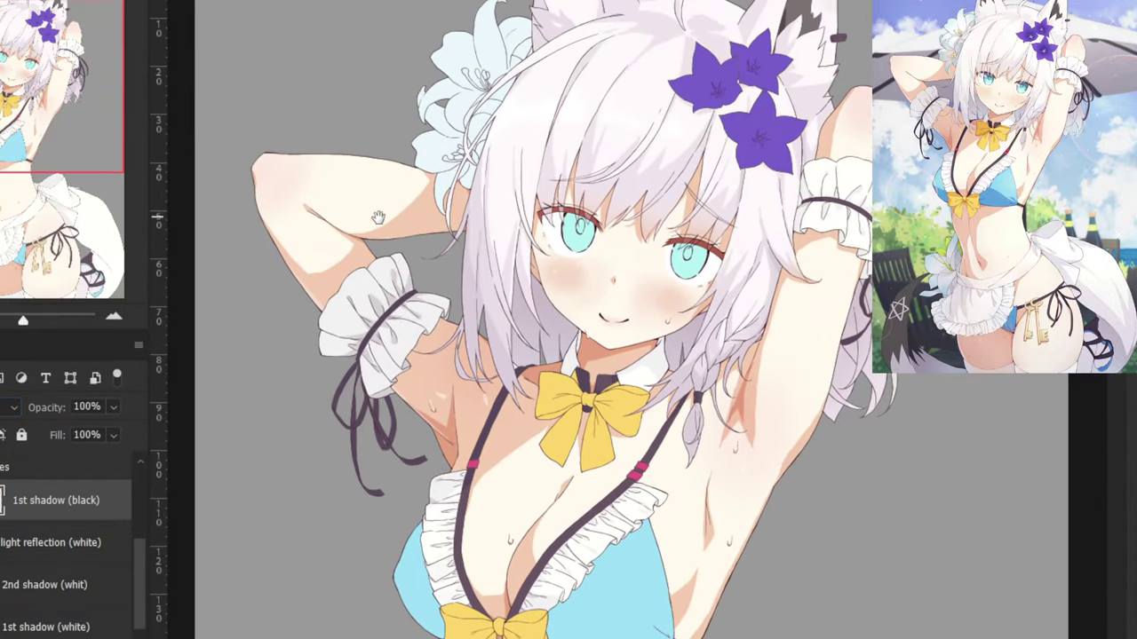
Begin the first shadow on the lower right bikini strap above the chest bow, marking its slanted edge and redoing the outer stroke.
key(ctrl+plus)
key(ctrl+plus)
drag(484, 427, 497, 238)
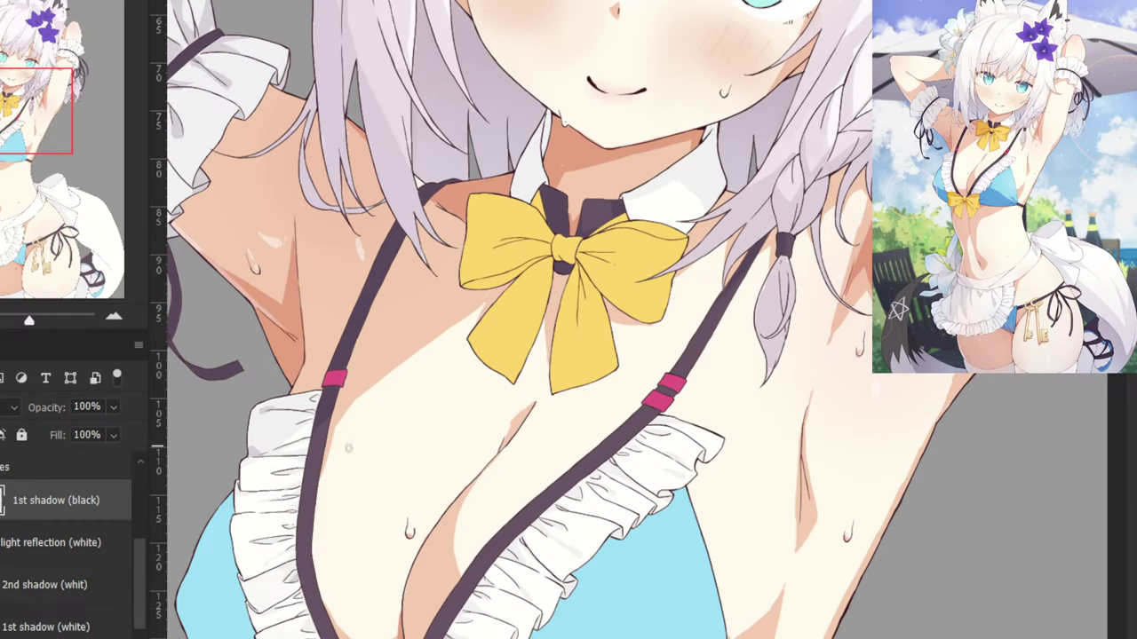
drag(234, 460, 542, 220)
key(ctrl+plus)
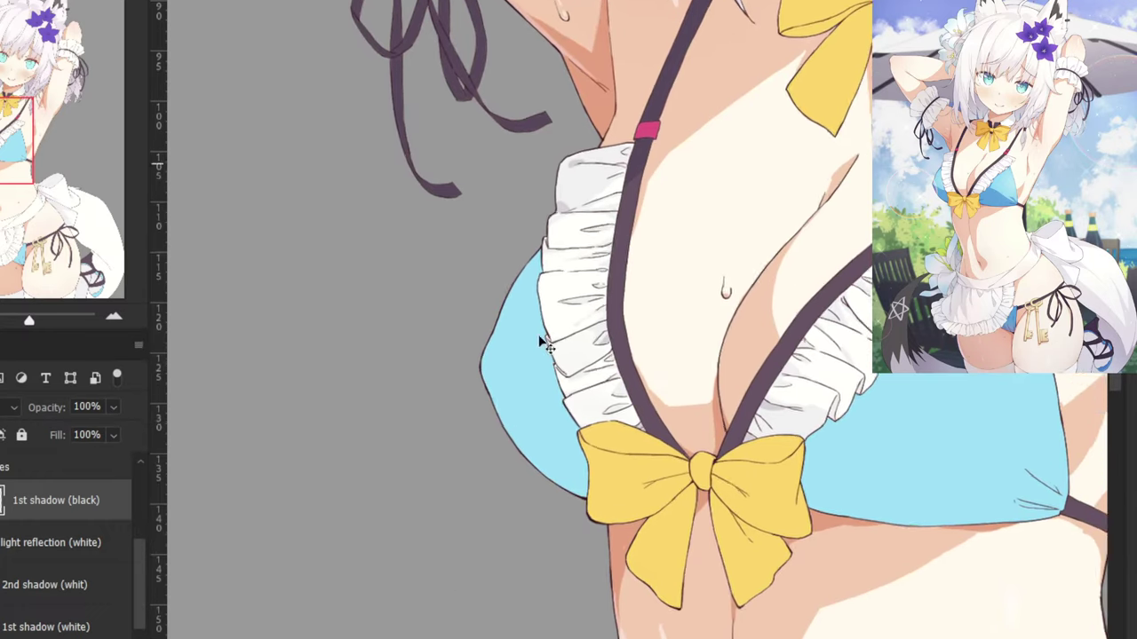
key(ctrl+plus)
key(ctrl+plus)
drag(933, 413, 639, 304)
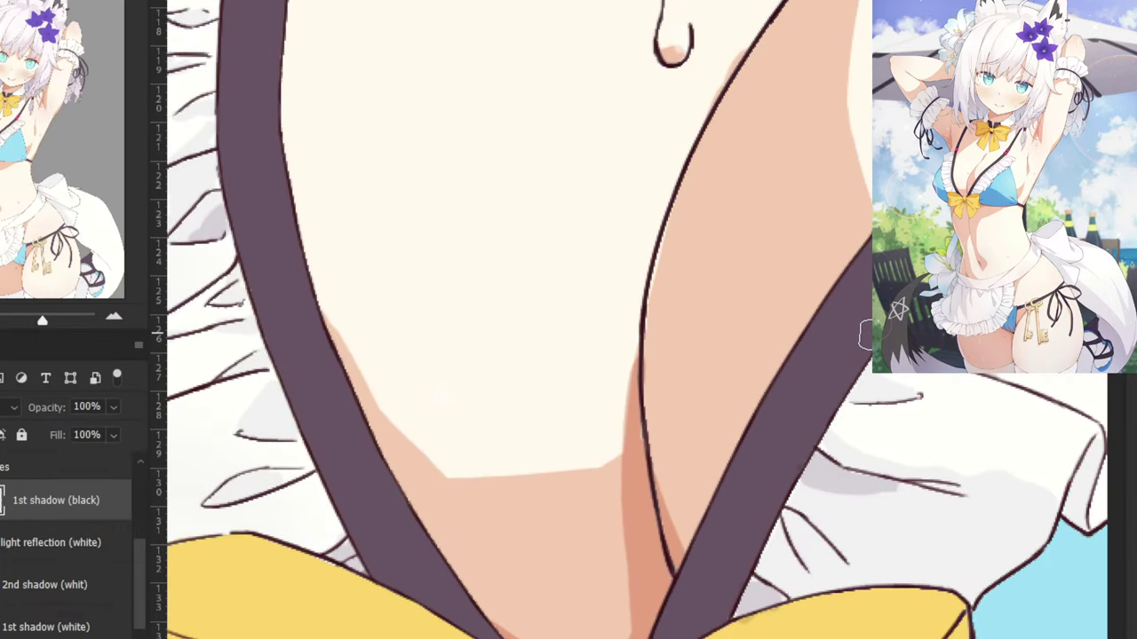
drag(858, 345, 698, 512)
drag(862, 348, 796, 469)
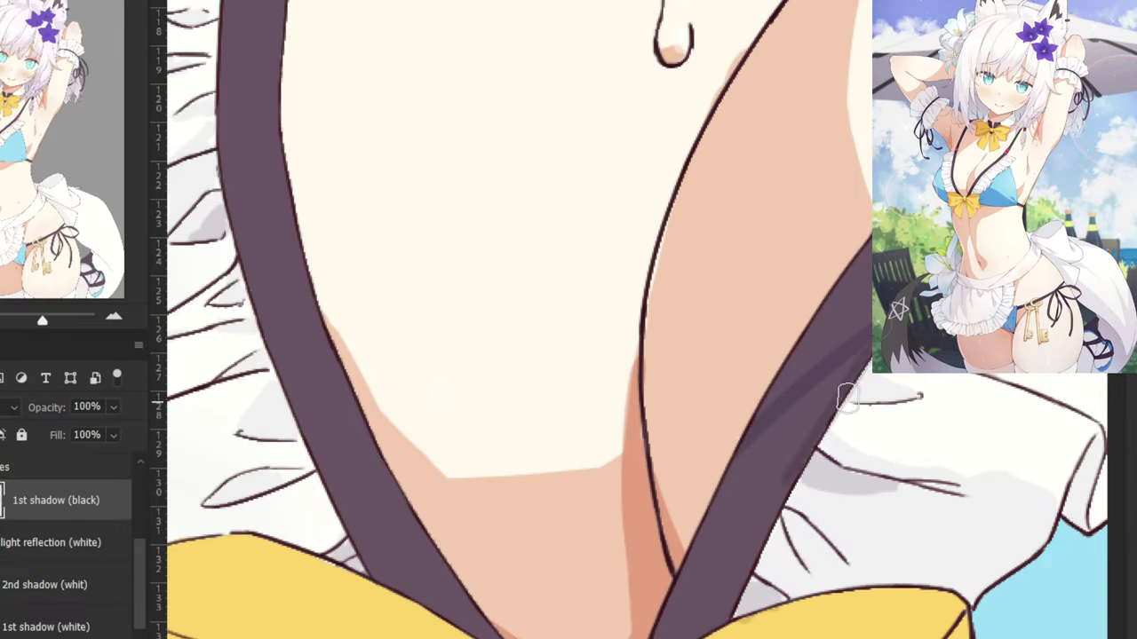
drag(848, 395, 731, 577)
key(ctrl+z)
drag(829, 385, 755, 542)
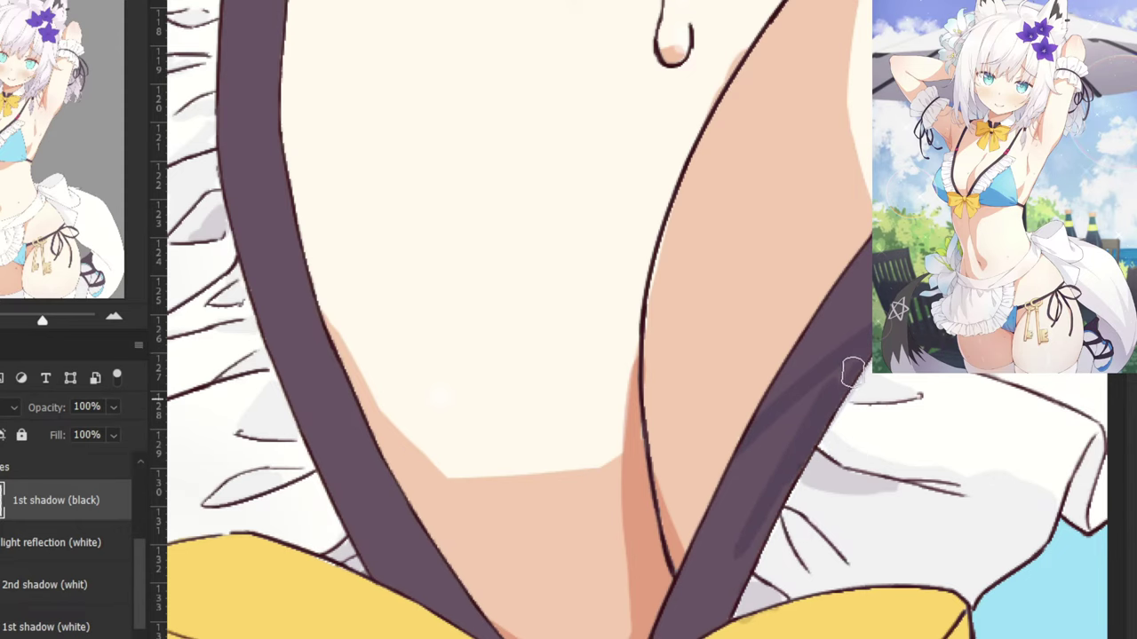
Fill the lower end of the right bikini strap with solid first shadow down to the chest bow's knot.
drag(852, 370, 717, 507)
drag(781, 436, 729, 524)
drag(755, 474, 718, 496)
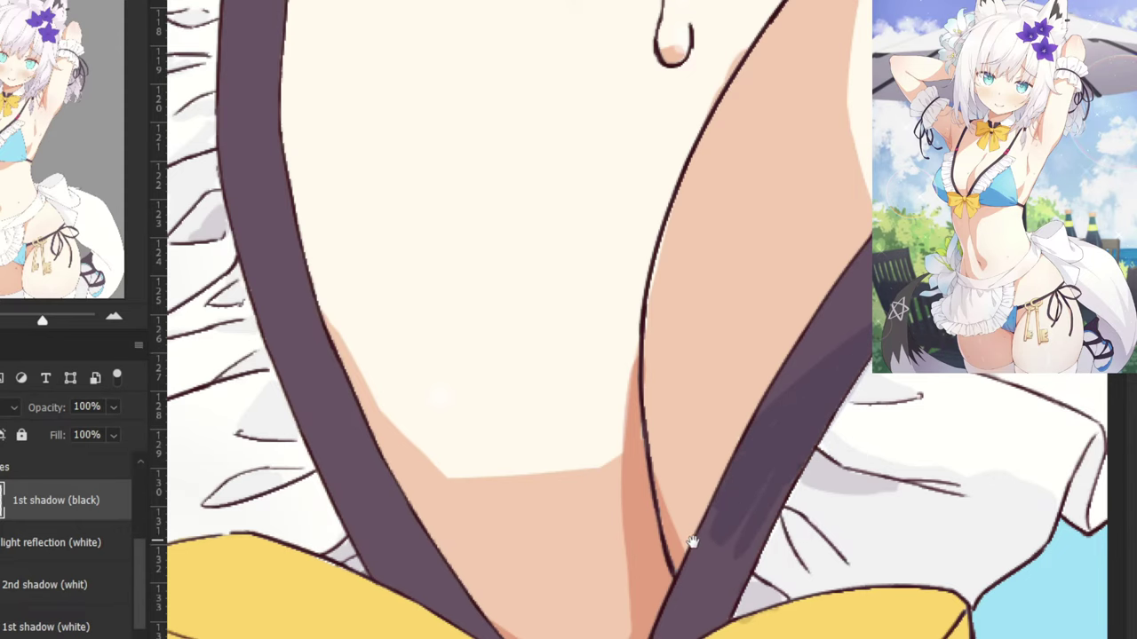
drag(692, 540, 702, 478)
mouse_move(784, 357)
mouse_down()
mouse_move(751, 422)
mouse_move(730, 494)
mouse_move(755, 481)
mouse_move(731, 540)
mouse_move(755, 504)
mouse_up()
drag(733, 545, 649, 609)
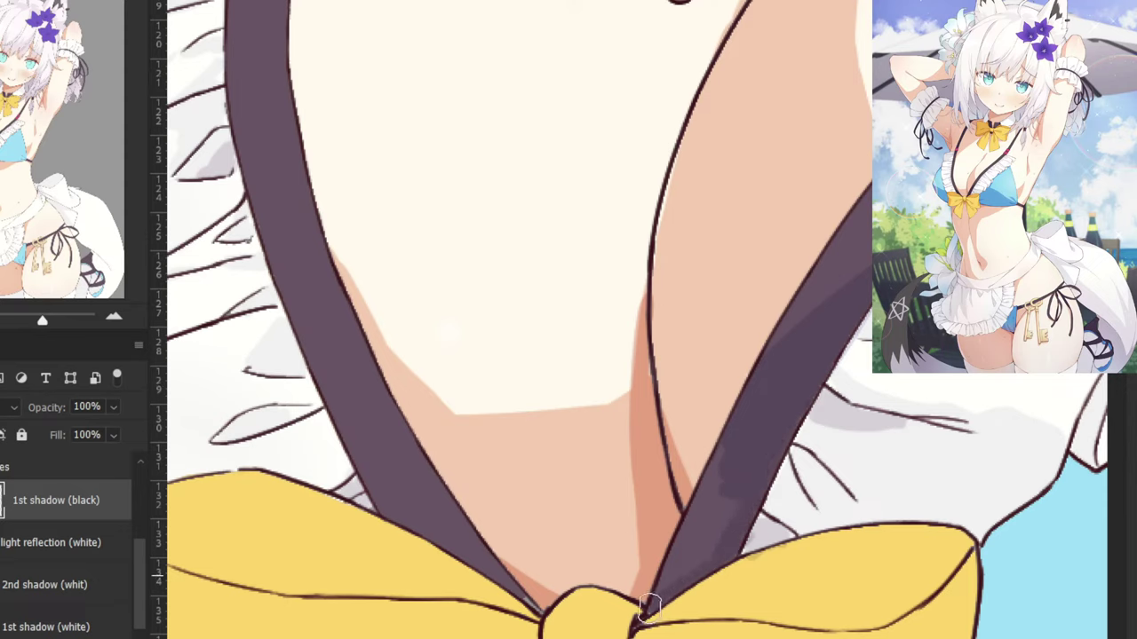
mouse_move(721, 520)
mouse_down()
mouse_move(693, 566)
mouse_move(705, 515)
mouse_move(746, 533)
mouse_up()
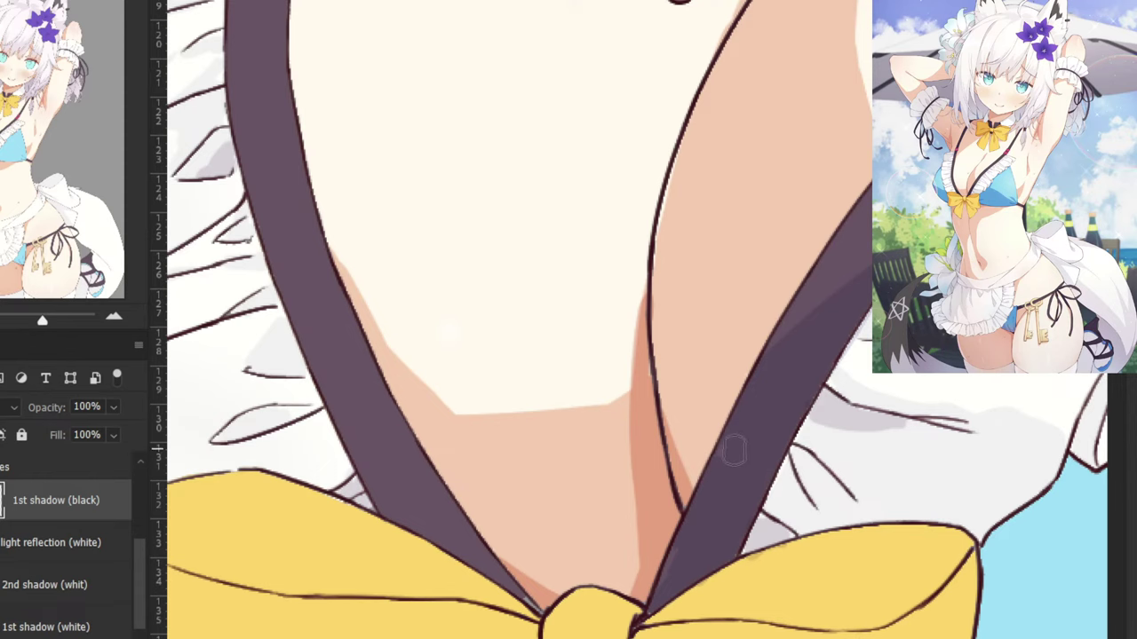
Paint the first shadow on the lower end of the left bikini strap, from a slanted edge down to the chest bow.
drag(344, 373, 542, 400)
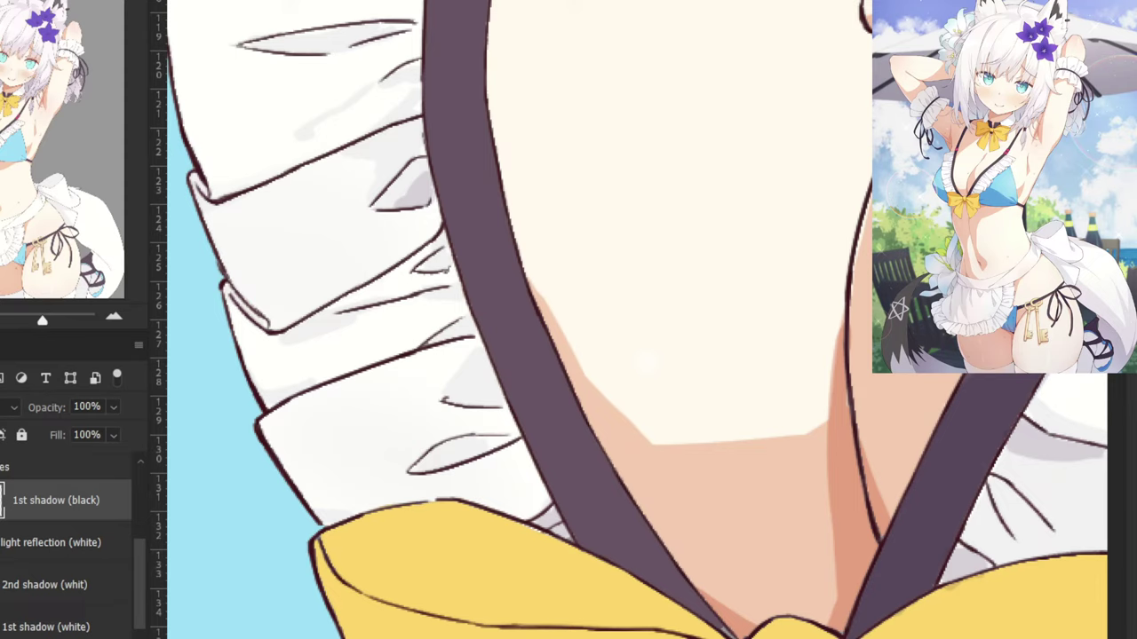
drag(526, 426, 654, 528)
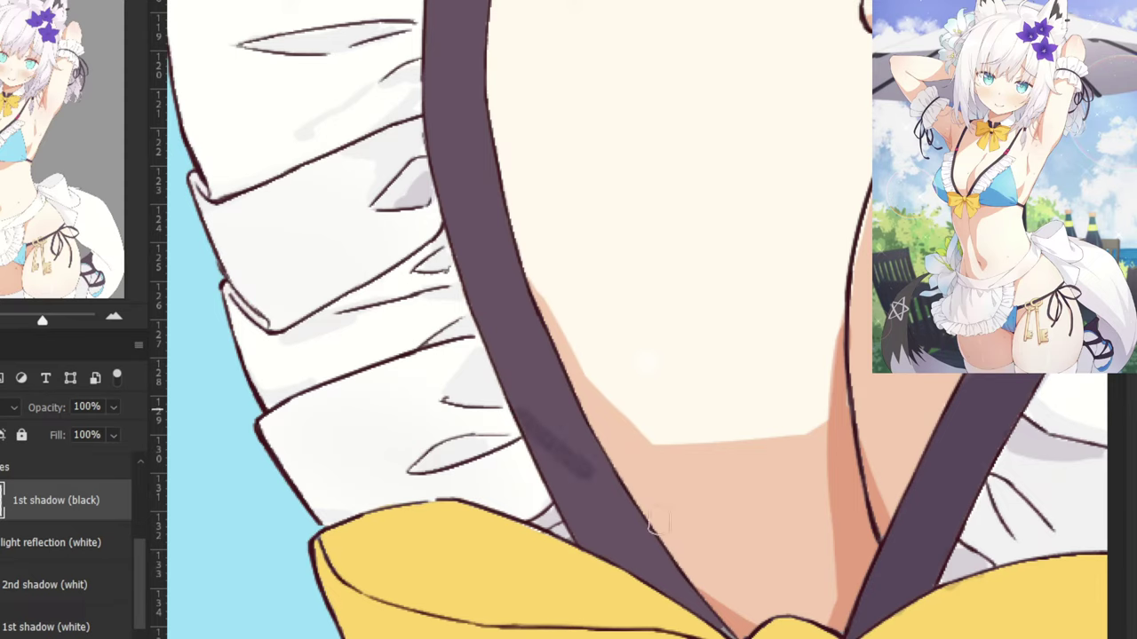
drag(577, 477, 671, 578)
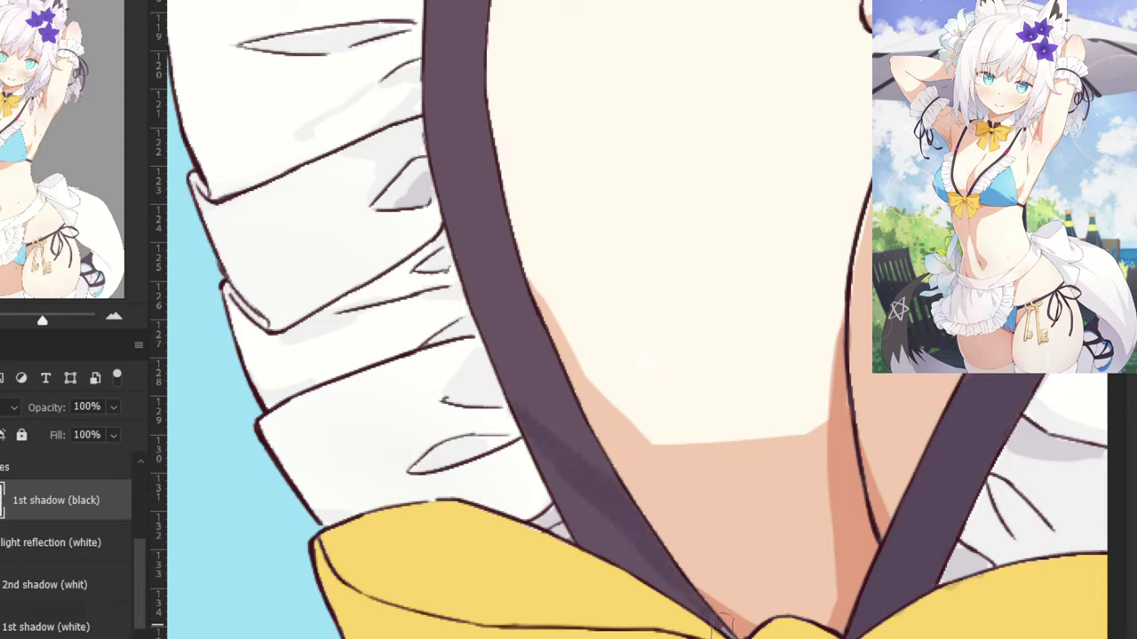
mouse_move(626, 532)
mouse_down()
mouse_move(584, 543)
mouse_move(533, 440)
mouse_move(607, 550)
mouse_move(585, 540)
mouse_move(694, 610)
mouse_move(604, 542)
mouse_move(635, 558)
mouse_up()
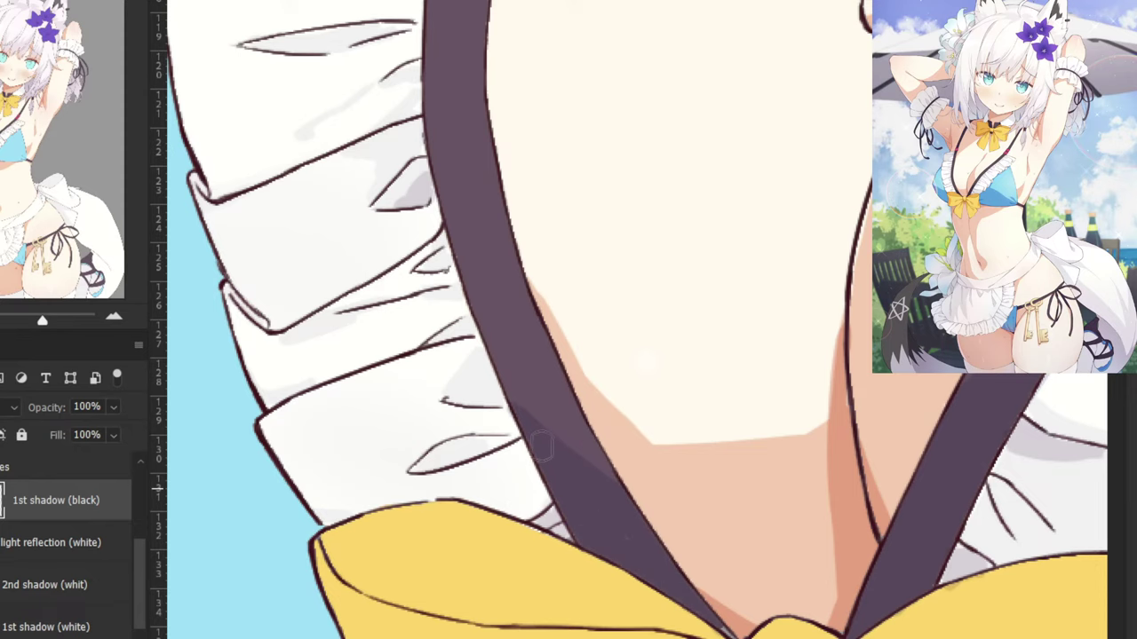
Shade the underside of the hip bow's upper right loop beside the knot and the band's end at the hip outline.
key(ctrl+minus)
key(ctrl+minus)
scroll(541, 229, down, 2)
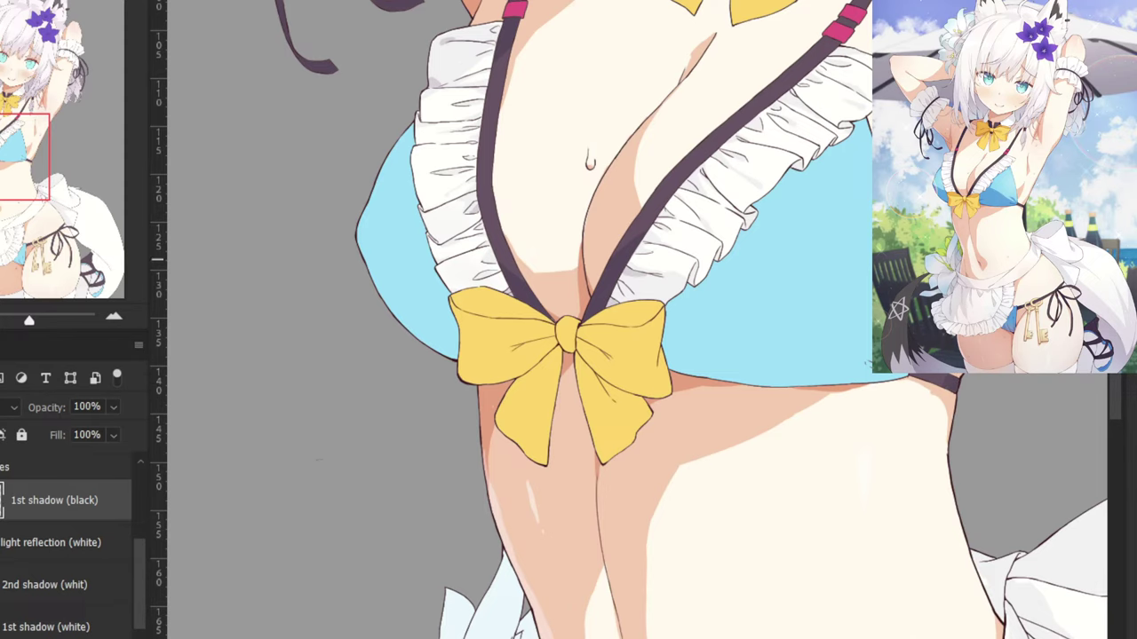
drag(902, 437, 849, 130)
drag(803, 335, 787, 134)
drag(1070, 349, 731, 261)
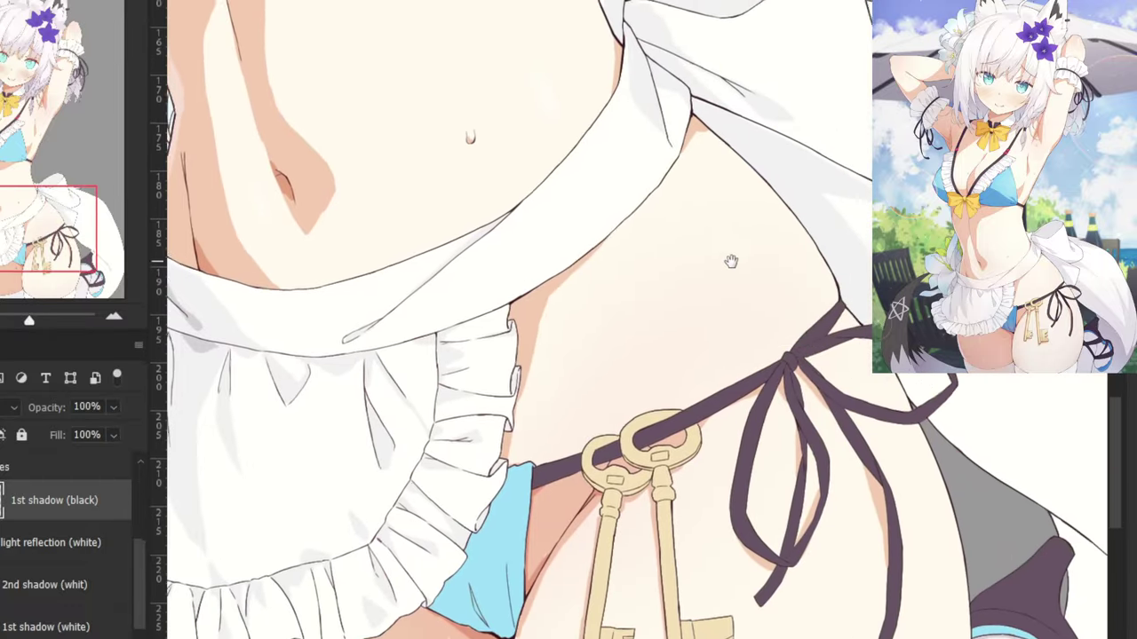
scroll(730, 261, down, 4)
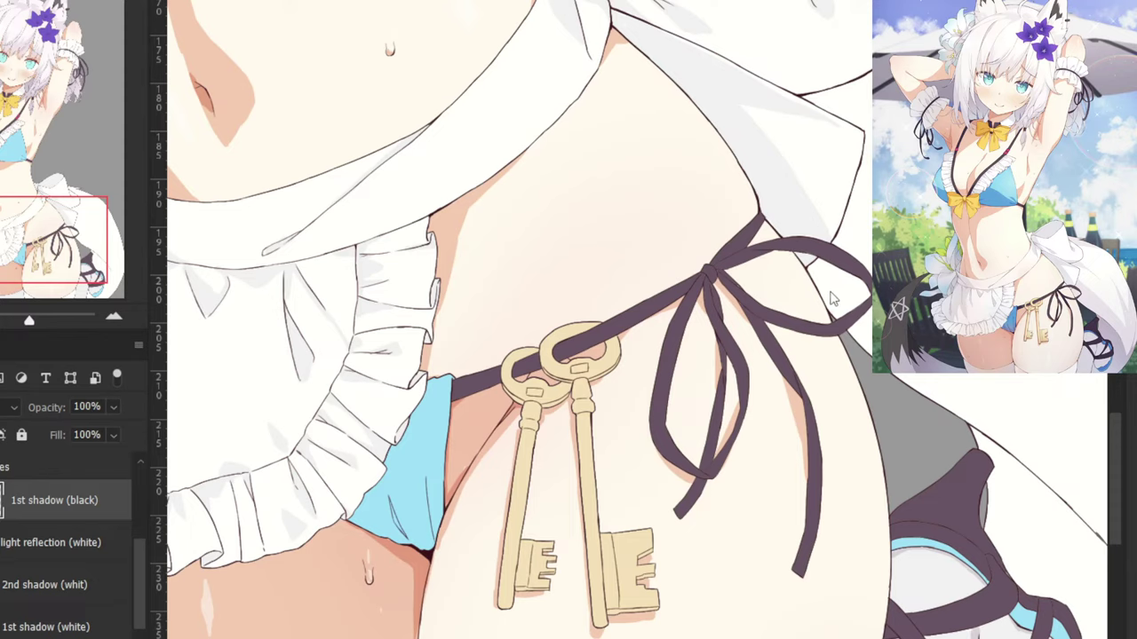
key(ctrl+plus)
drag(827, 175, 702, 320)
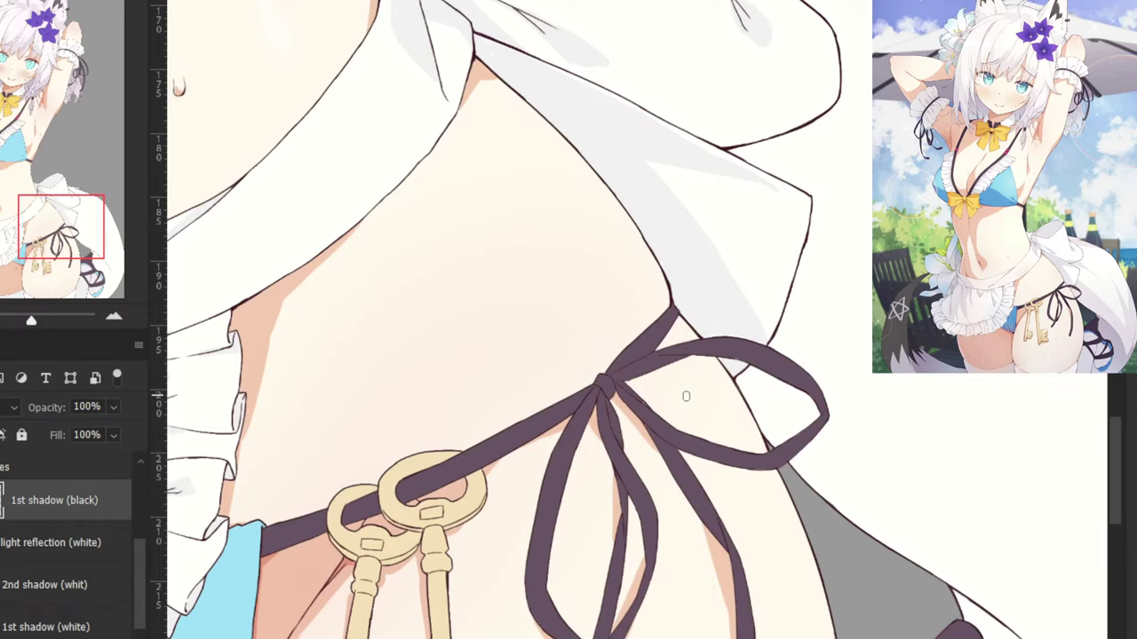
scroll(686, 396, up, 3)
drag(703, 386, 581, 448)
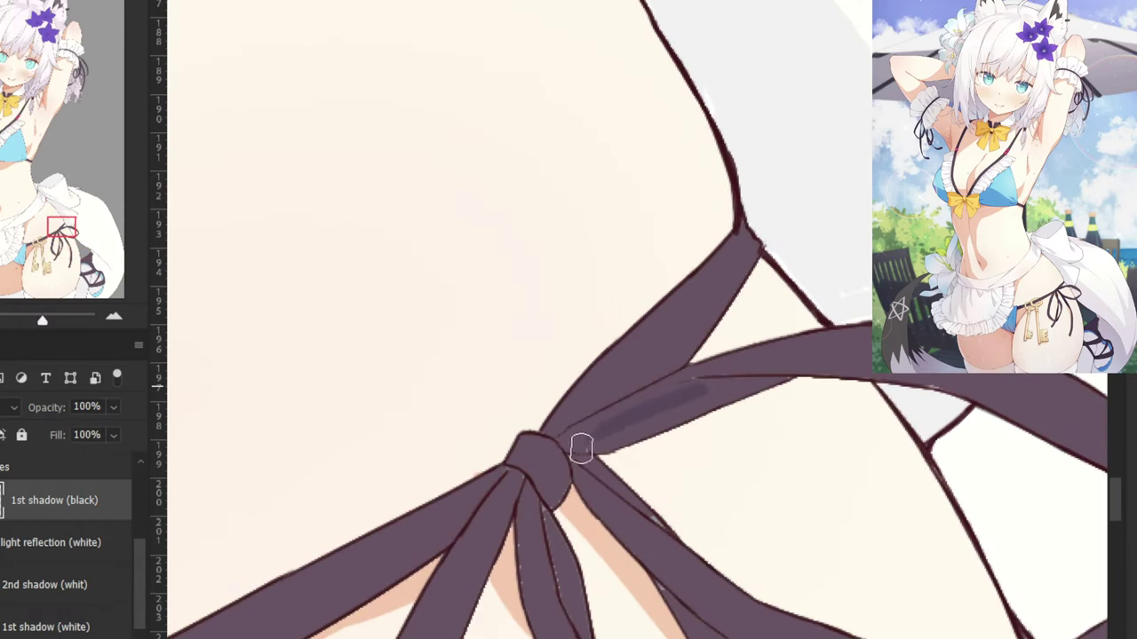
mouse_move(693, 388)
mouse_down()
mouse_move(581, 444)
mouse_move(738, 391)
mouse_move(641, 430)
mouse_move(727, 390)
mouse_move(766, 388)
mouse_move(688, 405)
mouse_move(781, 384)
mouse_move(686, 402)
mouse_move(757, 386)
mouse_move(705, 390)
mouse_move(596, 456)
mouse_up()
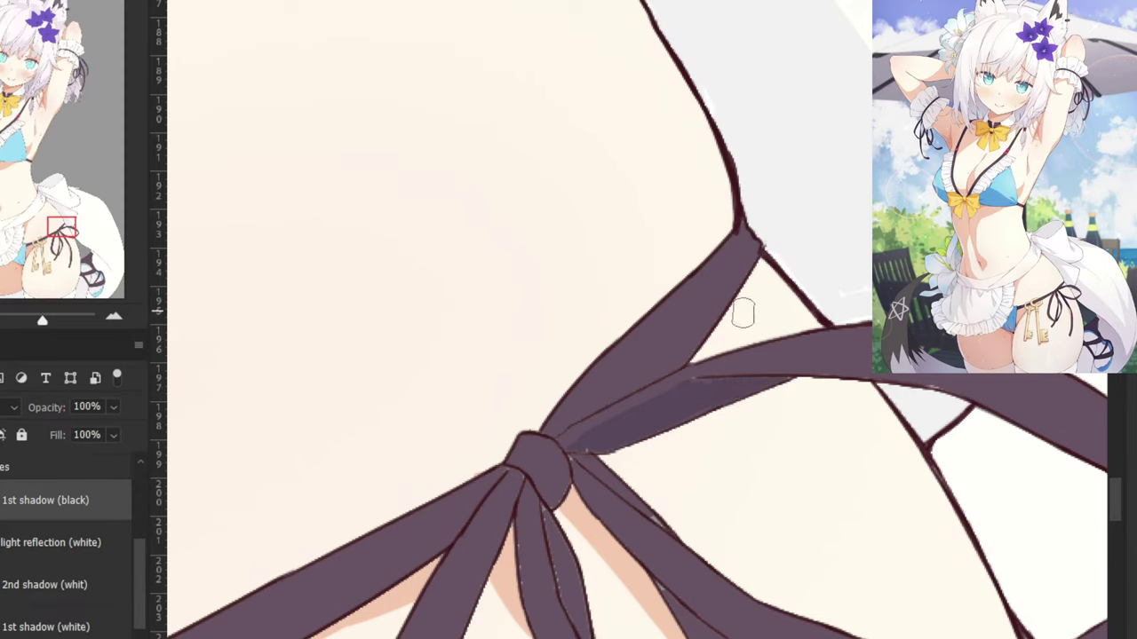
drag(740, 233, 729, 303)
drag(748, 235, 727, 302)
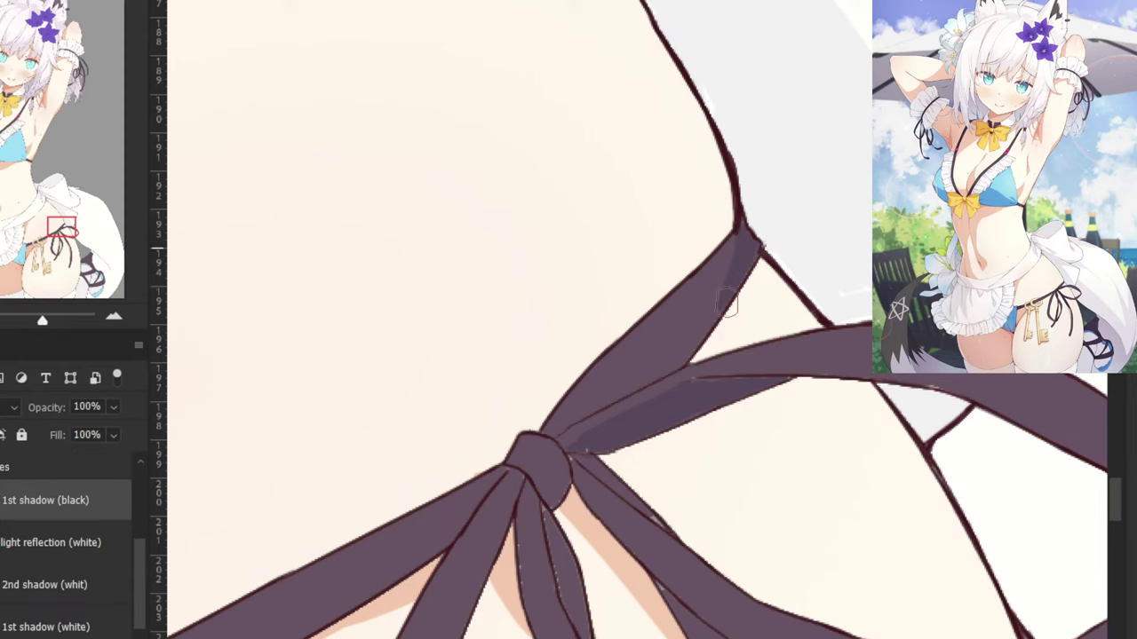
Shade the hip bow's knot, the band just left of it and the top of the narrow hanging loop below.
drag(579, 392, 699, 220)
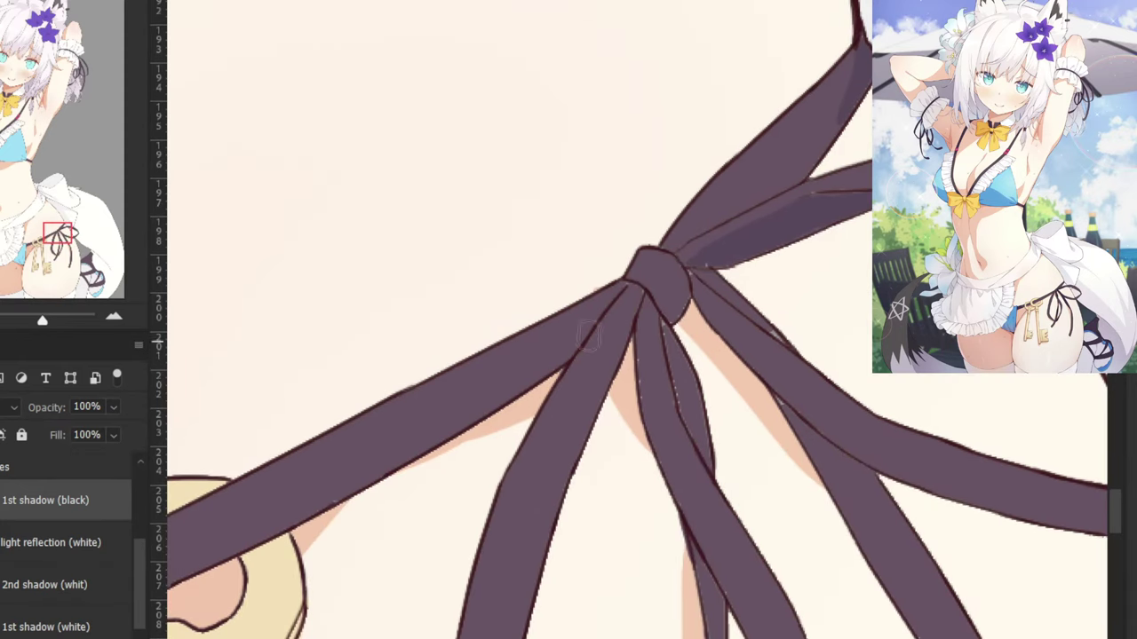
drag(557, 396, 616, 246)
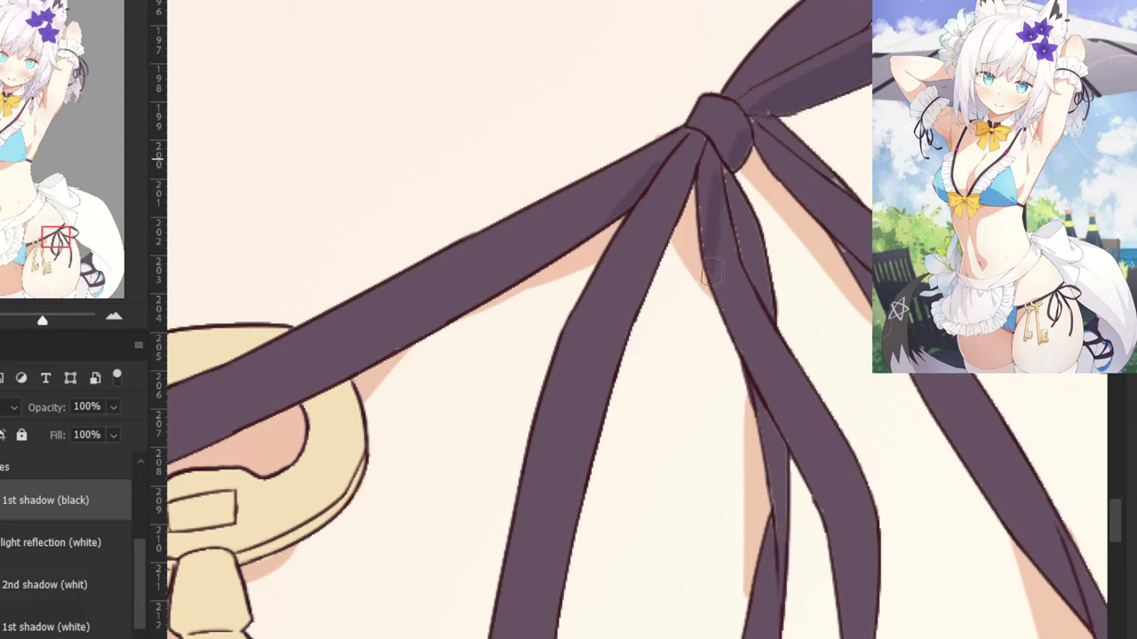
mouse_move(706, 229)
mouse_down()
mouse_move(749, 299)
mouse_move(756, 240)
mouse_move(773, 311)
mouse_up()
drag(738, 200, 751, 255)
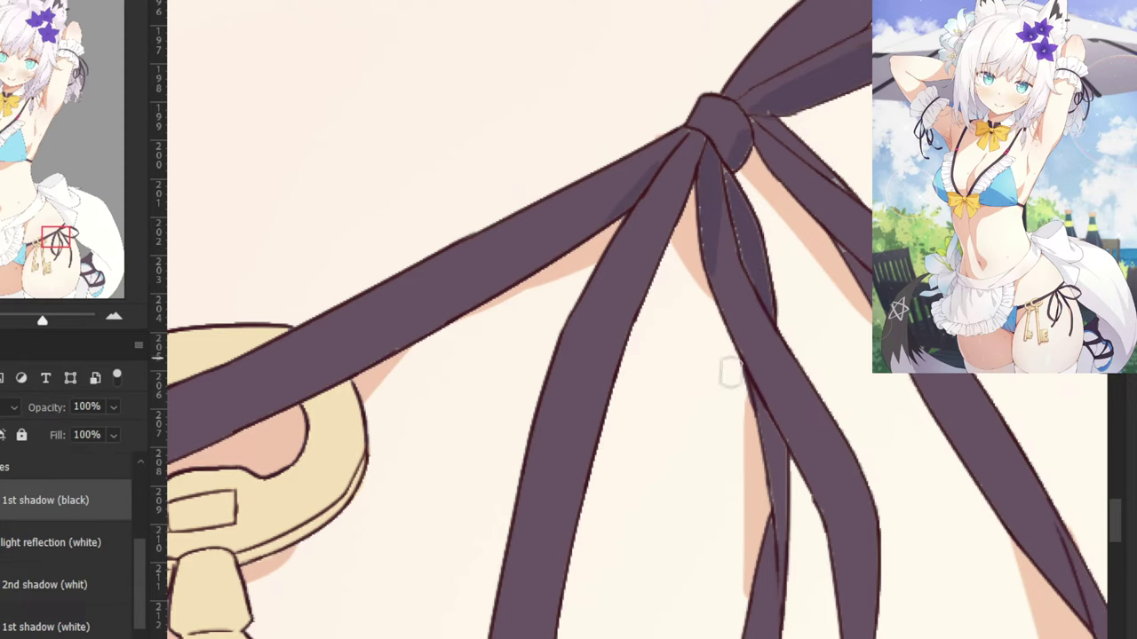
Fill the ribbon tail inside the hip bow's hanging loop with first shadow, stopping short of the crossing and redoing one stroke.
mouse_move(731, 373)
mouse_down()
mouse_move(707, 207)
mouse_move(666, 81)
mouse_move(689, 1)
mouse_up()
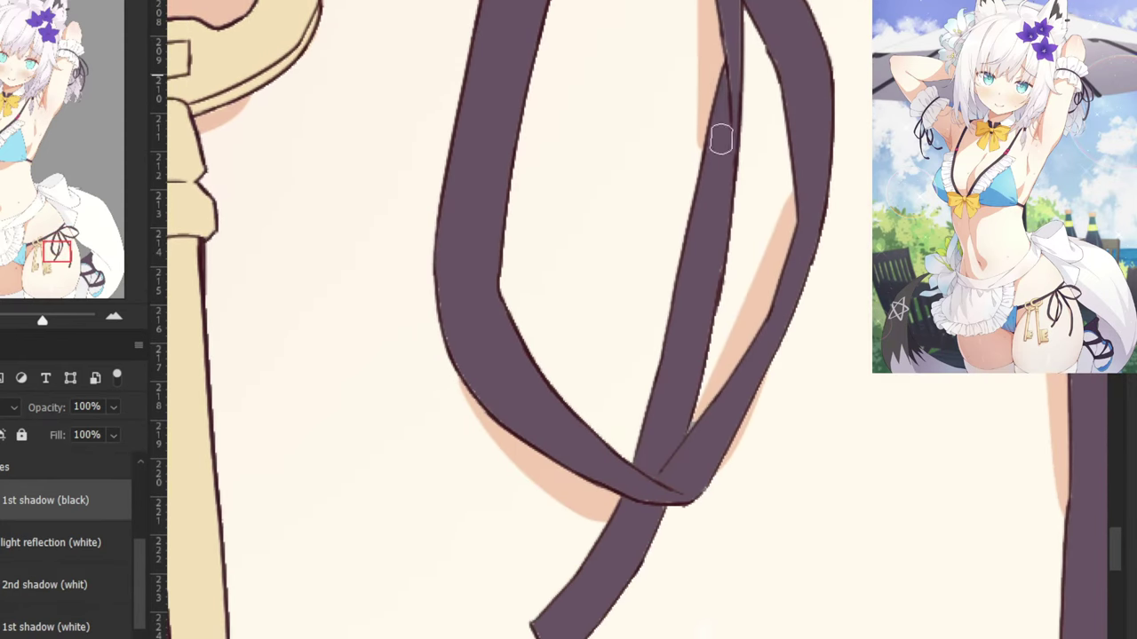
drag(722, 135, 721, 206)
mouse_move(724, 82)
mouse_down()
mouse_move(729, 232)
mouse_move(687, 389)
mouse_move(672, 301)
mouse_move(654, 444)
mouse_up()
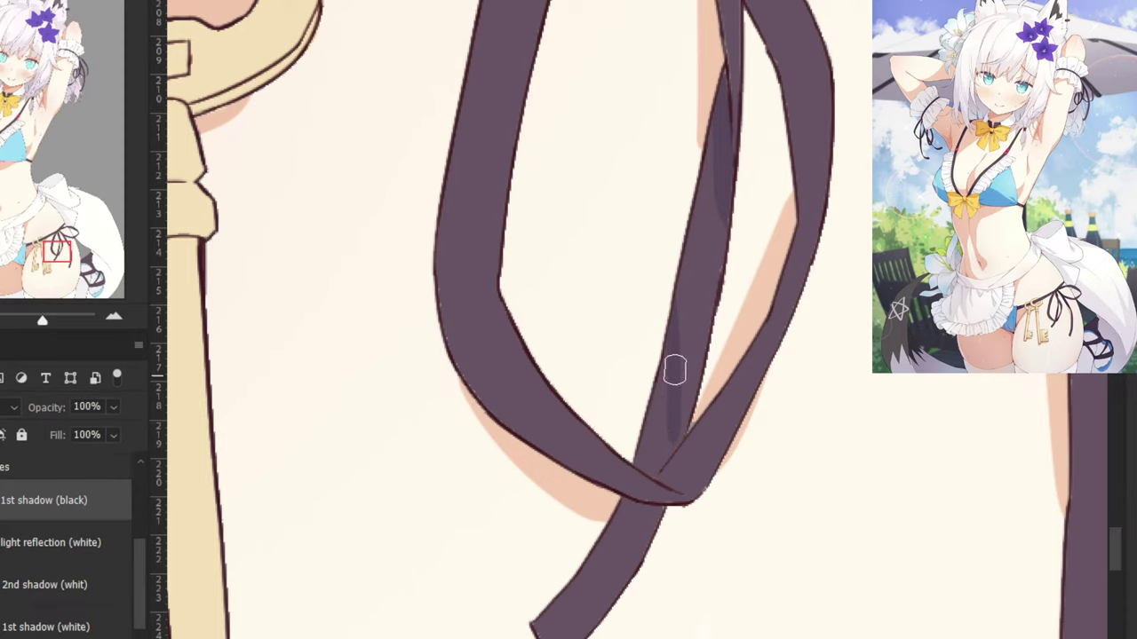
key(ctrl+z)
drag(674, 321, 687, 434)
mouse_move(682, 364)
mouse_down()
mouse_move(688, 296)
mouse_move(692, 374)
mouse_move(712, 280)
mouse_move(712, 161)
mouse_move(682, 264)
mouse_move(695, 153)
mouse_up()
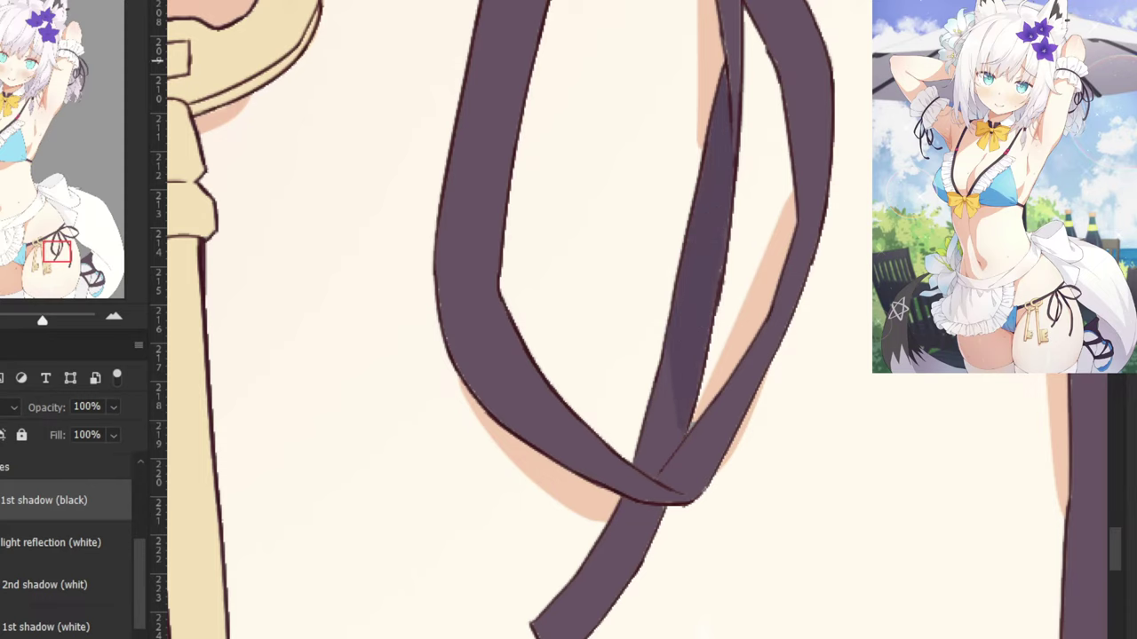
Shade the right side of the hanging loop where it bends inward and its crossing at the lower tip, reworking the first stroke.
drag(791, 222, 769, 332)
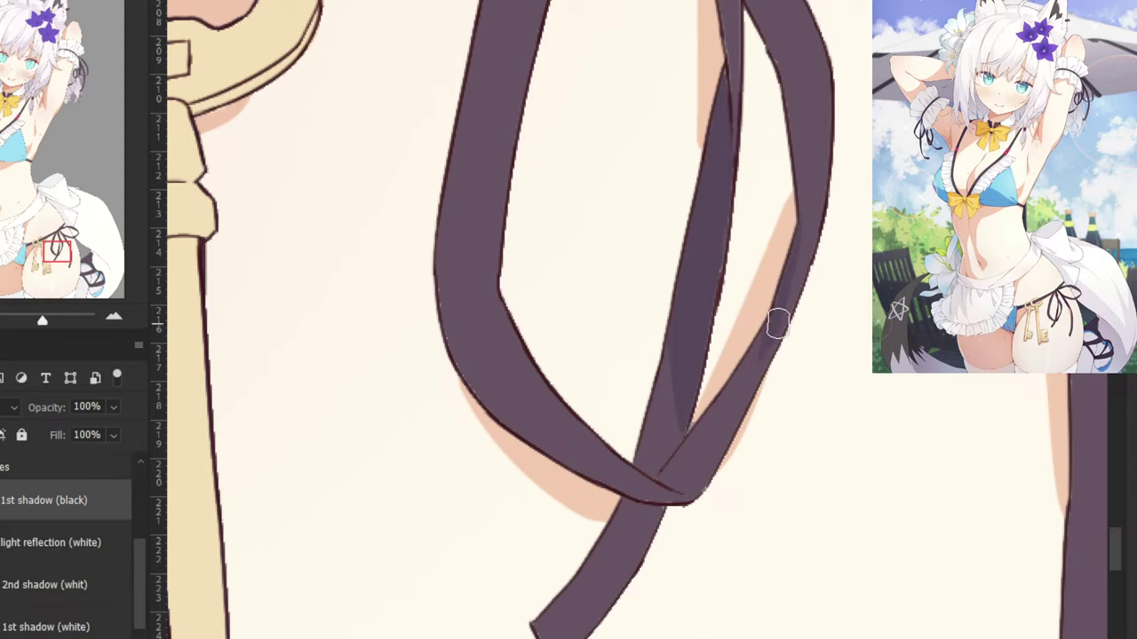
key(ctrl+z)
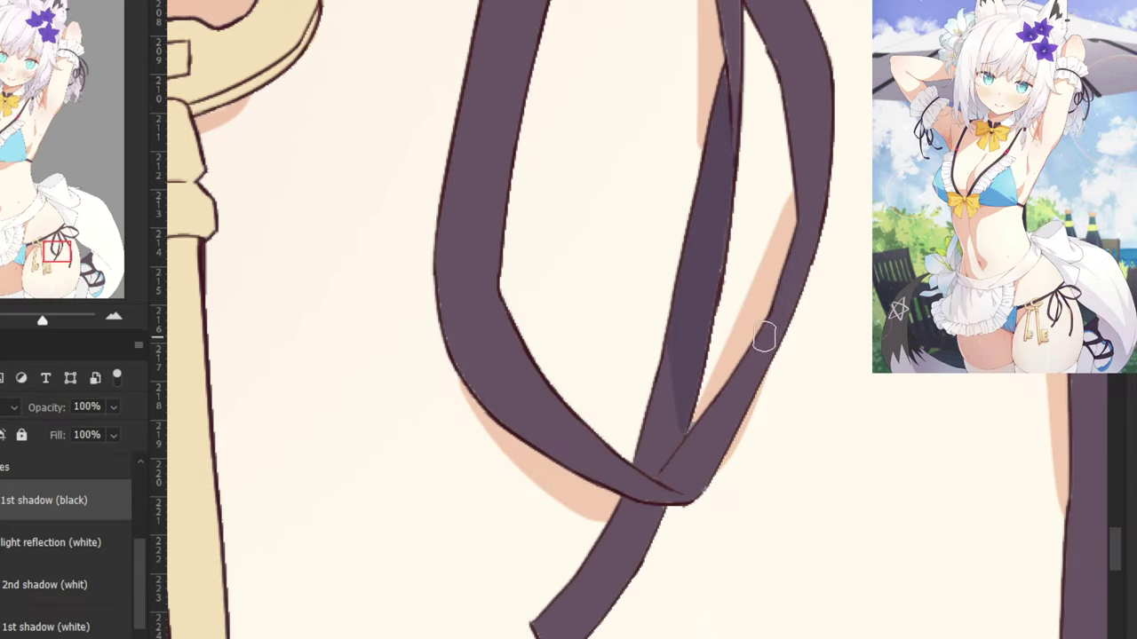
mouse_move(680, 487)
mouse_down()
mouse_move(685, 457)
mouse_move(675, 464)
mouse_move(691, 494)
mouse_up()
Paint the first shadow along the lower strand of the hip bow's right loop, starting from the knot.
key(ctrl+minus)
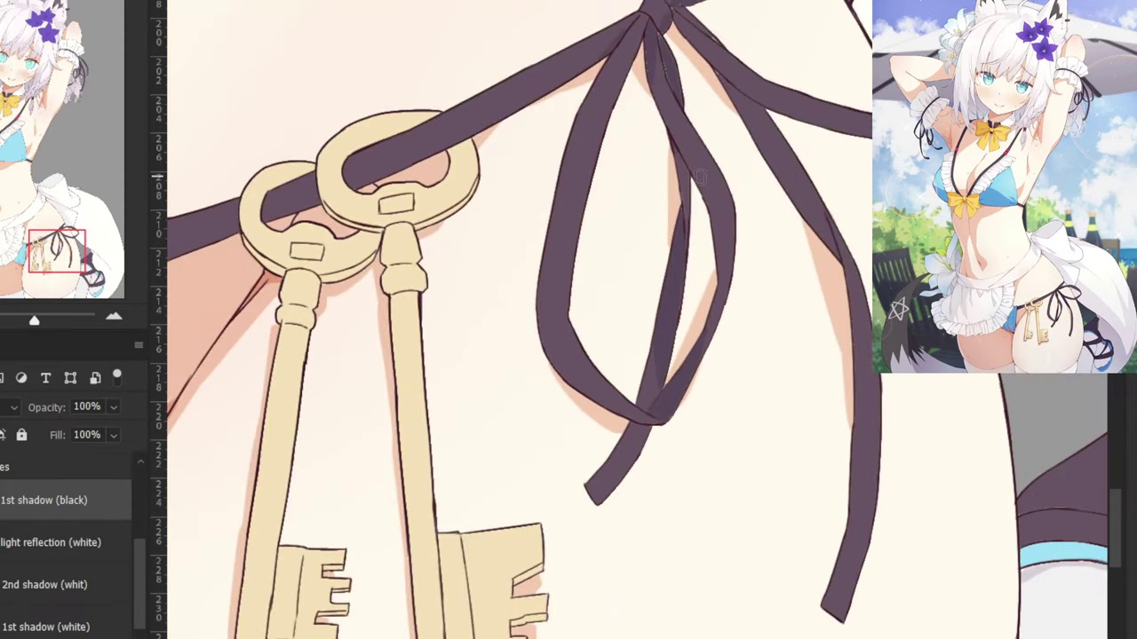
drag(710, 193, 640, 310)
drag(646, 254, 649, 371)
scroll(654, 225, up, 1)
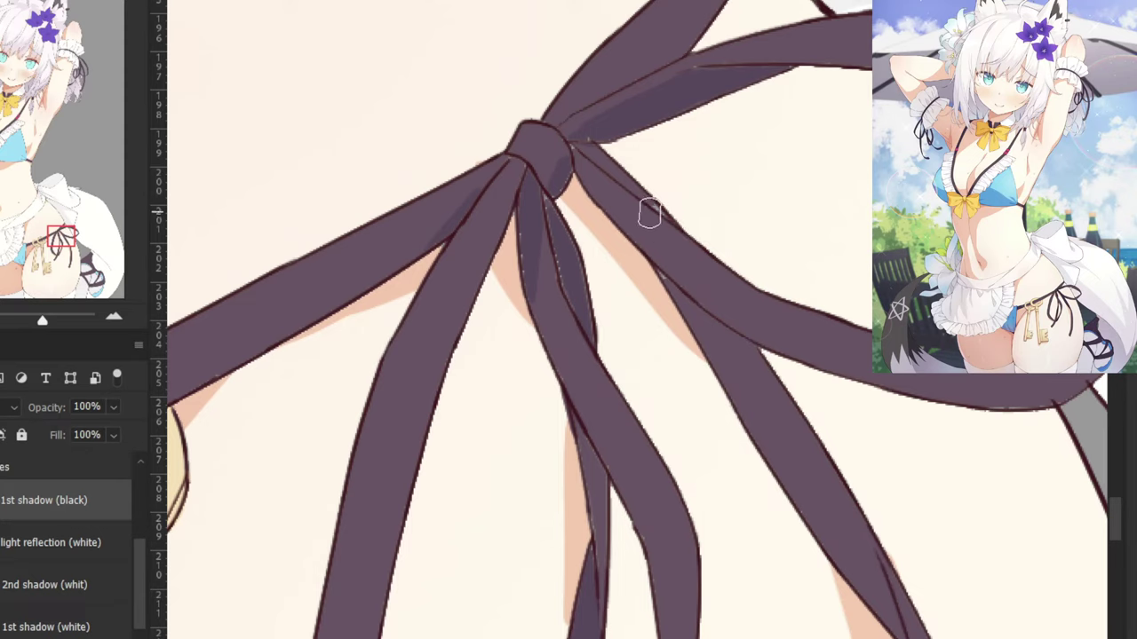
drag(634, 201, 779, 345)
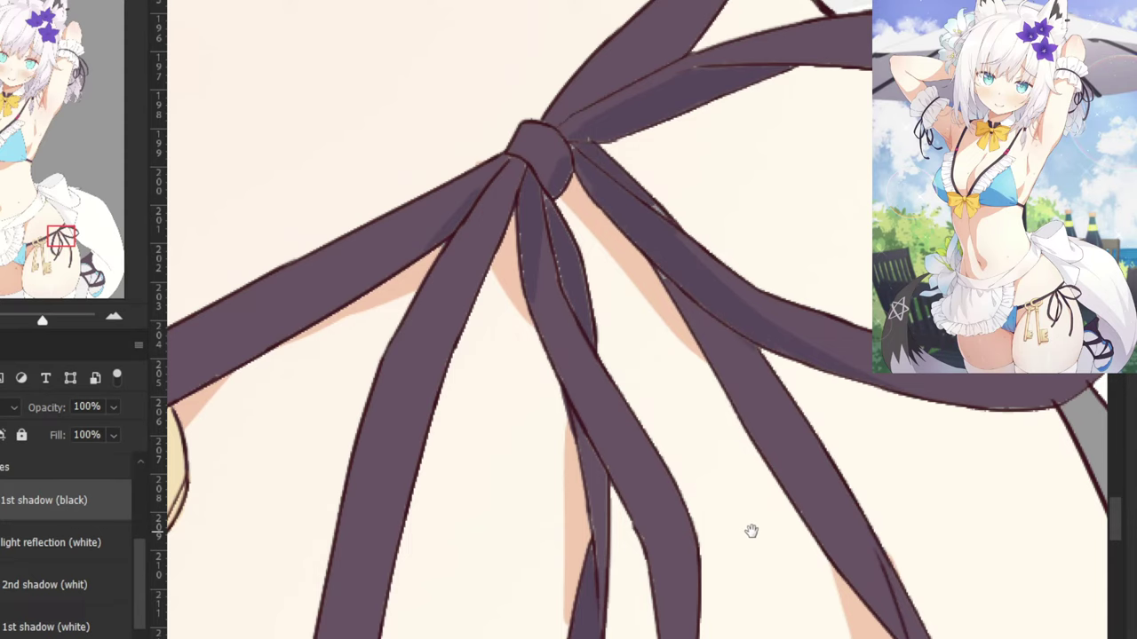
Fill the long ribbon tail under the hip bow's right loop with first shadow and shade the loop's upper strand near the knot.
drag(752, 530, 681, 287)
drag(777, 286, 839, 440)
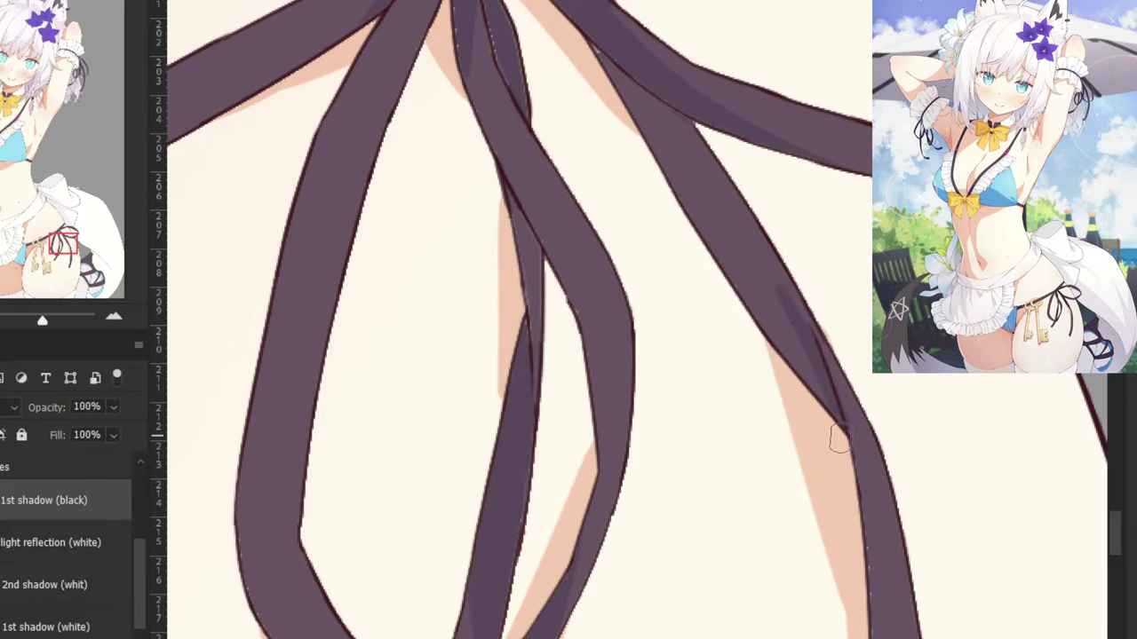
drag(795, 320, 838, 447)
mouse_move(766, 256)
mouse_down()
mouse_move(804, 312)
mouse_move(682, 119)
mouse_move(587, 38)
mouse_up()
mouse_move(671, 133)
mouse_down()
mouse_move(772, 332)
mouse_move(720, 213)
mouse_up()
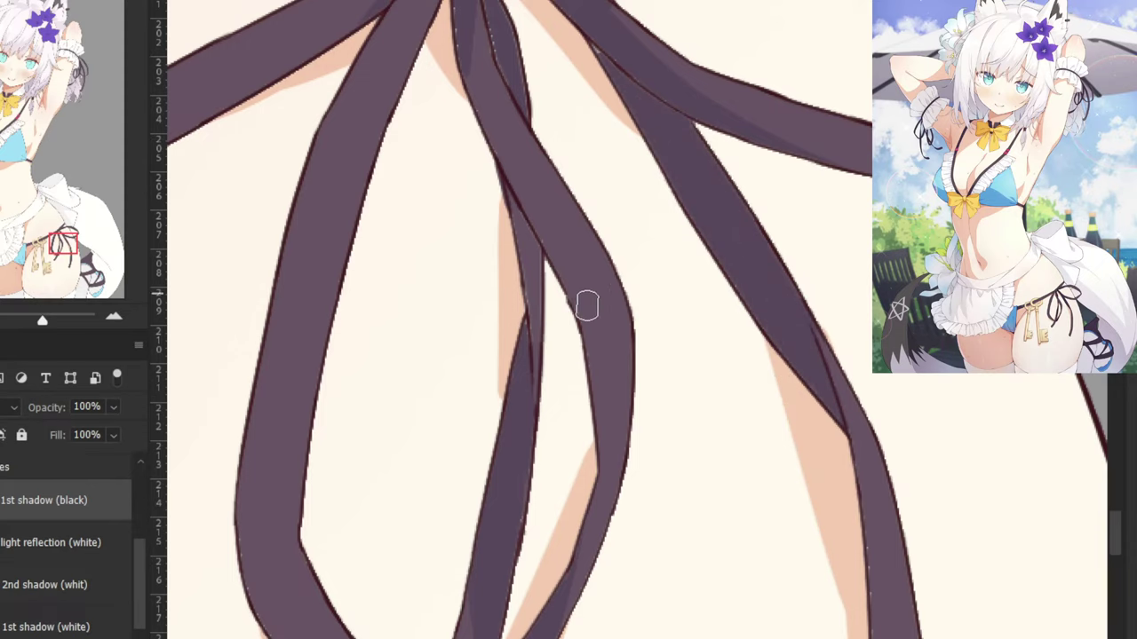
drag(548, 213, 603, 437)
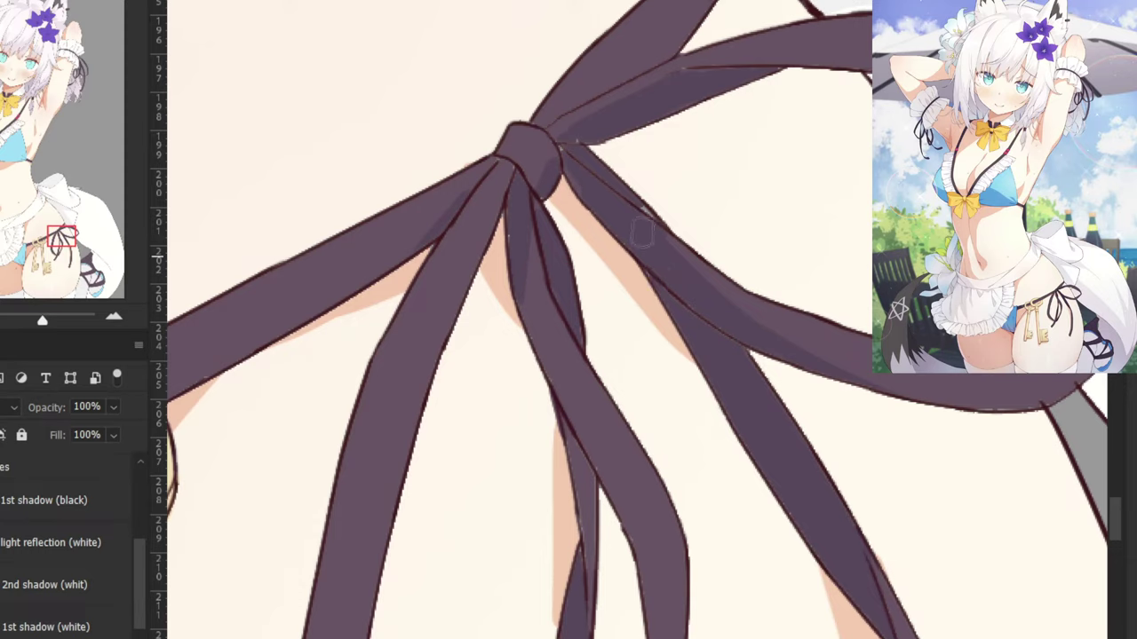
mouse_move(647, 216)
mouse_down()
mouse_move(572, 148)
mouse_move(552, 157)
mouse_up()
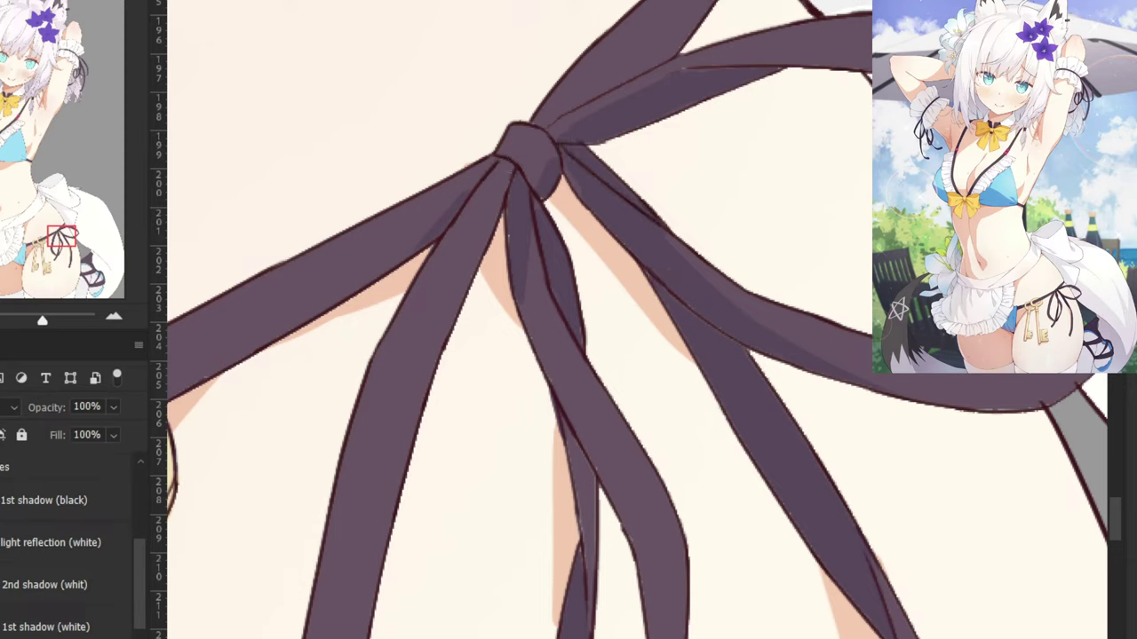
Change the 1st shadow (black) layer's blend mode to show its raw light lavender colour and check the coverage across the hip bow.
click(44, 501)
click(12, 408)
click(44, 211)
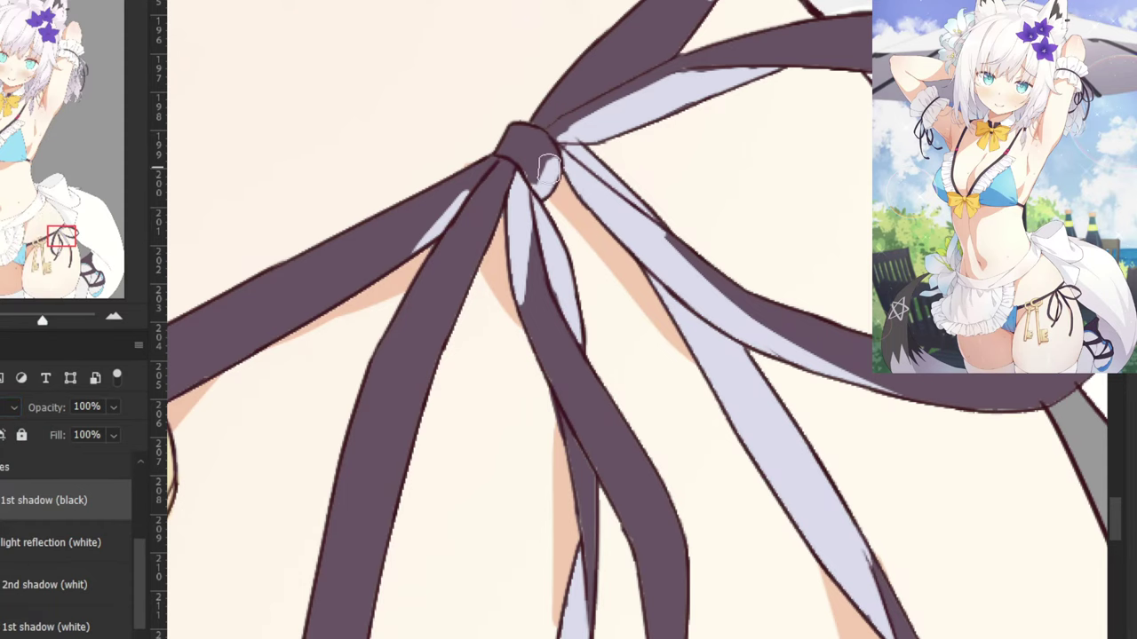
key(ctrl+minus)
key(ctrl+minus)
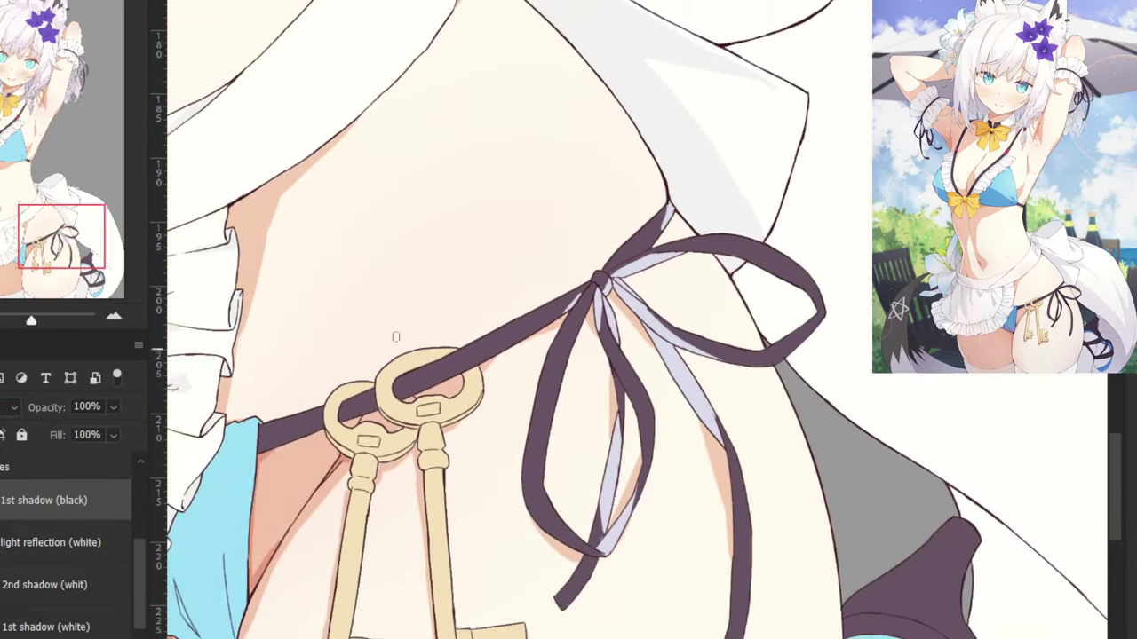
key(ctrl+plus)
key(ctrl+plus)
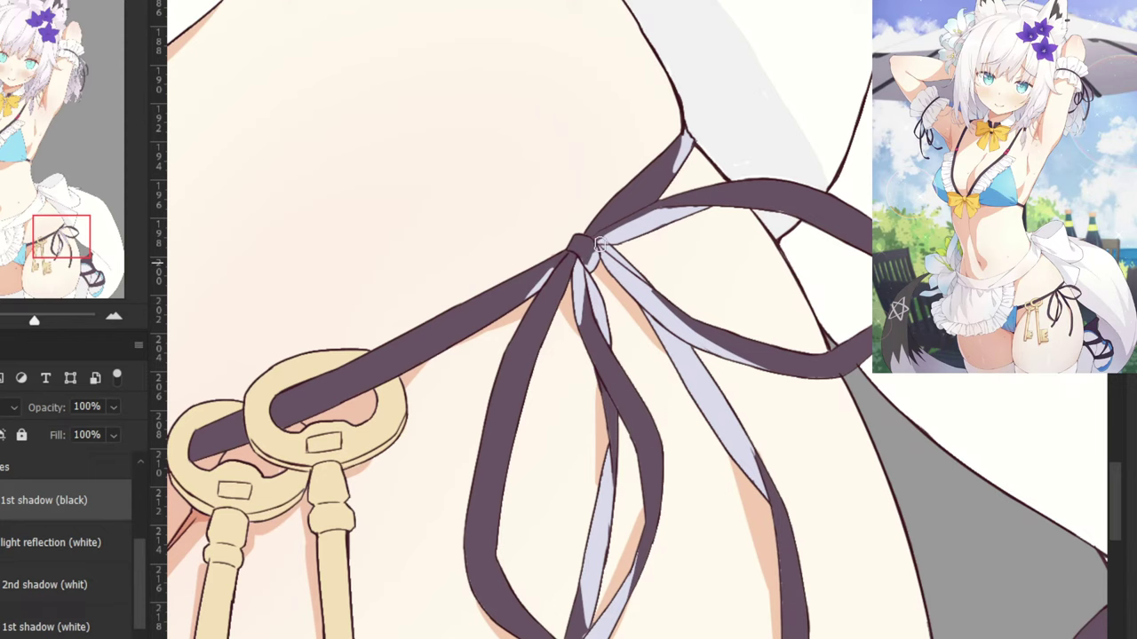
Fill the hip band between the blue bikini bottom and the first key ring with first shadow, redoing the stroke along its lower edge.
drag(481, 258, 589, 257)
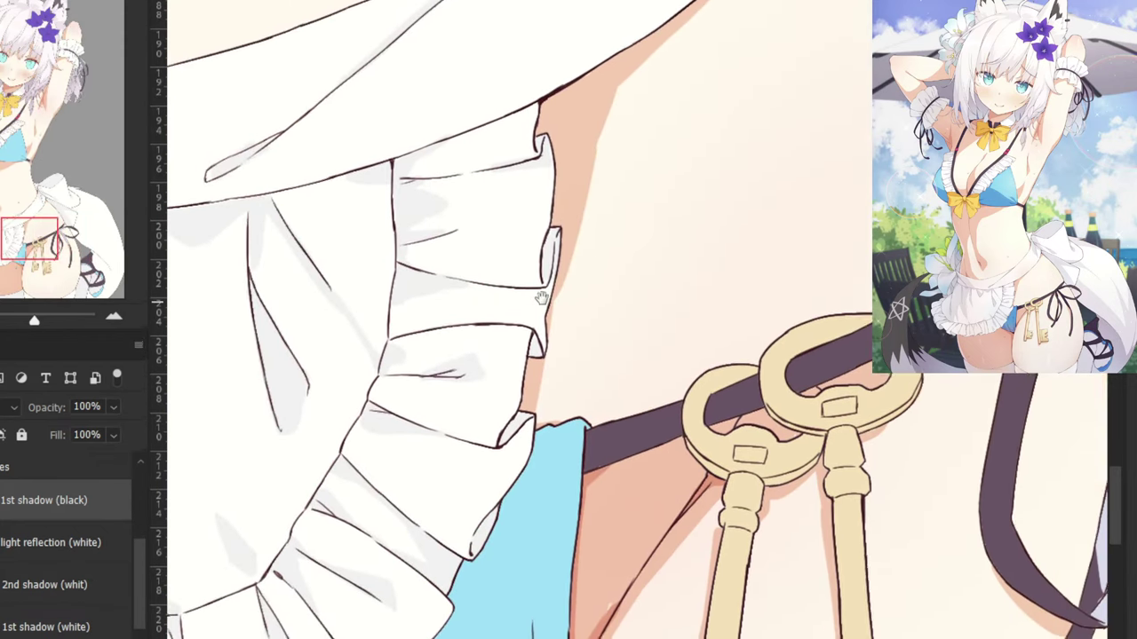
drag(539, 299, 612, 231)
key(ctrl+plus)
key(ctrl+plus)
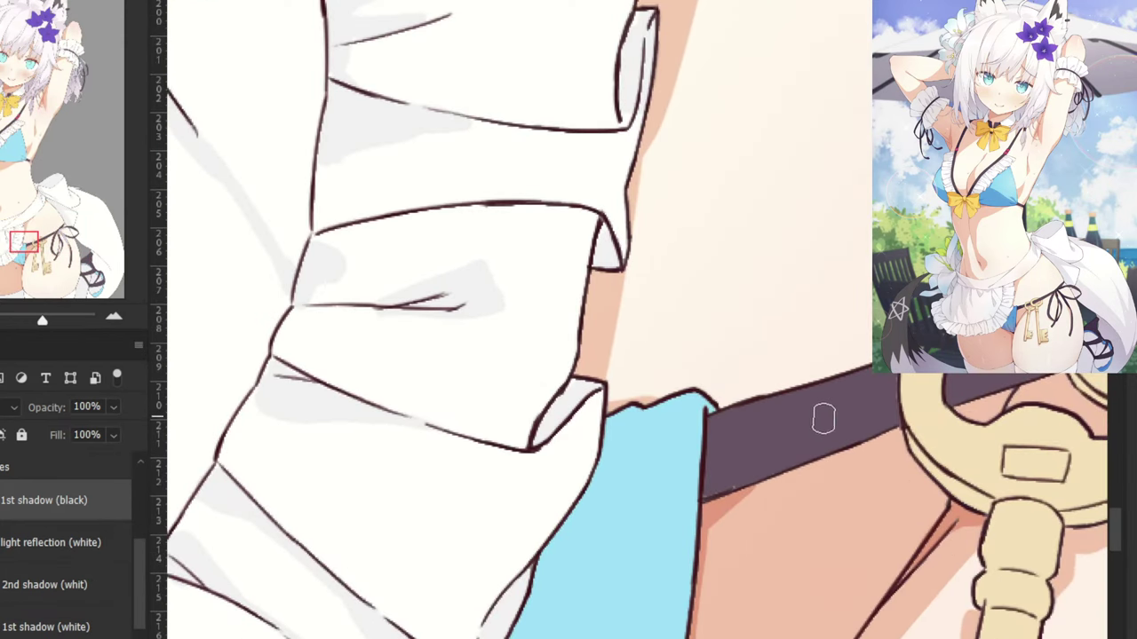
drag(839, 410, 888, 428)
drag(753, 387, 760, 397)
mouse_move(888, 420)
mouse_down()
mouse_move(756, 474)
mouse_move(696, 482)
mouse_up()
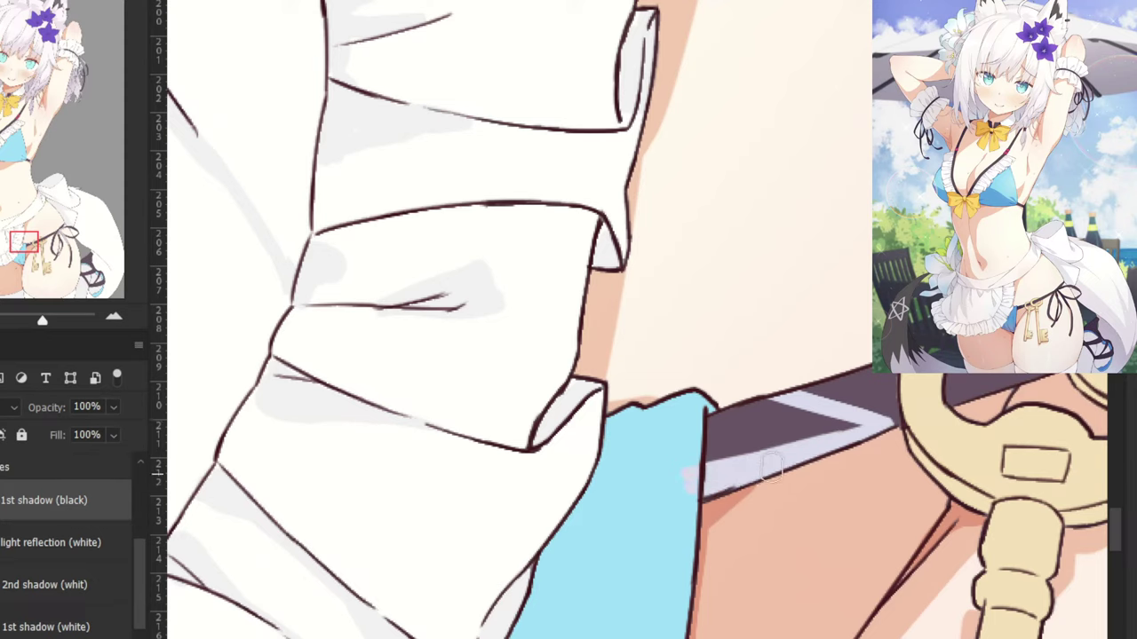
key(ctrl+z)
drag(886, 427, 731, 480)
mouse_move(815, 452)
mouse_down()
mouse_move(714, 491)
mouse_move(710, 433)
mouse_move(768, 400)
mouse_up()
mouse_move(714, 428)
mouse_down()
mouse_move(716, 468)
mouse_move(861, 426)
mouse_move(773, 435)
mouse_move(787, 414)
mouse_move(726, 478)
mouse_move(788, 457)
mouse_move(723, 465)
mouse_move(780, 408)
mouse_move(758, 434)
mouse_up()
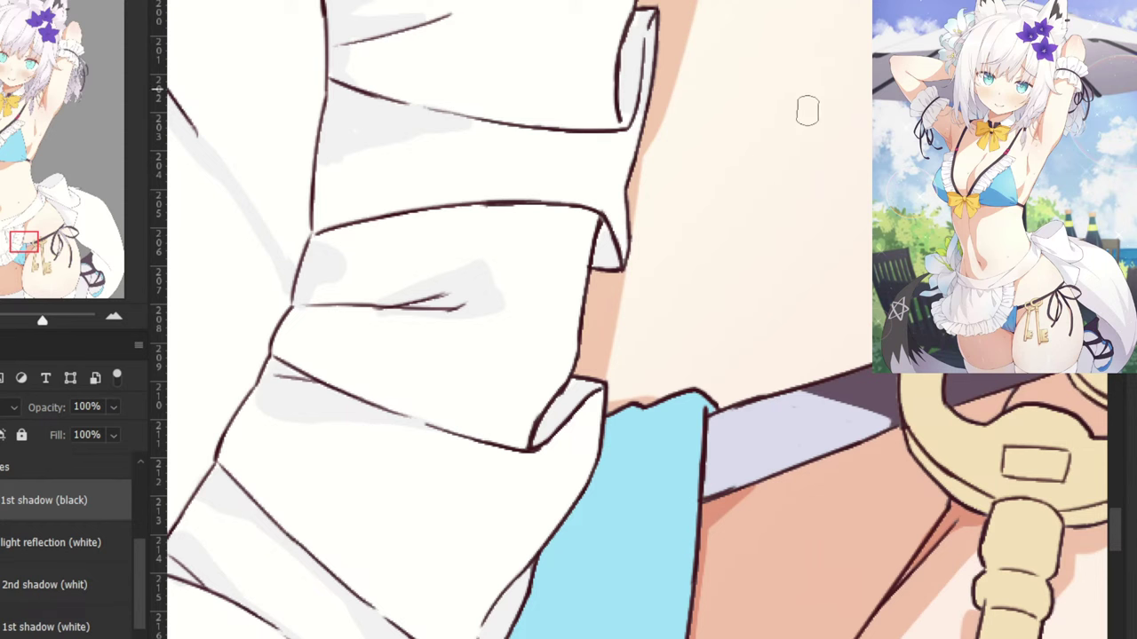
Fill the narrow black ribbon end hanging below the apron's lower frill with first shadow.
drag(660, 377, 601, 249)
key(ctrl+minus)
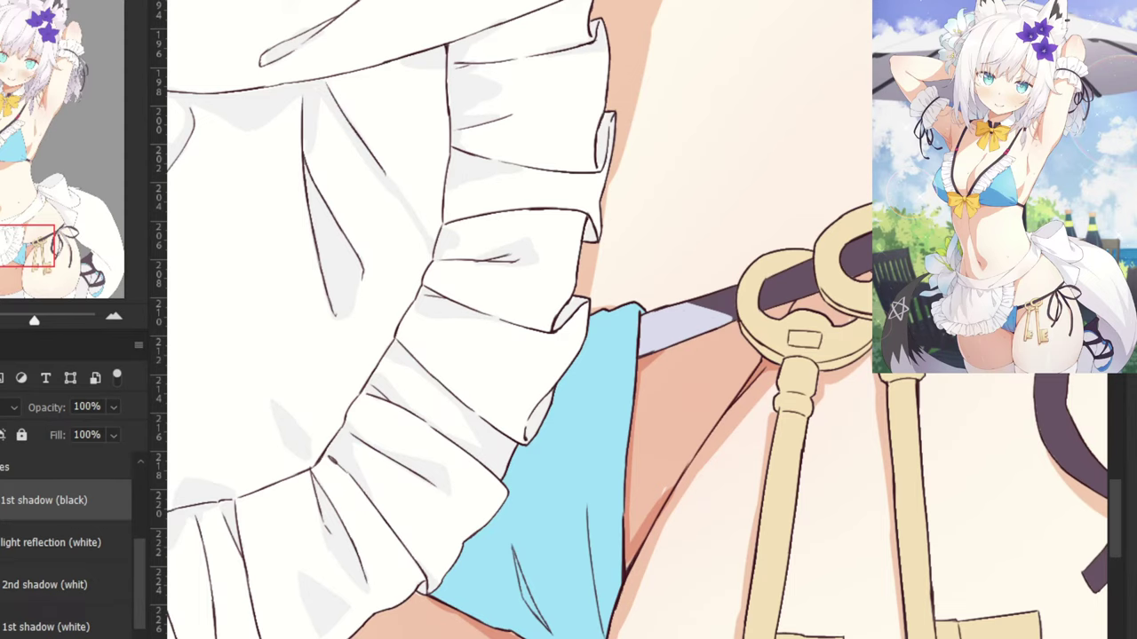
drag(486, 433, 662, 358)
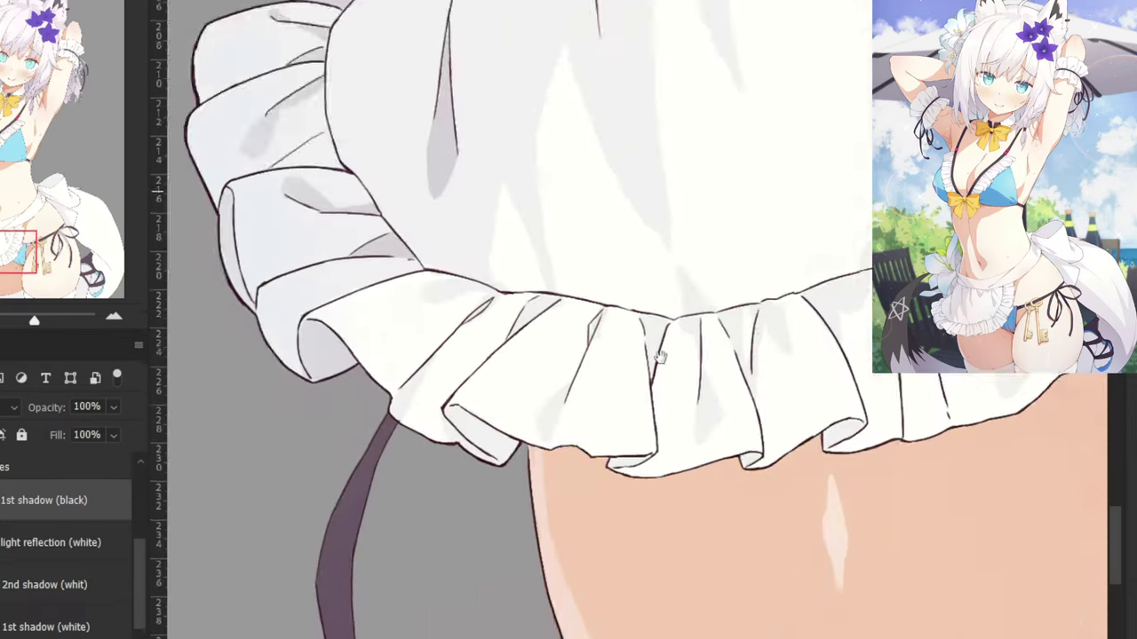
drag(613, 413, 399, 464)
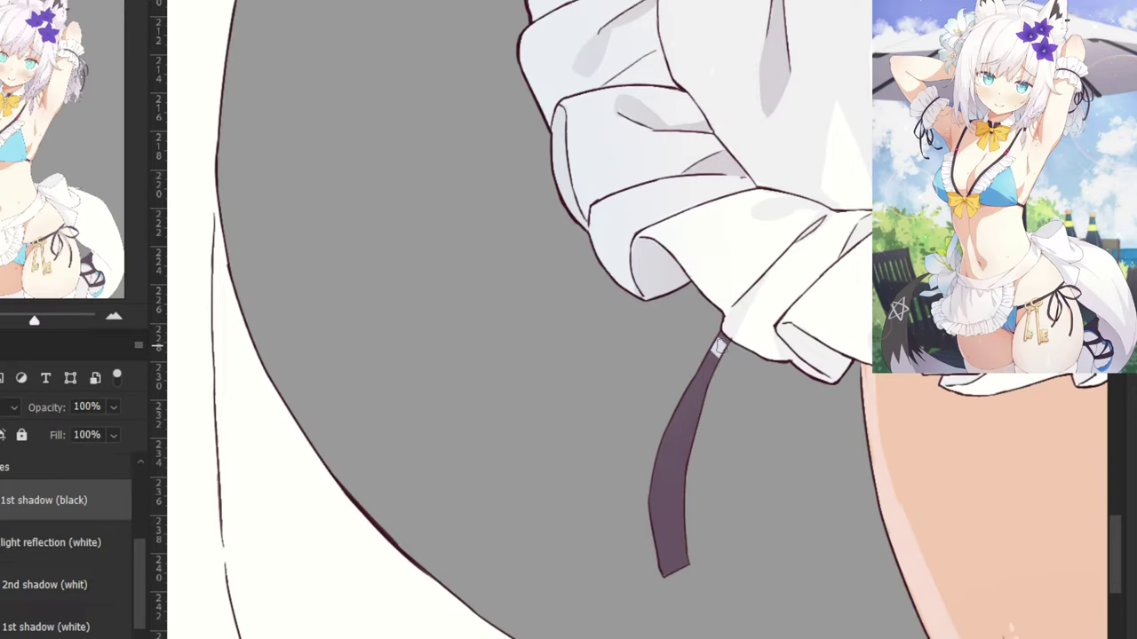
mouse_move(720, 335)
mouse_down()
mouse_move(667, 553)
mouse_move(674, 435)
mouse_move(679, 463)
mouse_up()
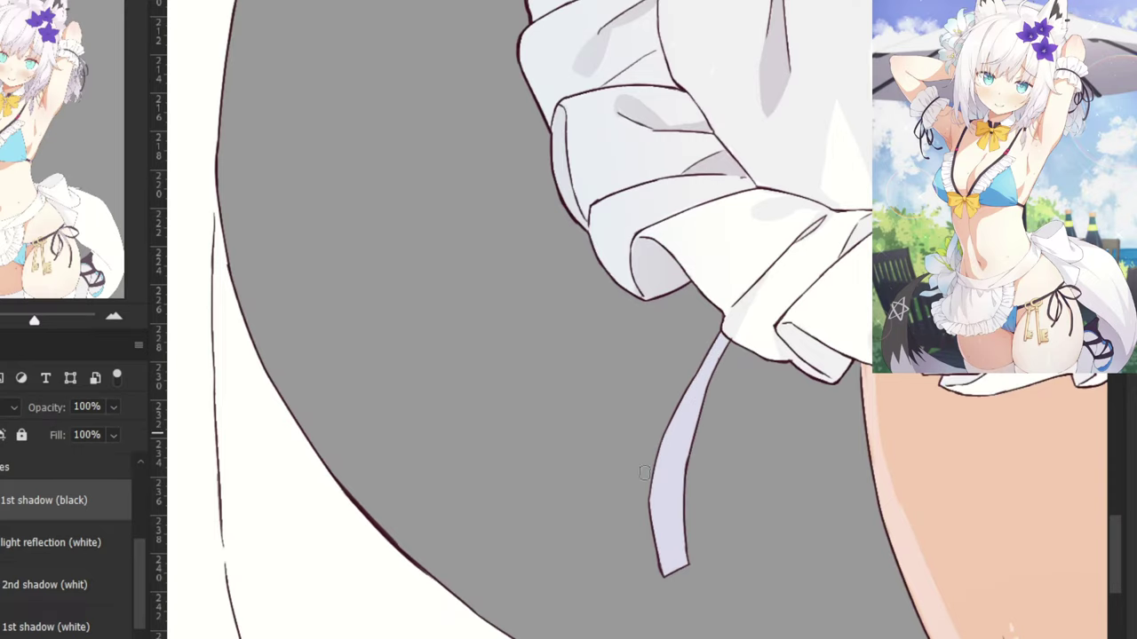
Shade the outer end of the sandal's wide lower strap and restore the 1st shadow (black) layer's darkening blend mode.
key(ctrl+minus)
key(ctrl+minus)
drag(1022, 398, 533, 382)
drag(977, 395, 560, 448)
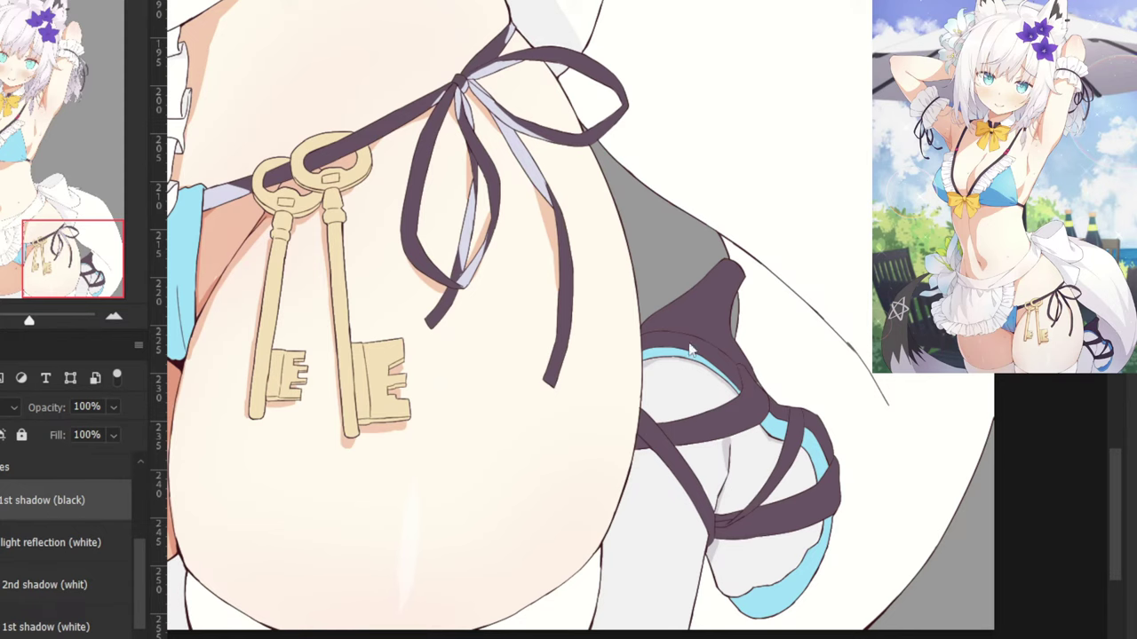
drag(678, 289, 574, 184)
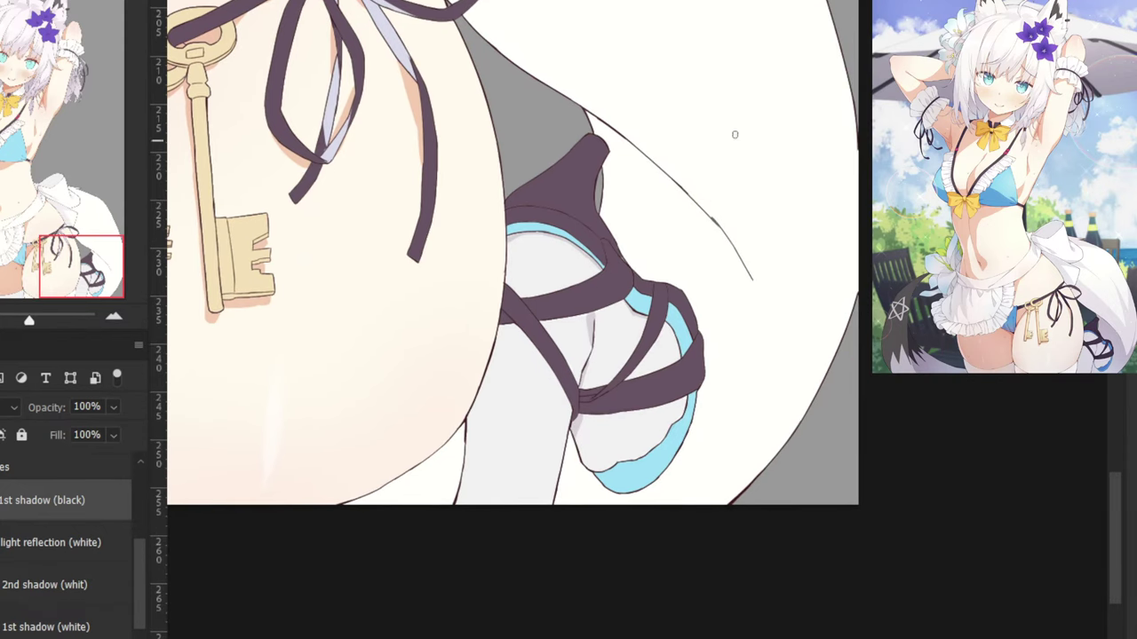
scroll(710, 373, up, 2)
scroll(718, 375, up, 2)
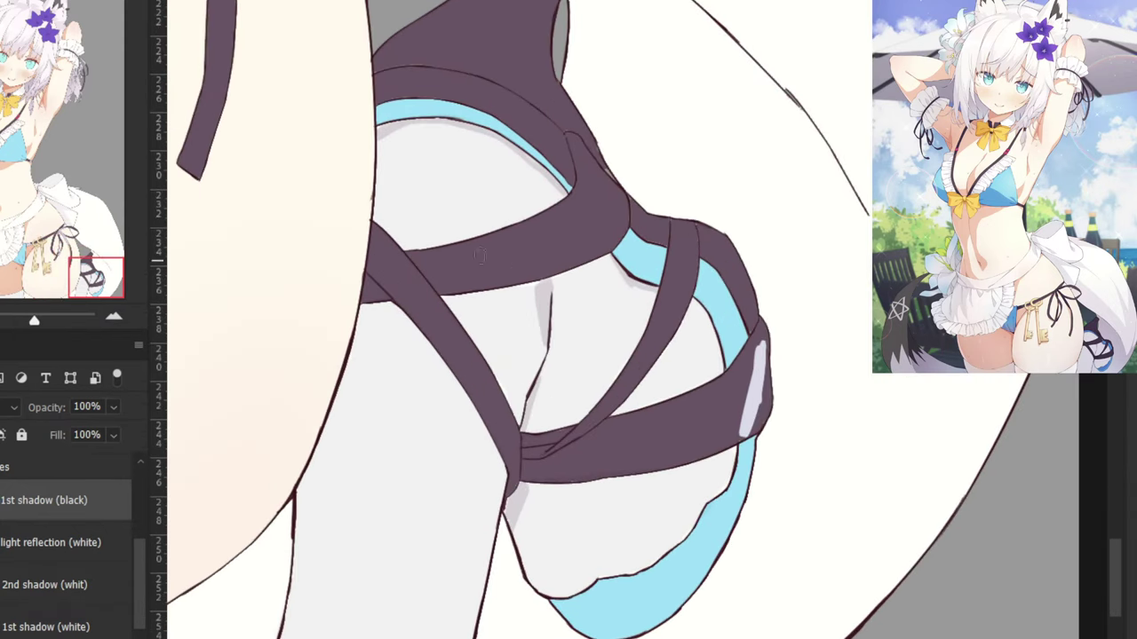
click(11, 408)
click(25, 279)
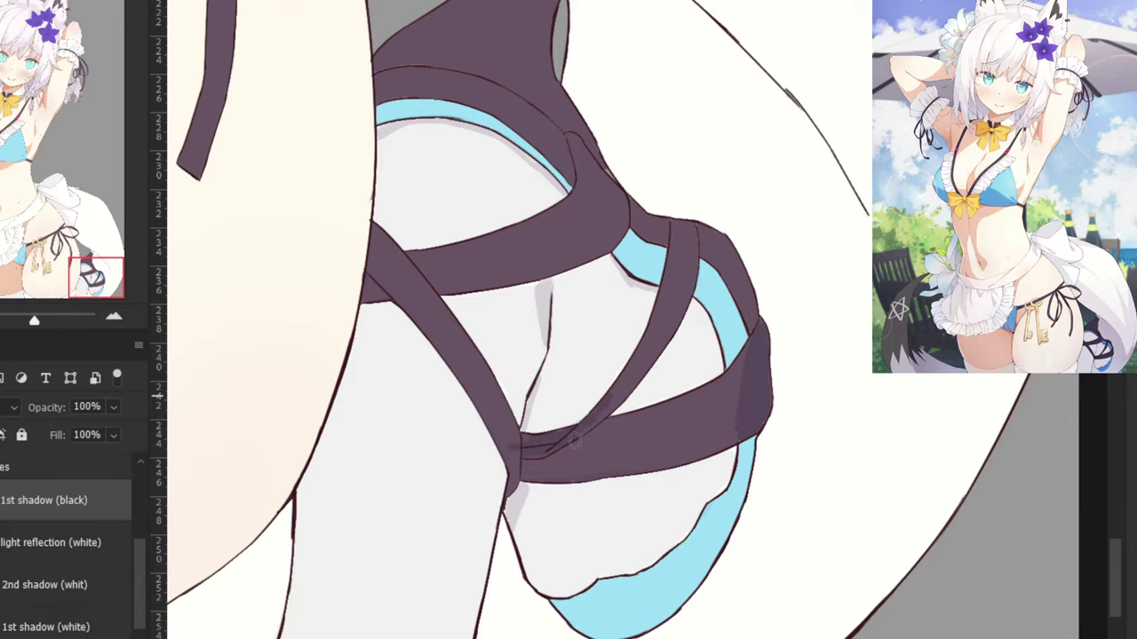
Paint first shadow down the inner edge of the sandal's thin diagonal strap and across its lower half.
drag(678, 233, 643, 348)
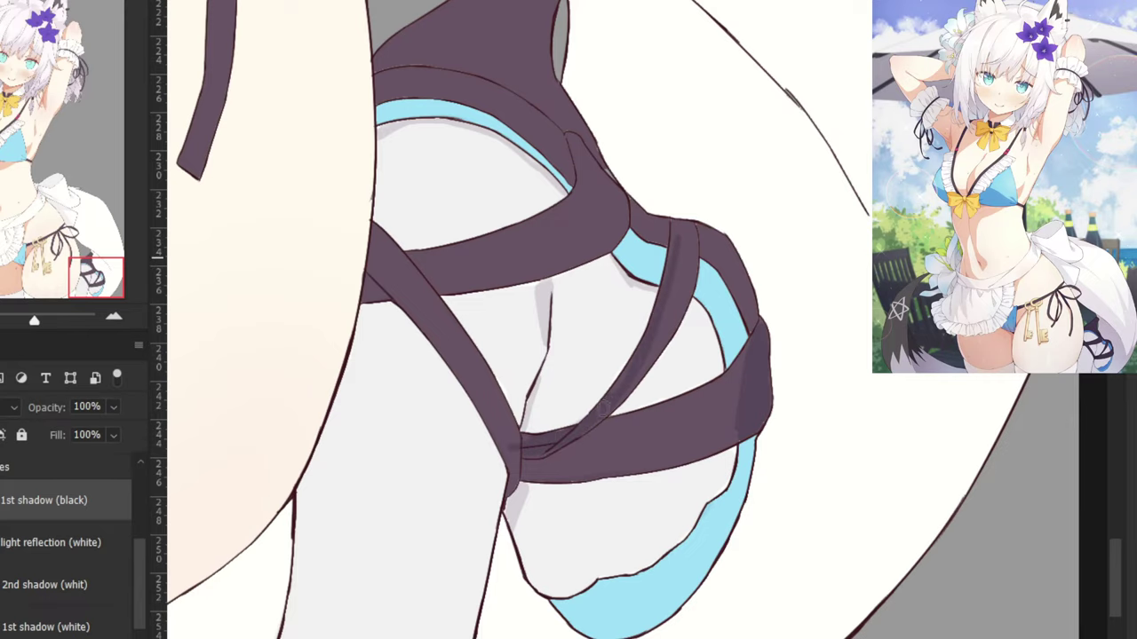
scroll(730, 301, up, 2)
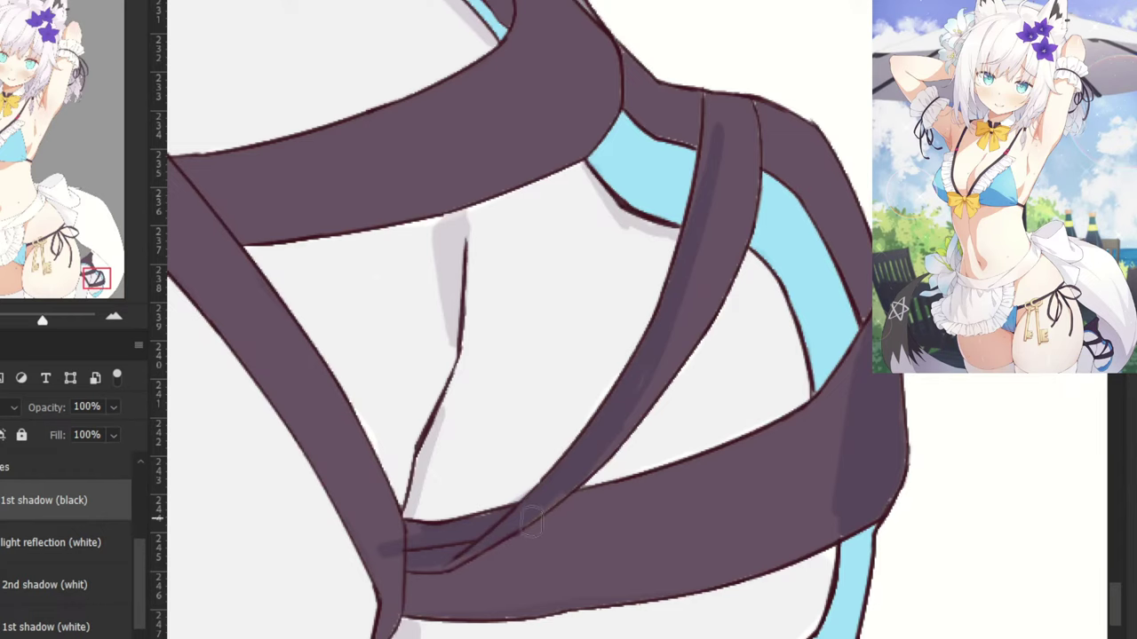
mouse_move(619, 438)
mouse_down()
mouse_move(653, 389)
mouse_move(652, 366)
mouse_up()
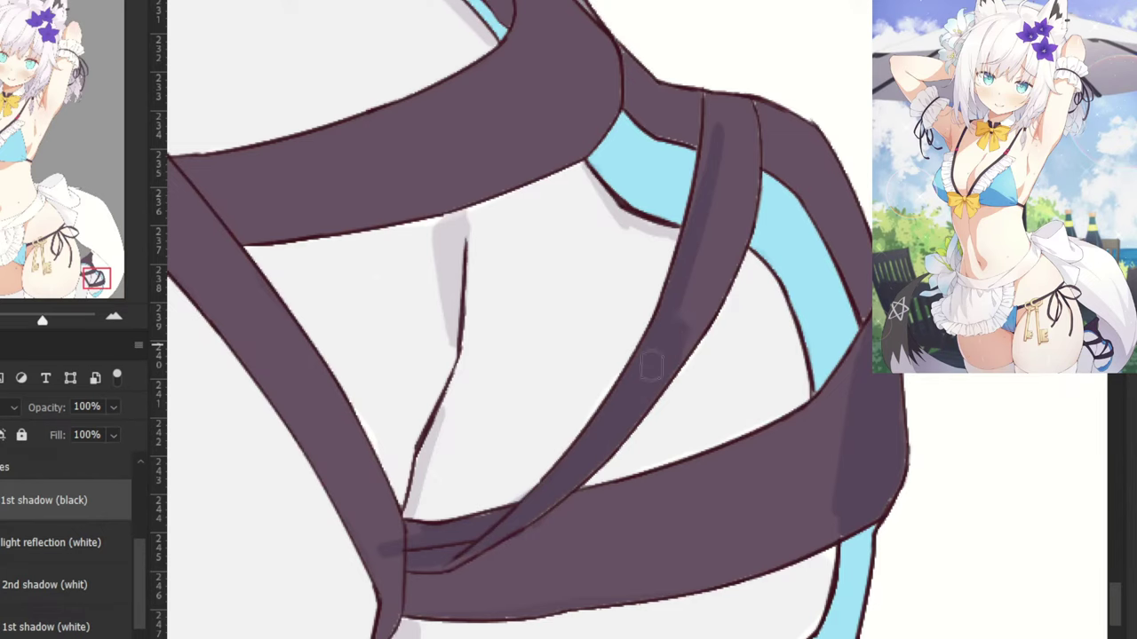
Consult the clothes shading notes, then fill the sandal's thin diagonal strap and the outer strap section beside it with first shadow.
key(ctrl+Tab)
scroll(622, 320, down, 2)
scroll(622, 319, up, 2)
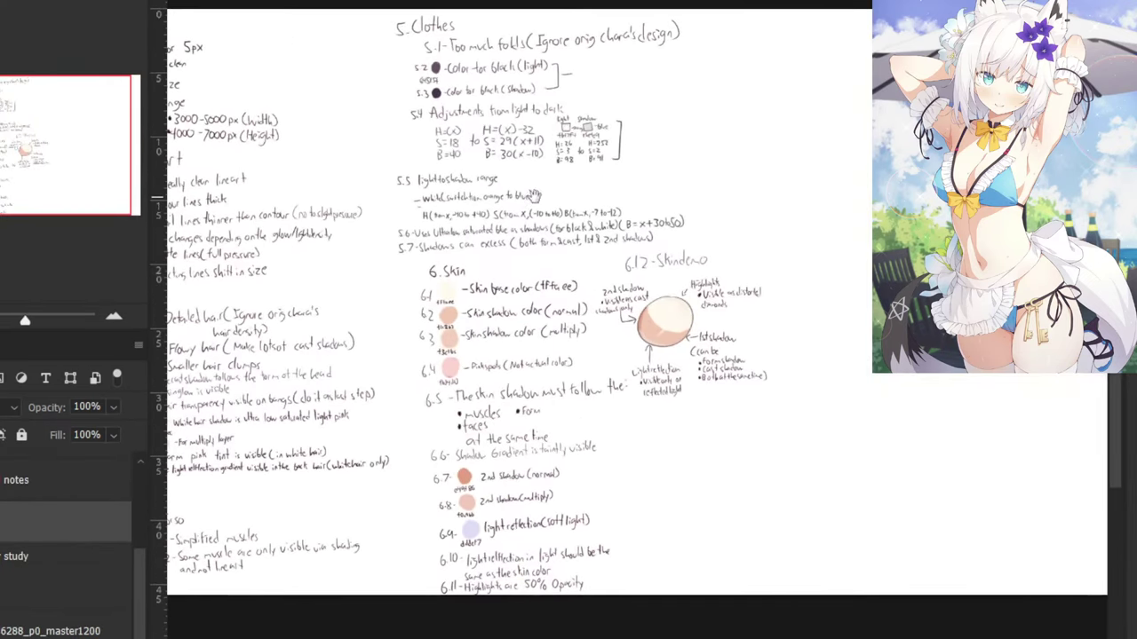
drag(537, 163, 524, 202)
key(ctrl+Tab)
drag(497, 118, 441, 150)
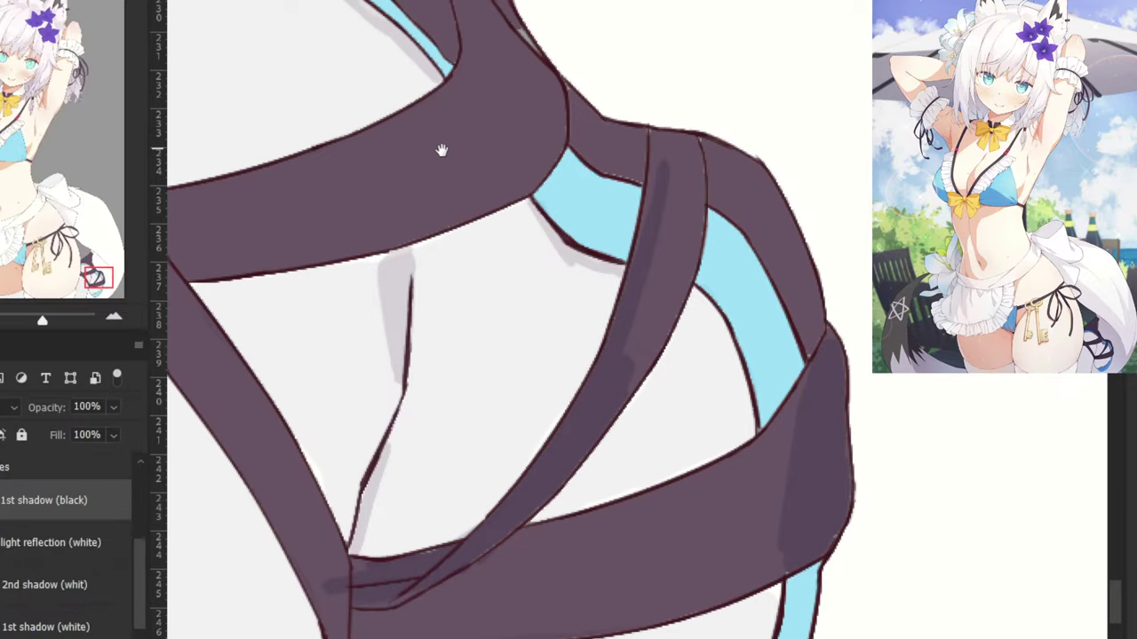
mouse_move(620, 363)
mouse_down()
mouse_move(664, 301)
mouse_move(599, 429)
mouse_move(698, 260)
mouse_move(625, 370)
mouse_move(666, 198)
mouse_move(646, 254)
mouse_move(656, 137)
mouse_move(689, 144)
mouse_move(676, 248)
mouse_move(690, 200)
mouse_move(698, 215)
mouse_move(674, 300)
mouse_move(704, 180)
mouse_move(679, 141)
mouse_move(687, 205)
mouse_move(731, 186)
mouse_move(830, 35)
mouse_move(757, 215)
mouse_move(686, 163)
mouse_move(782, 292)
mouse_up()
mouse_move(702, 179)
mouse_down()
mouse_move(792, 323)
mouse_move(698, 191)
mouse_move(740, 222)
mouse_up()
mouse_move(702, 176)
mouse_down()
mouse_move(701, 146)
mouse_move(725, 165)
mouse_move(715, 151)
mouse_move(729, 179)
mouse_move(698, 152)
mouse_move(718, 162)
mouse_move(778, 260)
mouse_move(819, 353)
mouse_move(799, 259)
mouse_move(822, 343)
mouse_up()
Fill the whole wide lower strap across the foot with first shadow, from its outer end to the strap crossing.
key(ctrl+minus)
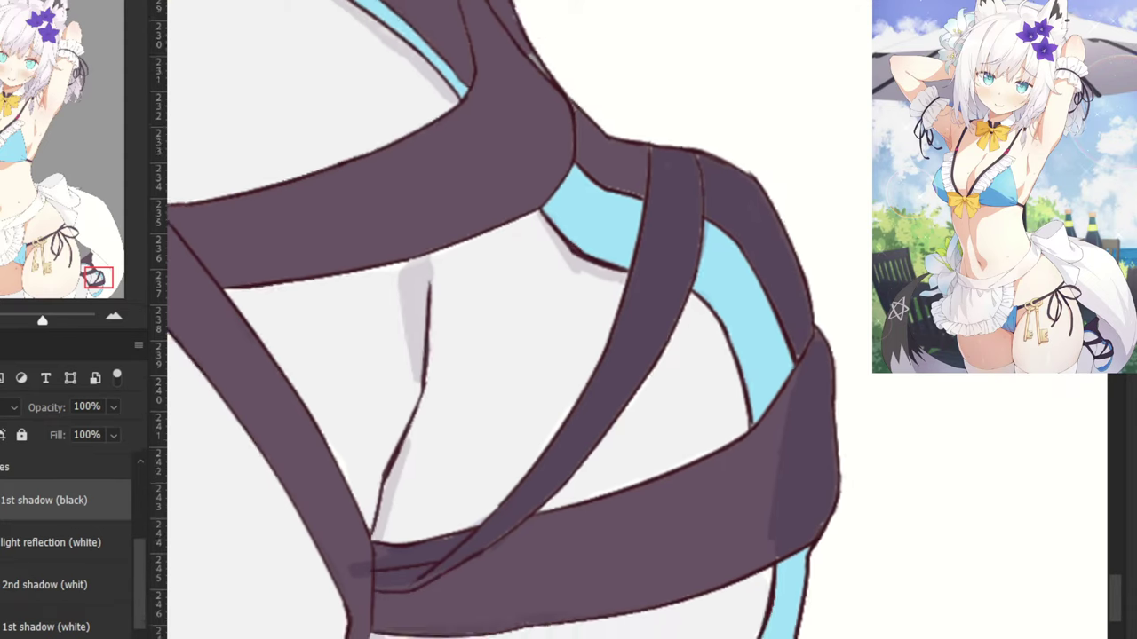
drag(557, 411, 633, 333)
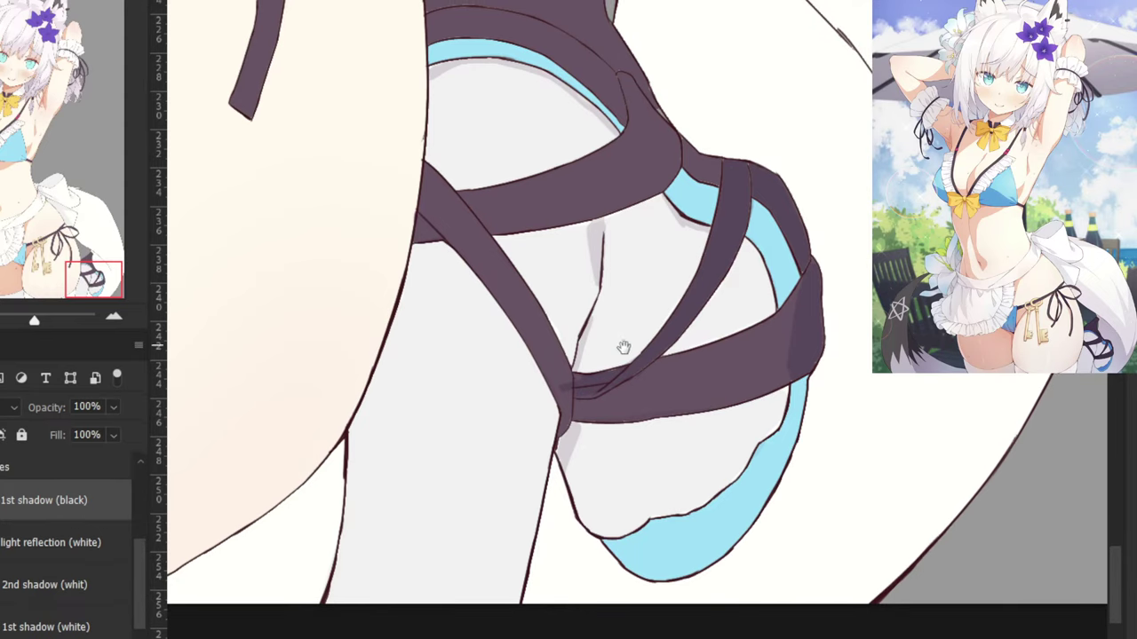
scroll(780, 354, up, 3)
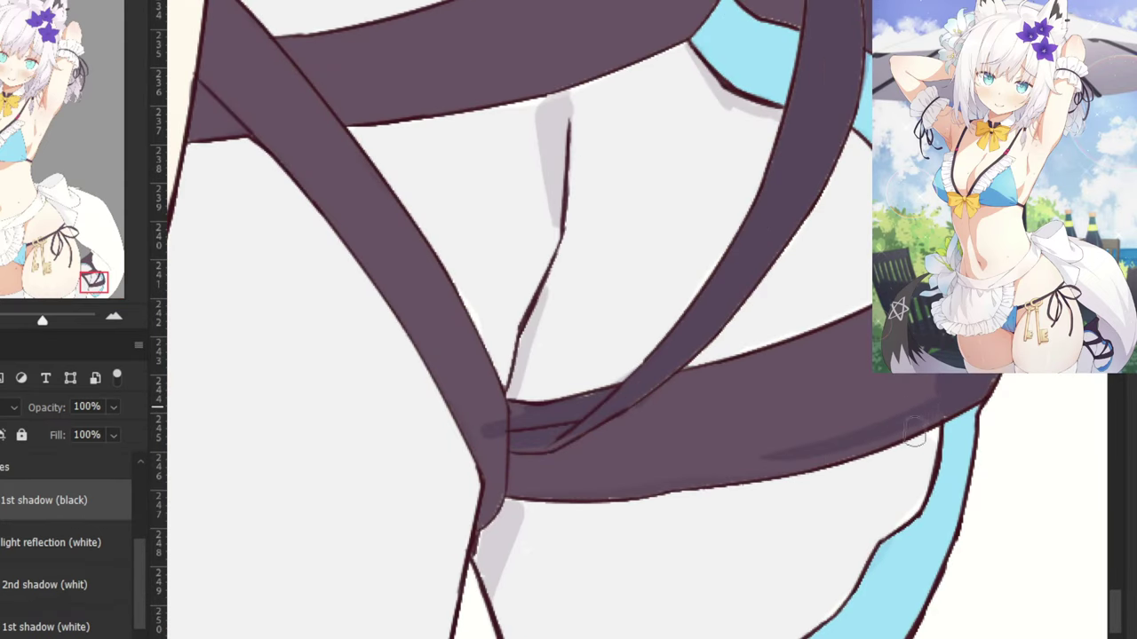
mouse_move(704, 468)
mouse_down()
mouse_move(532, 490)
mouse_move(588, 488)
mouse_move(503, 475)
mouse_move(665, 471)
mouse_up()
drag(809, 381, 826, 380)
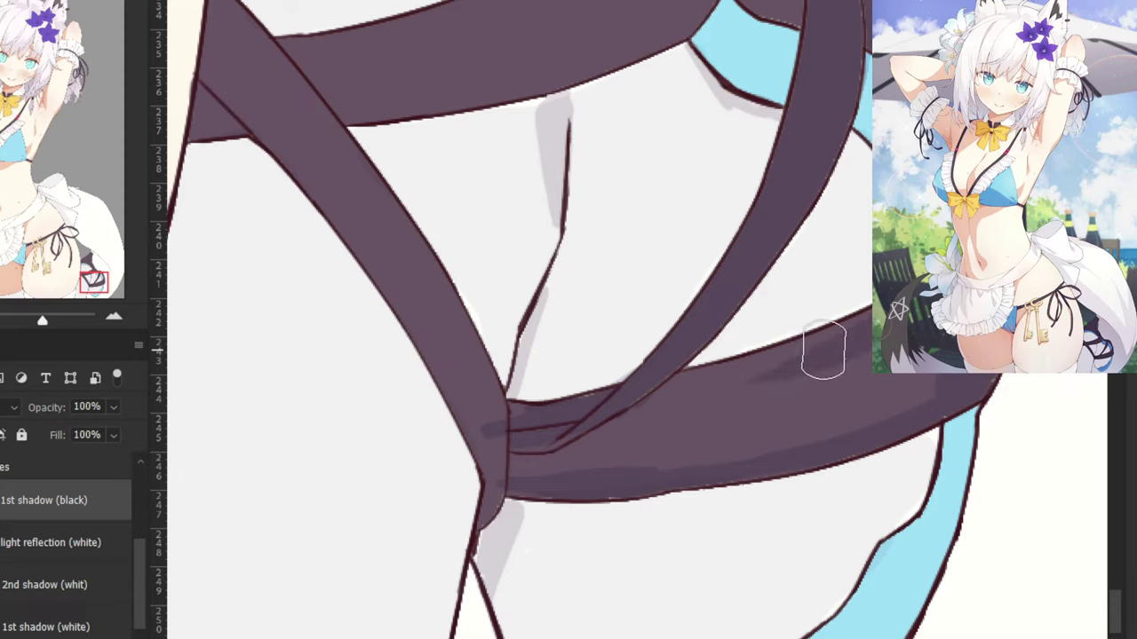
mouse_move(532, 457)
mouse_down()
mouse_move(599, 452)
mouse_move(540, 470)
mouse_move(819, 433)
mouse_move(901, 413)
mouse_move(939, 386)
mouse_move(819, 384)
mouse_move(745, 414)
mouse_move(579, 440)
mouse_up()
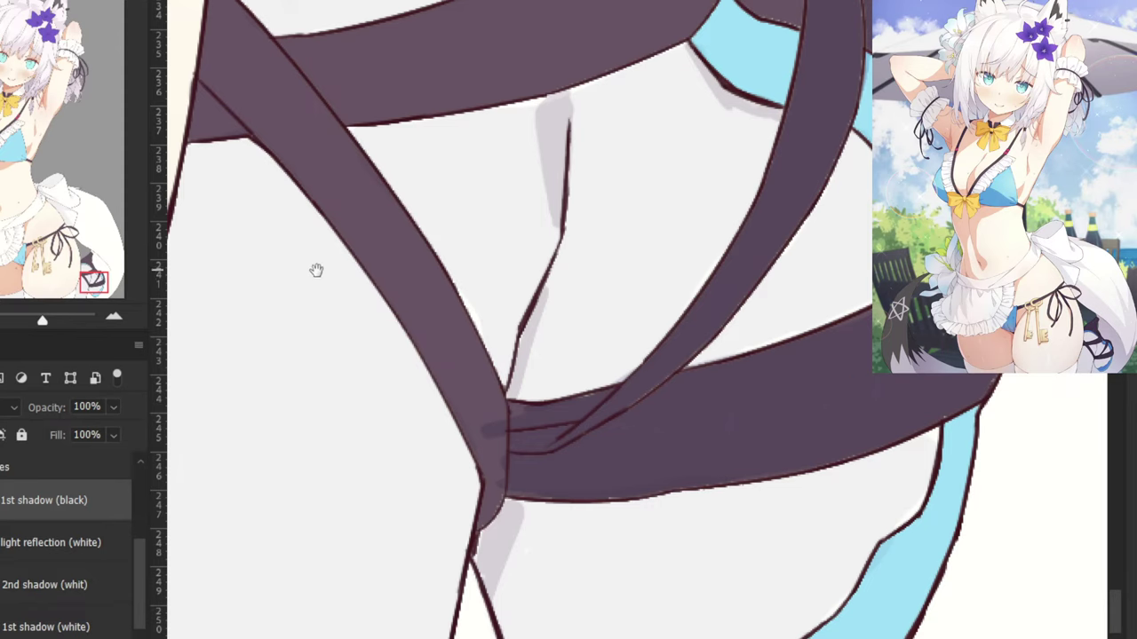
Fill the sandal strap running diagonally from the thigh's edge down to the strap crossing with first shadow.
drag(314, 272, 446, 432)
mouse_move(366, 200)
mouse_down()
mouse_move(374, 144)
mouse_move(368, 210)
mouse_move(361, 139)
mouse_move(358, 236)
mouse_move(380, 131)
mouse_up()
mouse_move(382, 234)
mouse_down()
mouse_move(357, 256)
mouse_move(355, 225)
mouse_move(348, 281)
mouse_move(369, 259)
mouse_move(390, 275)
mouse_move(407, 259)
mouse_move(403, 242)
mouse_move(552, 435)
mouse_move(392, 240)
mouse_move(605, 552)
mouse_move(492, 352)
mouse_move(631, 578)
mouse_up()
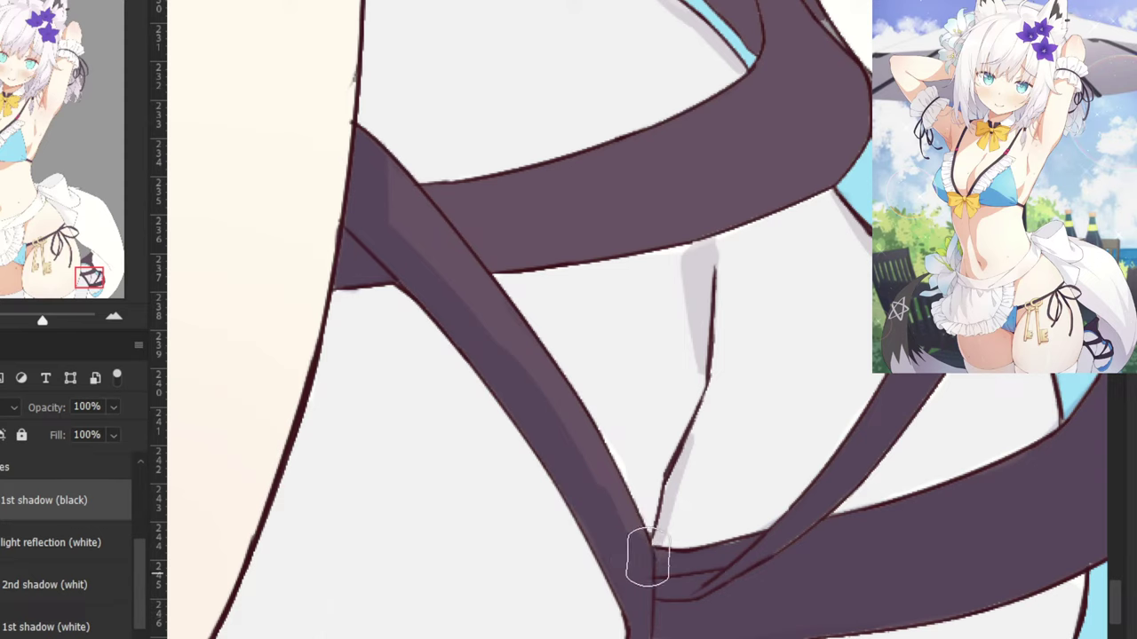
mouse_move(651, 590)
mouse_down()
mouse_move(548, 391)
mouse_move(609, 492)
mouse_move(500, 328)
mouse_move(509, 363)
mouse_move(363, 199)
mouse_move(385, 184)
mouse_up()
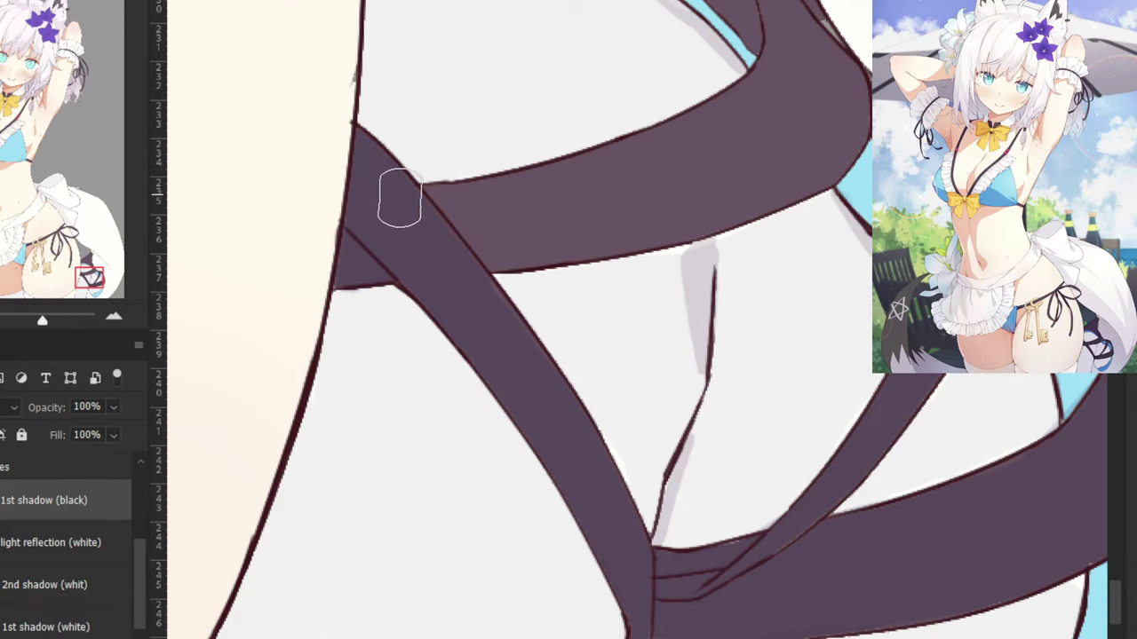
Fill the sandal's tall heel piece and the curved band below it with first shadow.
drag(627, 134, 568, 401)
drag(575, 270, 645, 459)
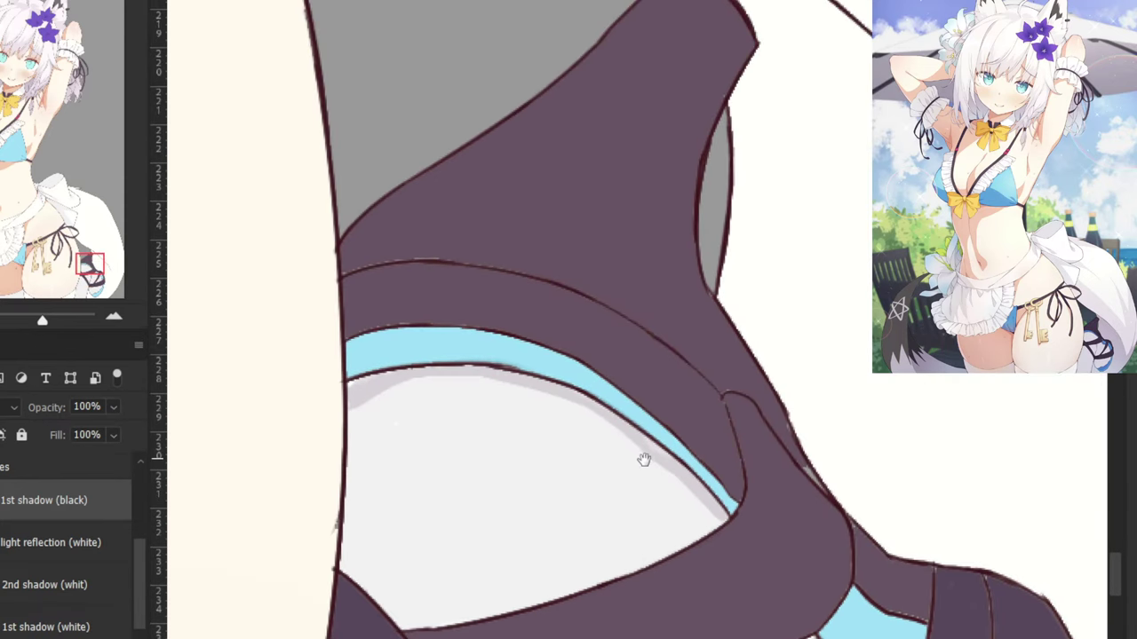
key(ctrl+minus)
mouse_move(643, 282)
mouse_down()
mouse_move(686, 222)
mouse_move(668, 184)
mouse_up()
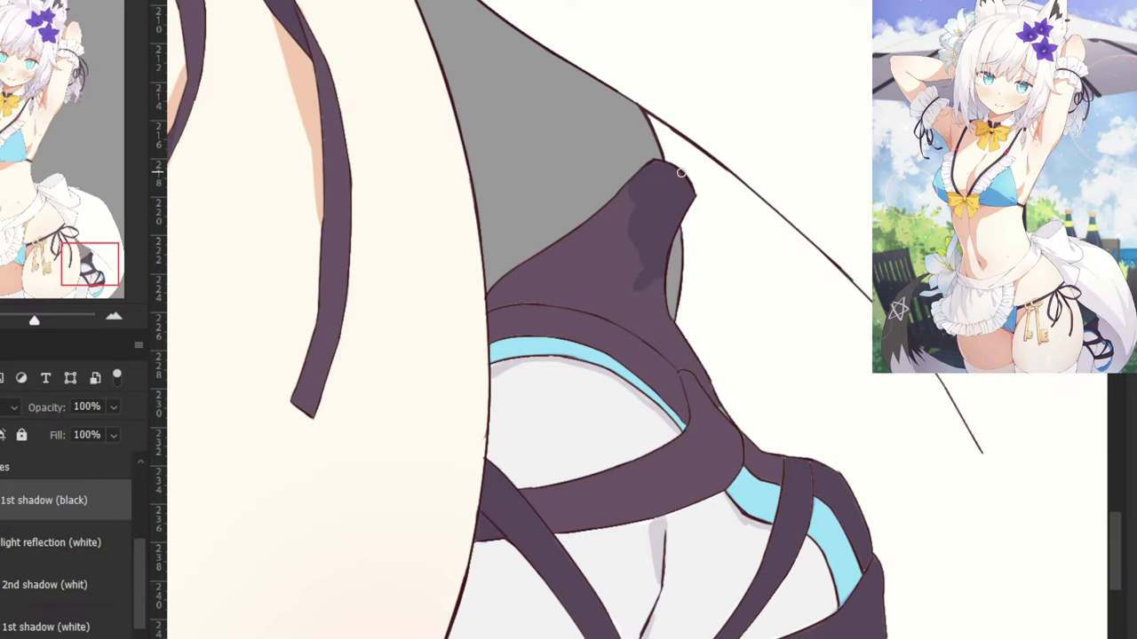
mouse_move(631, 194)
mouse_down()
mouse_move(631, 275)
mouse_move(623, 221)
mouse_move(555, 244)
mouse_move(499, 303)
mouse_up()
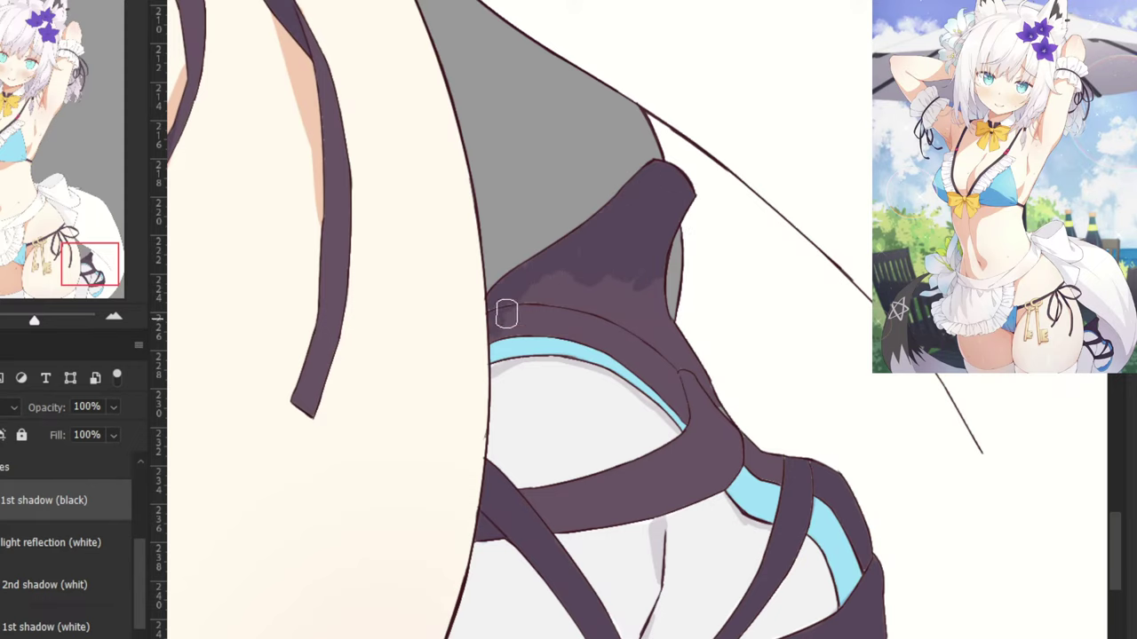
key(ctrl+plus)
mouse_move(355, 324)
mouse_down()
mouse_move(400, 302)
mouse_move(448, 306)
mouse_move(373, 285)
mouse_move(367, 309)
mouse_move(466, 305)
mouse_move(494, 327)
mouse_move(537, 329)
mouse_move(483, 319)
mouse_move(581, 350)
mouse_move(752, 511)
mouse_move(625, 366)
mouse_move(759, 499)
mouse_move(652, 378)
mouse_move(819, 562)
mouse_move(851, 562)
mouse_move(761, 468)
mouse_move(767, 507)
mouse_move(737, 447)
mouse_move(604, 286)
mouse_move(488, 238)
mouse_move(417, 248)
mouse_move(447, 243)
mouse_move(542, 300)
mouse_move(473, 223)
mouse_move(476, 165)
mouse_move(387, 243)
mouse_move(380, 277)
mouse_move(464, 261)
mouse_move(370, 282)
mouse_move(497, 172)
mouse_move(482, 151)
mouse_move(511, 148)
mouse_move(585, 266)
mouse_move(635, 316)
mouse_move(656, 159)
mouse_move(681, 374)
mouse_move(691, 312)
mouse_up()
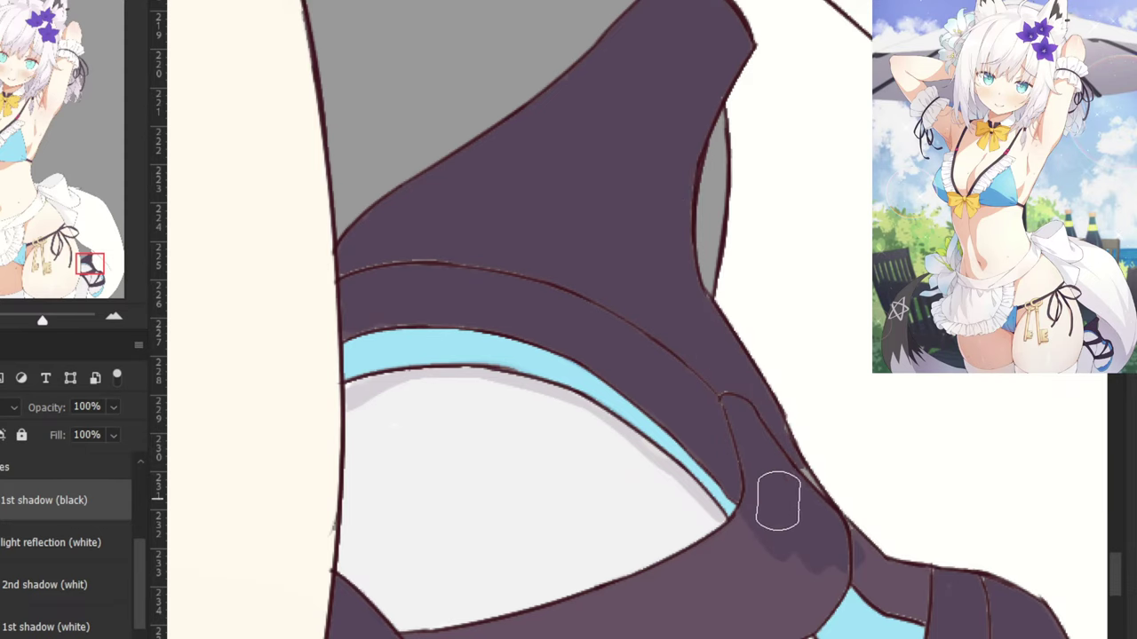
Fill the wide upper strap across the foot with first shadow, from the outer ankle joint to the diagonal strap by the thigh.
mouse_move(790, 525)
mouse_down()
mouse_move(750, 498)
mouse_move(571, 432)
mouse_up()
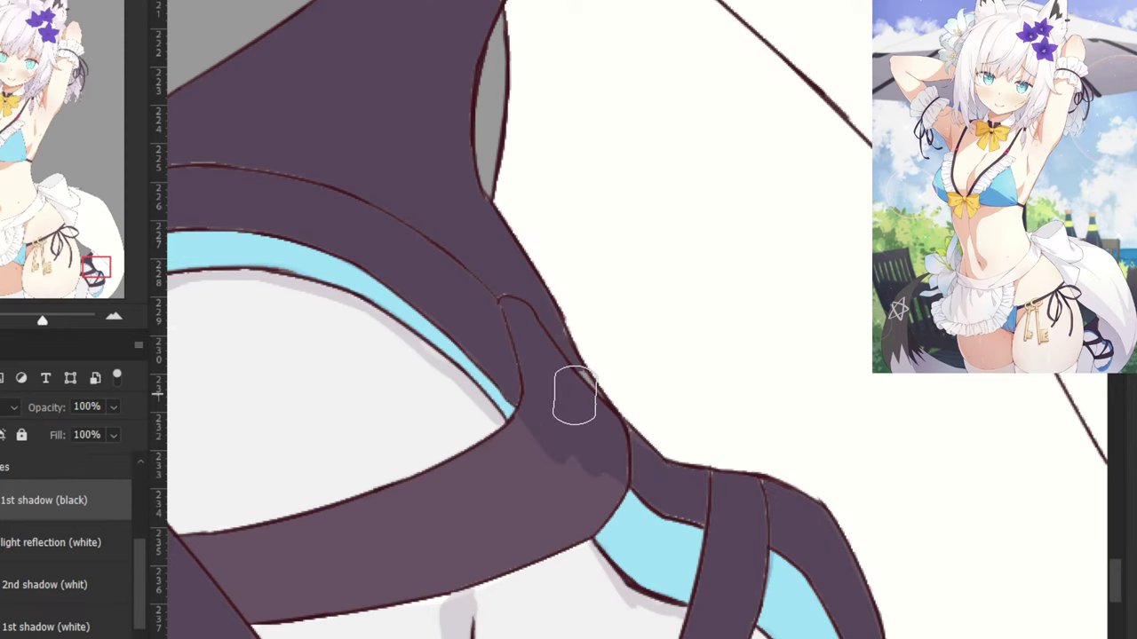
drag(574, 398, 871, 154)
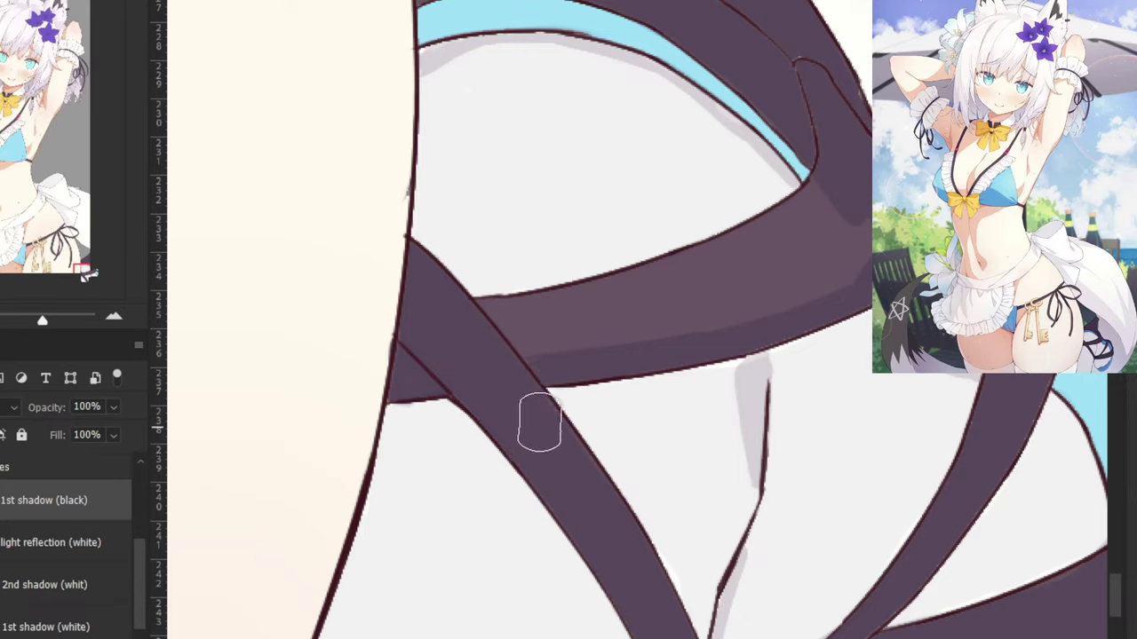
mouse_move(782, 194)
mouse_down()
mouse_move(598, 287)
mouse_move(728, 251)
mouse_move(531, 320)
mouse_move(665, 275)
mouse_move(471, 314)
mouse_up()
mouse_move(522, 340)
mouse_down()
mouse_move(577, 343)
mouse_move(713, 313)
mouse_up()
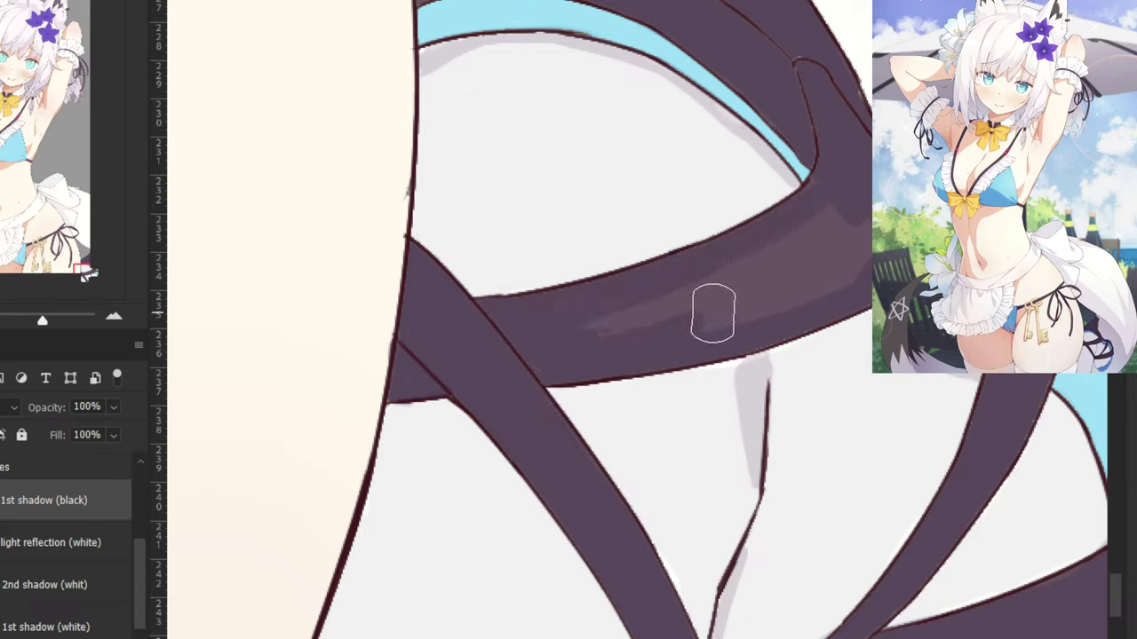
key(ctrl+z)
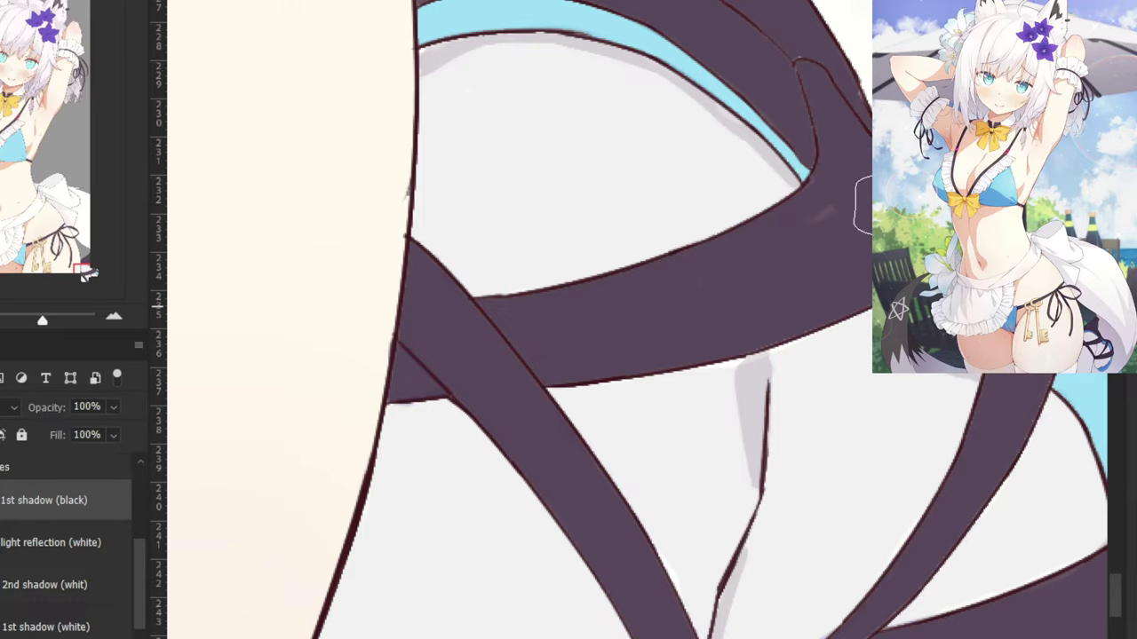
Examine the first-shadow fill on the sandal's heel piece and straps for gaps along the line art.
key(ctrl+minus)
key(ctrl+minus)
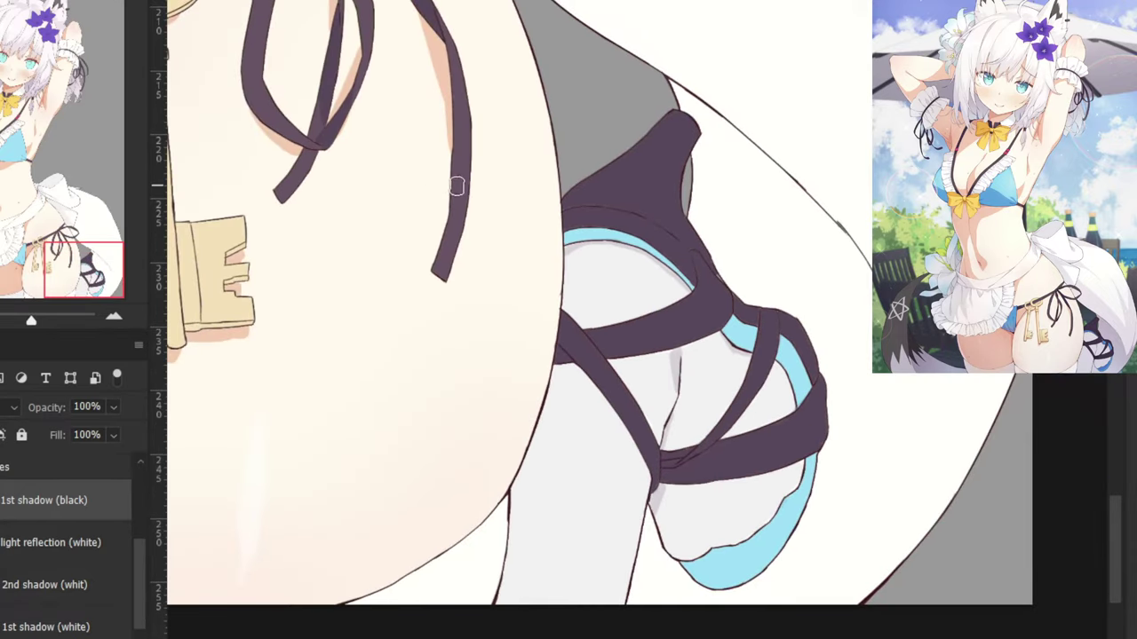
drag(525, 156, 409, 187)
key(ctrl+plus)
key(ctrl+plus)
click(60, 633)
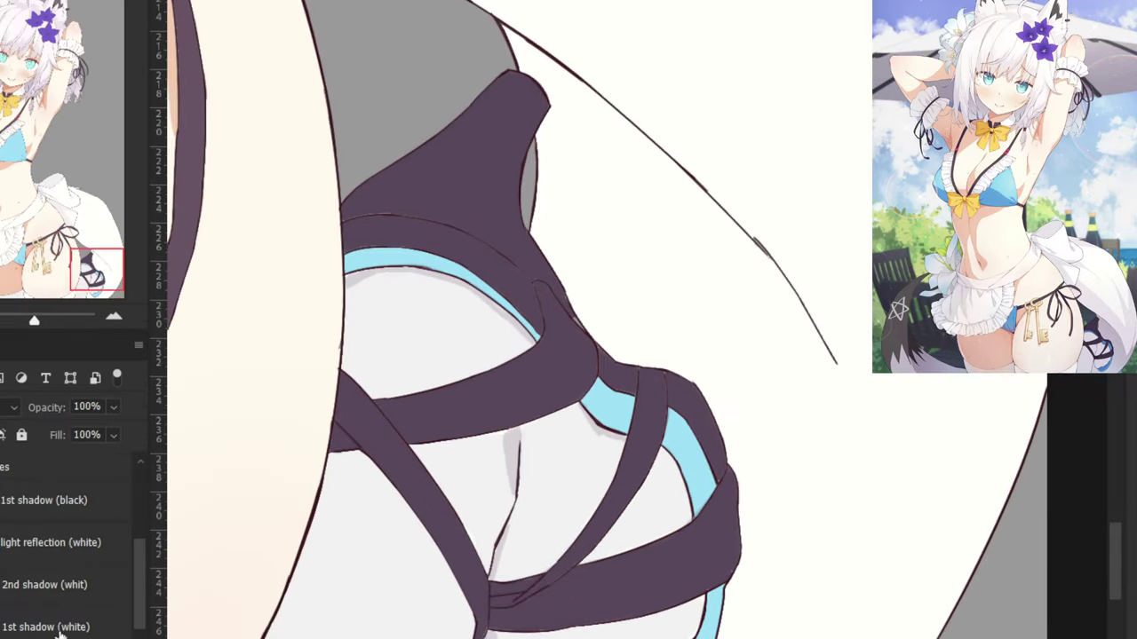
scroll(414, 241, up, 2)
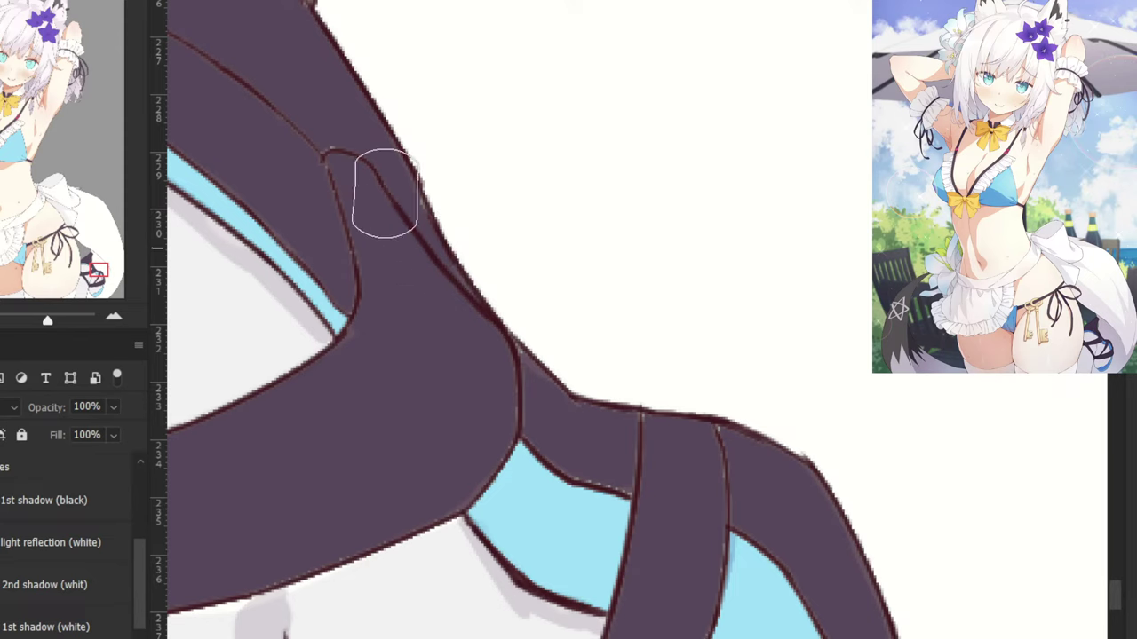
drag(293, 215, 414, 361)
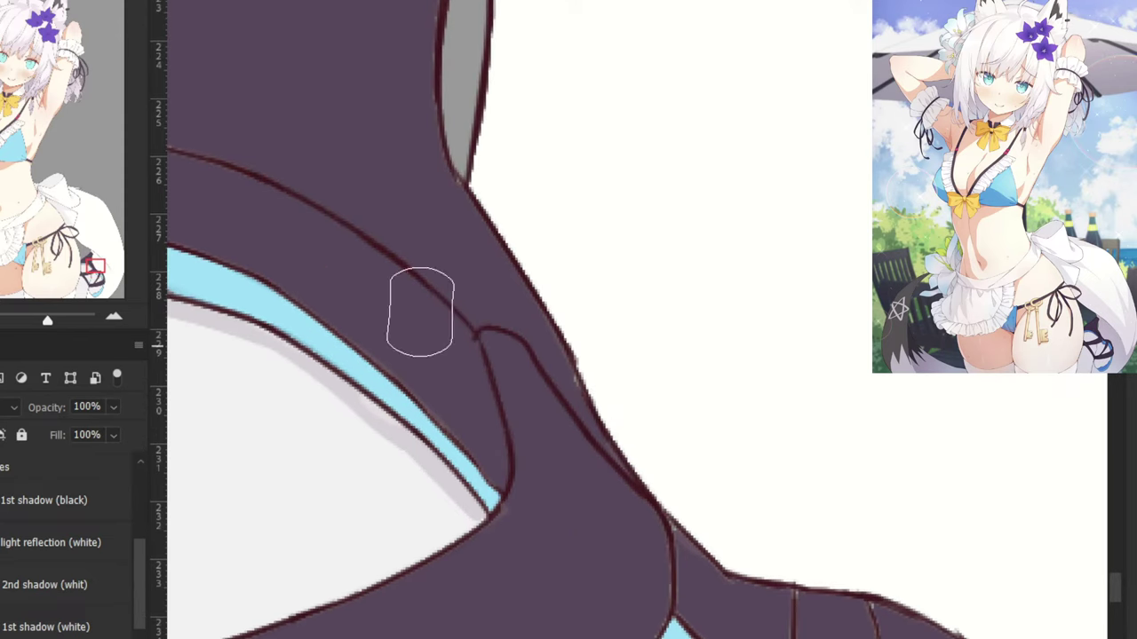
key(ctrl+minus)
scroll(639, 462, down, 1)
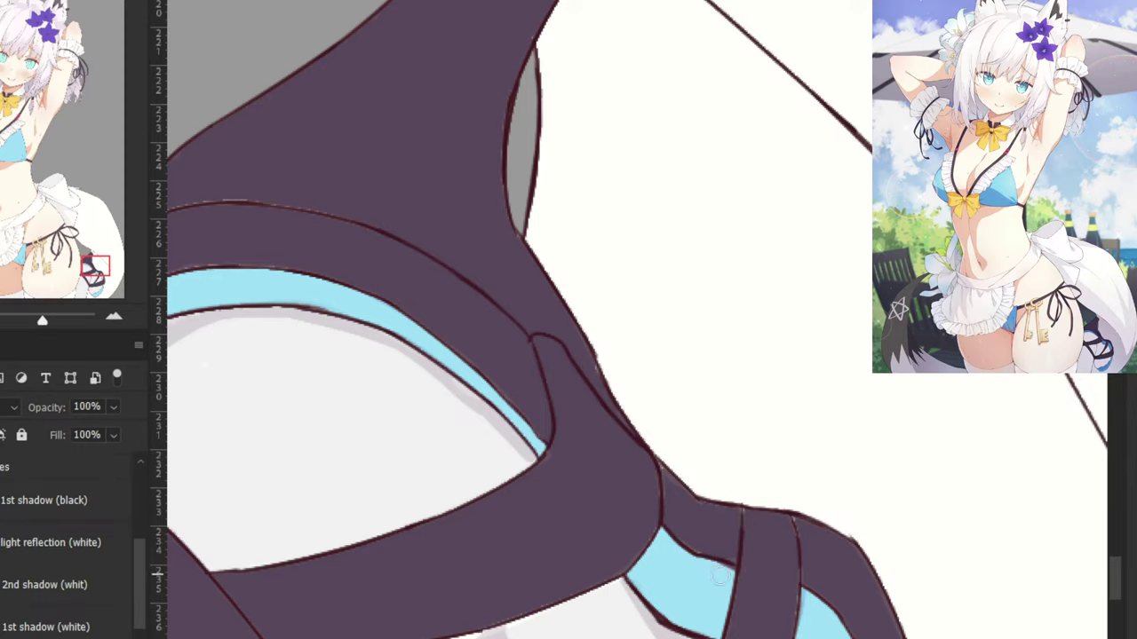
Try a small stroke on the light blue sole beside the ankle strap, undo it and enlarge the brush.
drag(722, 571, 724, 593)
key(ctrl+z)
key(])
key(])
key(])
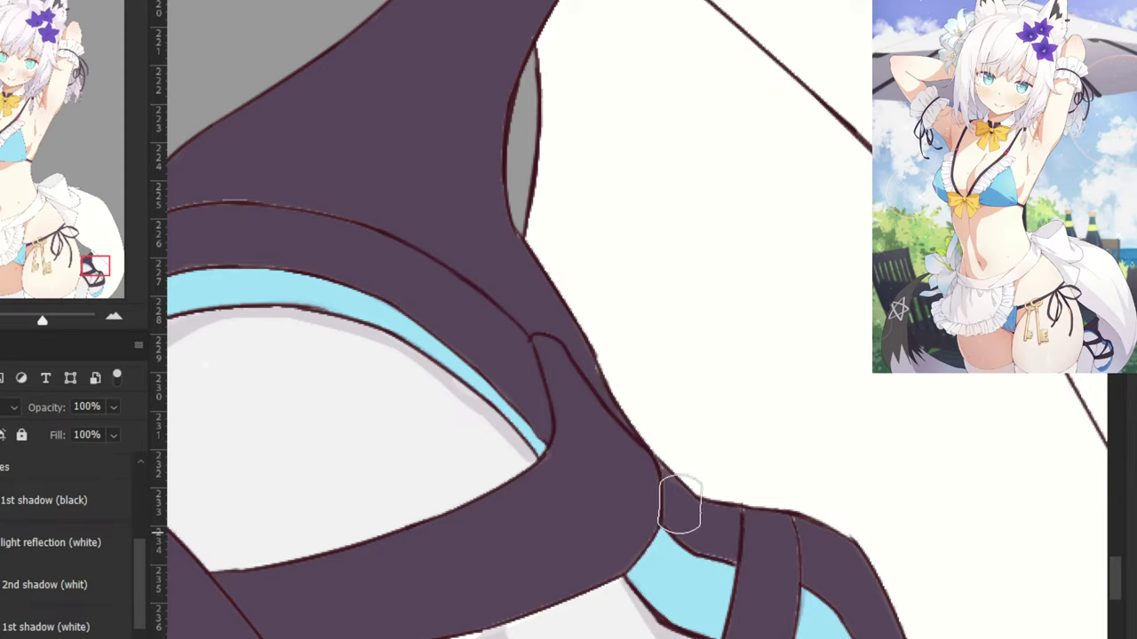
Examine the shading of the whole figure, from the sandal up over the torso to the head and arm ribbons.
key(ctrl+minus)
key(ctrl+minus)
key(ctrl+minus)
key(ctrl+minus)
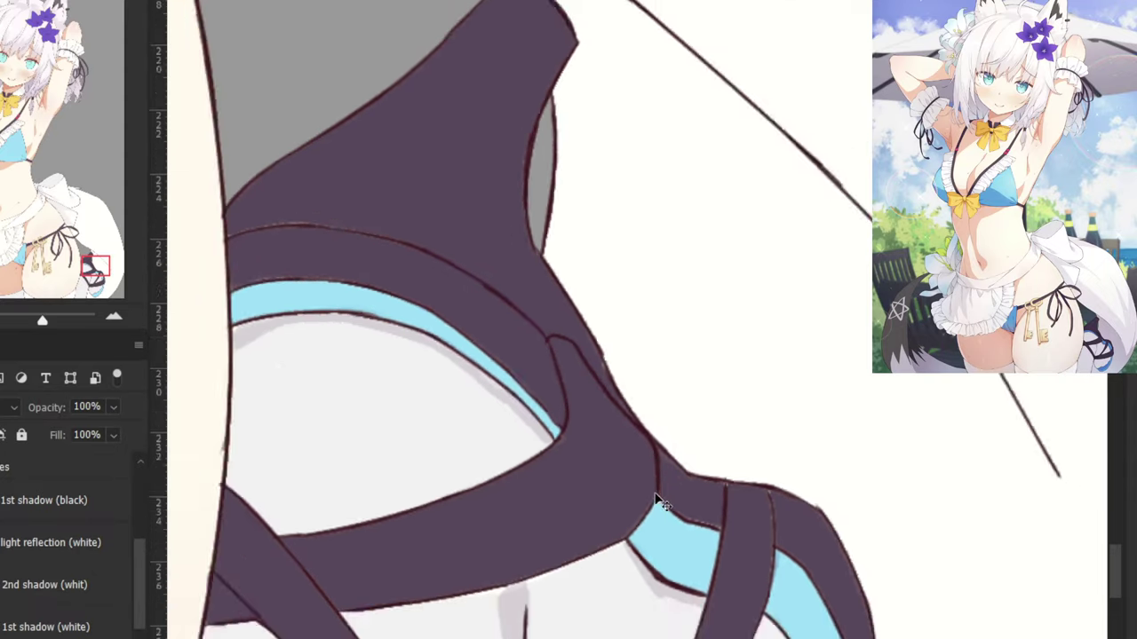
key(ctrl+minus)
key(ctrl+minus)
drag(222, 211, 426, 313)
drag(344, 230, 419, 488)
mouse_move(328, 195)
mouse_down()
mouse_move(388, 284)
mouse_move(408, 452)
mouse_up()
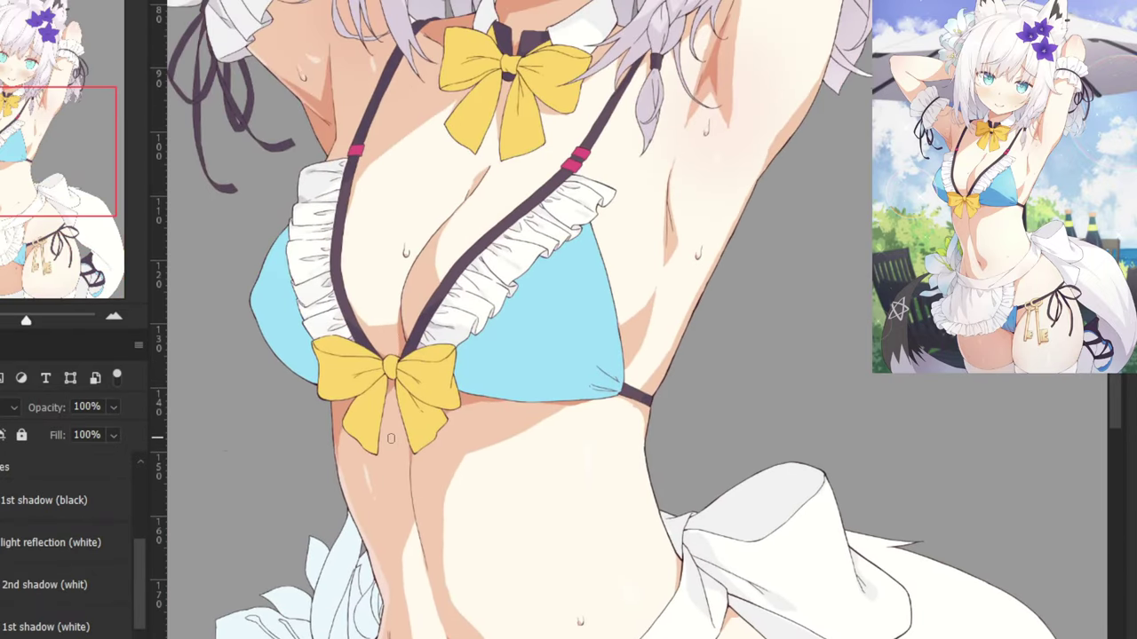
key(ctrl+minus)
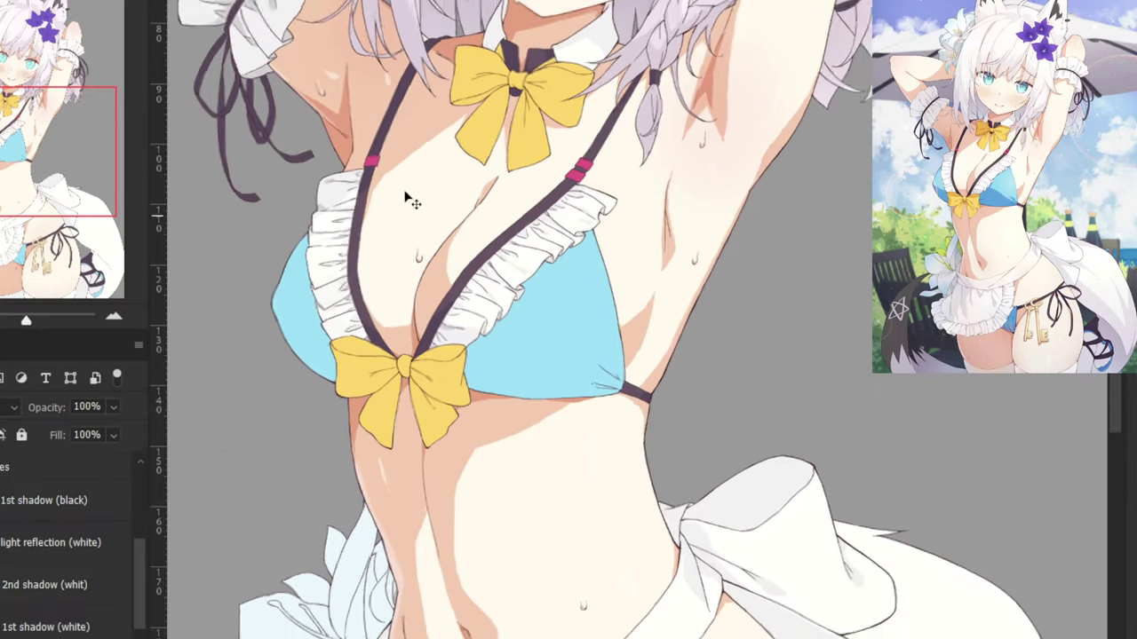
drag(358, 215, 374, 451)
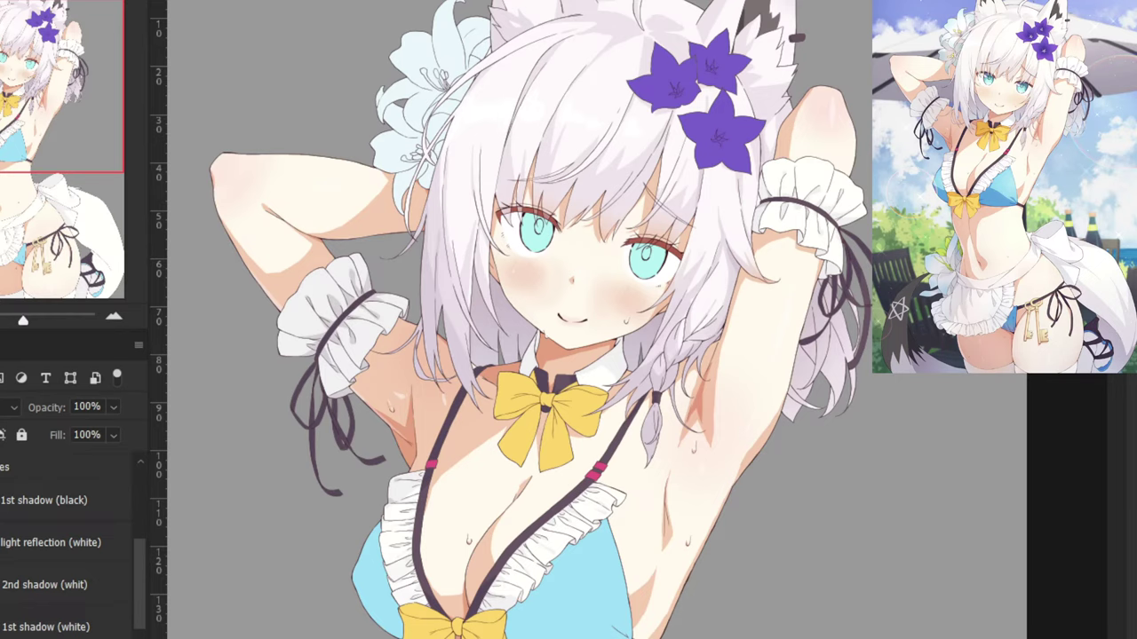
scroll(126, 579, up, 1)
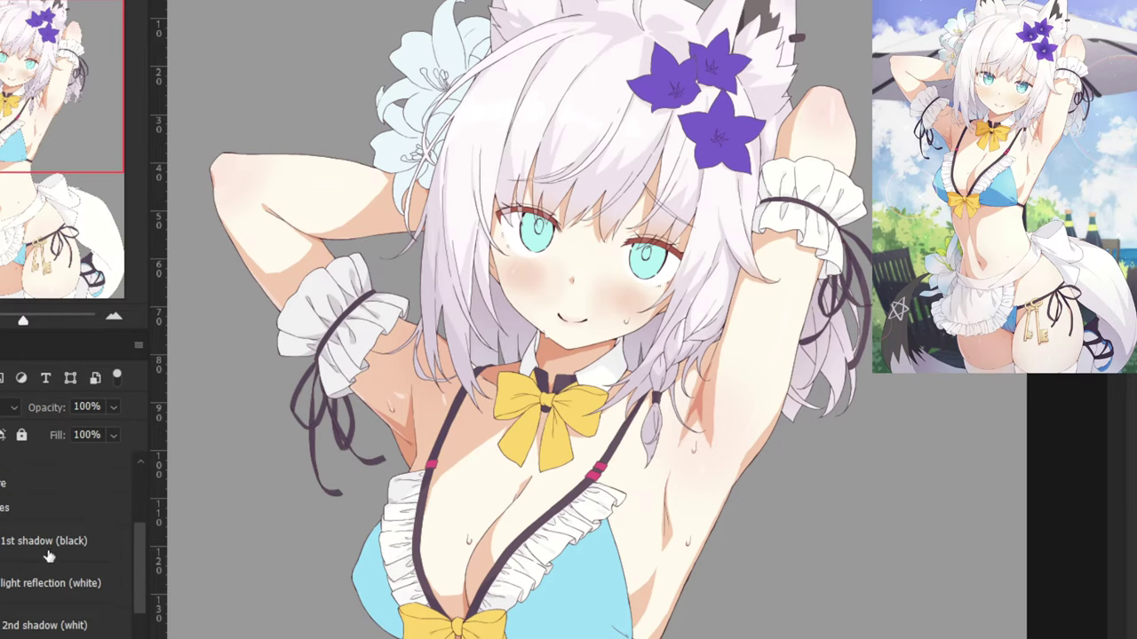
Select the 1st shadow (black) layer and return to a close view of the sandal's strap crossing.
click(53, 541)
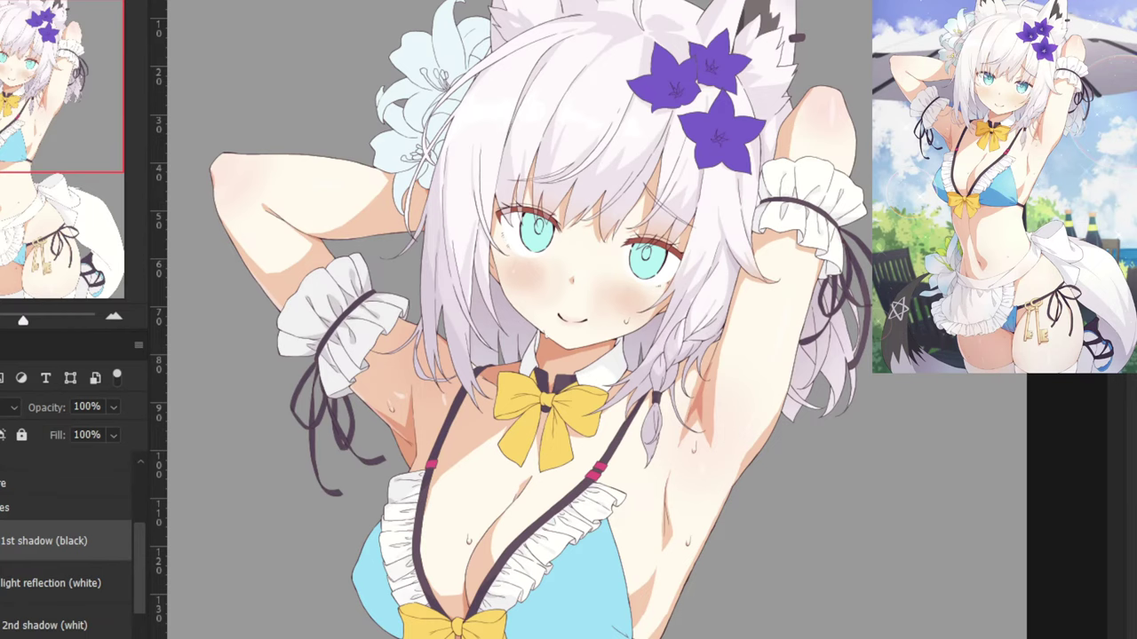
drag(726, 633, 632, 218)
drag(711, 540, 704, 310)
drag(621, 465, 608, 234)
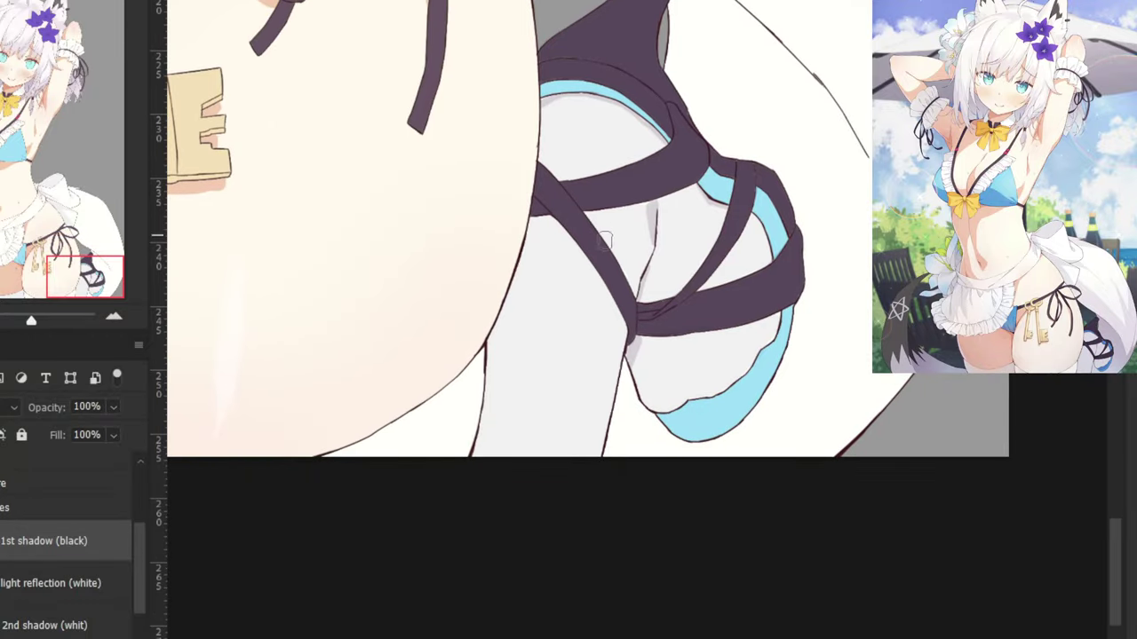
mouse_move(616, 355)
ctrl+mouse_down()
mouse_move(653, 297)
mouse_move(625, 369)
ctrl+mouse_up()
alt+click(672, 290)
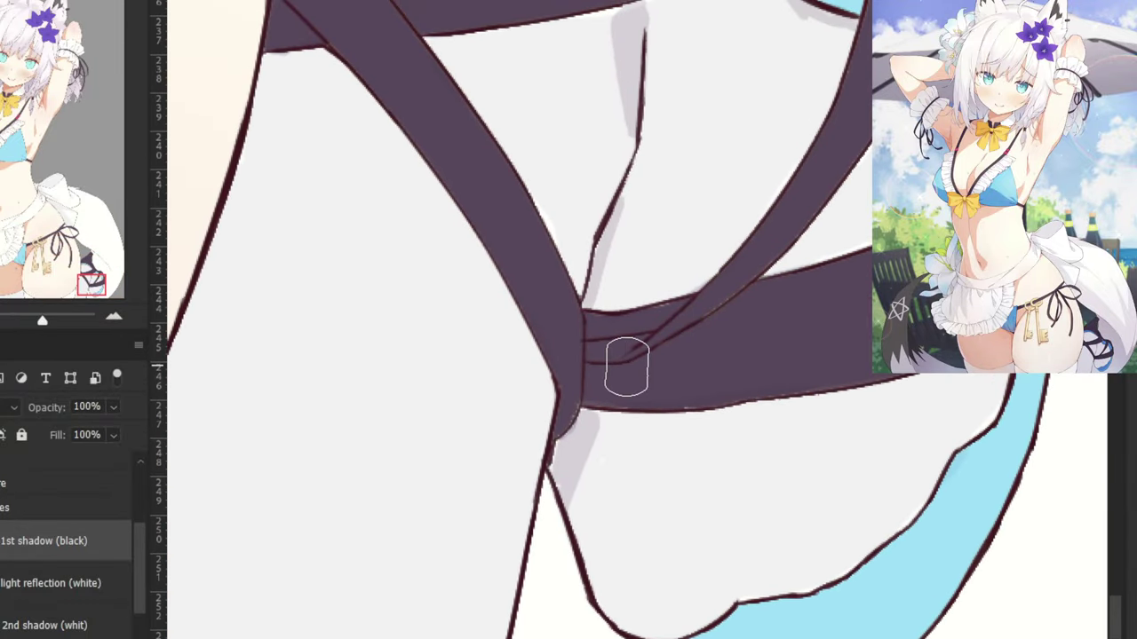
Try a near-black shadow stroke below the thin strap at the crossing, undo it and consult the clothes notes on black shadow colors.
drag(718, 302, 608, 397)
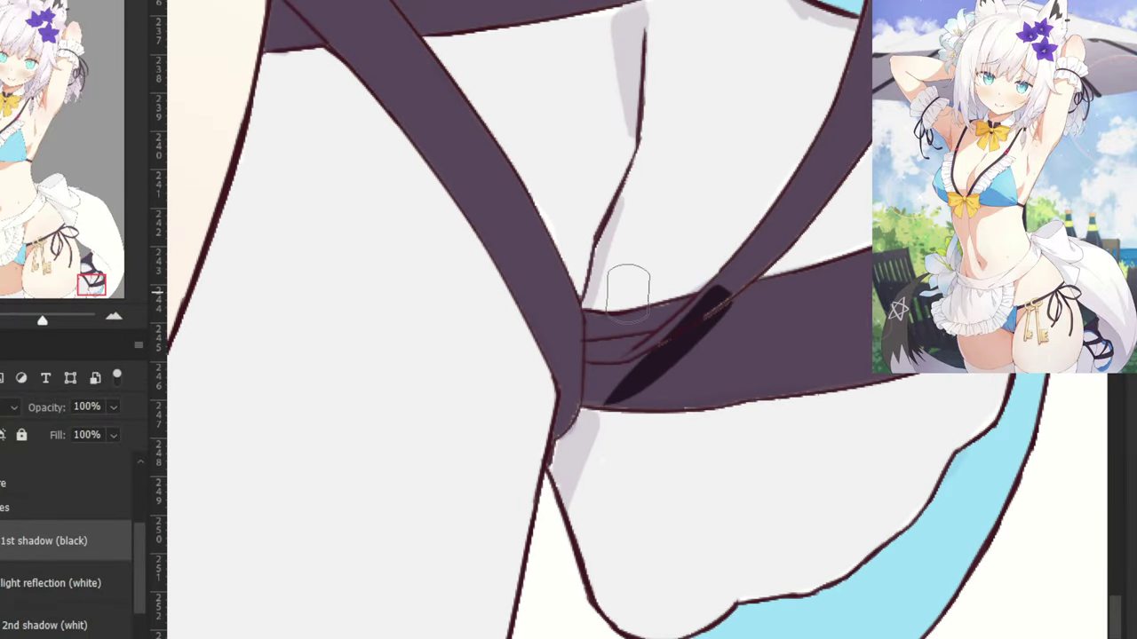
key(ctrl+z)
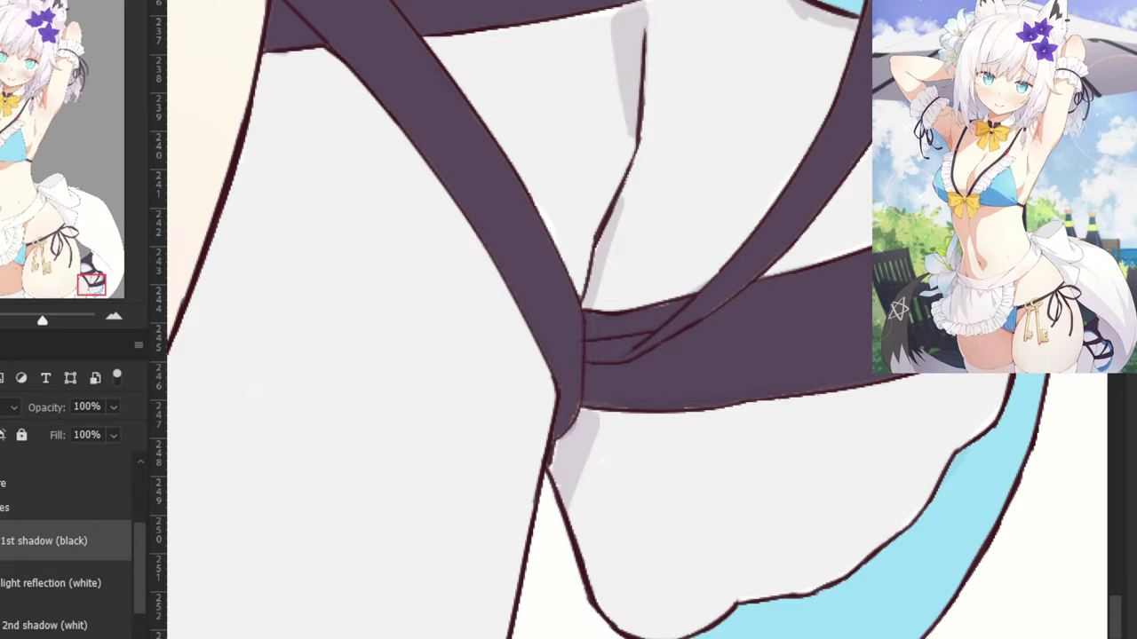
click(497, 2)
key(ctrl+plus)
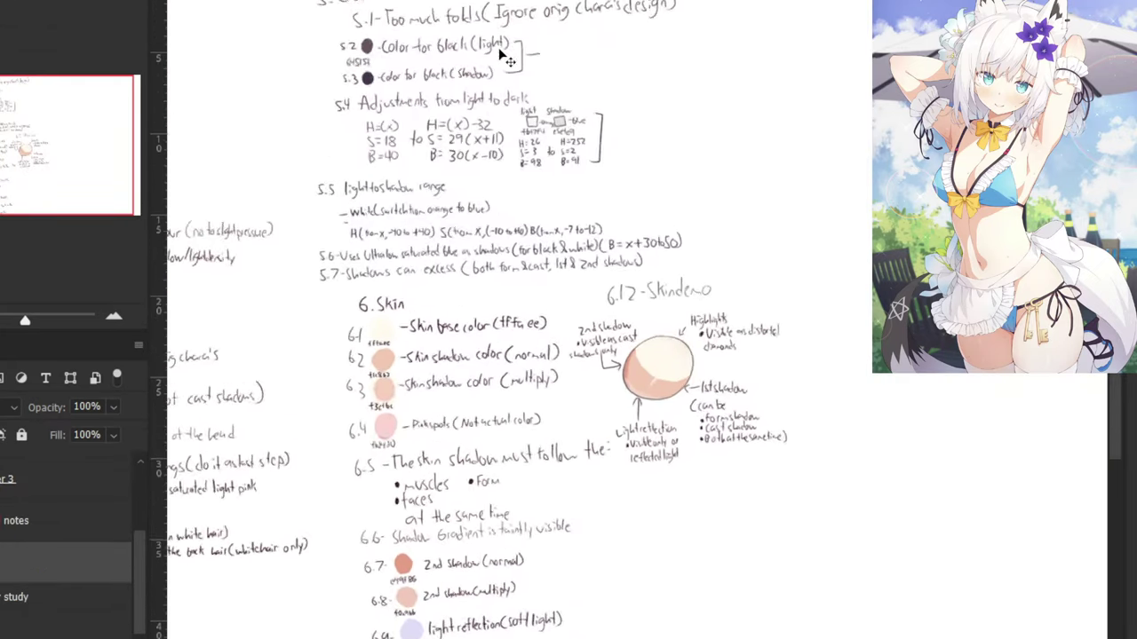
key(ctrl+Tab)
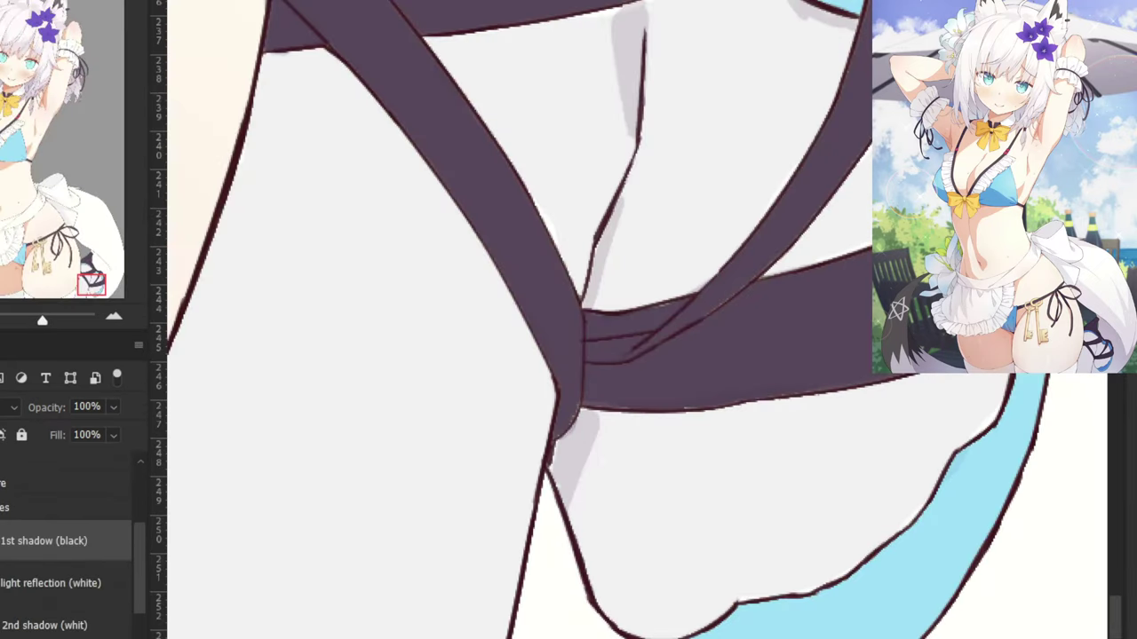
Try a purple and a darker muted shadow stroke diagonally across the wide lower strap, undoing both.
drag(817, 289, 710, 400)
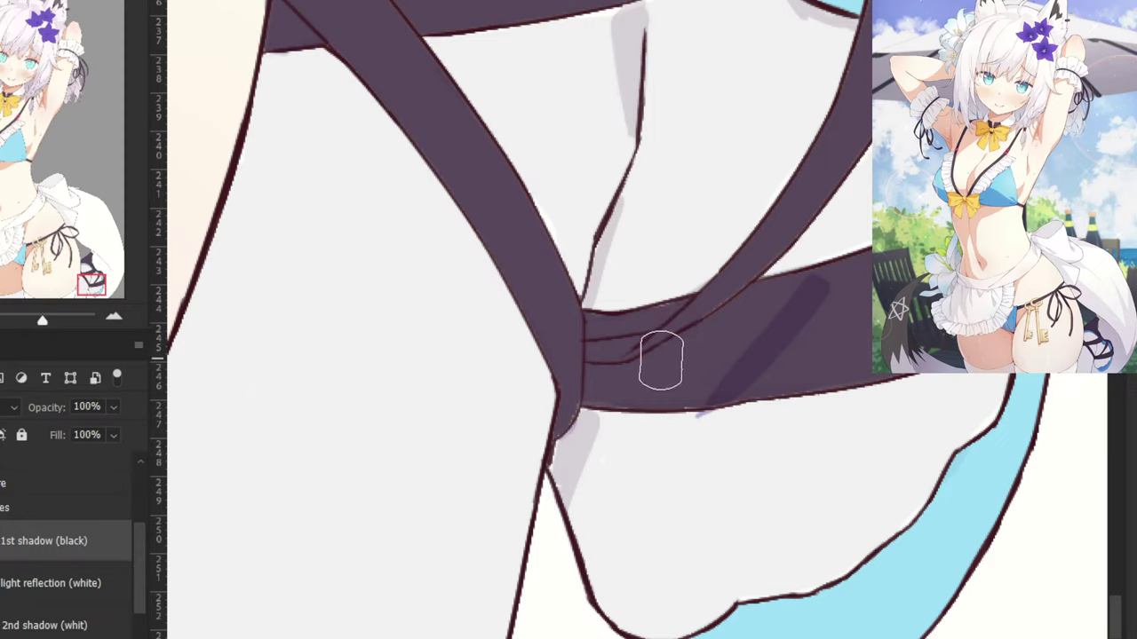
key(ctrl+z)
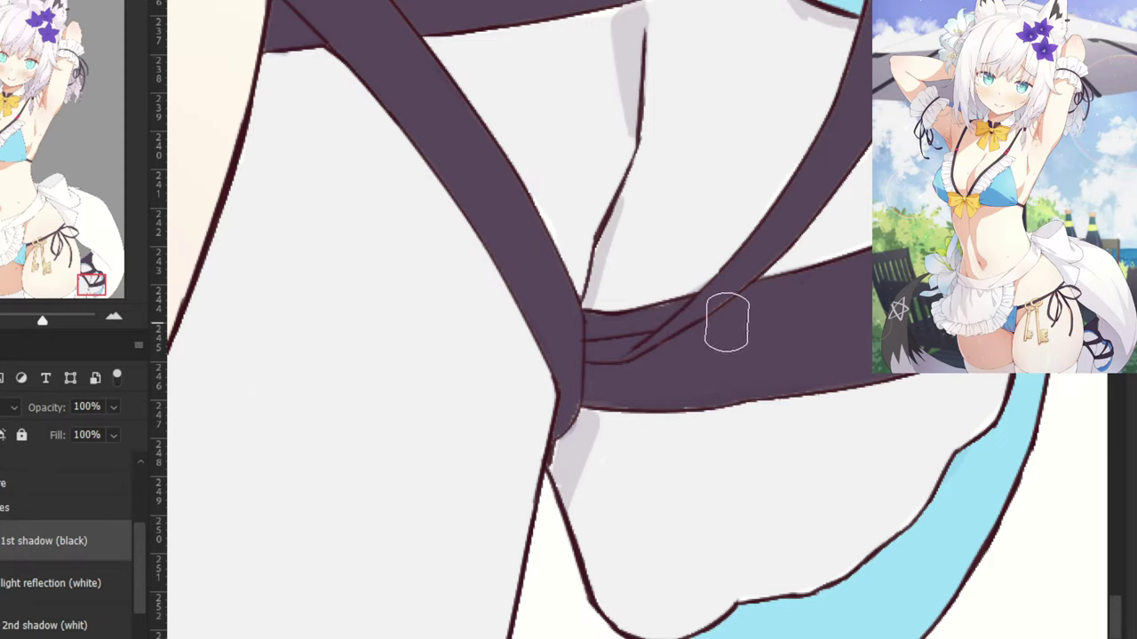
drag(727, 322, 650, 377)
drag(765, 286, 667, 382)
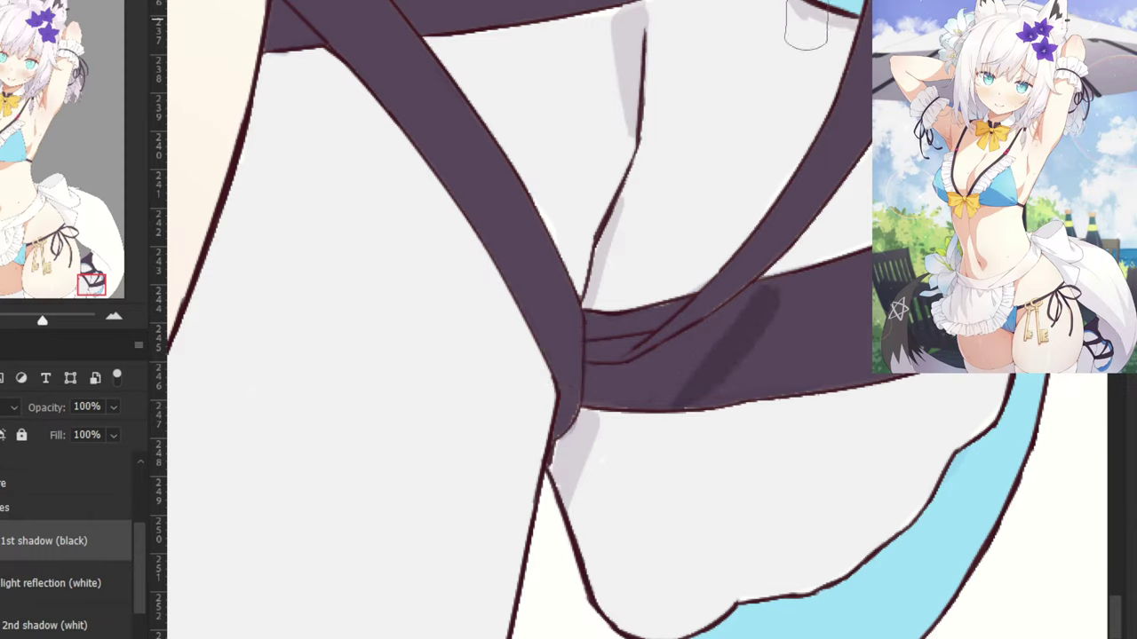
key(ctrl+z)
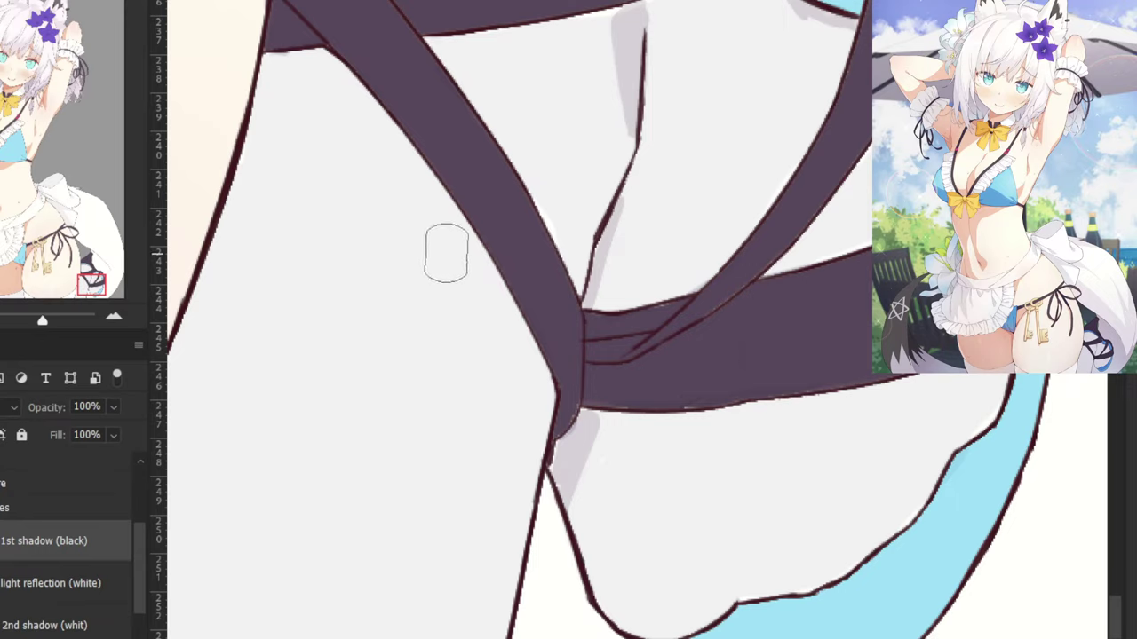
Lower the saturation of the 1st shadow (black) layer with Hue/Saturation.
key(v)
key(ctrl+u)
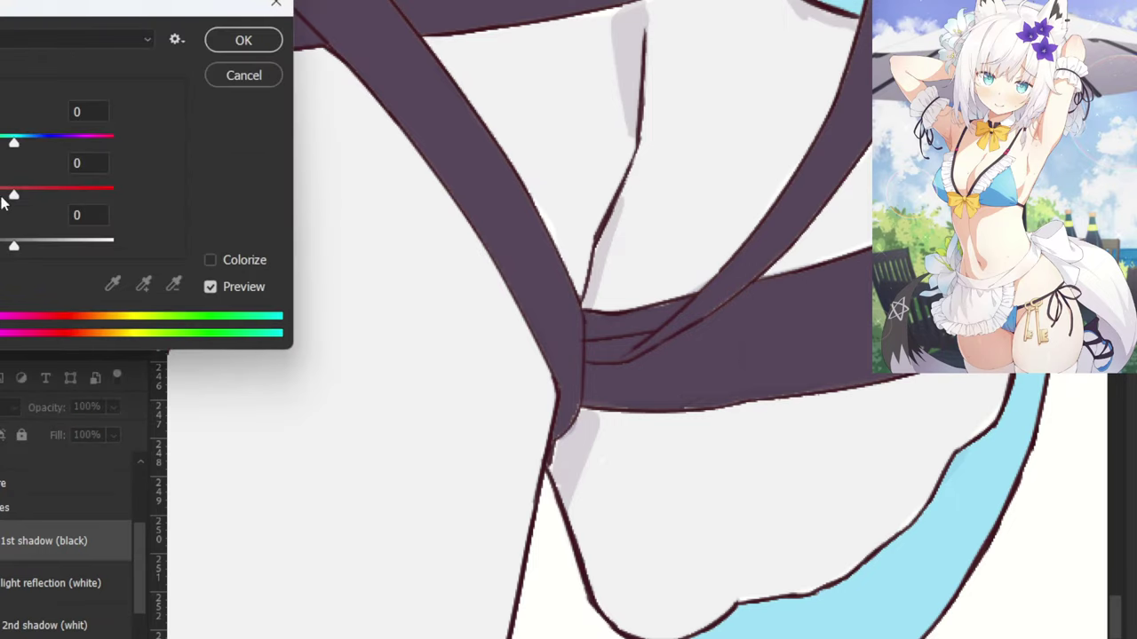
drag(2, 195, 0, 194)
click(244, 41)
Paint a darker cast shadow on the wide lower strap just beneath the thin crossing strap, undoing the unsatisfactory strokes.
drag(768, 298, 665, 386)
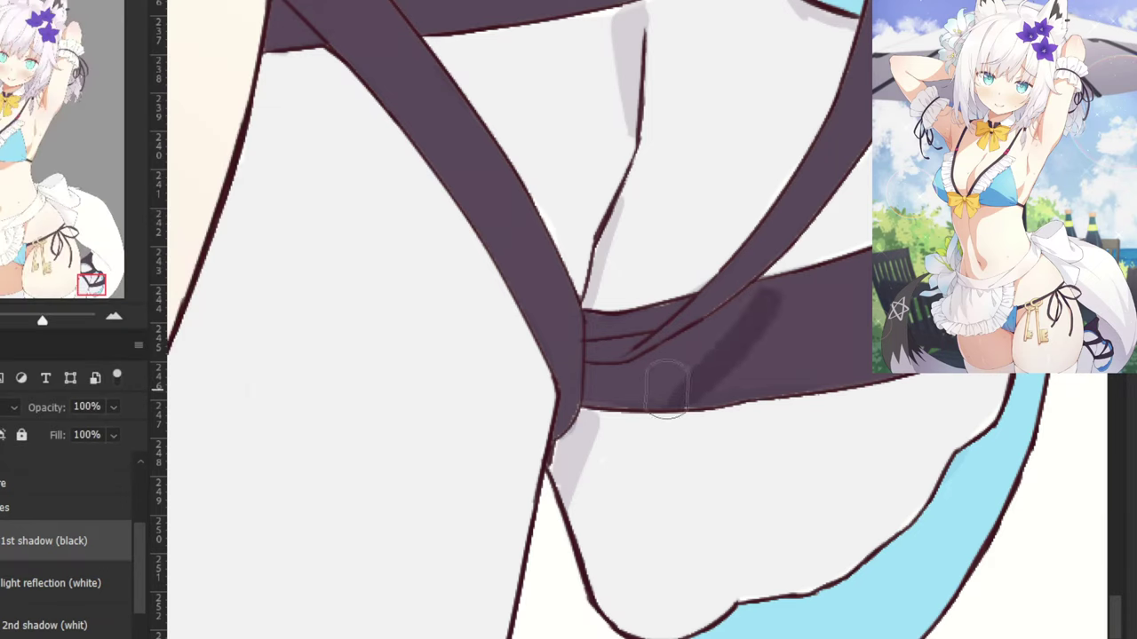
key(ctrl+z)
drag(727, 293, 609, 416)
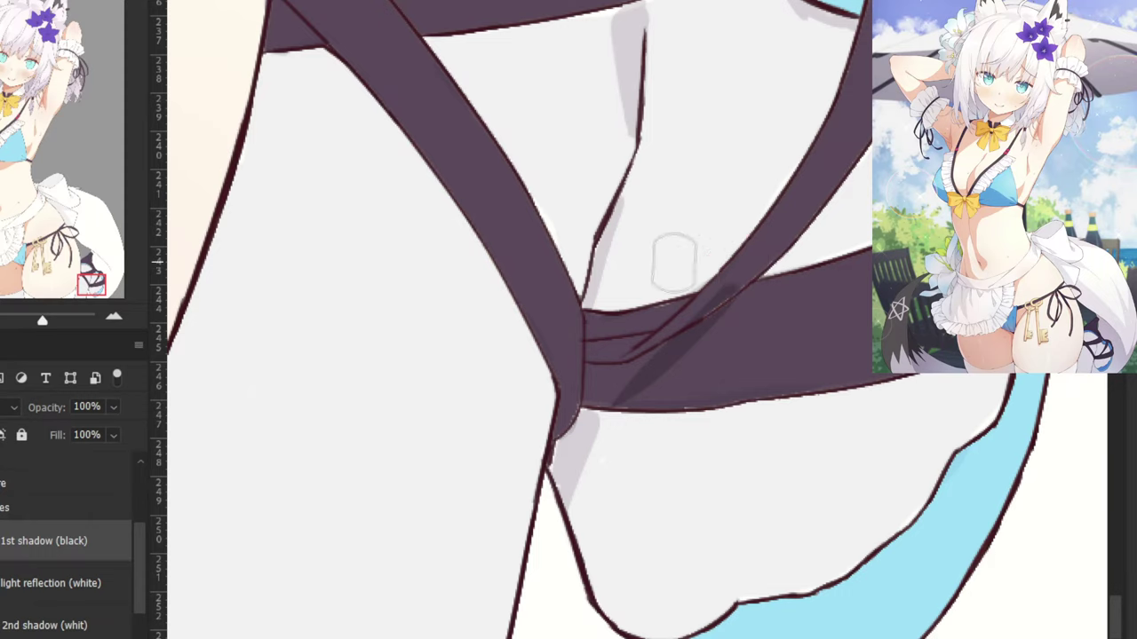
key(ctrl+z)
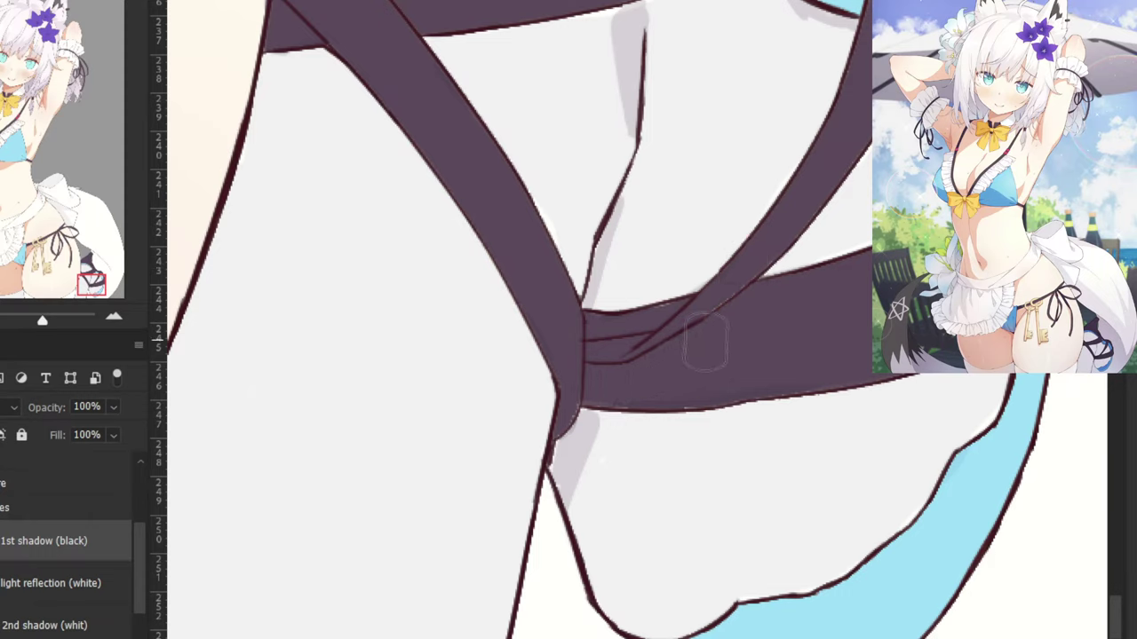
drag(731, 304, 642, 381)
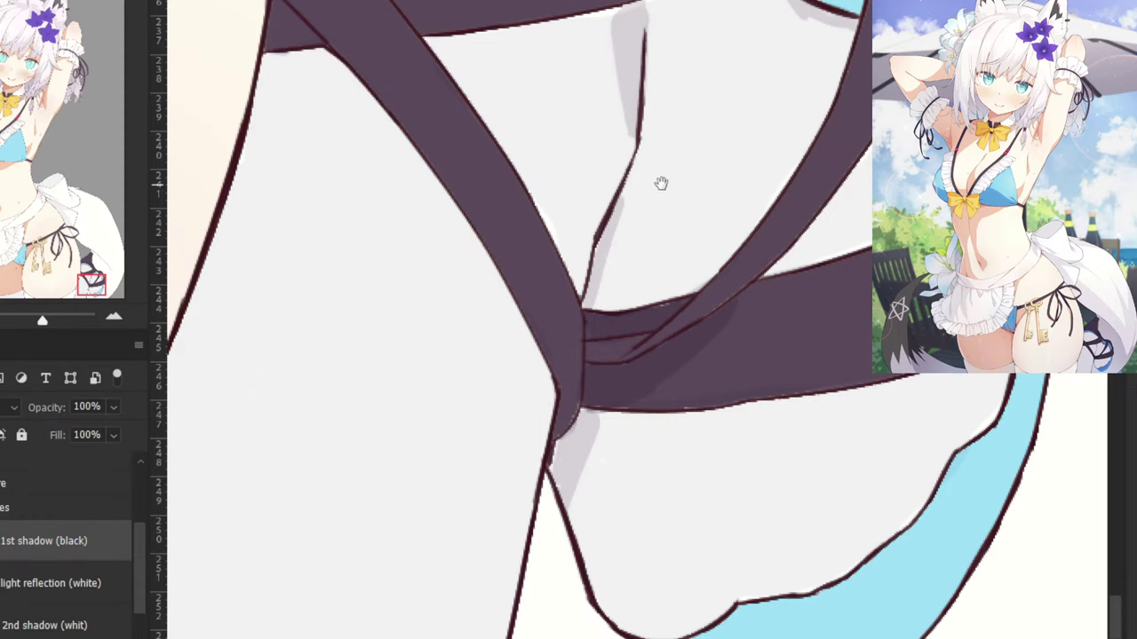
Paint first shadows along the upper edge and the tip of the black sandal's heel piece.
drag(661, 183, 655, 474)
drag(626, 270, 688, 566)
drag(573, 257, 660, 401)
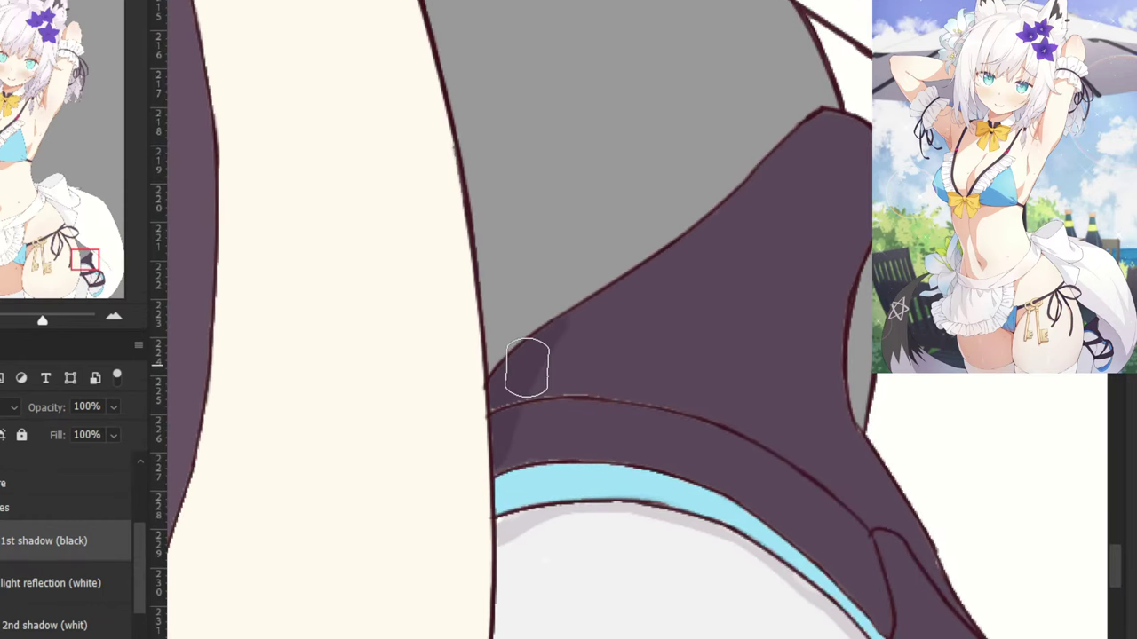
drag(663, 207, 549, 327)
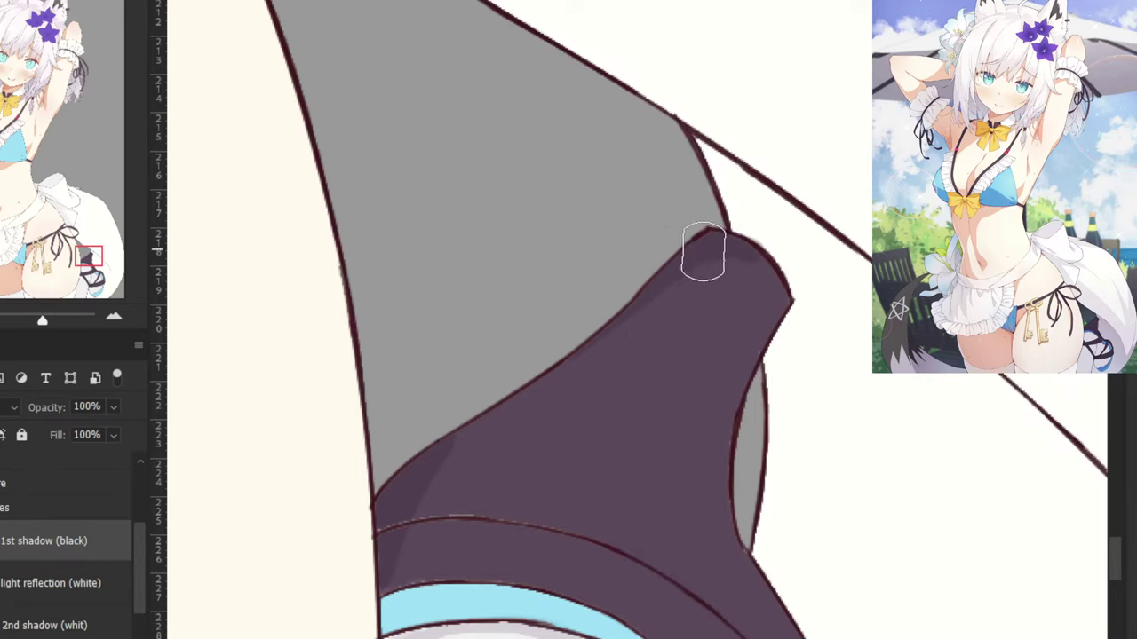
mouse_move(723, 248)
mouse_down()
mouse_move(609, 183)
mouse_move(525, 100)
mouse_up()
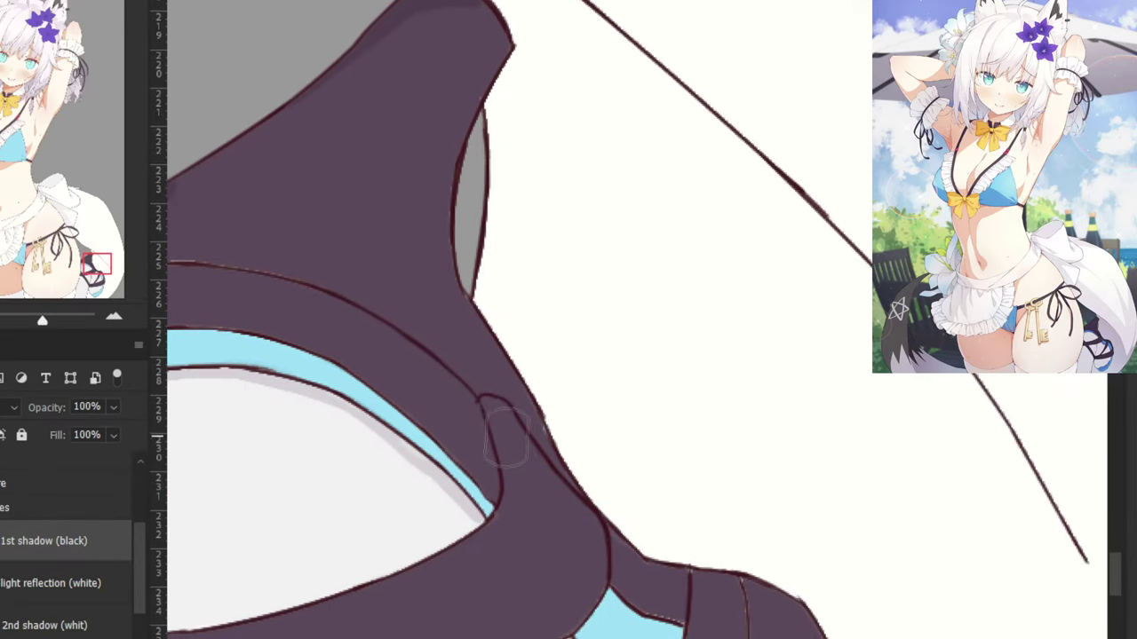
Paint first shadows on the folded strap junction below the heel piece and on the strap bends beside it.
mouse_move(506, 436)
mouse_down()
mouse_move(546, 496)
mouse_move(592, 516)
mouse_up()
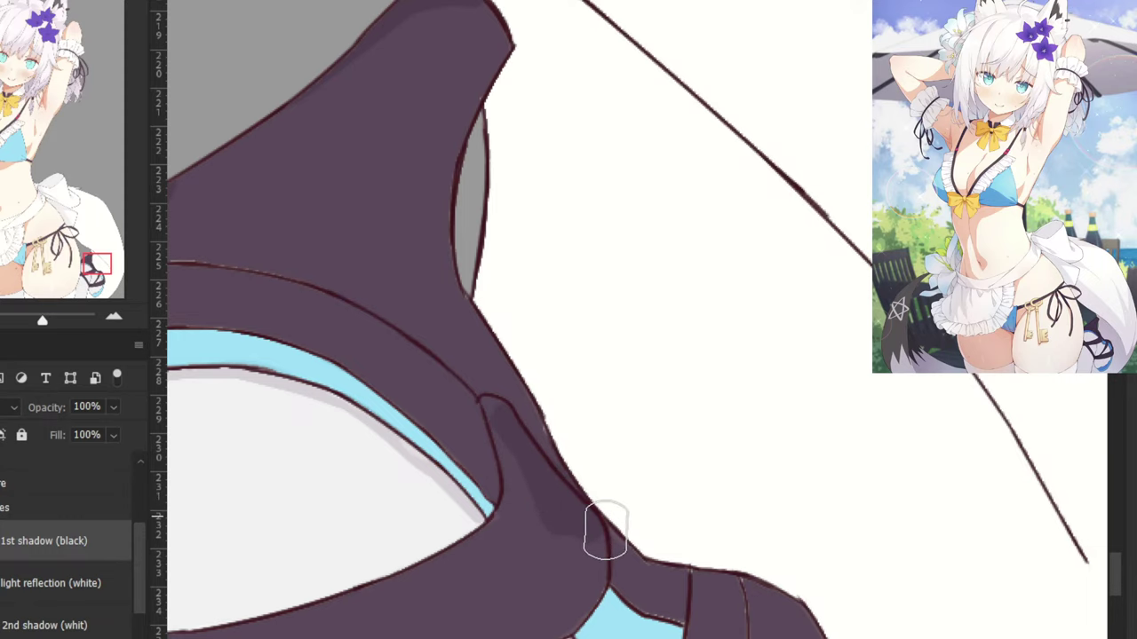
drag(599, 495, 548, 355)
mouse_move(605, 392)
mouse_down()
mouse_move(645, 433)
mouse_move(615, 435)
mouse_move(613, 409)
mouse_move(681, 447)
mouse_up()
key(e)
key(b)
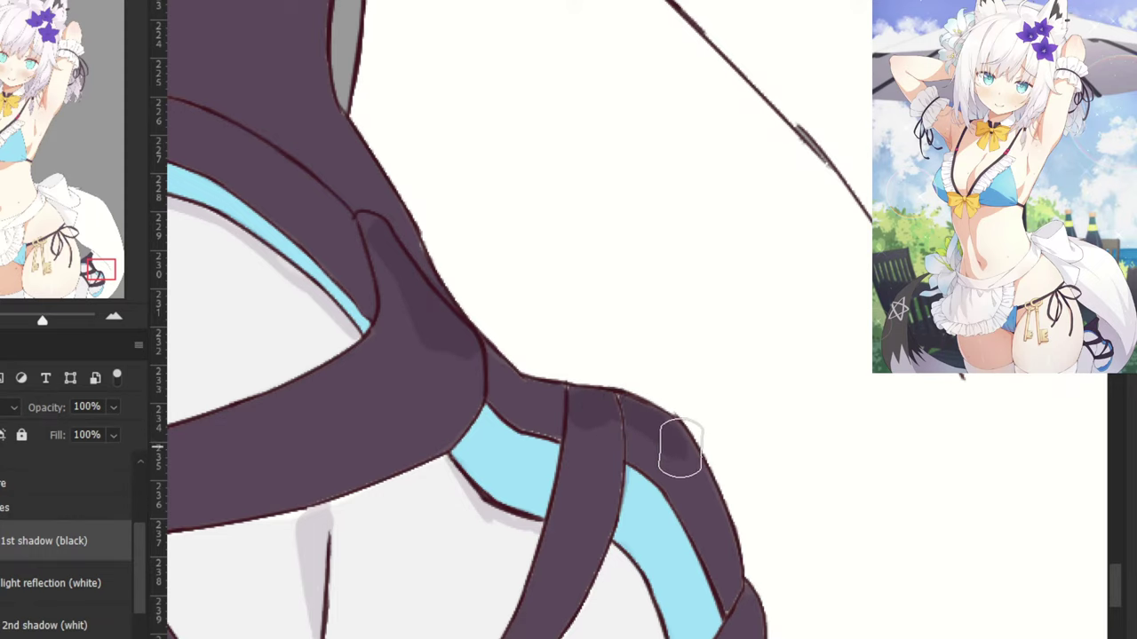
Compare the whole sandal with and without the 1st shadow (black) layer.
key(ctrl+minus)
key(ctrl+minus)
key(ctrl+minus)
key(ctrl+plus)
scroll(501, 230, up, 1)
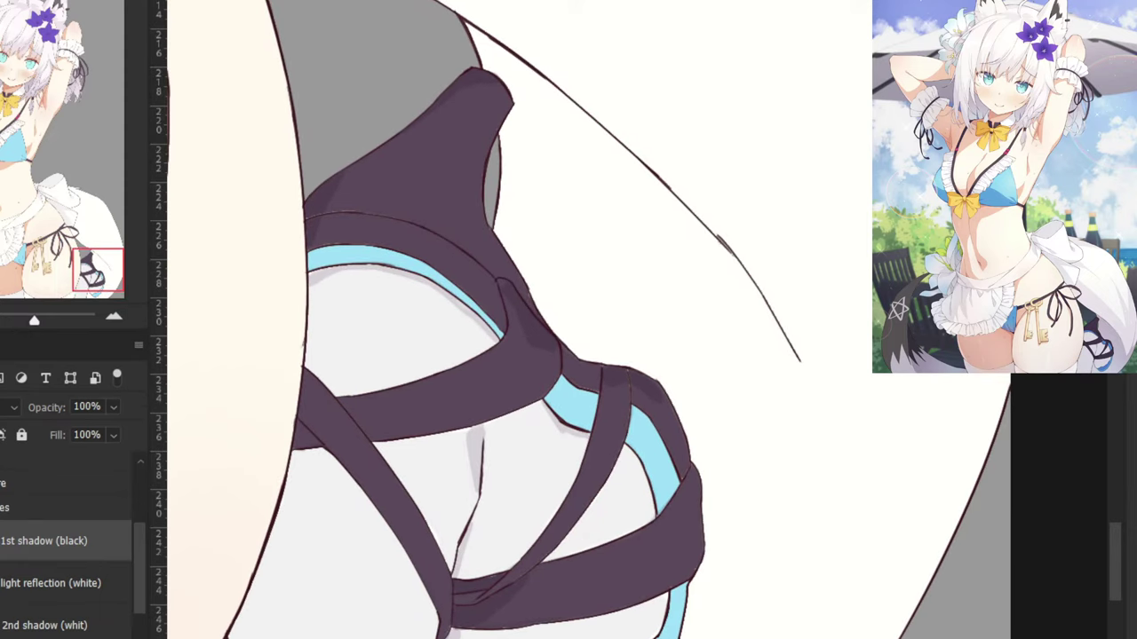
key(ctrl+comma)
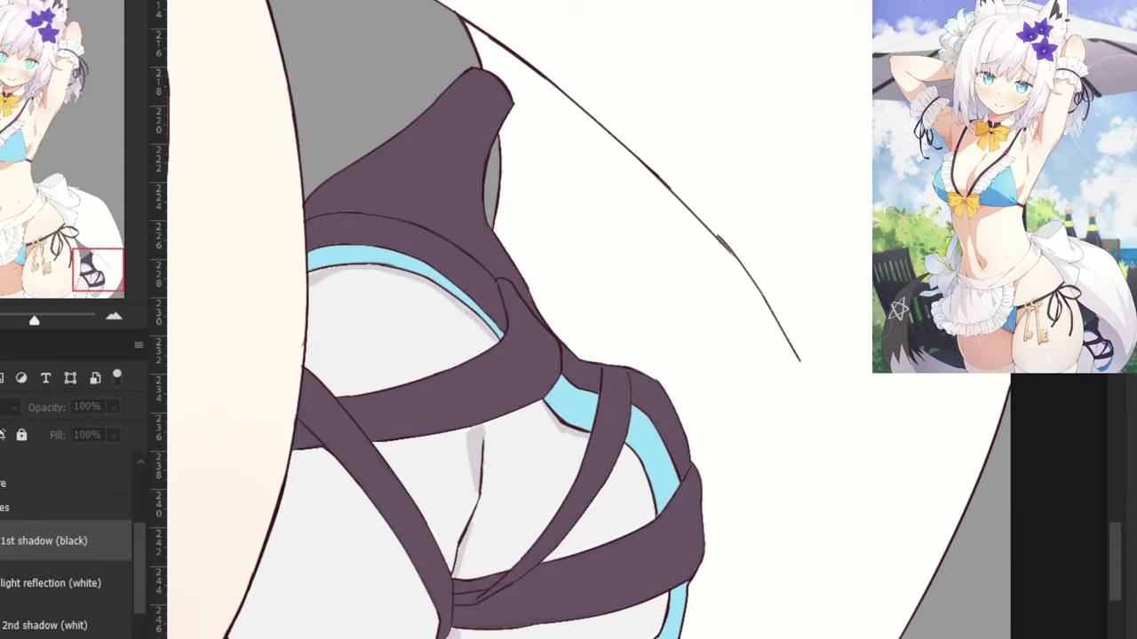
key(ctrl+comma)
Look over the figure from the sandal up to the yellow bows and straps on the chest.
drag(138, 577, 148, 607)
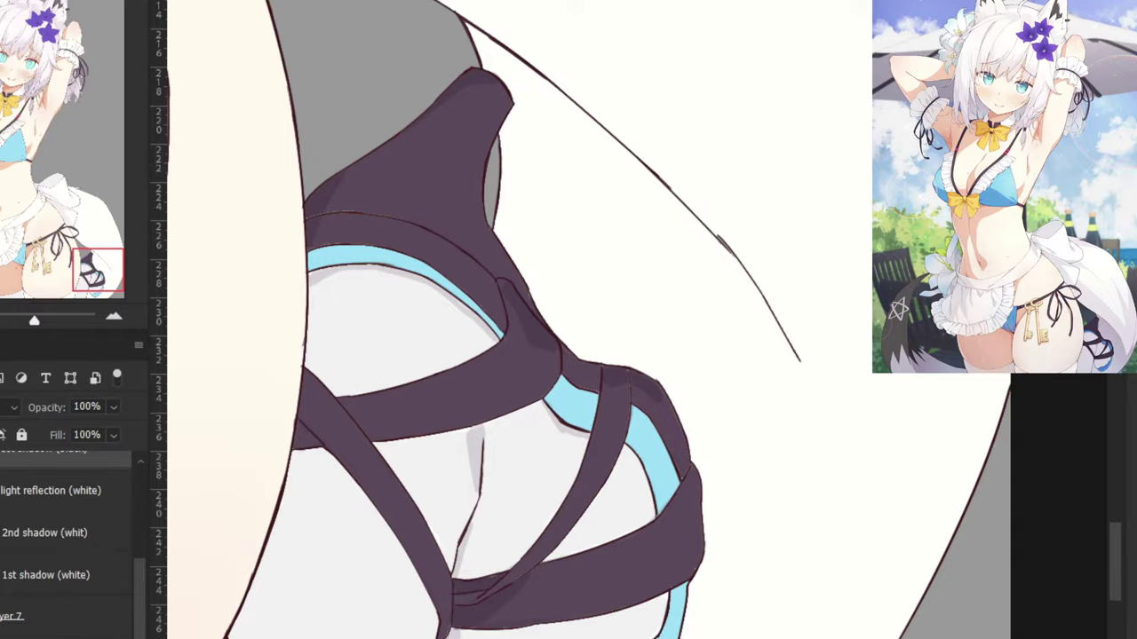
key(ctrl+minus)
key(ctrl+minus)
drag(355, 100, 702, 489)
drag(302, 102, 483, 604)
drag(455, 262, 561, 266)
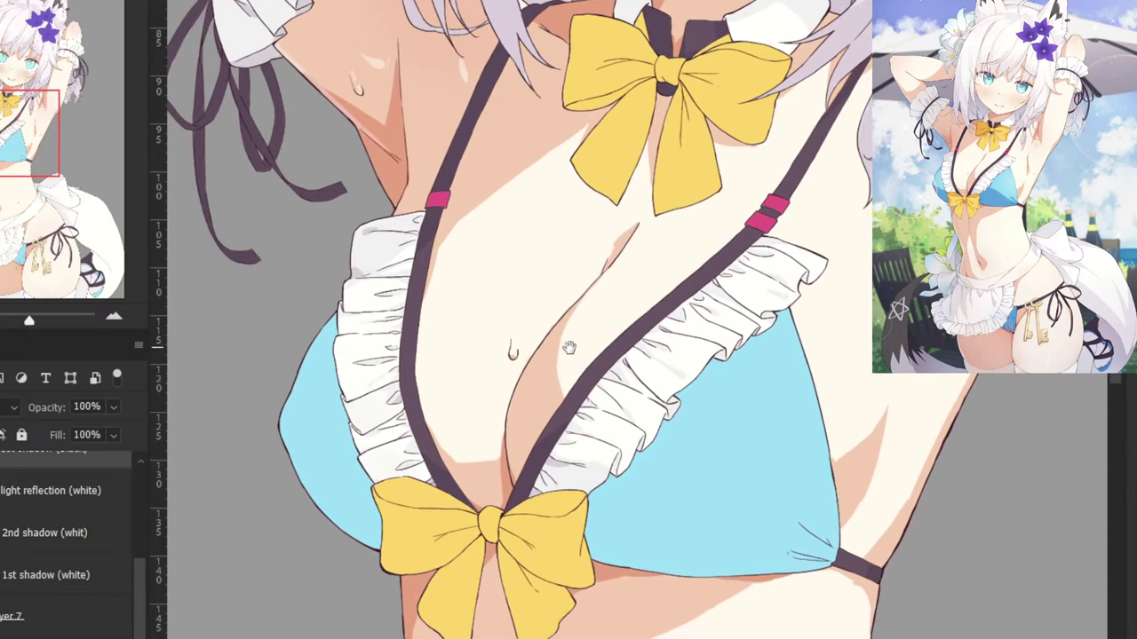
drag(573, 328, 544, 435)
drag(507, 238, 485, 325)
drag(519, 529, 451, 304)
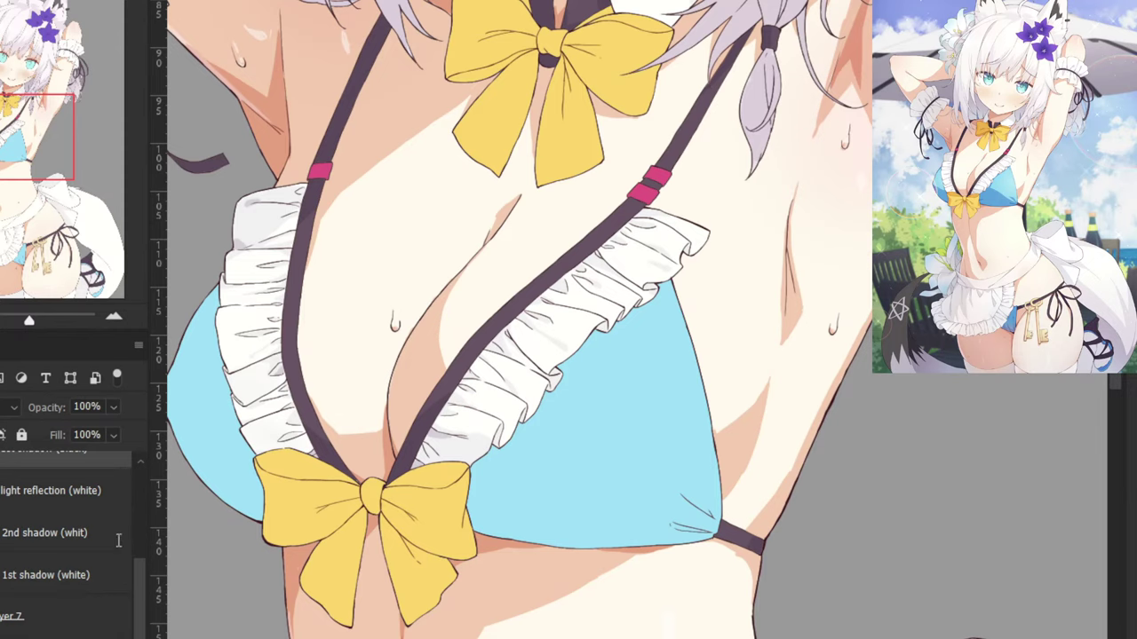
Add a layer named 1st shadow (yellow) above 1st shadow (black) and make it a clipping mask.
scroll(129, 559, up, 3)
key(ctrl+shift+alt+n)
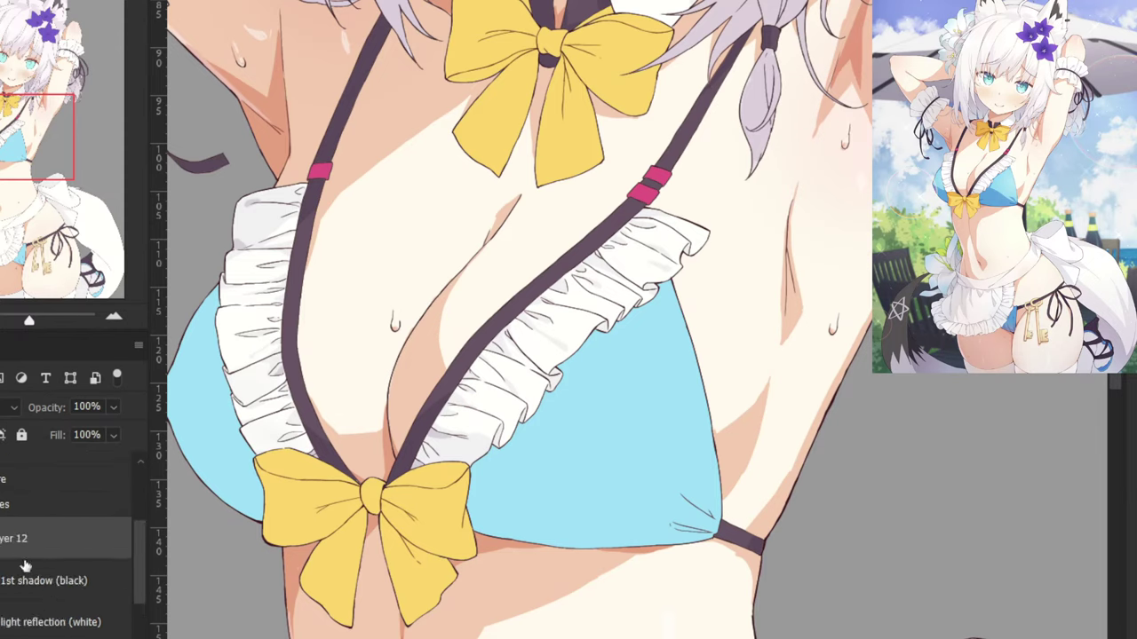
double_click(5, 538)
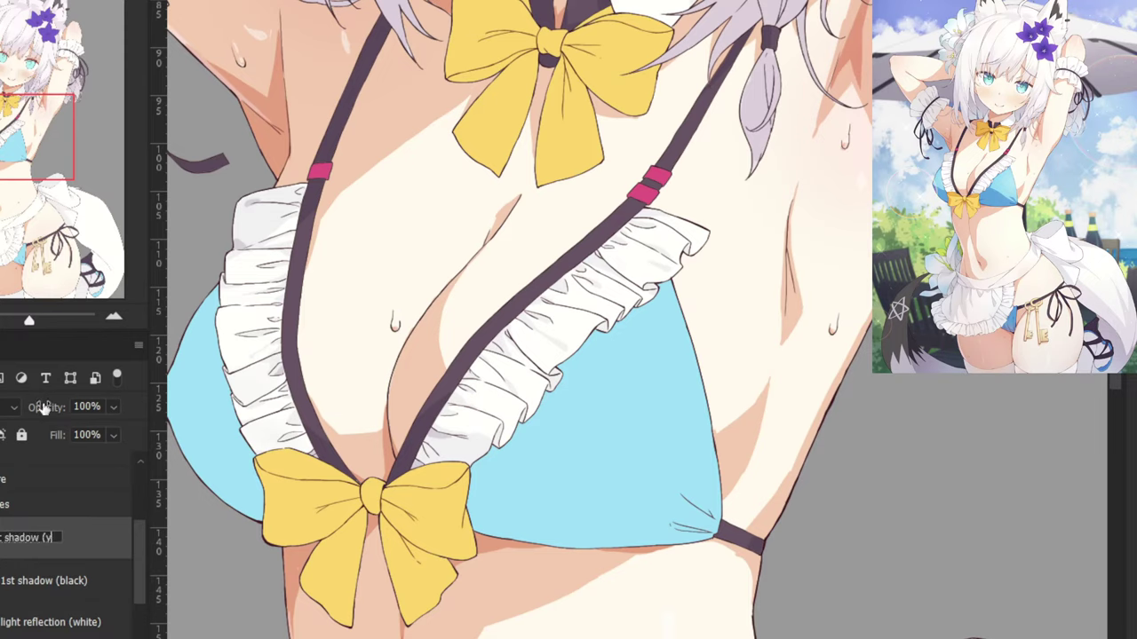
key(BackSpace)
text(llow)
key(Return)
right_click(18, 548)
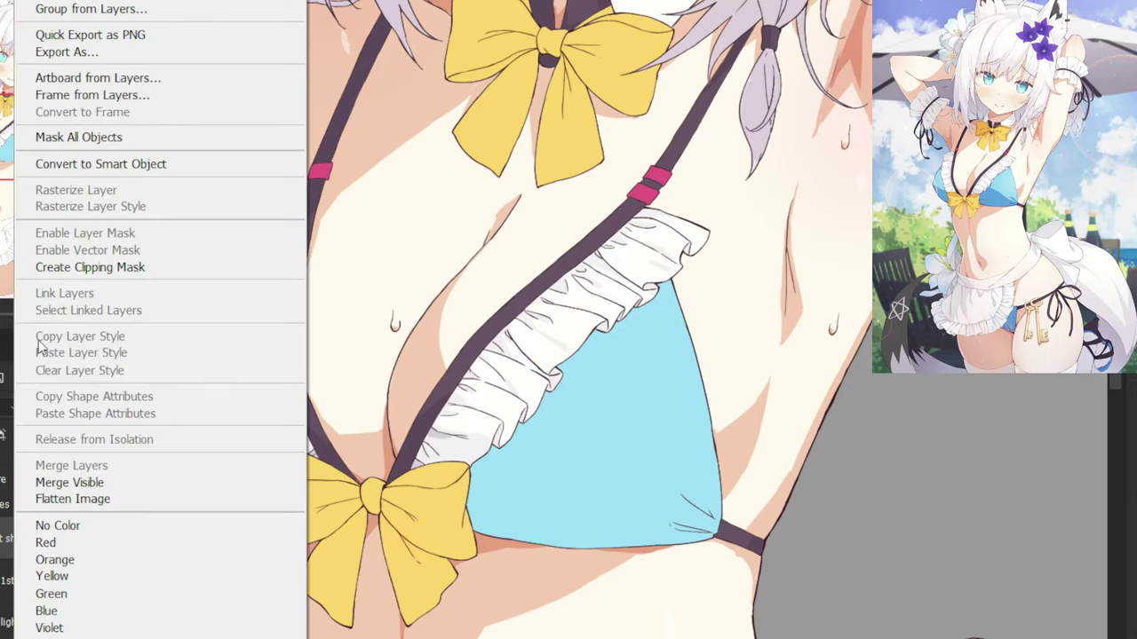
click(54, 267)
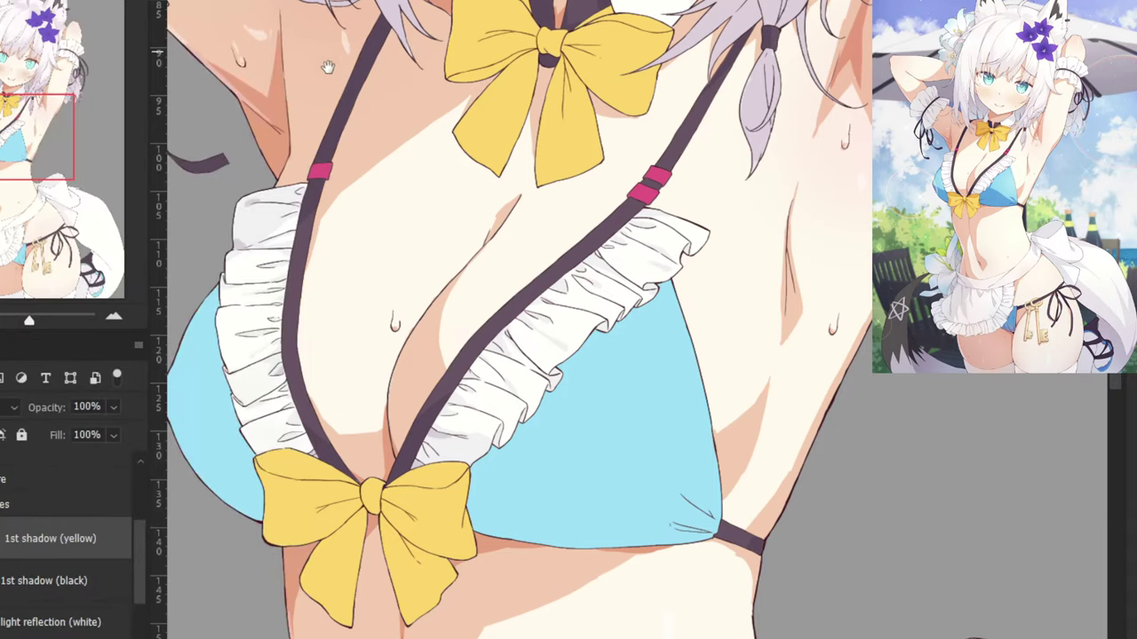
Change the blend mode of the 1st shadow (yellow) layer for shading the neck bow.
drag(328, 68, 369, 380)
mouse_move(622, 373)
mouse_down()
mouse_move(690, 266)
mouse_move(715, 283)
mouse_move(659, 330)
mouse_move(671, 354)
mouse_up()
drag(678, 304, 629, 347)
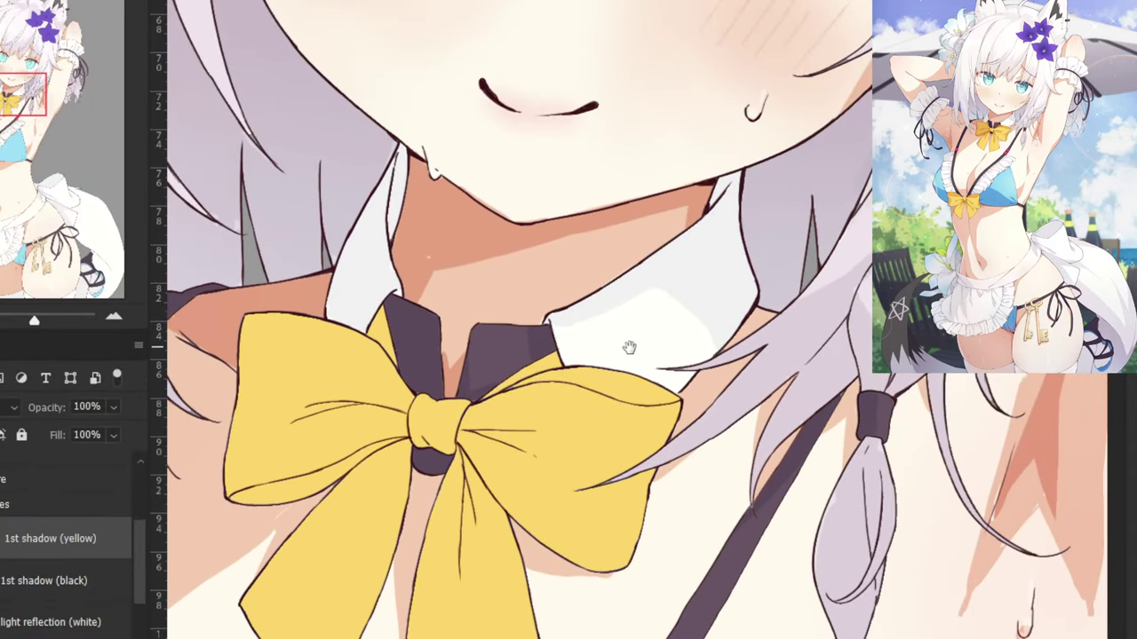
right_click(625, 376)
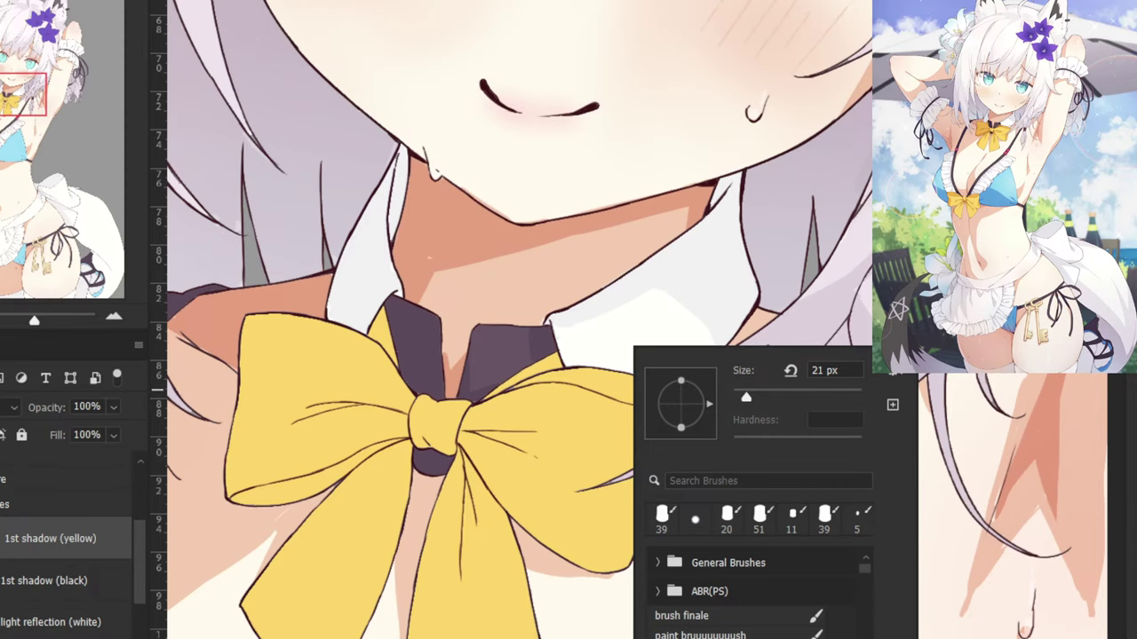
click(10, 407)
click(18, 279)
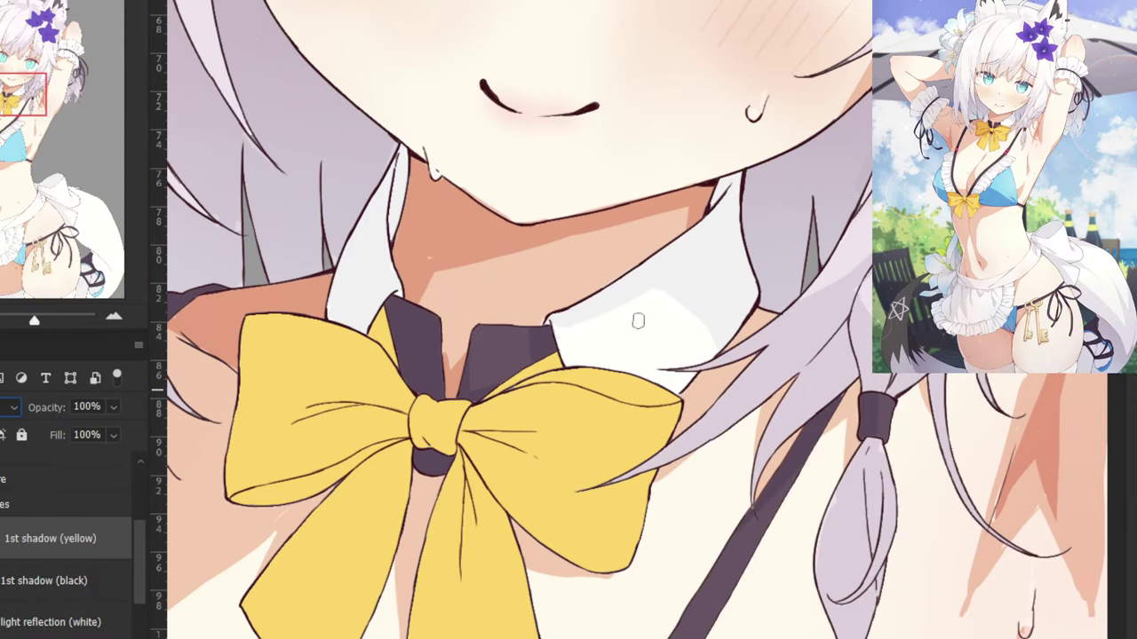
Try orange and yellow shadow strokes on the inner fold of the neck bow's right loop, undoing them.
scroll(672, 254, up, 2)
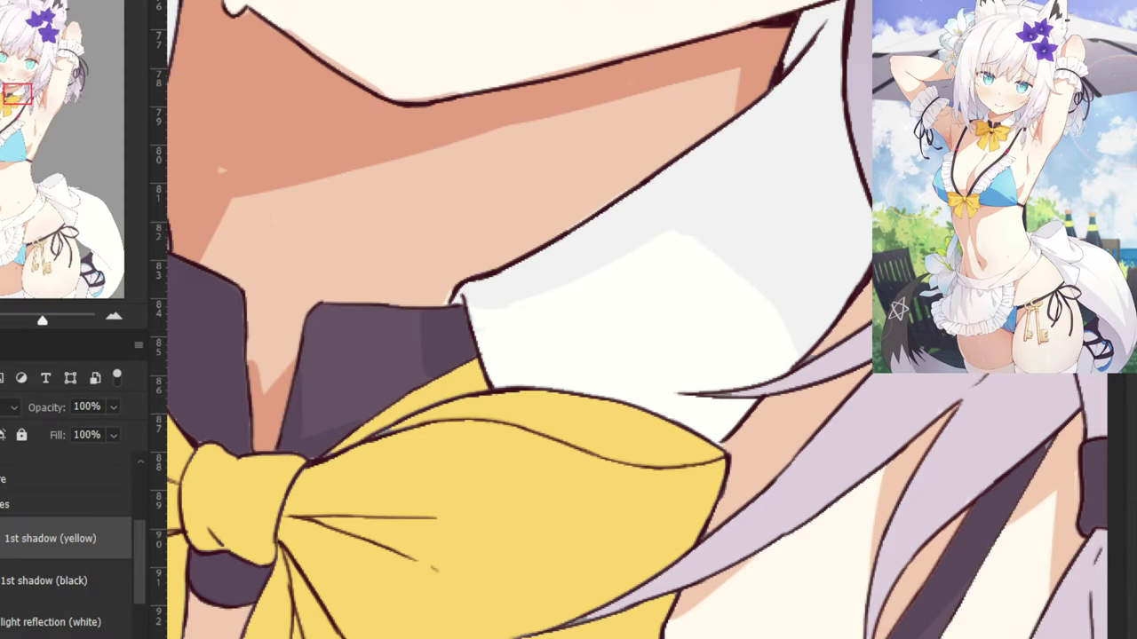
mouse_move(616, 422)
mouse_down()
mouse_move(581, 415)
mouse_move(665, 452)
mouse_up()
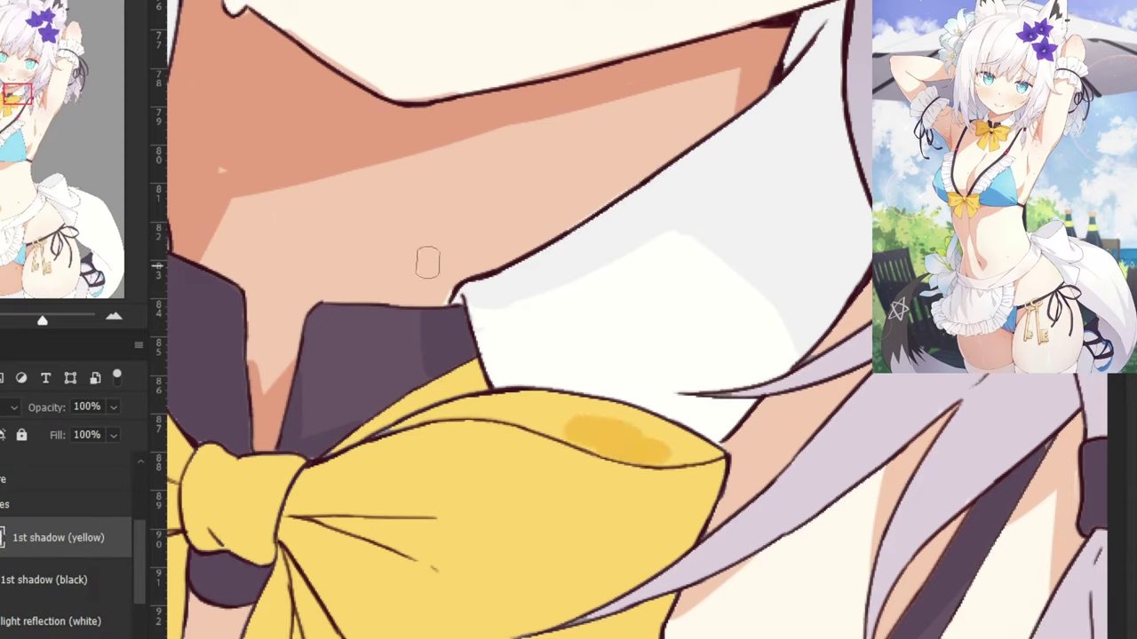
key(ctrl+z)
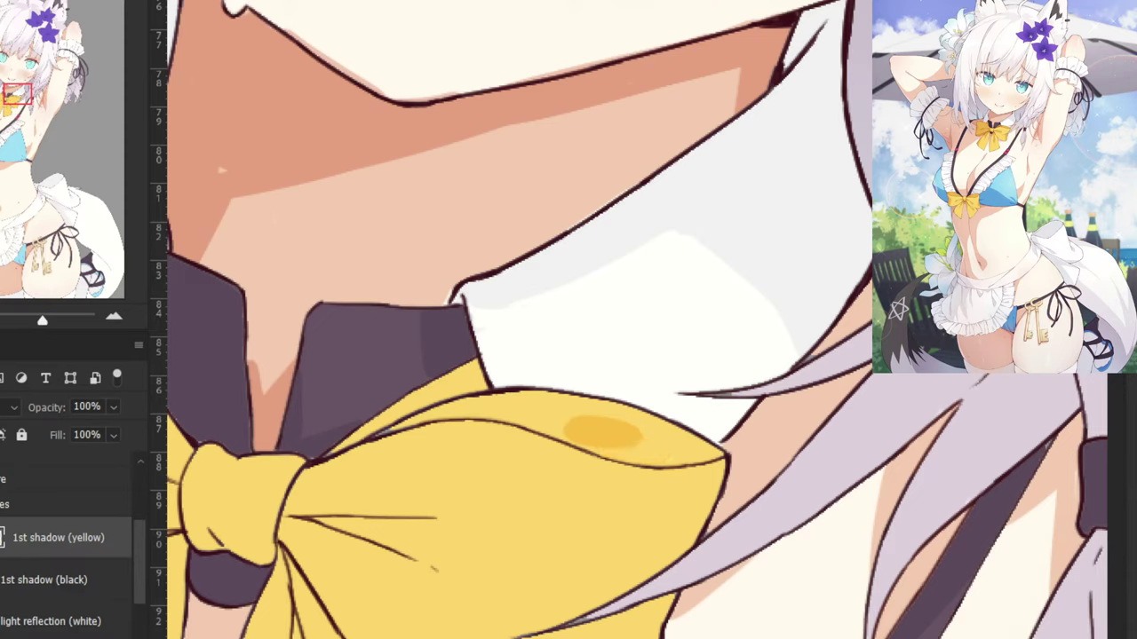
key(ctrl+z)
drag(557, 423, 578, 421)
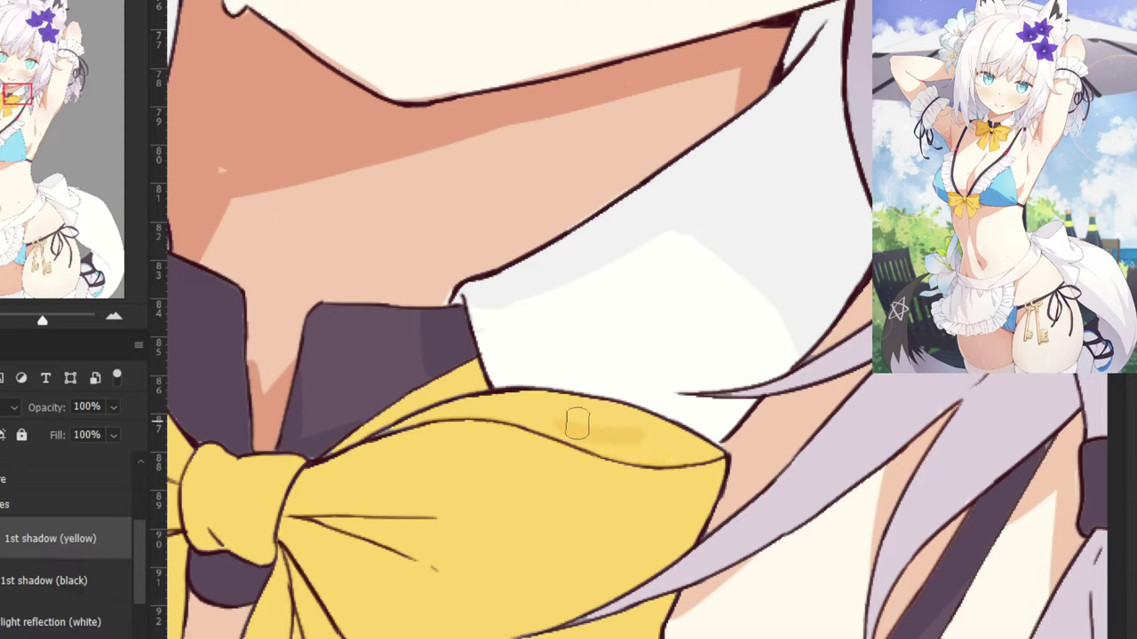
key(ctrl+z)
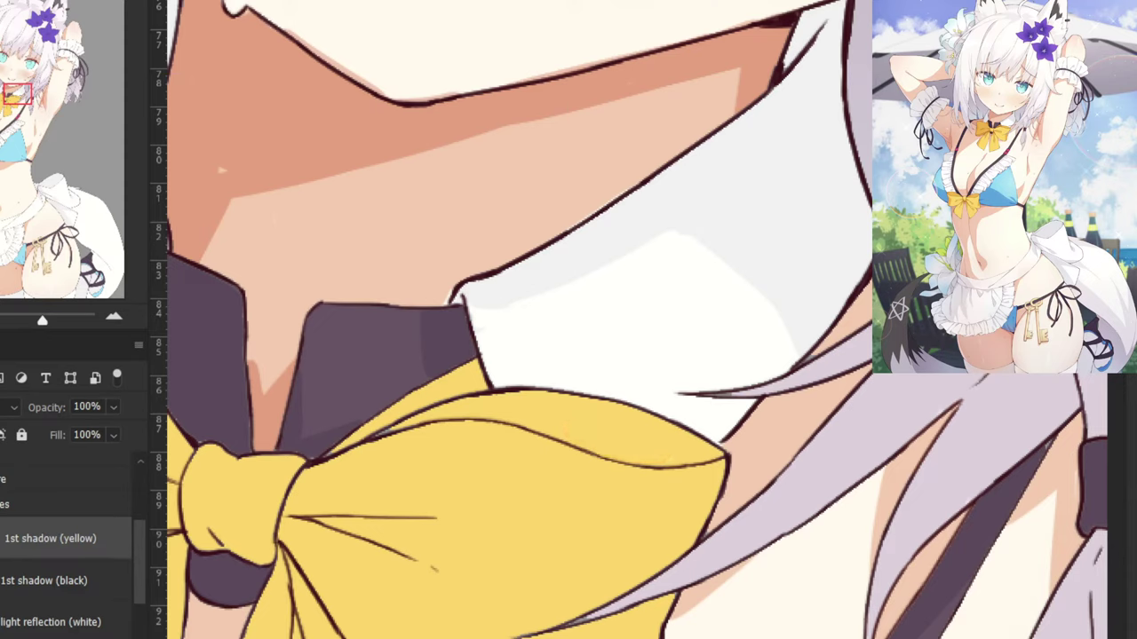
mouse_move(592, 418)
mouse_down()
mouse_move(589, 404)
mouse_move(577, 418)
mouse_move(624, 452)
mouse_move(717, 454)
mouse_move(643, 455)
mouse_up()
key(ctrl+z)
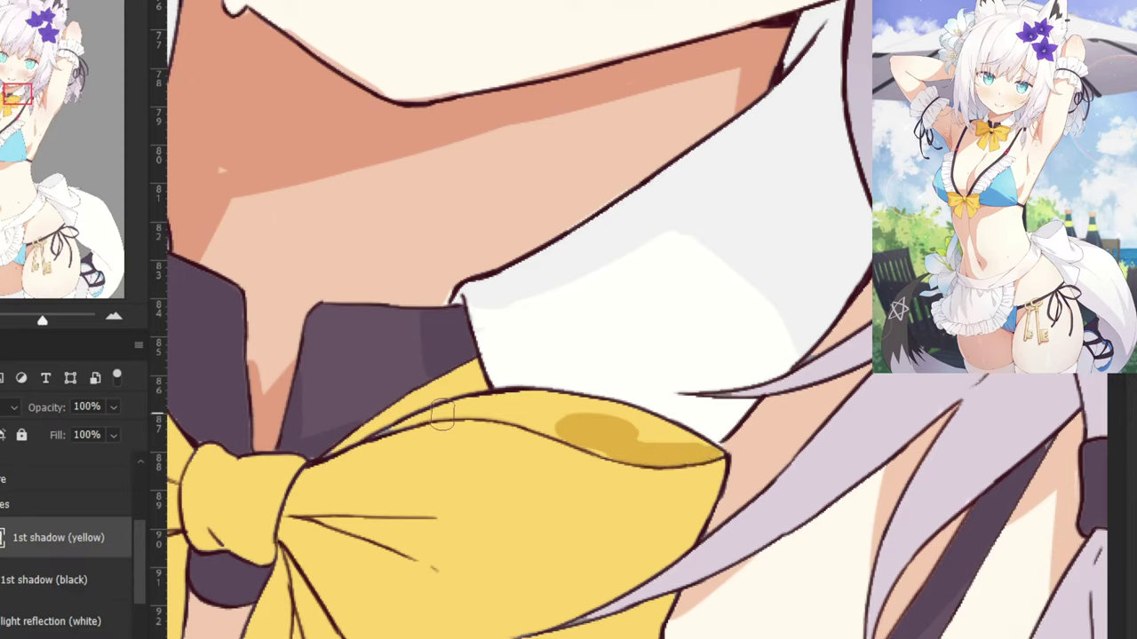
Fill the inner fold of the neck bow's right loop and the yellow band beside the collar with dark yellow shadow.
drag(441, 416, 379, 438)
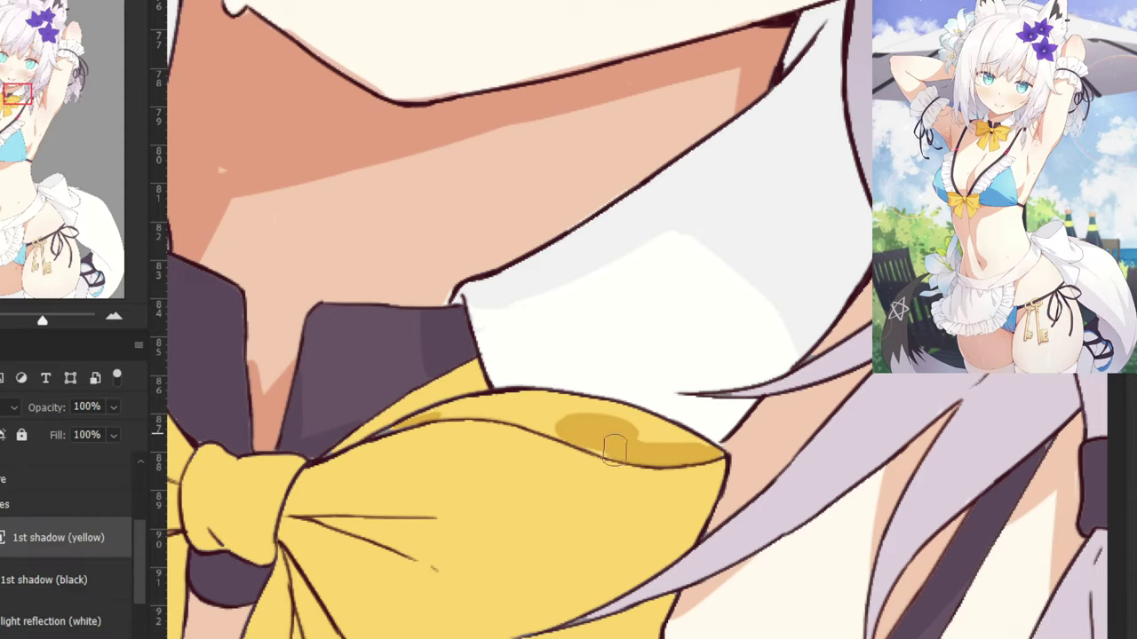
mouse_move(615, 451)
mouse_down()
mouse_move(661, 449)
mouse_move(600, 431)
mouse_move(696, 444)
mouse_move(500, 389)
mouse_move(584, 427)
mouse_move(546, 406)
mouse_move(625, 411)
mouse_move(480, 405)
mouse_up()
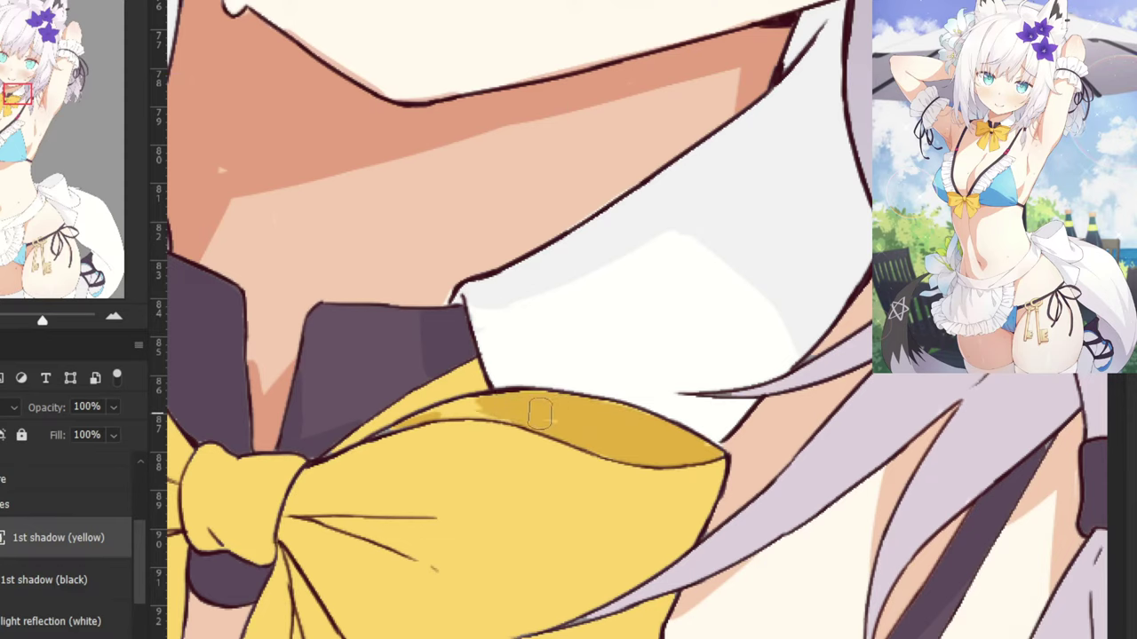
mouse_move(540, 413)
mouse_down()
mouse_move(424, 414)
mouse_move(563, 420)
mouse_move(459, 391)
mouse_move(440, 429)
mouse_move(410, 409)
mouse_move(484, 392)
mouse_move(444, 397)
mouse_up()
drag(480, 364, 384, 428)
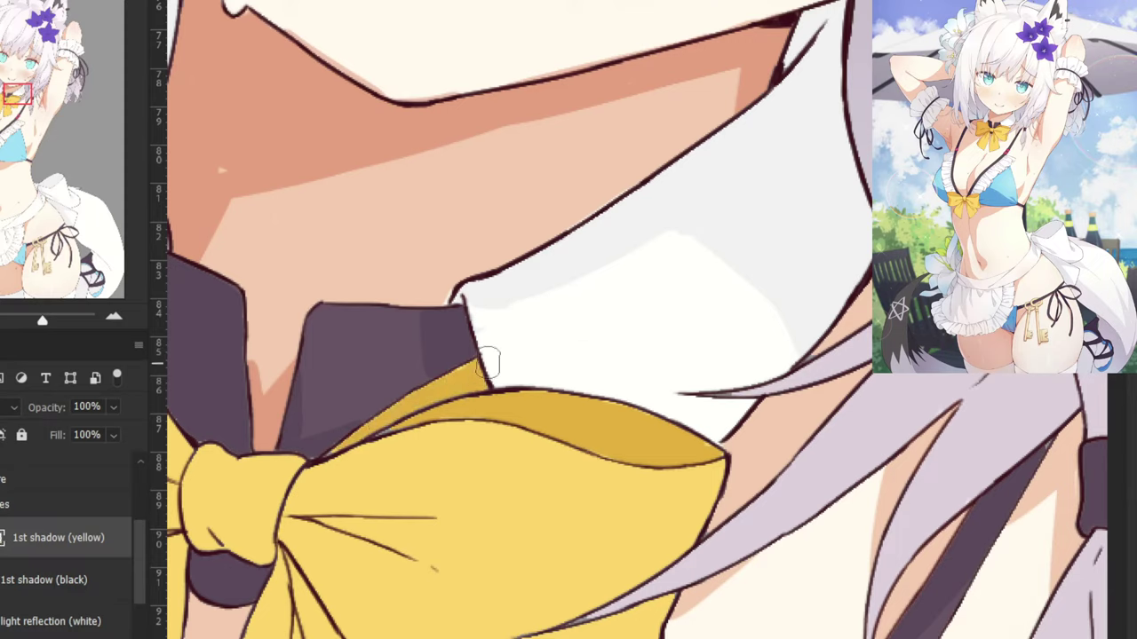
Raise the Lightness of the 1st shadow (yellow) layer to +53 with Hue/Saturation.
key(ctrl+u)
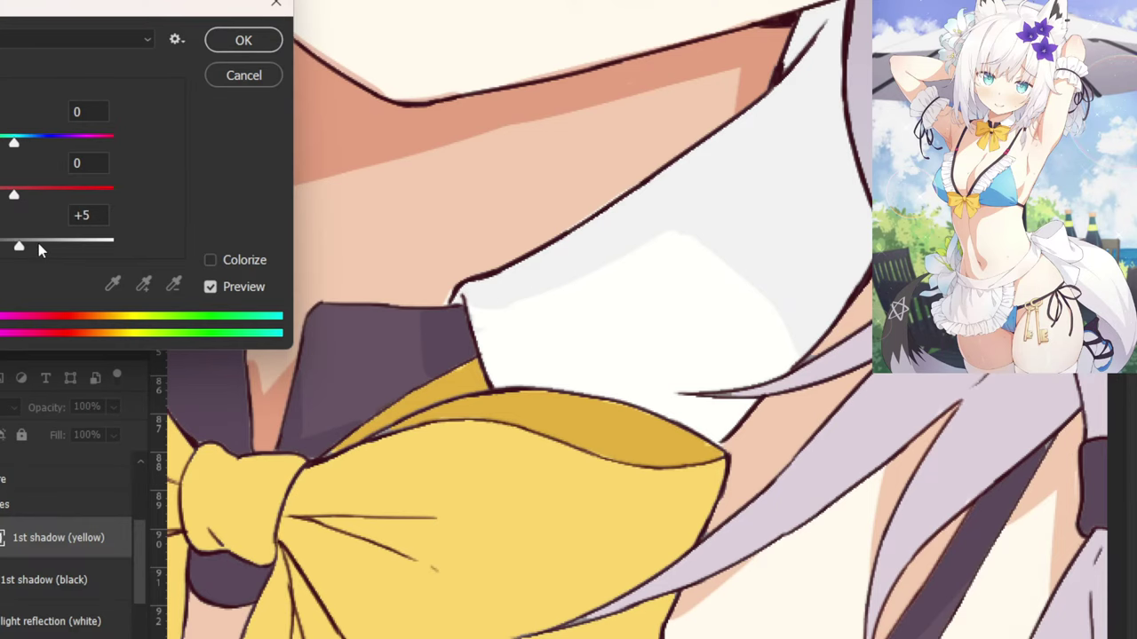
mouse_move(22, 247)
mouse_down()
mouse_move(39, 243)
mouse_move(29, 250)
mouse_up()
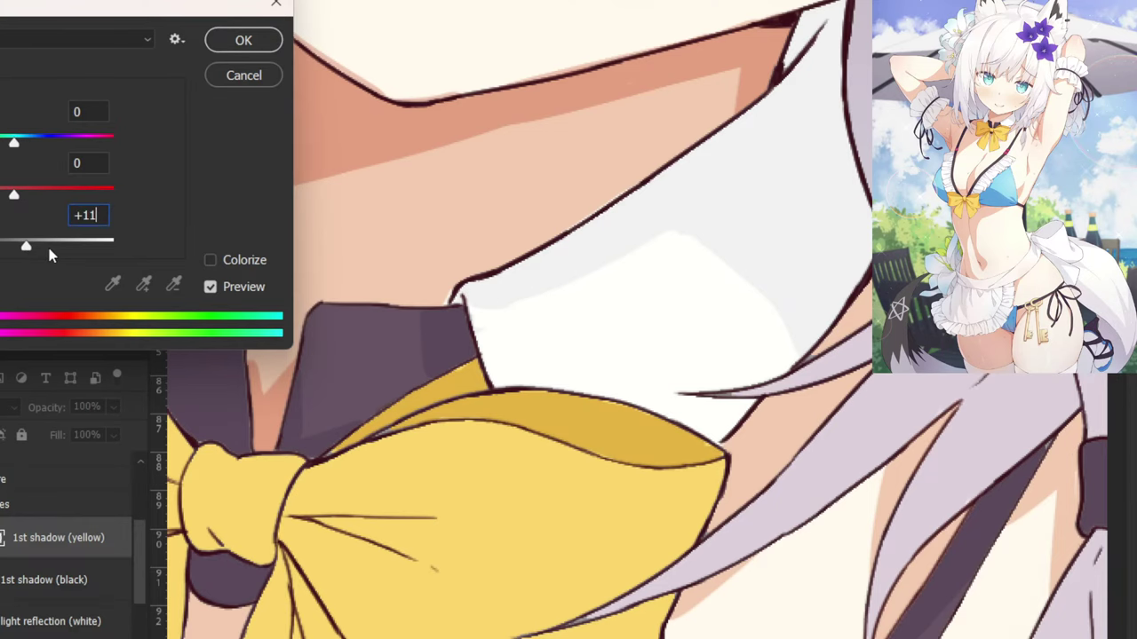
drag(46, 14, 246, 17)
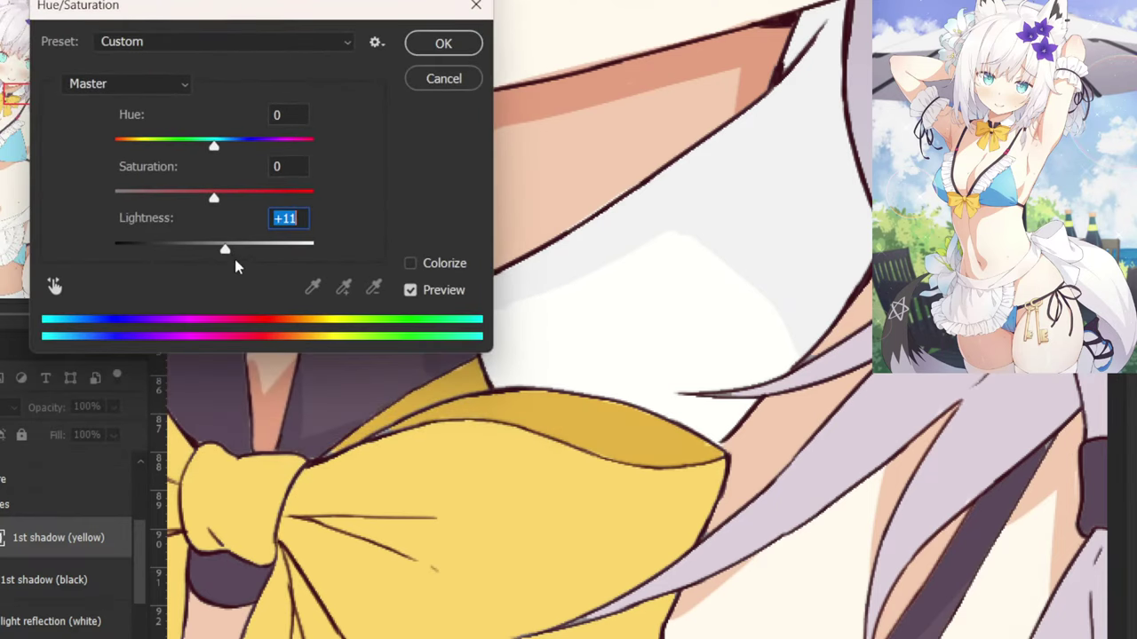
drag(234, 261, 261, 255)
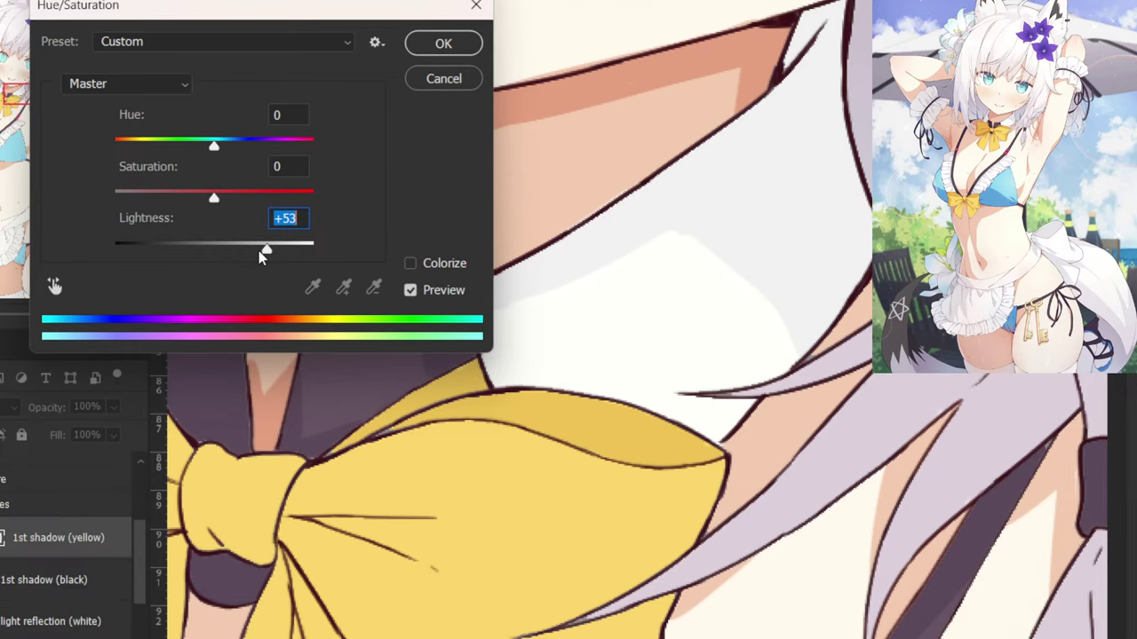
click(441, 42)
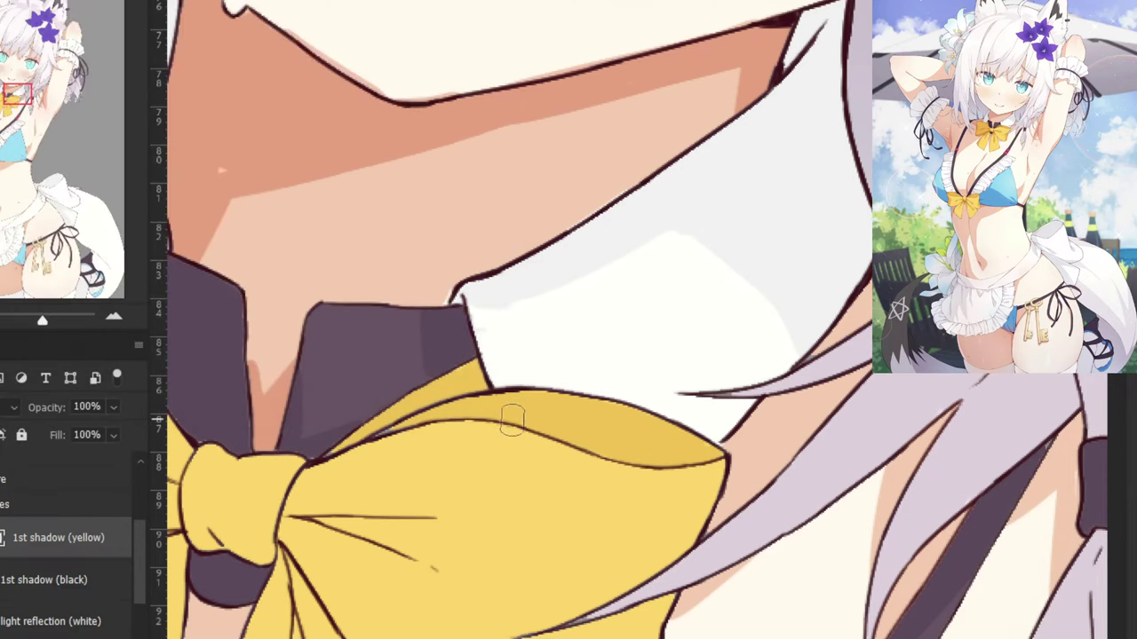
Switch the blend mode of the 1st shadow (yellow) layer and sample the shadow color from the bow's inner fold.
click(8, 408)
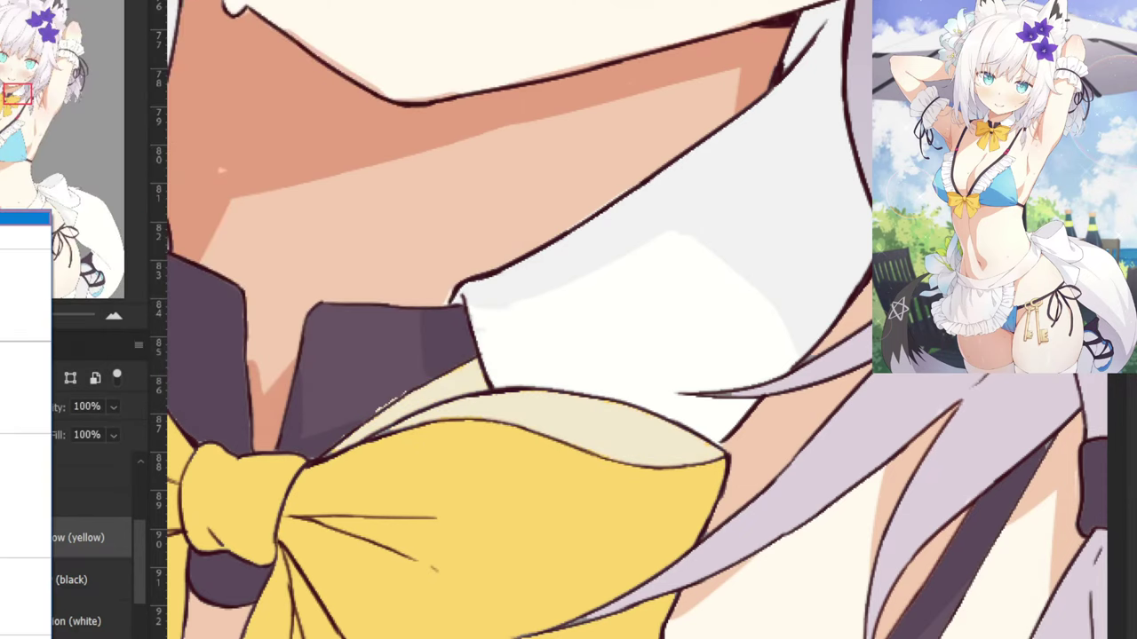
alt+click(573, 416)
alt+click(571, 412)
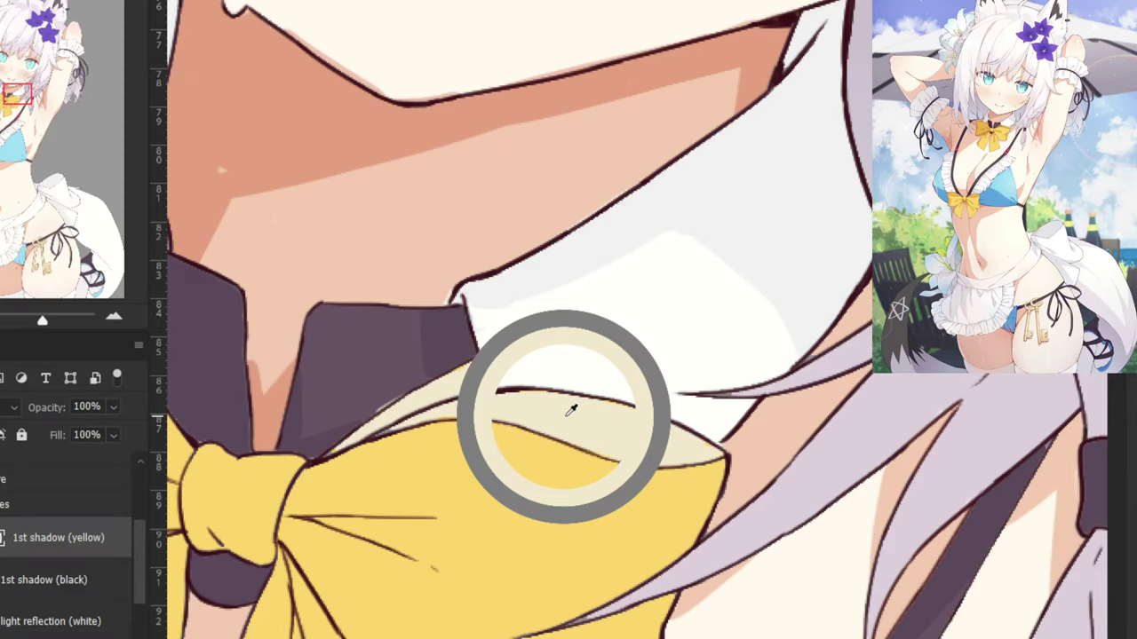
Check the color of the neck bow's inner fold against the shadow ranges in the clothes notes.
mouse_move(571, 411)
mouse_down()
mouse_move(546, 482)
mouse_move(573, 411)
mouse_move(559, 481)
mouse_up()
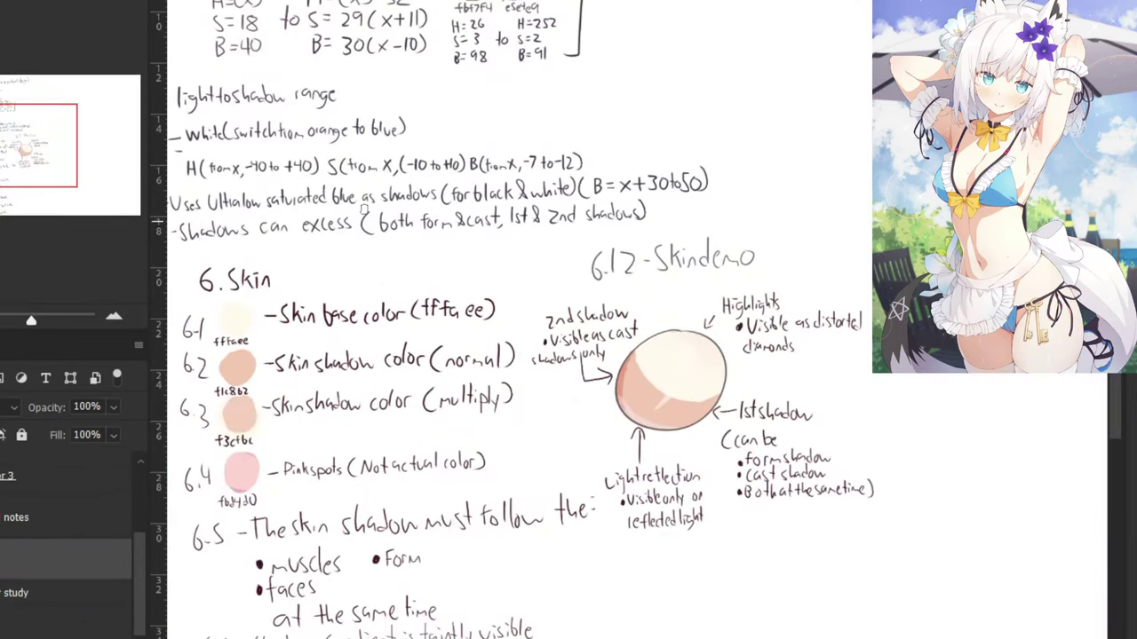
drag(272, 132, 462, 172)
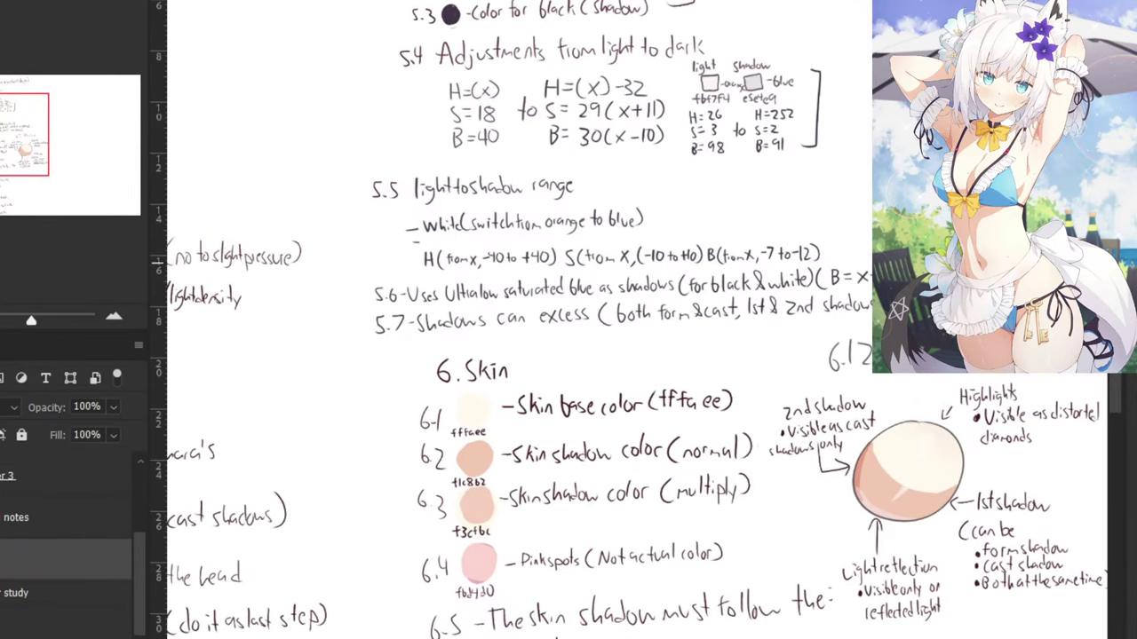
drag(772, 257, 426, 339)
key(ctrl+plus)
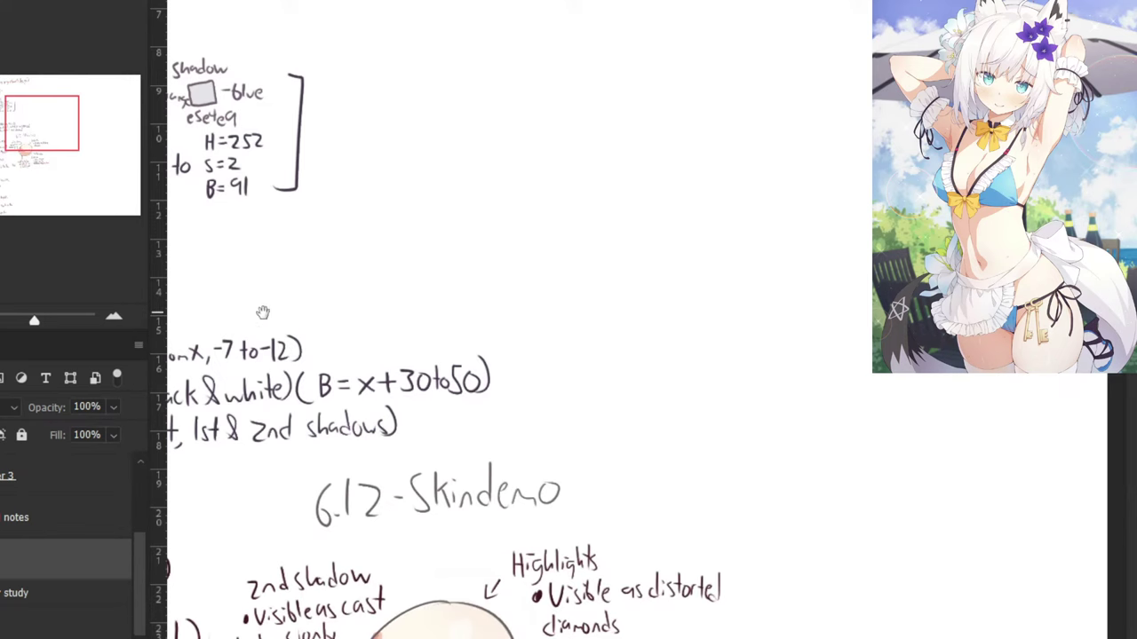
drag(262, 312, 364, 323)
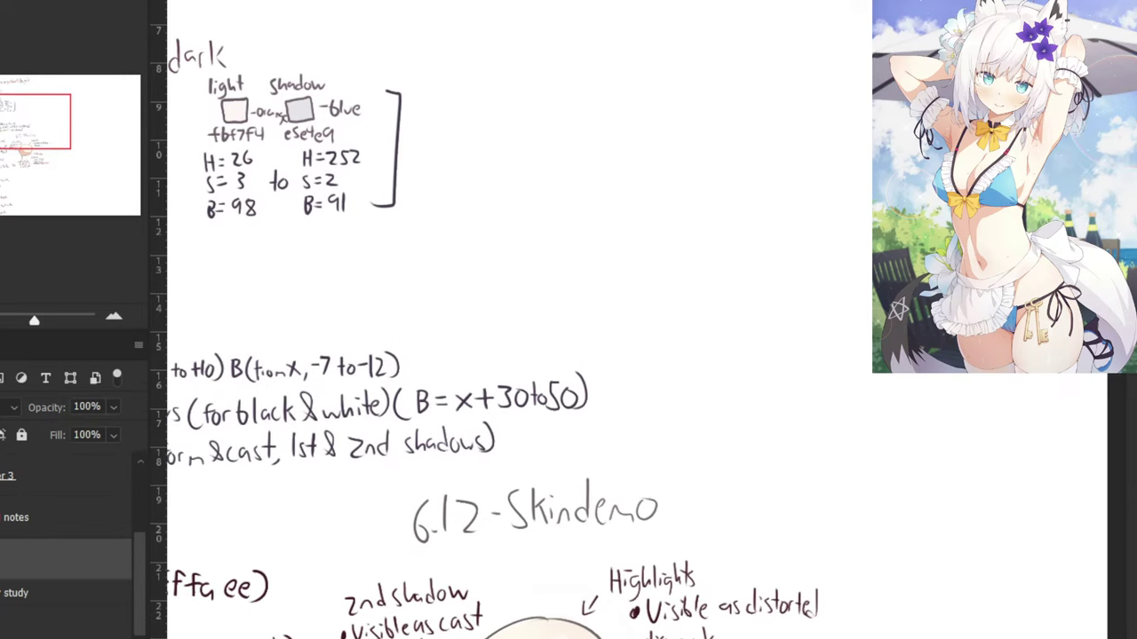
key(ctrl+Tab)
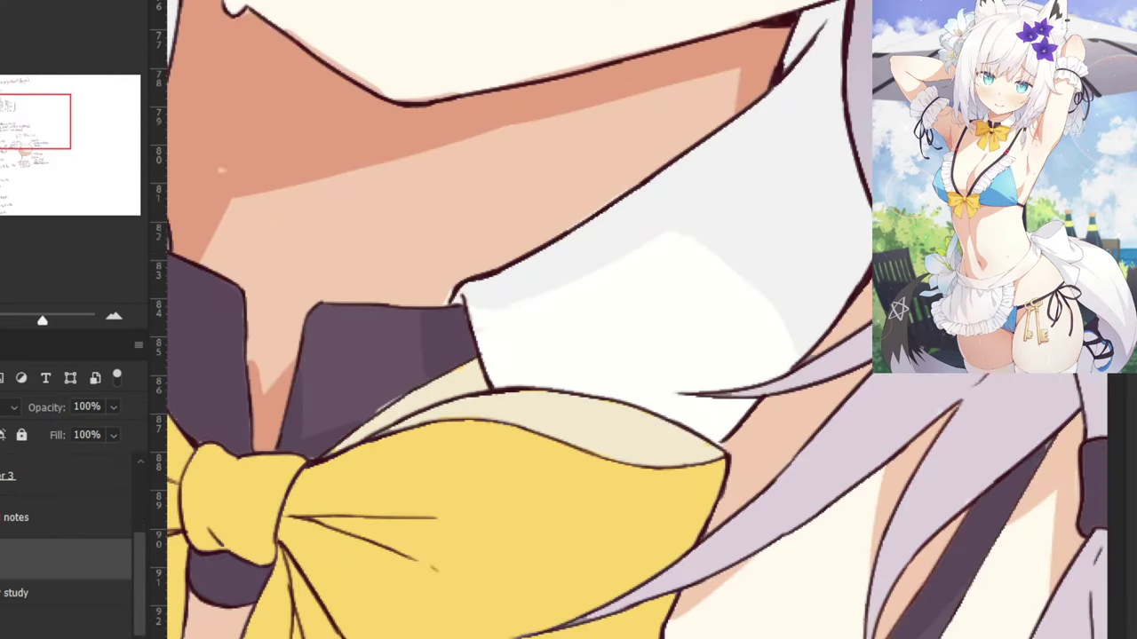
alt+click(562, 417)
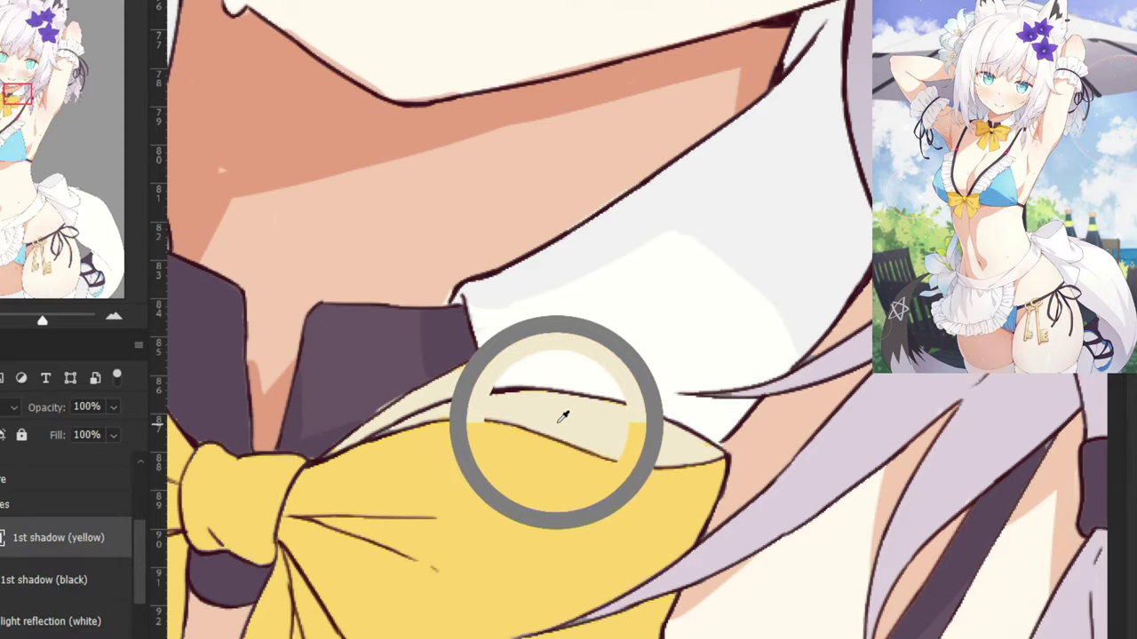
alt+click(561, 420)
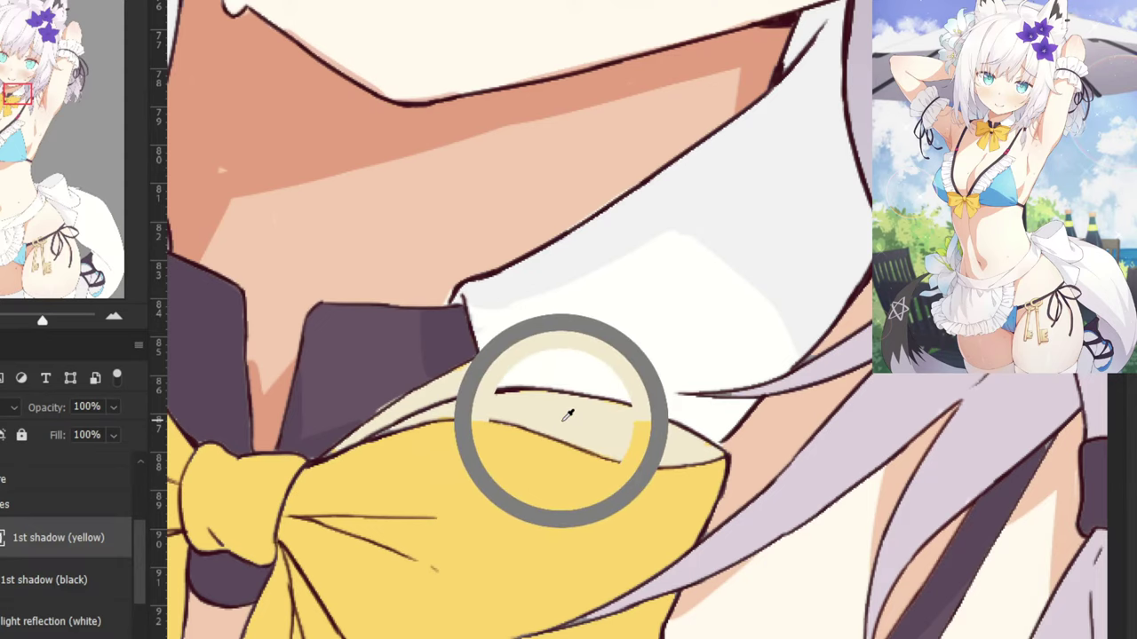
alt+click(568, 415)
Handwrite "(S=x-50to80)" after "(B=x+30to50)" in line 5.6 of the clothes notes.
key(ctrl+Tab)
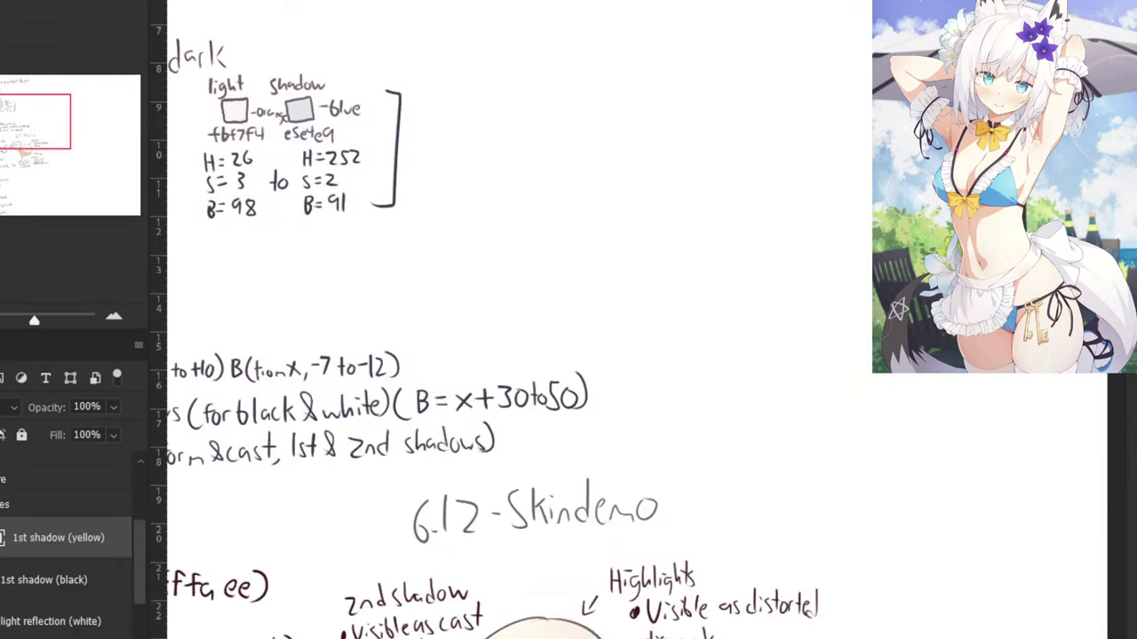
key(ctrl+plus)
key(ctrl+plus)
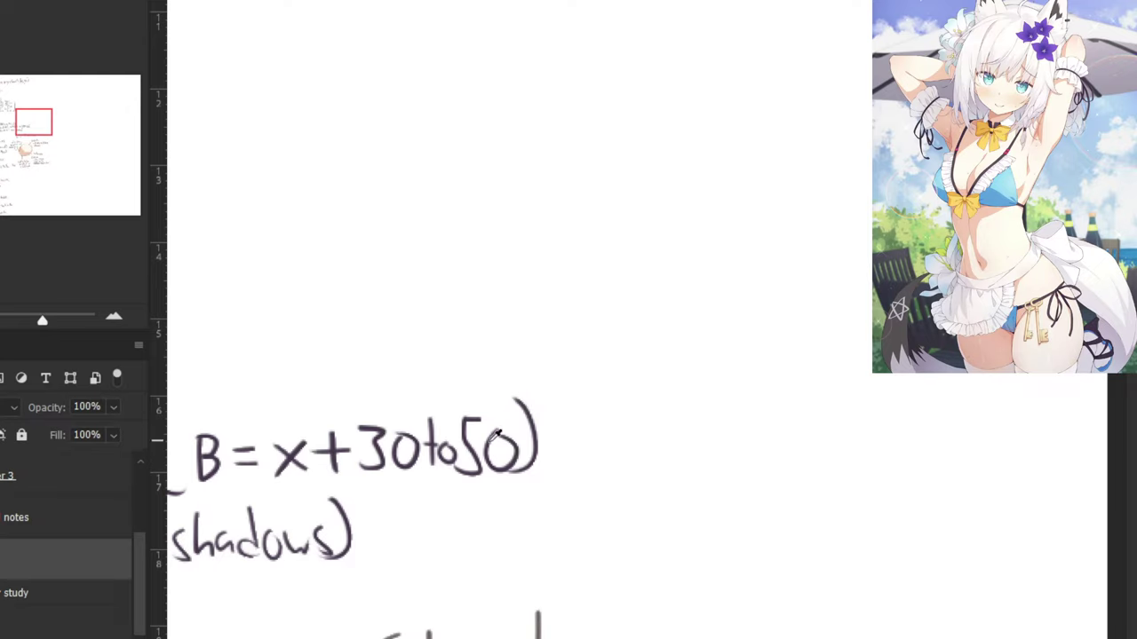
alt+click(496, 435)
drag(579, 407, 582, 477)
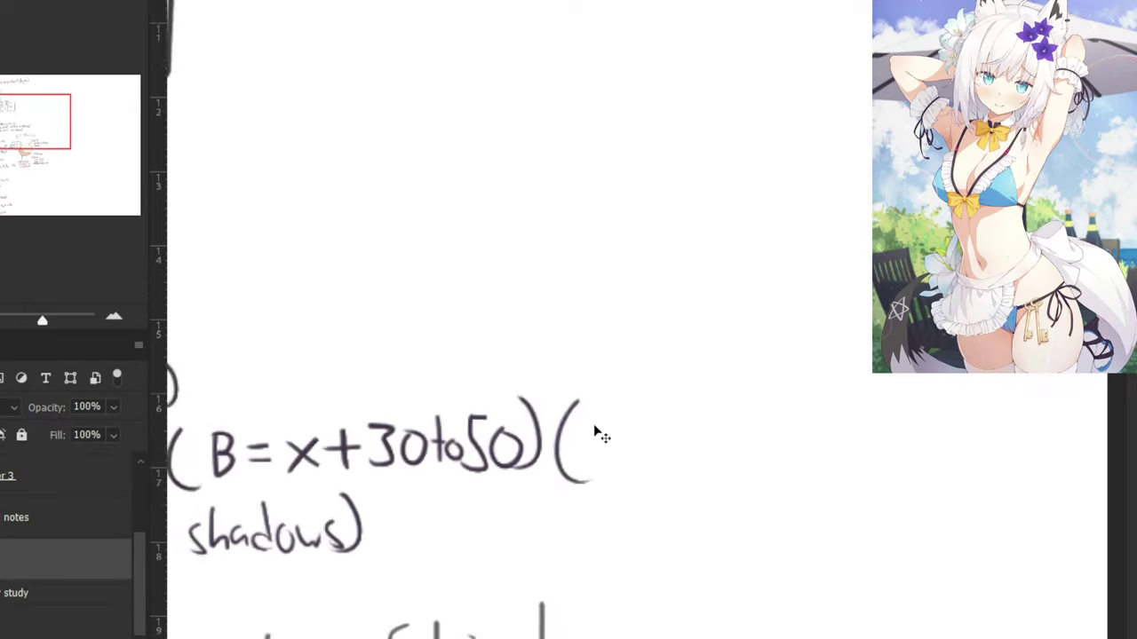
mouse_move(611, 427)
mouse_down()
mouse_move(597, 465)
mouse_move(656, 436)
mouse_up()
key(ctrl+z)
drag(625, 451, 657, 450)
mouse_move(662, 396)
mouse_down()
mouse_move(524, 362)
mouse_move(546, 407)
mouse_move(526, 425)
mouse_up()
drag(526, 387, 560, 425)
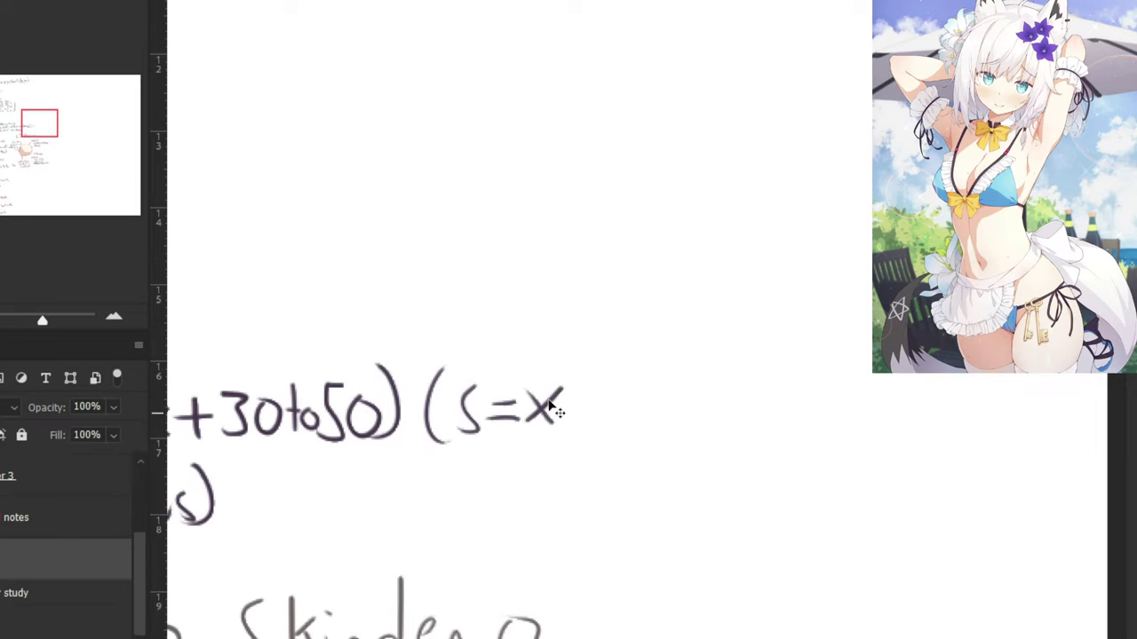
key(ctrl+z)
mouse_move(523, 388)
mouse_down()
mouse_move(560, 419)
mouse_move(609, 402)
mouse_move(621, 417)
mouse_up()
mouse_move(627, 385)
mouse_down()
mouse_move(663, 386)
mouse_move(697, 421)
mouse_up()
mouse_move(686, 397)
mouse_down()
mouse_move(717, 395)
mouse_move(730, 428)
mouse_move(755, 372)
mouse_move(778, 377)
mouse_up()
key(ctrl+z)
mouse_move(784, 360)
mouse_down()
mouse_move(817, 406)
mouse_move(796, 429)
mouse_up()
Review the clothes and skin sections of the notes, including the light-to-shadow adjustment values.
key(ctrl+minus)
key(ctrl+minus)
key(ctrl+minus)
key(ctrl+minus)
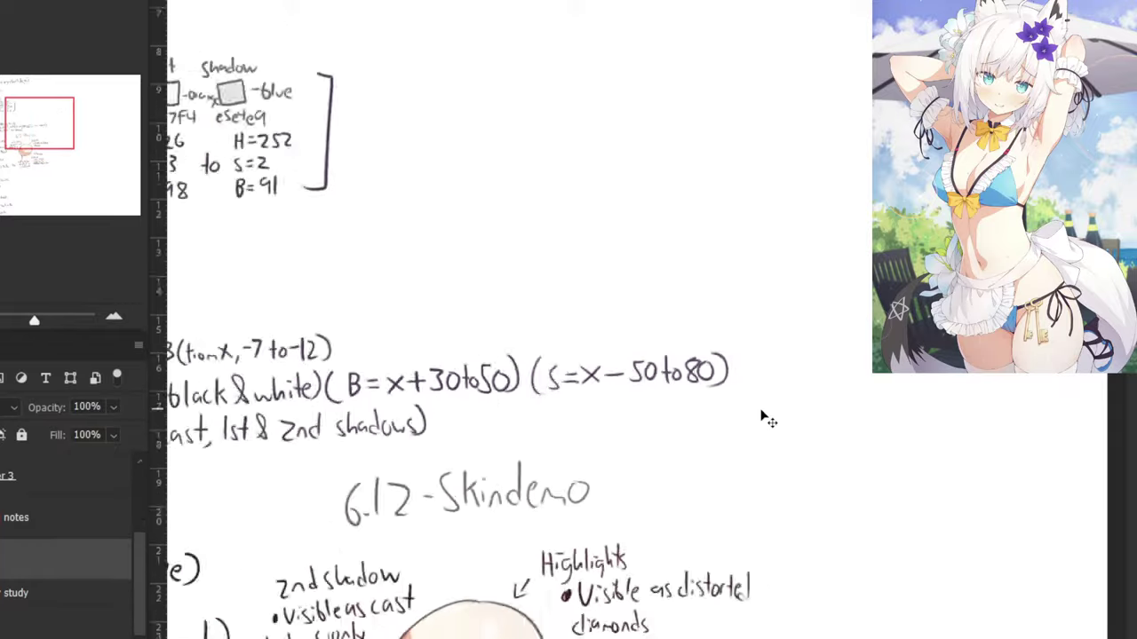
drag(298, 214, 392, 268)
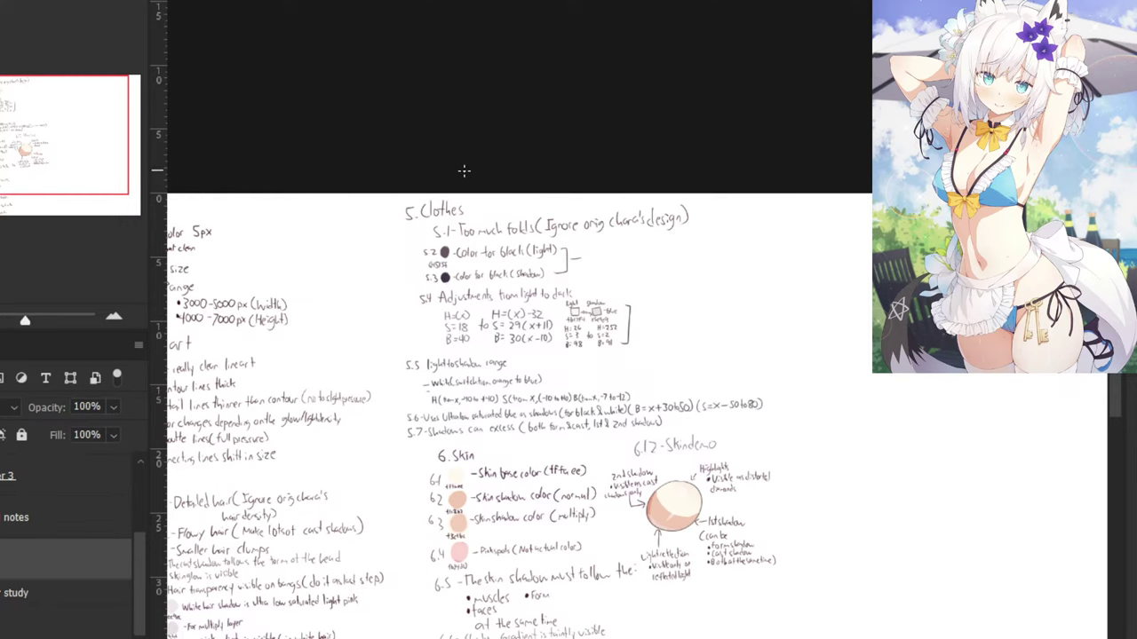
key(ctrl+plus)
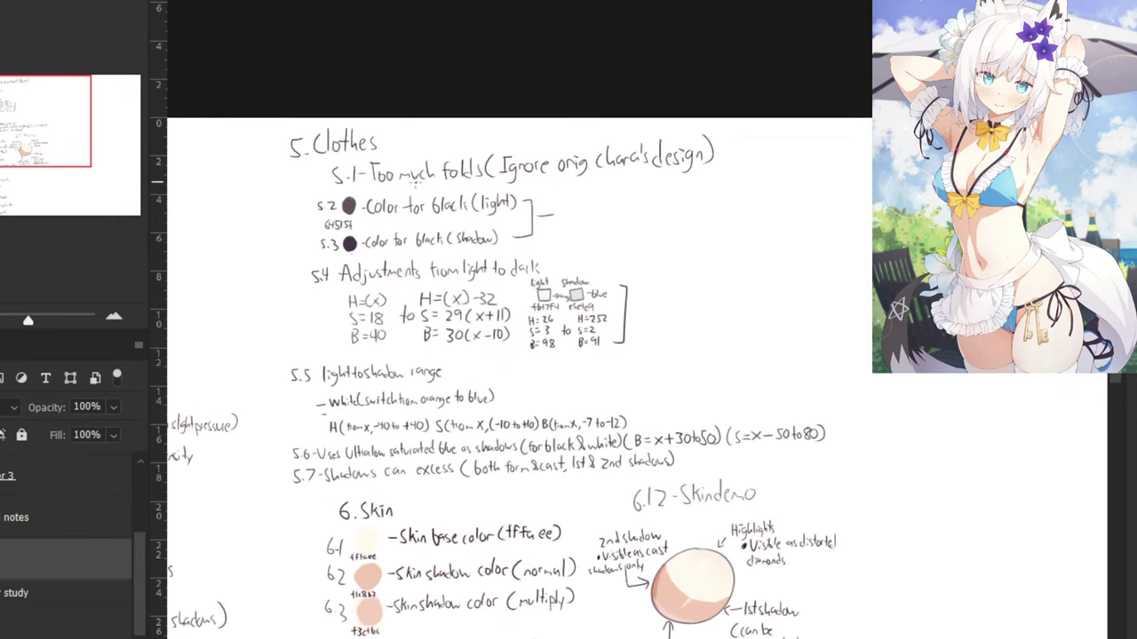
drag(433, 295, 489, 135)
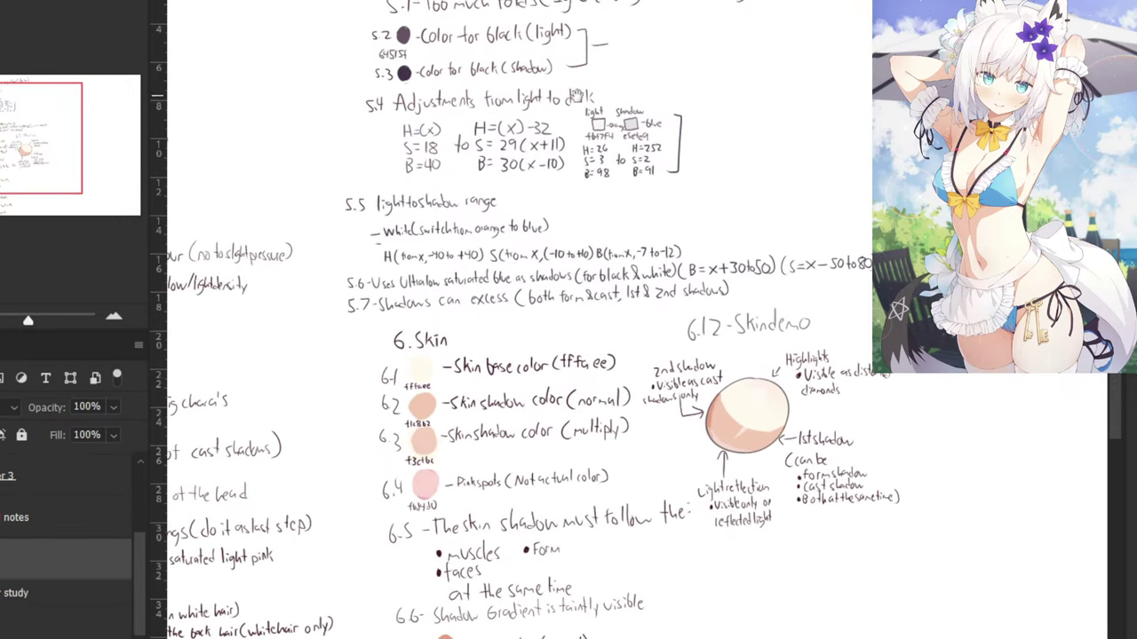
drag(577, 93, 448, 212)
Compare blend modes on the 1st shadow (yellow) layer with a test stroke and apply the one giving a dark yellow shadow.
key(ctrl+Tab)
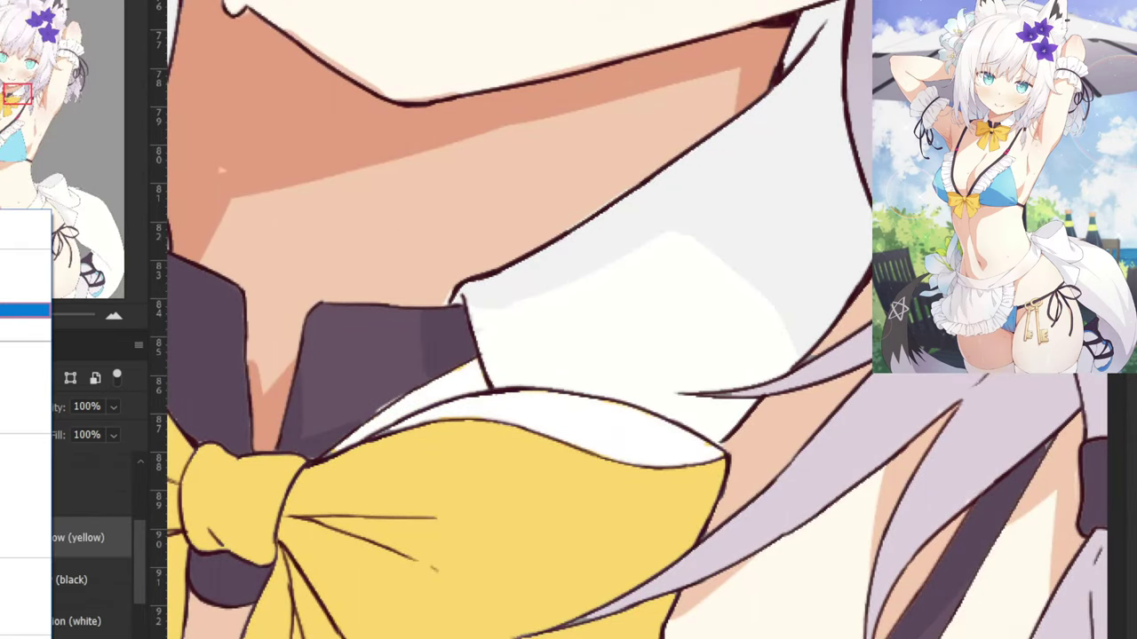
drag(367, 289, 642, 228)
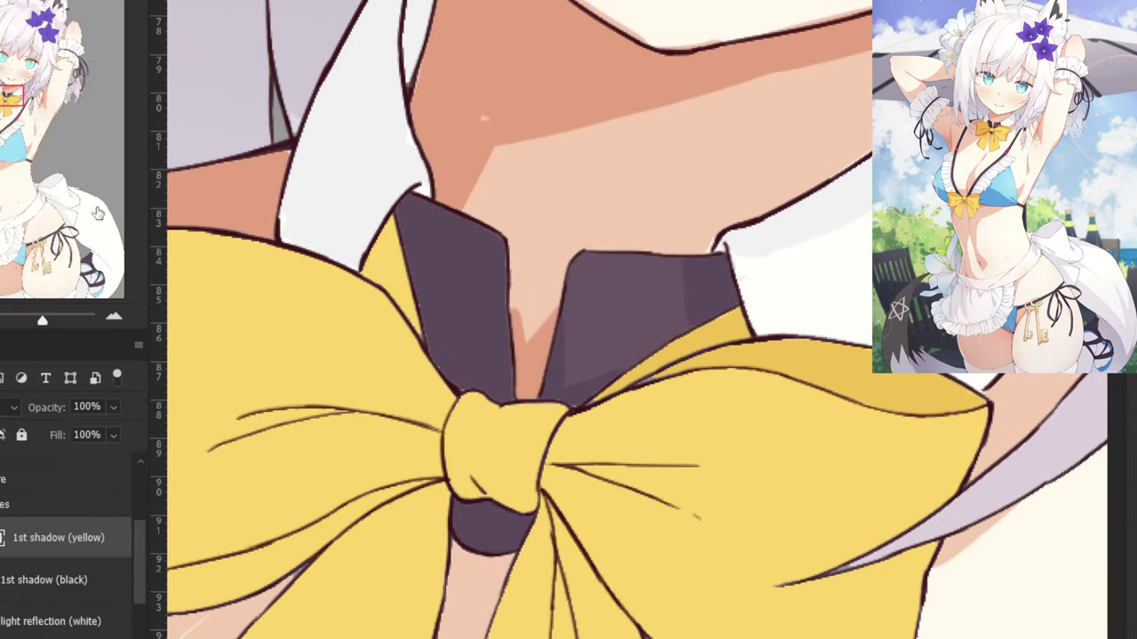
drag(314, 313, 445, 376)
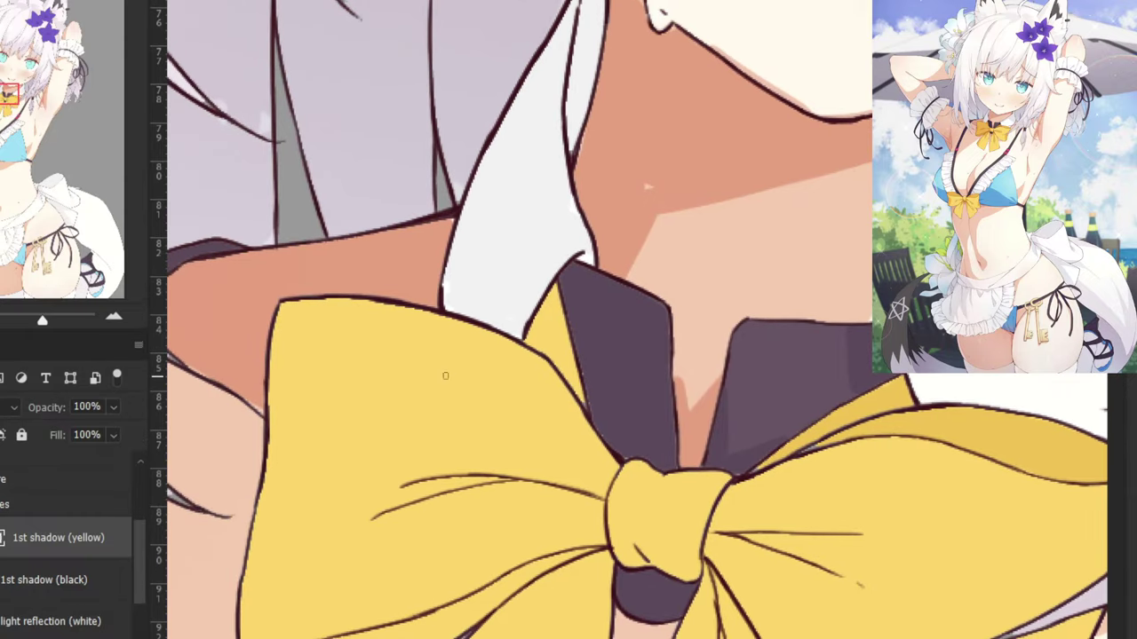
drag(886, 517, 618, 364)
drag(815, 482, 776, 530)
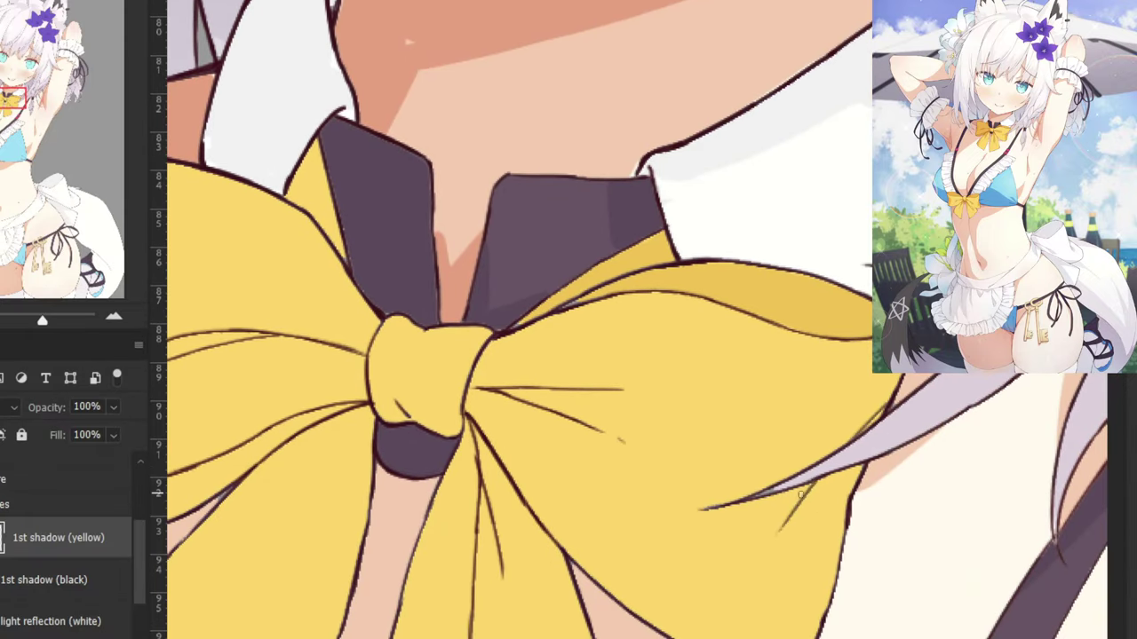
key(ctrl+z)
click(12, 407)
click(17, 218)
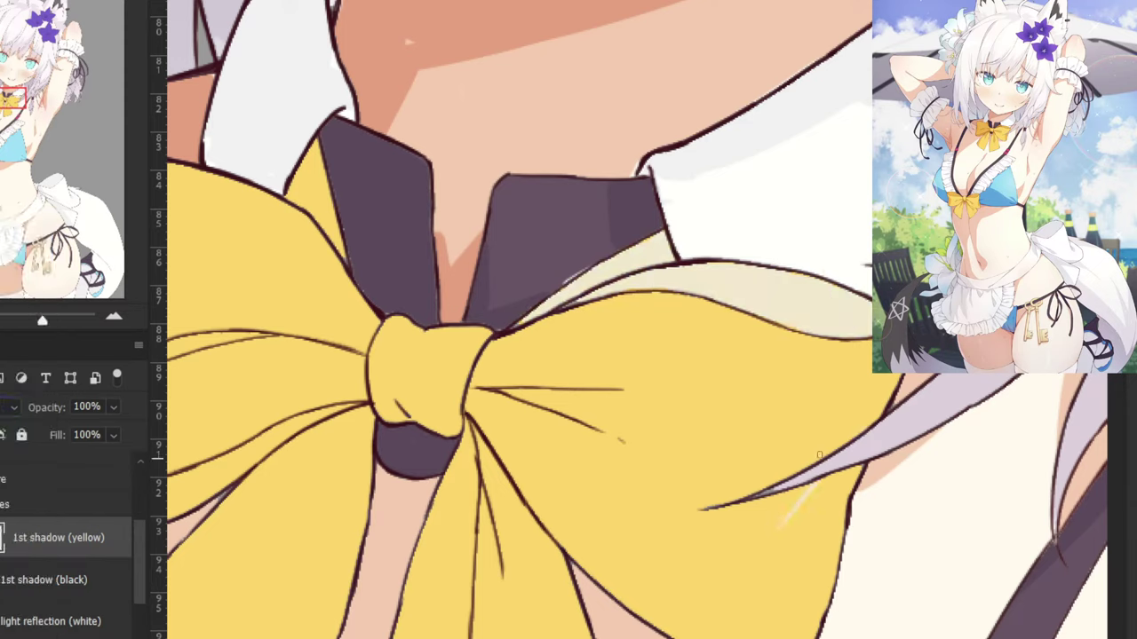
click(12, 407)
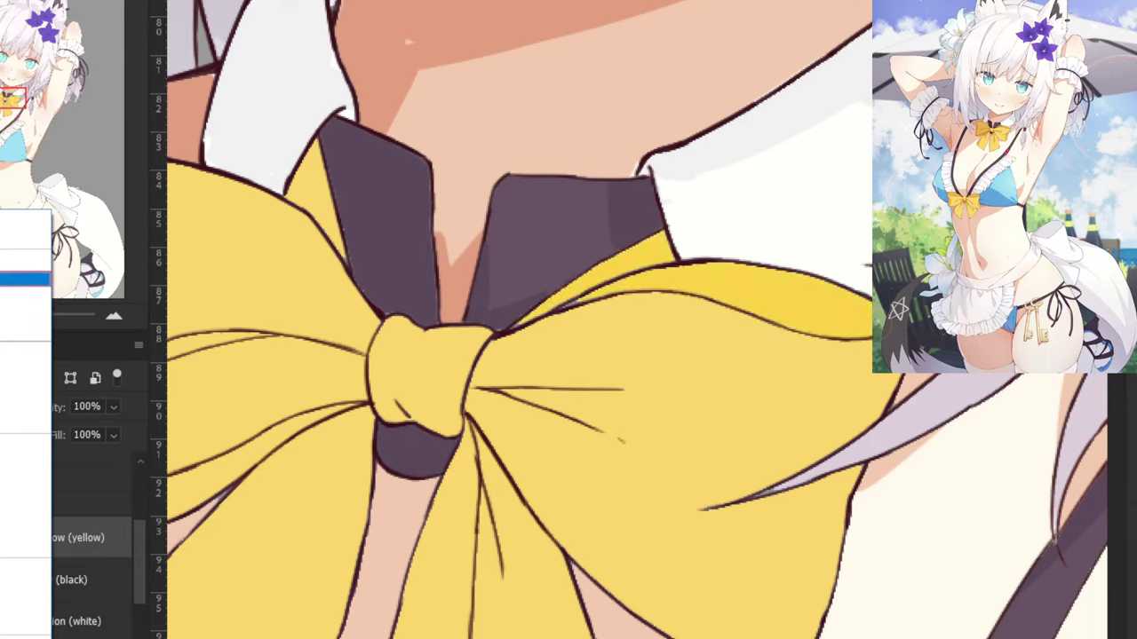
key(Return)
Paint and fill a dark yellow first shadow along the outer end of the neck bow's right loop, around the hair strand.
drag(793, 454, 719, 429)
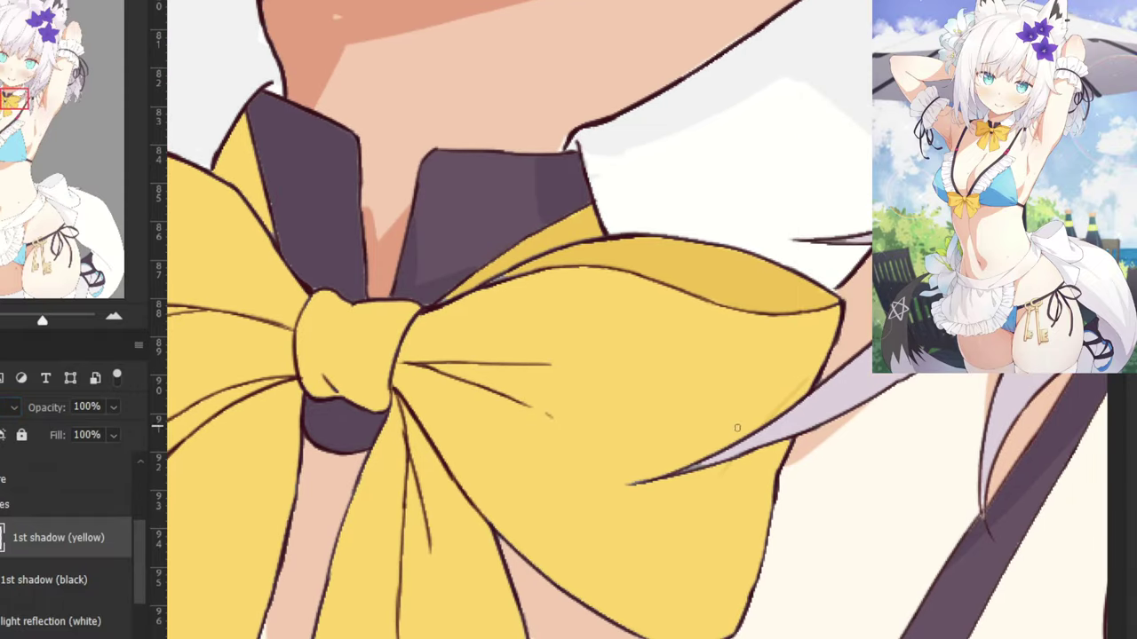
alt+right_click(737, 462)
mouse_move(810, 383)
mouse_down()
mouse_move(718, 490)
mouse_move(747, 453)
mouse_move(724, 608)
mouse_up()
key(ctrl+z)
drag(735, 466, 724, 604)
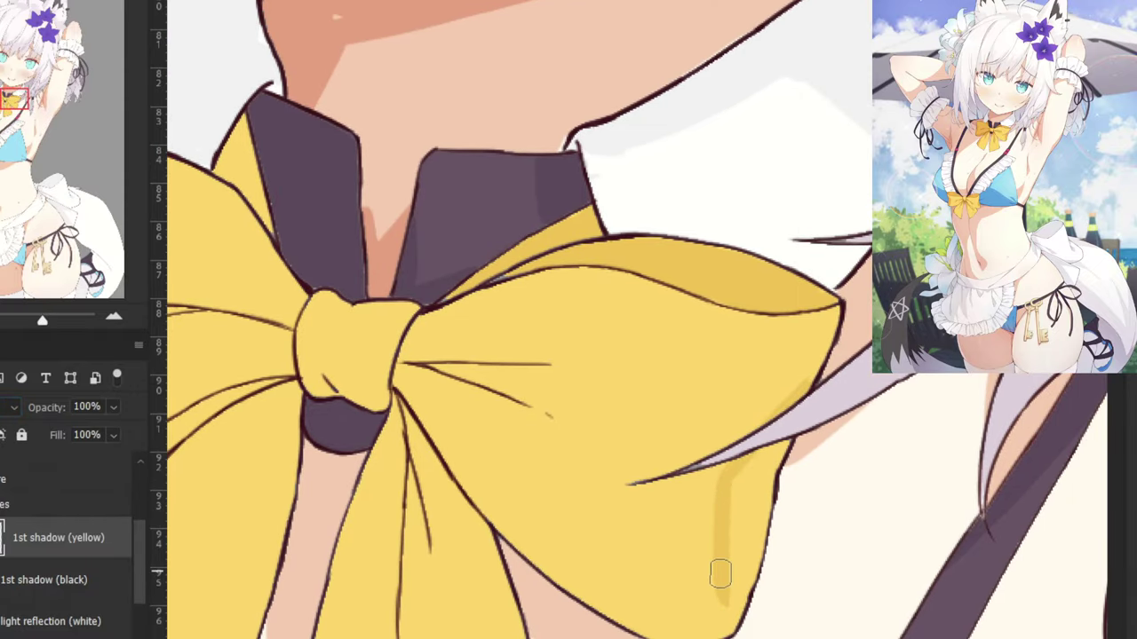
mouse_move(722, 494)
mouse_down()
mouse_move(722, 633)
mouse_move(769, 485)
mouse_move(758, 482)
mouse_move(740, 523)
mouse_move(749, 484)
mouse_up()
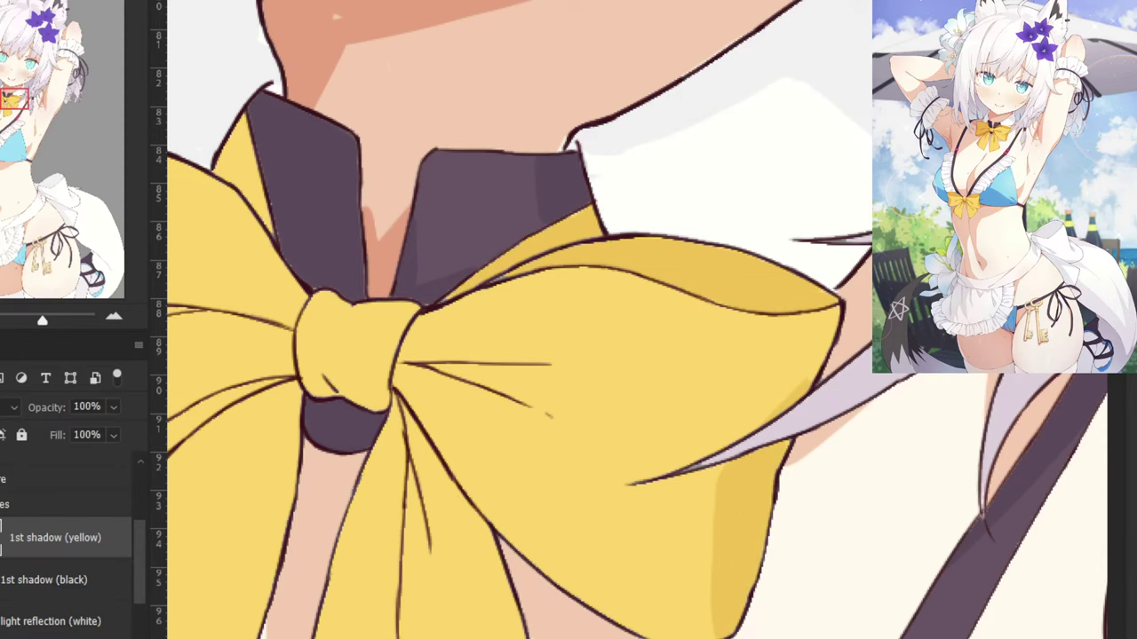
Paint first shadows along the right loop's creases beside the knot and in the fold of the right tail.
drag(470, 195, 660, 248)
mouse_move(724, 422)
mouse_down()
mouse_move(715, 450)
mouse_move(757, 448)
mouse_move(622, 419)
mouse_move(719, 440)
mouse_move(687, 441)
mouse_move(715, 430)
mouse_move(674, 420)
mouse_move(649, 438)
mouse_move(654, 459)
mouse_move(743, 457)
mouse_move(692, 458)
mouse_move(657, 430)
mouse_up()
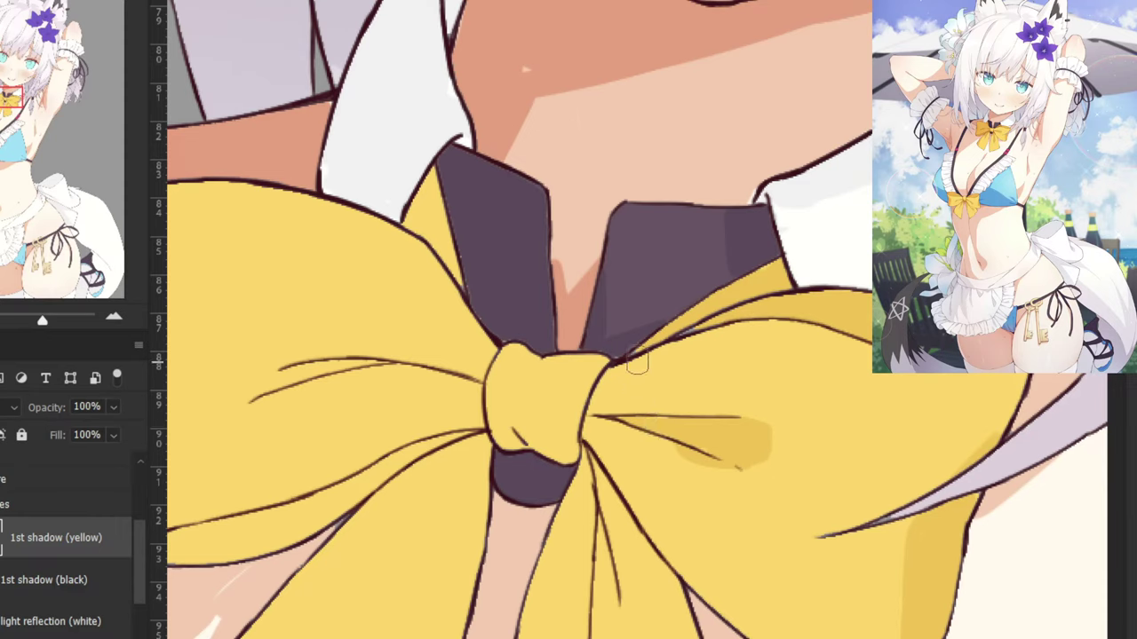
drag(604, 383, 611, 479)
mouse_move(600, 418)
mouse_down()
mouse_move(615, 460)
mouse_move(627, 446)
mouse_move(602, 373)
mouse_move(627, 506)
mouse_move(612, 442)
mouse_move(604, 454)
mouse_move(593, 434)
mouse_move(595, 406)
mouse_move(583, 440)
mouse_up()
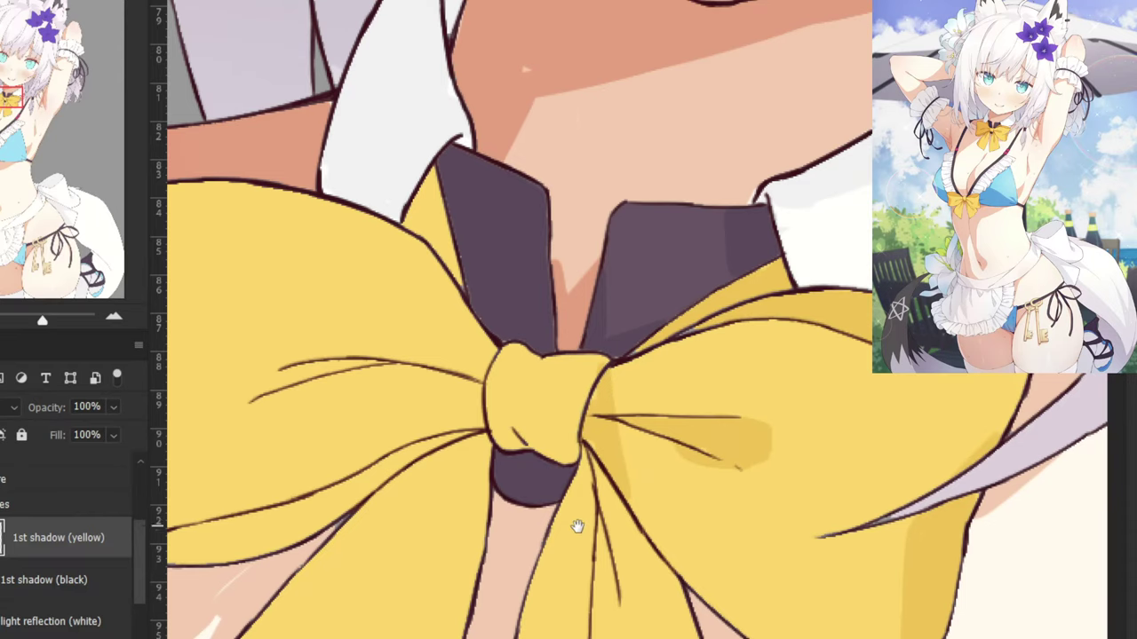
mouse_move(576, 527)
mouse_down()
mouse_move(553, 336)
mouse_move(574, 555)
mouse_up()
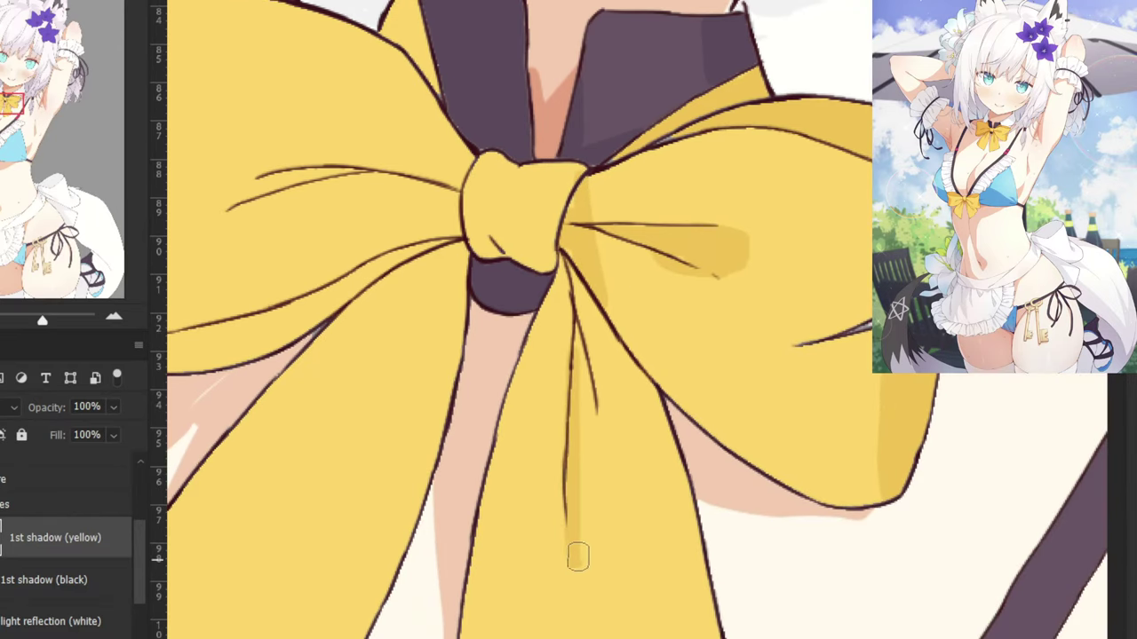
mouse_move(617, 491)
mouse_down()
mouse_move(597, 424)
mouse_move(605, 499)
mouse_move(600, 448)
mouse_move(605, 495)
mouse_move(579, 565)
mouse_move(590, 468)
mouse_move(585, 552)
mouse_move(595, 485)
mouse_move(586, 421)
mouse_move(584, 551)
mouse_move(586, 457)
mouse_up()
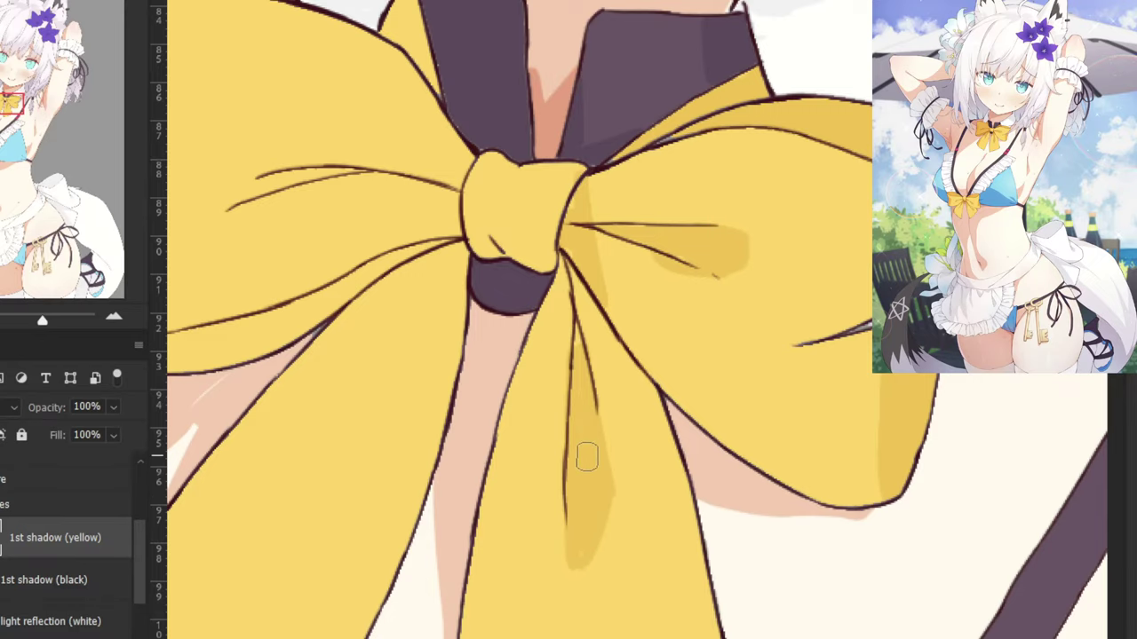
Shift the Hue of the 1st shadow (yellow) layer to -18 with Hue/Saturation.
key(ctrl+u)
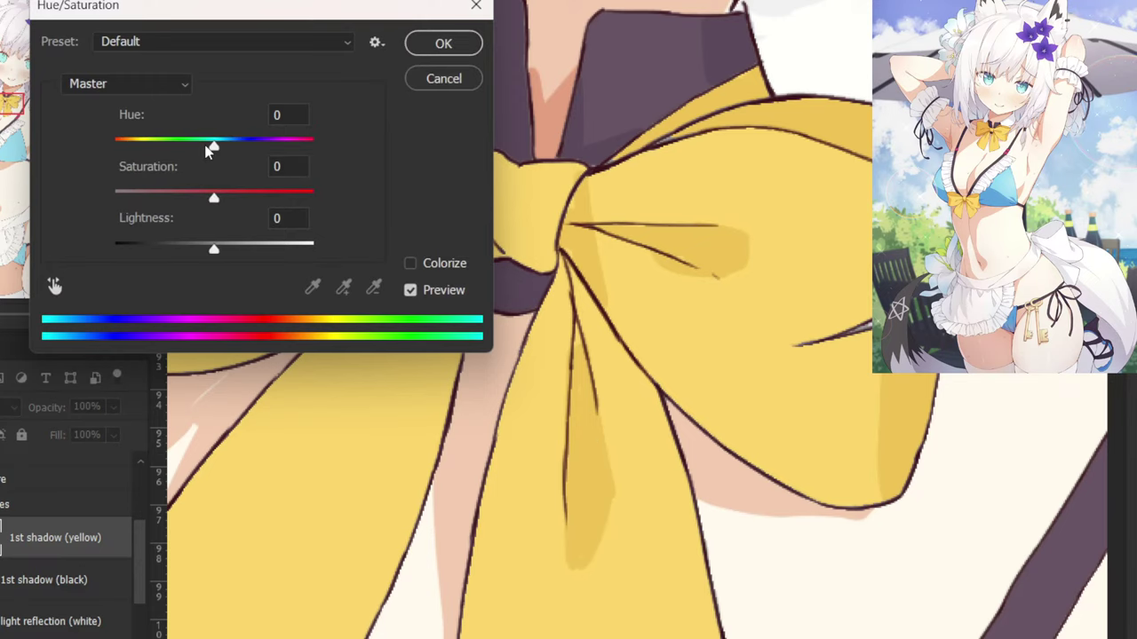
drag(211, 146, 196, 152)
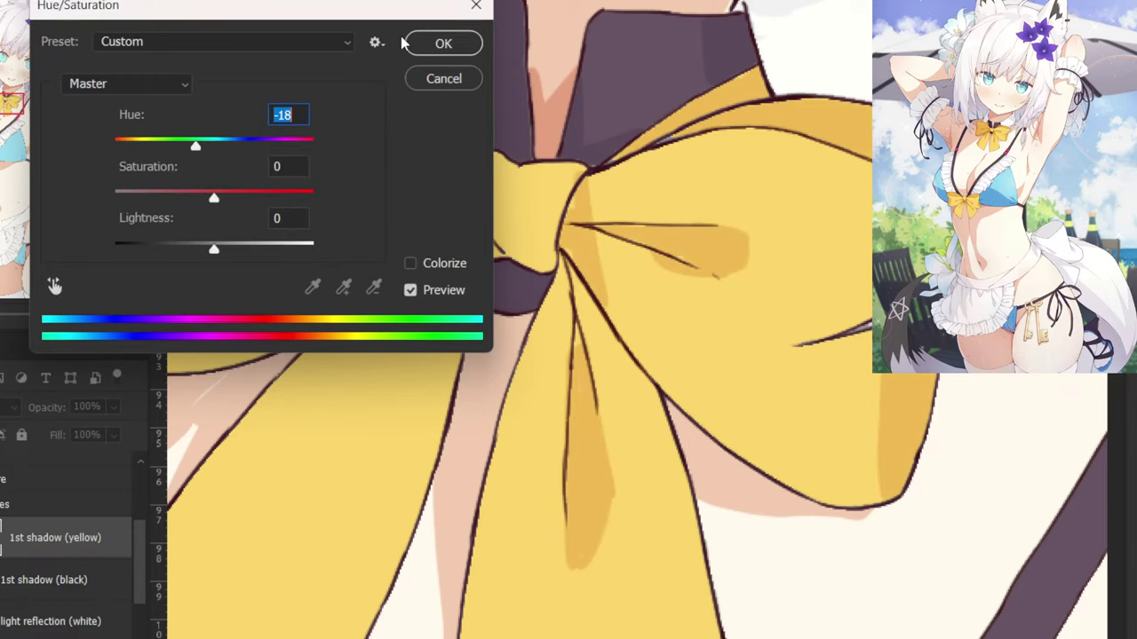
click(431, 46)
drag(441, 106, 385, 145)
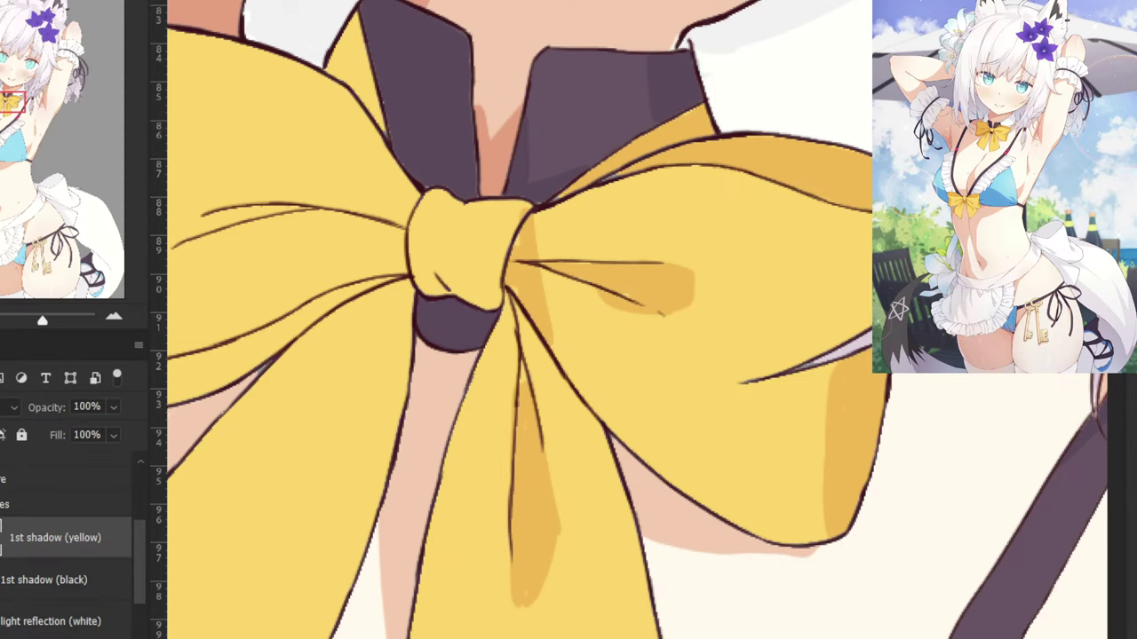
Try adding a handwritten hue range starting "(H=x-10to" after the saturation range in line 5.6 of the notes.
key(ctrl+Tab)
drag(625, 136, 399, 205)
alt+click(191, 164)
key(ctrl+plus)
key(ctrl+plus)
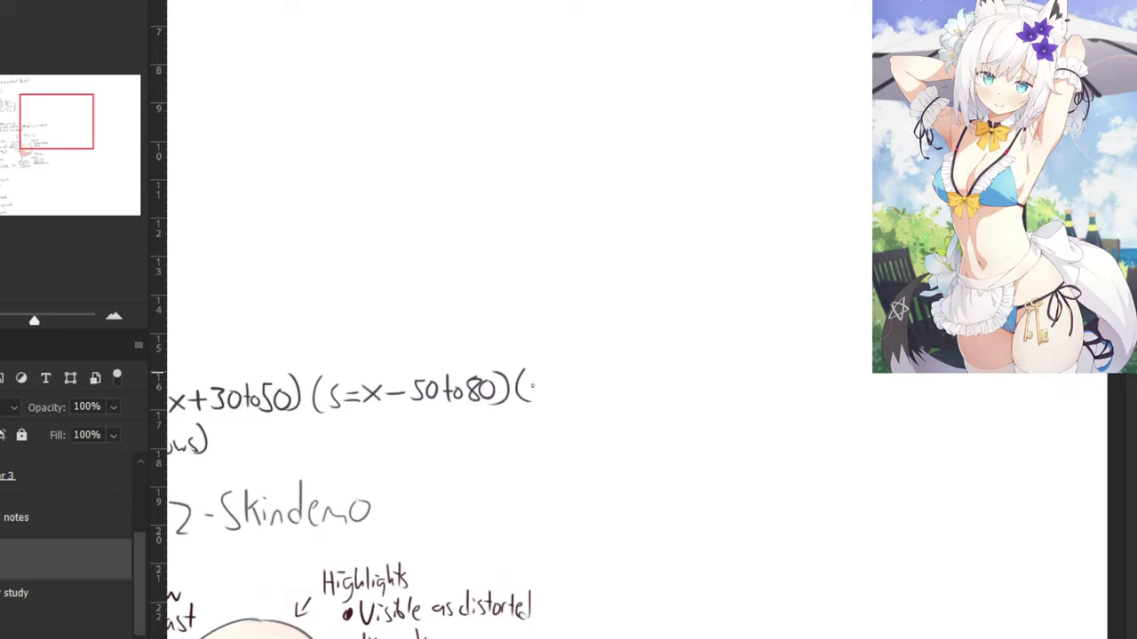
key(ctrl+z)
drag(532, 368, 532, 399)
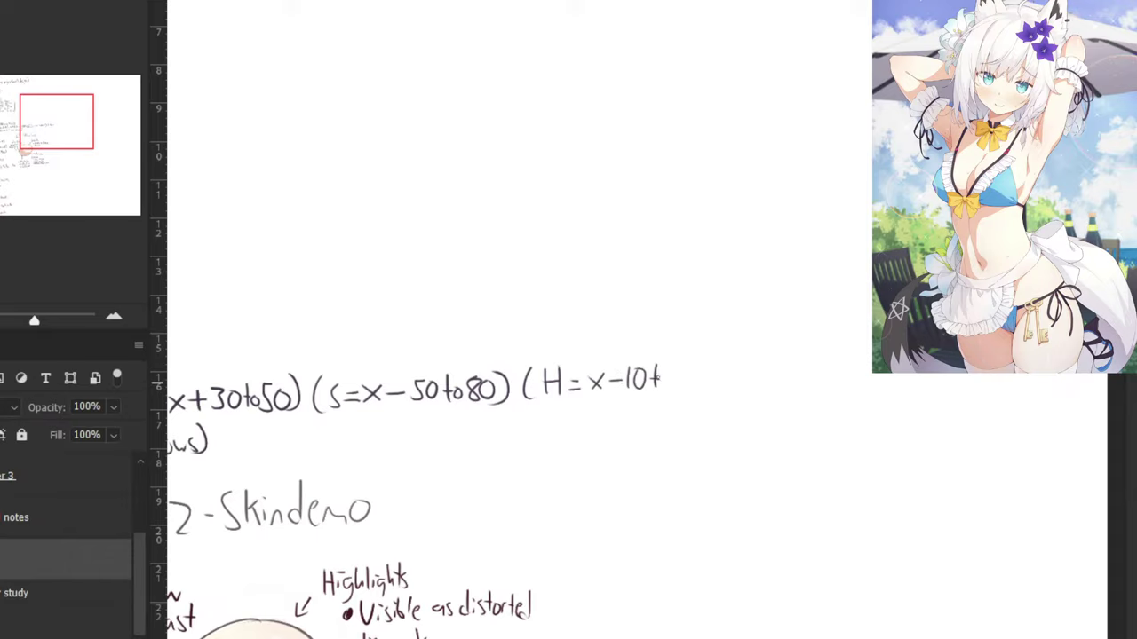
scroll(688, 376, down, 5)
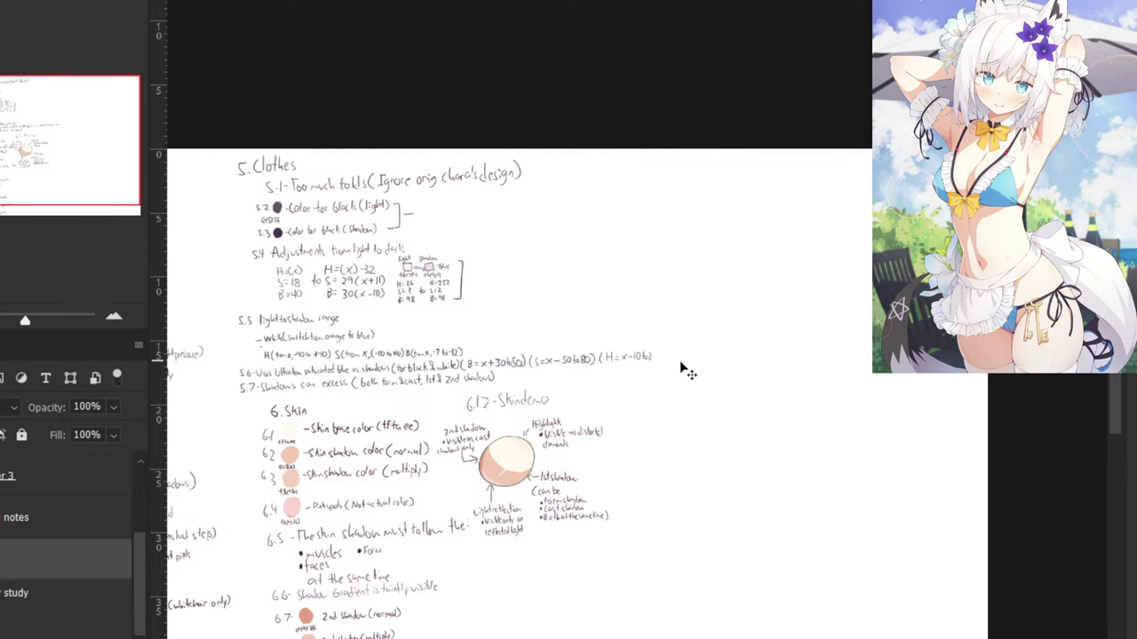
scroll(681, 362, up, 3)
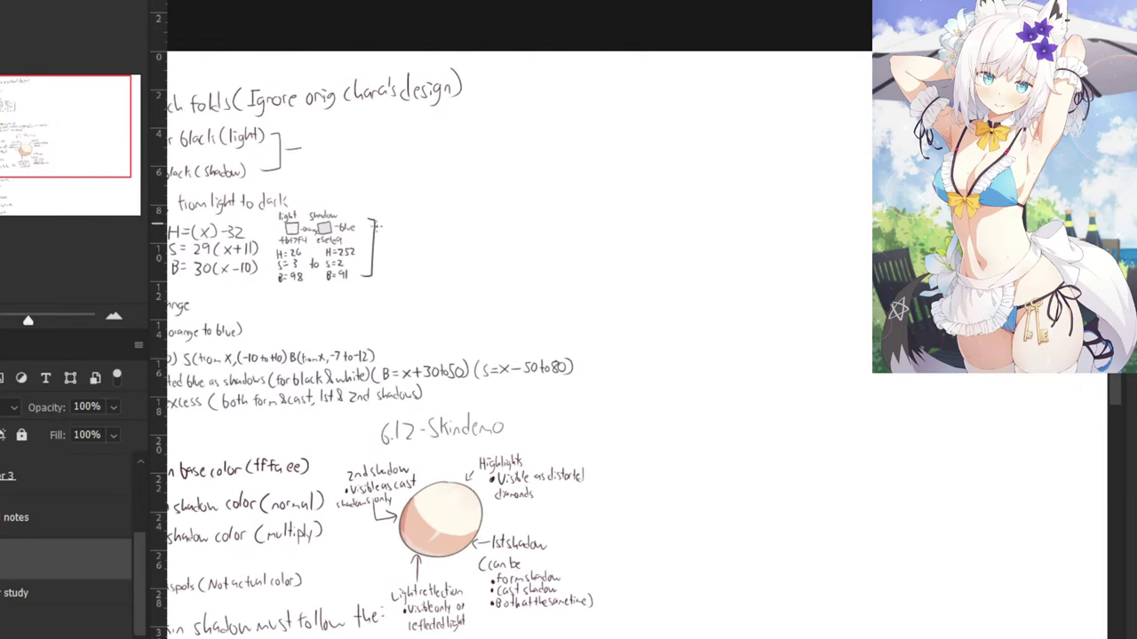
Select handwritten line 5.7 of the Clothes notes and move it down to open space beneath line 5.6.
drag(428, 176, 697, 145)
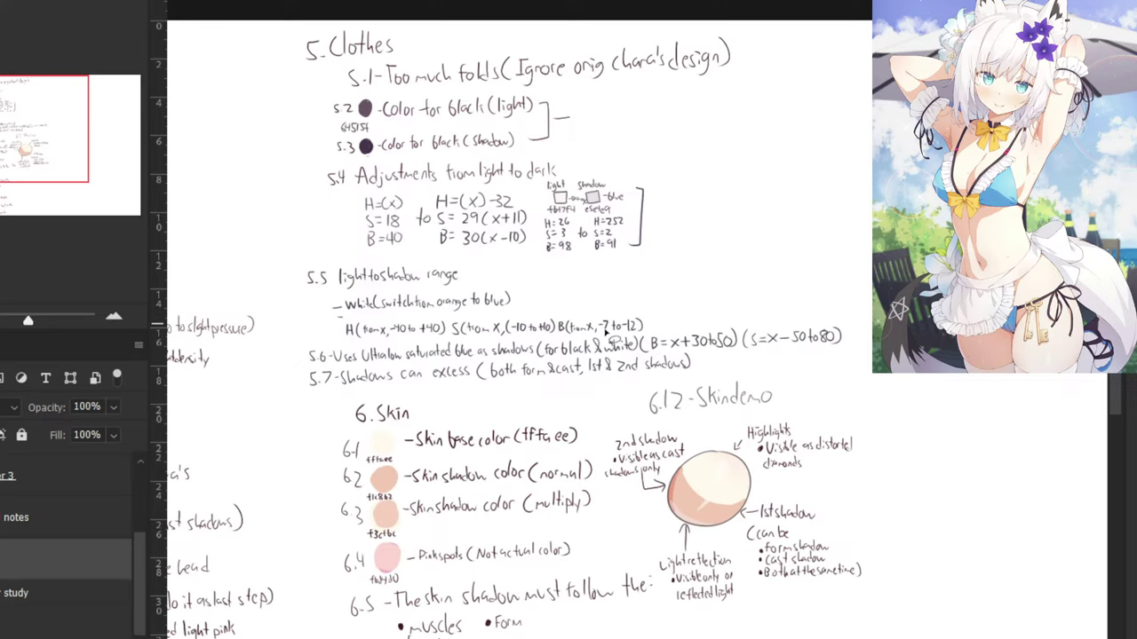
mouse_move(659, 384)
mouse_down()
mouse_move(688, 380)
mouse_move(708, 360)
mouse_move(302, 373)
mouse_move(352, 404)
mouse_move(586, 397)
mouse_up()
key(ctrl+t)
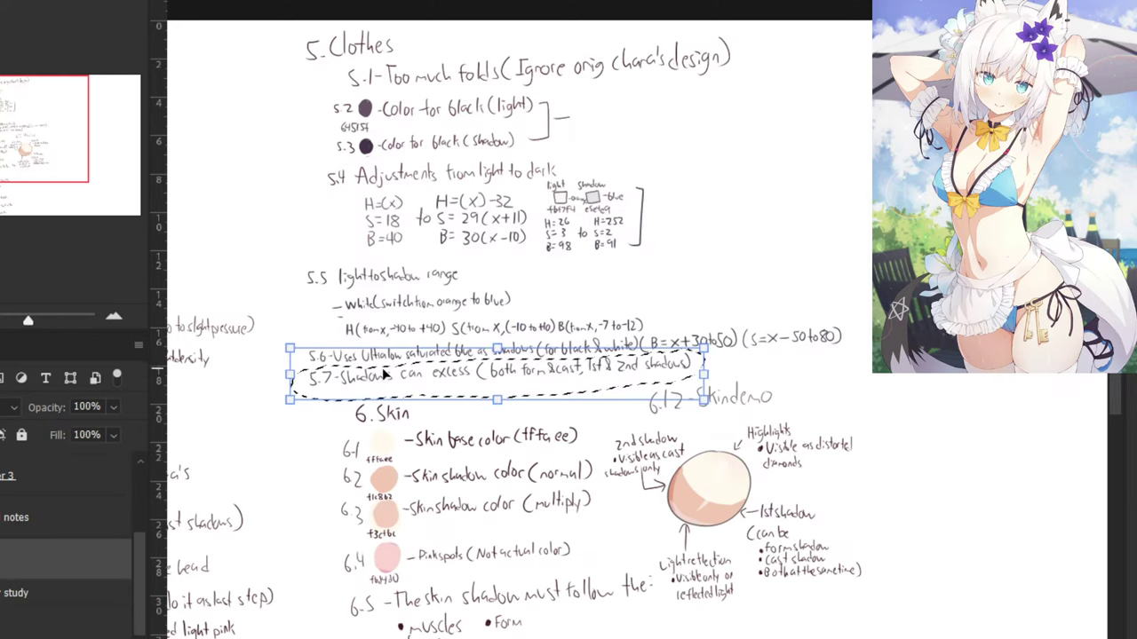
drag(386, 386, 392, 402)
key(ctrl+plus)
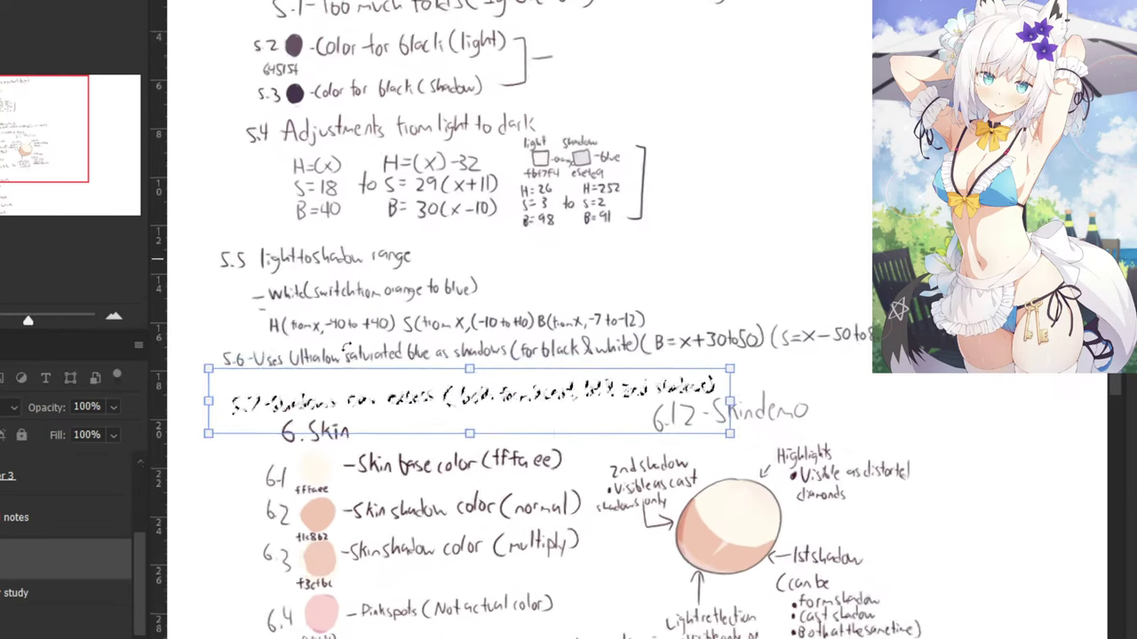
drag(291, 398, 272, 395)
key(Return)
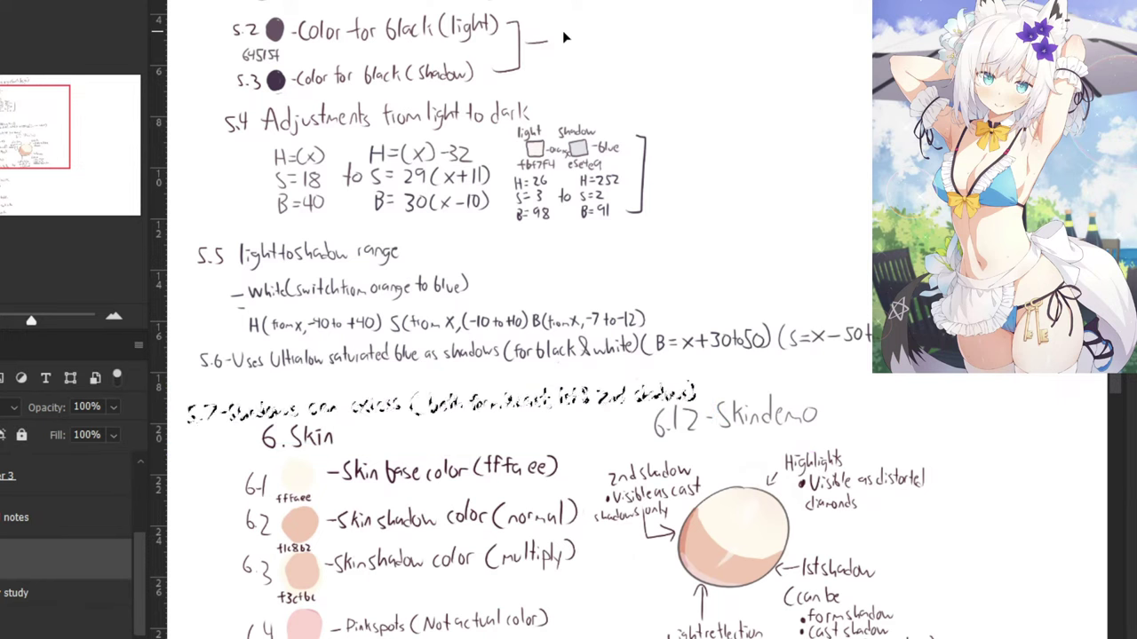
Handwrite the hue range "(H=x-10to20 or x+10to20)" below the brightness and saturation ranges of line 5.6.
key(ctrl+plus)
key(b)
mouse_move(716, 359)
mouse_down()
mouse_move(550, 385)
mouse_move(578, 416)
mouse_up()
key(ctrl+z)
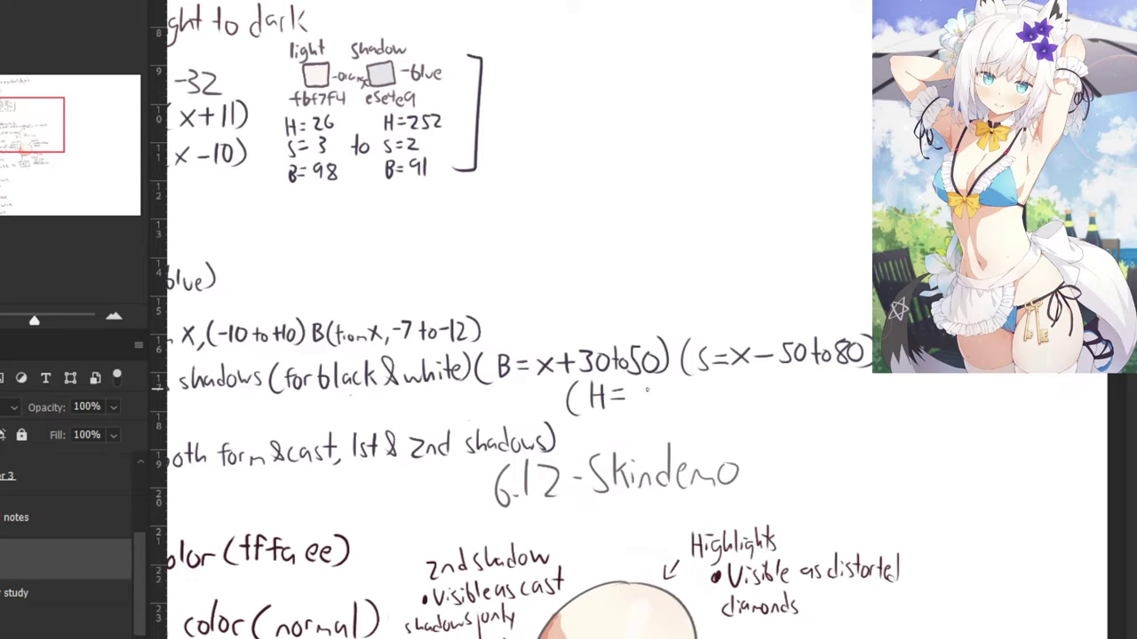
key(ctrl+plus)
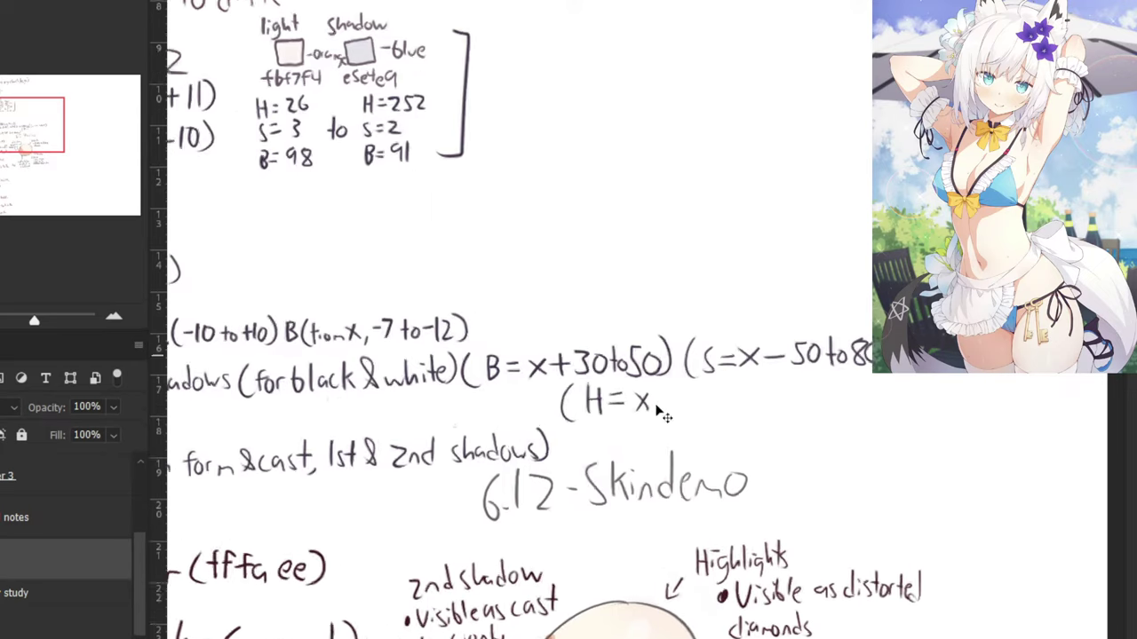
mouse_move(700, 421)
mouse_down()
mouse_move(699, 460)
mouse_move(711, 426)
mouse_move(752, 457)
mouse_move(759, 435)
mouse_up()
mouse_move(767, 439)
mouse_down()
mouse_move(793, 457)
mouse_move(811, 426)
mouse_move(855, 434)
mouse_up()
drag(868, 430, 885, 431)
mouse_move(872, 388)
mouse_down()
mouse_move(559, 382)
mouse_move(575, 444)
mouse_move(610, 442)
mouse_up()
mouse_move(639, 405)
mouse_down()
mouse_move(635, 446)
mouse_move(658, 419)
mouse_move(675, 448)
mouse_up()
drag(701, 407, 728, 446)
mouse_move(718, 421)
mouse_down()
mouse_move(748, 421)
mouse_move(779, 444)
mouse_up()
drag(793, 404, 828, 447)
key(ctrl+minus)
key(ctrl+minus)
key(ctrl+minus)
key(ctrl+minus)
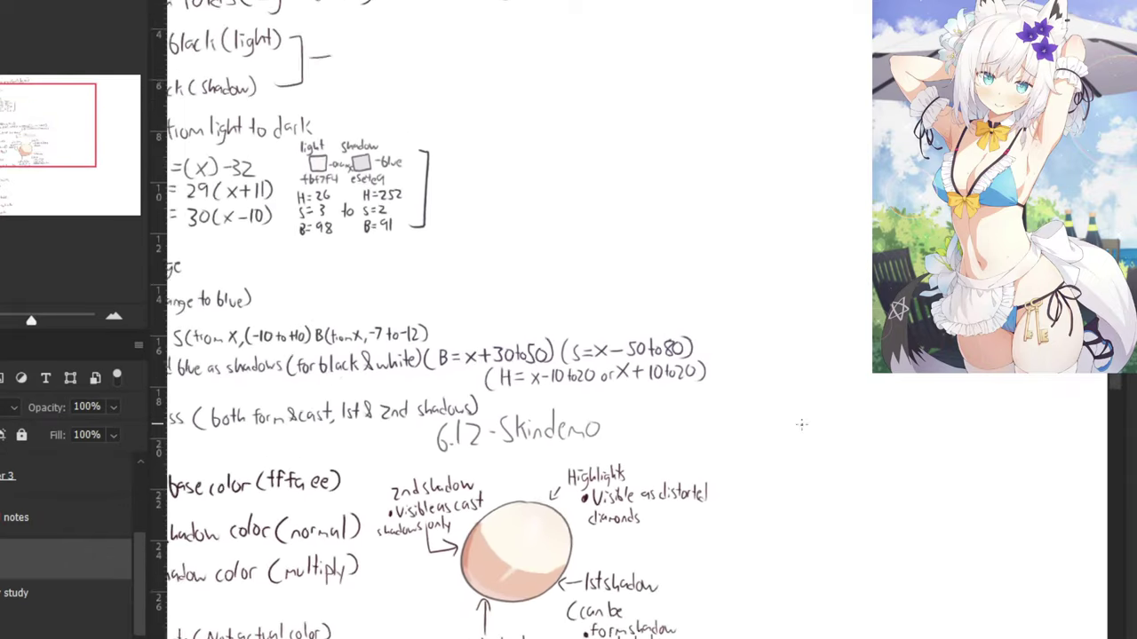
Switch to the illustration, sample the 1st shadow (yellow) layer's pale color without its darkening blend, and restore the darkening blend mode.
drag(335, 167, 408, 202)
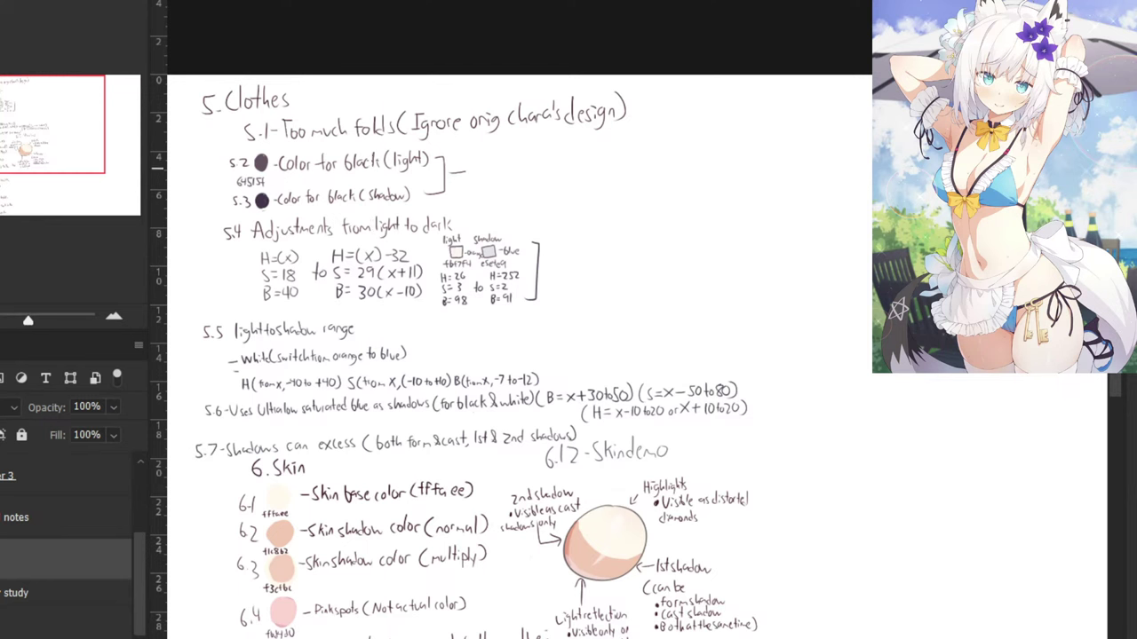
key(ctrl+Tab)
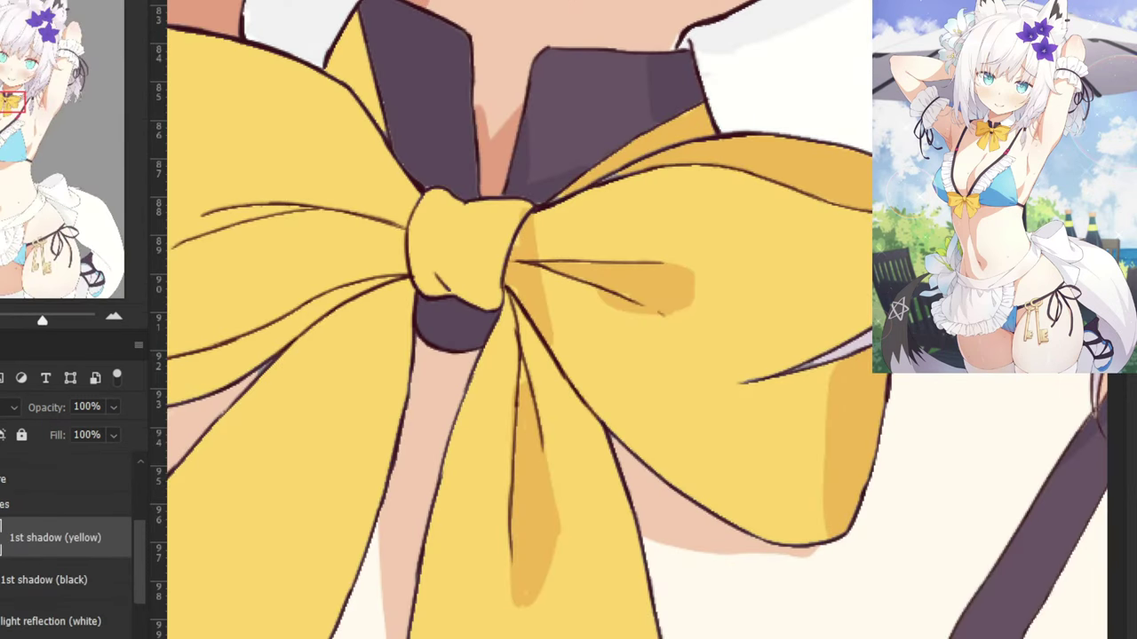
click(12, 408)
click(22, 220)
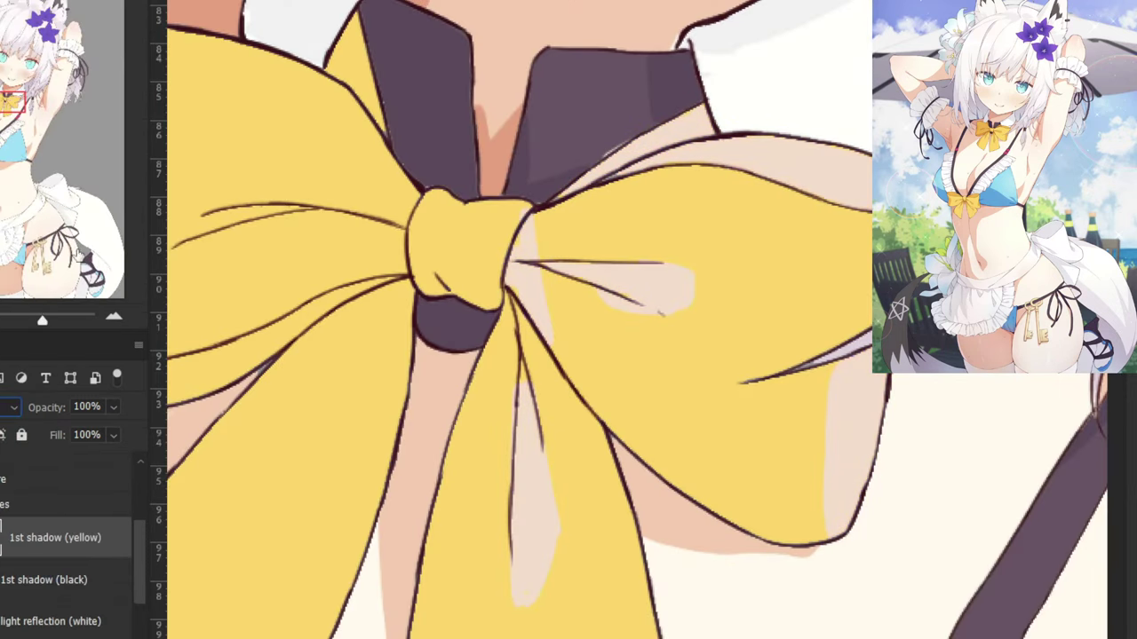
alt+click(535, 523)
click(13, 408)
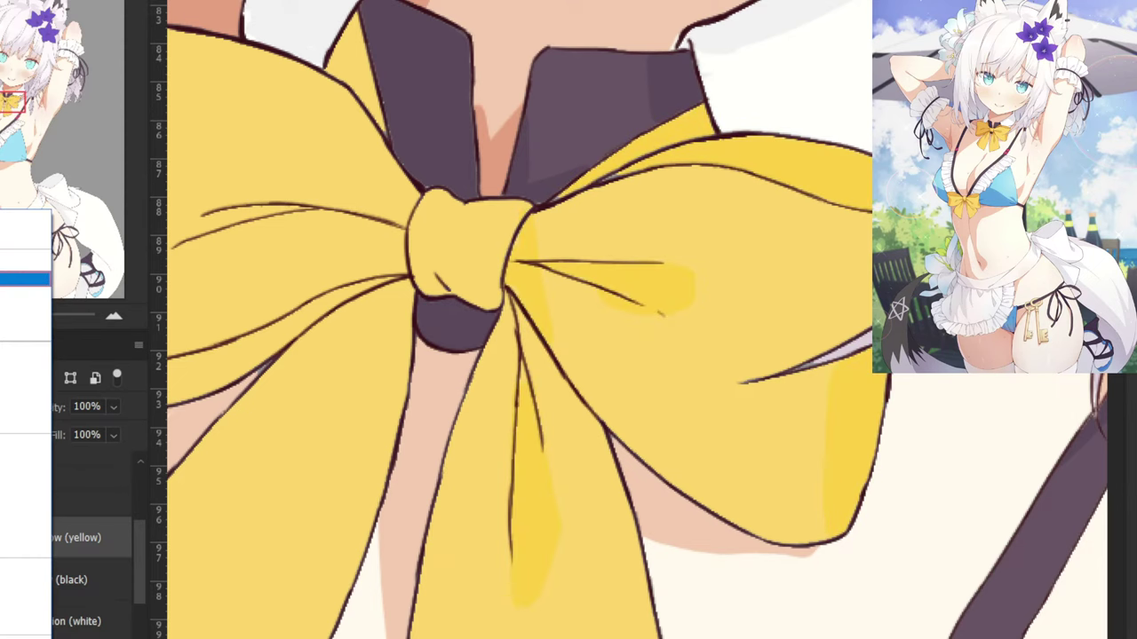
click(21, 274)
Outline and fill a first shadow over the left side and lower edge of the neck bow's knot.
drag(341, 464, 380, 385)
drag(432, 158, 472, 314)
scroll(518, 252, up, 2)
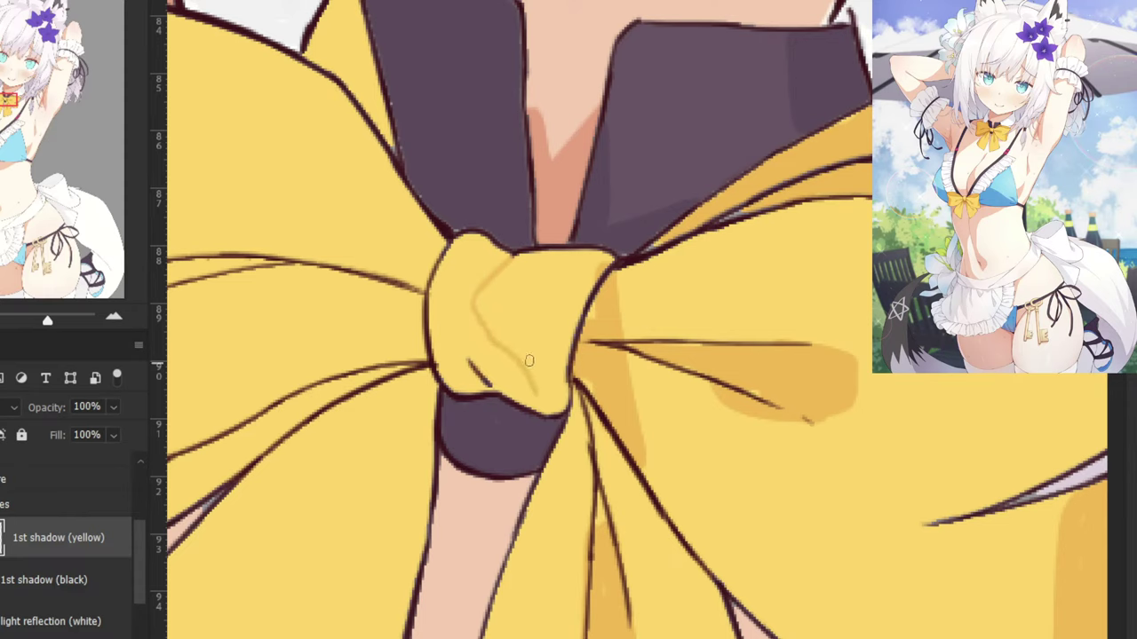
drag(494, 376, 505, 377)
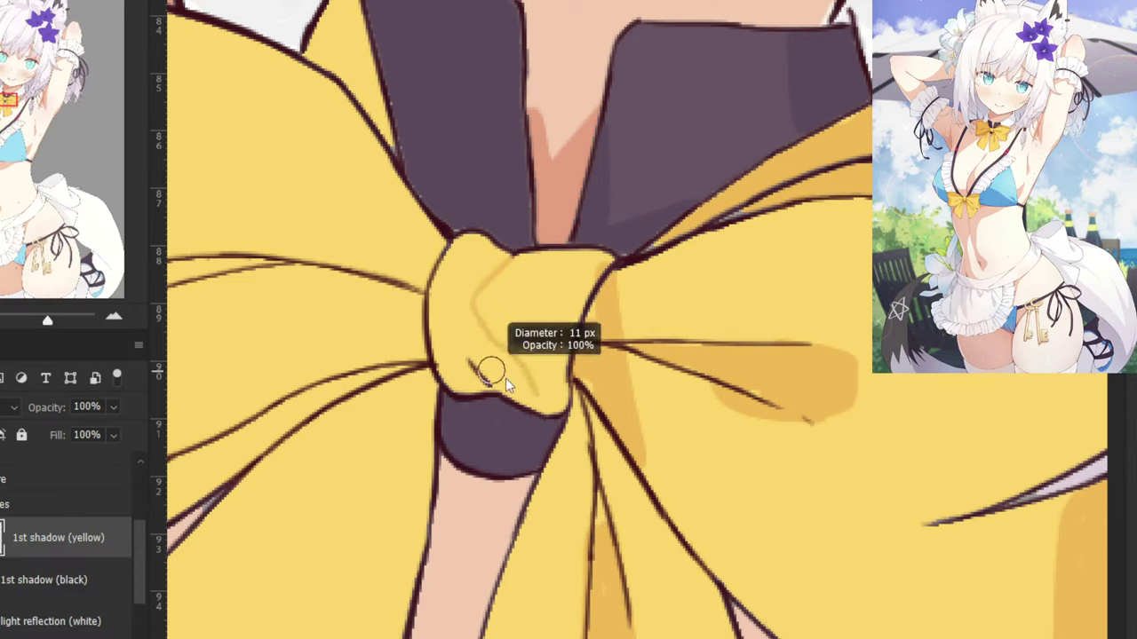
mouse_move(459, 283)
mouse_down()
mouse_move(490, 280)
mouse_move(500, 259)
mouse_move(459, 265)
mouse_move(469, 251)
mouse_move(455, 270)
mouse_move(458, 388)
mouse_move(463, 278)
mouse_move(455, 302)
mouse_move(482, 256)
mouse_move(451, 353)
mouse_move(500, 376)
mouse_move(461, 342)
mouse_move(487, 394)
mouse_move(505, 394)
mouse_move(515, 376)
mouse_move(494, 352)
mouse_move(533, 399)
mouse_move(528, 410)
mouse_move(504, 378)
mouse_up()
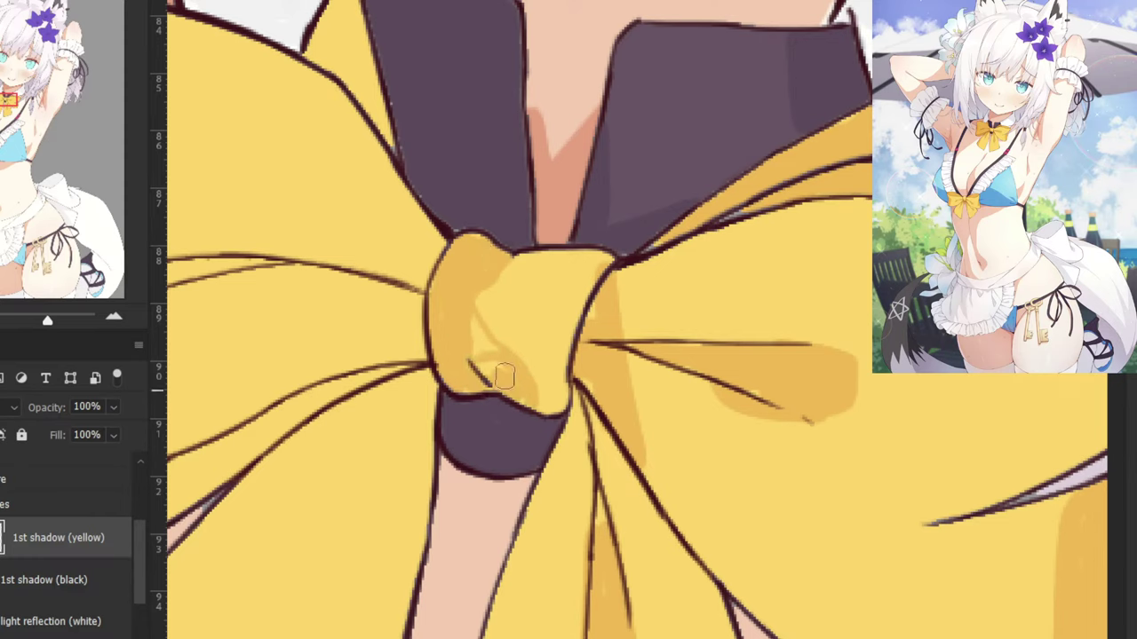
drag(464, 315, 471, 341)
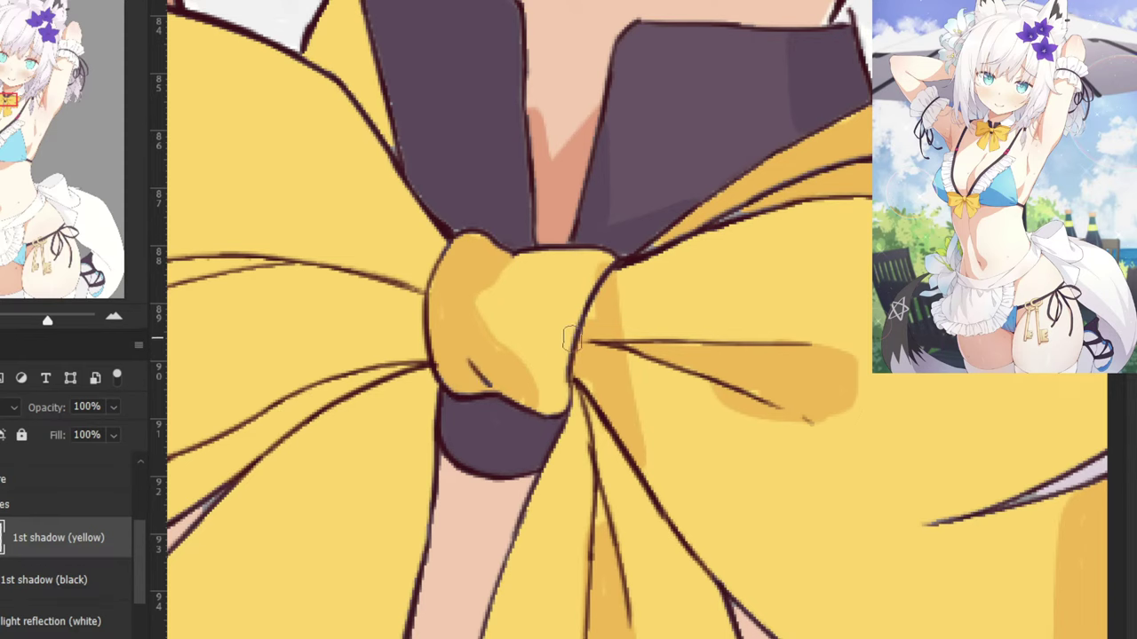
mouse_move(561, 377)
mouse_down()
mouse_move(570, 389)
mouse_move(581, 370)
mouse_up()
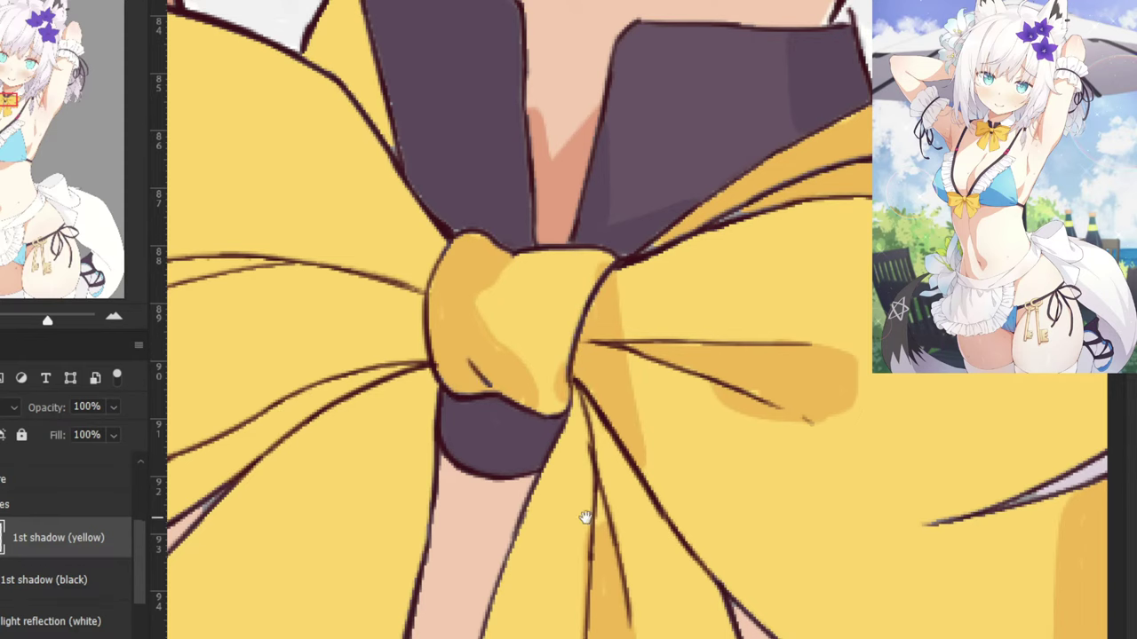
Paint first shadows on the bow's right tail, along its edge under the right loop and its inner edge below the knot.
drag(585, 517, 537, 196)
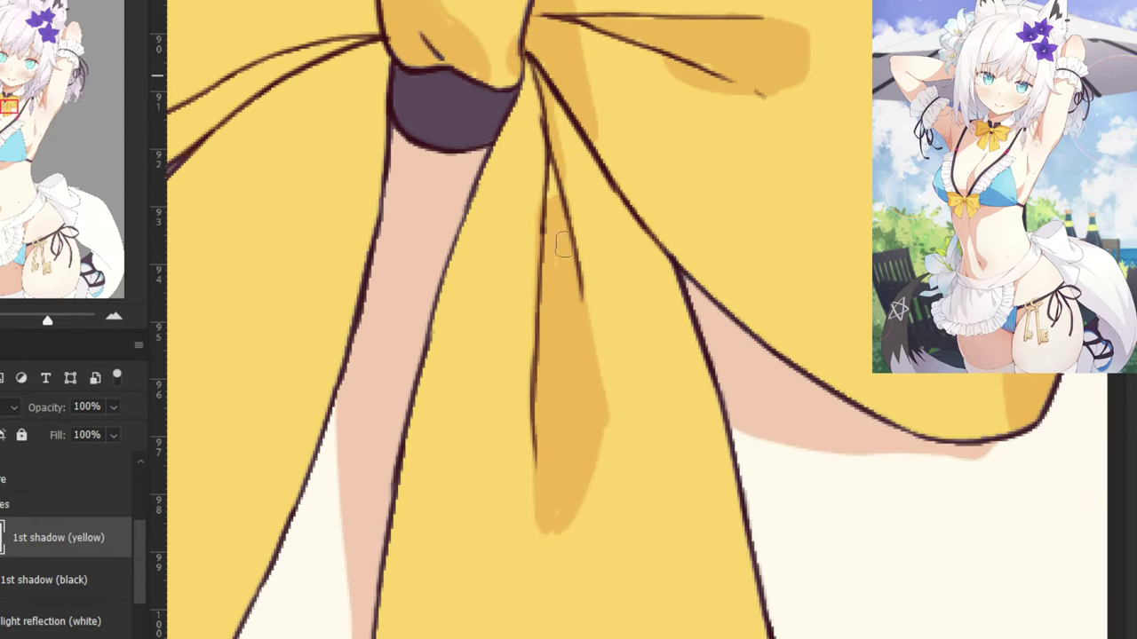
key(ctrl+minus)
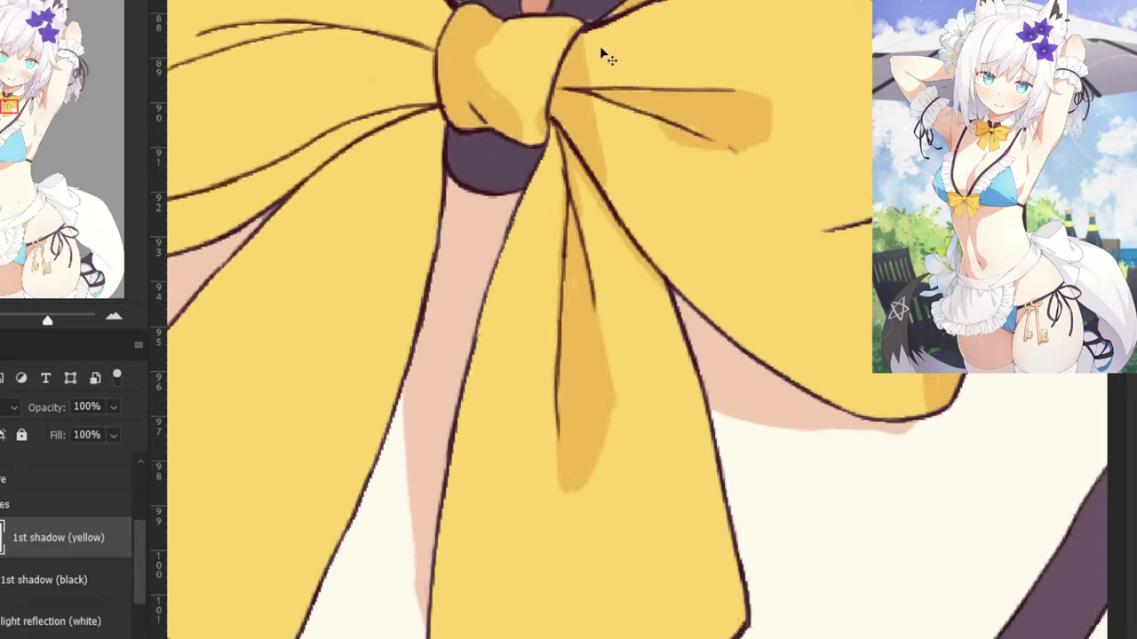
key(ctrl+minus)
drag(572, 208, 498, 313)
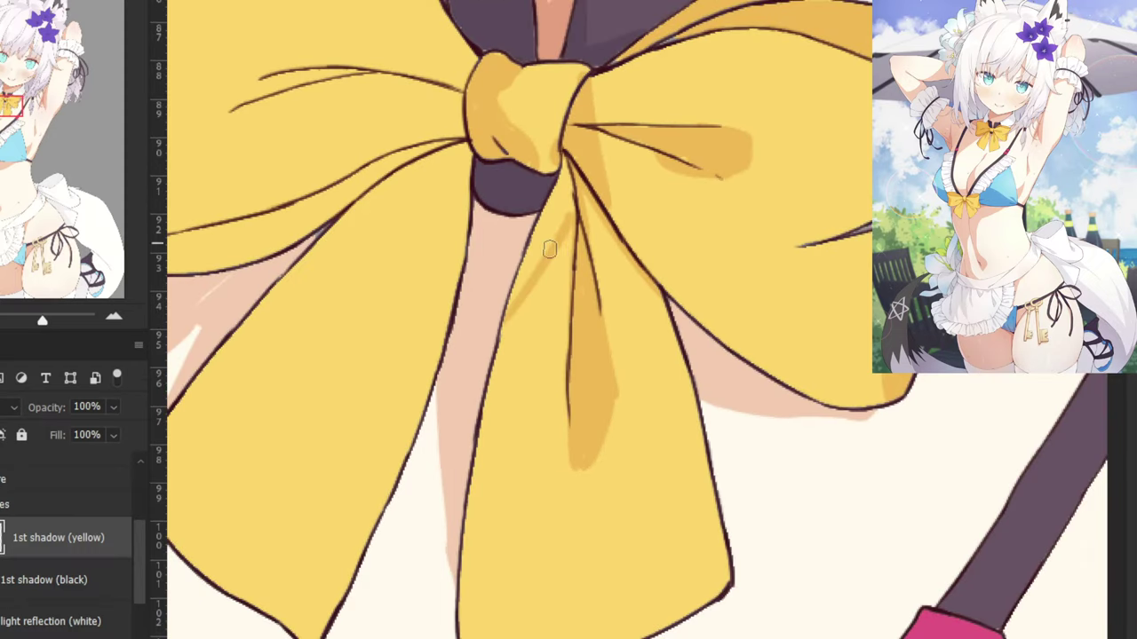
mouse_move(550, 249)
mouse_down()
mouse_move(571, 185)
mouse_move(527, 273)
mouse_up()
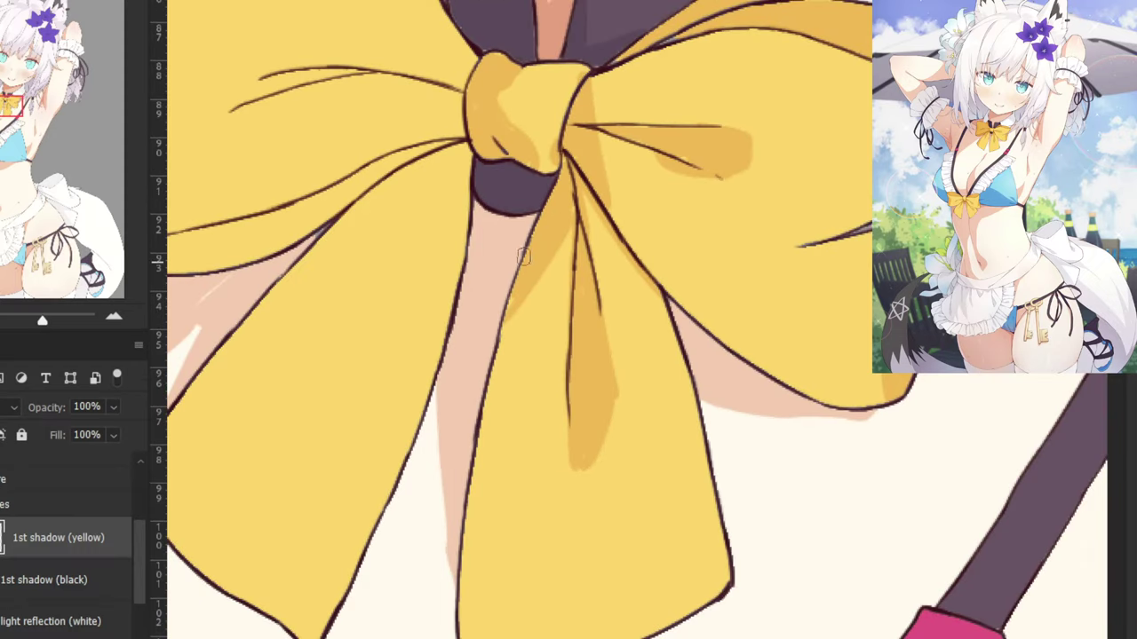
On the line art layer, draw a fold line in the sampled outline color from the knot down the bow's left tail.
key(ctrl+minus)
key(ctrl+minus)
drag(373, 212, 575, 230)
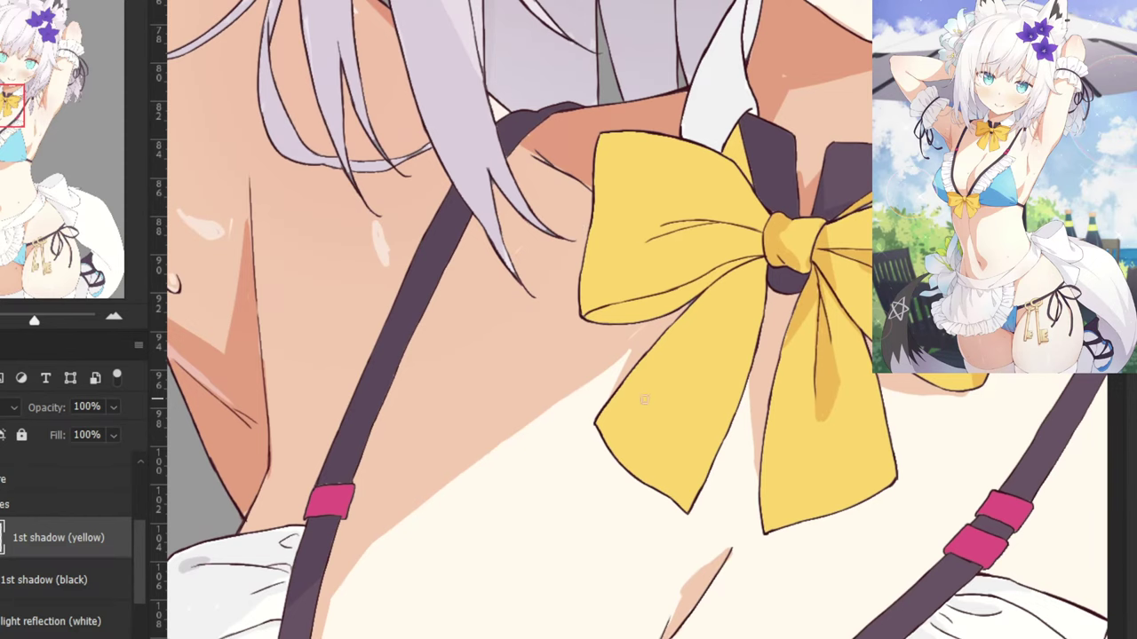
scroll(648, 235, up, 2)
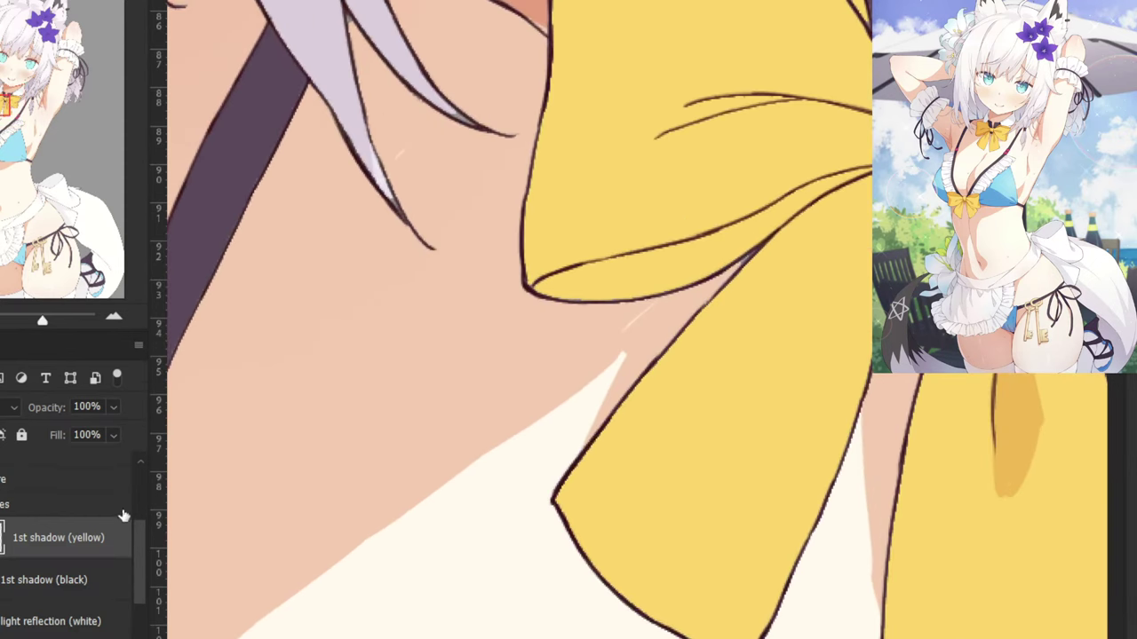
click(10, 477)
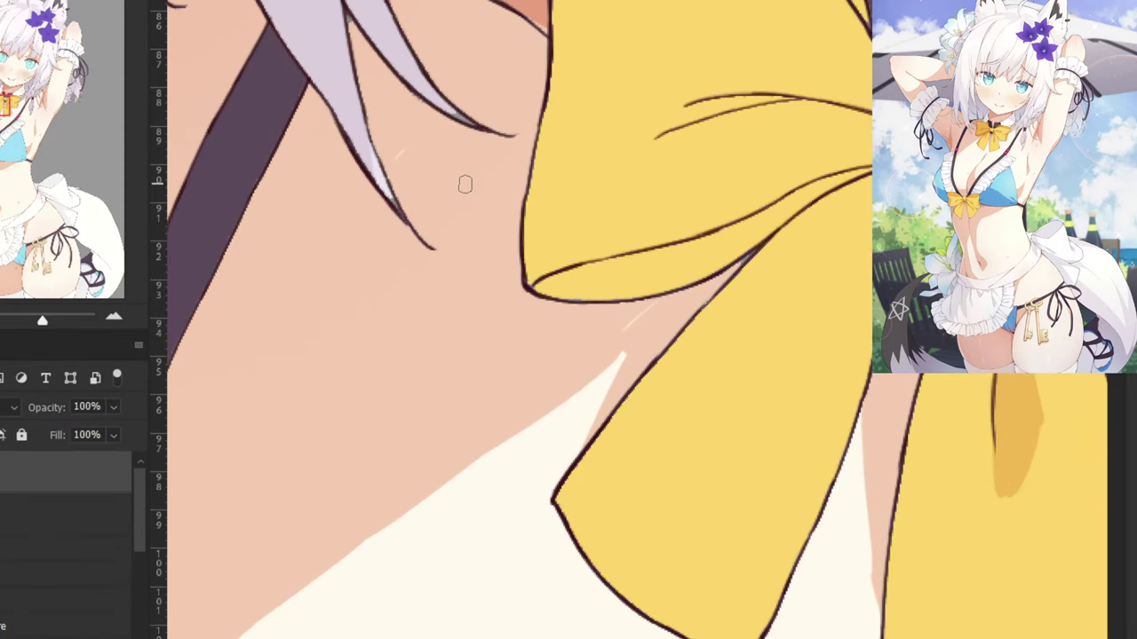
alt+click(526, 282)
drag(628, 317, 409, 406)
key(ctrl+plus)
key(ctrl+plus)
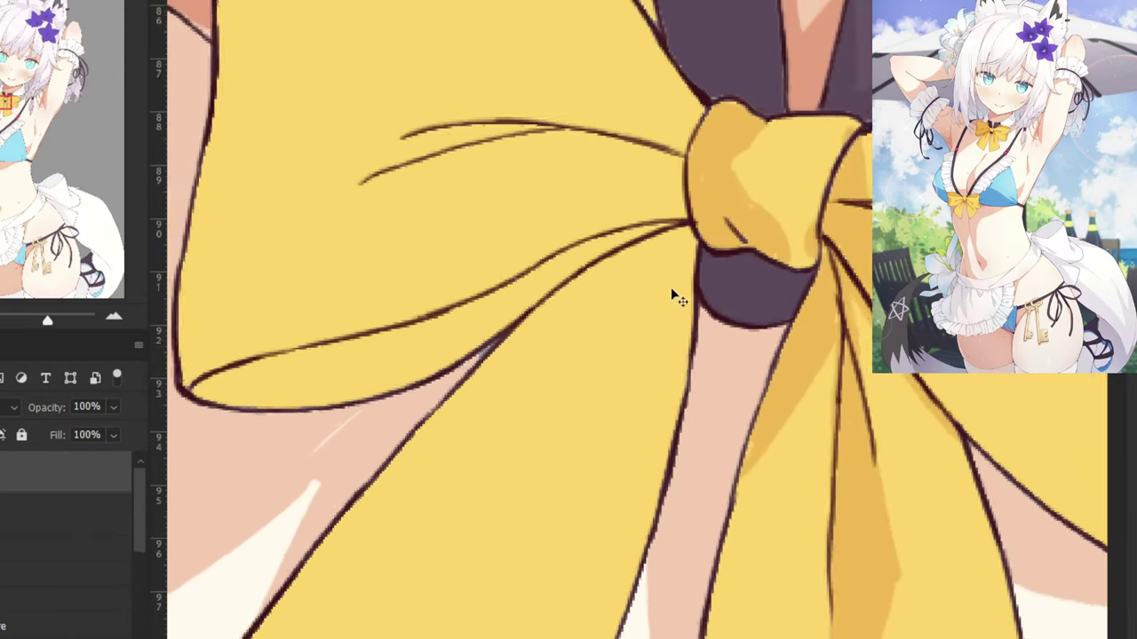
scroll(672, 296, down, 2)
drag(677, 268, 546, 467)
key(ctrl+z)
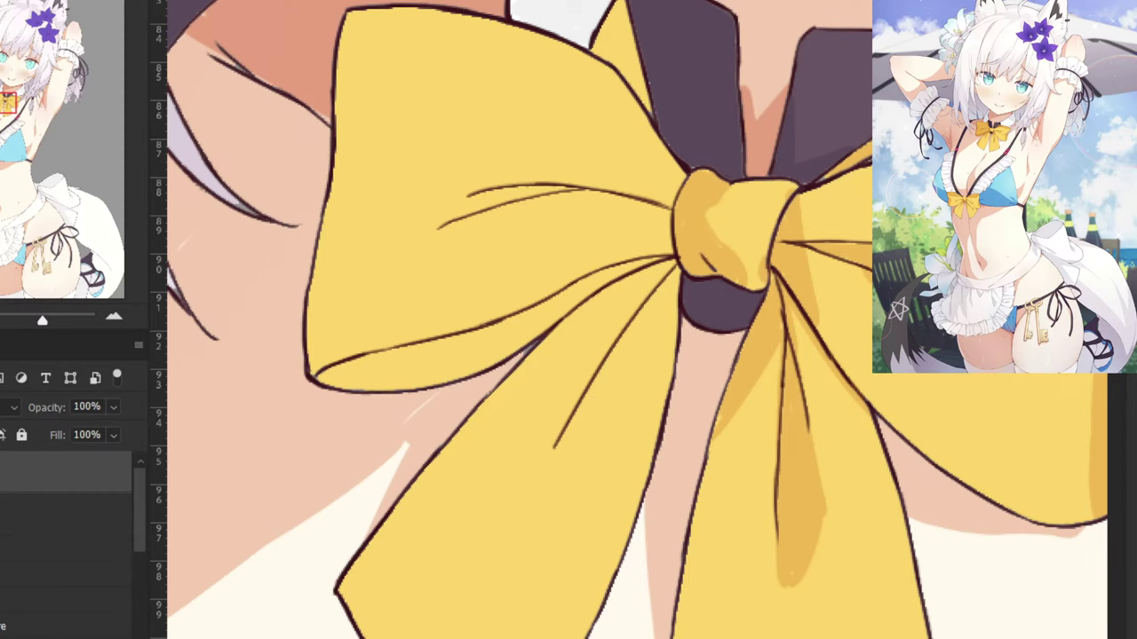
Select the 1st shadow (yellow) layer and switch it to a non-darkening blending mode that shows the pale shadow color.
drag(594, 202, 553, 239)
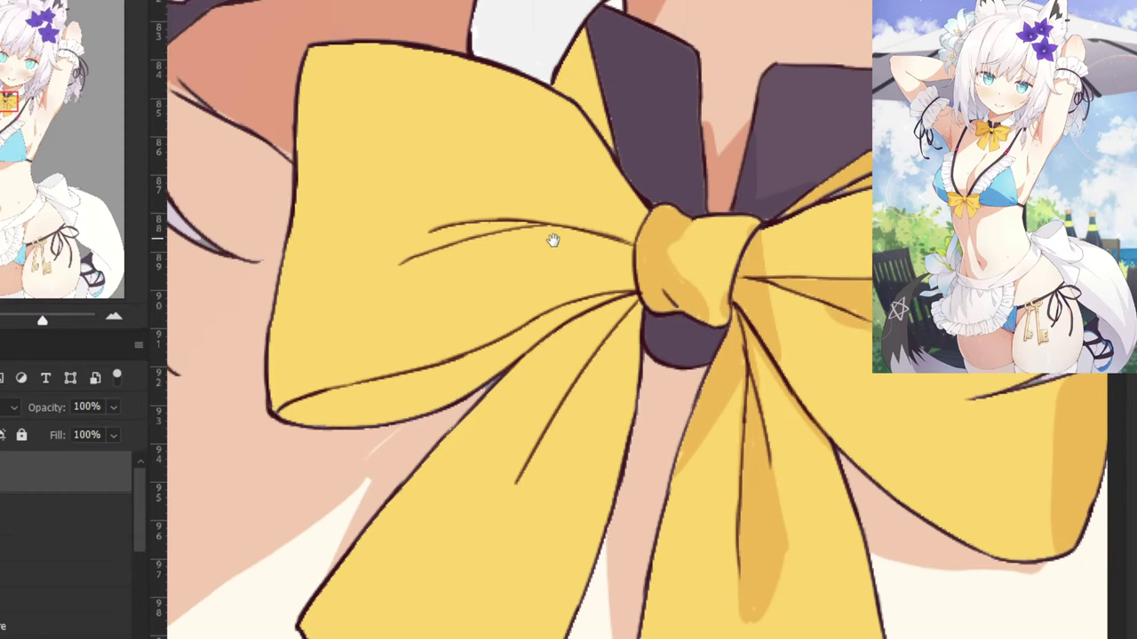
drag(137, 508, 144, 571)
click(61, 509)
click(5, 408)
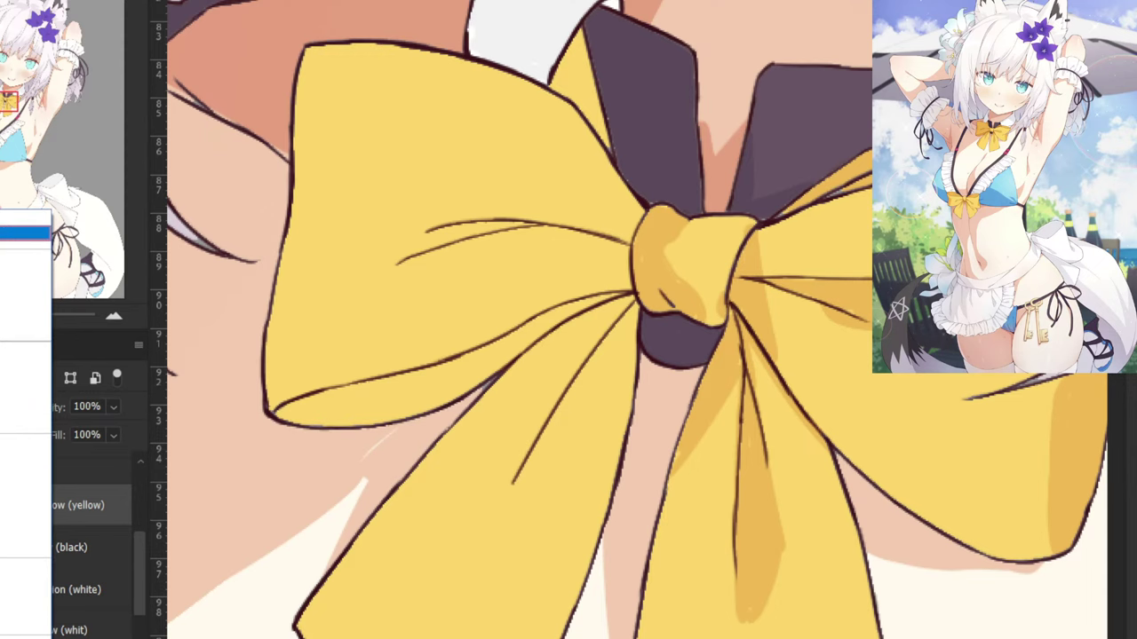
click(35, 246)
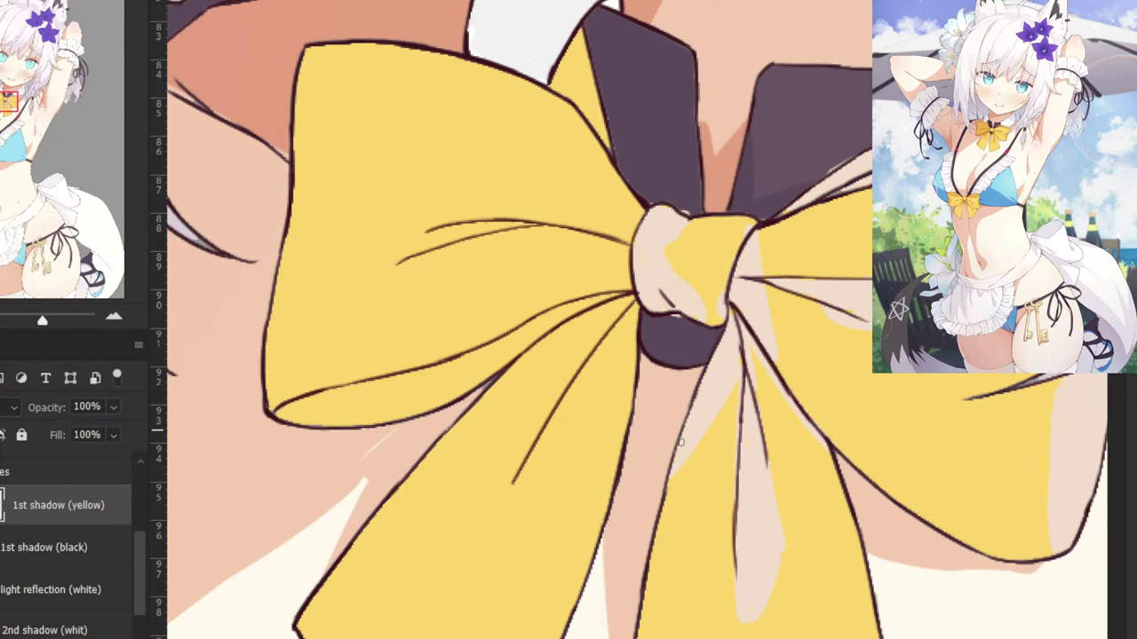
Paint a small first shadow beside the knot on the left tail and outline a jagged shadow edge at the fold line's end.
drag(513, 395, 572, 385)
scroll(670, 272, up, 2)
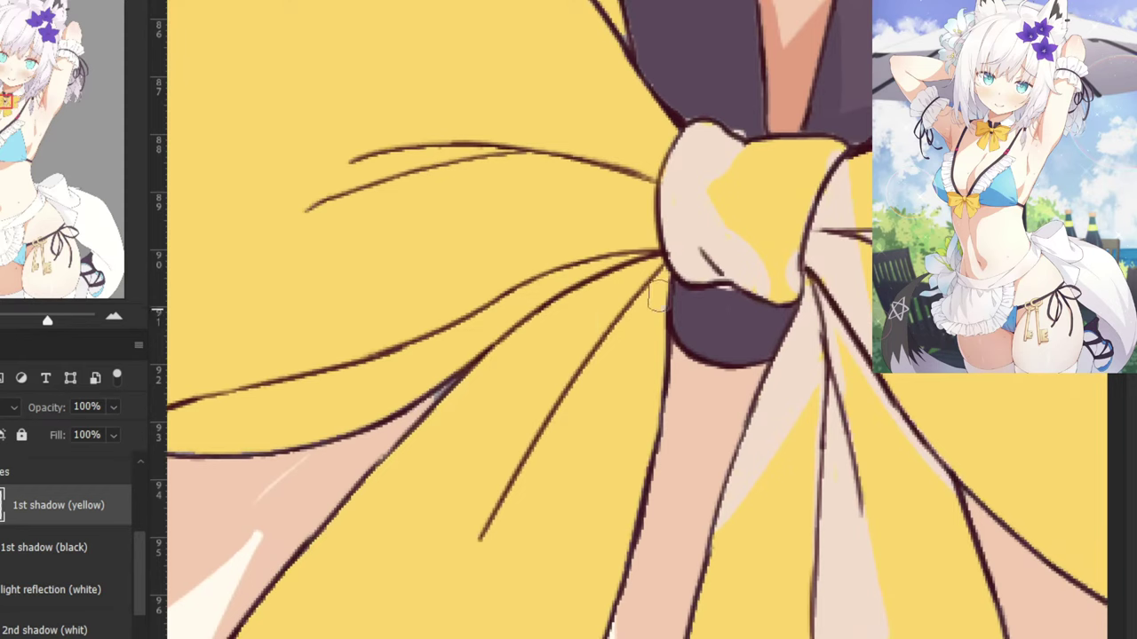
drag(657, 284, 664, 297)
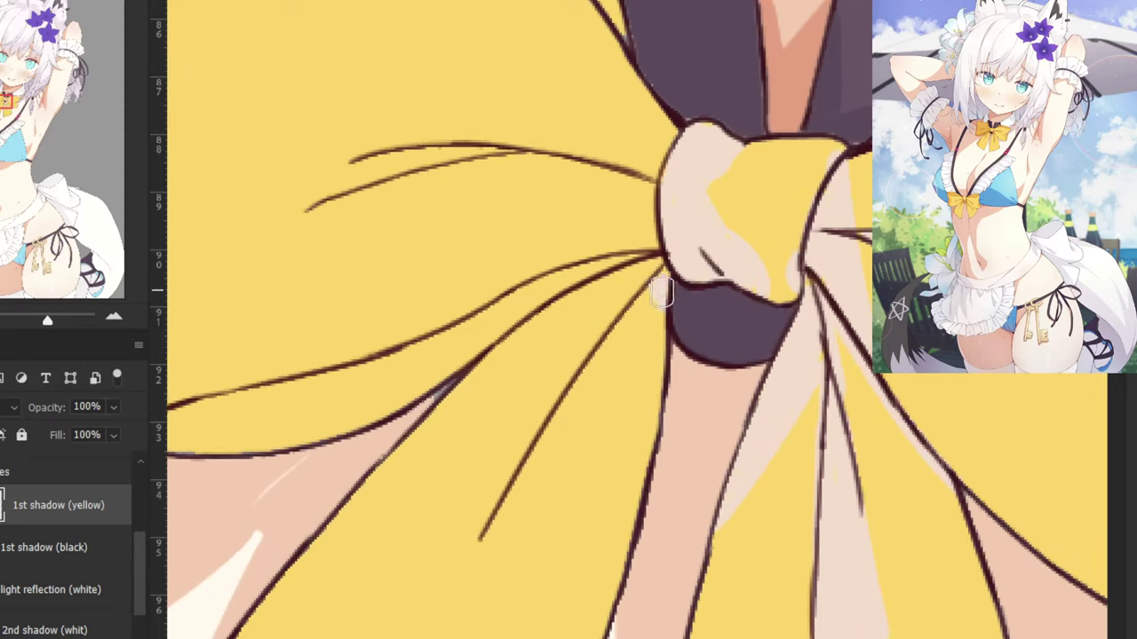
drag(662, 292, 658, 258)
mouse_move(509, 476)
mouse_down()
mouse_move(454, 566)
mouse_move(474, 523)
mouse_move(451, 532)
mouse_move(458, 548)
mouse_move(464, 458)
mouse_up()
mouse_move(427, 495)
mouse_down()
mouse_move(619, 377)
mouse_move(677, 320)
mouse_move(594, 374)
mouse_up()
key(ctrl+z)
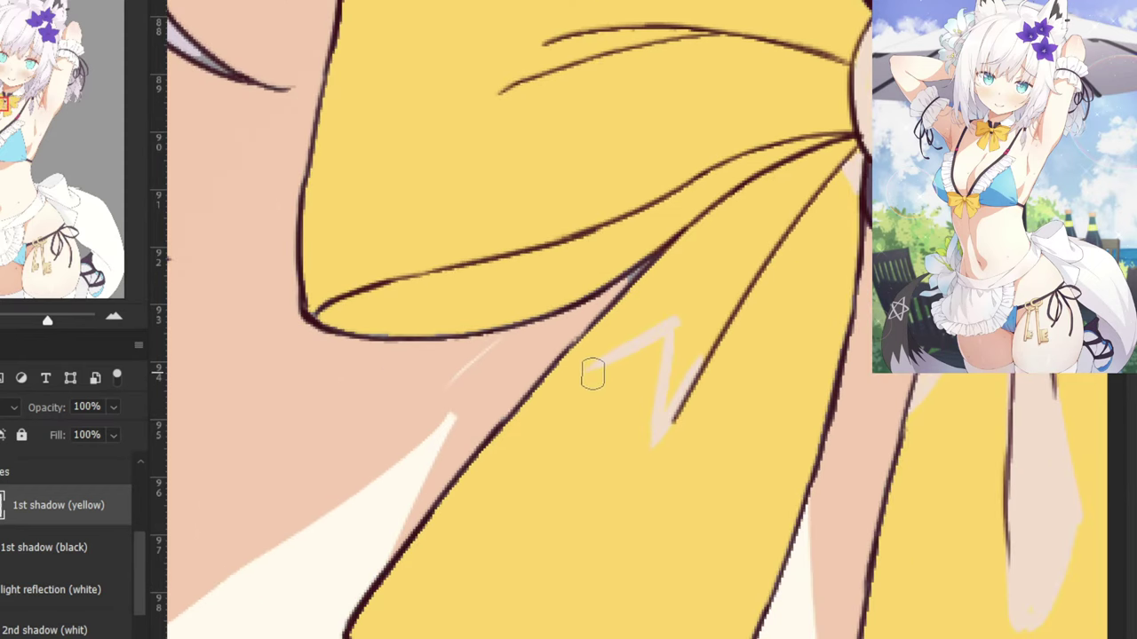
Paint a first shadow strip along the outer edge of the neck bow's left tail, from the jagged shadow edge to the tail's corner.
key(ctrl+minus)
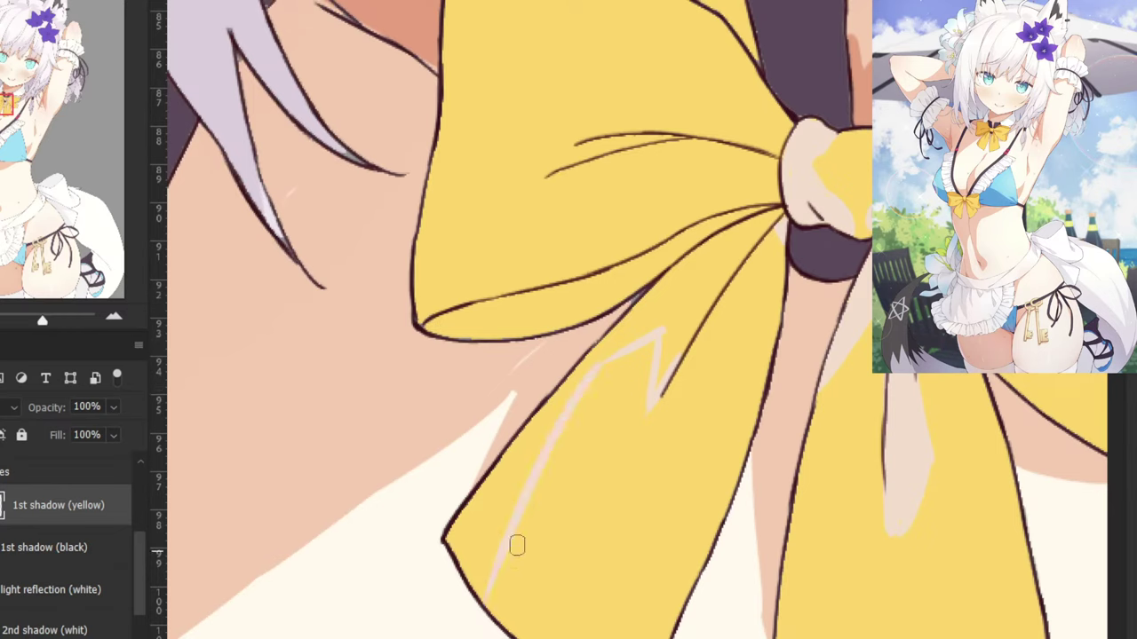
drag(594, 367, 476, 589)
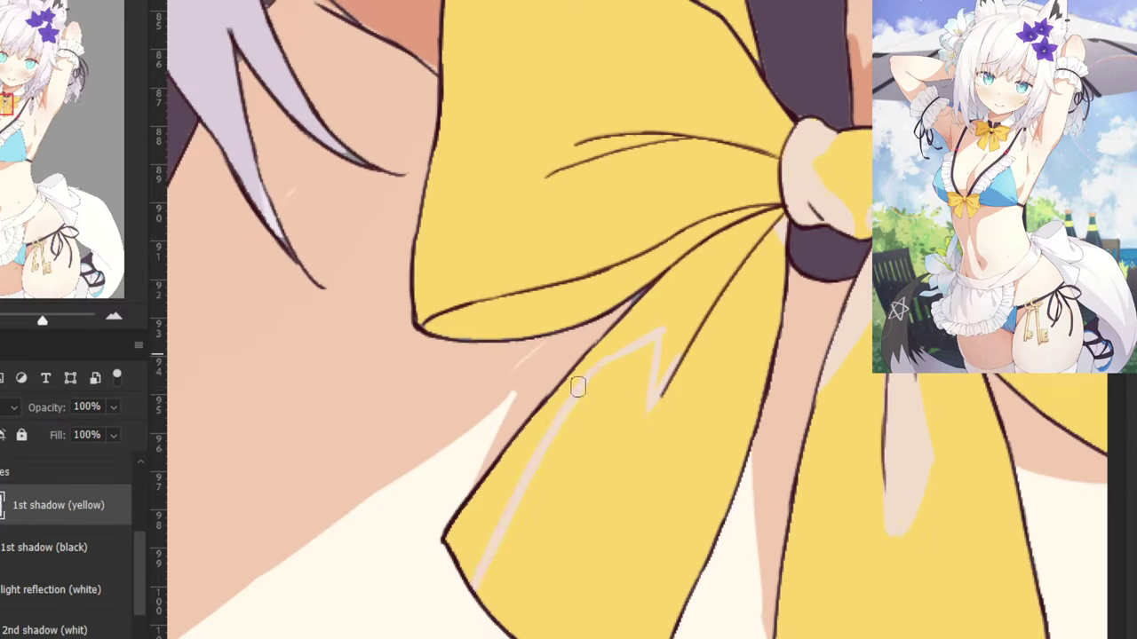
drag(486, 488, 466, 576)
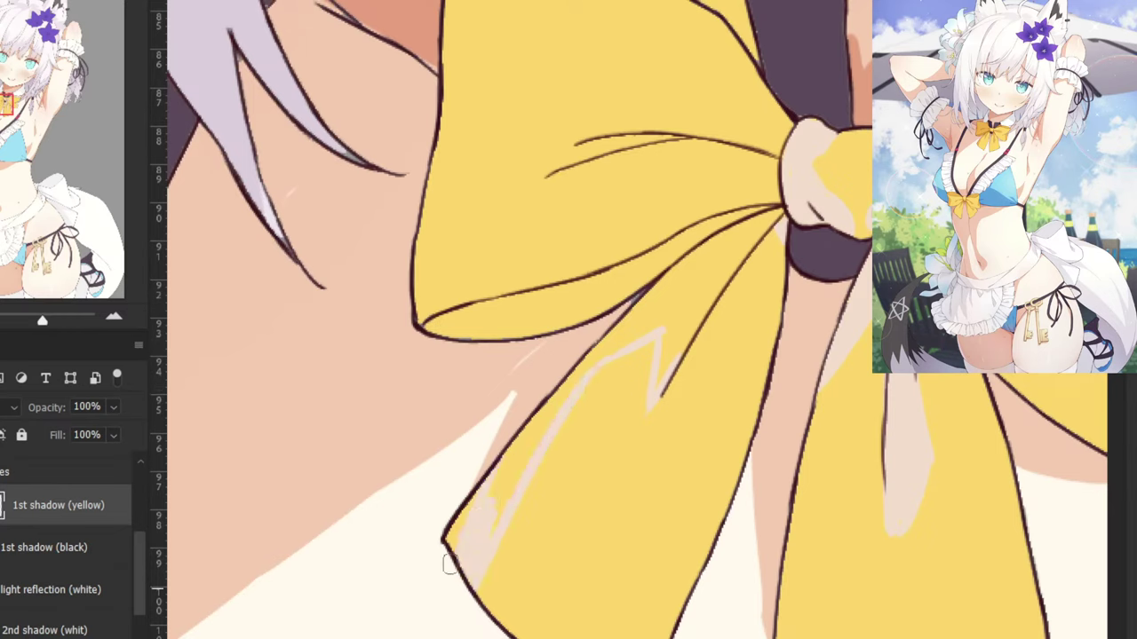
key(ctrl+z)
drag(496, 510, 512, 454)
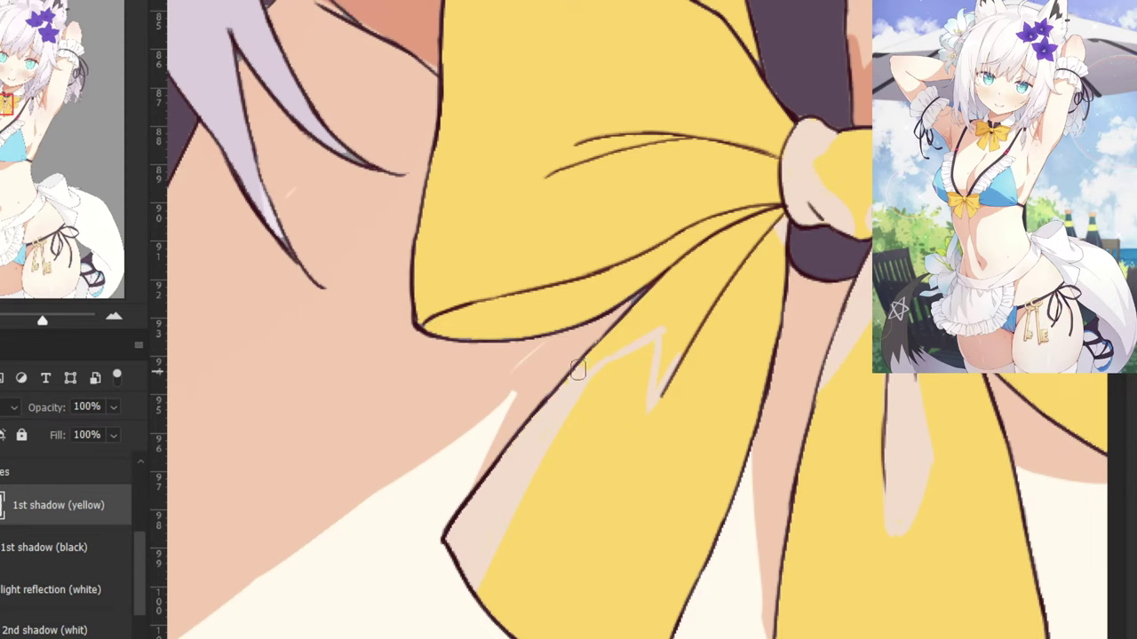
Fill the upper part of the left tail with first shadow between the loop, the fold line and the jagged shadow edge.
drag(631, 307, 524, 425)
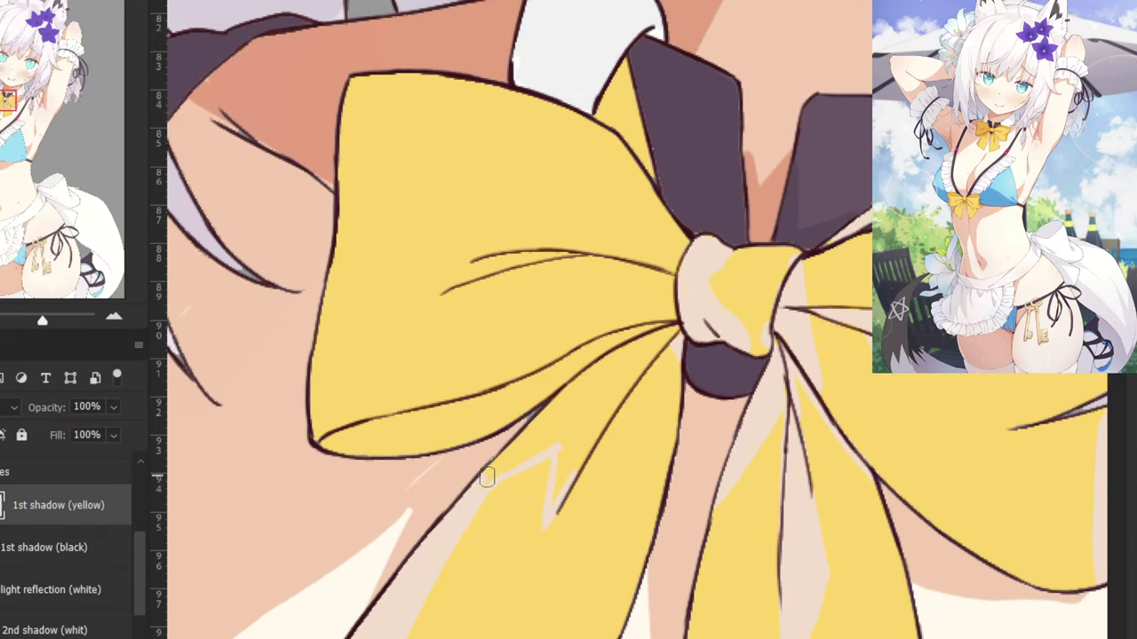
drag(459, 492, 529, 450)
drag(647, 342, 587, 383)
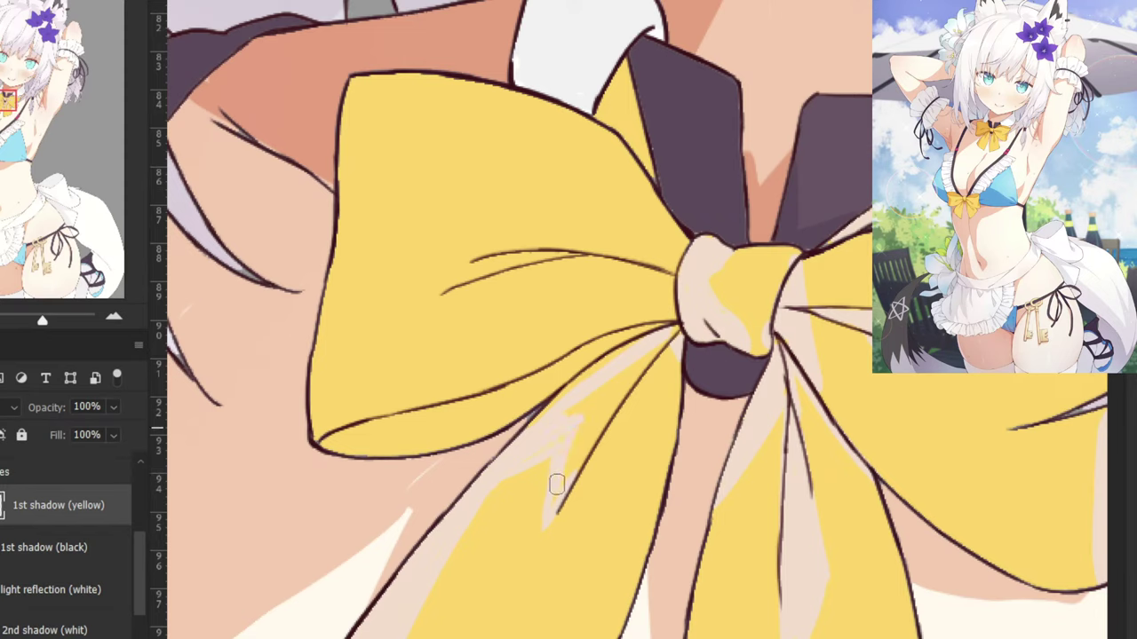
drag(556, 484, 559, 485)
drag(589, 433, 590, 430)
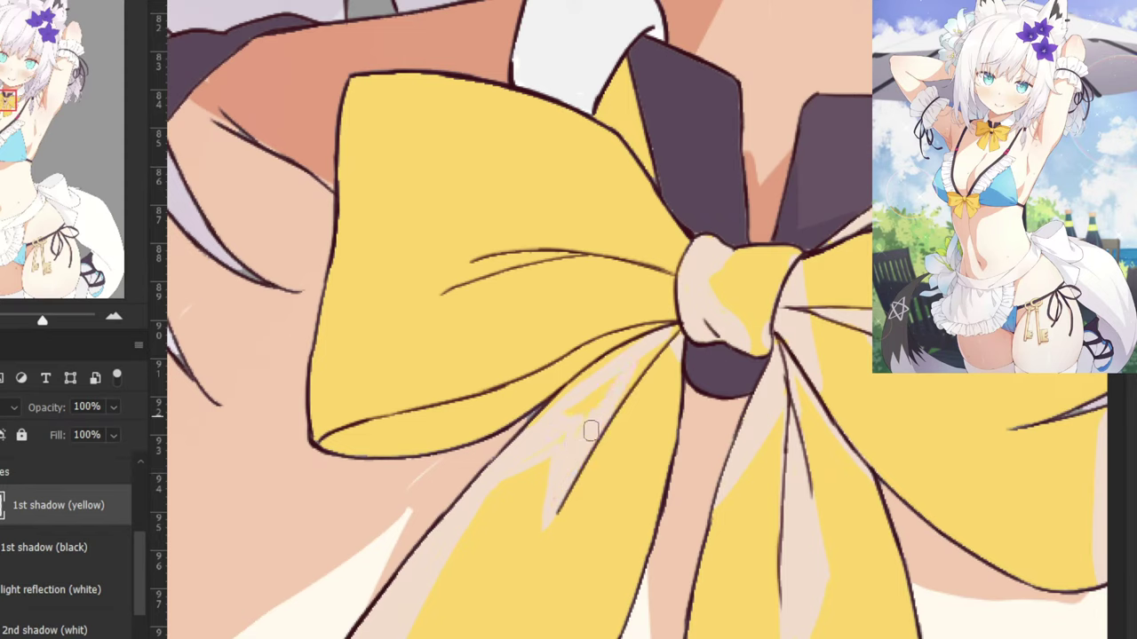
drag(635, 373, 588, 410)
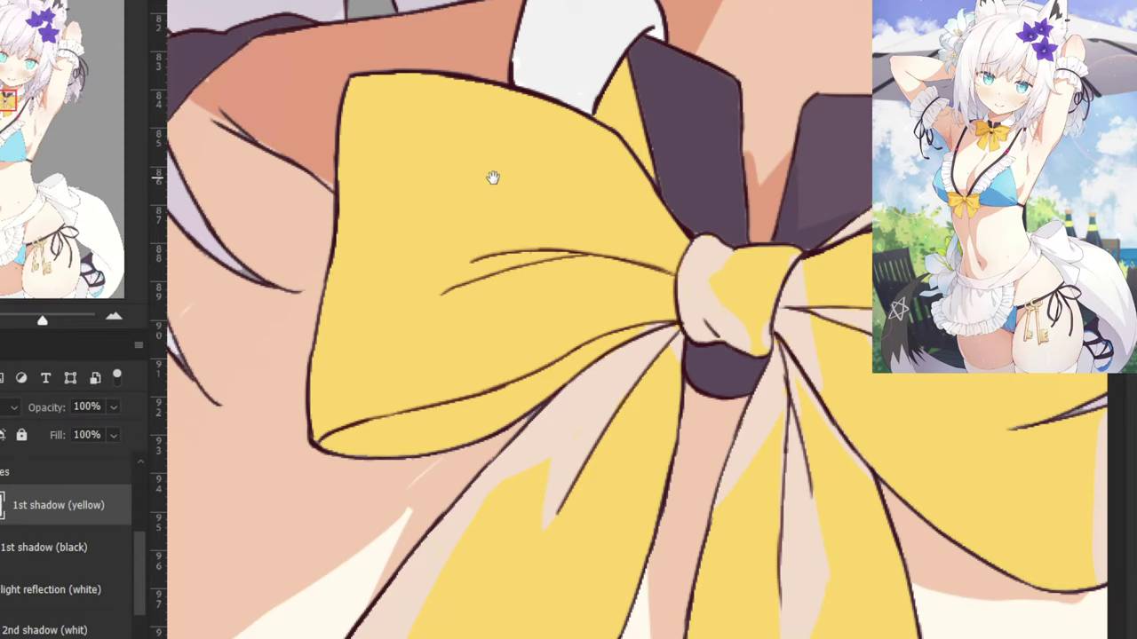
Cover the neck bow's entire left loop with first shadow.
drag(493, 177, 553, 306)
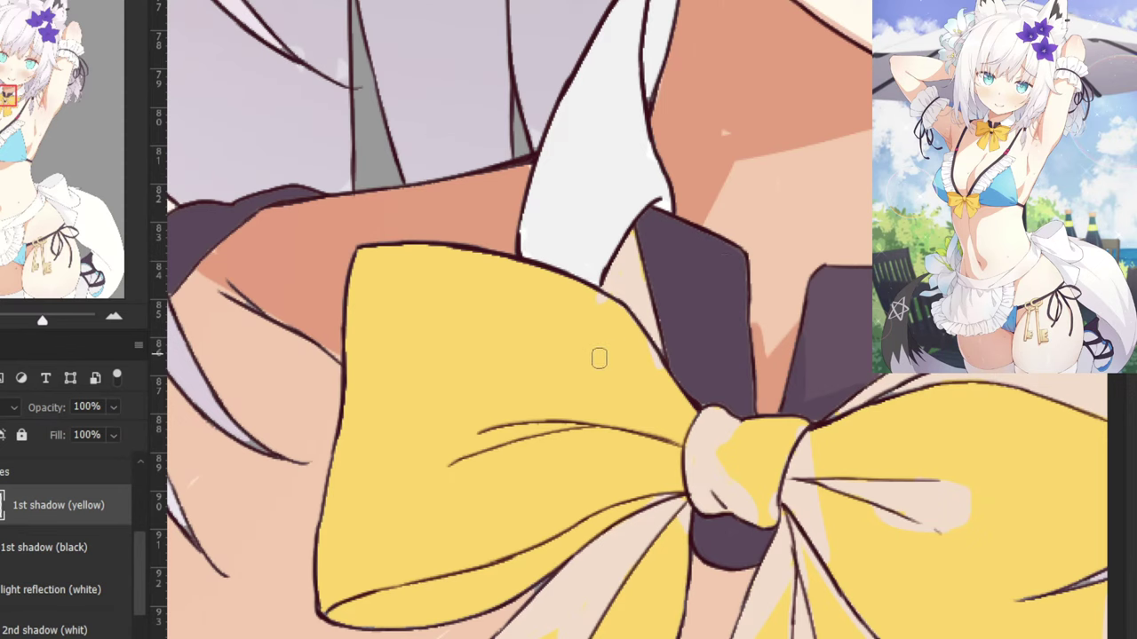
mouse_move(503, 421)
mouse_down()
mouse_move(532, 427)
mouse_move(568, 385)
mouse_up()
right_click(582, 400)
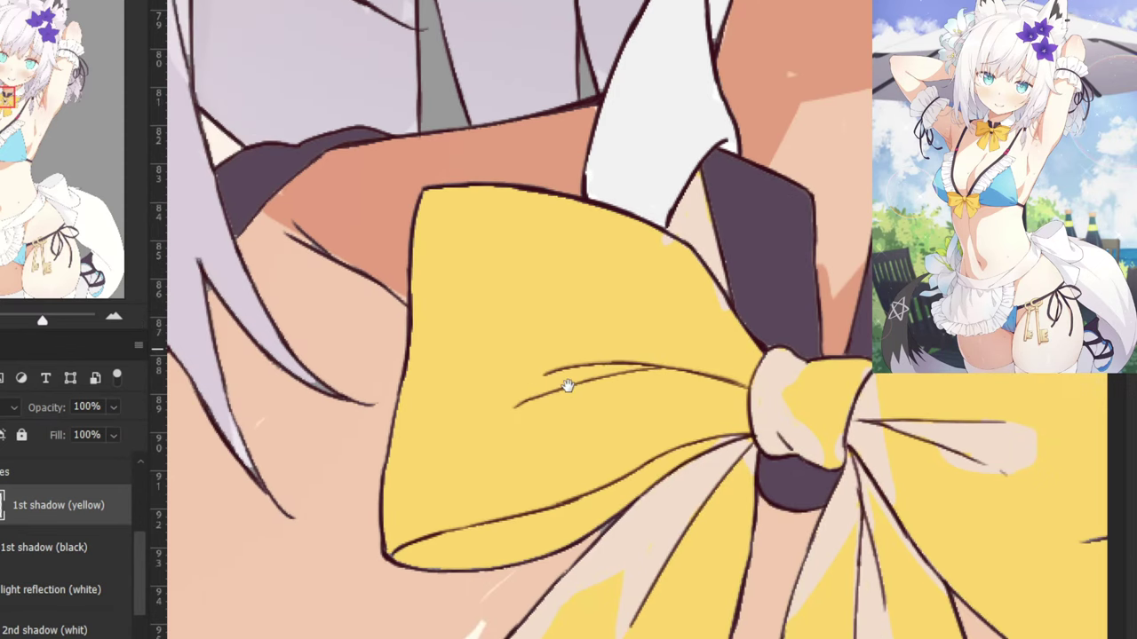
mouse_move(406, 532)
mouse_down()
mouse_move(539, 524)
mouse_move(558, 512)
mouse_move(577, 536)
mouse_move(574, 508)
mouse_move(528, 538)
mouse_move(584, 516)
mouse_move(610, 491)
mouse_move(642, 544)
mouse_move(649, 510)
mouse_move(603, 499)
mouse_move(739, 422)
mouse_move(743, 347)
mouse_move(662, 245)
mouse_move(592, 207)
mouse_move(656, 226)
mouse_move(627, 242)
mouse_move(593, 221)
mouse_move(406, 219)
mouse_move(431, 197)
mouse_move(398, 566)
mouse_move(491, 382)
mouse_move(472, 269)
mouse_move(482, 241)
mouse_move(509, 330)
mouse_move(505, 482)
mouse_move(537, 491)
mouse_move(617, 442)
mouse_move(688, 425)
mouse_move(702, 382)
mouse_move(676, 395)
mouse_move(599, 344)
mouse_move(639, 277)
mouse_move(626, 259)
mouse_move(553, 290)
mouse_move(615, 317)
mouse_up()
key(e)
key(bracketright)
key(bracketright)
key(bracketright)
key(bracketright)
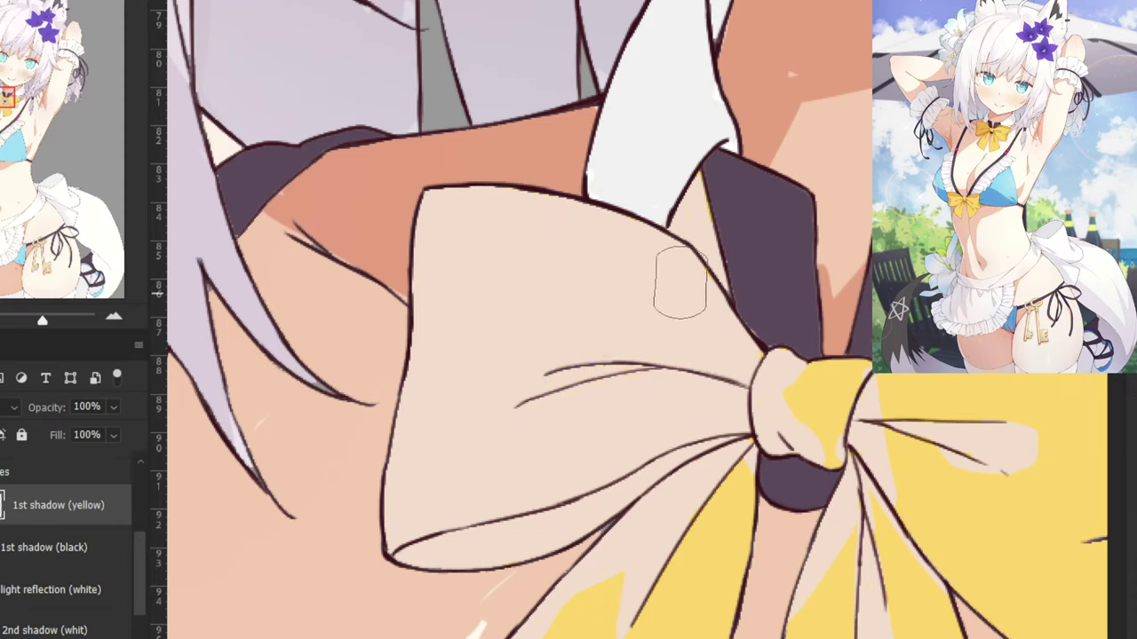
Touch up the first shadow on the ribbon piece between the left loop and the dark collar, covering the remaining yellow sliver.
drag(709, 189, 725, 227)
right_click(702, 232)
click(693, 204)
right_click(692, 202)
click(685, 252)
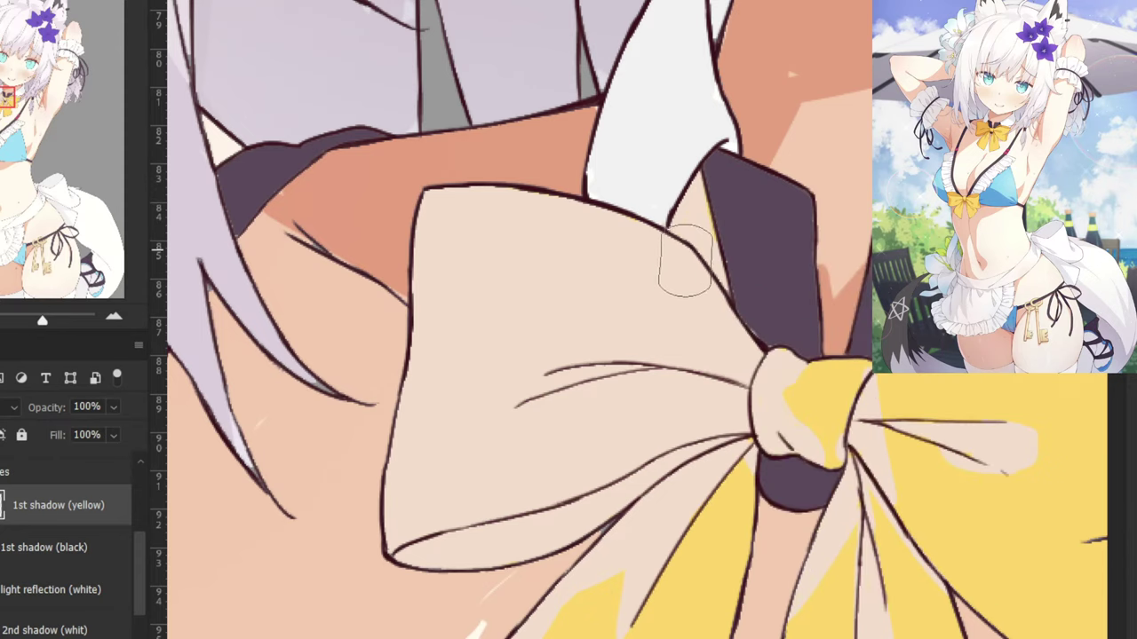
drag(719, 189, 726, 250)
drag(716, 203, 728, 266)
key(ctrl+z)
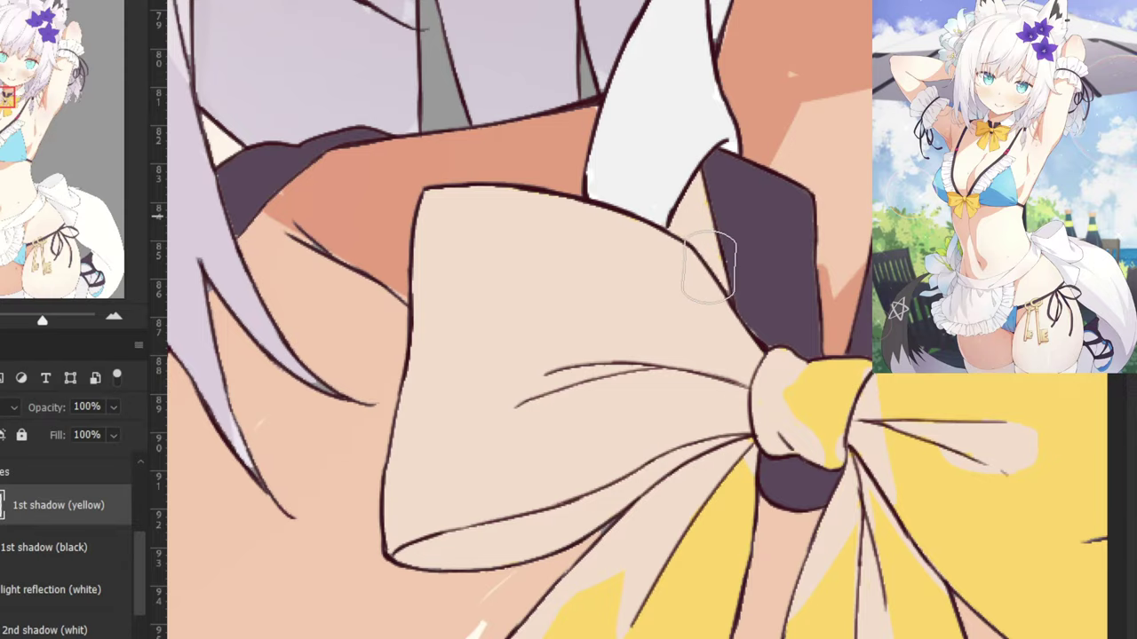
Switch the 1st shadow (yellow) layer to a darkening blending mode.
key(ctrl+minus)
key(ctrl+minus)
key(ctrl+minus)
drag(549, 630, 624, 230)
key(ctrl+plus)
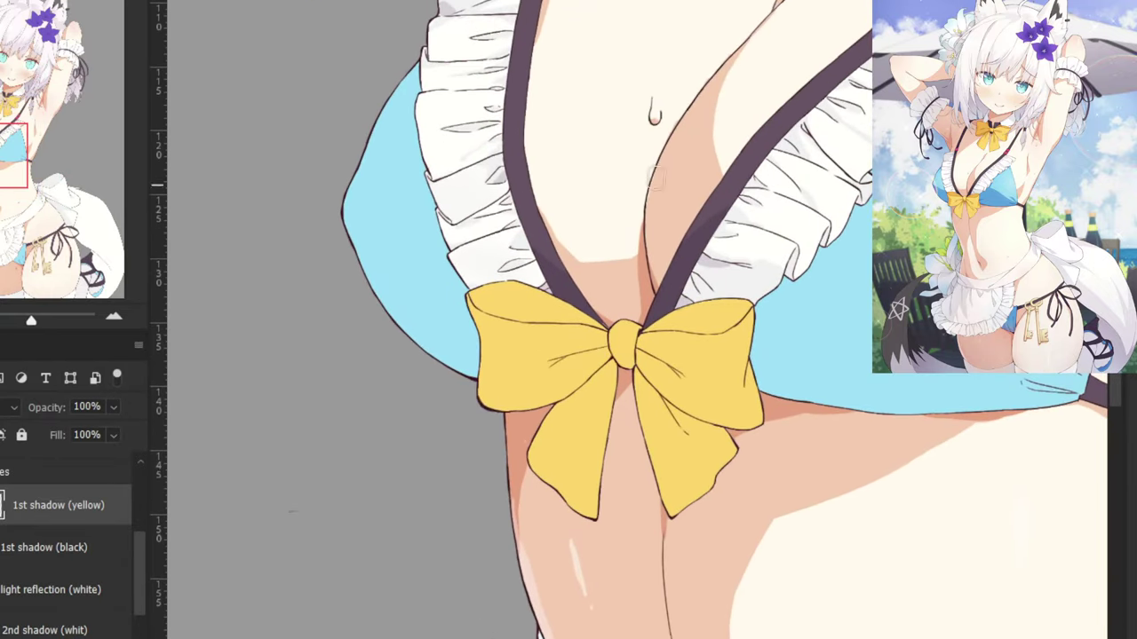
drag(576, 175, 560, 401)
drag(591, 128, 529, 377)
click(4, 409)
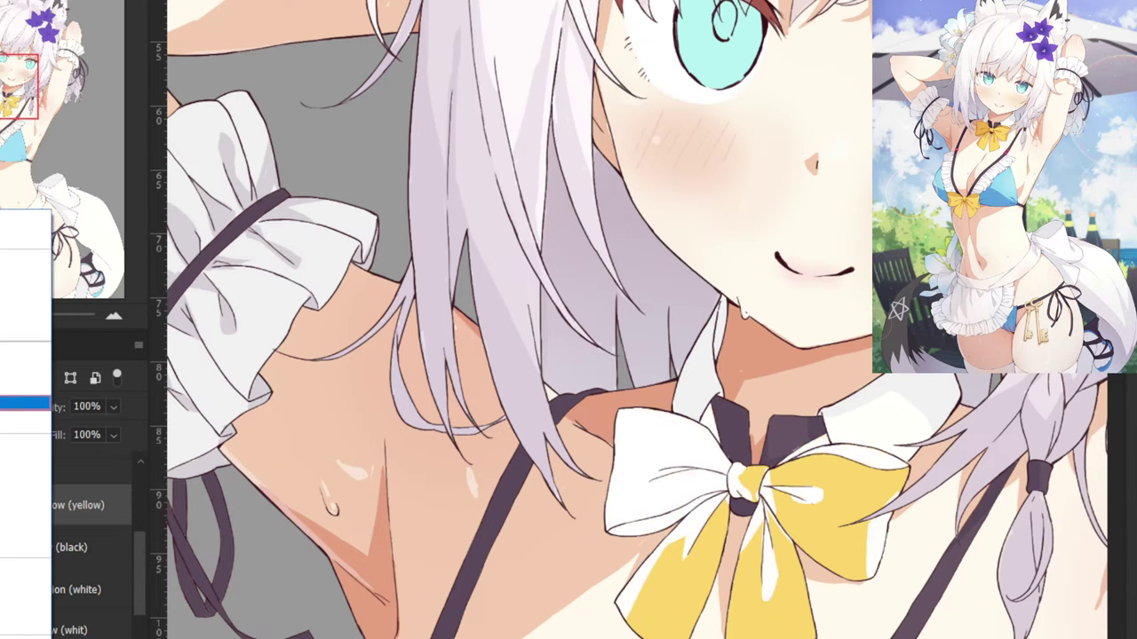
click(7, 279)
Paint a first shadow at the chest bow's right loop, around the short fold line on its outer edge.
scroll(537, 278, down, 5)
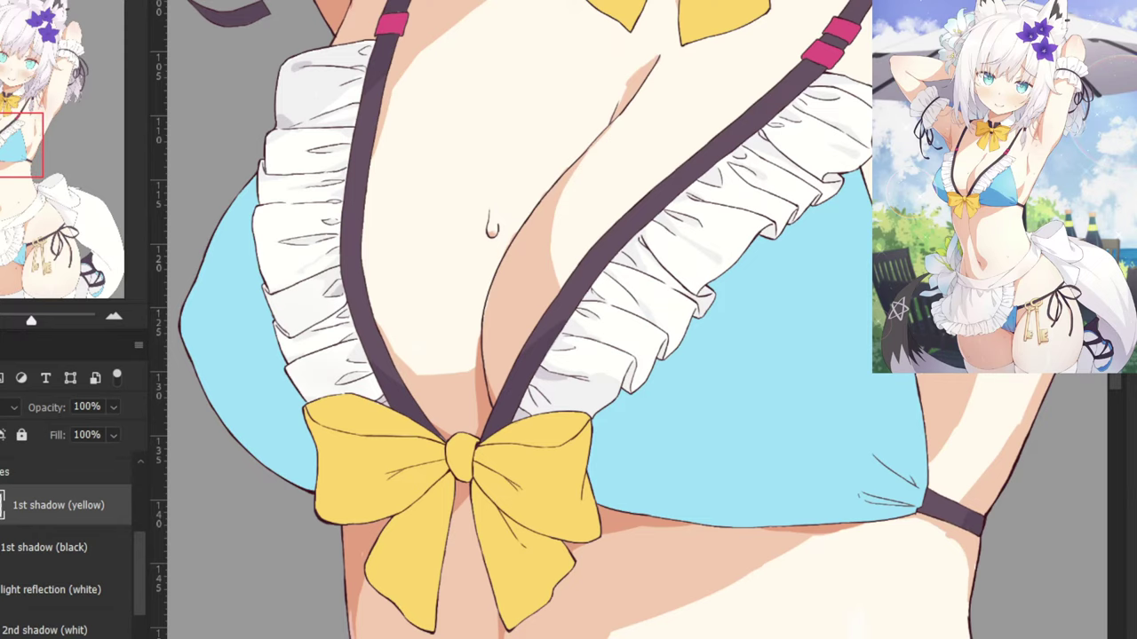
scroll(382, 462, down, 3)
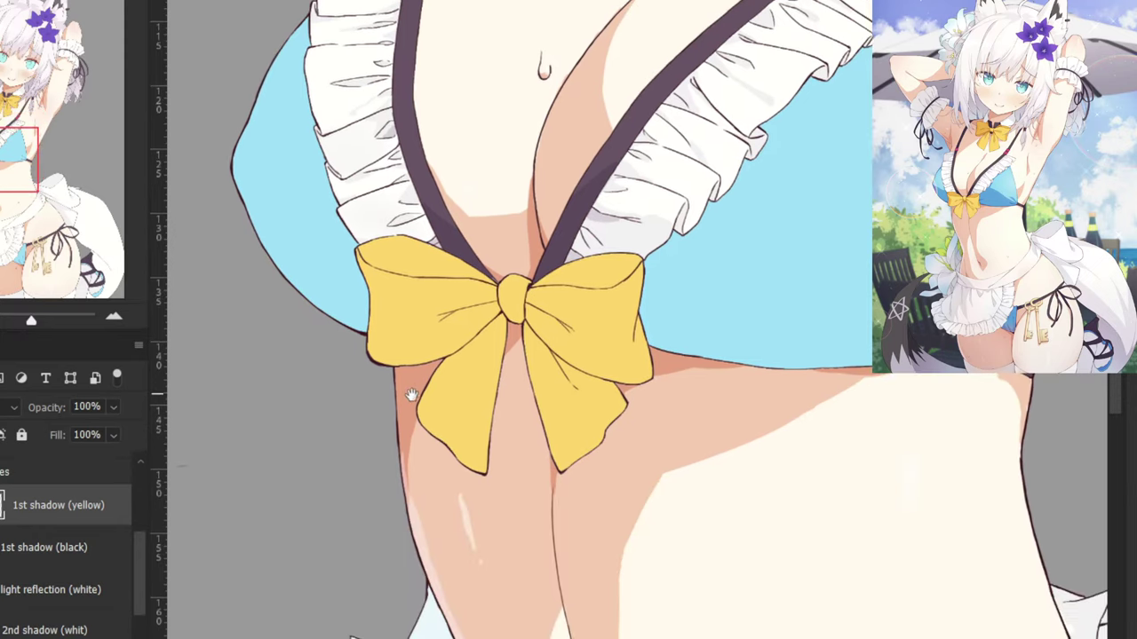
scroll(482, 325, up, 4)
mouse_move(650, 247)
mouse_down()
mouse_move(627, 387)
mouse_move(645, 332)
mouse_move(604, 362)
mouse_move(636, 436)
mouse_move(669, 386)
mouse_move(683, 397)
mouse_move(796, 255)
mouse_move(652, 389)
mouse_move(716, 500)
mouse_move(652, 282)
mouse_move(657, 375)
mouse_move(662, 256)
mouse_move(675, 313)
mouse_up()
key(ctrl+z)
right_click(616, 346)
mouse_move(508, 189)
mouse_down()
mouse_move(574, 370)
mouse_move(644, 501)
mouse_up()
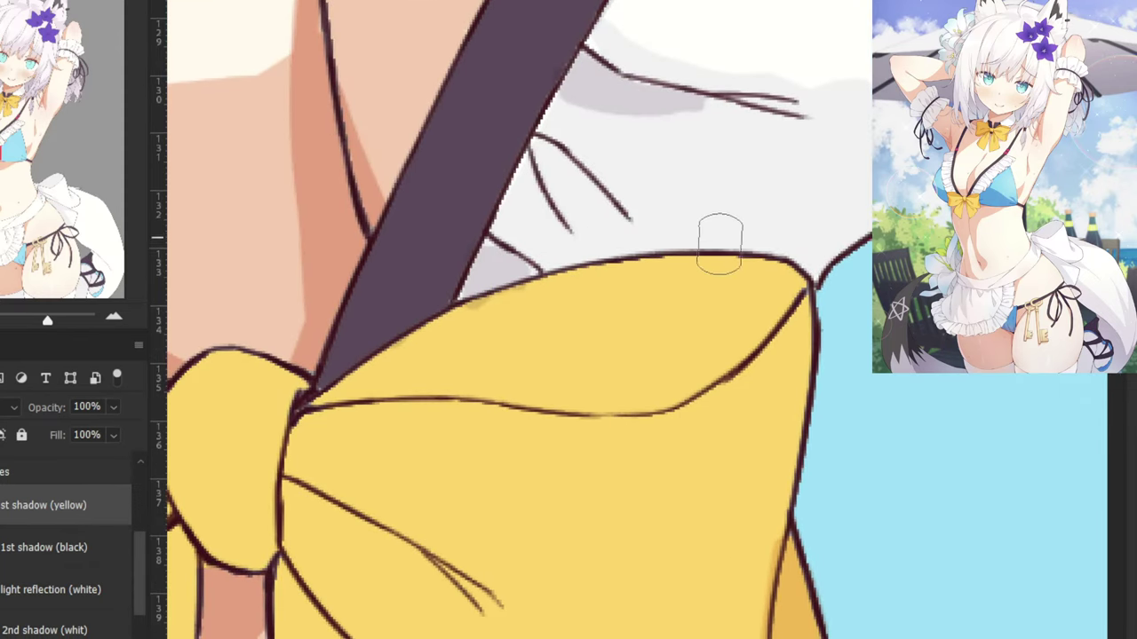
Fill the inner side of the chest bow's right loop, above its folded rim line, with first shadow.
scroll(657, 311, down, 2)
mouse_move(506, 358)
mouse_down()
mouse_move(538, 329)
mouse_move(473, 355)
mouse_move(542, 319)
mouse_move(420, 388)
mouse_move(458, 368)
mouse_move(540, 373)
mouse_move(512, 371)
mouse_move(565, 361)
mouse_move(537, 370)
mouse_move(647, 383)
mouse_move(702, 353)
mouse_move(741, 309)
mouse_move(670, 303)
mouse_move(550, 318)
mouse_move(675, 304)
mouse_move(619, 304)
mouse_up()
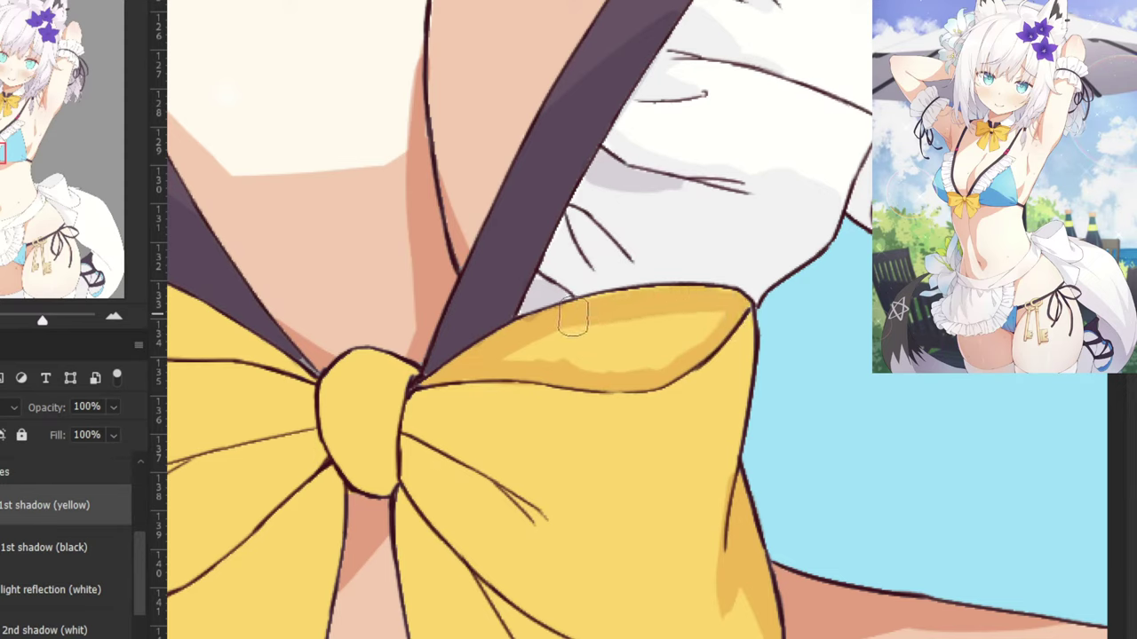
mouse_move(533, 322)
mouse_down()
mouse_move(519, 359)
mouse_move(560, 351)
mouse_move(613, 373)
mouse_move(692, 350)
mouse_move(702, 325)
mouse_move(581, 332)
mouse_move(614, 332)
mouse_up()
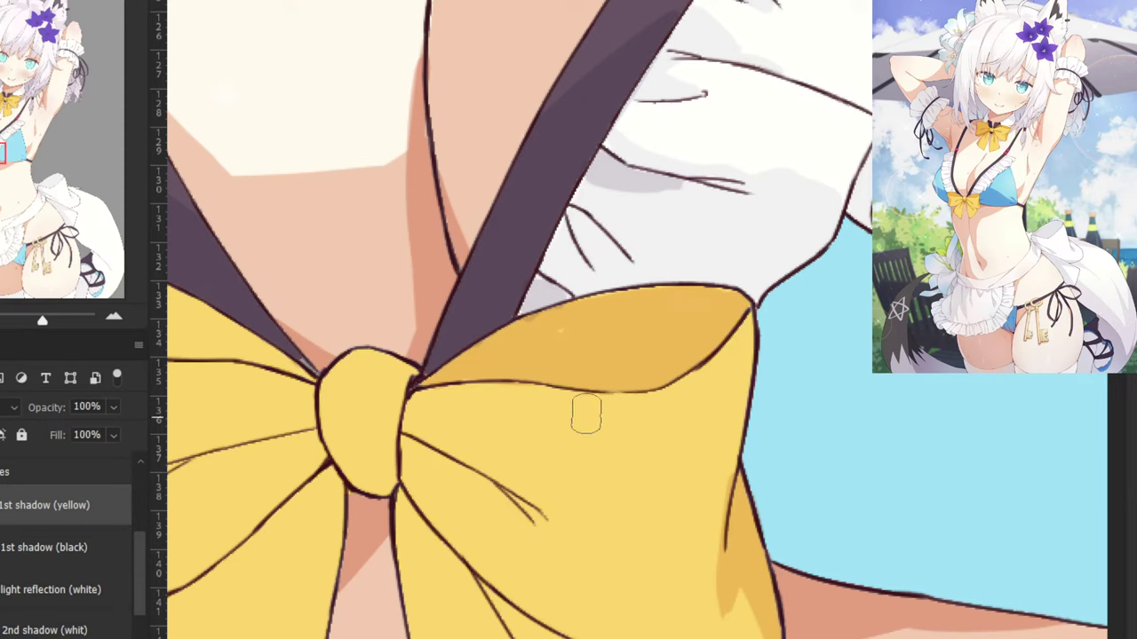
Paint first shadows beside the knot on the chest bow's right loop, with a rounded end at the fold line's tip.
drag(539, 396, 628, 355)
drag(505, 387, 626, 508)
drag(551, 435, 619, 487)
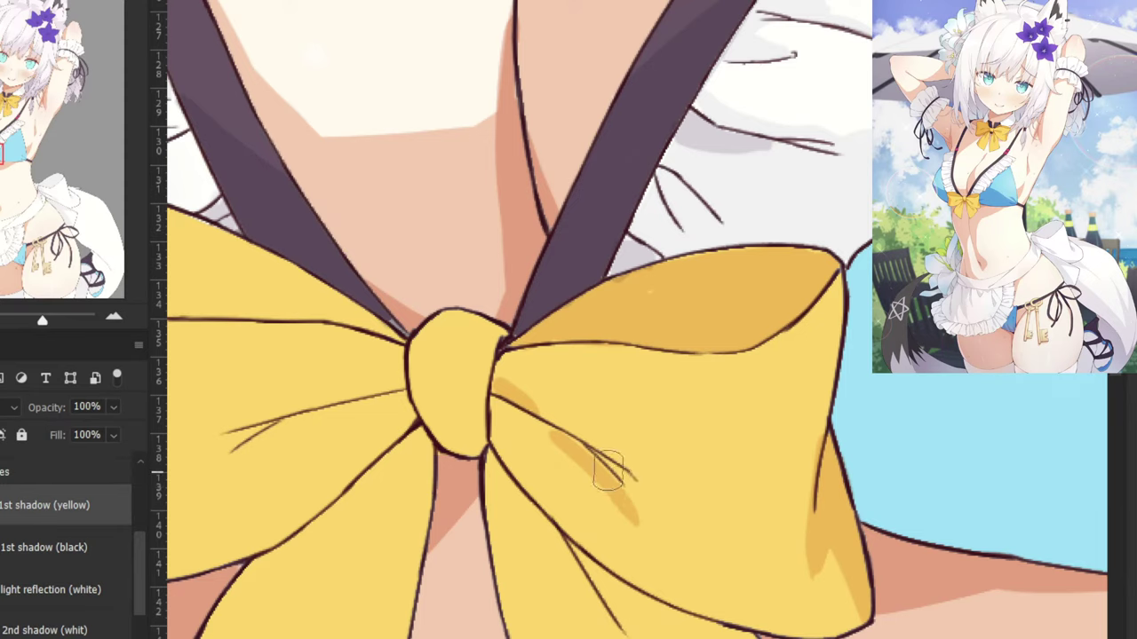
drag(579, 444, 647, 498)
key(ctrl+z)
mouse_move(581, 446)
mouse_down()
mouse_move(639, 488)
mouse_move(637, 500)
mouse_up()
key(ctrl+z)
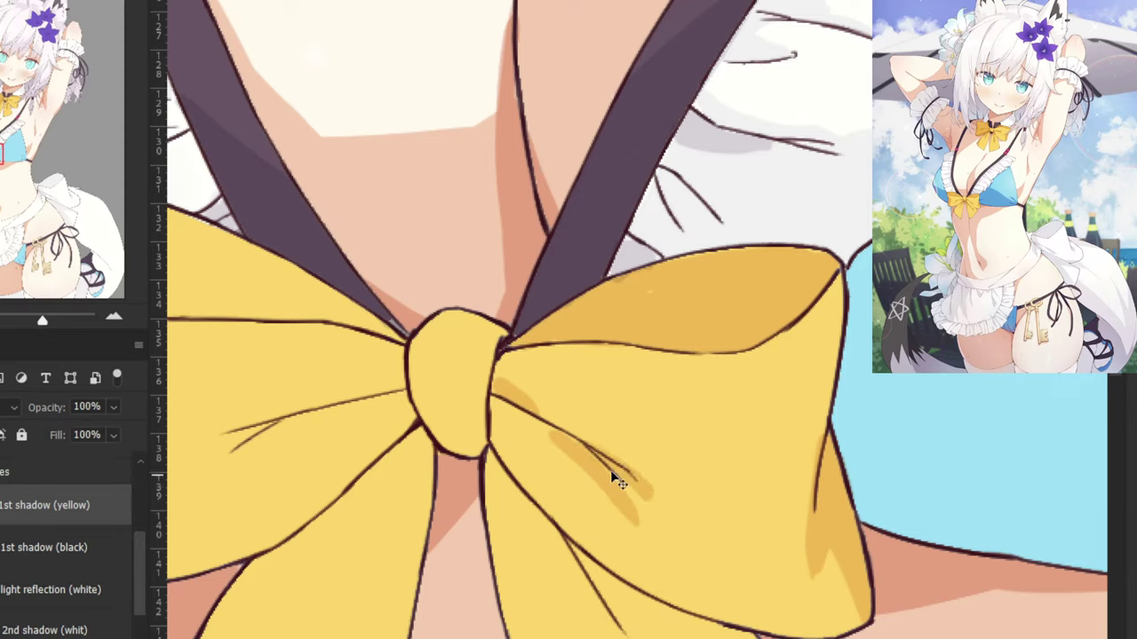
mouse_move(573, 444)
mouse_down()
mouse_move(650, 541)
mouse_move(633, 555)
mouse_move(659, 536)
mouse_move(632, 484)
mouse_move(672, 512)
mouse_move(644, 509)
mouse_up()
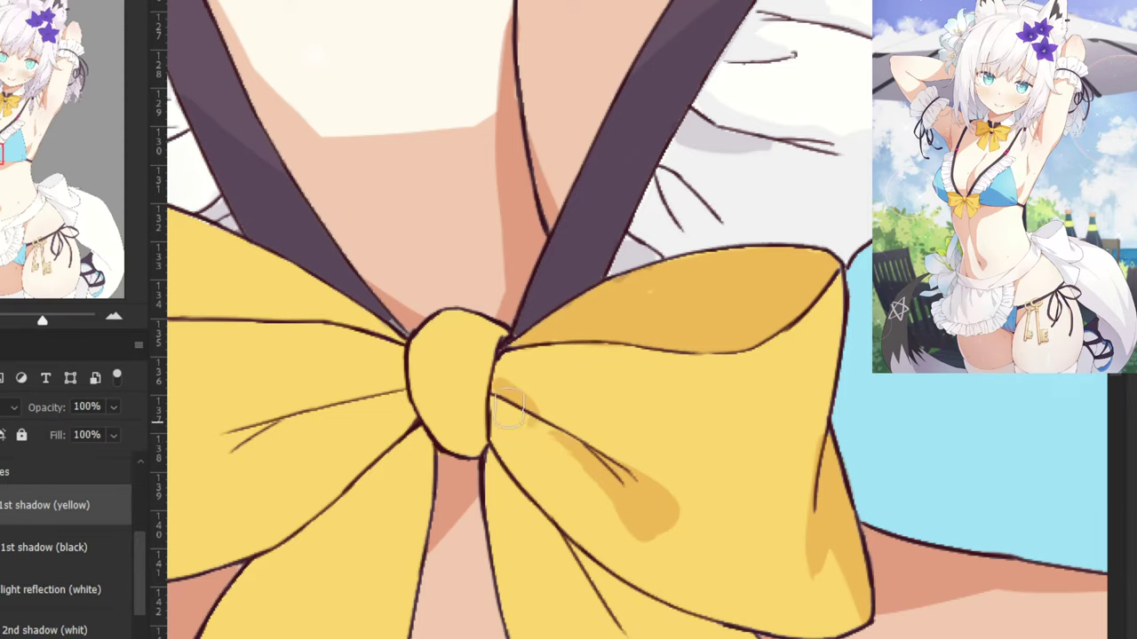
drag(509, 411, 457, 394)
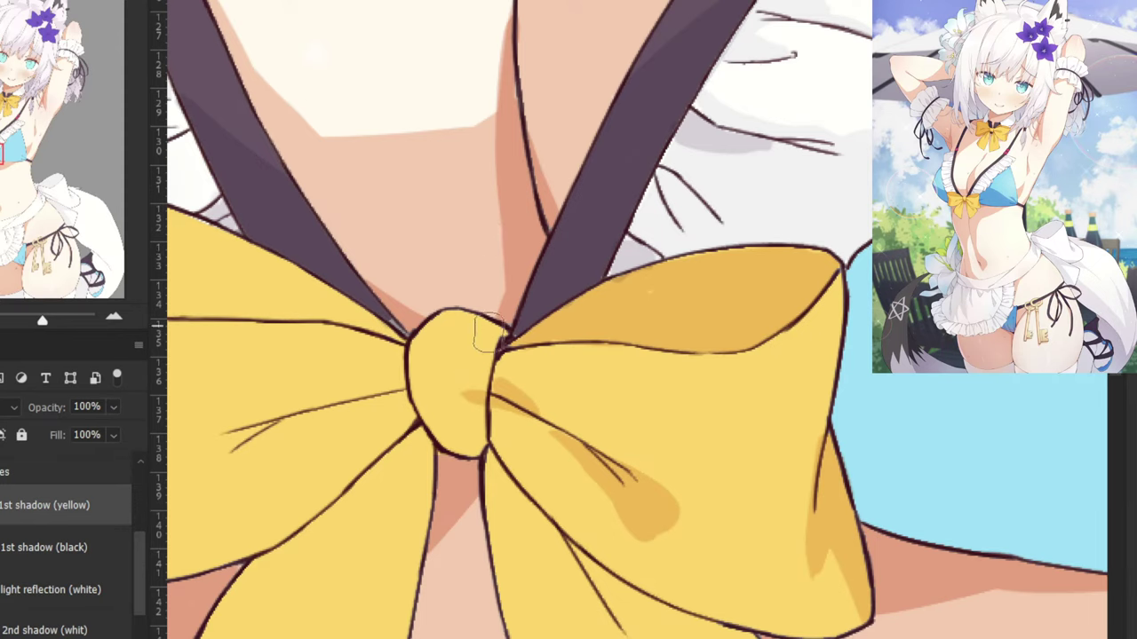
mouse_move(495, 426)
mouse_down()
mouse_move(537, 497)
mouse_move(510, 451)
mouse_up()
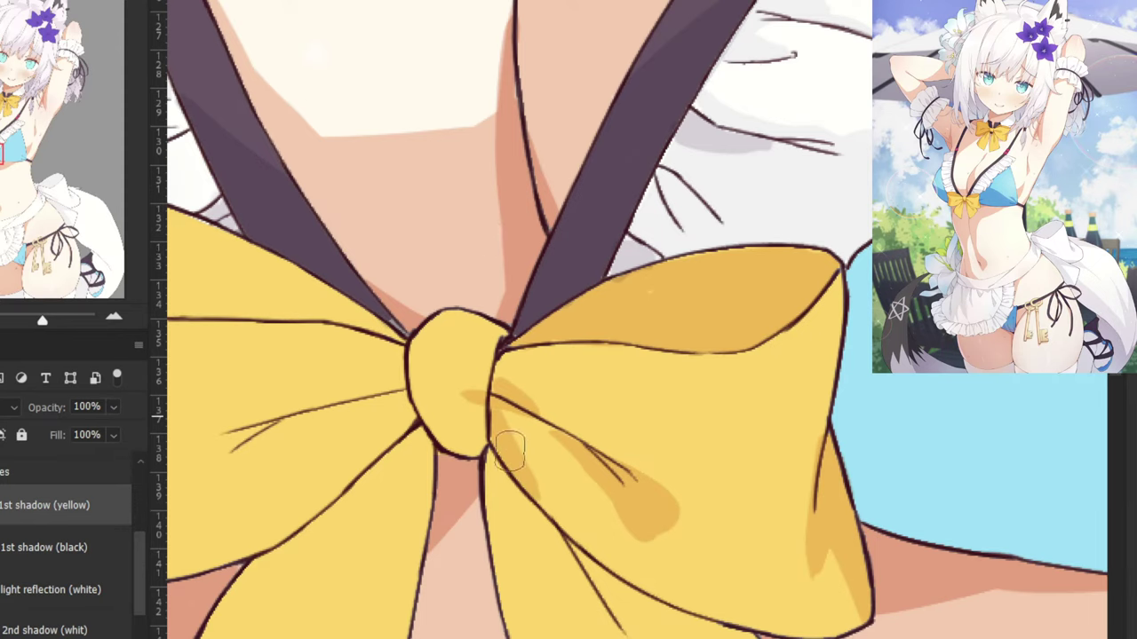
Paint a first shadow along the fold line of the chest bow's right tail, widening it past the line's lower end.
drag(509, 519, 475, 305)
drag(551, 340, 599, 405)
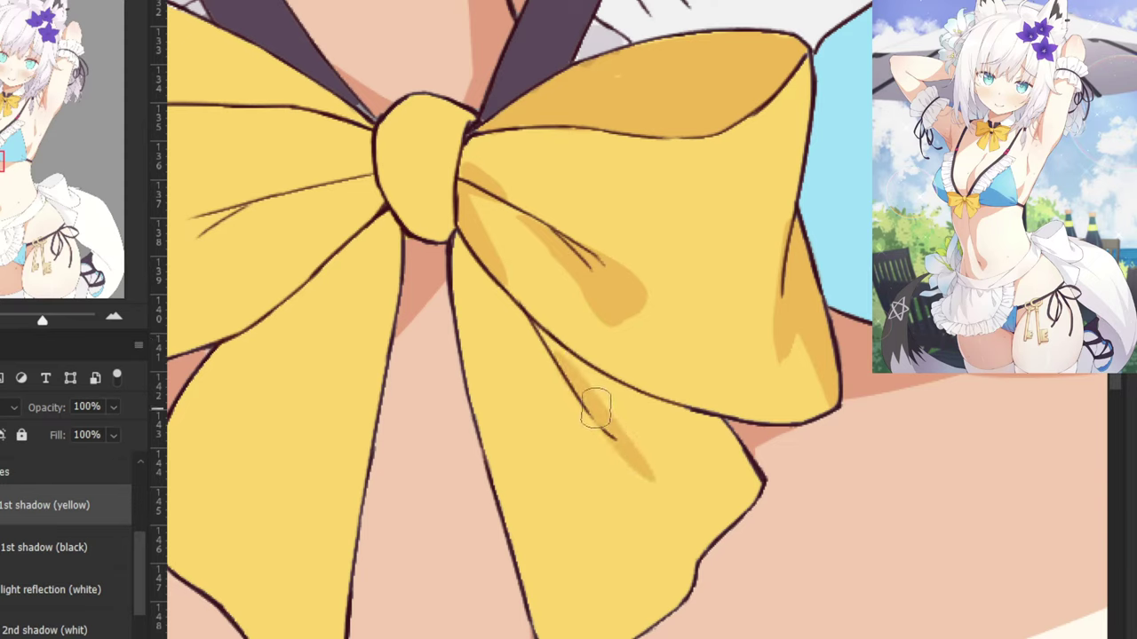
mouse_move(670, 434)
mouse_down()
mouse_move(677, 471)
mouse_move(640, 449)
mouse_move(685, 493)
mouse_move(640, 438)
mouse_move(625, 441)
mouse_move(608, 406)
mouse_move(645, 482)
mouse_move(576, 380)
mouse_move(659, 473)
mouse_move(618, 422)
mouse_move(667, 464)
mouse_move(653, 436)
mouse_move(627, 424)
mouse_move(672, 483)
mouse_move(579, 372)
mouse_move(590, 398)
mouse_move(531, 311)
mouse_up()
Paint a tapering first shadow on the right tail below the knot, between the loop's edge and the tail's inner edge.
drag(436, 426, 456, 346)
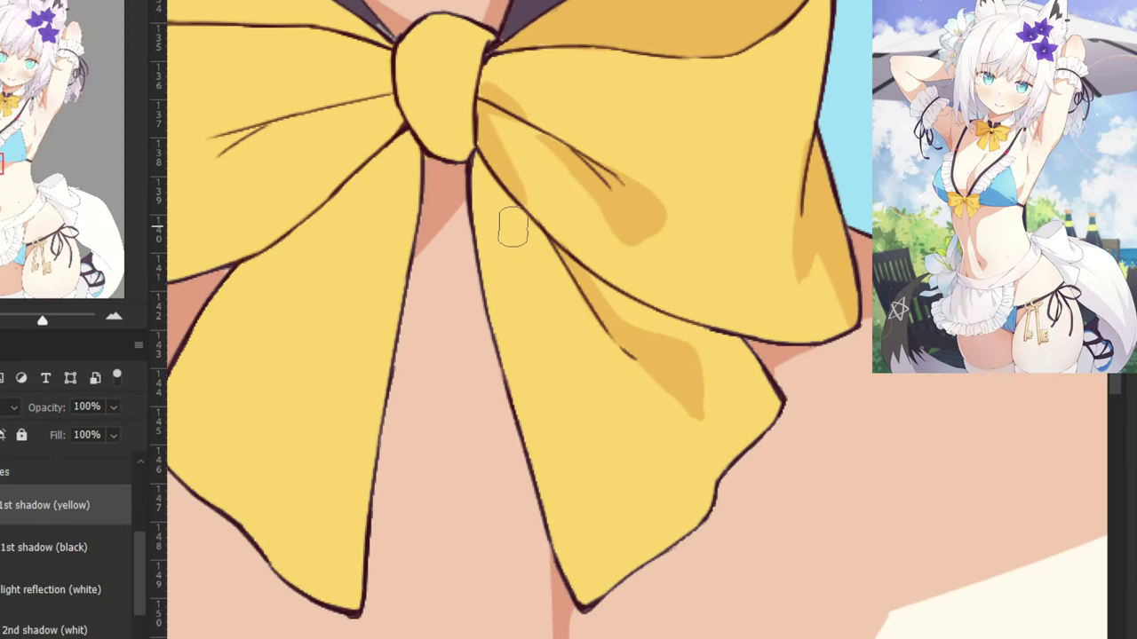
drag(508, 227, 578, 286)
mouse_move(513, 234)
mouse_down()
mouse_move(541, 421)
mouse_move(526, 435)
mouse_up()
key(ctrl+z)
key(ctrl+z)
drag(511, 231, 514, 408)
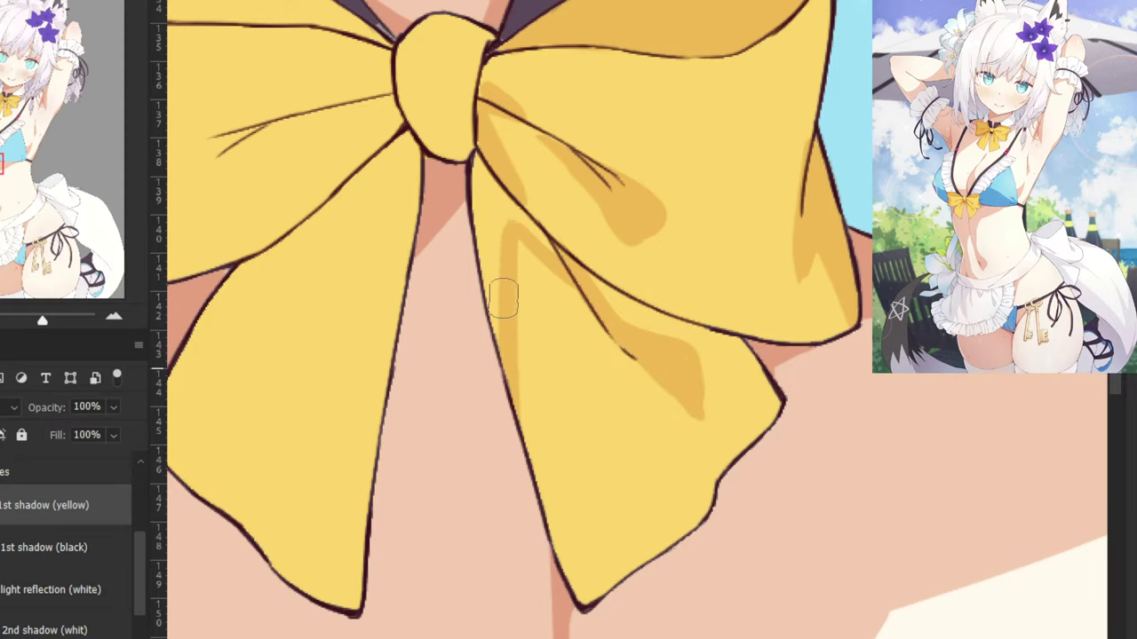
mouse_move(504, 299)
mouse_down()
mouse_move(478, 161)
mouse_move(504, 213)
mouse_move(538, 241)
mouse_up()
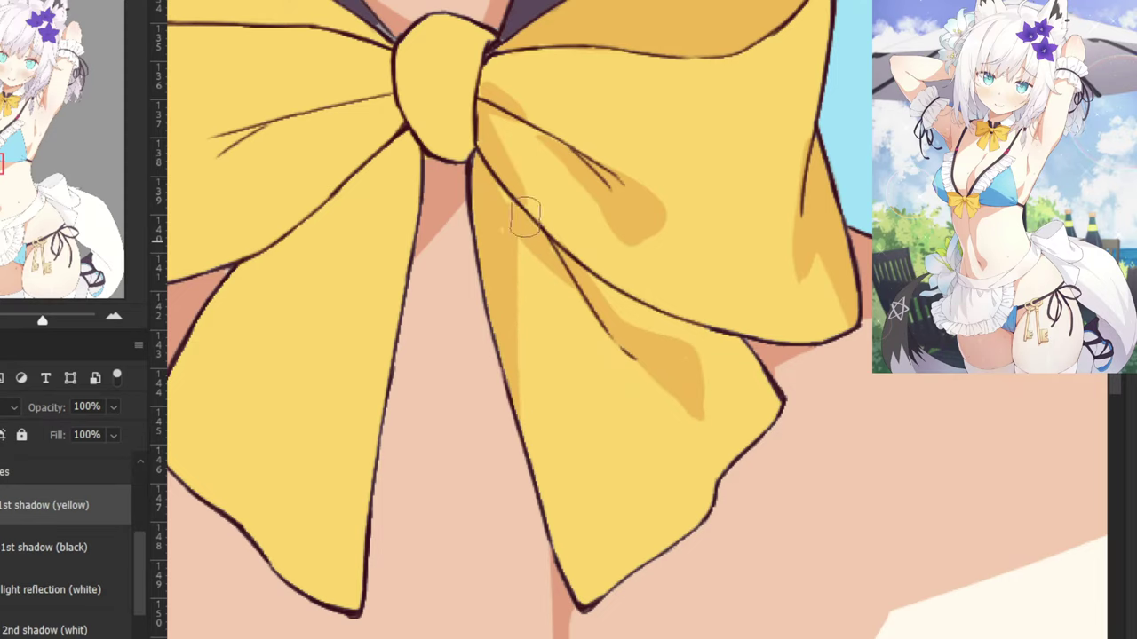
Paint a curved first shadow across the lower part of the chest bow's knot.
drag(384, 145, 479, 330)
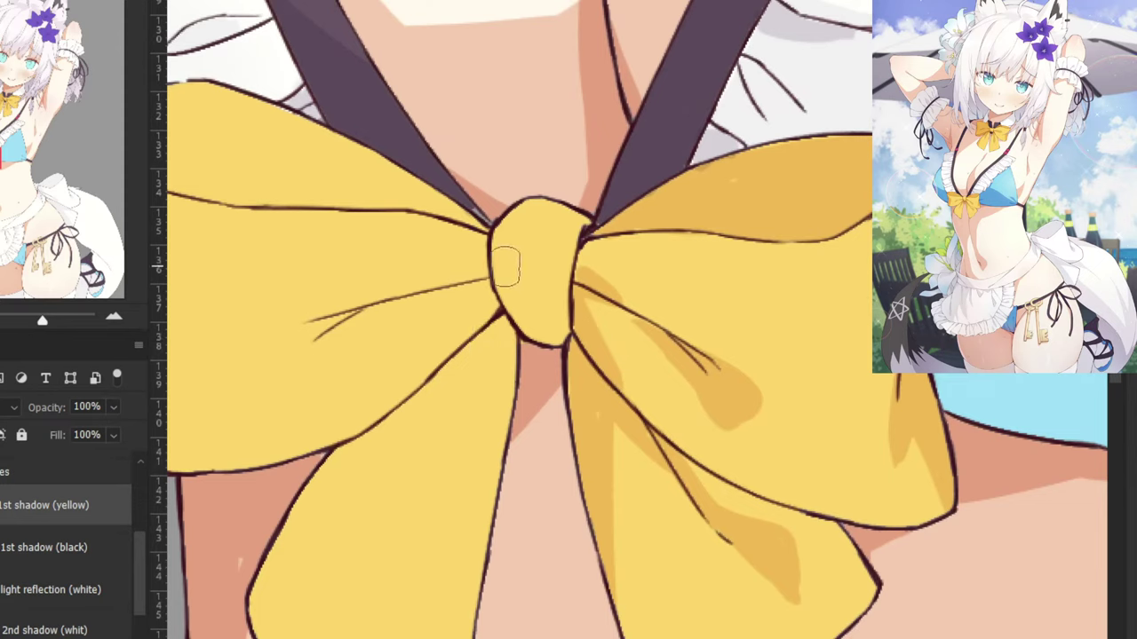
mouse_move(506, 261)
mouse_down()
mouse_move(553, 286)
mouse_move(579, 265)
mouse_up()
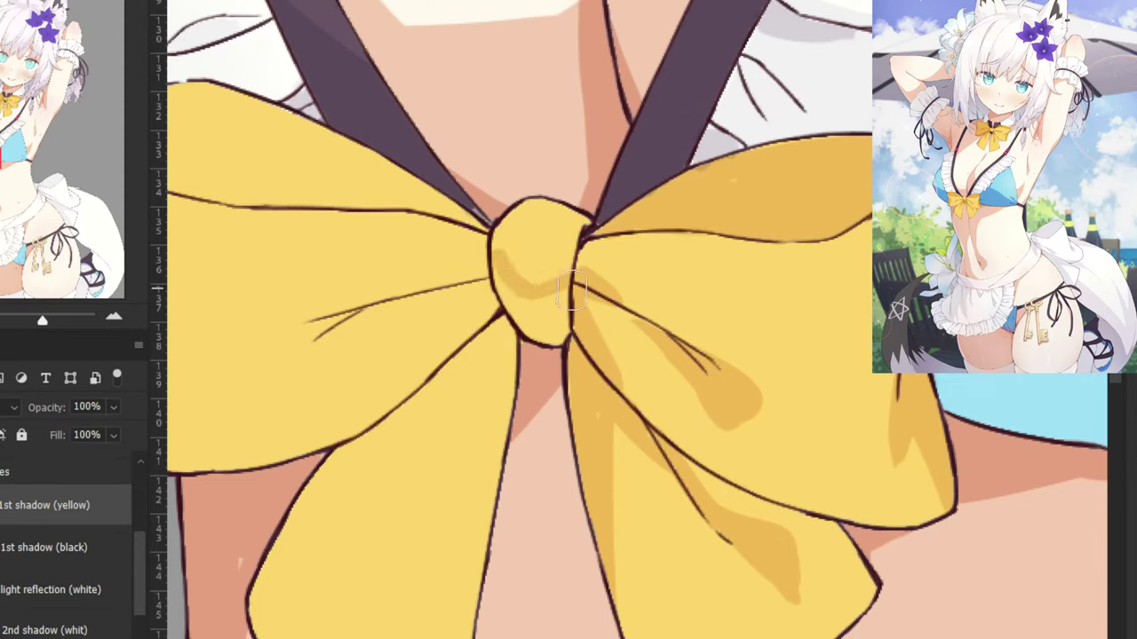
key(ctrl+z)
mouse_move(507, 281)
mouse_down()
mouse_move(541, 275)
mouse_move(528, 272)
mouse_move(521, 313)
mouse_move(553, 307)
mouse_up()
key(ctrl+z)
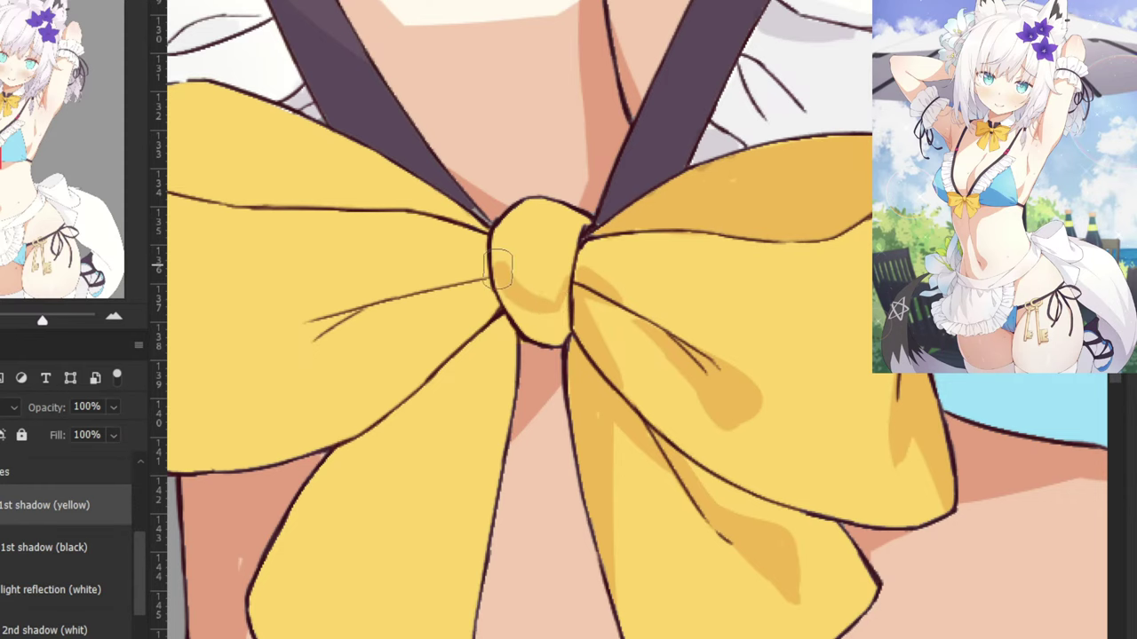
drag(497, 271, 551, 328)
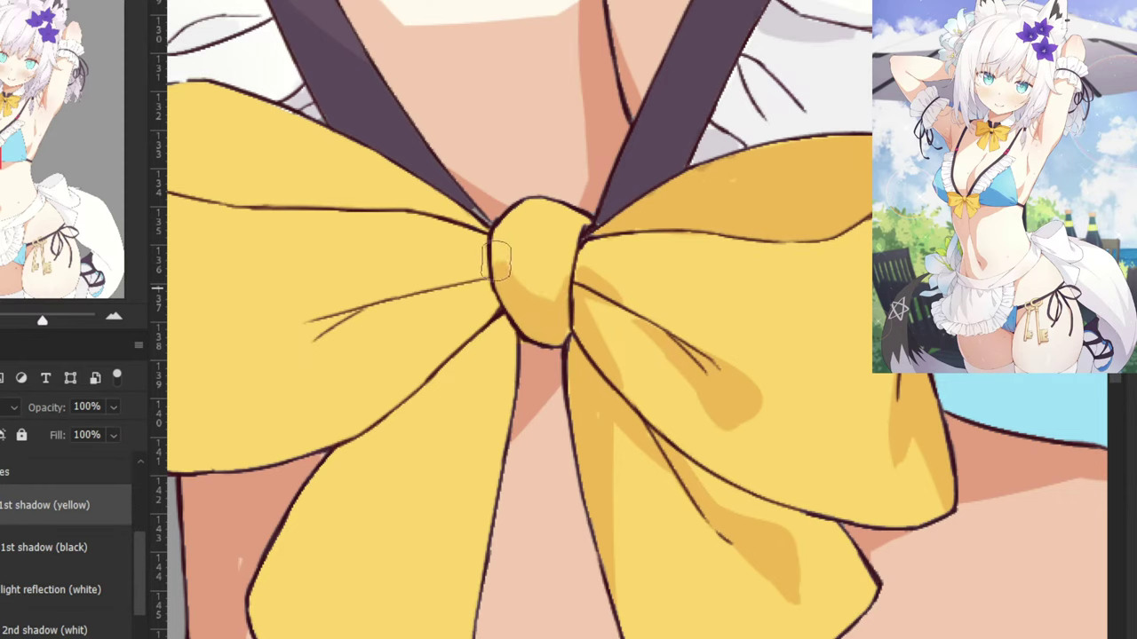
Paint a first shadow under the fold line of the chest bow's left loop, from the knot to a rounded end past the line's tip.
mouse_move(351, 158)
mouse_down()
mouse_move(586, 307)
mouse_move(642, 373)
mouse_move(624, 251)
mouse_move(602, 229)
mouse_up()
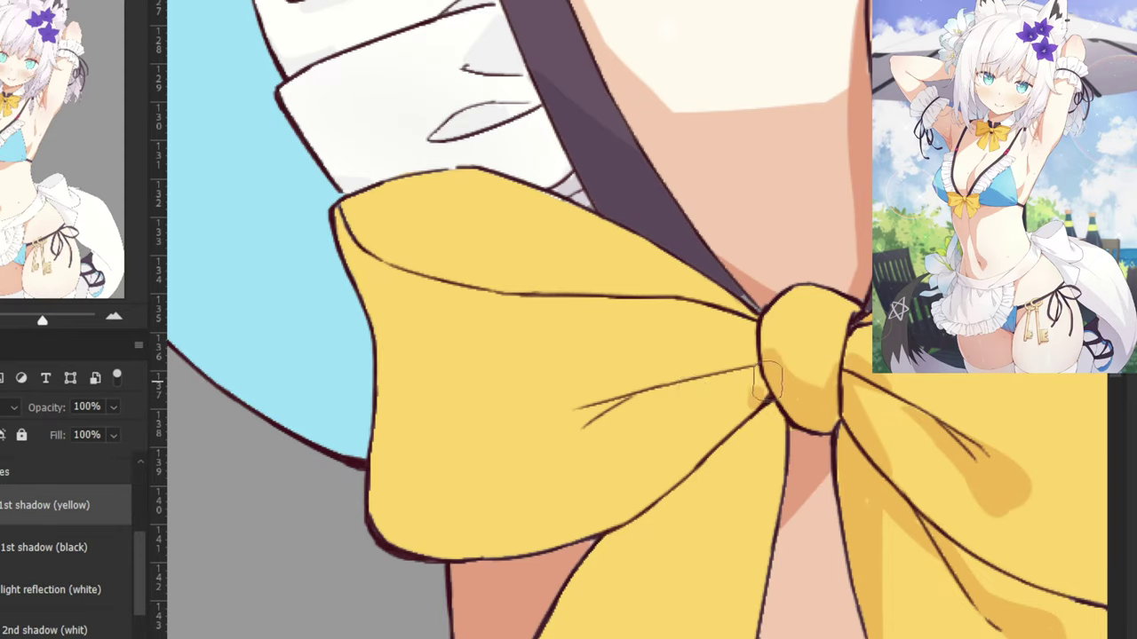
mouse_move(756, 397)
mouse_down()
mouse_move(748, 386)
mouse_move(665, 393)
mouse_move(762, 391)
mouse_up()
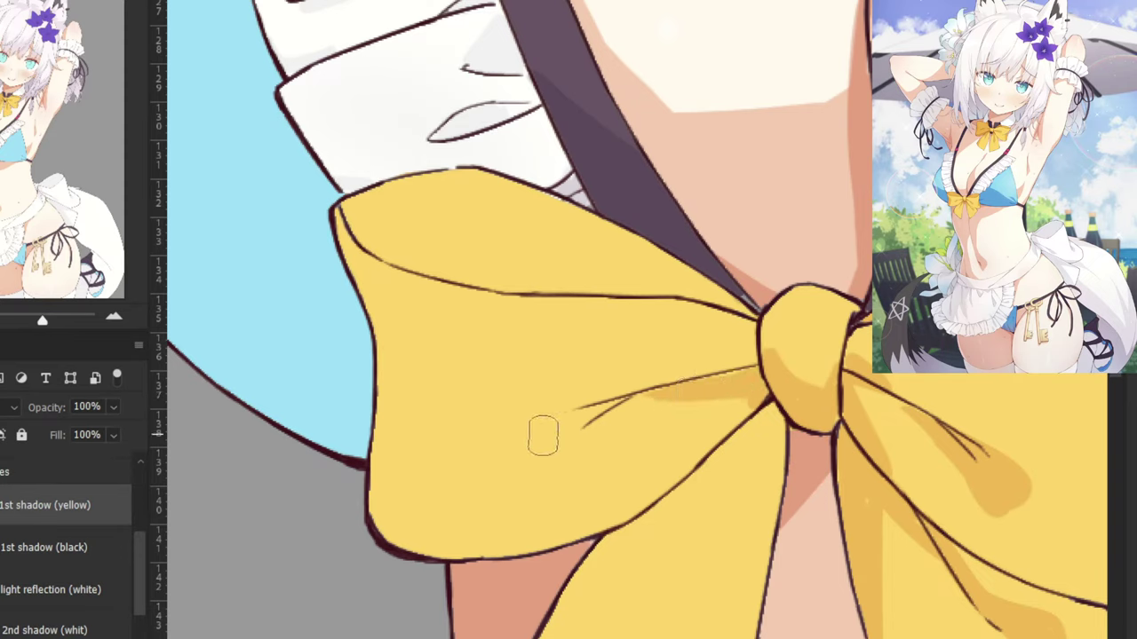
mouse_move(563, 435)
mouse_down()
mouse_move(563, 424)
mouse_move(622, 393)
mouse_up()
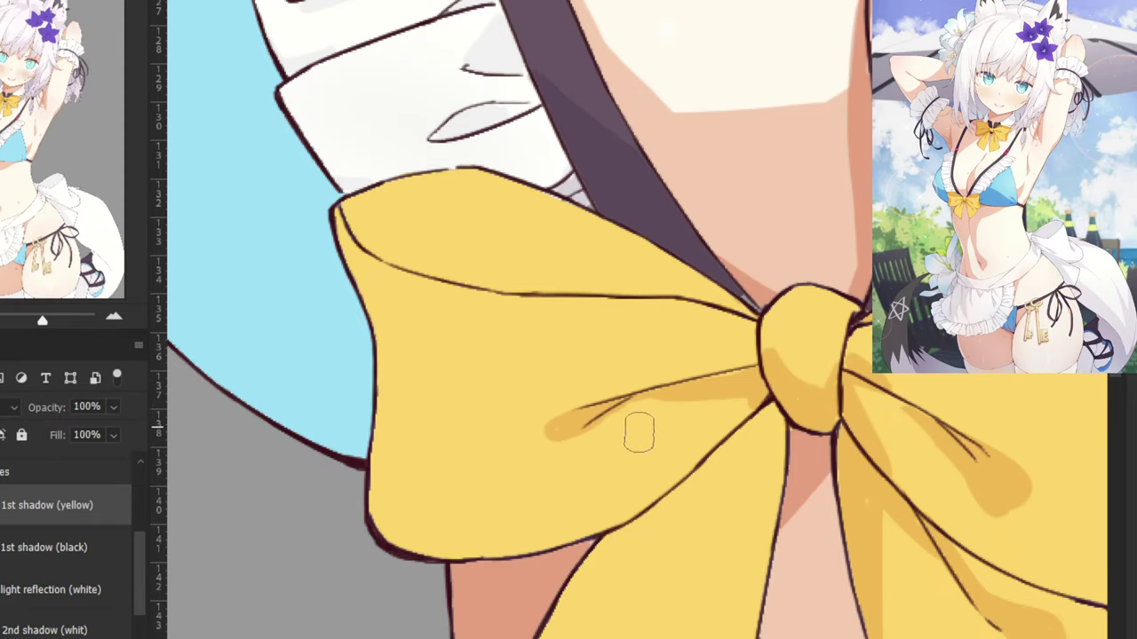
On the line layer, draw a thin dark fold line in the sampled outline color from below the knot down the chest bow's left tail.
drag(639, 434, 614, 278)
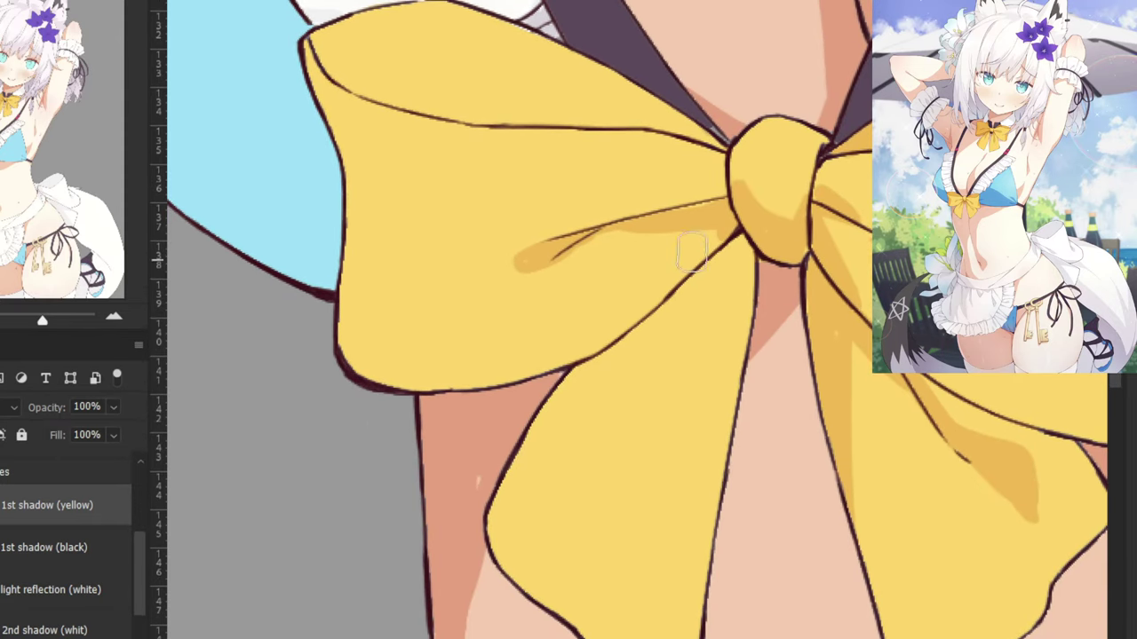
alt+click(741, 229)
drag(139, 545, 133, 504)
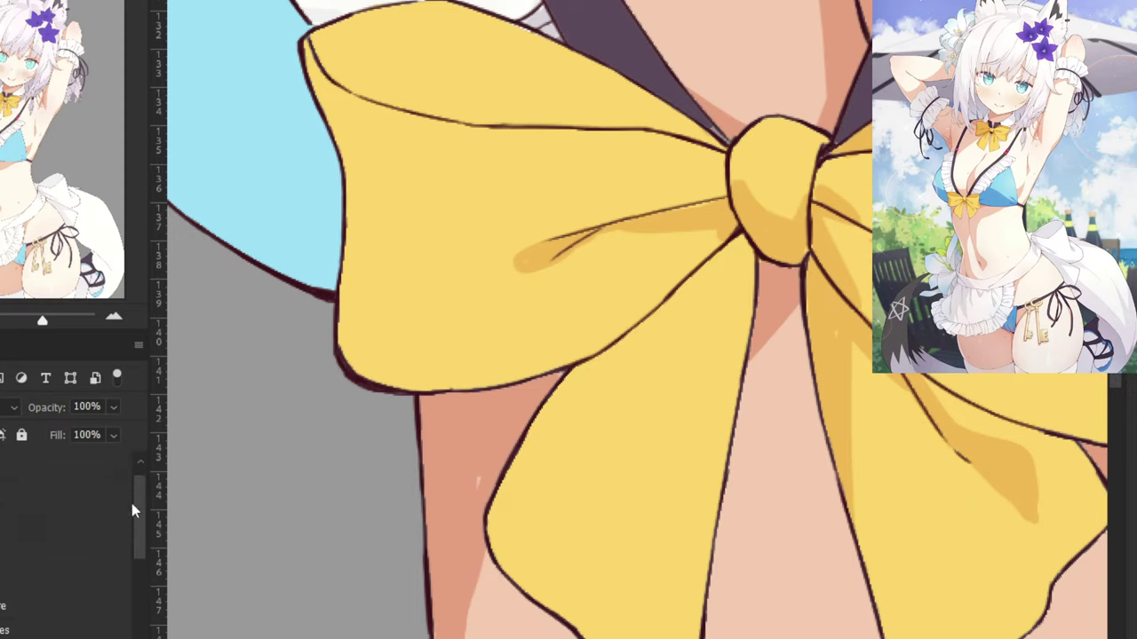
click(38, 498)
click(31, 463)
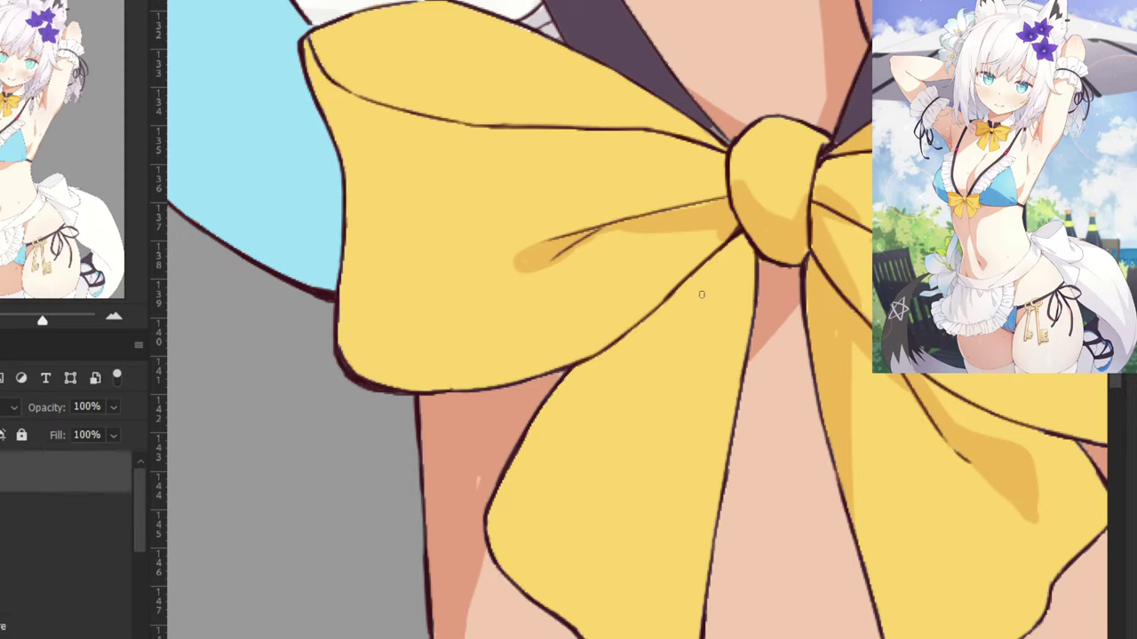
drag(744, 240, 658, 416)
key(ctrl+z)
drag(740, 249, 625, 467)
key(ctrl+z)
drag(739, 246, 615, 456)
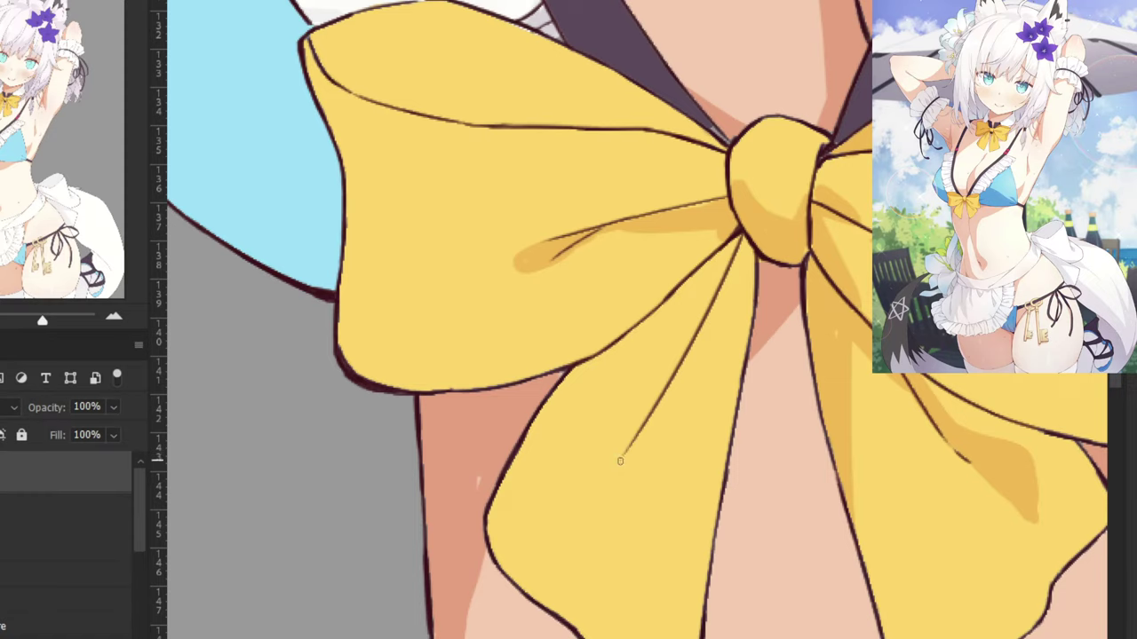
key(ctrl+z)
drag(738, 245, 613, 457)
key(ctrl+z)
drag(737, 245, 620, 458)
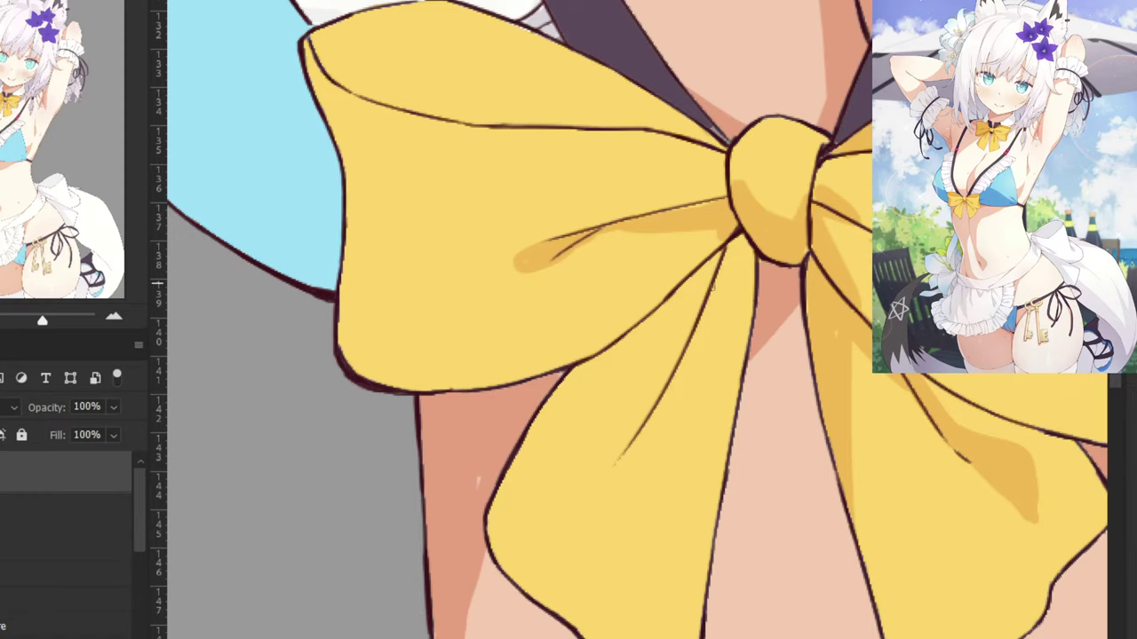
drag(701, 308, 636, 430)
key(ctrl+z)
drag(693, 330, 632, 441)
key(ctrl+z)
drag(683, 352, 616, 460)
key(ctrl+z)
drag(695, 325, 627, 444)
key(ctrl+z)
drag(681, 350, 627, 446)
key(ctrl+z)
Thicken the left tail's new fold line with the dark outline color, tapering it toward the lower end, and check it at a smaller scale.
alt+click(366, 375)
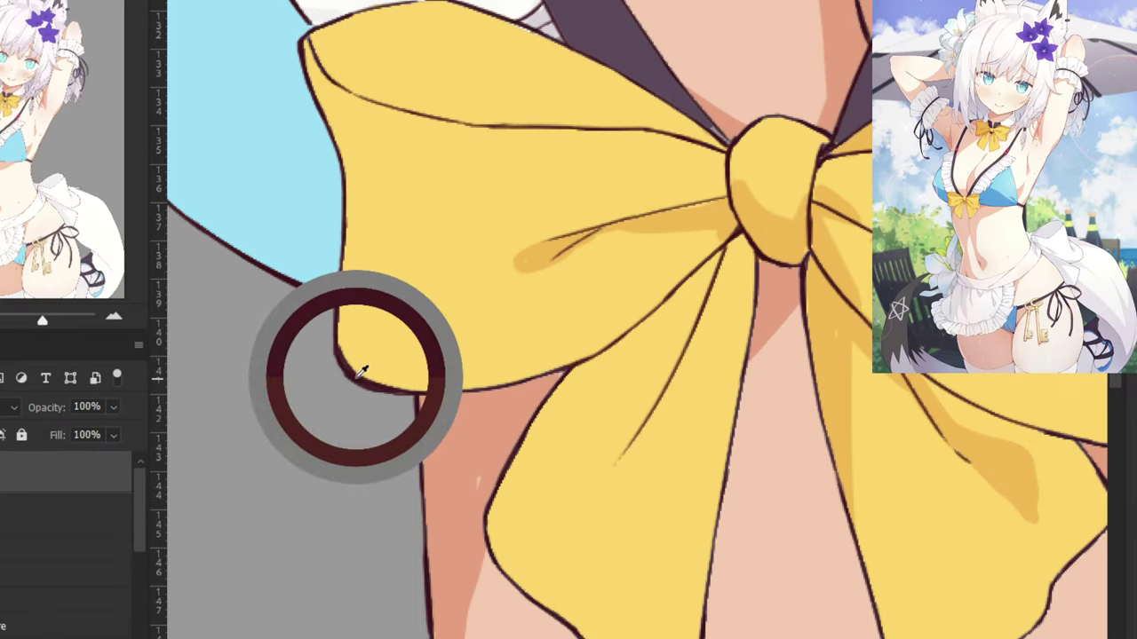
mouse_move(717, 266)
mouse_down()
mouse_move(661, 404)
mouse_move(618, 460)
mouse_up()
key(ctrl+minus)
key(ctrl+minus)
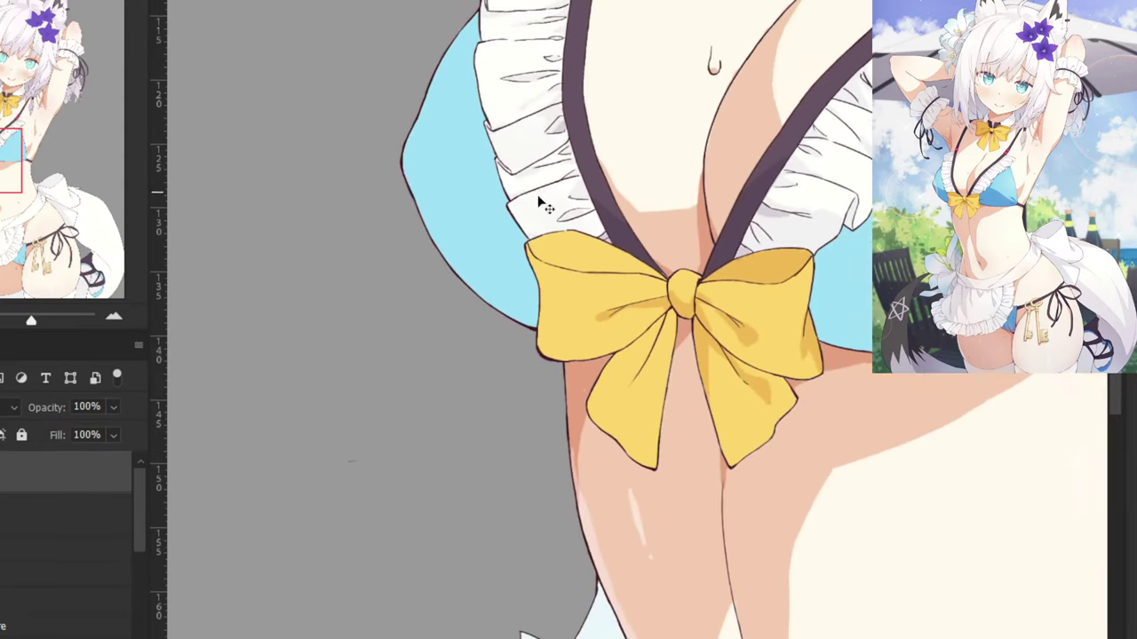
key(ctrl+plus)
key(ctrl+plus)
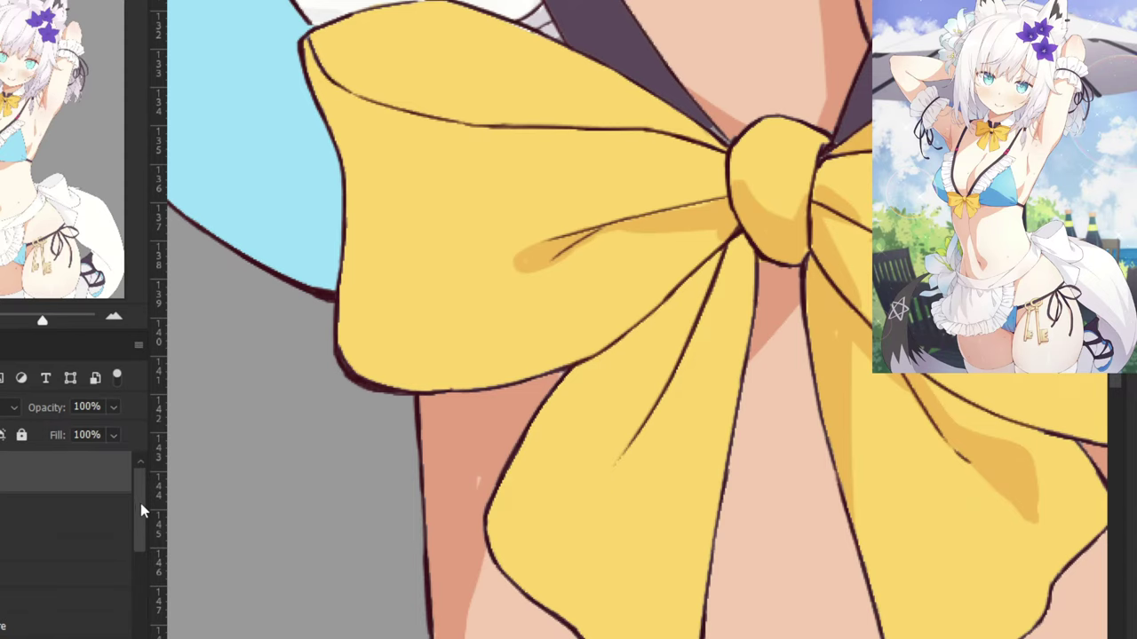
Select the 1st shadow (yellow) layer and change its blending mode to expose the plain shadow paint color.
drag(140, 510, 144, 562)
click(64, 558)
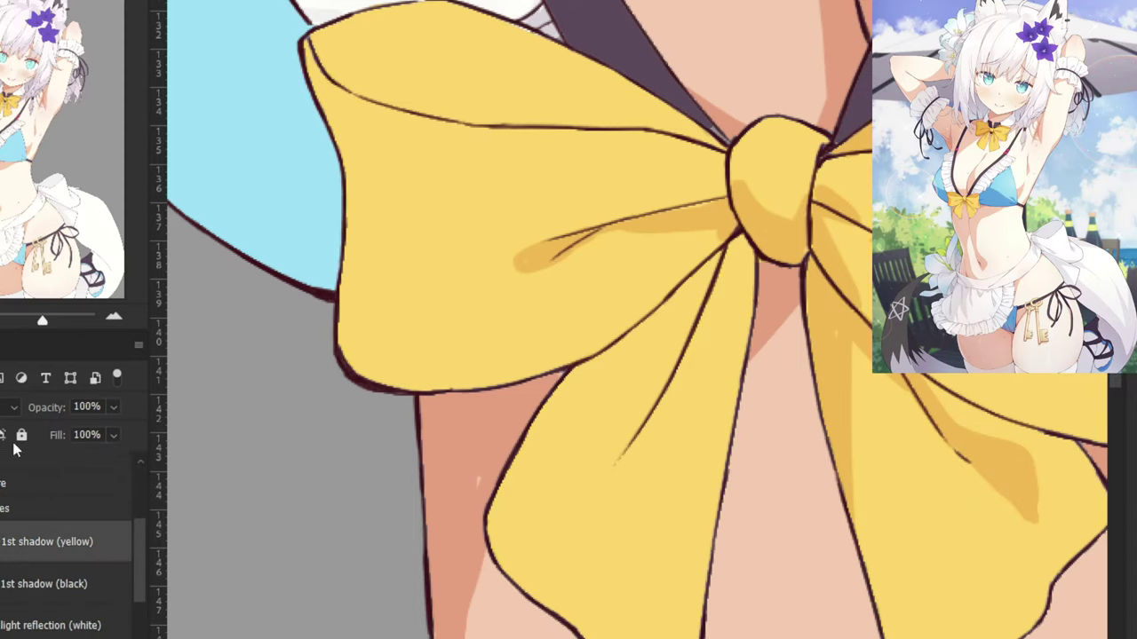
click(14, 407)
click(51, 216)
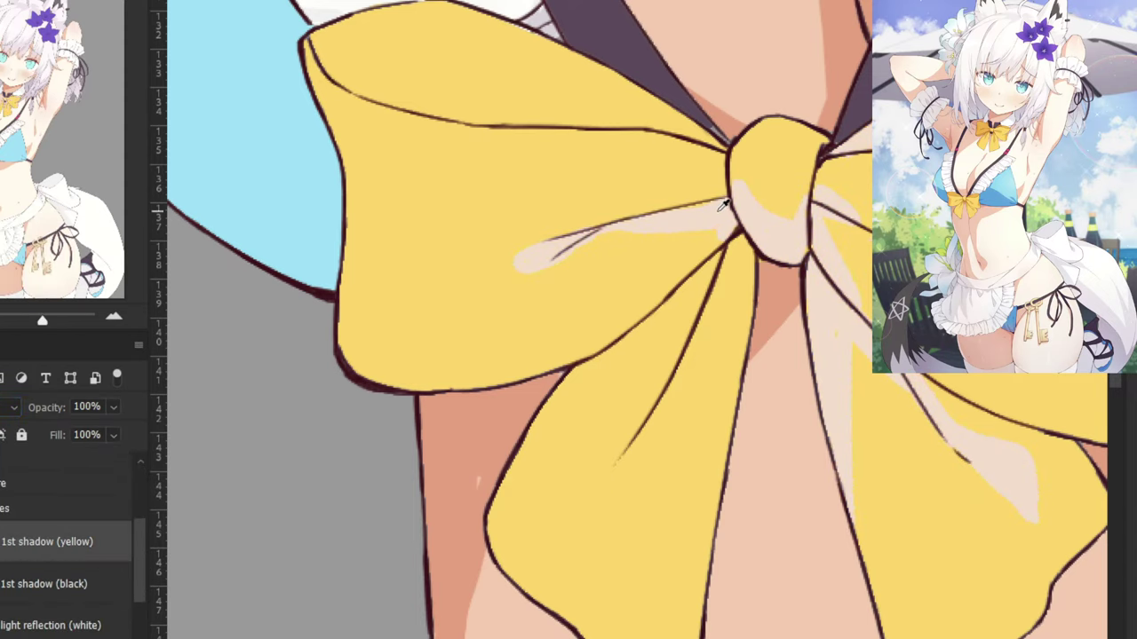
Paint a tapering first shadow on the chest bow's left tail, from the knot down the inner side of the new fold line.
drag(642, 361, 621, 369)
alt+right_click(676, 373)
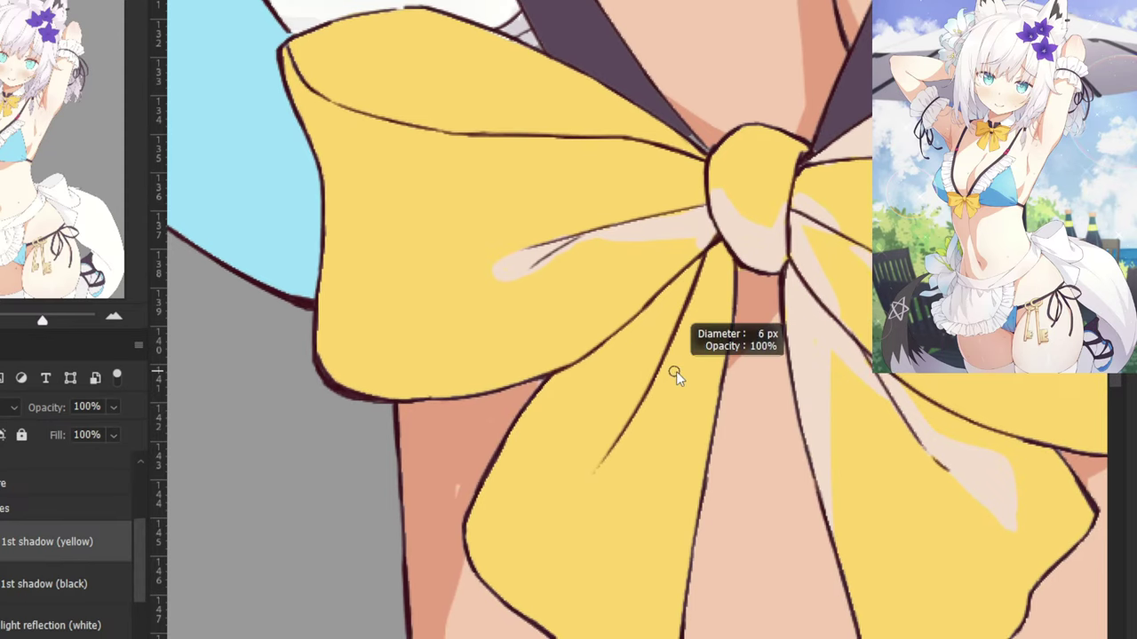
mouse_move(713, 291)
mouse_down()
mouse_move(729, 325)
mouse_move(716, 291)
mouse_move(702, 296)
mouse_move(633, 441)
mouse_up()
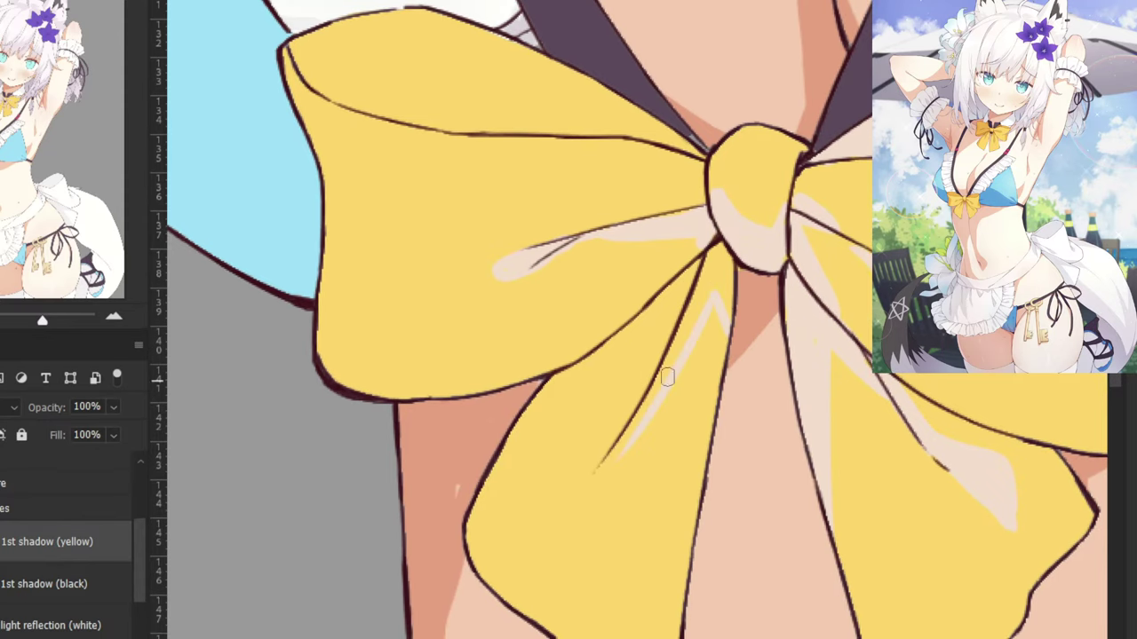
key(ctrl+z)
drag(715, 298, 636, 414)
key(ctrl+z)
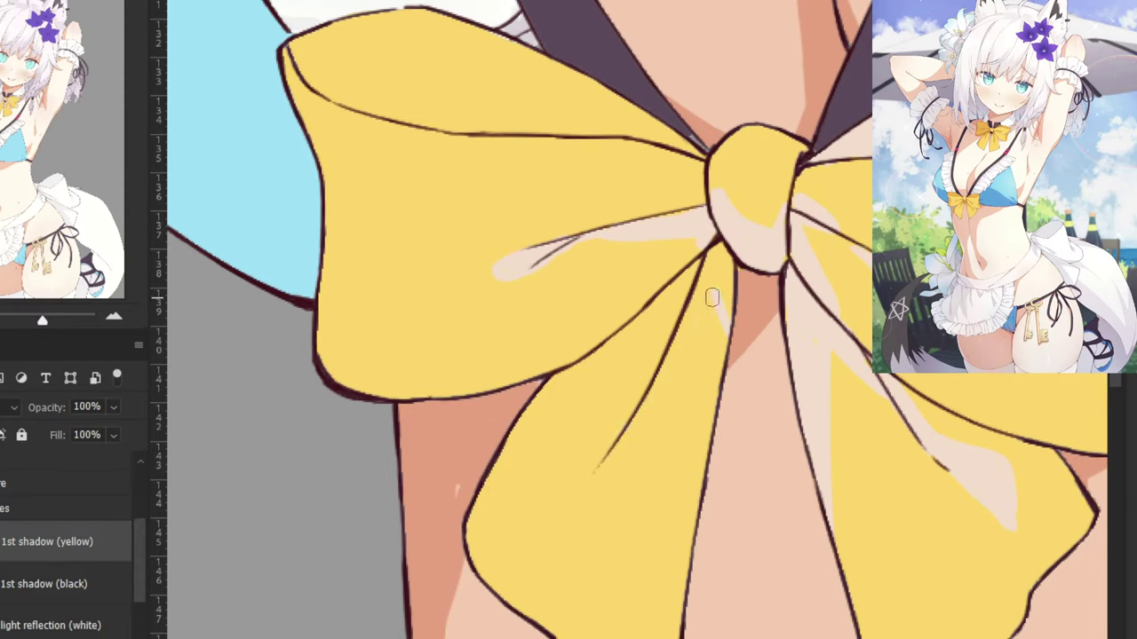
drag(714, 297, 628, 436)
key(ctrl+z)
key(ctrl+z)
drag(717, 299, 637, 402)
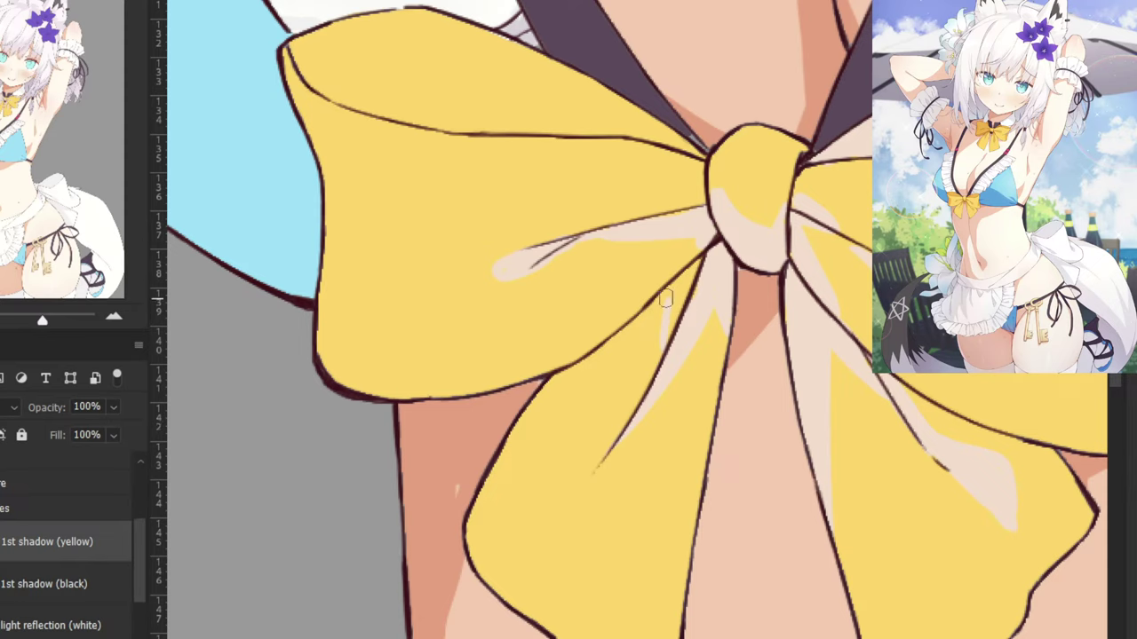
Paint first shadows on the left tail beneath the loop's lower edge, outside the fold line, and along the tail's outer bend.
mouse_move(665, 298)
mouse_down()
mouse_move(531, 396)
mouse_move(640, 323)
mouse_move(621, 330)
mouse_move(627, 338)
mouse_move(557, 357)
mouse_move(680, 312)
mouse_move(633, 322)
mouse_move(699, 261)
mouse_move(678, 311)
mouse_up()
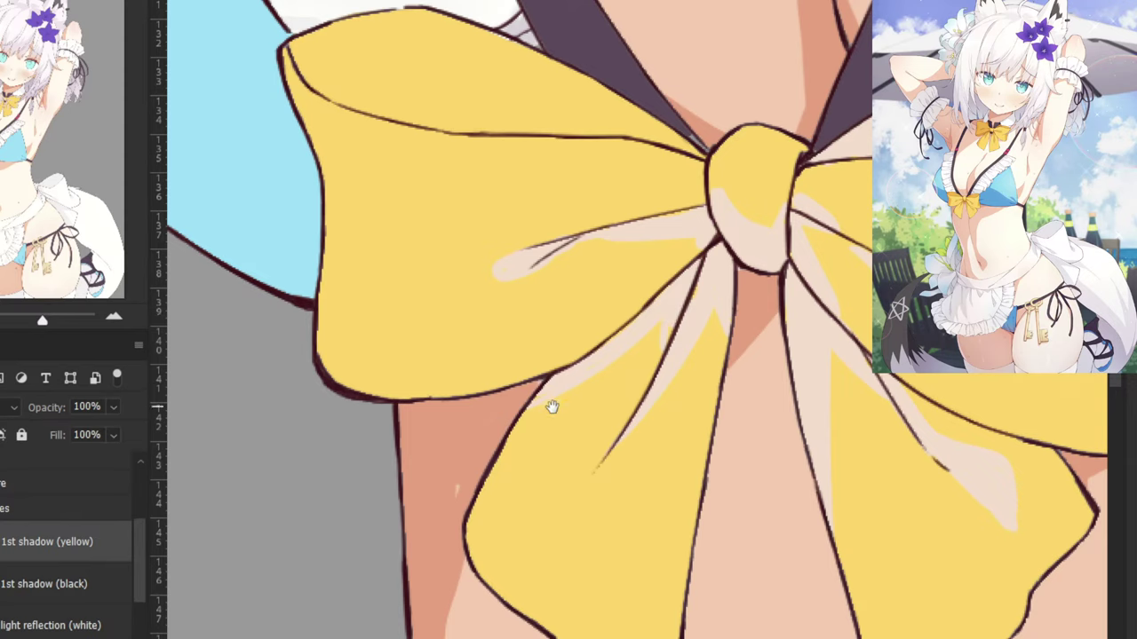
drag(552, 406, 616, 234)
mouse_move(541, 373)
mouse_down()
mouse_move(532, 321)
mouse_move(530, 383)
mouse_move(538, 327)
mouse_up()
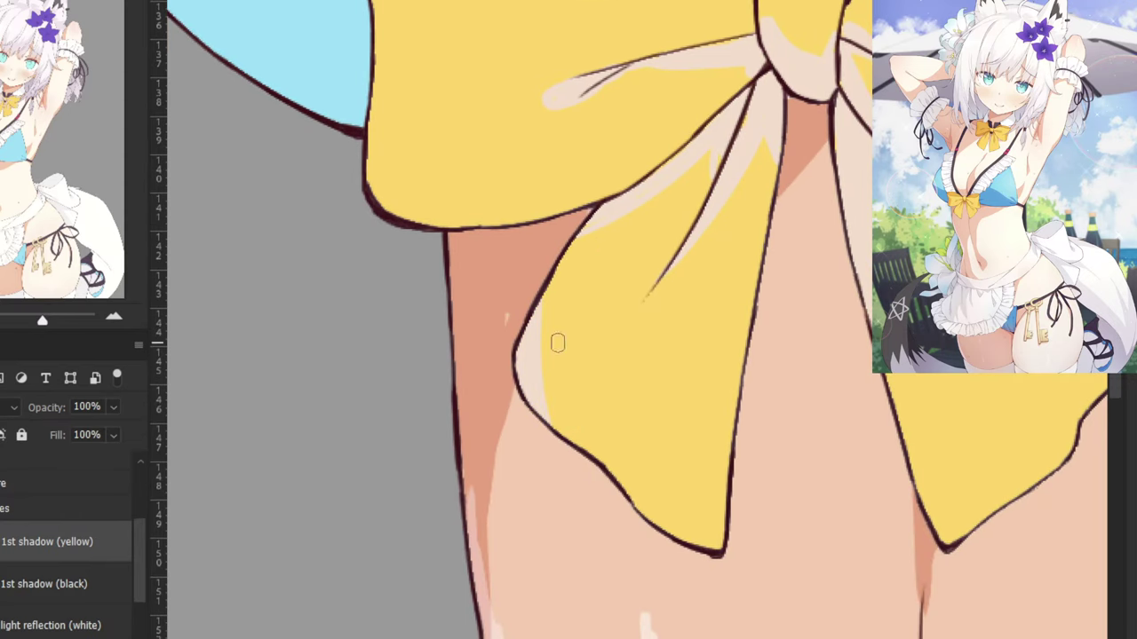
key(ctrl+minus)
drag(398, 120, 494, 332)
scroll(545, 222, up, 3)
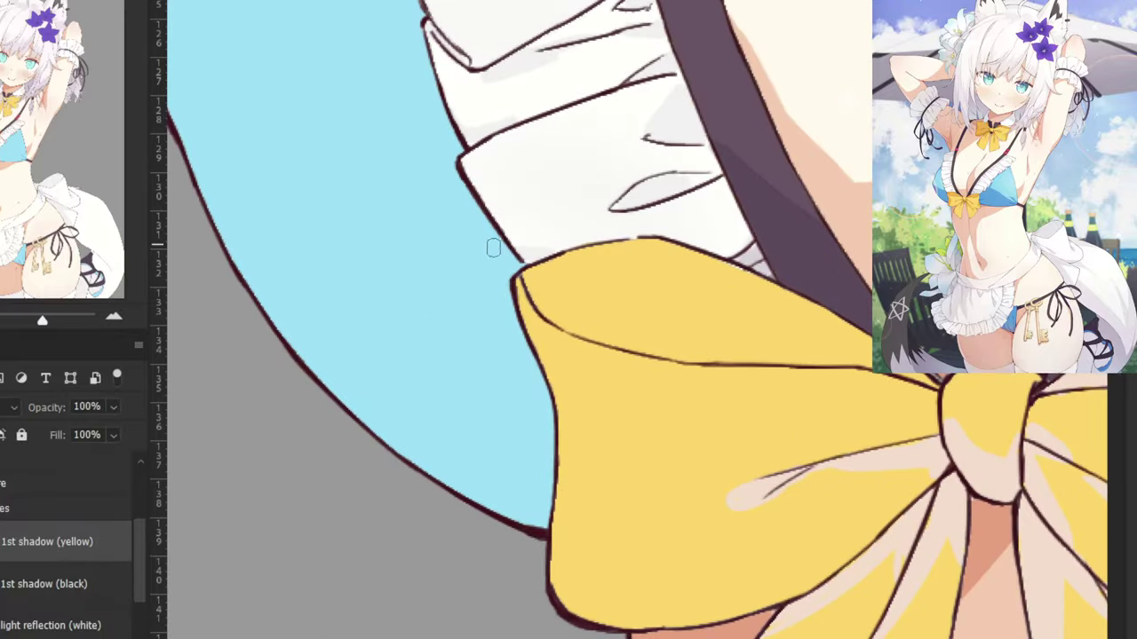
mouse_move(525, 291)
mouse_down()
mouse_move(609, 518)
mouse_move(566, 600)
mouse_up()
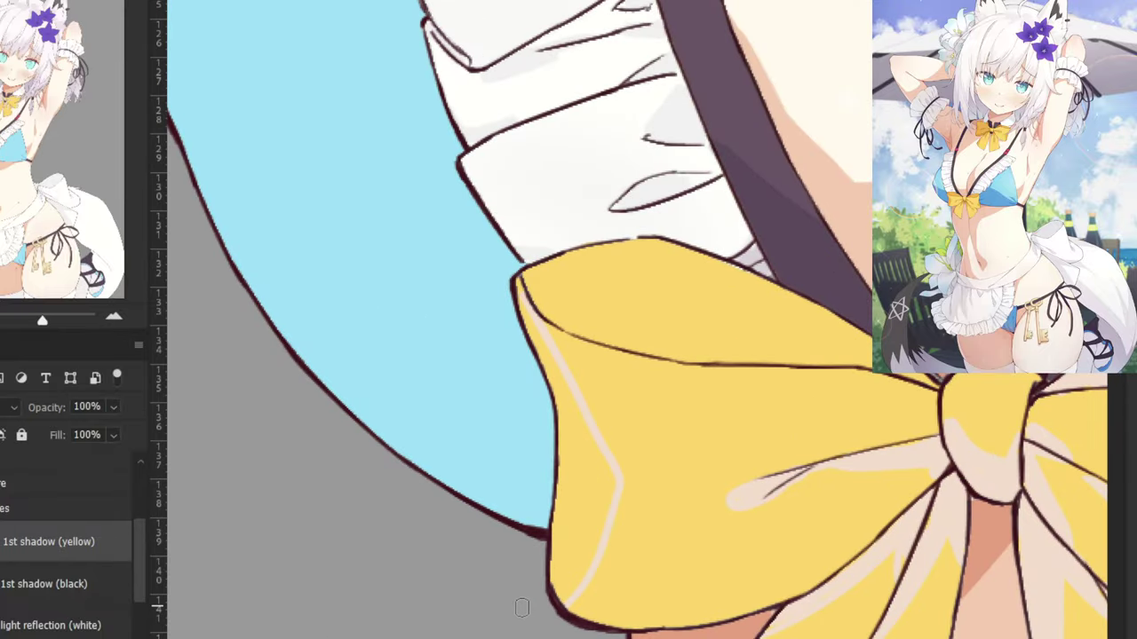
key(ctrl+z)
mouse_move(524, 296)
mouse_down()
mouse_move(604, 426)
mouse_move(568, 607)
mouse_up()
key(ctrl+z)
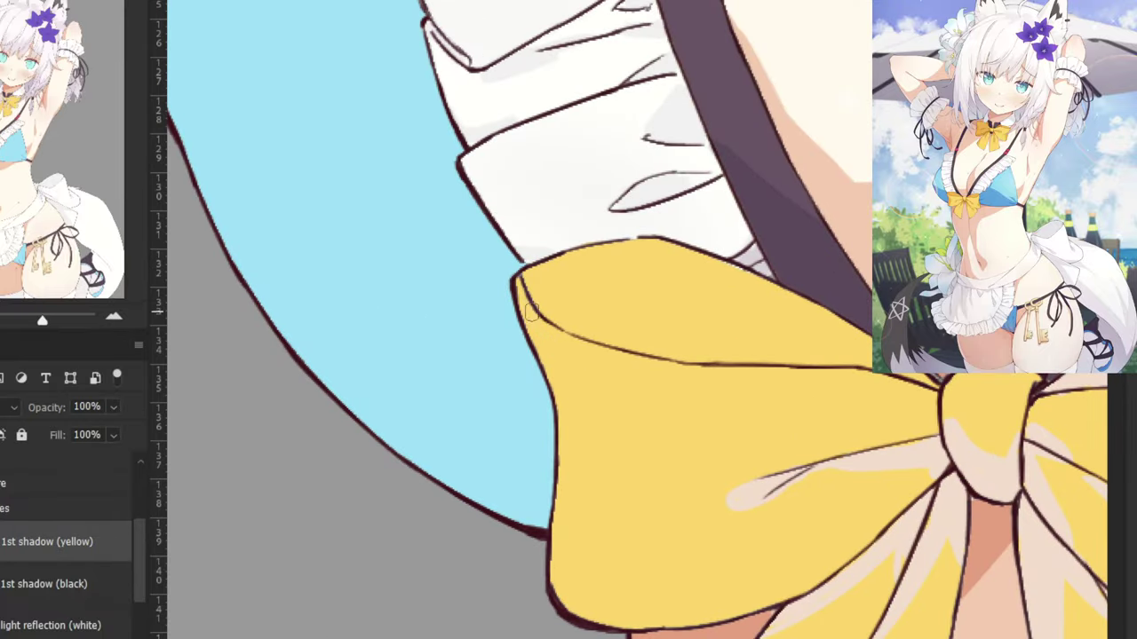
Paint a curved first shadow along the whole outer edge of the chest bow's left loop and fill it in.
mouse_move(526, 302)
mouse_down()
mouse_move(611, 426)
mouse_move(568, 602)
mouse_up()
mouse_move(562, 503)
mouse_down()
mouse_move(554, 569)
mouse_move(565, 599)
mouse_up()
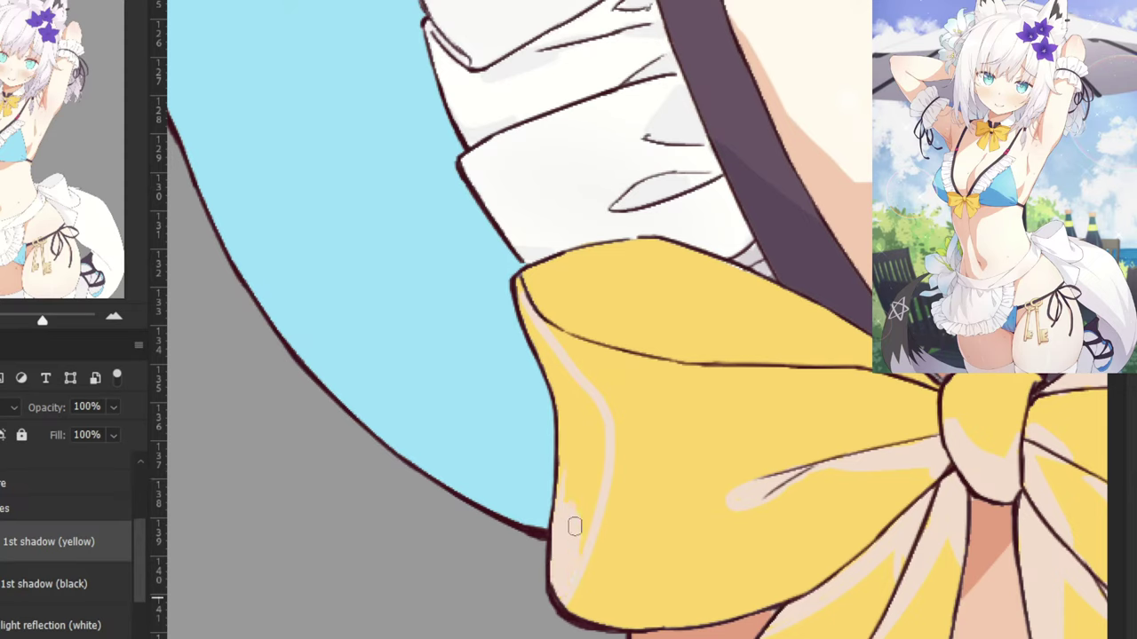
mouse_move(588, 478)
mouse_down()
mouse_move(572, 420)
mouse_move(558, 434)
mouse_move(581, 454)
mouse_move(594, 448)
mouse_move(538, 335)
mouse_up()
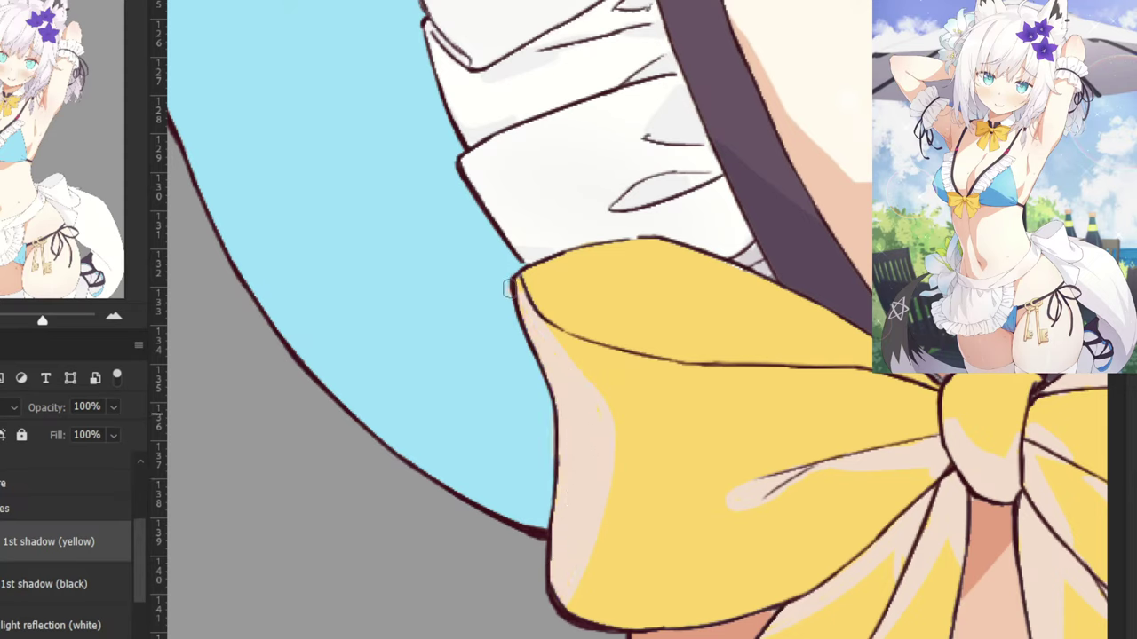
drag(510, 287, 504, 276)
Fill the upper inner fold of the chest bow's left loop with the first shadow.
mouse_move(746, 290)
mouse_down()
mouse_move(637, 317)
mouse_move(670, 337)
mouse_up()
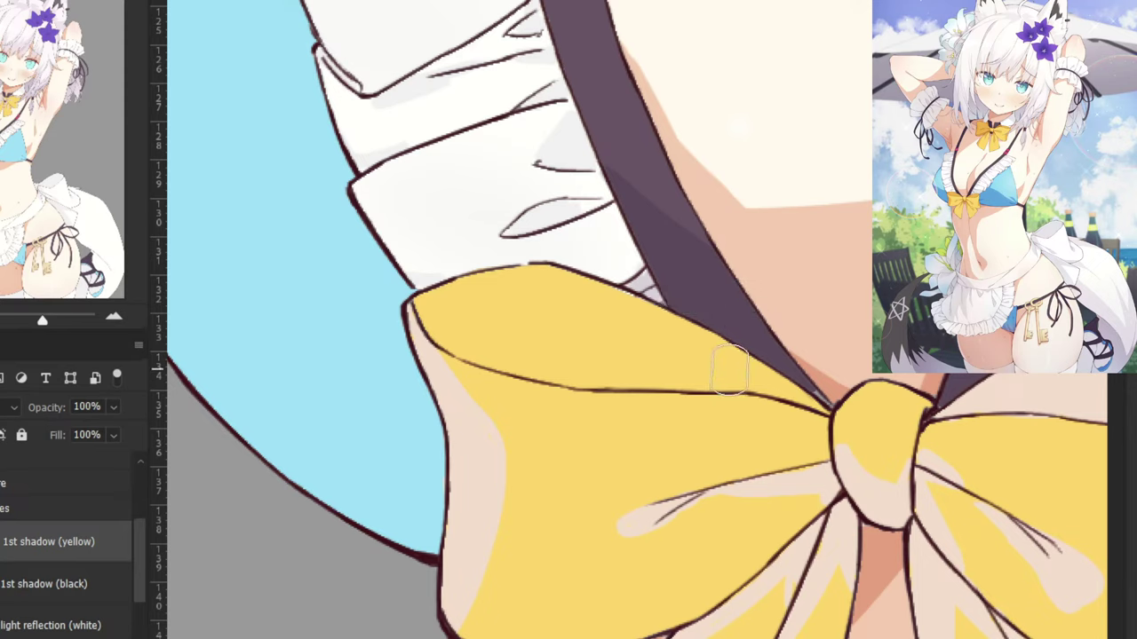
mouse_move(688, 380)
mouse_down()
mouse_move(781, 393)
mouse_move(667, 376)
mouse_move(742, 377)
mouse_move(592, 375)
mouse_up()
mouse_move(487, 352)
mouse_down()
mouse_move(431, 315)
mouse_move(601, 375)
mouse_move(428, 311)
mouse_move(541, 274)
mouse_move(609, 300)
mouse_move(561, 287)
mouse_up()
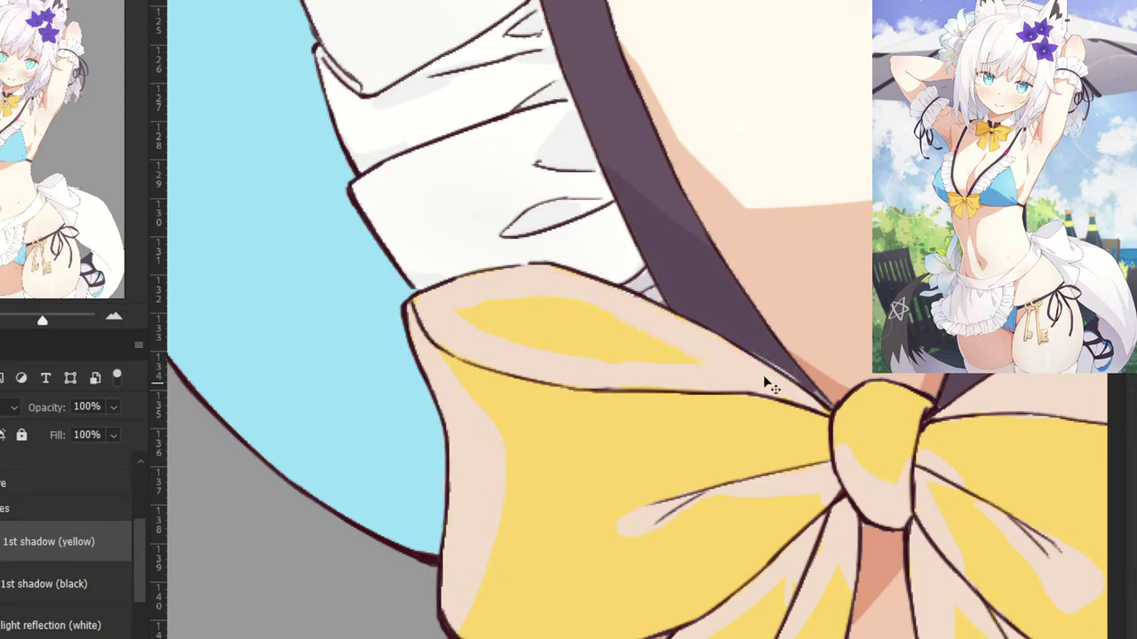
mouse_move(591, 322)
mouse_down()
mouse_move(535, 304)
mouse_move(542, 335)
mouse_move(510, 307)
mouse_move(456, 314)
mouse_up()
Change the blending mode of the 1st shadow (yellow) layer so the pale shading darkens the yellow bows.
key(ctrl+minus)
key(ctrl+minus)
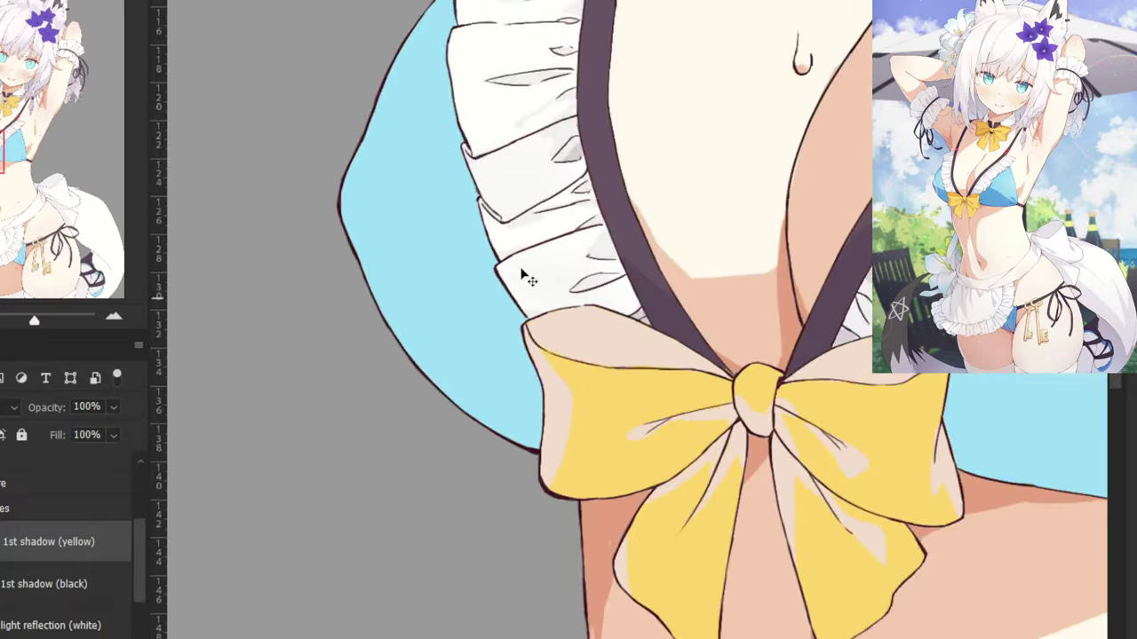
key(ctrl+minus)
click(10, 408)
click(17, 277)
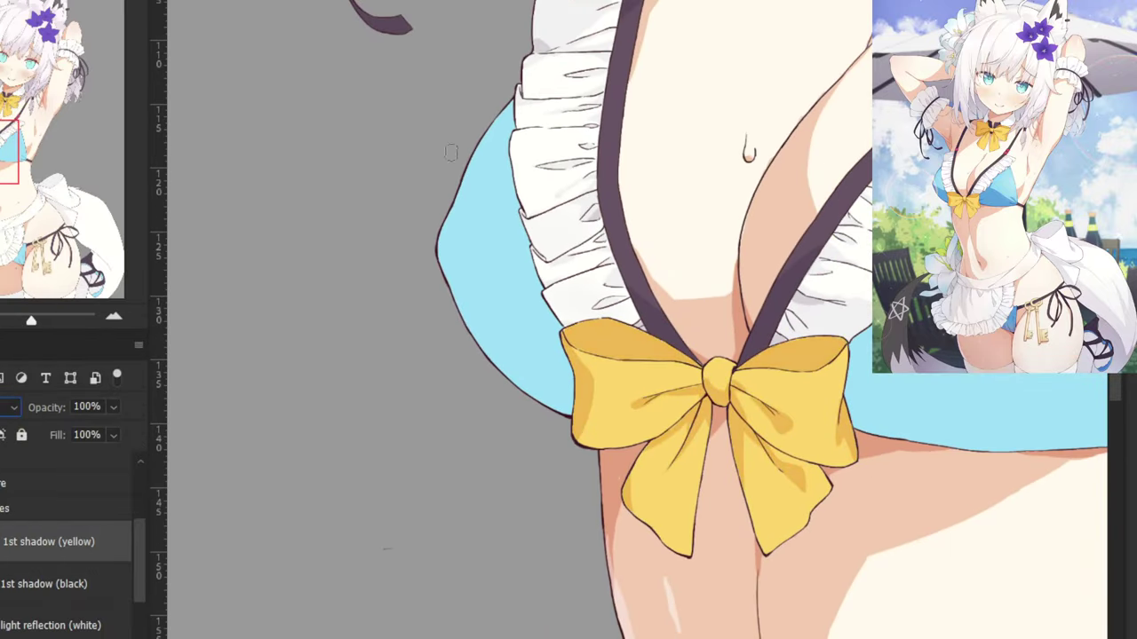
drag(552, 271, 462, 171)
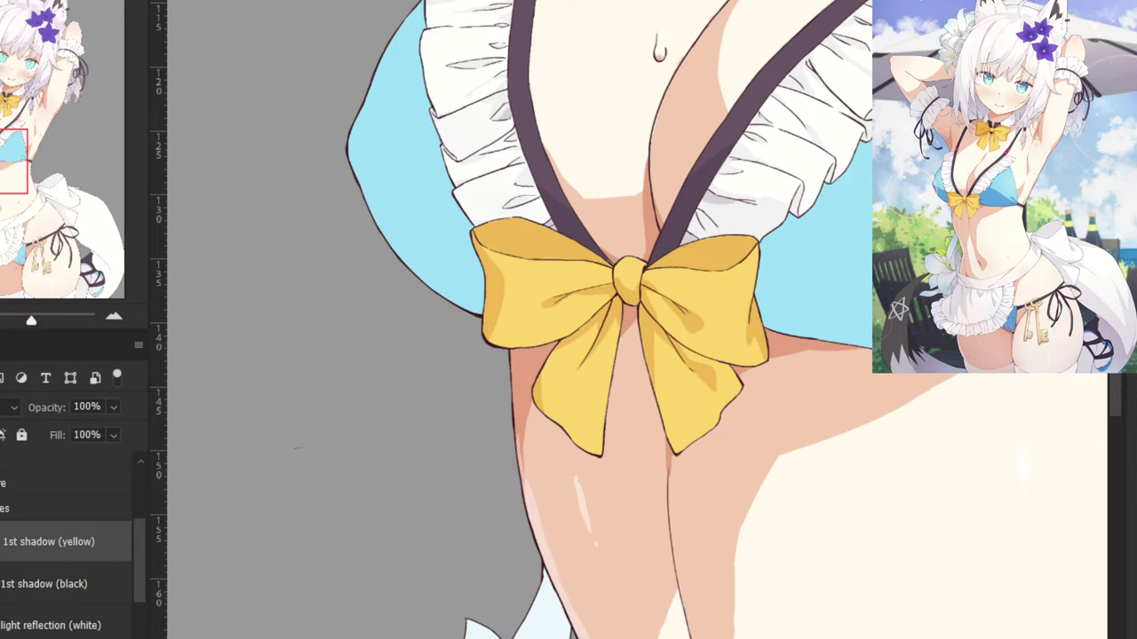
Add a clipped layer above 1st shadow (yellow) and name it 2nd shadow (yellow).
key(ctrl+shift+alt+n)
right_click(8, 549)
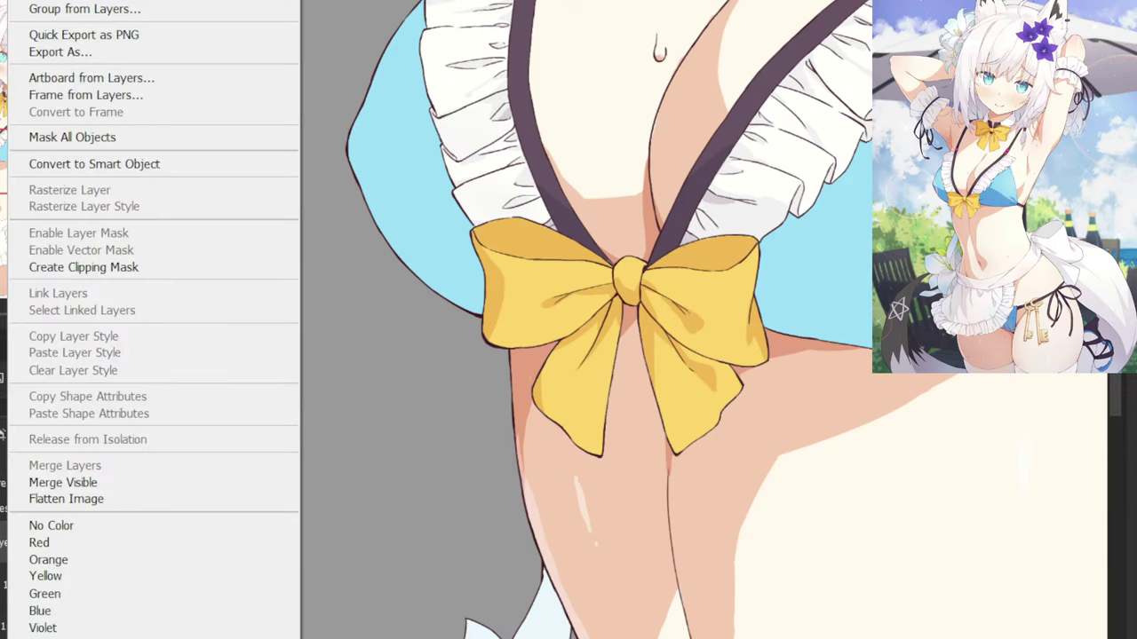
click(5, 549)
right_click(7, 549)
key(Escape)
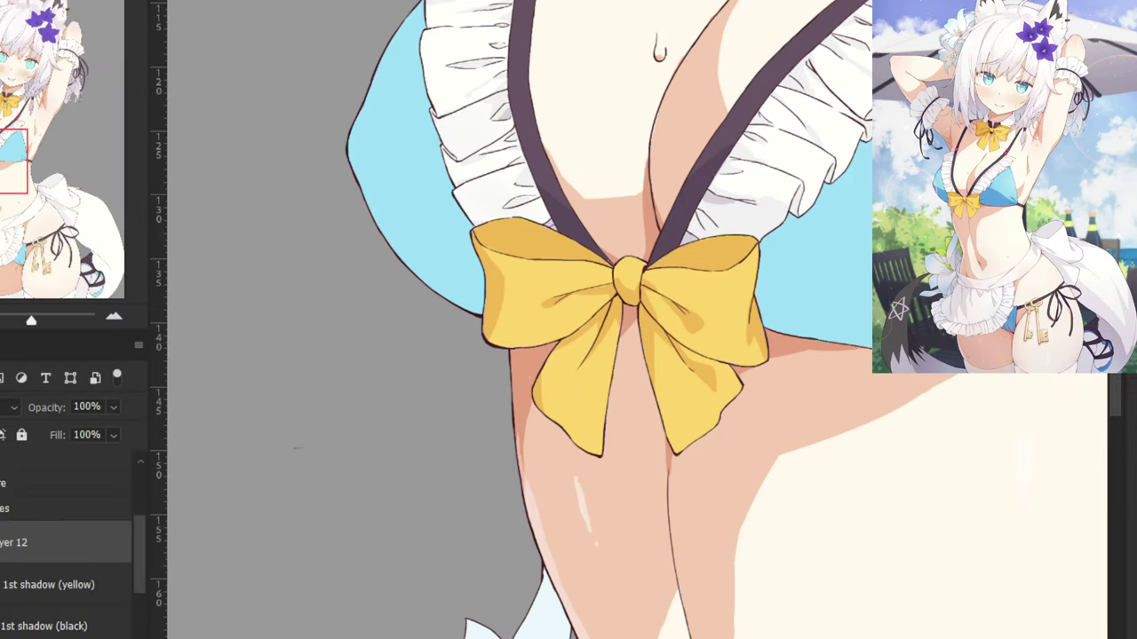
right_click(8, 549)
key(Escape)
double_click(22, 543)
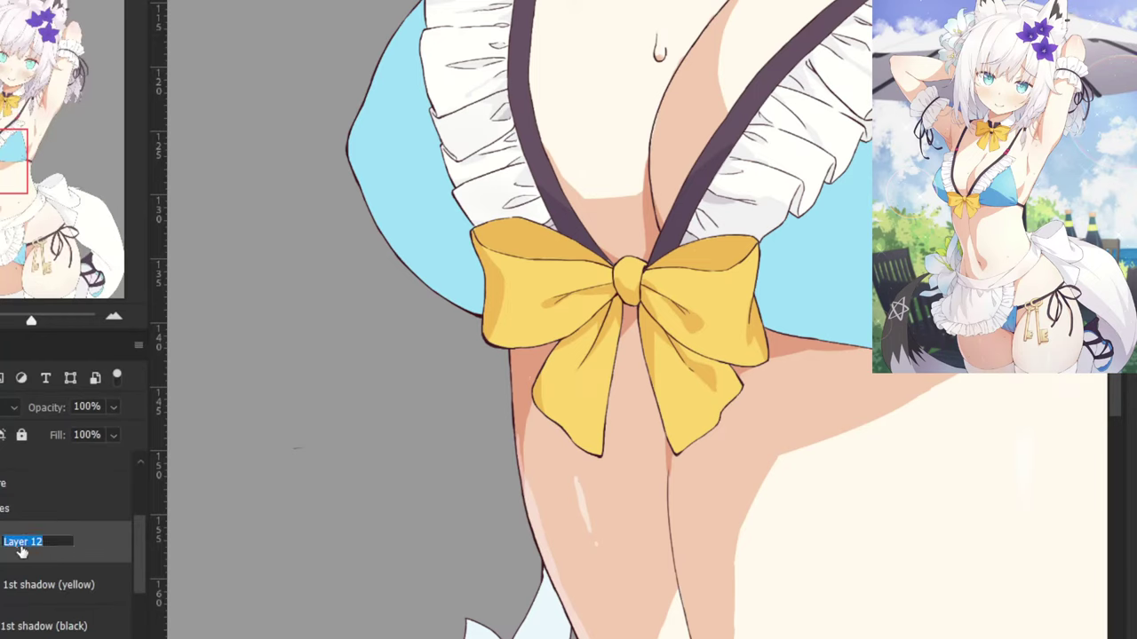
text(2nd shadow (yellow)
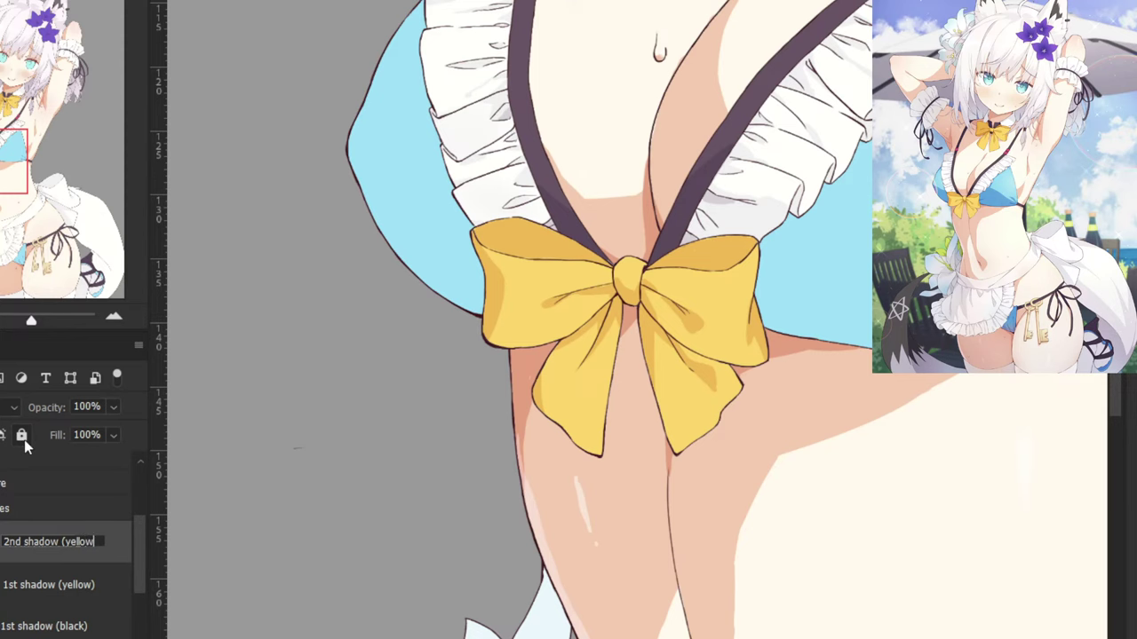
key(Return)
drag(357, 242, 305, 448)
drag(694, 43, 385, 559)
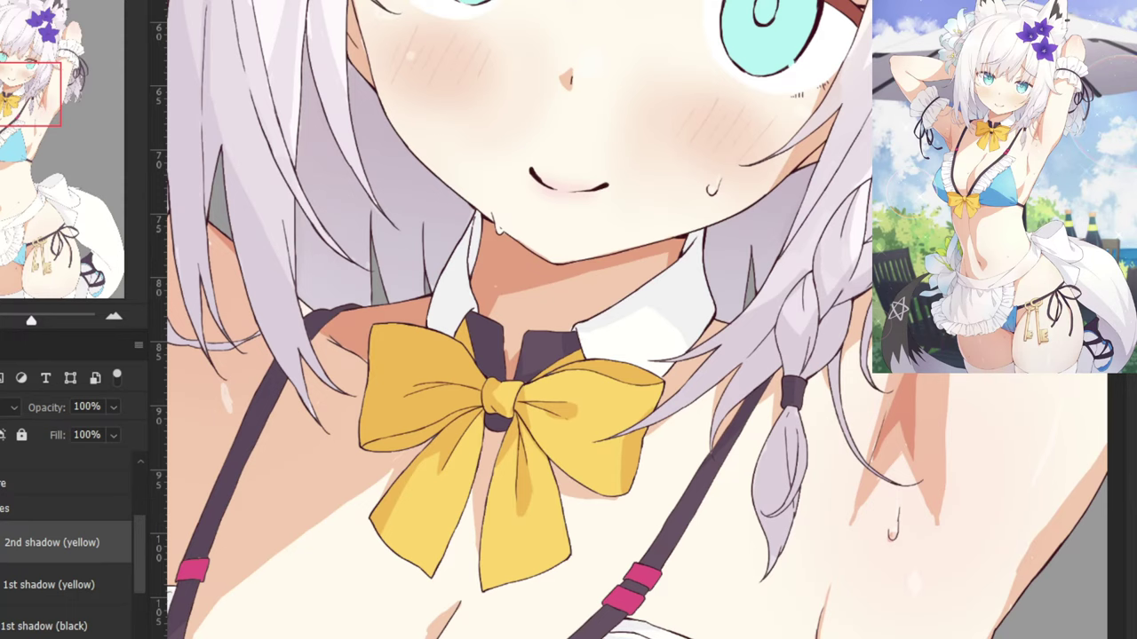
key(ctrl+plus)
key(ctrl+plus)
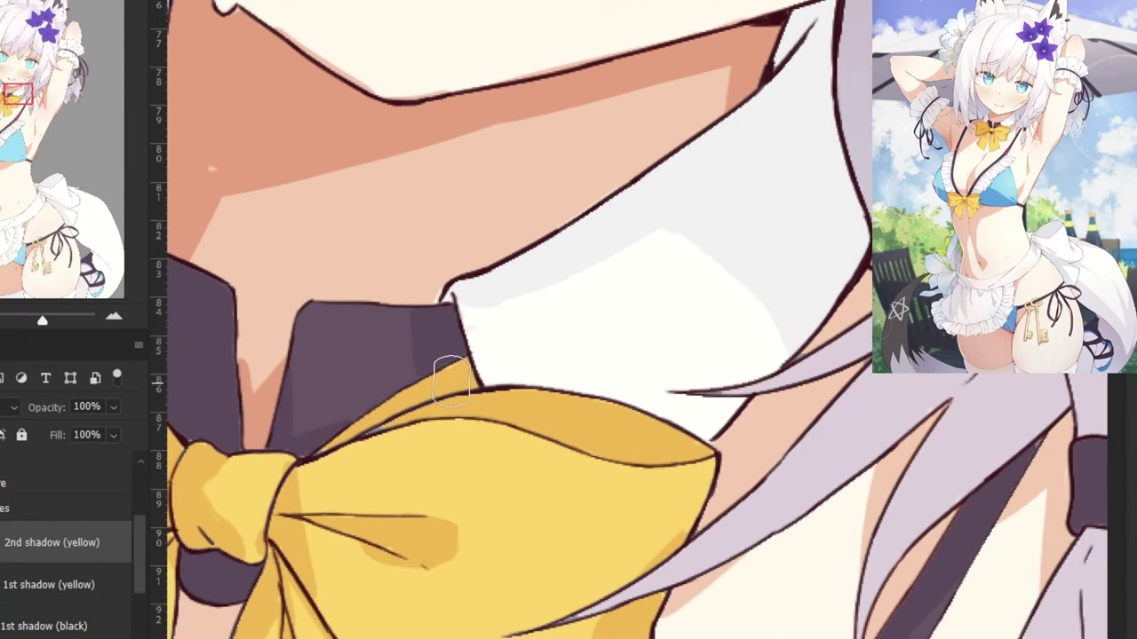
key(alt+Tab)
drag(487, 397, 440, 411)
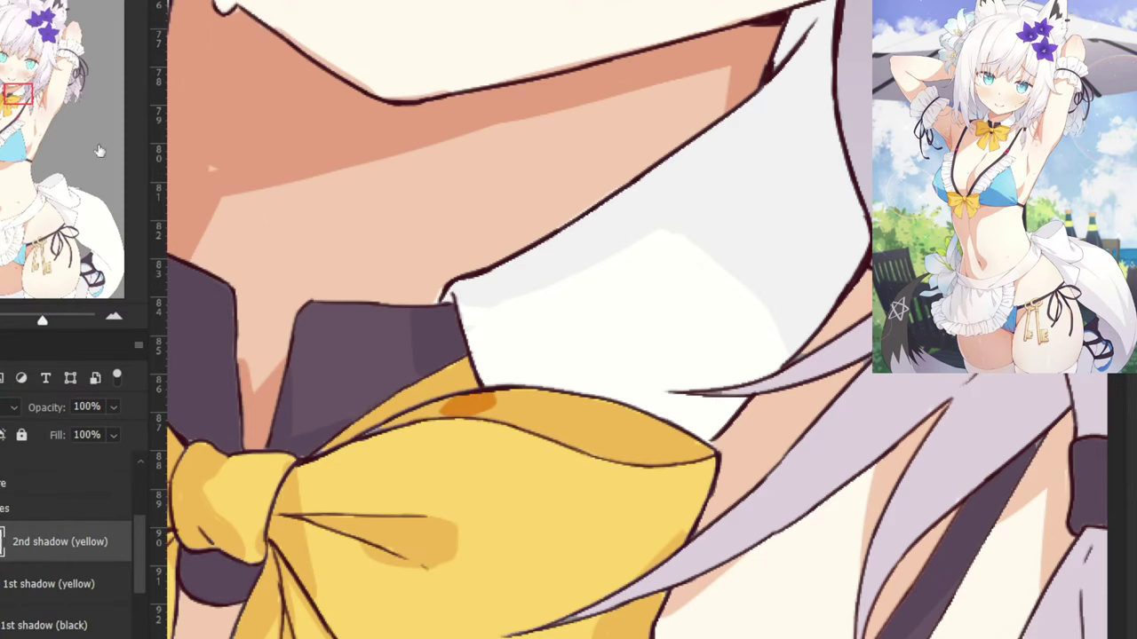
key(ctrl+z)
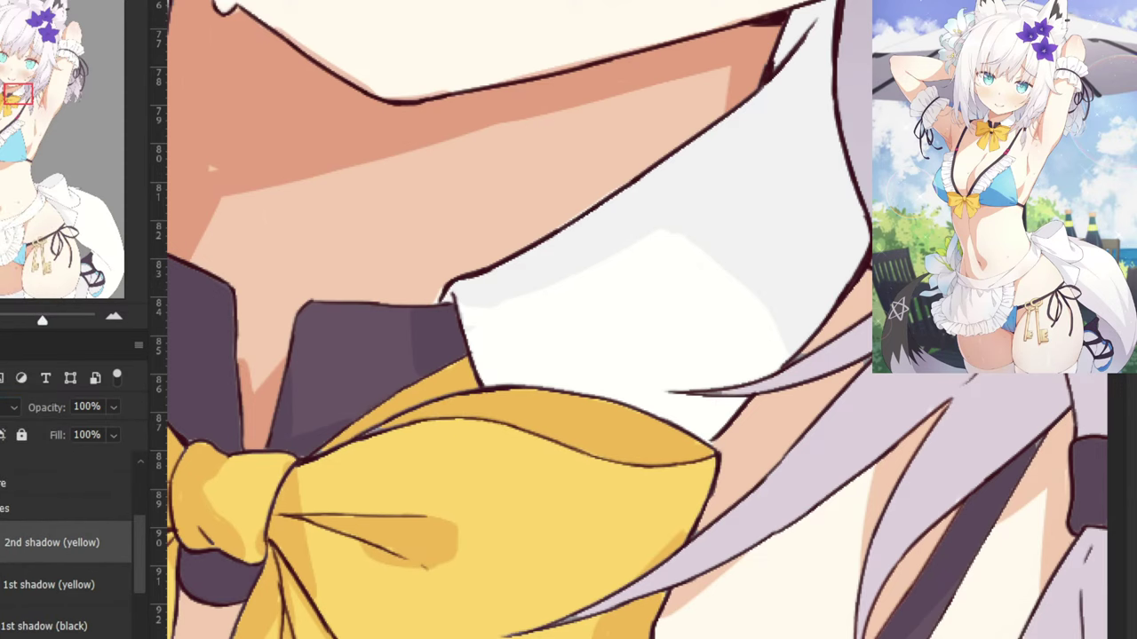
Check the light-to-shadow colour adjustments in the clothes notes document while testing a second shadow tone on the neck bow.
click(536, 1)
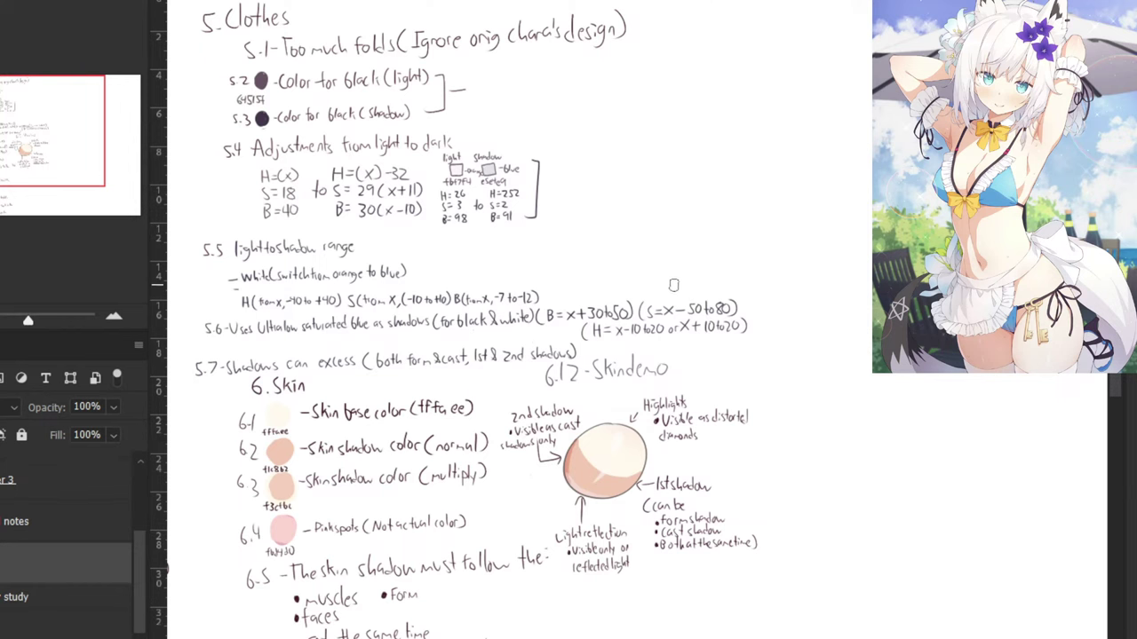
key(ctrl+Tab)
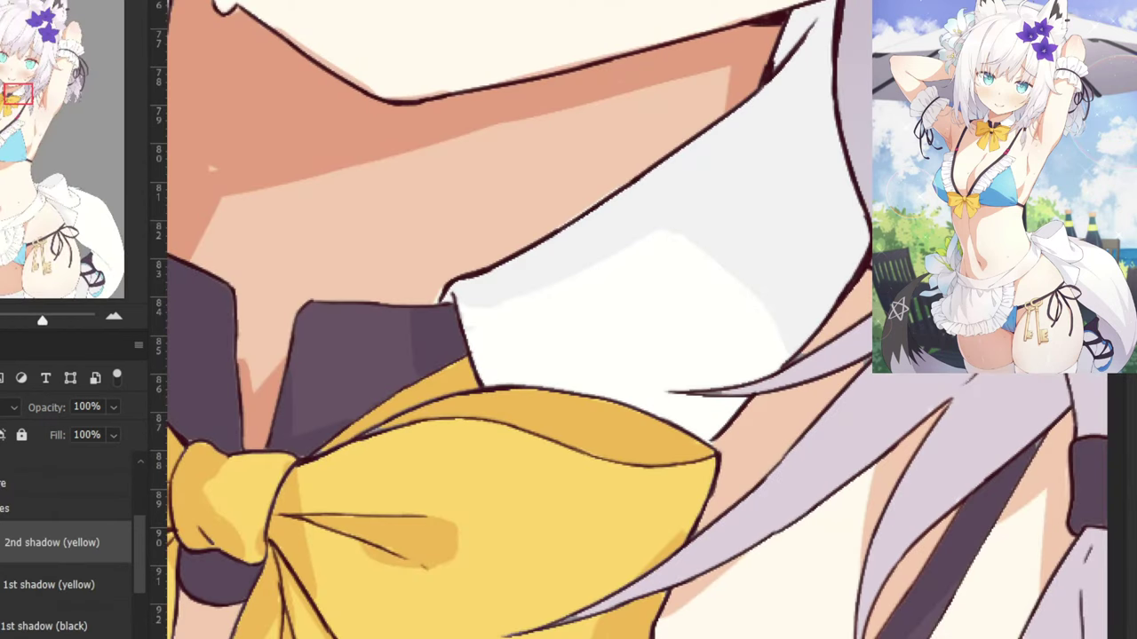
mouse_move(494, 402)
mouse_down()
mouse_move(533, 410)
mouse_move(495, 394)
mouse_move(452, 414)
mouse_up()
key(ctrl+z)
key(ctrl+z)
key(ctrl+Tab)
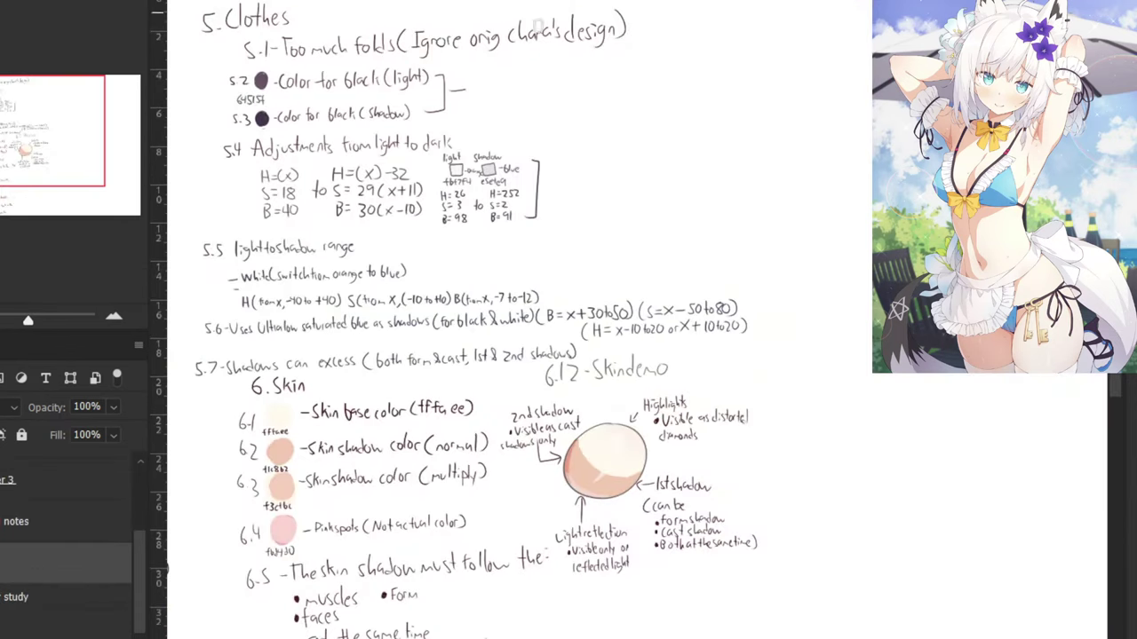
key(ctrl+Tab)
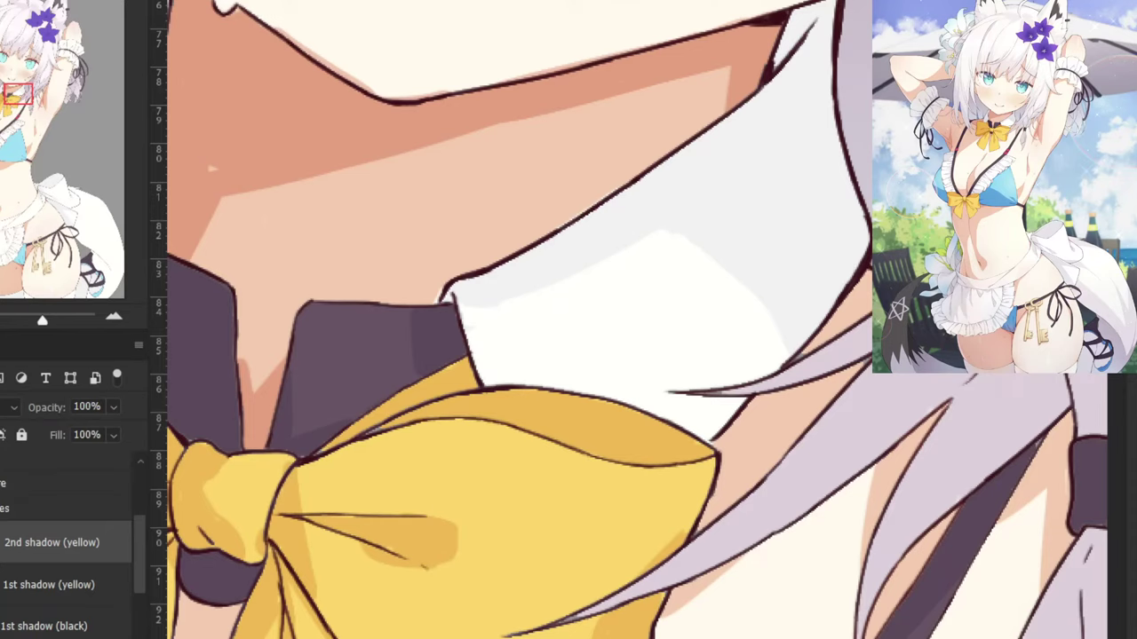
Paint the second shadow on the neck bow's right inner fold and the strip of ribbon beside the collar.
drag(531, 391, 470, 412)
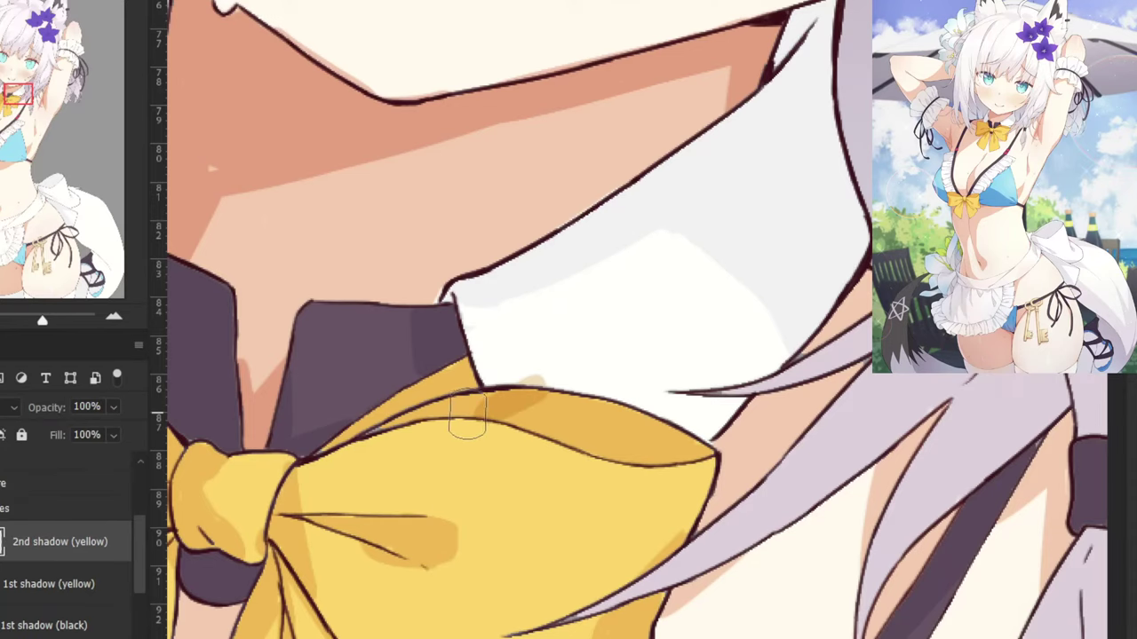
drag(473, 405, 446, 405)
drag(394, 379, 429, 370)
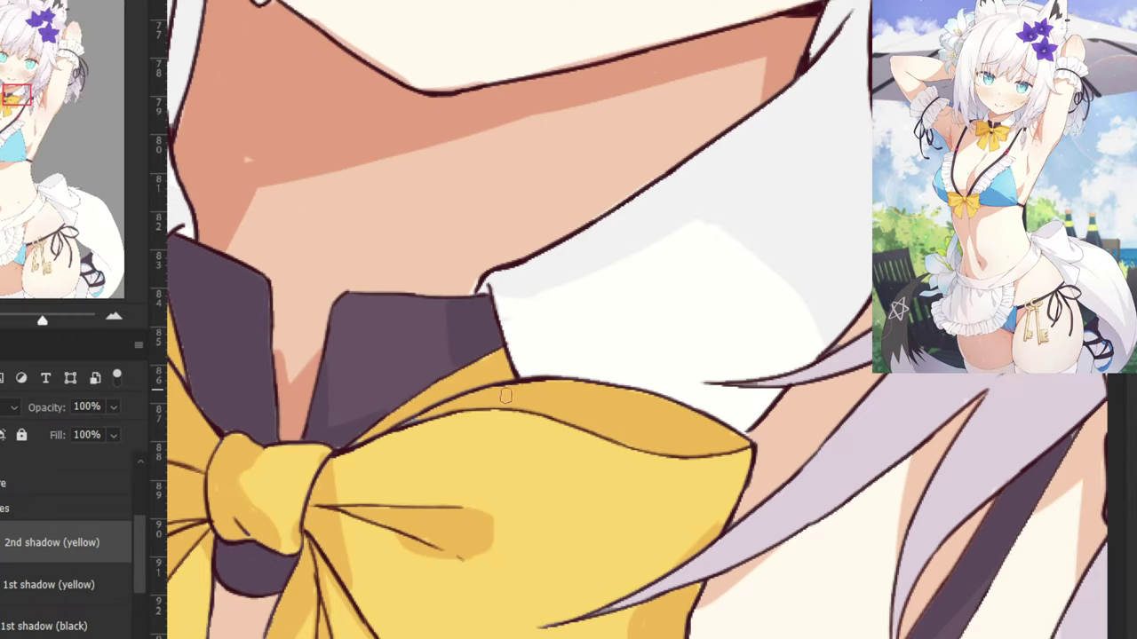
mouse_move(506, 397)
mouse_down()
mouse_move(479, 406)
mouse_move(511, 388)
mouse_move(451, 403)
mouse_up()
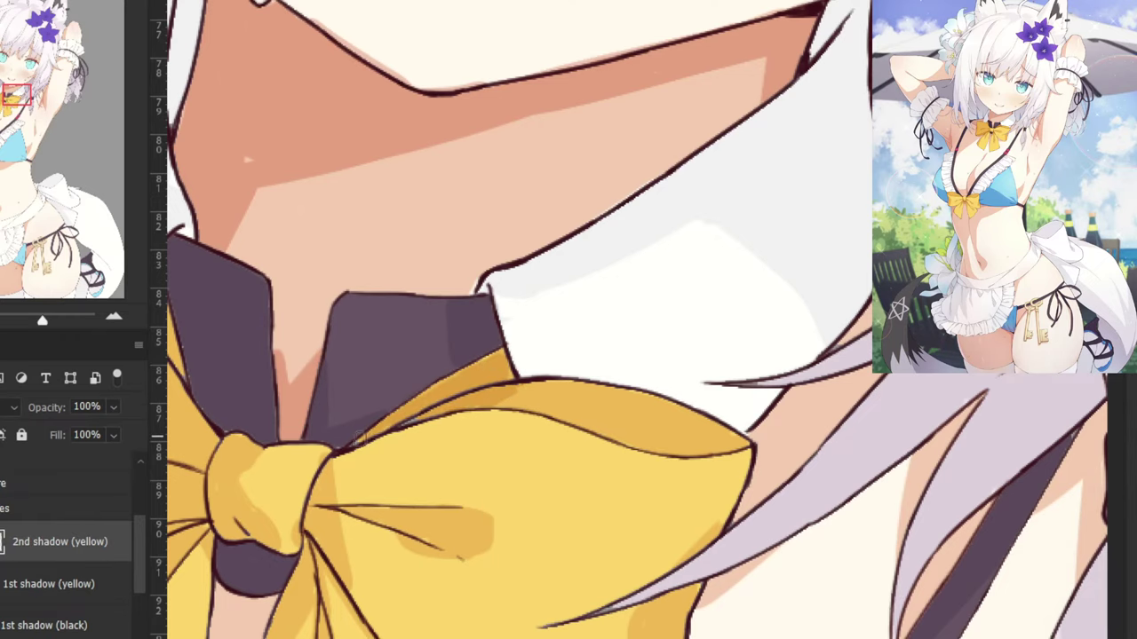
In the clothes notes document, correct the saturation range in note 5.6 to S = x - 40 to 80.
key(ctrl+Tab)
mouse_move(342, 266)
mouse_down()
mouse_move(406, 317)
mouse_move(461, 390)
mouse_up()
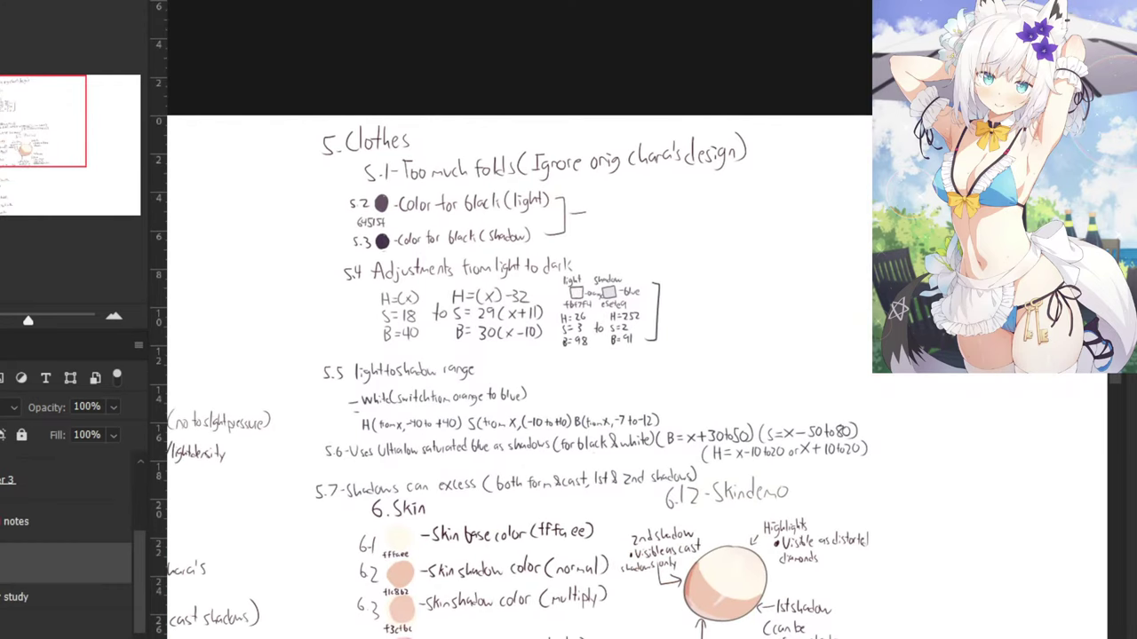
drag(586, 362, 565, 339)
key(ctrl+plus)
key(ctrl+plus)
key(ctrl+plus)
key(ctrl+plus)
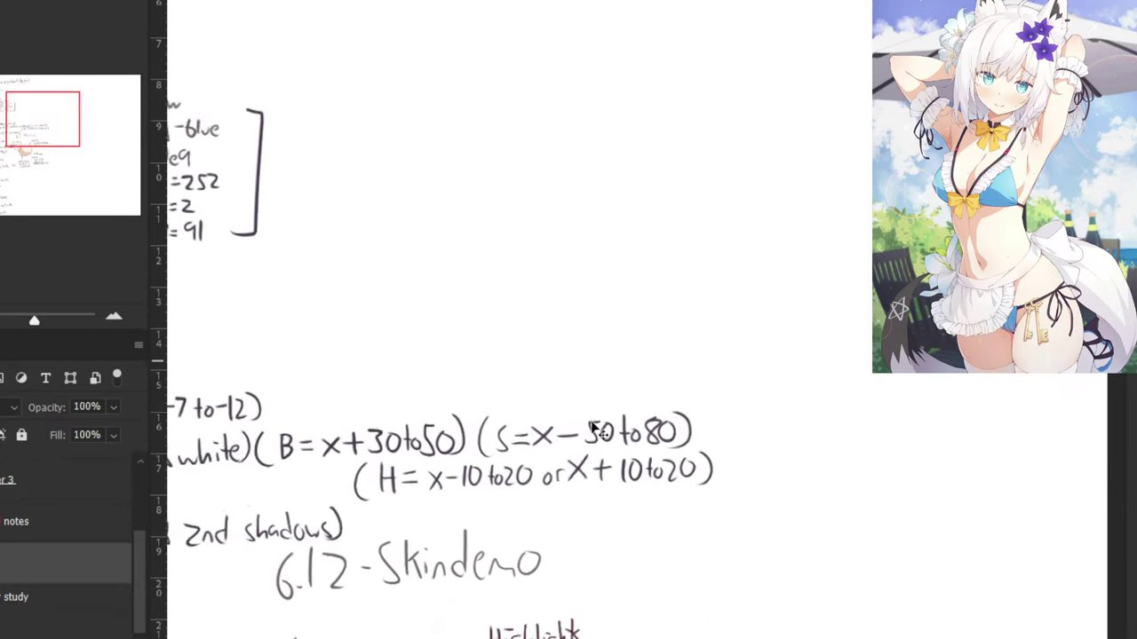
drag(561, 483, 556, 510)
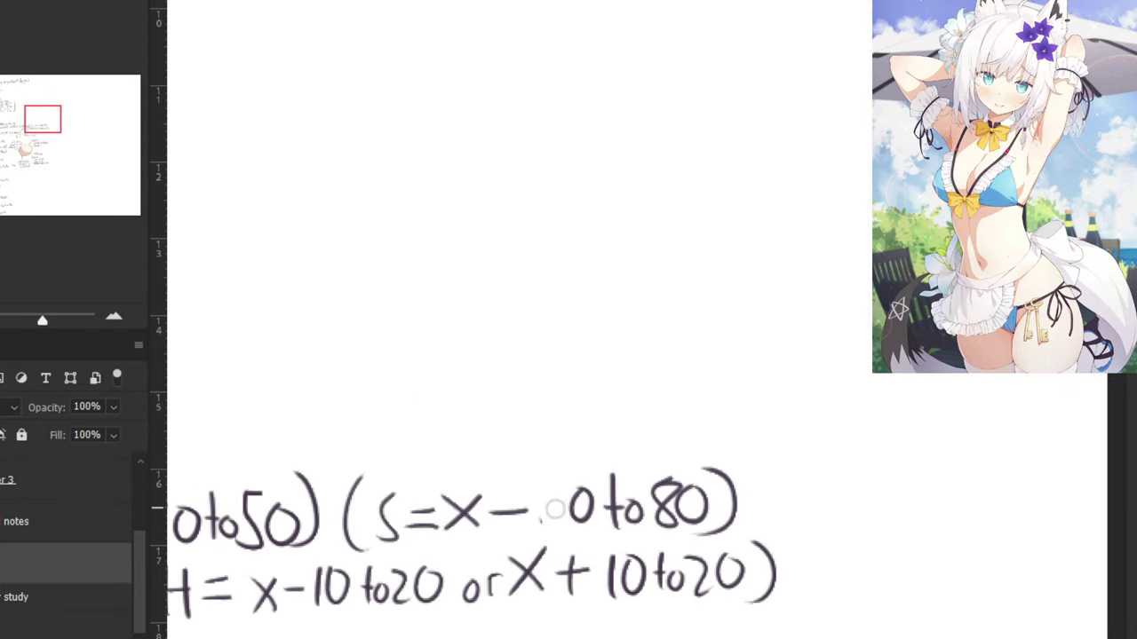
alt+click(462, 514)
drag(561, 510, 546, 483)
key(ctrl+minus)
key(ctrl+minus)
key(ctrl+minus)
key(ctrl+minus)
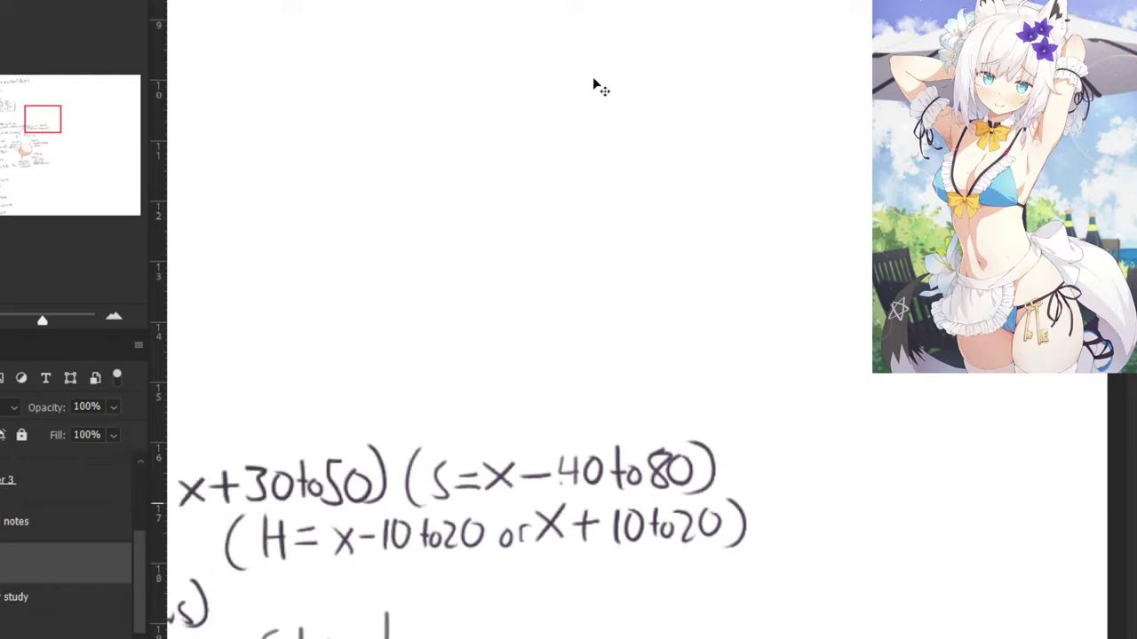
mouse_move(391, 214)
mouse_down()
mouse_move(528, 244)
mouse_move(418, 234)
mouse_move(472, 228)
mouse_up()
key(ctrl+Tab)
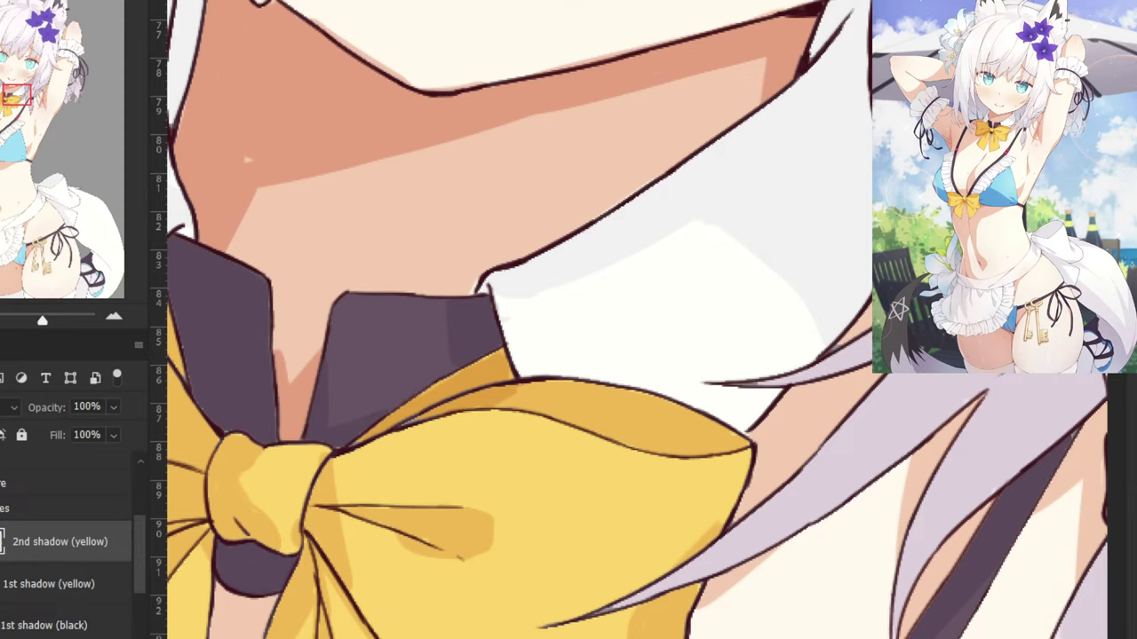
Recolour the second shadow beside the collar in pale beige and shade the top of the right ribbon tail under the knot.
click(475, 373)
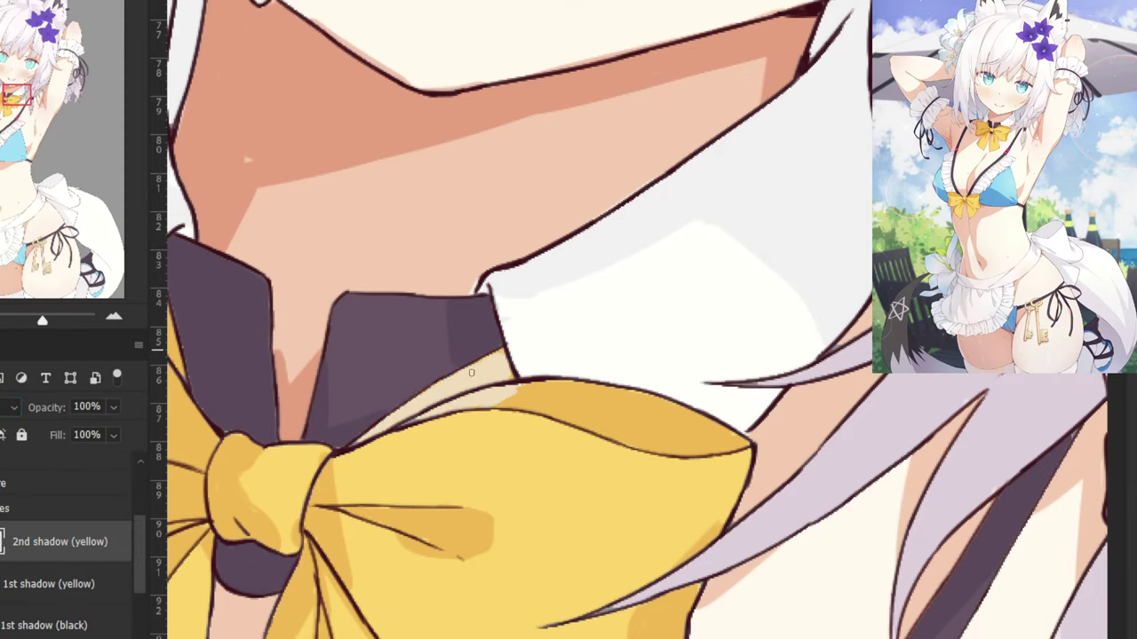
drag(236, 341, 560, 251)
mouse_move(640, 464)
mouse_down()
mouse_move(648, 507)
mouse_move(646, 478)
mouse_up()
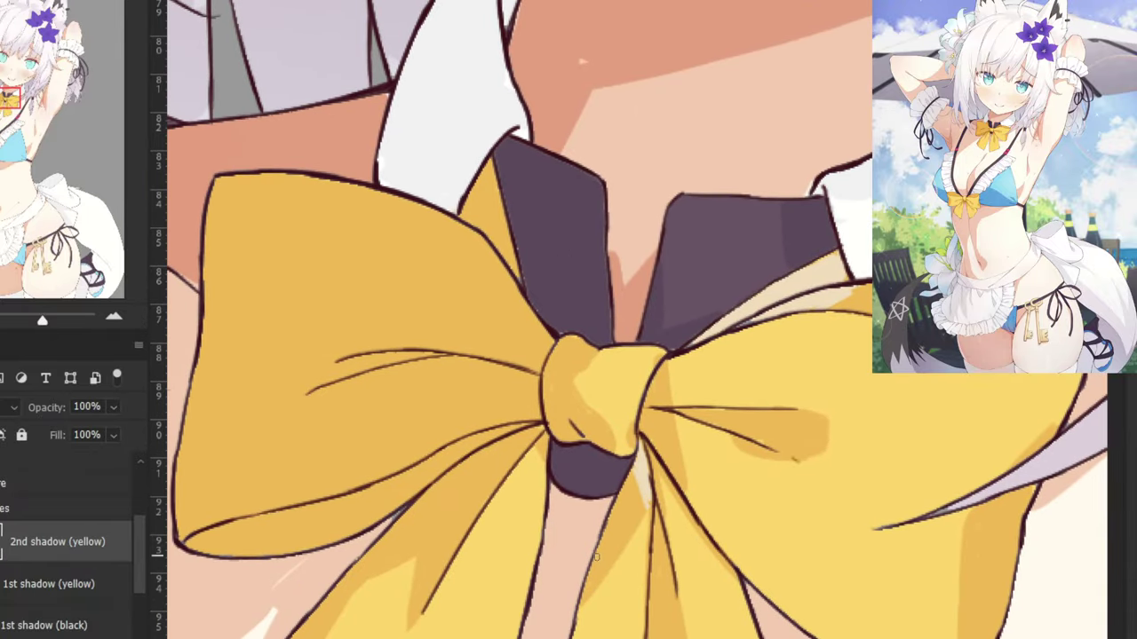
key(ctrl+z)
drag(656, 525, 655, 461)
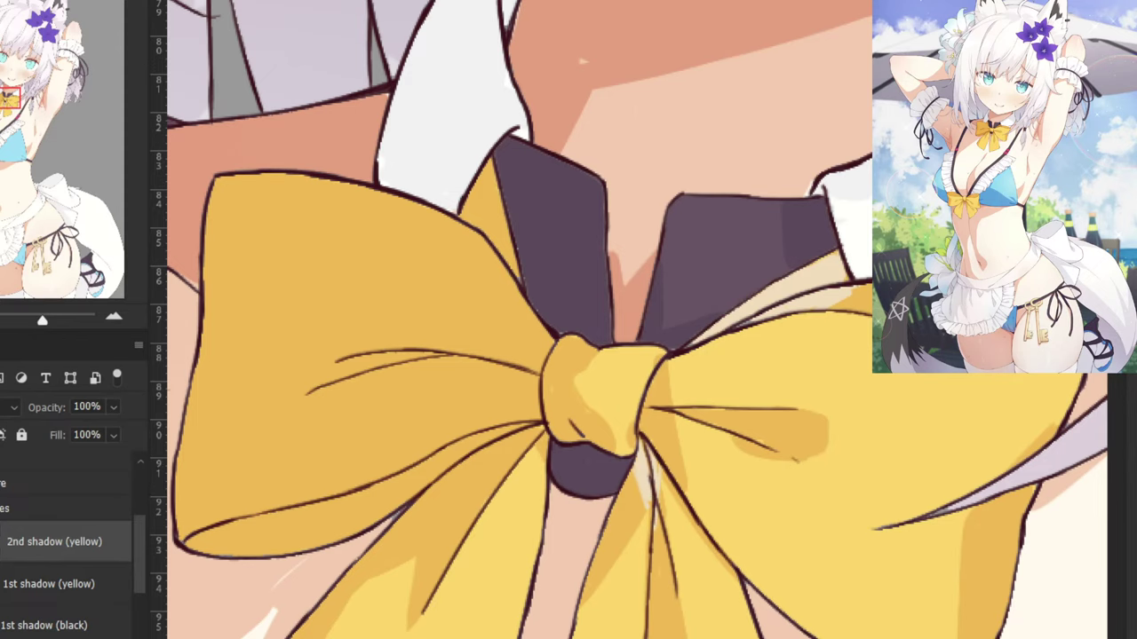
With a 16 px brush, paint the beige second shadow on the lower part of the neck bow's knot and the left ribbon strip beside the collar.
alt+right_click(468, 418)
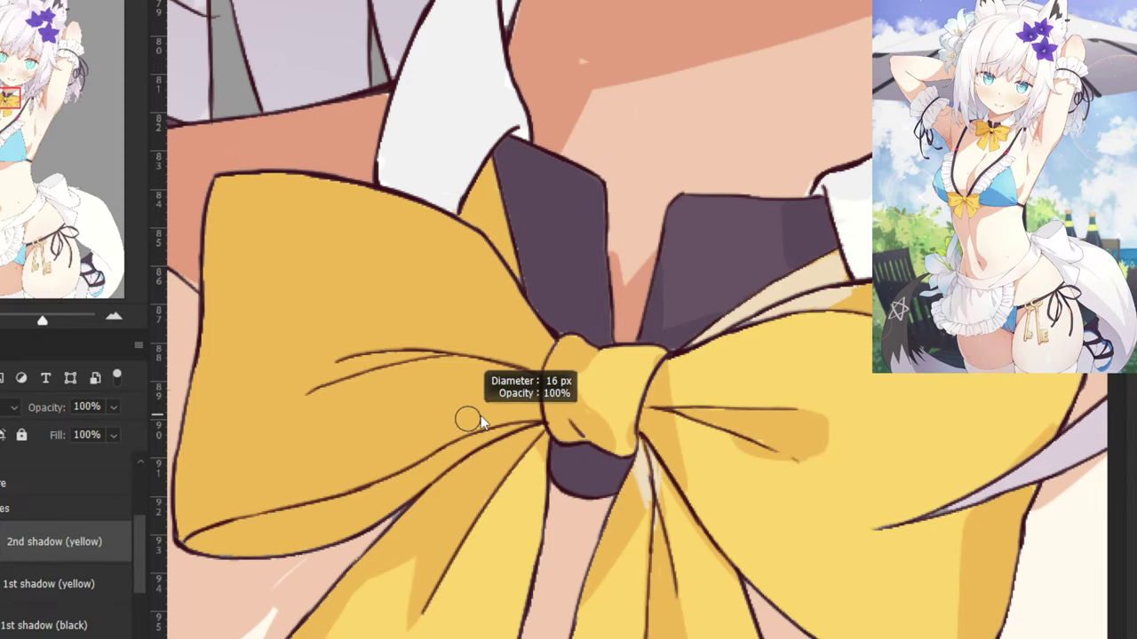
drag(442, 372, 491, 321)
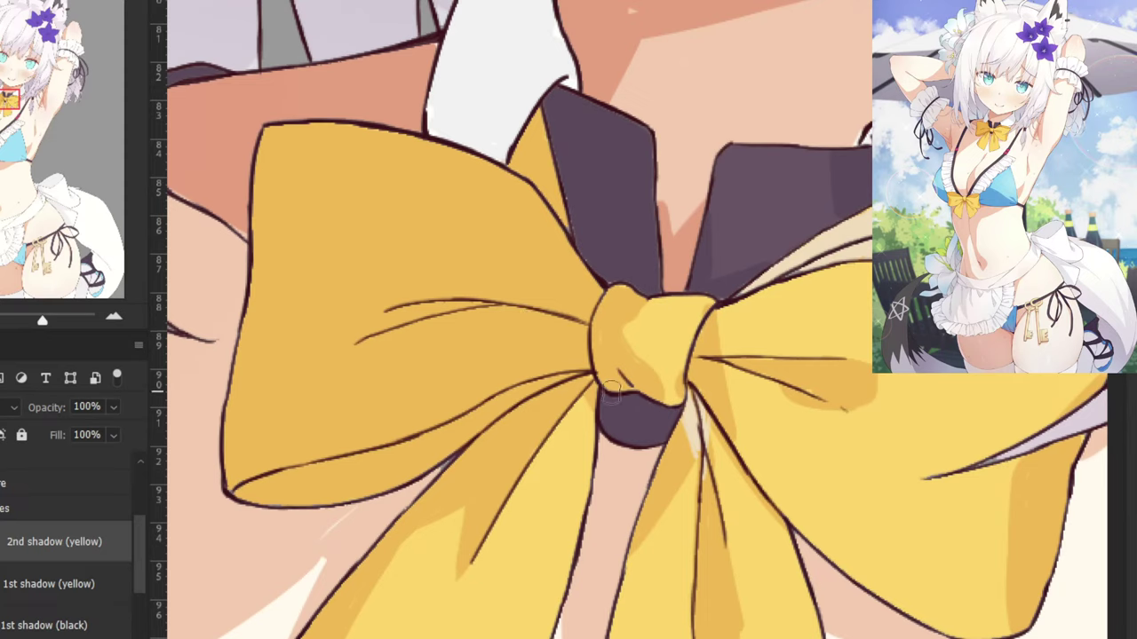
mouse_move(613, 389)
mouse_down()
mouse_move(632, 363)
mouse_move(650, 398)
mouse_up()
key(ctrl+z)
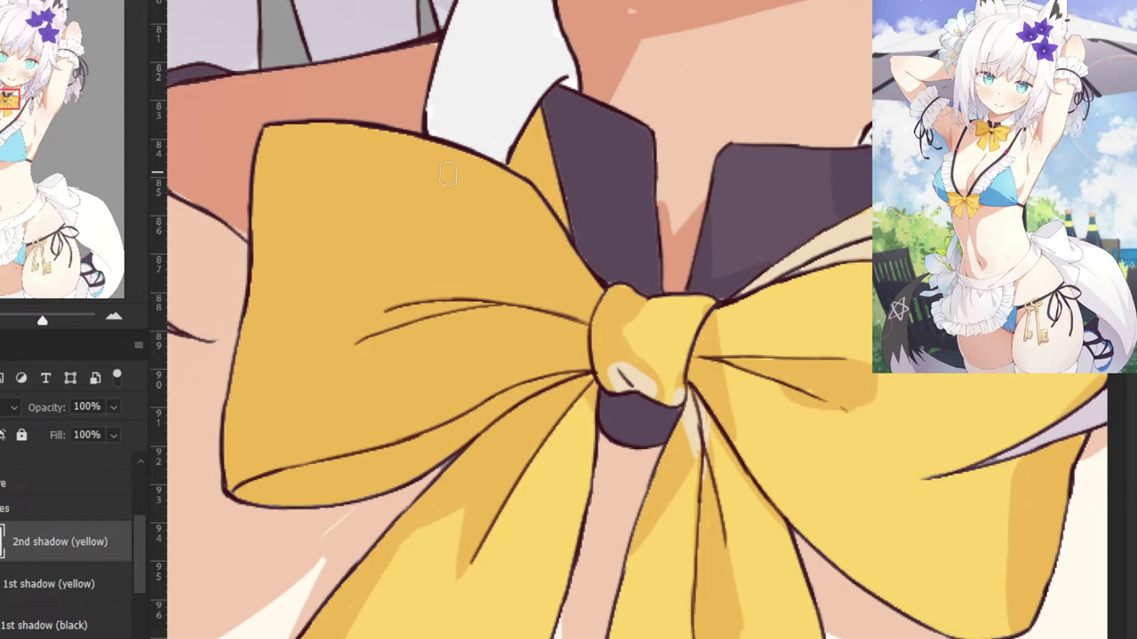
drag(415, 195, 618, 348)
mouse_move(743, 270)
mouse_down()
mouse_move(717, 317)
mouse_move(768, 380)
mouse_up()
mouse_move(768, 379)
mouse_down()
mouse_move(739, 284)
mouse_move(744, 309)
mouse_move(724, 322)
mouse_move(736, 293)
mouse_up()
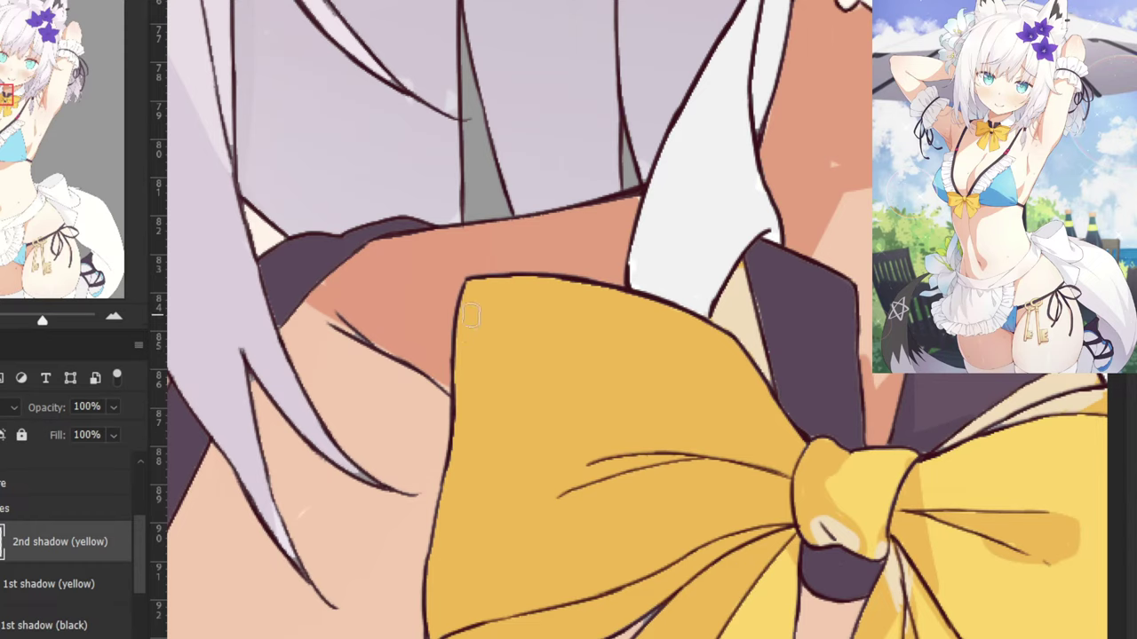
Paint the second shadow along the outer edge of the neck bow's left loop and across its folded underside.
mouse_move(466, 286)
mouse_down()
mouse_move(500, 451)
mouse_move(444, 626)
mouse_up()
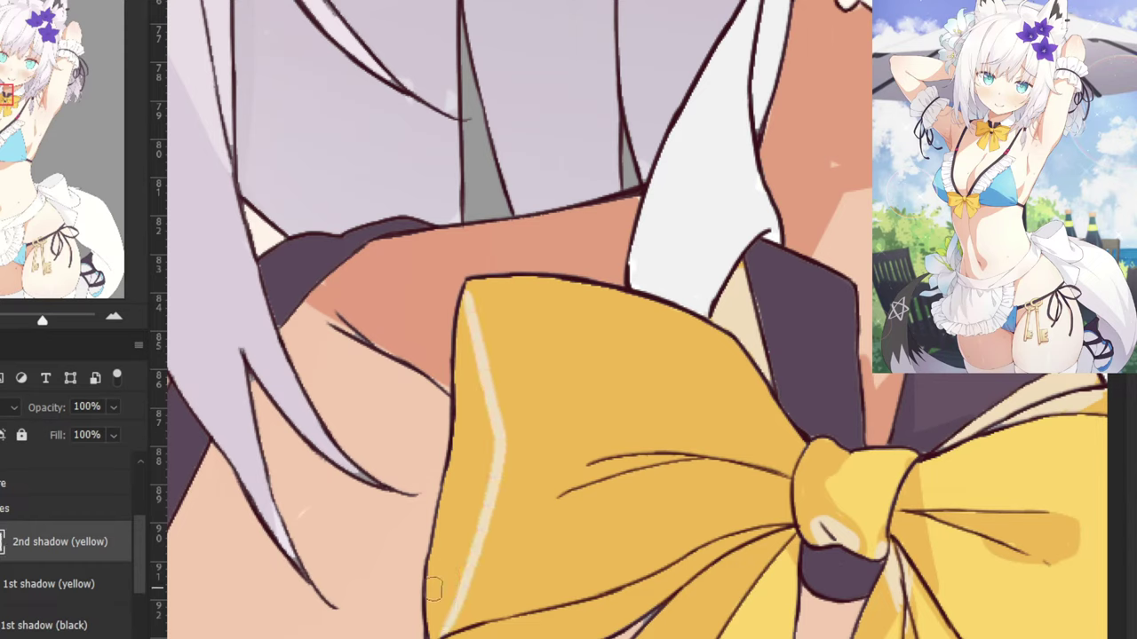
key(ctrl+z)
mouse_move(465, 284)
mouse_down()
mouse_move(488, 480)
mouse_move(434, 617)
mouse_move(438, 539)
mouse_move(457, 480)
mouse_move(445, 532)
mouse_move(453, 553)
mouse_move(484, 470)
mouse_move(467, 335)
mouse_move(455, 483)
mouse_move(470, 467)
mouse_move(478, 424)
mouse_move(444, 501)
mouse_up()
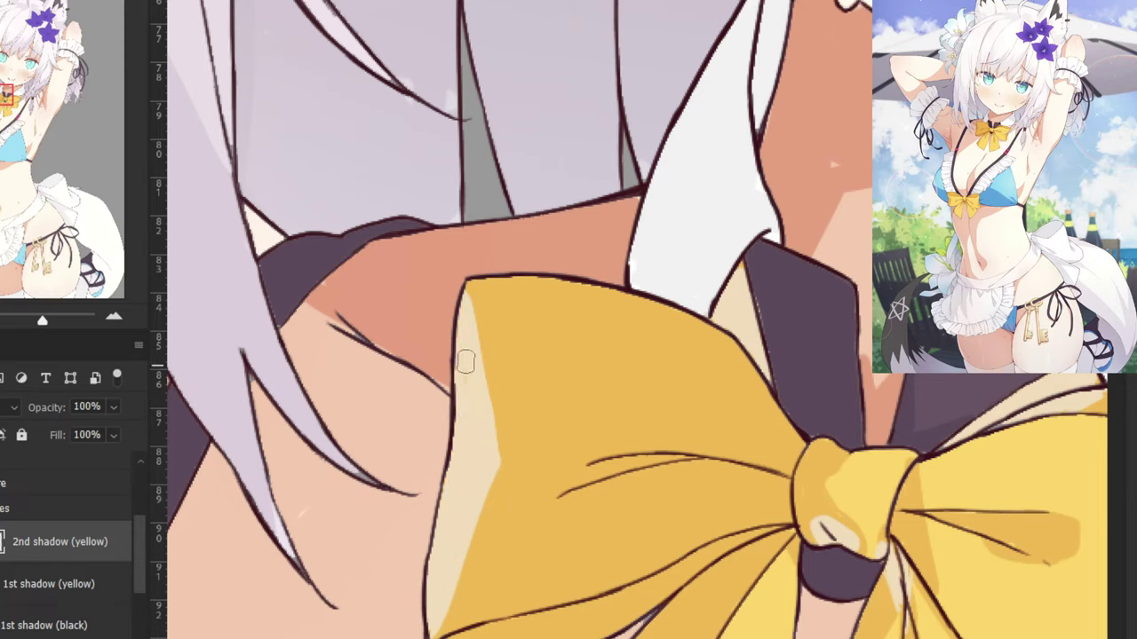
mouse_move(758, 543)
mouse_down()
mouse_move(676, 574)
mouse_move(621, 611)
mouse_move(626, 622)
mouse_move(577, 635)
mouse_move(613, 611)
mouse_up()
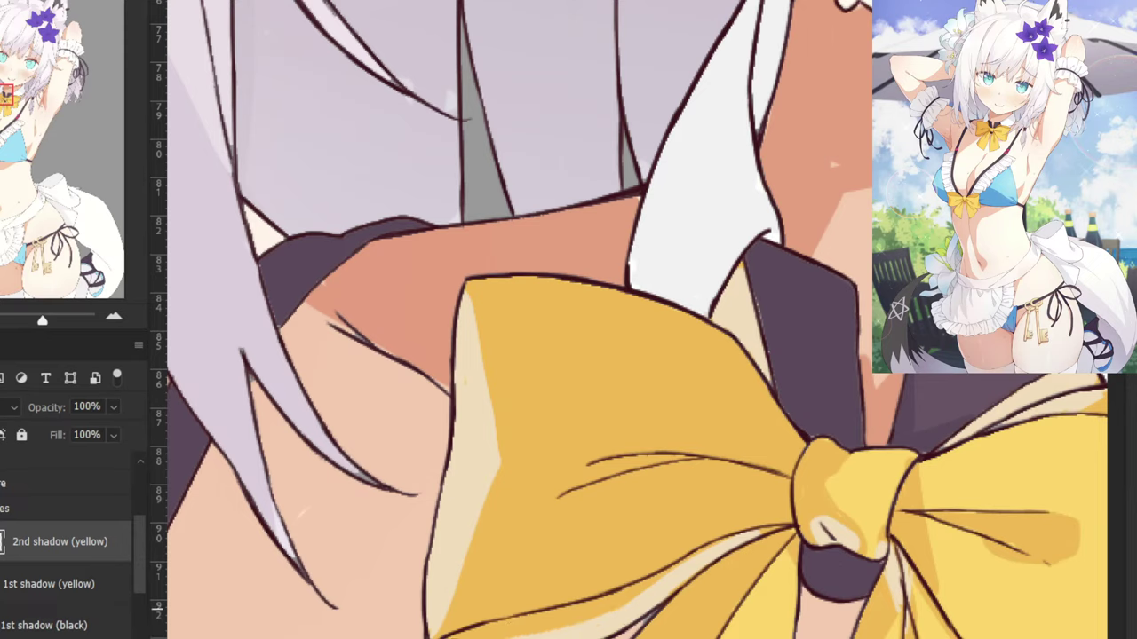
mouse_move(459, 634)
mouse_down()
mouse_move(595, 603)
mouse_move(537, 629)
mouse_move(608, 617)
mouse_move(478, 626)
mouse_move(541, 633)
mouse_move(626, 611)
mouse_up()
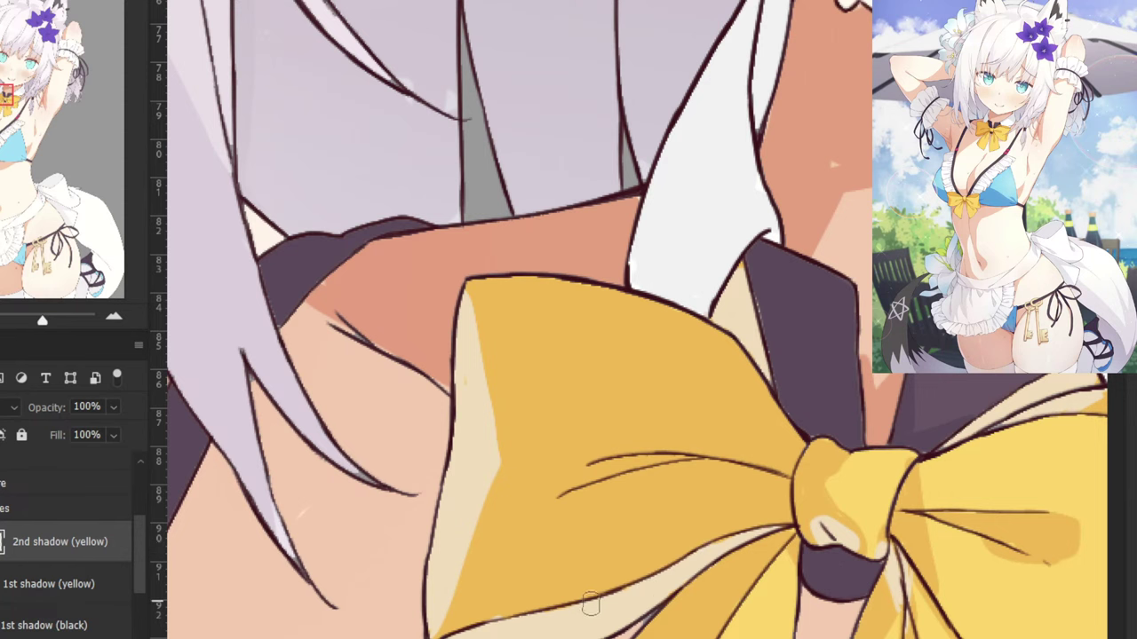
Change the blending mode of the 2nd shadow (yellow) layer so its beige strokes darken the yellow of the neck bow.
key(ctrl+minus)
key(ctrl+minus)
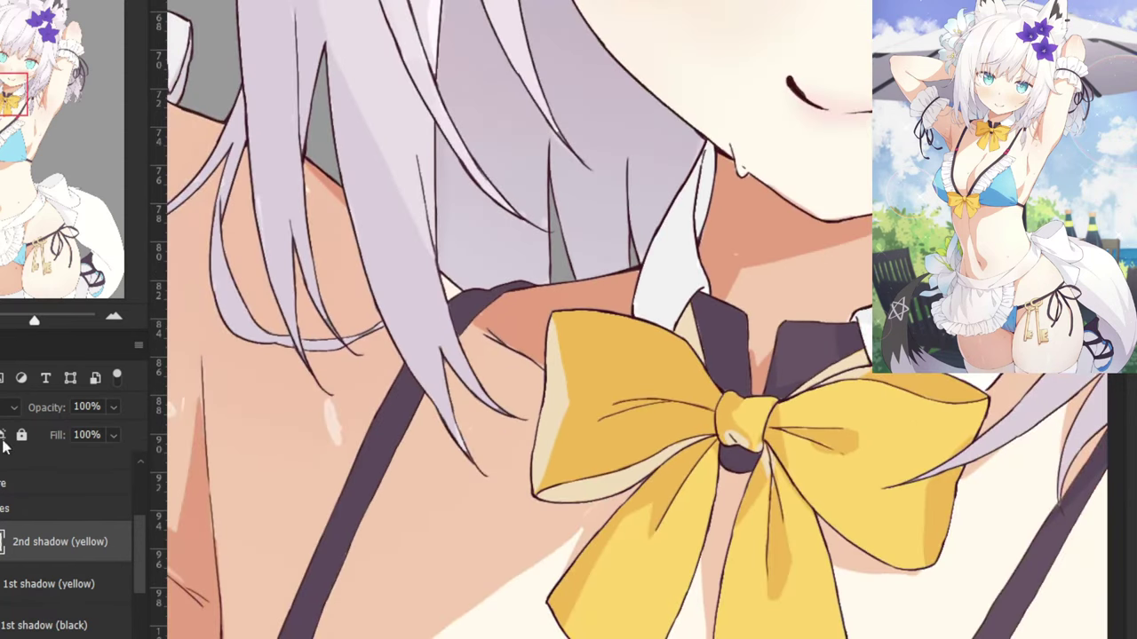
click(7, 407)
click(22, 279)
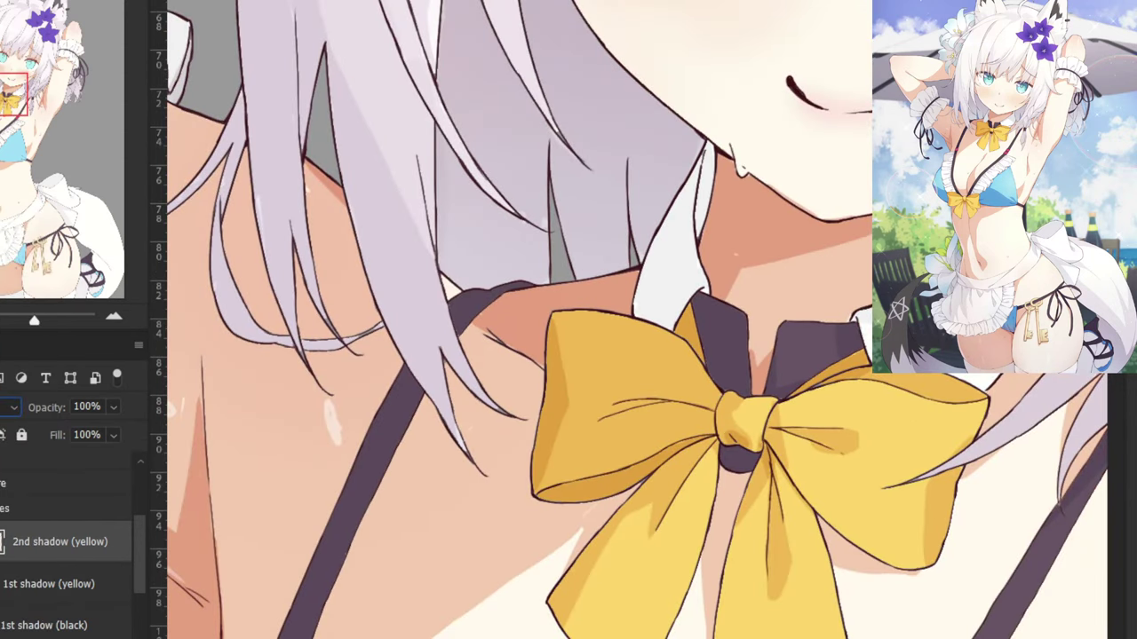
drag(494, 397, 503, 383)
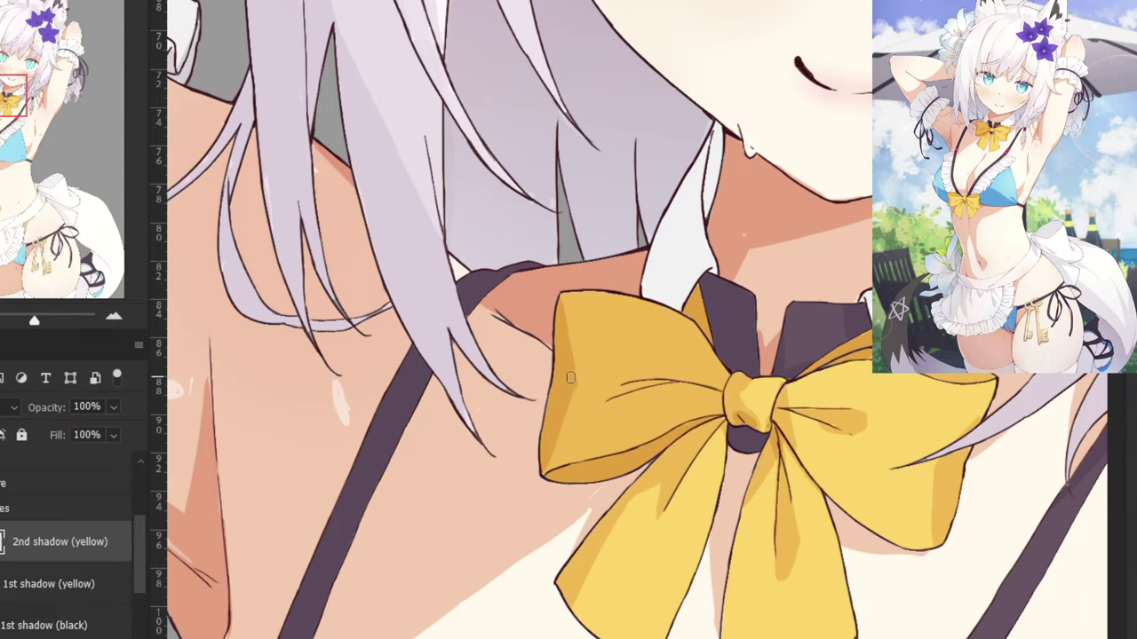
drag(536, 501, 581, 322)
drag(687, 257, 616, 363)
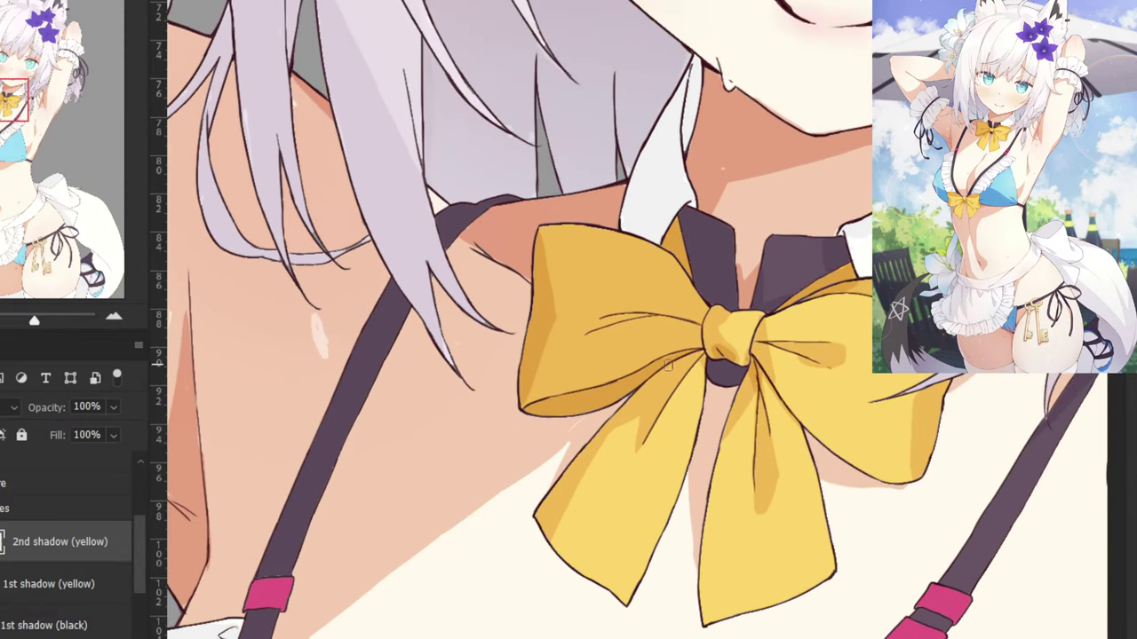
key(ctrl+plus)
key(ctrl+plus)
key(ctrl+plus)
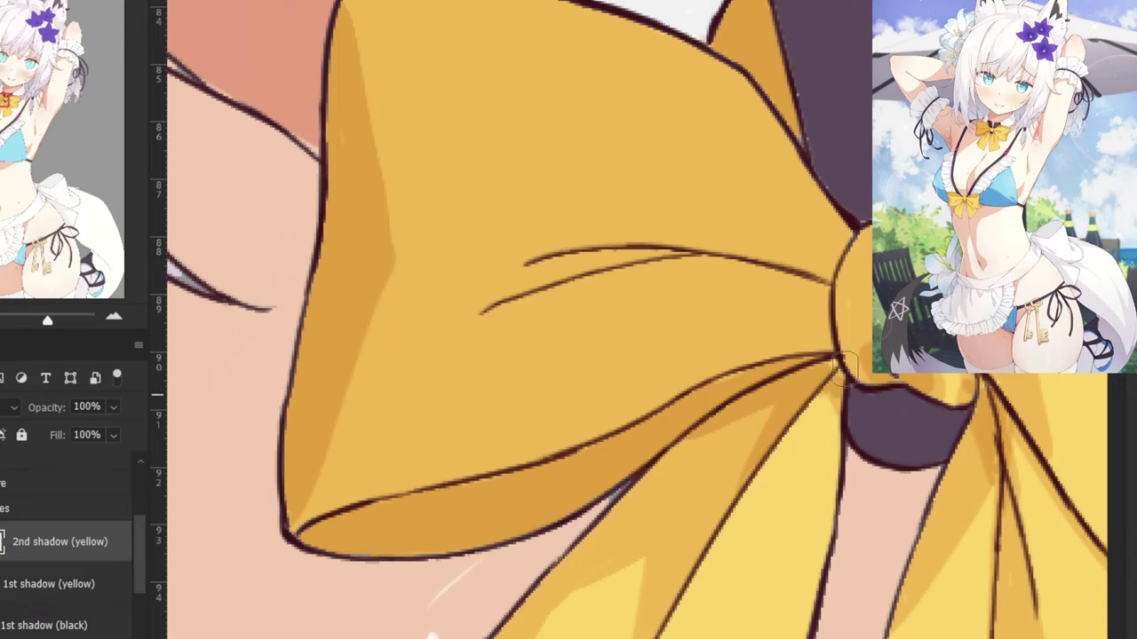
key(ctrl+minus)
key(ctrl+minus)
key(ctrl+minus)
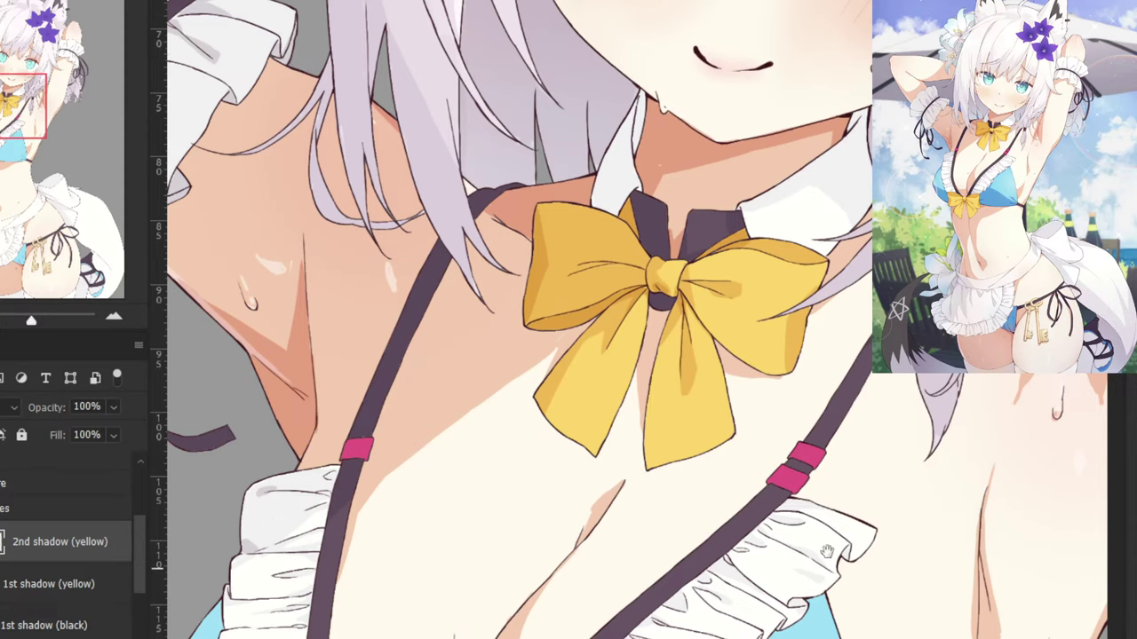
Paint a narrow second shadow along the outer edge of the chest bow's left loop, inside the first shadow.
drag(675, 586, 848, 361)
mouse_move(417, 189)
mouse_down()
mouse_move(556, 291)
mouse_move(532, 416)
mouse_up()
key(ctrl+plus)
key(ctrl+plus)
key(ctrl+z)
mouse_move(524, 218)
mouse_down()
mouse_move(542, 266)
mouse_move(537, 436)
mouse_move(547, 394)
mouse_move(535, 256)
mouse_move(557, 288)
mouse_move(537, 427)
mouse_up()
key(ctrl+z)
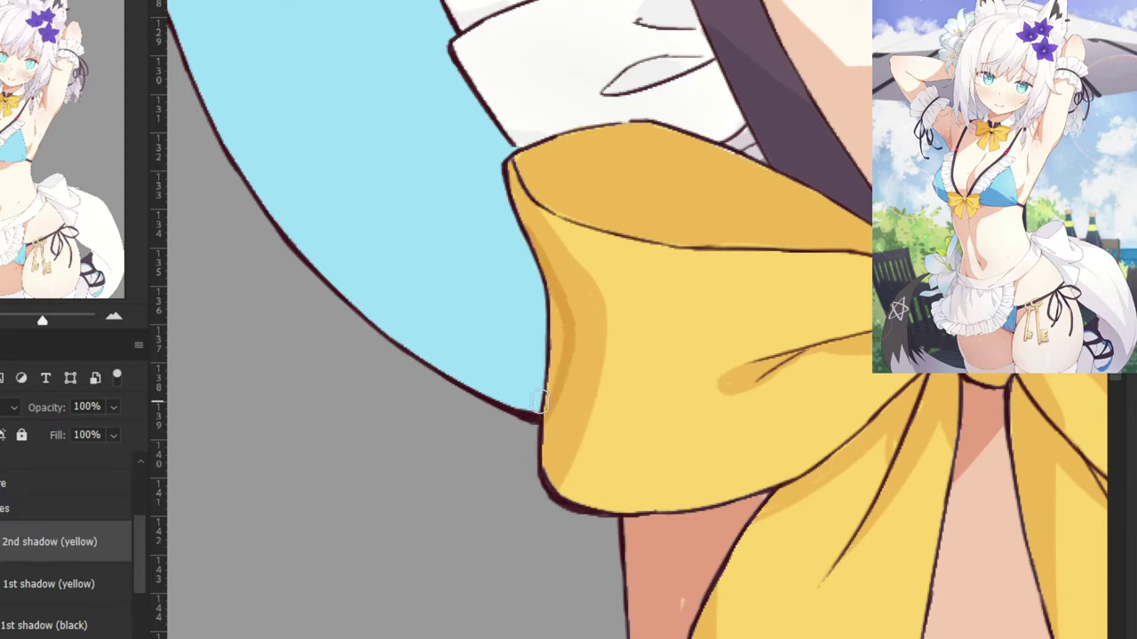
key(ctrl+z)
mouse_move(531, 238)
mouse_down()
mouse_move(556, 288)
mouse_move(532, 450)
mouse_up()
mouse_move(542, 396)
mouse_down()
mouse_move(555, 306)
mouse_move(557, 320)
mouse_up()
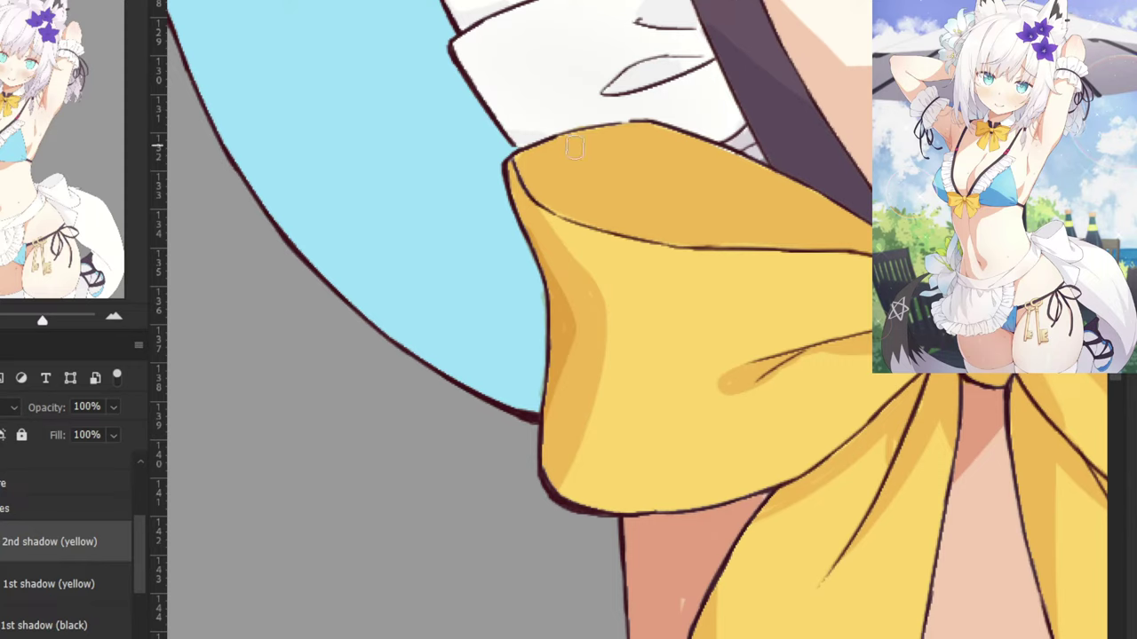
Paint the second shadow in the chest bow's inner folds, at the left outer corner and beside the knot, trimming it with the Eraser.
mouse_move(623, 123)
mouse_down()
mouse_move(564, 146)
mouse_move(545, 210)
mouse_up()
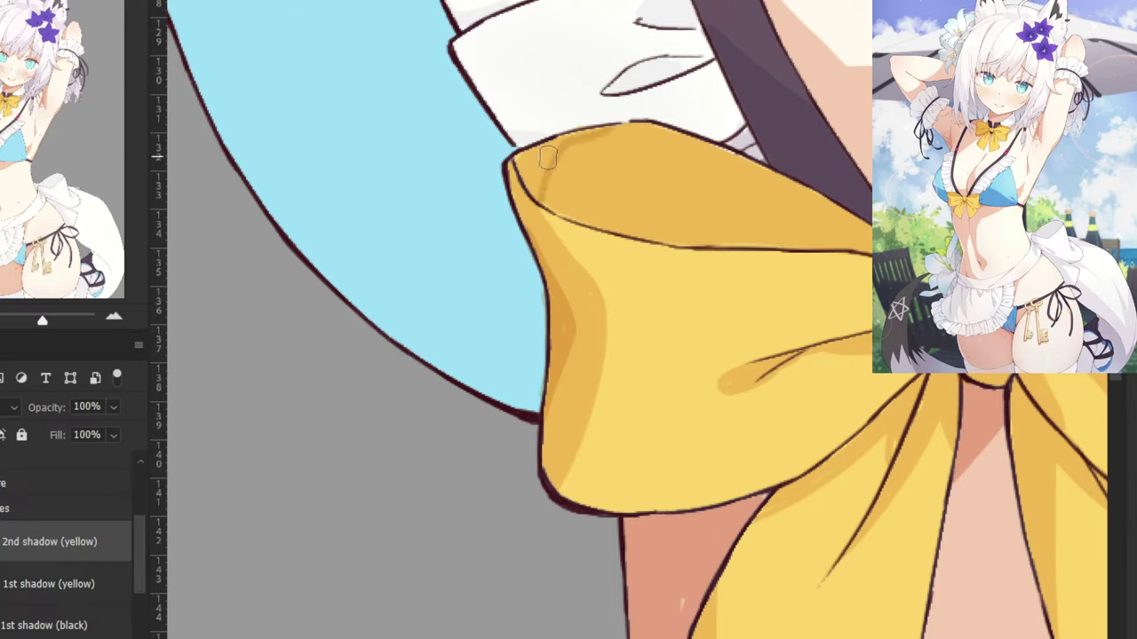
key(ctrl+z)
mouse_move(617, 125)
mouse_down()
mouse_move(549, 160)
mouse_move(539, 189)
mouse_move(531, 169)
mouse_move(550, 148)
mouse_move(521, 160)
mouse_move(606, 130)
mouse_up()
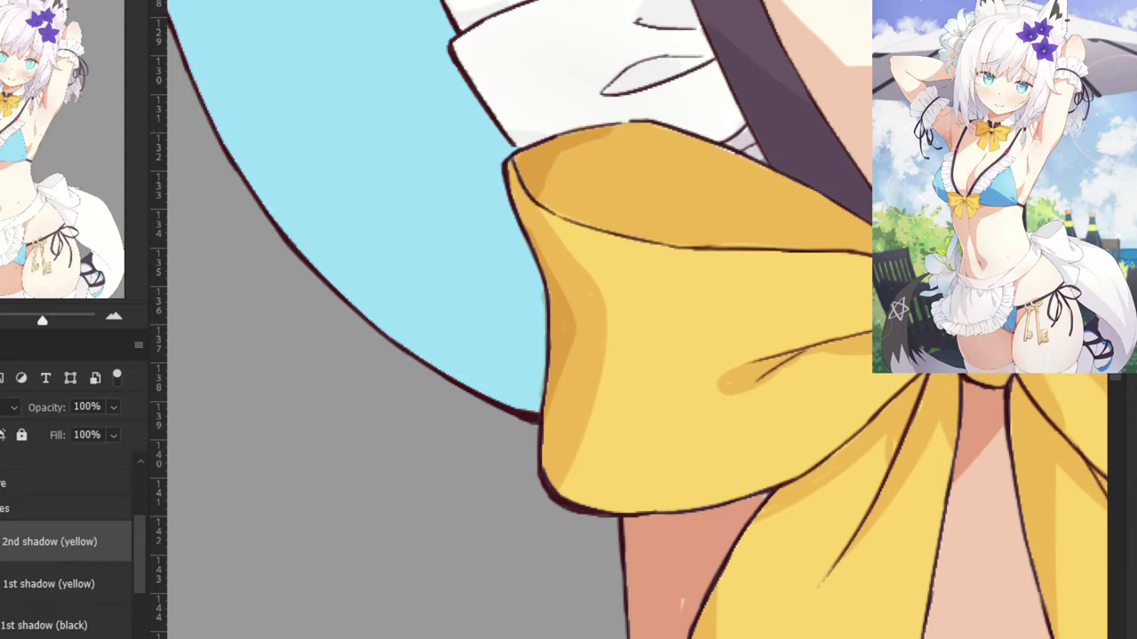
mouse_move(871, 232)
mouse_down()
mouse_move(832, 222)
mouse_move(866, 239)
mouse_move(844, 234)
mouse_move(851, 241)
mouse_up()
key(ctrl+z)
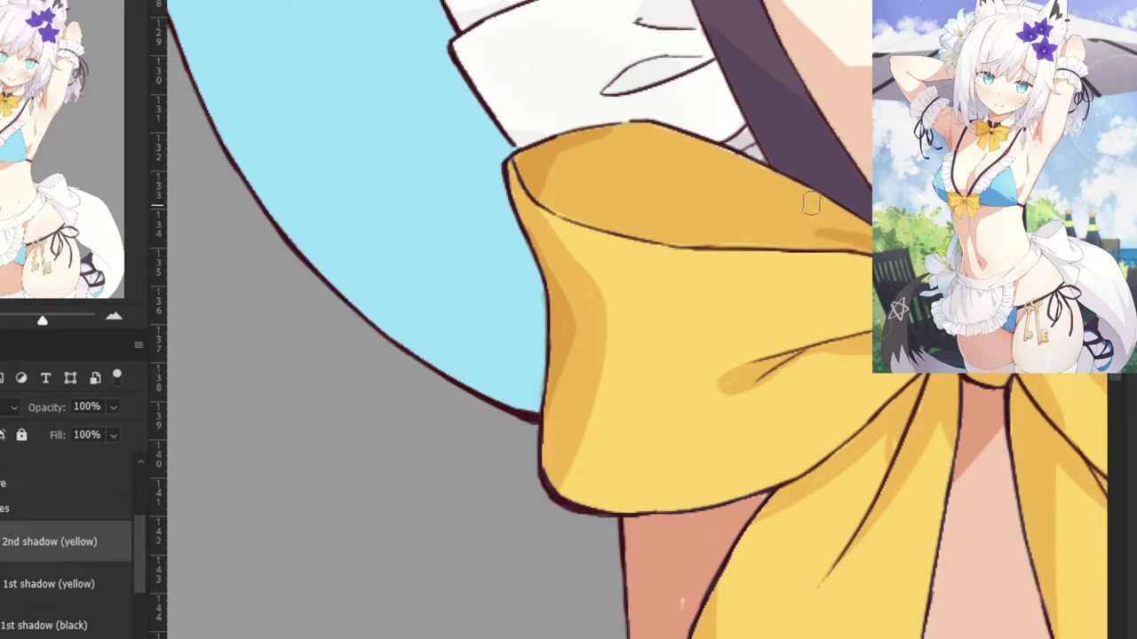
key(e)
drag(824, 229, 805, 224)
drag(940, 319, 587, 342)
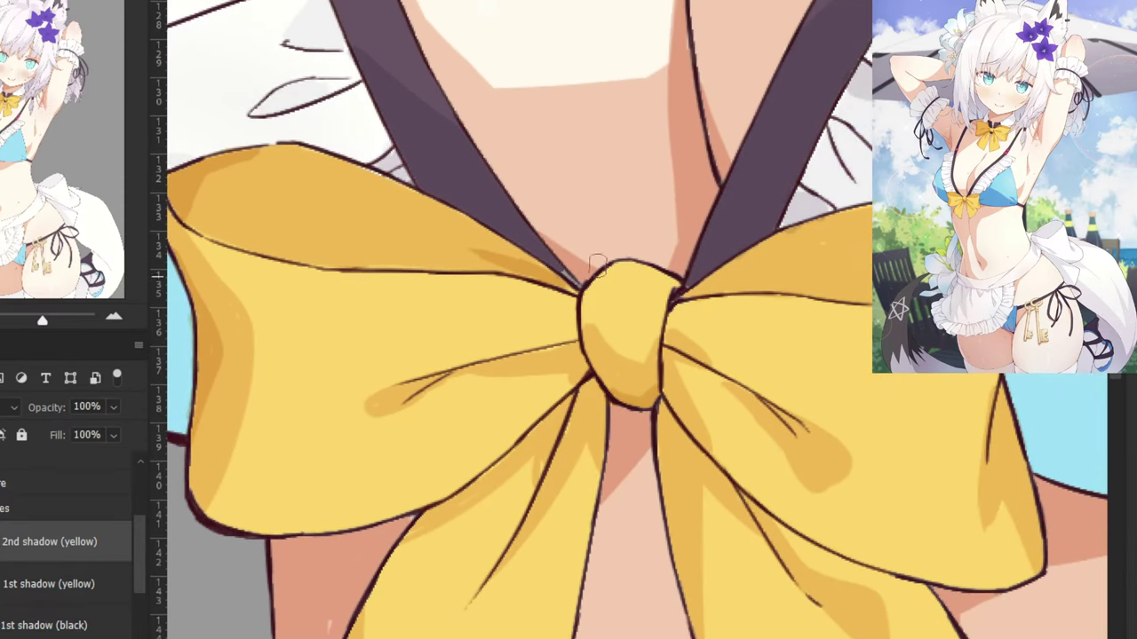
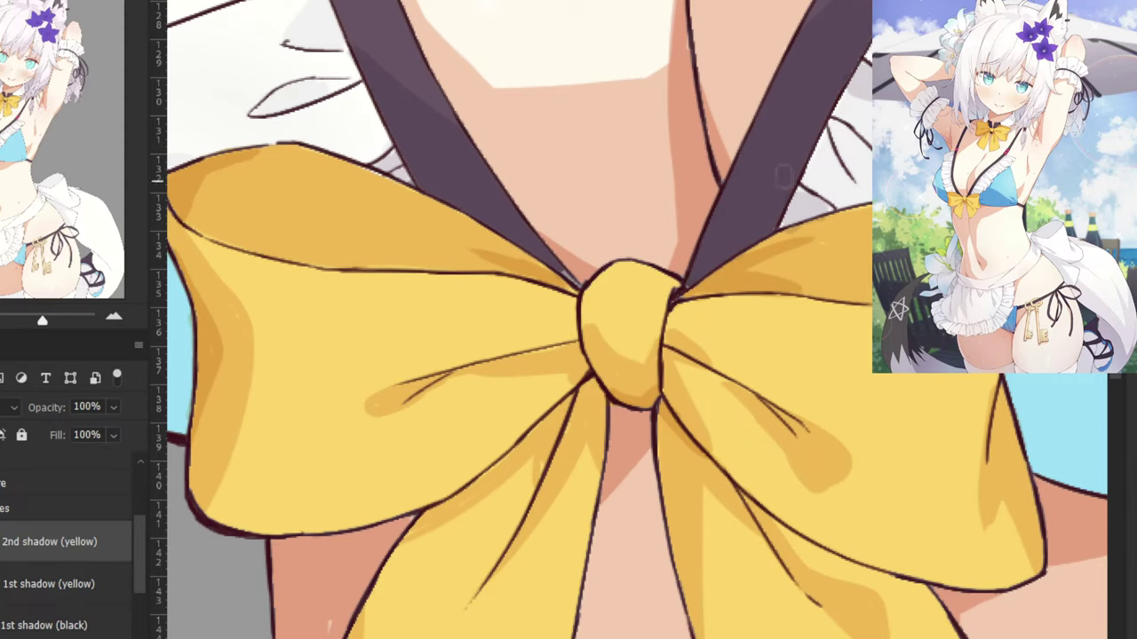
Examine the shading of both yellow bows against the whole upper figure.
key(ctrl+minus)
key(ctrl+minus)
key(ctrl+minus)
drag(523, 199, 503, 232)
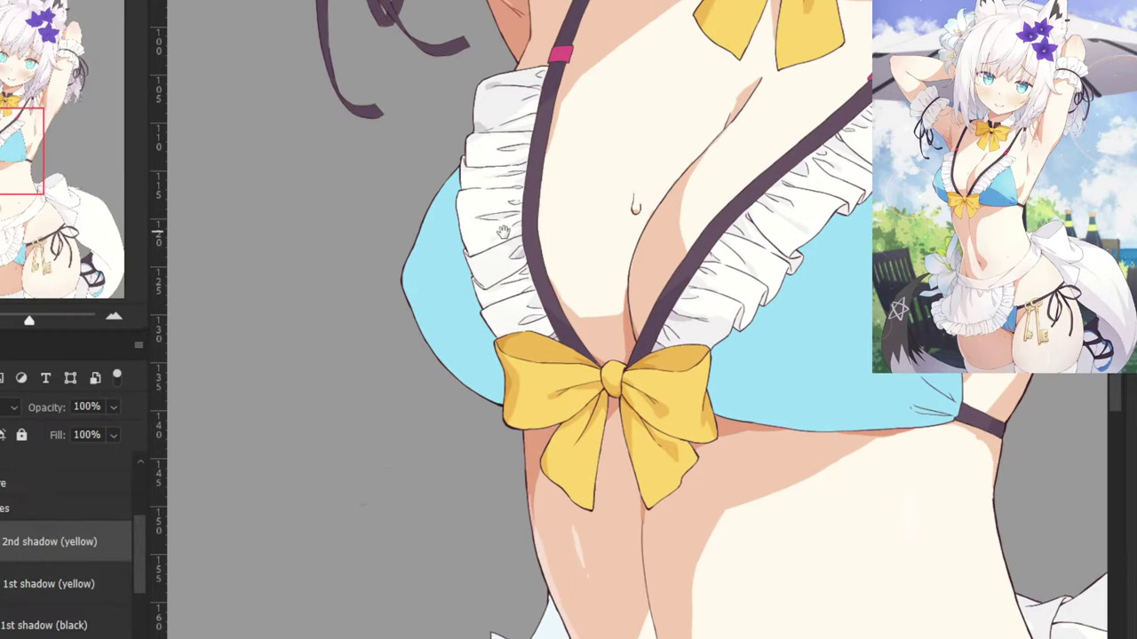
drag(494, 188, 466, 407)
key(ctrl+minus)
key(ctrl+minus)
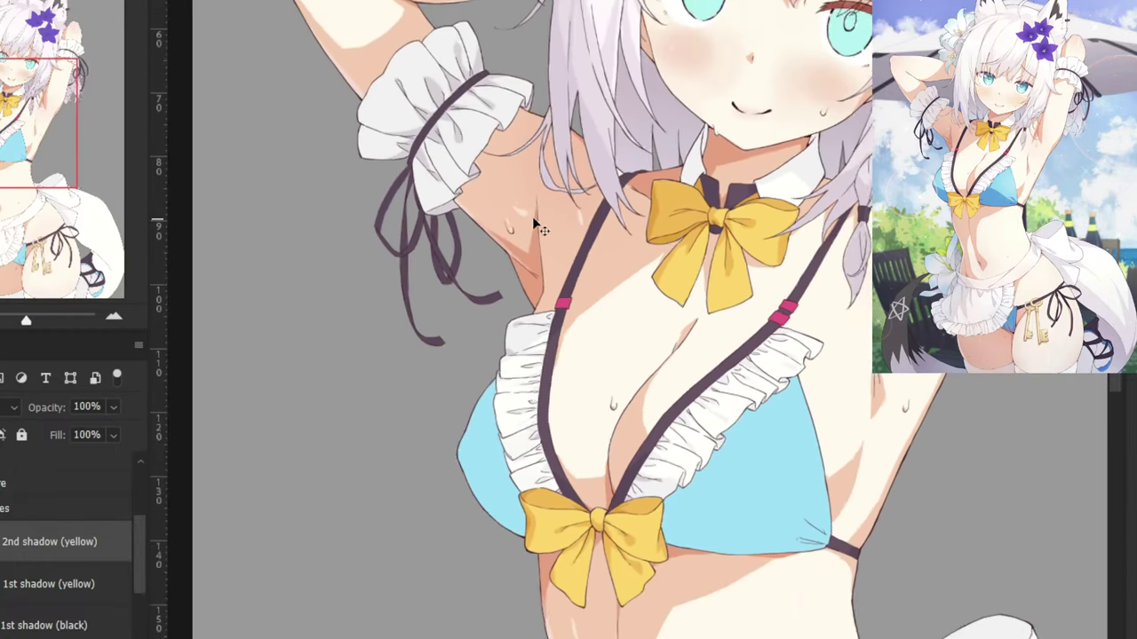
drag(545, 218, 463, 320)
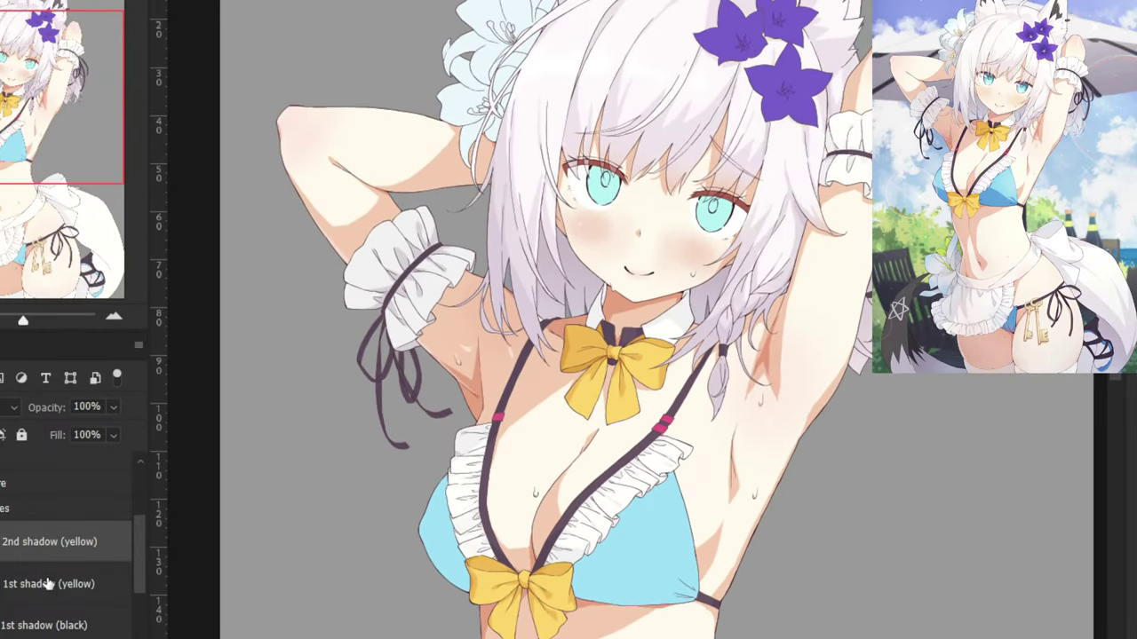
scroll(138, 550, up, 2)
key(Delete)
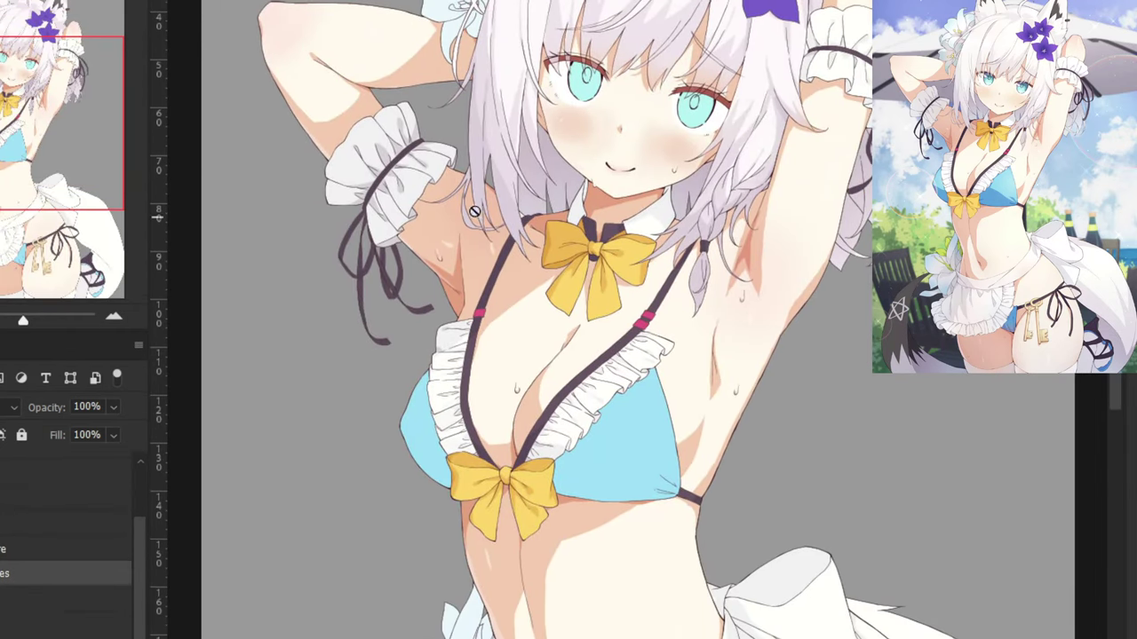
mouse_move(473, 170)
mouse_down()
mouse_move(483, 240)
mouse_move(450, 222)
mouse_move(453, 167)
mouse_up()
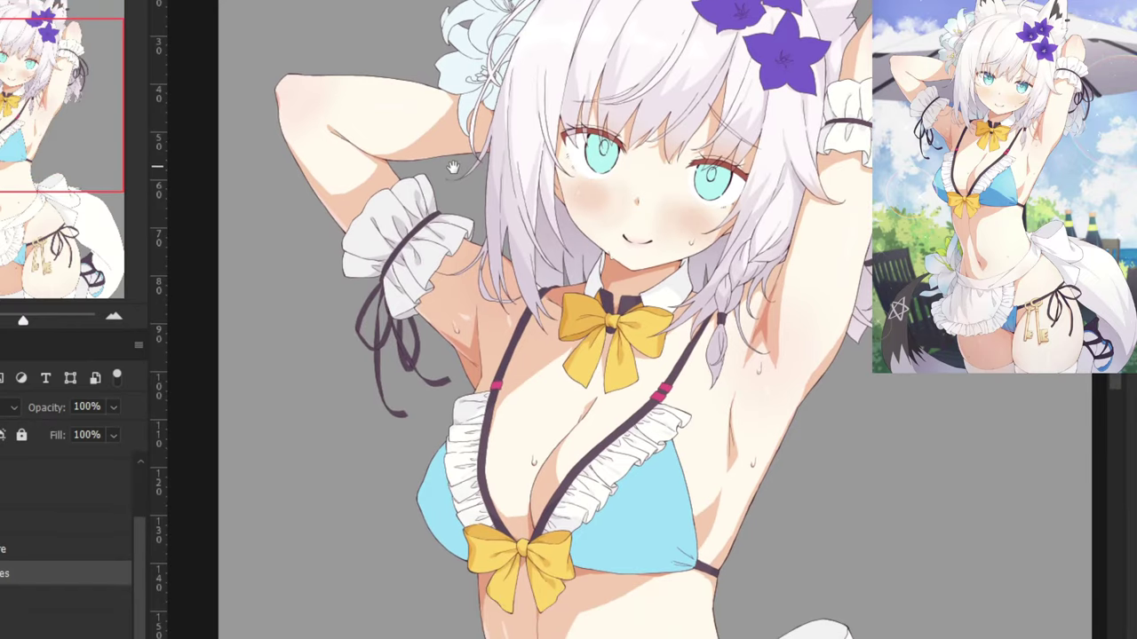
drag(446, 295, 506, 164)
Add a clipped layer above 2nd shadow (yellow) and name it "1st shadow (blue)".
scroll(138, 577, down, 5)
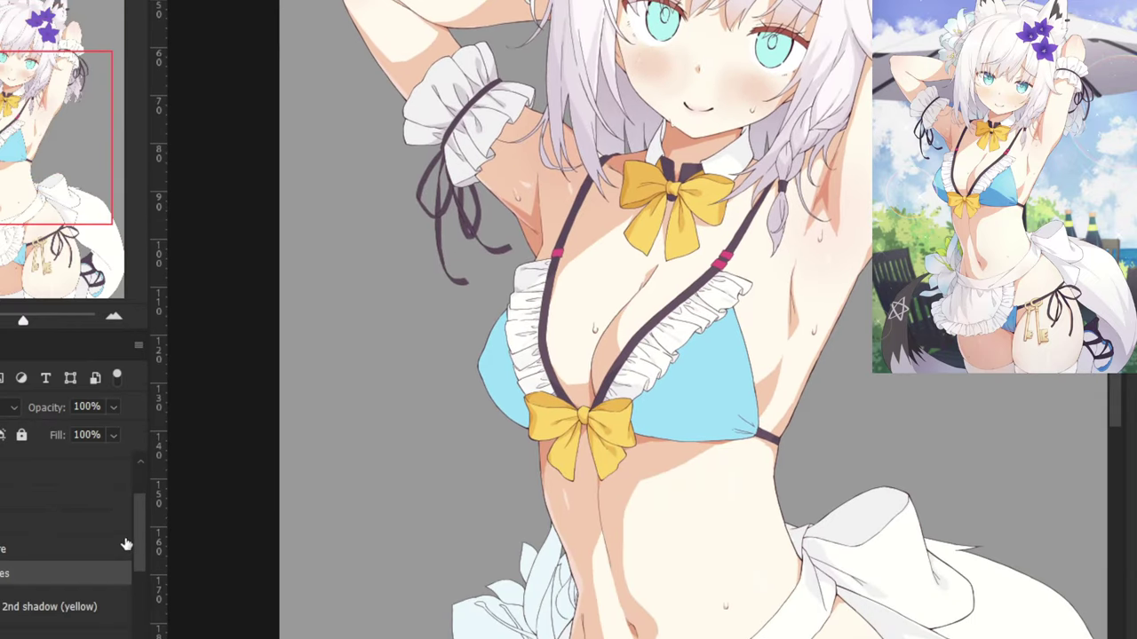
mouse_move(138, 601)
mouse_down()
mouse_move(142, 622)
mouse_move(145, 563)
mouse_move(149, 612)
mouse_up()
scroll(147, 581, up, 2)
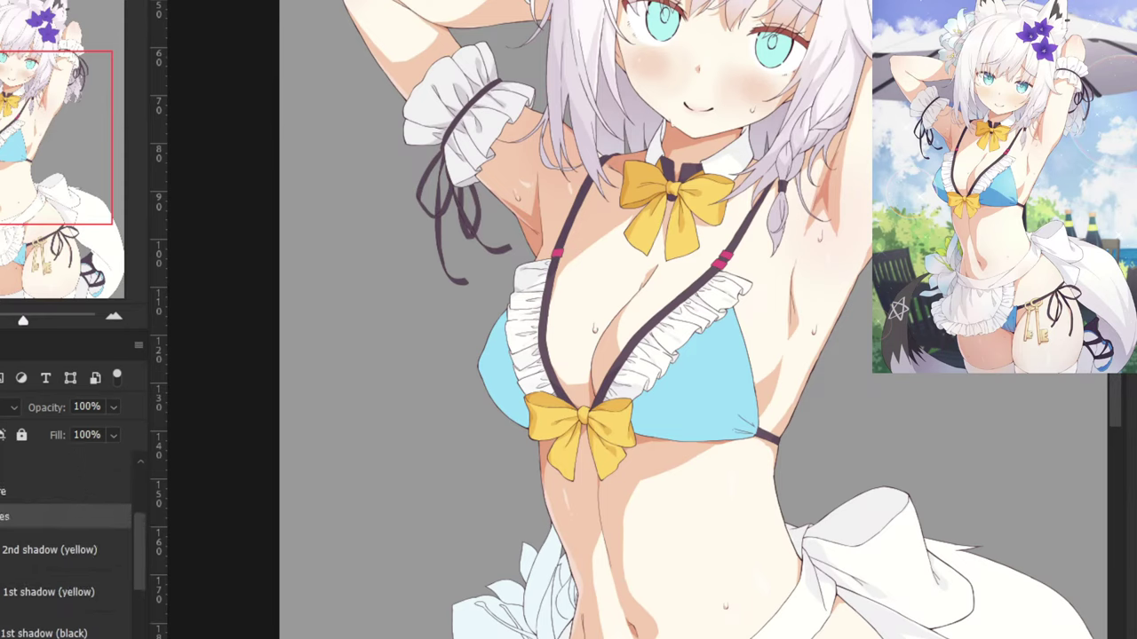
click(23, 558)
key(ctrl+shift+alt+n)
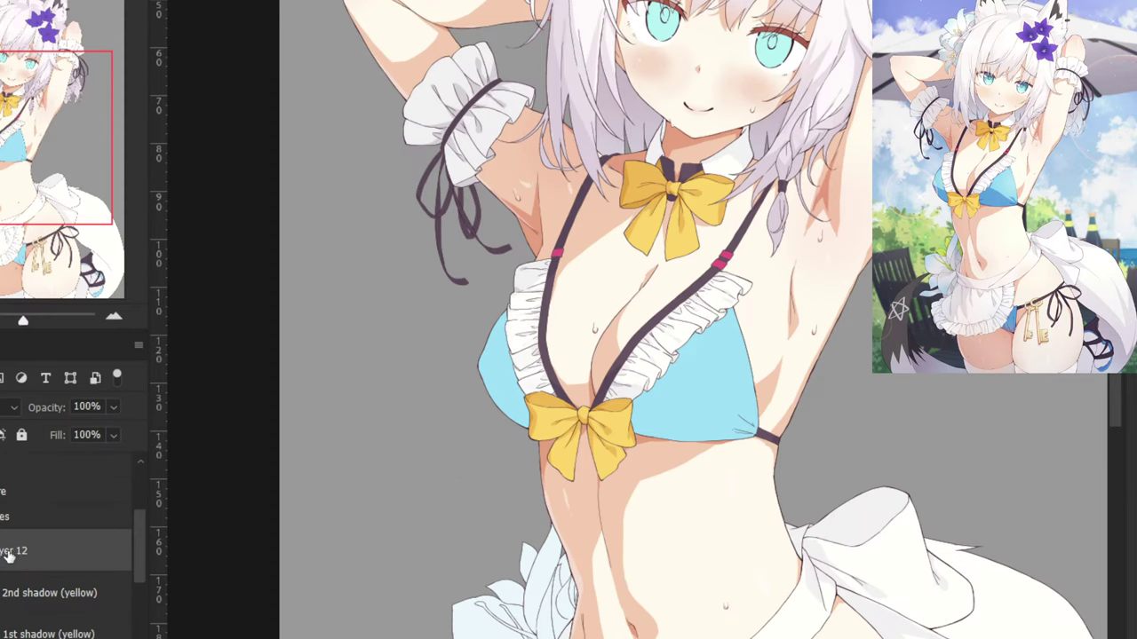
right_click(15, 560)
click(55, 265)
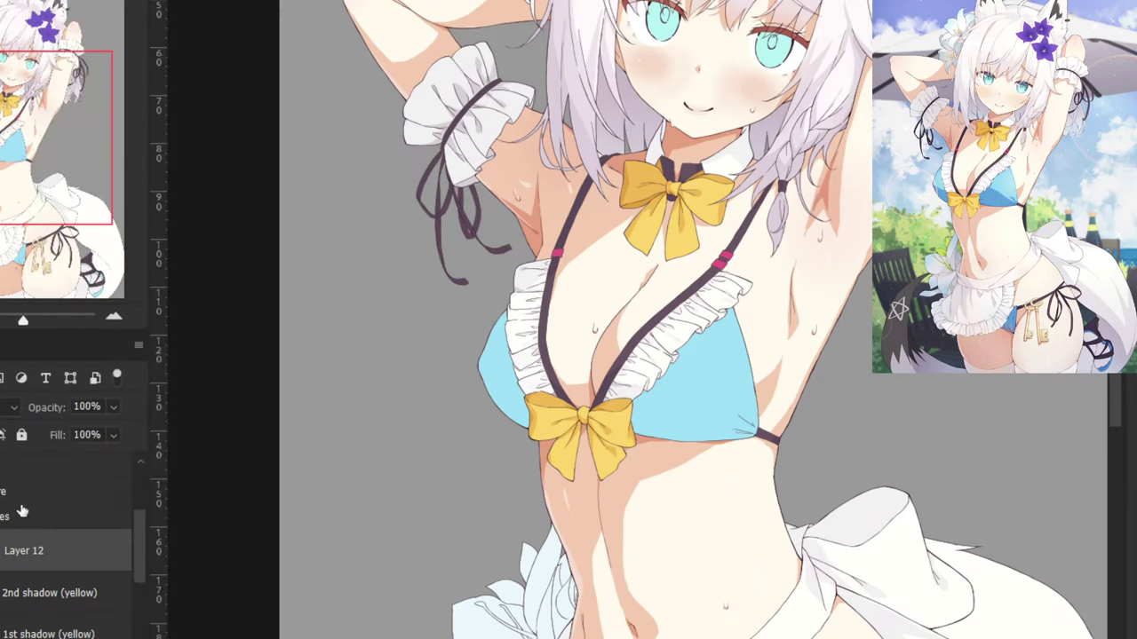
double_click(36, 552)
text(1st shadow (blue)
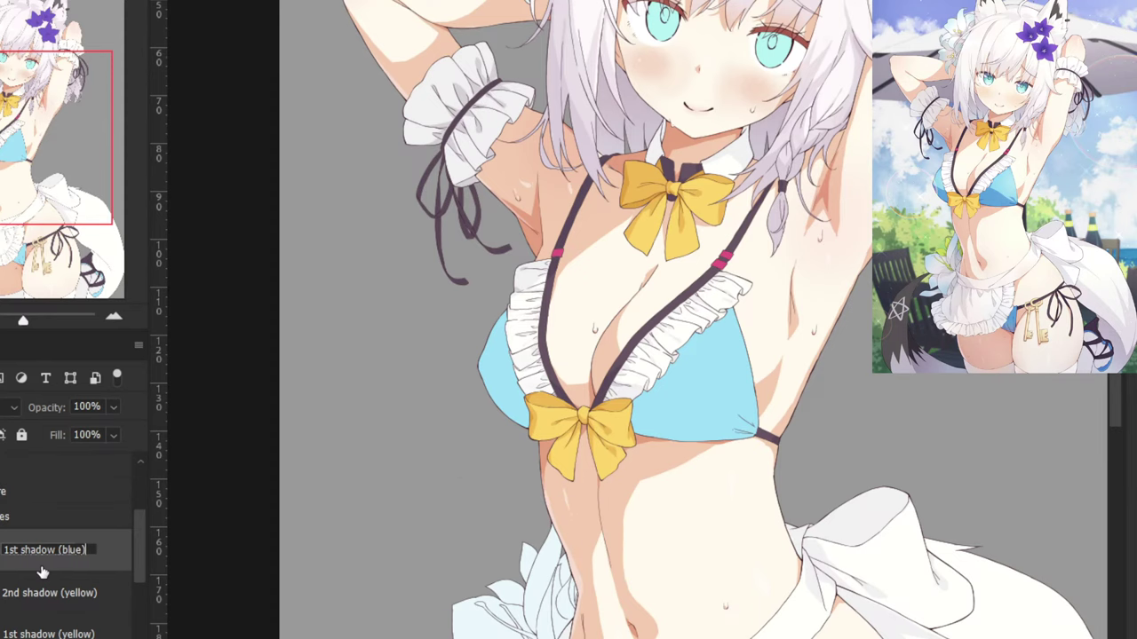
key(Return)
drag(493, 298, 410, 366)
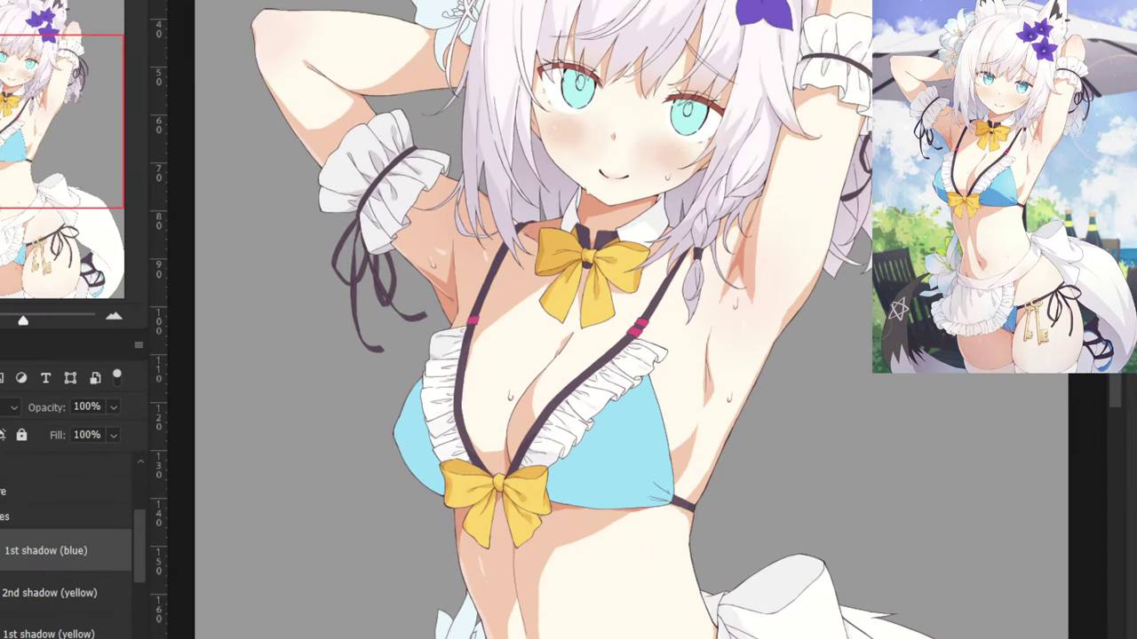
key(ctrl+alt+g)
Sample the light blue of the right bikini cup as the base for its first shadow and bring up the clothes notes document.
key(ctrl+plus)
key(ctrl+plus)
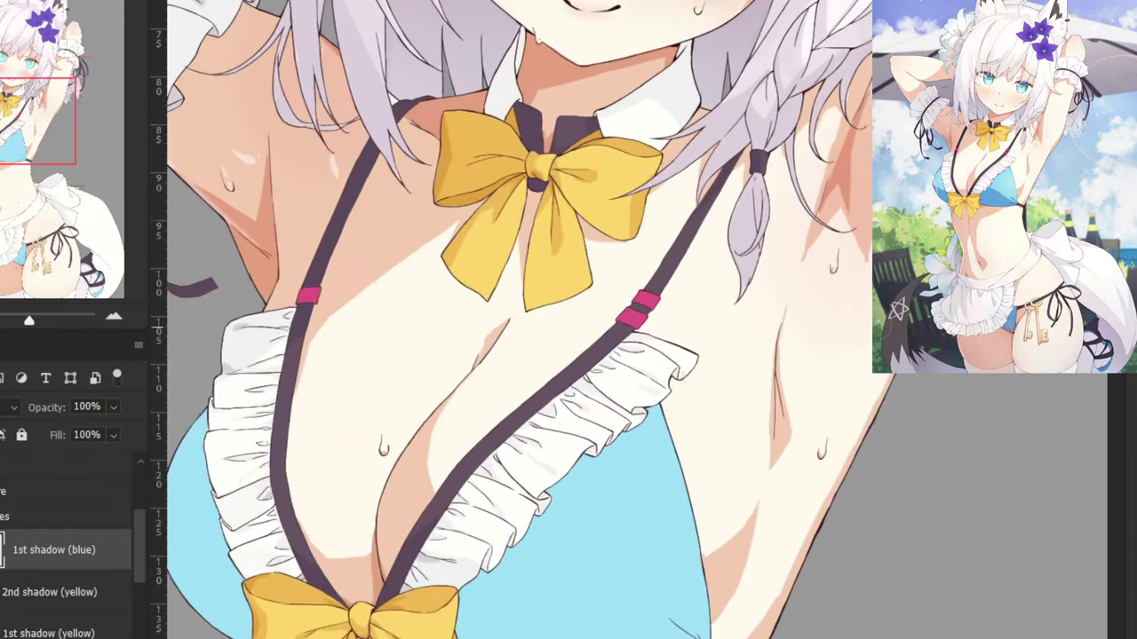
alt+click(627, 510)
drag(614, 525, 673, 349)
alt+click(662, 366)
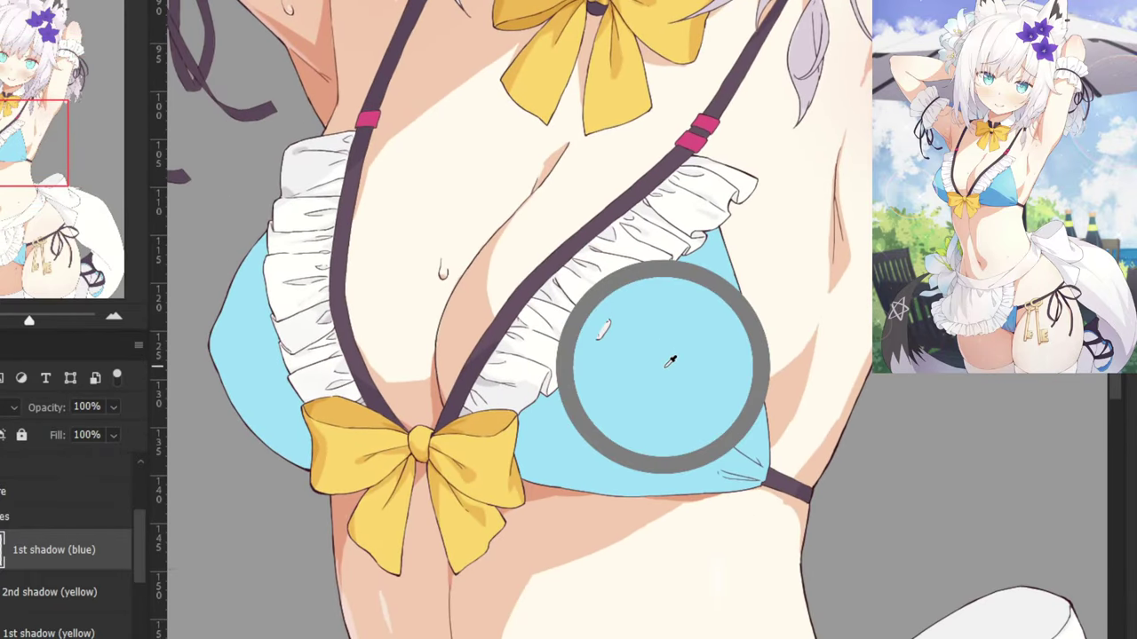
key(ctrl+Tab)
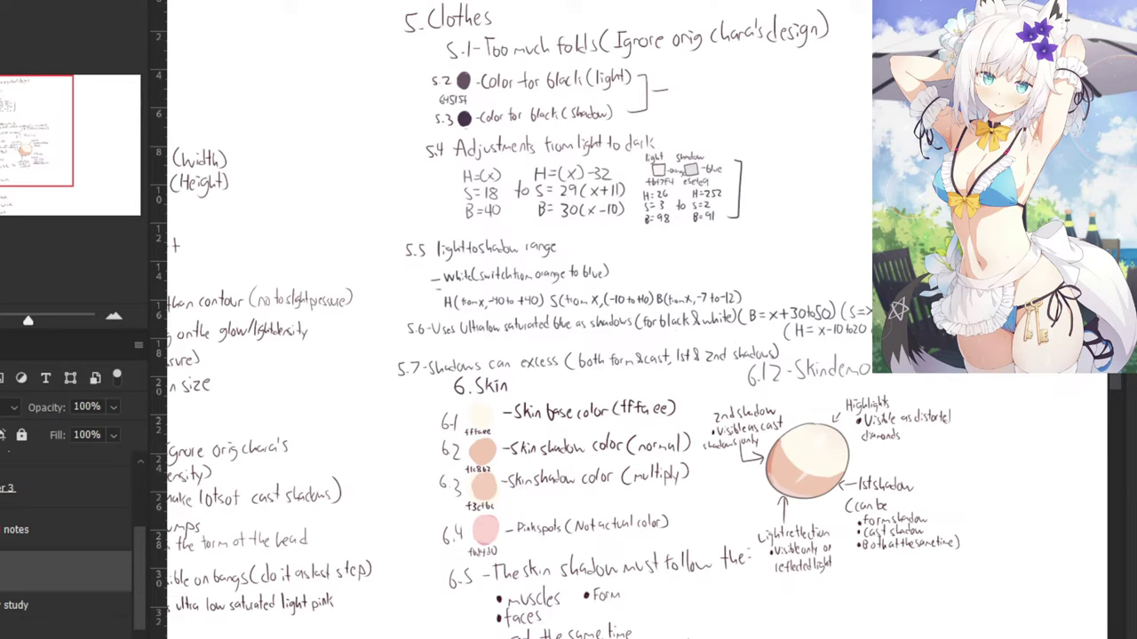
Compare the light-to-shadow colour adjustments in the clothes notes with the light blue of the bikini.
key(ctrl+Tab)
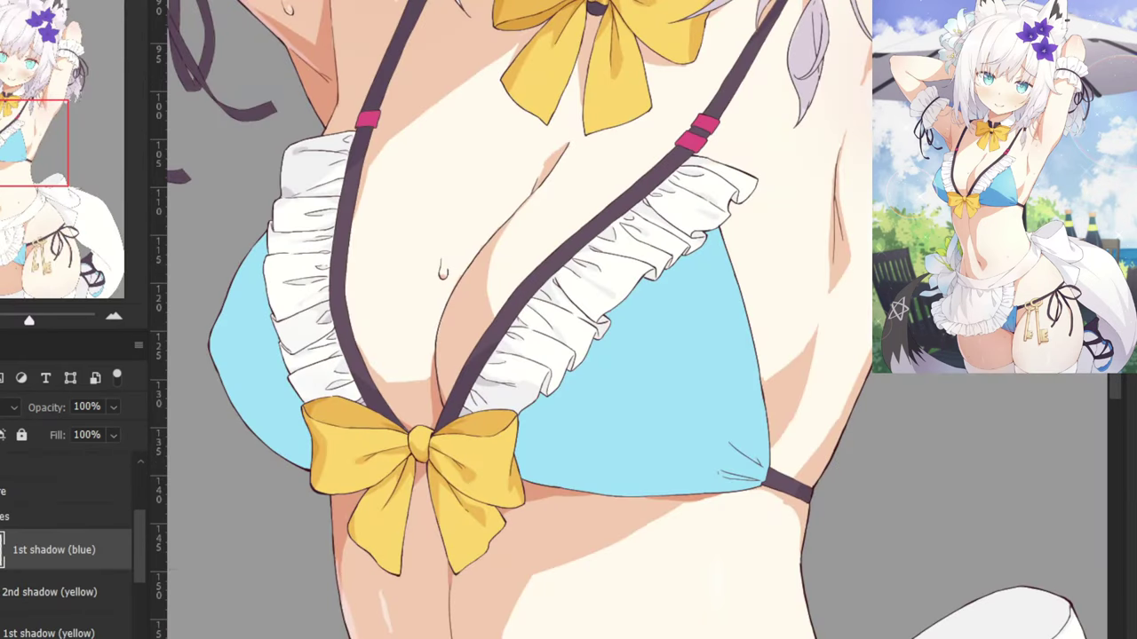
key(ctrl+Tab)
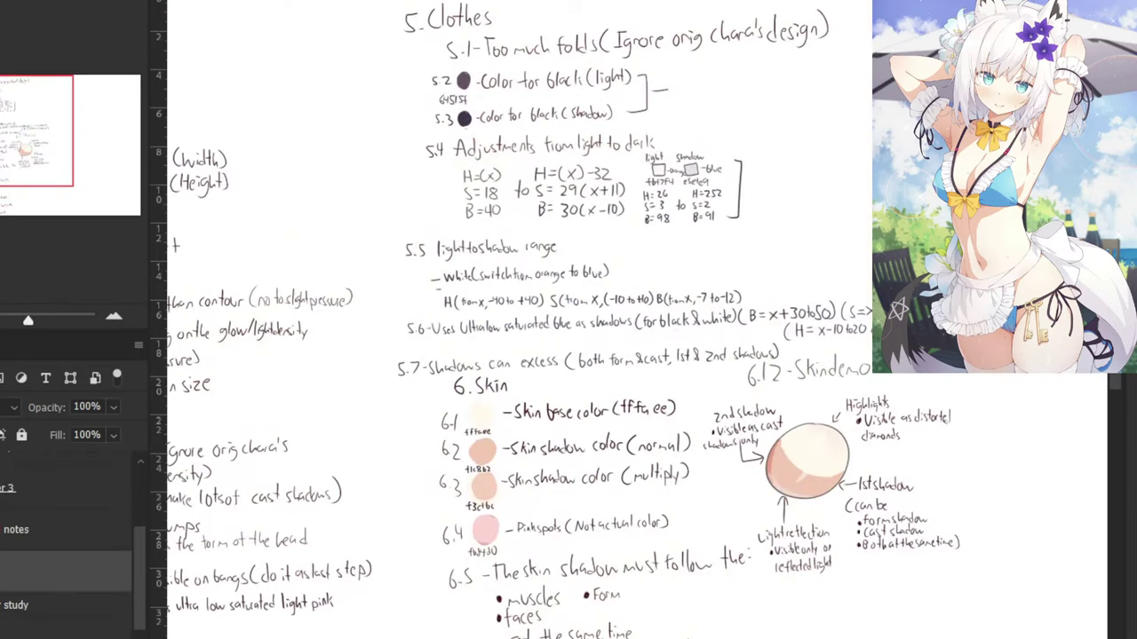
key(ctrl+Tab)
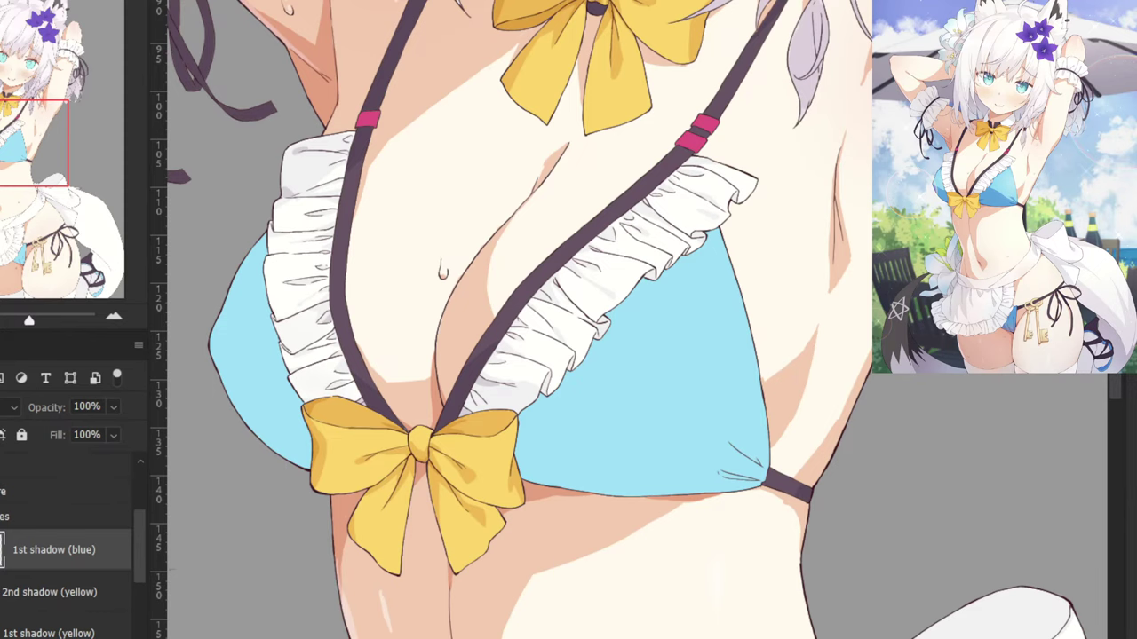
key(ctrl+Tab)
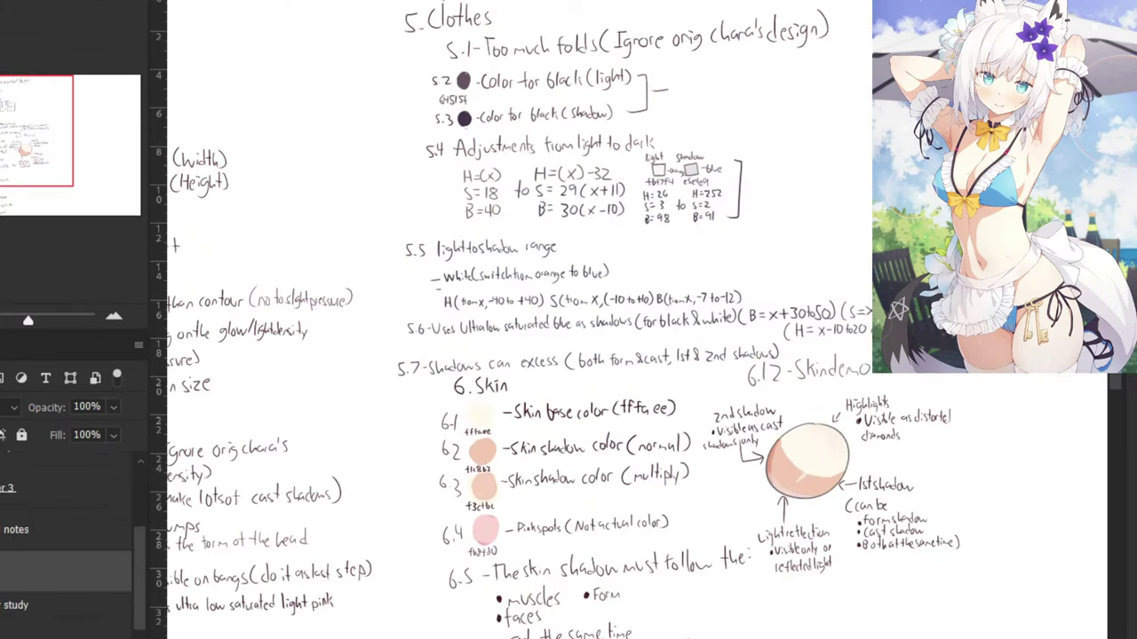
key(ctrl+Tab)
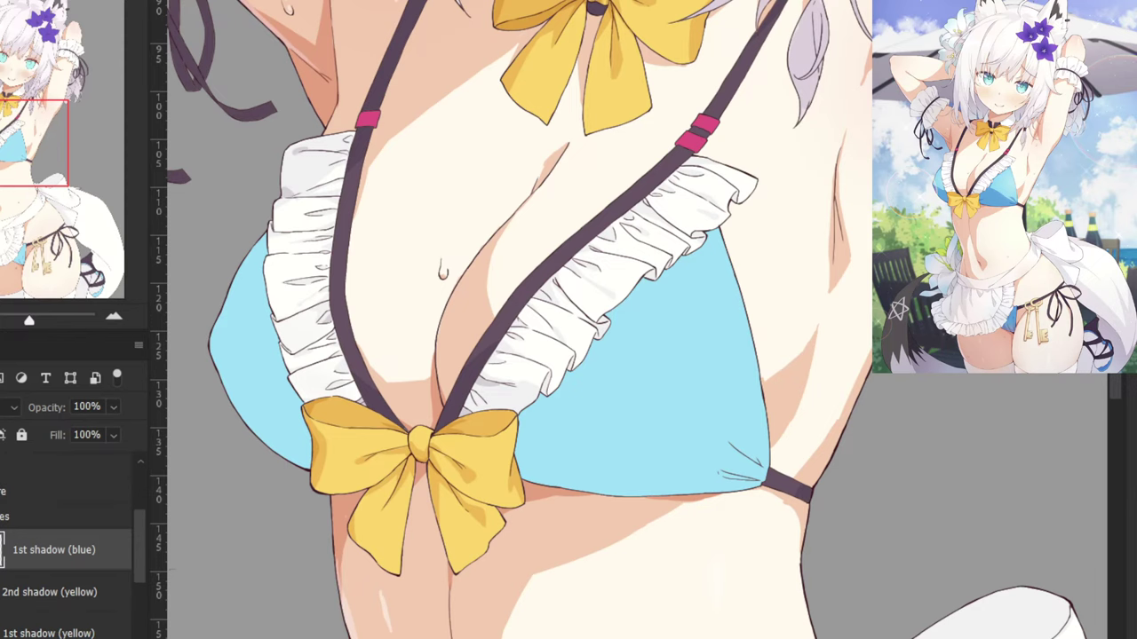
scroll(689, 364, up, 1)
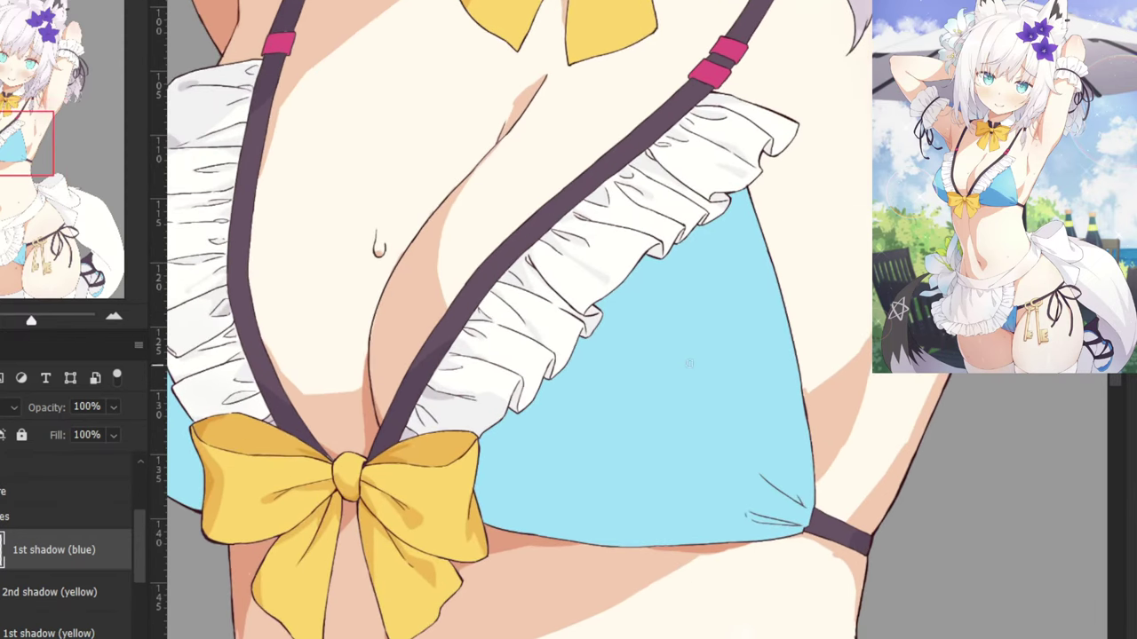
click(22, 434)
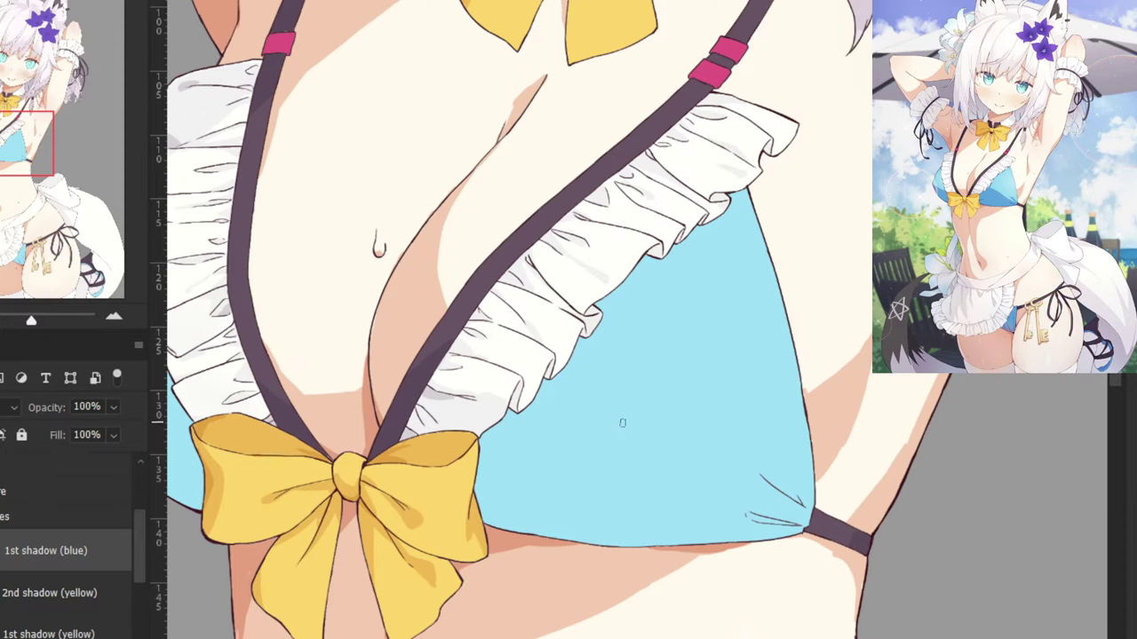
drag(679, 315, 571, 485)
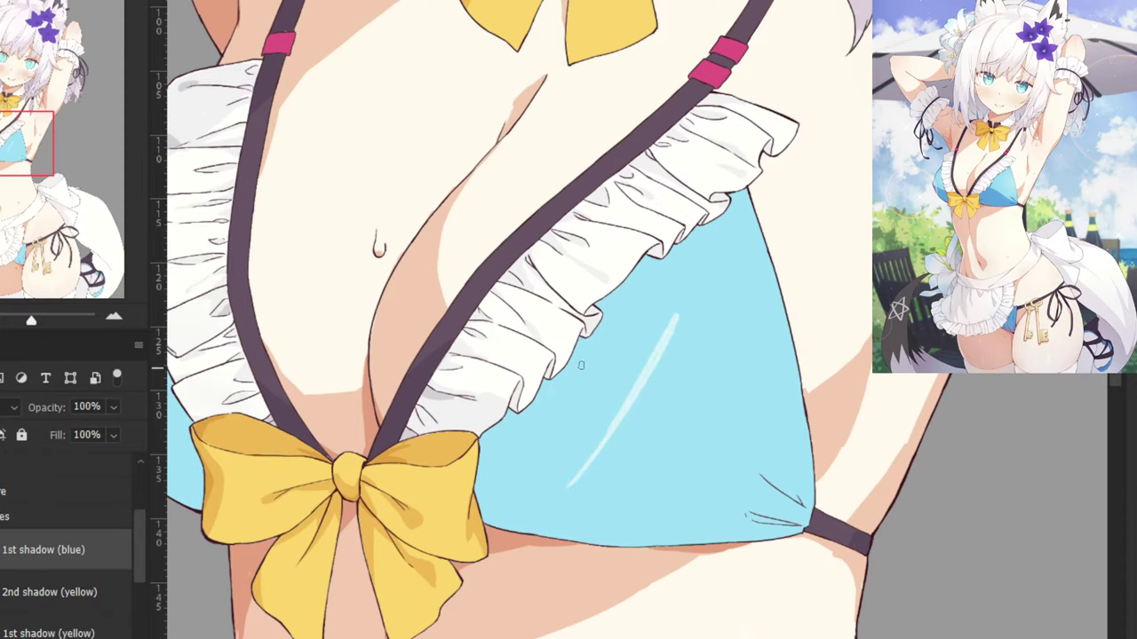
key(ctrl+z)
drag(646, 331, 533, 471)
drag(569, 330, 610, 485)
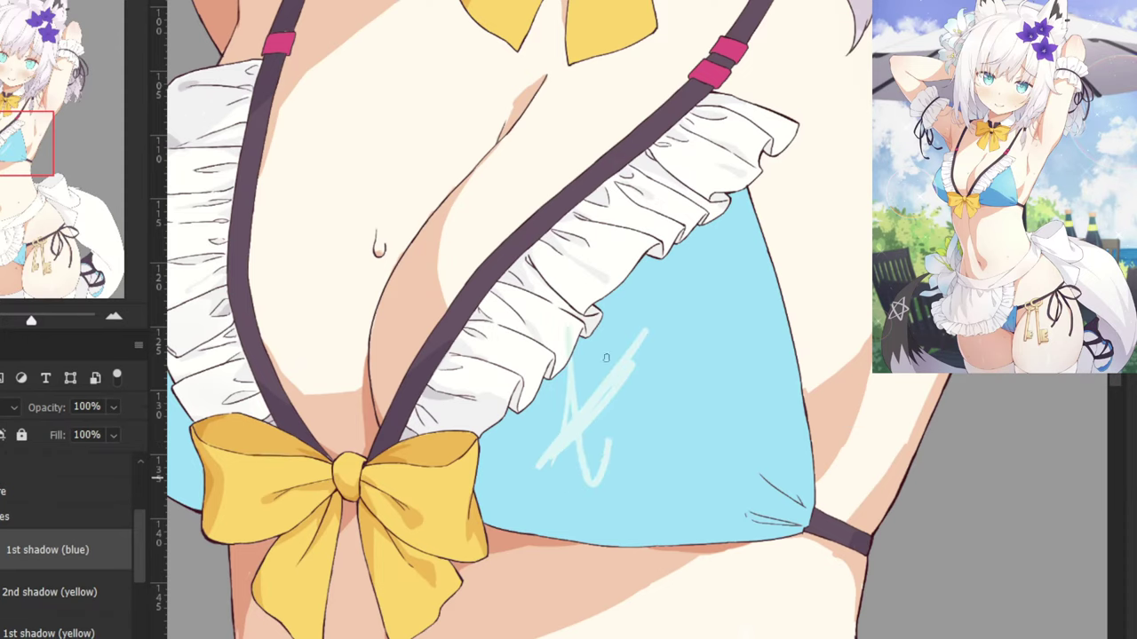
drag(607, 342, 587, 476)
key(ctrl+plus)
key(ctrl+z)
key(ctrl+z)
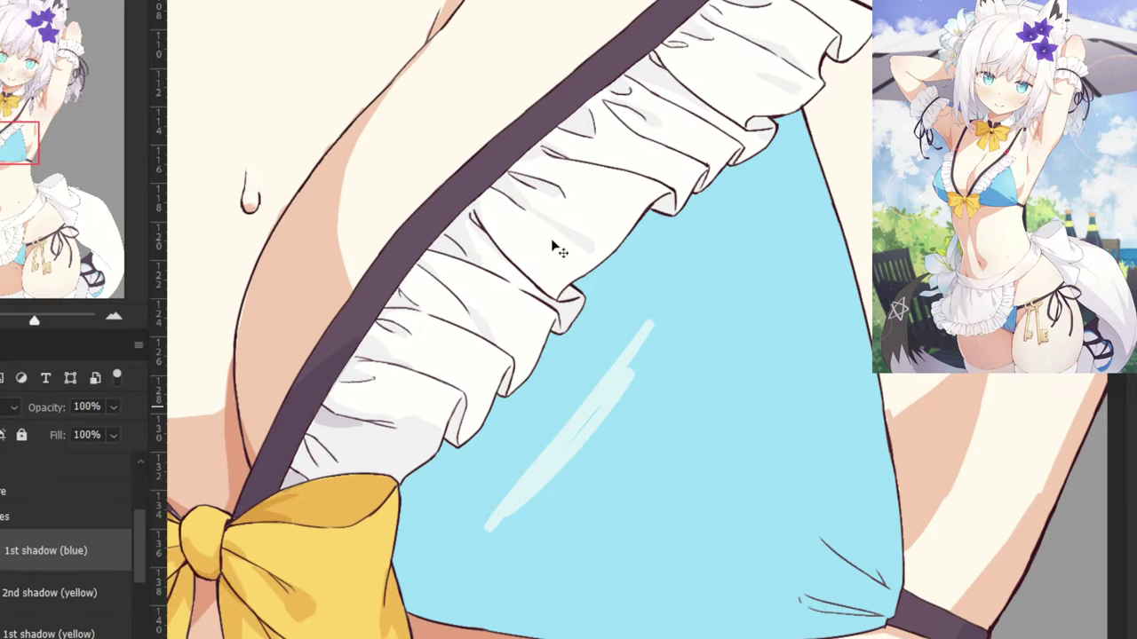
key(ctrl+z)
Change the blend mode of the 1st shadow (blue) layer, test it with one stroke on the right cup and undo the stroke.
click(9, 408)
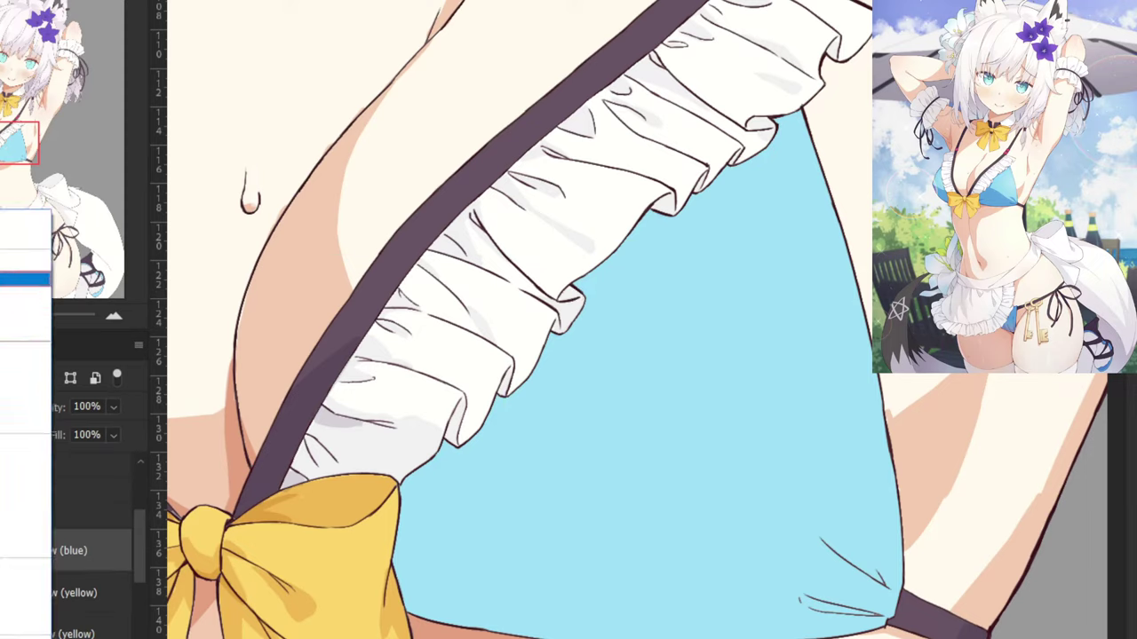
click(18, 279)
drag(611, 544, 737, 608)
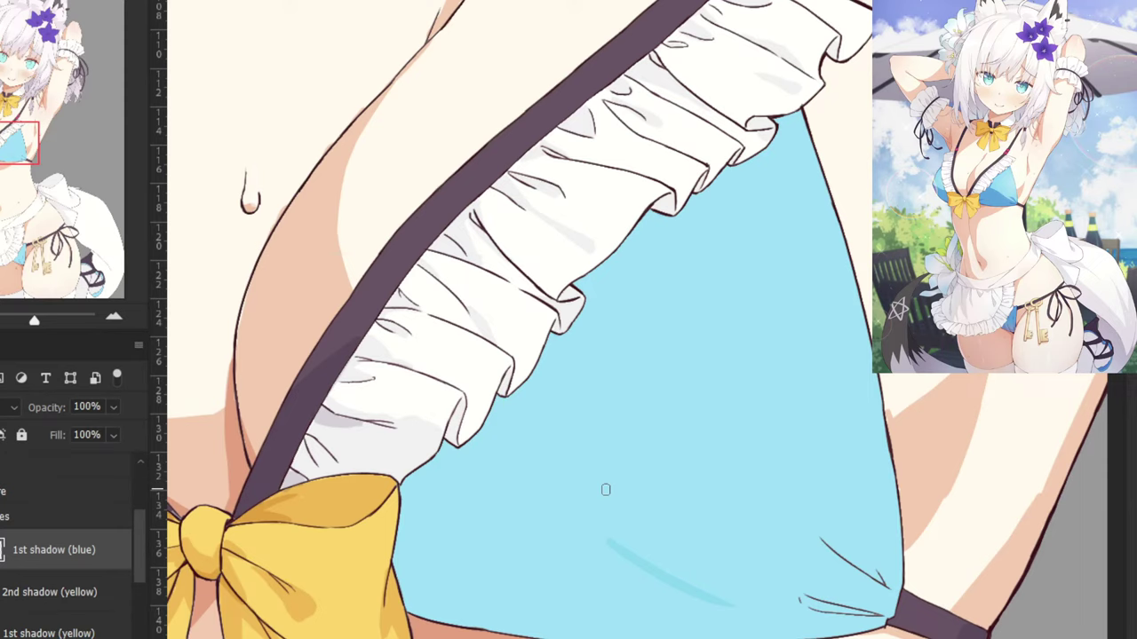
key(ctrl+z)
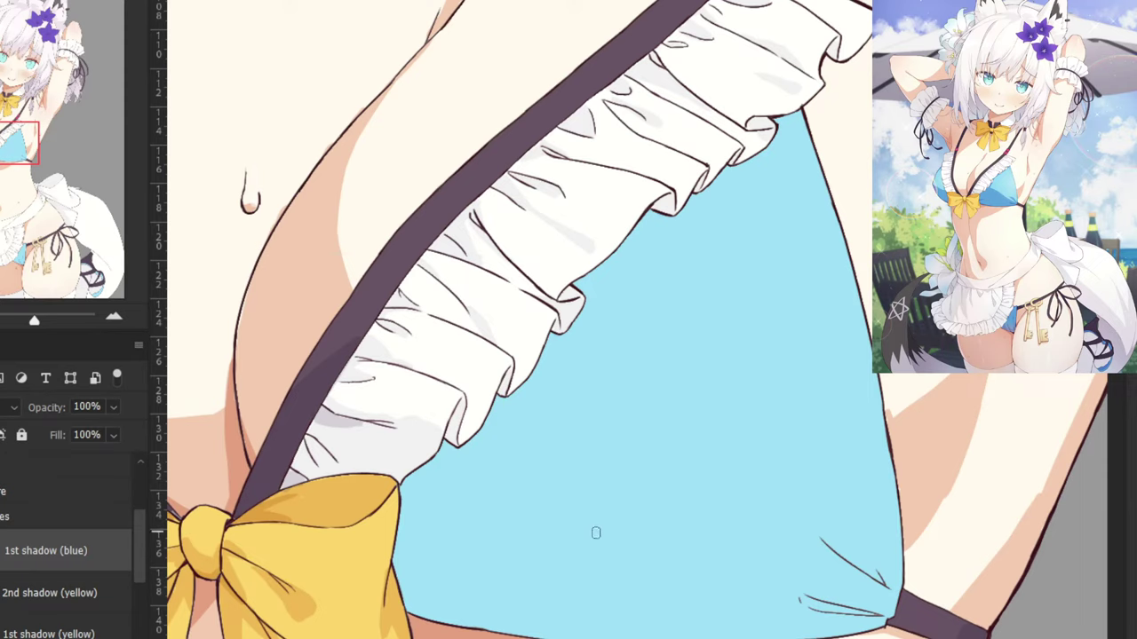
Try different blue shadow colours with short test strokes on the lower part of the right cup, undoing each one.
drag(596, 533, 613, 515)
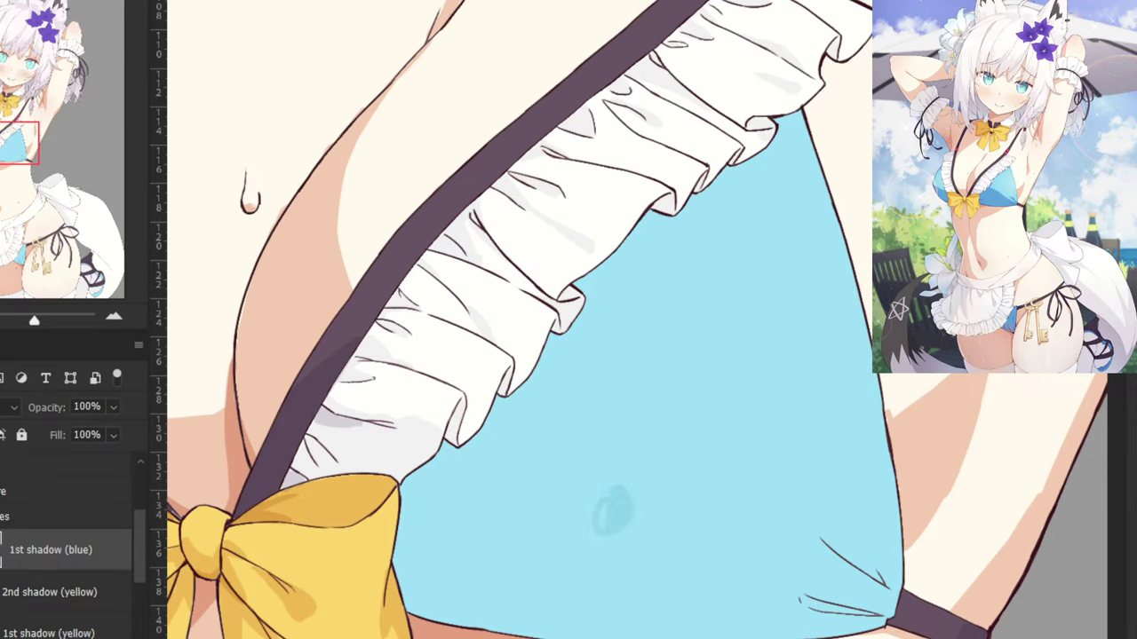
key(ctrl+z)
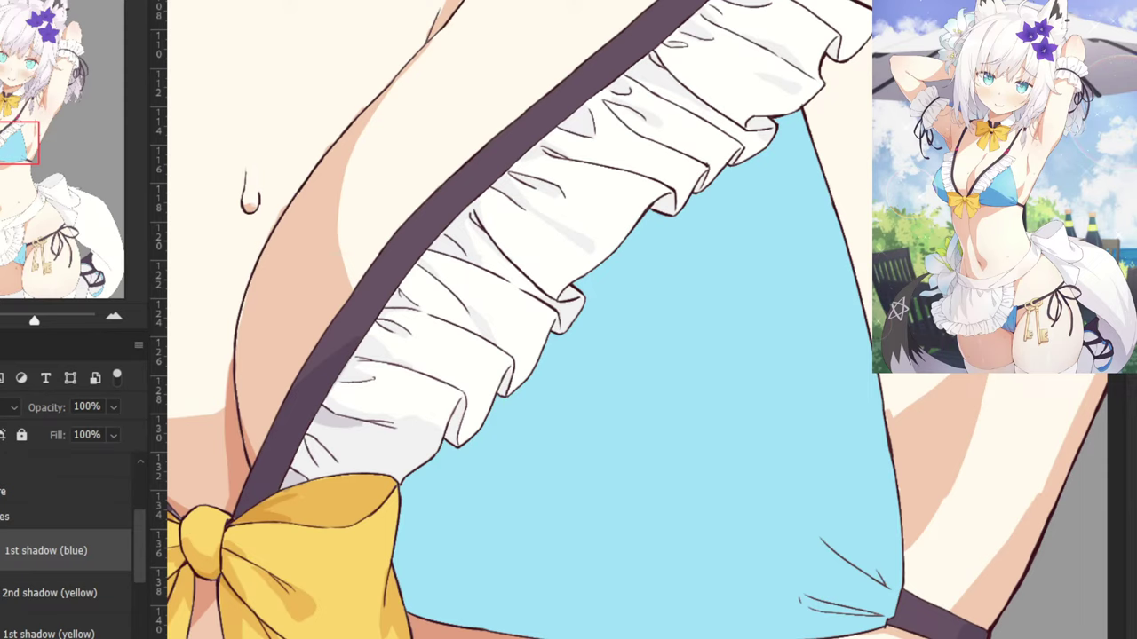
drag(518, 529, 538, 479)
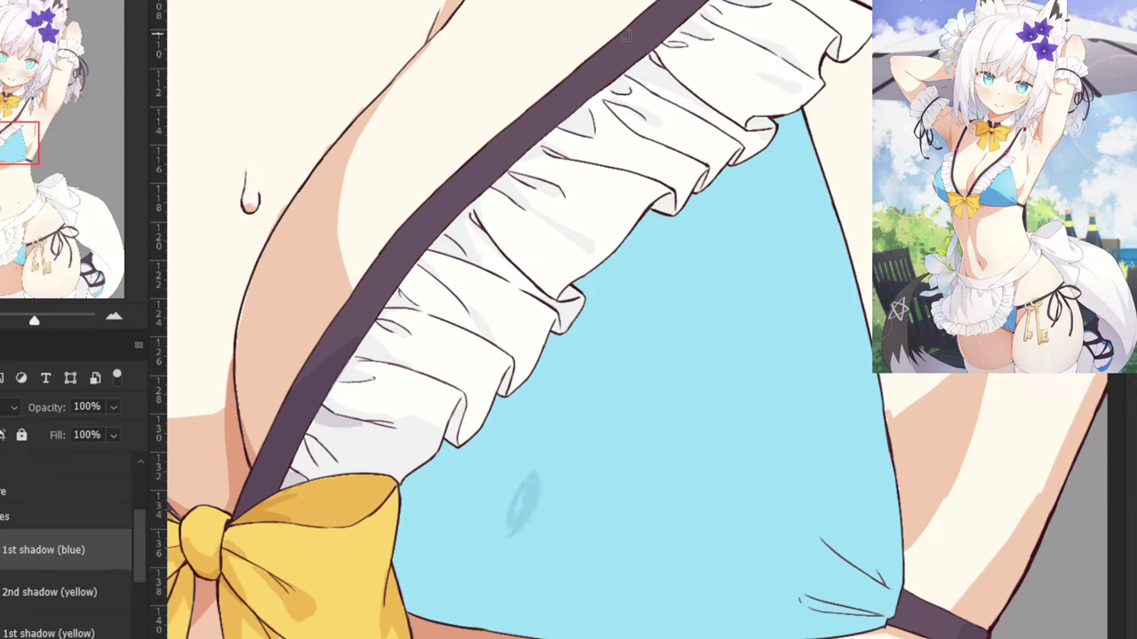
key(ctrl+z)
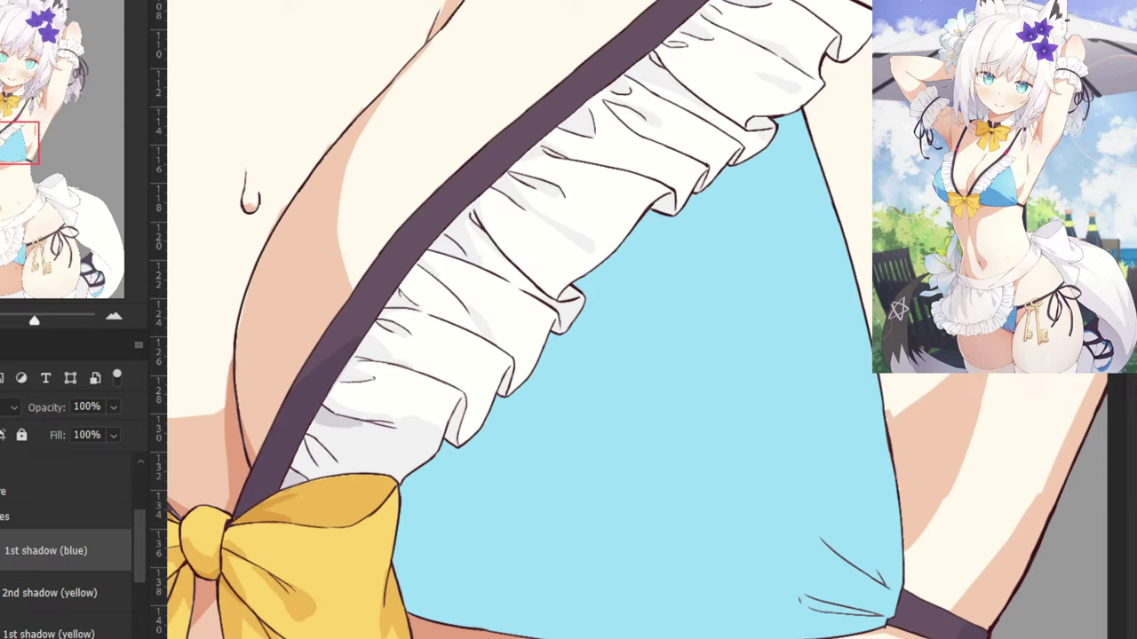
drag(541, 453, 536, 502)
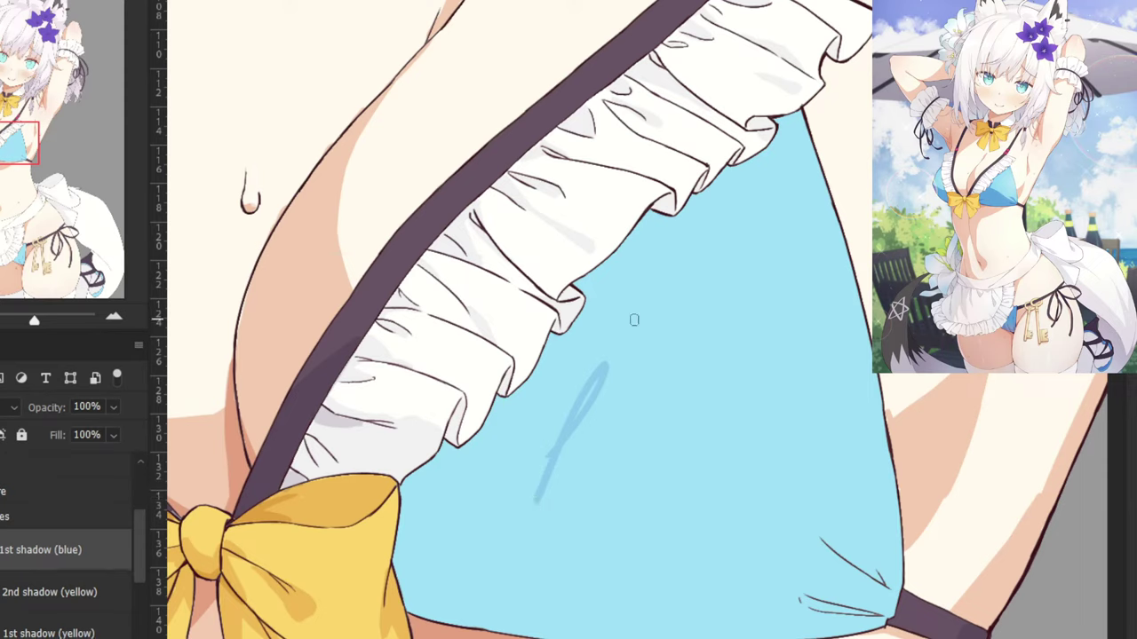
key(ctrl+z)
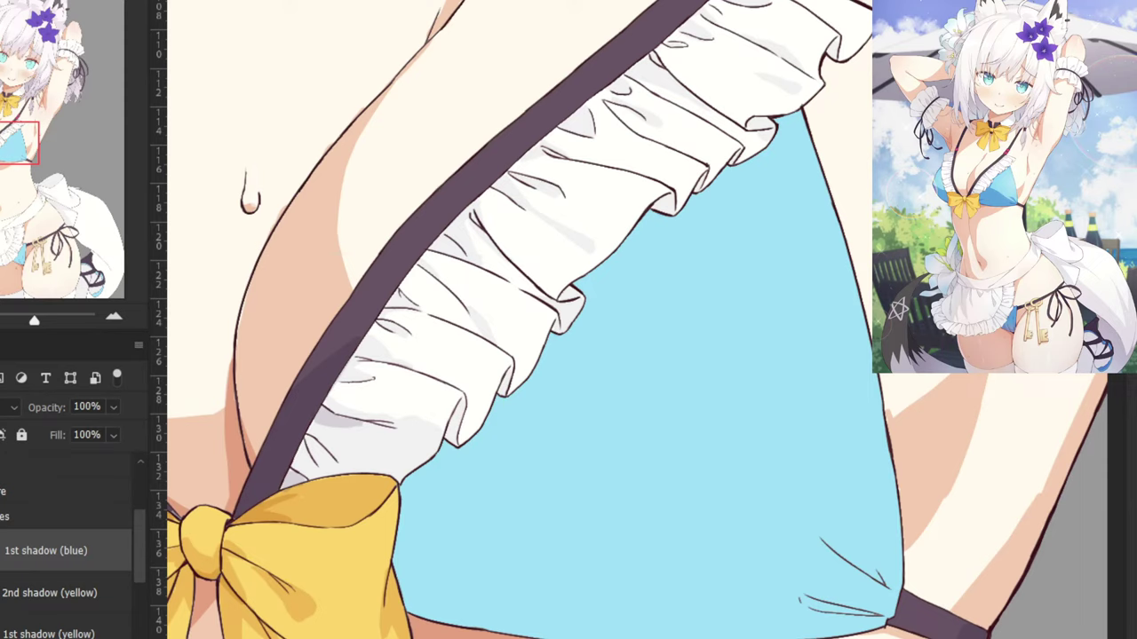
mouse_move(493, 536)
mouse_down()
mouse_move(563, 440)
mouse_move(532, 485)
mouse_move(549, 437)
mouse_up()
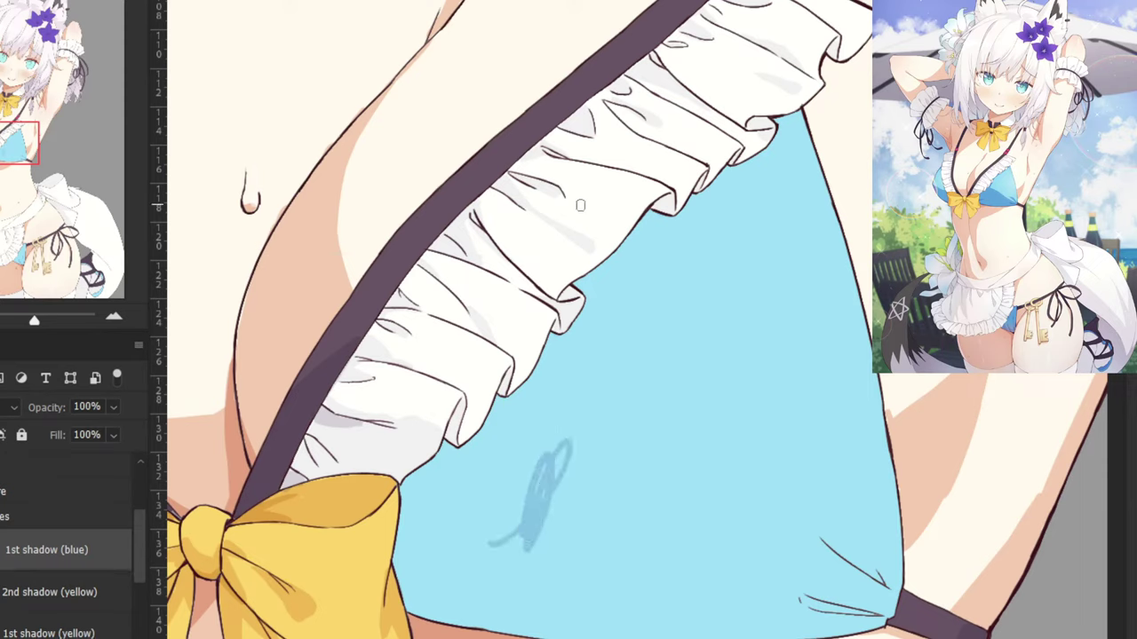
key(ctrl+z)
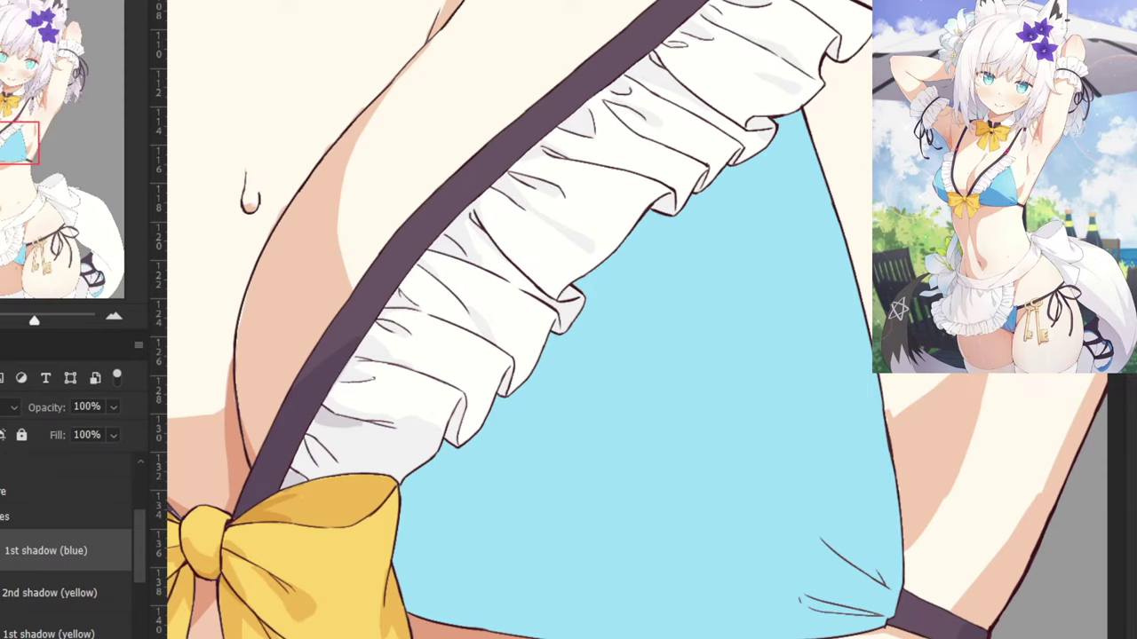
mouse_move(502, 555)
mouse_down()
mouse_move(515, 488)
mouse_move(536, 486)
mouse_up()
drag(521, 537, 559, 444)
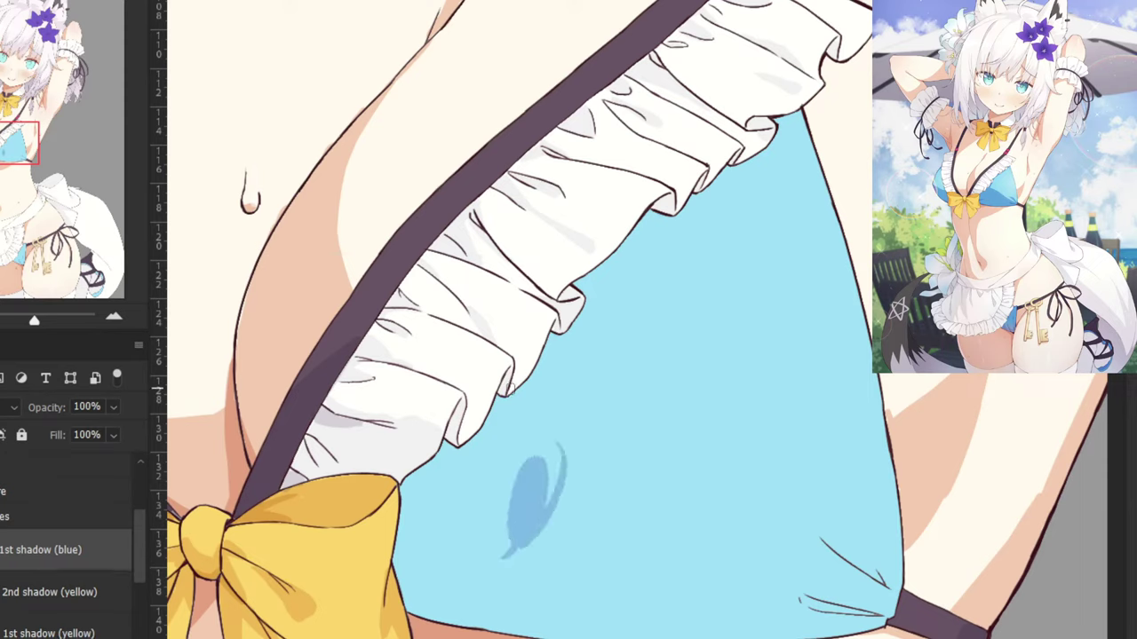
key(ctrl+z)
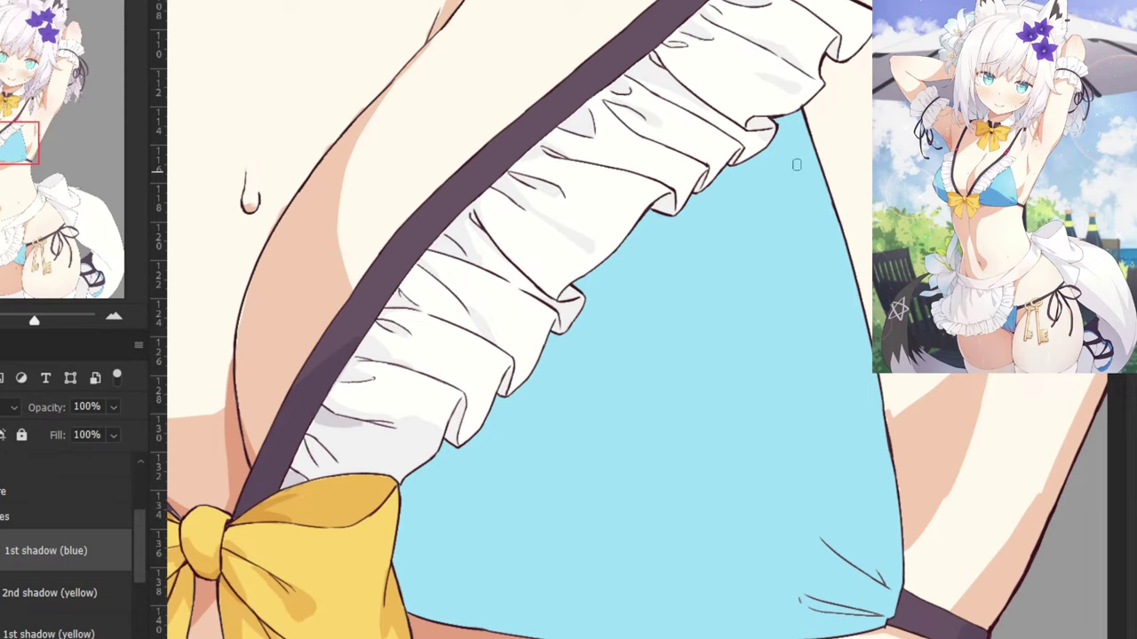
Paint the first shadow at the right cup's top corner and along the underside of the uppermost small frill fold.
drag(796, 115, 779, 131)
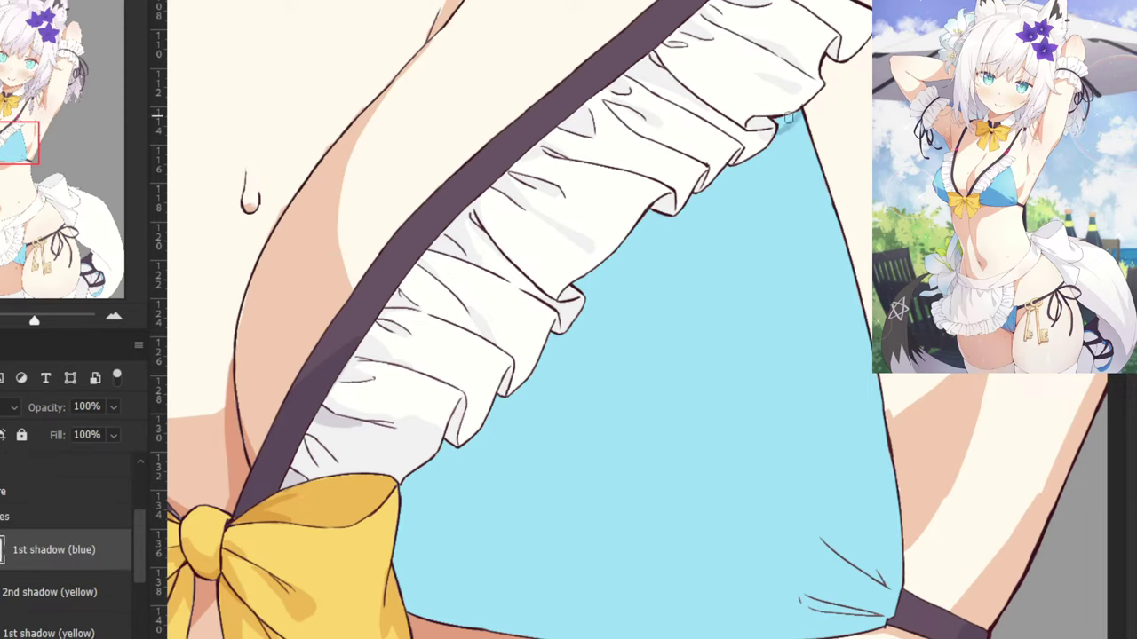
drag(790, 77, 713, 238)
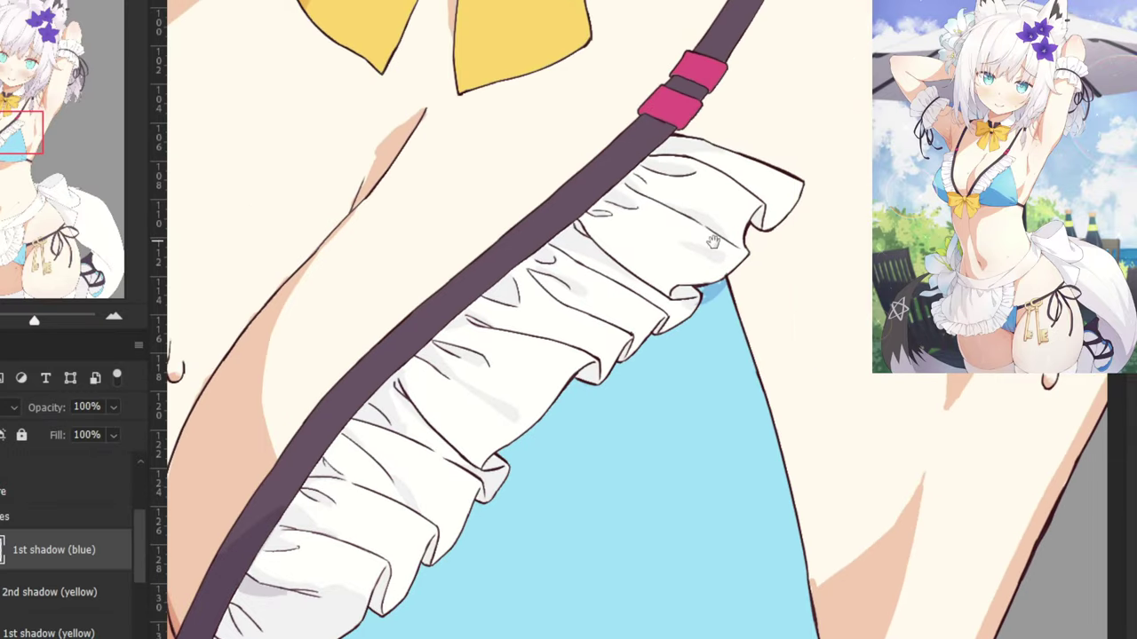
key(ctrl+plus)
key(ctrl+plus)
mouse_move(787, 242)
mouse_down()
mouse_move(764, 240)
mouse_move(791, 236)
mouse_up()
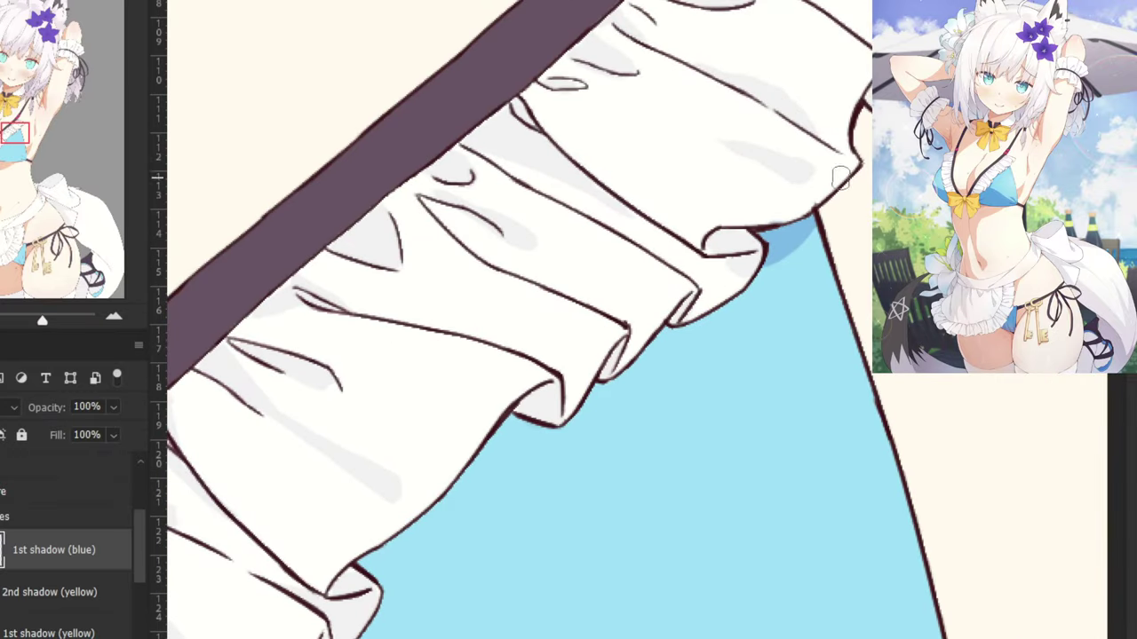
drag(765, 259, 678, 328)
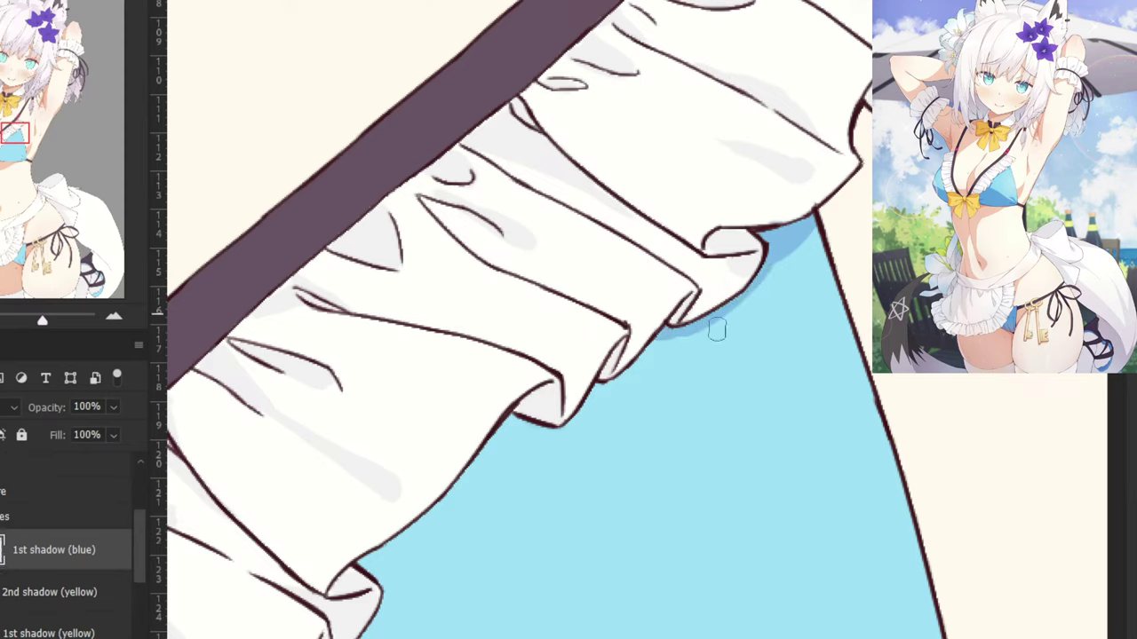
Paint a narrow first shadow beneath the next two frill folds, undoing and repeating the stroke to refine its curve.
mouse_move(673, 341)
mouse_down()
mouse_move(635, 389)
mouse_move(584, 408)
mouse_up()
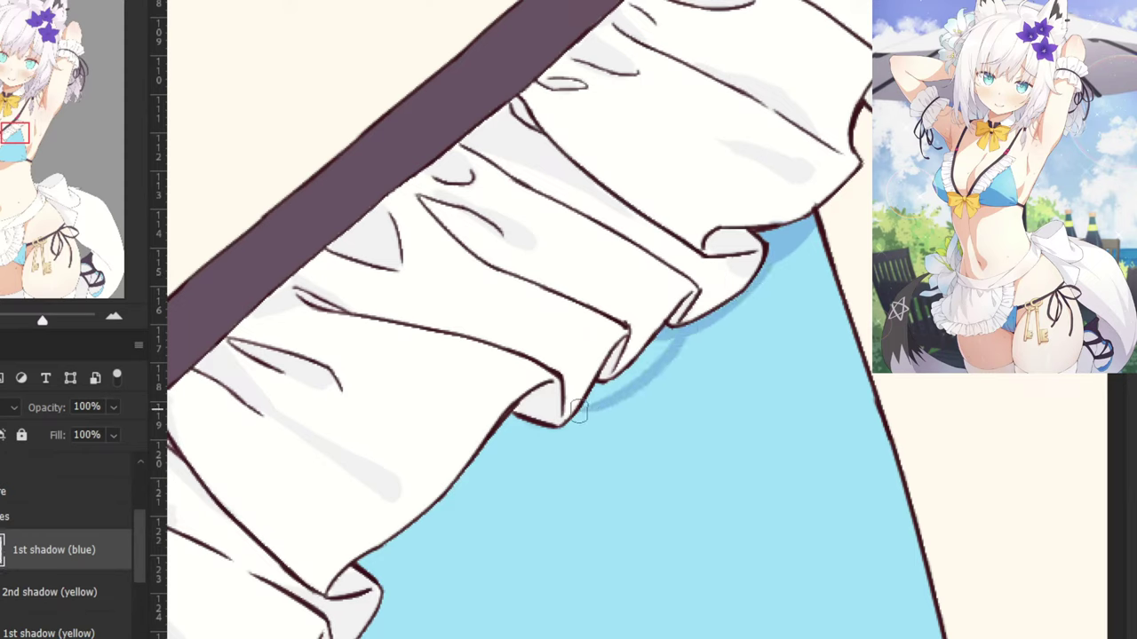
key(ctrl+z)
drag(680, 336, 558, 431)
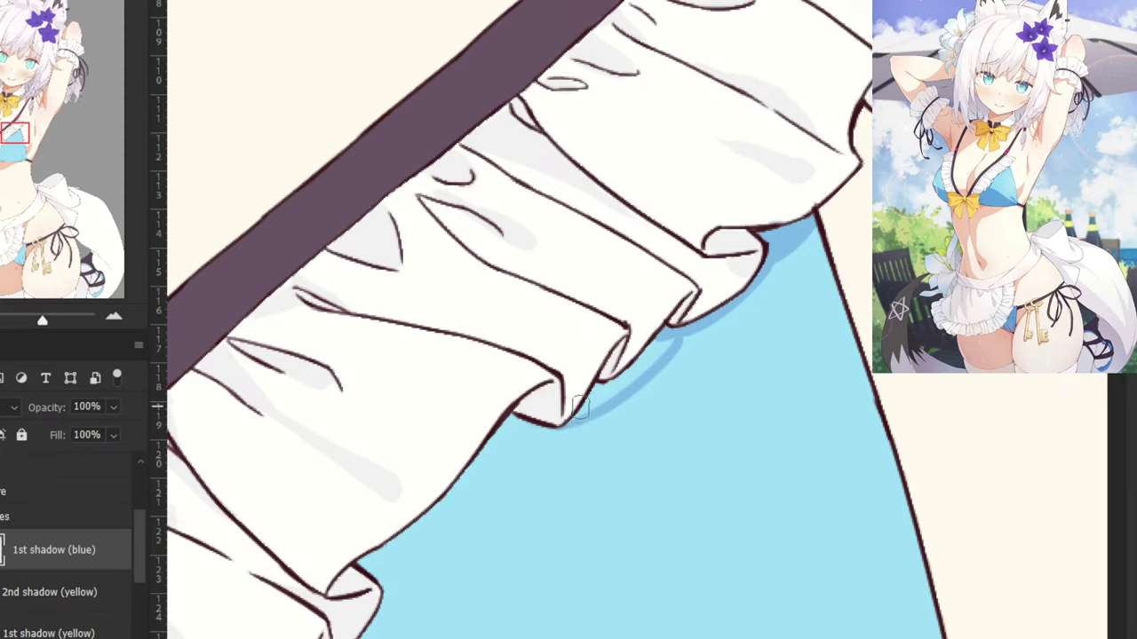
key(ctrl+z)
drag(680, 337, 561, 428)
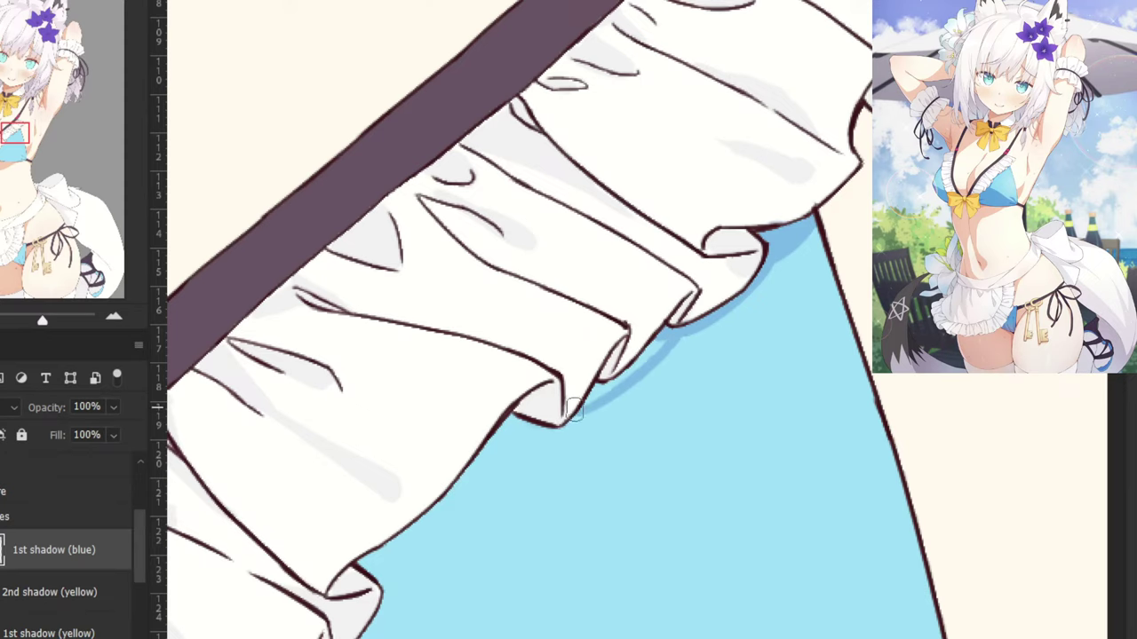
key(ctrl+z)
mouse_move(680, 339)
mouse_down()
mouse_move(571, 418)
mouse_move(652, 356)
mouse_move(605, 395)
mouse_move(637, 361)
mouse_move(614, 386)
mouse_up()
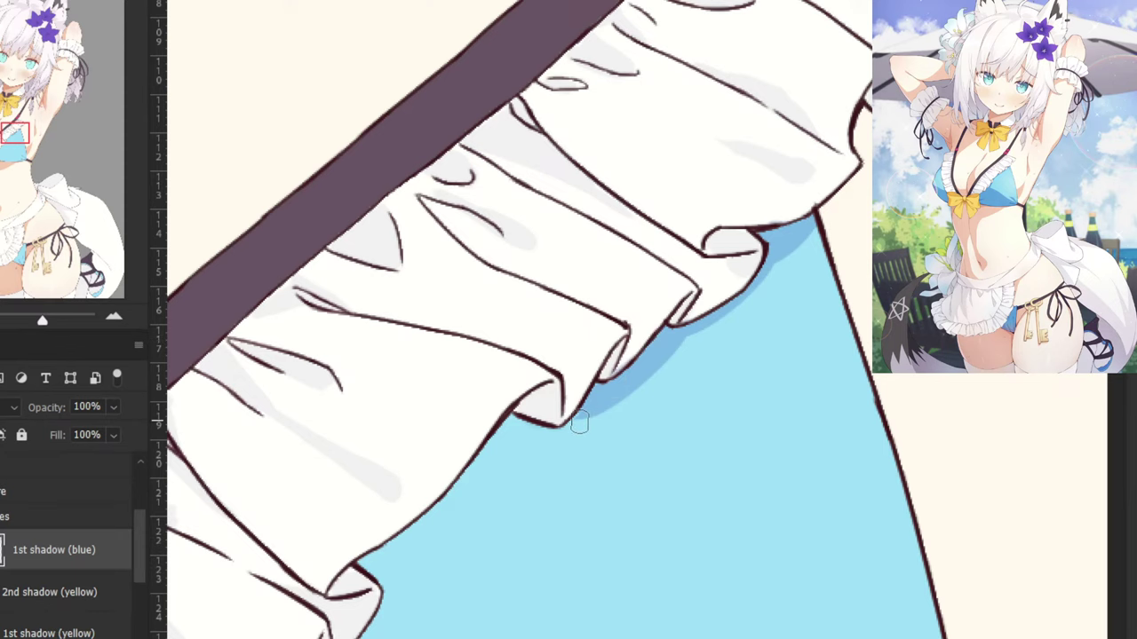
Trim the lower end of the fold shadow and paint the first shadow along the long curved frill edge down to the next small fold.
drag(505, 379, 525, 332)
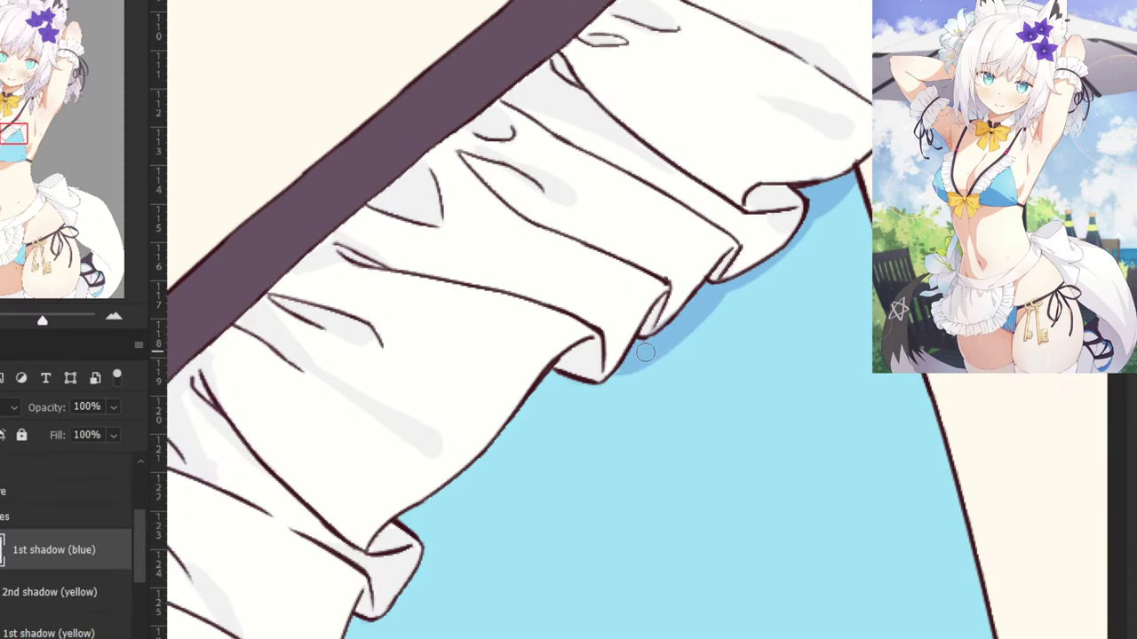
mouse_move(682, 339)
mouse_down()
mouse_move(638, 368)
mouse_move(652, 346)
mouse_move(681, 334)
mouse_move(656, 335)
mouse_move(718, 305)
mouse_move(633, 346)
mouse_move(640, 339)
mouse_move(620, 361)
mouse_up()
key(ctrl+z)
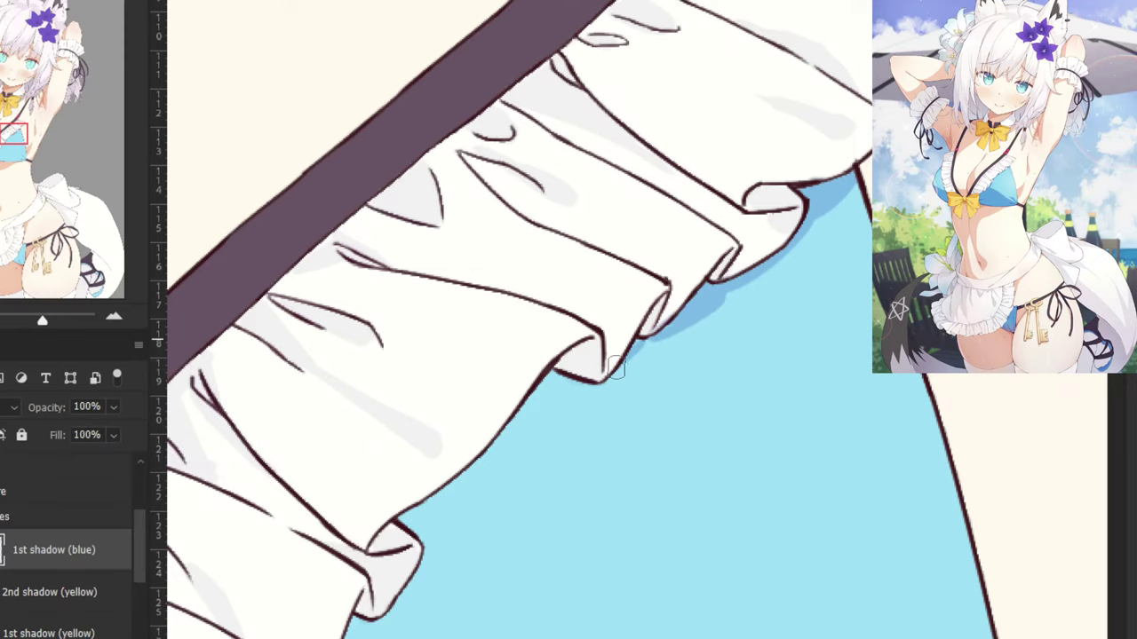
drag(506, 400, 604, 294)
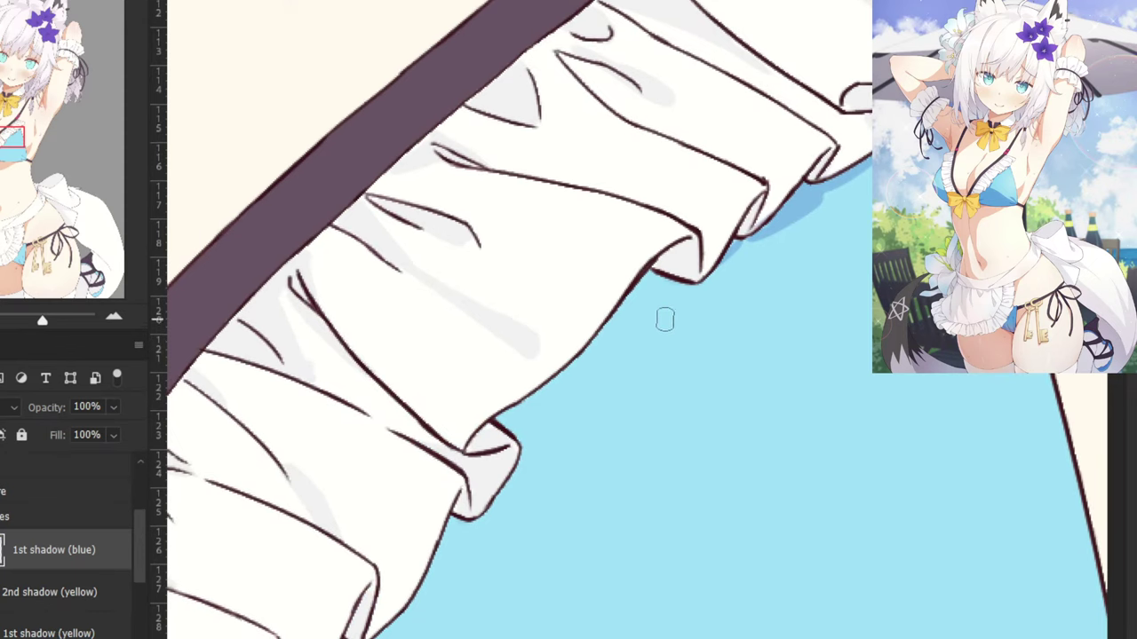
mouse_move(695, 292)
mouse_down()
mouse_move(571, 378)
mouse_move(580, 383)
mouse_move(528, 432)
mouse_move(544, 403)
mouse_move(523, 431)
mouse_move(505, 418)
mouse_move(521, 408)
mouse_move(524, 422)
mouse_move(571, 381)
mouse_move(630, 323)
mouse_move(565, 376)
mouse_move(636, 289)
mouse_move(613, 330)
mouse_move(662, 280)
mouse_up()
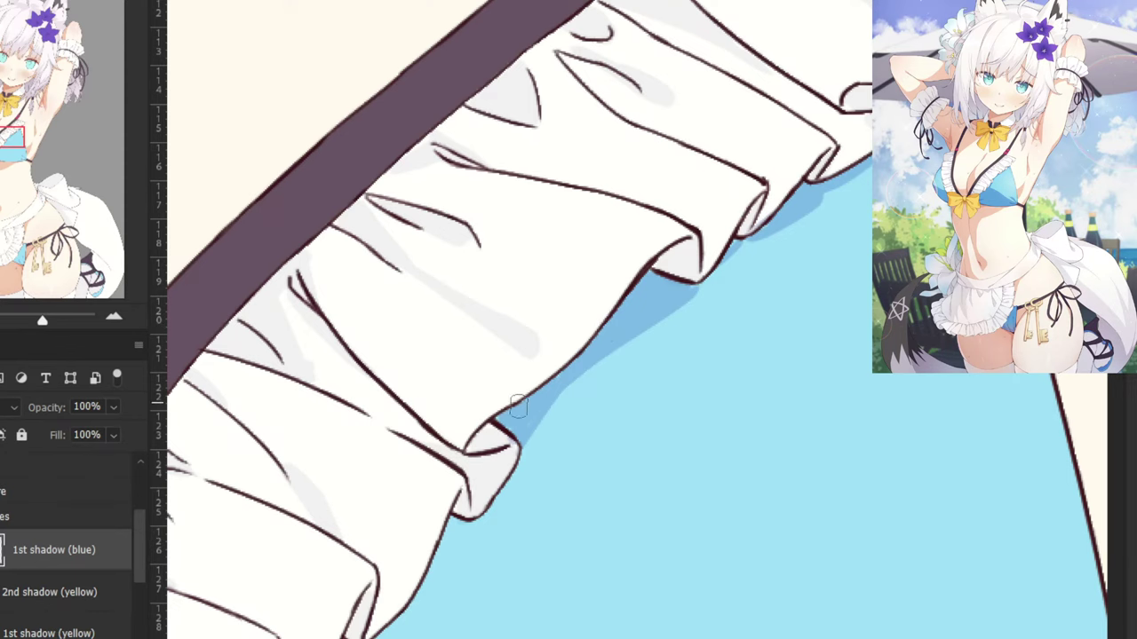
Outline the right cup's main first shadow with a line down from the lower frill folds and a curve across to the side strap.
drag(500, 434, 640, 174)
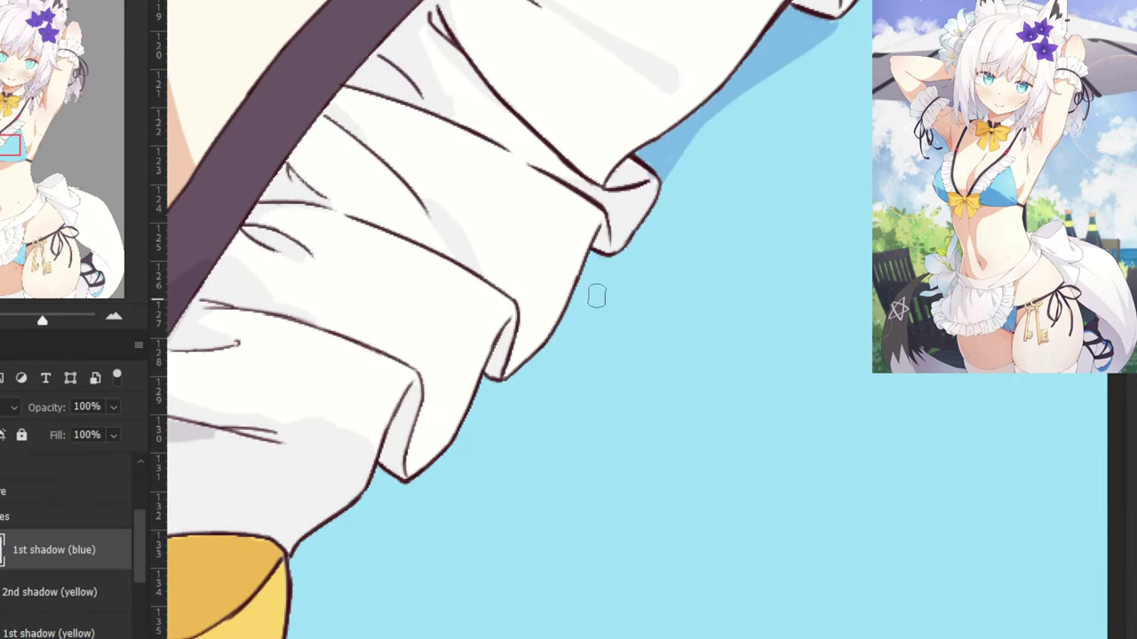
drag(614, 256, 494, 475)
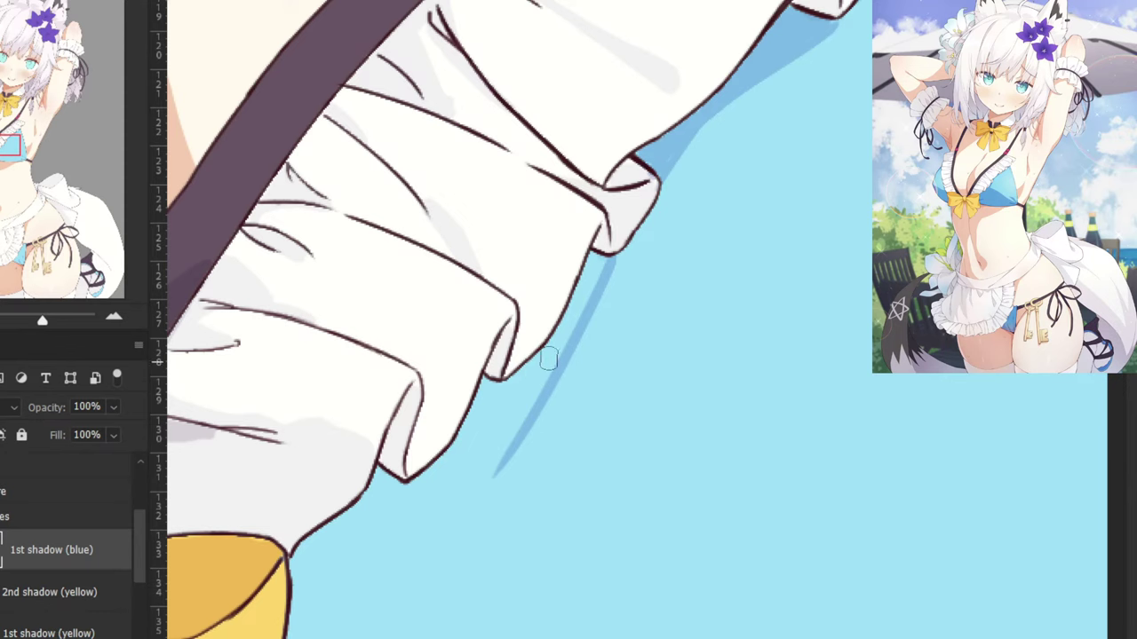
key(ctrl+minus)
key(ctrl+minus)
drag(541, 458, 362, 467)
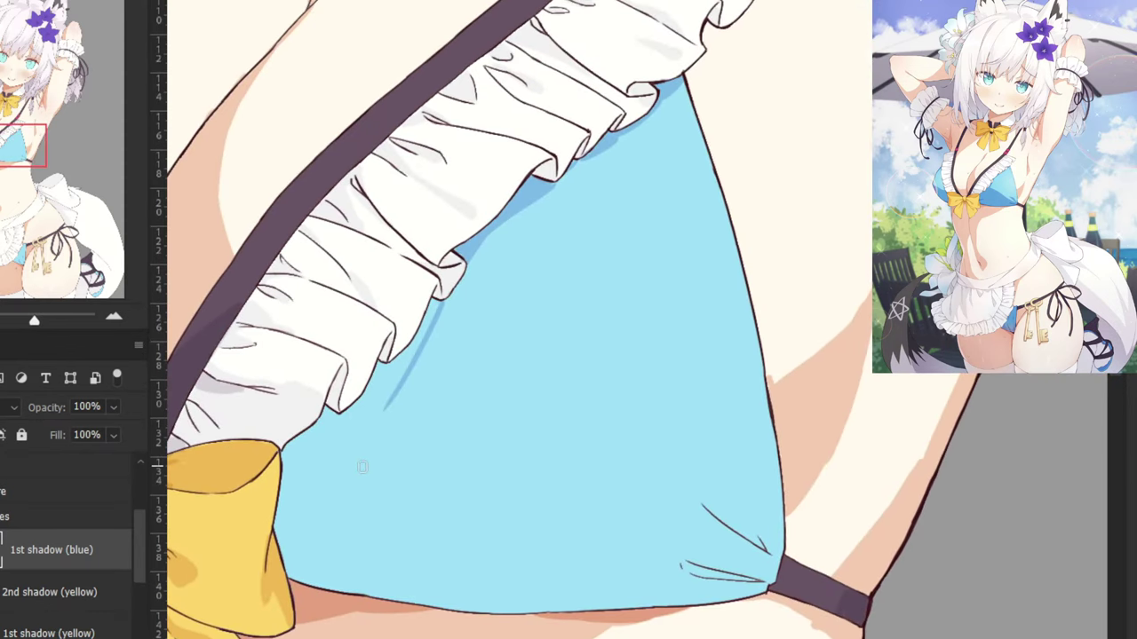
mouse_move(387, 412)
mouse_down()
mouse_move(563, 497)
mouse_move(573, 482)
mouse_move(767, 568)
mouse_up()
key(ctrl+z)
key(ctrl+z)
drag(568, 480, 766, 556)
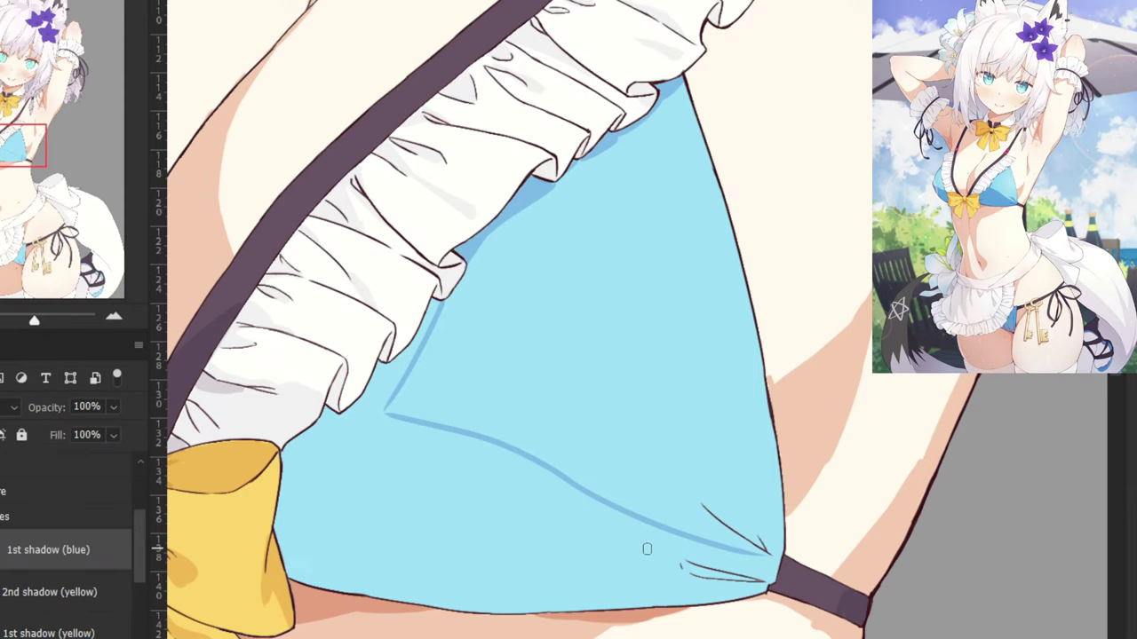
Draw a second, more rounded curve just above the first half of the cup's shadow outline, undoing and repeating it until it joins smoothly.
key(ctrl+plus)
key(ctrl+minus)
drag(404, 394, 539, 453)
key(ctrl+z)
drag(398, 399, 564, 468)
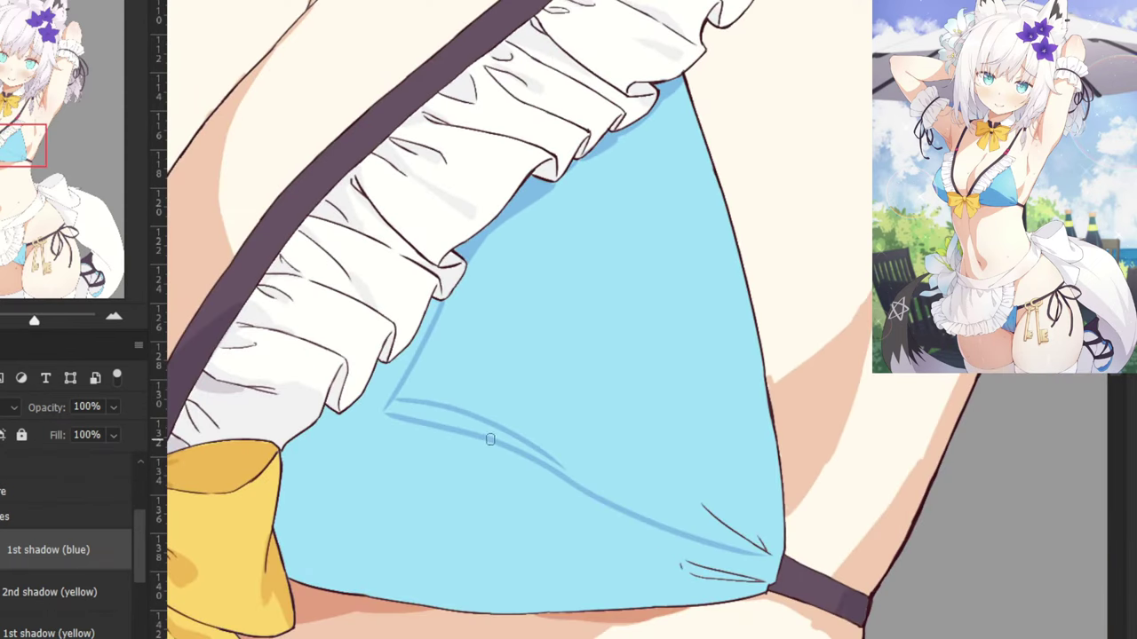
key(ctrl+z)
mouse_move(392, 400)
mouse_down()
mouse_move(595, 511)
mouse_move(389, 399)
mouse_move(556, 475)
mouse_up()
key(ctrl+z)
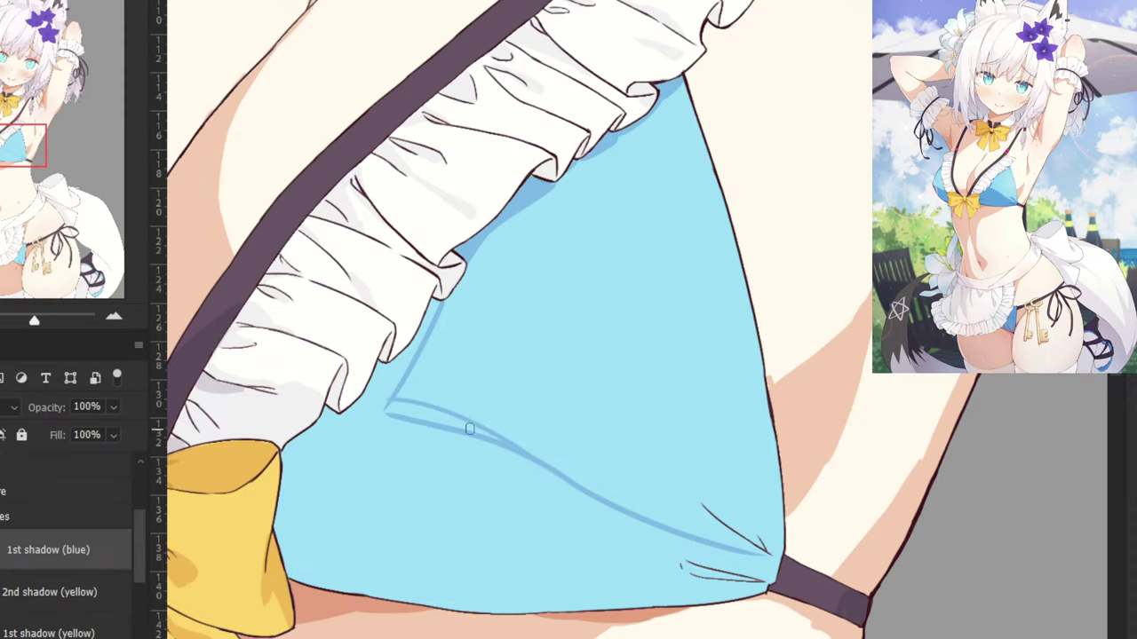
key(ctrl+z)
mouse_move(393, 398)
mouse_down()
mouse_move(482, 417)
mouse_move(547, 483)
mouse_move(574, 481)
mouse_up()
key(ctrl+z)
drag(392, 398, 597, 496)
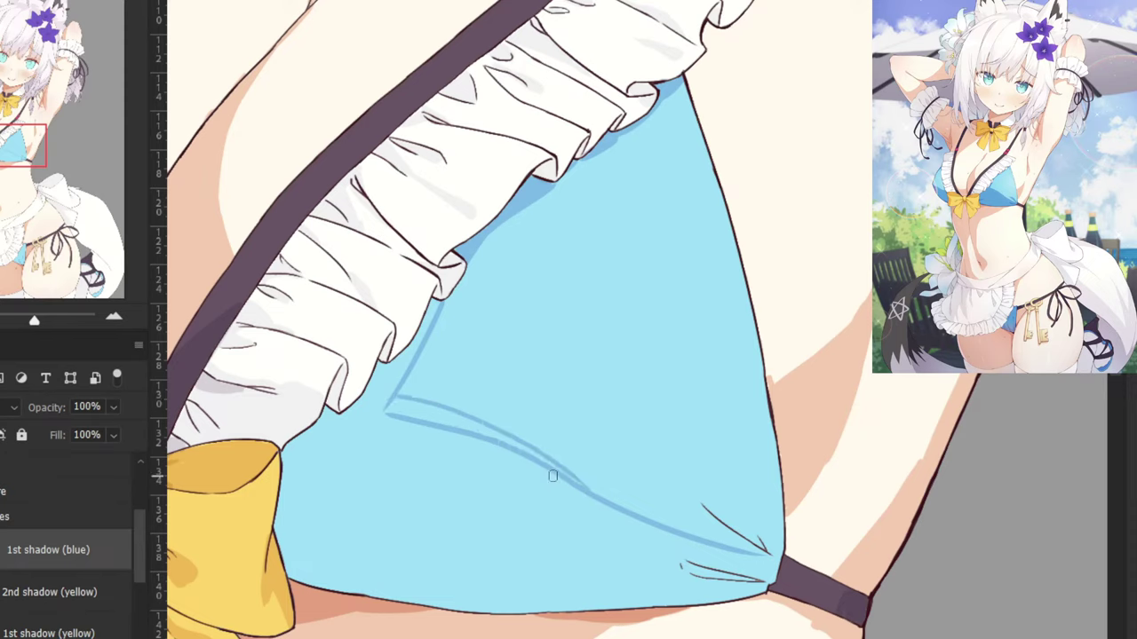
key(ctrl+z)
drag(390, 398, 577, 488)
key(ctrl+z)
mouse_move(392, 401)
mouse_down()
mouse_move(595, 514)
mouse_move(397, 404)
mouse_move(582, 485)
mouse_up()
key(ctrl+z)
drag(531, 455, 609, 507)
Paint the first shadow beneath the right cup's lower frill folds and down along the yellow bow's edge.
mouse_move(302, 320)
mouse_down()
mouse_move(342, 333)
mouse_move(525, 376)
mouse_up()
key(ctrl+plus)
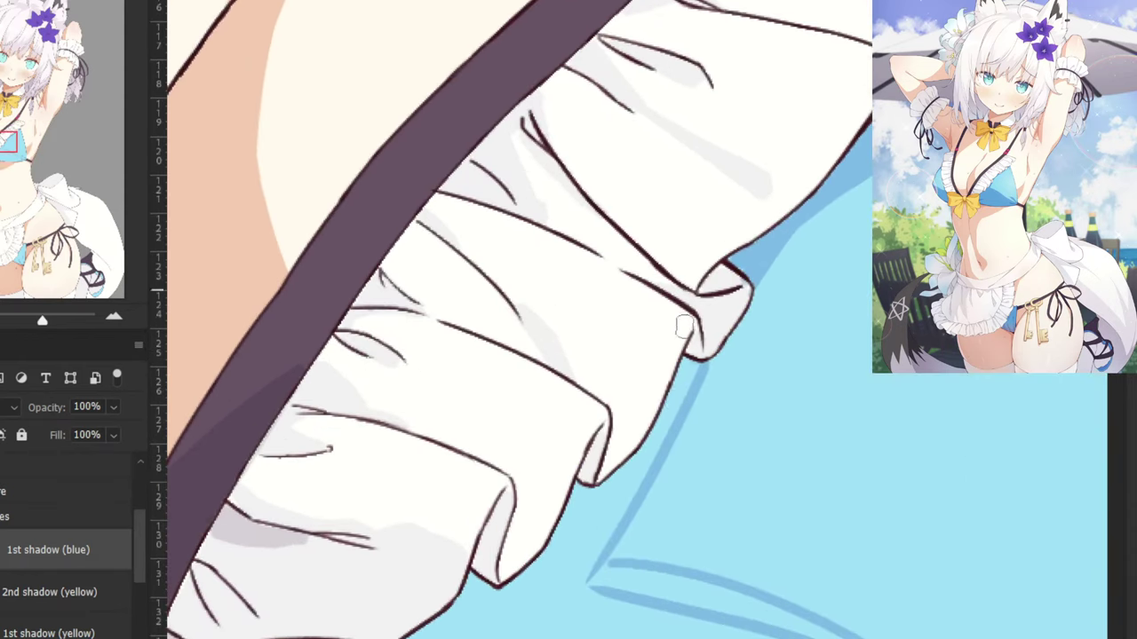
mouse_move(690, 387)
mouse_down()
mouse_move(622, 502)
mouse_move(681, 397)
mouse_move(618, 483)
mouse_move(566, 509)
mouse_move(585, 393)
mouse_move(577, 350)
mouse_move(602, 342)
mouse_move(517, 442)
mouse_move(532, 428)
mouse_move(470, 448)
mouse_up()
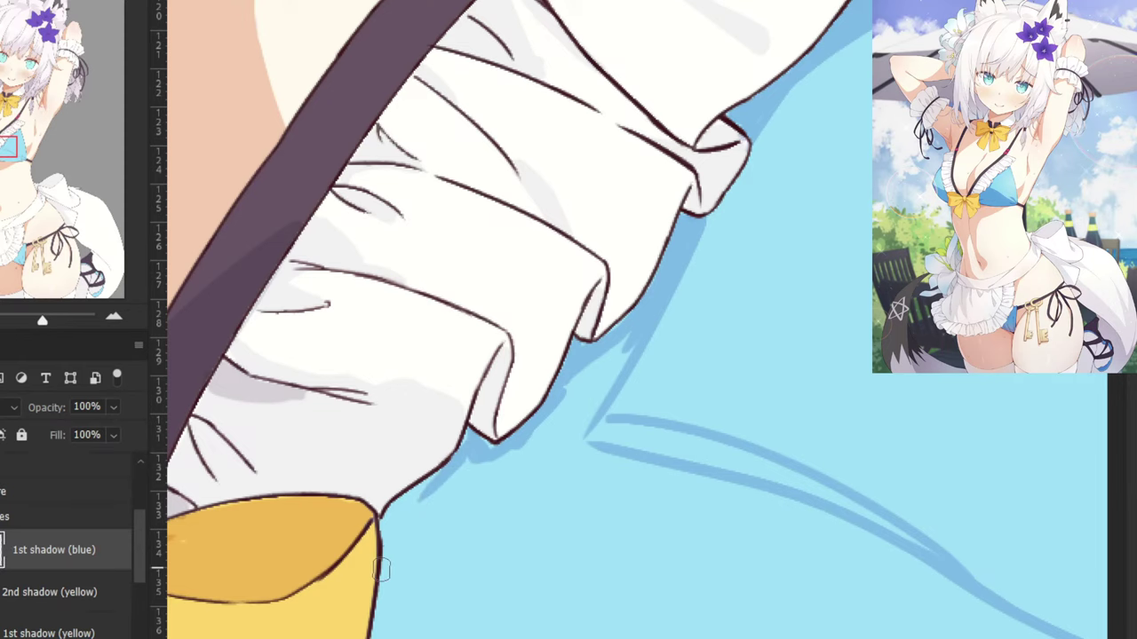
drag(395, 555, 451, 425)
mouse_move(444, 384)
mouse_down()
mouse_move(452, 375)
mouse_move(433, 512)
mouse_move(437, 573)
mouse_move(412, 429)
mouse_move(431, 497)
mouse_up()
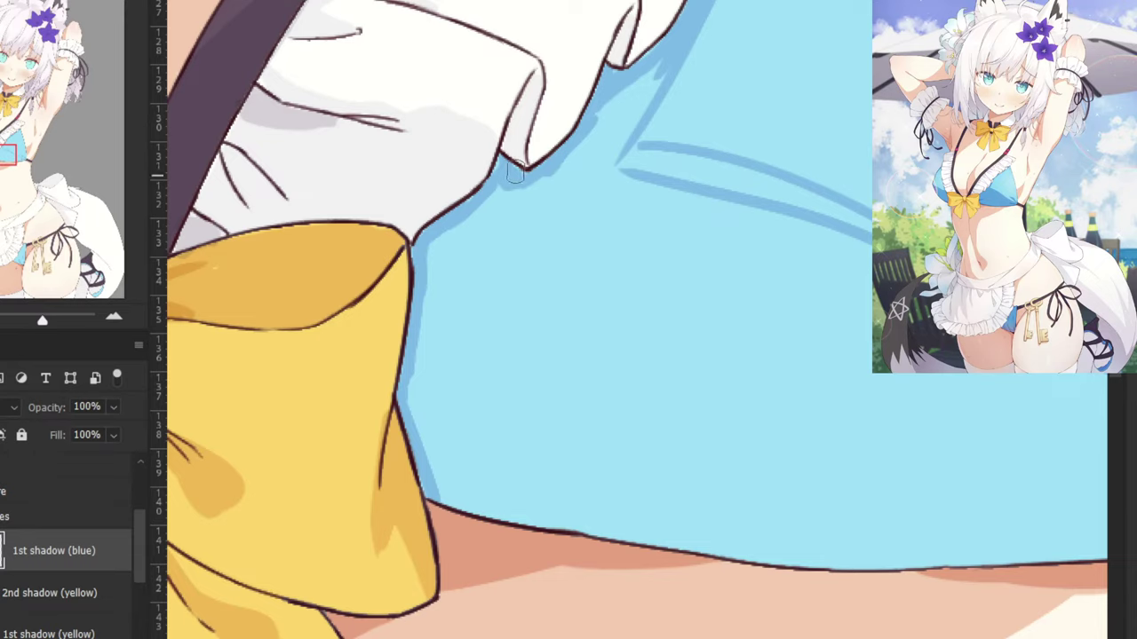
drag(546, 237, 570, 234)
right_click(570, 235)
mouse_move(607, 148)
mouse_down()
mouse_move(615, 129)
mouse_move(595, 143)
mouse_move(598, 168)
mouse_move(563, 177)
mouse_move(626, 91)
mouse_move(515, 198)
mouse_move(436, 246)
mouse_move(428, 406)
mouse_up()
Paint a first shadow band along the right cup's bottom edge, starting from the yellow bow.
key(ctrl+minus)
key(ctrl+minus)
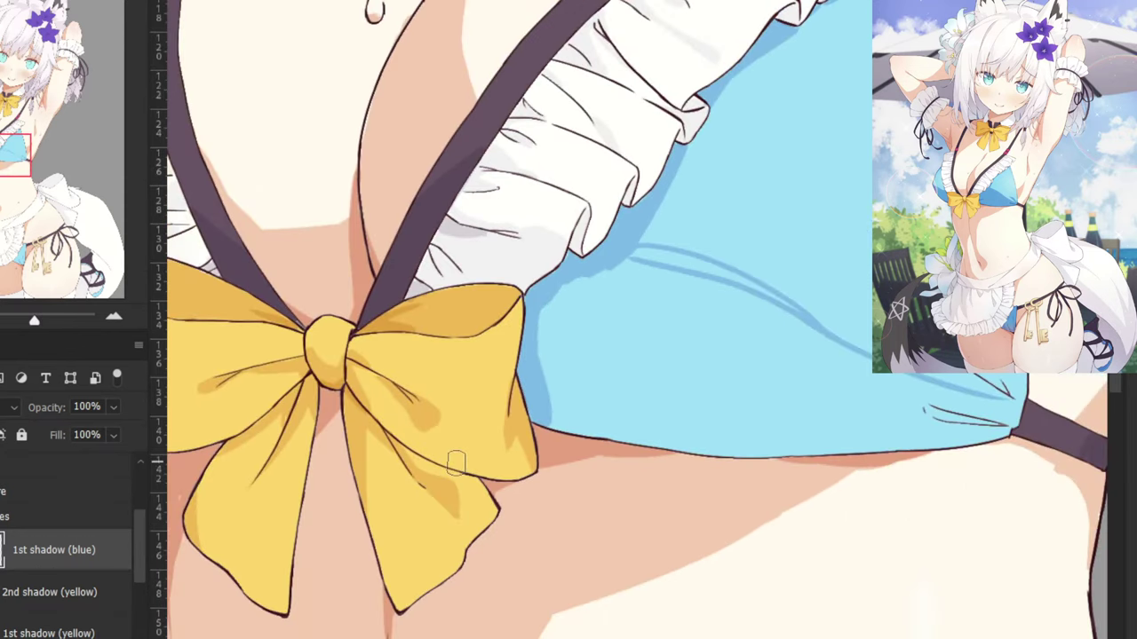
drag(611, 451, 464, 538)
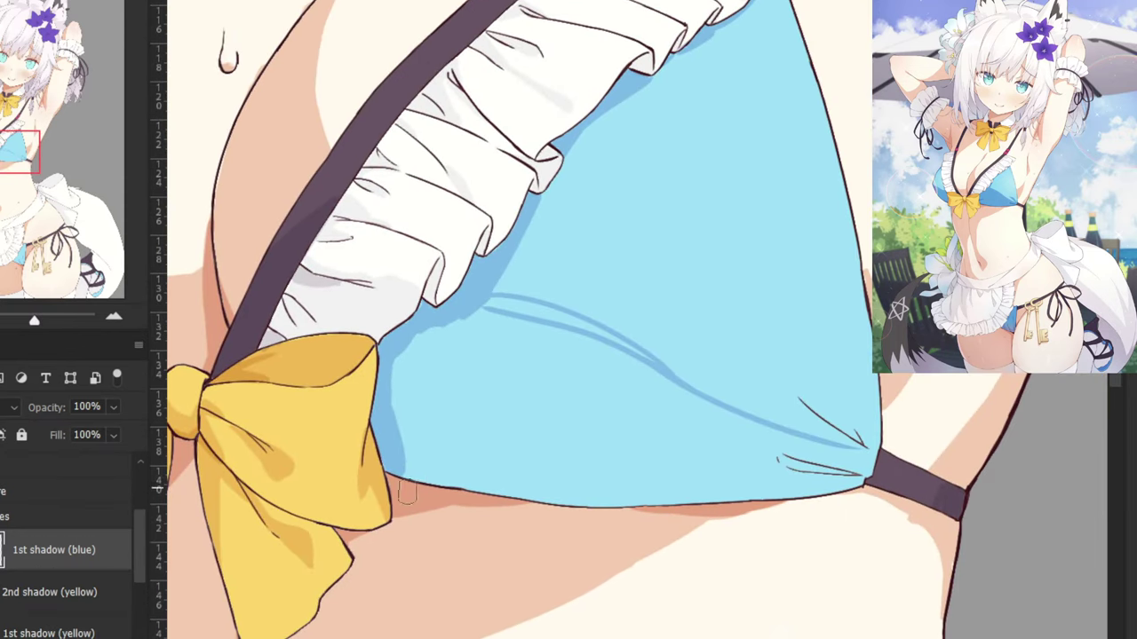
mouse_move(402, 457)
mouse_down()
mouse_move(654, 503)
mouse_move(416, 472)
mouse_move(433, 476)
mouse_move(685, 503)
mouse_up()
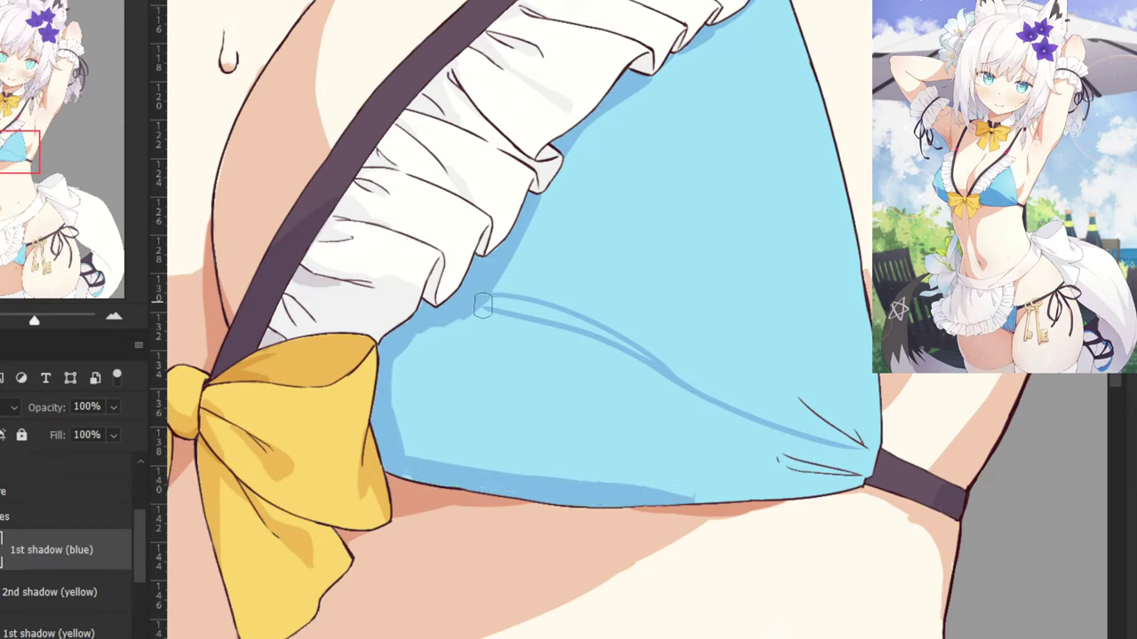
Thicken the curved shadow outline toward the strap and fill the whole lower part of the right cup with the first shadow.
mouse_move(483, 301)
mouse_down()
mouse_move(656, 369)
mouse_move(553, 319)
mouse_move(650, 371)
mouse_move(666, 393)
mouse_move(723, 381)
mouse_move(758, 432)
mouse_move(781, 435)
mouse_up()
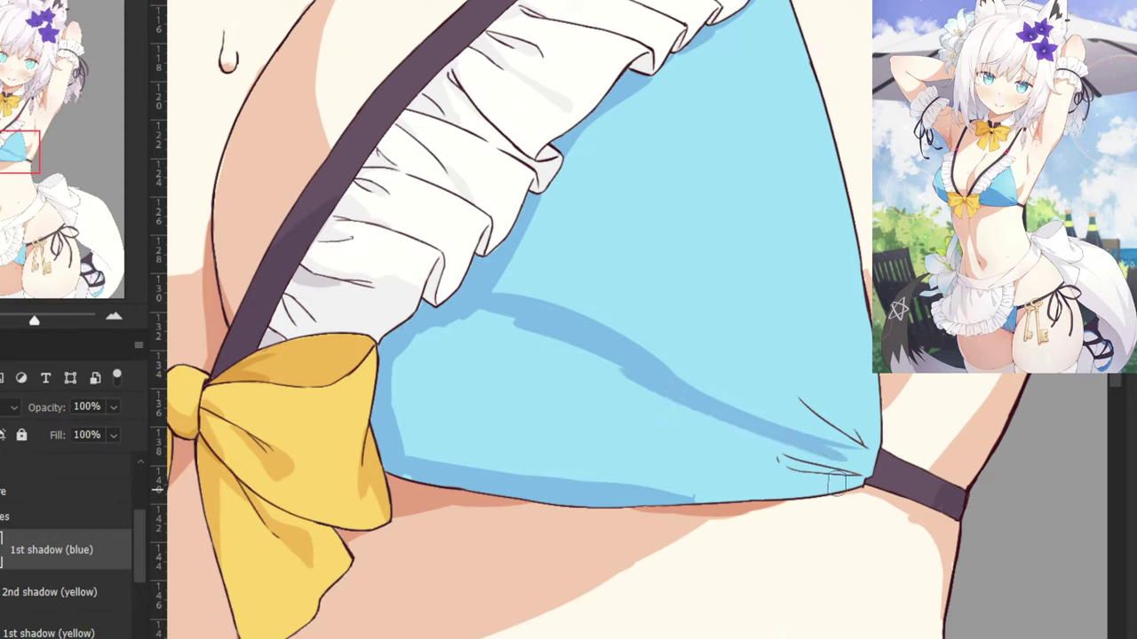
mouse_move(867, 453)
mouse_down()
mouse_move(850, 458)
mouse_move(860, 457)
mouse_move(857, 480)
mouse_move(657, 500)
mouse_move(829, 503)
mouse_move(840, 470)
mouse_move(826, 455)
mouse_up()
mouse_move(534, 345)
mouse_down()
mouse_move(553, 343)
mouse_move(794, 465)
mouse_move(653, 389)
mouse_move(663, 361)
mouse_move(736, 477)
mouse_move(711, 417)
mouse_move(632, 427)
mouse_move(666, 480)
mouse_move(631, 414)
mouse_move(576, 360)
mouse_up()
mouse_move(565, 438)
mouse_down()
mouse_move(546, 372)
mouse_move(543, 437)
mouse_move(556, 481)
mouse_move(568, 460)
mouse_move(549, 360)
mouse_move(517, 345)
mouse_move(500, 371)
mouse_move(512, 477)
mouse_move(531, 366)
mouse_move(502, 342)
mouse_move(443, 332)
mouse_move(405, 353)
mouse_move(401, 468)
mouse_move(424, 457)
mouse_move(473, 464)
mouse_move(484, 407)
mouse_move(473, 350)
mouse_move(444, 396)
mouse_move(458, 359)
mouse_move(418, 347)
mouse_move(404, 383)
mouse_move(426, 457)
mouse_move(441, 402)
mouse_move(431, 371)
mouse_up()
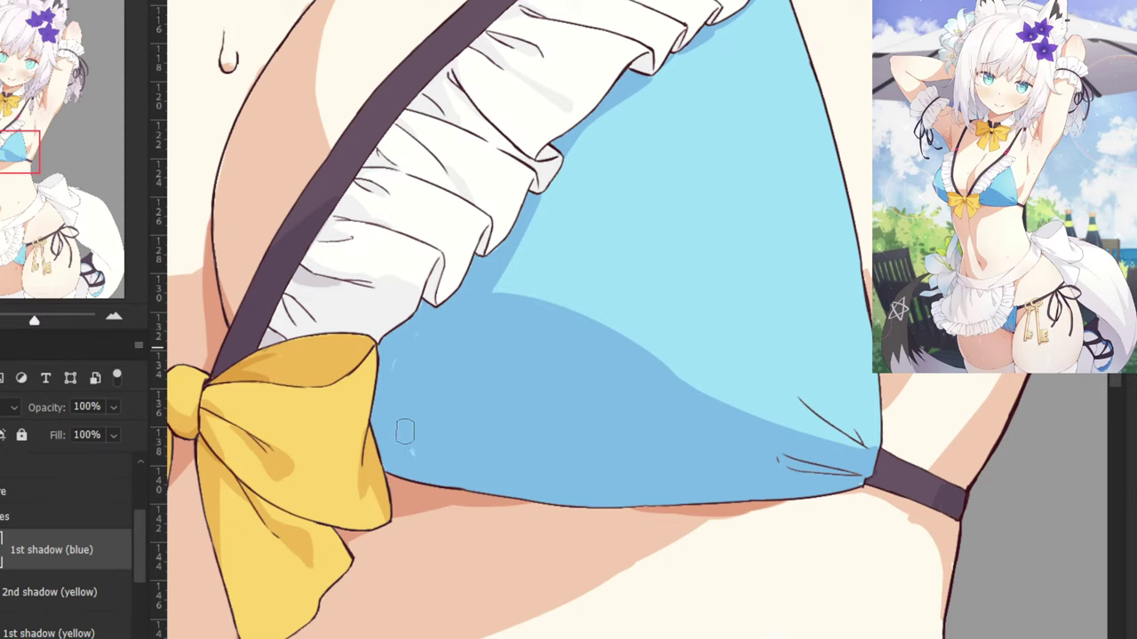
Paint a thin first shadow streak from the right cup's top corner down along its outer edge.
key(ctrl+minus)
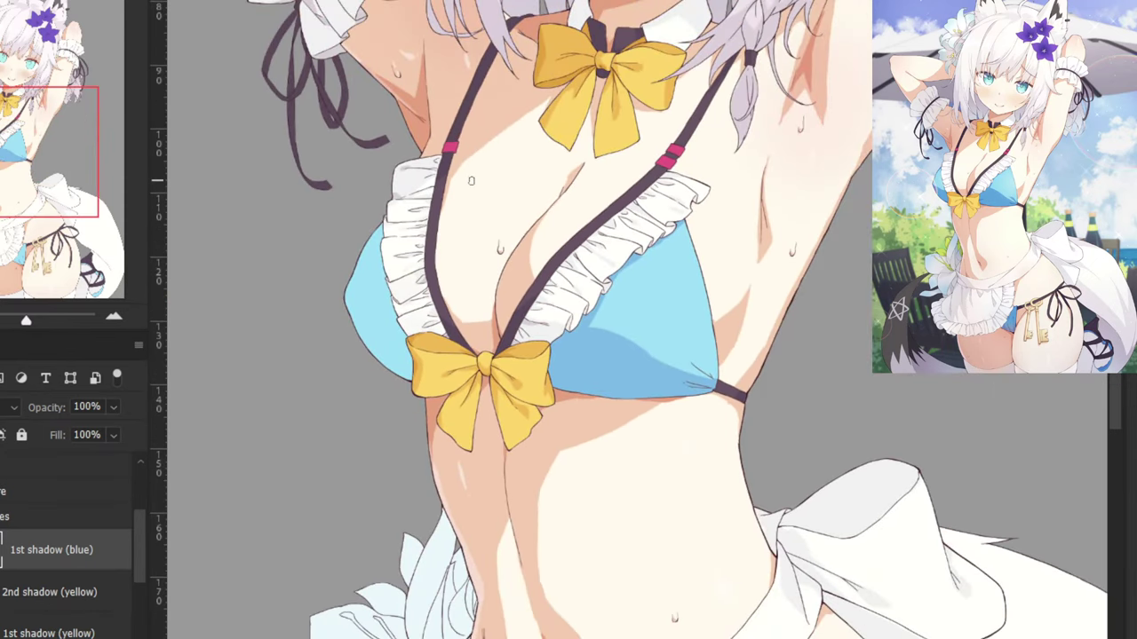
drag(325, 240, 594, 346)
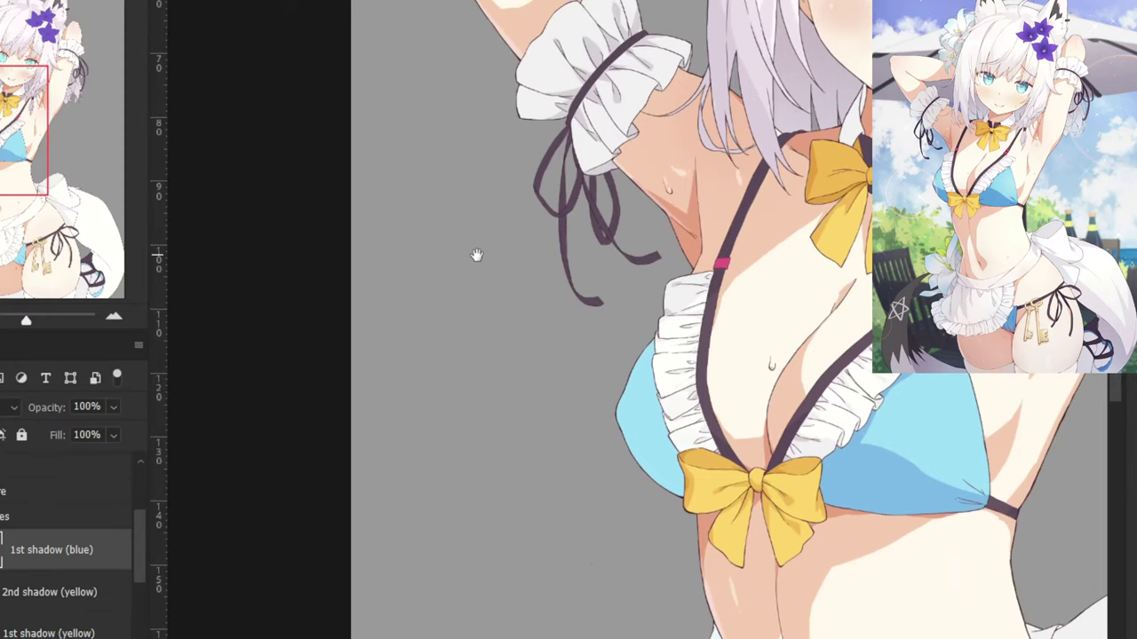
drag(476, 255, 406, 261)
key(ctrl+plus)
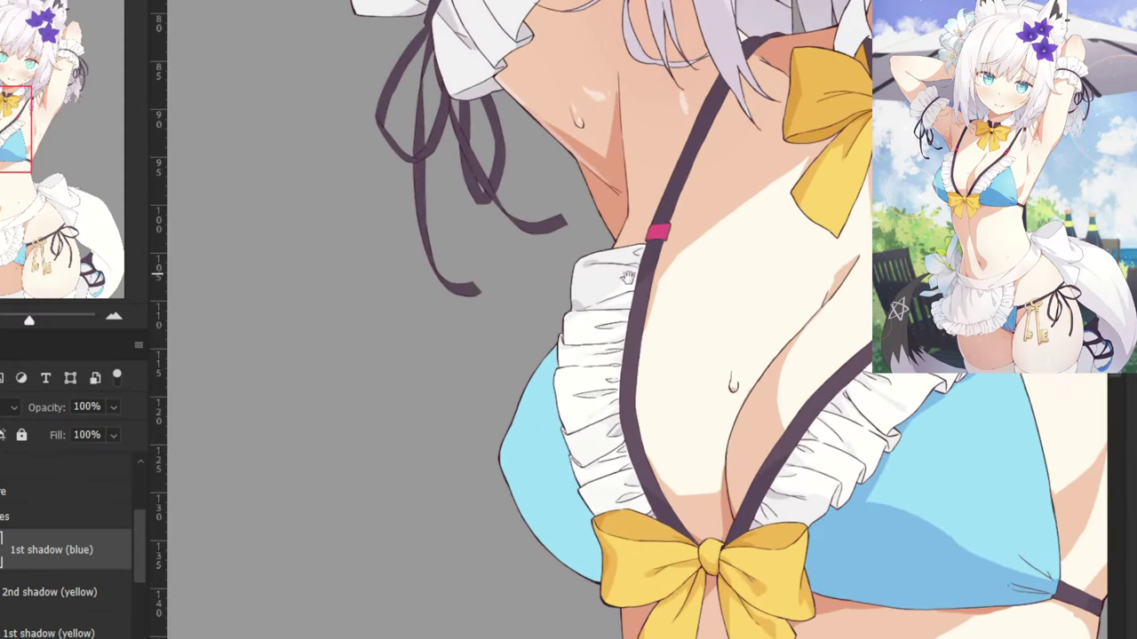
drag(627, 277, 289, 187)
key(ctrl+plus)
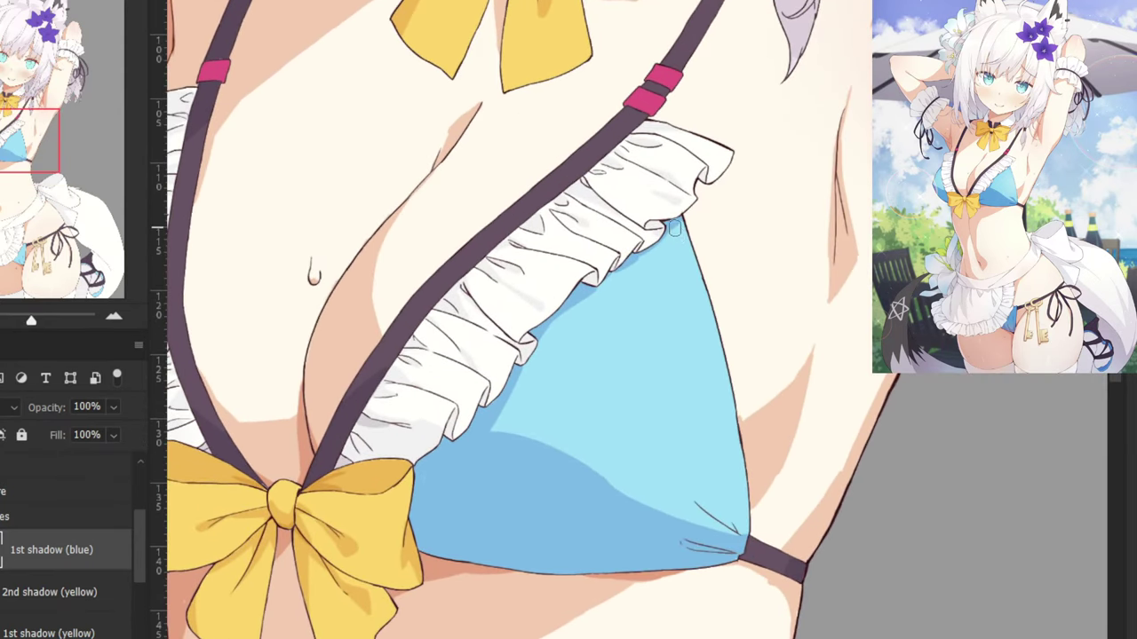
key(ctrl+plus)
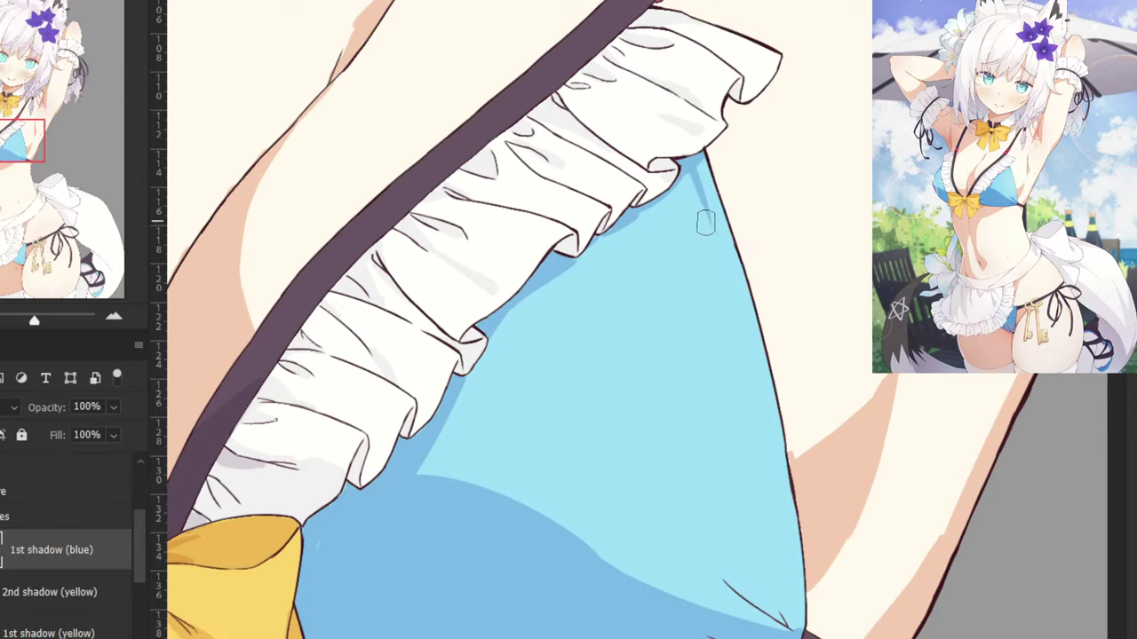
drag(713, 233, 737, 363)
key(ctrl+z)
drag(701, 198, 751, 380)
Paint a tapered first shadow along the upper crease line beside the side strap, undoing and repeating strokes to refine it.
drag(748, 474, 617, 261)
key(ctrl+plus)
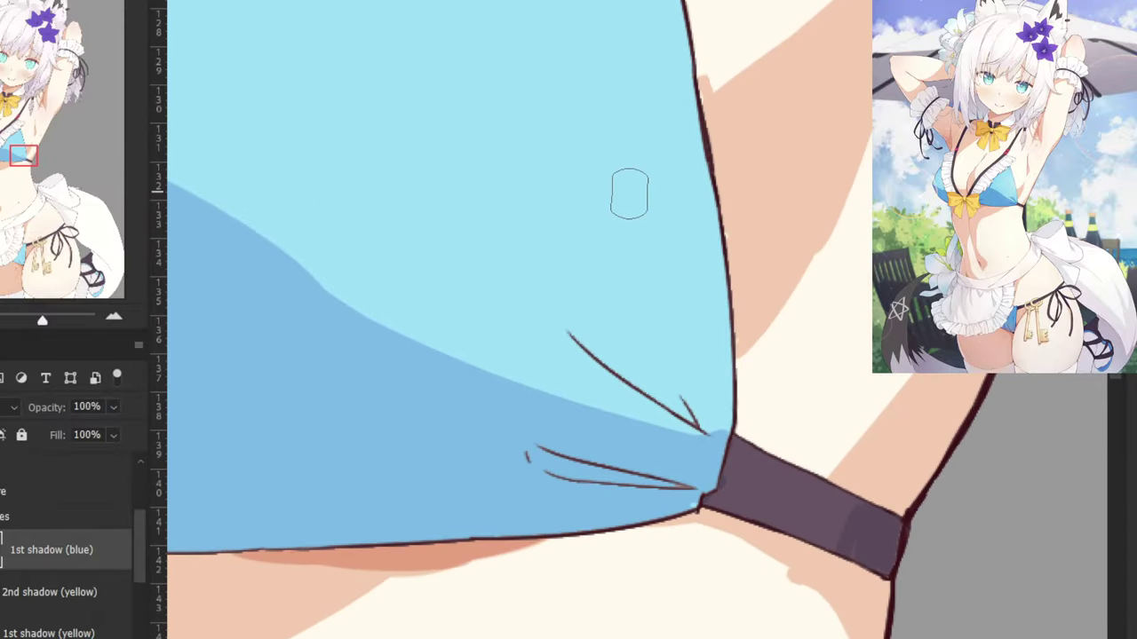
drag(527, 279, 689, 423)
key(ctrl+z)
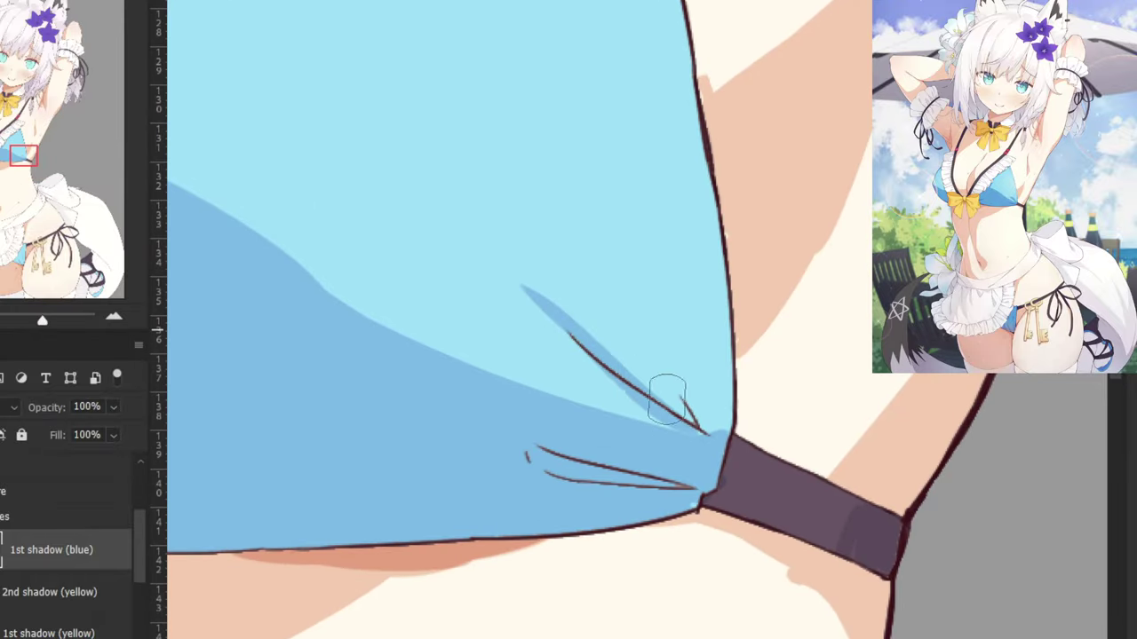
key(ctrl+z)
drag(600, 345, 686, 405)
key(ctrl+z)
mouse_move(579, 326)
mouse_down()
mouse_move(686, 407)
mouse_move(657, 408)
mouse_up()
Paint a narrow first shadow fold rising from the strap joint near the right cup's outer edge, refining the stroke.
drag(678, 258, 709, 429)
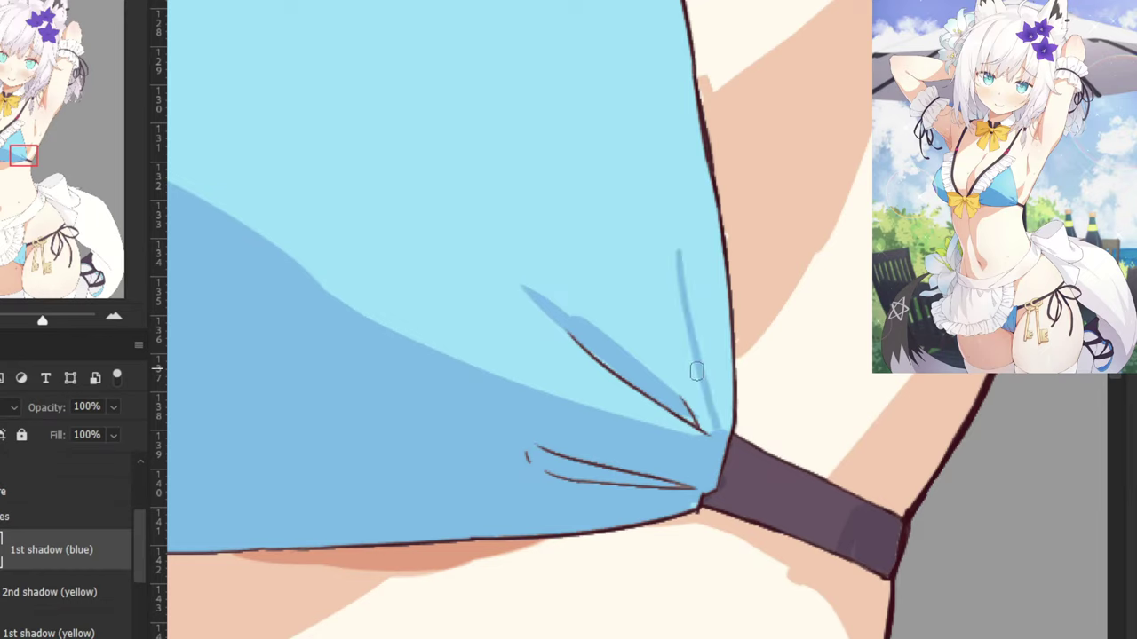
key(ctrl+z)
mouse_move(677, 257)
mouse_down()
mouse_move(702, 429)
mouse_move(714, 425)
mouse_up()
key(ctrl+z)
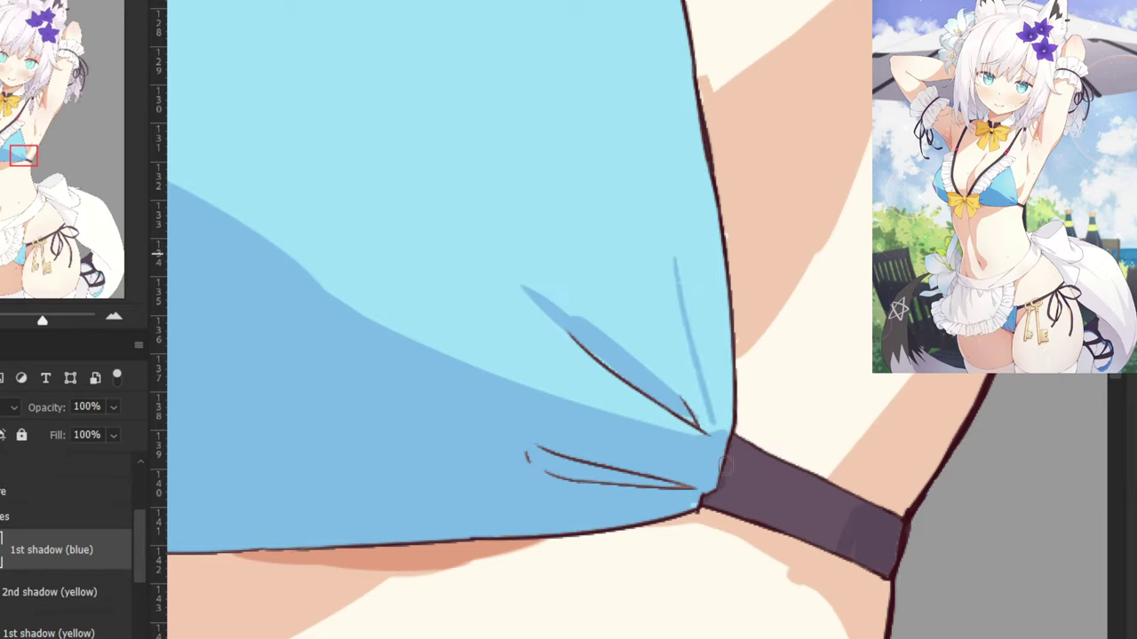
drag(692, 335, 712, 432)
key(ctrl+z)
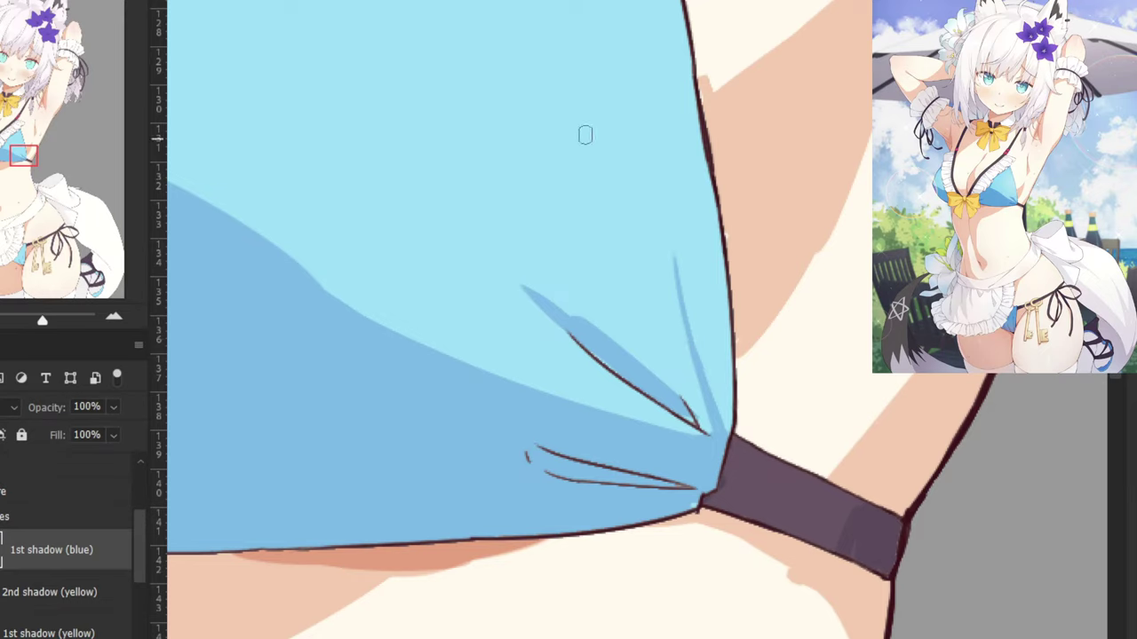
Outline a rounded first shadow shape above the upper crease near the strap, retrying its curve, and fill it in.
mouse_move(526, 287)
mouse_down()
mouse_move(592, 300)
mouse_move(666, 402)
mouse_up()
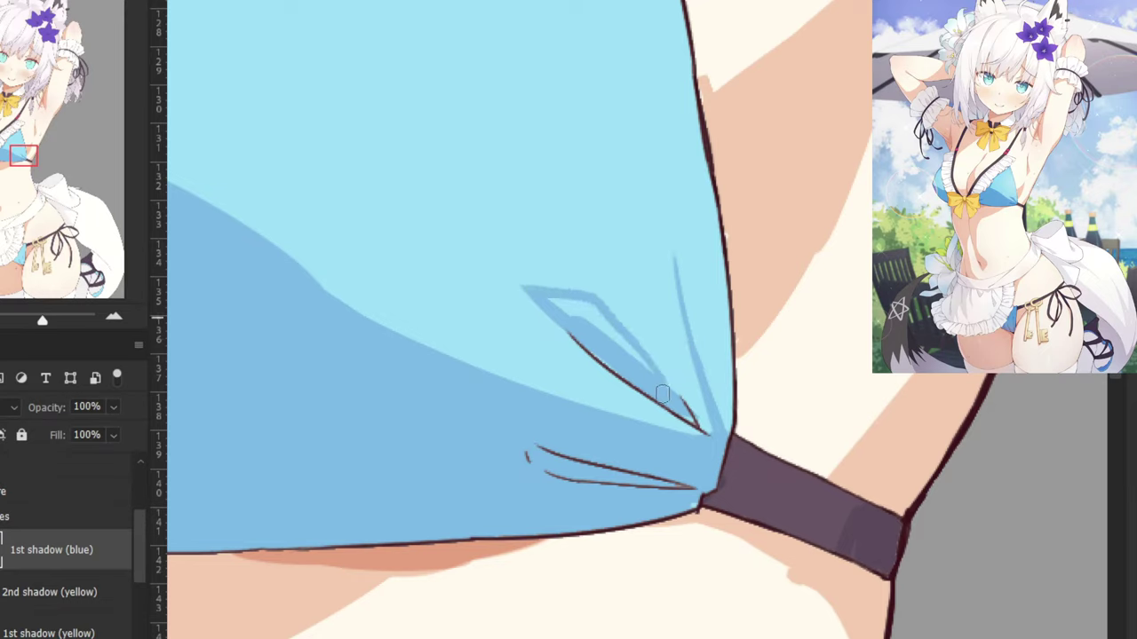
key(ctrl+z)
drag(534, 286, 664, 348)
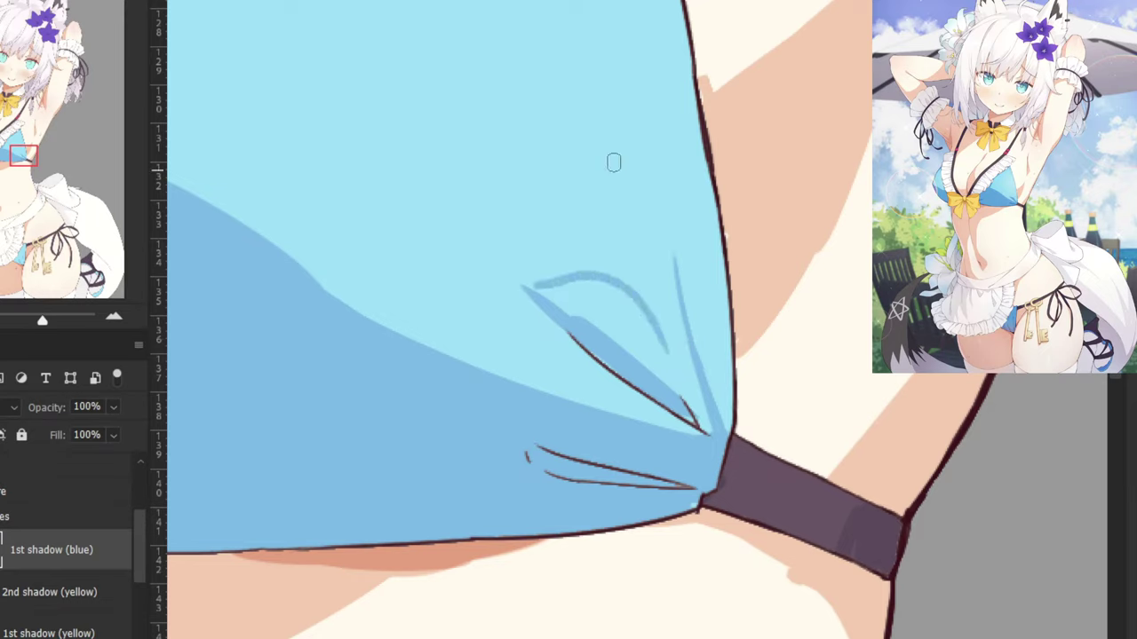
key(ctrl+z)
mouse_move(525, 286)
mouse_down()
mouse_move(604, 252)
mouse_move(654, 352)
mouse_up()
key(ctrl+z)
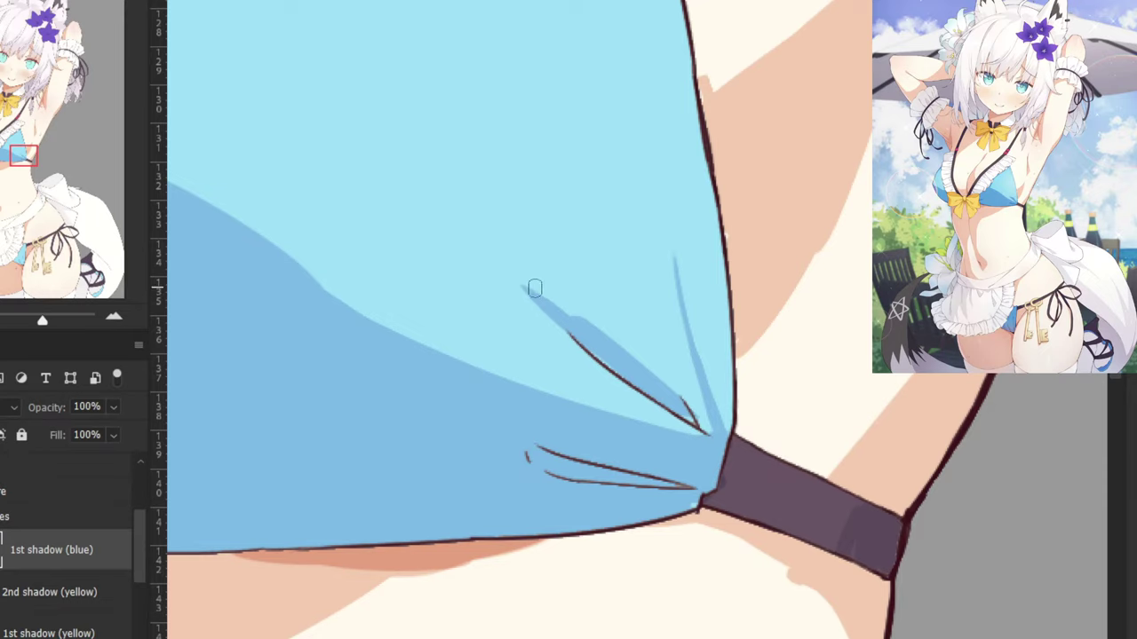
mouse_move(534, 288)
mouse_down()
mouse_move(604, 274)
mouse_move(665, 383)
mouse_up()
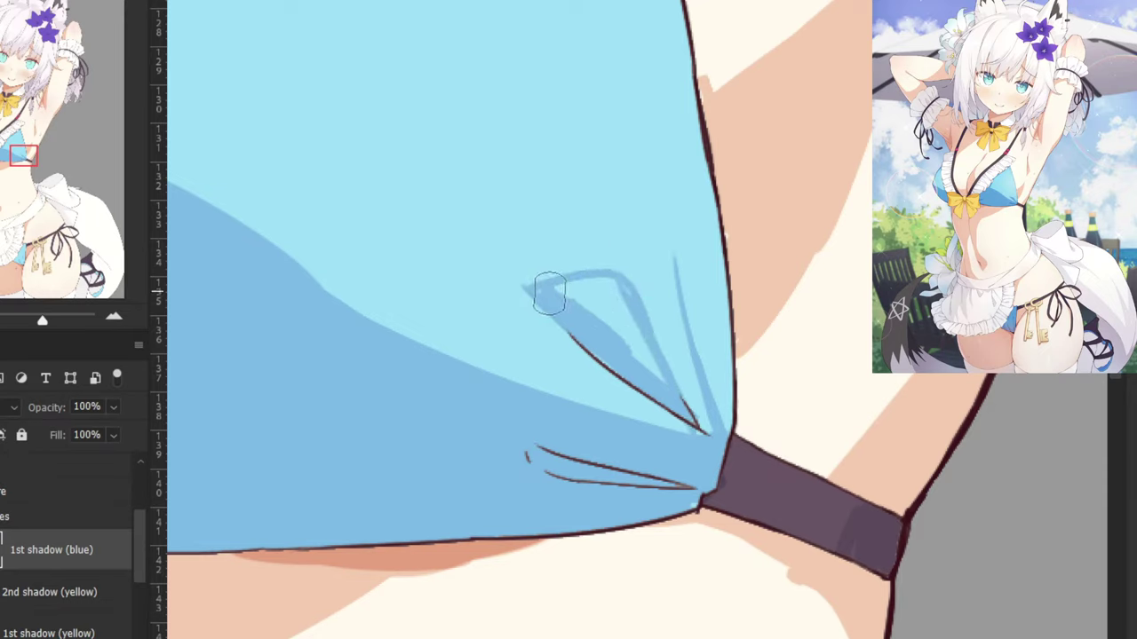
mouse_move(546, 292)
mouse_down()
mouse_move(614, 288)
mouse_move(560, 290)
mouse_move(615, 293)
mouse_move(642, 351)
mouse_up()
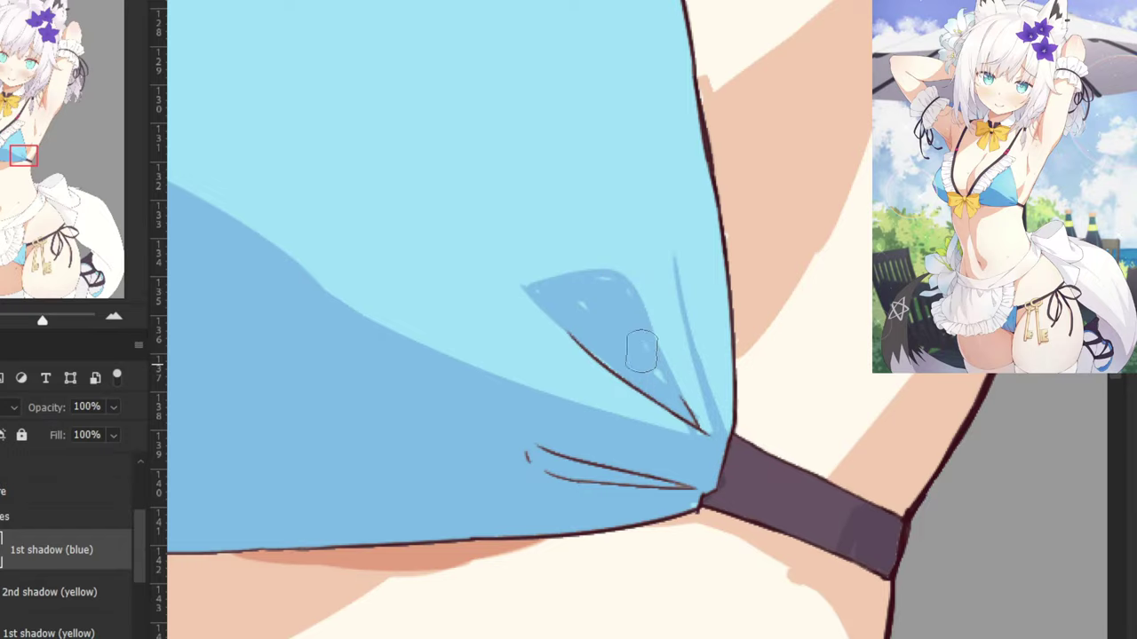
Paint a narrow first shadow on the left cup along the frill fold edge above the yellow bow.
key(ctrl+minus)
key(ctrl+minus)
key(ctrl+minus)
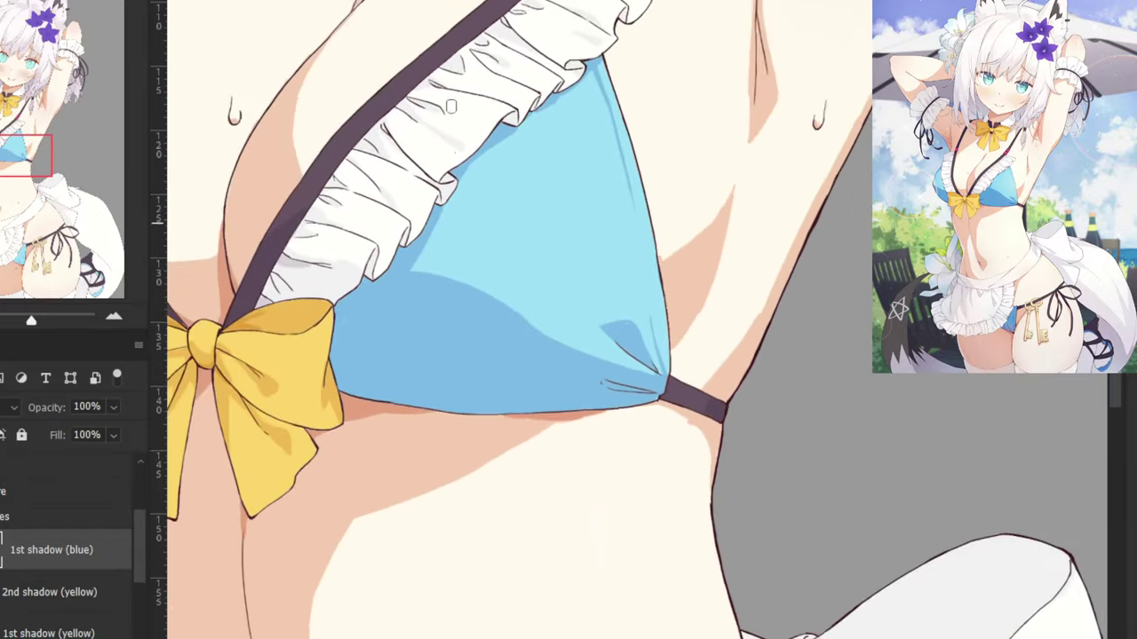
drag(376, 121, 597, 278)
drag(385, 268, 638, 228)
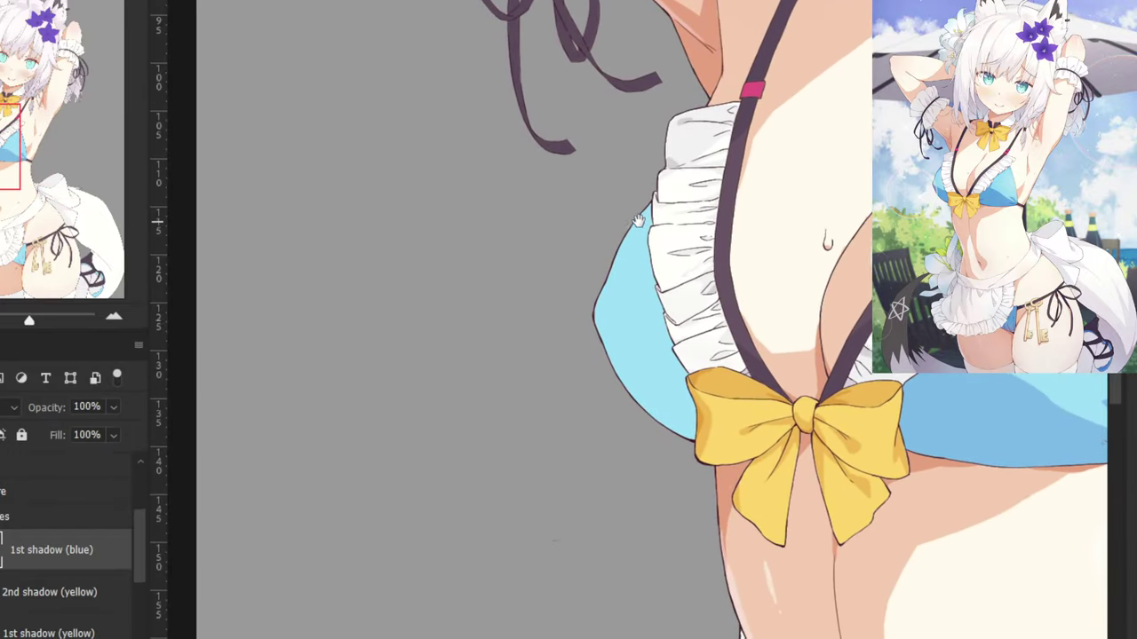
key(ctrl+plus)
key(ctrl+plus)
key(ctrl+plus)
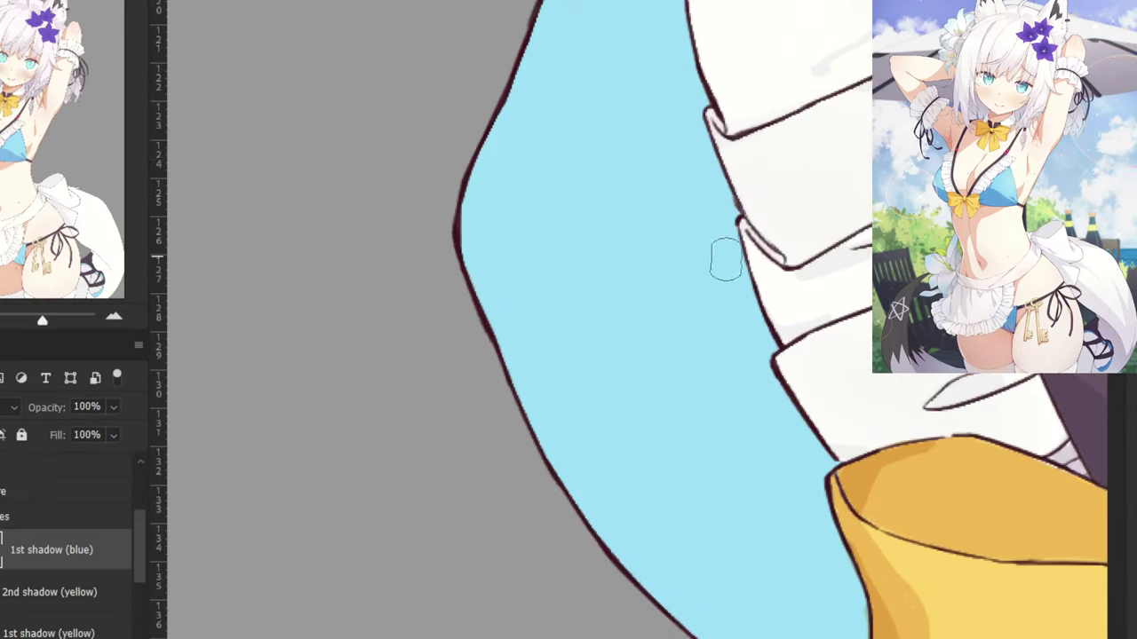
mouse_move(736, 244)
mouse_down()
mouse_move(755, 364)
mouse_move(735, 254)
mouse_move(753, 307)
mouse_up()
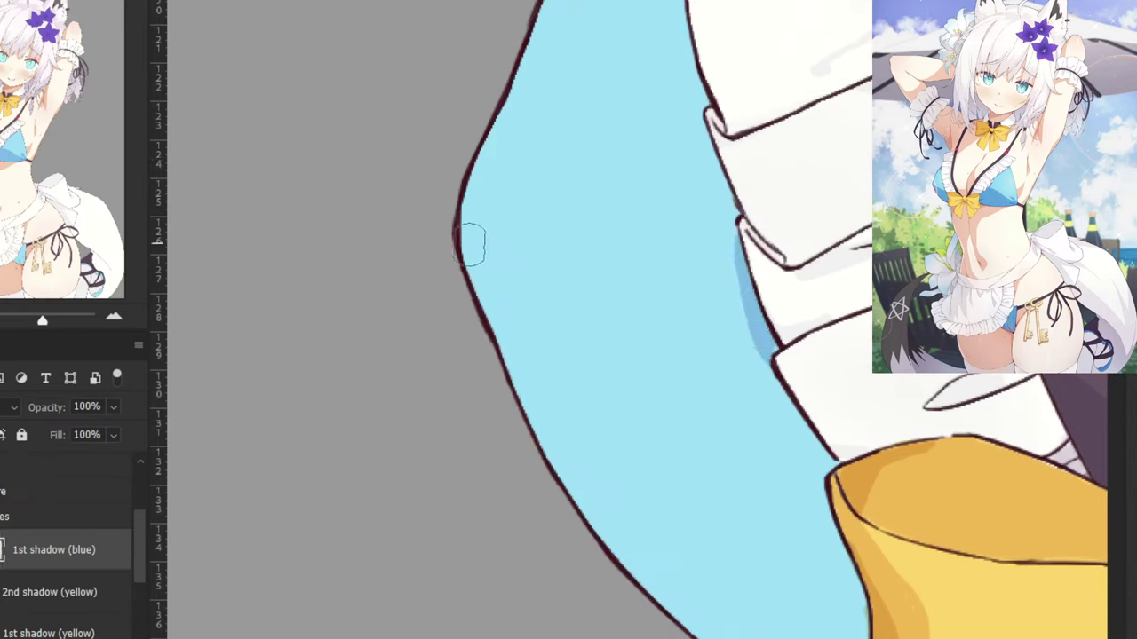
Draw the upper boundary curve of the left cup's first shadow from its outermost point across to the frill, redoing the stroke once.
mouse_move(463, 241)
mouse_down()
mouse_move(521, 294)
mouse_move(755, 399)
mouse_up()
key(ctrl+z)
mouse_move(467, 240)
mouse_down()
mouse_move(515, 289)
mouse_move(668, 350)
mouse_move(787, 373)
mouse_up()
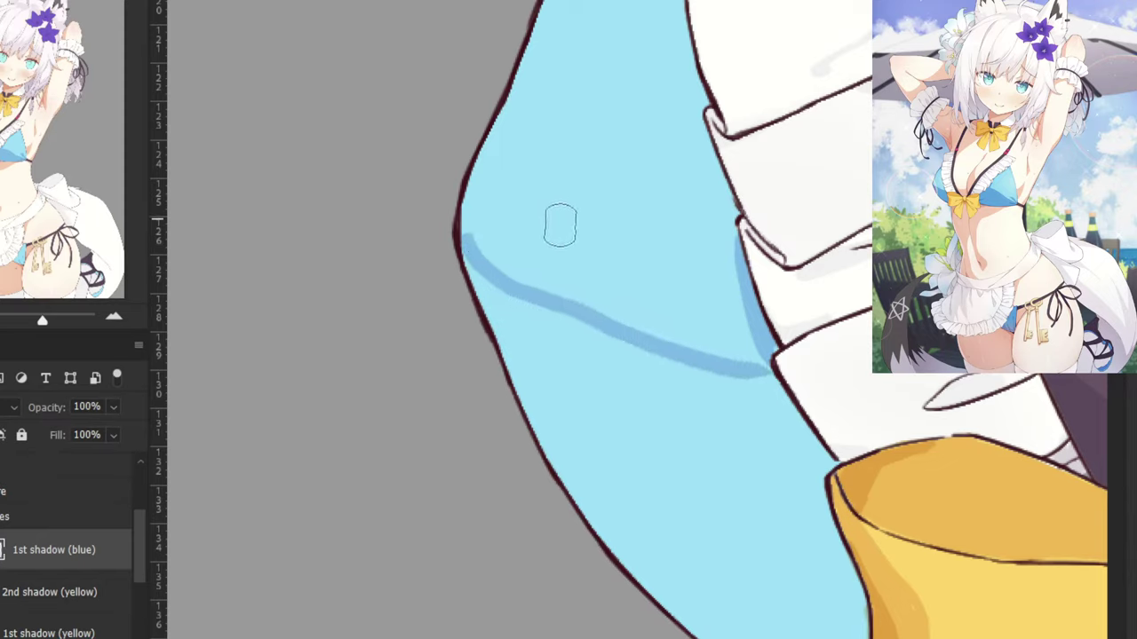
Replace the left cup's shadow boundary with a steeper curve from its outermost point to the frill fold, retrying the stroke.
key(ctrl+z)
mouse_move(459, 235)
mouse_down()
mouse_move(548, 294)
mouse_move(645, 335)
mouse_move(764, 363)
mouse_up()
key(ctrl+z)
mouse_move(469, 236)
mouse_down()
mouse_move(621, 333)
mouse_move(781, 369)
mouse_move(482, 253)
mouse_move(524, 261)
mouse_up()
key(ctrl+z)
key(ctrl+z)
mouse_move(464, 213)
mouse_down()
mouse_move(492, 251)
mouse_move(662, 339)
mouse_move(760, 342)
mouse_up()
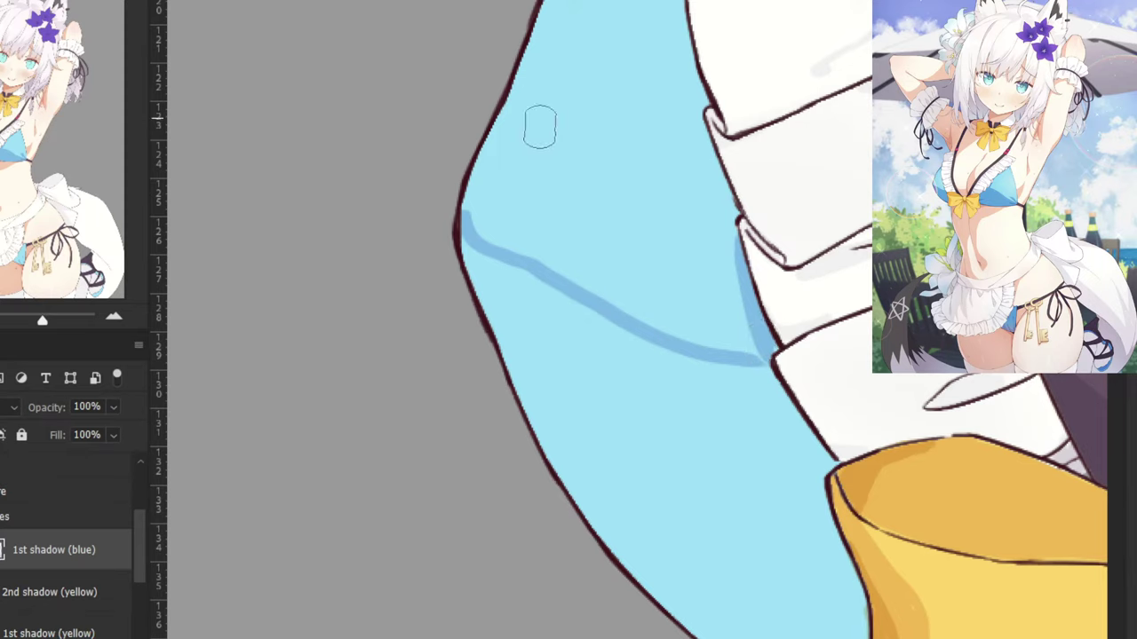
Paint first shadow along the left cup's lower outer edge from its outermost point toward the yellow bow, undoing one stray stroke.
drag(459, 227, 482, 284)
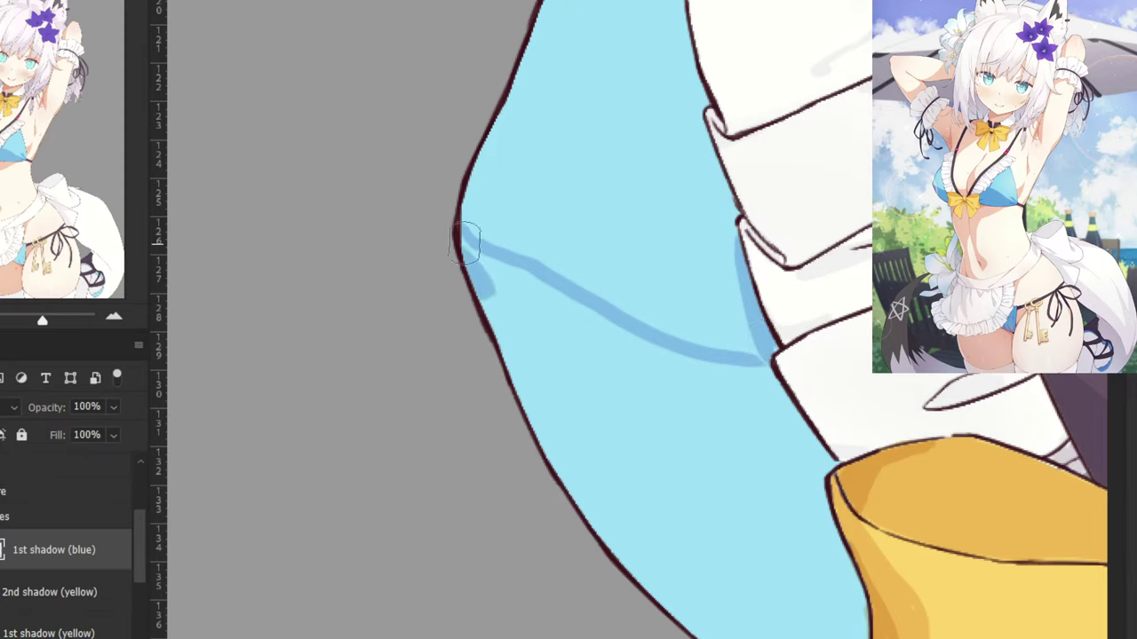
drag(460, 228, 520, 309)
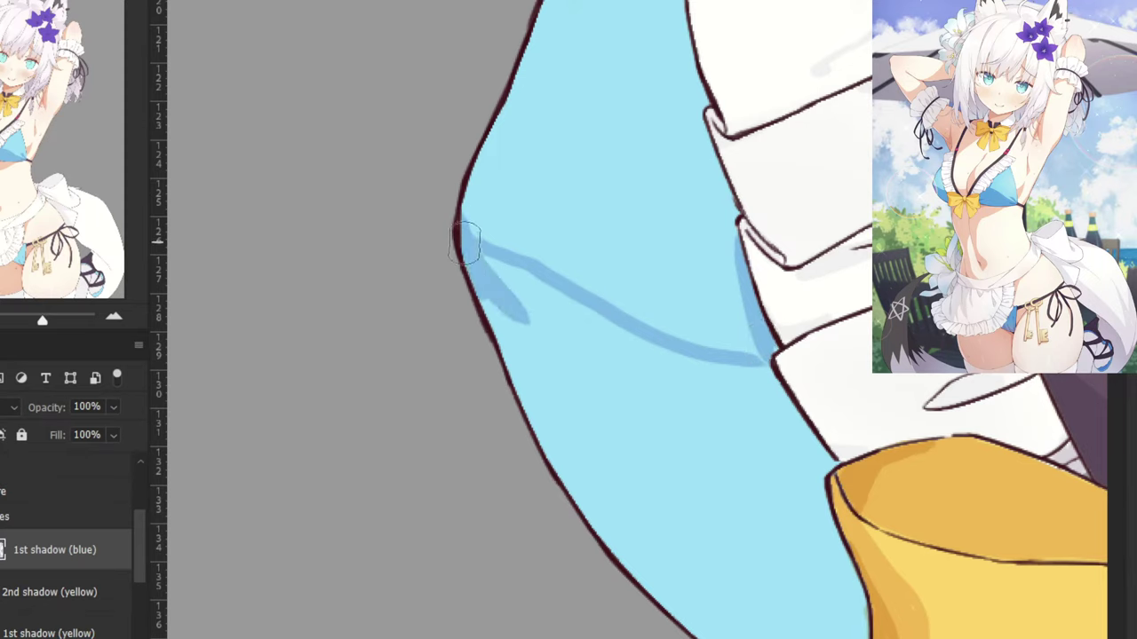
key(ctrl+z)
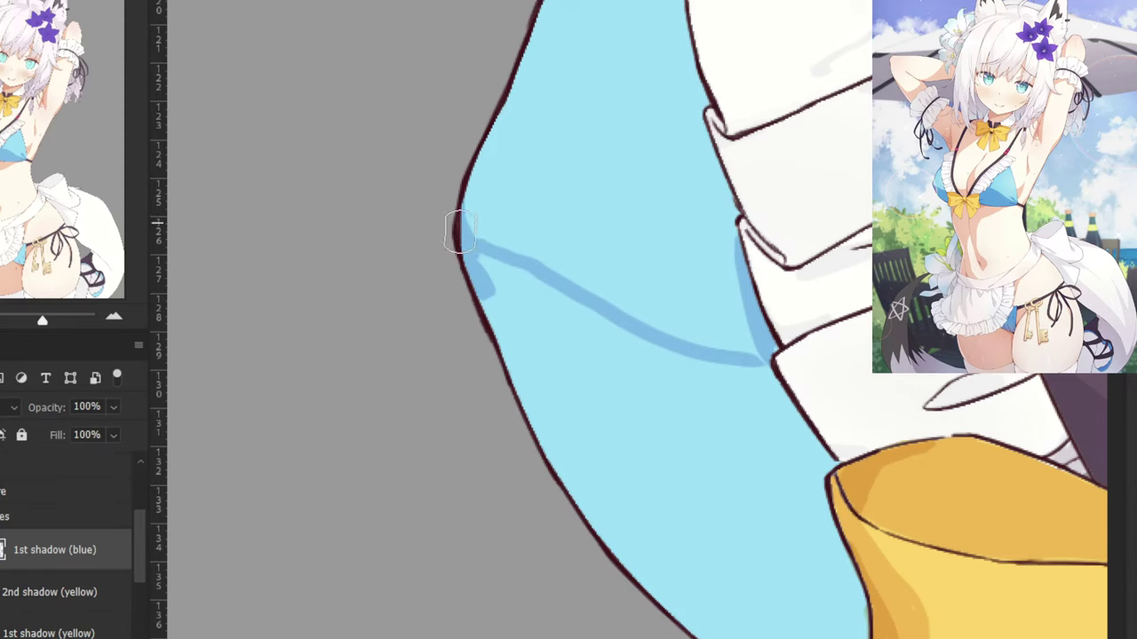
mouse_move(463, 261)
mouse_down()
mouse_move(513, 346)
mouse_move(497, 310)
mouse_move(701, 500)
mouse_up()
key(ctrl+minus)
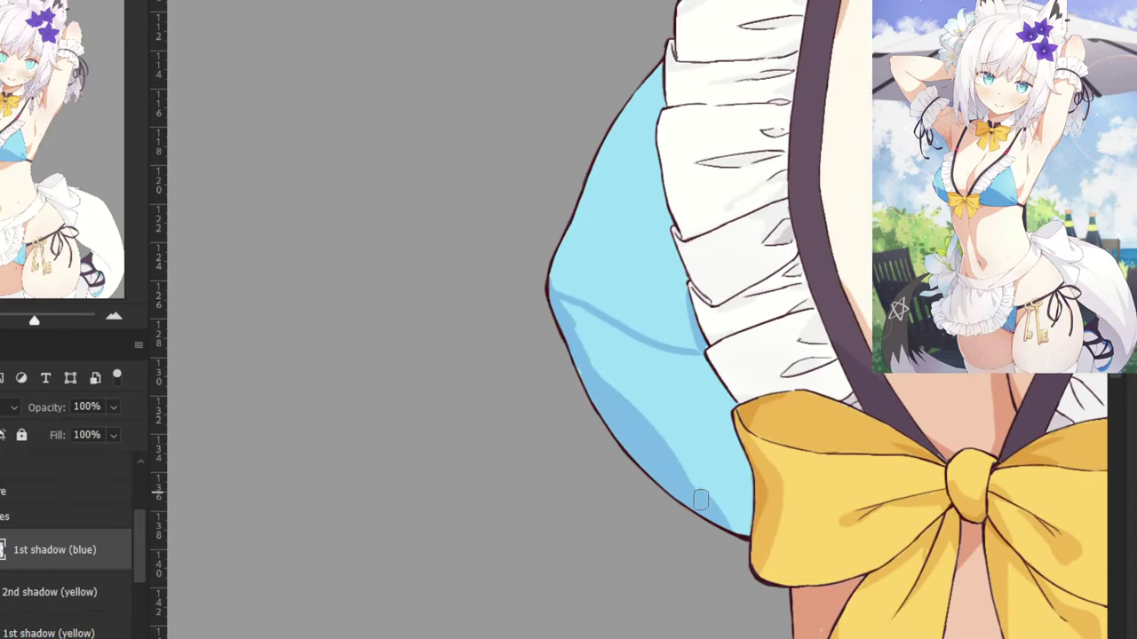
Fill the whole area of the left cup below the boundary curve with first shadow up to the bow and frill.
drag(739, 545, 744, 532)
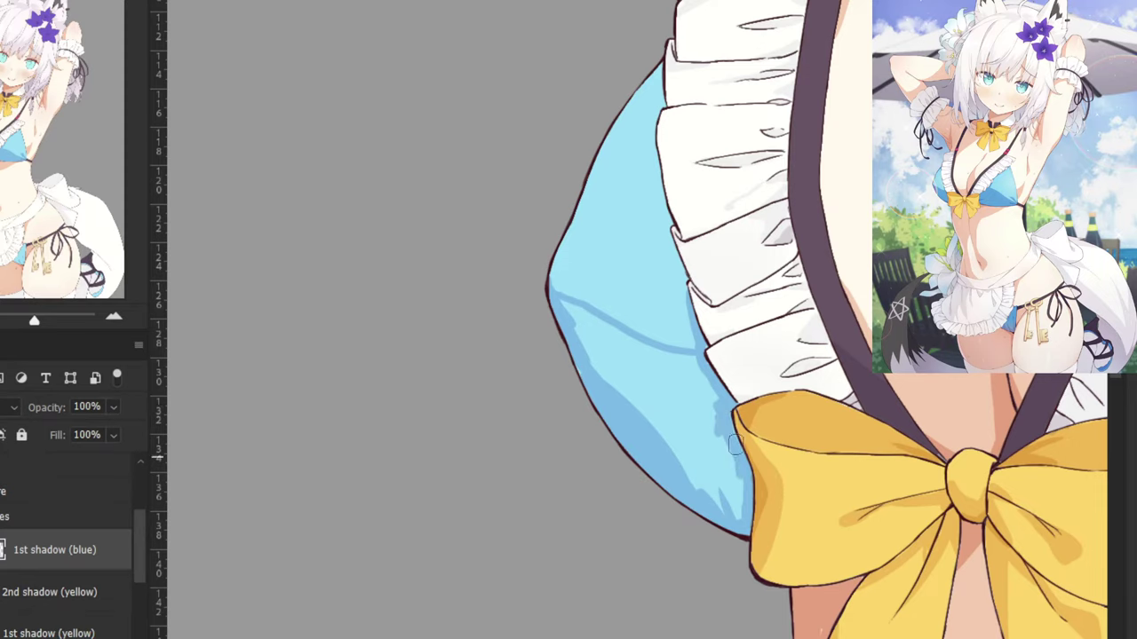
mouse_move(734, 444)
mouse_down()
mouse_move(709, 467)
mouse_move(726, 511)
mouse_up()
mouse_move(718, 444)
mouse_down()
mouse_move(638, 401)
mouse_move(661, 454)
mouse_move(571, 329)
mouse_move(582, 357)
mouse_move(590, 351)
mouse_move(560, 306)
mouse_move(710, 483)
mouse_move(678, 407)
mouse_move(710, 445)
mouse_up()
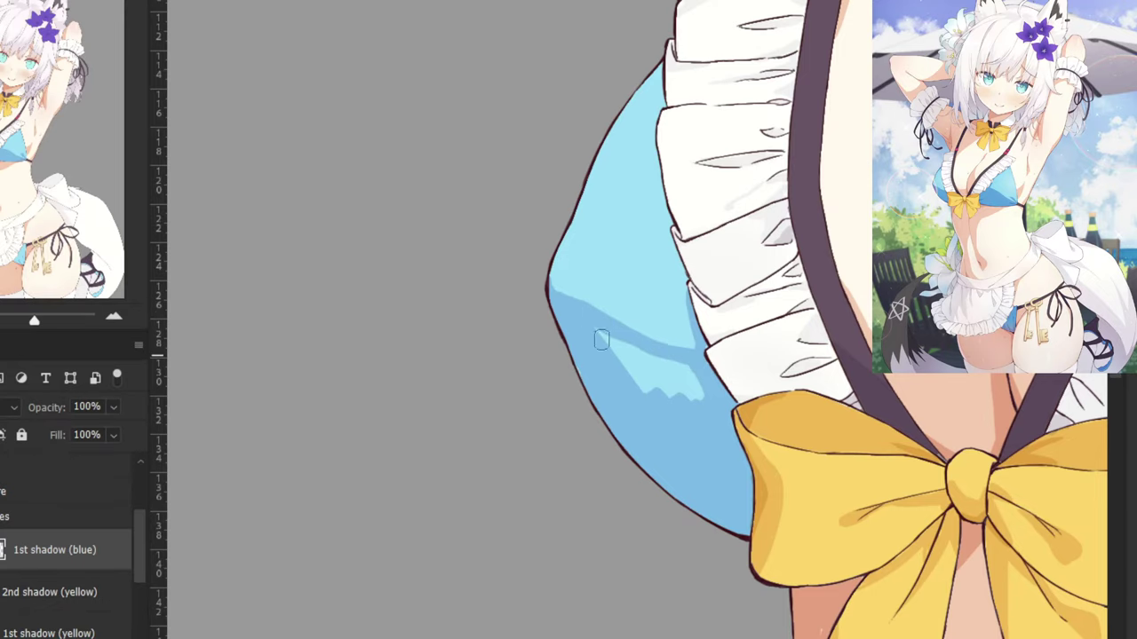
mouse_move(601, 339)
mouse_down()
mouse_move(588, 366)
mouse_move(676, 406)
mouse_move(667, 373)
mouse_up()
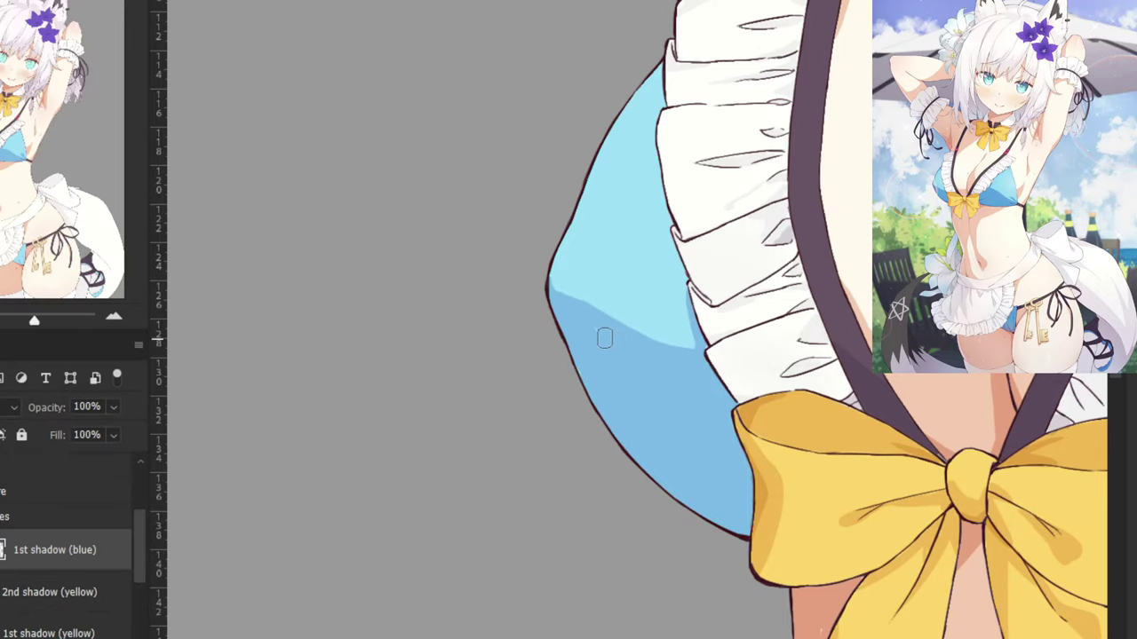
Paint a thin first shadow at the left cup's upper tip, tapering down the outer edge and beside the frill, retrying strokes.
drag(591, 122, 551, 296)
key(ctrl+plus)
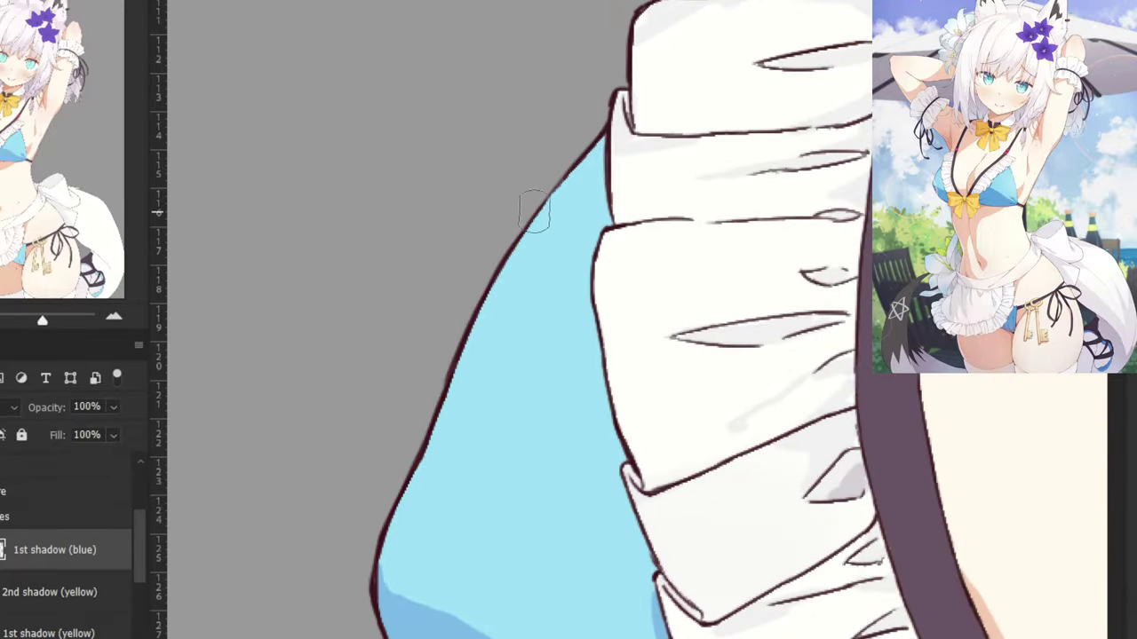
drag(584, 174, 483, 322)
key(ctrl+z)
drag(605, 147, 543, 218)
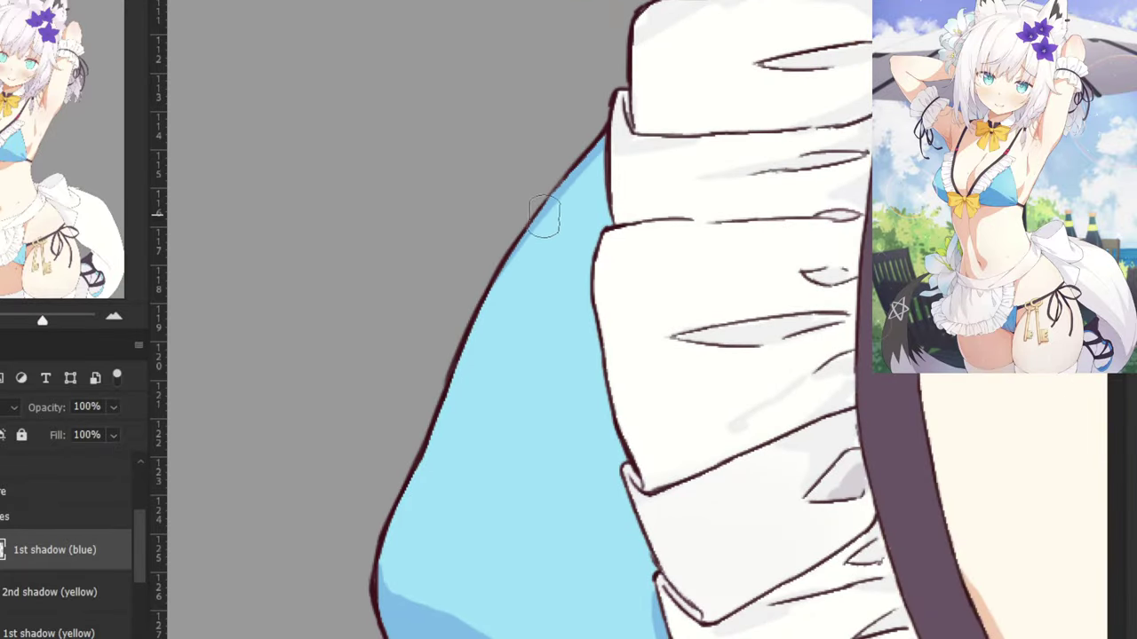
drag(582, 180, 482, 320)
key(ctrl+z)
drag(595, 174, 482, 299)
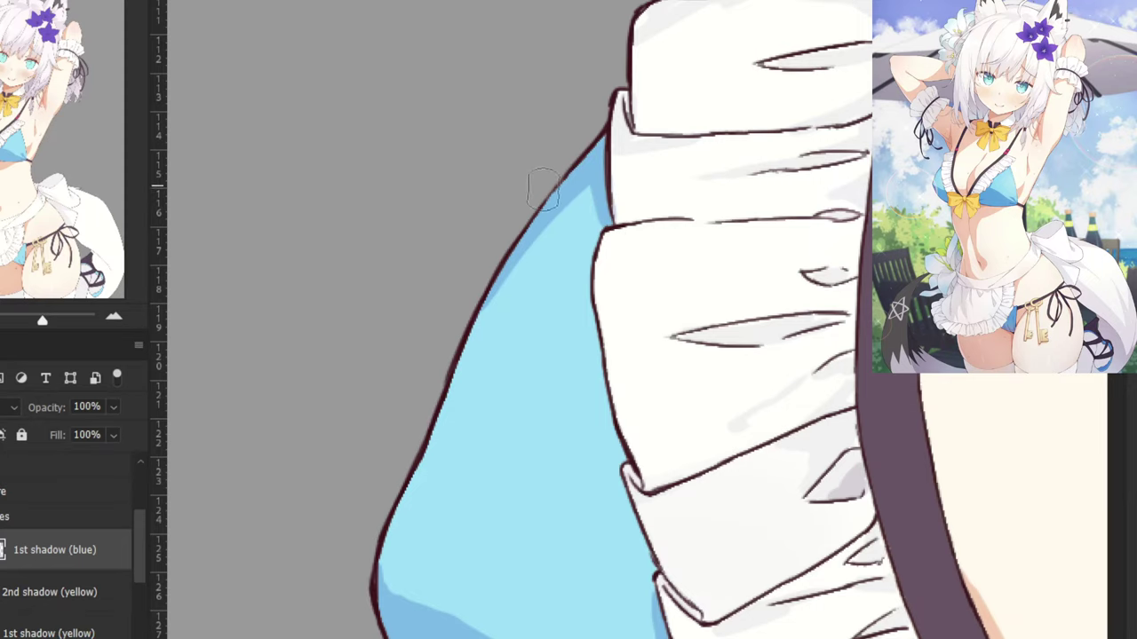
Paint first shadow along the blue bikini bottom's edges, following the hip side, the apron frill and the leg opening.
scroll(510, 223, down, 6)
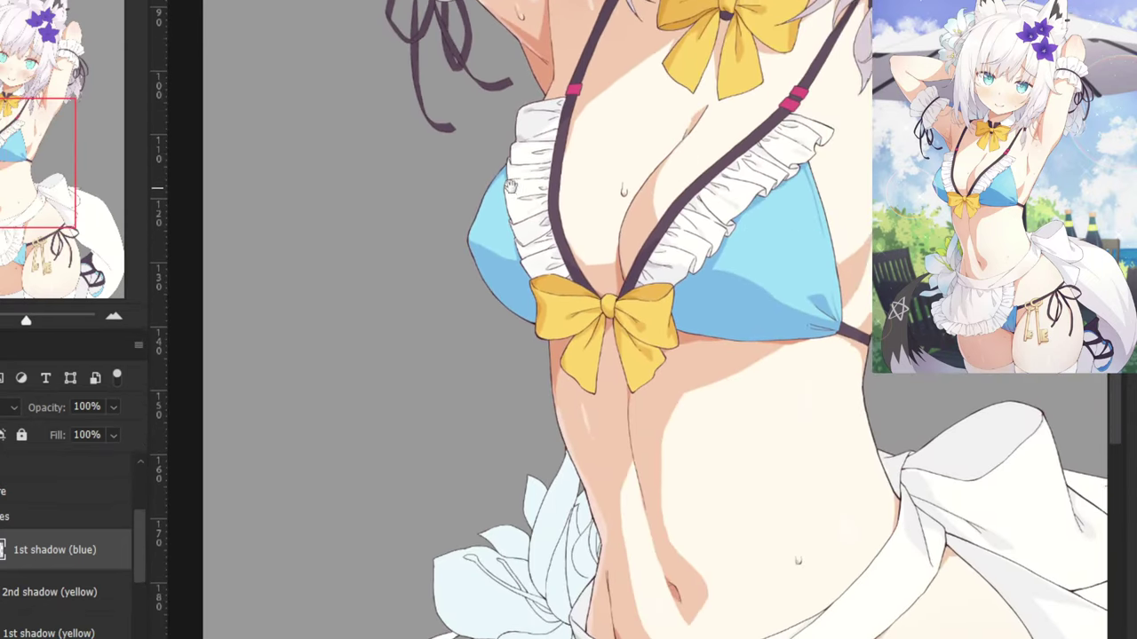
drag(511, 186, 508, 184)
scroll(575, 332, down, 6)
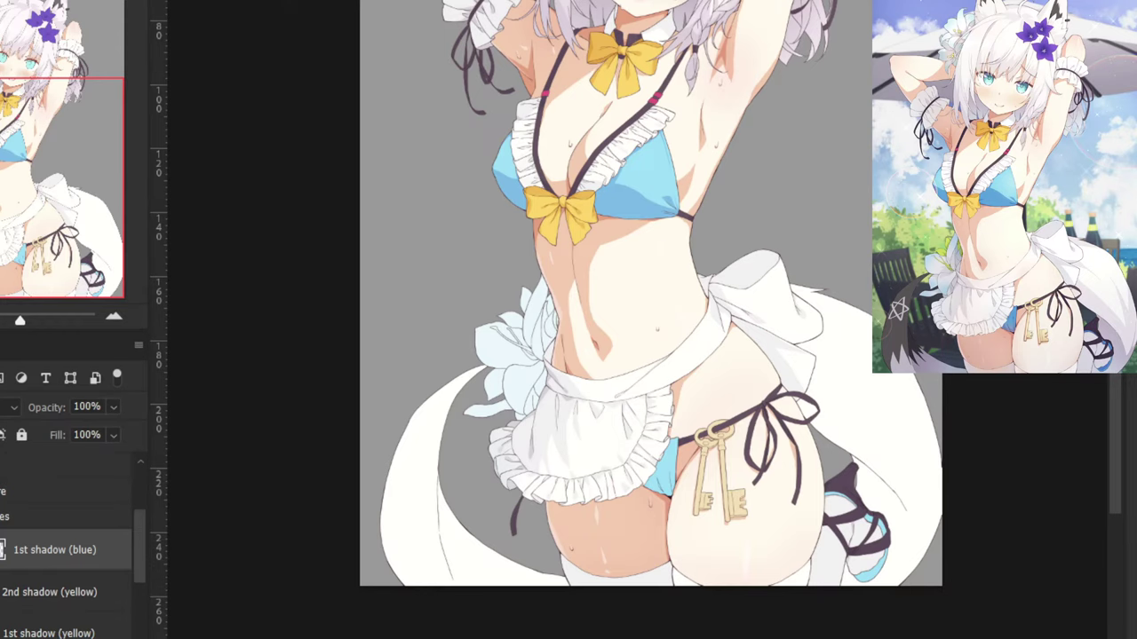
scroll(628, 541, up, 6)
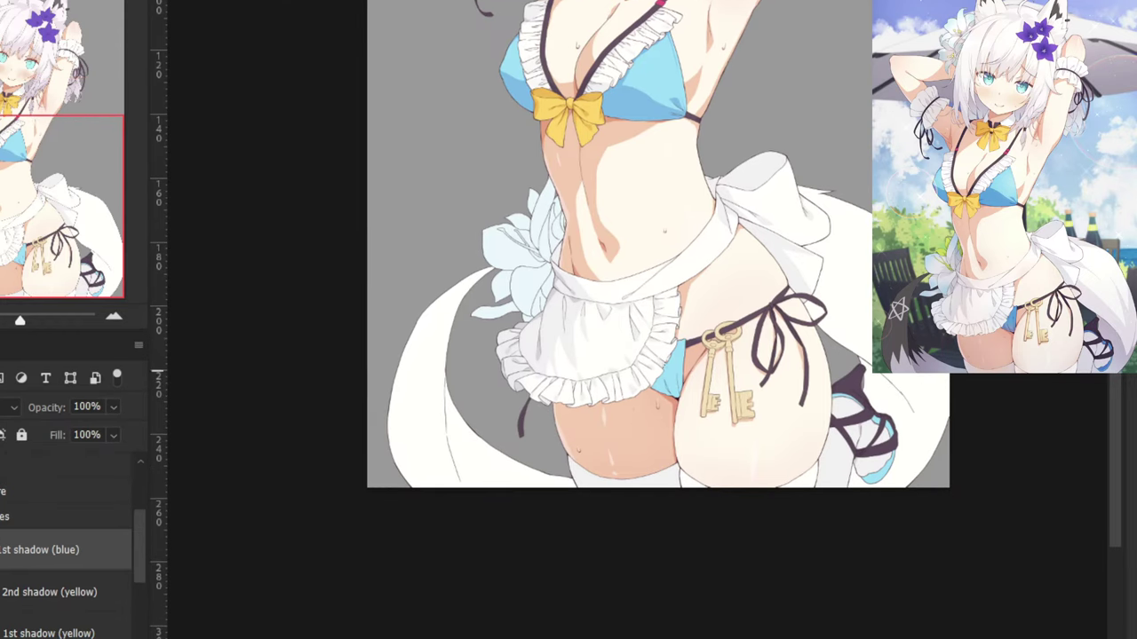
scroll(700, 405, up, 3)
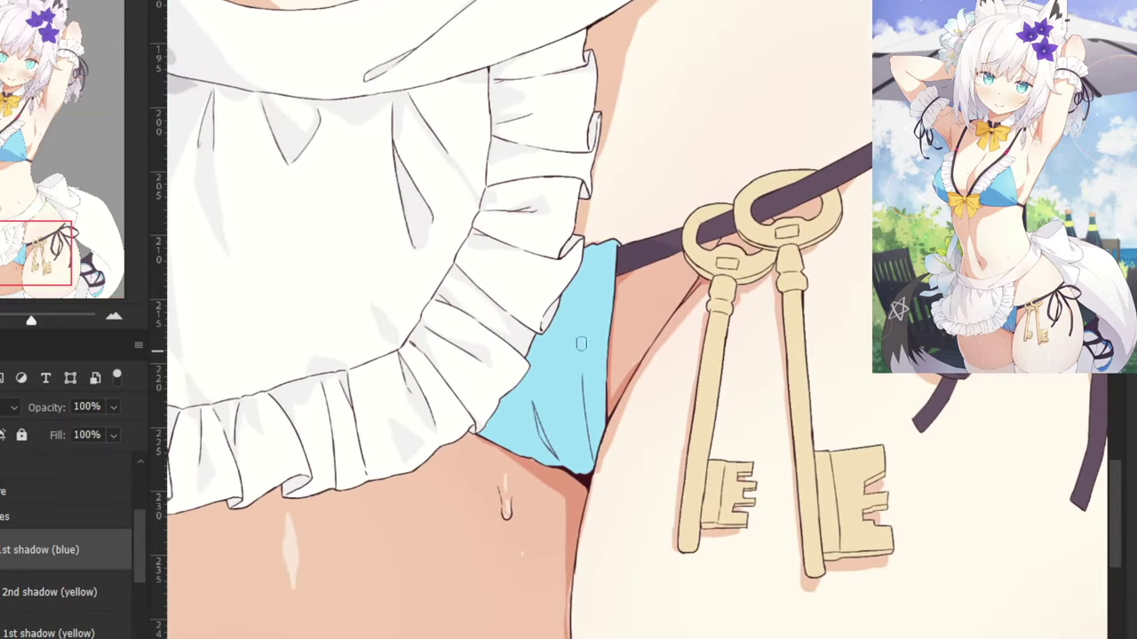
drag(609, 258, 605, 273)
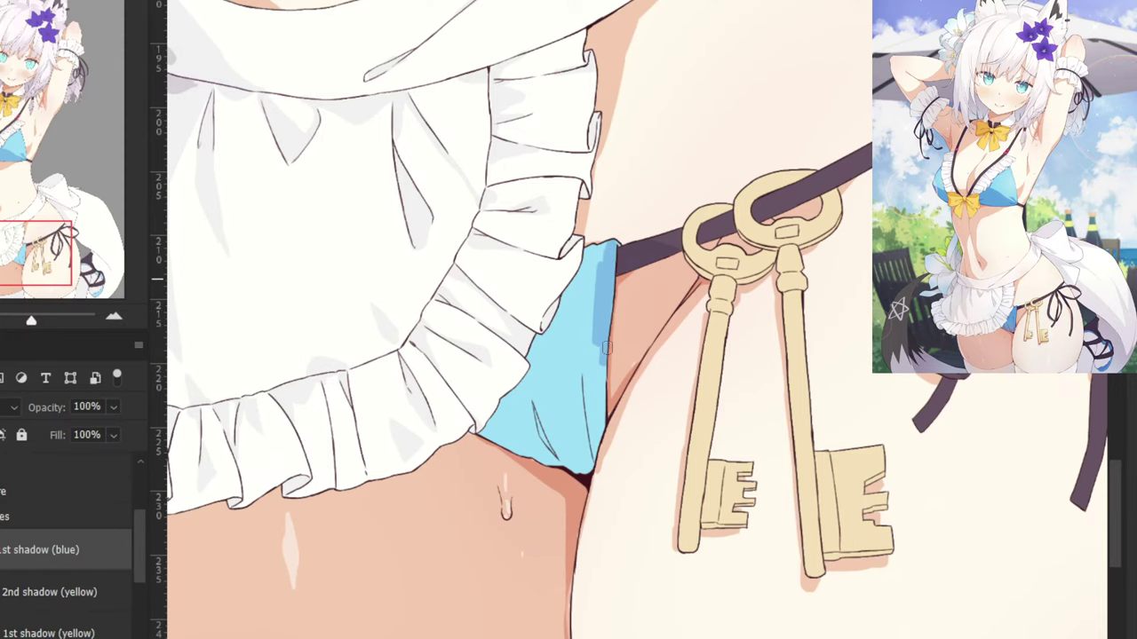
drag(607, 348, 606, 377)
scroll(592, 446, up, 2)
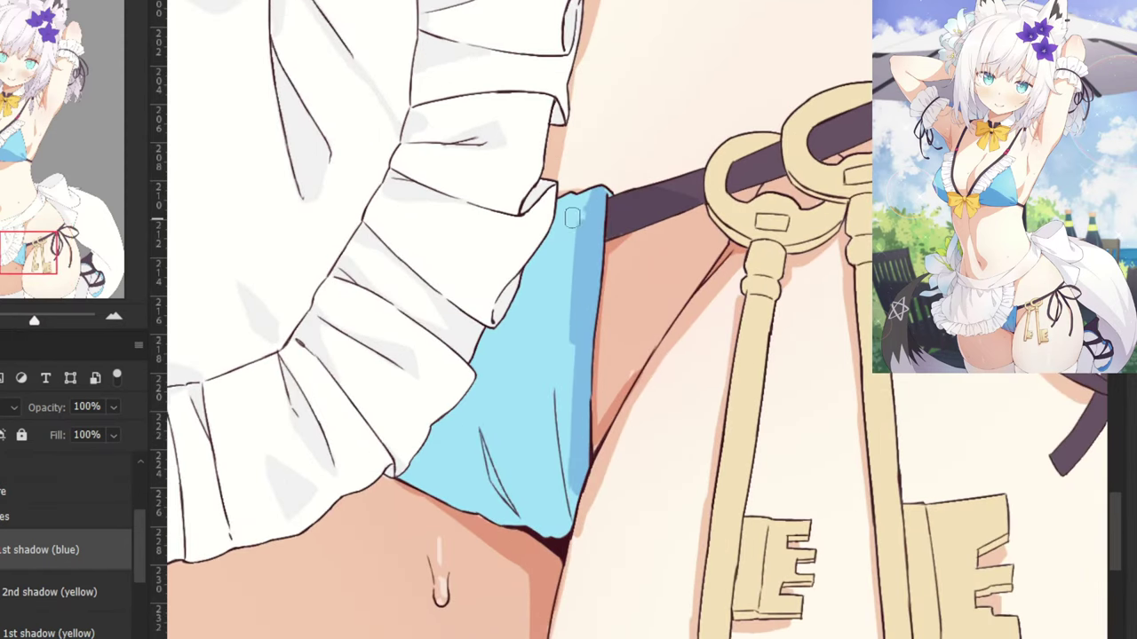
drag(565, 209, 531, 291)
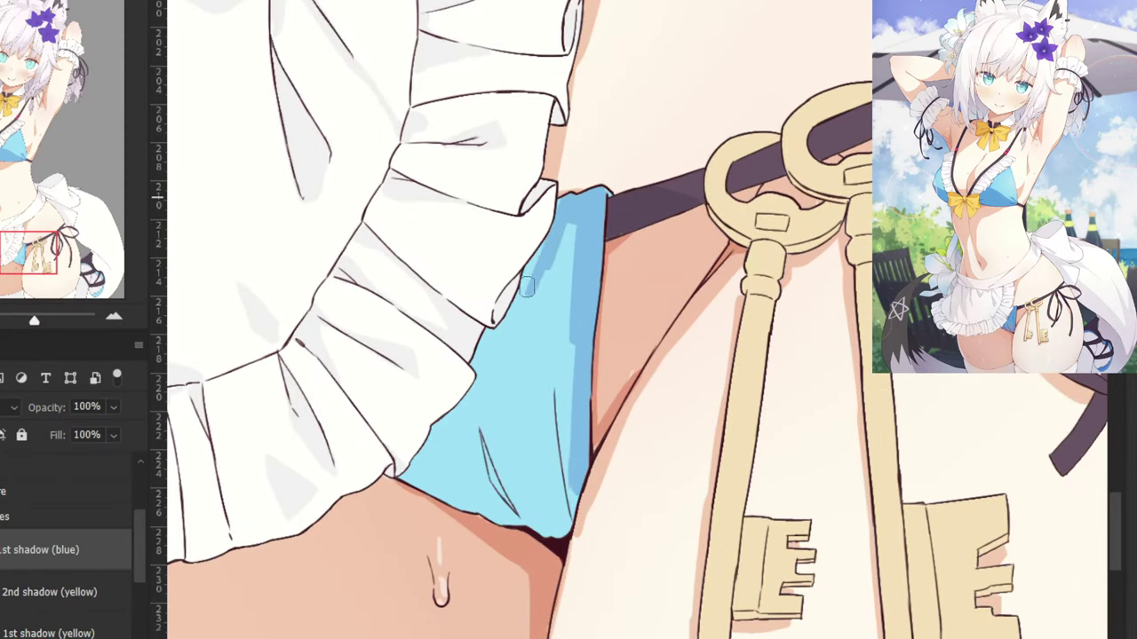
scroll(531, 291, up, 2)
mouse_move(488, 62)
mouse_down()
mouse_move(398, 249)
mouse_move(415, 200)
mouse_move(380, 299)
mouse_move(318, 374)
mouse_move(475, 338)
mouse_move(460, 335)
mouse_move(470, 403)
mouse_move(467, 355)
mouse_move(451, 409)
mouse_move(471, 388)
mouse_move(392, 469)
mouse_move(317, 577)
mouse_move(374, 506)
mouse_move(400, 531)
mouse_move(424, 483)
mouse_move(357, 593)
mouse_move(383, 612)
mouse_up()
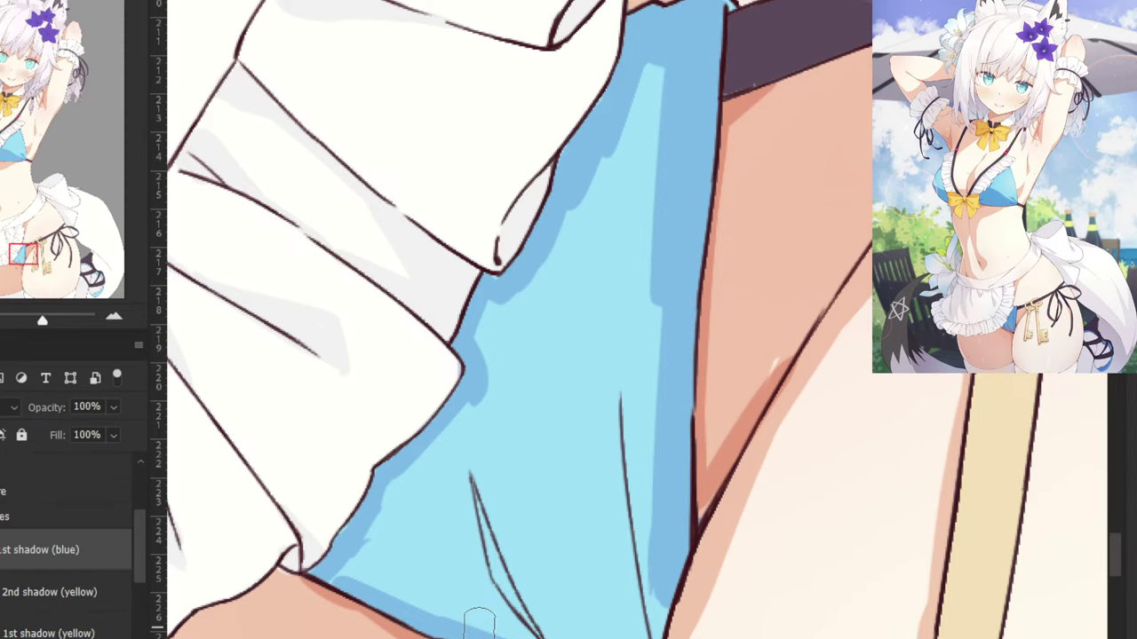
Fill the remaining light interior of the bikini bottom with first shadow.
key(ctrl+minus)
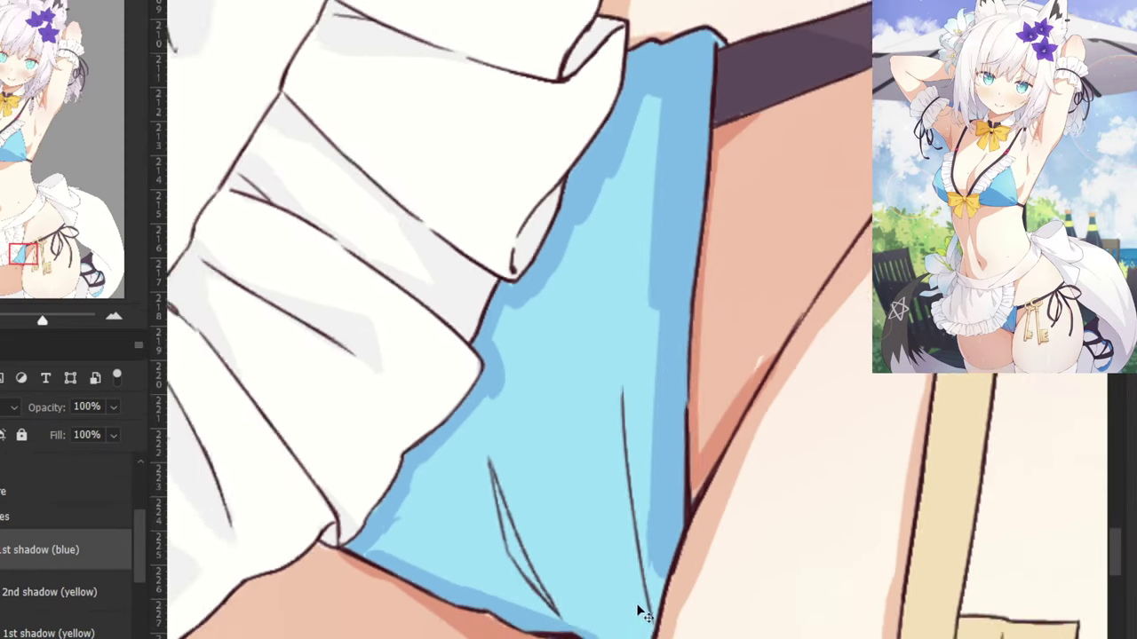
mouse_move(618, 500)
mouse_down()
mouse_move(634, 508)
mouse_move(649, 191)
mouse_move(638, 231)
mouse_up()
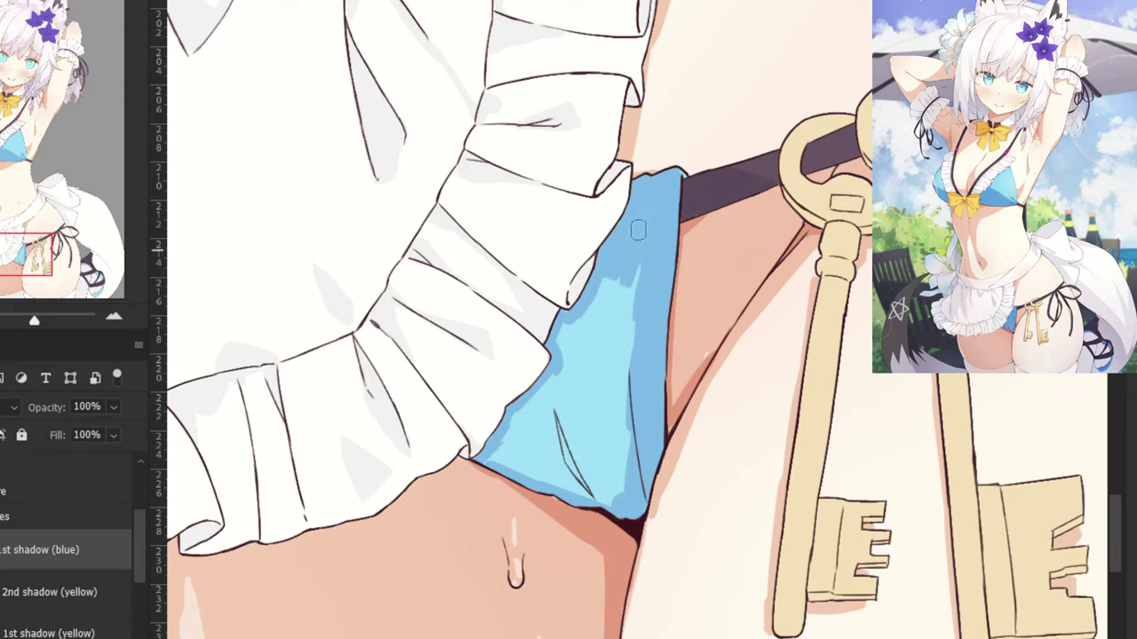
mouse_move(570, 355)
mouse_down()
mouse_move(611, 284)
mouse_move(619, 497)
mouse_move(596, 477)
mouse_move(579, 480)
mouse_move(611, 355)
mouse_up()
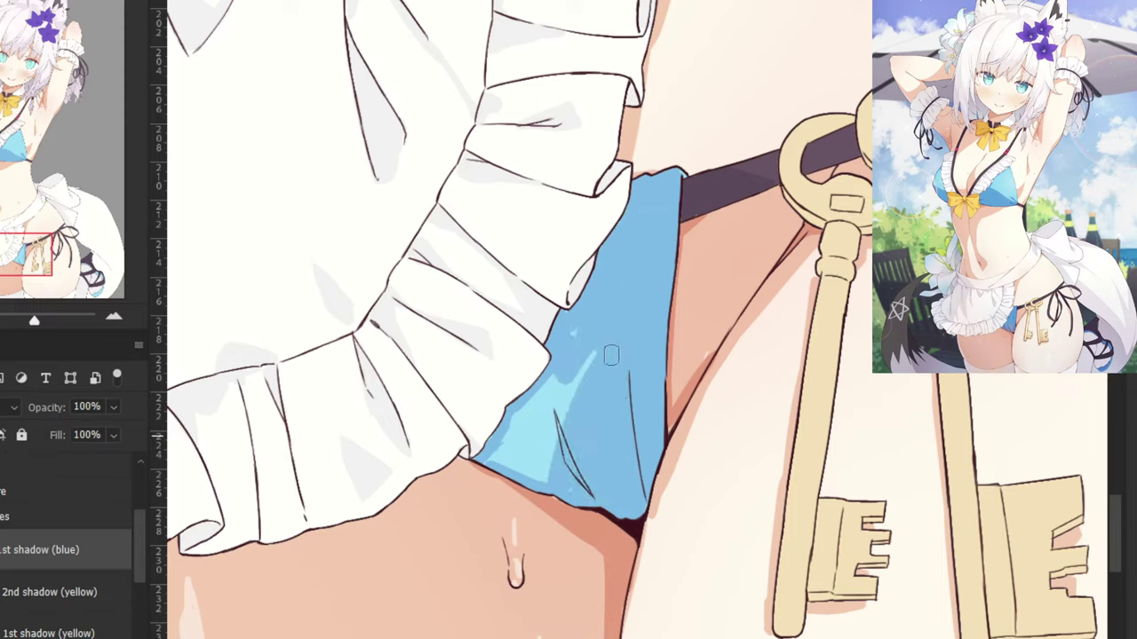
mouse_move(559, 520)
mouse_down()
mouse_move(569, 416)
mouse_move(603, 366)
mouse_up()
mouse_move(545, 419)
mouse_down()
mouse_move(508, 458)
mouse_move(537, 396)
mouse_move(522, 422)
mouse_up()
Fill the narrow blue strip beneath the dark heel piece of the strapped sandal with first shadow.
key(ctrl+minus)
key(ctrl+minus)
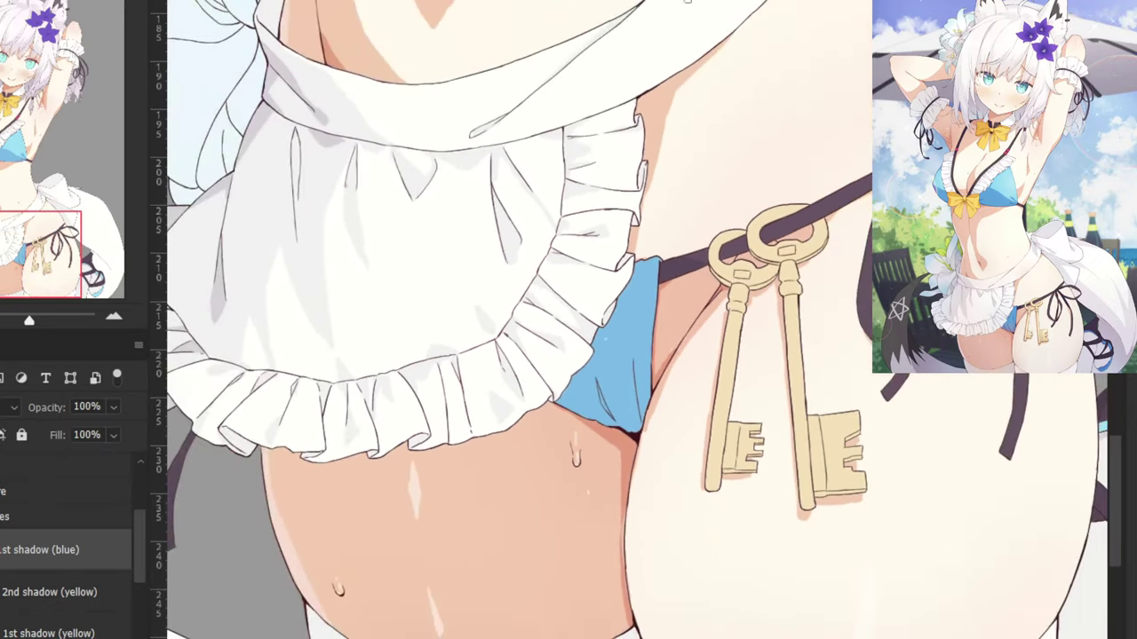
mouse_move(1020, 385)
mouse_down()
mouse_move(604, 326)
mouse_move(393, 203)
mouse_up()
key(ctrl+plus)
key(ctrl+plus)
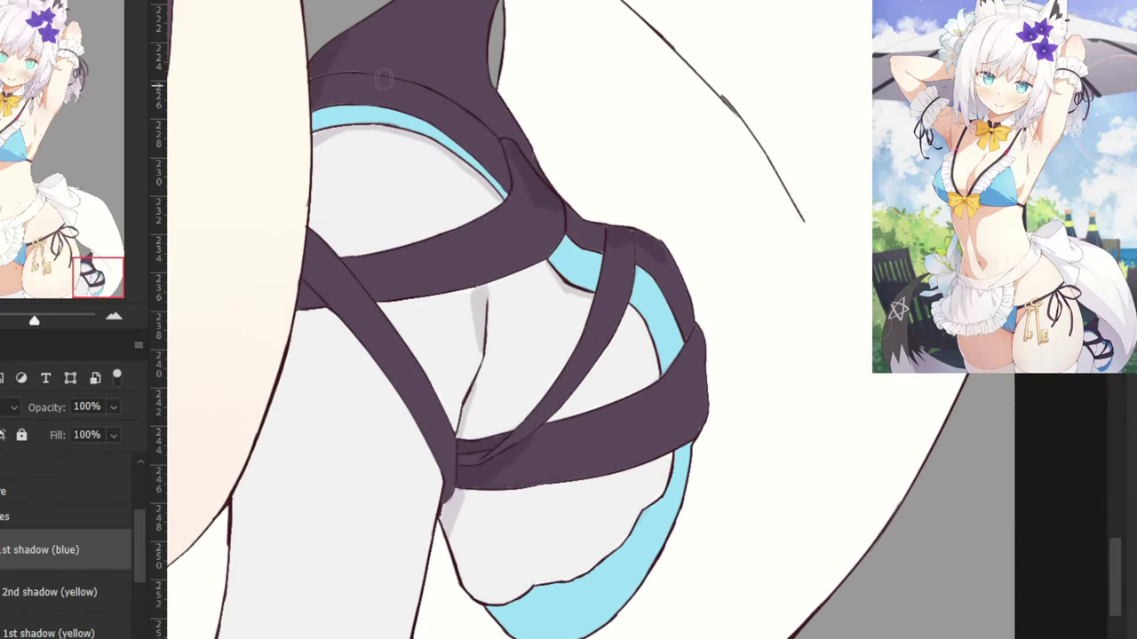
drag(383, 79, 638, 326)
key(ctrl+plus)
key(ctrl+plus)
mouse_move(544, 382)
mouse_down()
mouse_move(626, 367)
mouse_move(529, 394)
mouse_move(536, 365)
mouse_move(752, 402)
mouse_move(610, 359)
mouse_move(659, 364)
mouse_move(628, 371)
mouse_move(705, 393)
mouse_move(717, 379)
mouse_move(896, 527)
mouse_up()
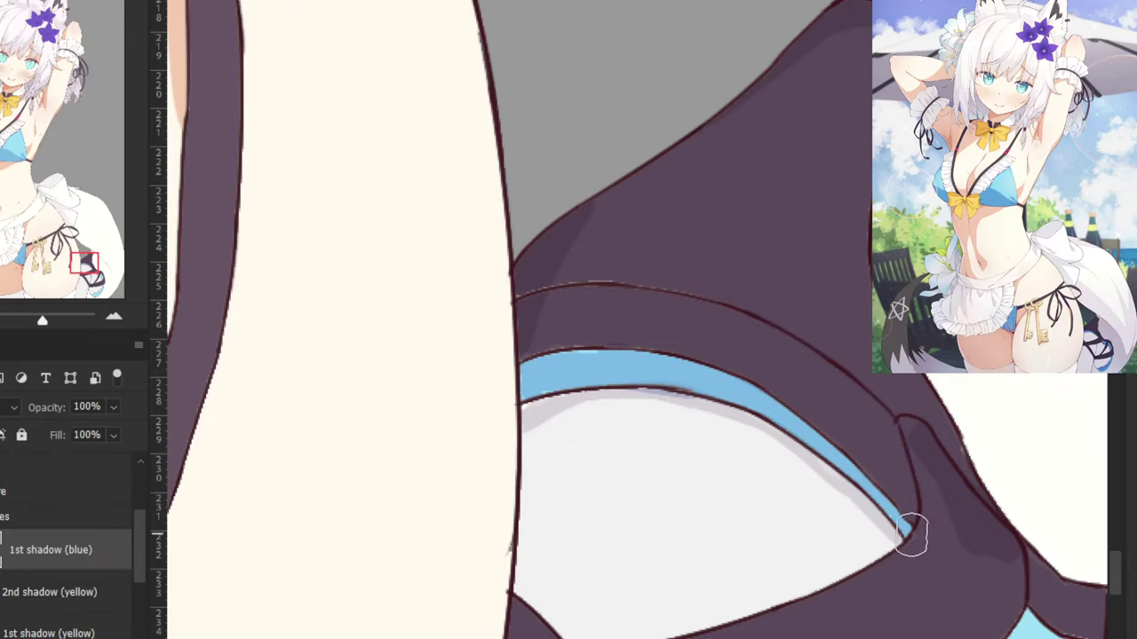
Enlarge the brush and fill the two blue sandal sections between the dark straps with first shadow.
mouse_move(943, 624)
mouse_down()
mouse_move(627, 394)
mouse_move(573, 390)
mouse_up()
key(bracketright)
key(bracketright)
key(bracketright)
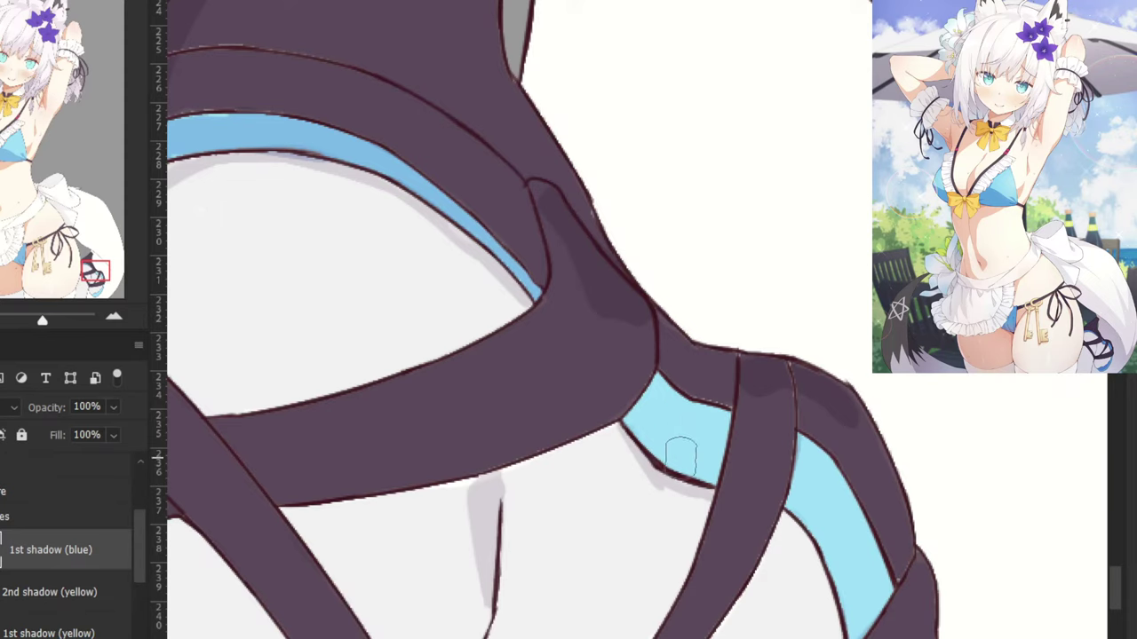
mouse_move(672, 443)
mouse_down()
mouse_move(707, 473)
mouse_move(724, 411)
mouse_move(715, 439)
mouse_move(657, 382)
mouse_move(643, 416)
mouse_move(650, 401)
mouse_move(662, 458)
mouse_move(693, 470)
mouse_move(687, 395)
mouse_up()
mouse_move(812, 522)
mouse_down()
mouse_move(797, 510)
mouse_move(856, 629)
mouse_up()
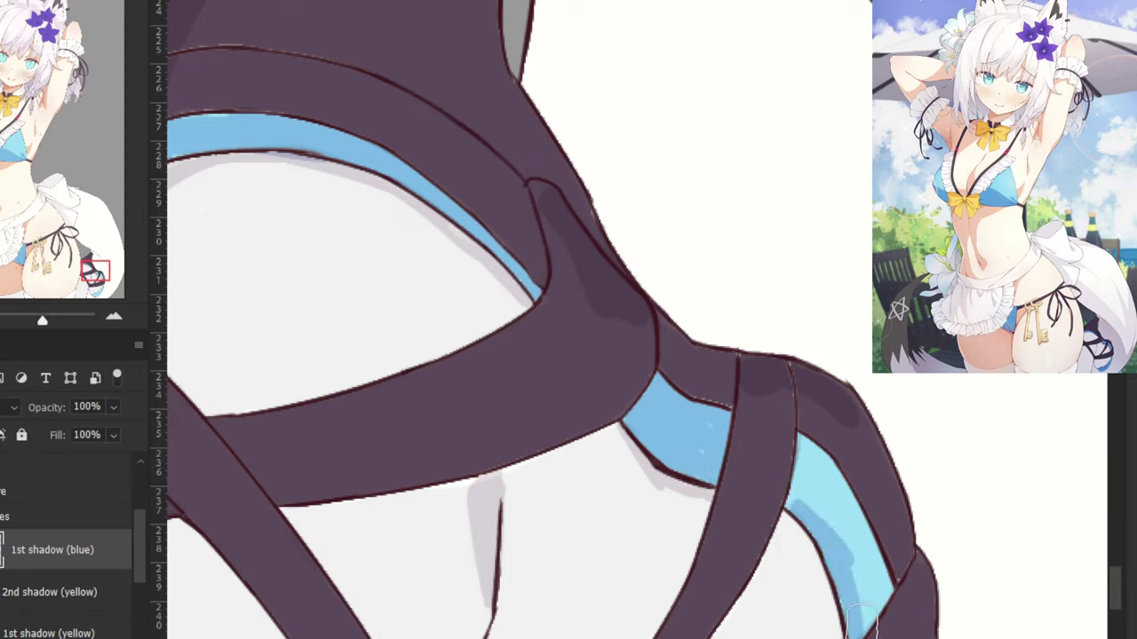
mouse_move(845, 470)
mouse_down()
mouse_move(867, 606)
mouse_move(832, 469)
mouse_move(802, 446)
mouse_move(793, 506)
mouse_move(801, 518)
mouse_move(831, 473)
mouse_up()
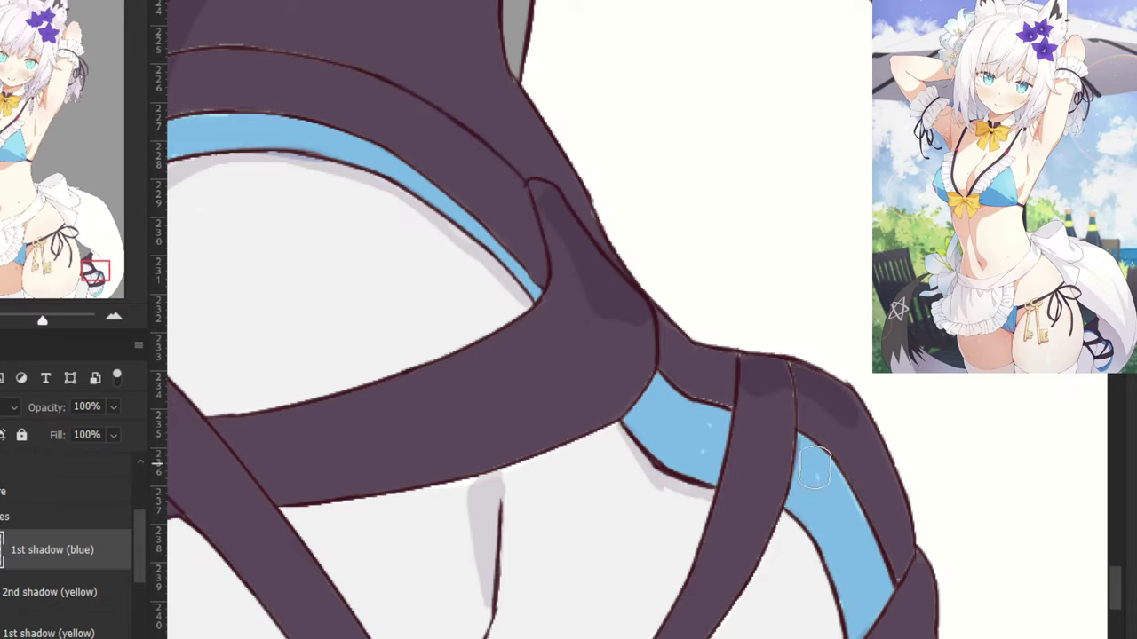
Fill the blue sandal section below the lowest strap with first shadow, down to the toe, undoing one stroke.
drag(791, 628, 815, 272)
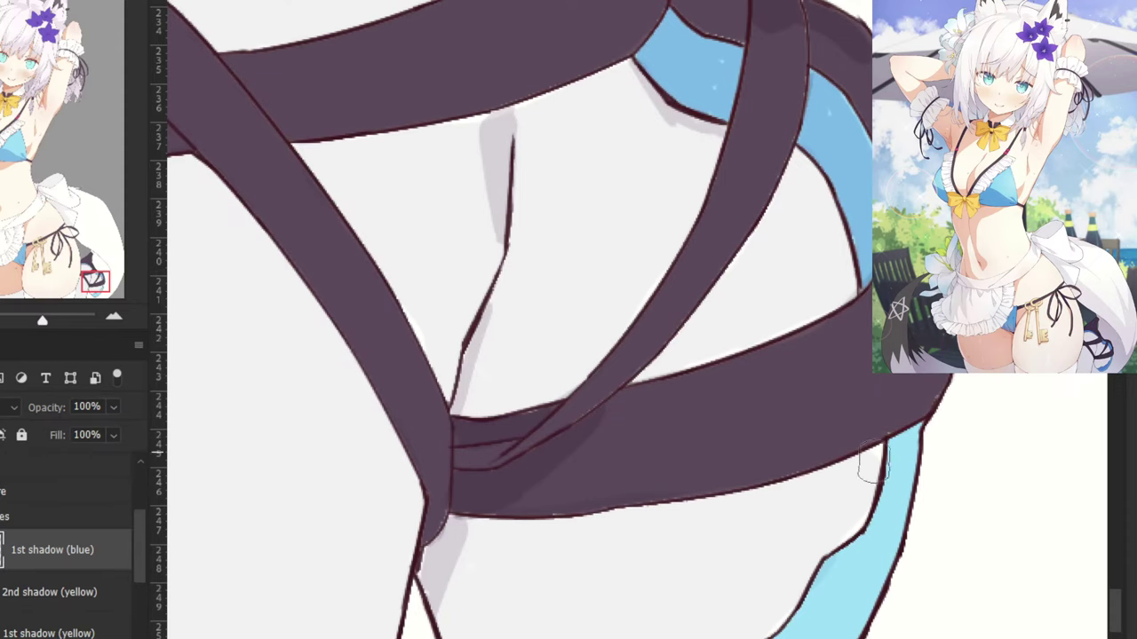
mouse_move(876, 526)
mouse_down()
mouse_move(974, 296)
mouse_move(967, 282)
mouse_up()
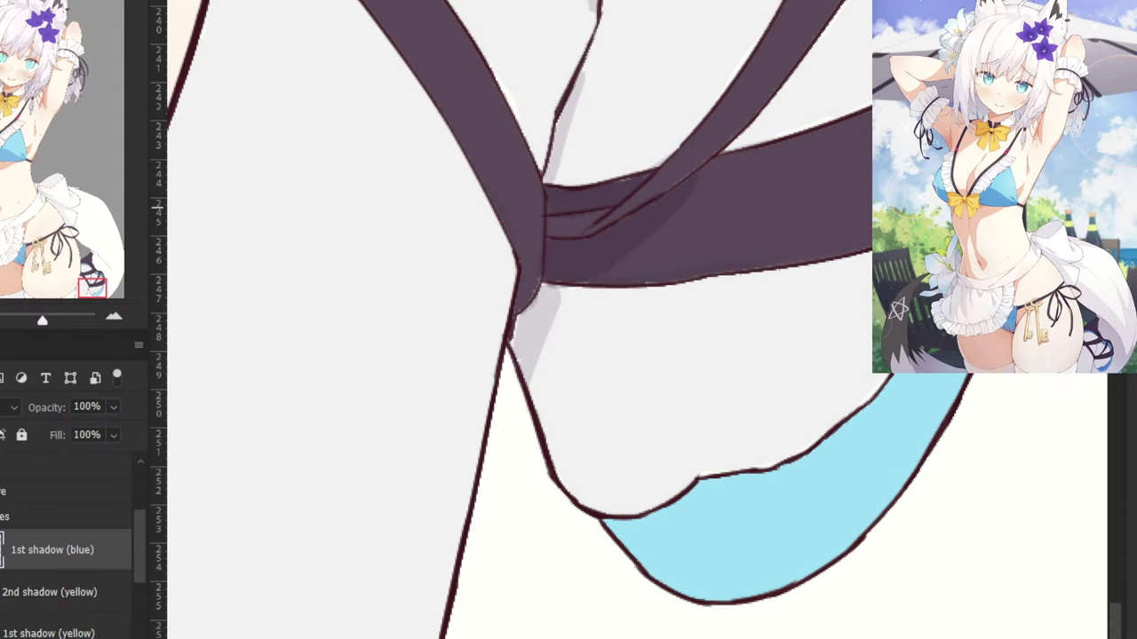
drag(954, 382, 816, 554)
mouse_move(918, 375)
mouse_down()
mouse_move(909, 410)
mouse_move(925, 388)
mouse_move(910, 385)
mouse_move(795, 493)
mouse_up()
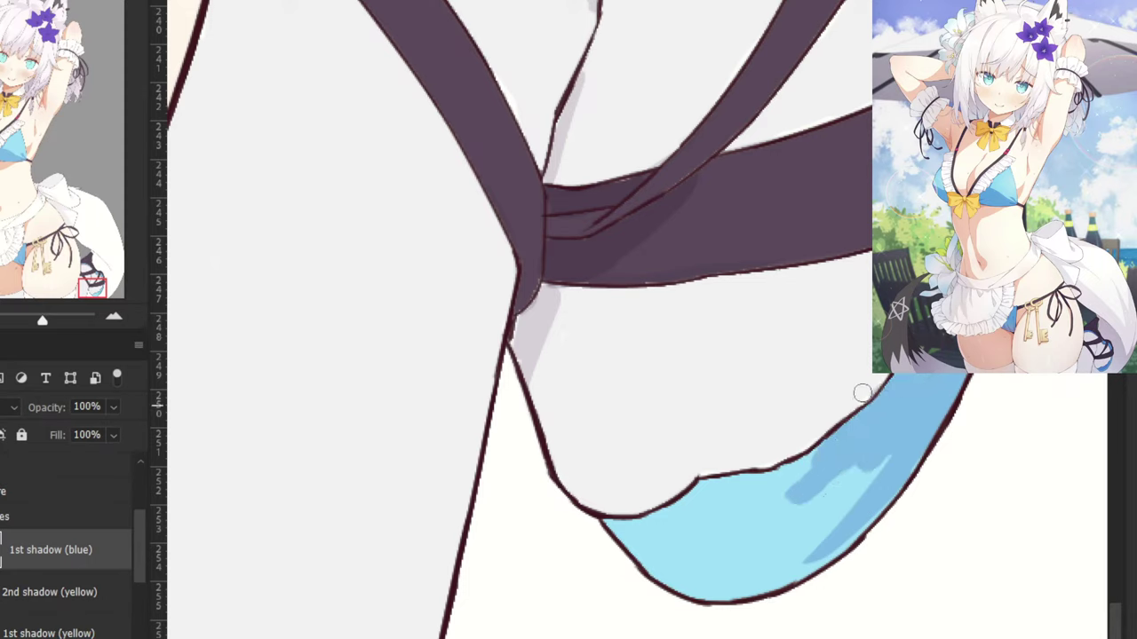
mouse_move(871, 465)
mouse_down()
mouse_move(897, 456)
mouse_move(862, 520)
mouse_up()
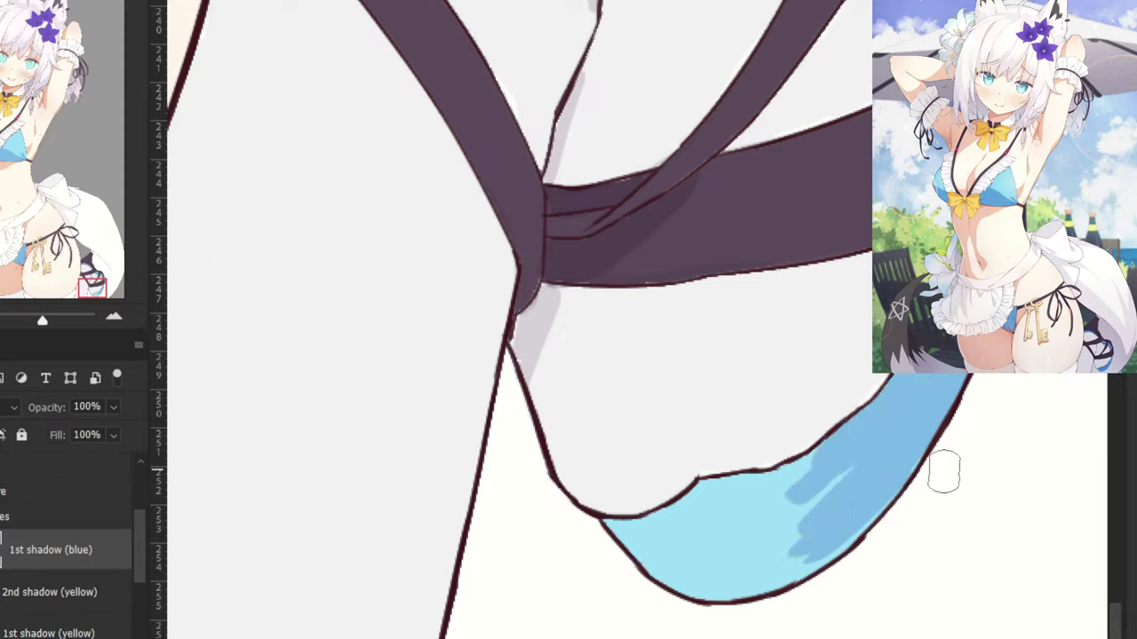
key(ctrl+z)
mouse_move(624, 544)
mouse_down()
mouse_move(606, 522)
mouse_move(699, 587)
mouse_move(793, 573)
mouse_move(869, 510)
mouse_move(734, 573)
mouse_move(813, 513)
mouse_move(833, 451)
mouse_move(745, 496)
mouse_move(802, 467)
mouse_move(710, 487)
mouse_move(638, 530)
mouse_move(703, 544)
mouse_move(652, 548)
mouse_up()
Look over the whole character to check the blue first shadows on the bikini and sandal.
key(ctrl+minus)
key(ctrl+minus)
key(ctrl+minus)
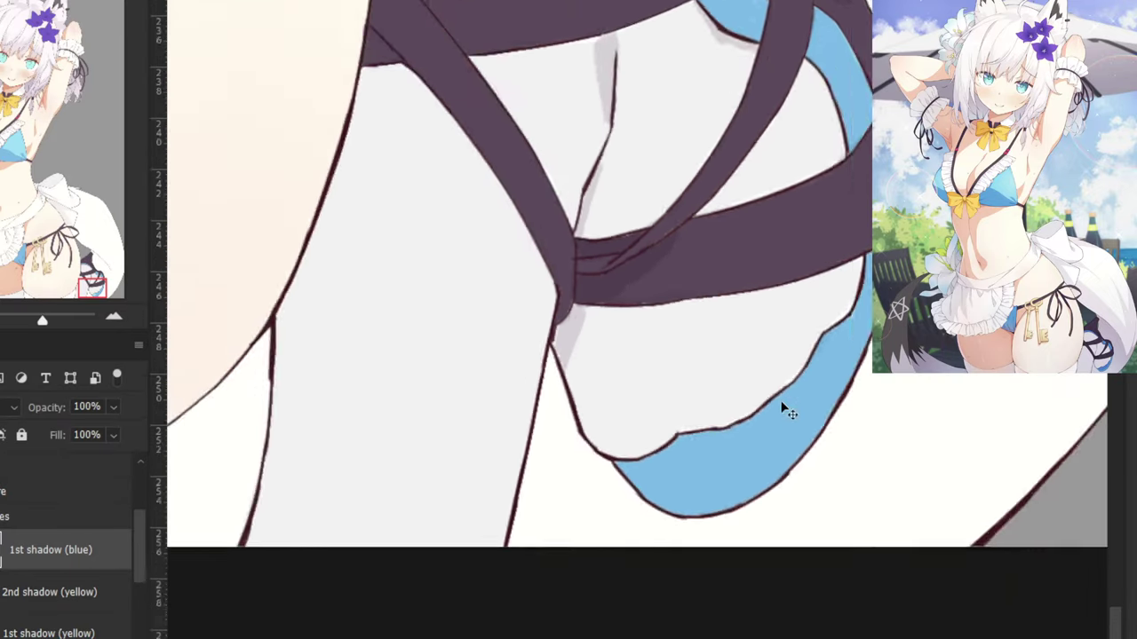
key(ctrl+minus)
key(ctrl+minus)
key(ctrl+minus)
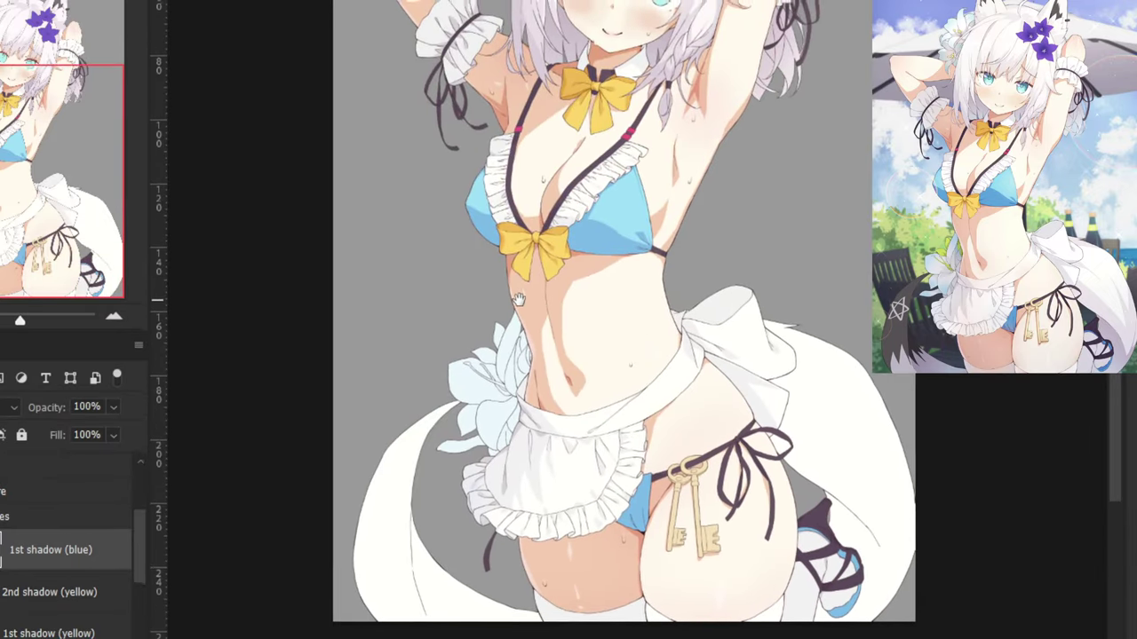
drag(512, 180, 531, 301)
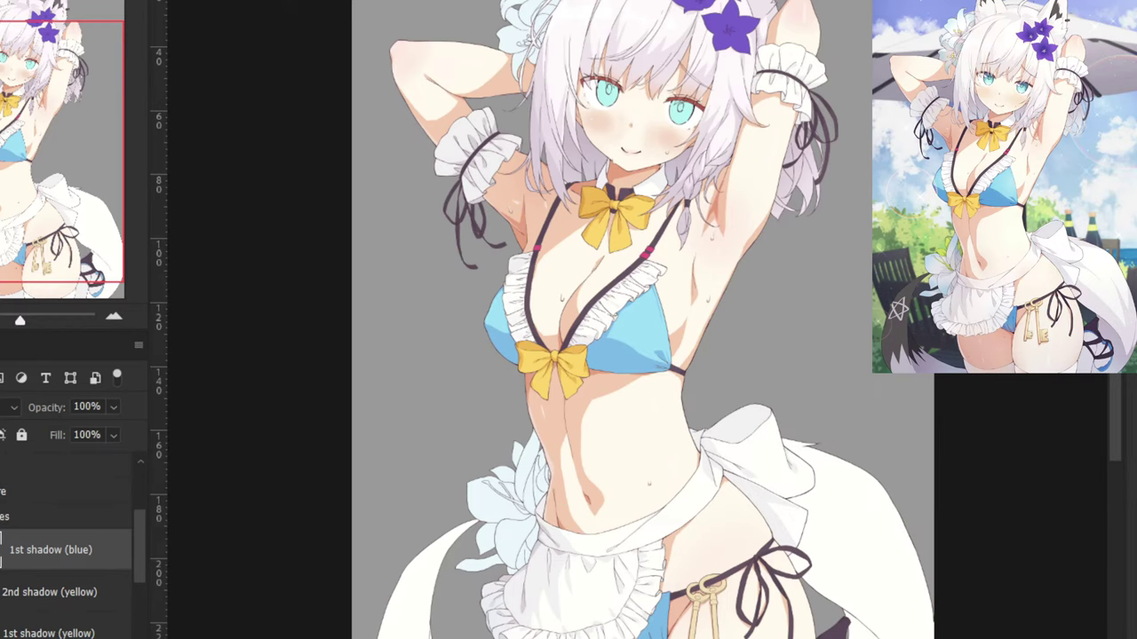
Add a new clipped layer above the blue first-shadow layer and name it "2nd shadow (blue)".
key(ctrl+shift+alt+n)
right_click(9, 566)
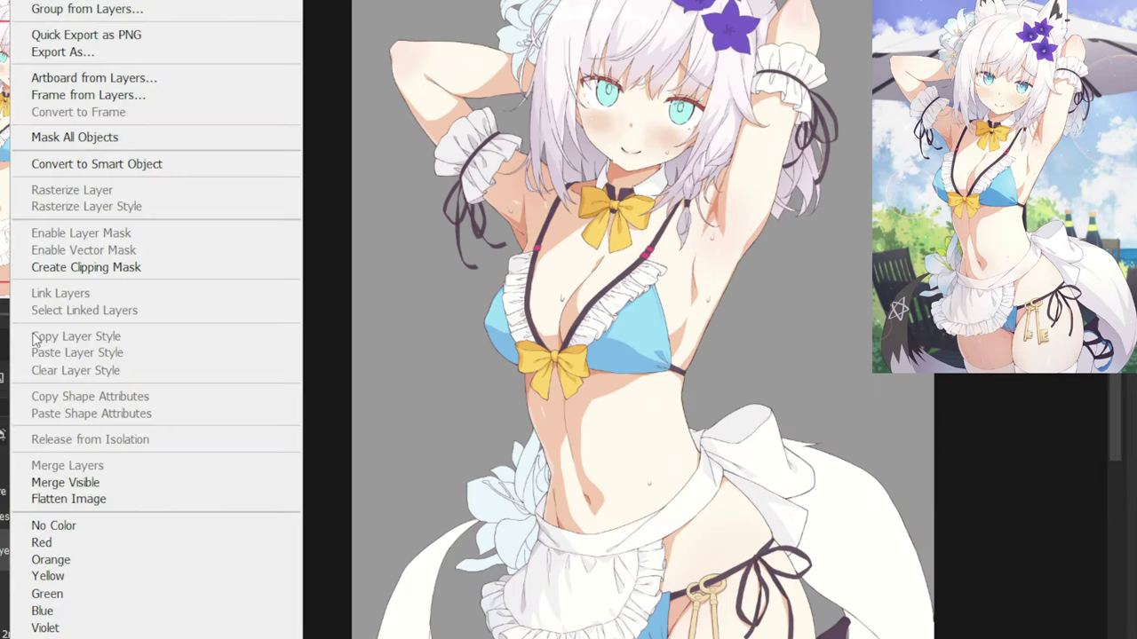
click(43, 283)
double_click(35, 554)
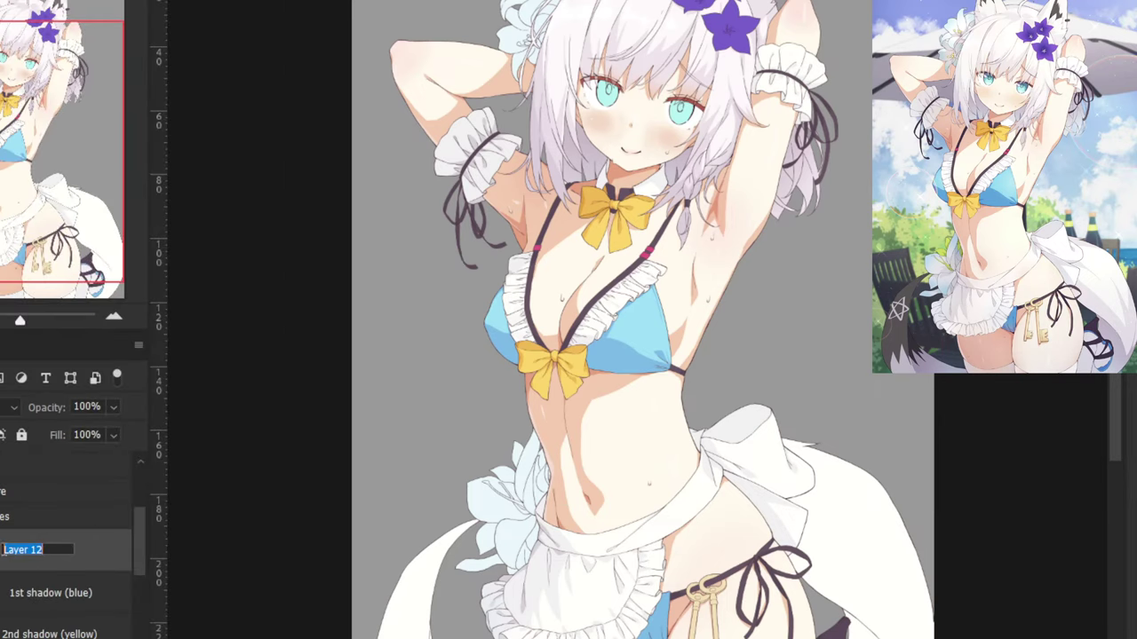
text(2nd shadow (blue)
key(Return)
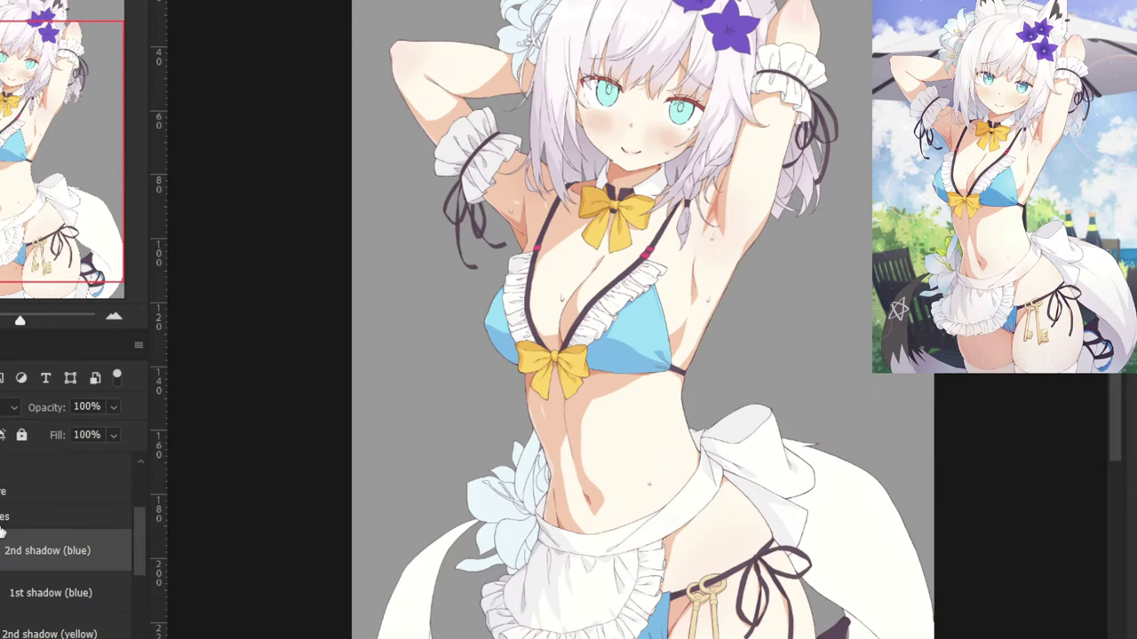
Change the blend mode of the 2nd shadow (blue) layer.
drag(533, 258, 512, 305)
key(ctrl+plus)
key(ctrl+plus)
key(ctrl+plus)
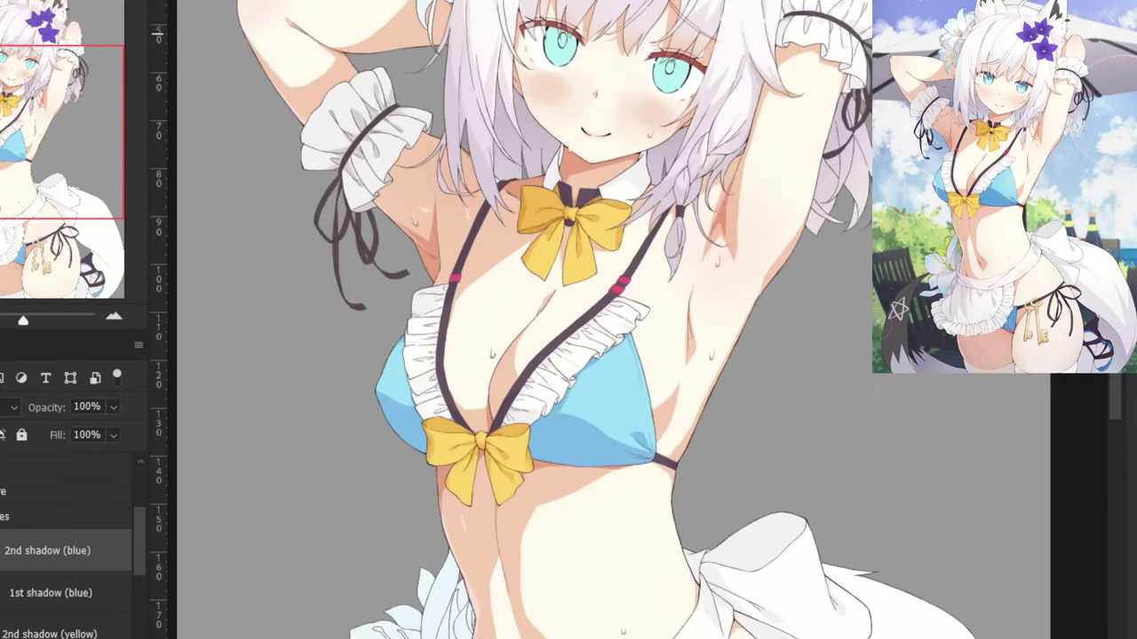
click(12, 408)
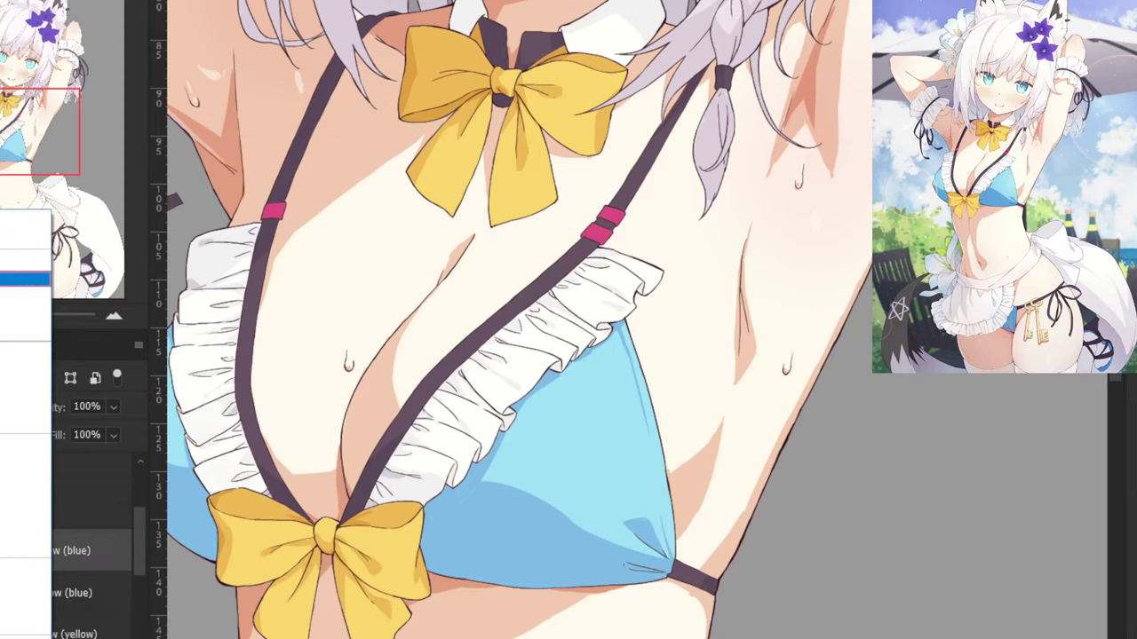
click(18, 277)
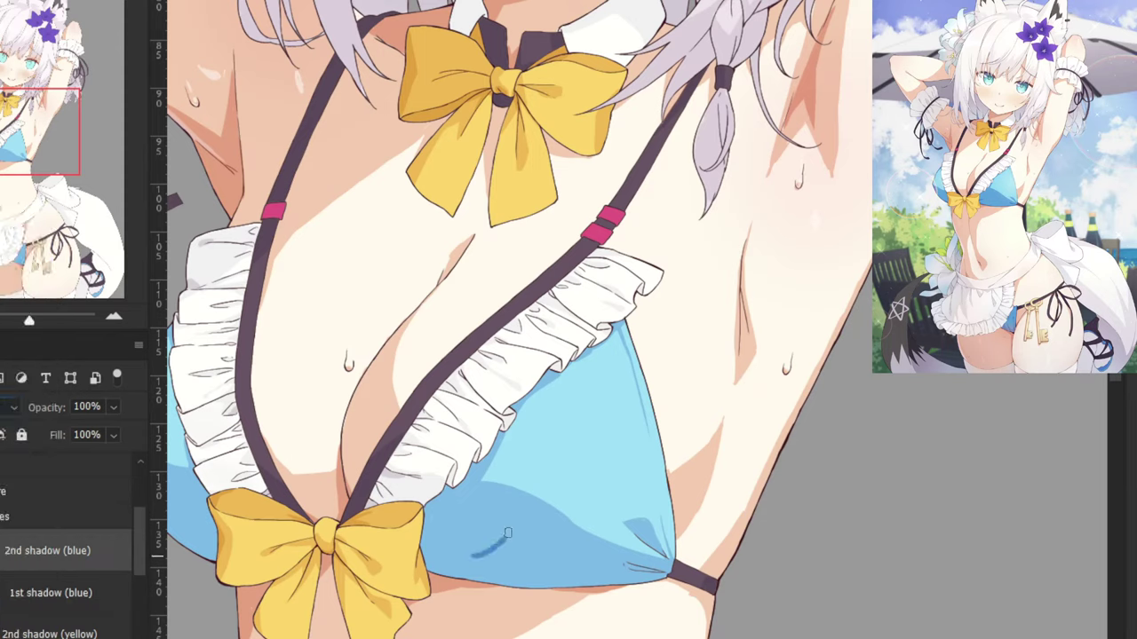
drag(507, 533, 486, 528)
key(ctrl+z)
drag(459, 523, 589, 355)
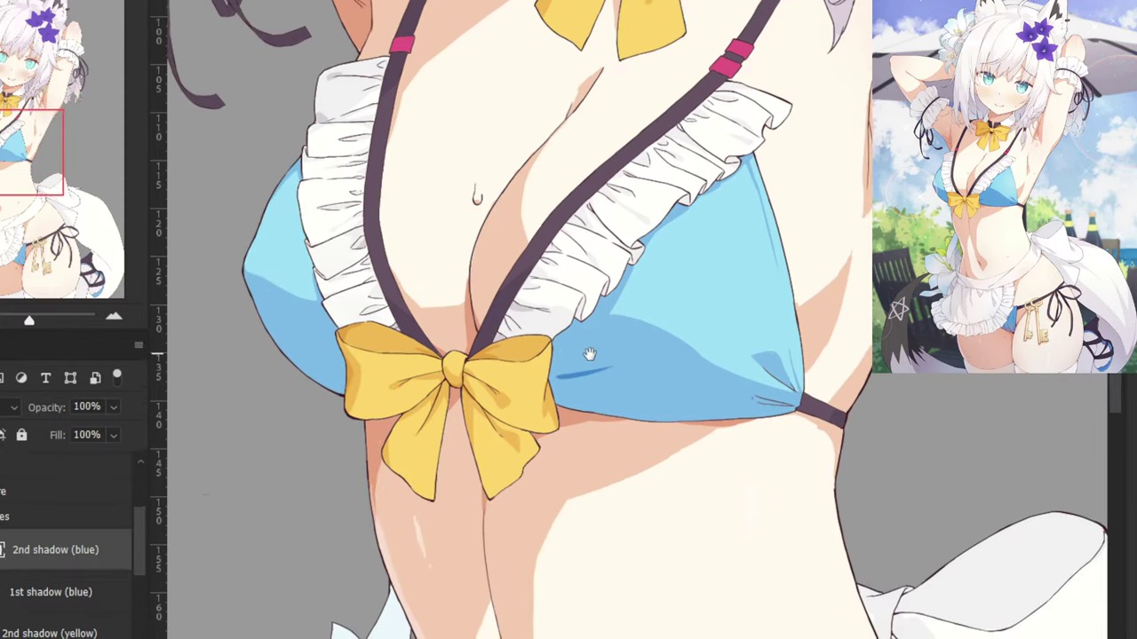
key(ctrl+plus)
scroll(645, 351, up, 2)
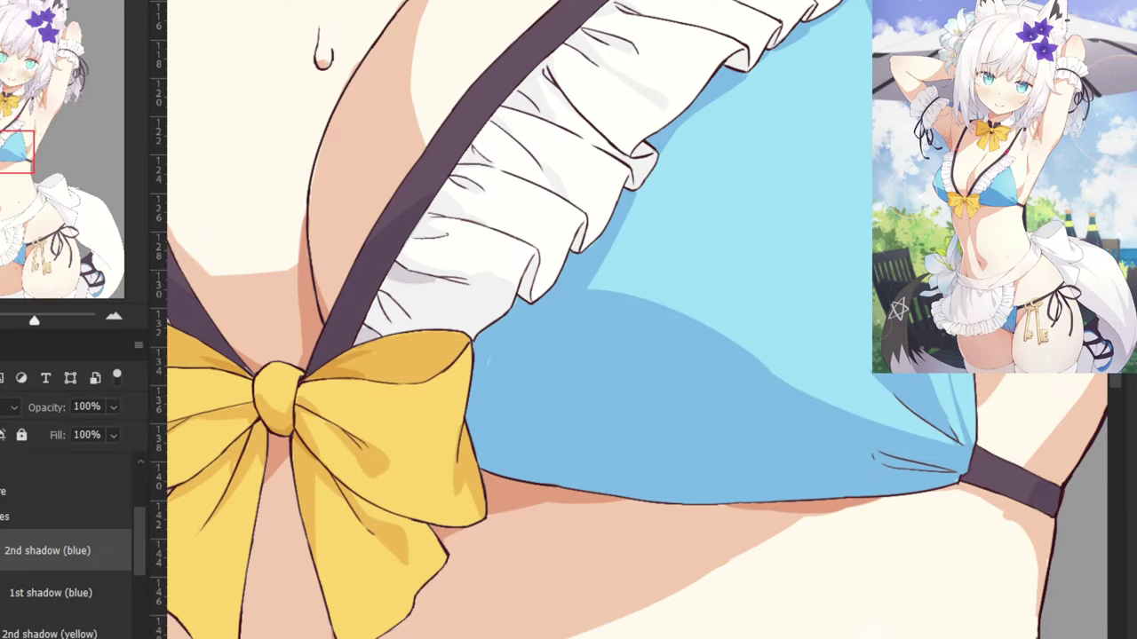
drag(524, 434, 623, 391)
key(ctrl+z)
drag(486, 410, 577, 357)
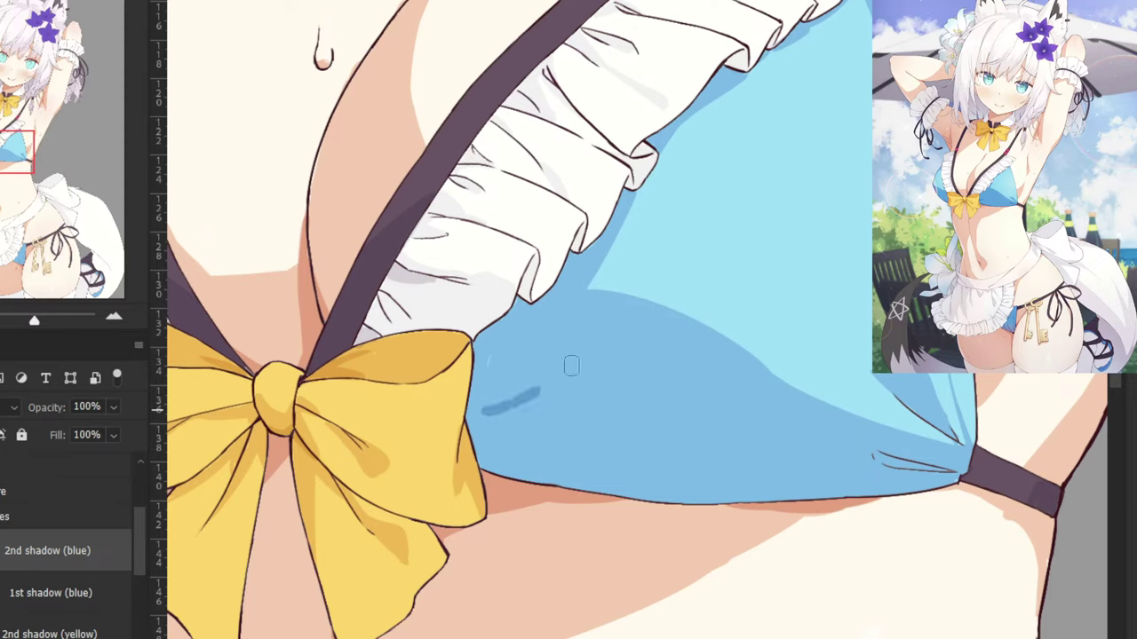
key(ctrl+z)
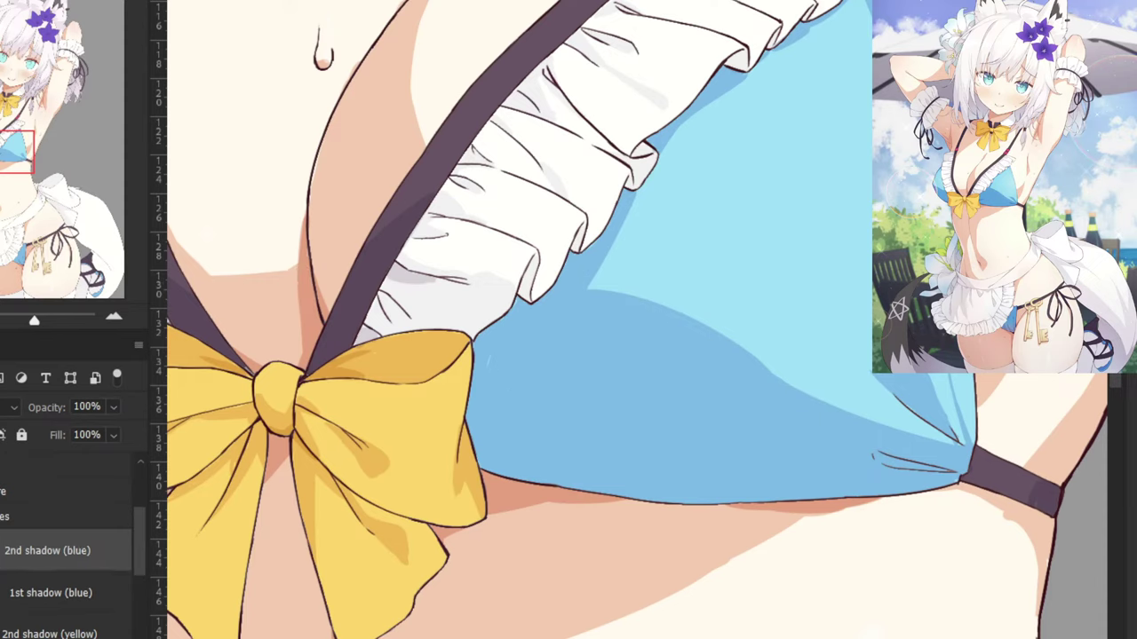
drag(521, 394, 586, 351)
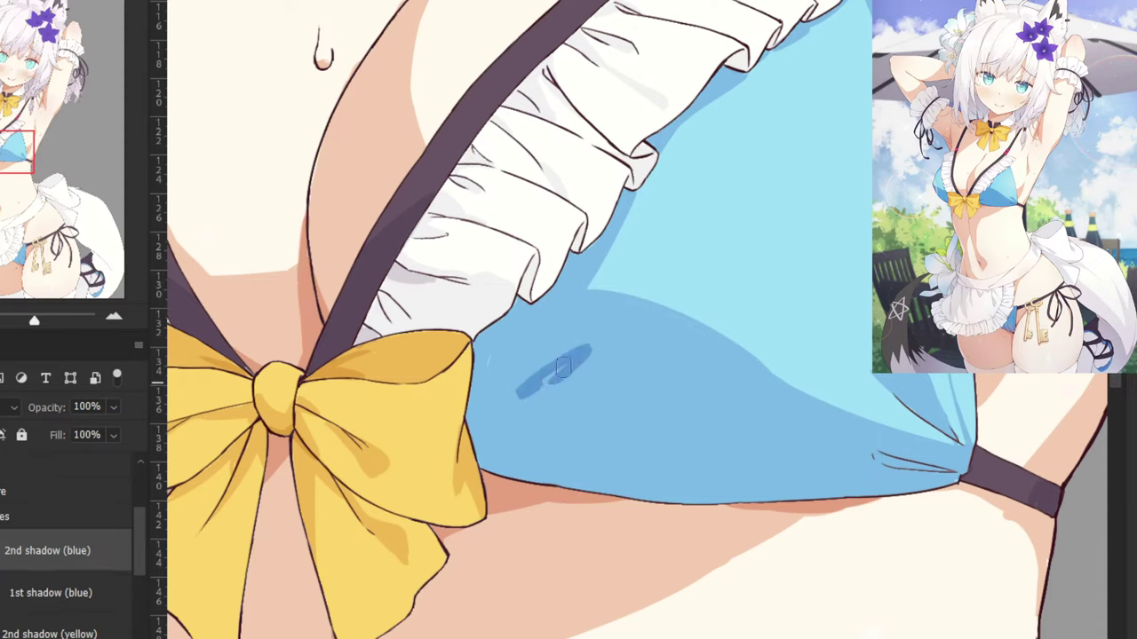
key(ctrl+z)
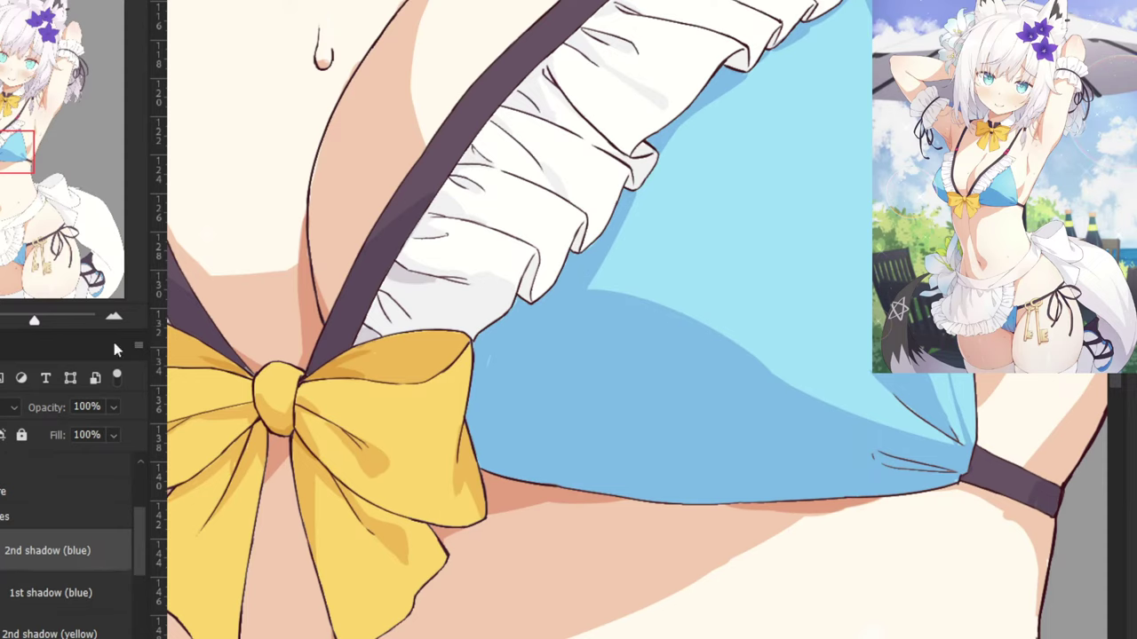
drag(477, 420, 562, 385)
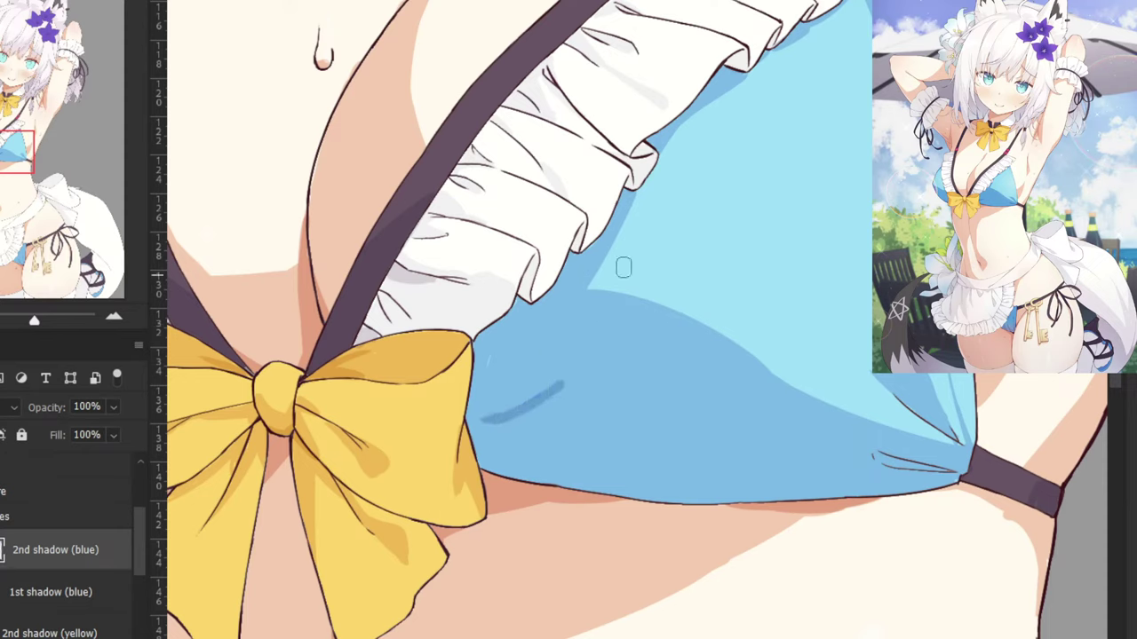
key(ctrl+z)
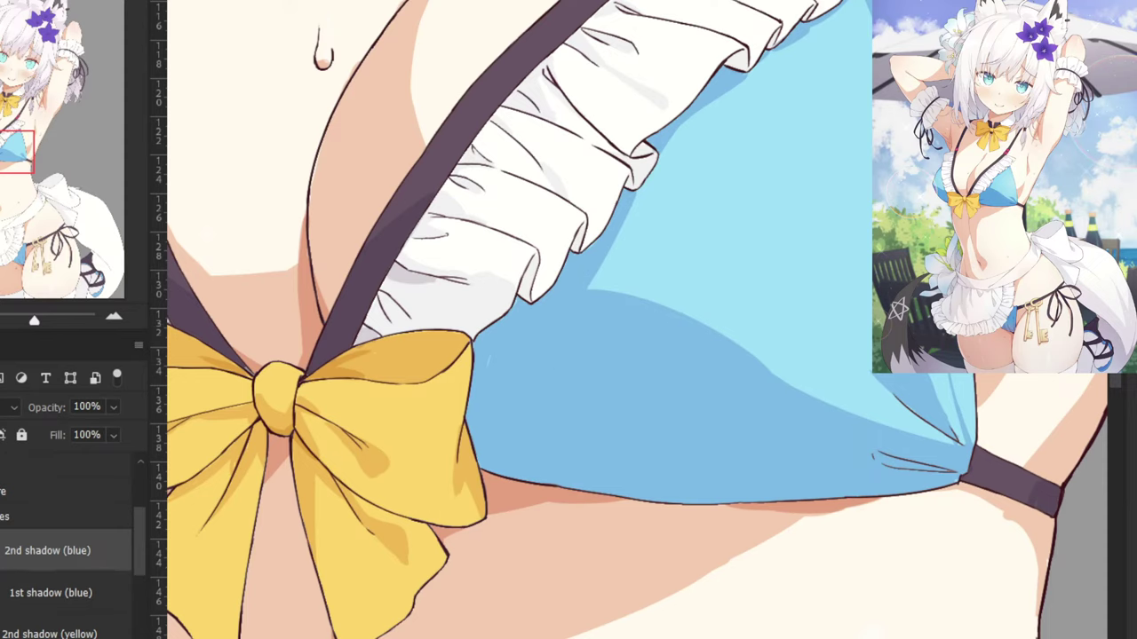
drag(499, 402, 587, 359)
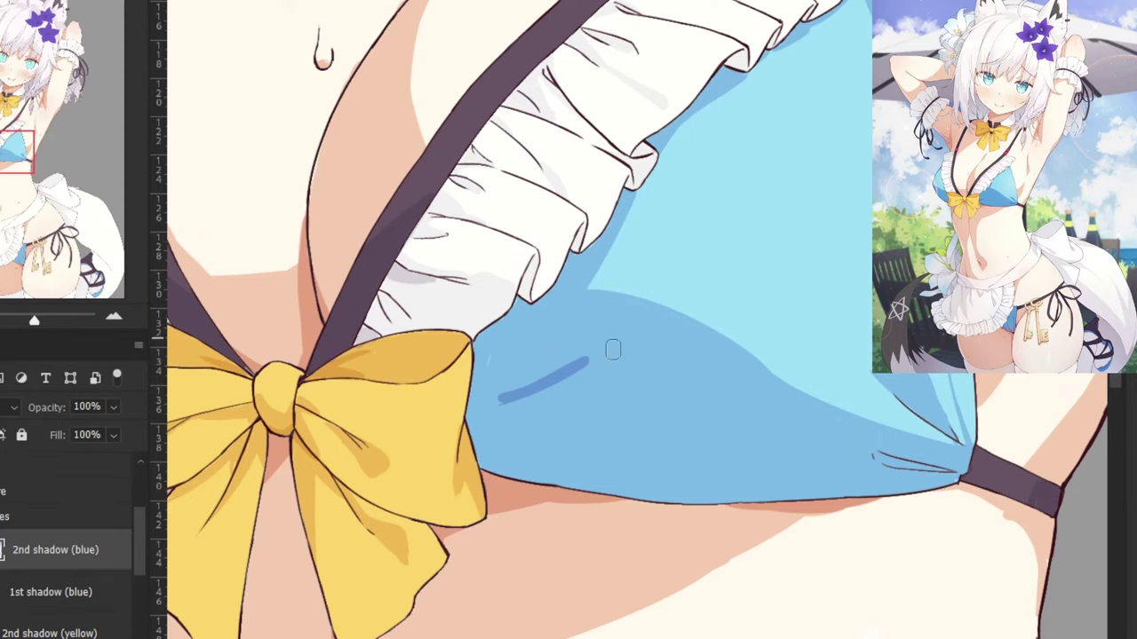
key(ctrl+z)
Paint a small pointed second-shadow fold on the larger blue bikini cup beside the yellow bow, undoing stray strokes.
mouse_move(526, 402)
mouse_down()
mouse_move(463, 421)
mouse_move(459, 410)
mouse_up()
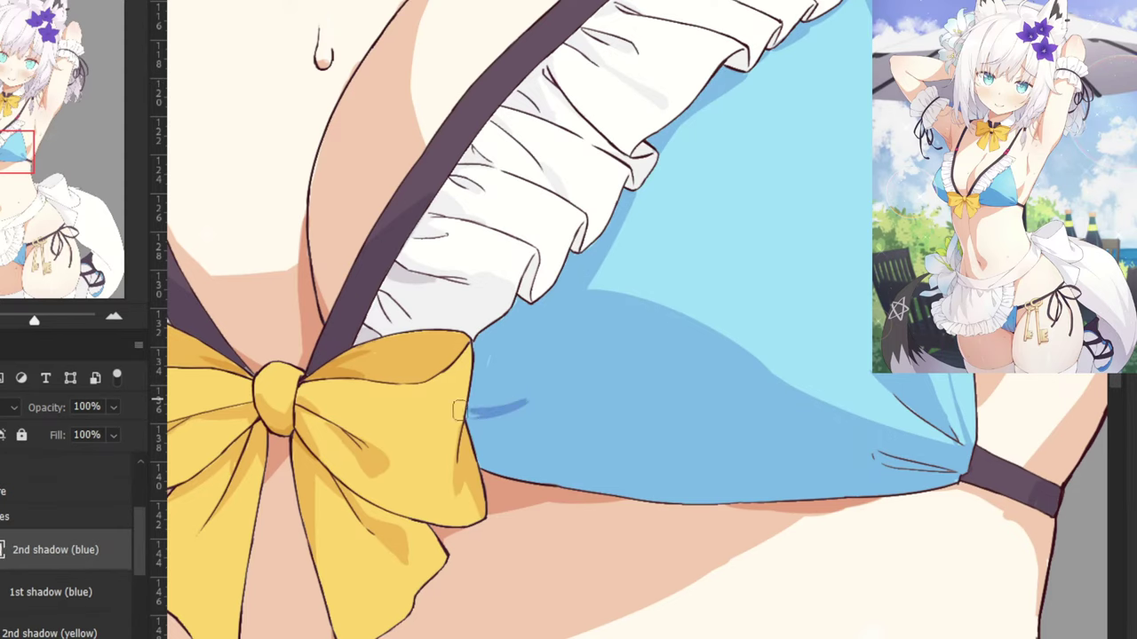
key(ctrl+plus)
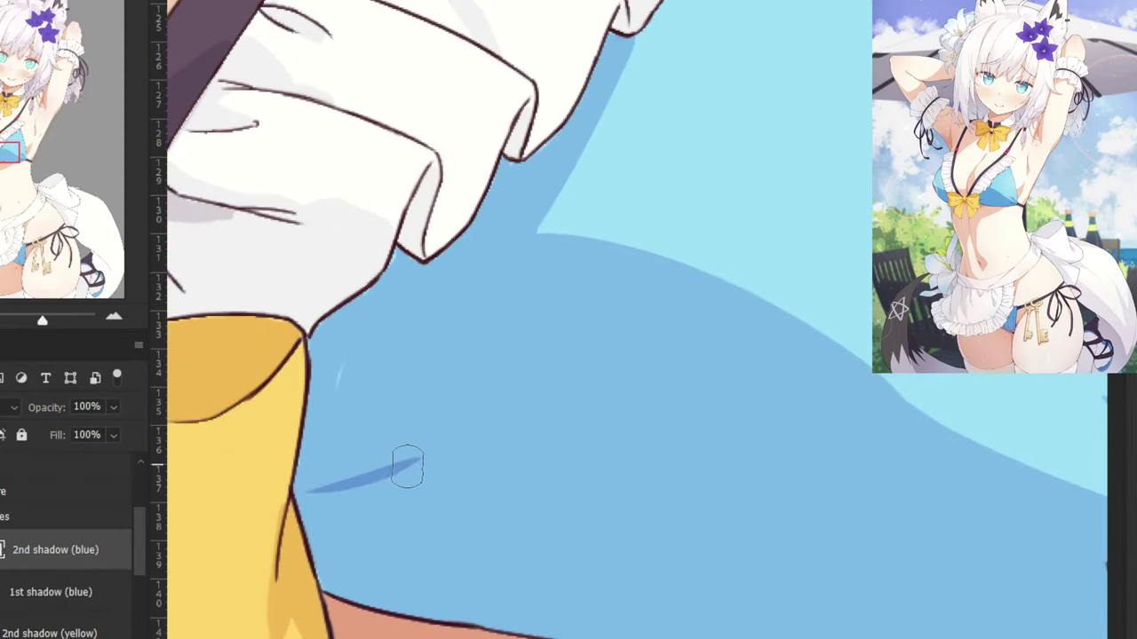
key(ctrl+z)
drag(420, 460, 298, 480)
mouse_move(373, 476)
mouse_down()
mouse_move(299, 479)
mouse_move(329, 484)
mouse_move(416, 458)
mouse_move(349, 459)
mouse_move(398, 466)
mouse_move(349, 476)
mouse_move(295, 475)
mouse_move(326, 488)
mouse_up()
key(ctrl+z)
key(ctrl+z)
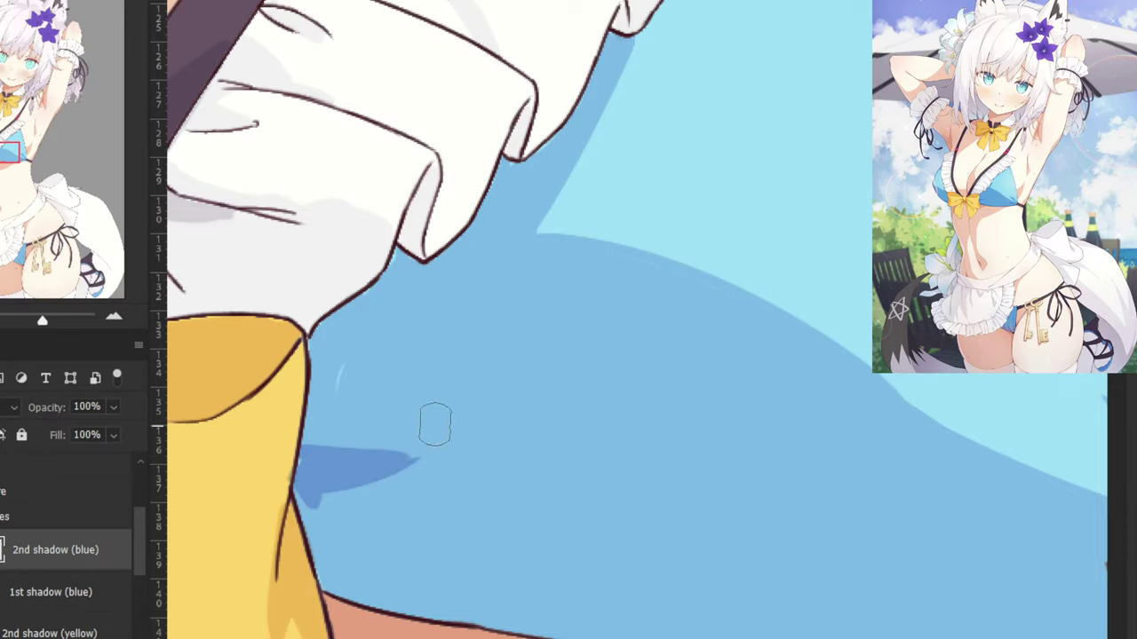
mouse_move(344, 550)
mouse_down()
mouse_move(441, 518)
mouse_move(457, 482)
mouse_move(426, 444)
mouse_move(408, 449)
mouse_move(445, 447)
mouse_move(409, 449)
mouse_move(404, 435)
mouse_move(419, 433)
mouse_up()
key(ctrl+z)
key(ctrl+z)
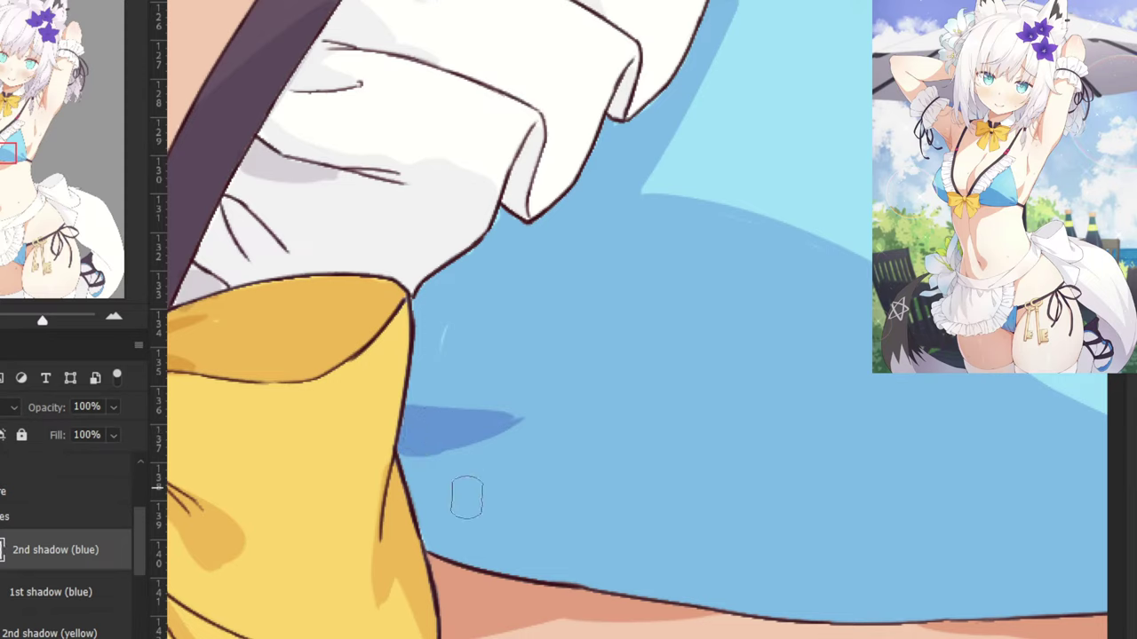
Paint a thin second-shadow band along the lower edge of the larger blue cup, starting at the yellow bow.
drag(419, 508, 657, 586)
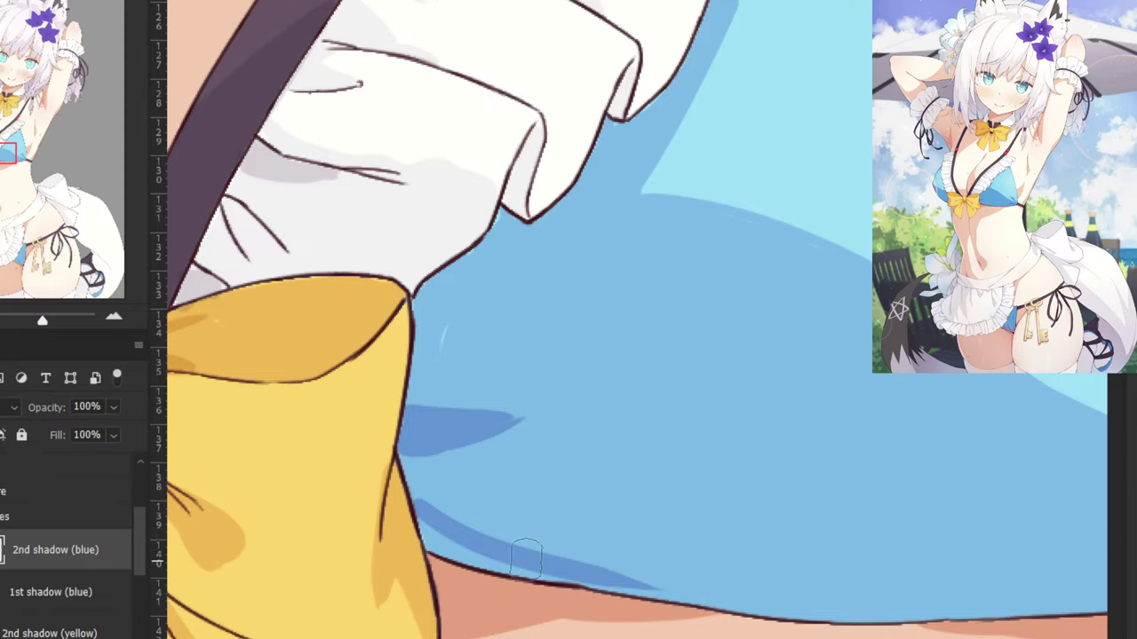
mouse_move(429, 525)
mouse_down()
mouse_move(460, 556)
mouse_move(558, 582)
mouse_move(621, 581)
mouse_move(347, 538)
mouse_move(540, 576)
mouse_up()
drag(346, 540, 543, 576)
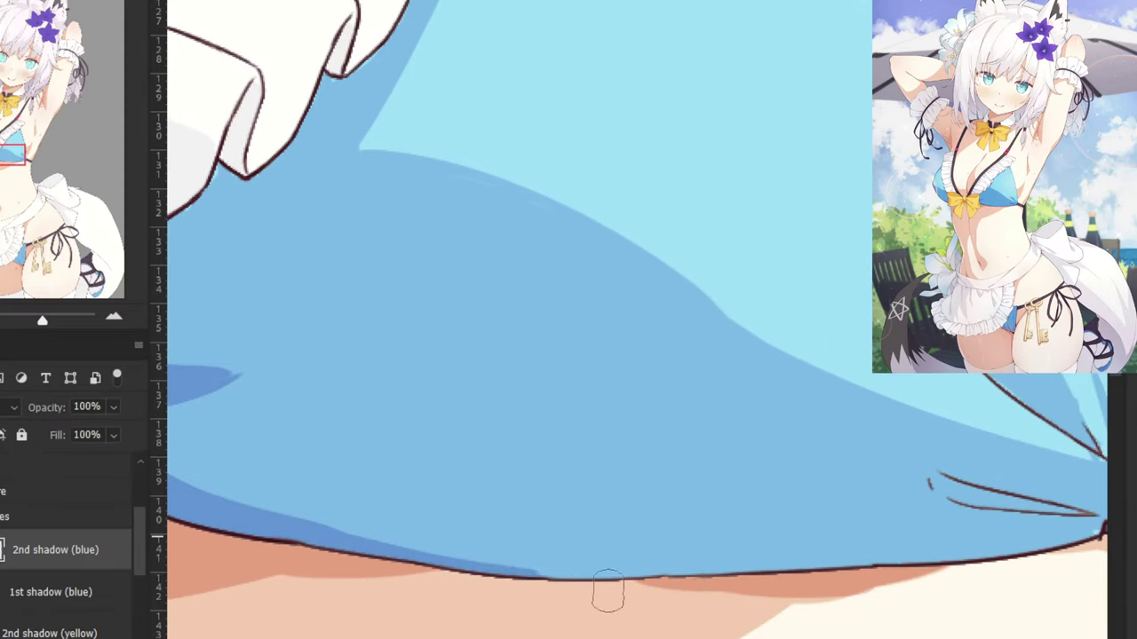
mouse_move(609, 590)
mouse_down()
mouse_move(535, 573)
mouse_move(719, 577)
mouse_up()
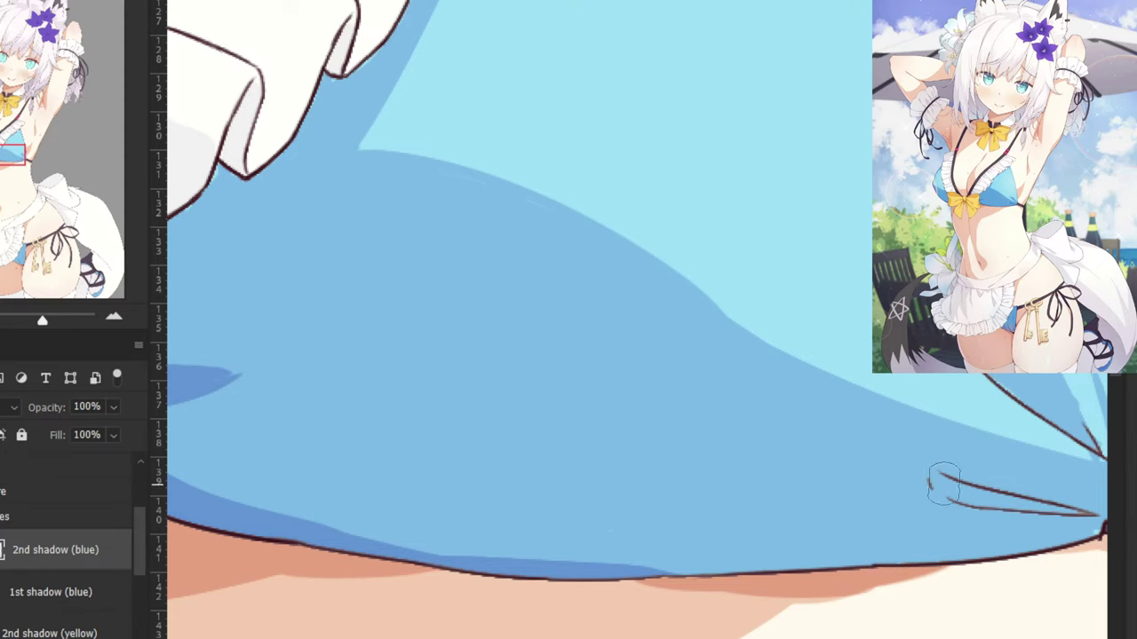
Fill the small crease by the dark side strap with second shadow and extend the cup's lower-edge band to the strap.
mouse_move(946, 474)
mouse_down()
mouse_move(977, 496)
mouse_move(958, 487)
mouse_move(1065, 500)
mouse_move(995, 498)
mouse_move(964, 479)
mouse_up()
key(ctrl+minus)
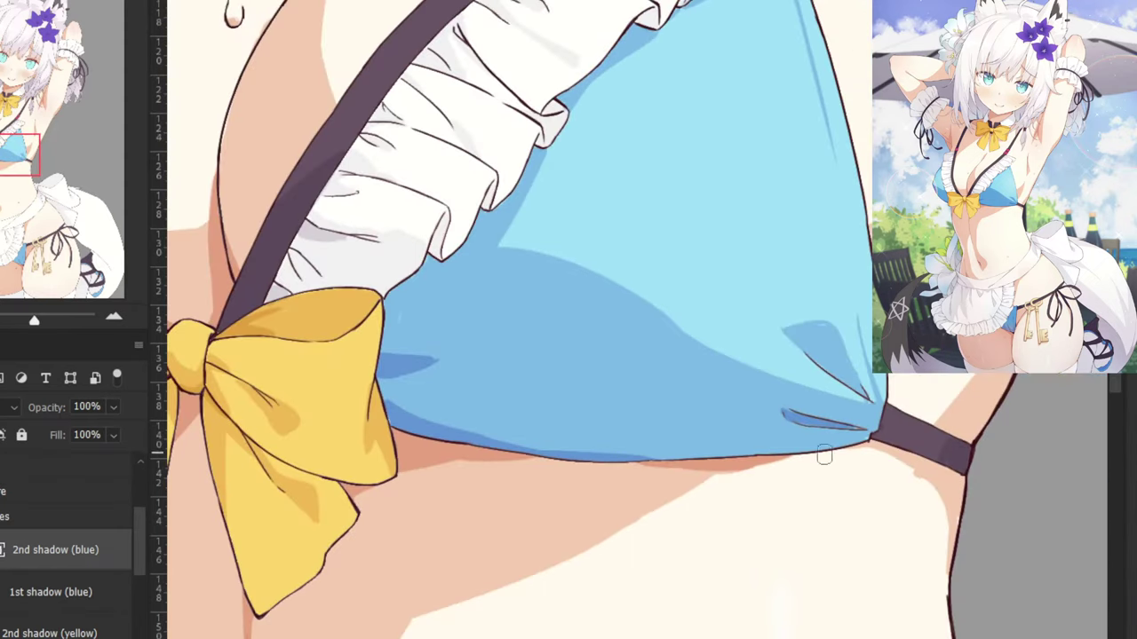
mouse_move(847, 445)
mouse_down()
mouse_move(729, 460)
mouse_move(863, 446)
mouse_move(696, 458)
mouse_up()
drag(805, 450, 619, 464)
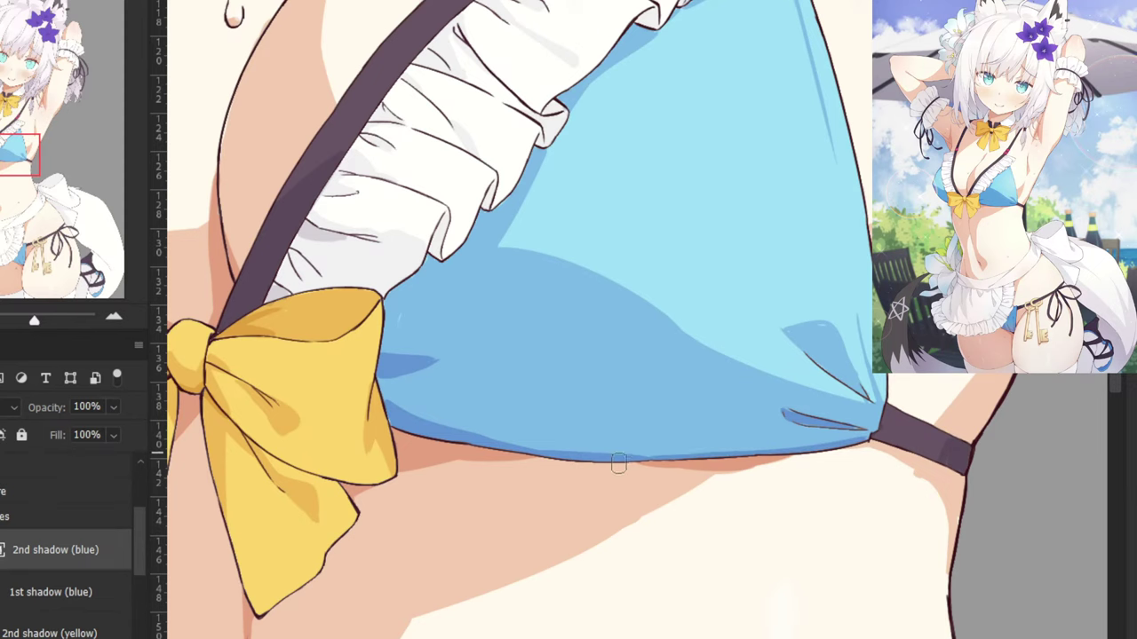
Paint a narrow second-shadow sliver along the outer edge of the smaller blue cup, below its widest point, undoing unsatisfactory strokes.
drag(600, 321, 809, 345)
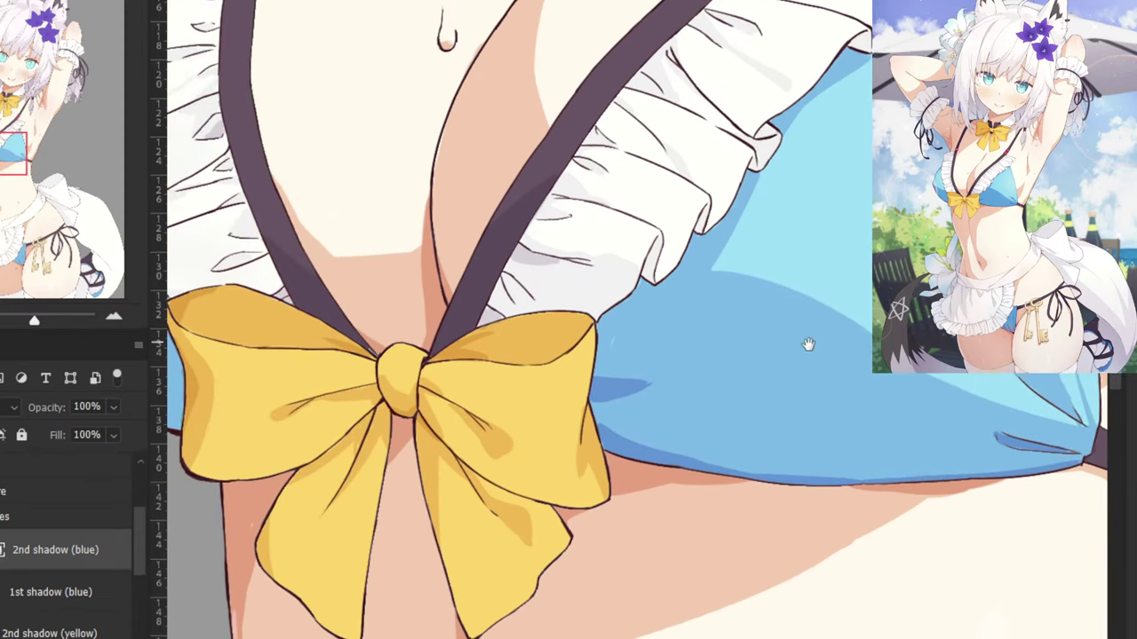
drag(372, 293, 855, 355)
drag(656, 343, 799, 358)
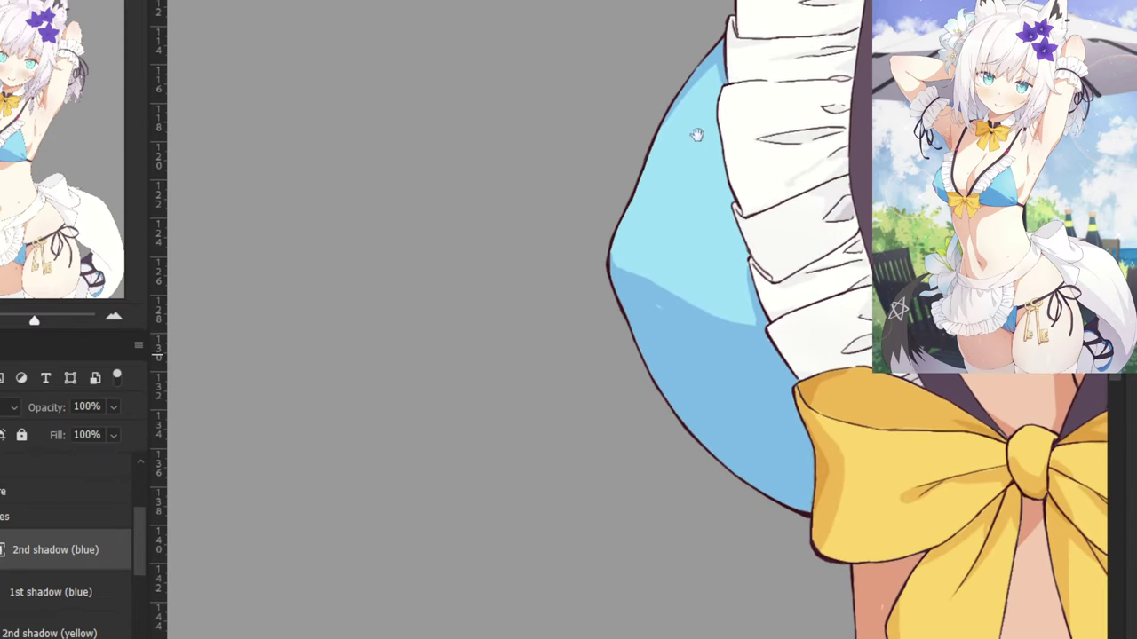
key(ctrl+plus)
mouse_move(576, 191)
mouse_down()
mouse_move(627, 284)
mouse_move(635, 365)
mouse_up()
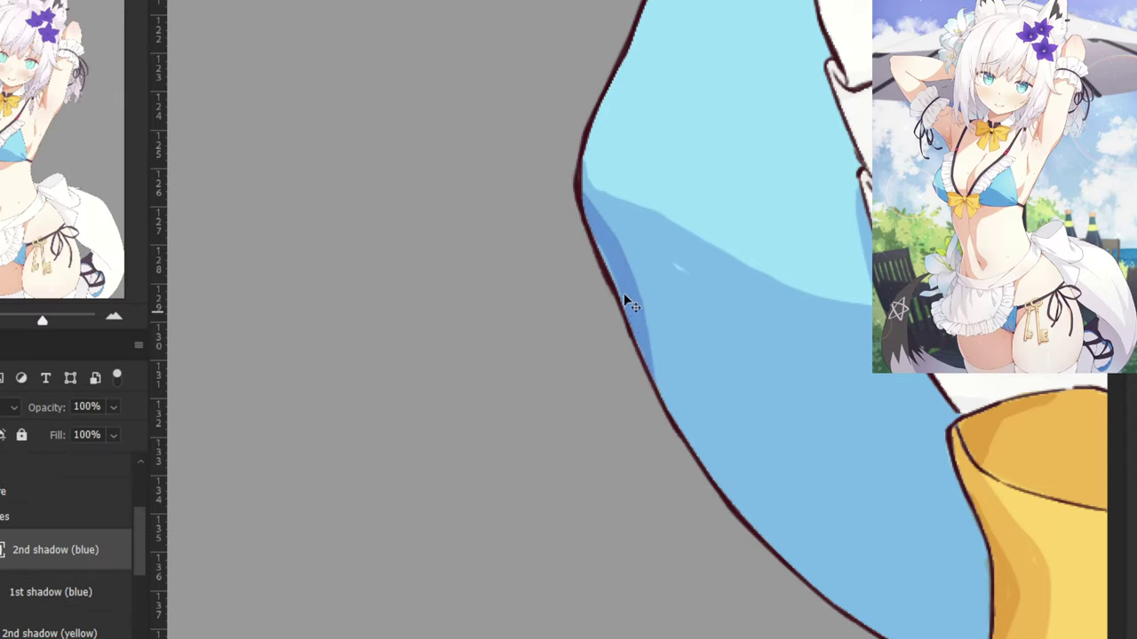
key(ctrl+z)
mouse_move(586, 203)
mouse_down()
mouse_move(607, 237)
mouse_move(644, 401)
mouse_move(622, 326)
mouse_up()
key(ctrl+z)
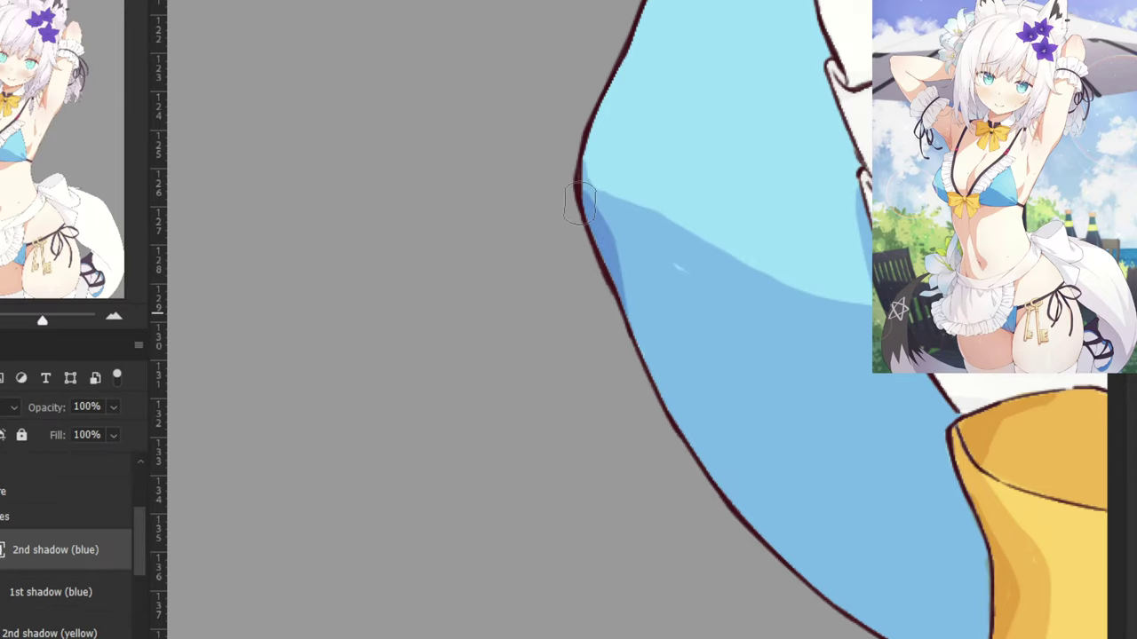
drag(649, 373, 610, 264)
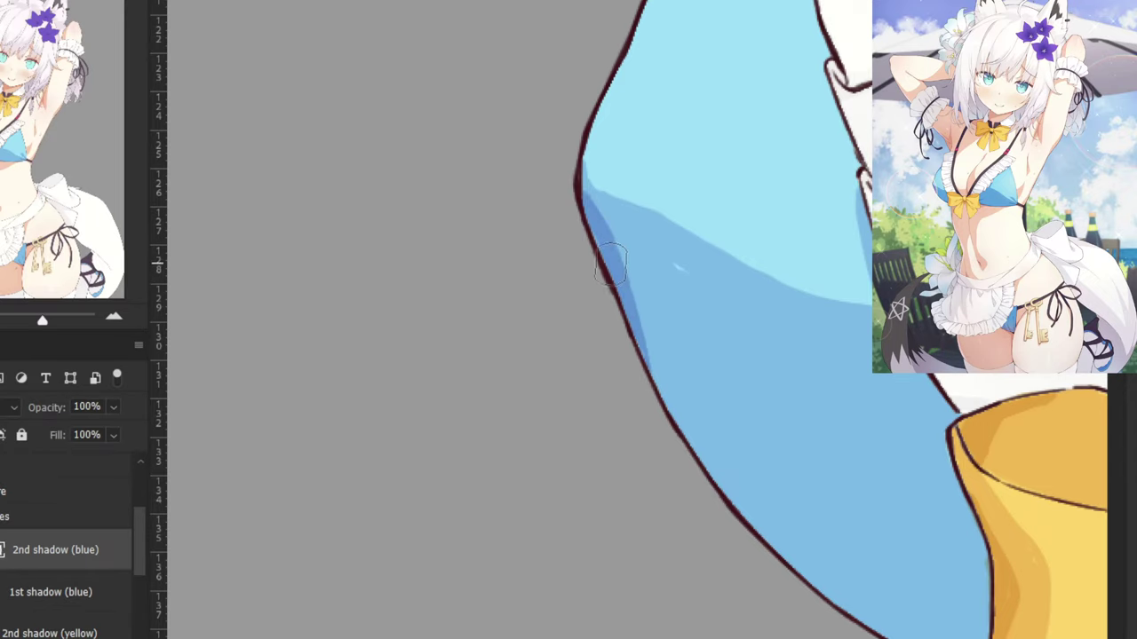
Paint a thin second-shadow band along the lower edge of the smaller blue cup where it meets the yellow bow.
drag(662, 475, 407, 295)
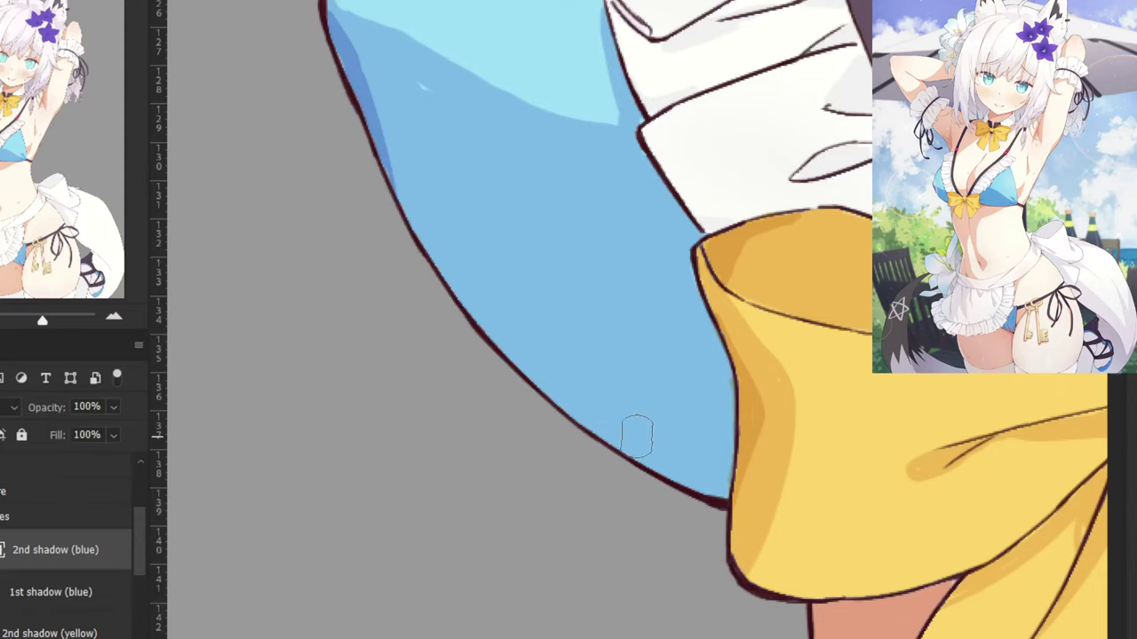
mouse_move(602, 432)
mouse_down()
mouse_move(726, 474)
mouse_move(569, 419)
mouse_move(636, 462)
mouse_move(708, 487)
mouse_up()
key(ctrl+z)
key(ctrl+z)
key(ctrl+z)
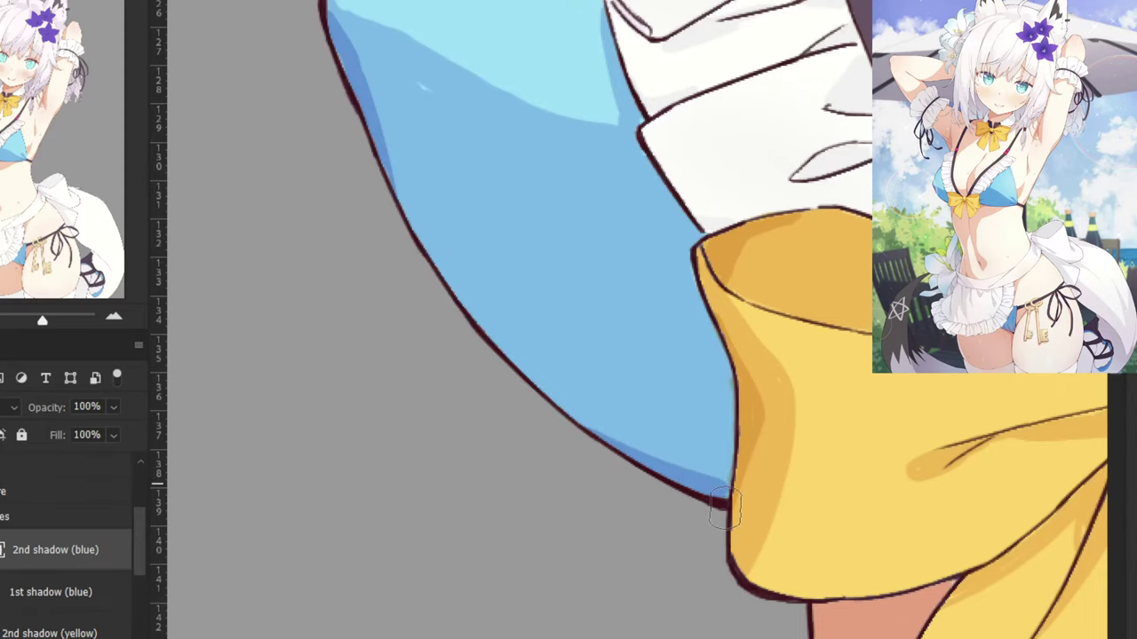
Examine the upper part of the smaller blue cup and the blue bikini bottom for areas needing second shadow.
key(ctrl+minus)
key(ctrl+minus)
drag(576, 76, 513, 380)
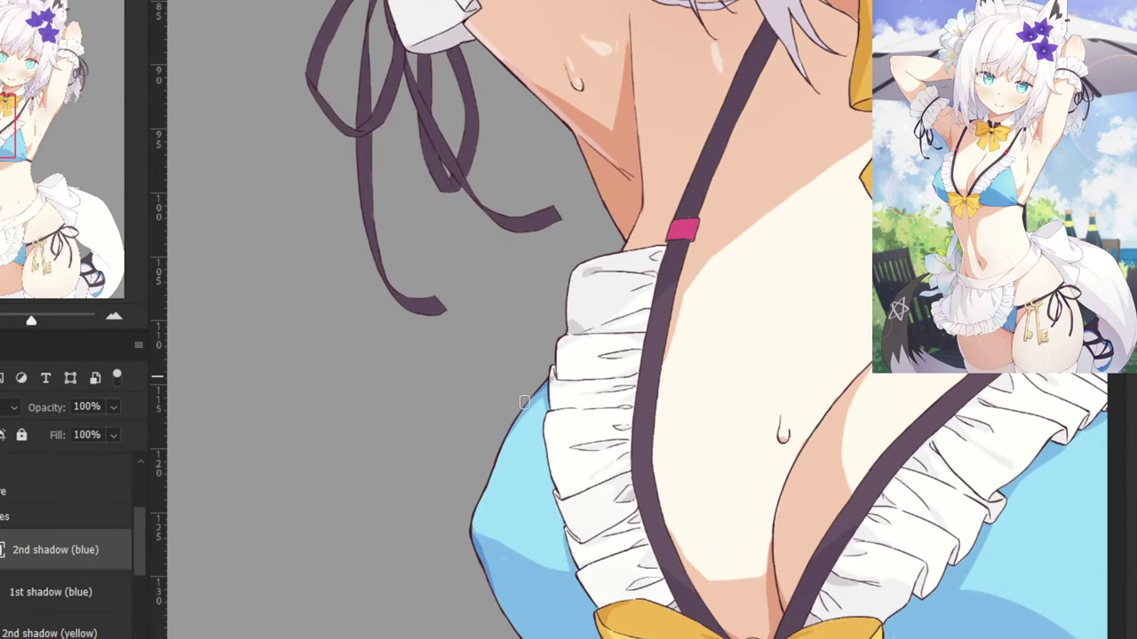
scroll(532, 395, up, 2)
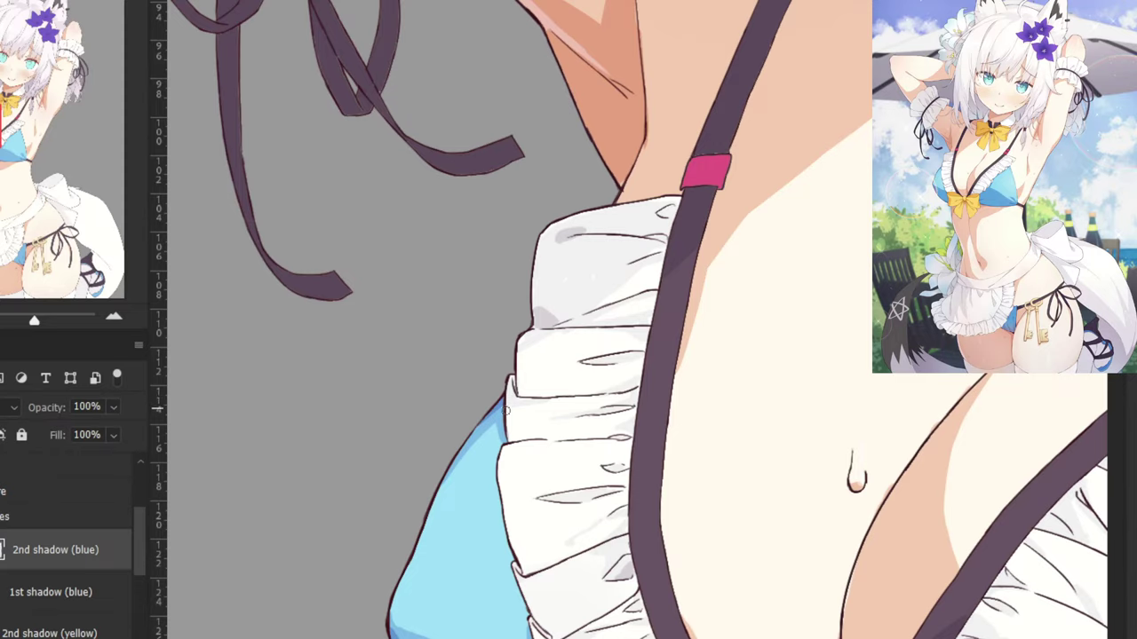
key(ctrl+minus)
key(ctrl+minus)
drag(528, 577, 355, 115)
scroll(392, 356, up, 2)
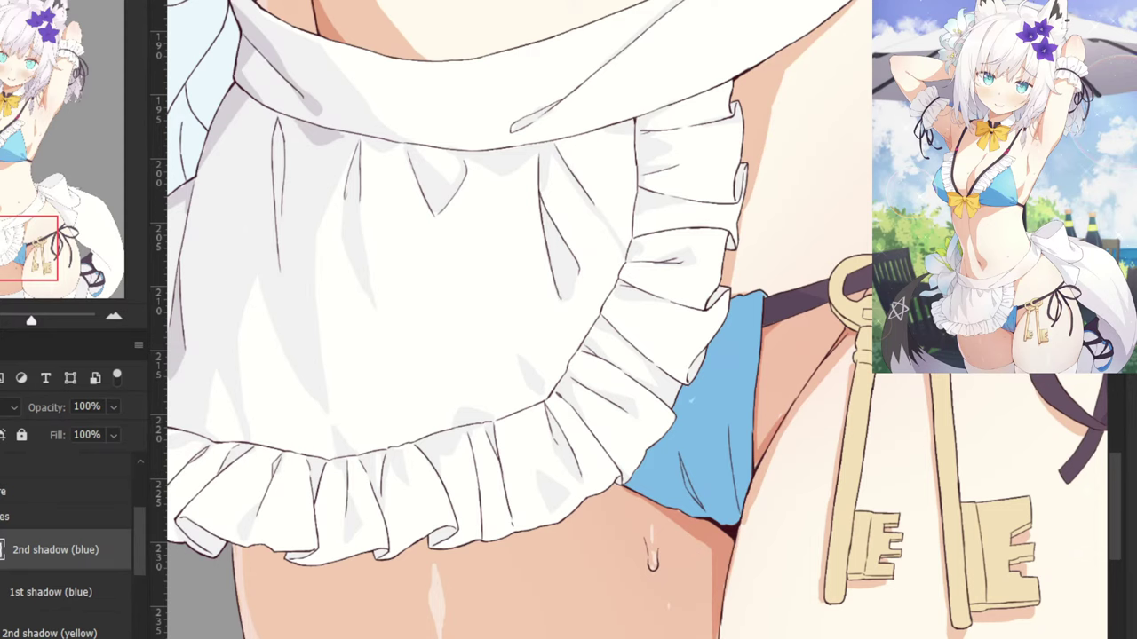
drag(651, 560, 397, 537)
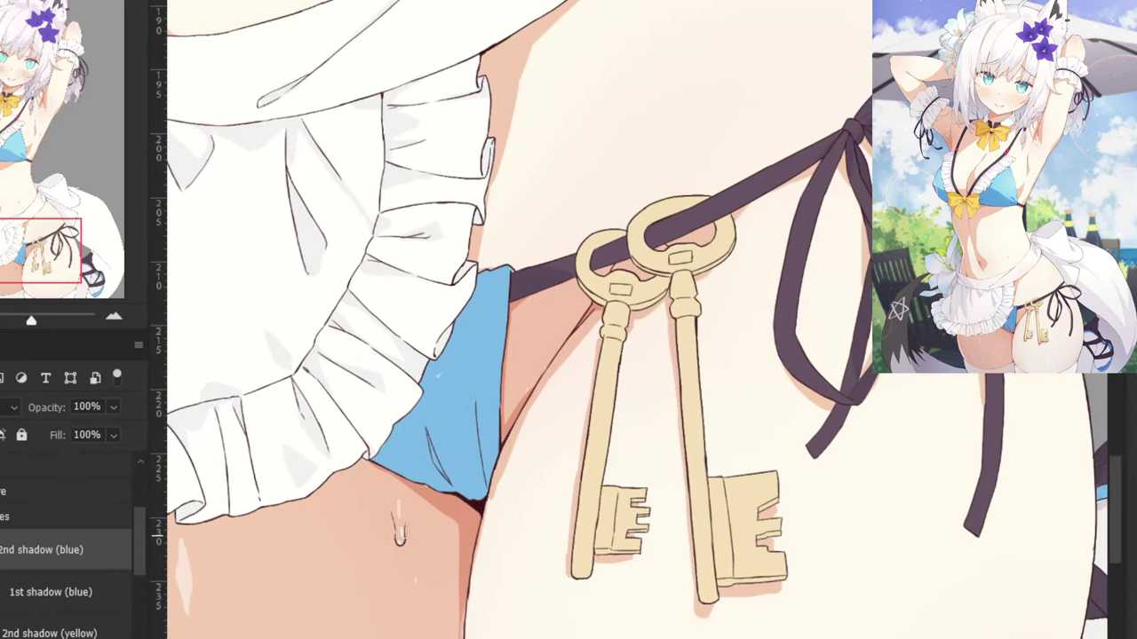
Paint a second-shadow wedge along the side edge of the blue bikini bottom, widening from mid-height towards the lower tip.
key(ctrl+plus)
scroll(367, 391, up, 3)
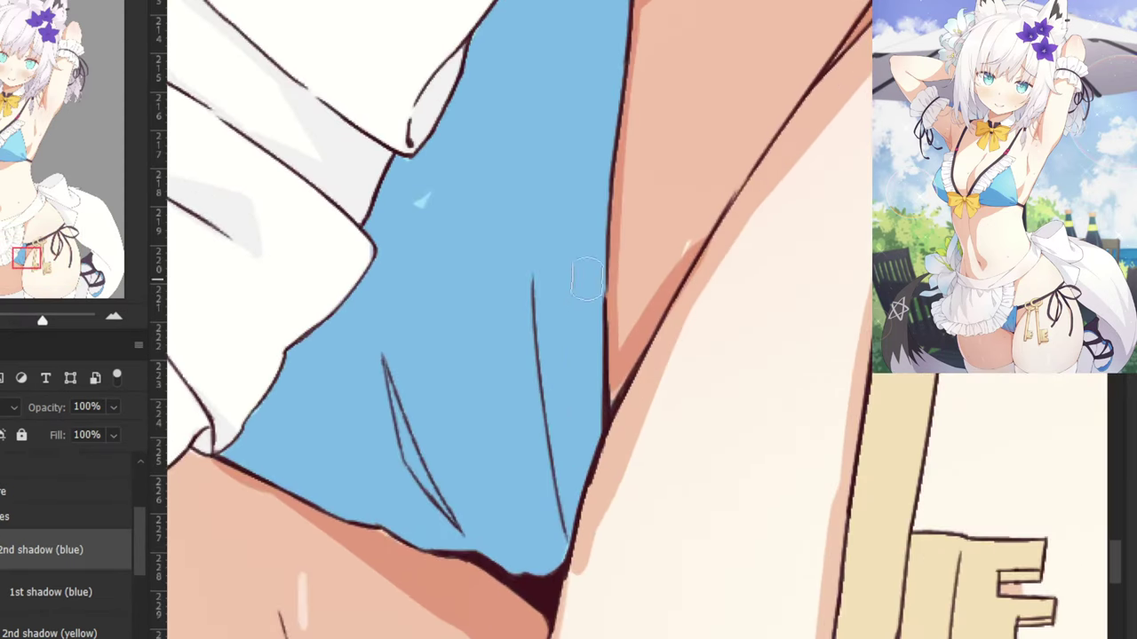
drag(606, 188, 561, 435)
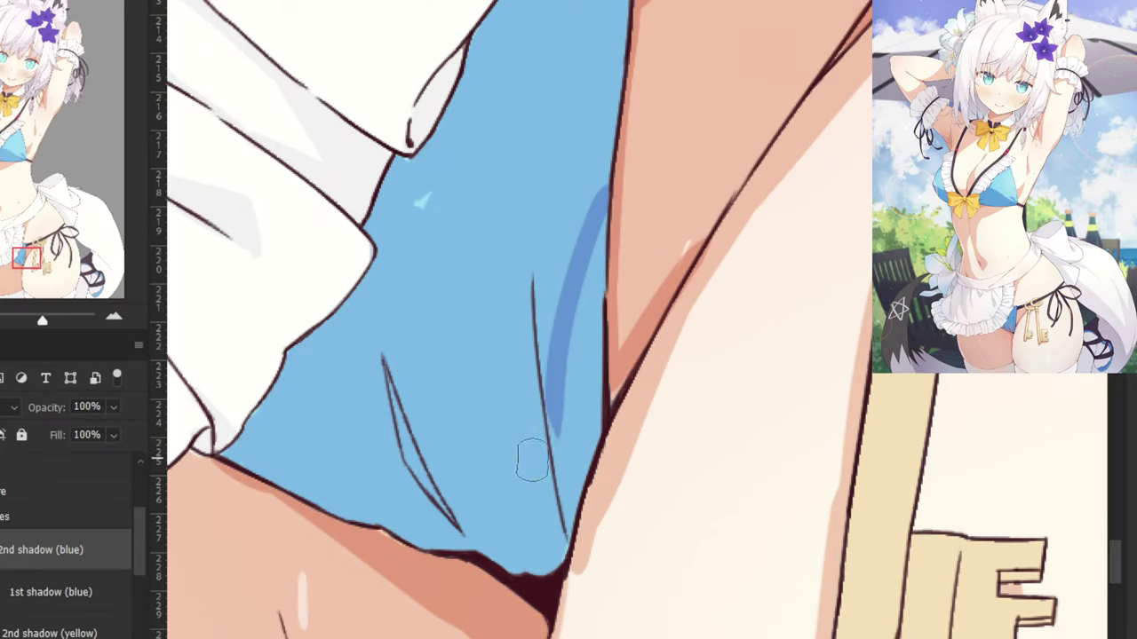
key(ctrl+z)
mouse_move(603, 210)
mouse_down()
mouse_move(552, 417)
mouse_move(551, 475)
mouse_up()
drag(599, 277, 568, 475)
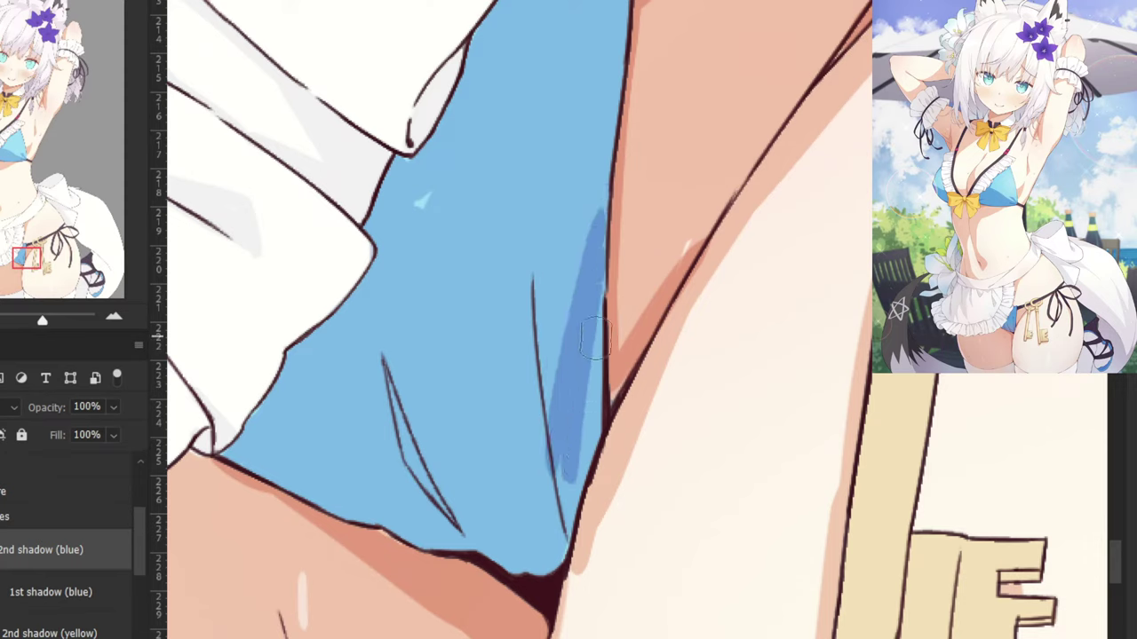
drag(601, 339, 557, 538)
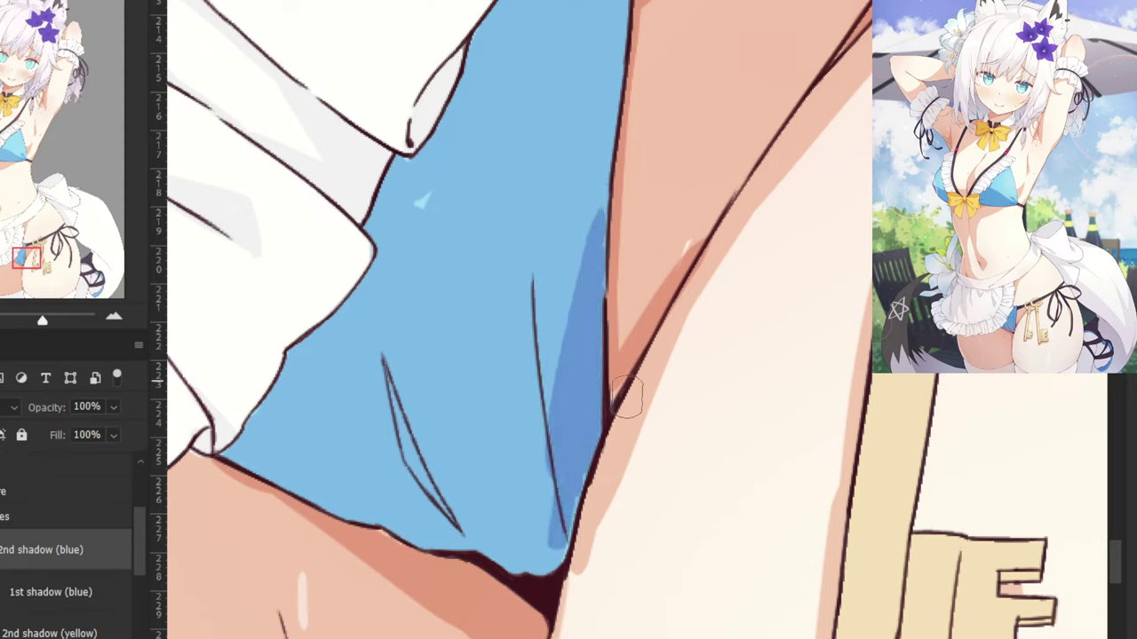
Paint a curved, tapering second shadow beside the short double-line crease of the bikini bottom, replacing the first stroke.
drag(408, 387, 494, 485)
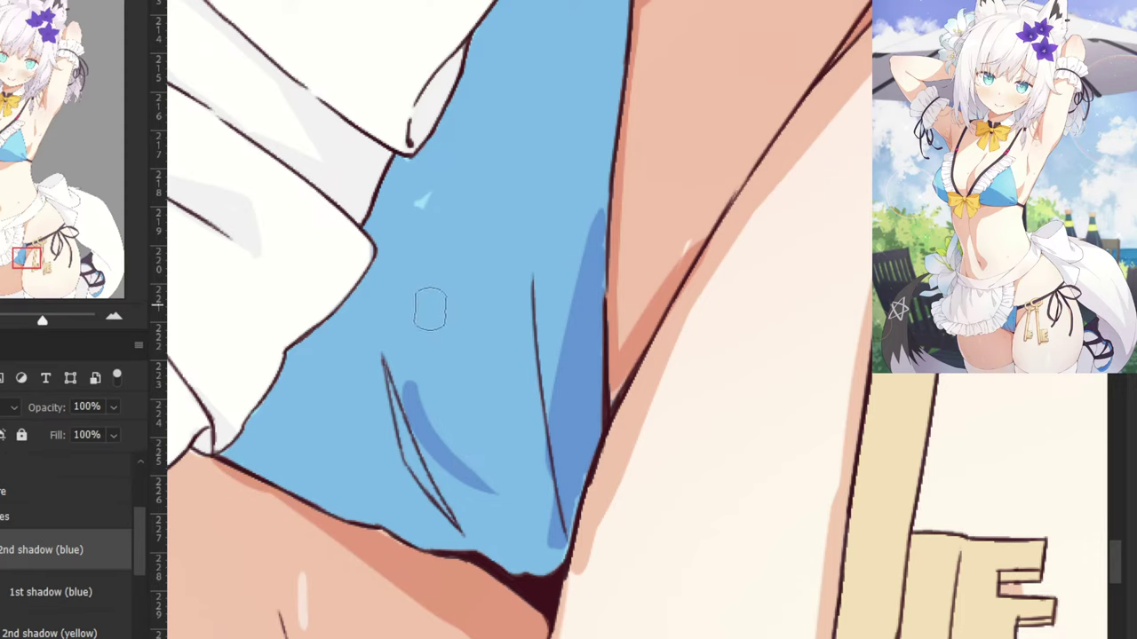
key(ctrl+z)
drag(396, 394, 506, 499)
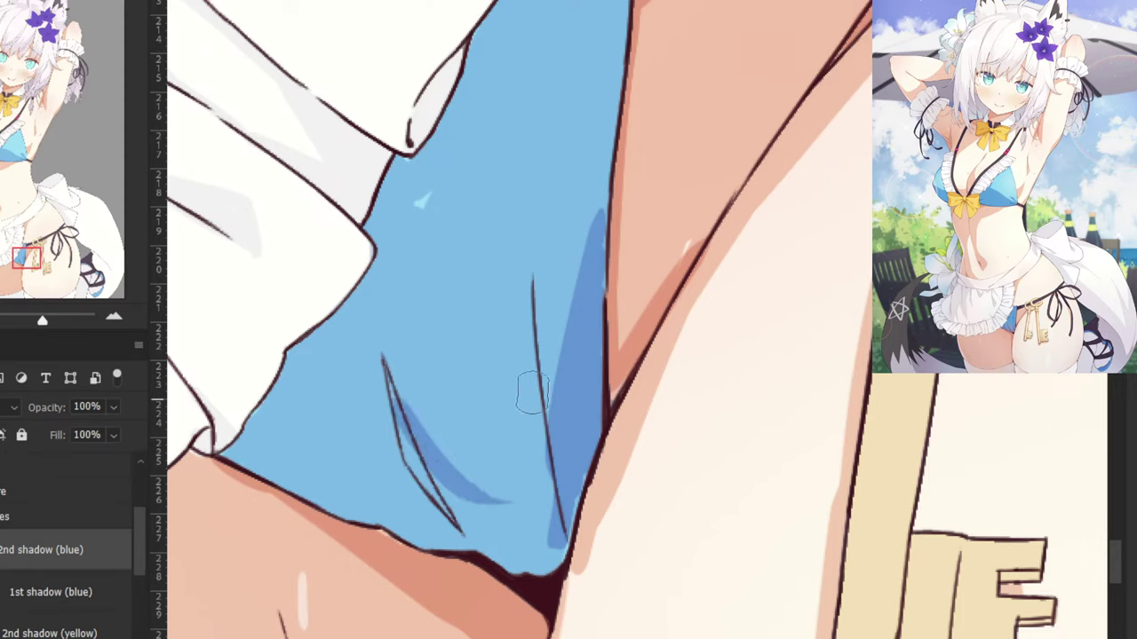
Extend second shadow along the long crease into the lower tip, fill the double-line crease, and join the shapes.
drag(533, 345, 508, 494)
mouse_move(530, 428)
mouse_down()
mouse_move(540, 563)
mouse_move(513, 537)
mouse_move(502, 475)
mouse_move(506, 519)
mouse_up()
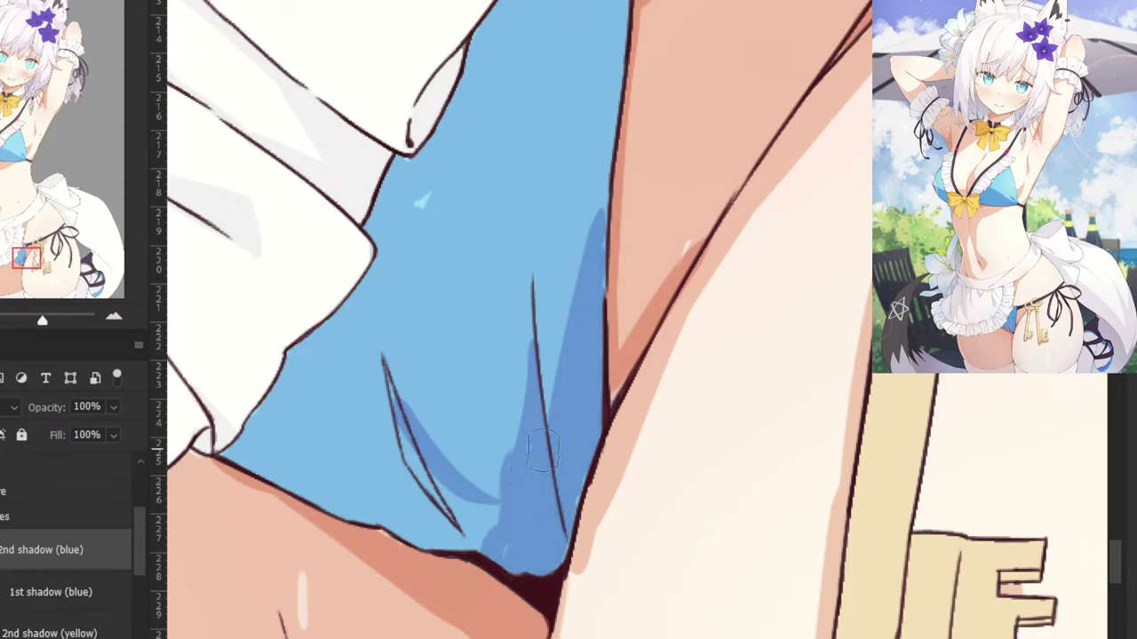
key(ctrl+z)
key(ctrl+z)
key(ctrl+z)
mouse_move(526, 444)
mouse_down()
mouse_move(503, 548)
mouse_move(525, 570)
mouse_move(538, 520)
mouse_up()
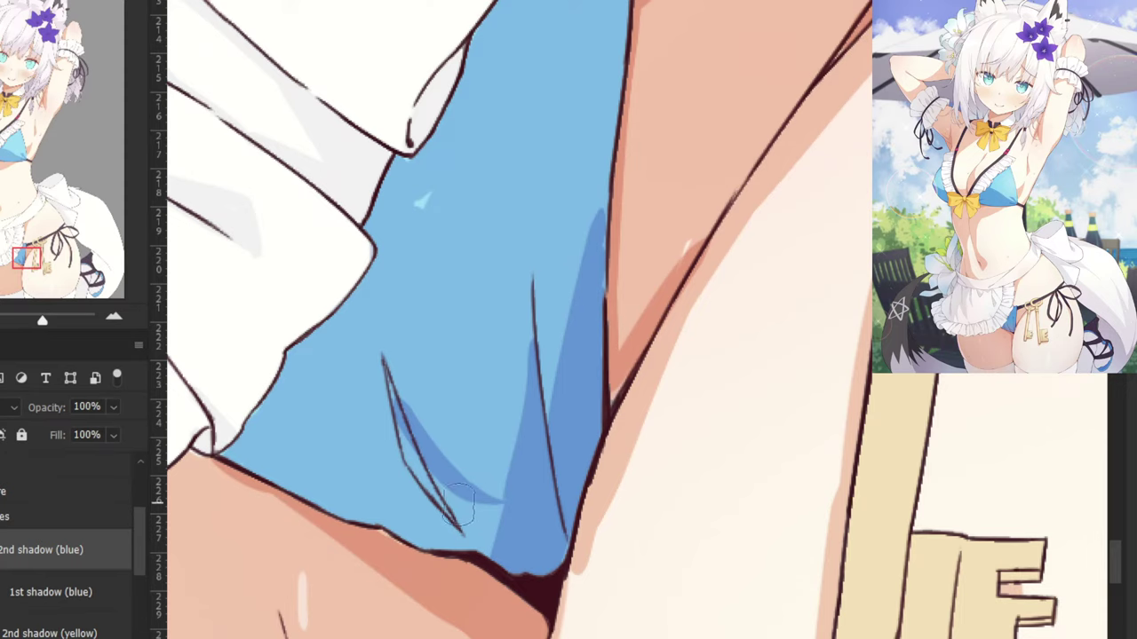
drag(407, 438, 442, 491)
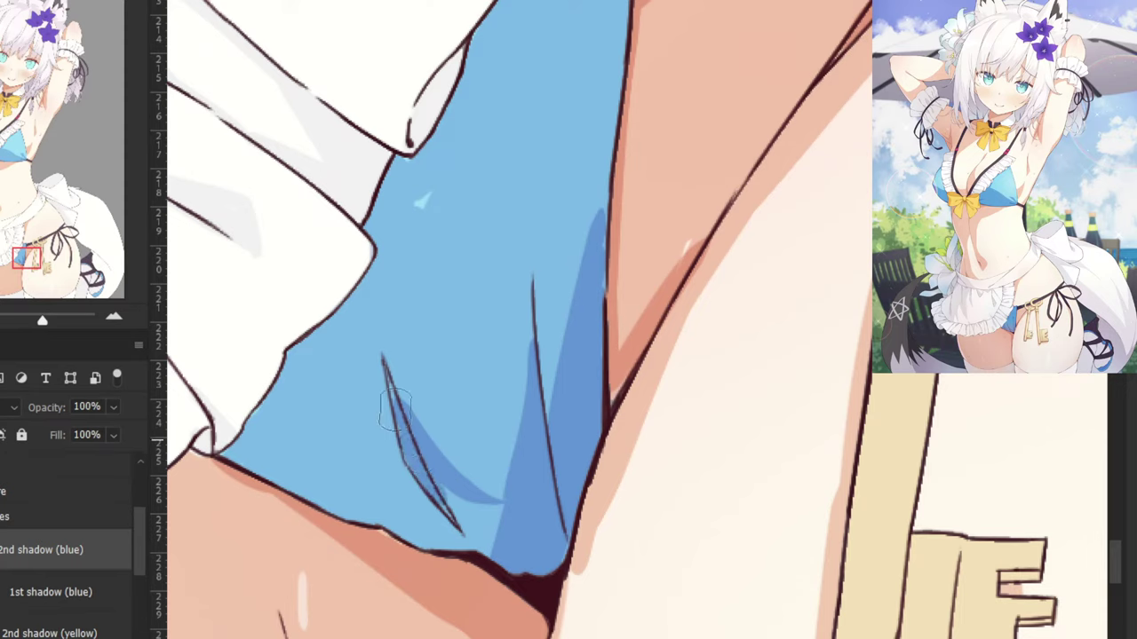
mouse_move(385, 375)
mouse_down()
mouse_move(408, 433)
mouse_move(500, 562)
mouse_move(496, 508)
mouse_up()
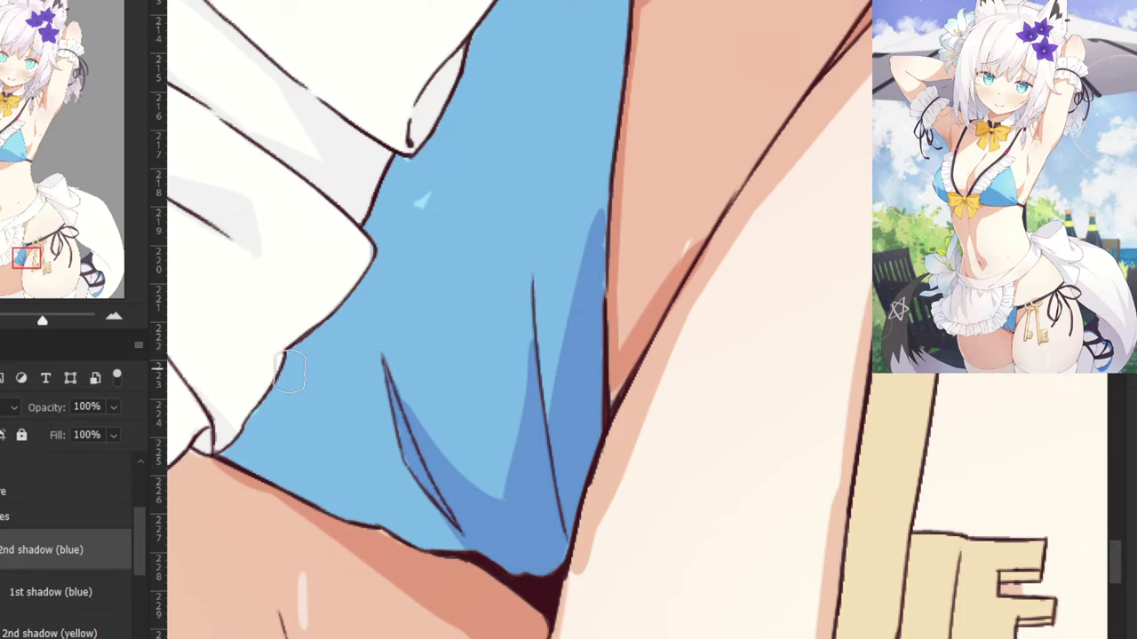
Paint a curved second-shadow band from the apron frill's corner to the lower tip and shade below it towards the hem, redoing unsatisfactory strokes.
drag(288, 346, 434, 506)
key(ctrl+z)
drag(289, 348, 447, 535)
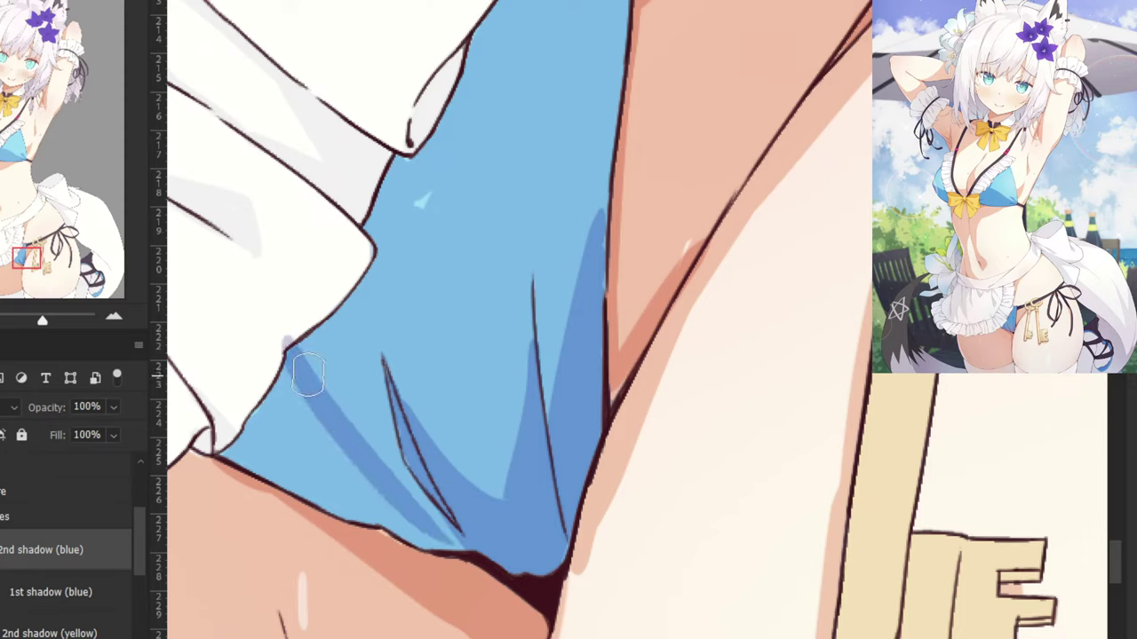
key(ctrl+z)
drag(291, 348, 447, 526)
drag(292, 346, 354, 426)
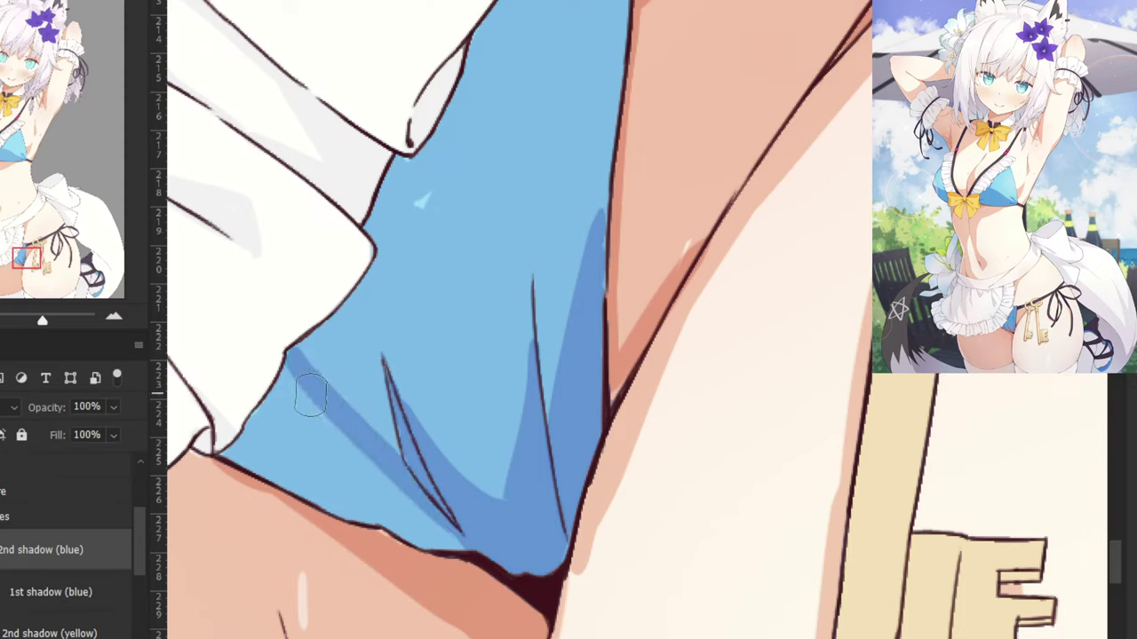
key(ctrl+z)
key(ctrl+z)
drag(292, 352, 451, 537)
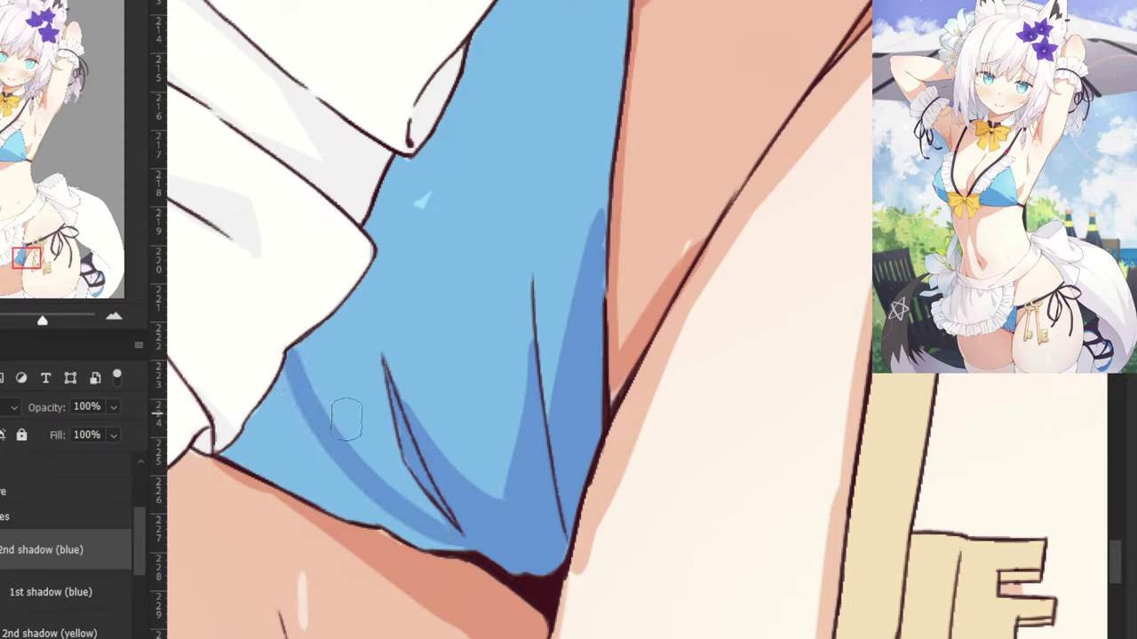
key(ctrl+z)
drag(291, 357, 451, 531)
key(ctrl+z)
drag(288, 354, 472, 544)
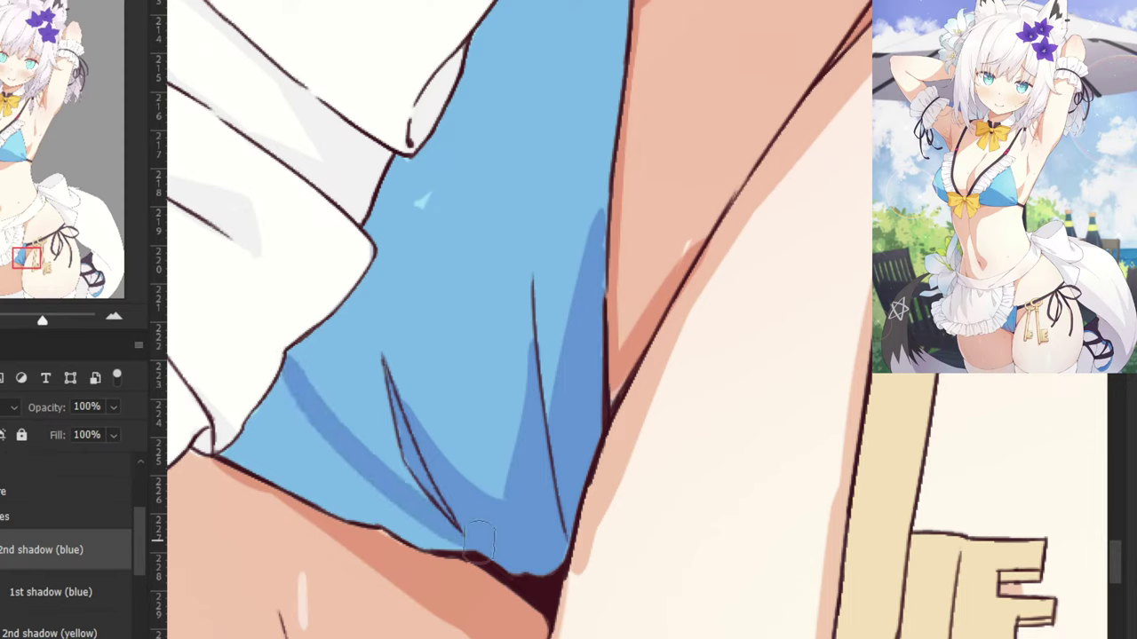
drag(289, 365, 229, 463)
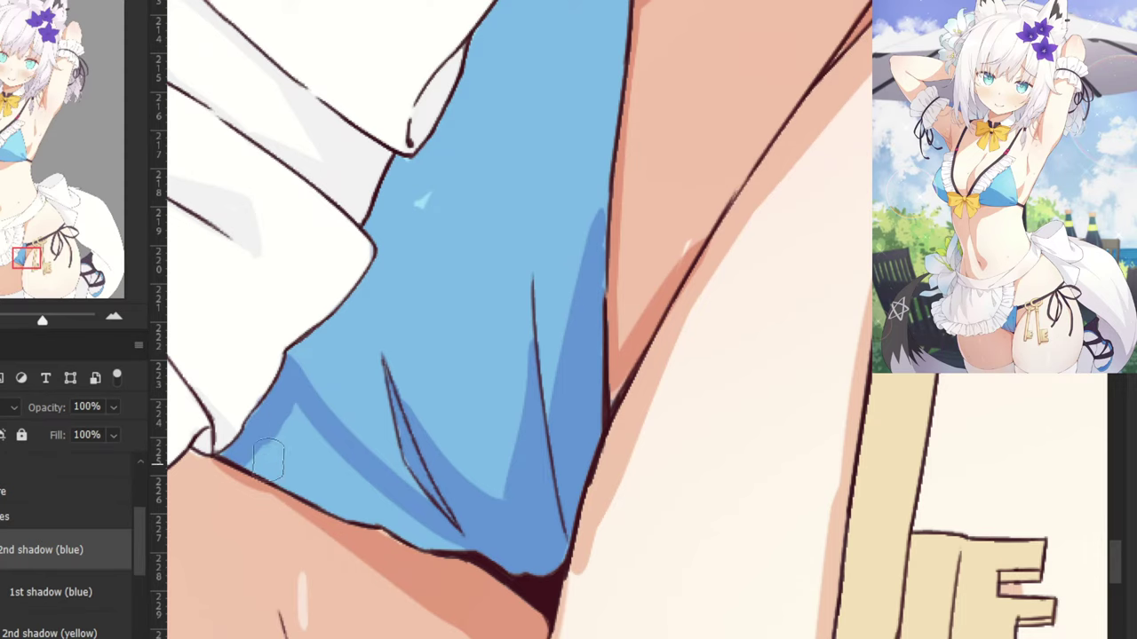
mouse_move(268, 460)
mouse_down()
mouse_move(302, 444)
mouse_move(258, 484)
mouse_move(449, 555)
mouse_up()
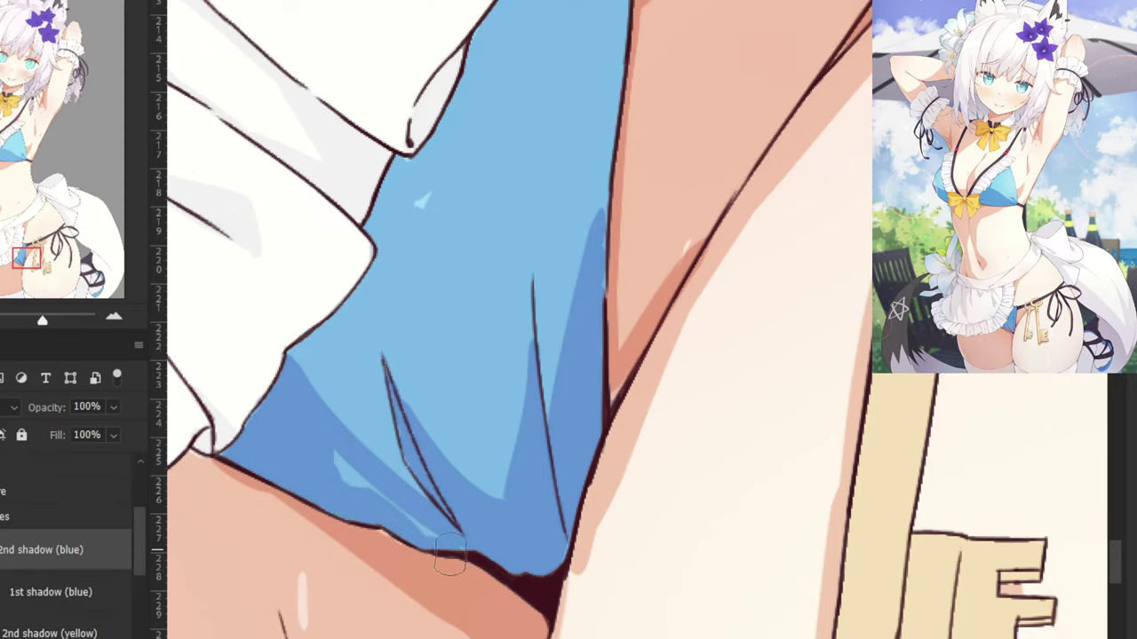
Lower the saturation of the 2nd shadow (blue) layer to -50 with Hue/Saturation.
mouse_move(515, 198)
mouse_down()
mouse_move(494, 384)
mouse_move(502, 409)
mouse_up()
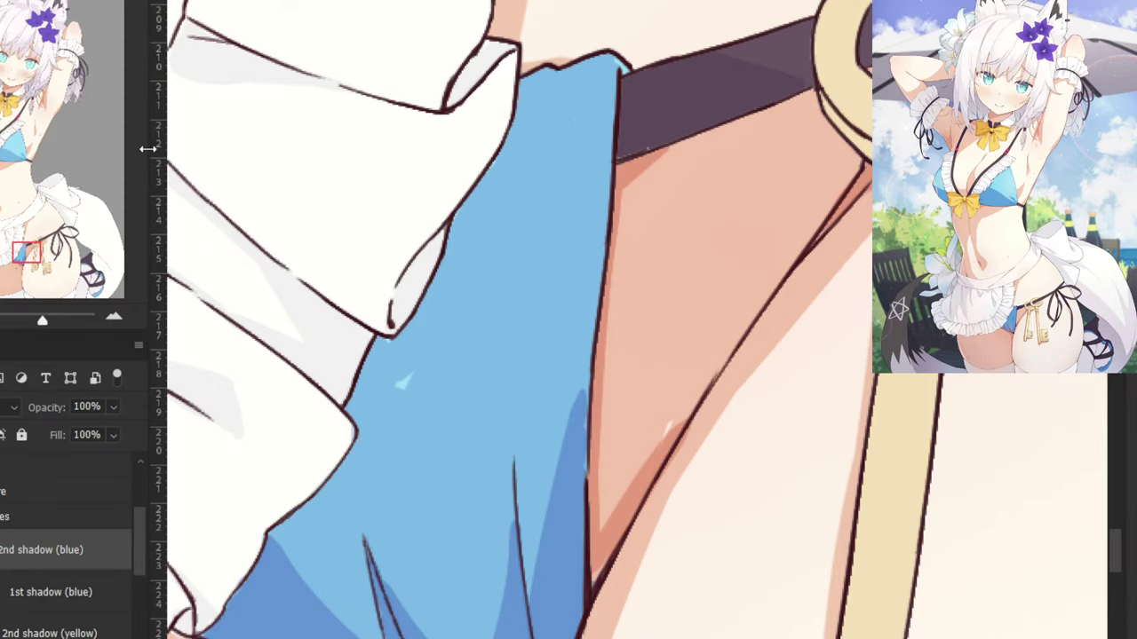
key(ctrl+u)
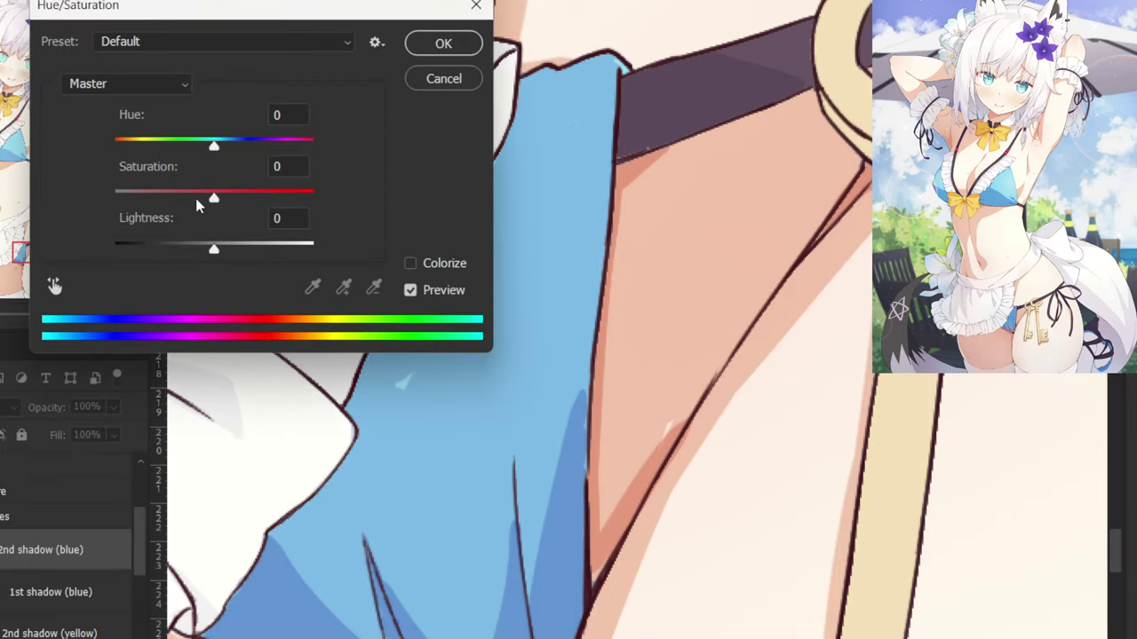
drag(189, 197, 186, 198)
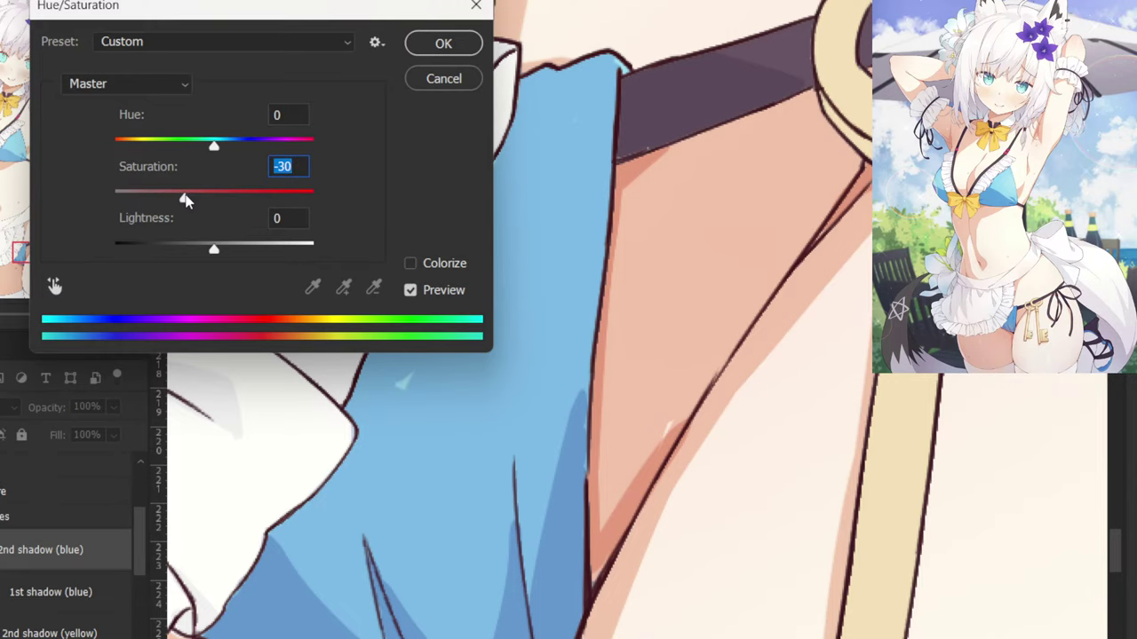
drag(184, 202, 161, 208)
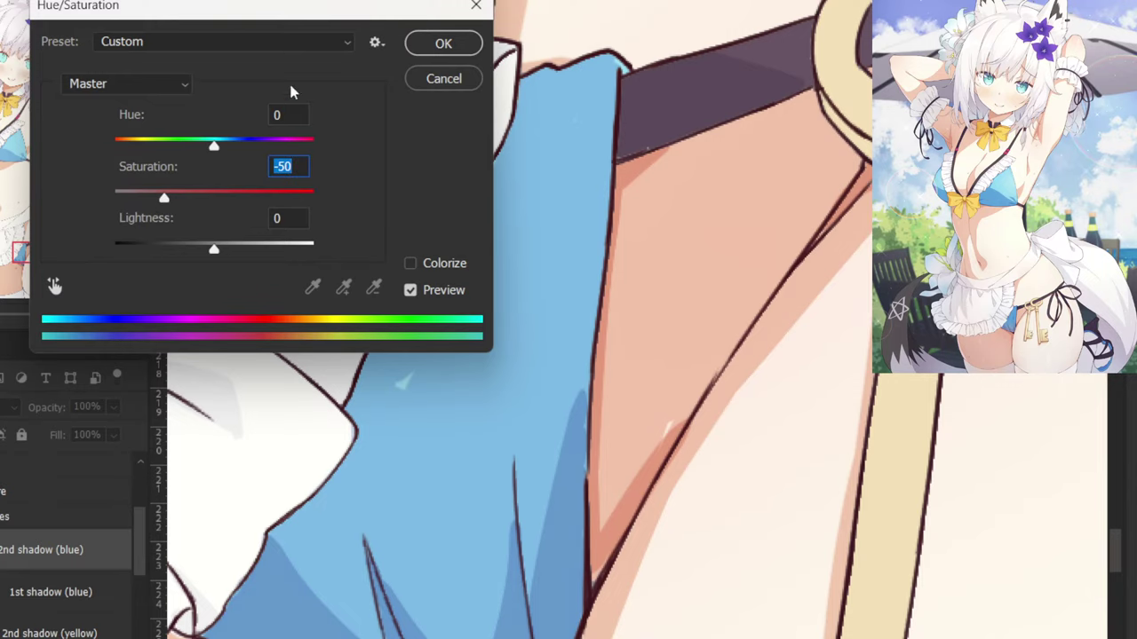
click(441, 44)
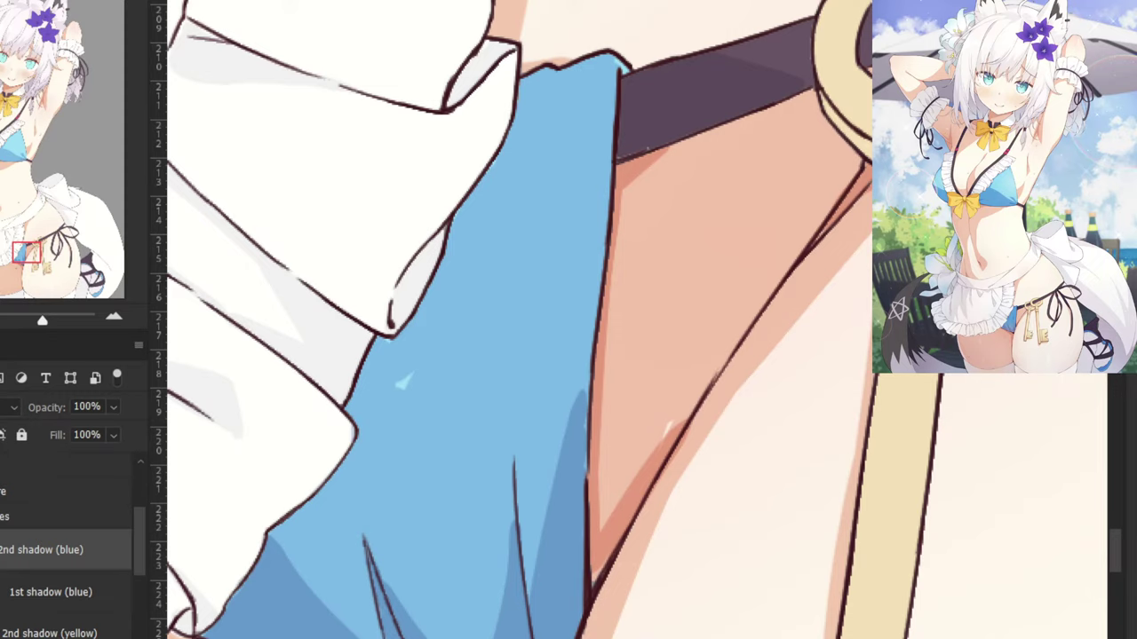
Sample the second-shadow colour with the layer's blend mode temporarily changed, restore the mode, and paint a thin stroke above the long crease.
click(13, 408)
click(18, 218)
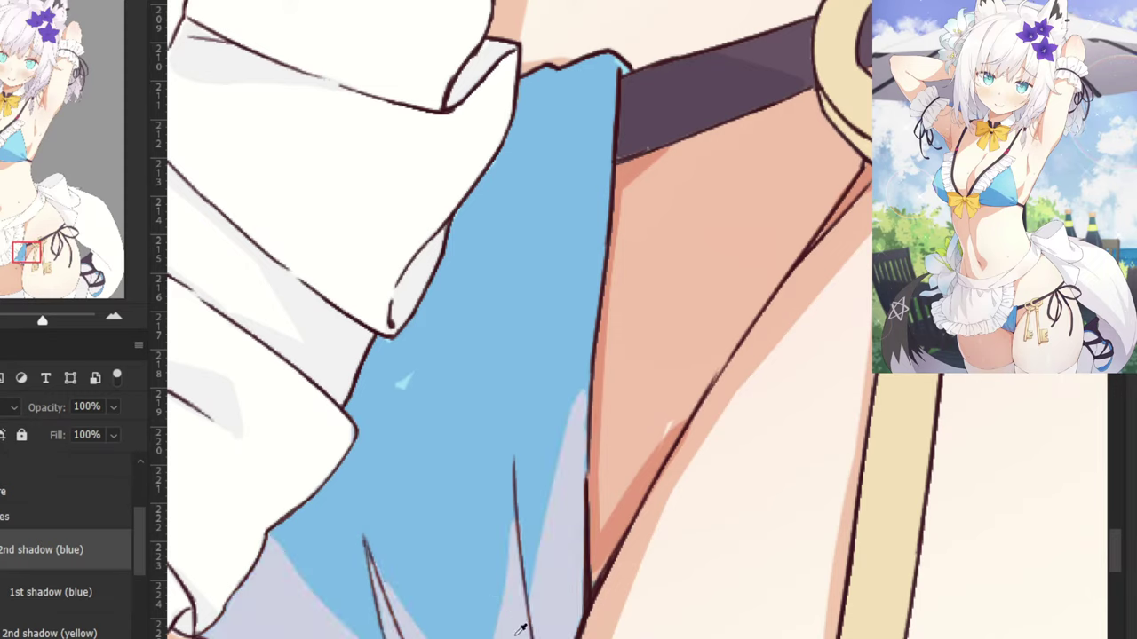
click(13, 408)
click(17, 278)
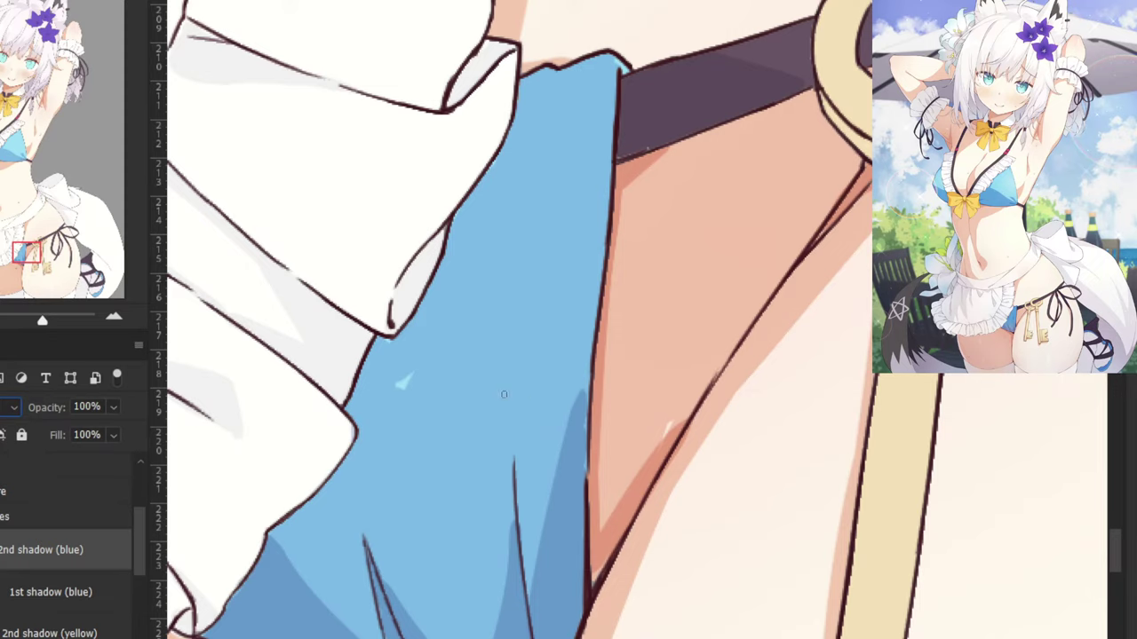
drag(494, 355, 514, 458)
key(ctrl+z)
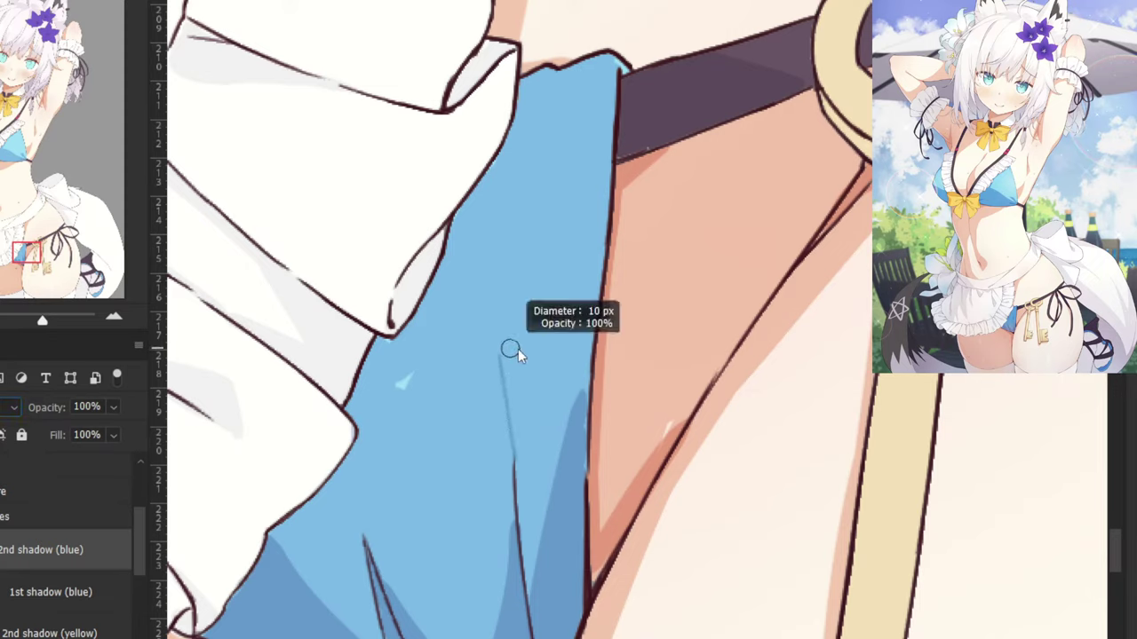
Fill the small unshaded spot near the apron frill on the 1st shadow (blue) layer with its sampled colour, then restore the blend mode.
click(51, 591)
click(12, 408)
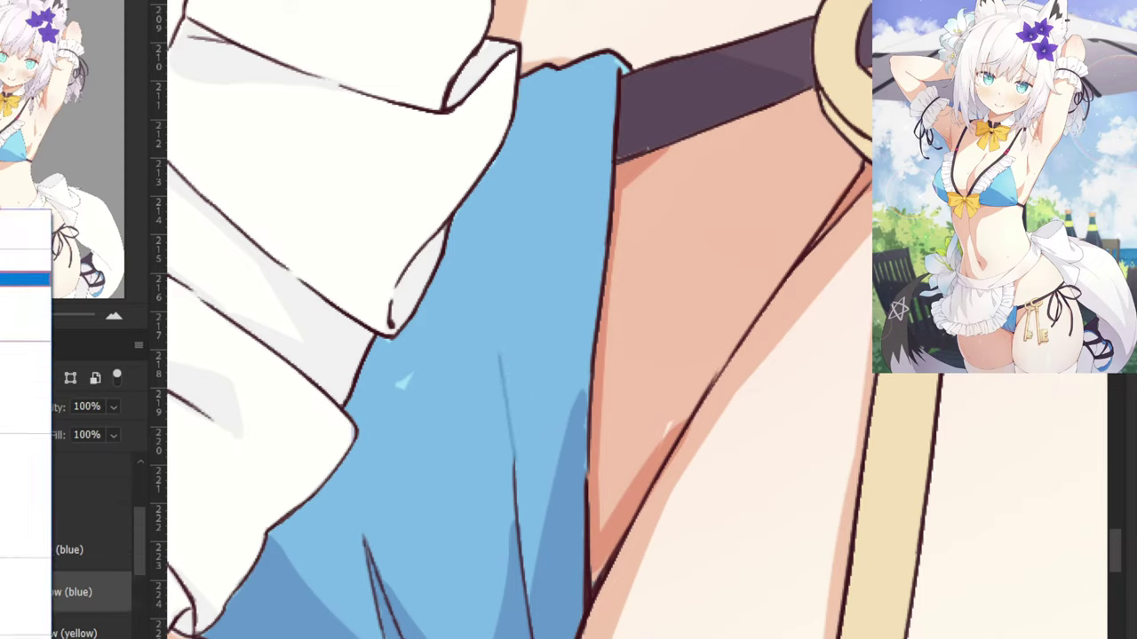
click(18, 217)
alt+click(396, 424)
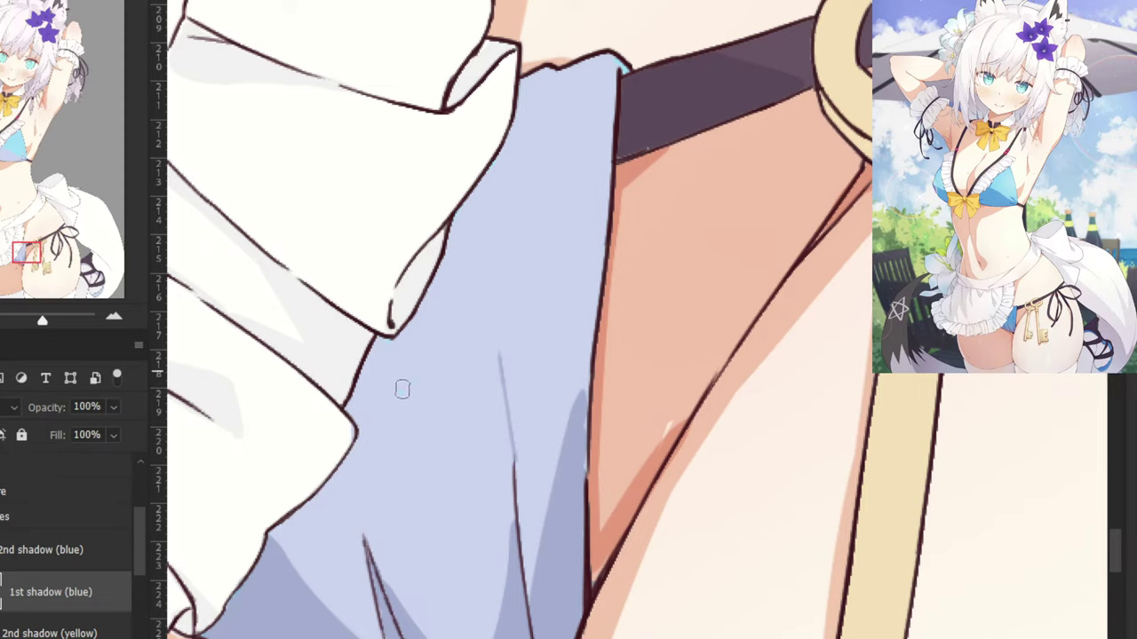
drag(511, 453, 498, 353)
key(ctrl+z)
click(10, 407)
click(14, 279)
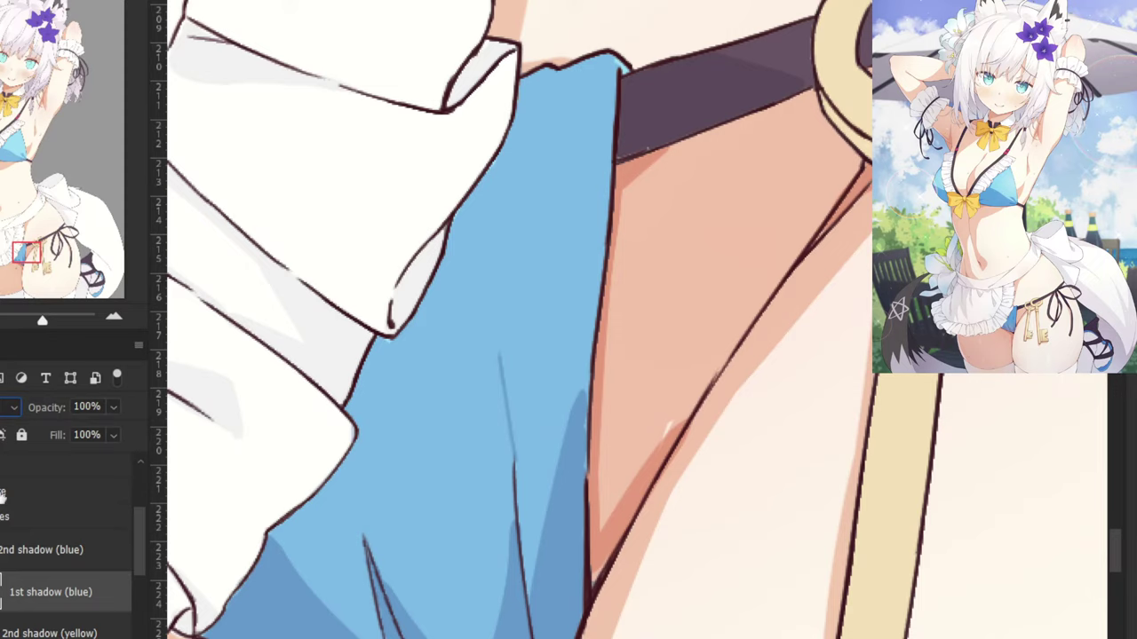
Paint a narrow diamond-shaped fold above the long crease on the 2nd shadow (blue) layer with its sampled colour and restore the blend mode.
click(8, 550)
click(7, 407)
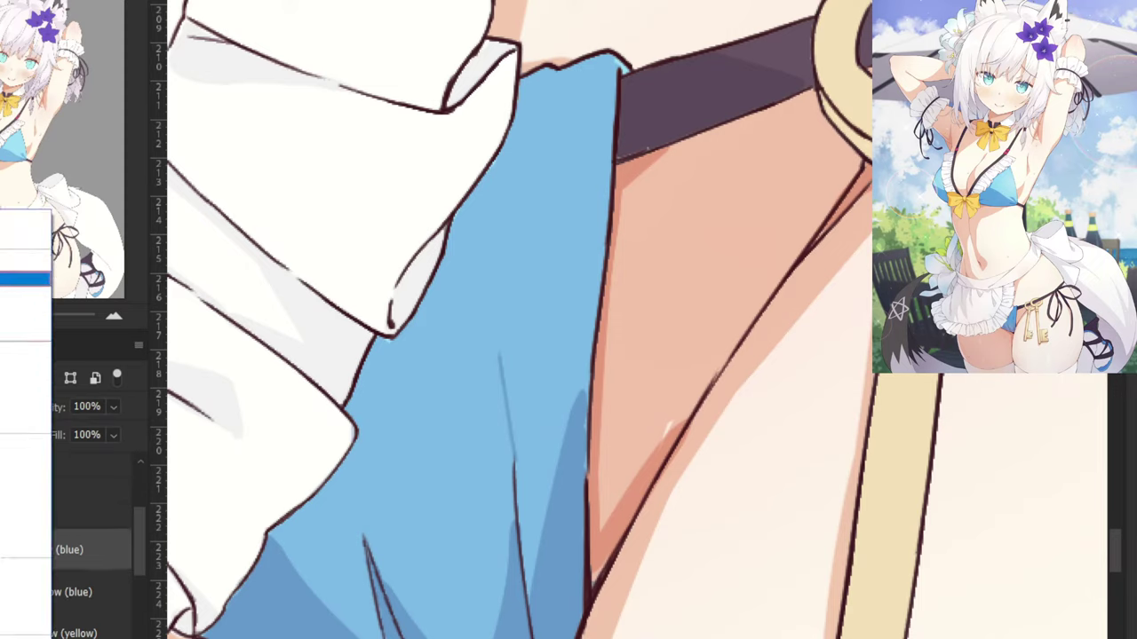
click(14, 219)
alt+click(507, 628)
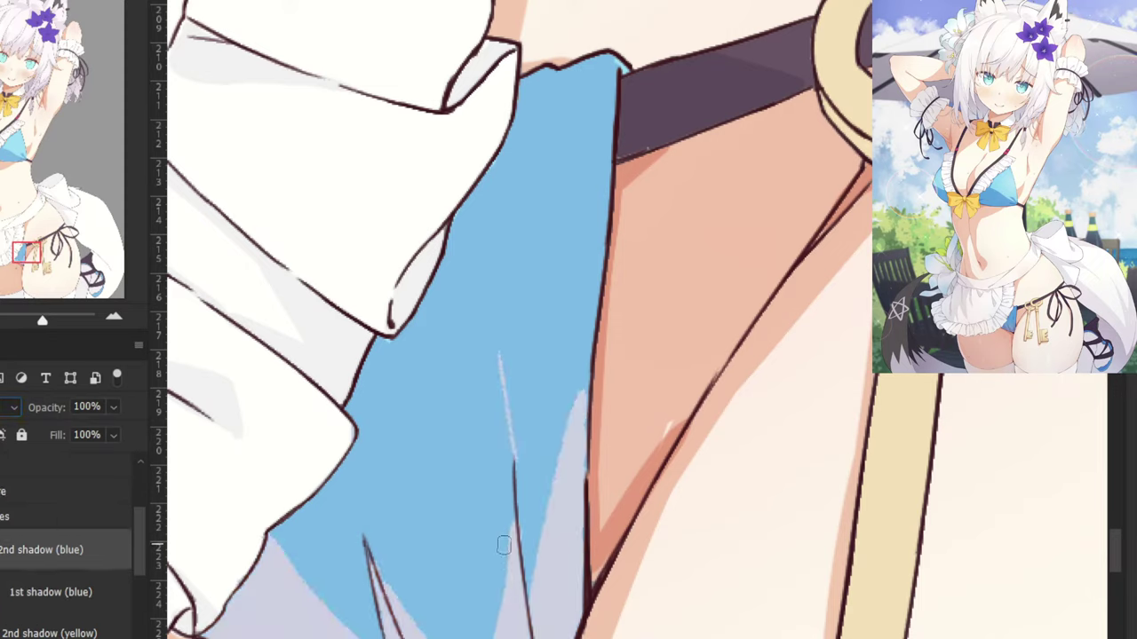
mouse_move(500, 357)
mouse_down()
mouse_move(509, 331)
mouse_move(528, 358)
mouse_move(518, 328)
mouse_move(533, 364)
mouse_move(516, 460)
mouse_up()
key(ctrl+z)
key(ctrl+z)
mouse_move(518, 398)
mouse_down()
mouse_move(520, 348)
mouse_move(511, 389)
mouse_move(517, 333)
mouse_move(513, 388)
mouse_up()
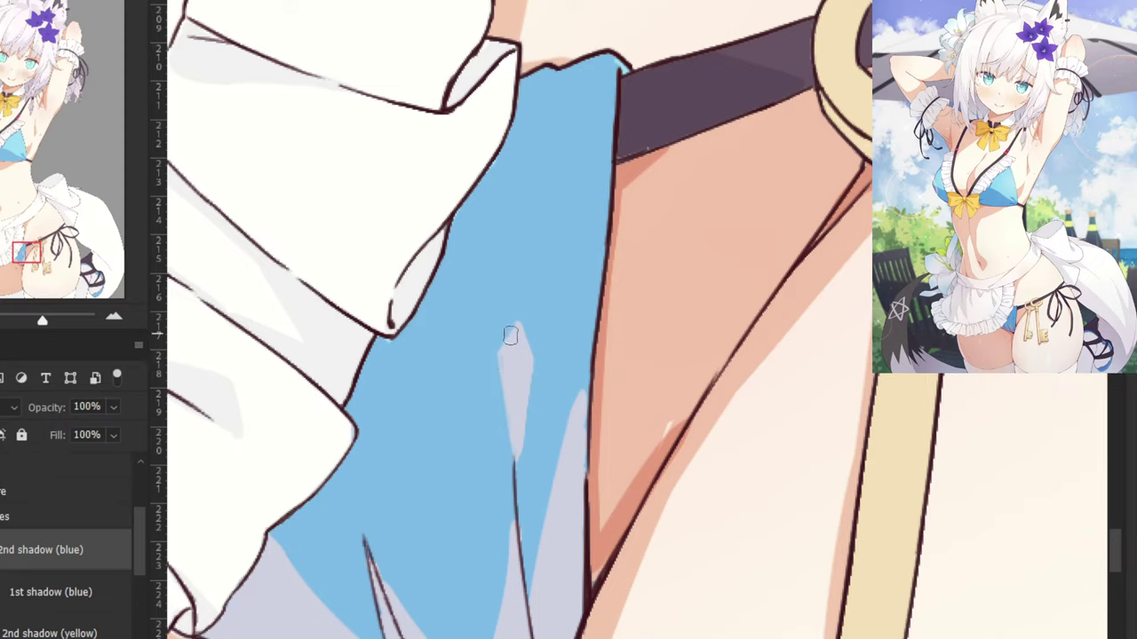
click(7, 408)
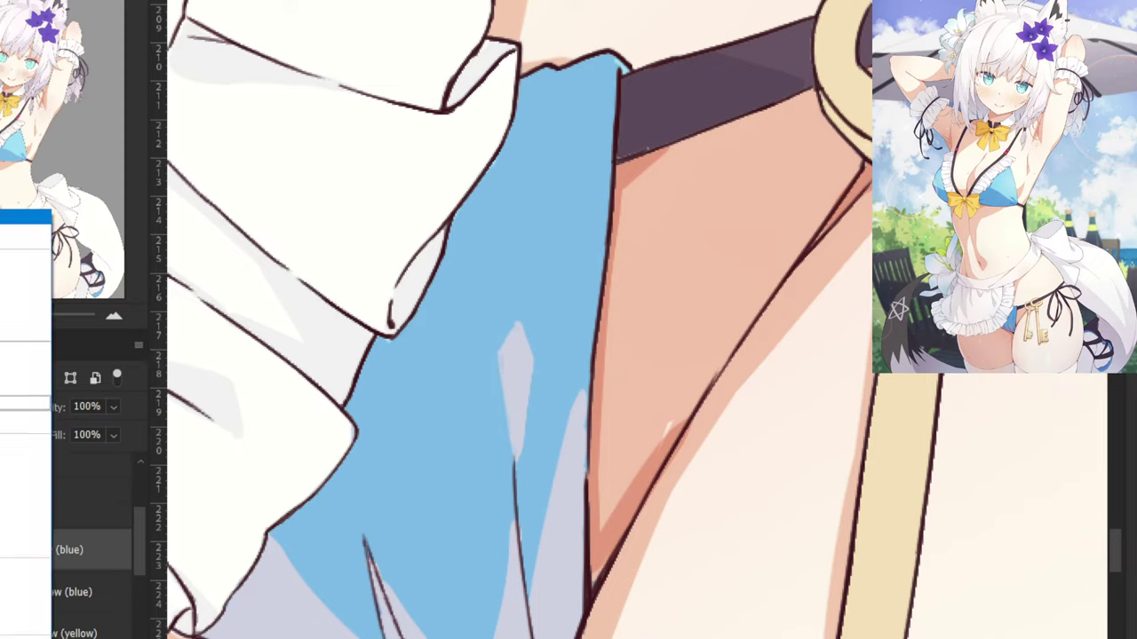
click(6, 274)
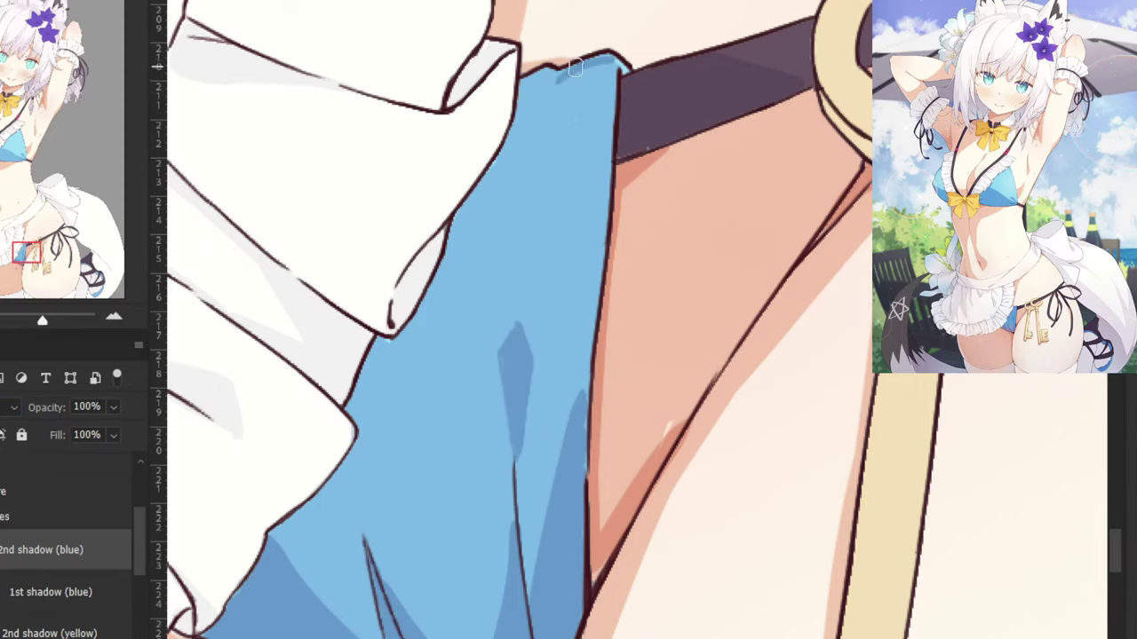
Paint a tapering second-shadow fold running down from under the apron frill's tip, redoing unsatisfactory strokes and filling its middle.
drag(383, 346, 389, 433)
key(ctrl+z)
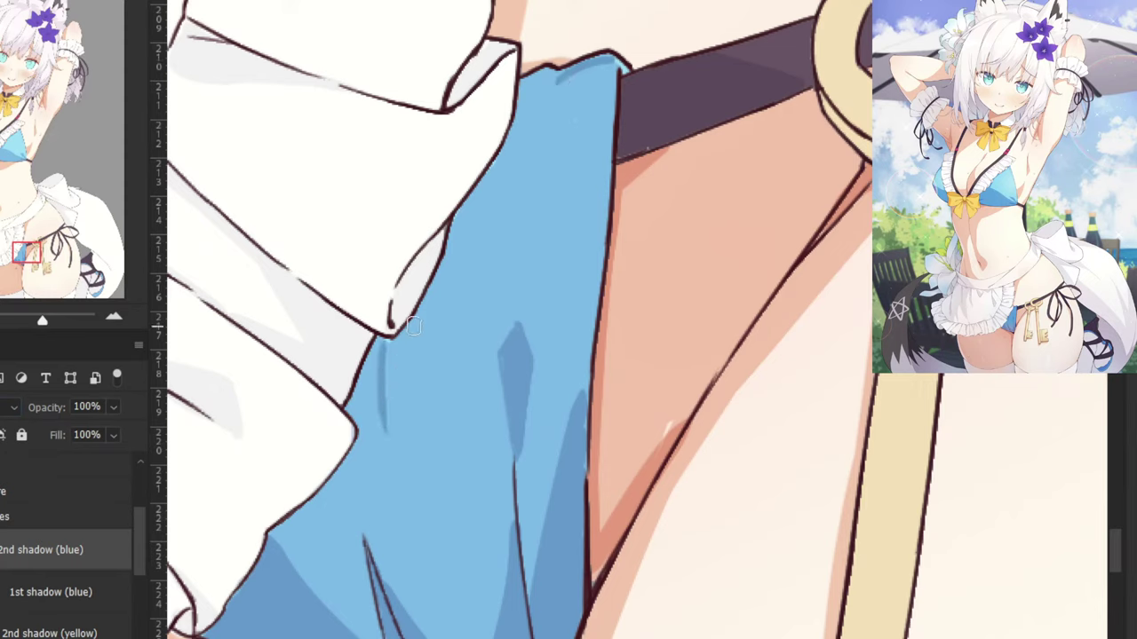
key(ctrl+z)
drag(382, 345, 388, 470)
drag(383, 377, 394, 469)
drag(408, 329, 396, 465)
key(ctrl+z)
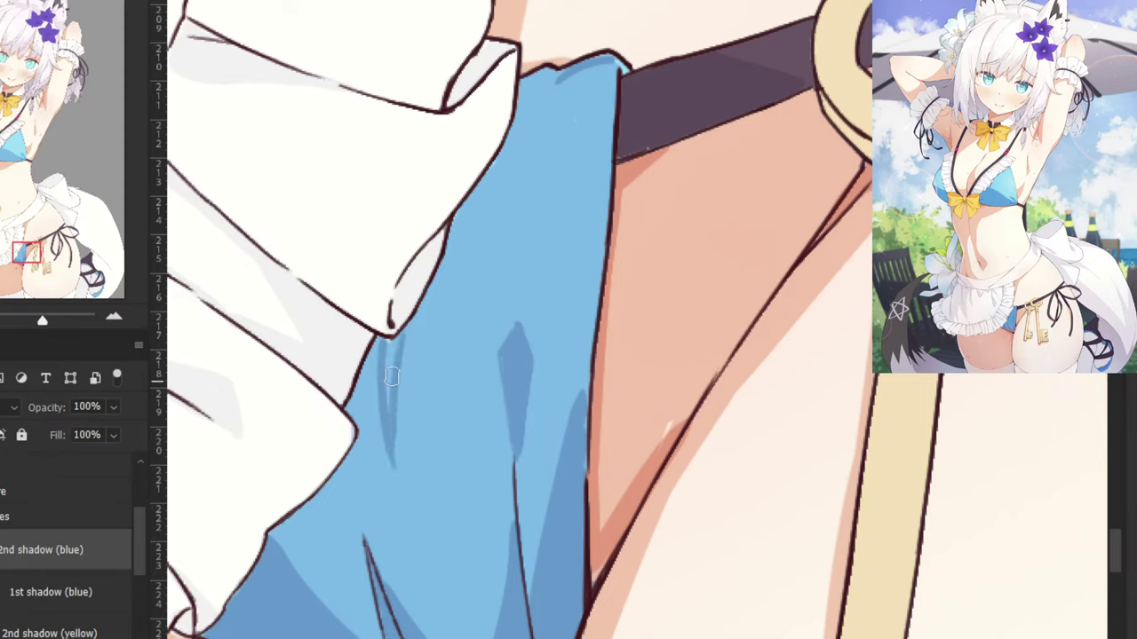
drag(390, 378, 394, 341)
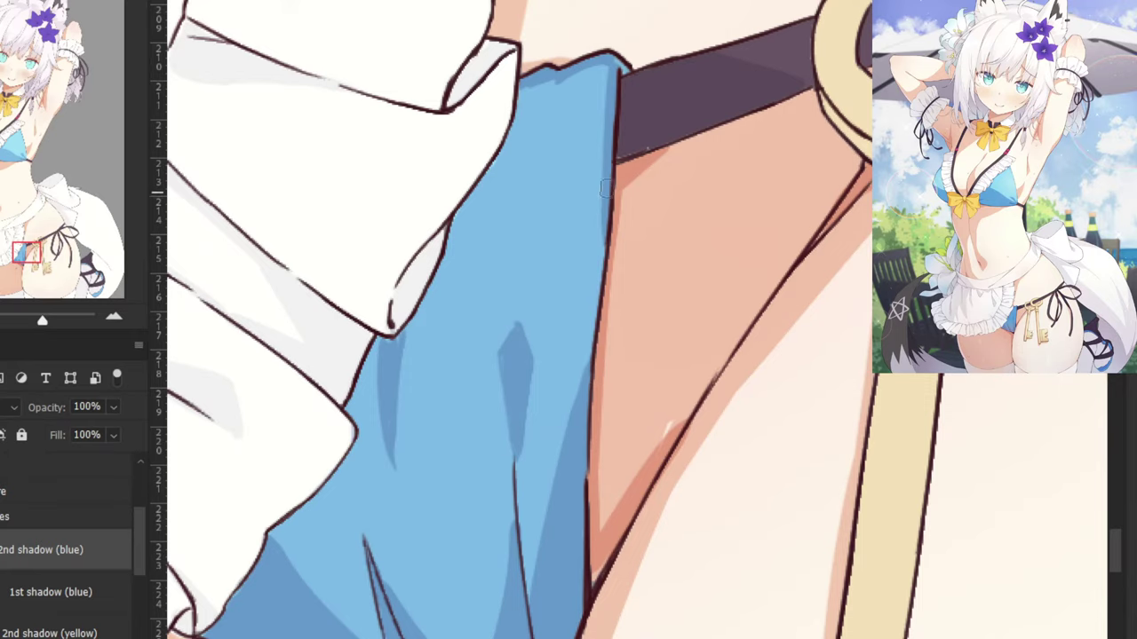
Paint a narrow second-shadow strip along the blue bikini bottom's outer edge, just below the dark waist strap.
drag(605, 188, 595, 324)
key(ctrl+minus)
key(ctrl+minus)
key(ctrl+minus)
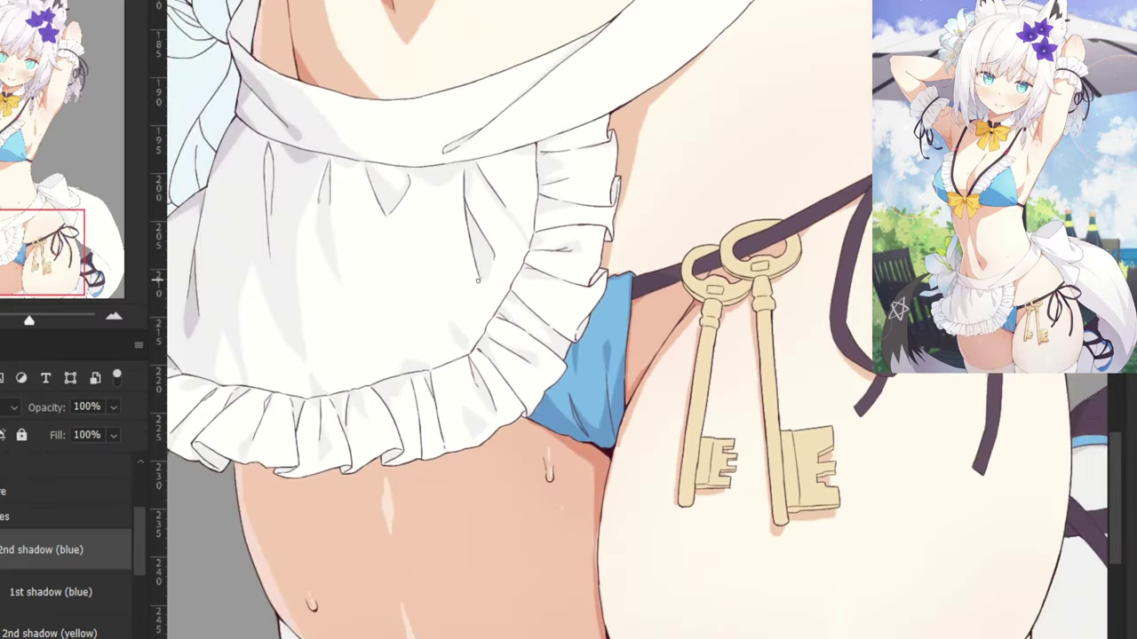
scroll(475, 280, down, 4)
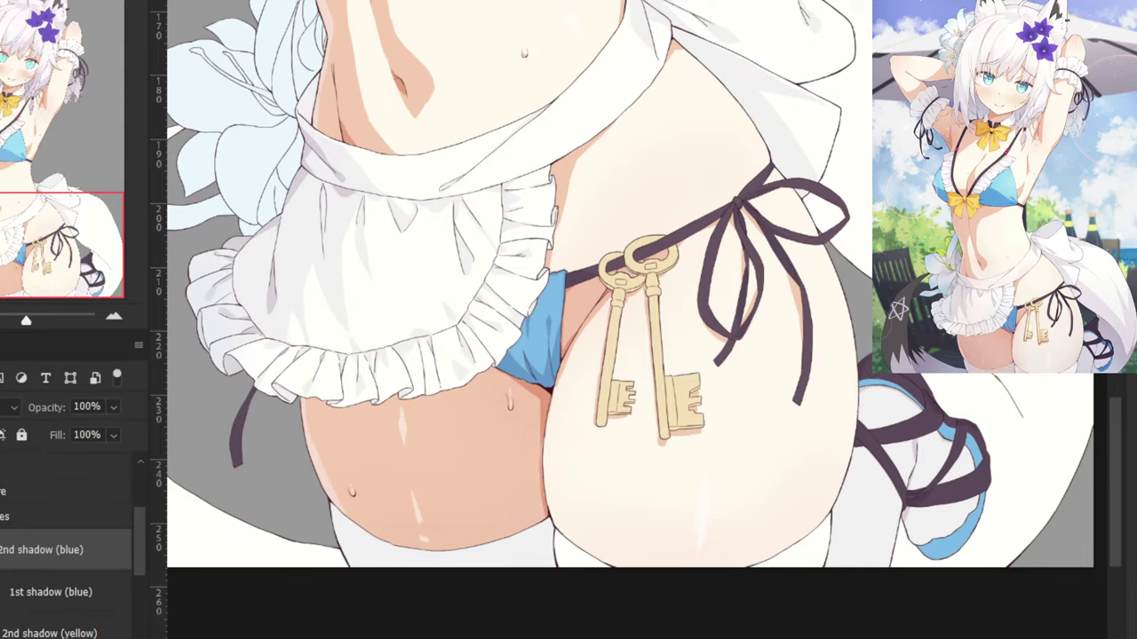
Outline a curved second-shadow area across the blue sole at the shoe's toe end, redoing the middle part of the curve.
drag(1015, 535, 844, 386)
key(ctrl+plus)
key(ctrl+plus)
key(ctrl+plus)
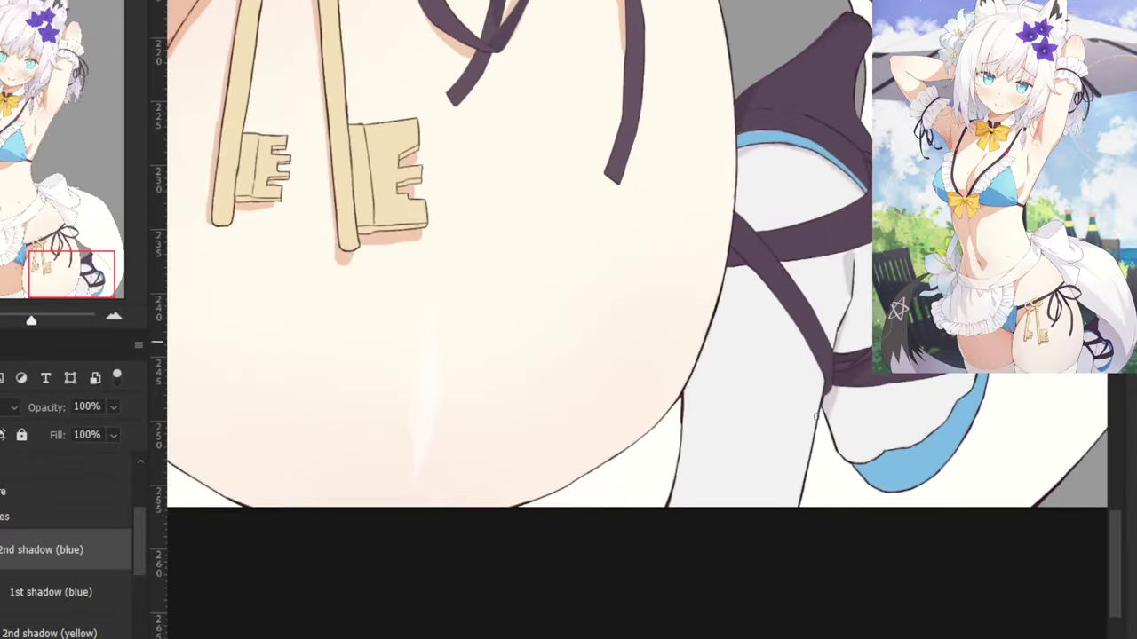
drag(1008, 462, 666, 349)
key(ctrl+plus)
drag(636, 468, 733, 504)
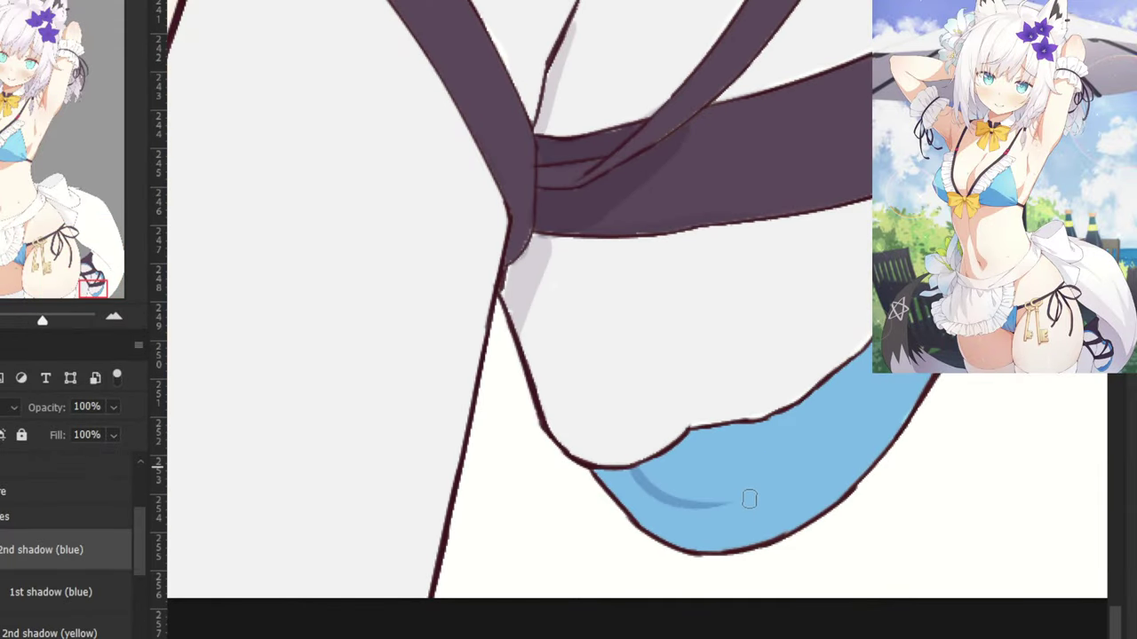
drag(891, 375, 806, 471)
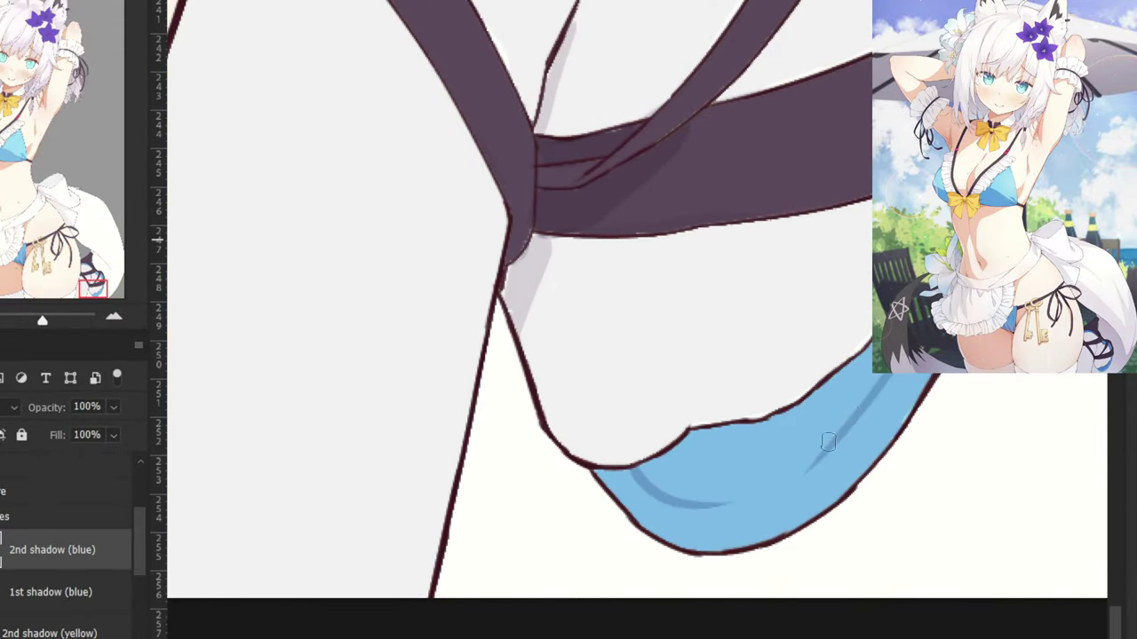
drag(842, 431, 710, 499)
key(ctrl+z)
mouse_move(823, 451)
mouse_down()
mouse_move(758, 496)
mouse_move(719, 486)
mouse_move(817, 458)
mouse_move(698, 505)
mouse_up()
key(ctrl+z)
Fill the outlined area on the blue sole with the second-shadow colour using a larger brush.
alt+right_click(771, 438)
right_click(771, 437)
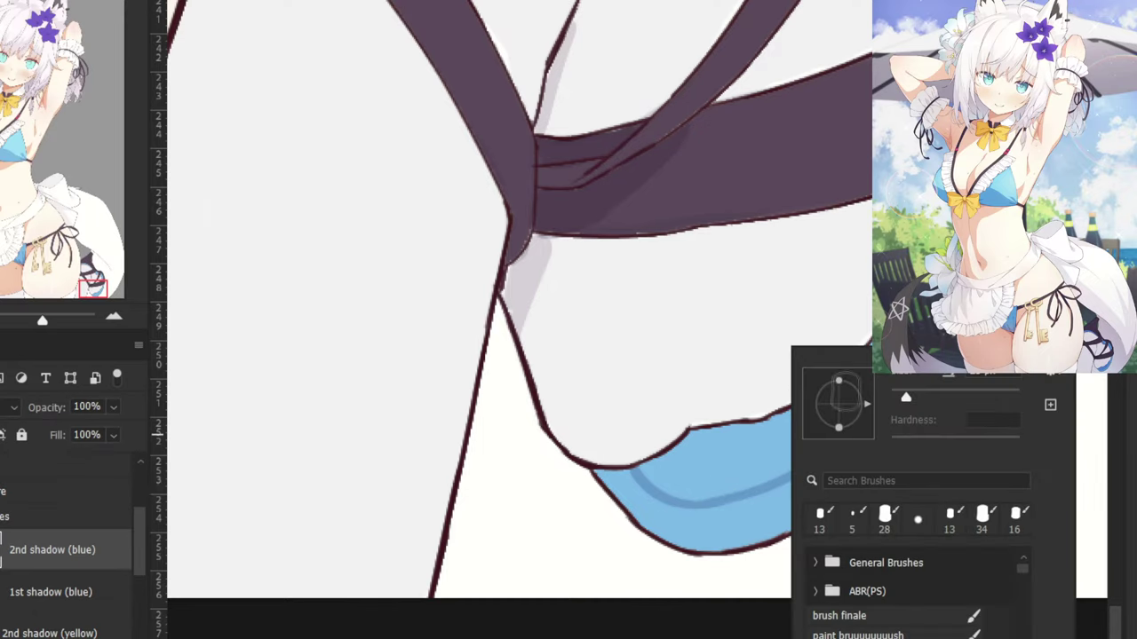
key(Escape)
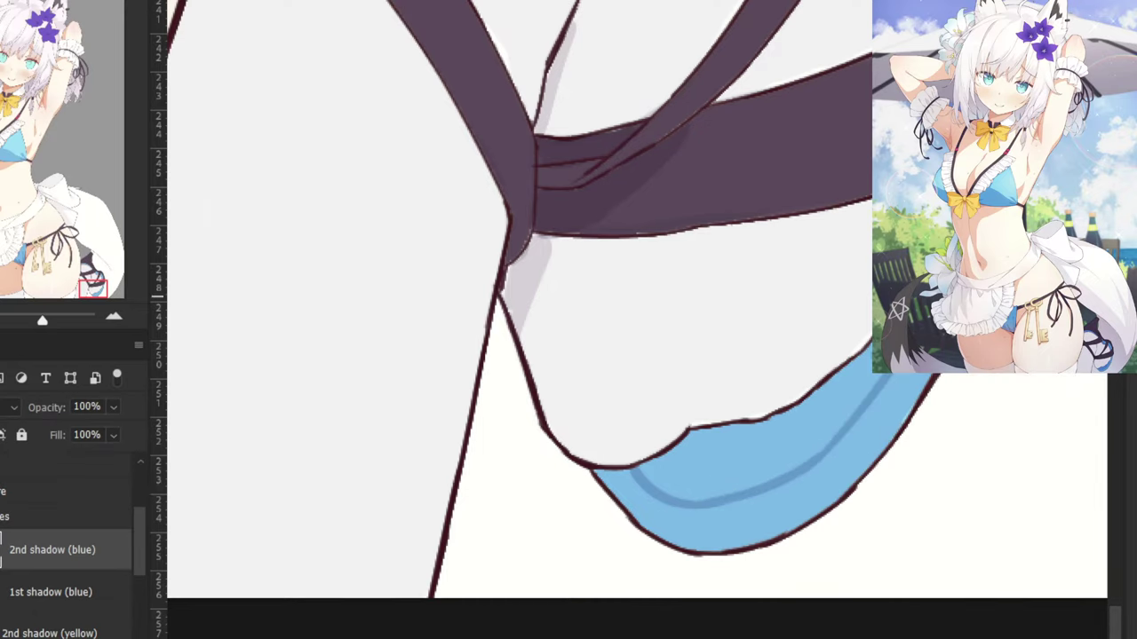
mouse_move(873, 353)
mouse_down()
mouse_move(812, 414)
mouse_move(862, 357)
mouse_move(820, 420)
mouse_move(842, 391)
mouse_move(780, 425)
mouse_move(686, 442)
mouse_move(649, 468)
mouse_move(671, 491)
mouse_move(654, 484)
mouse_move(720, 483)
mouse_move(794, 454)
mouse_move(878, 373)
mouse_move(770, 471)
mouse_move(859, 404)
mouse_move(768, 476)
mouse_move(676, 494)
mouse_move(759, 440)
mouse_move(684, 471)
mouse_up()
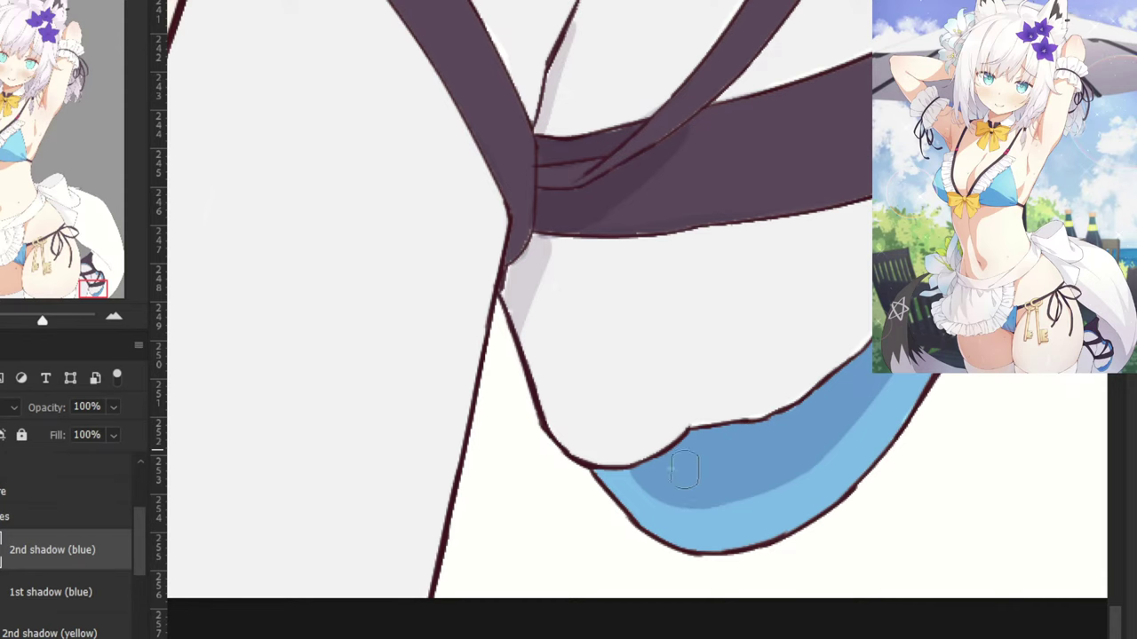
Paint second shadow on the blue band under the shoe's dark opening and on the blue sole sections between the straps.
key(space)
drag(693, 256, 659, 615)
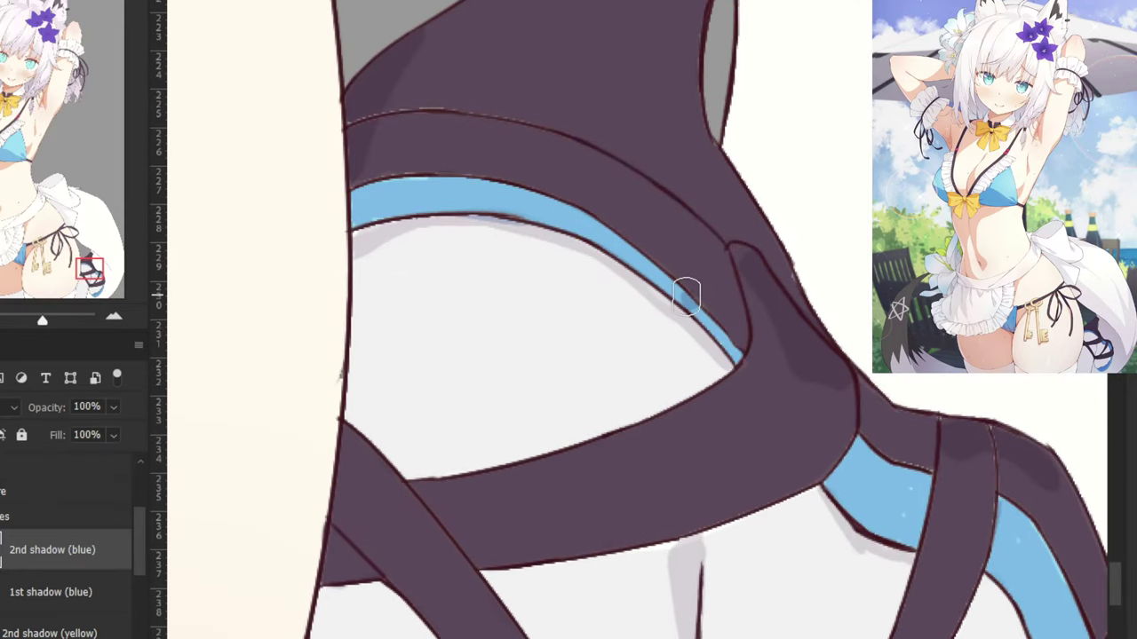
mouse_move(364, 212)
mouse_down()
mouse_move(412, 197)
mouse_move(360, 217)
mouse_move(385, 196)
mouse_move(360, 199)
mouse_move(501, 199)
mouse_move(390, 190)
mouse_move(558, 213)
mouse_move(488, 197)
mouse_move(636, 257)
mouse_move(533, 204)
mouse_move(661, 277)
mouse_move(566, 213)
mouse_move(453, 186)
mouse_move(531, 206)
mouse_up()
drag(705, 377, 542, 320)
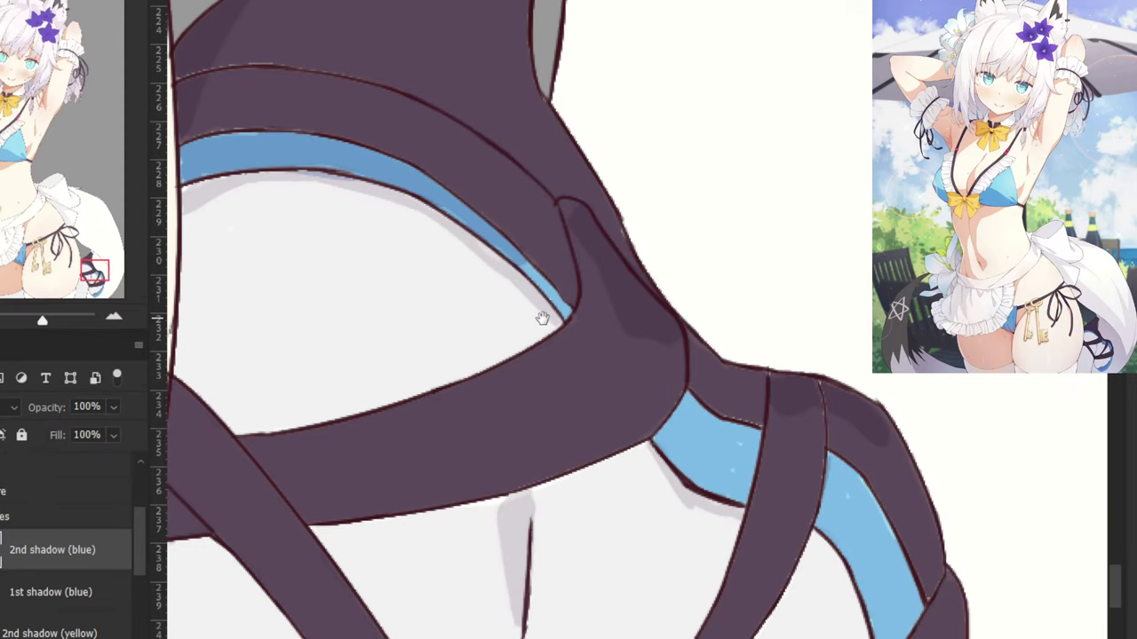
mouse_move(682, 422)
mouse_down()
mouse_move(748, 457)
mouse_move(677, 423)
mouse_move(668, 445)
mouse_move(699, 476)
mouse_move(670, 455)
mouse_move(665, 442)
mouse_move(743, 496)
mouse_move(682, 447)
mouse_move(738, 484)
mouse_move(749, 466)
mouse_move(710, 462)
mouse_move(695, 478)
mouse_move(749, 491)
mouse_move(678, 511)
mouse_move(671, 571)
mouse_move(672, 531)
mouse_move(632, 442)
mouse_up()
scroll(668, 520, down, 5)
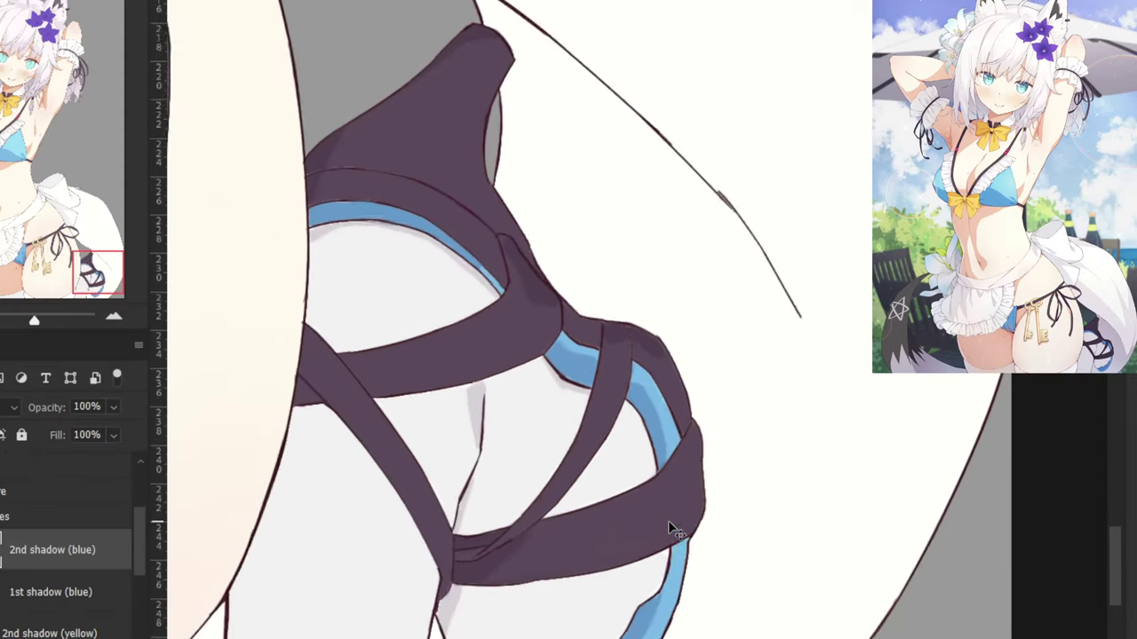
Add a clipped layer above 2nd shadow (blue) and name it "light reflection (blue)".
drag(277, 170, 551, 195)
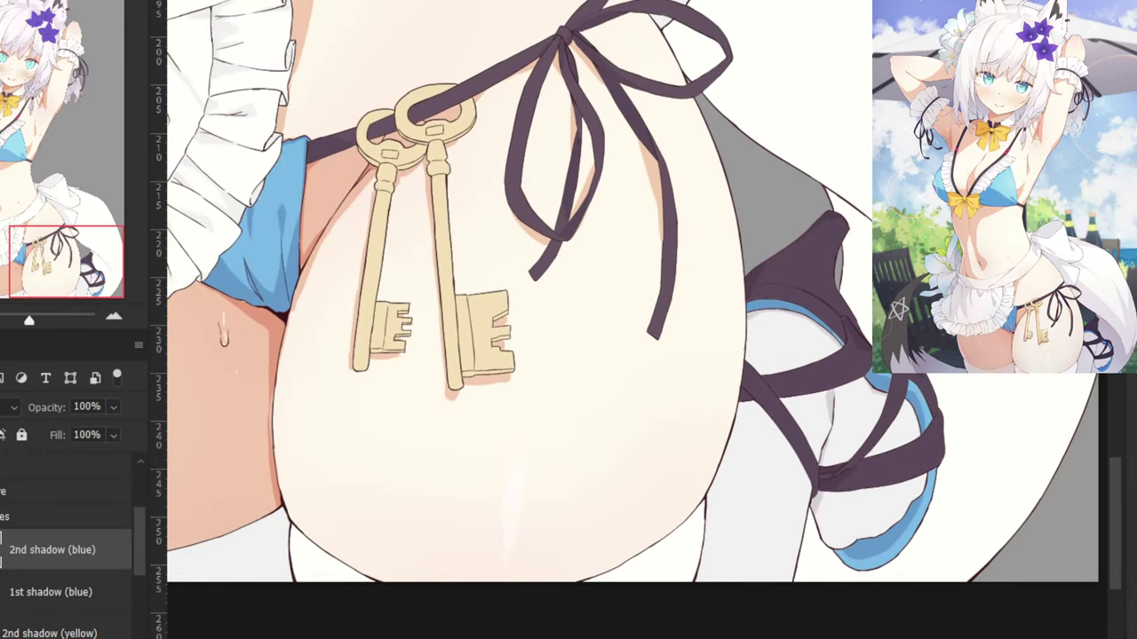
click(96, 638)
right_click(5, 556)
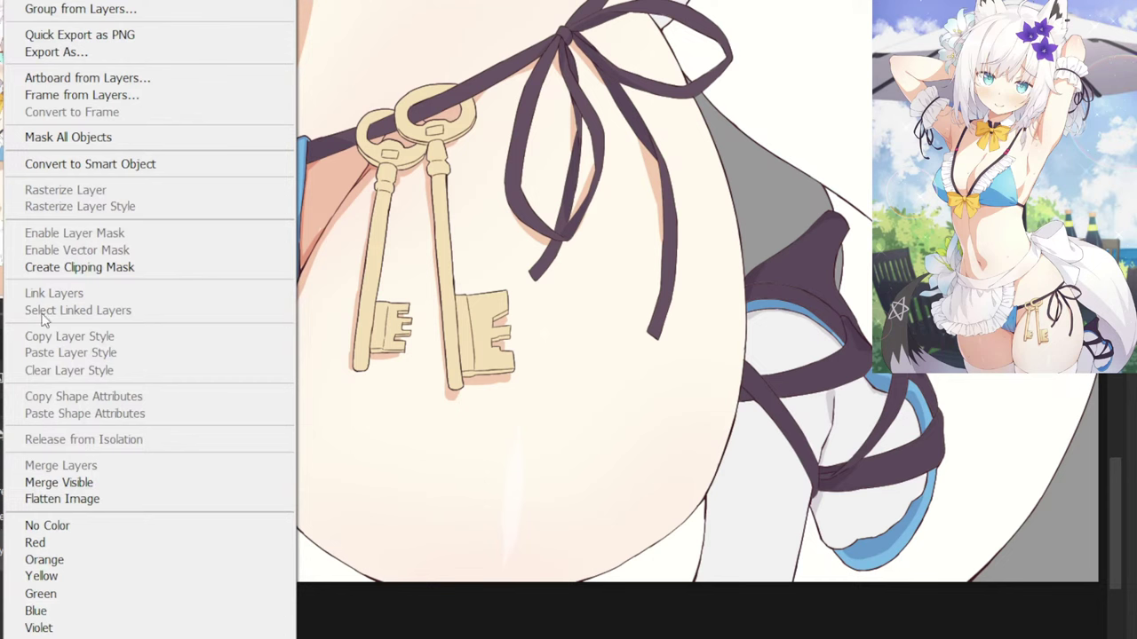
click(36, 268)
double_click(36, 549)
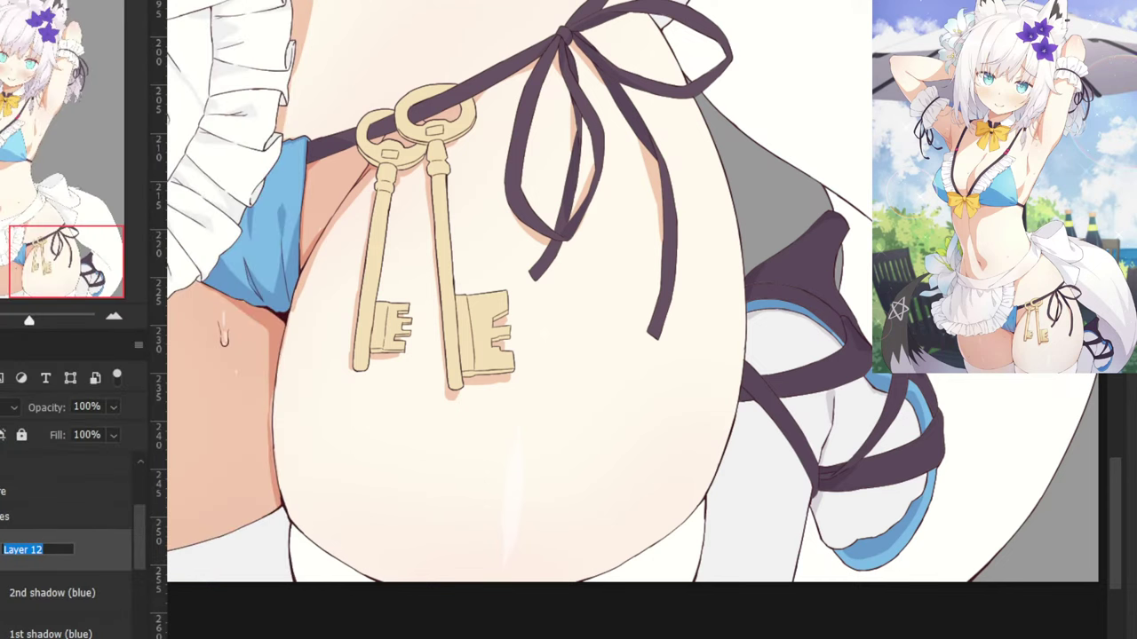
key(BackSpace)
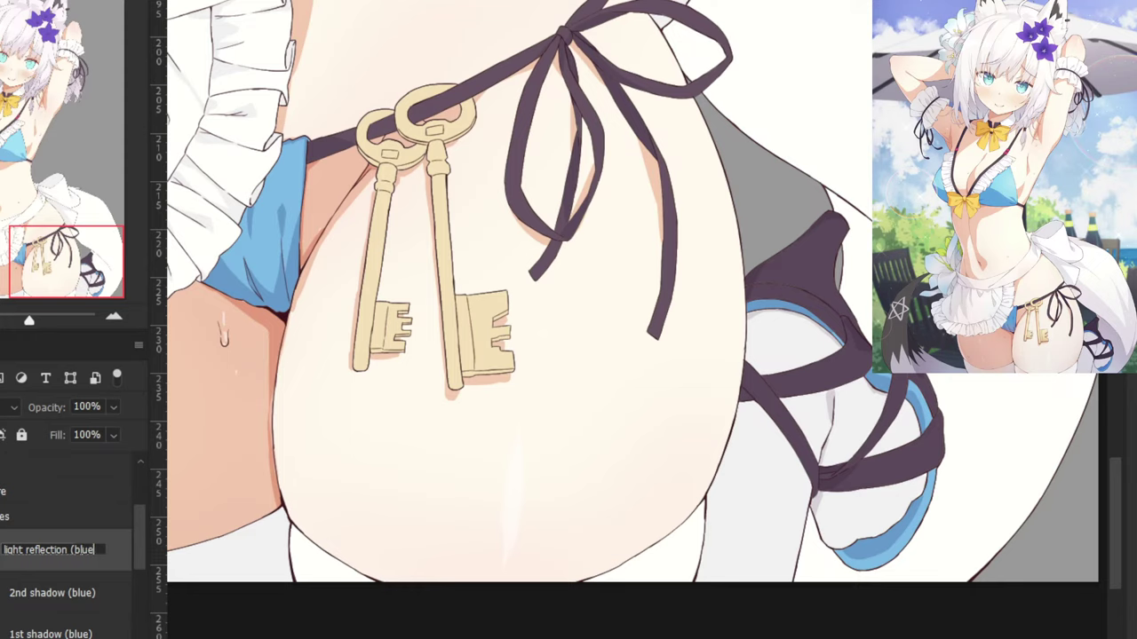
text(light reflection (blue))
key(Return)
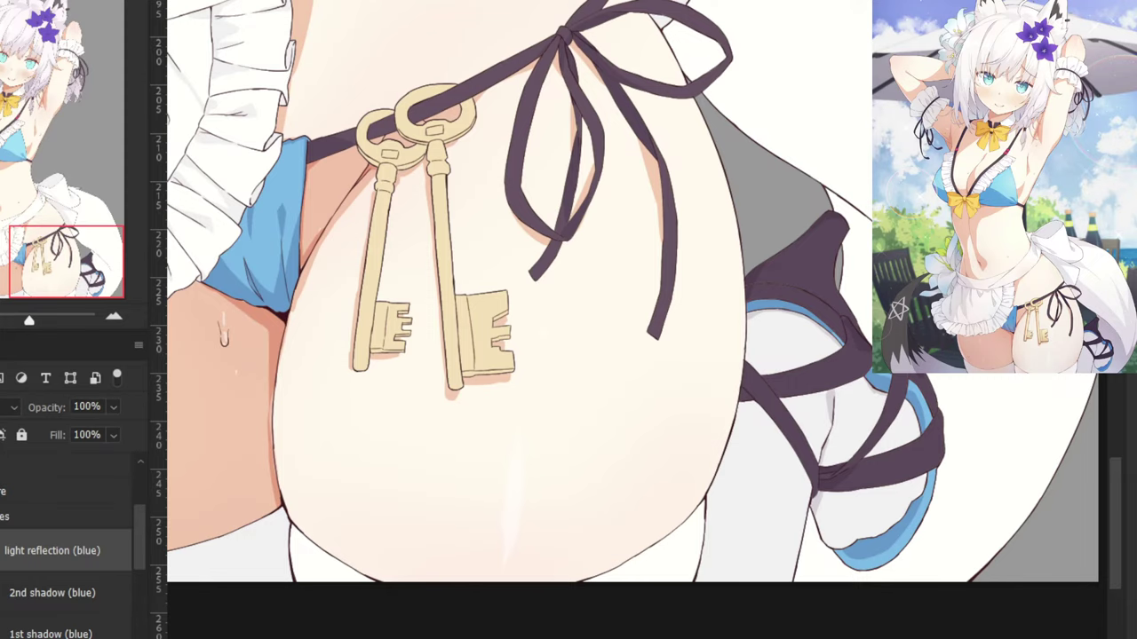
Brush a soft lilac light reflection along the lower edge of the blue bikini bottom with a large airbrush.
drag(241, 582, 468, 604)
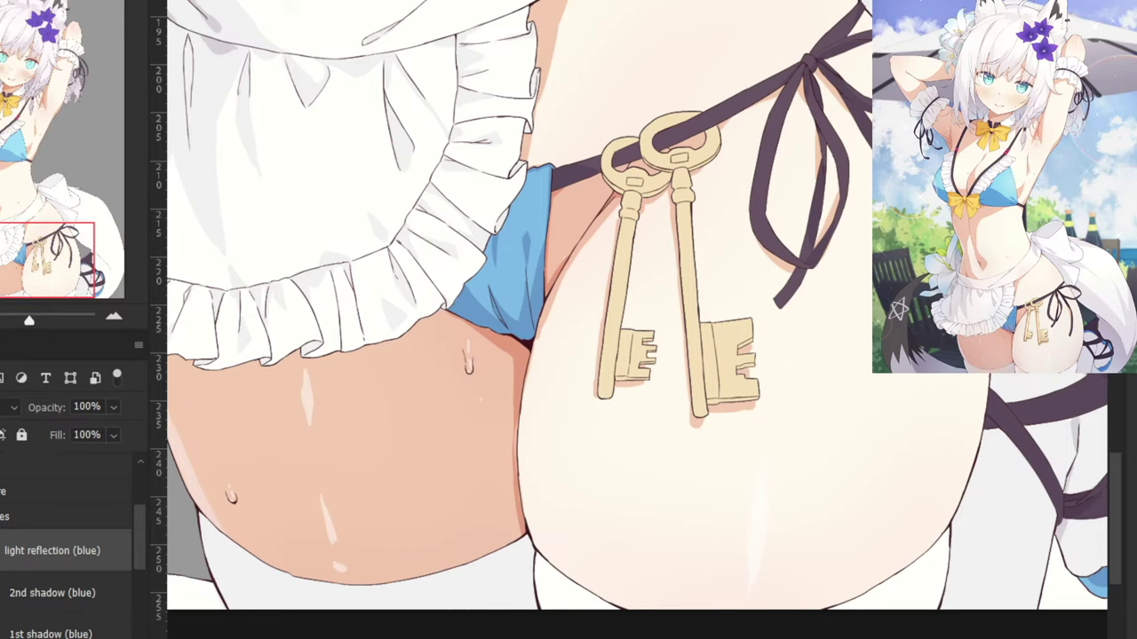
drag(447, 357, 513, 357)
scroll(515, 357, up, 1)
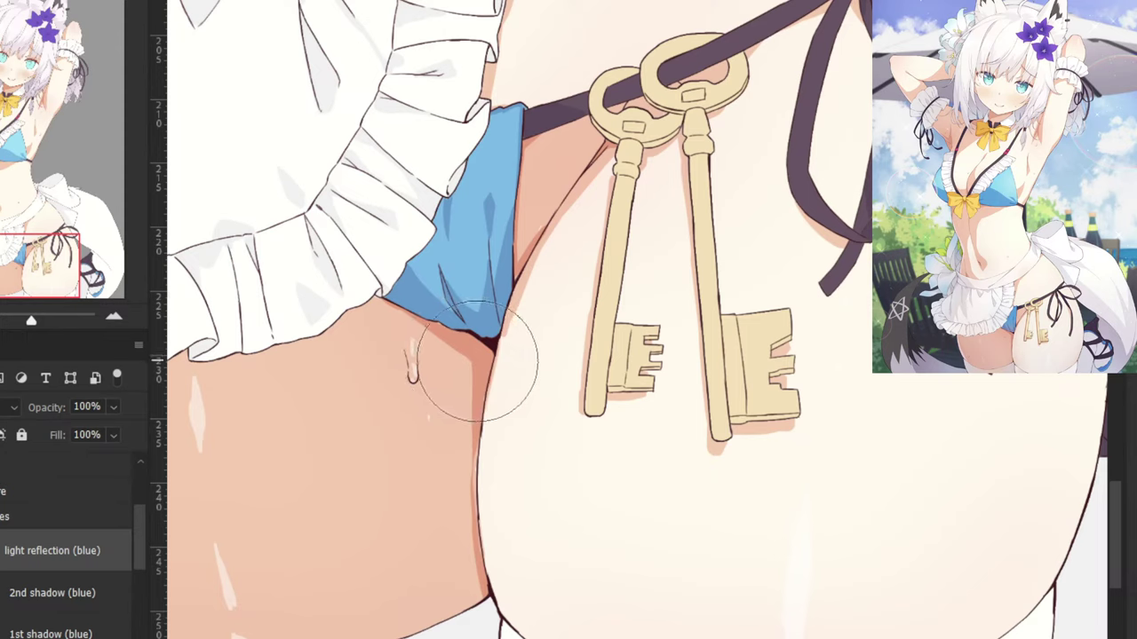
drag(480, 355, 439, 355)
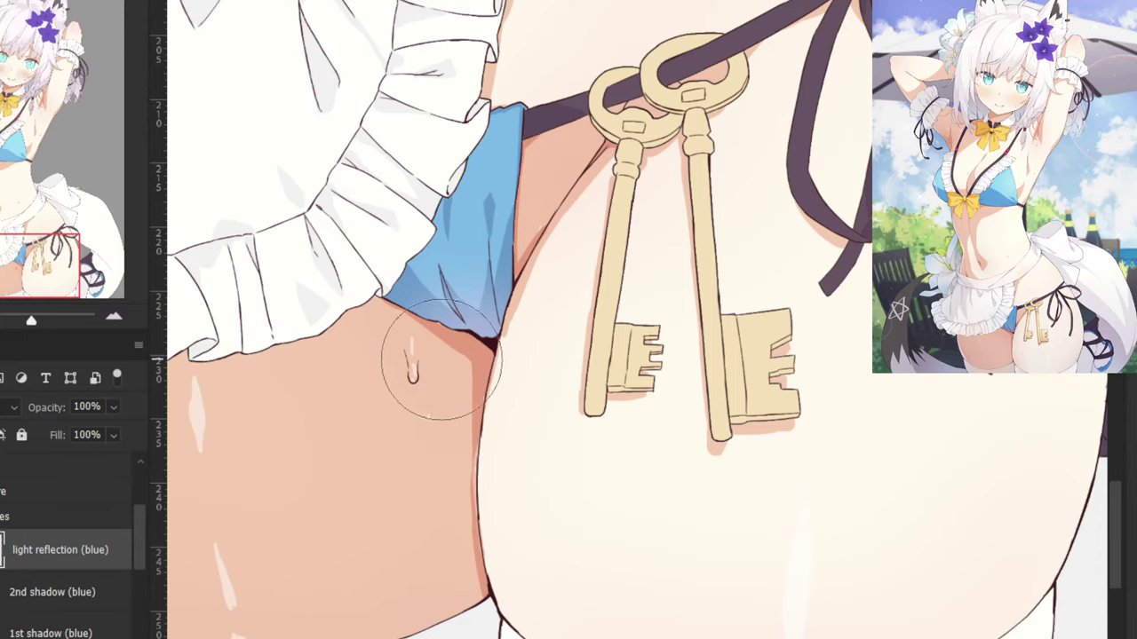
key(ctrl+minus)
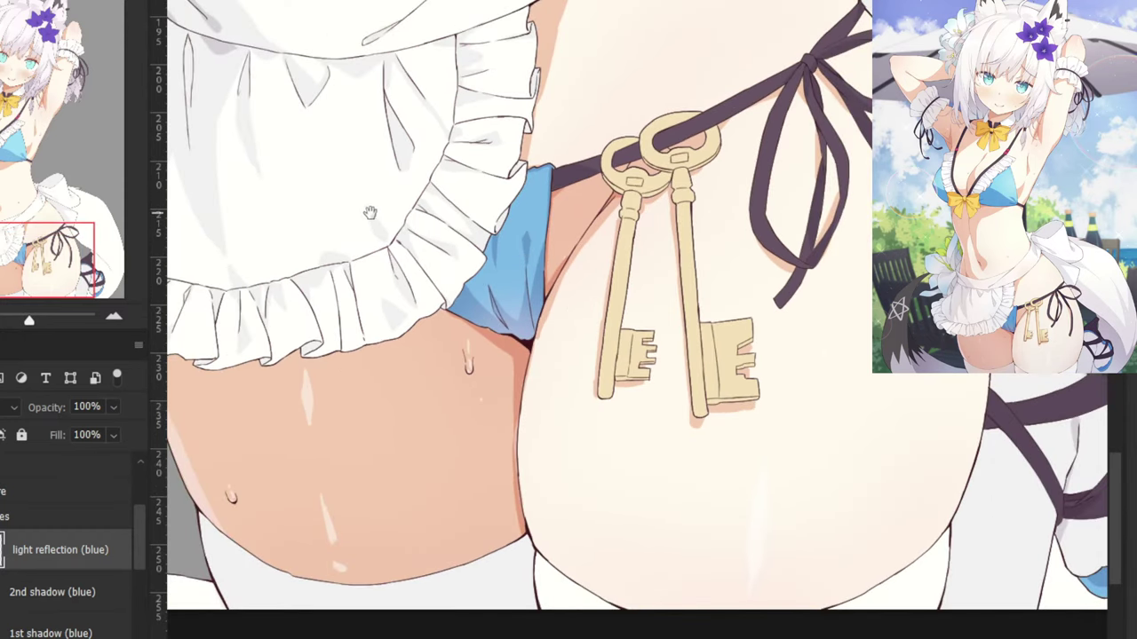
drag(363, 212, 467, 289)
key(ctrl+plus)
key(ctrl+plus)
key(ctrl+plus)
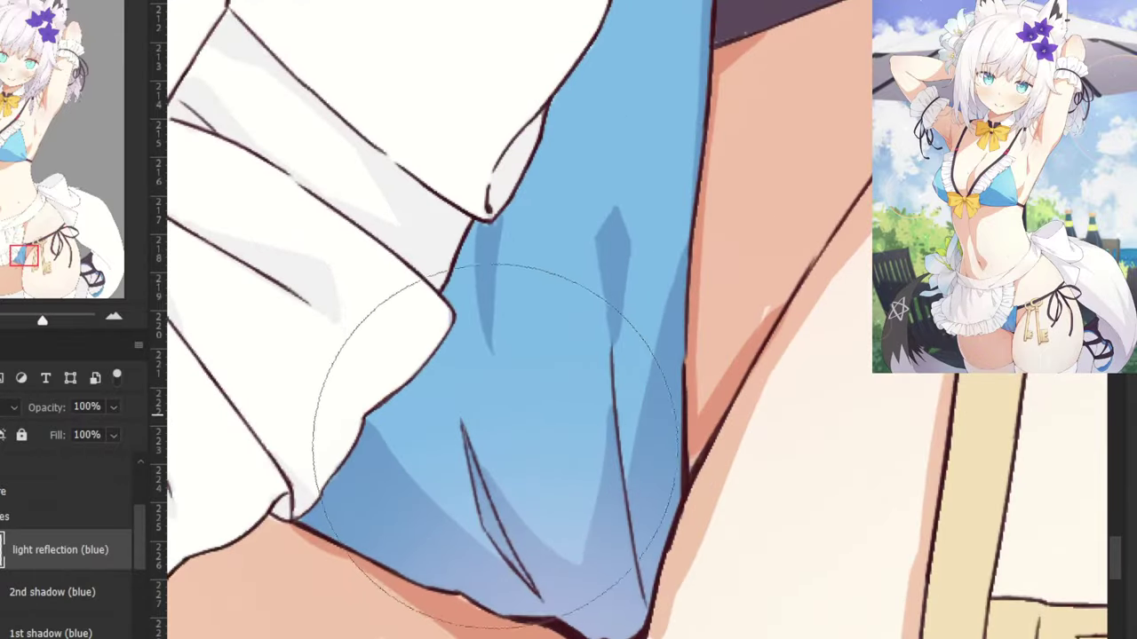
drag(535, 468, 333, 479)
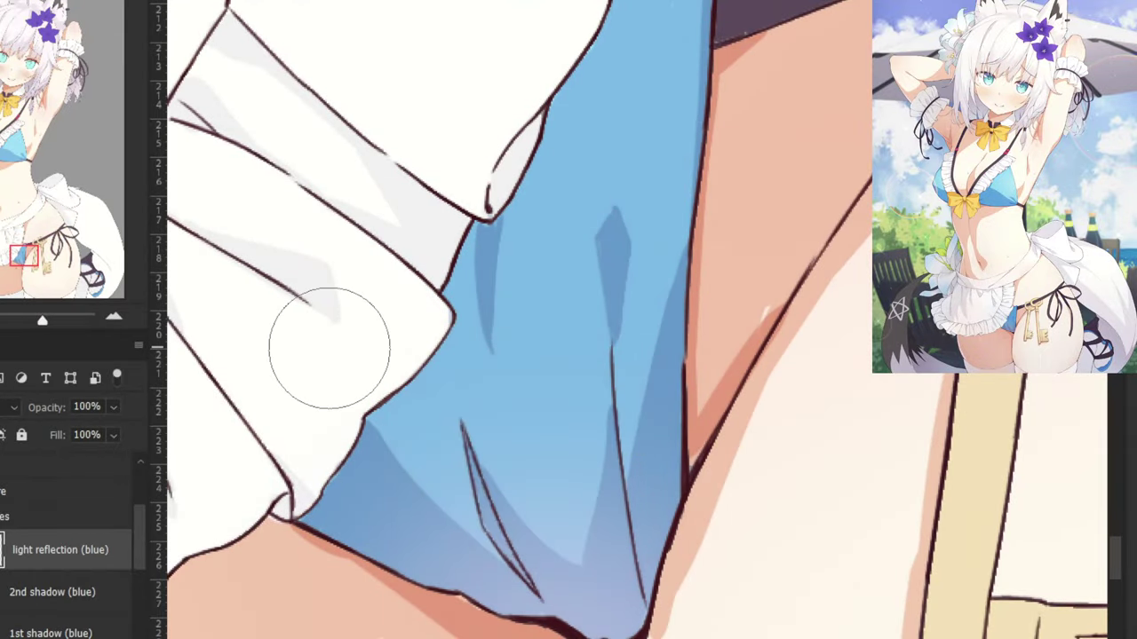
Paint a small white highlight near the bikini bottom's lower tip with a 3 px brush, replacing the pinkish dab.
drag(297, 302, 213, 116)
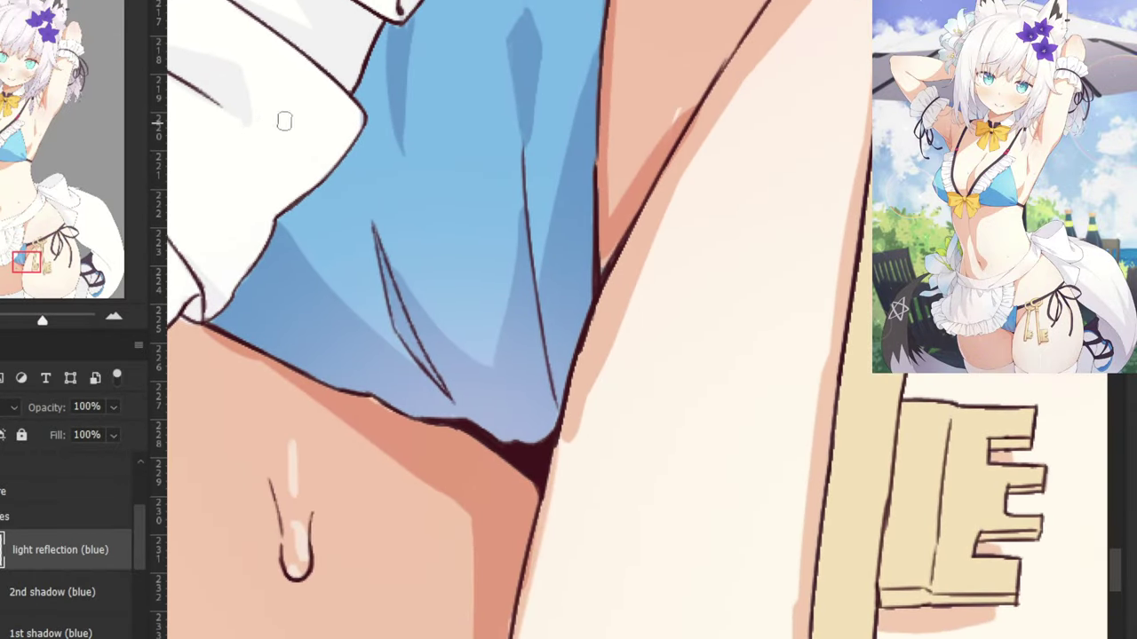
key(ctrl+plus)
mouse_move(432, 412)
mouse_down()
mouse_move(451, 432)
mouse_move(432, 416)
mouse_up()
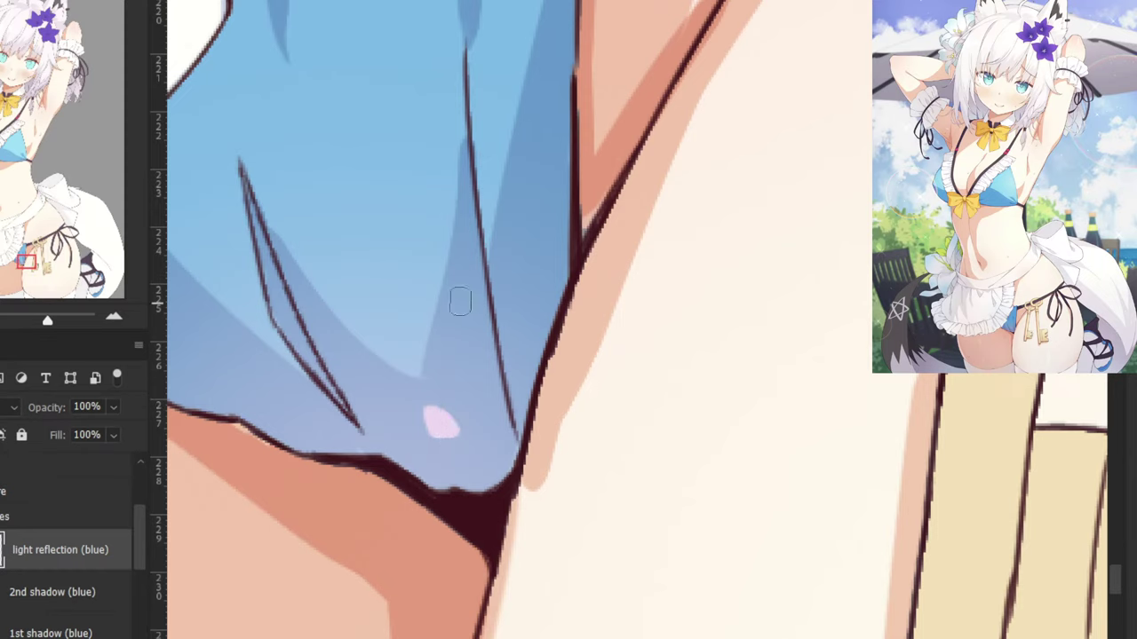
key(ctrl+z)
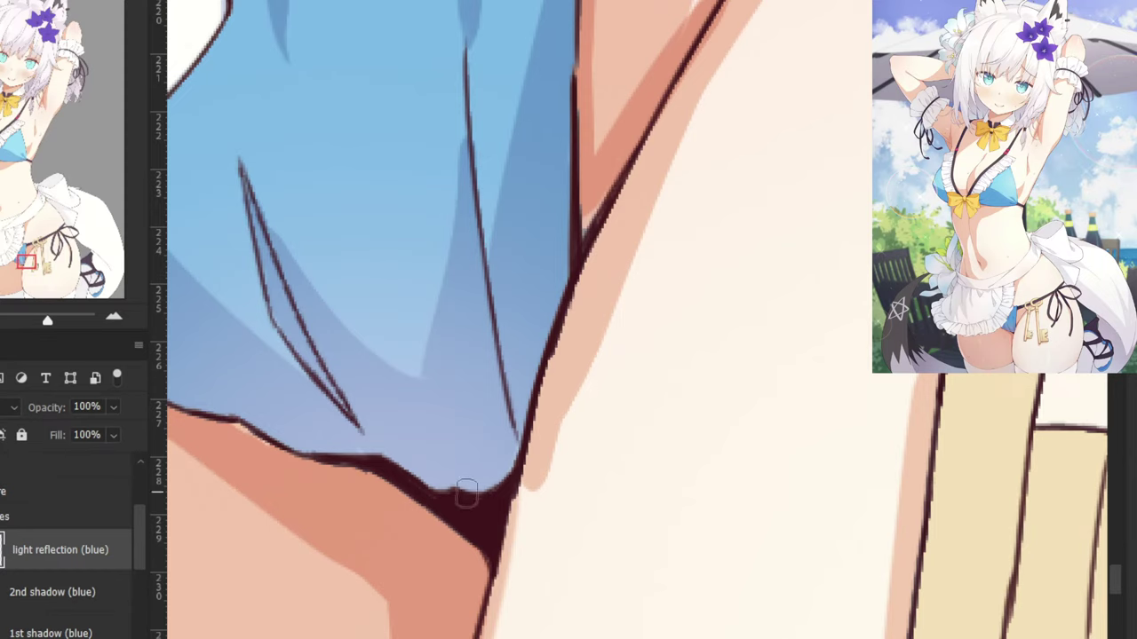
drag(470, 479, 454, 485)
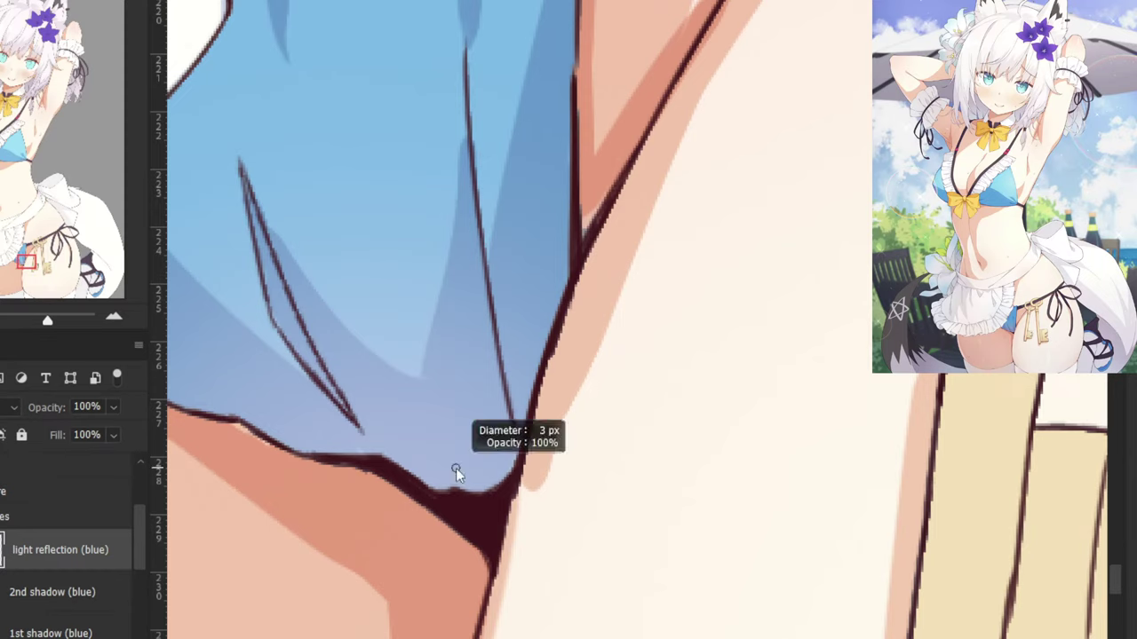
key(ctrl+z)
drag(410, 411, 408, 409)
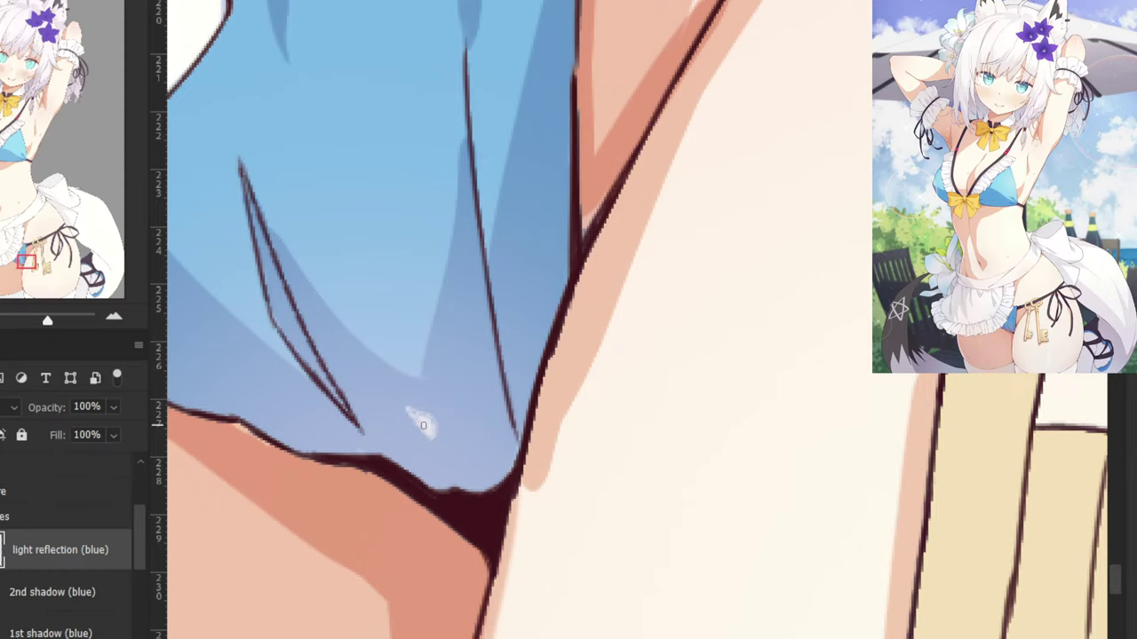
Paint a slanted white highlight on the shadowed fabric between the leaf-shaped crease and the leg opening.
drag(282, 289, 421, 365)
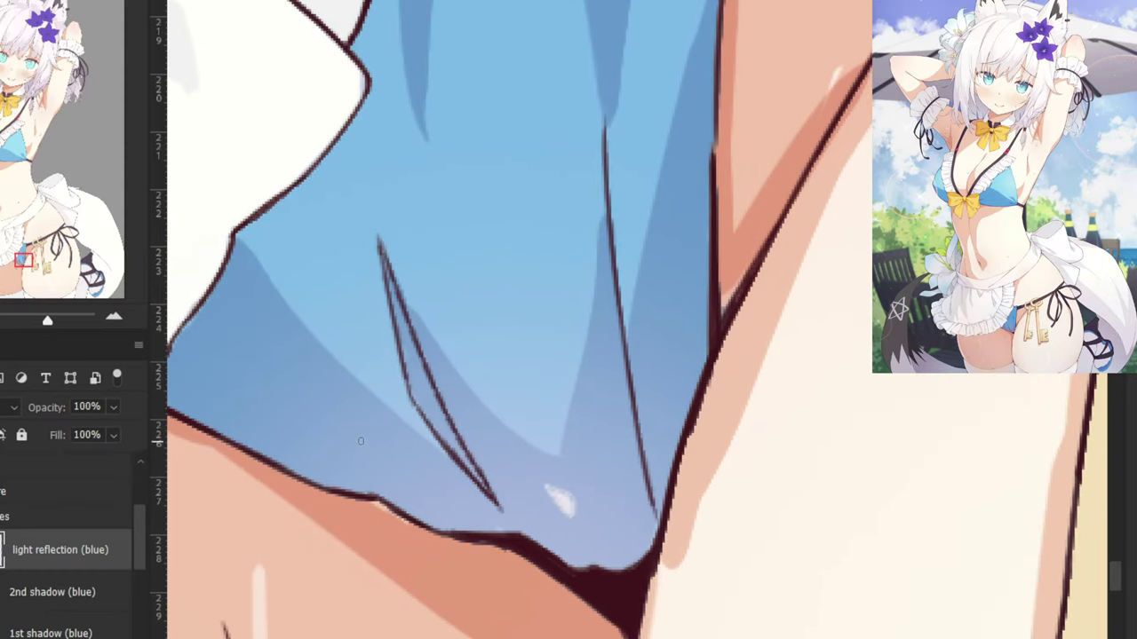
drag(327, 396, 387, 452)
drag(338, 420, 377, 460)
mouse_move(375, 452)
mouse_down()
mouse_move(380, 460)
mouse_move(351, 433)
mouse_move(366, 458)
mouse_move(334, 405)
mouse_move(364, 457)
mouse_move(389, 468)
mouse_move(364, 444)
mouse_move(378, 453)
mouse_up()
Draw a thin diagonal crease line from the apron frill toward the slanted highlight on the line layer, using the sampled outline colour and redoing unsatisfactory strokes.
alt+click(546, 545)
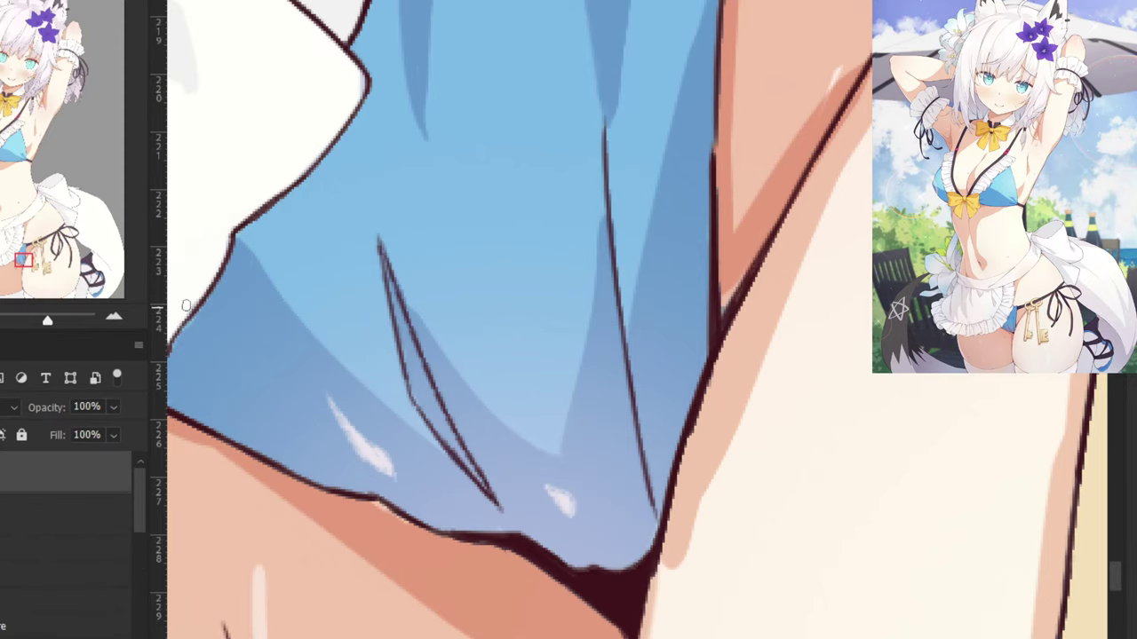
drag(263, 273, 587, 287)
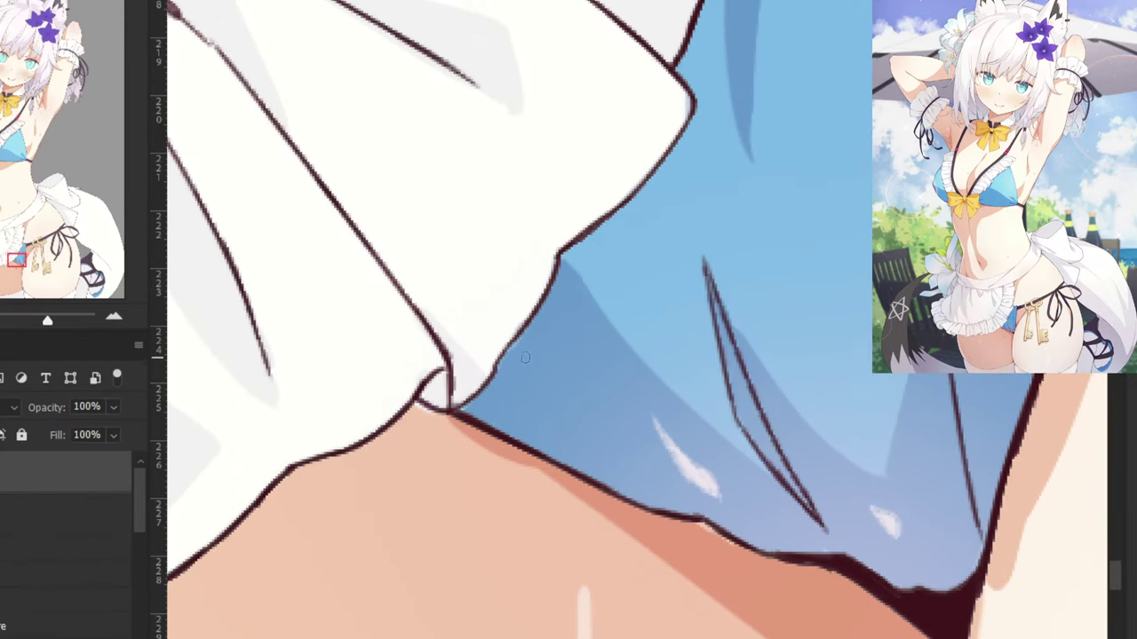
drag(525, 357, 629, 452)
key(ctrl+z)
drag(537, 373, 662, 471)
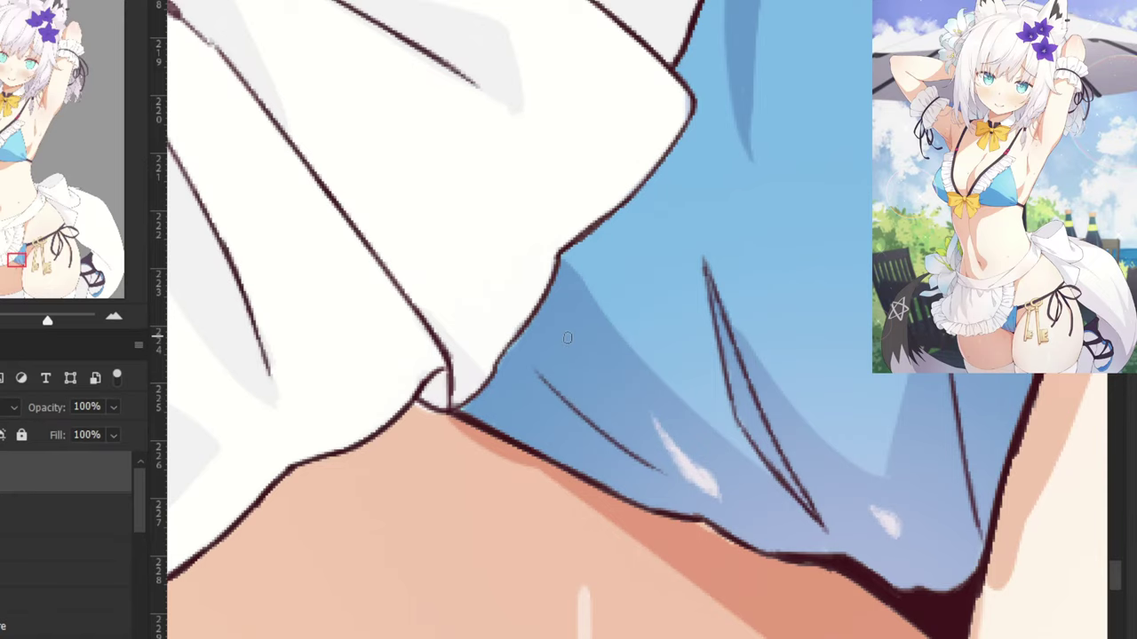
key(ctrl+z)
mouse_move(524, 367)
mouse_down()
mouse_move(710, 502)
mouse_move(565, 413)
mouse_move(681, 494)
mouse_up()
key(ctrl+z)
key(ctrl+z)
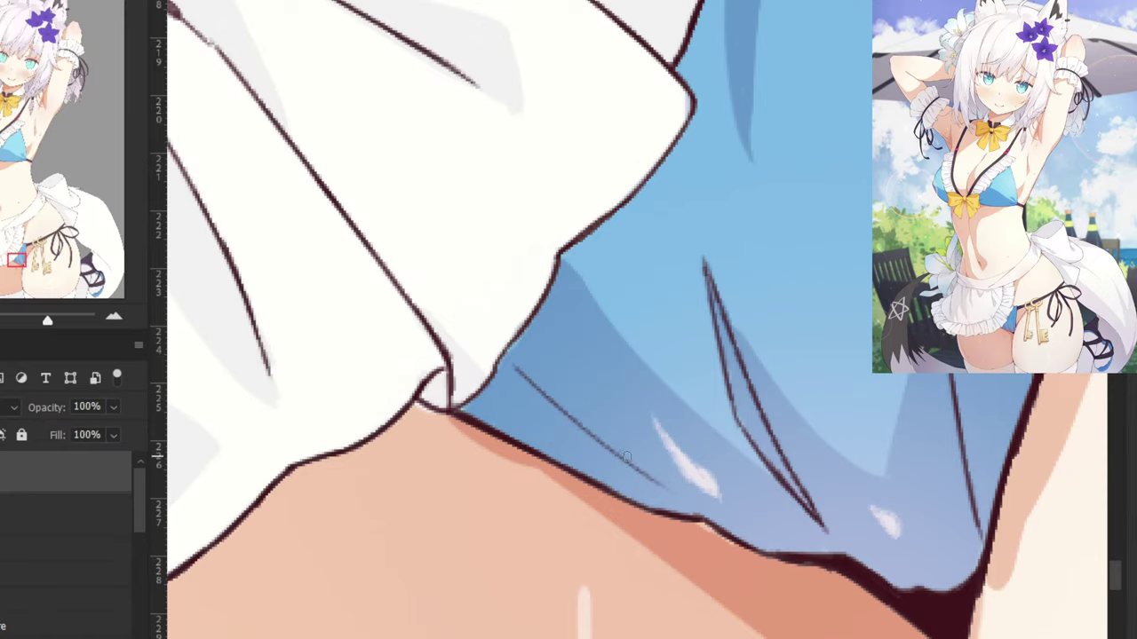
Examine the shaded bikini bottom together with the apron, waist and hips from farther out.
key(ctrl+minus)
key(ctrl+minus)
key(ctrl+minus)
scroll(462, 217, down, 2)
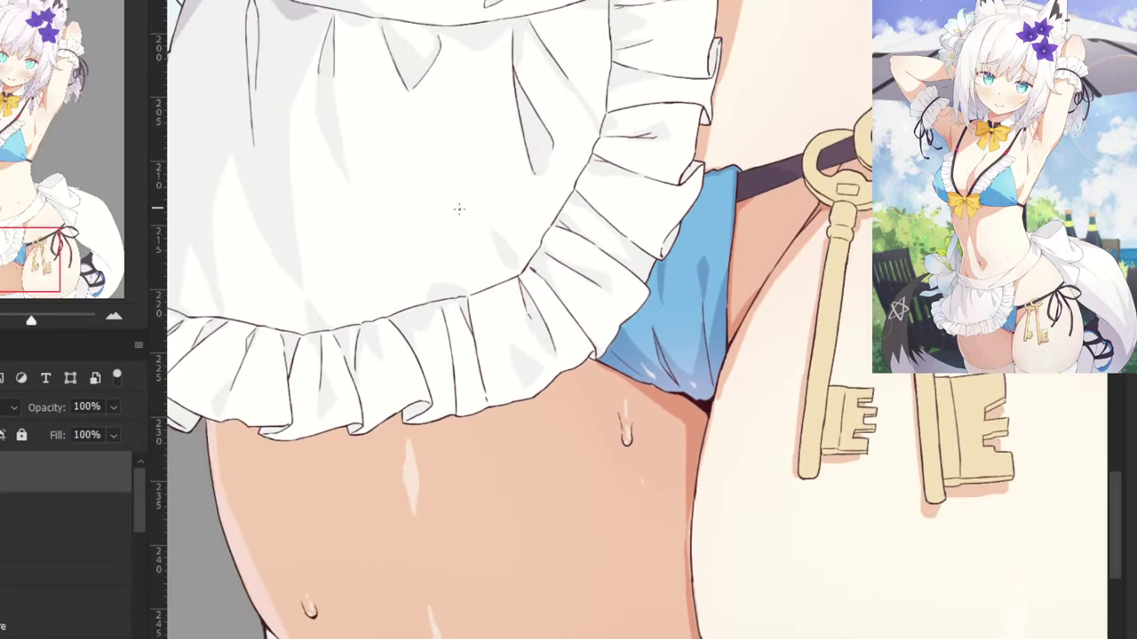
scroll(389, 293, down, 1)
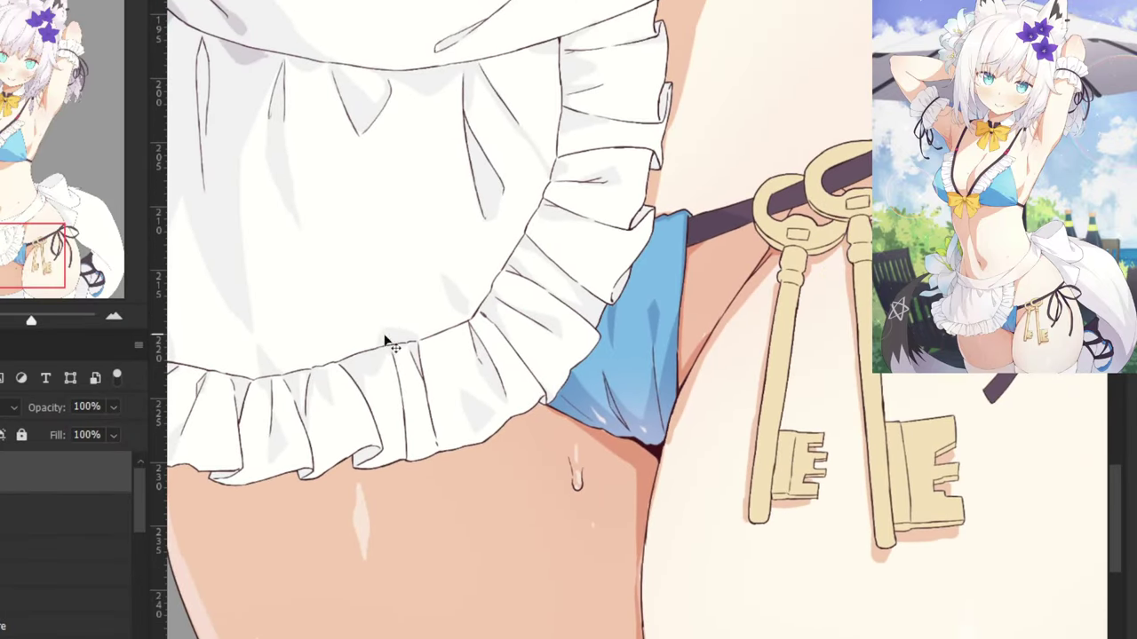
scroll(385, 333, down, 1)
drag(459, 306, 382, 294)
drag(435, 277, 379, 377)
drag(373, 270, 393, 304)
key(ctrl+minus)
key(ctrl+minus)
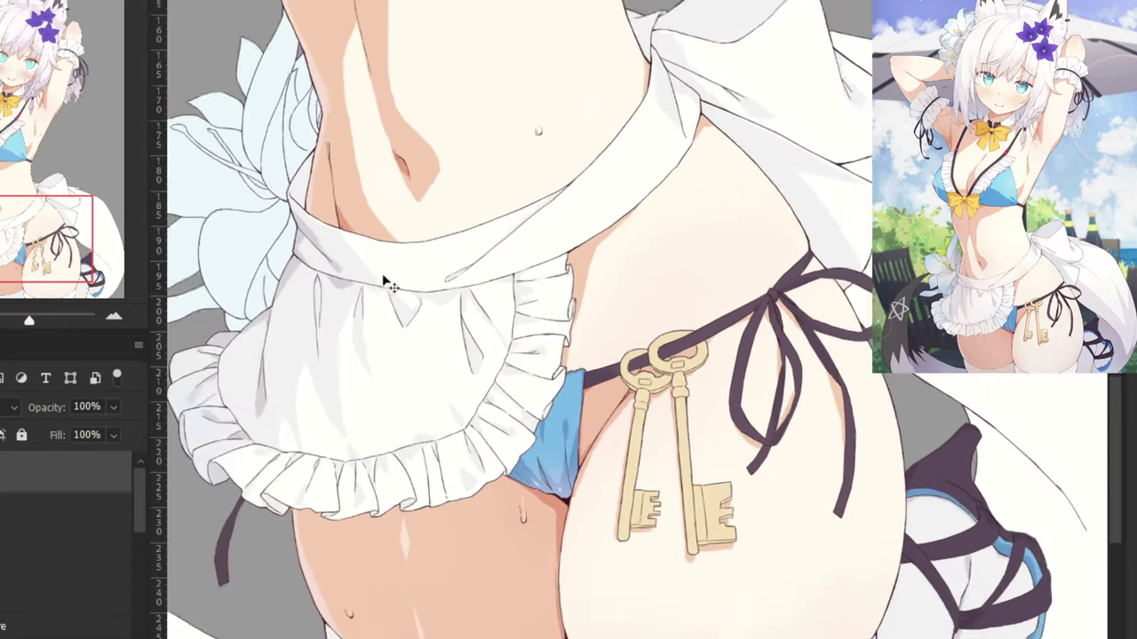
Bring the character's head and face into view and make a lower layer in the stack active.
drag(345, 133, 383, 304)
drag(374, 174, 397, 426)
drag(385, 133, 410, 444)
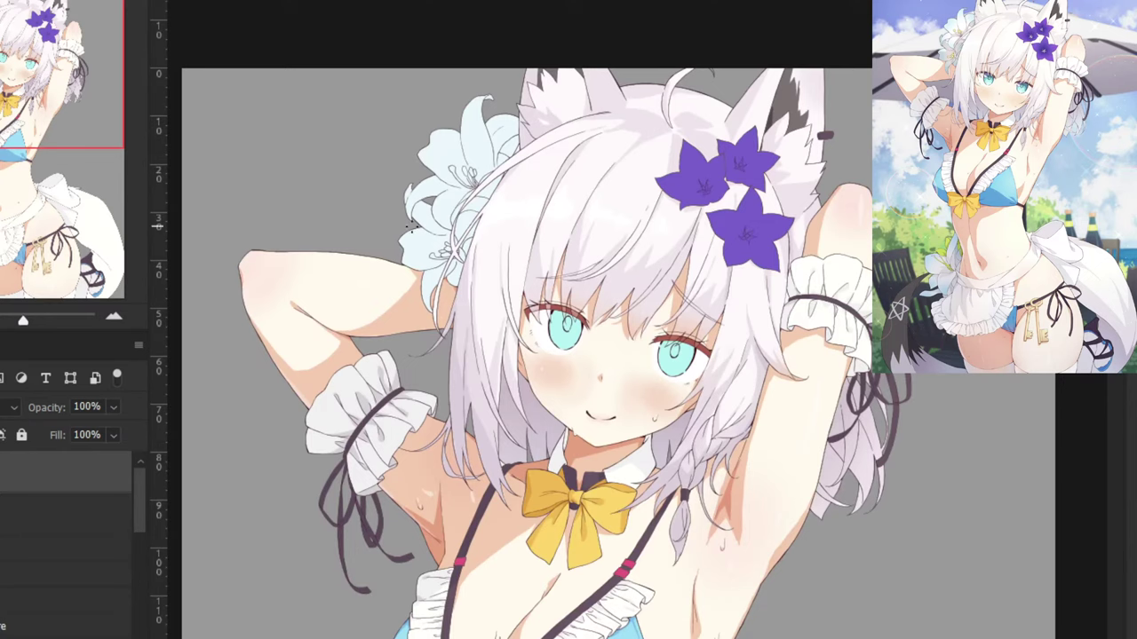
click(65, 638)
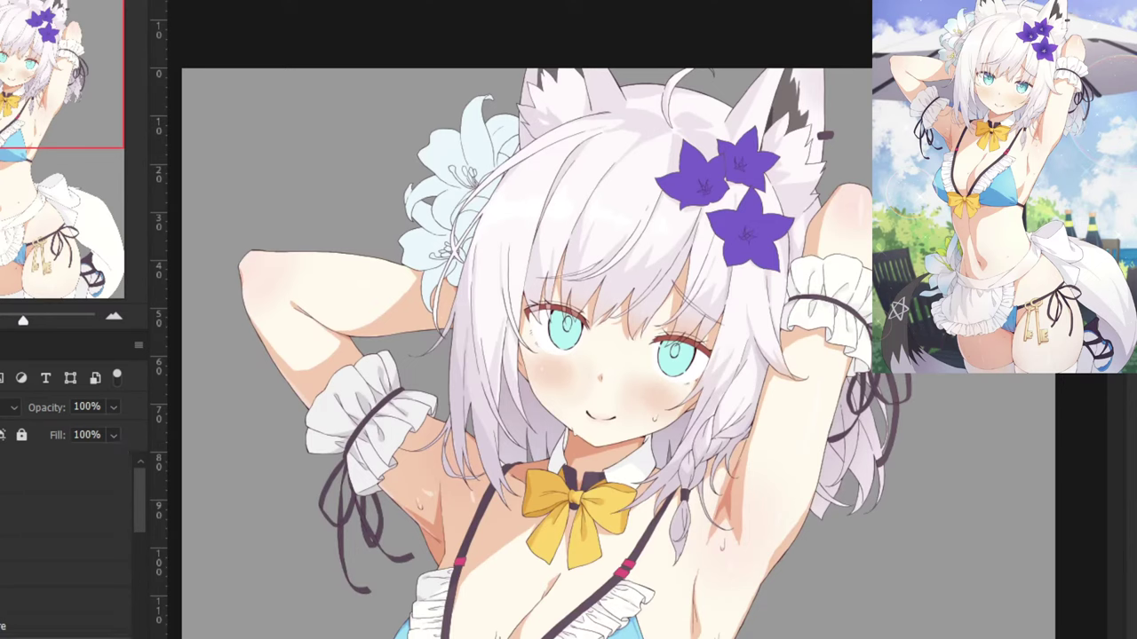
scroll(143, 541, down, 1)
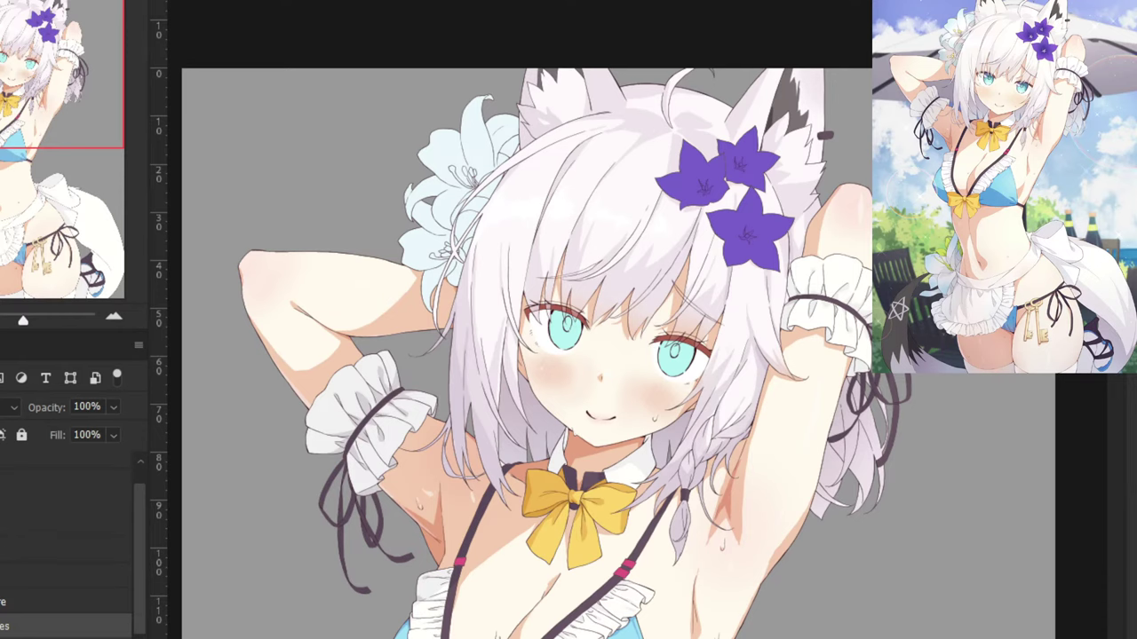
Switch to the notes document and handwrite the heading "7. Eyes" in the empty space beside the clothes notes.
key(ctrl+Tab)
drag(543, 131, 511, 39)
mouse_move(548, 131)
mouse_down()
mouse_move(514, 35)
mouse_move(495, 168)
mouse_move(495, 155)
mouse_up()
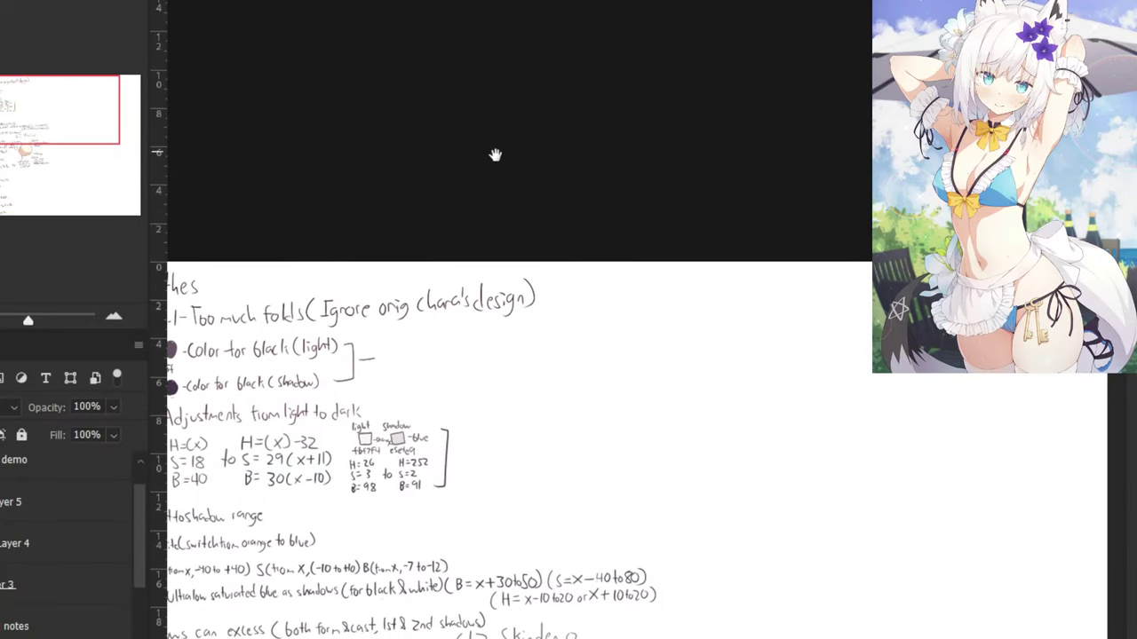
drag(554, 208, 373, 206)
mouse_move(518, 264)
mouse_down()
mouse_move(541, 255)
mouse_move(500, 281)
mouse_move(523, 265)
mouse_move(532, 280)
mouse_up()
mouse_move(523, 268)
mouse_down()
mouse_move(536, 266)
mouse_move(539, 283)
mouse_up()
key(ctrl+z)
key(ctrl+z)
mouse_move(525, 266)
mouse_down()
mouse_move(538, 296)
mouse_move(544, 266)
mouse_move(574, 279)
mouse_up()
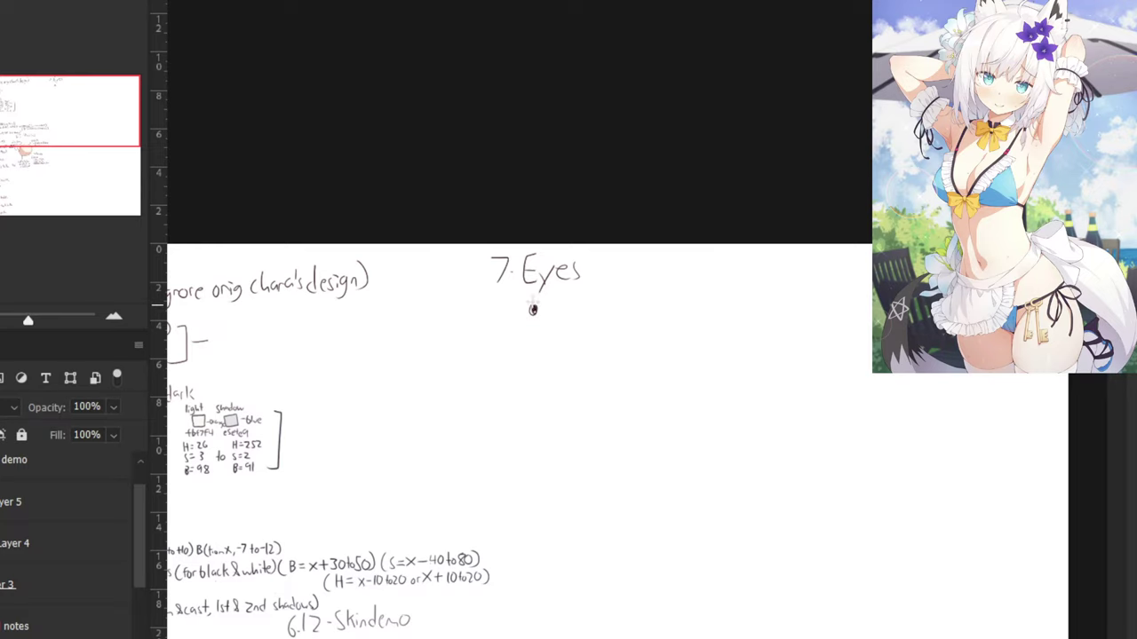
Handwrite the start of the sub-point, "7.1-Has 4", below the Eyes heading.
mouse_move(534, 297)
mouse_down()
mouse_move(548, 320)
mouse_move(564, 316)
mouse_up()
key(ctrl+z)
key(ctrl+minus)
key(ctrl+minus)
key(ctrl+plus)
key(ctrl+plus)
click(555, 318)
key(ctrl+plus)
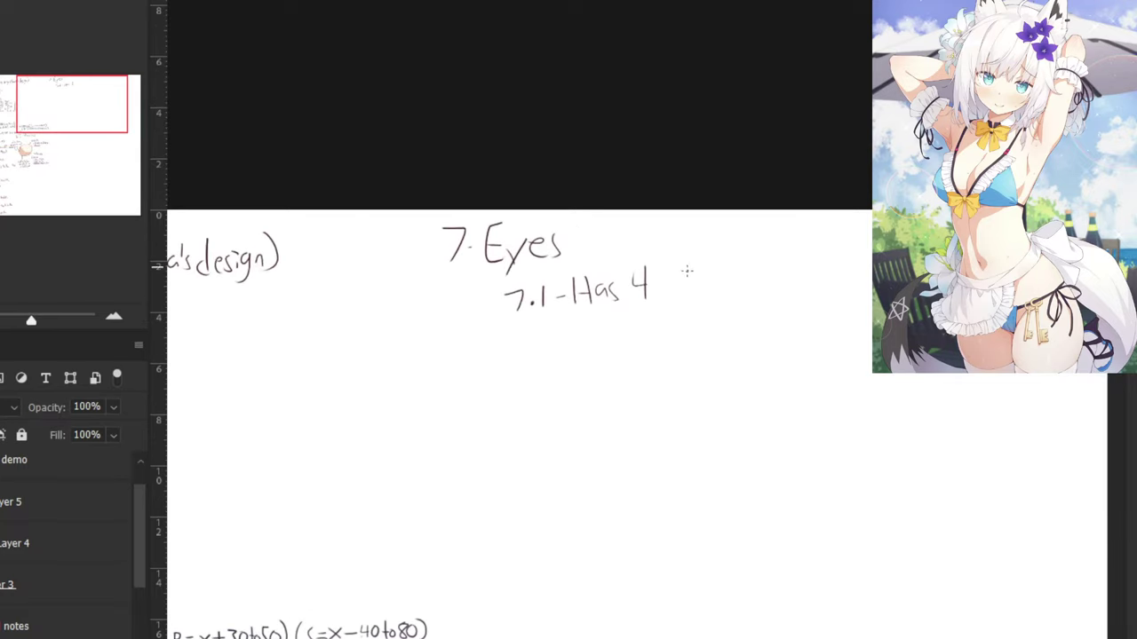
Continue sub-point 7.1 with the word "different", redoing unsatisfactory strokes.
mouse_move(673, 283)
mouse_down()
mouse_move(708, 264)
mouse_move(721, 284)
mouse_move(754, 281)
mouse_move(569, 278)
mouse_move(561, 317)
mouse_move(603, 287)
mouse_move(646, 303)
mouse_up()
drag(648, 287, 667, 298)
drag(661, 288, 672, 286)
key(ctrl+z)
key(ctrl+z)
key(ctrl+z)
key(ctrl+z)
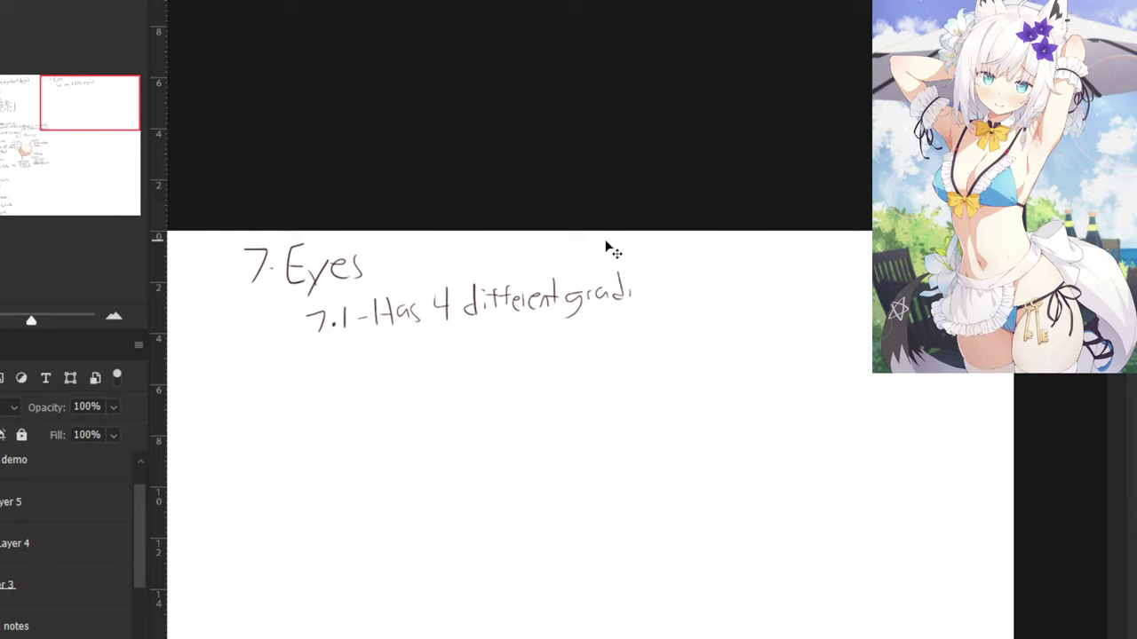
Undo the started word "gradi" in sub-point 7.1 and write "colors" in its place.
key(ctrl+z)
key(ctrl+z)
key(ctrl+z)
key(ctrl+z)
mouse_move(581, 295)
mouse_down()
mouse_move(573, 308)
mouse_move(587, 296)
mouse_move(629, 307)
mouse_up()
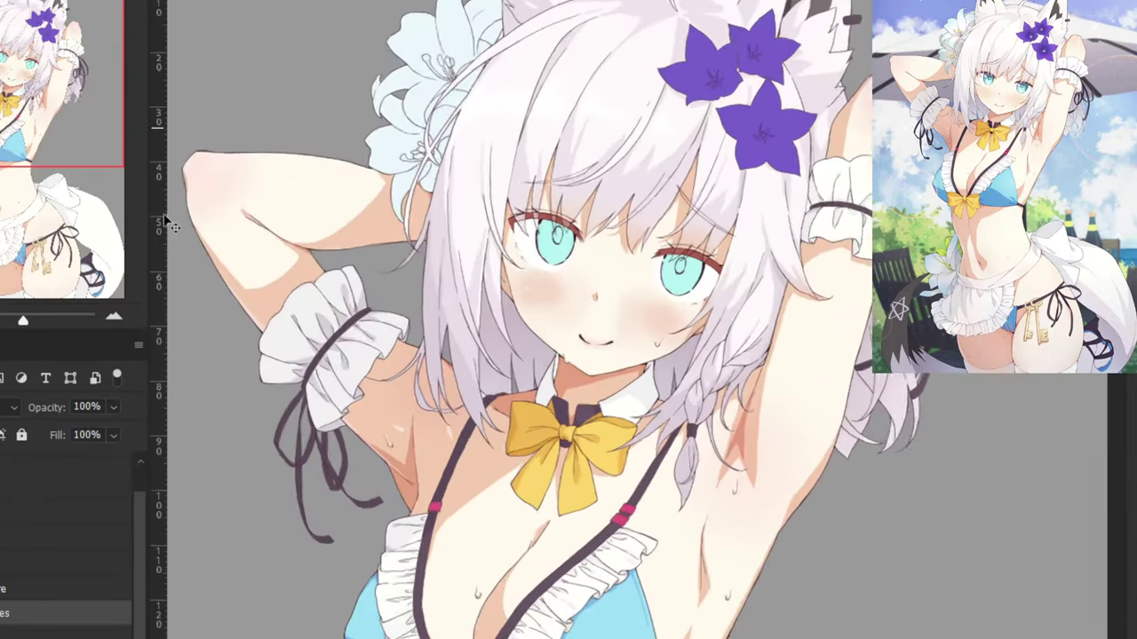
Return to the illustration, set the finished reference layer to 100% opacity, and show its eyes in close-up.
key(ctrl+plus)
key(ctrl+plus)
click(1, 480)
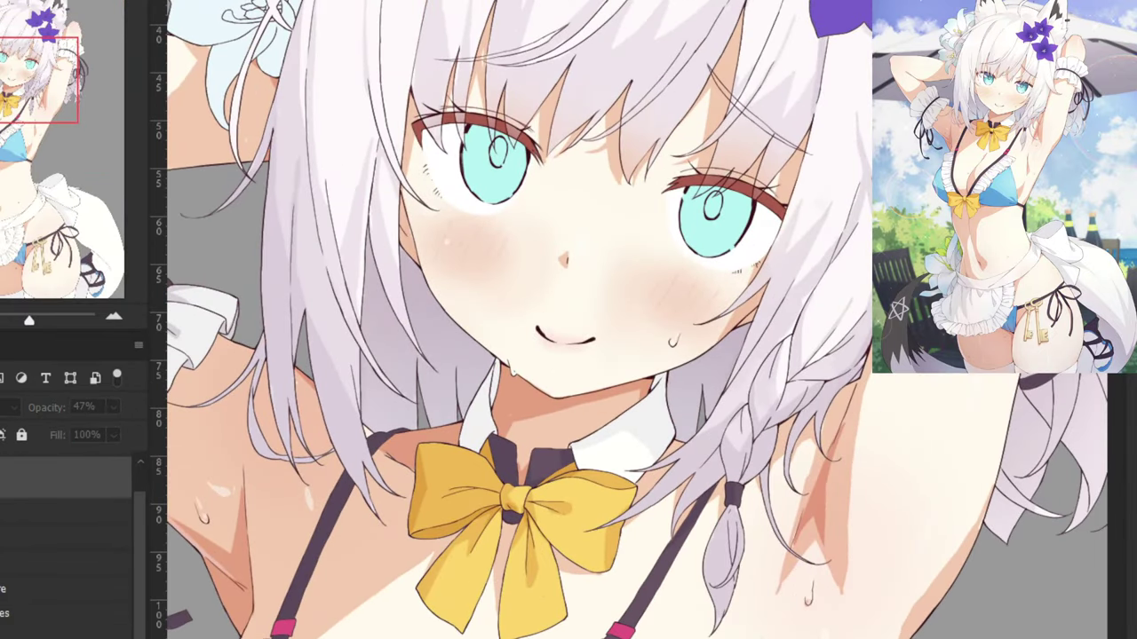
click(0, 481)
click(113, 408)
drag(83, 430, 137, 432)
click(620, 173)
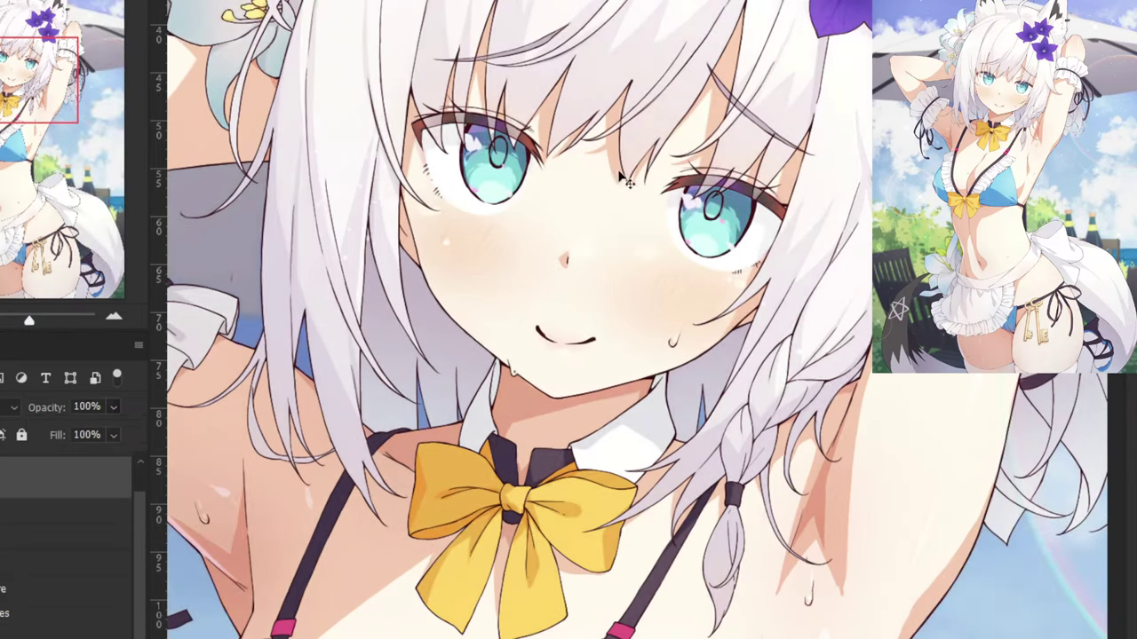
key(ctrl+plus)
drag(725, 143, 655, 253)
key(ctrl+plus)
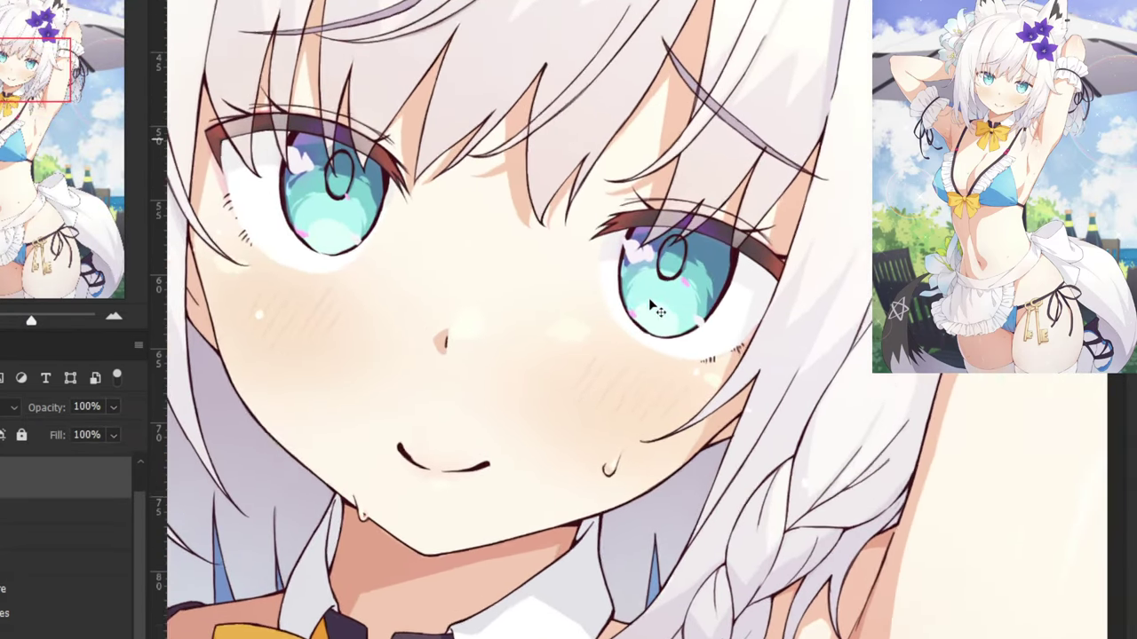
Sample the iris's pale mint and light aqua tones and paint them as two round swatches below the 7.1 note.
alt+click(659, 309)
key(ctrl+Tab)
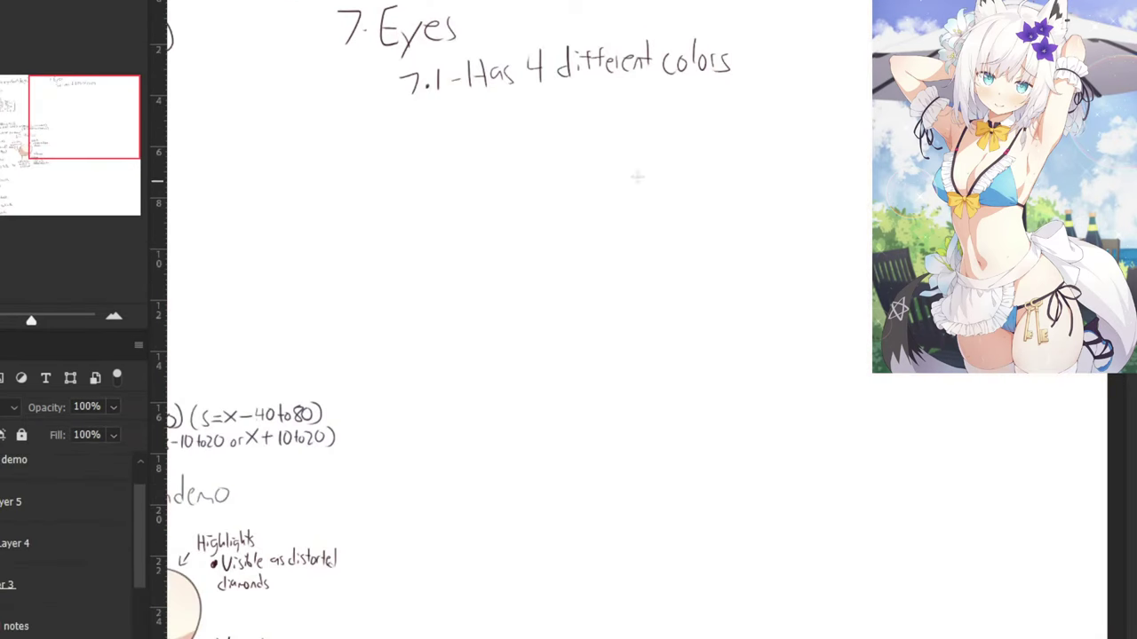
mouse_move(498, 107)
mouse_down()
mouse_move(560, 225)
mouse_move(583, 240)
mouse_up()
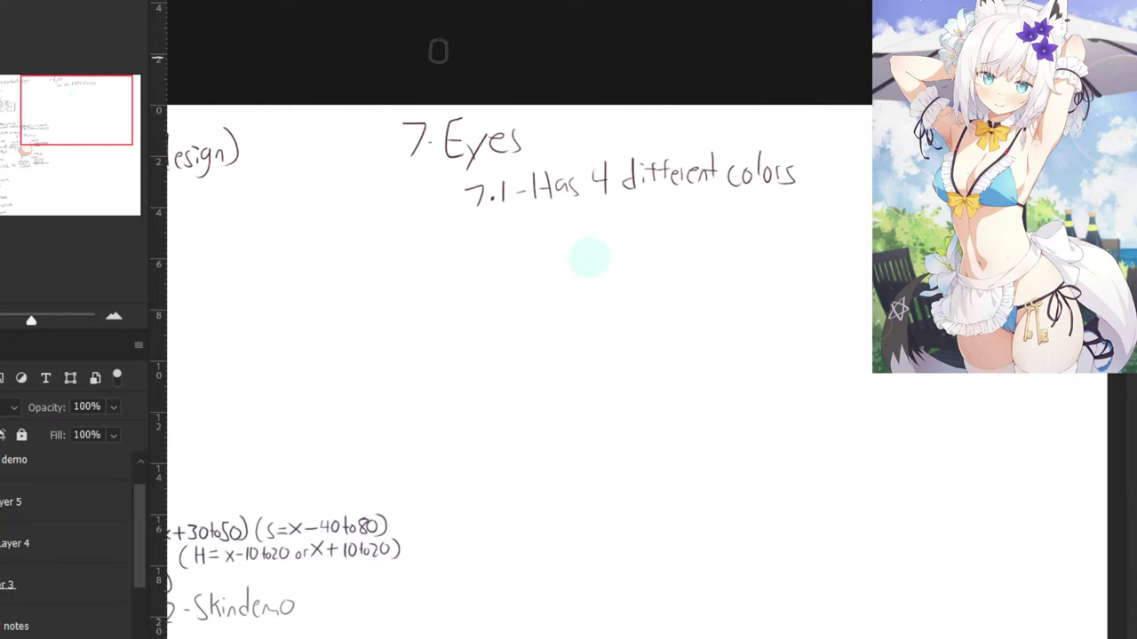
click(444, 2)
click(673, 278)
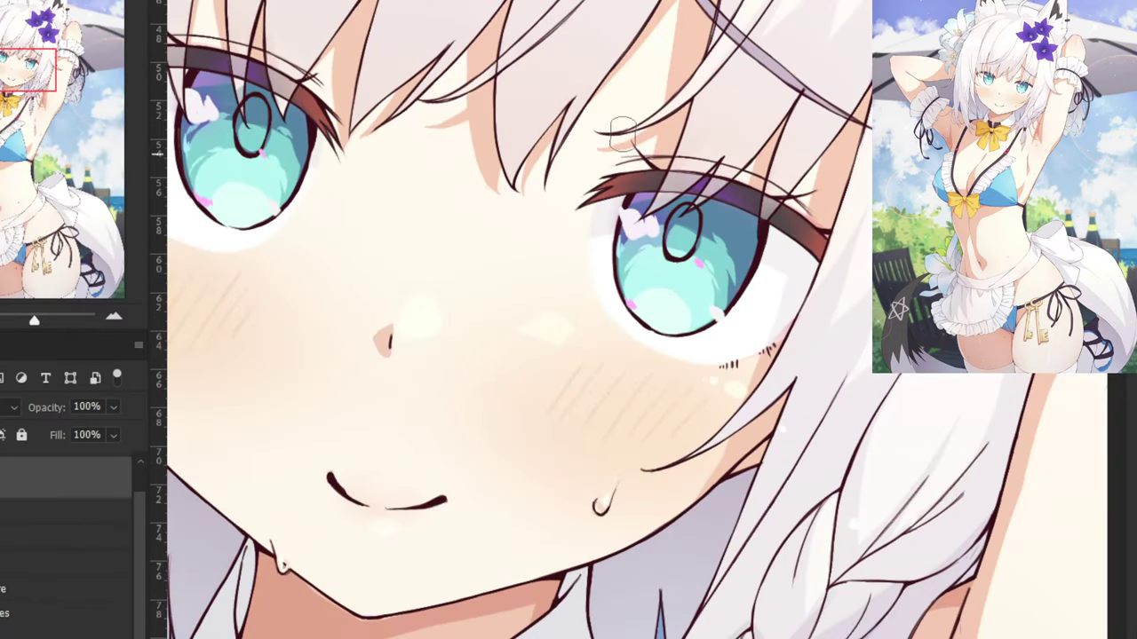
key(ctrl+Tab)
mouse_move(637, 143)
mouse_down()
mouse_move(666, 145)
mouse_move(657, 140)
mouse_up()
Sample the iris's teal and dark slate-blue tones and paint them as the third and fourth swatches in the row.
key(ctrl+Tab)
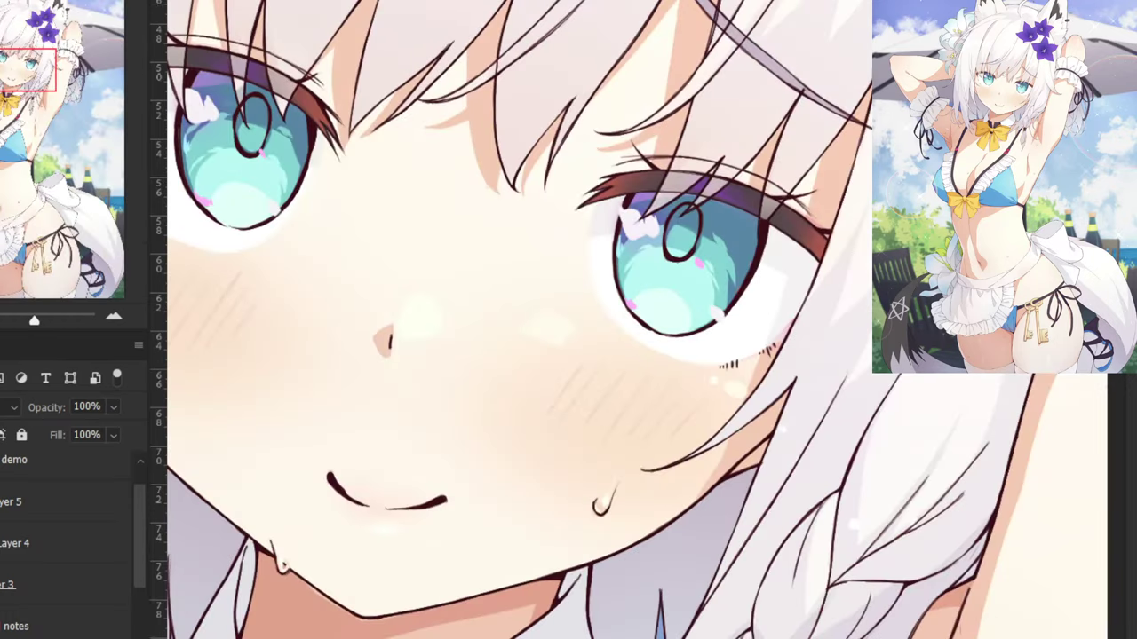
alt+click(710, 245)
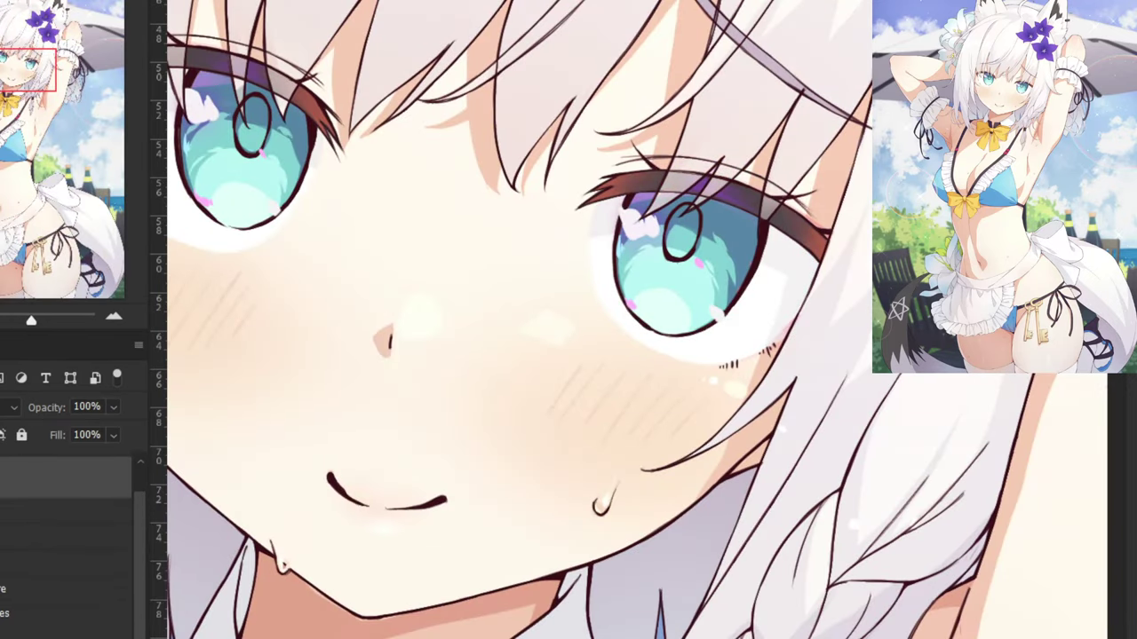
key(ctrl+Tab)
drag(707, 135, 730, 144)
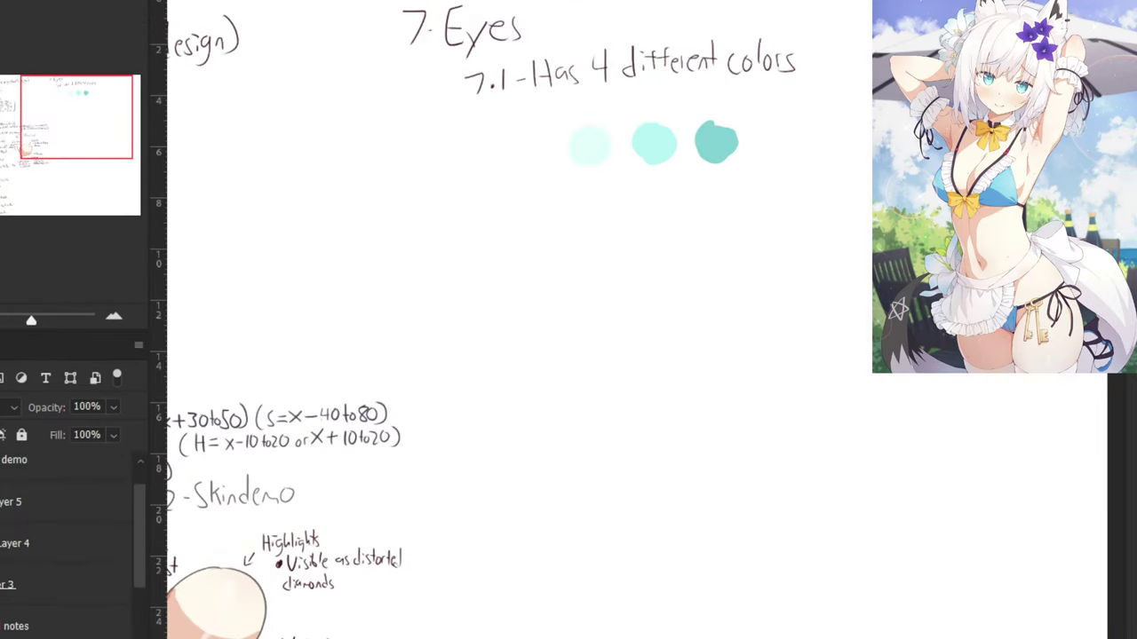
key(ctrl+Tab)
alt+click(735, 213)
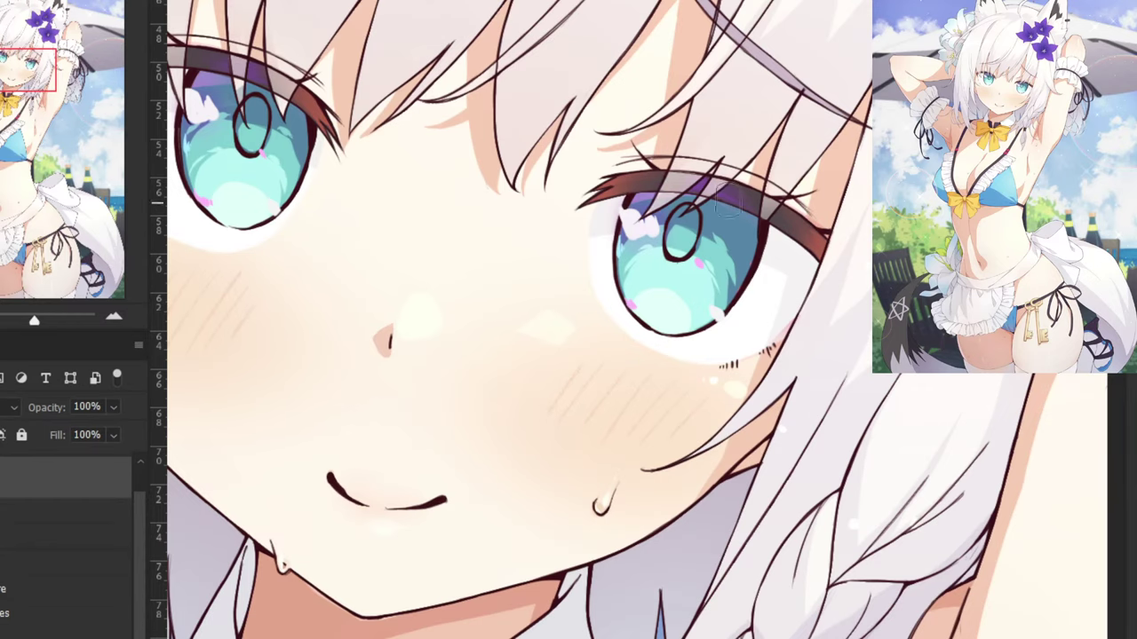
key(ctrl+Tab)
drag(765, 144, 780, 160)
Write "Sample" in front of the swatch row with a 4 px brush in the notes' sampled text colour.
drag(661, 98, 631, 248)
key(ctrl+plus)
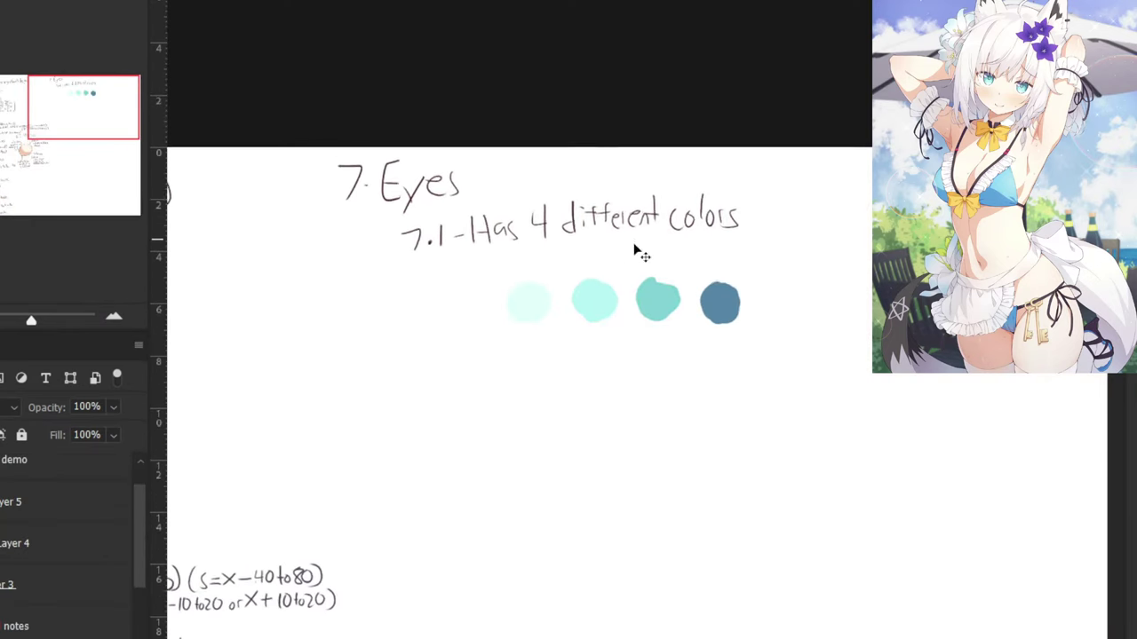
drag(516, 368, 492, 373)
right_click(494, 372)
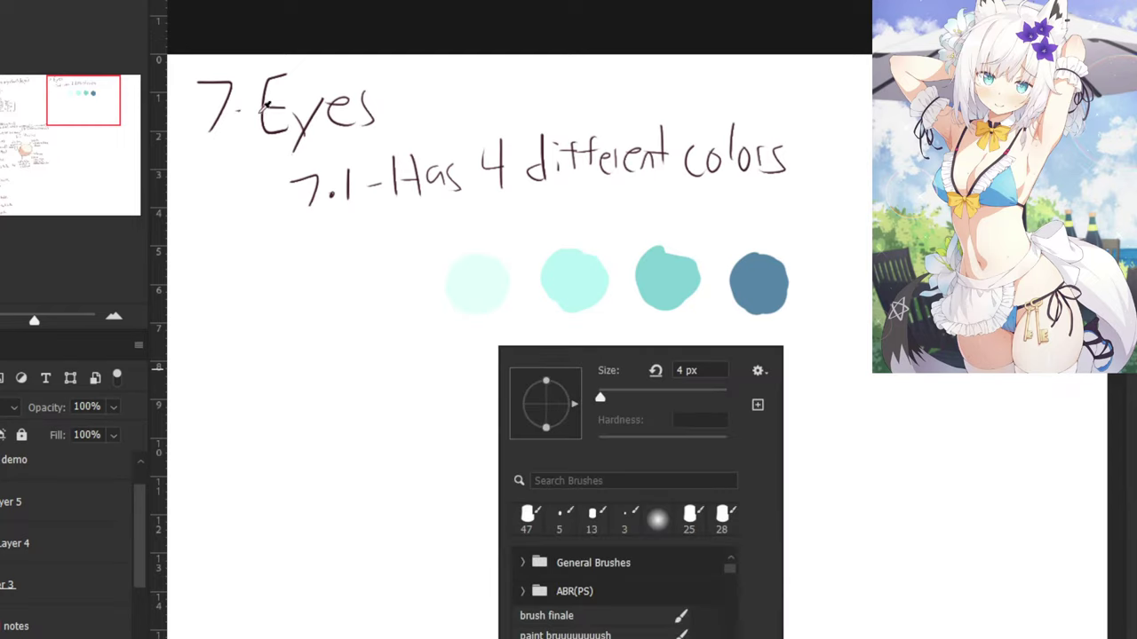
alt+click(259, 103)
alt+click(263, 107)
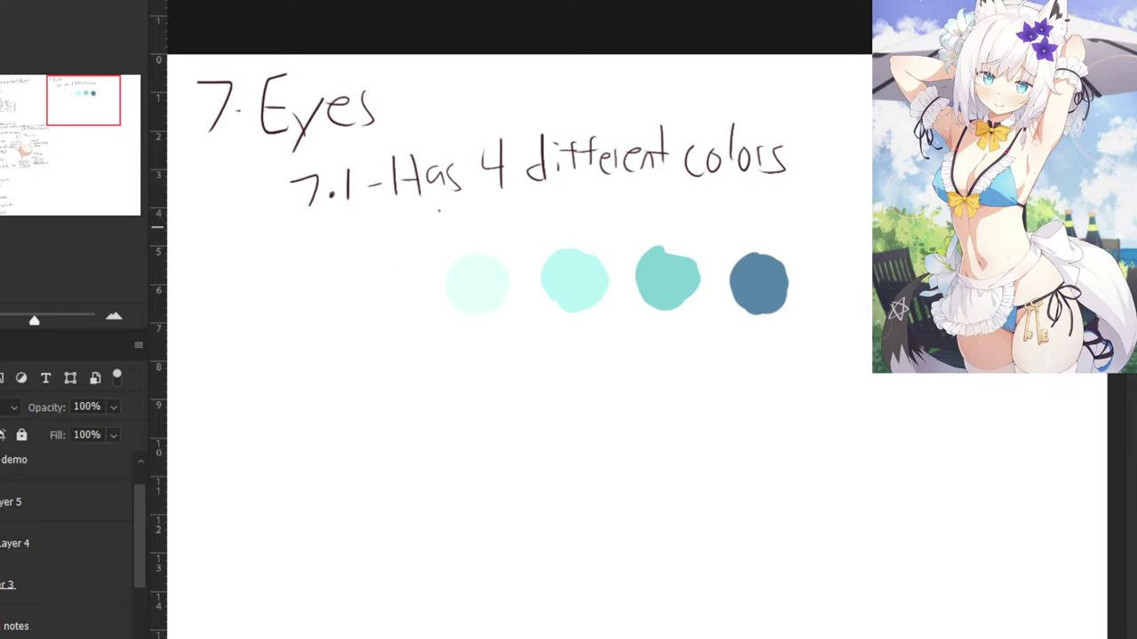
mouse_move(305, 273)
mouse_down()
mouse_move(308, 313)
mouse_move(314, 298)
mouse_move(294, 289)
mouse_move(308, 308)
mouse_move(317, 292)
mouse_move(327, 309)
mouse_move(375, 294)
mouse_up()
key(ctrl+z)
drag(380, 293, 394, 298)
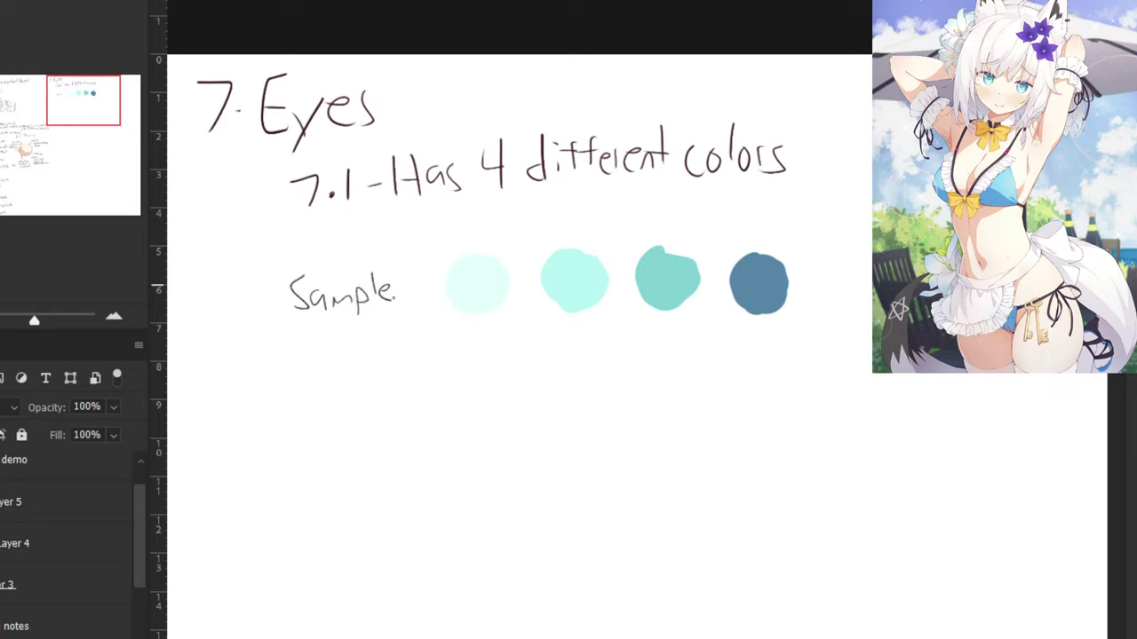
Label the four swatches "-1", "B", "1" and "2" above them, from palest to darkest.
drag(572, 201, 574, 229)
drag(484, 206, 484, 236)
drag(657, 212, 670, 231)
key(ctrl+z)
drag(755, 208, 779, 229)
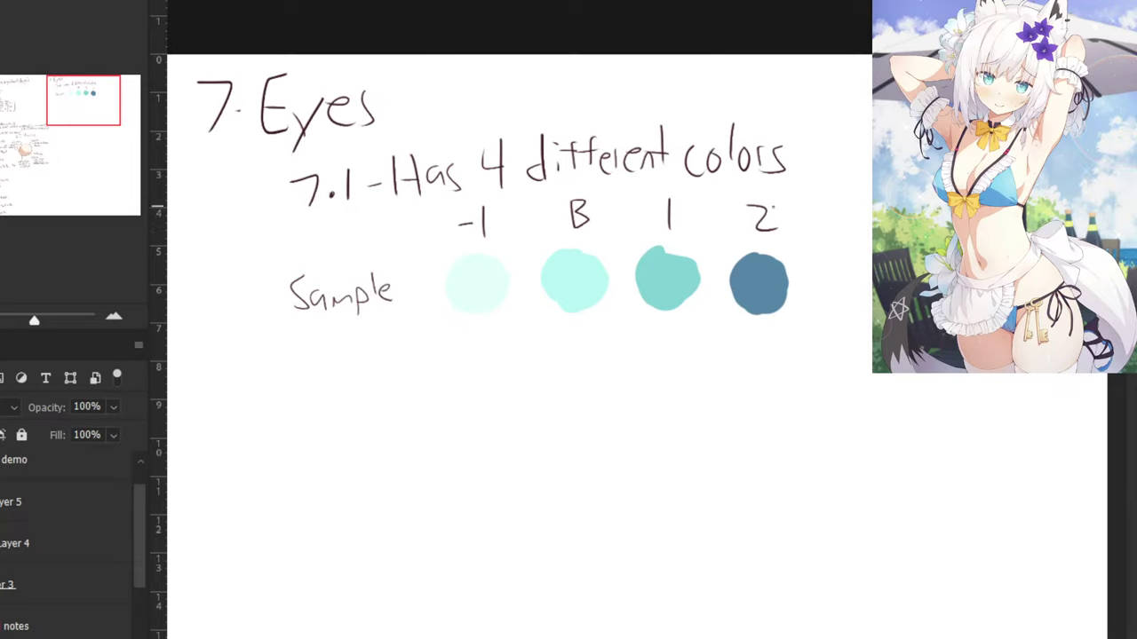
alt+click(571, 280)
alt+click(305, 126)
alt+click(581, 271)
click(582, 274)
click(270, 120)
drag(539, 338, 539, 363)
alt+click(307, 125)
key(ctrl+plus)
key(ctrl+plus)
key(ctrl+z)
Write the letters H, S and B in a column under the light aqua swatch, using the sampled text colour.
drag(461, 64, 487, 220)
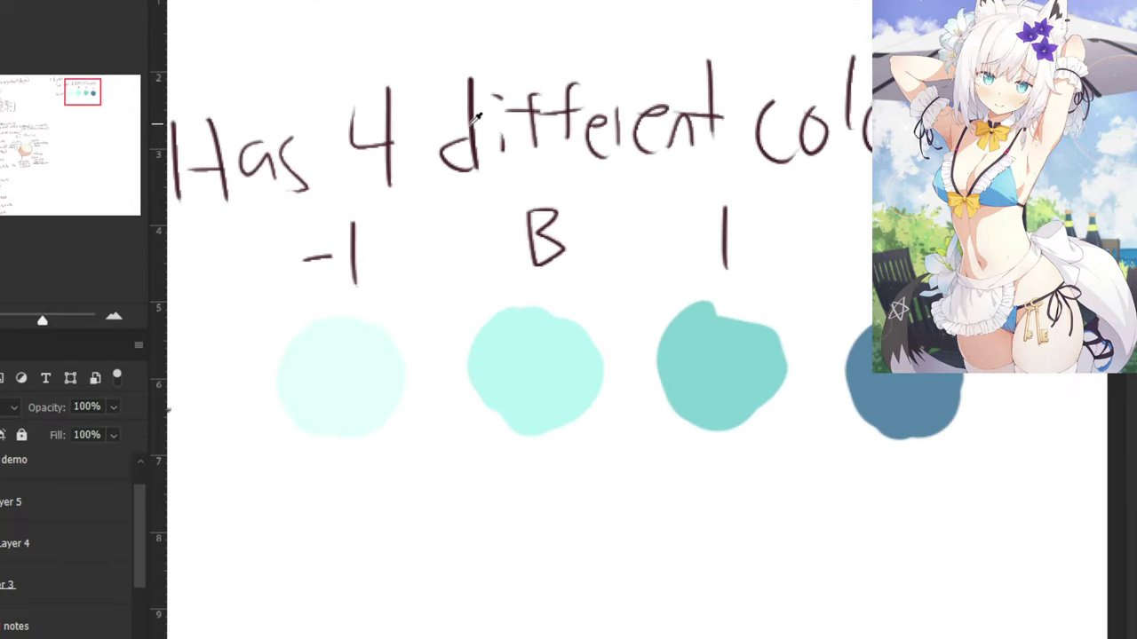
alt+click(469, 123)
scroll(456, 190, down, 3)
drag(460, 287, 459, 341)
mouse_move(473, 284)
mouse_down()
mouse_move(464, 337)
mouse_move(480, 340)
mouse_move(480, 311)
mouse_up()
mouse_move(481, 363)
mouse_down()
mouse_move(465, 408)
mouse_move(472, 474)
mouse_up()
drag(471, 432, 473, 471)
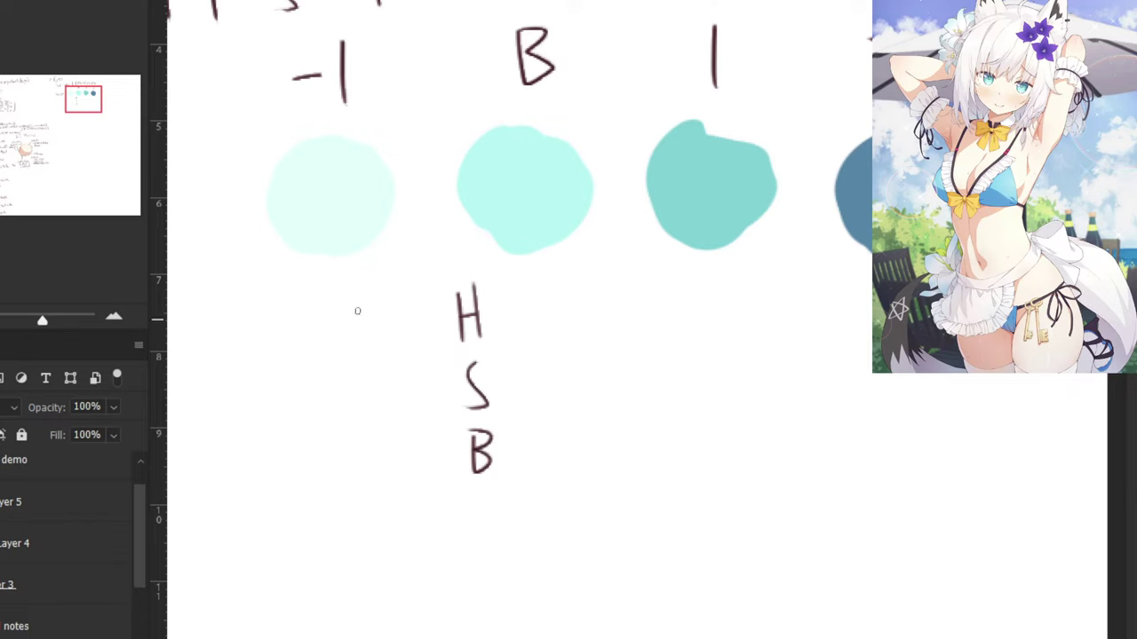
Write a matching H, S, B column under the pale mint swatch labelled -1.
scroll(357, 311, down, 3)
drag(432, 317, 435, 340)
mouse_move(443, 311)
mouse_down()
mouse_move(451, 364)
mouse_move(441, 357)
mouse_move(444, 416)
mouse_up()
drag(443, 394, 444, 416)
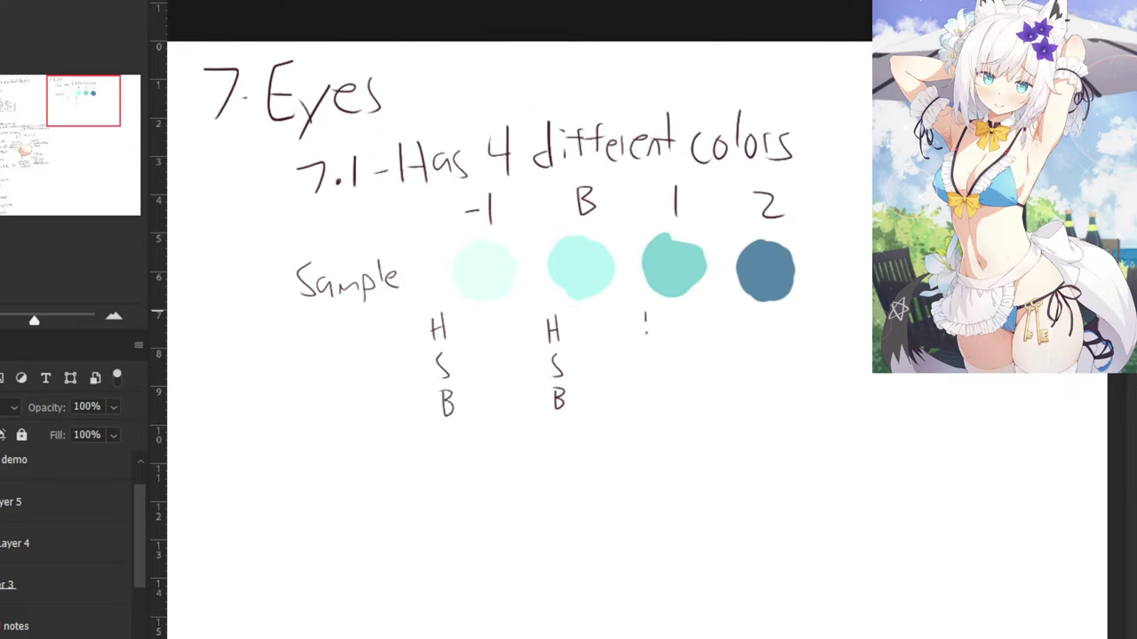
Write an H, S, B column under the teal swatch labelled 1, redoing the unsatisfactory B strokes.
drag(644, 318, 645, 334)
drag(656, 311, 657, 333)
drag(646, 323, 657, 323)
drag(657, 380, 659, 408)
key(ctrl+z)
key(ctrl+z)
drag(658, 394, 655, 407)
key(ctrl+z)
key(ctrl+z)
key(ctrl+z)
Write an H, S, B column under the slate-blue swatch labelled 2.
drag(744, 309, 743, 331)
drag(752, 310, 746, 406)
mouse_move(747, 385)
mouse_down()
mouse_move(748, 405)
mouse_move(761, 387)
mouse_up()
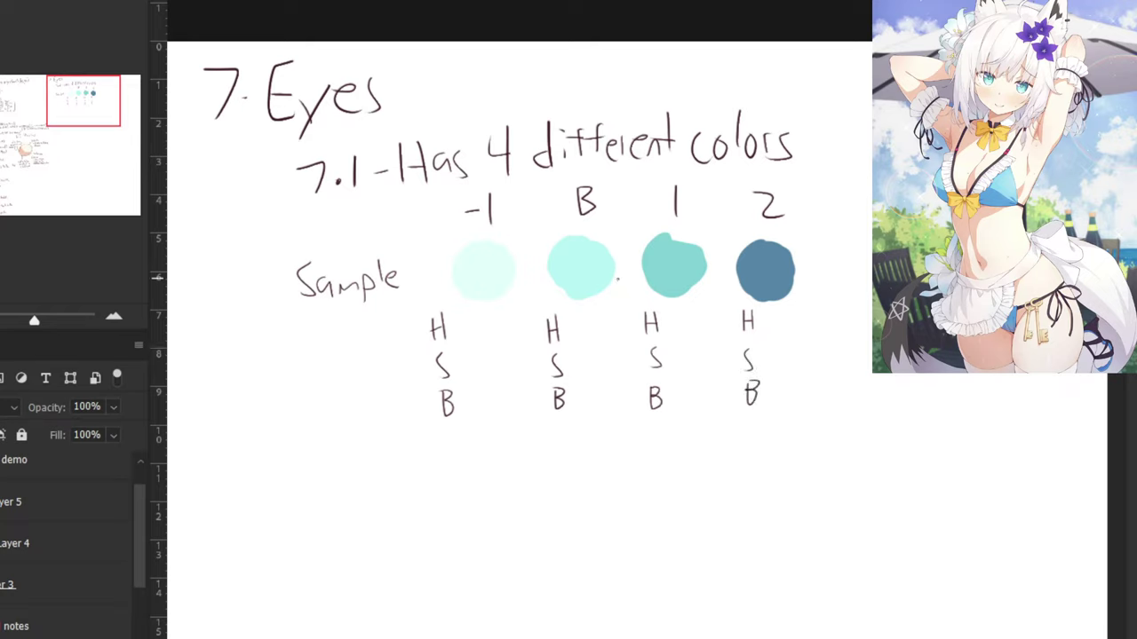
Sample the light aqua base swatch to read its hue, saturation and brightness.
key(i)
alt+click(338, 184)
alt+click(588, 264)
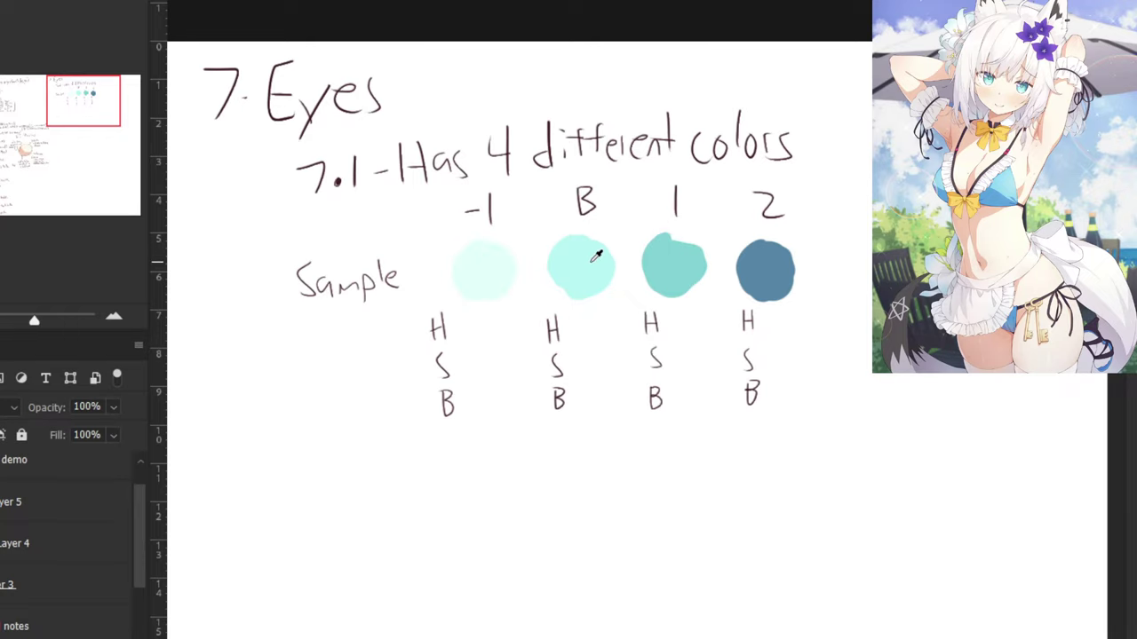
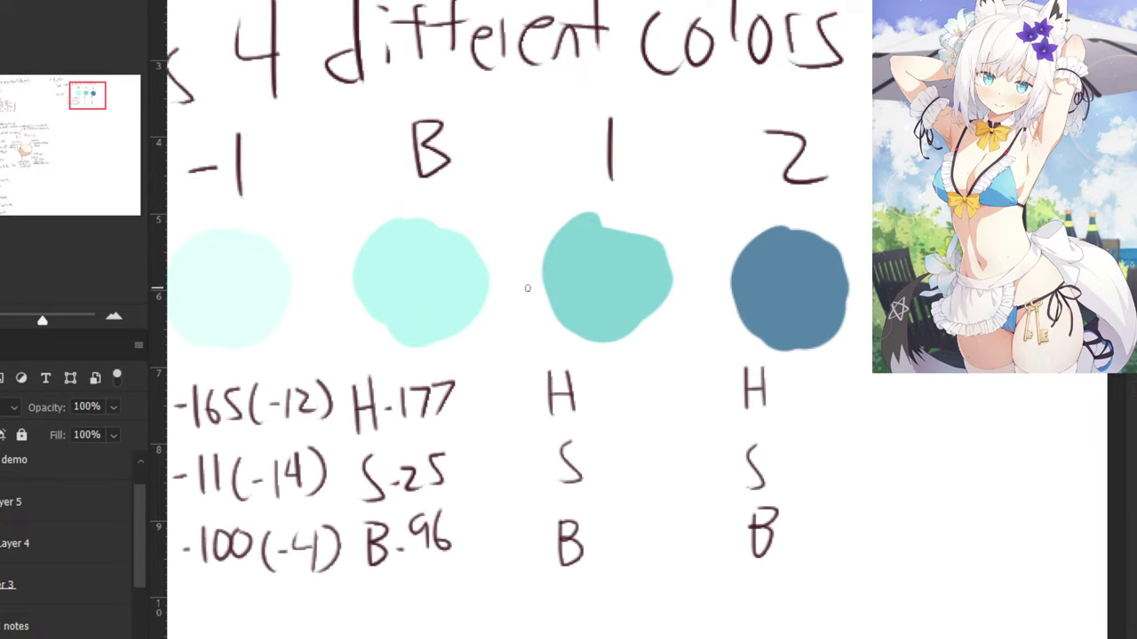
Sample the teal swatch for its values, then write "-131" beside its H in the sampled text colour.
alt+click(598, 267)
drag(410, 144, 512, 170)
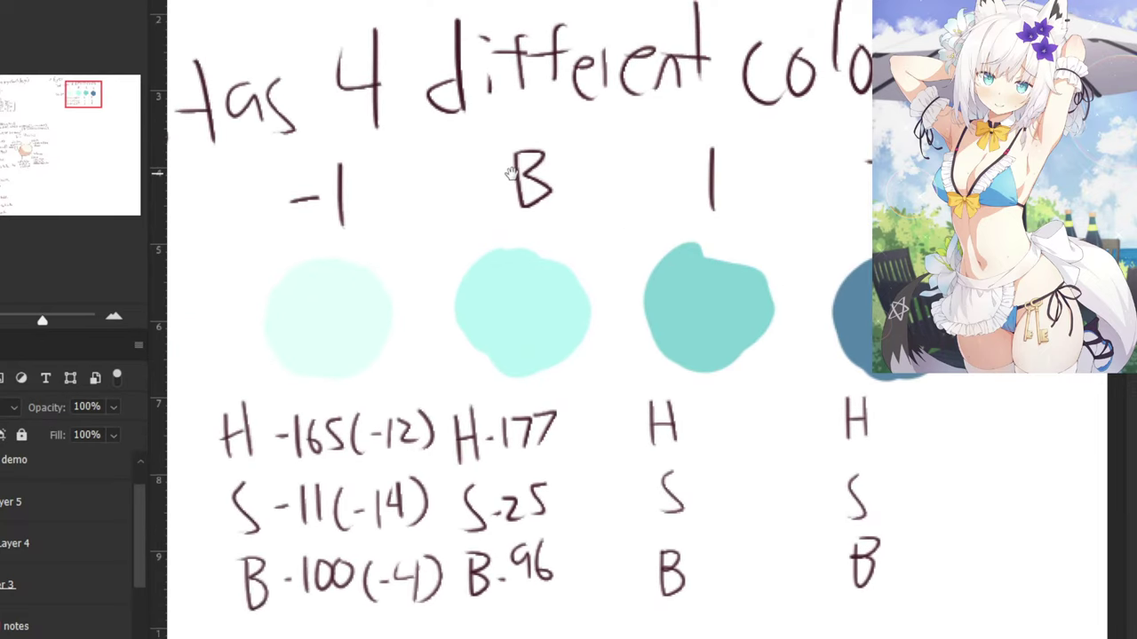
drag(265, 144, 418, 229)
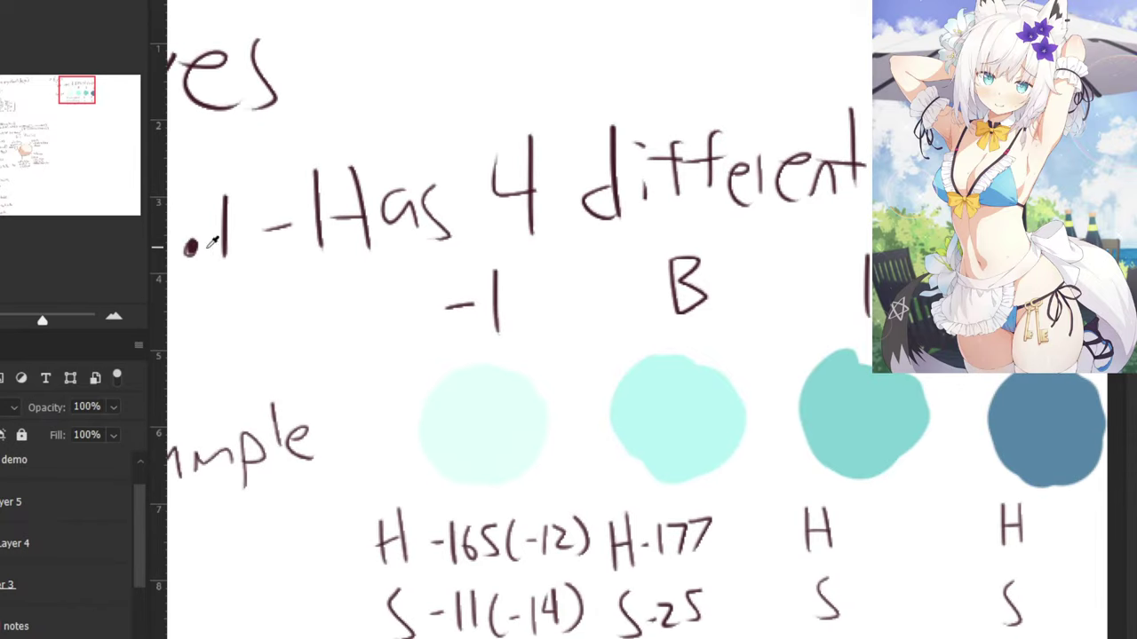
alt+click(191, 247)
drag(513, 410, 115, 253)
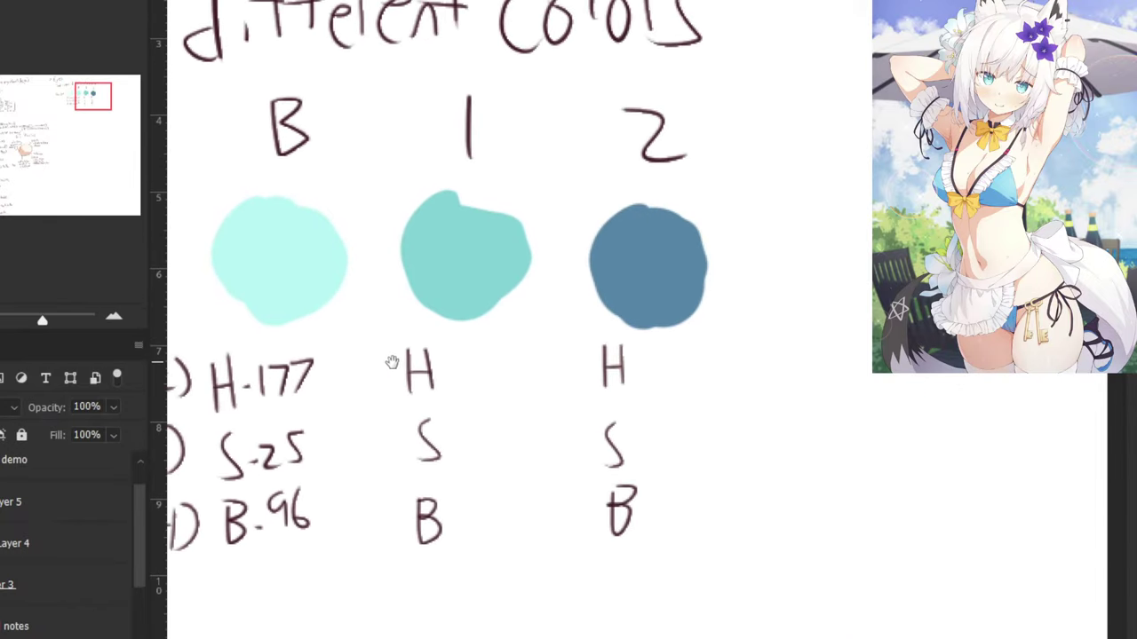
drag(450, 377, 460, 377)
mouse_move(471, 356)
mouse_down()
mouse_move(474, 380)
mouse_move(499, 367)
mouse_move(485, 384)
mouse_up()
drag(506, 346, 507, 387)
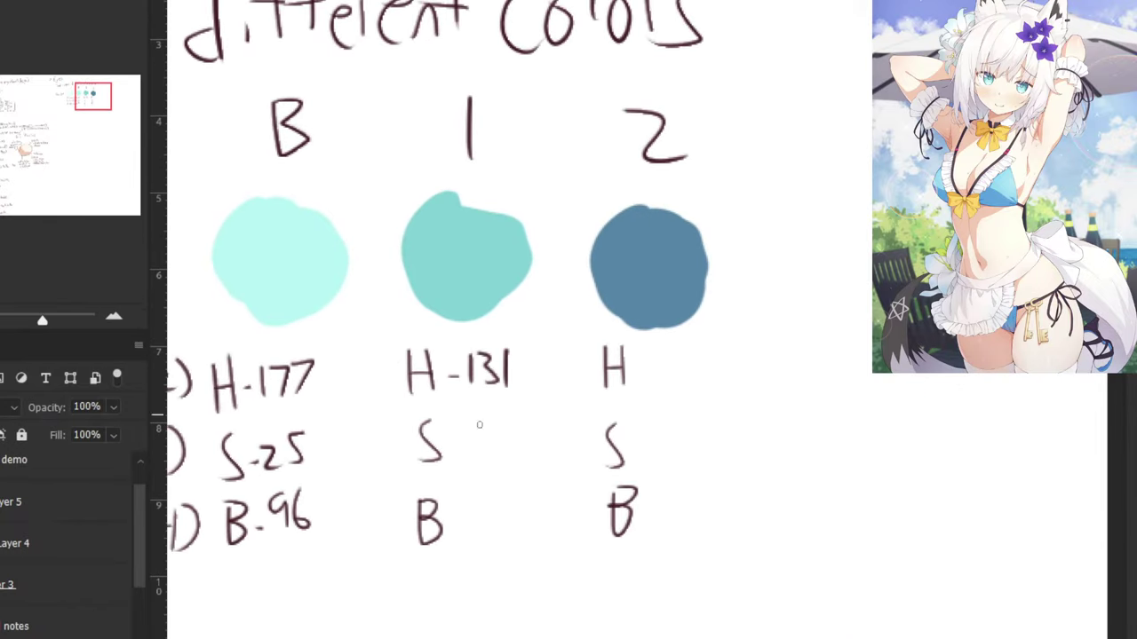
Write "-88" beside the teal swatch's S and "-83" beside its B, redoing unsatisfactory strokes.
mouse_move(455, 437)
mouse_down()
mouse_move(485, 425)
mouse_move(502, 442)
mouse_move(512, 421)
mouse_up()
mouse_move(451, 521)
mouse_down()
mouse_move(515, 498)
mouse_move(514, 527)
mouse_move(520, 503)
mouse_move(497, 529)
mouse_up()
key(ctrl+z)
key(ctrl+z)
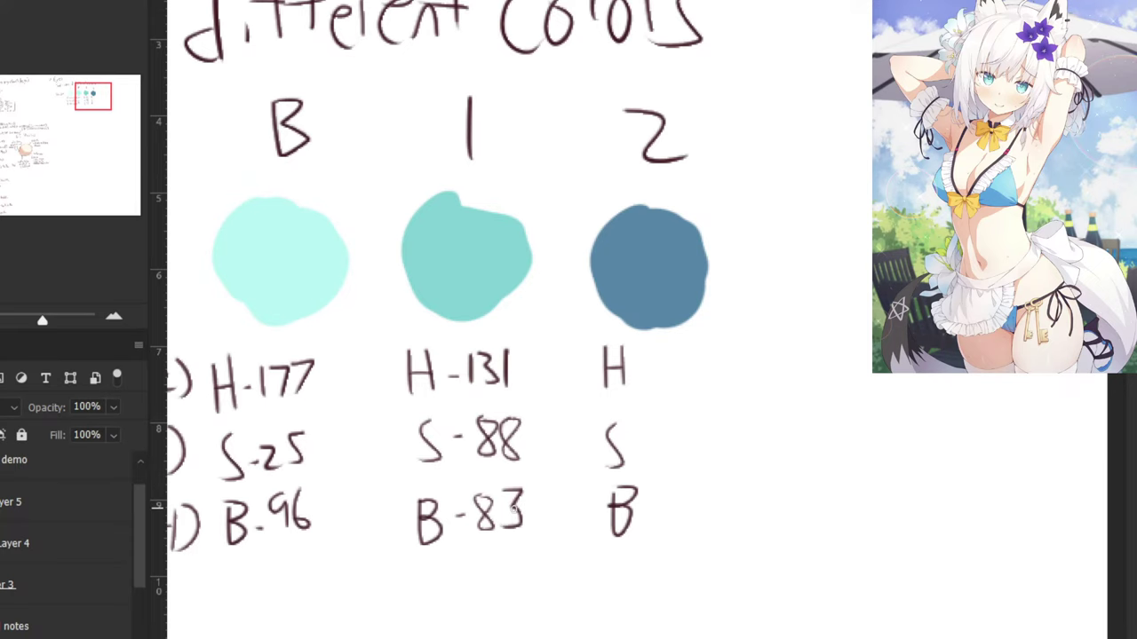
drag(442, 275, 555, 334)
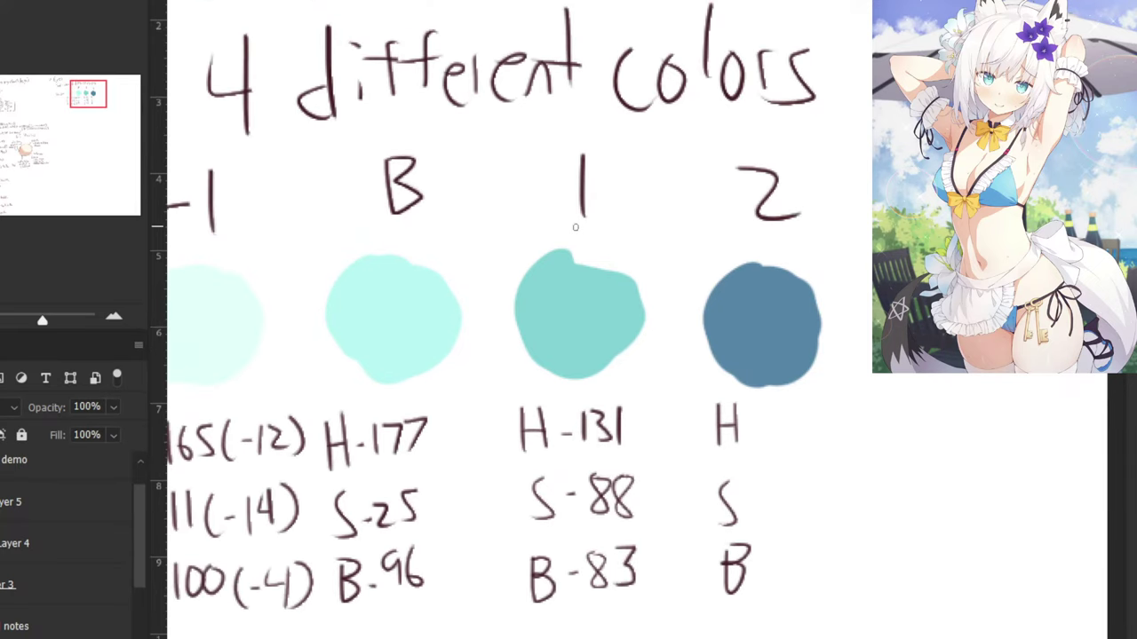
Write "(-46)" after the teal swatch's H value and "(-63)" after its S value.
drag(439, 287, 482, 274)
mouse_move(574, 293)
mouse_down()
mouse_move(418, 316)
mouse_move(561, 318)
mouse_move(468, 343)
mouse_up()
mouse_move(593, 451)
mouse_down()
mouse_move(583, 483)
mouse_move(603, 462)
mouse_up()
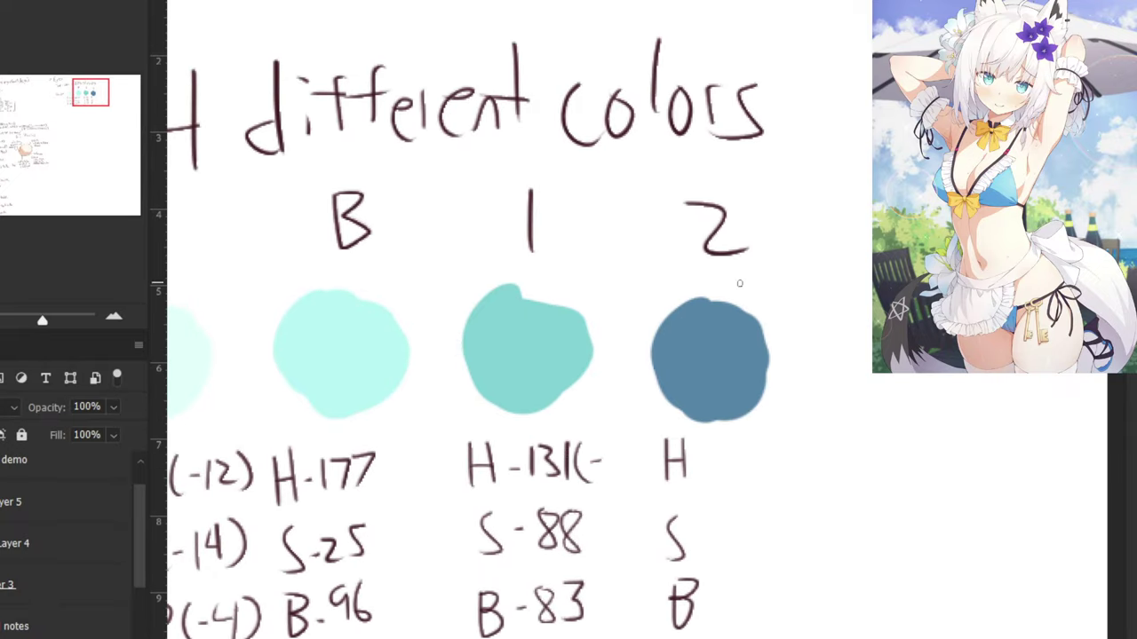
mouse_move(617, 446)
mouse_down()
mouse_move(617, 478)
mouse_move(627, 465)
mouse_move(652, 479)
mouse_up()
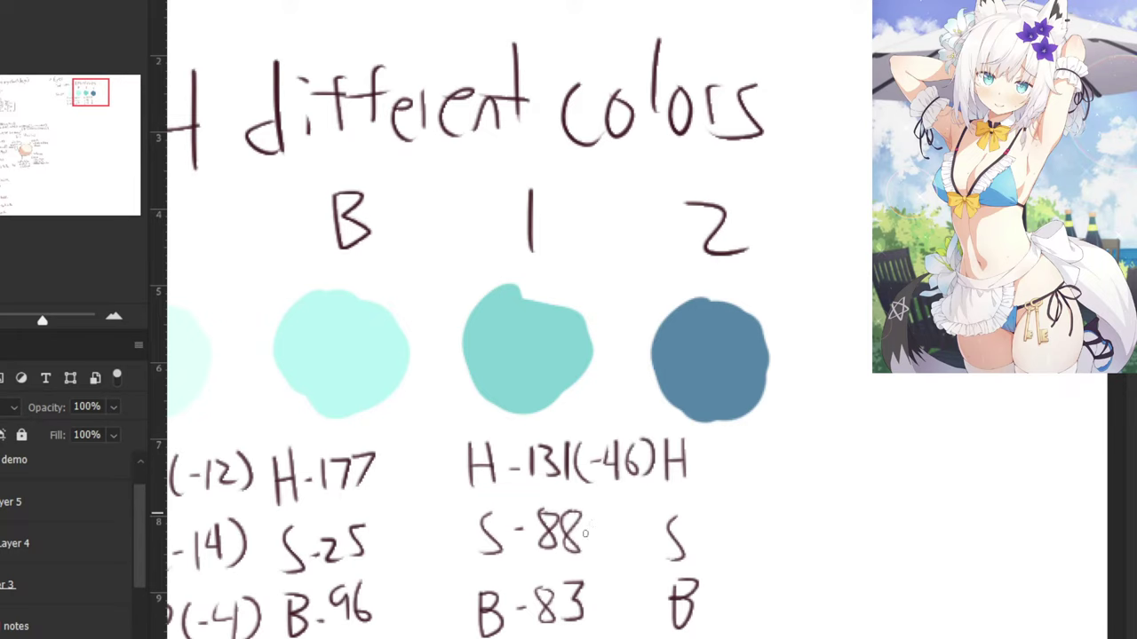
drag(598, 517, 595, 552)
drag(515, 416, 491, 330)
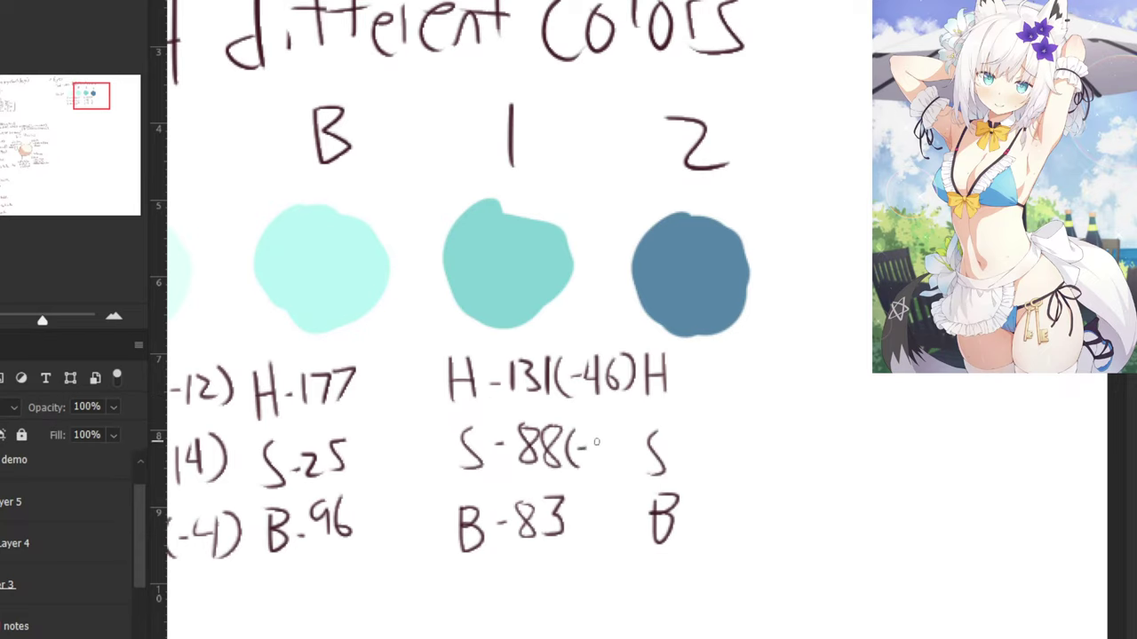
mouse_move(604, 433)
mouse_down()
mouse_move(591, 455)
mouse_move(611, 467)
mouse_move(634, 458)
mouse_up()
drag(502, 430, 514, 370)
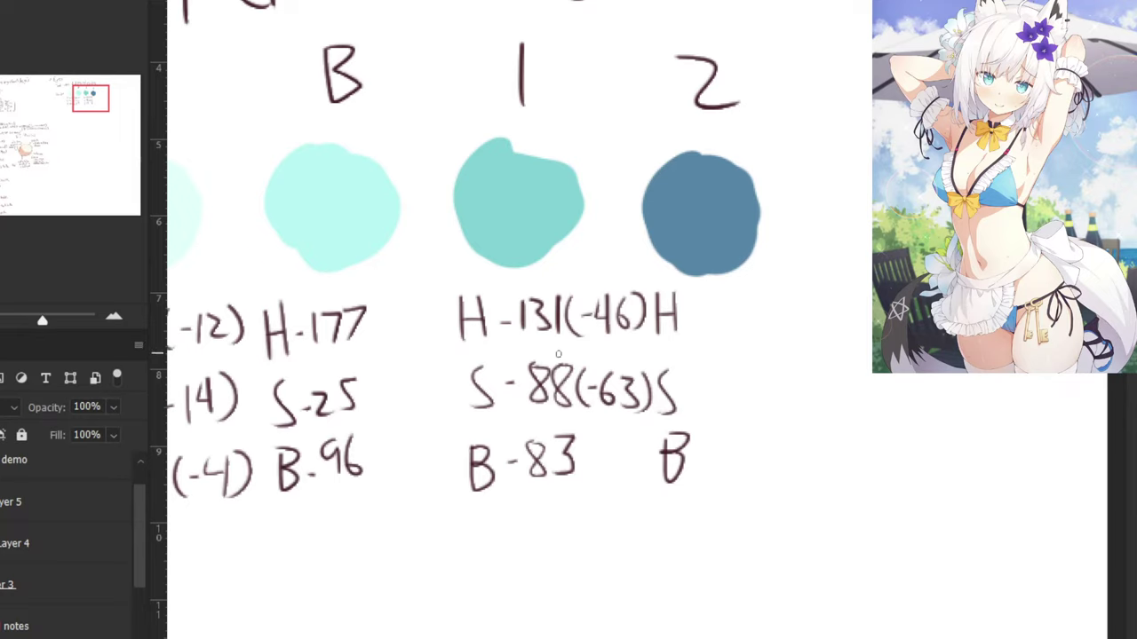
Write "(-7)" after the teal swatch's B value, redoing unsatisfactory strokes.
drag(589, 435, 585, 477)
drag(606, 447, 603, 471)
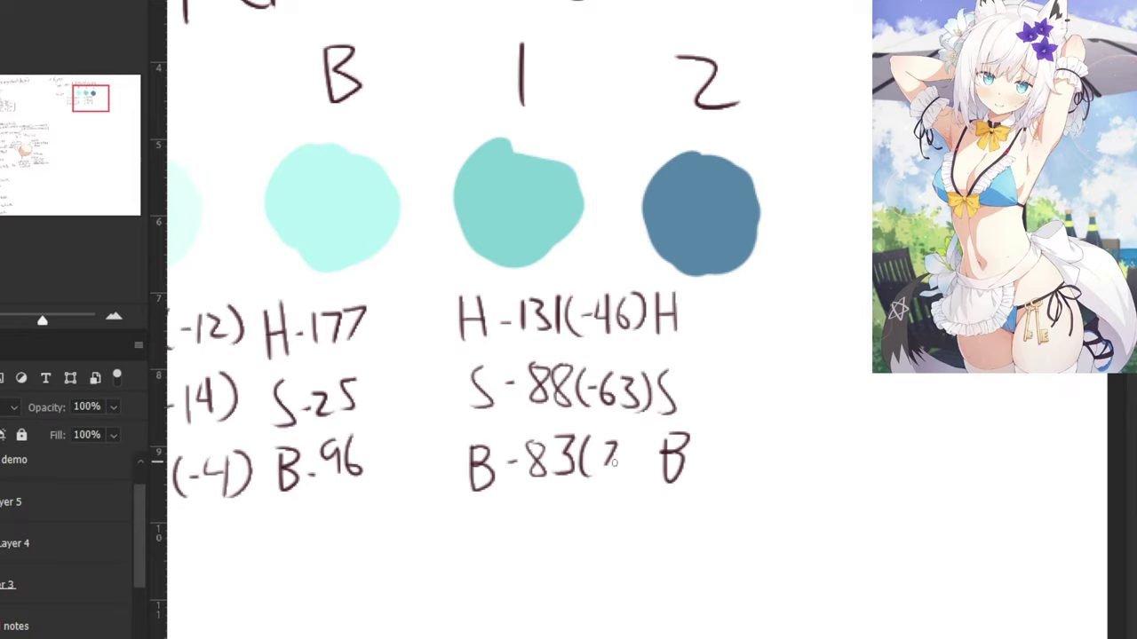
key(ctrl+z)
drag(611, 444, 616, 472)
key(ctrl+z)
drag(637, 437, 632, 477)
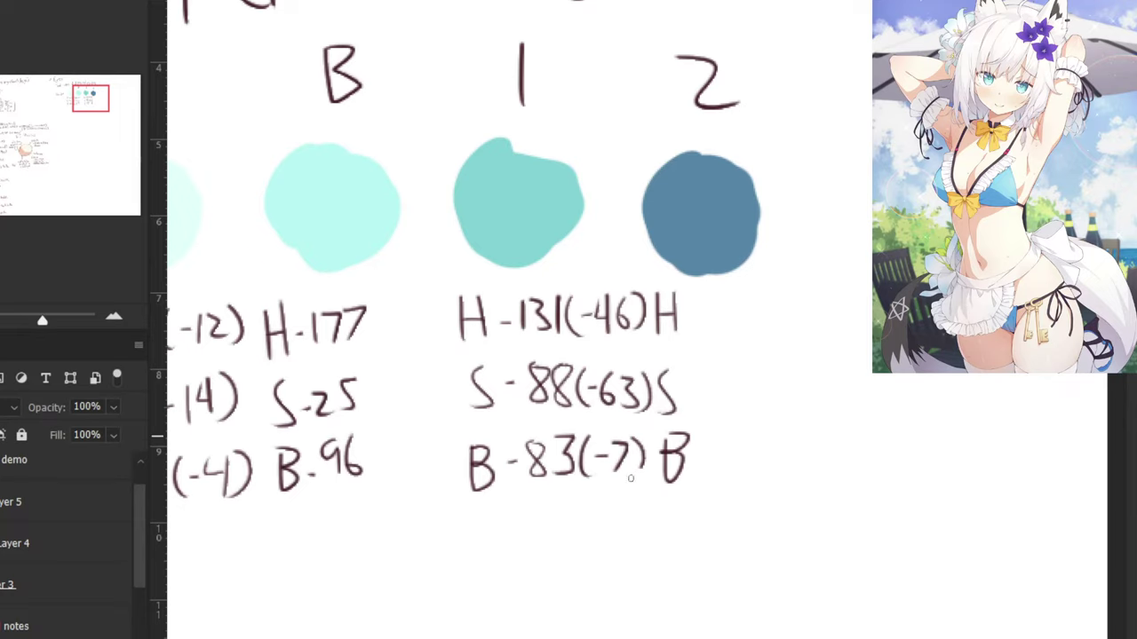
Sample the slate-blue swatch for its values, resample the dark text colour, and write "204" beside that swatch's H.
key(ctrl+minus)
key(ctrl+minus)
drag(590, 221, 497, 272)
key(ctrl+plus)
key(ctrl+plus)
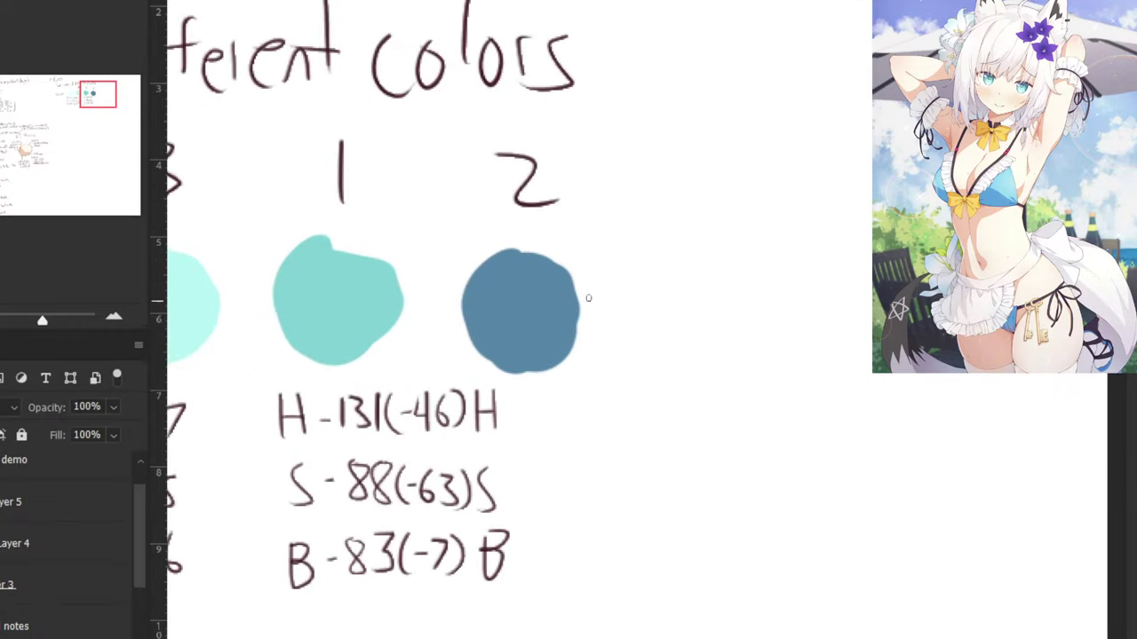
alt+click(501, 330)
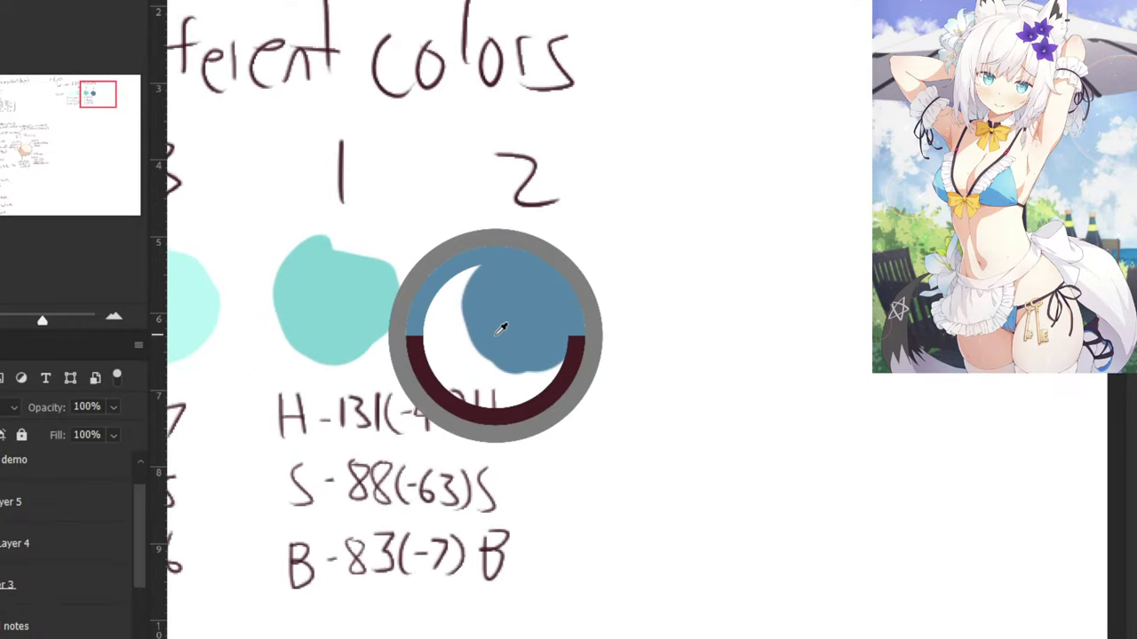
drag(502, 330, 503, 304)
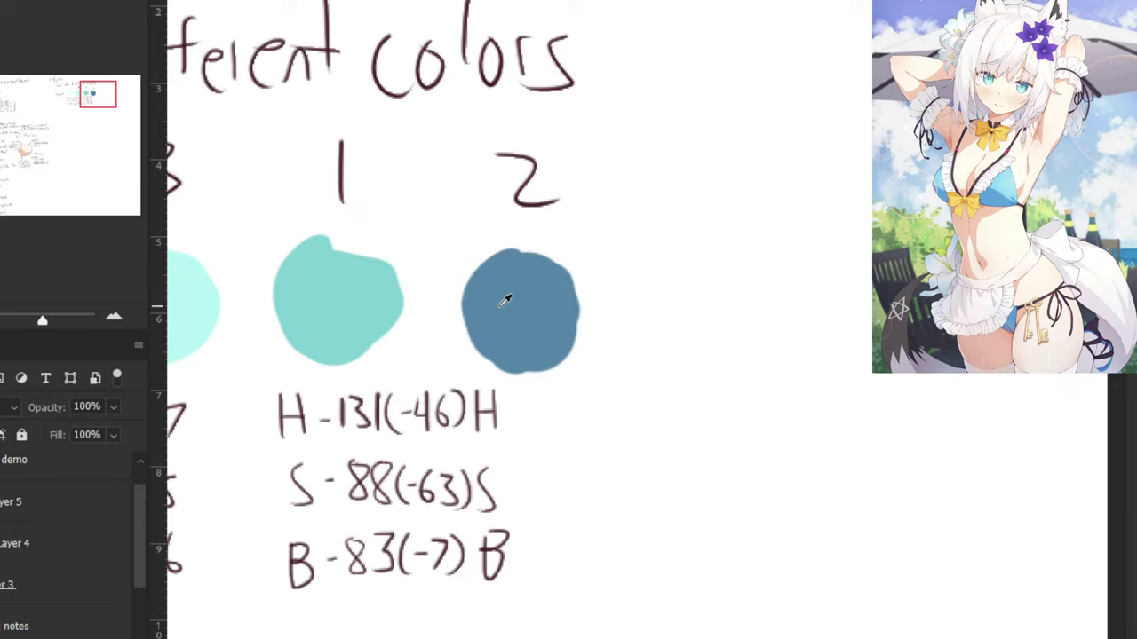
drag(292, 103, 551, 186)
drag(368, 131, 594, 137)
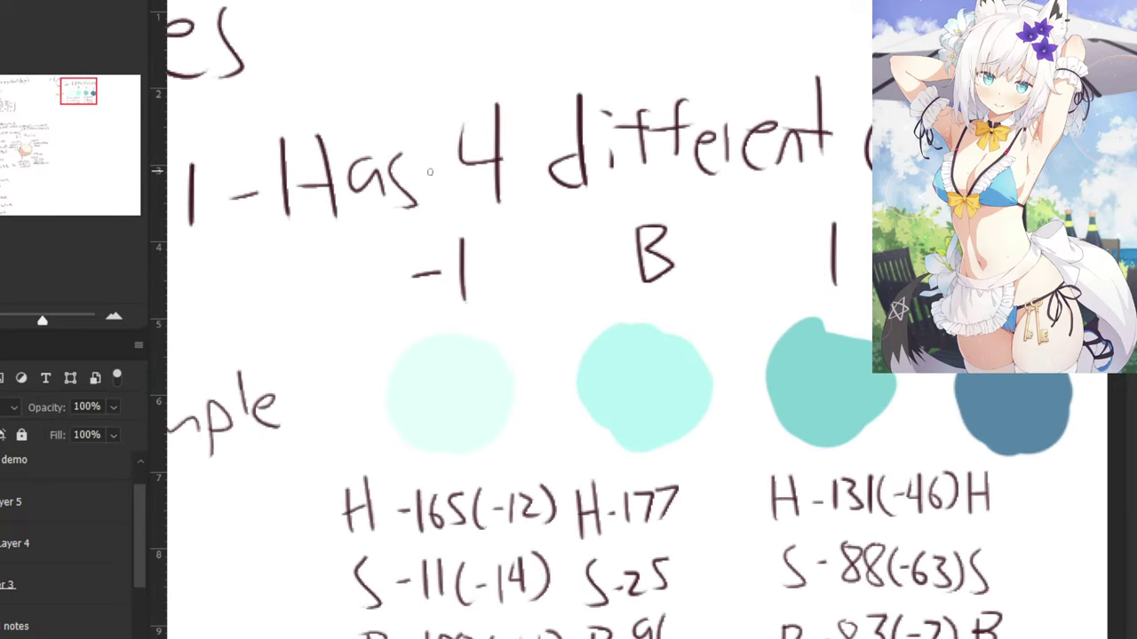
drag(282, 164, 522, 155)
alt+click(406, 206)
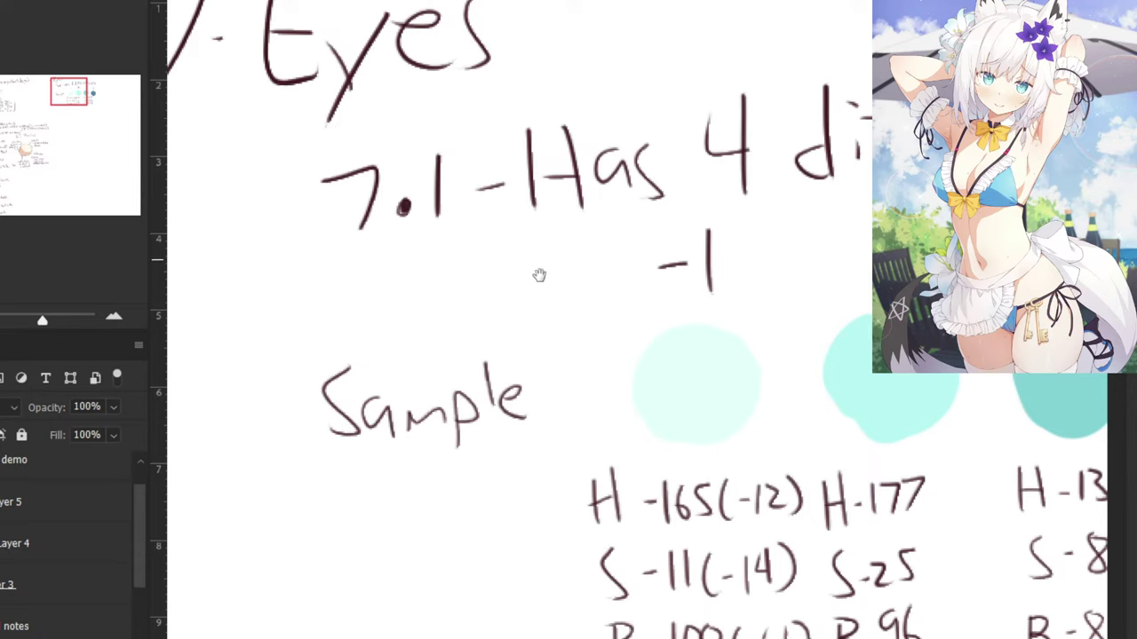
mouse_move(1061, 391)
mouse_down()
mouse_move(488, 310)
mouse_move(428, 321)
mouse_up()
mouse_move(616, 405)
mouse_down()
mouse_move(639, 432)
mouse_move(685, 392)
mouse_up()
key(ctrl+z)
drag(672, 391, 685, 405)
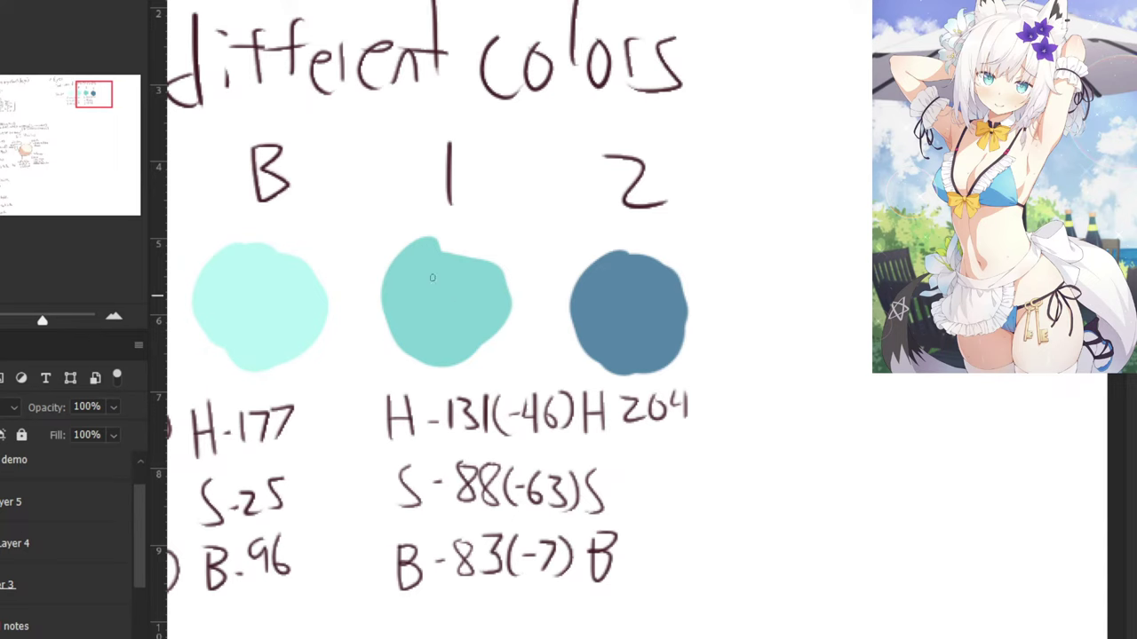
Sample the slate-blue swatch again to read its saturation and brightness, and pick up the dark text colour again.
drag(333, 210, 519, 225)
alt+click(799, 326)
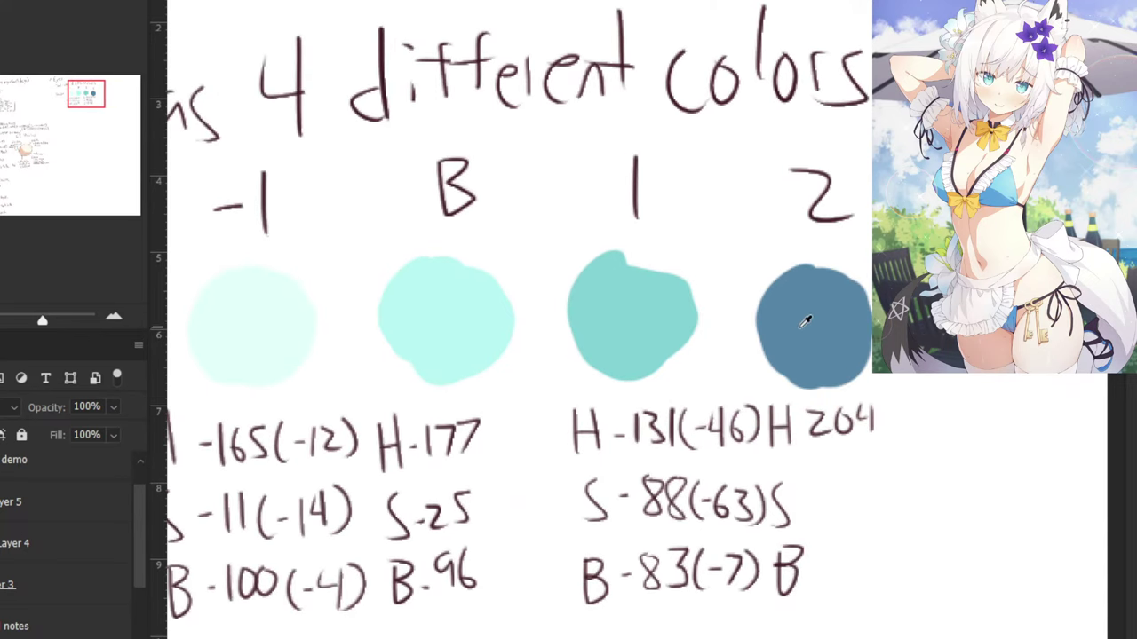
drag(334, 287, 530, 284)
drag(287, 223, 449, 225)
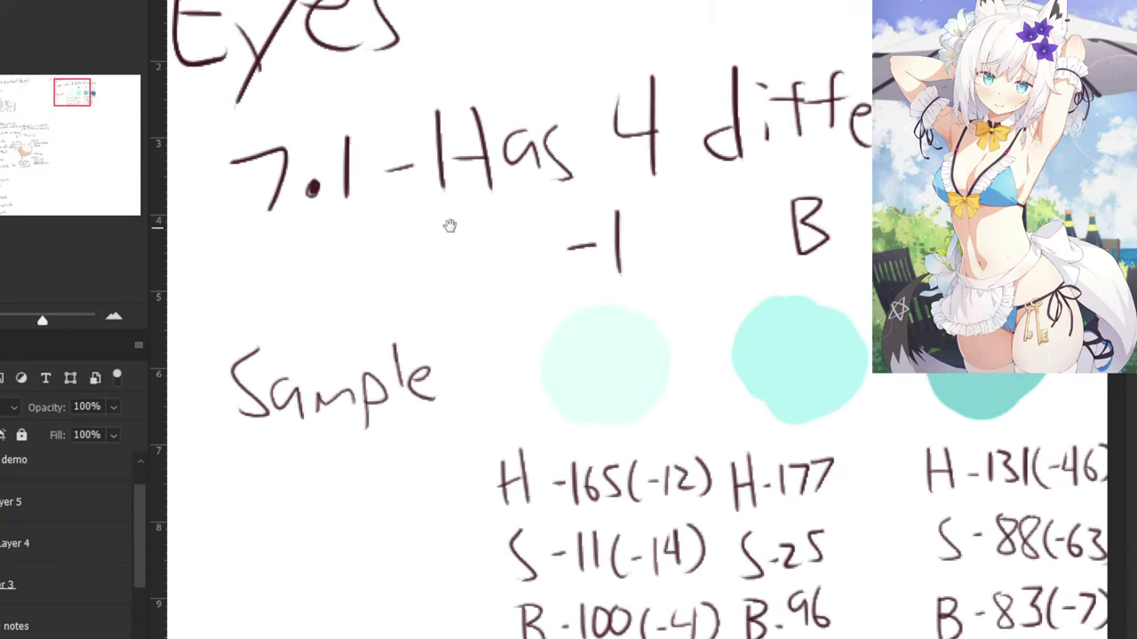
alt+click(310, 185)
drag(711, 361, 449, 305)
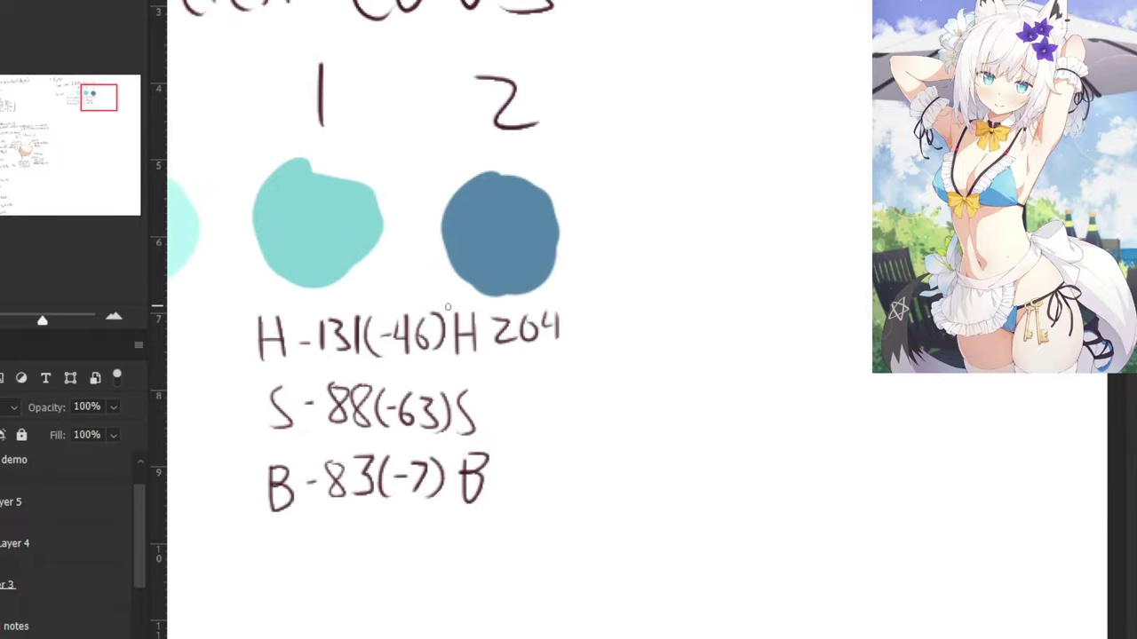
Write "-48" beside the slate-blue swatch's S and "-65" beside its B, and add an opening bracket after each of its three values.
drag(510, 394, 509, 423)
mouse_move(508, 410)
mouse_down()
mouse_move(495, 411)
mouse_move(499, 395)
mouse_up()
mouse_move(533, 397)
mouse_down()
mouse_move(521, 424)
mouse_move(483, 339)
mouse_move(498, 412)
mouse_up()
mouse_move(490, 476)
mouse_down()
mouse_move(521, 488)
mouse_move(539, 461)
mouse_move(529, 488)
mouse_up()
mouse_move(533, 458)
mouse_down()
mouse_move(544, 459)
mouse_move(532, 492)
mouse_up()
key(ctrl+z)
key(ctrl+z)
drag(582, 311, 565, 428)
key(ctrl+z)
drag(574, 458, 570, 496)
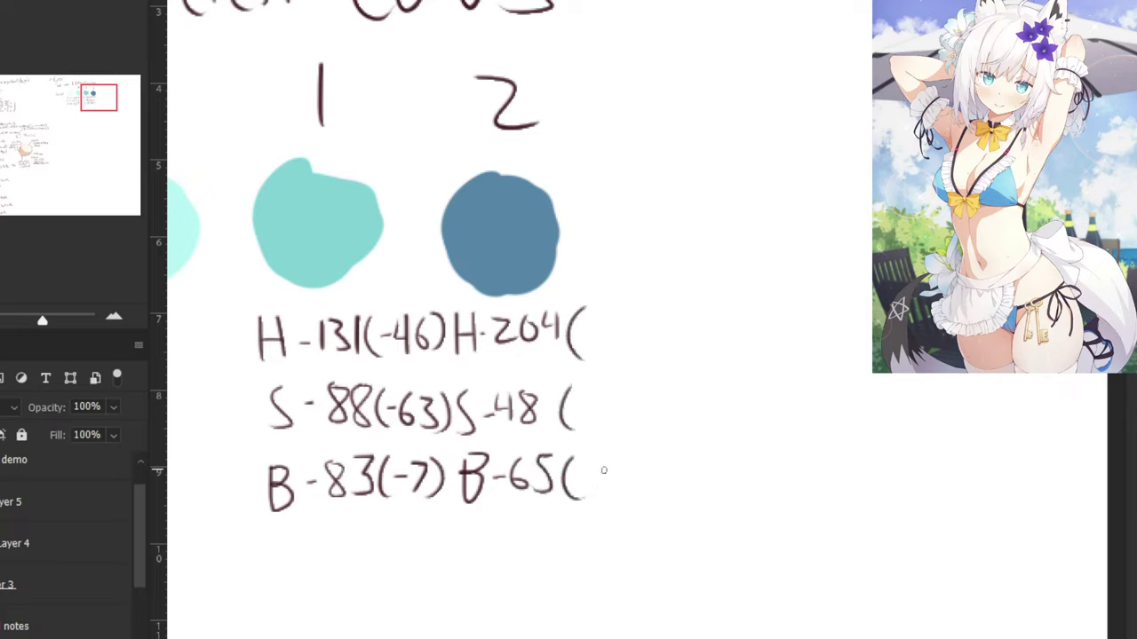
Write "+67)" in the bracket after the slate-blue swatch's H value of 204.
mouse_move(604, 314)
mouse_down()
mouse_move(611, 348)
mouse_move(620, 327)
mouse_up()
key(ctrl+z)
mouse_move(636, 317)
mouse_down()
mouse_move(632, 347)
mouse_move(641, 334)
mouse_move(681, 354)
mouse_up()
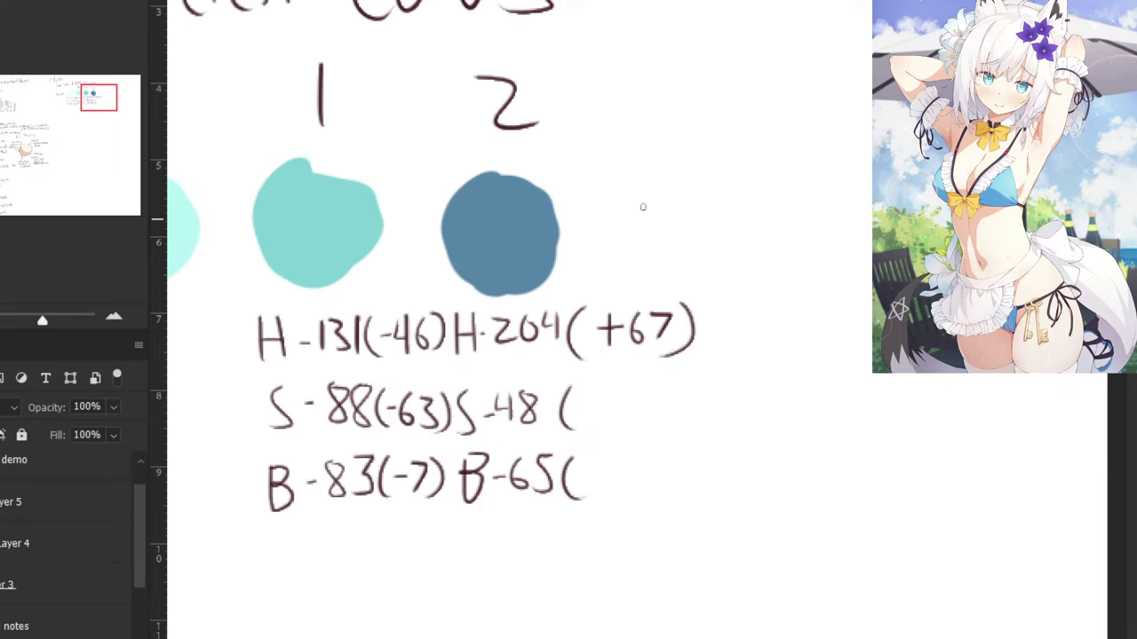
Erase the 67 in the slate-blue swatch's H bracket and write "23" in its place, keeping the plus sign.
mouse_move(491, 171)
mouse_down()
mouse_move(649, 196)
mouse_move(592, 250)
mouse_up()
mouse_move(746, 404)
mouse_down()
mouse_move(761, 414)
mouse_move(739, 413)
mouse_up()
key(b)
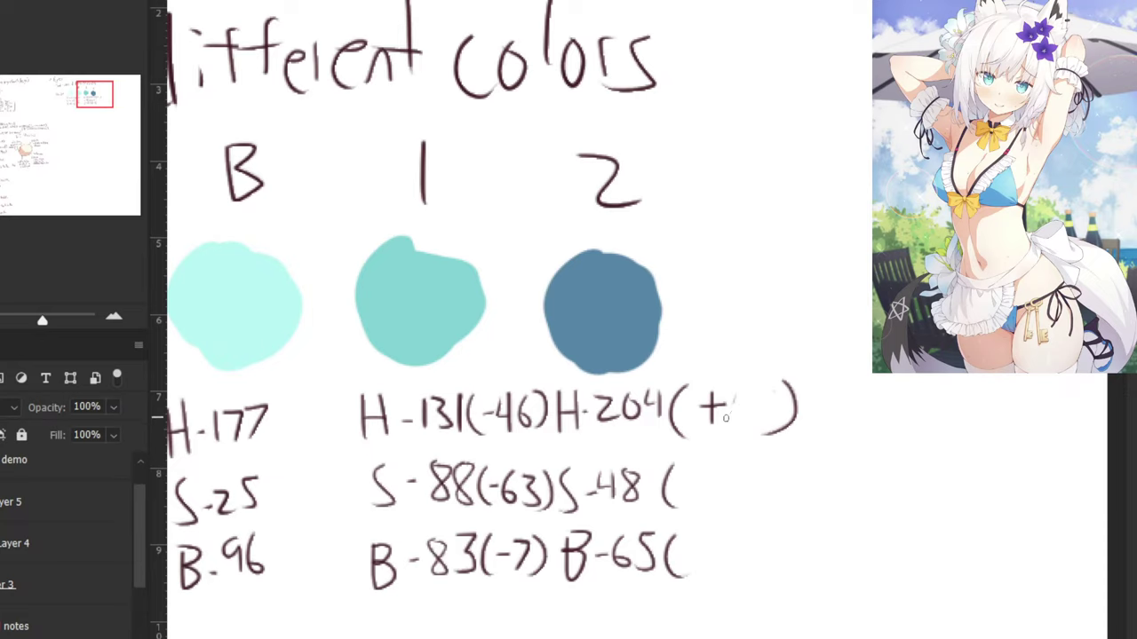
mouse_move(730, 394)
mouse_down()
mouse_move(734, 430)
mouse_move(758, 429)
mouse_move(774, 396)
mouse_move(760, 428)
mouse_up()
key(ctrl+z)
key(ctrl+z)
key(ctrl+z)
key(ctrl+z)
drag(540, 266, 588, 289)
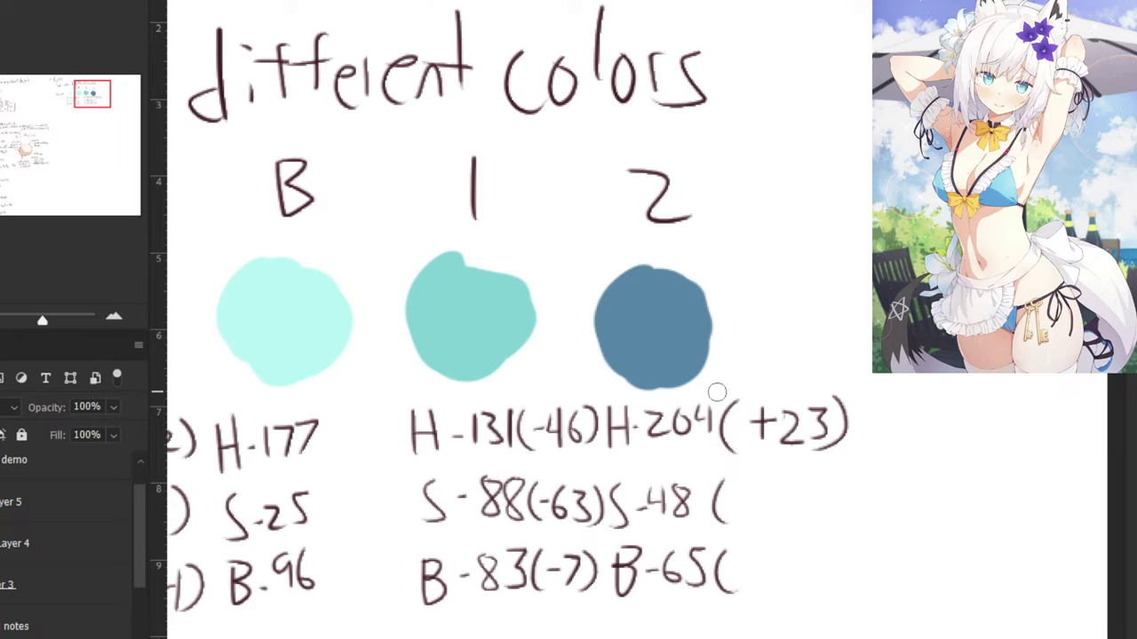
Complete the slate-blue swatch's remaining brackets with "+23)" for S and "-31)" for B.
drag(678, 384, 640, 304)
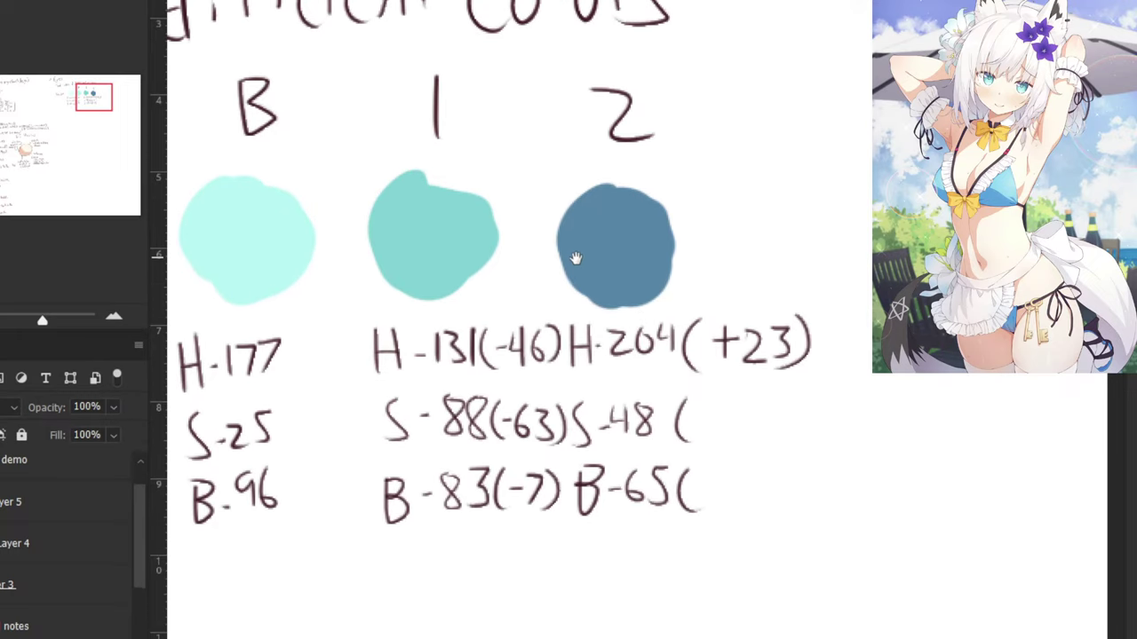
mouse_move(573, 259)
mouse_down()
mouse_move(720, 285)
mouse_move(614, 297)
mouse_up()
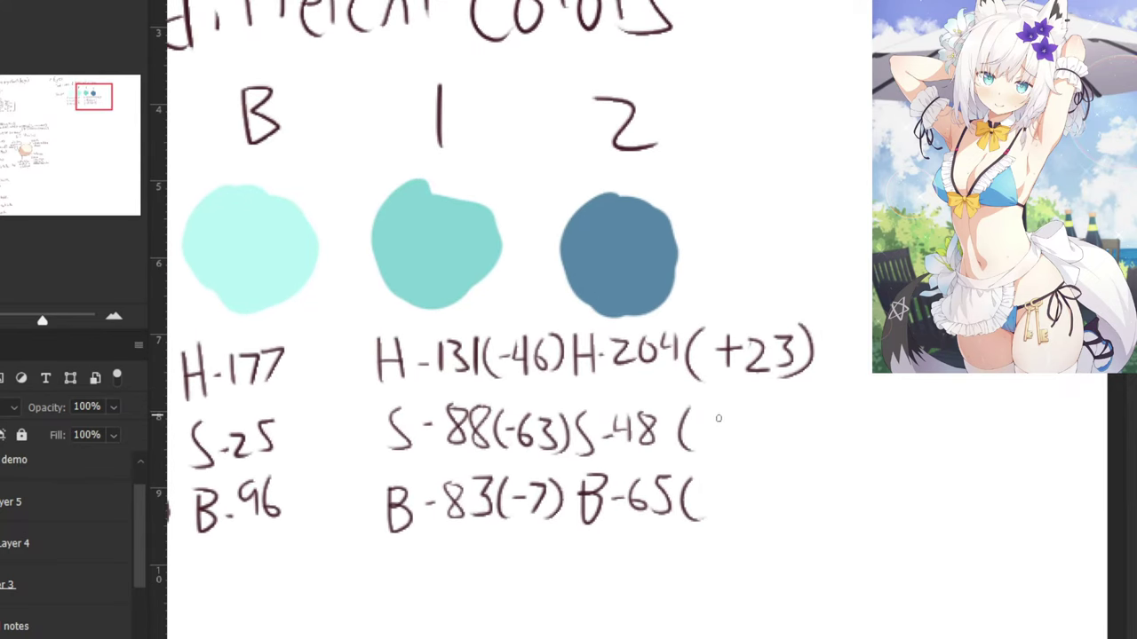
drag(716, 417, 717, 441)
mouse_move(711, 429)
mouse_down()
mouse_move(746, 441)
mouse_move(757, 430)
mouse_move(741, 443)
mouse_up()
drag(773, 405, 774, 441)
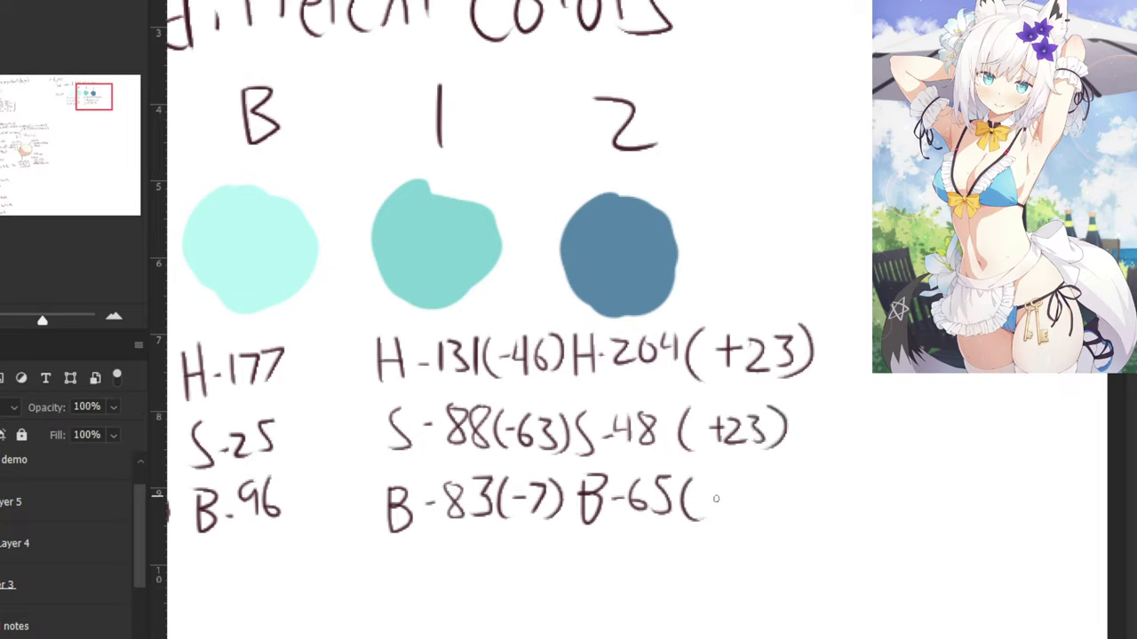
mouse_move(747, 477)
mouse_down()
mouse_move(737, 511)
mouse_move(753, 492)
mouse_move(742, 508)
mouse_move(766, 505)
mouse_move(767, 515)
mouse_up()
key(ctrl+z)
key(ctrl+minus)
key(ctrl+minus)
key(ctrl+minus)
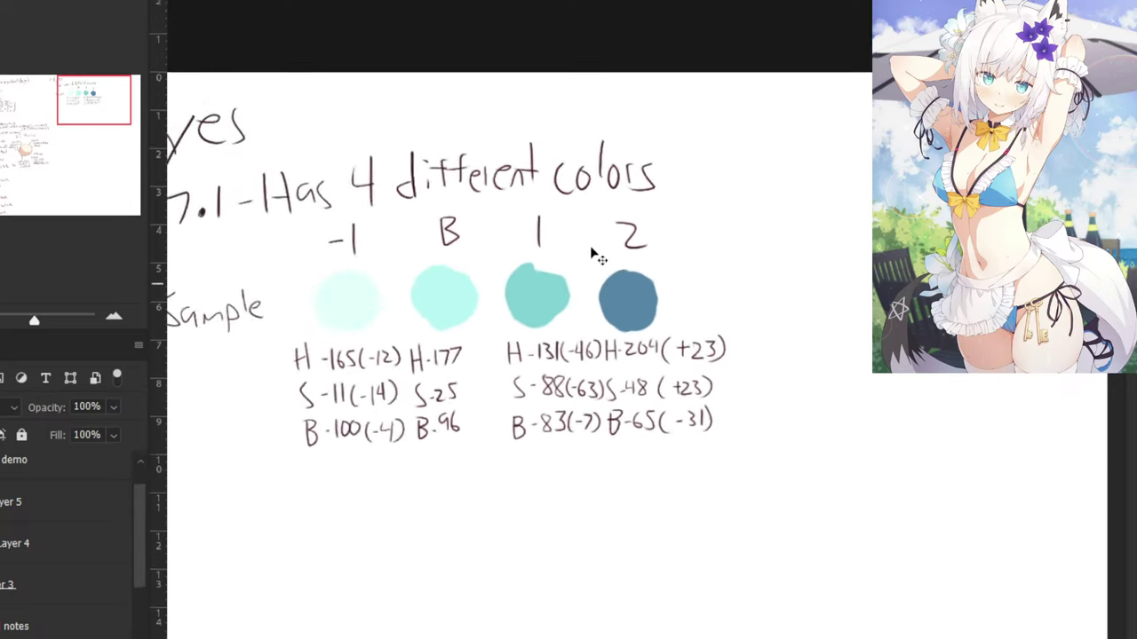
Write the heading "In conclusion" below the HSB values of the four swatches.
key(ctrl+plus)
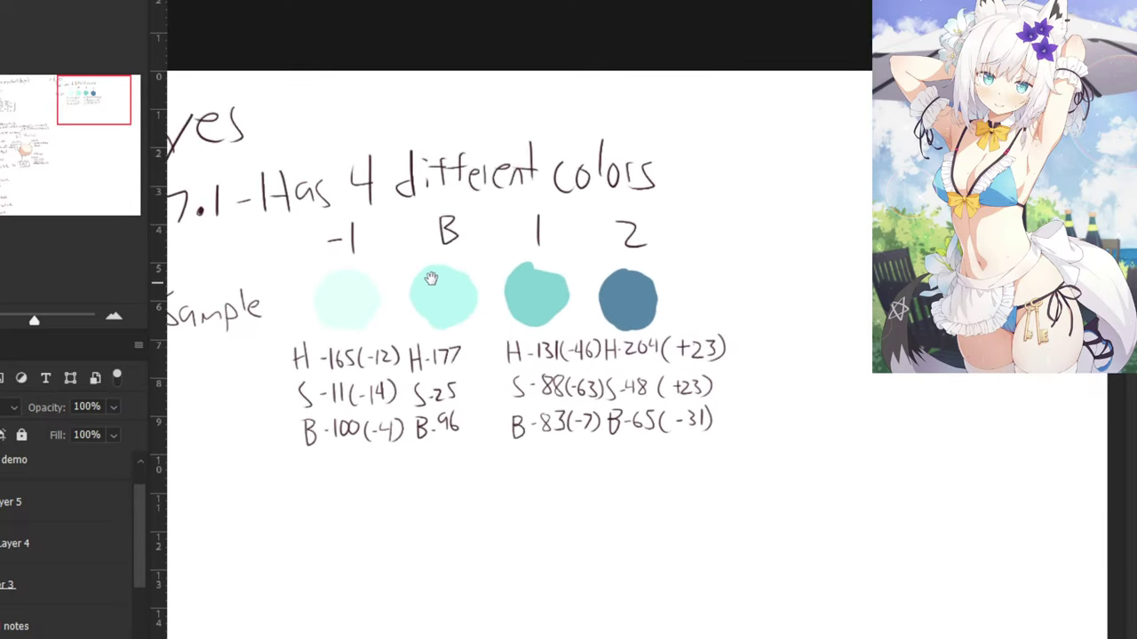
drag(431, 278, 470, 238)
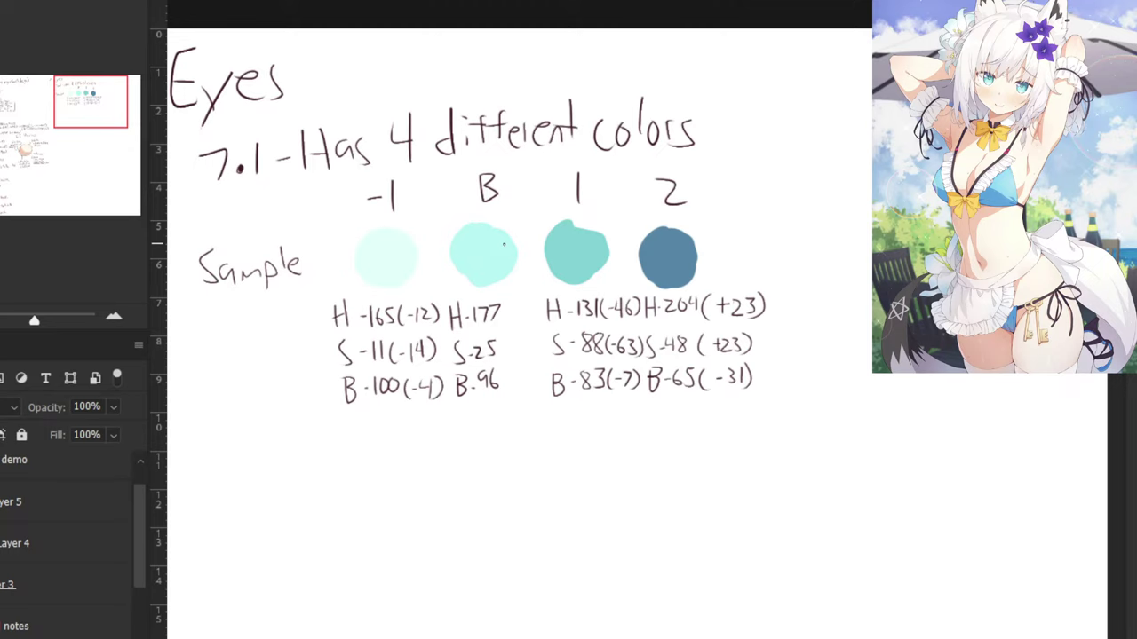
drag(414, 255, 474, 193)
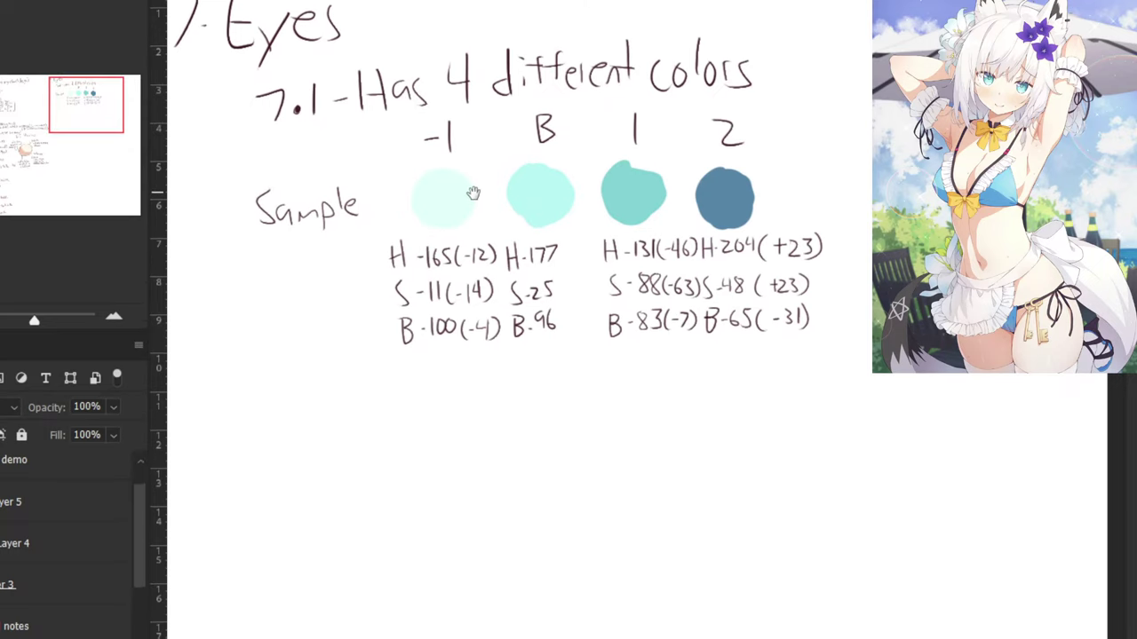
key(ctrl+plus)
key(ctrl+plus)
key(ctrl+minus)
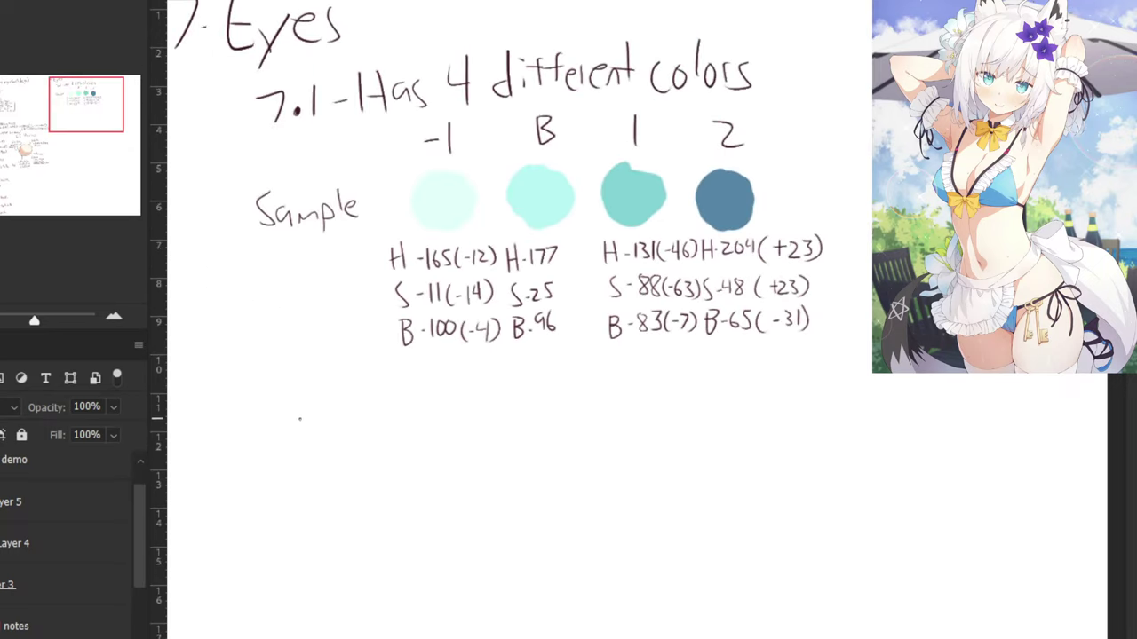
drag(312, 380, 334, 381)
drag(327, 383, 342, 383)
click(346, 379)
drag(408, 372, 405, 380)
drag(412, 365, 415, 380)
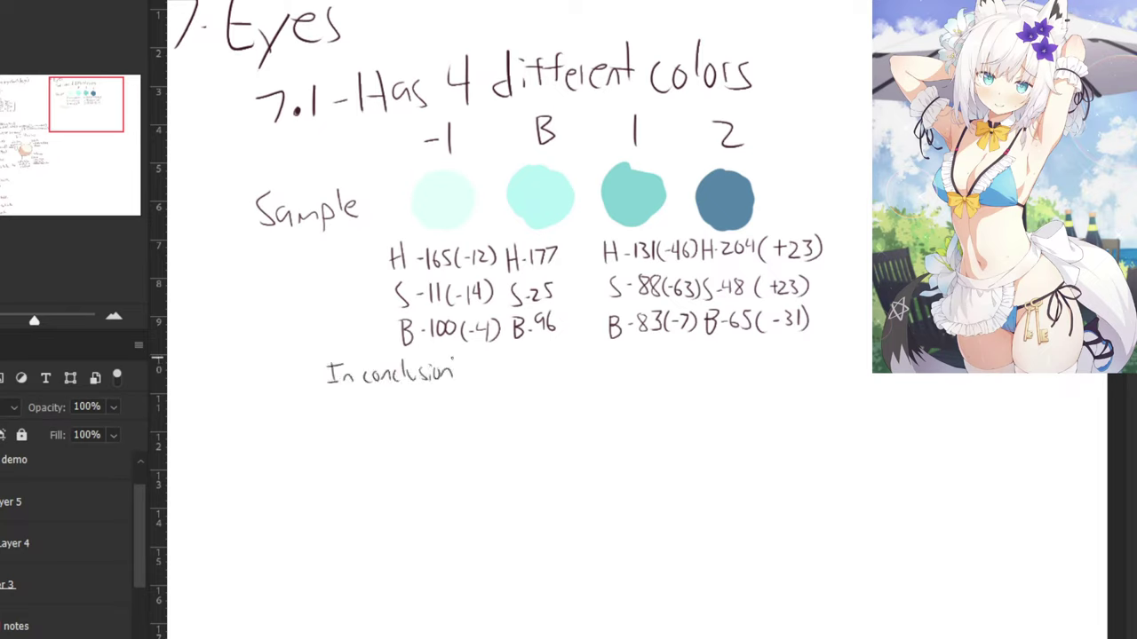
Write "H = (x, -, -, +)" under the "In conclusion" heading.
drag(444, 393, 445, 413)
key(ctrl+plus)
drag(347, 425, 361, 480)
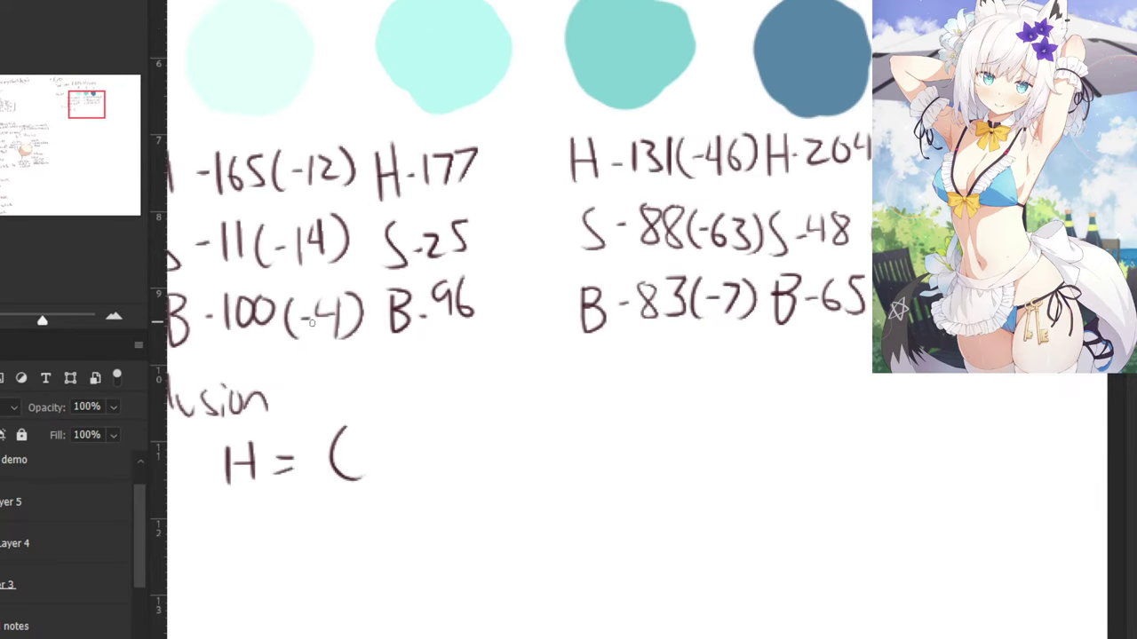
mouse_move(384, 435)
mouse_down()
mouse_move(388, 474)
mouse_move(401, 440)
mouse_move(408, 473)
mouse_move(455, 448)
mouse_move(462, 471)
mouse_move(502, 441)
mouse_up()
key(ctrl+z)
drag(515, 462, 508, 472)
drag(535, 423, 558, 467)
drag(411, 360, 546, 302)
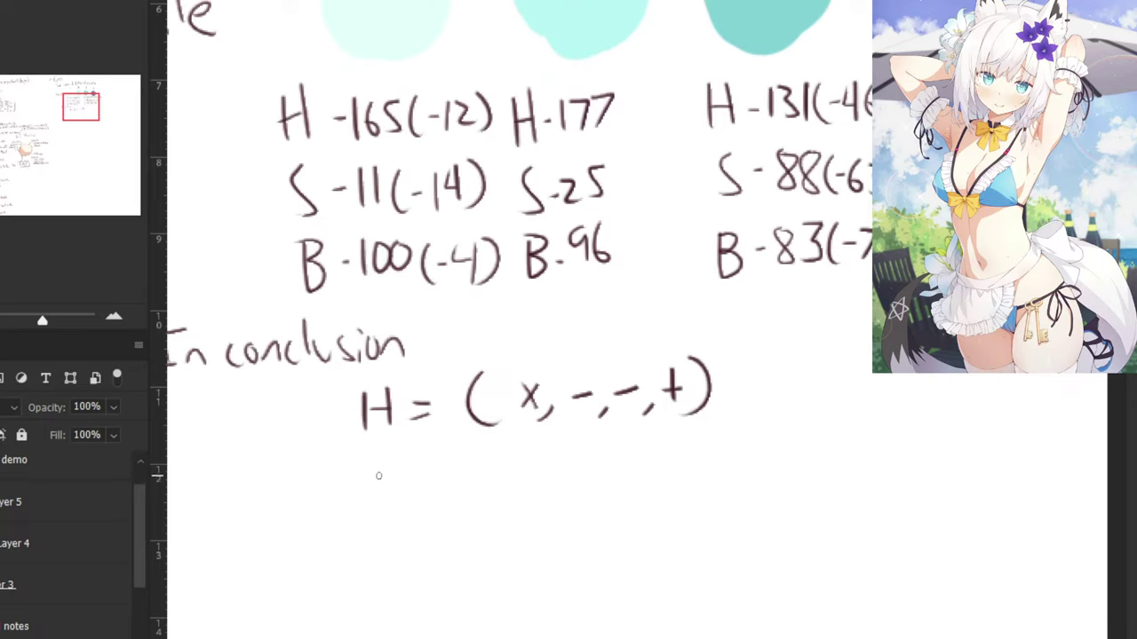
Write "S = (x, -, -, +)" directly below the H line of the conclusion.
mouse_move(389, 457)
mouse_down()
mouse_move(368, 490)
mouse_move(426, 457)
mouse_up()
drag(409, 476, 429, 472)
mouse_move(491, 446)
mouse_down()
mouse_move(468, 472)
mouse_move(494, 486)
mouse_move(536, 470)
mouse_up()
mouse_move(534, 450)
mouse_down()
mouse_move(518, 472)
mouse_move(536, 490)
mouse_up()
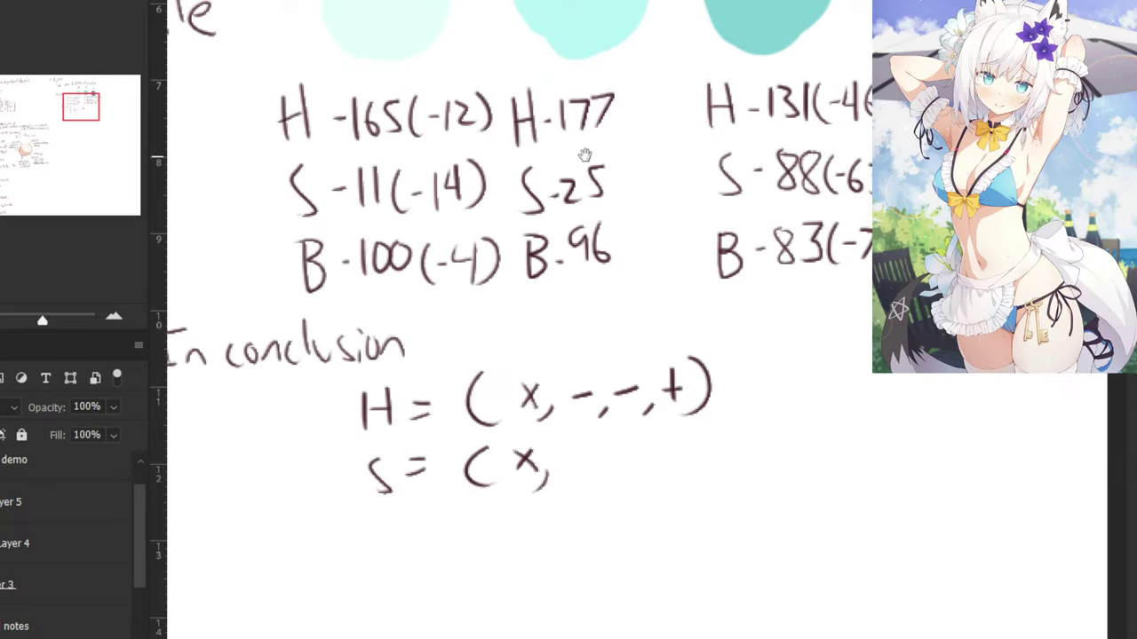
drag(580, 152, 461, 159)
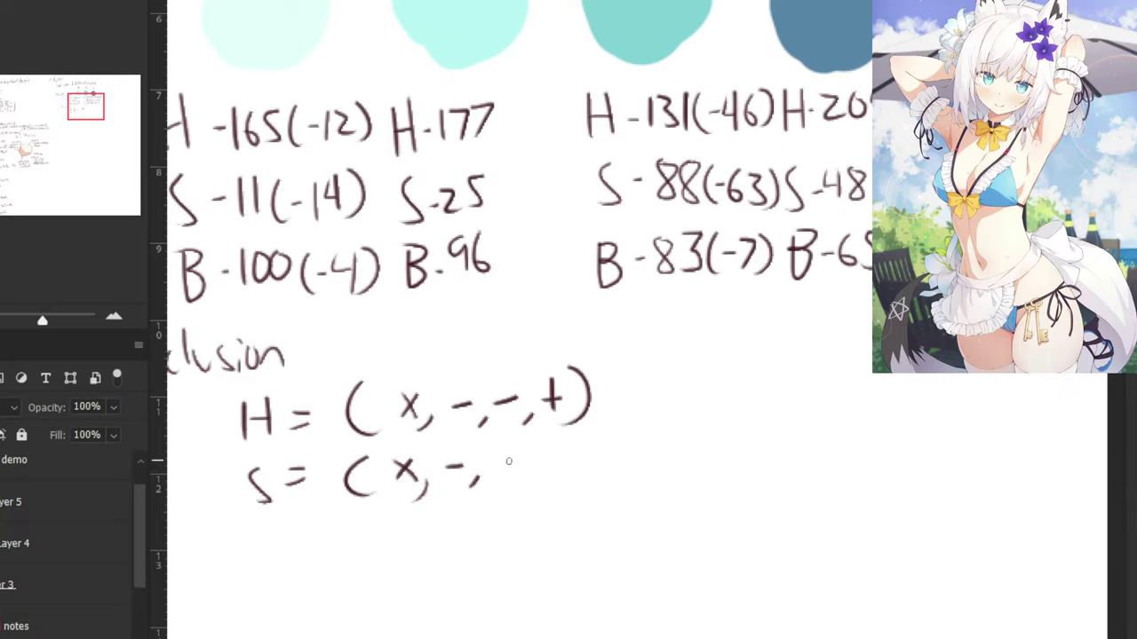
drag(531, 473, 524, 488)
mouse_move(550, 442)
mouse_down()
mouse_move(549, 473)
mouse_move(564, 458)
mouse_up()
drag(568, 435, 576, 485)
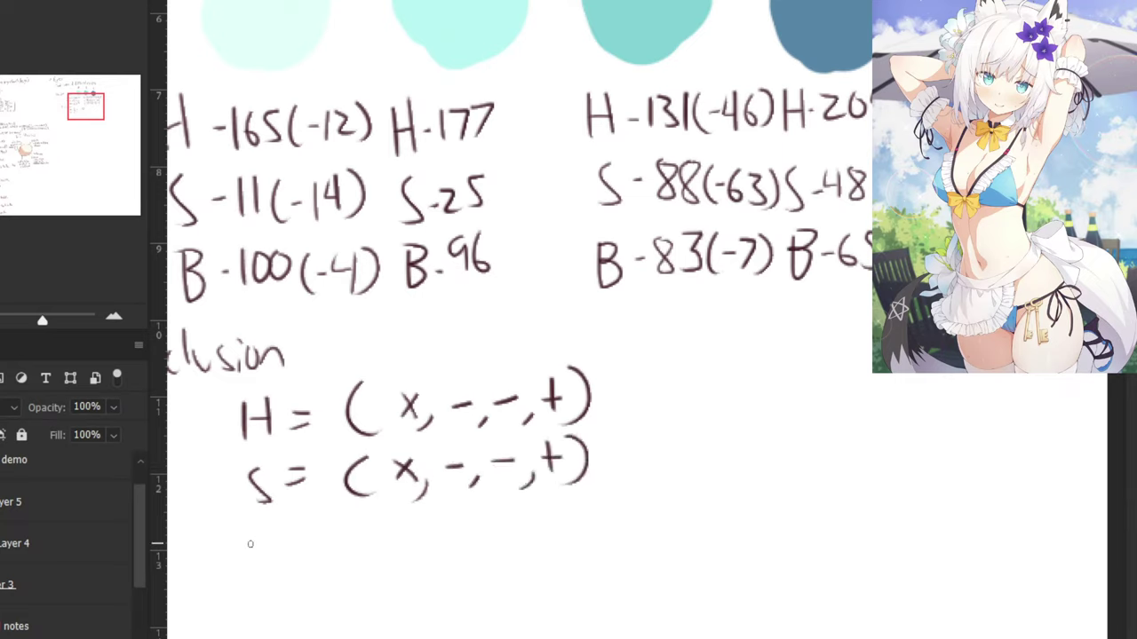
Write "B = (x, -, -, -)" below the S line and review the complete eye notes.
drag(264, 526, 273, 561)
drag(300, 524, 316, 523)
drag(300, 533, 395, 546)
mouse_move(395, 526)
mouse_down()
mouse_move(378, 546)
mouse_move(442, 522)
mouse_move(448, 550)
mouse_up()
mouse_move(465, 525)
mouse_down()
mouse_move(506, 529)
mouse_move(505, 547)
mouse_move(523, 522)
mouse_move(556, 549)
mouse_up()
scroll(534, 537, down, 6)
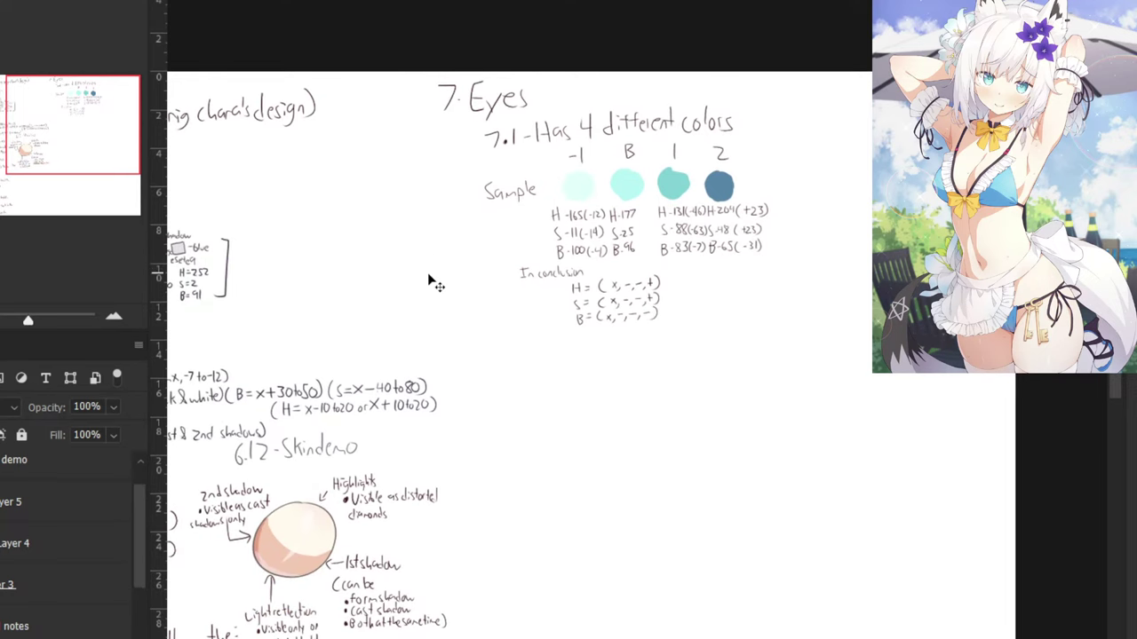
drag(451, 224, 421, 324)
key(ctrl+plus)
key(ctrl+plus)
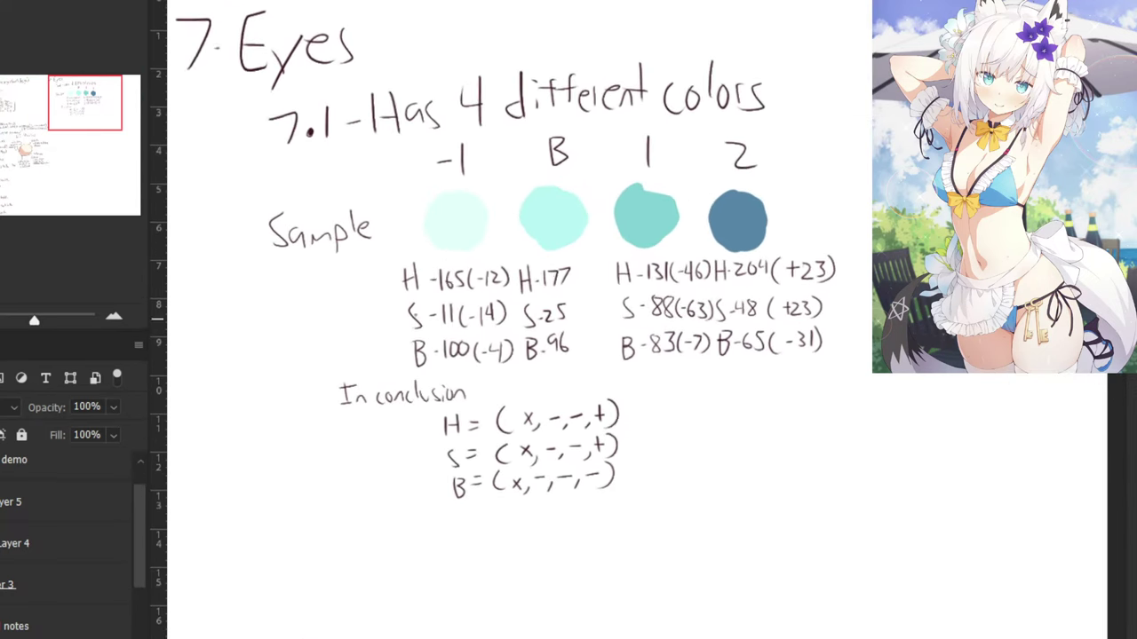
Write "Range: 10-25" beside the H line of the conclusion in the eye notes.
scroll(639, 347, up, 4)
mouse_move(619, 451)
mouse_down()
mouse_move(618, 492)
mouse_move(677, 487)
mouse_move(703, 468)
mouse_move(706, 484)
mouse_move(713, 462)
mouse_move(713, 480)
mouse_move(727, 475)
mouse_up()
key(ctrl+z)
click(727, 448)
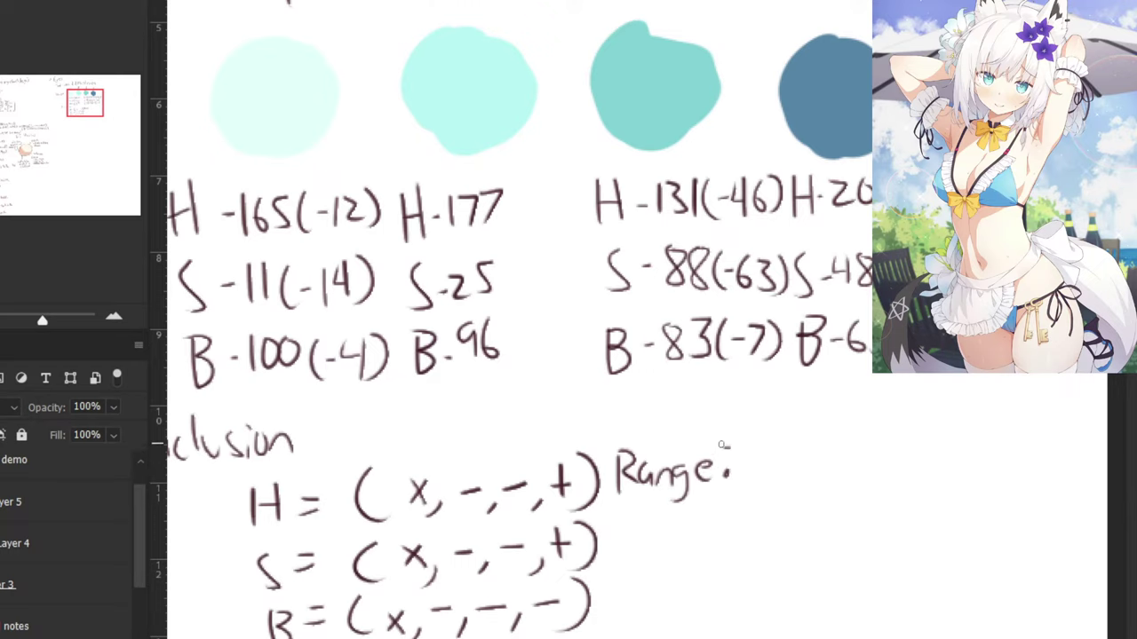
drag(429, 111, 545, 118)
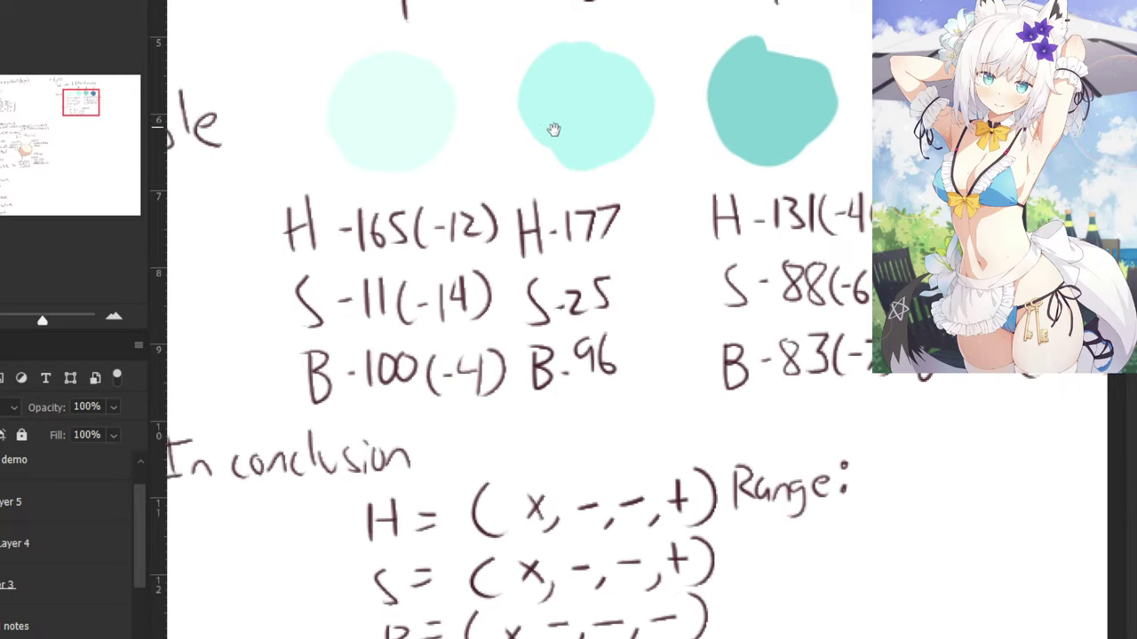
mouse_move(643, 227)
mouse_down()
mouse_move(451, 244)
mouse_move(379, 215)
mouse_up()
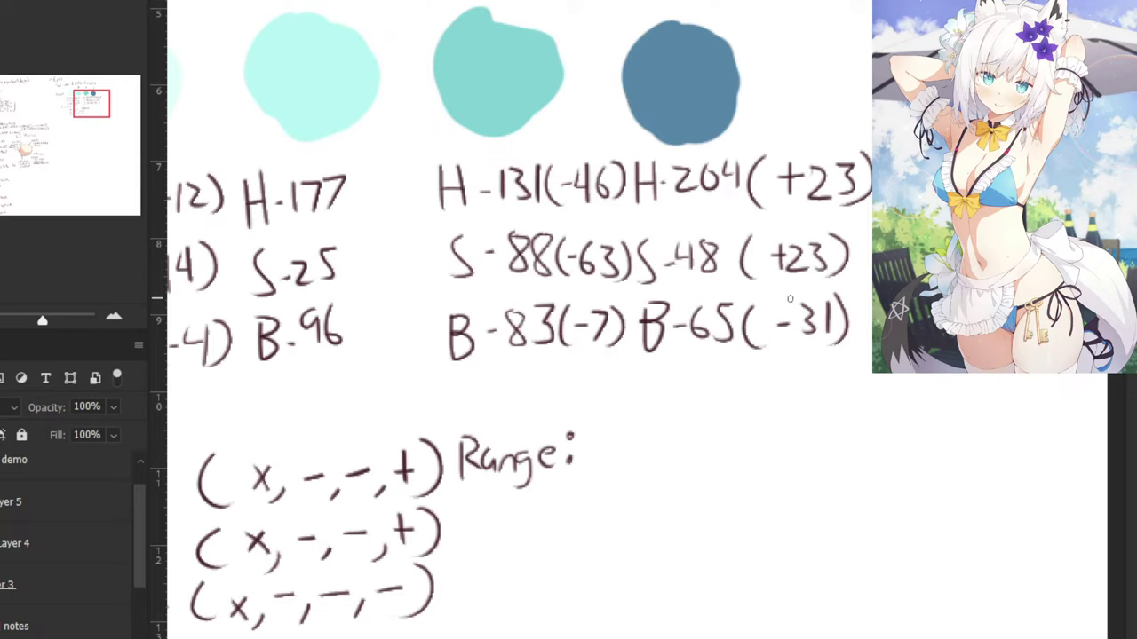
mouse_move(606, 432)
mouse_down()
mouse_move(624, 463)
mouse_move(634, 440)
mouse_move(668, 446)
mouse_up()
mouse_move(671, 434)
mouse_down()
mouse_move(693, 455)
mouse_move(705, 434)
mouse_move(691, 456)
mouse_up()
Write the label "Range:" beside the S line of the conclusion.
mouse_move(462, 513)
mouse_down()
mouse_move(462, 544)
mouse_move(529, 540)
mouse_move(531, 556)
mouse_move(569, 532)
mouse_move(579, 504)
mouse_up()
key(ctrl+minus)
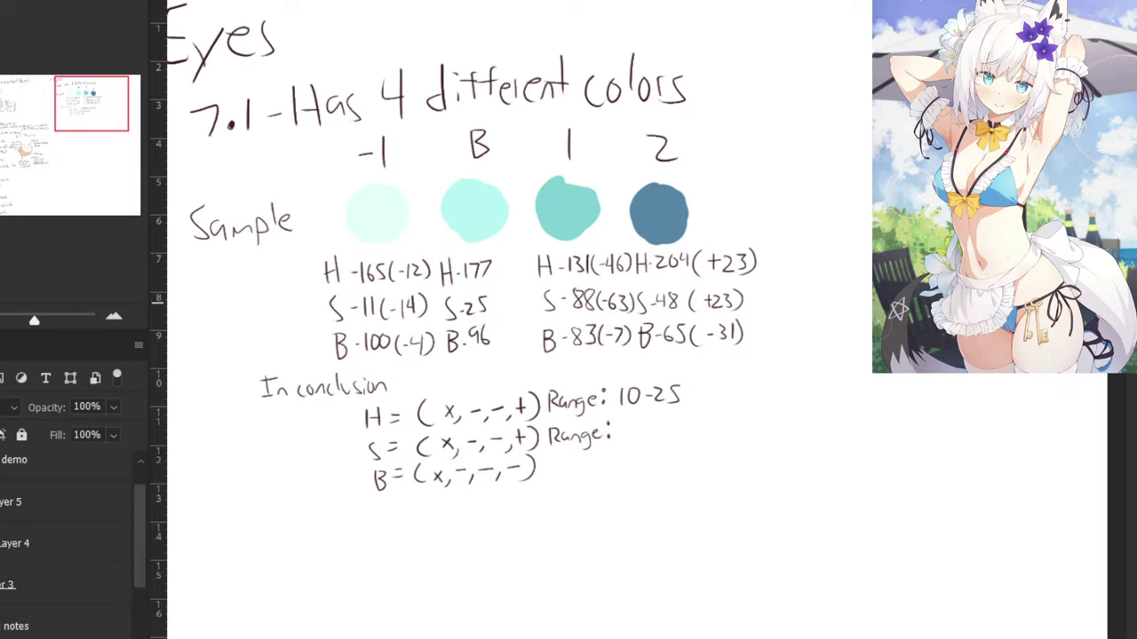
key(ctrl+plus)
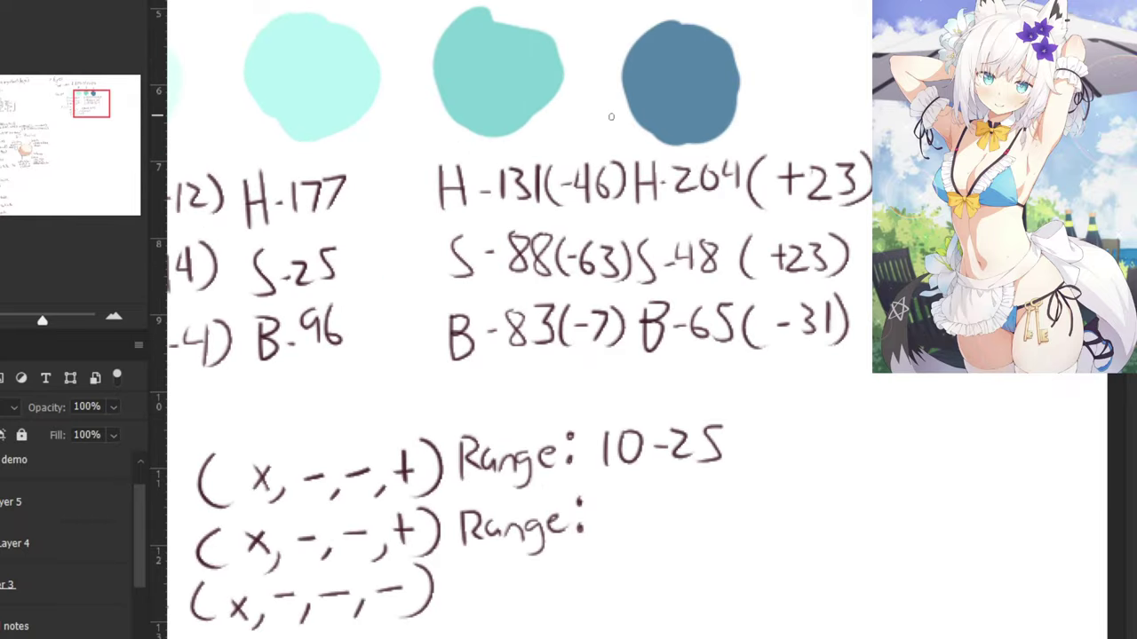
Erase the numbers of the H line's range and rewrite them as "10-50".
mouse_move(690, 398)
mouse_down()
mouse_move(715, 463)
mouse_move(680, 420)
mouse_move(682, 470)
mouse_move(681, 403)
mouse_up()
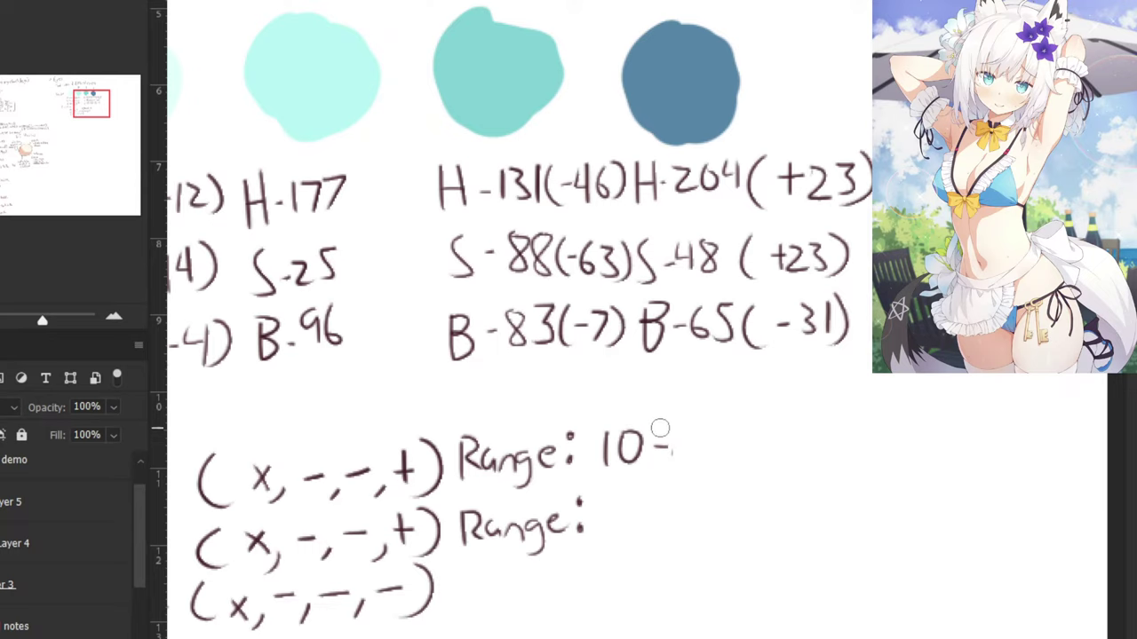
mouse_move(657, 455)
mouse_down()
mouse_move(641, 458)
mouse_move(639, 421)
mouse_move(601, 444)
mouse_move(601, 461)
mouse_up()
key(ctrl+minus)
key(ctrl+plus)
mouse_move(622, 432)
mouse_down()
mouse_move(615, 455)
mouse_move(623, 432)
mouse_up()
mouse_move(646, 443)
mouse_down()
mouse_move(671, 441)
mouse_move(665, 458)
mouse_up()
mouse_move(702, 428)
mouse_down()
mouse_move(711, 449)
mouse_move(700, 426)
mouse_up()
drag(686, 425, 681, 422)
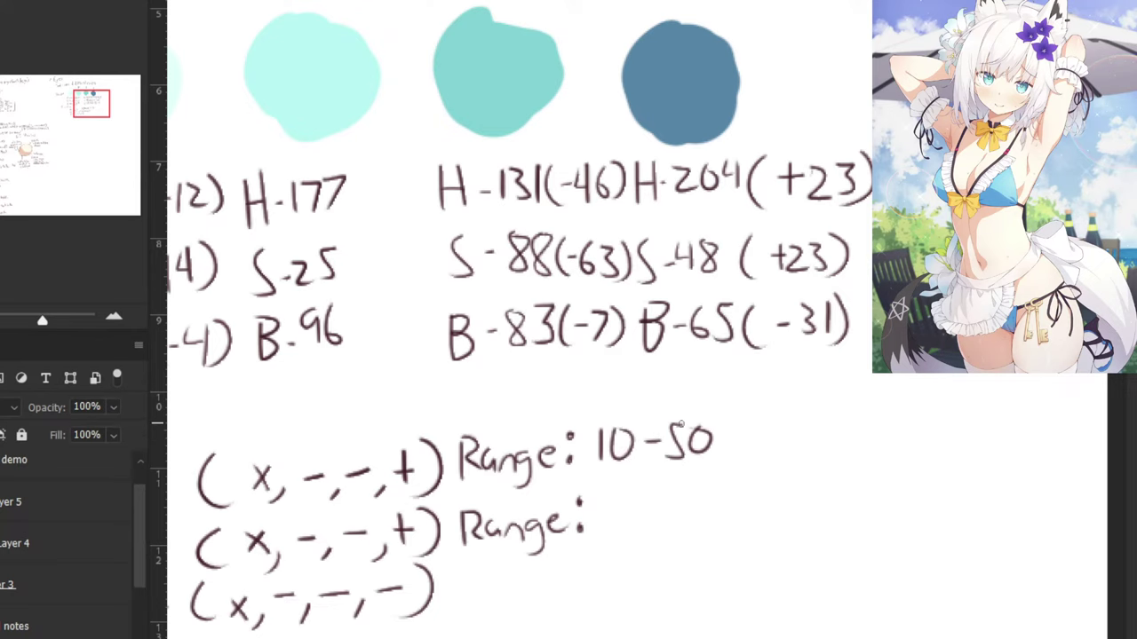
key(ctrl+minus)
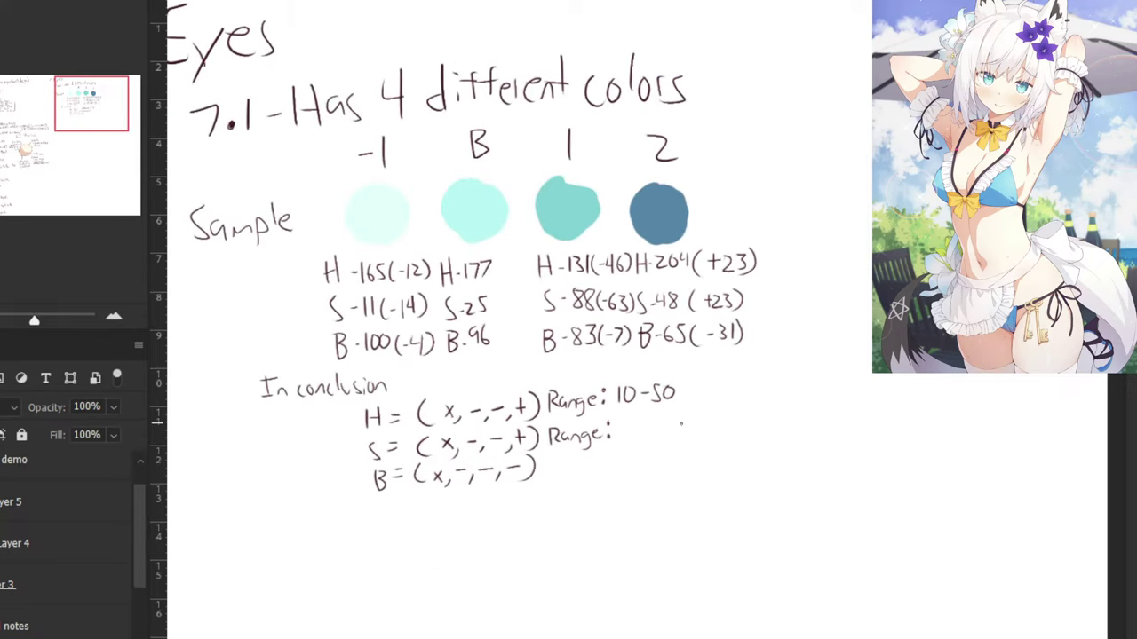
Write "10-70" after the "Range:" label of the S line.
key(ctrl+plus)
key(ctrl+plus)
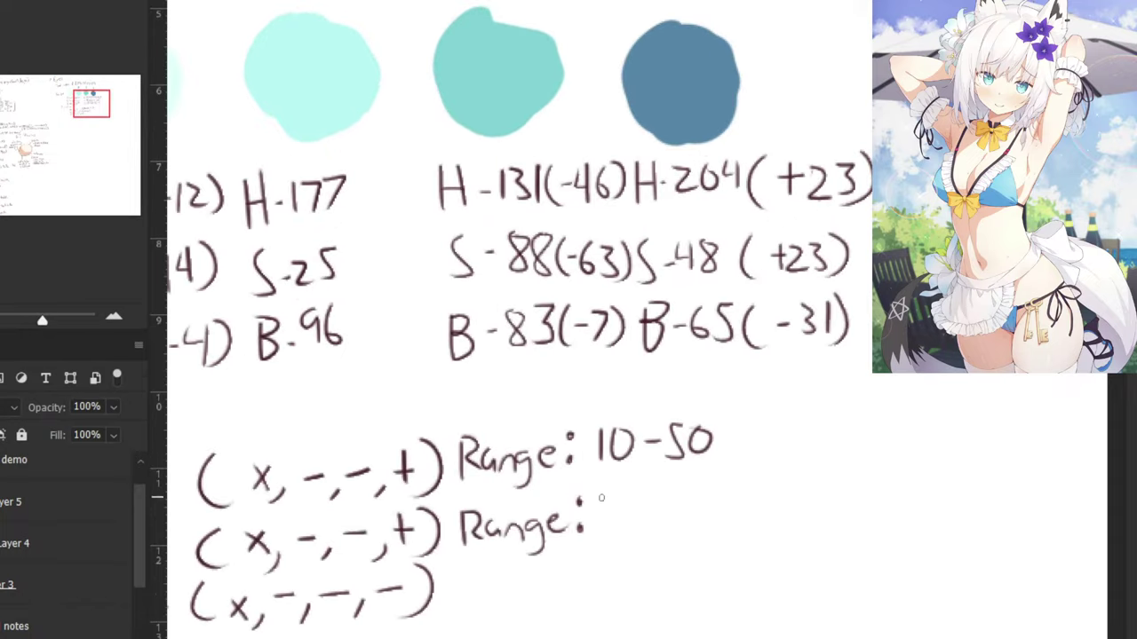
drag(601, 493, 601, 530)
mouse_move(626, 490)
mouse_down()
mouse_move(610, 515)
mouse_move(632, 492)
mouse_up()
mouse_move(644, 502)
mouse_down()
mouse_move(678, 522)
mouse_move(693, 487)
mouse_up()
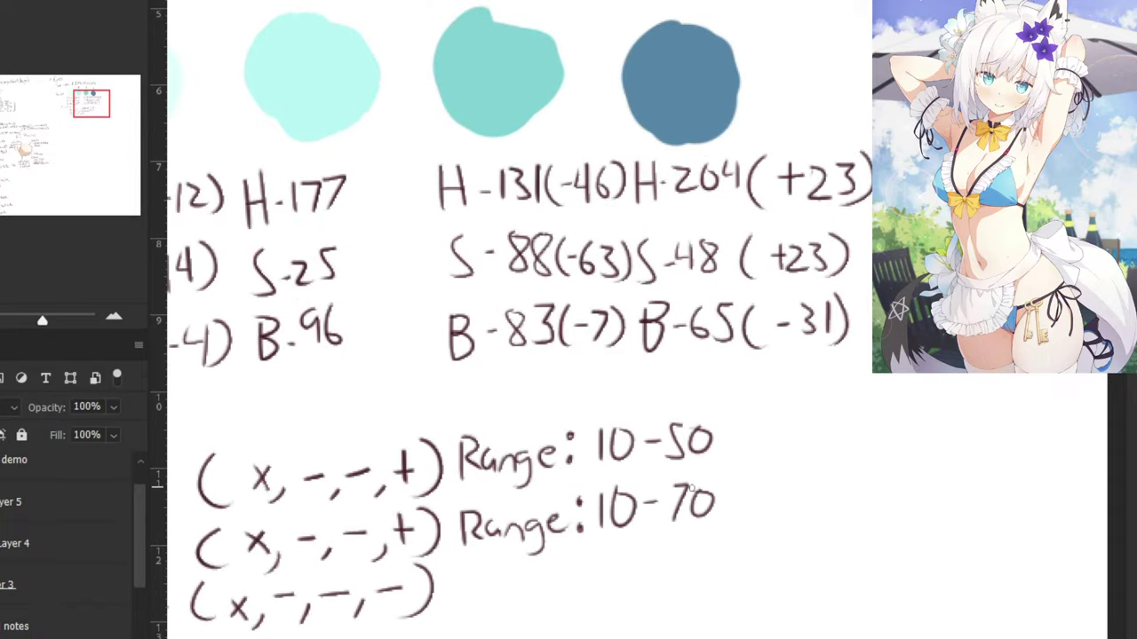
Write "Range" beside the B line of the conclusion.
drag(461, 603, 495, 601)
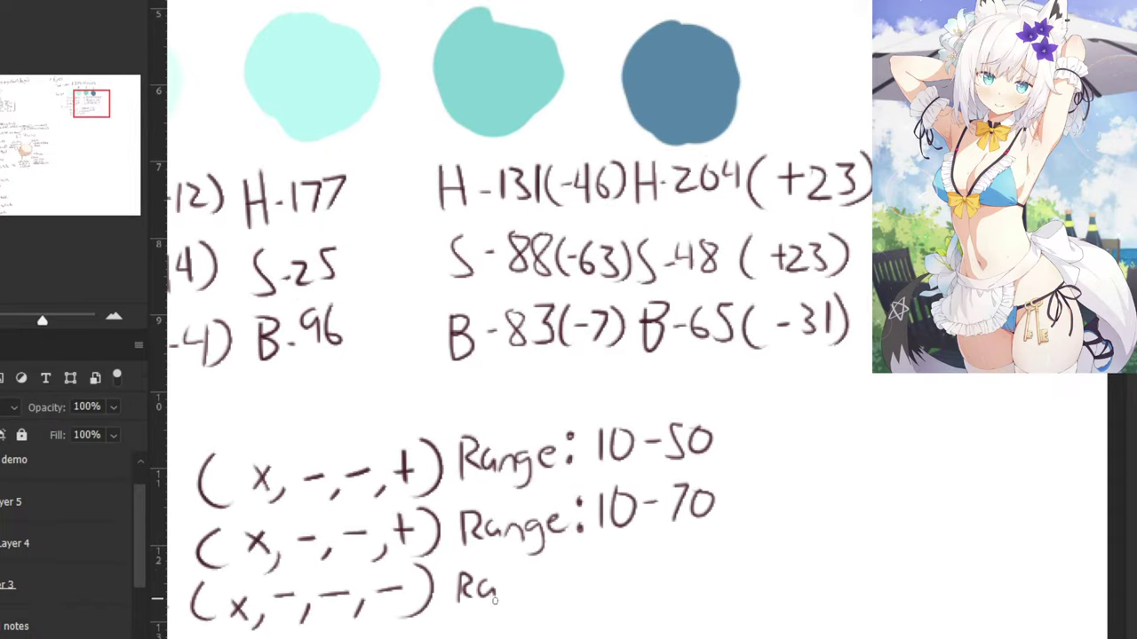
key(ctrl+minus)
key(ctrl+minus)
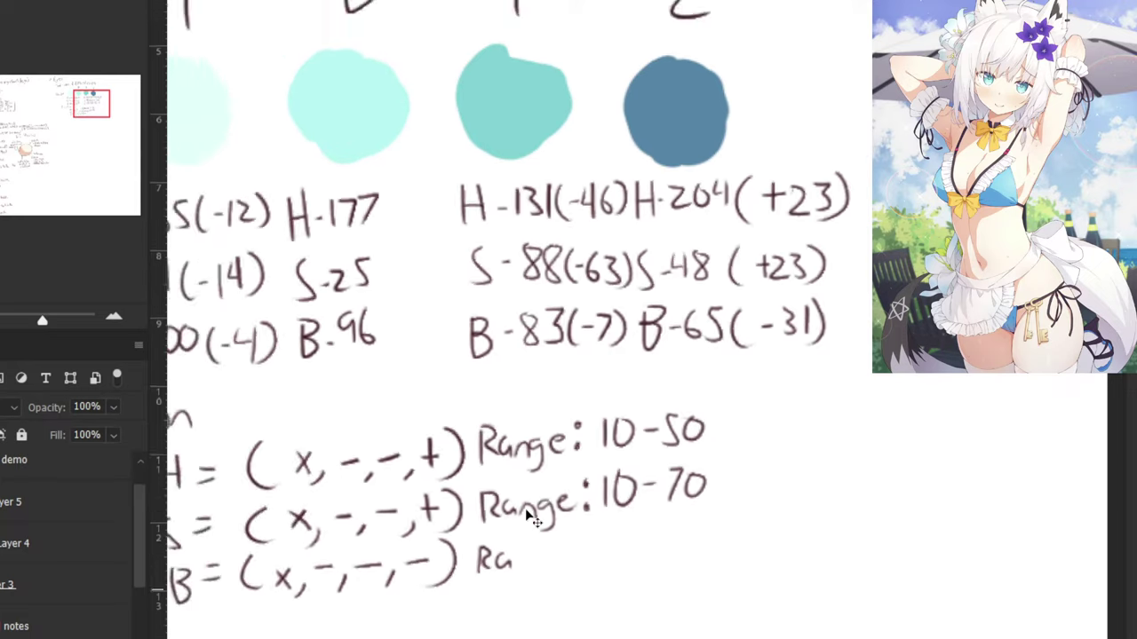
key(ctrl+plus)
key(ctrl+plus)
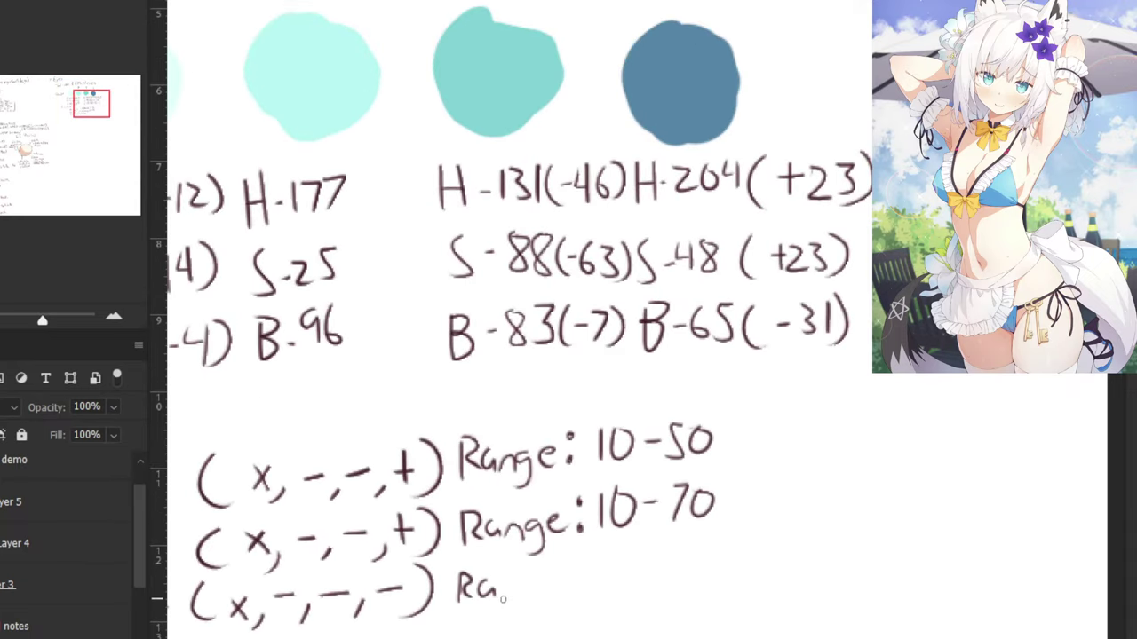
mouse_move(500, 602)
mouse_down()
mouse_move(512, 600)
mouse_move(518, 620)
mouse_move(545, 593)
mouse_move(550, 601)
mouse_up()
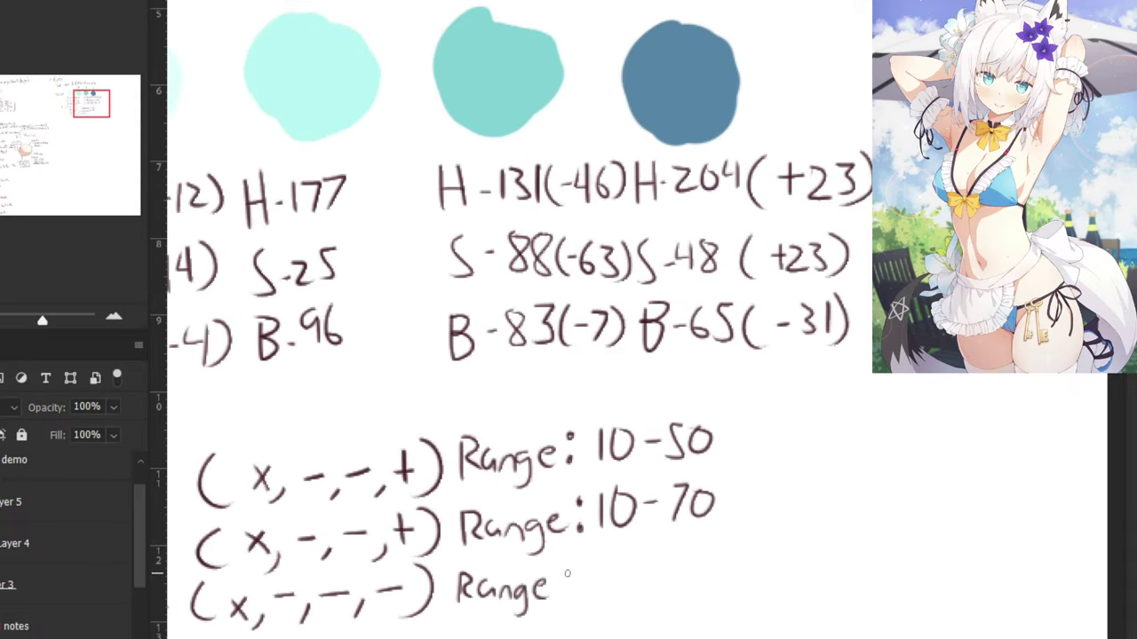
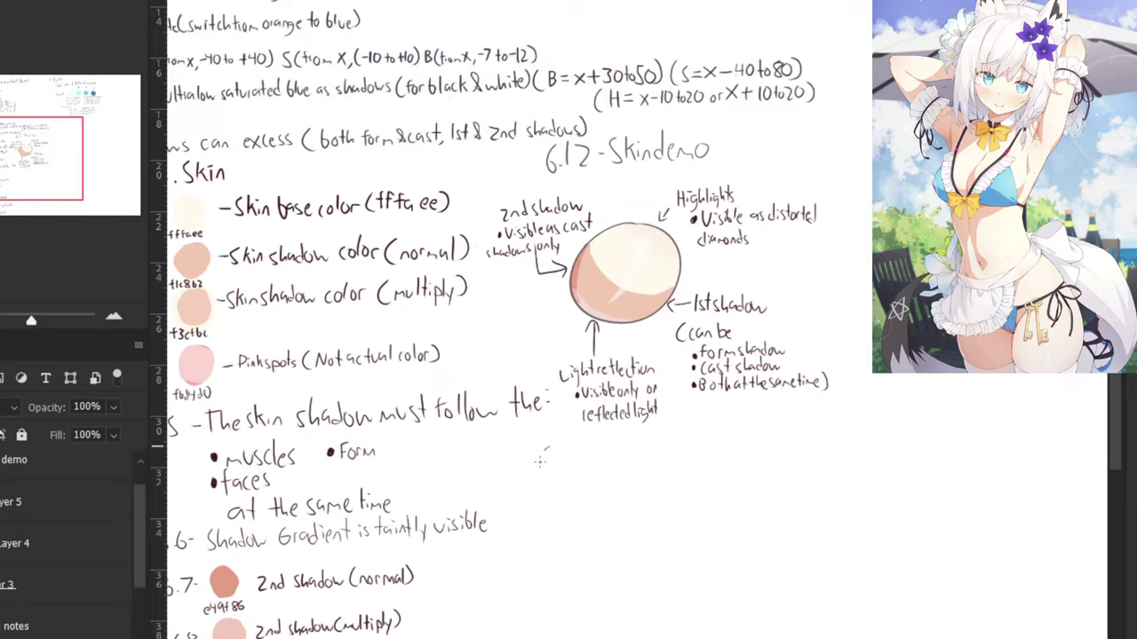
Write the note "6.13 Light reflection gradient" below the annotated skin demo sphere.
mouse_move(549, 450)
mouse_down()
mouse_move(541, 466)
mouse_move(566, 471)
mouse_move(583, 448)
mouse_move(573, 467)
mouse_up()
click(557, 468)
key(ctrl+z)
mouse_move(601, 442)
mouse_down()
mouse_move(609, 472)
mouse_move(616, 455)
mouse_move(632, 468)
mouse_move(635, 443)
mouse_move(652, 465)
mouse_move(657, 435)
mouse_move(662, 455)
mouse_move(680, 440)
mouse_move(688, 465)
mouse_move(721, 467)
mouse_up()
key(ctrl+z)
mouse_move(730, 455)
mouse_down()
mouse_move(753, 474)
mouse_move(776, 449)
mouse_move(814, 457)
mouse_up()
mouse_move(815, 447)
mouse_down()
mouse_move(831, 455)
mouse_move(836, 426)
mouse_up()
Complete note 6.13 with the words "is optional", continuing onto a second line.
key(ctrl+minus)
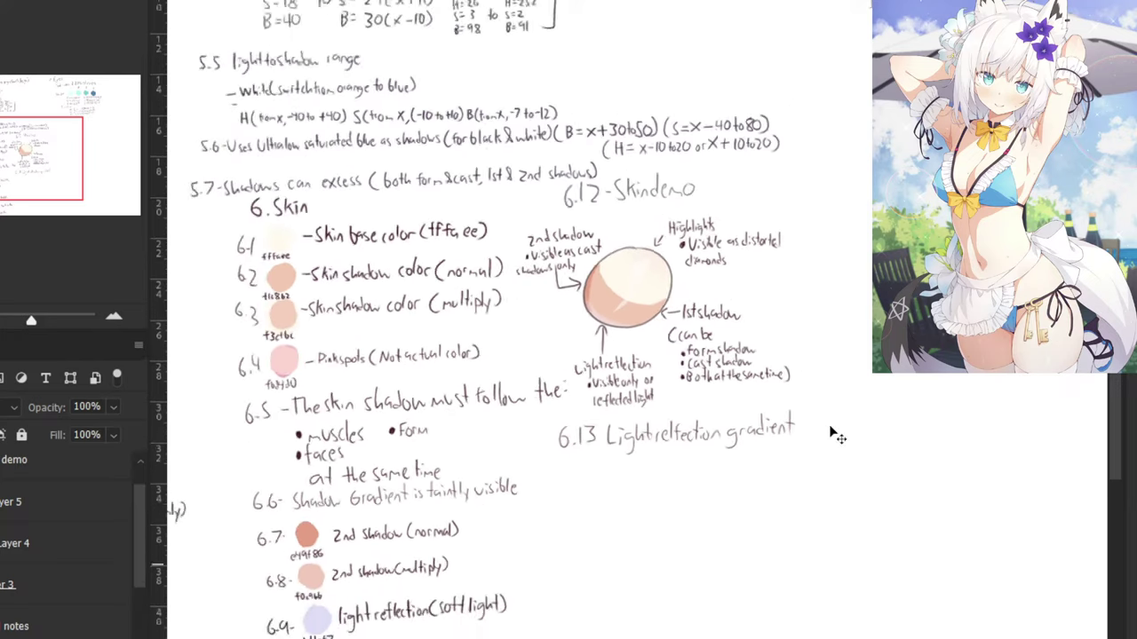
key(ctrl+minus)
drag(570, 171, 543, 184)
key(ctrl+plus)
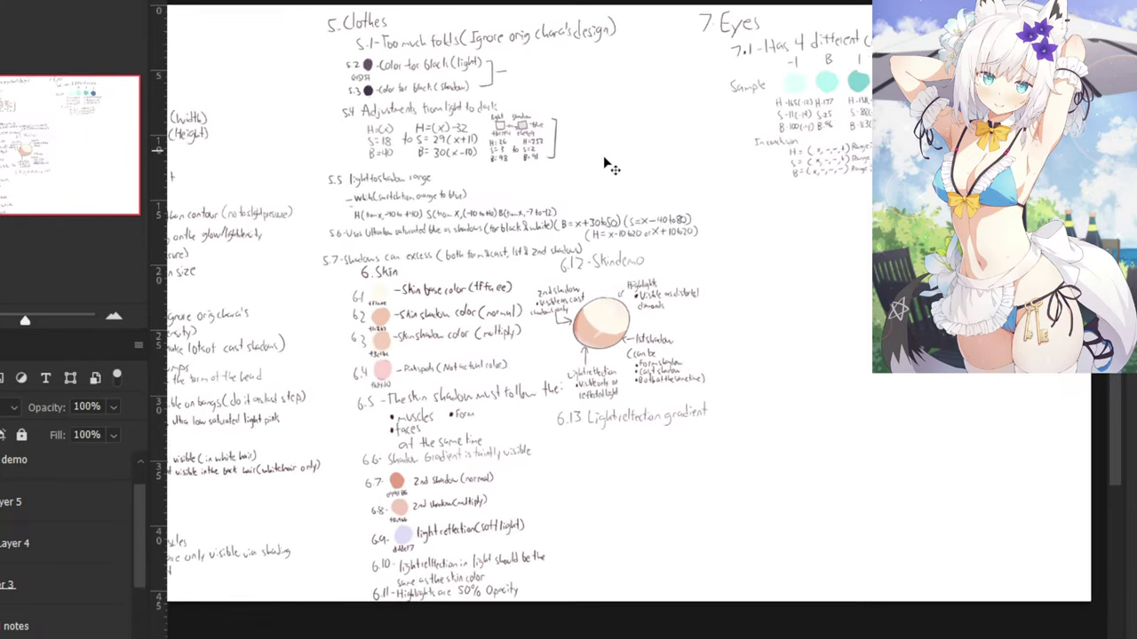
key(ctrl+plus)
drag(788, 473, 793, 485)
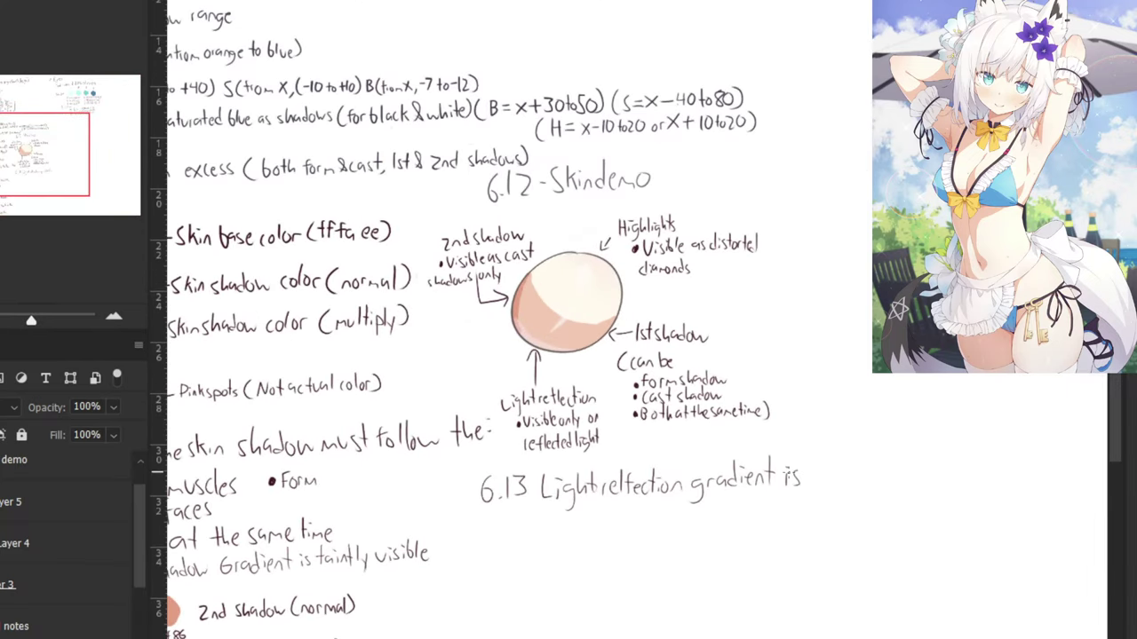
mouse_move(557, 522)
mouse_down()
mouse_move(547, 529)
mouse_move(559, 526)
mouse_up()
mouse_move(566, 531)
mouse_down()
mouse_move(567, 551)
mouse_move(574, 536)
mouse_up()
mouse_move(583, 515)
mouse_down()
mouse_move(582, 538)
mouse_move(600, 525)
mouse_move(638, 531)
mouse_up()
scroll(663, 430, down, 1)
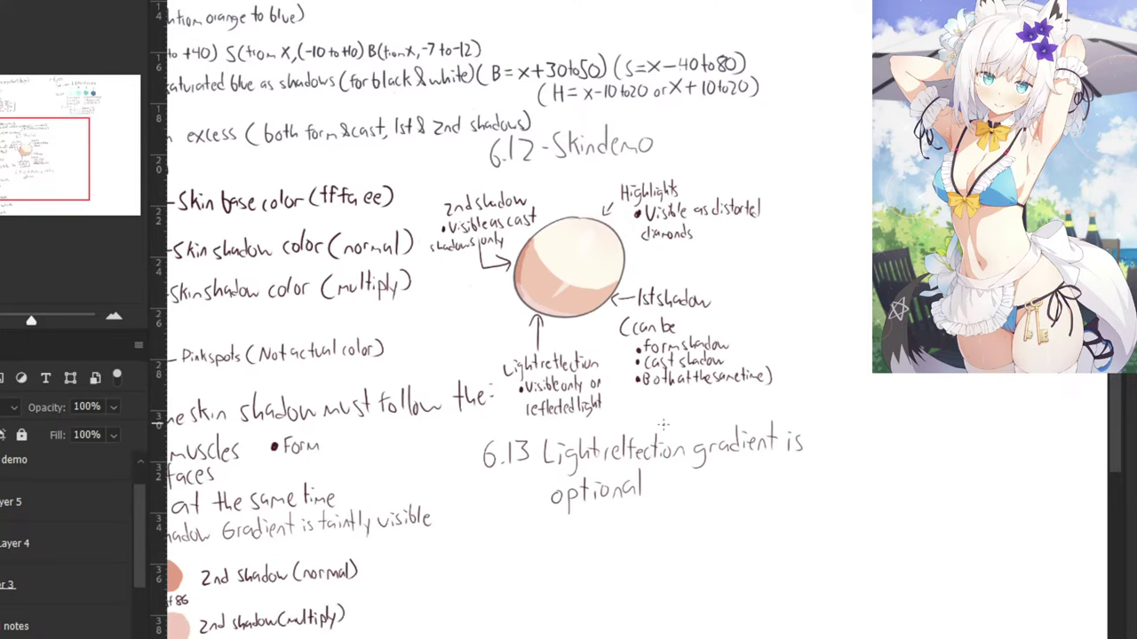
Add a colon after the "Sample" label in the eyes section of the notes.
drag(564, 390, 548, 442)
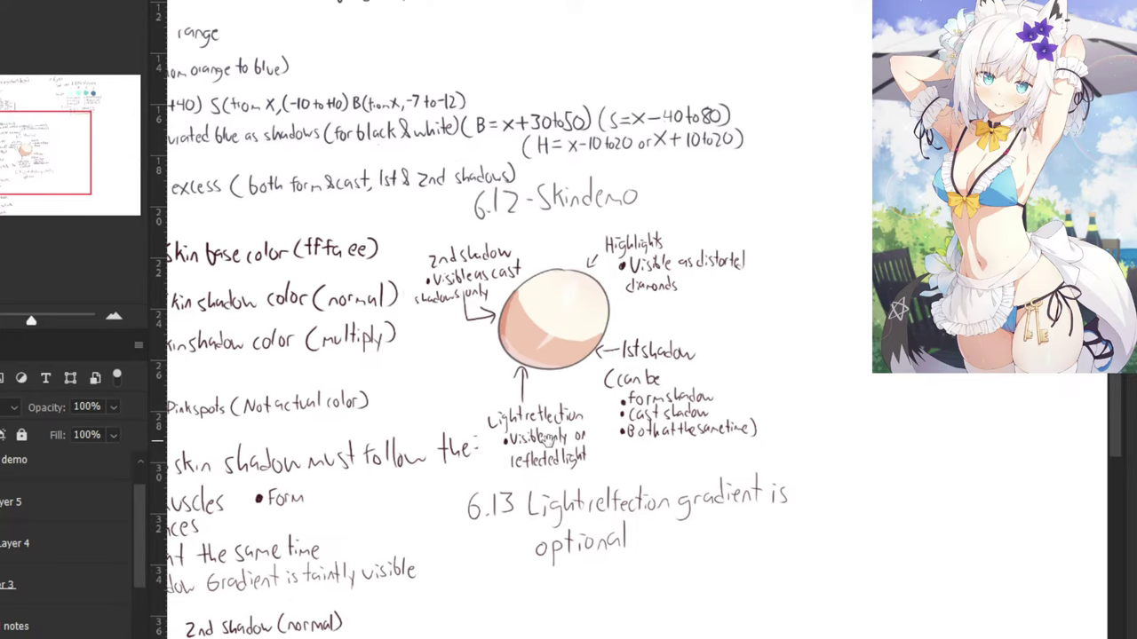
key(ctrl+minus)
drag(728, 241, 640, 527)
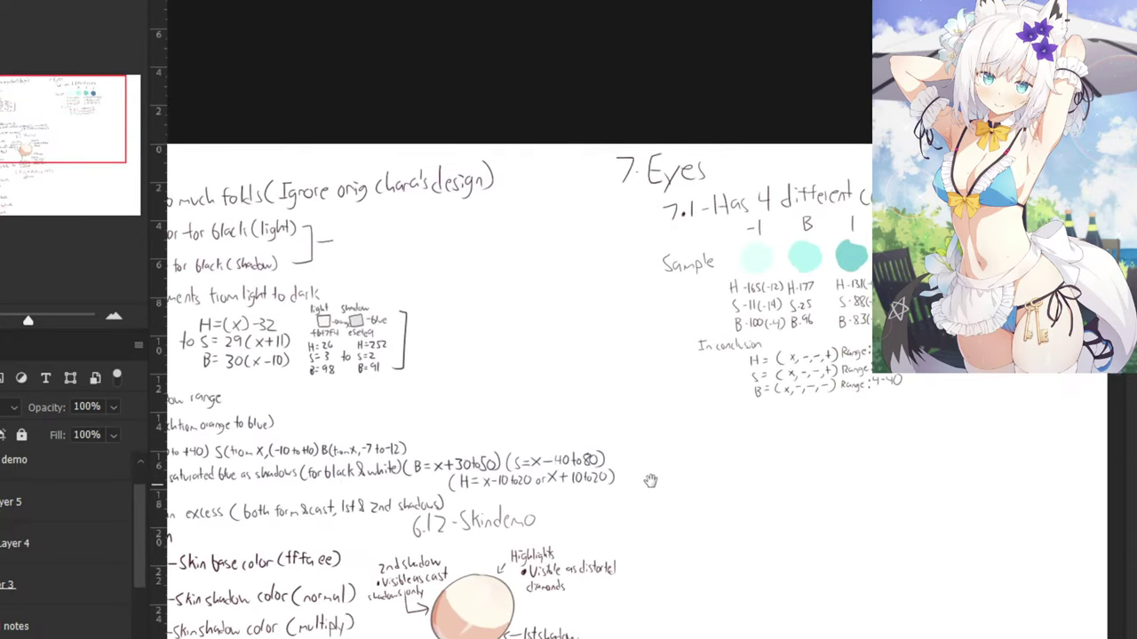
drag(650, 481, 626, 373)
scroll(613, 426, down, 2)
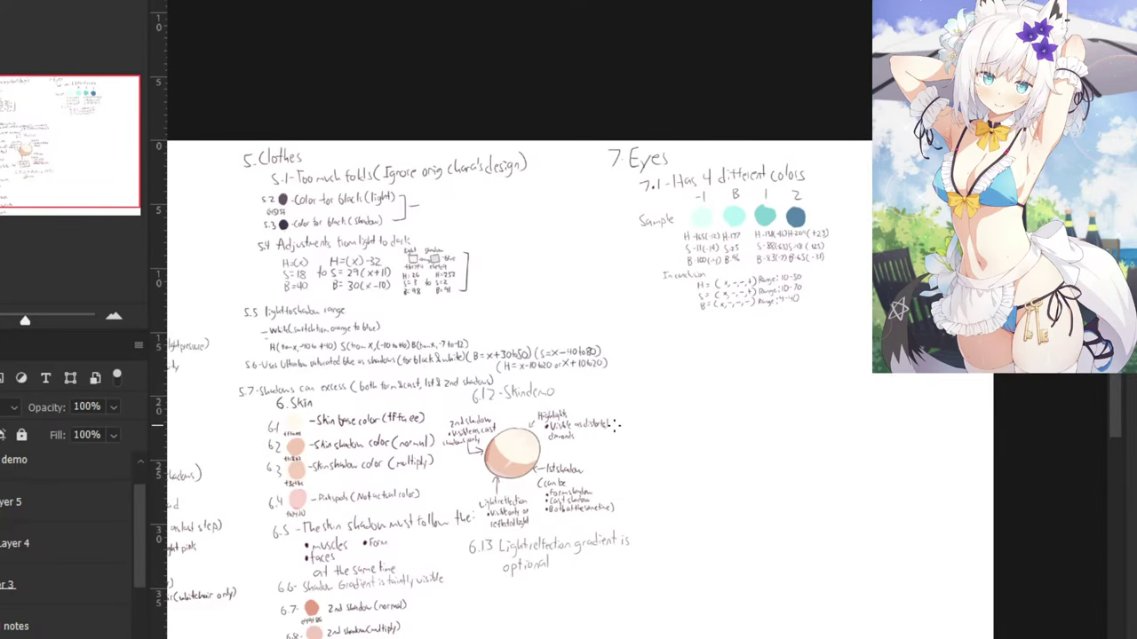
key(ctrl+plus)
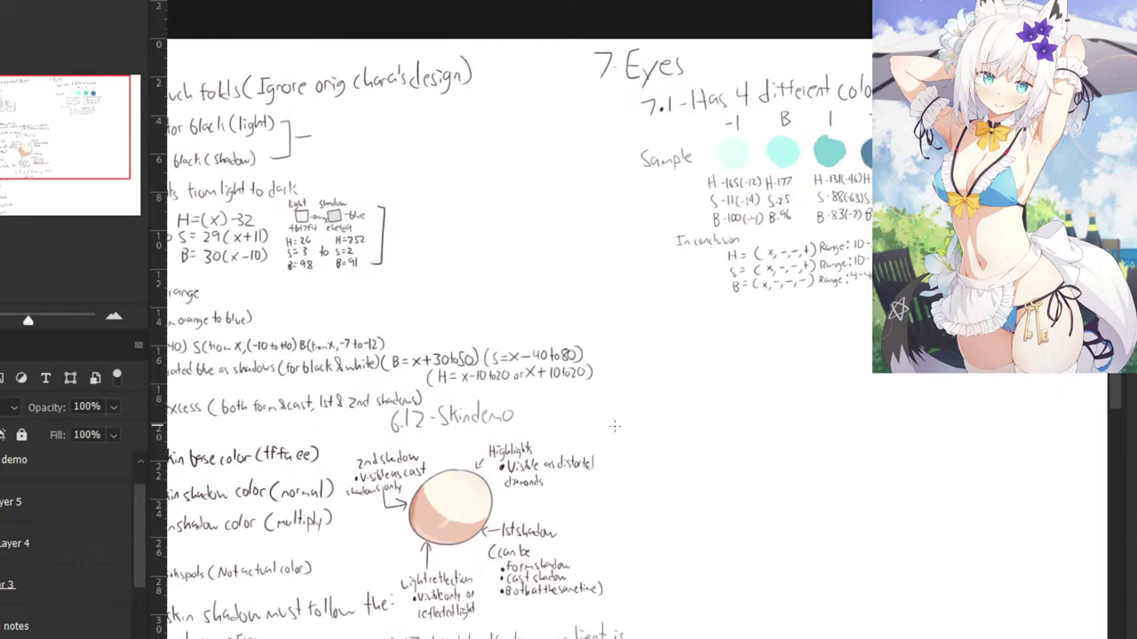
key(ctrl+plus)
drag(654, 106, 588, 309)
key(ctrl+plus)
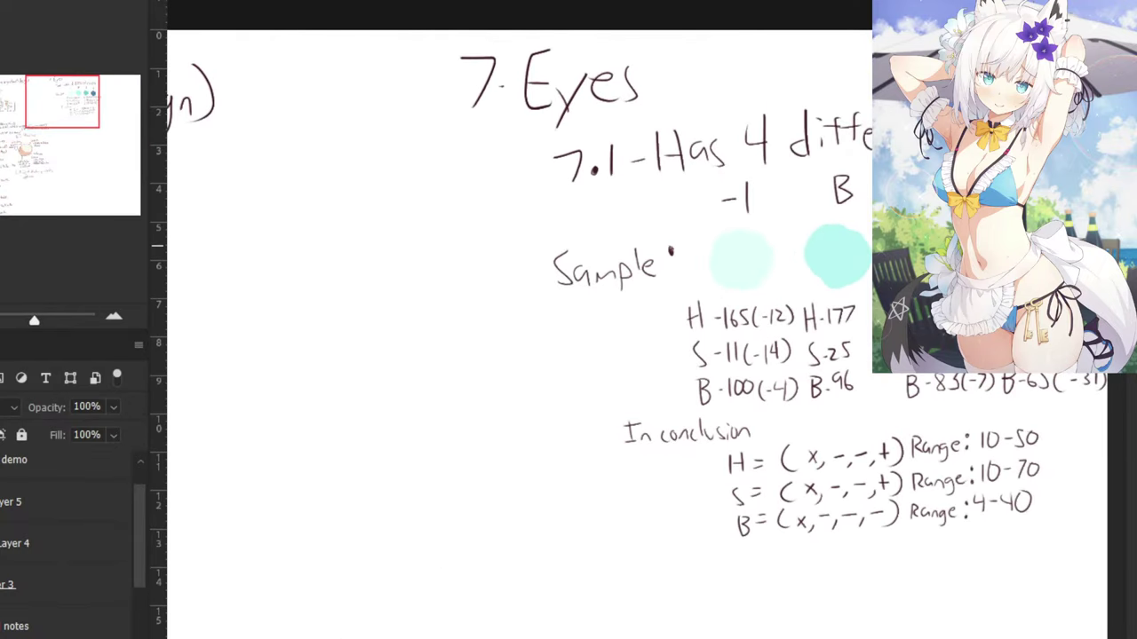
scroll(672, 271, down, 4)
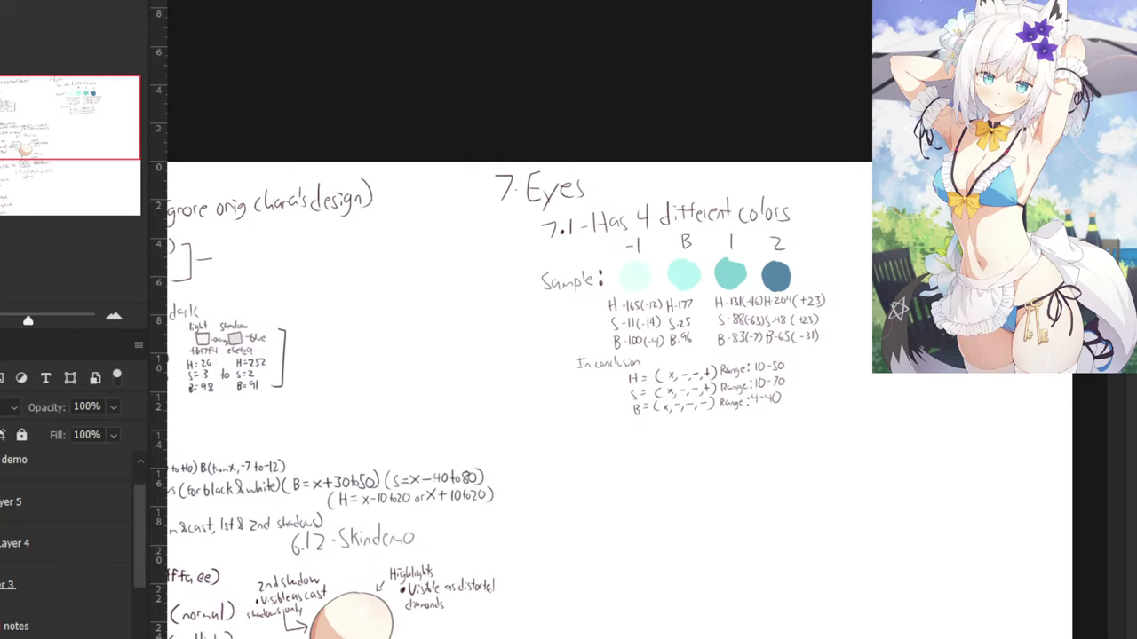
Inspect the eyes in the illustration, sample the lightest eye colour (-1) from the notes document and return to the illustration.
key(ctrl+Tab)
key(ctrl+comma)
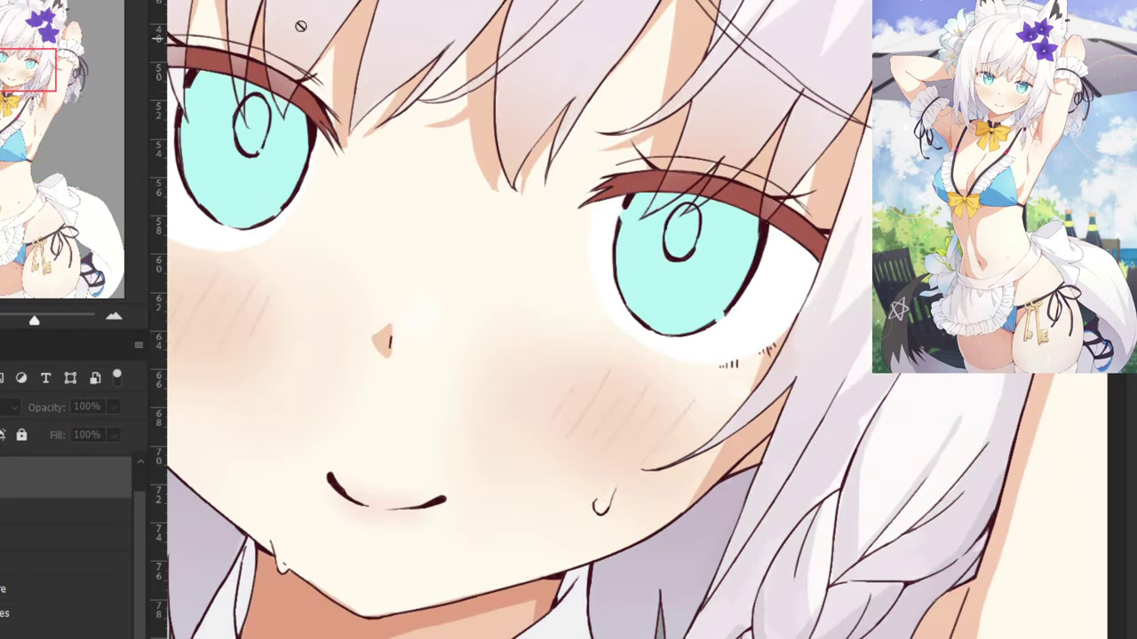
drag(456, 164, 452, 305)
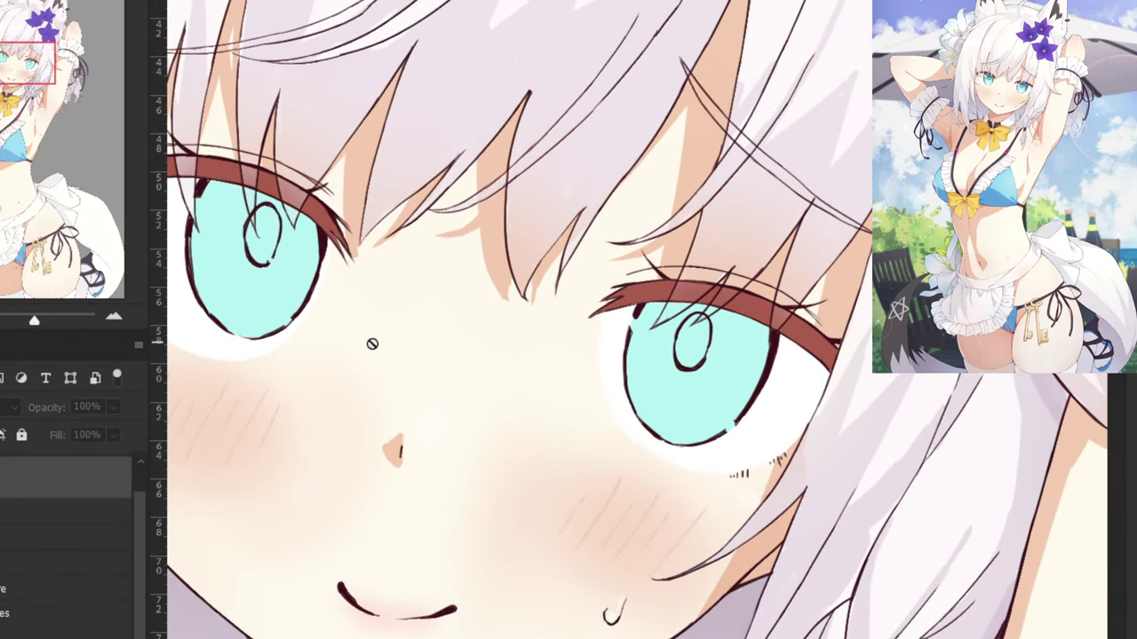
key(ctrl+minus)
key(ctrl+plus)
key(ctrl+Tab)
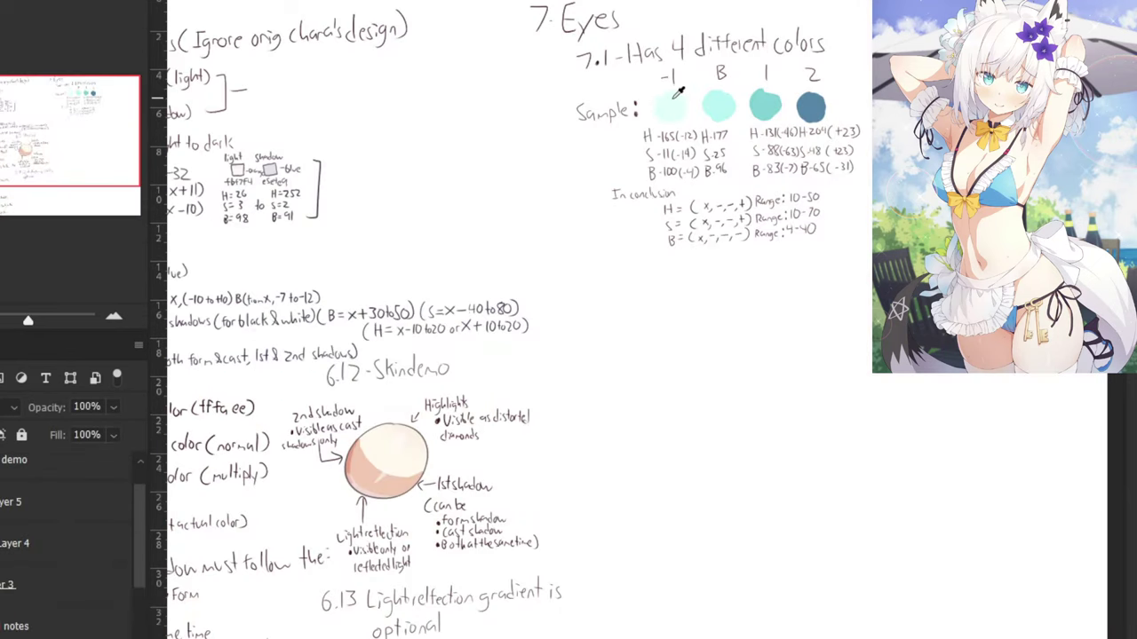
alt+click(667, 105)
key(ctrl+Tab)
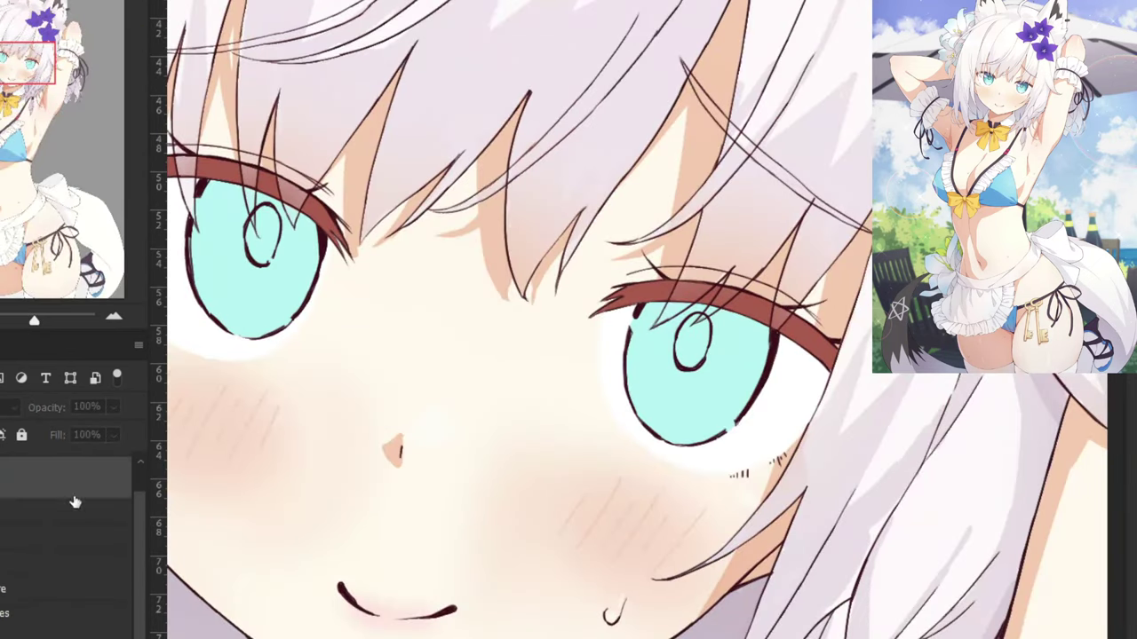
Try to turn Layer 10 into a clipping mask on the layer beneath it.
drag(138, 548, 138, 577)
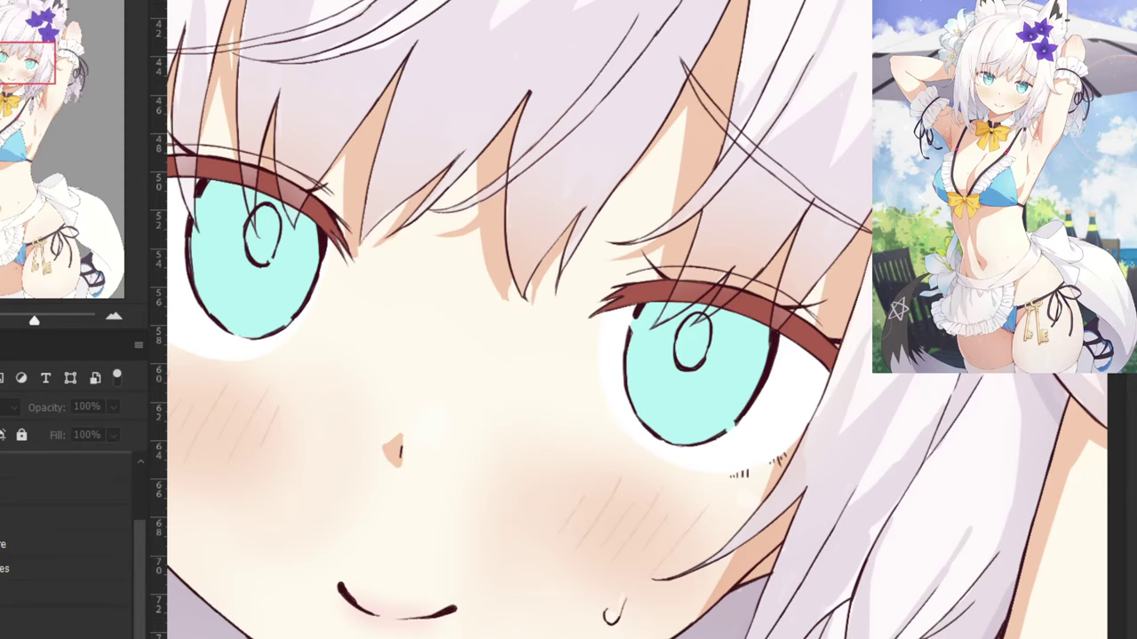
scroll(71, 568, up, 2)
click(40, 593)
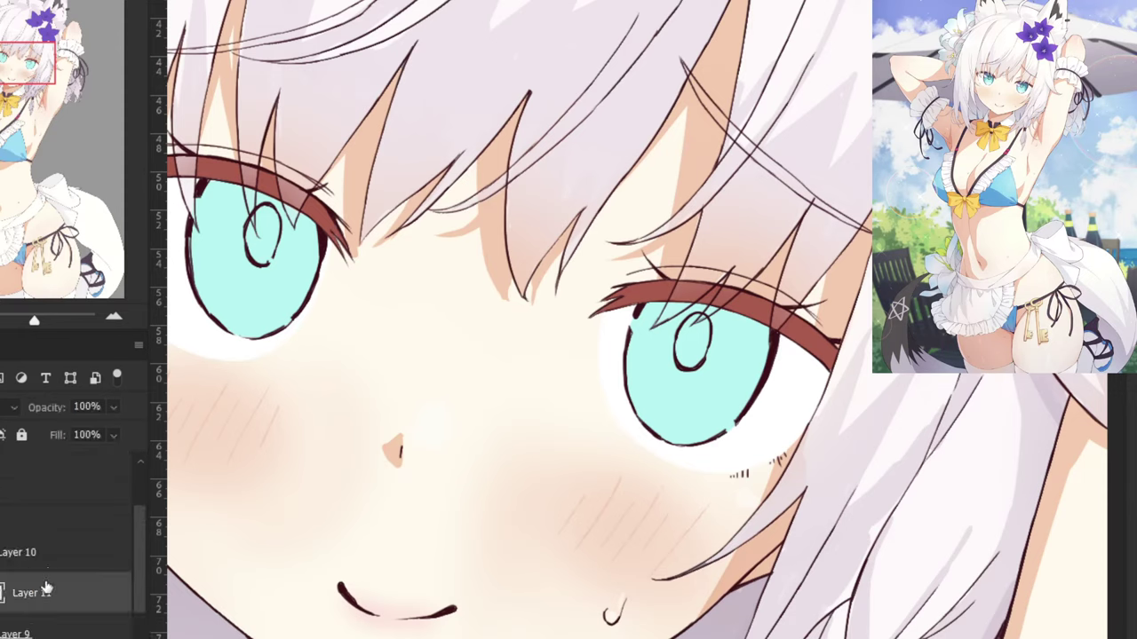
scroll(139, 563, down, 2)
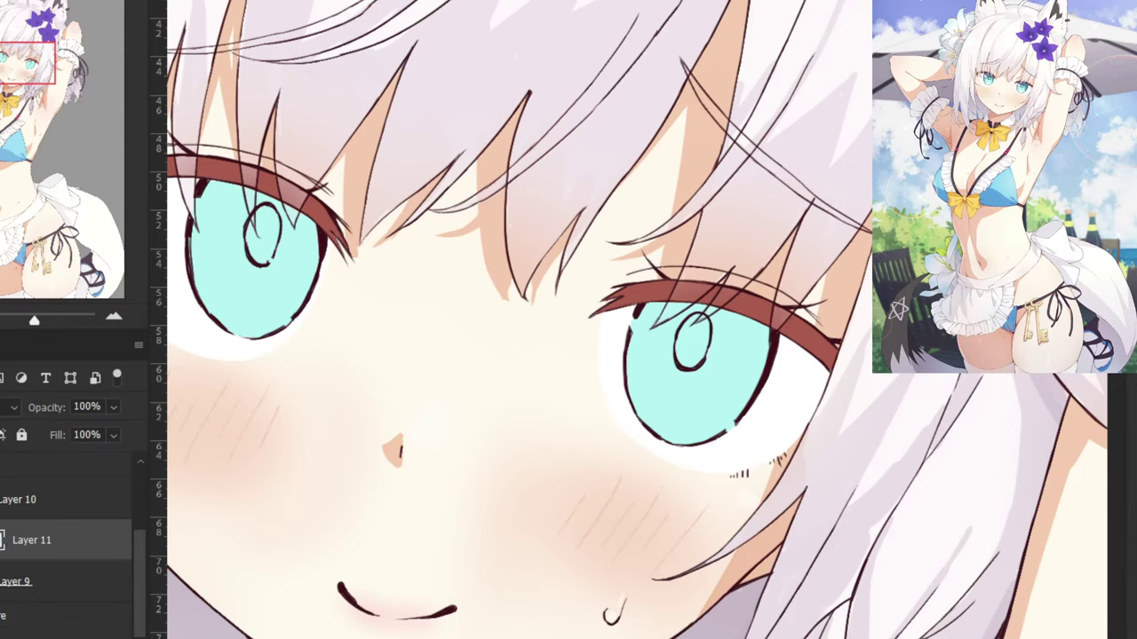
right_click(1, 539)
click(39, 558)
right_click(51, 497)
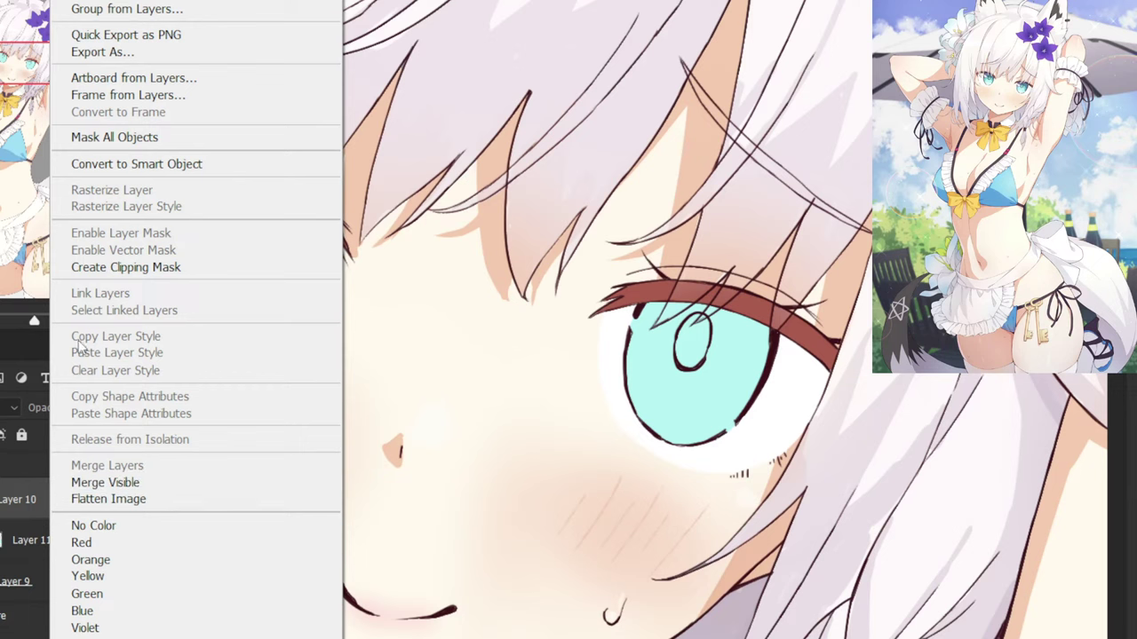
click(86, 267)
Release Layer 11 from its clipping mask on Layer 9, keeping Layer 11 active for work on the eye.
click(25, 539)
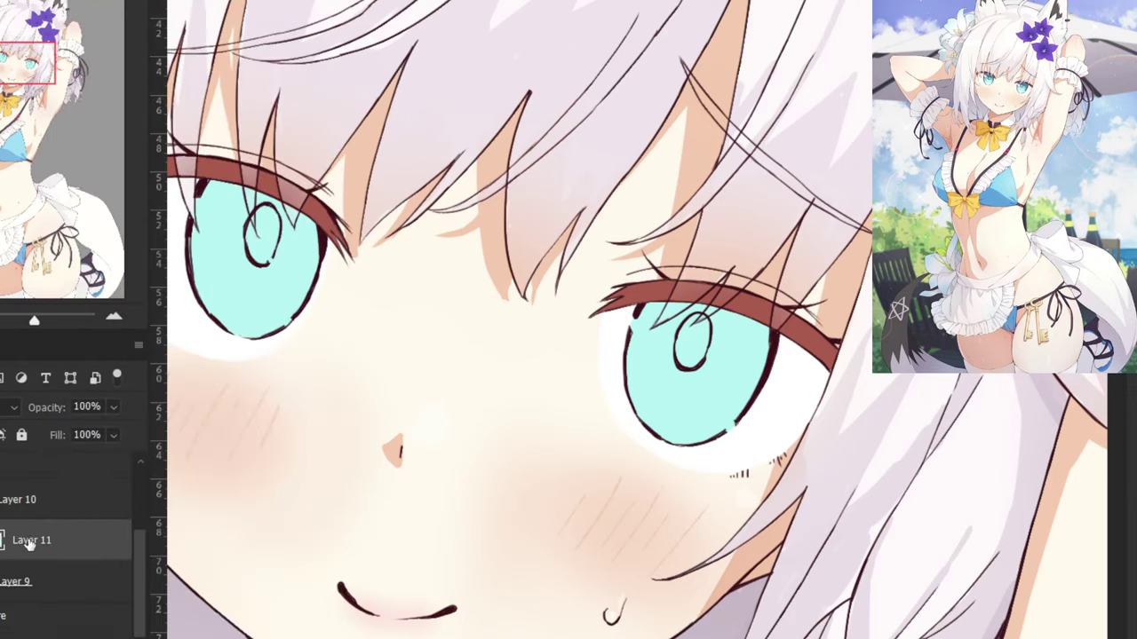
right_click(26, 540)
click(71, 275)
click(2, 540)
click(2, 540)
key(ctrl+plus)
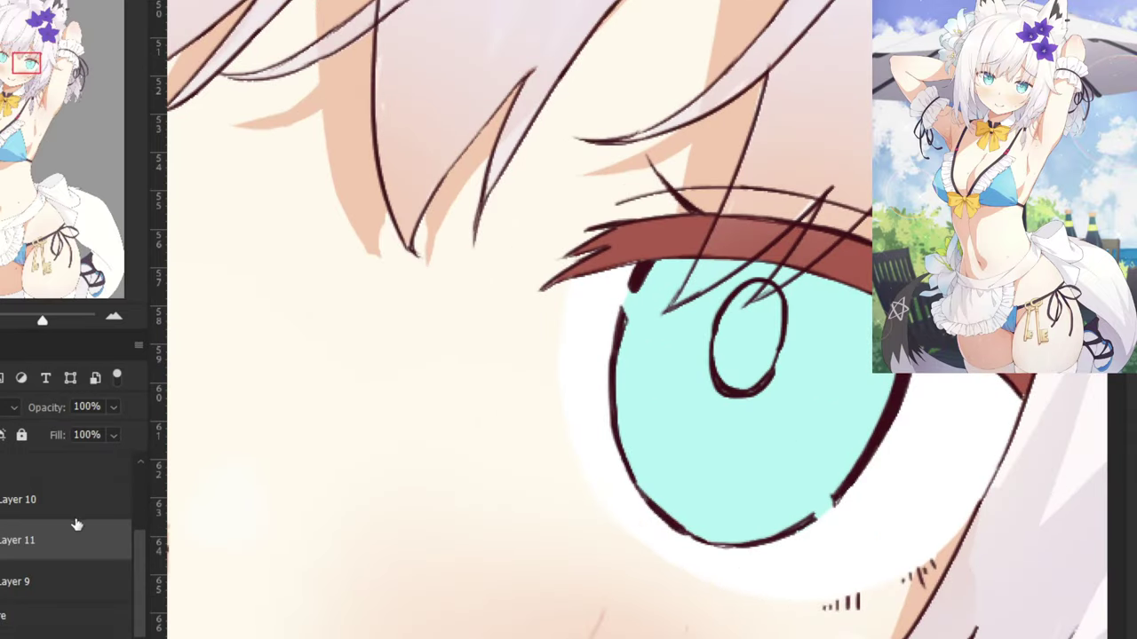
Add a new layer clipped to Layer 11 and name it "eye layer".
click(59, 637)
right_click(16, 542)
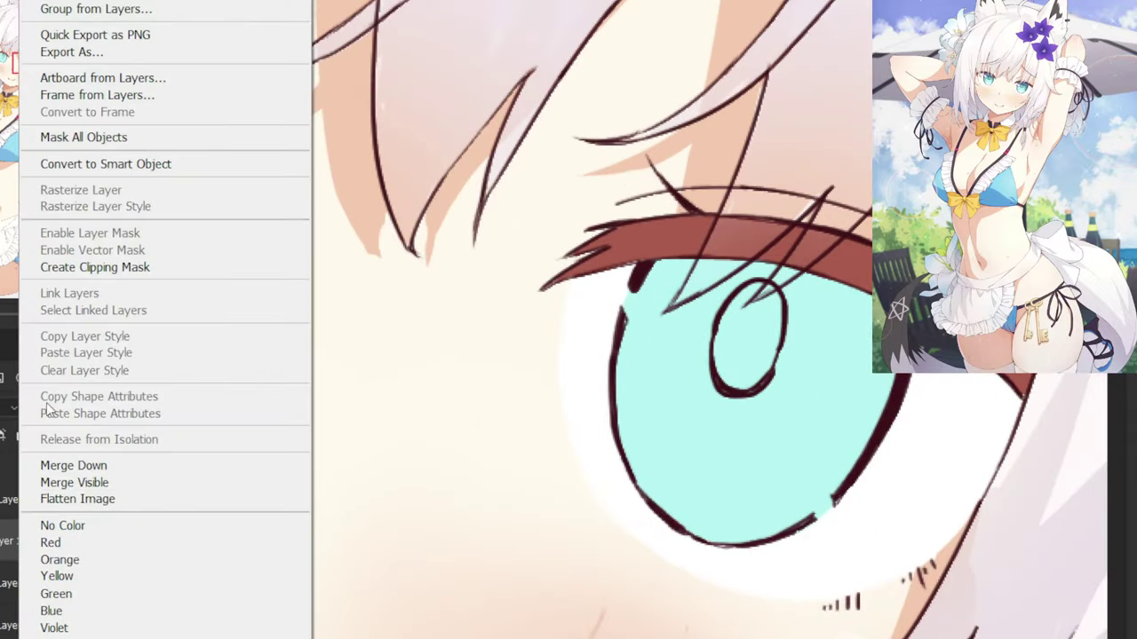
click(67, 274)
double_click(35, 543)
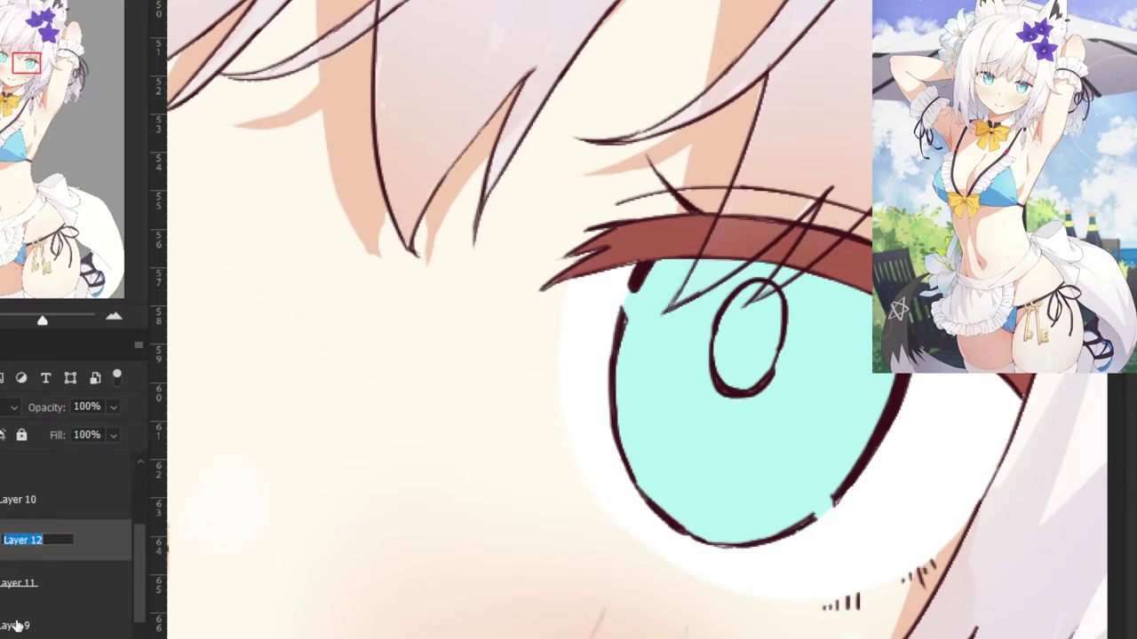
text(eye layer)
key(Return)
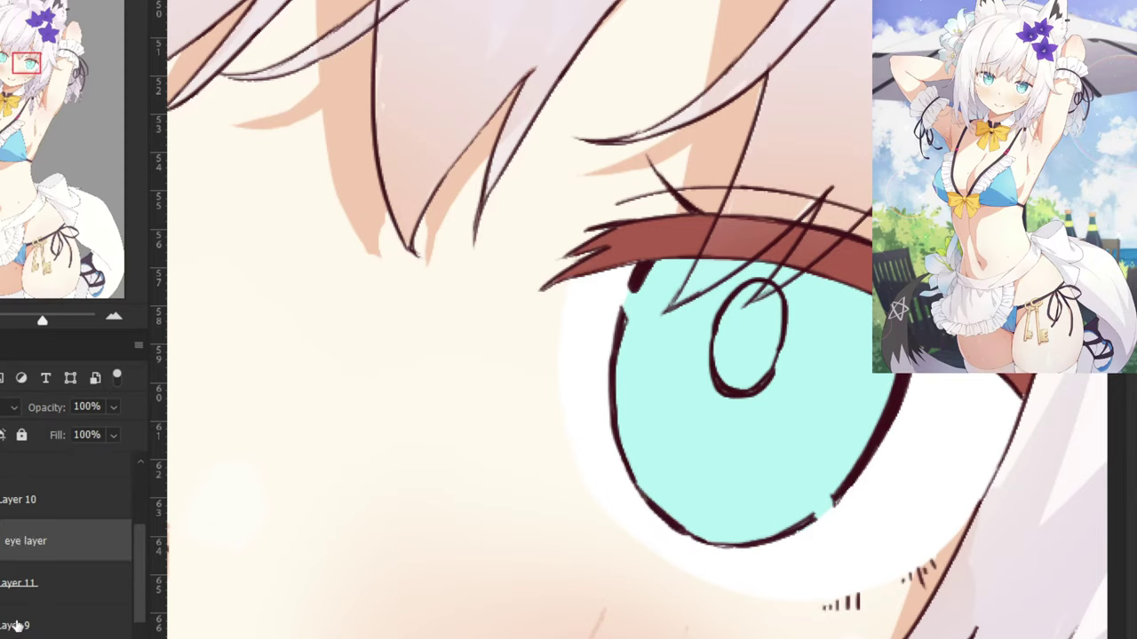
Rename Layer 9 as "eyeball" and Layer 11 as "pupil", leaving the clipped eye layer active.
double_click(16, 626)
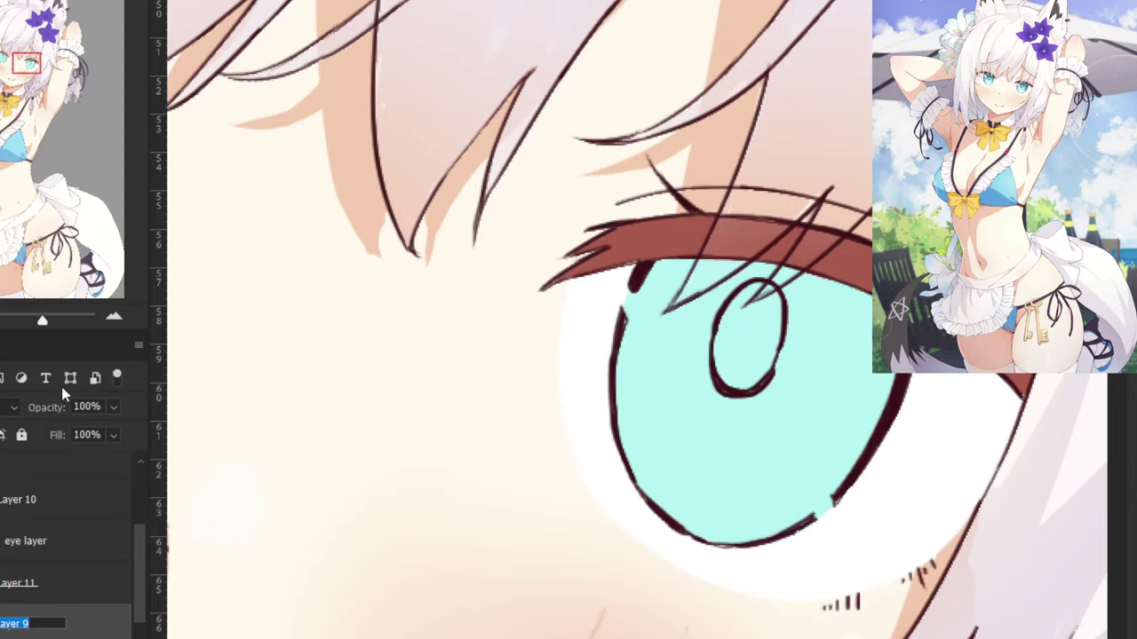
text(eyeball)
key(Return)
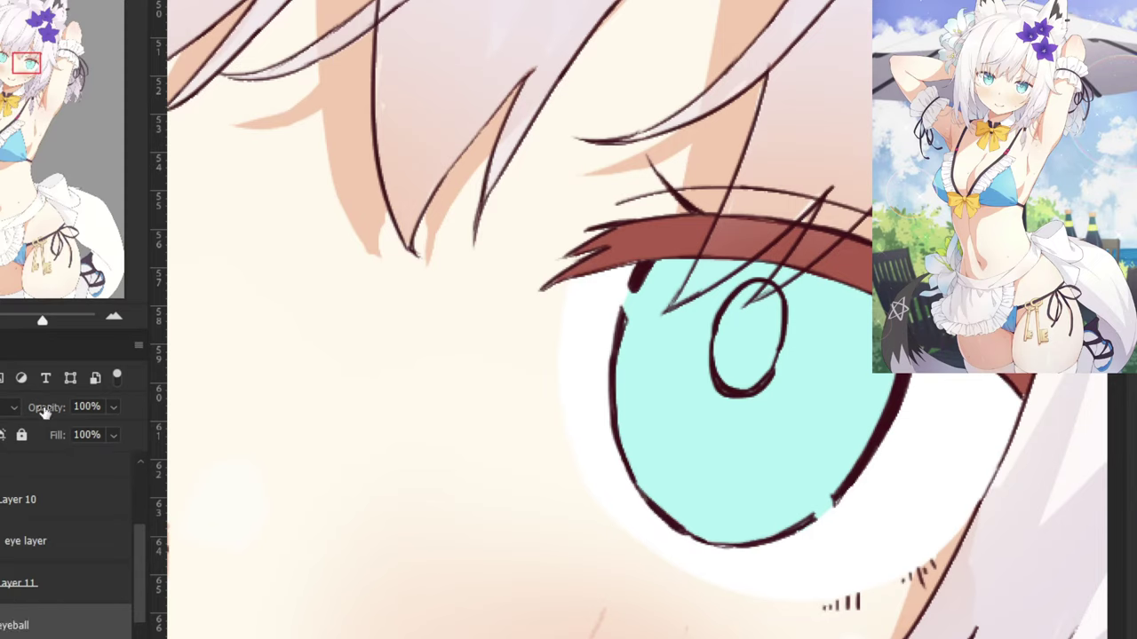
click(22, 586)
double_click(25, 582)
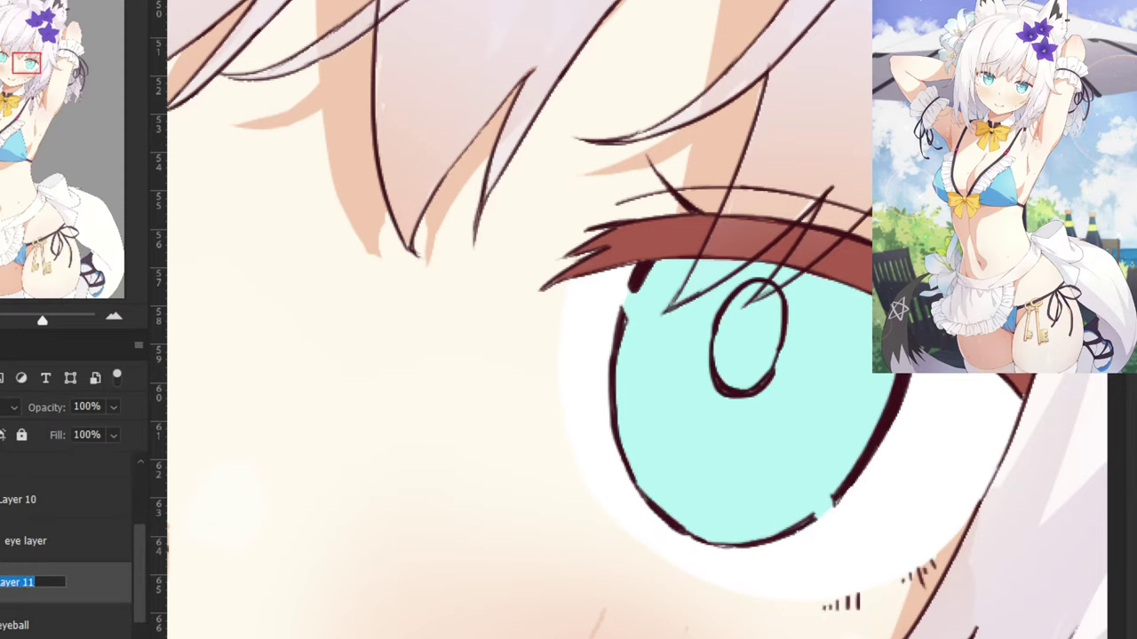
text(pupil)
key(Return)
click(36, 544)
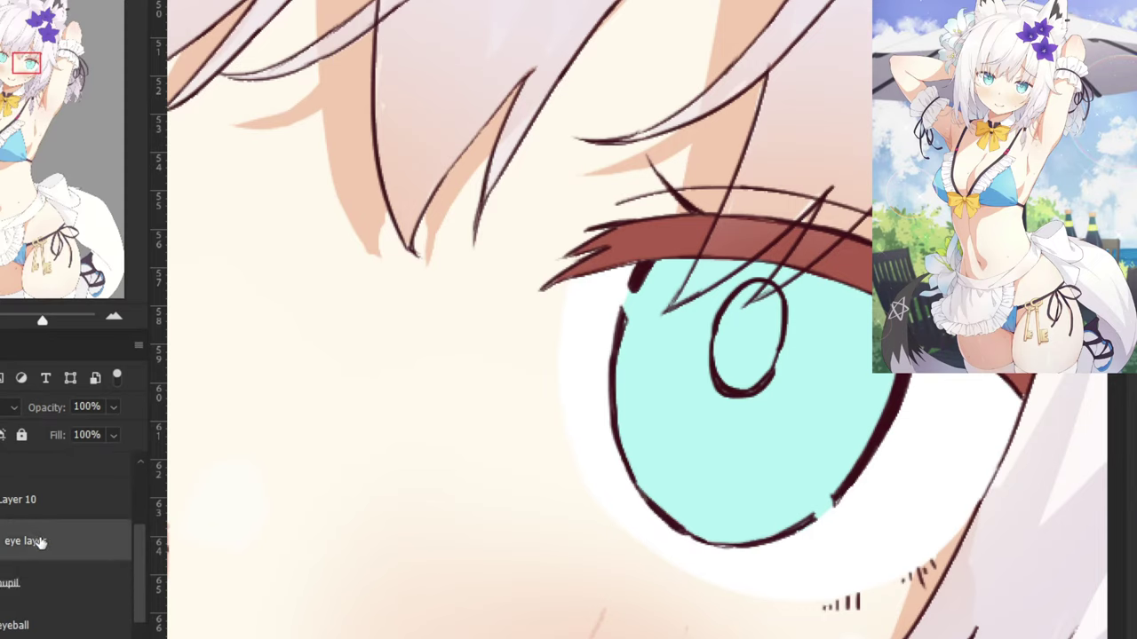
Rename the eye layer to "pupil colors" and Layer 10 to "eye lashes".
double_click(36, 538)
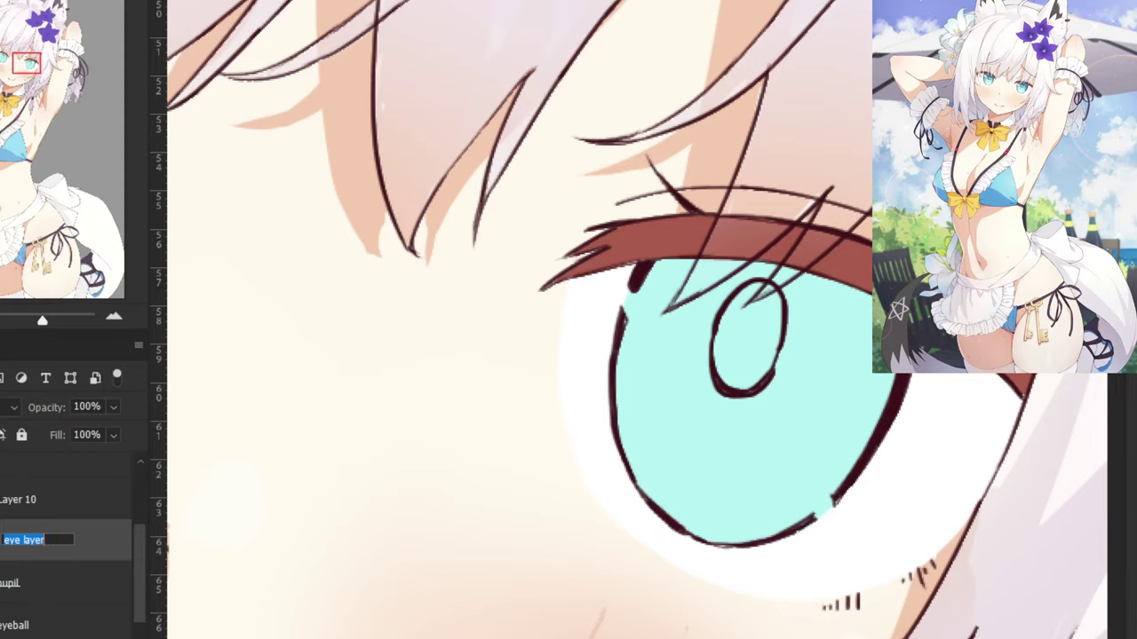
text(pupil colors)
key(Return)
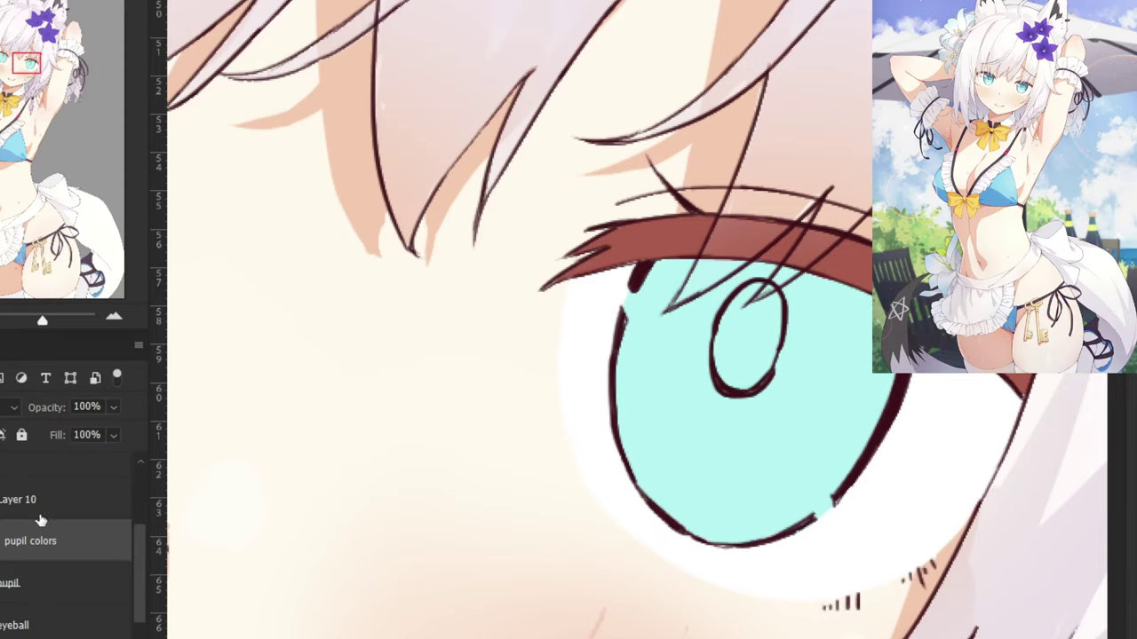
double_click(22, 501)
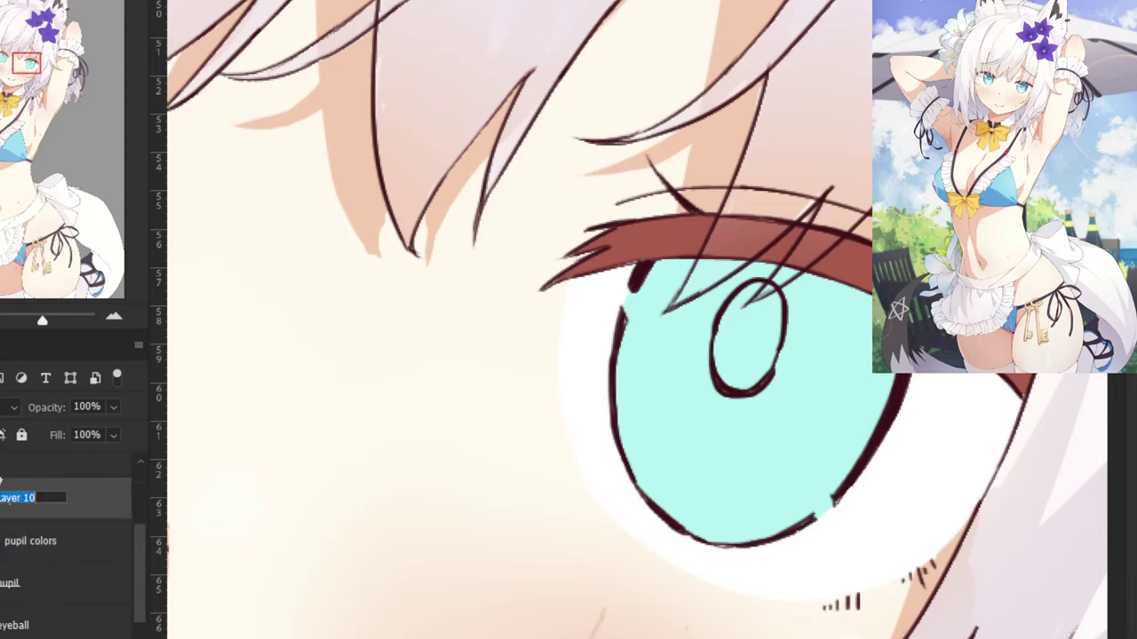
text(eye lashes)
key(Return)
On the pupil colors layer, paint a rounded pale mint highlight at the bottom of the iris on the right side of the face.
click(36, 547)
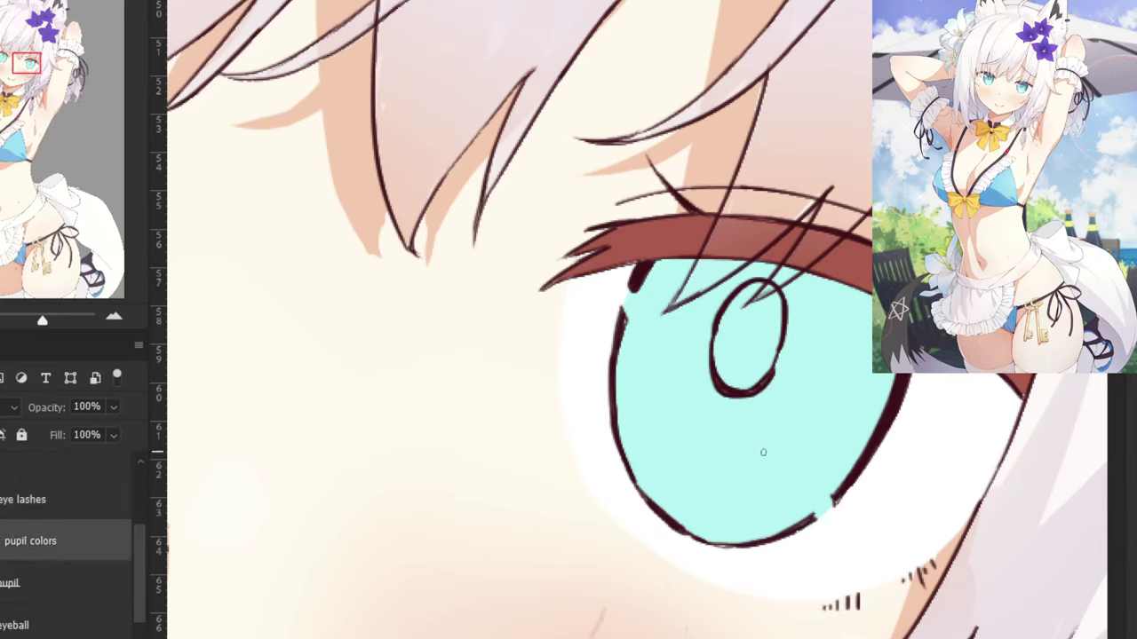
mouse_move(717, 524)
mouse_down()
mouse_move(752, 489)
mouse_move(682, 458)
mouse_up()
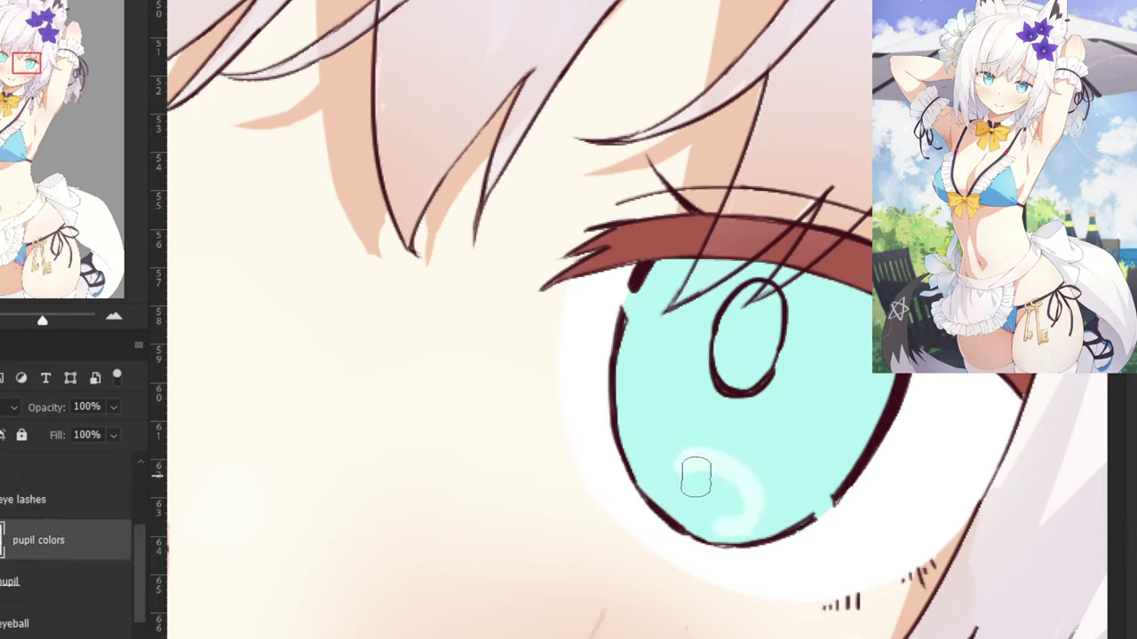
key(ctrl+z)
mouse_move(741, 530)
mouse_down()
mouse_move(735, 474)
mouse_move(706, 459)
mouse_up()
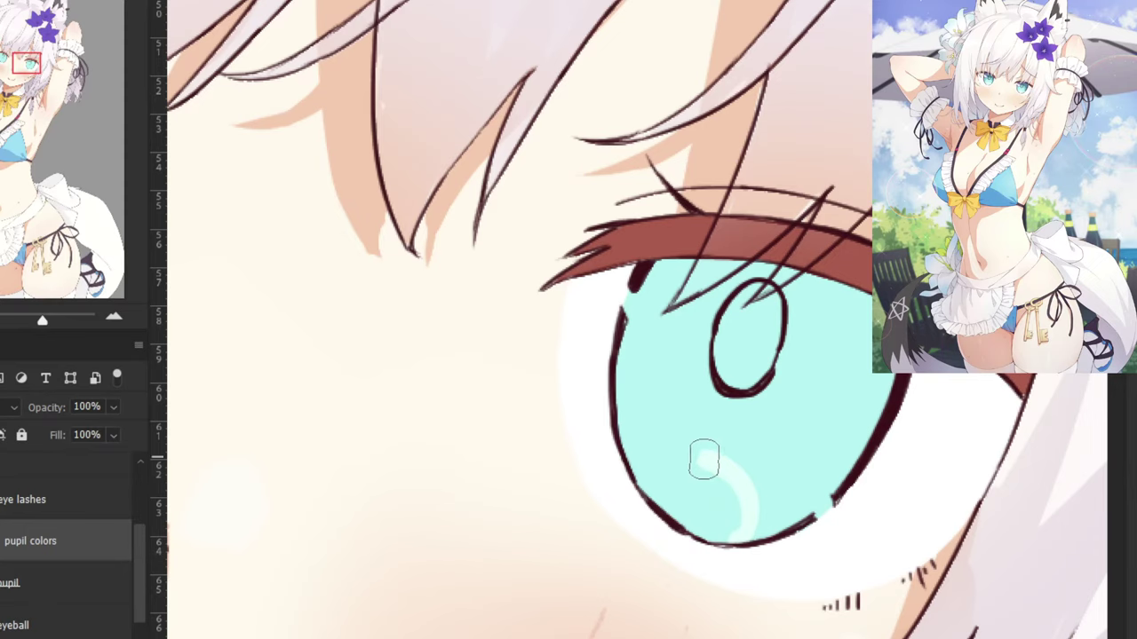
key(ctrl+z)
mouse_move(755, 513)
mouse_down()
mouse_move(705, 452)
mouse_move(659, 500)
mouse_up()
key(ctrl+z)
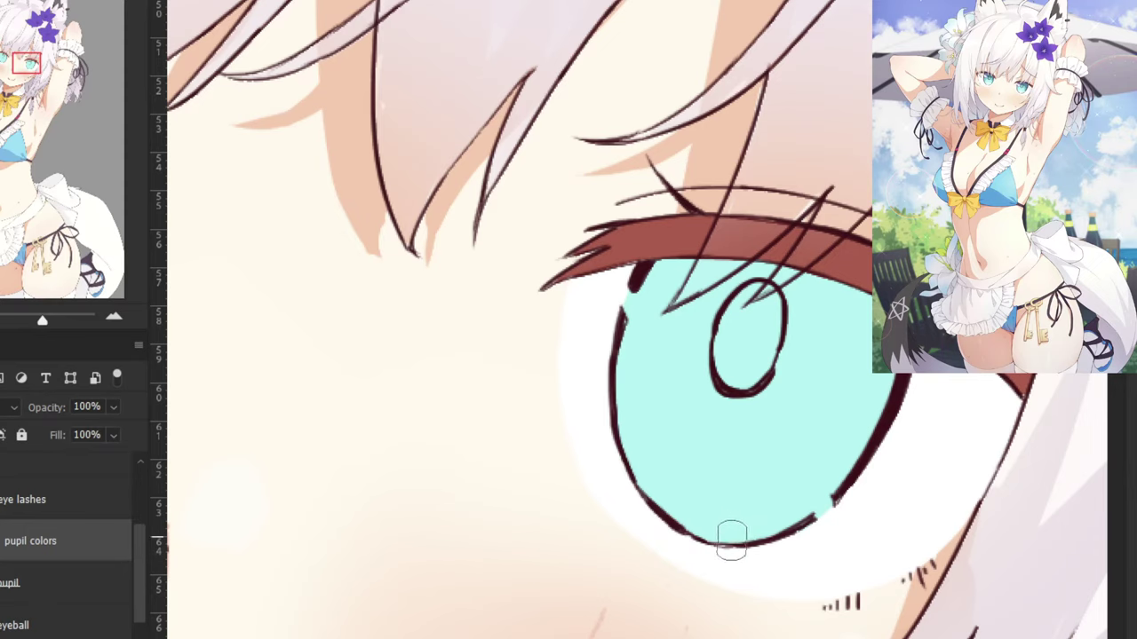
mouse_move(746, 528)
mouse_down()
mouse_move(672, 457)
mouse_move(665, 469)
mouse_move(698, 519)
mouse_move(728, 525)
mouse_move(728, 488)
mouse_move(696, 471)
mouse_move(684, 487)
mouse_move(662, 456)
mouse_move(642, 475)
mouse_move(662, 467)
mouse_up()
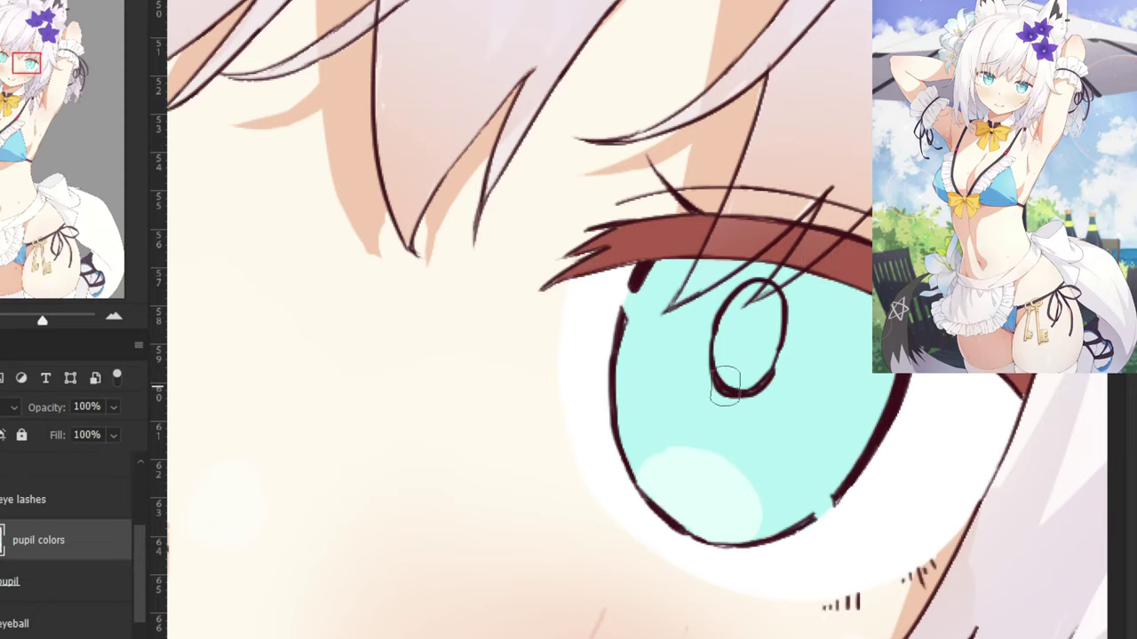
Paint a matching rounded pale mint highlight at the bottom of the iris on the left side of the face.
key(ctrl+minus)
key(ctrl+minus)
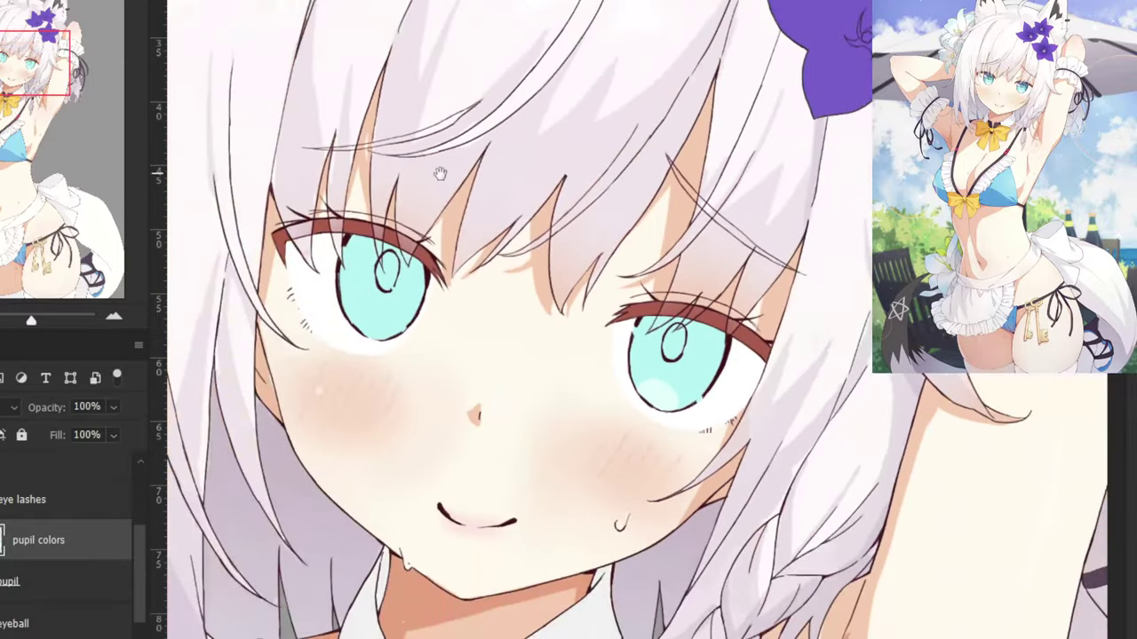
drag(439, 172, 784, 222)
key(ctrl+plus)
key(ctrl+plus)
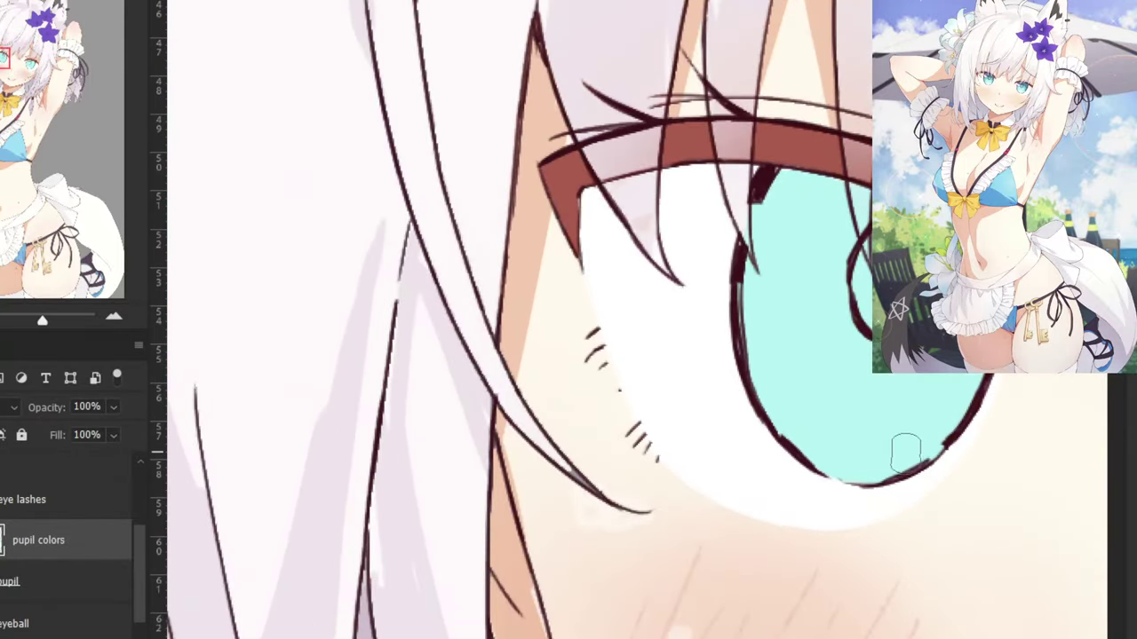
drag(907, 463, 809, 462)
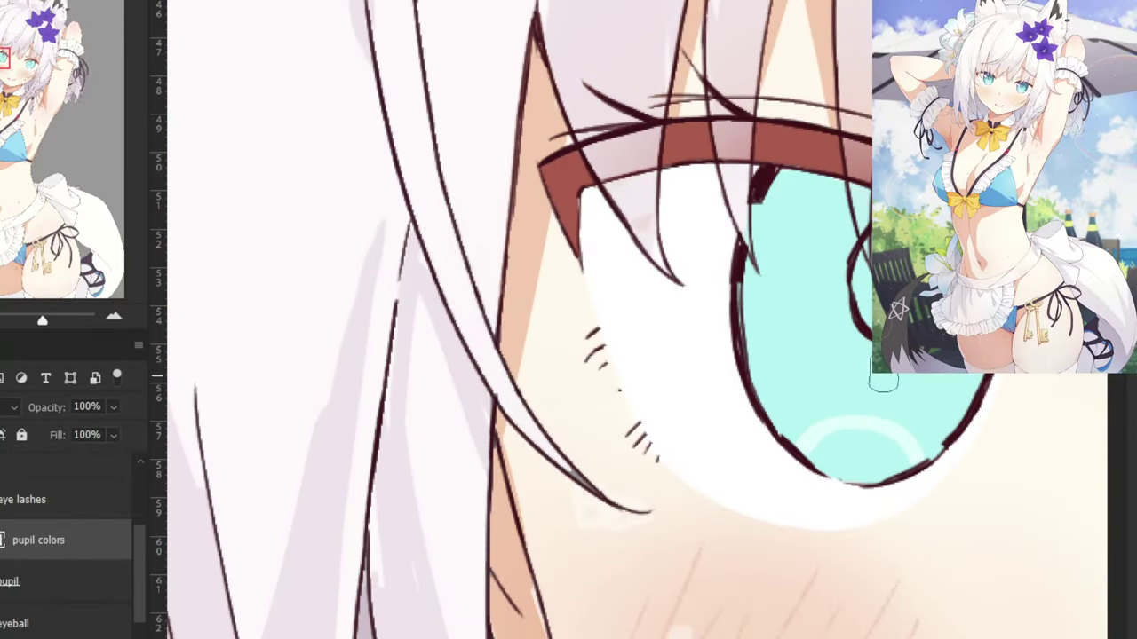
key(ctrl+z)
mouse_move(913, 459)
mouse_down()
mouse_move(847, 407)
mouse_move(813, 445)
mouse_move(829, 414)
mouse_move(815, 445)
mouse_move(827, 474)
mouse_move(854, 454)
mouse_move(850, 436)
mouse_move(849, 456)
mouse_move(878, 464)
mouse_move(842, 435)
mouse_move(877, 431)
mouse_up()
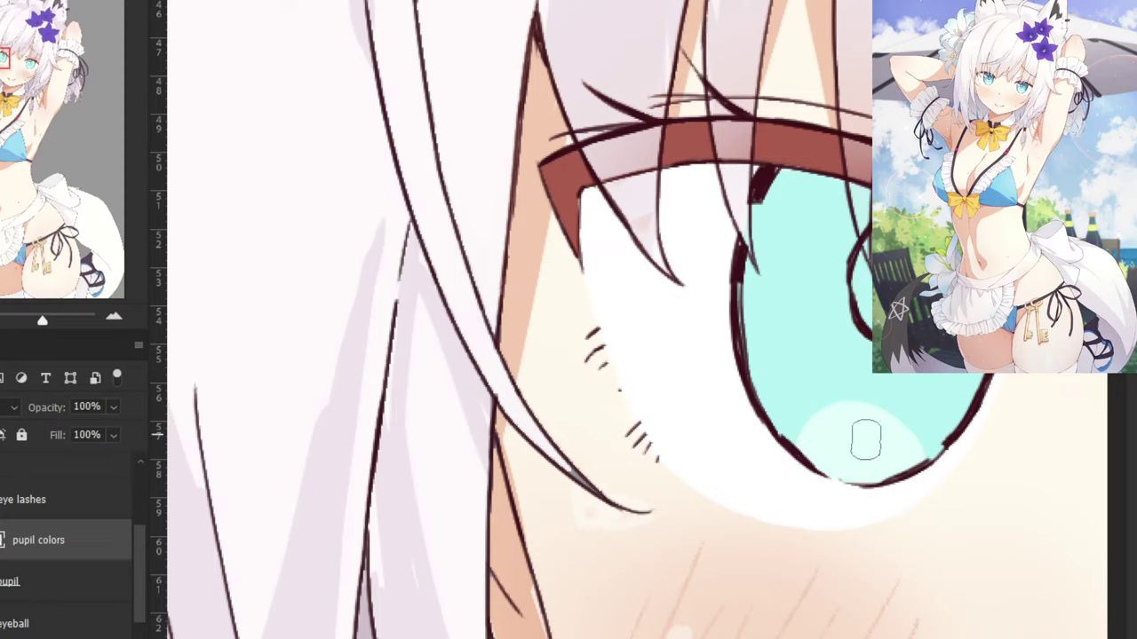
Outline a darker teal shadow across the right iris with an arc from its left edge, through the inner oval, down to its lower right edge.
drag(792, 206, 430, 215)
mouse_move(1003, 203)
mouse_down()
mouse_move(494, 205)
mouse_move(556, 183)
mouse_up()
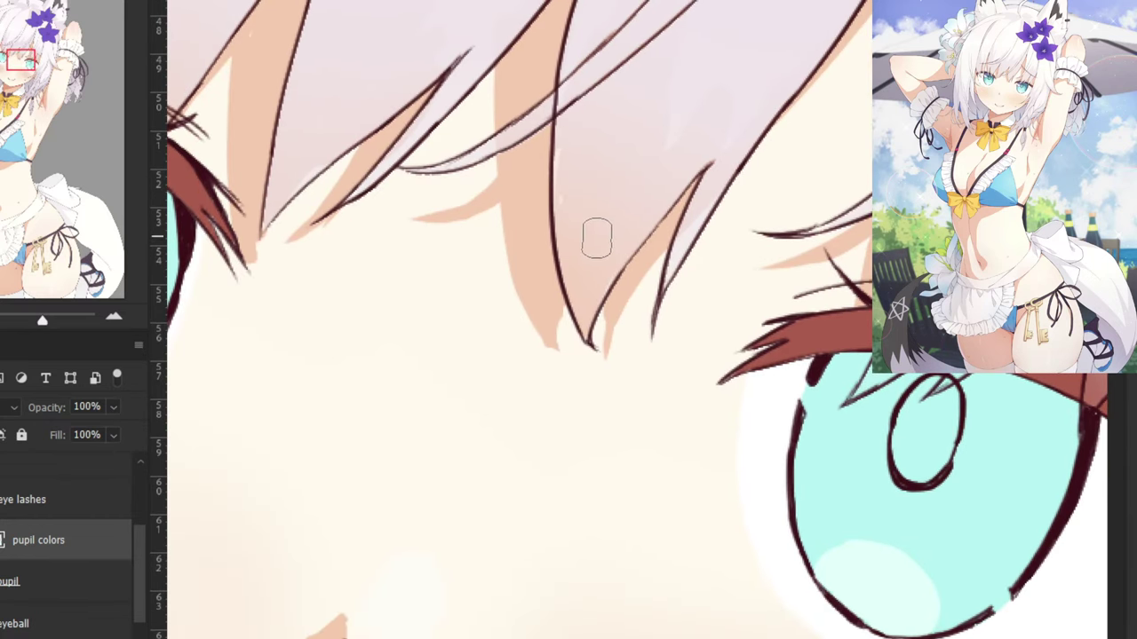
drag(601, 254, 581, 256)
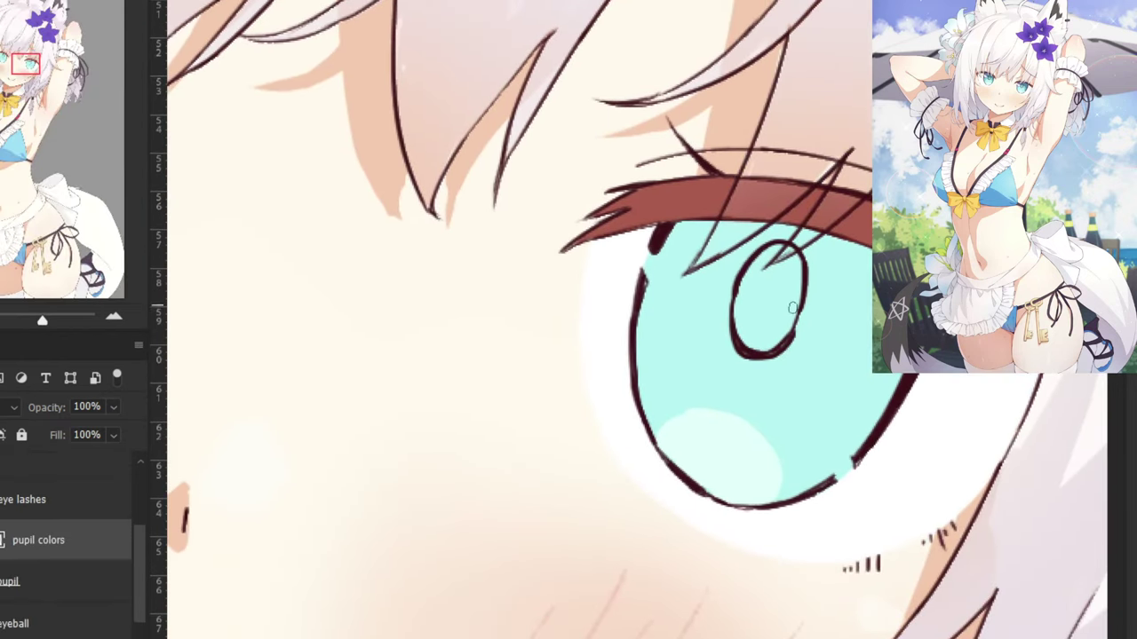
drag(783, 313, 783, 313)
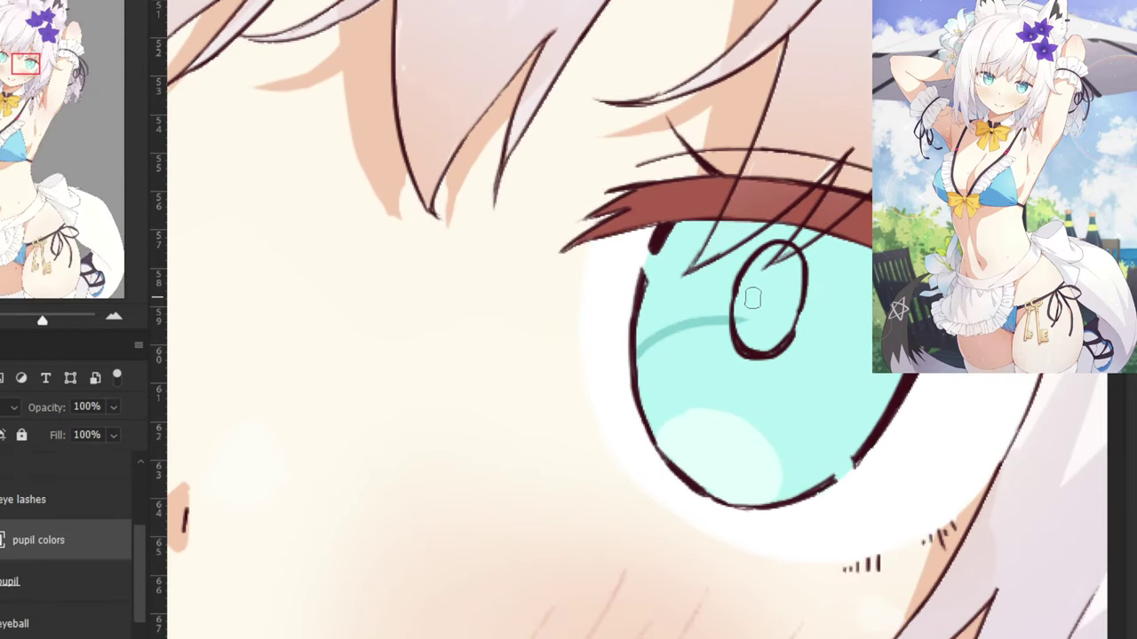
mouse_move(636, 353)
mouse_down()
mouse_move(757, 325)
mouse_move(823, 377)
mouse_move(746, 337)
mouse_move(810, 373)
mouse_move(849, 451)
mouse_up()
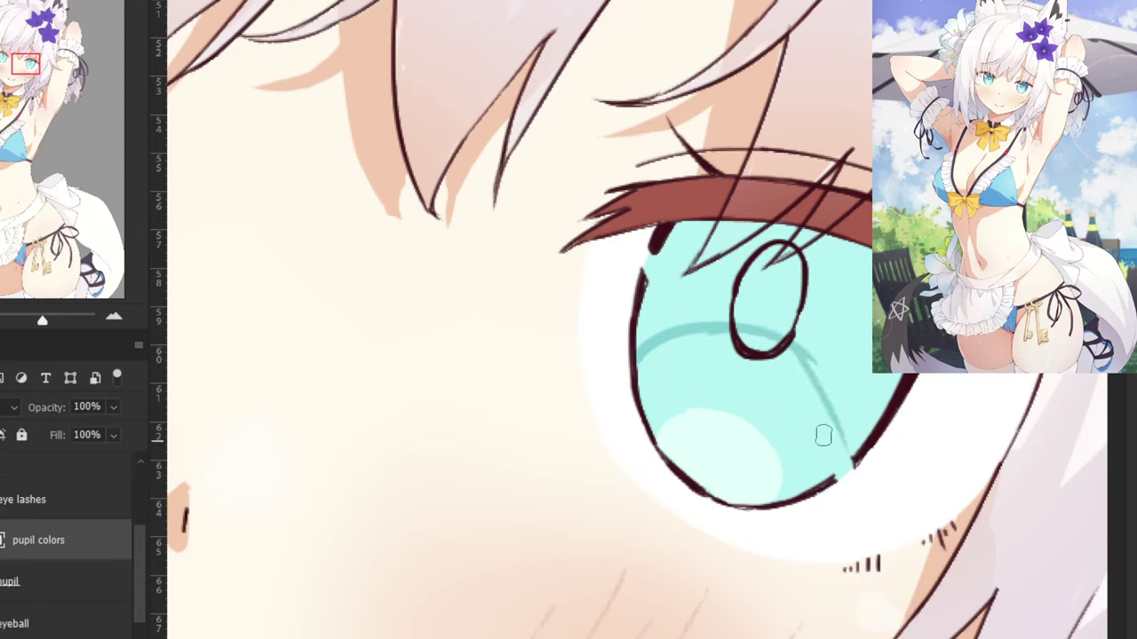
key(ctrl+z)
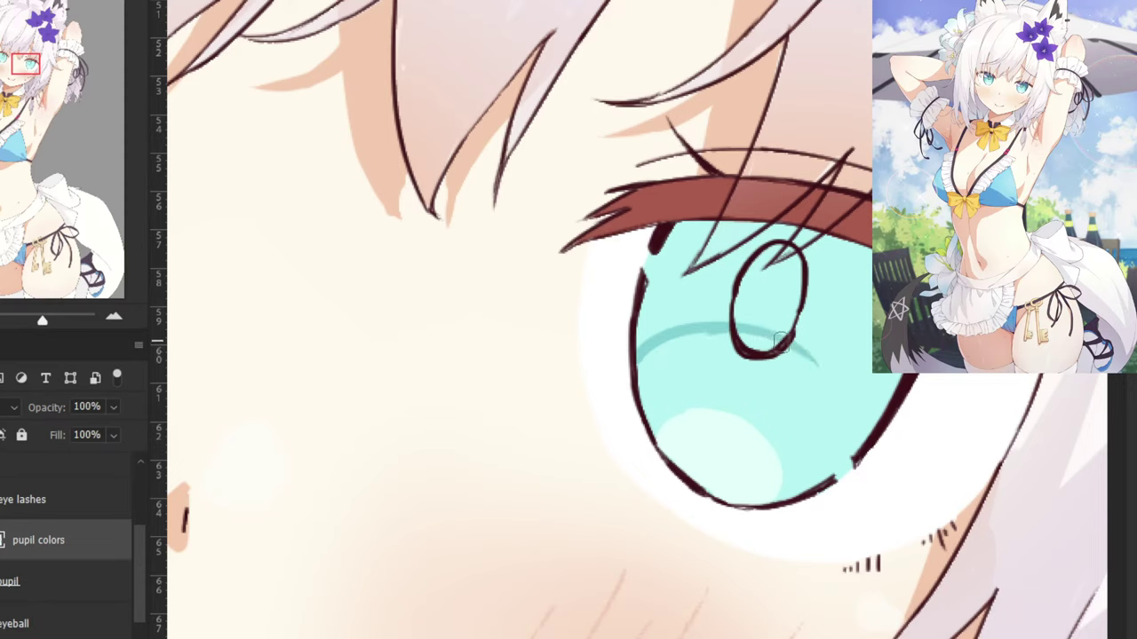
drag(807, 362, 832, 476)
key(ctrl+z)
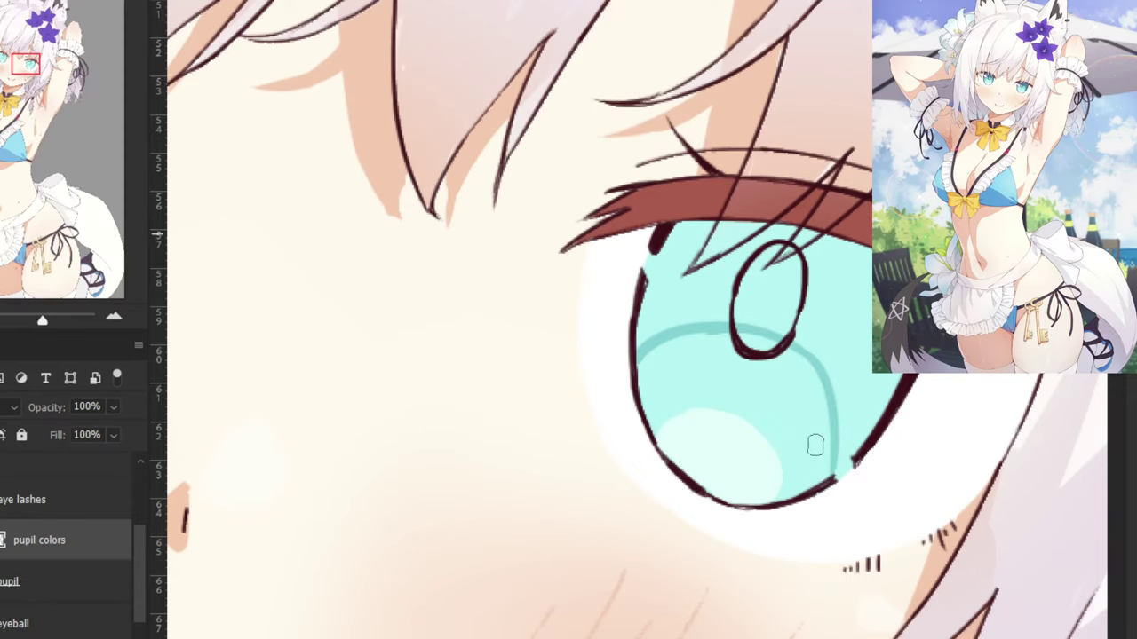
key(ctrl+z)
key(ctrl+z)
drag(809, 352, 835, 476)
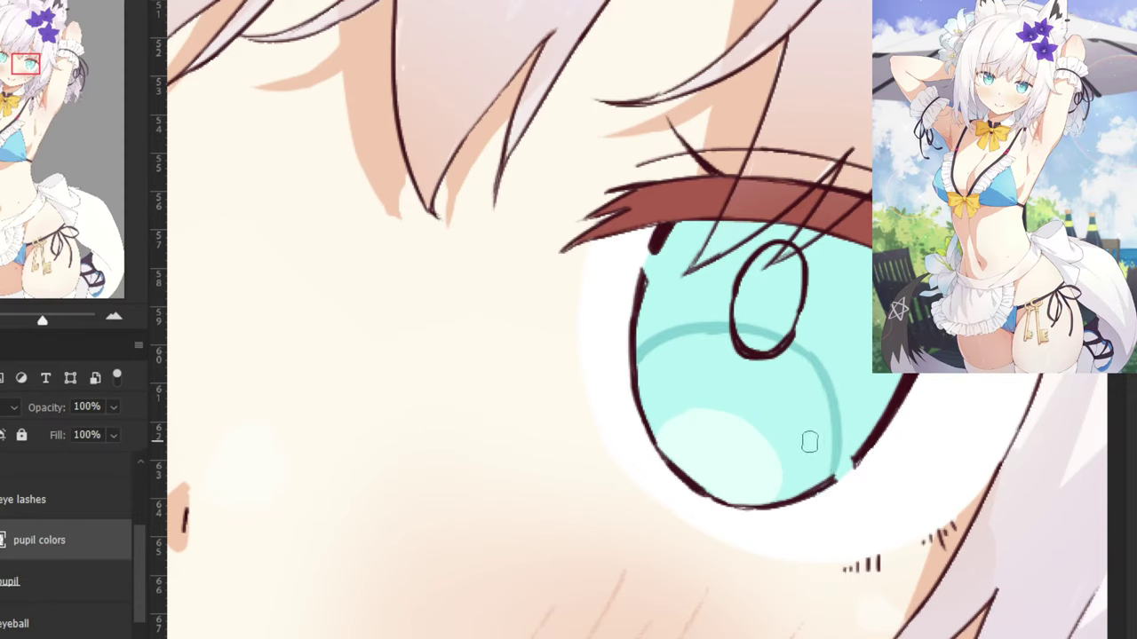
Fill the right iris above and outside the shadow arc with the darker teal, including the inner oval.
alt+right_click(859, 428)
drag(881, 382, 844, 469)
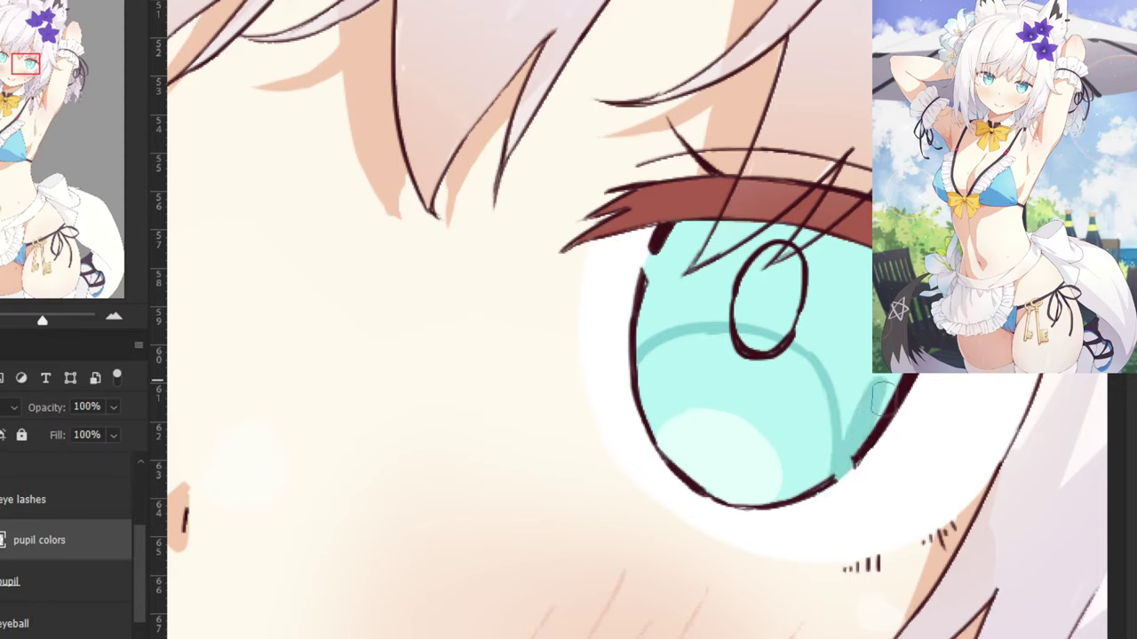
drag(863, 425, 895, 379)
mouse_move(871, 249)
mouse_down()
mouse_move(764, 241)
mouse_move(775, 235)
mouse_move(753, 212)
mouse_move(678, 242)
mouse_move(634, 344)
mouse_move(633, 331)
mouse_move(677, 297)
mouse_move(669, 321)
mouse_move(648, 324)
mouse_move(732, 302)
mouse_move(755, 266)
mouse_move(730, 293)
mouse_move(747, 313)
mouse_move(734, 310)
mouse_move(769, 313)
mouse_move(776, 284)
mouse_move(712, 251)
mouse_move(746, 299)
mouse_up()
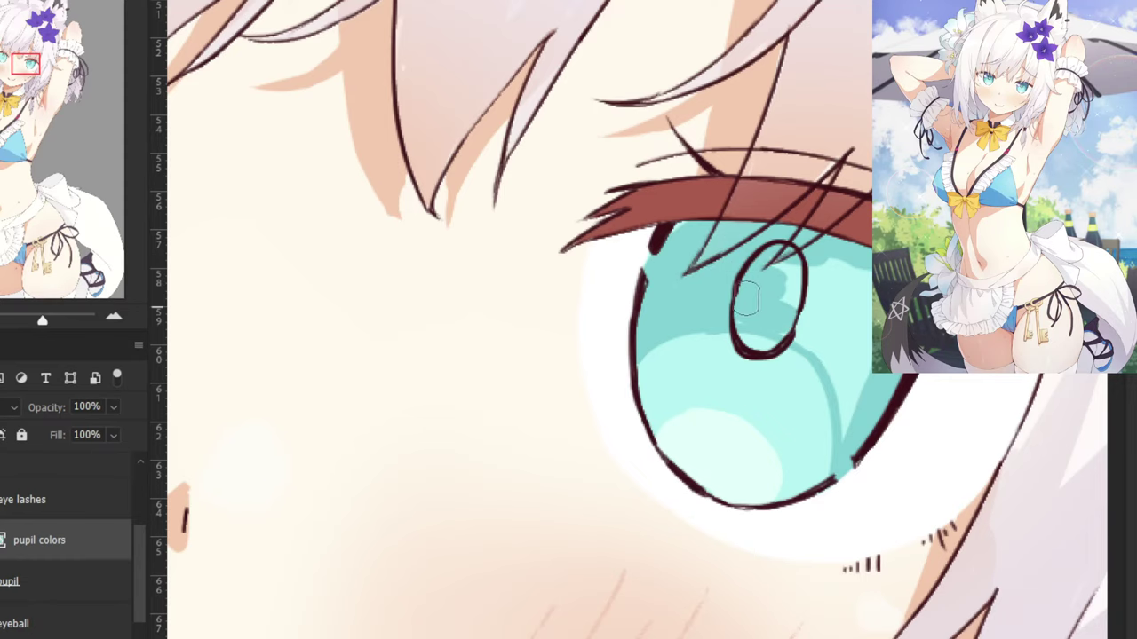
mouse_move(806, 327)
mouse_down()
mouse_move(847, 375)
mouse_move(848, 424)
mouse_move(873, 365)
mouse_move(862, 280)
mouse_move(781, 267)
mouse_move(830, 361)
mouse_move(781, 324)
mouse_up()
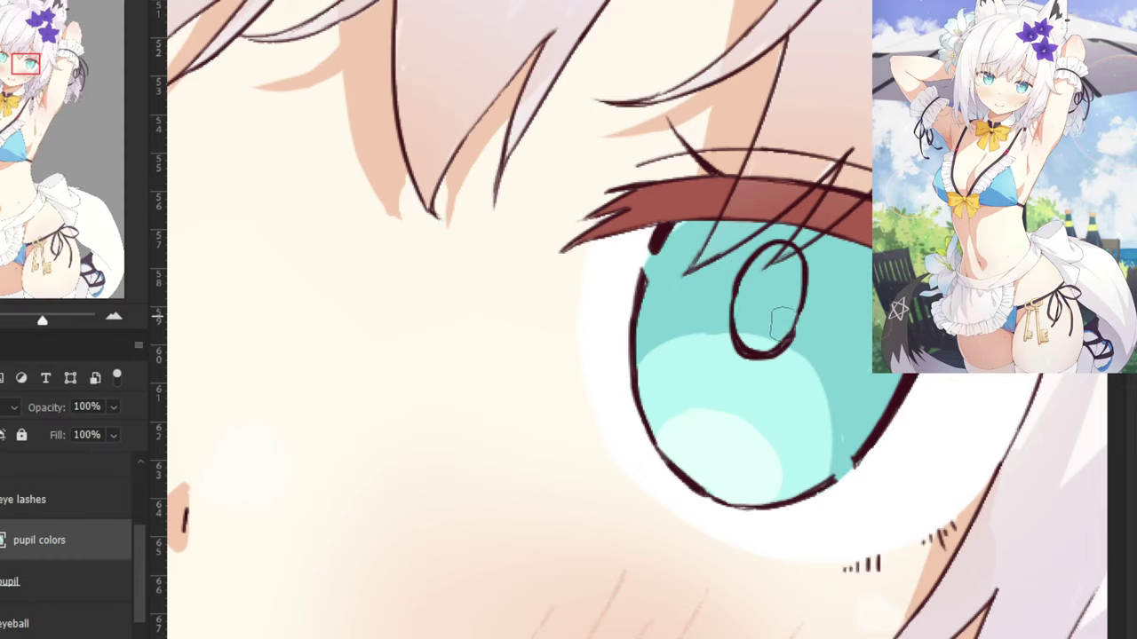
Outline a matching darker teal arc across the left iris, rising from its lower right edge and curving through the inner oval.
key(ctrl+minus)
drag(410, 151, 754, 246)
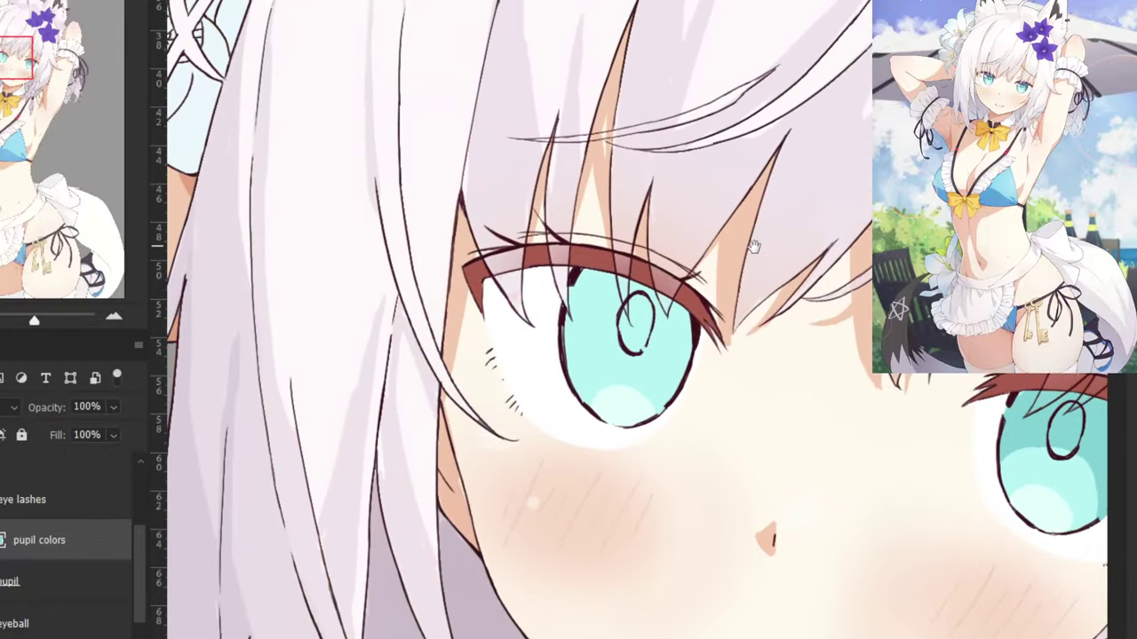
key(ctrl+plus)
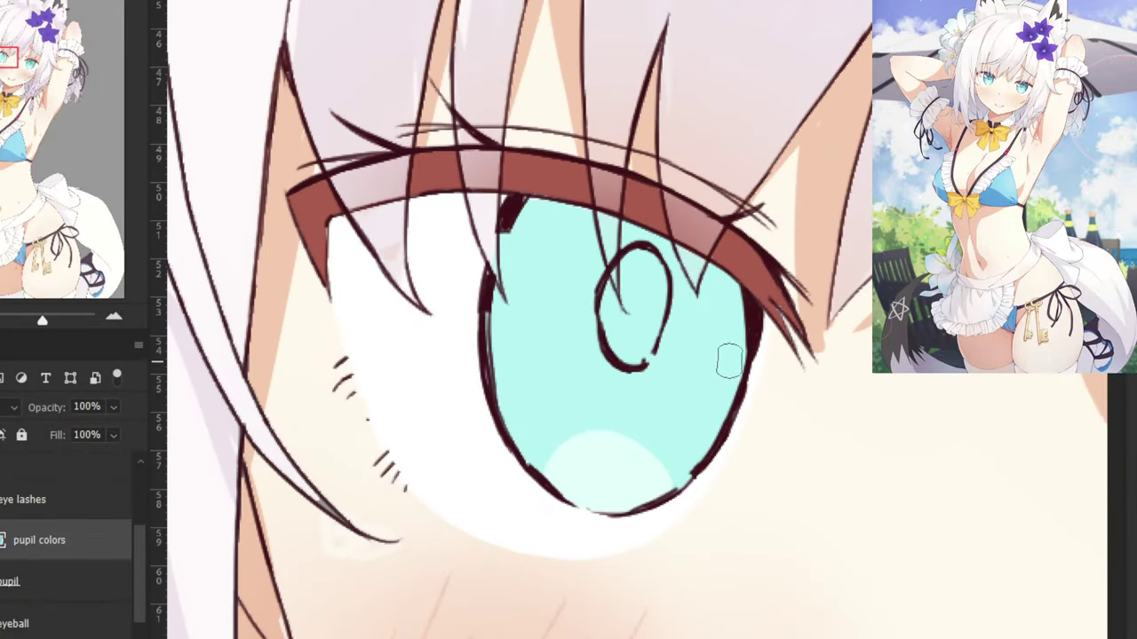
mouse_move(687, 479)
mouse_down()
mouse_move(606, 349)
mouse_move(655, 362)
mouse_move(586, 350)
mouse_up()
key(ctrl+z)
key(ctrl+z)
drag(700, 460, 567, 345)
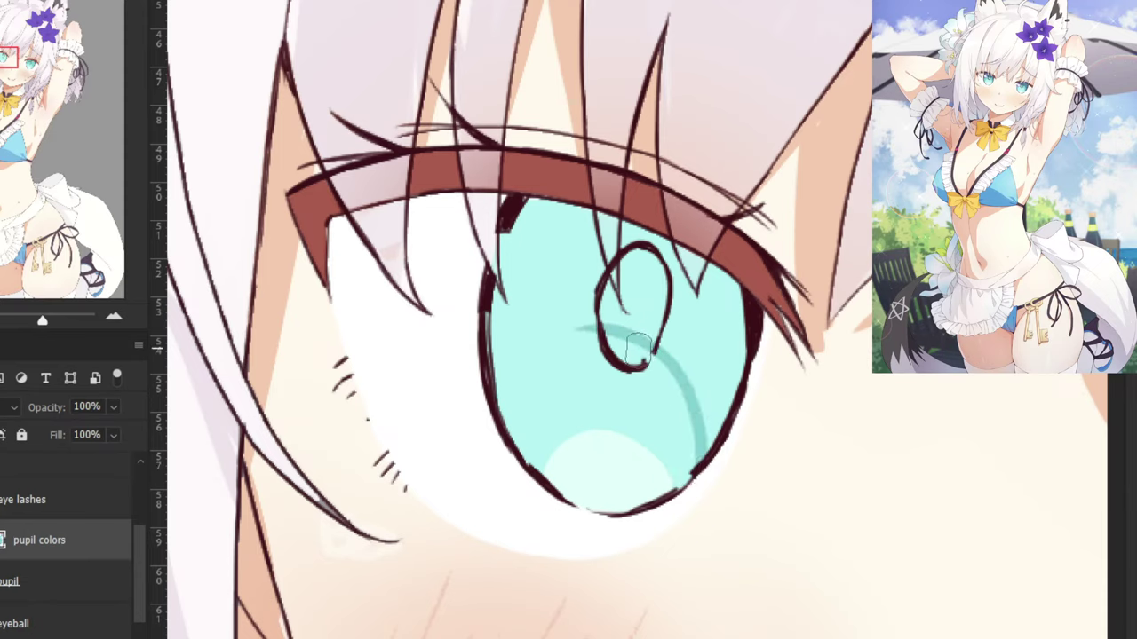
key(ctrl+z)
drag(684, 465, 542, 407)
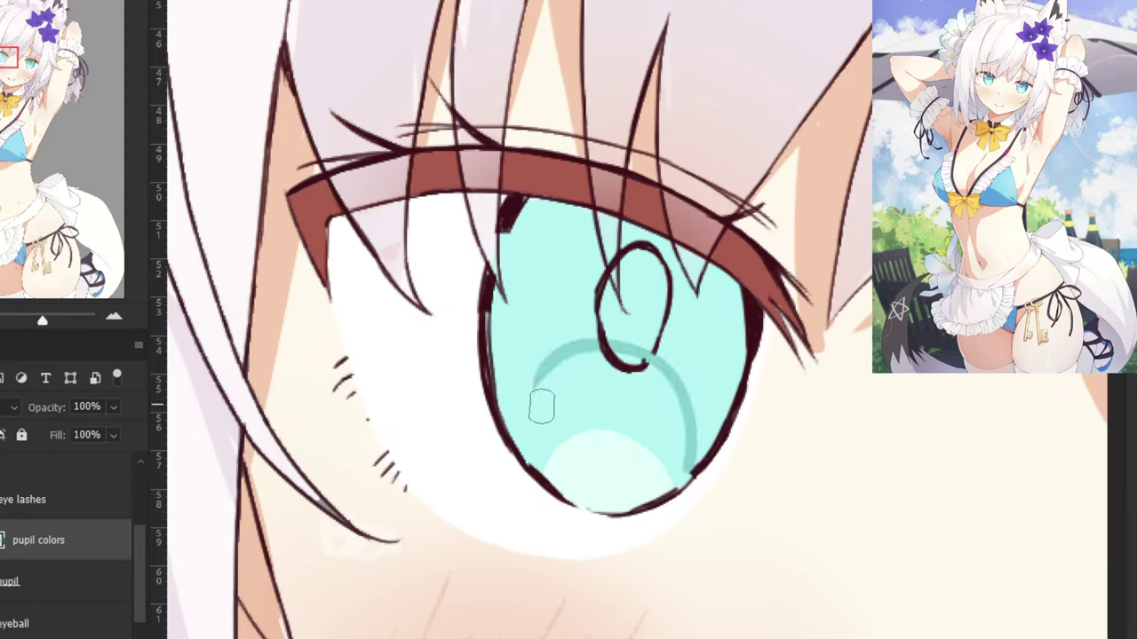
Extend the arc to the left iris's outer edge and fill the area above and outside it with the darker teal.
drag(576, 351, 507, 400)
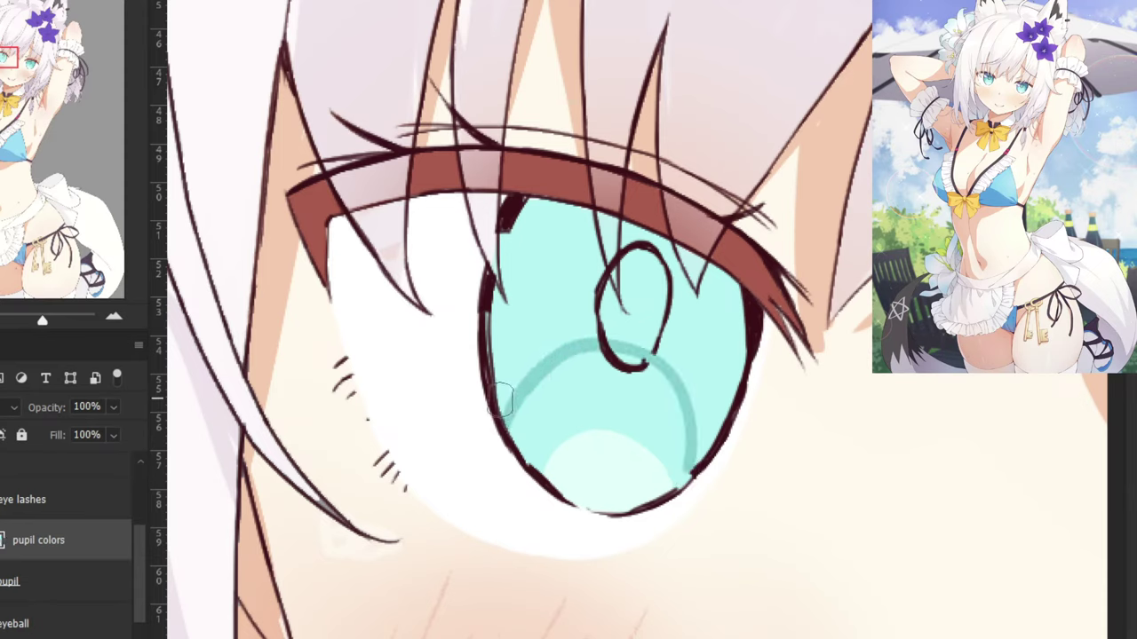
mouse_move(517, 327)
mouse_down()
mouse_move(498, 393)
mouse_move(492, 349)
mouse_move(501, 318)
mouse_move(520, 347)
mouse_move(532, 331)
mouse_move(553, 250)
mouse_move(548, 213)
mouse_move(557, 220)
mouse_move(514, 343)
mouse_move(609, 301)
mouse_move(584, 296)
mouse_move(548, 256)
mouse_move(566, 221)
mouse_up()
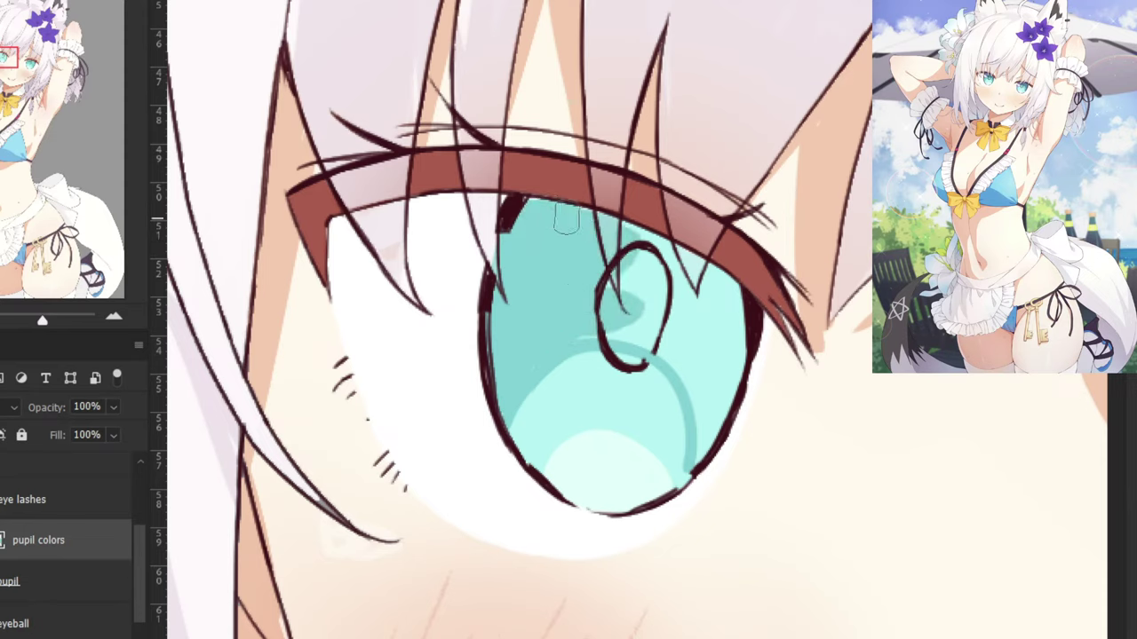
mouse_move(534, 312)
mouse_down()
mouse_move(607, 328)
mouse_move(704, 421)
mouse_move(601, 332)
mouse_move(663, 349)
mouse_move(582, 329)
mouse_move(588, 304)
mouse_move(669, 351)
mouse_move(694, 391)
mouse_move(704, 468)
mouse_move(713, 427)
mouse_move(692, 338)
mouse_move(652, 315)
mouse_move(644, 338)
mouse_move(722, 399)
mouse_move(695, 293)
mouse_move(709, 320)
mouse_move(758, 336)
mouse_move(685, 265)
mouse_move(580, 212)
mouse_move(568, 242)
mouse_move(533, 189)
mouse_up()
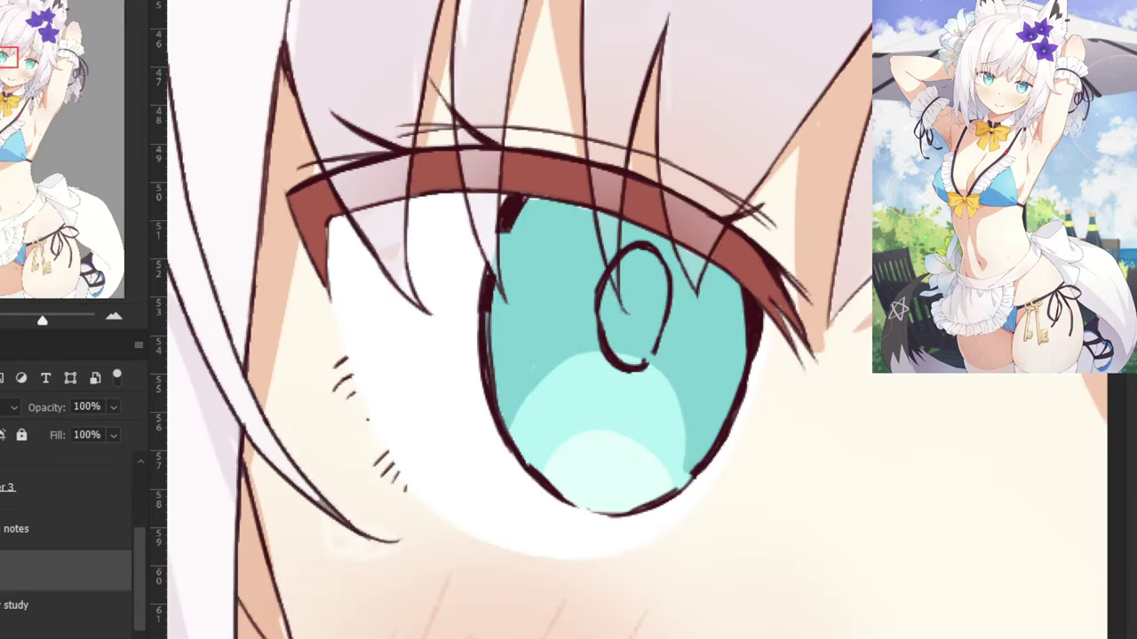
Switch to the pupil colors layer to work on the right iris.
key(alt+bracketright)
scroll(703, 165, up, 5)
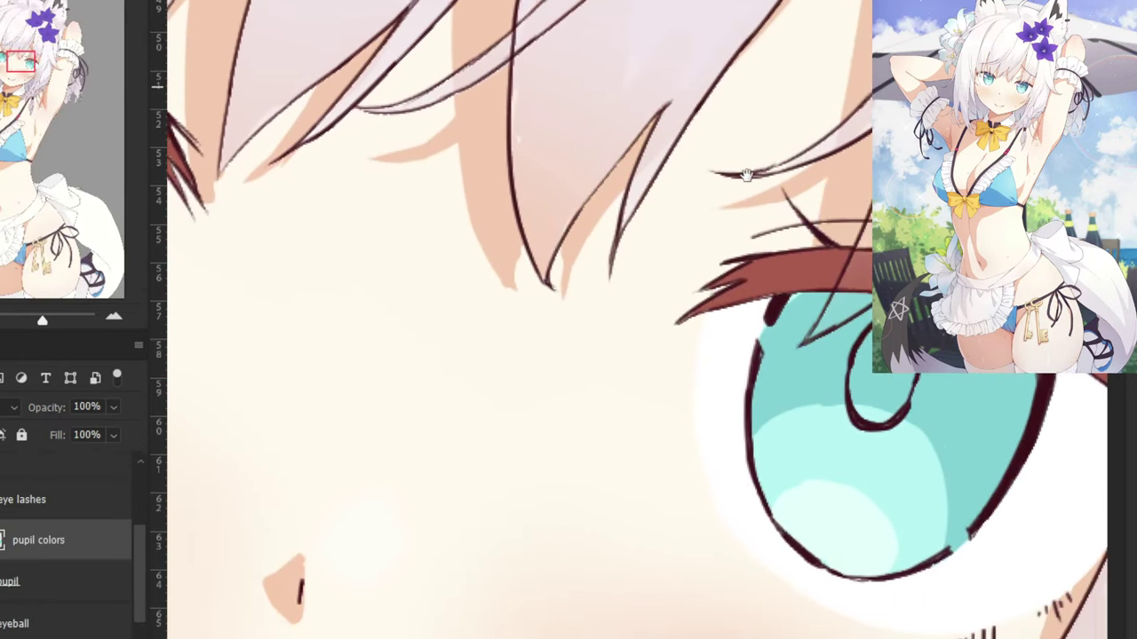
drag(746, 174, 577, 131)
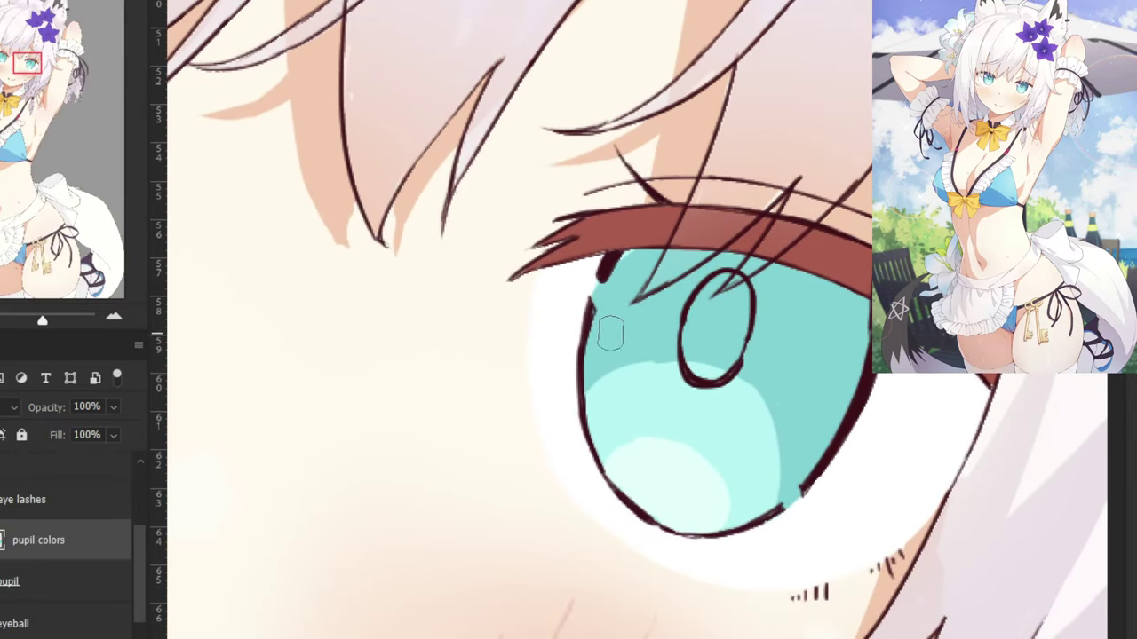
drag(588, 325, 846, 380)
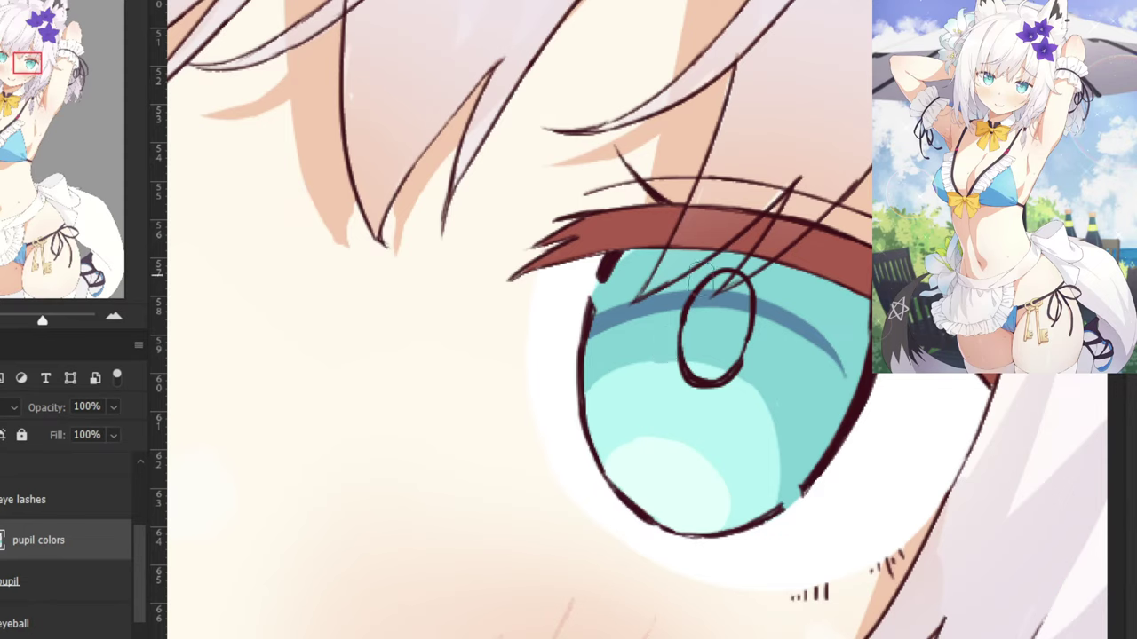
drag(697, 306, 843, 386)
key(ctrl+z)
key(ctrl+z)
key(ctrl+shift+z)
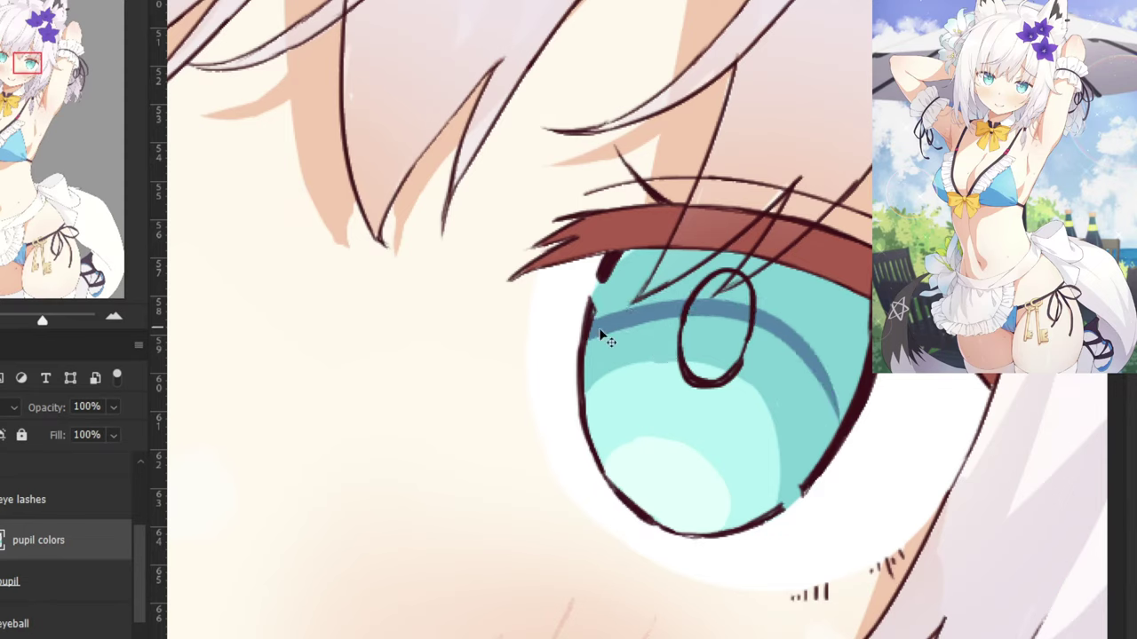
key(ctrl+z)
drag(593, 331, 806, 398)
key(ctrl+z)
drag(593, 330, 796, 380)
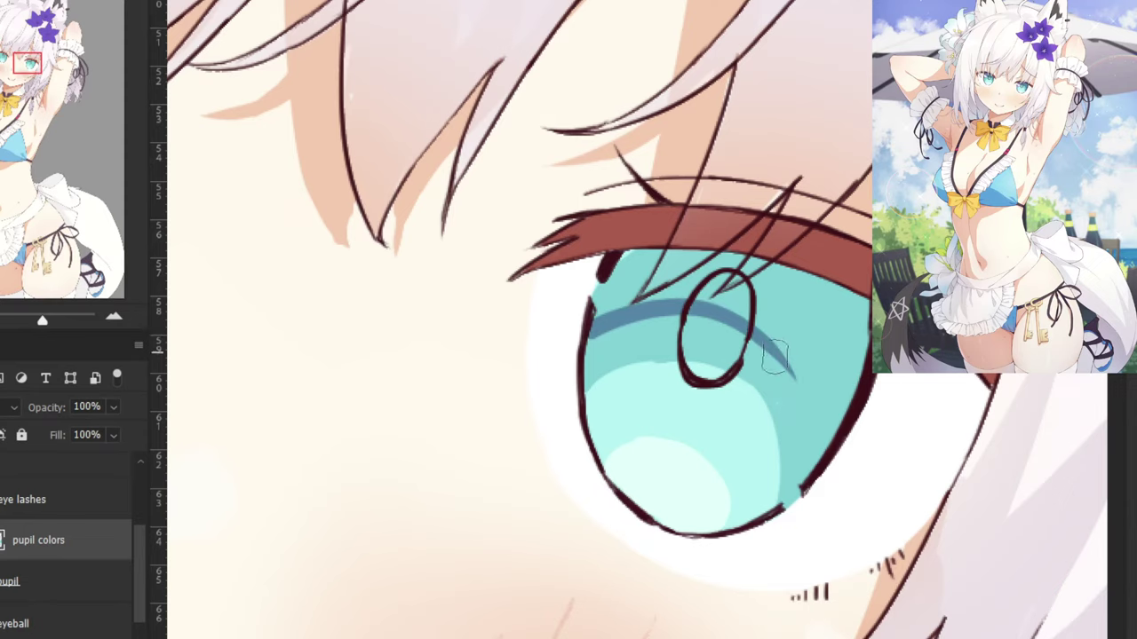
key(ctrl+z)
drag(591, 330, 804, 386)
key(ctrl+z)
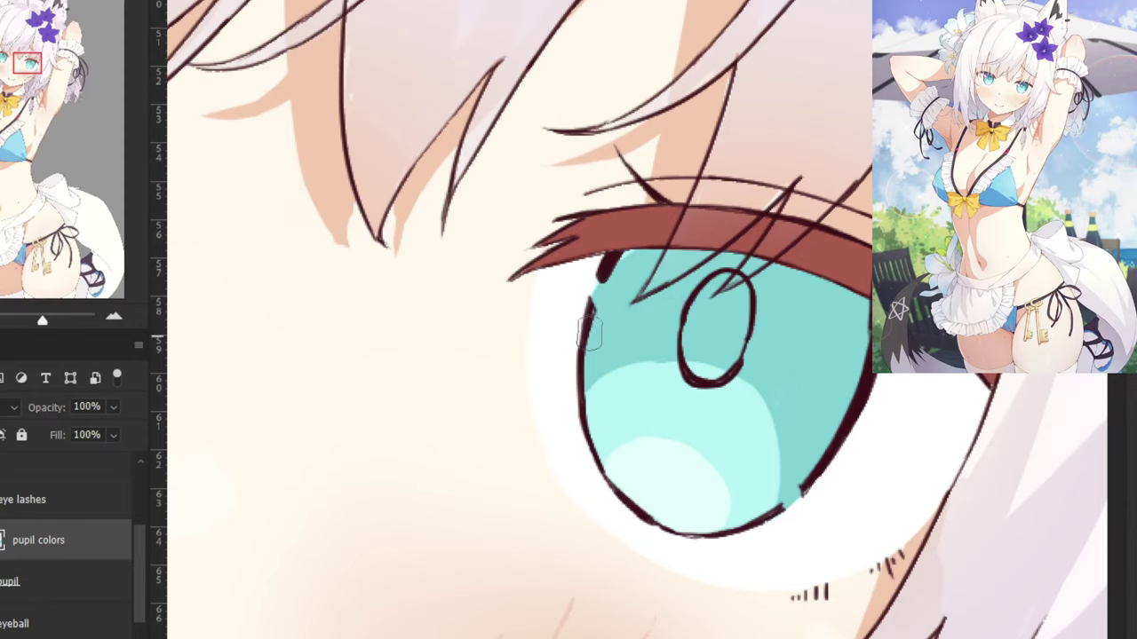
Outline a slate-blue arc across the upper right iris and fill the area above and outside it with the same blue.
drag(590, 333, 820, 363)
drag(763, 328, 835, 440)
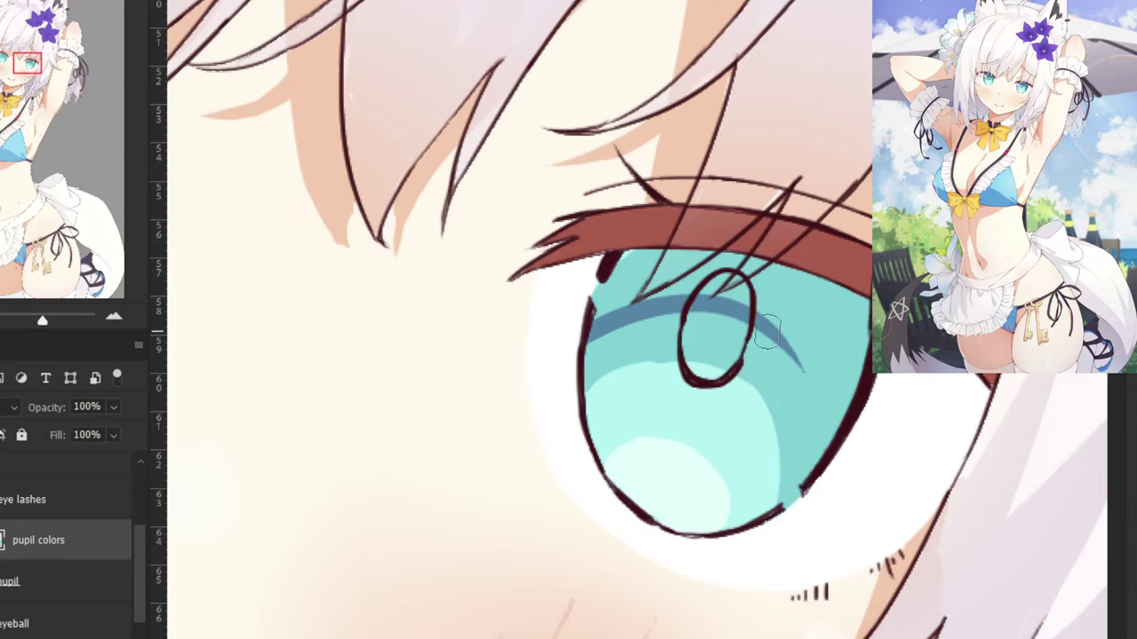
mouse_move(765, 340)
mouse_down()
mouse_move(809, 486)
mouse_move(835, 343)
mouse_move(826, 361)
mouse_move(837, 407)
mouse_move(857, 352)
mouse_move(835, 276)
mouse_move(773, 283)
mouse_move(780, 298)
mouse_move(748, 285)
mouse_move(757, 269)
mouse_move(689, 254)
mouse_move(760, 311)
mouse_move(688, 299)
mouse_move(711, 289)
mouse_move(768, 304)
mouse_move(779, 276)
mouse_move(710, 260)
mouse_move(634, 273)
mouse_move(617, 298)
mouse_move(759, 285)
mouse_up()
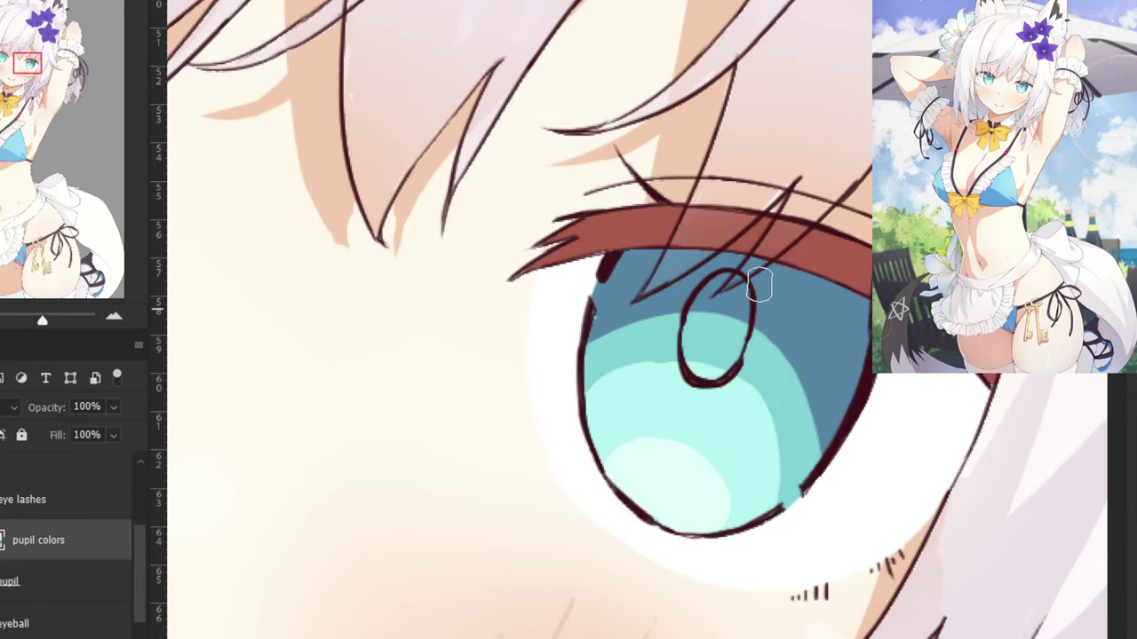
Outline a matching slate-blue arc in the left iris, from its right edge up through the inner oval toward the upper centre.
drag(397, 149, 1080, 256)
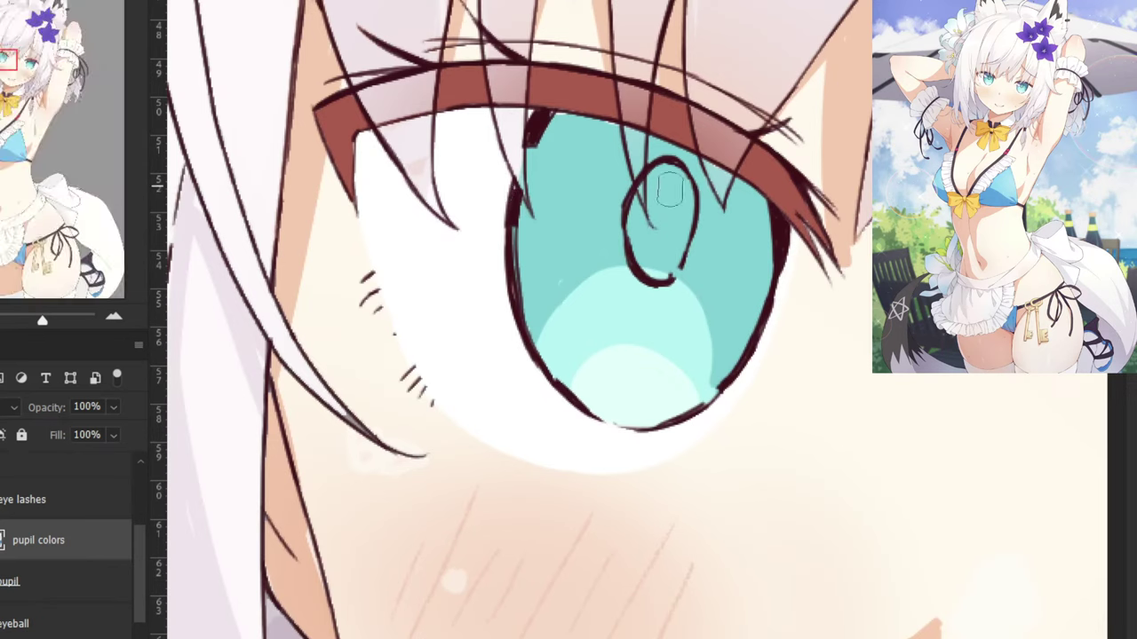
mouse_move(753, 317)
mouse_down()
mouse_move(734, 262)
mouse_move(599, 244)
mouse_up()
key(ctrl+z)
drag(758, 311, 585, 228)
key(ctrl+z)
drag(756, 325, 592, 218)
key(ctrl+z)
drag(760, 325, 568, 202)
Continue the slate-blue arc to the left iris's outer edge and fill the area above it with the same blue.
drag(641, 215, 504, 282)
key(ctrl+z)
drag(621, 210, 507, 292)
key(ctrl+z)
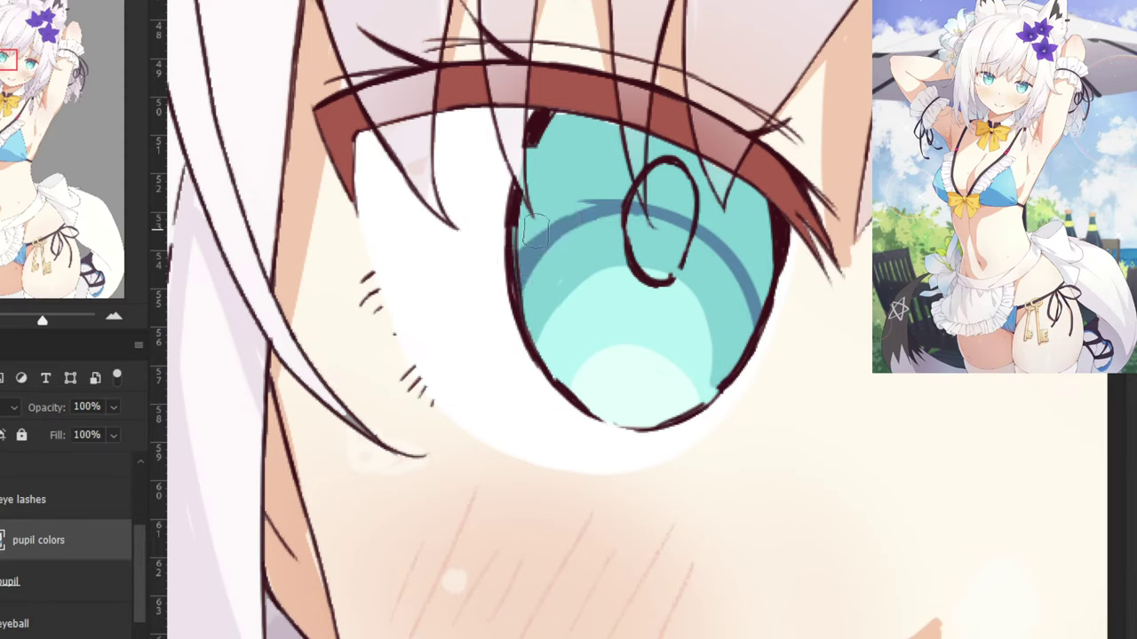
drag(578, 153, 532, 234)
key(ctrl+z)
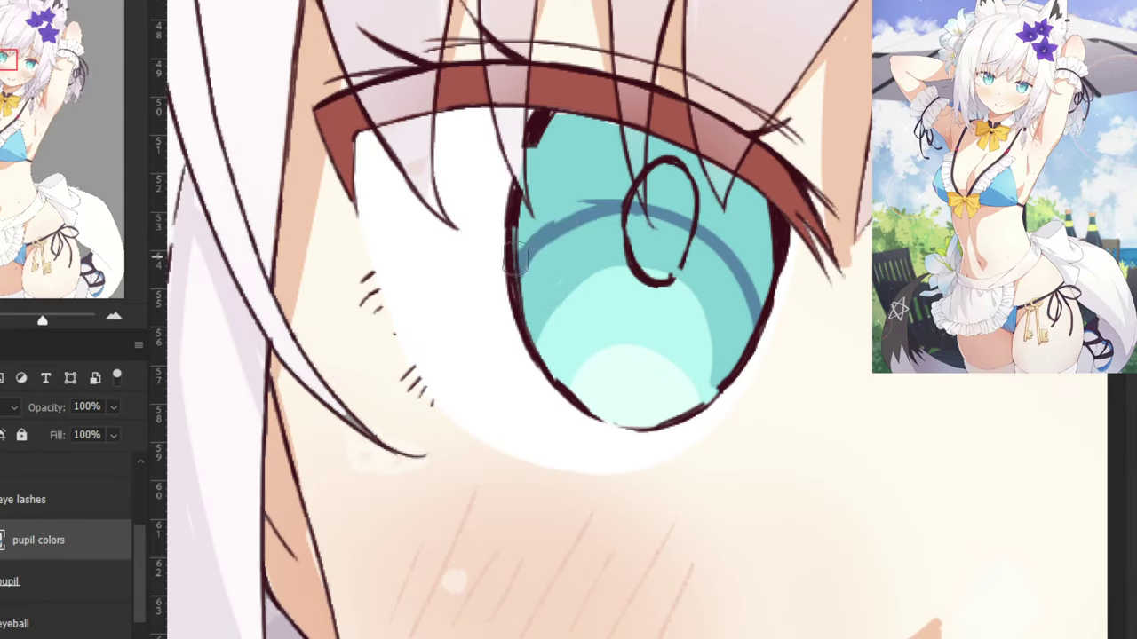
mouse_move(552, 143)
mouse_down()
mouse_move(535, 220)
mouse_move(526, 213)
mouse_move(573, 169)
mouse_move(577, 208)
mouse_move(608, 173)
mouse_move(755, 258)
mouse_move(750, 284)
mouse_move(728, 177)
mouse_move(696, 201)
mouse_move(627, 131)
mouse_up()
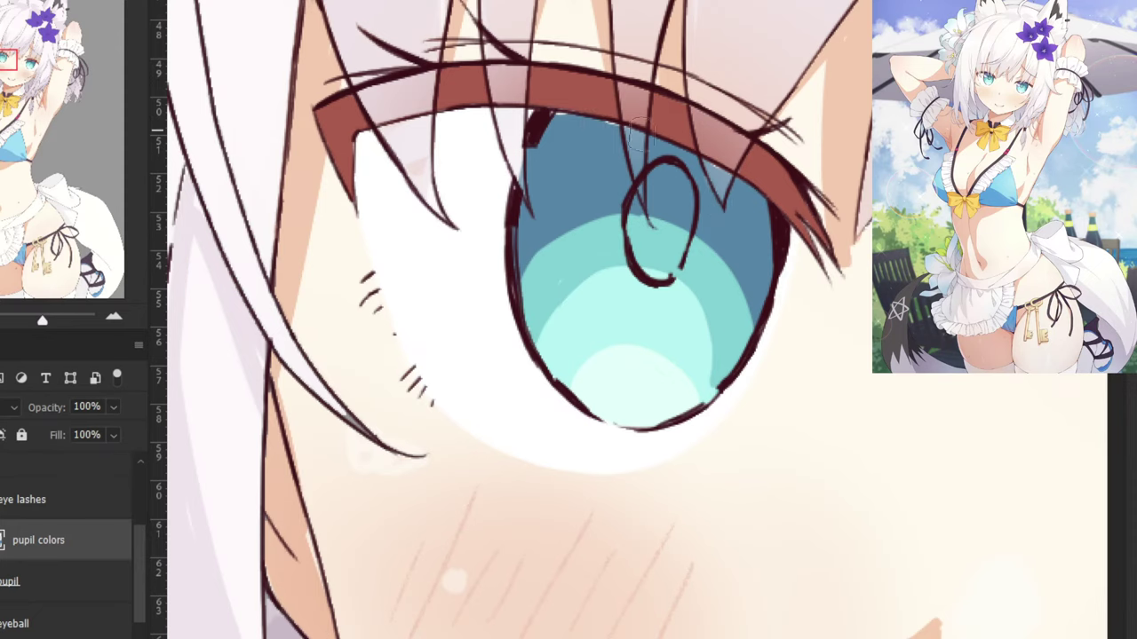
Add slate-blue shading inside the left iris's oval along its left edge, and reshape the blue shadow's border on both sides of the iris.
key(ctrl+plus)
key(ctrl+plus)
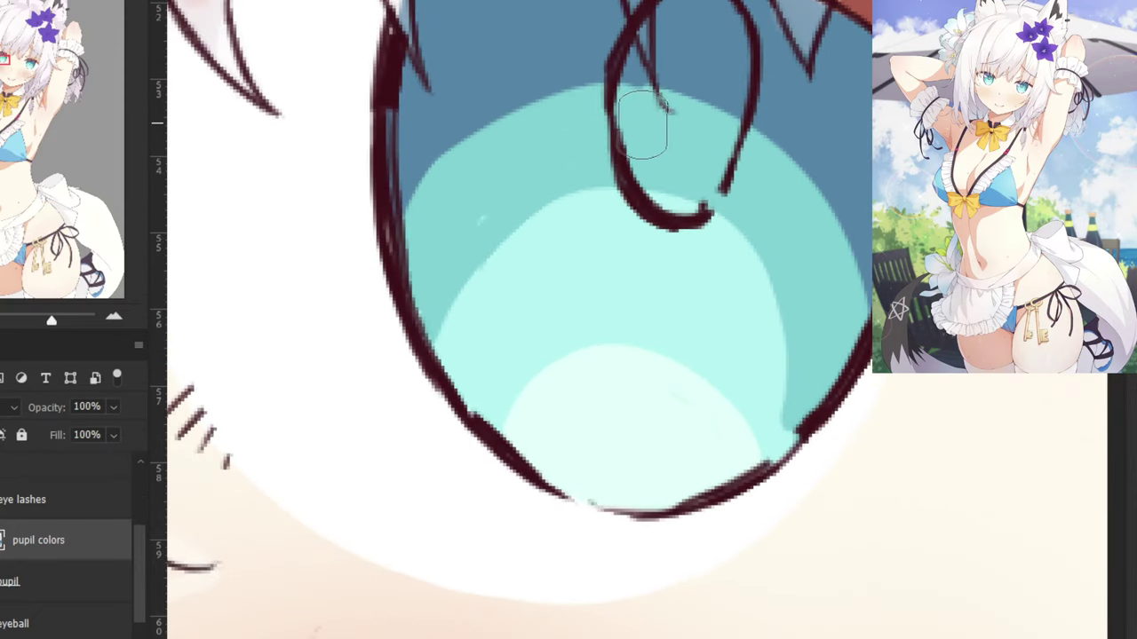
mouse_move(633, 120)
mouse_down()
mouse_move(594, 181)
mouse_move(559, 202)
mouse_move(562, 187)
mouse_move(594, 297)
mouse_up()
drag(563, 220, 589, 297)
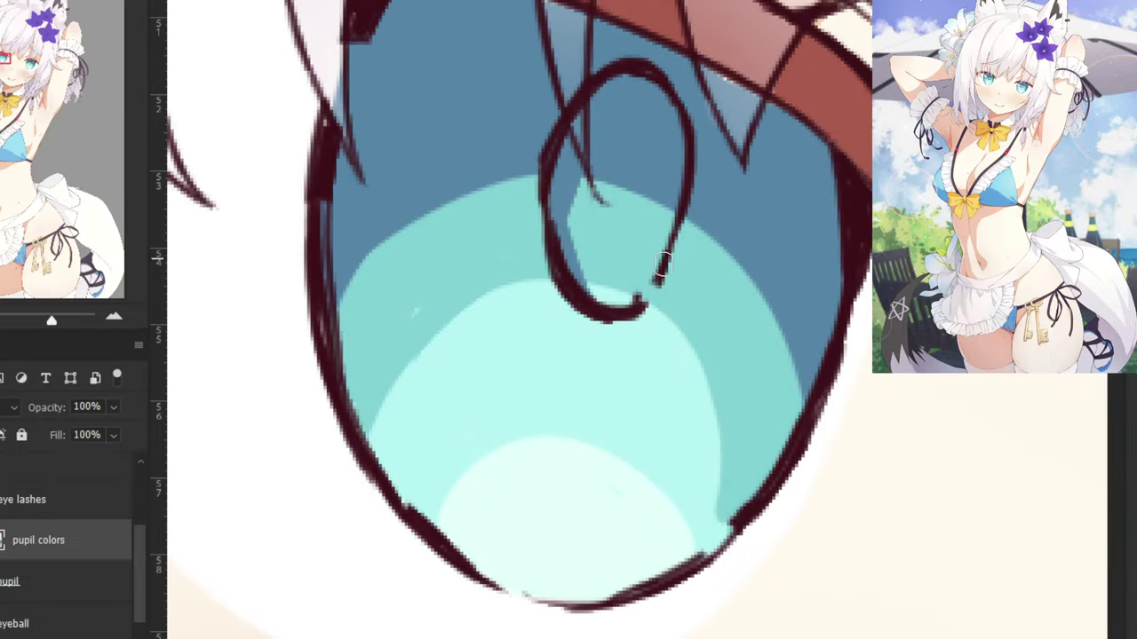
mouse_move(794, 377)
mouse_down()
mouse_move(792, 347)
mouse_move(736, 246)
mouse_move(754, 284)
mouse_move(739, 259)
mouse_up()
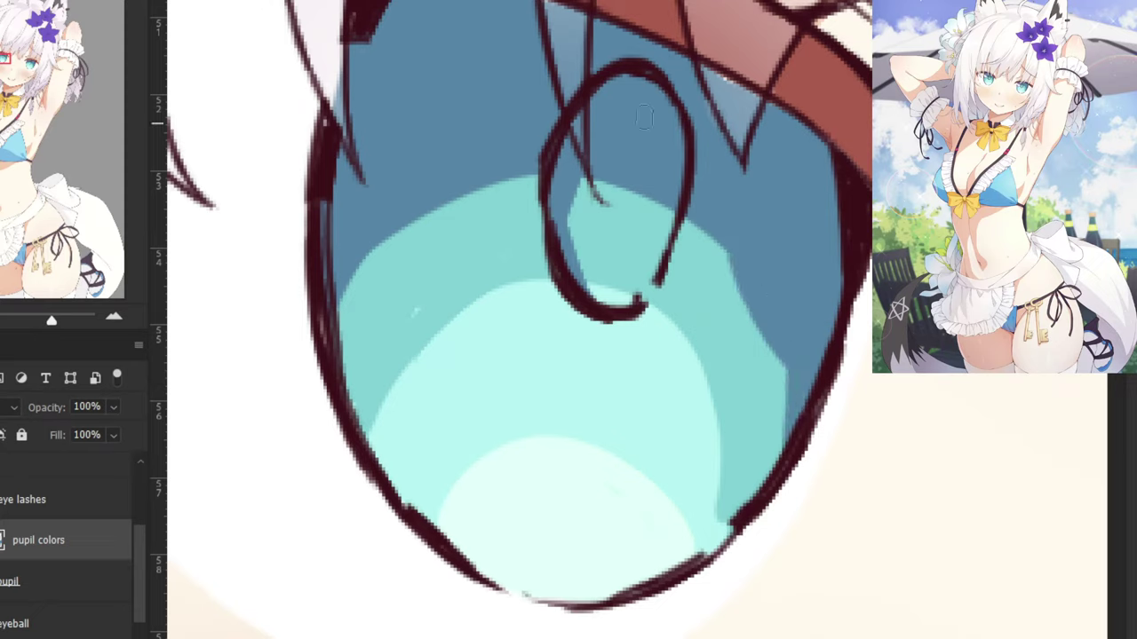
mouse_move(416, 226)
mouse_down()
mouse_move(326, 375)
mouse_move(384, 251)
mouse_move(325, 339)
mouse_move(325, 321)
mouse_up()
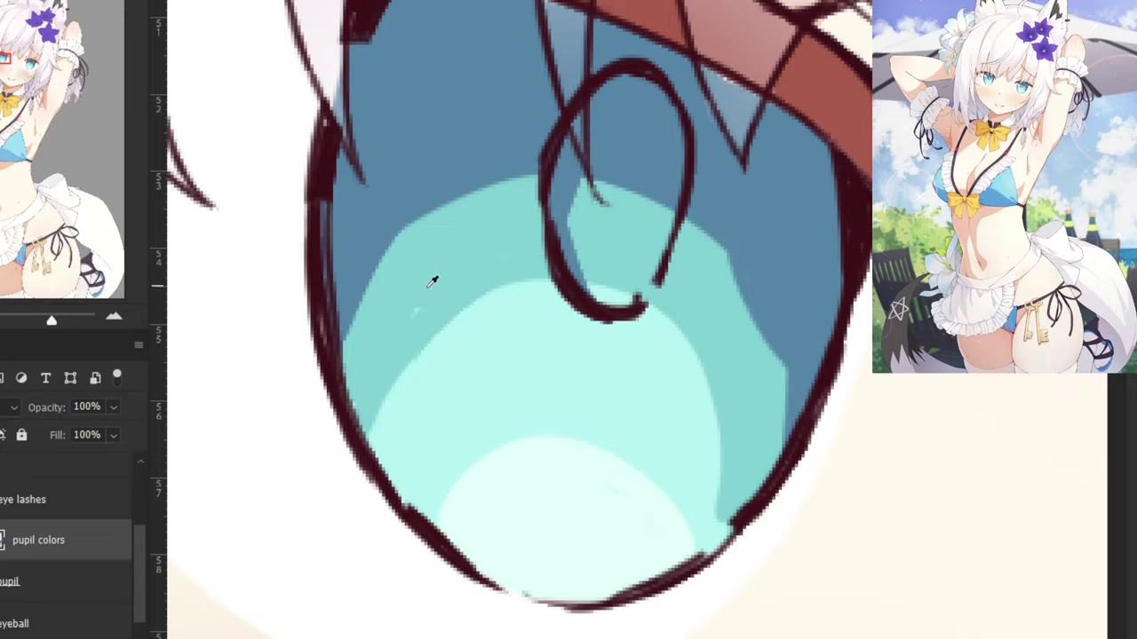
Sample the mid teal and paint small oval spots in the left iris's blue shadow, one on the right and two on the left.
alt+click(693, 320)
mouse_move(746, 271)
mouse_down()
mouse_move(767, 302)
mouse_move(772, 273)
mouse_move(761, 275)
mouse_move(742, 239)
mouse_up()
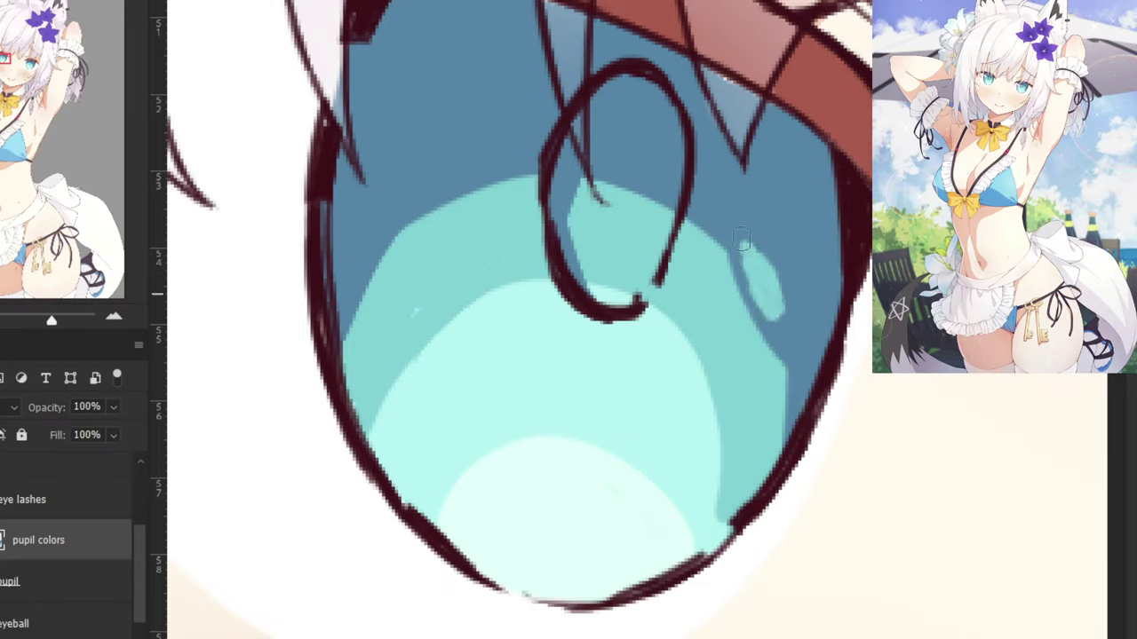
mouse_move(478, 189)
mouse_down()
mouse_move(438, 189)
mouse_move(474, 175)
mouse_move(463, 183)
mouse_move(505, 142)
mouse_move(466, 191)
mouse_move(493, 153)
mouse_move(460, 175)
mouse_up()
key(ctrl+z)
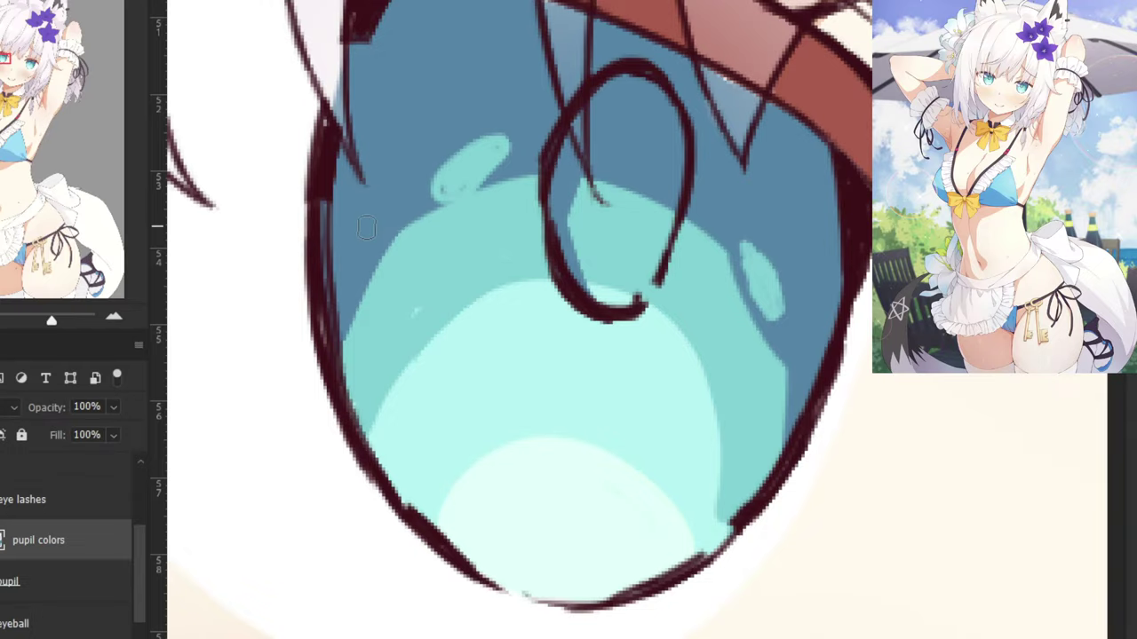
mouse_move(365, 228)
mouse_down()
mouse_move(346, 270)
mouse_move(385, 217)
mouse_up()
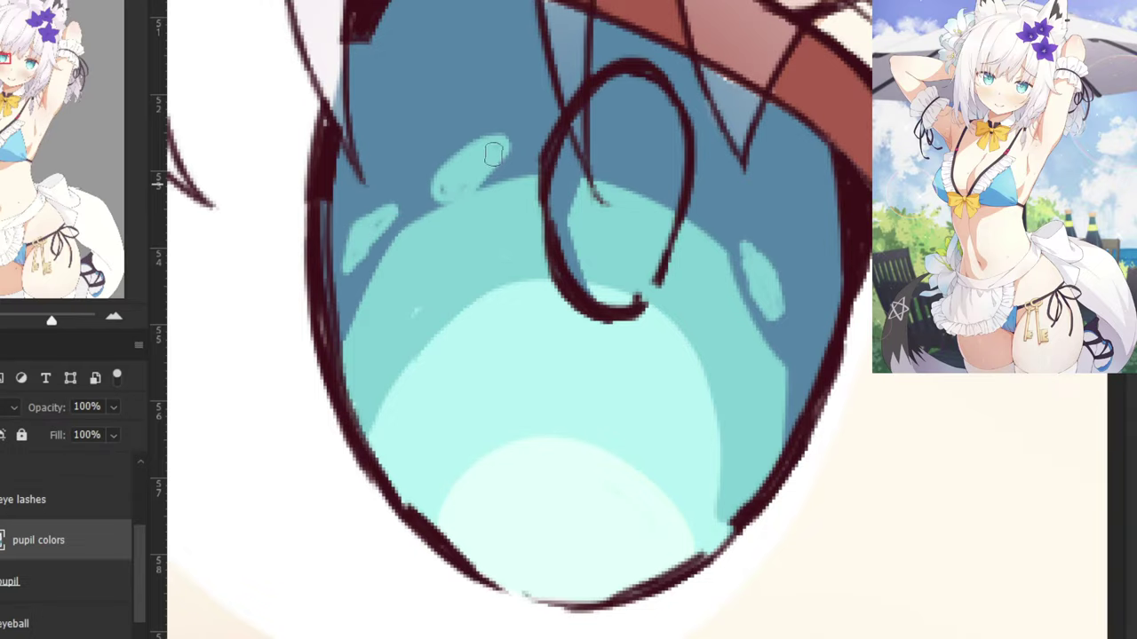
Paint jagged mid-teal strokes into the blue shadow along the right side of the right iris.
key(ctrl+minus)
key(ctrl+minus)
key(ctrl+minus)
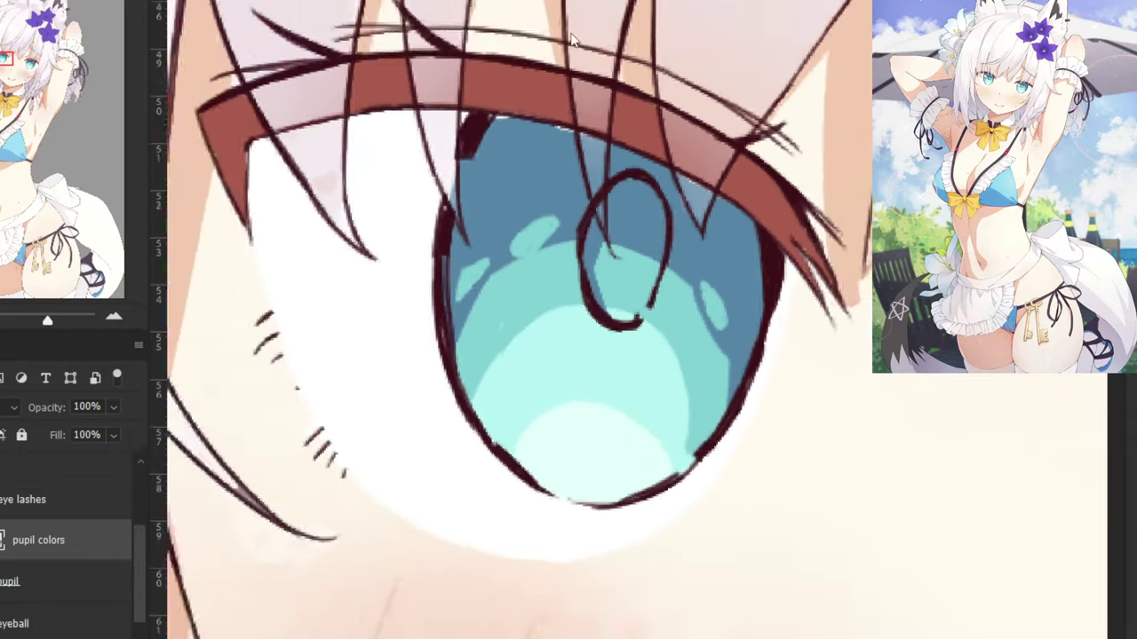
drag(968, 233, 539, 232)
scroll(538, 231, up, 5)
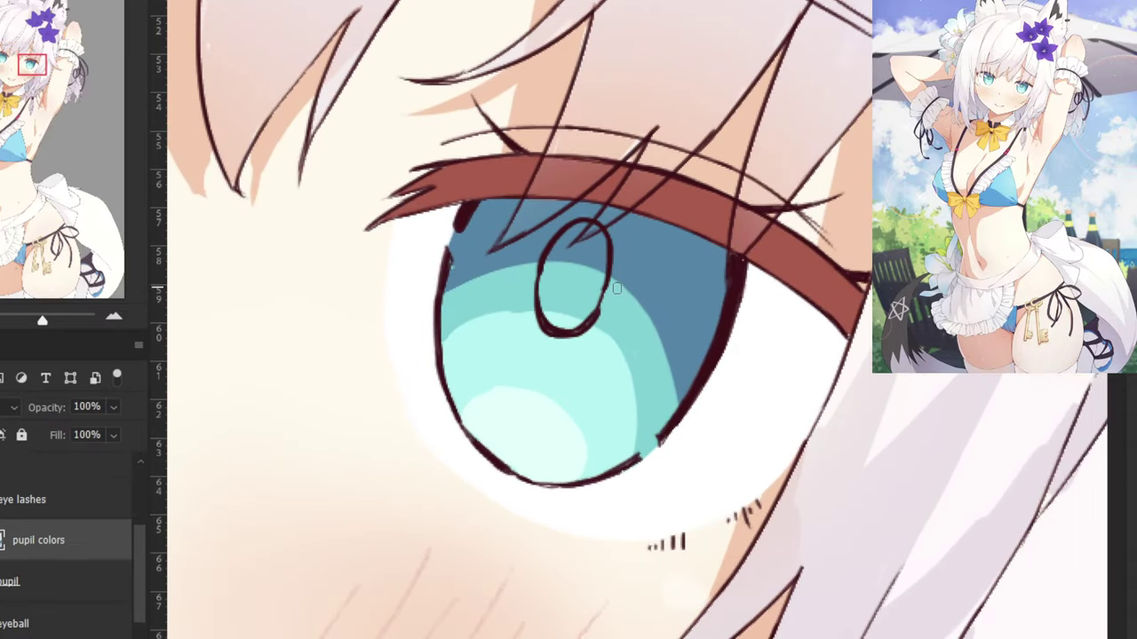
drag(630, 298, 668, 334)
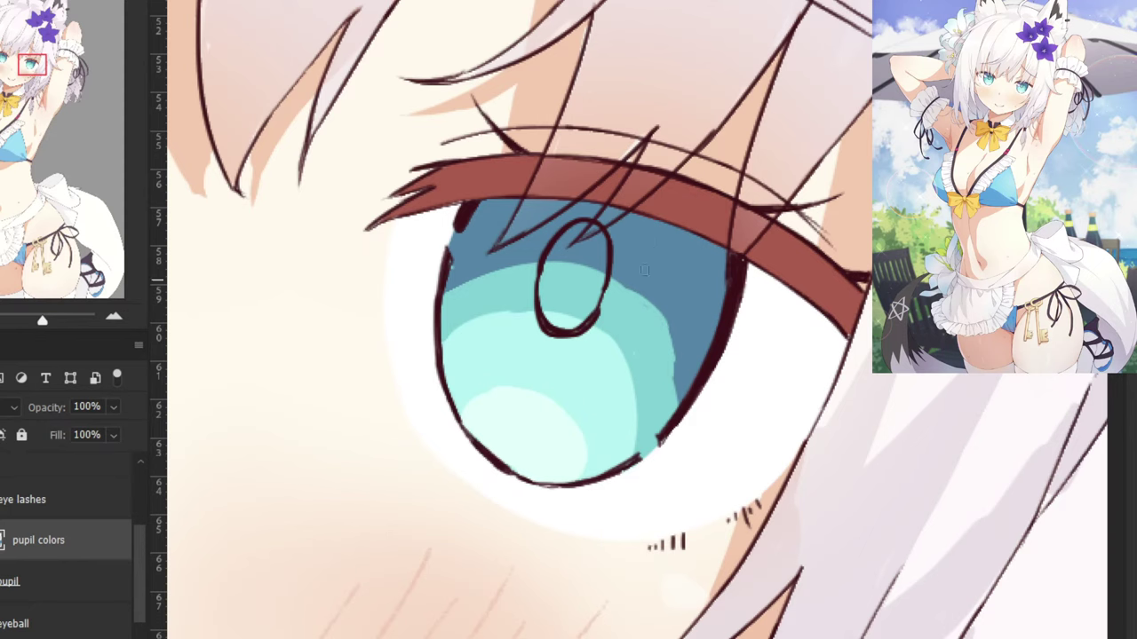
scroll(645, 270, up, 2)
mouse_move(627, 230)
mouse_down()
mouse_move(667, 271)
mouse_move(632, 232)
mouse_move(643, 255)
mouse_up()
key(ctrl+z)
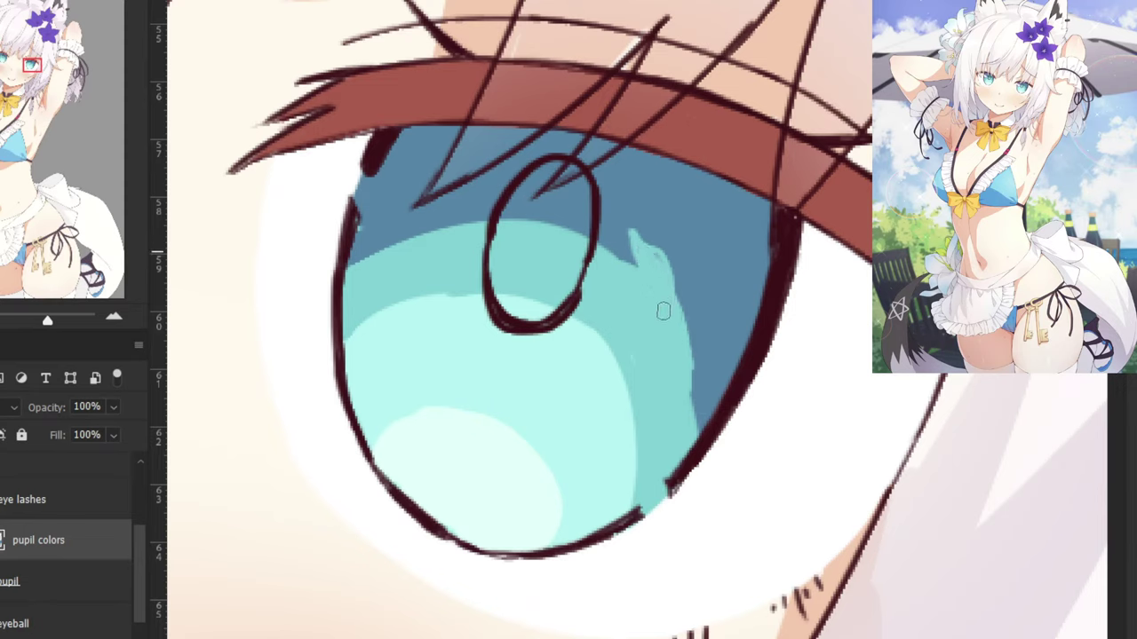
drag(678, 299, 721, 404)
key(ctrl+z)
mouse_move(671, 293)
mouse_down()
mouse_move(708, 397)
mouse_move(681, 318)
mouse_up()
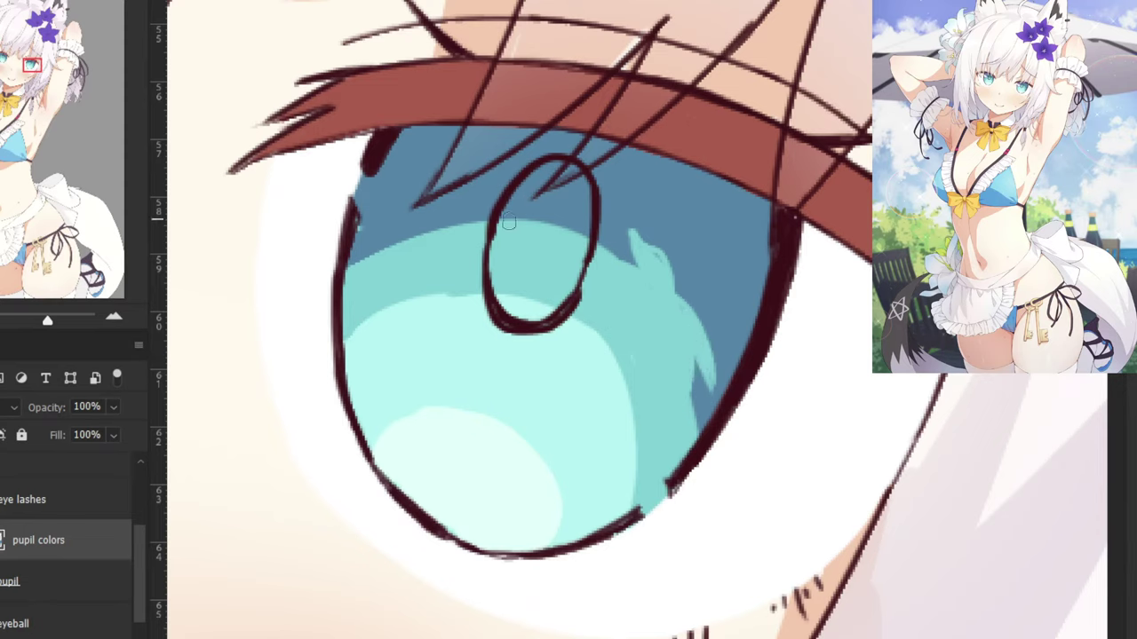
drag(368, 224, 431, 207)
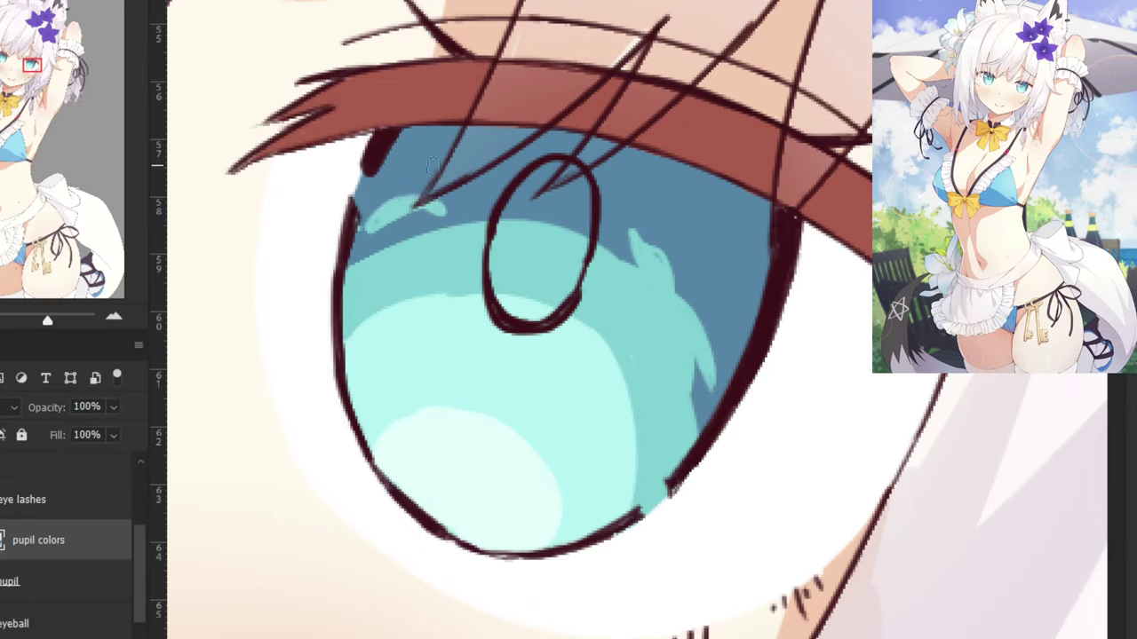
key(ctrl+z)
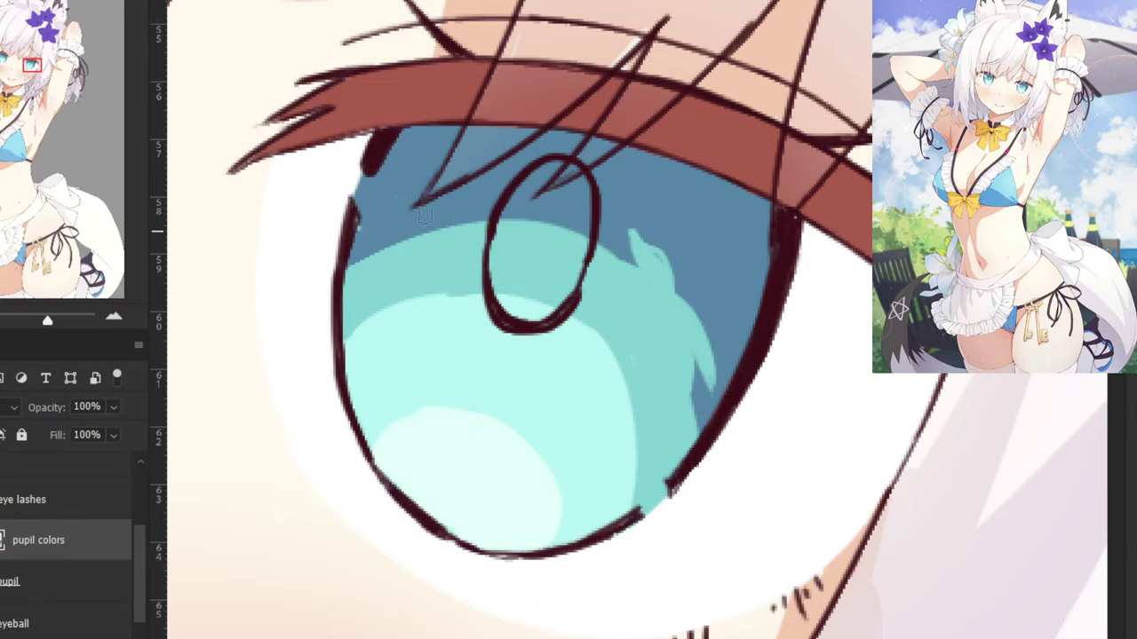
drag(426, 216, 425, 206)
key(ctrl+z)
Raise the mid-teal border left of the right iris's oval and add sampled slate-blue shading along both sides of the oval.
drag(498, 216, 395, 253)
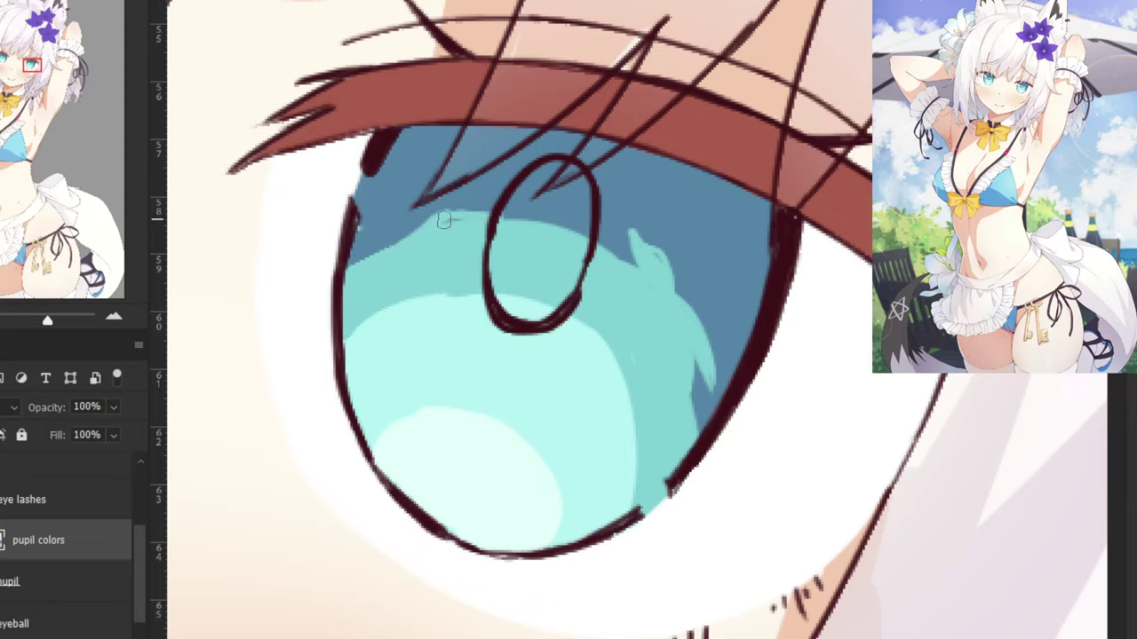
drag(444, 220, 448, 233)
alt+click(525, 204)
mouse_move(509, 219)
mouse_down()
mouse_move(492, 302)
mouse_move(488, 281)
mouse_up()
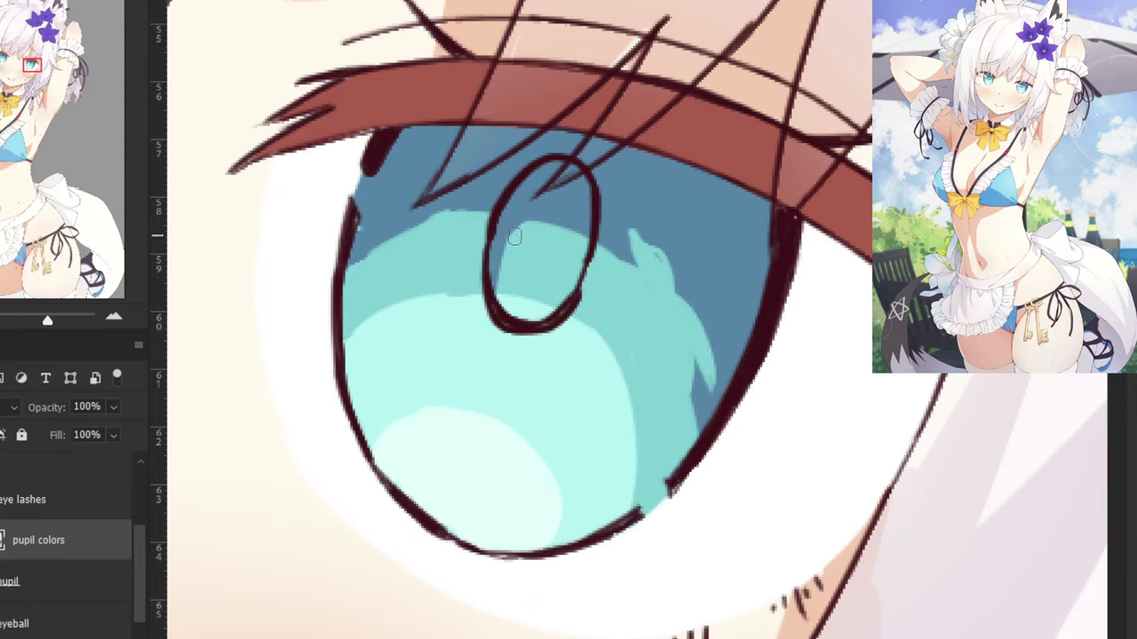
mouse_move(593, 252)
mouse_down()
mouse_move(576, 302)
mouse_move(571, 294)
mouse_up()
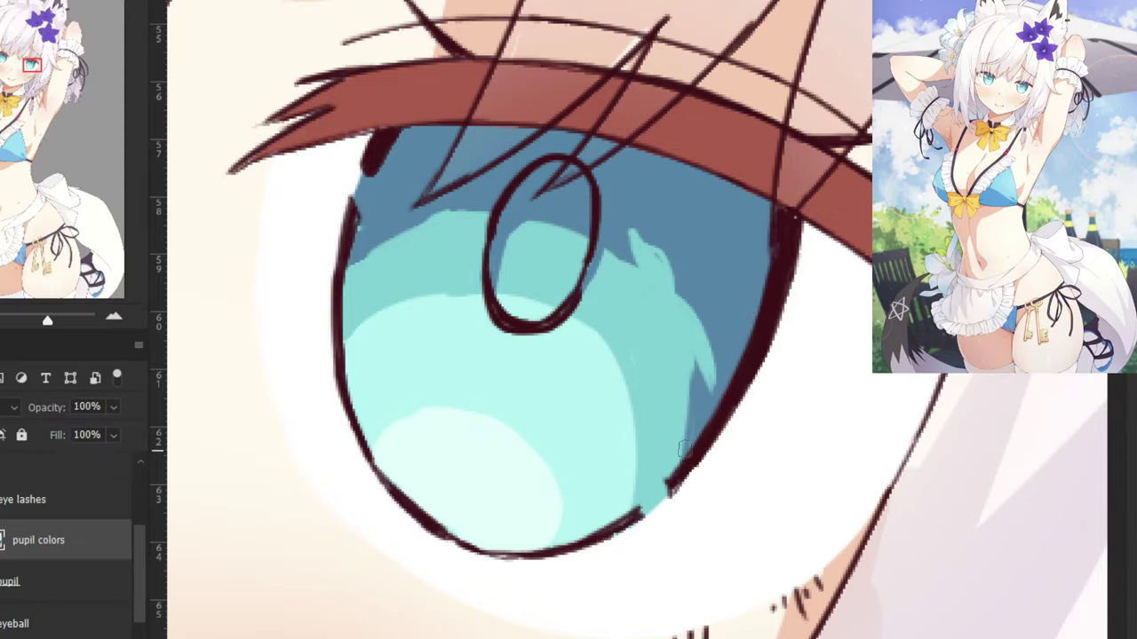
Compare the iris shading of both eyes against the whole face.
key(ctrl+minus)
key(ctrl+minus)
key(ctrl+minus)
key(ctrl+minus)
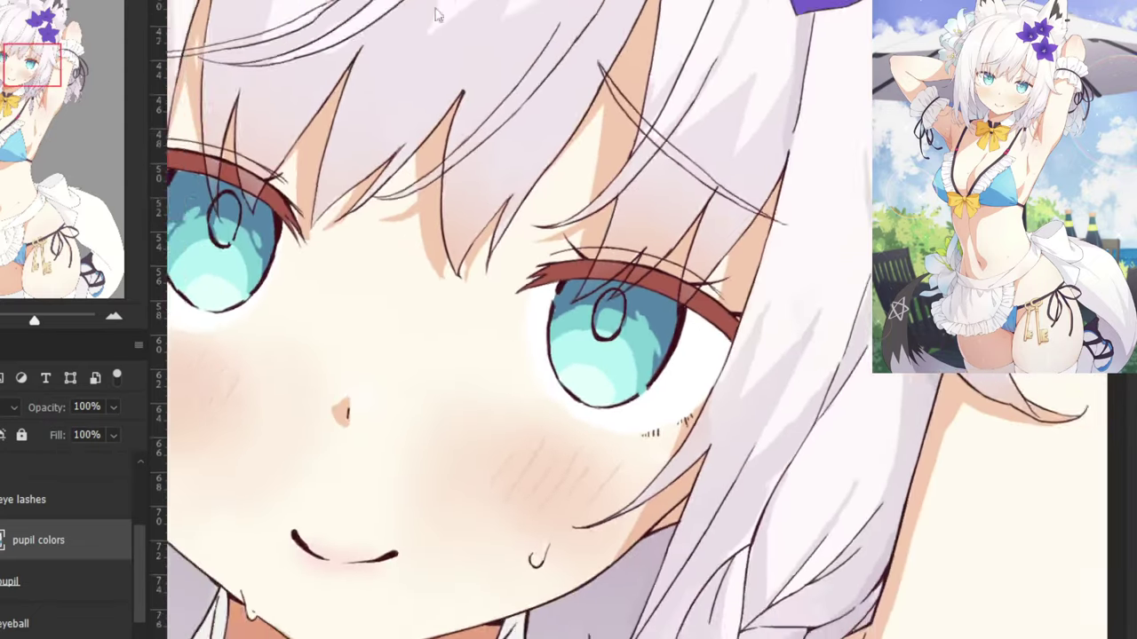
key(ctrl+plus)
key(ctrl+plus)
key(ctrl+plus)
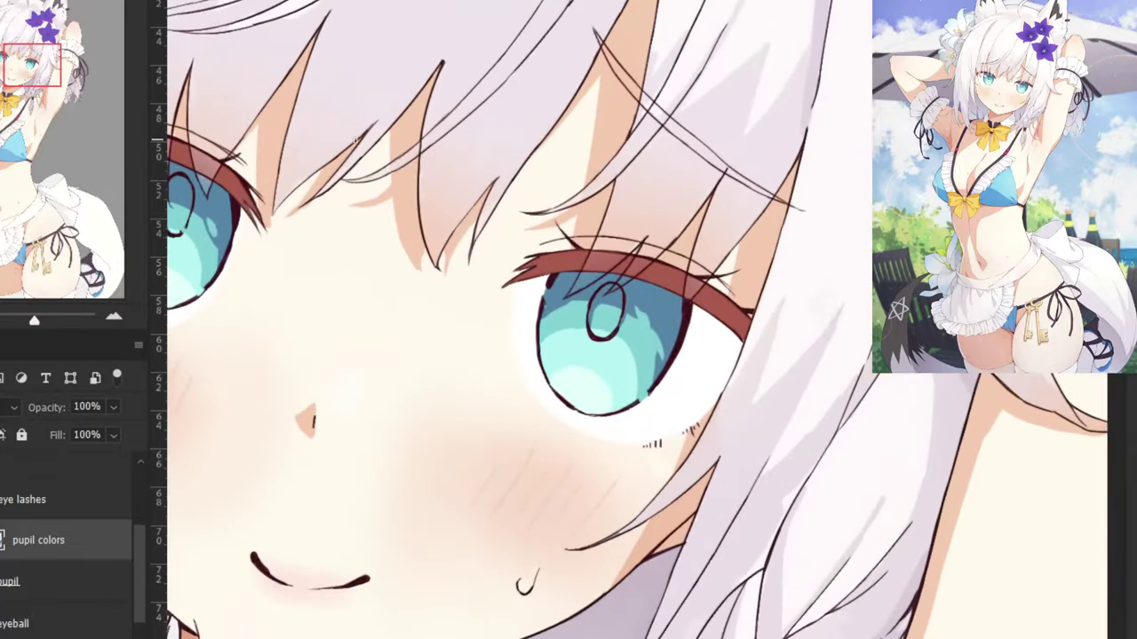
key(ctrl+plus)
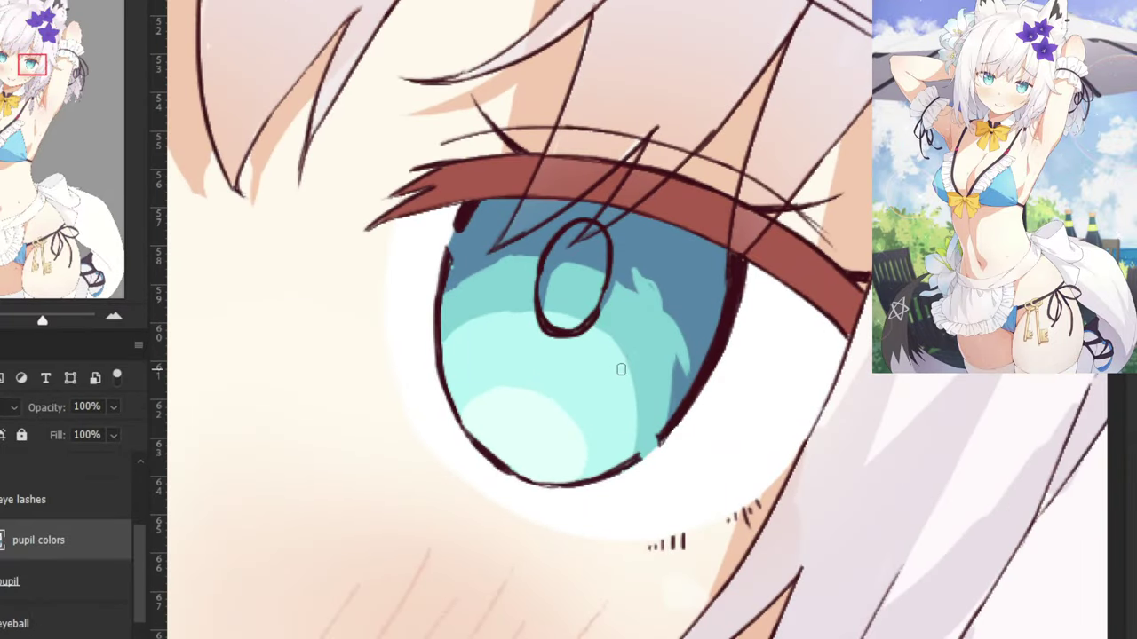
key(ctrl+plus)
Paint pale aqua highlights in the right iris's teal band on its right side, and extend sampled mid teal down its left edge.
drag(630, 402, 650, 440)
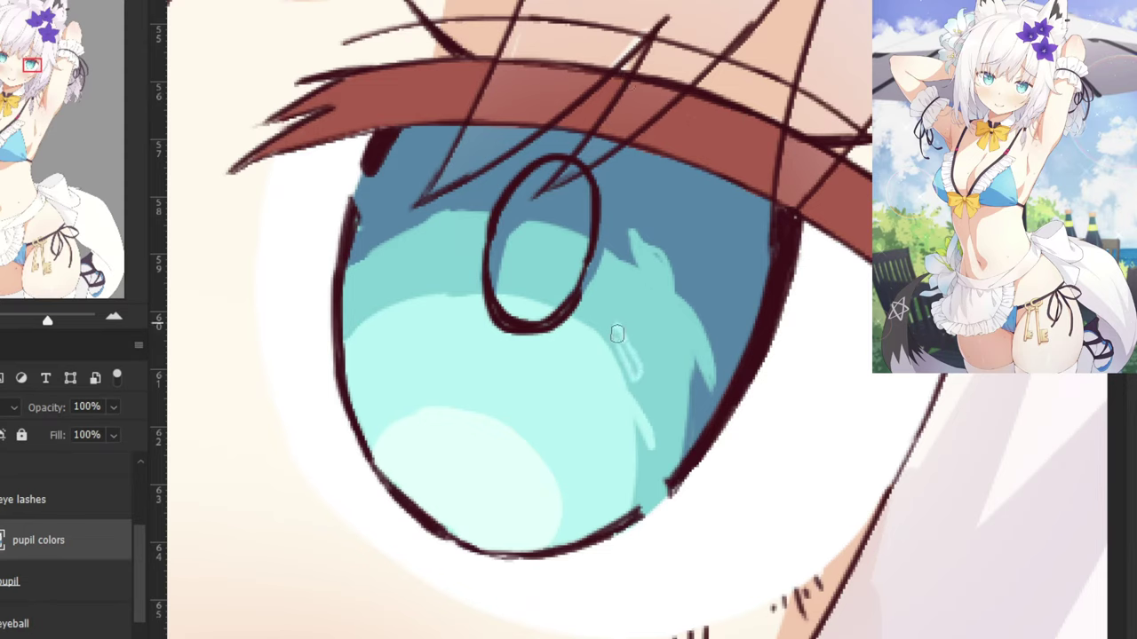
mouse_move(616, 332)
mouse_down()
mouse_move(634, 376)
mouse_move(620, 338)
mouse_up()
key(ctrl+z)
key(ctrl+z)
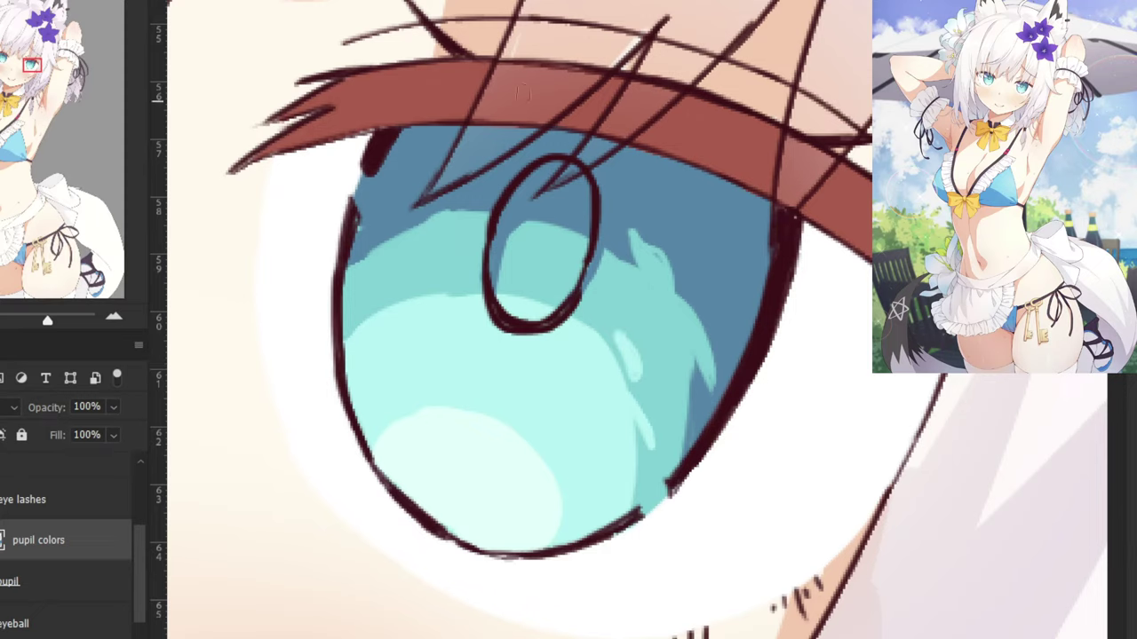
alt+click(365, 294)
drag(359, 325, 350, 389)
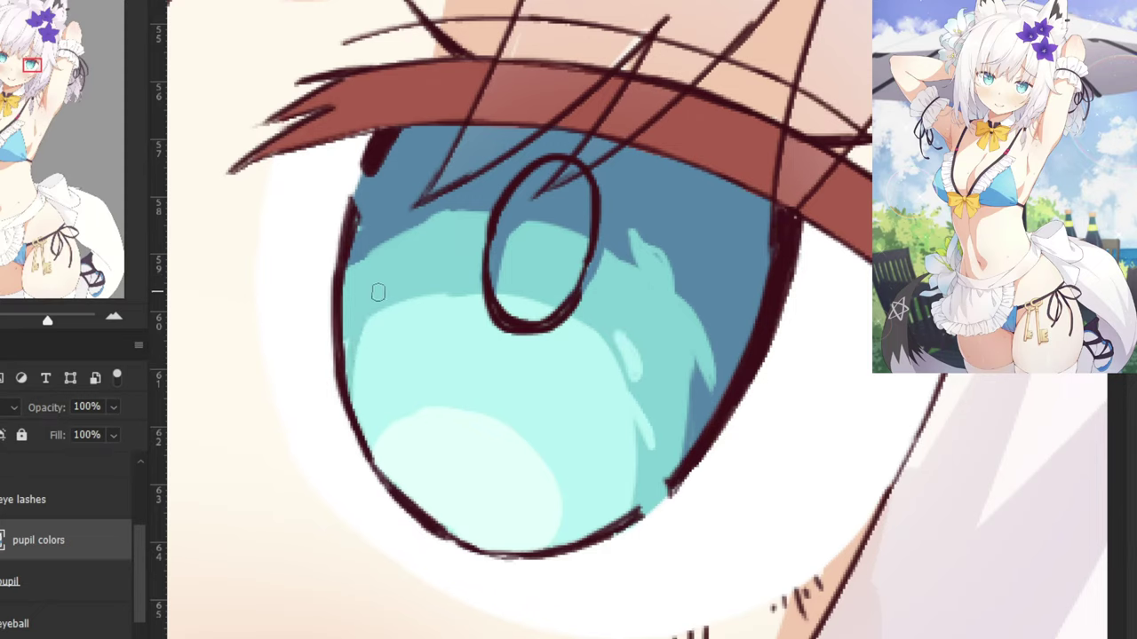
Paint pale aqua highlights along the left side of the right iris's teal band and refine their edges with sampled teal and aqua.
drag(408, 308, 344, 382)
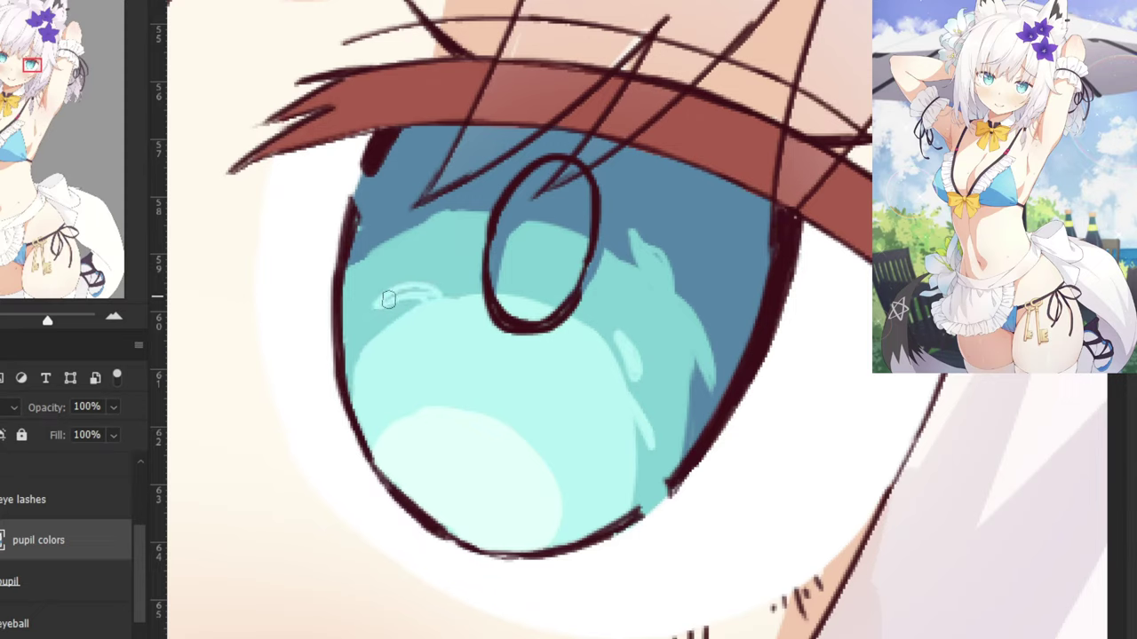
key(ctrl+z)
key(ctrl+shift+z)
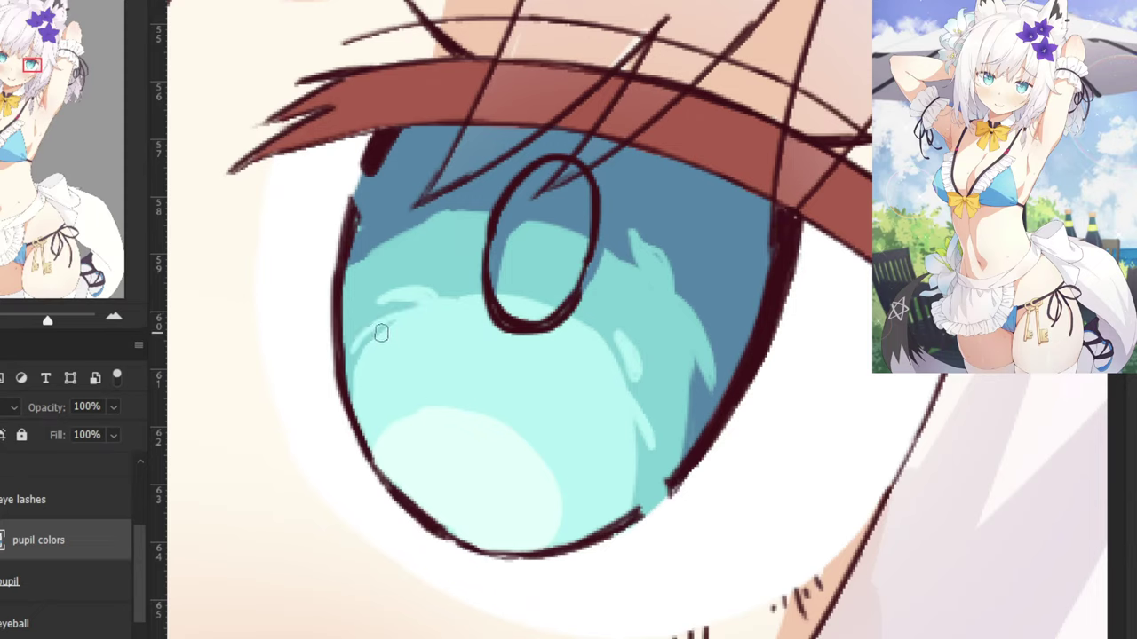
alt+click(351, 368)
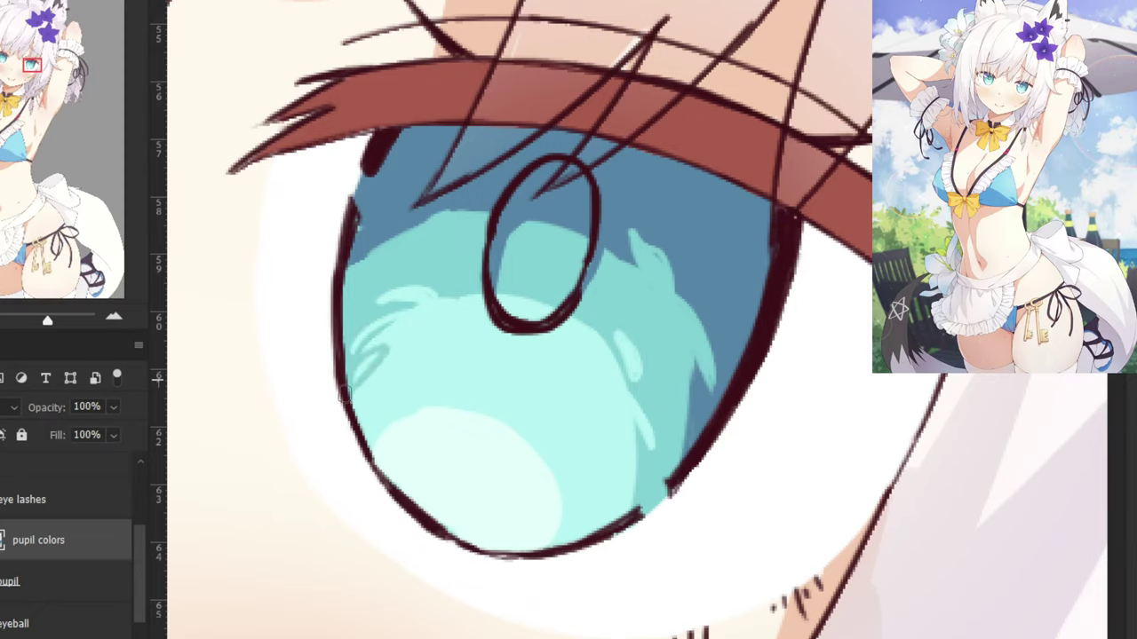
alt+click(396, 329)
drag(398, 320, 361, 352)
Paint pale aqua highlight spots and strokes on the right and left sides of the left iris's teal band.
key(ctrl+minus)
key(ctrl+minus)
key(ctrl+minus)
drag(332, 194, 551, 255)
scroll(575, 312, up, 5)
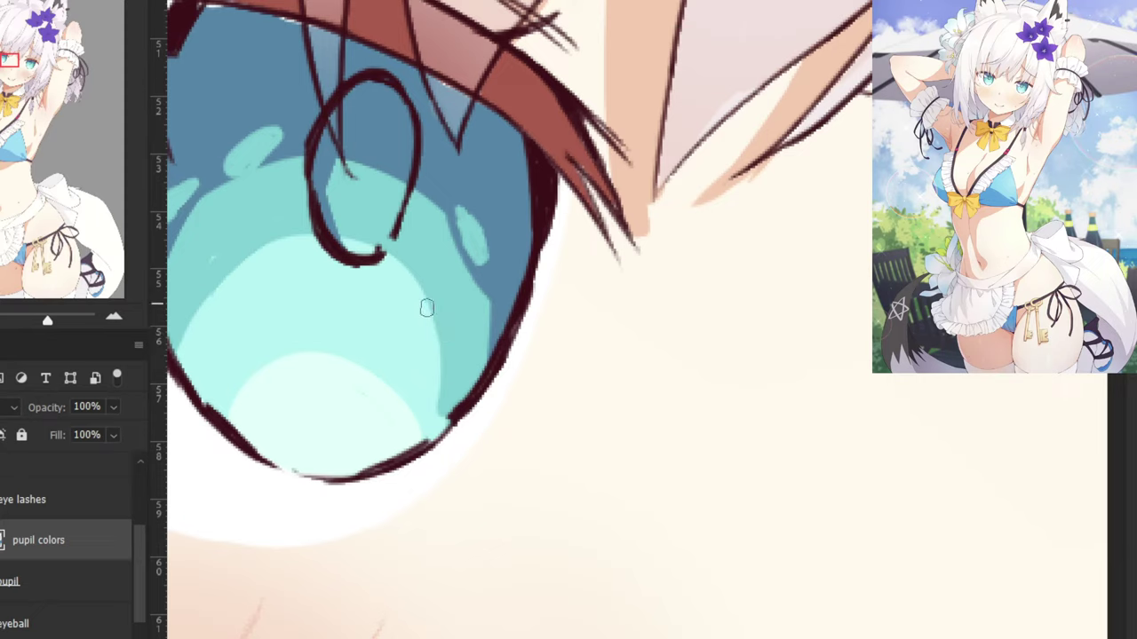
mouse_move(429, 301)
mouse_down()
mouse_move(427, 260)
mouse_move(425, 330)
mouse_move(426, 268)
mouse_move(447, 334)
mouse_move(463, 342)
mouse_move(440, 361)
mouse_move(429, 313)
mouse_move(453, 380)
mouse_move(452, 320)
mouse_move(456, 354)
mouse_move(439, 313)
mouse_move(447, 343)
mouse_up()
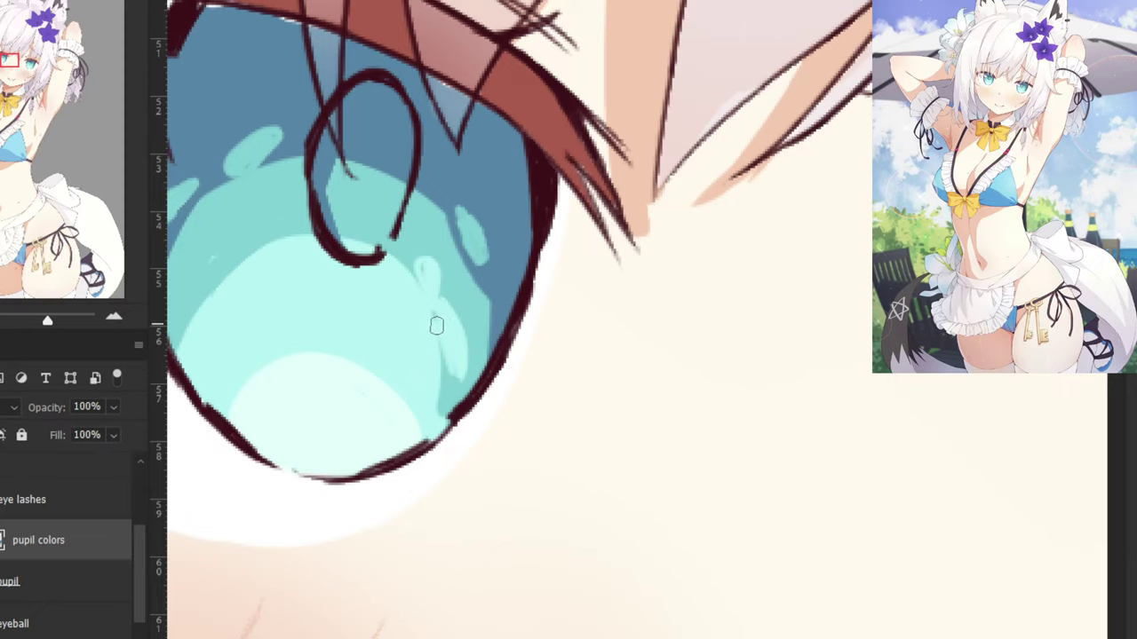
mouse_move(313, 263)
mouse_down()
mouse_move(494, 353)
mouse_move(411, 330)
mouse_move(451, 325)
mouse_move(420, 327)
mouse_move(376, 359)
mouse_up()
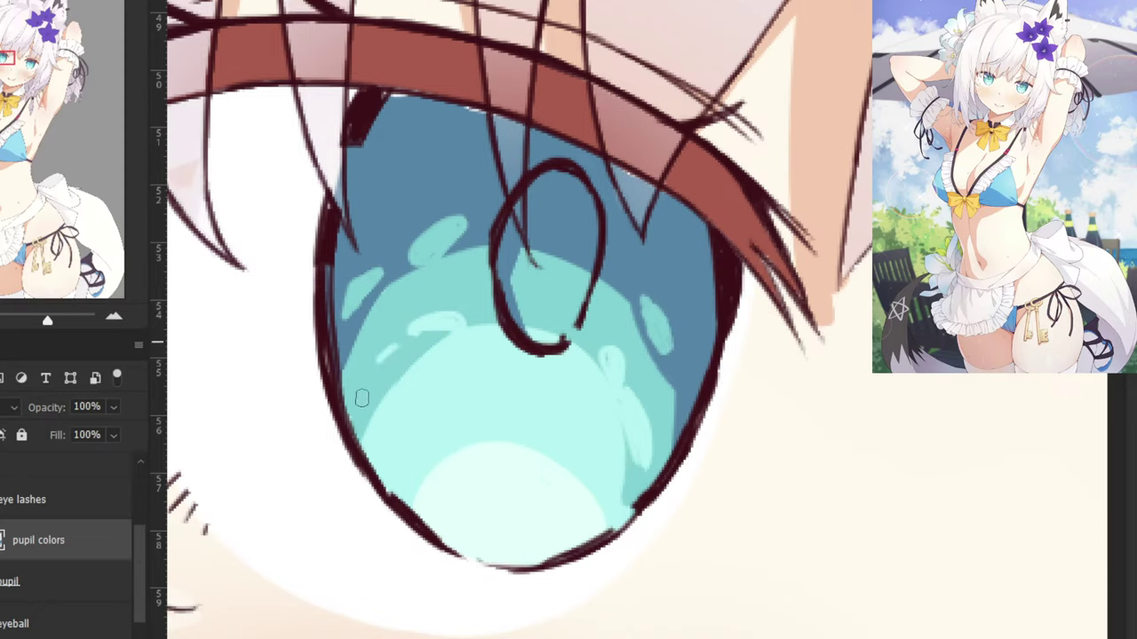
drag(362, 398, 361, 402)
key(ctrl+z)
drag(395, 347, 360, 403)
Add a new layer clipped above the pupil colors layer and name it "highlights".
key(ctrl+minus)
key(ctrl+minus)
key(ctrl+minus)
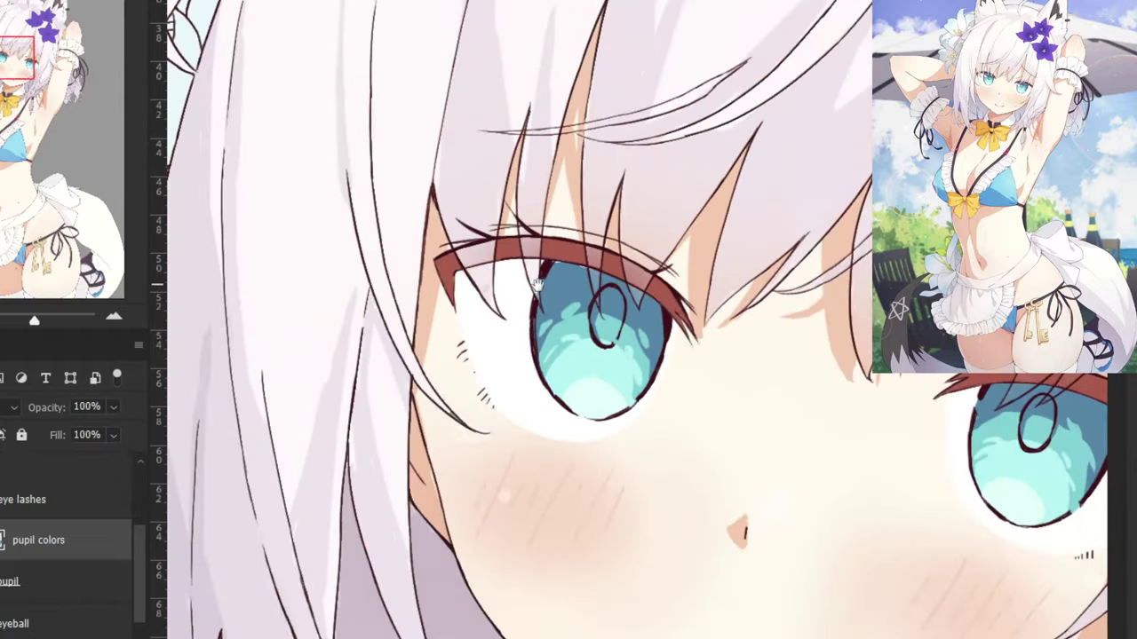
drag(538, 284, 402, 270)
drag(569, 353, 474, 349)
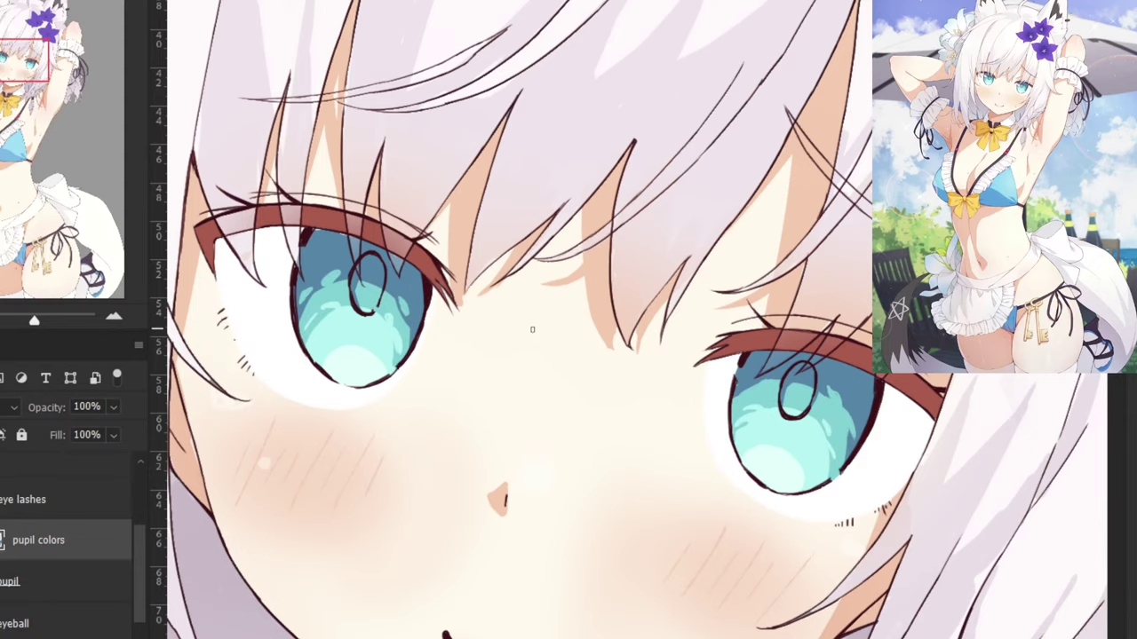
drag(484, 355, 516, 313)
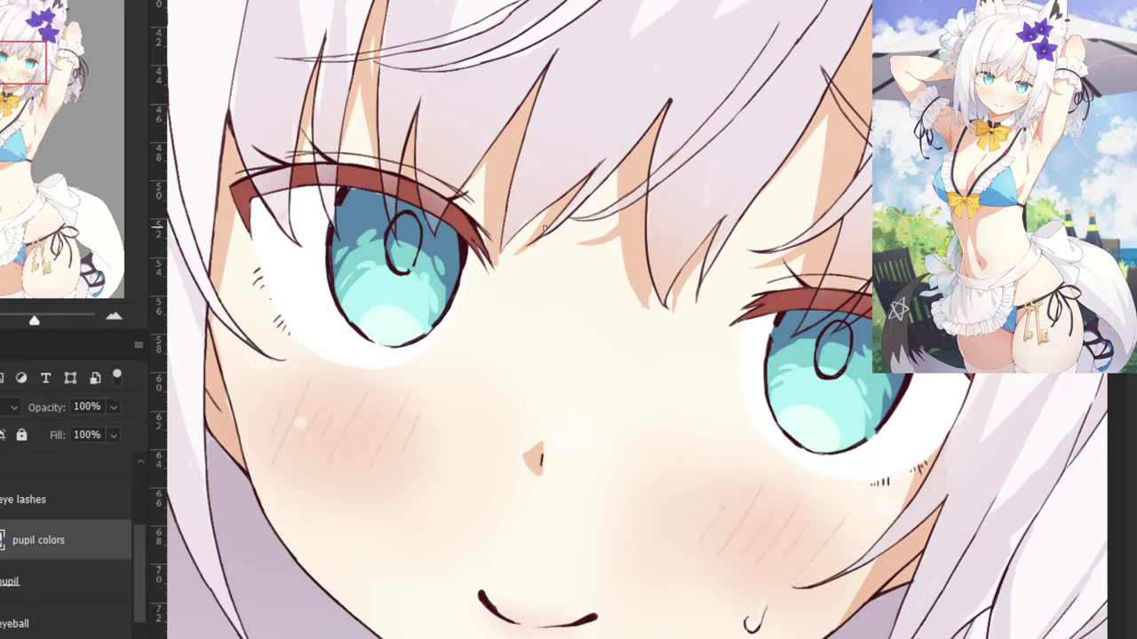
key(ctrl+shift+alt+n)
right_click(3, 531)
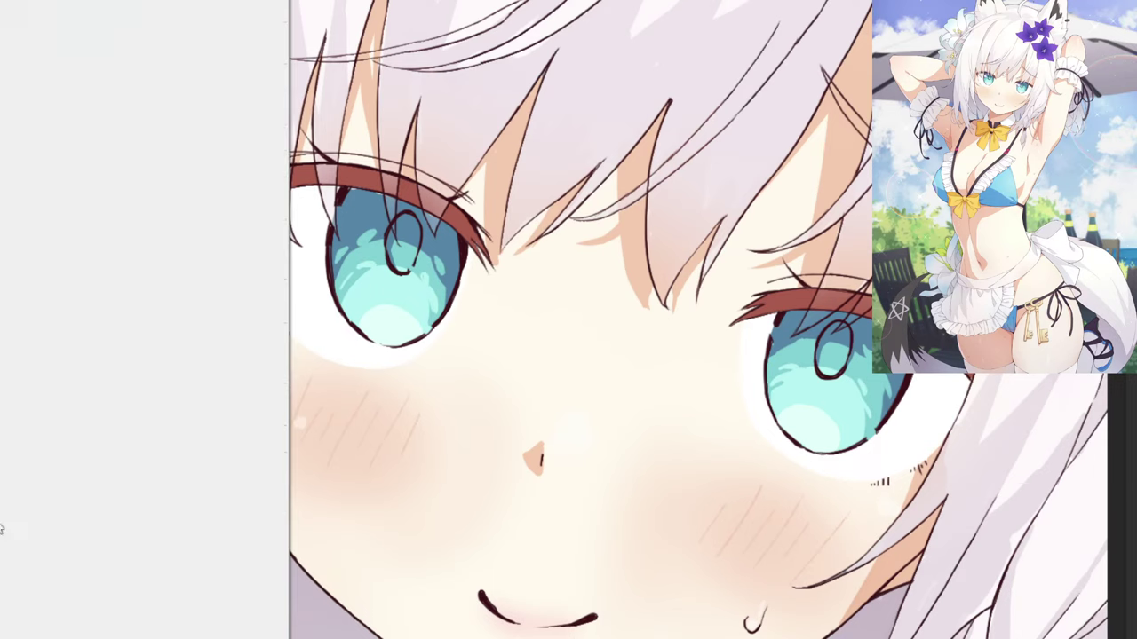
click(24, 270)
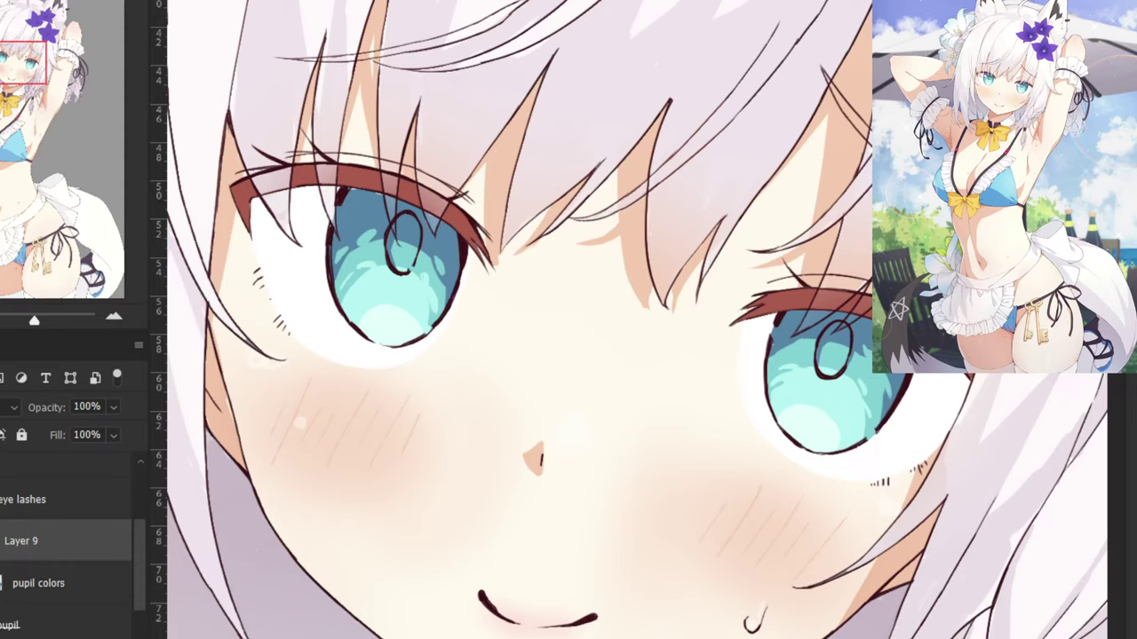
drag(808, 385, 675, 351)
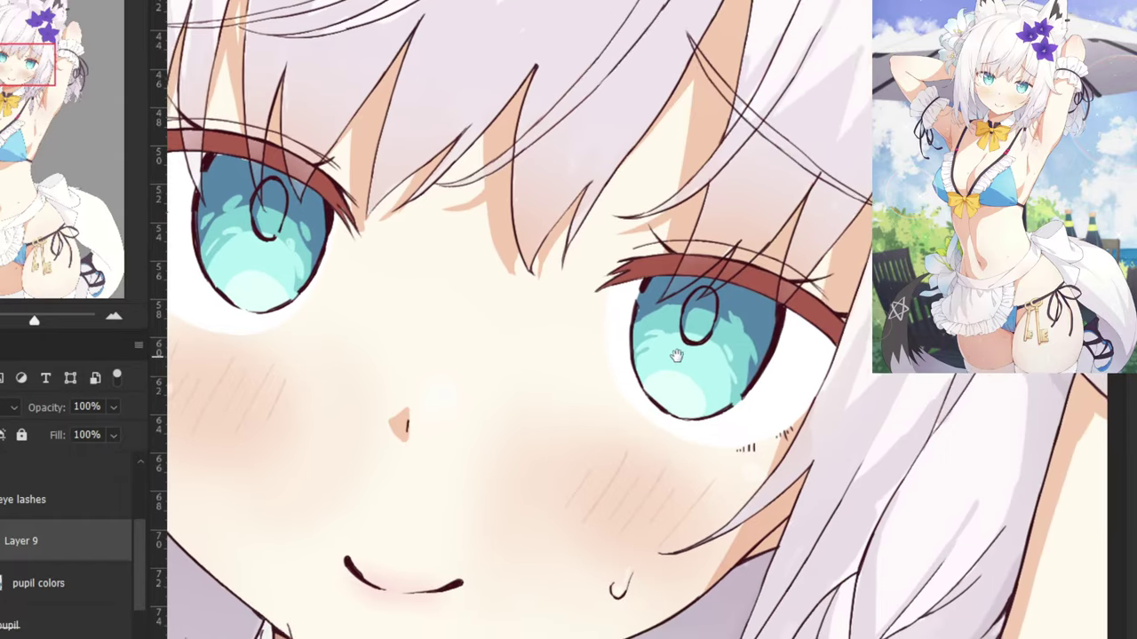
double_click(19, 539)
text(highlights)
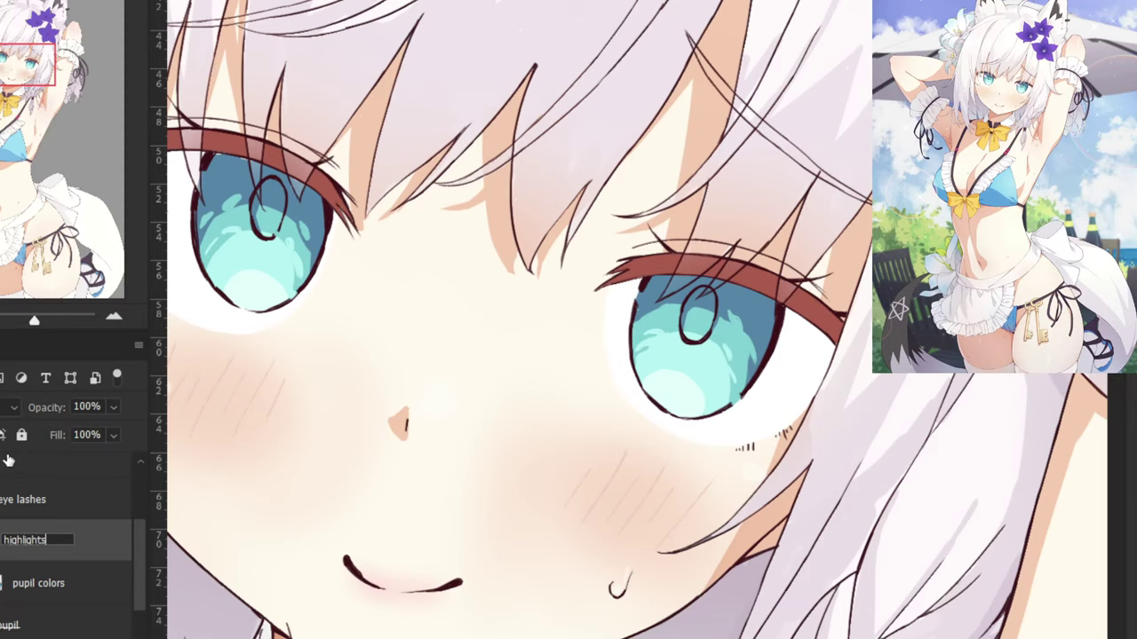
key(Return)
Paint white highlights on the right iris, one at its lower-right edge and a pair at its upper-left edge.
key(ctrl+plus)
key(ctrl+plus)
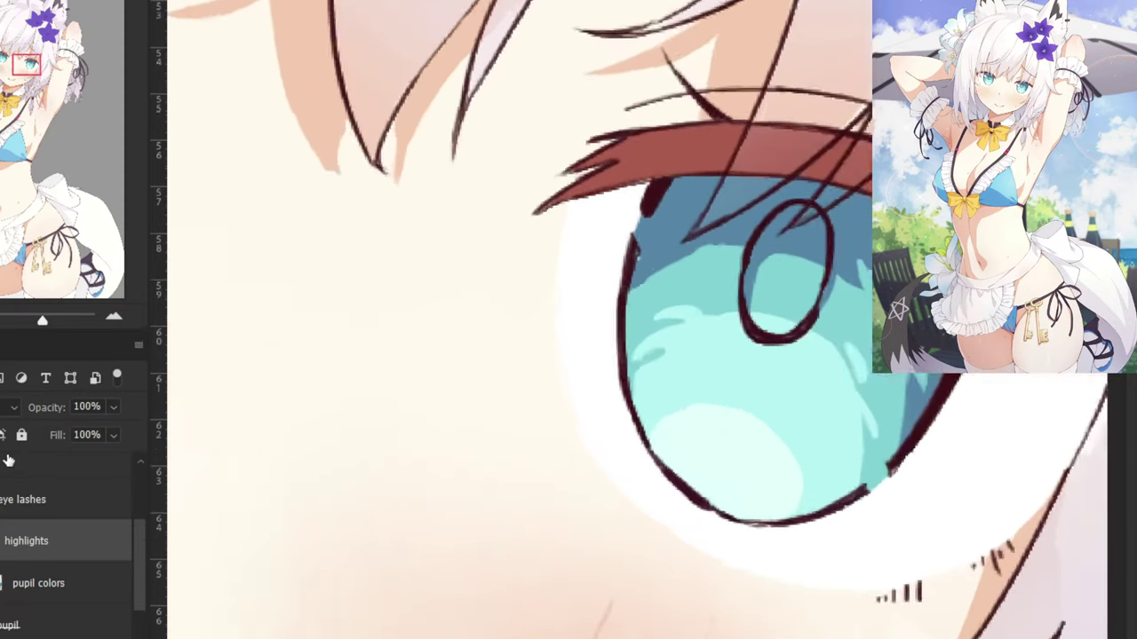
drag(896, 478, 795, 483)
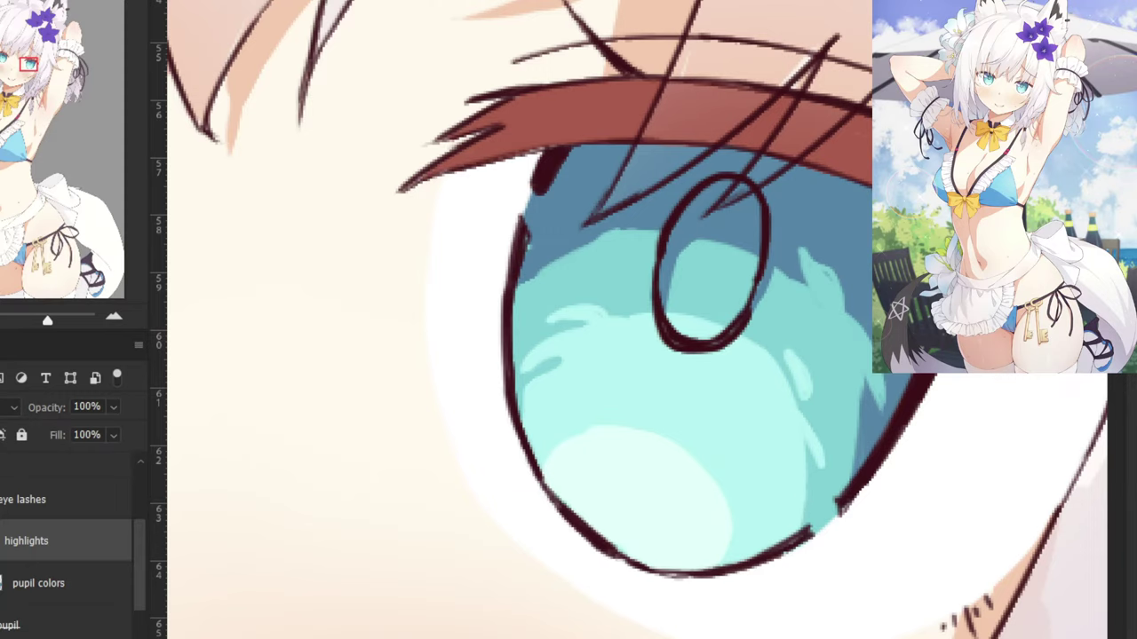
mouse_move(826, 517)
mouse_down()
mouse_move(806, 470)
mouse_move(782, 490)
mouse_move(794, 506)
mouse_move(797, 466)
mouse_move(811, 536)
mouse_move(789, 464)
mouse_move(802, 518)
mouse_move(827, 531)
mouse_move(795, 479)
mouse_up()
key(ctrl+z)
key(ctrl+z)
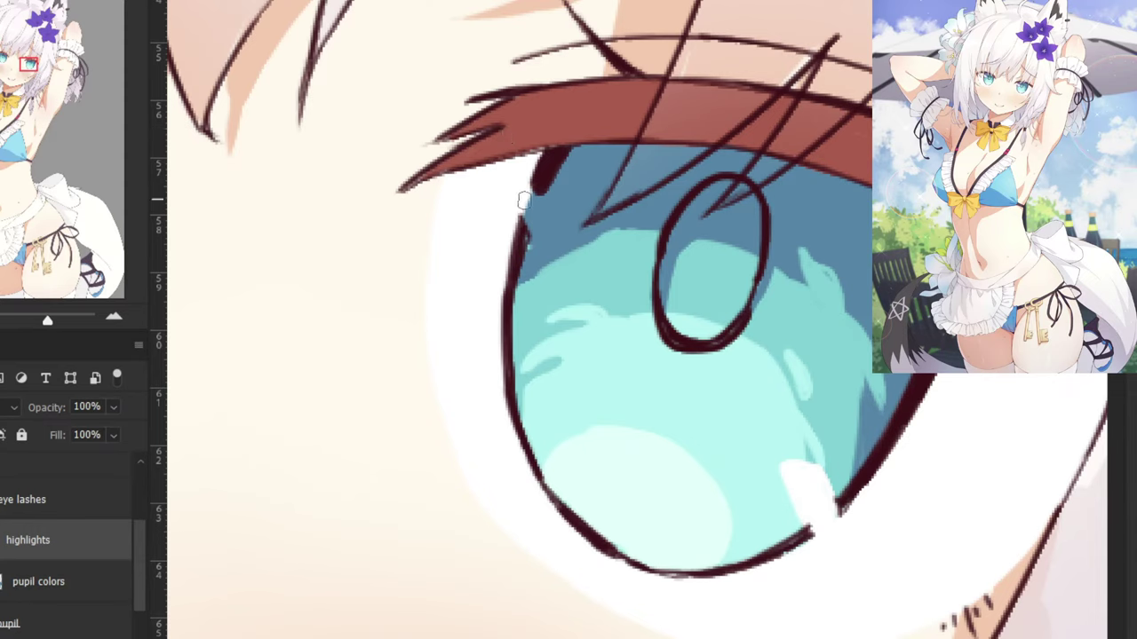
key(ctrl+alt+g)
drag(533, 199, 597, 270)
mouse_move(526, 224)
mouse_down()
mouse_move(573, 271)
mouse_move(593, 259)
mouse_move(553, 213)
mouse_move(548, 238)
mouse_move(551, 219)
mouse_move(561, 254)
mouse_up()
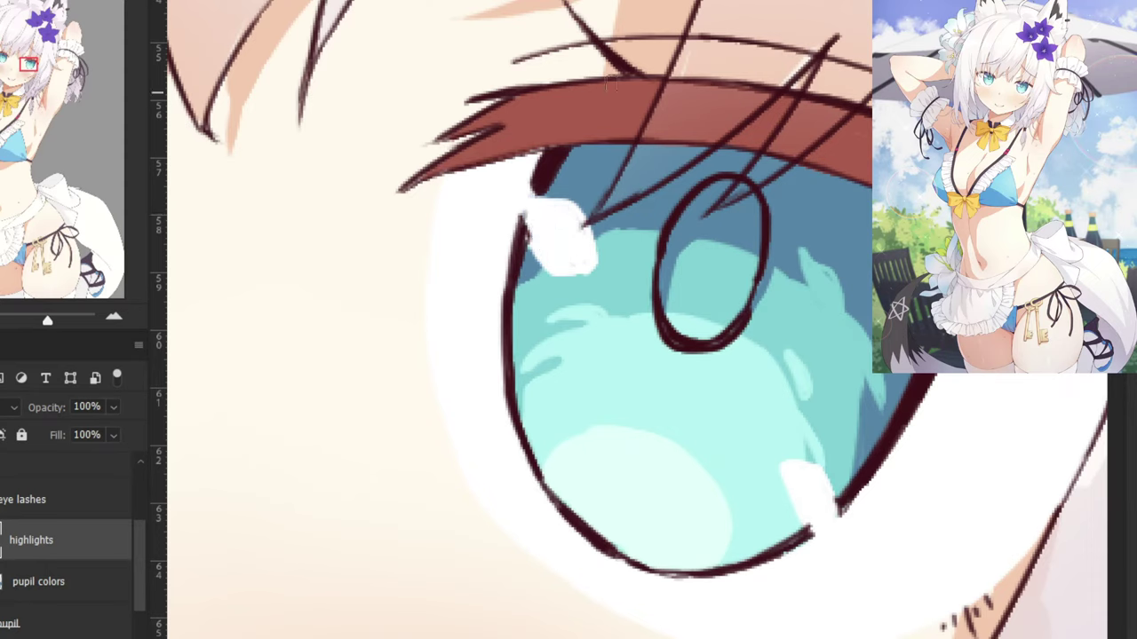
mouse_move(595, 217)
mouse_down()
mouse_move(615, 249)
mouse_move(606, 229)
mouse_move(594, 232)
mouse_move(598, 220)
mouse_move(598, 250)
mouse_move(596, 206)
mouse_up()
Paint matching white highlights on the left iris, a small one at its lower-right edge and two ovals at its upper left.
key(ctrl+minus)
key(ctrl+minus)
key(ctrl+minus)
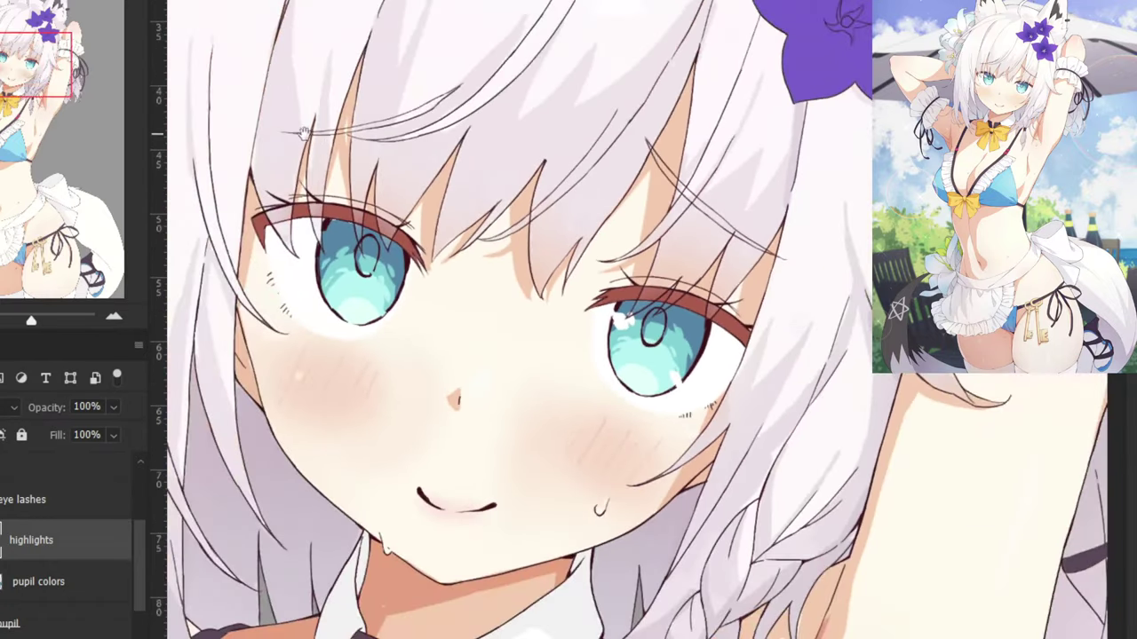
drag(303, 133, 563, 193)
drag(477, 187, 543, 205)
key(ctrl+plus)
key(ctrl+plus)
key(ctrl+plus)
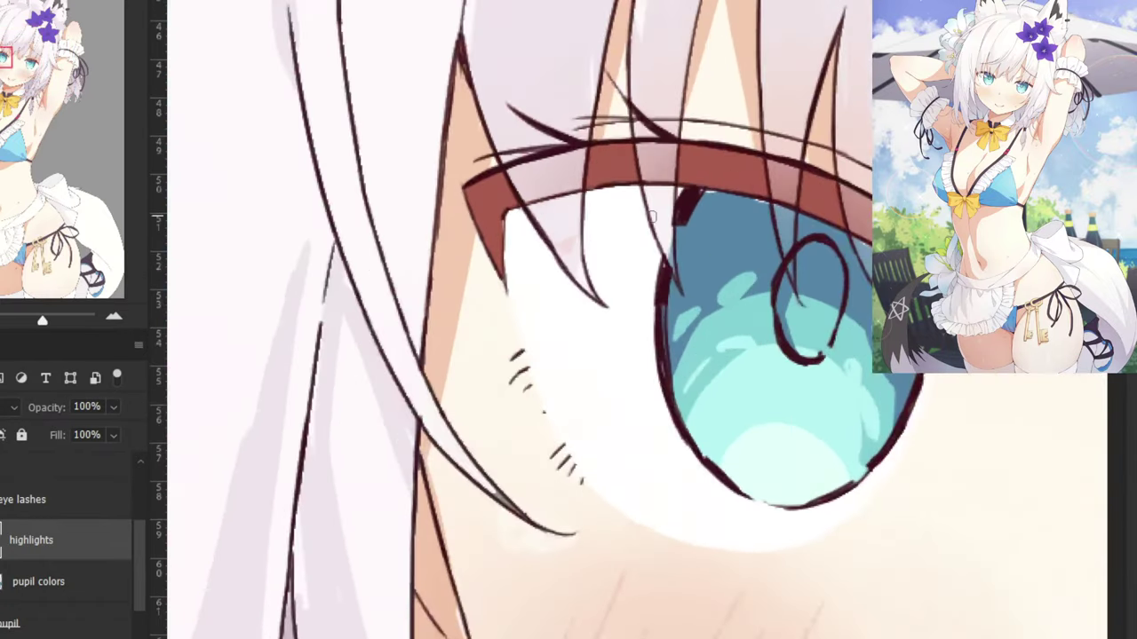
mouse_move(849, 455)
mouse_down()
mouse_move(856, 471)
mouse_move(849, 449)
mouse_up()
key(ctrl+z)
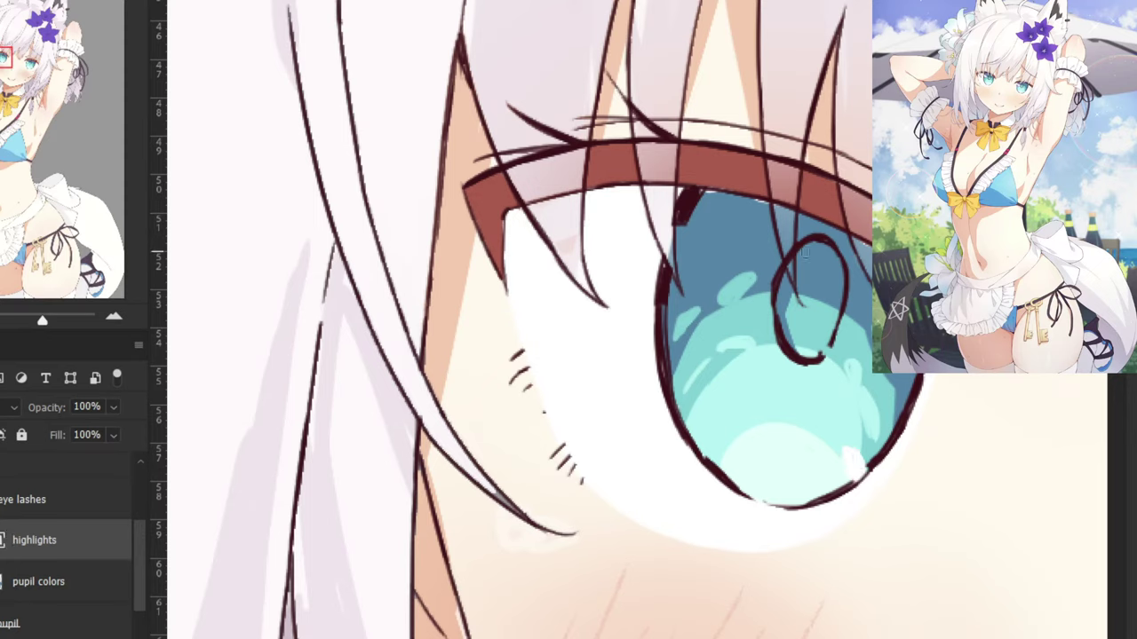
drag(679, 225, 710, 295)
mouse_move(688, 291)
mouse_down()
mouse_move(682, 229)
mouse_move(692, 228)
mouse_move(716, 266)
mouse_move(694, 296)
mouse_up()
key(ctrl+z)
mouse_move(723, 271)
mouse_down()
mouse_move(701, 296)
mouse_move(678, 249)
mouse_move(693, 292)
mouse_move(713, 276)
mouse_move(696, 295)
mouse_move(703, 252)
mouse_move(705, 260)
mouse_move(682, 239)
mouse_move(695, 279)
mouse_move(678, 236)
mouse_move(695, 285)
mouse_move(692, 269)
mouse_move(721, 238)
mouse_move(735, 275)
mouse_move(718, 240)
mouse_move(737, 269)
mouse_up()
drag(720, 232, 739, 267)
Examine the white highlights of both eyes against the whole face.
key(ctrl+minus)
key(ctrl+minus)
key(ctrl+minus)
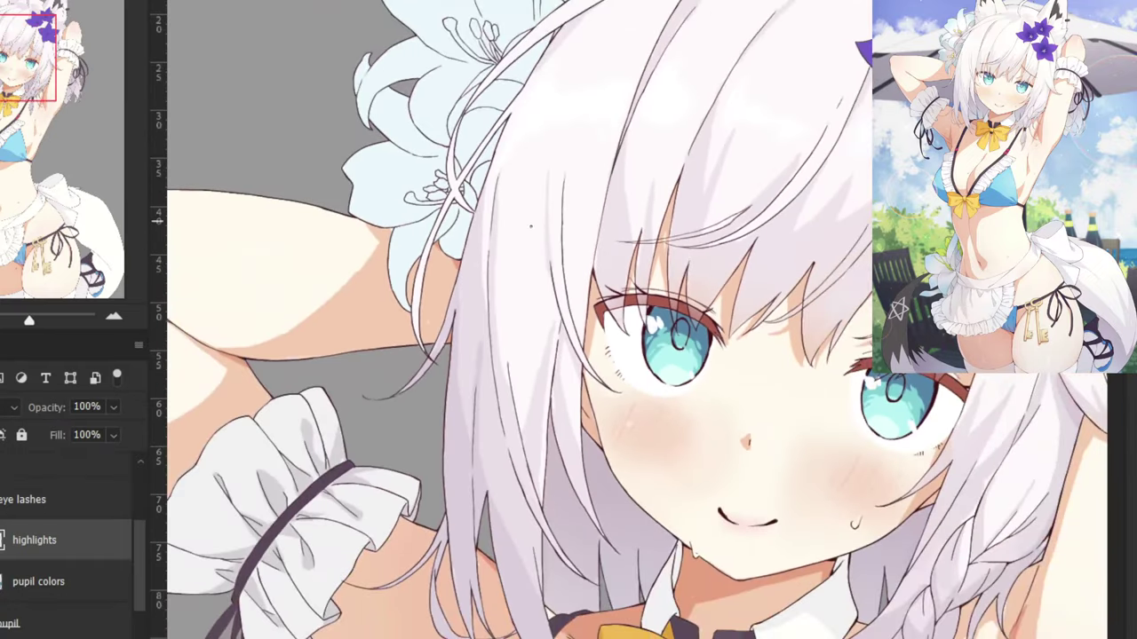
drag(537, 228, 359, 143)
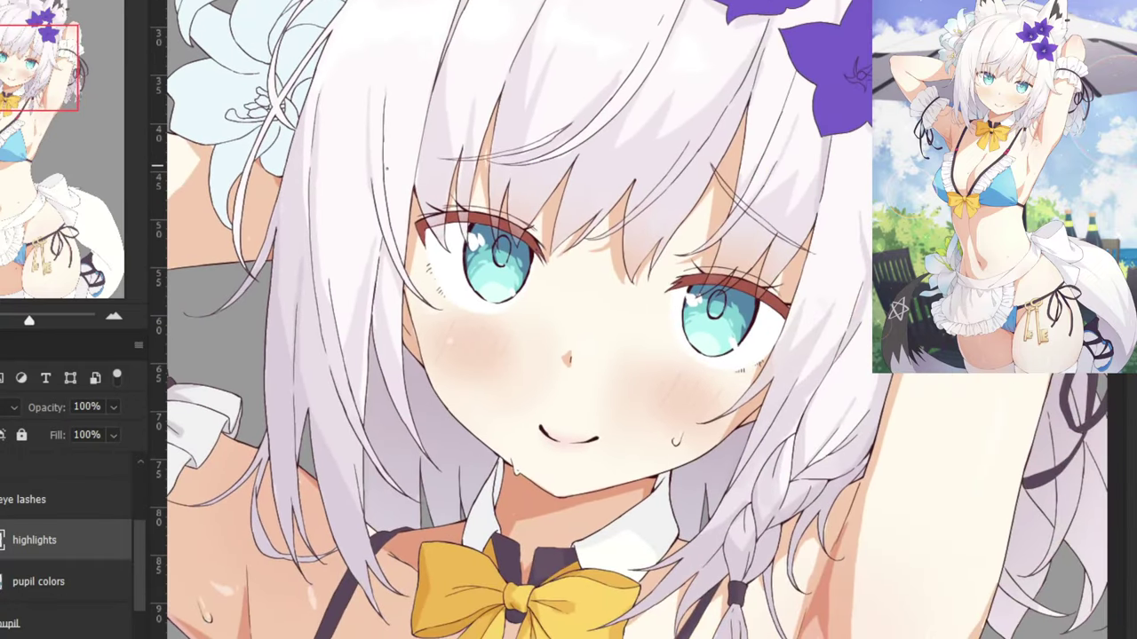
drag(517, 176, 481, 211)
key(ctrl+plus)
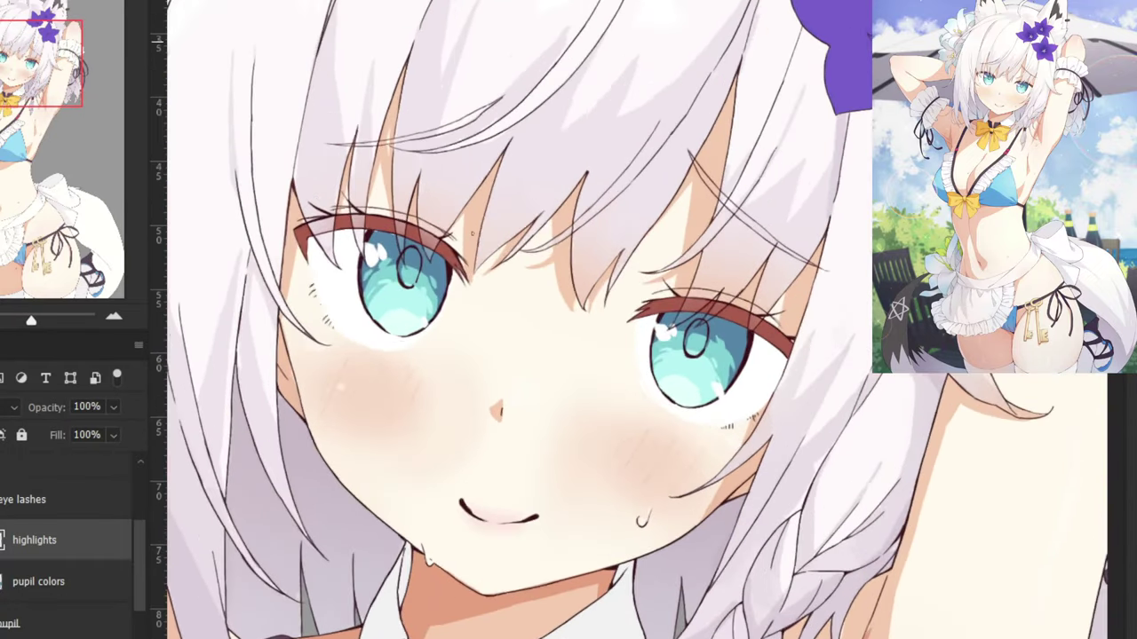
scroll(470, 241, up, 2)
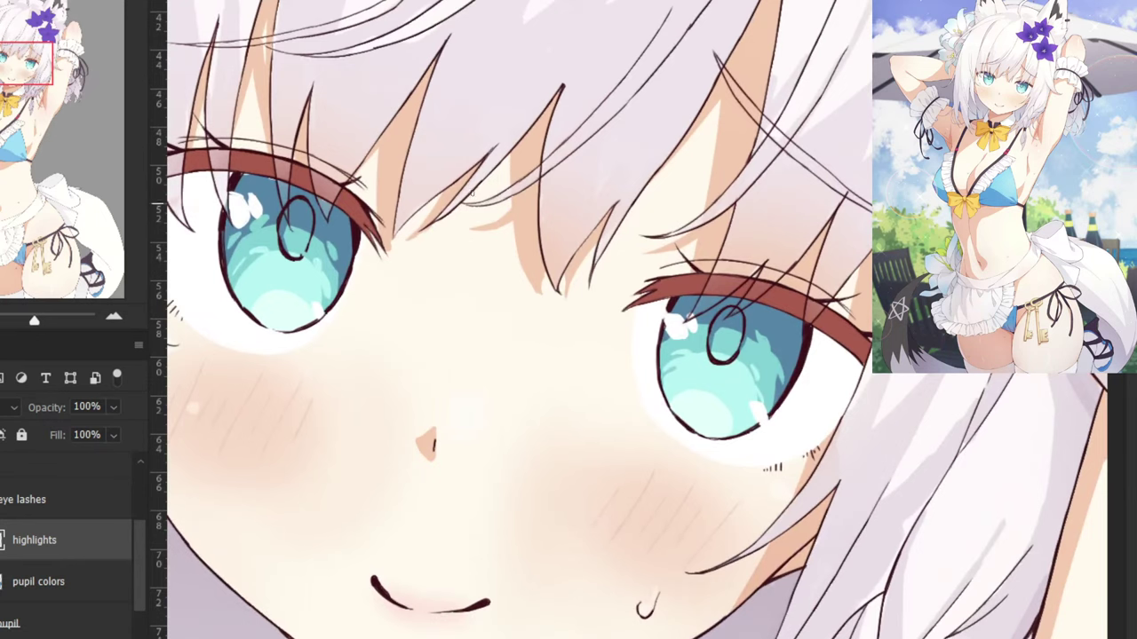
Add a new layer named "light reflection" and move it above the eye lashes layer.
key(ctrl+shift+alt+n)
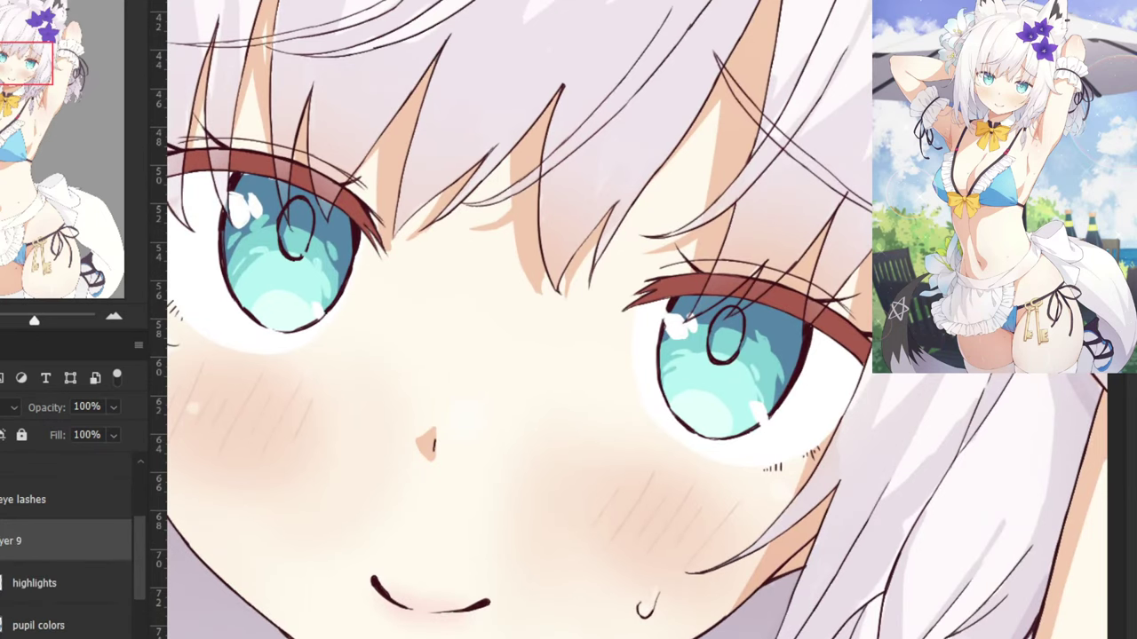
right_click(32, 543)
click(72, 268)
double_click(35, 541)
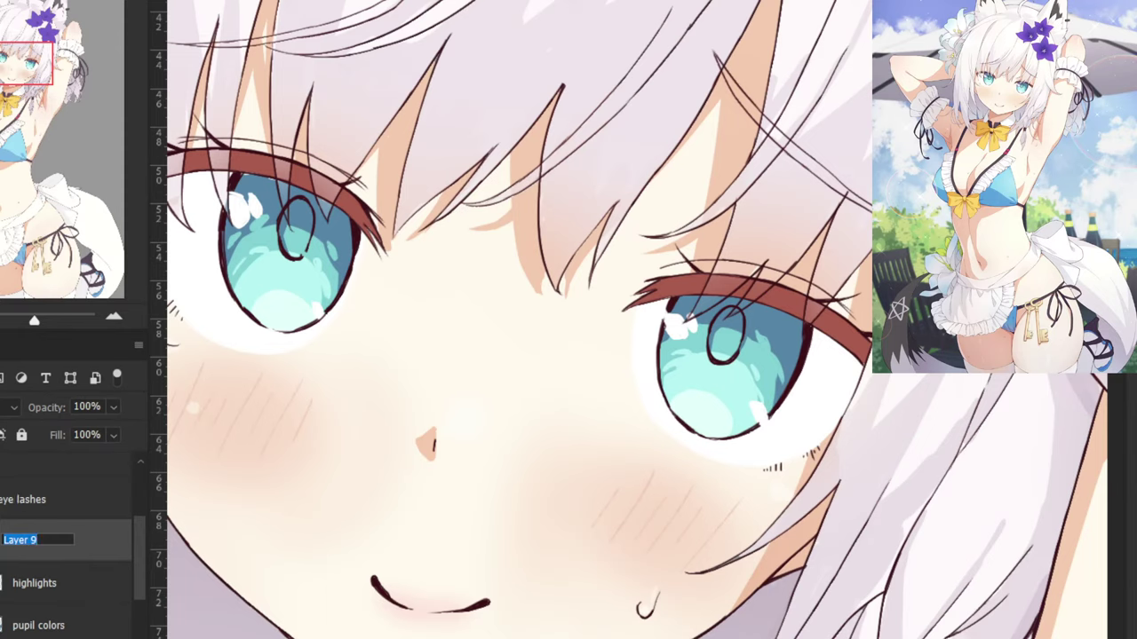
key(BackSpace)
key(Return)
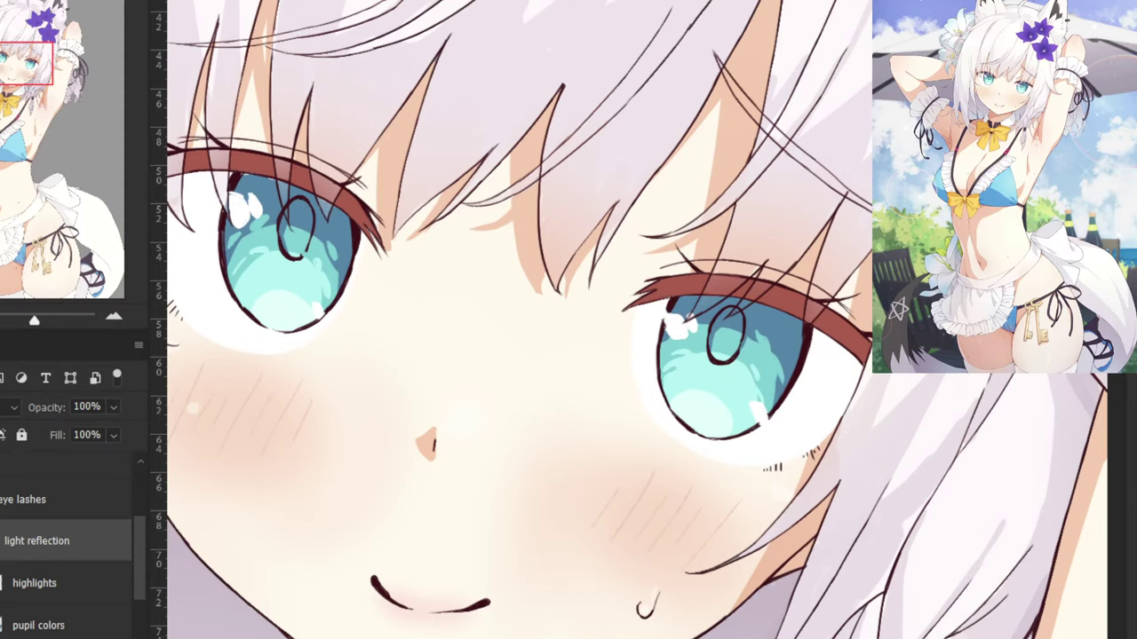
drag(10, 540, 14, 495)
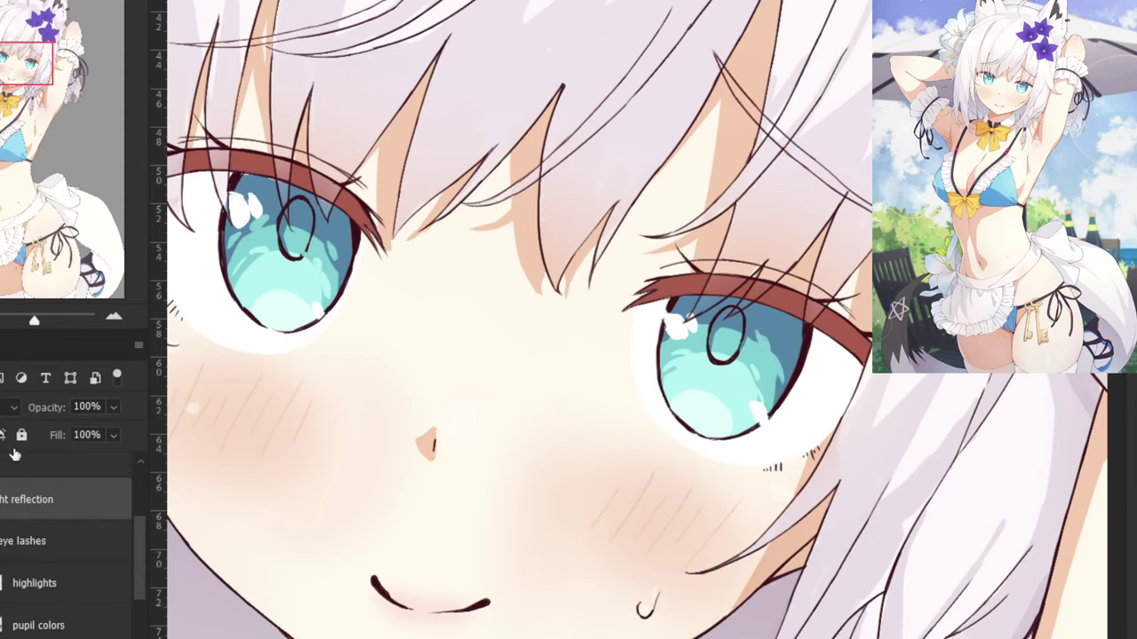
Sample the left eye's red-brown lash colour and add a layer named "gradient" clipped to the eye lashes layer.
drag(302, 241, 546, 359)
drag(401, 284, 501, 383)
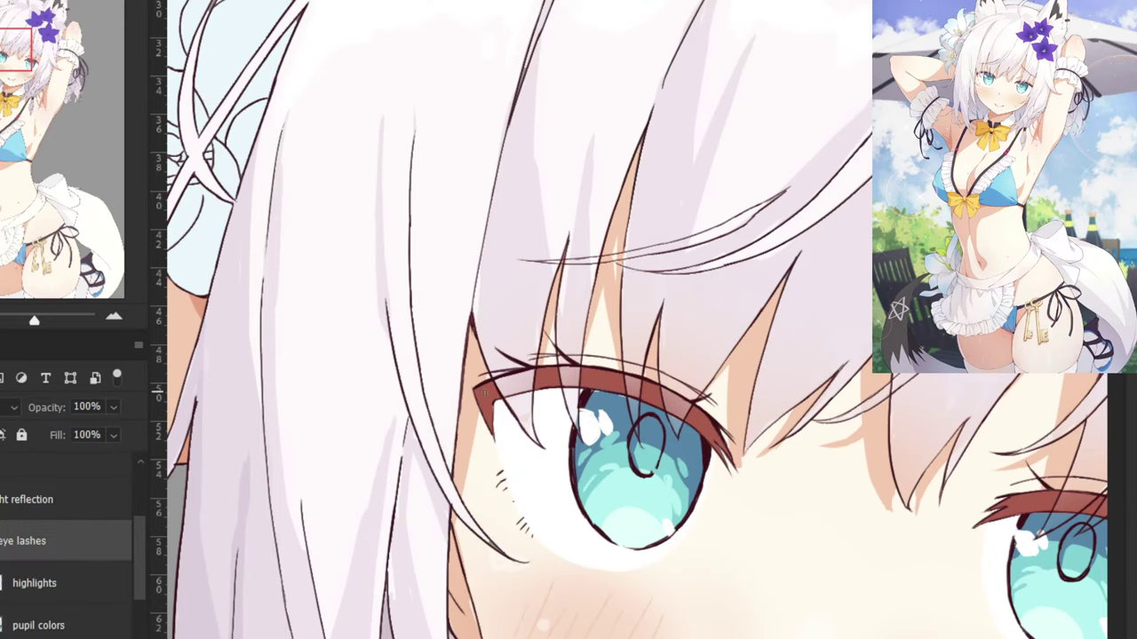
key(ctrl+plus)
alt+click(340, 453)
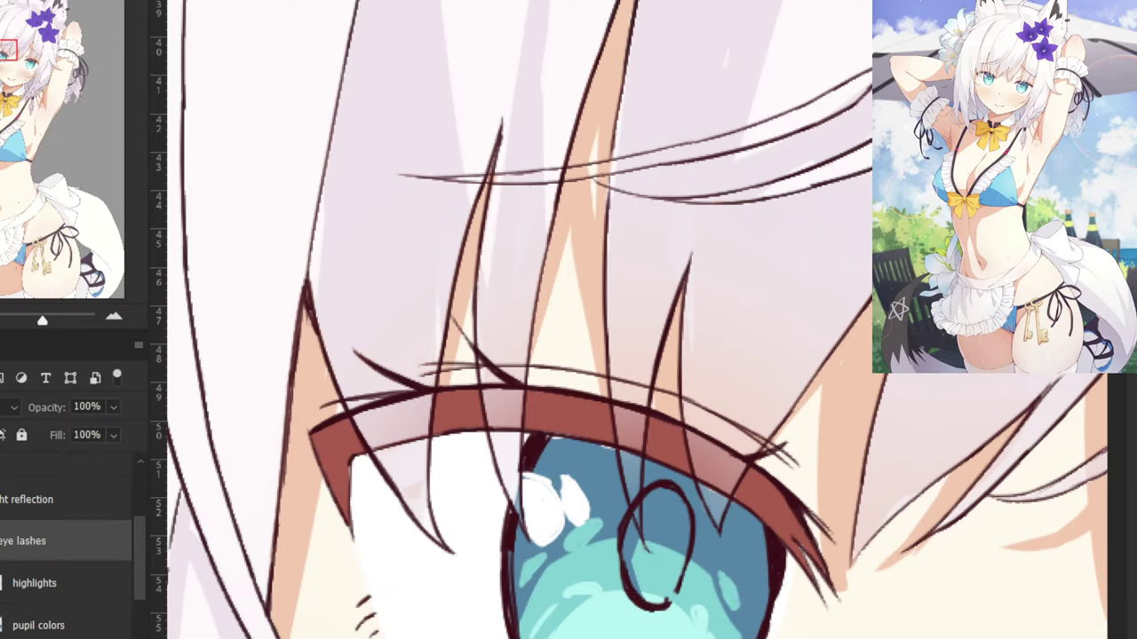
key(ctrl+shift+alt+n)
right_click(8, 543)
click(45, 267)
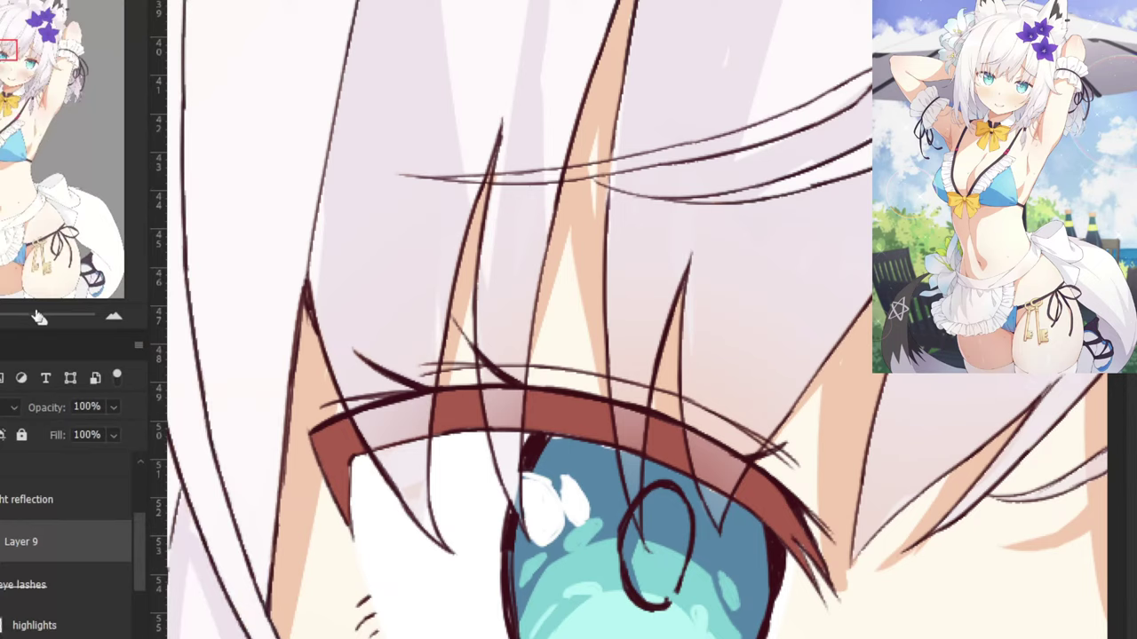
double_click(35, 544)
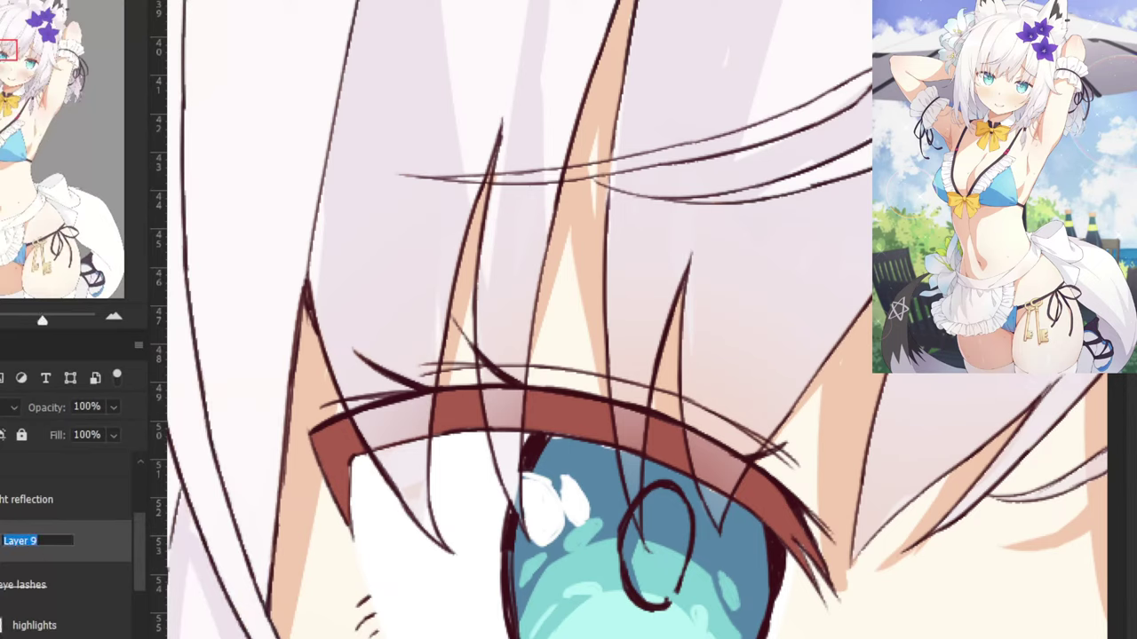
text(gradient)
key(Return)
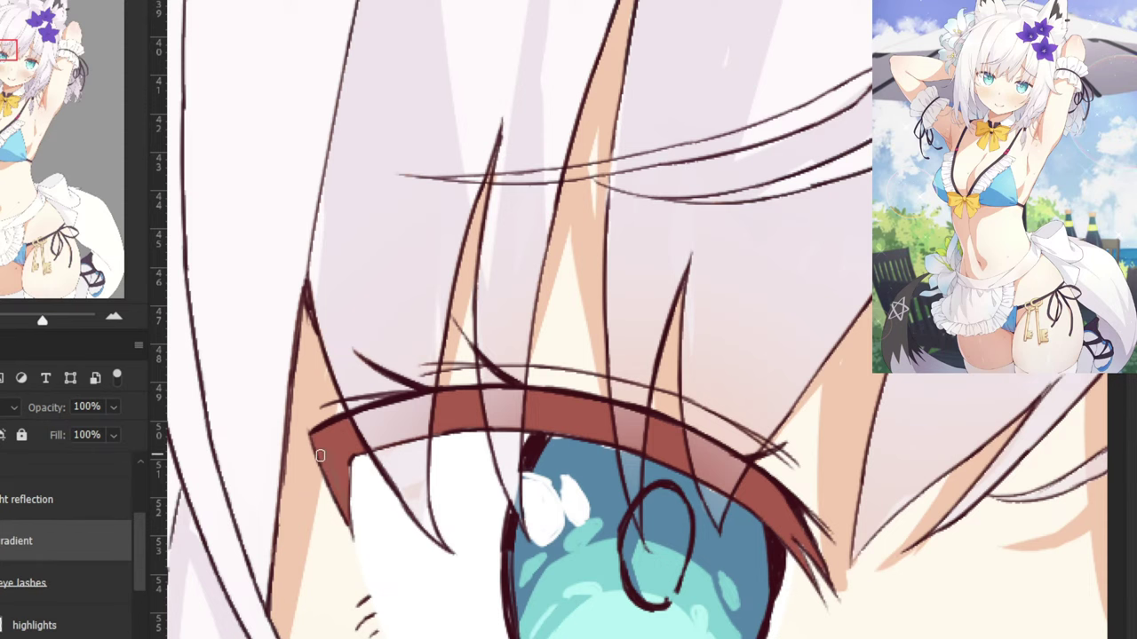
scroll(330, 468, up, 1)
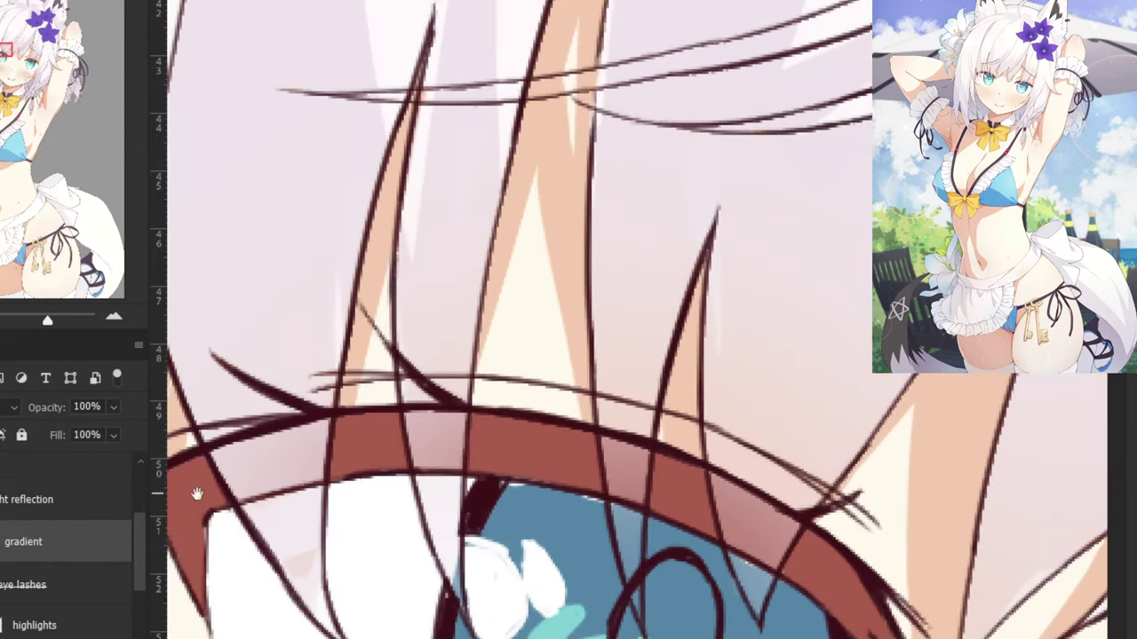
scroll(195, 493, up, 1)
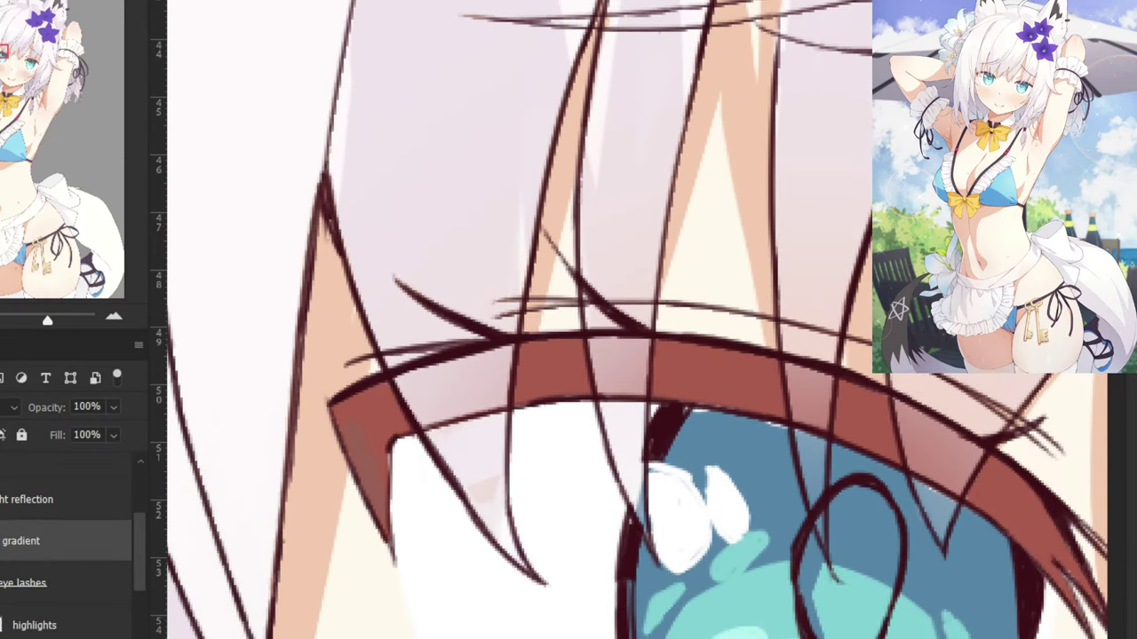
Undo the last brush stroke and paint dark brown shading on the outer and inner corners of the left eye's upper lash.
key(ctrl+z)
drag(343, 425, 382, 517)
drag(357, 444, 385, 512)
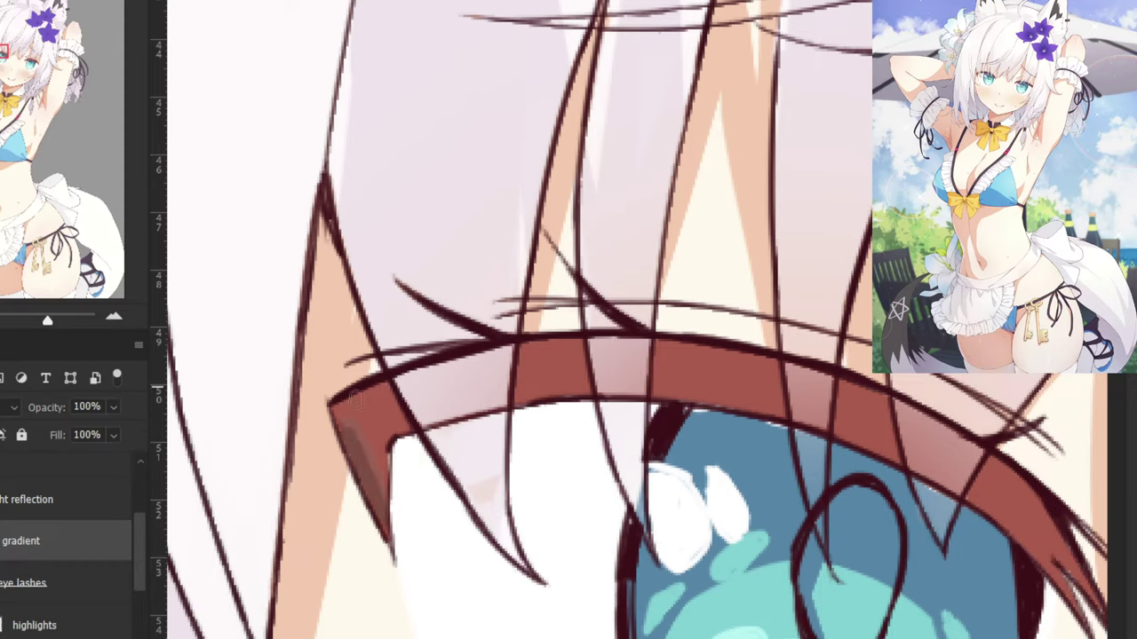
mouse_move(357, 394)
mouse_down()
mouse_move(382, 444)
mouse_move(377, 511)
mouse_move(370, 442)
mouse_move(352, 395)
mouse_move(339, 402)
mouse_up()
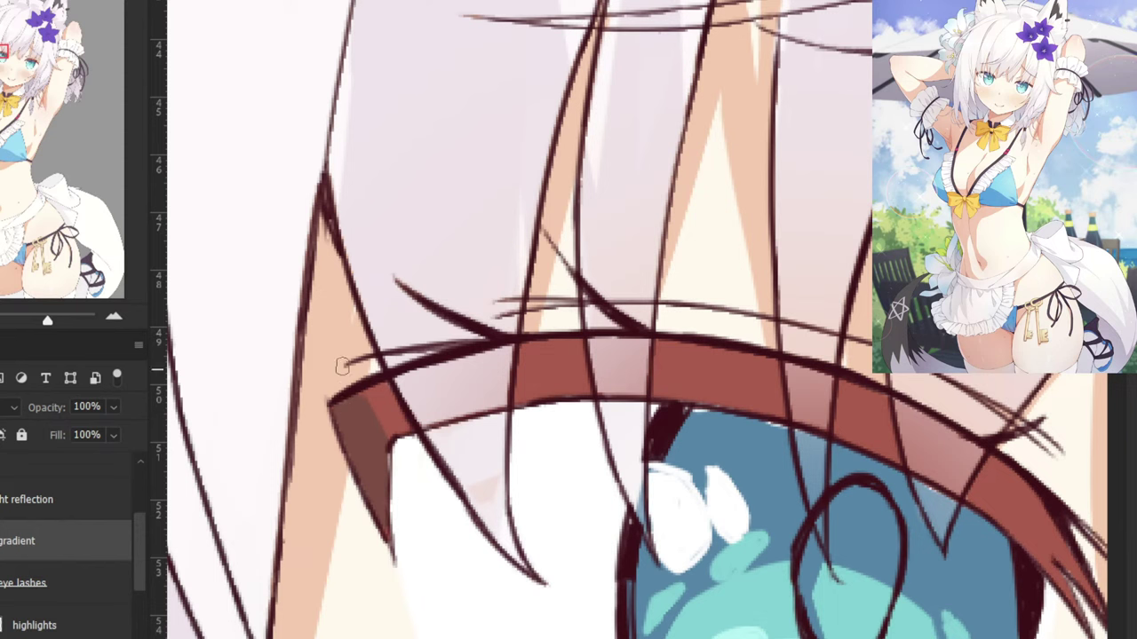
drag(763, 460, 547, 400)
mouse_move(767, 401)
mouse_down()
mouse_move(835, 529)
mouse_move(799, 479)
mouse_move(688, 395)
mouse_move(742, 404)
mouse_move(715, 368)
mouse_up()
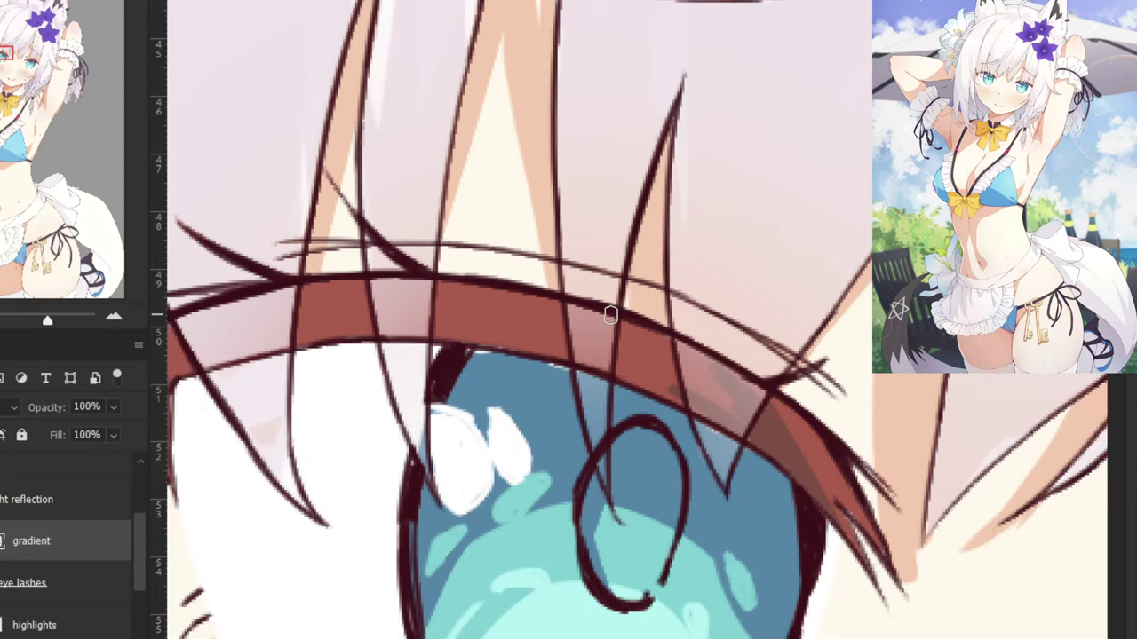
Fill the middle band of the left eye's upper lash with dark brown along its whole arc.
mouse_move(205, 414)
mouse_down()
mouse_move(414, 399)
mouse_move(409, 378)
mouse_up()
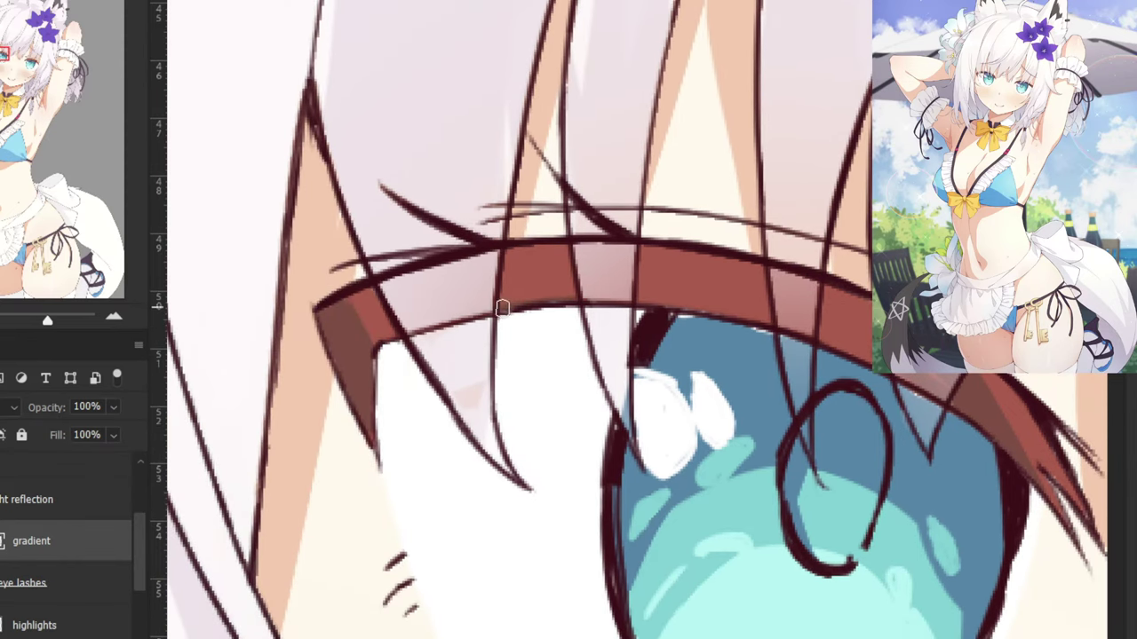
mouse_move(503, 308)
mouse_down()
mouse_move(787, 332)
mouse_move(930, 393)
mouse_up()
drag(839, 322, 943, 385)
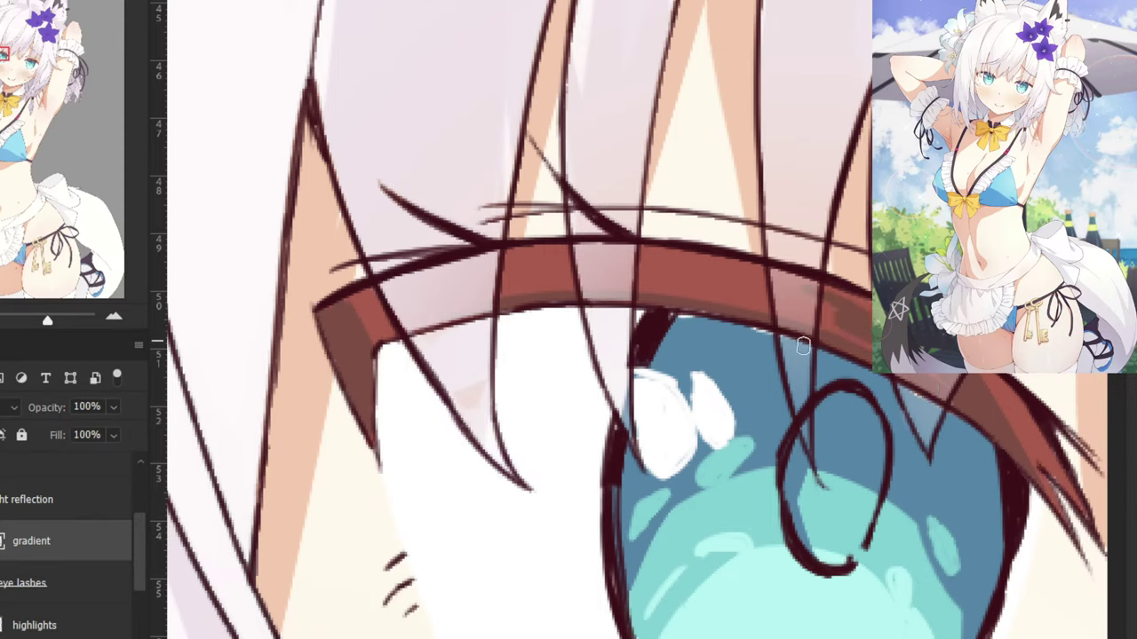
mouse_move(772, 314)
mouse_down()
mouse_move(828, 322)
mouse_move(868, 346)
mouse_up()
mouse_move(810, 302)
mouse_down()
mouse_move(872, 309)
mouse_move(728, 290)
mouse_move(573, 248)
mouse_up()
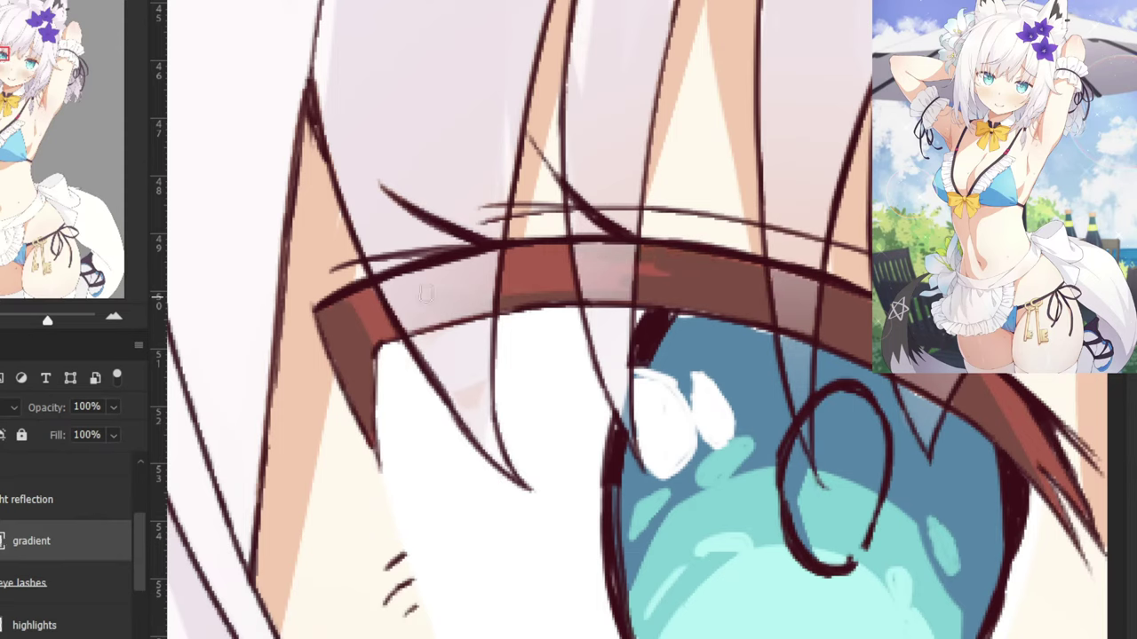
mouse_move(523, 264)
mouse_down()
mouse_move(593, 273)
mouse_move(583, 288)
mouse_move(640, 289)
mouse_move(635, 270)
mouse_move(590, 259)
mouse_move(443, 264)
mouse_move(682, 266)
mouse_move(630, 257)
mouse_move(780, 287)
mouse_up()
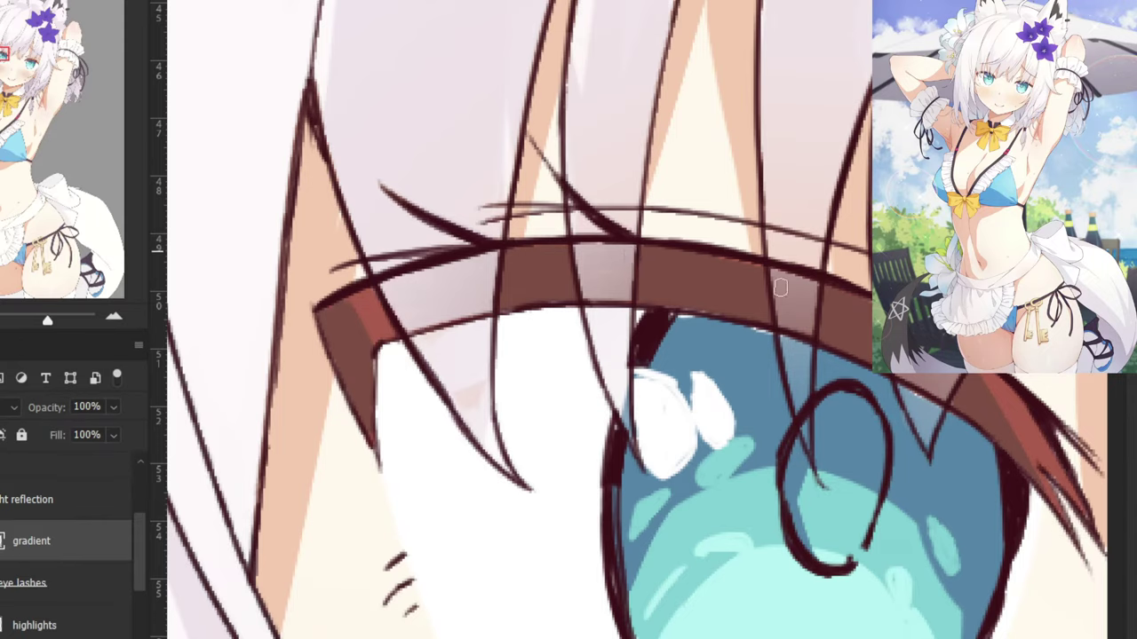
Smudge the dark brown into the red at both ends of the left eye's upper lash.
key(ctrl+minus)
key(ctrl+minus)
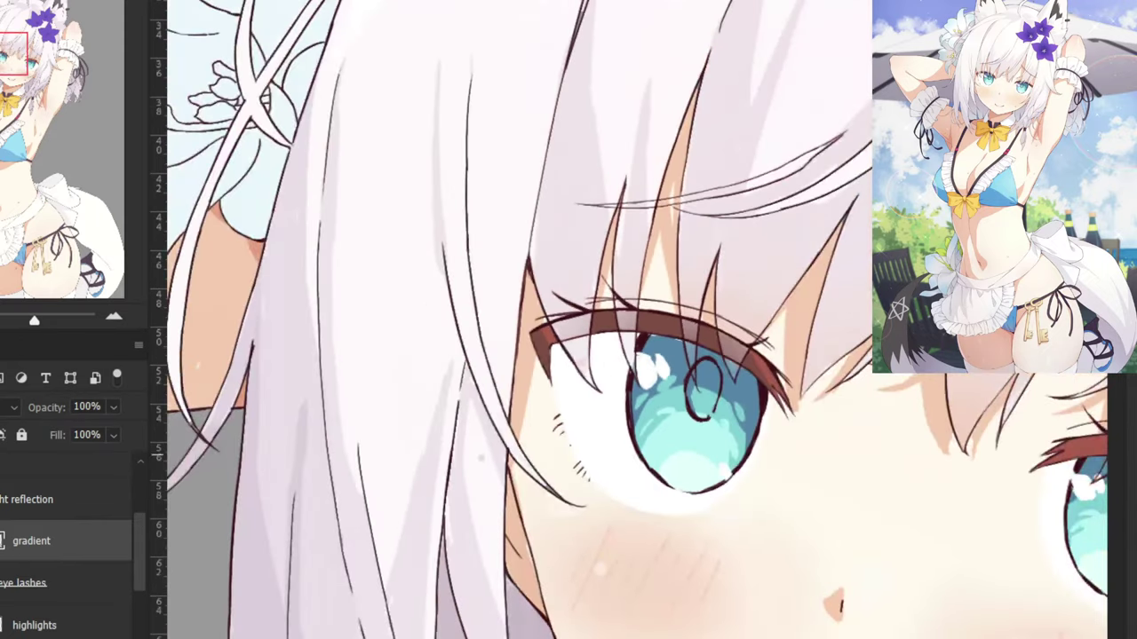
drag(722, 436, 490, 435)
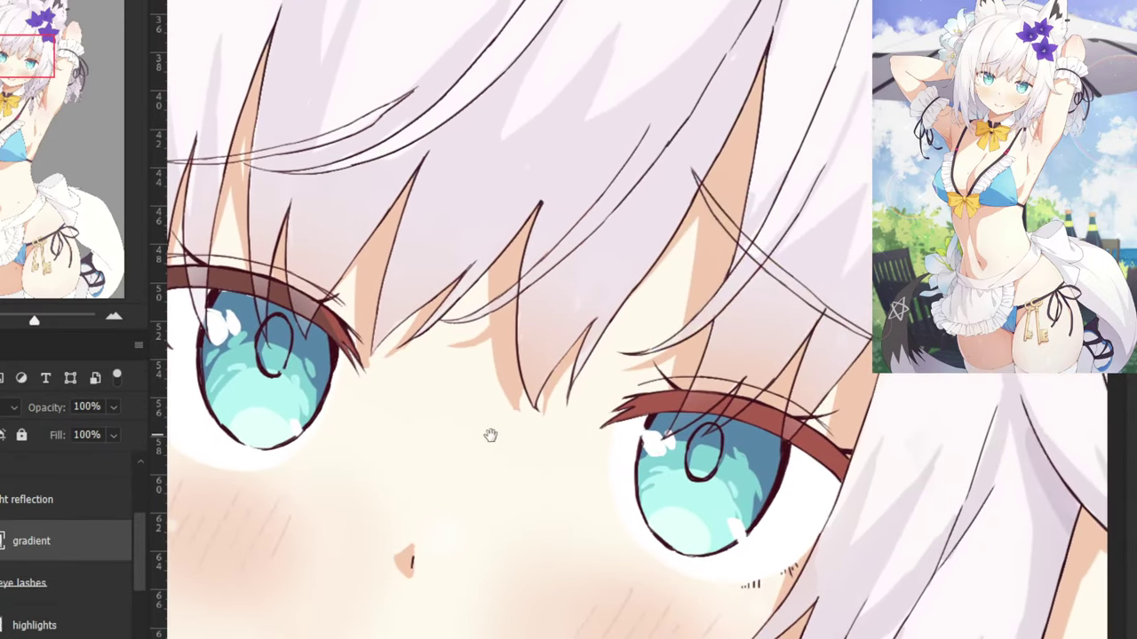
key(ctrl+plus)
drag(322, 376, 842, 530)
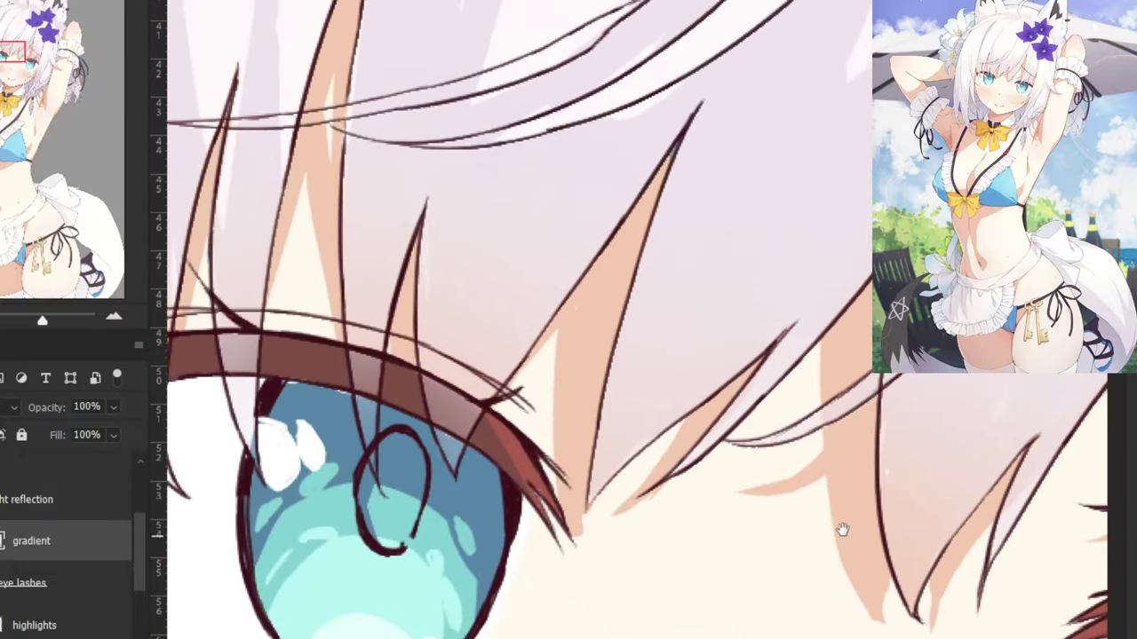
key(ctrl+plus)
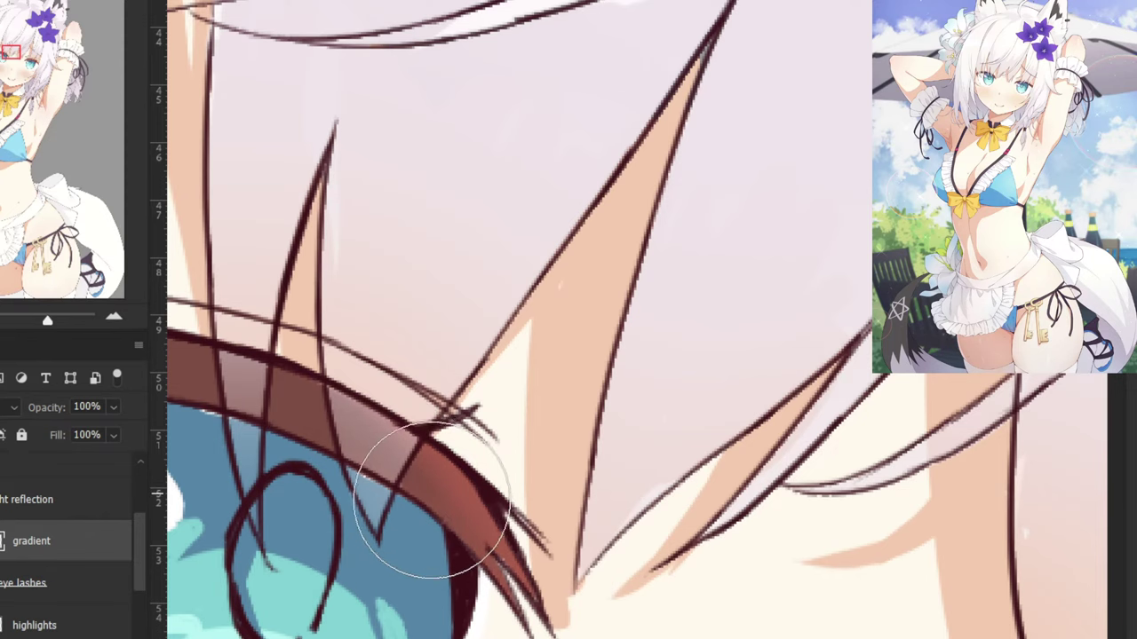
mouse_move(342, 467)
mouse_down()
mouse_move(474, 458)
mouse_move(700, 479)
mouse_move(480, 449)
mouse_move(557, 433)
mouse_up()
drag(434, 406, 370, 404)
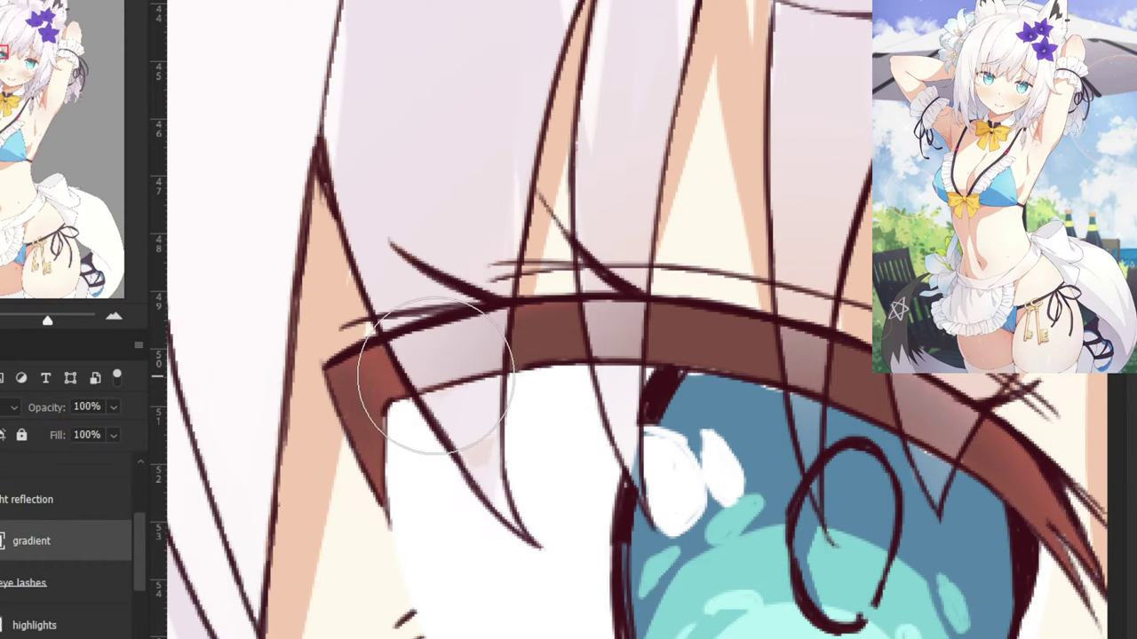
drag(435, 377, 459, 376)
Paint dark brown across the middle of the right eye's upper lash, leaving both ends red.
key(ctrl+minus)
drag(665, 533, 226, 444)
drag(1057, 595, 551, 503)
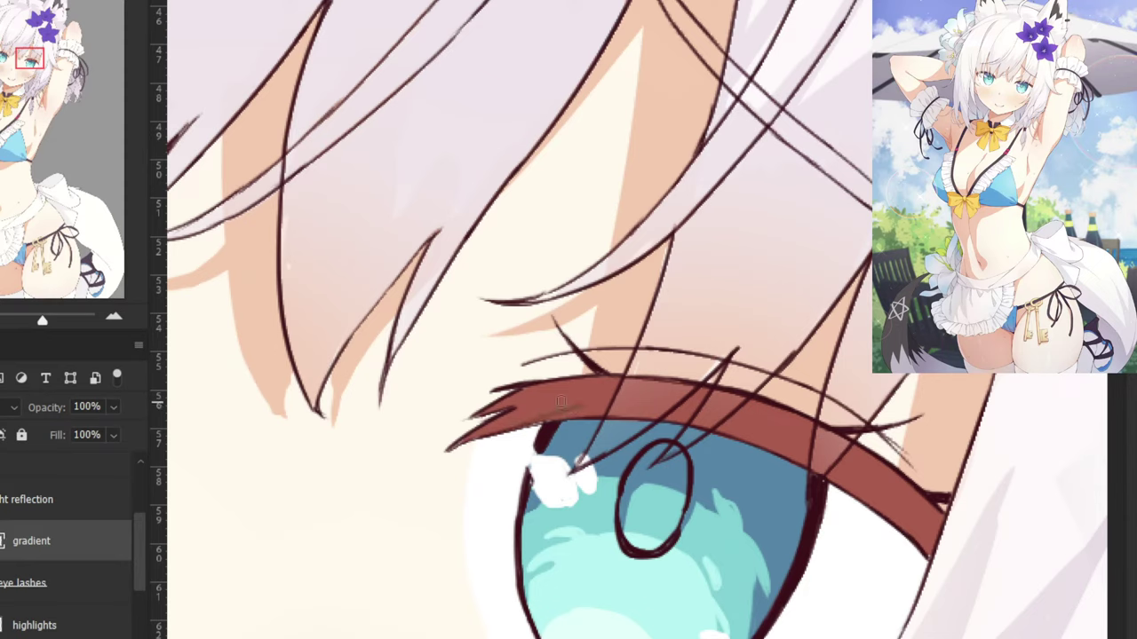
drag(573, 388, 554, 400)
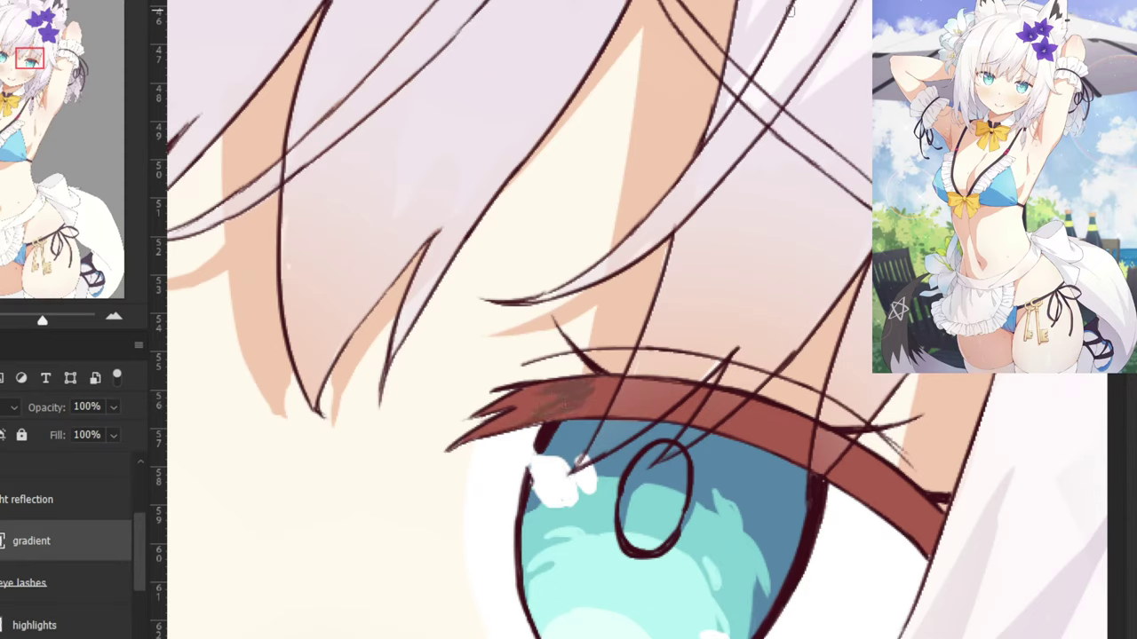
mouse_move(909, 524)
mouse_down()
mouse_move(895, 497)
mouse_move(911, 494)
mouse_up()
drag(823, 458, 834, 465)
mouse_move(581, 401)
mouse_down()
mouse_move(654, 411)
mouse_move(565, 418)
mouse_move(652, 399)
mouse_move(595, 402)
mouse_move(612, 394)
mouse_move(585, 381)
mouse_move(701, 402)
mouse_move(773, 449)
mouse_up()
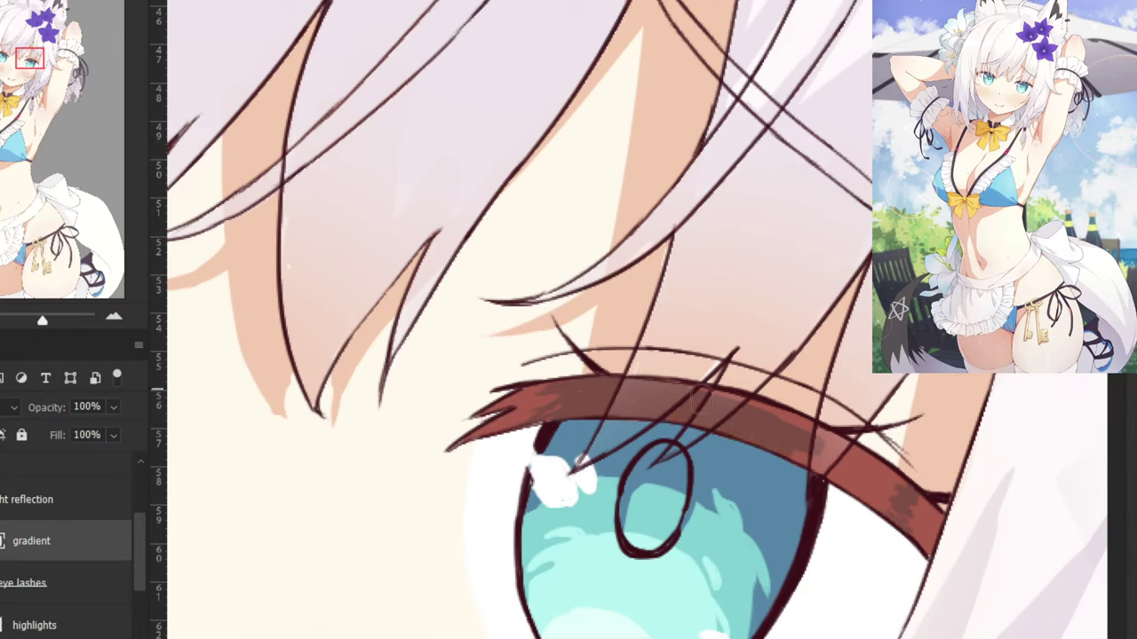
mouse_move(855, 472)
mouse_down()
mouse_move(831, 474)
mouse_move(886, 512)
mouse_move(889, 484)
mouse_up()
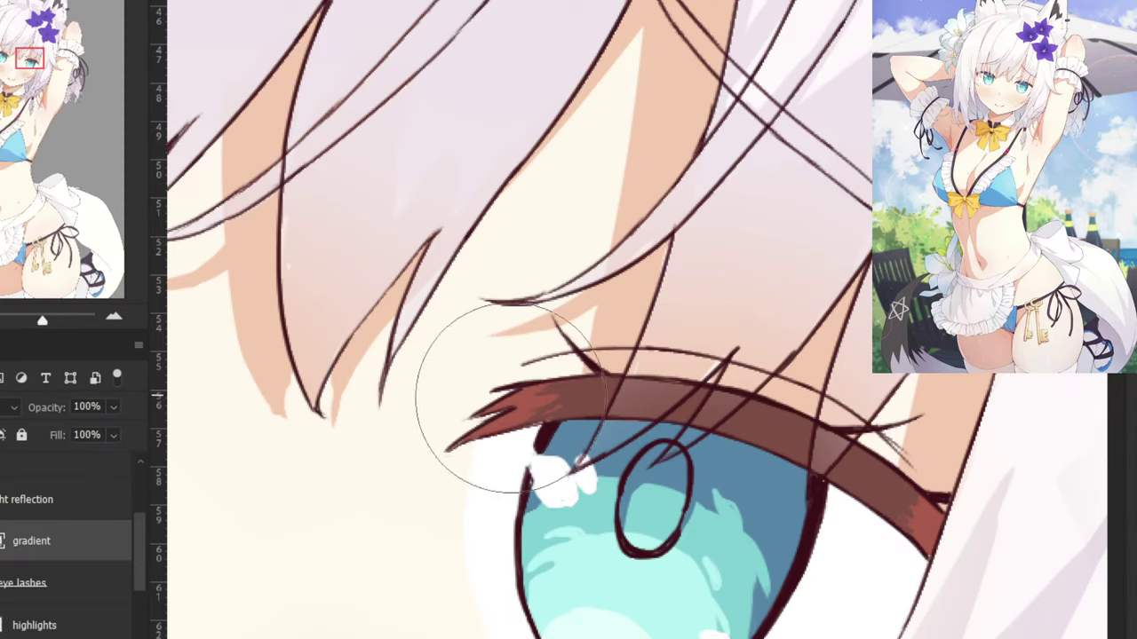
Smudge the dark brown into the red at the inner and outer ends of the right eye's upper lash.
mouse_move(542, 432)
mouse_down()
mouse_move(450, 455)
mouse_move(446, 446)
mouse_up()
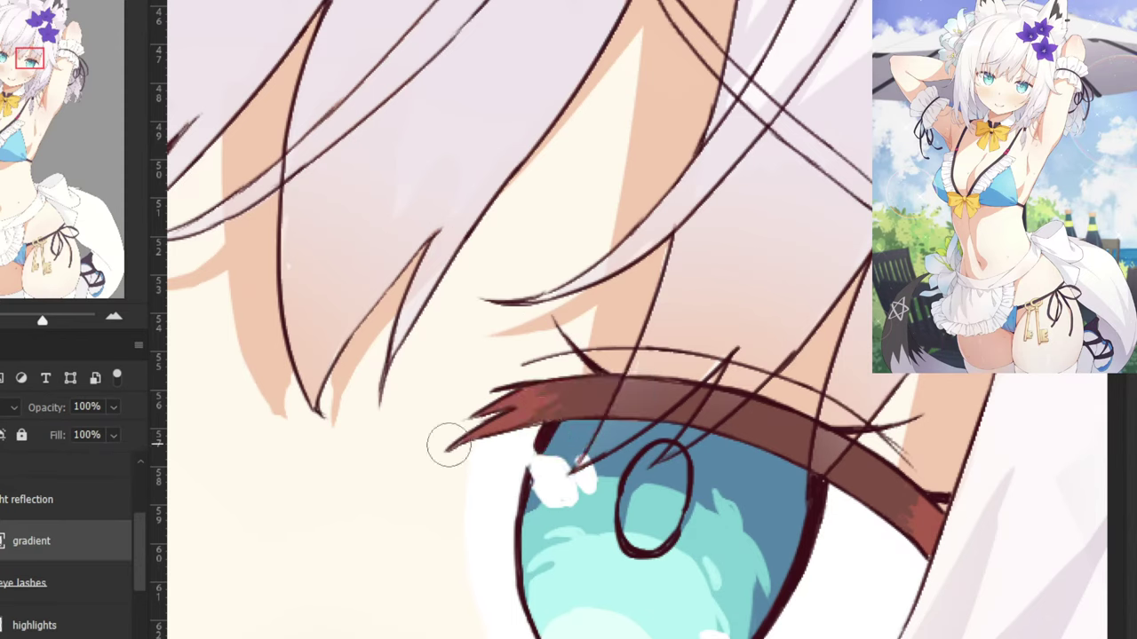
mouse_move(558, 451)
mouse_down()
mouse_move(531, 442)
mouse_move(526, 406)
mouse_move(543, 408)
mouse_up()
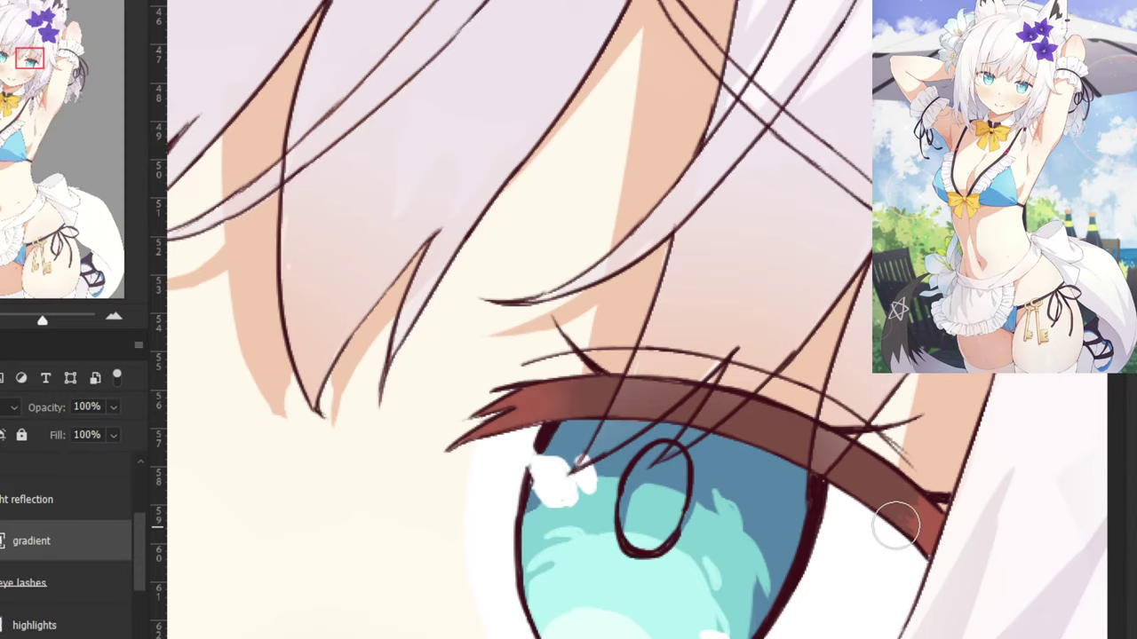
drag(897, 525, 874, 497)
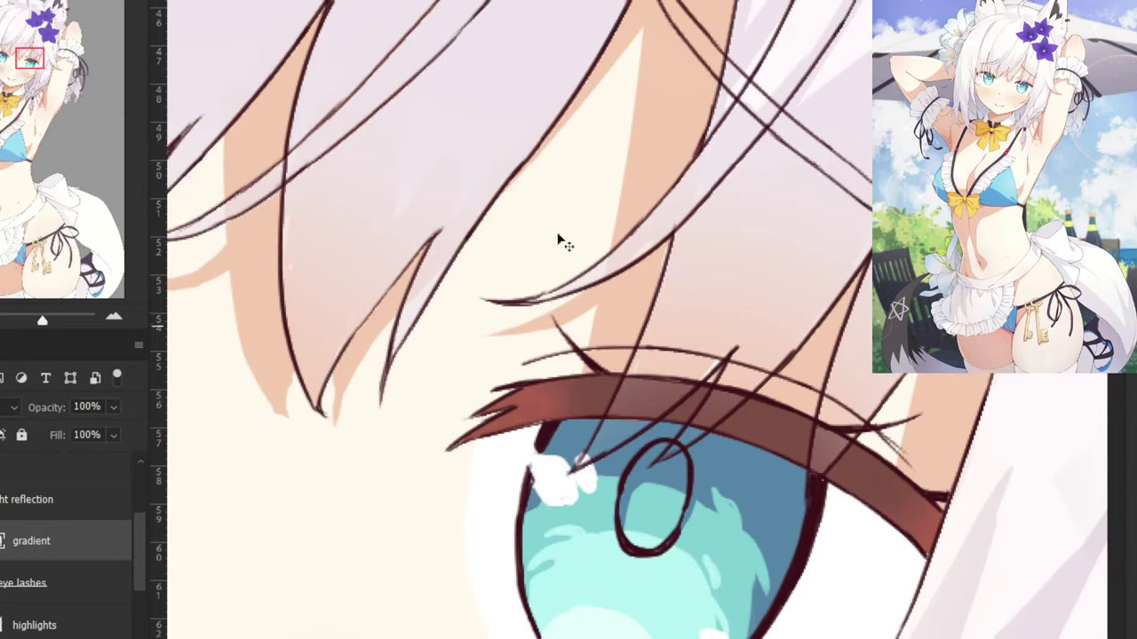
key(ctrl+minus)
key(ctrl+minus)
key(ctrl+minus)
key(ctrl+plus)
key(ctrl+plus)
key(ctrl+plus)
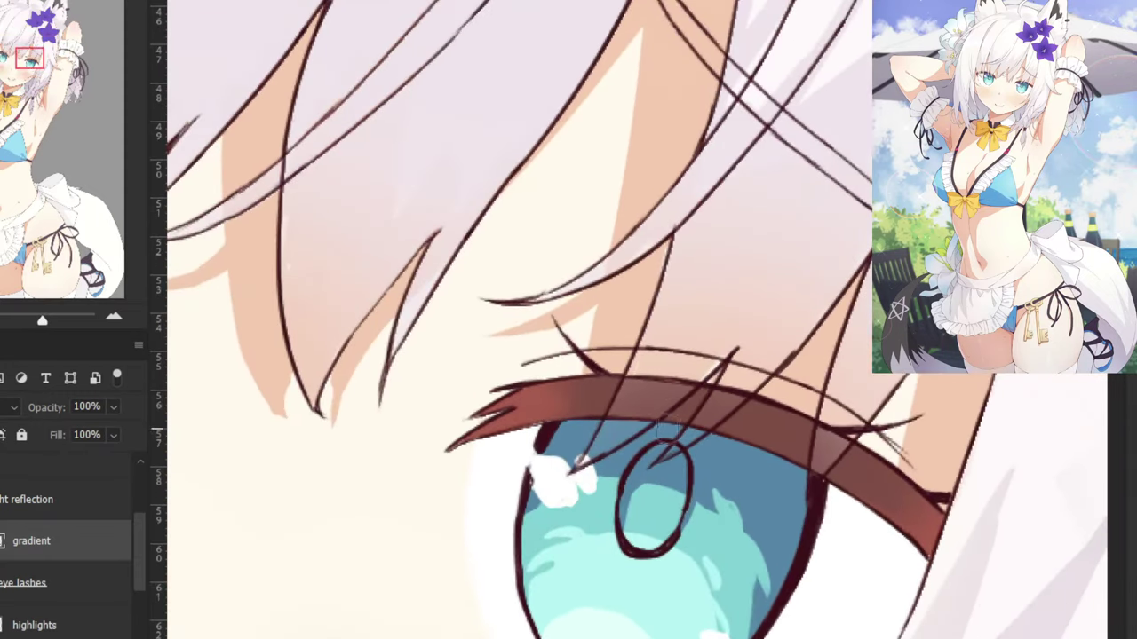
drag(686, 493, 637, 489)
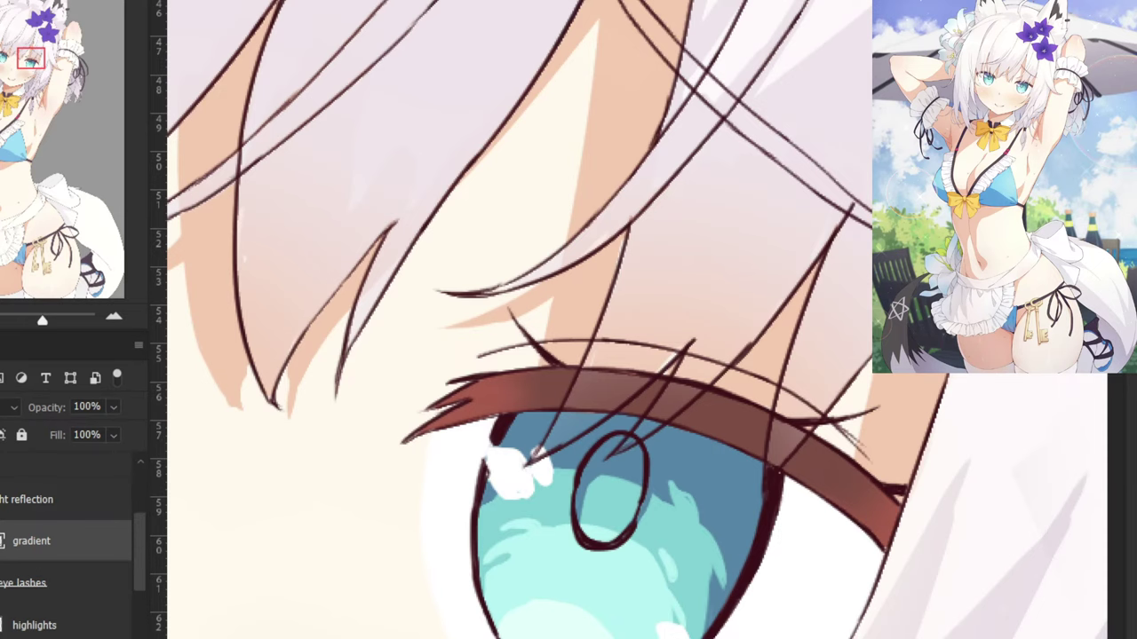
Switch to the colour study notes document and sample the dark ink colour beside the eye colour swatches.
key(ctrl+Tab)
mouse_move(634, 218)
mouse_down()
mouse_move(586, 361)
mouse_move(560, 364)
mouse_up()
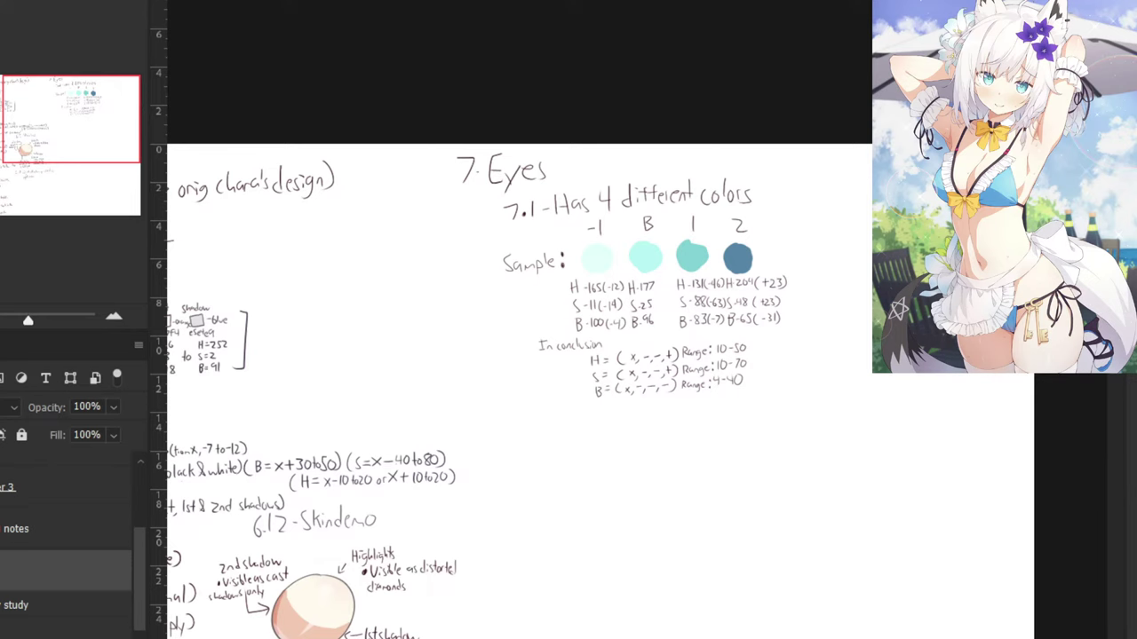
key(ctrl+plus)
key(ctrl+plus)
alt+click(485, 162)
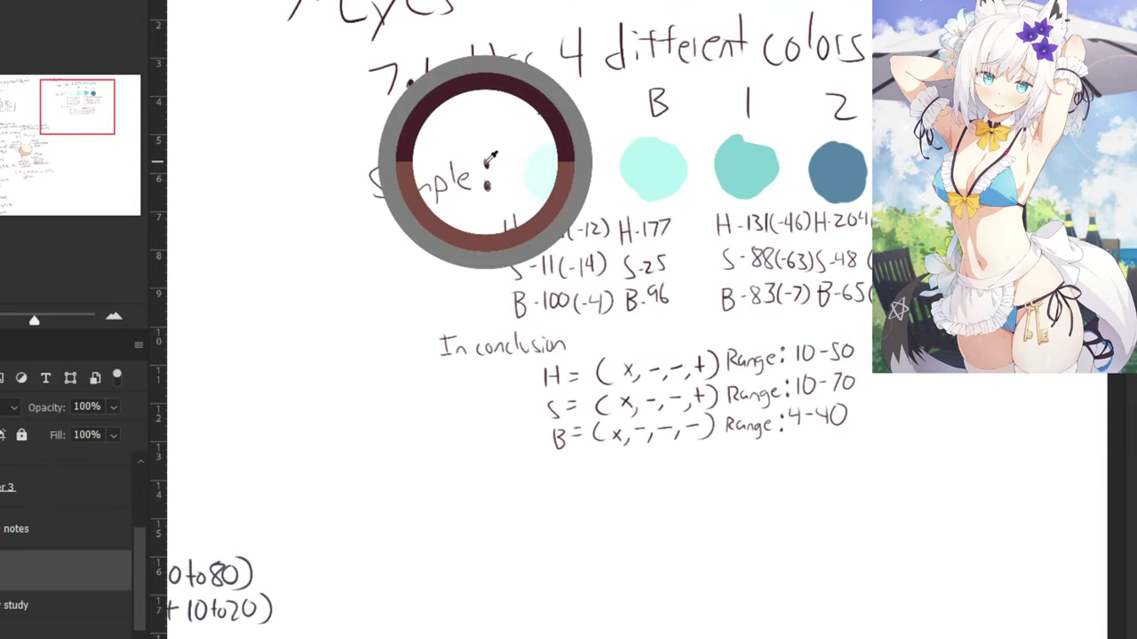
Handwrite the note "7.2-Smudge lash gradient layer" below the eye colour conclusion, redrawing the end of its last word.
drag(433, 334, 458, 219)
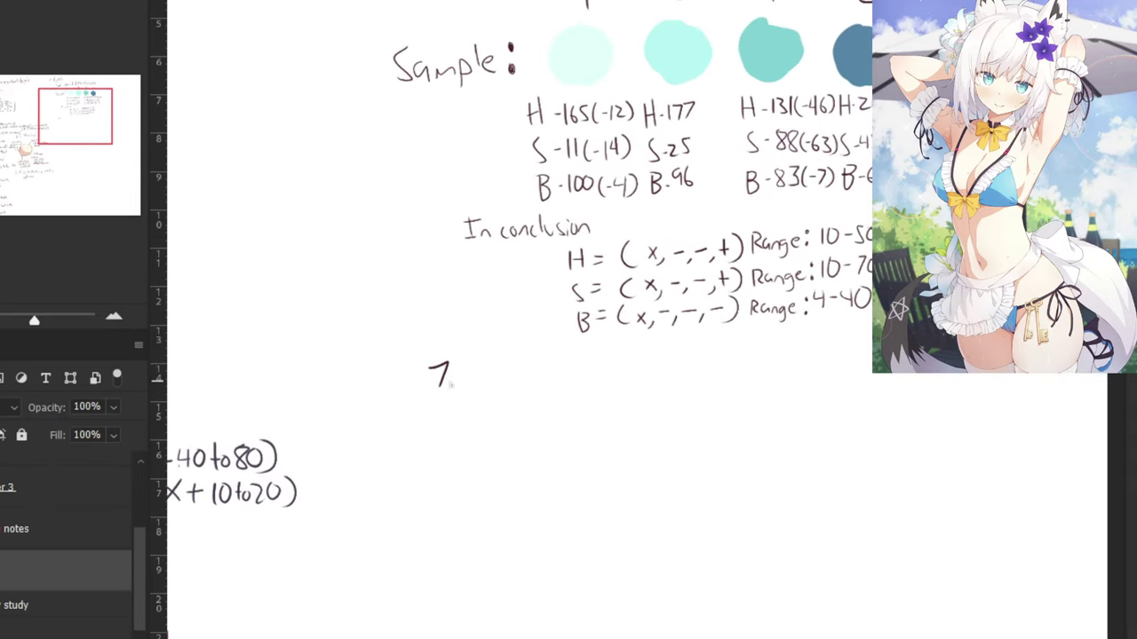
drag(458, 364, 485, 387)
key(h)
click(484, 367)
key(ctrl+z)
key(ctrl+z)
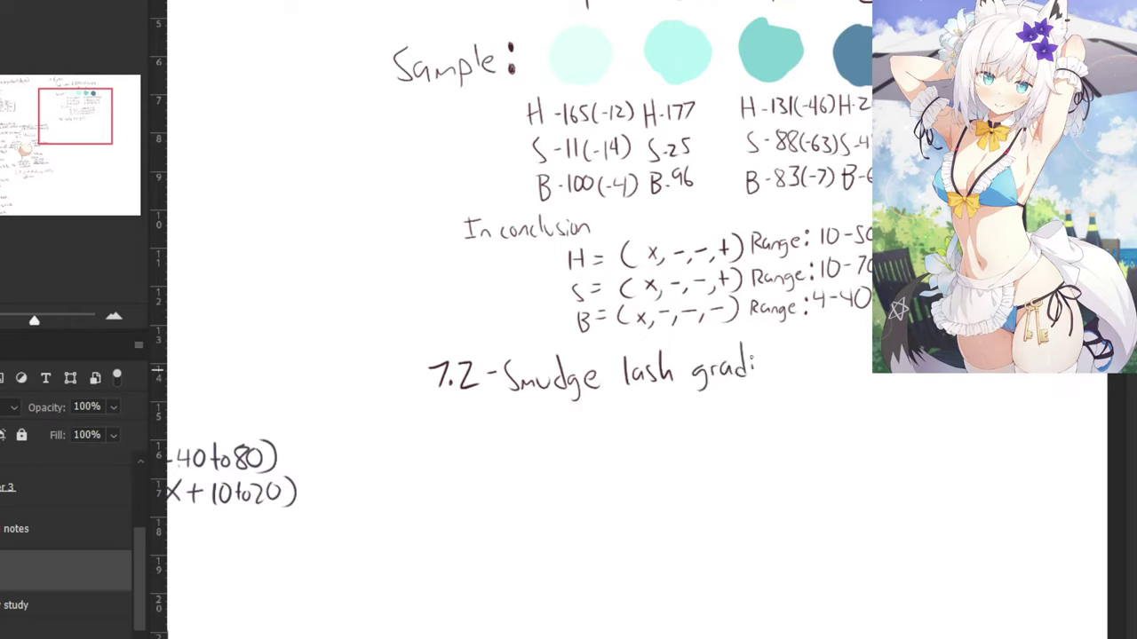
drag(768, 377, 780, 374)
drag(785, 341, 783, 374)
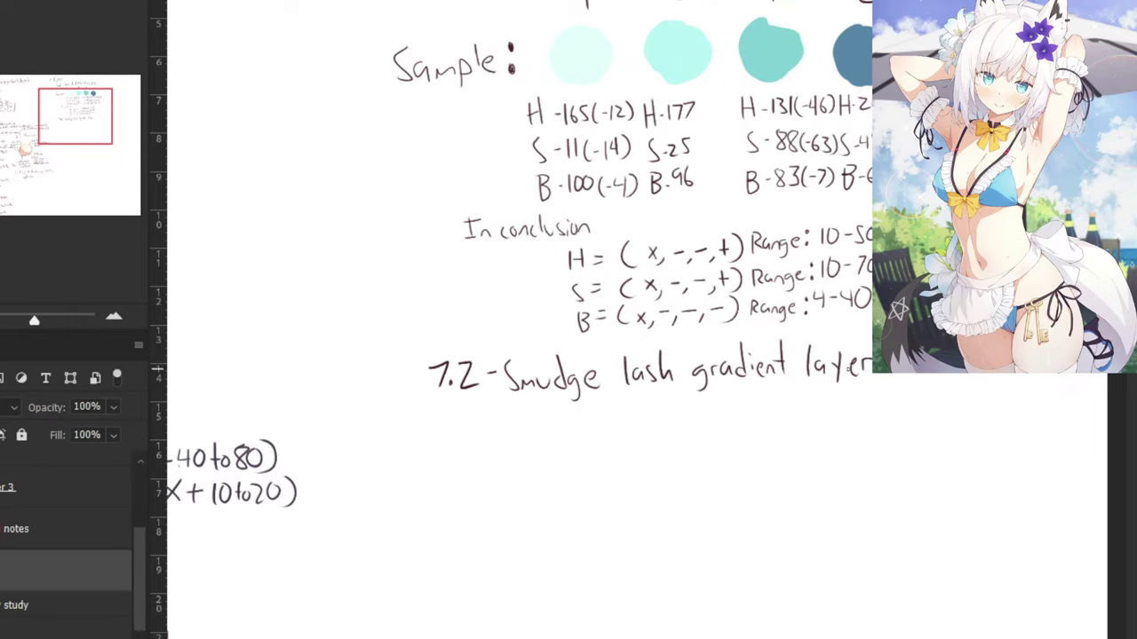
key(e)
mouse_move(867, 363)
mouse_down()
mouse_move(857, 377)
mouse_move(854, 366)
mouse_up()
key(b)
drag(849, 367, 859, 374)
drag(859, 362, 867, 362)
Handwrite the note "7.3- Add a dyad/triad light reflection layer (+2&+3)" under note 7.2.
drag(435, 417, 445, 434)
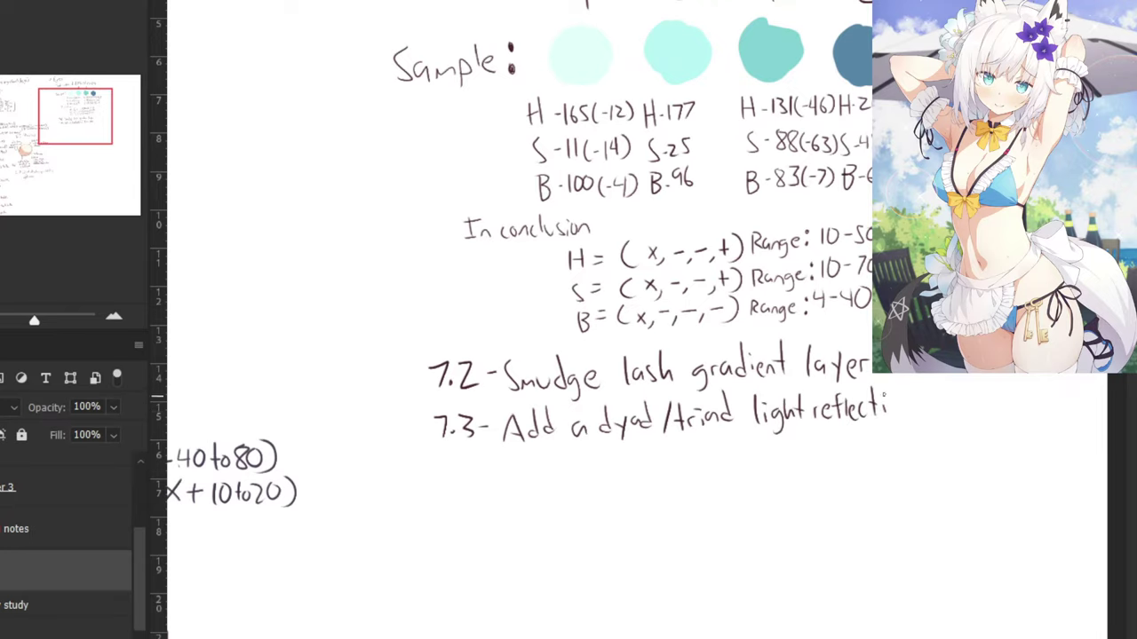
drag(838, 325, 662, 325)
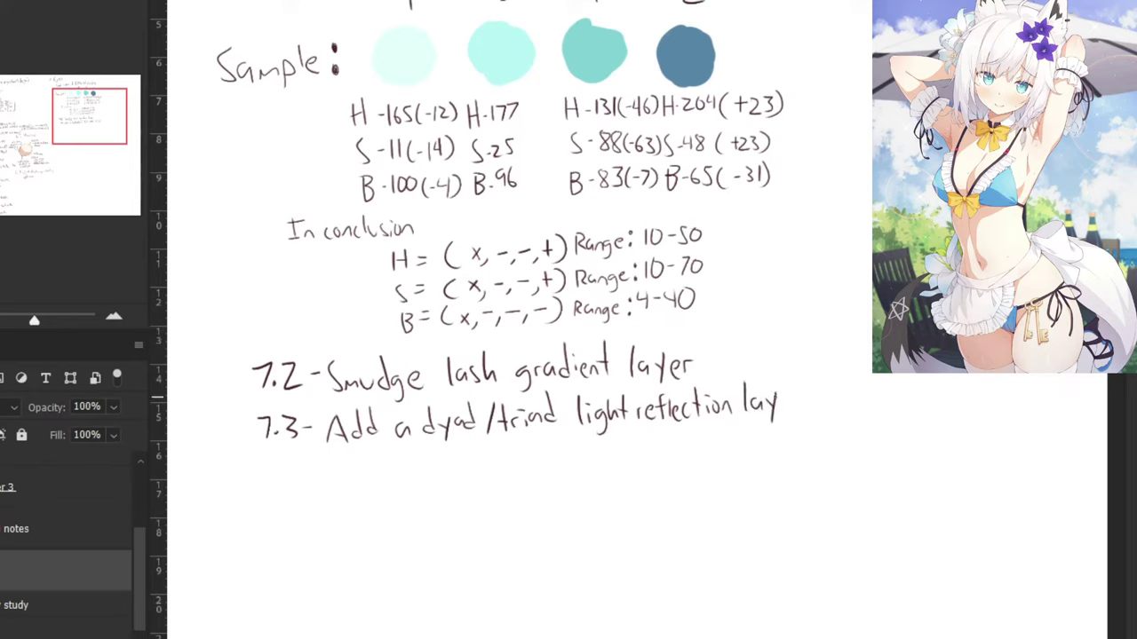
mouse_move(822, 386)
mouse_down()
mouse_move(822, 407)
mouse_move(860, 402)
mouse_move(879, 381)
mouse_move(879, 403)
mouse_up()
key(ctrl+z)
key(ctrl+z)
click(864, 392)
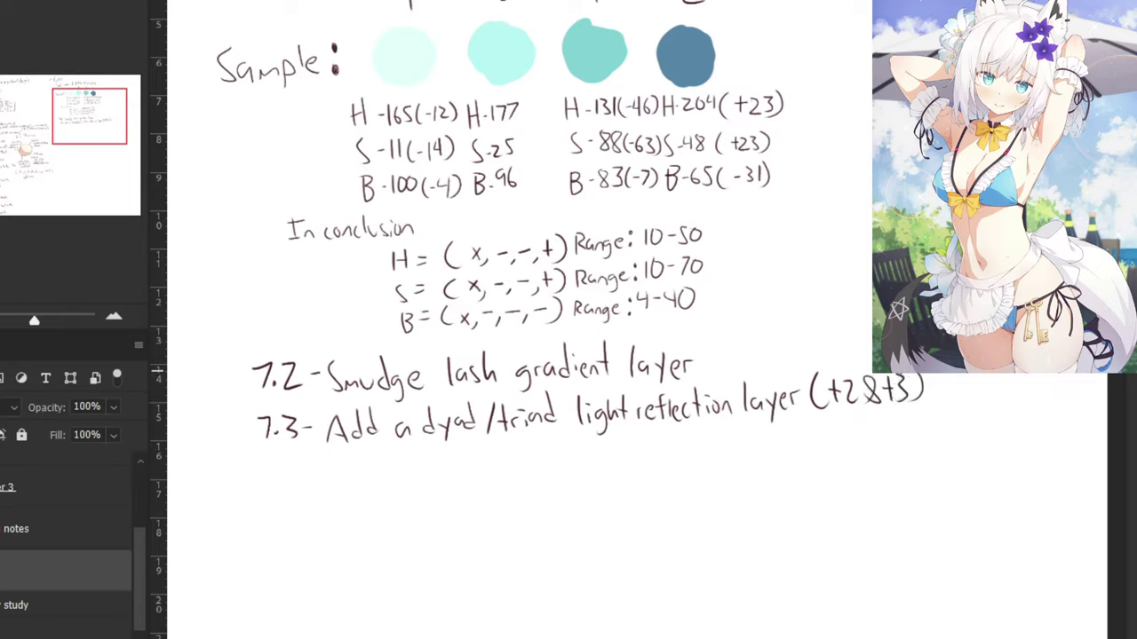
drag(554, 244, 692, 250)
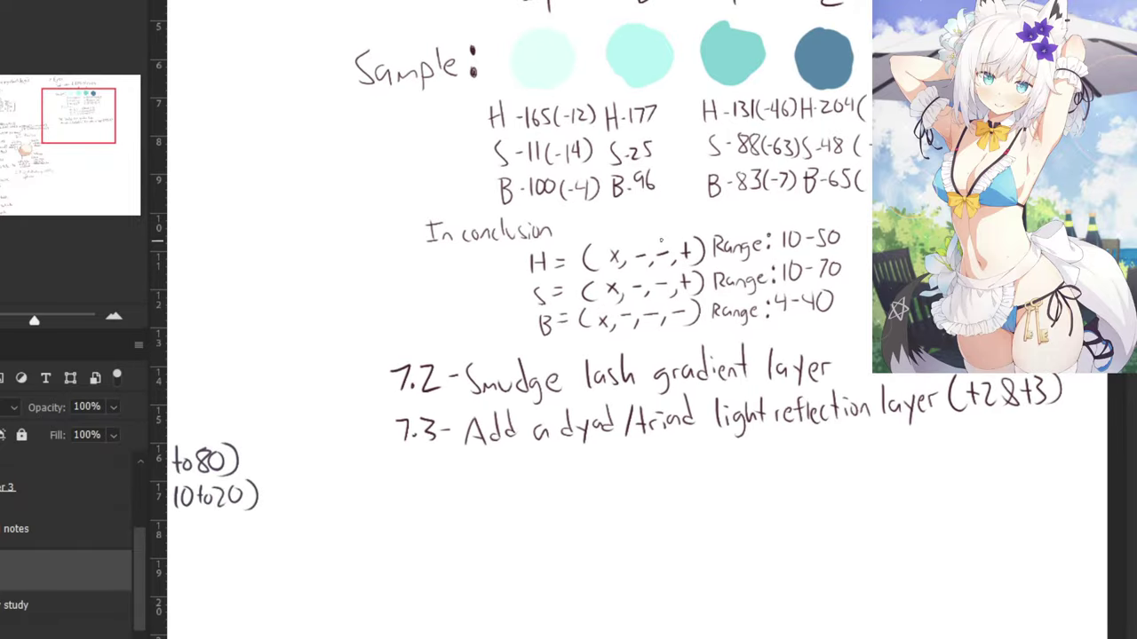
Switch back to the illustration, paint dark brown over the middle of the right eye's upper lash, and blend its ends into the red.
drag(566, 156, 502, 129)
key(ctrl+Tab)
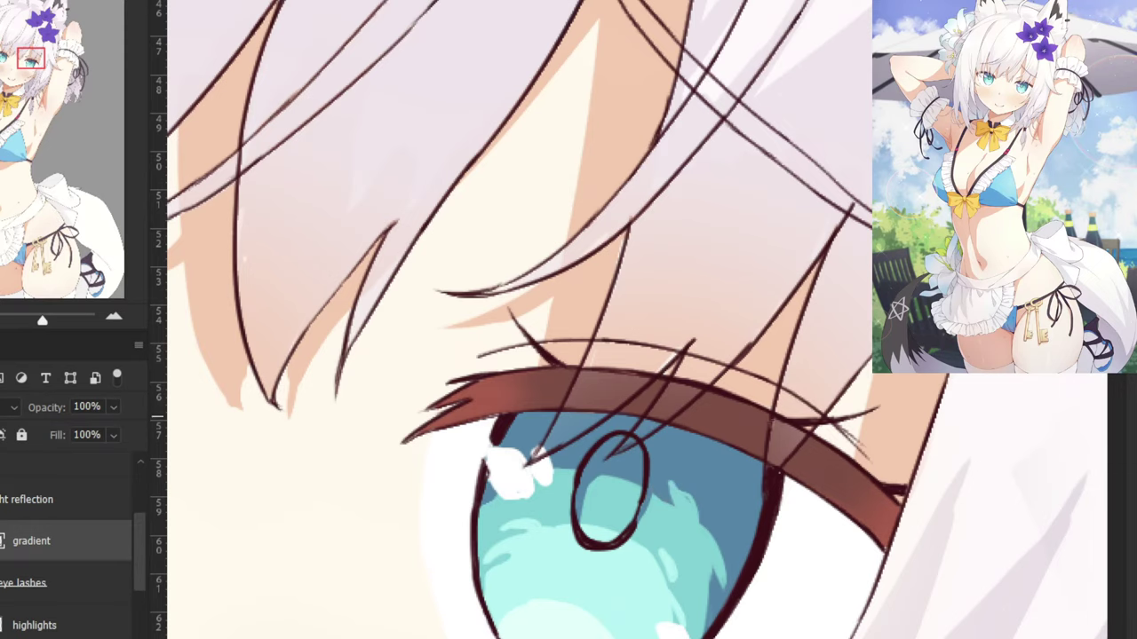
right_click(791, 350)
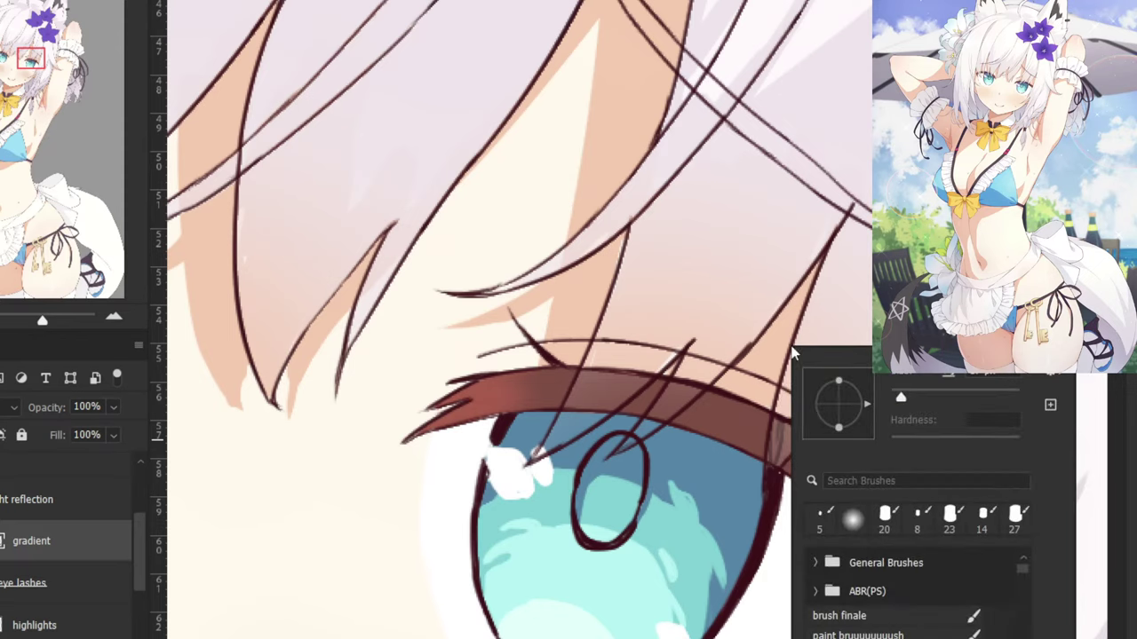
click(748, 454)
mouse_move(804, 480)
mouse_down()
mouse_move(781, 455)
mouse_move(809, 448)
mouse_move(761, 420)
mouse_move(746, 436)
mouse_move(669, 384)
mouse_move(575, 405)
mouse_move(642, 399)
mouse_move(641, 386)
mouse_move(591, 383)
mouse_move(672, 428)
mouse_move(770, 435)
mouse_up()
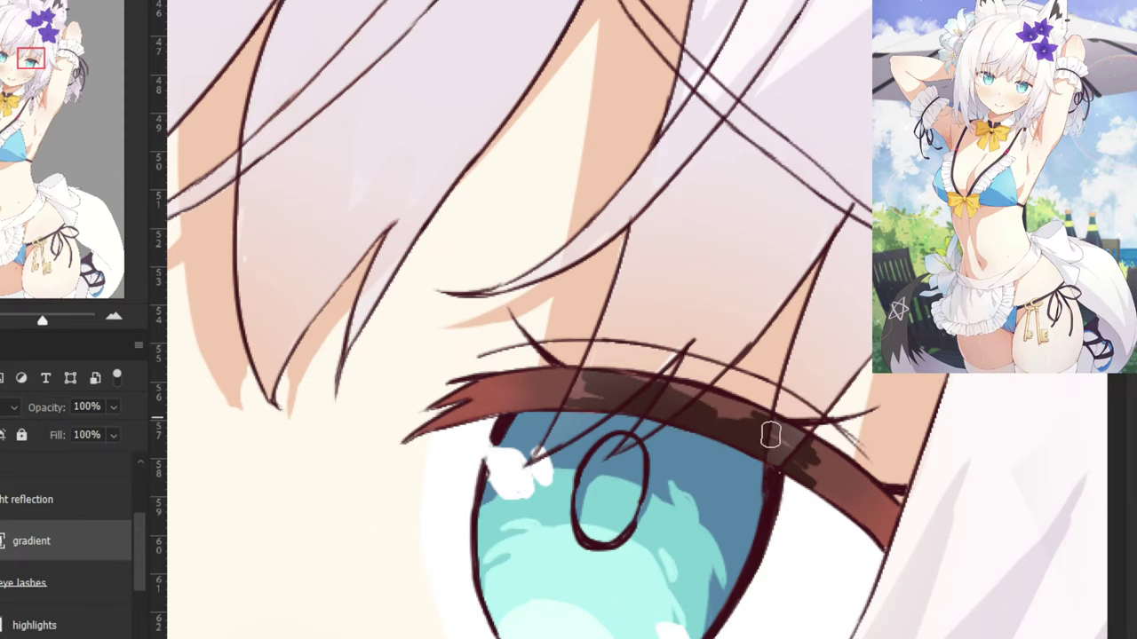
key(ctrl+minus)
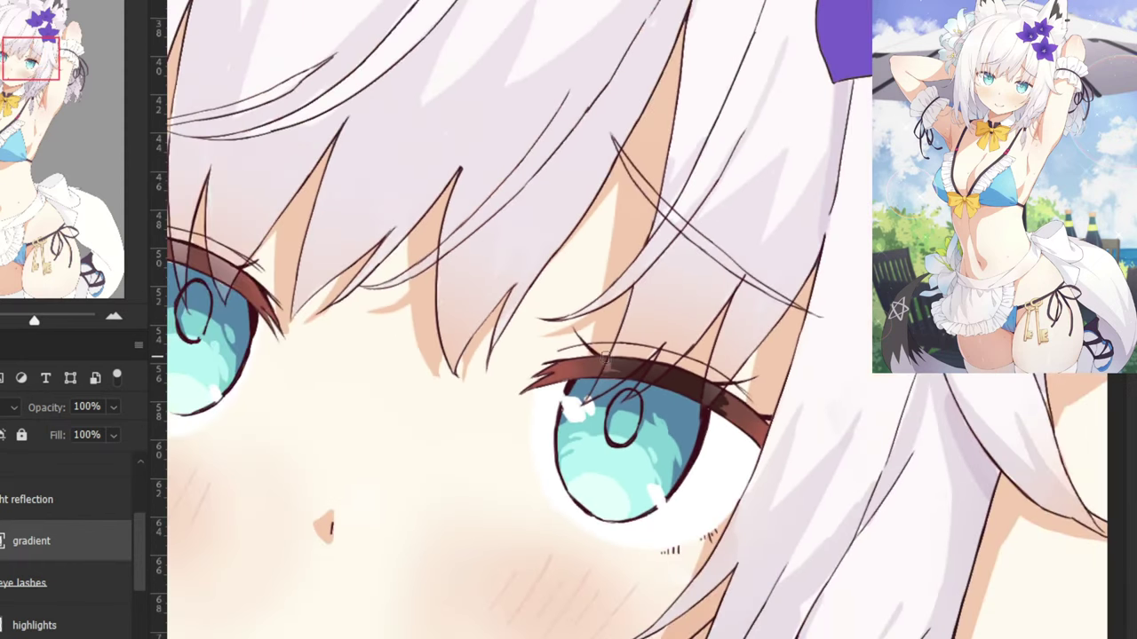
key(ctrl+plus)
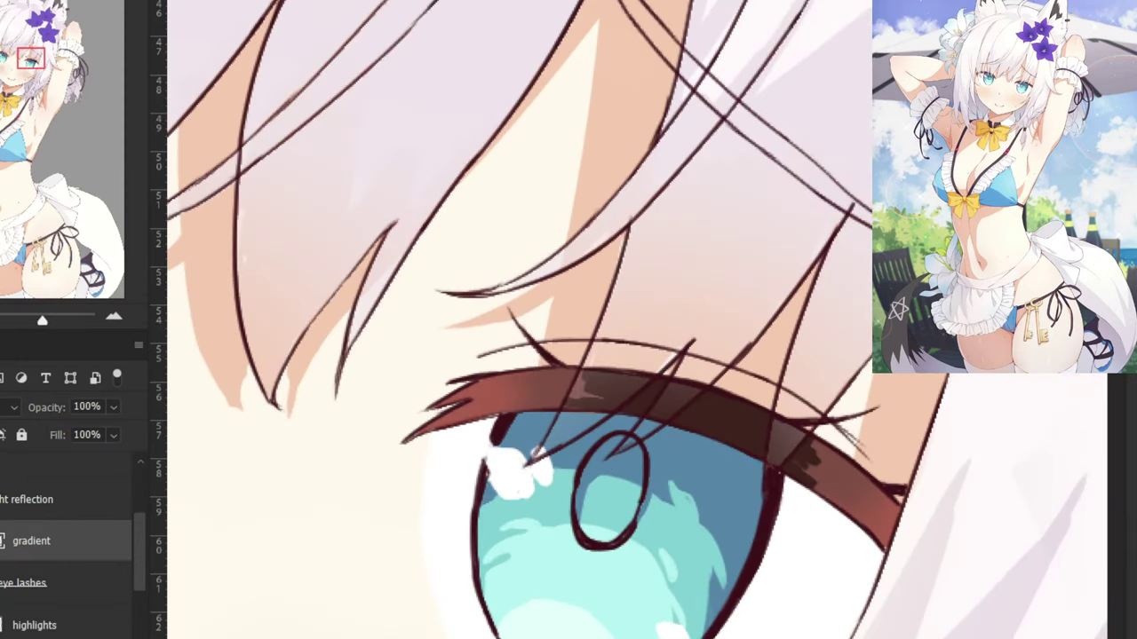
mouse_move(795, 473)
mouse_down()
mouse_move(813, 446)
mouse_move(816, 470)
mouse_move(838, 485)
mouse_move(800, 463)
mouse_move(824, 472)
mouse_up()
mouse_move(728, 420)
mouse_down()
mouse_move(793, 464)
mouse_move(540, 414)
mouse_move(612, 402)
mouse_move(554, 394)
mouse_up()
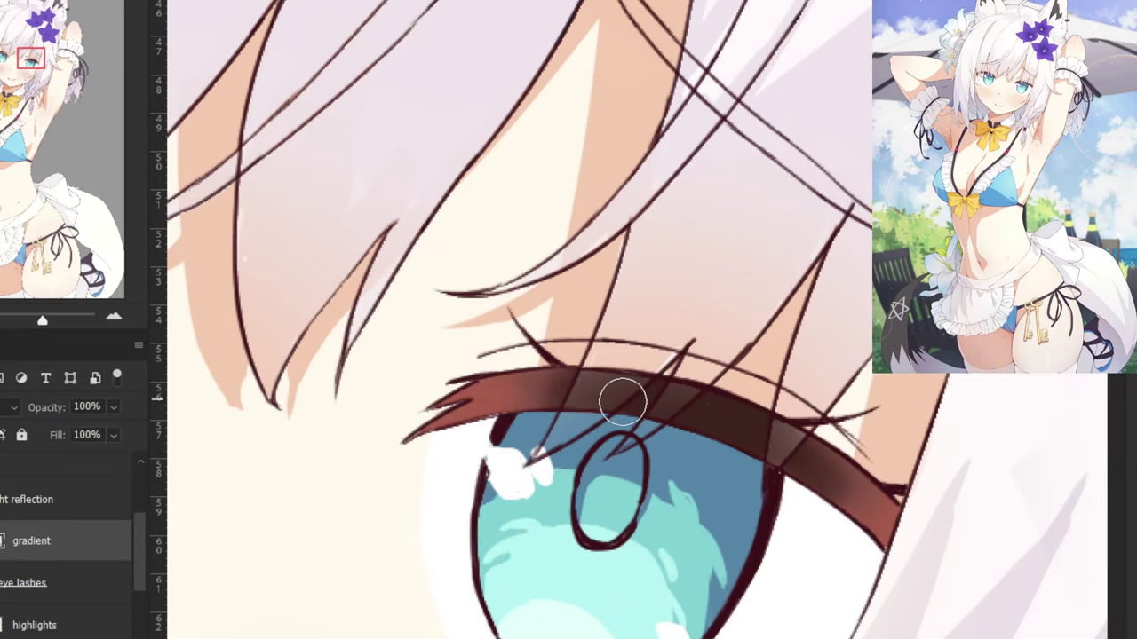
Paint dark brown over the middle of the left eye's upper lash on the gradient layer.
key(ctrl+minus)
key(ctrl+minus)
drag(392, 244, 491, 232)
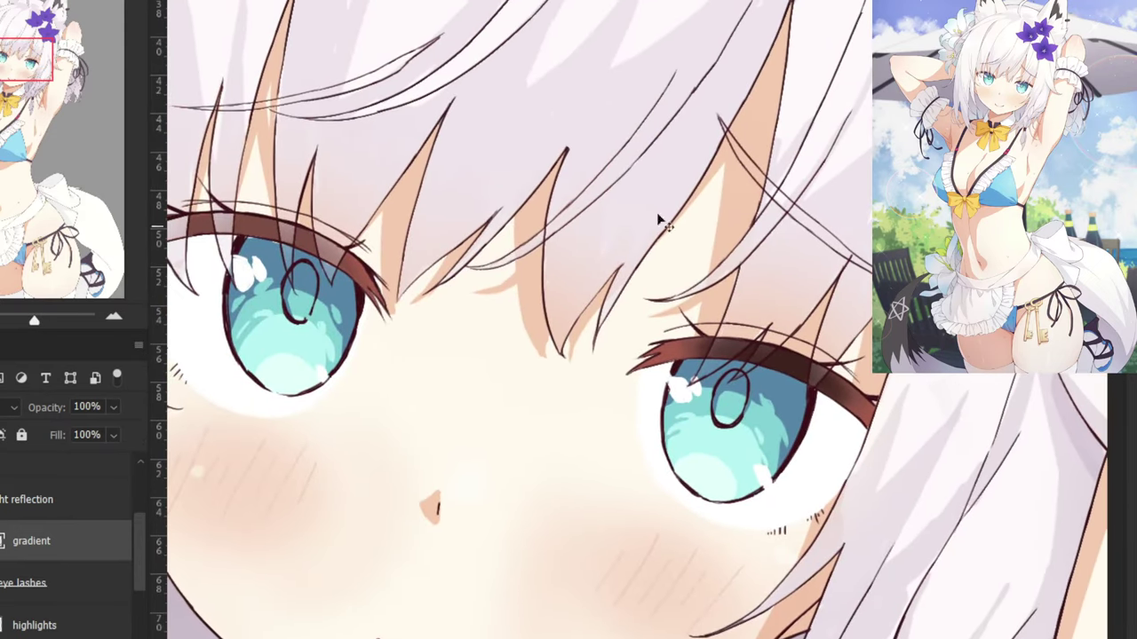
key(ctrl+plus)
key(ctrl+plus)
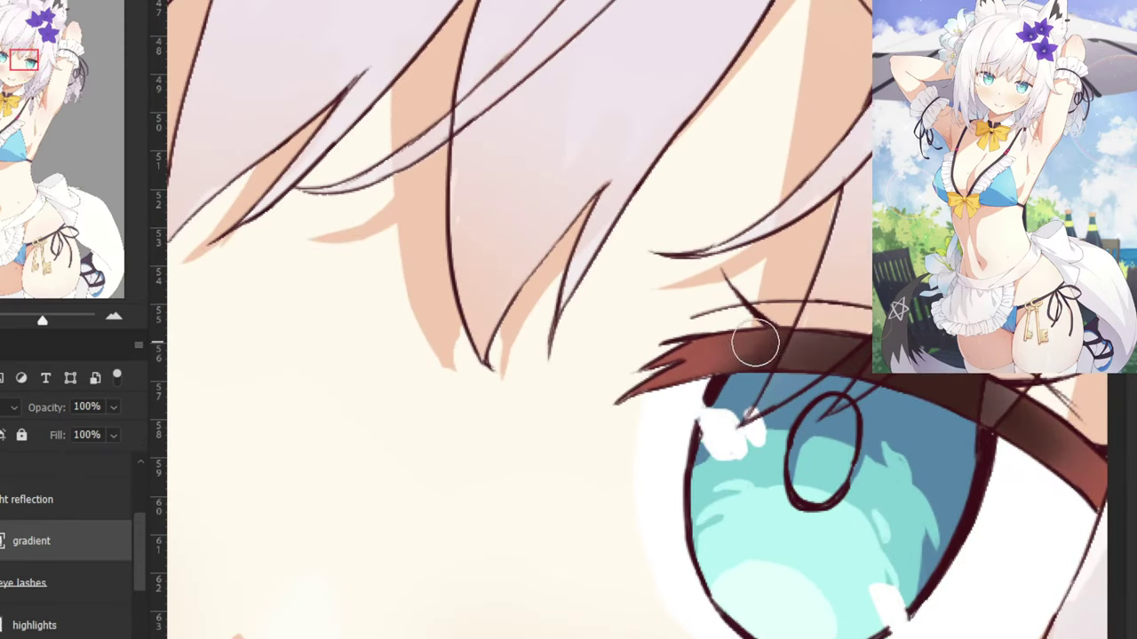
scroll(762, 335, down, 5)
scroll(432, 208, up, 5)
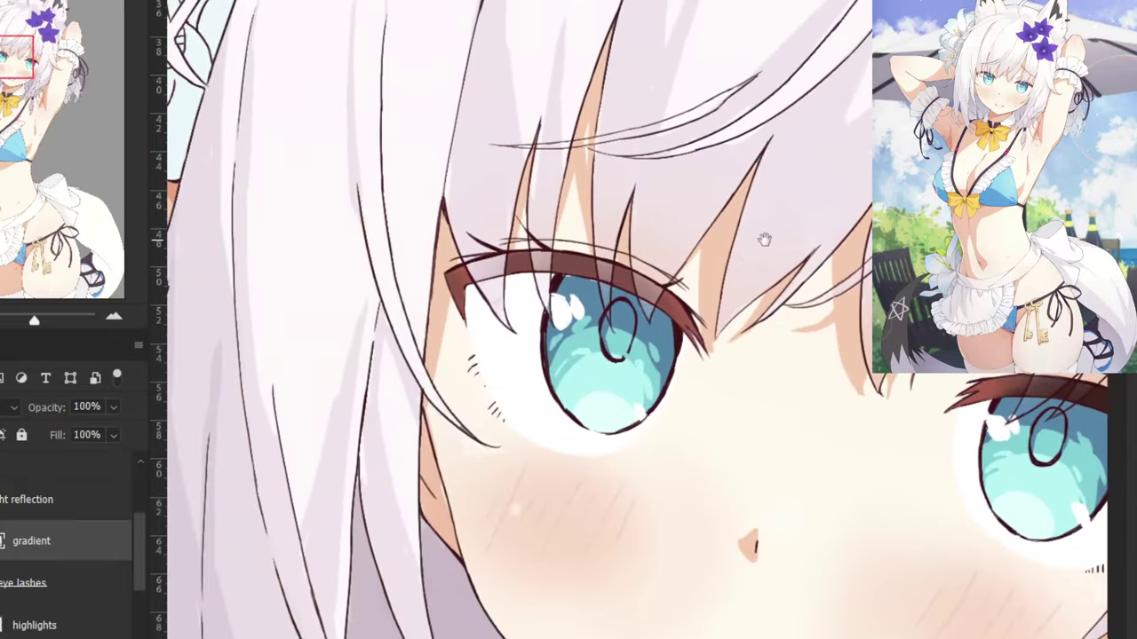
drag(585, 245, 726, 373)
key(ctrl+plus)
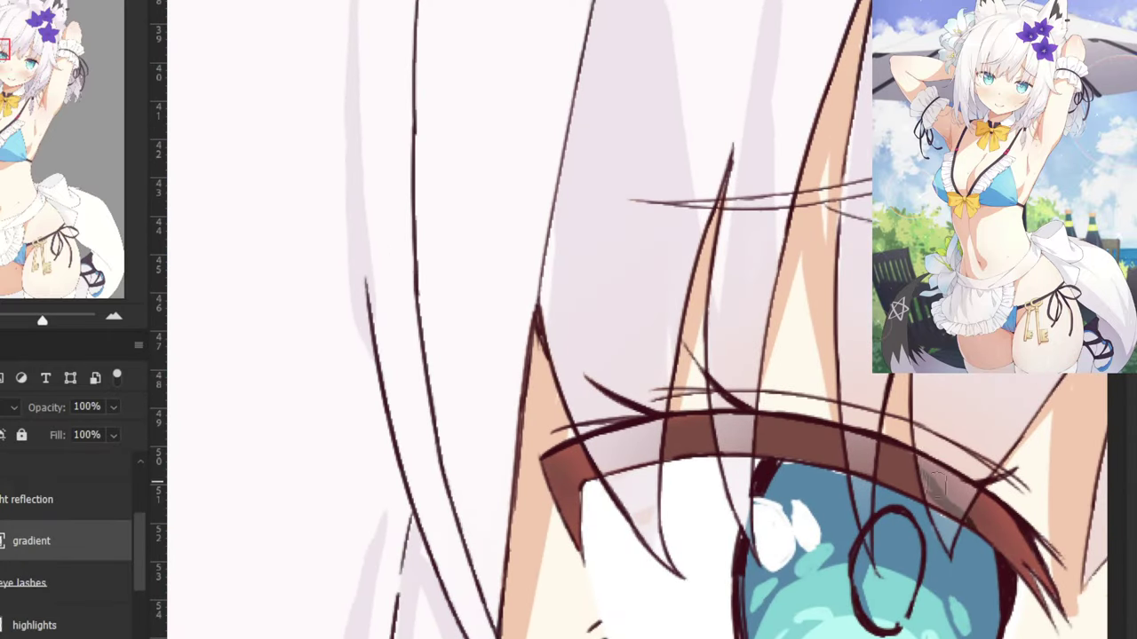
drag(925, 480, 918, 474)
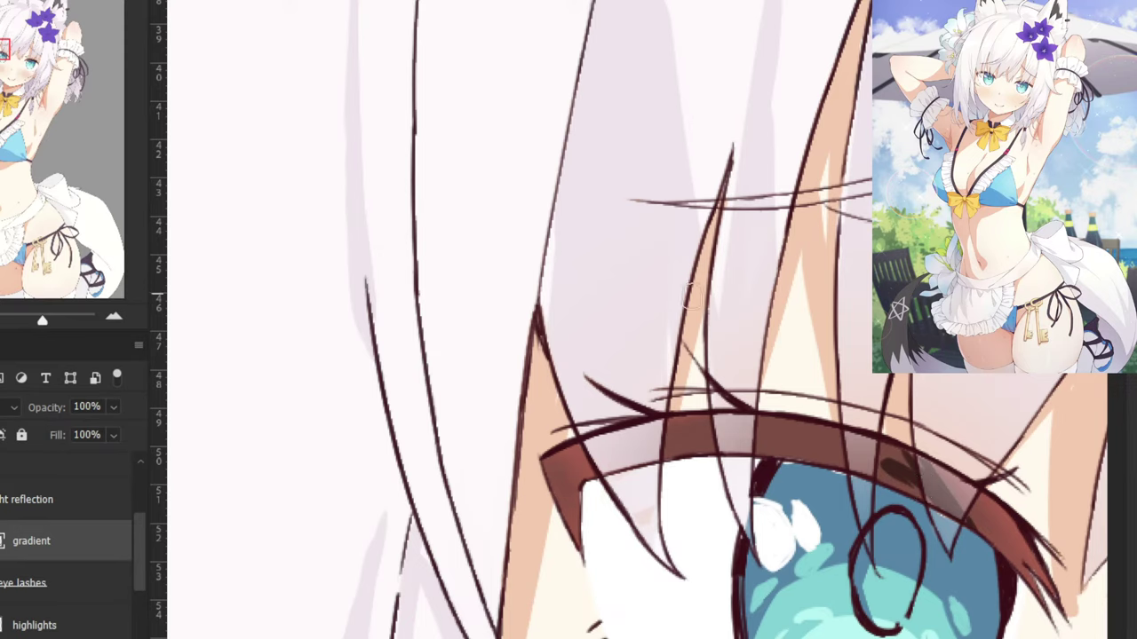
mouse_move(682, 455)
mouse_down()
mouse_move(753, 453)
mouse_move(725, 451)
mouse_move(883, 483)
mouse_move(727, 444)
mouse_up()
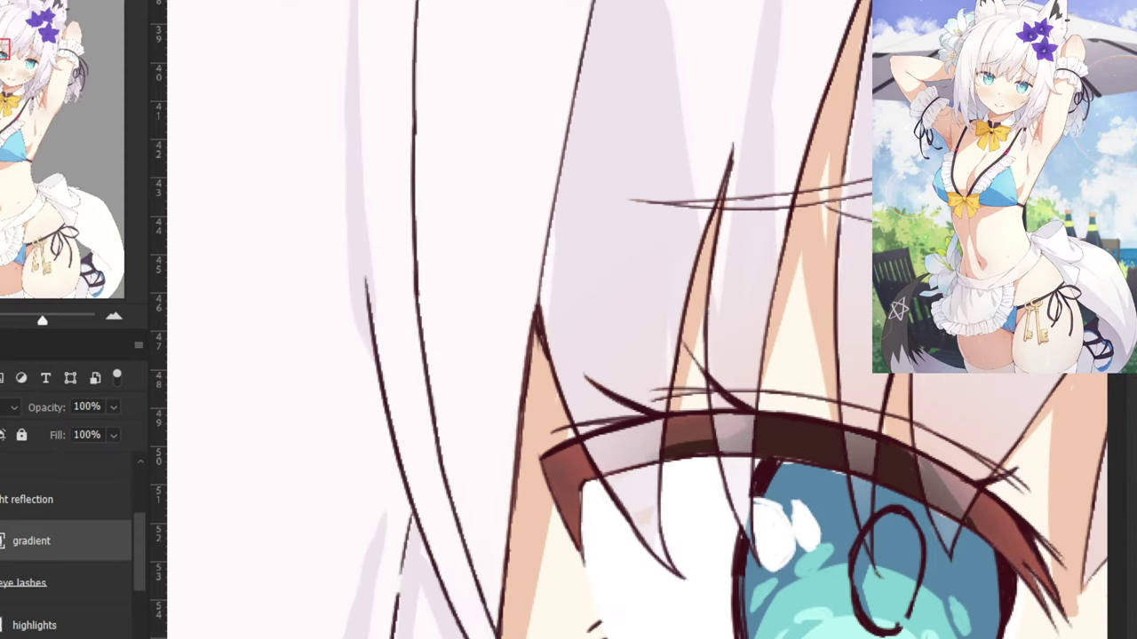
Blend the inner and outer ends of the left eye's dark brown lash patch softly into the red.
key(ctrl+plus)
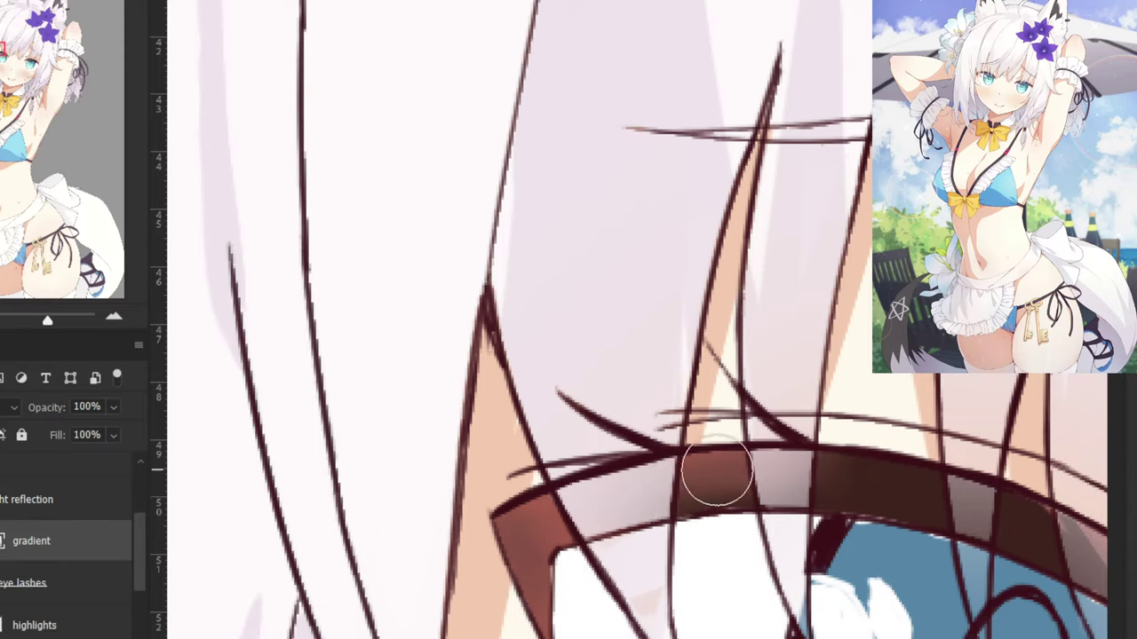
drag(845, 432, 470, 325)
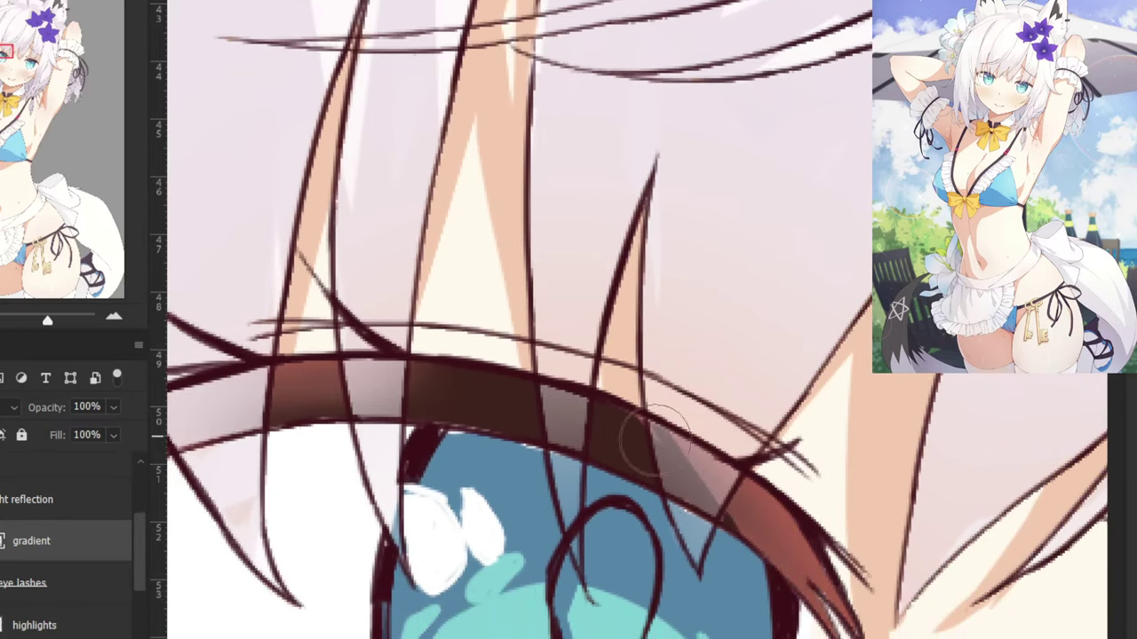
mouse_move(687, 482)
mouse_down()
mouse_move(730, 524)
mouse_move(681, 461)
mouse_move(754, 528)
mouse_move(732, 514)
mouse_up()
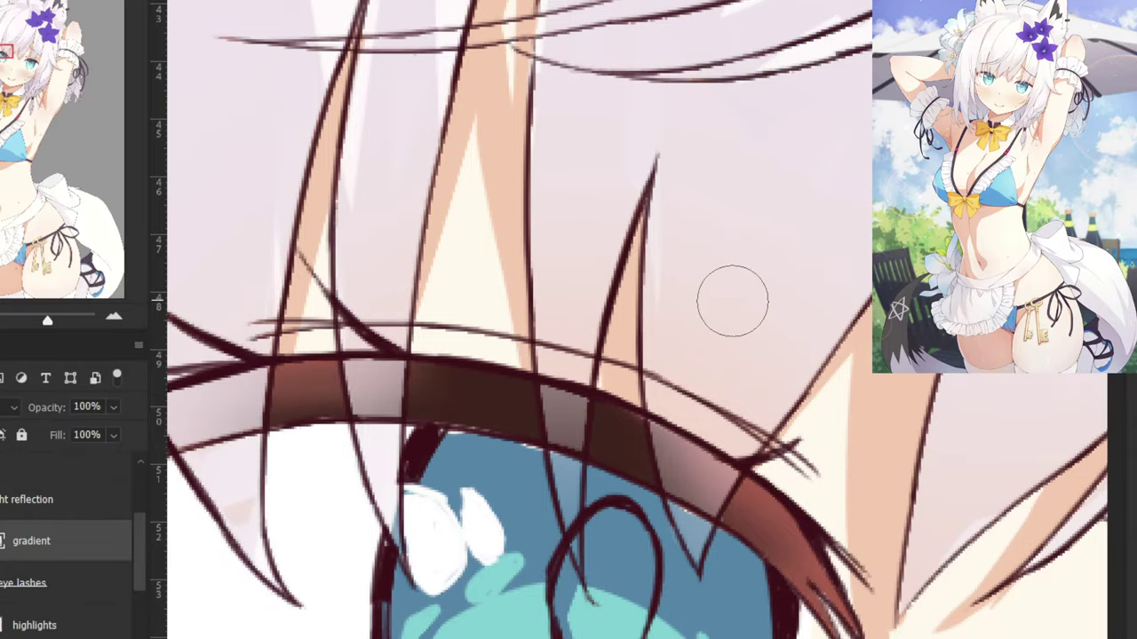
Examine the lash gradients of both eyes close up and against the whole face.
key(ctrl+minus)
key(ctrl+minus)
drag(584, 315, 481, 212)
drag(552, 283, 508, 276)
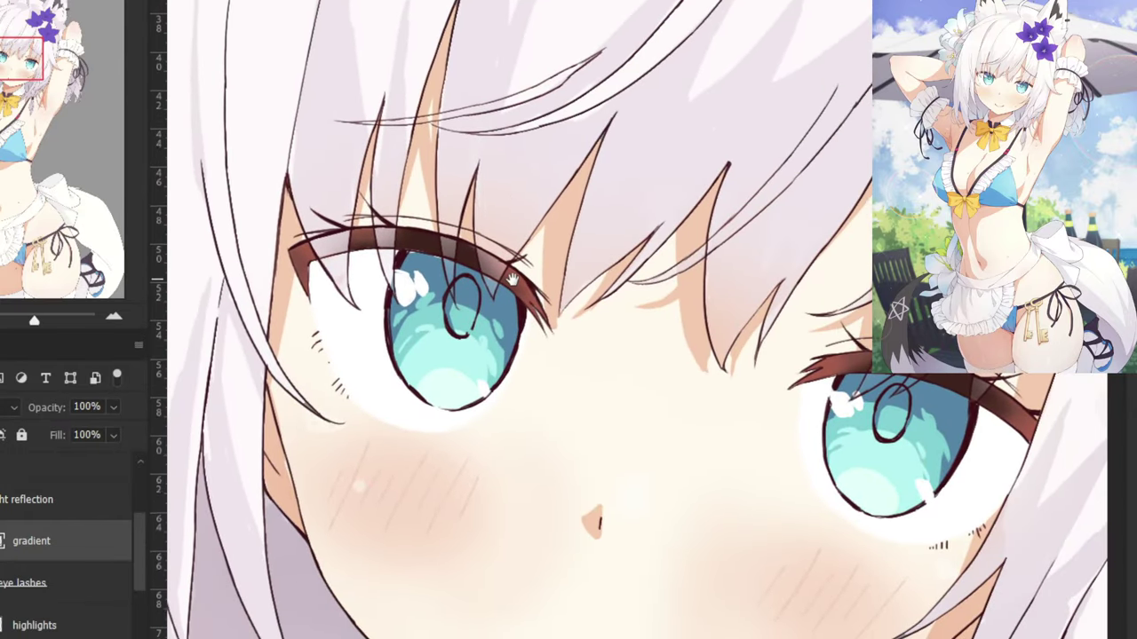
key(ctrl+minus)
key(ctrl+minus)
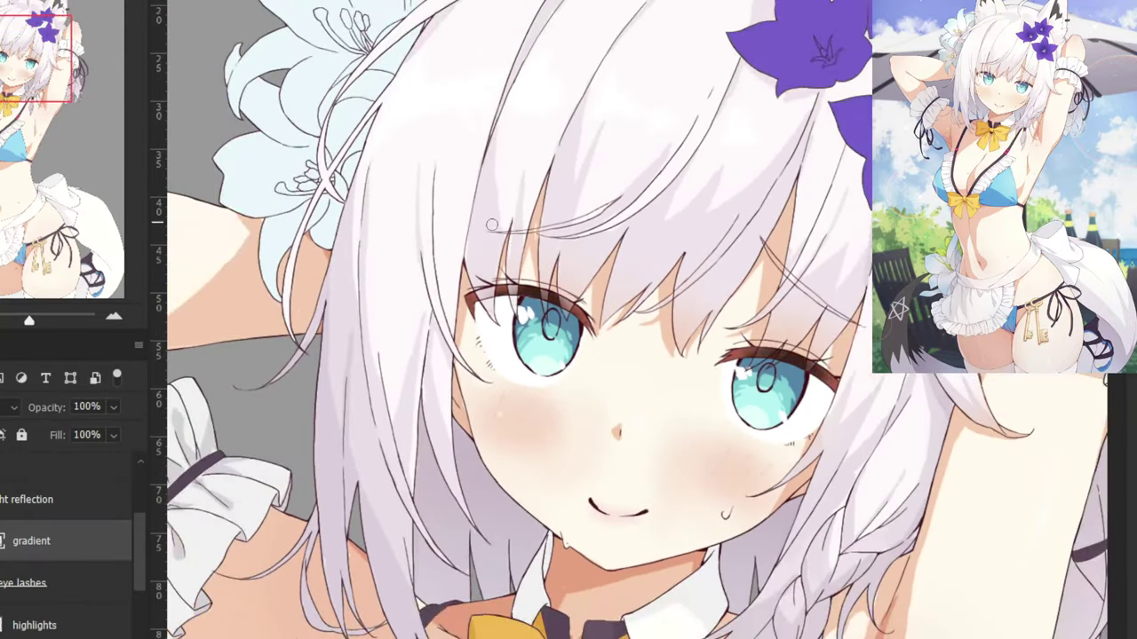
key(ctrl+minus)
key(ctrl+minus)
key(ctrl+plus)
key(ctrl+plus)
drag(500, 316, 520, 350)
key(ctrl+plus)
key(ctrl+plus)
key(ctrl+plus)
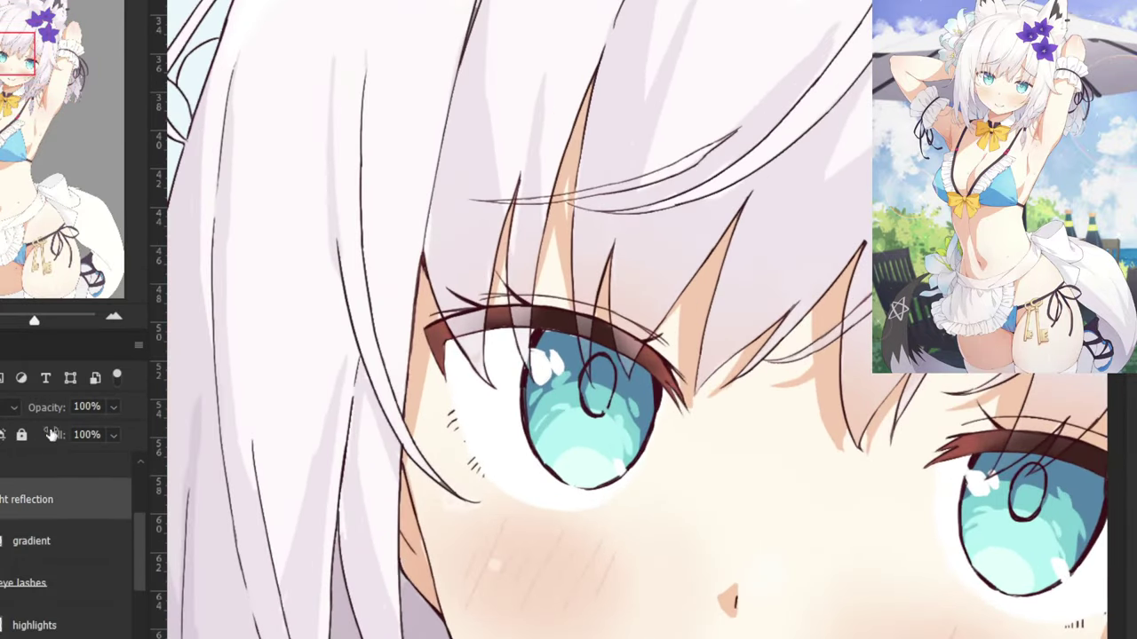
On the light reflection layer, paint purple across the middle of the left eye's upper lash and the top of its iris.
key(alt+bracketright)
key(ctrl+plus)
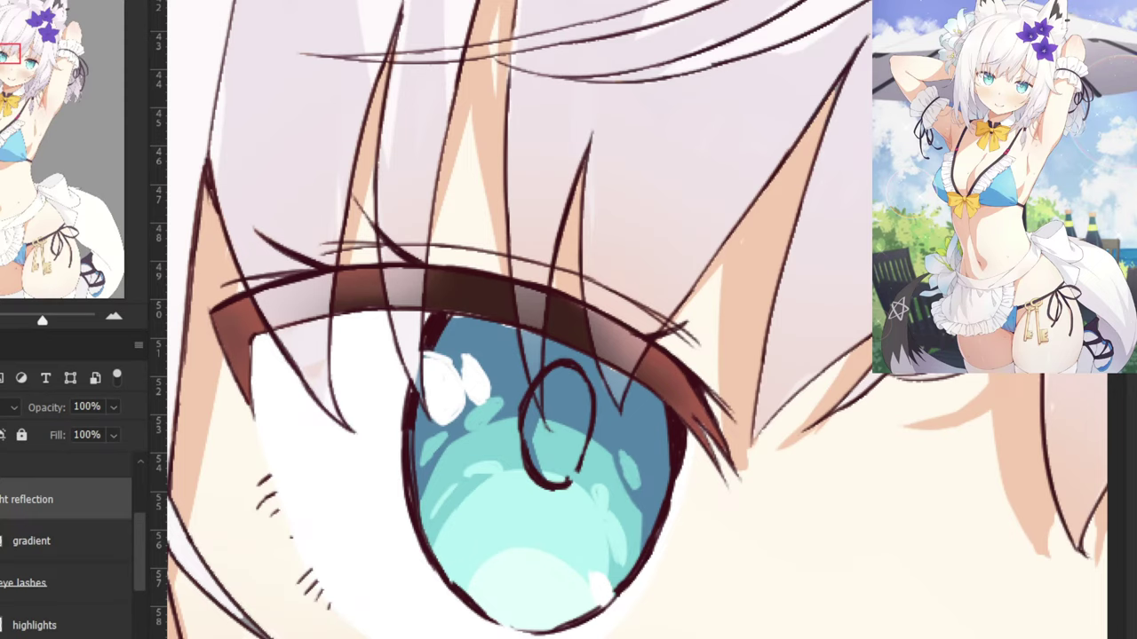
drag(480, 349, 468, 343)
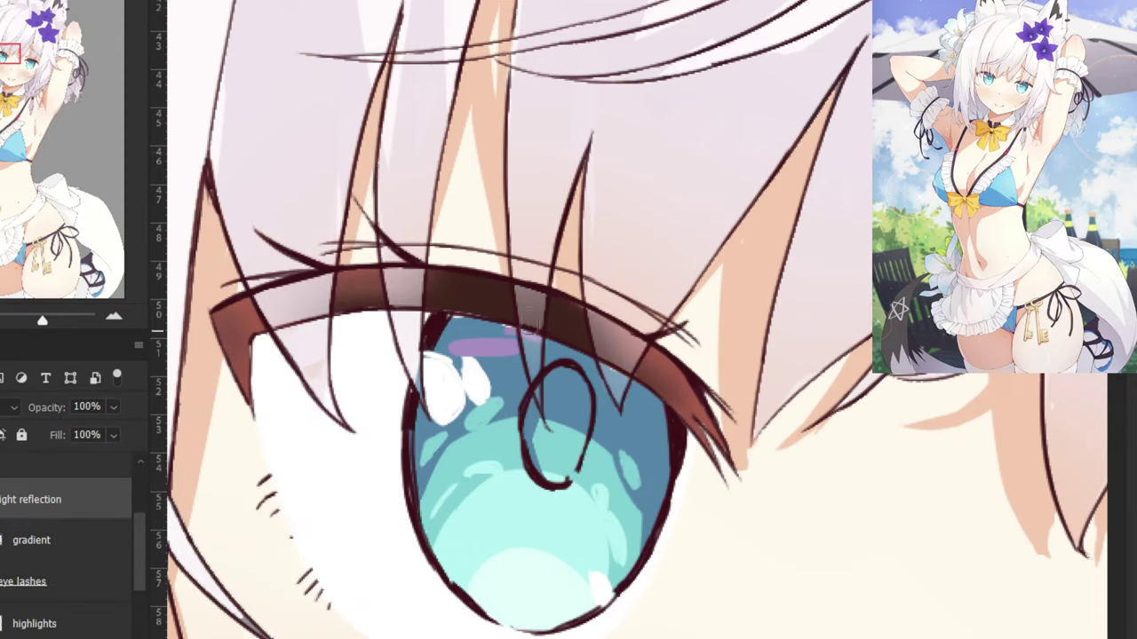
mouse_move(531, 321)
mouse_down()
mouse_move(505, 308)
mouse_move(559, 318)
mouse_move(524, 297)
mouse_move(453, 299)
mouse_move(580, 335)
mouse_move(459, 295)
mouse_move(564, 320)
mouse_move(488, 287)
mouse_move(537, 294)
mouse_move(522, 288)
mouse_move(476, 284)
mouse_up()
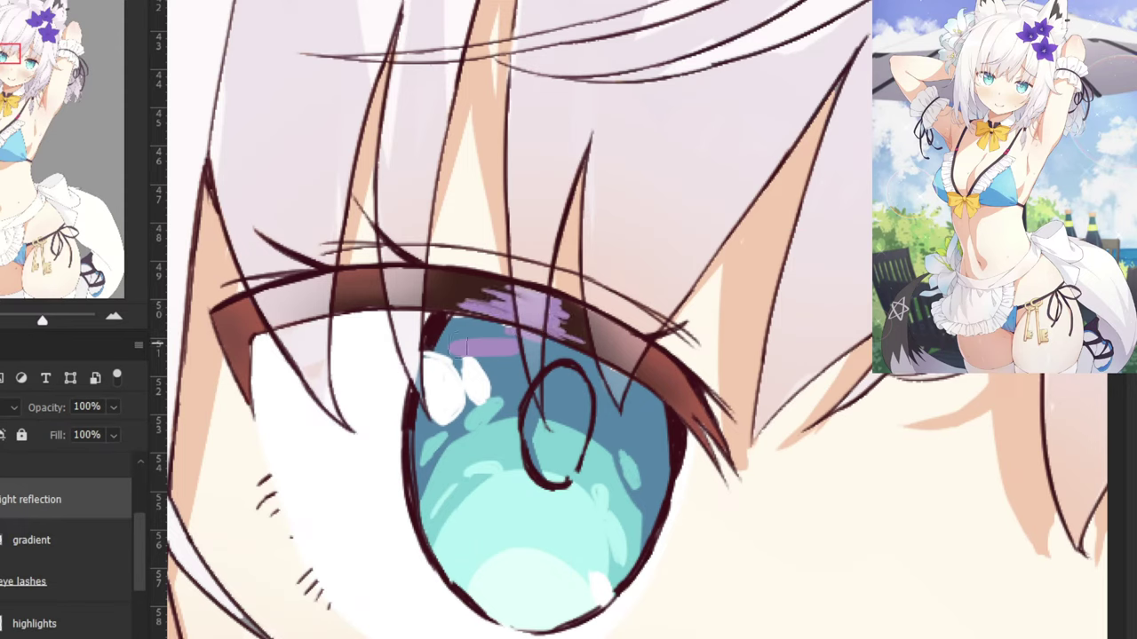
drag(471, 348, 427, 360)
drag(462, 325, 501, 330)
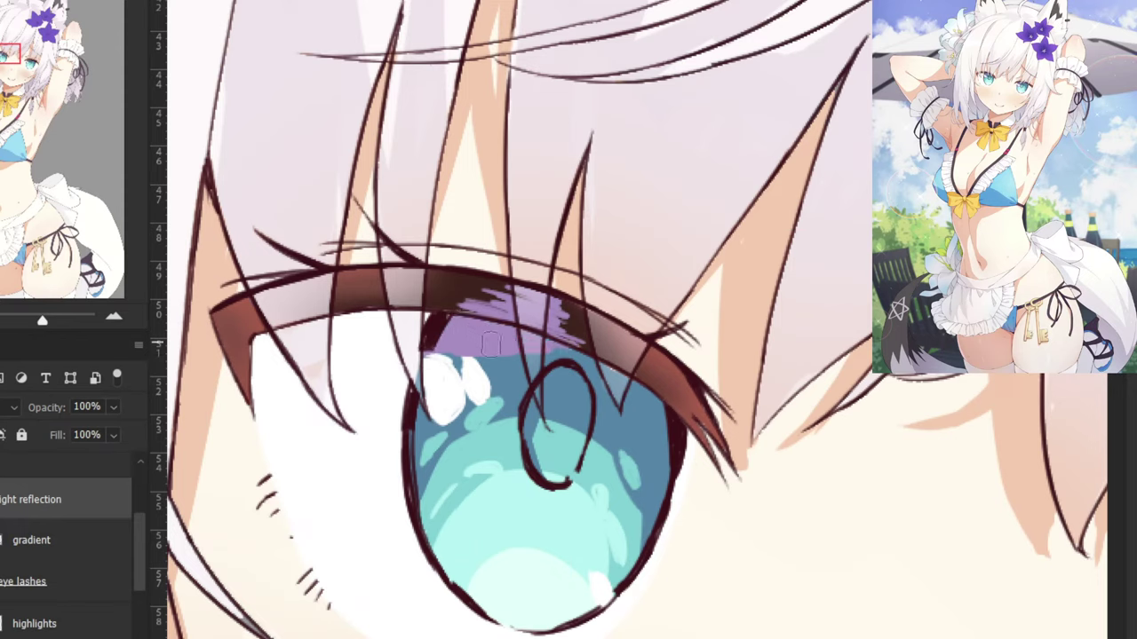
Trim the purple at the top of the left iris to a narrow curved band and refine its edge in the lash.
mouse_move(431, 360)
mouse_down()
mouse_move(463, 363)
mouse_move(437, 360)
mouse_move(468, 348)
mouse_move(515, 350)
mouse_up()
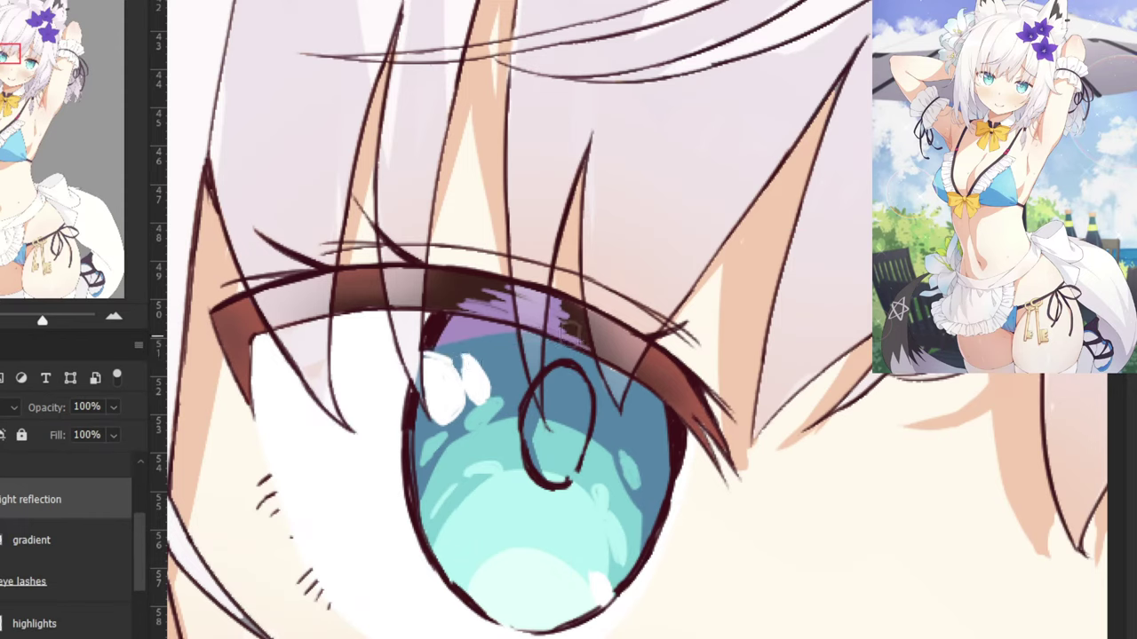
drag(558, 311, 571, 309)
key(ctrl+minus)
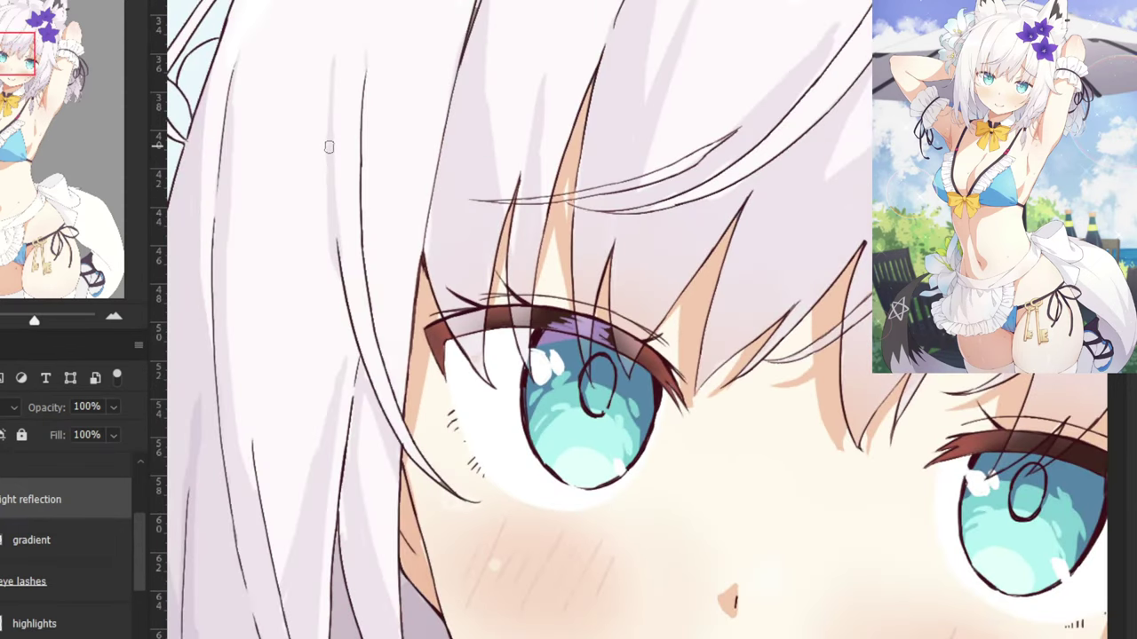
key(ctrl+plus)
key(ctrl+plus)
Change the light reflection layer's blend mode and compare the purple reflection with the rest of the face.
click(12, 407)
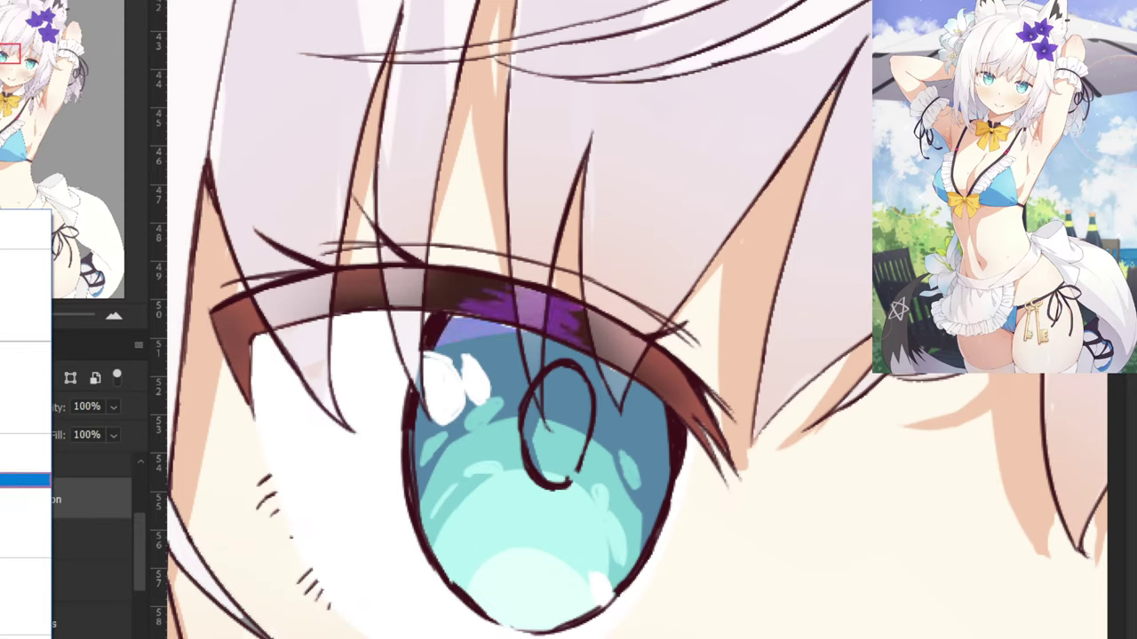
click(25, 480)
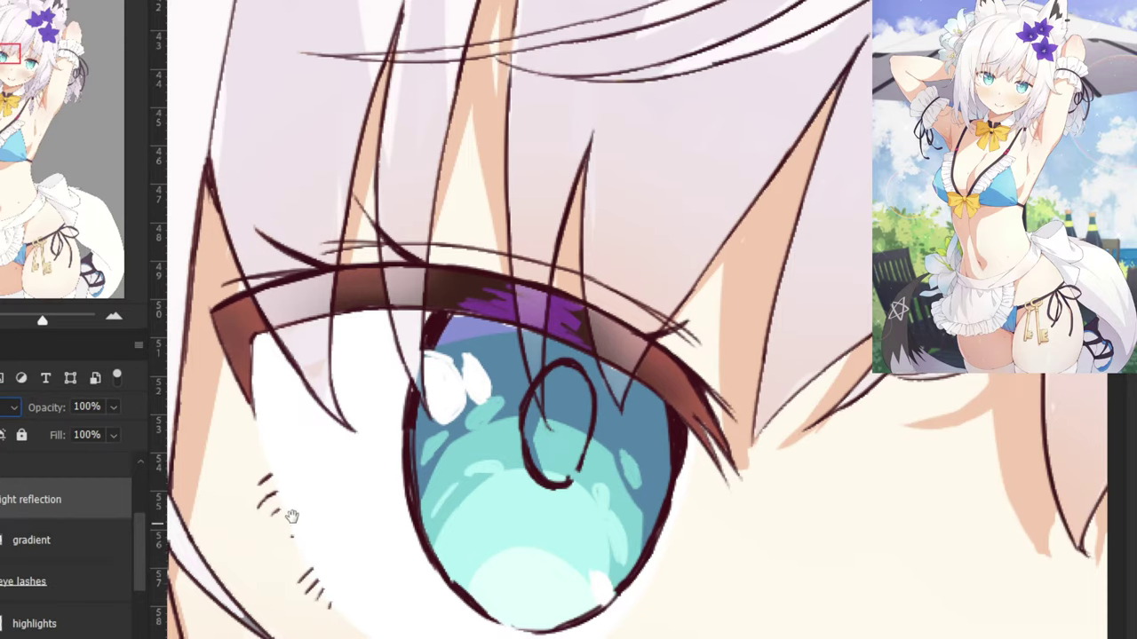
drag(275, 484, 262, 428)
key(ctrl+minus)
key(ctrl+minus)
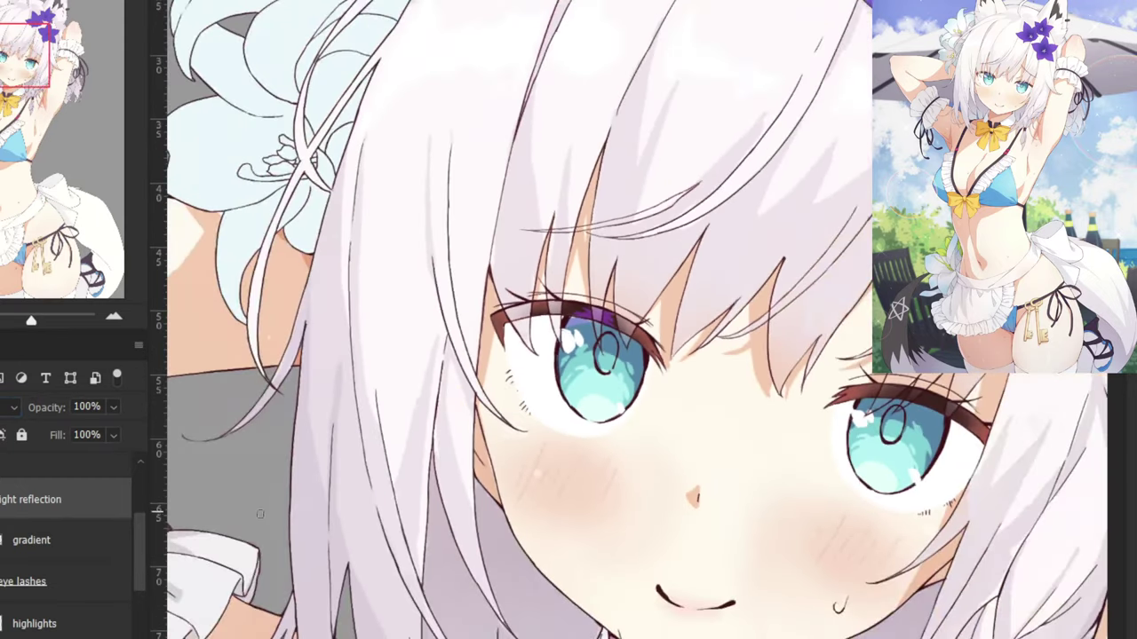
key(ctrl+plus)
key(ctrl+plus)
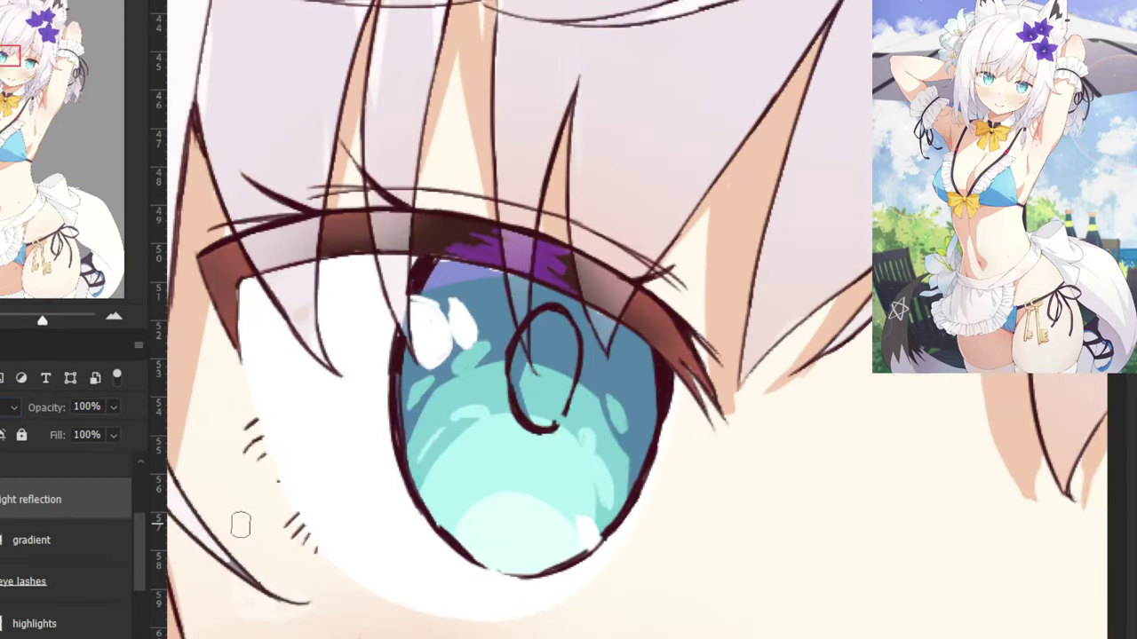
Brush a soft purple tint onto the left eye's iris below the white highlights.
key(ctrl+plus)
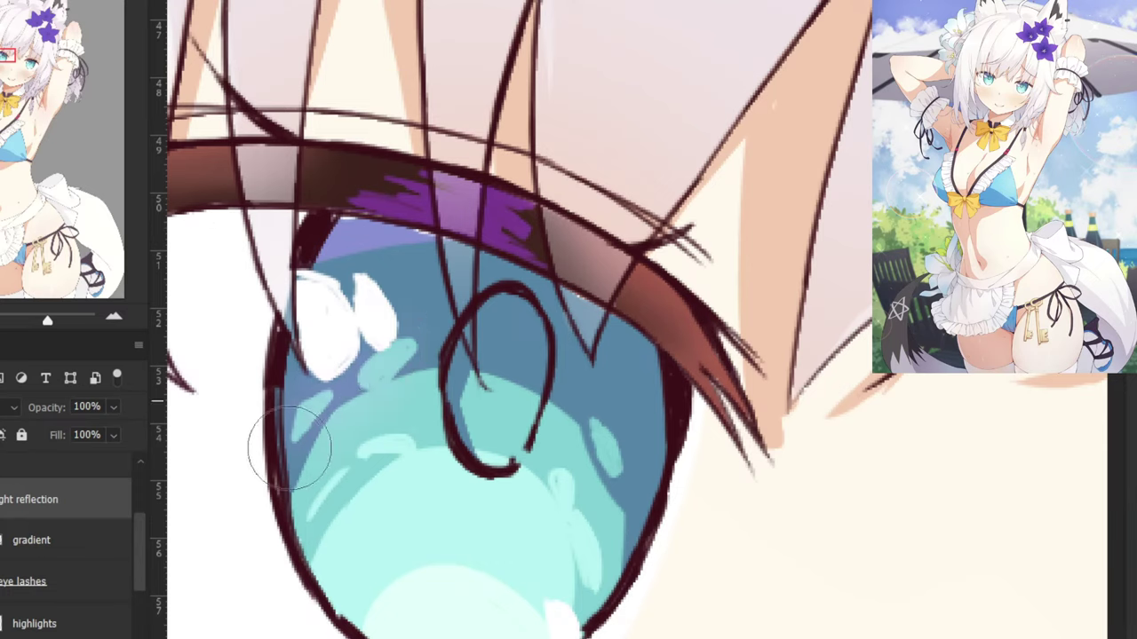
key(b)
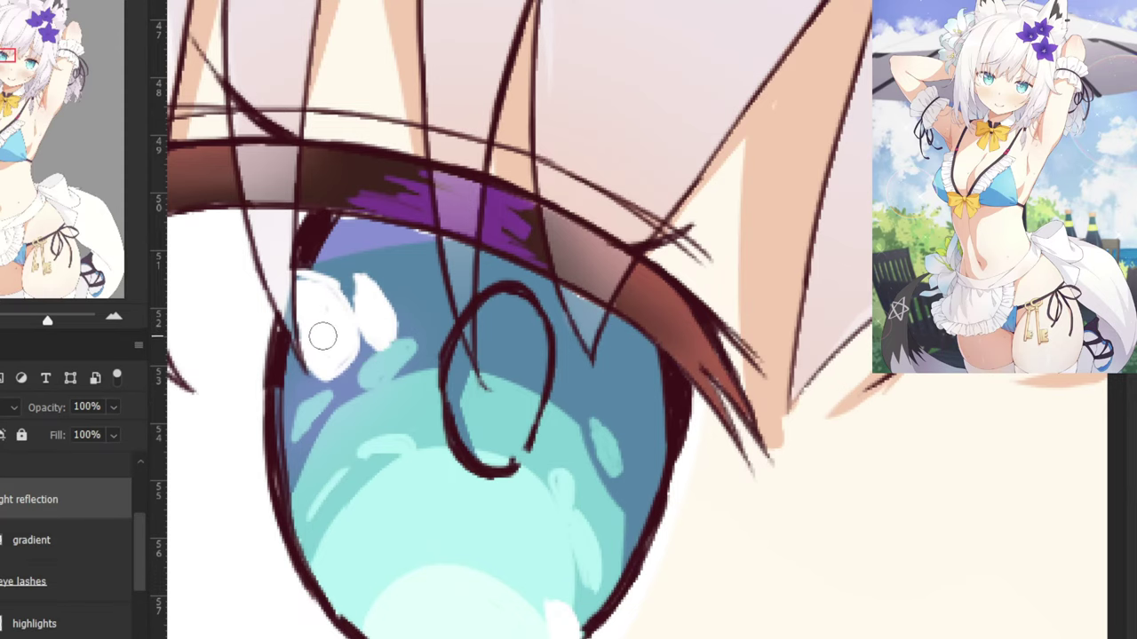
key(e)
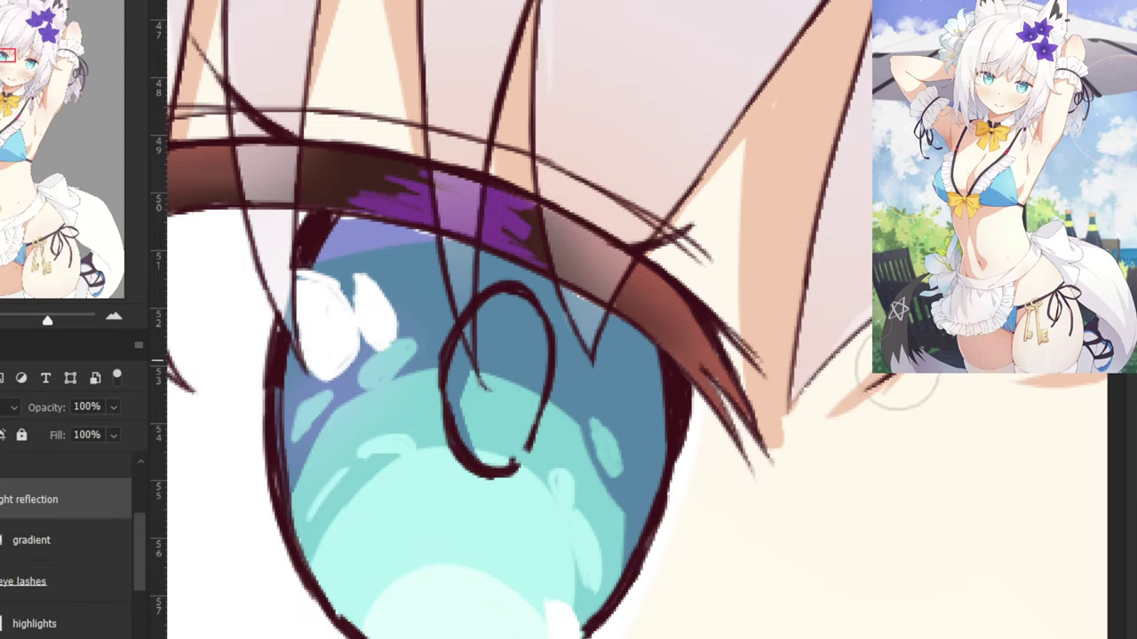
Brush a soft purple tint onto the right eye's iris around the white highlights, using a smaller eraser to tidy the edges.
mouse_move(939, 346)
mouse_down()
mouse_move(896, 346)
mouse_move(468, 224)
mouse_up()
mouse_move(888, 330)
mouse_down()
mouse_move(672, 281)
mouse_move(526, 210)
mouse_up()
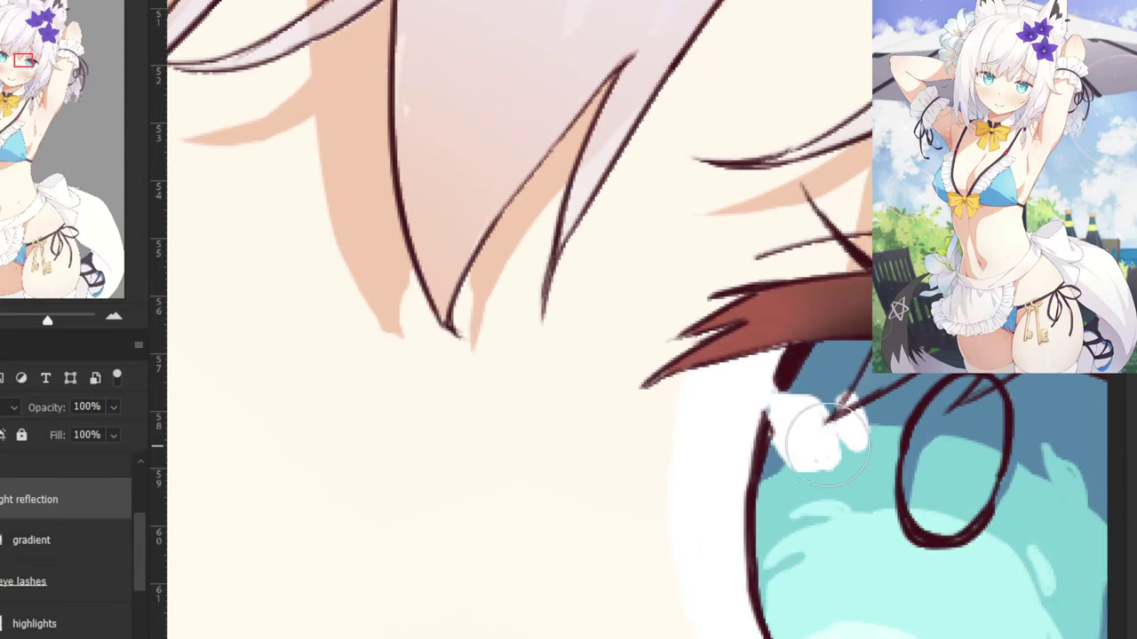
drag(913, 397, 909, 360)
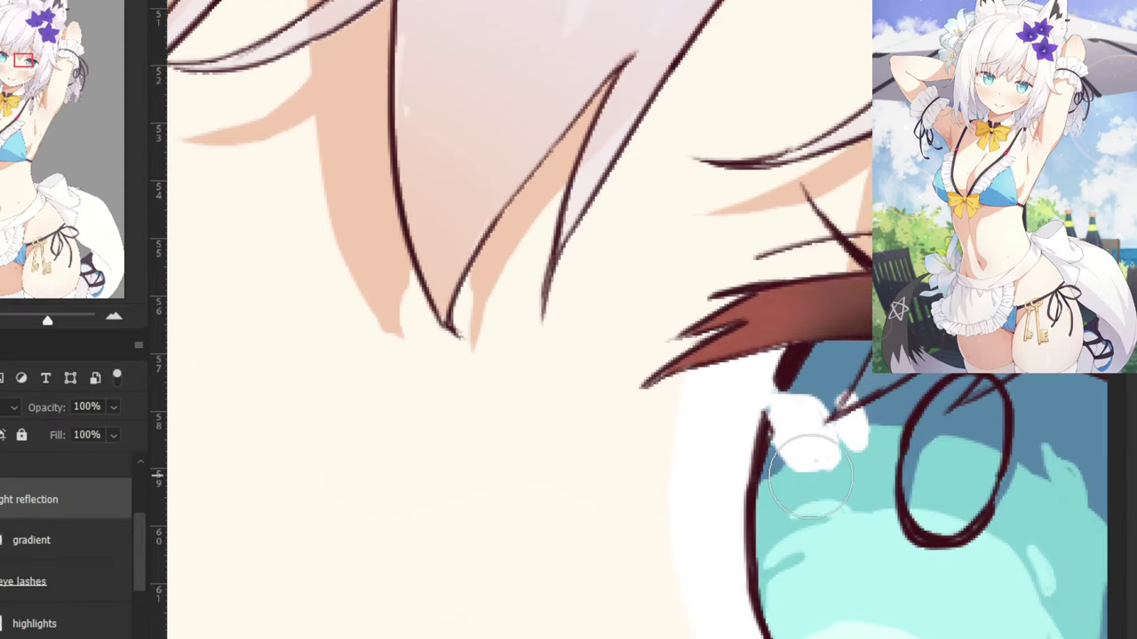
scroll(657, 399, down, 1)
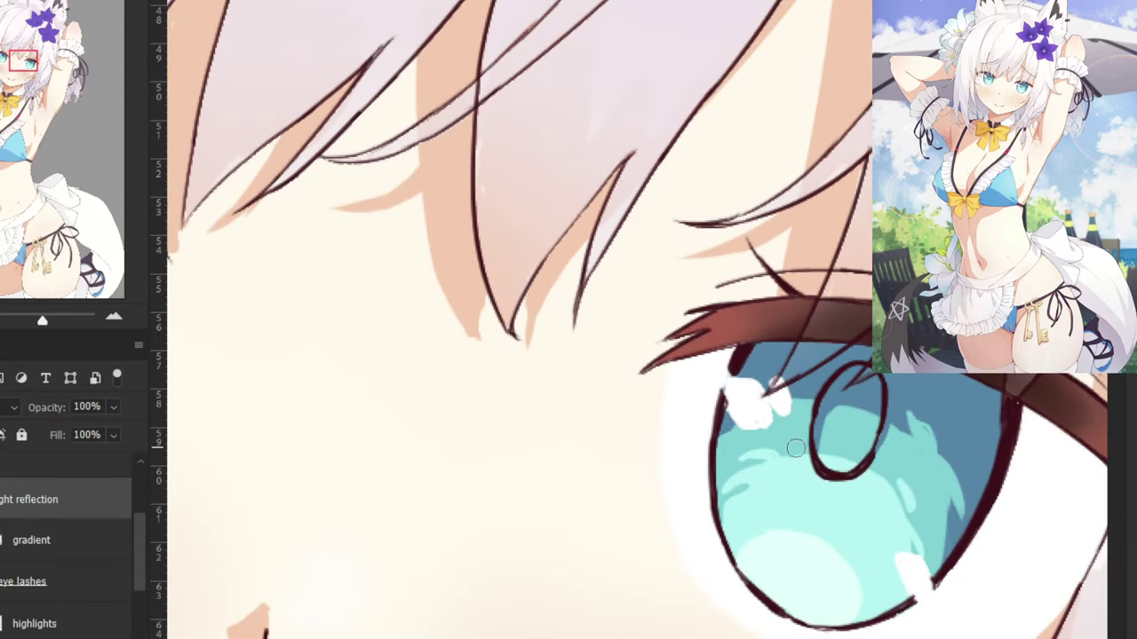
key(e)
mouse_move(786, 415)
mouse_down()
mouse_move(753, 403)
mouse_move(778, 415)
mouse_move(751, 431)
mouse_up()
key(bracketleft)
key(bracketleft)
key(bracketleft)
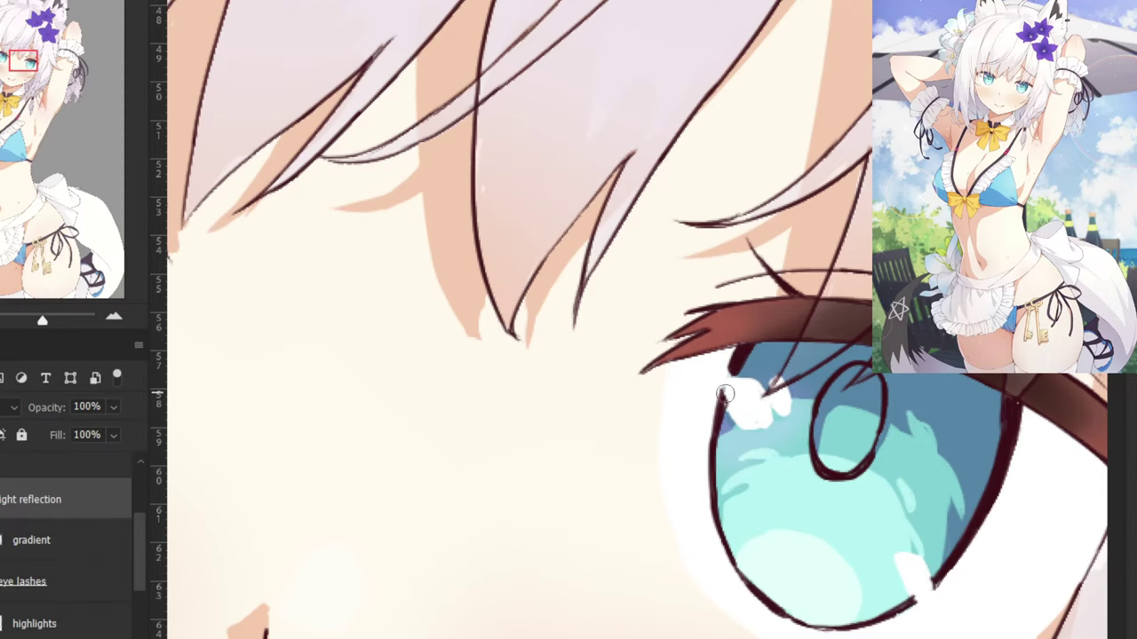
scroll(640, 244, down, 2)
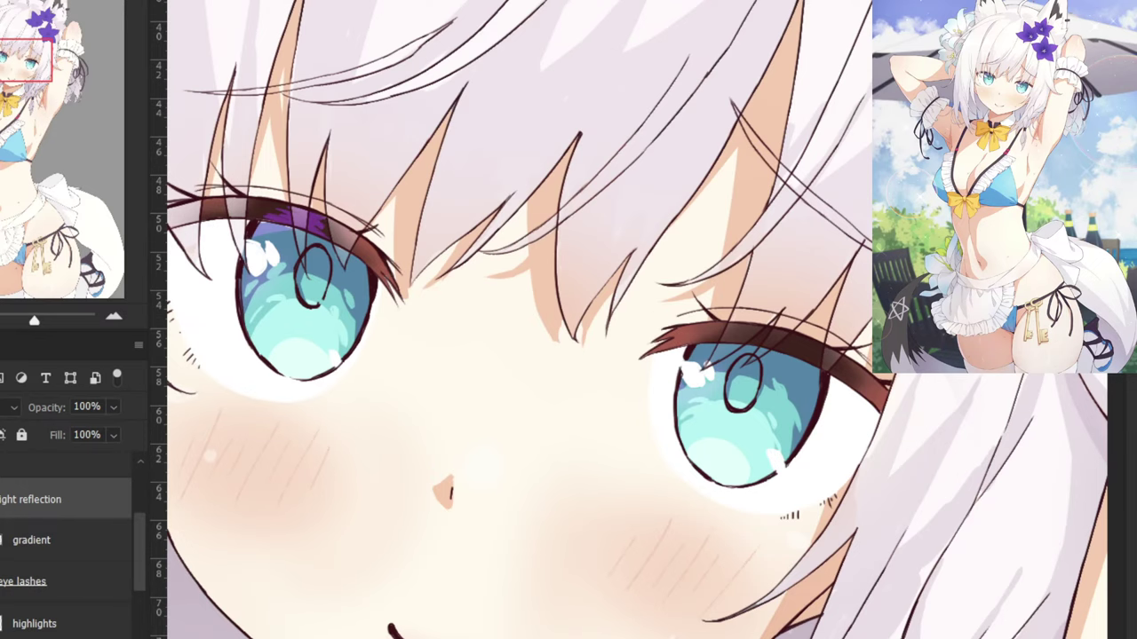
scroll(803, 136, up, 2)
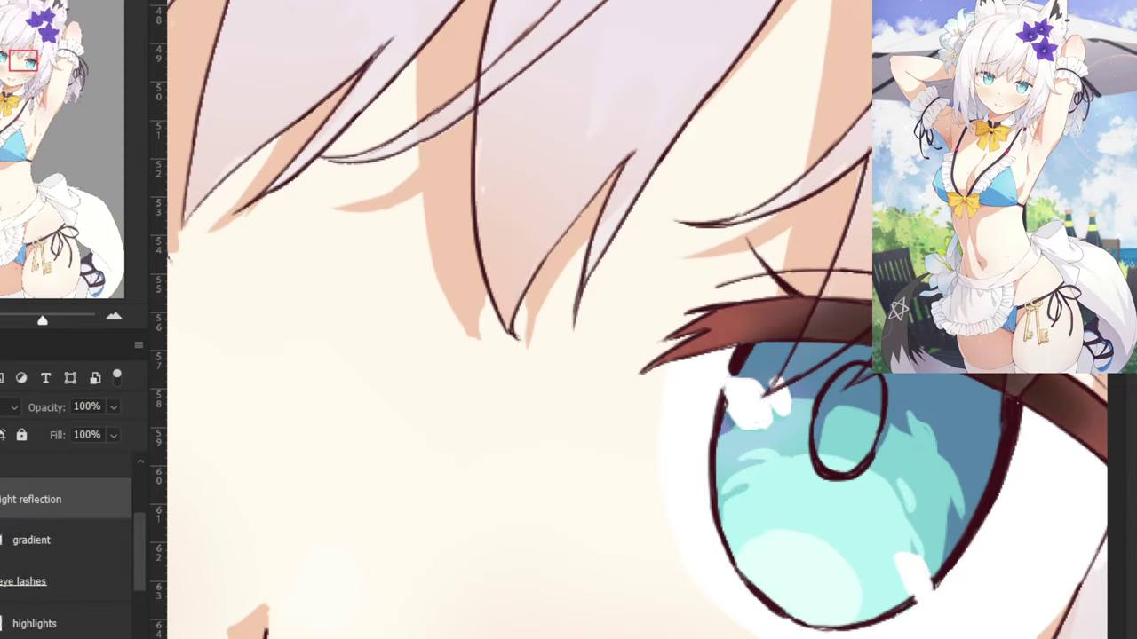
mouse_move(734, 423)
mouse_down()
mouse_move(796, 406)
mouse_move(737, 419)
mouse_move(760, 394)
mouse_move(737, 394)
mouse_move(742, 427)
mouse_move(773, 425)
mouse_move(749, 396)
mouse_move(746, 418)
mouse_move(760, 418)
mouse_move(731, 388)
mouse_move(777, 397)
mouse_move(770, 390)
mouse_move(579, 379)
mouse_up()
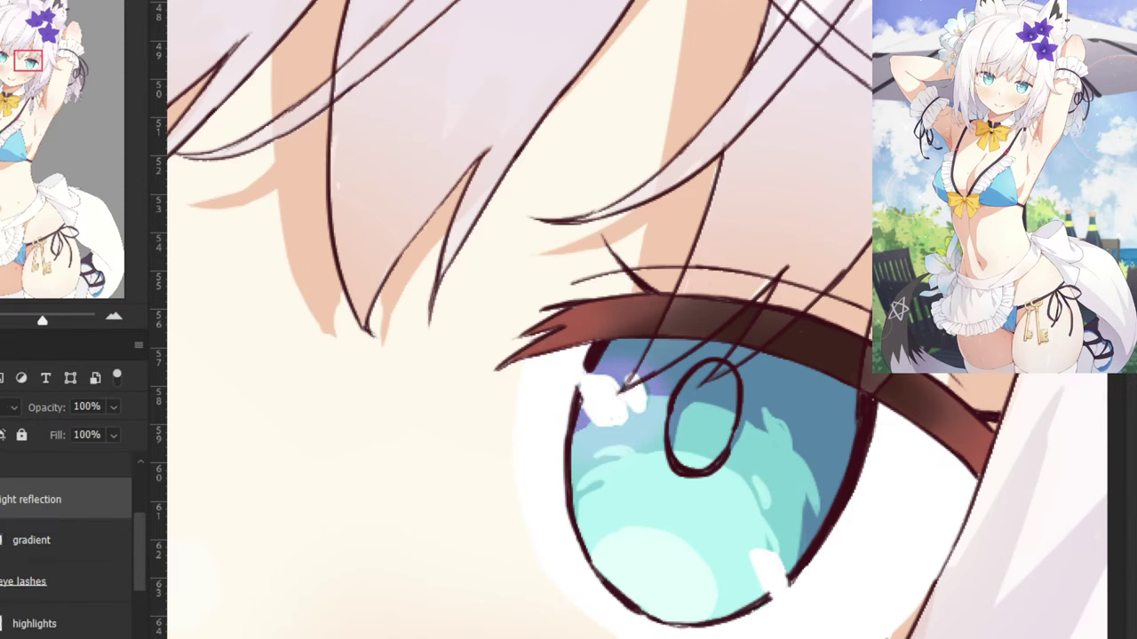
Consult the study notes on light reflection and paint a narrow purple band along the top of the right eye's iris.
key(ctrl+Tab)
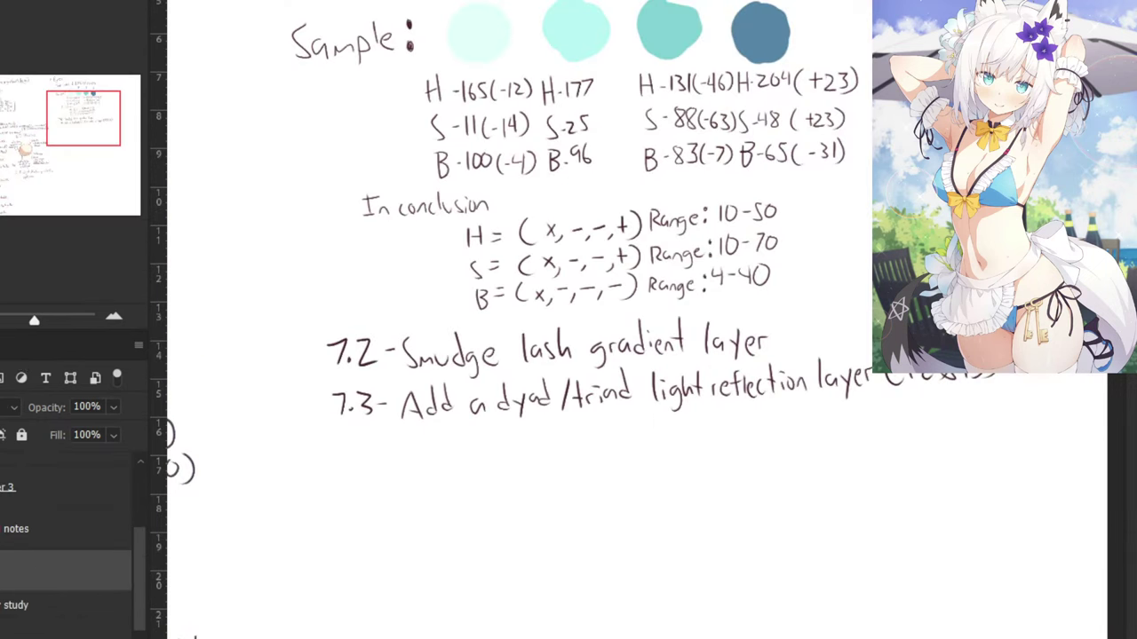
key(ctrl+Tab)
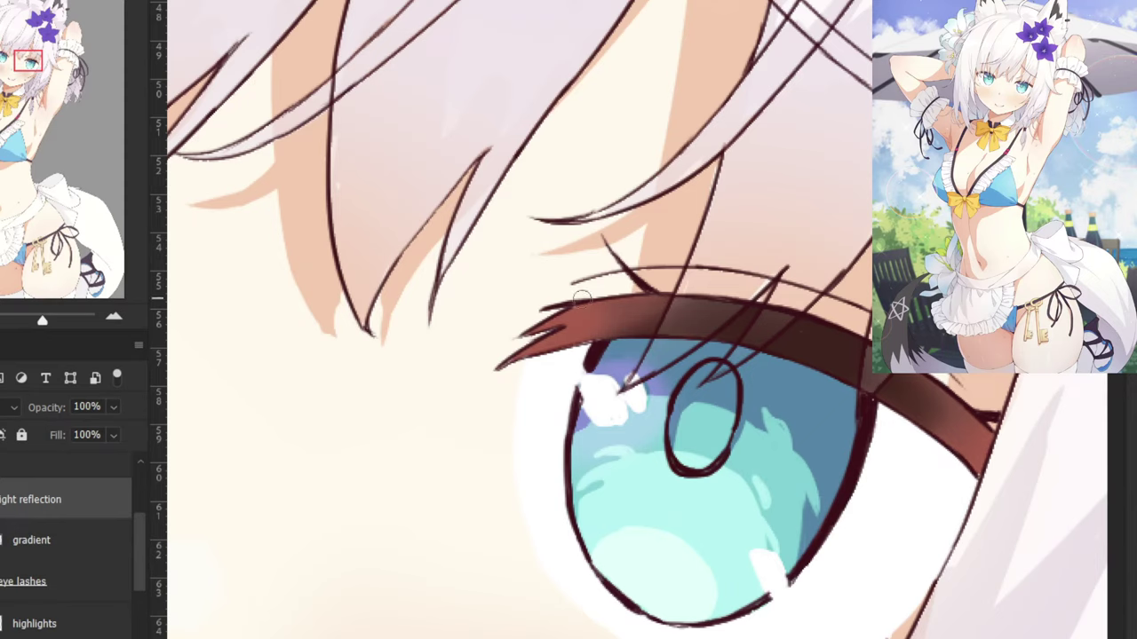
mouse_move(619, 347)
mouse_down()
mouse_move(654, 361)
mouse_move(606, 354)
mouse_move(710, 346)
mouse_up()
key(ctrl+z)
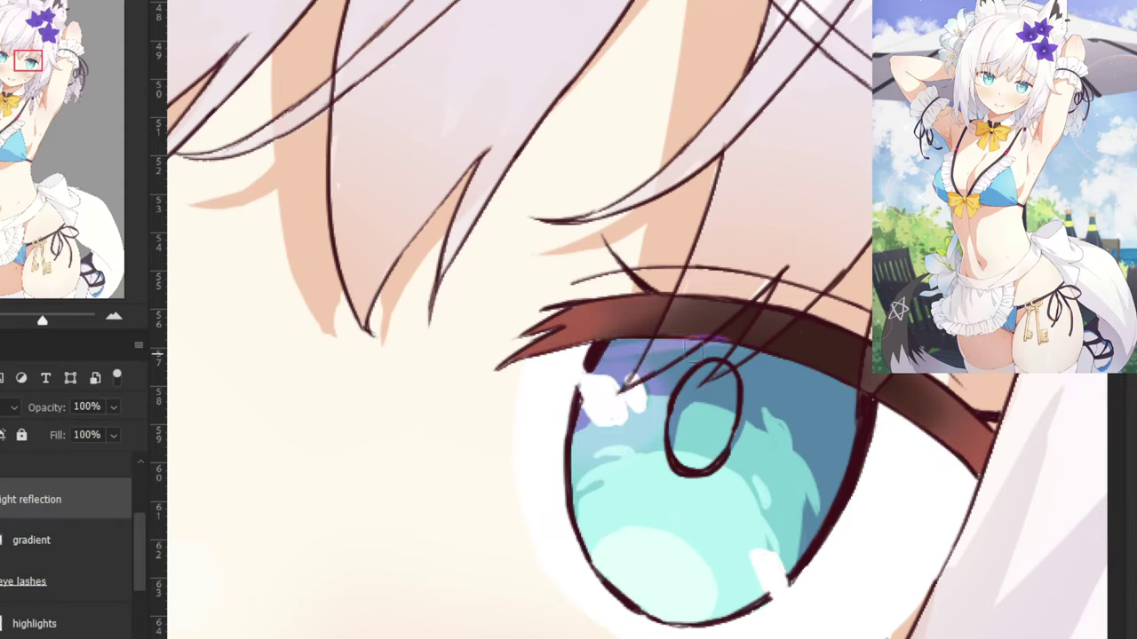
key(ctrl+z)
mouse_move(609, 354)
mouse_down()
mouse_move(729, 352)
mouse_move(603, 351)
mouse_move(647, 349)
mouse_up()
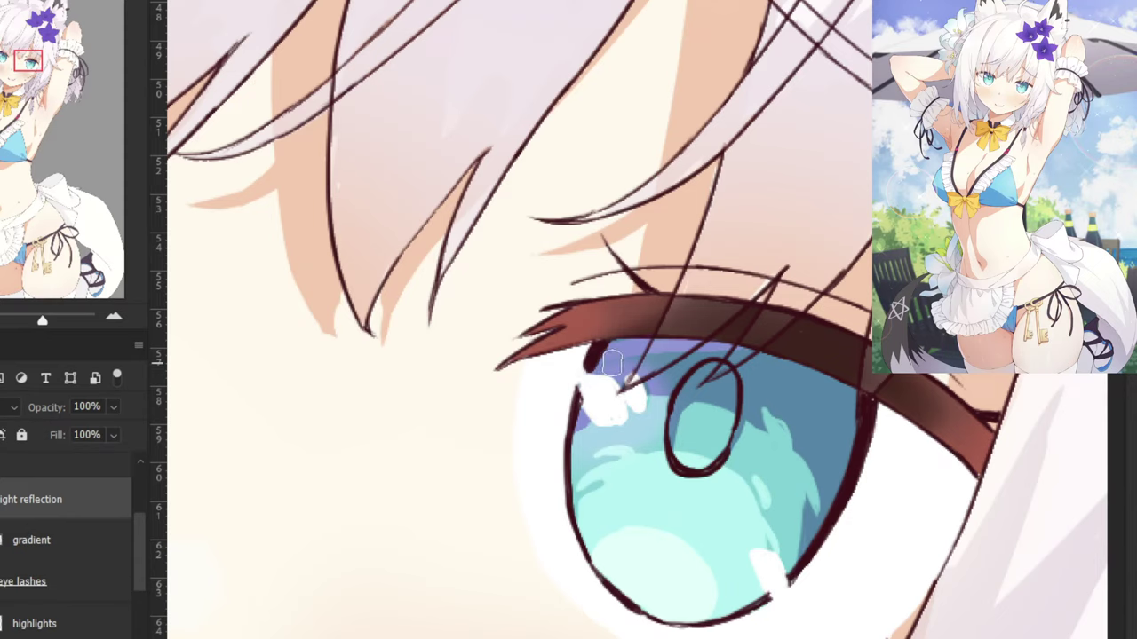
Paint purple strokes across the middle of the right eye's upper lash on the light reflection layer.
mouse_move(726, 359)
mouse_down()
mouse_move(705, 325)
mouse_move(805, 361)
mouse_move(710, 327)
mouse_move(723, 330)
mouse_up()
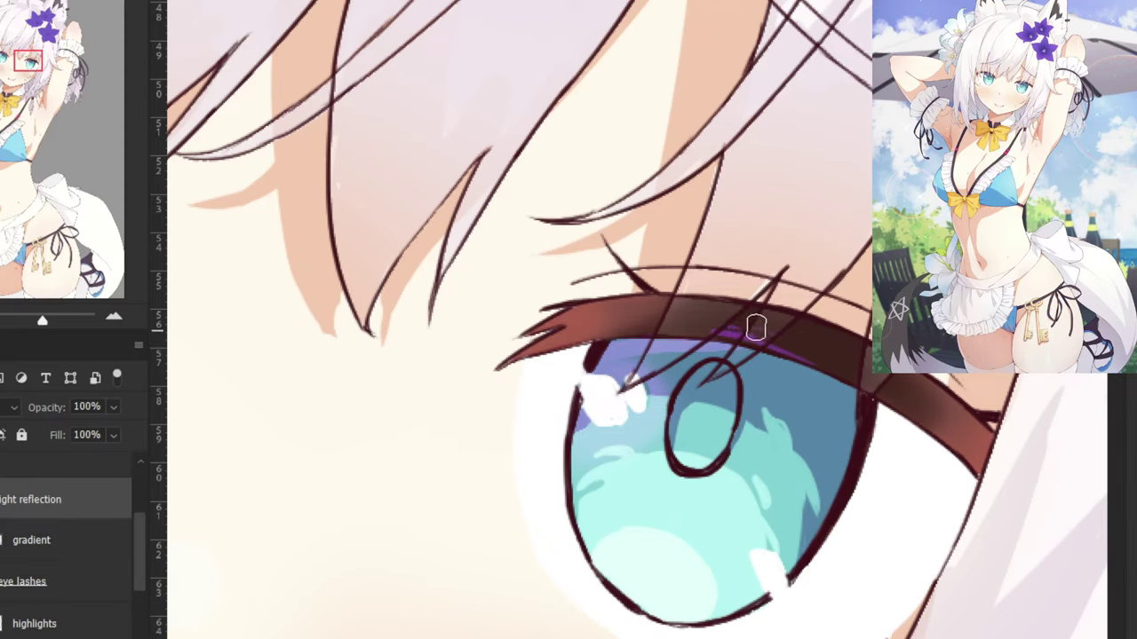
mouse_move(755, 327)
mouse_down()
mouse_move(727, 317)
mouse_move(775, 321)
mouse_move(756, 313)
mouse_move(747, 323)
mouse_move(670, 323)
mouse_move(727, 319)
mouse_move(700, 310)
mouse_move(709, 325)
mouse_move(783, 343)
mouse_move(743, 311)
mouse_up()
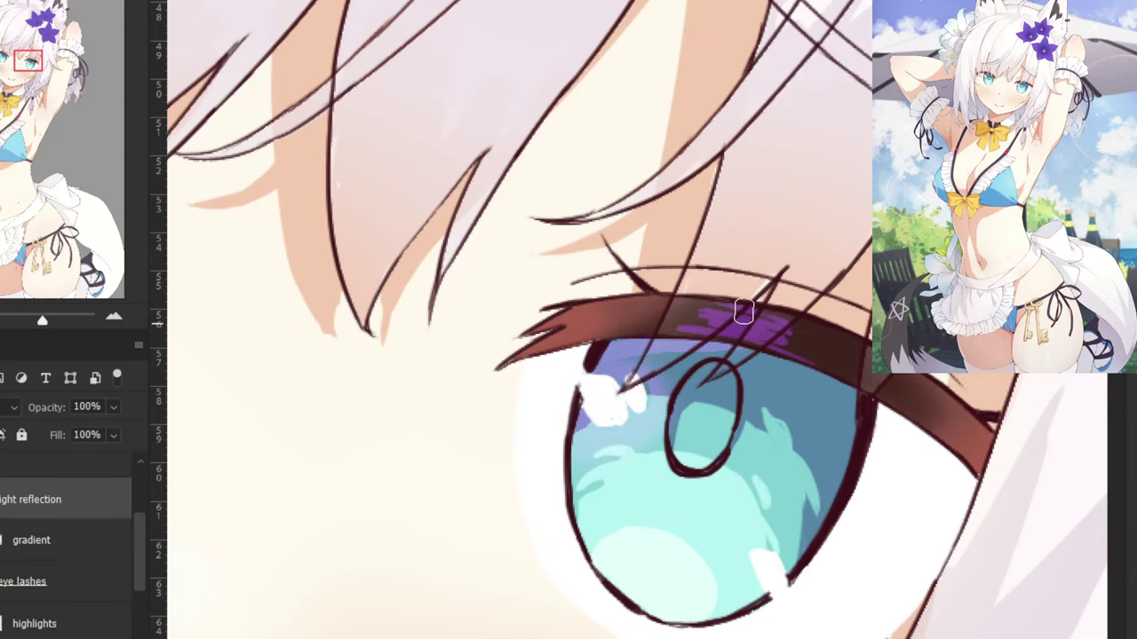
key(ctrl+plus)
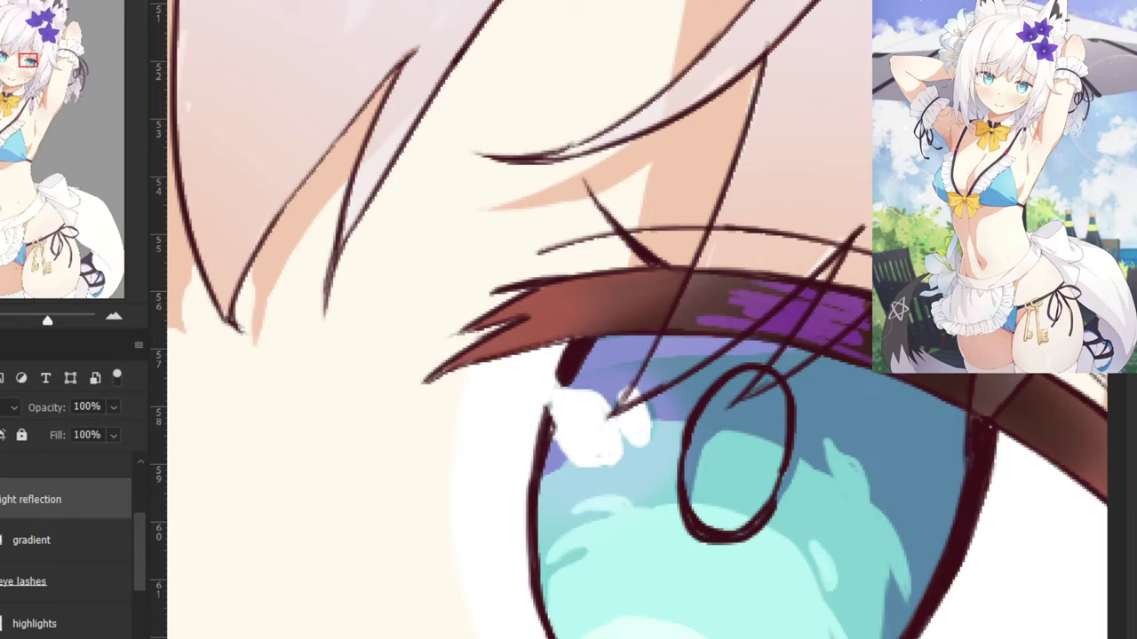
drag(885, 342, 838, 319)
drag(885, 341, 898, 352)
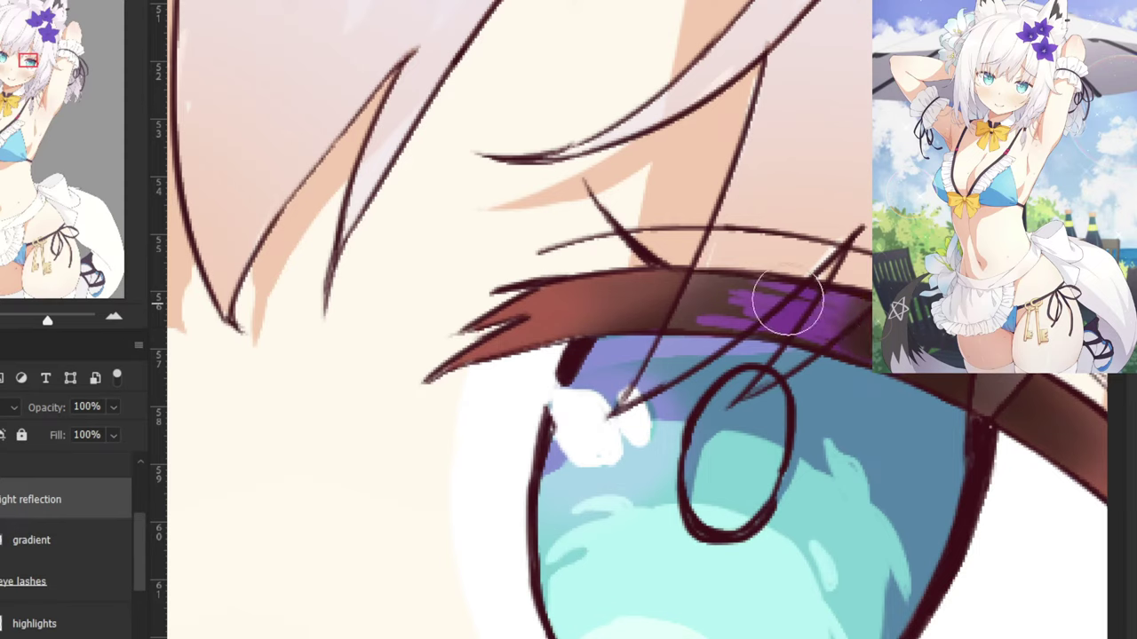
Blend the purple strokes in the upper lashes of both eyes into soft reflections and compare them across the face.
mouse_move(682, 293)
mouse_down()
mouse_move(749, 299)
mouse_move(719, 284)
mouse_move(725, 272)
mouse_move(762, 281)
mouse_move(786, 289)
mouse_move(727, 278)
mouse_move(794, 294)
mouse_move(793, 310)
mouse_move(822, 329)
mouse_move(793, 322)
mouse_move(829, 327)
mouse_move(783, 312)
mouse_up()
key(ctrl+z)
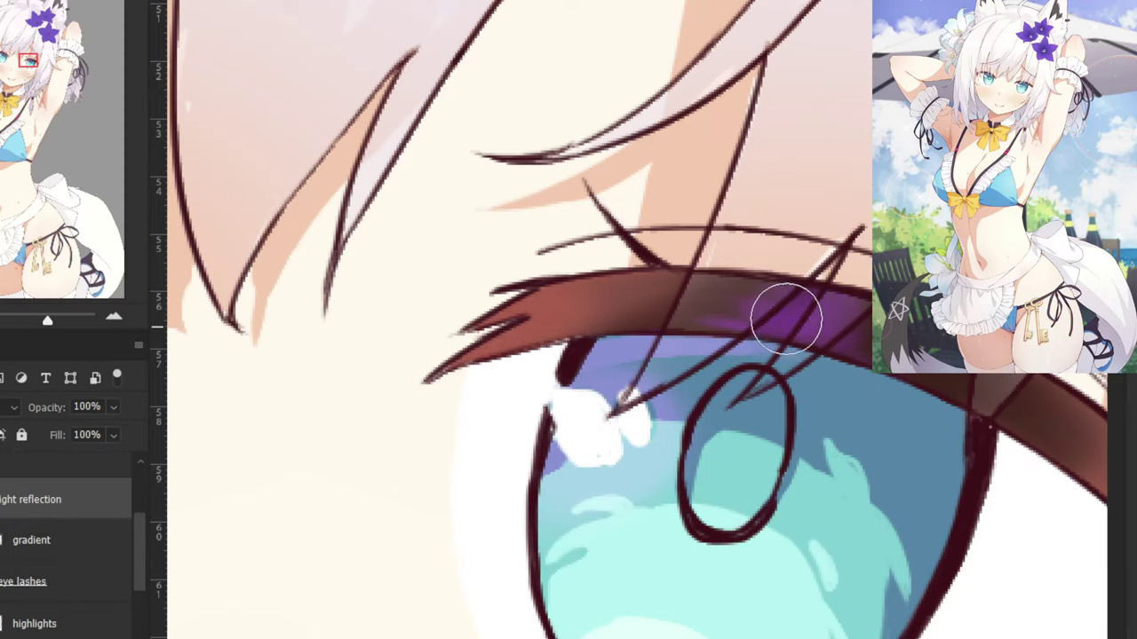
key(ctrl+minus)
drag(336, 161, 575, 341)
mouse_move(649, 216)
mouse_down()
mouse_move(805, 258)
mouse_move(805, 268)
mouse_move(778, 255)
mouse_up()
key(ctrl+minus)
key(ctrl+minus)
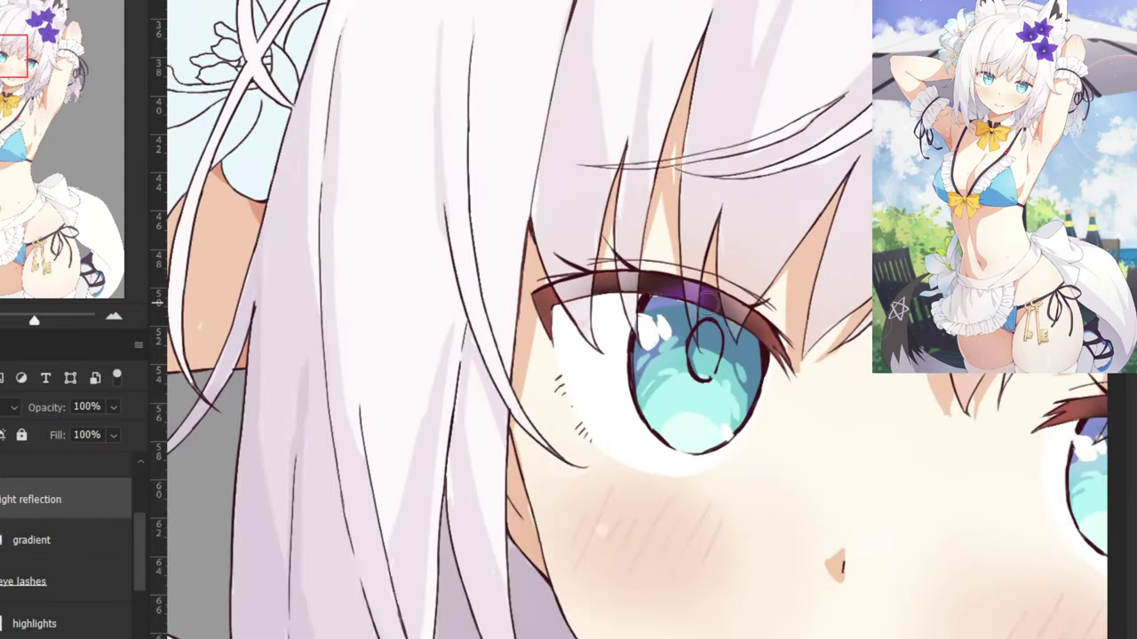
scroll(644, 243, down, 2)
drag(589, 258, 466, 216)
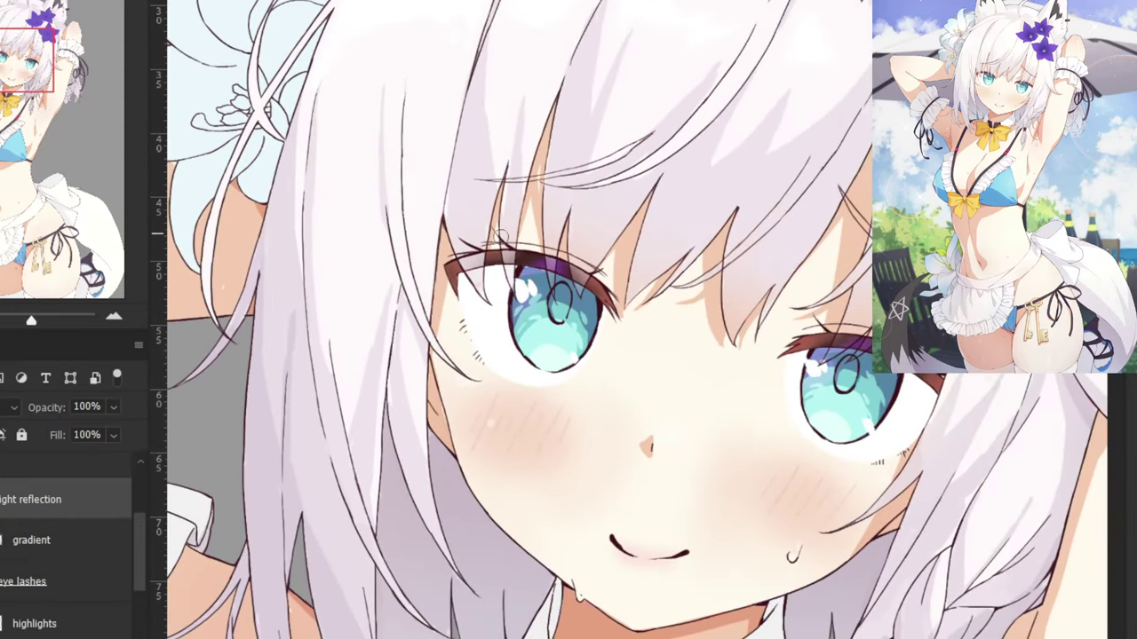
mouse_move(725, 269)
mouse_down()
mouse_move(553, 302)
mouse_move(447, 267)
mouse_move(390, 275)
mouse_up()
key(ctrl+plus)
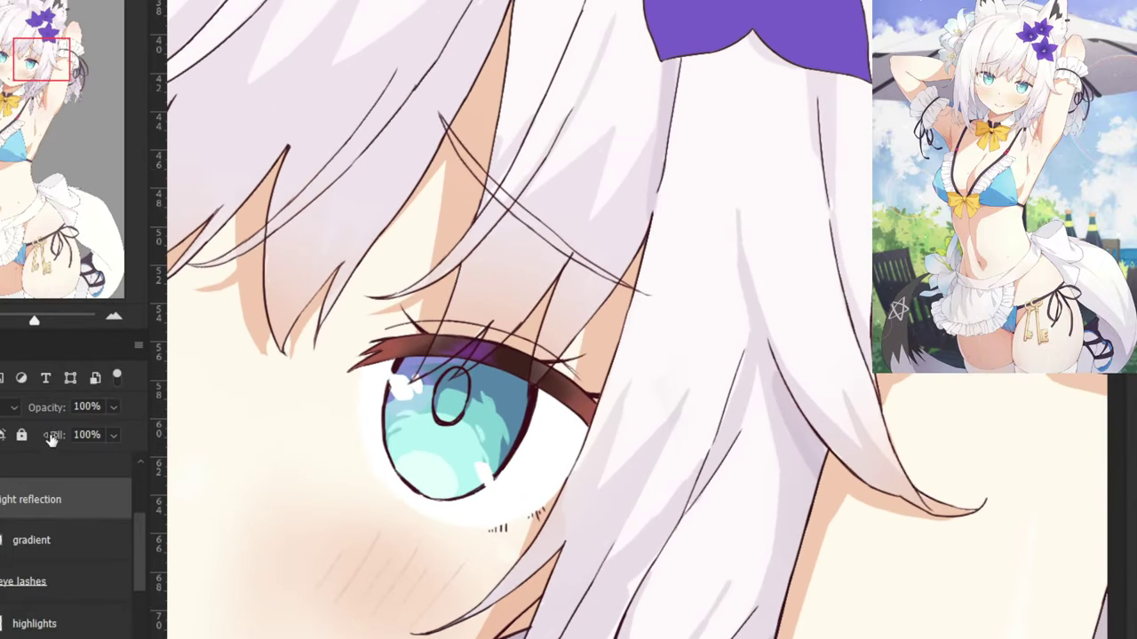
Add a new layer directly above the highlights layer and clip it to the layer below.
scroll(140, 553, down, 1)
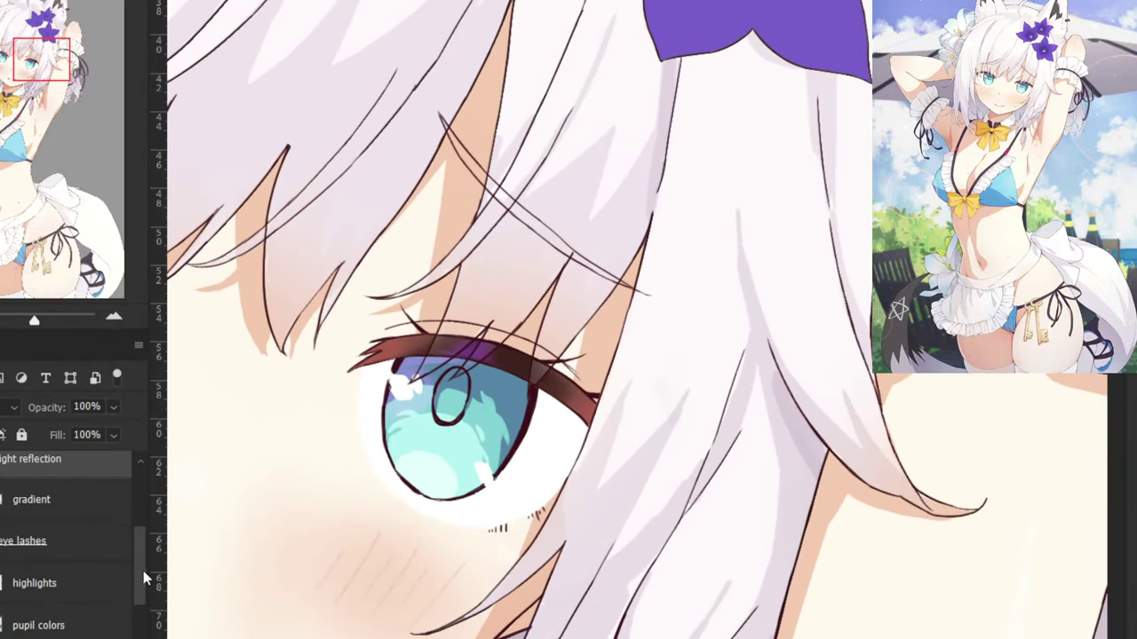
click(36, 587)
key(ctrl+shift+alt+n)
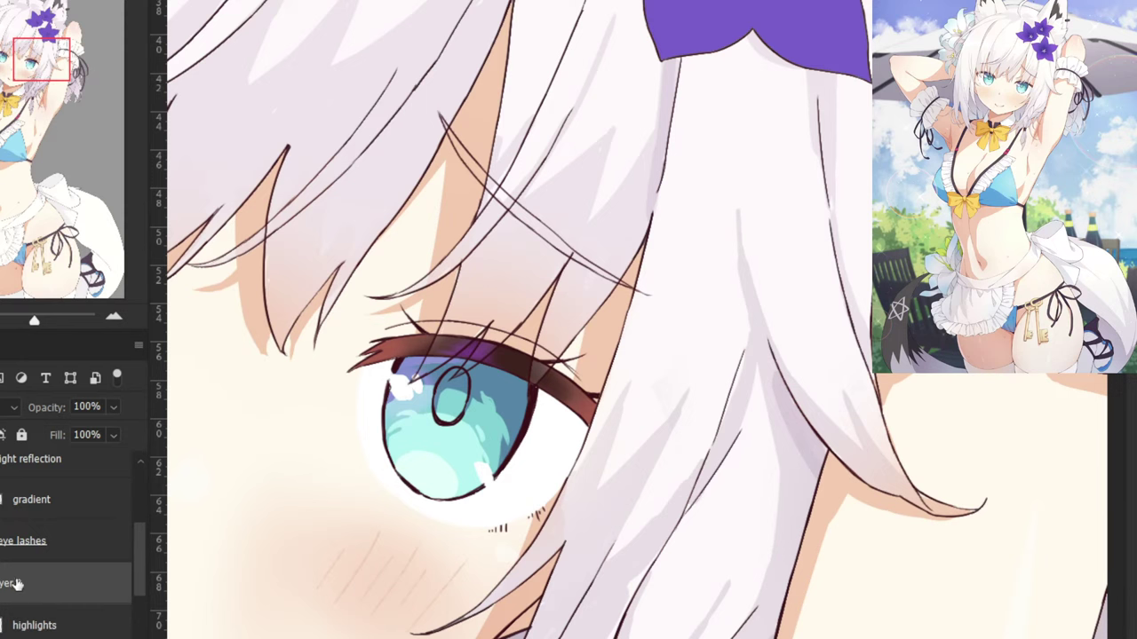
right_click(11, 595)
click(56, 268)
Rename the new layer above the highlights as eye effects.
double_click(37, 588)
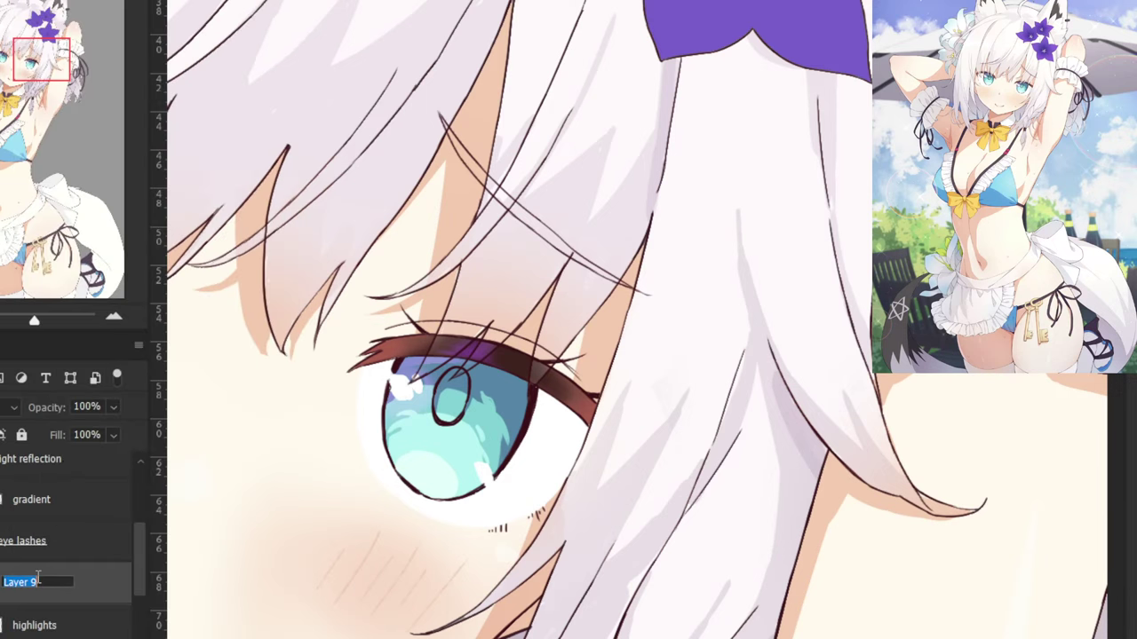
text(l)
key(BackSpace)
key(BackSpace)
key(BackSpace)
key(BackSpace)
key(BackSpace)
key(BackSpace)
key(BackSpace)
key(BackSpace)
key(BackSpace)
text(eye)
key(Return)
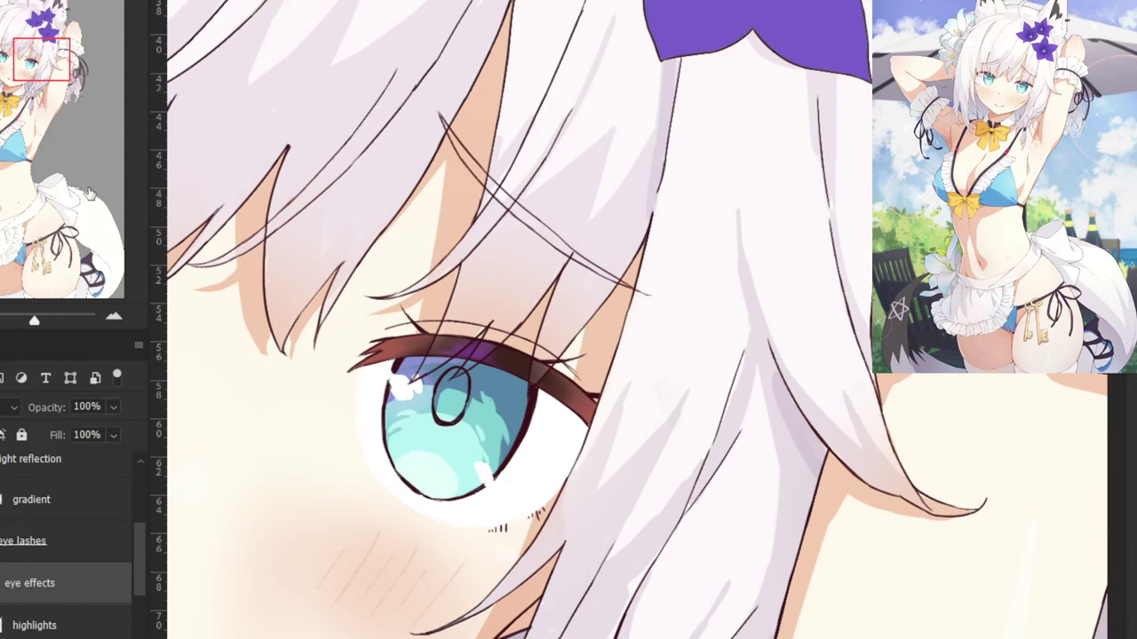
drag(246, 436, 384, 509)
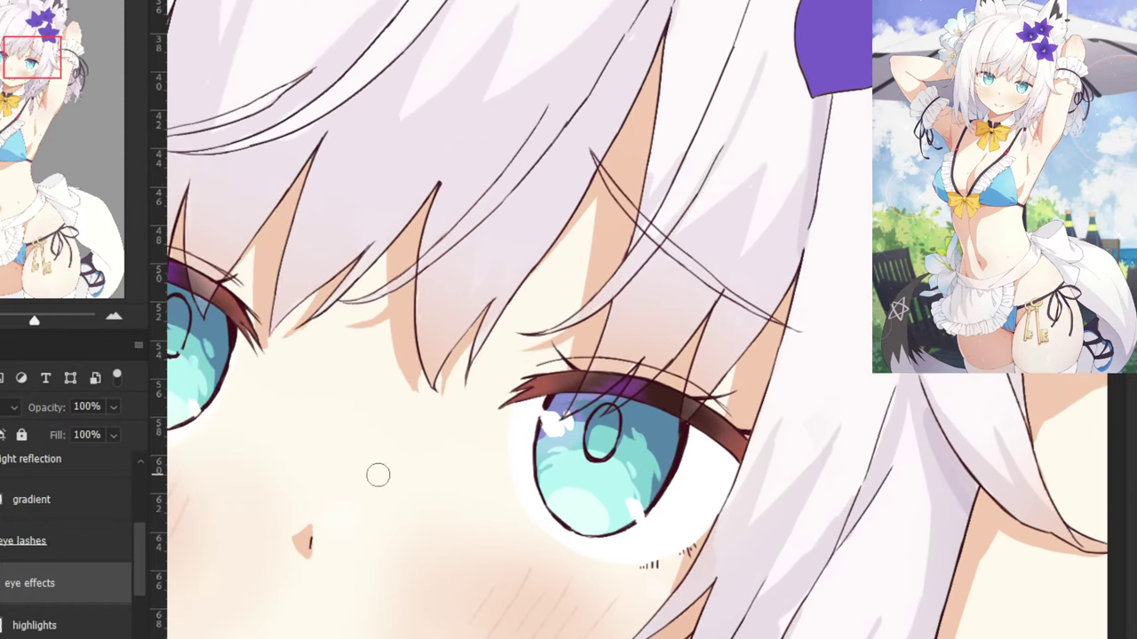
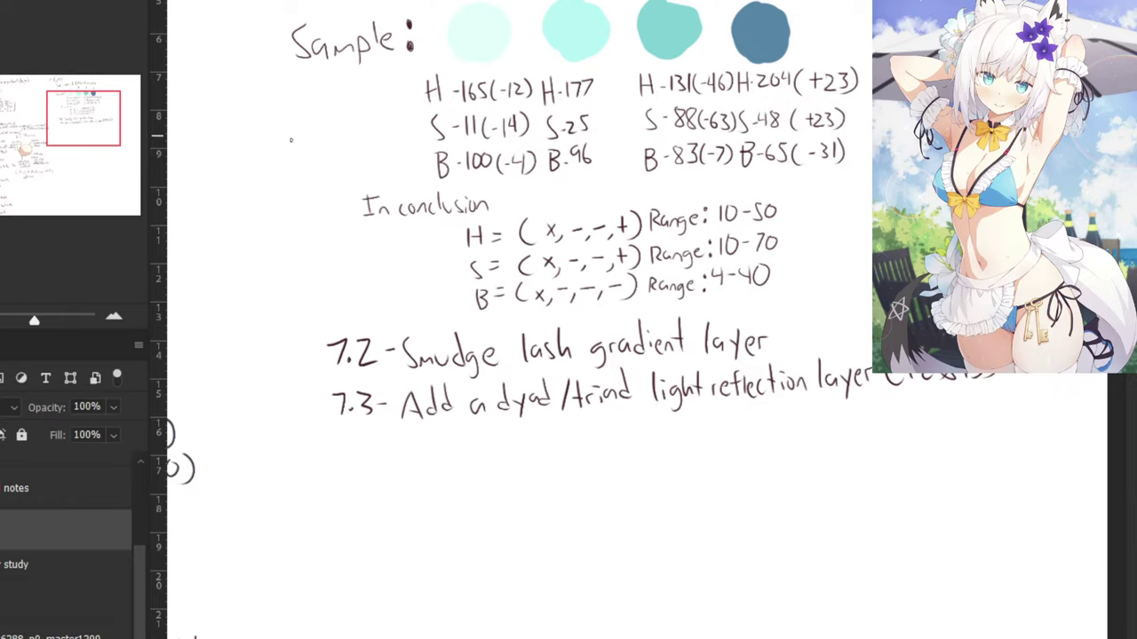
In the study notes, sample the dark writing colour and correct note 1.1 under Settings to read "Lineart size 5px".
drag(291, 141, 543, 231)
drag(187, 149, 359, 172)
drag(388, 302, 820, 345)
drag(203, 234, 573, 237)
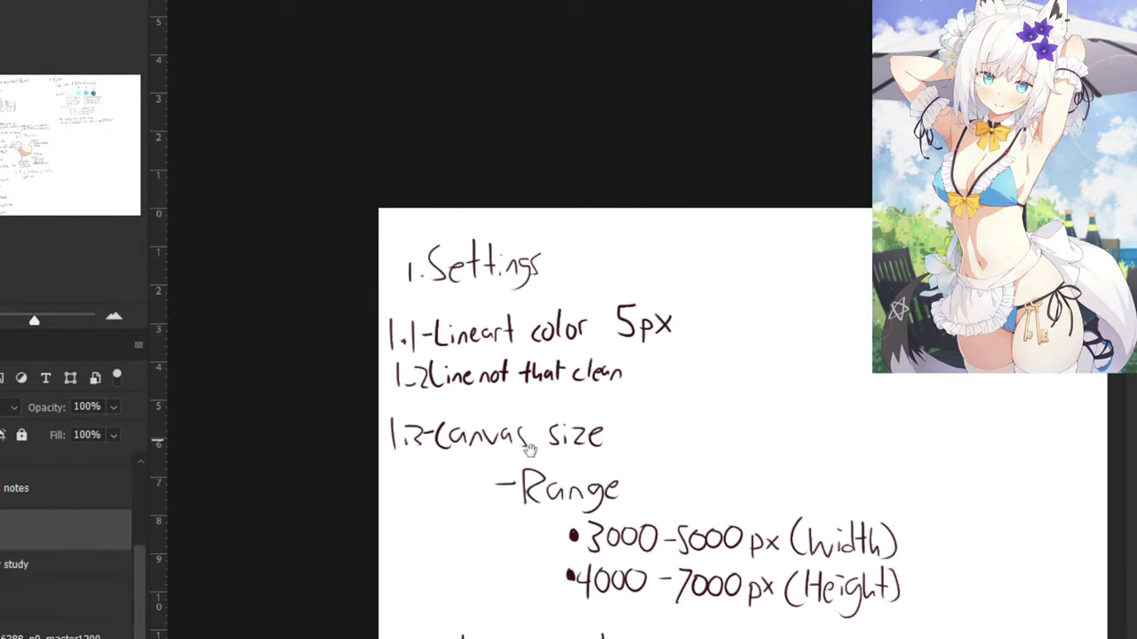
drag(515, 512, 447, 424)
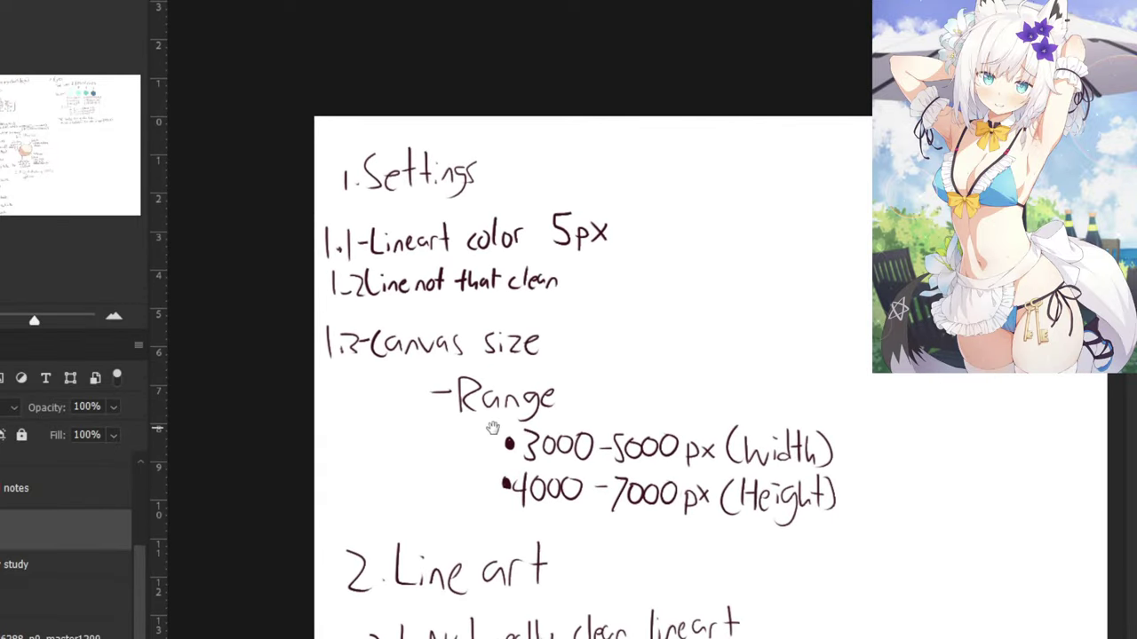
alt+click(508, 441)
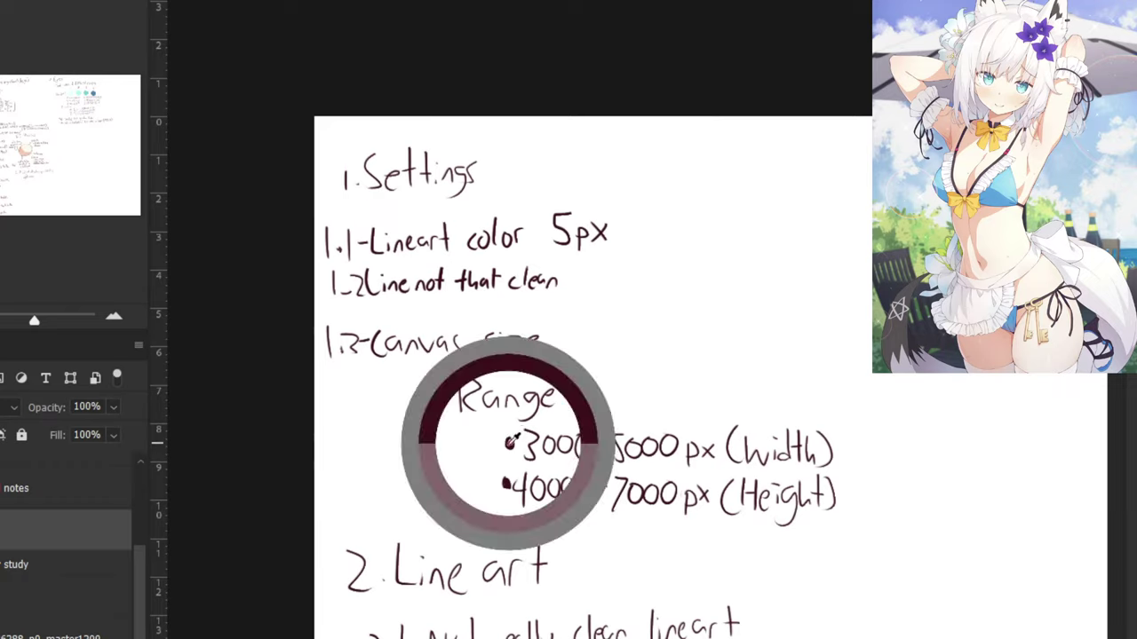
mouse_move(499, 232)
mouse_down()
mouse_move(510, 238)
mouse_move(475, 247)
mouse_move(486, 245)
mouse_up()
click(486, 226)
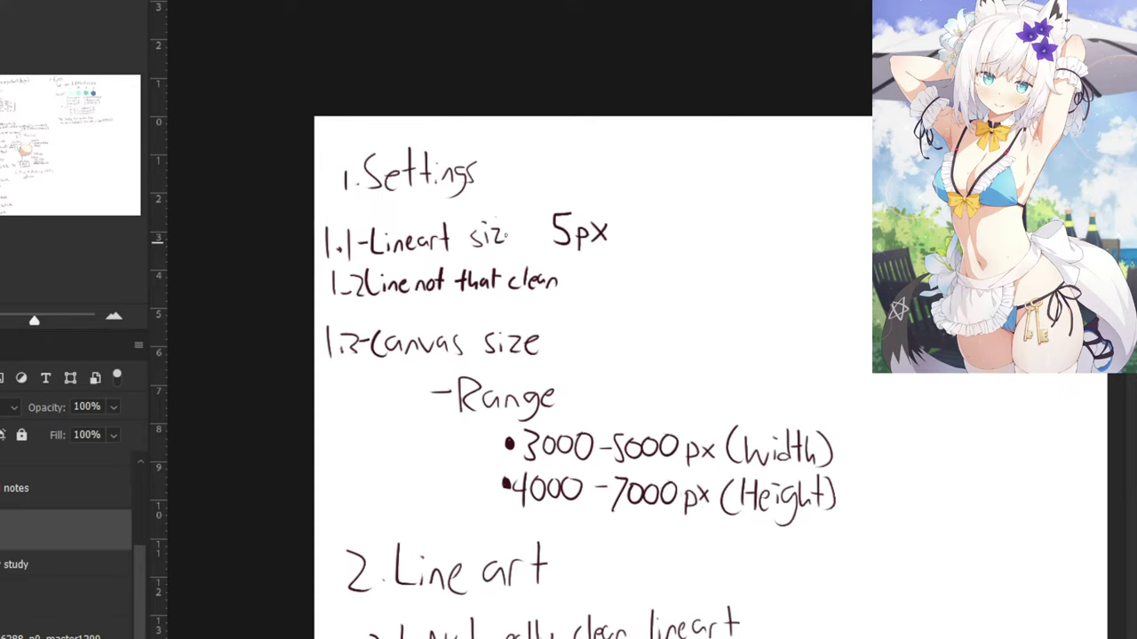
key(ctrl+minus)
drag(481, 378, 493, 342)
key(ctrl+plus)
key(ctrl+z)
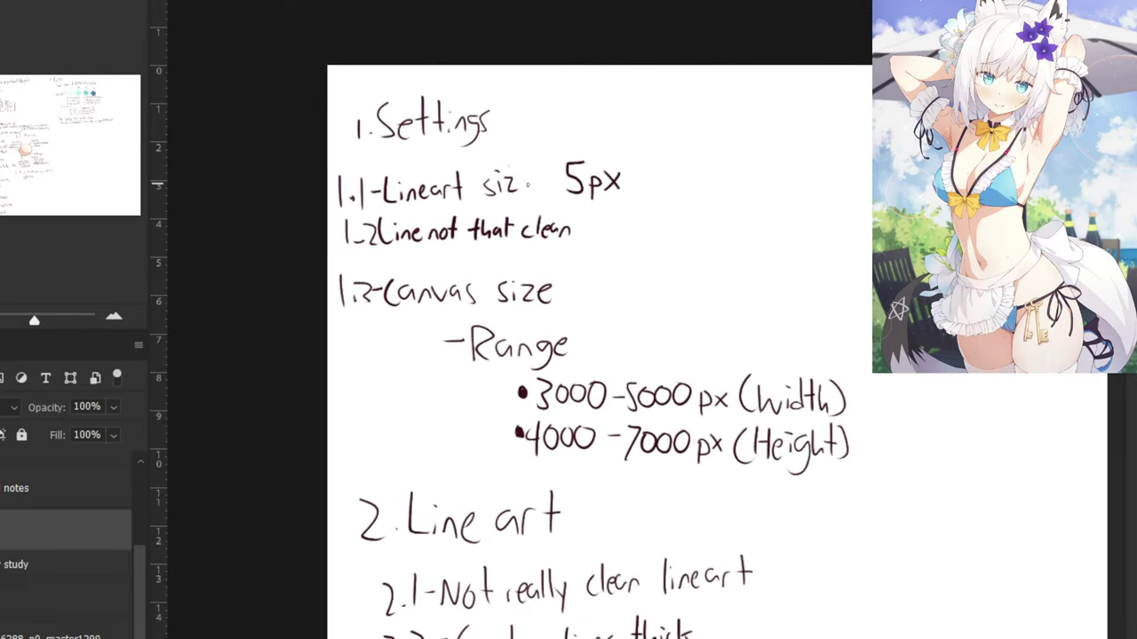
drag(524, 187, 536, 190)
key(ctrl+z)
key(ctrl+z)
Draw a filled dark dot beside the "2. Line art" heading as a lineart colour sample.
scroll(536, 190, down, 5)
scroll(536, 190, right, 1)
drag(541, 283, 550, 278)
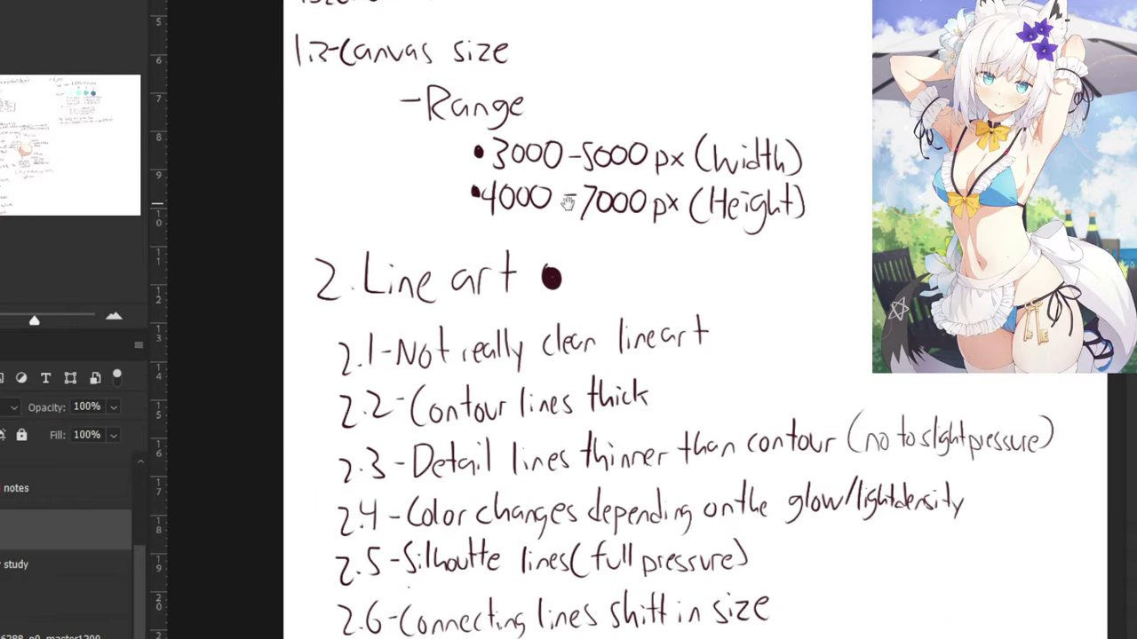
Start note 7.4 below 7.3 in the Eyes section of the study notes with the handwritten words "Add glow".
drag(569, 203, 191, 229)
drag(631, 200, 178, 355)
scroll(579, 242, down, 5)
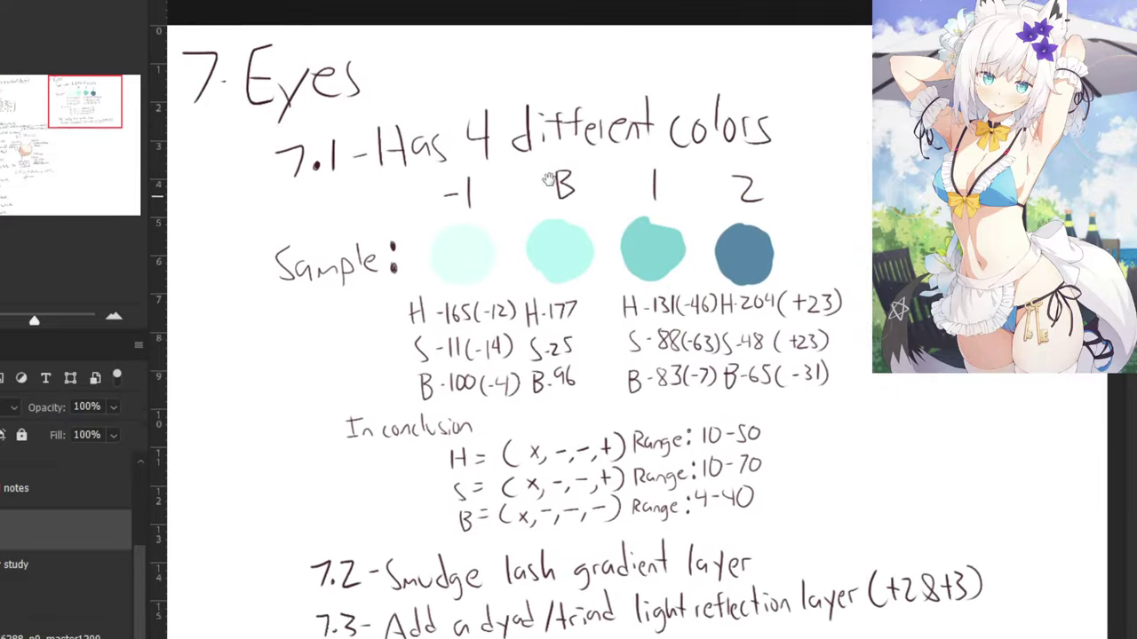
drag(432, 306, 594, 242)
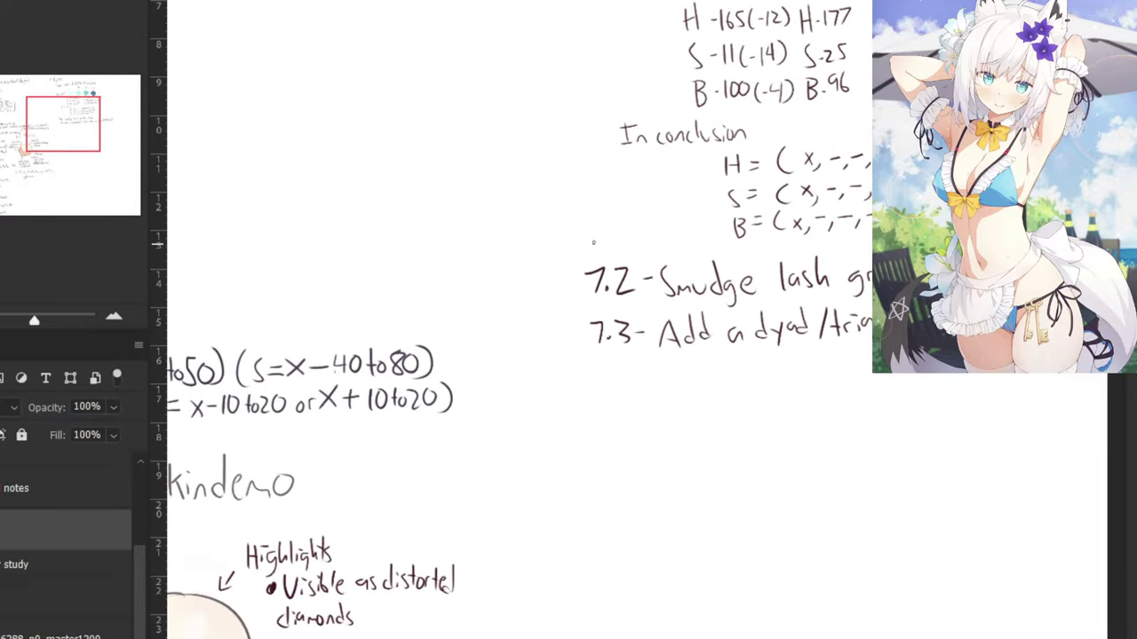
mouse_move(593, 372)
mouse_down()
mouse_move(600, 400)
mouse_move(632, 384)
mouse_up()
mouse_move(629, 368)
mouse_down()
mouse_move(628, 396)
mouse_move(515, 371)
mouse_move(528, 399)
mouse_move(524, 385)
mouse_move(565, 380)
mouse_up()
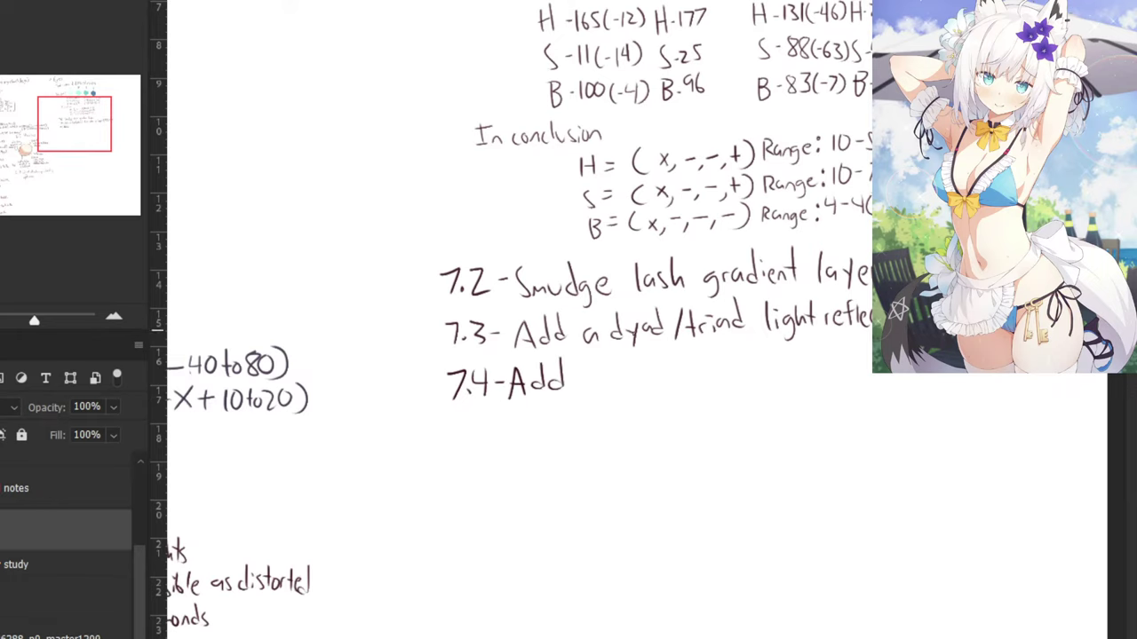
drag(643, 344, 533, 339)
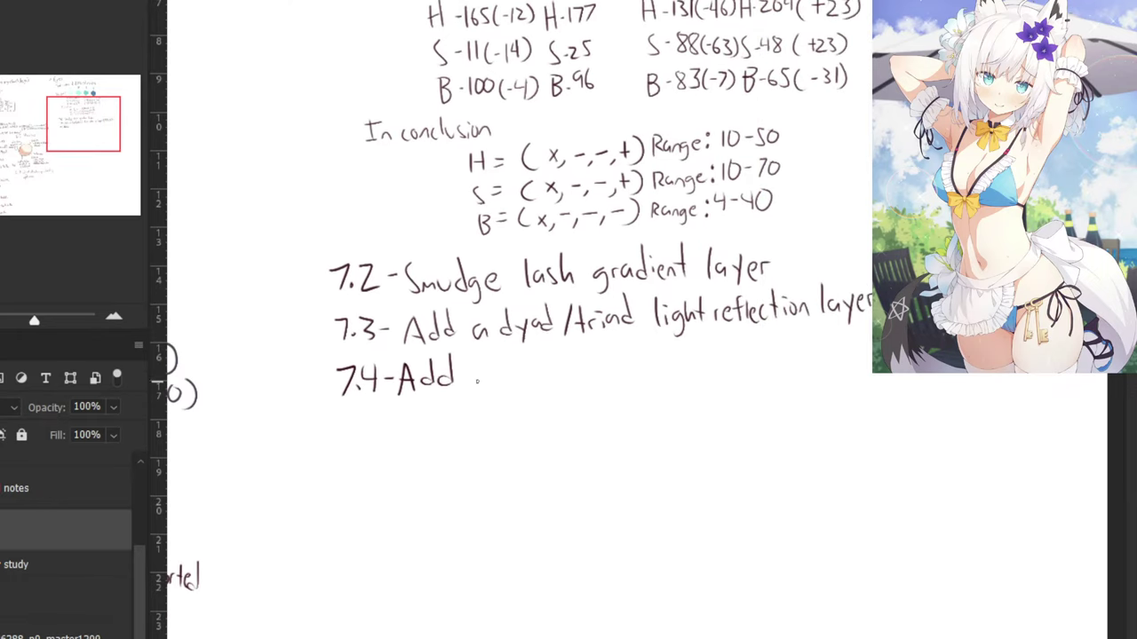
mouse_move(485, 374)
mouse_down()
mouse_move(479, 396)
mouse_move(495, 380)
mouse_up()
mouse_move(503, 368)
mouse_down()
mouse_move(524, 370)
mouse_move(501, 370)
mouse_up()
key(ctrl+z)
key(ctrl+z)
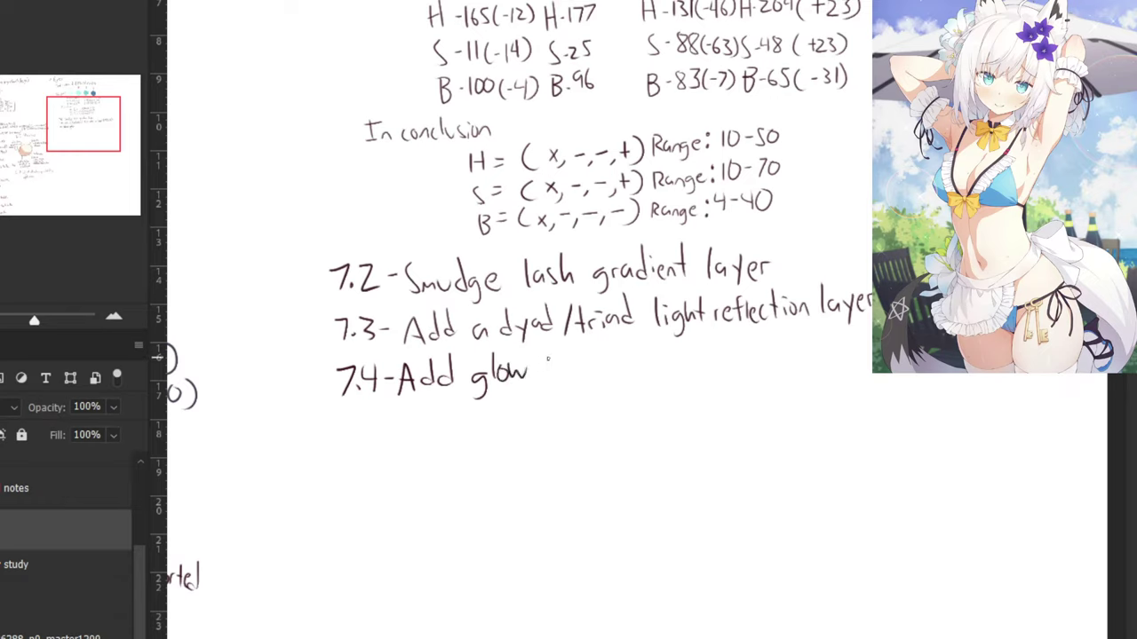
Continue handwriting note 7.4 with "around the highlight (same color".
mouse_move(543, 365)
mouse_down()
mouse_move(550, 377)
mouse_move(608, 375)
mouse_move(625, 374)
mouse_move(629, 360)
mouse_up()
mouse_move(633, 345)
mouse_down()
mouse_move(645, 368)
mouse_move(714, 359)
mouse_up()
mouse_move(714, 335)
mouse_down()
mouse_move(730, 375)
mouse_move(754, 353)
mouse_move(764, 360)
mouse_up()
drag(750, 348, 764, 346)
mouse_move(758, 294)
mouse_down()
mouse_move(513, 330)
mouse_move(542, 395)
mouse_move(584, 390)
mouse_up()
drag(586, 385, 596, 384)
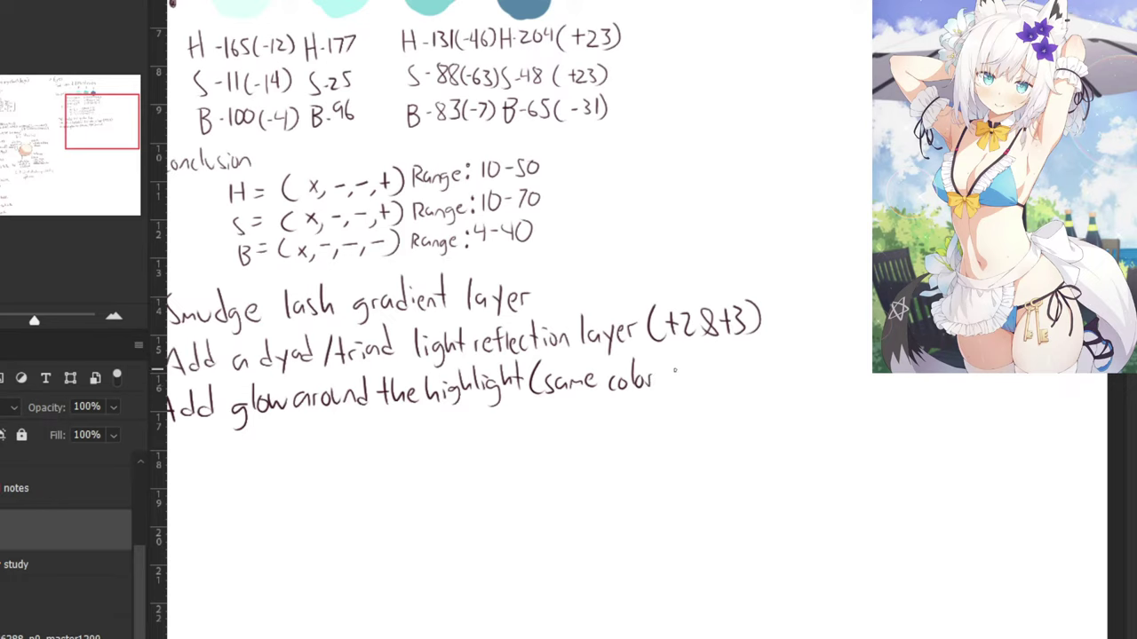
key(ctrl+z)
key(ctrl+z)
key(ctrl+z)
drag(645, 375, 649, 377)
drag(715, 353, 722, 382)
click(723, 359)
drag(735, 366, 726, 390)
drag(742, 347, 751, 376)
drag(757, 353, 766, 357)
key(ctrl+minus)
key(ctrl+minus)
key(ctrl+minus)
key(ctrl+plus)
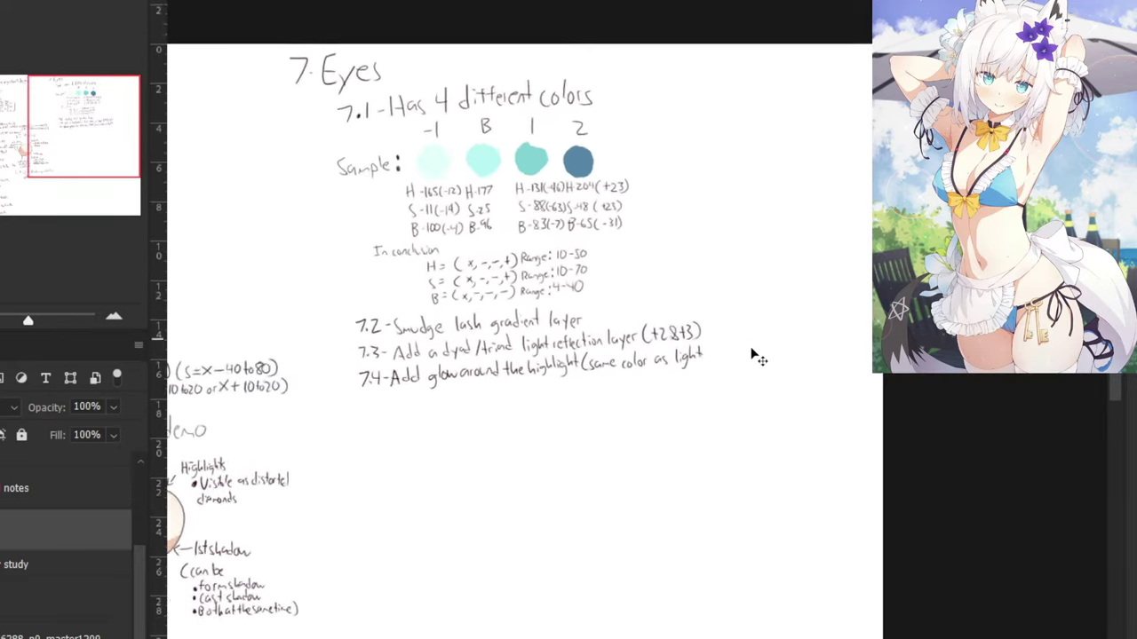
key(ctrl+plus)
key(ctrl+plus)
key(ctrl+z)
key(ctrl+z)
key(ctrl+z)
key(ctrl+z)
key(ctrl+z)
key(ctrl+z)
key(ctrl+z)
key(ctrl+z)
key(ctrl+z)
key(ctrl+z)
key(ctrl+z)
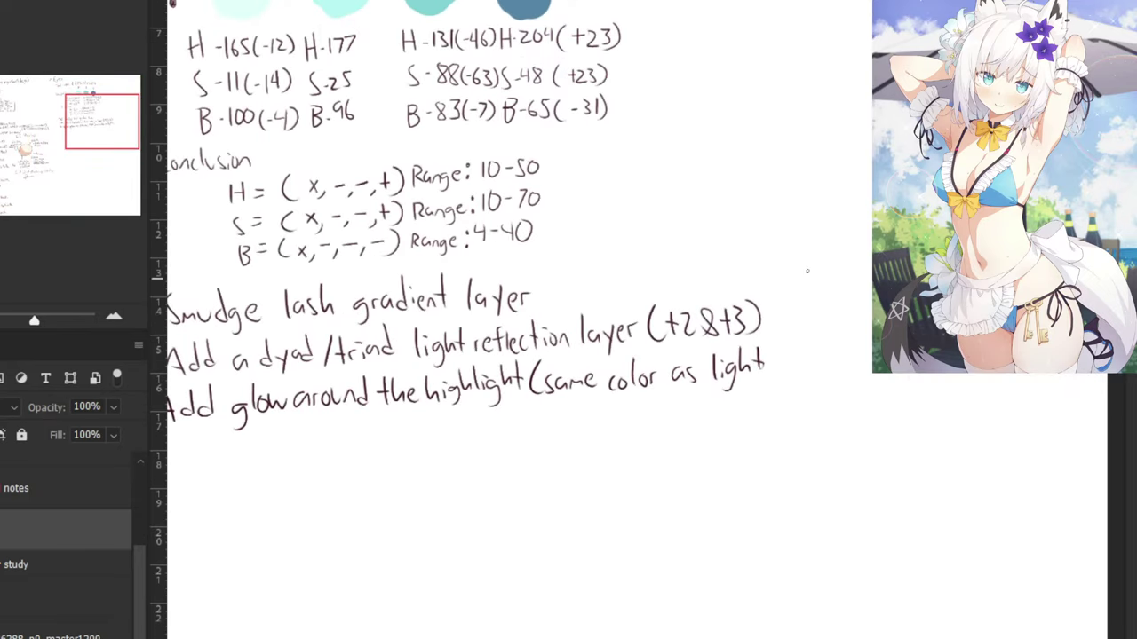
key(ctrl+z)
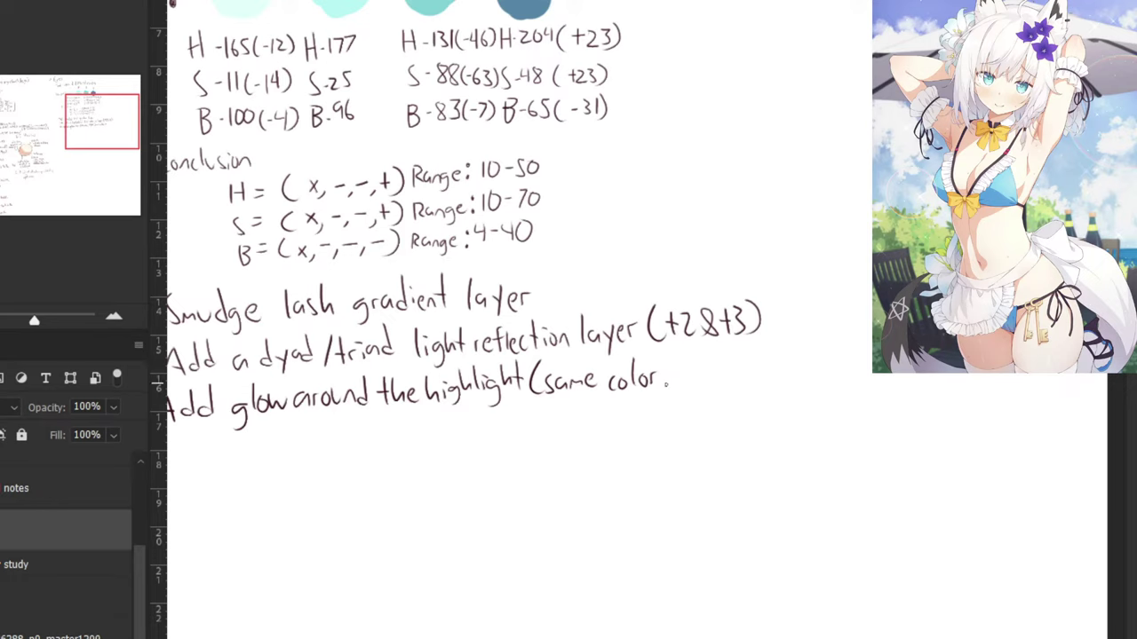
Handwrite "as light reflection" after "same color" to continue note 7.4.
drag(677, 380, 733, 396)
drag(746, 351, 757, 384)
mouse_move(764, 352)
mouse_down()
mouse_move(766, 376)
mouse_move(804, 381)
mouse_up()
mouse_move(813, 350)
mouse_down()
mouse_move(827, 360)
mouse_move(851, 386)
mouse_up()
drag(870, 348, 867, 380)
key(ctrl+z)
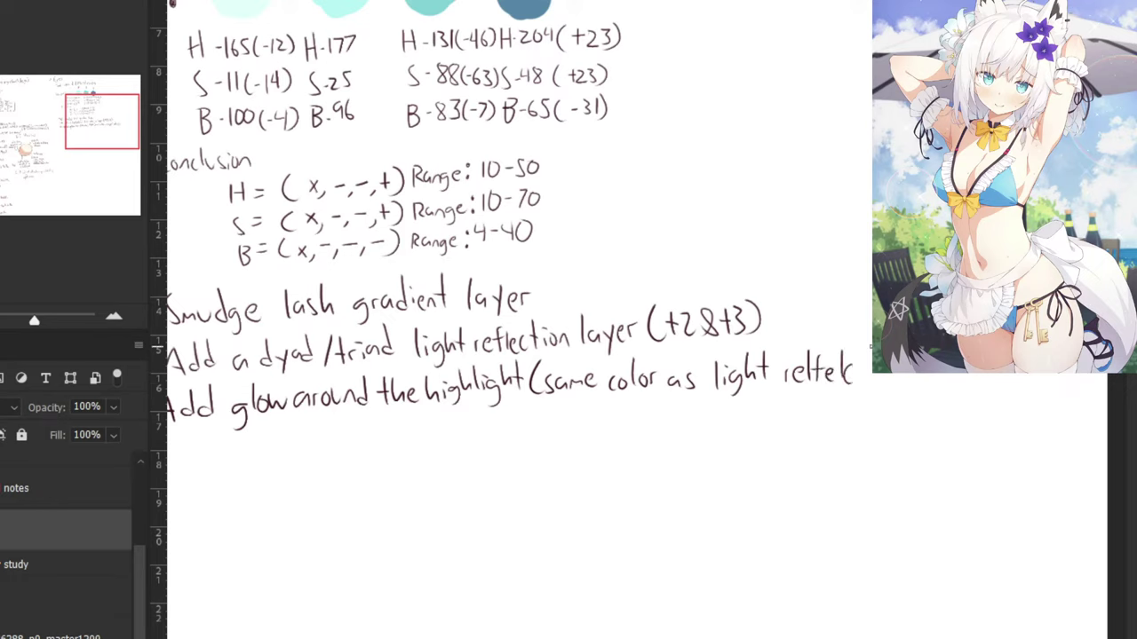
drag(832, 353, 830, 380)
drag(838, 370, 850, 382)
drag(857, 365, 869, 382)
drag(860, 363, 868, 364)
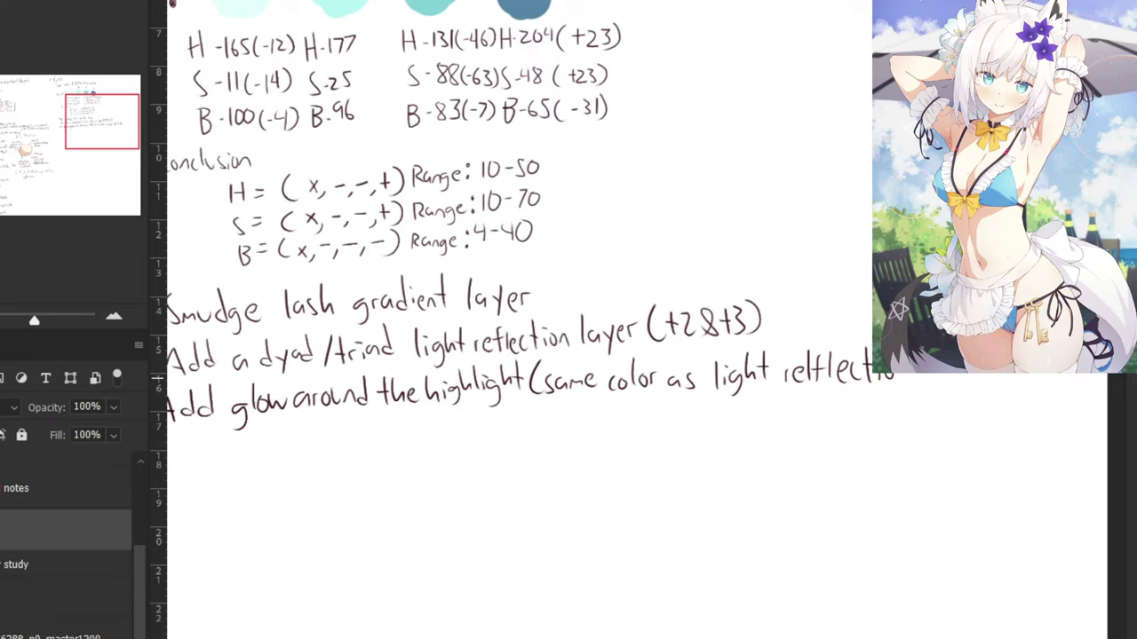
key(ctrl+minus)
key(ctrl+minus)
key(ctrl+minus)
drag(367, 232, 517, 270)
Return to the character drawing and paint small pink glow spots at the iris's lower edge and beside the pupil of the character's left eye.
click(355, 2)
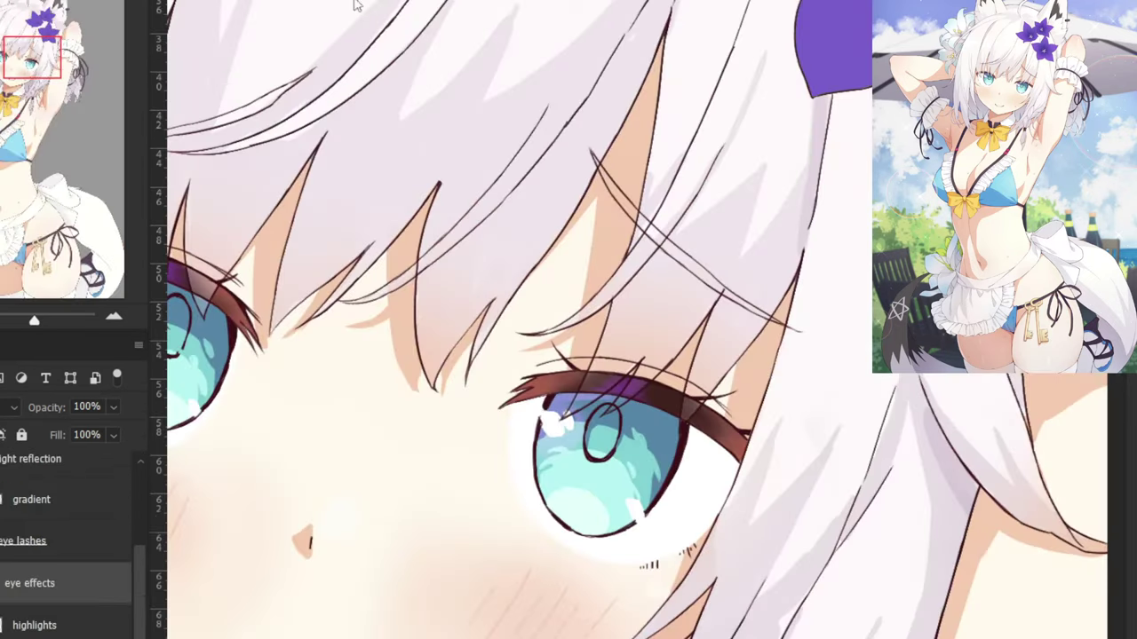
scroll(470, 302, down, 2)
scroll(545, 229, up, 3)
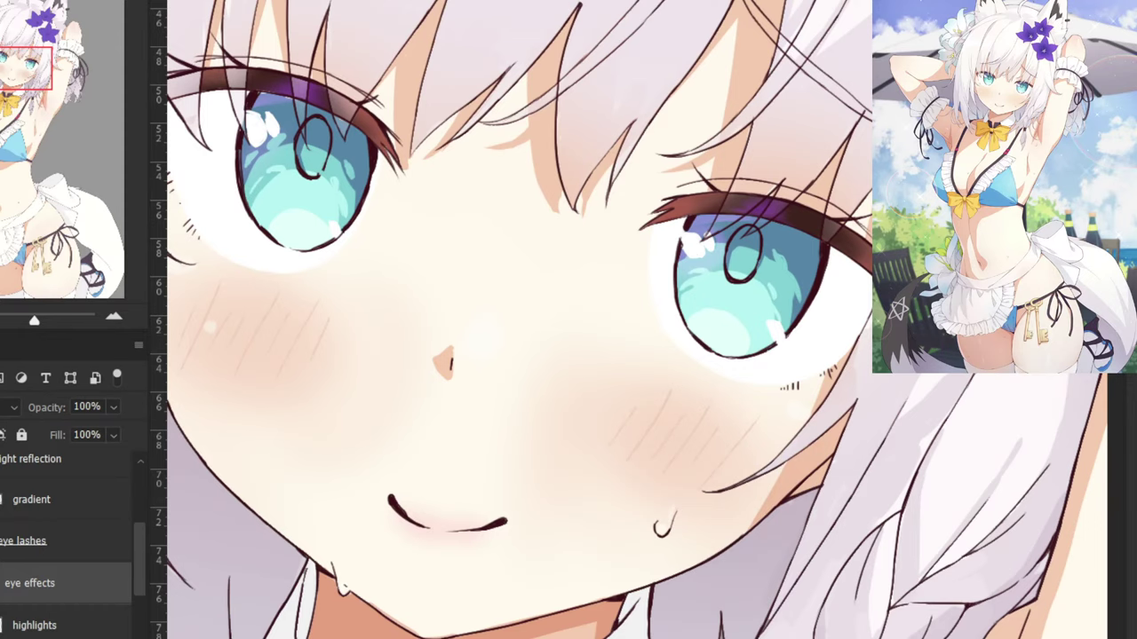
key(ctrl+plus)
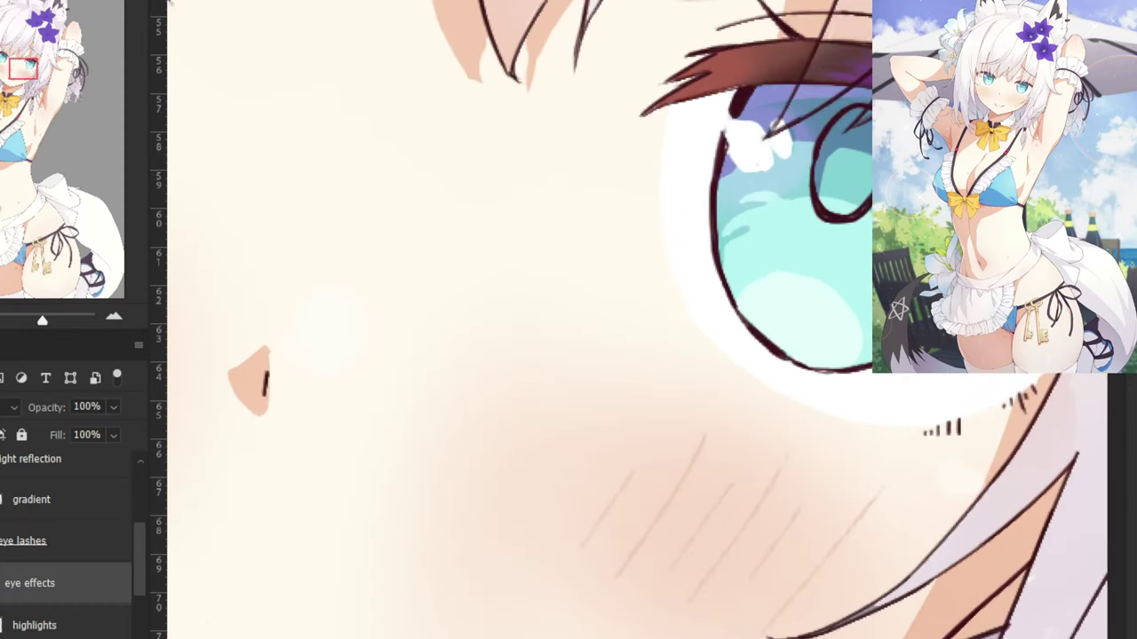
drag(754, 291, 756, 314)
drag(681, 258, 602, 345)
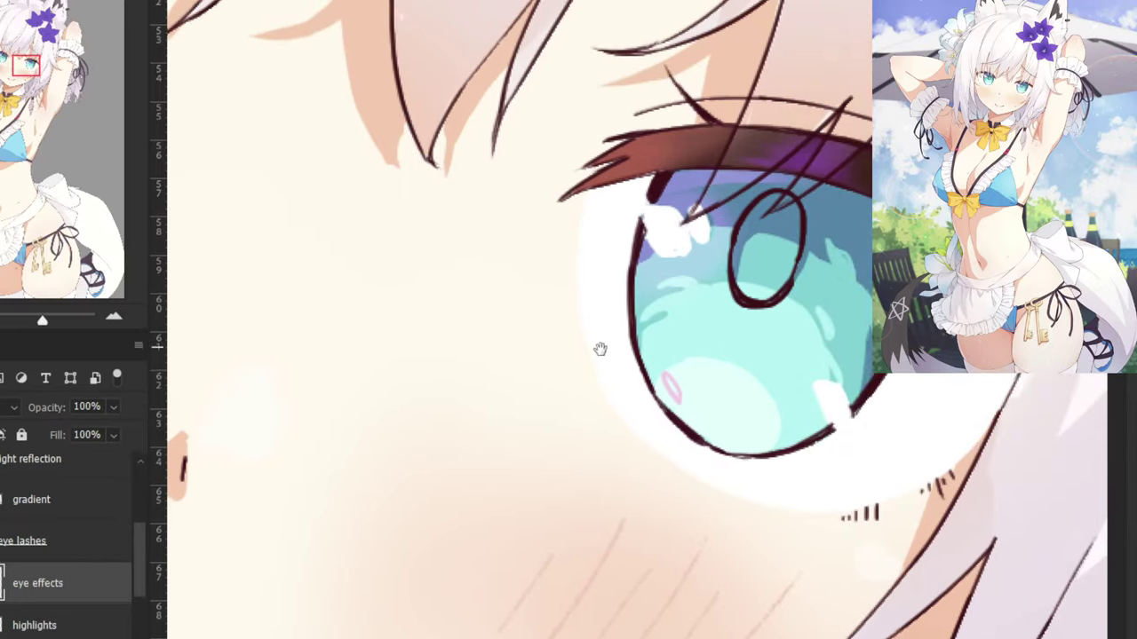
scroll(621, 351, up, 2)
mouse_move(689, 391)
mouse_down()
mouse_move(663, 402)
mouse_move(693, 434)
mouse_move(673, 401)
mouse_up()
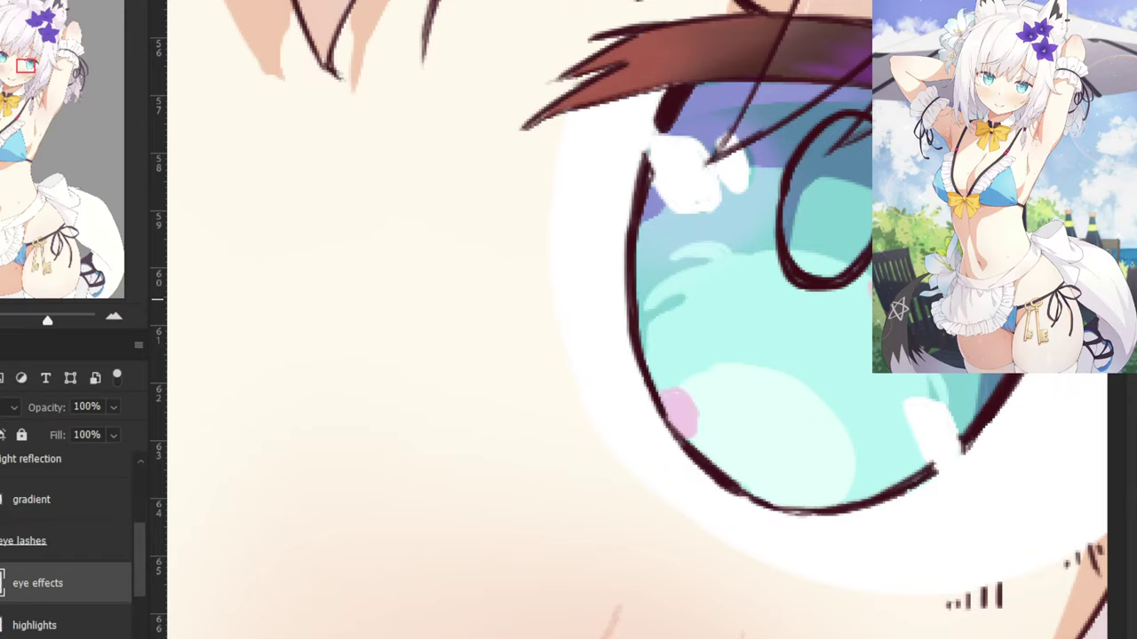
Paint matching pink glow spots beside the pupil and at the lower iris edge of the character's right eye.
drag(460, 320, 968, 462)
drag(298, 276, 671, 413)
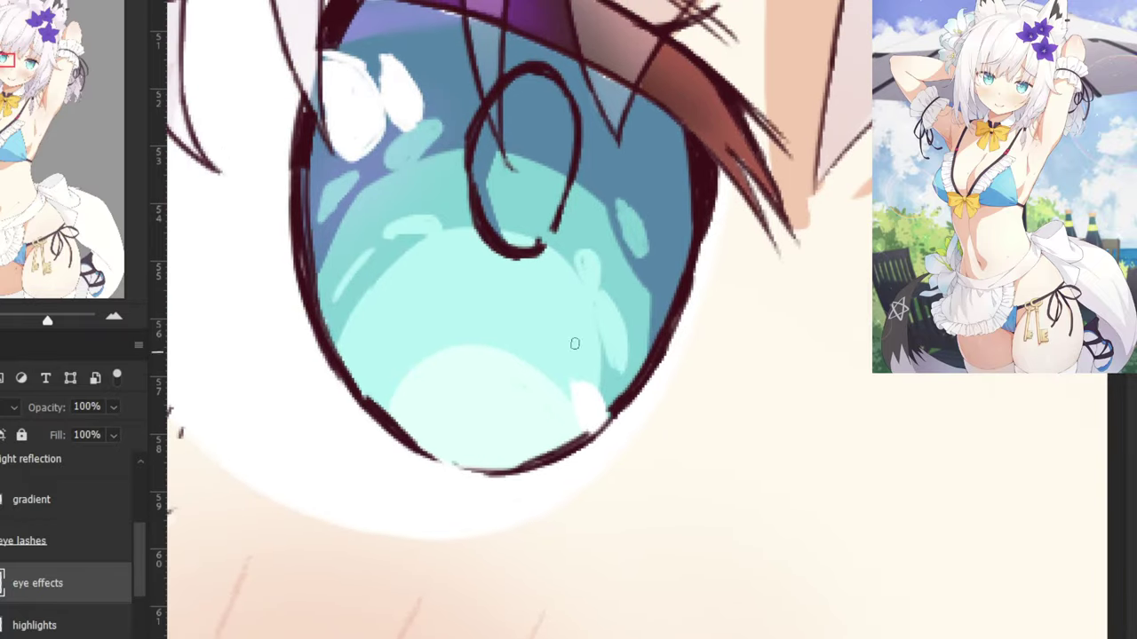
click(549, 240)
mouse_move(324, 362)
mouse_down()
mouse_move(444, 385)
mouse_move(485, 424)
mouse_move(472, 394)
mouse_move(502, 421)
mouse_move(535, 416)
mouse_up()
Examine the pink eye effects against the face and the whole character.
key(ctrl+minus)
key(ctrl+minus)
key(ctrl+minus)
drag(522, 222, 394, 173)
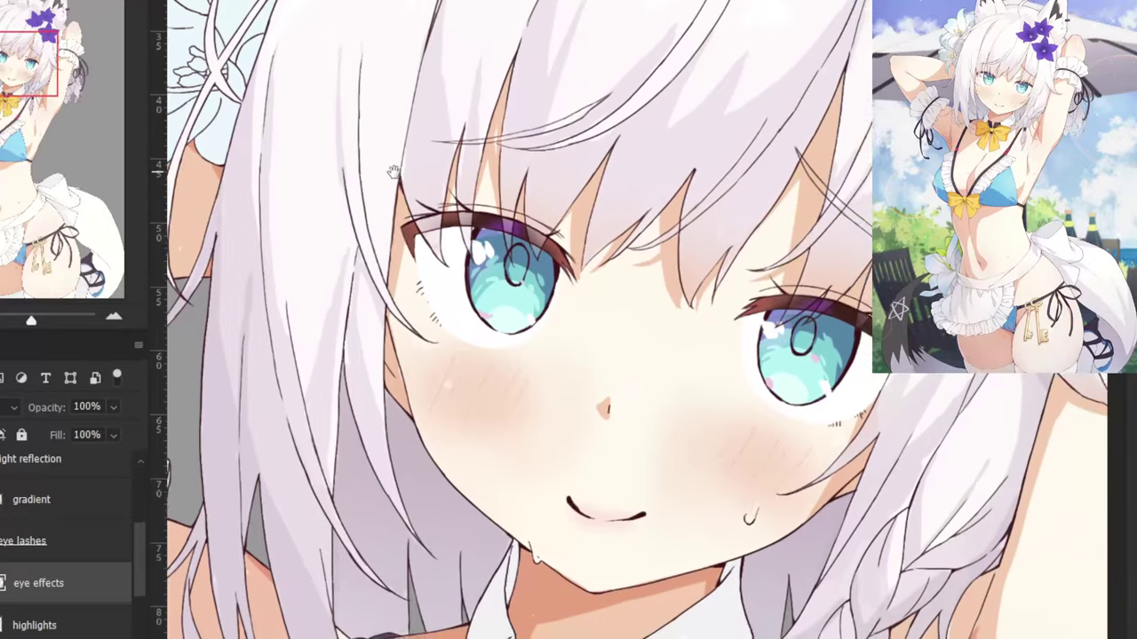
scroll(325, 264, down, 5)
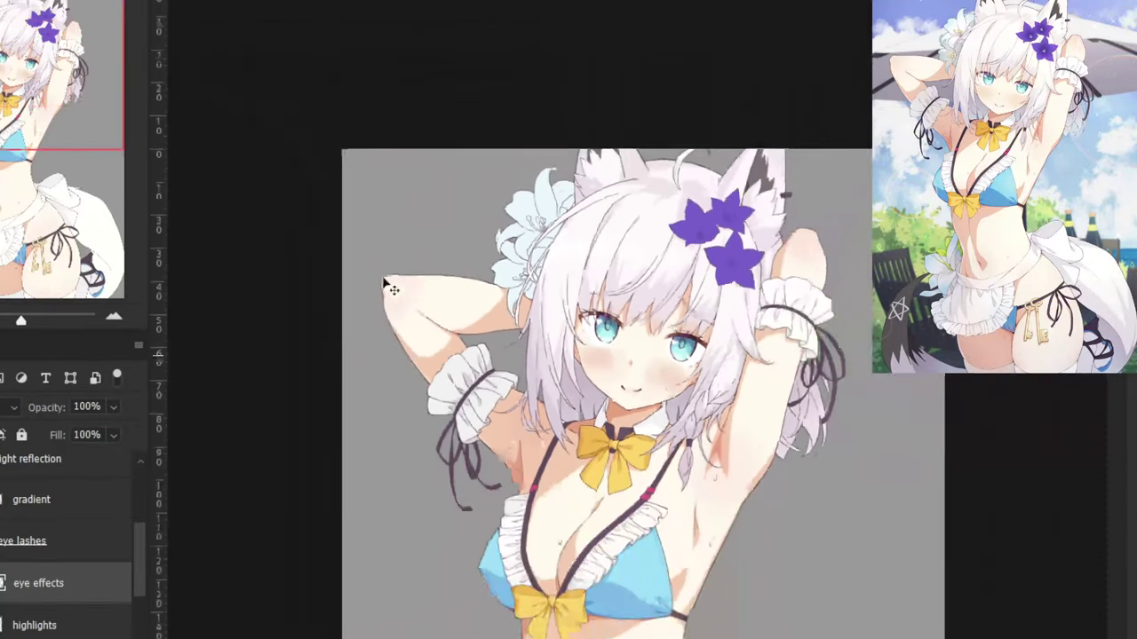
drag(396, 307, 399, 175)
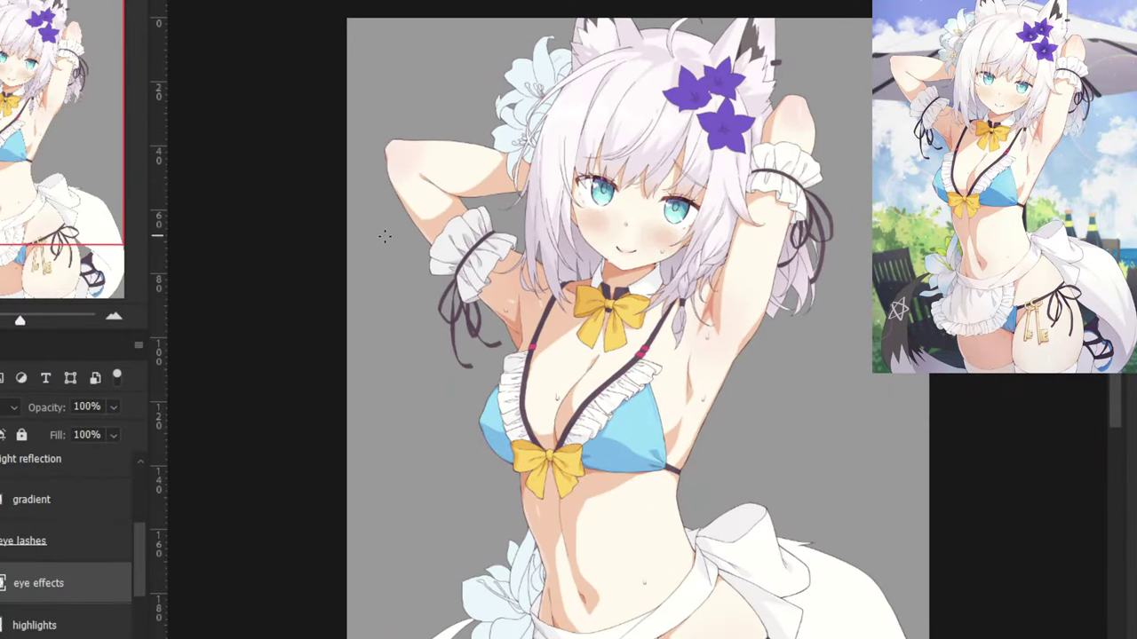
scroll(385, 237, up, 5)
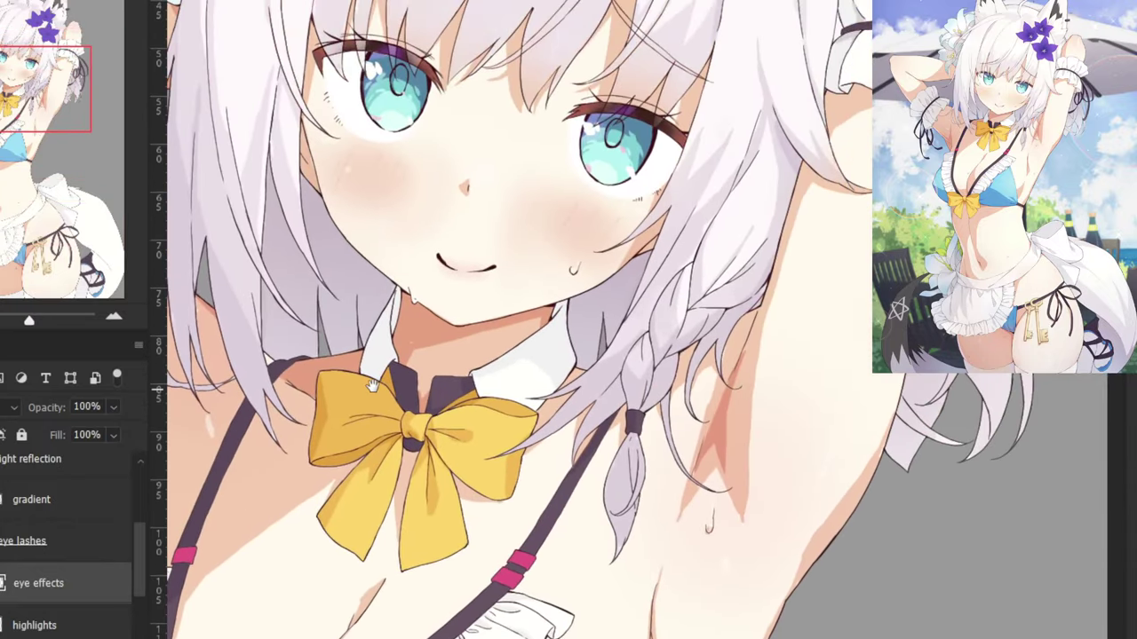
drag(372, 386, 390, 533)
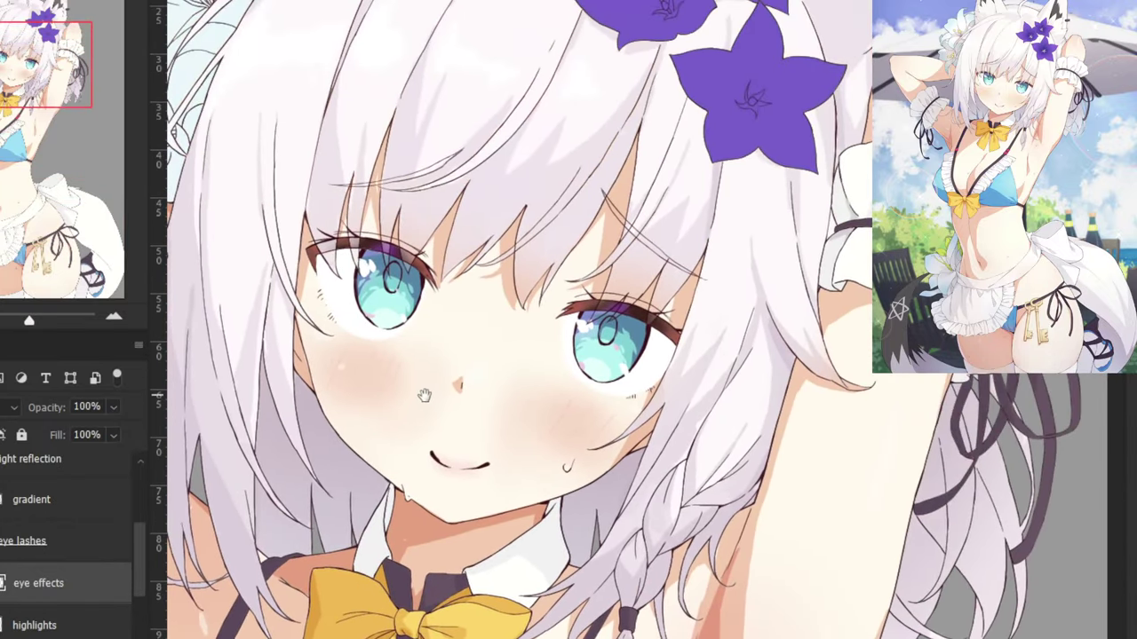
drag(393, 272, 399, 321)
scroll(613, 382, up, 2)
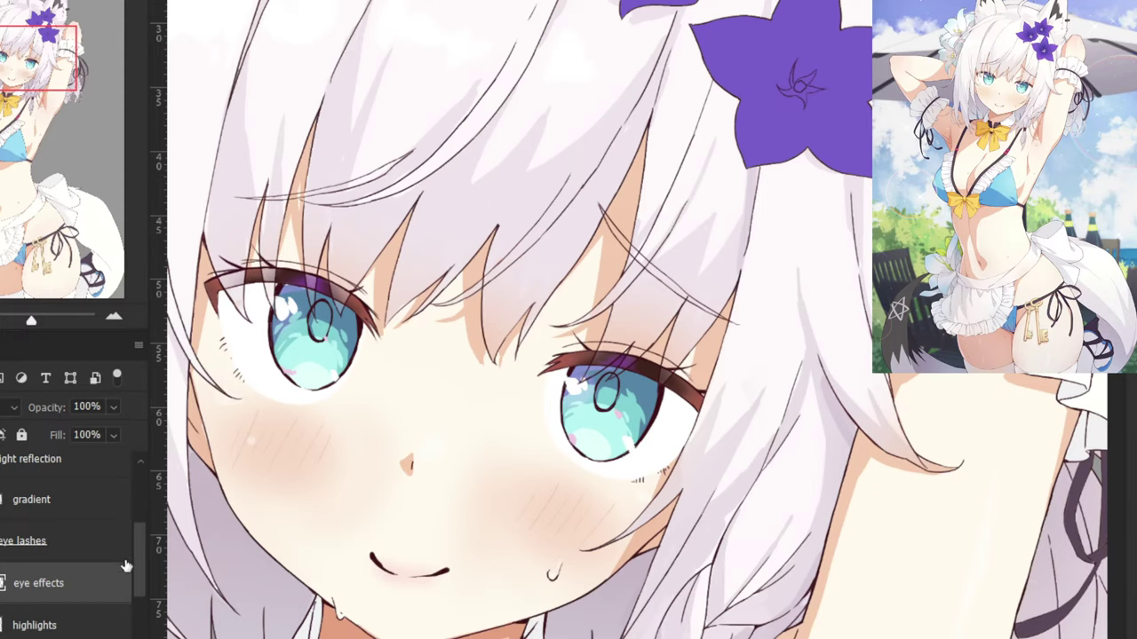
Add a new layer directly above the eyeball layer and clip it to the eyeball.
scroll(126, 568, down, 3)
right_click(24, 469)
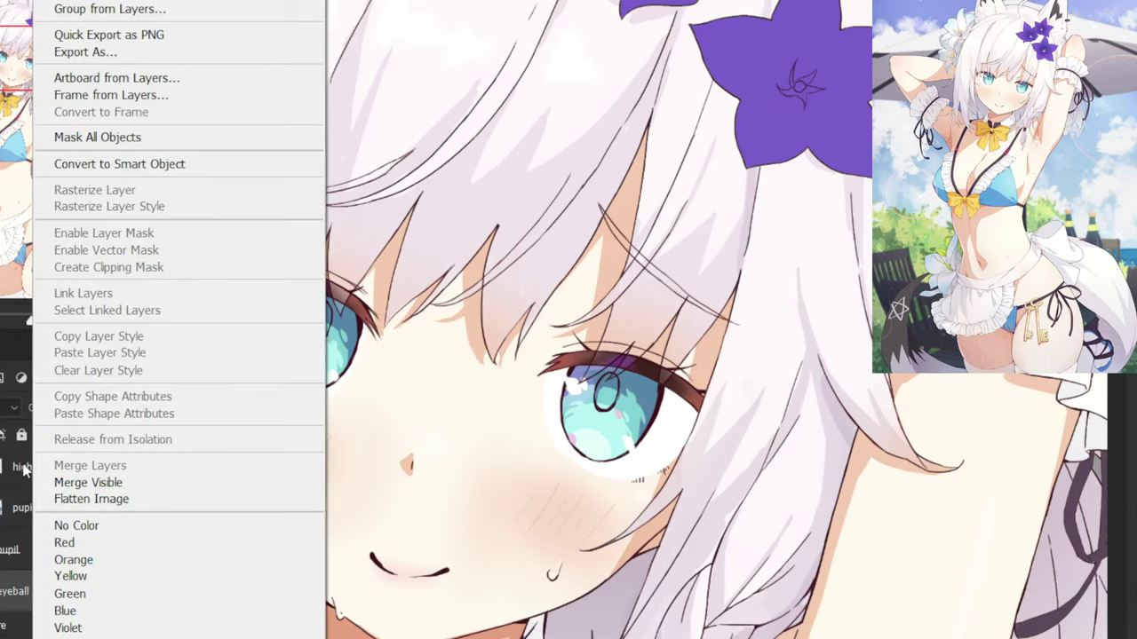
click(3, 588)
right_click(43, 593)
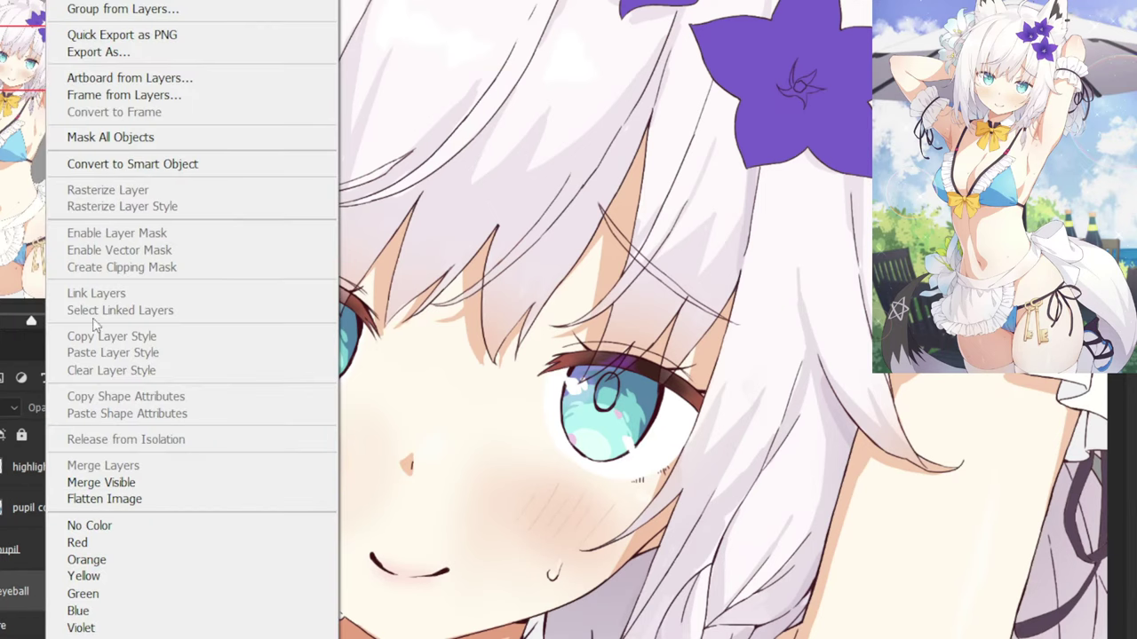
click(32, 593)
key(ctrl+alt+shift+n)
right_click(25, 595)
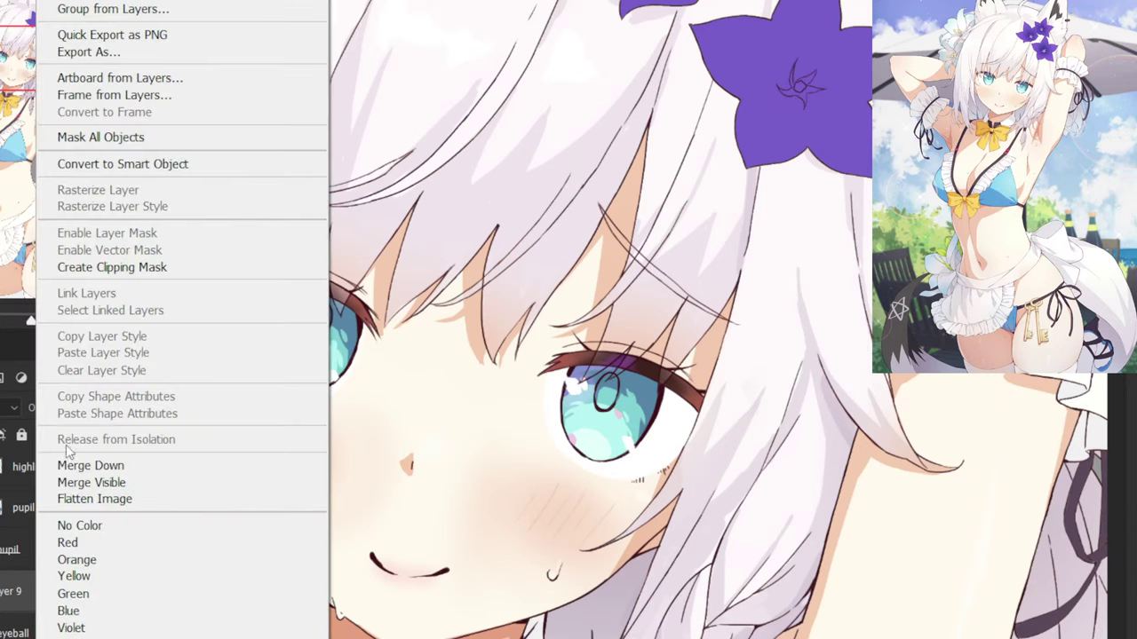
click(73, 269)
Rename the new clipped layer above the eyeball layer as shadow.
double_click(26, 592)
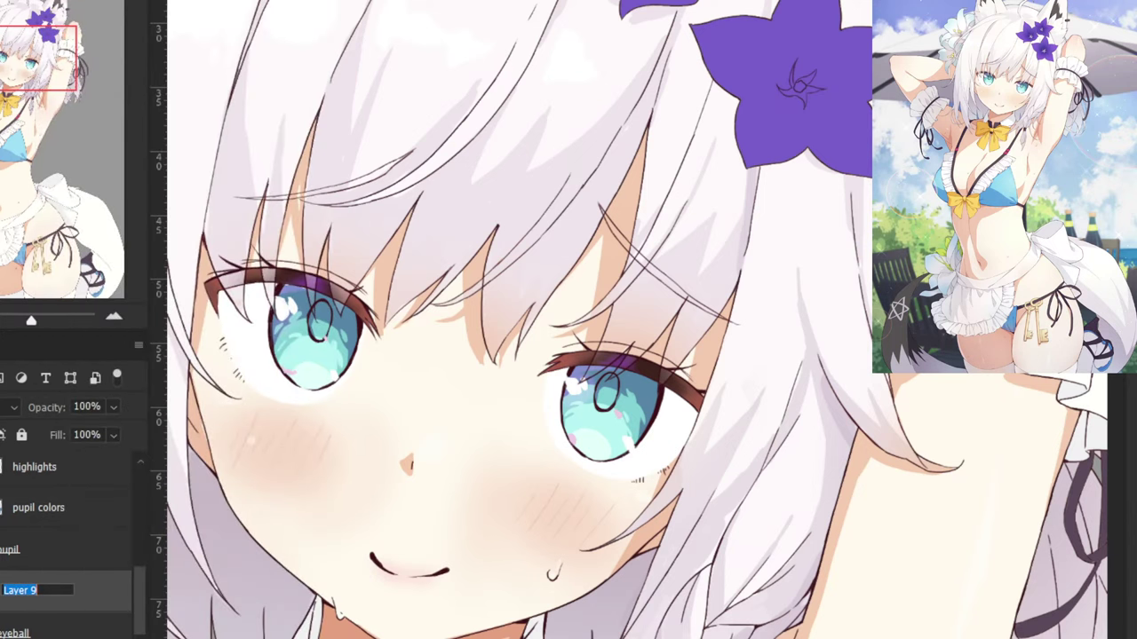
text(shadow)
key(Return)
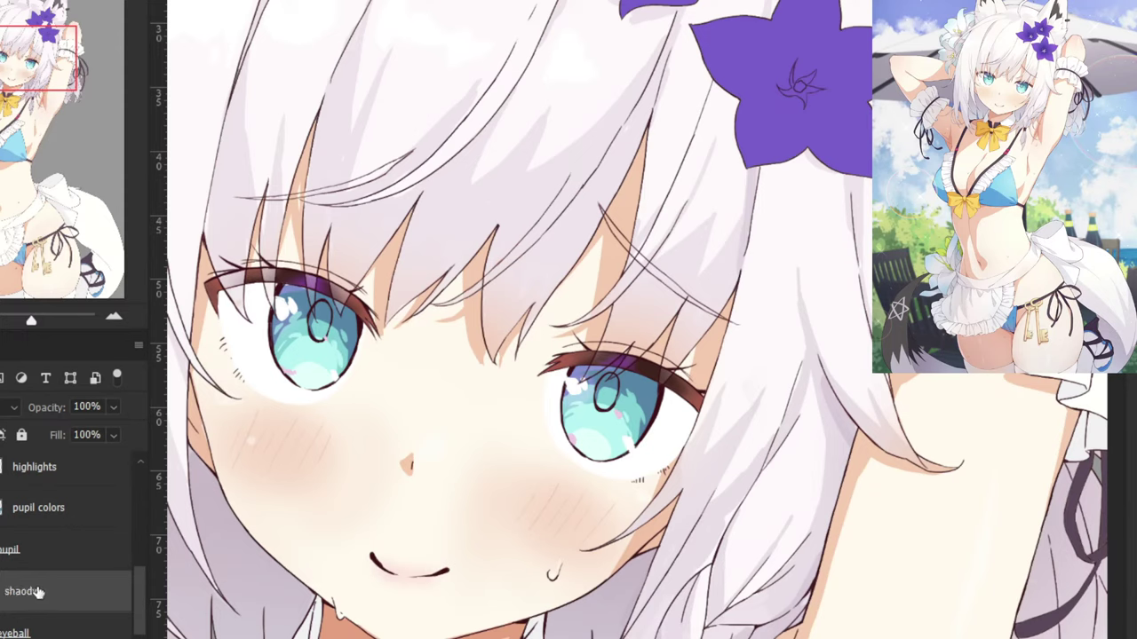
click(31, 594)
double_click(37, 592)
click(47, 591)
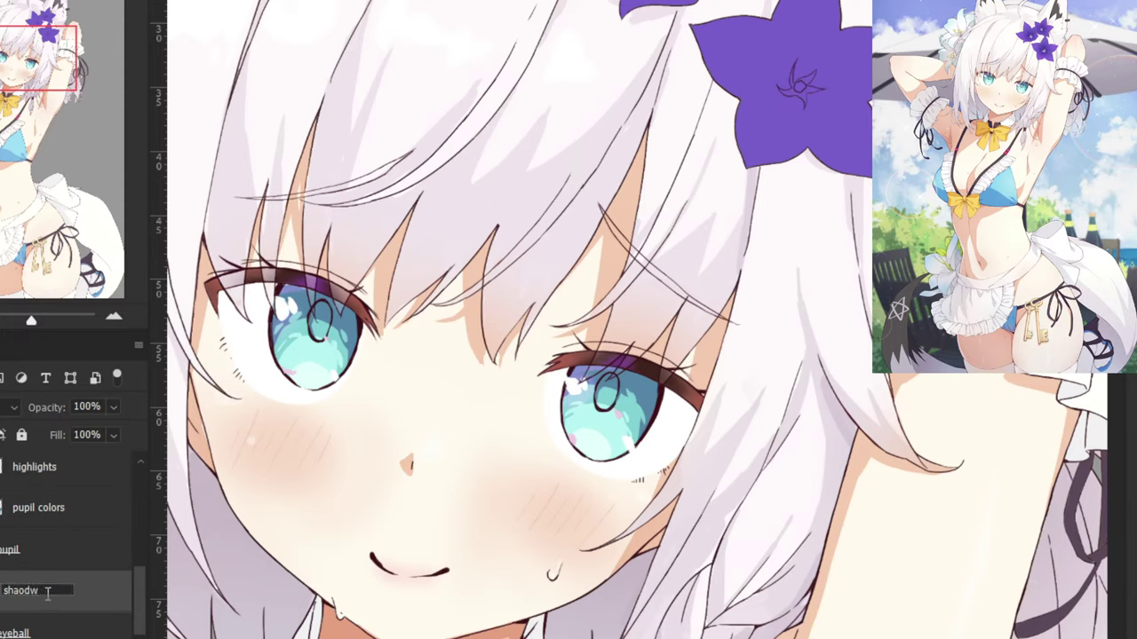
key(BackSpace)
key(Return)
Paint a pale lavender shadow down the outer part of the white of the character's left eye, retrying the boundary strokes as needed.
scroll(416, 302, up, 3)
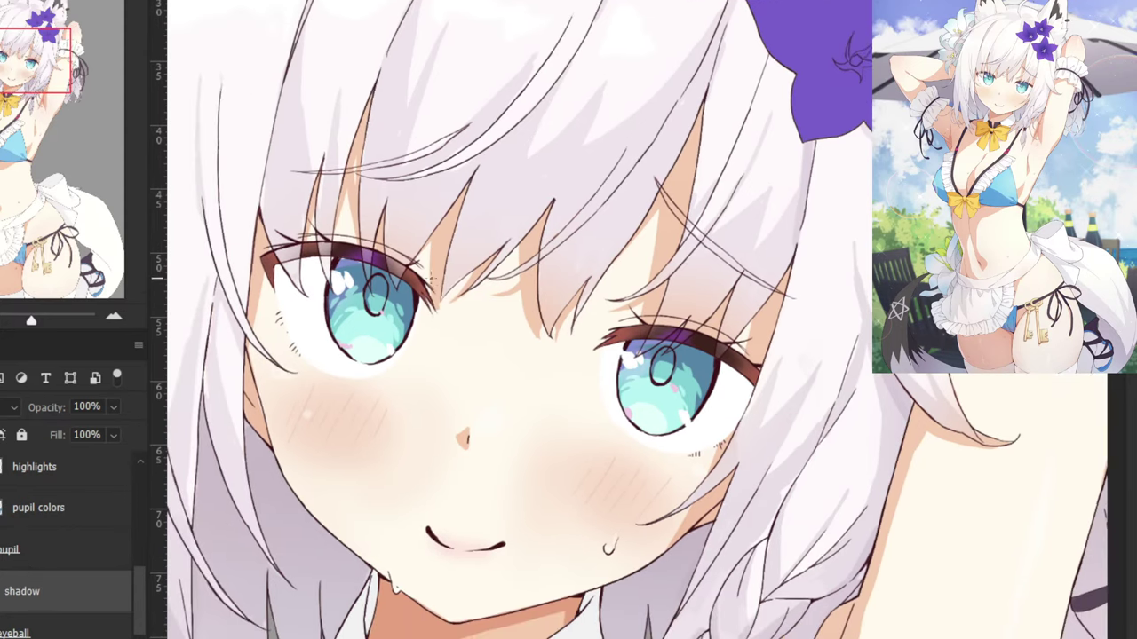
scroll(857, 345, up, 2)
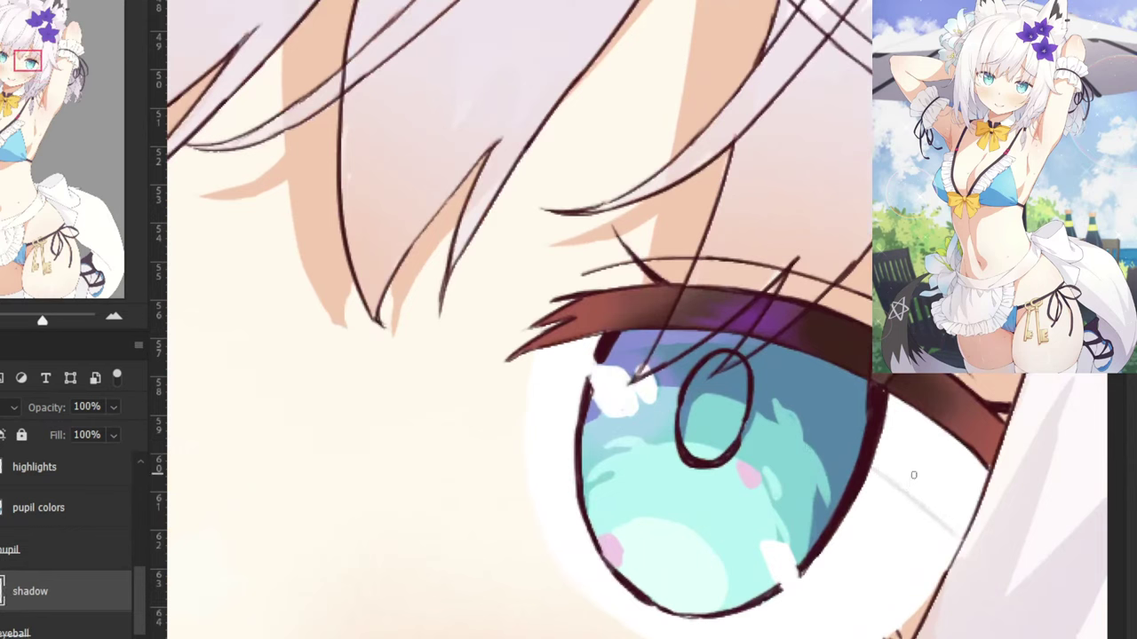
key(ctrl+z)
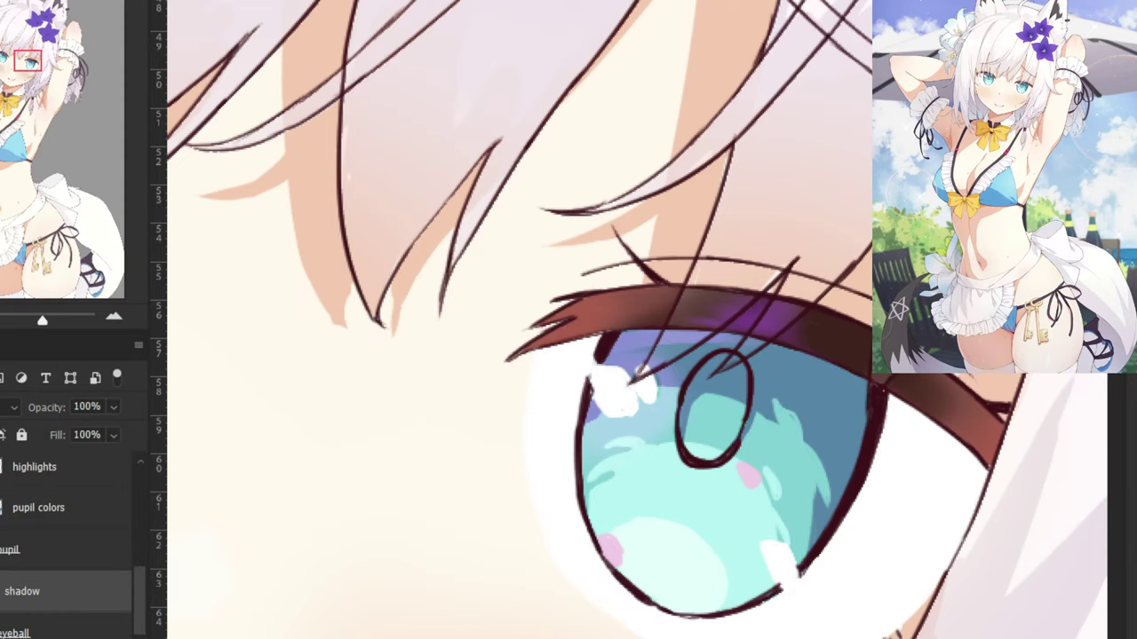
drag(952, 532, 869, 493)
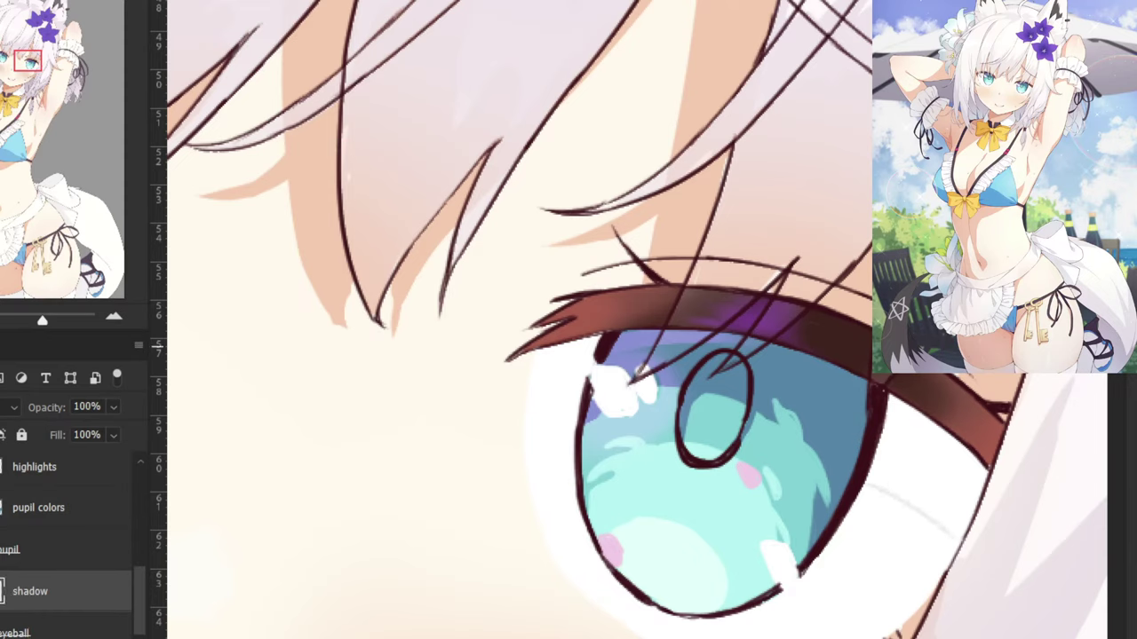
drag(884, 569, 897, 569)
drag(934, 473, 891, 630)
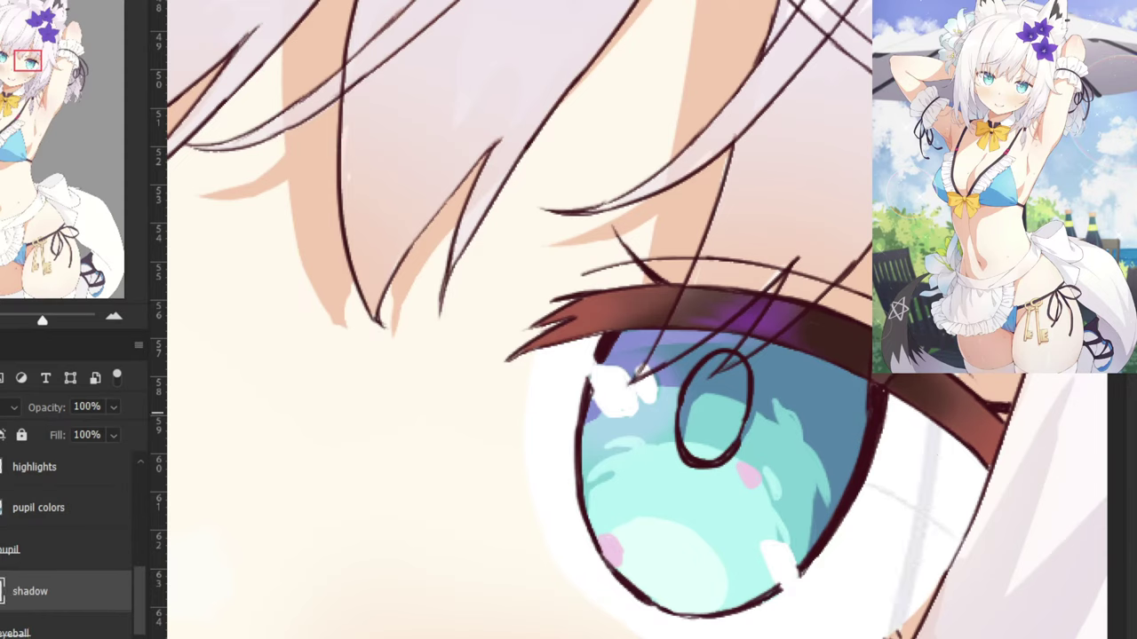
key(ctrl+z)
drag(940, 439, 895, 625)
drag(933, 520, 901, 624)
drag(945, 525, 930, 602)
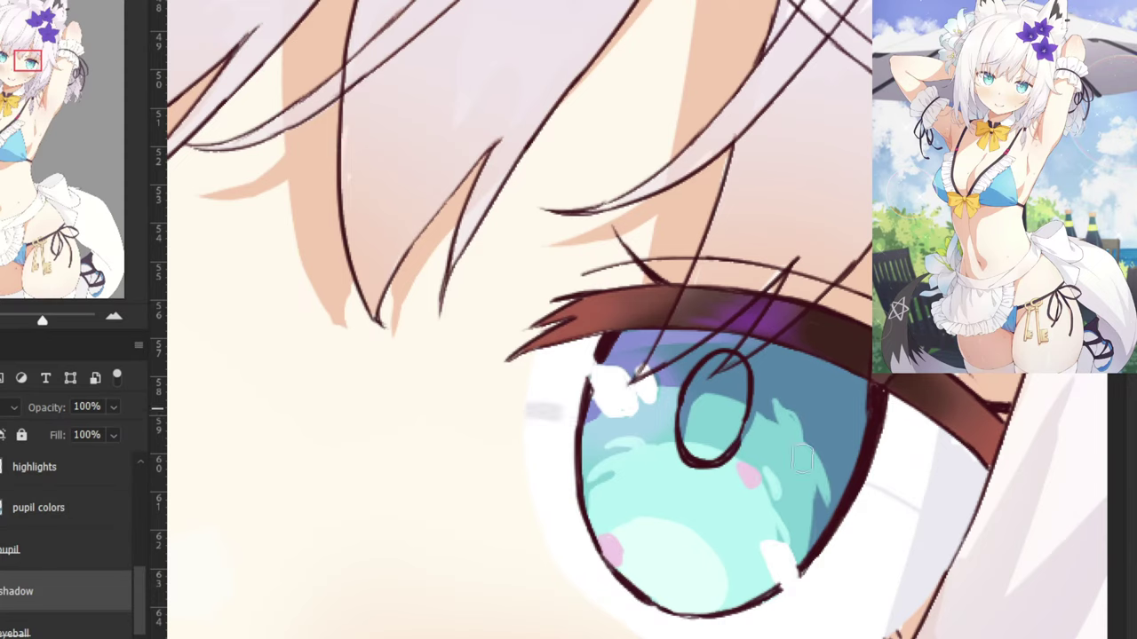
Shade the inner white of the character's left eye in pale lavender and fill the outer shadow up to the upper lid.
mouse_move(529, 404)
mouse_down()
mouse_move(617, 400)
mouse_move(568, 376)
mouse_move(497, 364)
mouse_move(602, 344)
mouse_up()
drag(877, 478, 920, 498)
mouse_move(1010, 553)
mouse_down()
mouse_move(856, 445)
mouse_move(931, 480)
mouse_move(860, 400)
mouse_move(920, 435)
mouse_up()
key(ctrl+minus)
key(ctrl+minus)
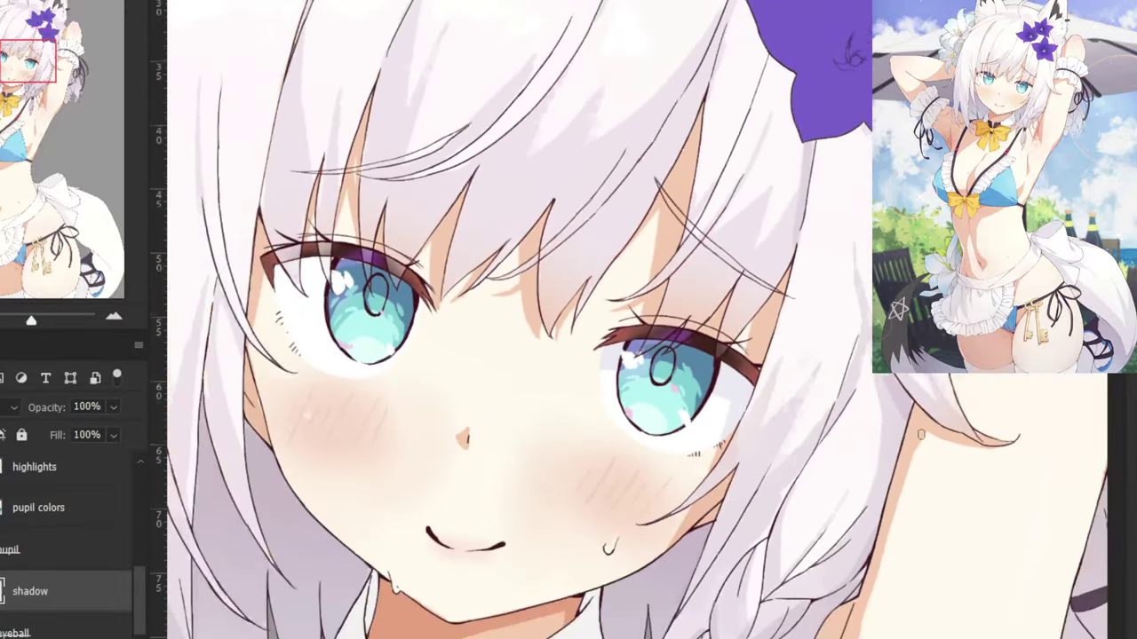
Clean up the shadow's lower edges on both sides of the left iris into a straight, crisp boundary.
scroll(640, 362, up, 5)
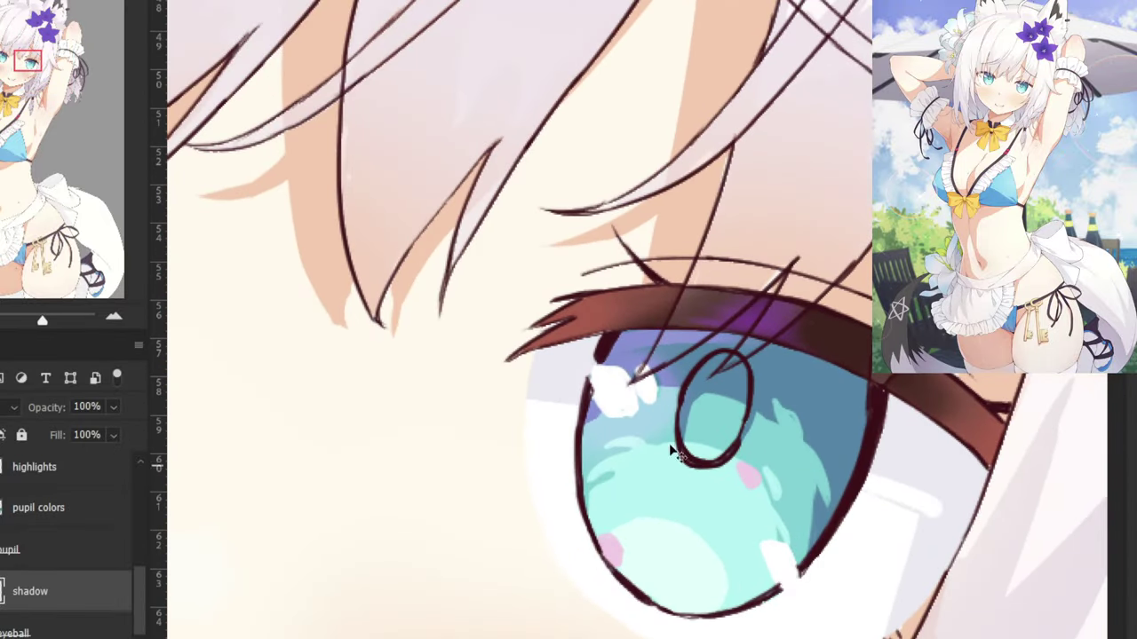
key(ctrl+z)
drag(481, 395, 911, 490)
key(ctrl+z)
mouse_move(523, 393)
mouse_down()
mouse_move(595, 407)
mouse_move(924, 508)
mouse_up()
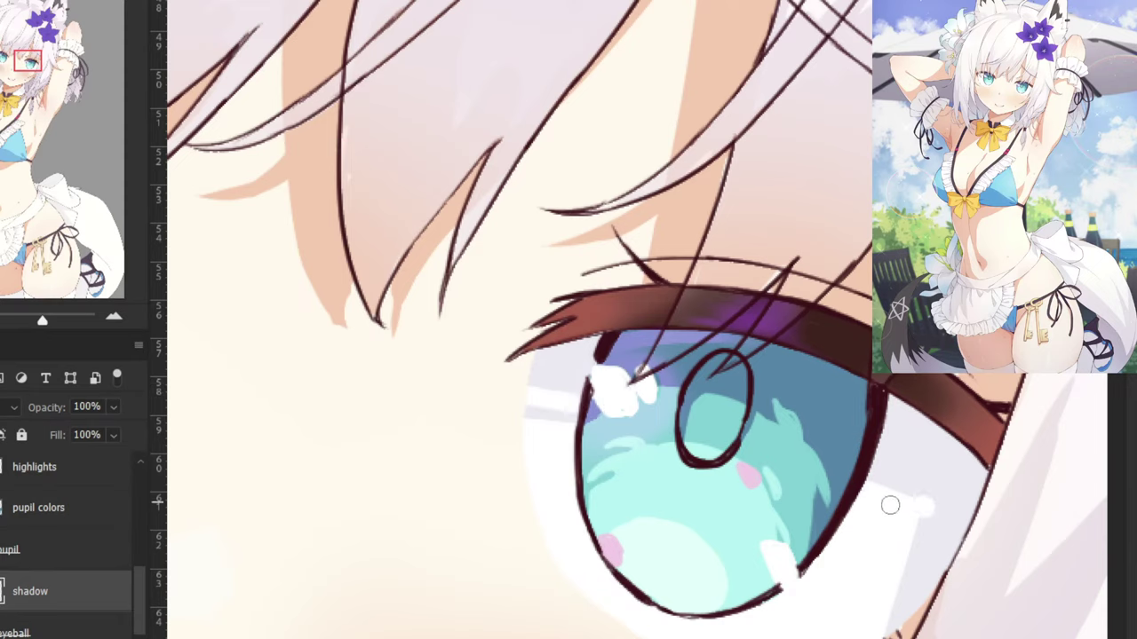
drag(524, 414, 577, 424)
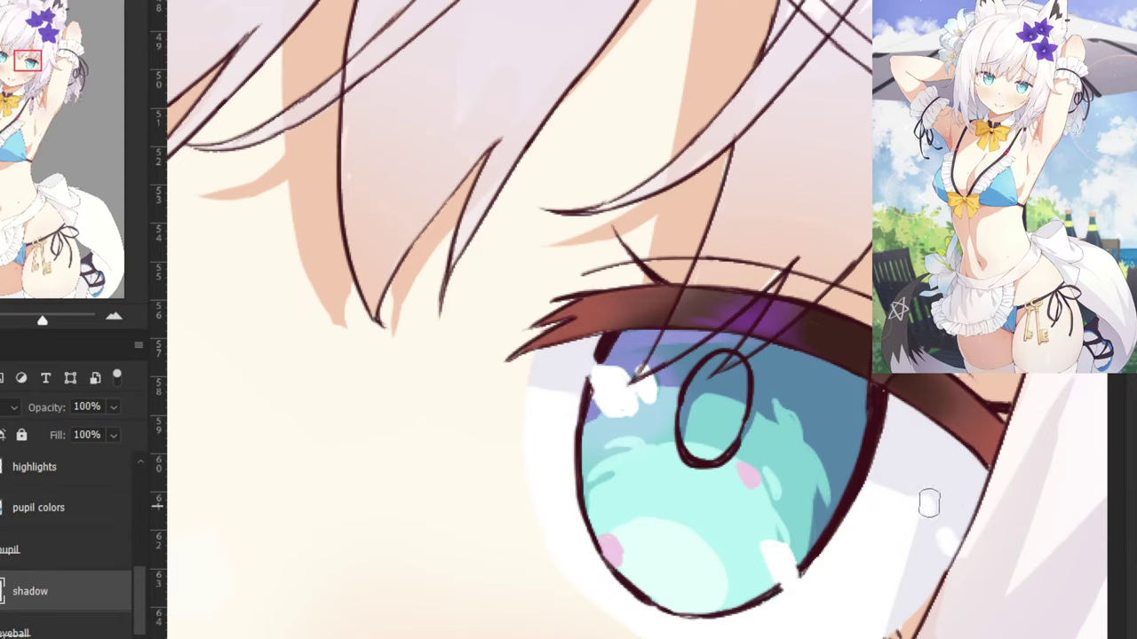
drag(954, 529, 945, 567)
drag(934, 459, 917, 573)
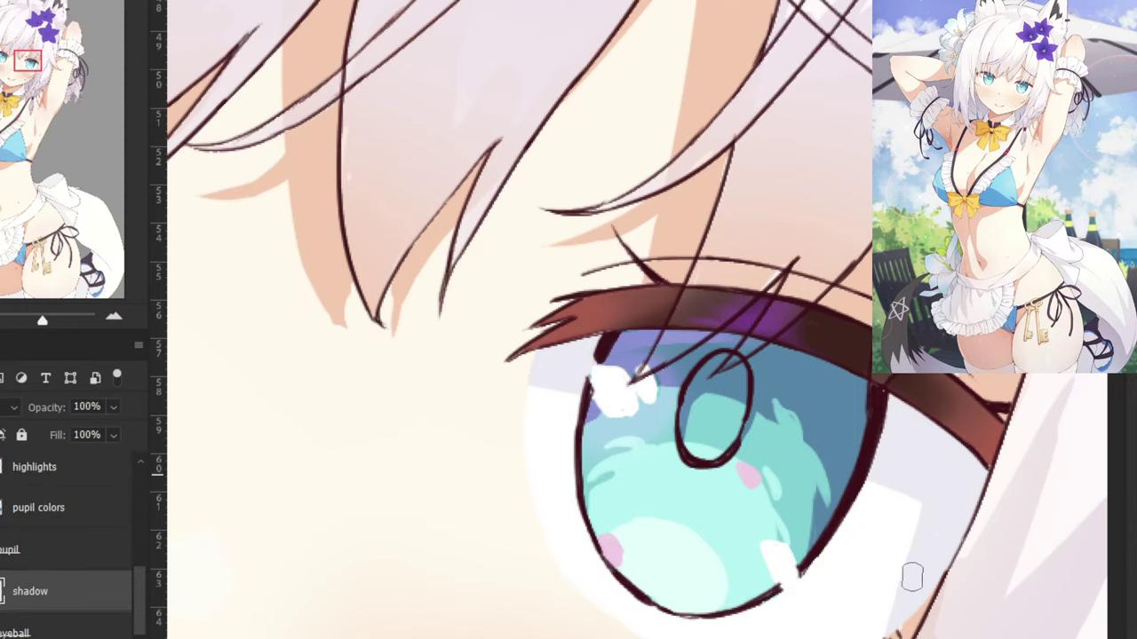
Paint a matching pale lavender shadow across the upper white of the character's right eye beneath the lashes.
key(ctrl+minus)
drag(461, 257, 587, 282)
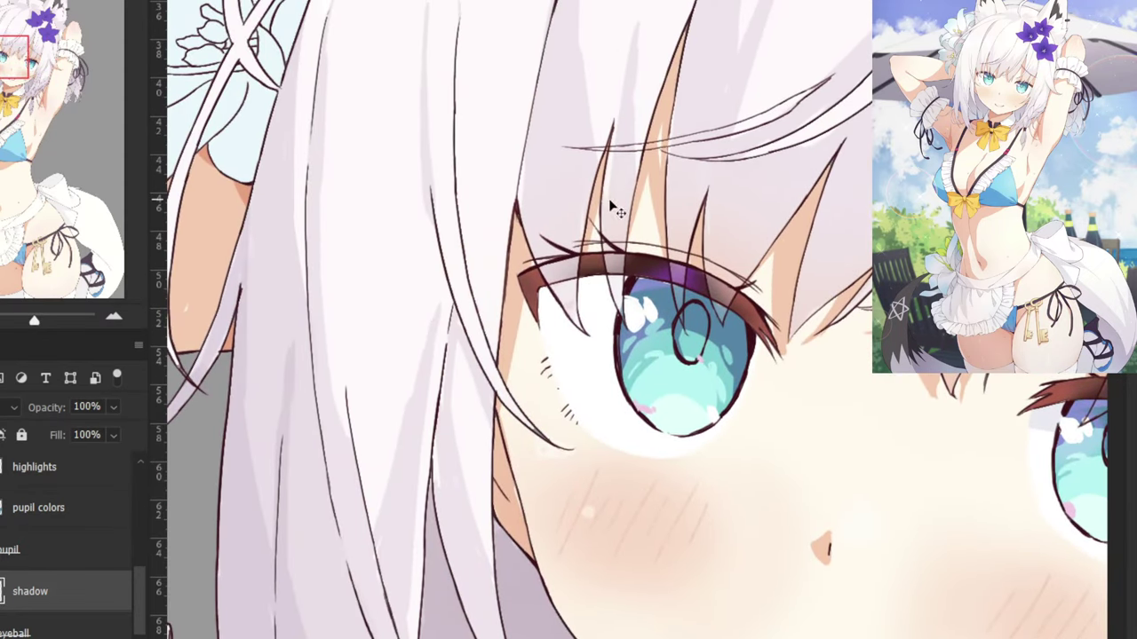
scroll(609, 203, up, 2)
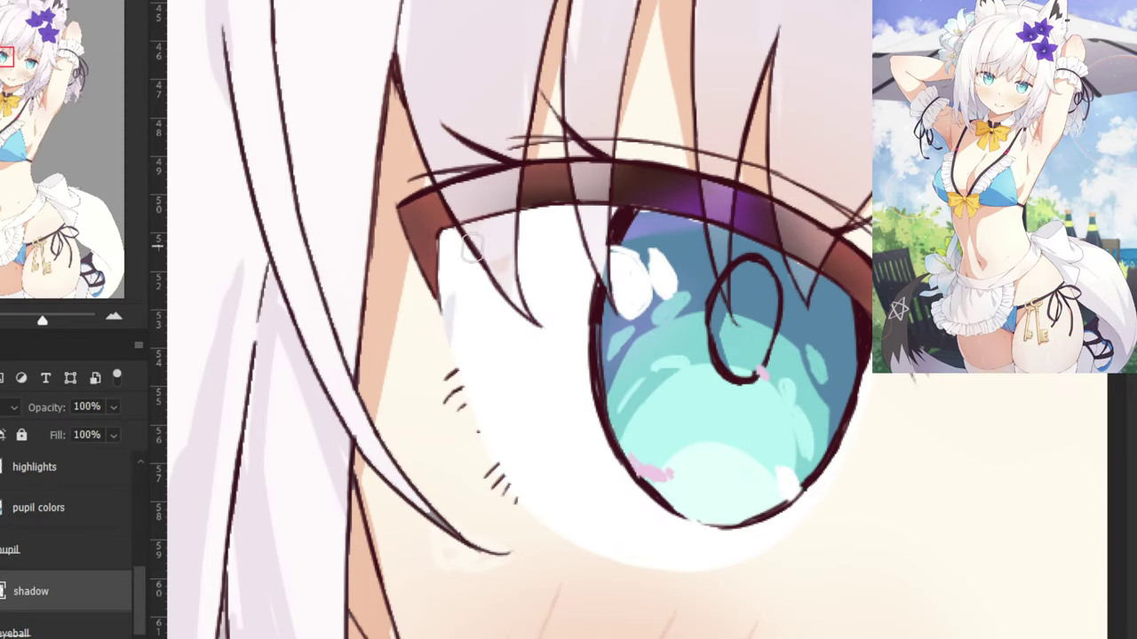
drag(396, 299, 872, 403)
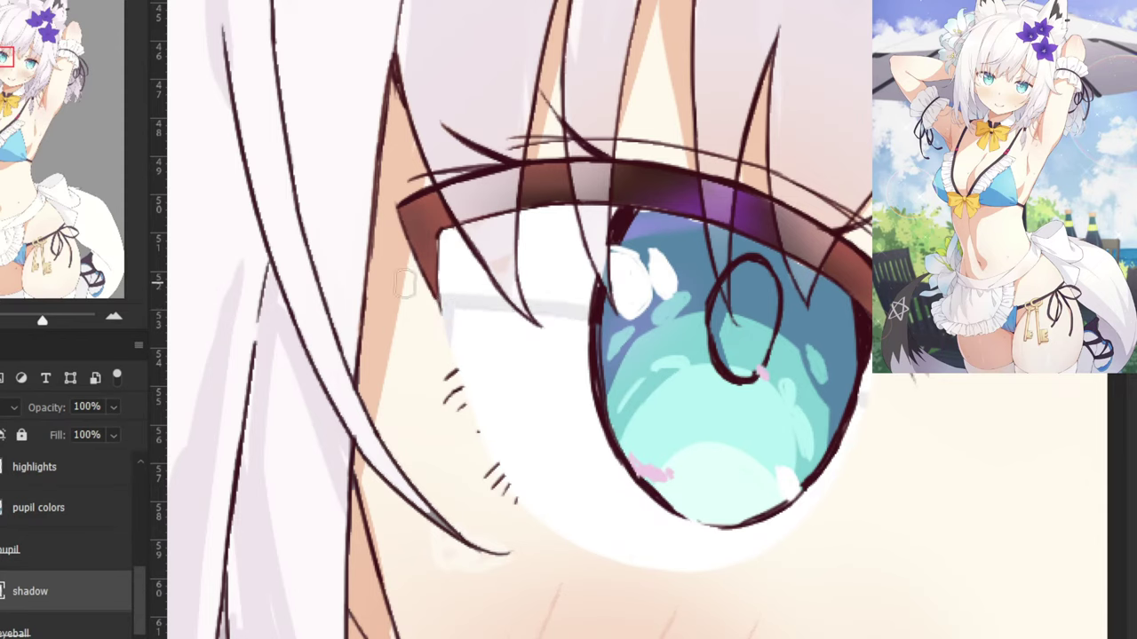
mouse_move(408, 283)
mouse_down()
mouse_move(630, 294)
mouse_move(778, 346)
mouse_move(573, 272)
mouse_move(694, 271)
mouse_move(826, 315)
mouse_move(837, 352)
mouse_move(750, 303)
mouse_move(467, 226)
mouse_up()
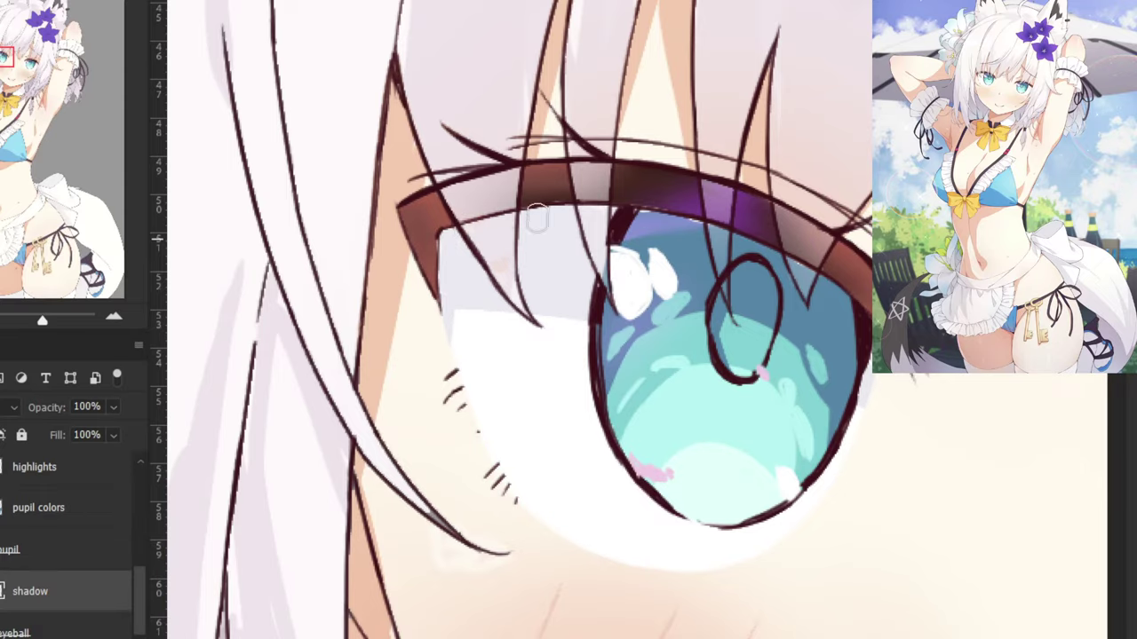
key(ctrl+minus)
key(ctrl+minus)
key(ctrl+minus)
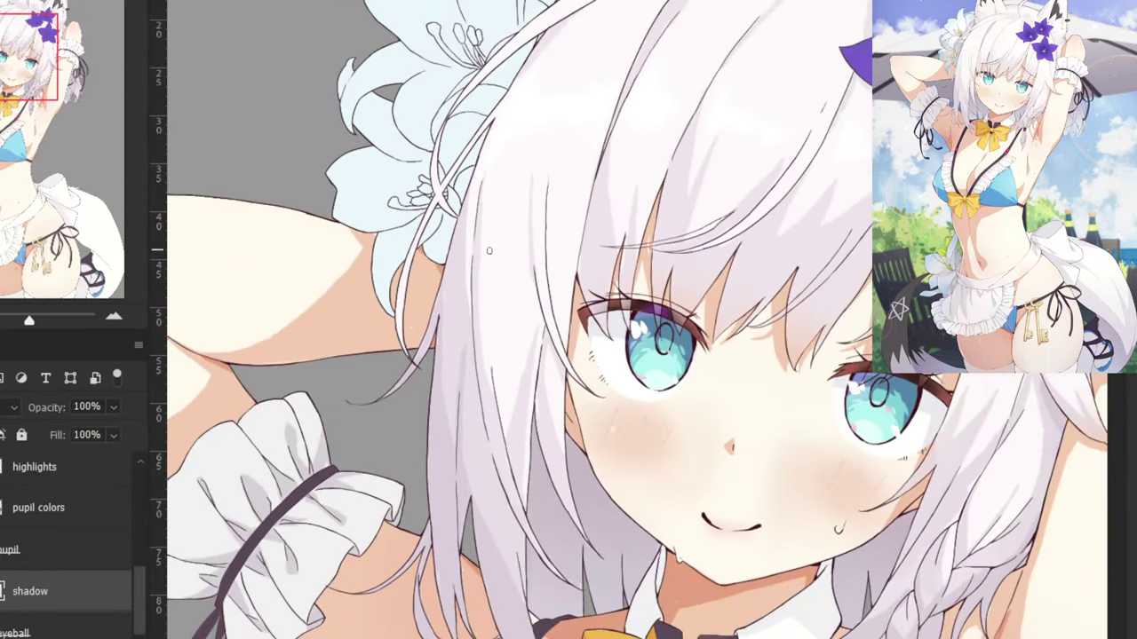
Trim the lower edge of the right eyeball shadow so it ends slightly higher with a clean boundary.
key(ctrl+plus)
key(ctrl+plus)
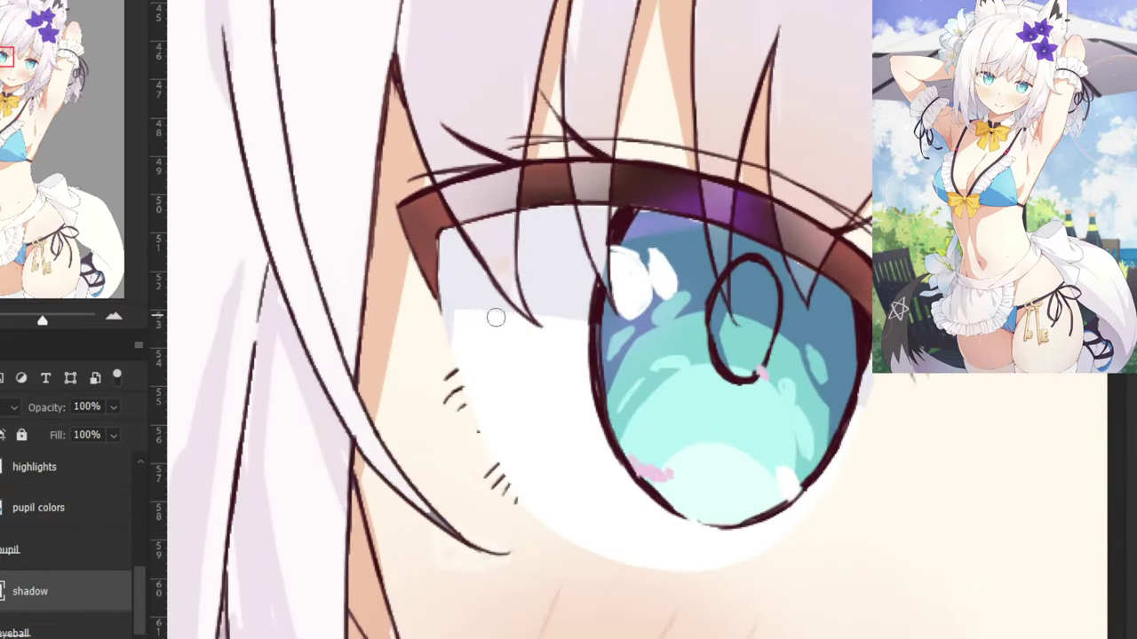
drag(453, 307, 717, 327)
key(ctrl+z)
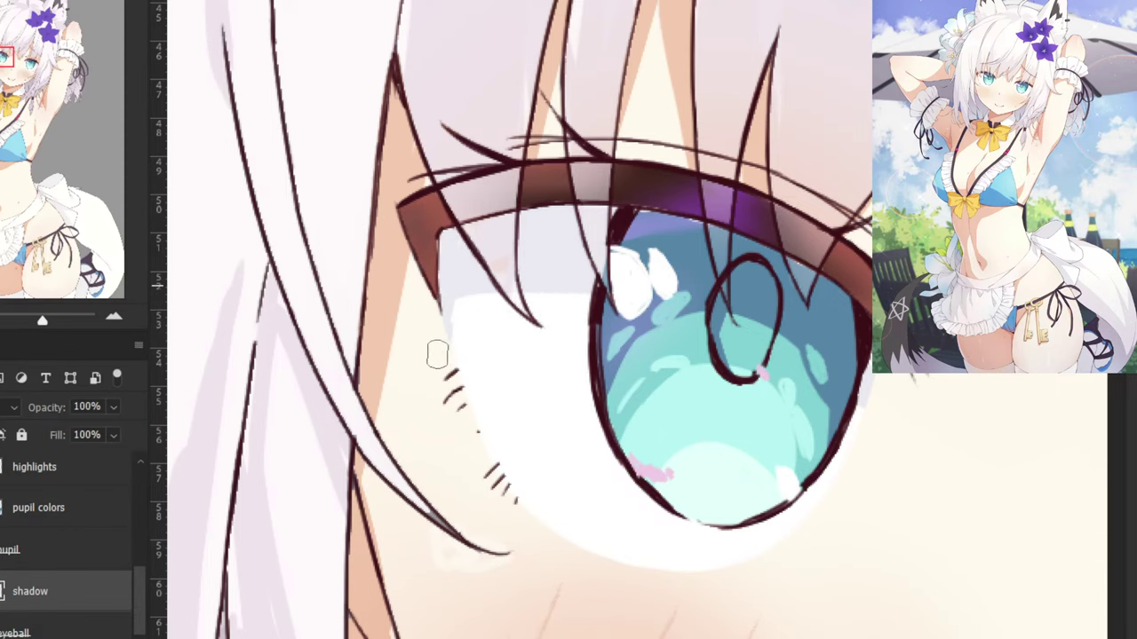
key(ctrl+minus)
key(ctrl+minus)
Select the texture layer below the shadow layers and sample pink from the spot at the right iris's lower edge.
drag(137, 592, 139, 630)
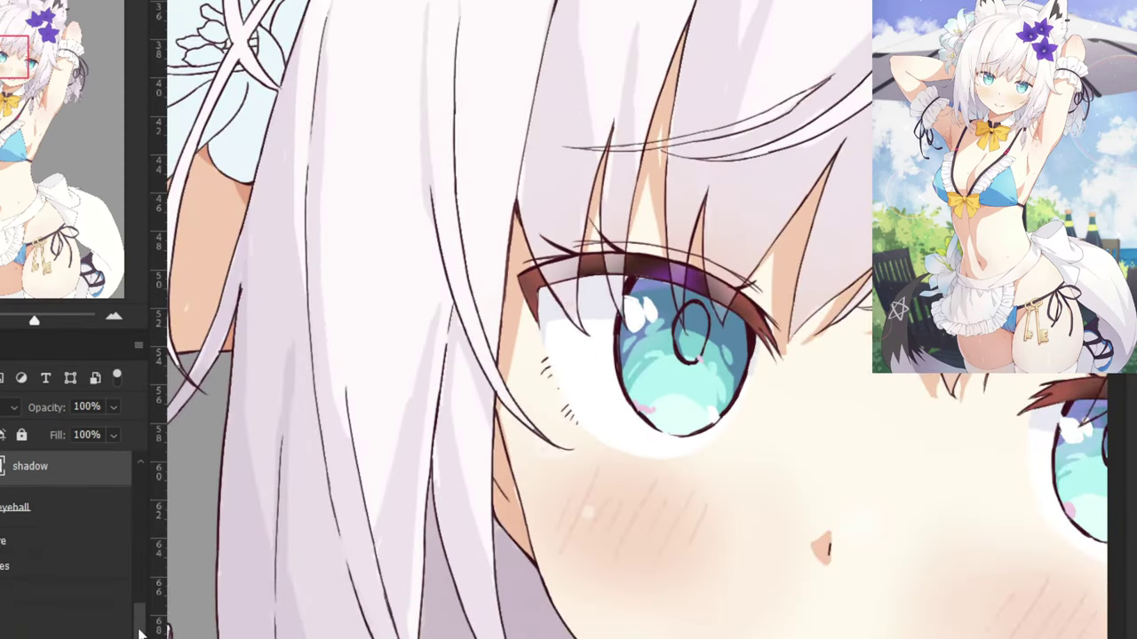
scroll(142, 622, up, 3)
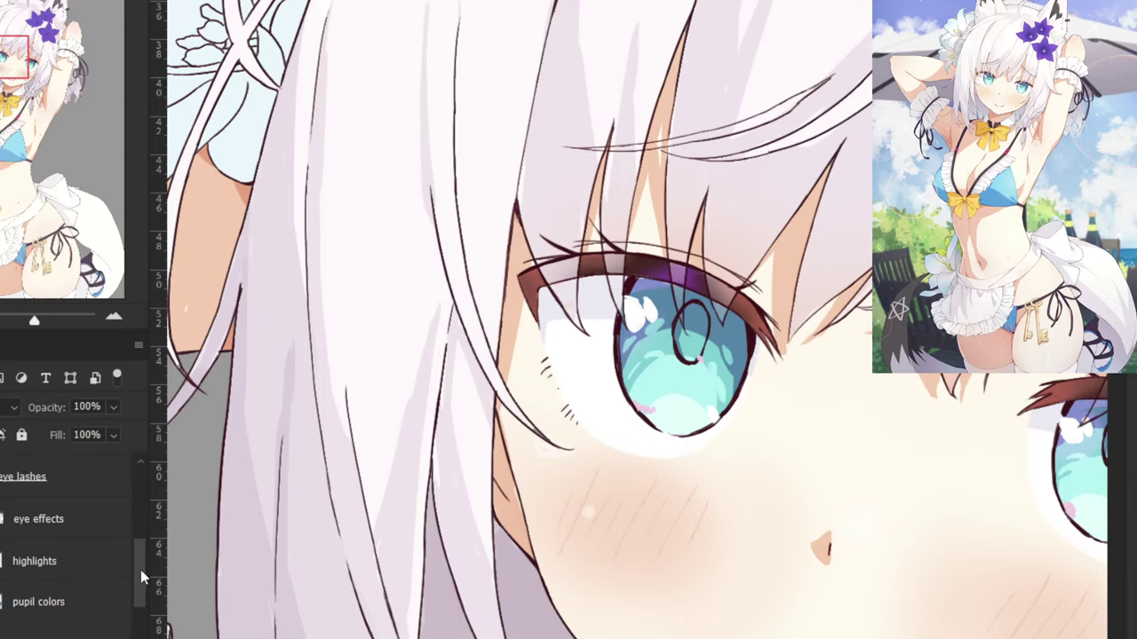
scroll(140, 570, up, 3)
click(65, 591)
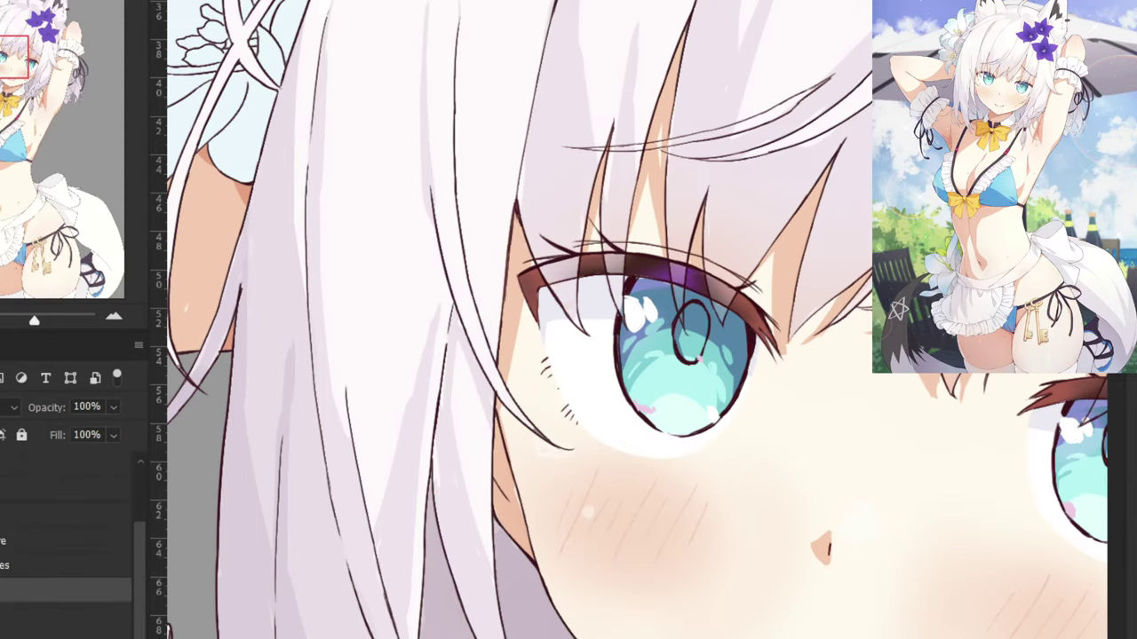
scroll(139, 568, down, 3)
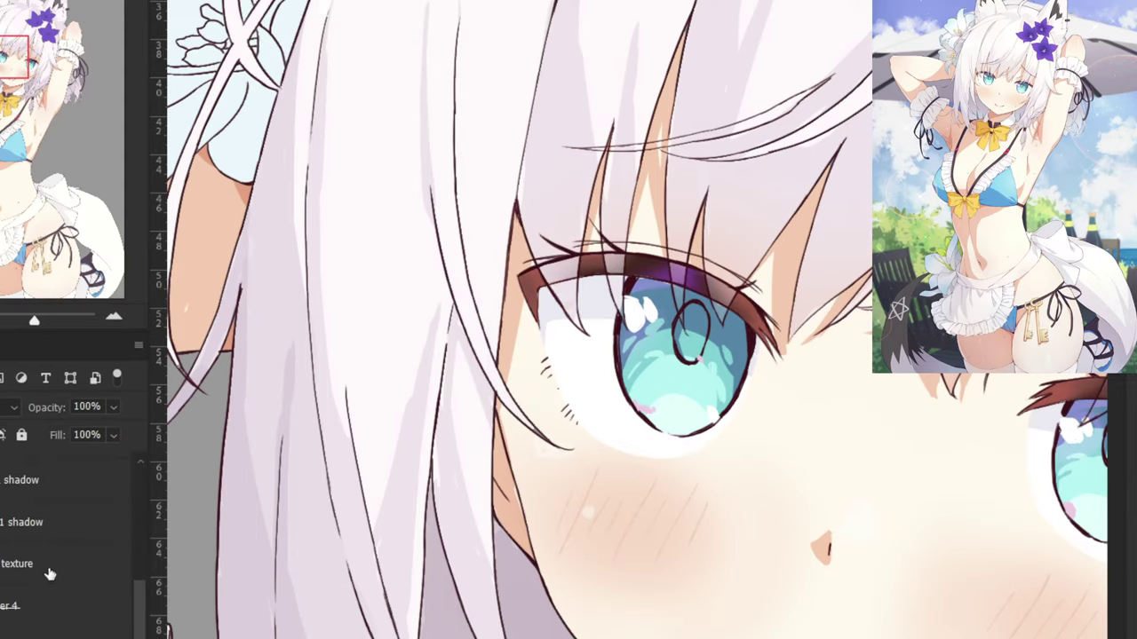
drag(555, 356, 410, 366)
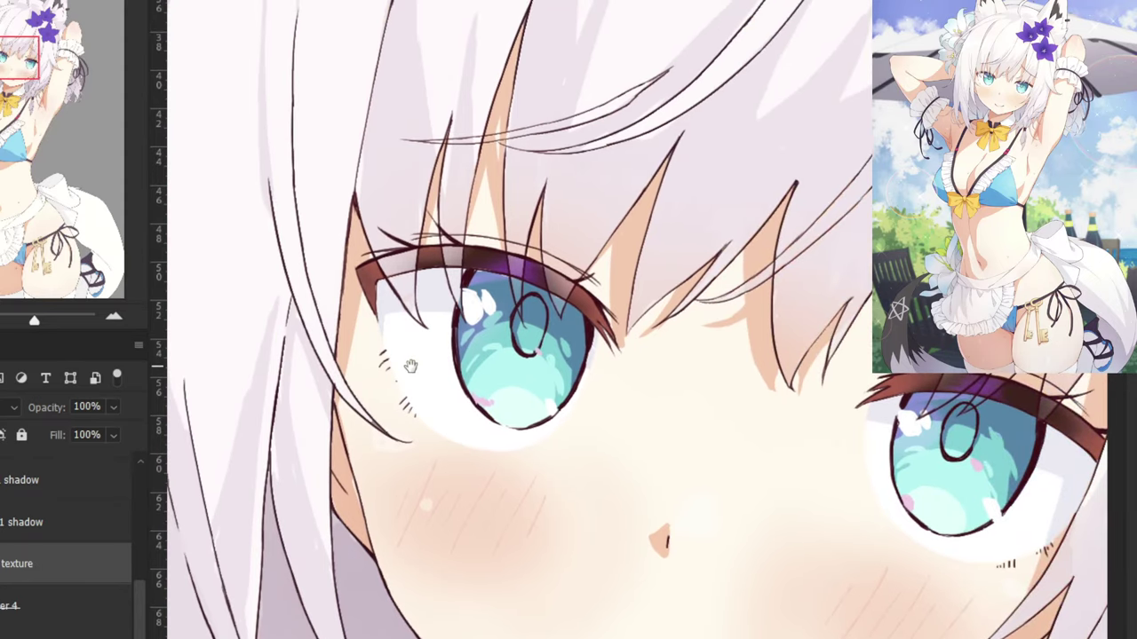
click(486, 394)
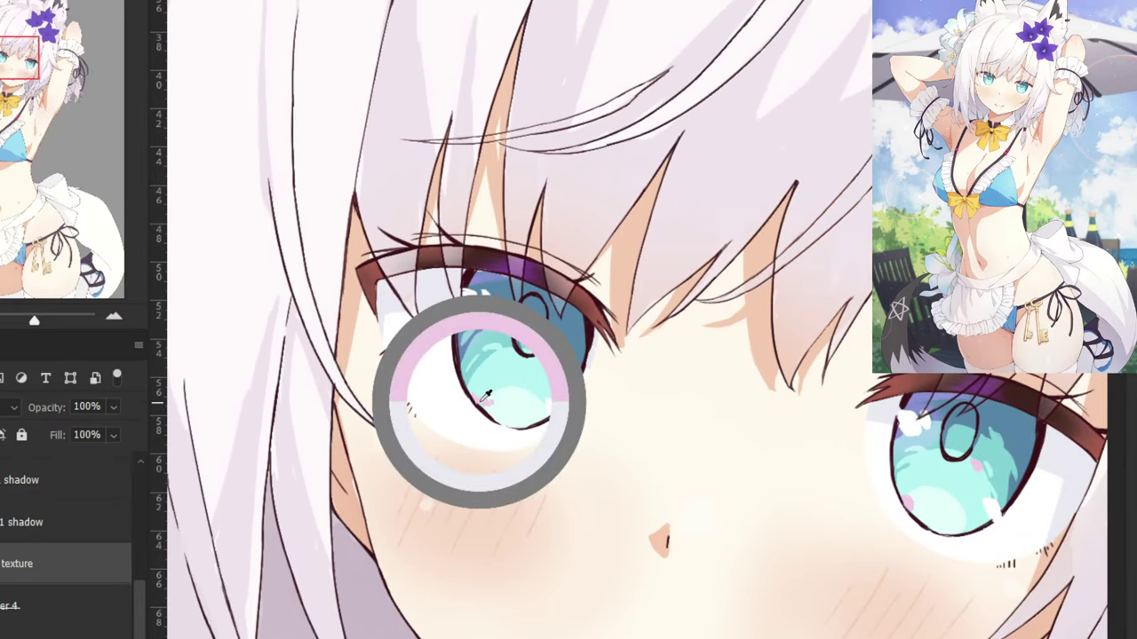
Paint a thin pink glow along the top edge of the character's right upper lash line.
key(ctrl+plus)
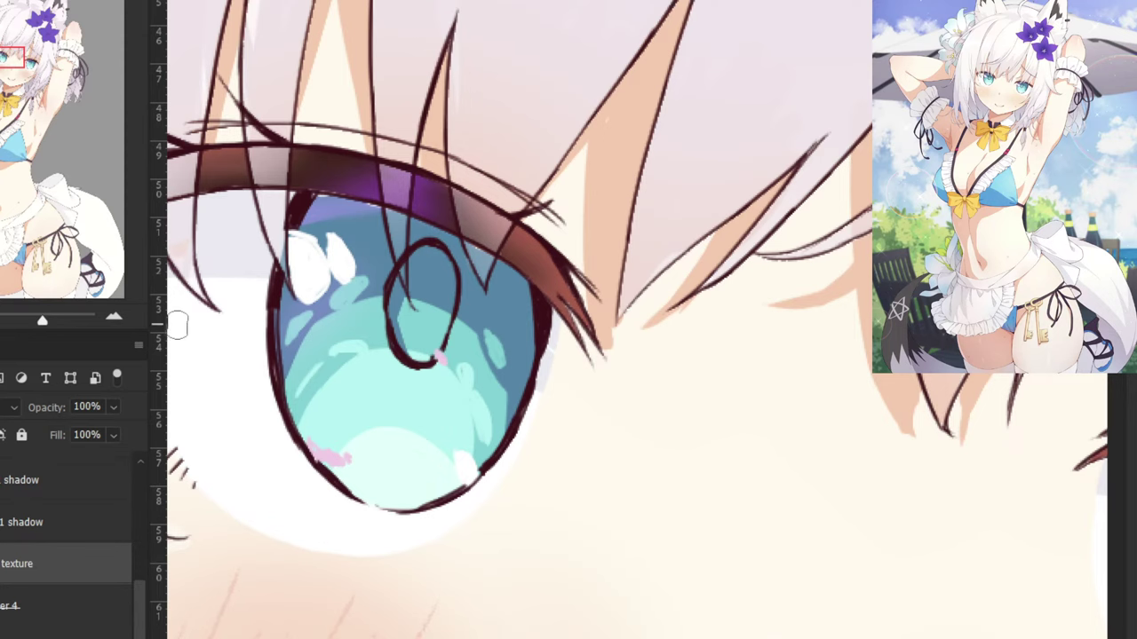
drag(213, 293, 415, 255)
drag(307, 148, 466, 291)
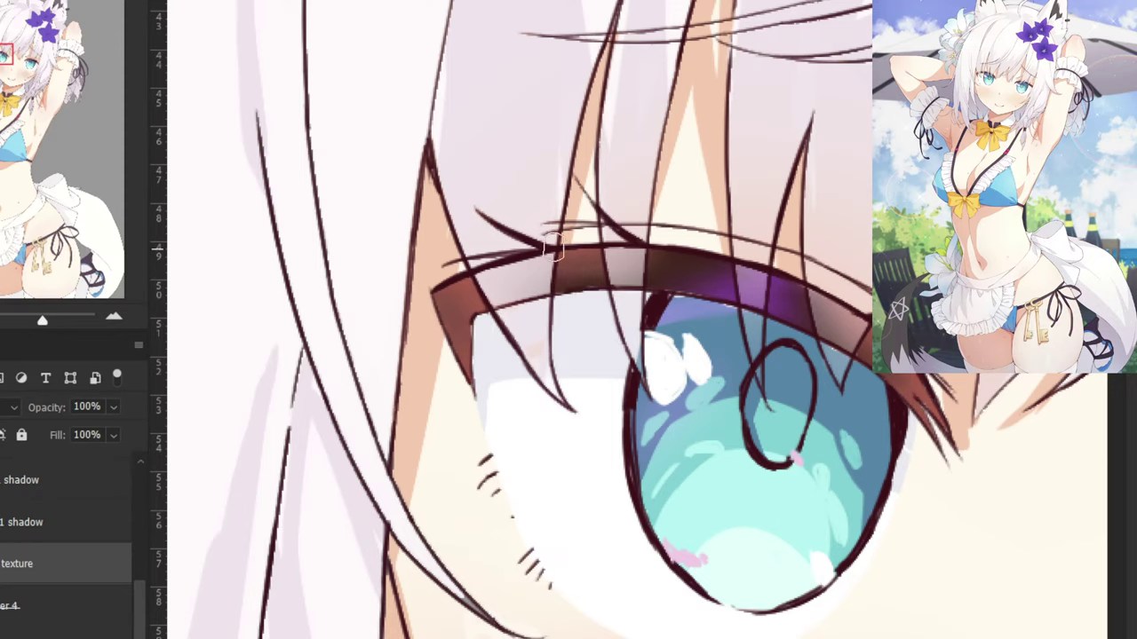
mouse_move(552, 249)
mouse_down()
mouse_move(659, 249)
mouse_move(791, 286)
mouse_up()
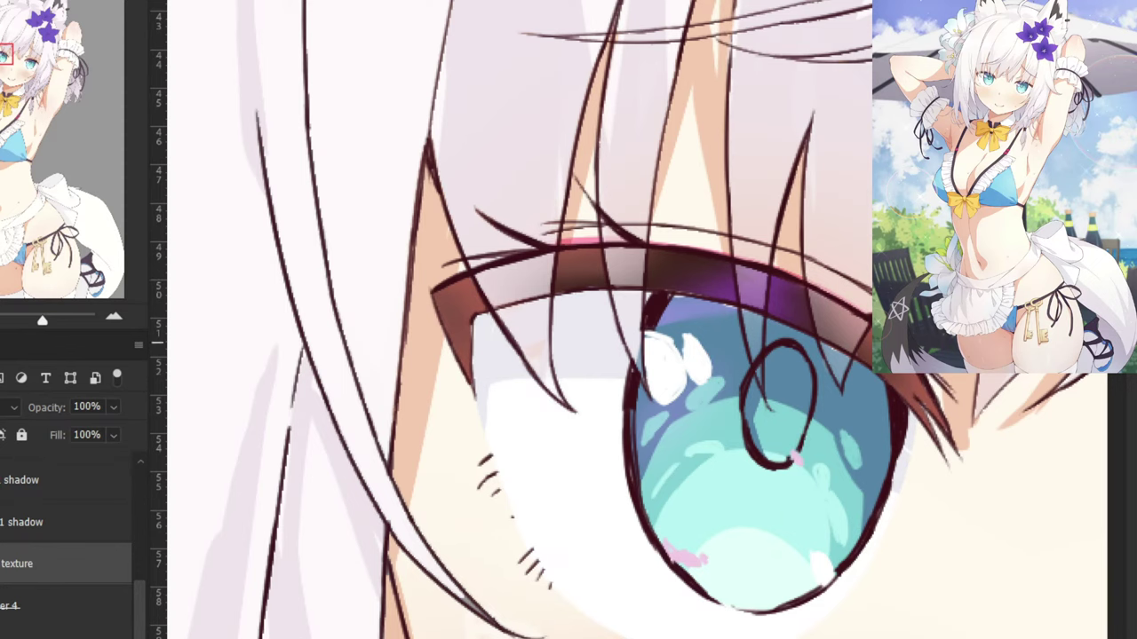
Paint a matching pink glow above the outer half of the character's left upper lash line.
mouse_move(971, 390)
mouse_down()
mouse_move(488, 378)
mouse_move(314, 358)
mouse_up()
drag(695, 479, 805, 563)
mouse_move(767, 528)
mouse_down()
mouse_move(798, 550)
mouse_move(724, 493)
mouse_move(738, 505)
mouse_move(589, 439)
mouse_up()
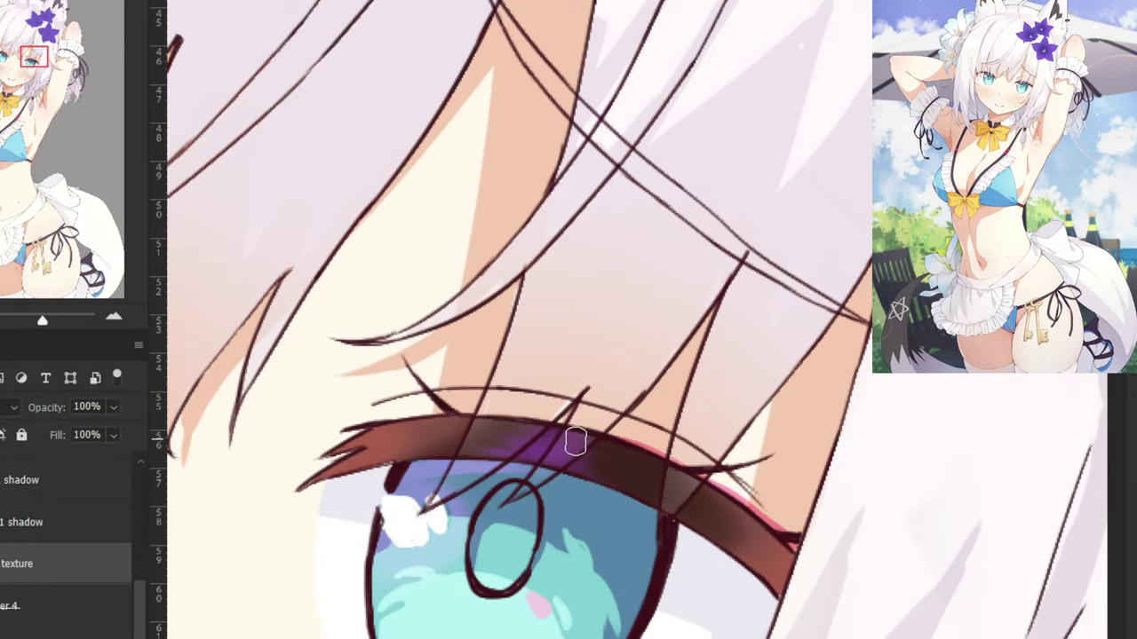
key(ctrl+minus)
key(ctrl+minus)
key(ctrl+minus)
drag(400, 242, 508, 213)
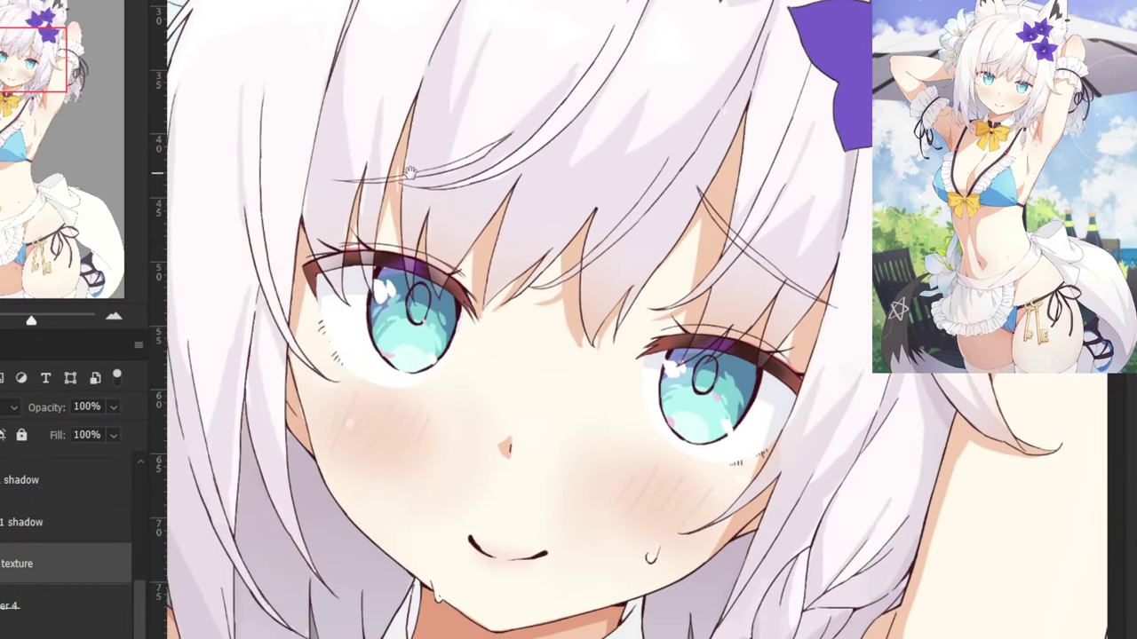
Paint a small pink accent on the skin at the lower outer corner of the character's left eye, undoing unwanted strokes.
drag(321, 188, 489, 230)
drag(543, 254, 410, 255)
drag(767, 476, 649, 299)
key(ctrl+plus)
key(ctrl+plus)
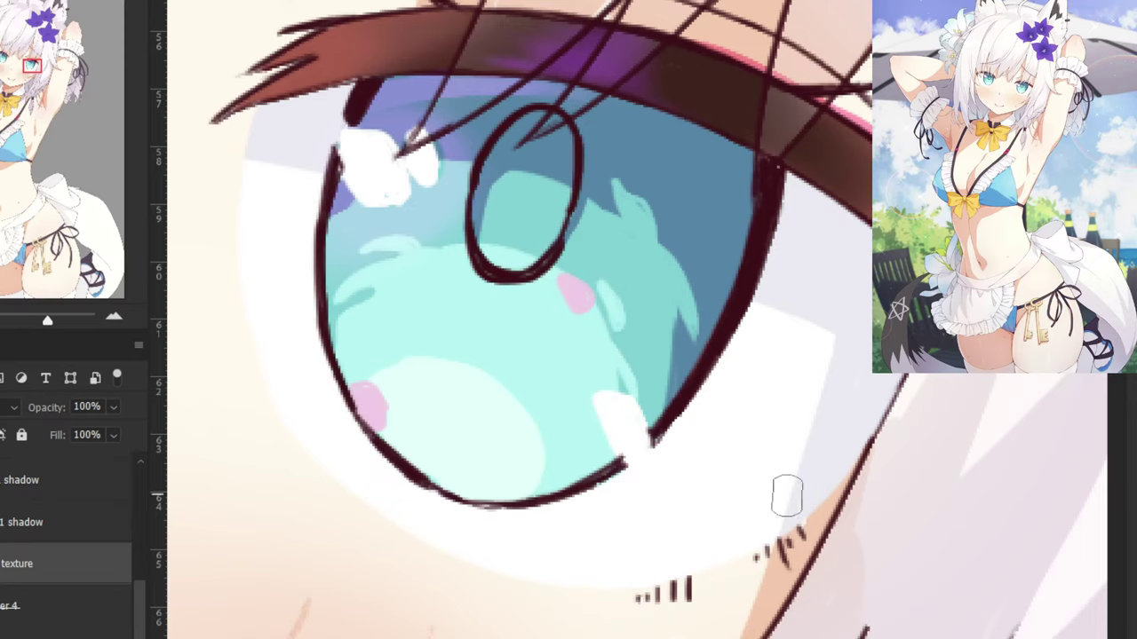
drag(853, 486, 795, 533)
key(ctrl+z)
drag(854, 482, 814, 521)
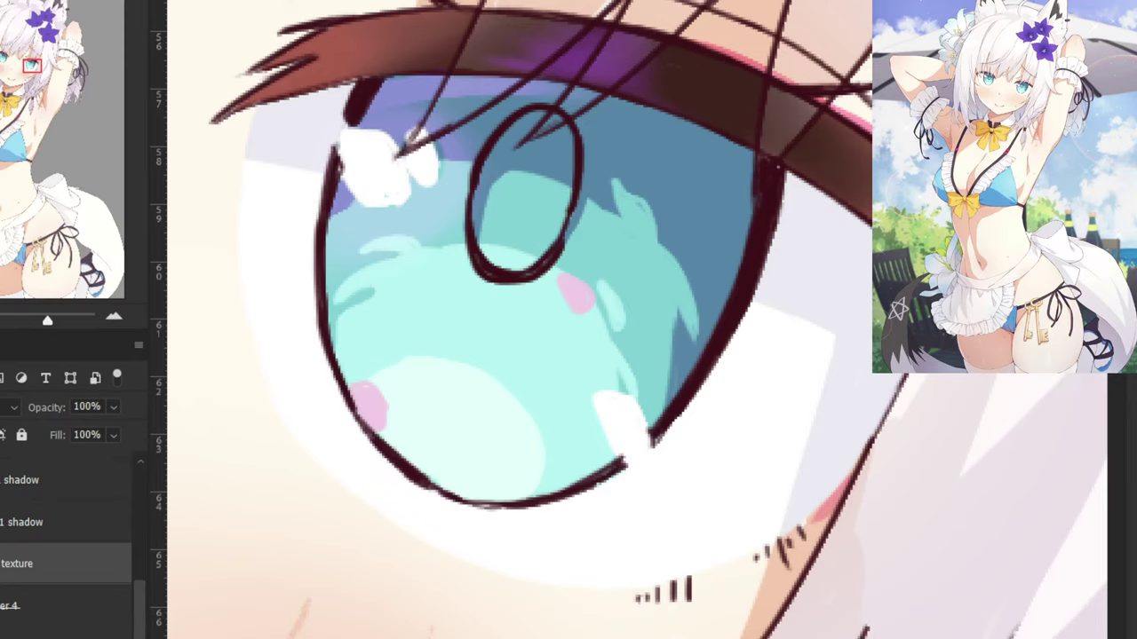
alt+click(832, 511)
mouse_move(826, 505)
mouse_down()
mouse_move(849, 487)
mouse_move(814, 517)
mouse_move(858, 477)
mouse_move(821, 505)
mouse_move(840, 498)
mouse_up()
key(ctrl+z)
key(ctrl+z)
Paint a slim pink accent along the outer edge of the character's right eye, from the lash corner down beside the eyeball.
key(ctrl+minus)
drag(365, 171, 799, 222)
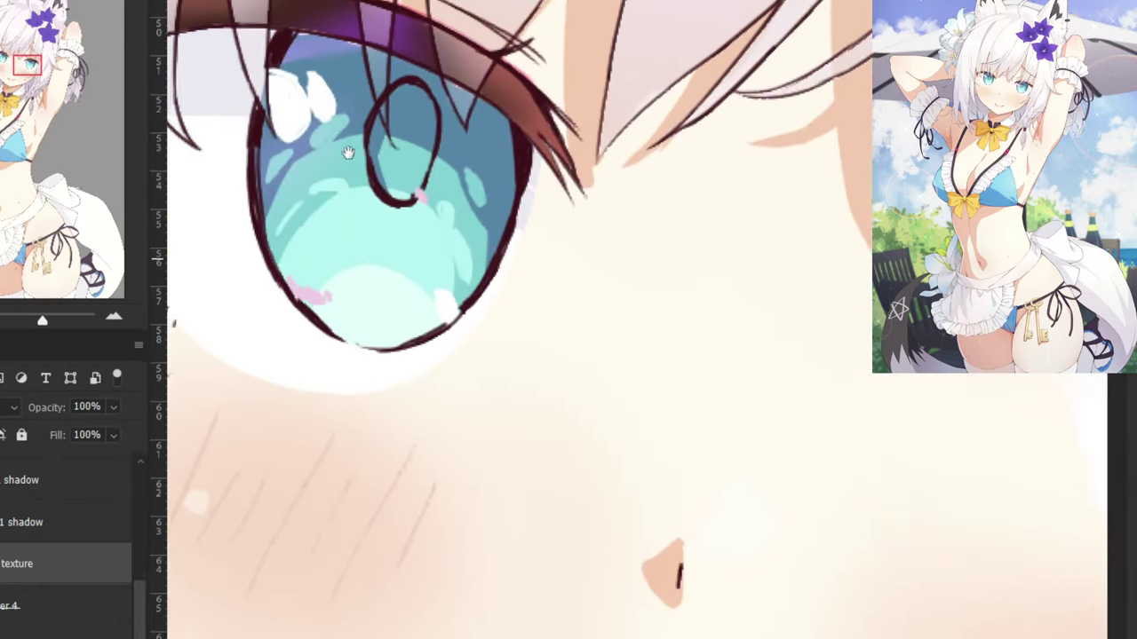
drag(347, 152, 618, 275)
drag(386, 161, 417, 177)
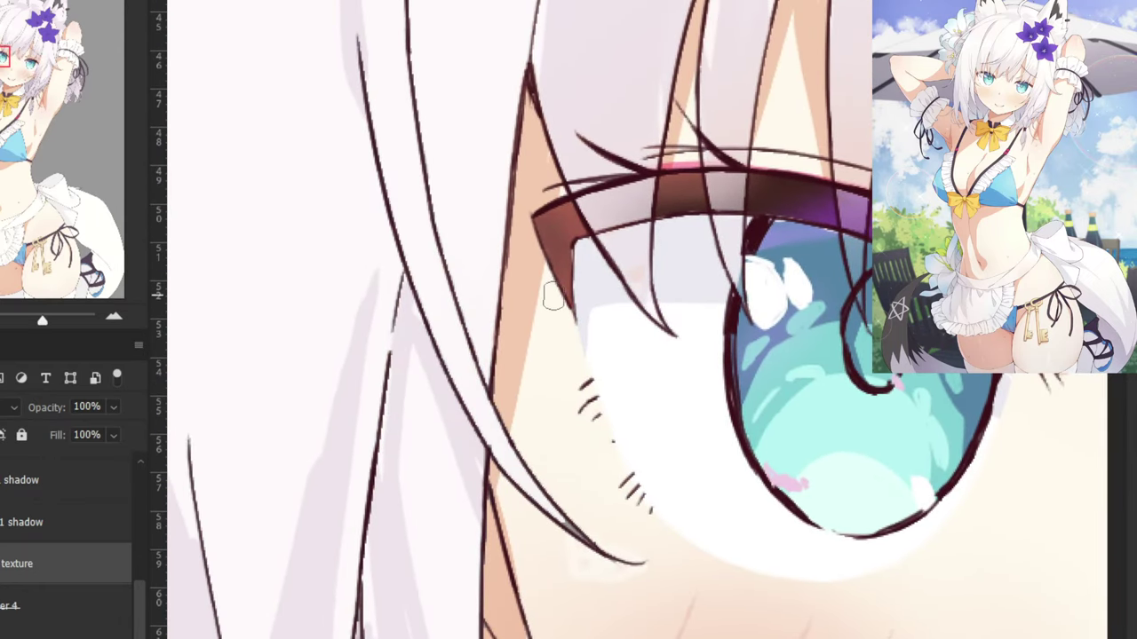
mouse_move(570, 328)
mouse_down()
mouse_move(549, 274)
mouse_move(577, 351)
mouse_up()
key(ctrl+z)
key(ctrl+z)
drag(540, 240, 578, 353)
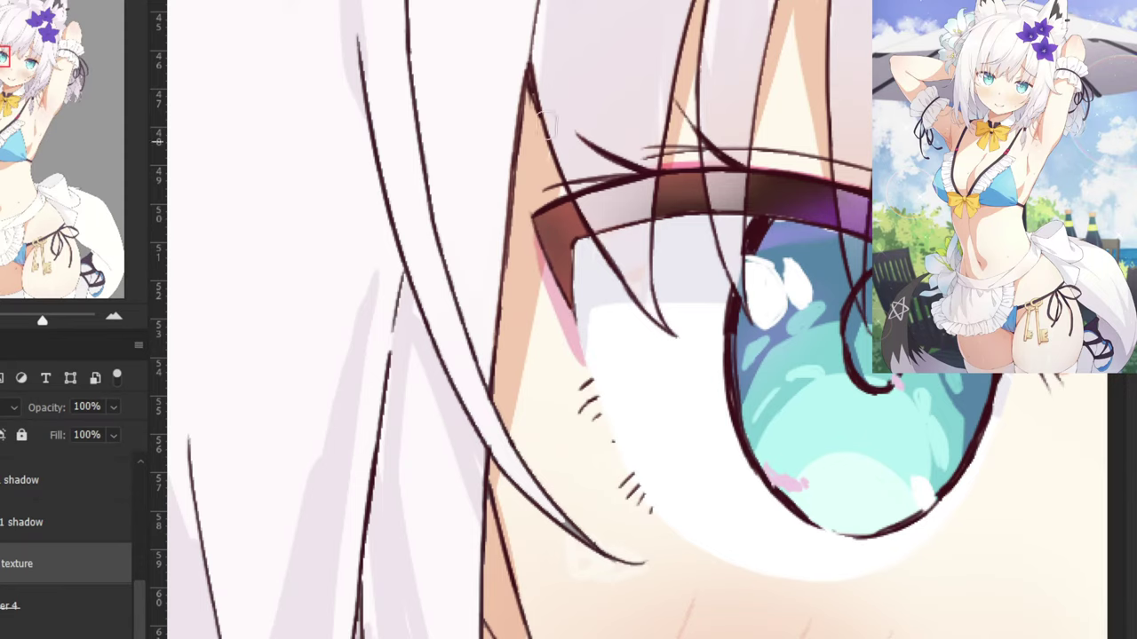
key(ctrl+minus)
key(ctrl+minus)
key(ctrl+minus)
drag(560, 279, 430, 245)
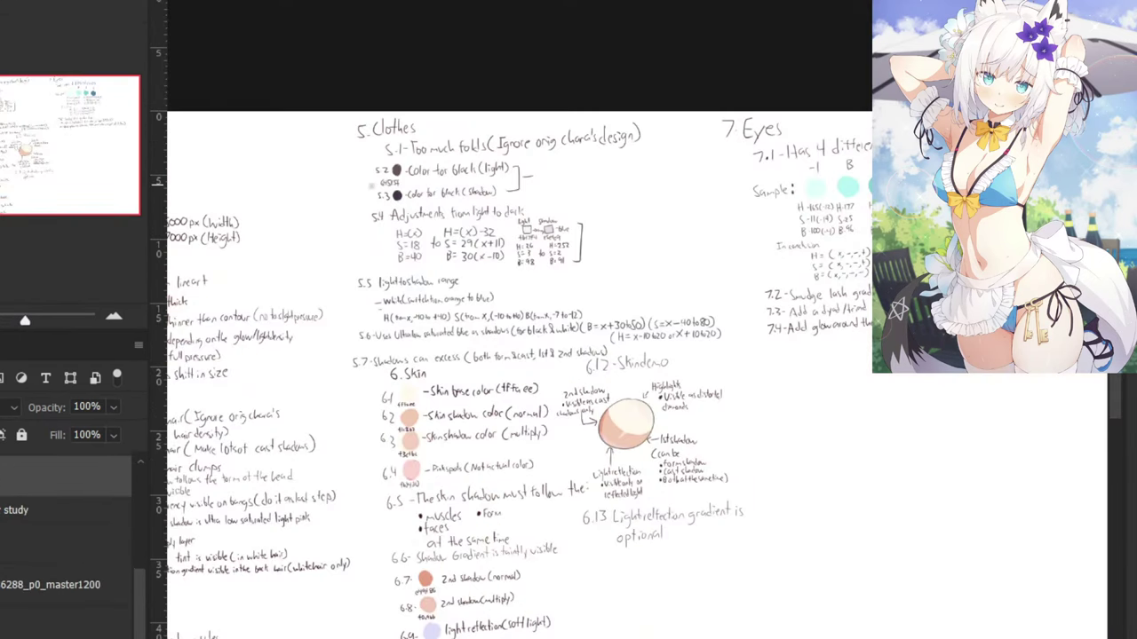
Write note 7.5 "Add makeup effects around the eye" below note 7.4 in the Eyes section of the study notes.
drag(371, 186, 577, 228)
alt+click(359, 303)
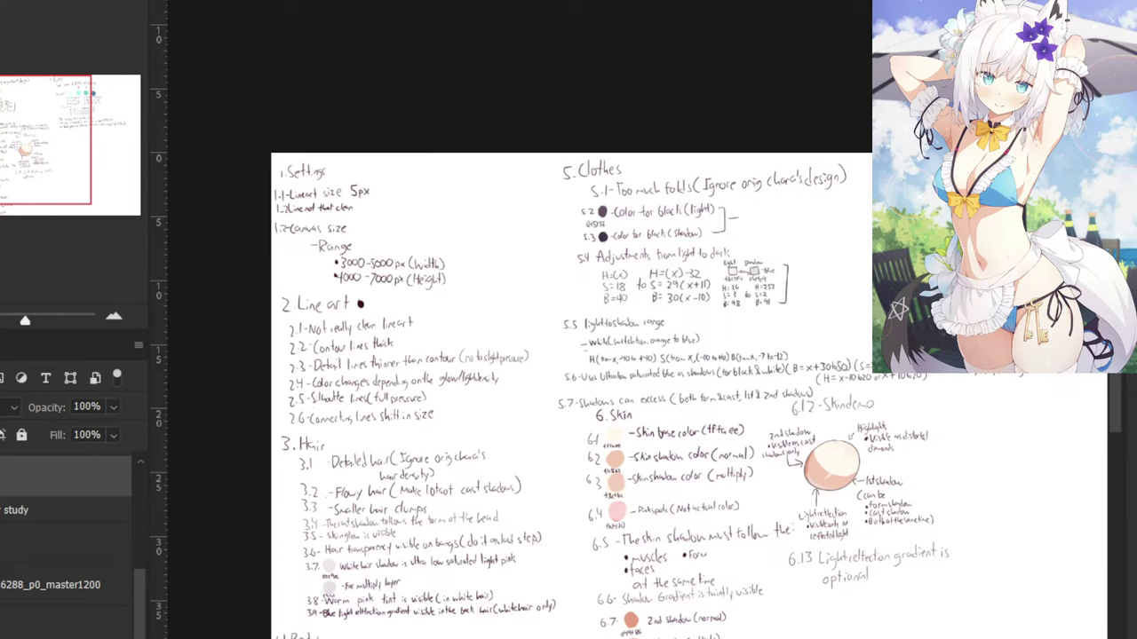
drag(1080, 380, 491, 347)
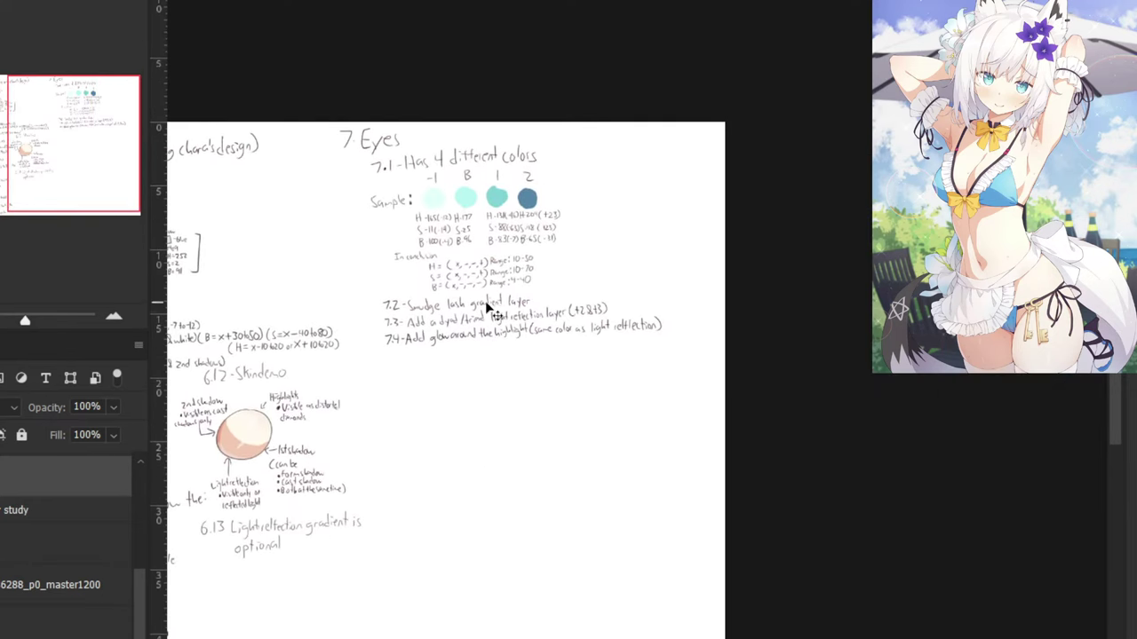
drag(352, 286, 510, 331)
key(ctrl+plus)
key(ctrl+plus)
key(ctrl+plus)
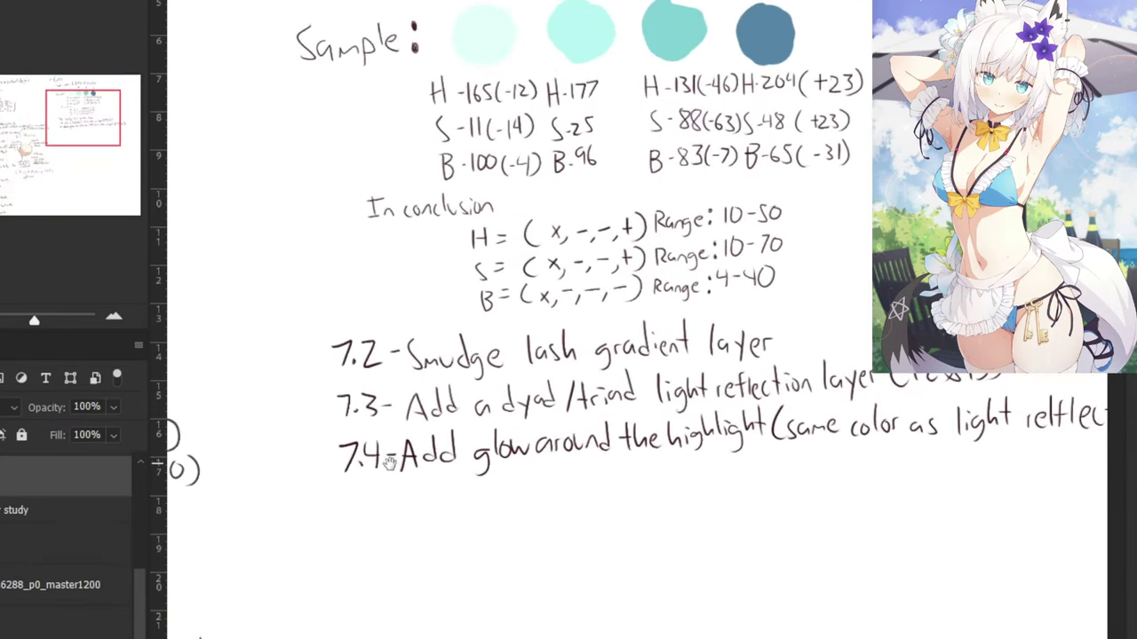
drag(388, 456, 461, 407)
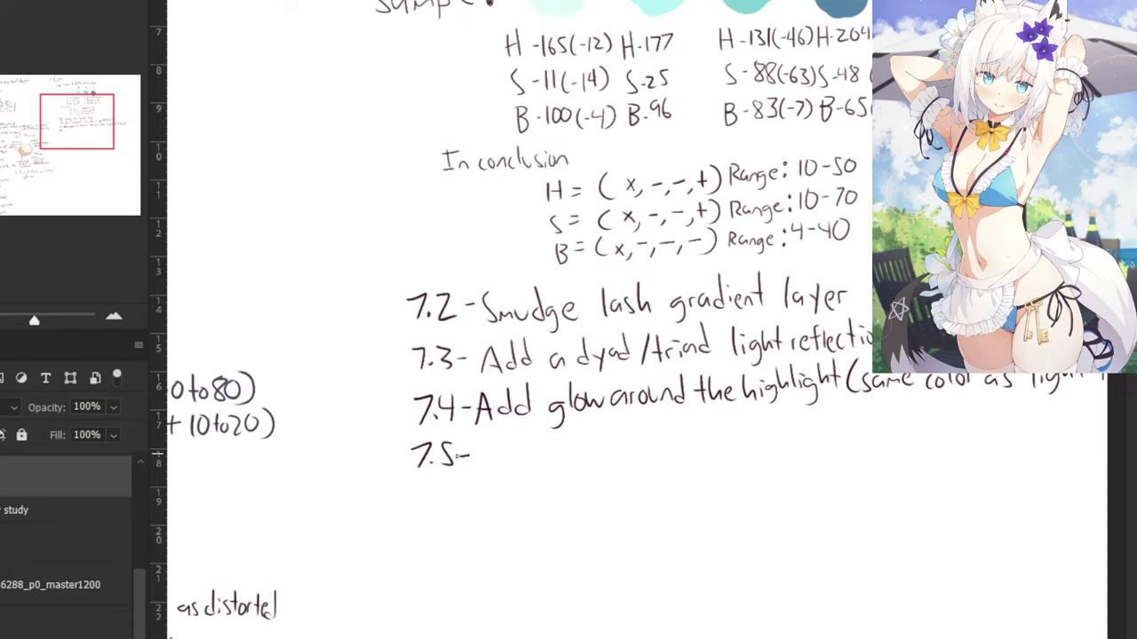
drag(524, 451, 530, 463)
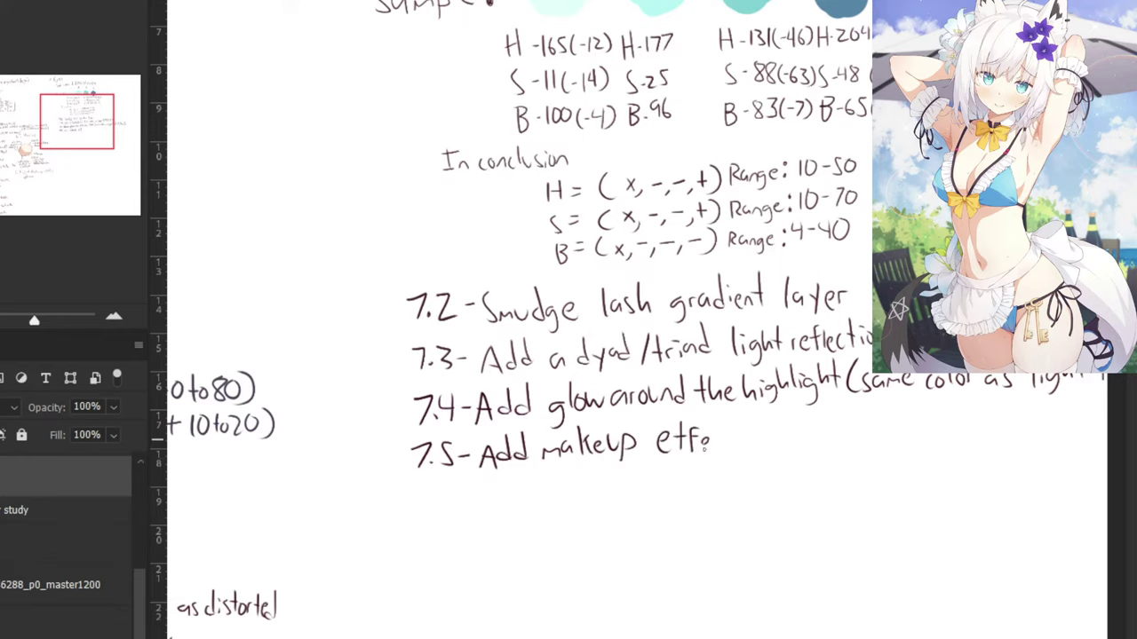
drag(761, 421, 563, 386)
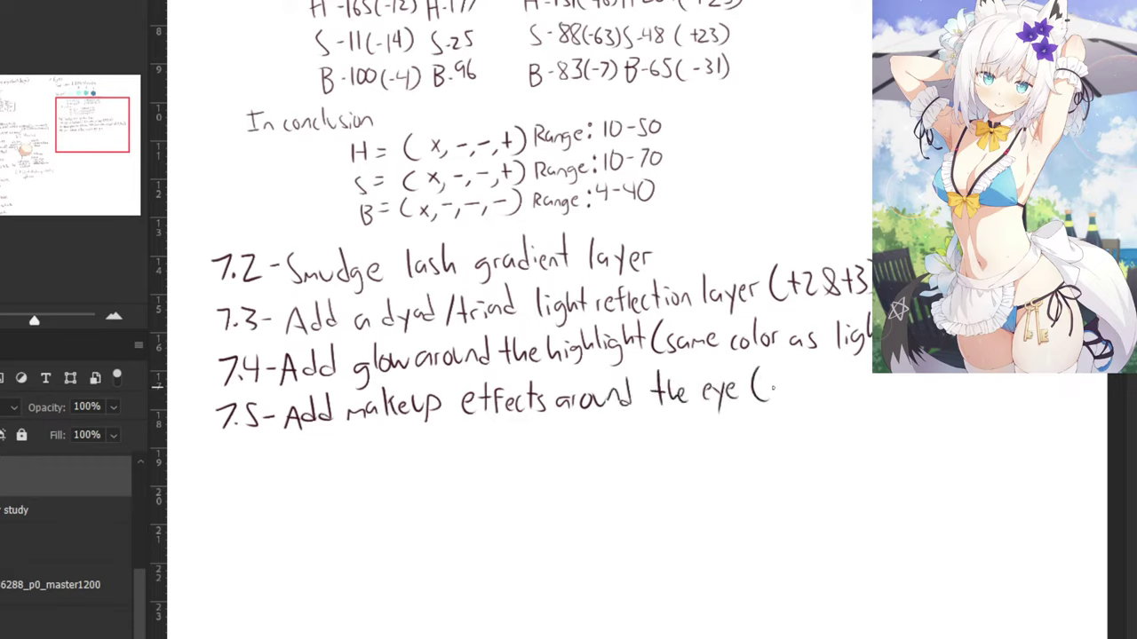
Finish note 7.5 with the remark "(apply at skin layer)".
drag(793, 389, 797, 399)
drag(807, 396, 808, 414)
click(808, 391)
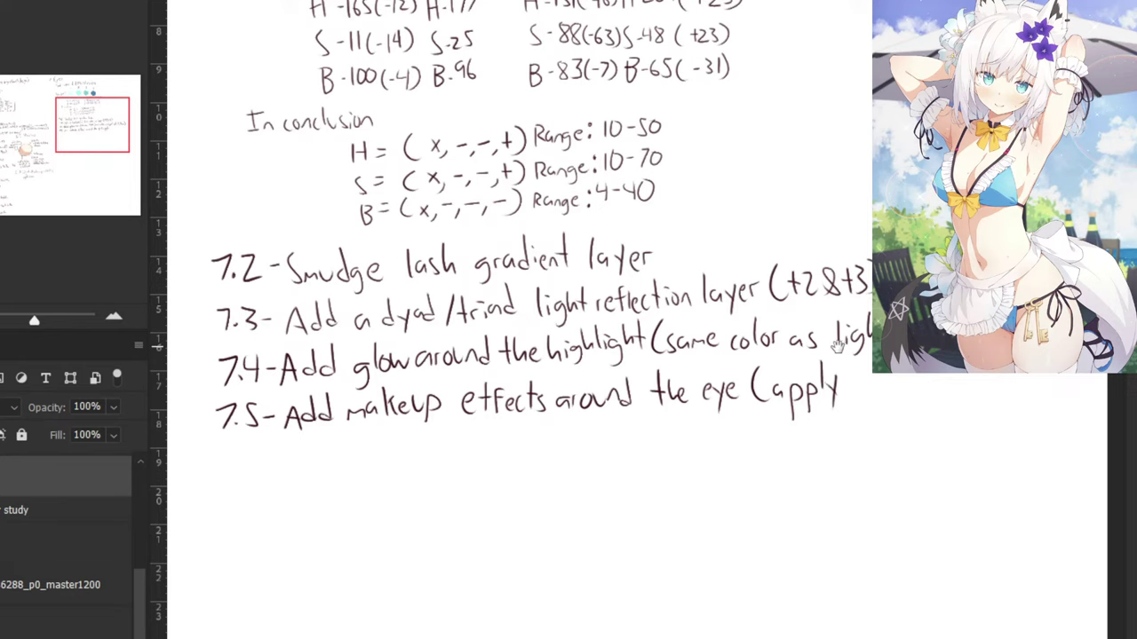
drag(838, 344, 681, 370)
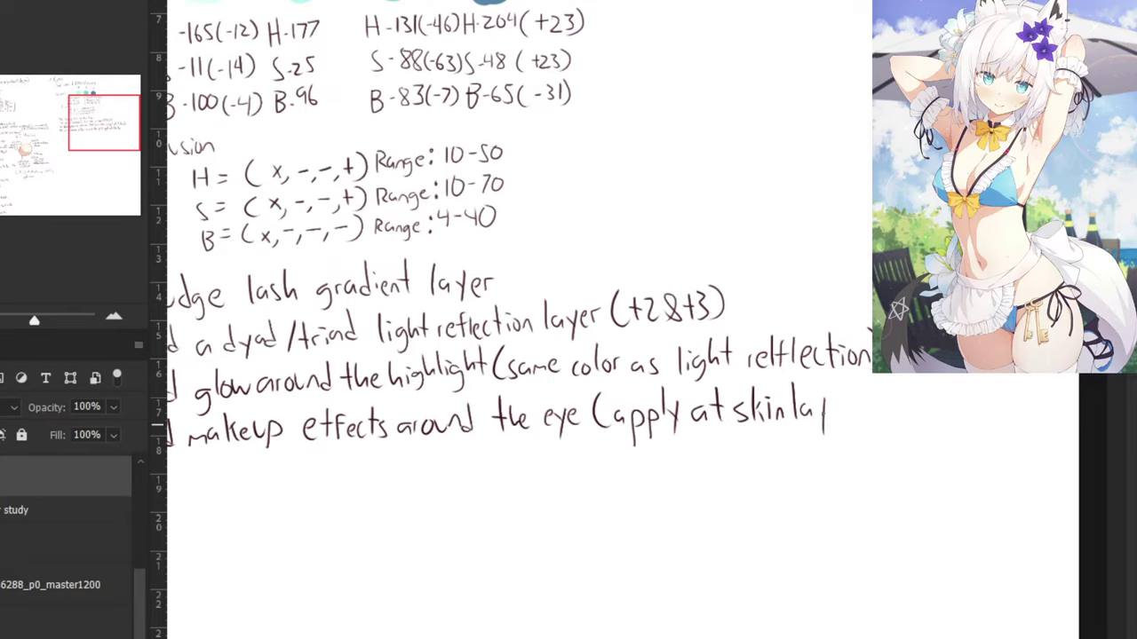
key(ctrl+minus)
key(ctrl+minus)
key(ctrl+minus)
key(ctrl+minus)
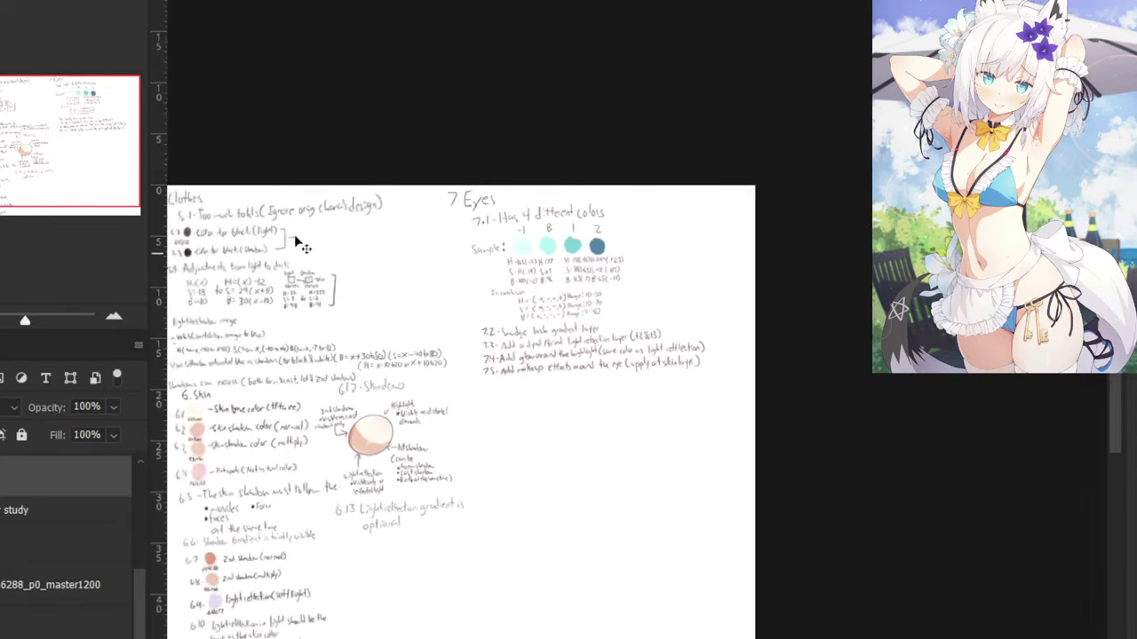
drag(218, 248, 329, 254)
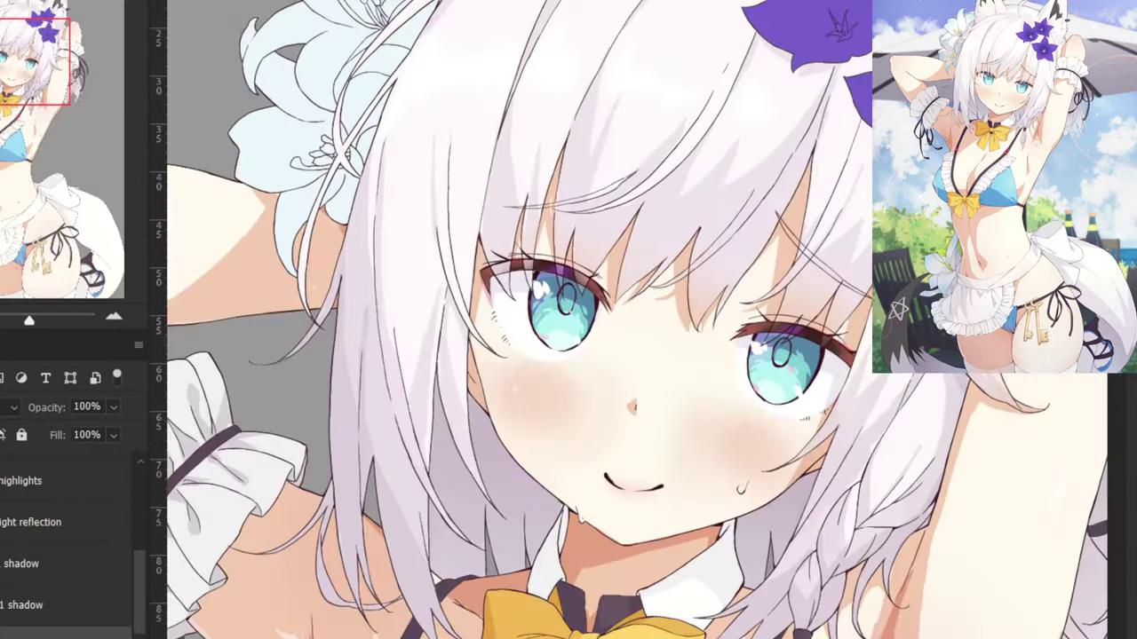
Review the character illustration as a whole and look over the full page of study notes.
scroll(267, 115, down, 3)
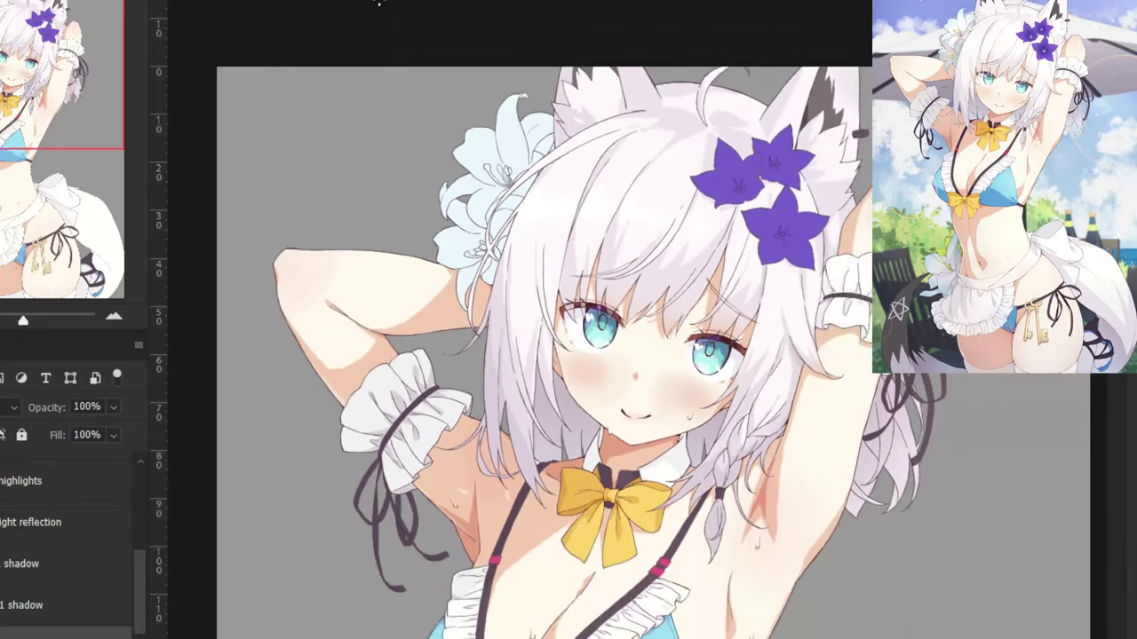
scroll(397, 143, up, 2)
drag(397, 144, 379, 274)
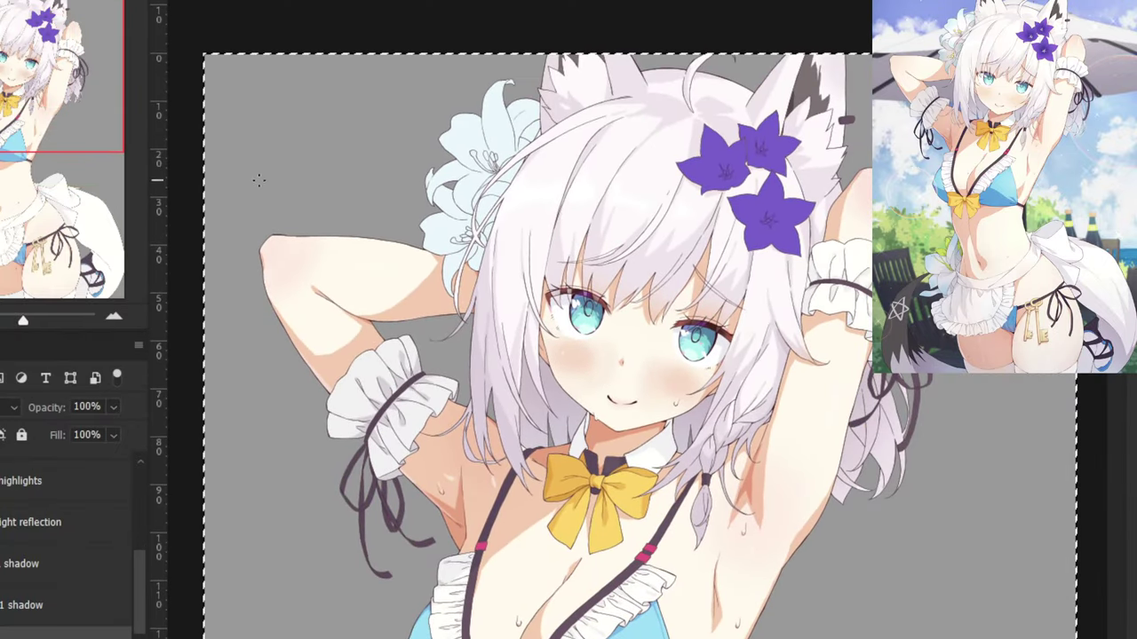
key(ctrl+d)
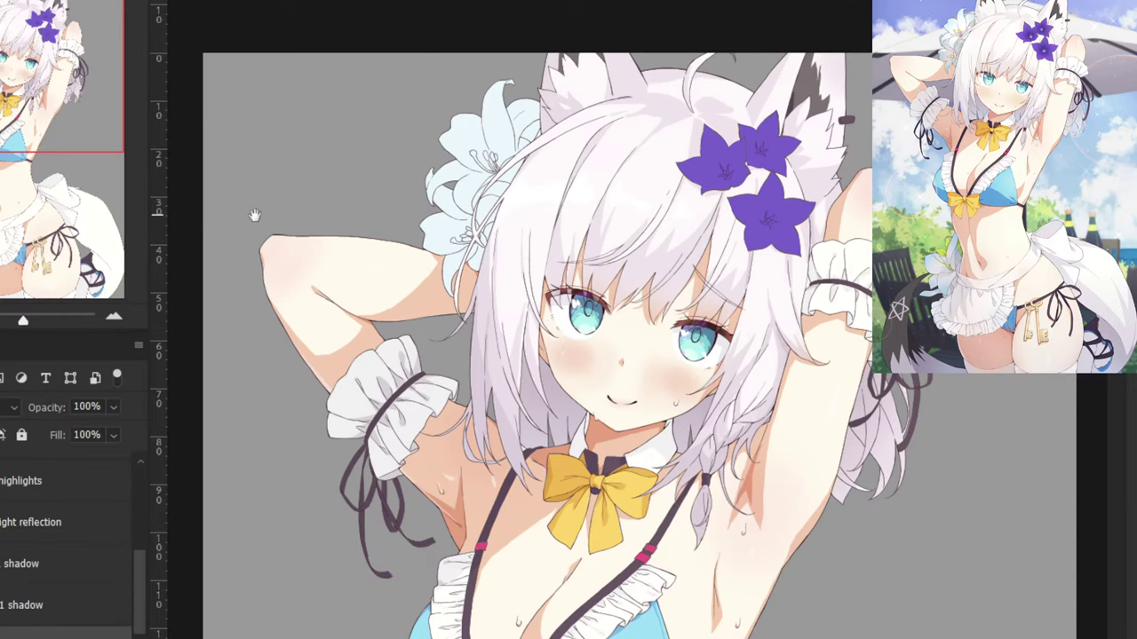
drag(254, 215, 261, 245)
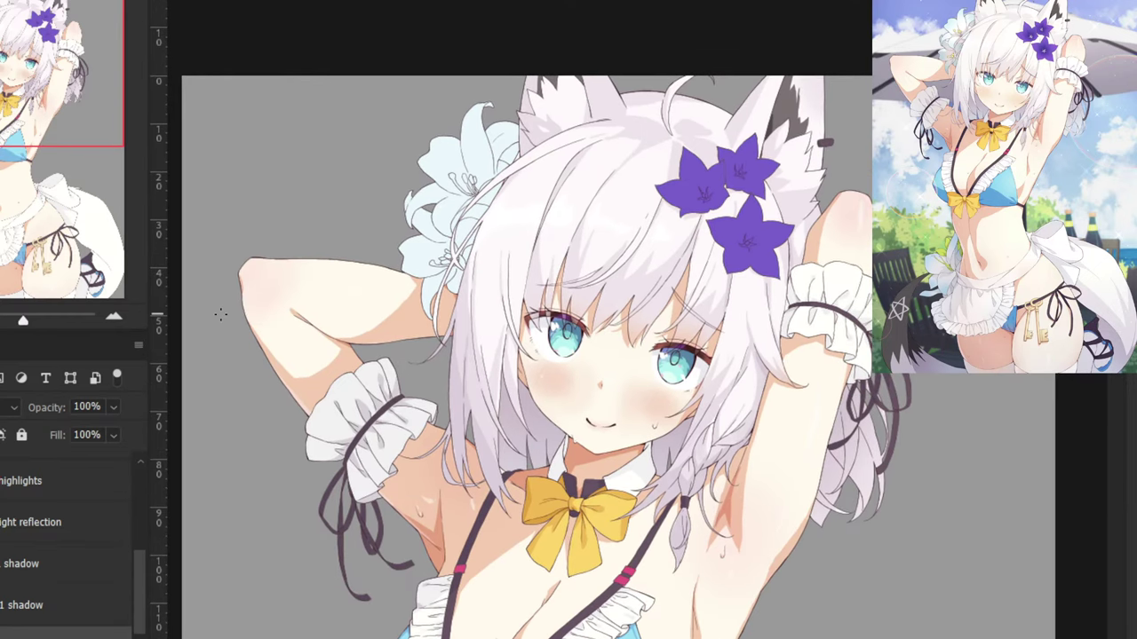
key(ctrl+Tab)
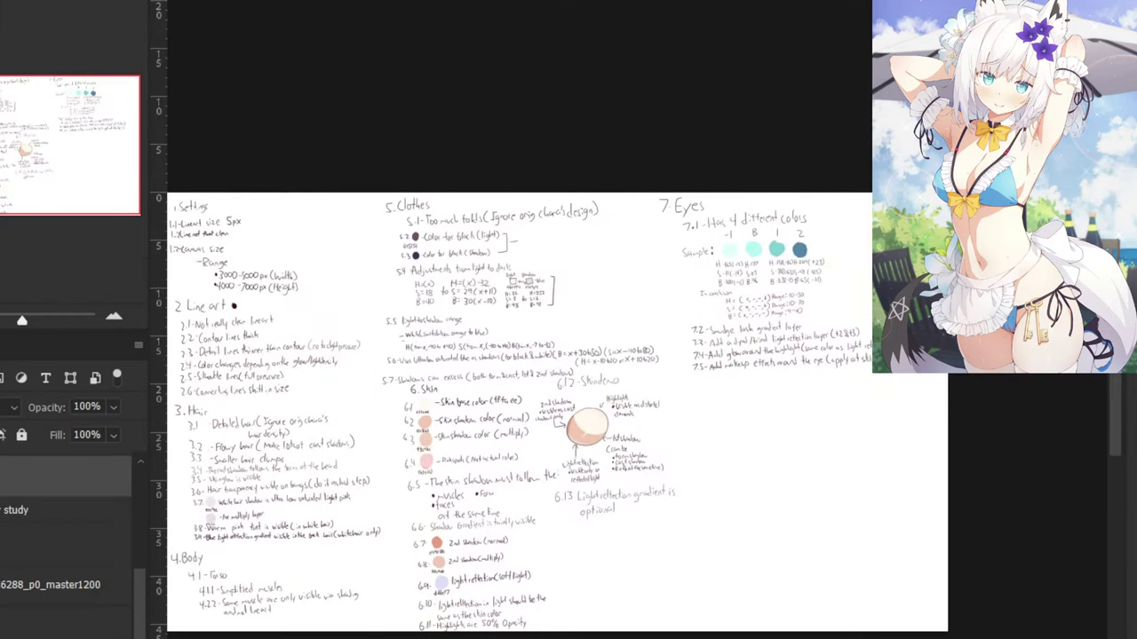
drag(359, 74, 425, 64)
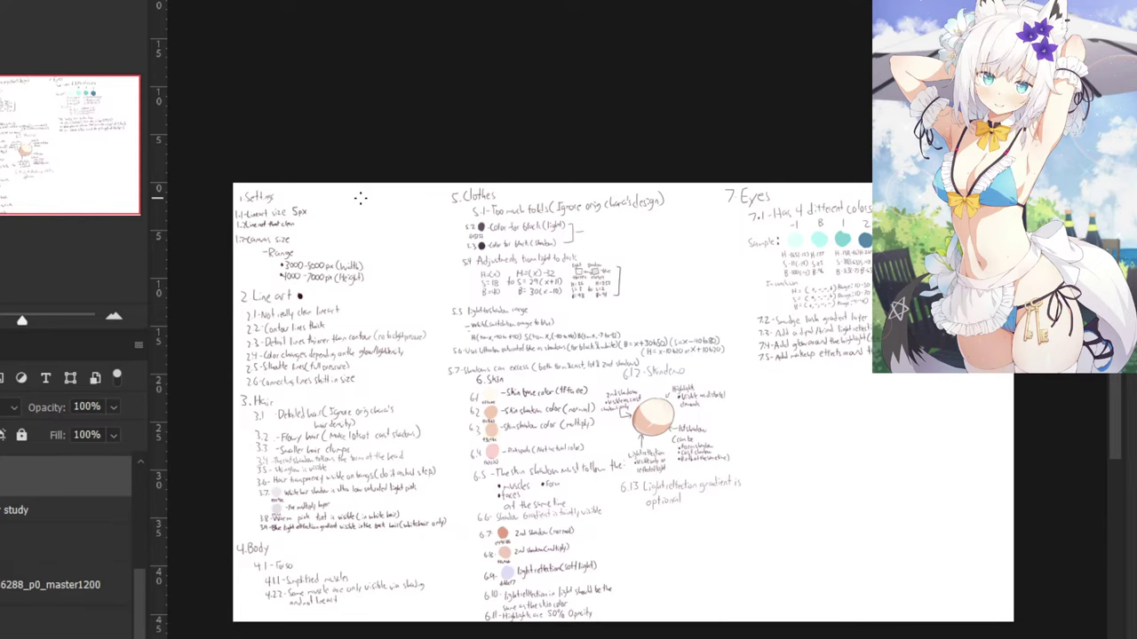
key(ctrl+Tab)
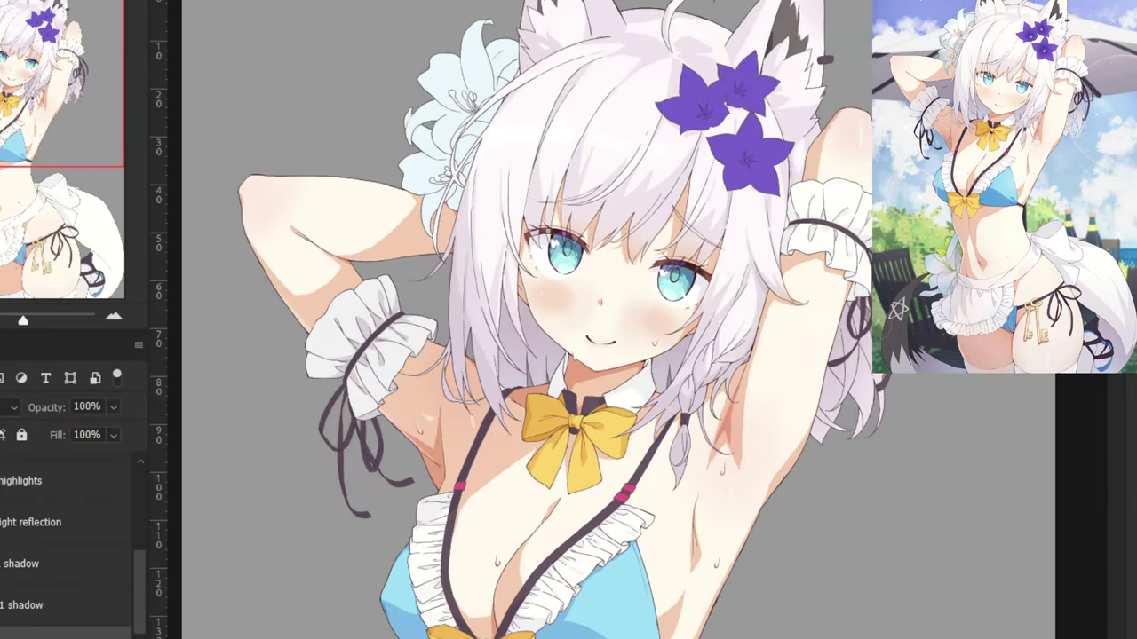
Take a screen capture of the character's right eye, covering the upper lashes, iris and lower eyeball.
key(ctrl+plus)
key(ctrl+plus)
key(ctrl+plus)
drag(345, 32, 581, 226)
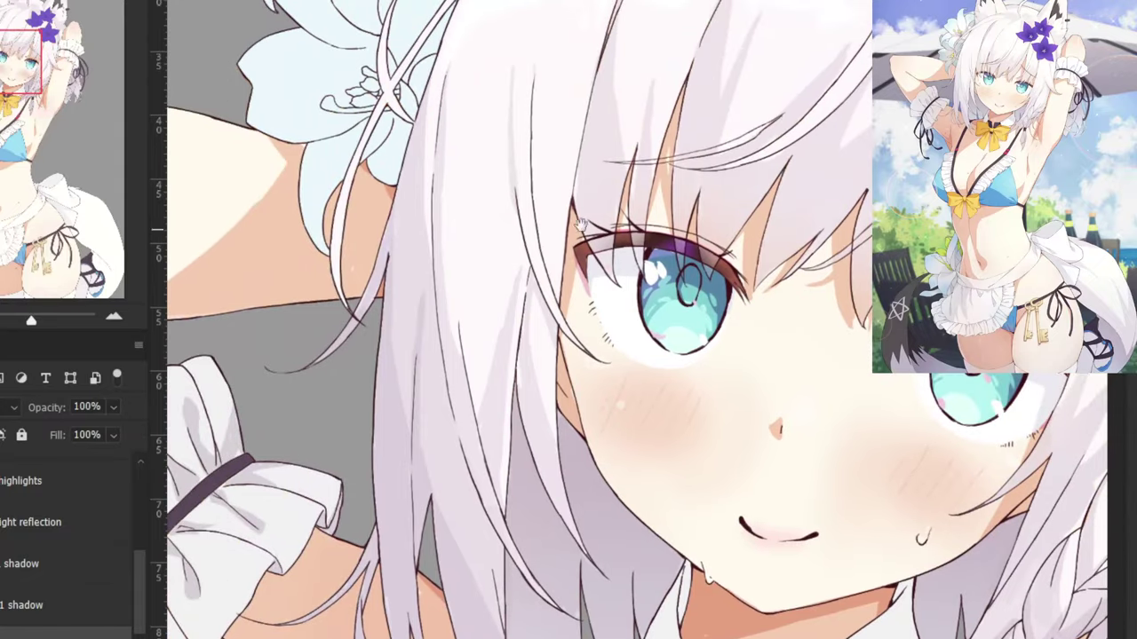
scroll(476, 222, up, 2)
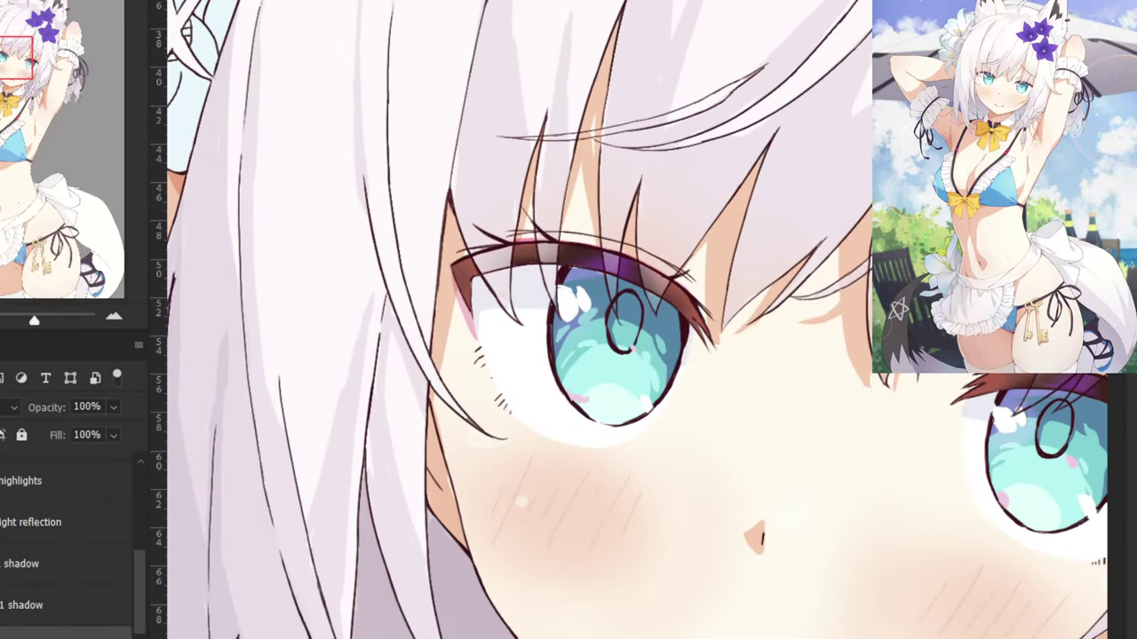
key(super+shift+s)
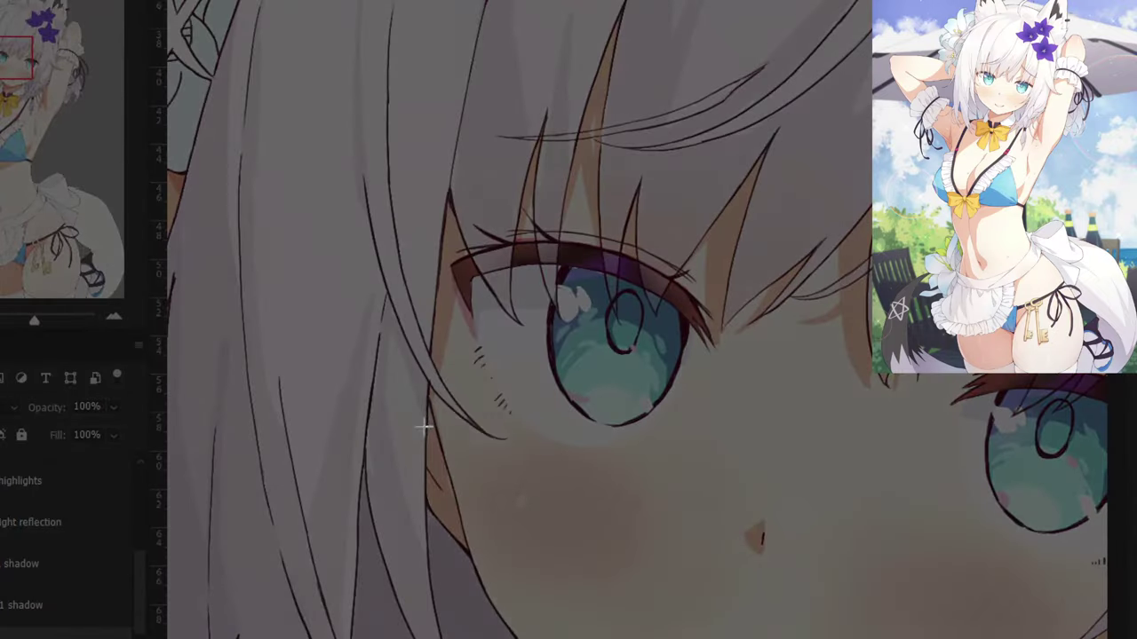
drag(416, 431, 725, 213)
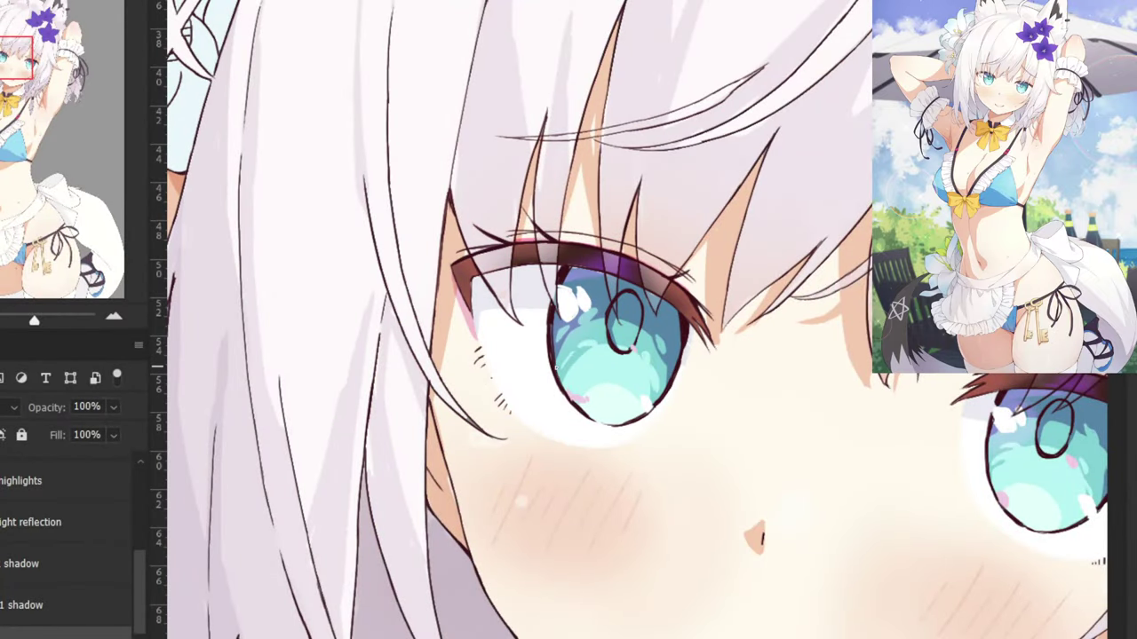
key(F1)
drag(406, 451, 743, 231)
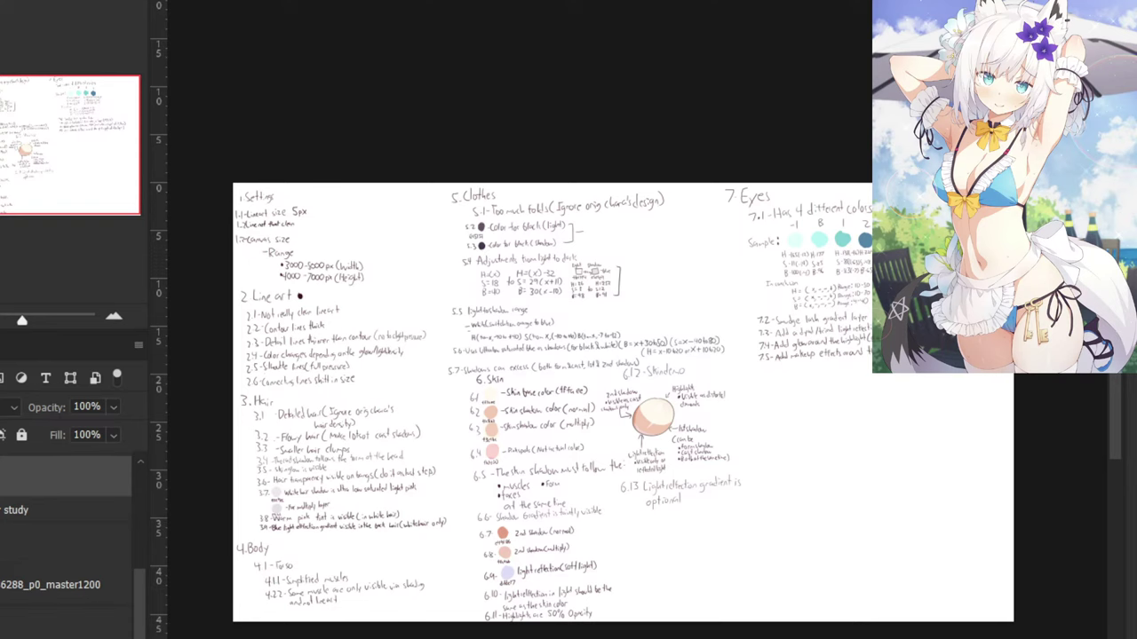
Paste the eye capture into the study notes, place it below note 7.5 and enlarge it.
drag(524, 634, 375, 552)
key(ctrl+v)
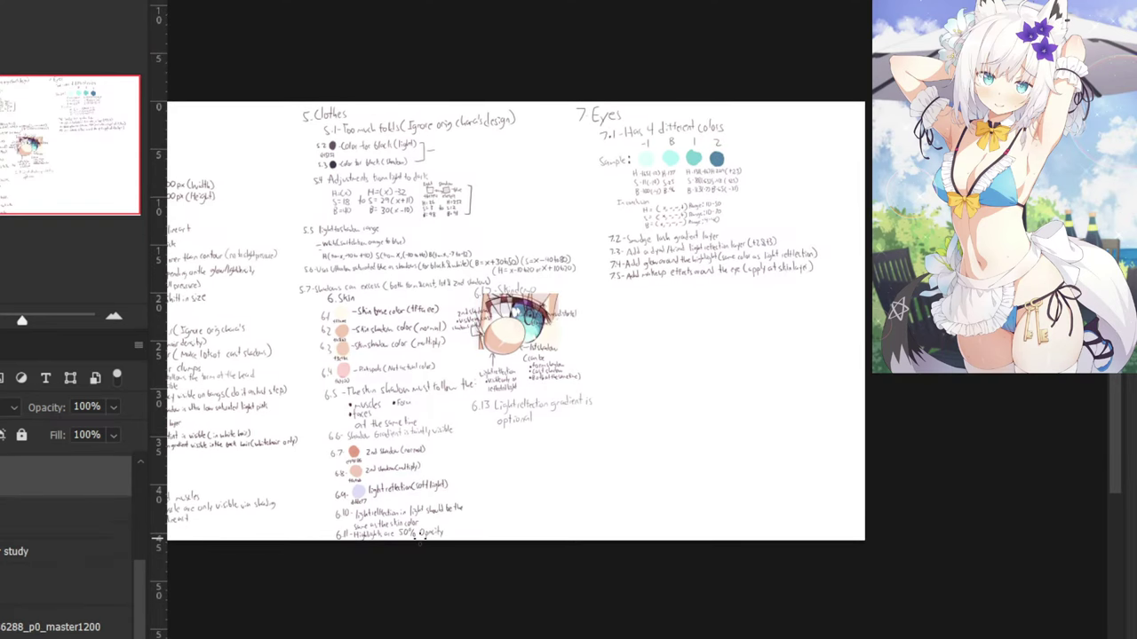
drag(543, 309, 715, 329)
drag(729, 369, 771, 398)
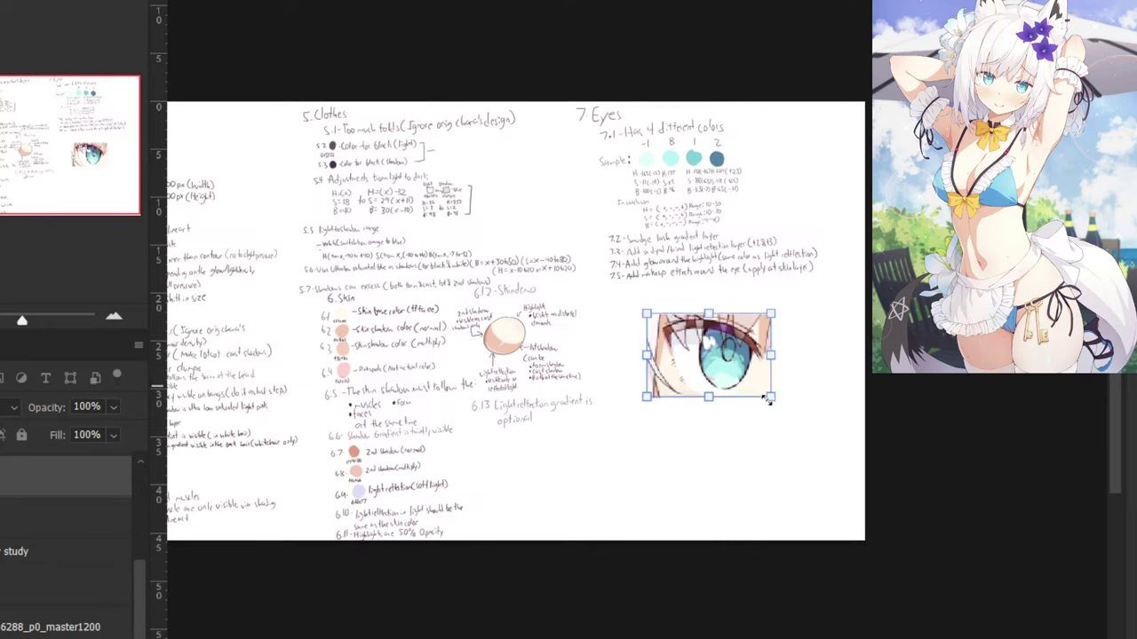
key(ctrl+plus)
key(ctrl+plus)
drag(718, 347, 632, 307)
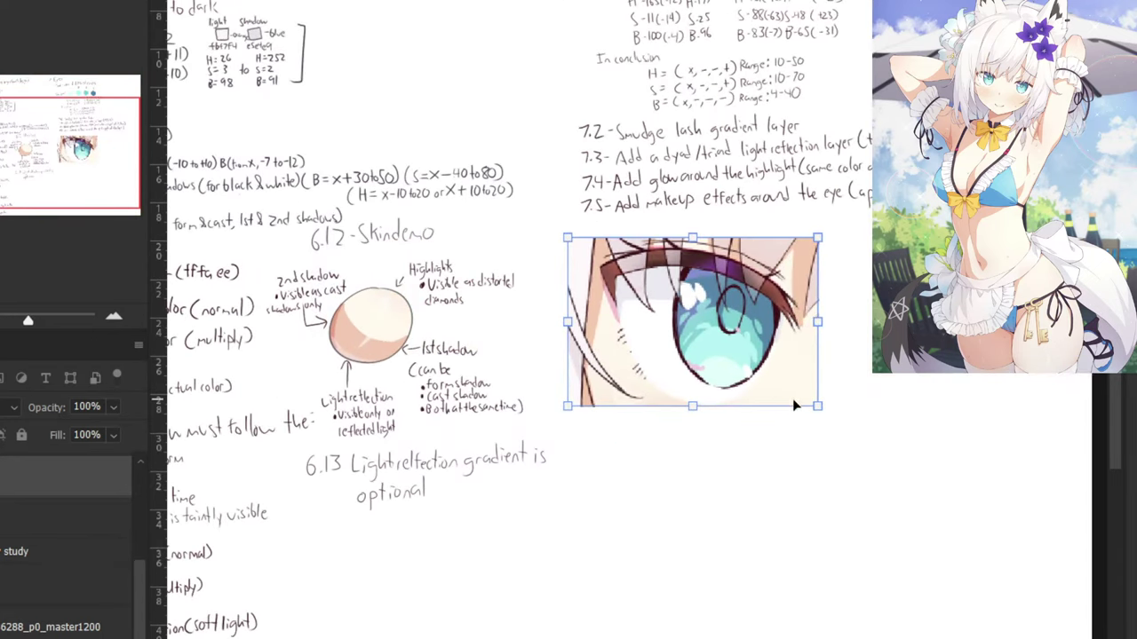
drag(815, 406, 814, 406)
key(Return)
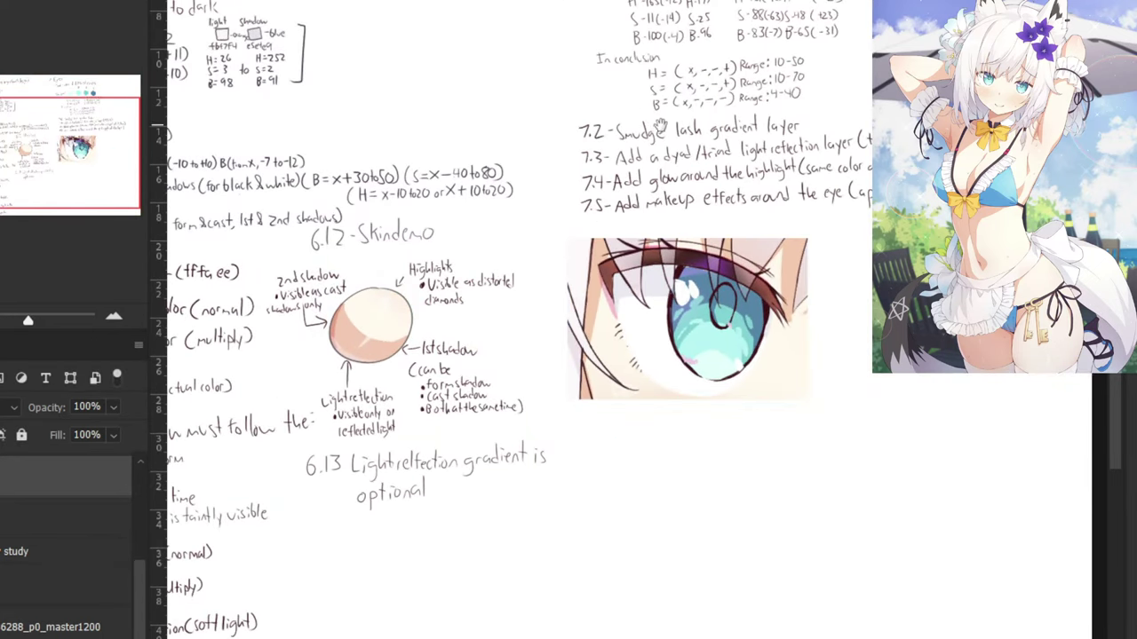
drag(661, 129, 524, 241)
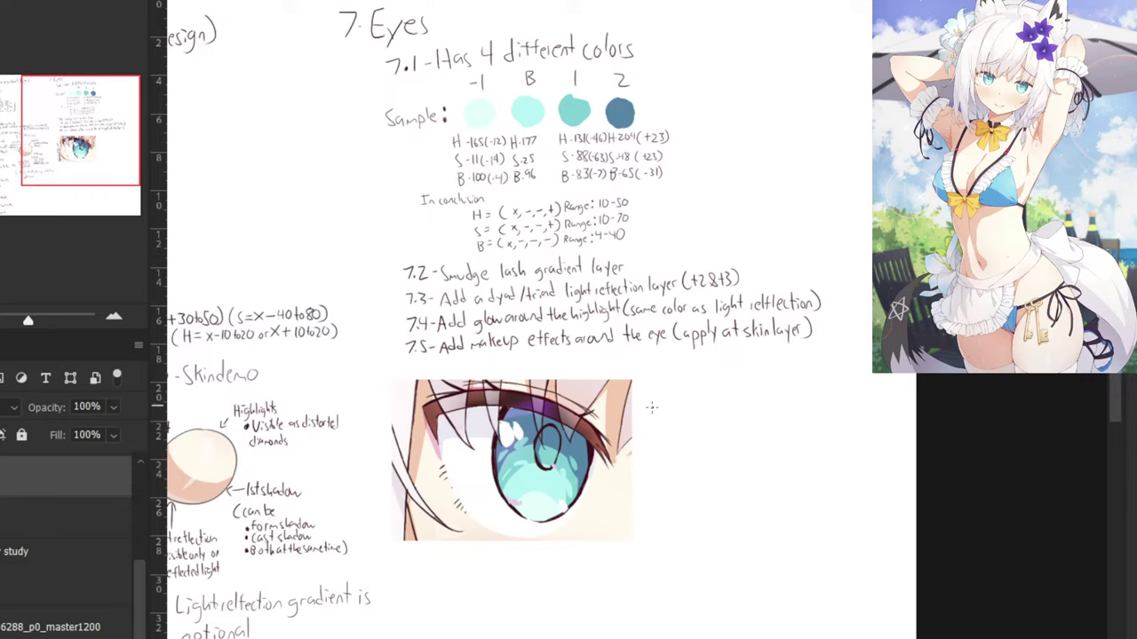
mouse_move(642, 387)
mouse_down()
mouse_move(651, 409)
mouse_move(672, 399)
mouse_up()
click(664, 403)
key(ctrl+plus)
key(ctrl+z)
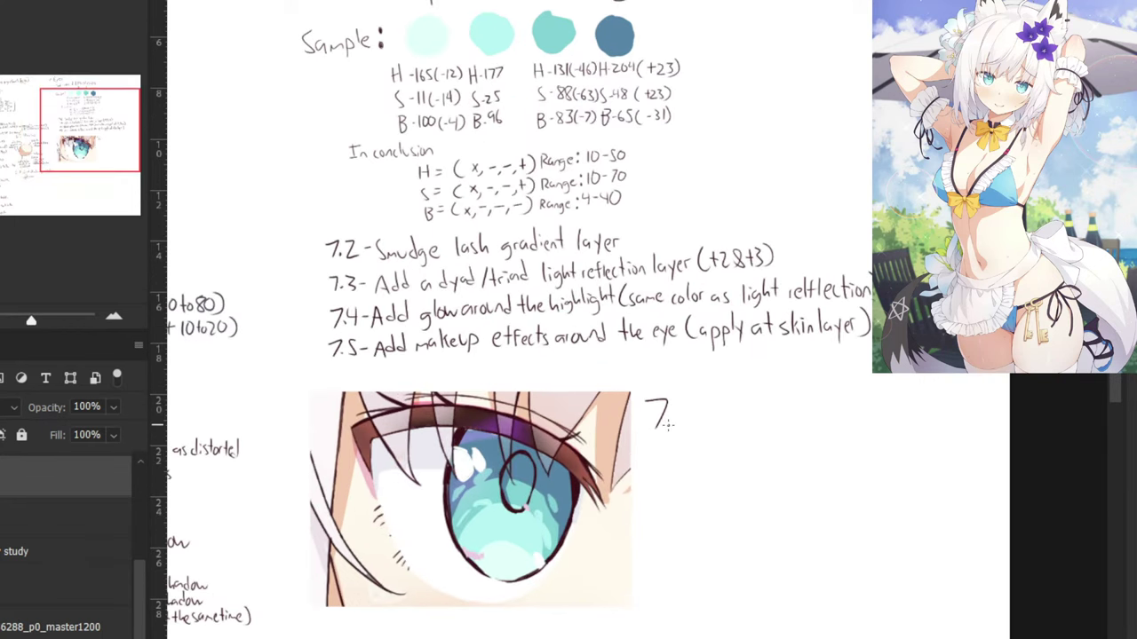
drag(688, 402, 685, 419)
key(ctrl+z)
key(ctrl+z)
mouse_move(328, 367)
mouse_down()
mouse_move(334, 382)
mouse_move(358, 384)
mouse_up()
click(344, 380)
key(ctrl+z)
key(ctrl+z)
key(ctrl+z)
Move the pasted eye picture lower to leave room for another line beneath note 7.5.
click(25, 512)
click(38, 480)
drag(464, 510, 467, 553)
drag(374, 307, 414, 312)
Write note "7.6-Example styles" on the notes layer, between note 7.5 and the eye picture.
click(69, 522)
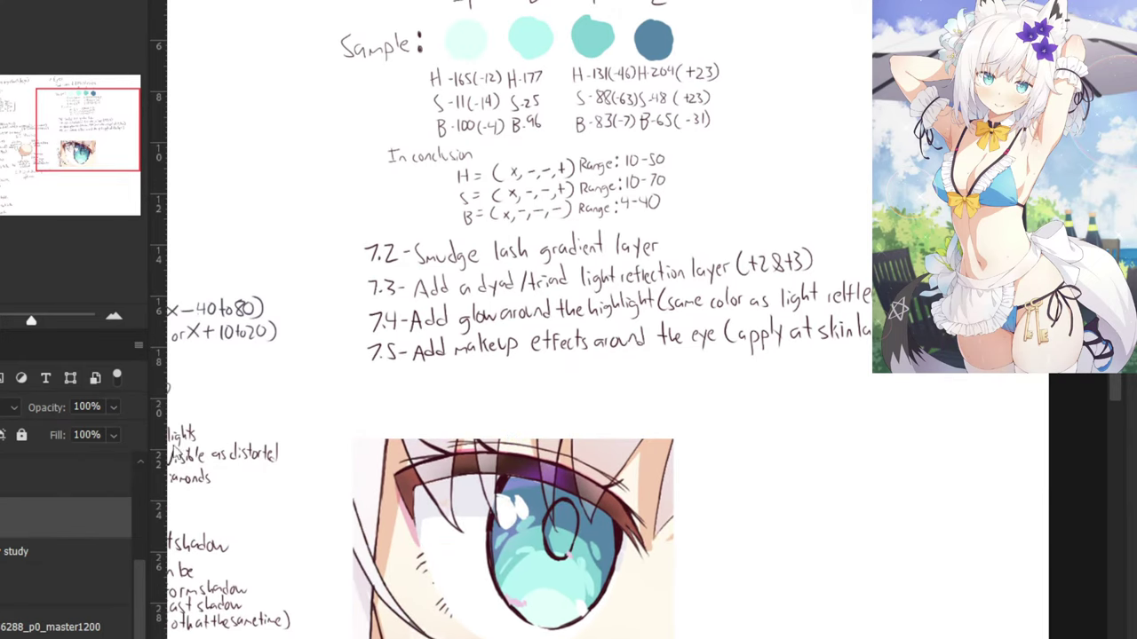
mouse_move(369, 382)
mouse_down()
mouse_move(417, 378)
mouse_move(416, 397)
mouse_move(540, 384)
mouse_move(543, 401)
mouse_move(576, 392)
mouse_up()
click(385, 397)
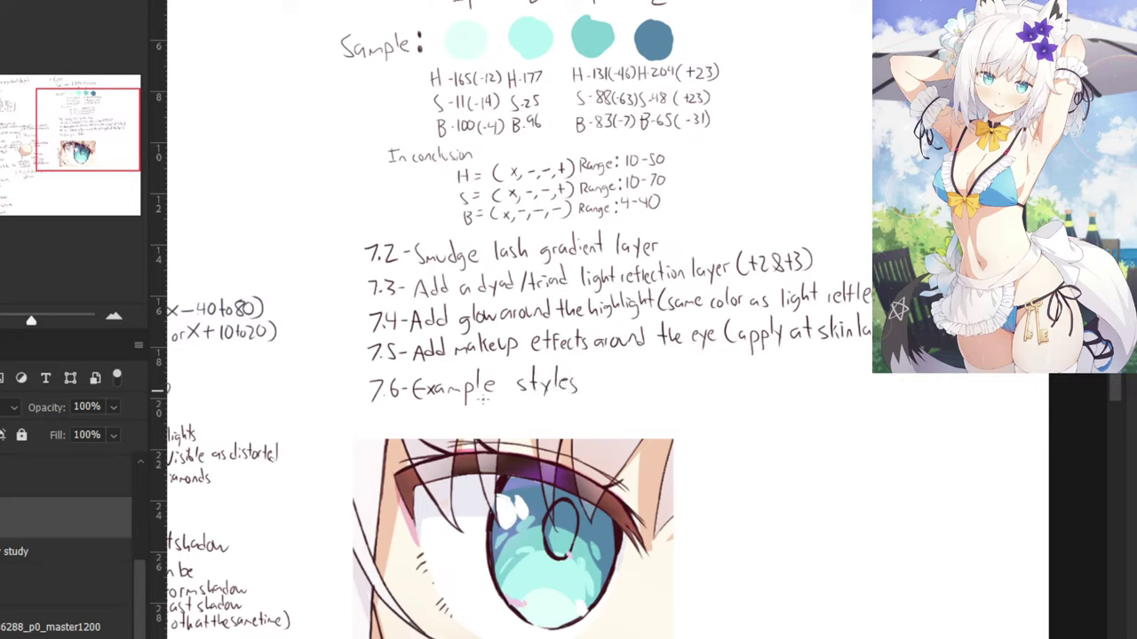
Write the short label "ES1" just above the eye picture.
mouse_move(481, 416)
mouse_down()
mouse_move(467, 424)
mouse_move(507, 433)
mouse_up()
key(ctrl+z)
key(ctrl+z)
key(ctrl+minus)
key(ctrl+minus)
drag(496, 295, 483, 257)
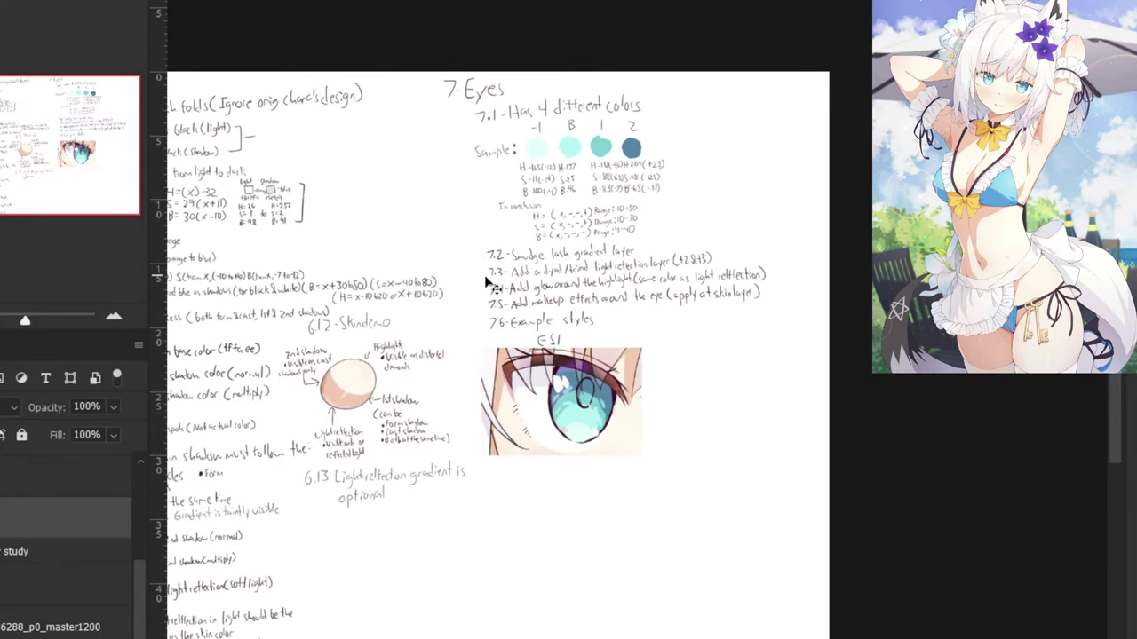
drag(429, 286, 485, 309)
Scale the eye picture down and reposition it slightly lower beneath note 7.6.
click(53, 469)
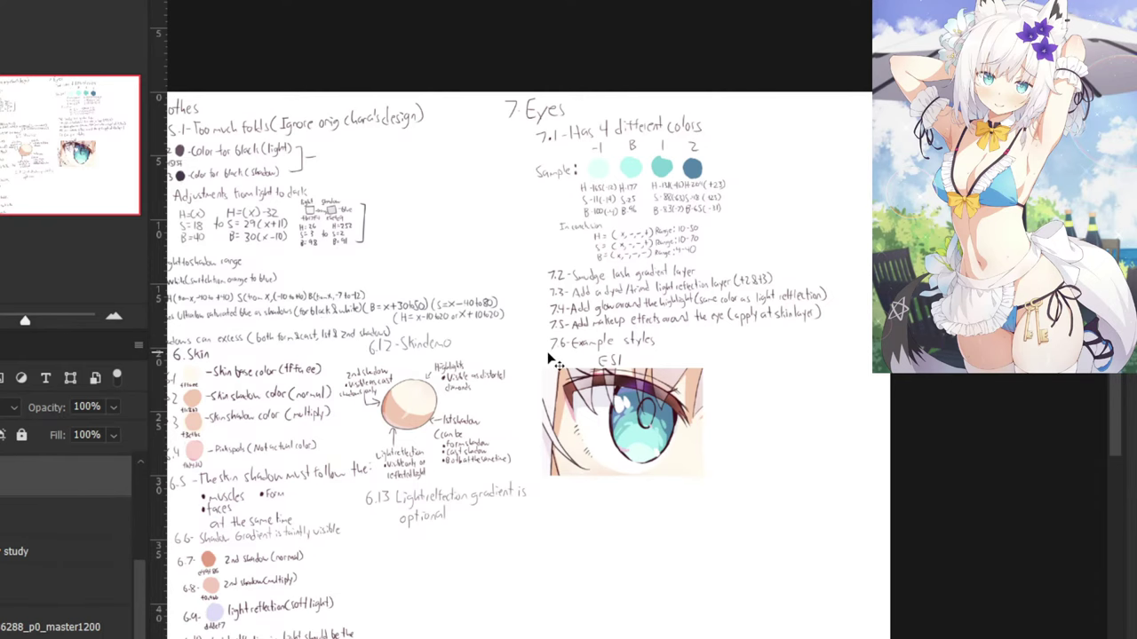
key(ctrl+t)
drag(701, 367, 661, 396)
drag(593, 433, 571, 408)
key(ctrl+plus)
mouse_move(641, 386)
mouse_down()
mouse_move(578, 403)
mouse_move(584, 369)
mouse_up()
key(Return)
Replace the "ES1" label above the eye picture with "Example 1".
click(19, 527)
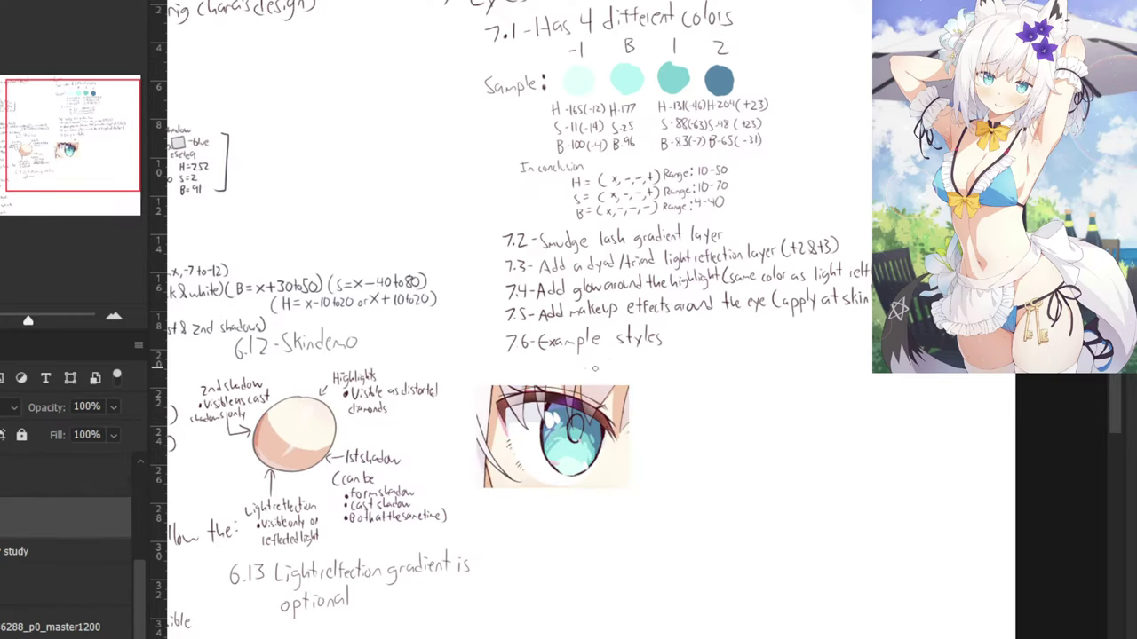
key(ctrl+plus)
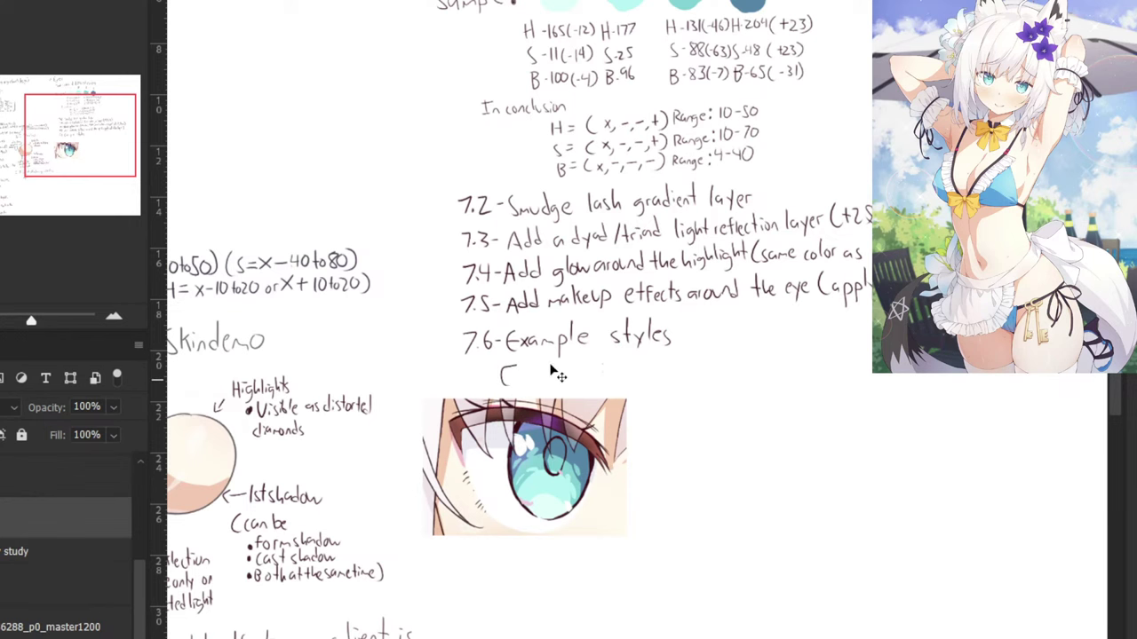
key(ctrl+plus)
mouse_move(394, 396)
mouse_down()
mouse_move(405, 421)
mouse_move(453, 416)
mouse_up()
mouse_move(465, 391)
mouse_down()
mouse_move(465, 414)
mouse_move(478, 416)
mouse_up()
drag(498, 391, 498, 419)
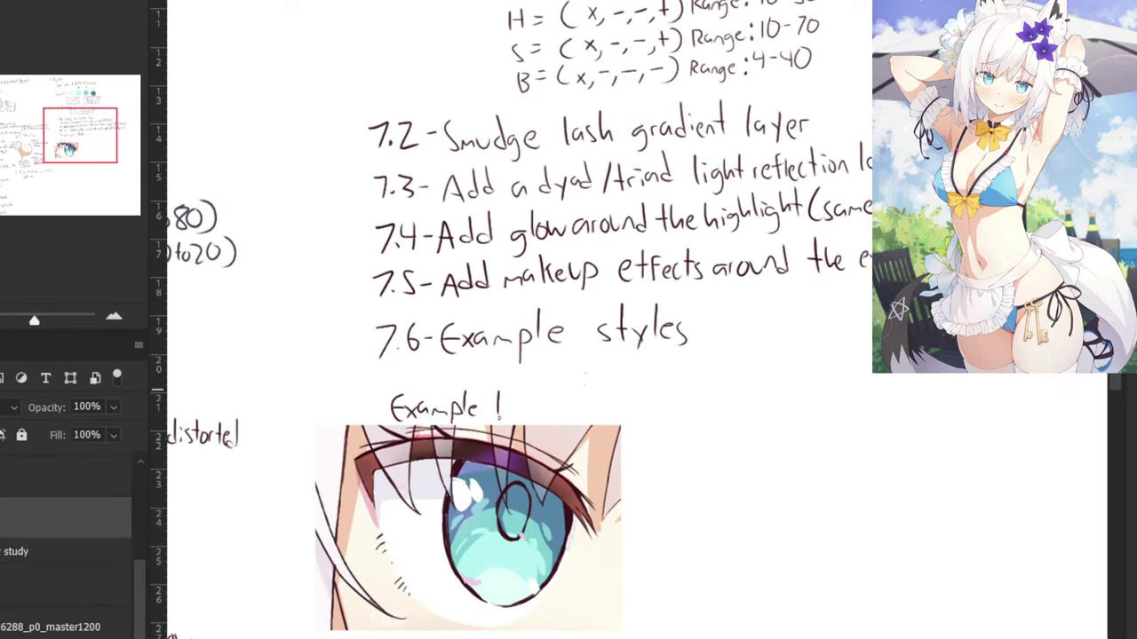
Write the artist credit "Sy4" just beneath the Example 1 eye picture.
drag(529, 281, 494, 285)
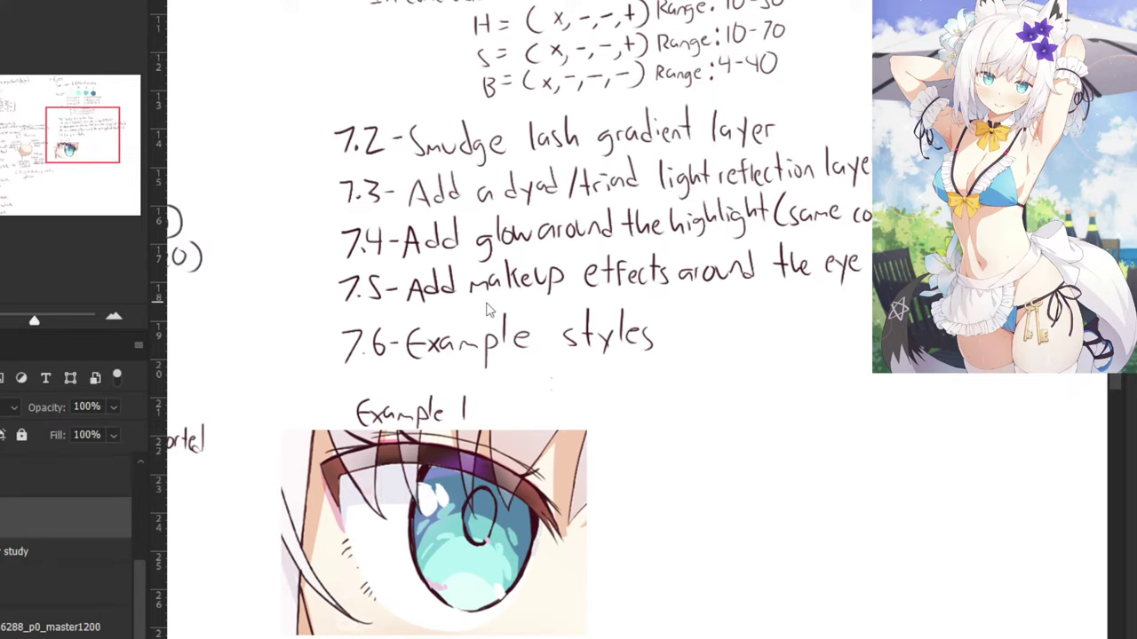
drag(529, 401, 559, 314)
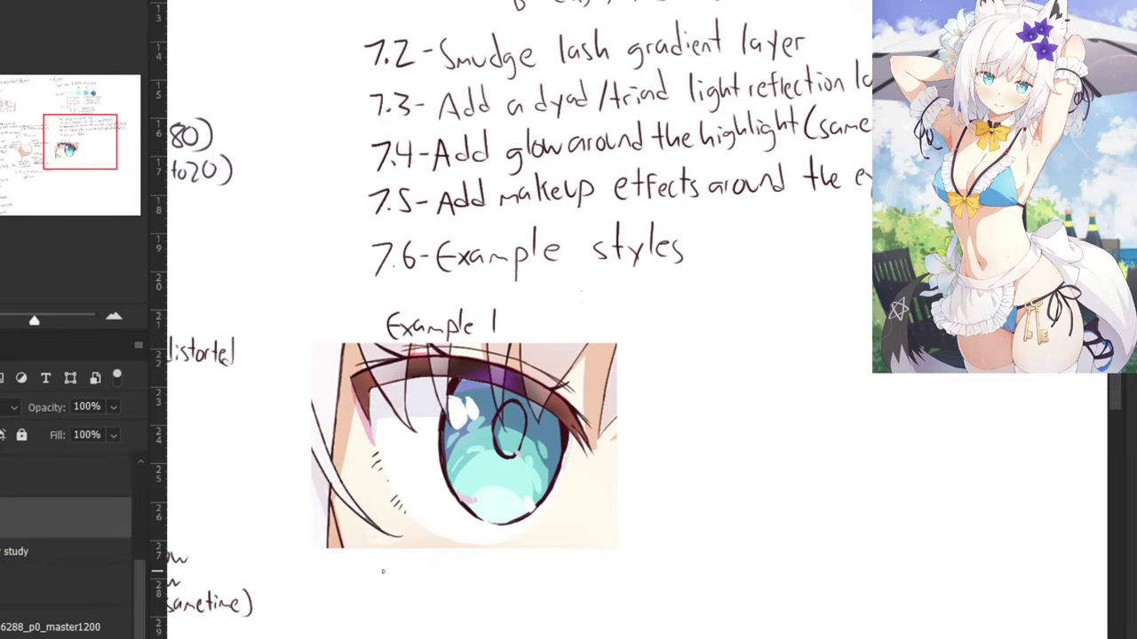
mouse_move(415, 564)
mouse_down()
mouse_move(403, 584)
mouse_move(426, 580)
mouse_move(417, 590)
mouse_move(452, 573)
mouse_up()
click(448, 559)
key(ctrl+z)
key(ctrl+z)
drag(449, 559, 448, 575)
scroll(444, 418, down, 2)
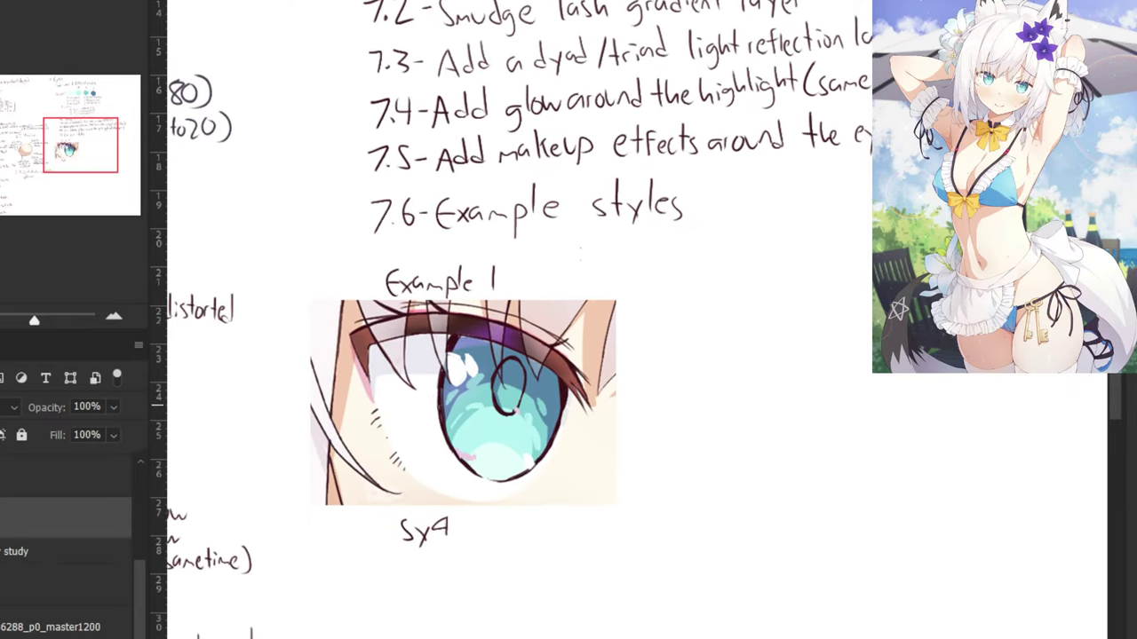
drag(447, 462, 420, 475)
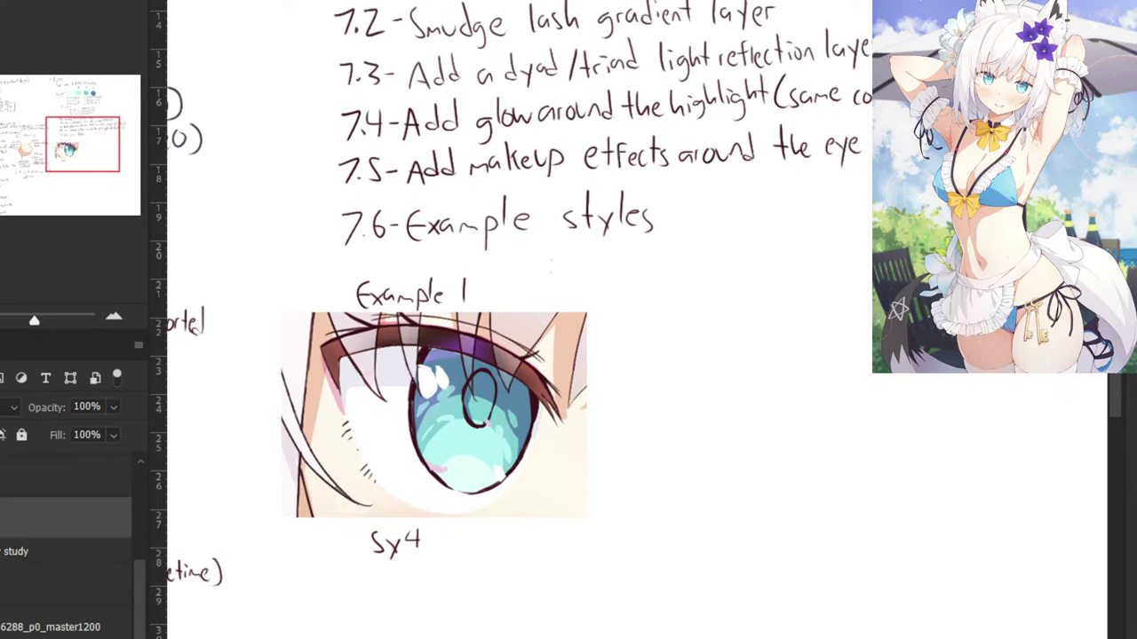
Paste the red-and-yellow eye picture, scale it to the height of Example 1 and place it directly to its right.
key(ctrl+v)
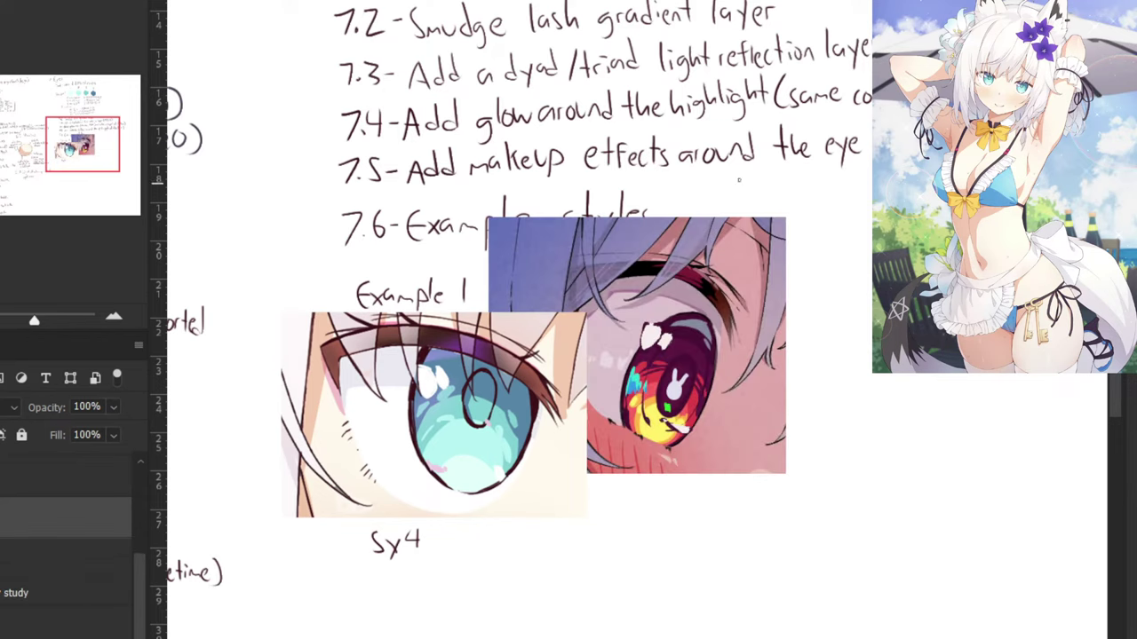
key(ctrl+t)
drag(629, 298, 660, 362)
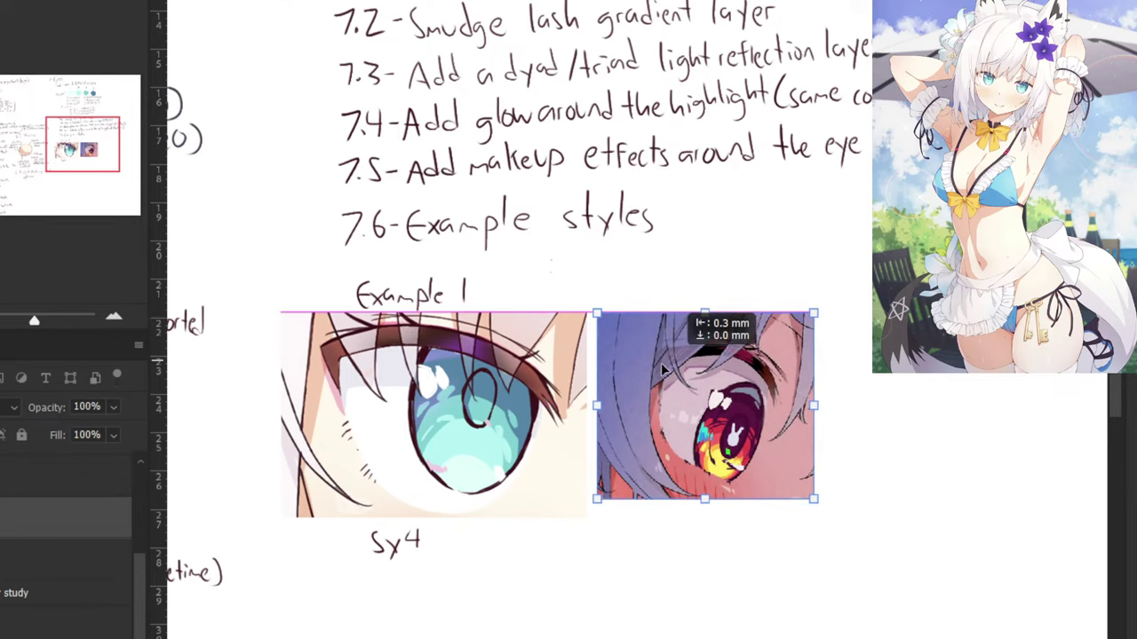
drag(814, 499, 830, 522)
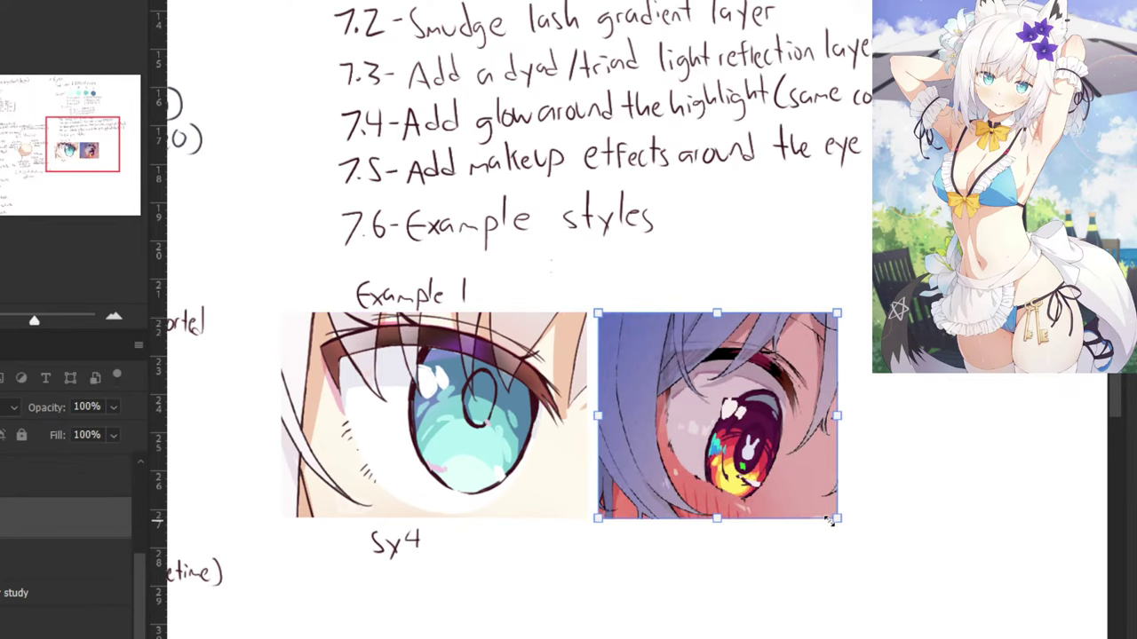
key(Return)
Write the label "Example 2" above the second eye picture on the notes layer.
click(35, 559)
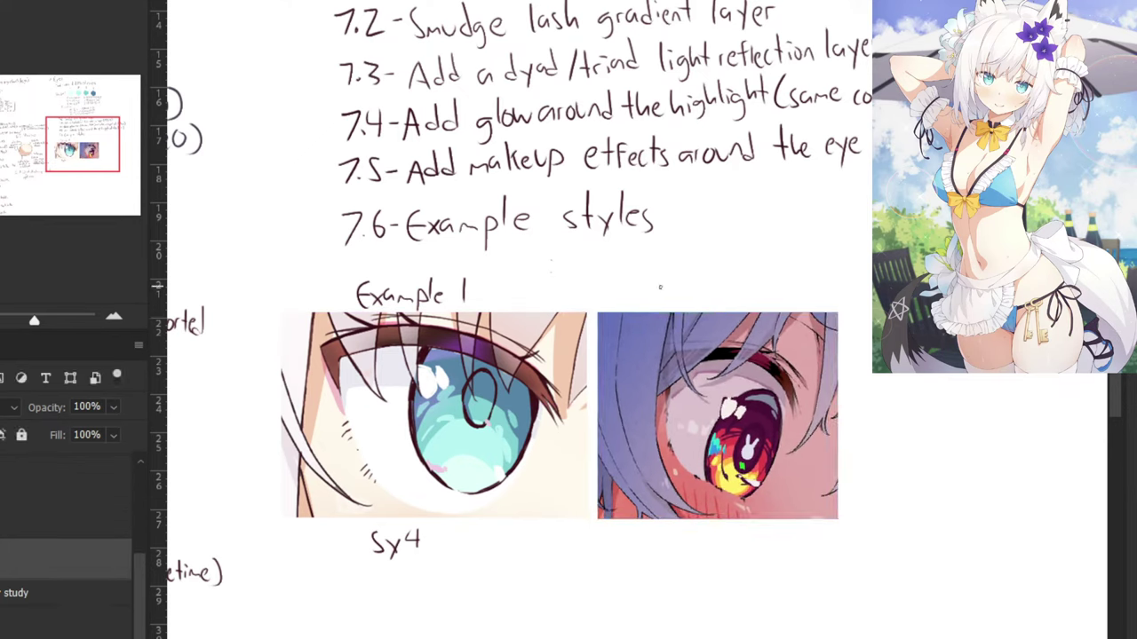
mouse_move(634, 284)
mouse_down()
mouse_move(622, 294)
mouse_move(652, 307)
mouse_up()
mouse_move(652, 294)
mouse_down()
mouse_move(640, 307)
mouse_move(691, 310)
mouse_move(718, 293)
mouse_move(760, 302)
mouse_up()
key(ctrl+z)
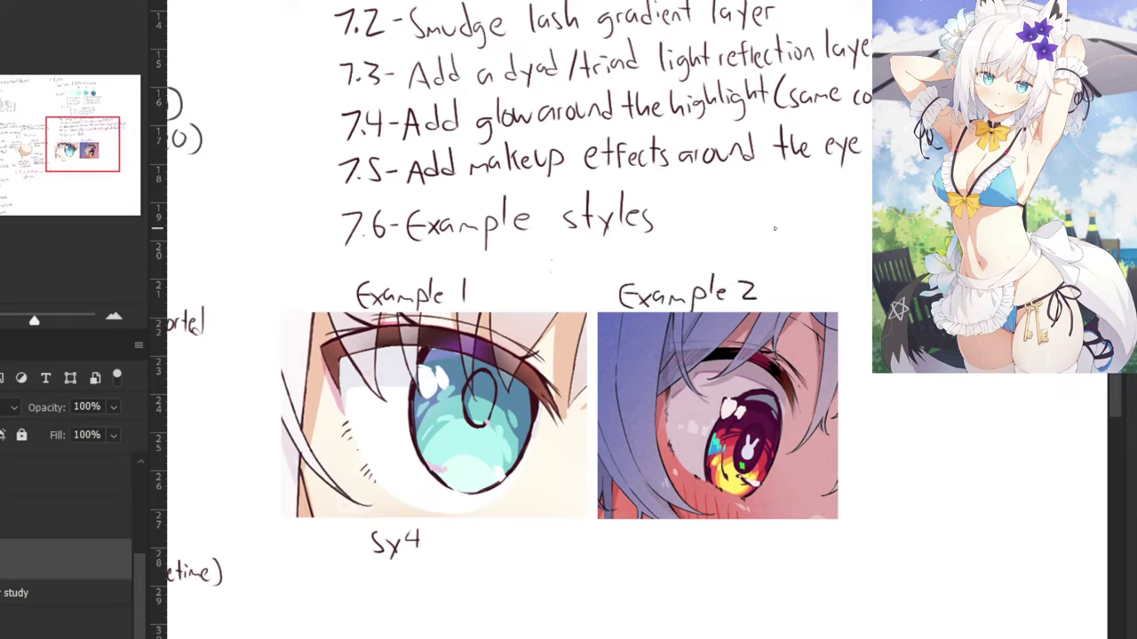
Write the artist credit "DOKA" beneath the Example 2 picture.
mouse_move(654, 535)
mouse_down()
mouse_move(675, 533)
mouse_move(652, 565)
mouse_move(682, 537)
mouse_move(700, 564)
mouse_move(702, 550)
mouse_move(717, 565)
mouse_up()
key(ctrl+z)
key(ctrl+z)
key(ctrl+z)
mouse_move(714, 565)
mouse_down()
mouse_move(723, 533)
mouse_move(731, 563)
mouse_up()
drag(716, 550, 729, 549)
Paste the dark blue eye picture, place it right of Example 2 and scale it to match that picture's height.
key(ctrl+minus)
key(ctrl+minus)
drag(424, 306, 379, 274)
scroll(402, 255, up, 1)
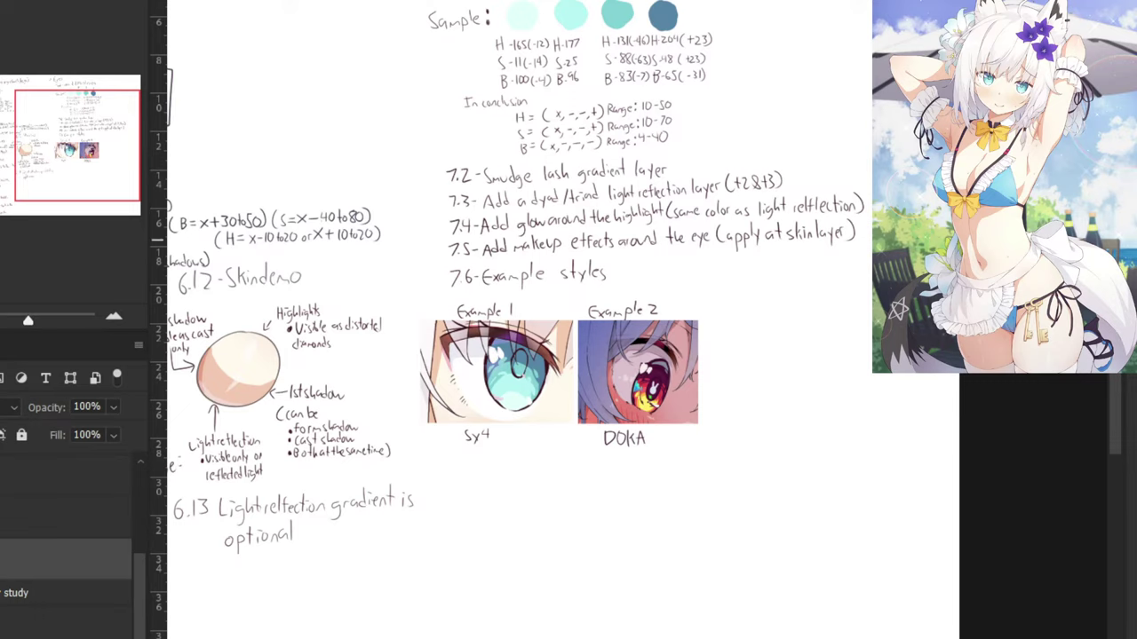
key(ctrl+v)
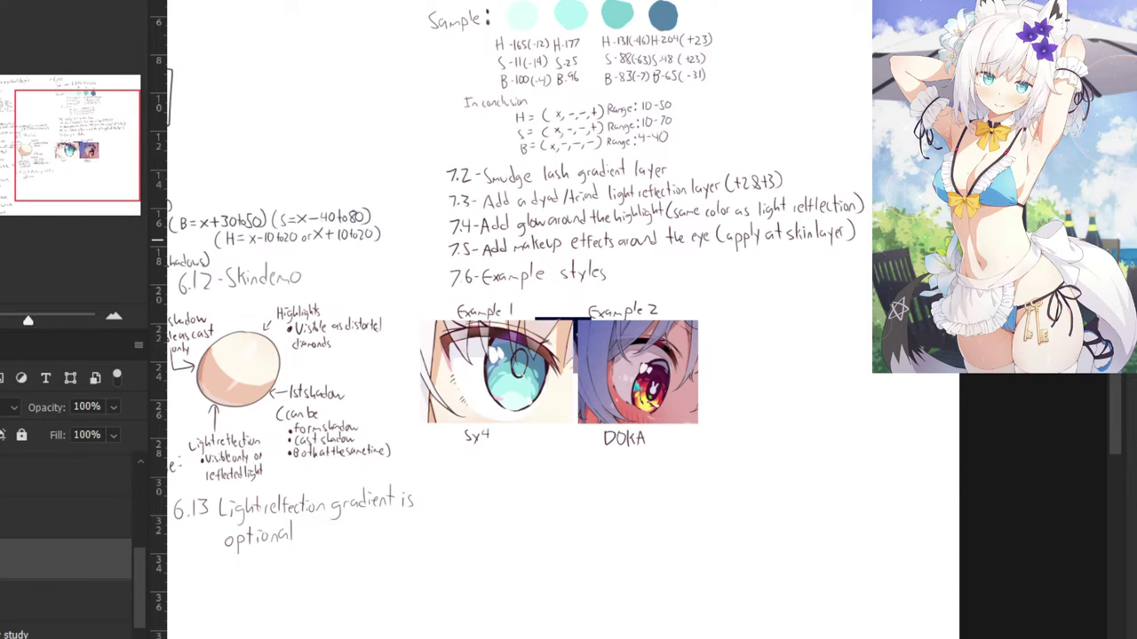
key(ctrl+t)
drag(574, 342, 743, 315)
key(ctrl+plus)
drag(762, 380, 807, 383)
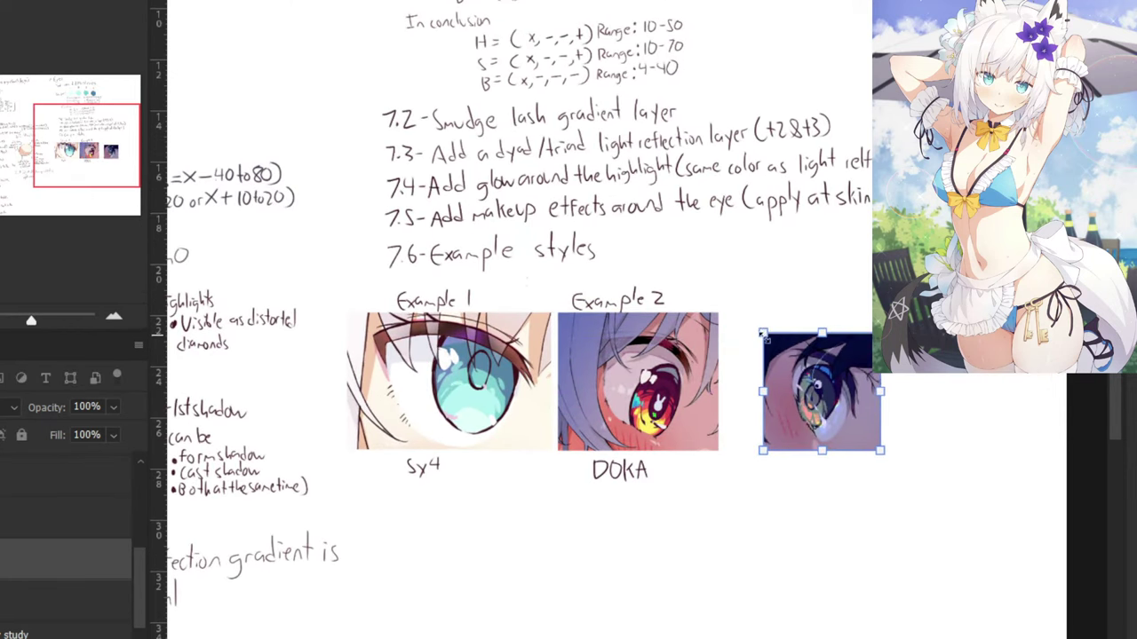
drag(763, 335, 743, 313)
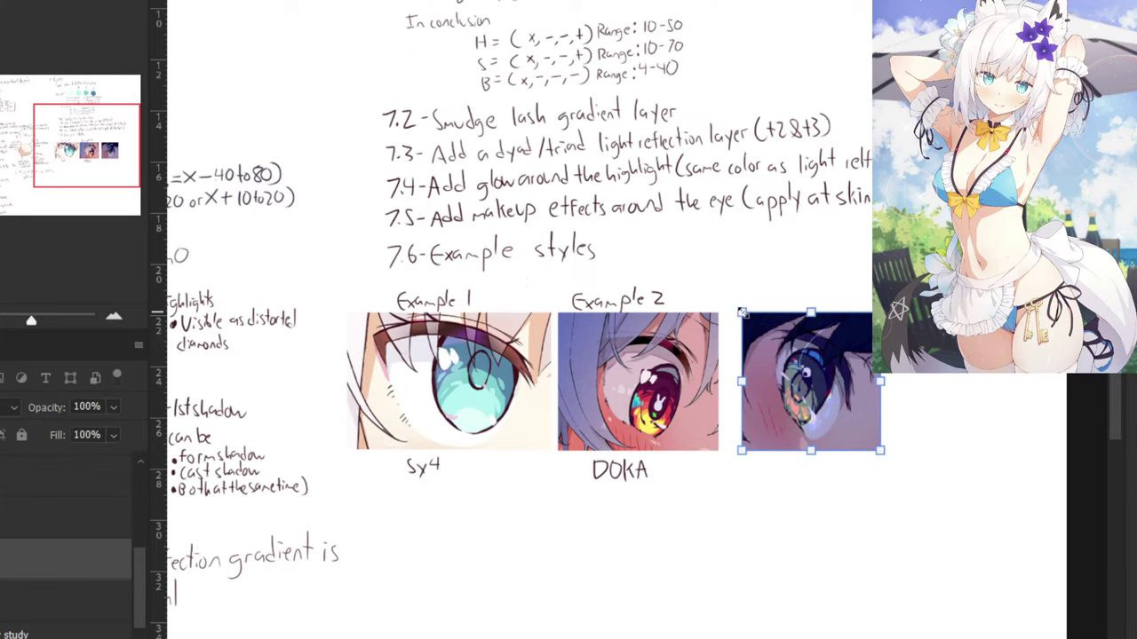
key(Return)
Write the label "Example 3" above the dark blue eye picture.
drag(665, 283, 608, 298)
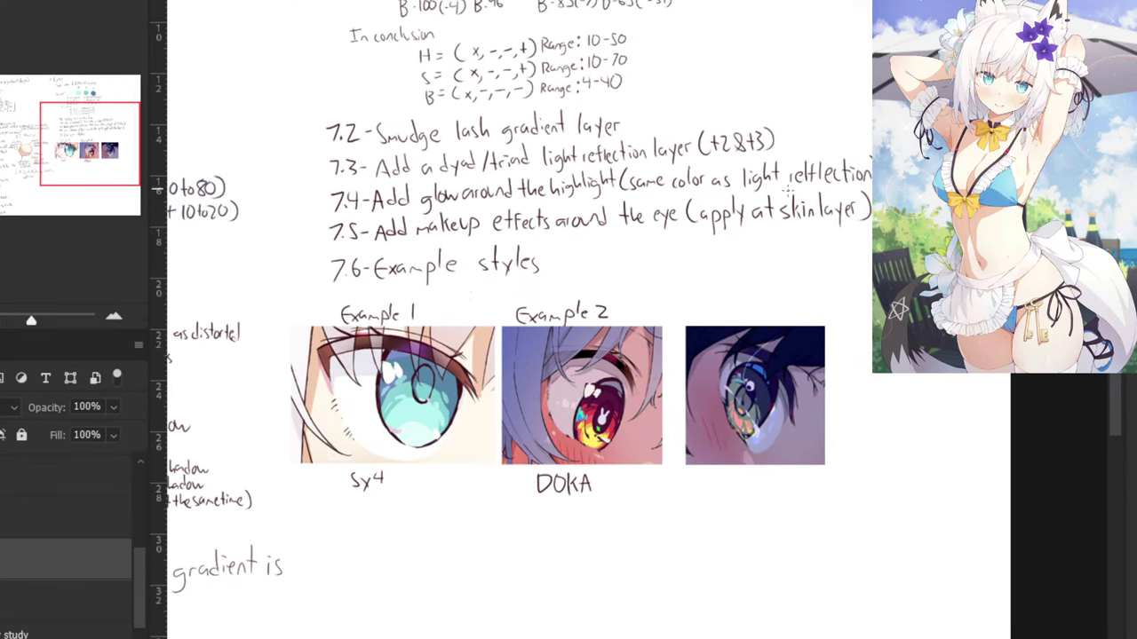
key(ctrl+plus)
mouse_move(740, 290)
mouse_down()
mouse_move(734, 311)
mouse_move(791, 316)
mouse_move(801, 305)
mouse_up()
mouse_move(807, 284)
mouse_down()
mouse_move(821, 307)
mouse_move(842, 293)
mouse_move(830, 309)
mouse_up()
Write the artist credit "Ogipote" beneath the Example 3 picture.
drag(782, 373, 708, 223)
mouse_move(671, 391)
mouse_down()
mouse_move(695, 421)
mouse_move(715, 421)
mouse_move(719, 409)
mouse_up()
drag(734, 398, 734, 393)
mouse_move(748, 380)
mouse_down()
mouse_move(750, 409)
mouse_move(755, 394)
mouse_up()
mouse_move(752, 403)
mouse_down()
mouse_move(762, 396)
mouse_move(765, 412)
mouse_up()
Paste the green eye picture with pink skin, enlarge it and place it in a second row beneath Example 1.
key(ctrl+minus)
key(ctrl+minus)
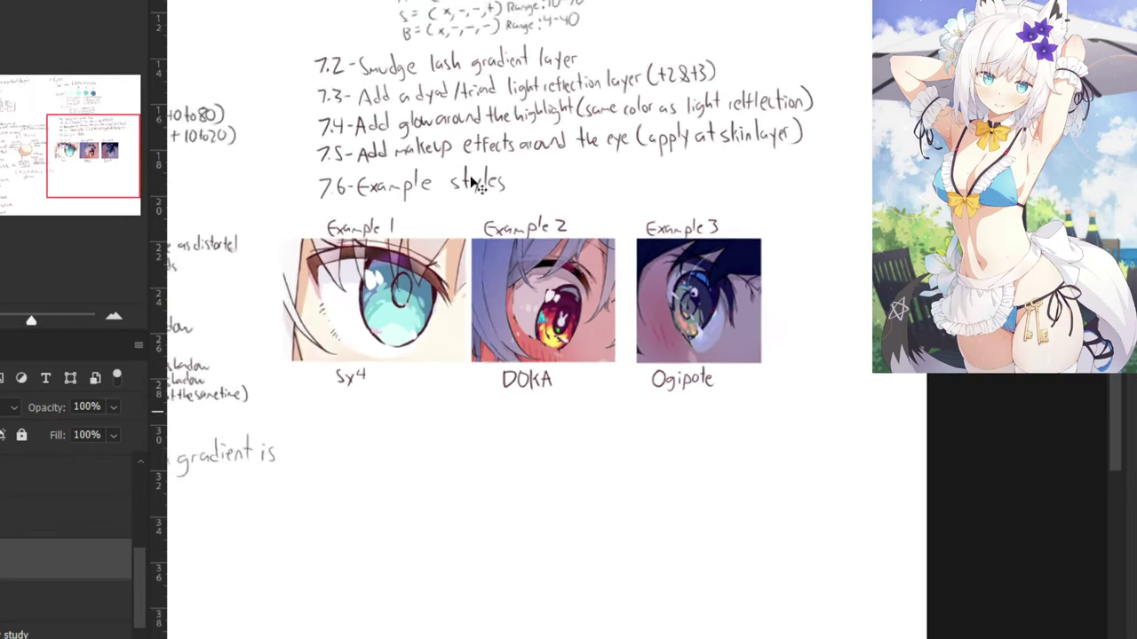
drag(470, 179, 585, 176)
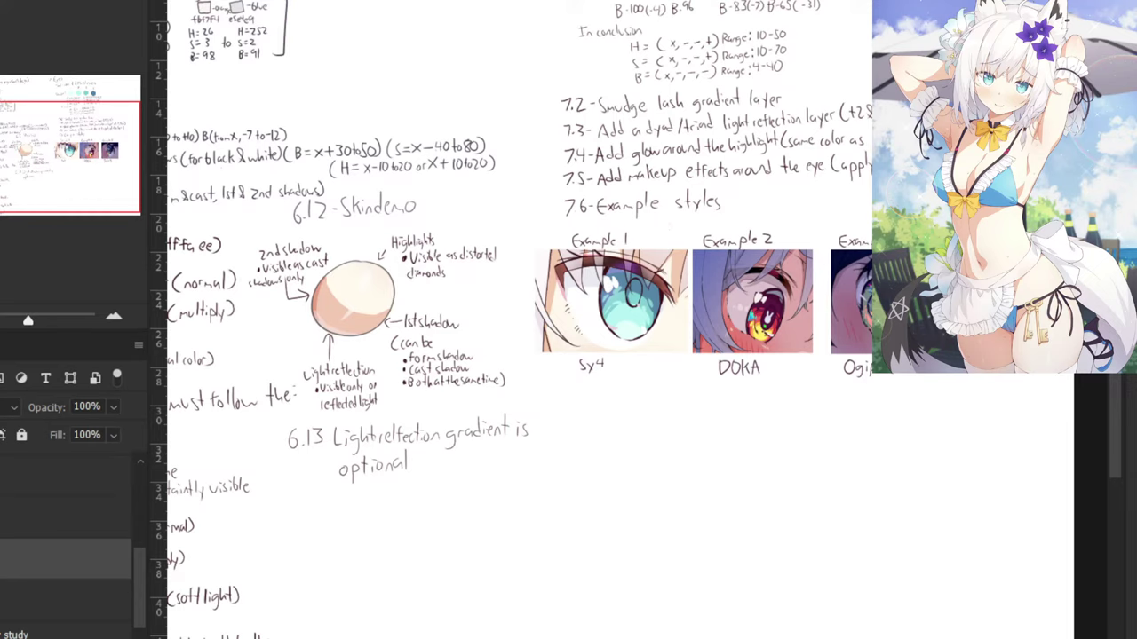
key(ctrl+v)
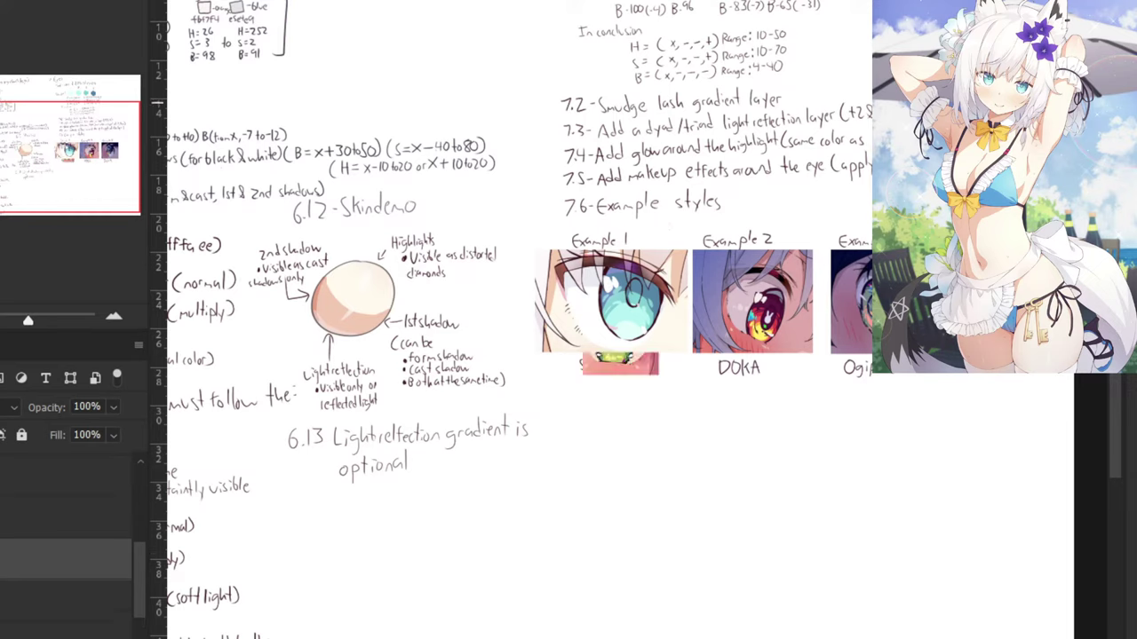
key(ctrl+t)
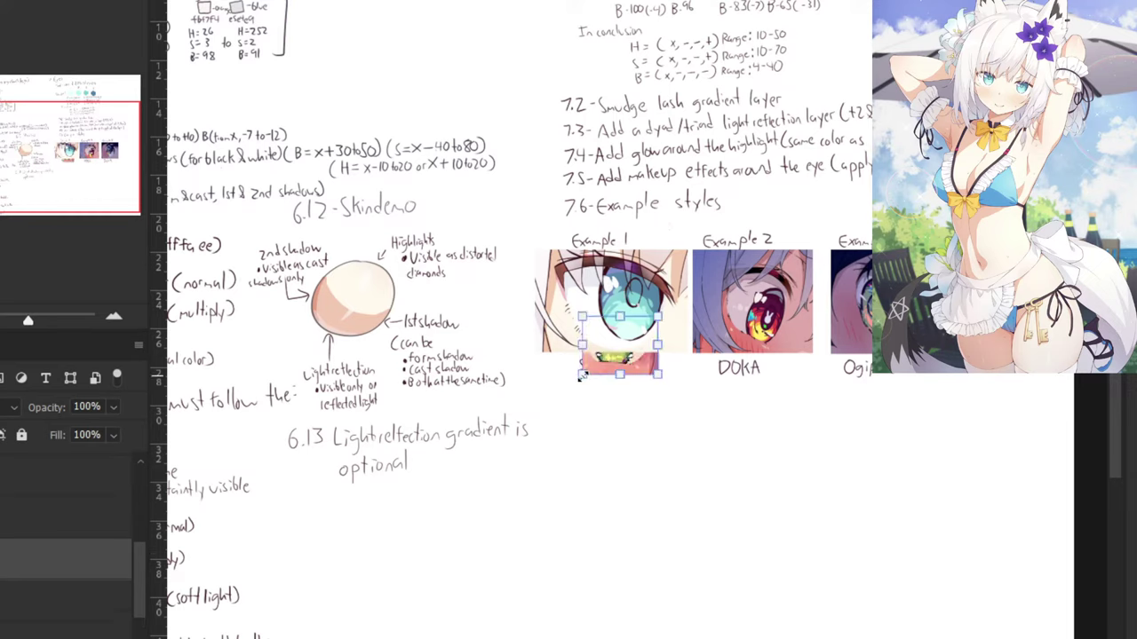
drag(582, 375, 539, 434)
drag(587, 355, 613, 437)
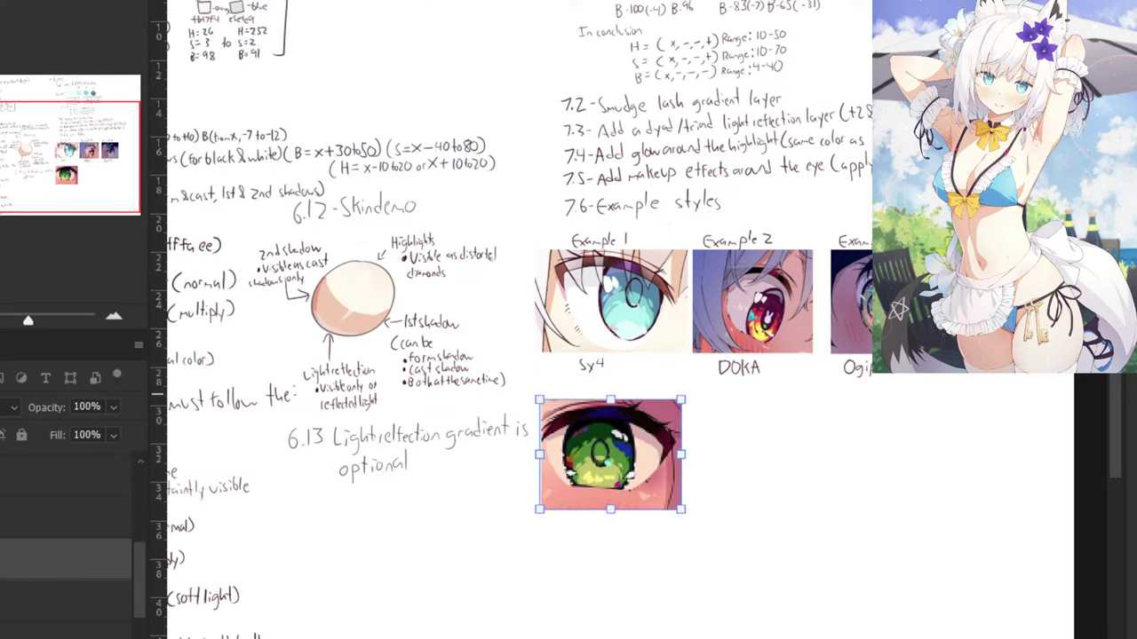
key(Return)
Write the label "Example 4" above the green eye picture in the second row.
key(ctrl+plus)
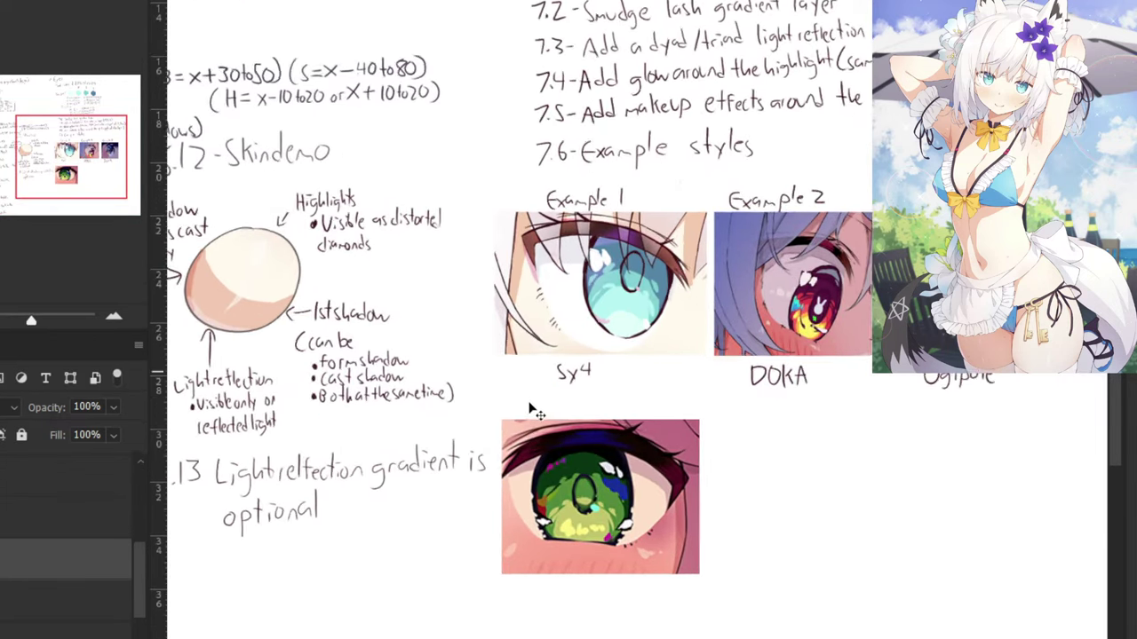
key(ctrl+plus)
key(b)
mouse_move(514, 423)
mouse_down()
mouse_move(501, 449)
mouse_move(508, 435)
mouse_up()
mouse_move(509, 433)
mouse_down()
mouse_move(523, 444)
mouse_move(512, 448)
mouse_up()
mouse_move(535, 434)
mouse_down()
mouse_move(568, 455)
mouse_move(582, 417)
mouse_move(593, 444)
mouse_move(622, 437)
mouse_up()
drag(618, 423, 620, 449)
Write the artist credit "Sy4" beneath the Example 4 picture.
drag(502, 393, 514, 181)
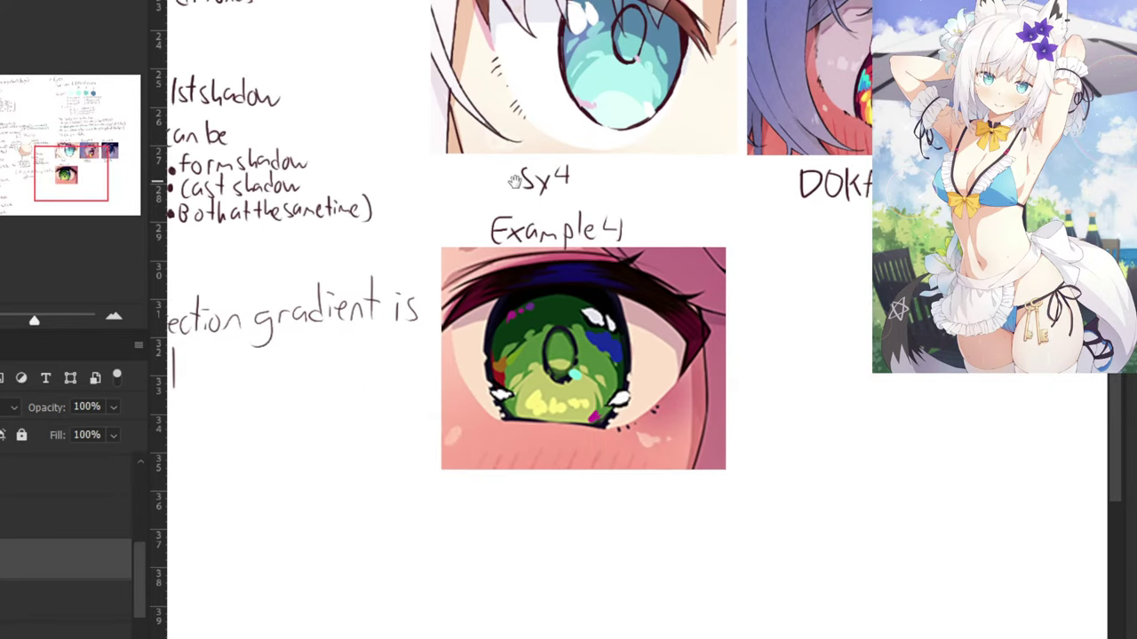
drag(520, 491, 510, 514)
mouse_move(546, 496)
mouse_down()
mouse_move(534, 522)
mouse_move(538, 510)
mouse_up()
drag(562, 494, 566, 499)
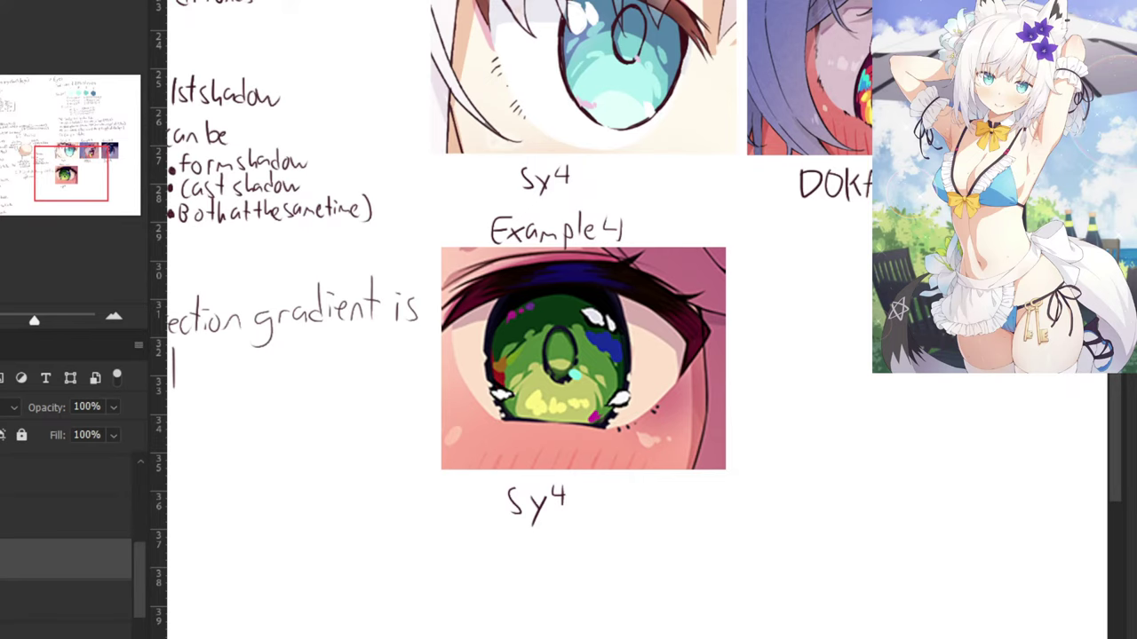
Paste the second green eye picture, enlarge it and place it right of Example 4, beneath Example 2.
key(ctrl+v)
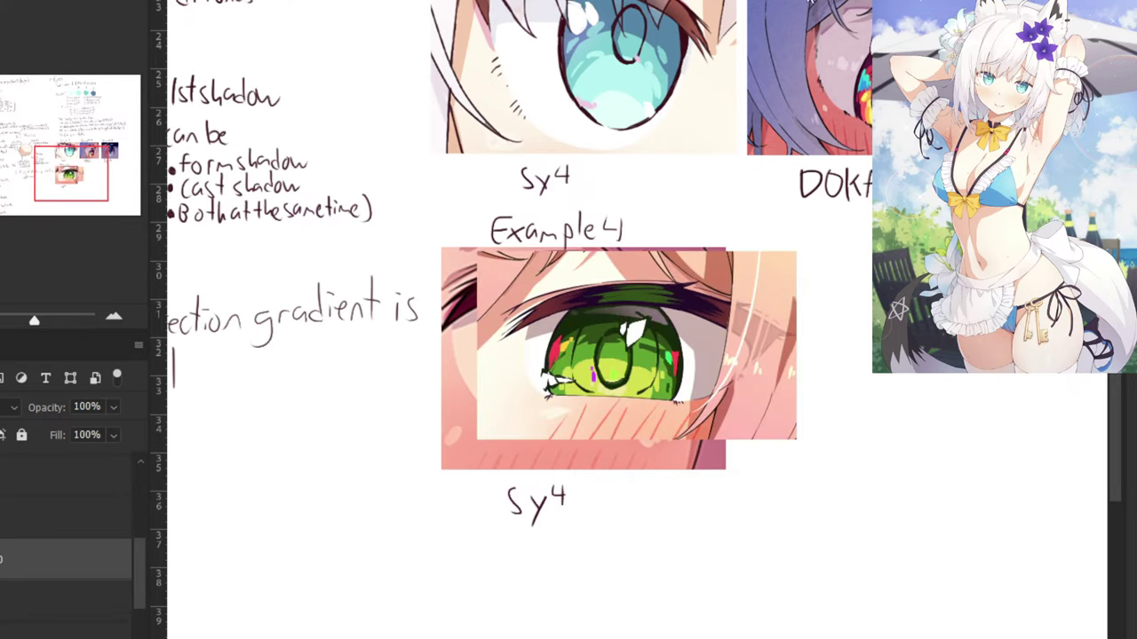
key(ctrl+minus)
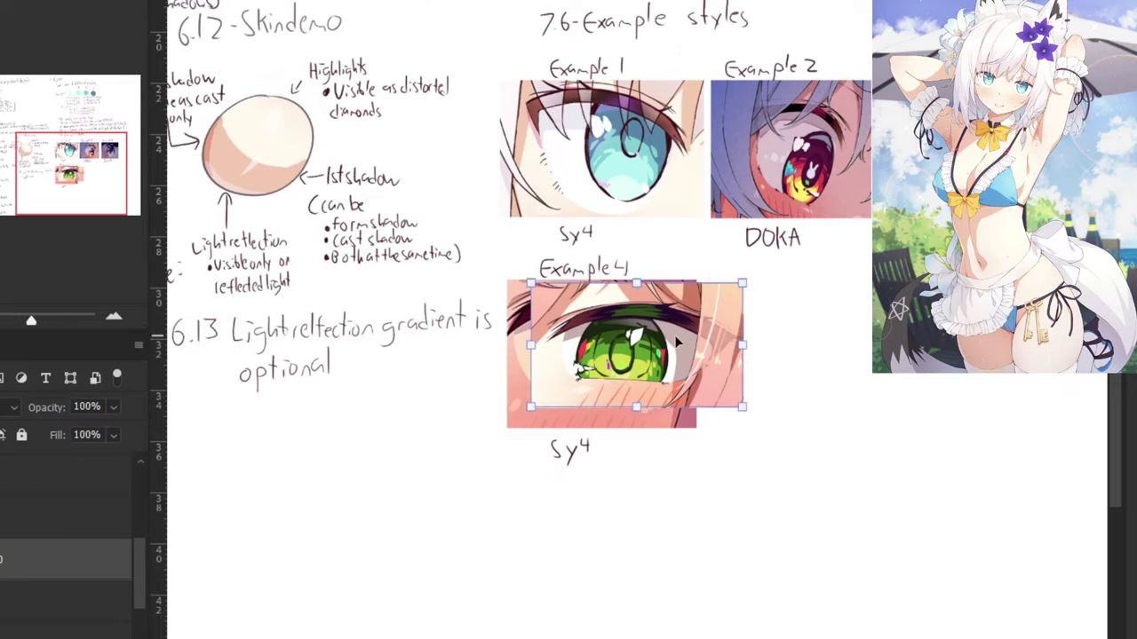
drag(674, 335, 852, 346)
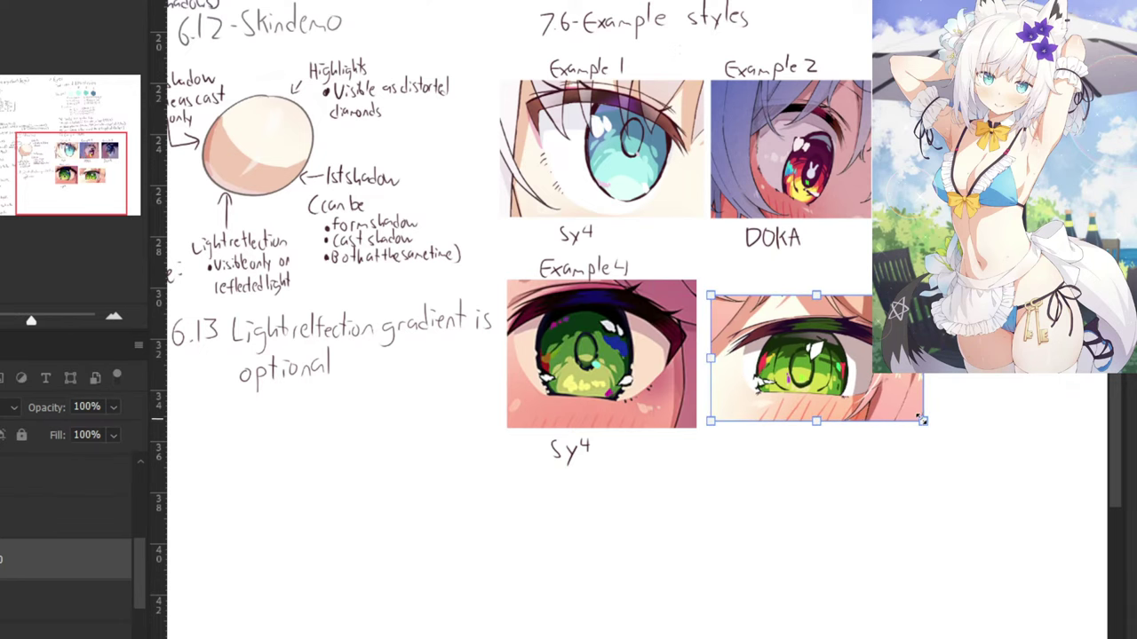
drag(923, 421, 959, 441)
drag(807, 331, 807, 328)
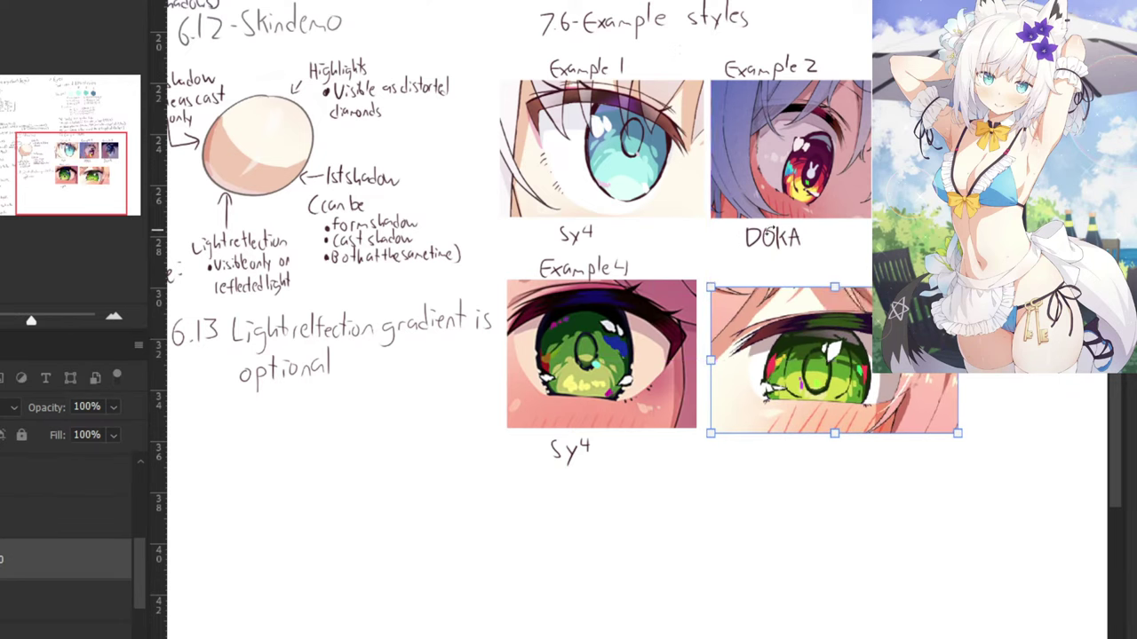
key(Return)
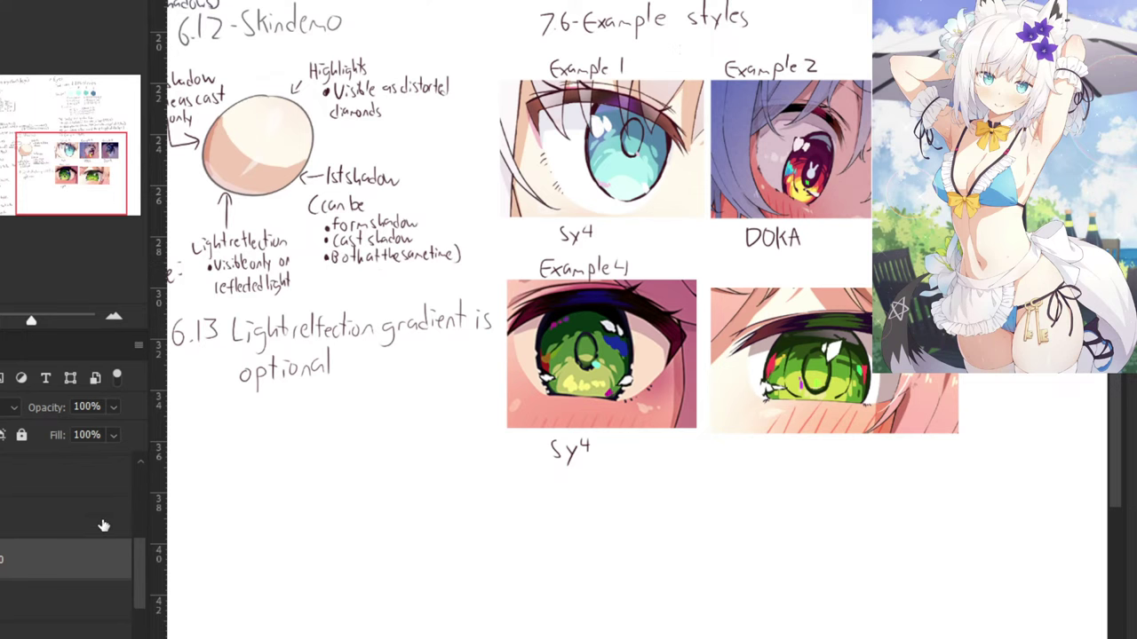
Merge down the pasted example eye picture layers one after another.
scroll(143, 551, up, 3)
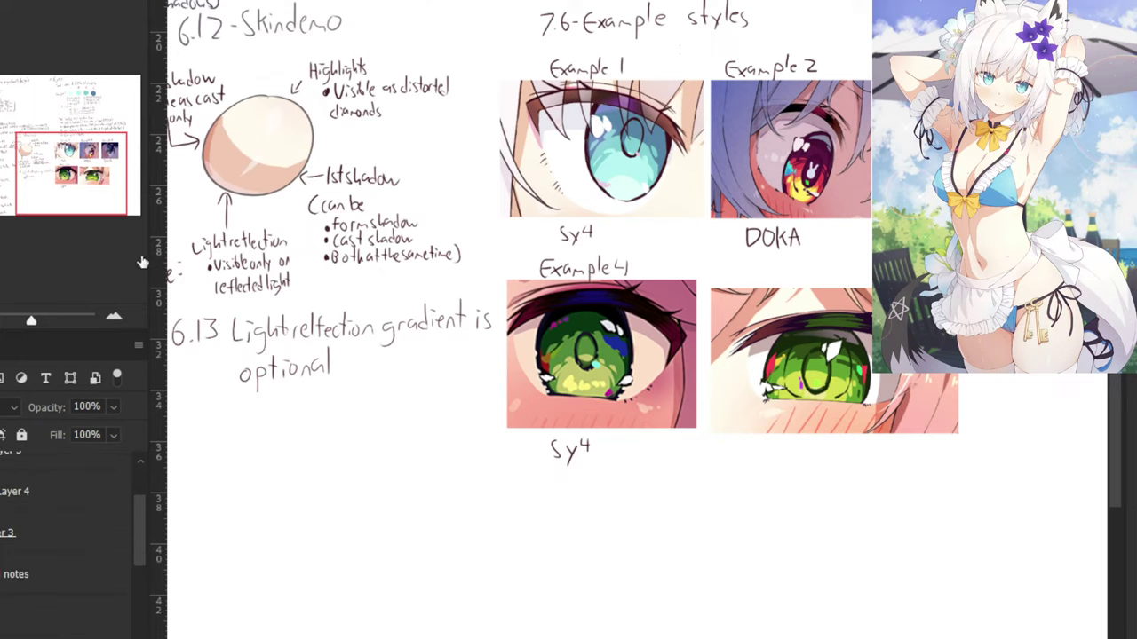
right_click(25, 617)
click(55, 465)
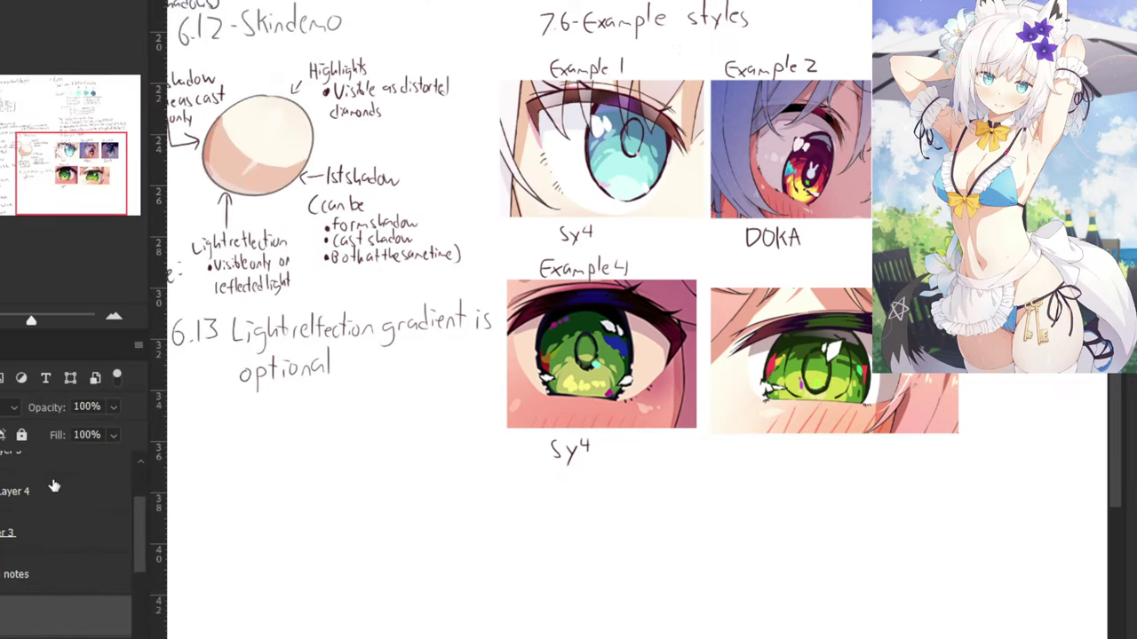
right_click(21, 617)
click(64, 463)
right_click(18, 565)
click(41, 472)
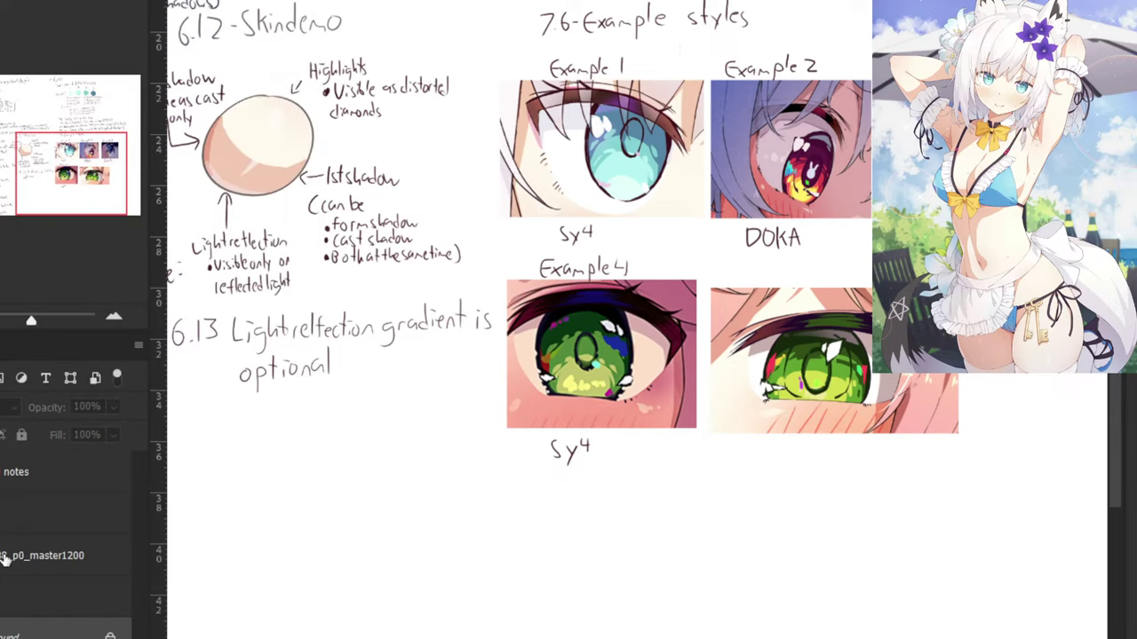
scroll(124, 530, down, 5)
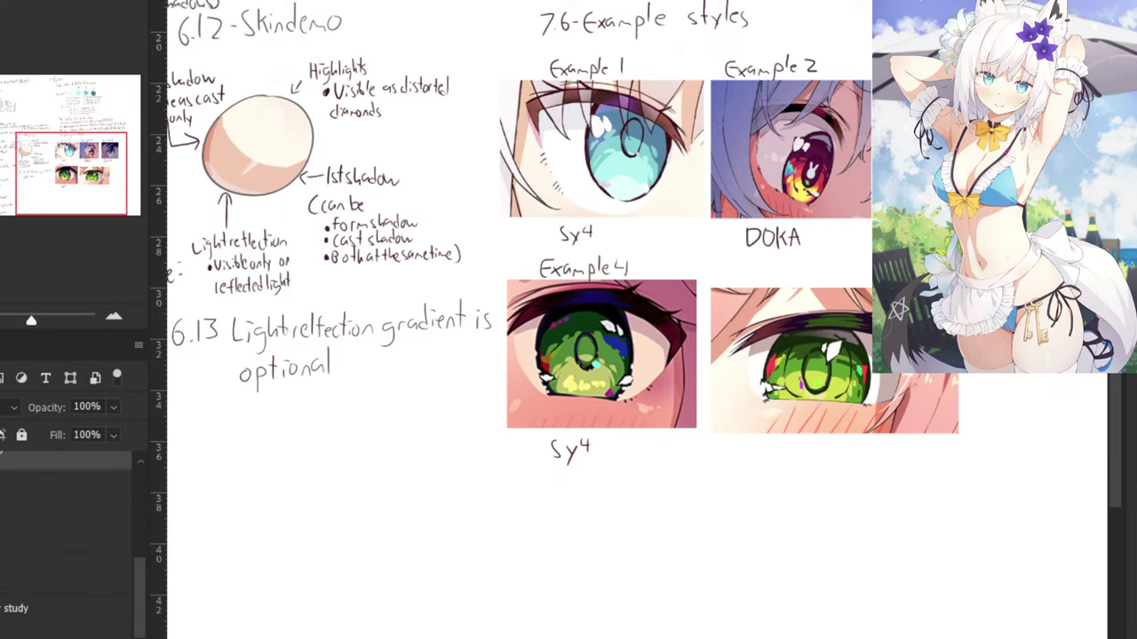
right_click(3, 463)
click(40, 465)
right_click(18, 533)
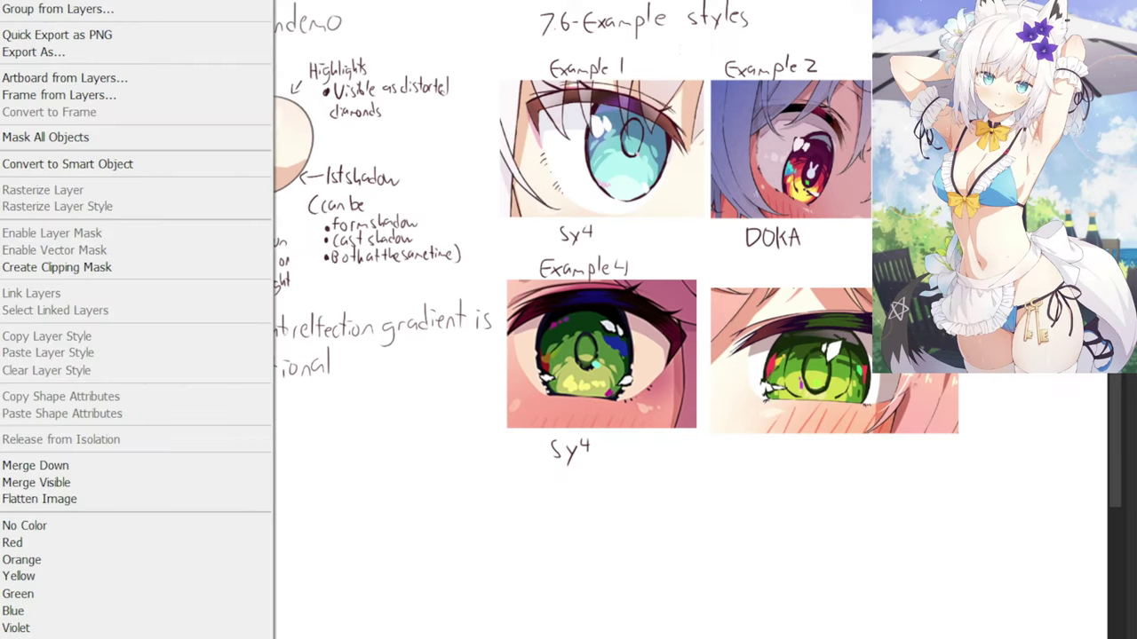
click(7, 464)
right_click(4, 461)
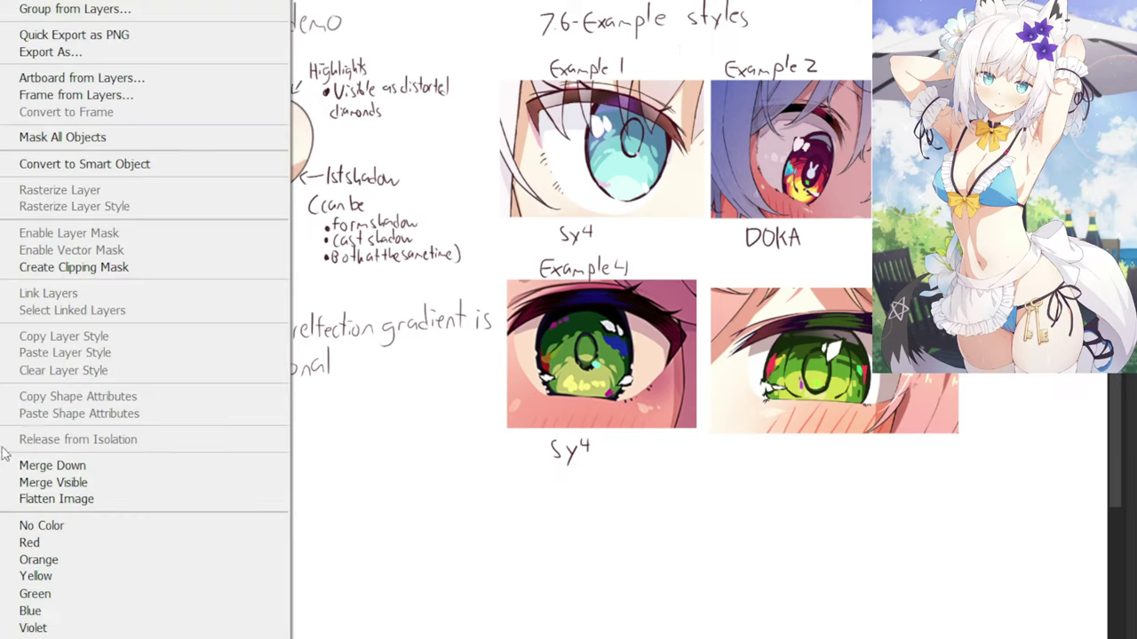
click(36, 464)
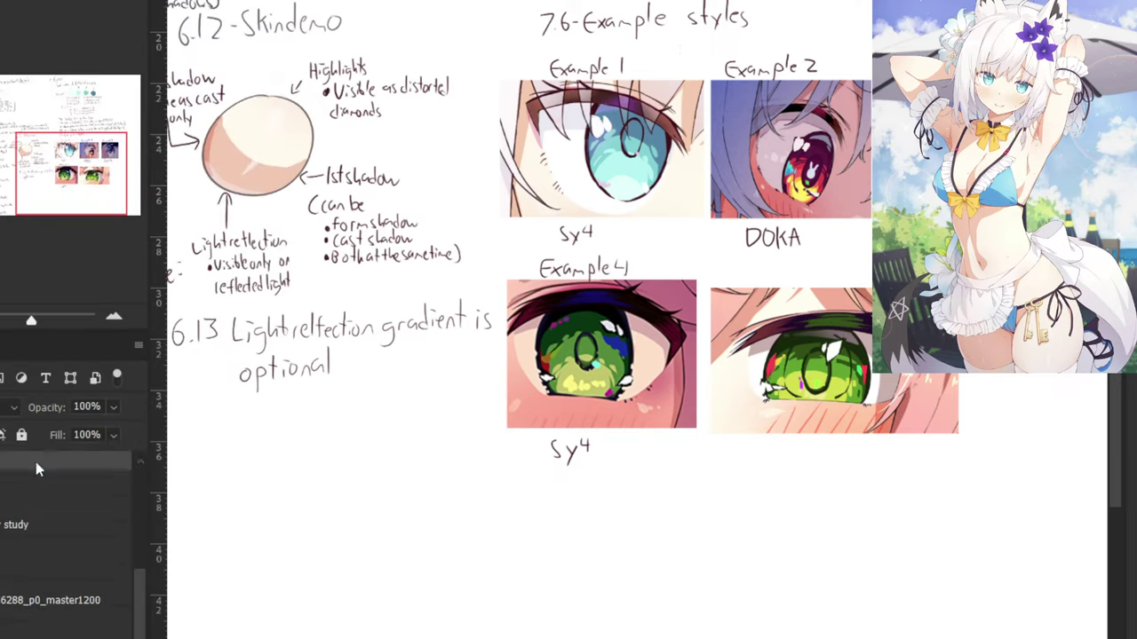
drag(515, 349, 381, 419)
key(ctrl+plus)
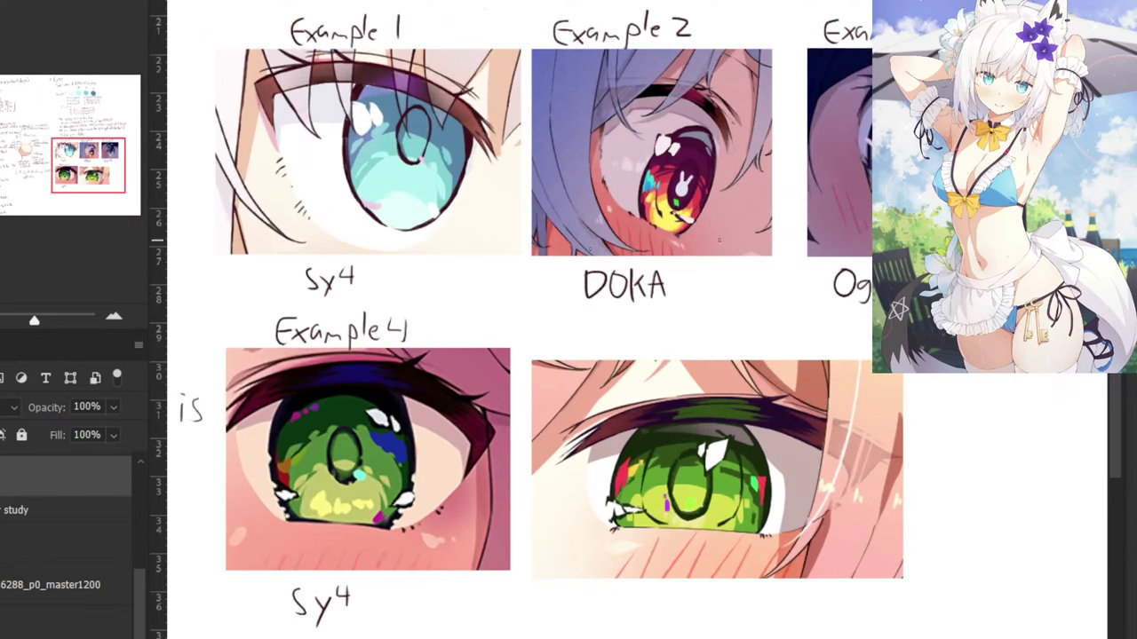
Write the label "Example 5" above the second green eye picture in the lower row.
drag(604, 318, 605, 347)
drag(589, 334, 624, 347)
mouse_move(623, 334)
mouse_down()
mouse_move(611, 348)
mouse_move(686, 345)
mouse_up()
mouse_move(692, 340)
mouse_down()
mouse_move(704, 345)
mouse_move(719, 330)
mouse_move(717, 346)
mouse_up()
key(ctrl+z)
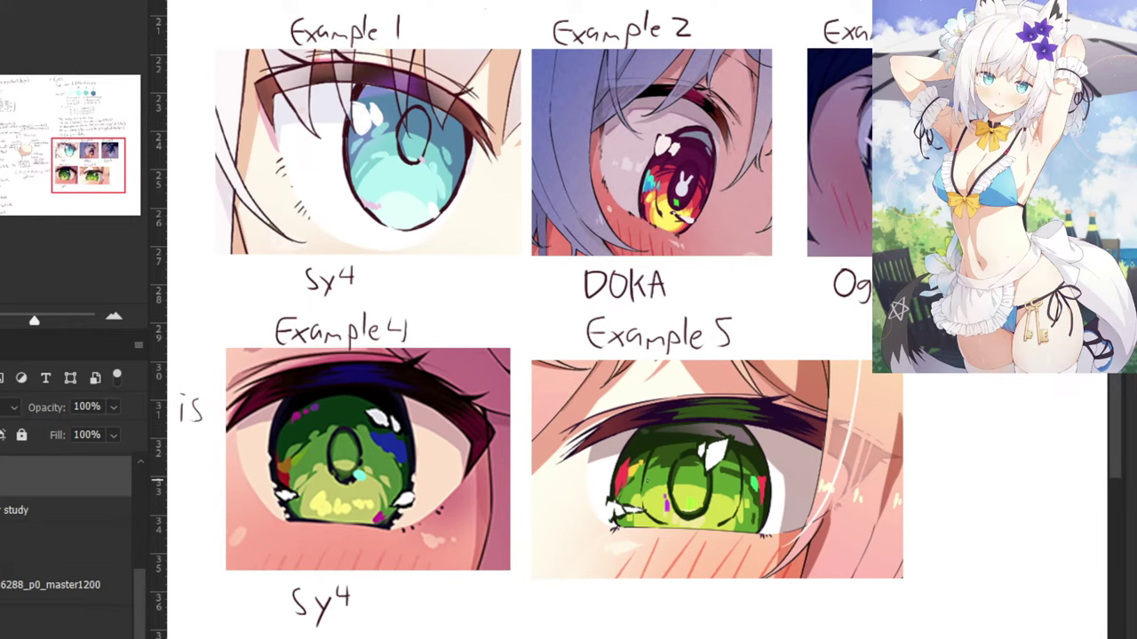
Write the artist credit "DOKA" beneath the Example 5 picture.
drag(609, 599, 611, 629)
key(ctrl+z)
mouse_move(610, 601)
mouse_down()
mouse_move(613, 627)
mouse_move(647, 601)
mouse_move(663, 627)
mouse_up()
mouse_move(675, 600)
mouse_down()
mouse_move(666, 613)
mouse_move(680, 627)
mouse_up()
drag(682, 627, 692, 614)
Paste the orange eye picture, enlarge it and place it beside Example 5, beneath Example 3.
key(ctrl+minus)
key(ctrl+minus)
key(ctrl+minus)
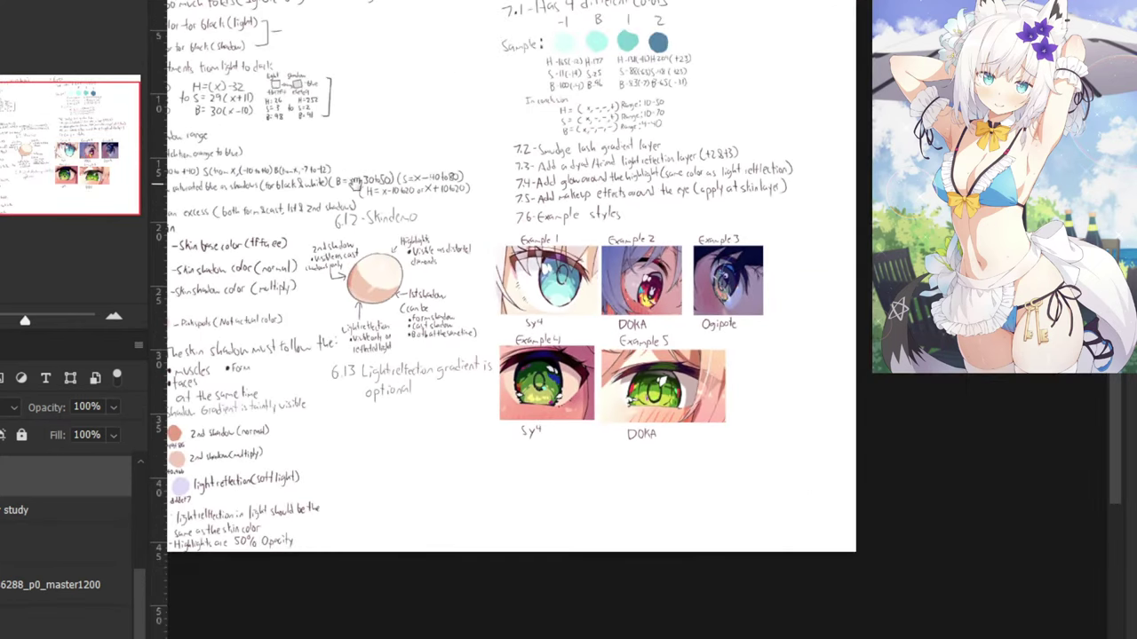
drag(353, 184, 355, 209)
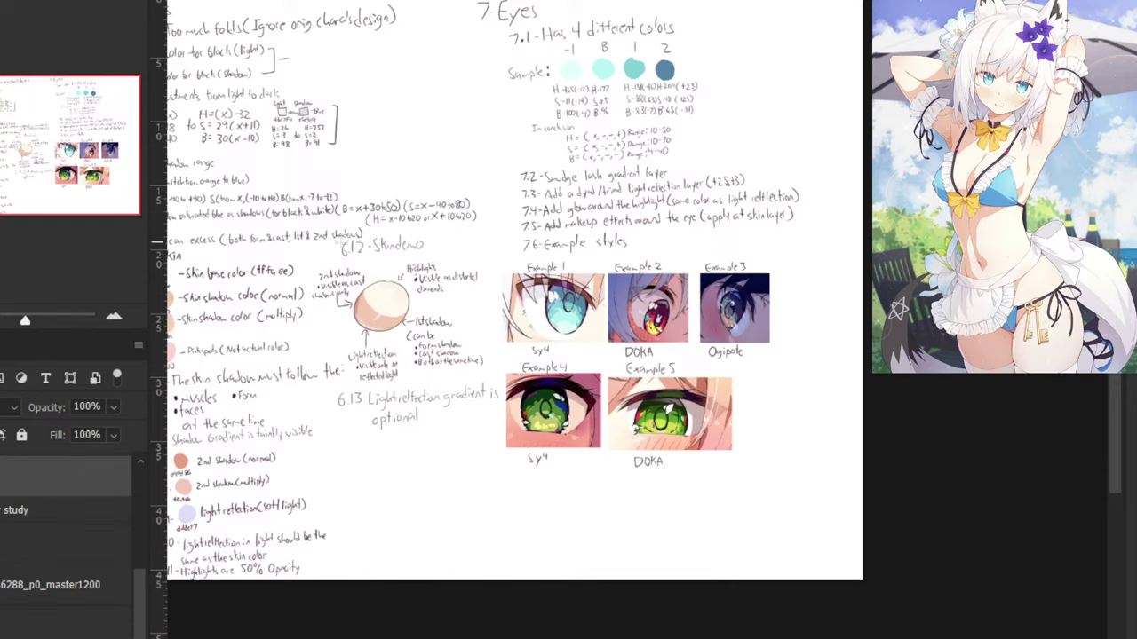
drag(415, 230, 387, 256)
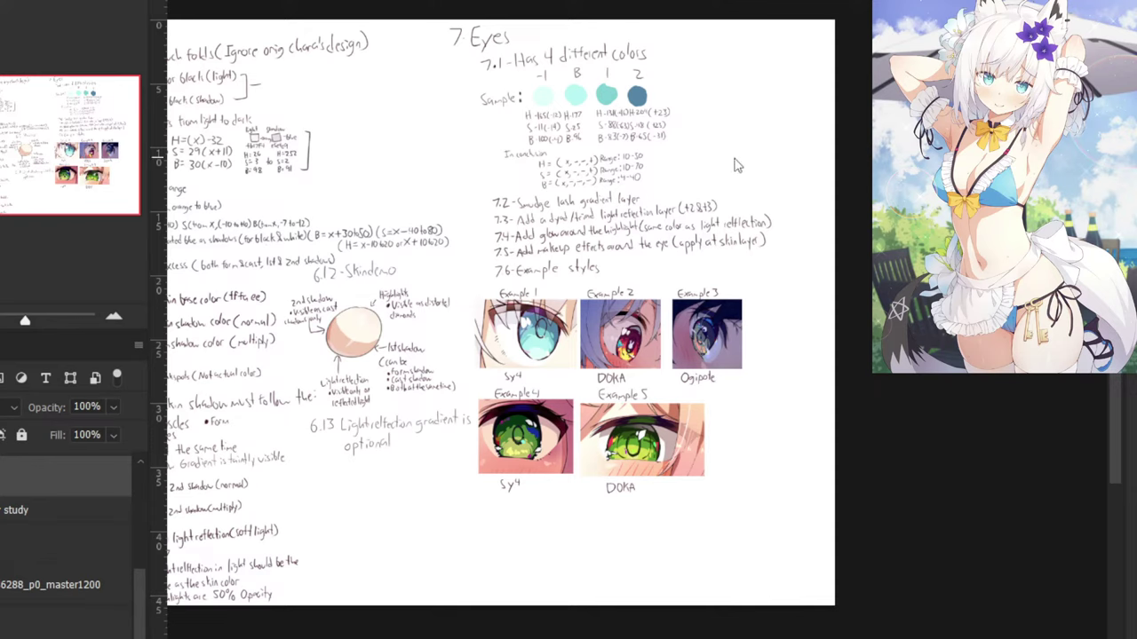
key(ctrl+v)
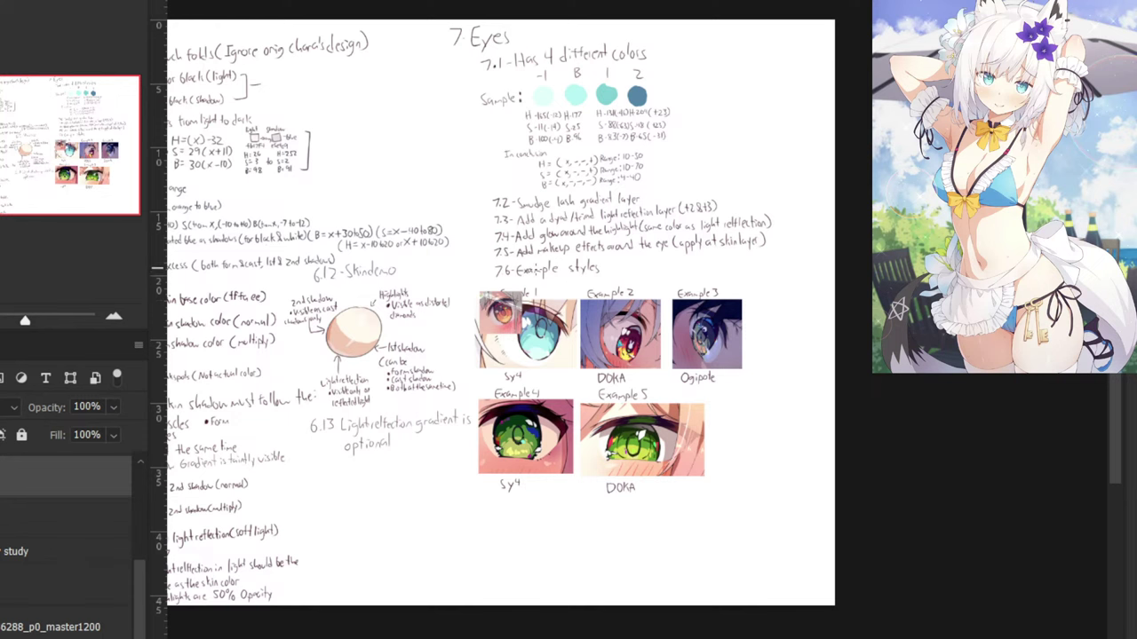
key(ctrl+t)
drag(502, 307, 761, 451)
key(ctrl+plus)
key(ctrl+plus)
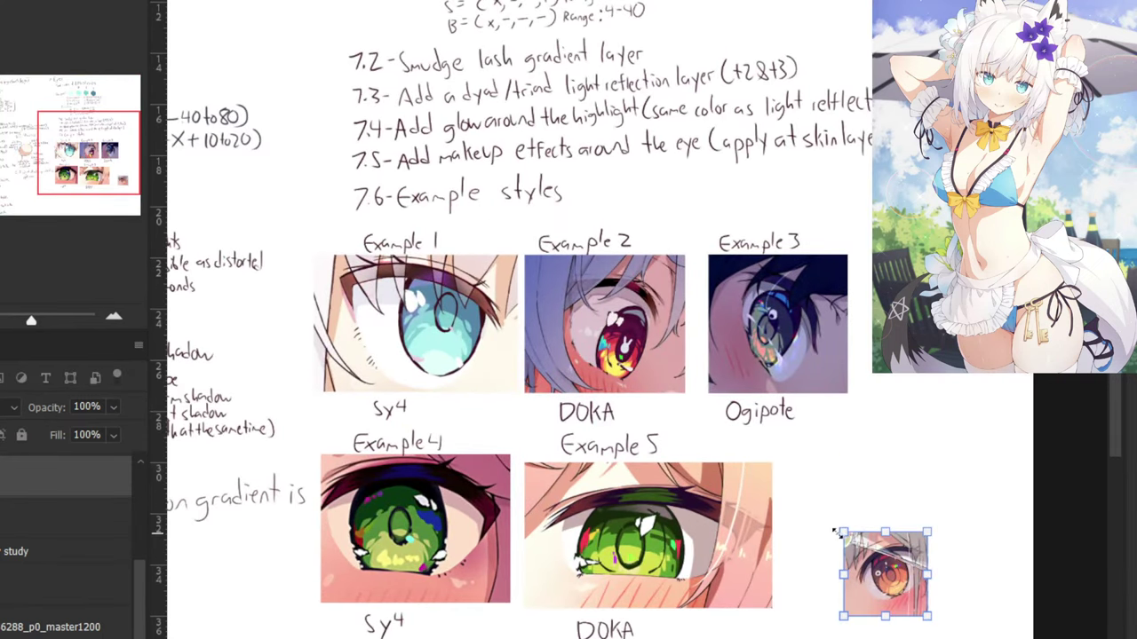
mouse_move(835, 531)
mouse_down()
mouse_move(785, 468)
mouse_move(817, 463)
mouse_move(636, 286)
mouse_move(677, 327)
mouse_up()
key(Return)
Write the label "Example 6" above the orange eye picture and the artist credit "Ogipote" beneath it.
drag(668, 316, 685, 326)
drag(705, 313, 712, 320)
drag(713, 314, 726, 326)
drag(727, 314, 740, 320)
drag(743, 314, 754, 321)
drag(769, 296, 771, 313)
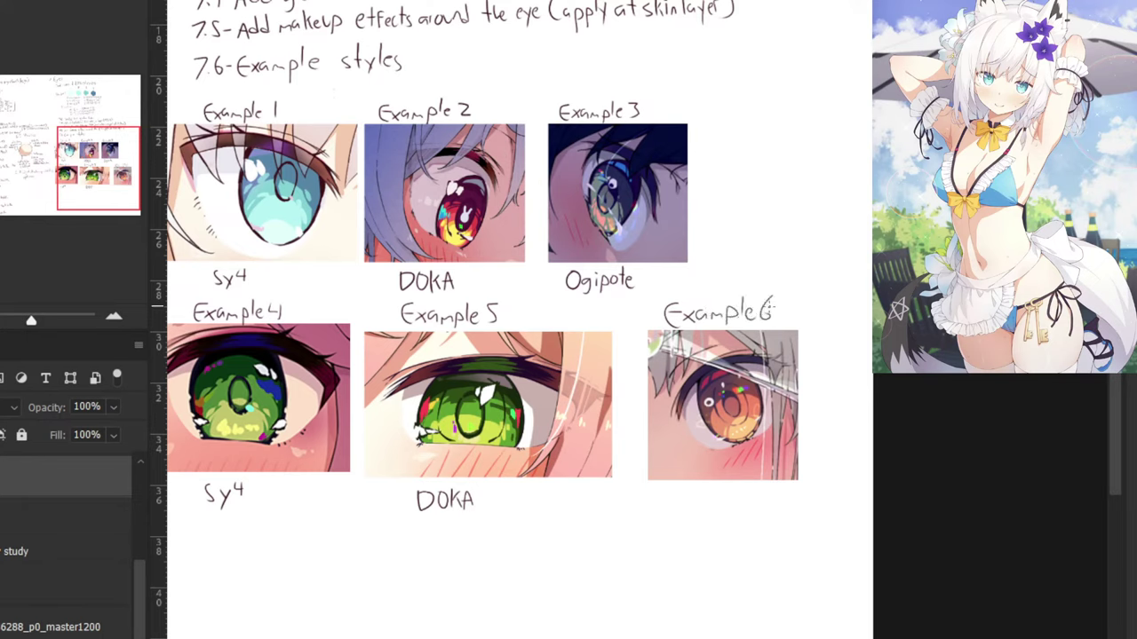
mouse_move(671, 490)
mouse_down()
mouse_move(679, 515)
mouse_move(713, 515)
mouse_move(727, 492)
mouse_move(753, 502)
mouse_up()
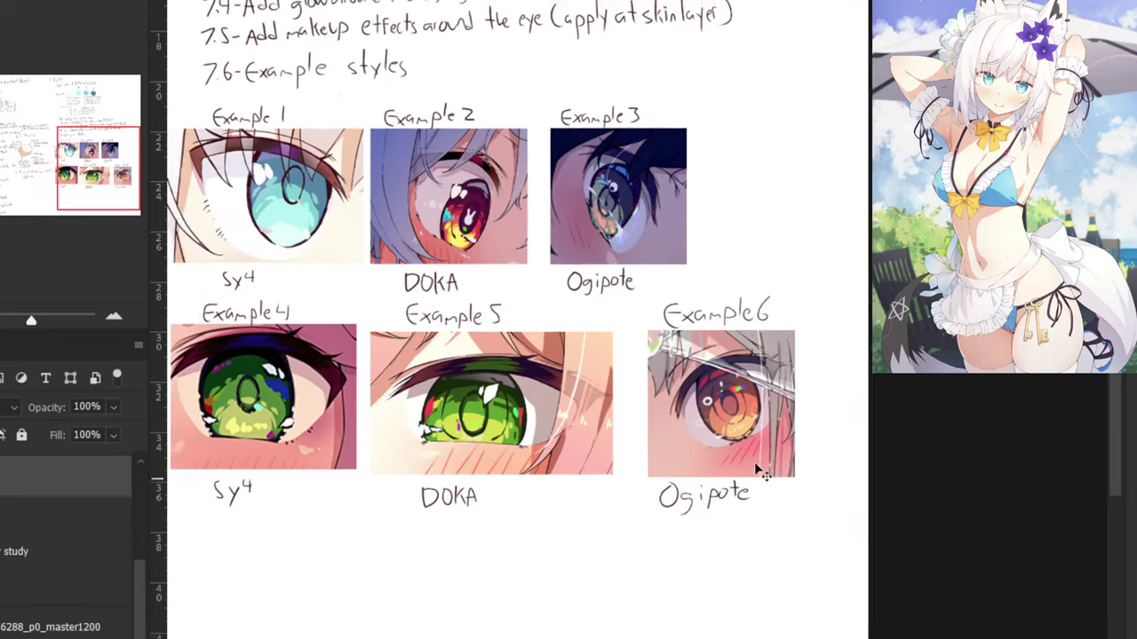
Merge the pasted orange eye picture layer down into the layer below.
key(ctrl+minus)
key(ctrl+minus)
right_click(23, 471)
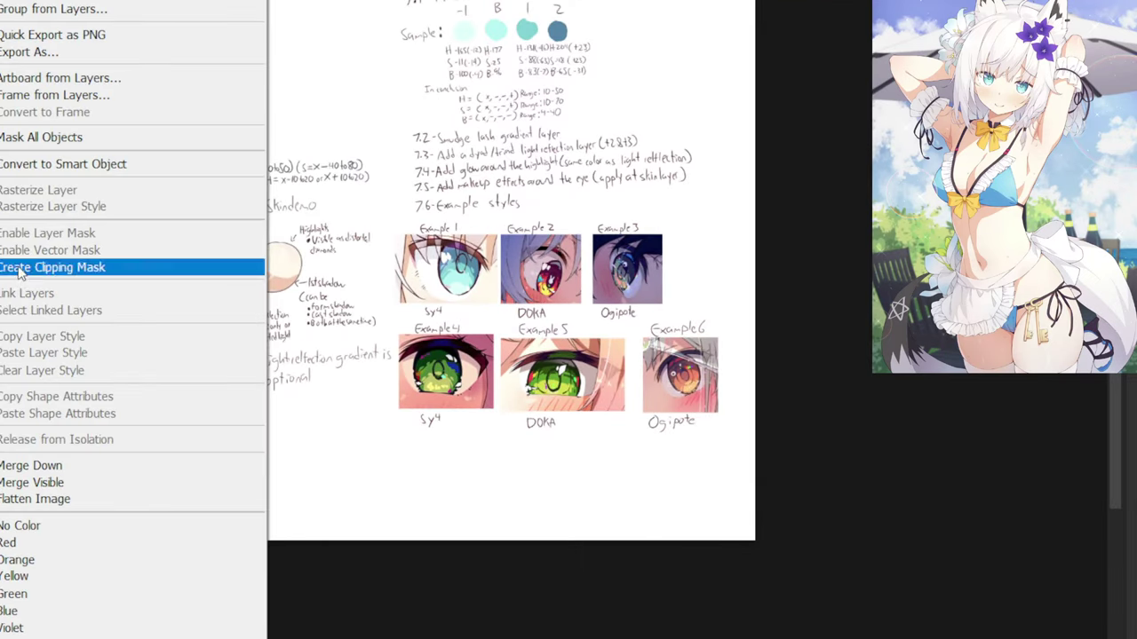
click(23, 465)
Start note 7.7 below the example pictures with the words "Chromatic Abbrevation".
drag(321, 314, 434, 263)
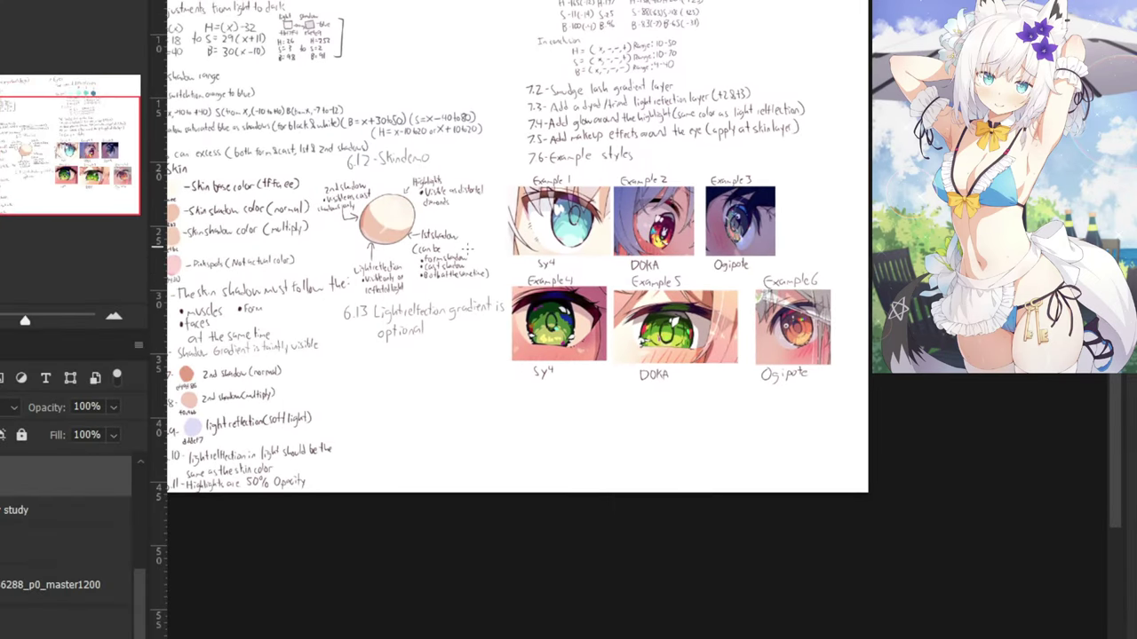
key(ctrl+plus)
key(ctrl+plus)
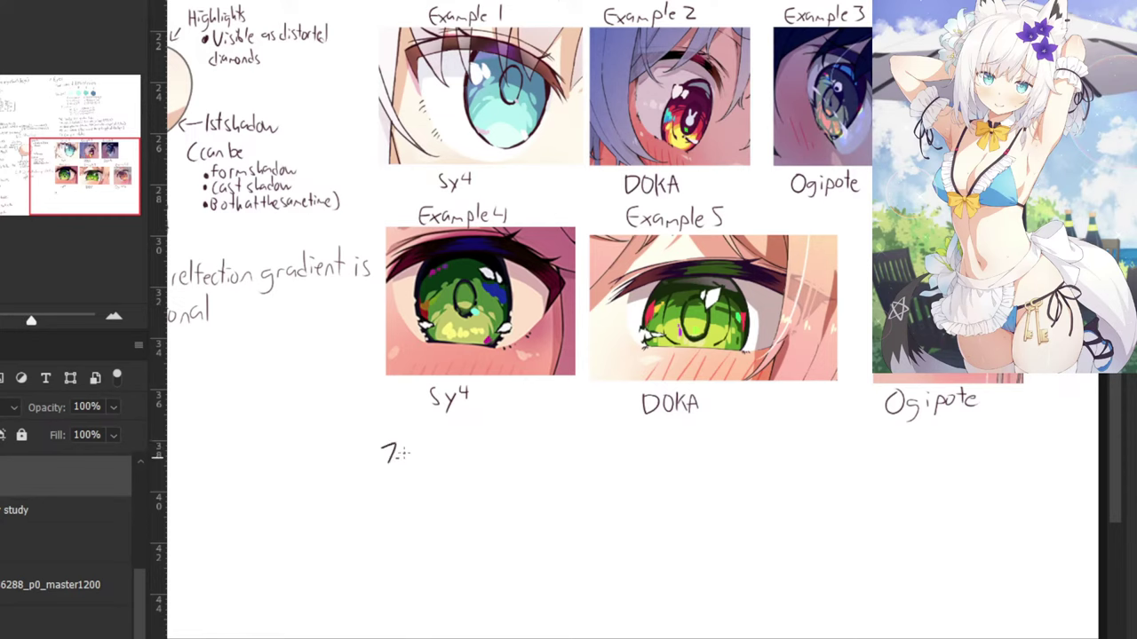
drag(408, 442, 413, 461)
drag(475, 463, 521, 455)
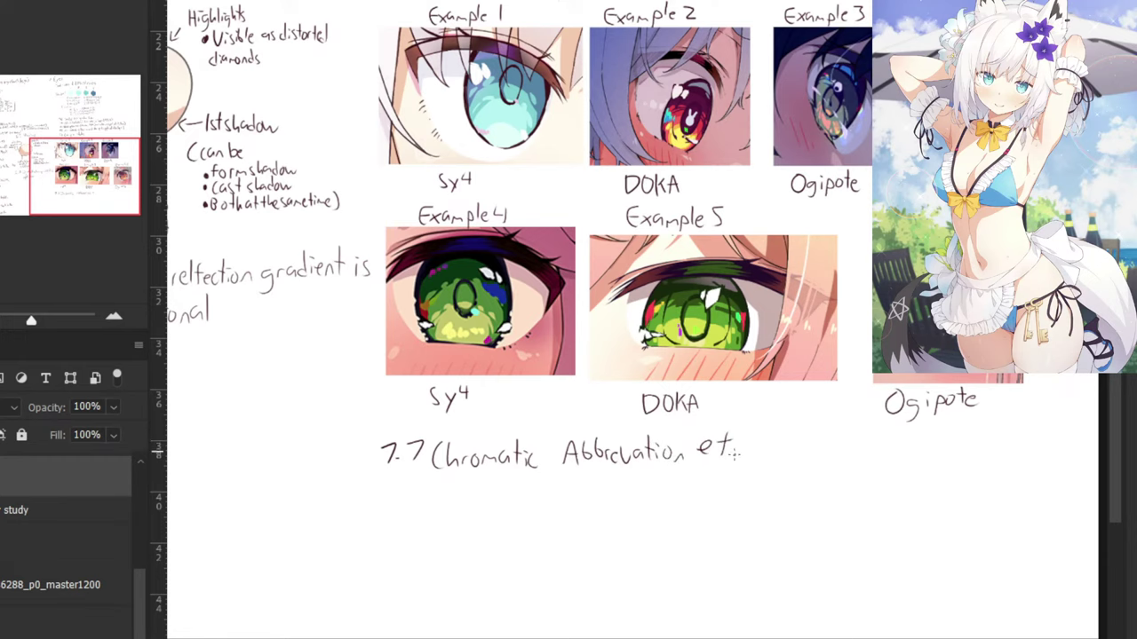
Try to write the next word after "Abbrevation" and undo its strokes.
drag(775, 421, 774, 450)
drag(763, 441, 778, 440)
key(ctrl+z)
key(ctrl+z)
key(ctrl+plus)
key(ctrl+z)
key(ctrl+z)
key(ctrl+z)
key(ctrl+z)
key(ctrl+z)
key(ctrl+z)
key(ctrl+z)
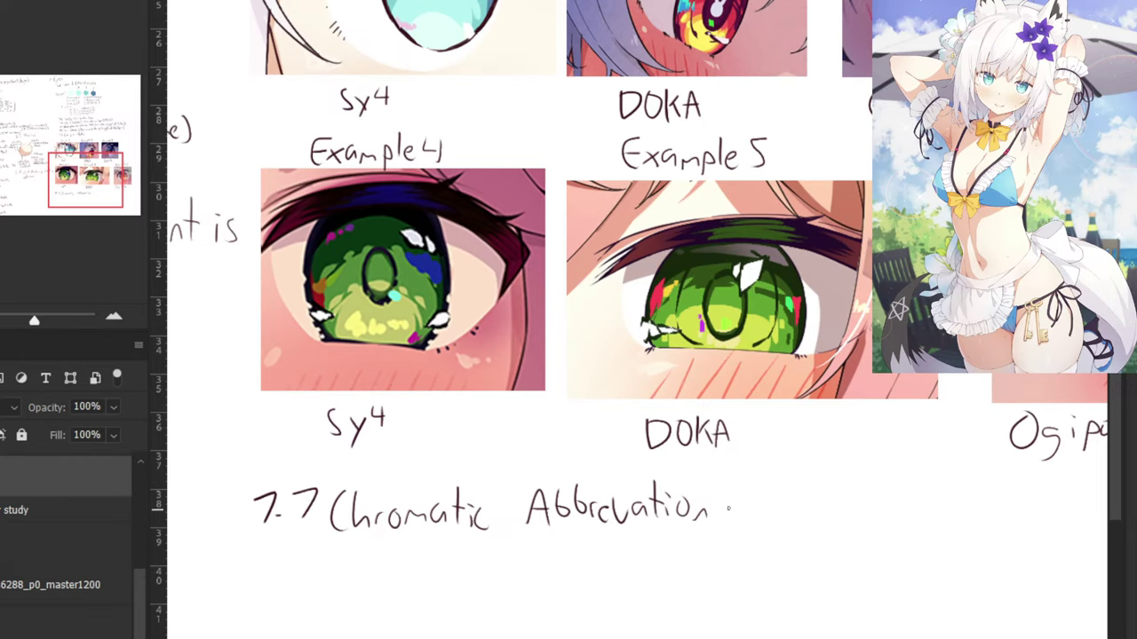
Finish note 7.7 by writing "effect is optional" after "Chromatic Abbrevation".
mouse_move(729, 513)
mouse_down()
mouse_move(747, 519)
mouse_move(764, 496)
mouse_up()
mouse_move(750, 508)
mouse_down()
mouse_move(765, 505)
mouse_move(767, 524)
mouse_up()
drag(763, 508, 790, 519)
drag(803, 508, 810, 524)
mouse_move(803, 502)
mouse_down()
mouse_move(824, 501)
mouse_move(590, 440)
mouse_up()
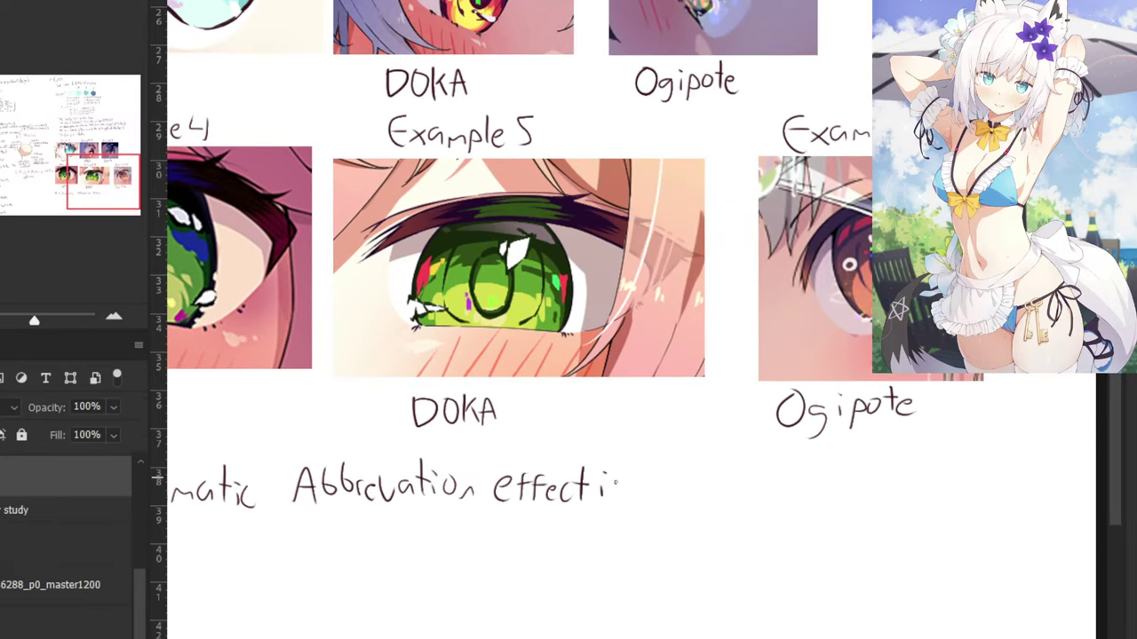
drag(625, 480, 619, 499)
mouse_move(648, 482)
mouse_down()
mouse_move(642, 496)
mouse_move(649, 483)
mouse_up()
mouse_move(662, 480)
mouse_down()
mouse_move(686, 490)
mouse_move(694, 473)
mouse_up()
mouse_move(700, 478)
mouse_down()
mouse_move(698, 492)
mouse_move(733, 488)
mouse_up()
drag(747, 471, 751, 484)
drag(761, 444, 761, 470)
Switch from the study notes to the character illustration and bring the full figure into view.
key(ctrl+minus)
key(ctrl+minus)
key(ctrl+minus)
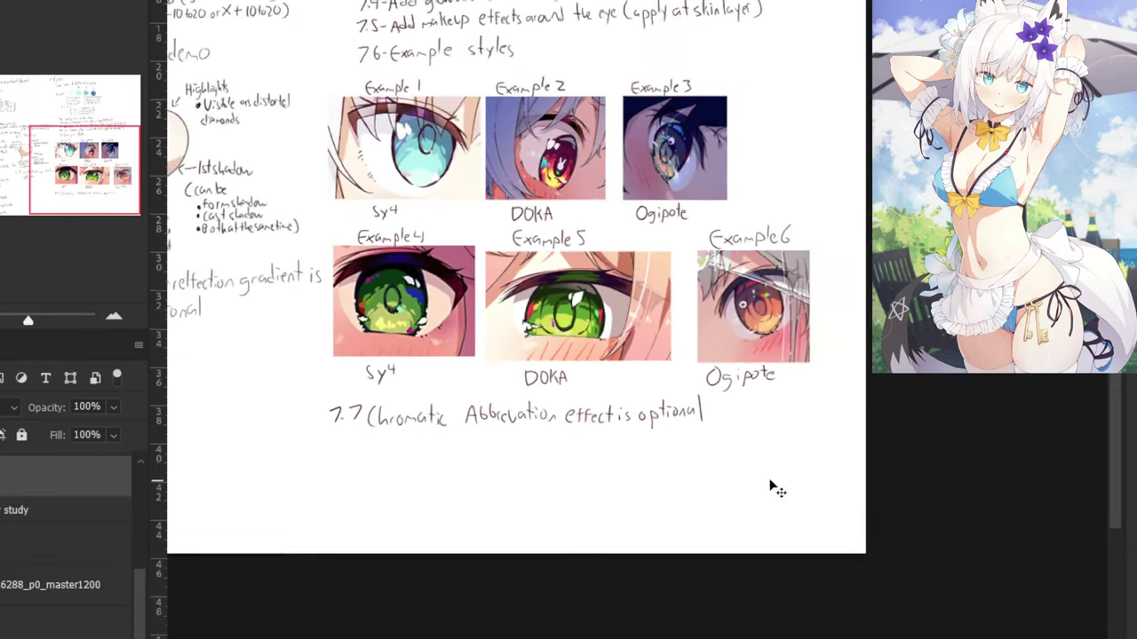
drag(356, 240, 414, 248)
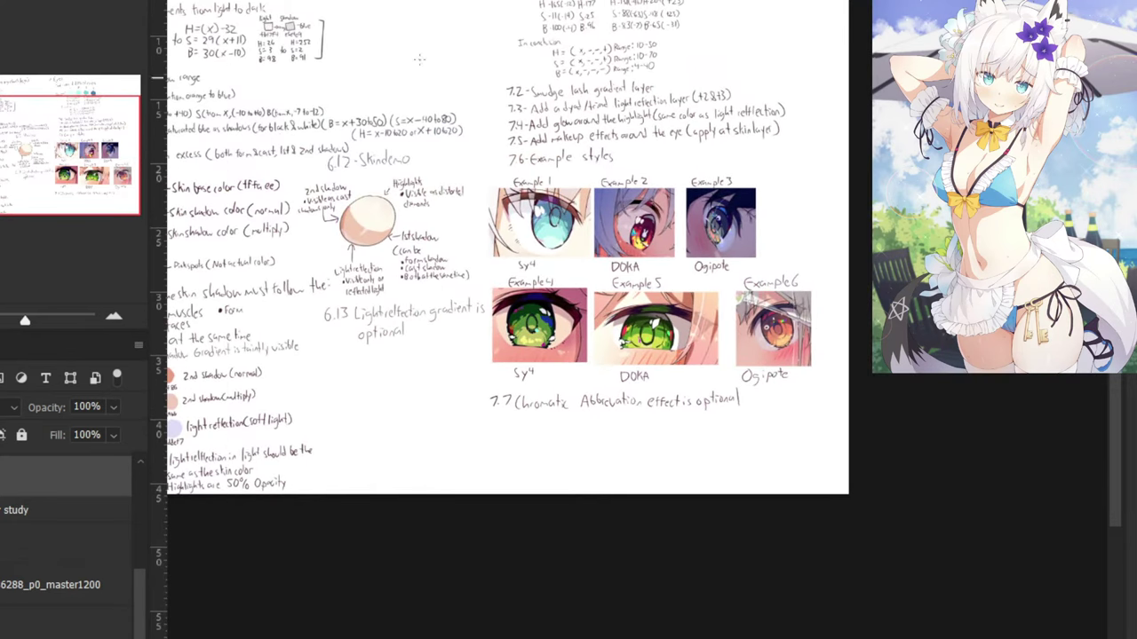
key(ctrl+Tab)
key(ctrl+minus)
key(ctrl+minus)
key(ctrl+minus)
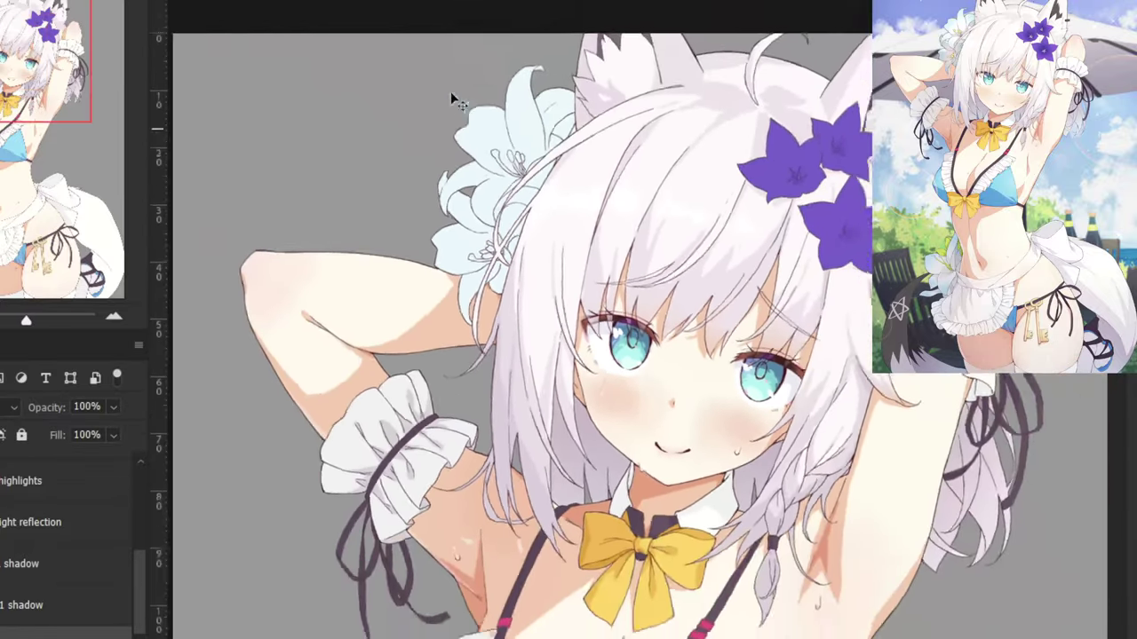
key(ctrl+minus)
drag(527, 341, 511, 106)
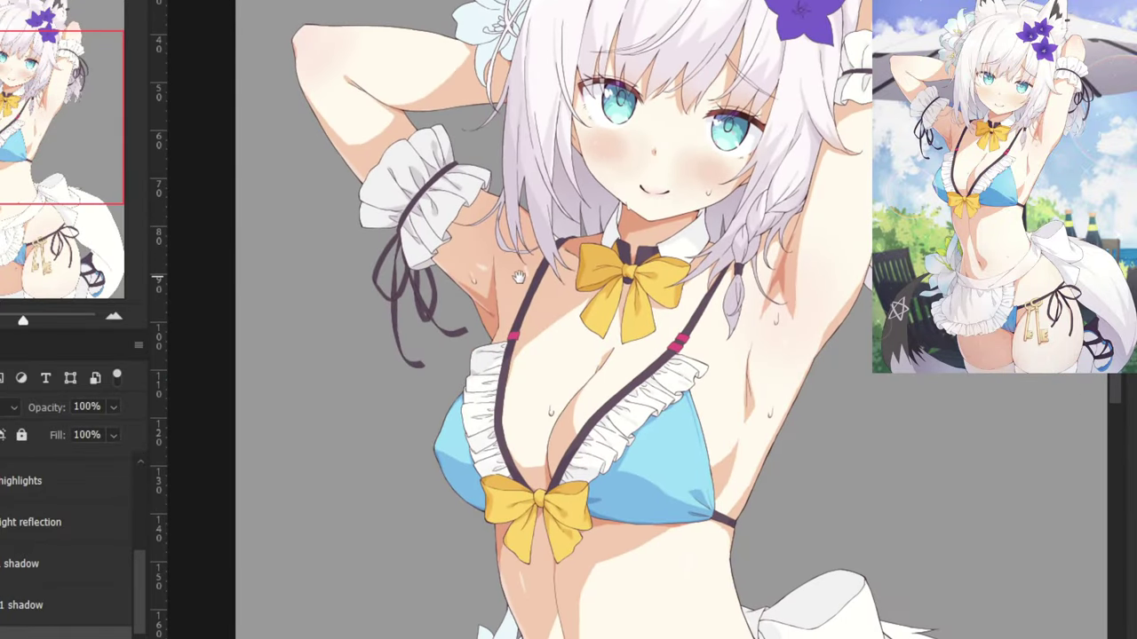
drag(533, 325, 520, 129)
scroll(520, 129, down, 4)
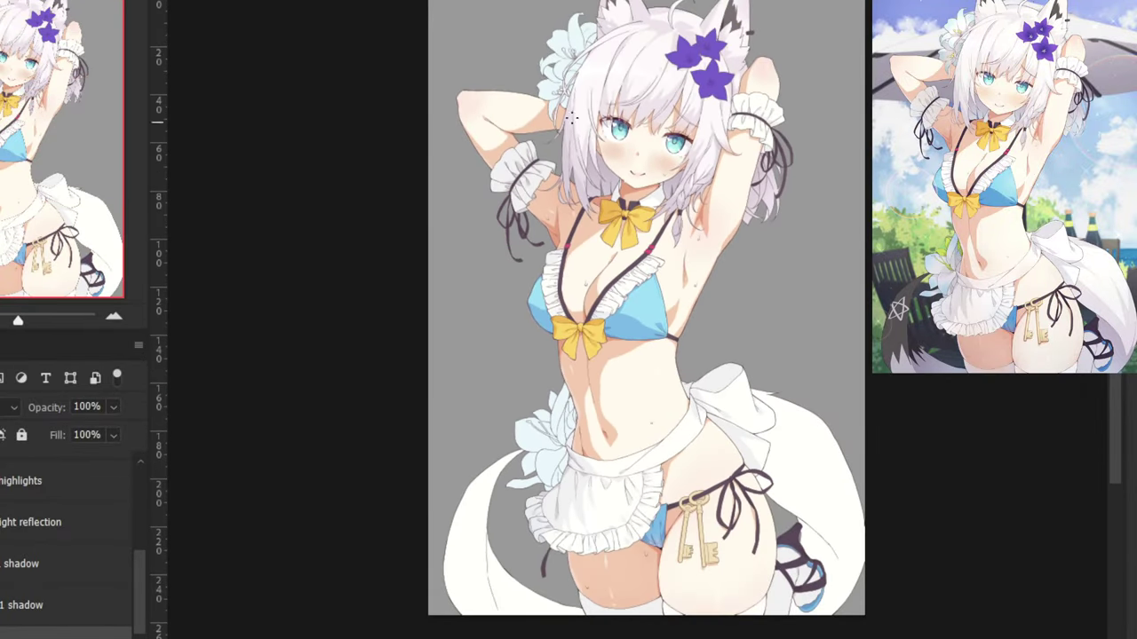
Add a new layer directly above the "light reflection (blue)" layer.
scroll(575, 232, up, 1)
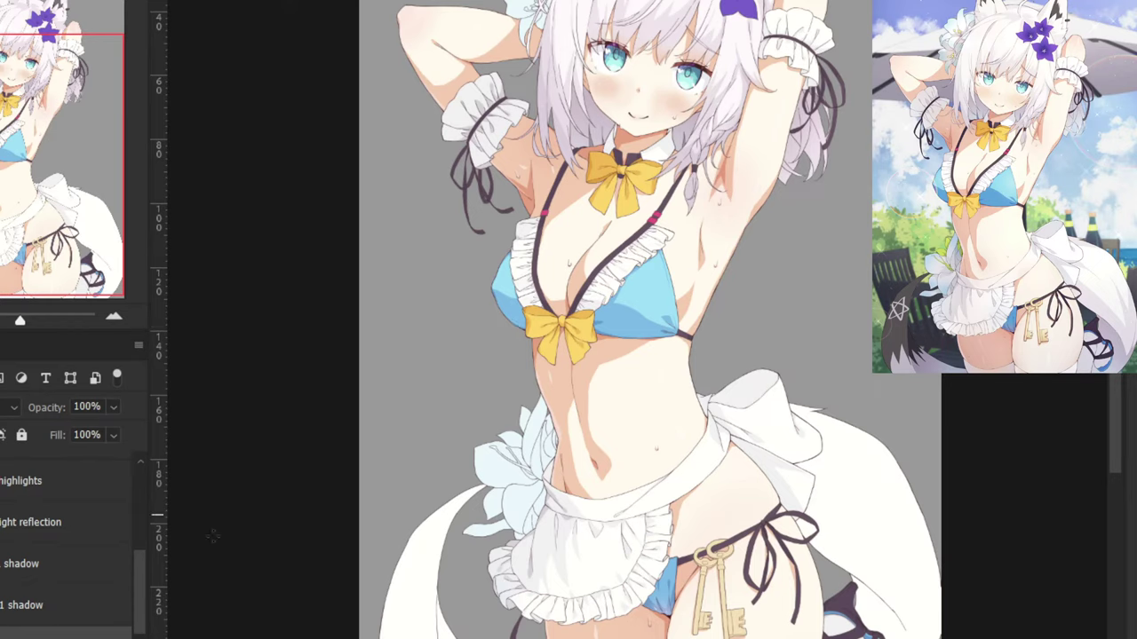
scroll(145, 596, up, 3)
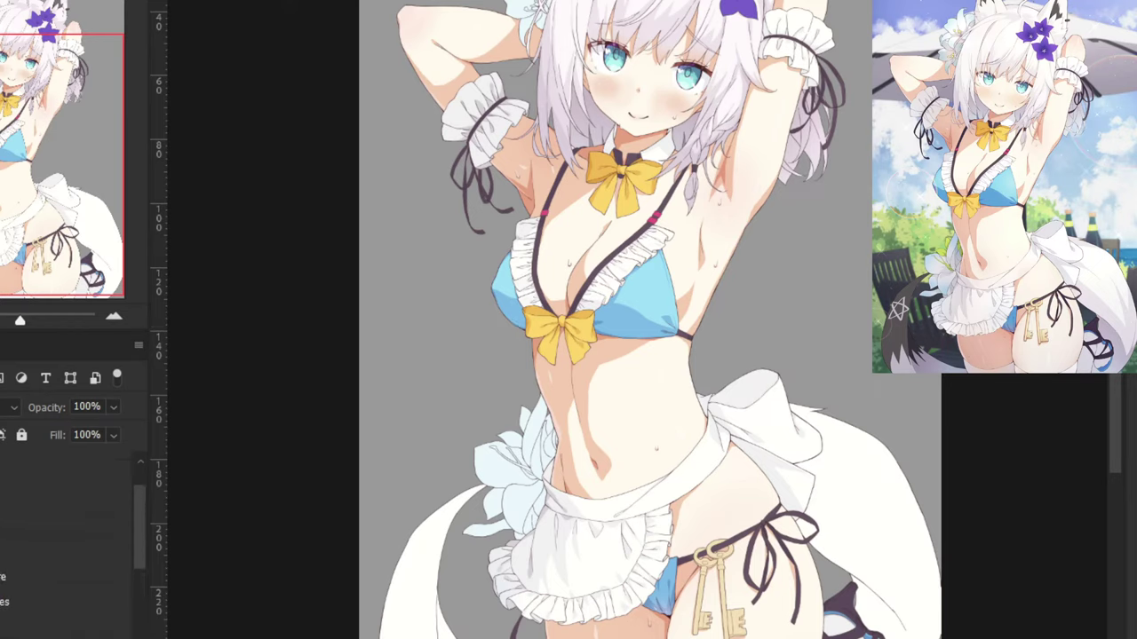
click(3, 548)
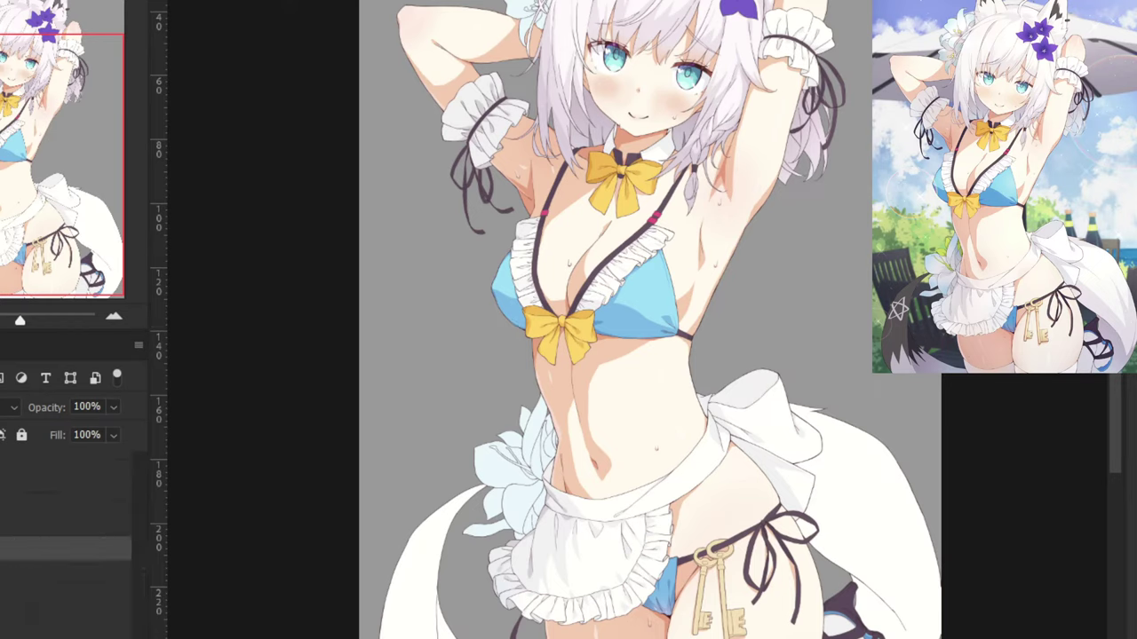
click(2, 549)
click(2, 627)
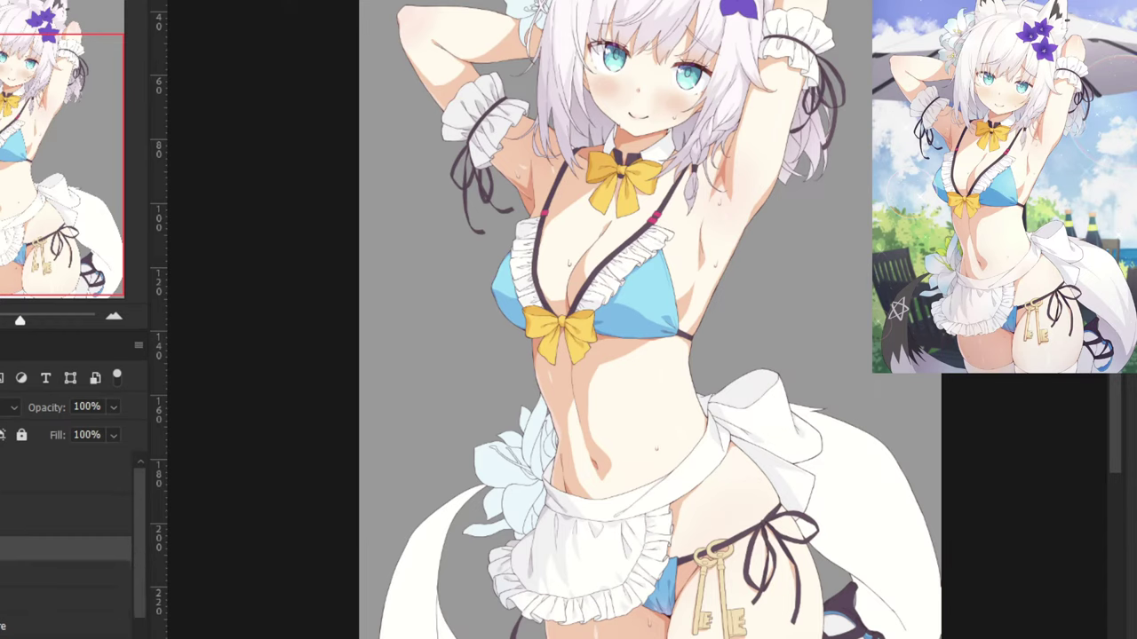
scroll(66, 551, down, 2)
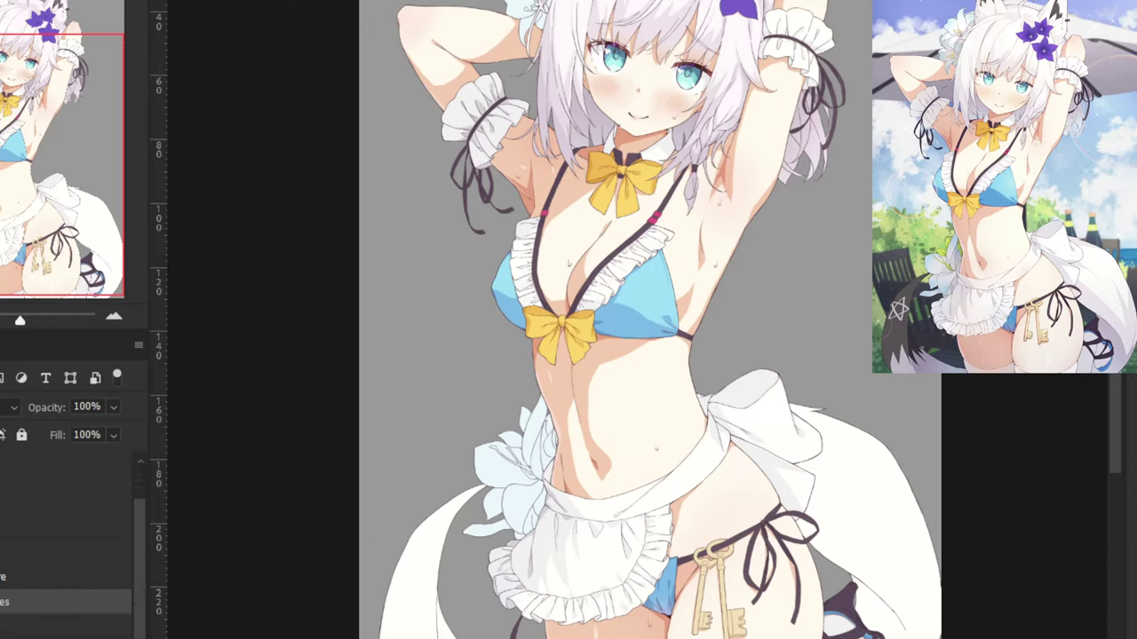
mouse_move(143, 519)
mouse_down()
mouse_move(149, 558)
mouse_move(138, 536)
mouse_up()
click(48, 477)
scroll(138, 543, up, 1)
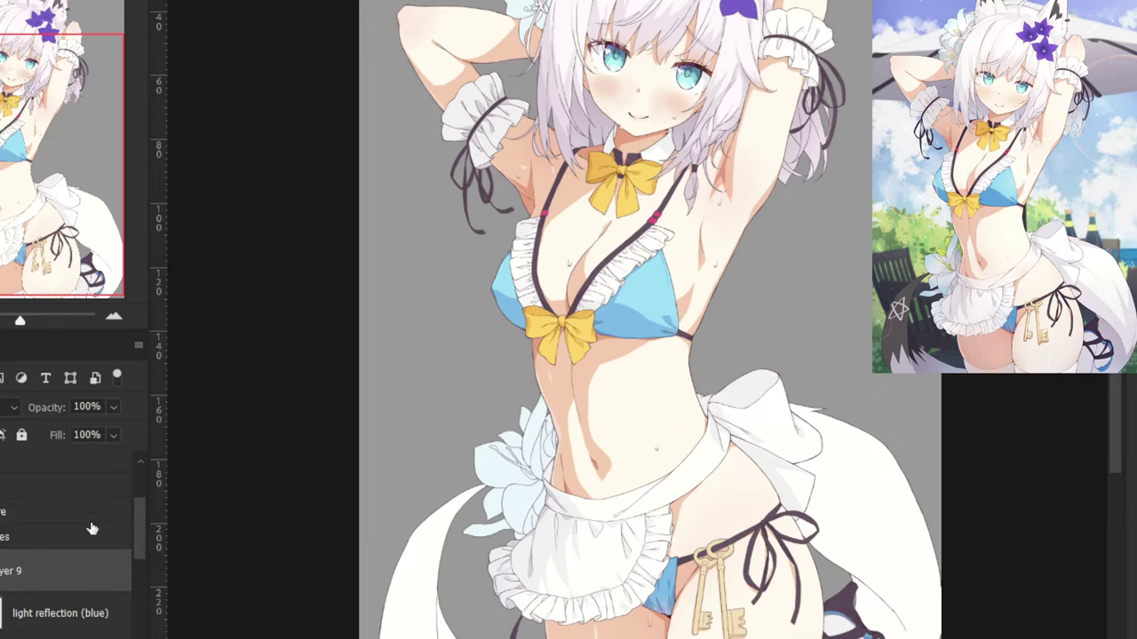
Rename the new layer as "taill texture".
right_click(27, 574)
key(Escape)
double_click(26, 569)
text(t)
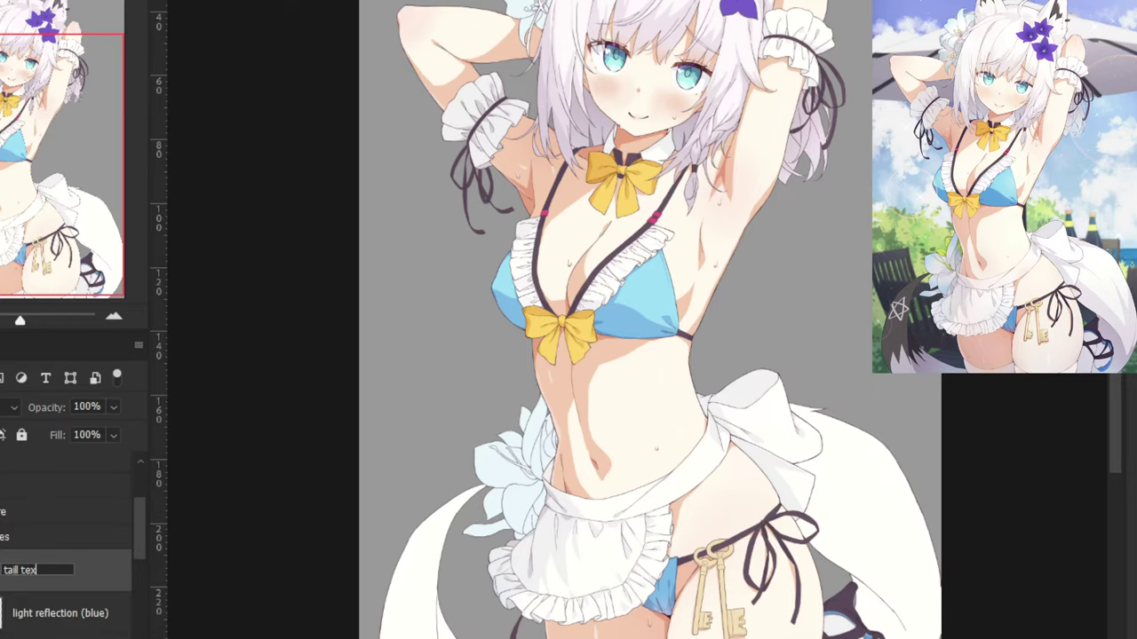
text(aill texture)
key(Return)
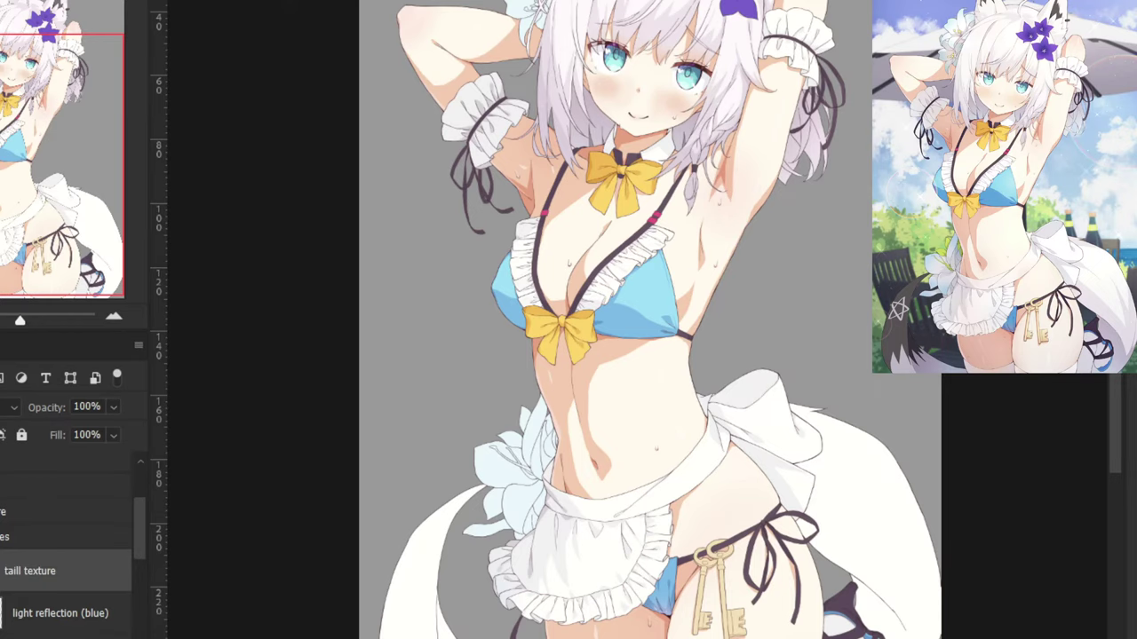
Try thin, narrow loop-shaped texture strokes on the lower part of the character's tail, and undo them.
drag(295, 420, 358, 184)
key(ctrl+plus)
key(ctrl+plus)
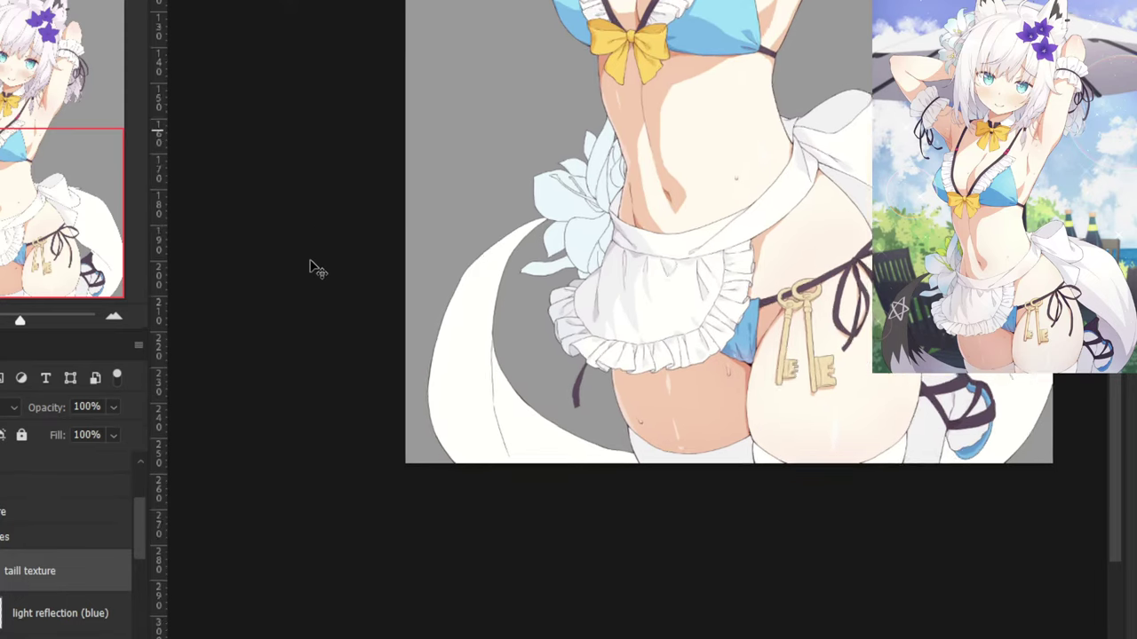
drag(340, 277, 428, 327)
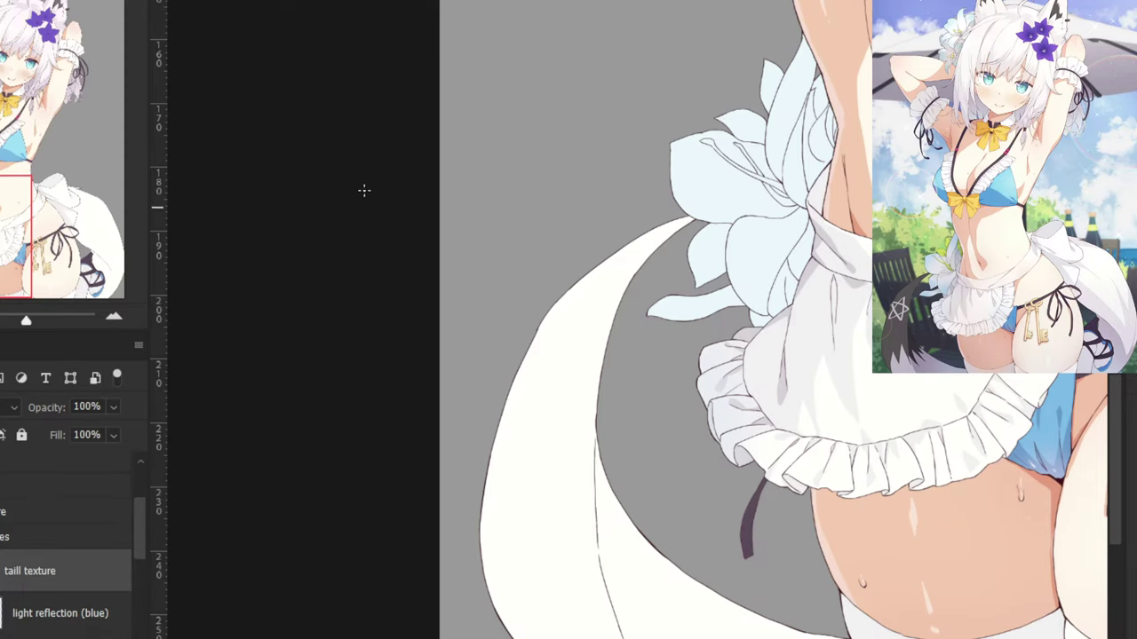
drag(495, 112, 436, 215)
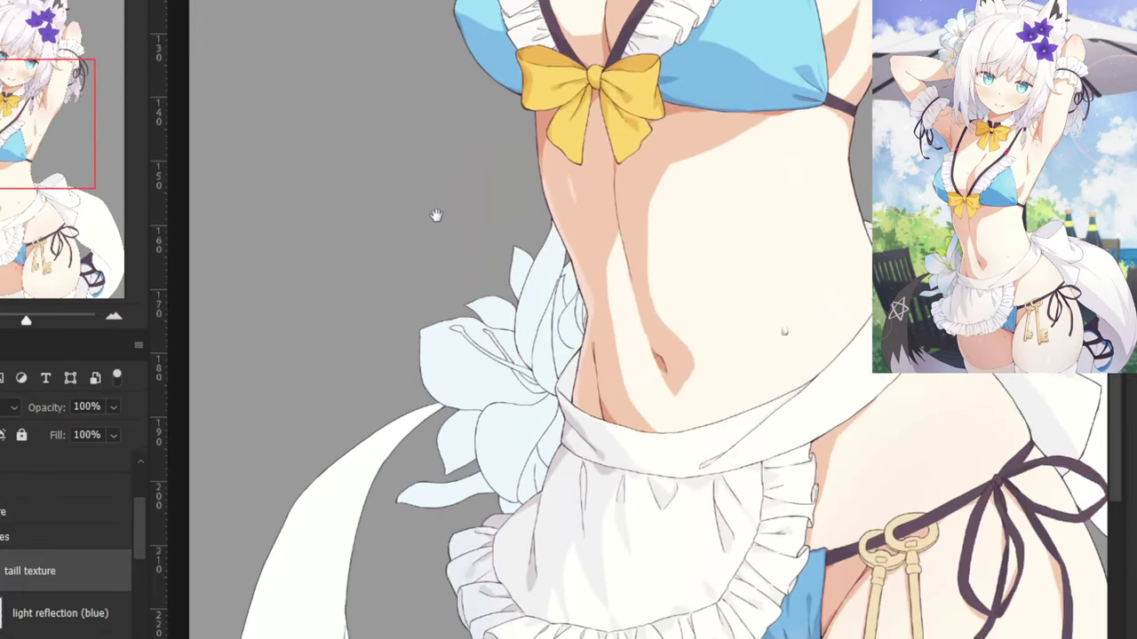
scroll(438, 204, down, 5)
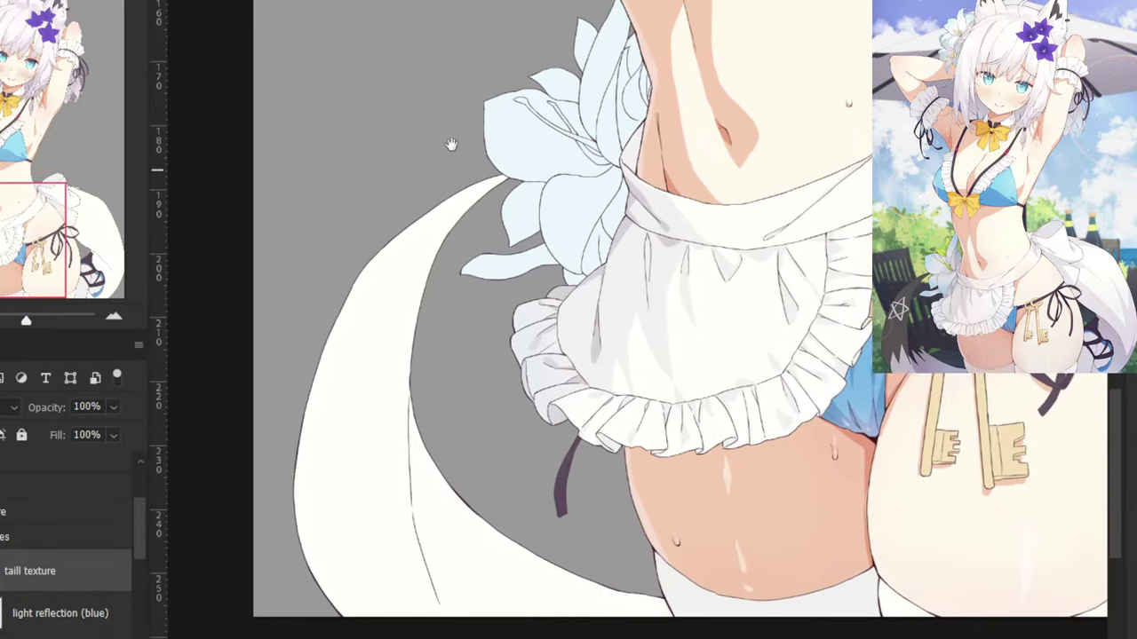
drag(451, 145, 451, 94)
drag(347, 269, 436, 119)
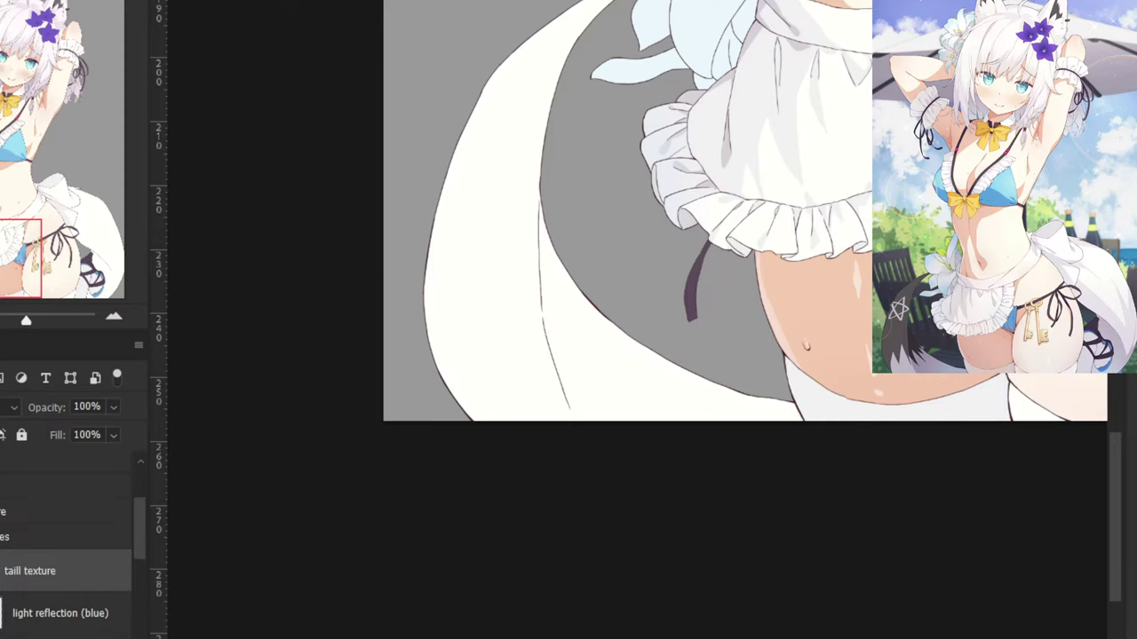
mouse_move(494, 243)
mouse_down()
mouse_move(500, 284)
mouse_move(499, 229)
mouse_up()
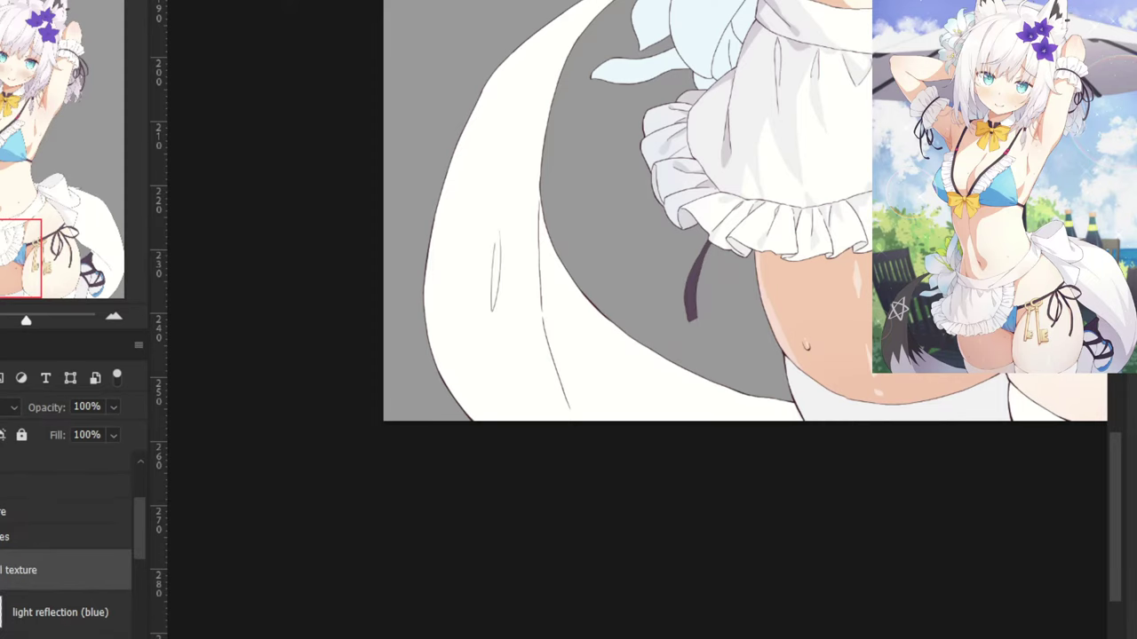
key(ctrl+plus)
key(ctrl+plus)
key(ctrl+plus)
key(ctrl+z)
mouse_move(415, 360)
mouse_down()
mouse_move(423, 416)
mouse_move(406, 316)
mouse_up()
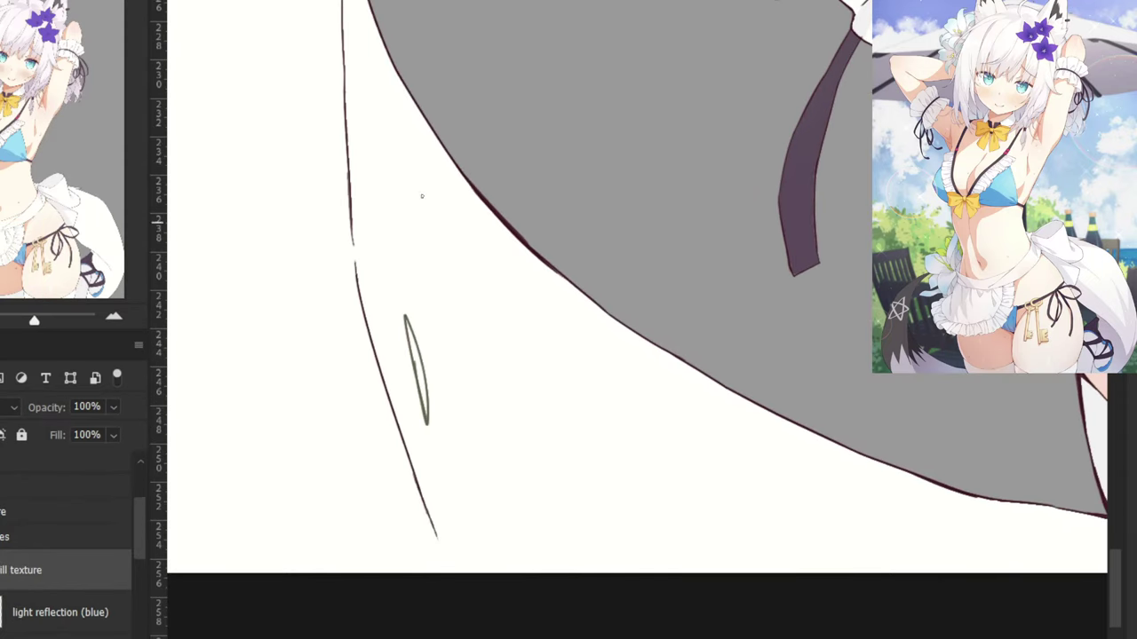
key(ctrl+z)
Try broad, dark vertical brush strokes on the lower part of the tail, and undo them.
mouse_move(266, 289)
mouse_down()
mouse_move(300, 289)
mouse_move(286, 169)
mouse_up()
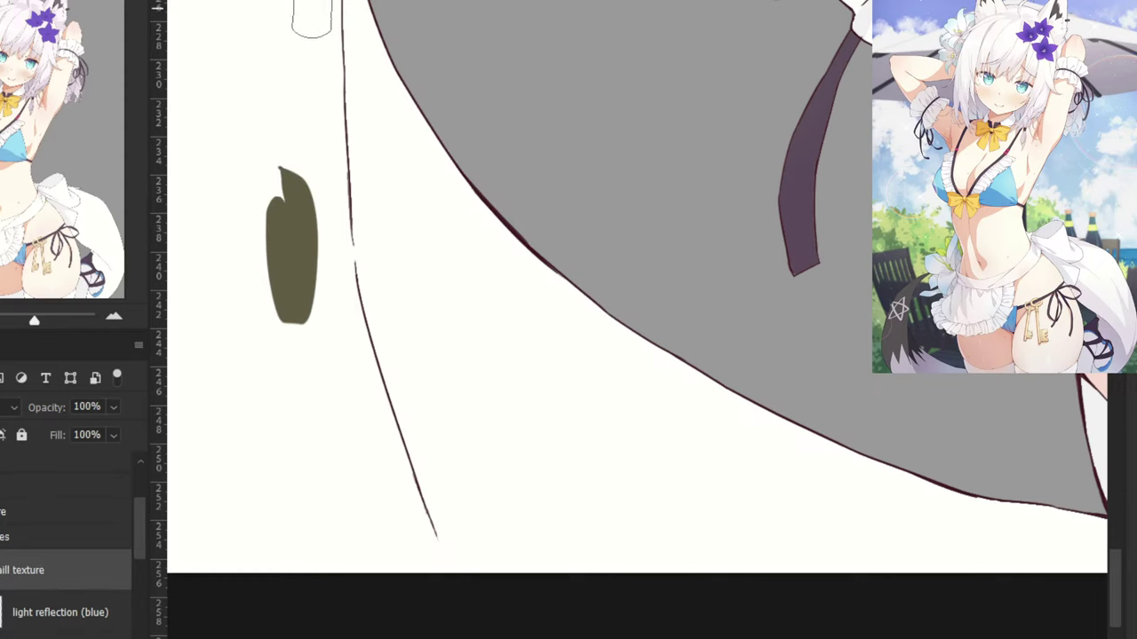
key(ctrl+minus)
key(ctrl+minus)
mouse_move(400, 162)
mouse_down()
mouse_move(425, 403)
mouse_move(413, 386)
mouse_up()
key(ctrl+z)
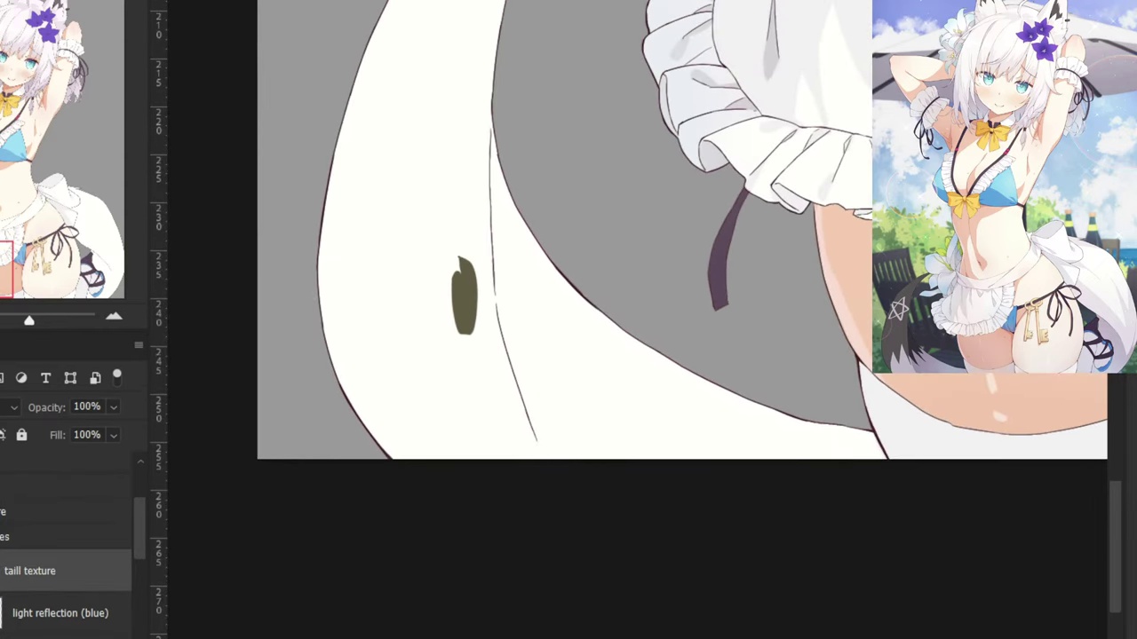
key(ctrl+z)
mouse_move(382, 334)
mouse_down()
mouse_move(372, 172)
mouse_move(378, 434)
mouse_up()
key(ctrl+minus)
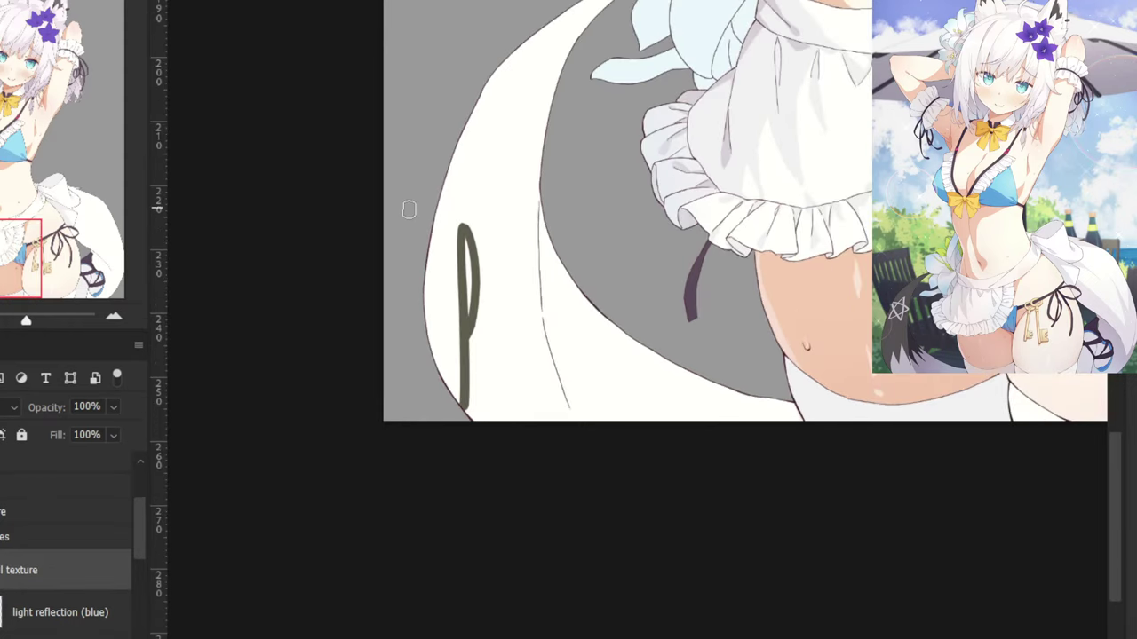
drag(454, 278, 406, 252)
key(ctrl+z)
Paint a short, dark zigzag of fur strokes starting at the inner outline of the lower tail.
key(ctrl+plus)
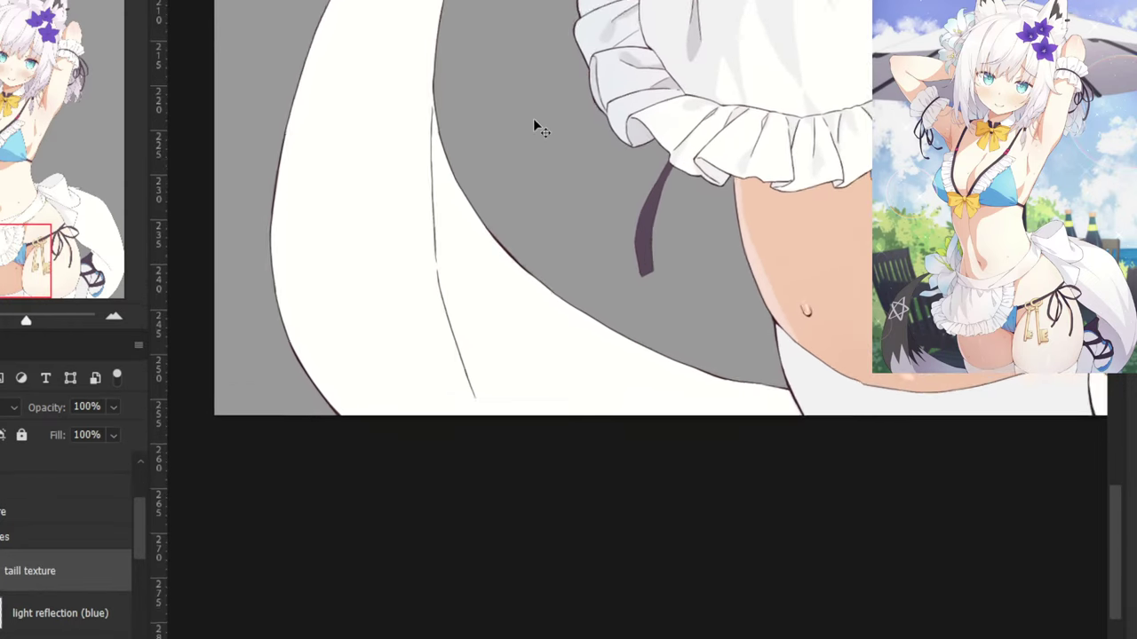
key(ctrl+plus)
drag(480, 253, 532, 283)
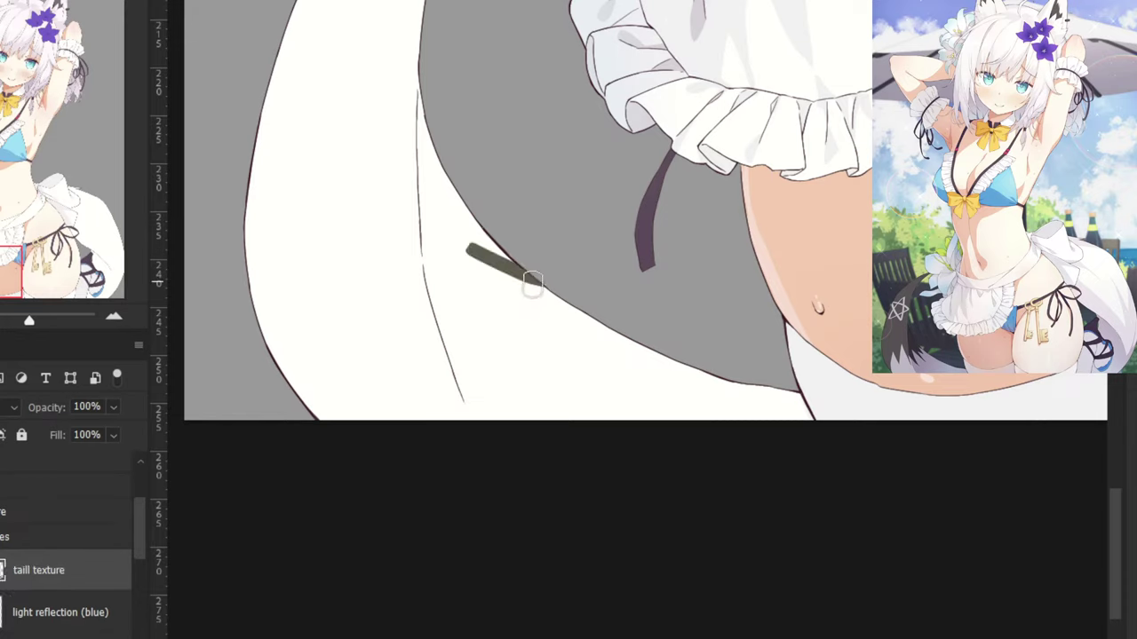
key(ctrl+z)
drag(484, 255, 544, 288)
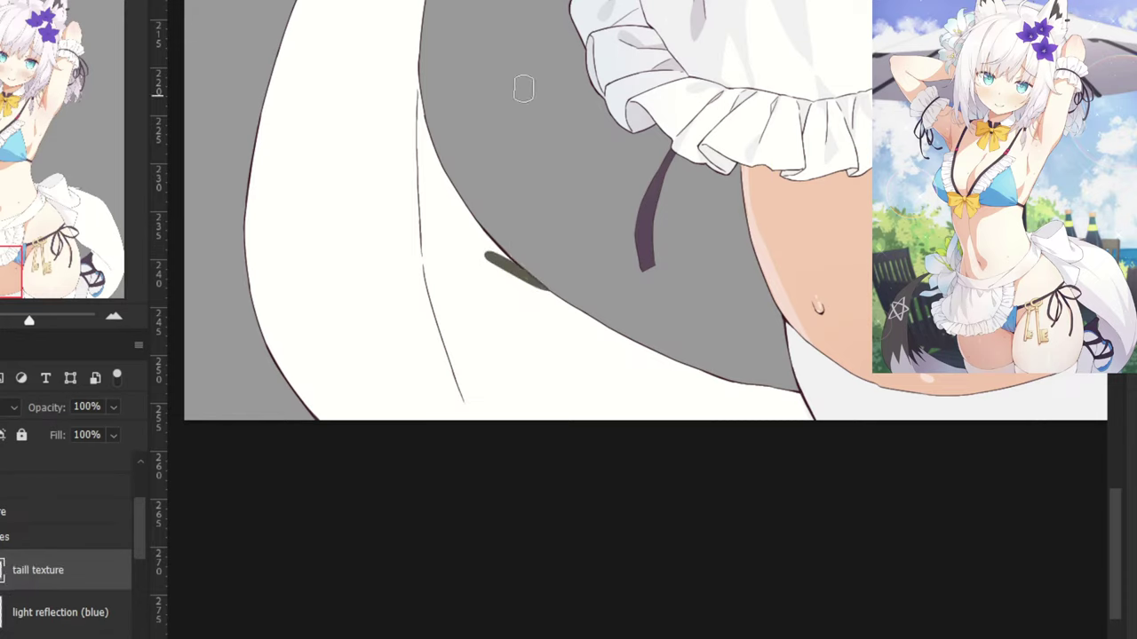
mouse_move(491, 256)
mouse_down()
mouse_move(535, 332)
mouse_move(497, 288)
mouse_move(514, 307)
mouse_move(484, 290)
mouse_move(520, 313)
mouse_up()
key(ctrl+z)
key(ctrl+z)
key(ctrl+z)
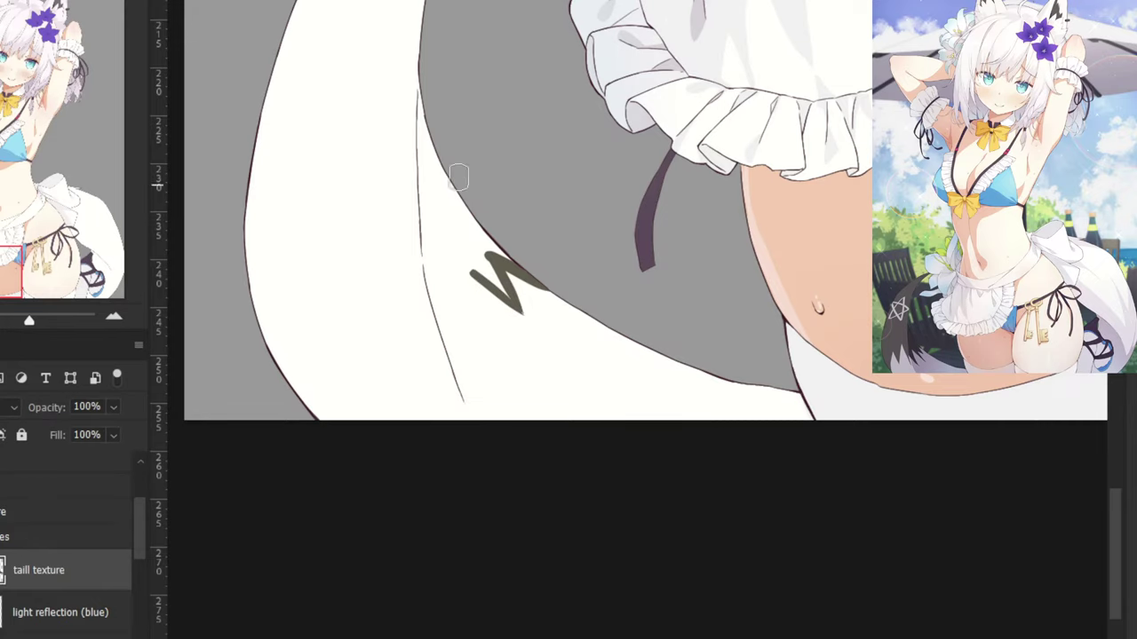
Extend the fur zigzag towards the tail's centre line with longer, pointed downward strokes.
drag(396, 342, 369, 258)
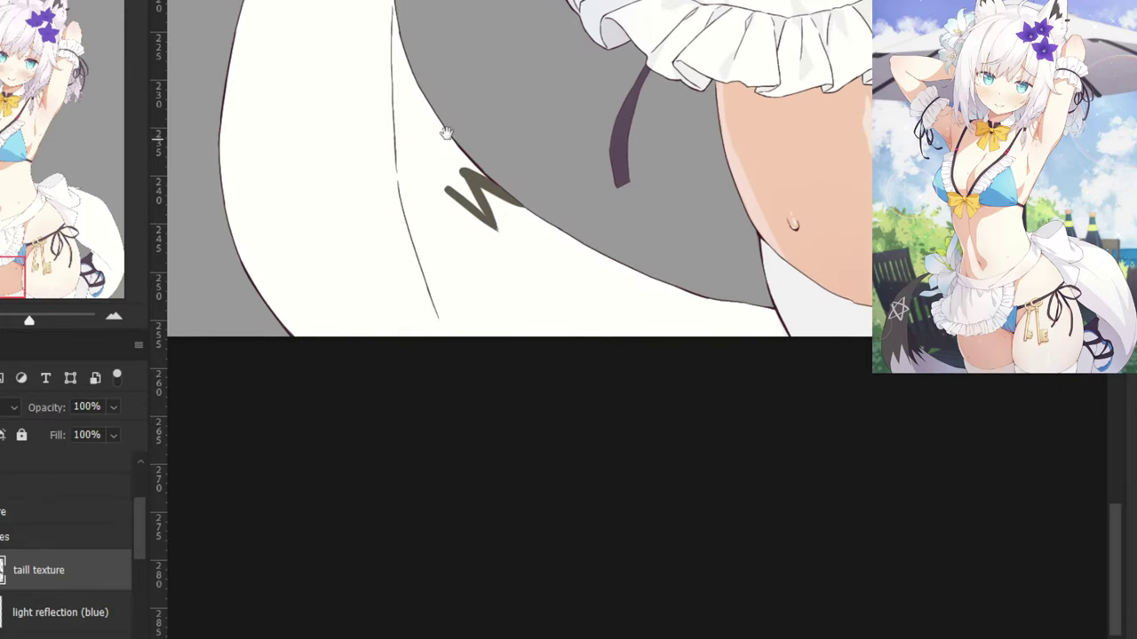
drag(453, 199, 500, 305)
key(ctrl+z)
drag(446, 188, 488, 283)
key(ctrl+z)
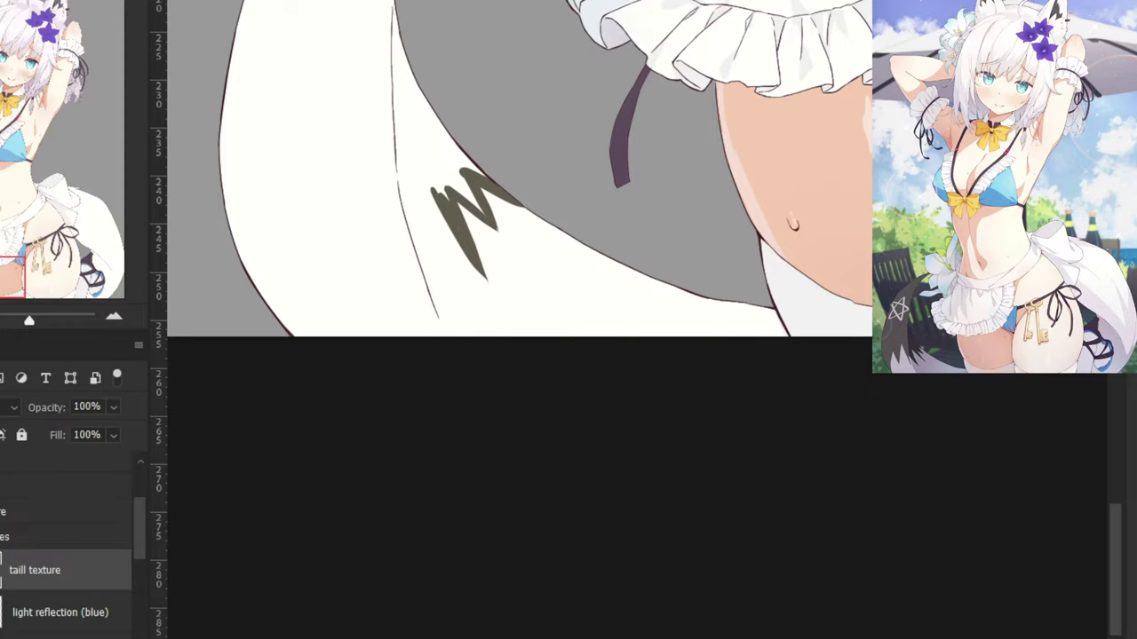
drag(434, 189, 453, 285)
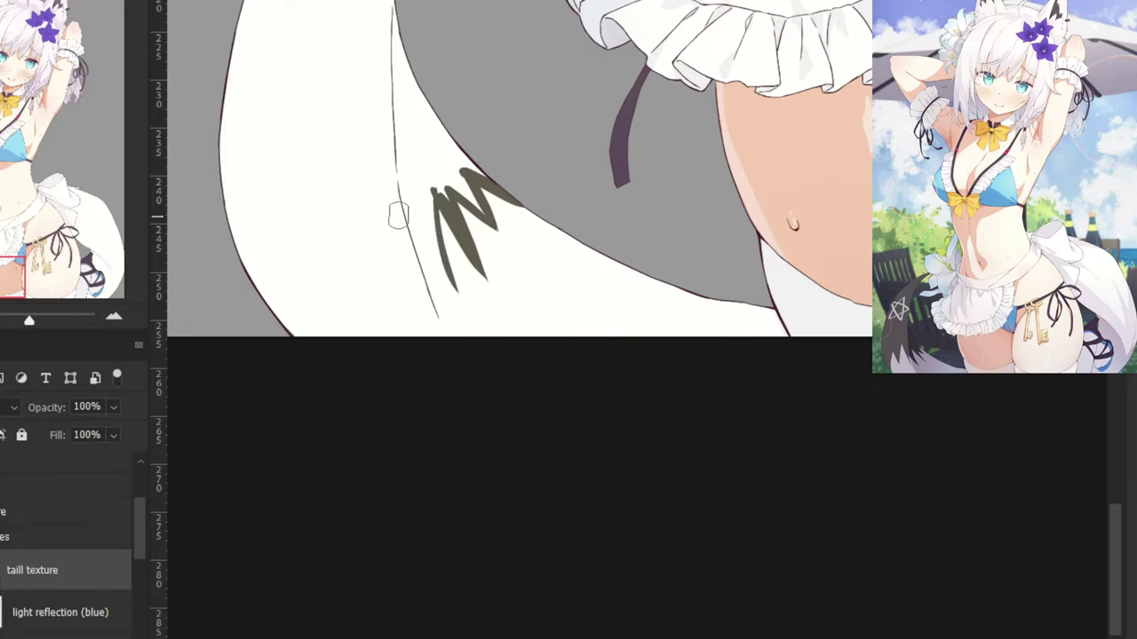
mouse_move(399, 216)
mouse_down()
mouse_move(457, 284)
mouse_move(401, 228)
mouse_up()
key(ctrl+z)
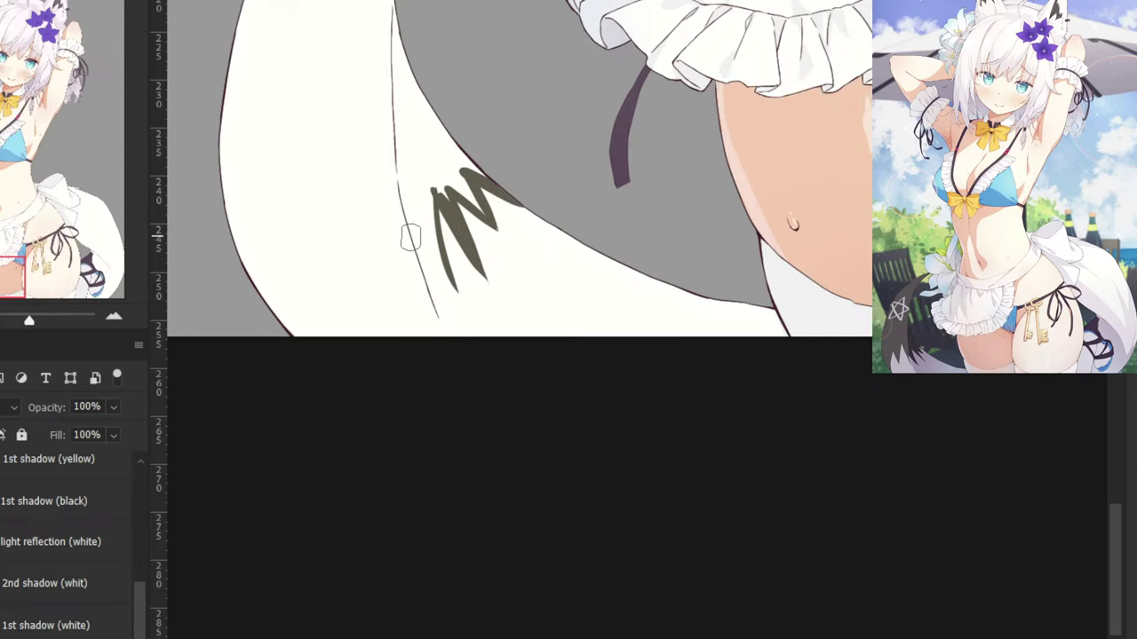
Reselect the "taill texture" layer and paint a long diagonal fur stroke across the tail's centre line.
drag(135, 583, 140, 533)
click(66, 471)
click(54, 545)
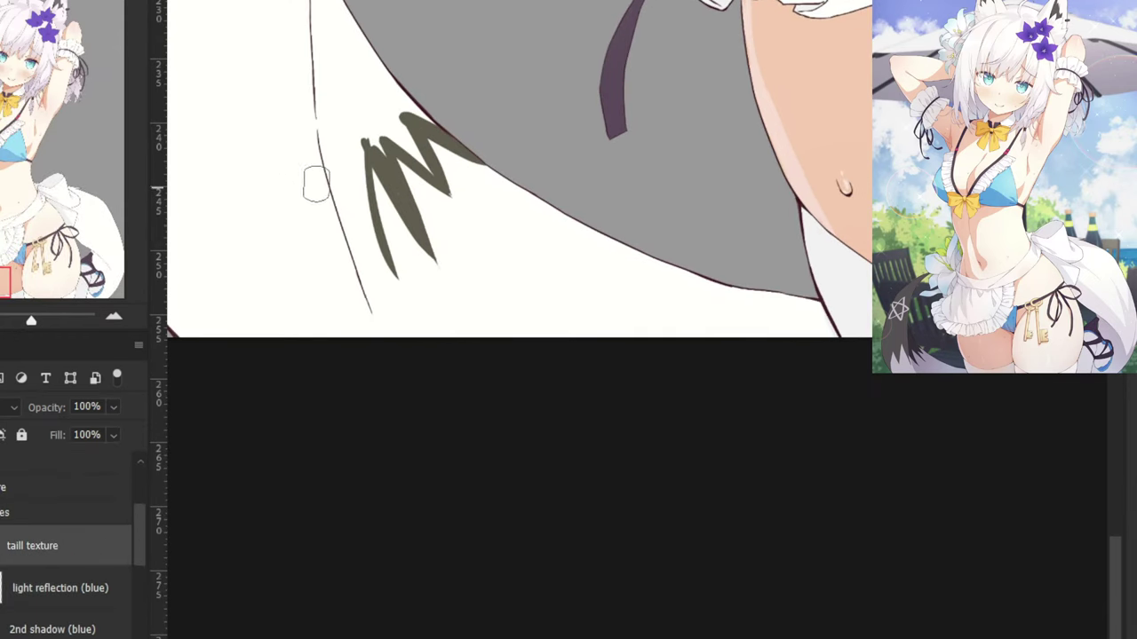
drag(306, 188, 391, 277)
key(ctrl+z)
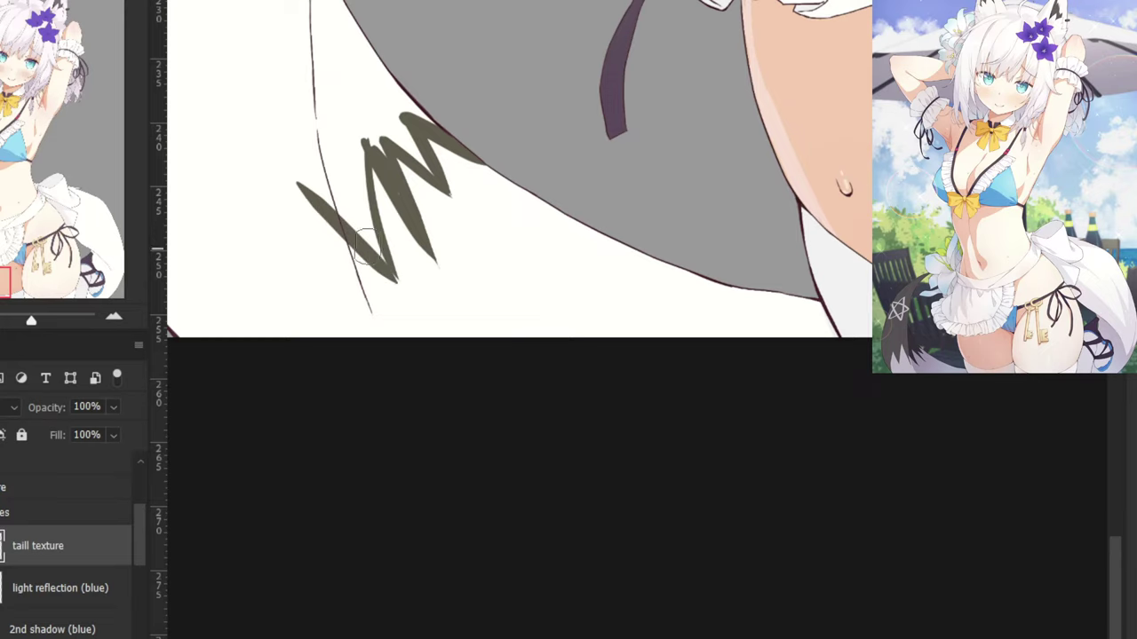
key(ctrl+z)
drag(295, 177, 393, 276)
drag(293, 212, 437, 262)
drag(391, 142, 459, 244)
key(ctrl+z)
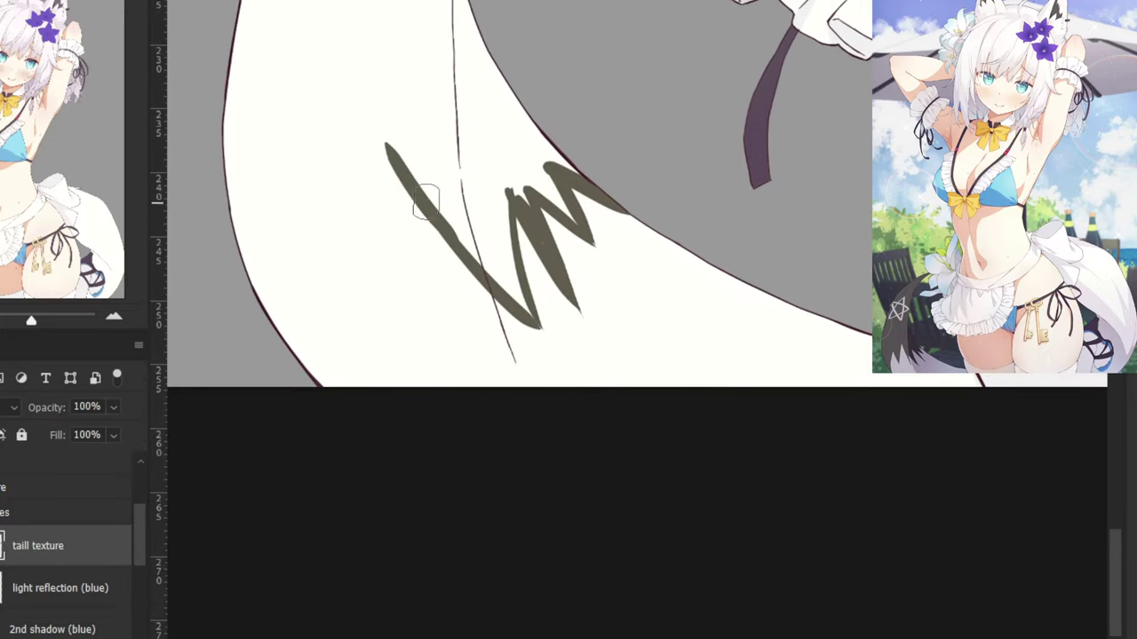
Continue the zigzag beyond the long diagonal with a vertical stroke and a short curved stroke meeting in a downward point.
drag(396, 151, 399, 314)
key(ctrl+z)
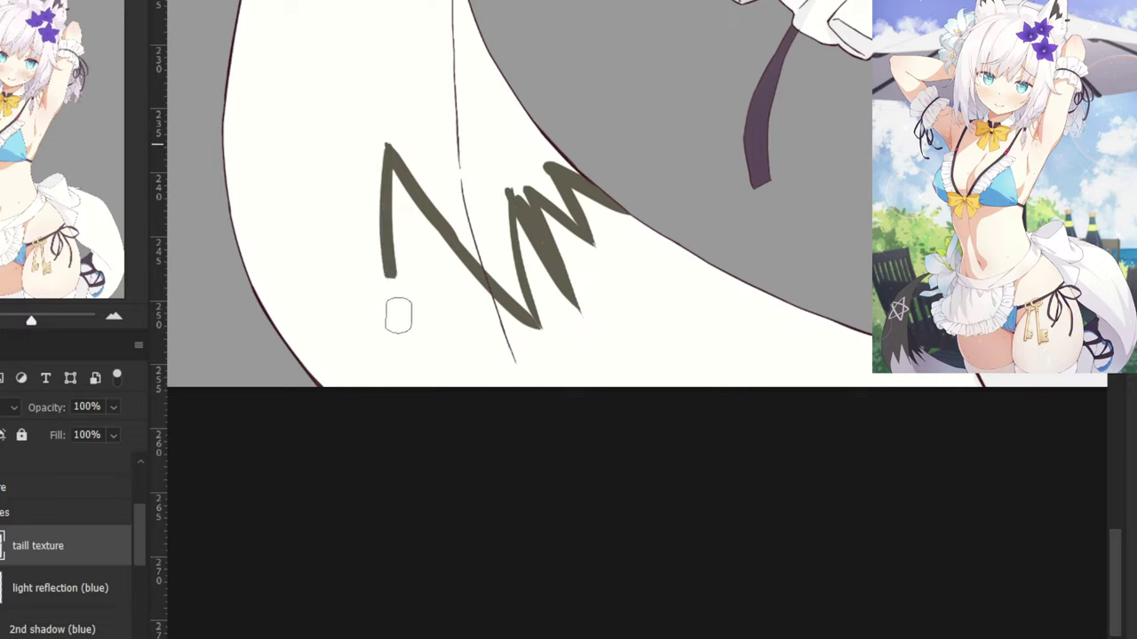
drag(309, 192, 396, 311)
key(ctrl+z)
drag(330, 225, 399, 313)
key(ctrl+z)
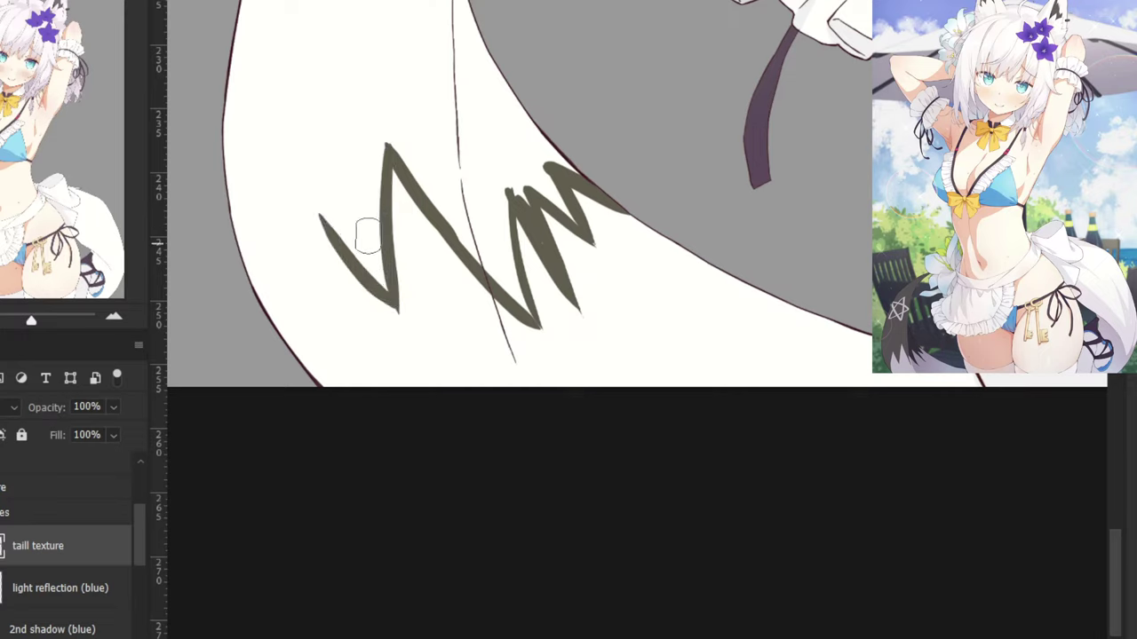
Try a downward stroke from the zigzag's outermost tip to form another peak near the tail's outer edge.
drag(328, 228, 349, 265)
key(ctrl+z)
drag(319, 218, 315, 332)
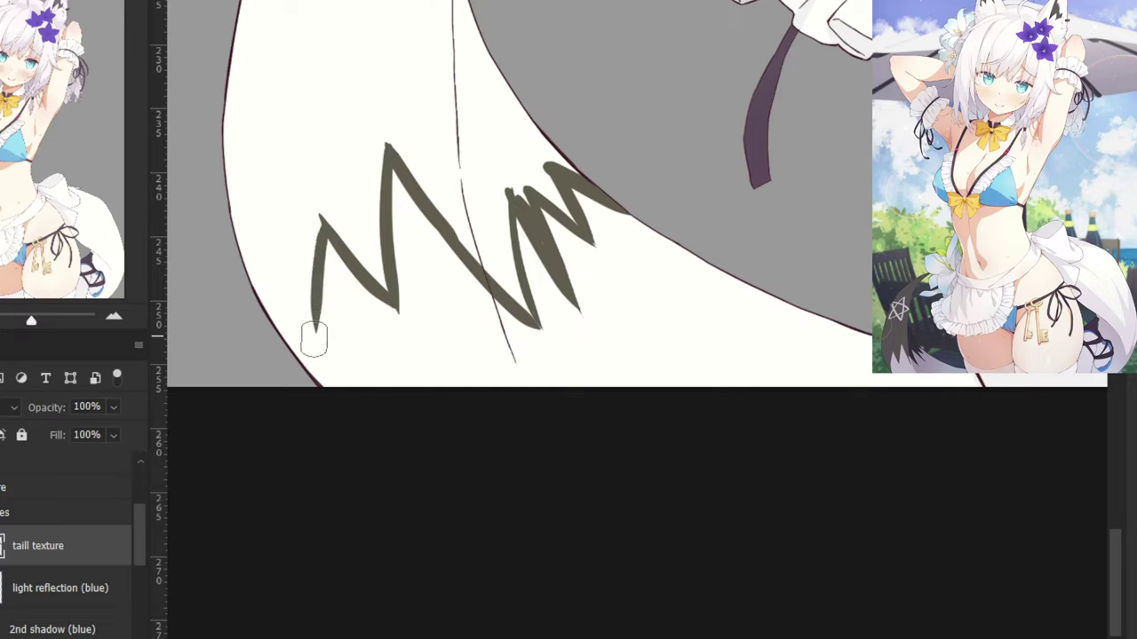
drag(309, 293, 312, 216)
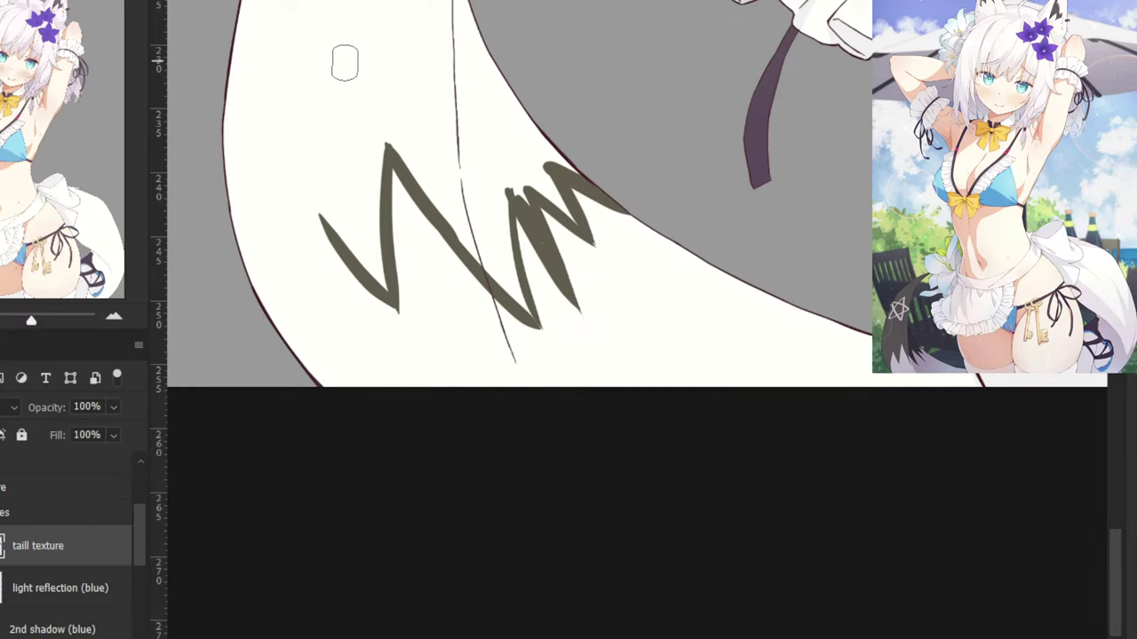
Erase the tip of the tallest zigzag peak and repaint it higher with sharper, cleaned-up sides.
drag(344, 57, 369, 160)
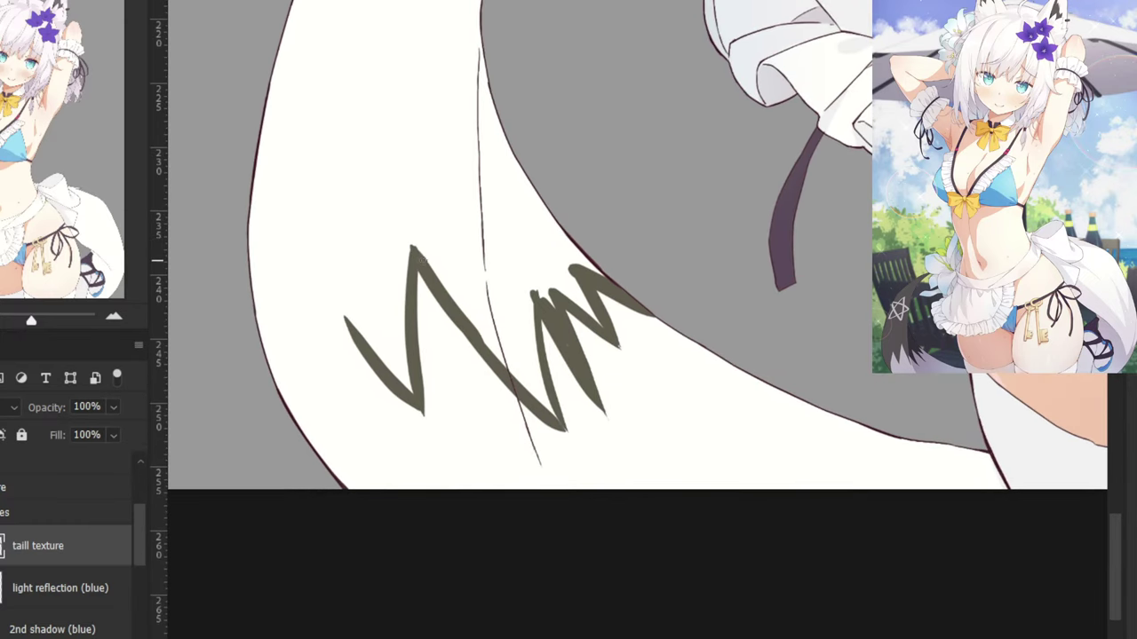
drag(414, 249, 448, 307)
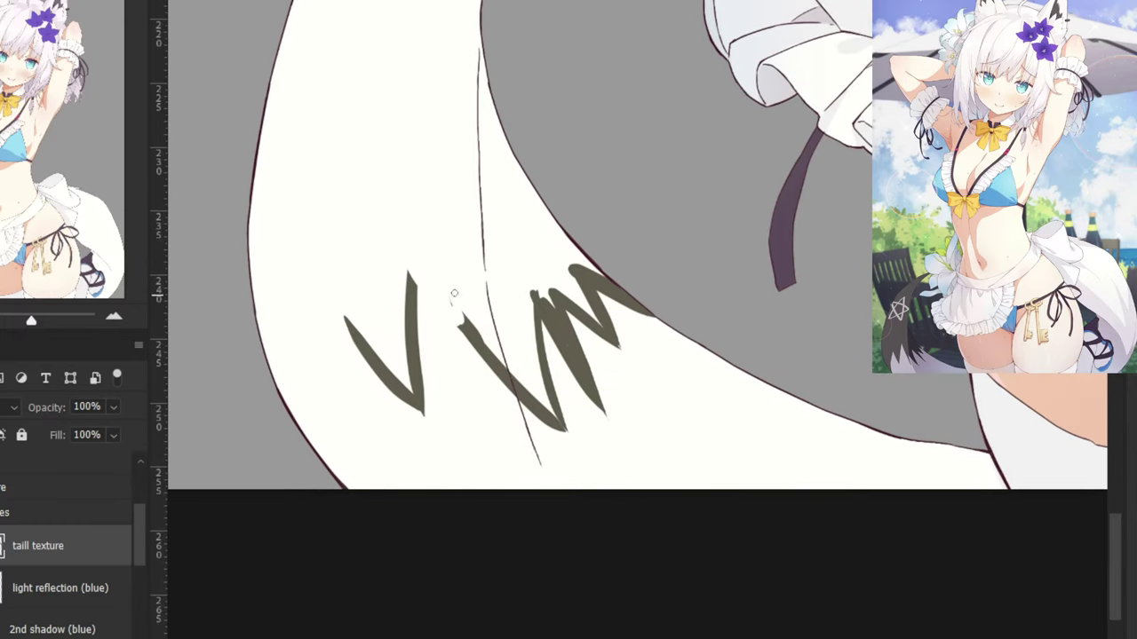
drag(406, 211, 469, 329)
drag(414, 222, 412, 318)
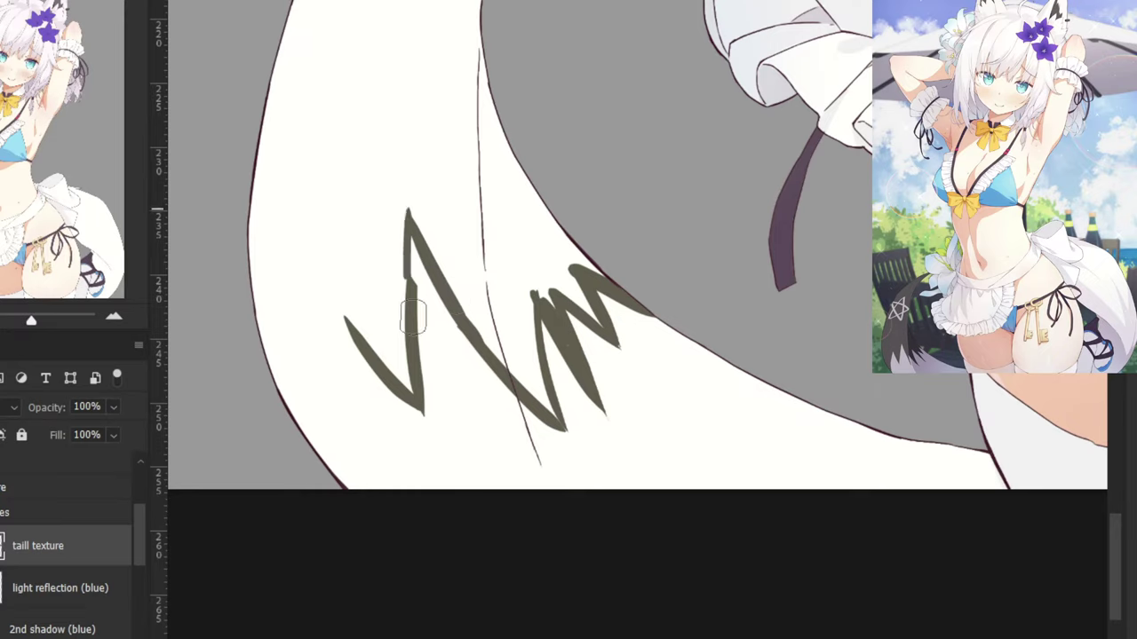
key(ctrl+z)
drag(414, 223, 413, 311)
drag(411, 255, 422, 373)
drag(420, 299, 423, 426)
key(b)
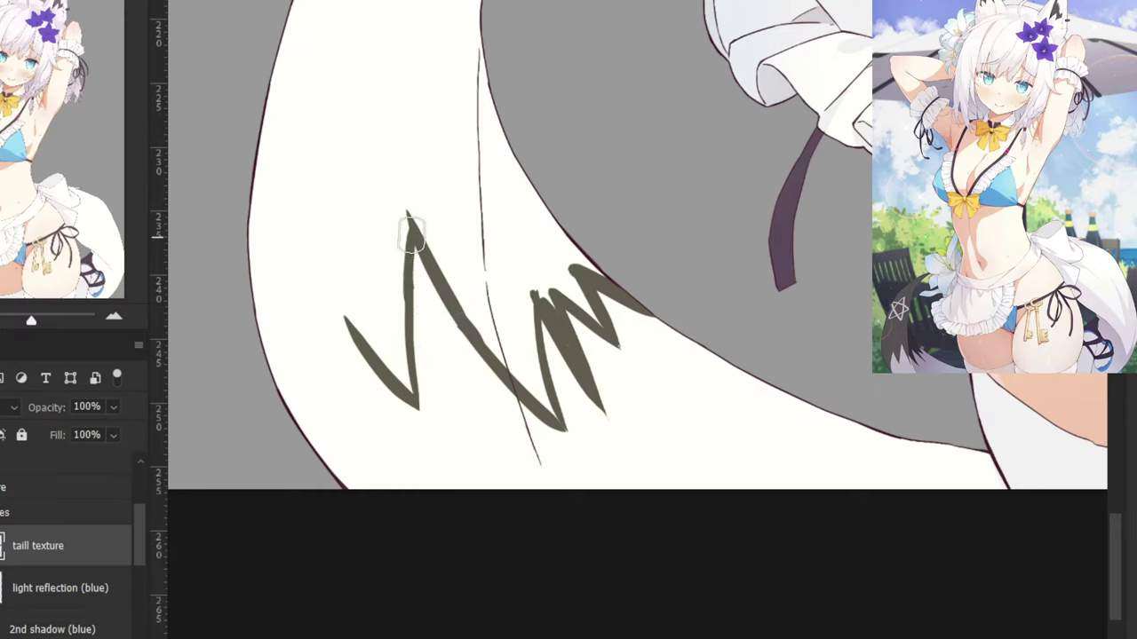
drag(410, 234, 402, 362)
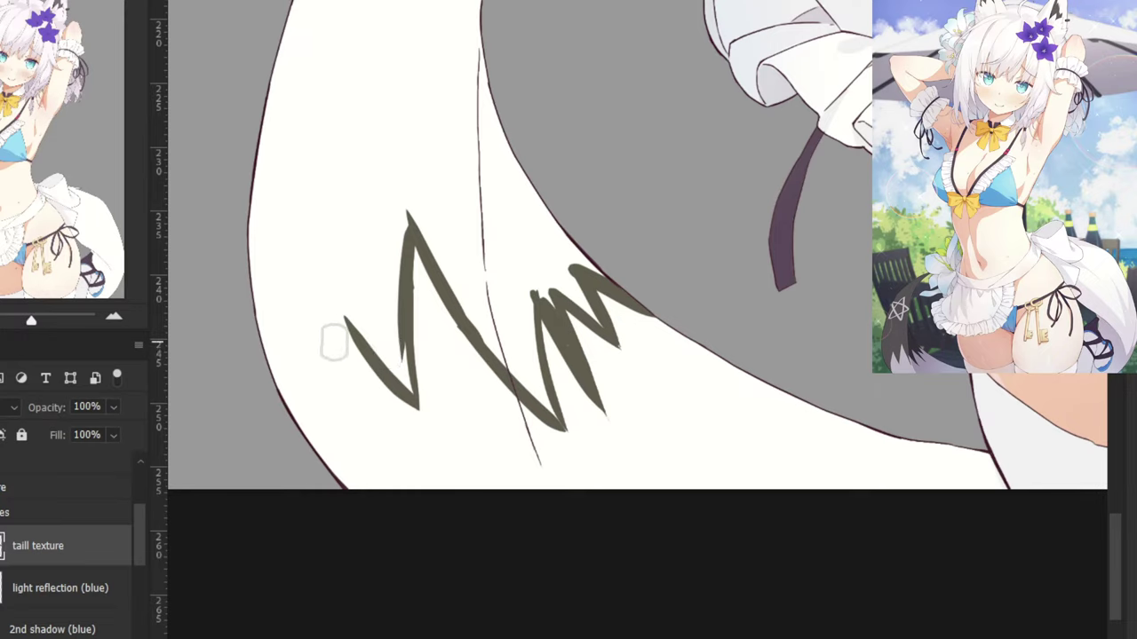
Add another fur peak and carry the zigzag out to the tail's outer outline.
mouse_move(328, 282)
mouse_down()
mouse_move(363, 342)
mouse_move(329, 287)
mouse_move(323, 398)
mouse_move(322, 386)
mouse_move(347, 483)
mouse_up()
key(ctrl+z)
key(ctrl+z)
drag(323, 387, 332, 485)
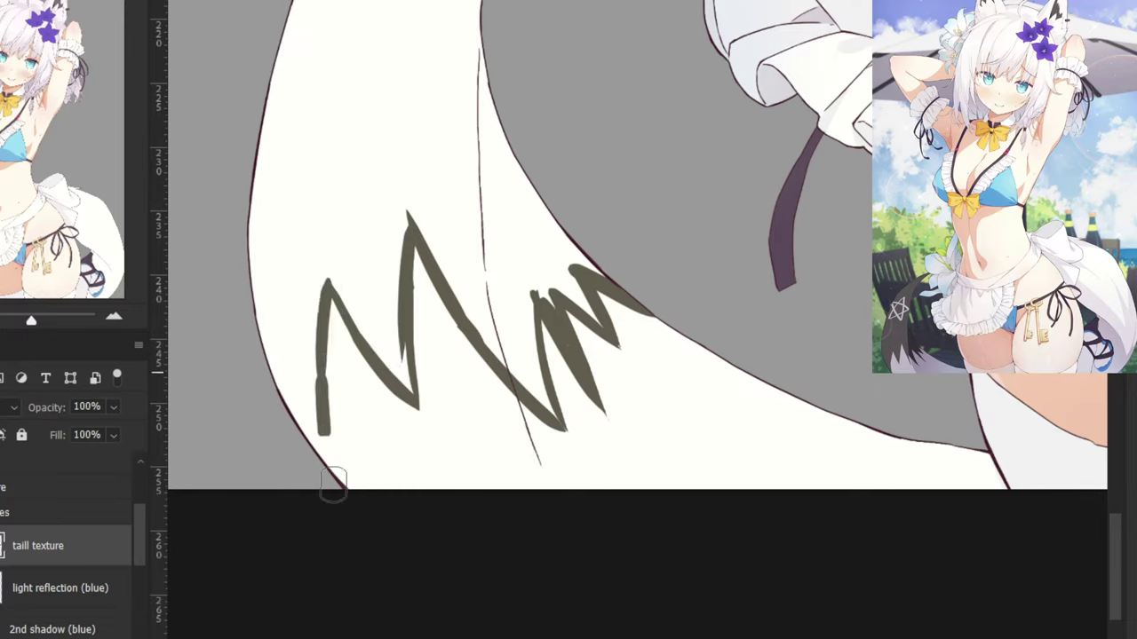
key(ctrl+z)
key(ctrl+z)
drag(327, 283, 313, 453)
key(ctrl+z)
key(ctrl+z)
mouse_move(327, 284)
mouse_down()
mouse_move(309, 396)
mouse_move(307, 383)
mouse_move(300, 470)
mouse_up()
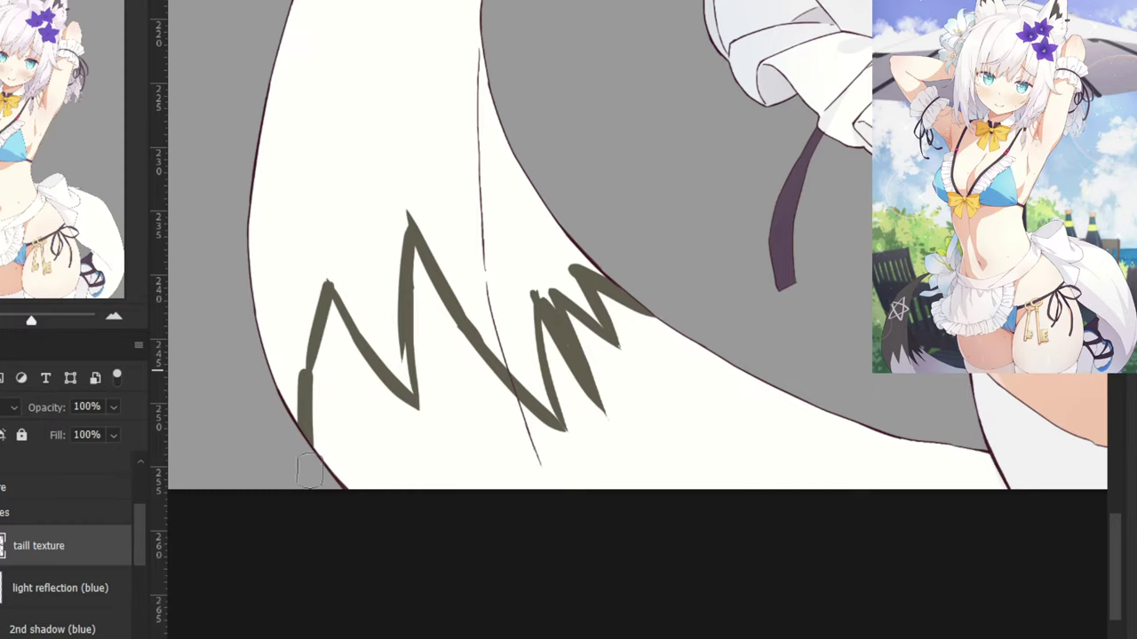
key(ctrl+minus)
key(ctrl+z)
drag(385, 365, 386, 444)
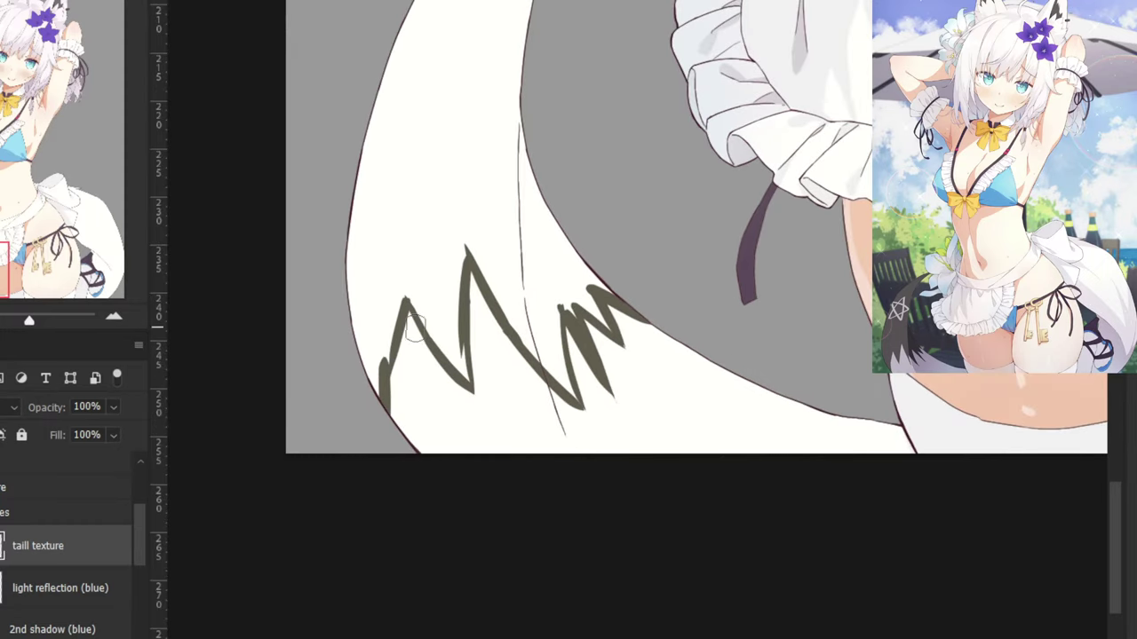
Fill the tail above the jagged fur edge with the dark colour, up to the tail's base.
drag(439, 316, 461, 383)
key(ctrl+z)
mouse_move(456, 334)
mouse_down()
mouse_move(465, 378)
mouse_move(423, 310)
mouse_move(443, 297)
mouse_move(451, 310)
mouse_move(465, 254)
mouse_move(447, 264)
mouse_move(441, 169)
mouse_move(469, 381)
mouse_move(445, 307)
mouse_move(464, 354)
mouse_move(480, 291)
mouse_up()
key(ctrl+minus)
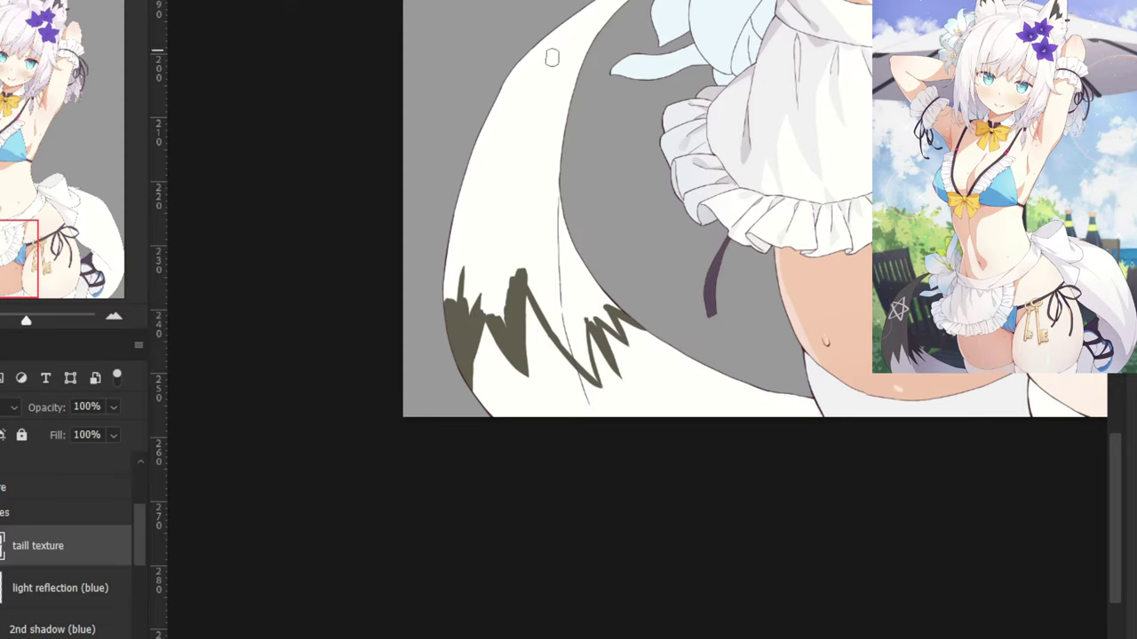
drag(471, 166, 457, 211)
mouse_move(611, 35)
mouse_down()
mouse_move(601, 55)
mouse_move(610, 36)
mouse_move(600, 36)
mouse_move(556, 117)
mouse_move(563, 59)
mouse_move(546, 121)
mouse_move(548, 229)
mouse_move(564, 185)
mouse_move(567, 238)
mouse_move(551, 222)
mouse_move(558, 277)
mouse_move(609, 355)
mouse_move(585, 337)
mouse_move(605, 377)
mouse_move(580, 355)
mouse_move(598, 368)
mouse_move(568, 317)
mouse_move(579, 423)
mouse_move(571, 355)
mouse_move(561, 348)
mouse_move(570, 410)
mouse_move(544, 360)
mouse_move(584, 427)
mouse_move(556, 335)
mouse_move(512, 307)
mouse_move(558, 400)
mouse_move(500, 303)
mouse_move(534, 357)
mouse_move(558, 367)
mouse_move(557, 317)
mouse_move(533, 284)
mouse_move(524, 303)
mouse_move(513, 288)
mouse_move(524, 262)
mouse_move(536, 303)
mouse_move(541, 95)
mouse_move(506, 148)
mouse_move(516, 170)
mouse_move(549, 84)
mouse_move(547, 48)
mouse_move(473, 172)
mouse_move(454, 243)
mouse_move(473, 170)
mouse_move(435, 346)
mouse_move(458, 342)
mouse_move(487, 357)
mouse_move(469, 353)
mouse_move(460, 240)
mouse_move(491, 370)
mouse_move(497, 316)
mouse_move(476, 229)
mouse_move(504, 315)
mouse_move(493, 182)
mouse_move(505, 276)
mouse_up()
scroll(498, 225, down, 3)
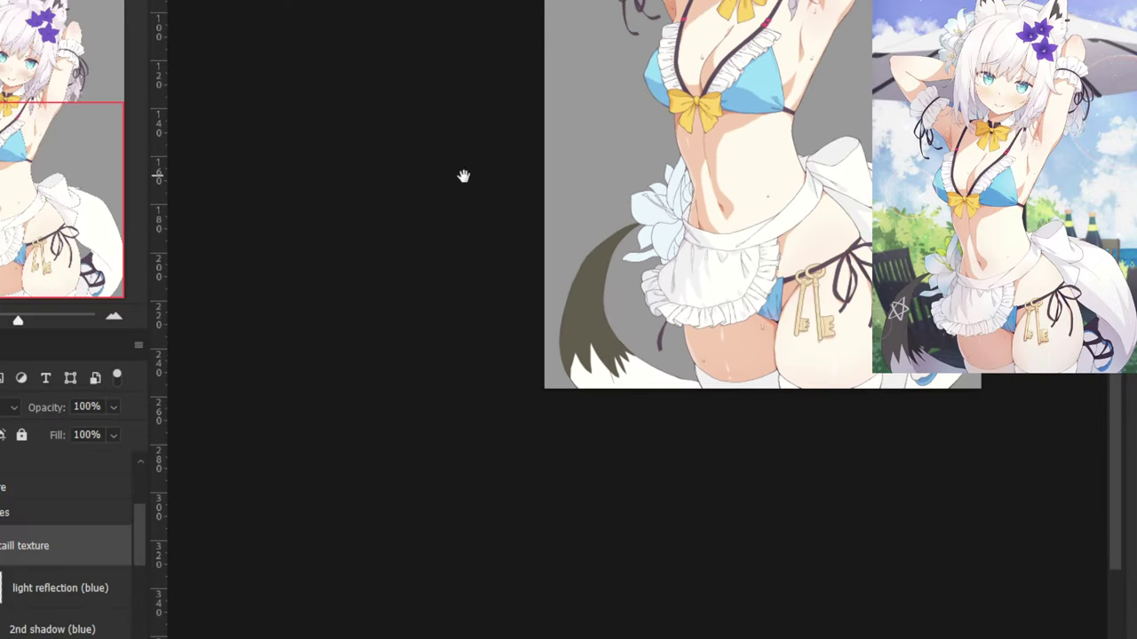
Desaturate the dark tail texture with a Hue/Saturation adjustment, setting Saturation to -57.
drag(464, 175, 422, 351)
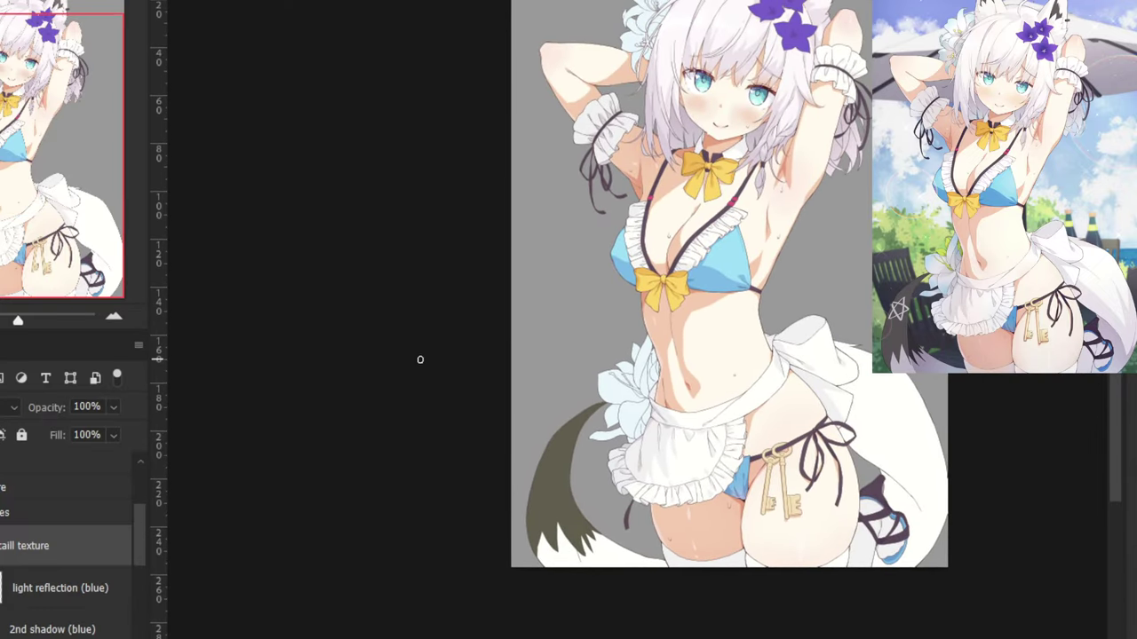
key(ctrl+u)
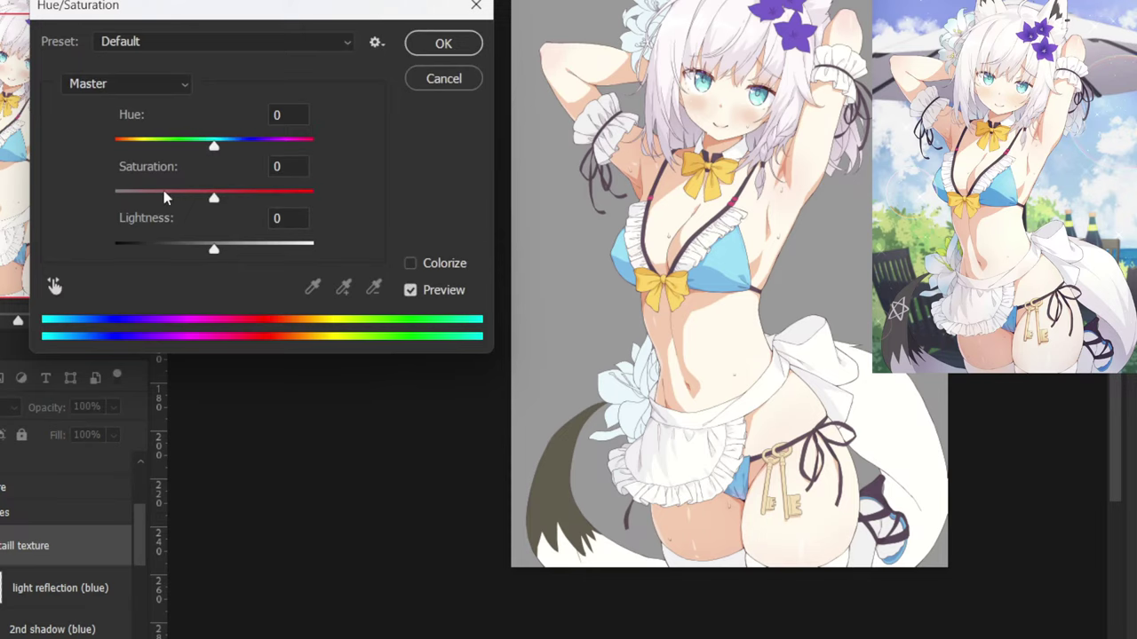
drag(213, 198, 160, 218)
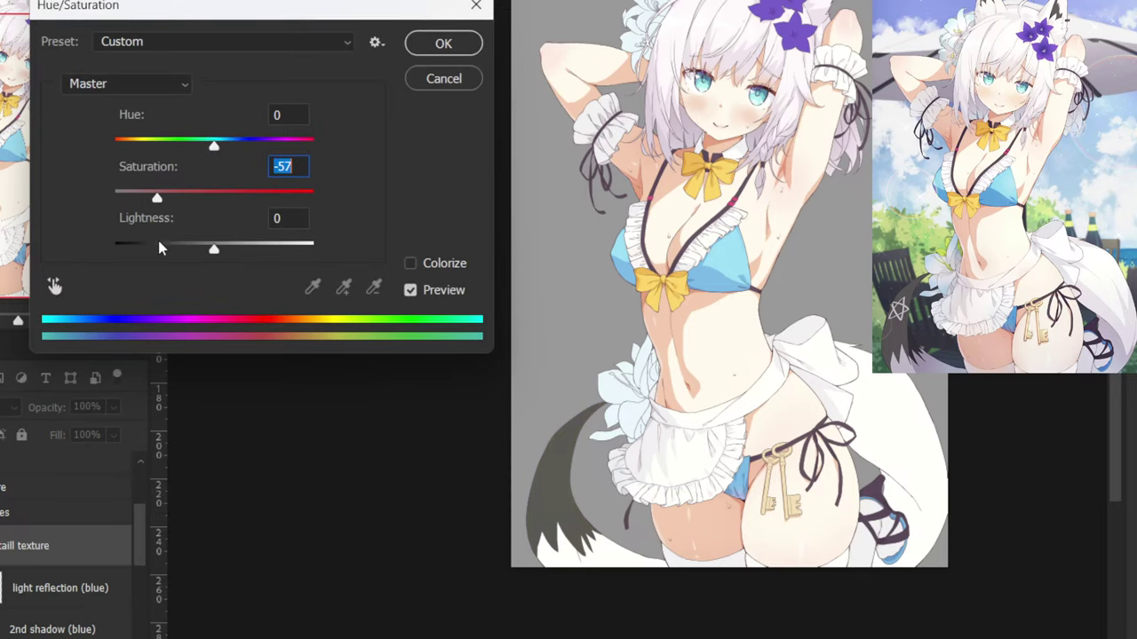
click(438, 45)
drag(441, 257, 352, 256)
scroll(369, 311, up, 4)
key(ctrl+plus)
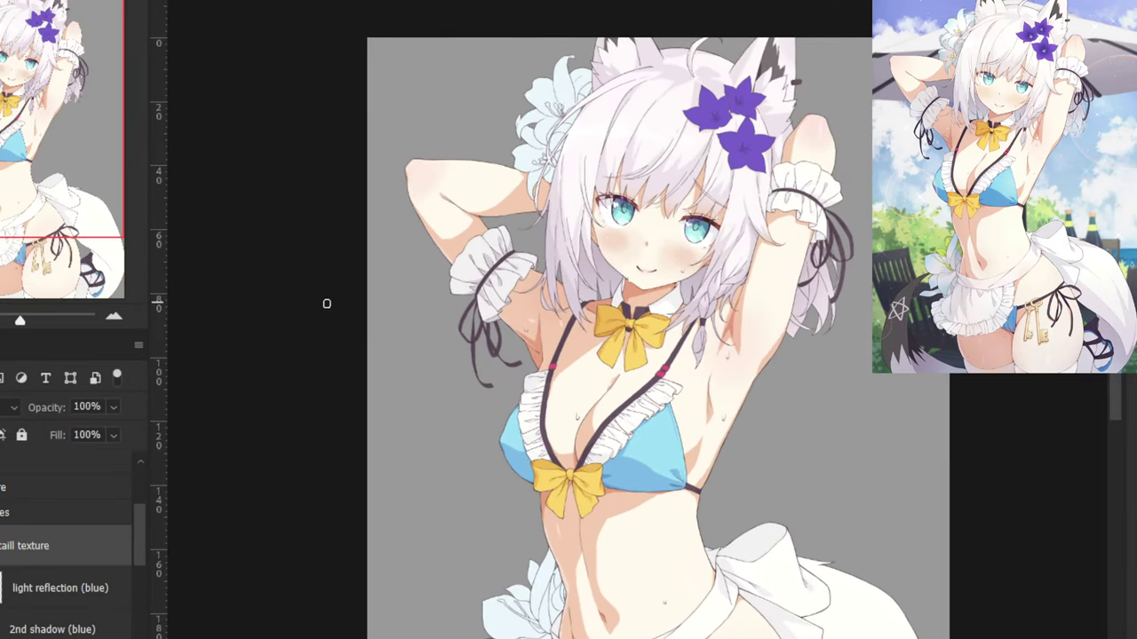